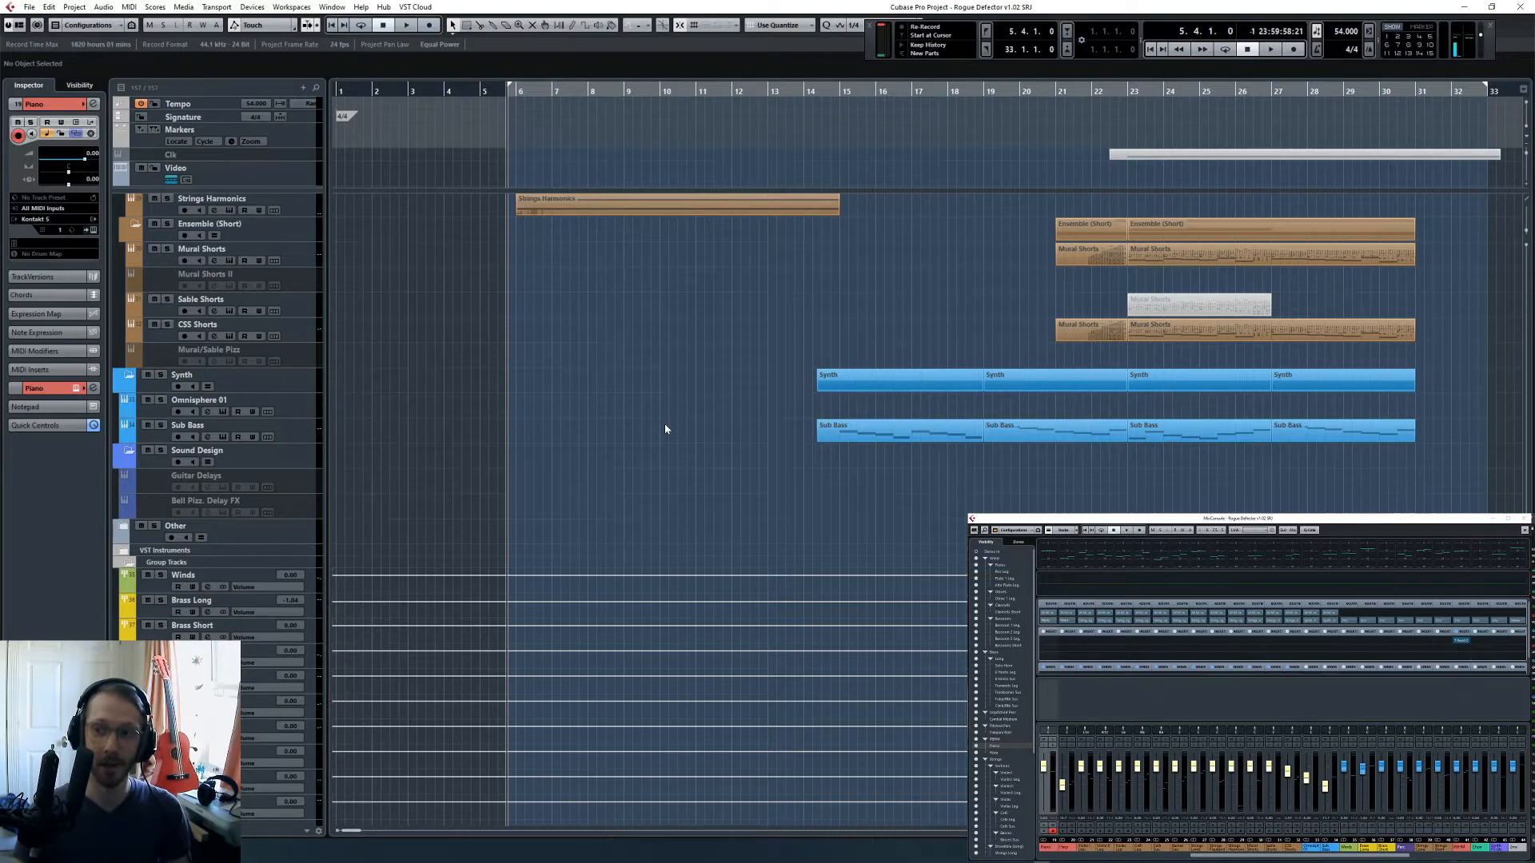
# - Look over the arrangement's woodwind, brass, piano, harp, string and synth parts across the timeline
pyautogui.scroll(15, 665, 430)
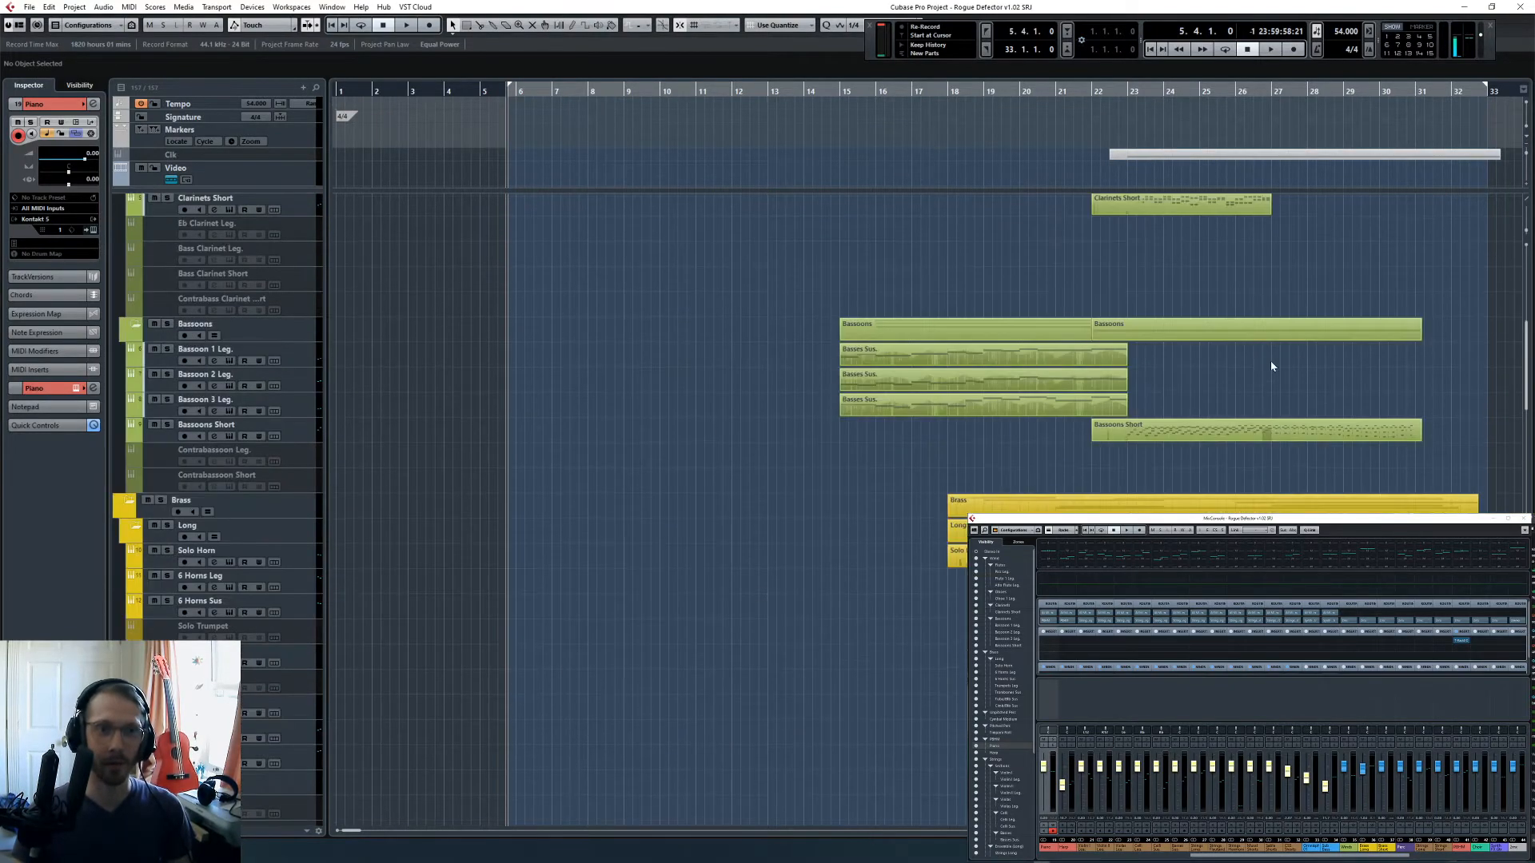
pyautogui.scroll(5, 1247, 408)
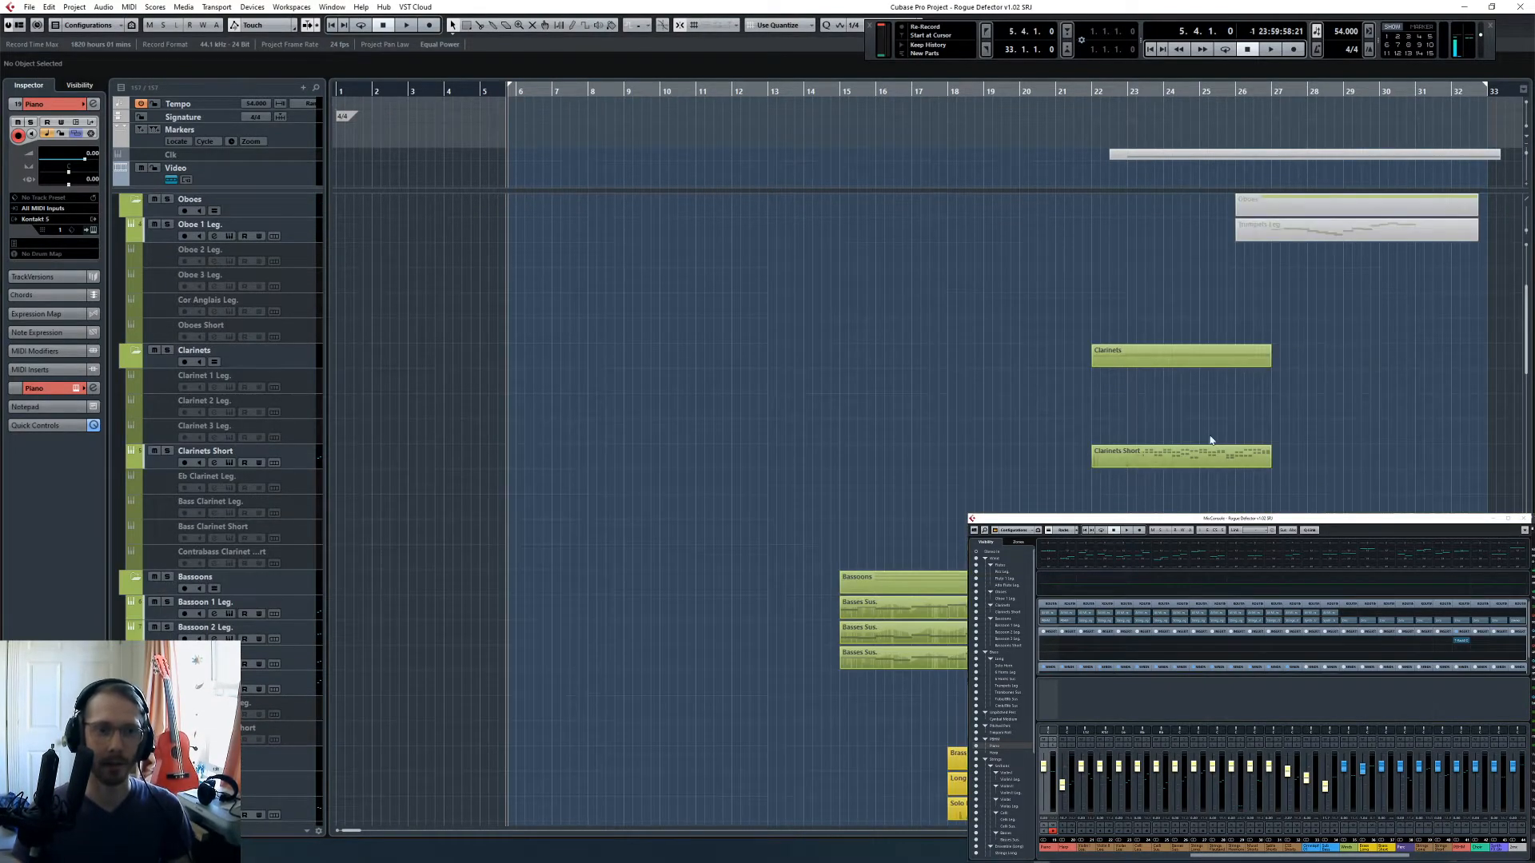
pyautogui.scroll(-10, 1298, 482)
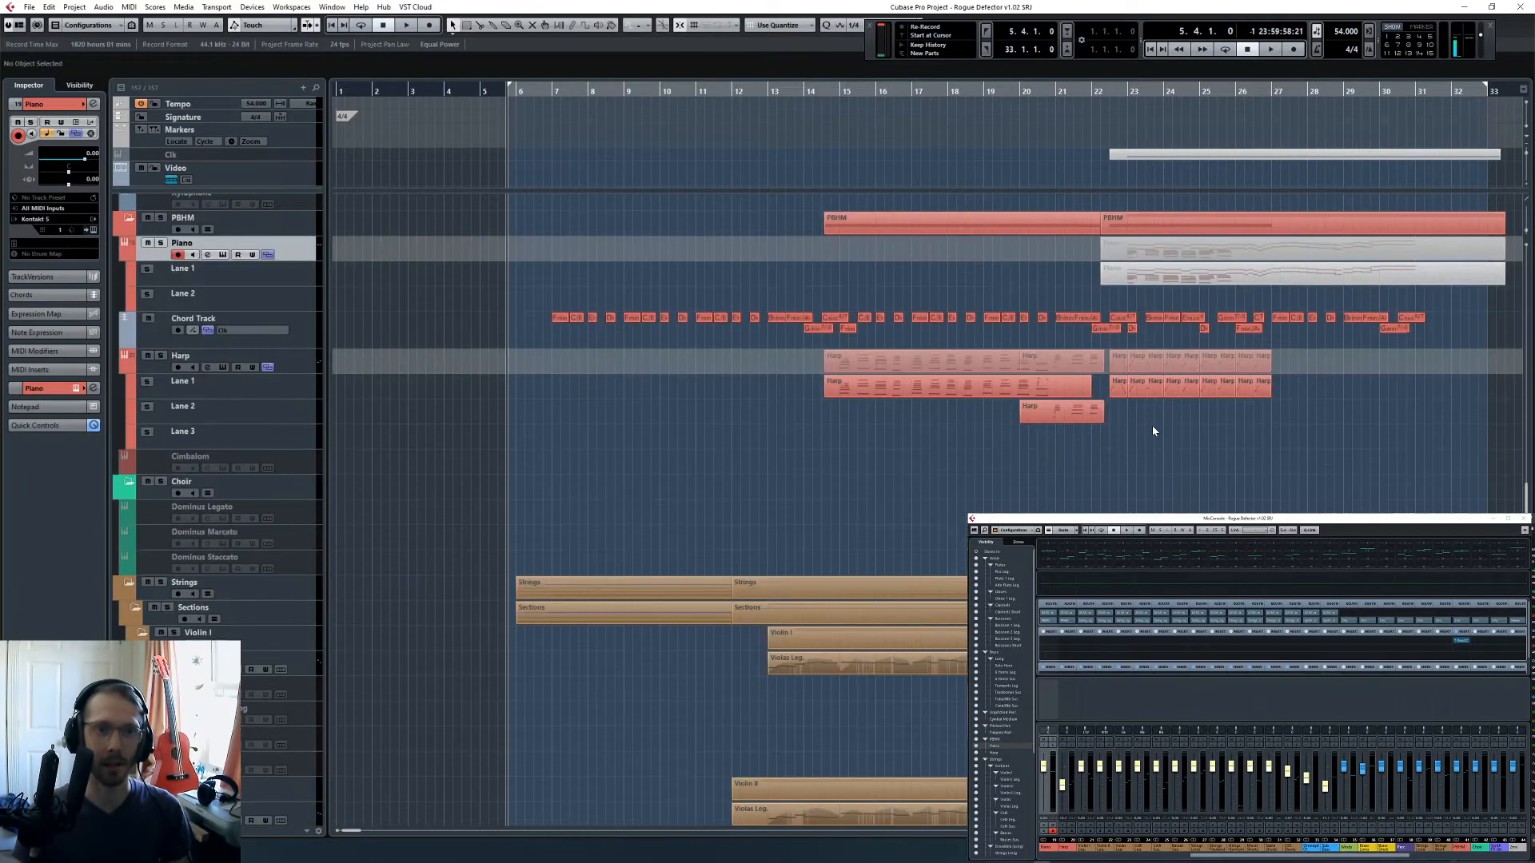
pyautogui.scroll(-15, 1139, 436)
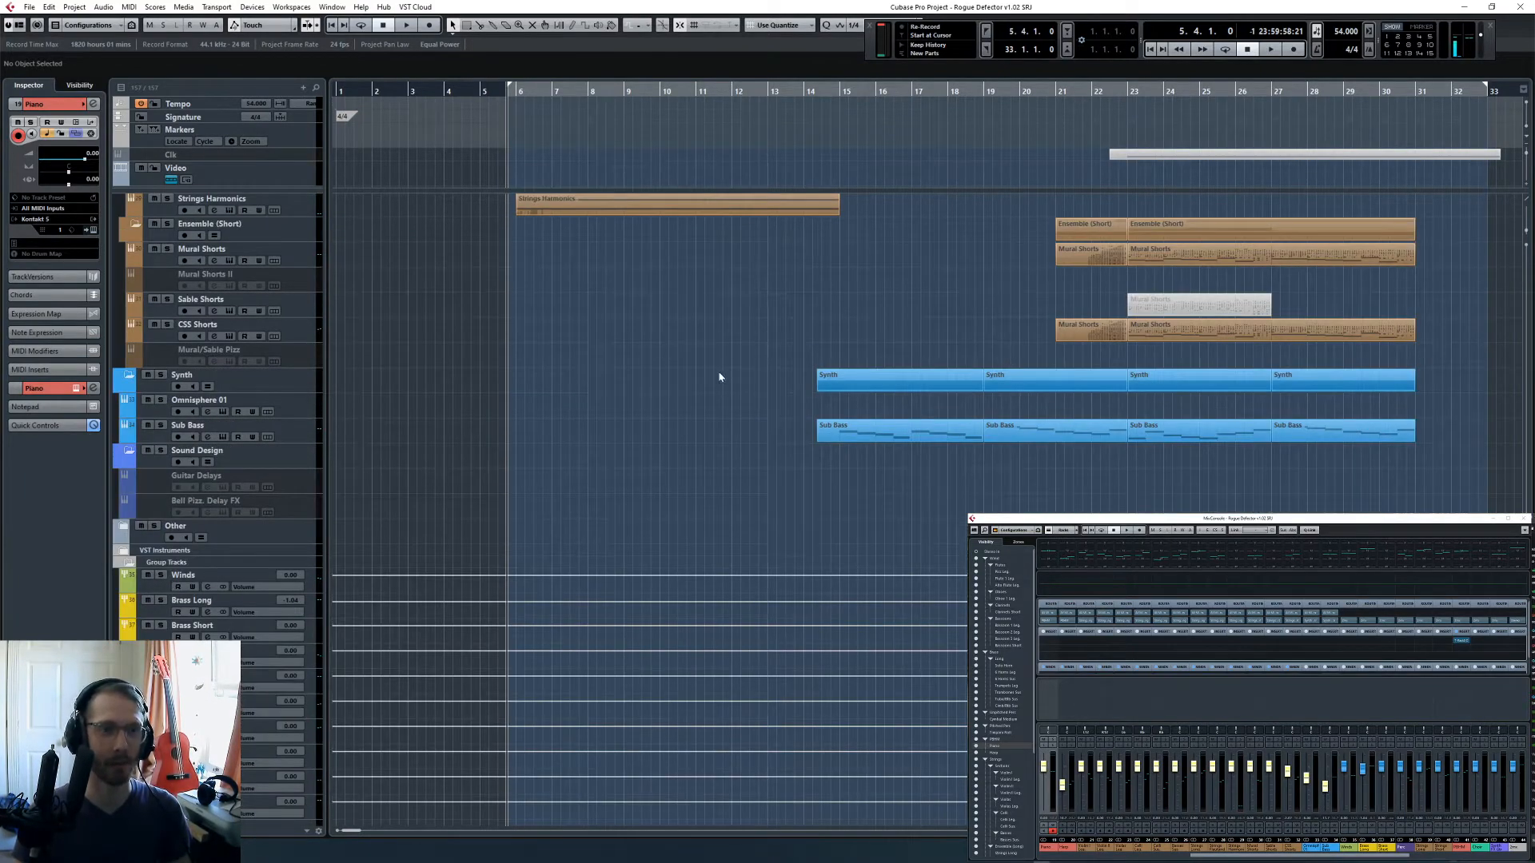
pyautogui.press('h')
pyautogui.press('h')
pyautogui.press('h')
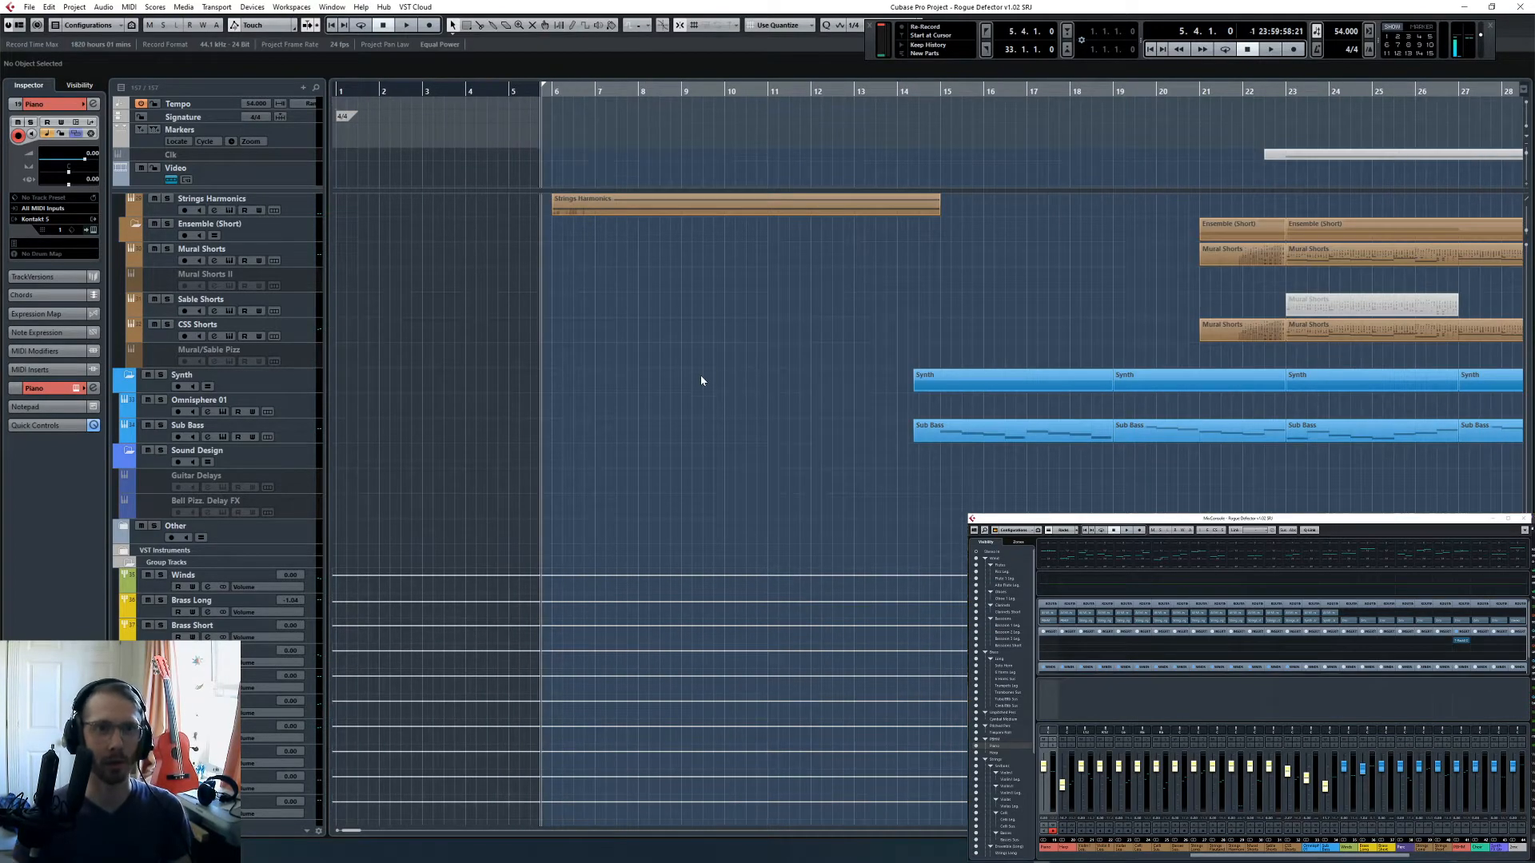
pyautogui.hscroll(3, 704, 388)
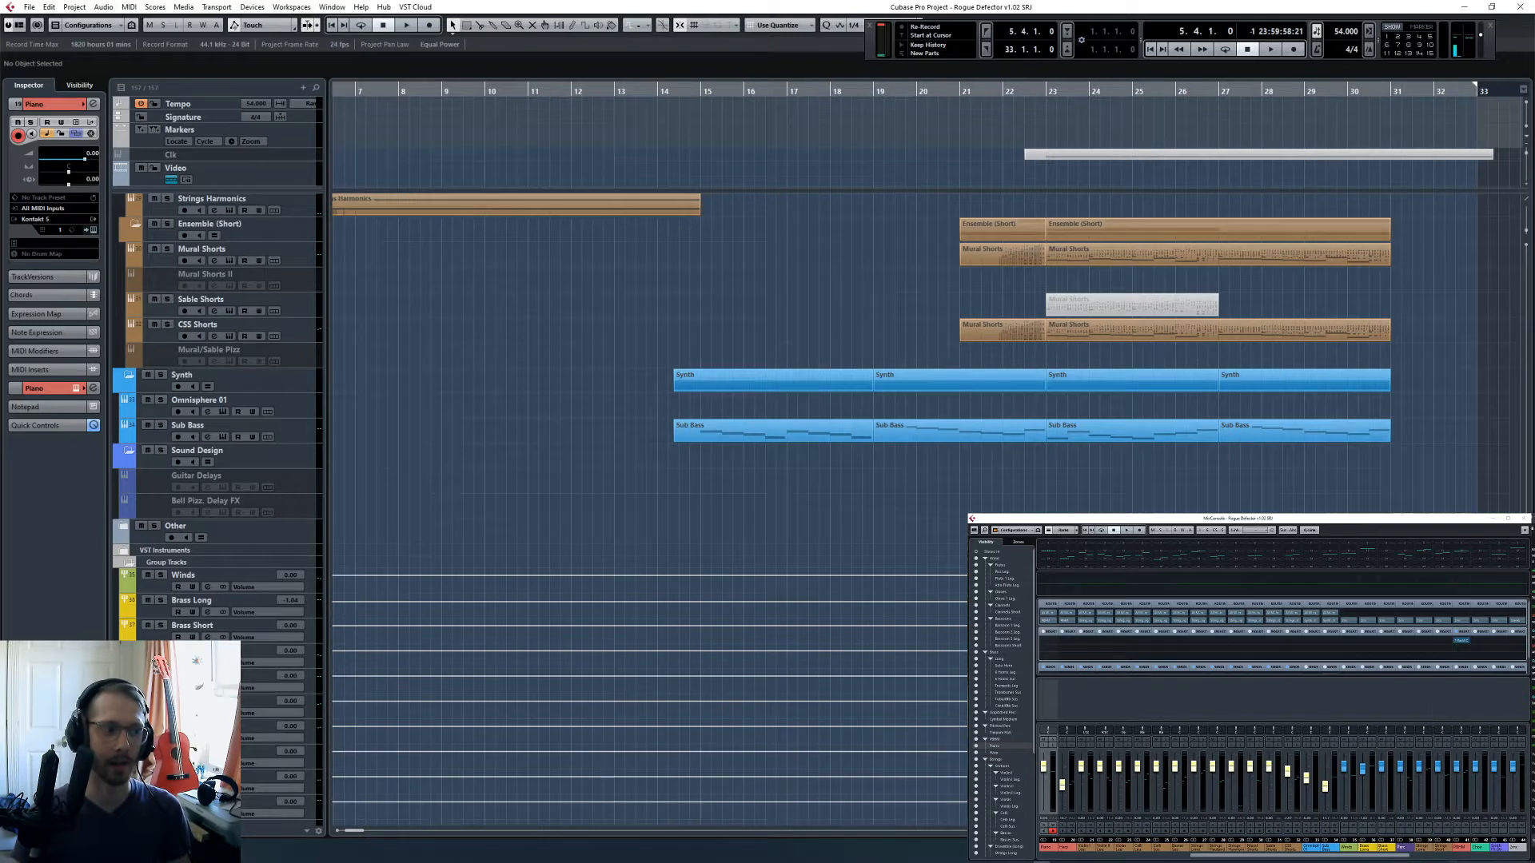
# - Play the project from 5.4.1 and check the output in the streaming software during playback
pyautogui.click(1037, 861)
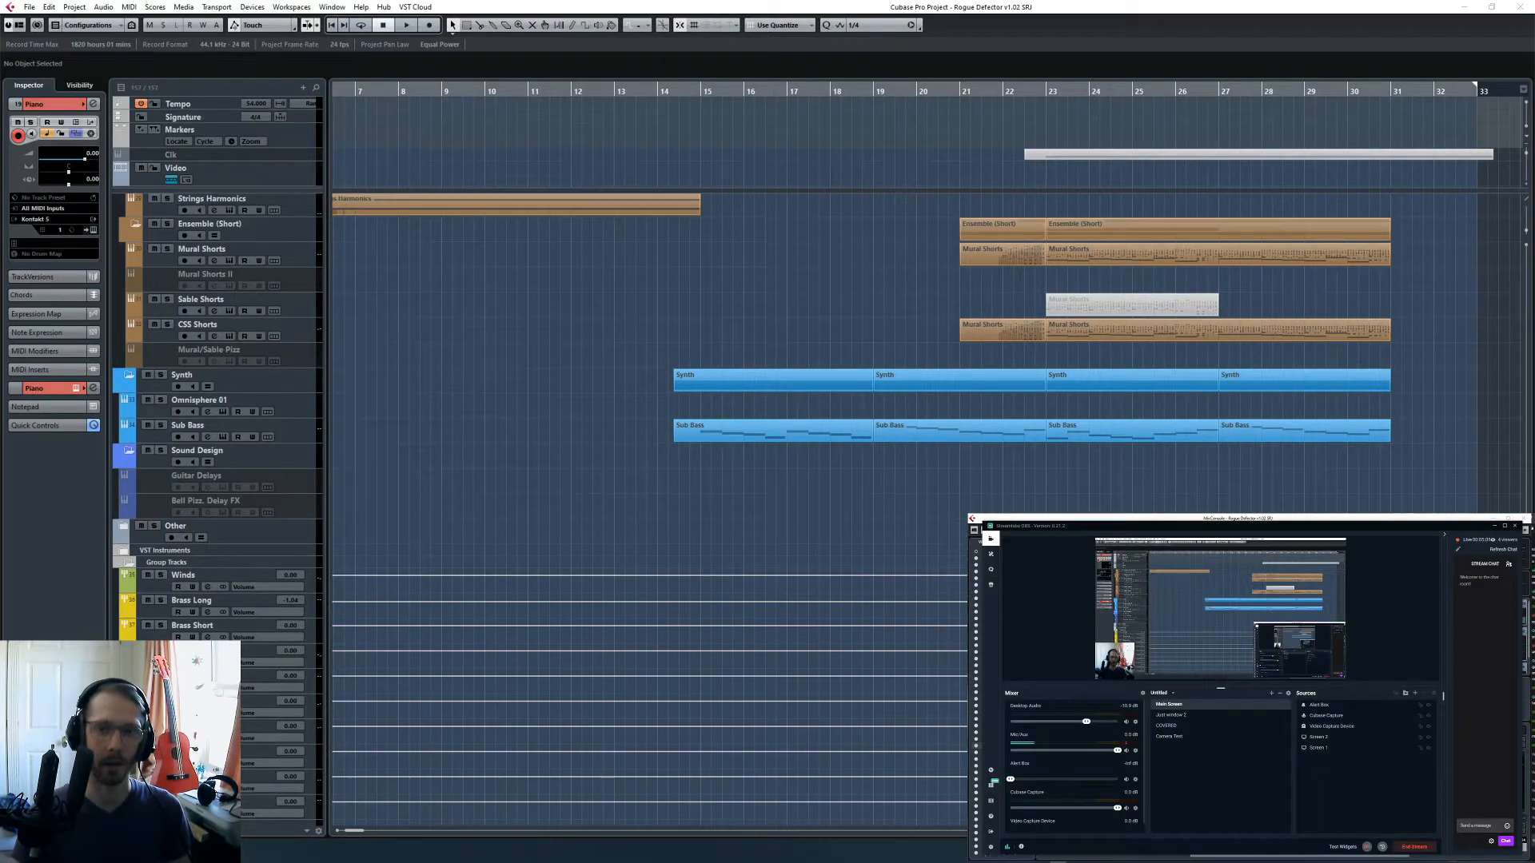
pyautogui.click(492, 357)
pyautogui.press('space')
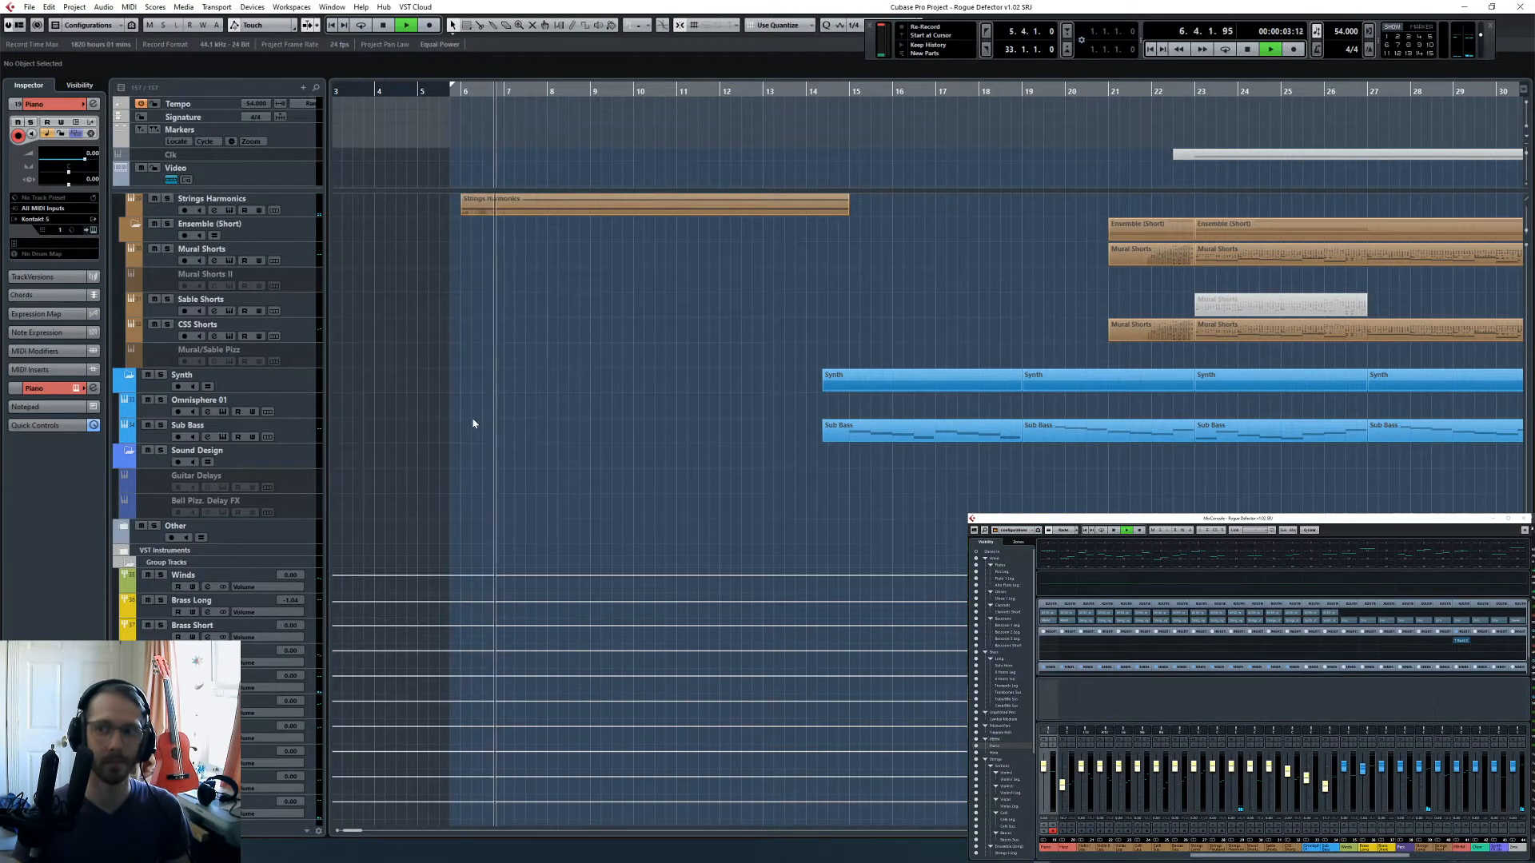
pyautogui.scroll(3, 497, 418)
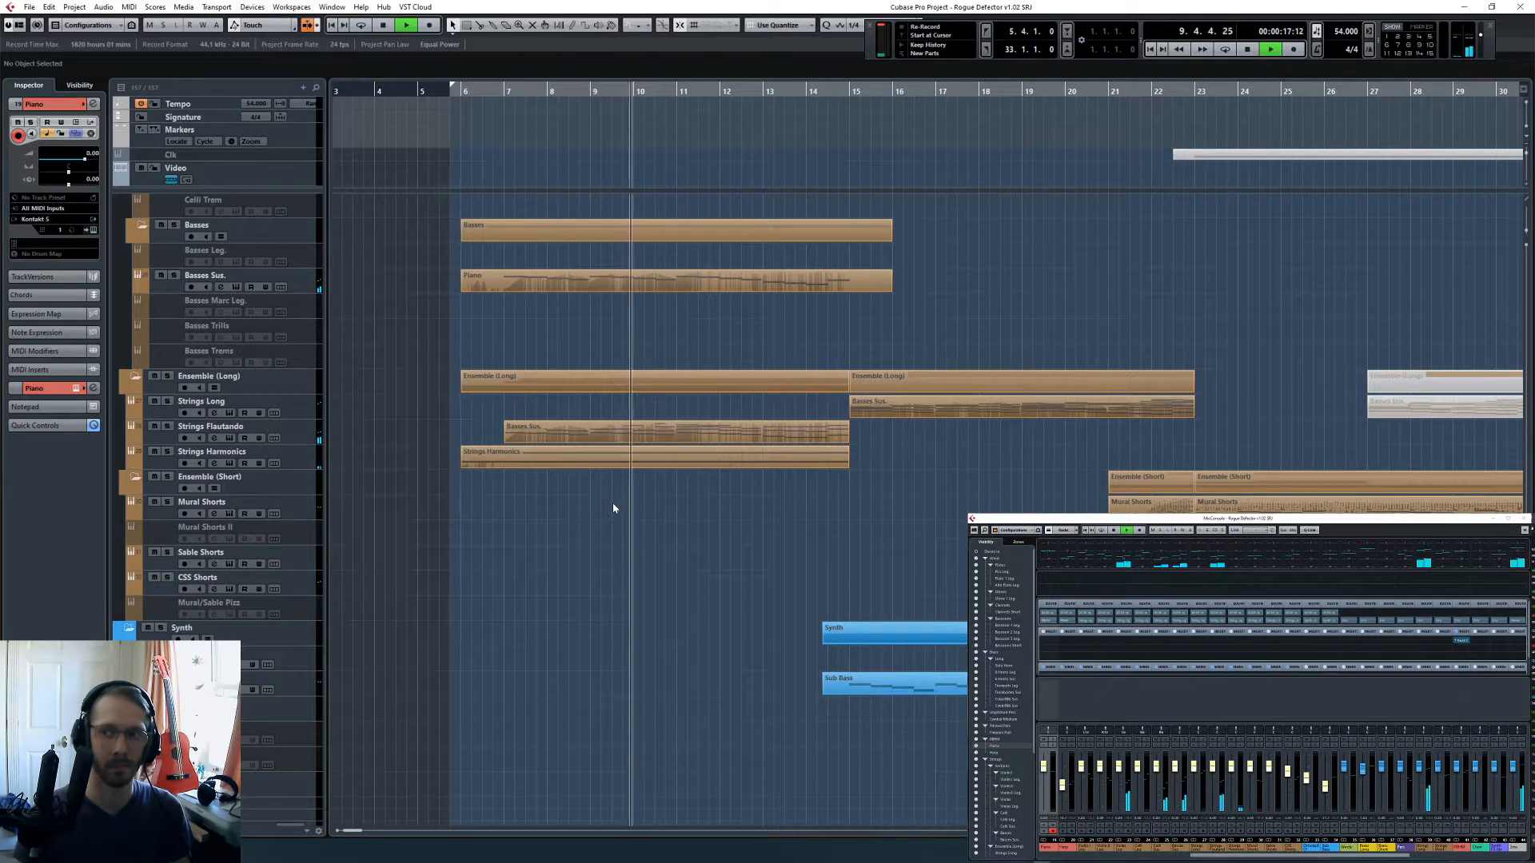
pyautogui.click(1035, 858)
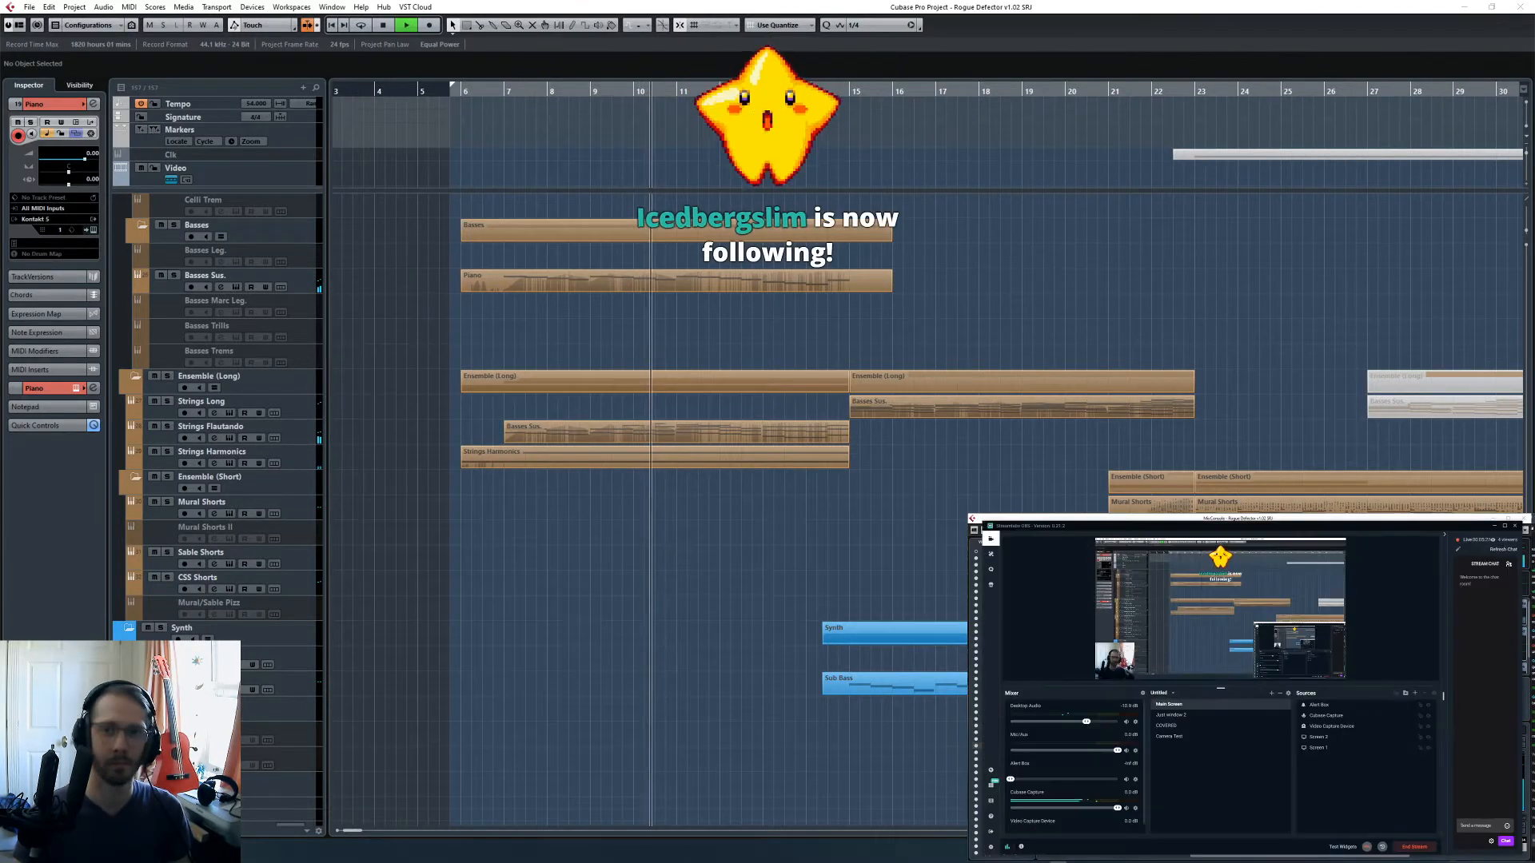
pyautogui.click(1035, 858)
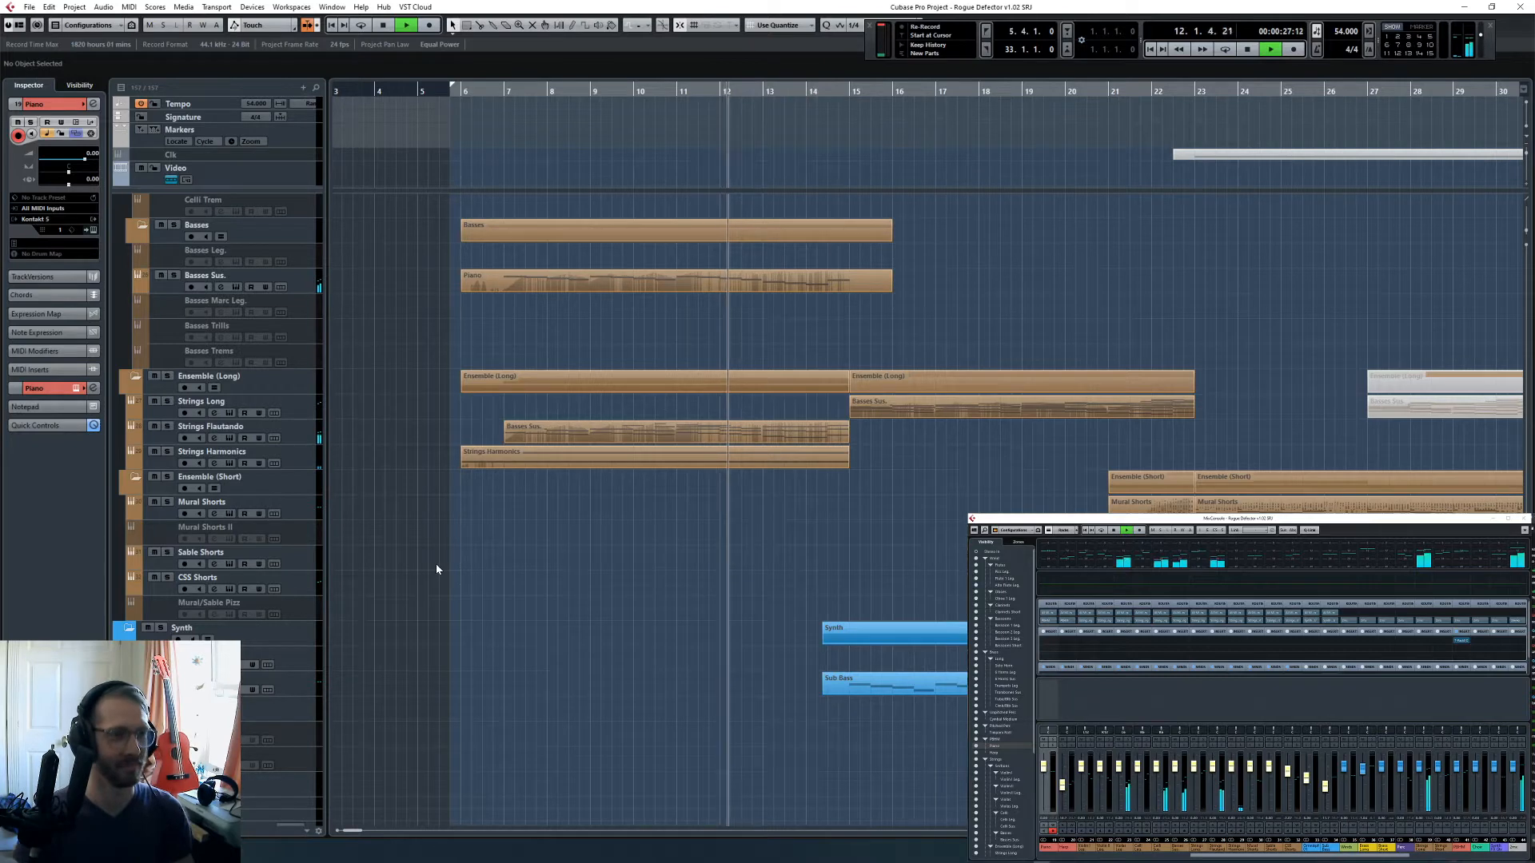
# - Follow the playback through the bass, cello, viola and violin parts up to the harp, piano and percussion tracks
pyautogui.hscroll(2, 655, 524)
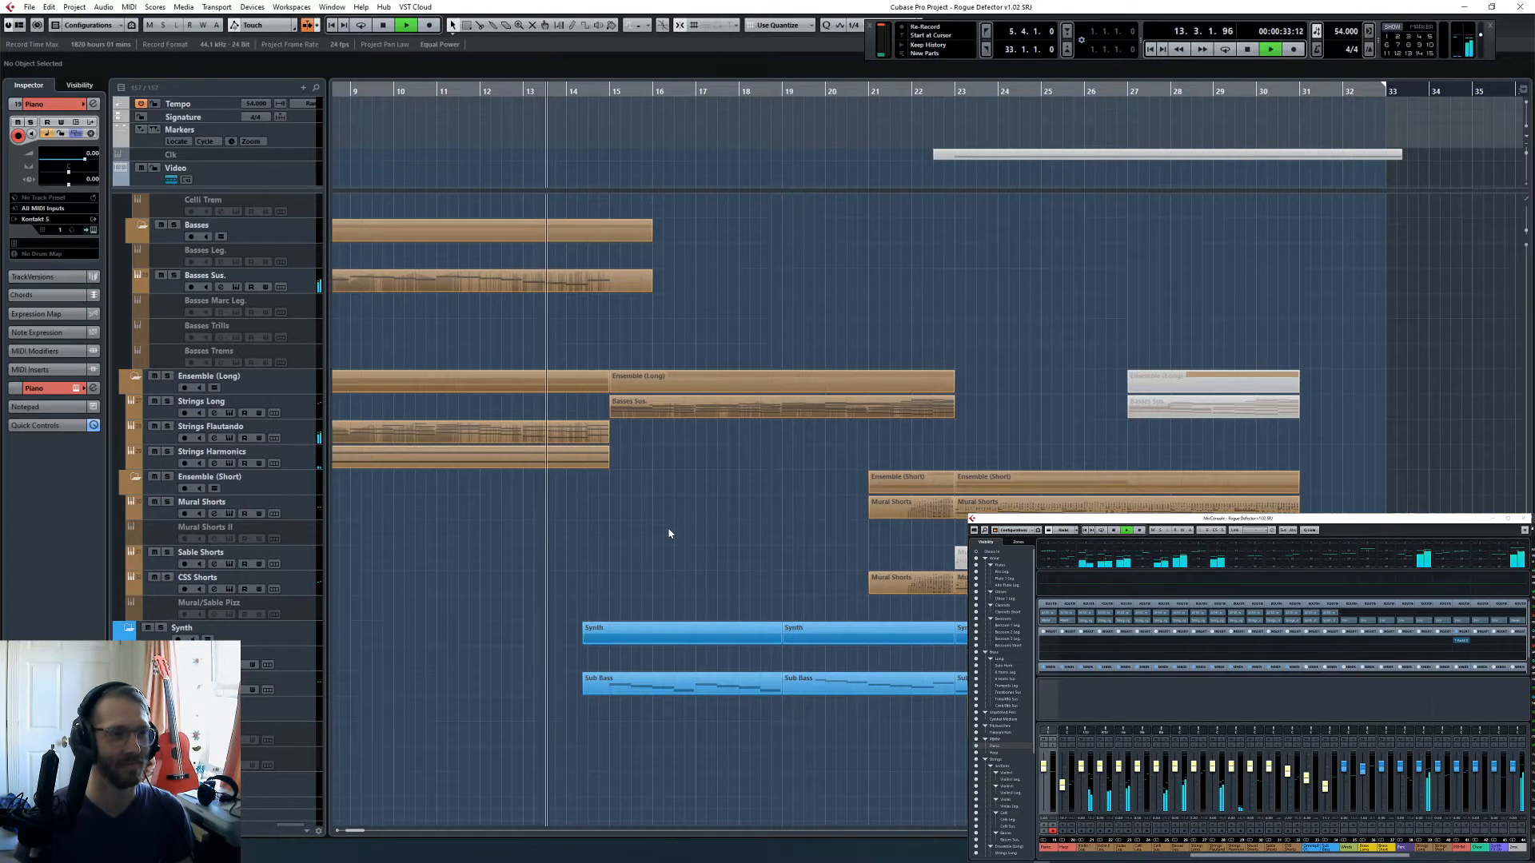
pyautogui.scroll(3, 670, 532)
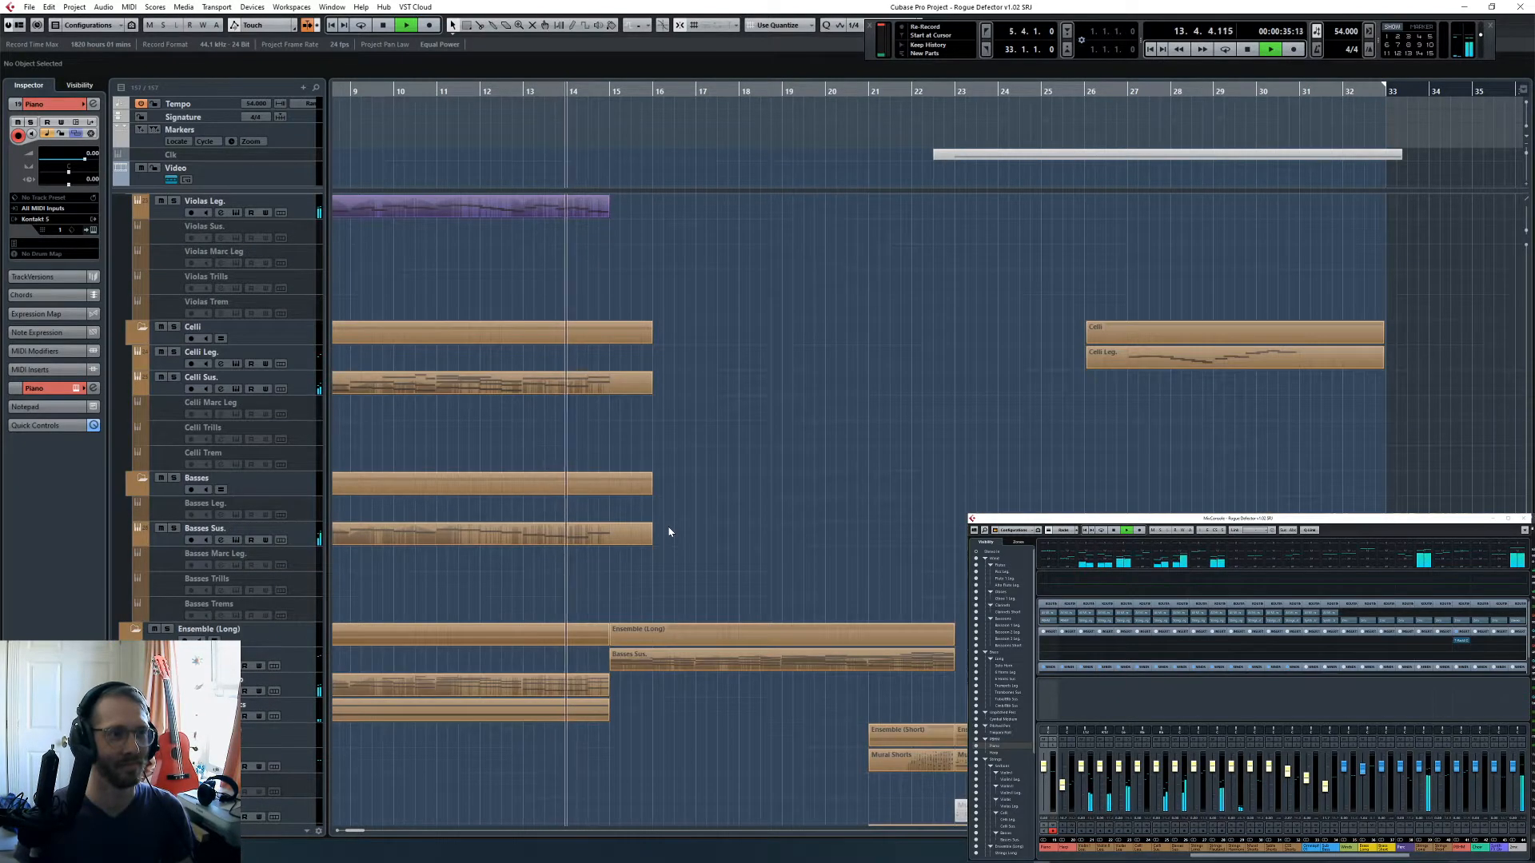
pyautogui.scroll(3, 669, 532)
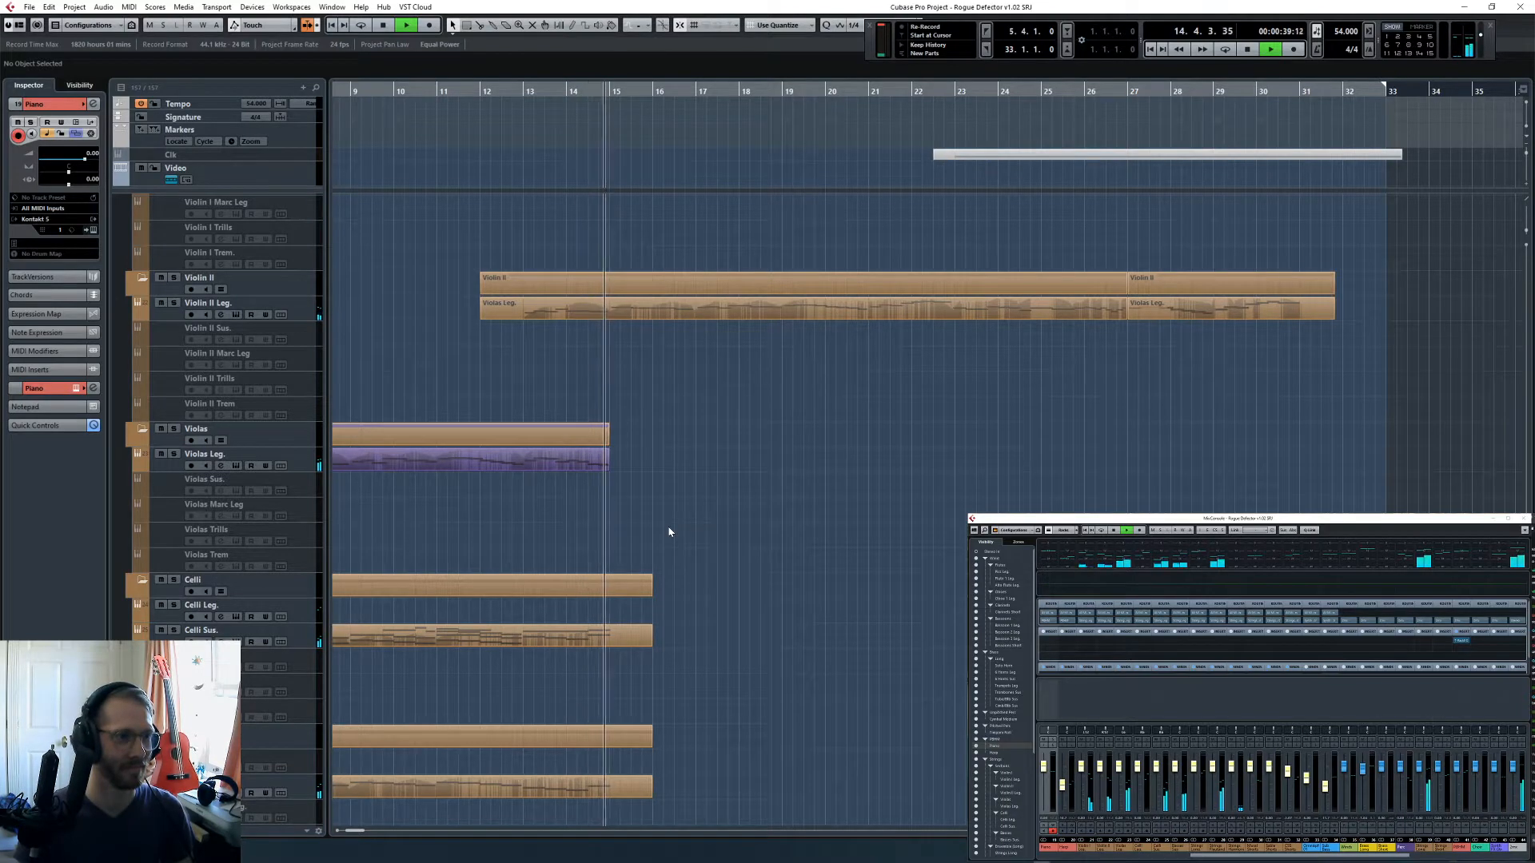
pyautogui.scroll(8, 670, 532)
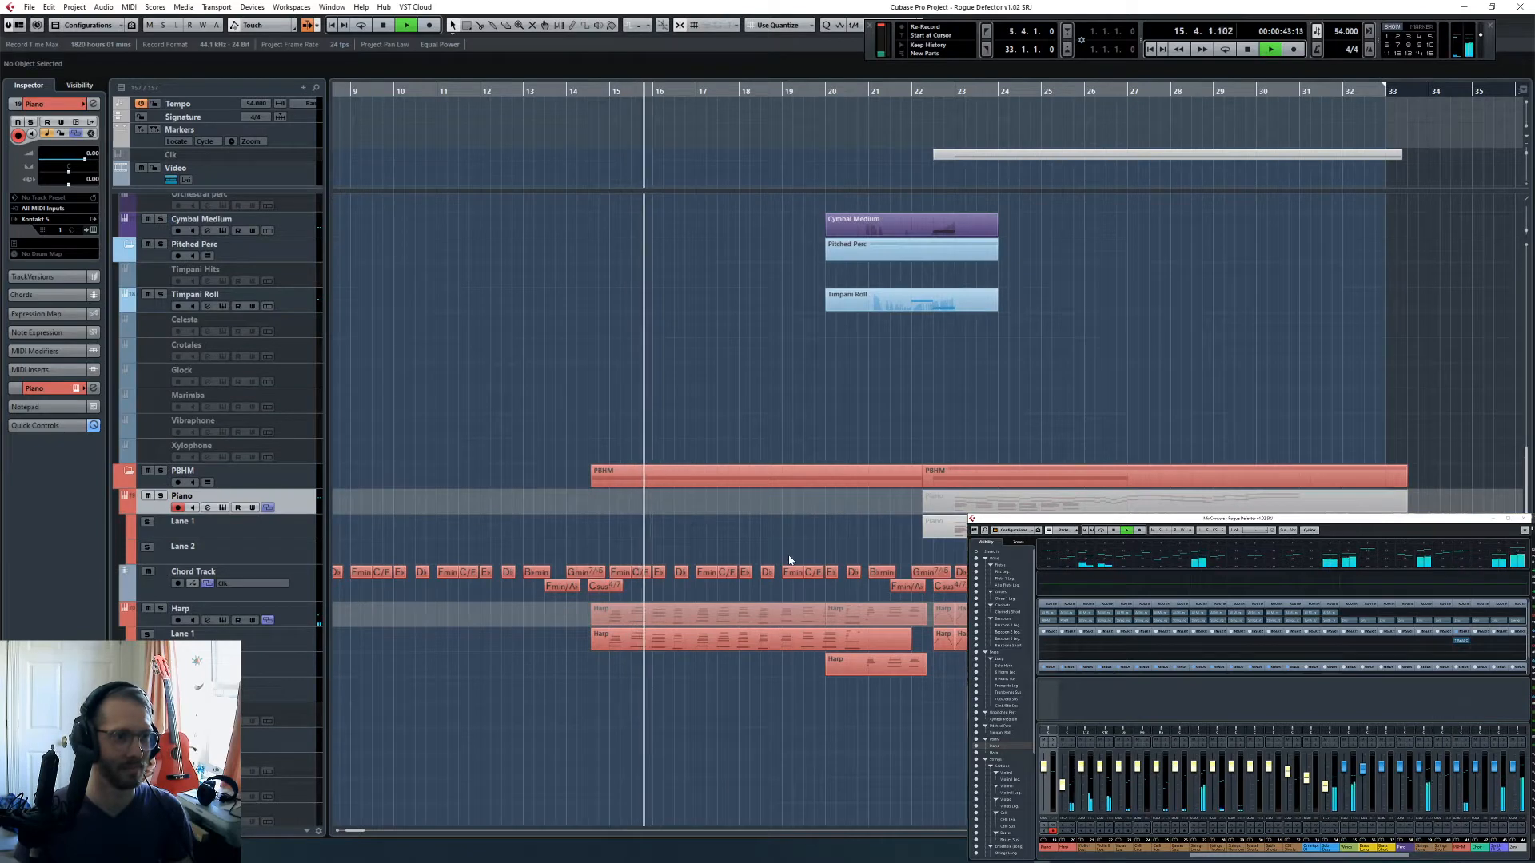
pyautogui.scroll(2, 788, 555)
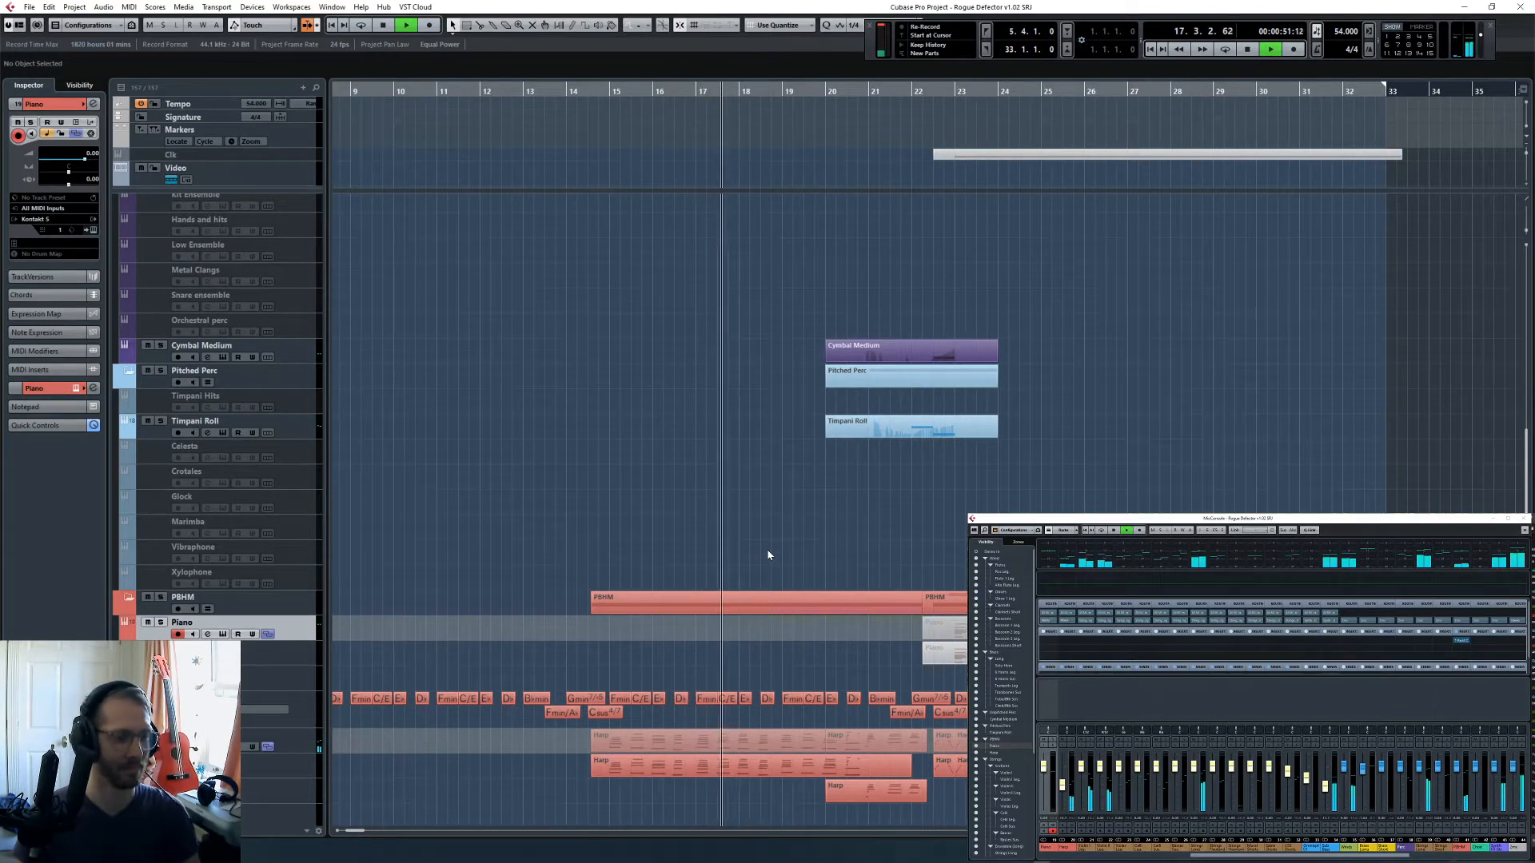
pyautogui.scroll(5, 768, 552)
pyautogui.hscroll(3, 768, 551)
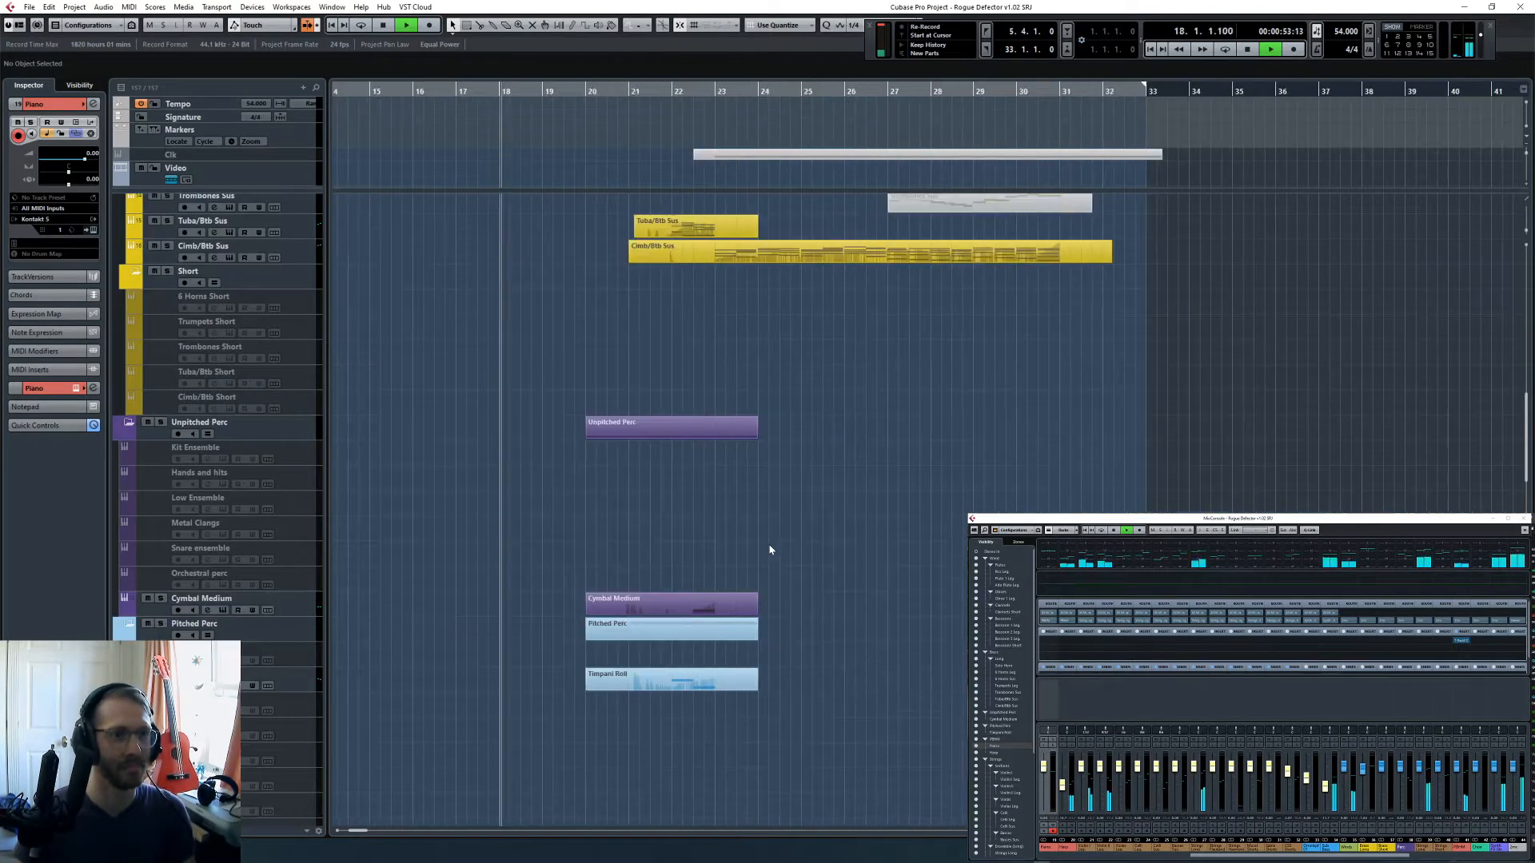
# - Follow the playback through the bassoon, flute, clarinet and brass parts, continuing down to the piano and harp
pyautogui.scroll(7, 769, 550)
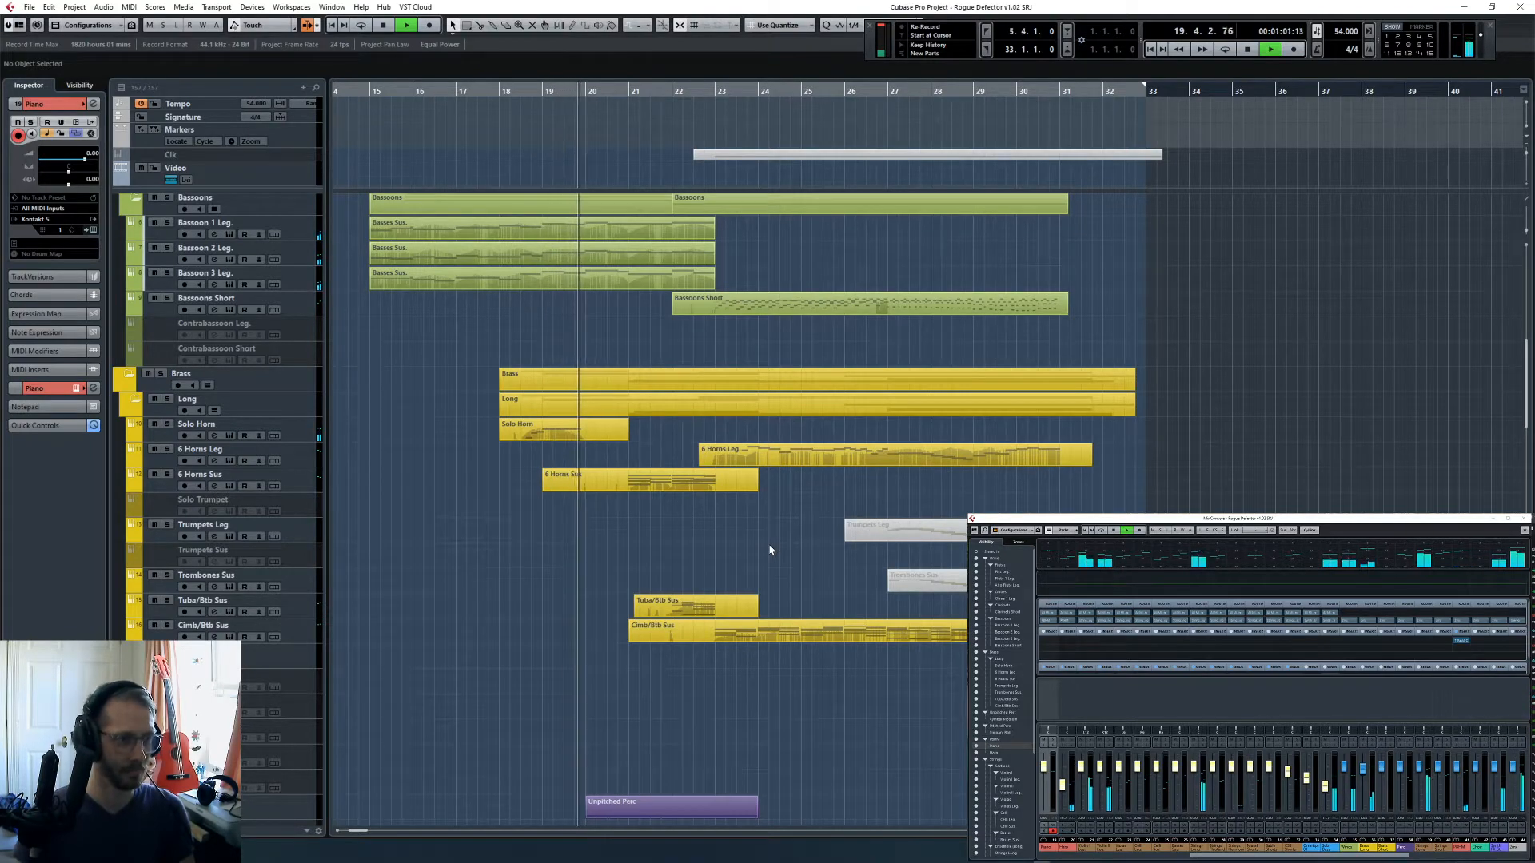
pyautogui.scroll(4, 769, 549)
pyautogui.scroll(4, 770, 550)
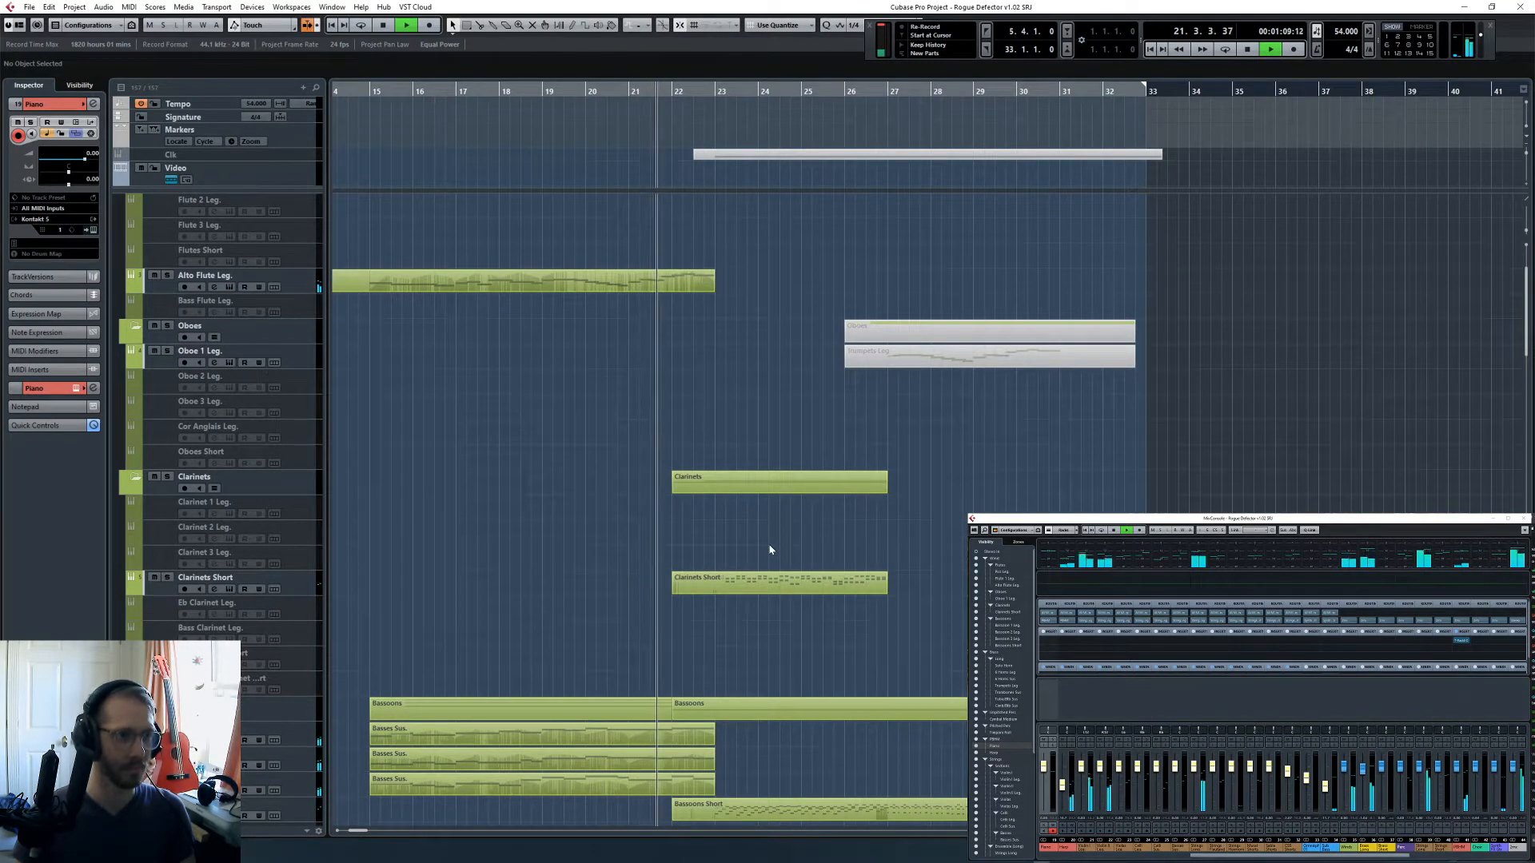
pyautogui.scroll(-6, 780, 551)
pyautogui.scroll(-4, 787, 552)
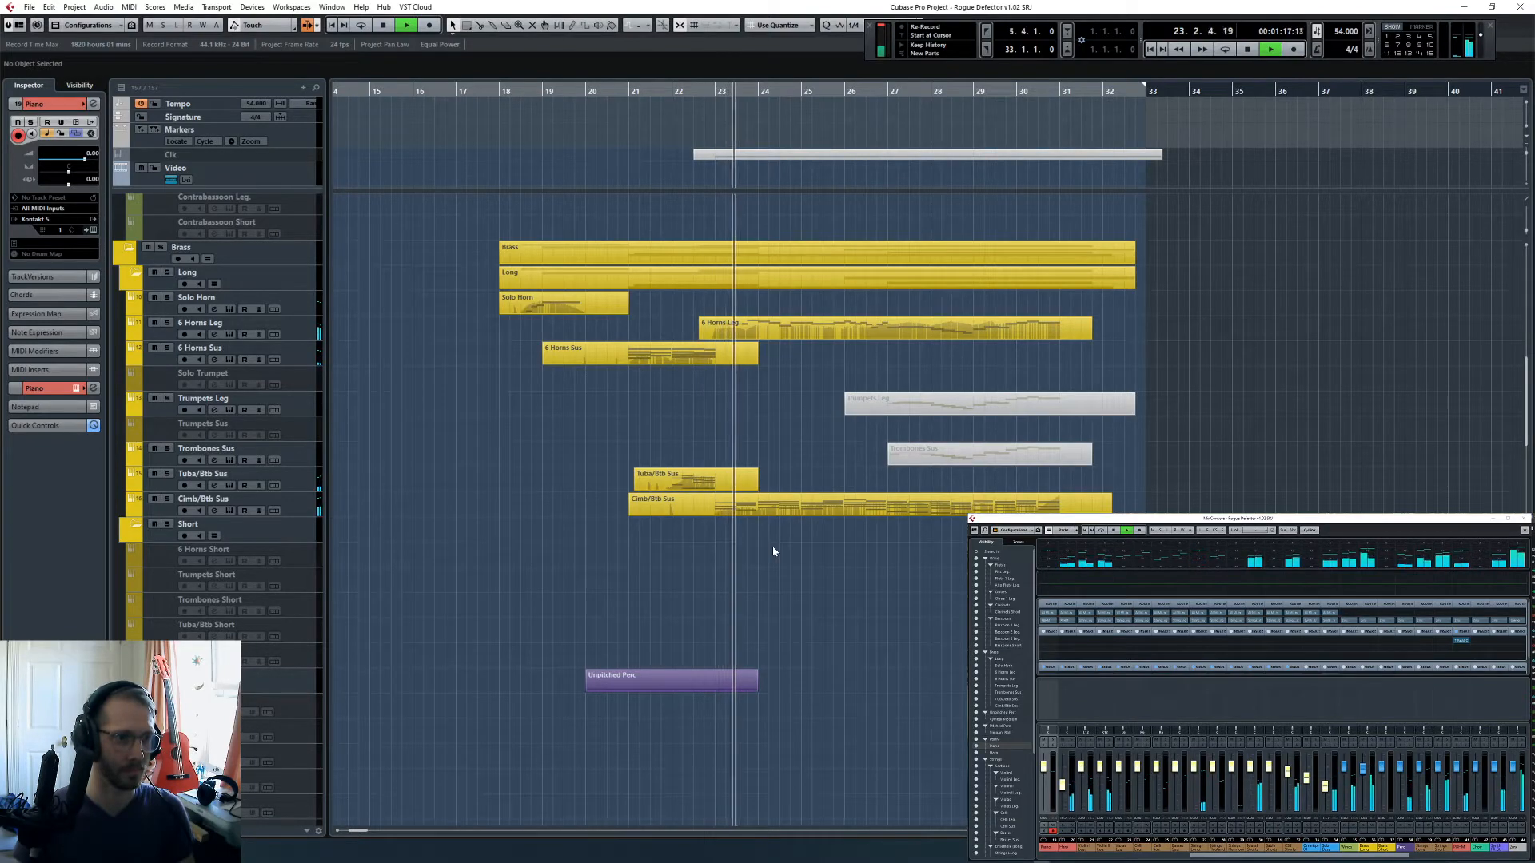
pyautogui.scroll(-5, 774, 552)
pyautogui.scroll(-5, 793, 526)
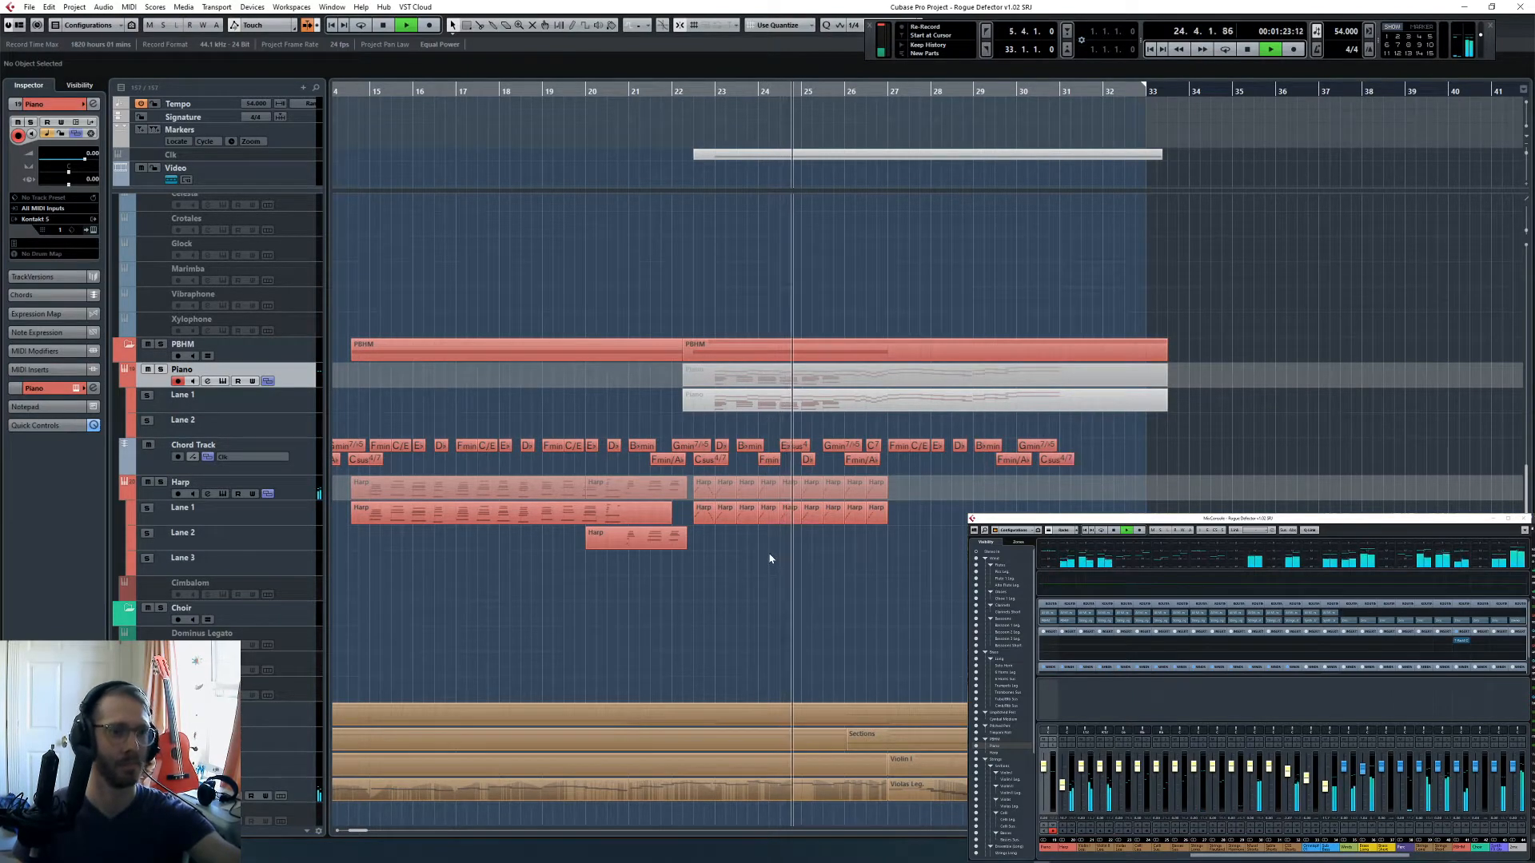
# - Follow the playback down through the celli, basses, short strings and synth tracks
pyautogui.scroll(-5, 770, 558)
pyautogui.scroll(-5, 770, 560)
pyautogui.scroll(-5, 770, 560)
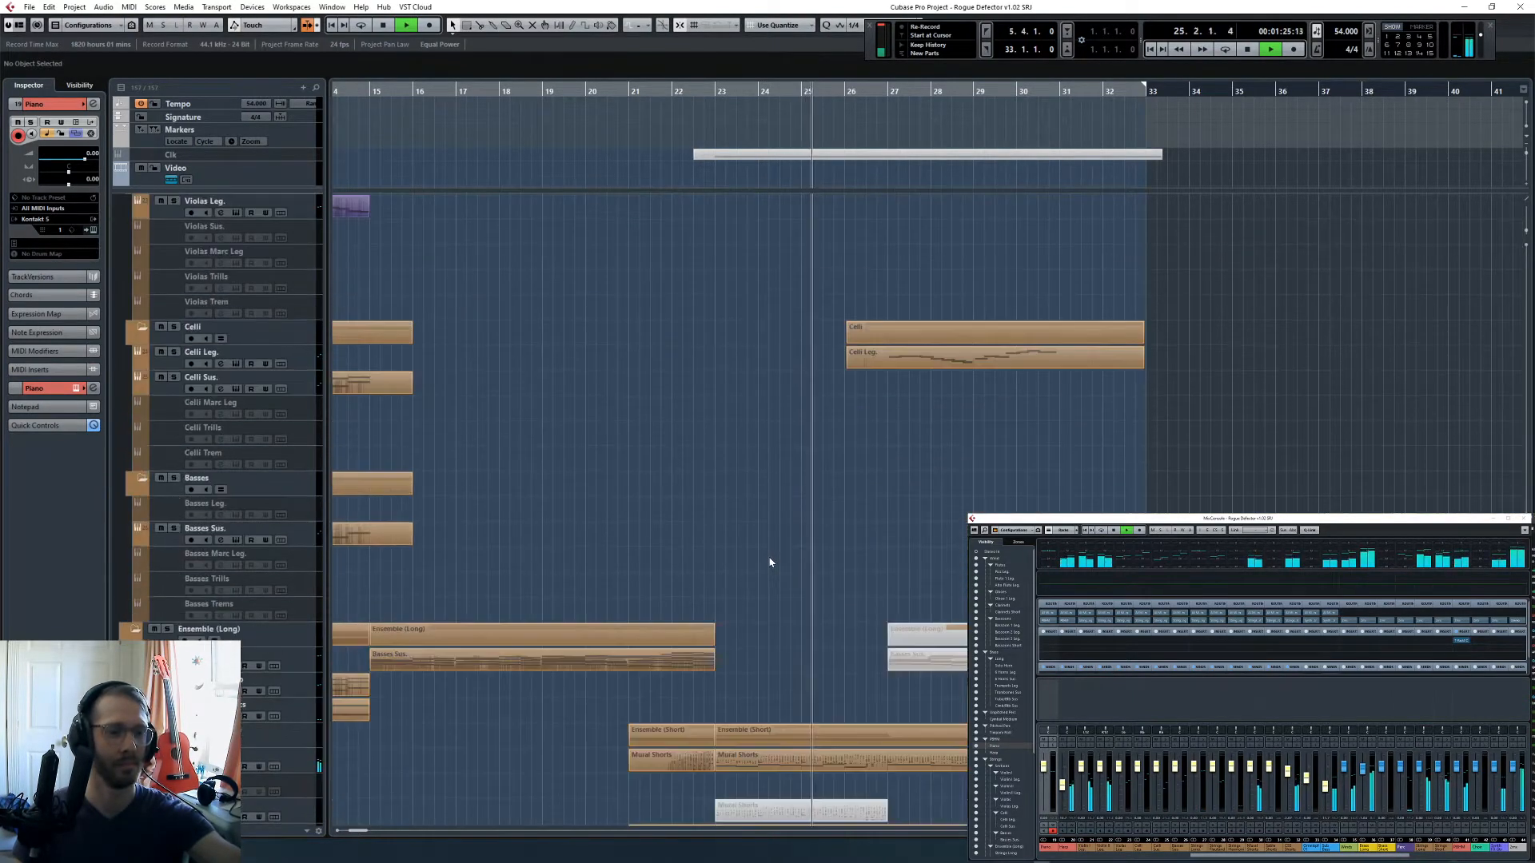
pyautogui.scroll(-5, 759, 562)
pyautogui.scroll(-5, 759, 562)
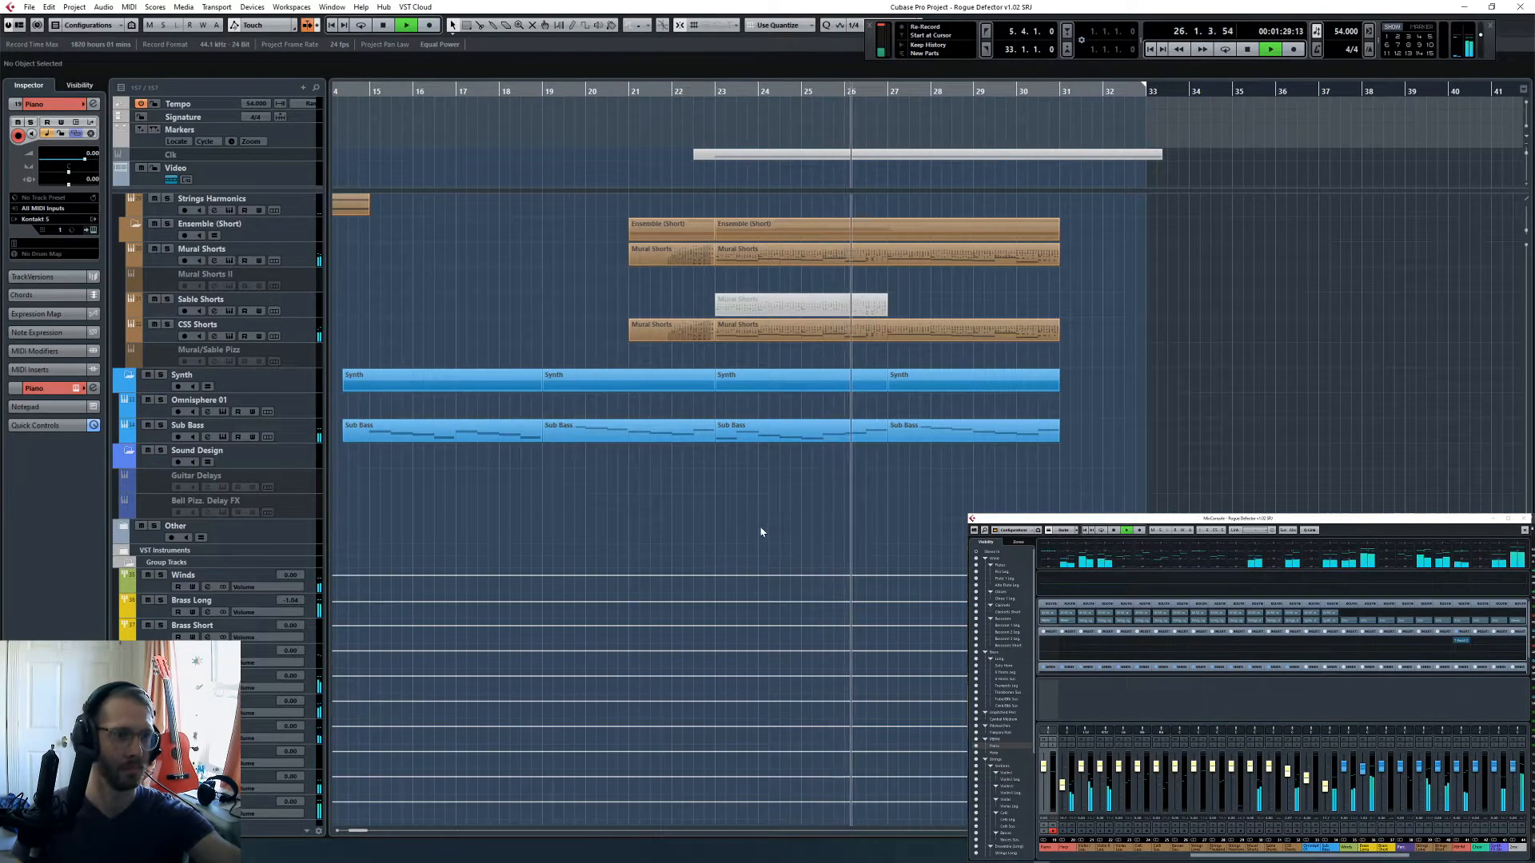
# - Follow the remaining playback from the harp and percussion up to the brass tracks, and stop it near bar 32
pyautogui.scroll(15, 765, 529)
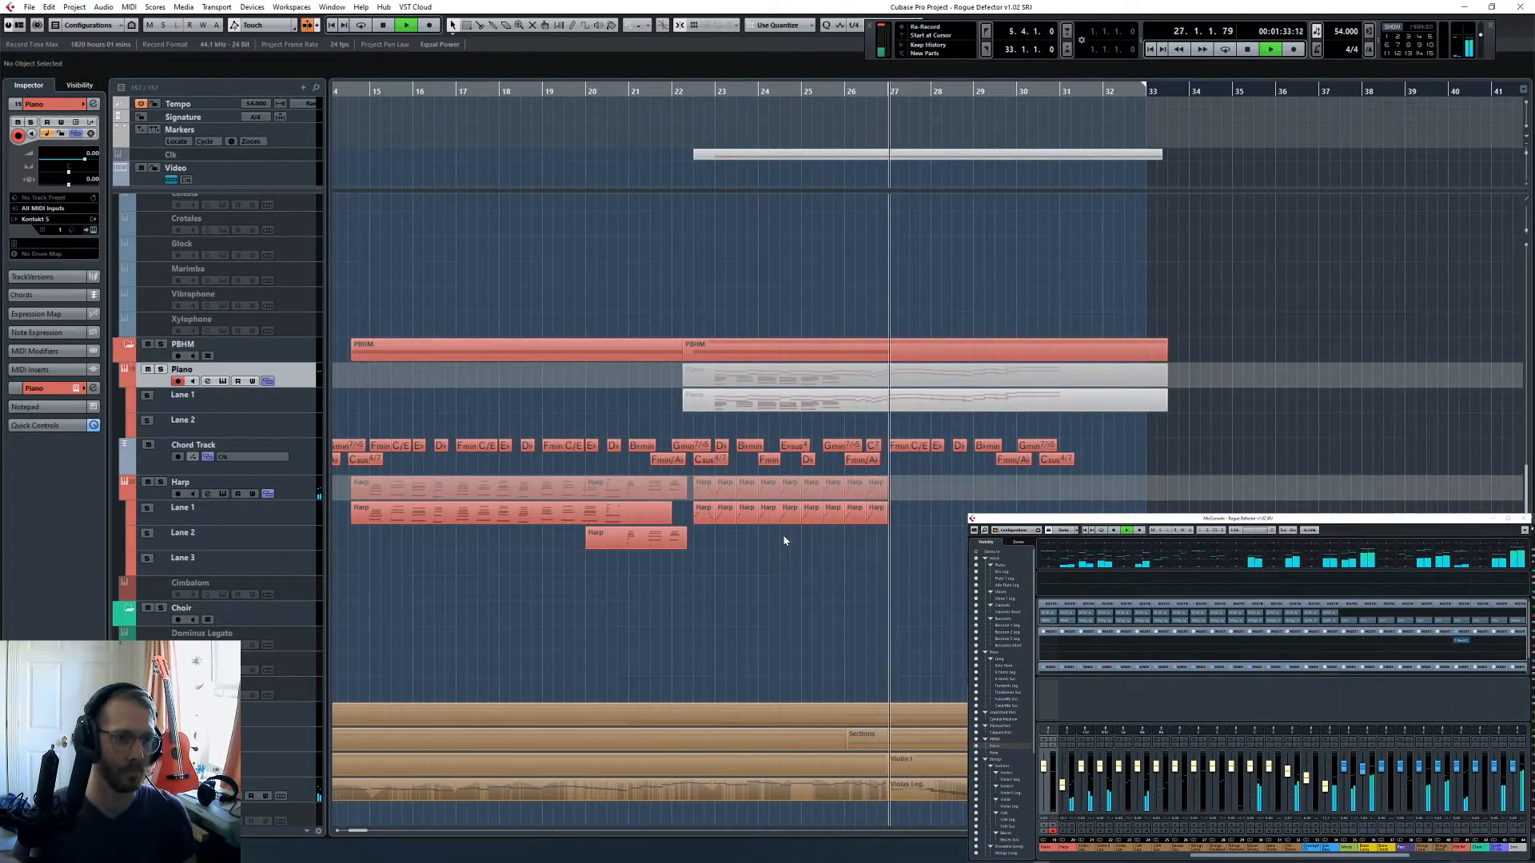
pyautogui.scroll(-10, 783, 540)
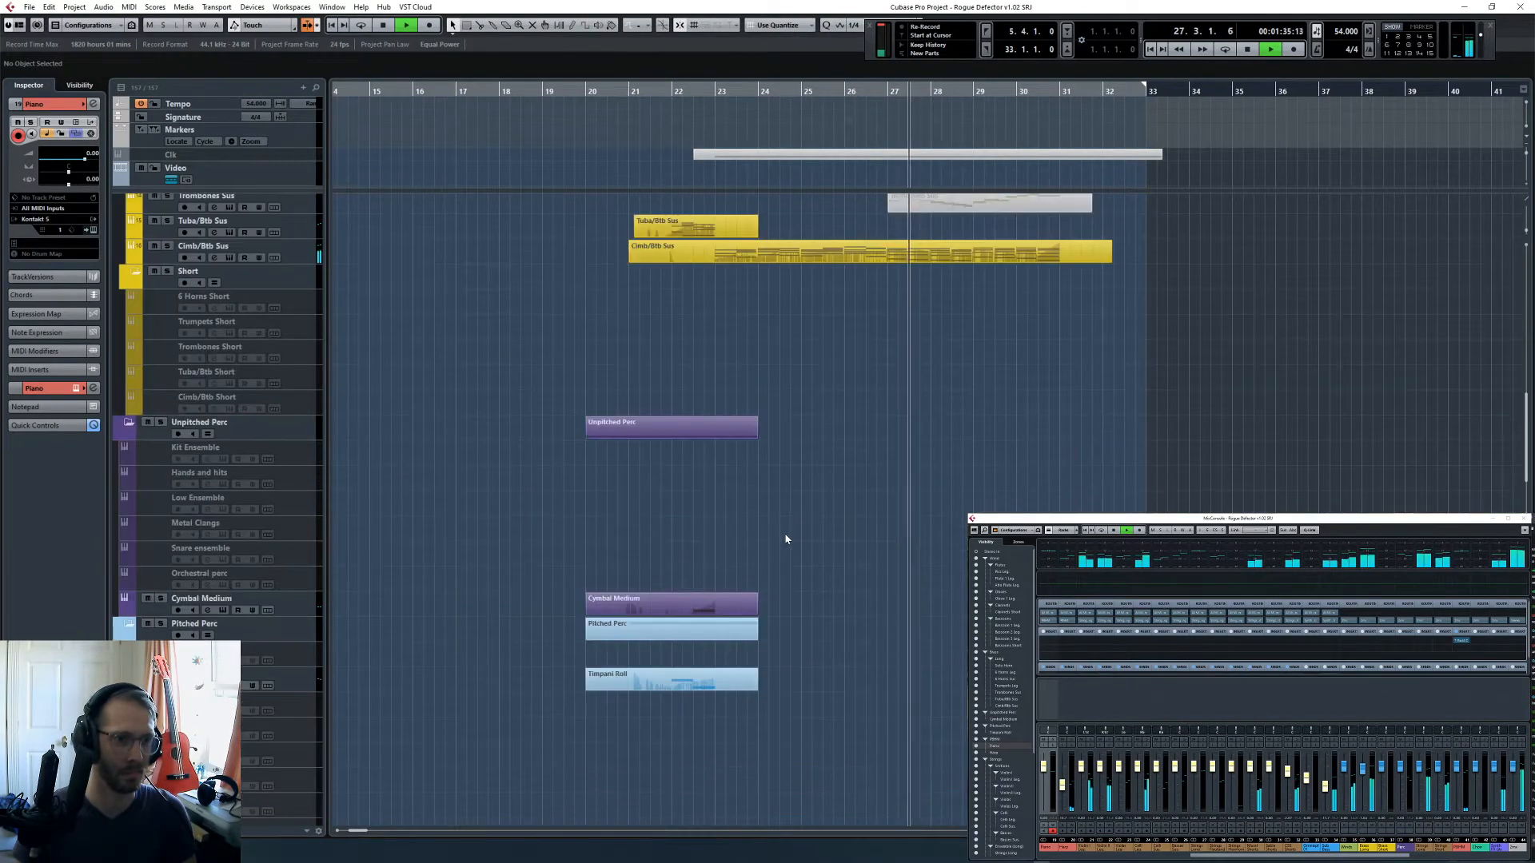
pyautogui.scroll(5, 786, 539)
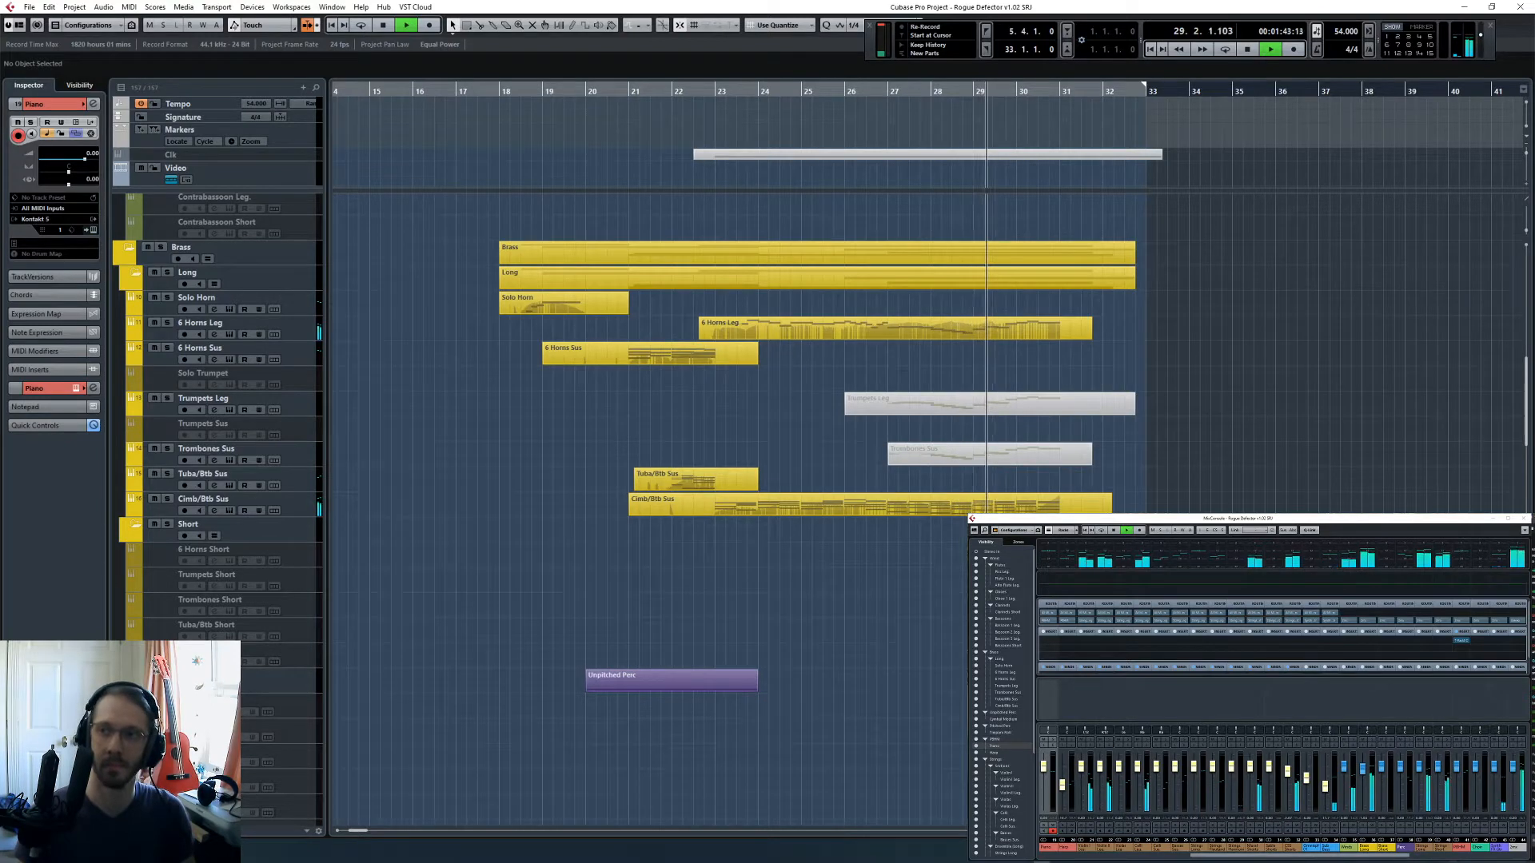
pyautogui.click(1533, 607)
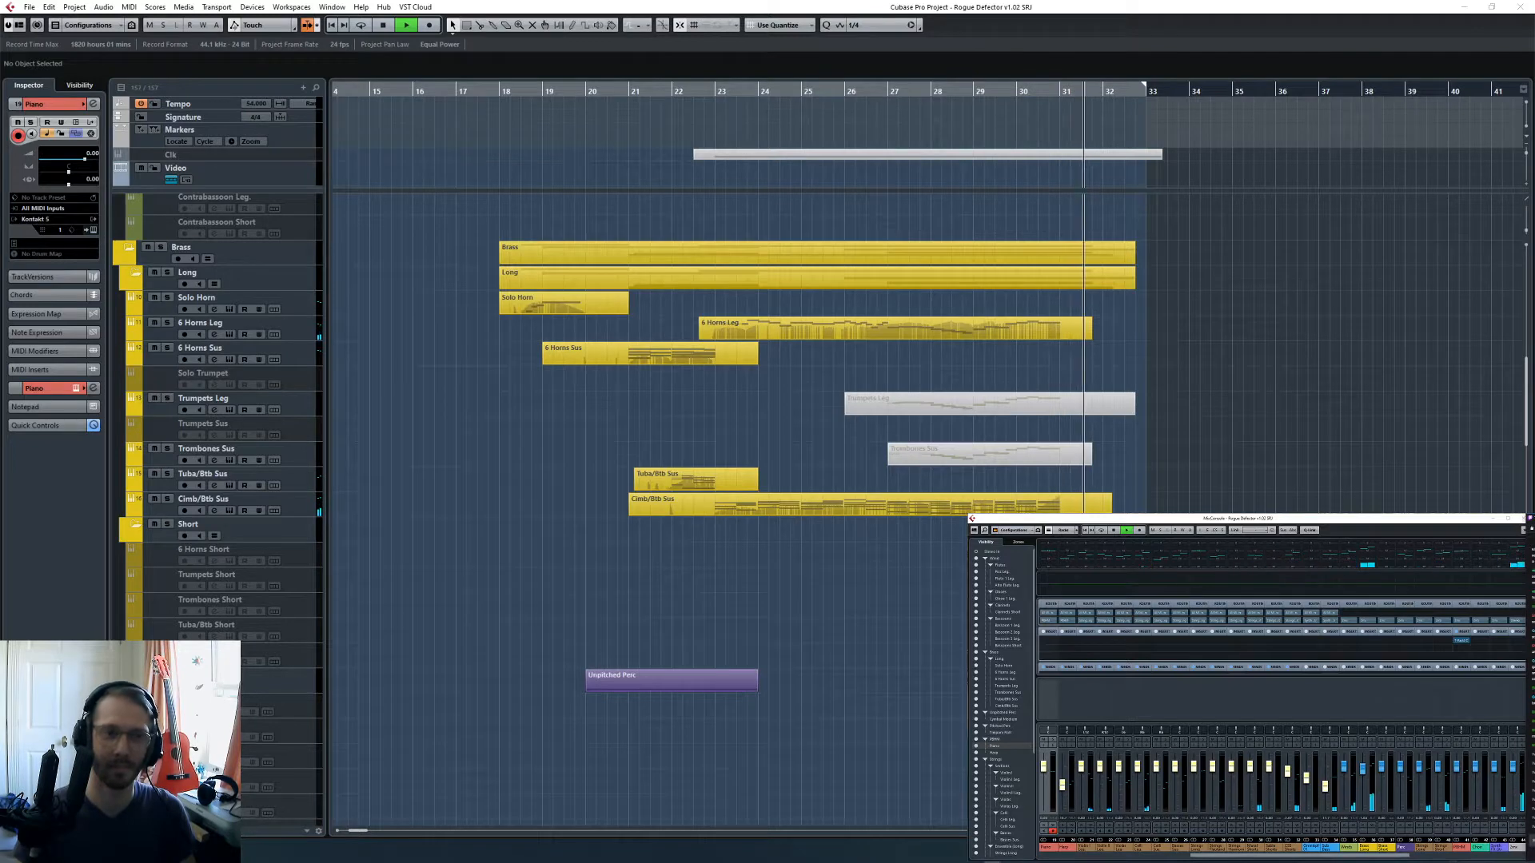
pyautogui.press('F2')
pyautogui.press('space')
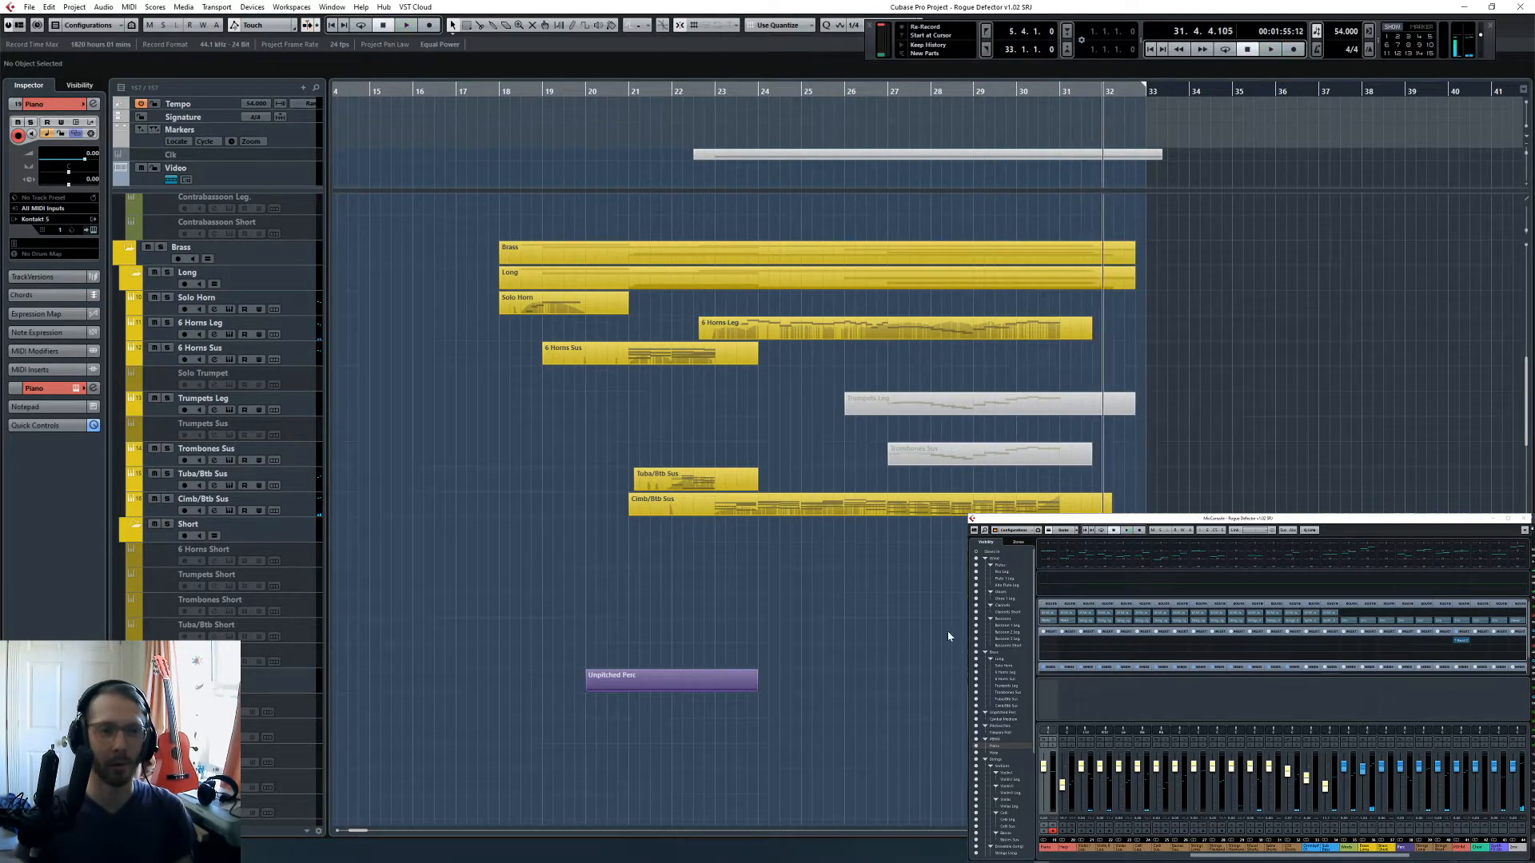
# - Place the project cursor at bar 23 and open the Bassoons Short and Clarinets Short parts together in the Key Editor
pyautogui.scroll(3, 961, 659)
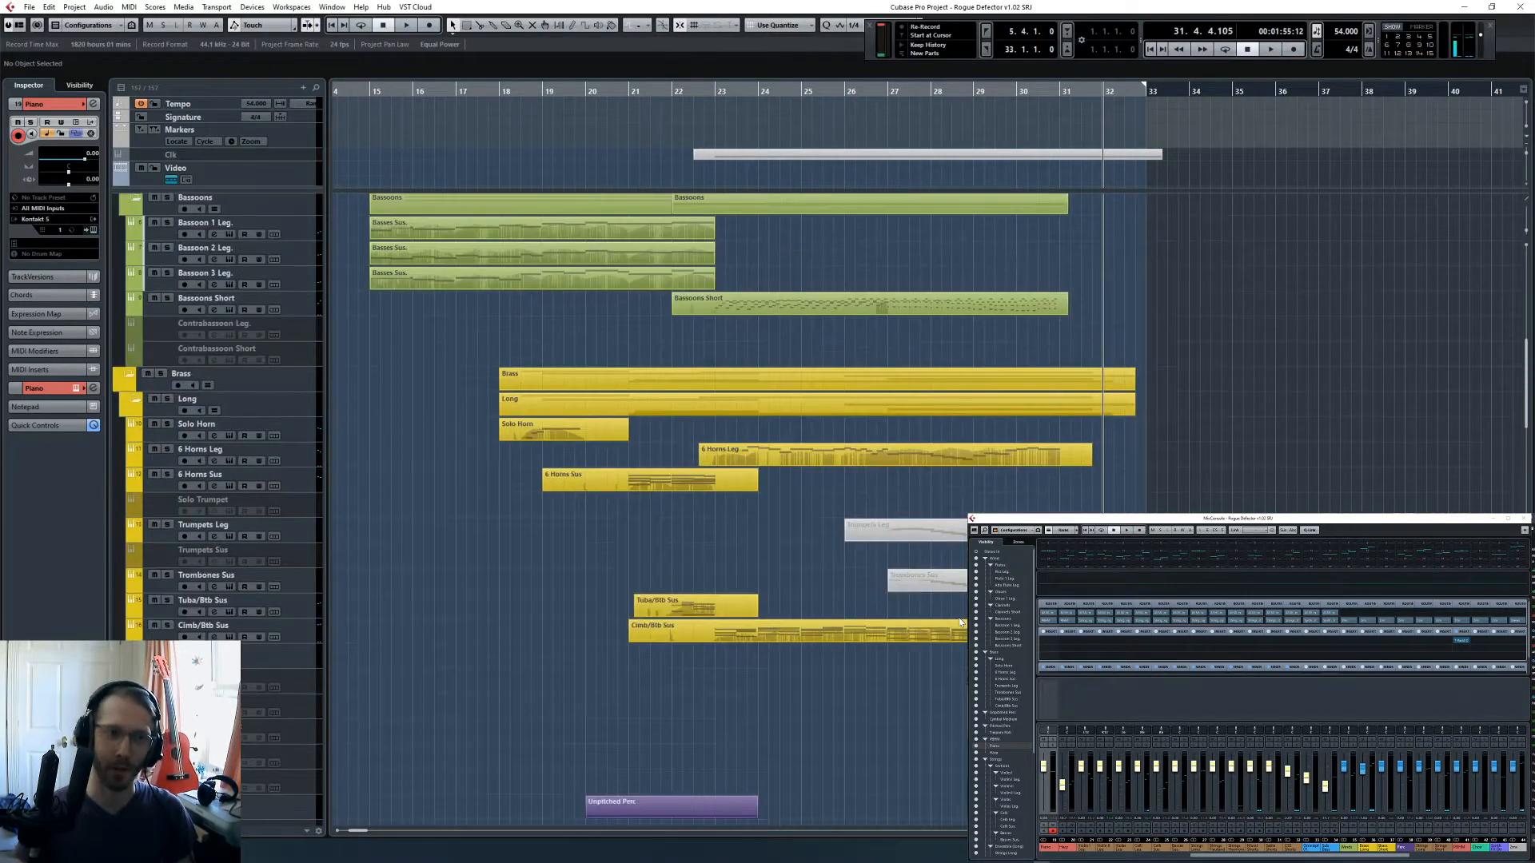
pyautogui.moveTo(719, 91); pyautogui.dragTo(827, 482)
pyautogui.moveTo(835, 296); pyautogui.dragTo(833, 294)
pyautogui.press('Return')
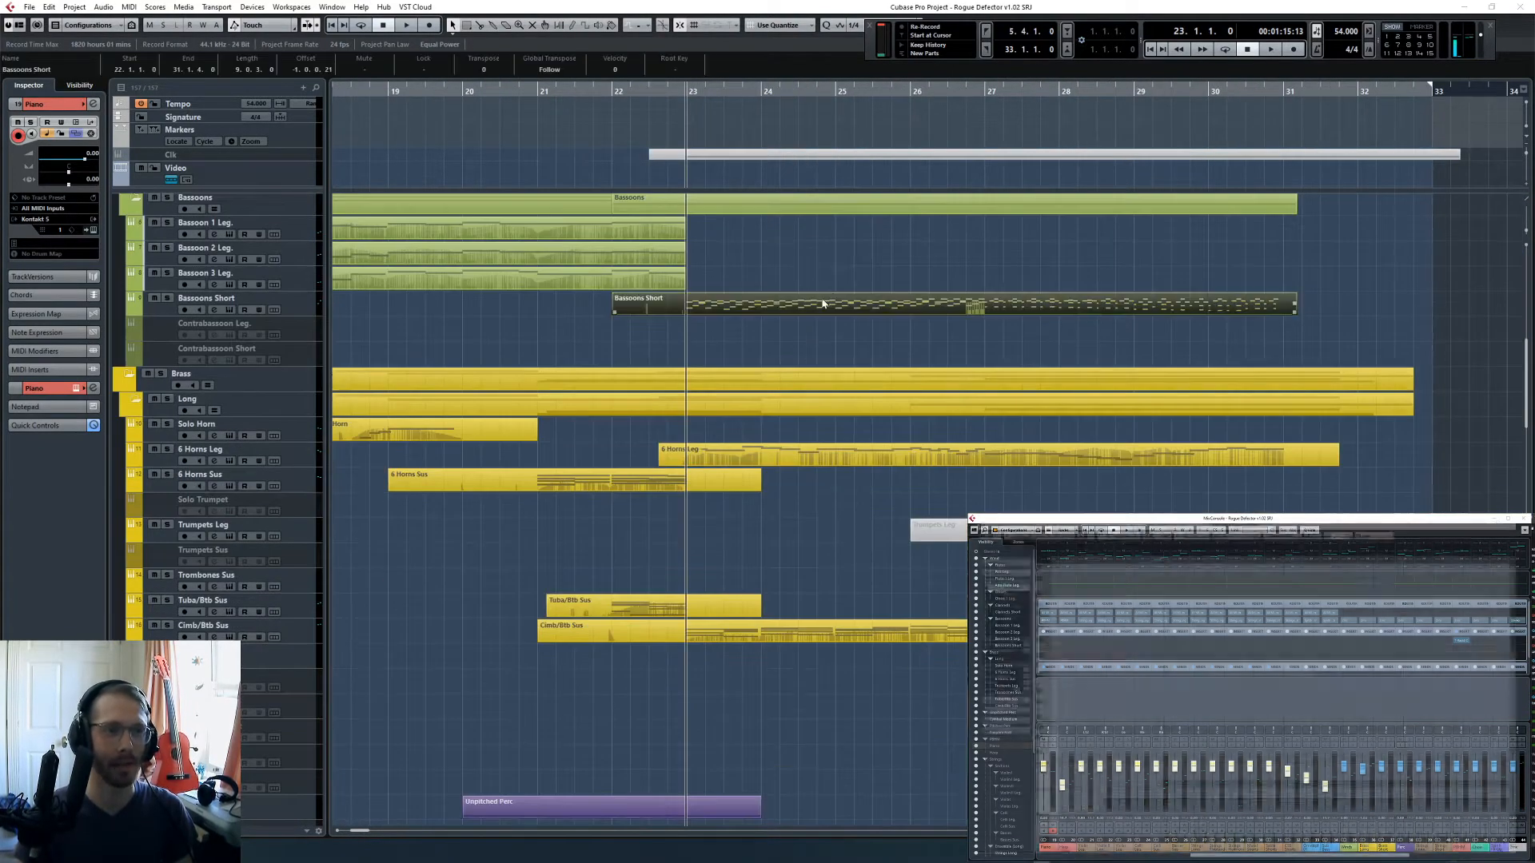
pyautogui.scroll(5, 839, 324)
pyautogui.moveTo(978, 403); pyautogui.dragTo(862, 304)
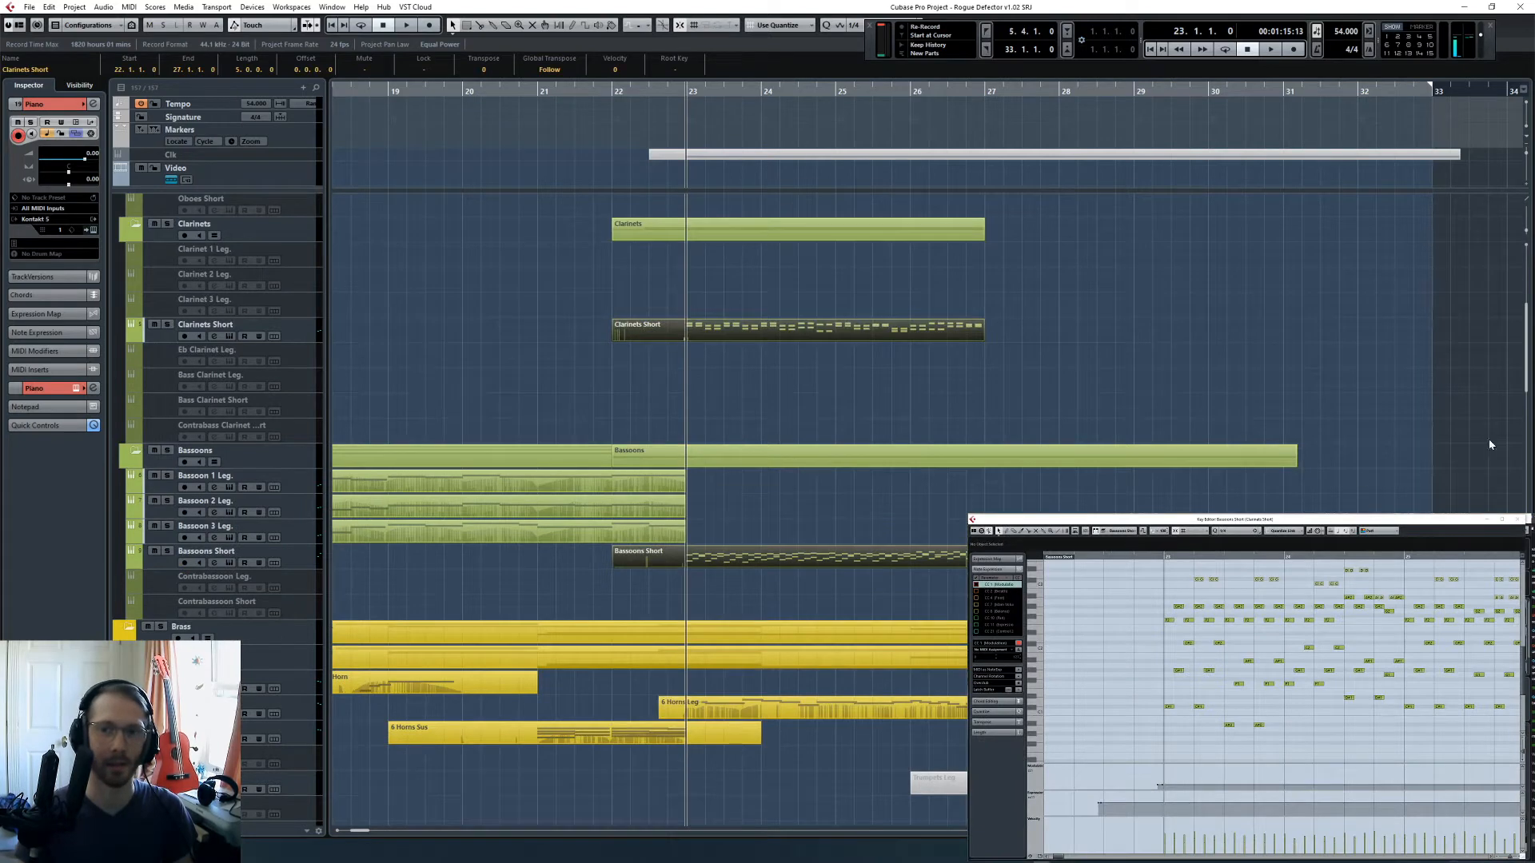
# - Add the Mural Shorts part starting at bar 23 to the parts shown in the Key Editor
pyautogui.hscroll(2, 1175, 624)
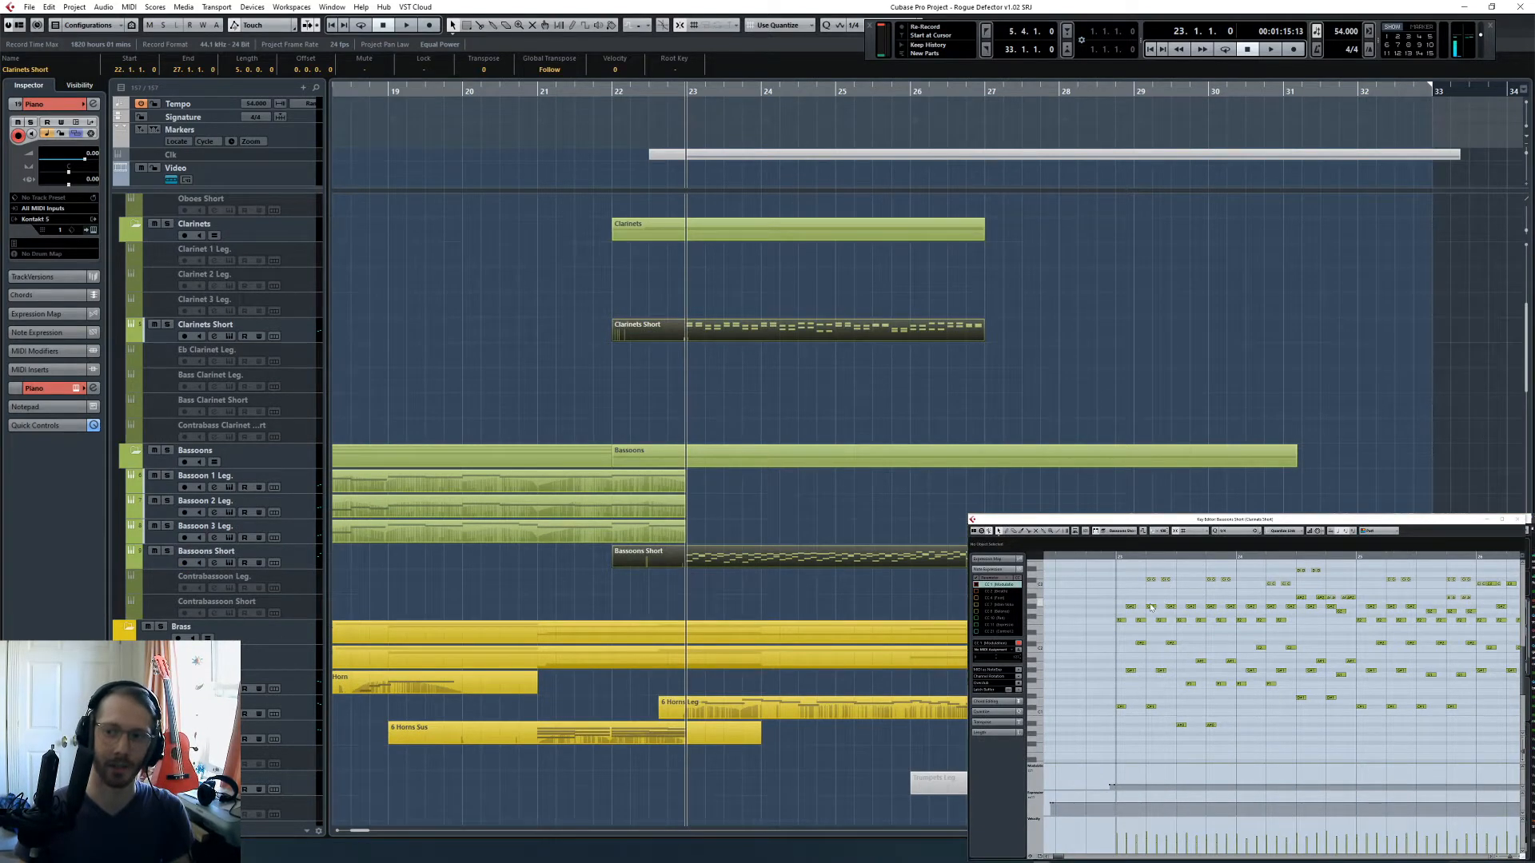
pyautogui.scroll(-15, 851, 495)
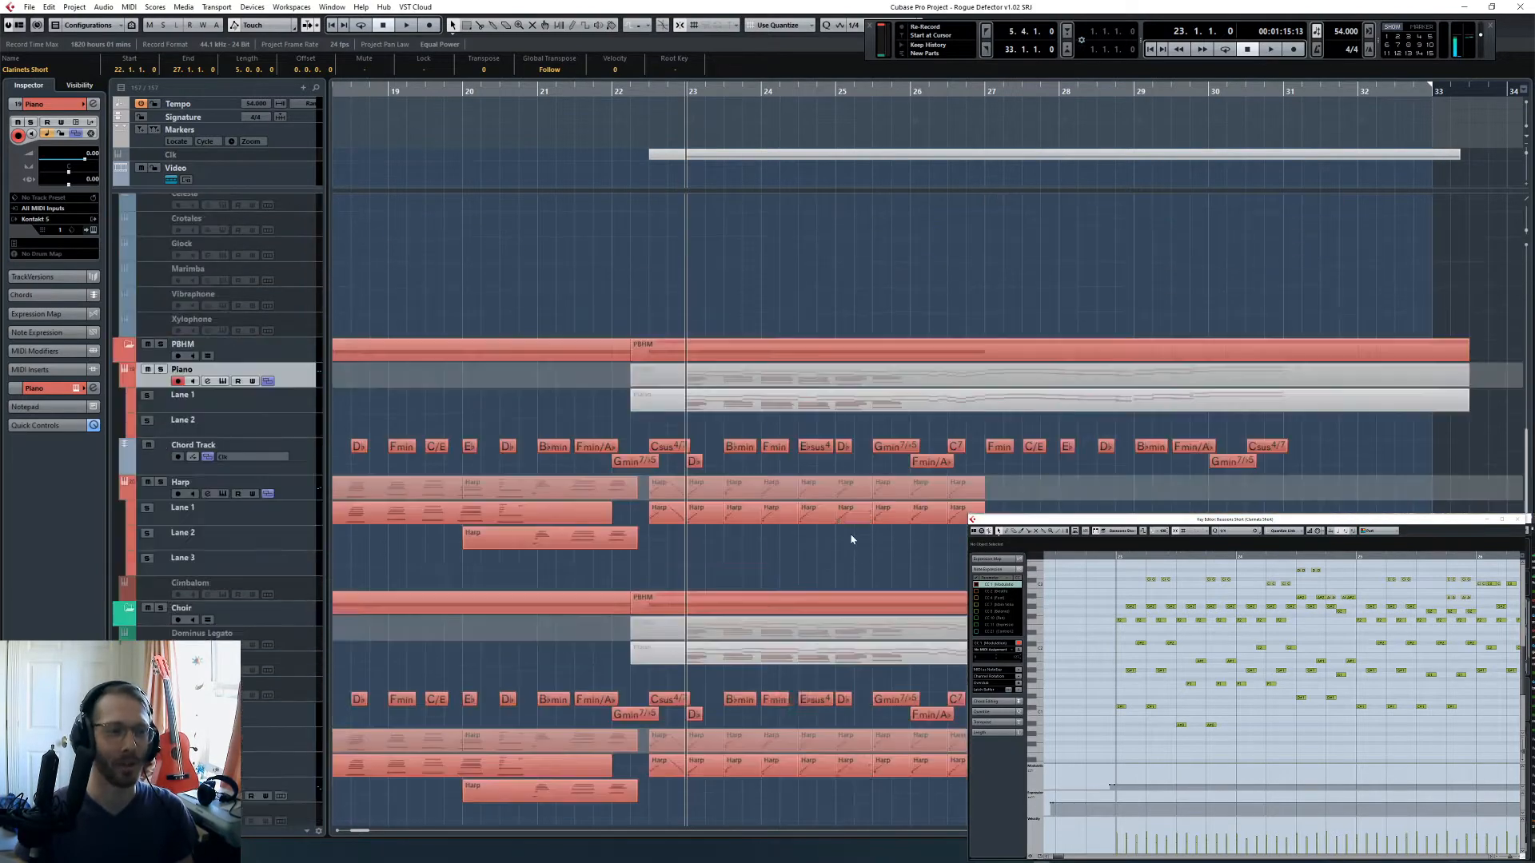
pyautogui.keyDown('shift'); pyautogui.click(835, 502); pyautogui.keyUp('shift')
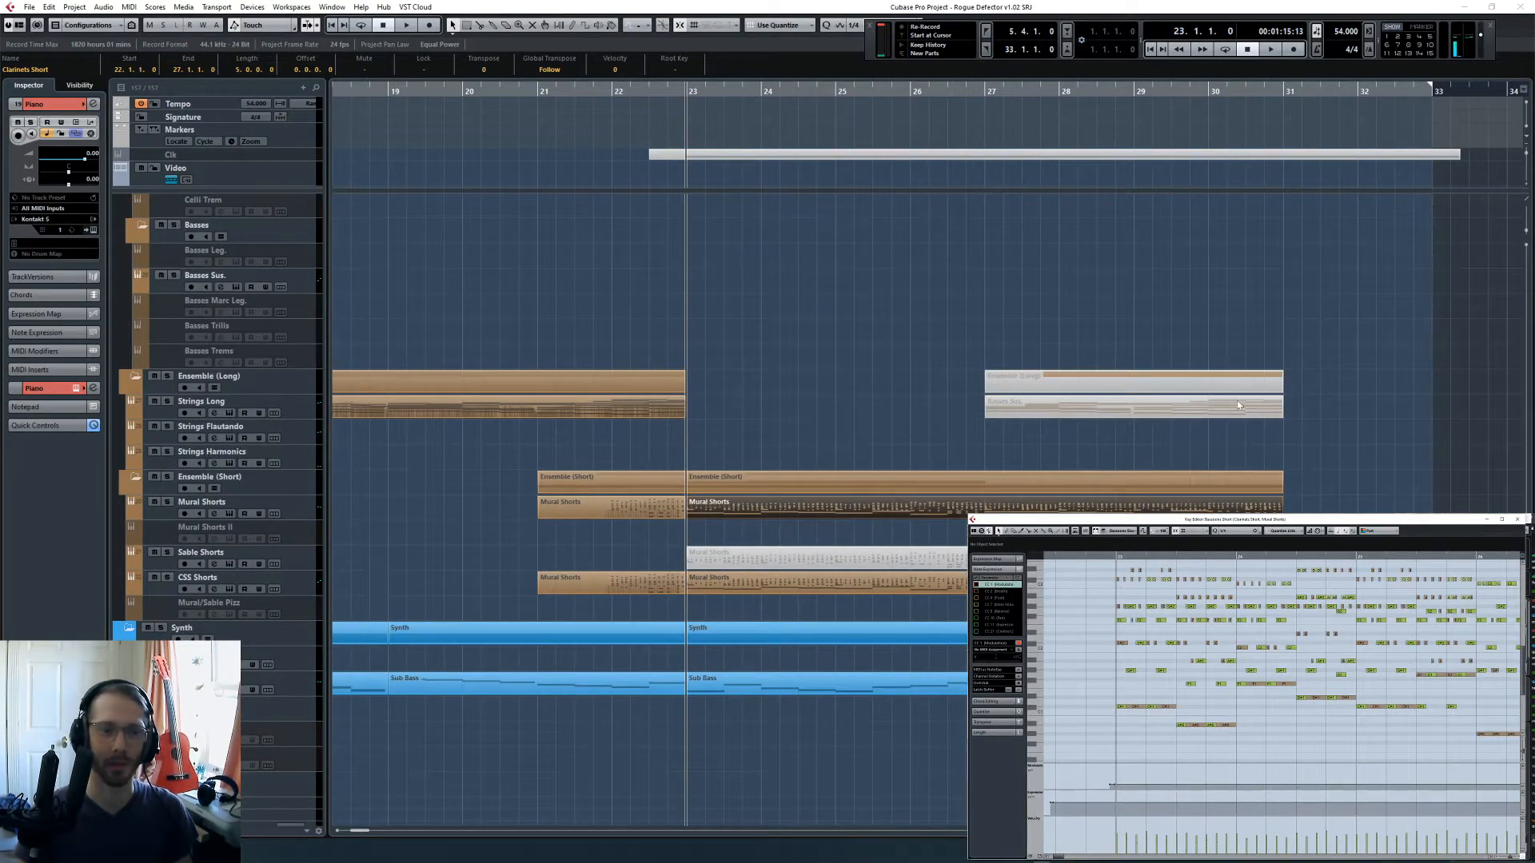
# - Clear the part selection and solo the Ensemble (Short) folder track
pyautogui.click(1159, 442)
pyautogui.click(168, 477)
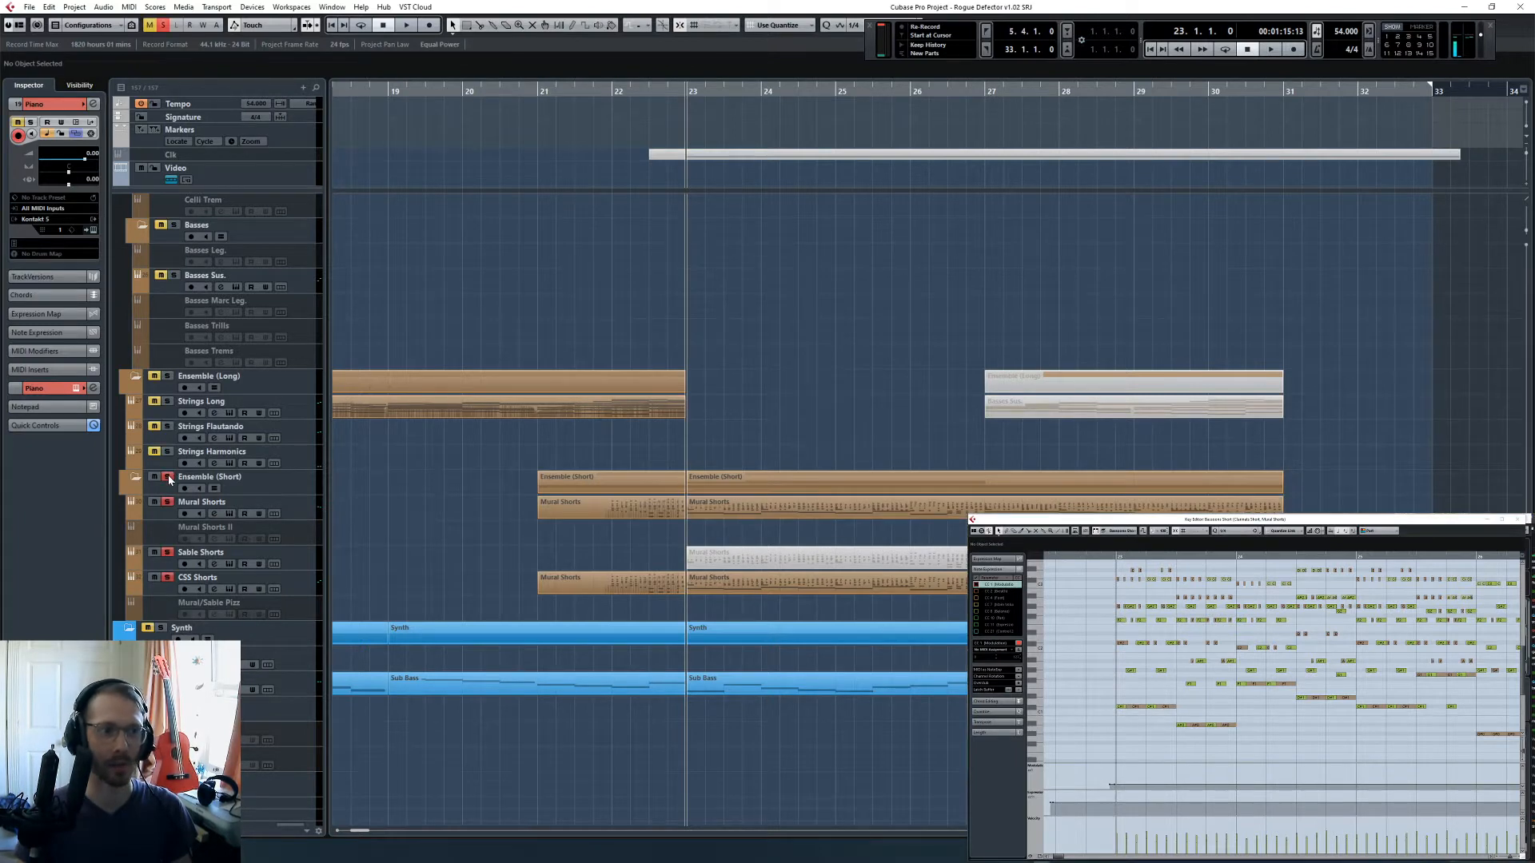
# - Play the soloed Ensemble (Short) tracks from bar 23 and stop just before bar 24
pyautogui.press('space')
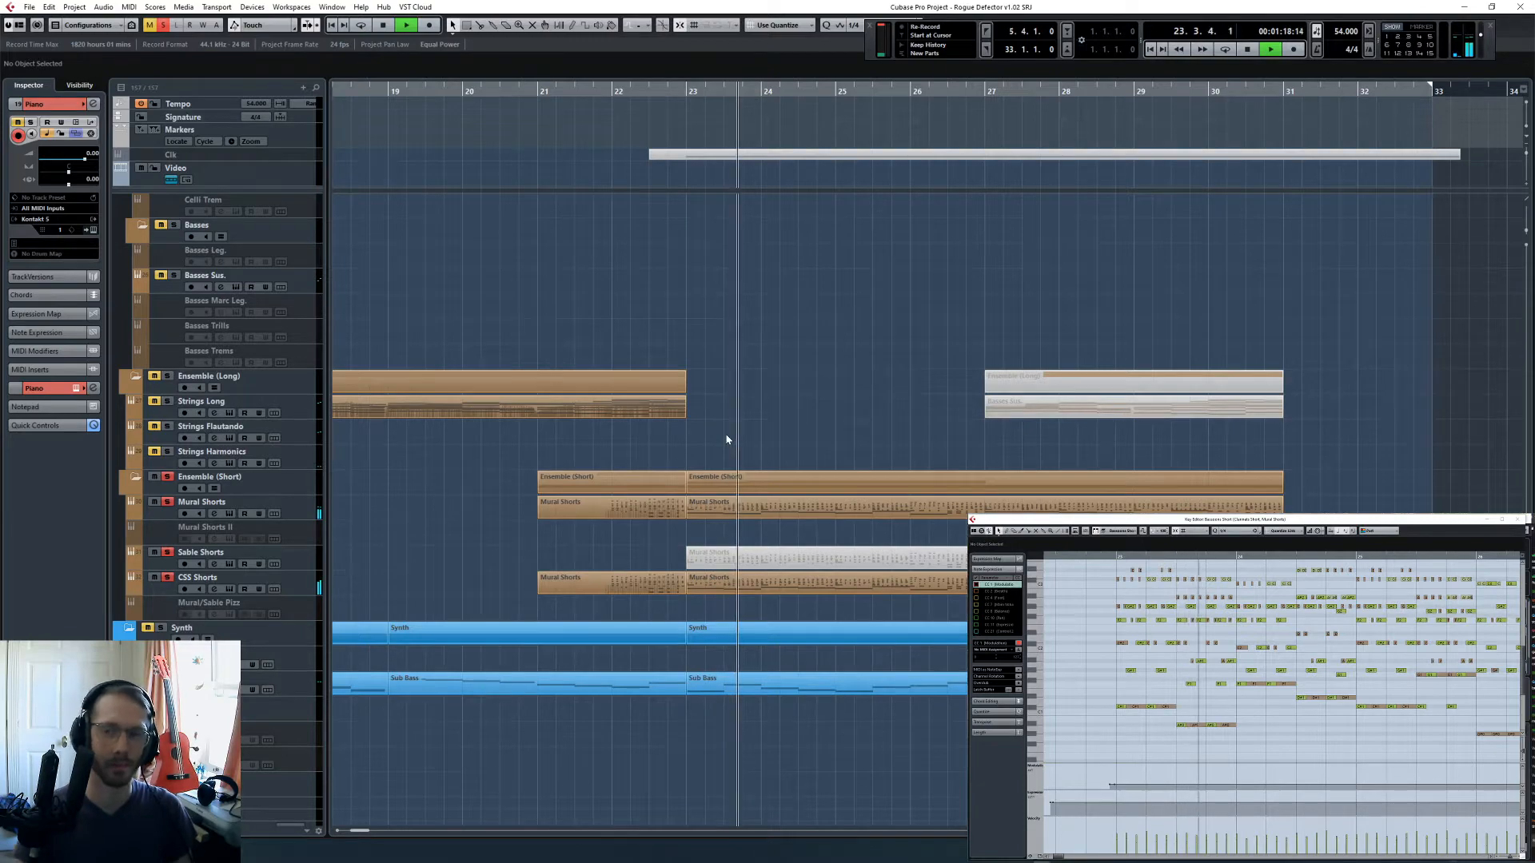
pyautogui.scroll(-3, 727, 436)
pyautogui.press('space')
# - Show the Clarinets Short and Bassoons Short parts together in the Key Editor in place of the previous parts
pyautogui.scroll(10, 824, 399)
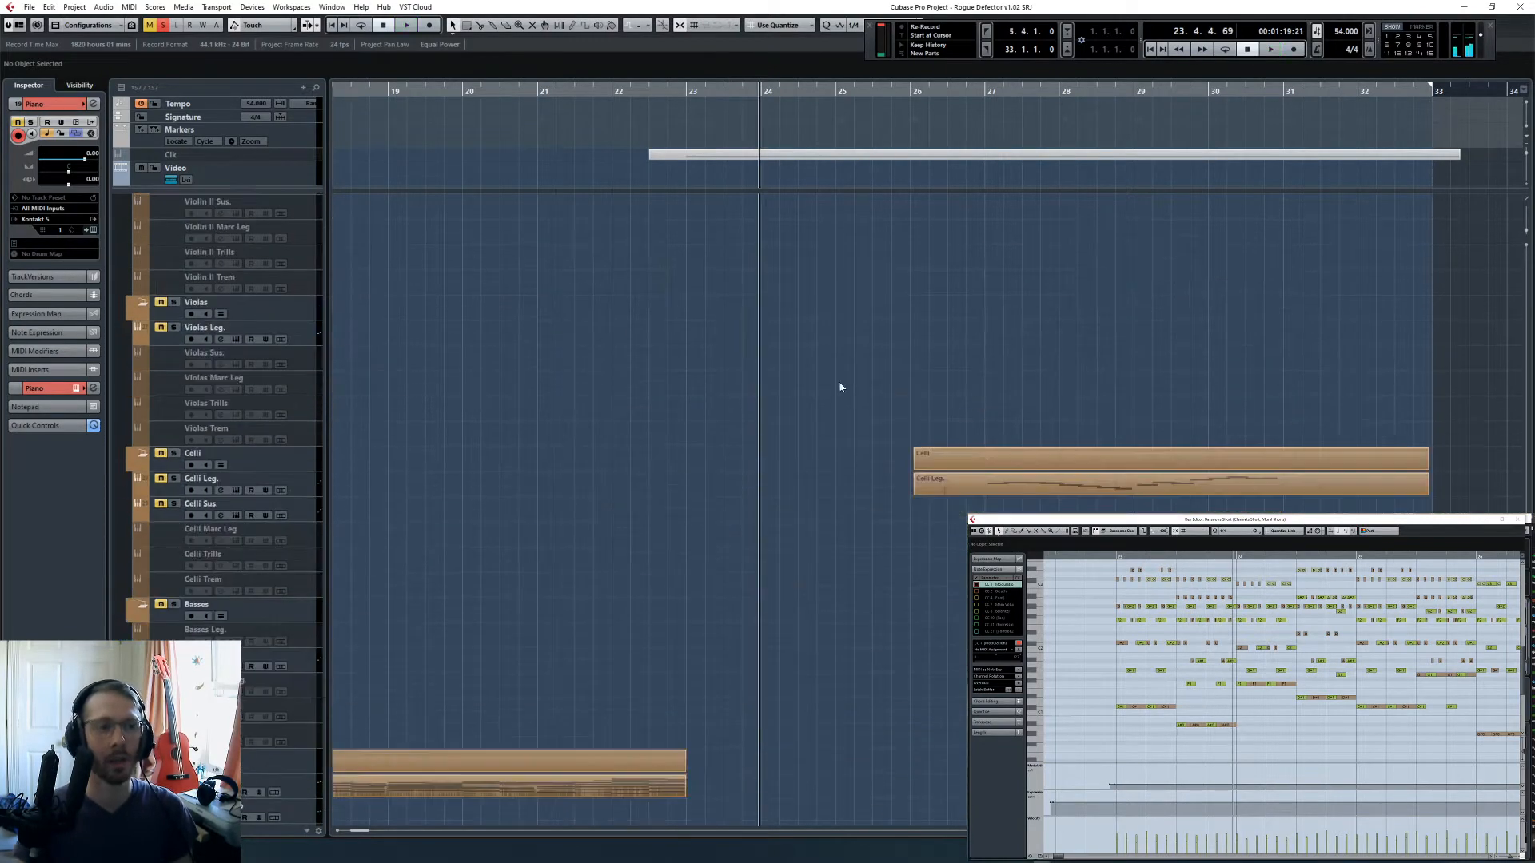
pyautogui.scroll(9, 751, 480)
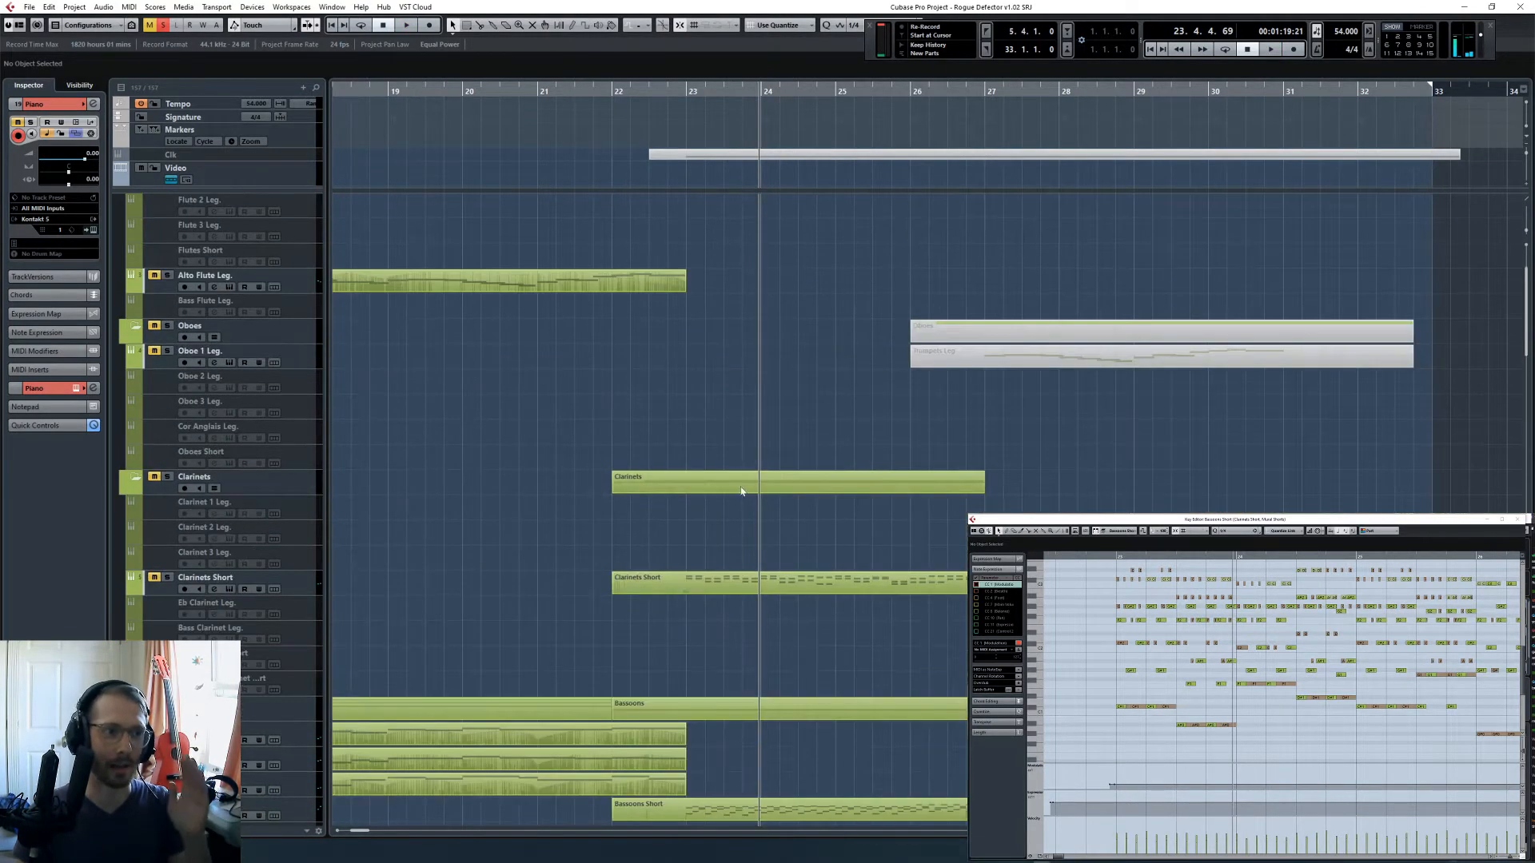
pyautogui.click(762, 578)
pyautogui.scroll(-6, 727, 520)
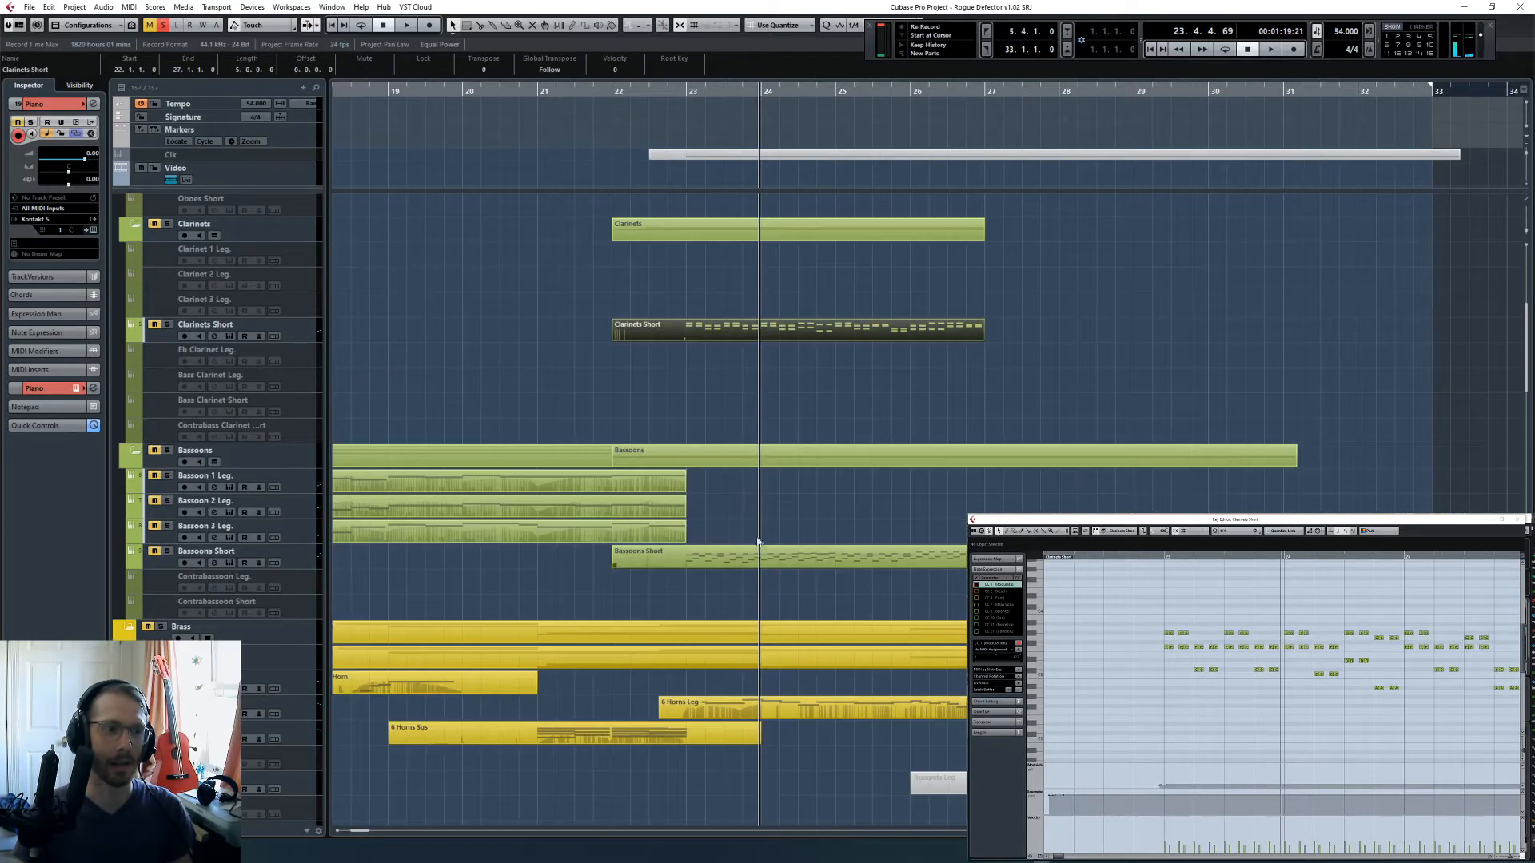
# - Play the soloed Clarinets Short and Bassoons Short tracks from bar 23 and stop just before bar 25
pyautogui.click(691, 90)
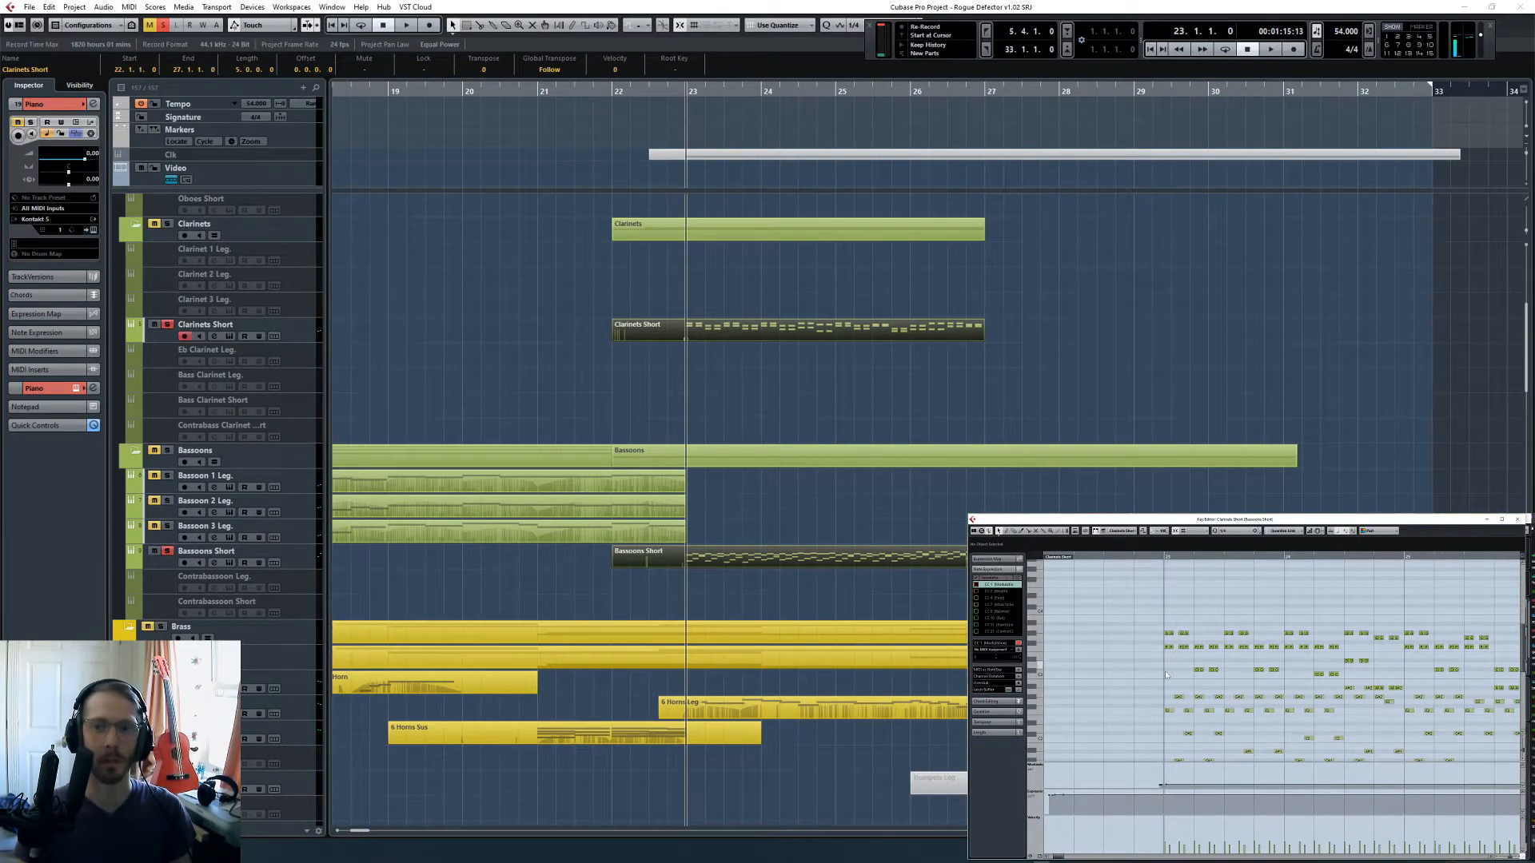
pyautogui.press('space')
pyautogui.scroll(-2, 1224, 687)
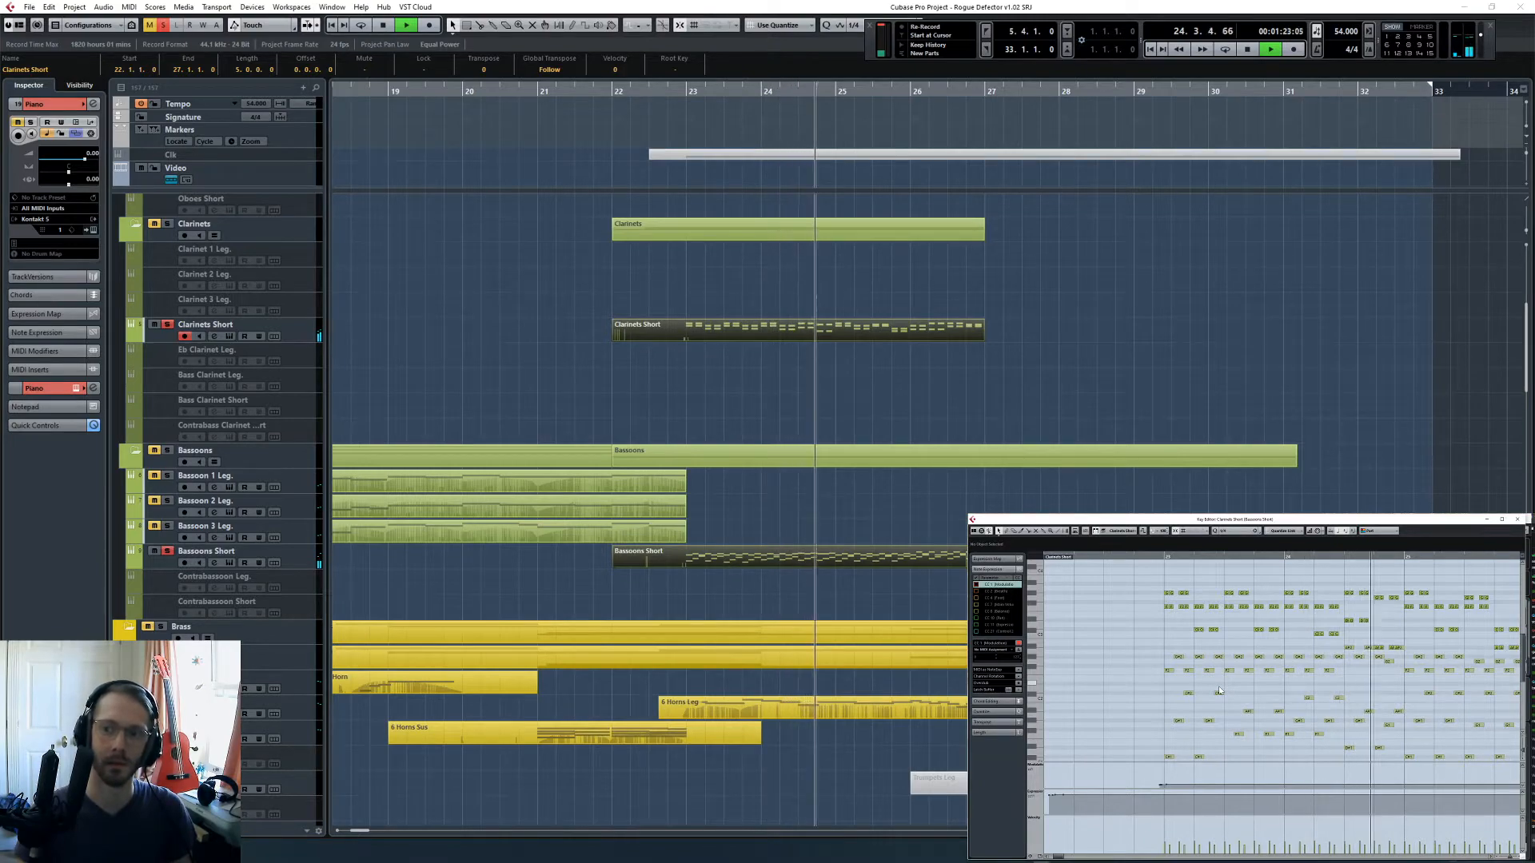
pyautogui.press('space')
# - Play the soloed Mural Shorts and CSS Shorts together with the short woodwinds from bar 23, stopping at bar 24
pyautogui.scroll(-15, 746, 432)
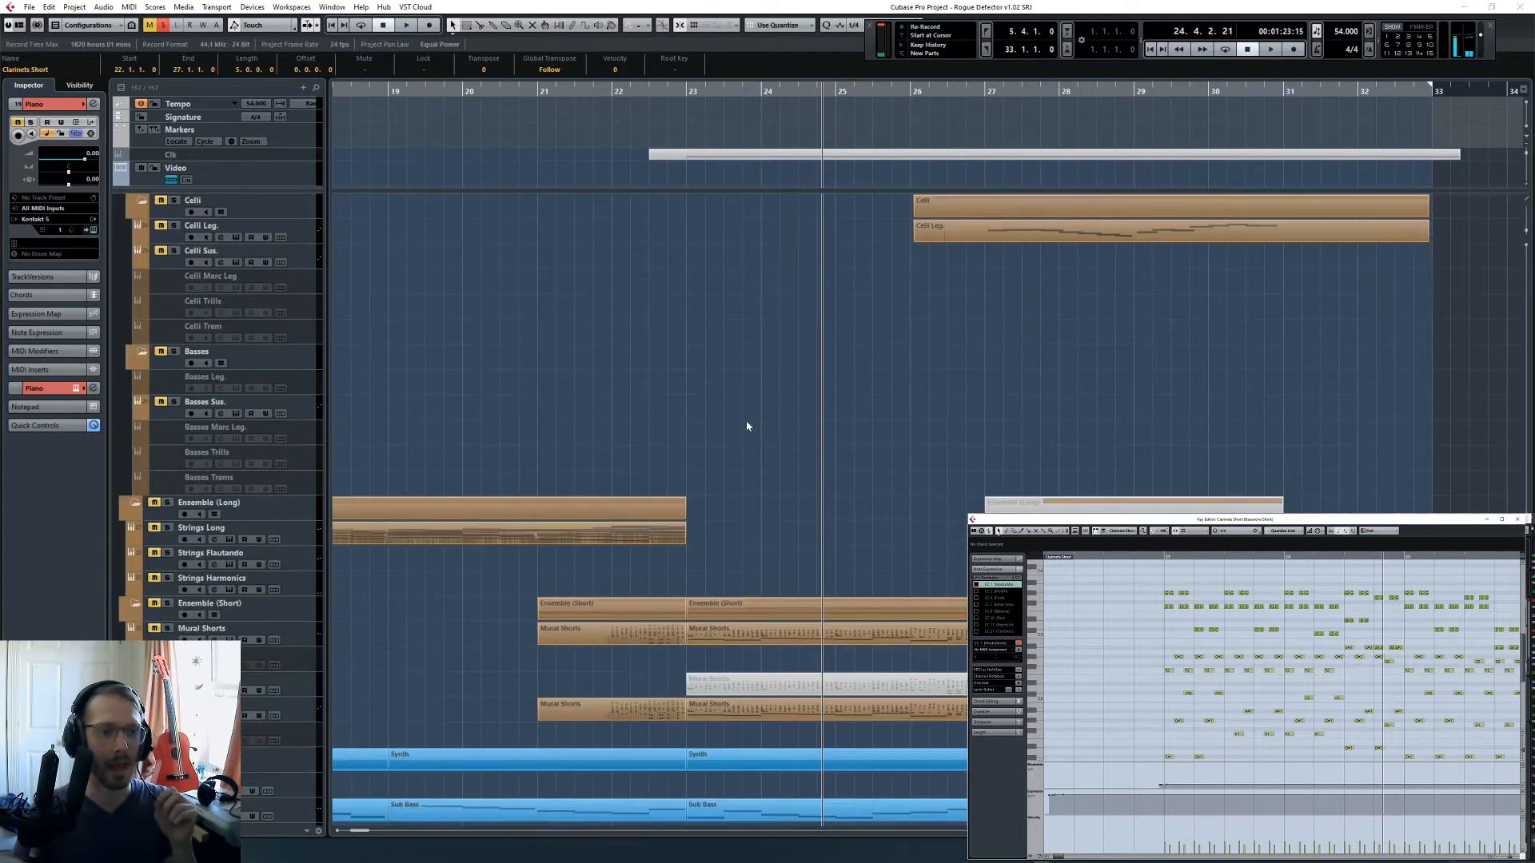
pyautogui.scroll(-15, 747, 426)
pyautogui.click(692, 94)
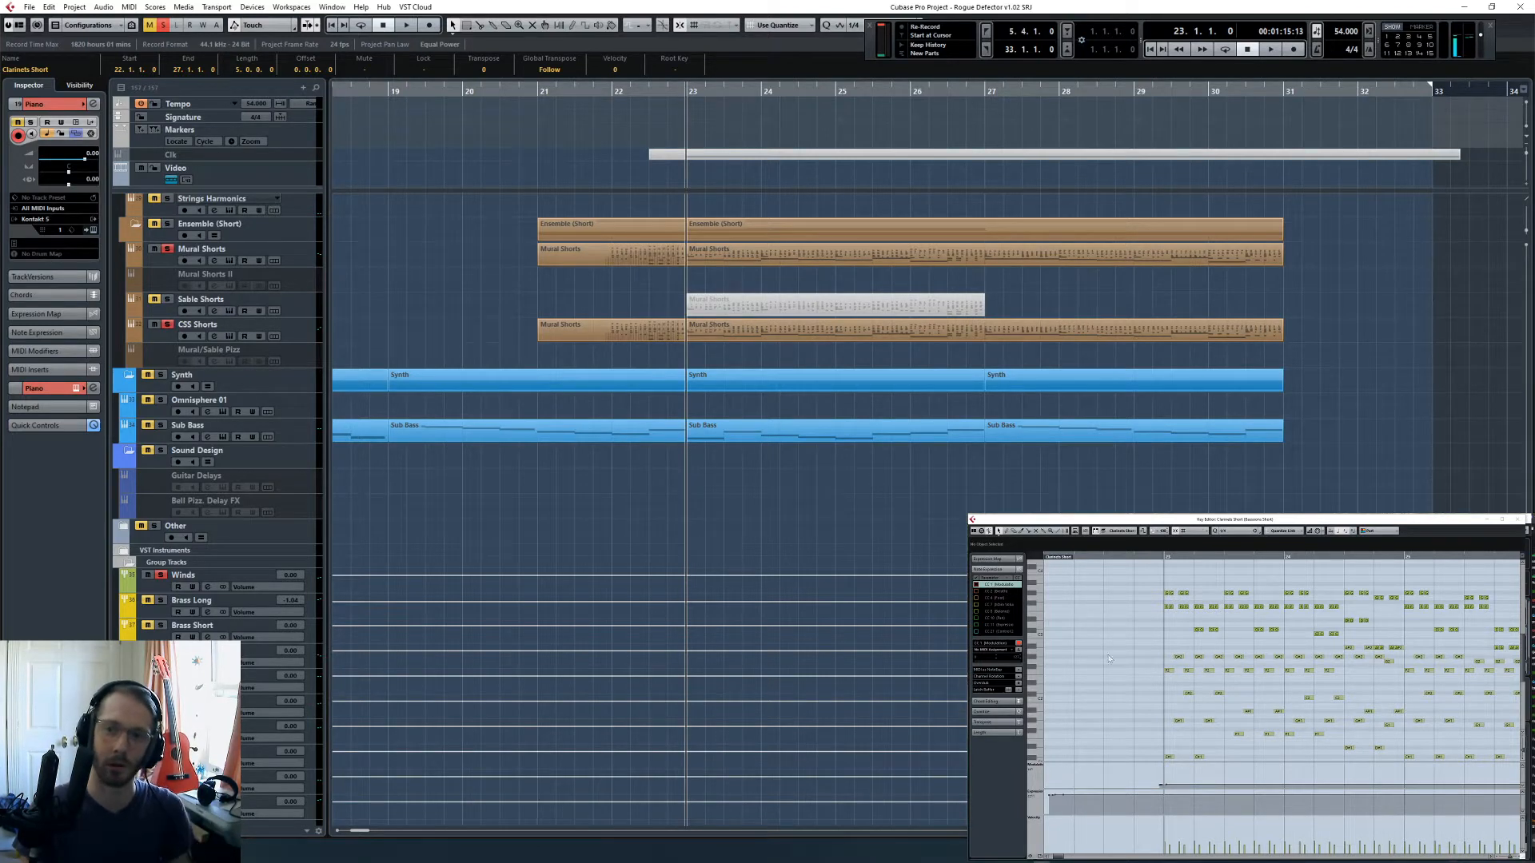
pyautogui.press('space')
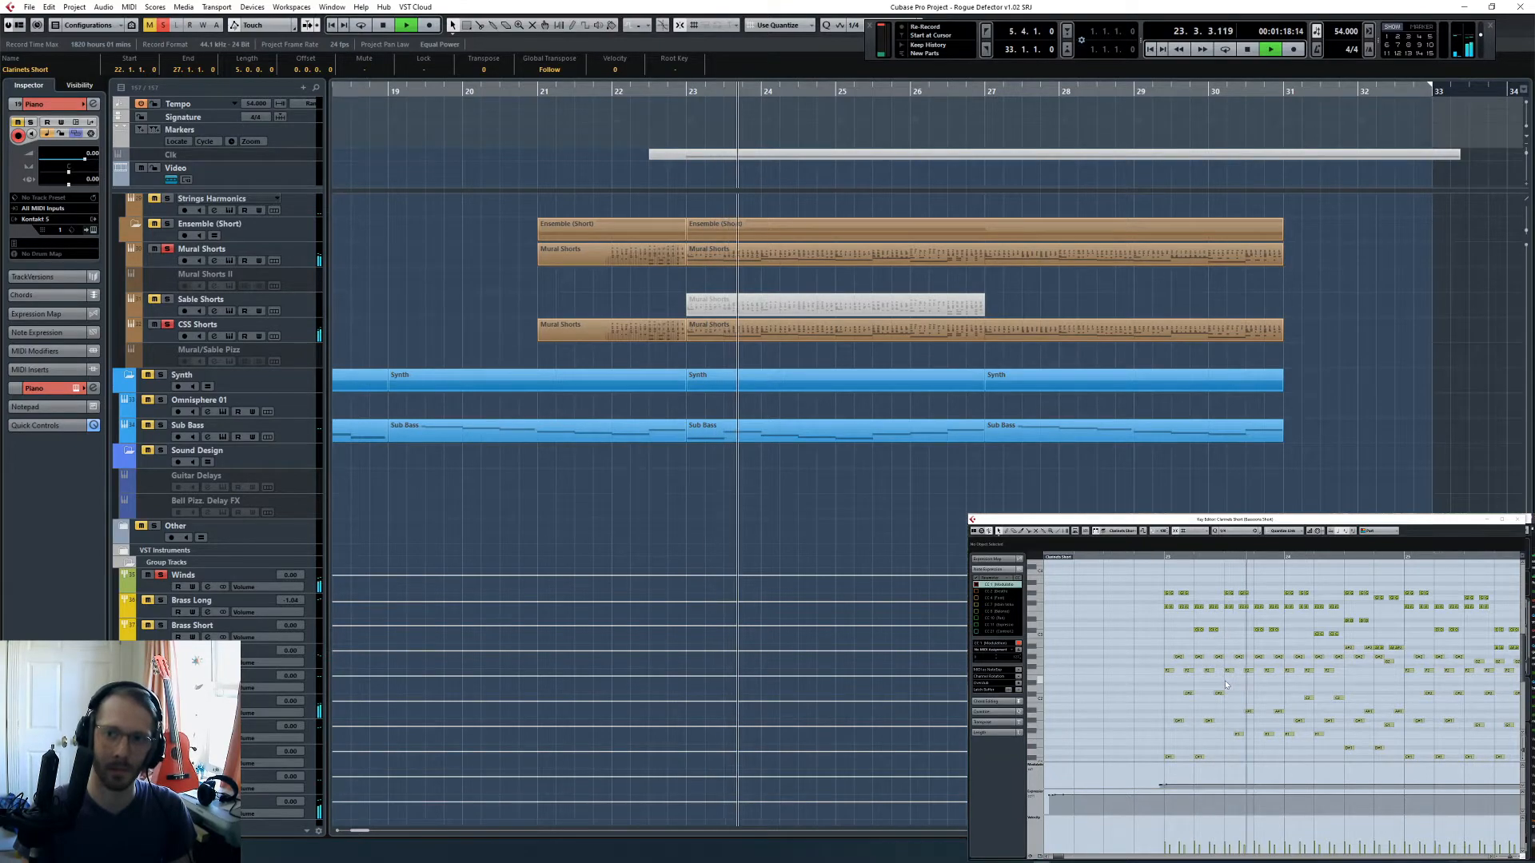
pyautogui.press('space')
# - Select the CSS Shorts and Mural Shorts track parts starting at bar 23 plus Bassoons Short and Clarinets Short for the Key Editor
pyautogui.click(826, 353)
pyautogui.click(830, 331)
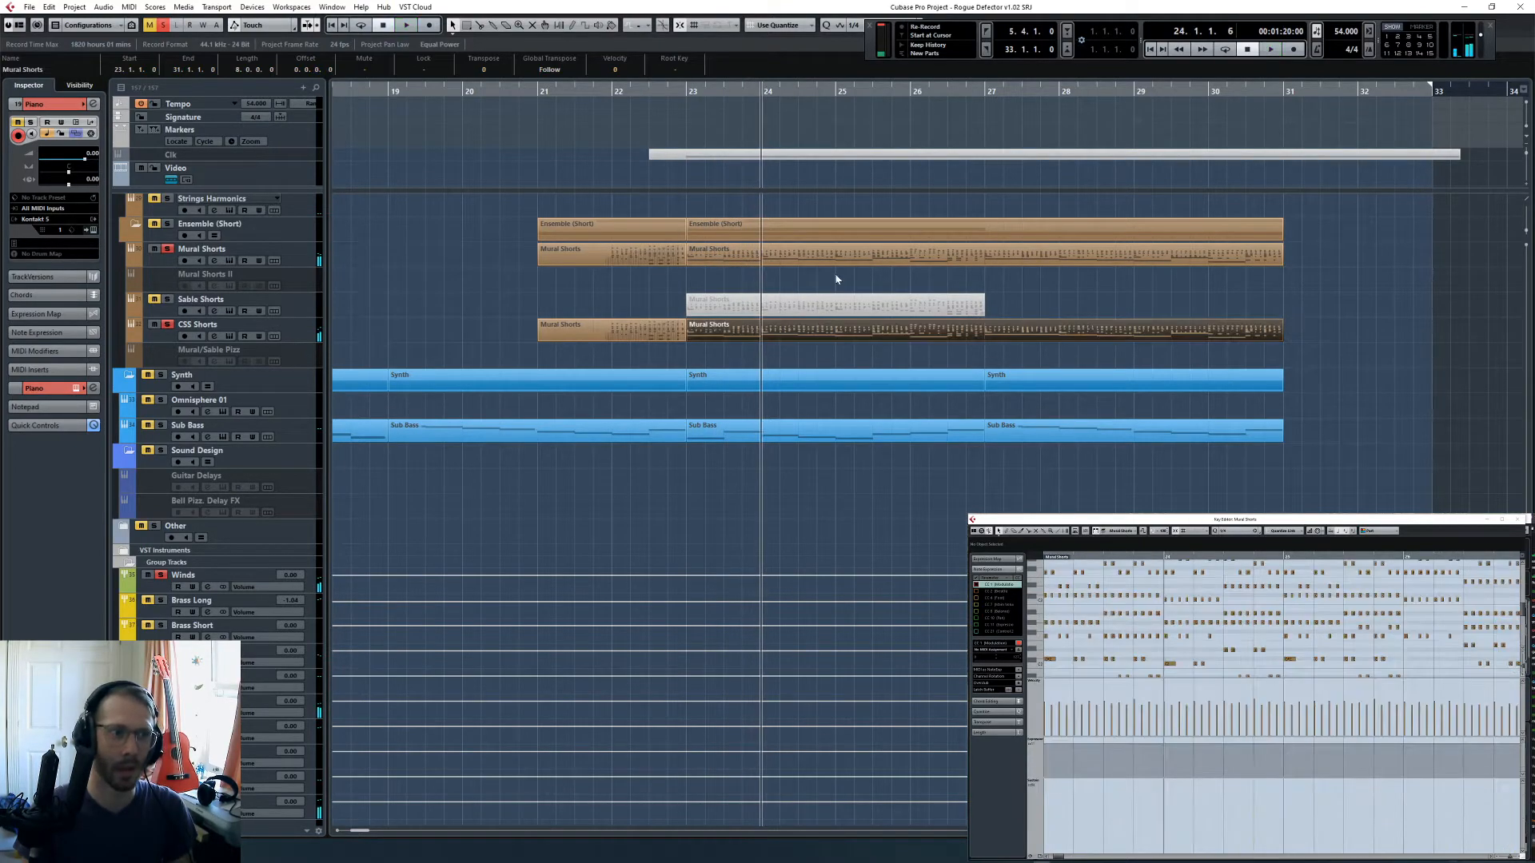
pyautogui.keyDown('shift'); pyautogui.click(839, 258); pyautogui.keyUp('shift')
pyautogui.scroll(15, 848, 327)
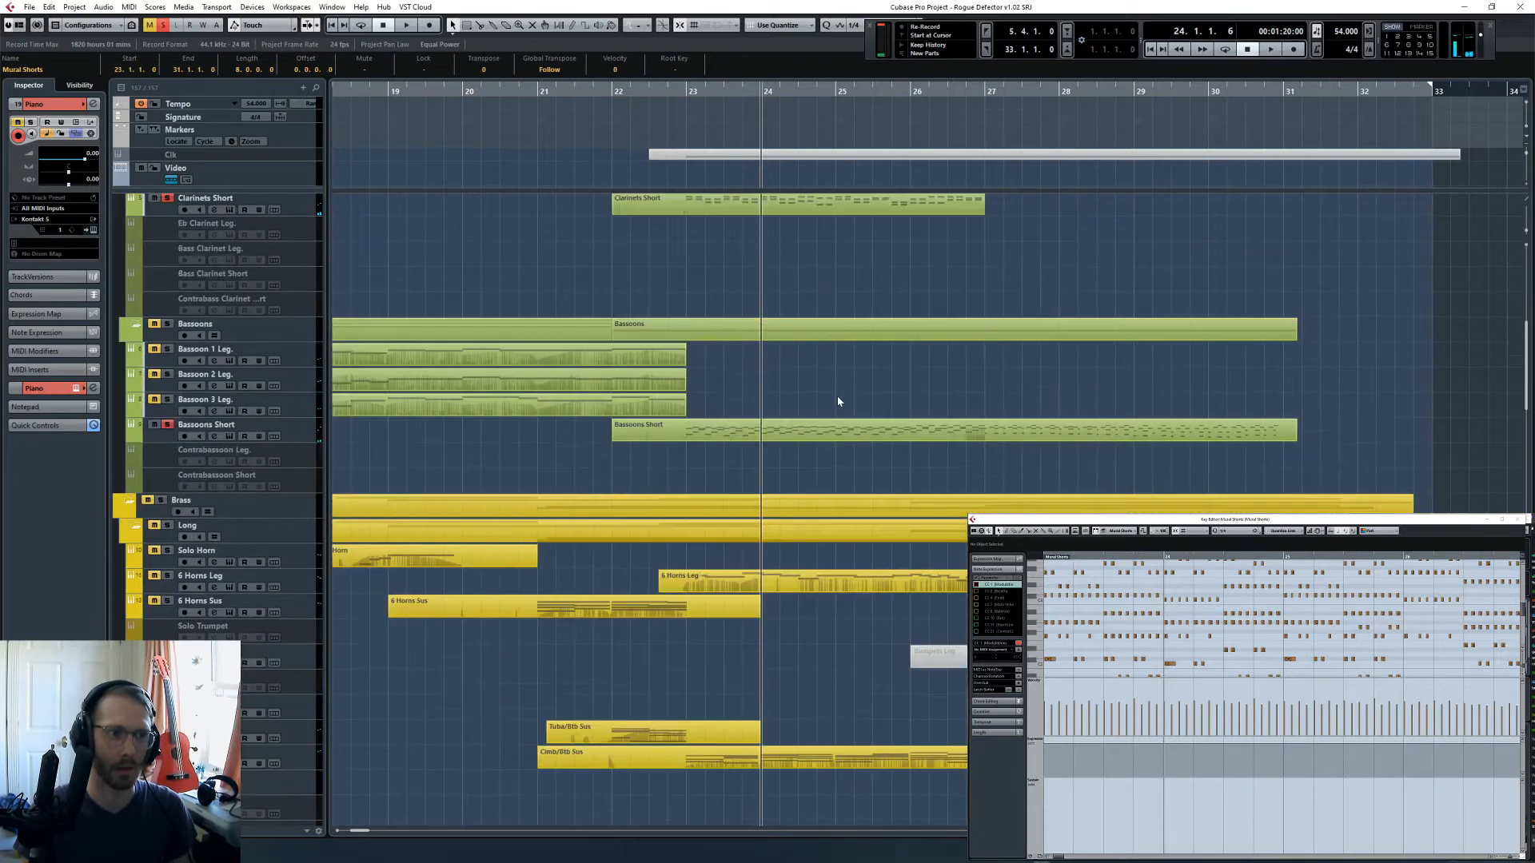
pyautogui.click(807, 432)
pyautogui.scroll(5, 807, 431)
pyautogui.keyDown('shift'); pyautogui.click(805, 329); pyautogui.keyUp('shift')
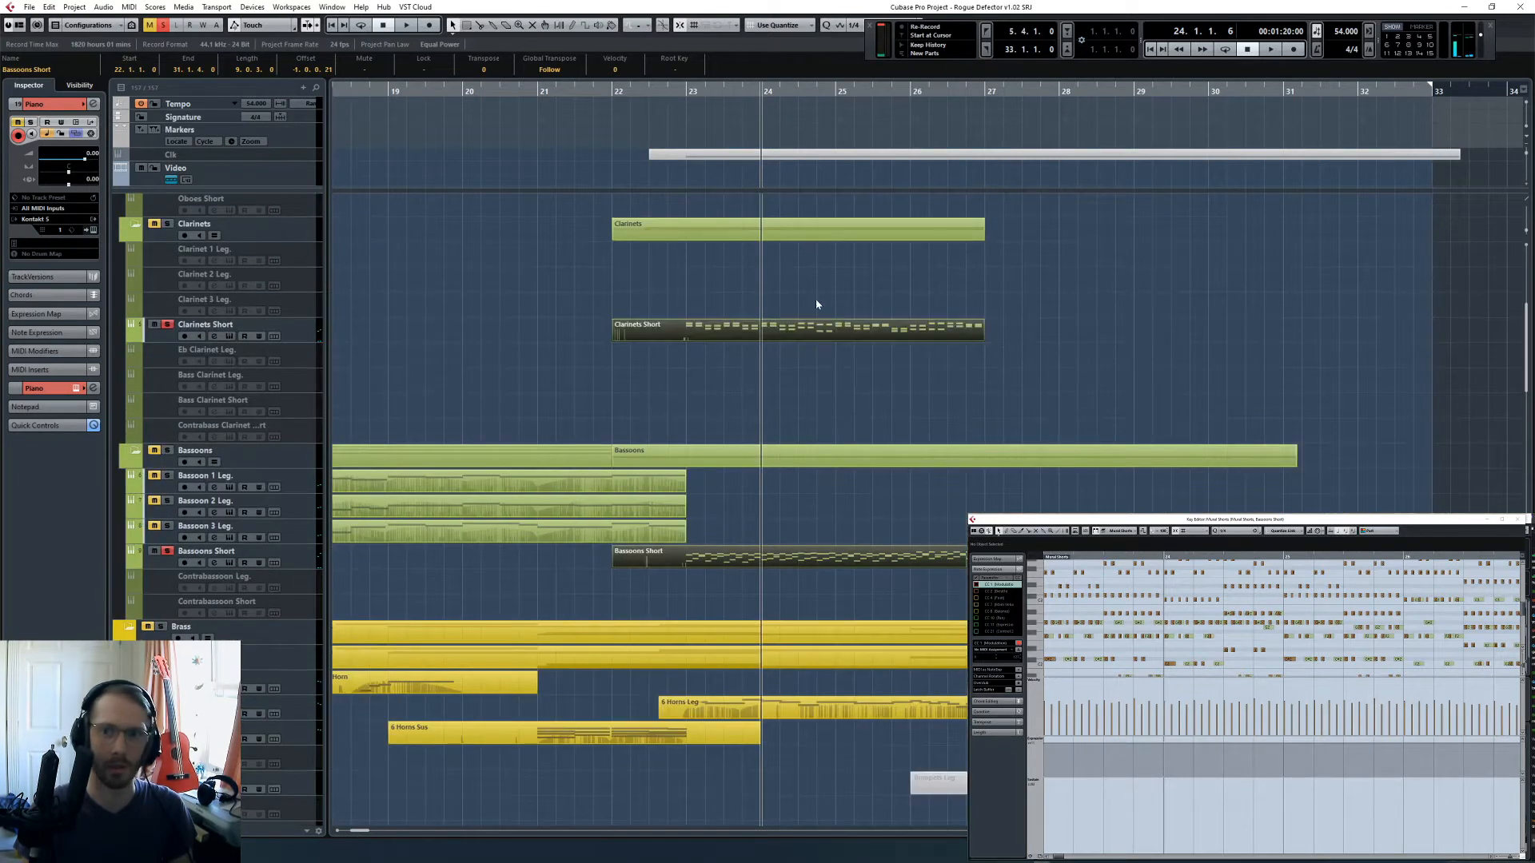
# - Place the project cursor at bar 23 in the Key Editor and shrink its controller lanes to enlarge the note area
pyautogui.click(1172, 525)
pyautogui.scroll(3, 1214, 620)
pyautogui.hscroll(-2, 1216, 616)
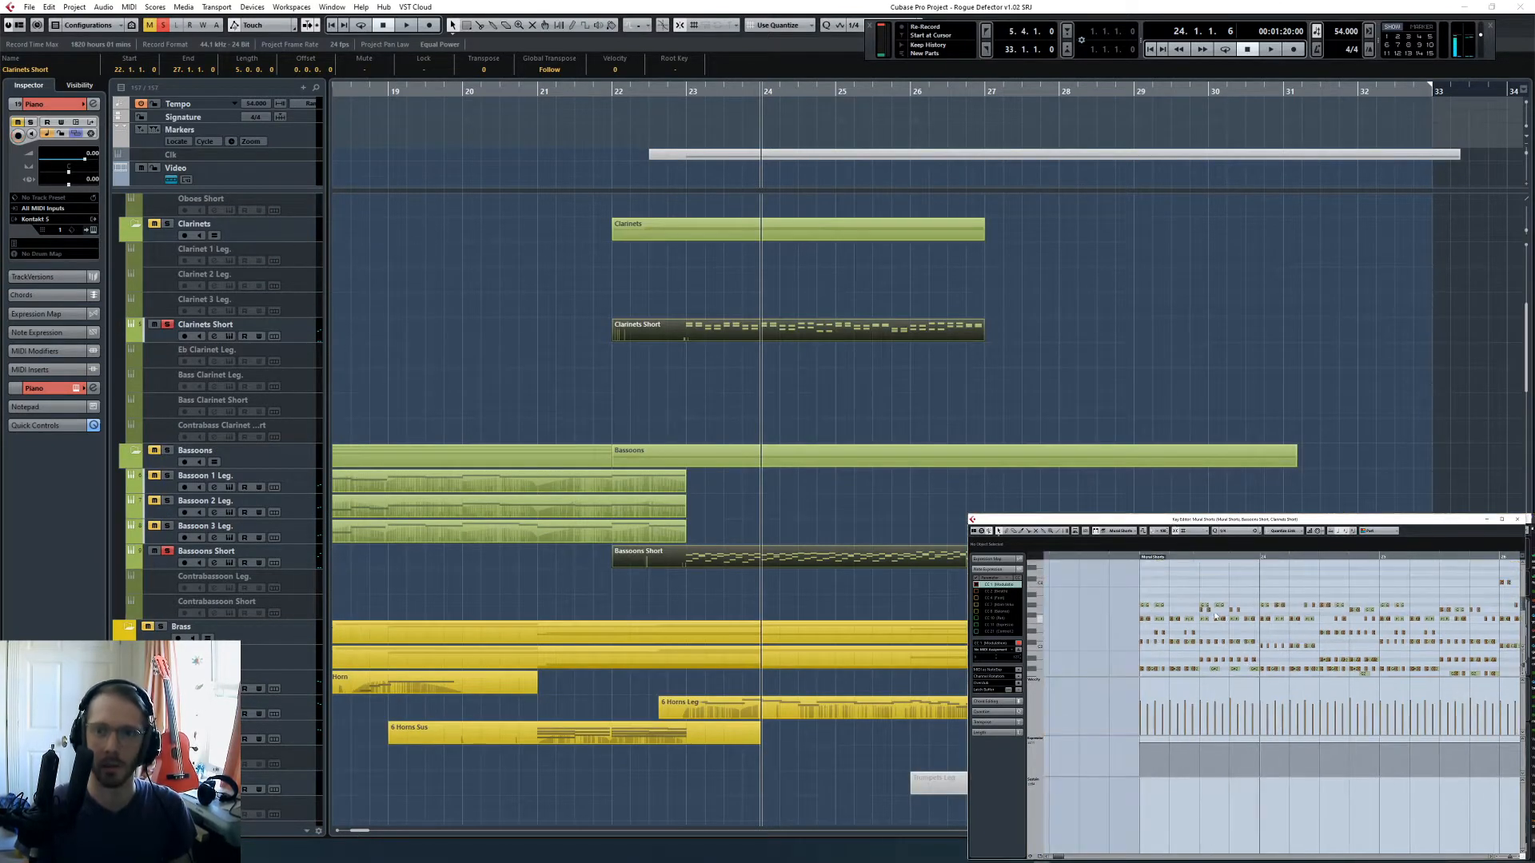
pyautogui.click(1143, 560)
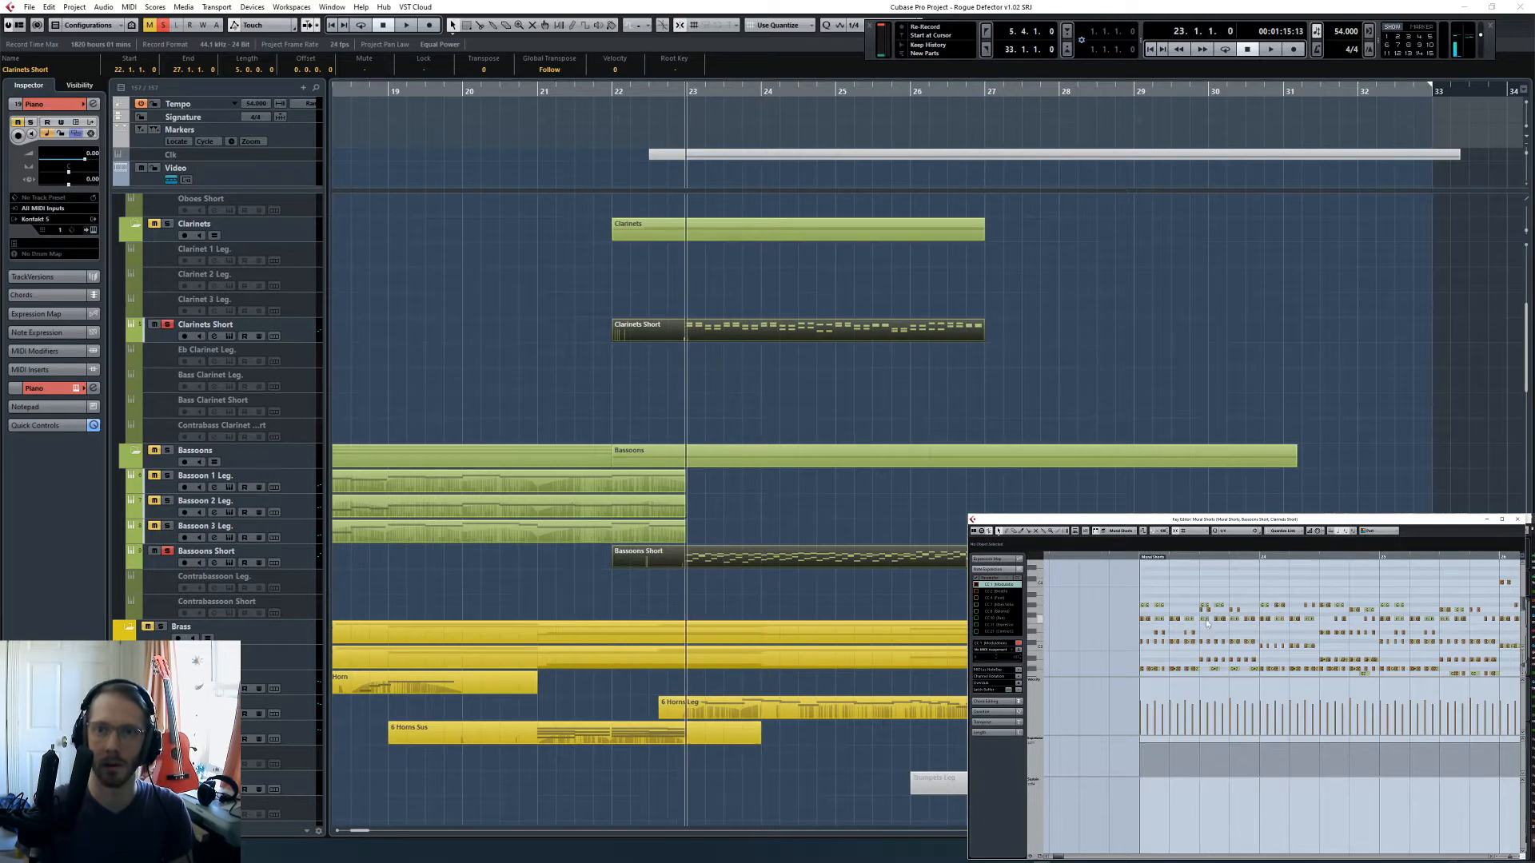
pyautogui.scroll(-3, 1207, 623)
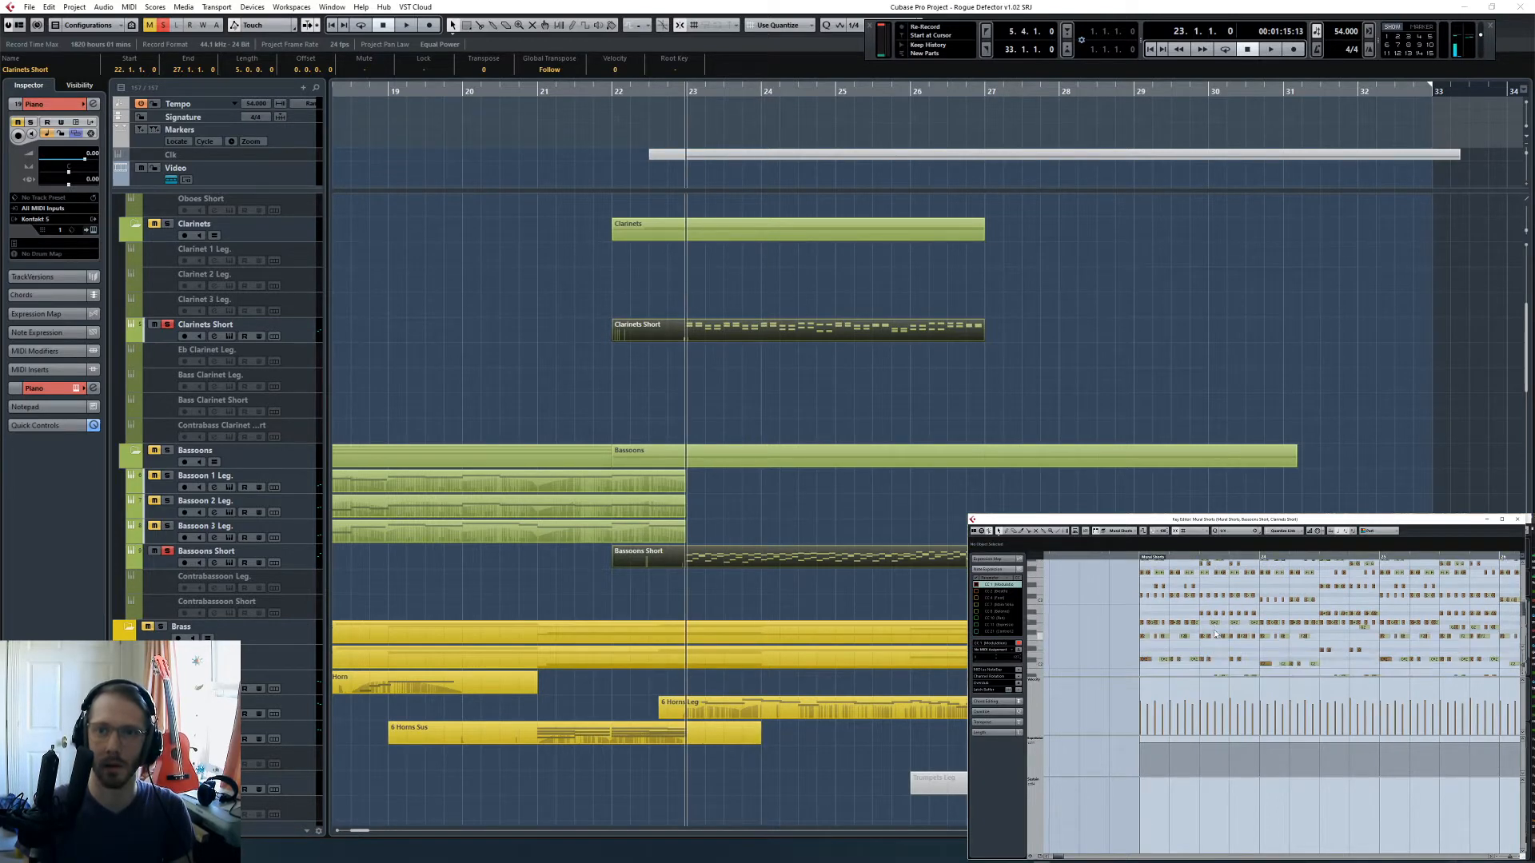
pyautogui.click(1040, 858)
pyautogui.click(1056, 816)
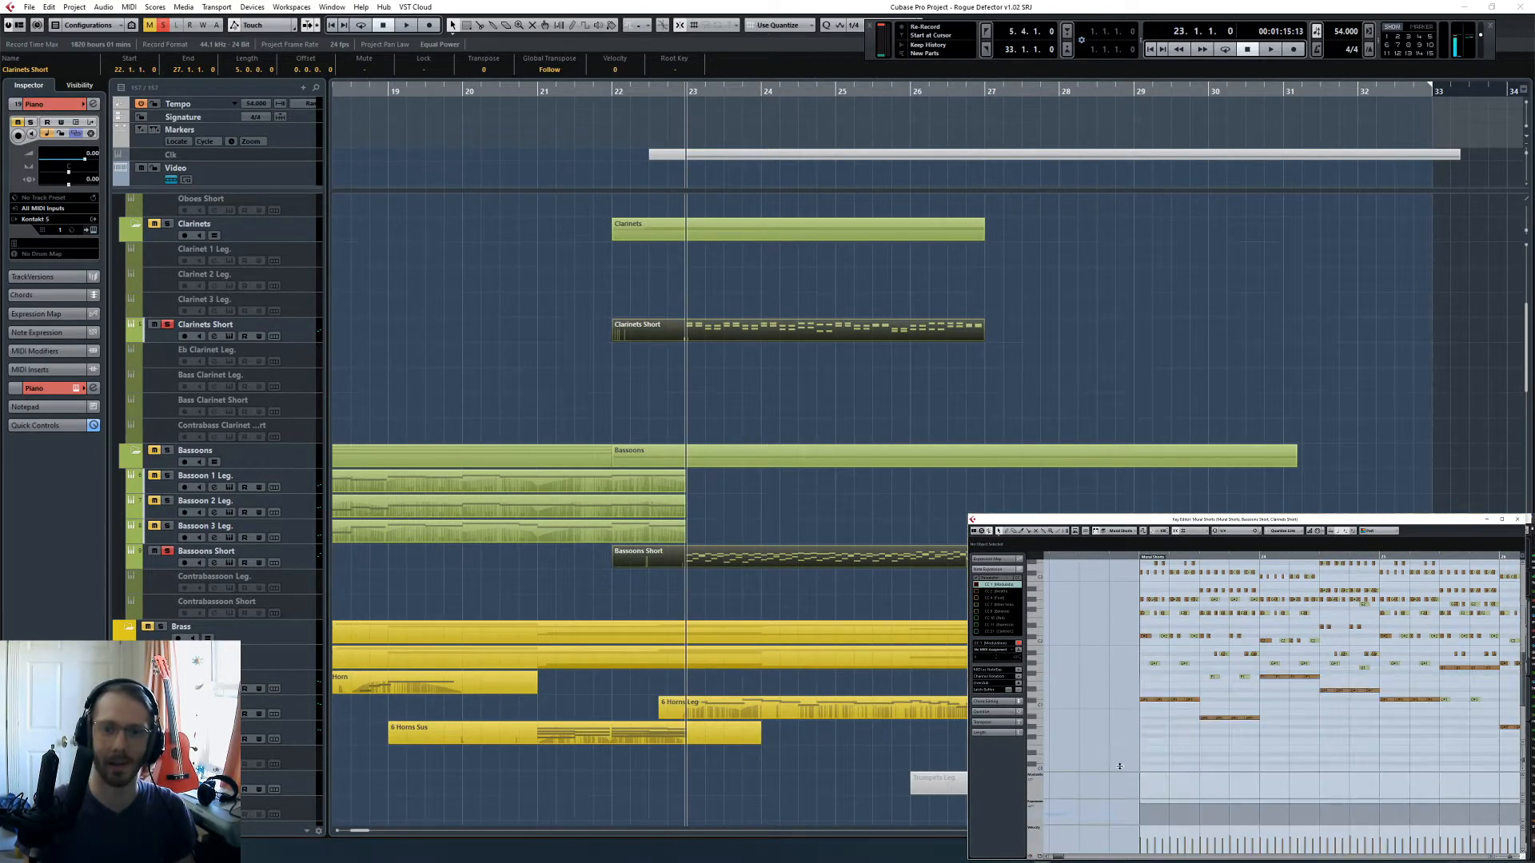
pyautogui.scroll(2, 1235, 712)
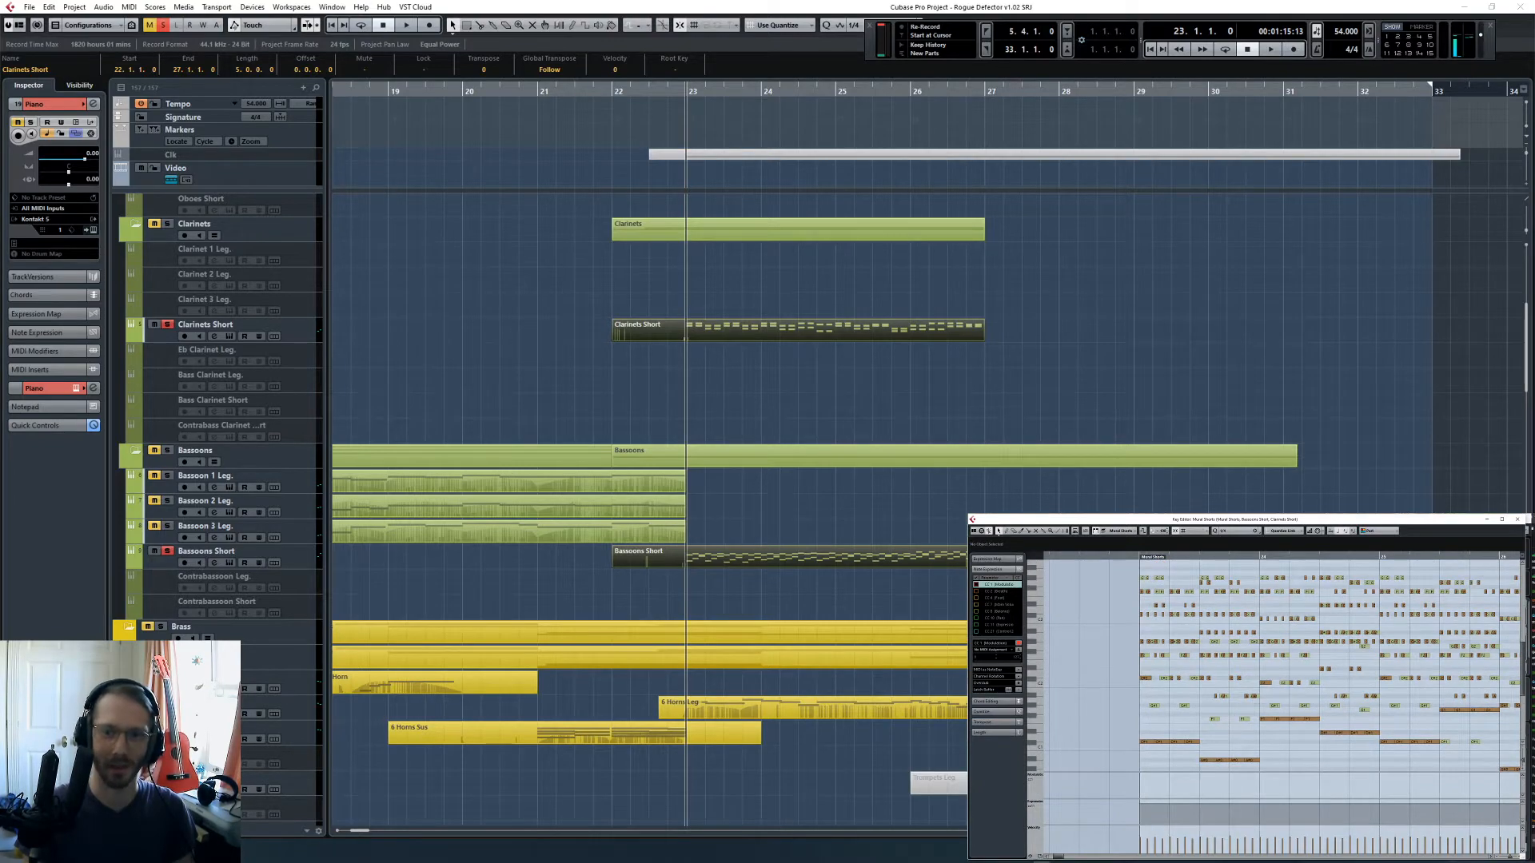
# - Clear the part selection, zoom in on the notes at bar 23 in the Key Editor, and play them up to beat 3
pyautogui.scroll(-10, 965, 513)
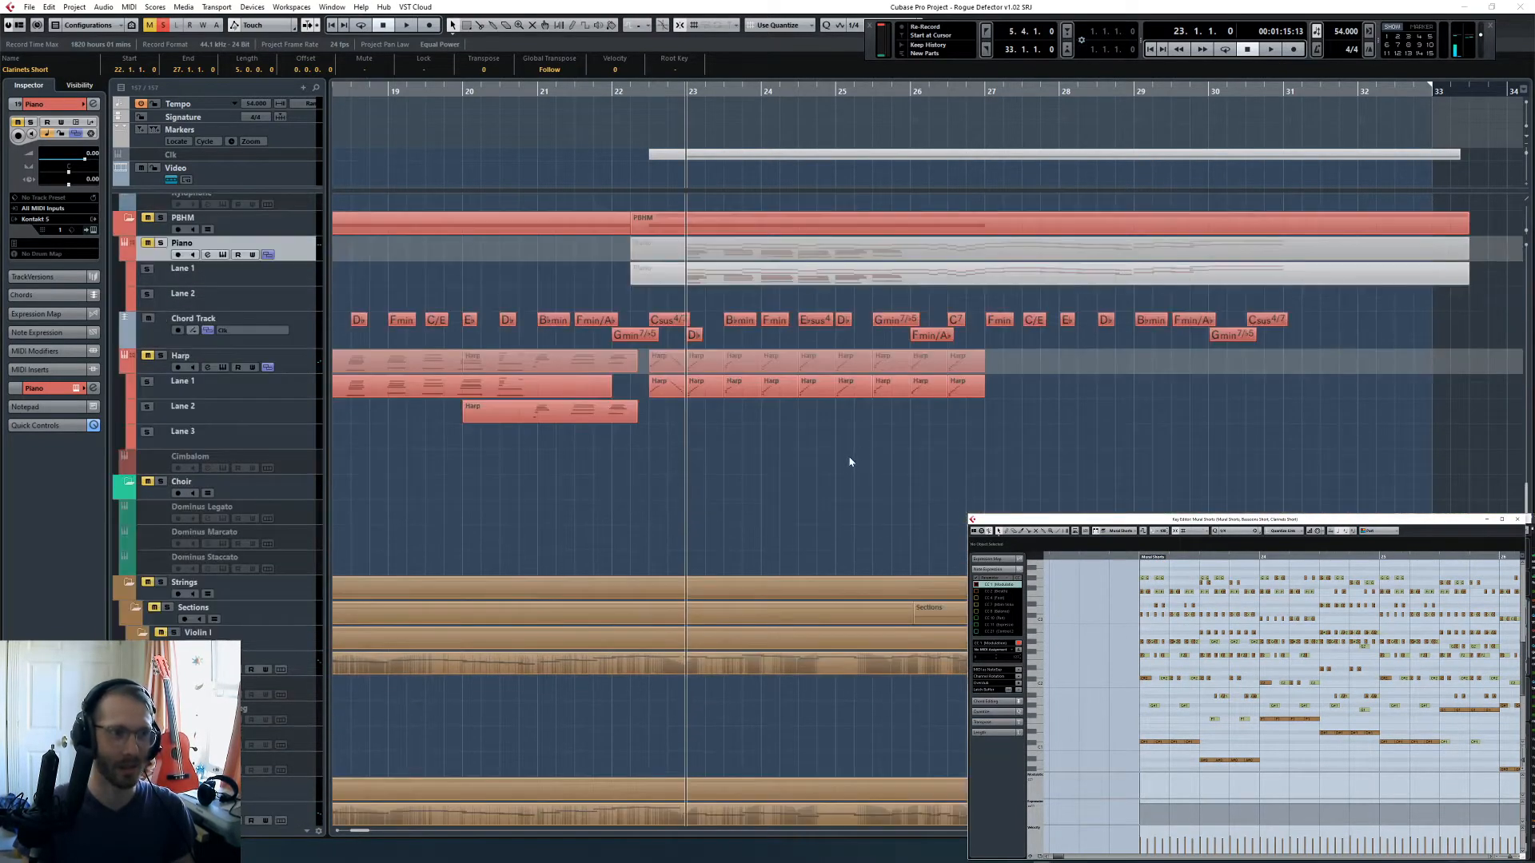
pyautogui.click(851, 462)
pyautogui.press('h')
pyautogui.click(1223, 518)
pyautogui.press('h')
pyautogui.press('h')
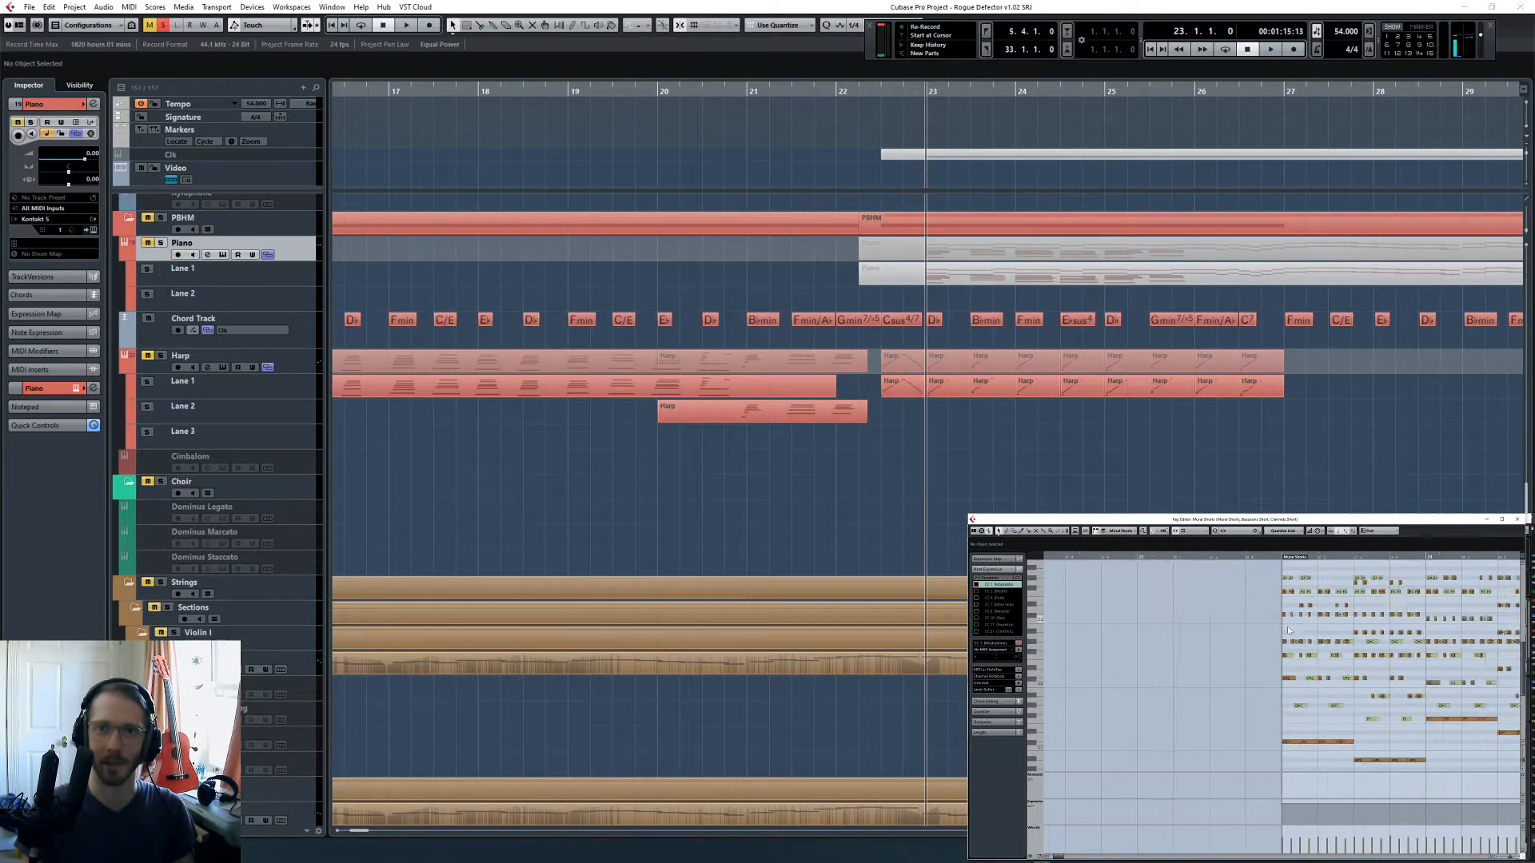
pyautogui.scroll(3, 1224, 610)
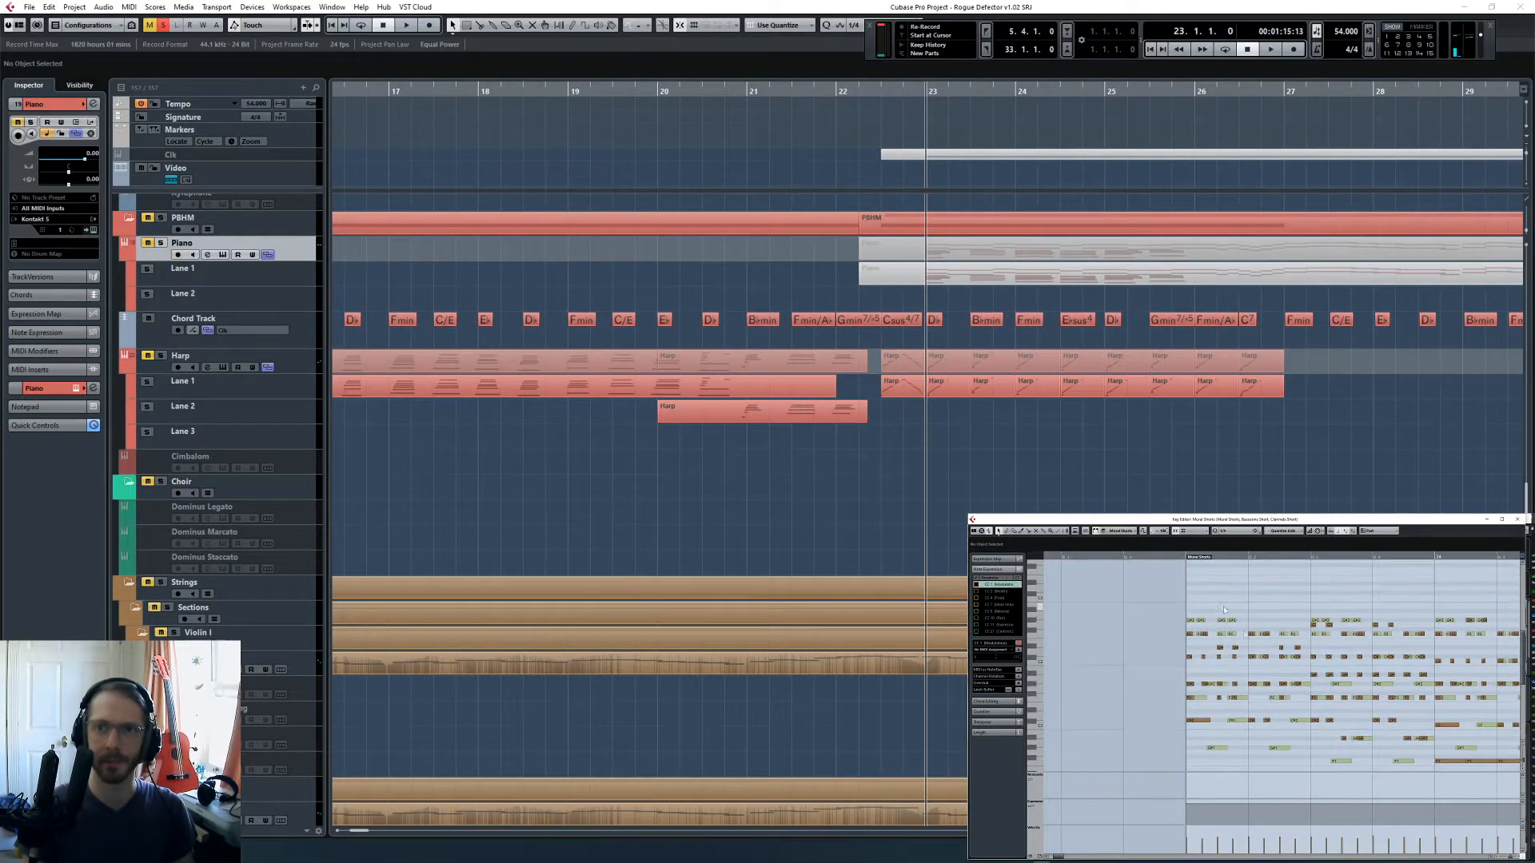
pyautogui.press('space')
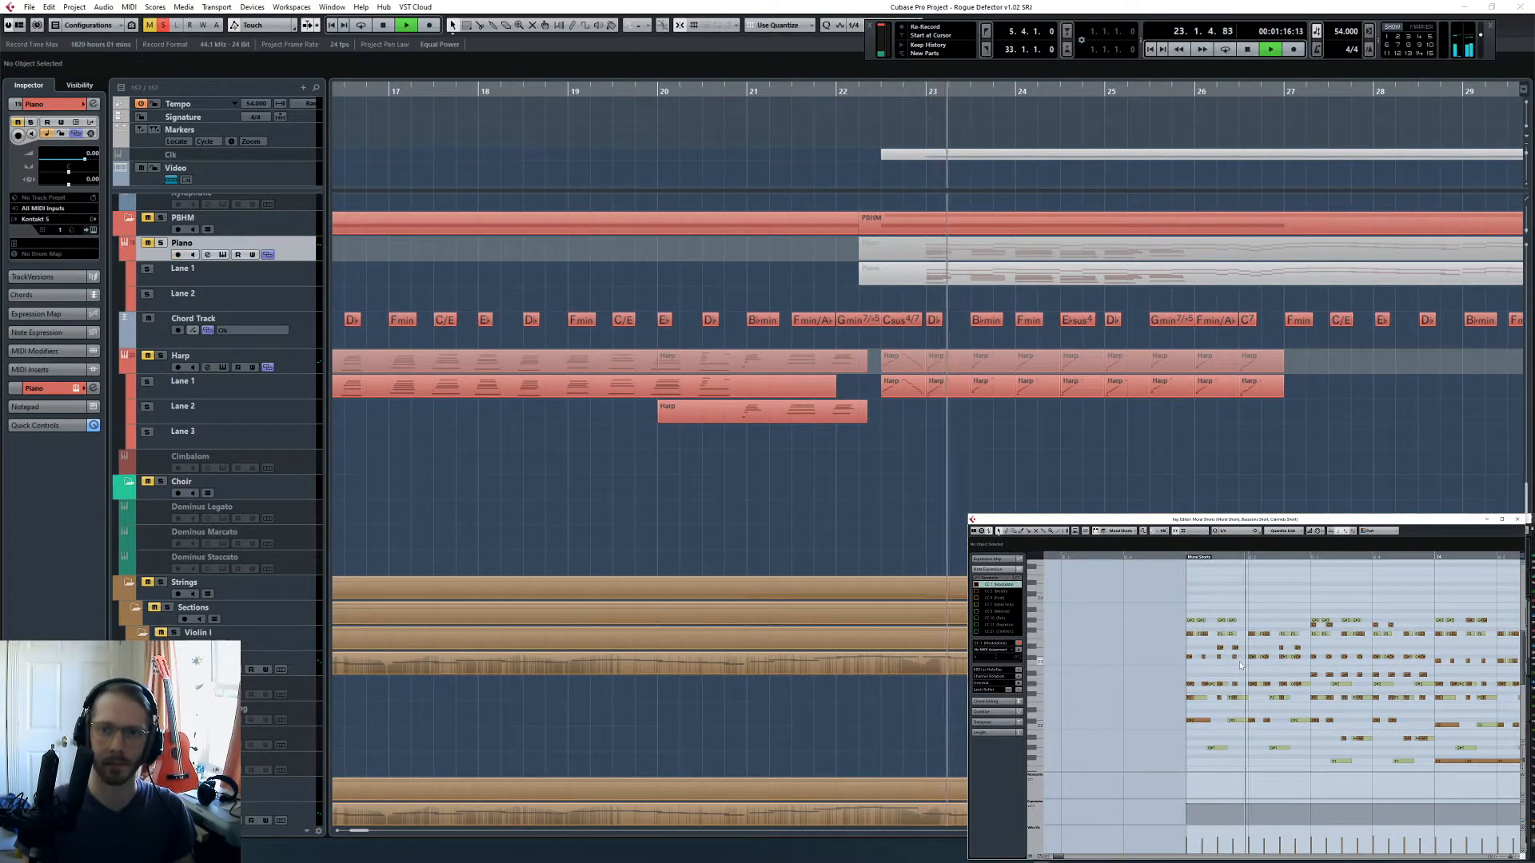
pyautogui.press('space')
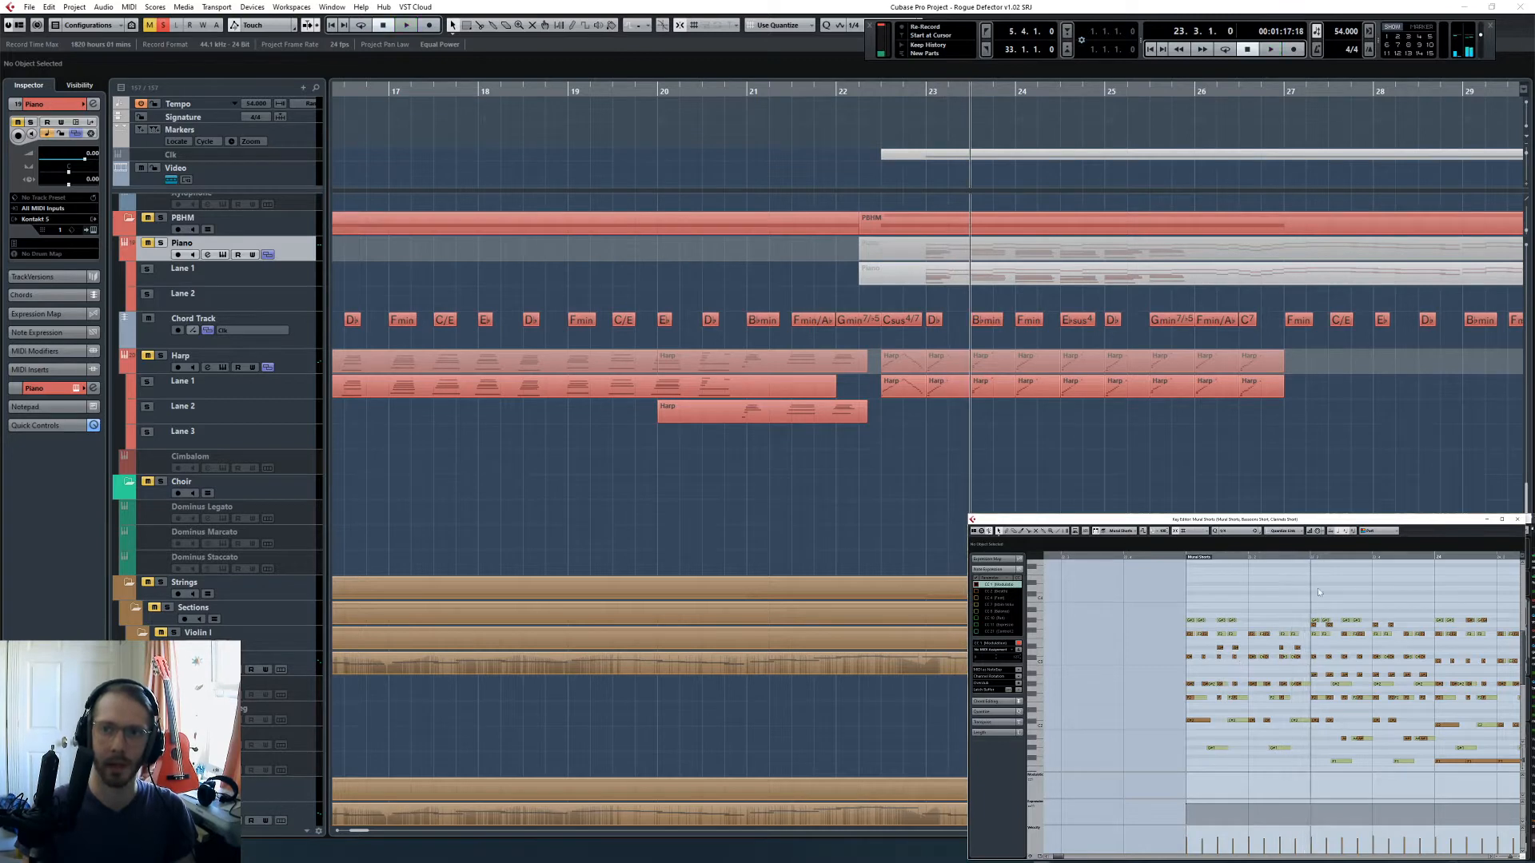
# - Select the highest notes at beat 3 of bar 23 in the Key Editor and play briefly from there
pyautogui.moveTo(1306, 630); pyautogui.dragTo(1335, 625)
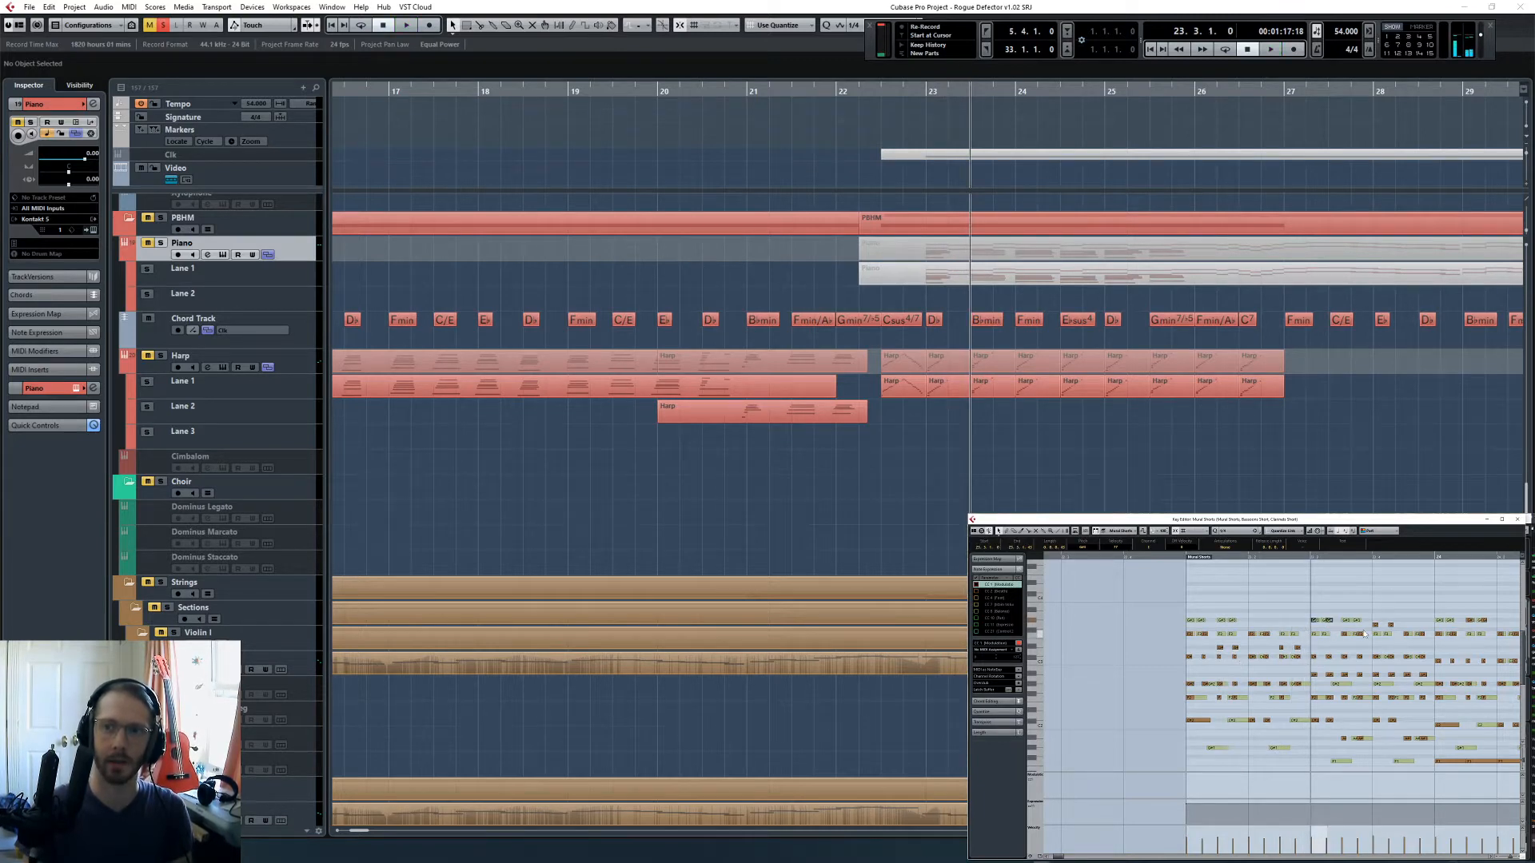
pyautogui.press('space')
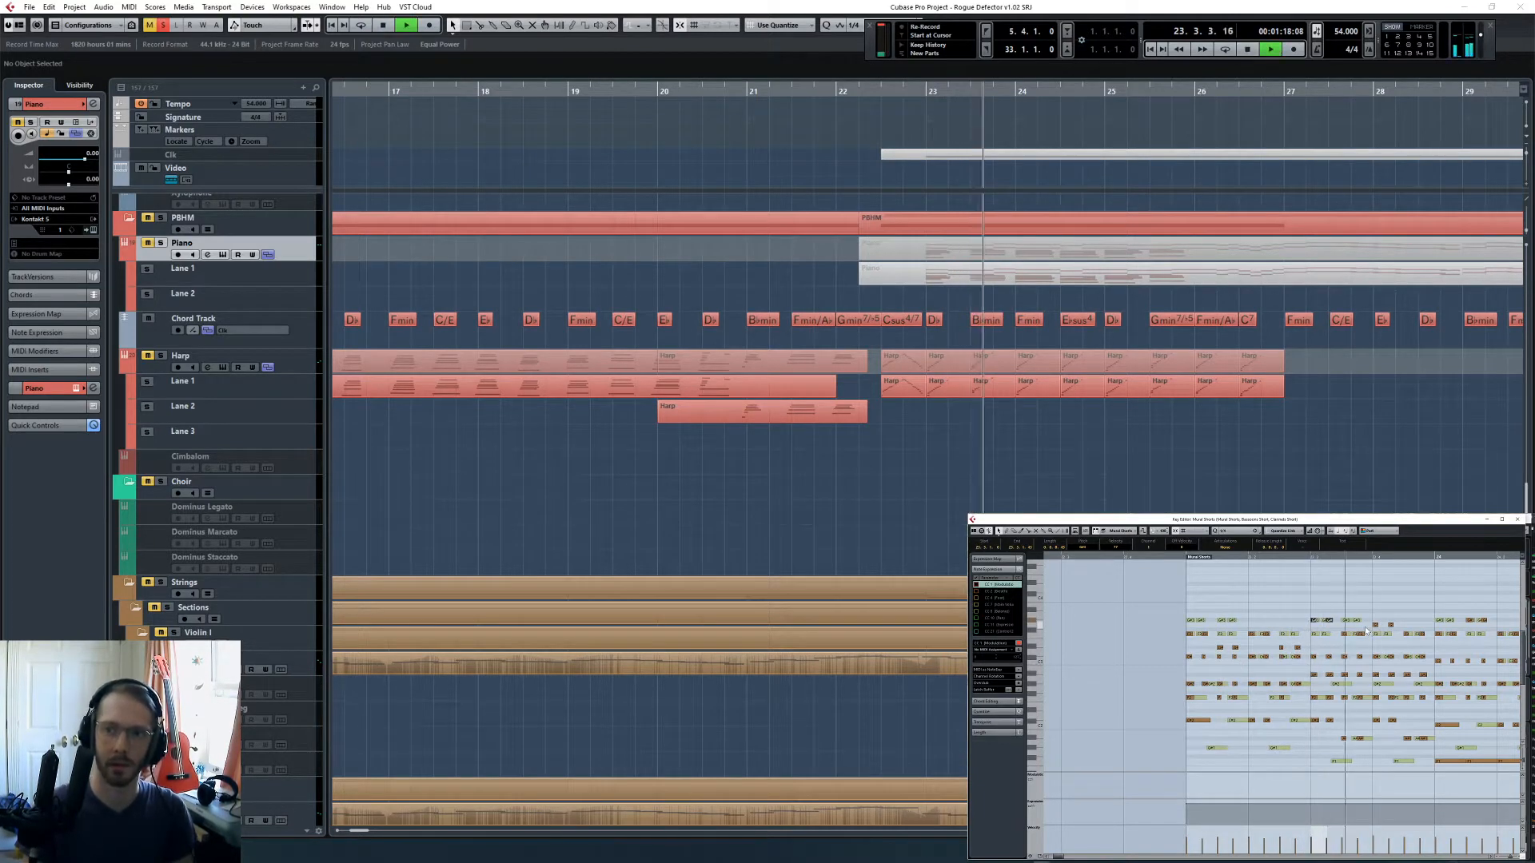
pyautogui.press('space')
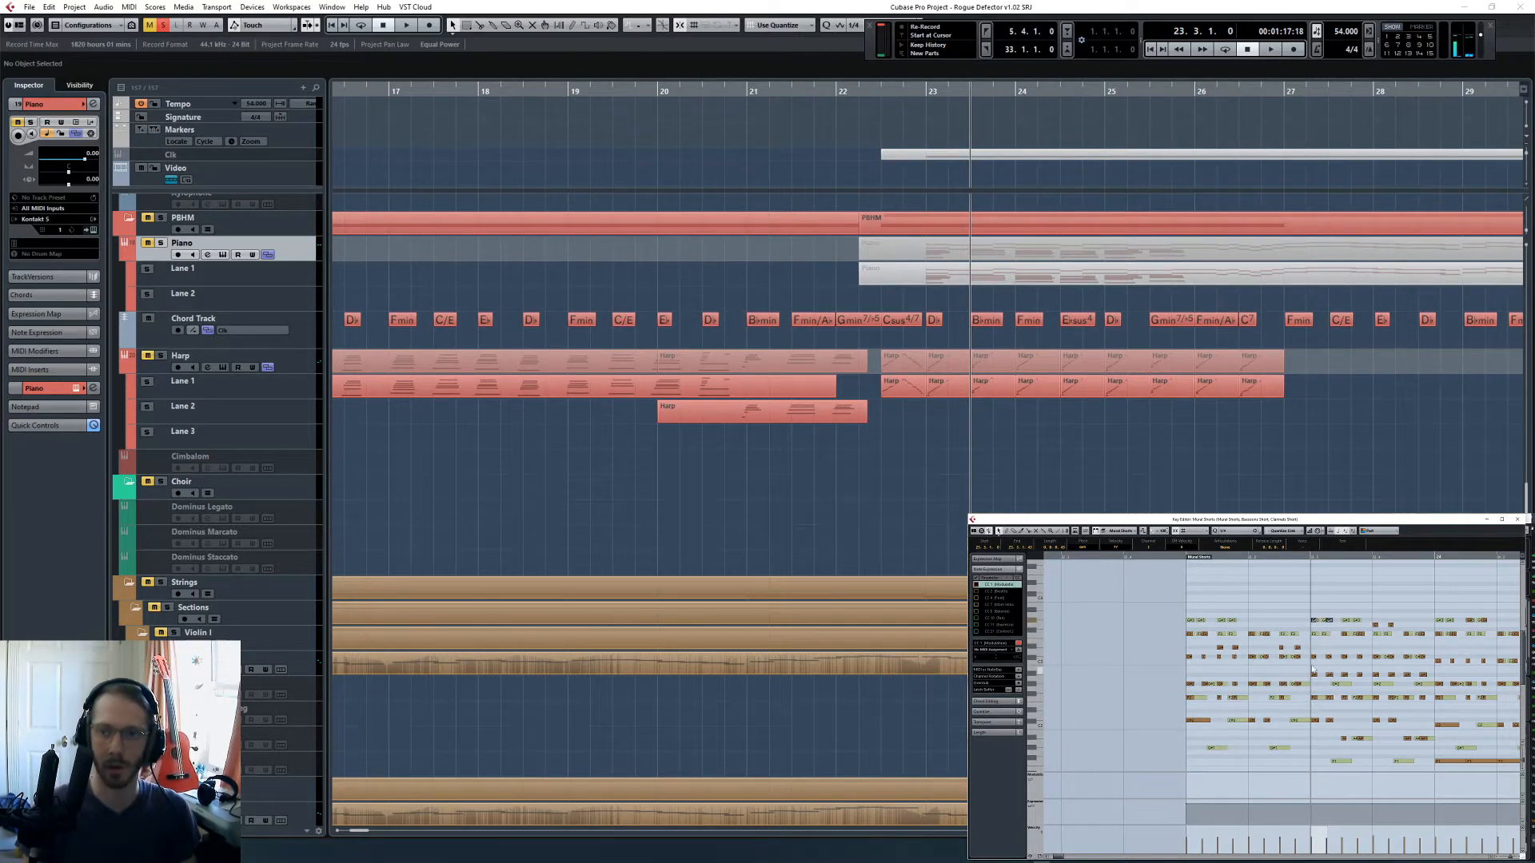
# - Check the lower notes in the Key Editor and replay from beat 3 of bar 23, stopping at bar 24
pyautogui.scroll(-3, 1316, 689)
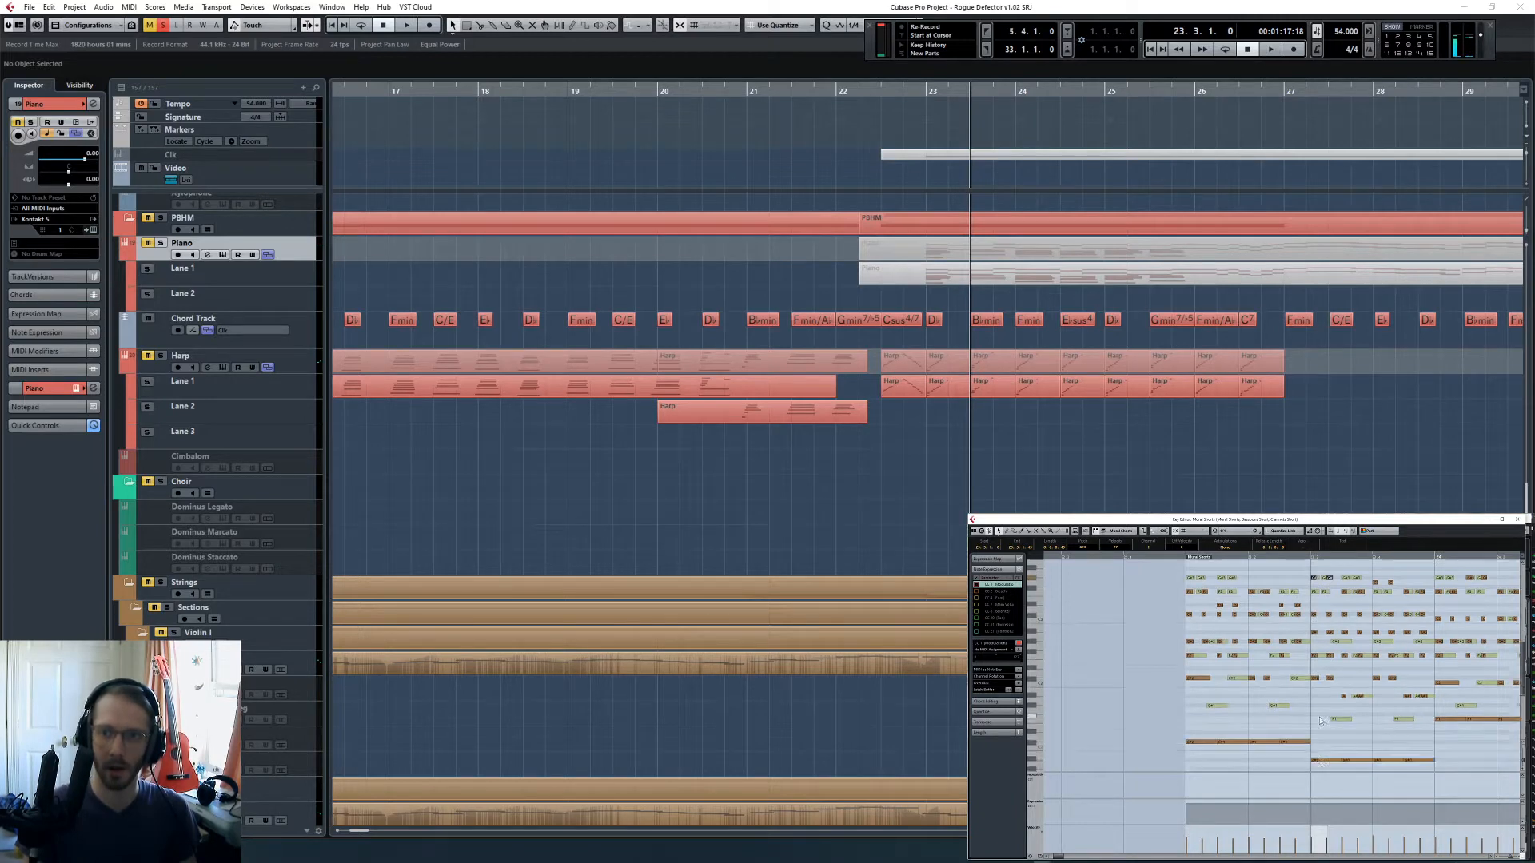
pyautogui.scroll(3, 1321, 725)
pyautogui.press('space')
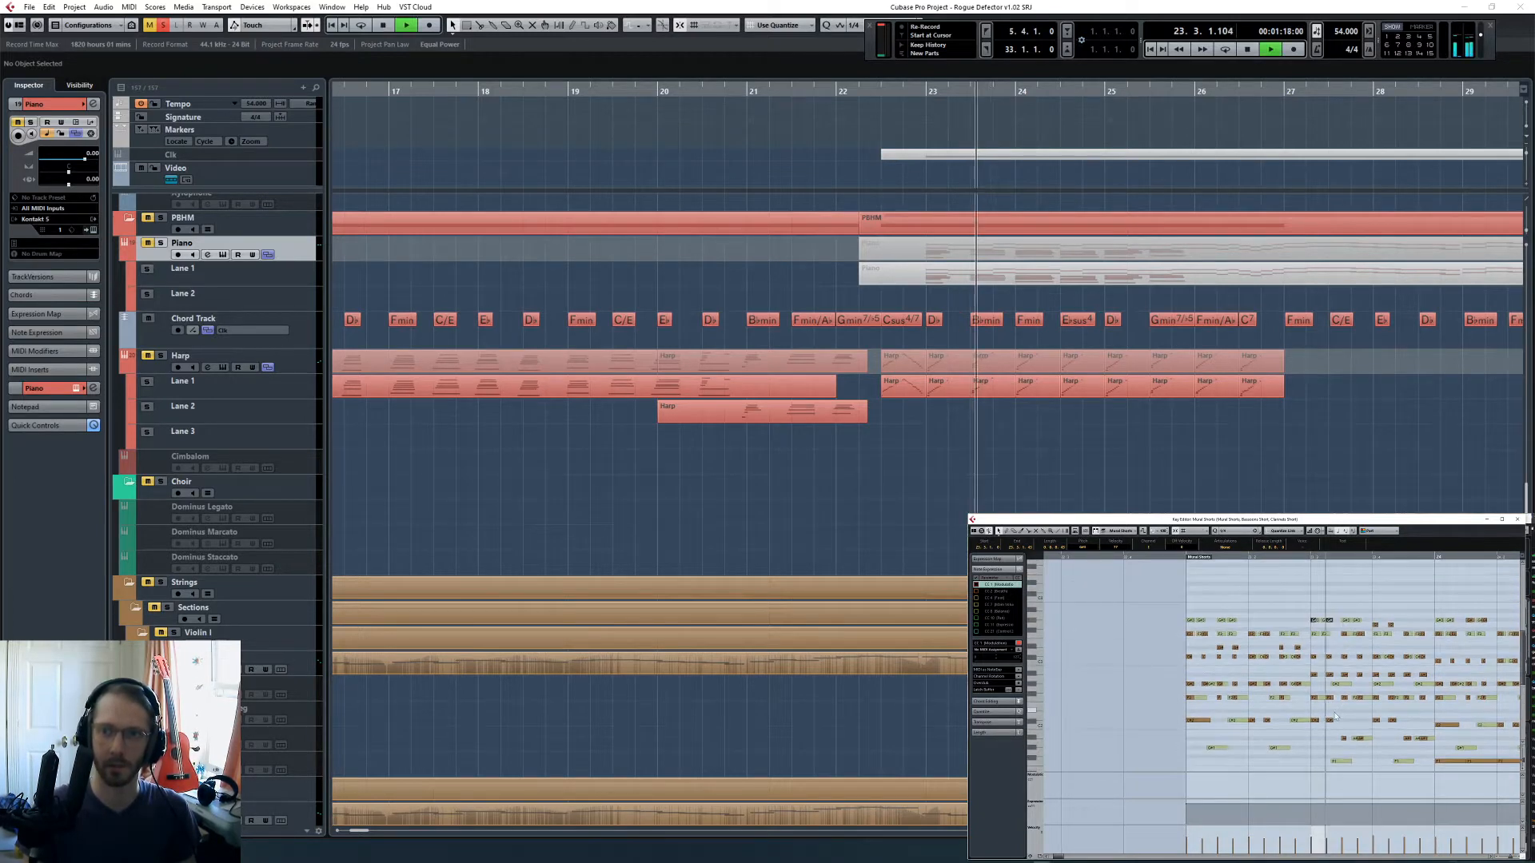
pyautogui.press('space')
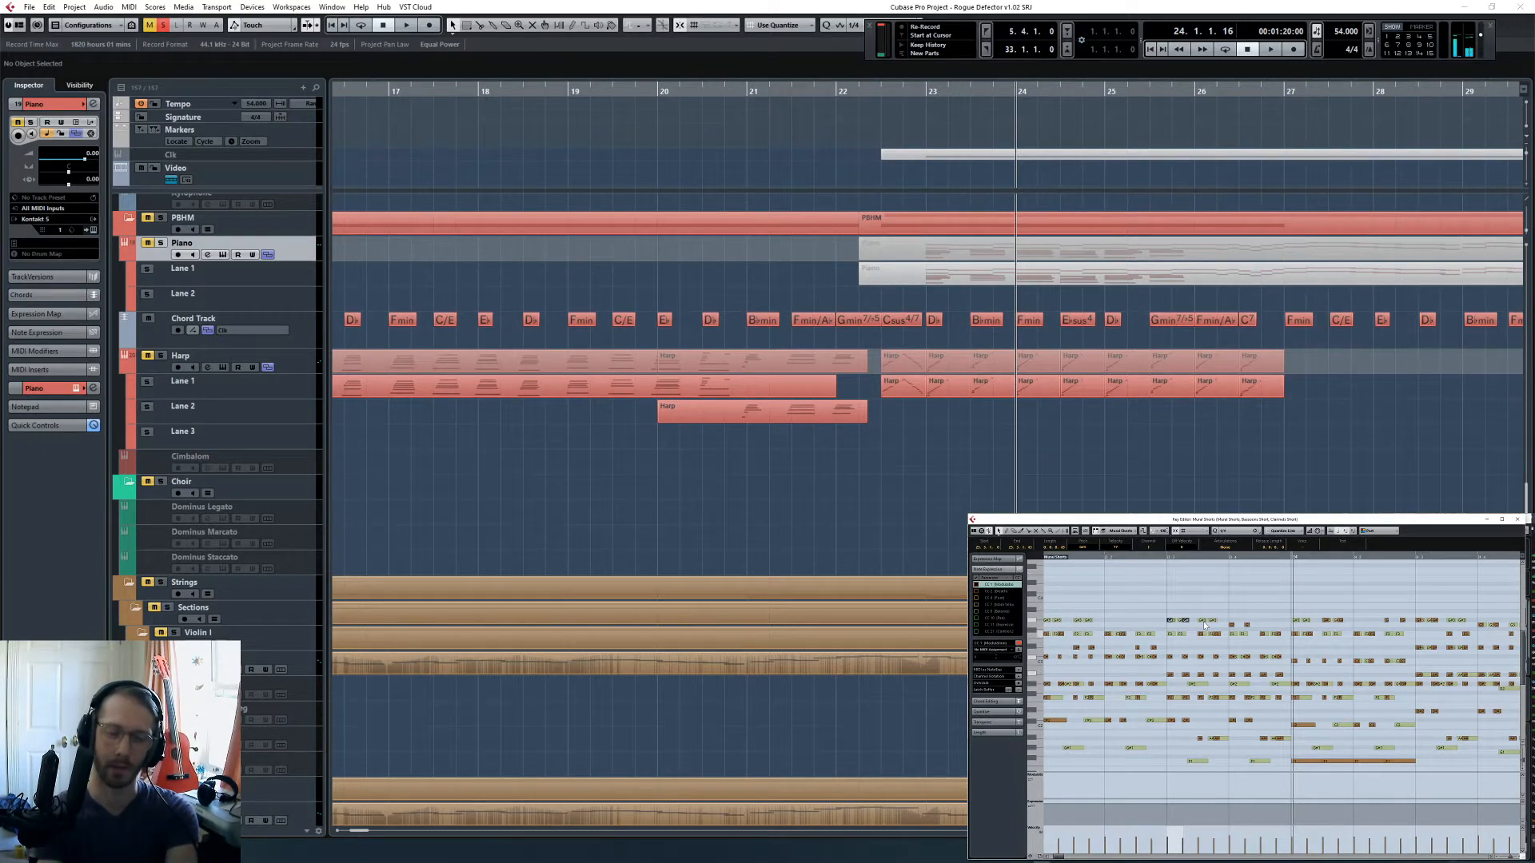
# - Play the short parts from beat 3 of bar 23 and follow their notes in the Key Editor, stopping just before beat 3 of bar 26
pyautogui.scroll(2, 1204, 624)
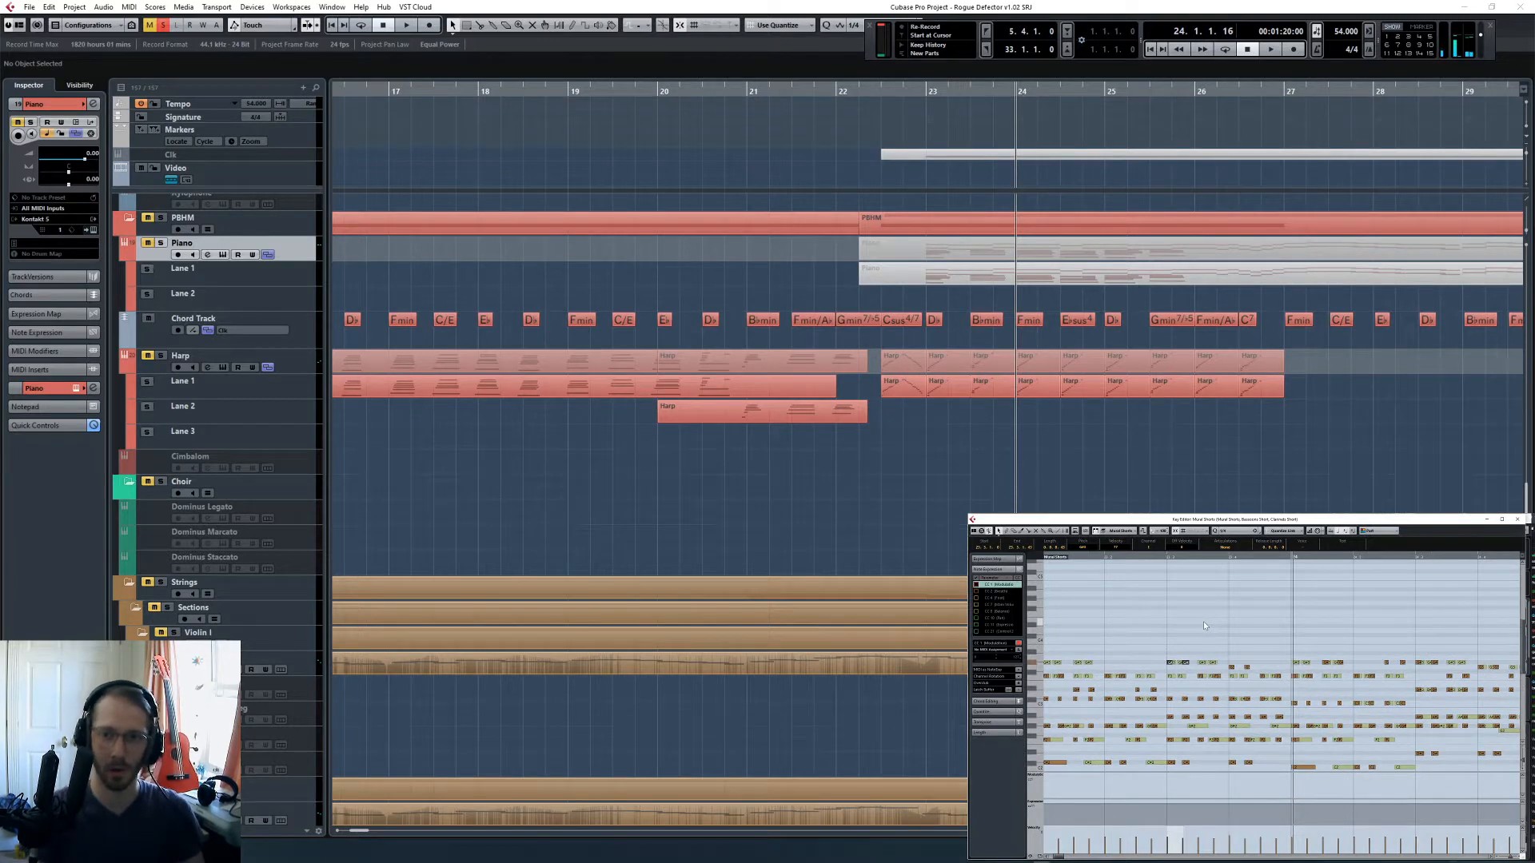
pyautogui.click(1167, 557)
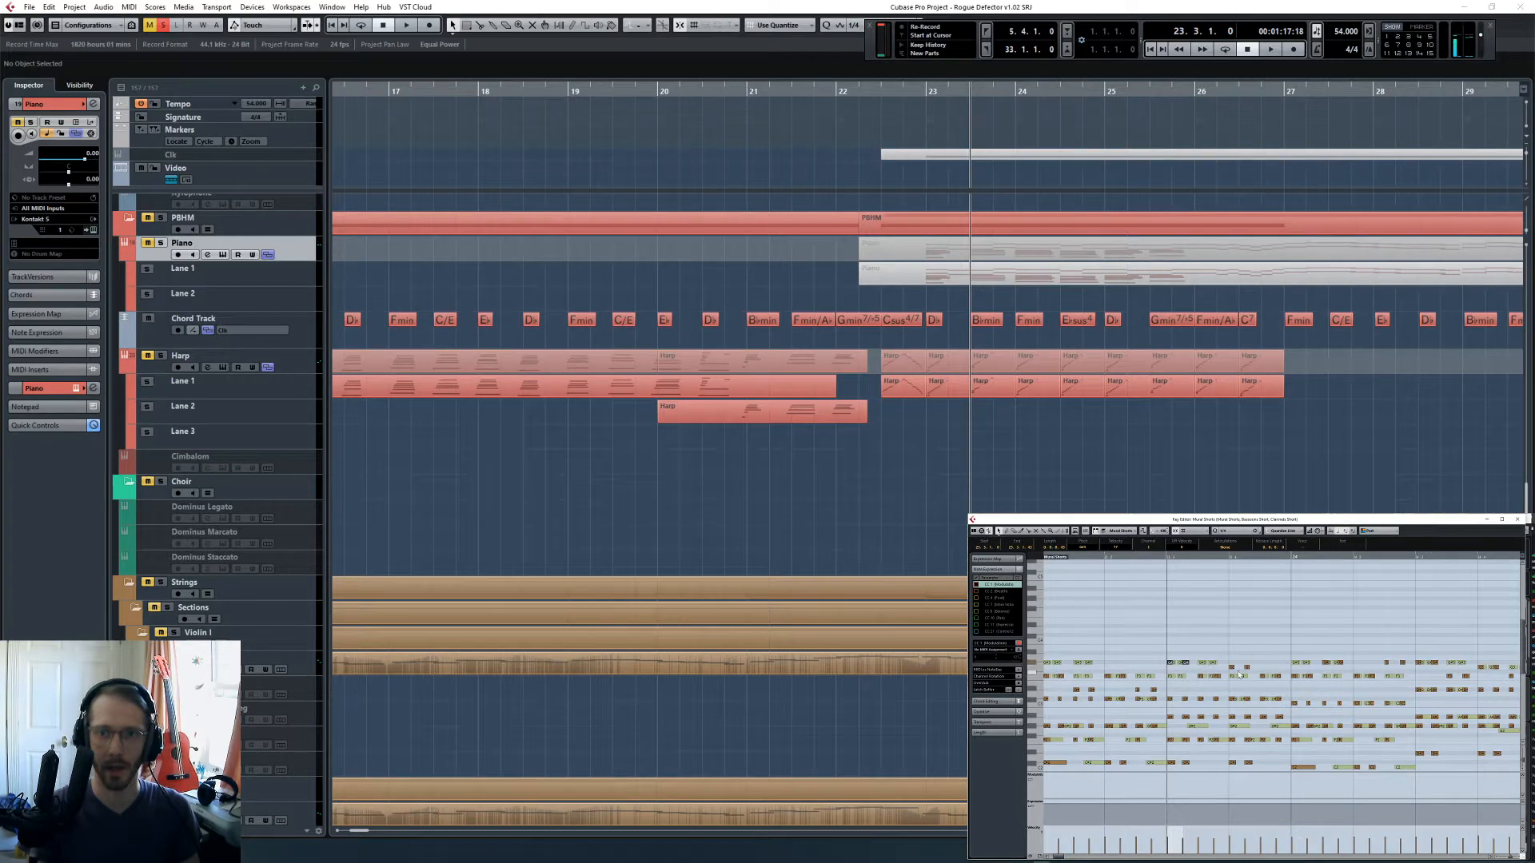
pyautogui.press('space')
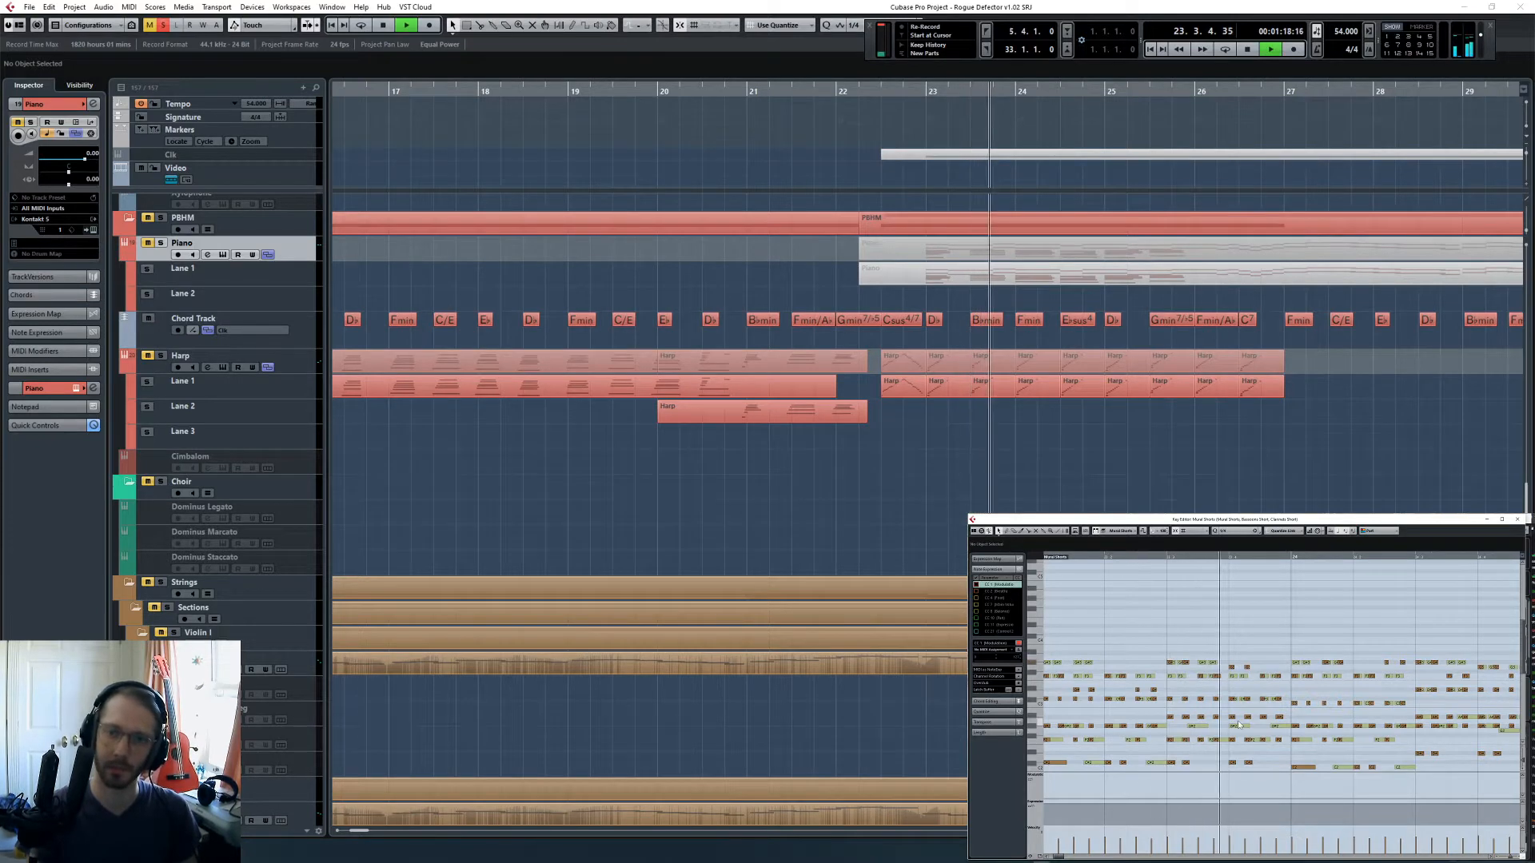
pyautogui.hscroll(1, 1239, 726)
pyautogui.scroll(-3, 1243, 730)
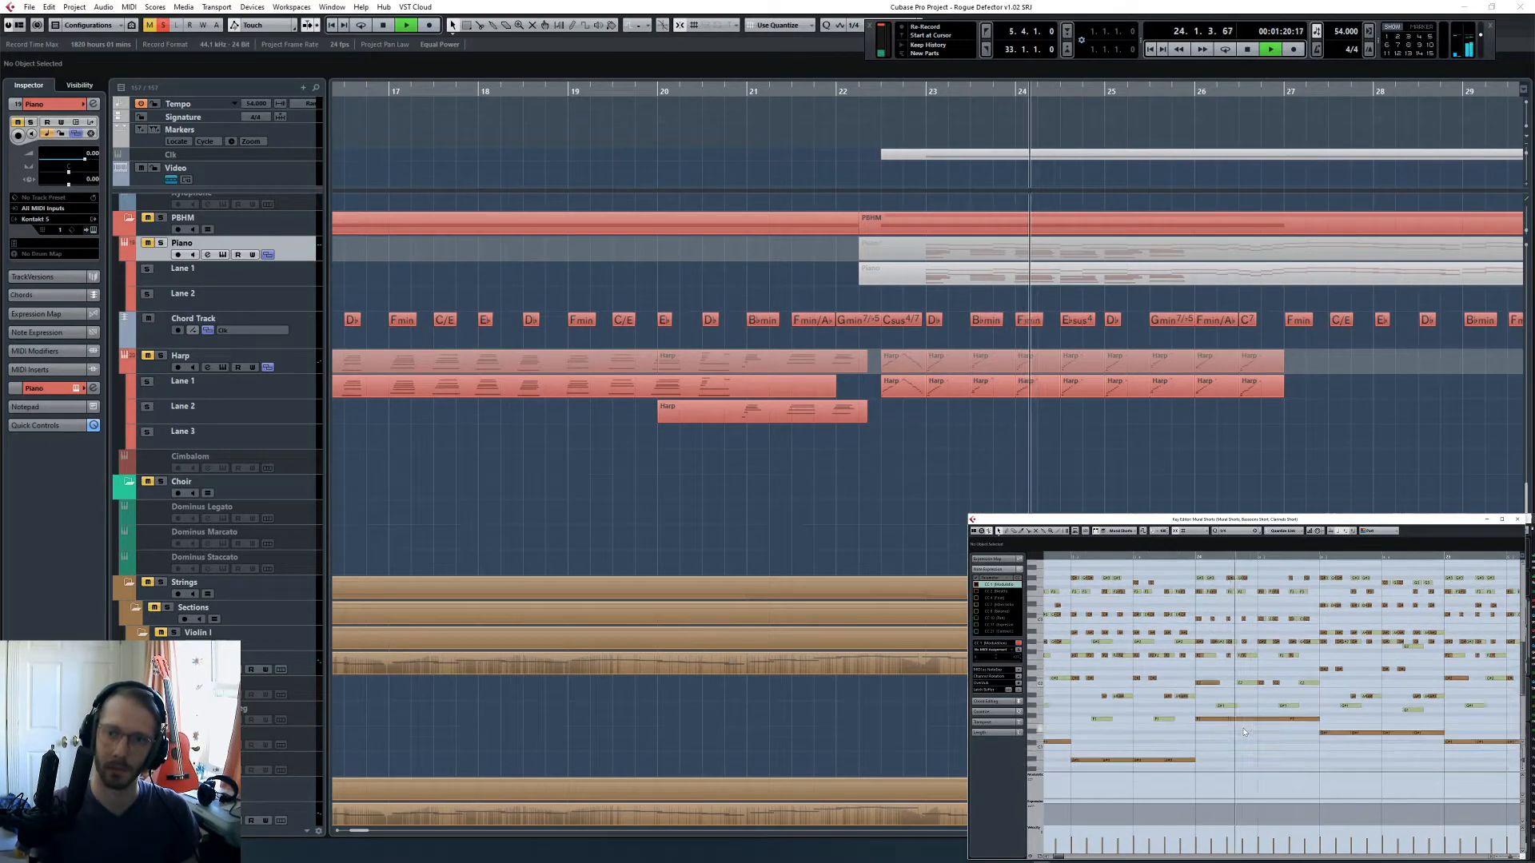
pyautogui.hscroll(1, 1239, 727)
pyautogui.scroll(1, 1238, 727)
pyautogui.hscroll(1, 1238, 728)
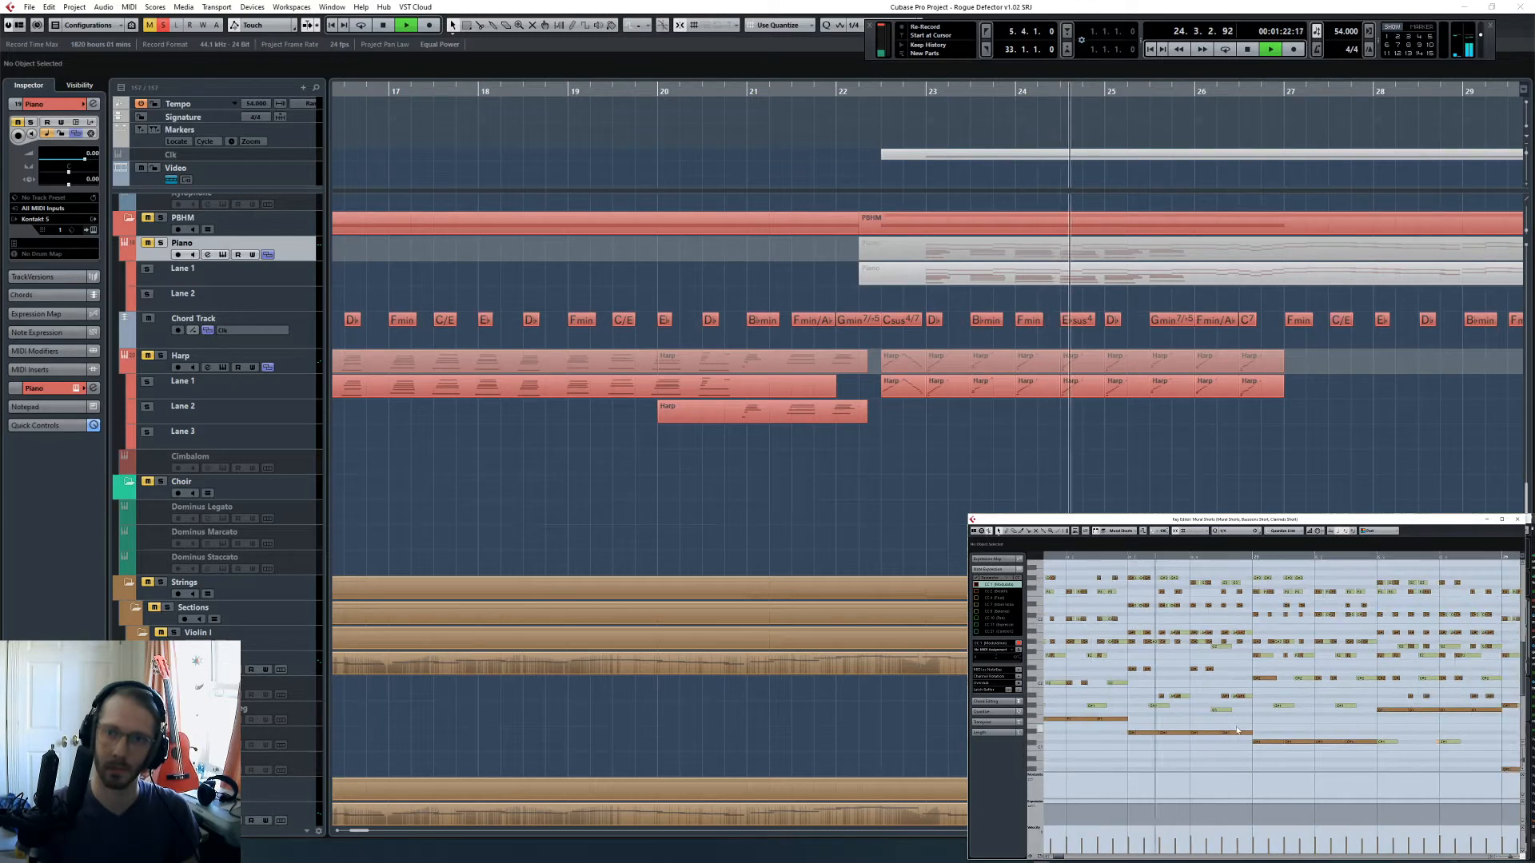
pyautogui.scroll(1, 1236, 729)
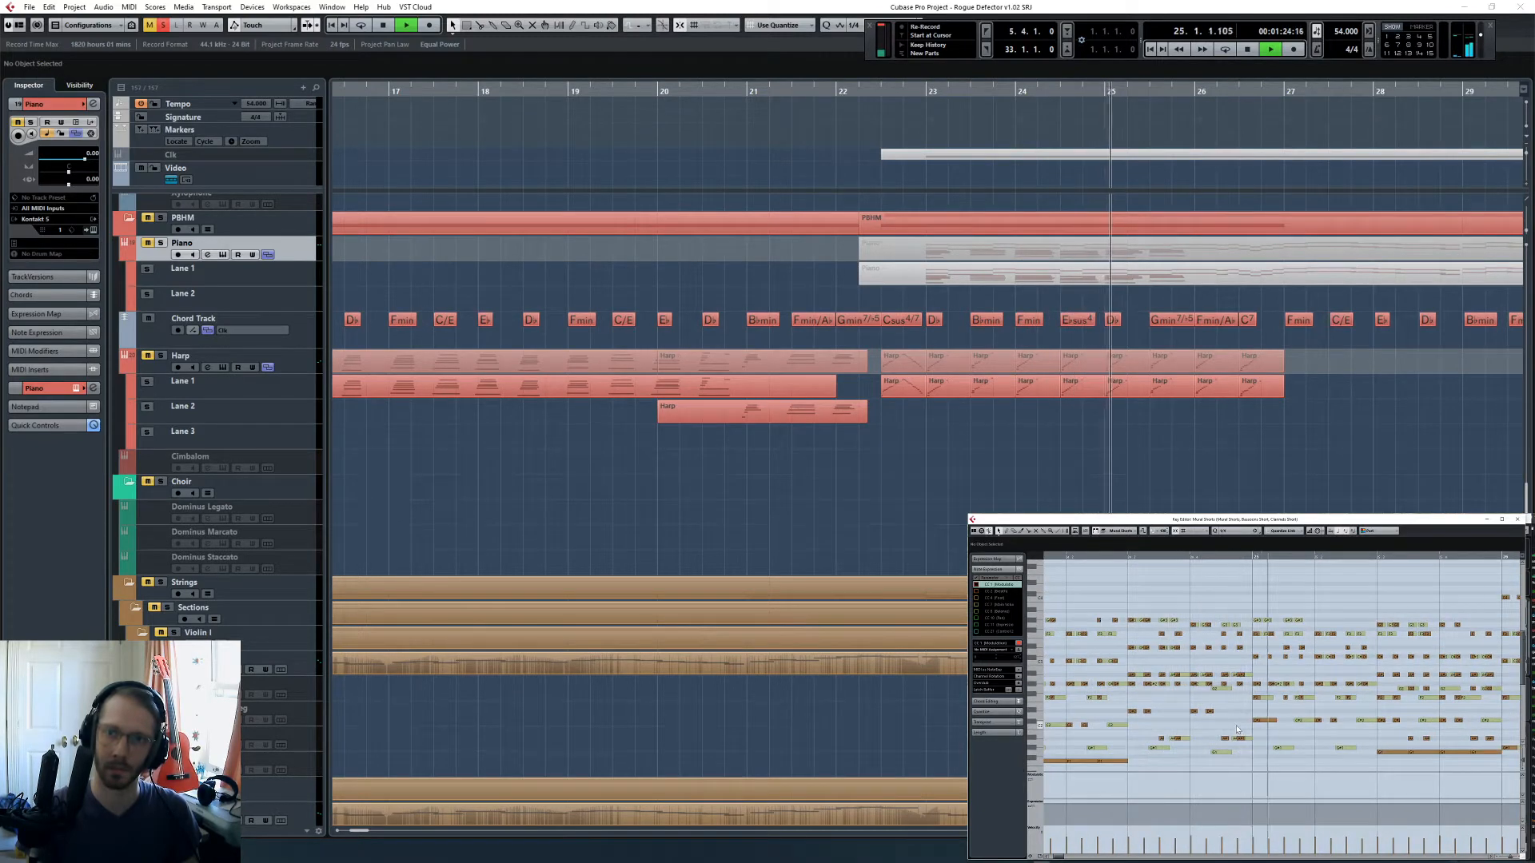
pyautogui.hscroll(1, 1237, 729)
pyautogui.hscroll(1, 1236, 728)
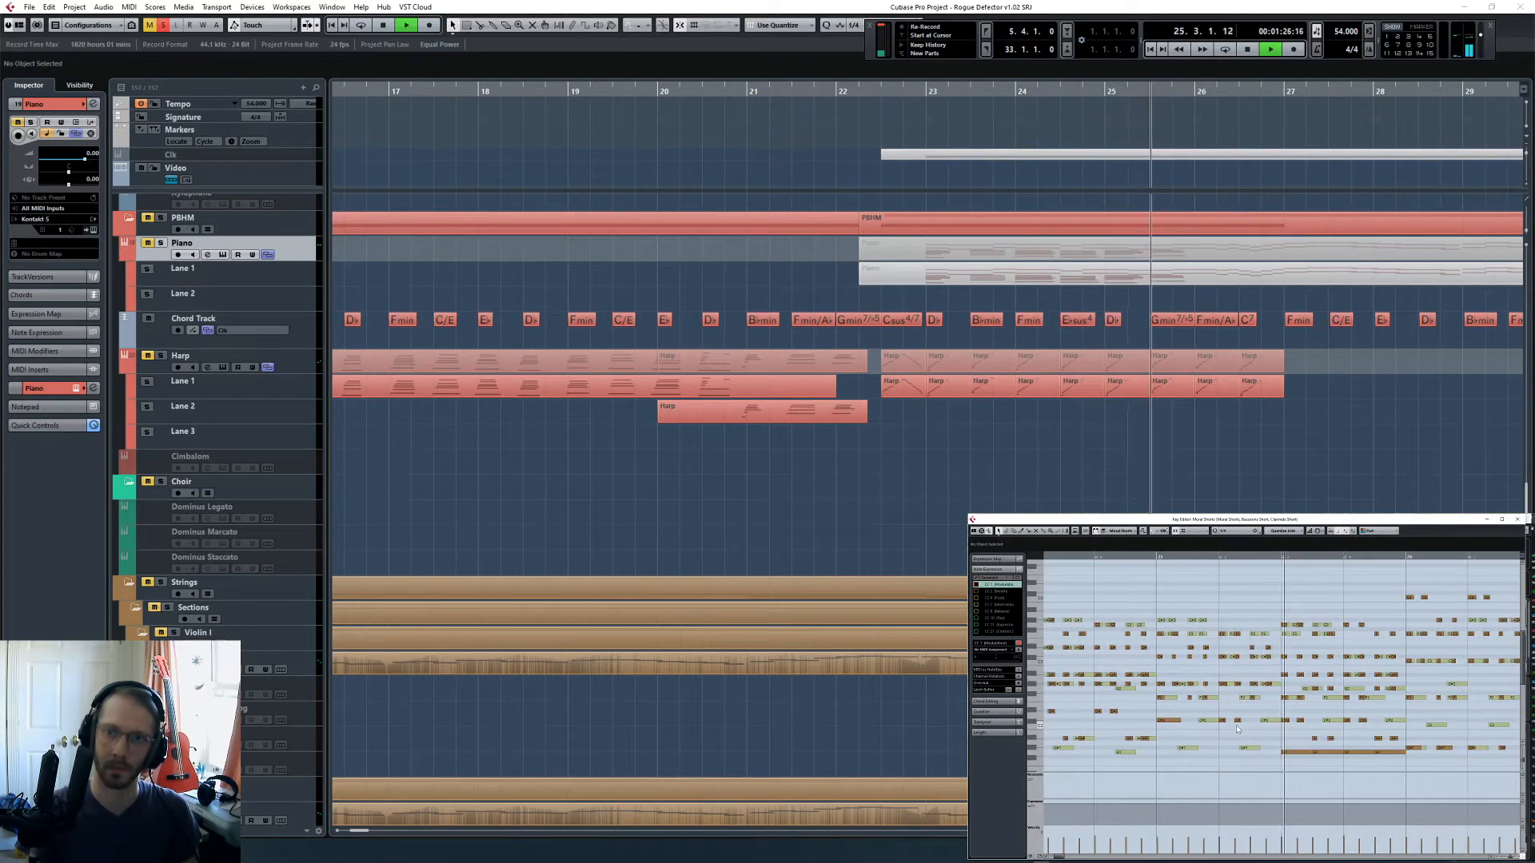
pyautogui.hscroll(1, 1235, 728)
pyautogui.hscroll(1, 1236, 726)
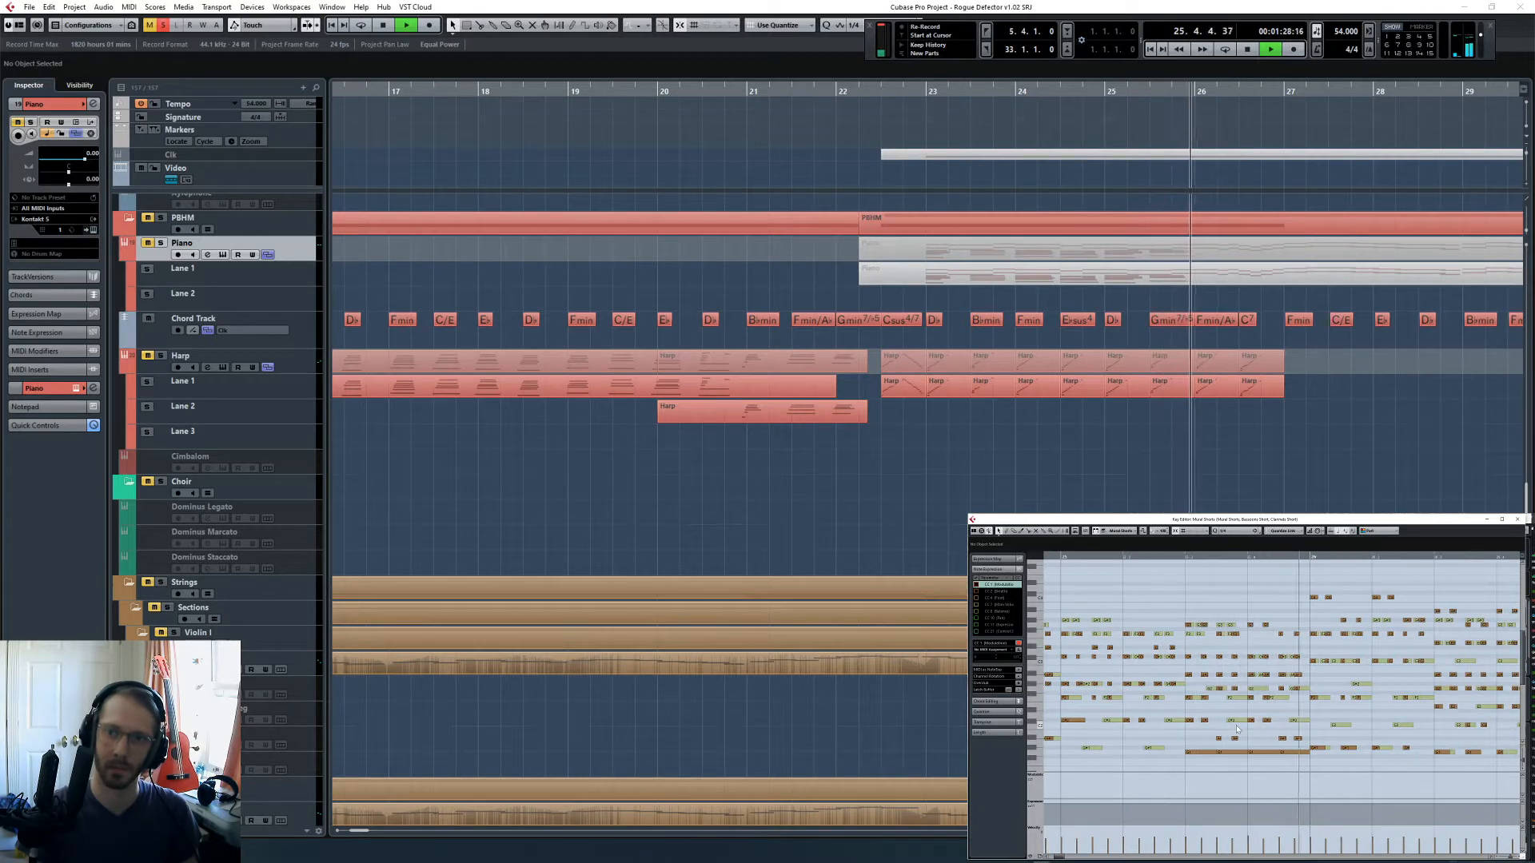
pyautogui.hscroll(4, 1236, 729)
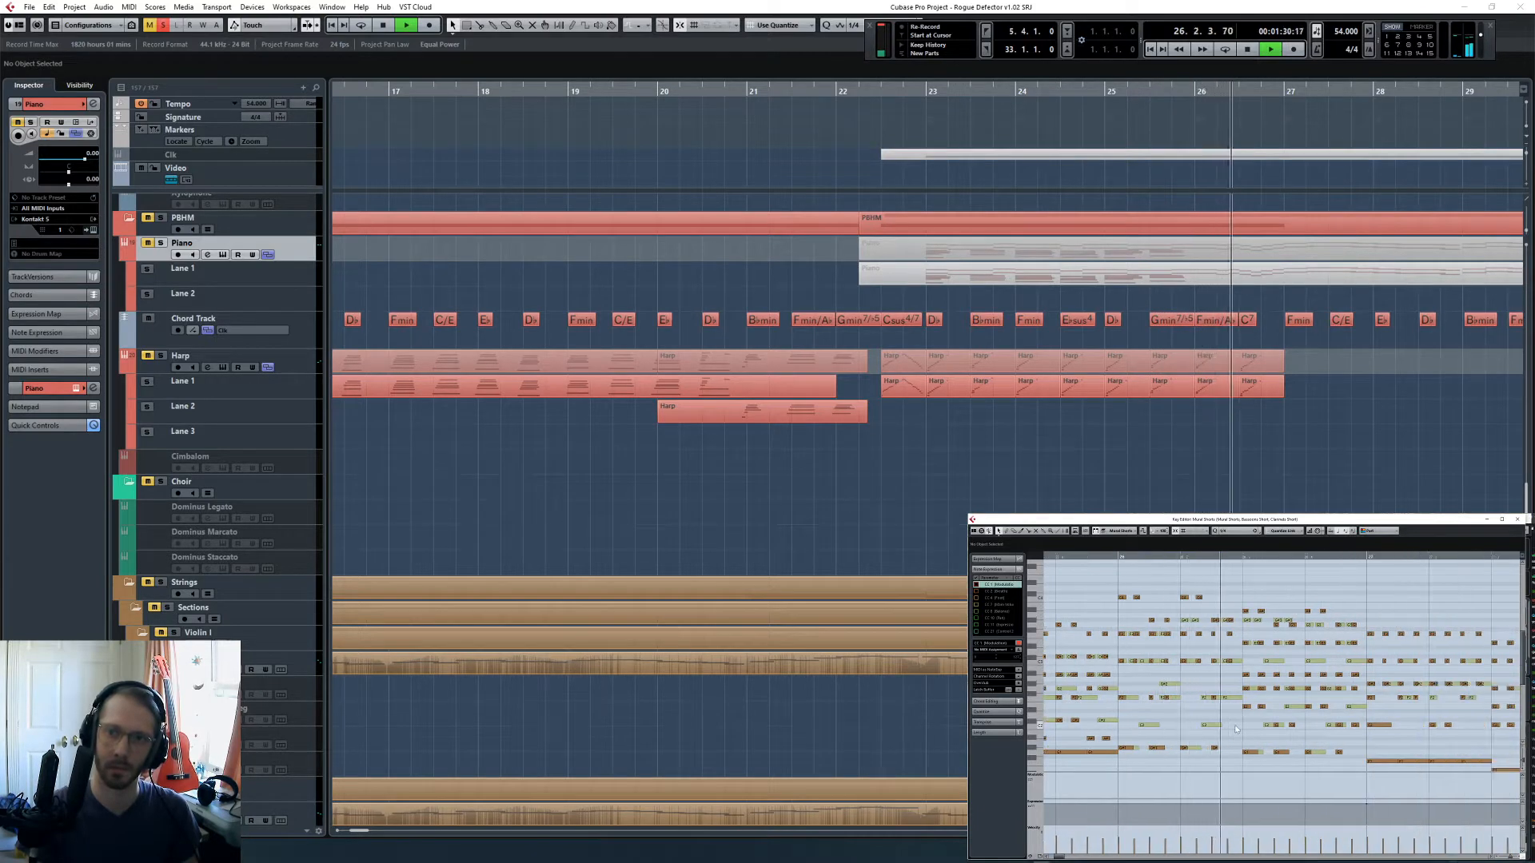
pyautogui.press('space')
# - Make the Clarinets Short part active in the Key Editor and play from beat 3 of bar 26 to bar 27
pyautogui.click(1240, 554)
pyautogui.scroll(-3, 1283, 661)
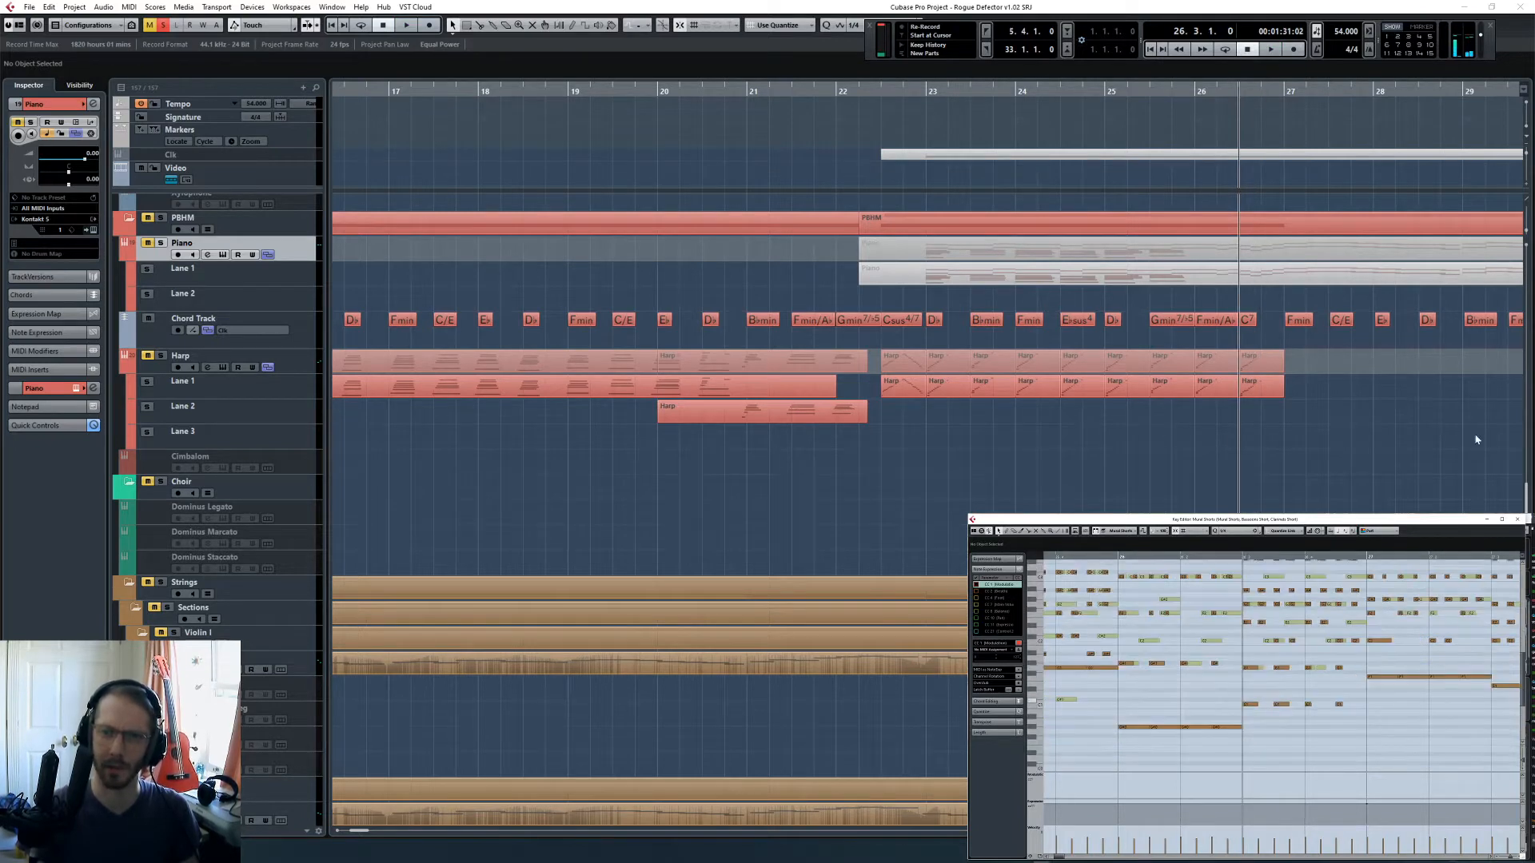
pyautogui.hscroll(4, 1185, 418)
pyautogui.scroll(3, 1254, 623)
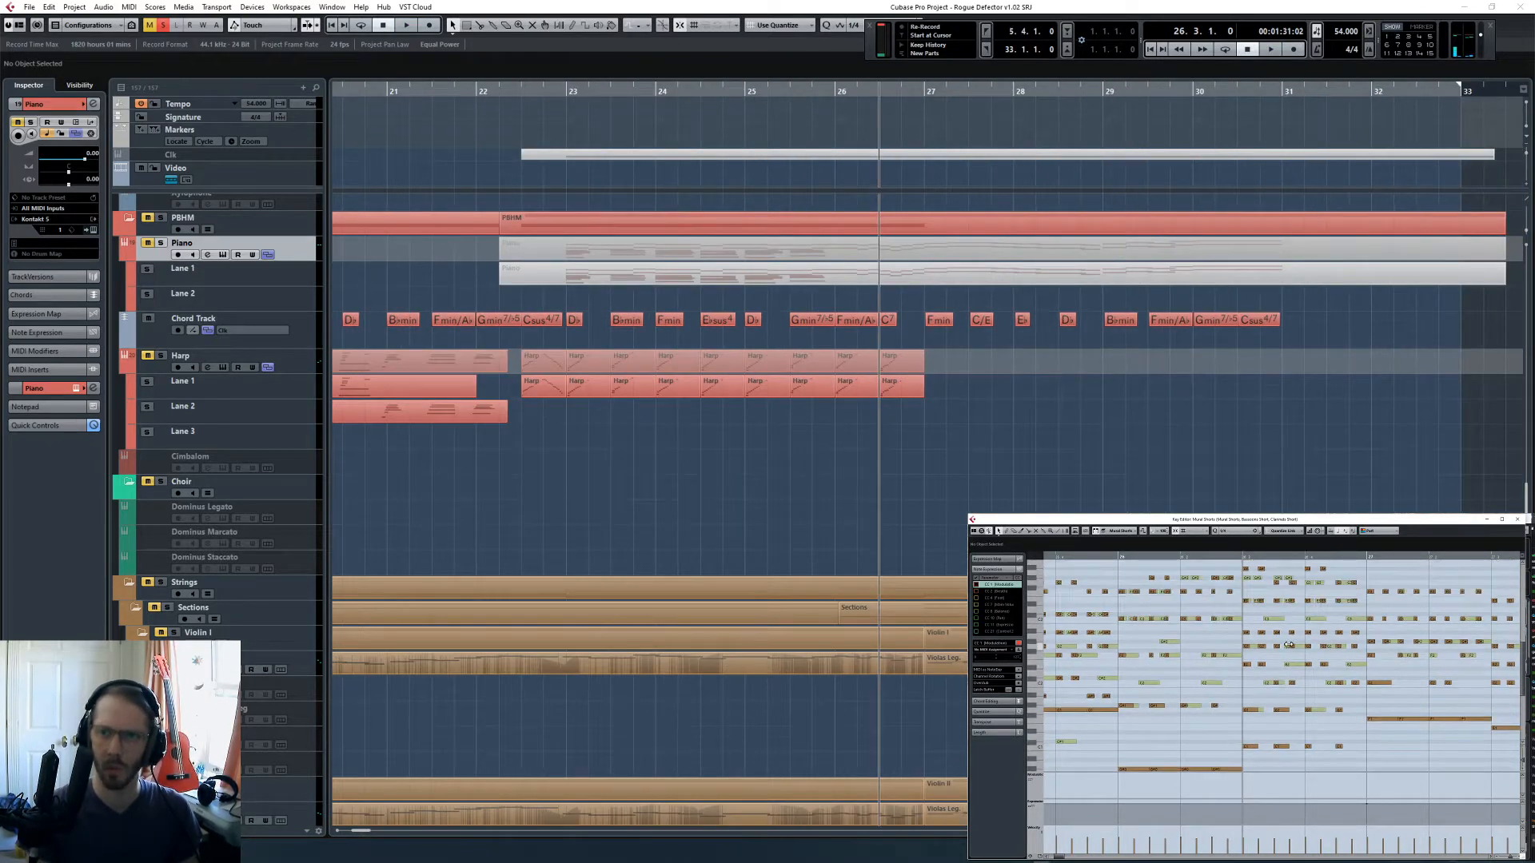
pyautogui.click(1279, 624)
pyautogui.moveTo(1272, 614); pyautogui.dragTo(1298, 622)
pyautogui.click(1289, 606)
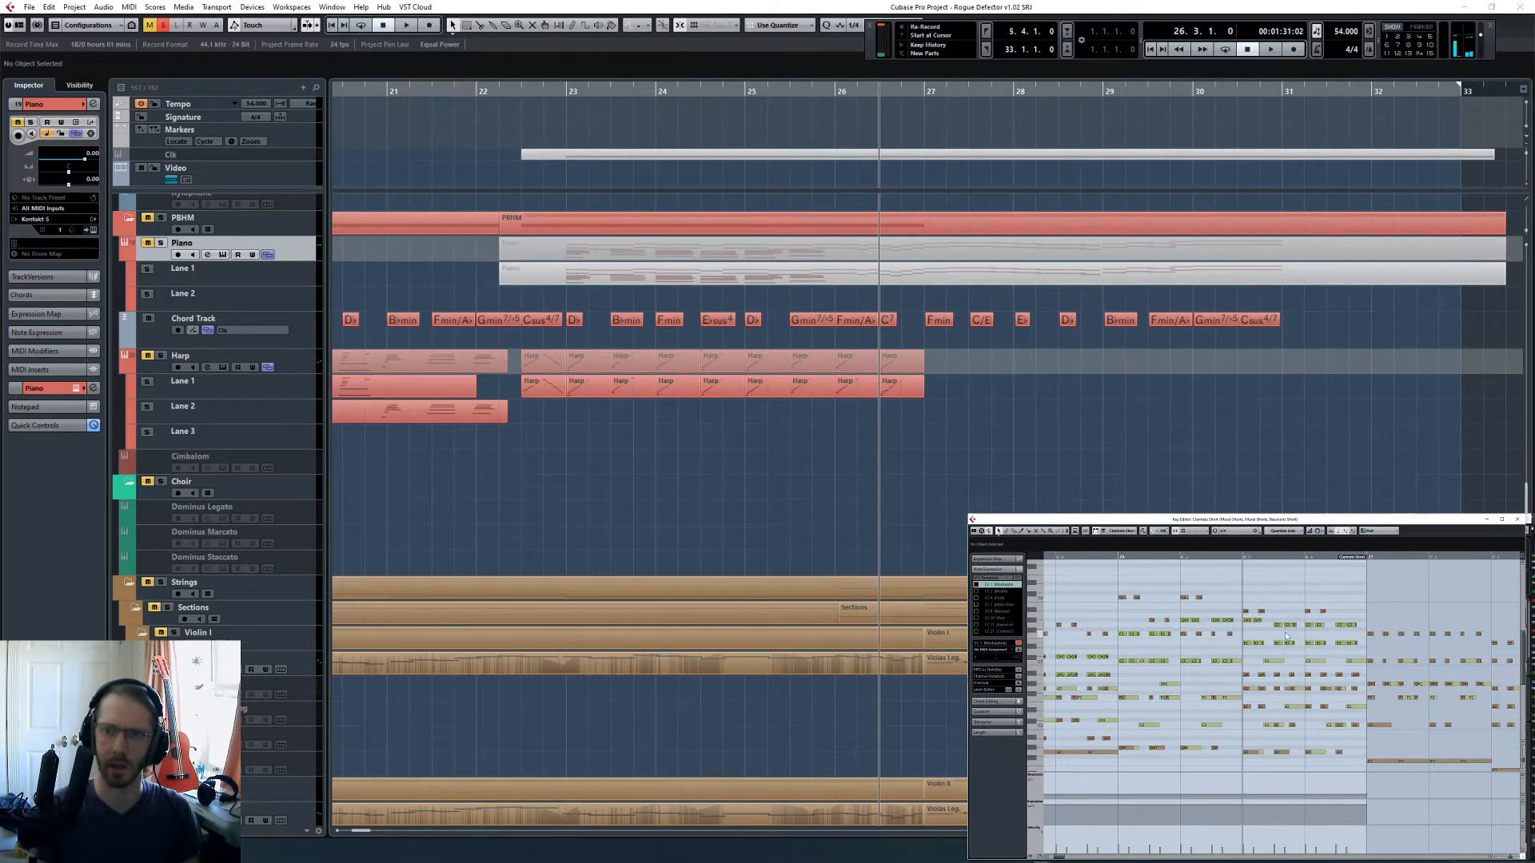
pyautogui.press('space')
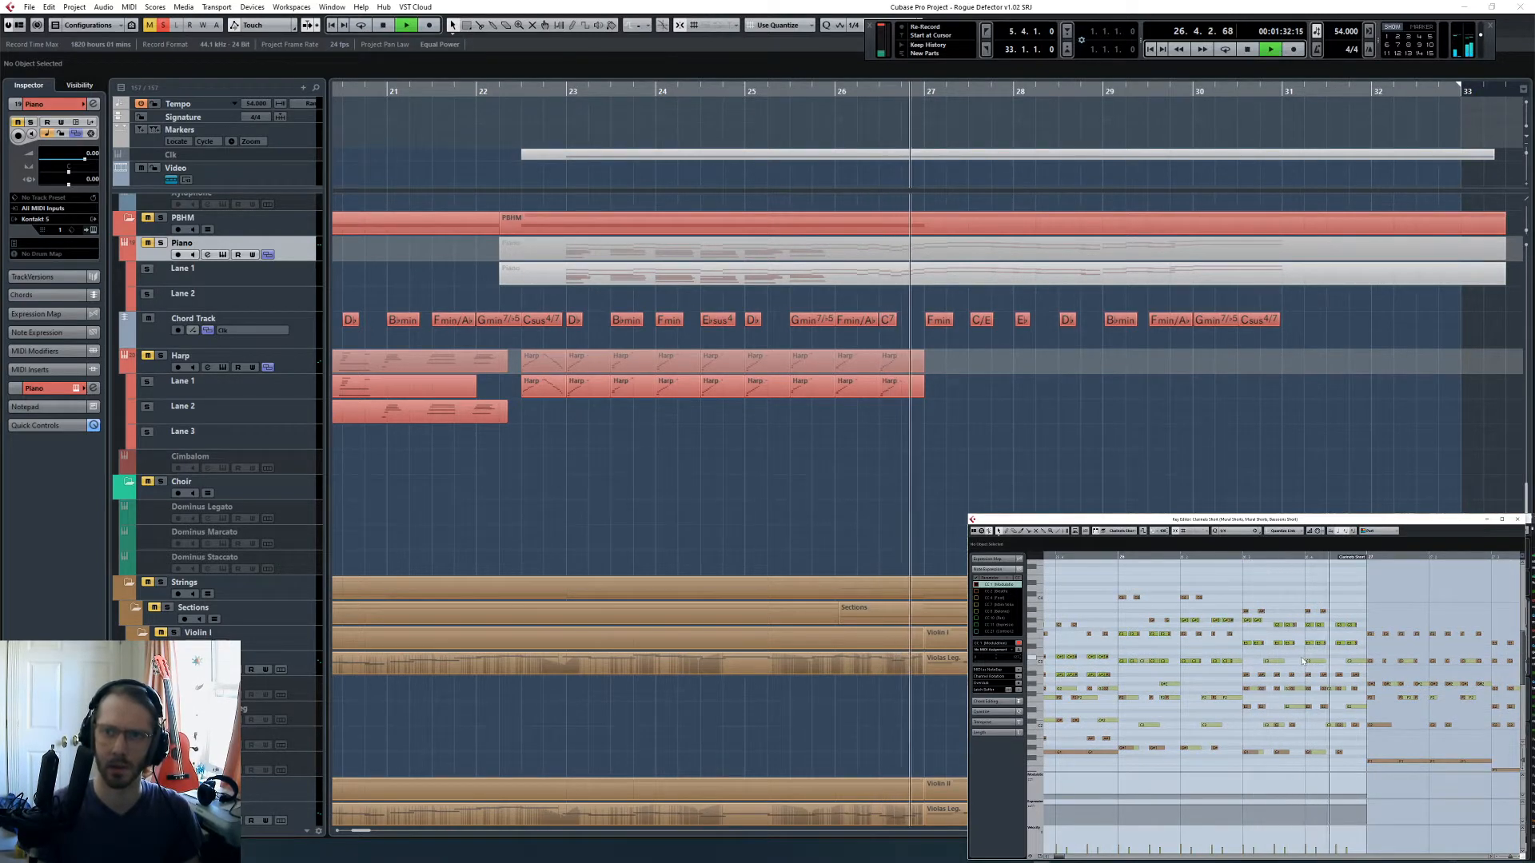
pyautogui.press('space')
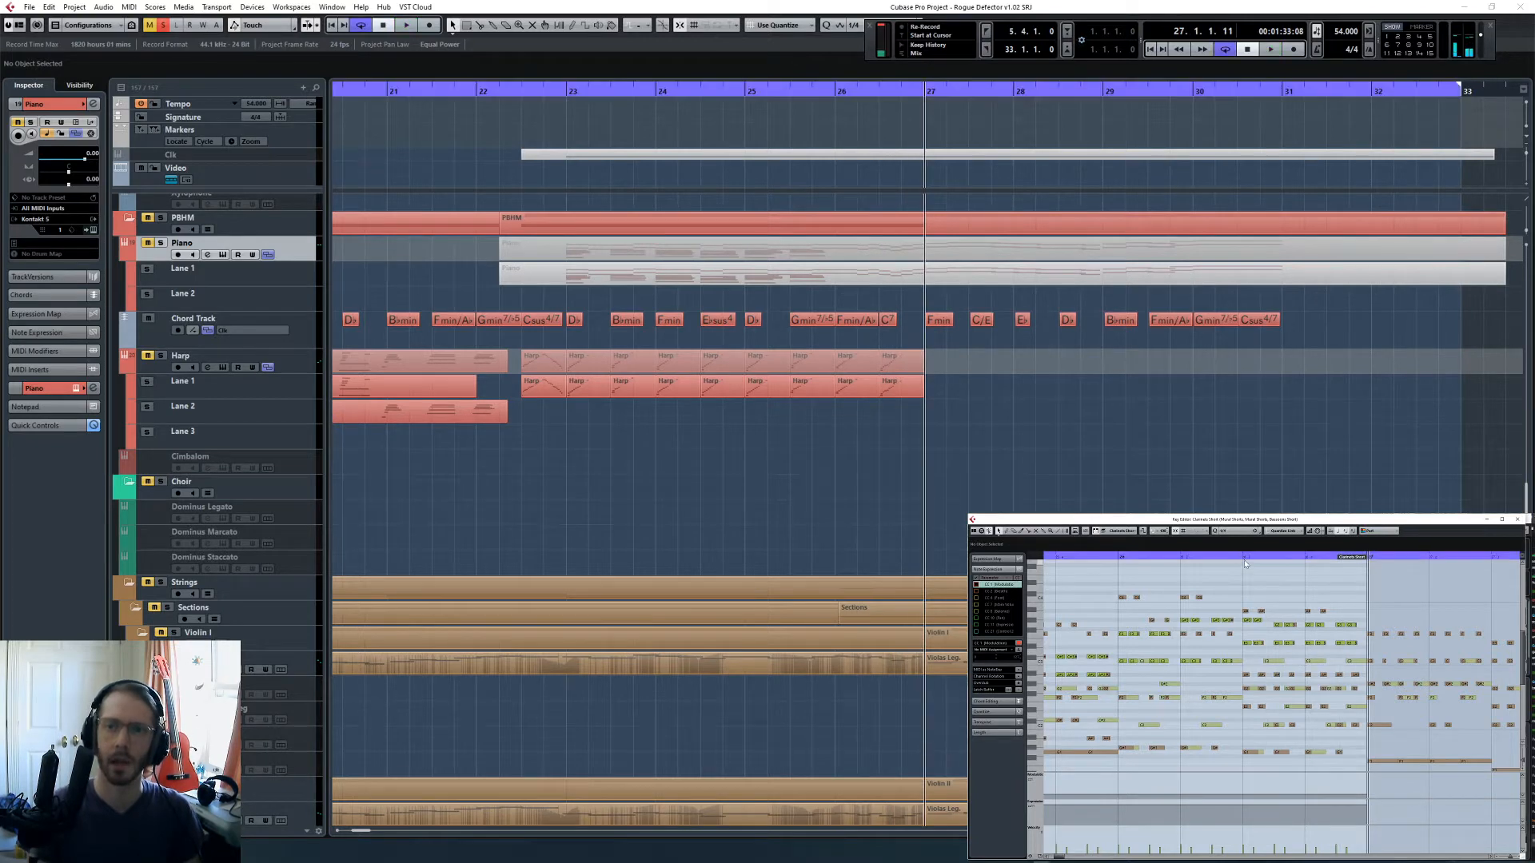
# - Return to beat 3 of bar 26 and raise the short clarinet notes at beats 3 and 4 to the pitch of the highest line
pyautogui.click(1246, 557)
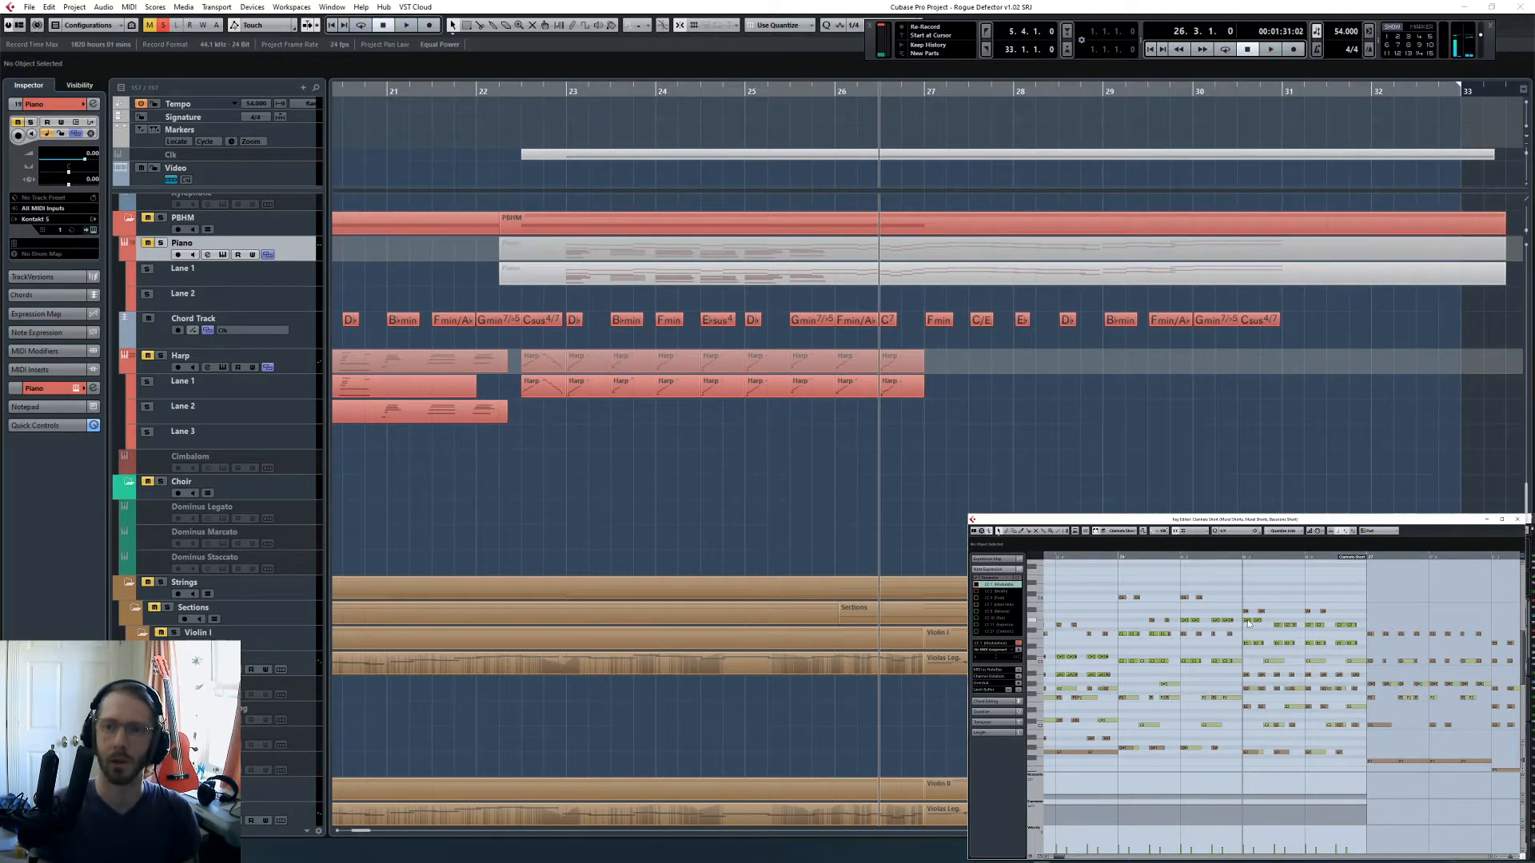
pyautogui.click(1247, 616)
pyautogui.moveTo(1258, 622); pyautogui.dragTo(1258, 612)
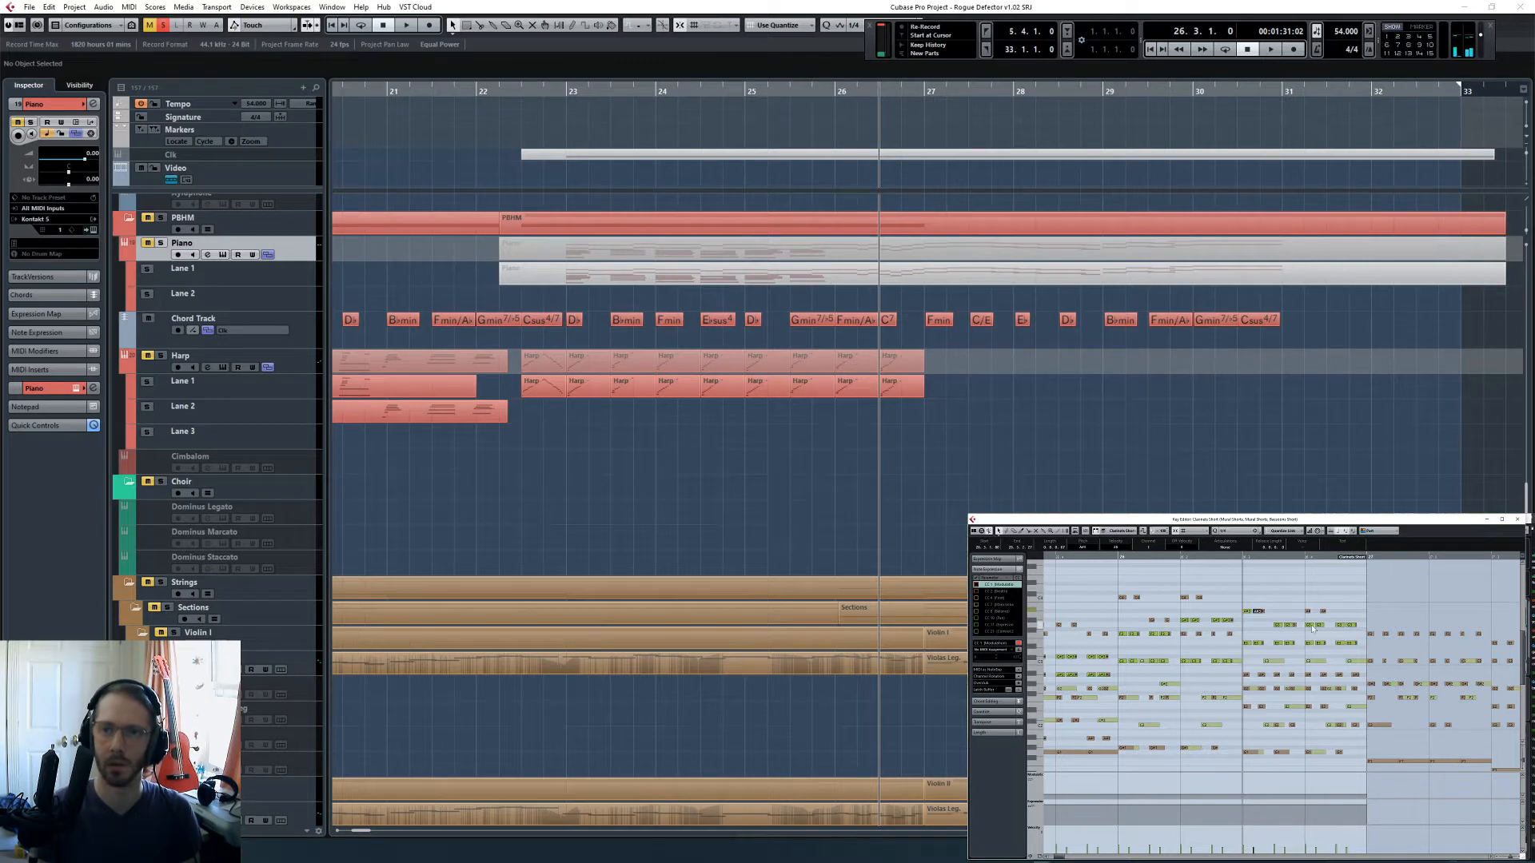
pyautogui.click(1317, 625)
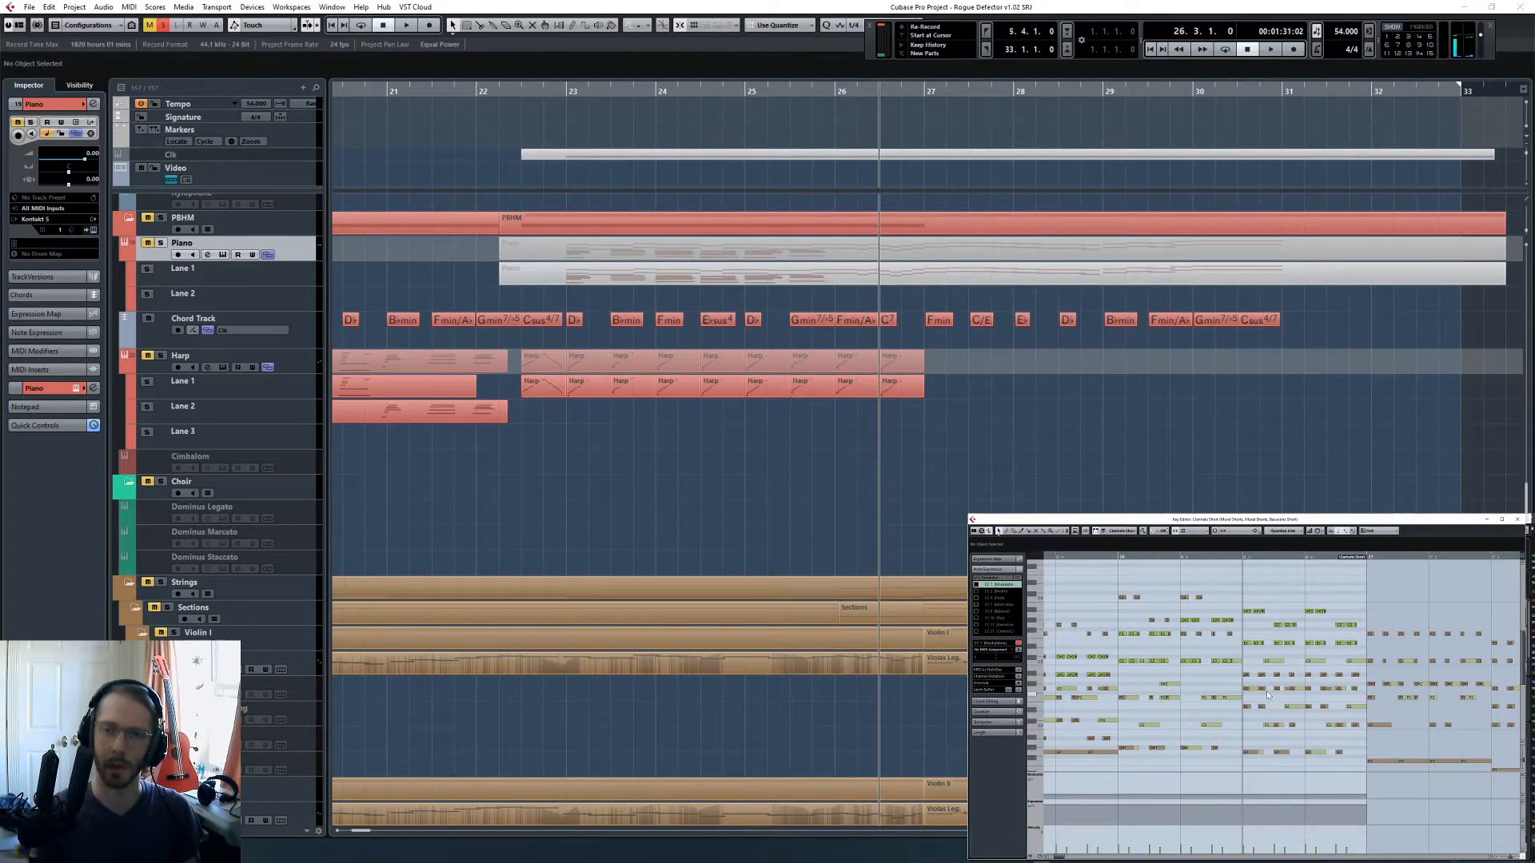
# - Replay from beat 3 of bar 26 and show the Bassoons Short part in the Key Editor, stopping within bar 28
pyautogui.scroll(-2, 1279, 702)
pyautogui.scroll(2, 1281, 706)
pyautogui.press('space')
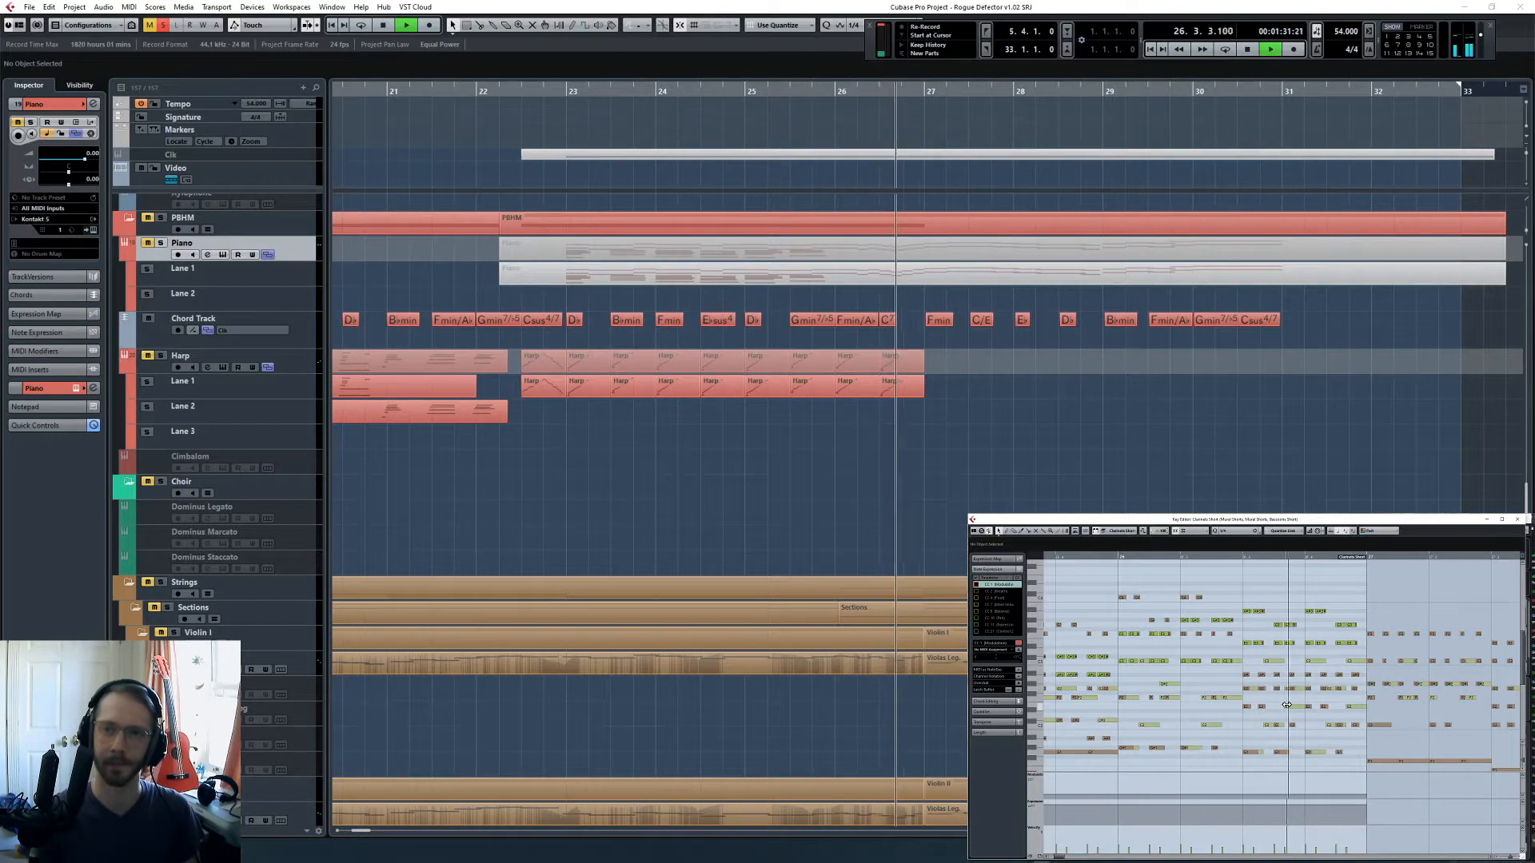
pyautogui.click(981, 424)
pyautogui.scroll(15, 988, 487)
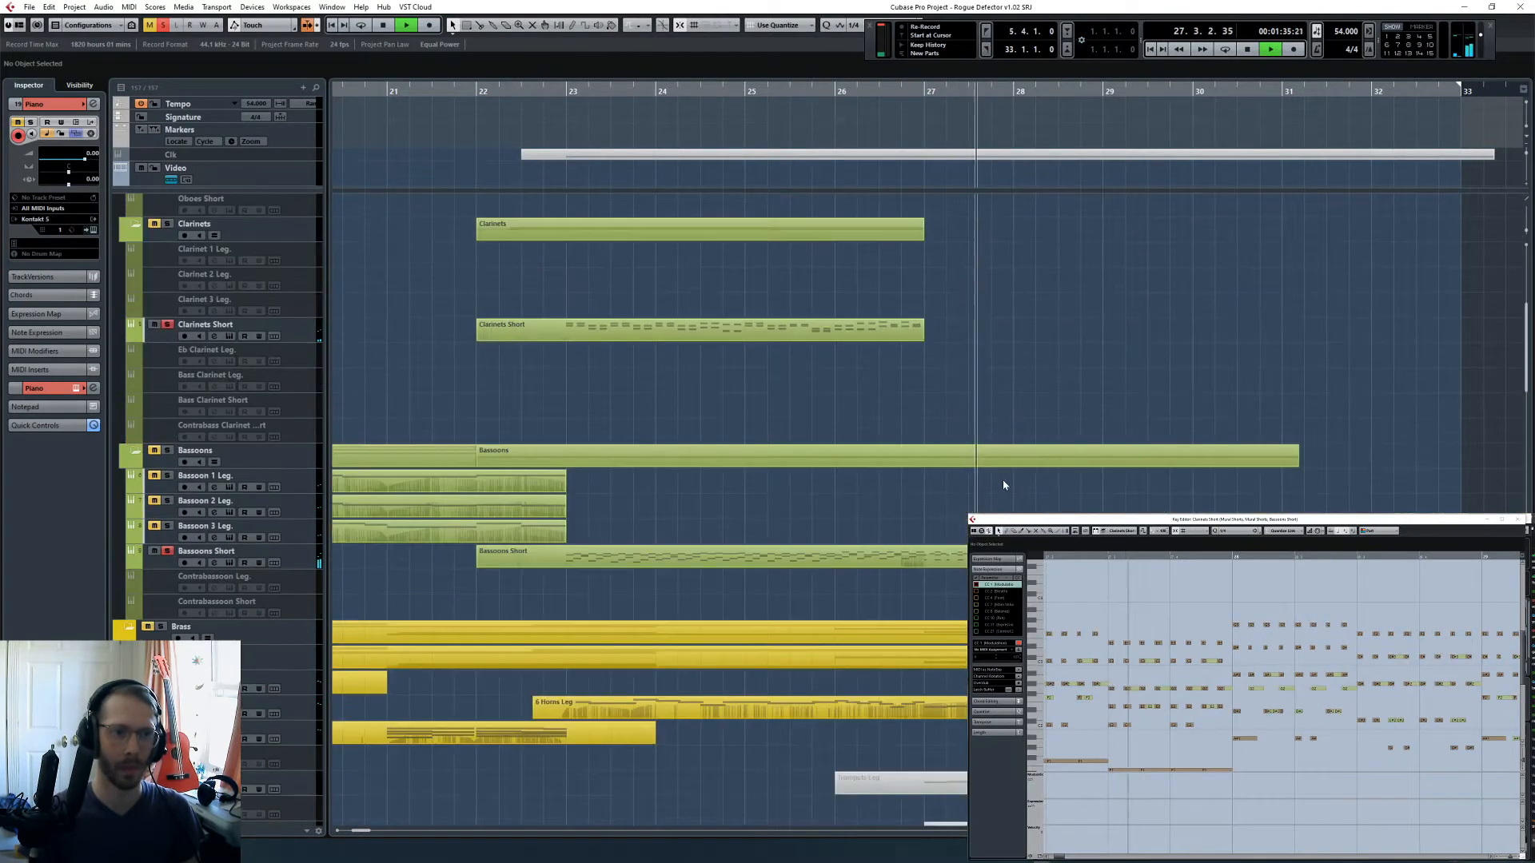
pyautogui.click(773, 556)
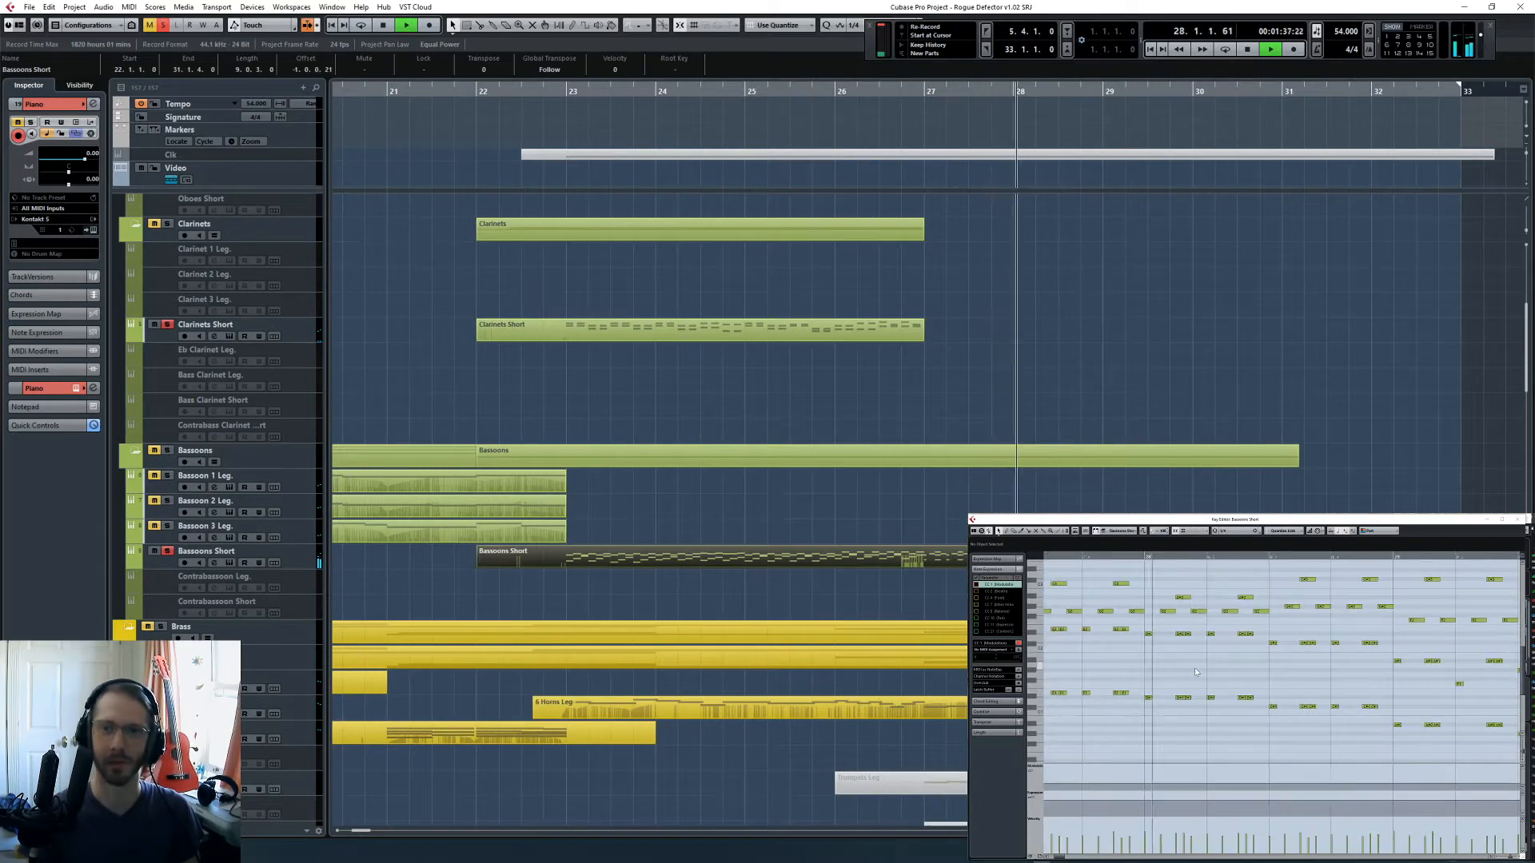
pyautogui.press('space')
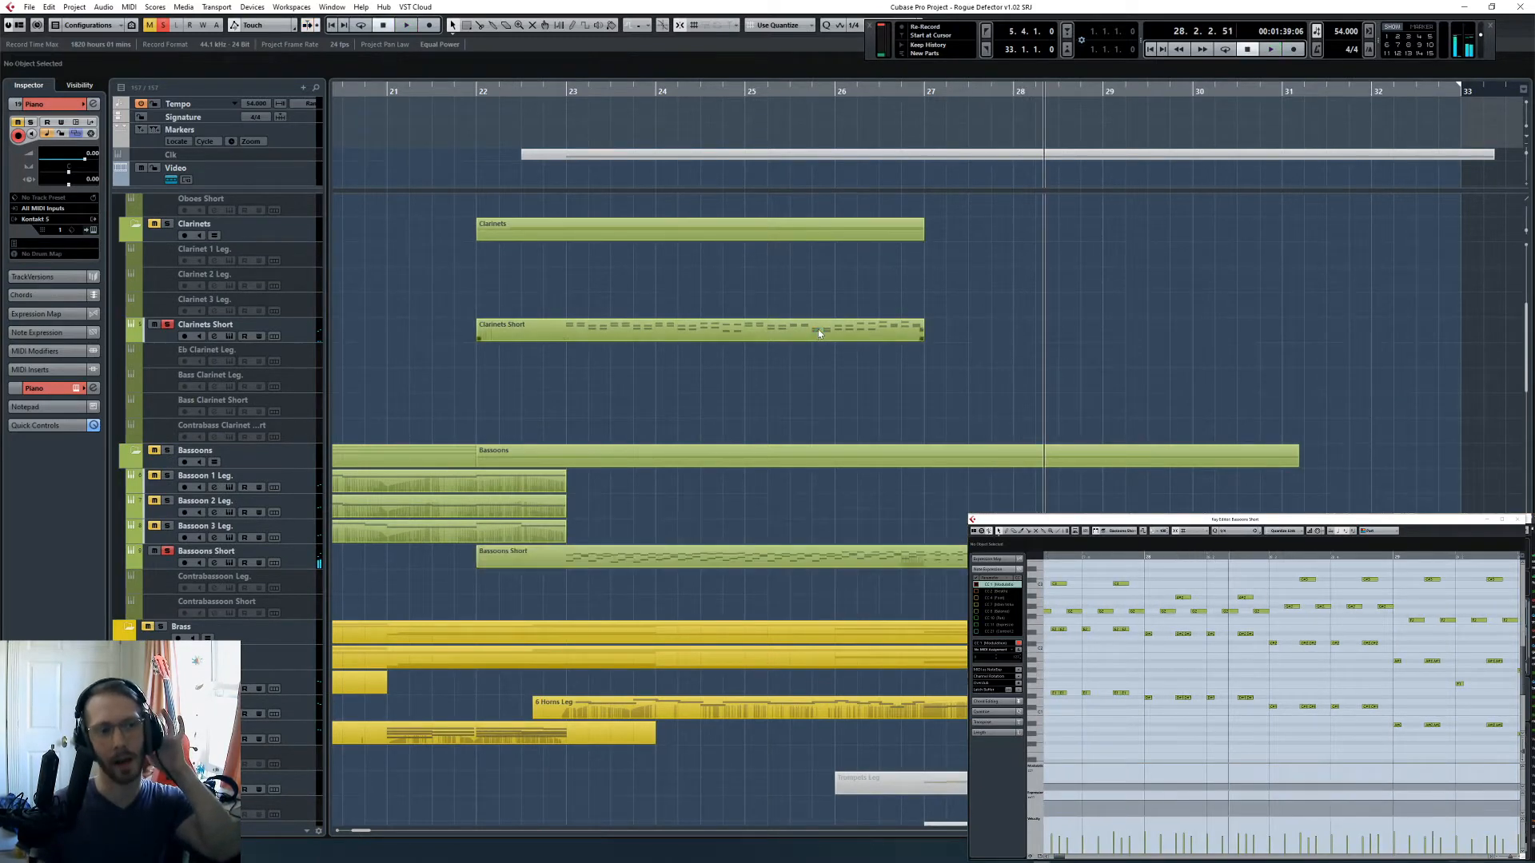
# - Place the cursor at bar 27 with all solos off and select the muted Trumpets Leg parts on Picc Leg., Flute 1 Leg. and Oboe 1 Leg
pyautogui.click(924, 91)
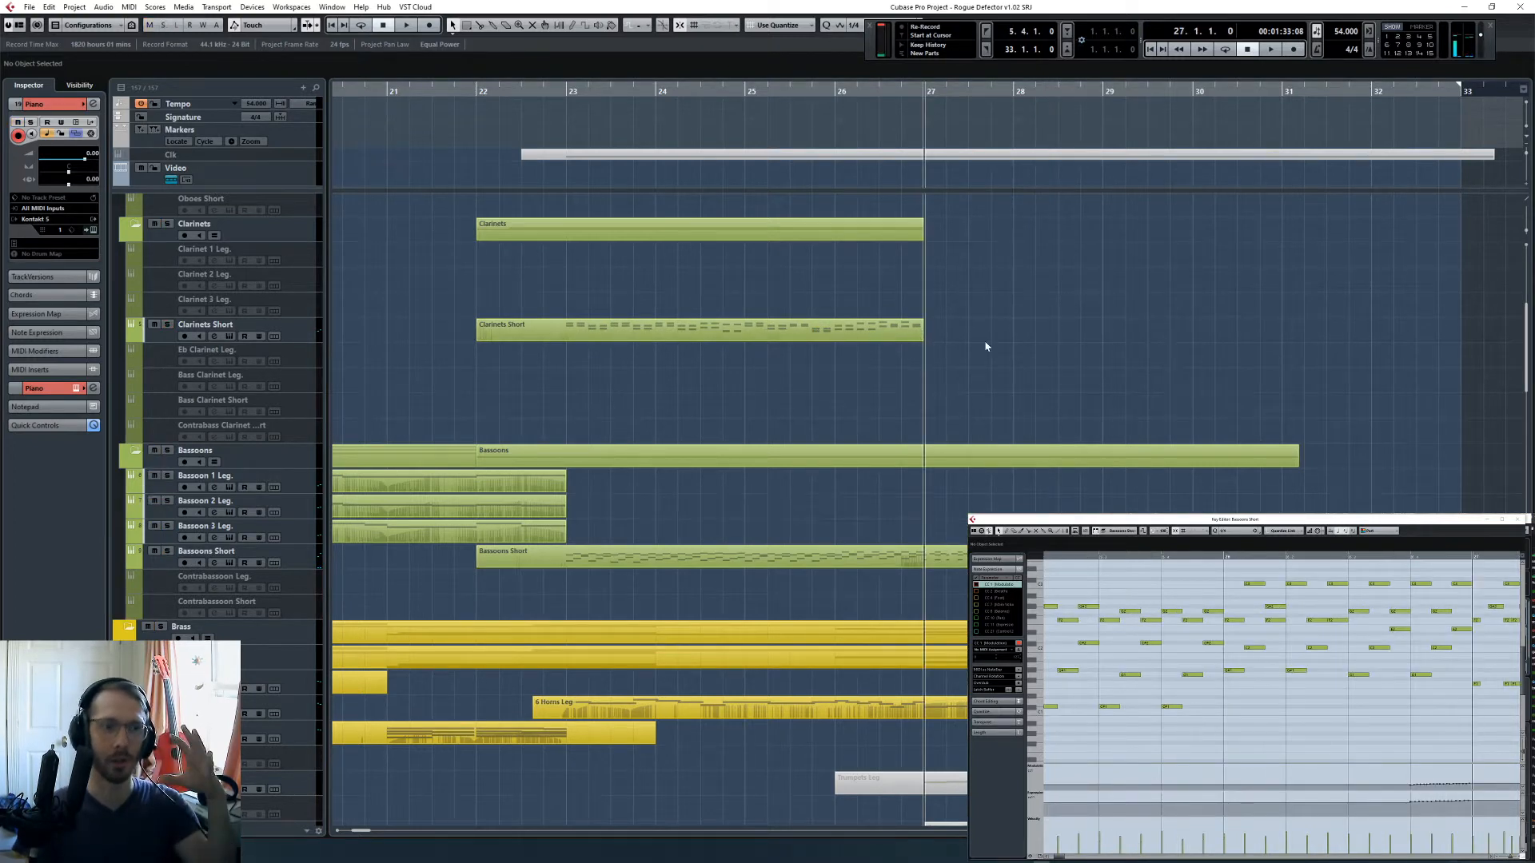
pyautogui.scroll(5, 958, 366)
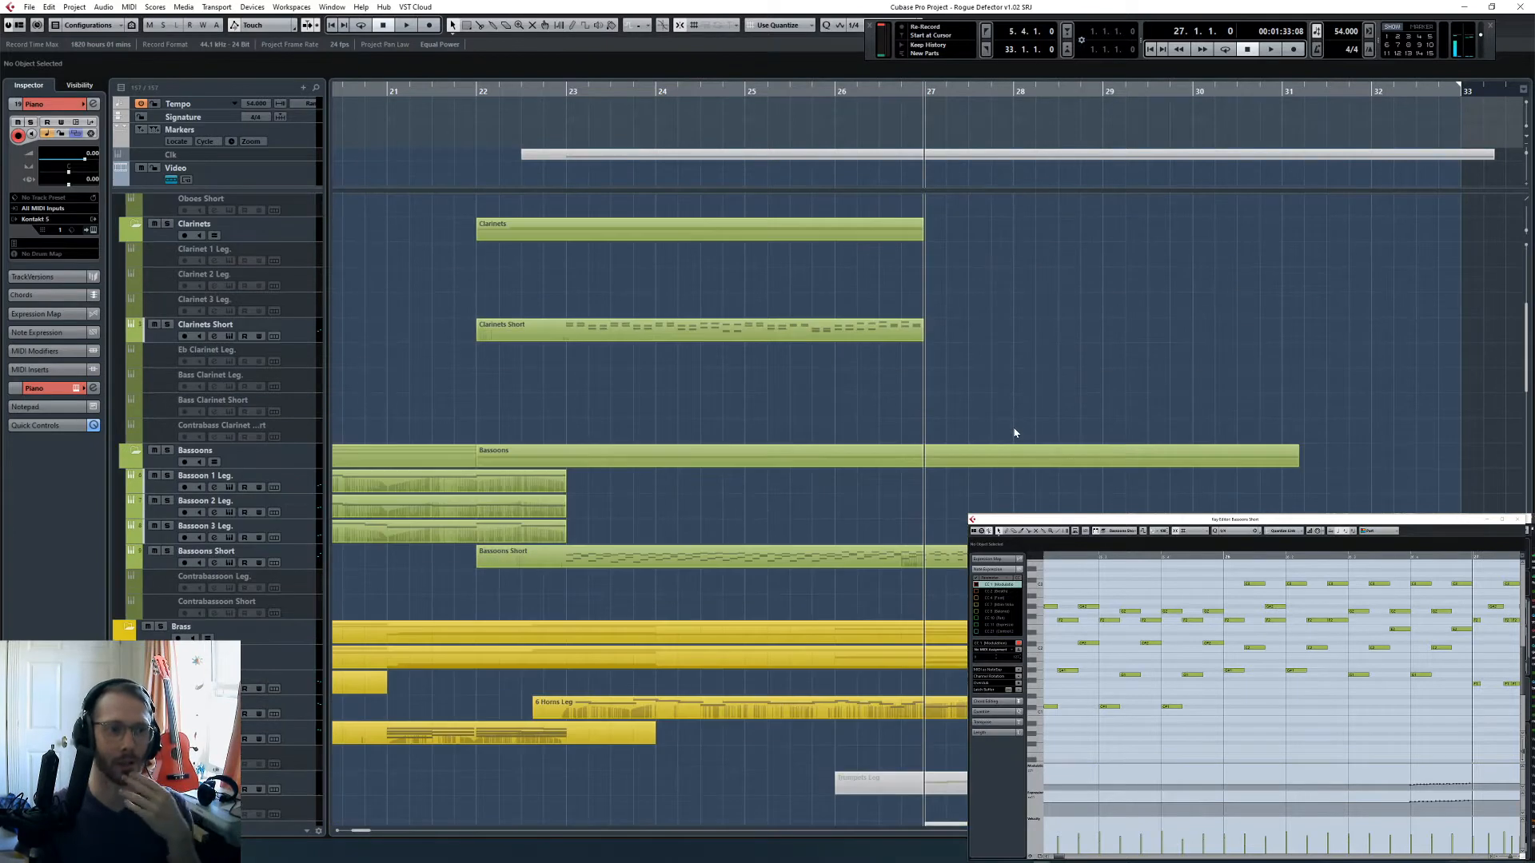
pyautogui.scroll(3, 1016, 426)
pyautogui.click(1001, 486)
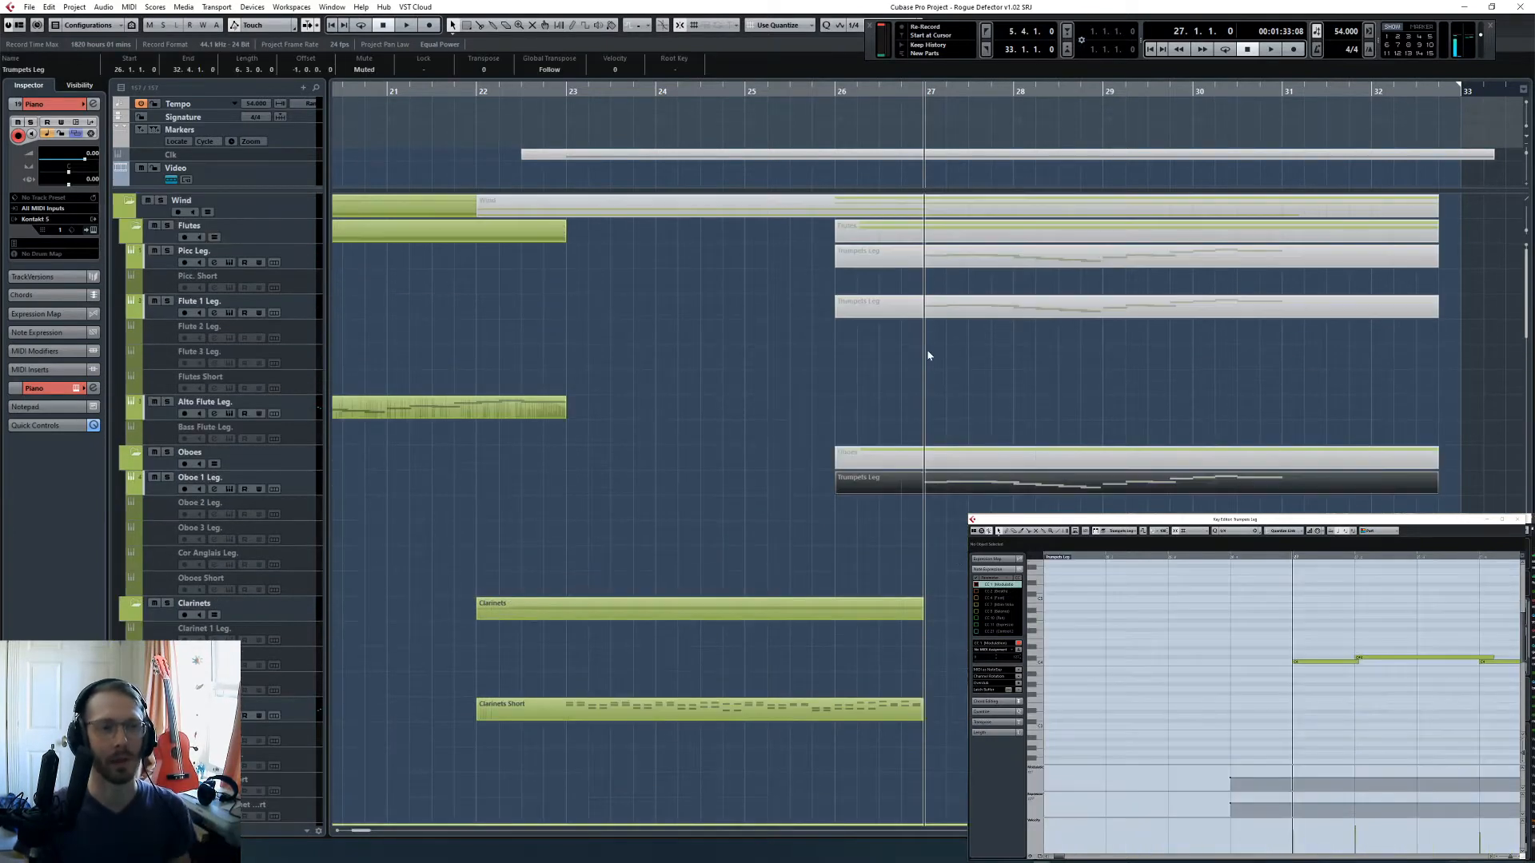
pyautogui.moveTo(929, 352); pyautogui.dragTo(971, 258)
pyautogui.keyDown('ctrl'); pyautogui.click(1000, 480); pyautogui.keyUp('ctrl')
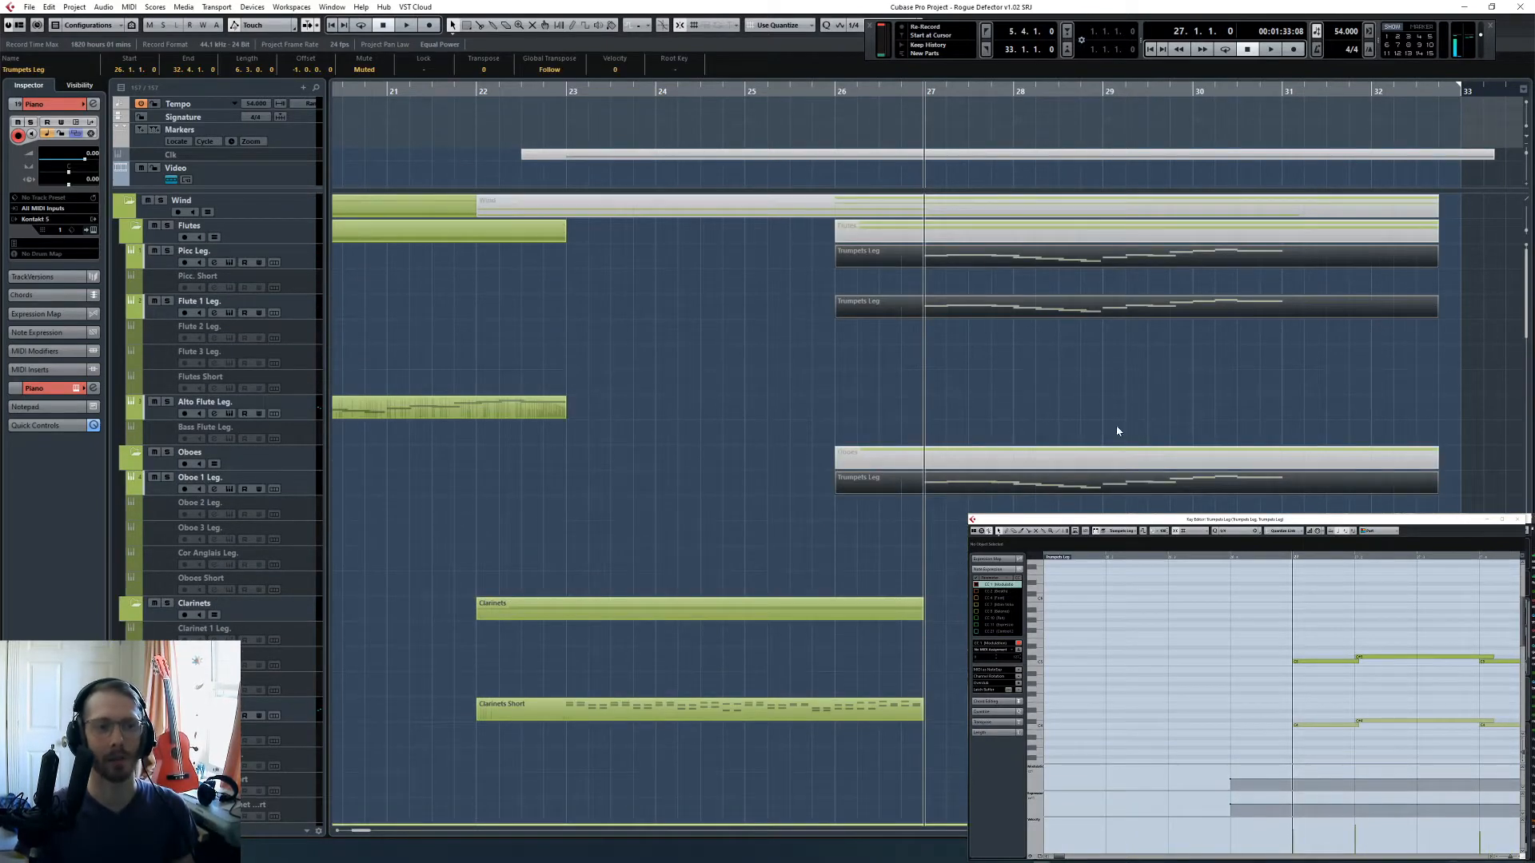
# - Point out the Oboe 1 Leg., Flute 1 Leg. and Picc Leg. tracks by selecting each in turn, and clear the part selection
pyautogui.hscroll(2, 1039, 411)
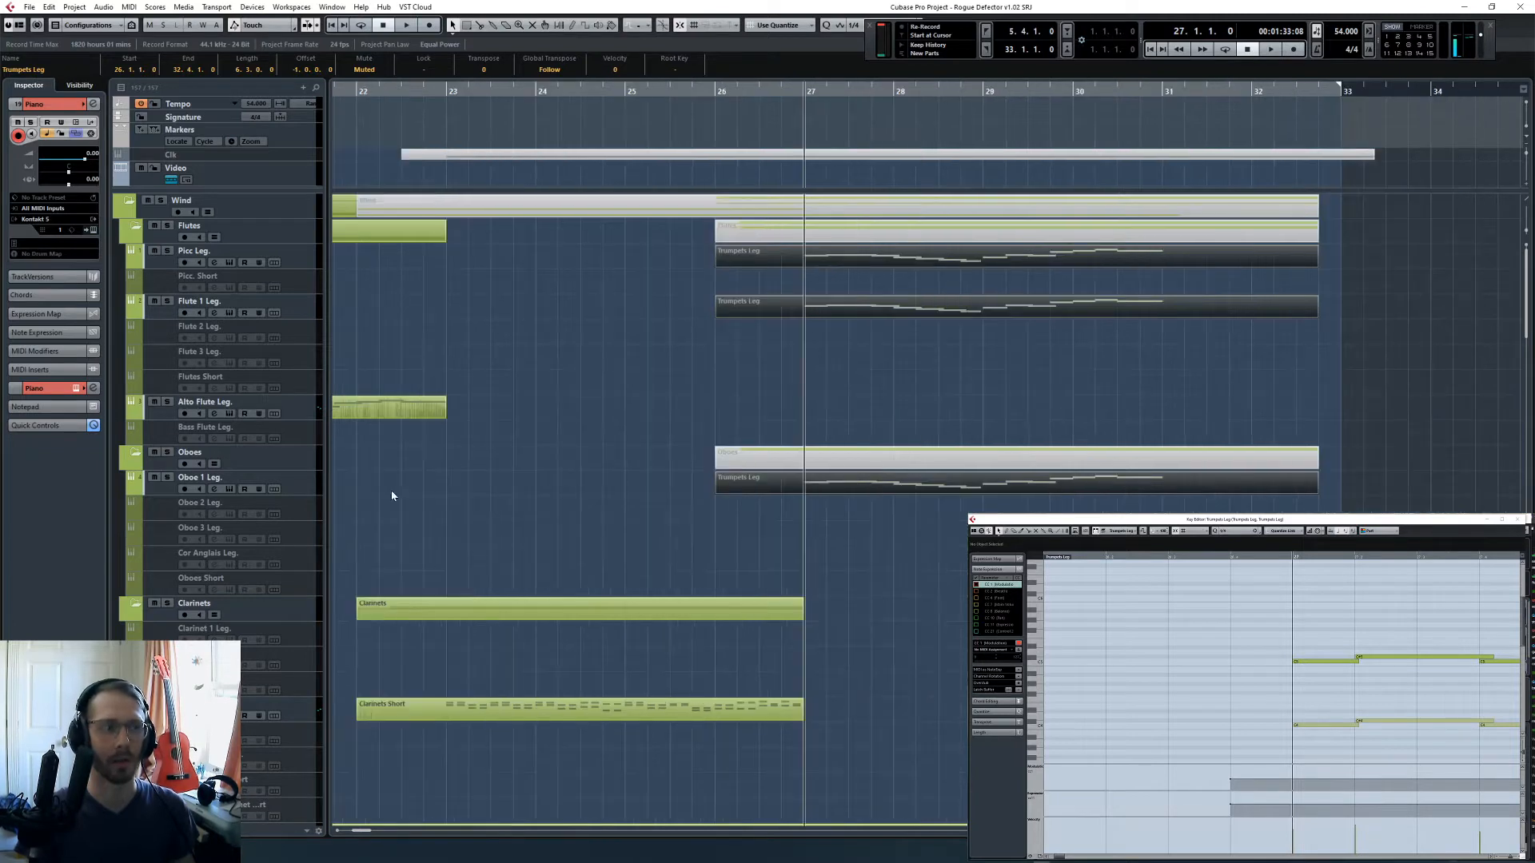
pyautogui.click(295, 491)
pyautogui.click(299, 307)
pyautogui.click(296, 246)
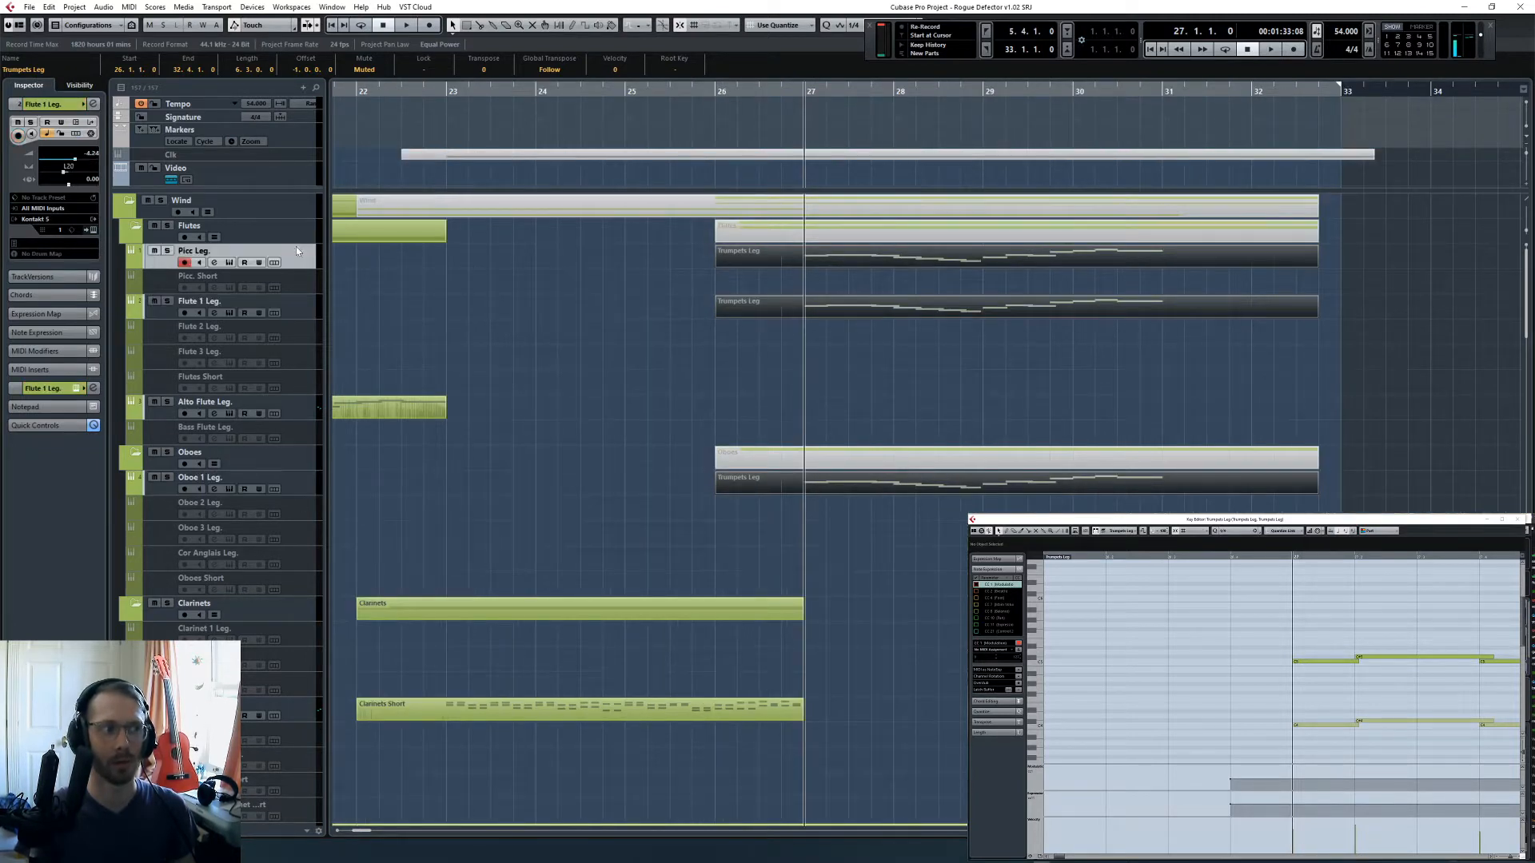
pyautogui.click(764, 415)
# - Place the cursor at bar 23 and open the 6 Horns Leg part in the Key Editor to examine its opening notes
pyautogui.scroll(-3, 796, 454)
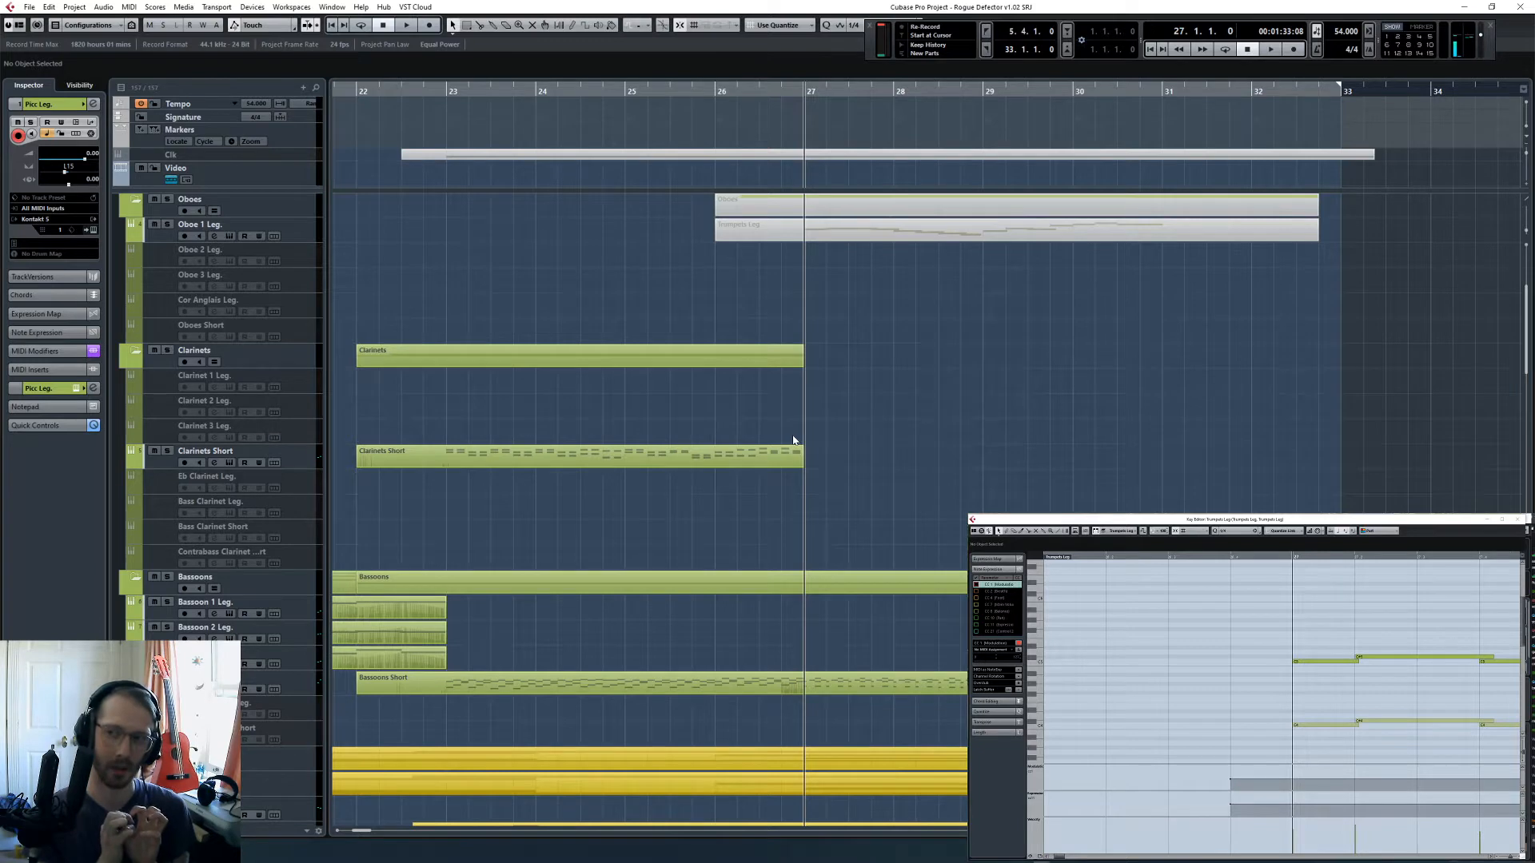
pyautogui.scroll(-6, 795, 443)
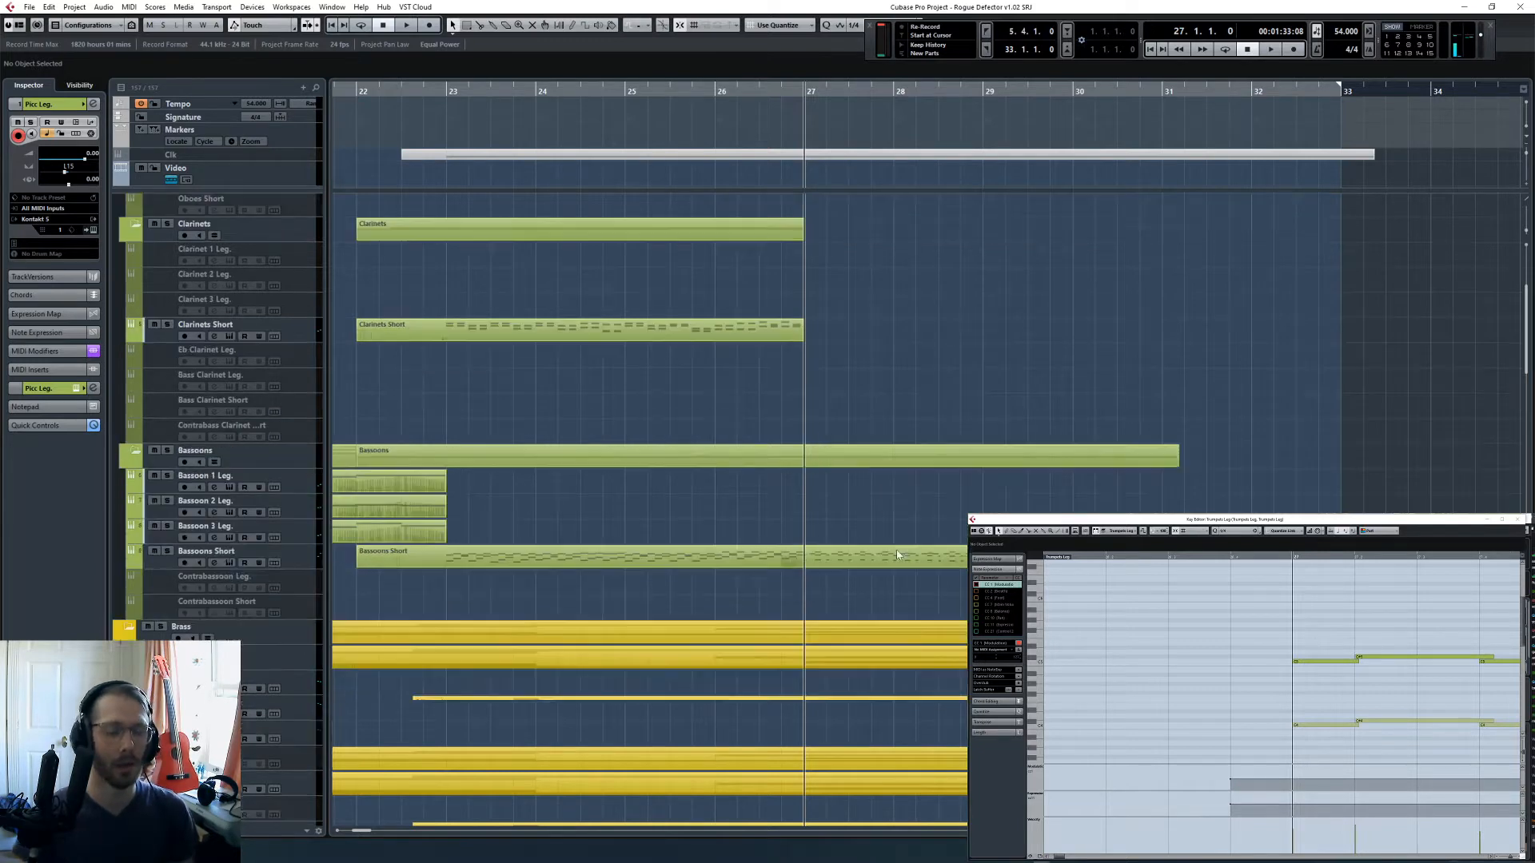
pyautogui.click(439, 91)
pyautogui.click(768, 327)
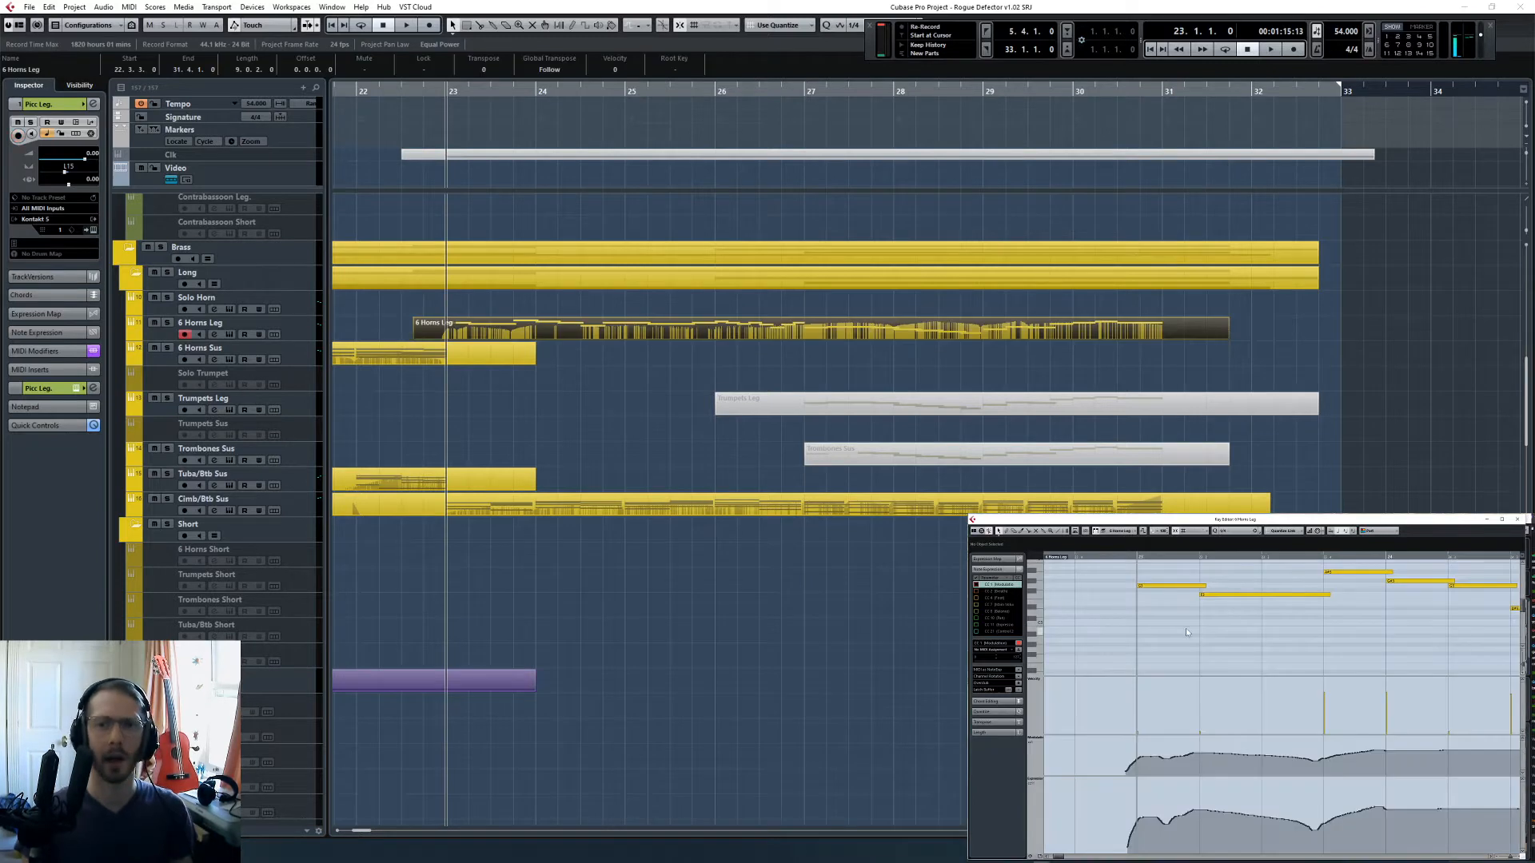
pyautogui.hscroll(2, 1215, 636)
pyautogui.scroll(-5, 1241, 648)
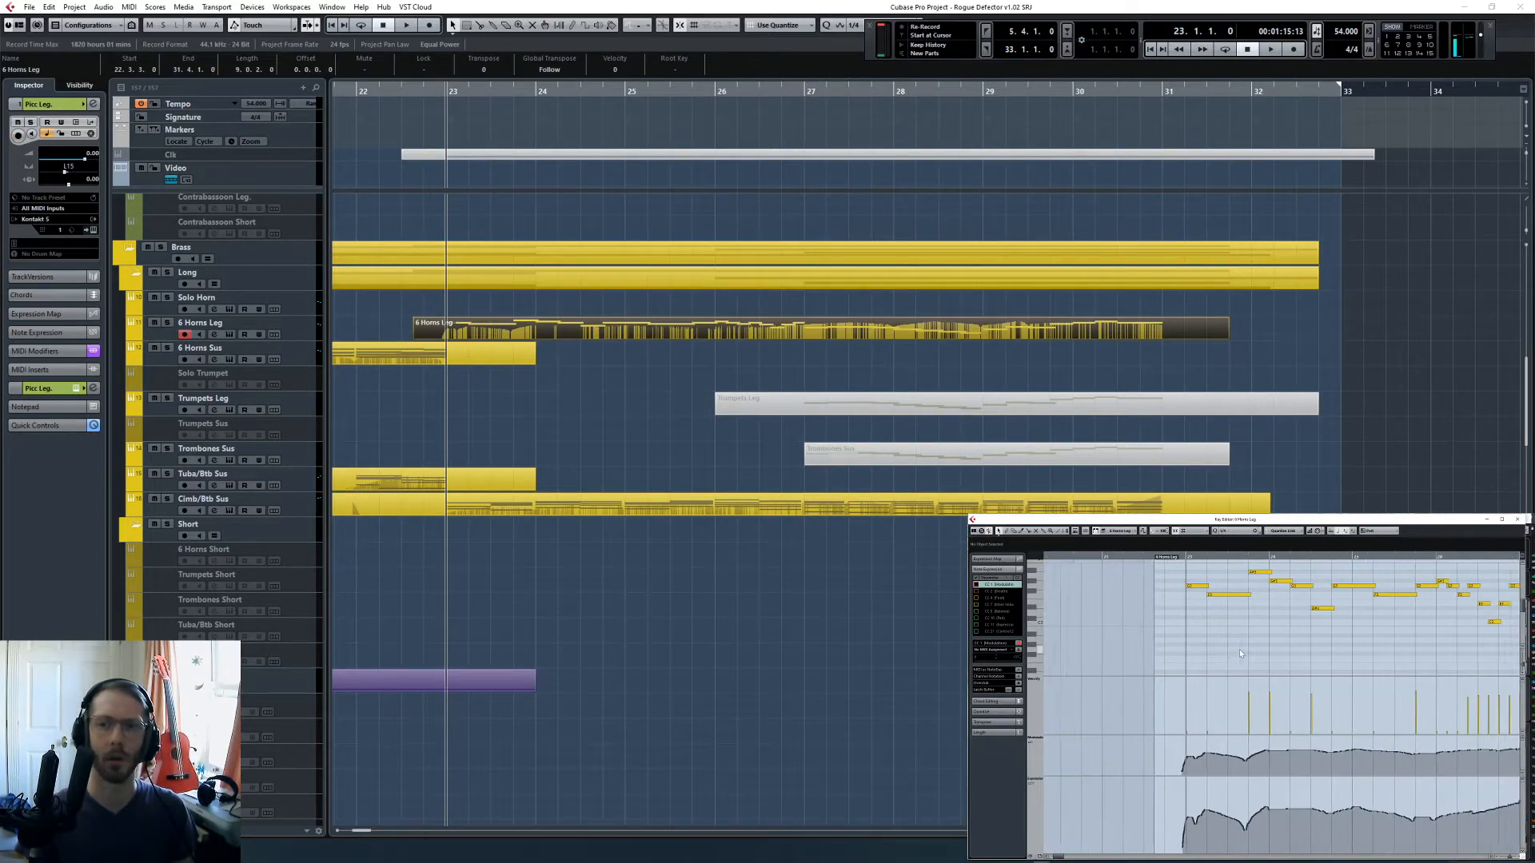
pyautogui.hscroll(1, 1239, 649)
pyautogui.moveTo(1058, 862)
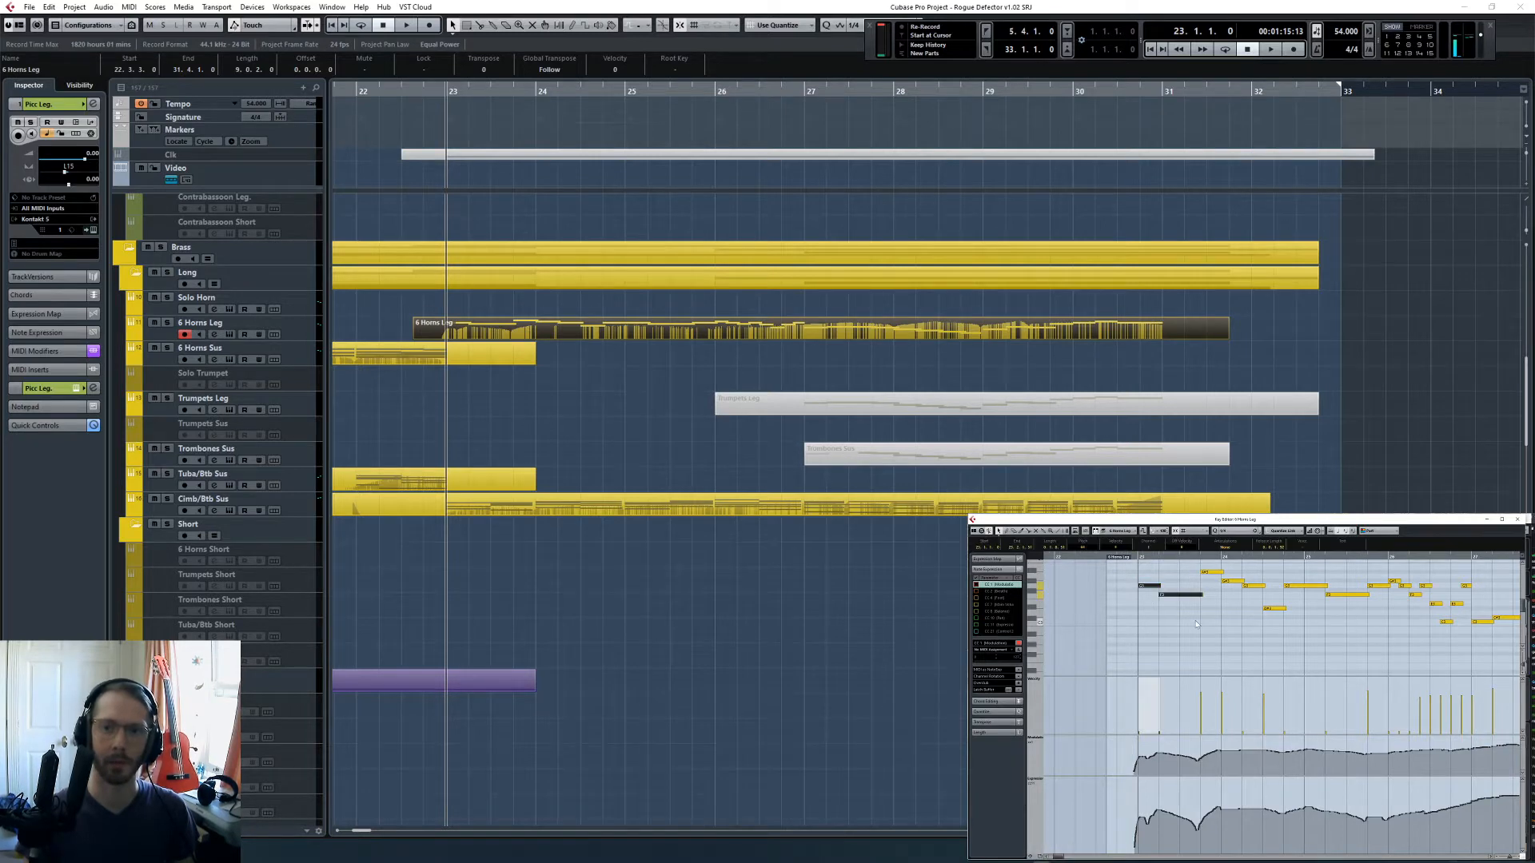
# - Solo the 6 Horns Leg track and play its melody from bar 23
pyautogui.click(657, 357)
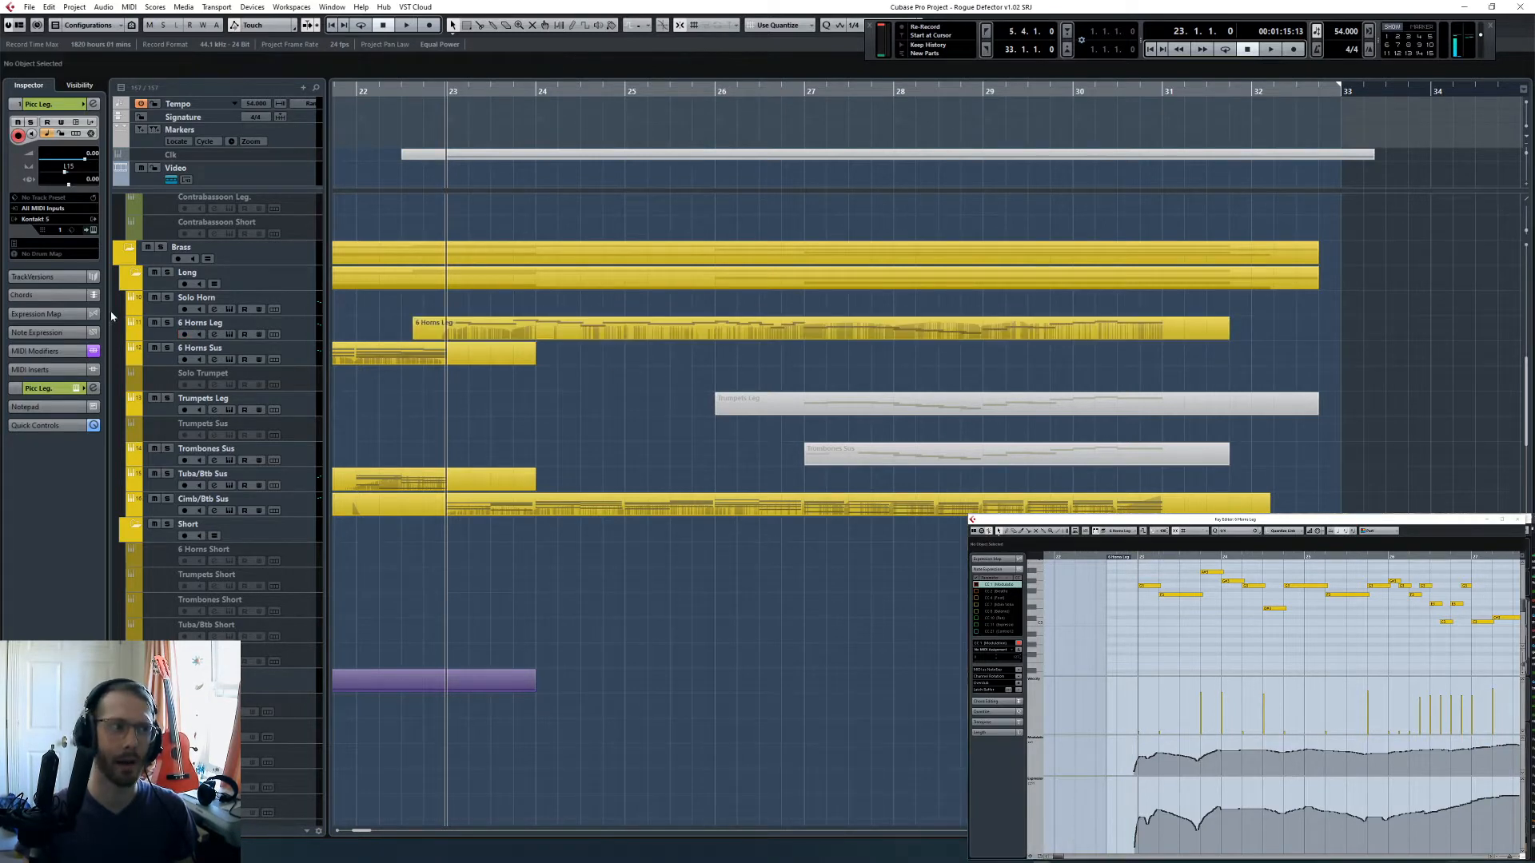
pyautogui.click(168, 322)
pyautogui.click(1243, 638)
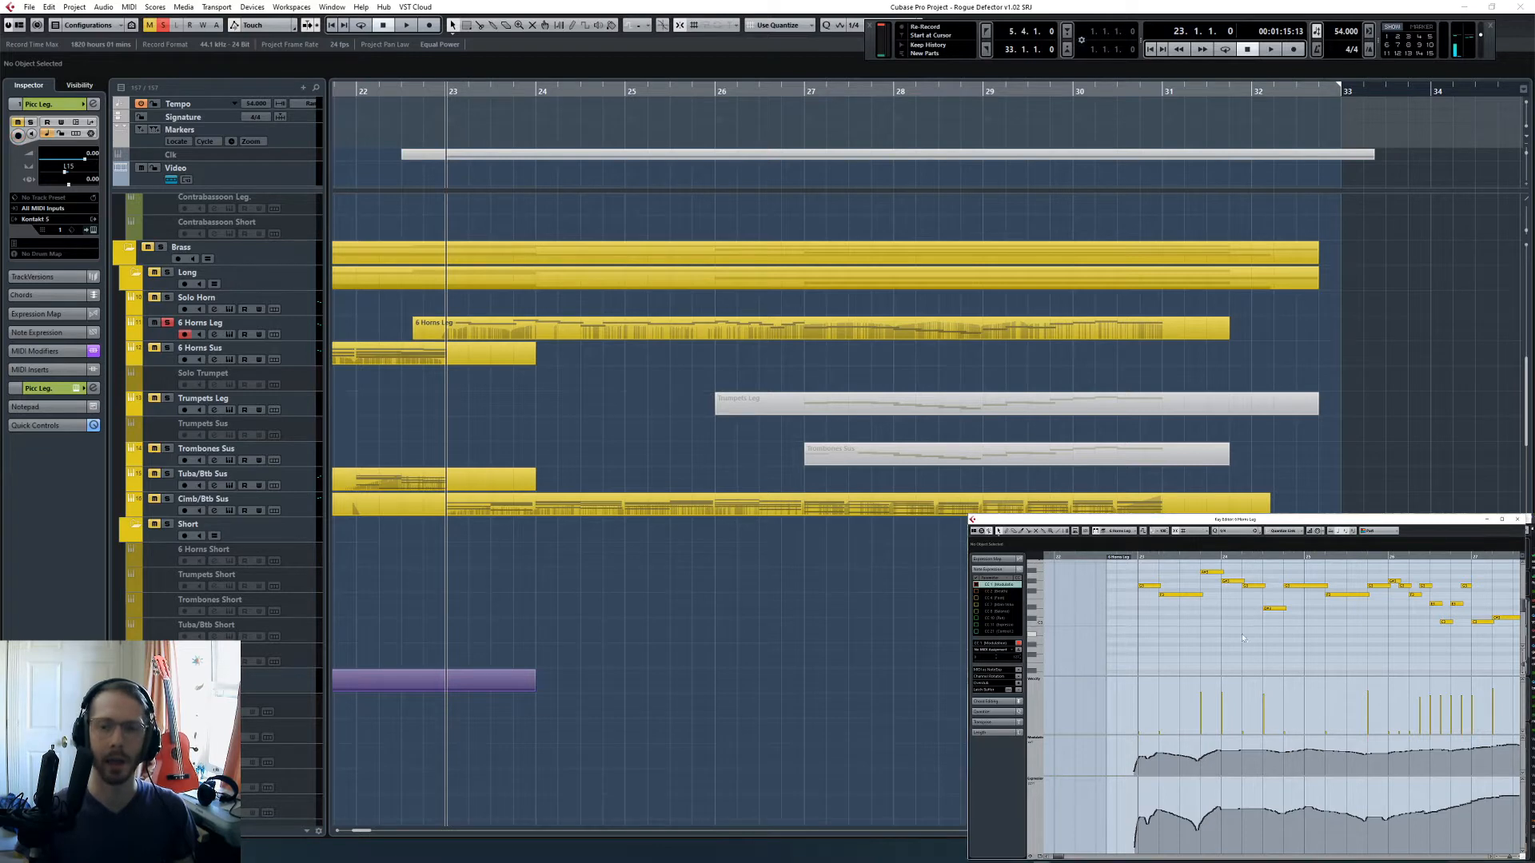
pyautogui.press('space')
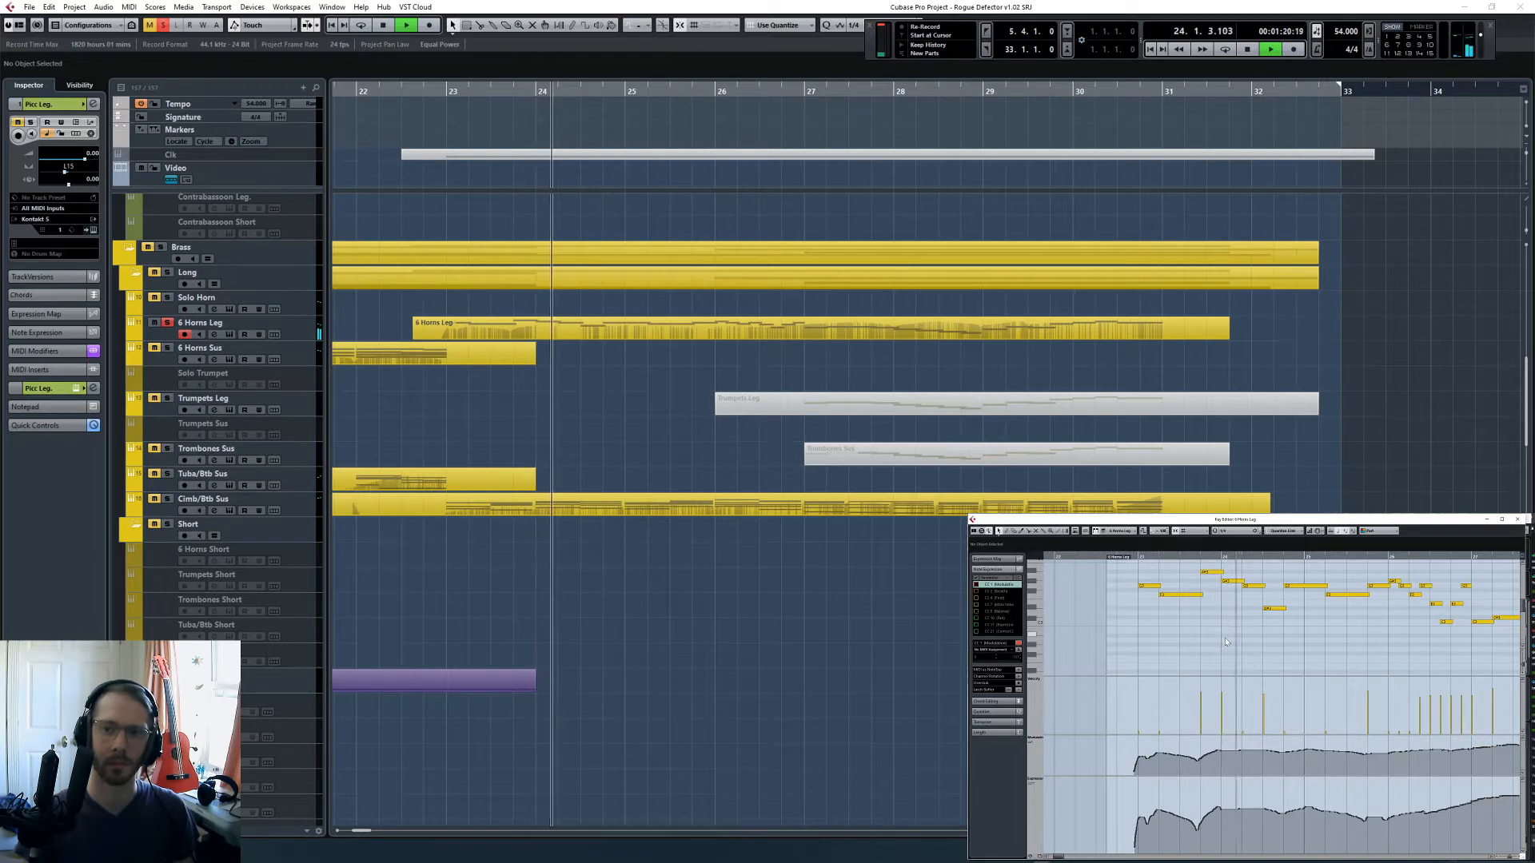
# - Stop playback and lower both controller curves of the 6 Horns Leg part between bars 23 and 27
pyautogui.press('space')
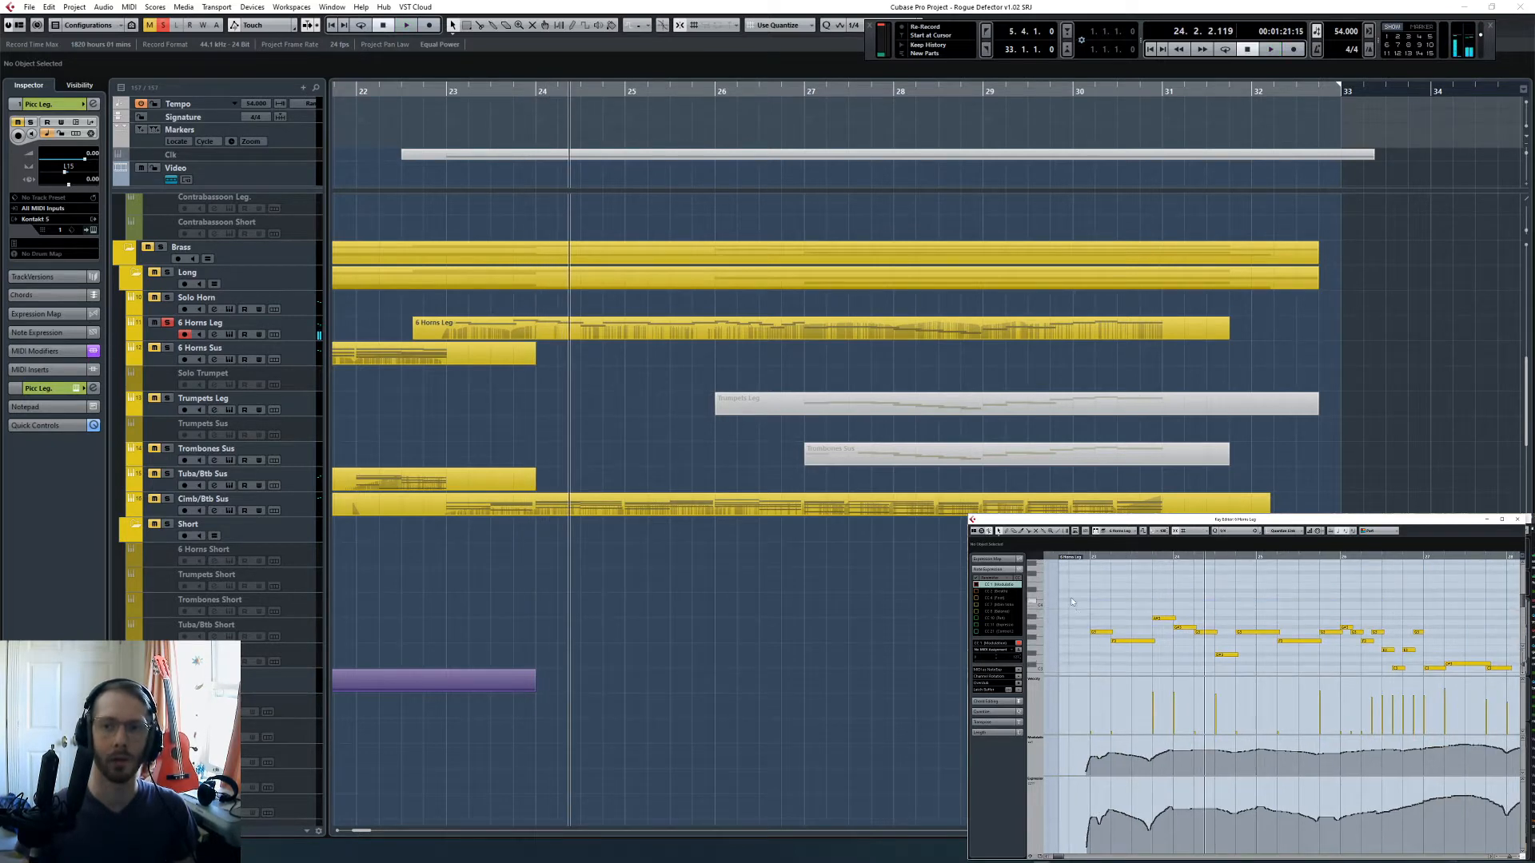
pyautogui.moveTo(1089, 604); pyautogui.dragTo(1417, 661)
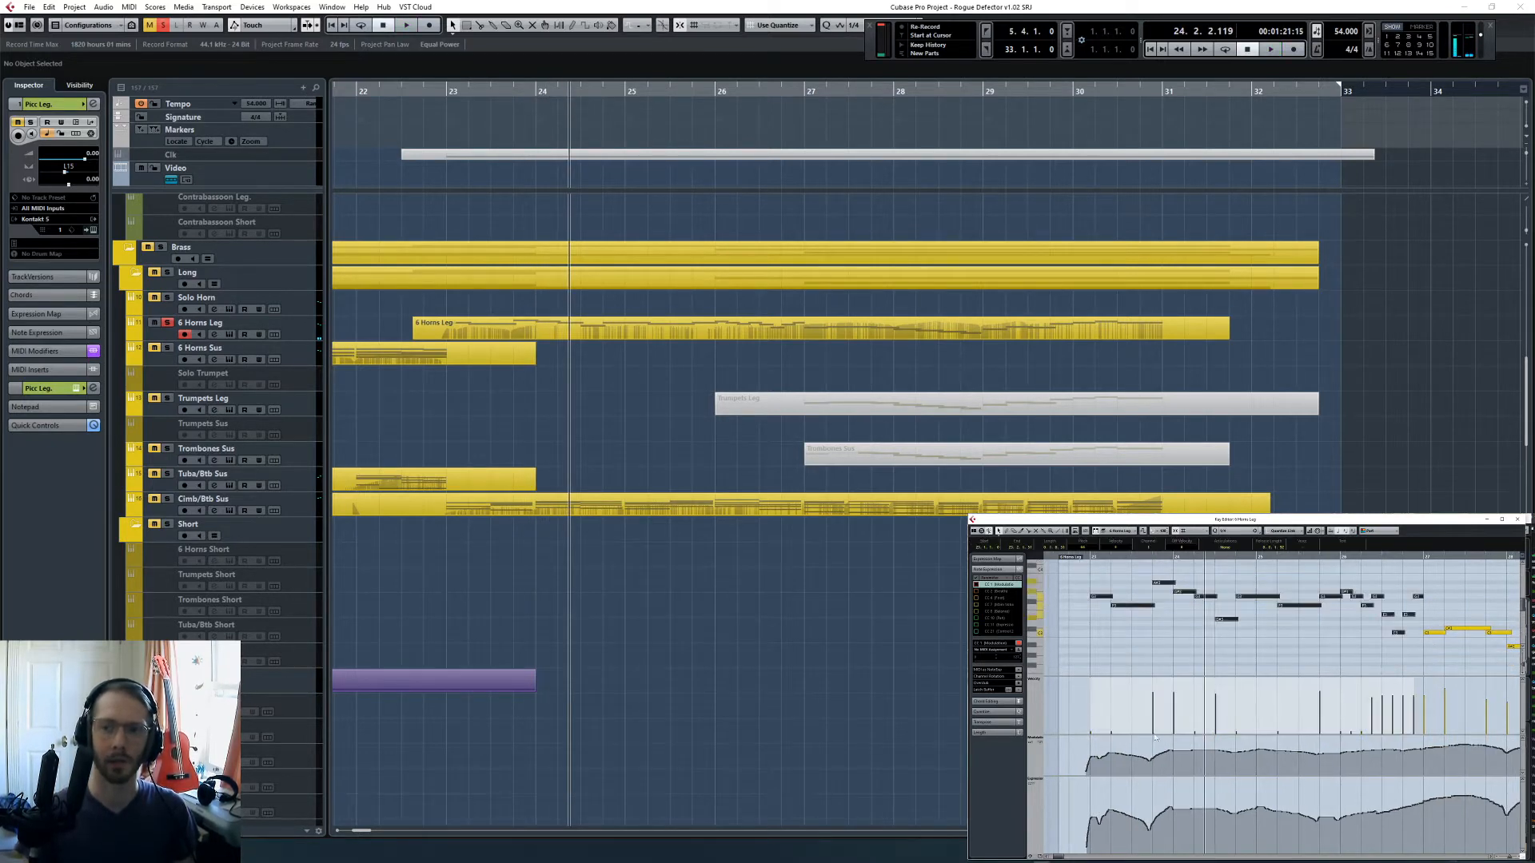
pyautogui.moveTo(1077, 744); pyautogui.dragTo(1420, 769)
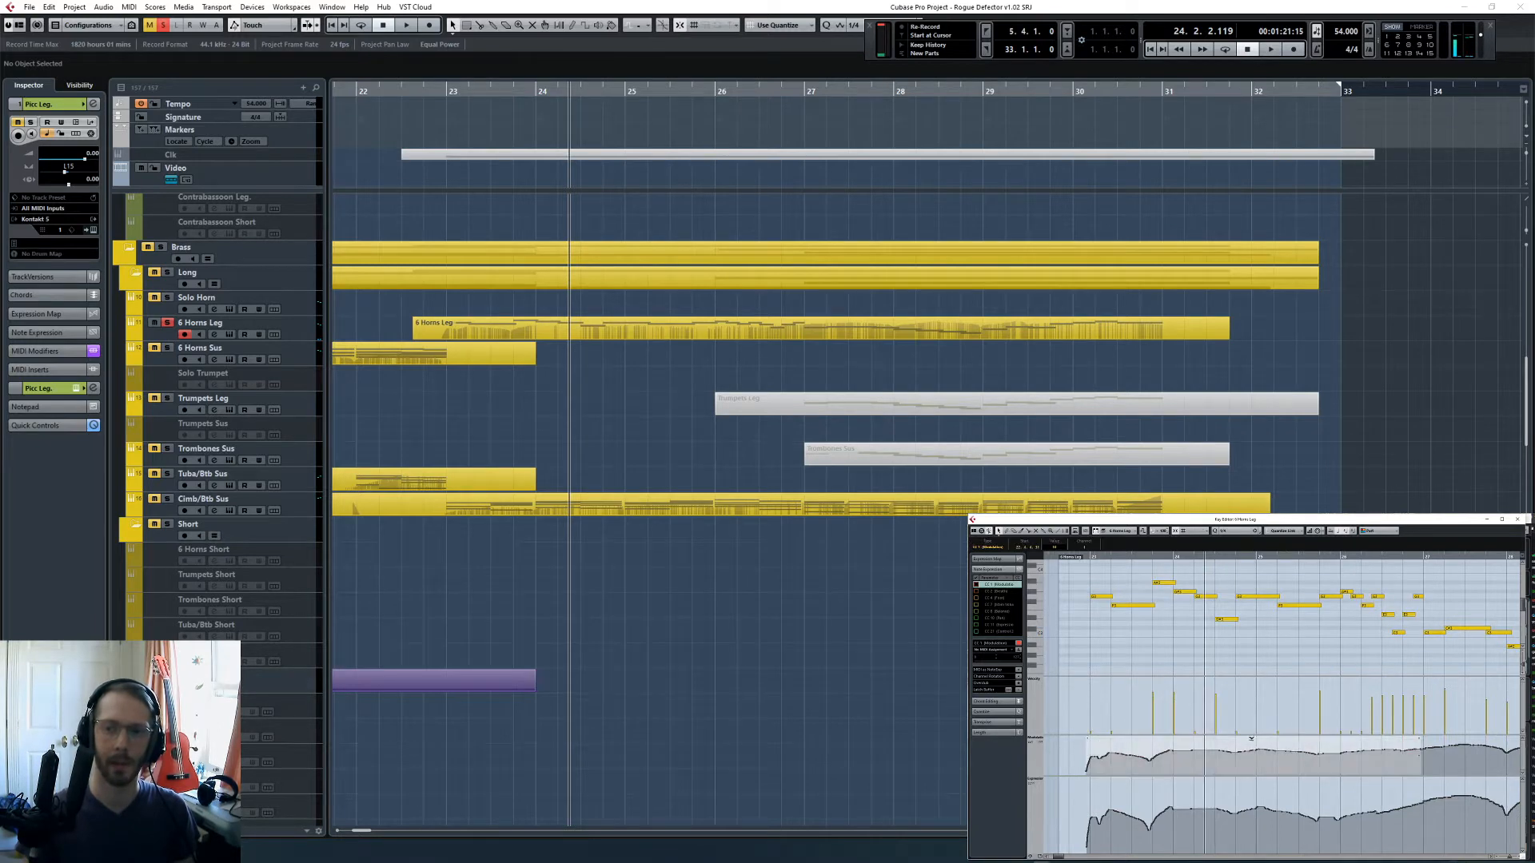
pyautogui.moveTo(1251, 739); pyautogui.dragTo(1251, 749)
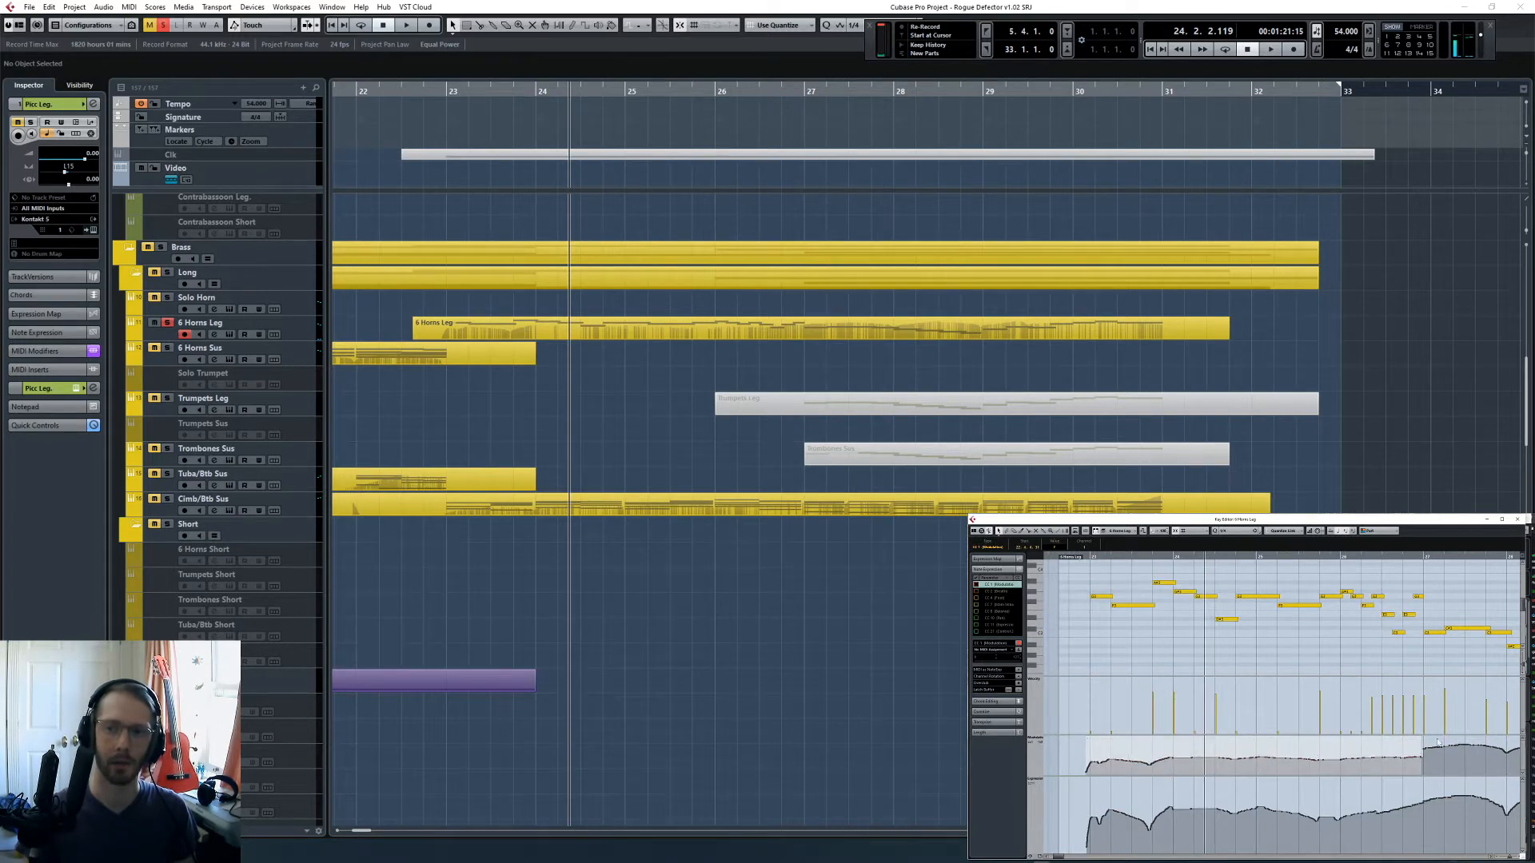
pyautogui.moveTo(1079, 800); pyautogui.dragTo(1422, 806)
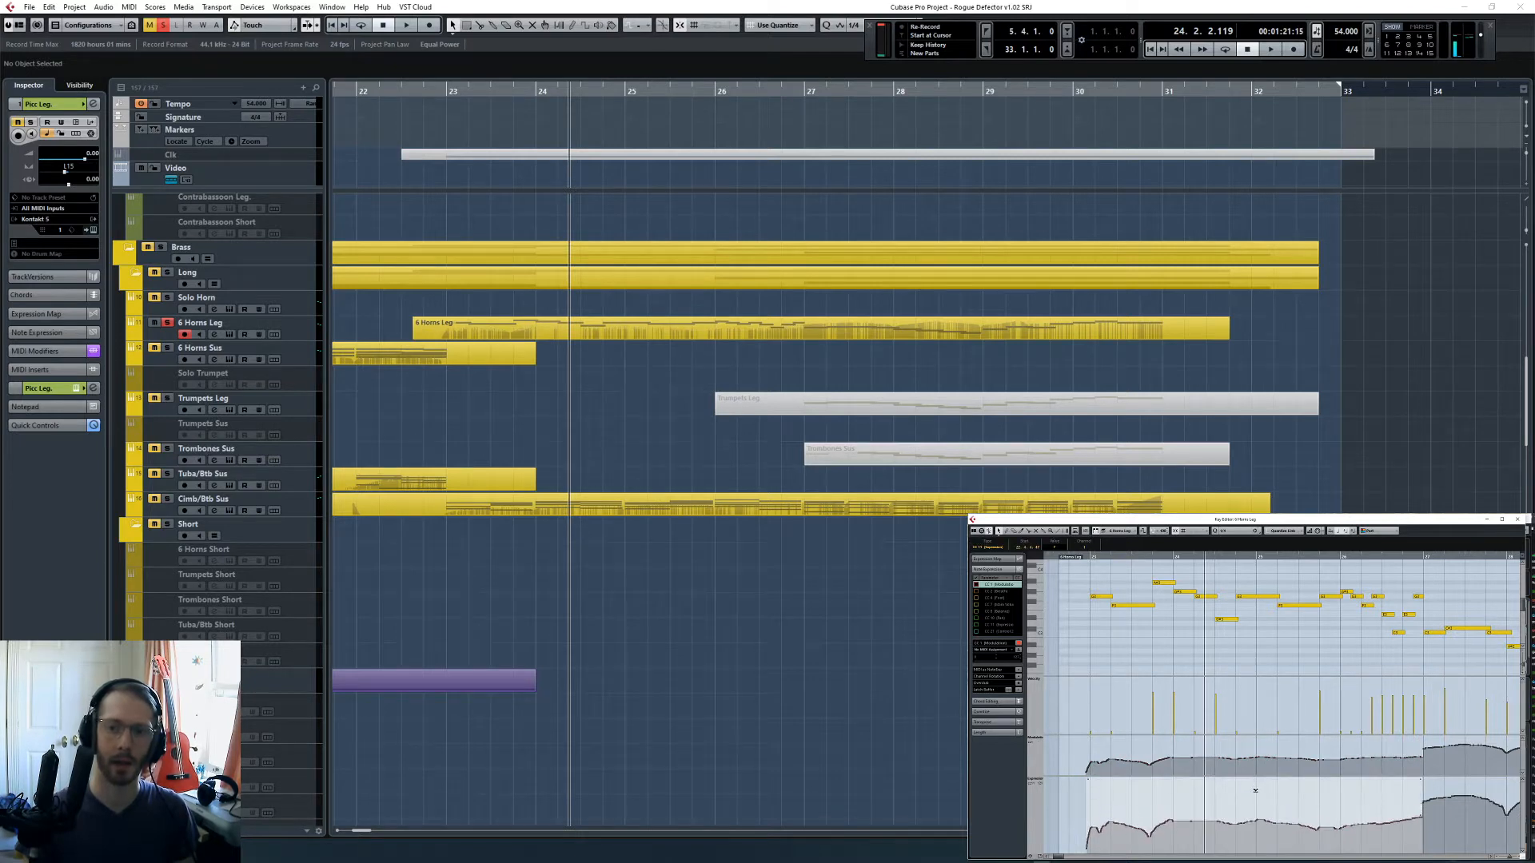
# - Draw rising ramps from about bar 26 to bar 27 in both controller curves of the 6 Horns Leg part
pyautogui.click(1329, 656)
pyautogui.moveTo(1348, 760); pyautogui.dragTo(1425, 750)
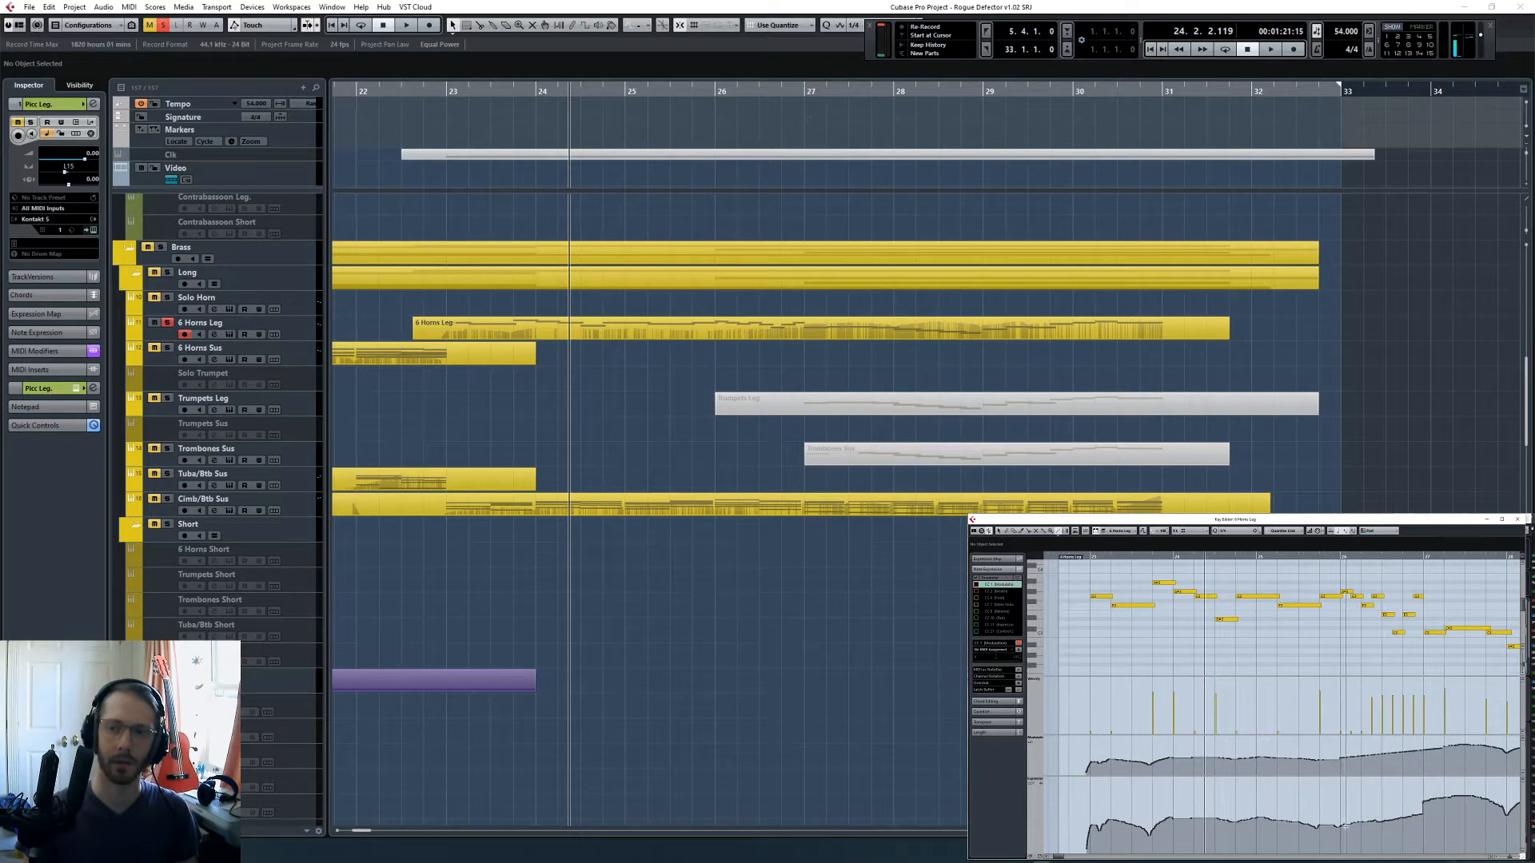
pyautogui.moveTo(1340, 827); pyautogui.dragTo(1426, 801)
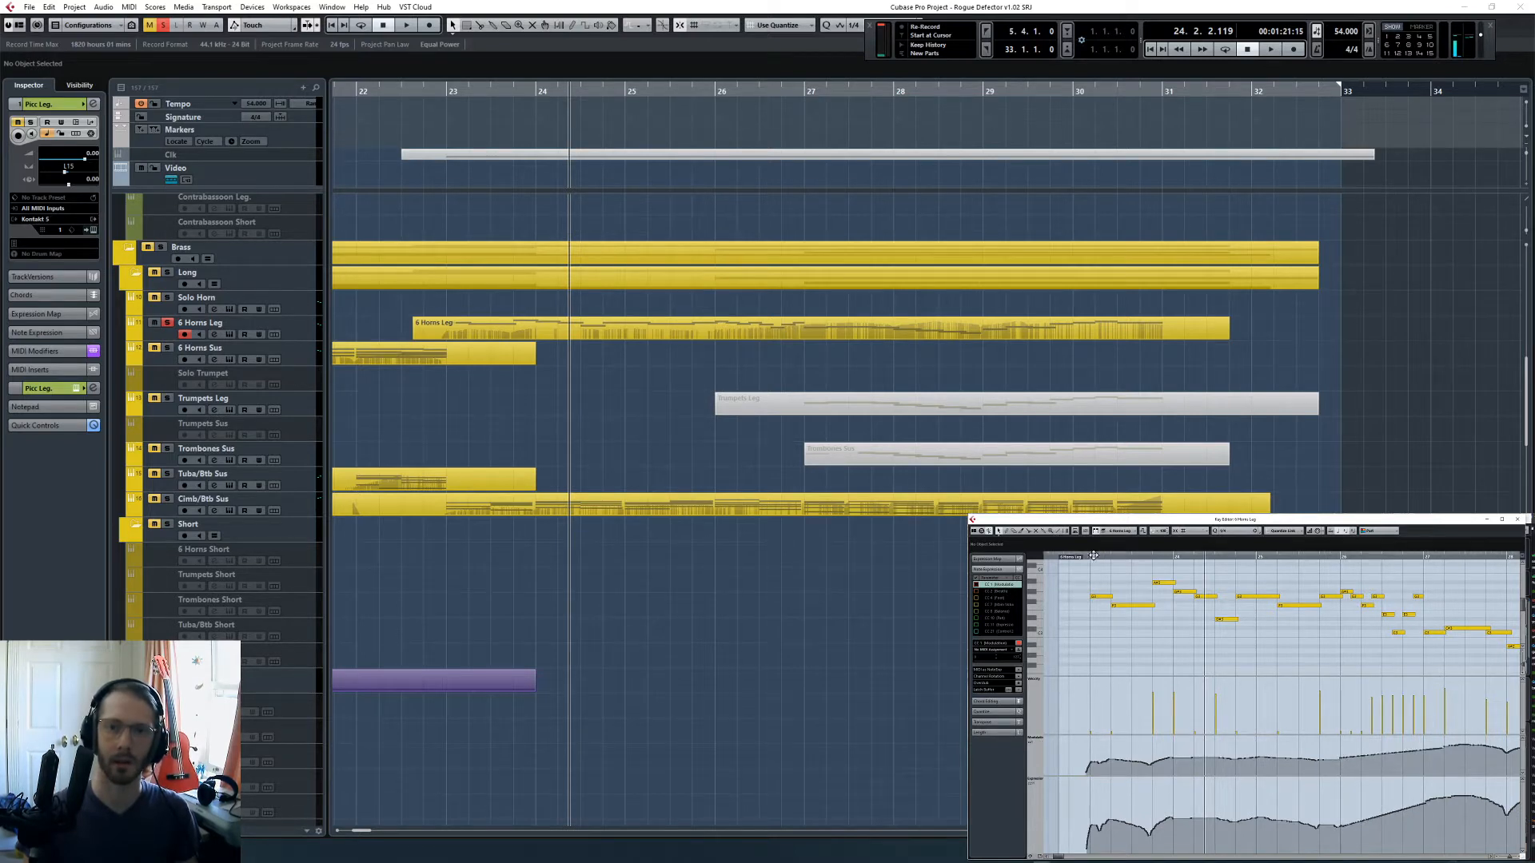
# - Turn off all solos and play the full arrangement from bar 22 while reviewing the woodwind tracks
pyautogui.click(1066, 569)
pyautogui.moveTo(1067, 570); pyautogui.dragTo(1063, 570)
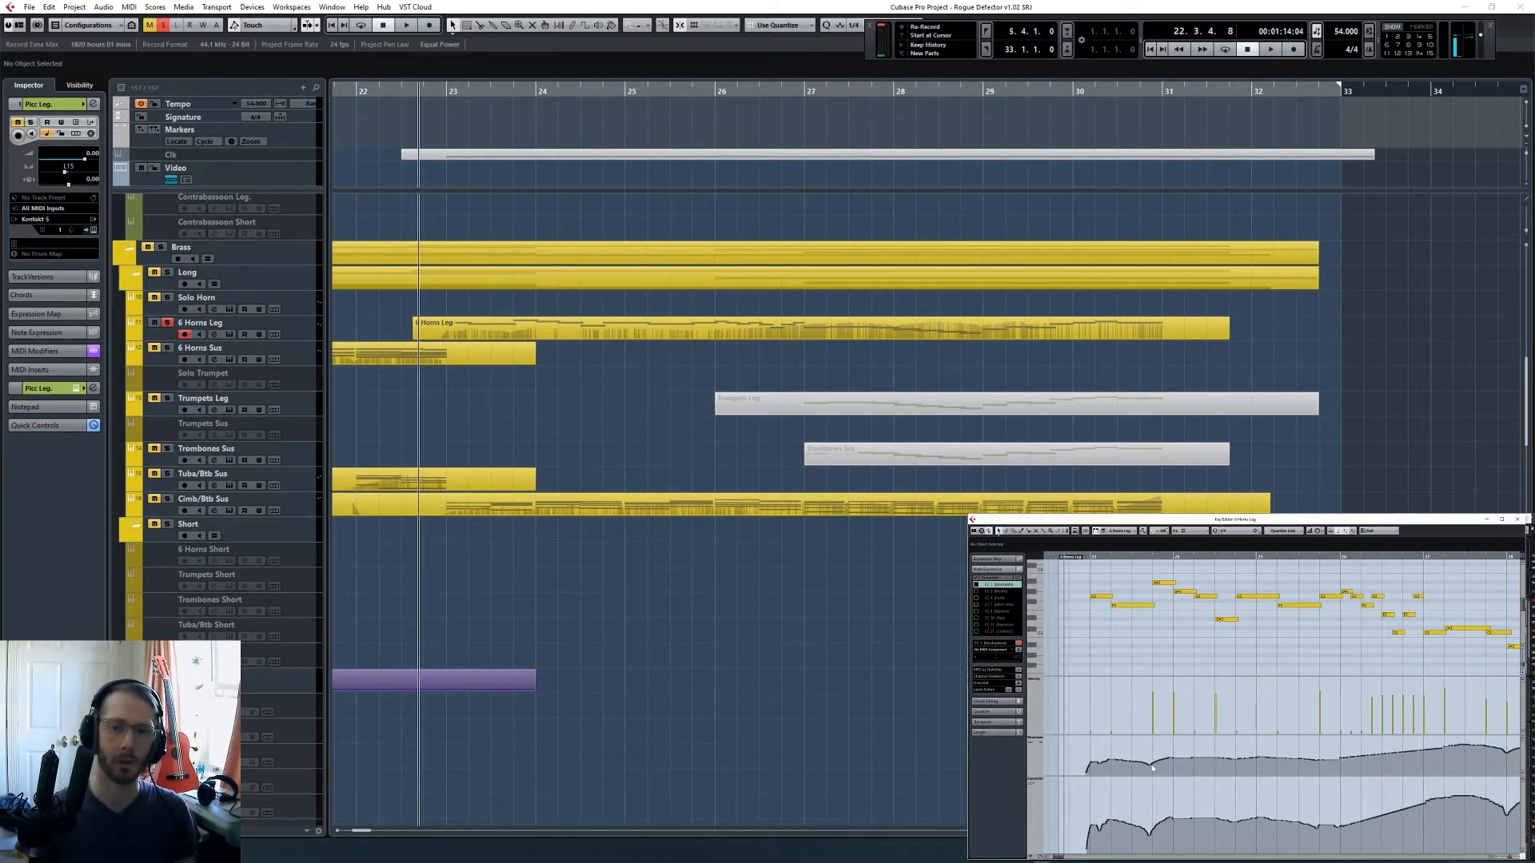
pyautogui.click(163, 26)
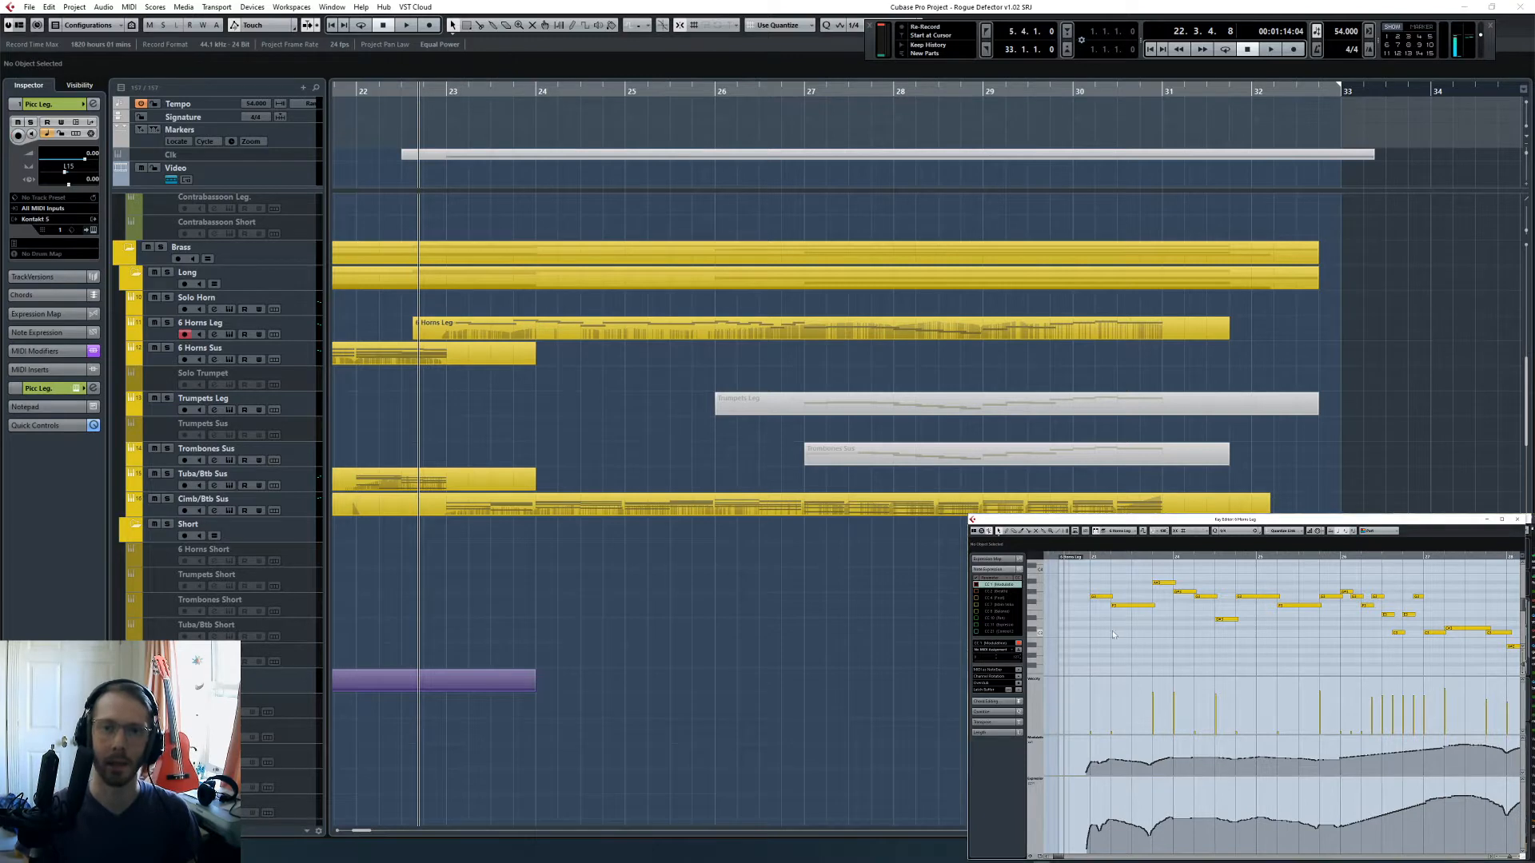
pyautogui.click(363, 88)
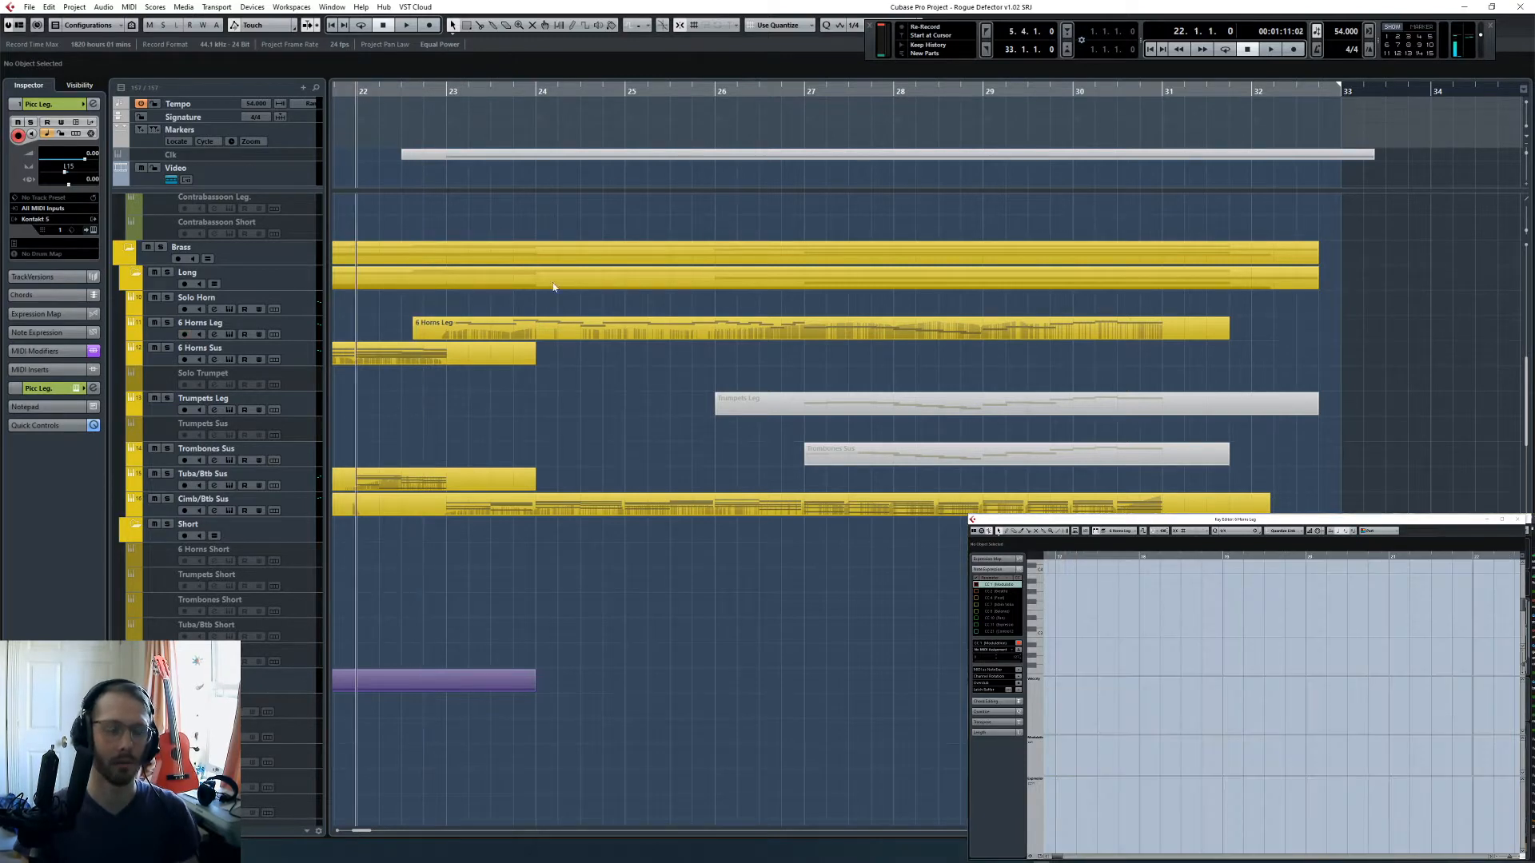
pyautogui.press('space')
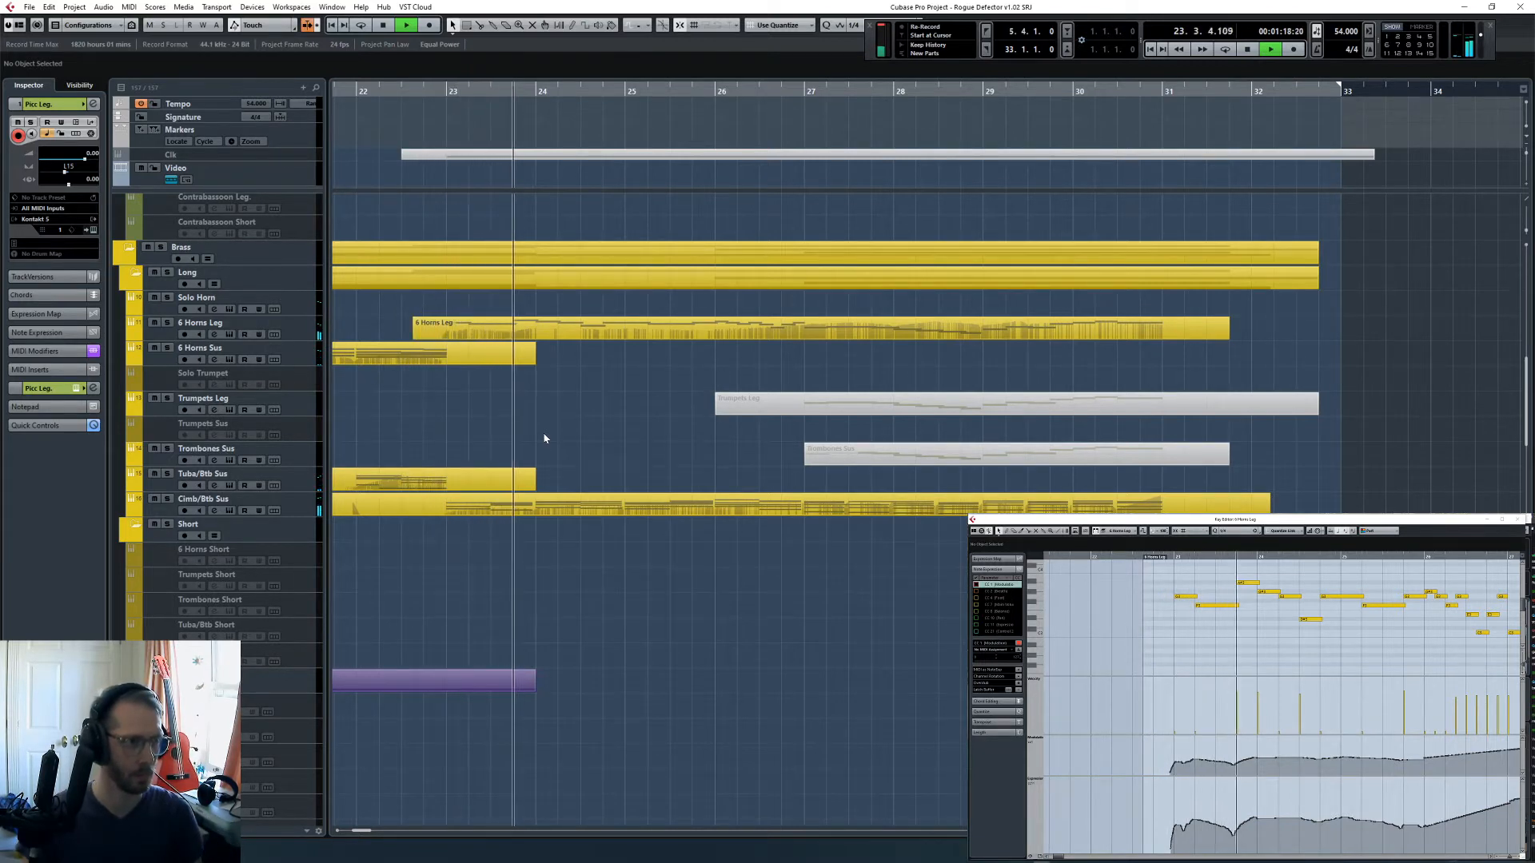
pyautogui.scroll(10, 633, 376)
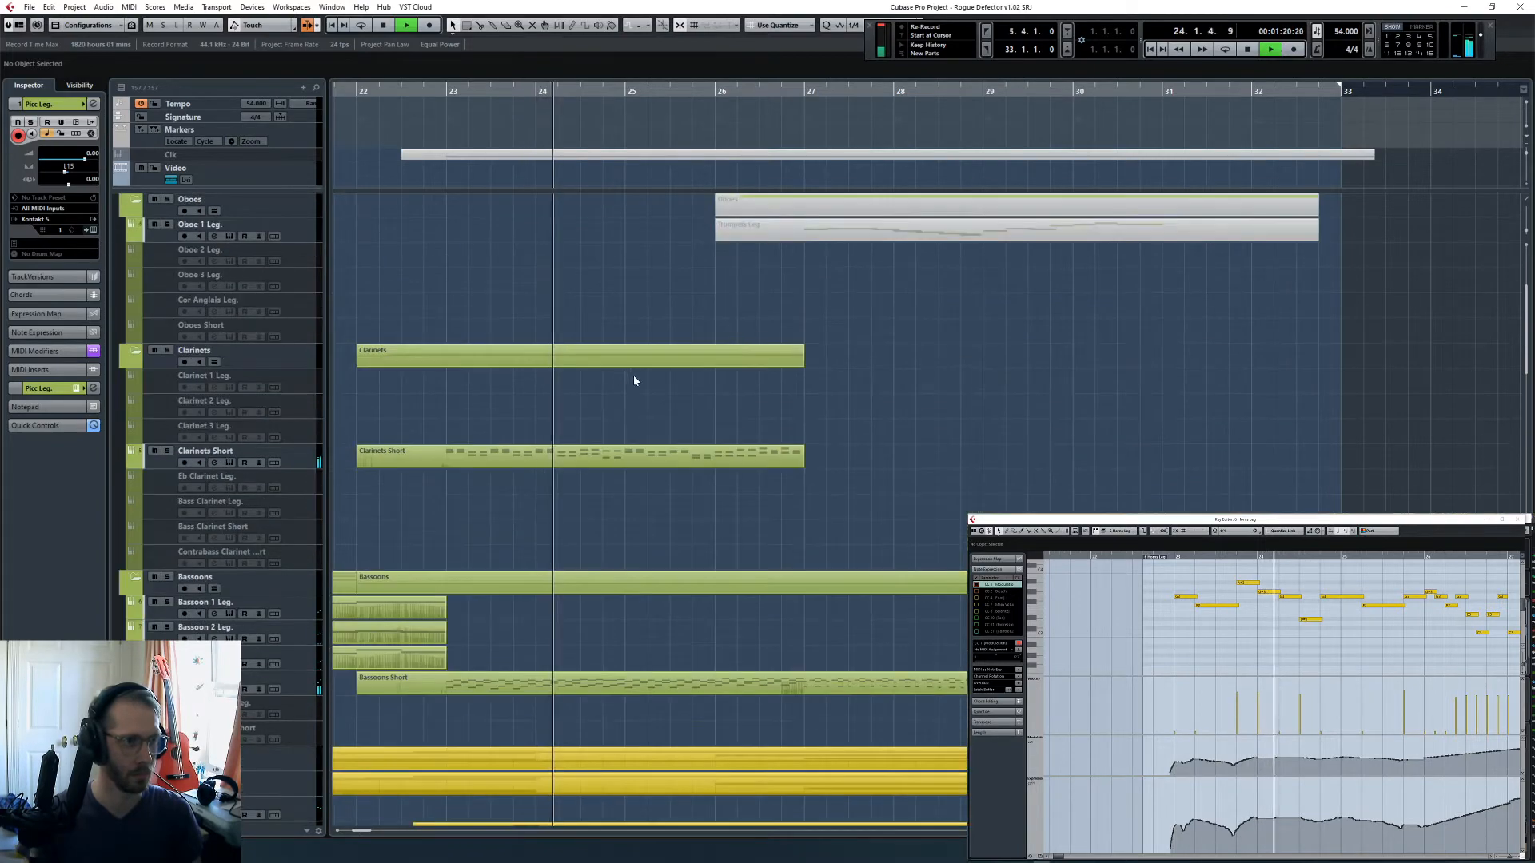
pyautogui.press('g')
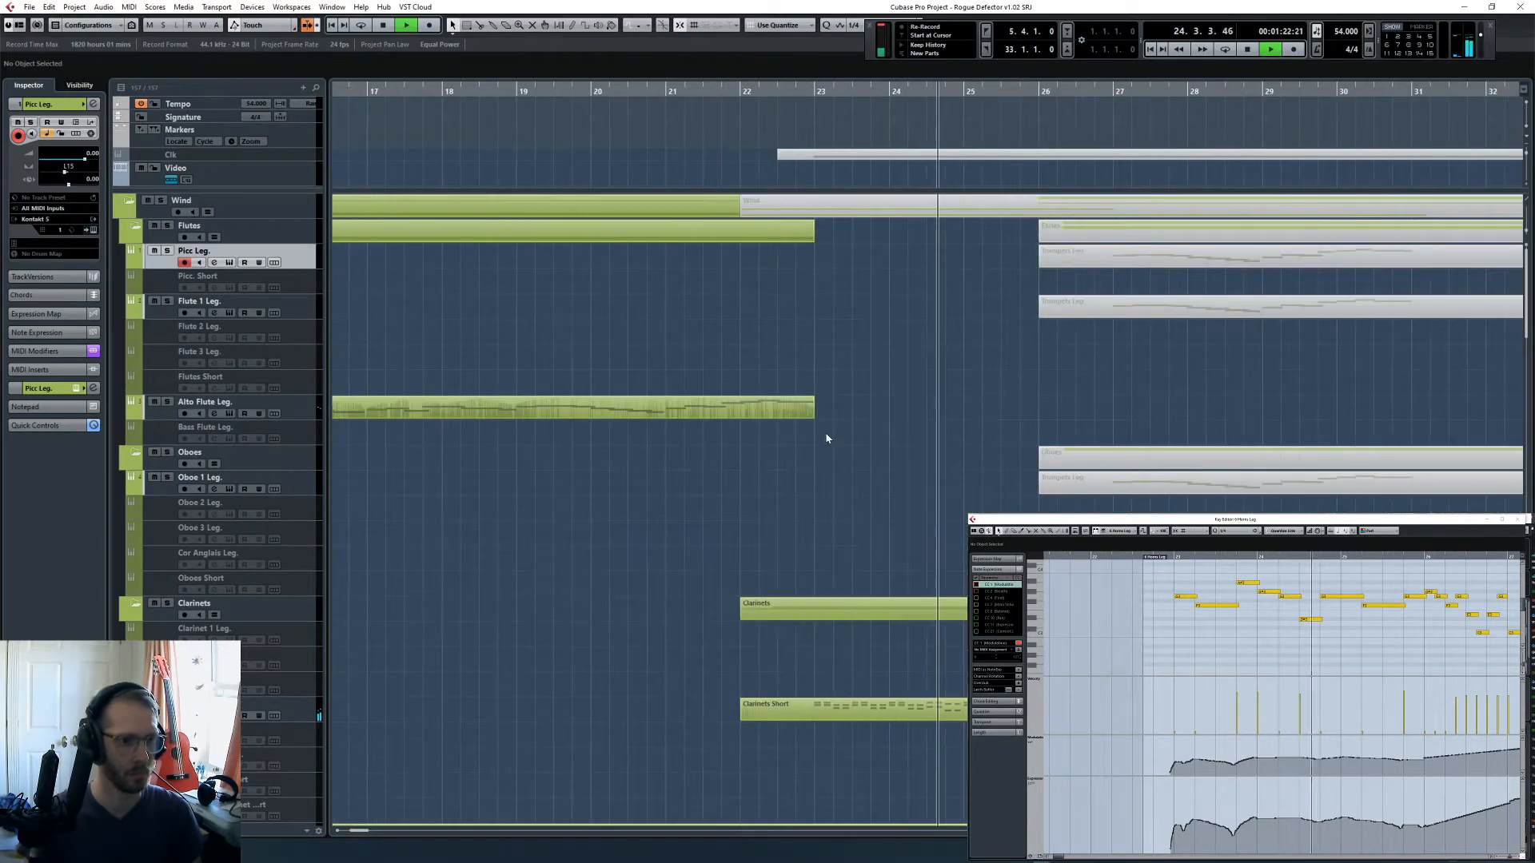
pyautogui.scroll(-5, 831, 437)
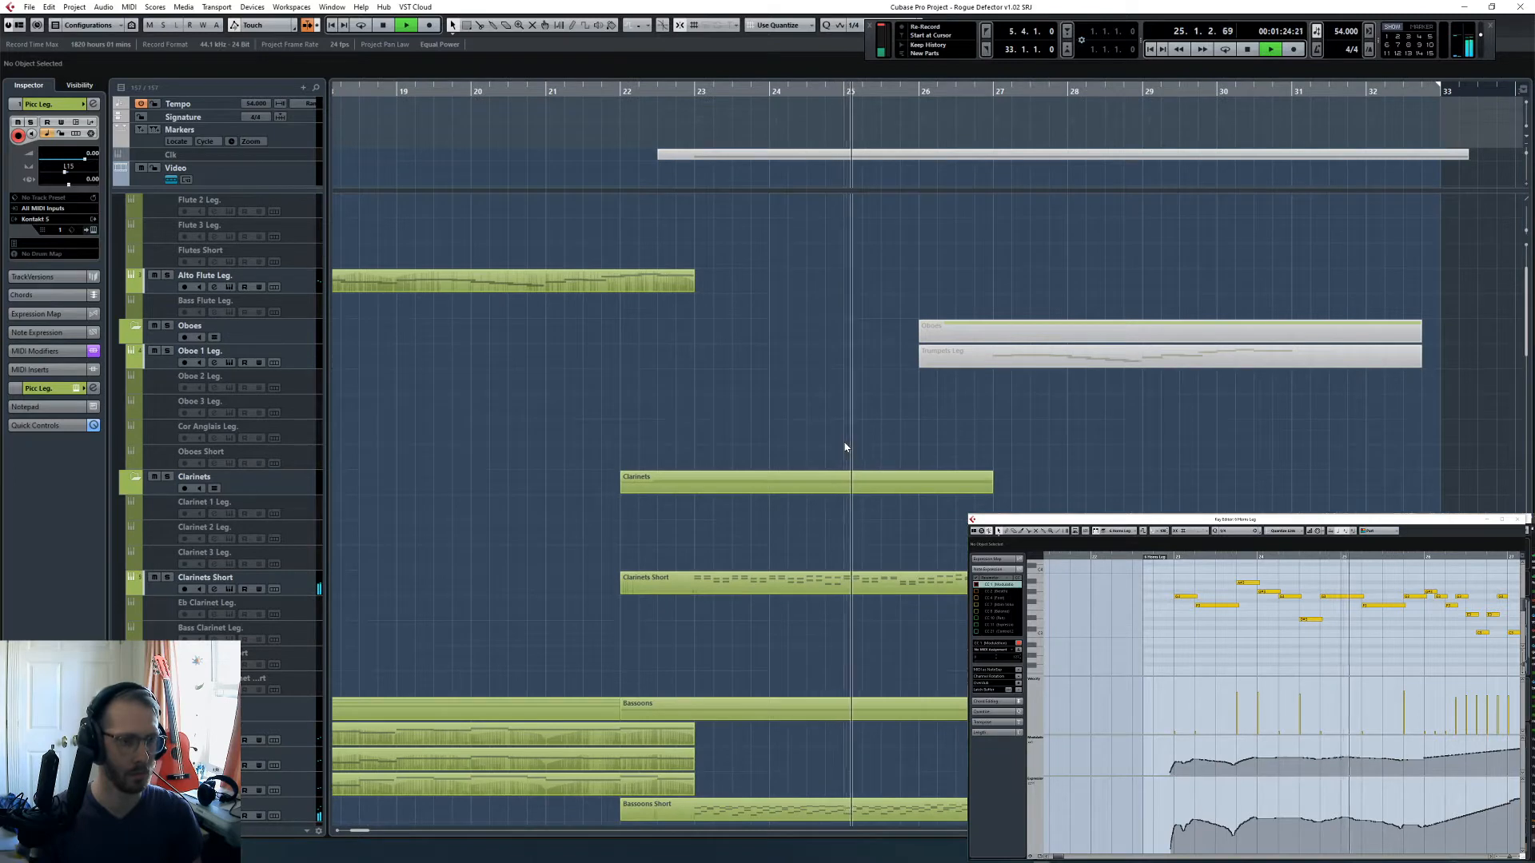
pyautogui.press('space')
# - Place the cursor at bar 22 and enable the disabled Oboes Short and Flutes Short tracks
pyautogui.click(790, 585)
pyautogui.scroll(5, 787, 395)
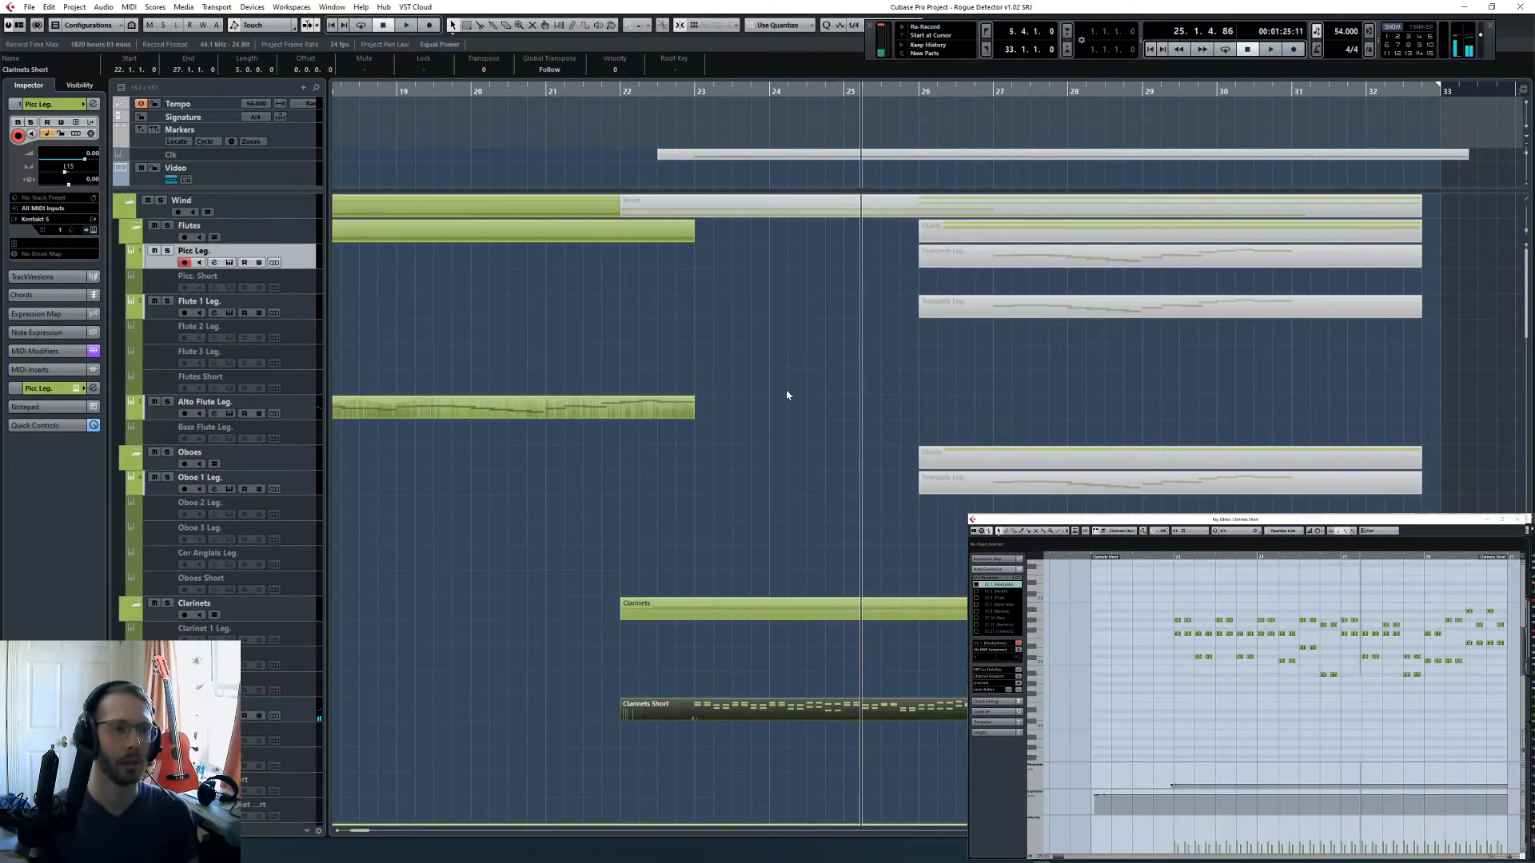
pyautogui.click(621, 91)
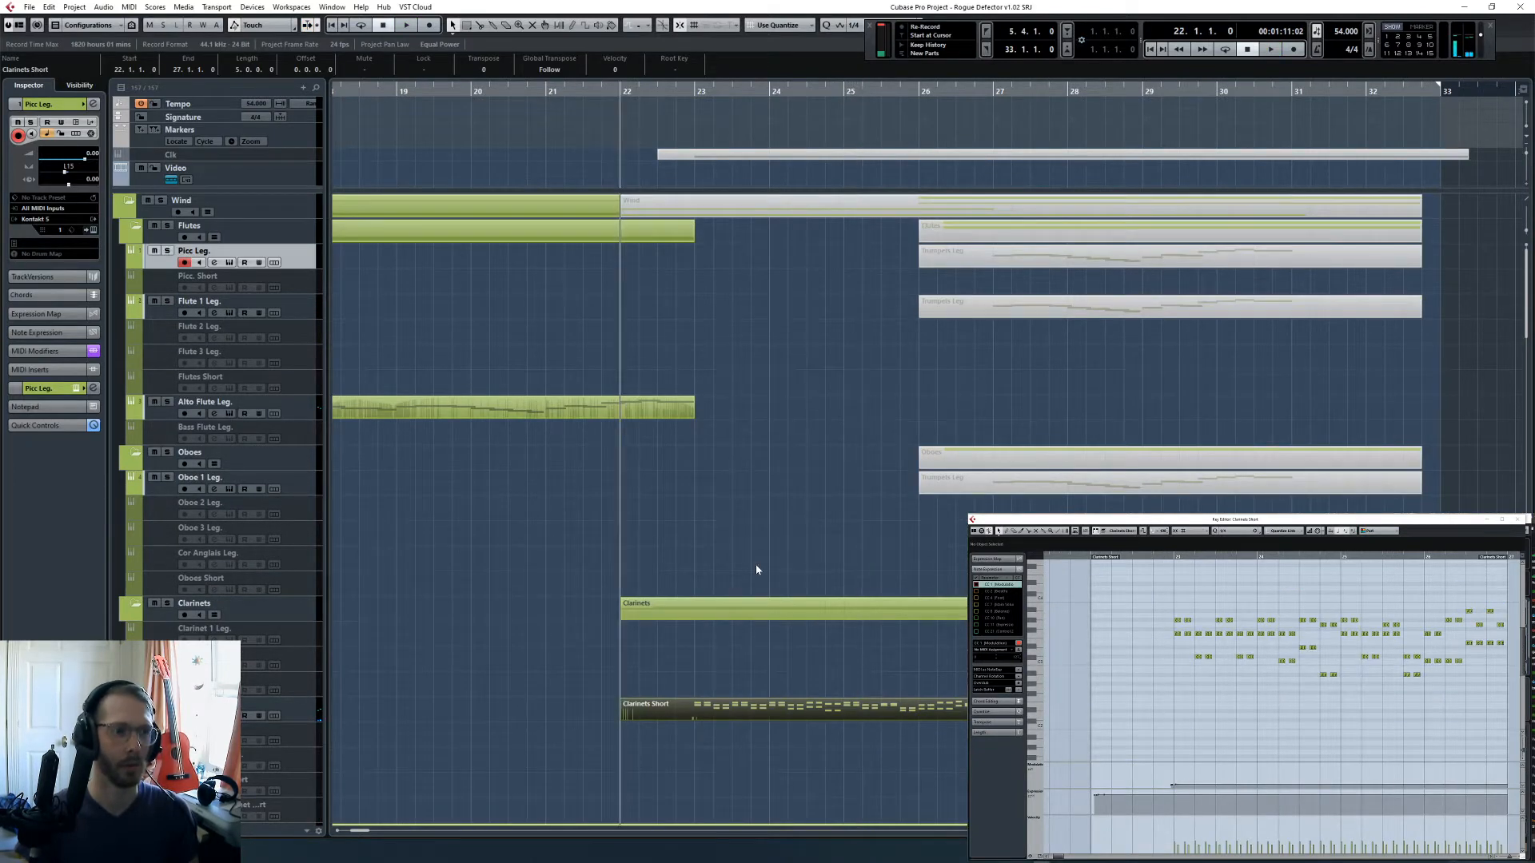
pyautogui.click(316, 580)
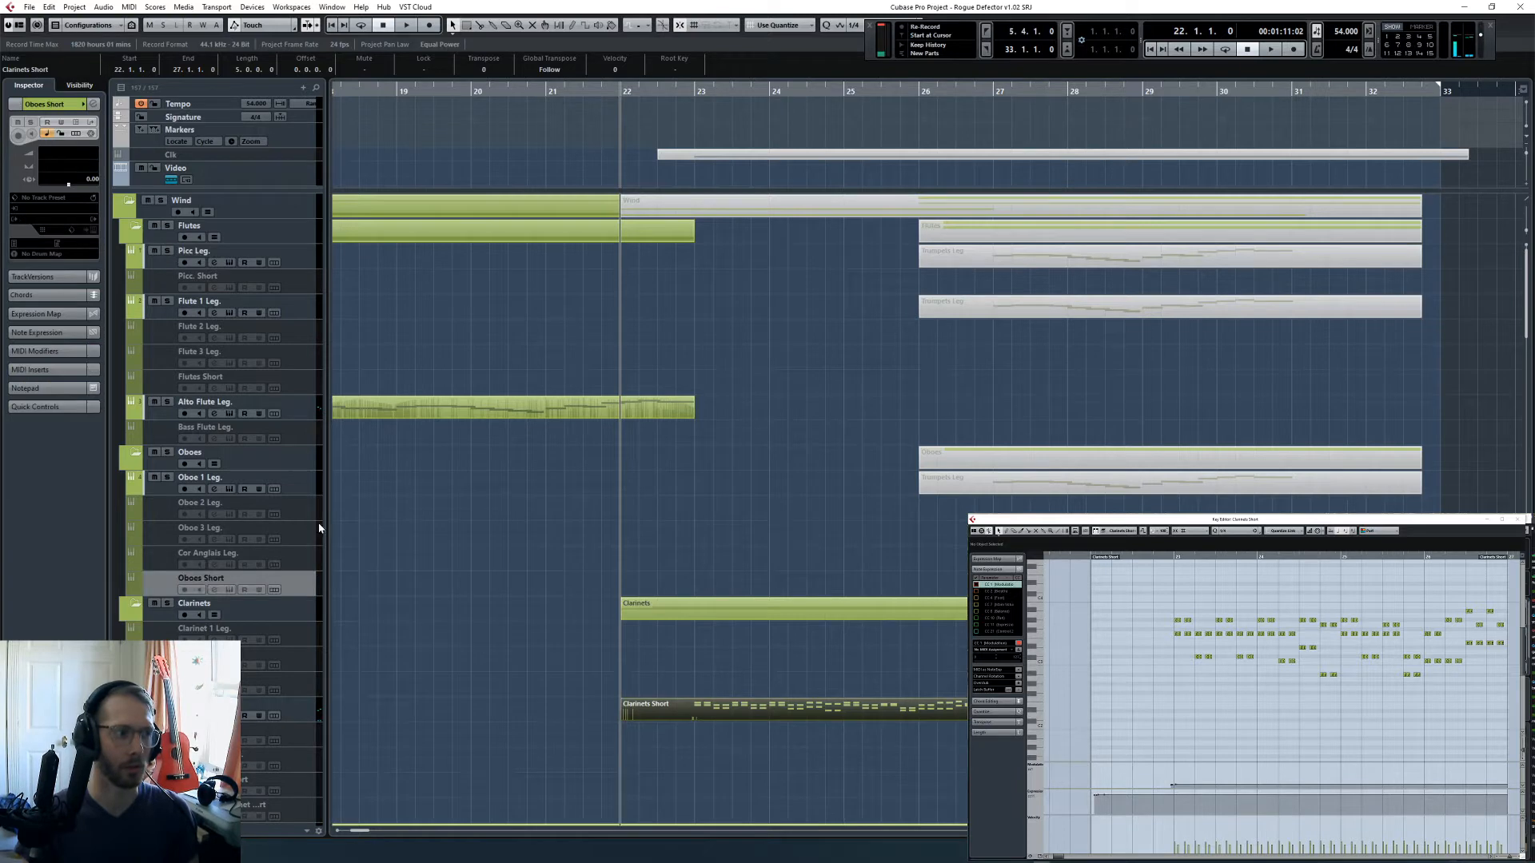
pyautogui.click(306, 385)
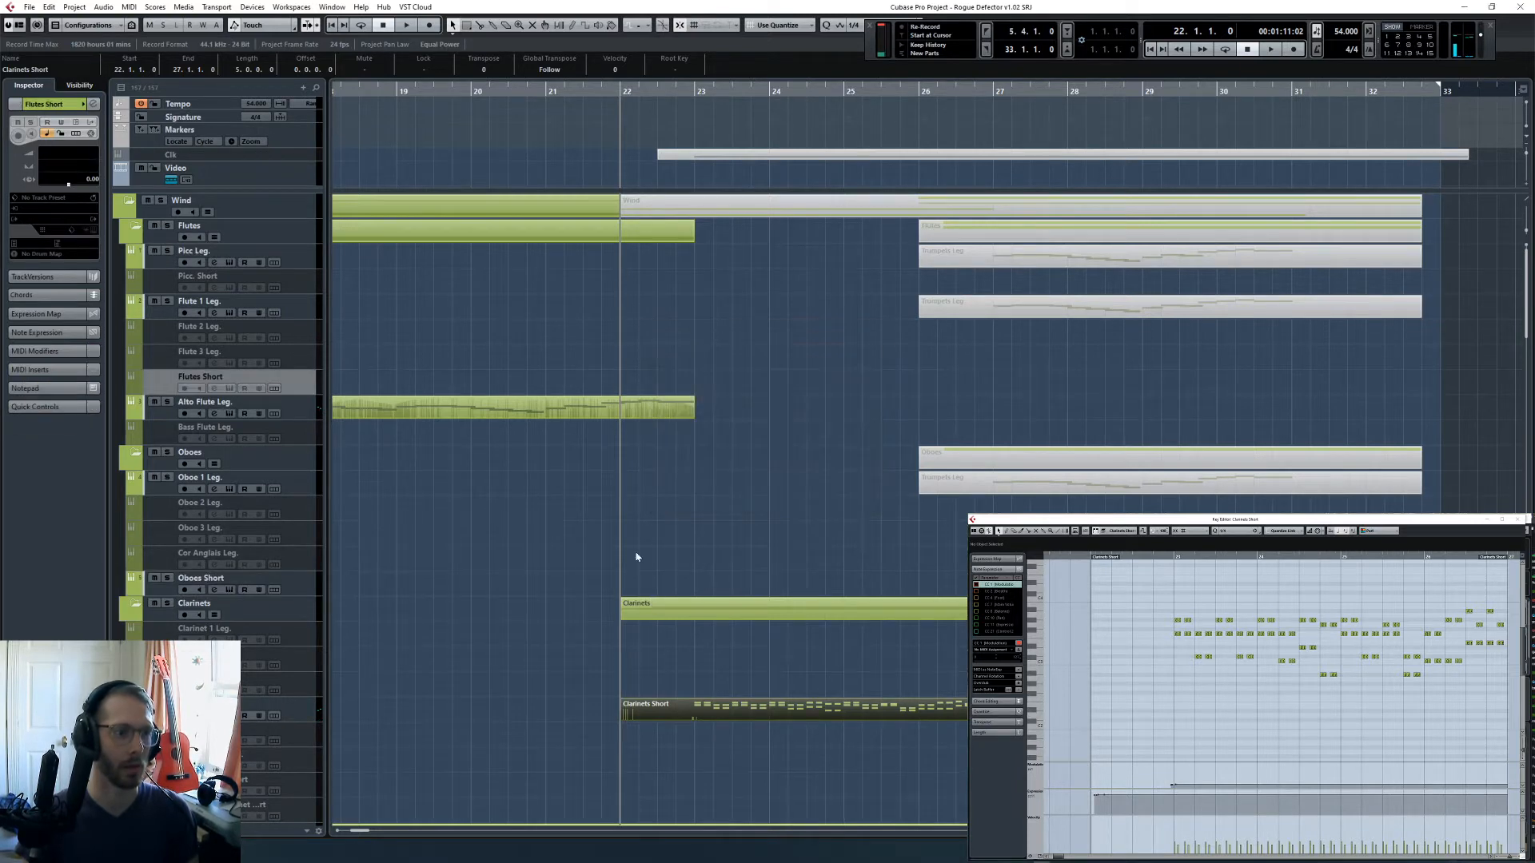
pyautogui.click(694, 514)
# - Select the Bassoons Short and Clarinets Short parts together and compare their notes from bar 23 in the Key Editor
pyautogui.scroll(-5, 578, 597)
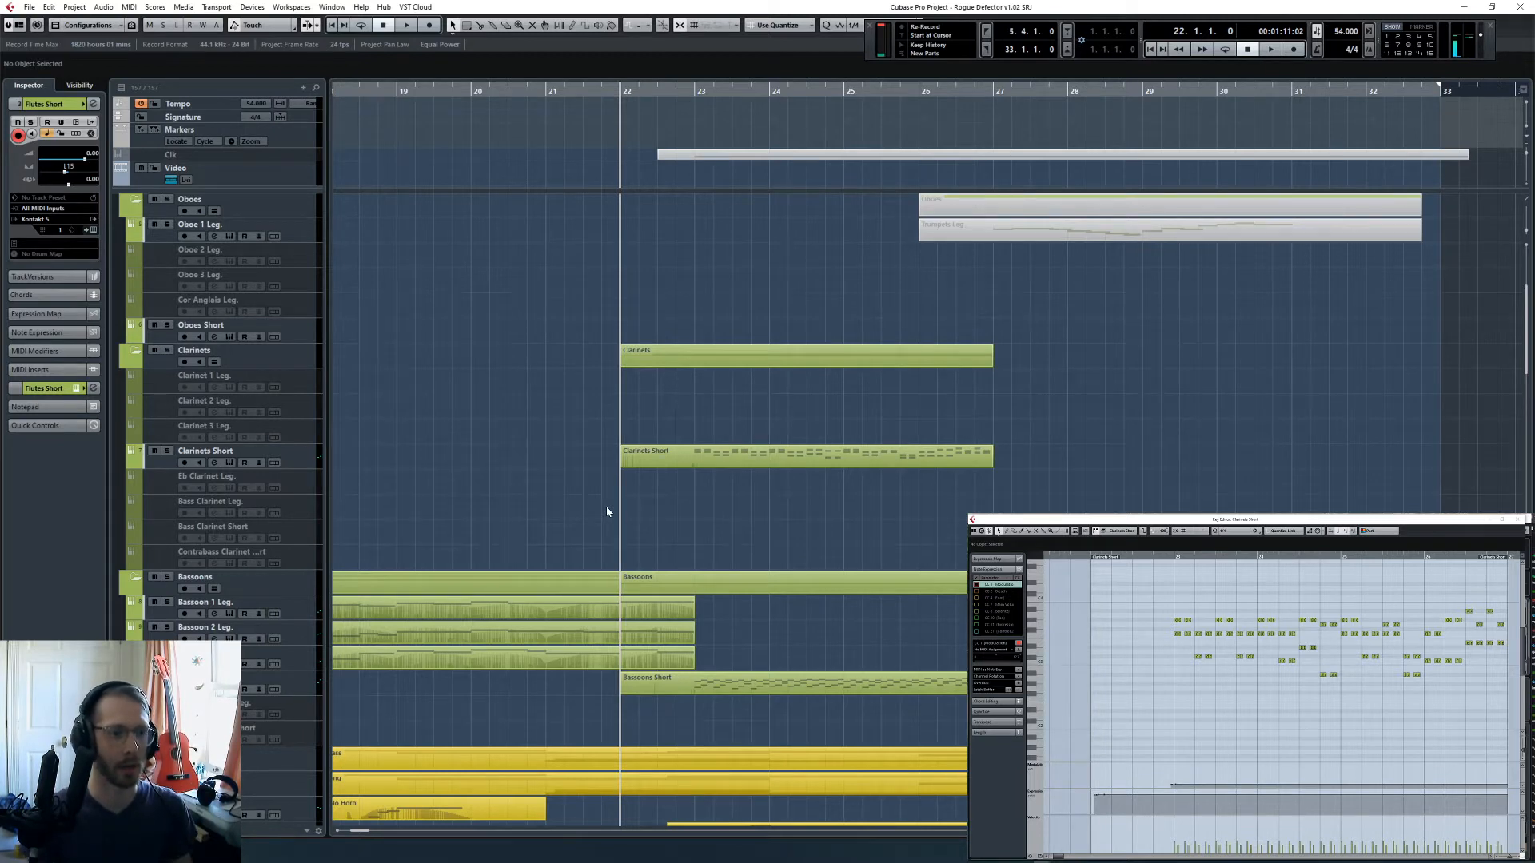
pyautogui.click(836, 684)
pyautogui.keyDown('shift'); pyautogui.click(856, 456); pyautogui.keyUp('shift')
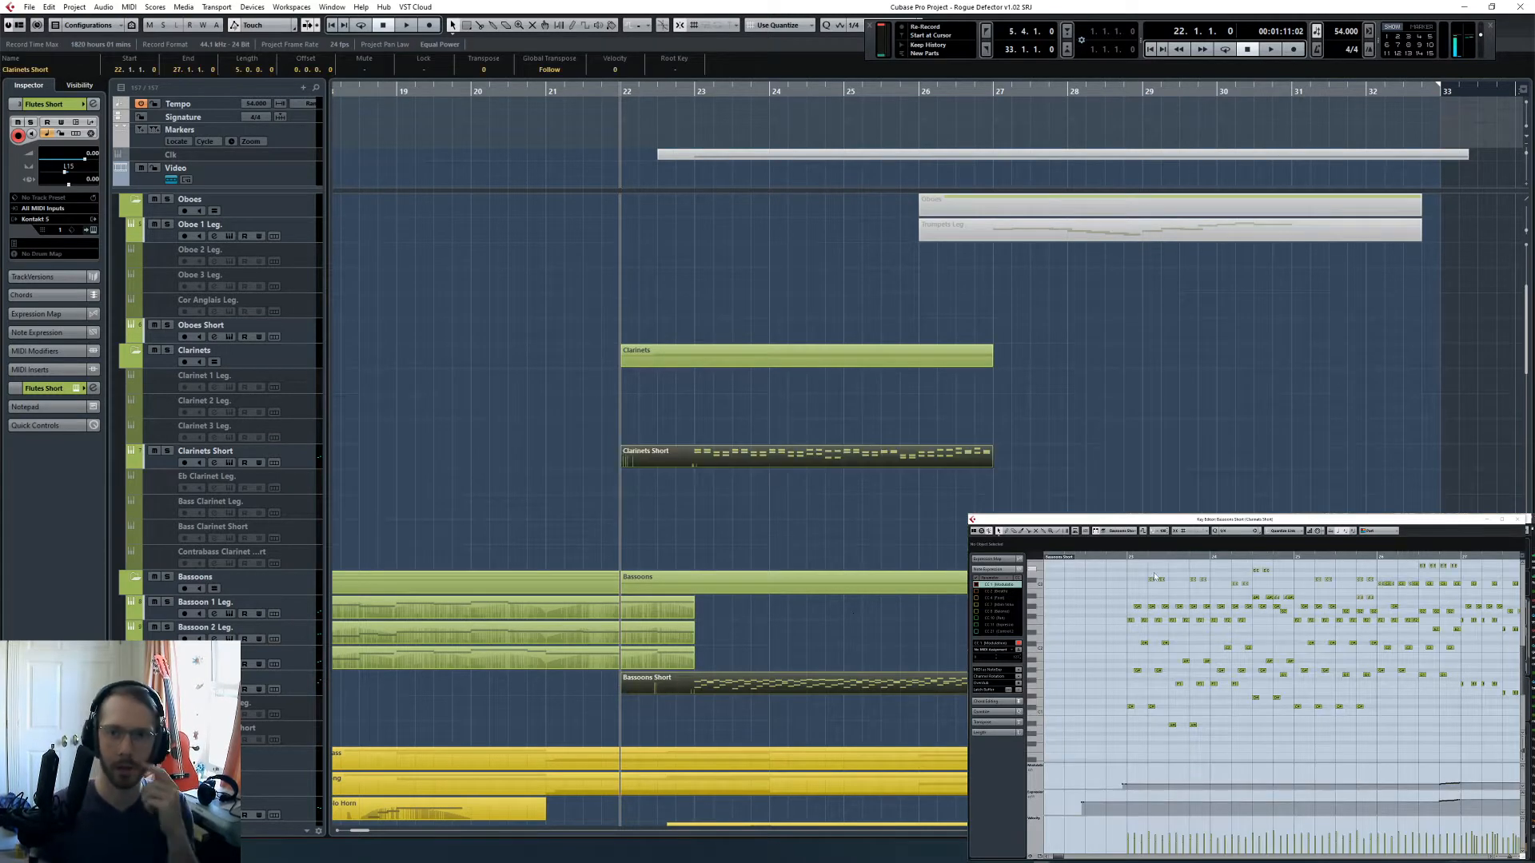
pyautogui.click(1131, 557)
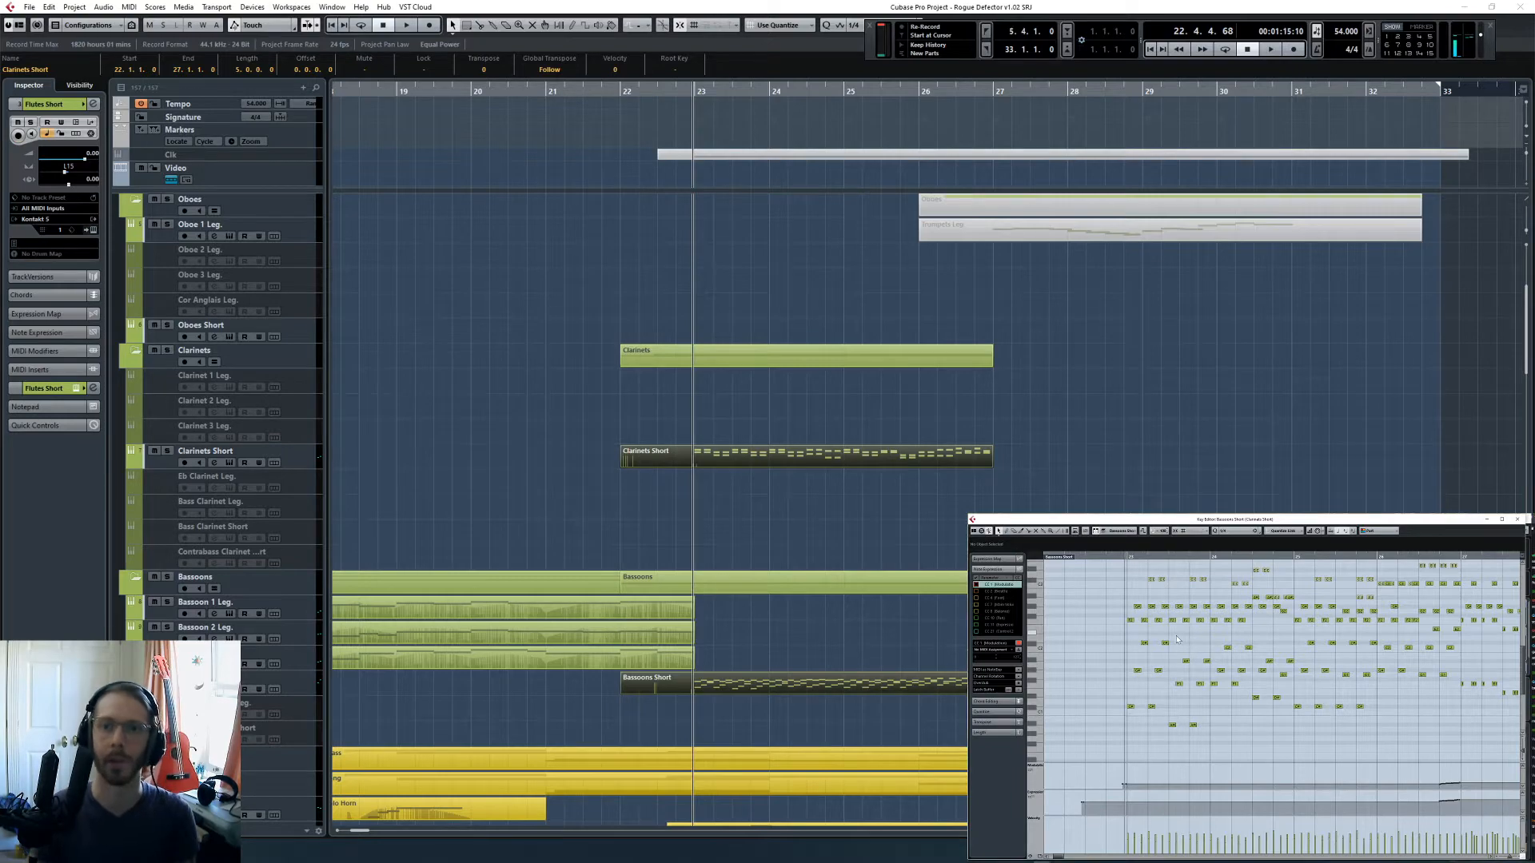
pyautogui.scroll(3, 1178, 638)
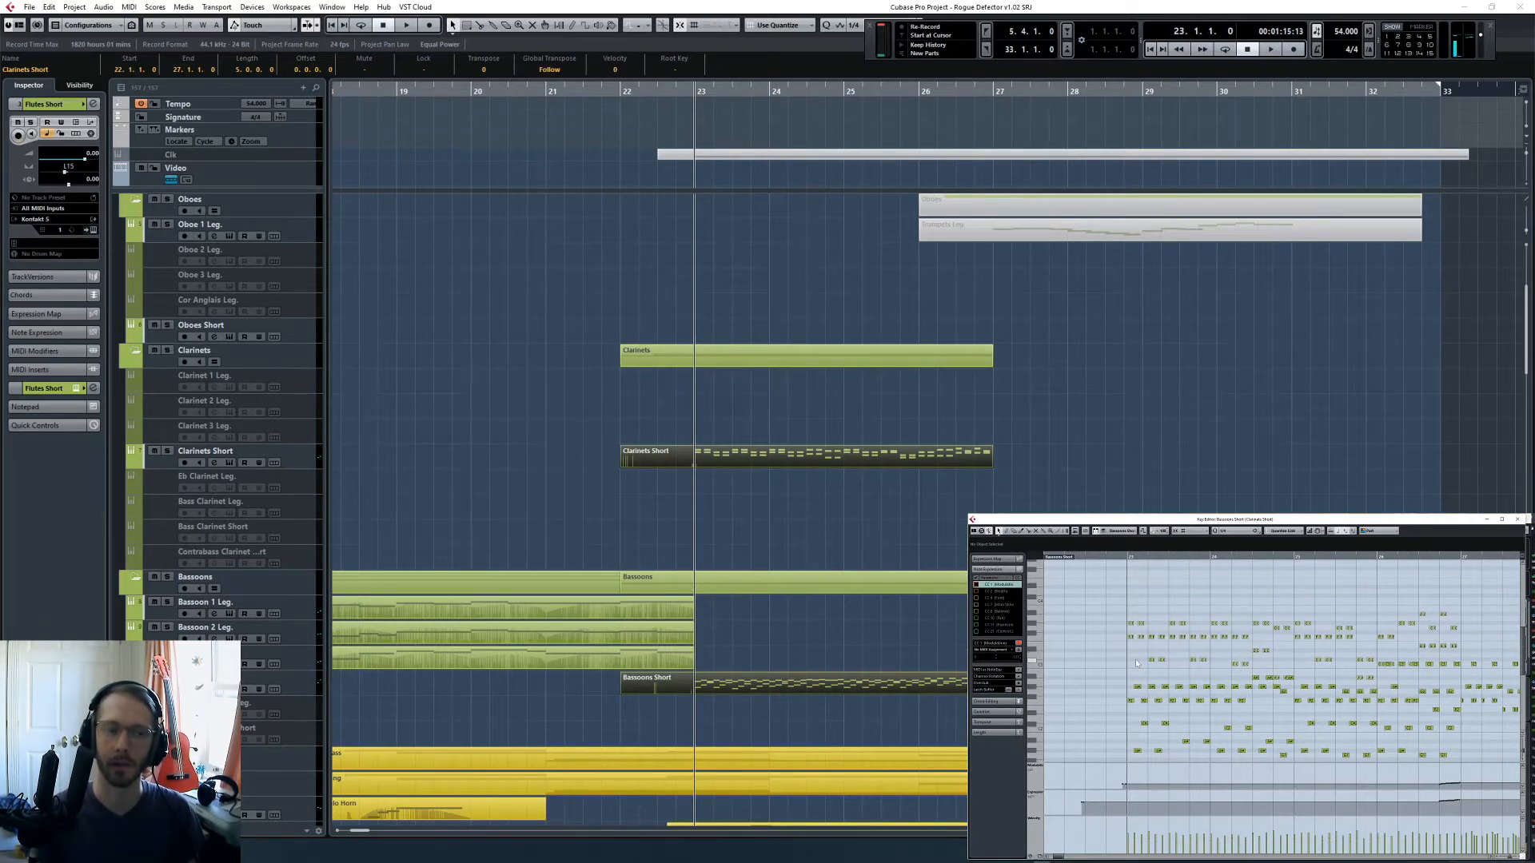
# - Solo the Harp track, play it from bar 23 and examine the notes of its short parts in the Key Editor
pyautogui.scroll(-15, 955, 532)
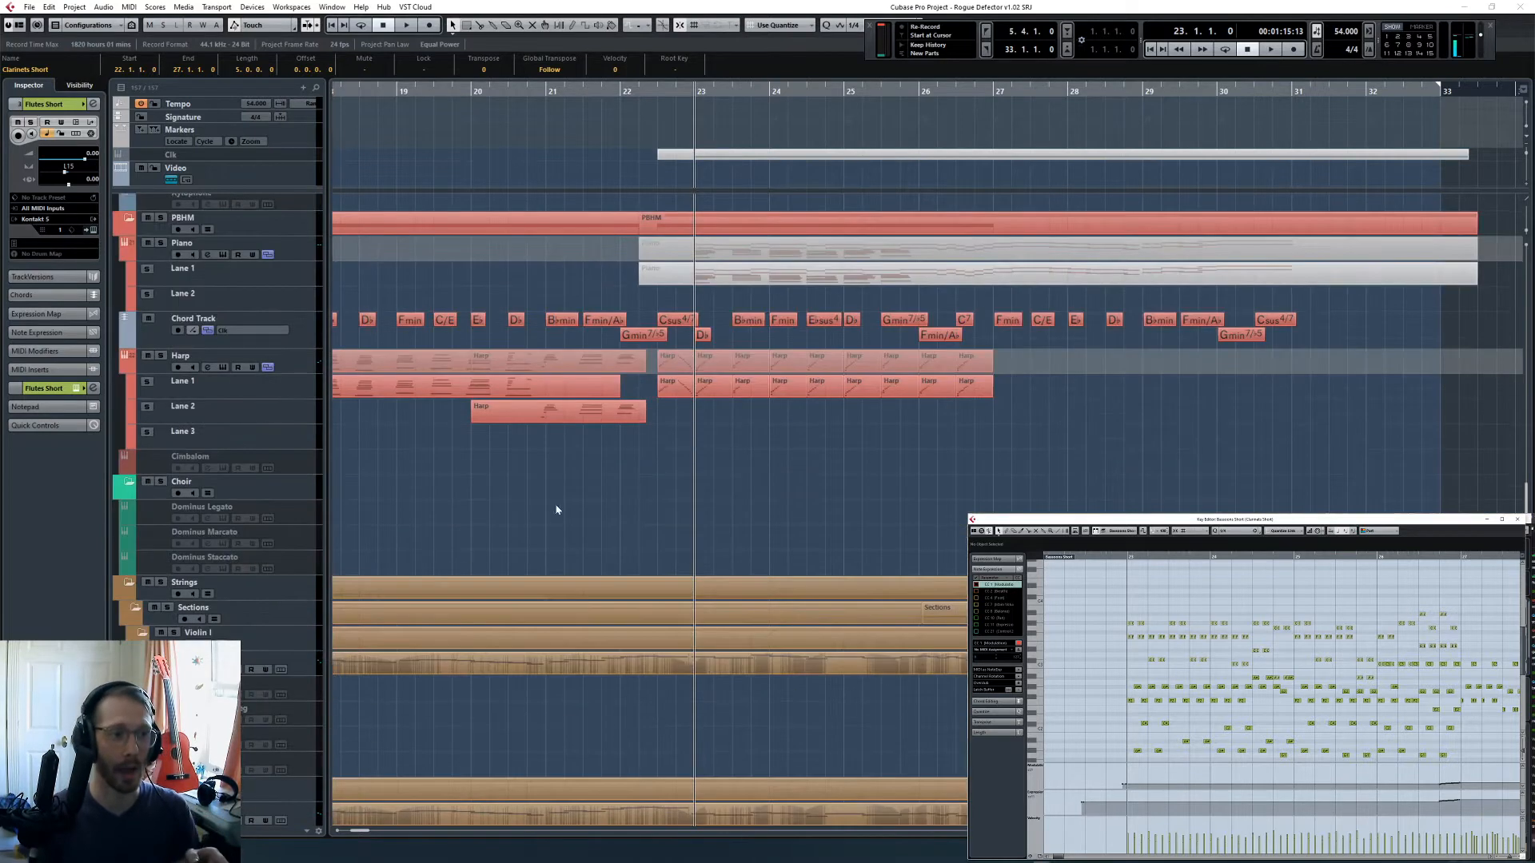
pyautogui.click(557, 509)
pyautogui.click(155, 360)
pyautogui.press('space')
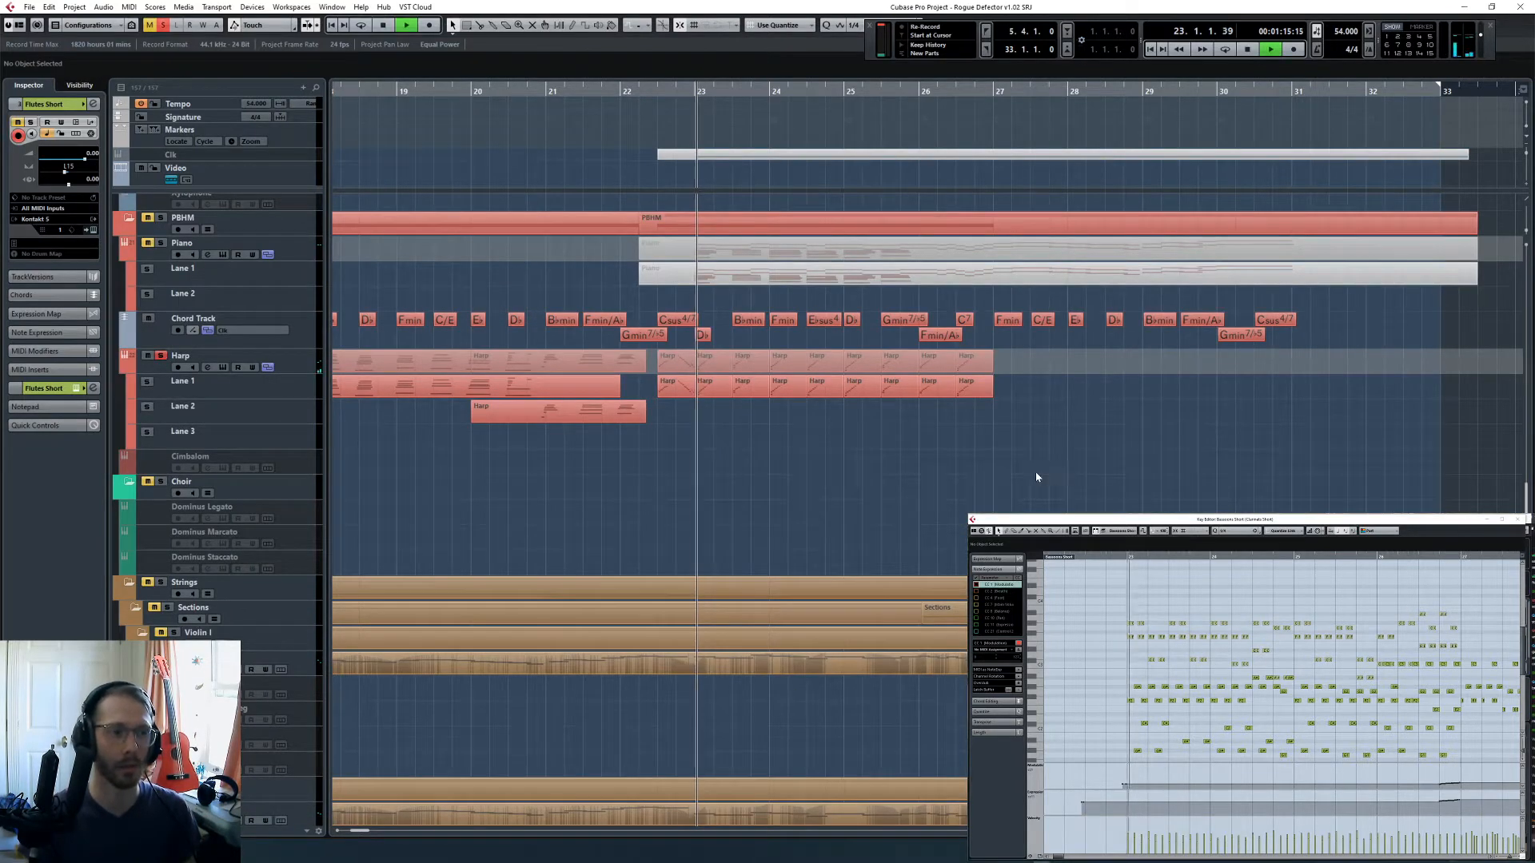
pyautogui.moveTo(1060, 484); pyautogui.dragTo(719, 363)
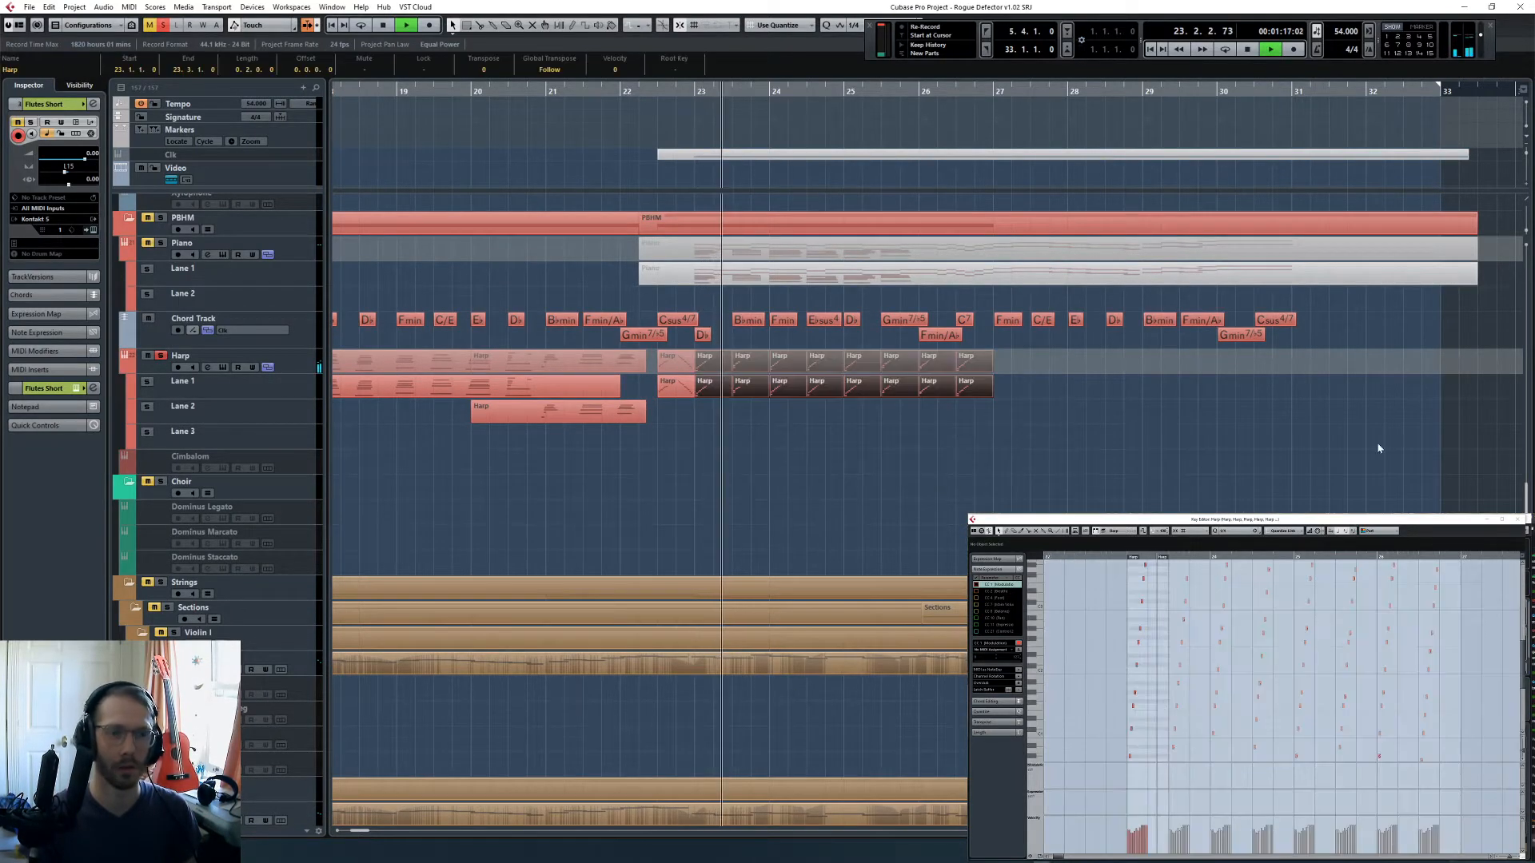
pyautogui.click(1200, 702)
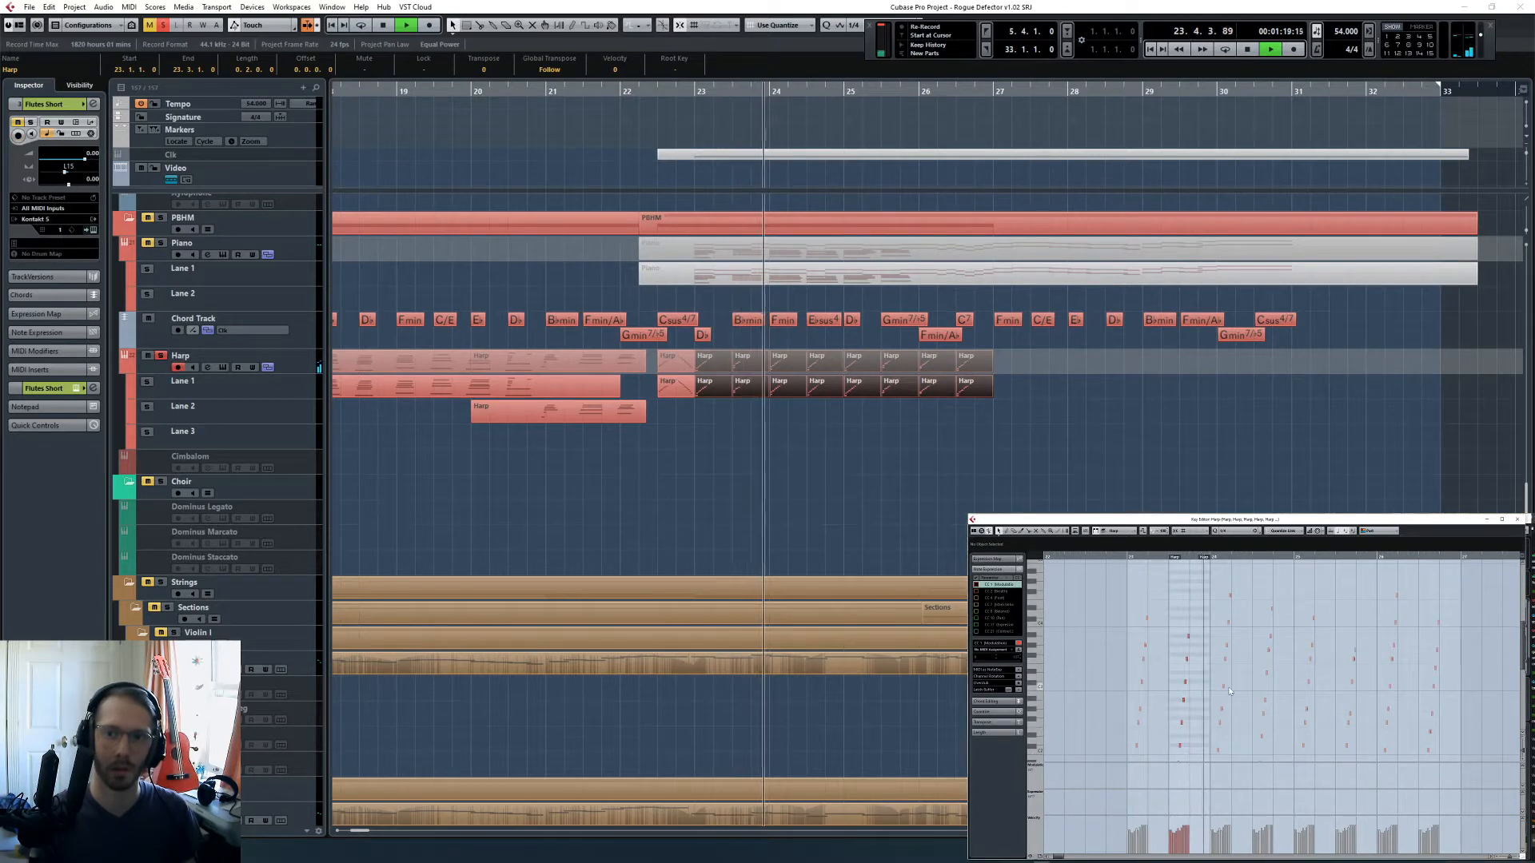
pyautogui.click(1234, 698)
pyautogui.scroll(-5, 1236, 700)
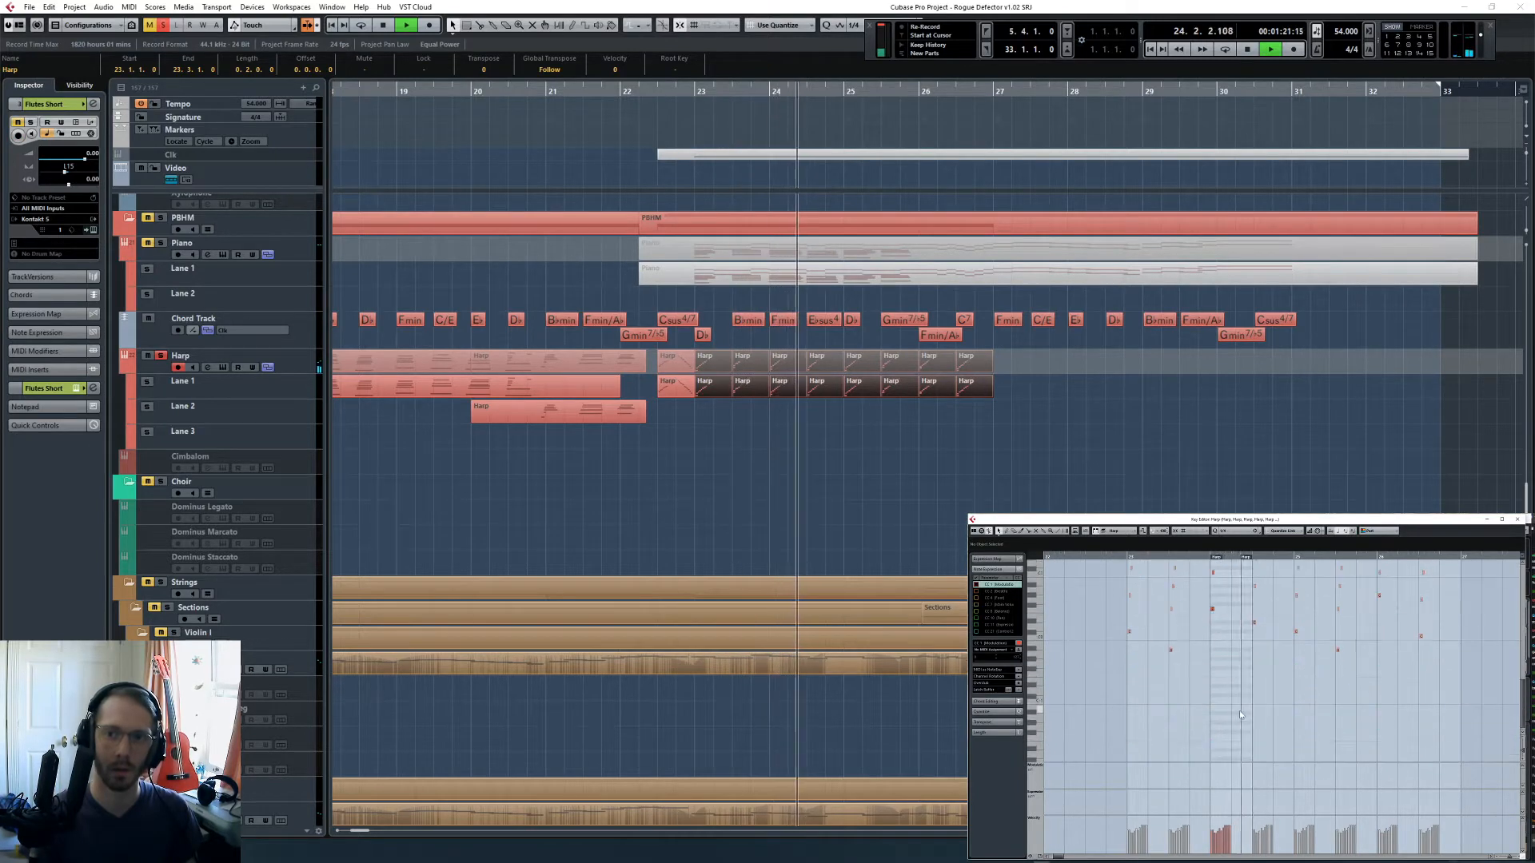
pyautogui.press('space')
# - Transpose all notes of the Harp parts between bars 23 and 27 up an octave and replay them from bar 23
pyautogui.moveTo(1089, 484); pyautogui.dragTo(699, 389)
pyautogui.hotkey('ctrl', 'a')
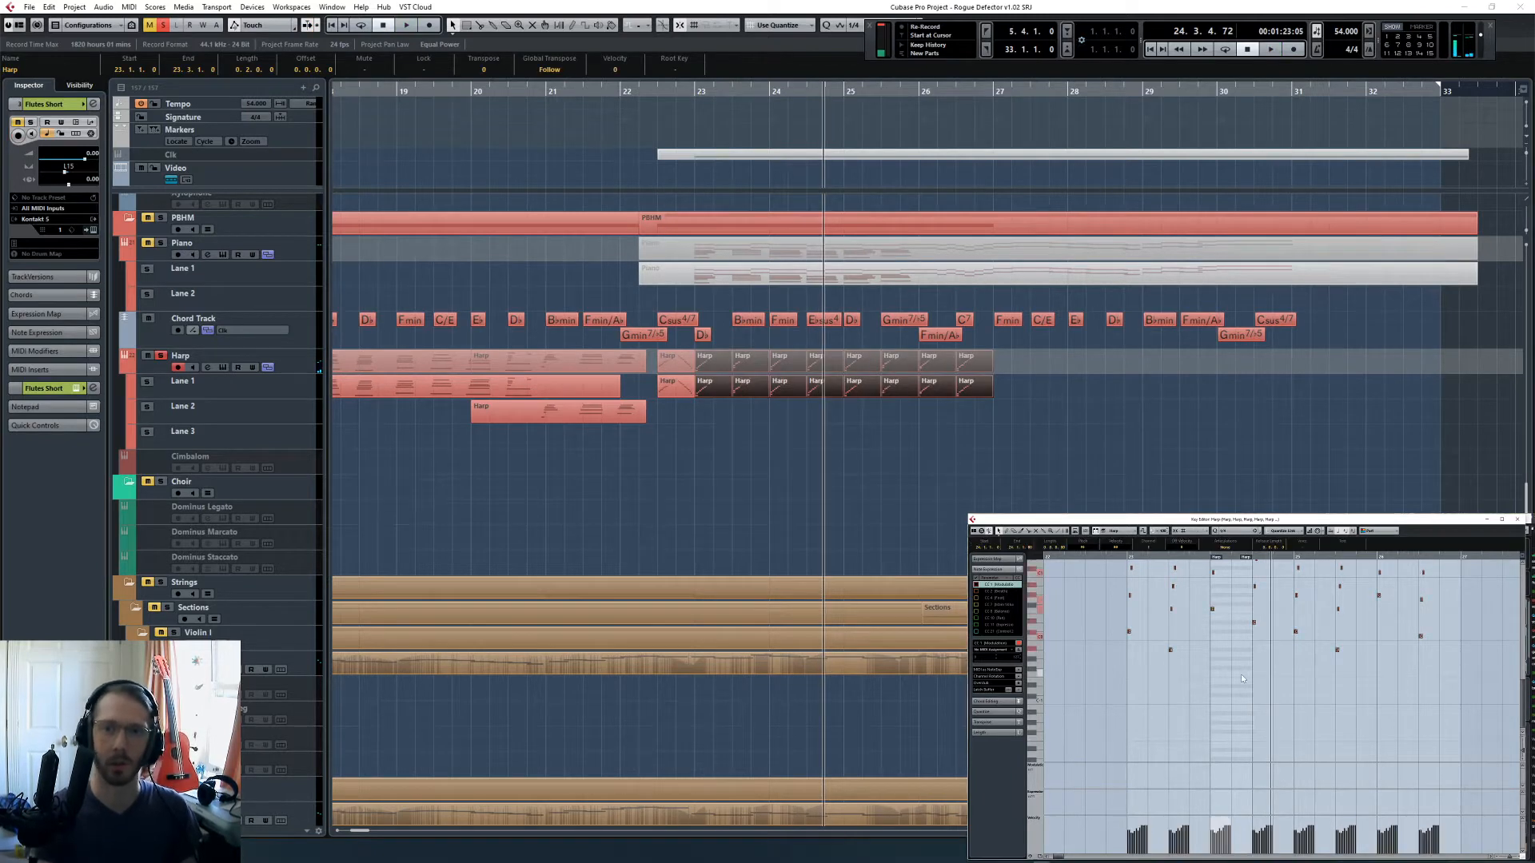
pyautogui.hotkey('shift', 'Up')
pyautogui.scroll(5, 1242, 678)
pyautogui.press('l')
pyautogui.press('space')
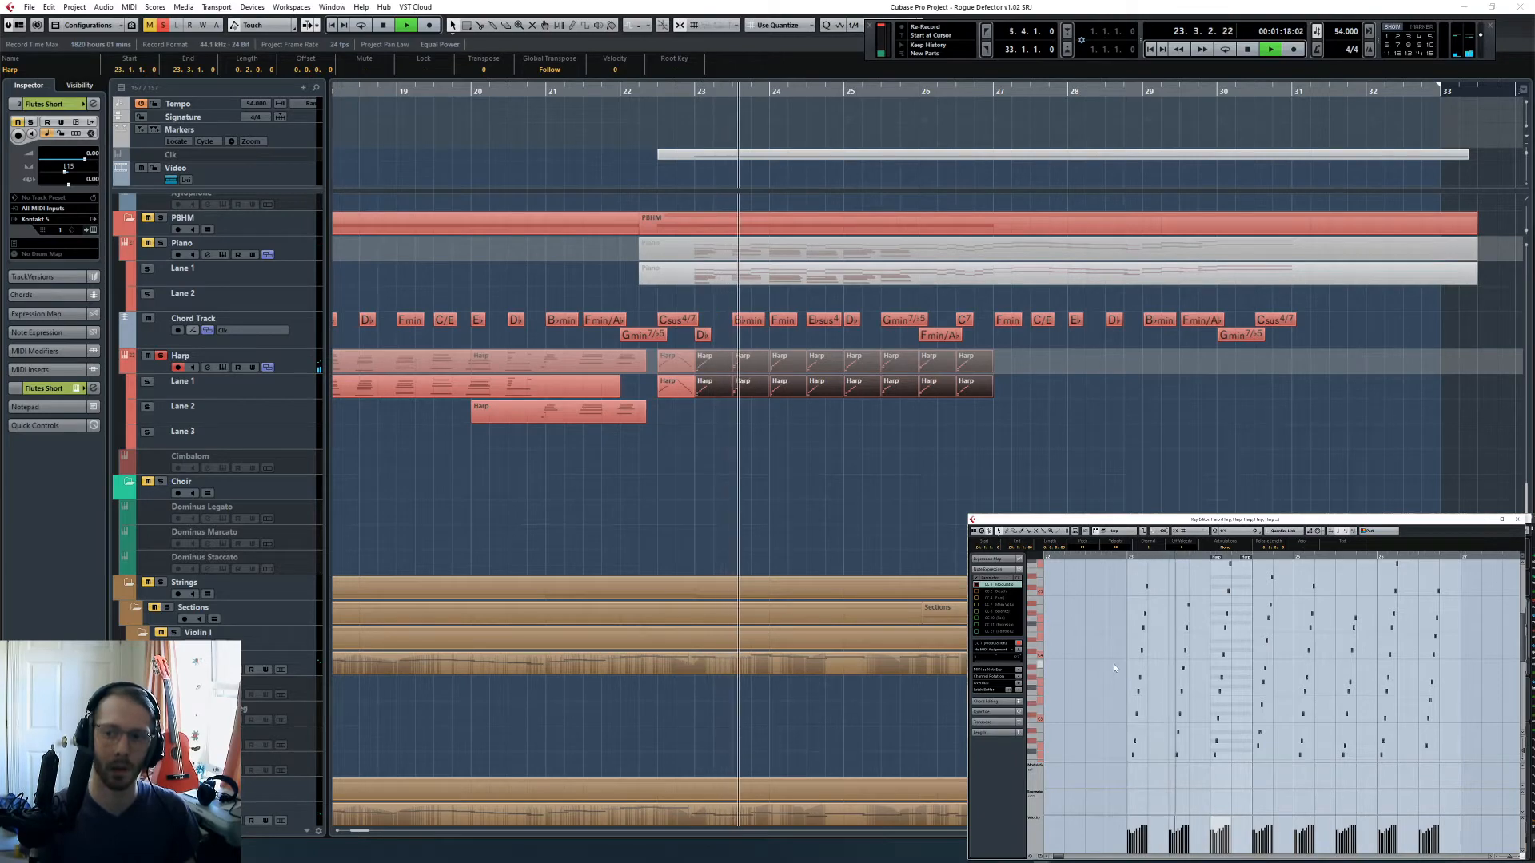
pyautogui.click(815, 483)
pyautogui.press('space')
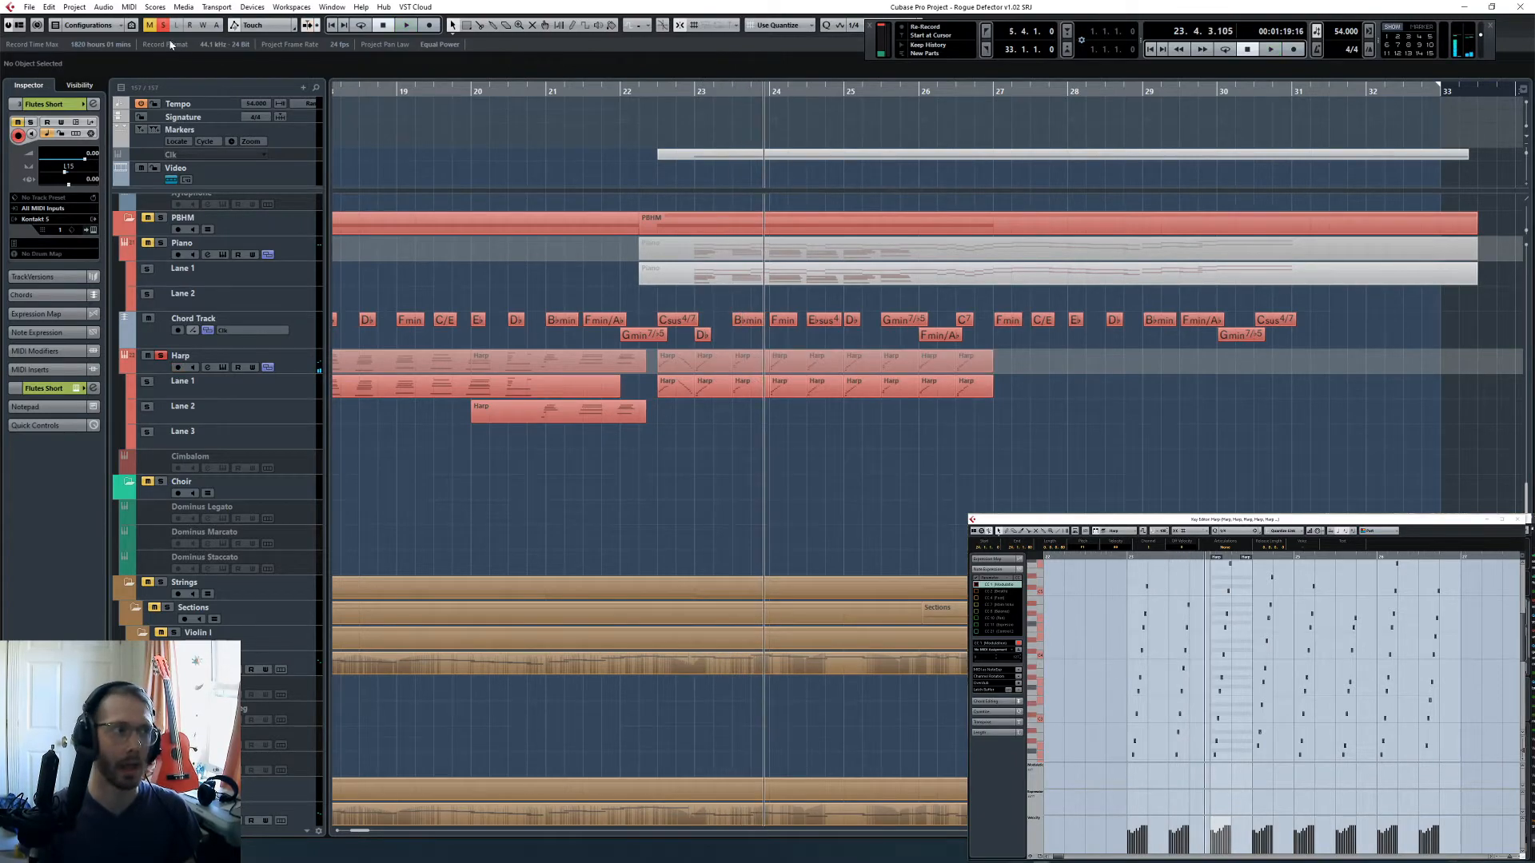
# - Turn off all solos and copy the Clarinets Short part to the Oboes Short track at bar 22
pyautogui.click(163, 25)
pyautogui.scroll(15, 744, 469)
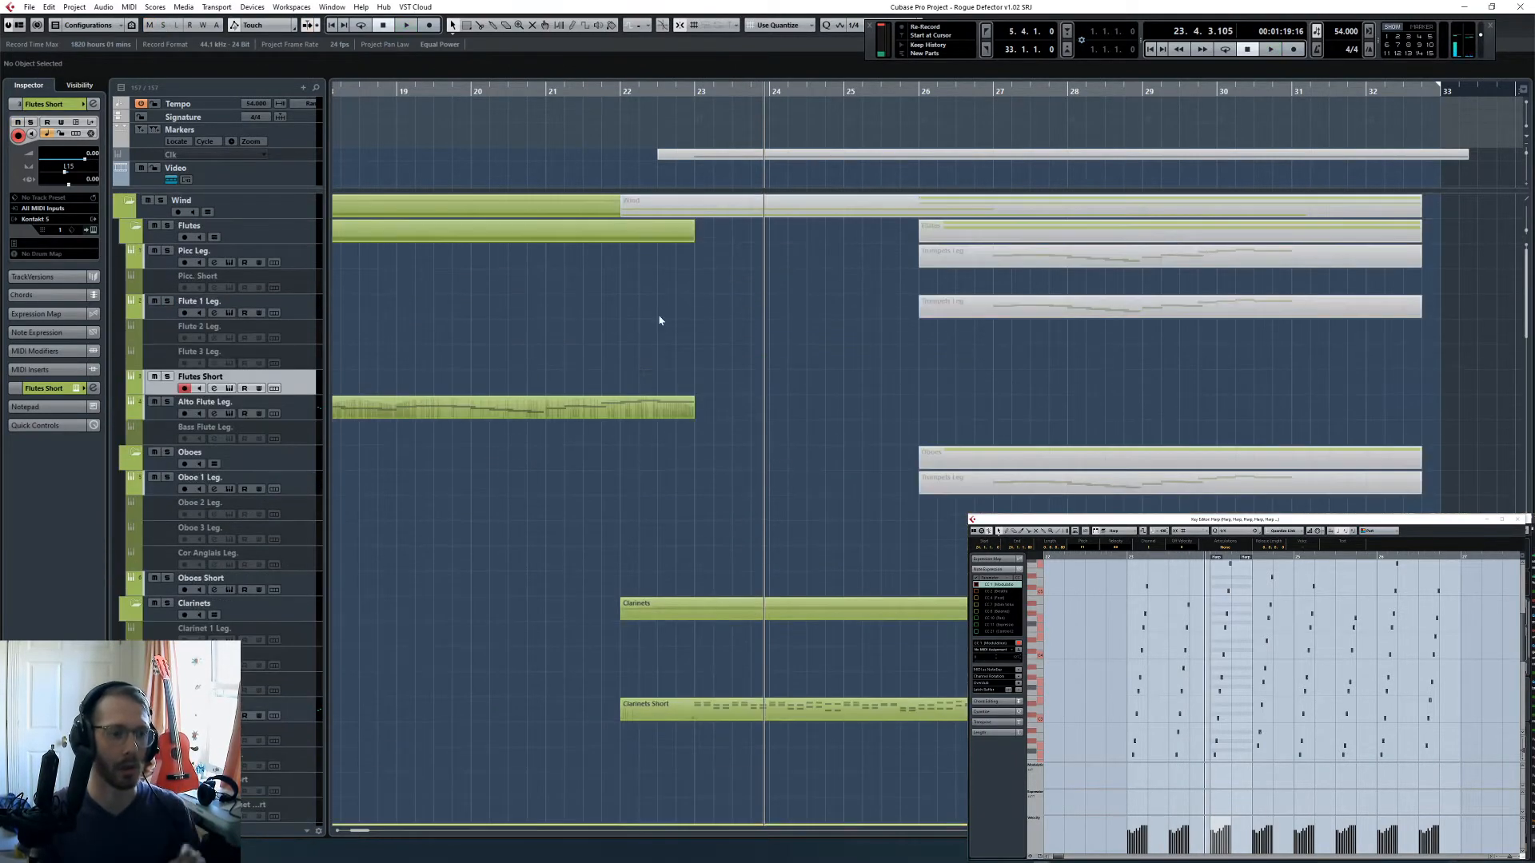
pyautogui.click(694, 91)
pyautogui.click(305, 593)
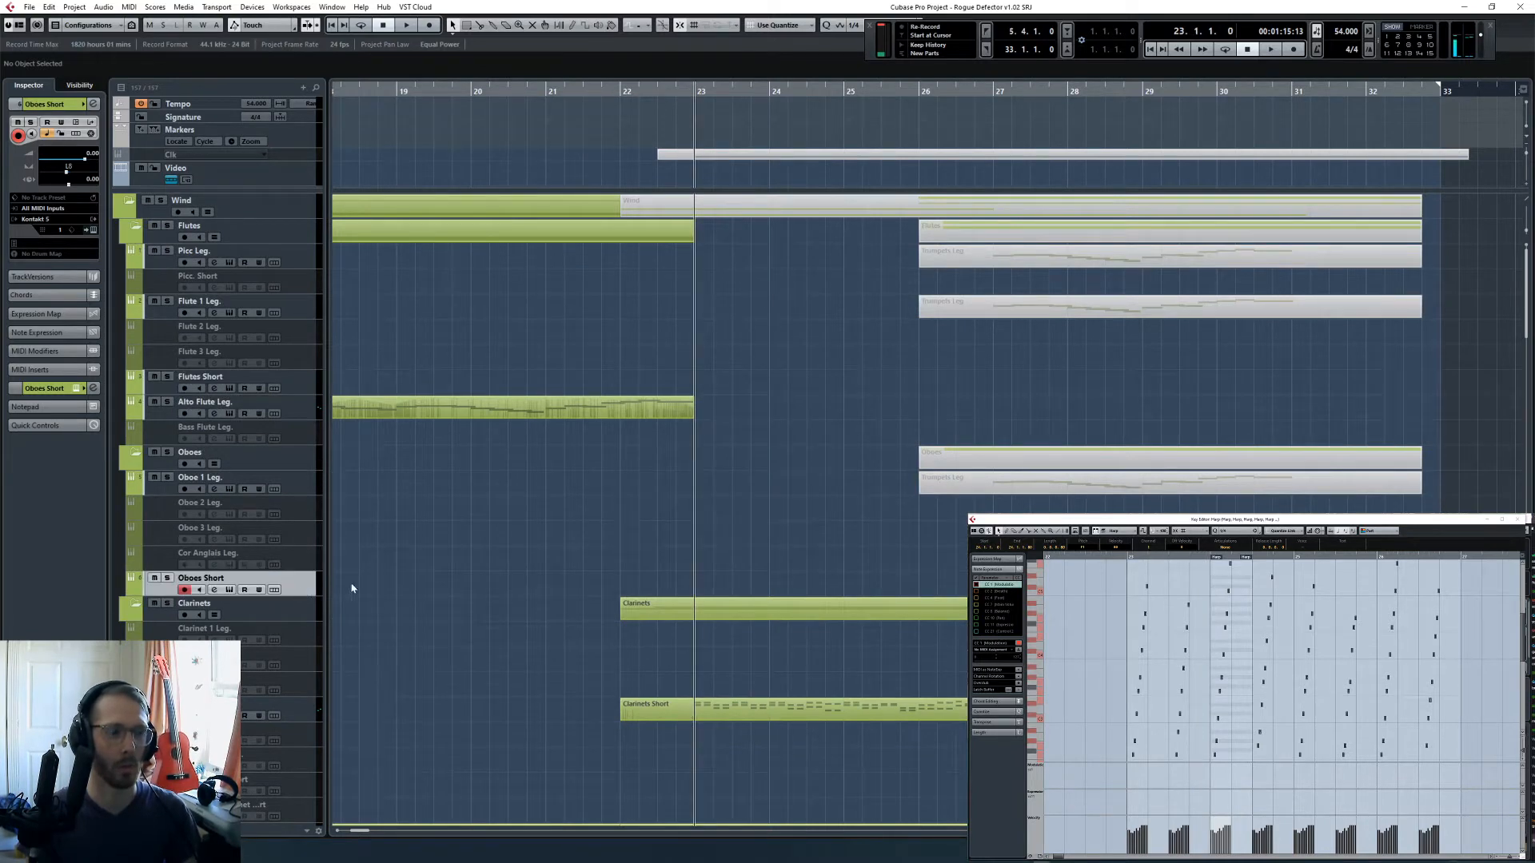
pyautogui.click(781, 709)
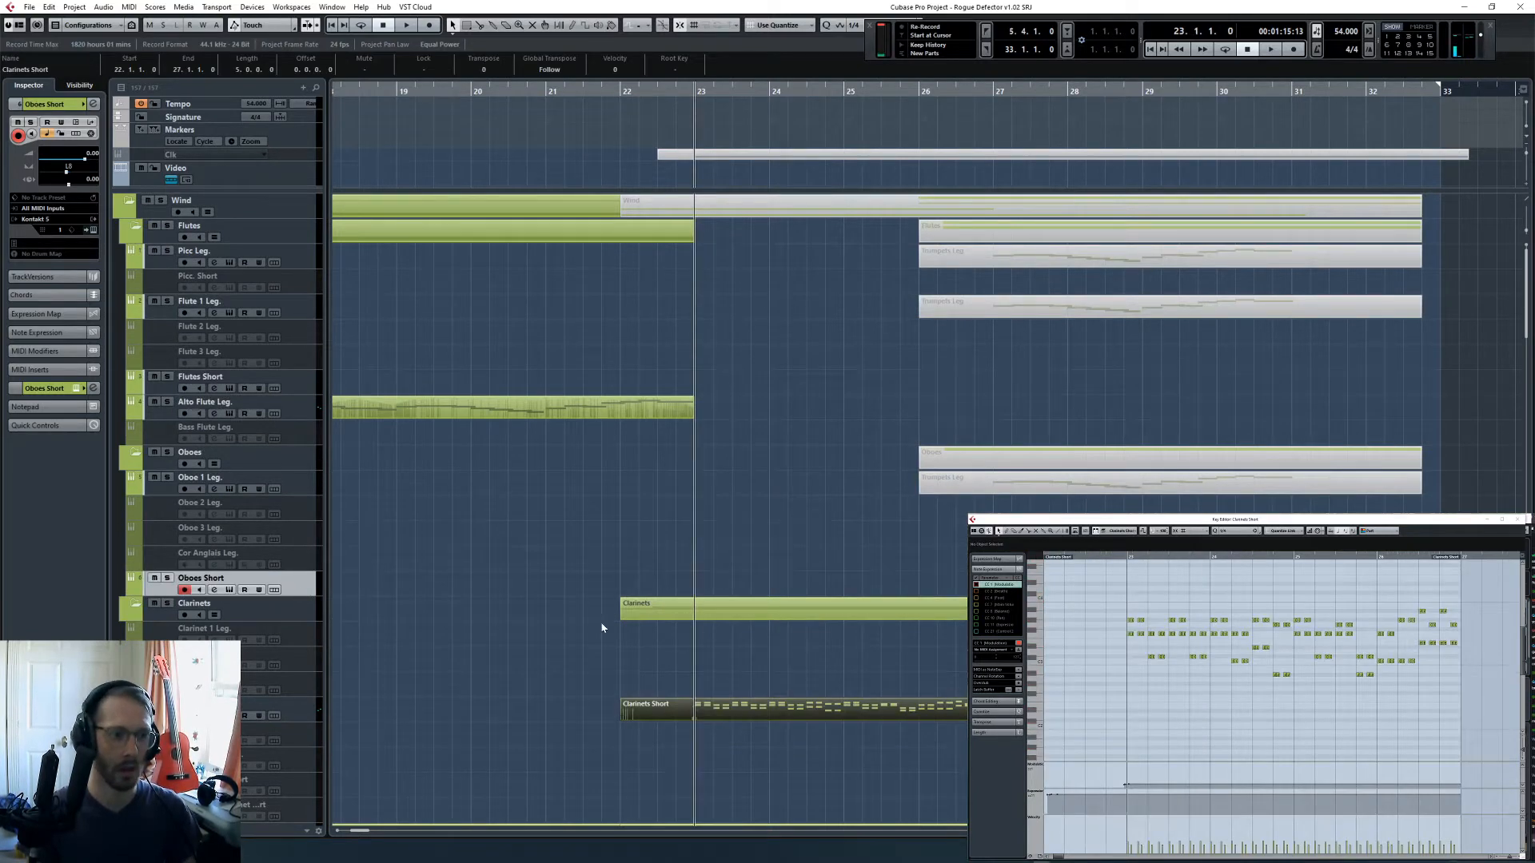
pyautogui.press('l')
pyautogui.hotkey('ctrl', 'v')
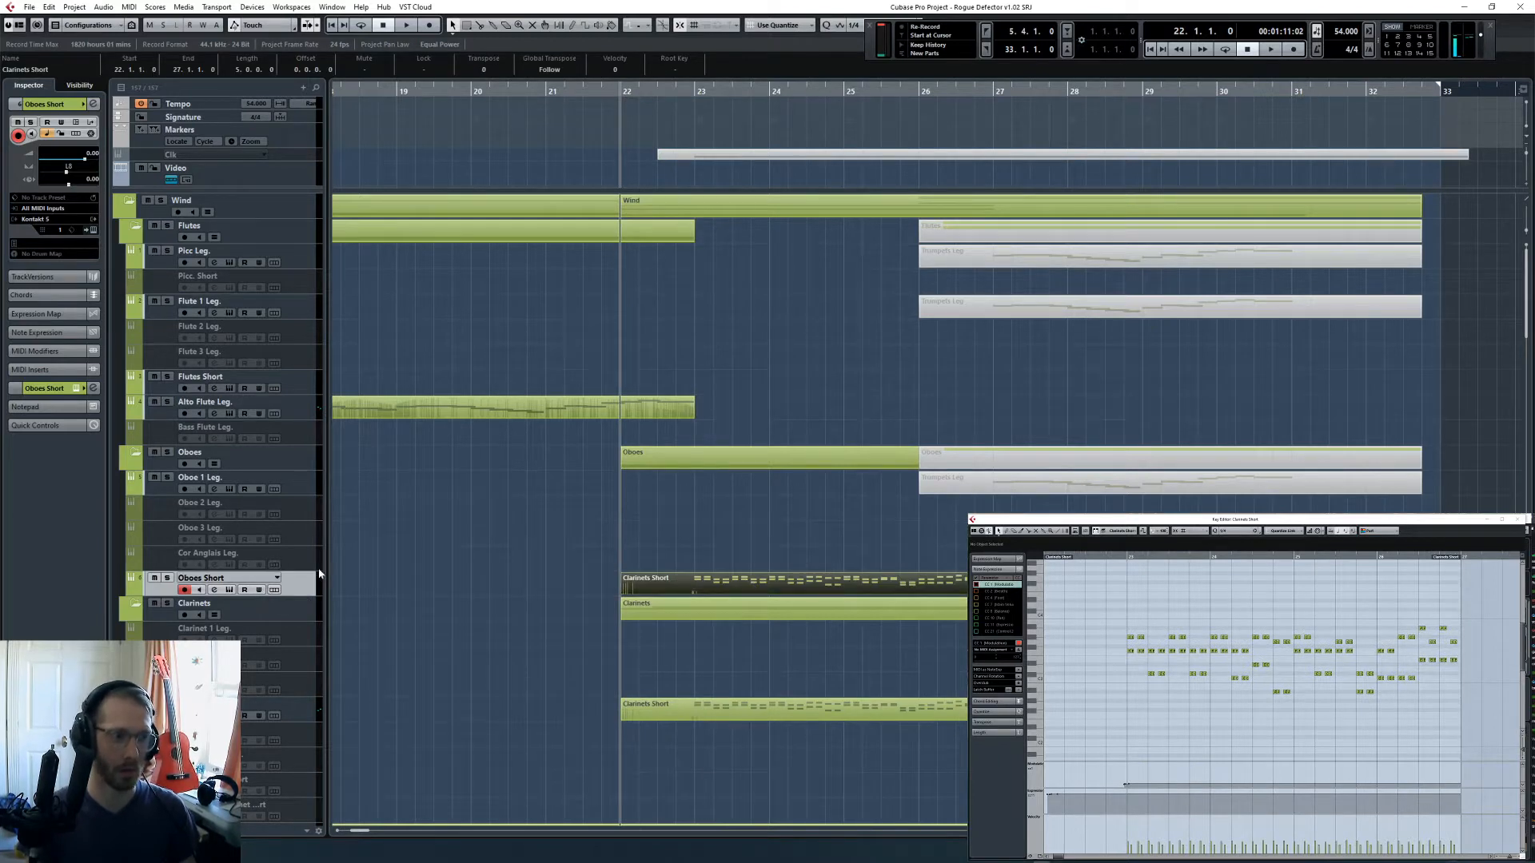
# - Solo the Oboes Short track and play the copied part from bar 23
pyautogui.press('s')
pyautogui.press('space')
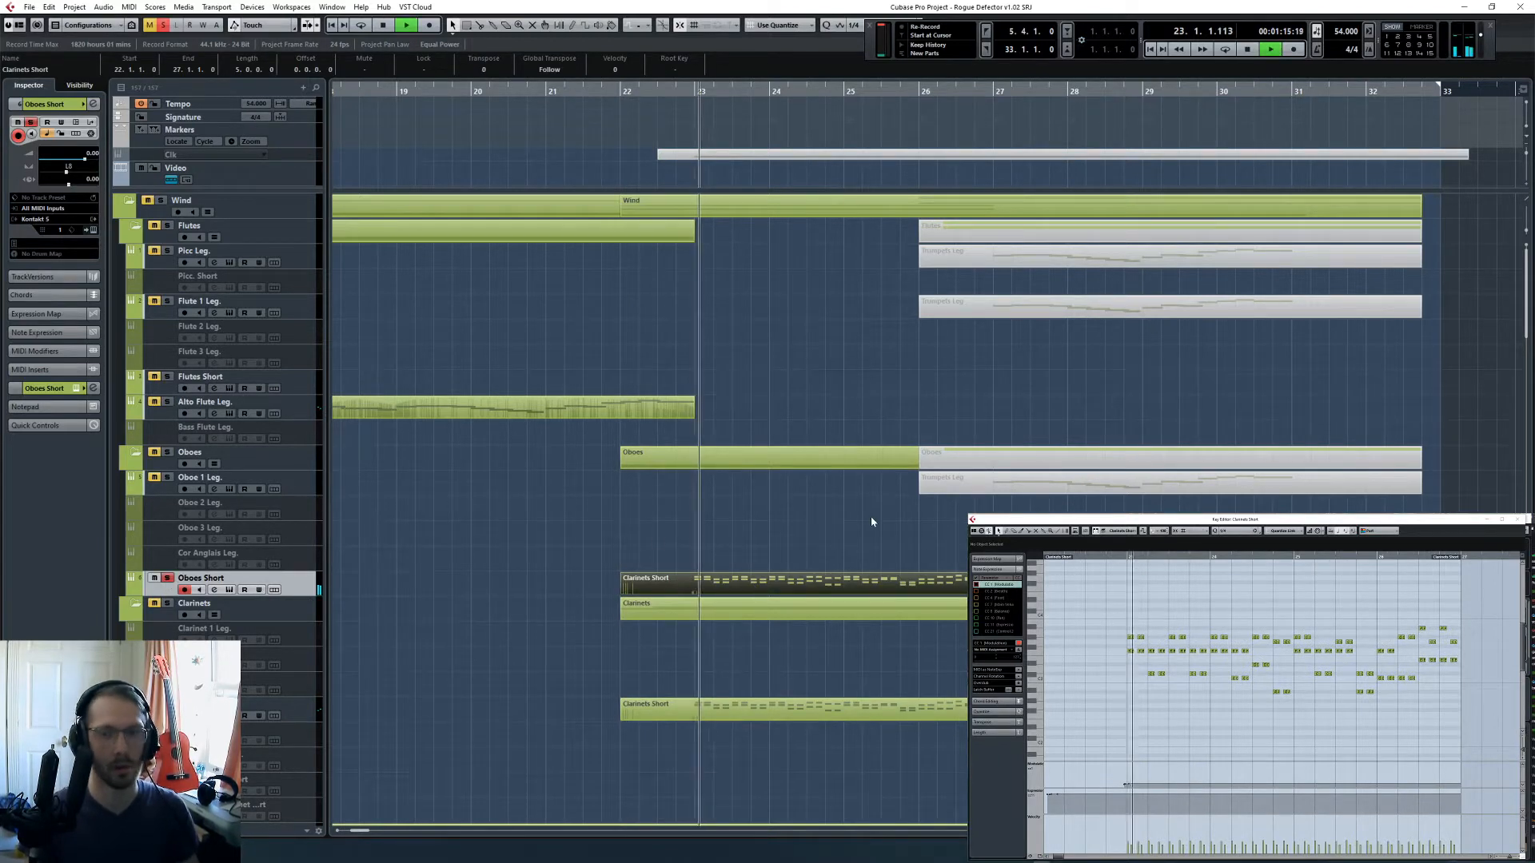
# - Stop playback and transpose all notes of the copied Oboes Short part upward in the Key Editor
pyautogui.press('space')
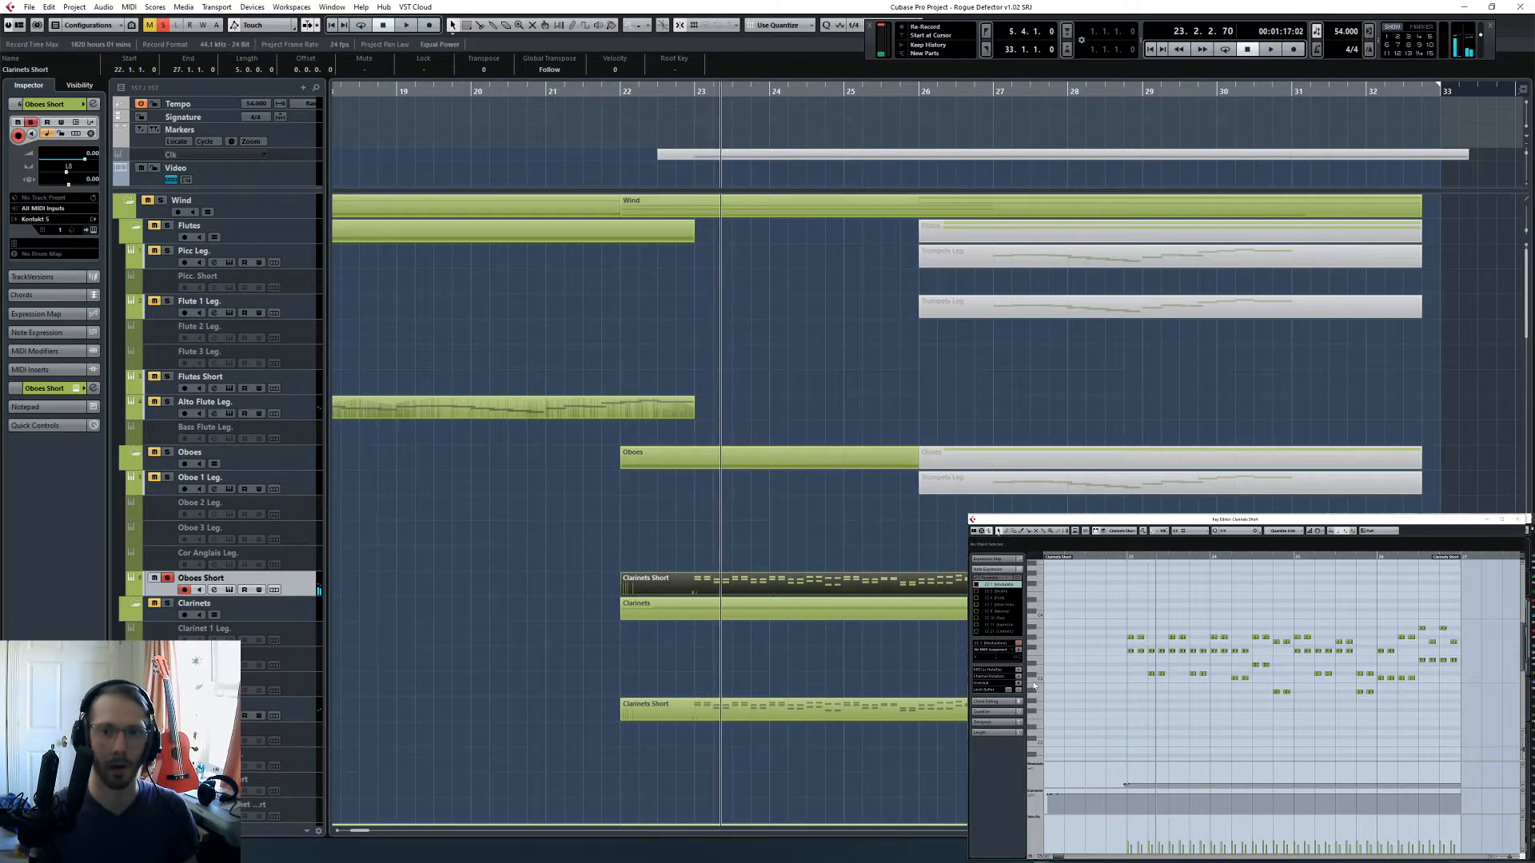
pyautogui.click(1037, 689)
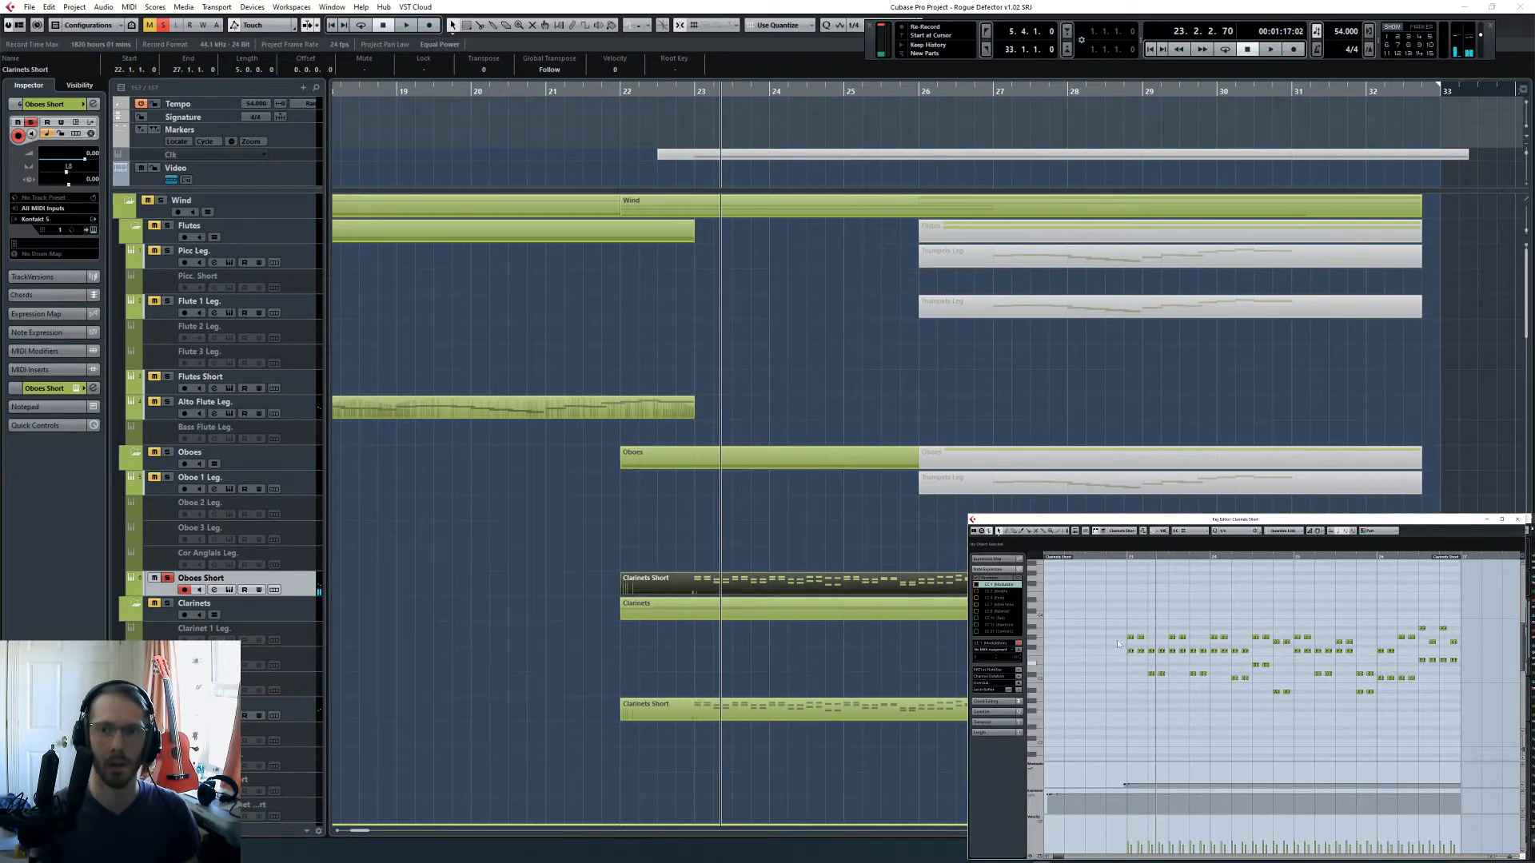
pyautogui.hotkey('ctrl', 'a')
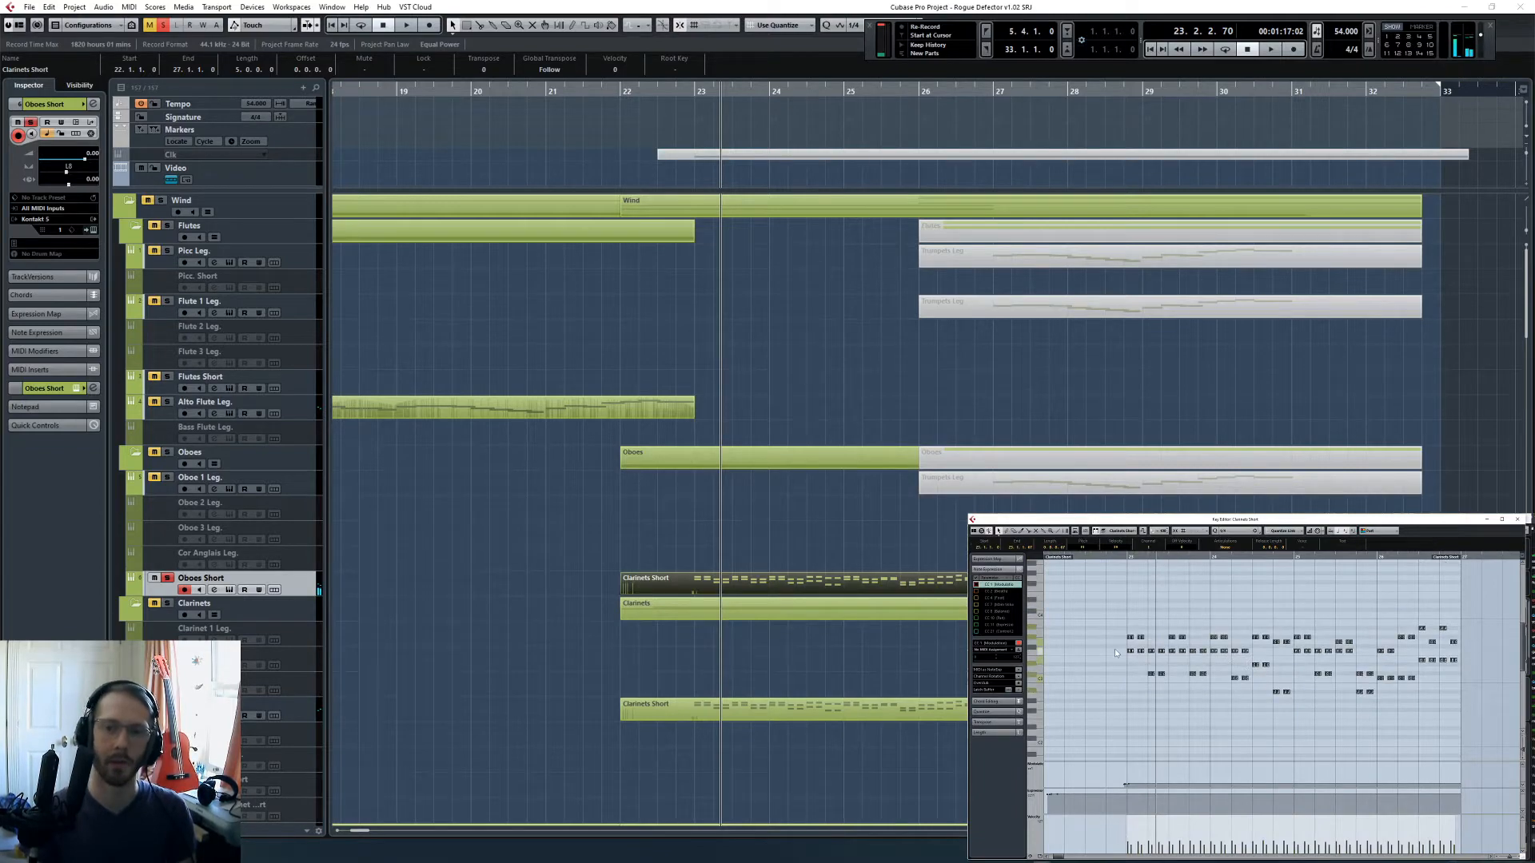
pyautogui.press('Up')
pyautogui.press('Up')
pyautogui.press('Up')
pyautogui.press('Up')
pyautogui.press('Up')
pyautogui.press('Up')
pyautogui.press('Up')
pyautogui.press('Up')
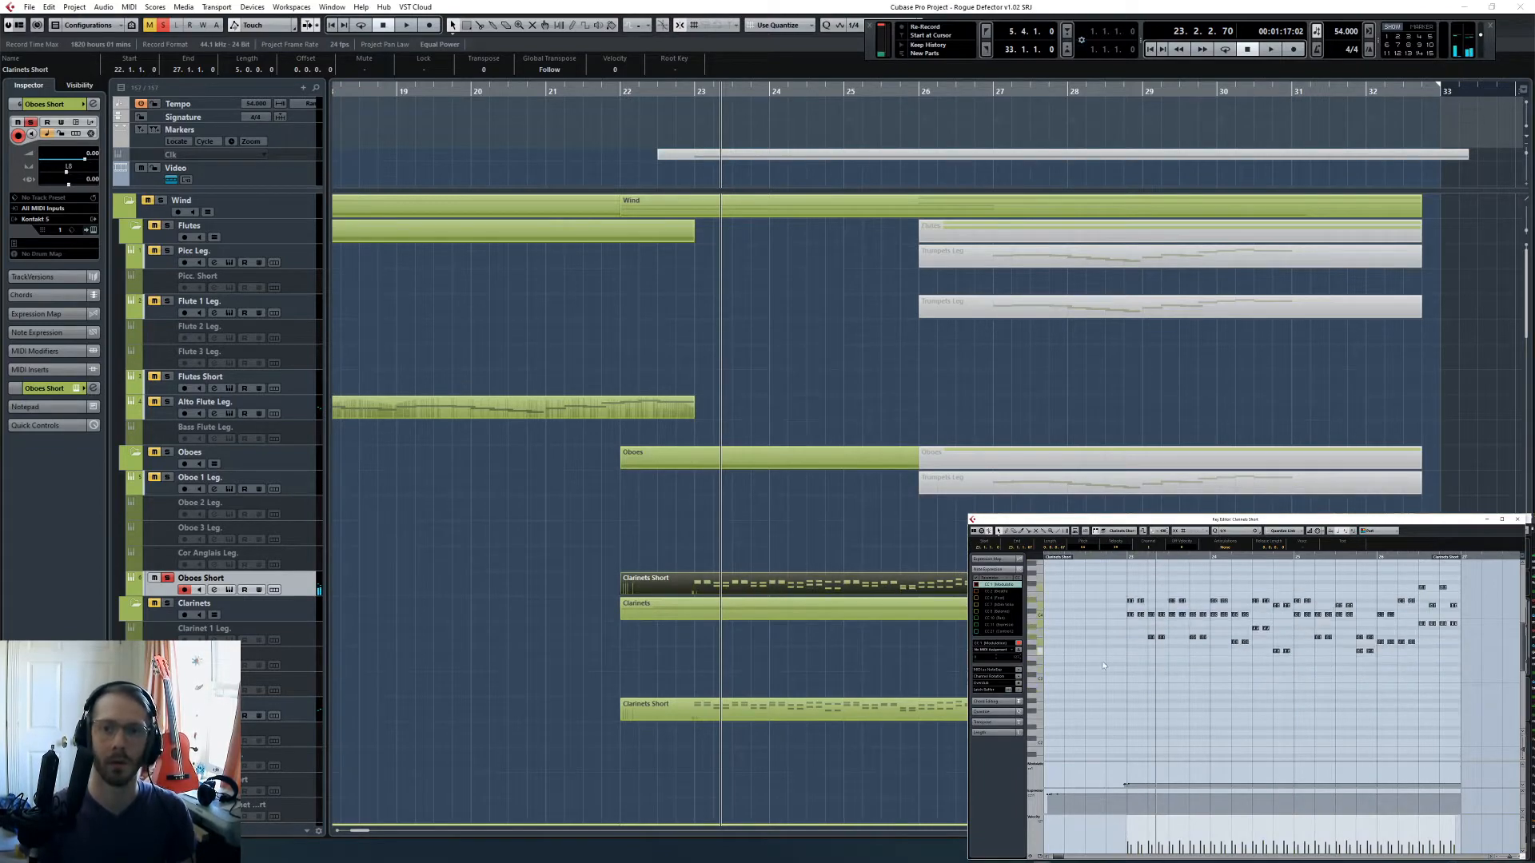
# - Compare the Chord Track's chords from bar 23 with the copied oboe notes in the Key Editor
pyautogui.scroll(-15, 827, 539)
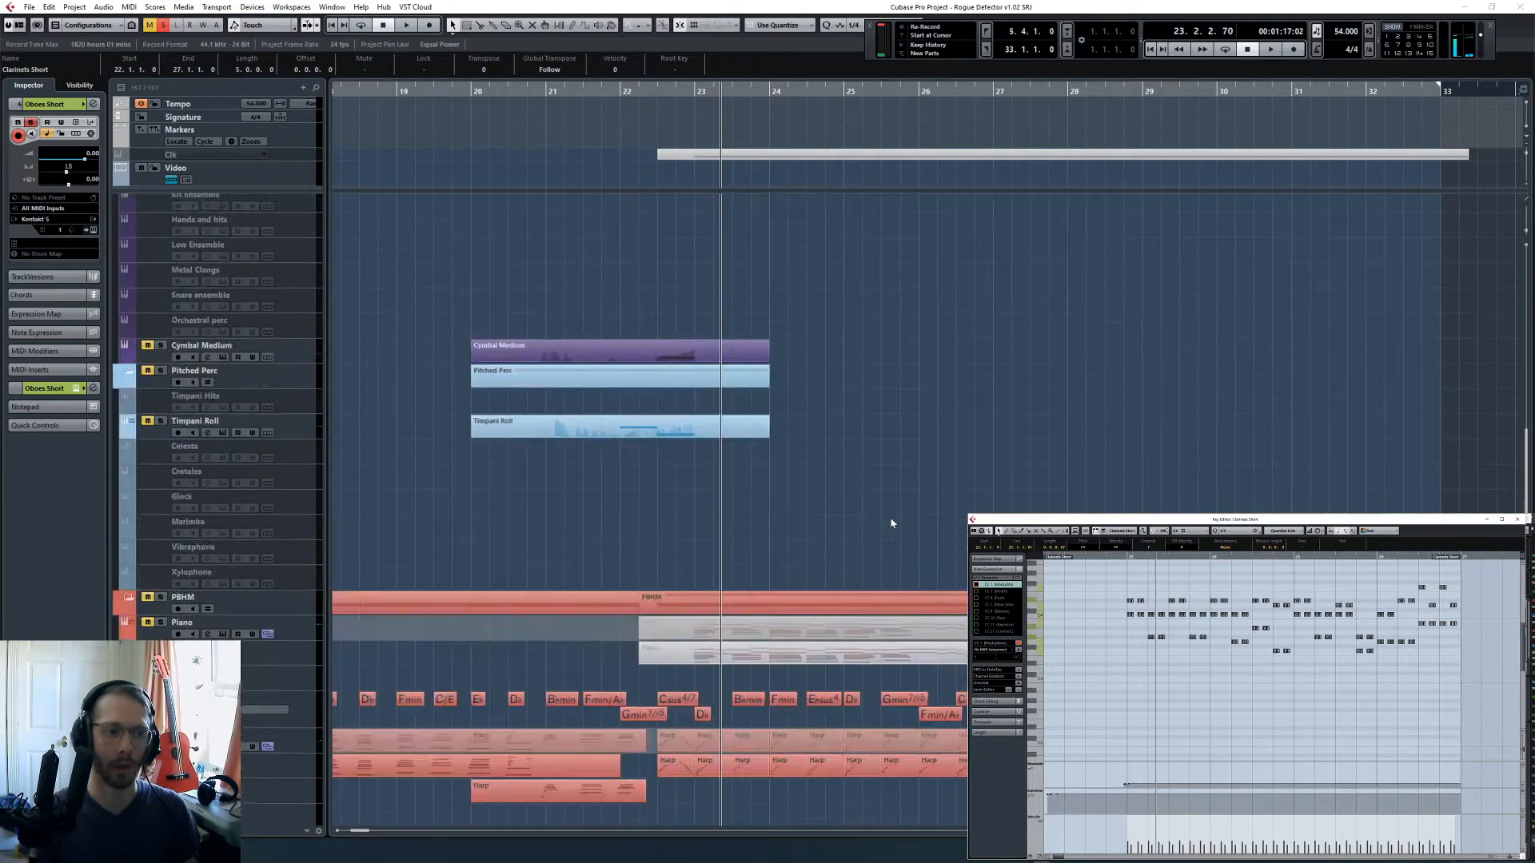
pyautogui.scroll(5, 863, 510)
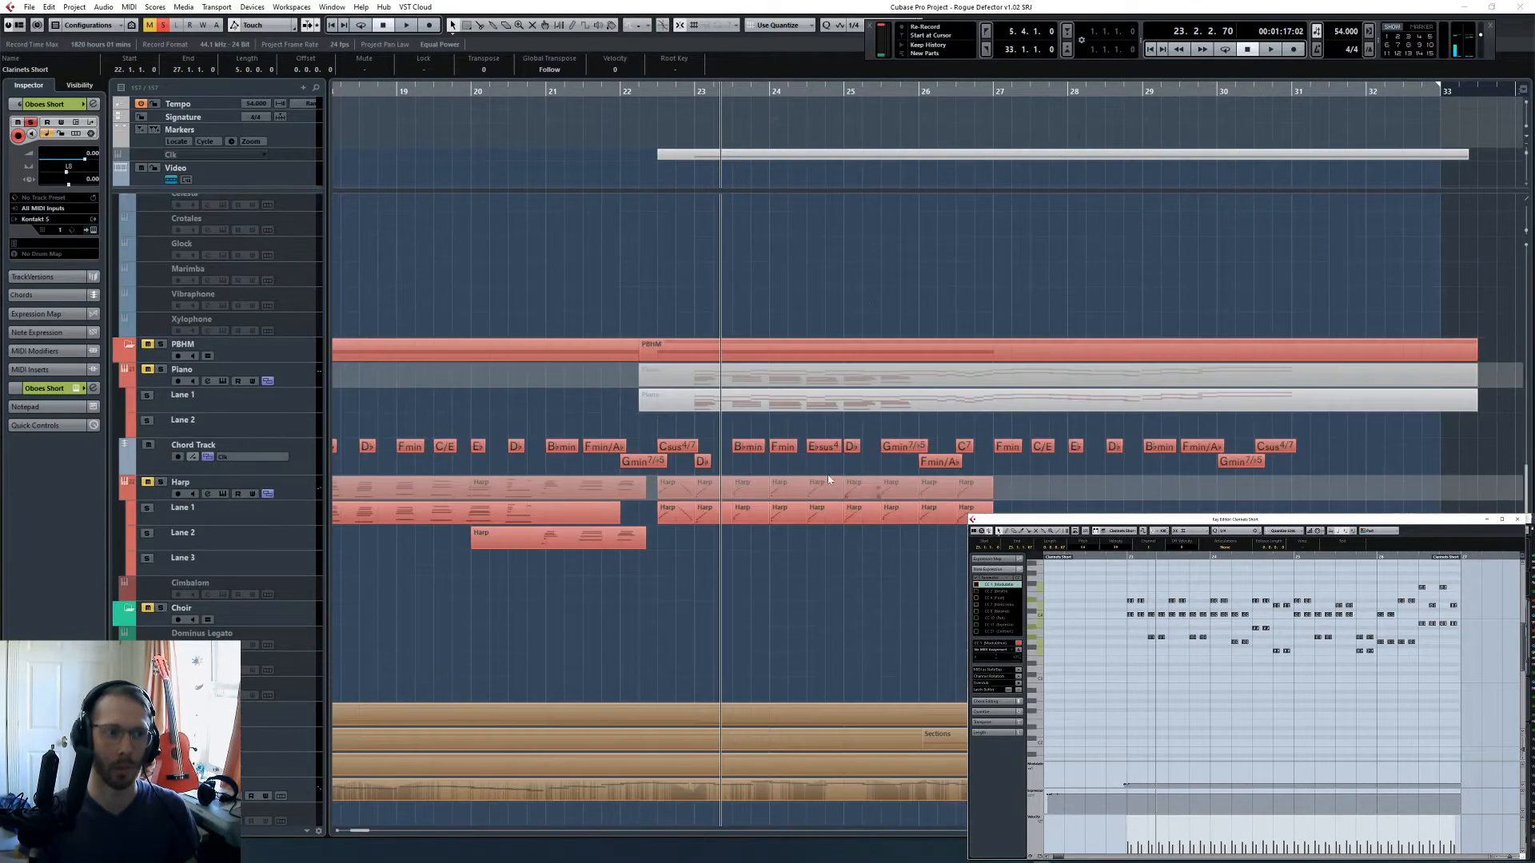
pyautogui.scroll(-5, 828, 474)
pyautogui.scroll(5, 828, 475)
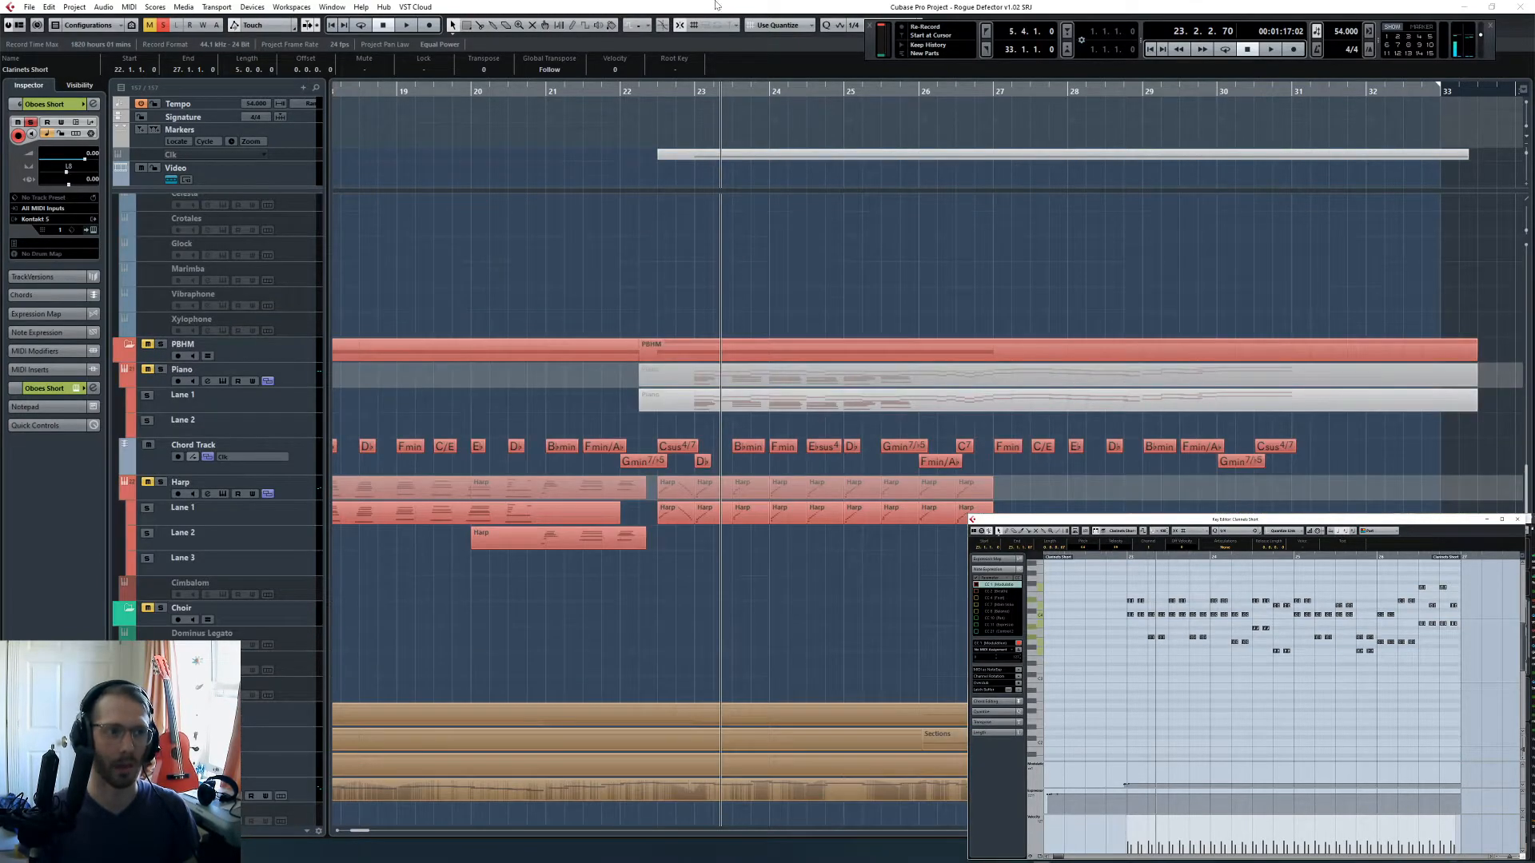
pyautogui.click(739, 6)
pyautogui.press('h')
pyautogui.press('h')
pyautogui.press('h')
pyautogui.press('h')
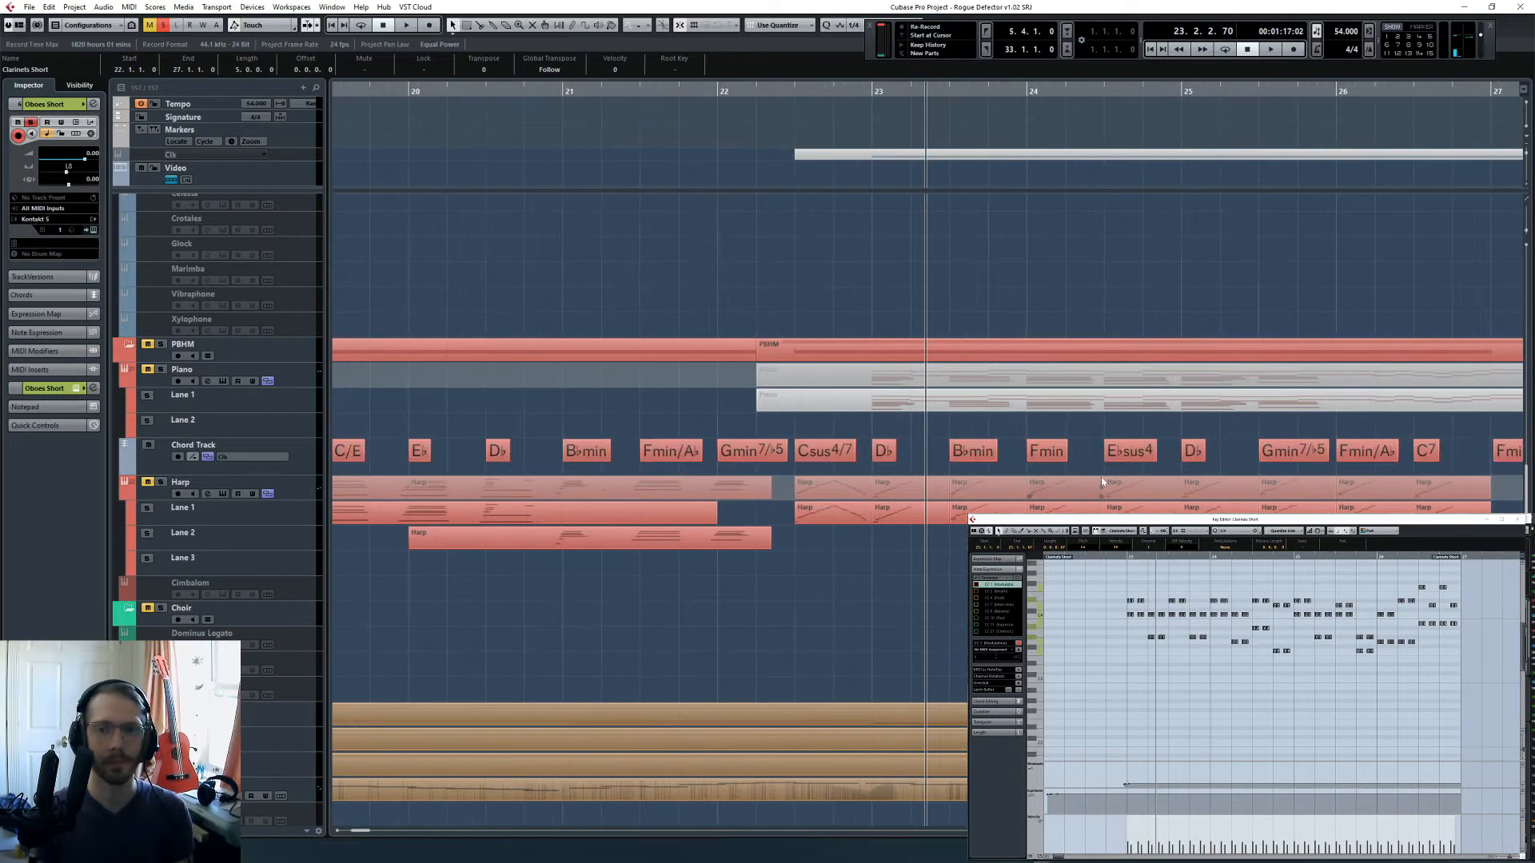
pyautogui.press('space')
pyautogui.click(1244, 689)
pyautogui.press('h')
pyautogui.press('h')
pyautogui.press('h')
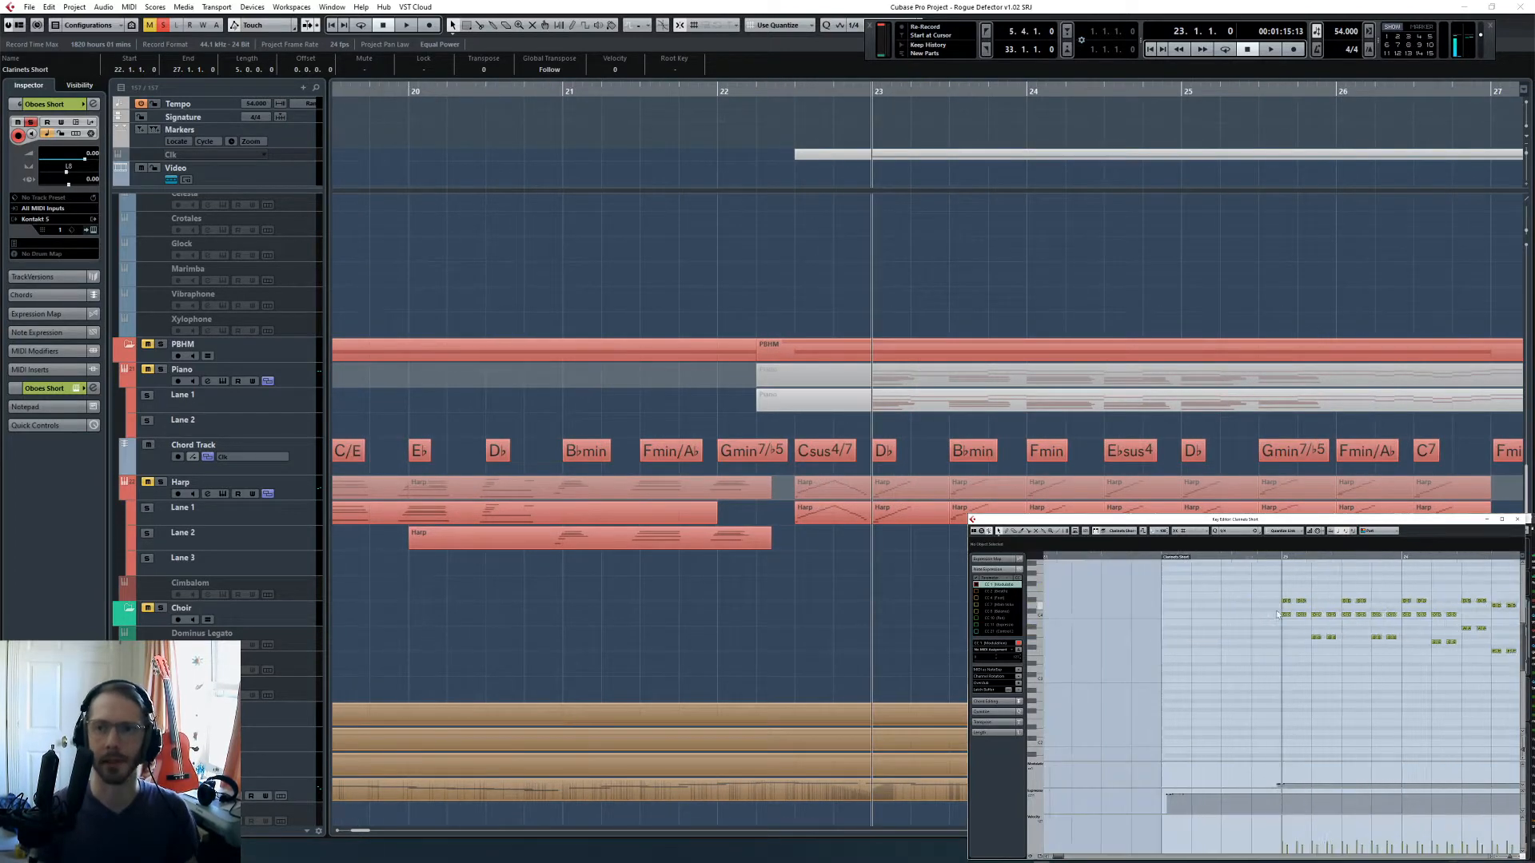
# - Set the Key Editor's quantize value to a 1/4 grid with a tuplet of 5
pyautogui.click(1241, 533)
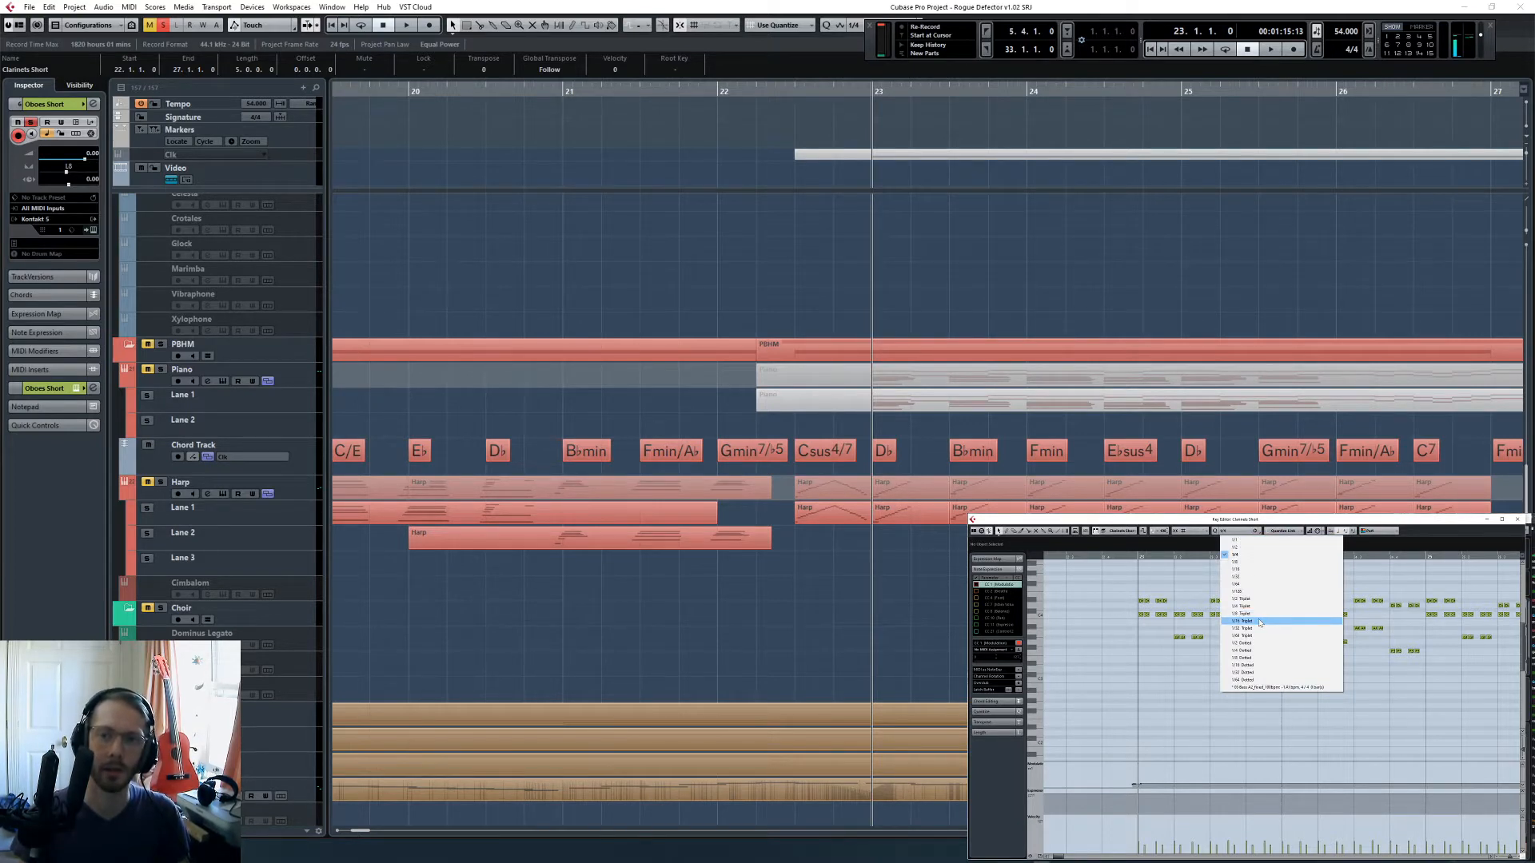
pyautogui.click(1261, 554)
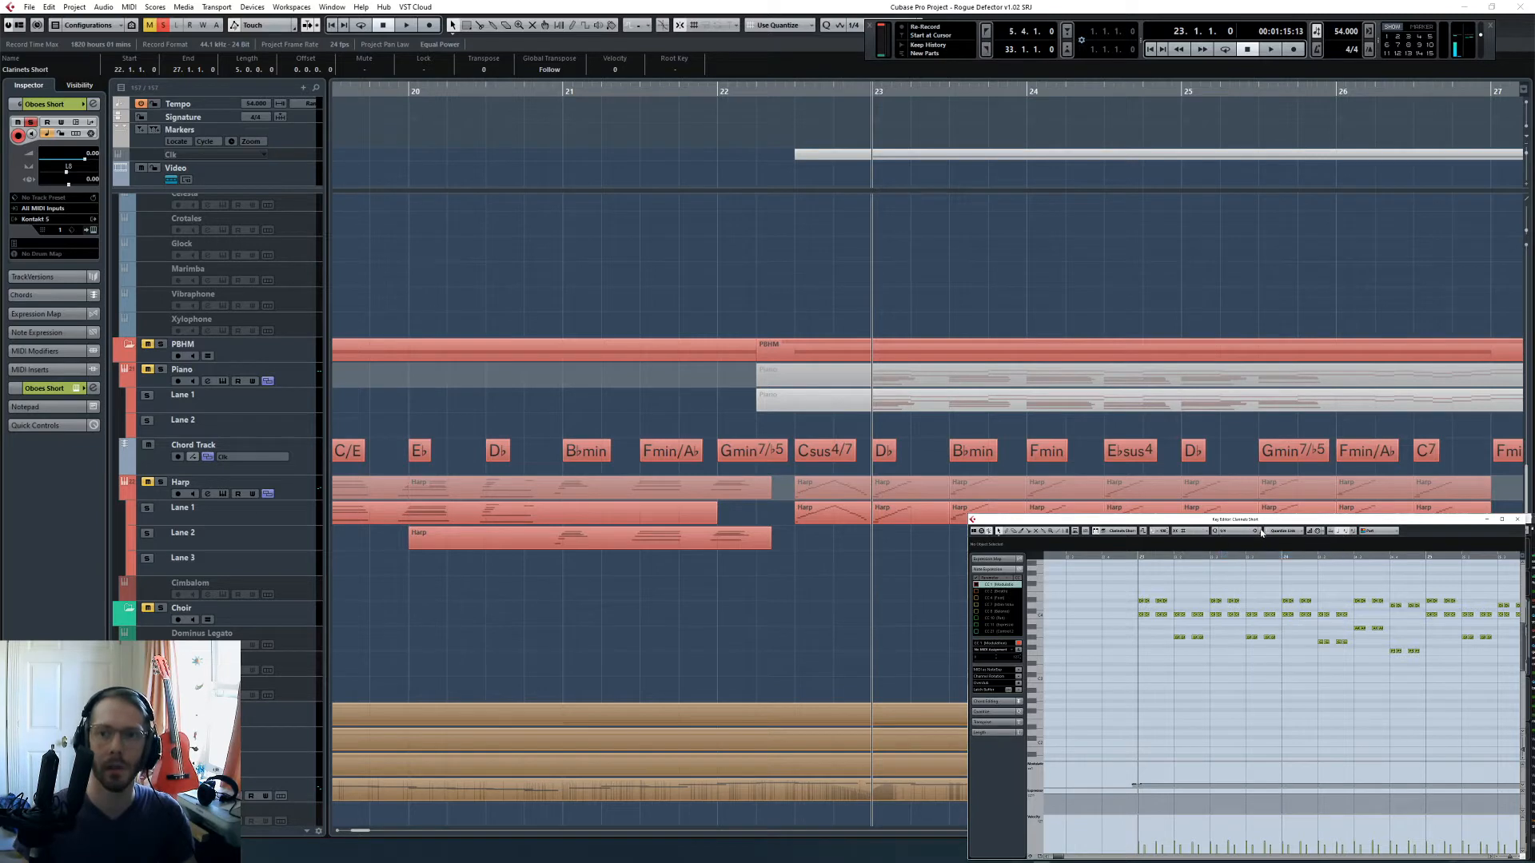
pyautogui.click(1261, 532)
pyautogui.click(837, 519)
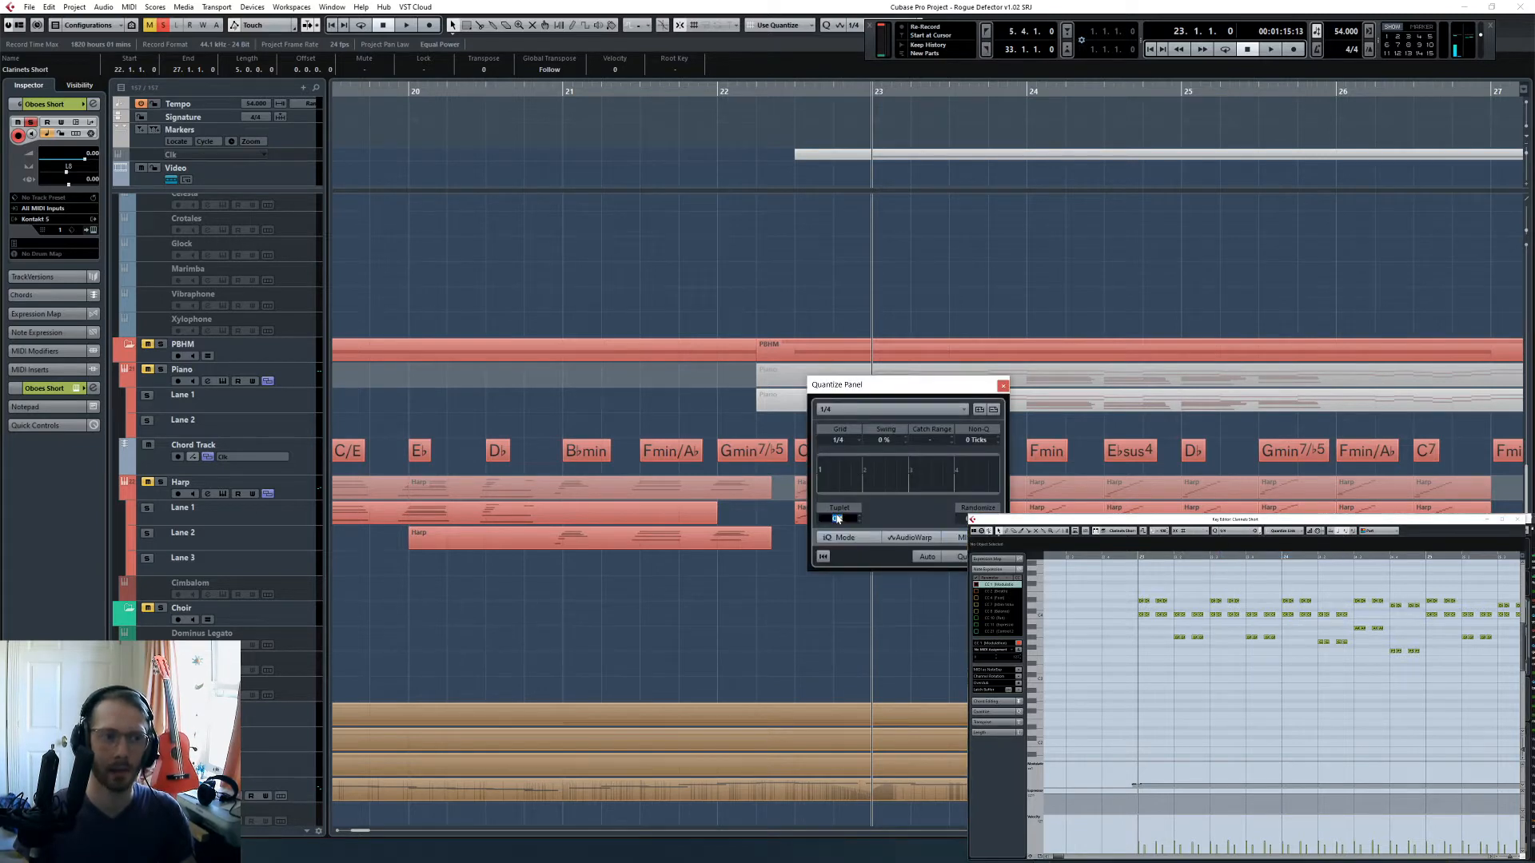
pyautogui.press('Return')
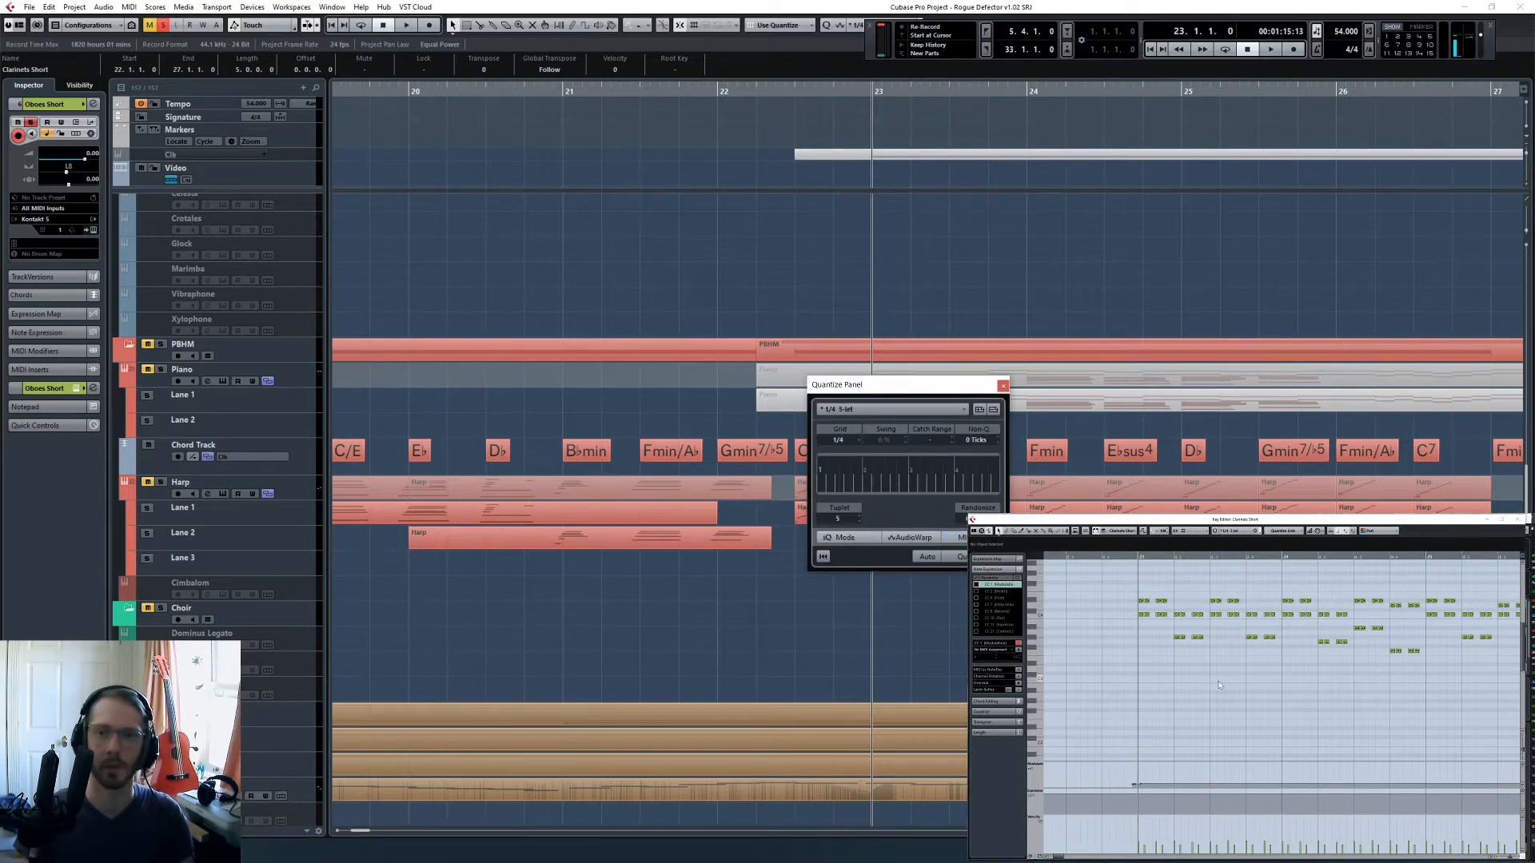
pyautogui.click(1003, 386)
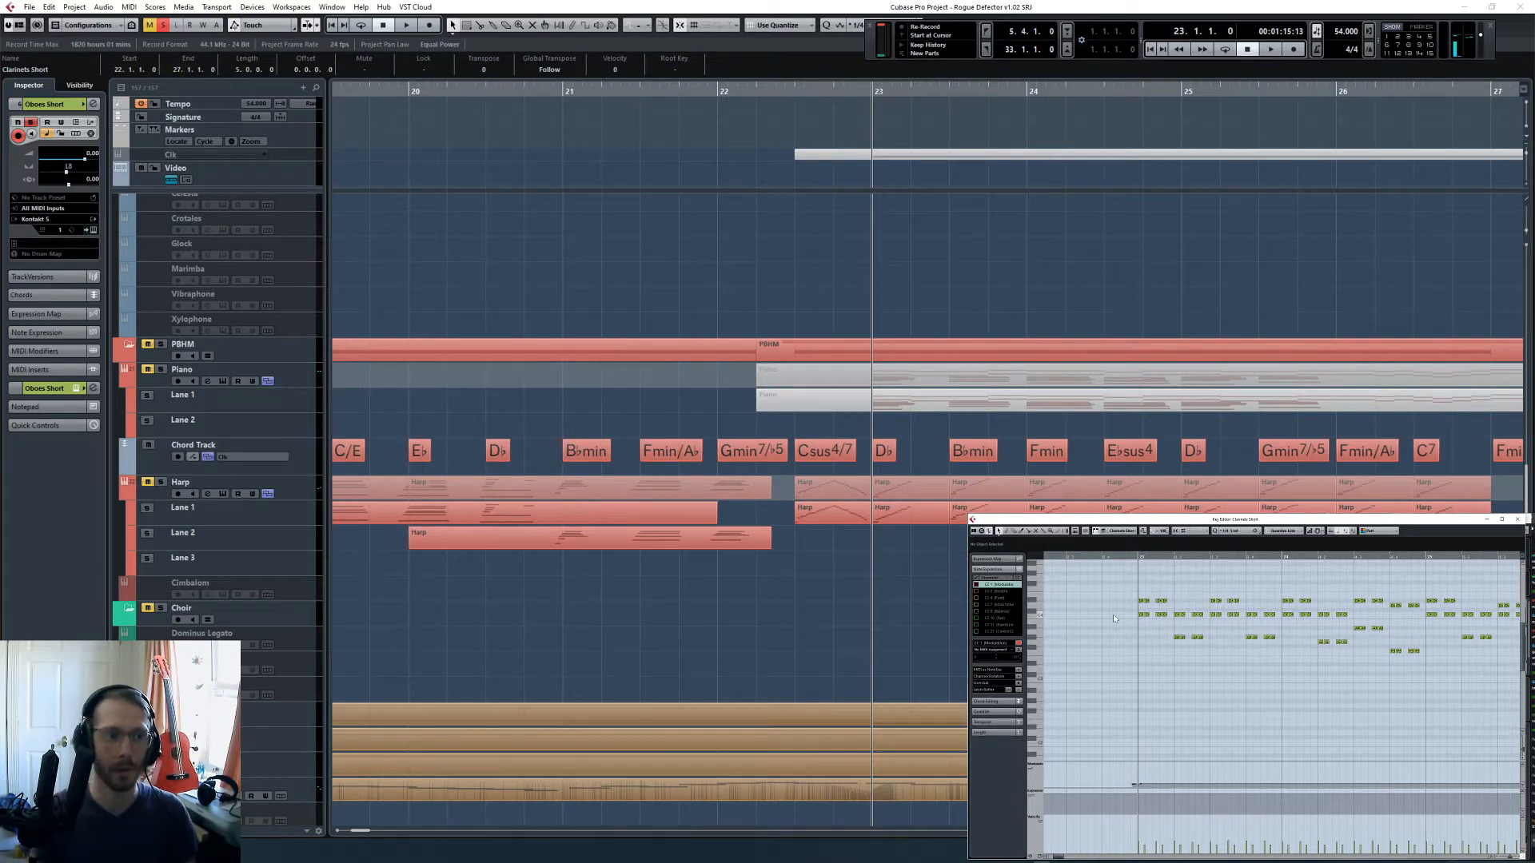
# - Quantize all Oboes Short notes to the quintuplet grid and play the part from bar 23
pyautogui.hotkey('ctrl', 'a')
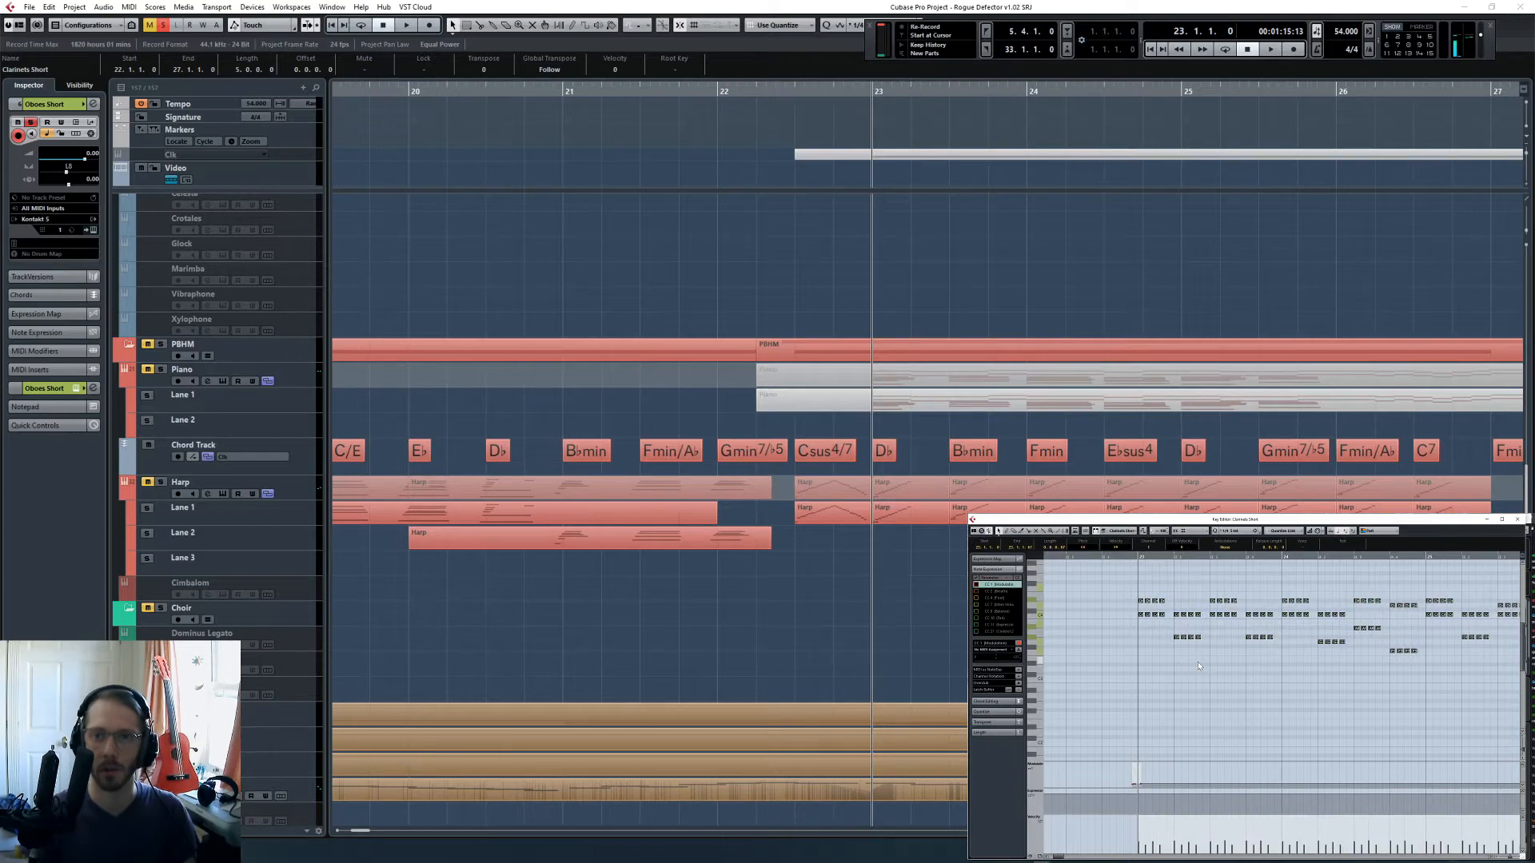
pyautogui.click(1197, 662)
pyautogui.hscroll(3, 1212, 641)
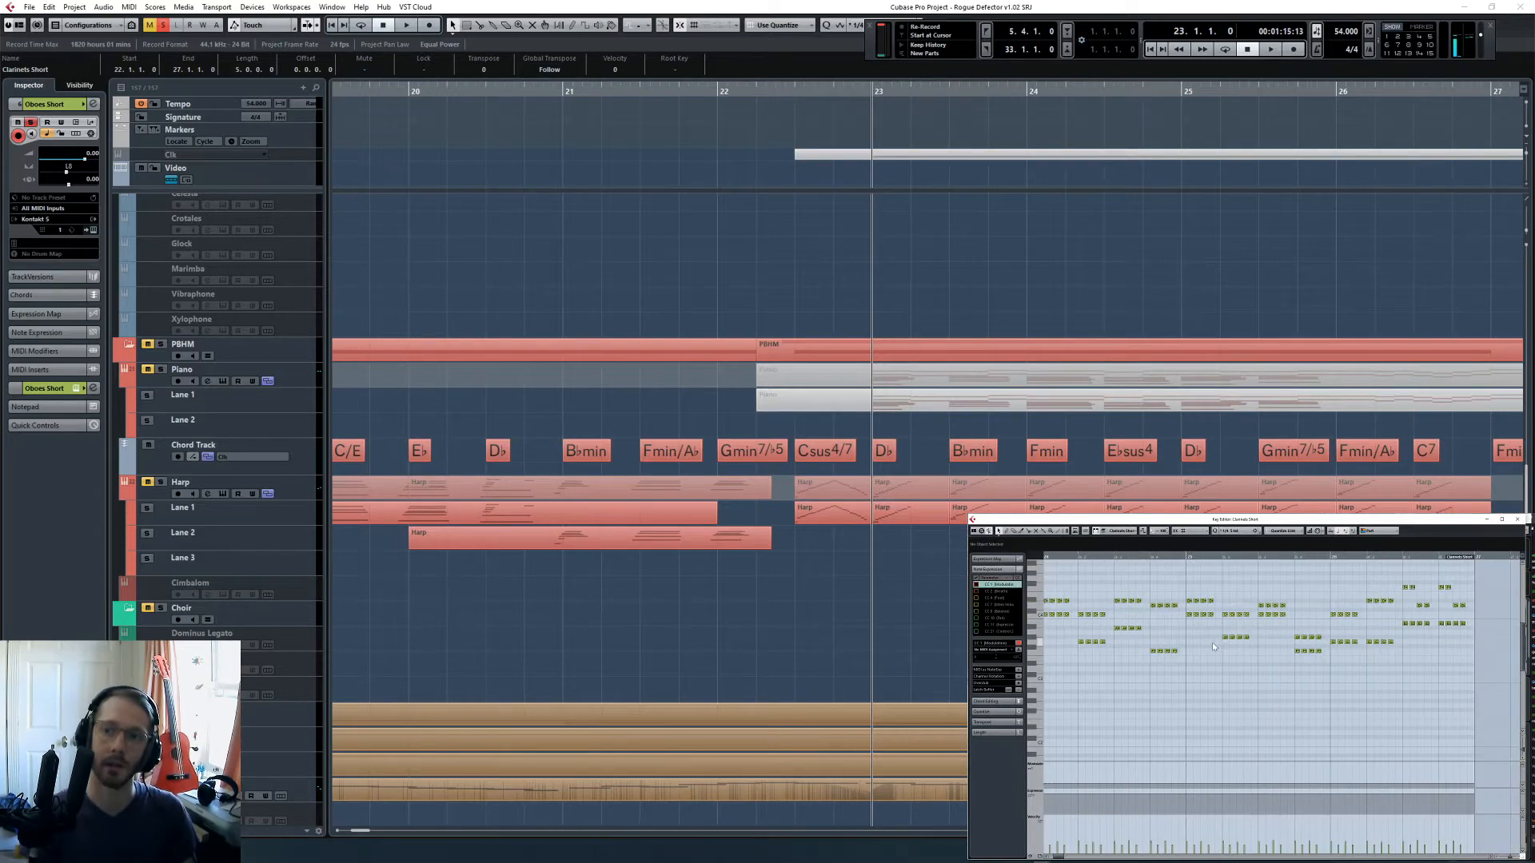
pyautogui.hscroll(-3, 1212, 641)
pyautogui.scroll(10, 885, 347)
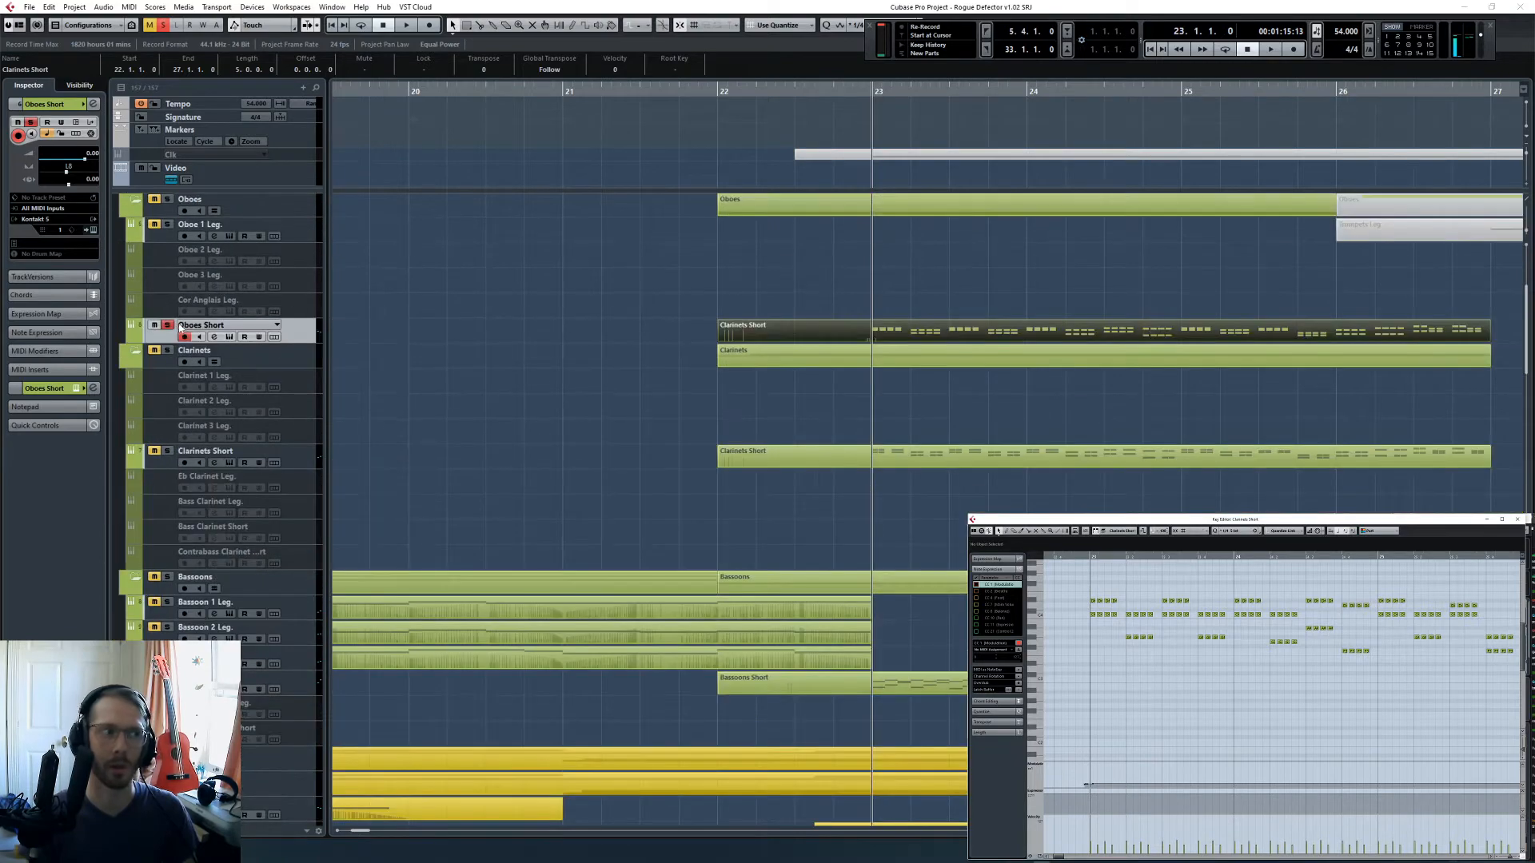
pyautogui.press('space')
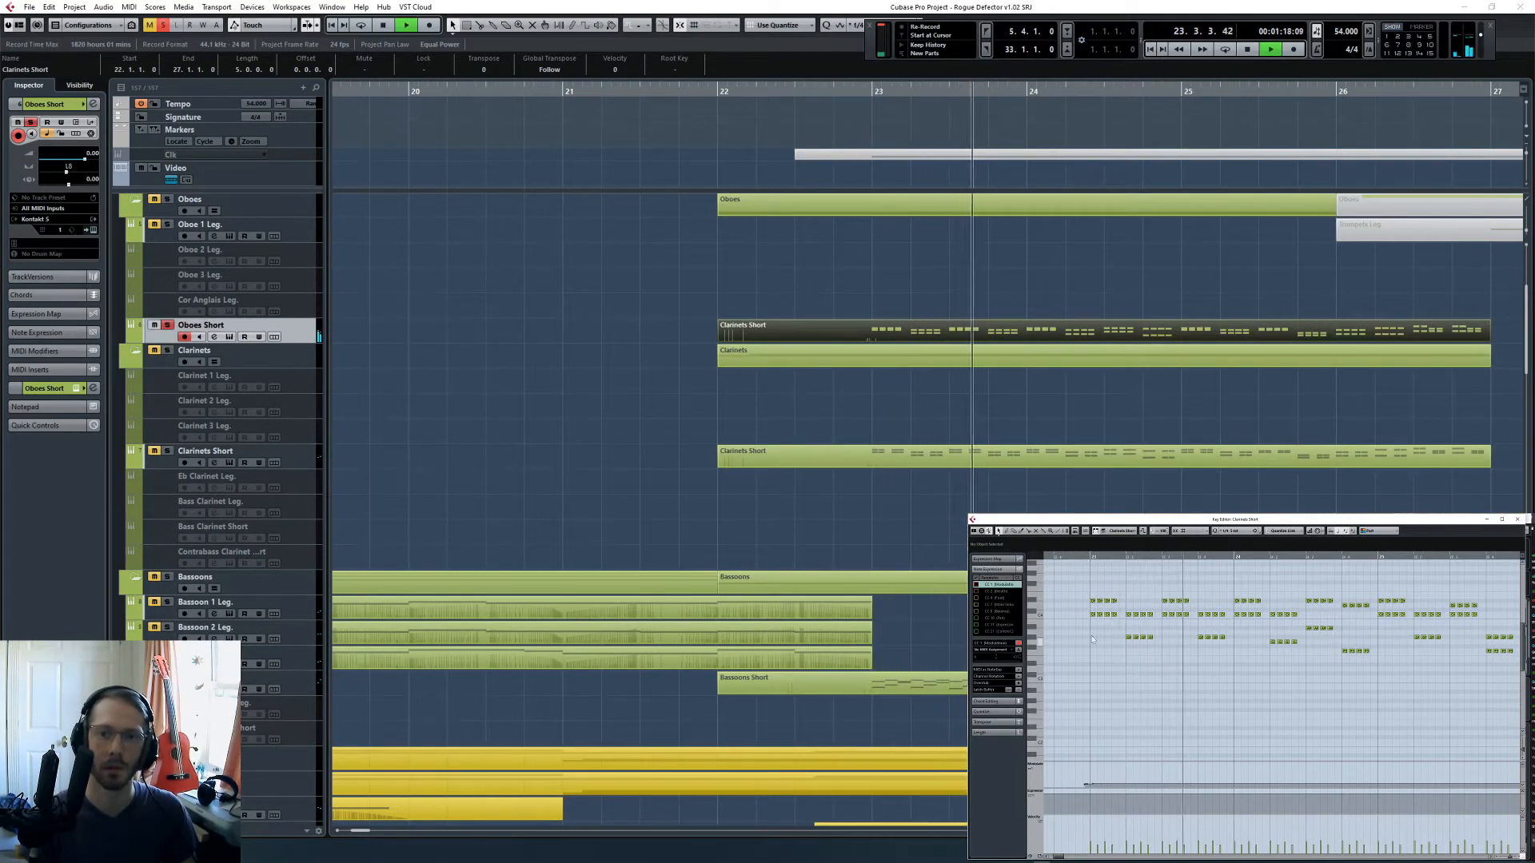
pyautogui.press('space')
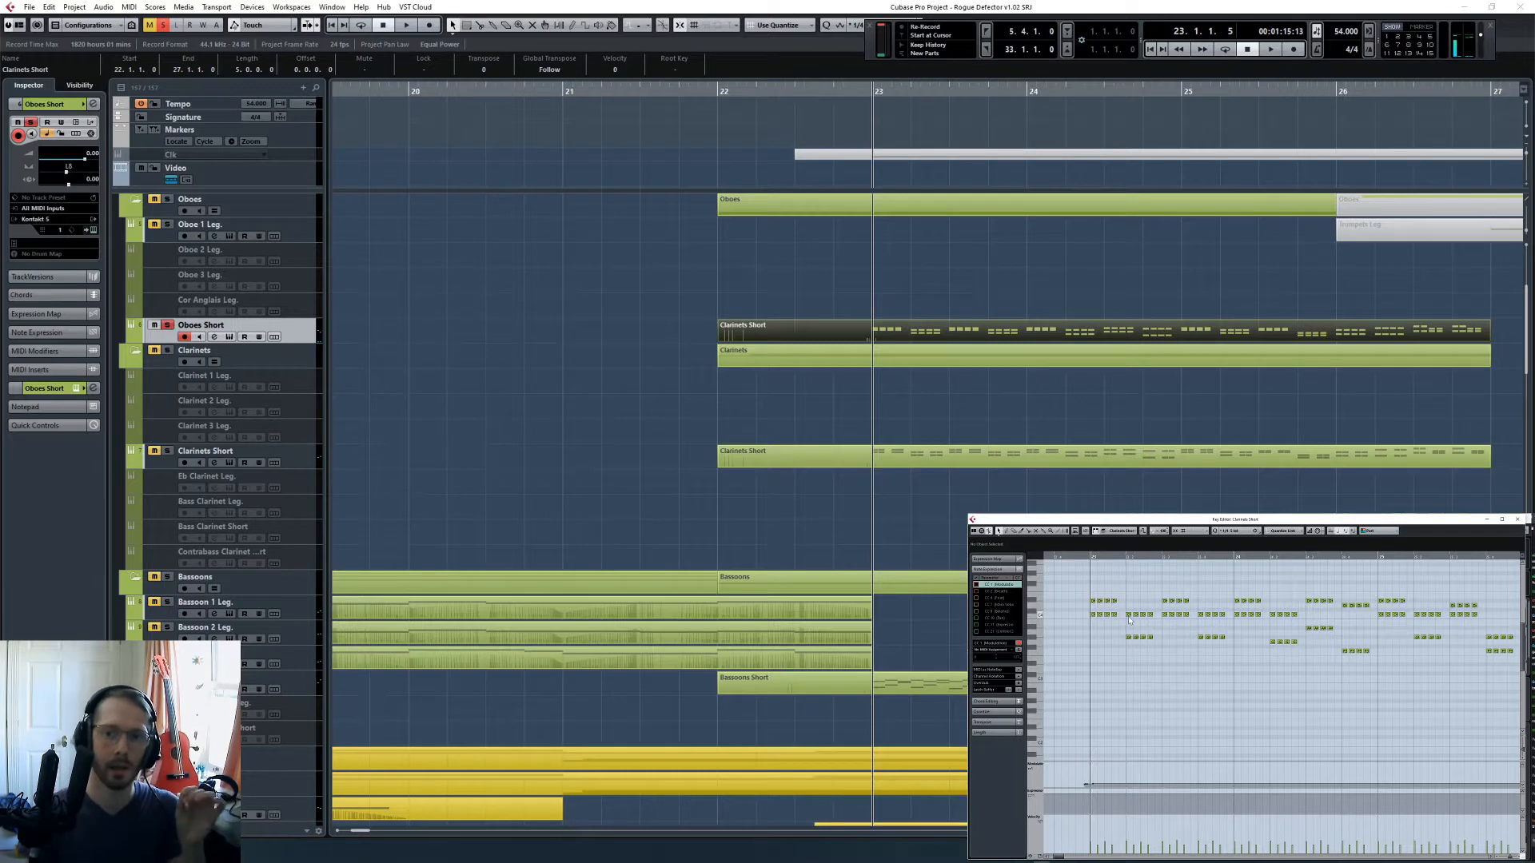
# - Select the third and fourth notes of every oboe group through the part and shift them one quintuplet step later
pyautogui.moveTo(1104, 586); pyautogui.dragTo(1155, 646)
pyautogui.moveTo(1179, 589); pyautogui.dragTo(1225, 653)
pyautogui.moveTo(1252, 590); pyautogui.dragTo(1298, 657)
pyautogui.moveTo(1326, 590); pyautogui.dragTo(1327, 632)
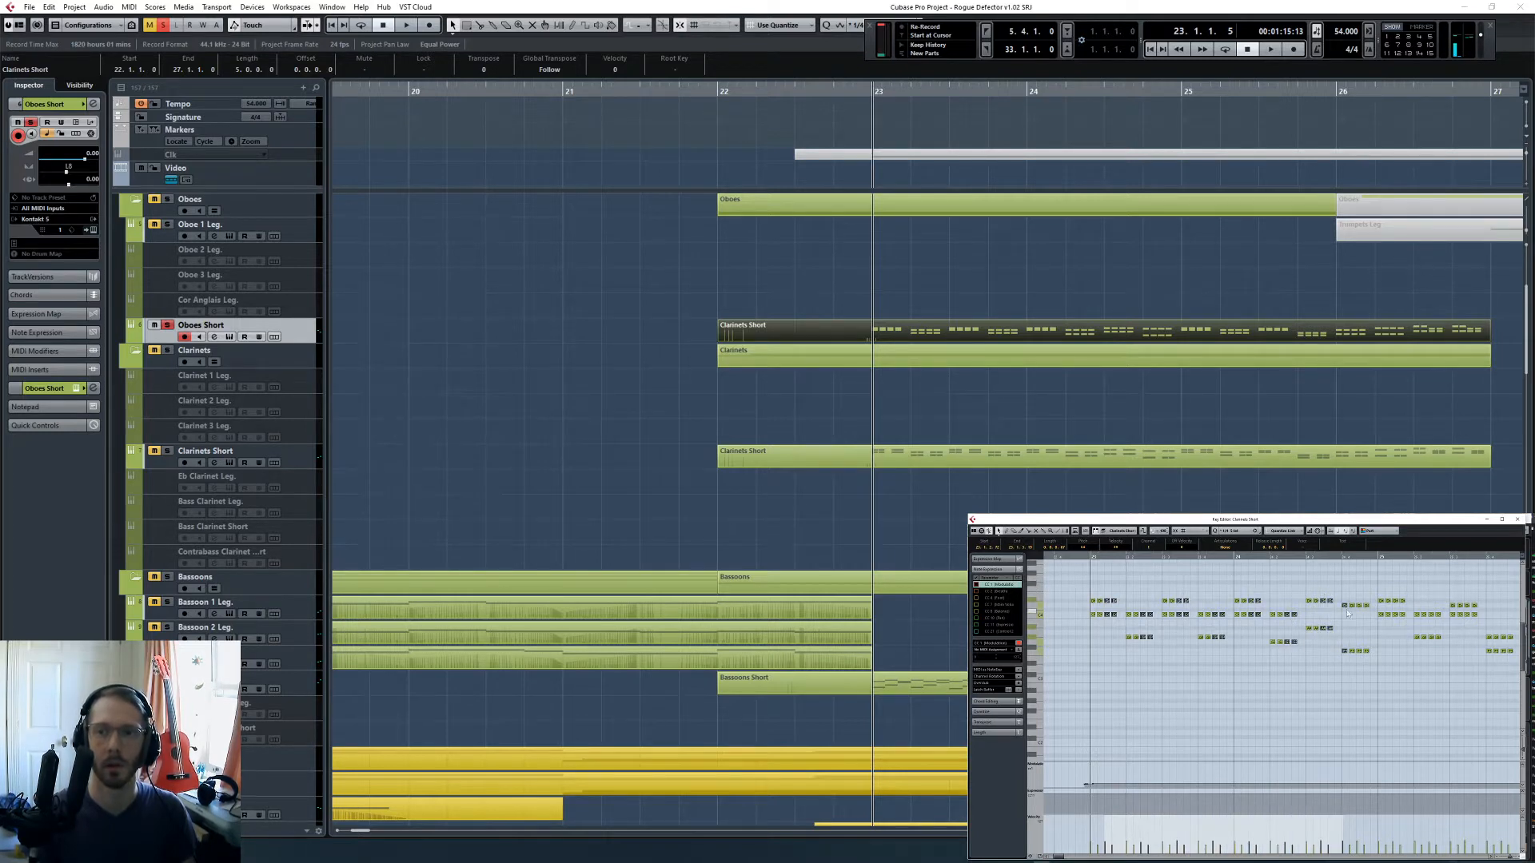
pyautogui.keyDown('shift'); pyautogui.click(1345, 607); pyautogui.keyUp('shift')
pyautogui.keyDown('shift'); pyautogui.click(1344, 651); pyautogui.keyUp('shift')
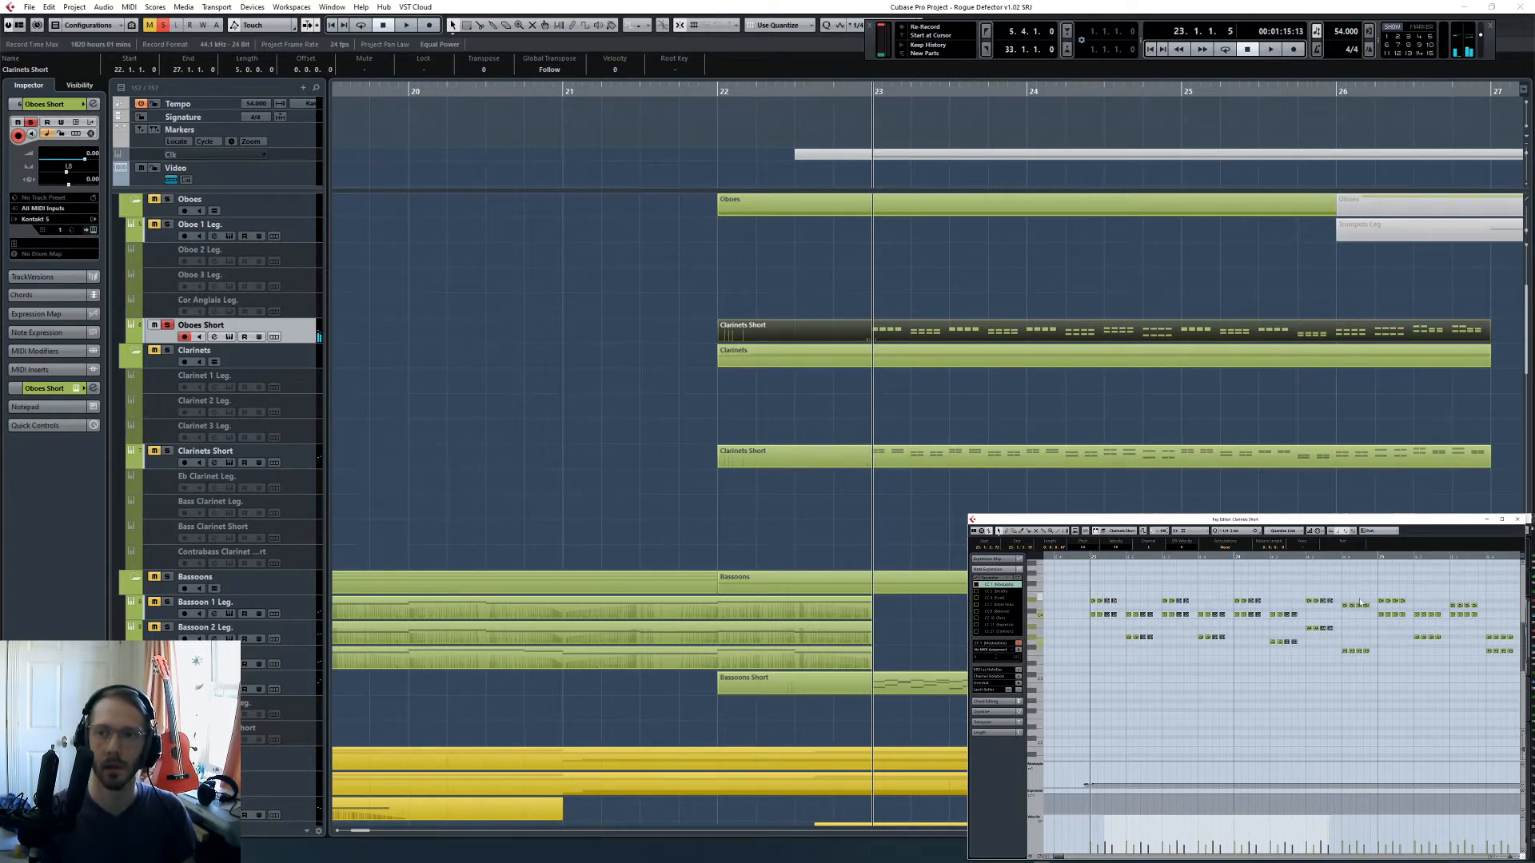
pyautogui.moveTo(1355, 594); pyautogui.dragTo(1418, 659)
pyautogui.hscroll(2, 1399, 627)
pyautogui.hscroll(1, 1405, 670)
pyautogui.hscroll(2, 1404, 671)
pyautogui.moveTo(1306, 624); pyautogui.dragTo(1421, 643)
pyautogui.keyDown('shift'); pyautogui.click(1320, 642); pyautogui.keyUp('shift')
pyautogui.hscroll(-3, 1304, 664)
pyautogui.hscroll(-2, 1303, 664)
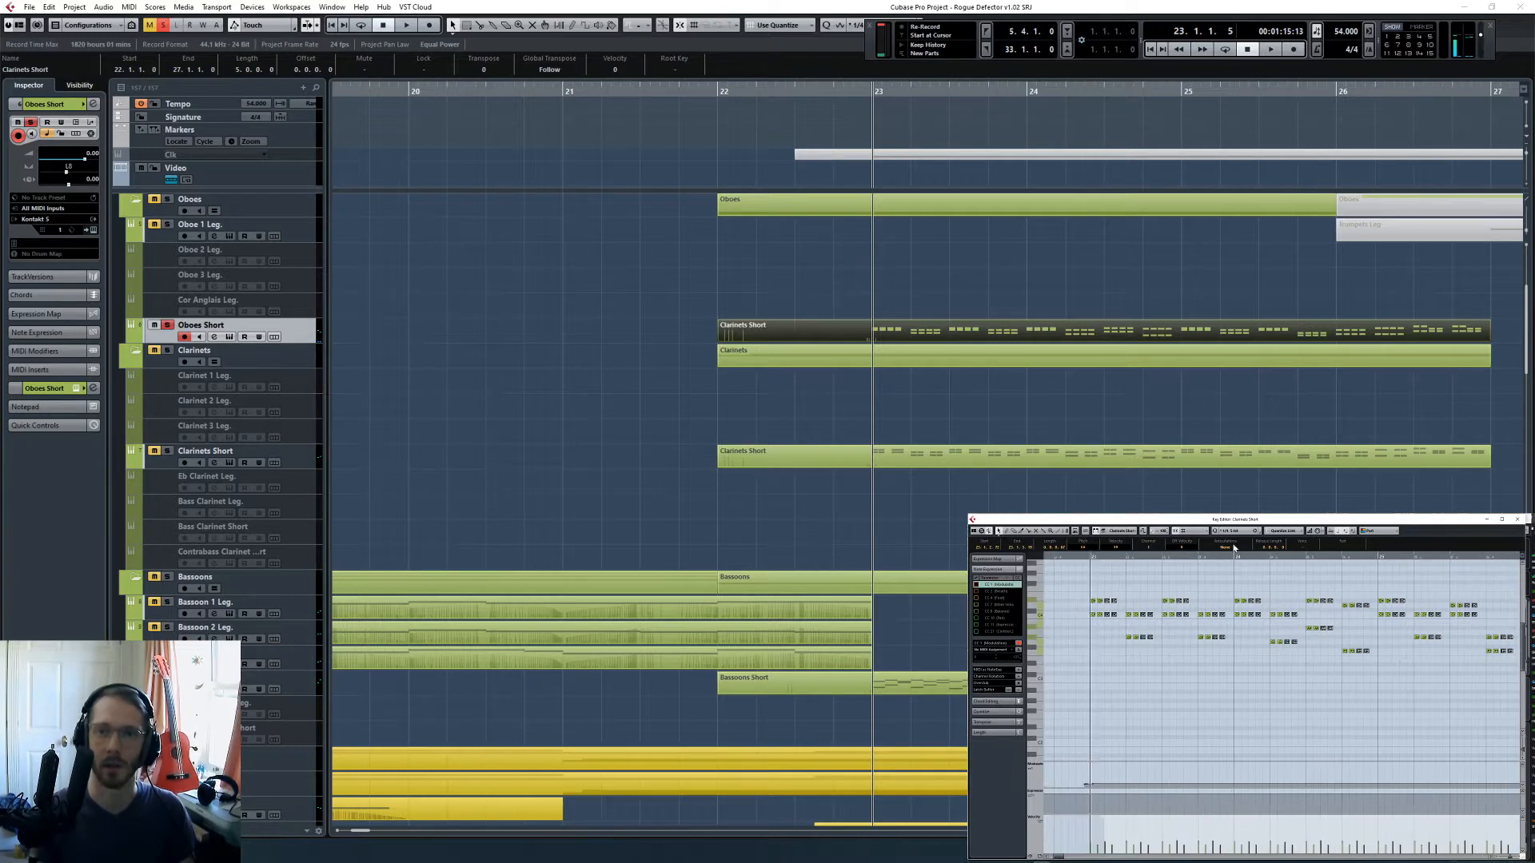
pyautogui.moveTo(1107, 603); pyautogui.dragTo(1117, 604)
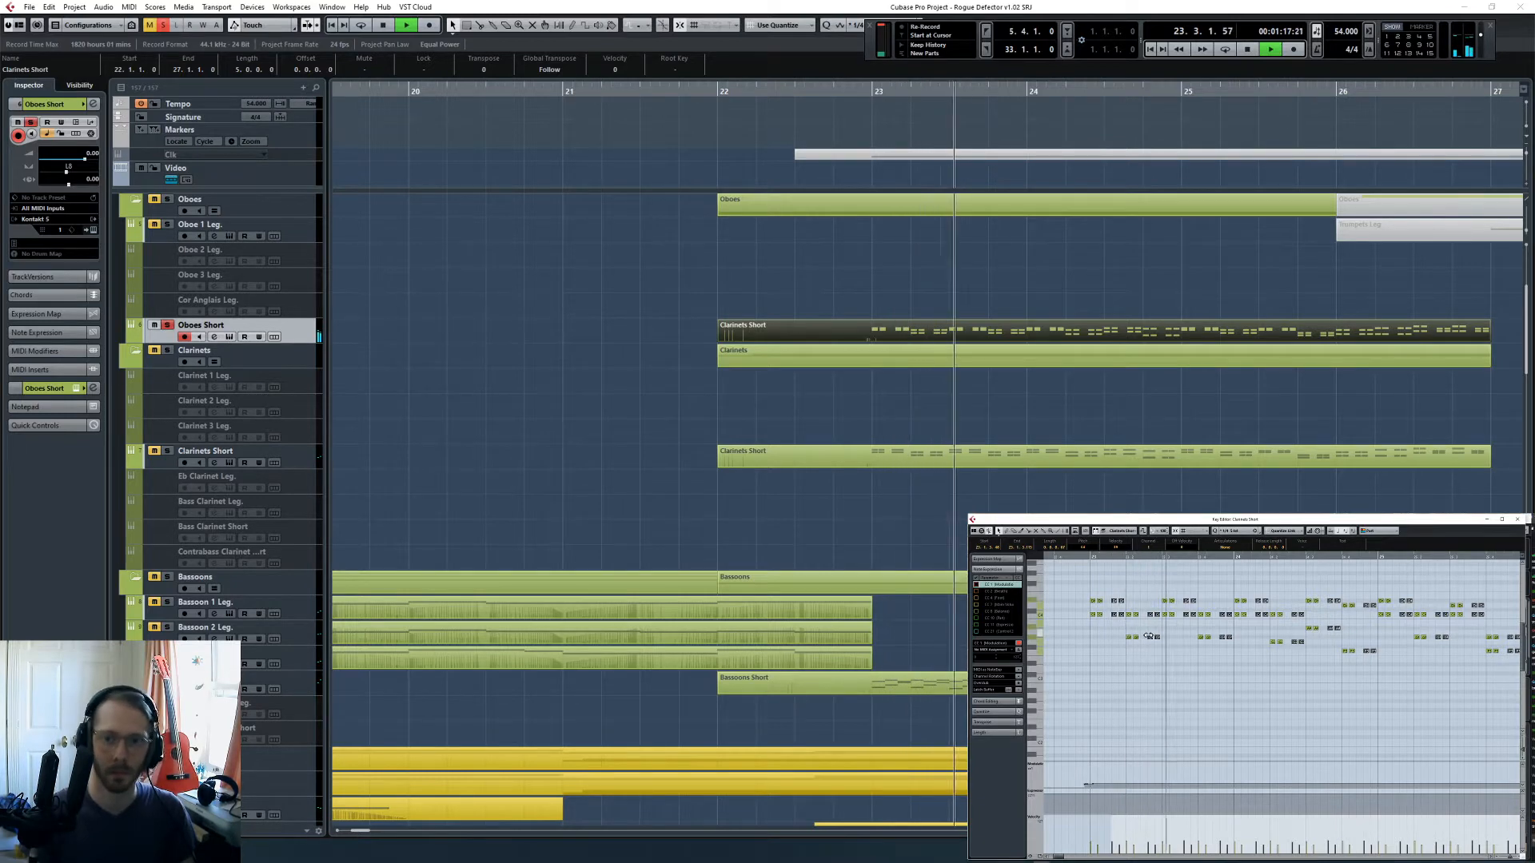
# - Stop playback of the new oboe rhythm, deselect the notes and return the playback position to bar 23
pyautogui.press('space')
pyautogui.click(1134, 665)
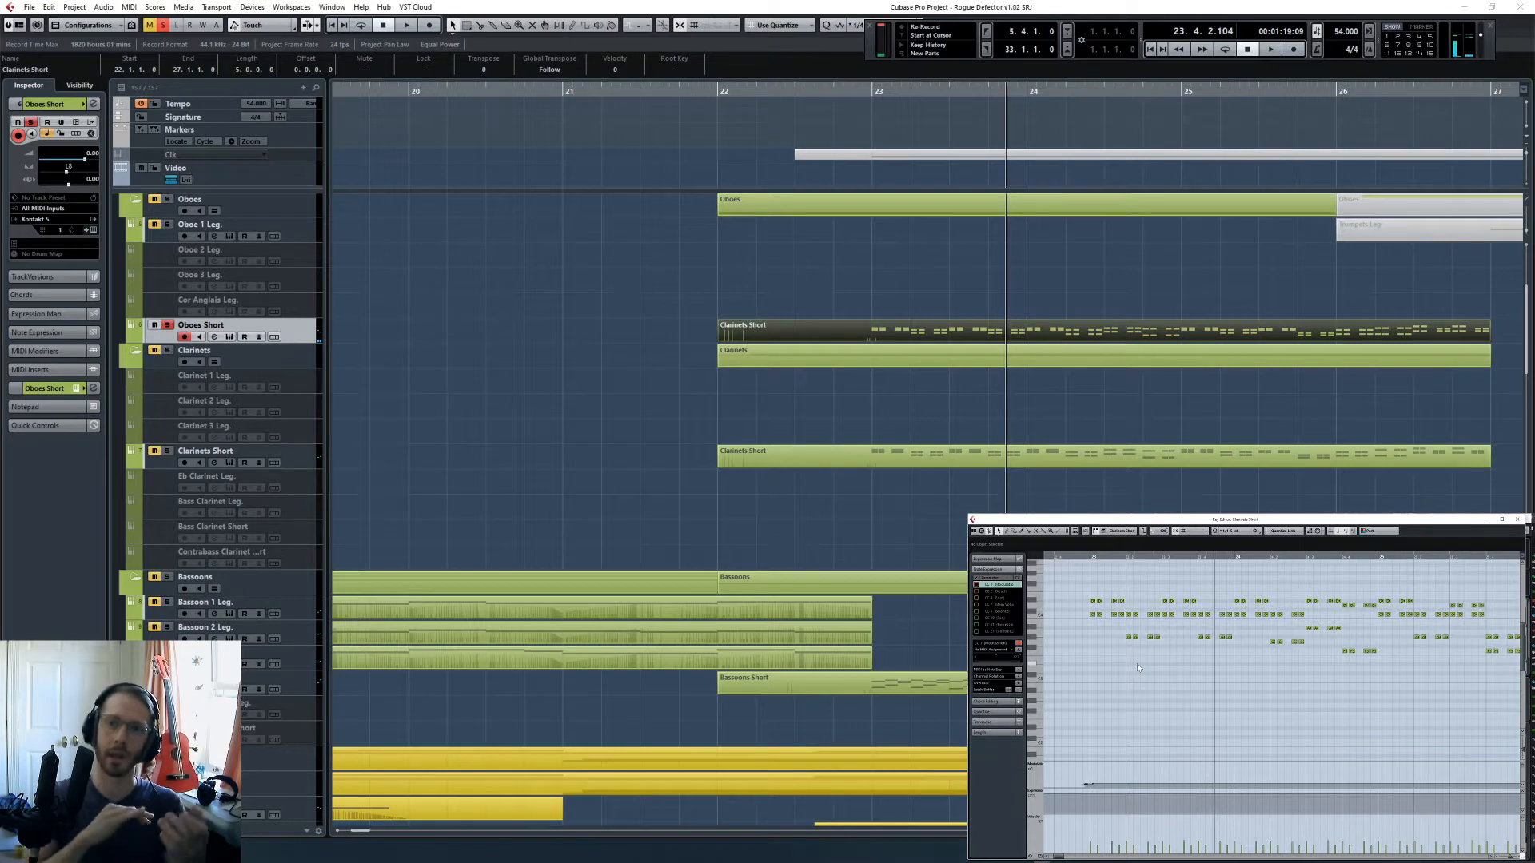
pyautogui.click(1109, 556)
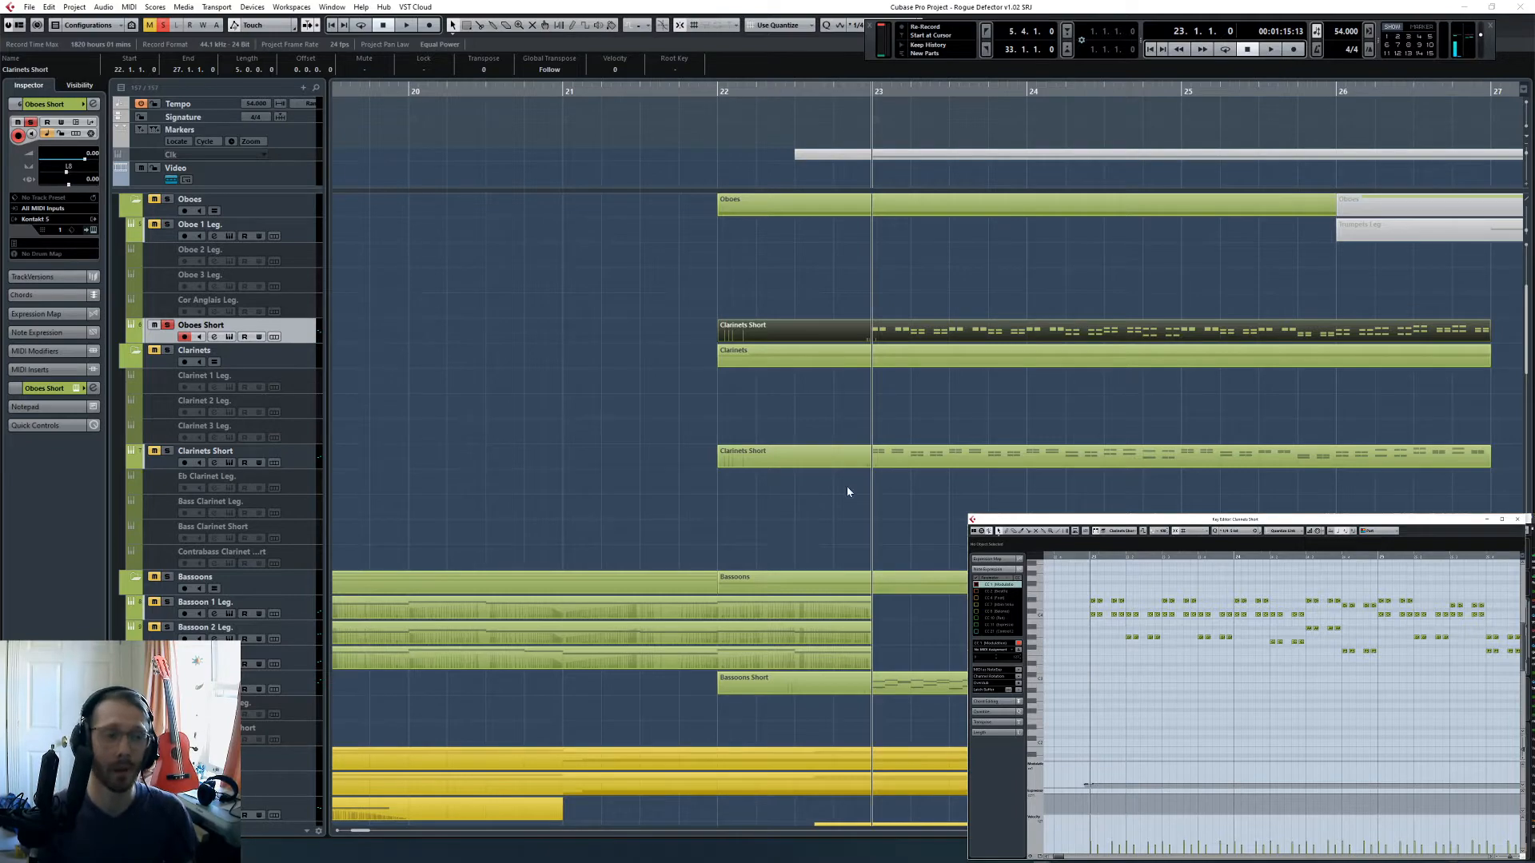
# - Lower both voices of the oboe notes on beat 1 of bar 23 to fit the D♭ chord and play them
pyautogui.click(603, 415)
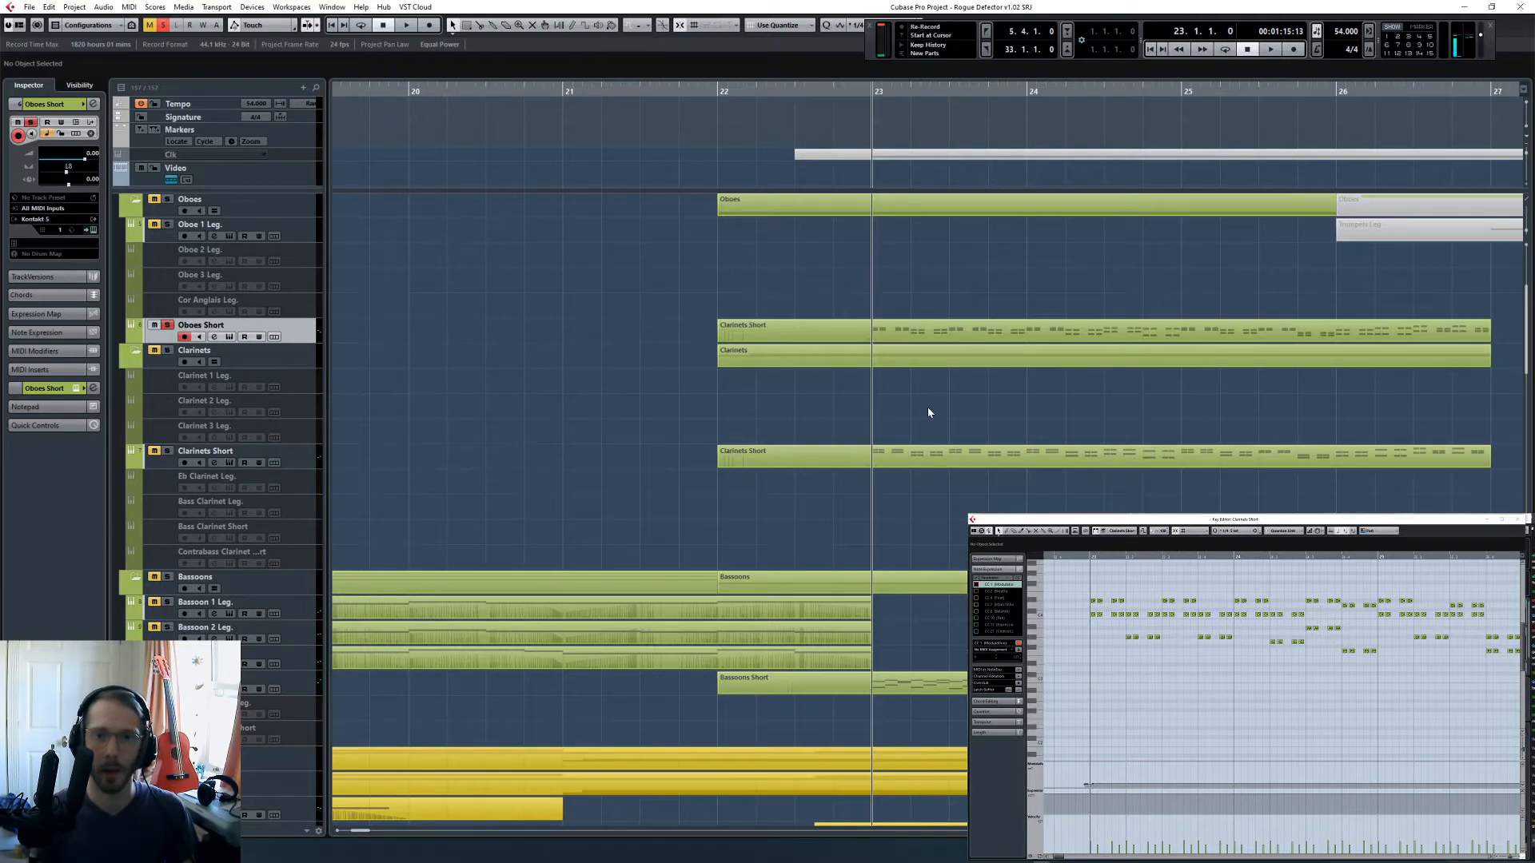
pyautogui.scroll(-15, 928, 412)
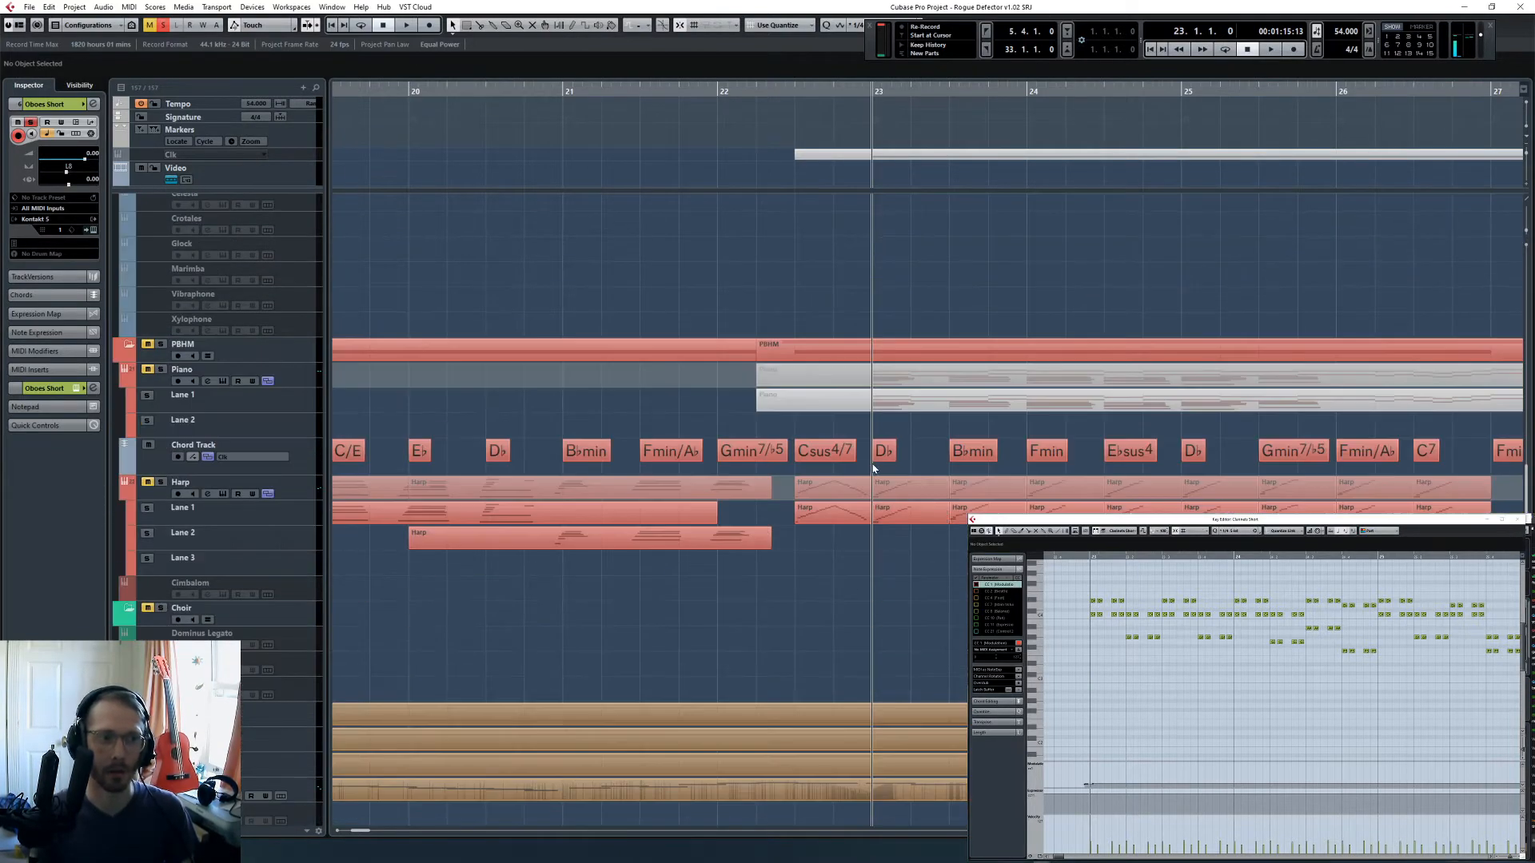
pyautogui.click(1164, 689)
pyautogui.press('h')
pyautogui.press('h')
pyautogui.press('h')
pyautogui.hscroll(2, 1175, 668)
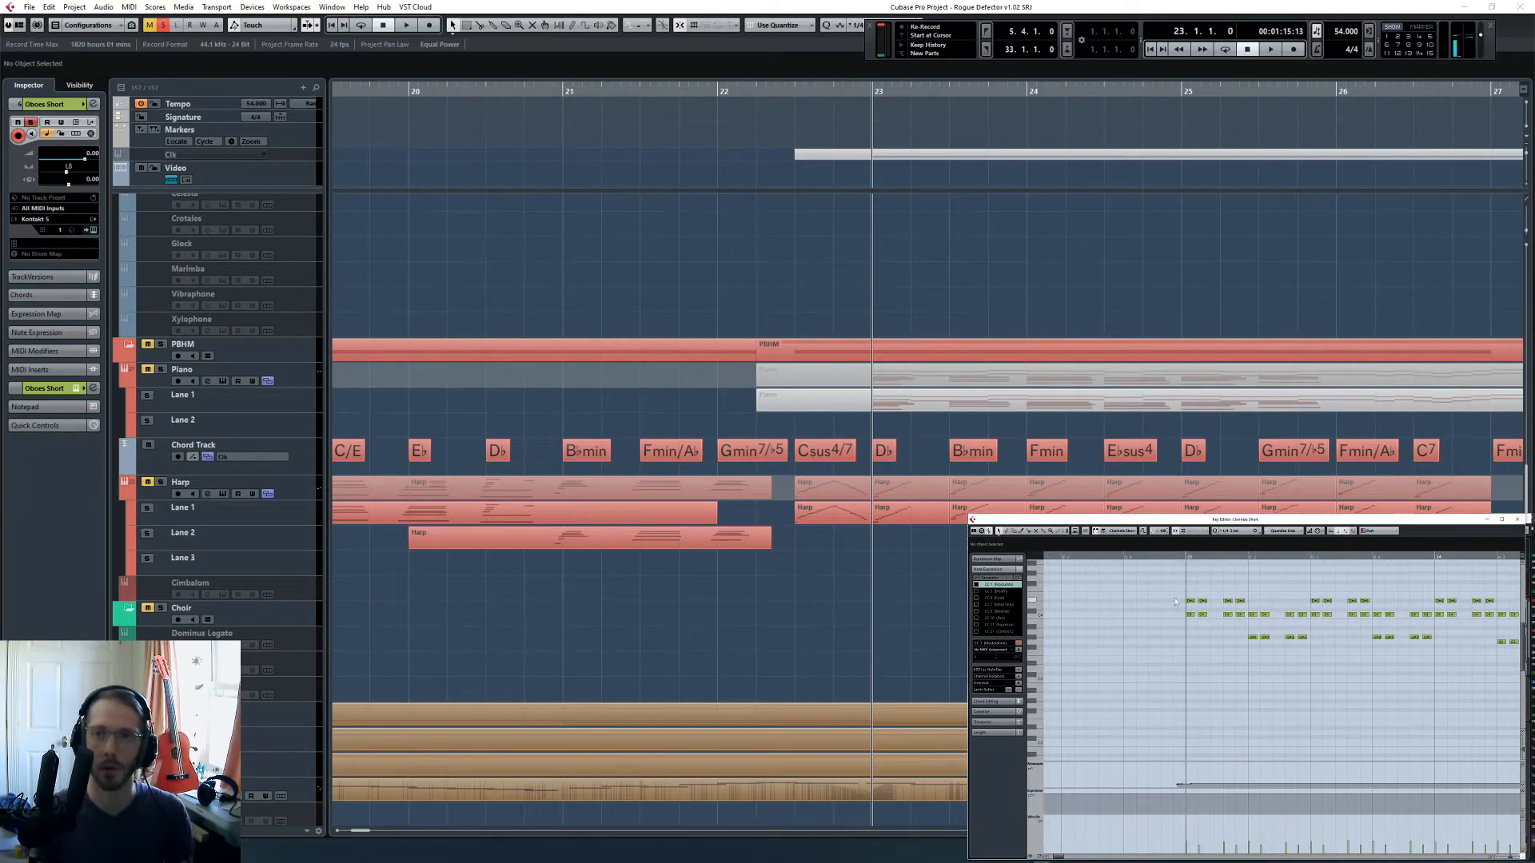
pyautogui.moveTo(1194, 620); pyautogui.dragTo(1239, 627)
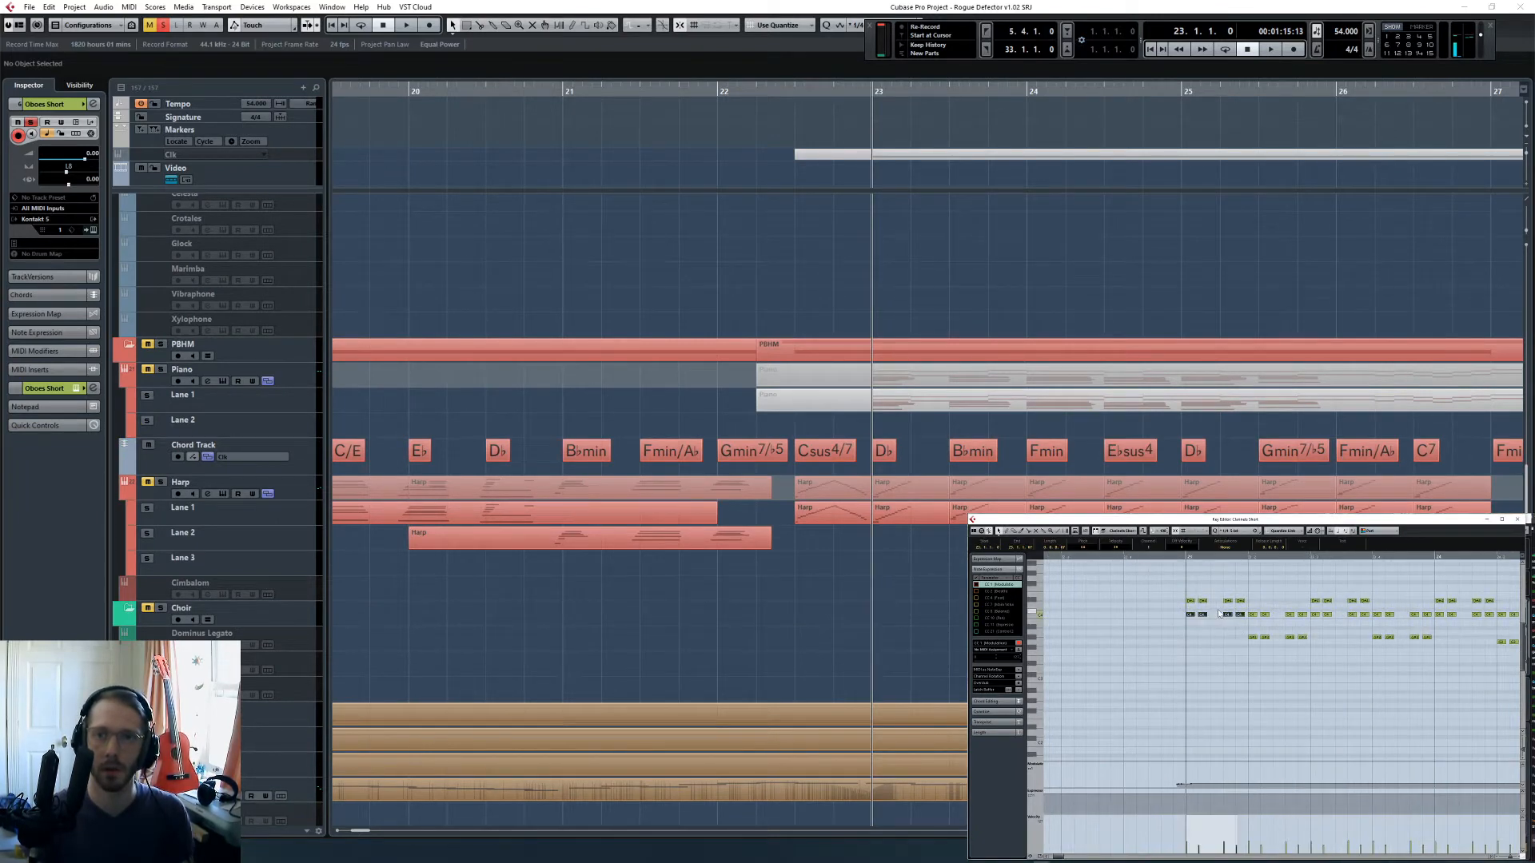
pyautogui.press('Down')
pyautogui.press('Down')
pyautogui.moveTo(1180, 594); pyautogui.dragTo(1245, 613)
pyautogui.press('Down')
pyautogui.press('Down')
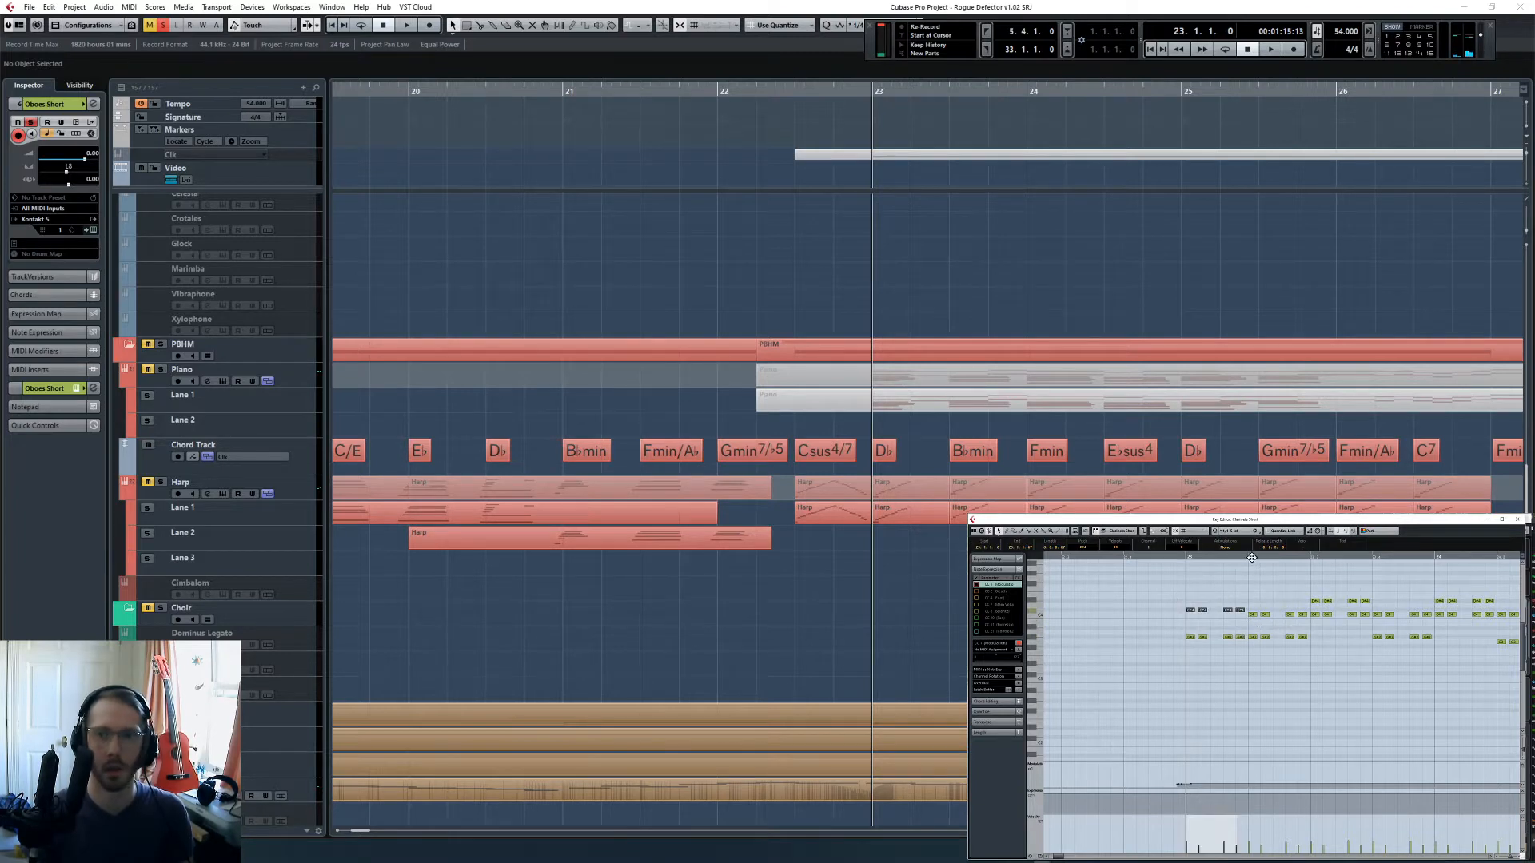
pyautogui.moveTo(1249, 557); pyautogui.dragTo(1311, 557)
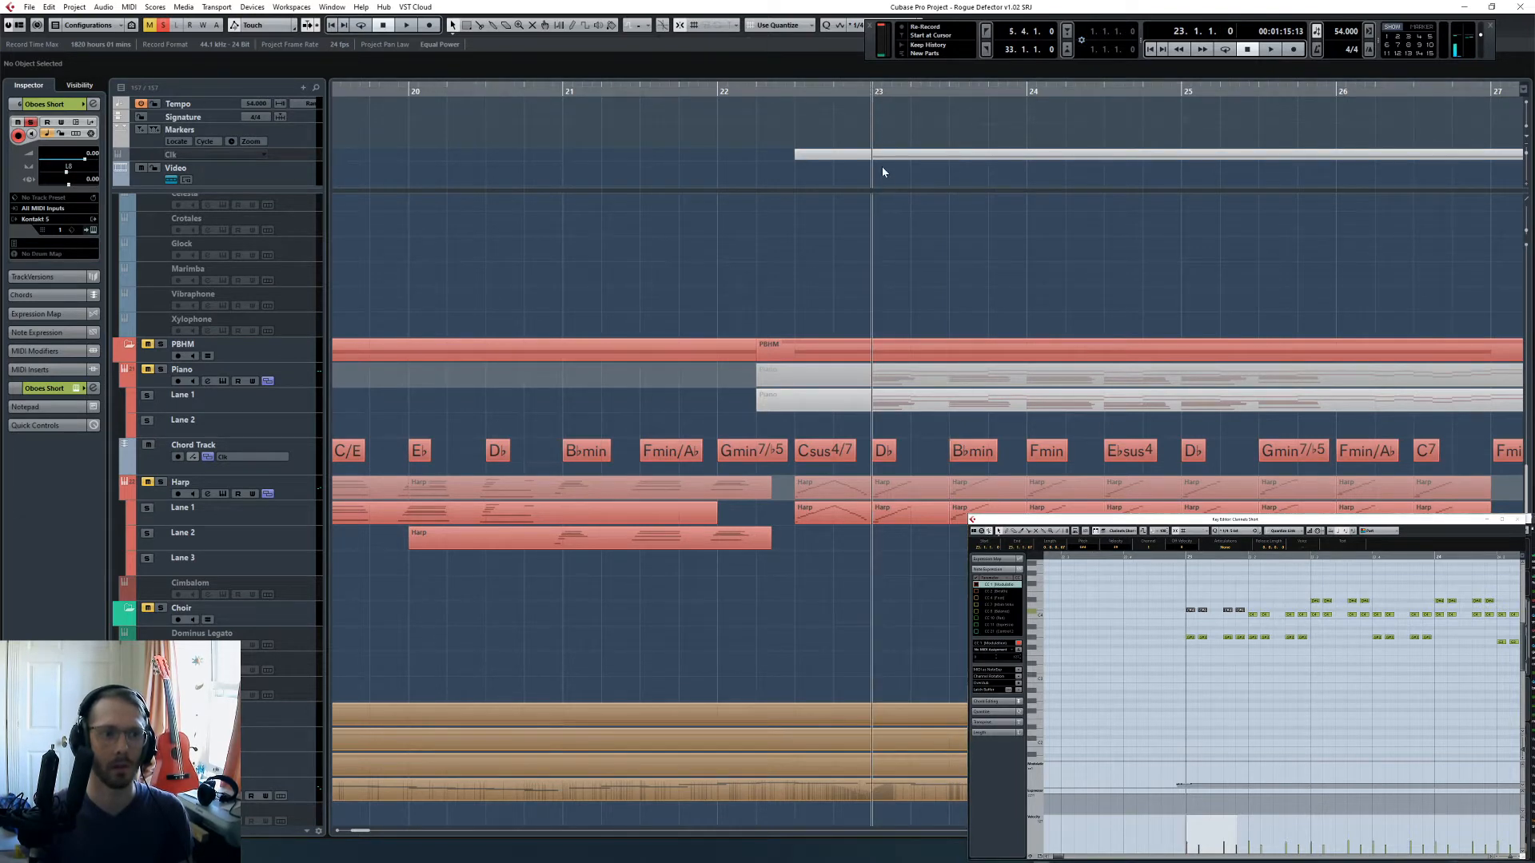
pyautogui.press('space')
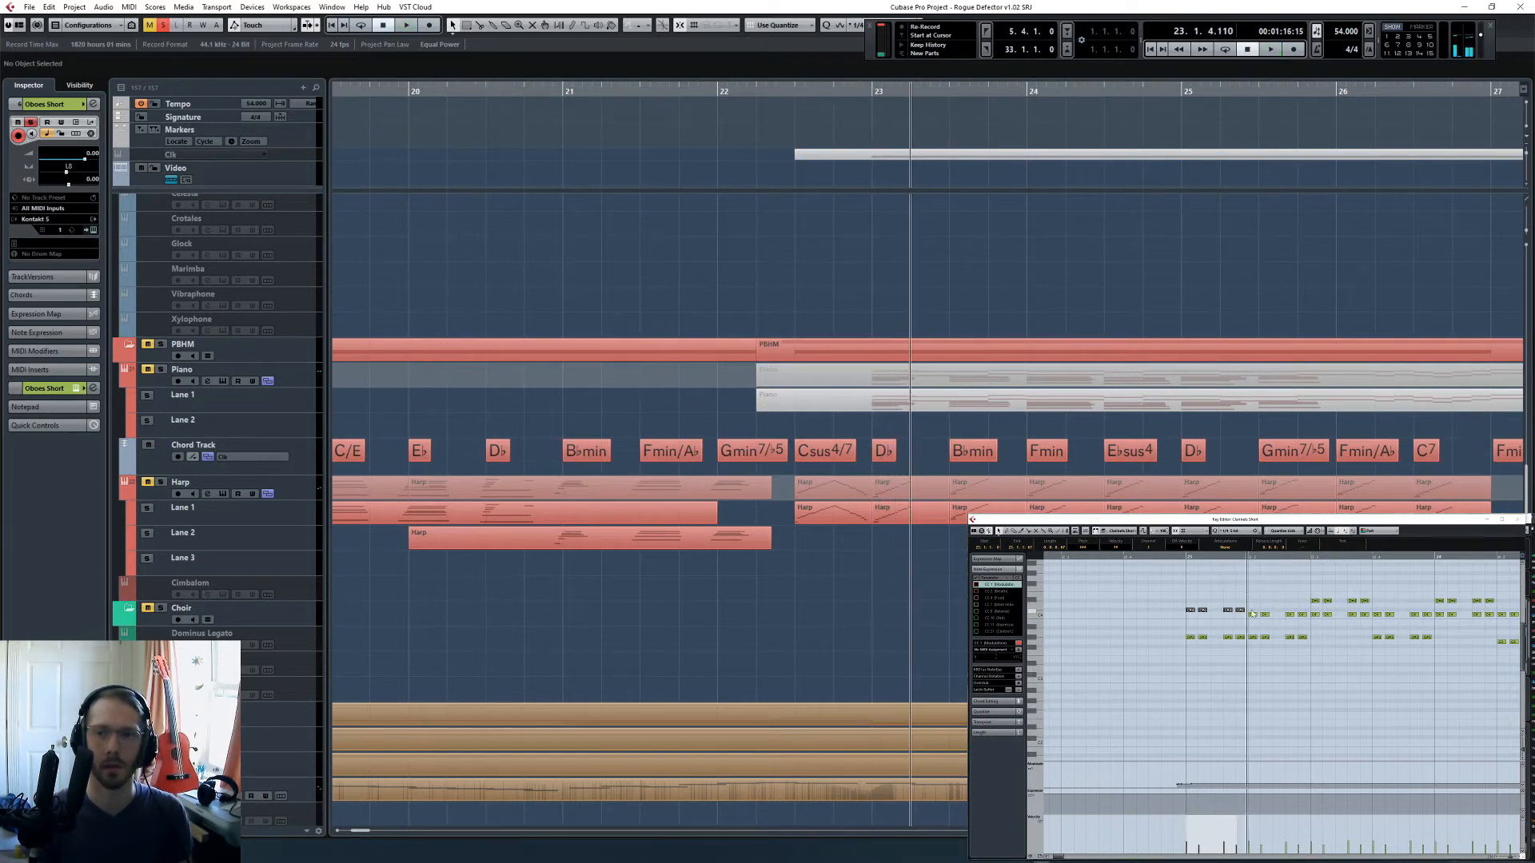
# - Raise beat 2's upper oboe notes in bar 23 a semitone and move both voices on beats 3 and 4 to fit B♭min
pyautogui.moveTo(1251, 610); pyautogui.dragTo(1306, 624)
pyautogui.press('Up')
pyautogui.hscroll(2, 1304, 623)
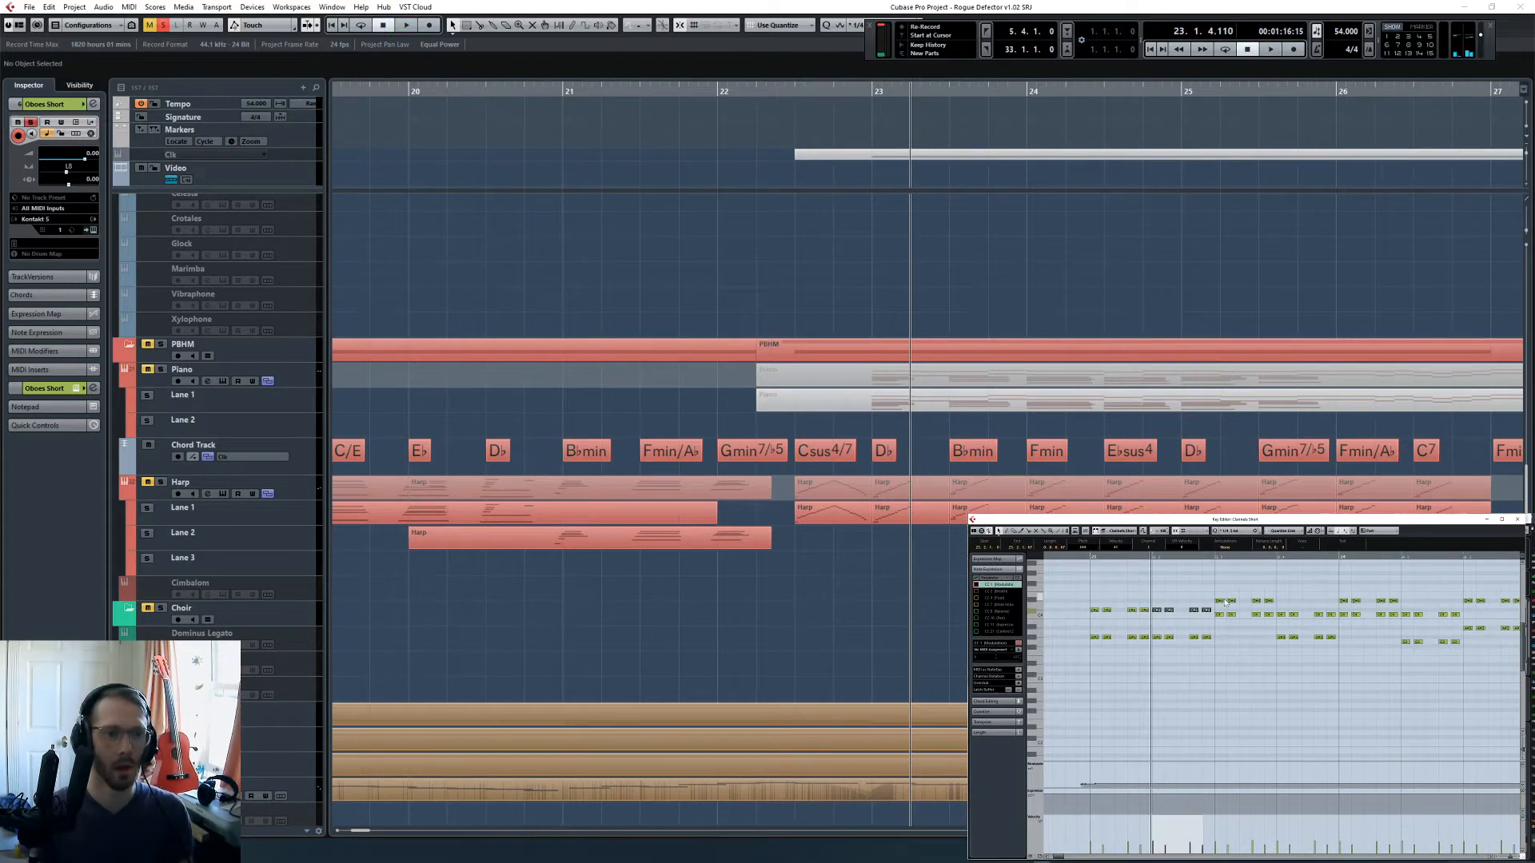
pyautogui.click(1215, 554)
pyautogui.moveTo(1217, 589); pyautogui.dragTo(1343, 646)
pyautogui.press('Down')
pyautogui.press('Down')
pyautogui.click(1219, 623)
pyautogui.press('Up')
pyautogui.press('Up')
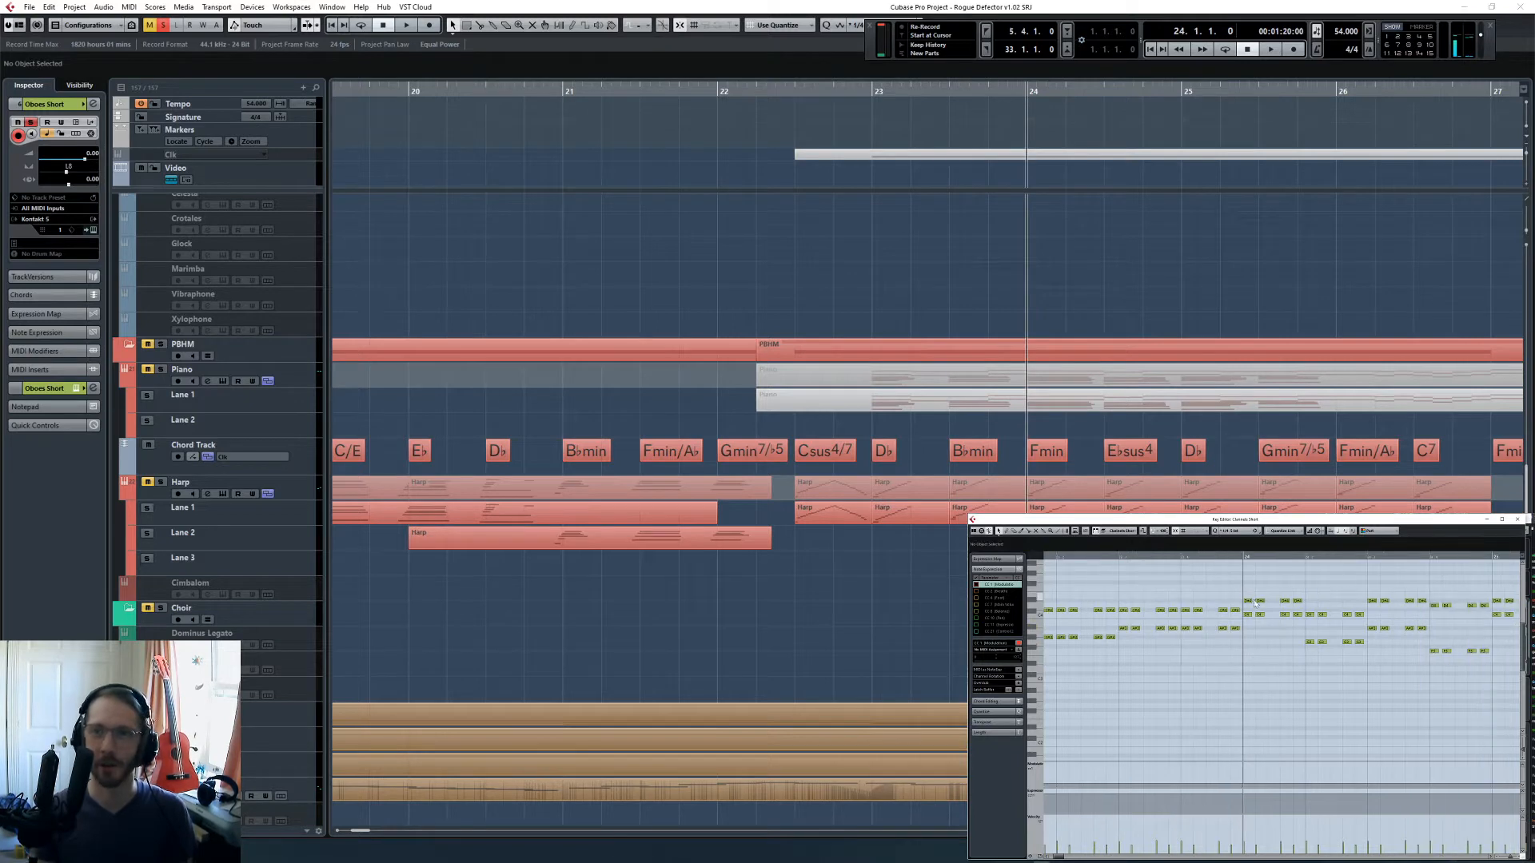
# - Move the upper oboe notes on beat 1 of bar 24 below the other voice to fit the Fmin chord
pyautogui.moveTo(1248, 594); pyautogui.dragTo(1303, 606)
pyautogui.press('Up')
pyautogui.press('Up')
pyautogui.hotkey('shift', 'Down')
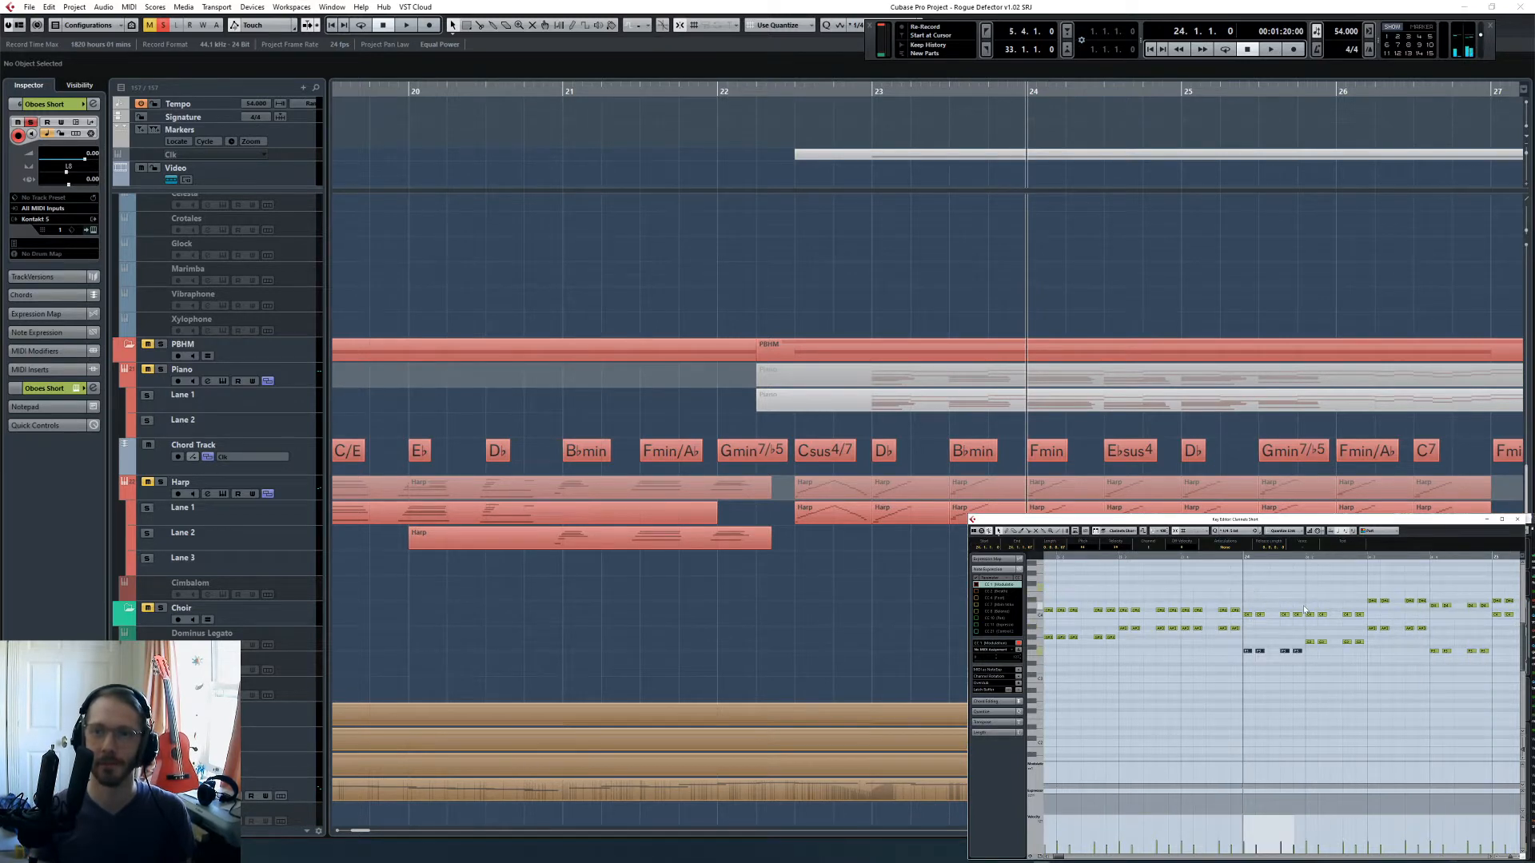
pyautogui.scroll(3, 1305, 610)
pyautogui.press('Up')
pyautogui.press('Up')
pyautogui.press('Up')
pyautogui.click(1292, 634)
pyautogui.hscroll(2, 1312, 639)
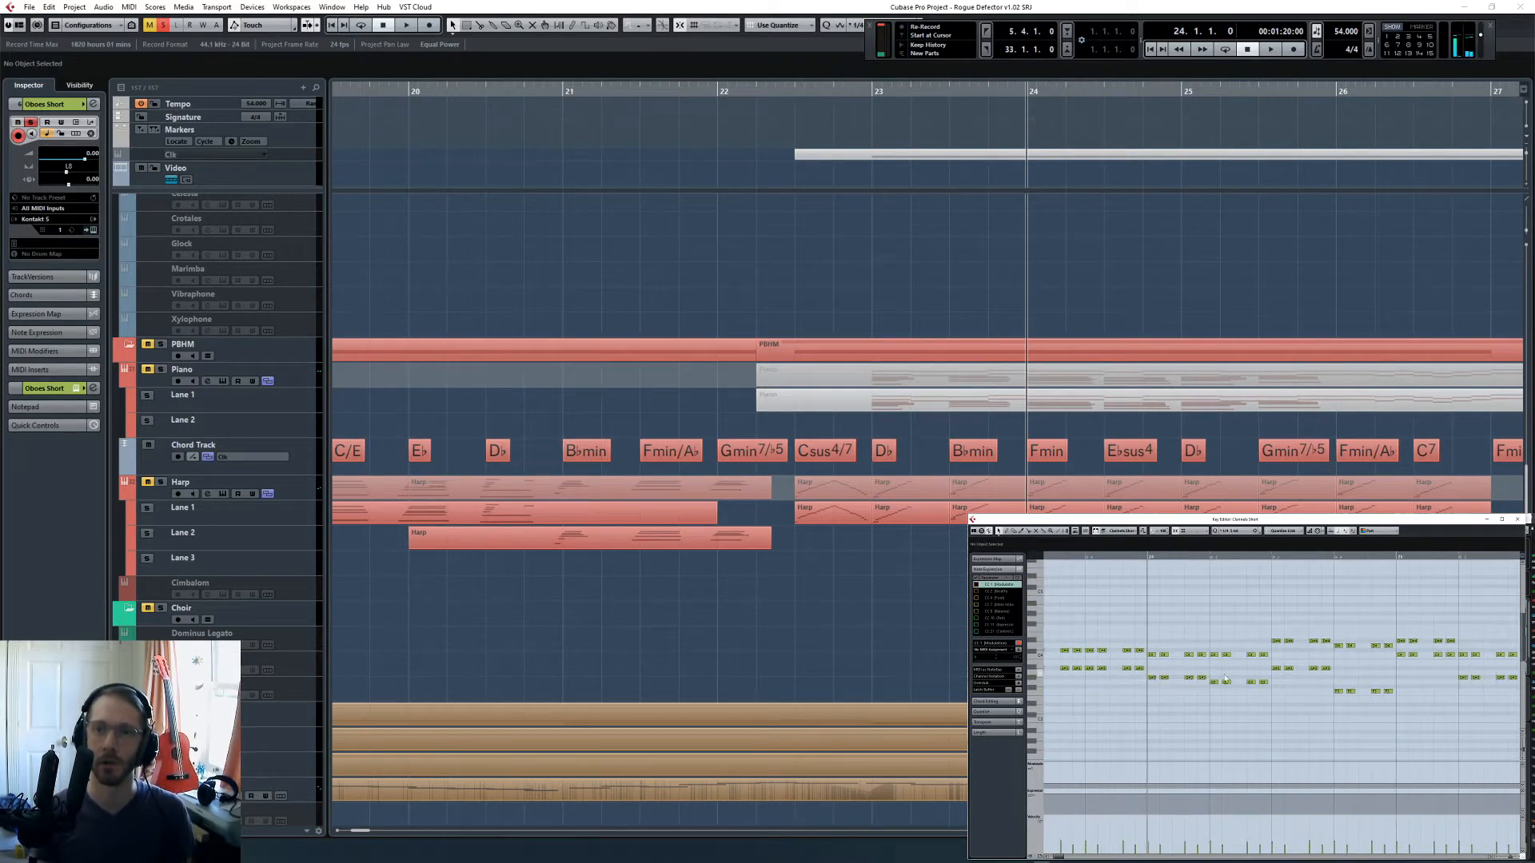
# - Raise the lower oboe notes on beat 2 of bar 24 a semitone to match the first beat
pyautogui.moveTo(1212, 675); pyautogui.dragTo(1267, 702)
pyautogui.press('Up')
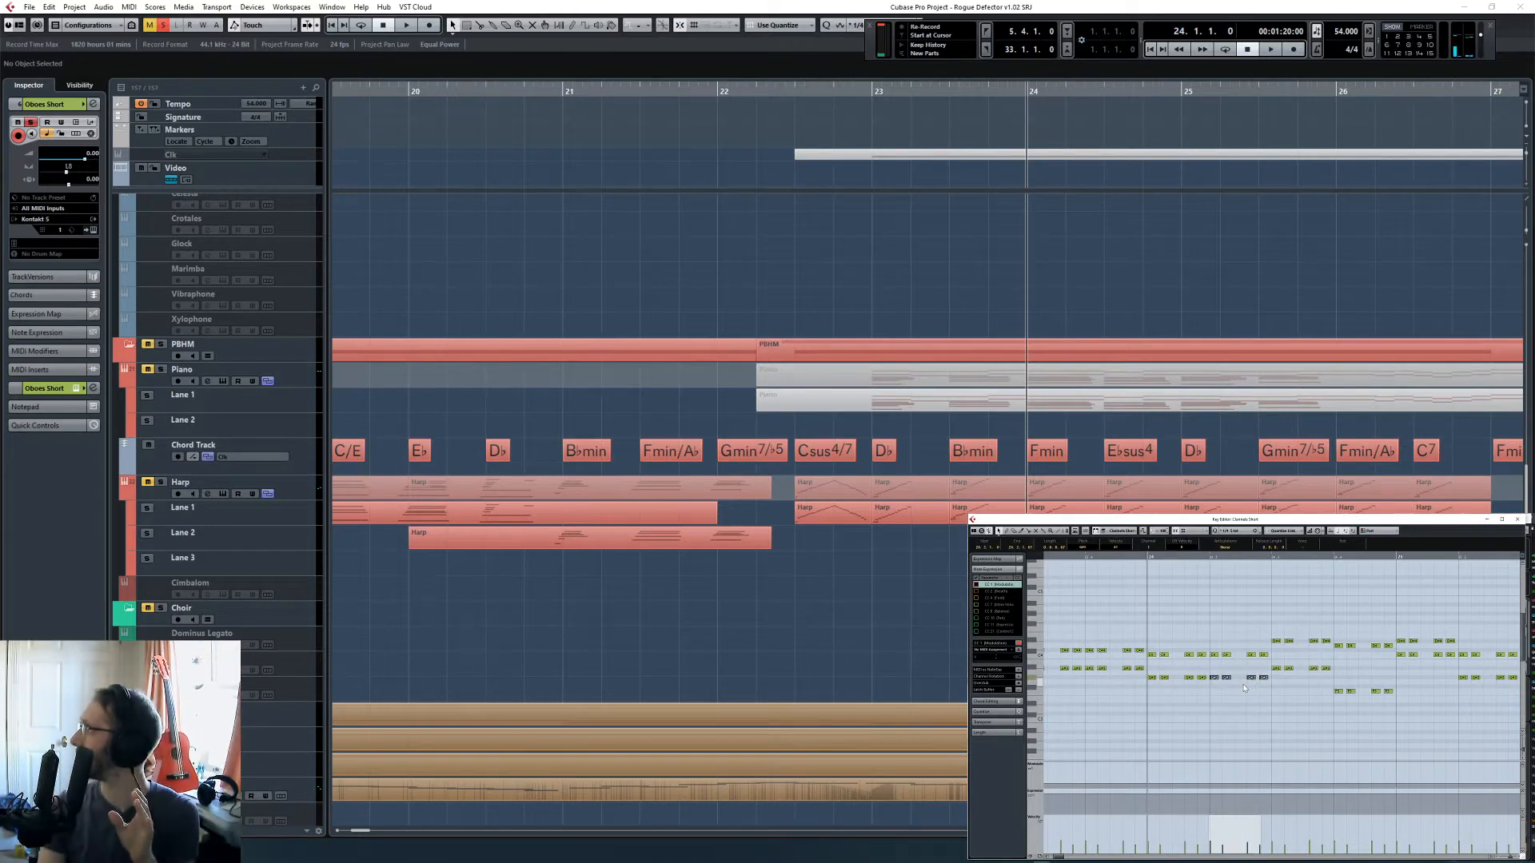
pyautogui.click(1241, 702)
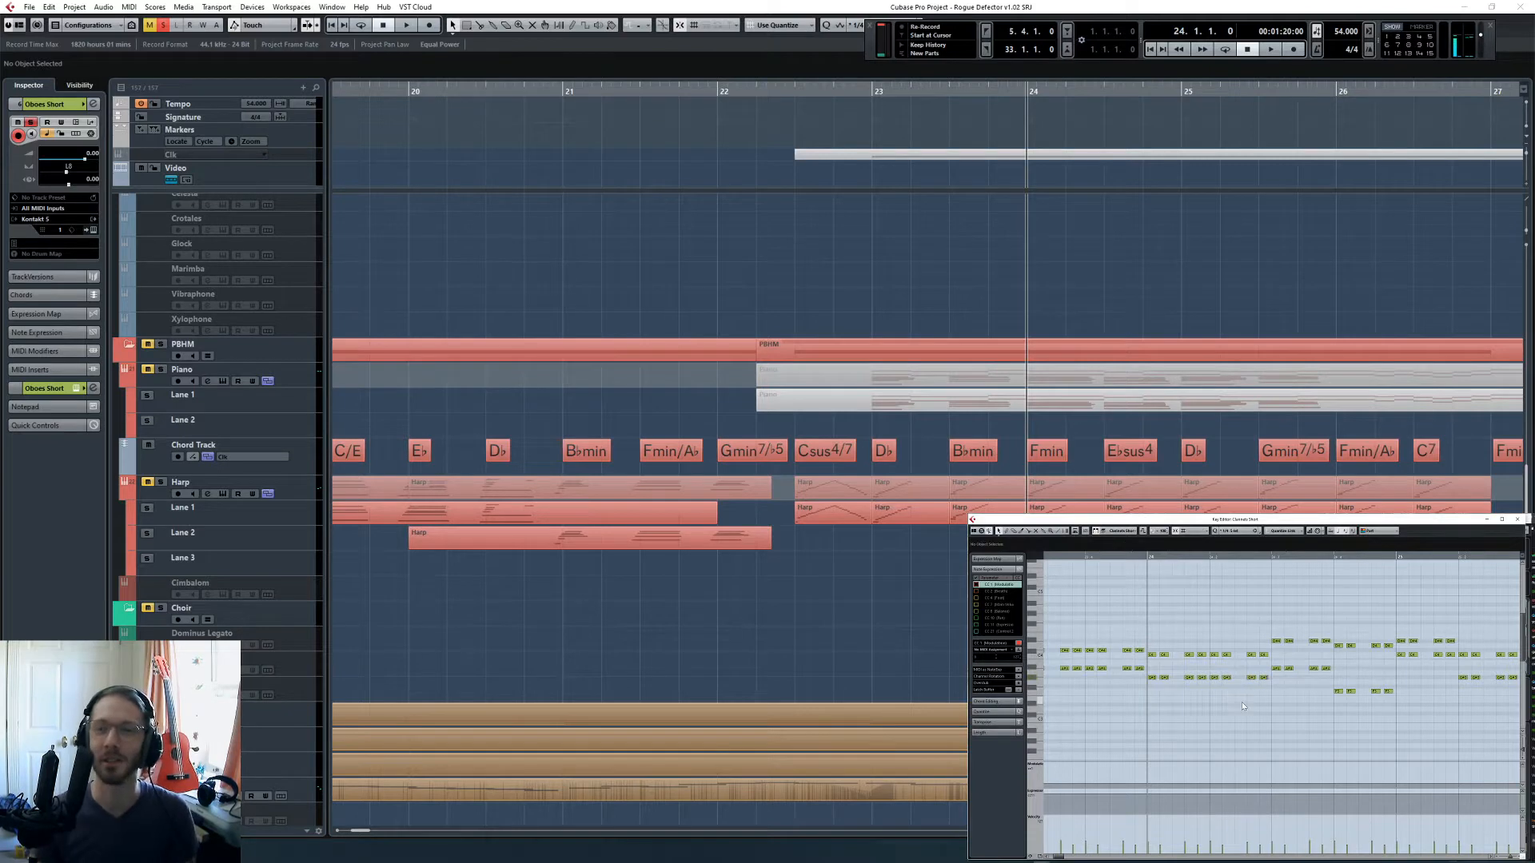
# - Place the playback position at beat 3 of bar 24 and lower that beat's lower oboe notes two semitones for E♭sus4
pyautogui.hscroll(3, 1244, 702)
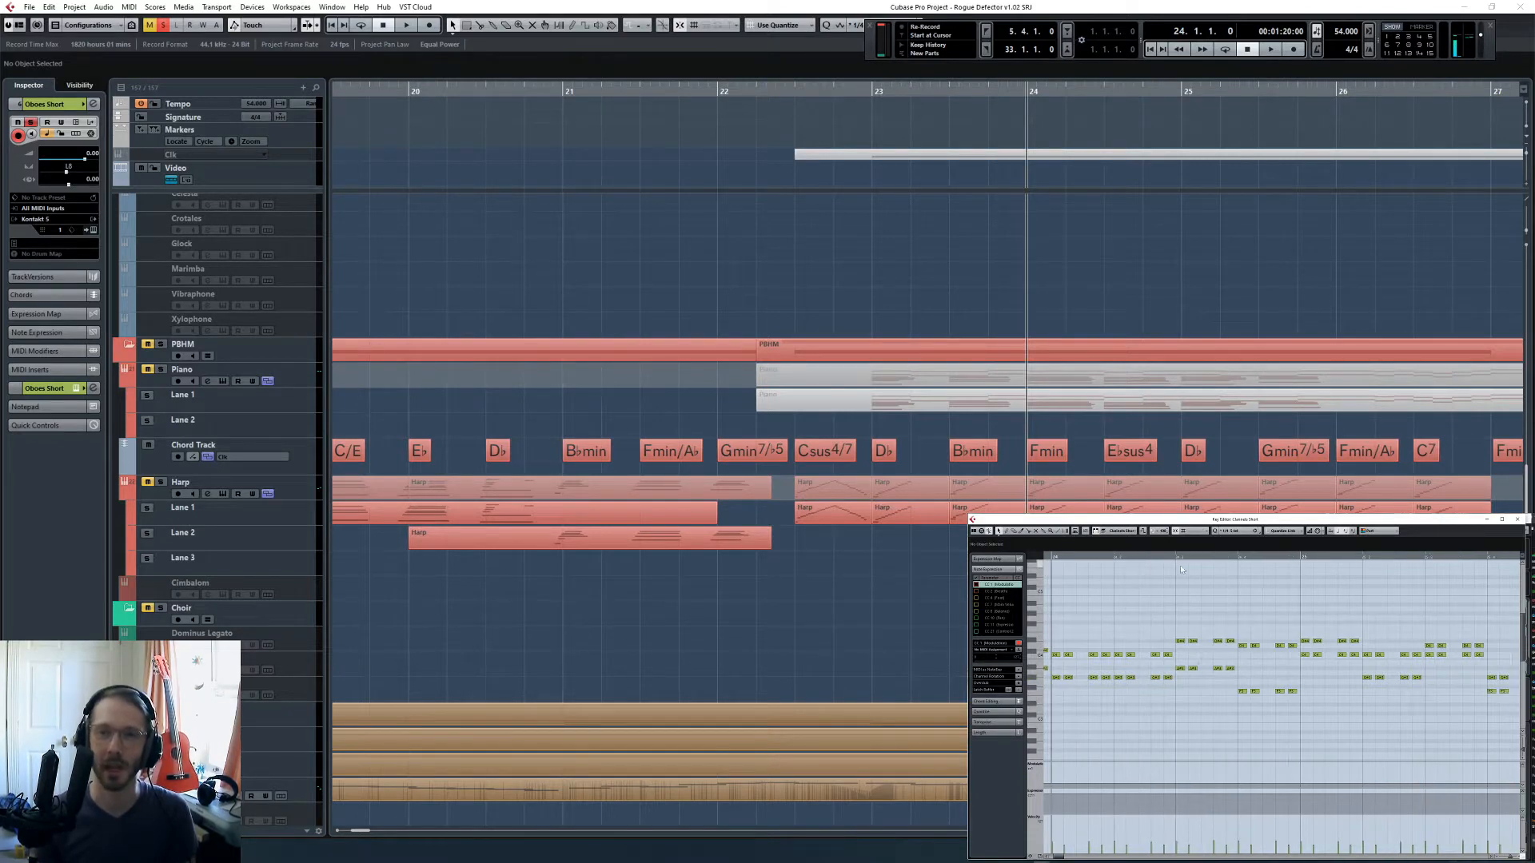
pyautogui.click(1176, 559)
pyautogui.moveTo(1175, 629); pyautogui.dragTo(1231, 684)
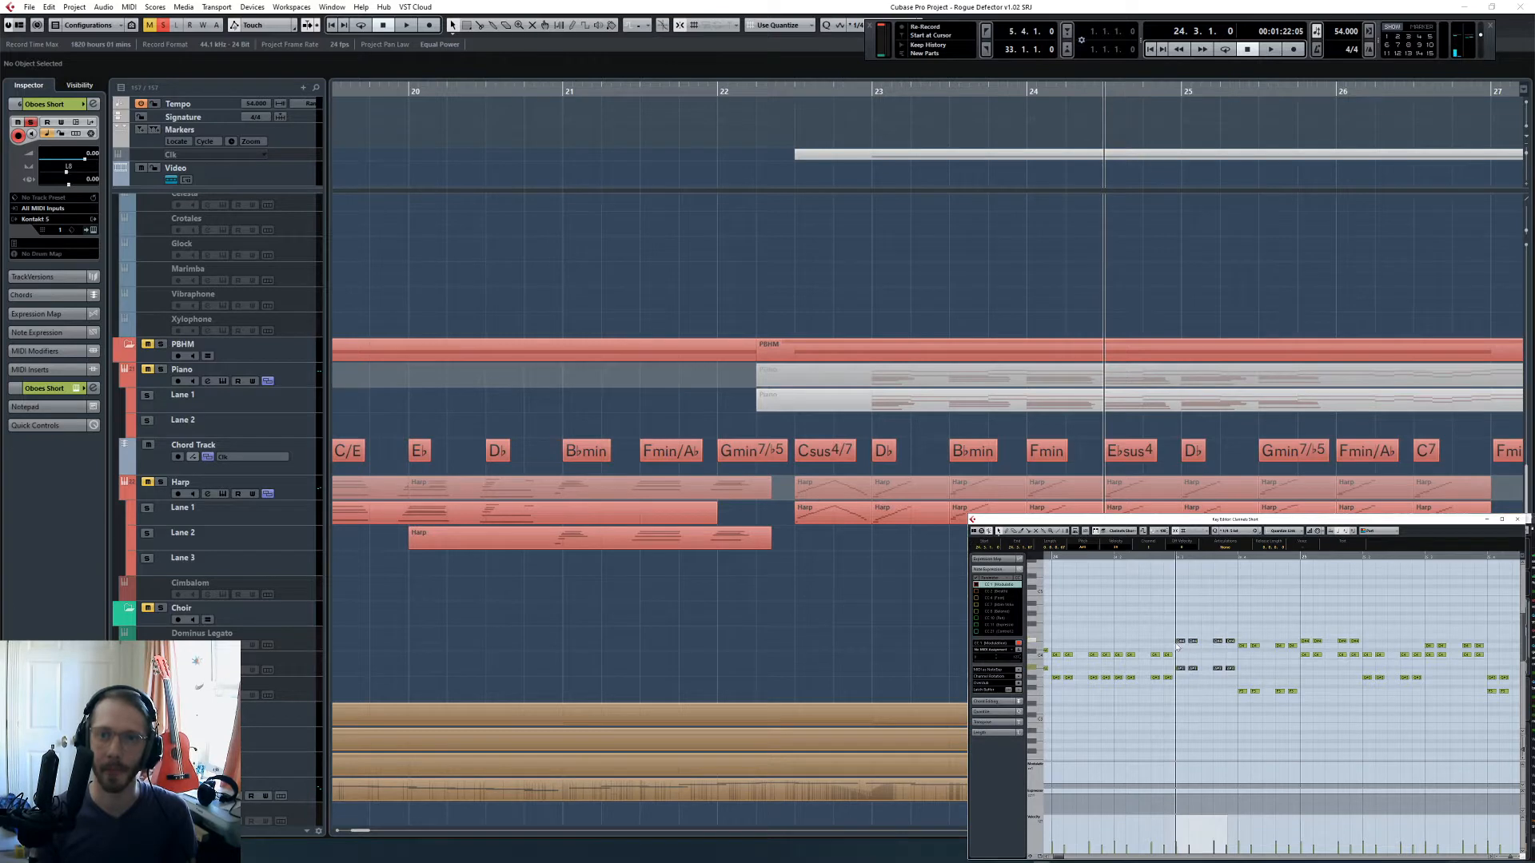
pyautogui.moveTo(1176, 662); pyautogui.dragTo(1233, 683)
pyautogui.press('Down')
pyautogui.press('Down')
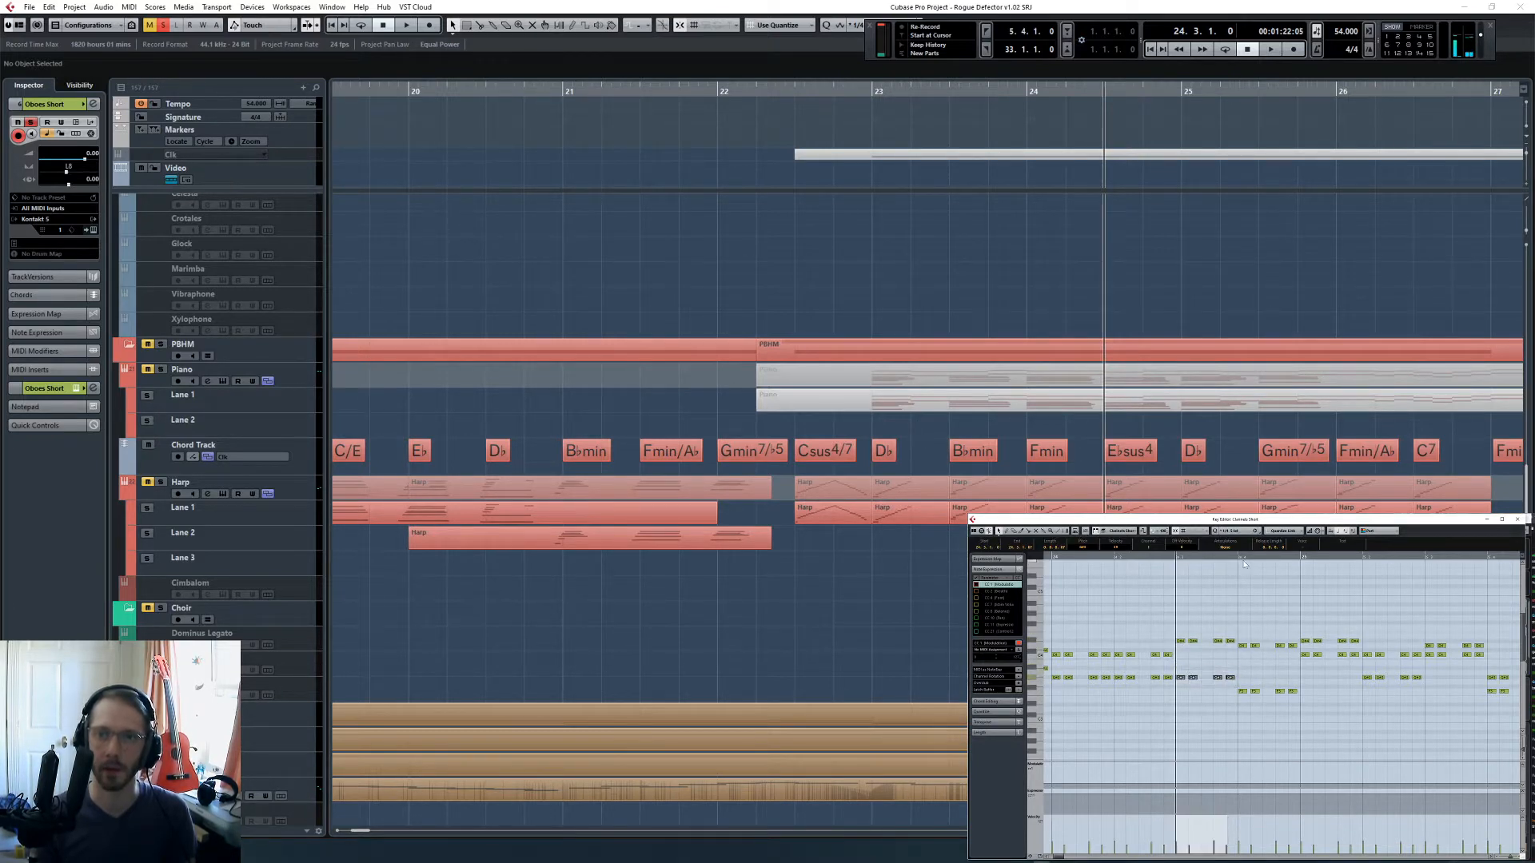
# - On beat 4 of bar 24, raise the lower oboe notes two semitones and the upper ones a semitone
pyautogui.click(1234, 558)
pyautogui.moveTo(1240, 685); pyautogui.dragTo(1295, 698)
pyautogui.press('Up')
pyautogui.press('Up')
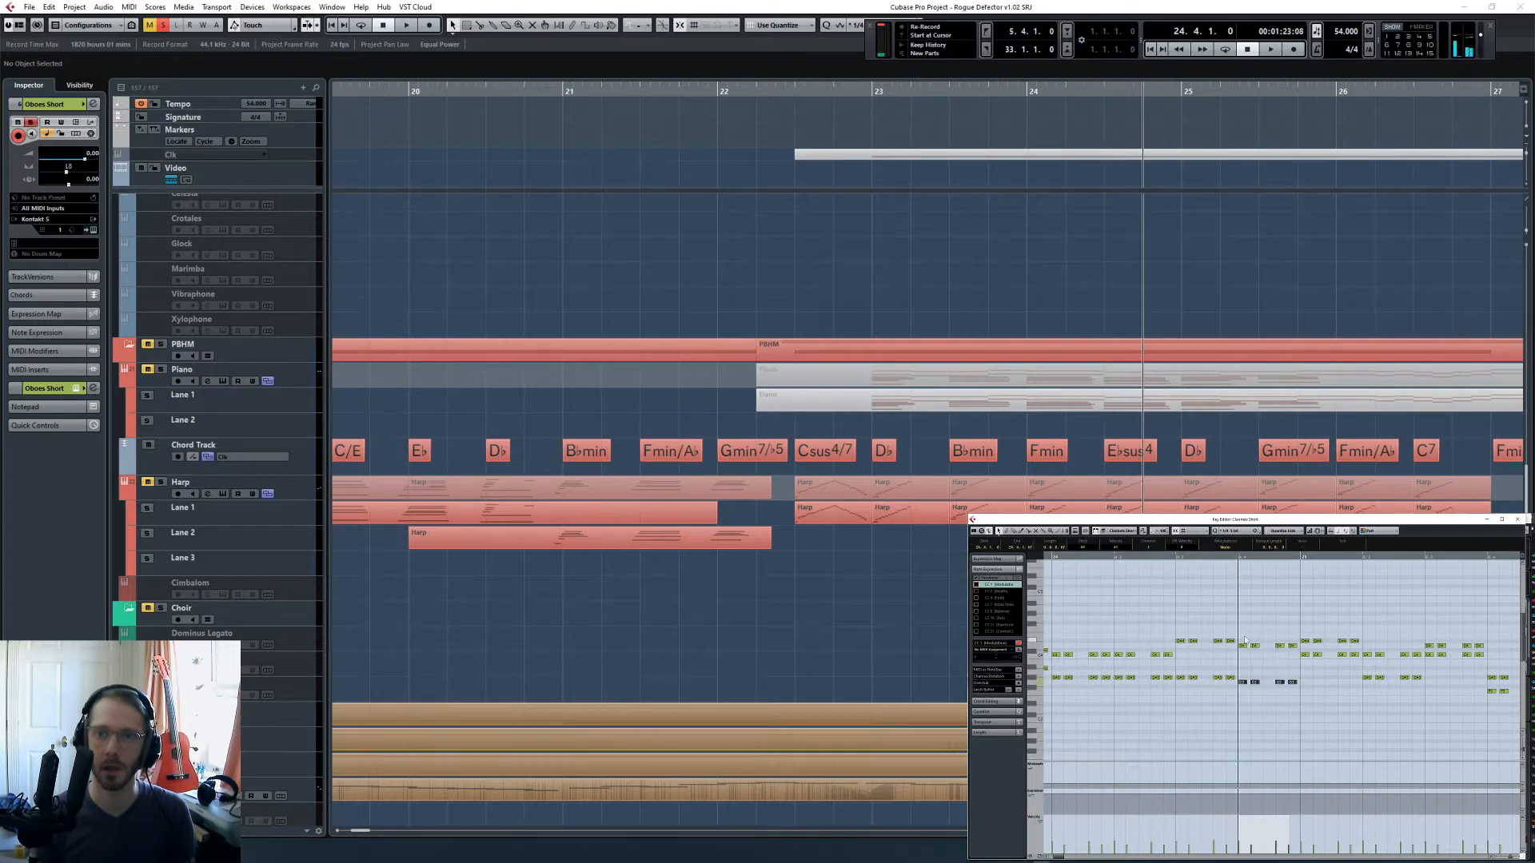
pyautogui.moveTo(1242, 630); pyautogui.dragTo(1359, 681)
pyautogui.press('Up')
# - Set the playback position to bar 25 and shift both oboe voices on beat 1 to fit the D♭ chord
pyautogui.click(1299, 557)
pyautogui.press('Down')
pyautogui.press('Down')
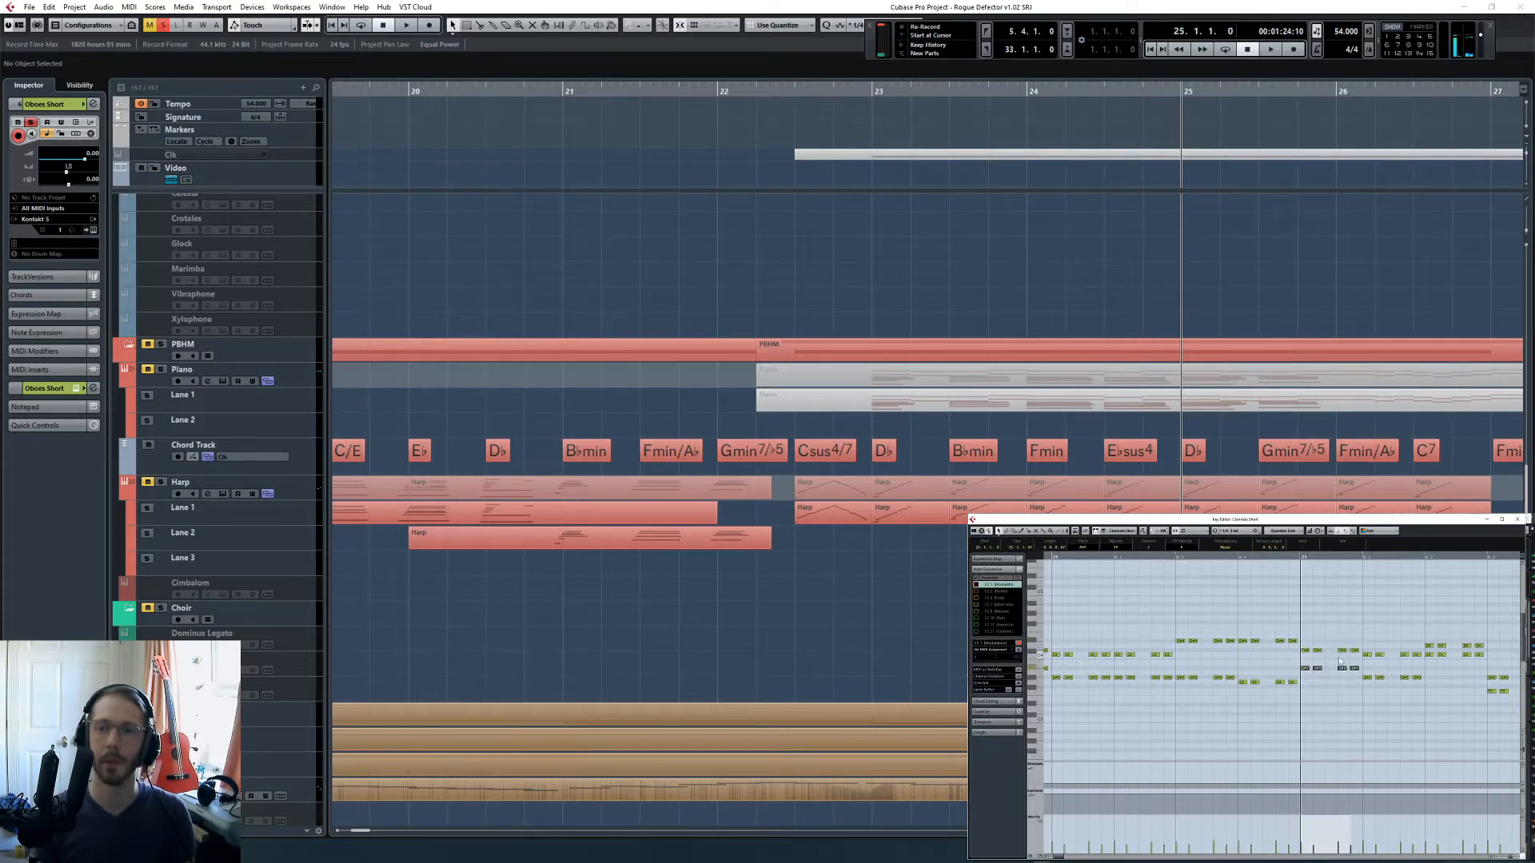
pyautogui.press('Up')
pyautogui.press('Up')
pyautogui.press('Up')
pyautogui.press('Up')
pyautogui.press('Up')
pyautogui.press('Up')
pyautogui.press('Up')
pyautogui.click(1327, 691)
# - Raise both oboe voices on beat 2 of bar 25 to the same pitches as beat 1
pyautogui.hscroll(-6, 1327, 691)
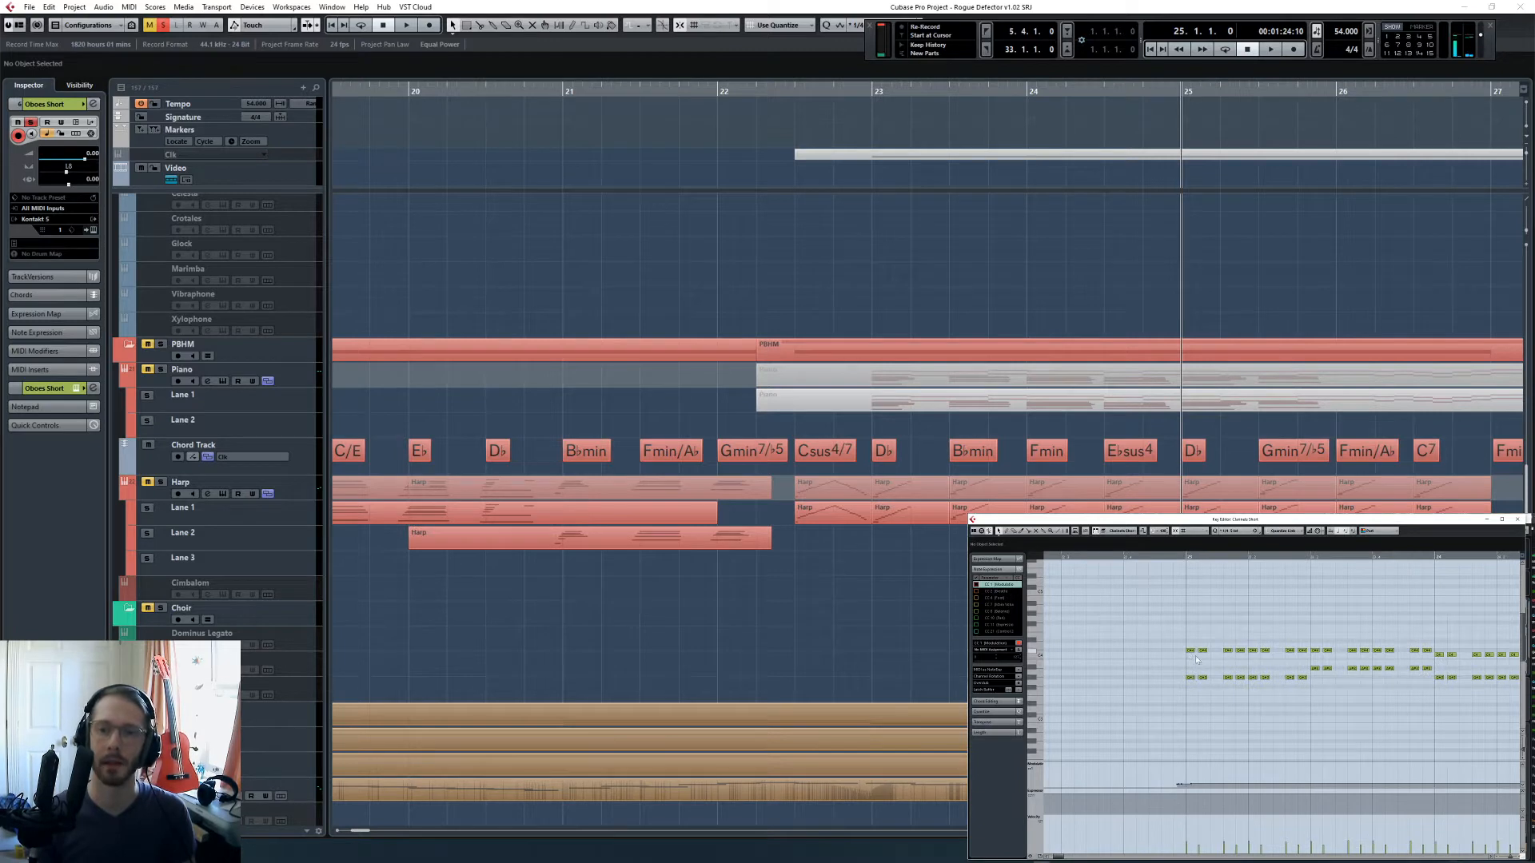
pyautogui.hscroll(10, 1196, 659)
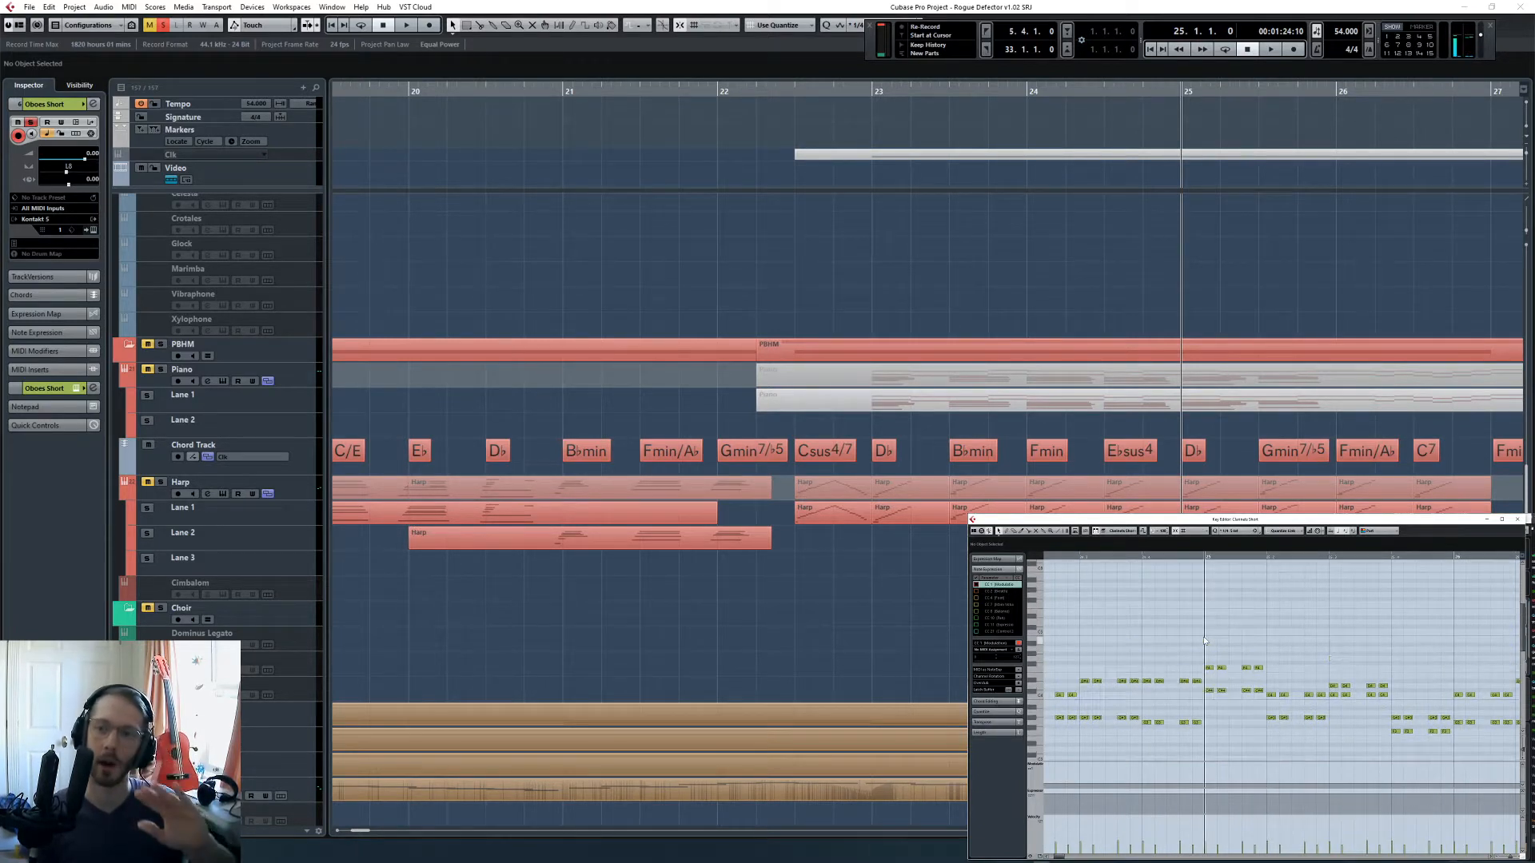
pyautogui.scroll(2, 1205, 640)
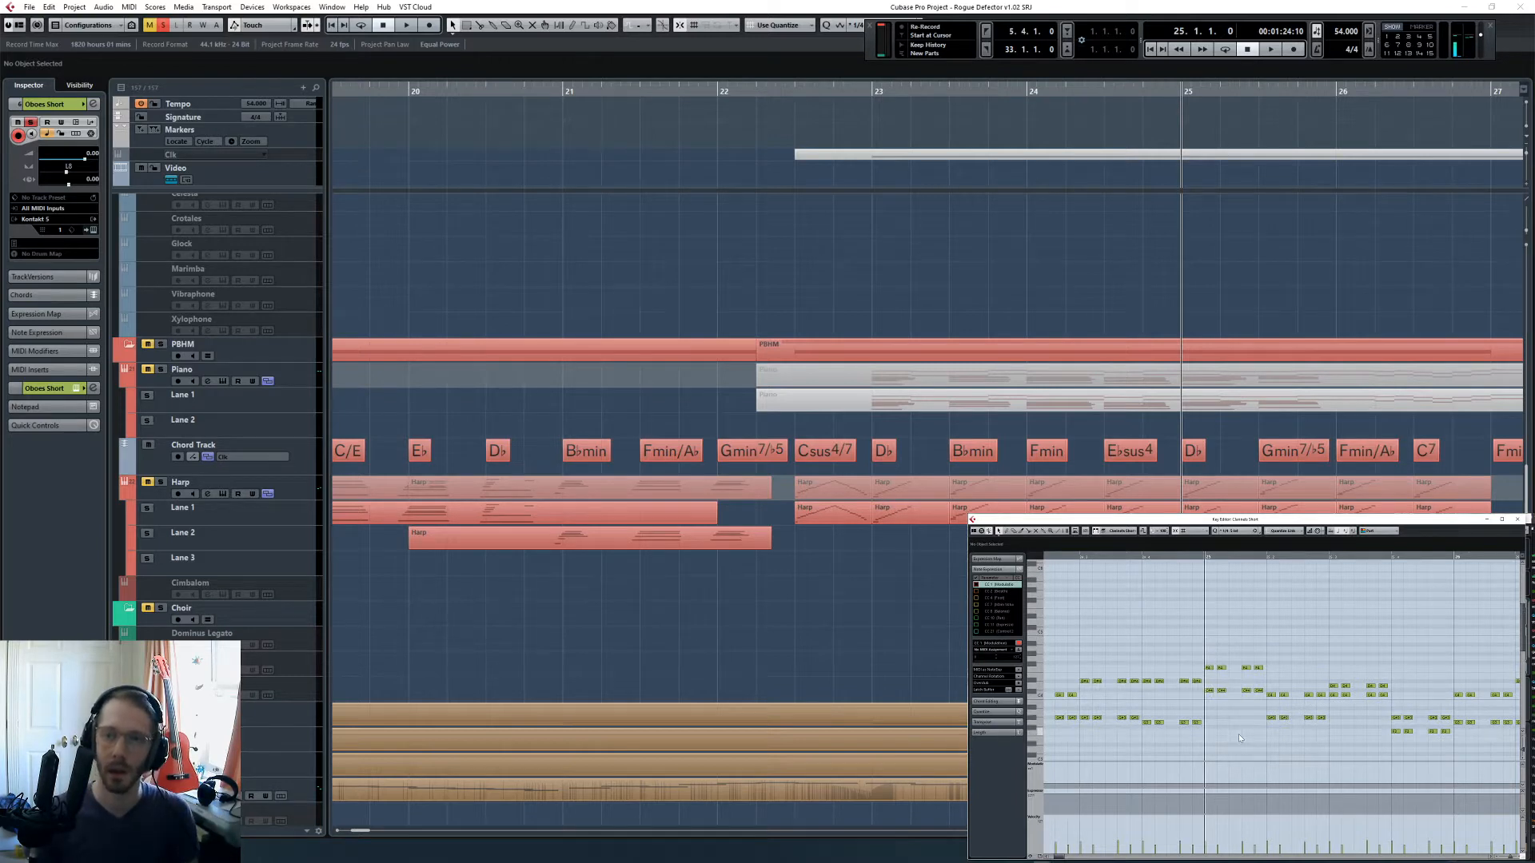
pyautogui.press('space')
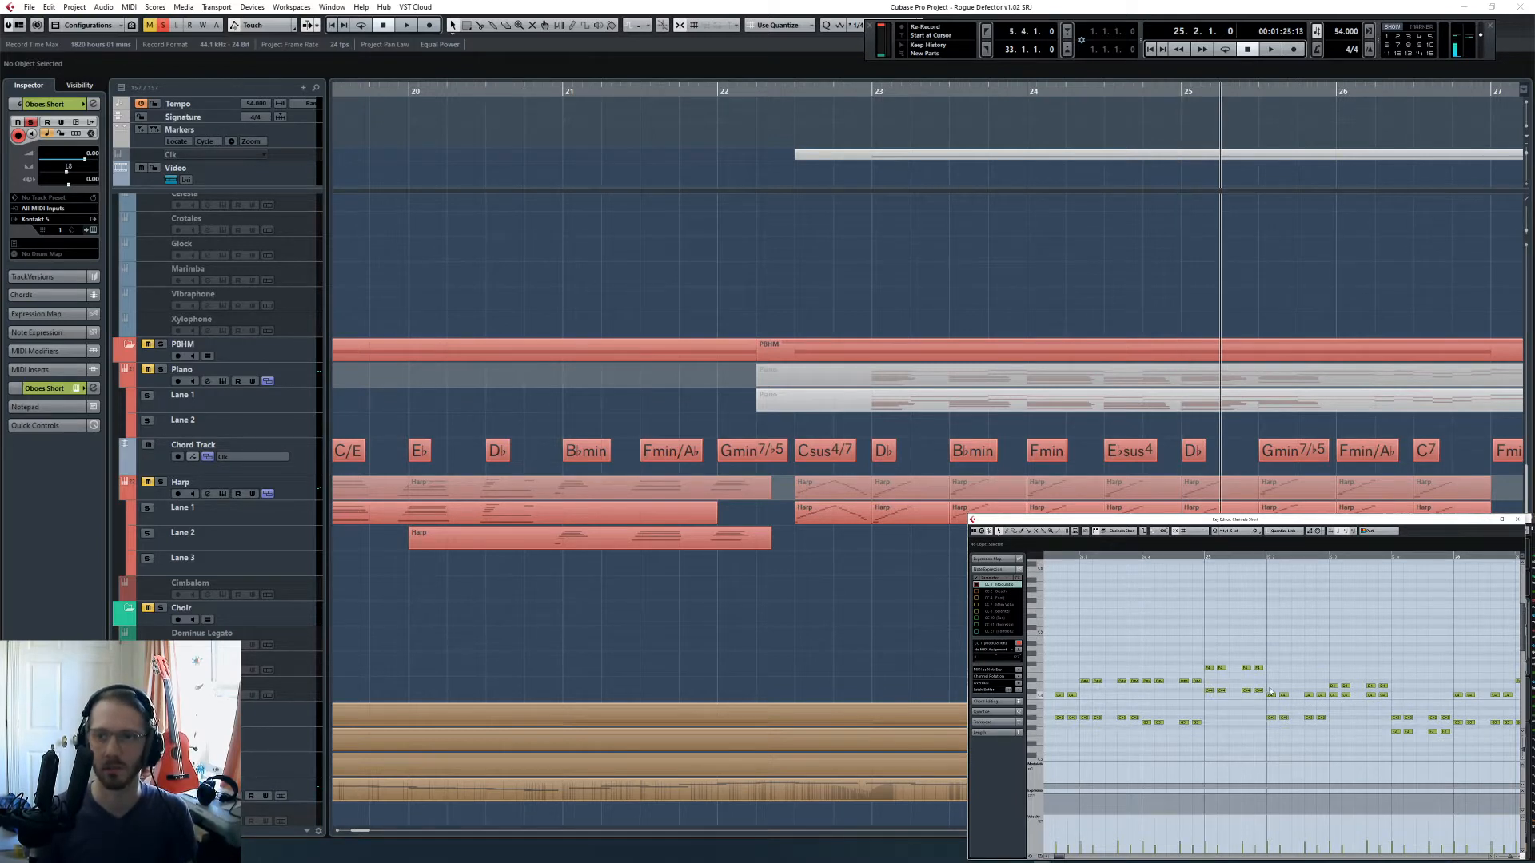
pyautogui.moveTo(1316, 726); pyautogui.dragTo(1264, 662)
pyautogui.hscroll(3, 649, 447)
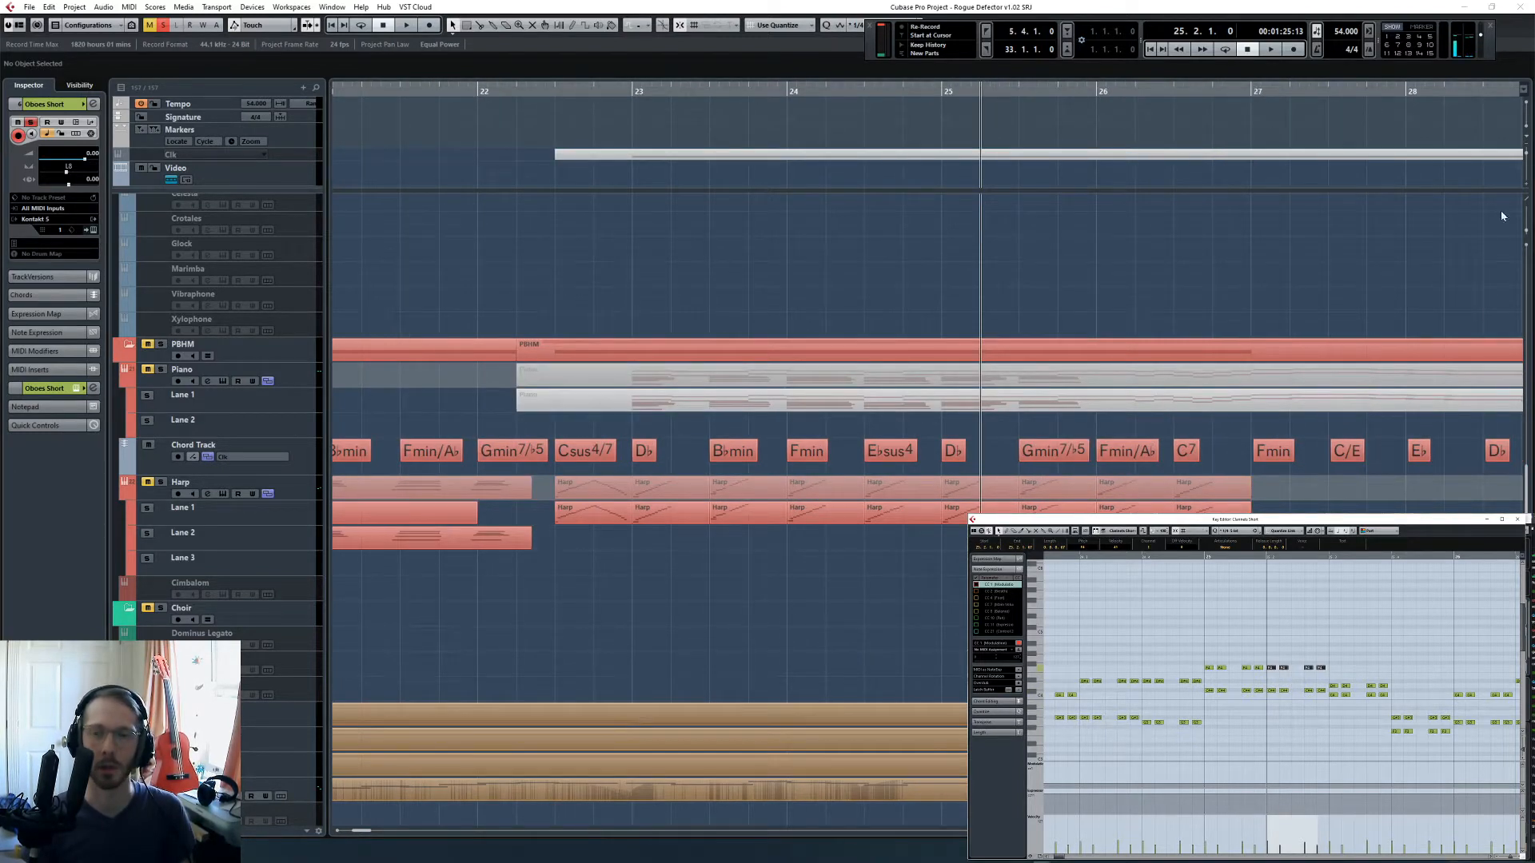
# - Raise both oboe voices on beat 3 of bar 25 to fit the Gmin7/♭5 chord, moving the upper voice furthest
pyautogui.hscroll(2, 1305, 665)
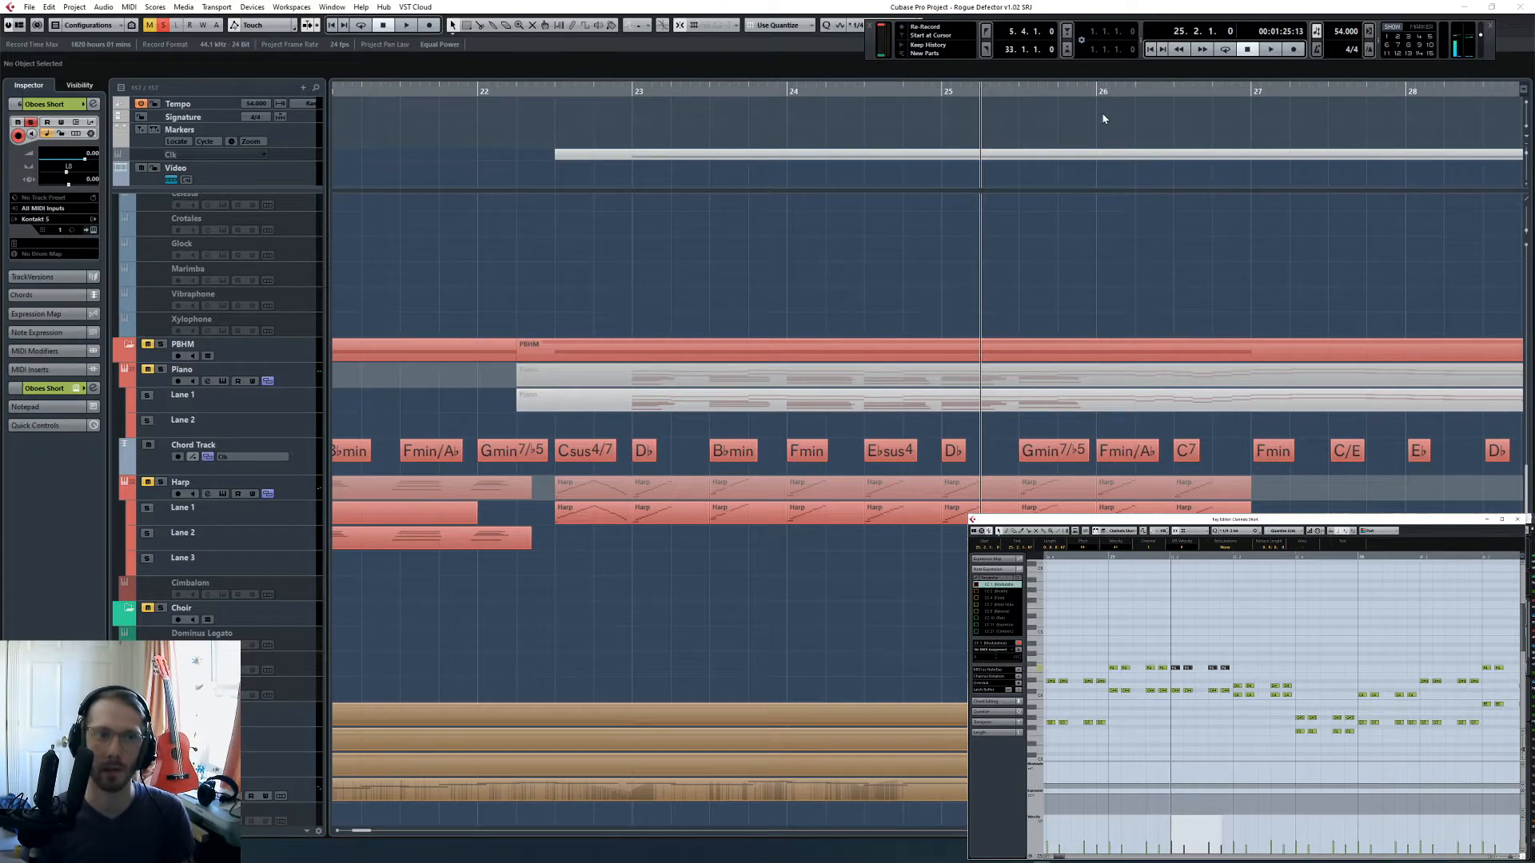
pyautogui.click(1271, 654)
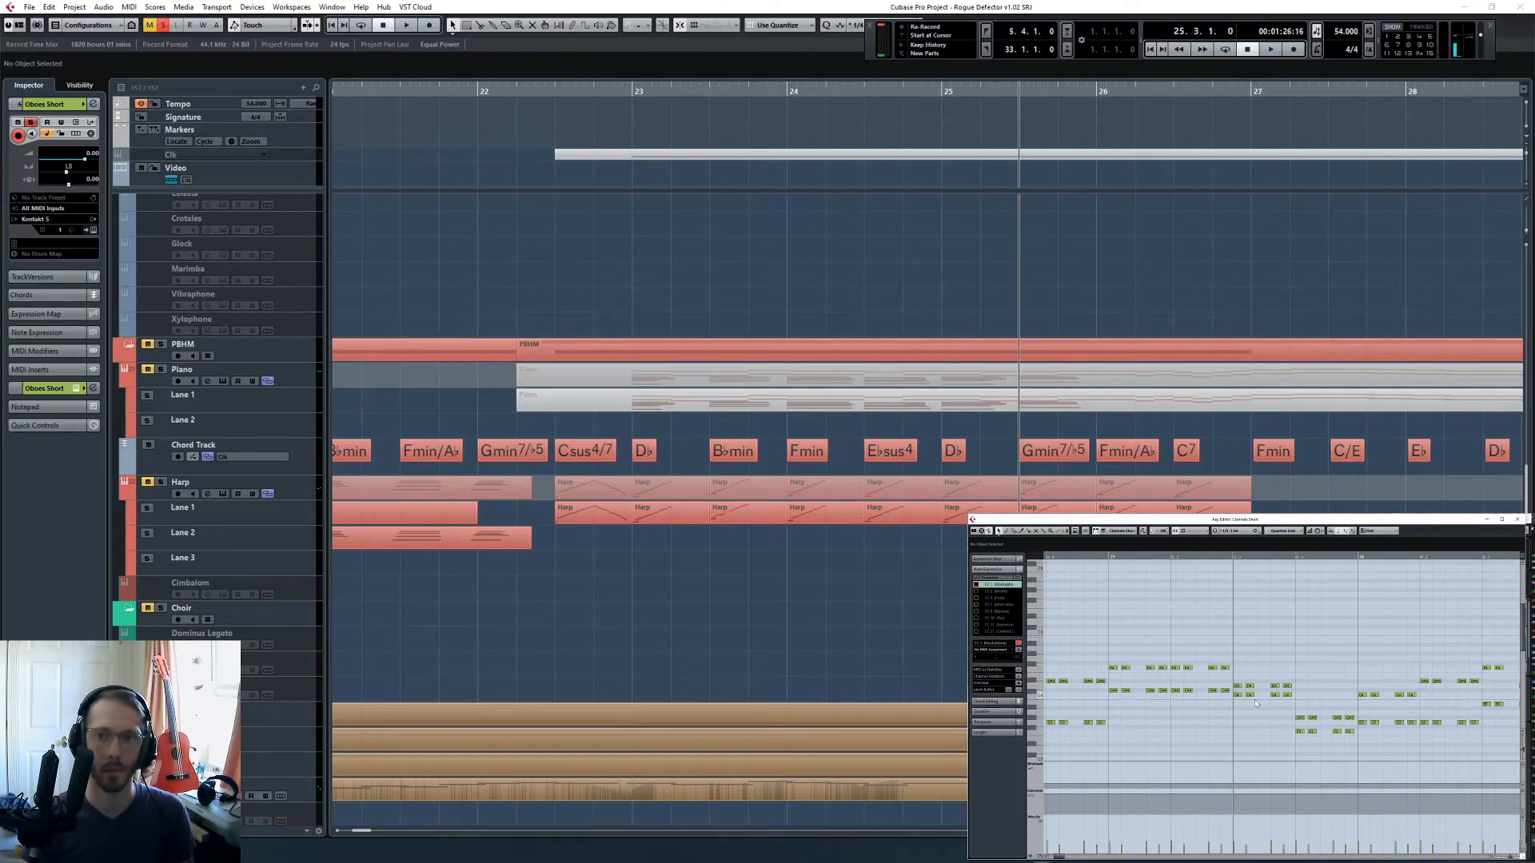
pyautogui.moveTo(1232, 678); pyautogui.dragTo(1297, 670)
pyautogui.press('Up')
pyautogui.press('Up')
pyautogui.press('Up')
pyautogui.press('Up')
pyautogui.press('Up')
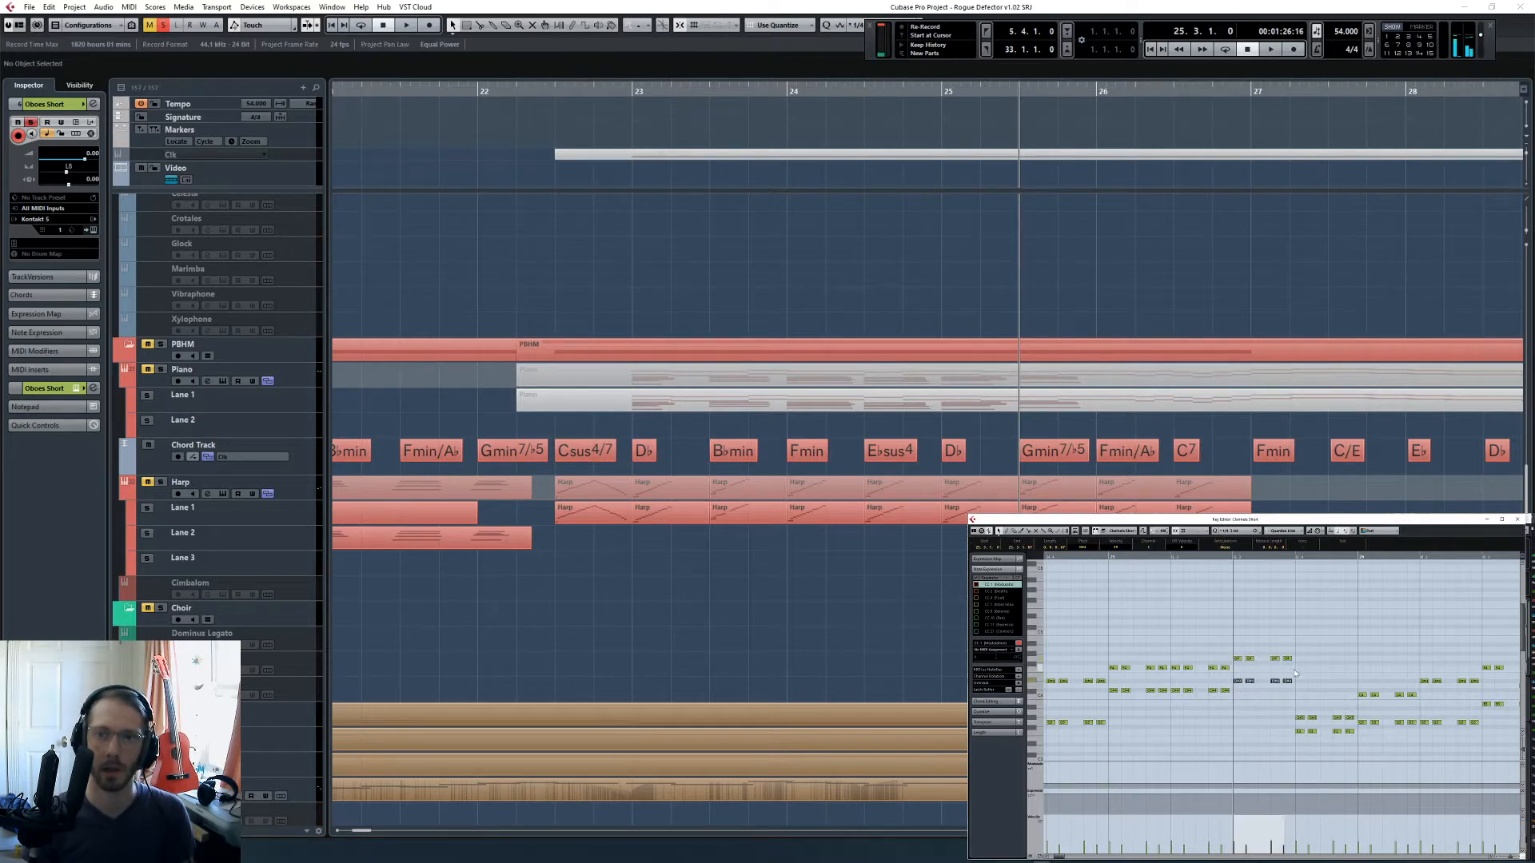
pyautogui.press('Down')
pyautogui.press('Down')
pyautogui.press('Down')
pyautogui.hscroll(2, 1292, 672)
pyautogui.click(1194, 679)
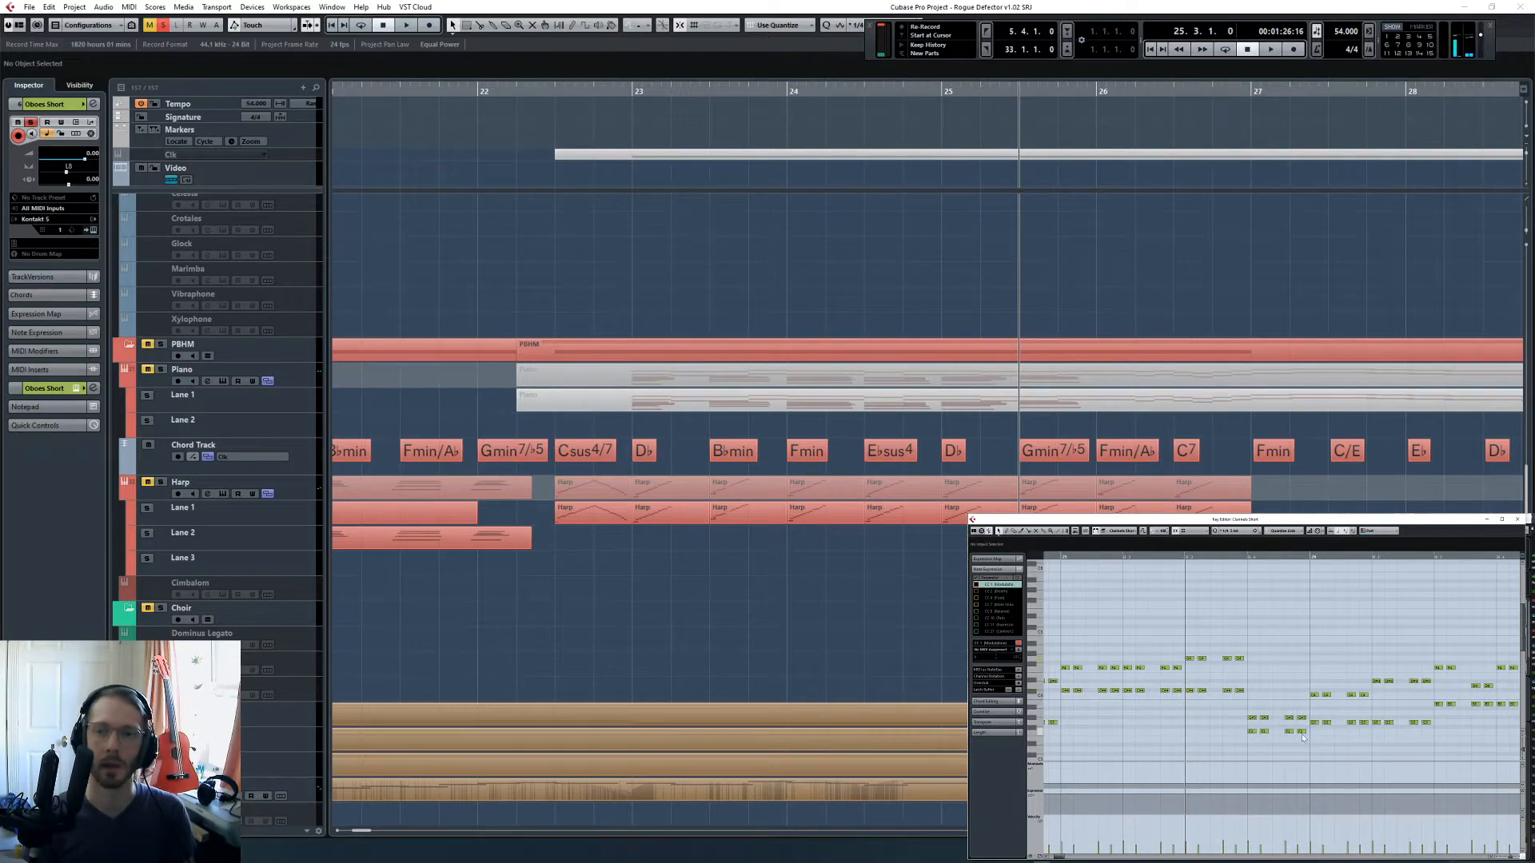
# - Raise both oboe voices on beat 4 of bar 25 to the same pitches as beat 3
pyautogui.moveTo(1253, 707); pyautogui.dragTo(1306, 742)
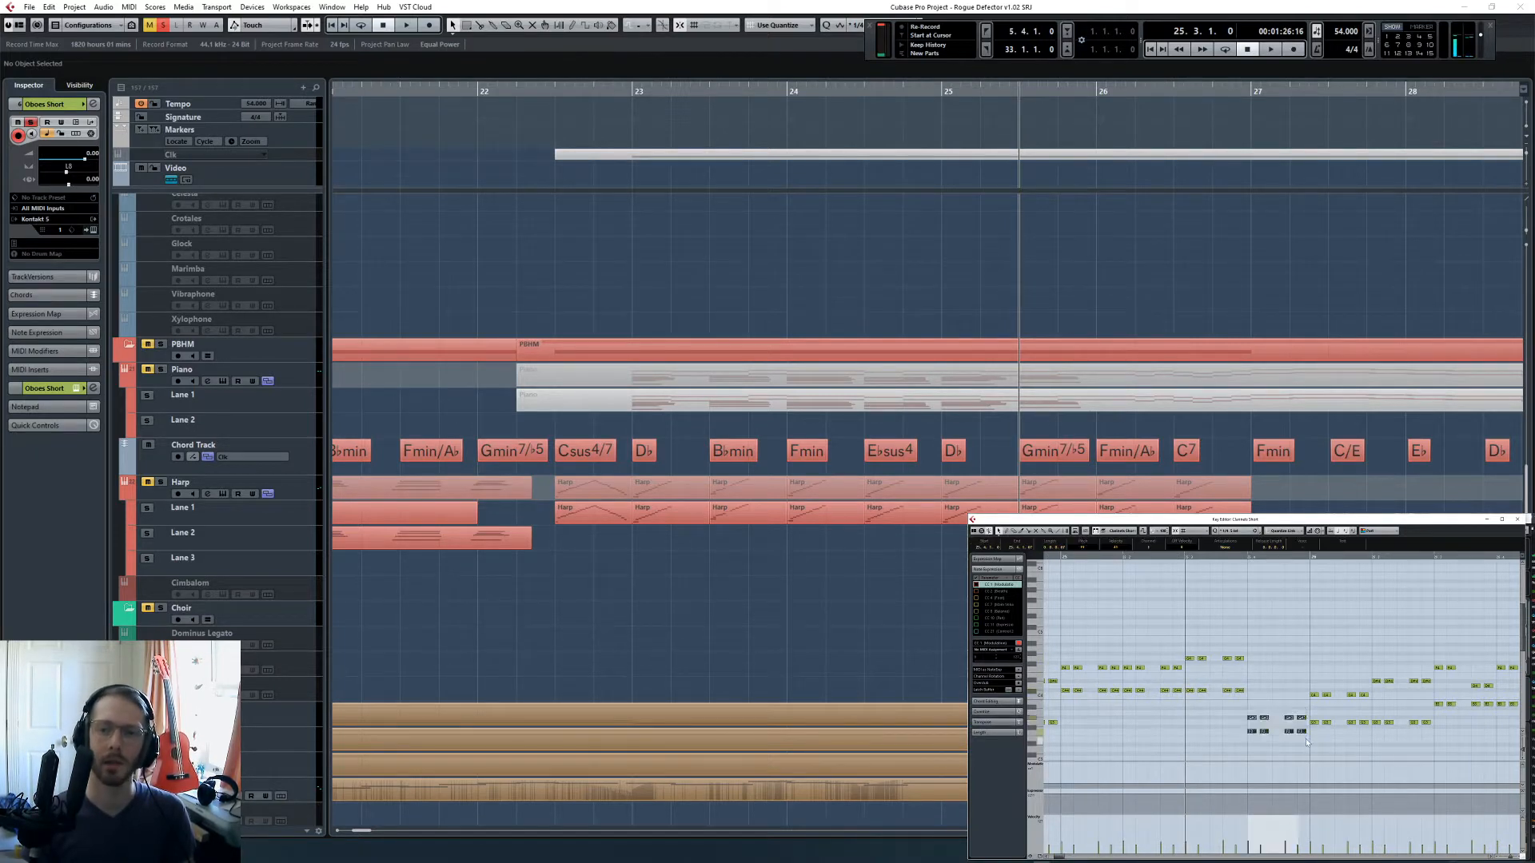
pyautogui.press('Up')
pyautogui.press('Up')
pyautogui.press('Up')
pyautogui.press('Up')
pyautogui.press('Up')
pyautogui.press('Up')
pyautogui.moveTo(1250, 666); pyautogui.dragTo(1300, 680)
pyautogui.press('Up')
pyautogui.press('Up')
pyautogui.press('Up')
pyautogui.hscroll(3, 1220, 695)
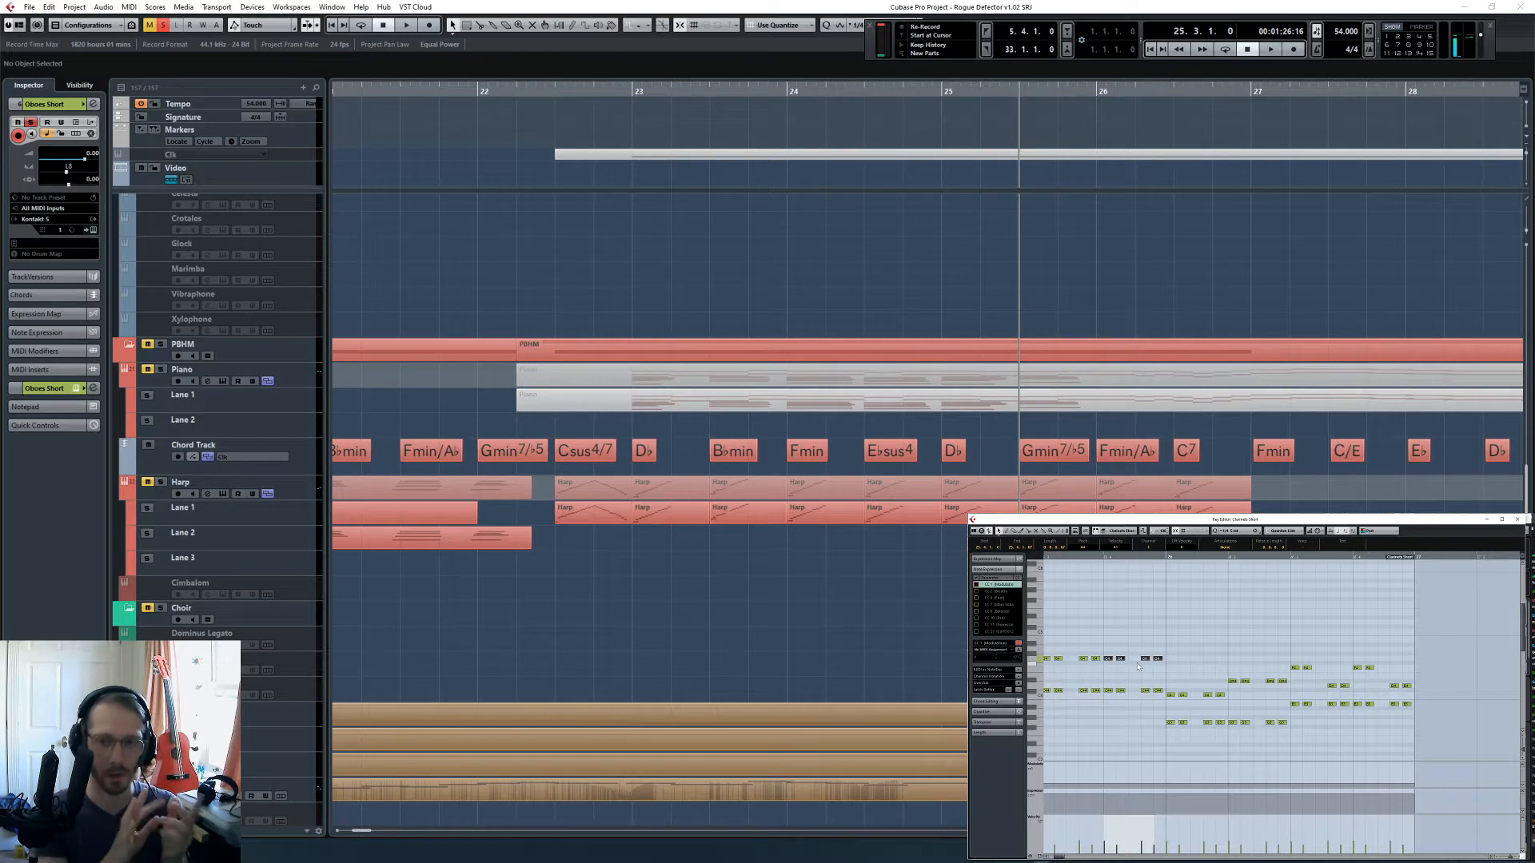
pyautogui.click(1200, 676)
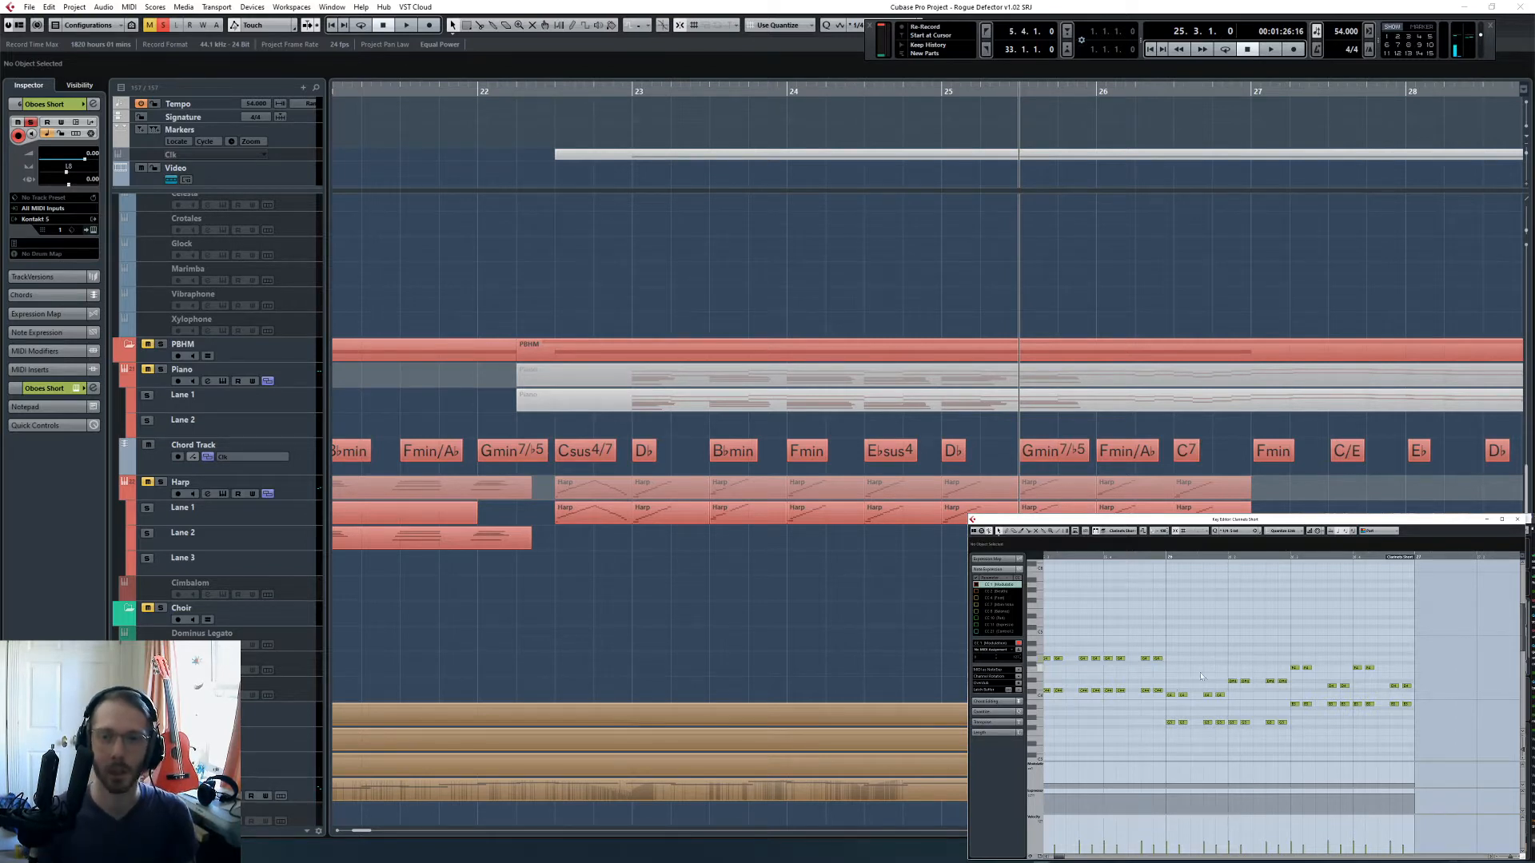
# - Set the playback position to bar 26 and move both oboe voices on beats 1 and 2 to fit Fmin/A♭
pyautogui.moveTo(1172, 691); pyautogui.dragTo(1223, 742)
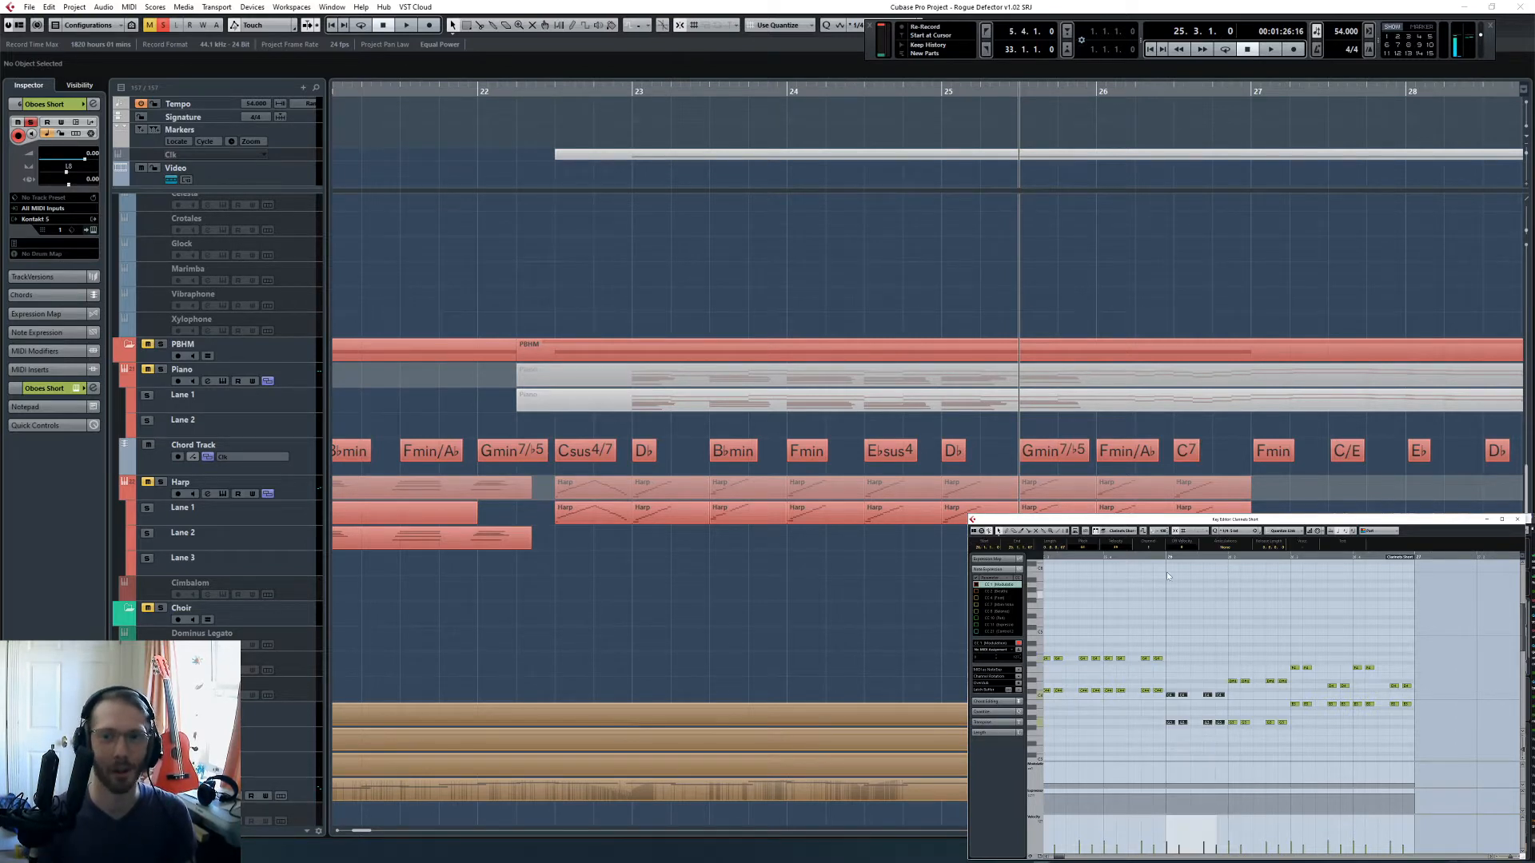
pyautogui.click(1104, 561)
pyautogui.click(1106, 558)
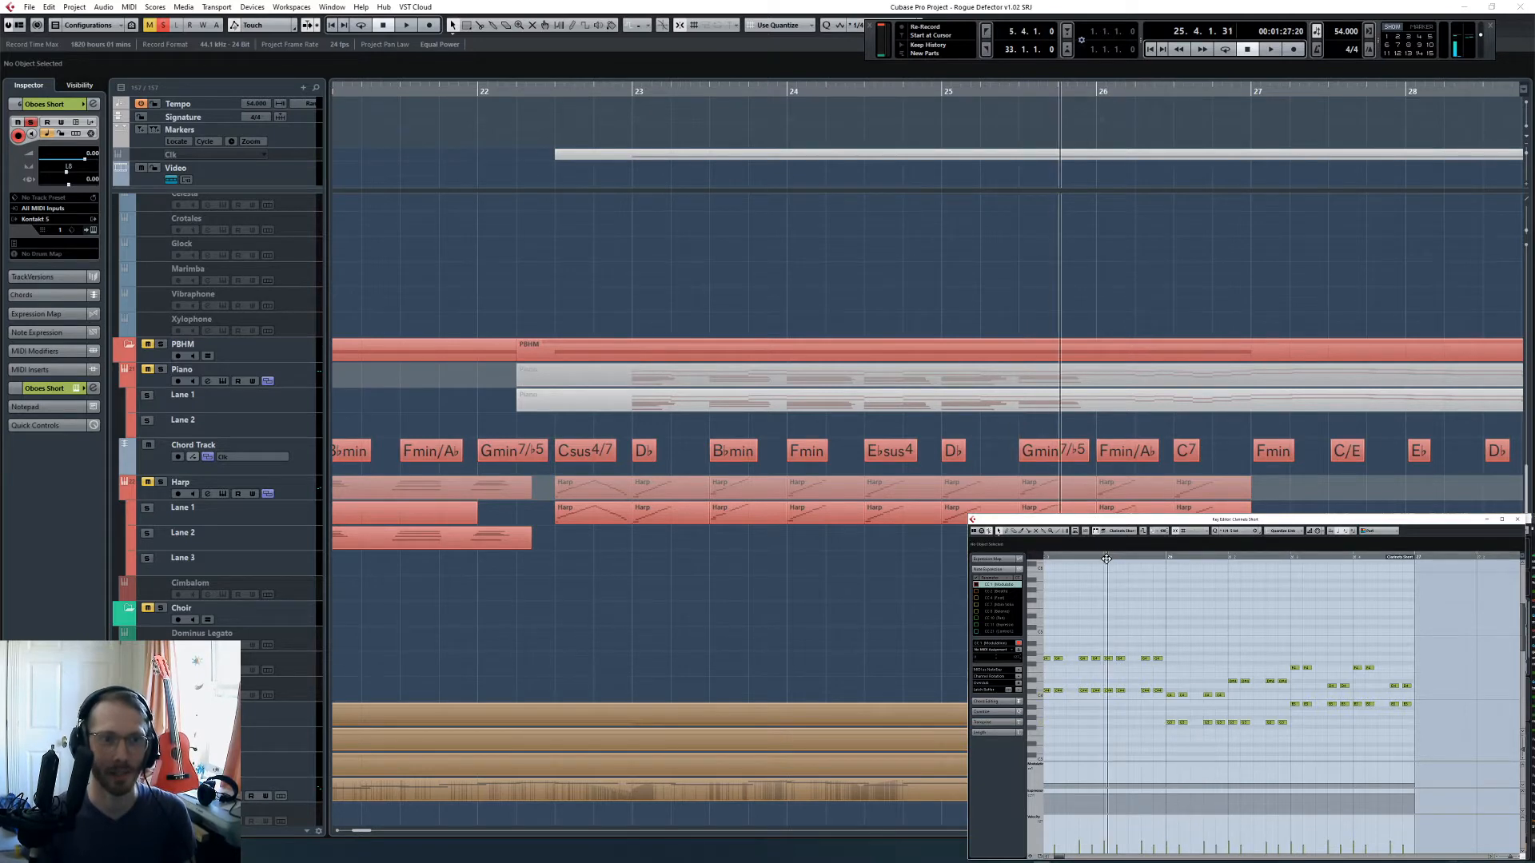
pyautogui.moveTo(1107, 559); pyautogui.dragTo(1166, 560)
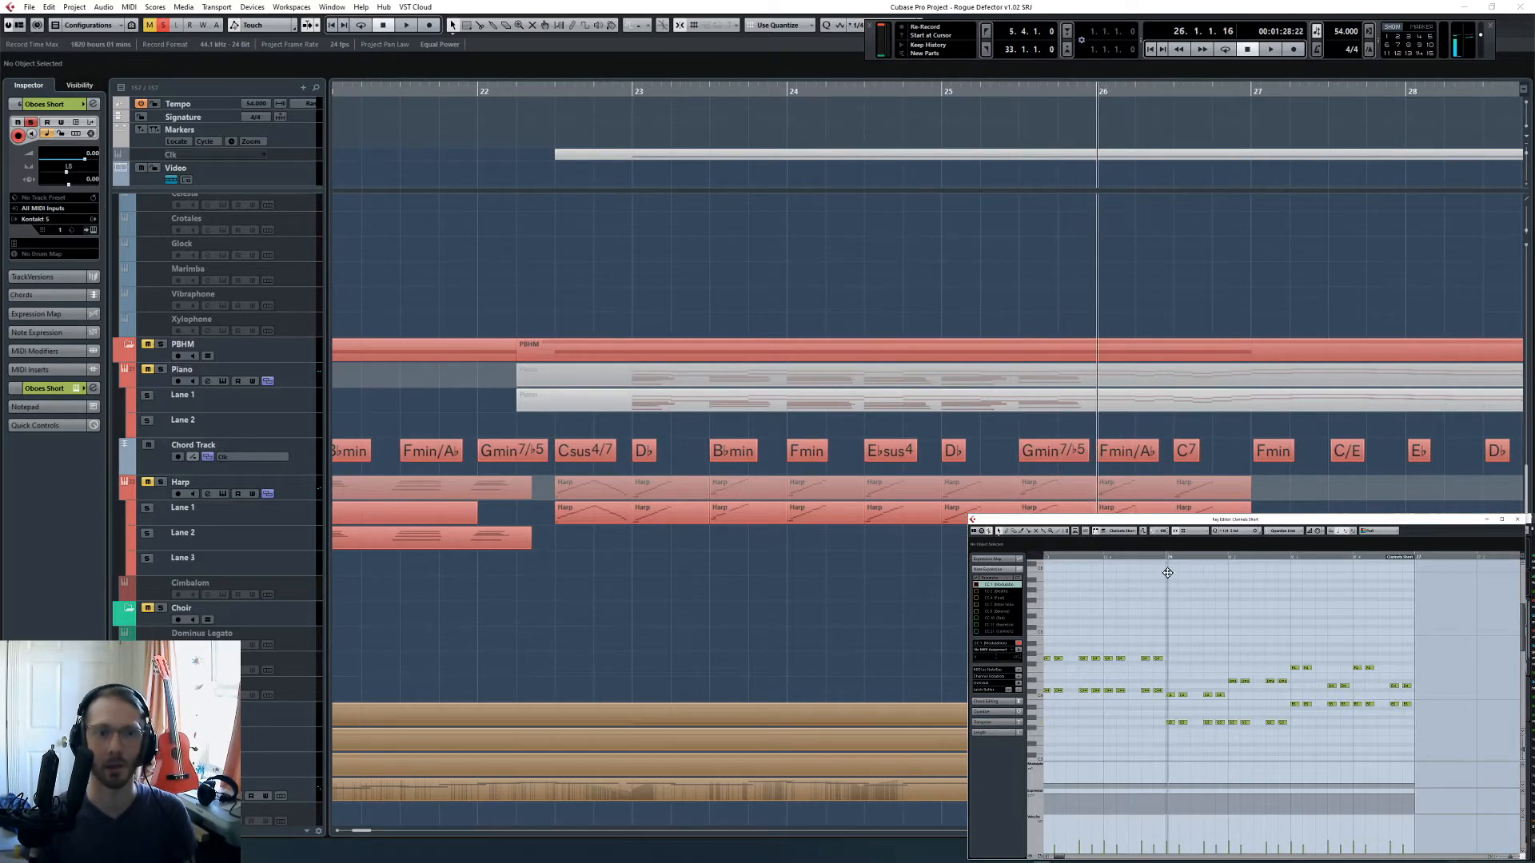
pyautogui.moveTo(1212, 727); pyautogui.dragTo(1225, 685)
pyautogui.moveTo(1219, 667); pyautogui.dragTo(1237, 747)
pyautogui.click(1204, 678)
pyautogui.hscroll(1, 1134, 689)
pyautogui.moveTo(1231, 723); pyautogui.dragTo(1233, 640)
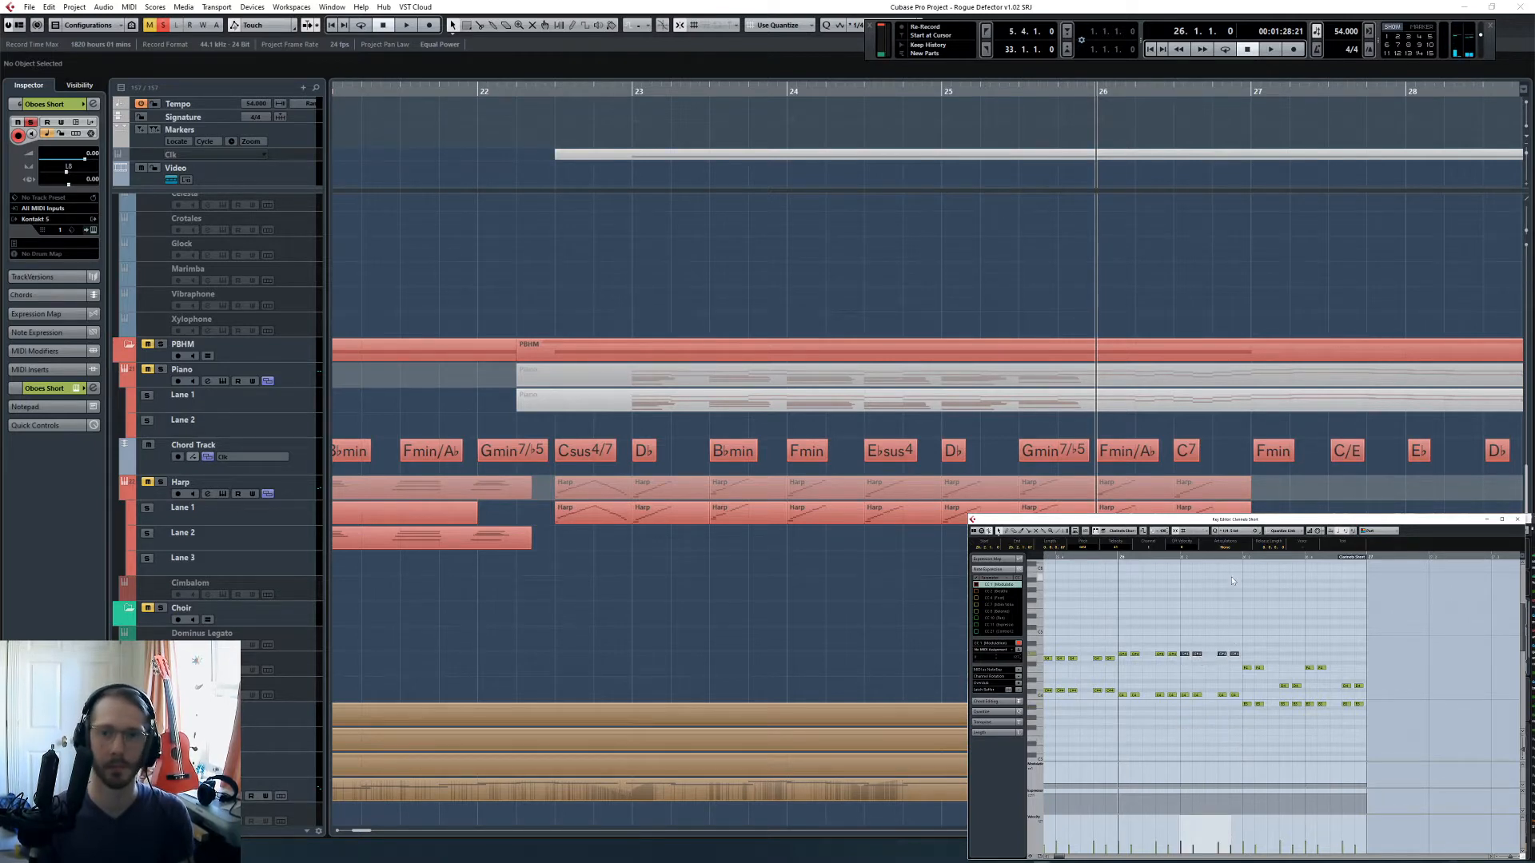
# - Move both oboe voices on beats 3 and 4 of bar 26 to one repeated pair of pitches fitting the C7 chord
pyautogui.click(1251, 607)
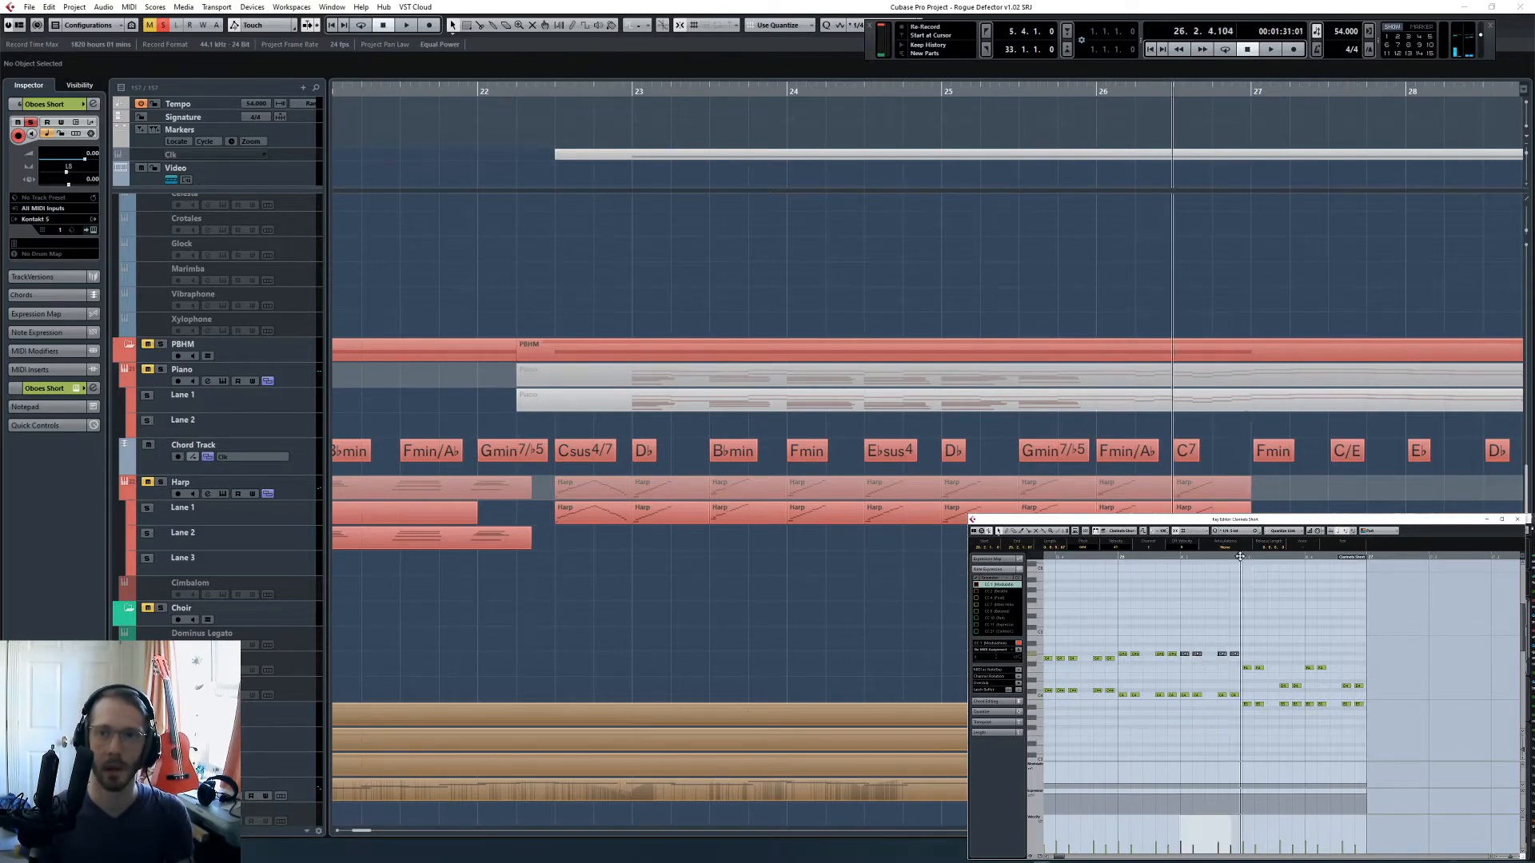
pyautogui.moveTo(1244, 656); pyautogui.dragTo(1243, 717)
pyautogui.click(1260, 658)
pyautogui.click(1244, 674)
pyautogui.press('Up')
pyautogui.press('Up')
pyautogui.press('Down')
pyautogui.press('Up')
pyautogui.press('Up')
pyautogui.press('Up')
pyautogui.press('Up')
pyautogui.click(1309, 660)
pyautogui.press('Up')
pyautogui.press('Up')
pyautogui.press('Up')
pyautogui.press('Up')
pyautogui.press('Up')
pyautogui.press('Up')
pyautogui.press('Up')
pyautogui.press('Up')
pyautogui.click(1273, 728)
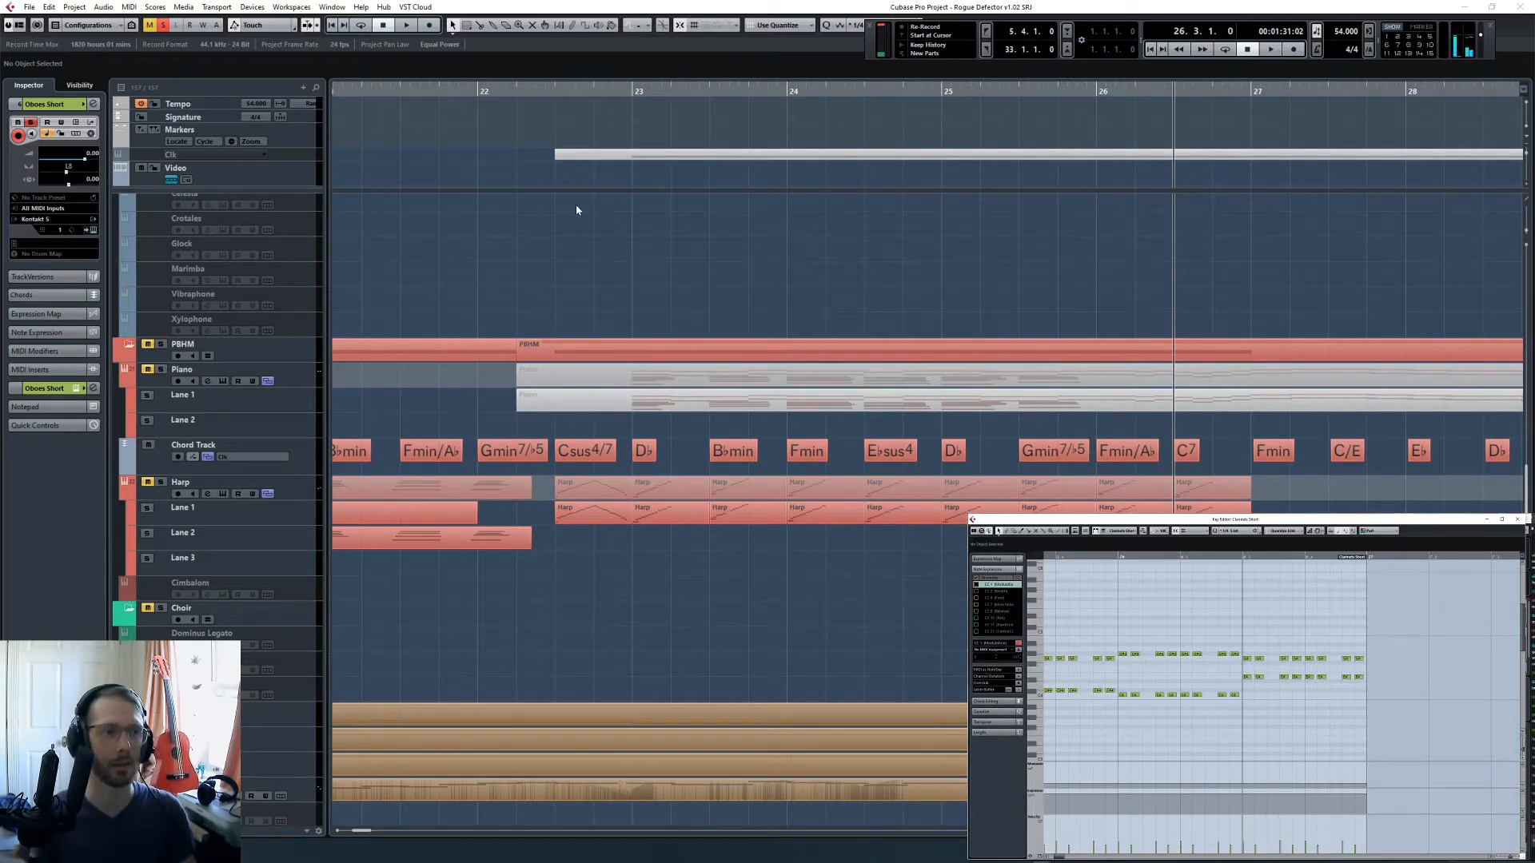
# - Play the reworked oboe part on its own from bar 23 to the end of bar 26
pyautogui.scroll(10, 800, 320)
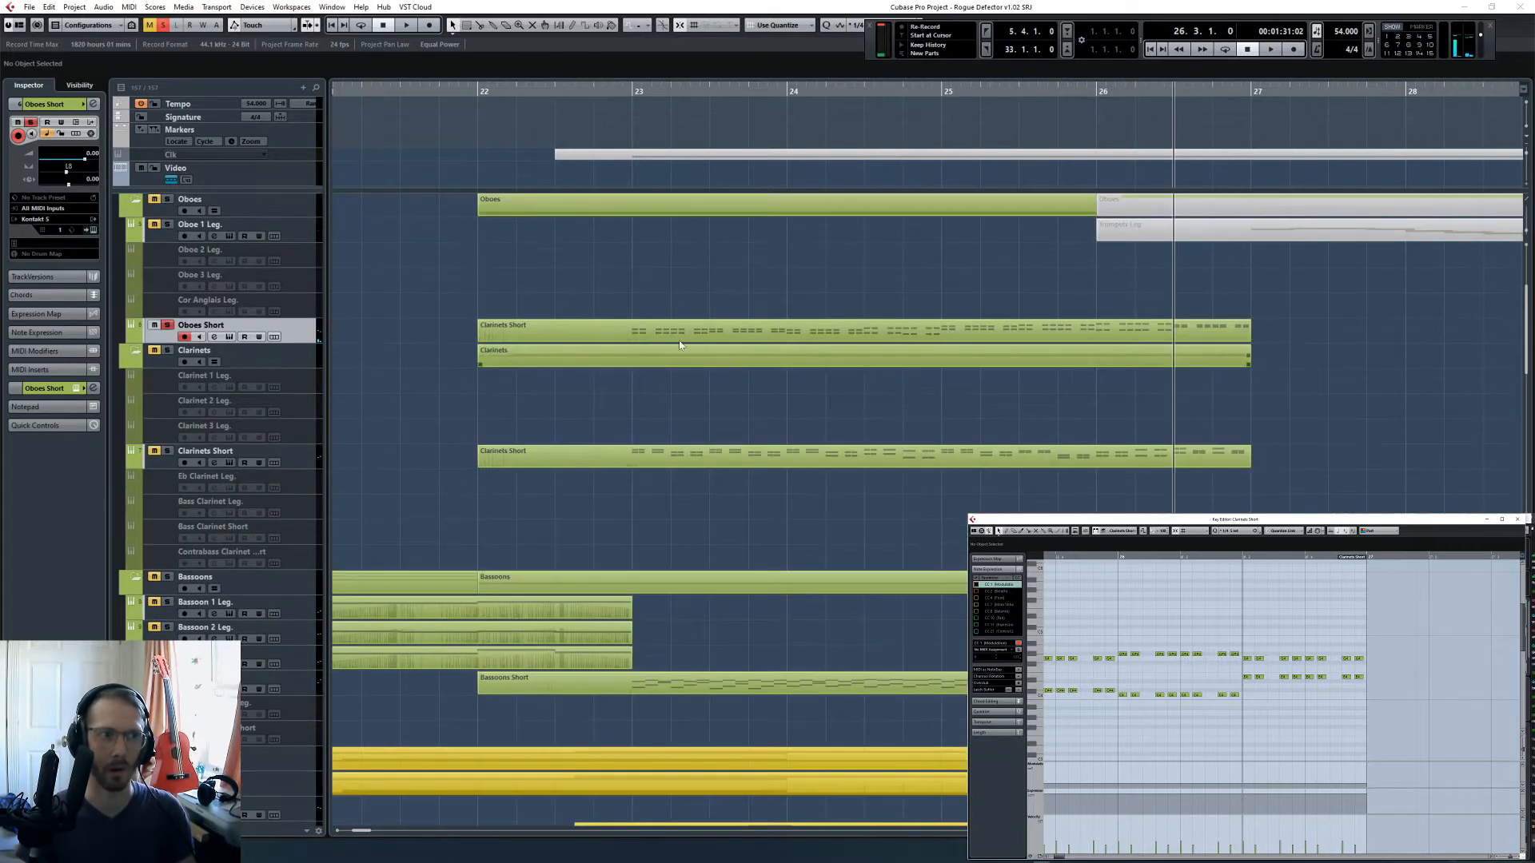
pyautogui.click(630, 91)
pyautogui.press('space')
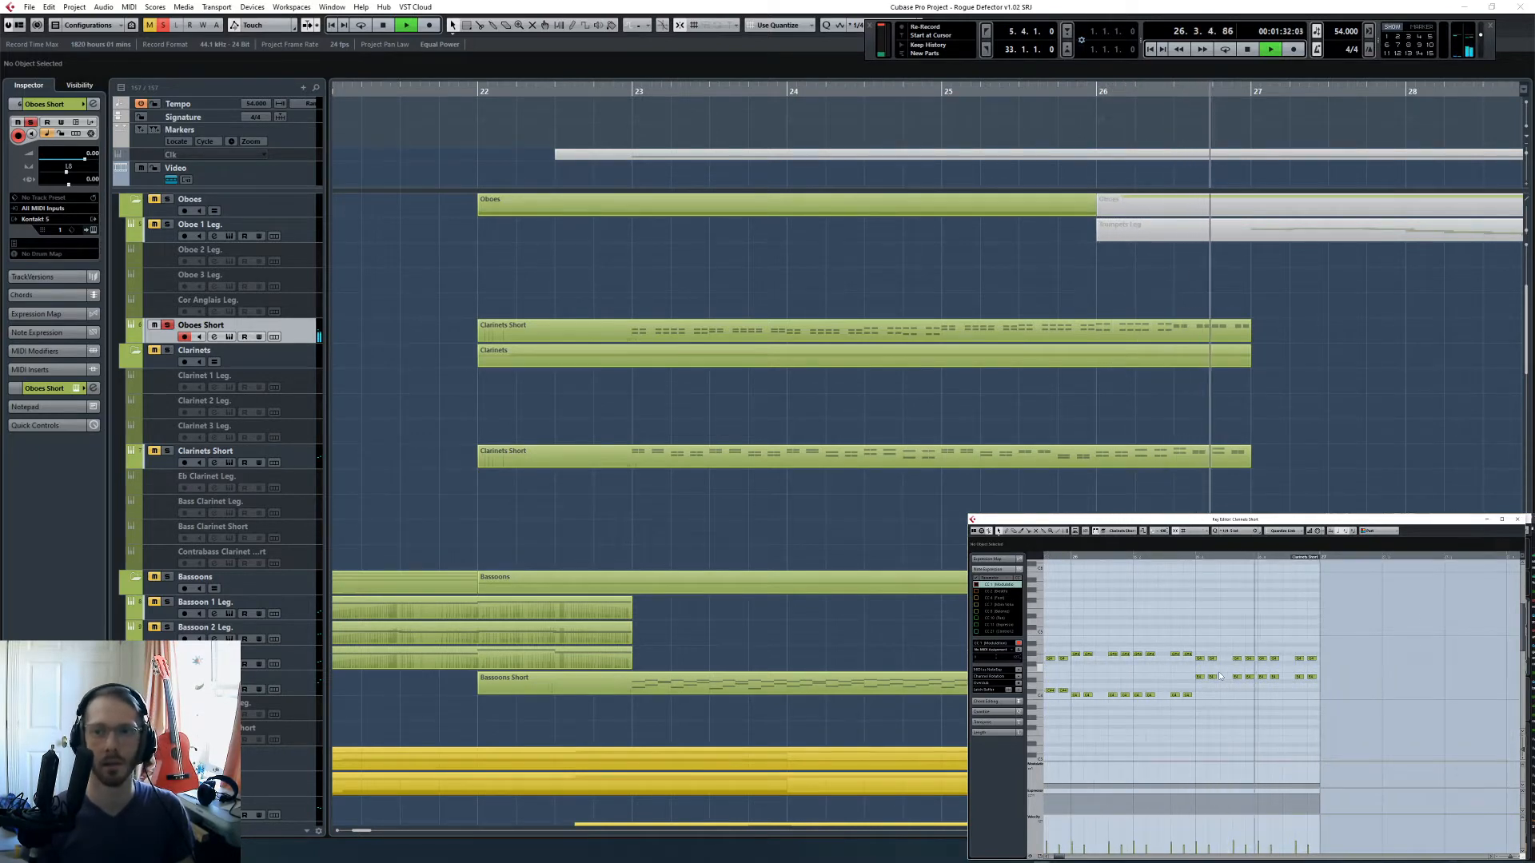
pyautogui.press('space')
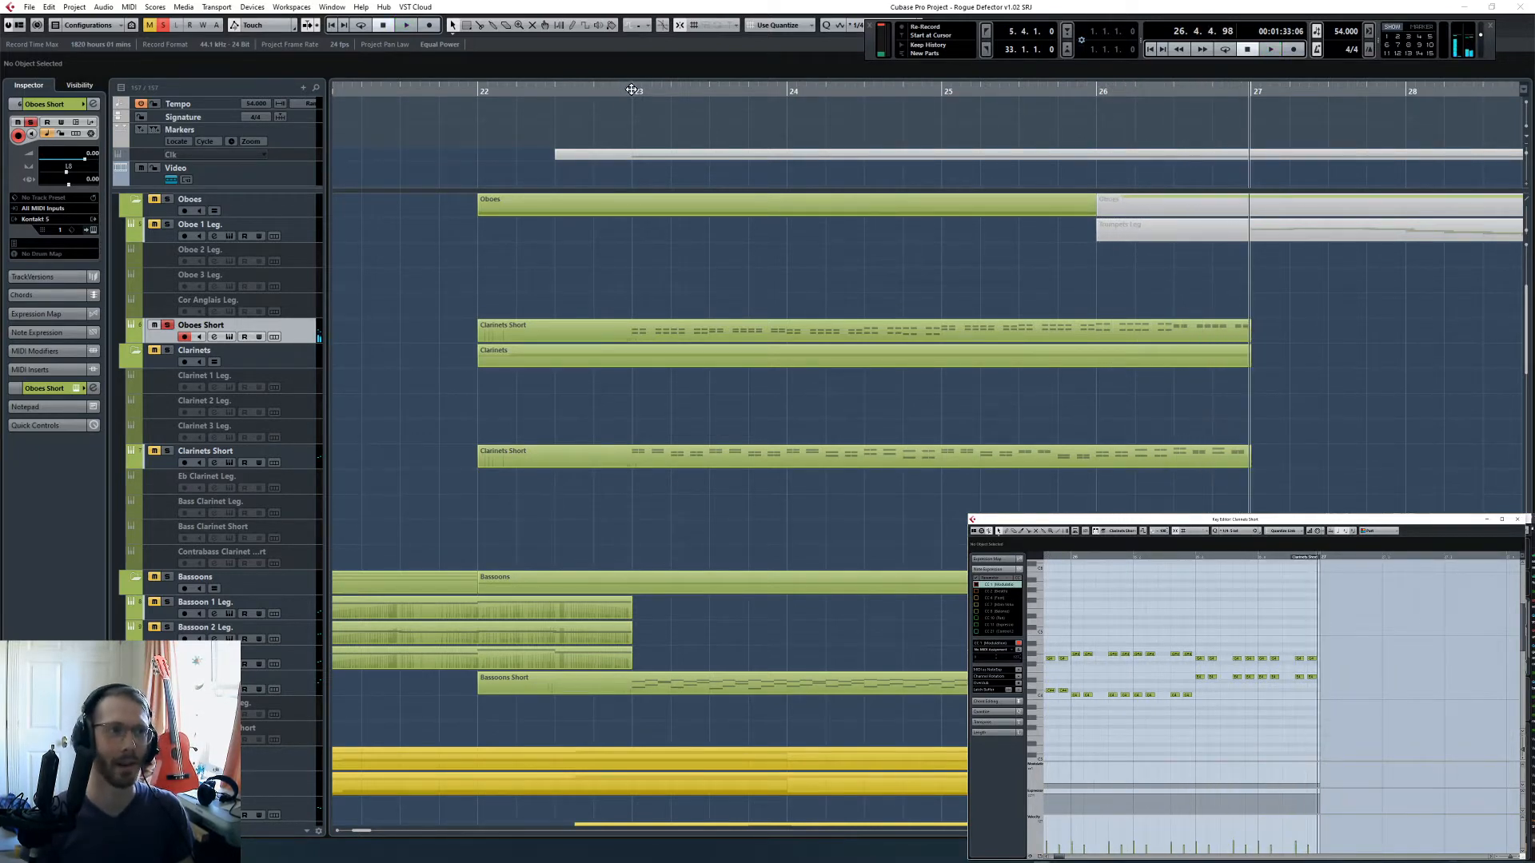
# - Return to bar 23, clear the active solos, solo Oboes Short together with Clarinets Short, and play the passage
pyautogui.click(632, 90)
pyautogui.click(164, 26)
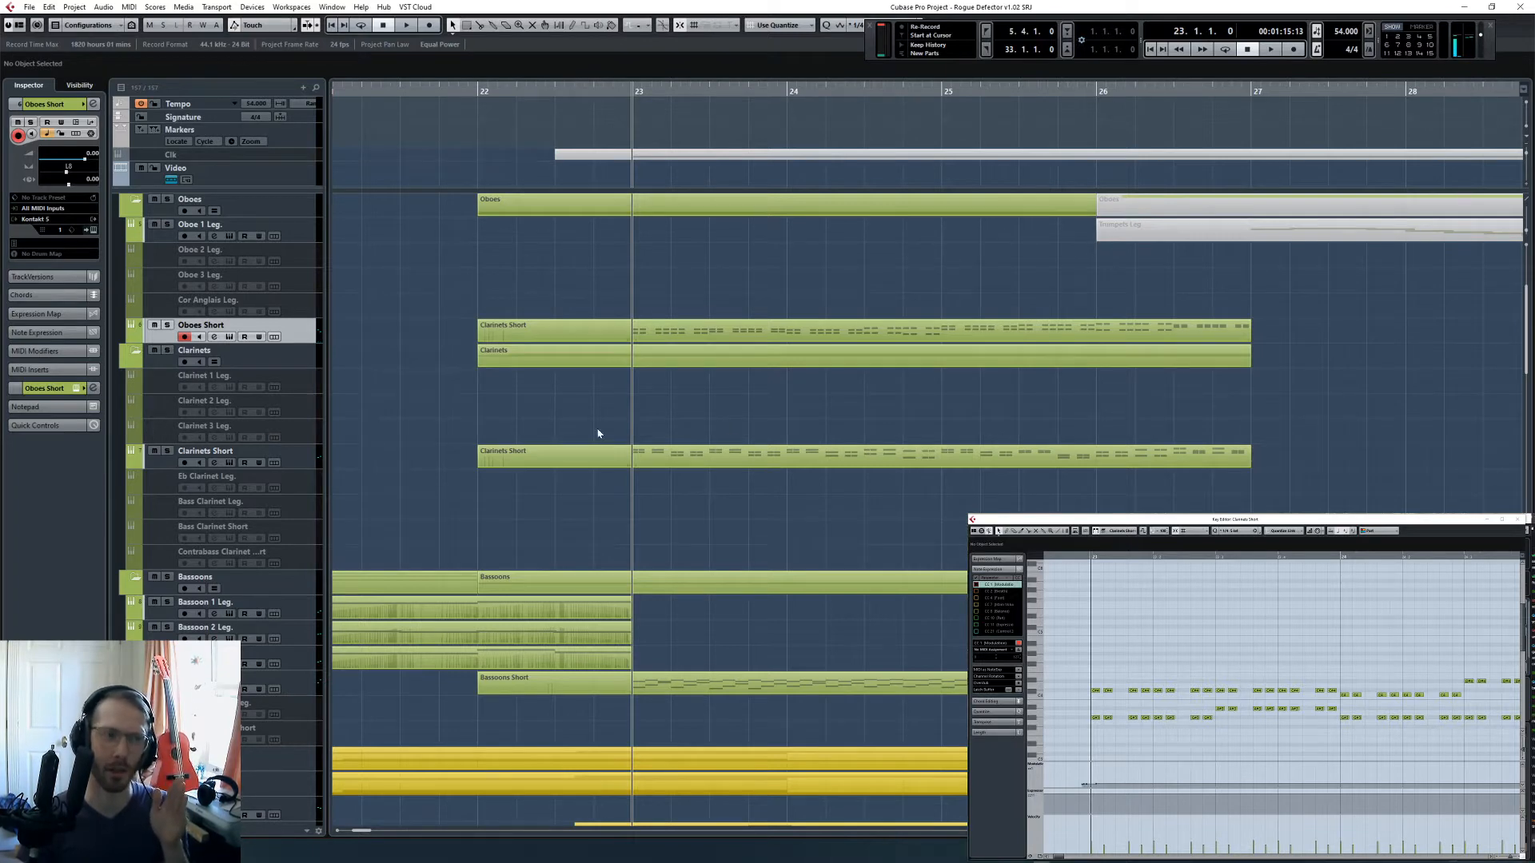
pyautogui.click(168, 325)
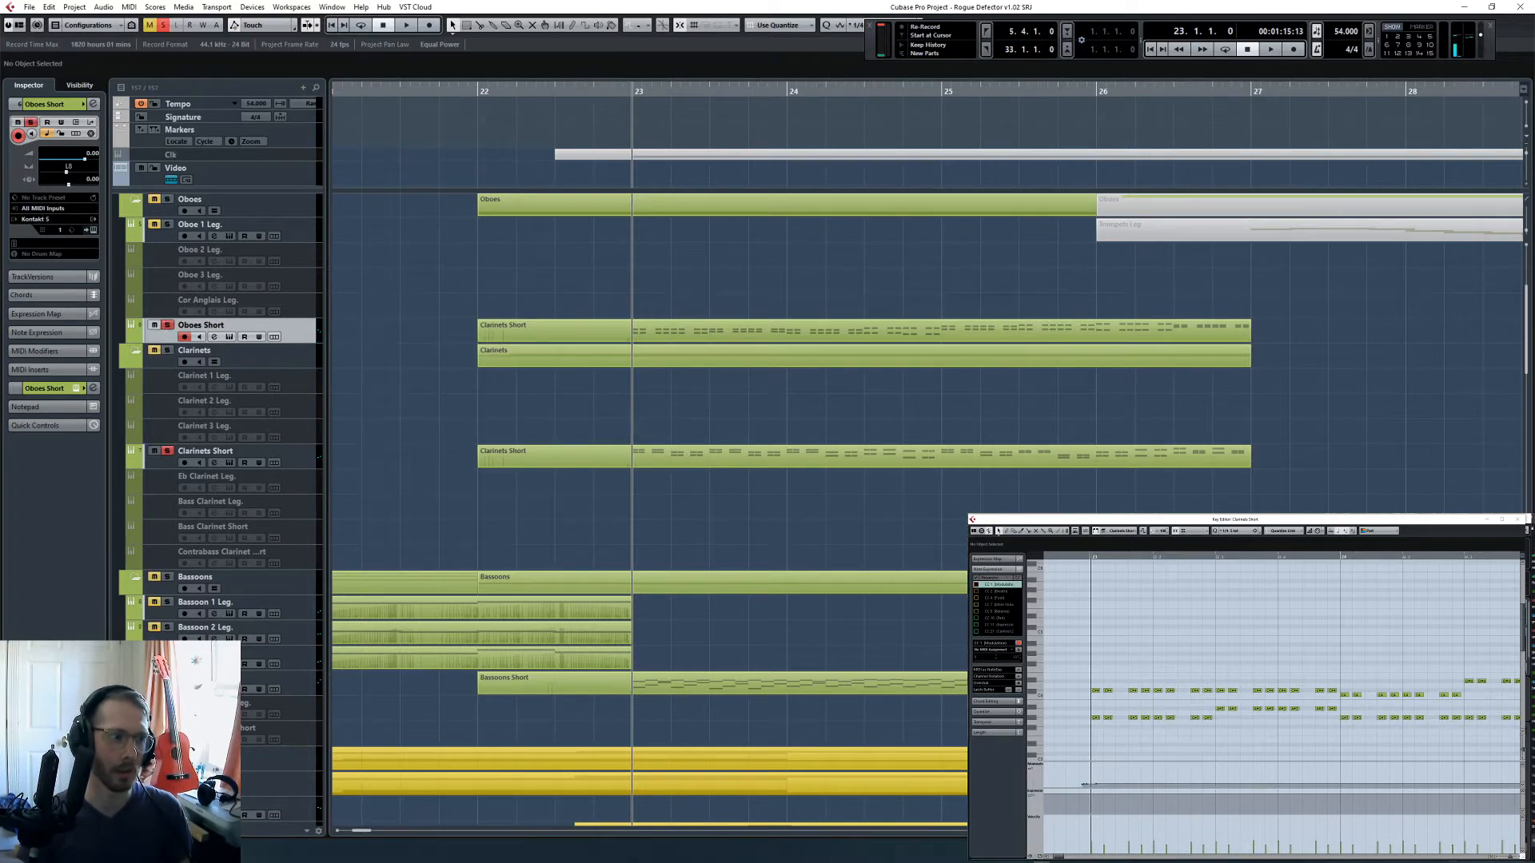
pyautogui.press('space')
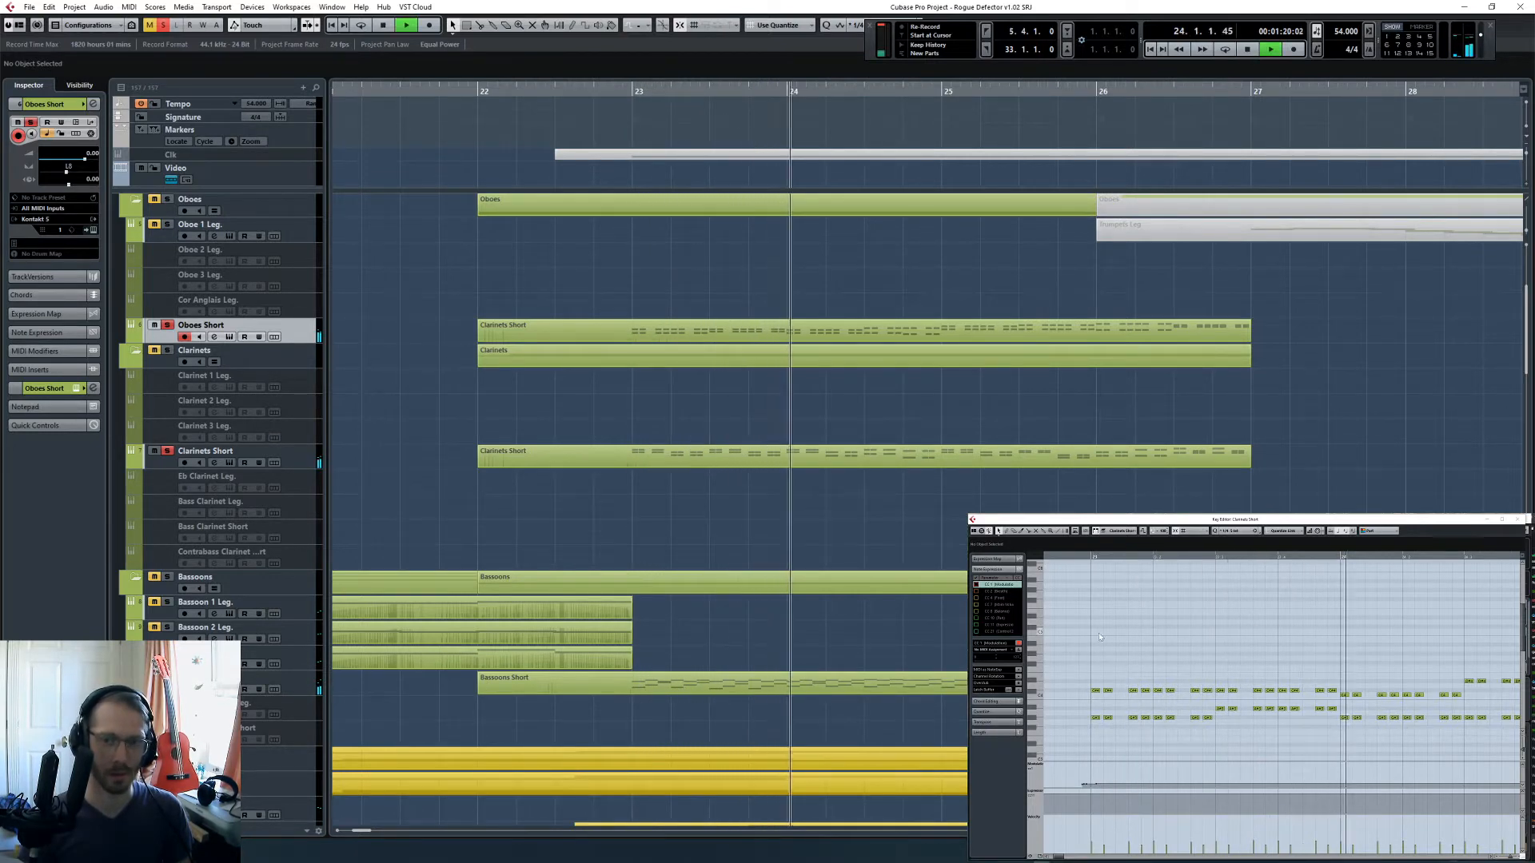
# - Adjust the values of both controller curves in the Oboes Short part while the passage plays through to bar 27
pyautogui.press('g')
pyautogui.press('g')
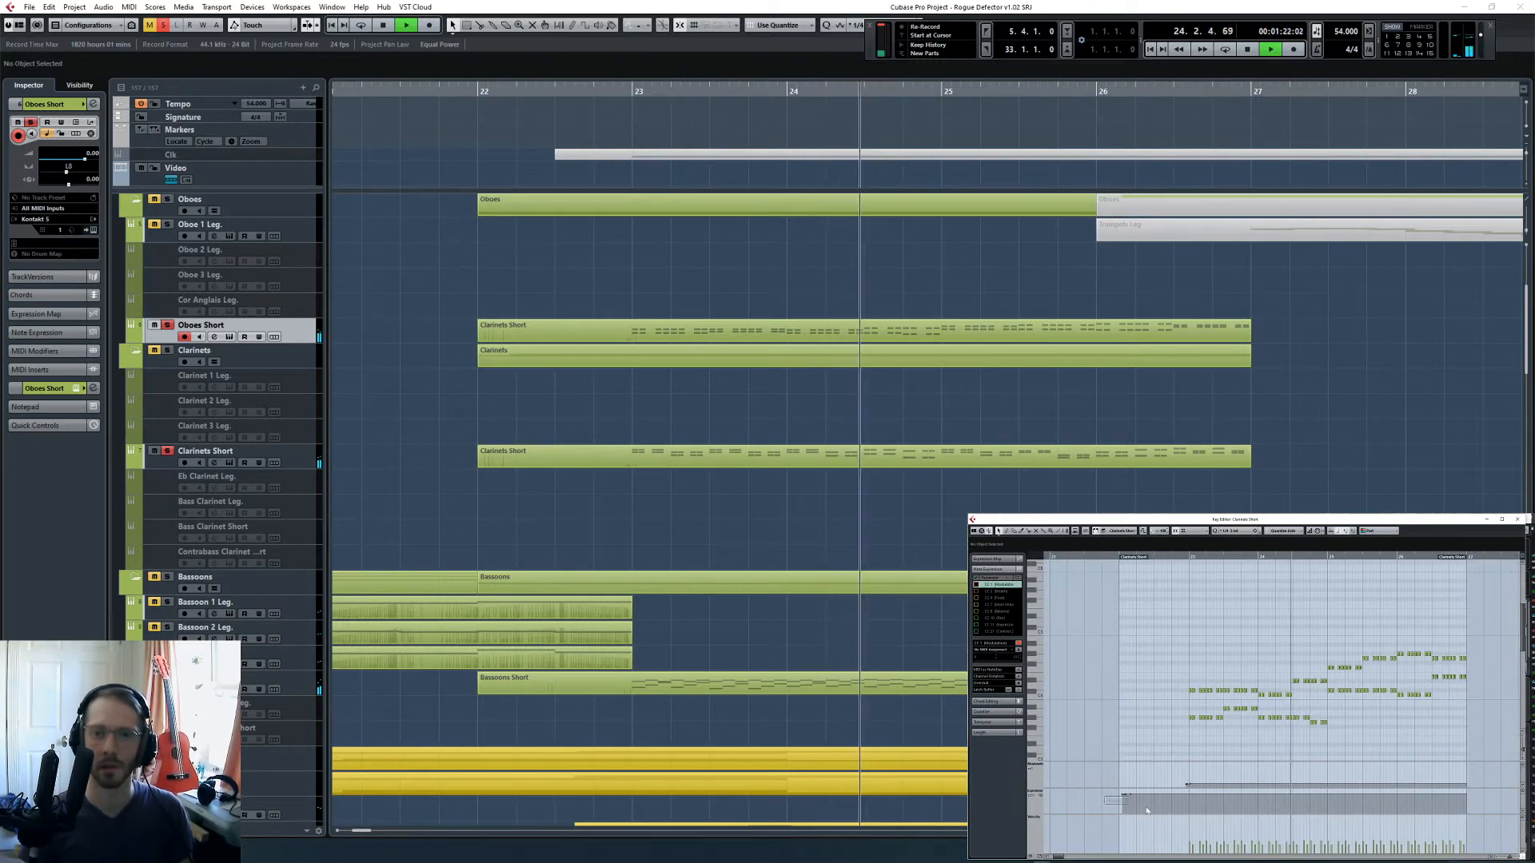
pyautogui.moveTo(1110, 796); pyautogui.dragTo(1196, 786)
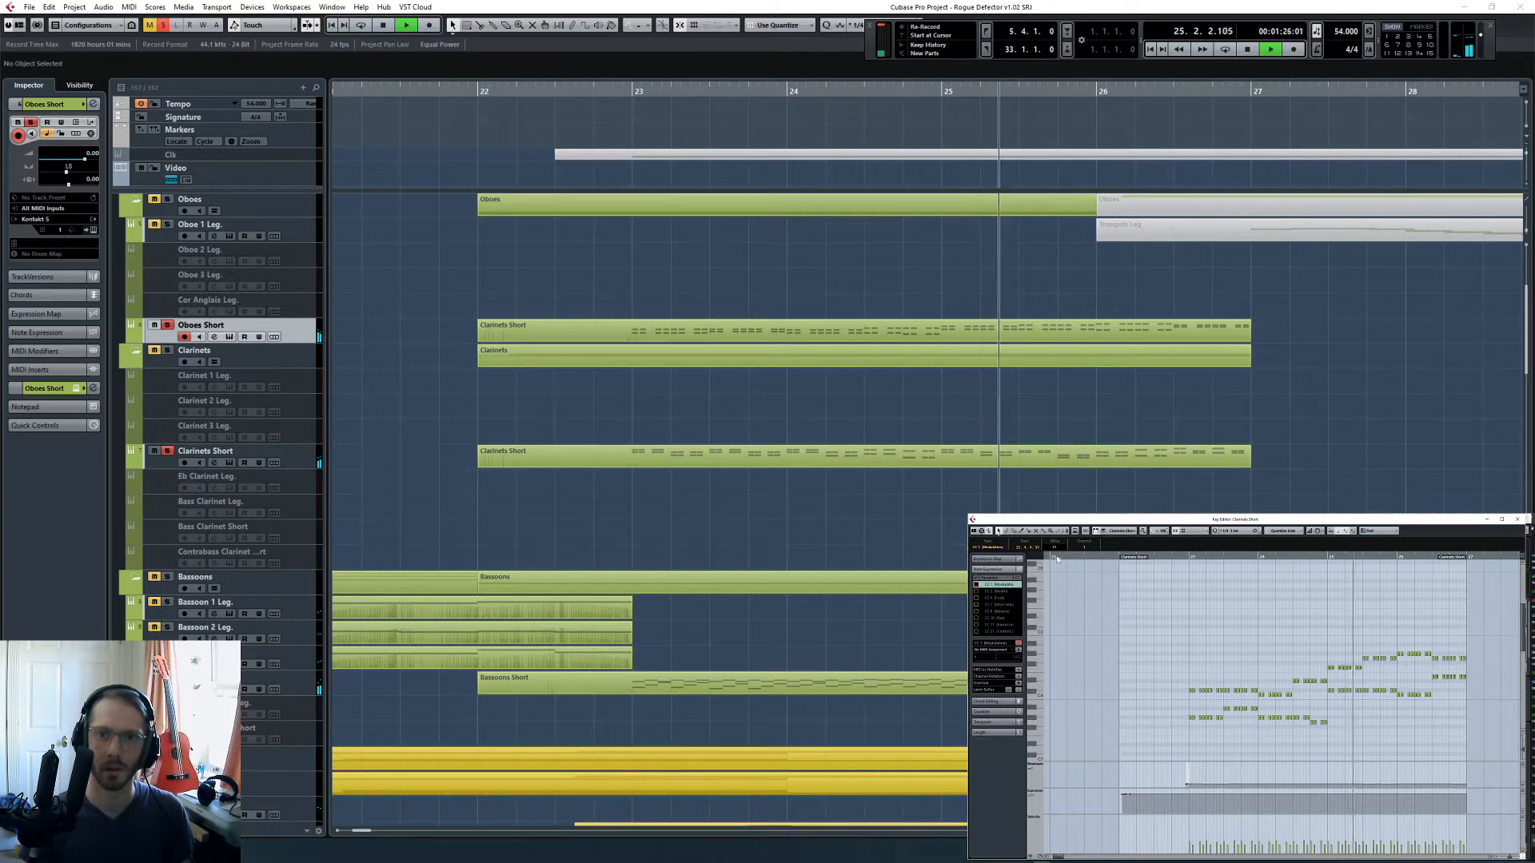
pyautogui.moveTo(1109, 792); pyautogui.dragTo(1137, 799)
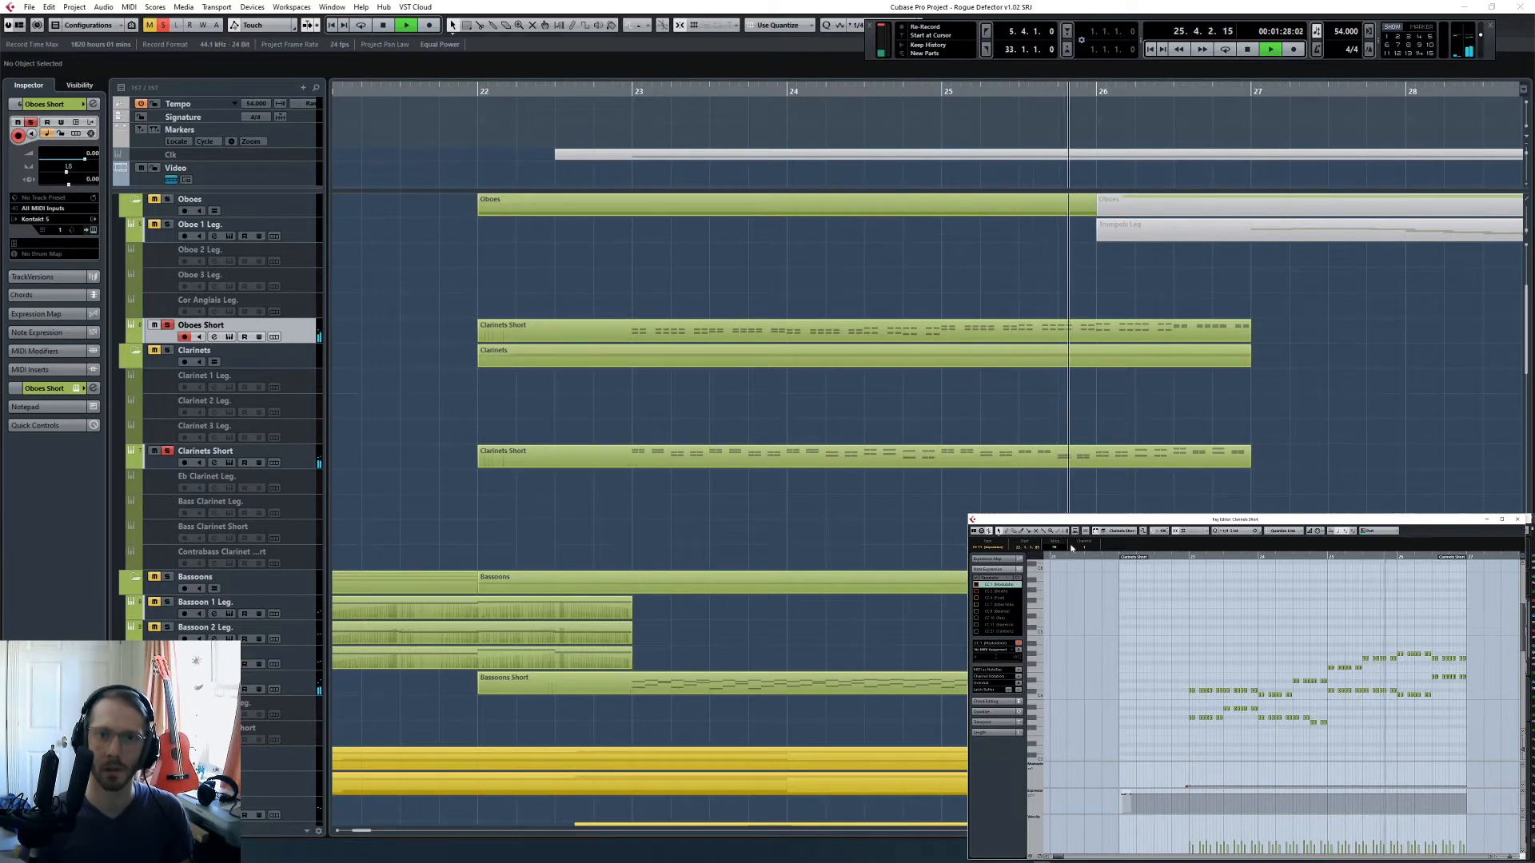
pyautogui.scroll(-5, 1056, 550)
pyautogui.moveTo(1057, 553); pyautogui.dragTo(1076, 577)
pyautogui.press('space')
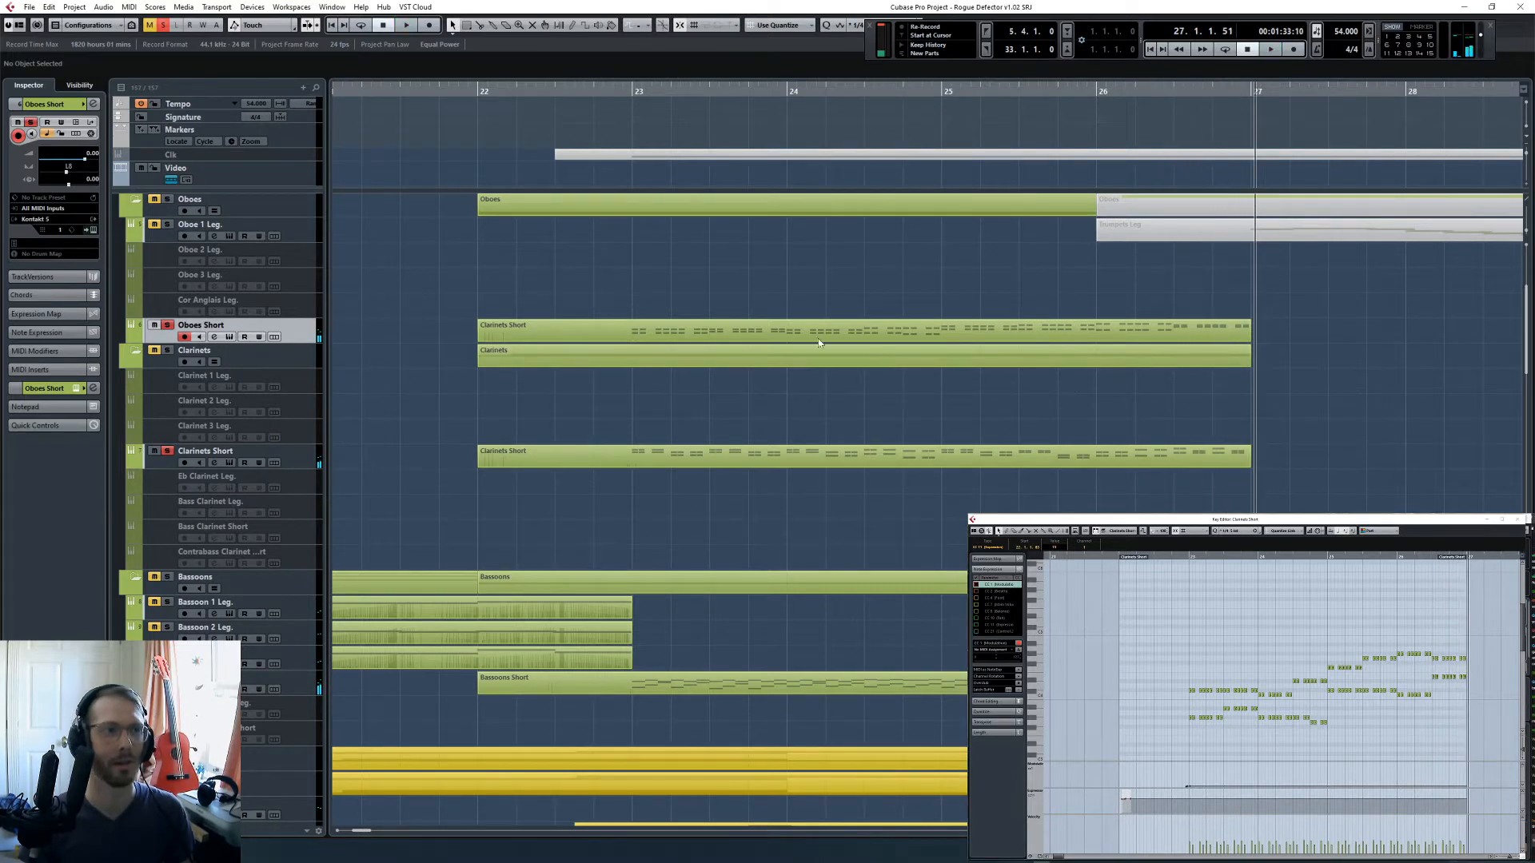
# - Clear the solos and copy the Oboes Short part onto the Flutes Short track at bar 22
pyautogui.click(639, 107)
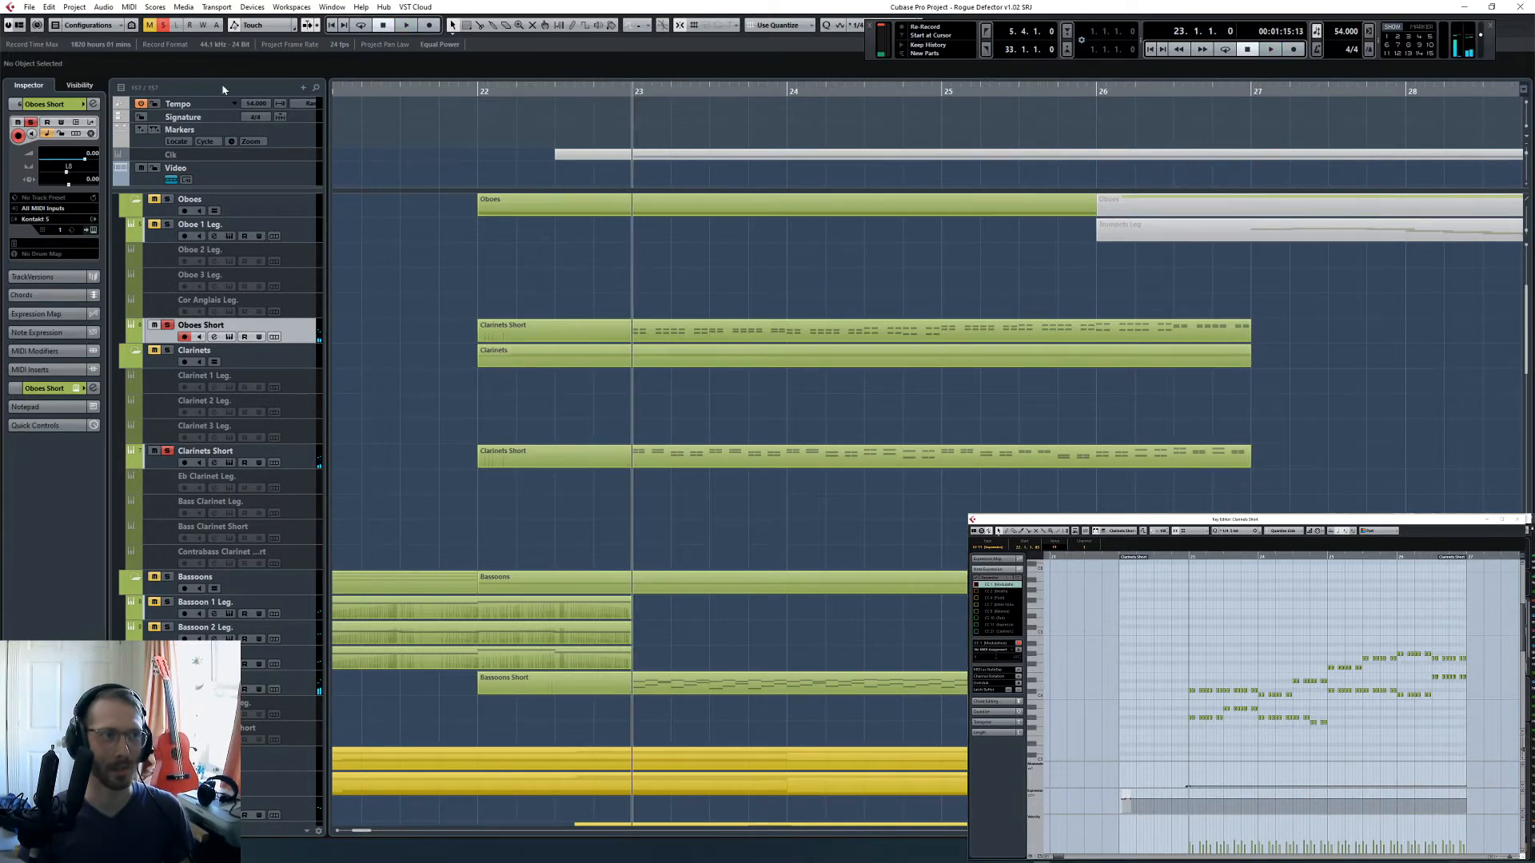
pyautogui.scroll(5, 582, 321)
pyautogui.click(165, 27)
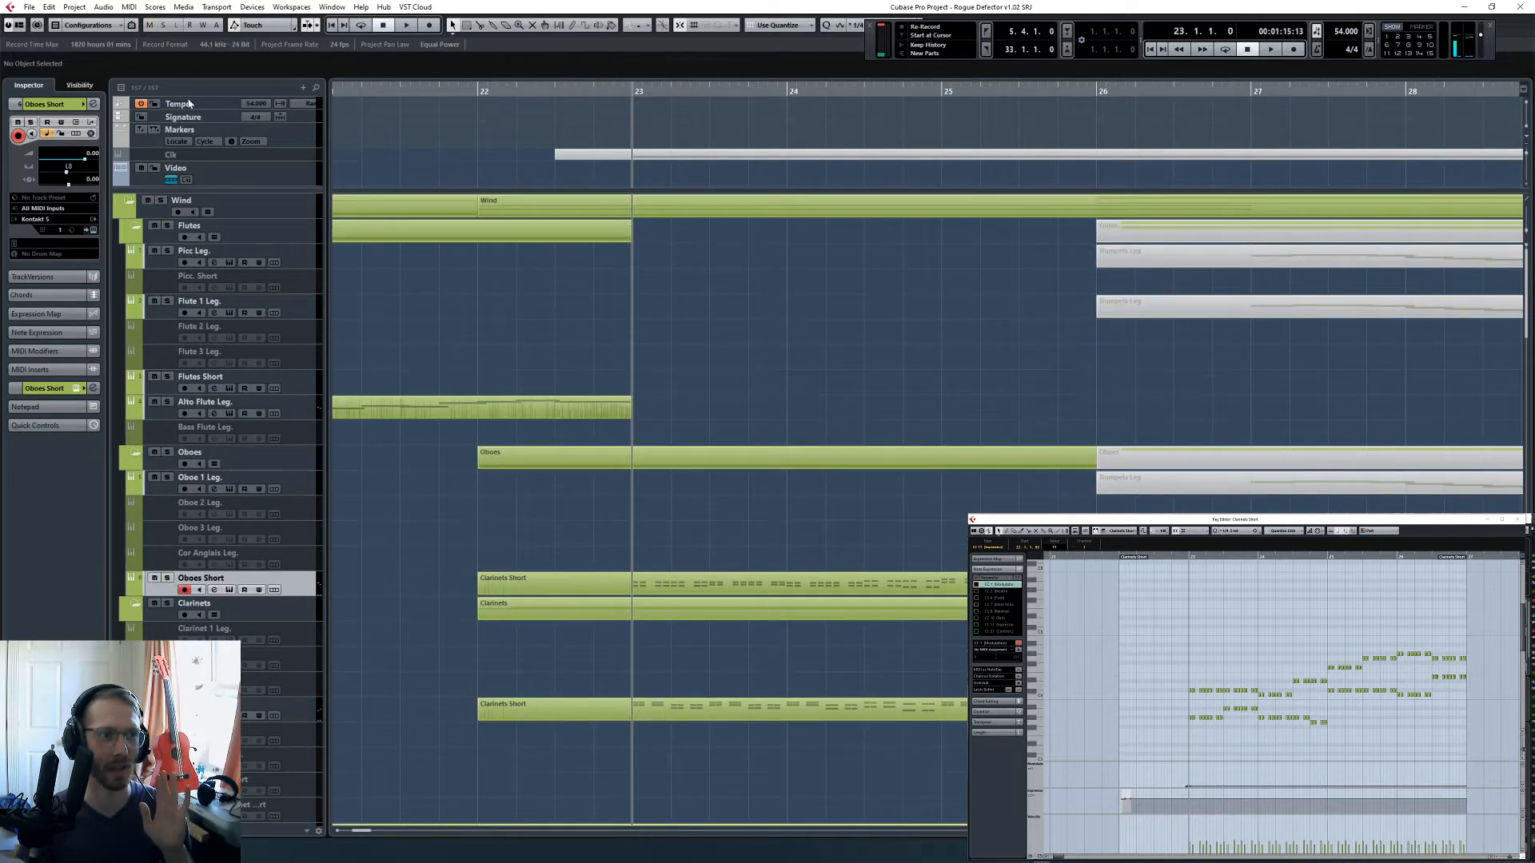
pyautogui.click(301, 374)
pyautogui.click(747, 593)
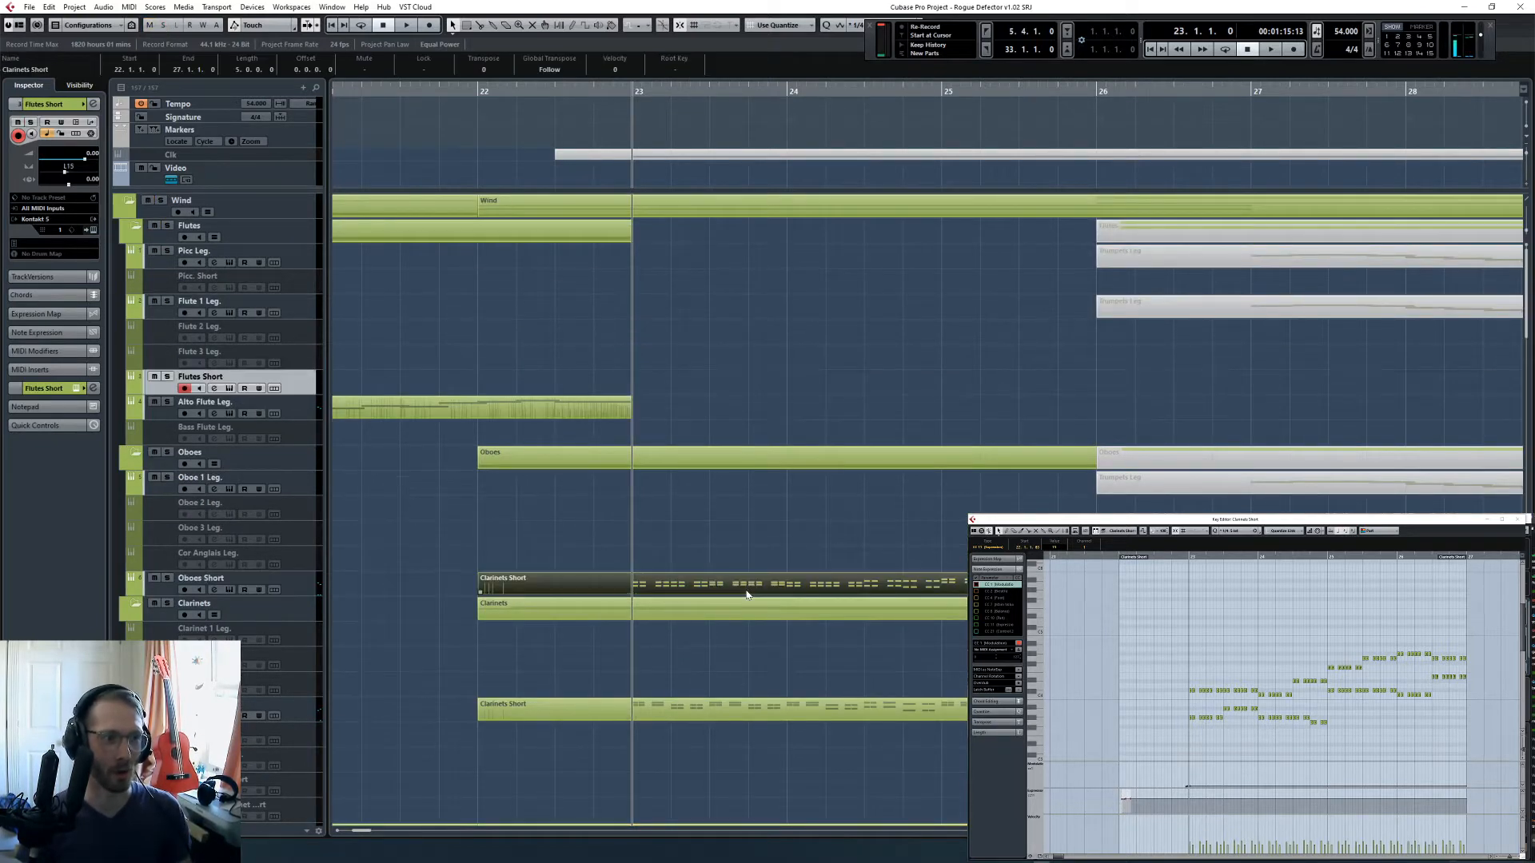
pyautogui.press('l')
pyautogui.hotkey('ctrl', 'c')
pyautogui.hotkey('ctrl', 'v')
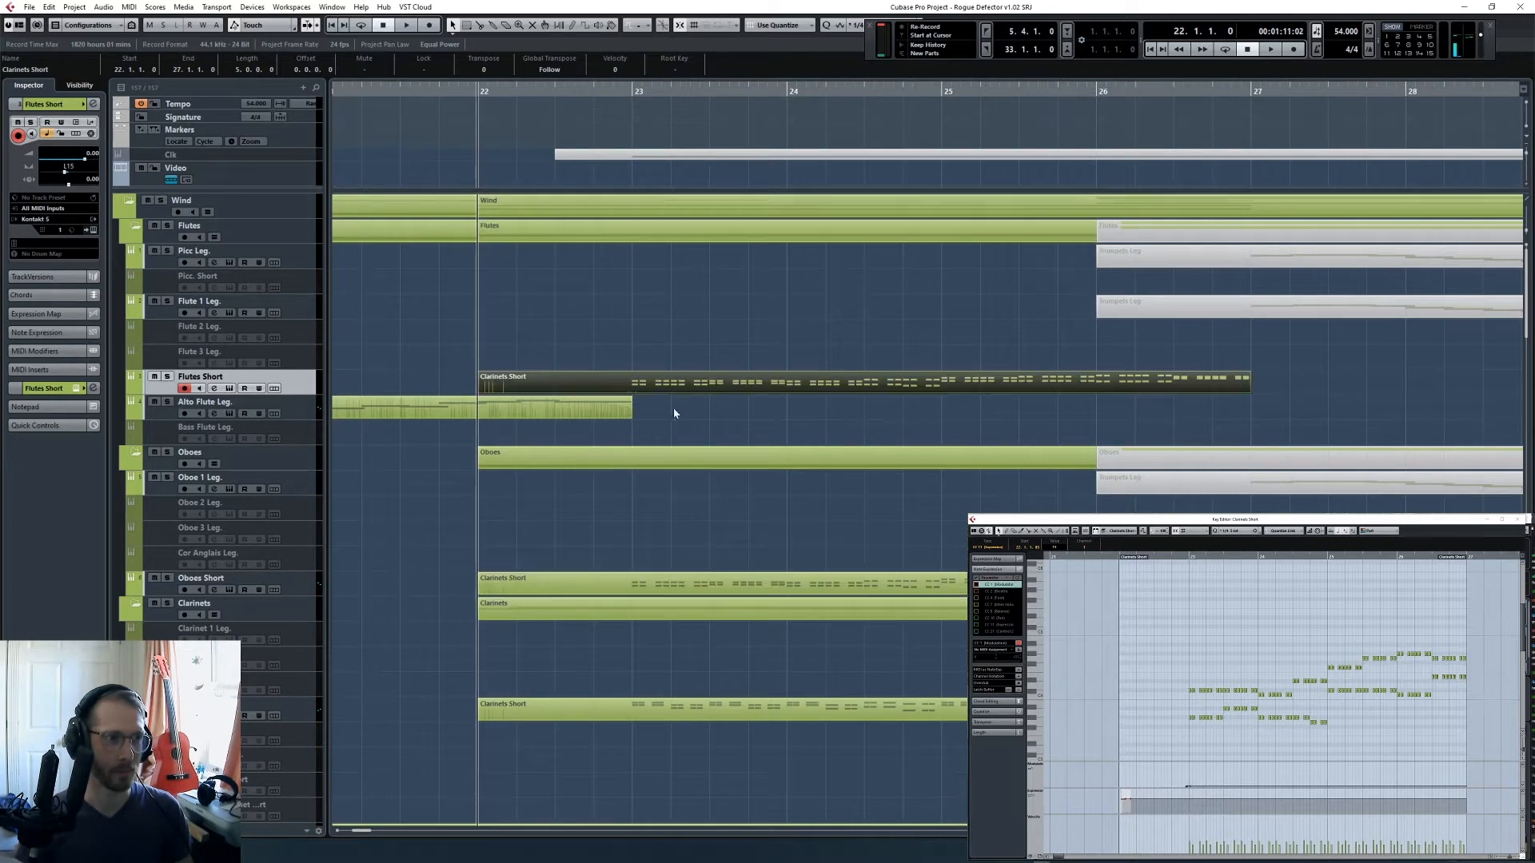
# - Delete all notes from the copied Flutes Short part and set the quantize value to 1/16
pyautogui.moveTo(1163, 605); pyautogui.dragTo(1476, 723)
pyautogui.press('l')
pyautogui.press('Delete')
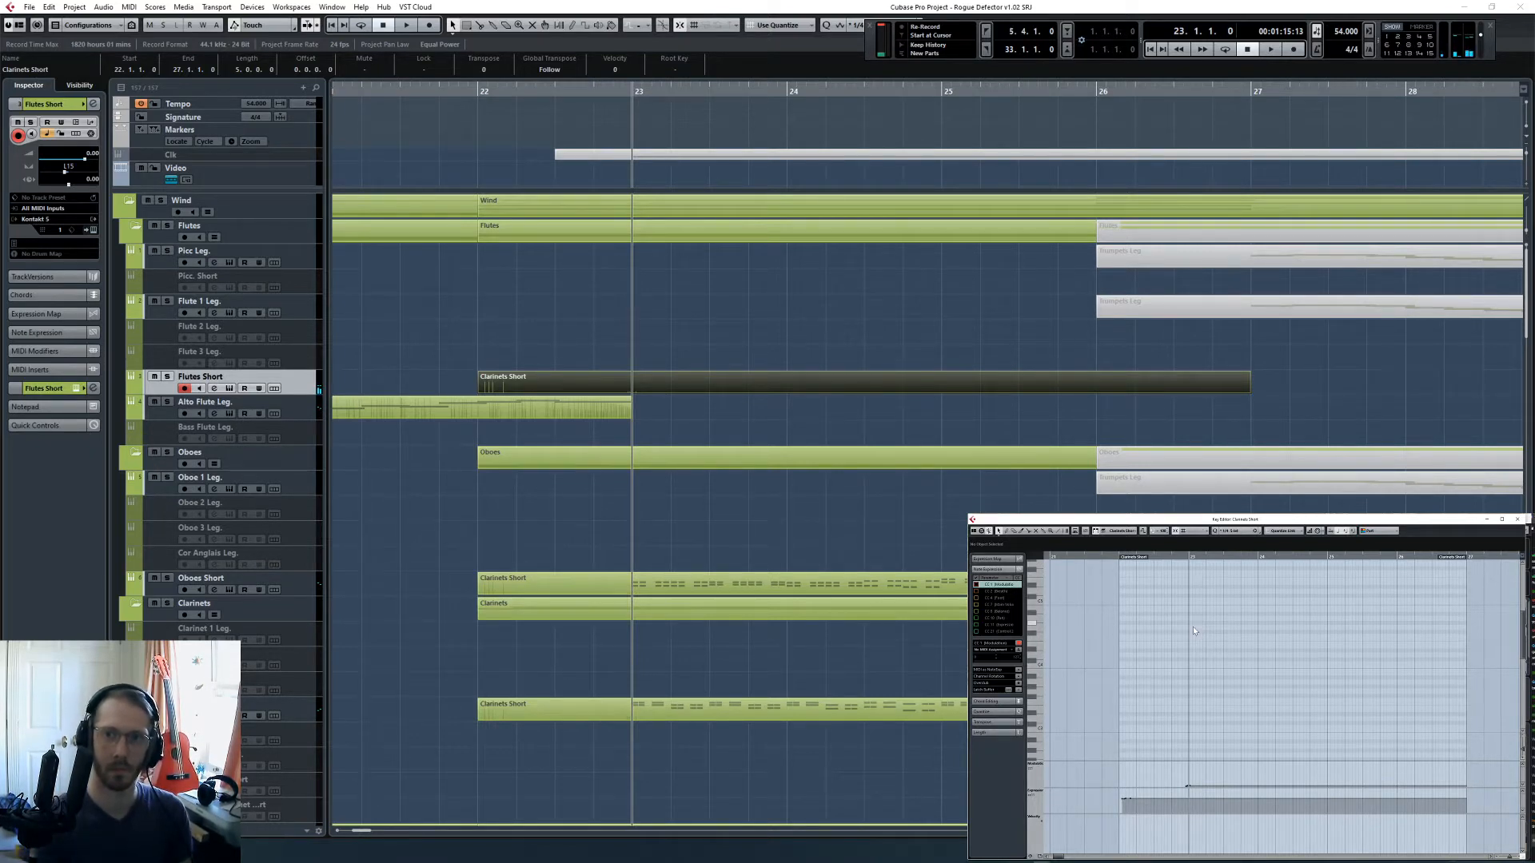
pyautogui.click(1235, 531)
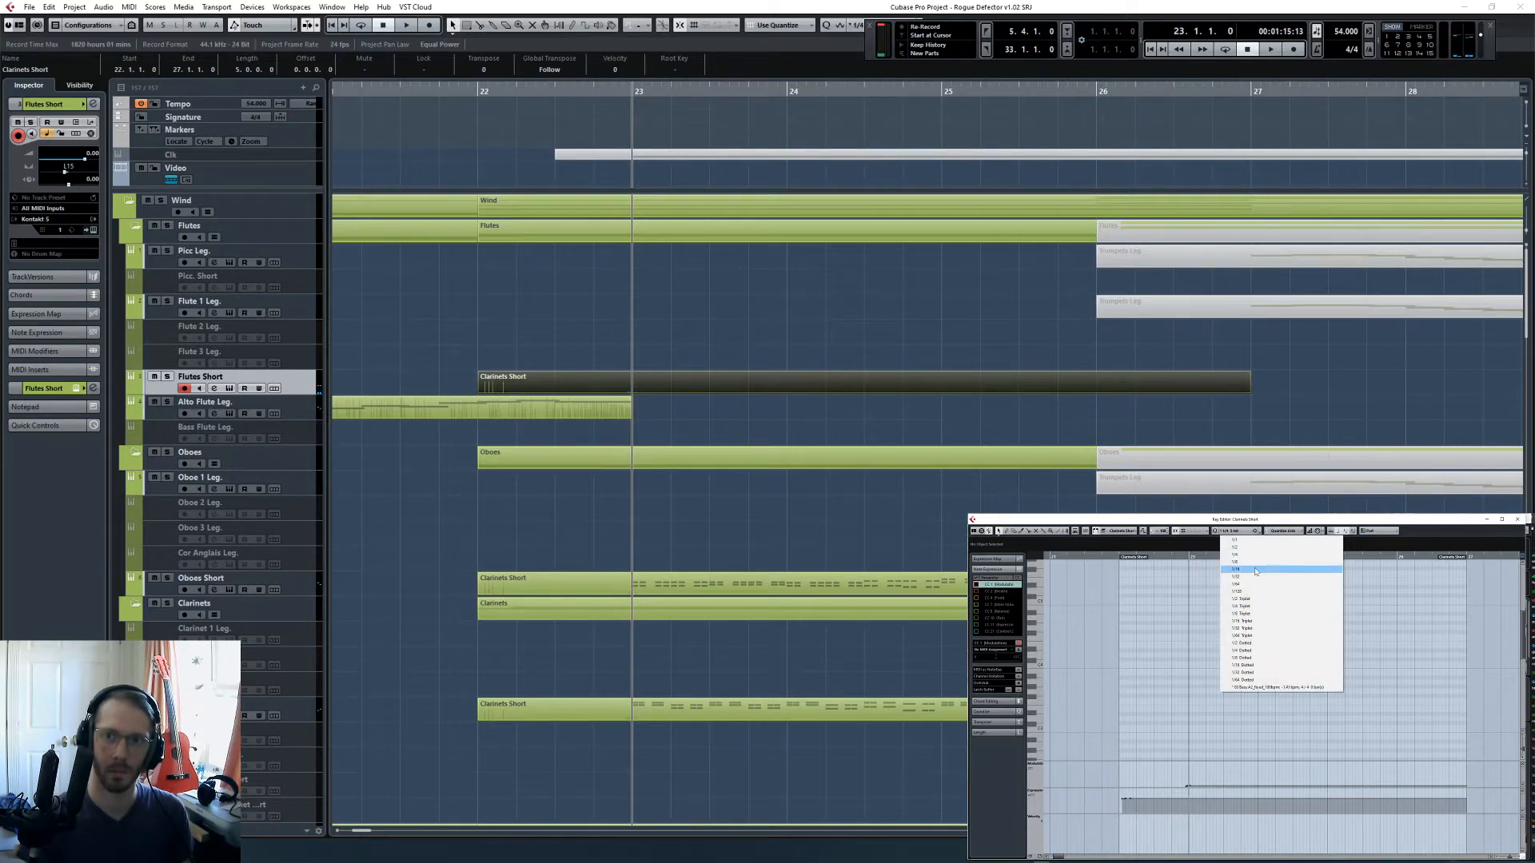
pyautogui.click(1251, 570)
pyautogui.press('h')
pyautogui.press('h')
pyautogui.press('ctrl+KP_Subtract')
pyautogui.press('space')
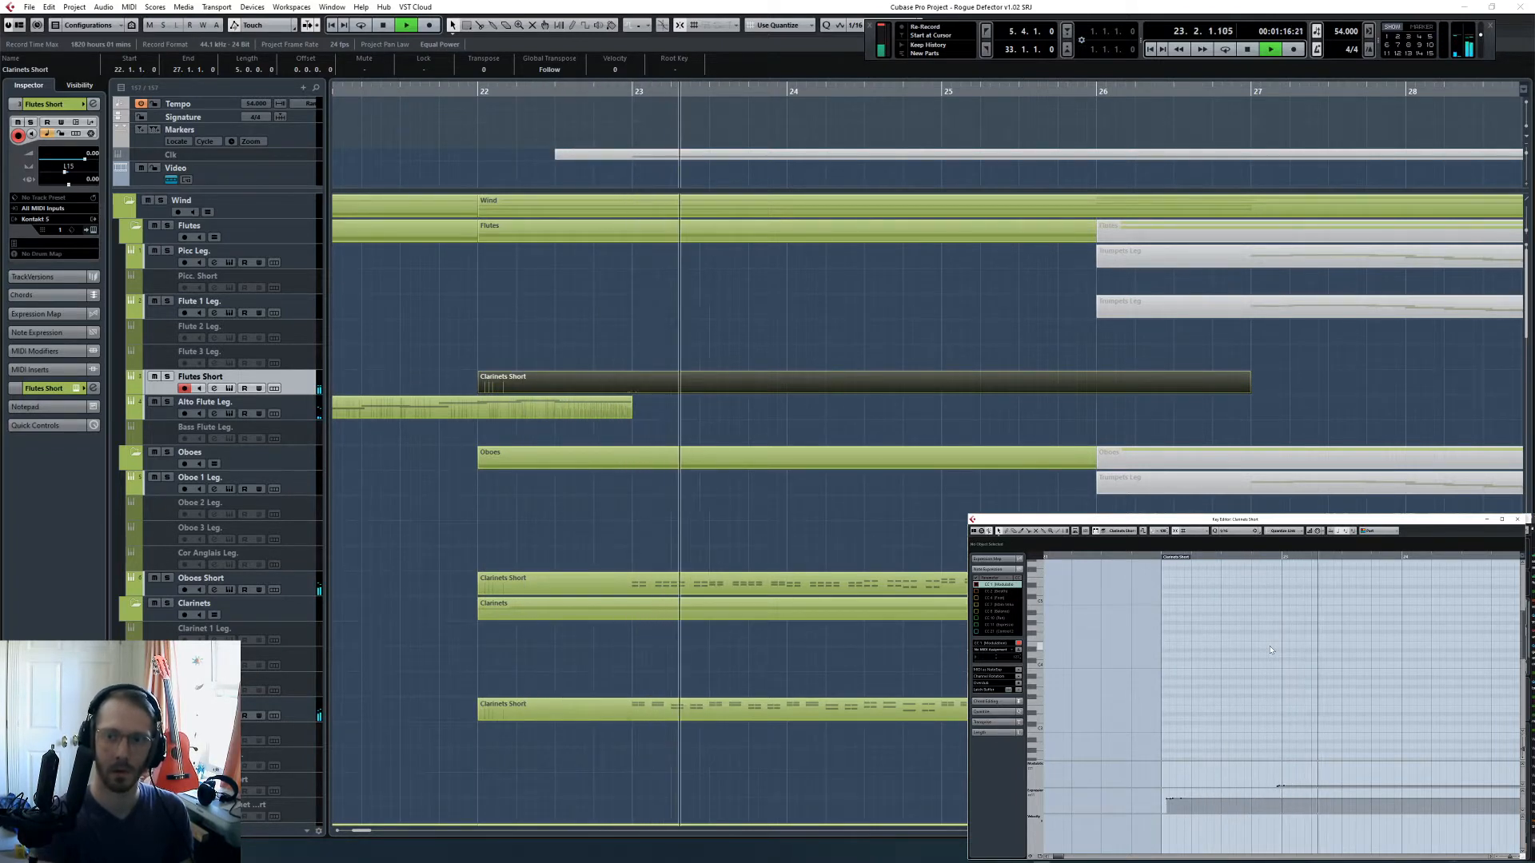
pyautogui.press('shift+KP_Multiply')
pyautogui.press('space')
pyautogui.press('h')
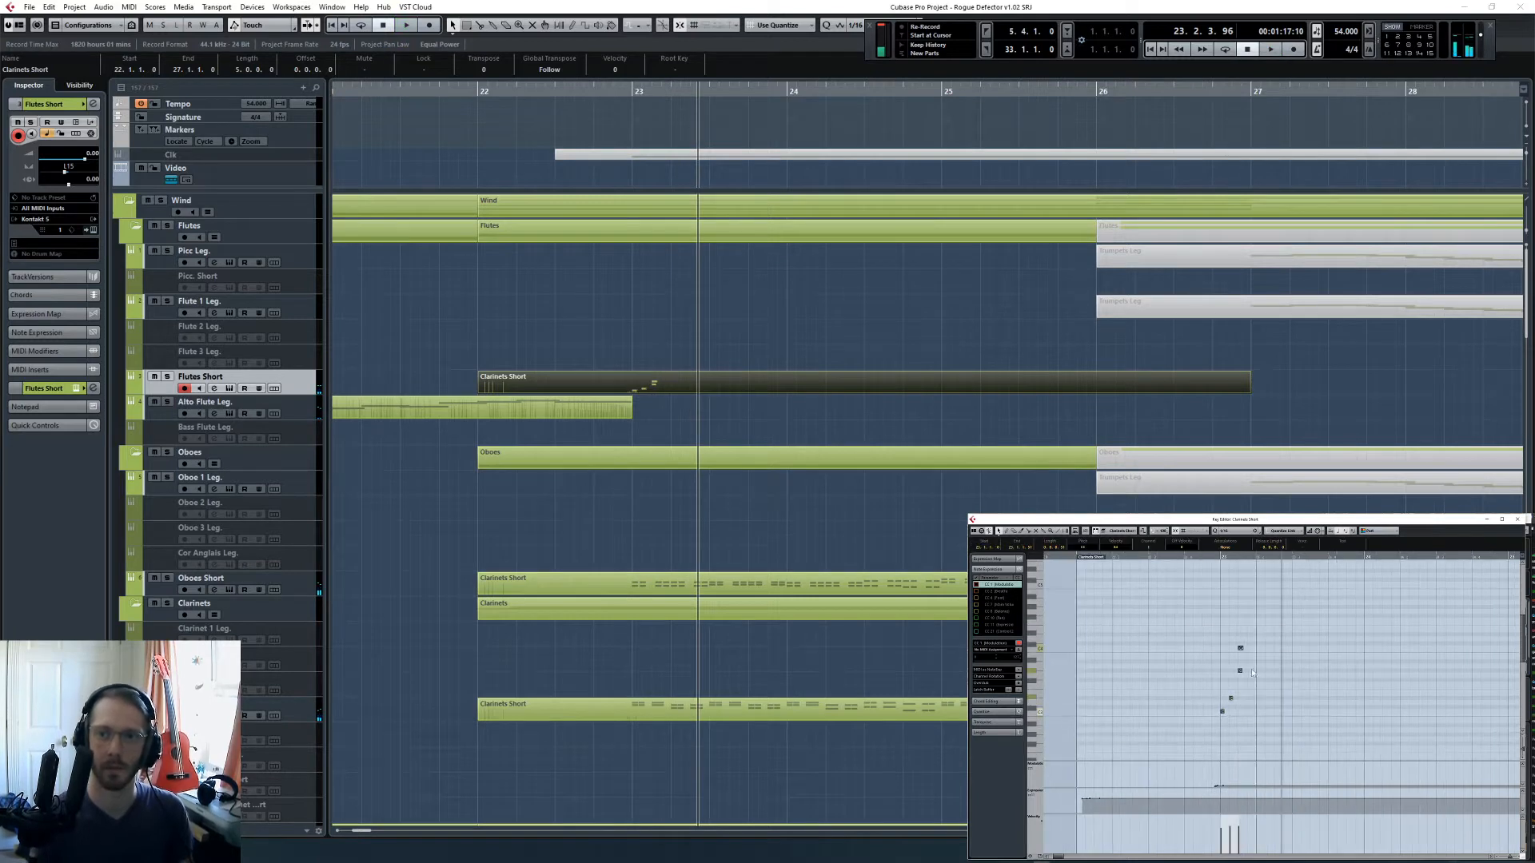
pyautogui.moveTo(1242, 671); pyautogui.dragTo(1273, 720)
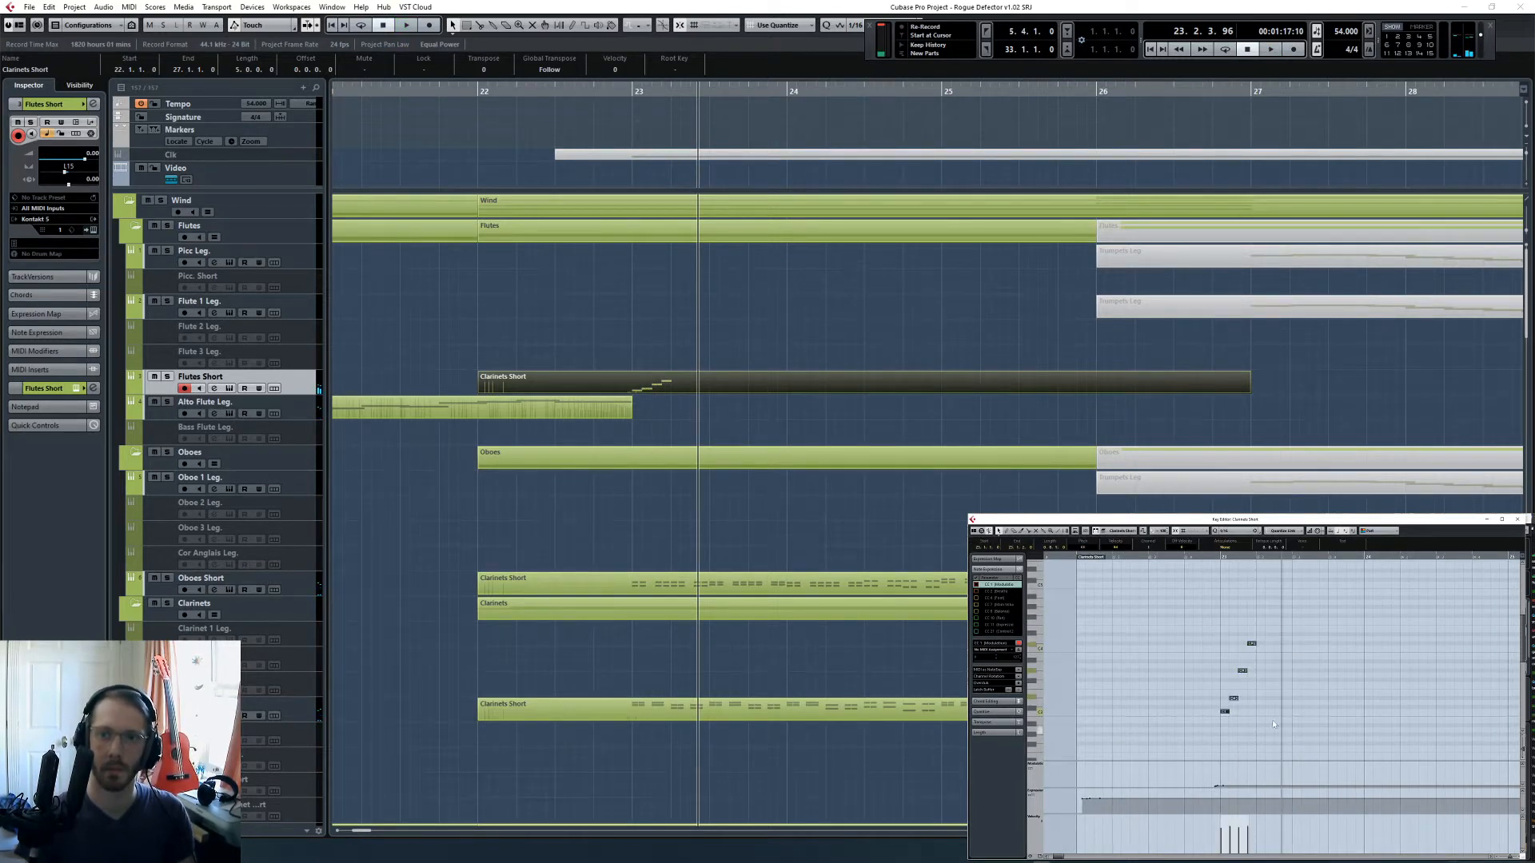
pyautogui.press('Delete')
# - Play in a rising four-note flute figure at bar 23 from a bar 22 beat 4 start, capture it retrospectively and quantize it
pyautogui.click(1189, 566)
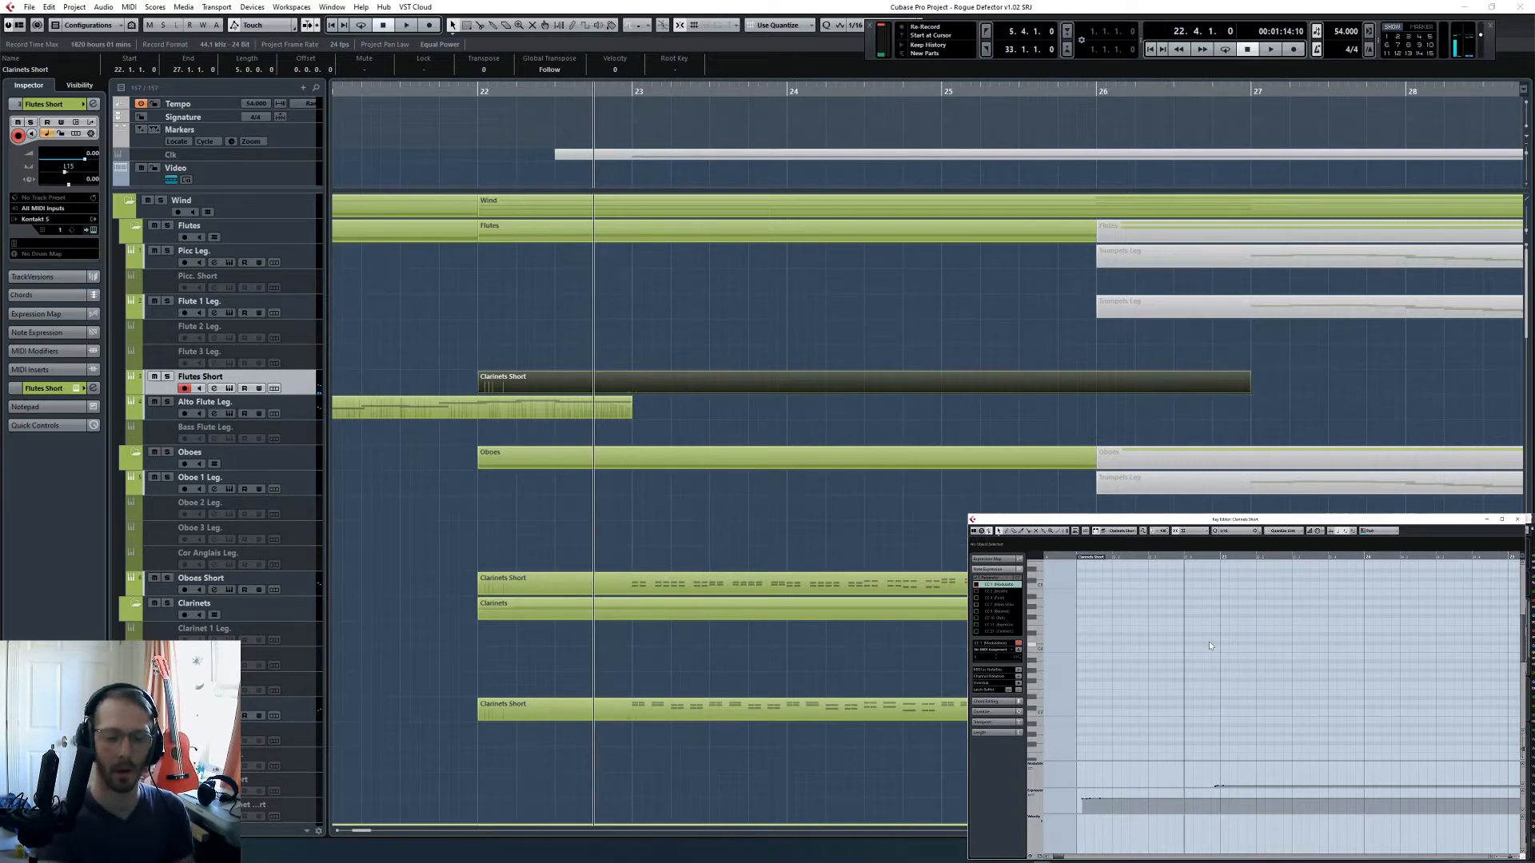
pyautogui.press('space')
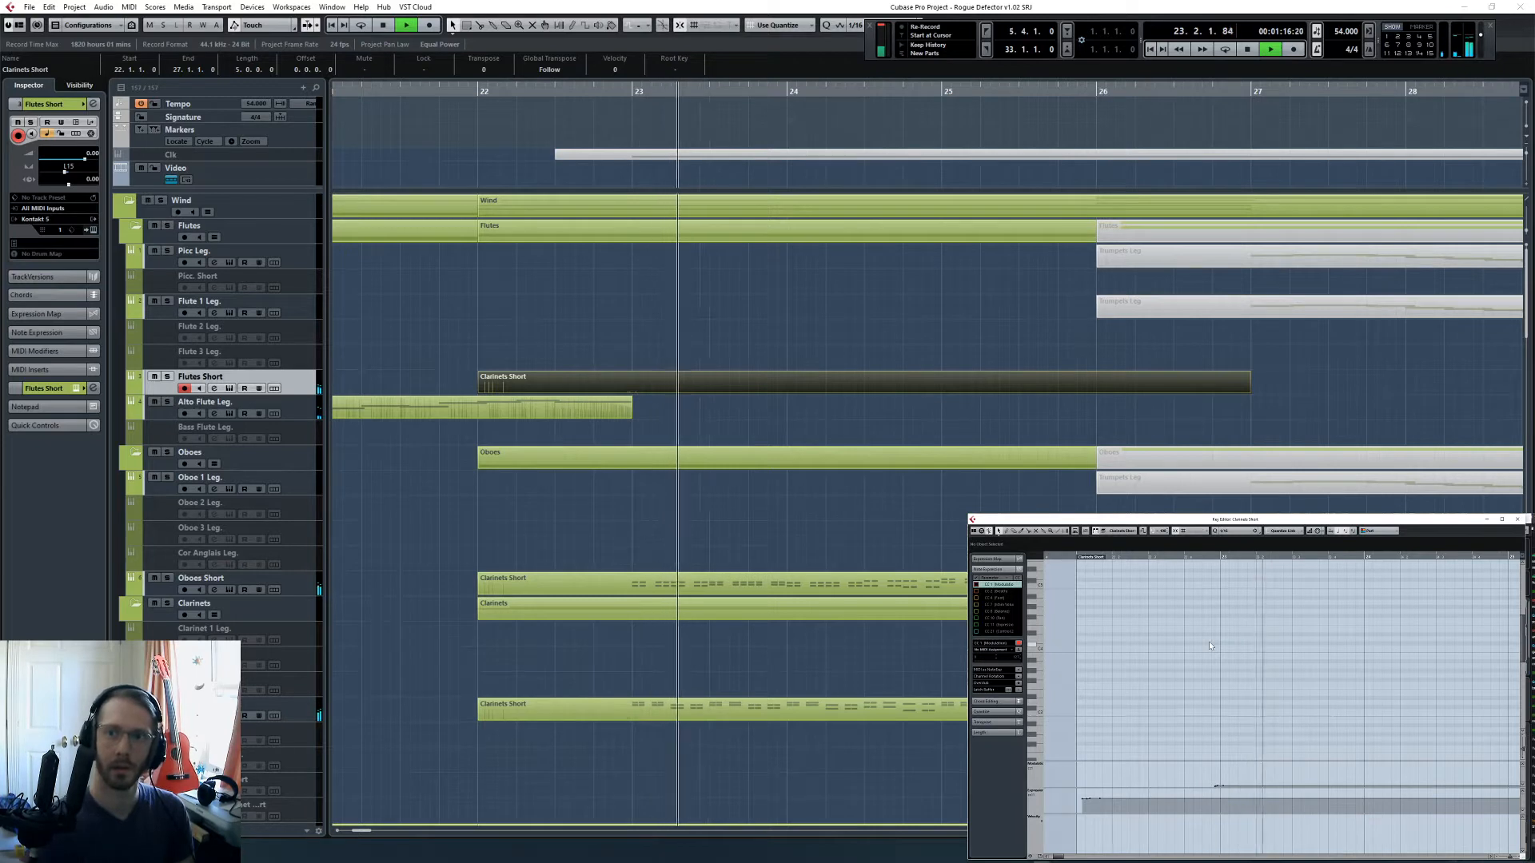
pyautogui.press('space')
pyautogui.press('shift+KP_Multiply')
pyautogui.moveTo(1170, 617); pyautogui.dragTo(1274, 720)
pyautogui.press('q')
# - Lower the velocities of the four flute notes and play the figure from bar 23
pyautogui.click(1219, 560)
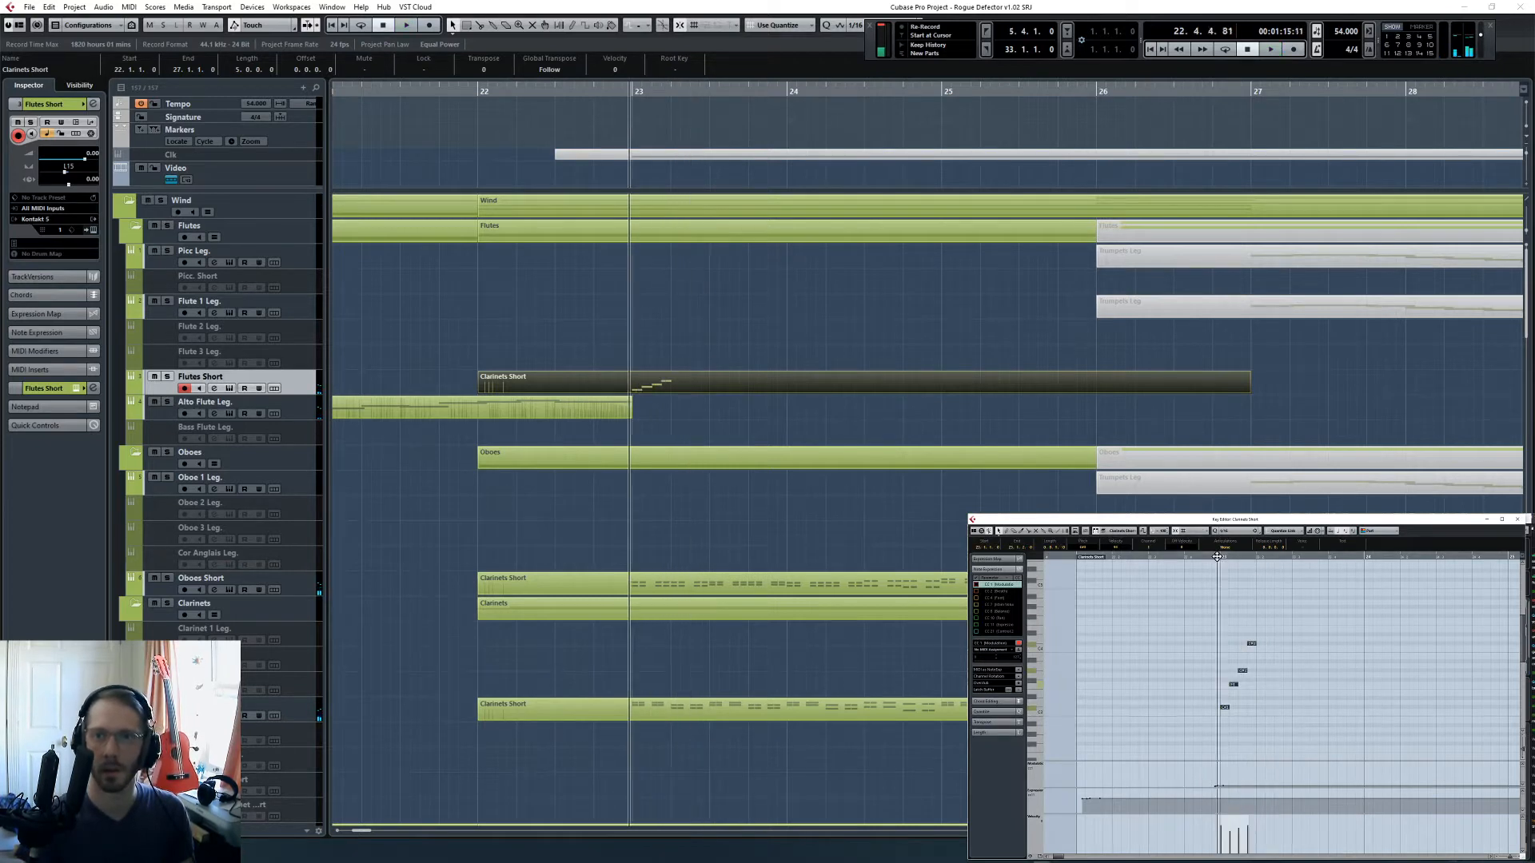
pyautogui.click(1212, 735)
pyautogui.moveTo(1213, 850); pyautogui.dragTo(1244, 845)
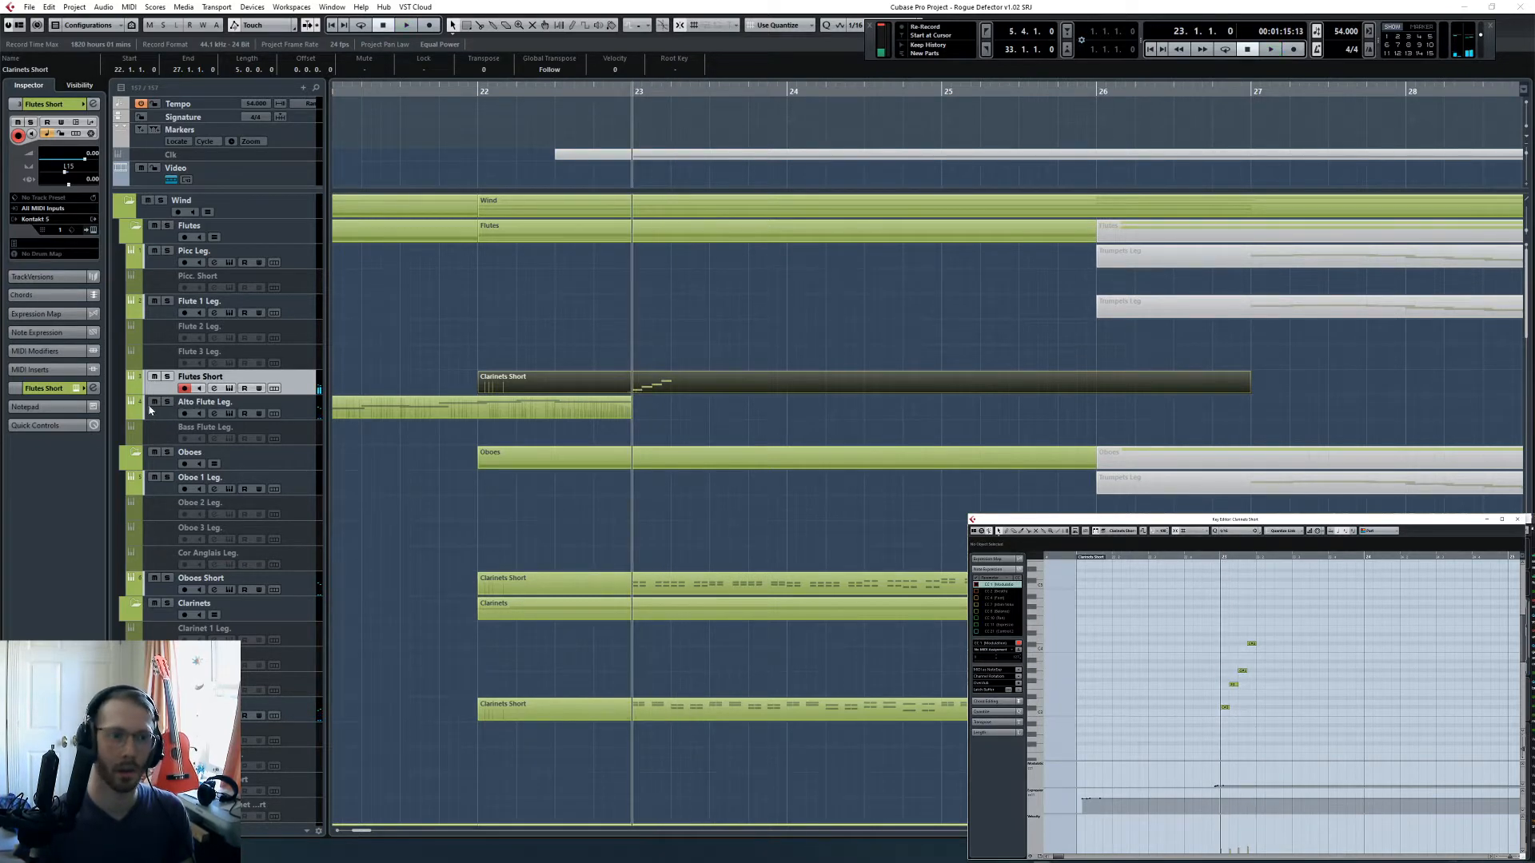
pyautogui.press('space')
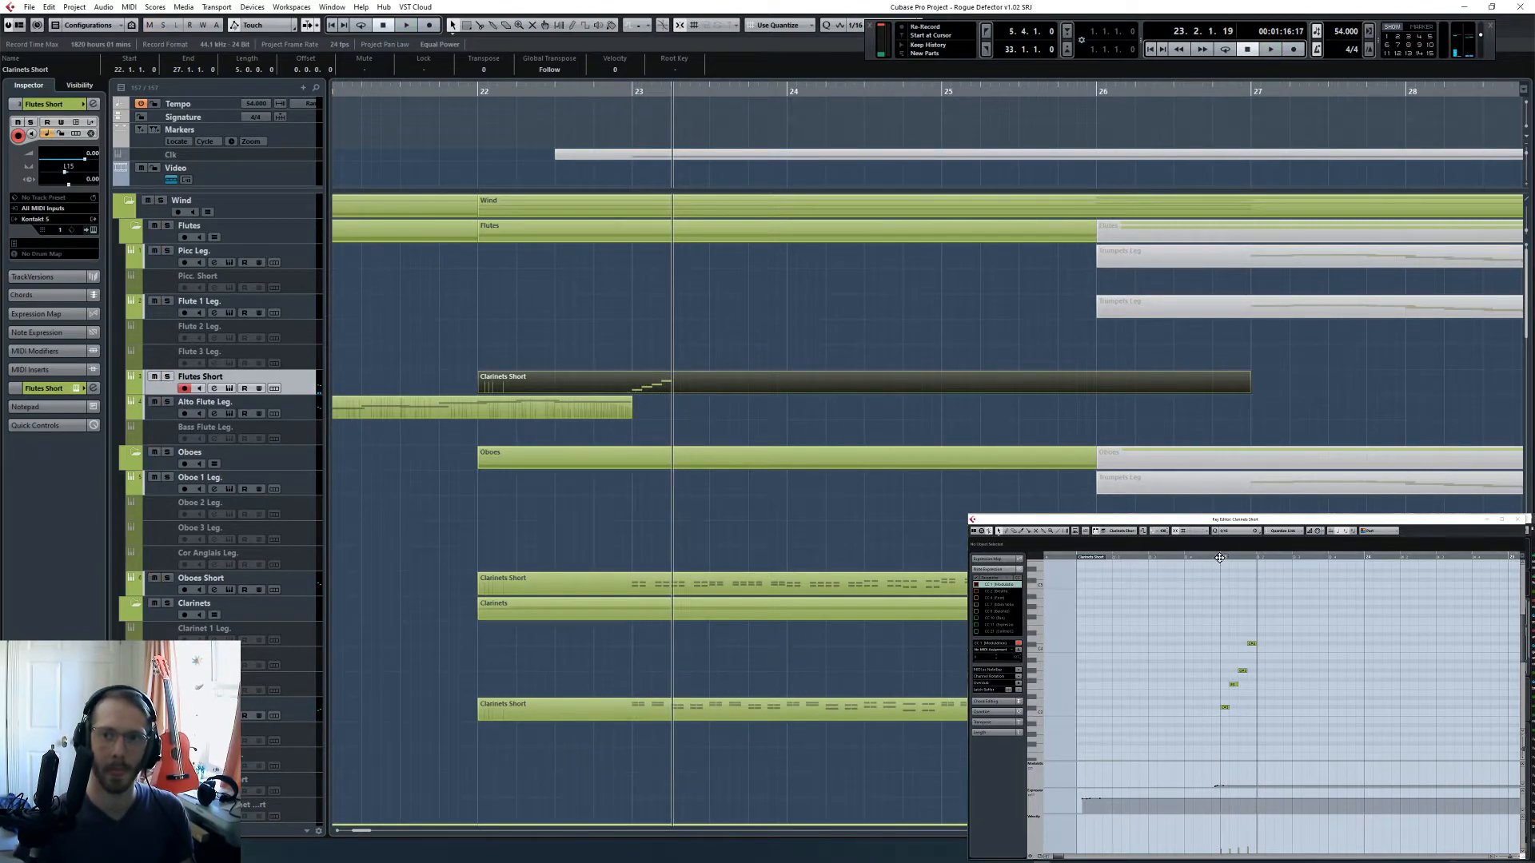
pyautogui.press('space')
# - Solo the CSS Shorts track, show its part in the Key Editor and play it from bar 23
pyautogui.scroll(-15, 864, 530)
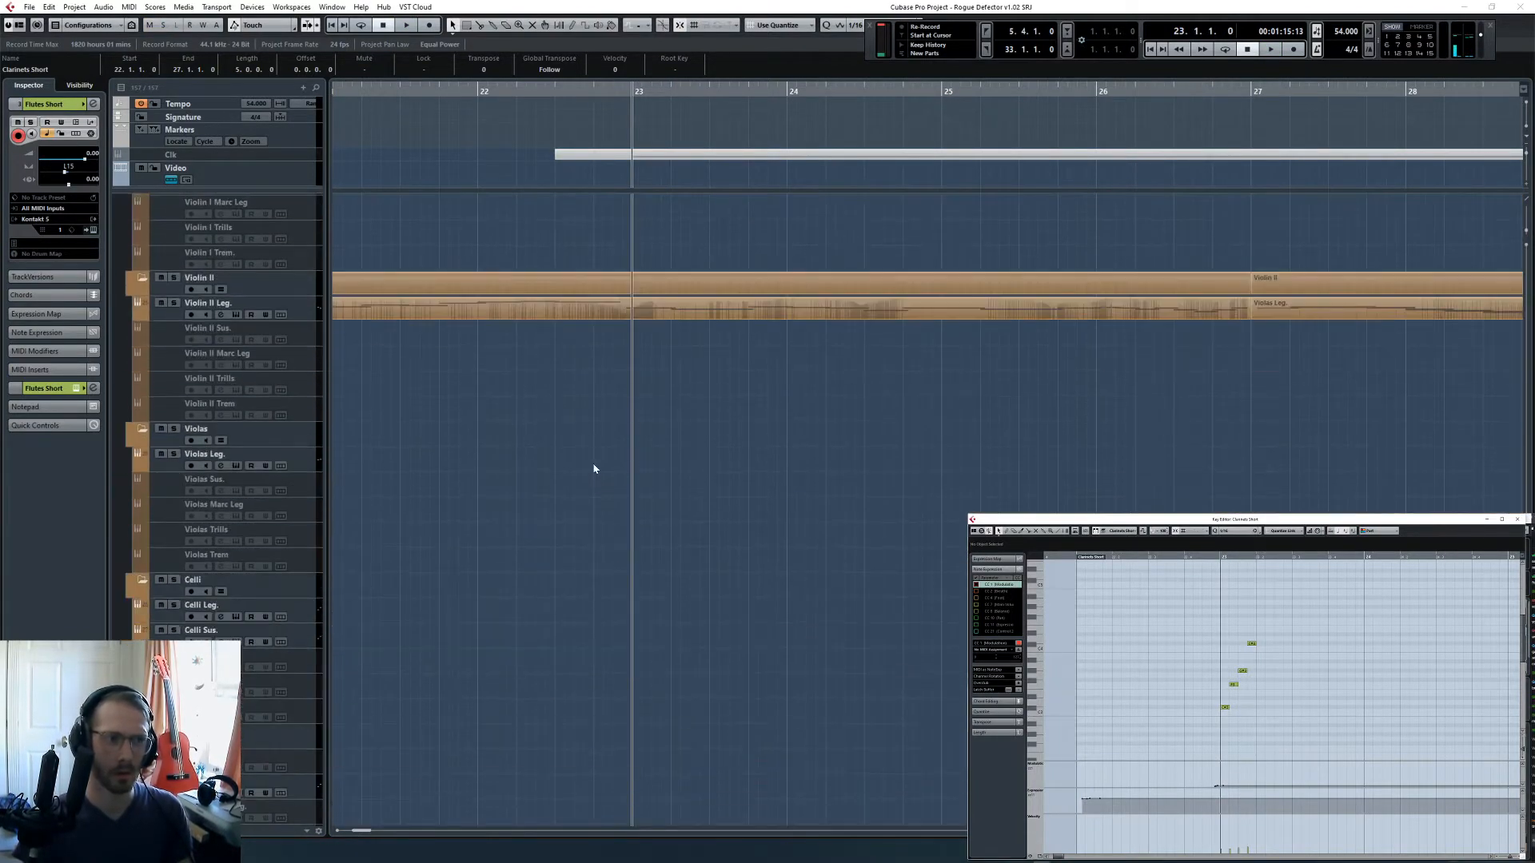
pyautogui.scroll(-10, 594, 469)
pyautogui.click(167, 451)
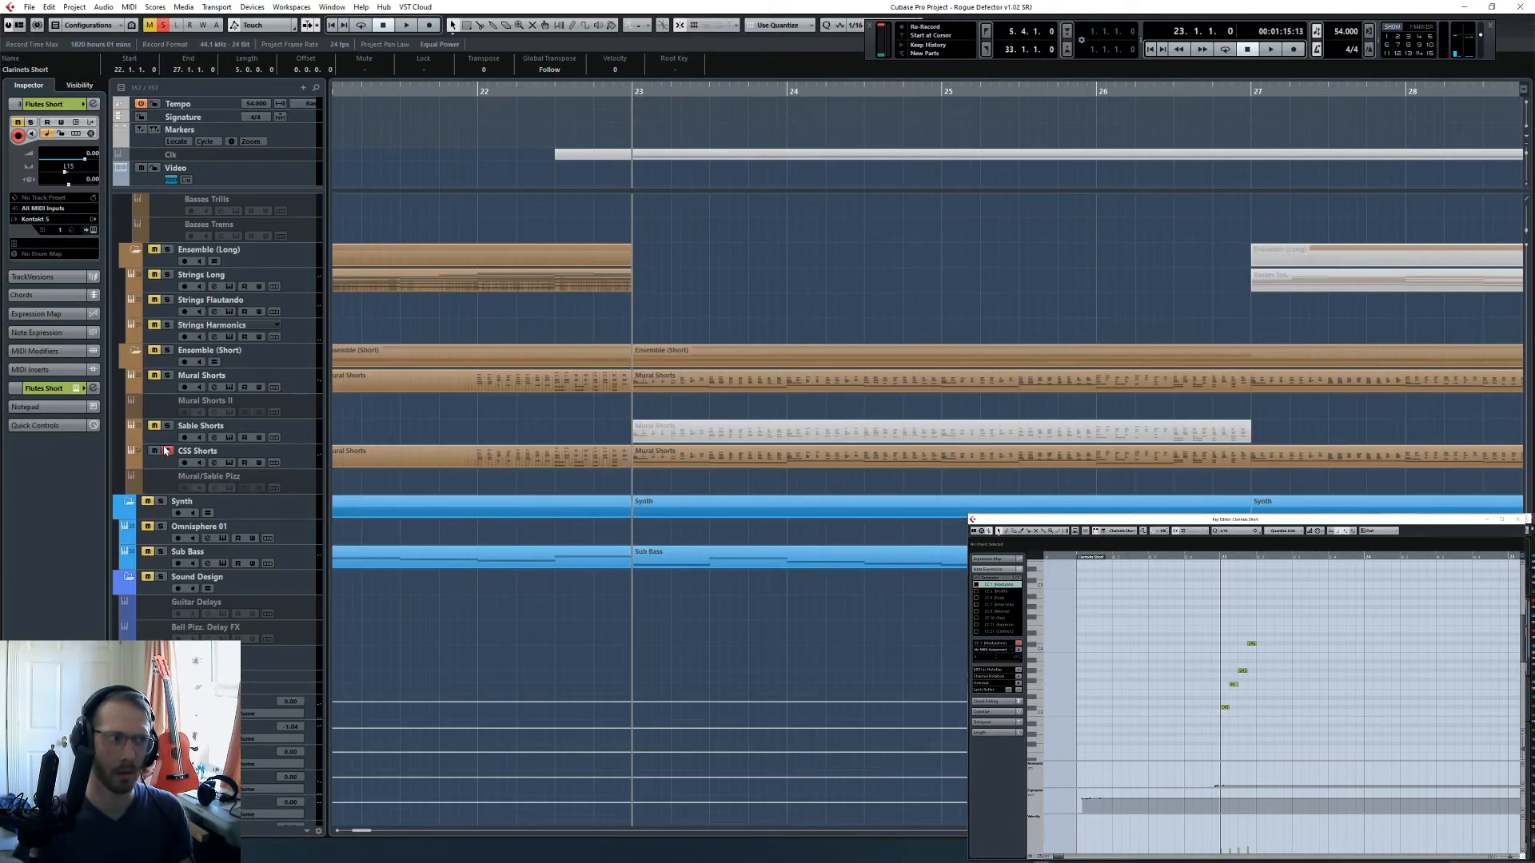
pyautogui.press('space')
pyautogui.click(693, 459)
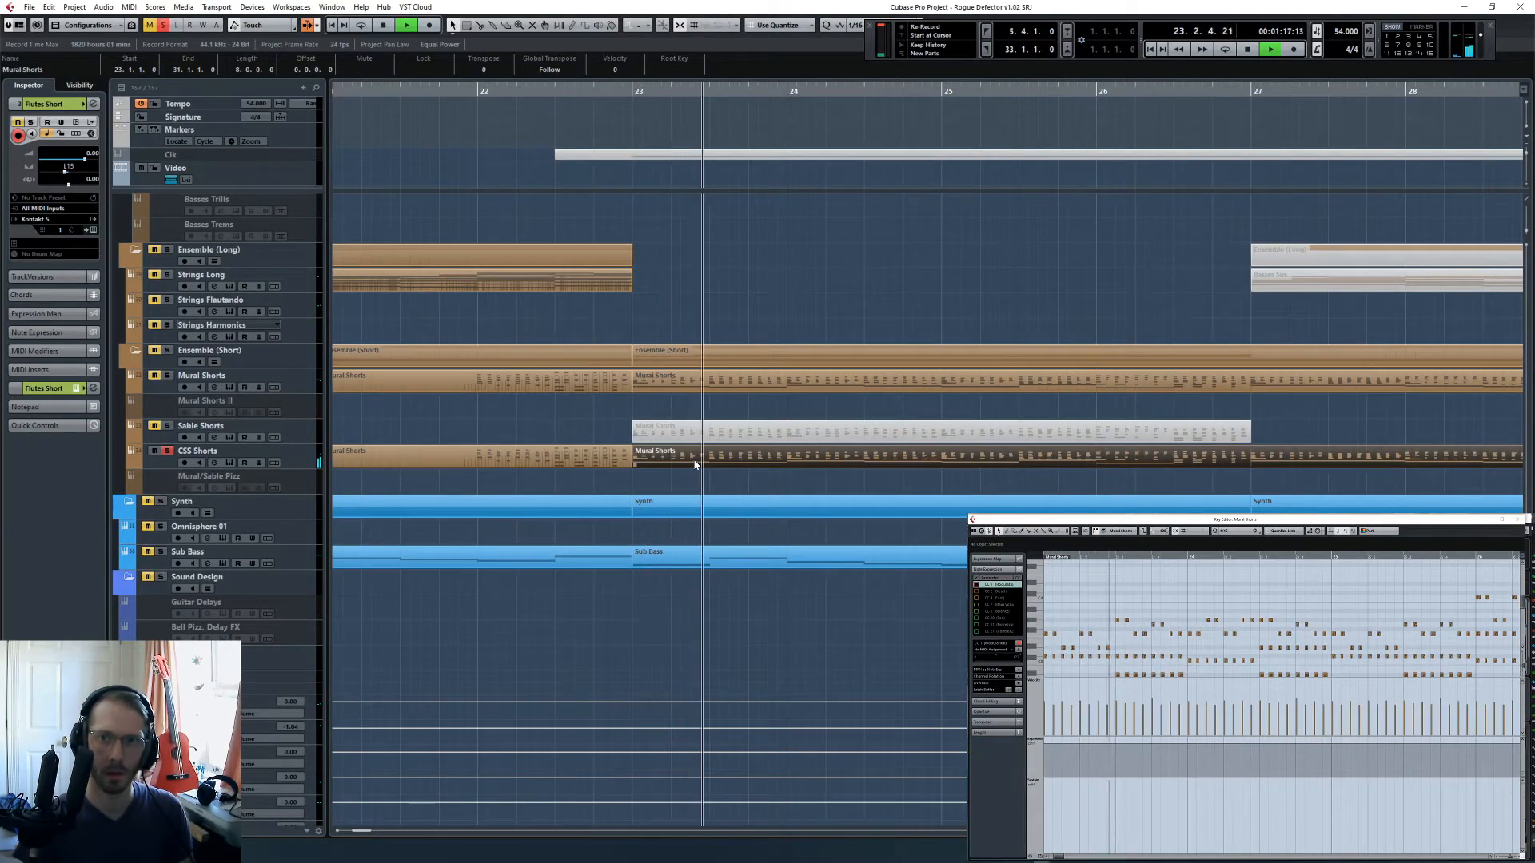
pyautogui.scroll(15, 697, 452)
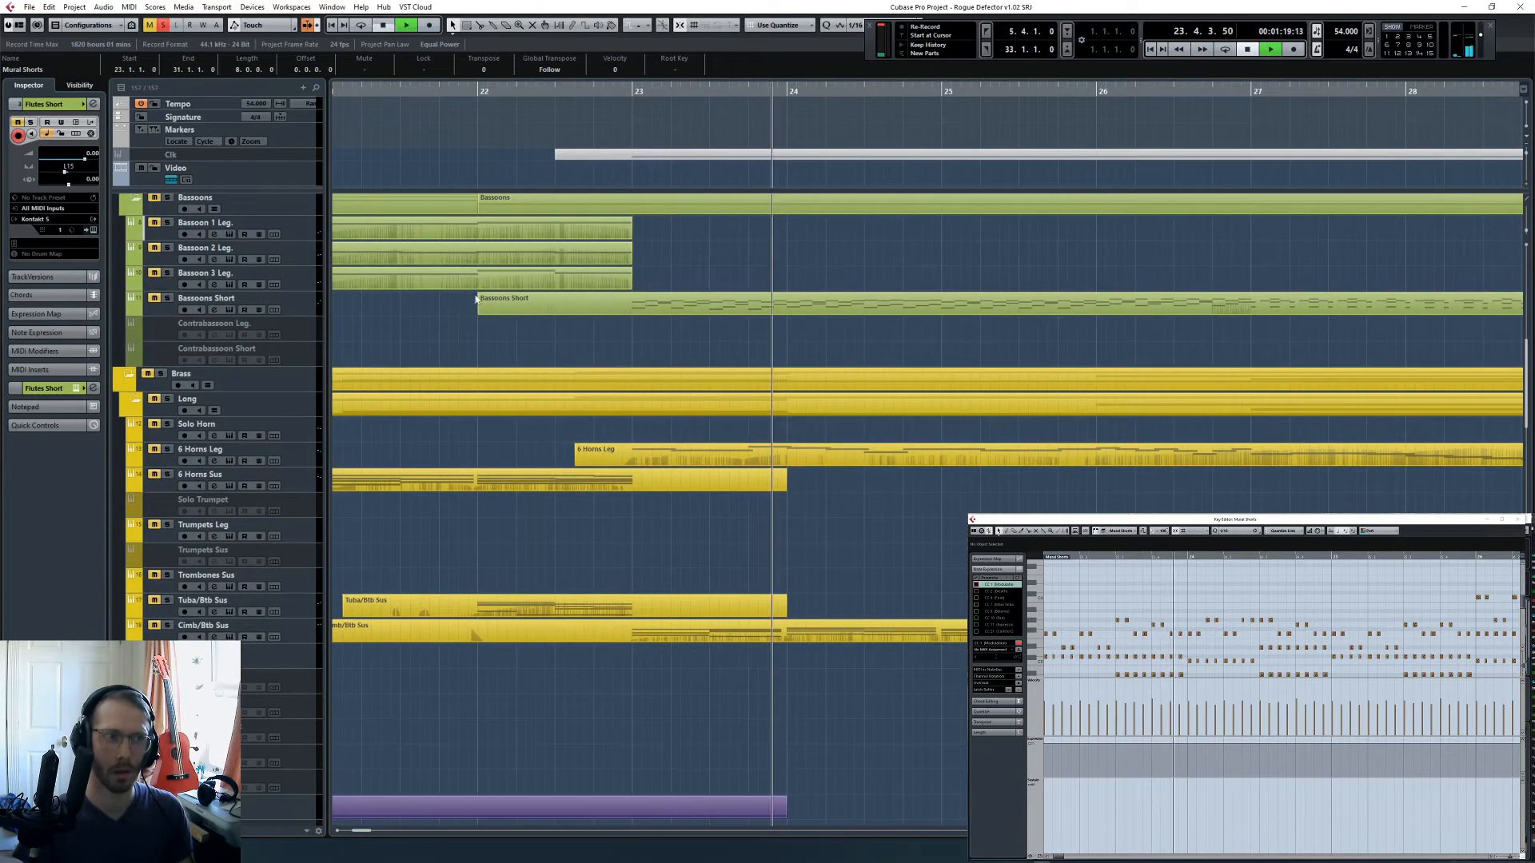
# - Clear the CSS Shorts solo, solo Flutes Short and play its figure from bar 23
pyautogui.click(164, 25)
pyautogui.scroll(10, 634, 233)
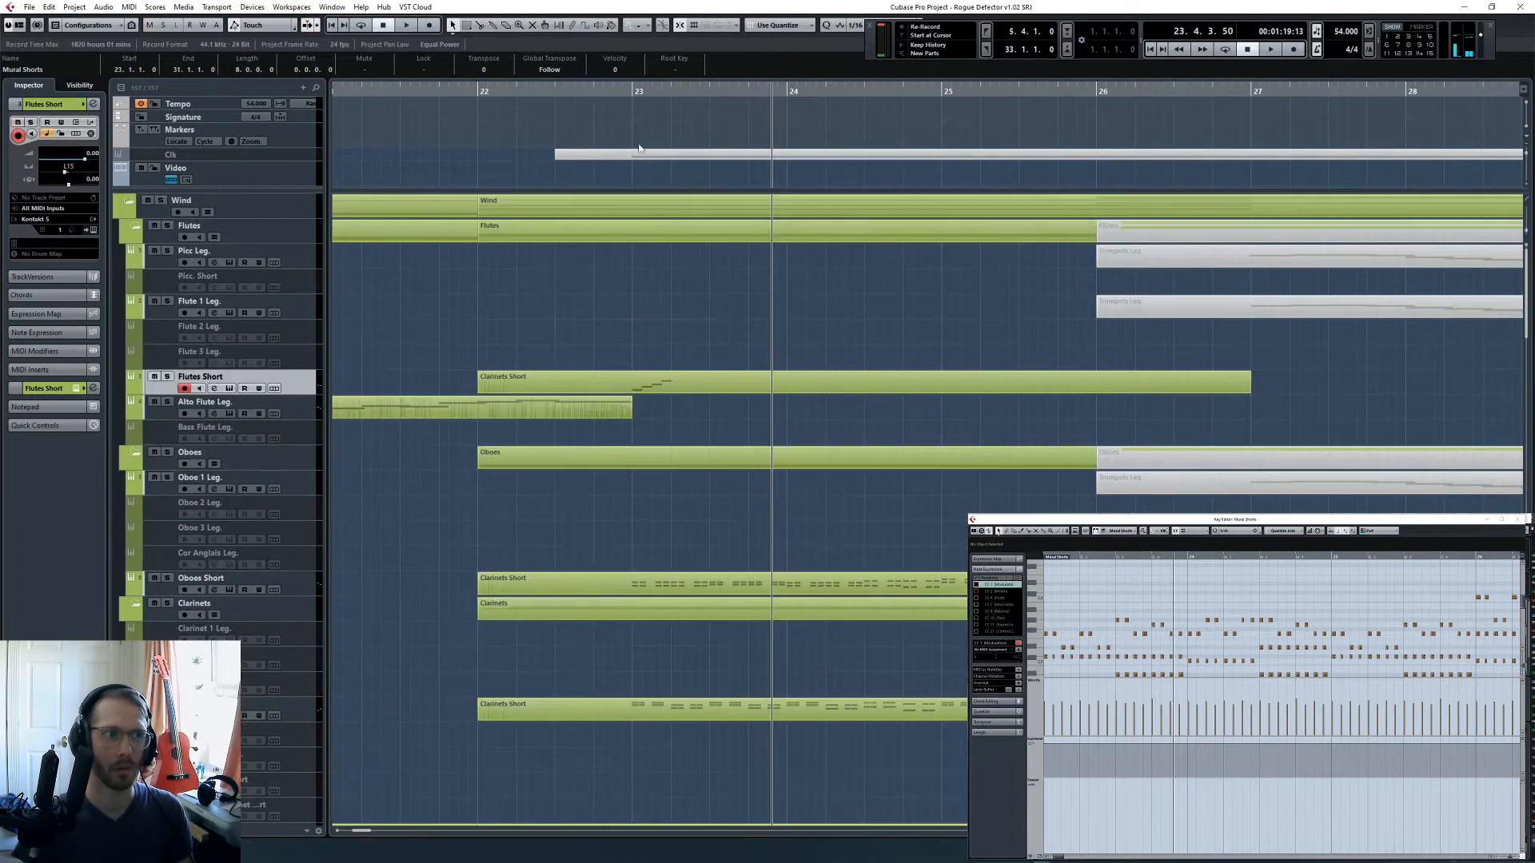
pyautogui.press('space')
pyautogui.click(167, 377)
pyautogui.press('space')
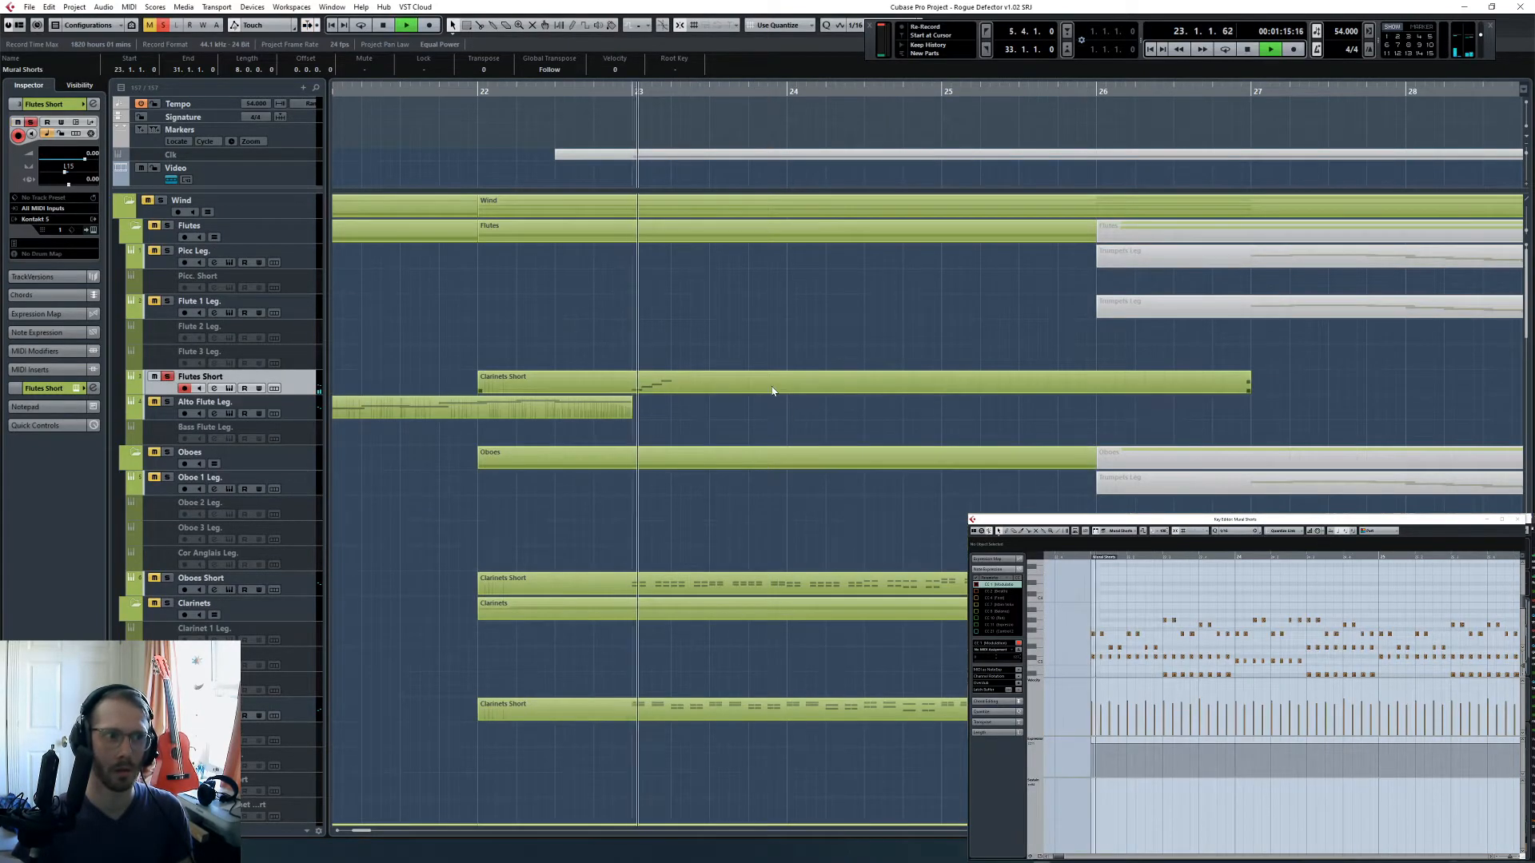
pyautogui.press('space')
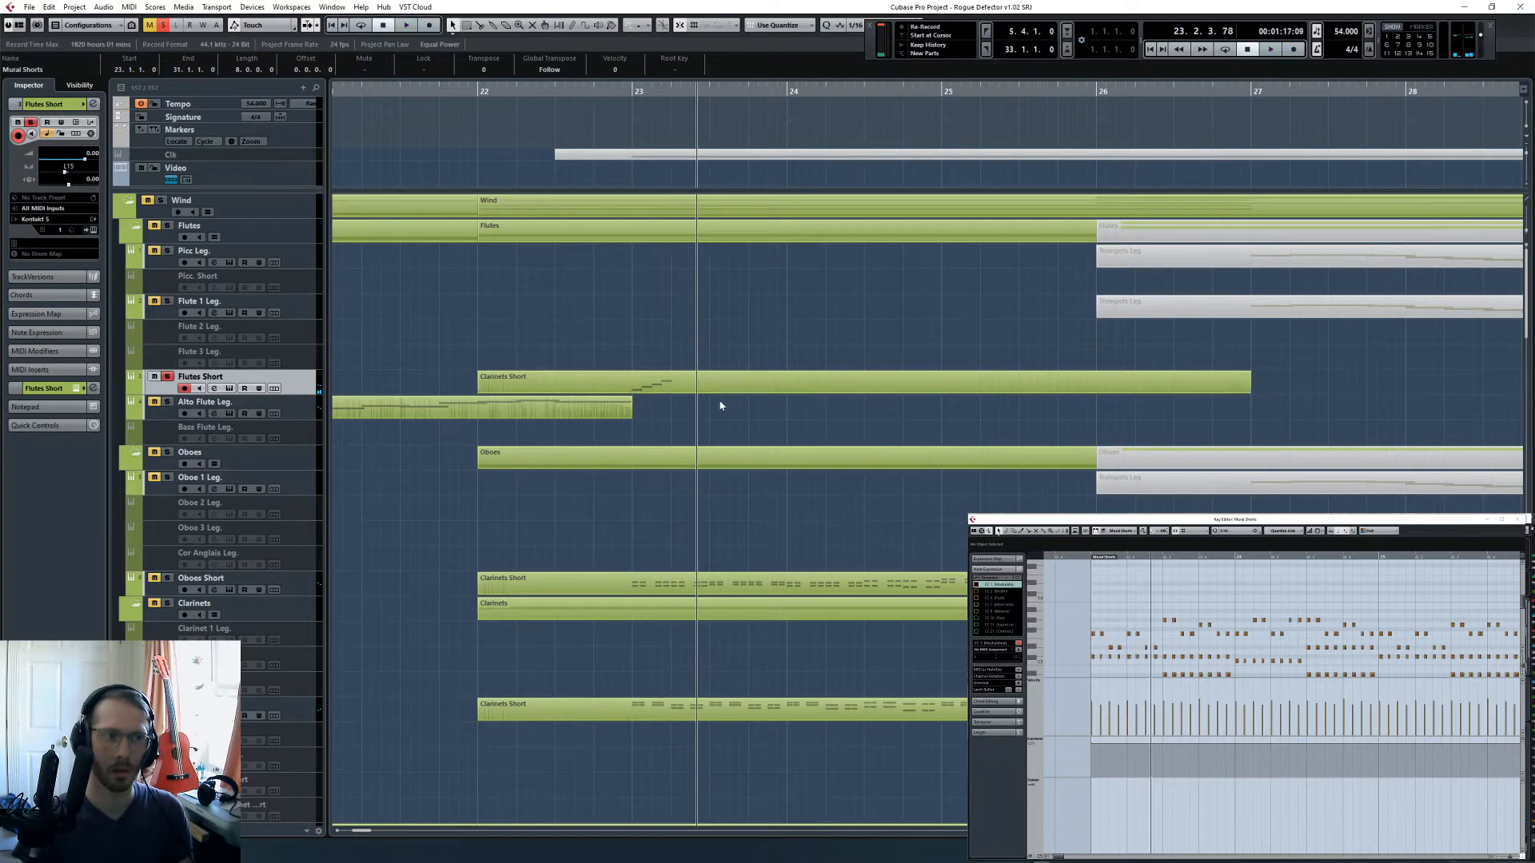
# - Copy the upper three flute notes to position 23.2.2 and play the result from bar 23
pyautogui.click(719, 384)
pyautogui.moveTo(1189, 625); pyautogui.dragTo(1257, 682)
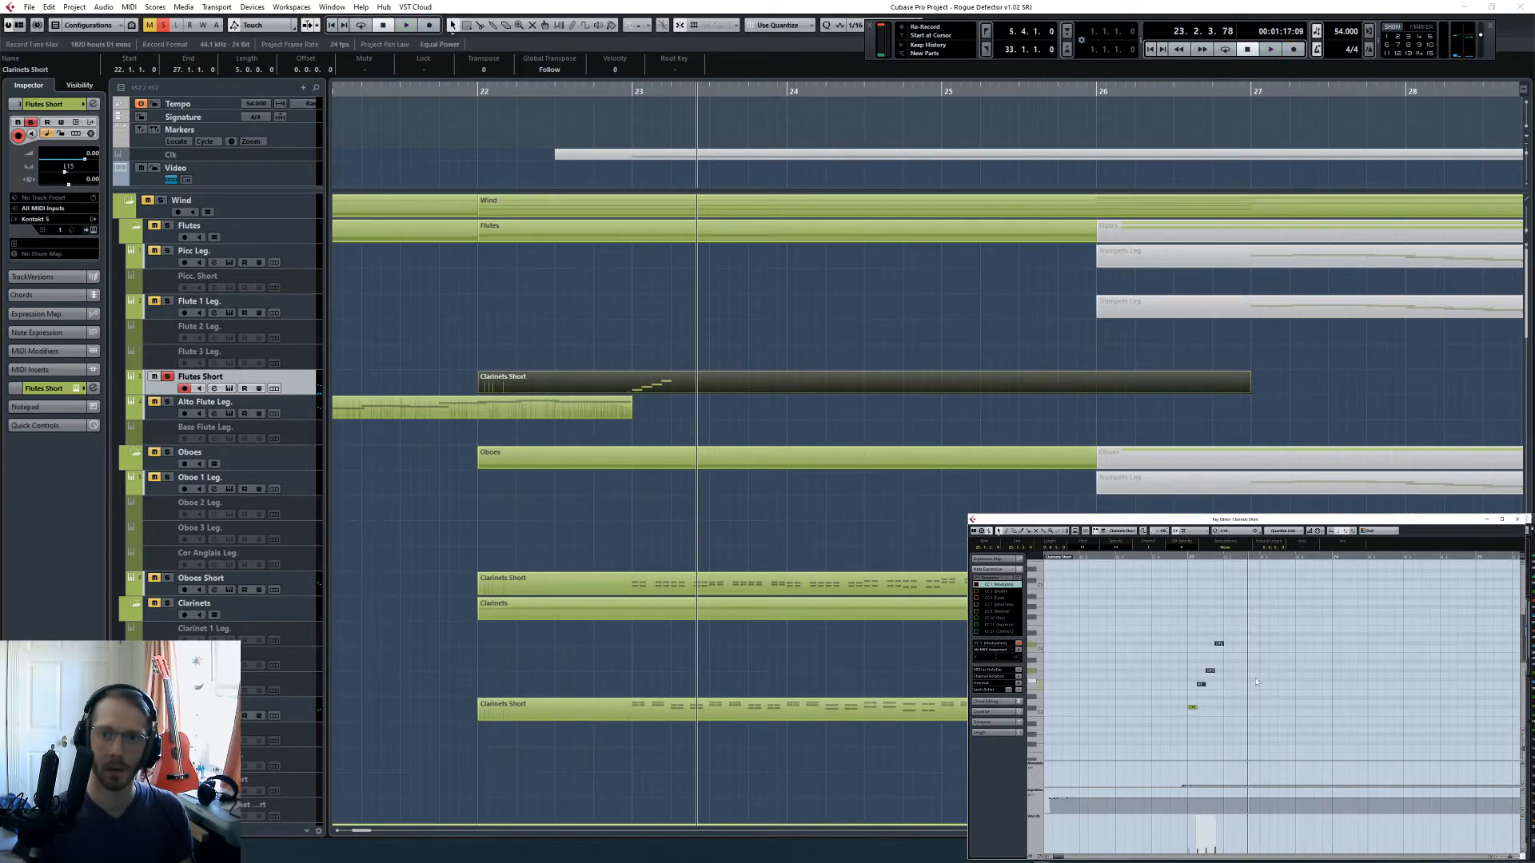
pyautogui.click(1231, 557)
pyautogui.hotkey('ctrl', 'v')
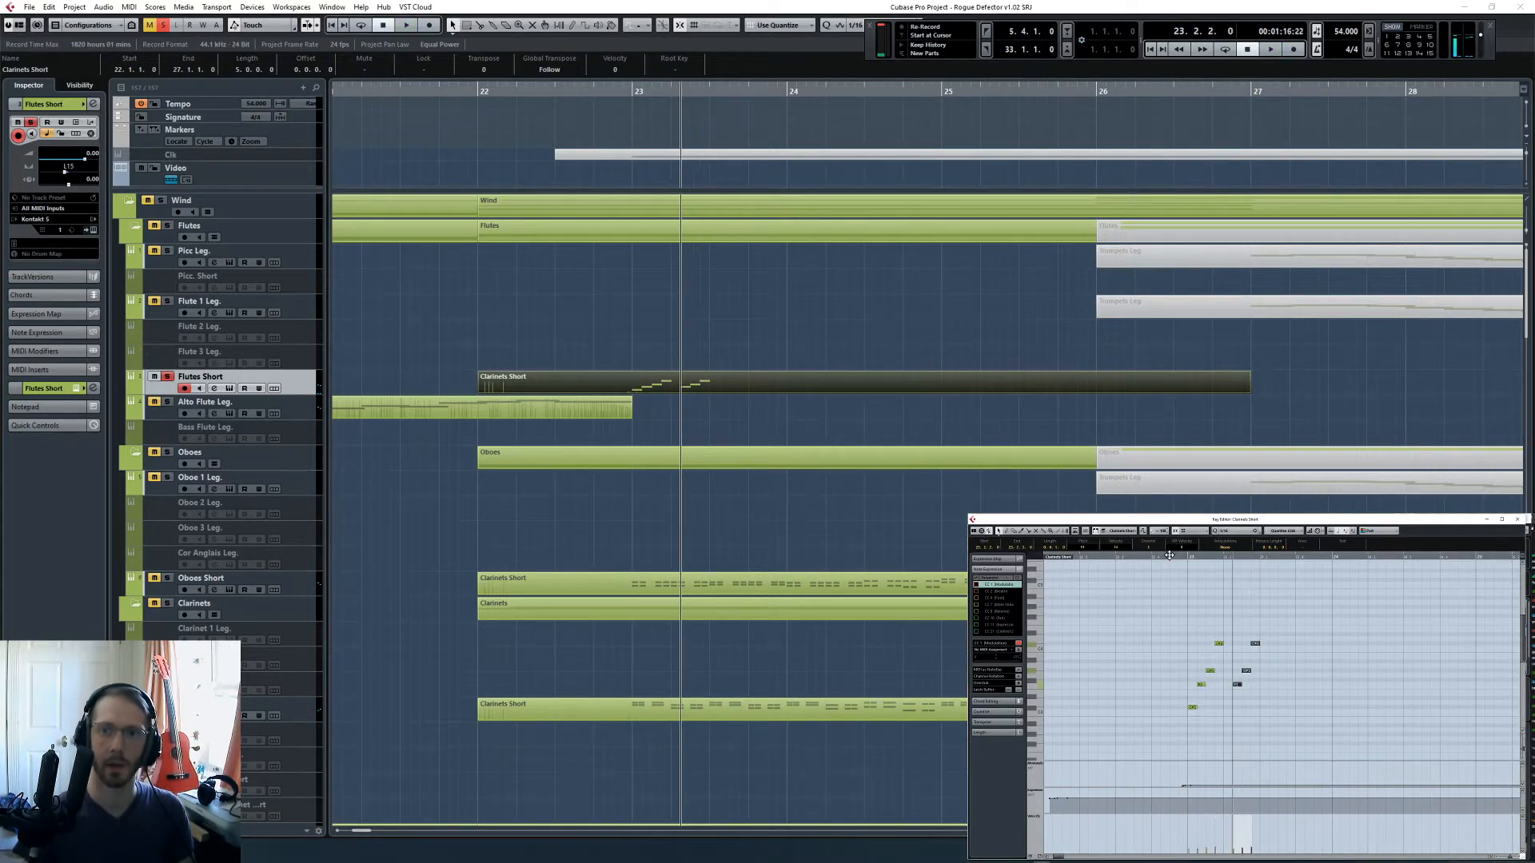
pyautogui.click(1190, 611)
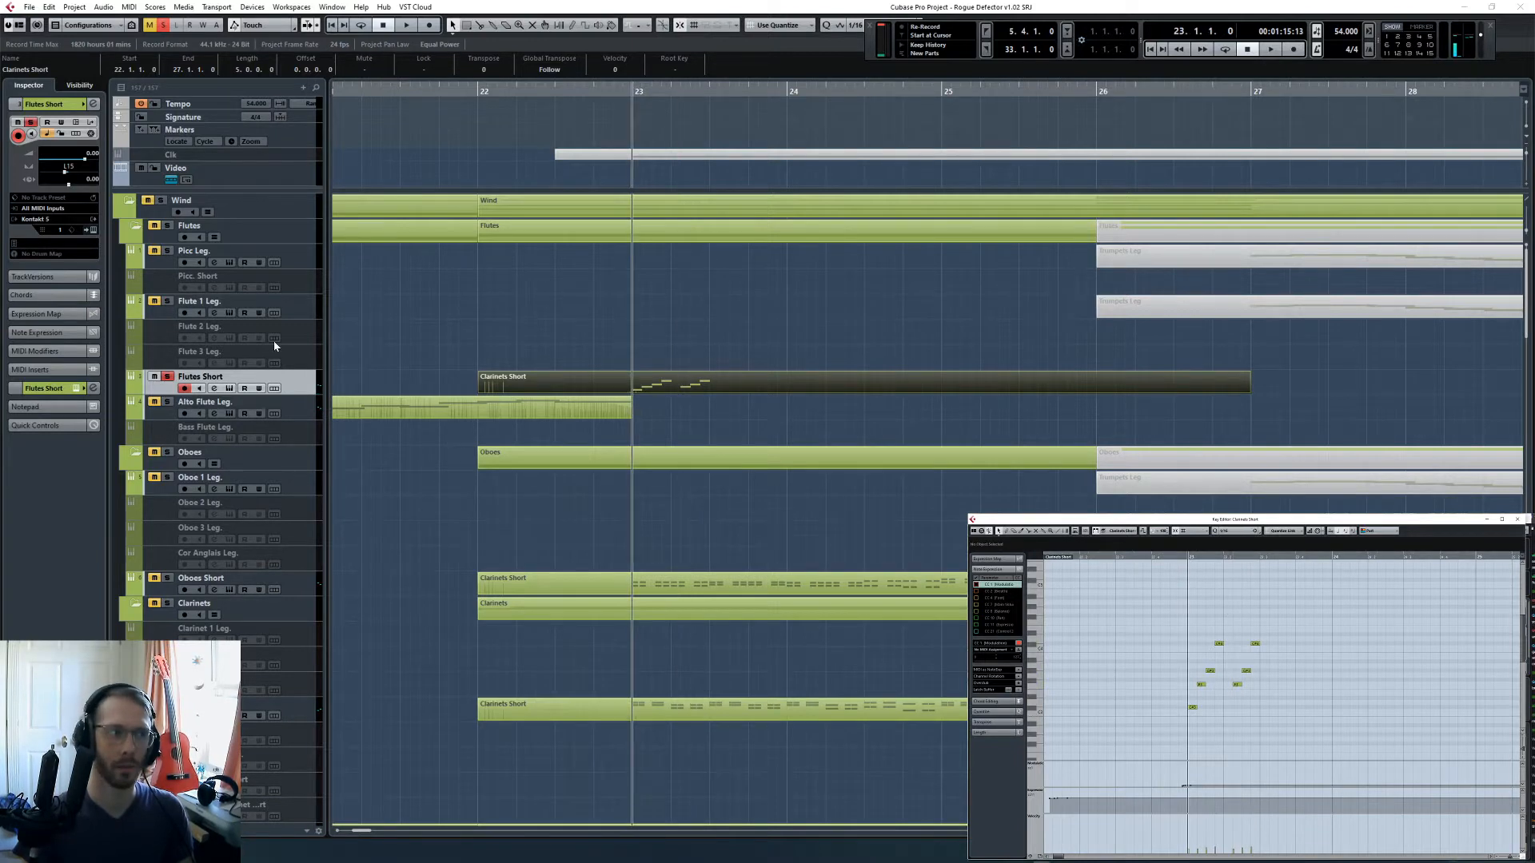
pyautogui.press('space')
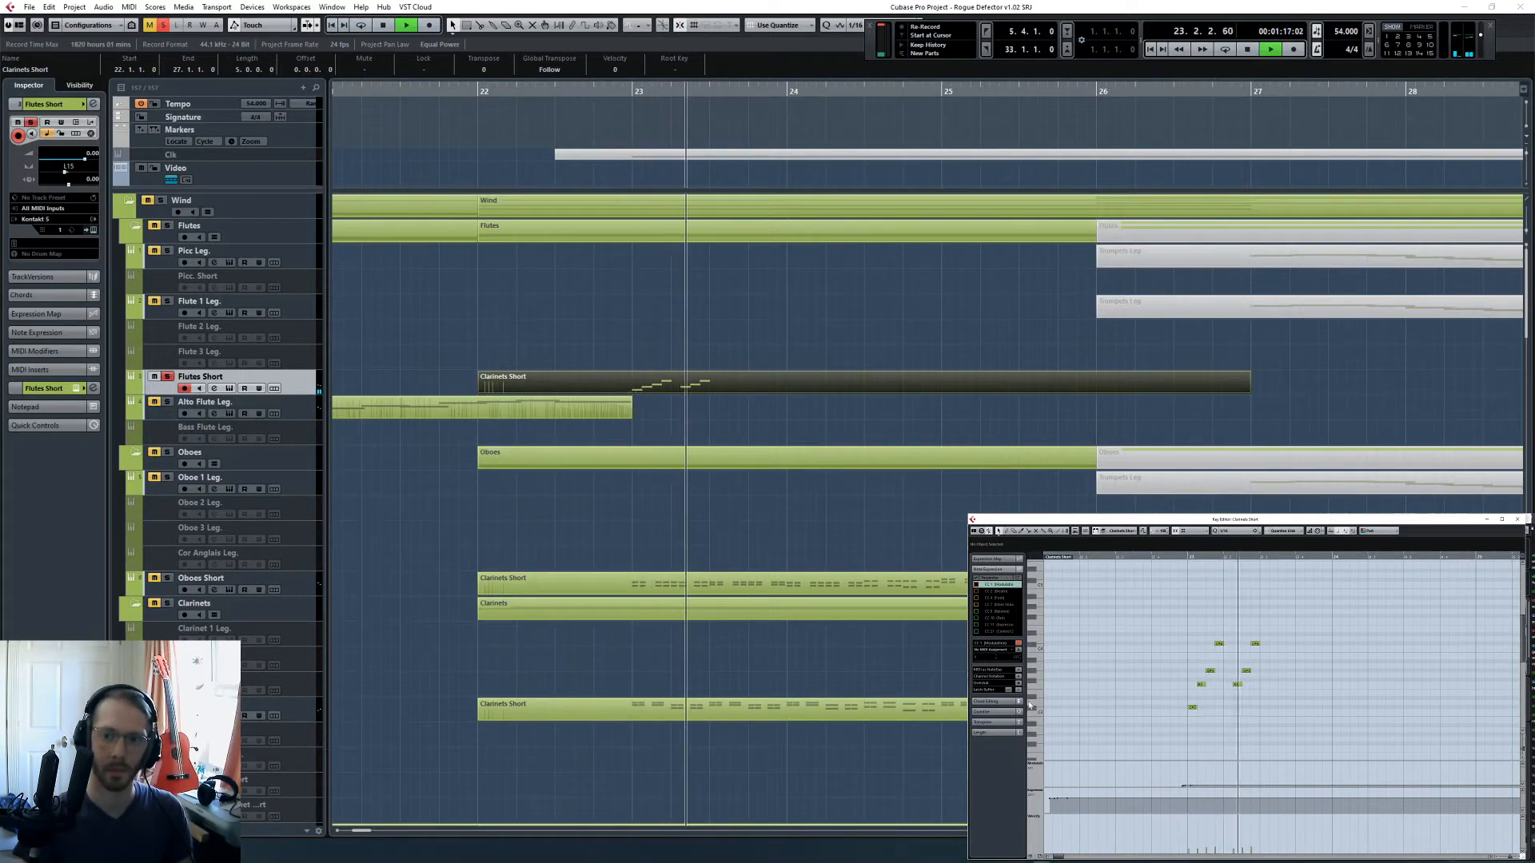
pyautogui.press('space')
# - Raise the controller value at the start of the flute figure and play it from bar 23
pyautogui.click(1189, 625)
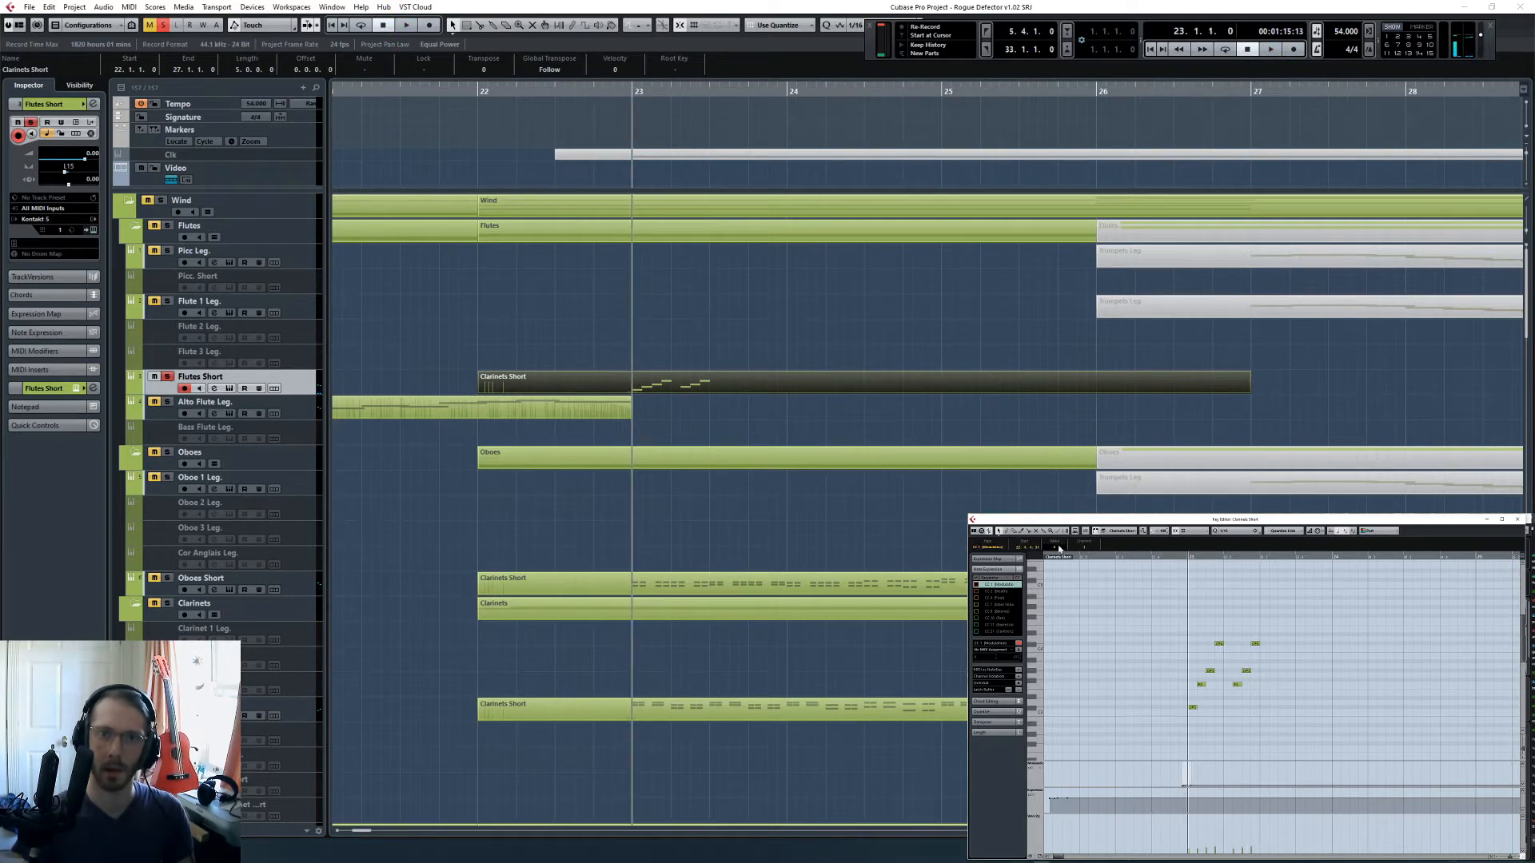
pyautogui.moveTo(1059, 547); pyautogui.dragTo(1062, 516)
pyautogui.press('space')
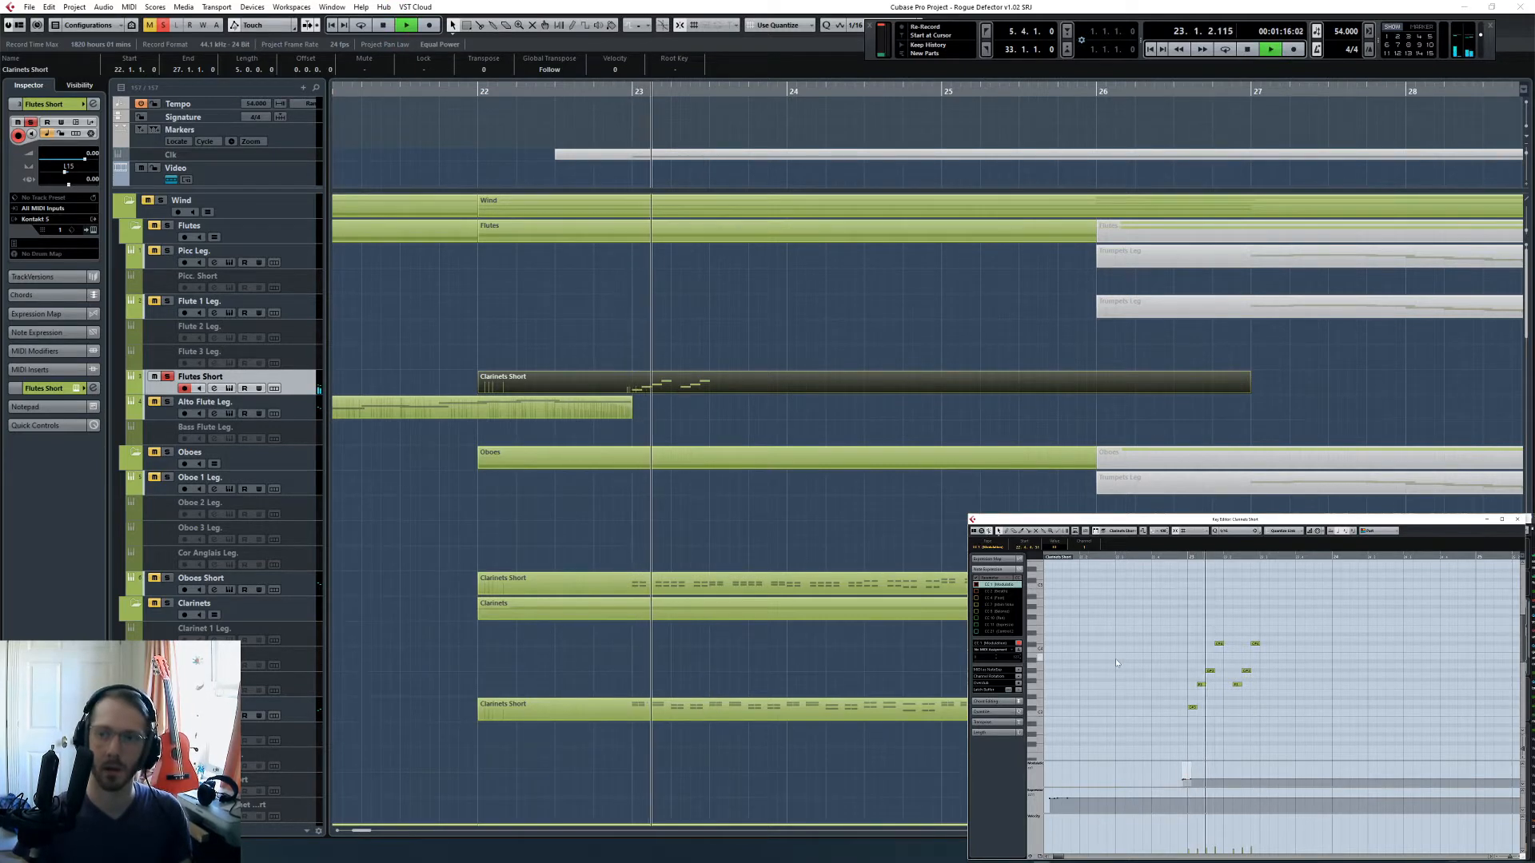
pyautogui.press('space')
# - Split the Flutes Short part at the middle of bar 23 and near bar 24, and delete everything after the figure
pyautogui.click(737, 414)
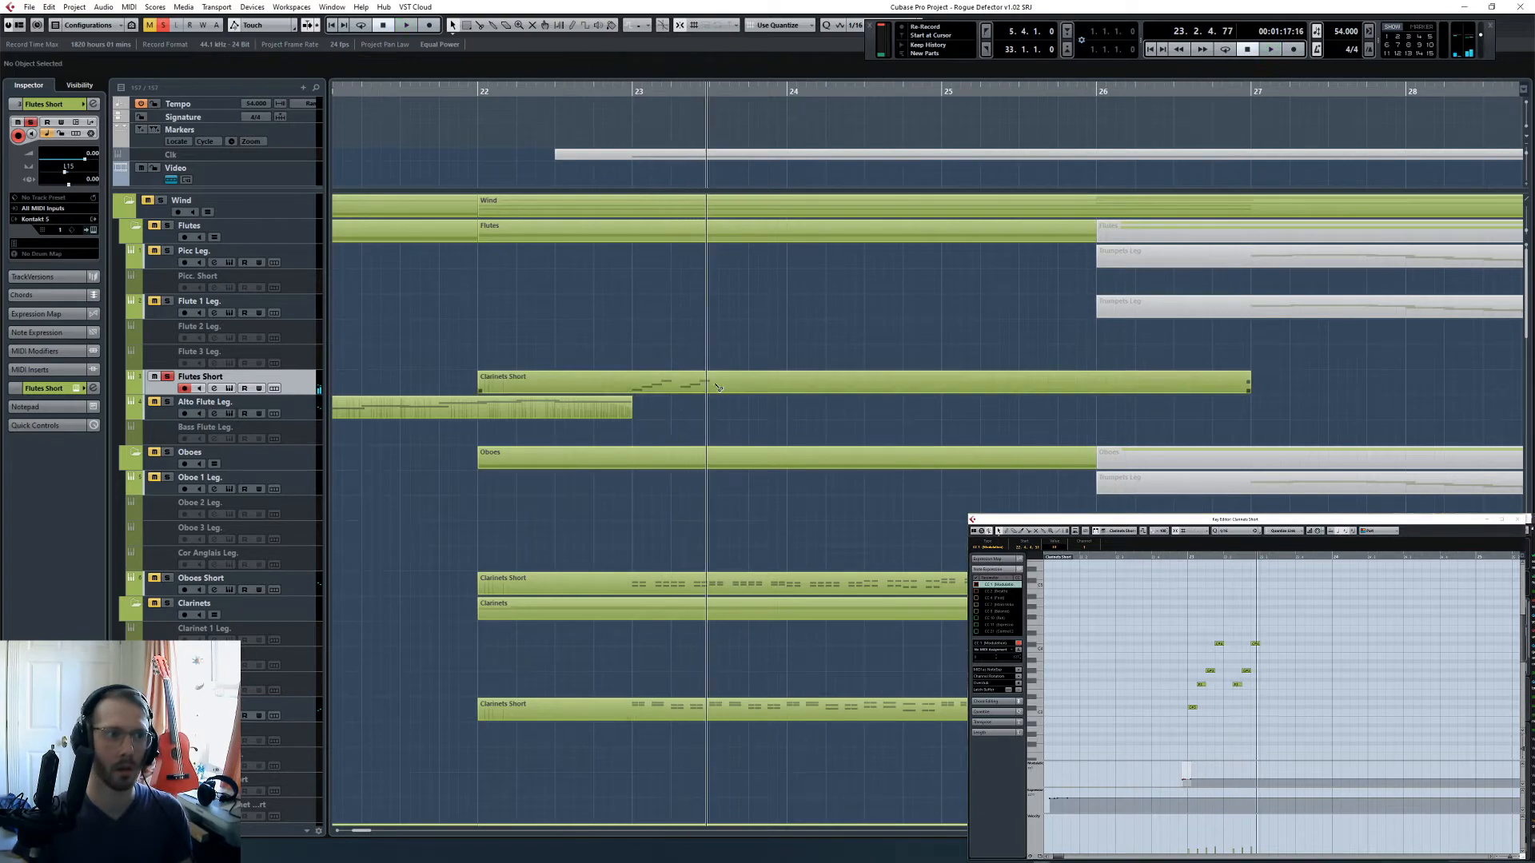
pyautogui.press('3')
pyautogui.click(711, 384)
pyautogui.click(781, 382)
pyautogui.press('1')
pyautogui.click(765, 389)
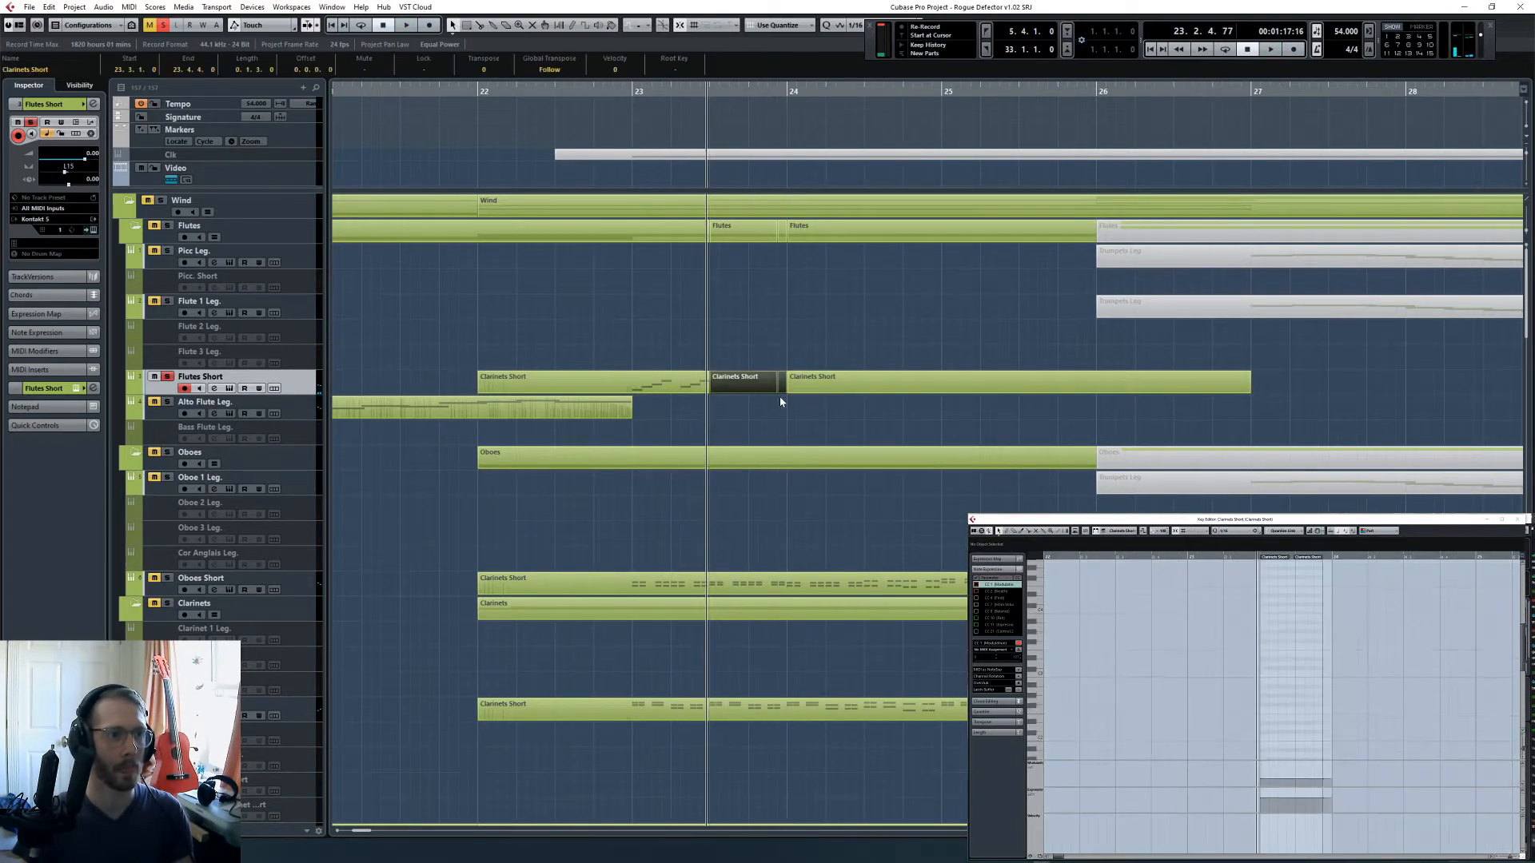
pyautogui.press('Delete')
pyautogui.click(796, 387)
pyautogui.press('Delete')
# - Split the Flutes Short part at bar 23 and delete the section covering bar 22
pyautogui.click(609, 387)
pyautogui.press('3')
pyautogui.click(633, 387)
pyautogui.press('1')
pyautogui.click(594, 386)
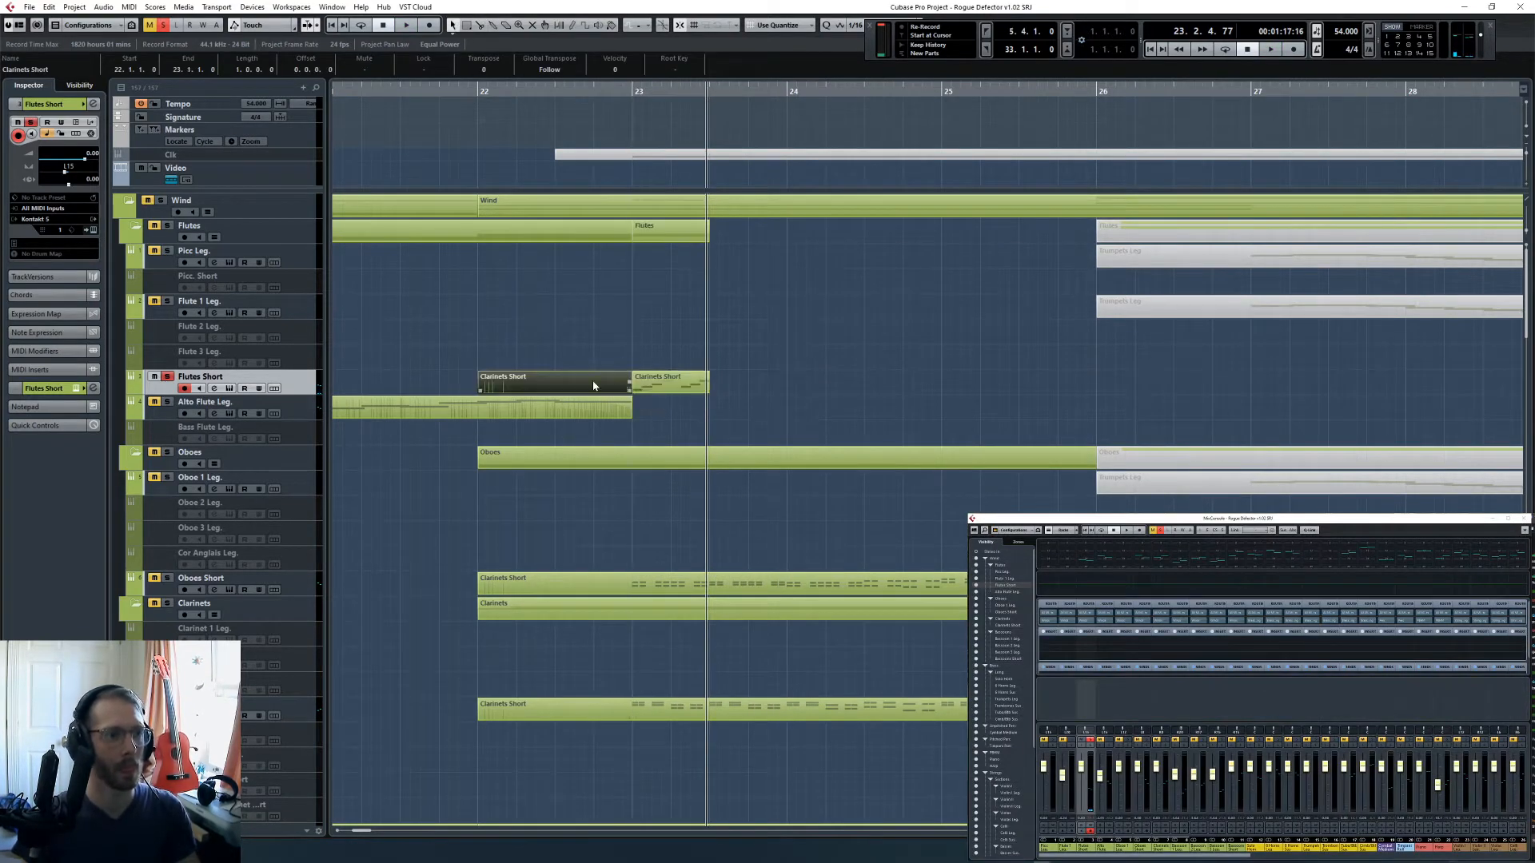
pyautogui.press('Delete')
# - Duplicate the half-bar flute part into the second half of bar 23 and select both copies
pyautogui.moveTo(707, 338); pyautogui.dragTo(657, 415)
pyautogui.hotkey('ctrl', 'd')
pyautogui.keyDown('shift'); pyautogui.click(664, 382); pyautogui.keyUp('shift')
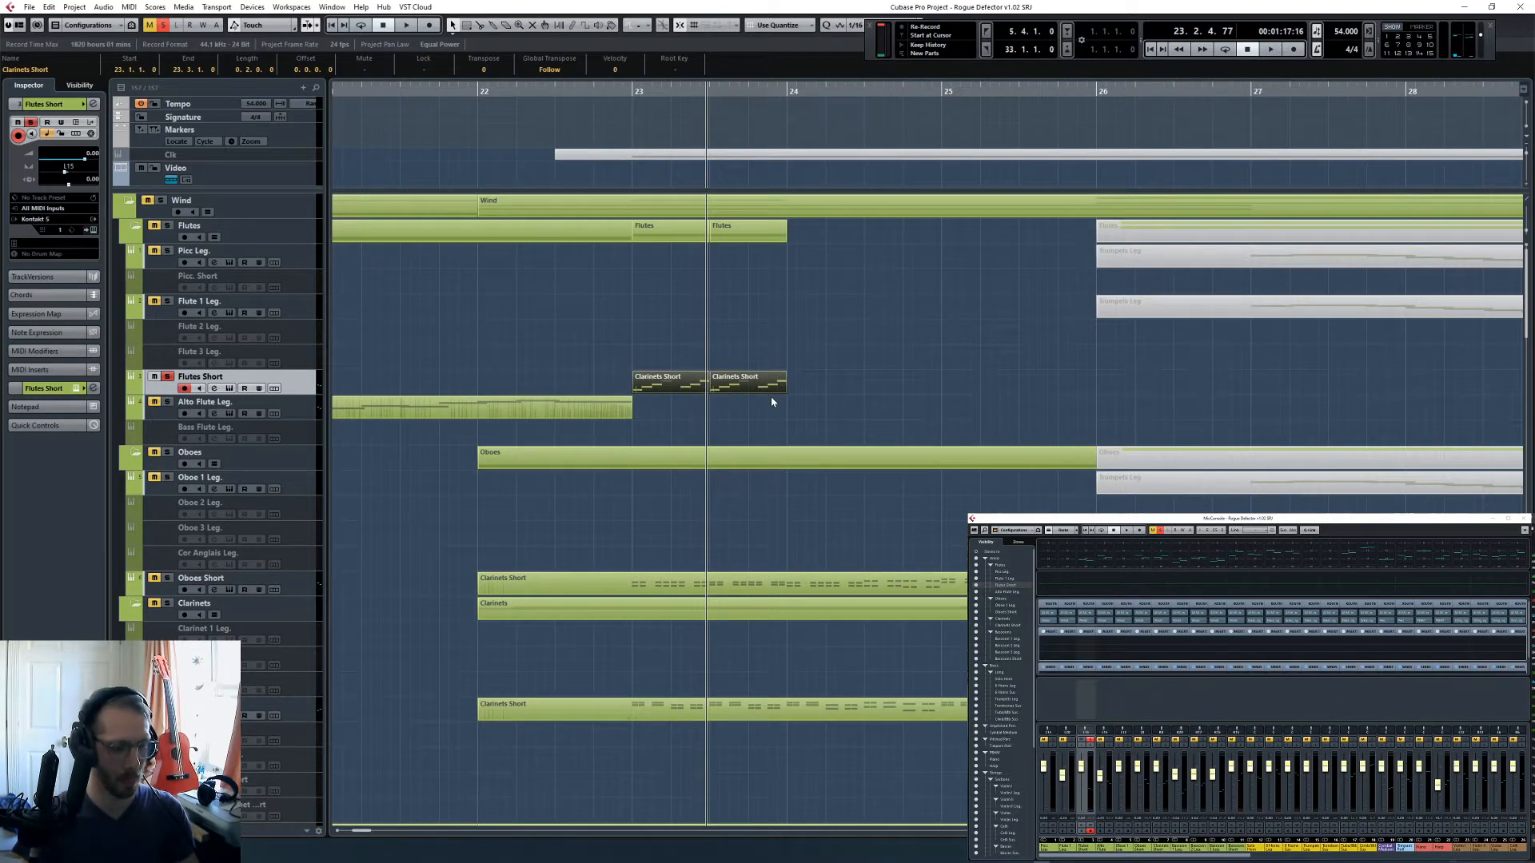
# - Duplicate the two half-bar flute parts twice so the figure fills bars 23 to 25 on Flutes Short
pyautogui.press('l')
pyautogui.moveTo(785, 358); pyautogui.dragTo(686, 406)
pyautogui.hotkey('ctrl', 'd')
pyautogui.hotkey('ctrl', 'd')
pyautogui.moveTo(777, 351); pyautogui.dragTo(758, 414)
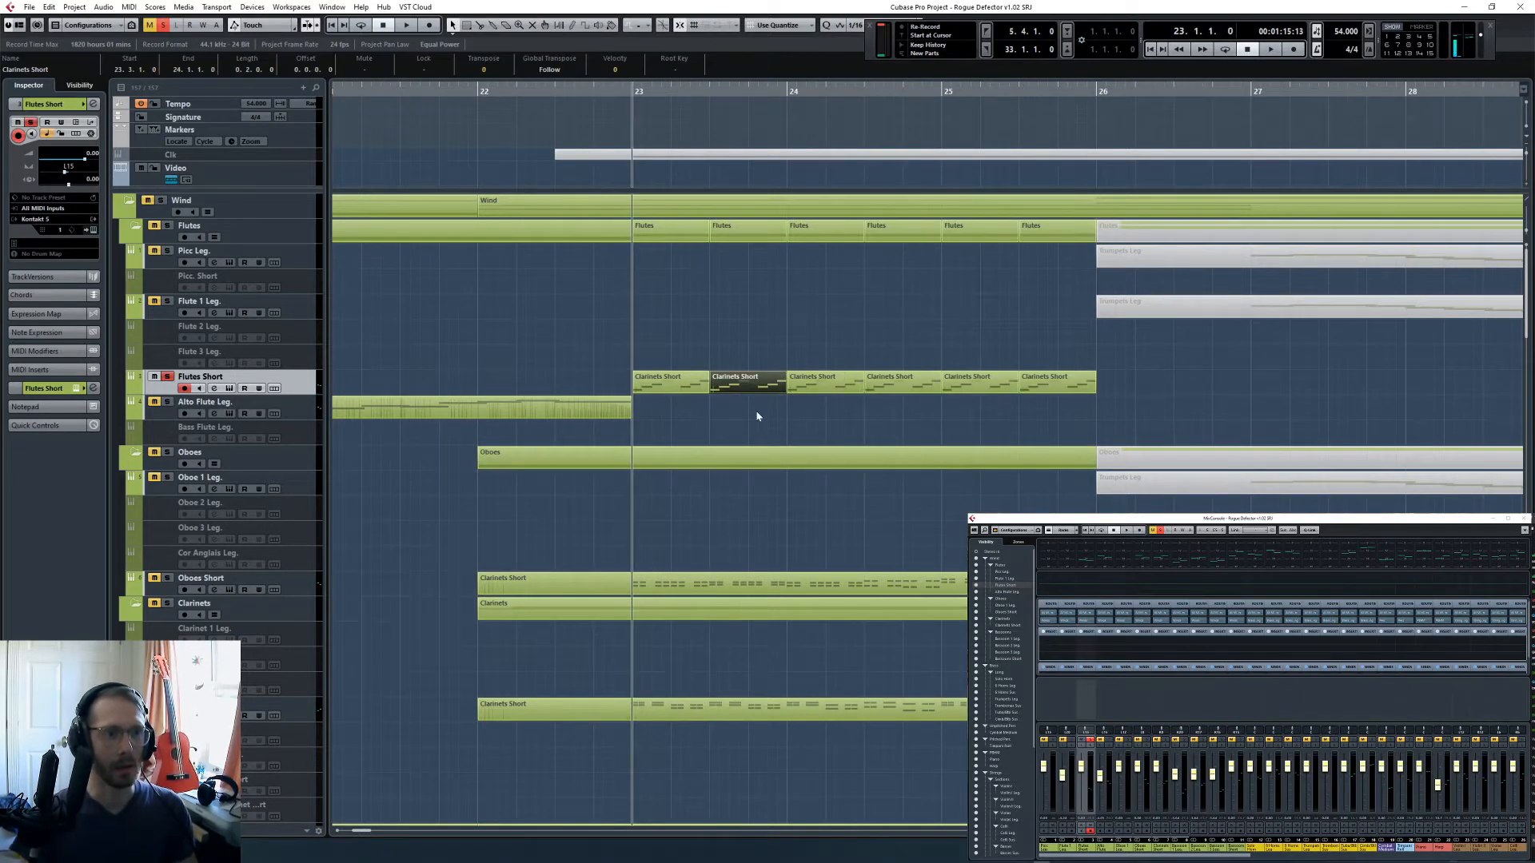
# - Clear all solos, glue the flute parts of bars 23 to 25 into one and open it in the Key Editor
pyautogui.click(164, 26)
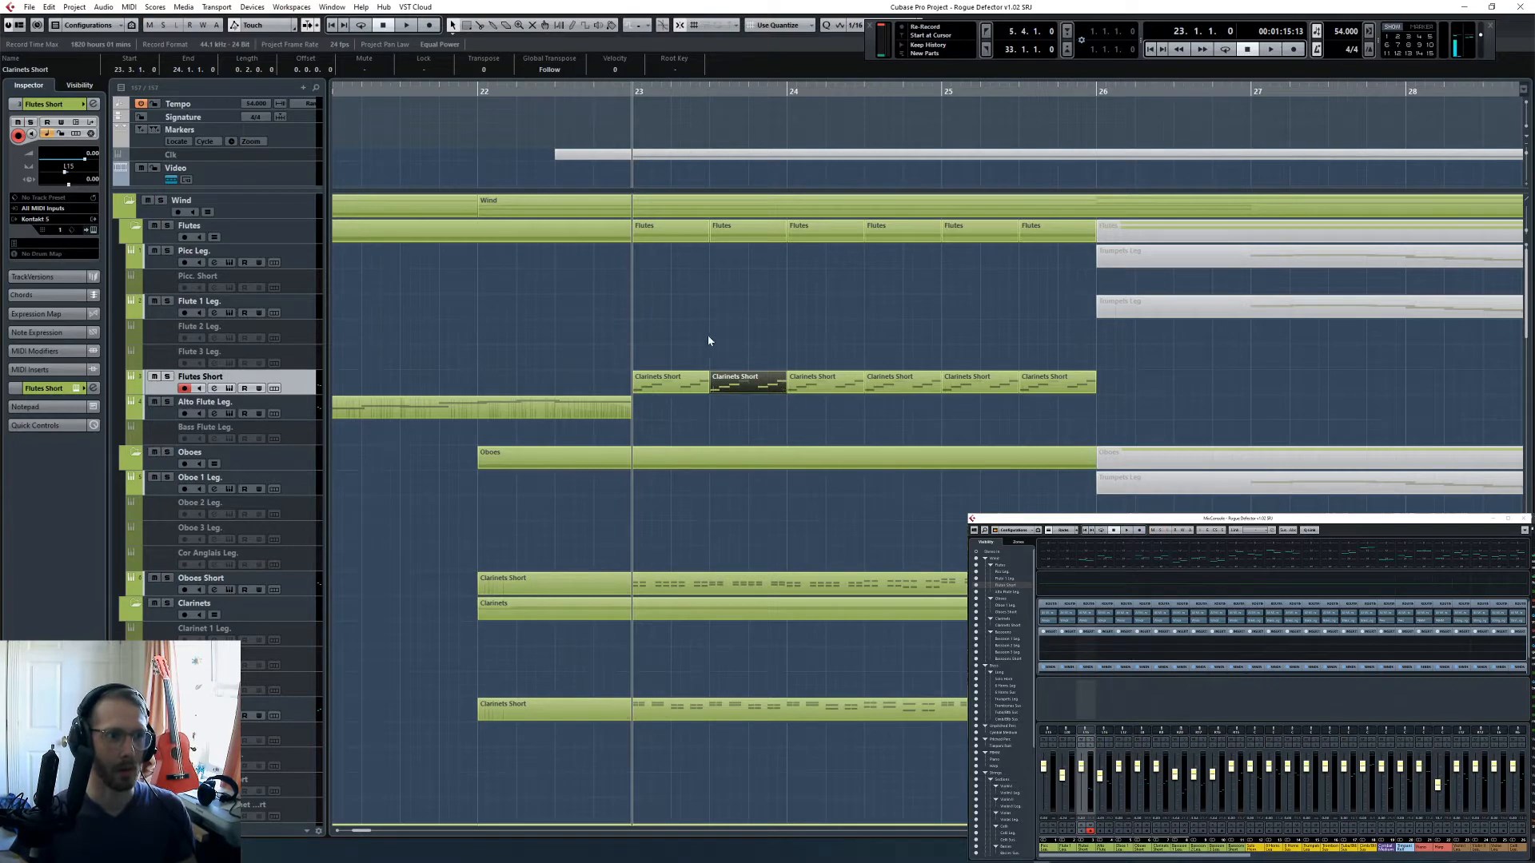
pyautogui.click(677, 394)
pyautogui.doubleClick(681, 390)
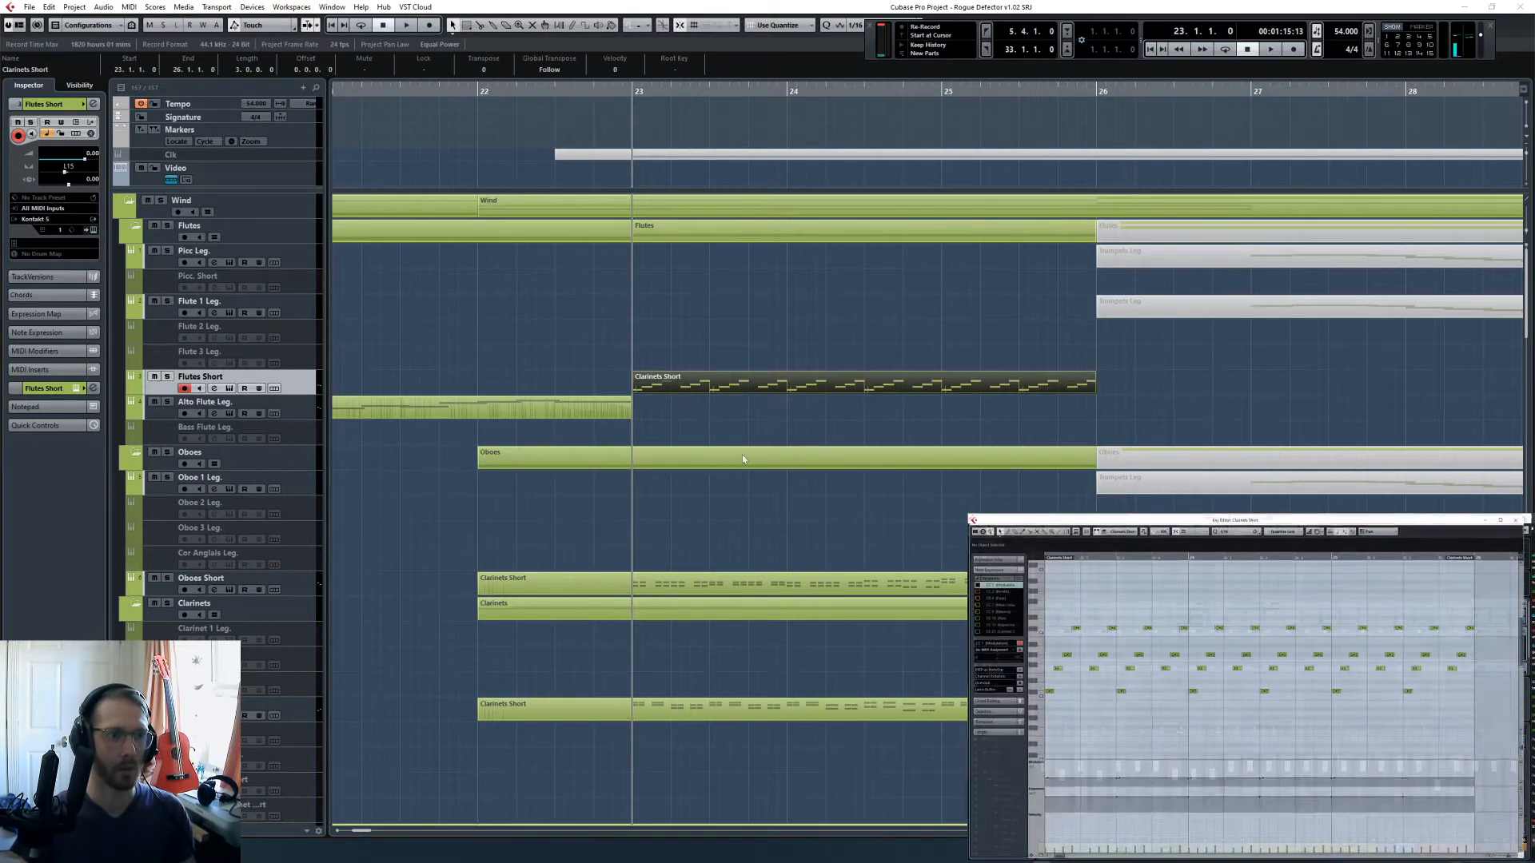
# - Lower the top notes of the flute runs in the second half of bar 23 to fit the B♭min chord
pyautogui.scroll(-15, 742, 454)
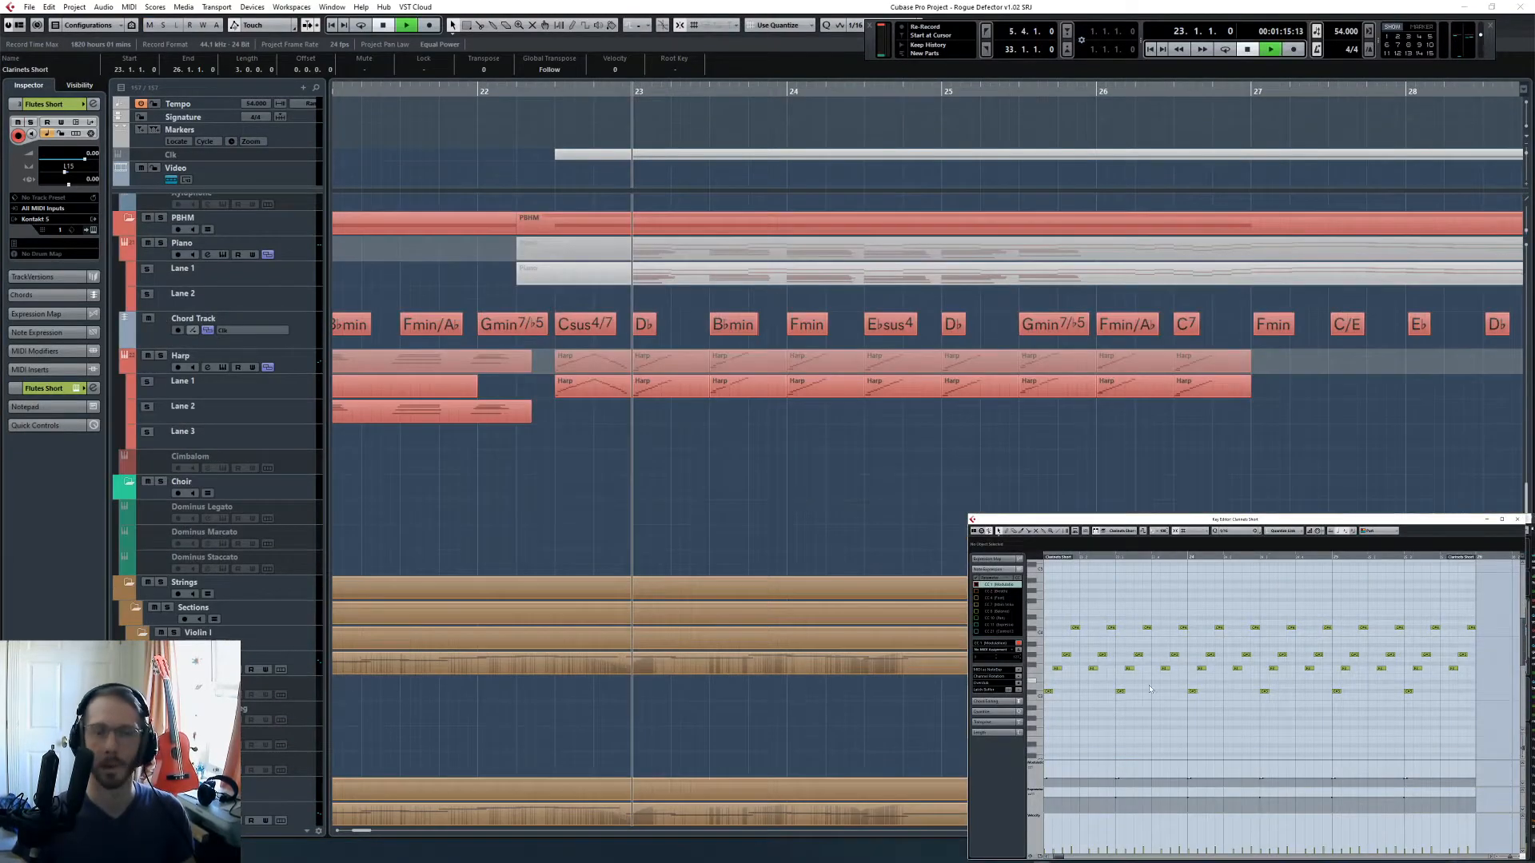
pyautogui.press('space')
pyautogui.click(1121, 707)
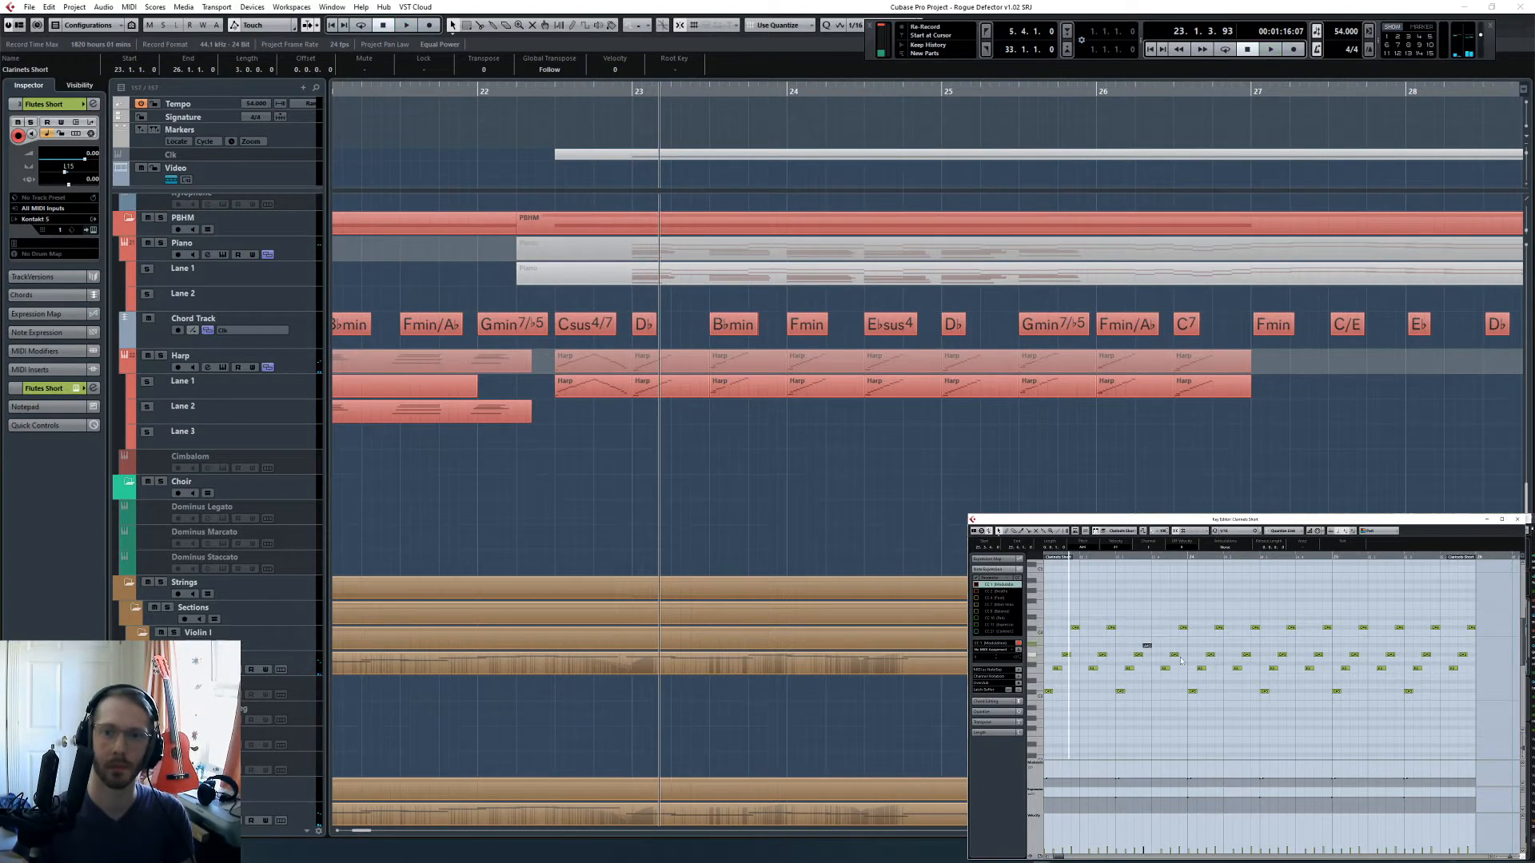
# - Lower the first top note of the flute figure in bar 24 and drop its opening note a semitone to fit Fmin
pyautogui.click(1217, 628)
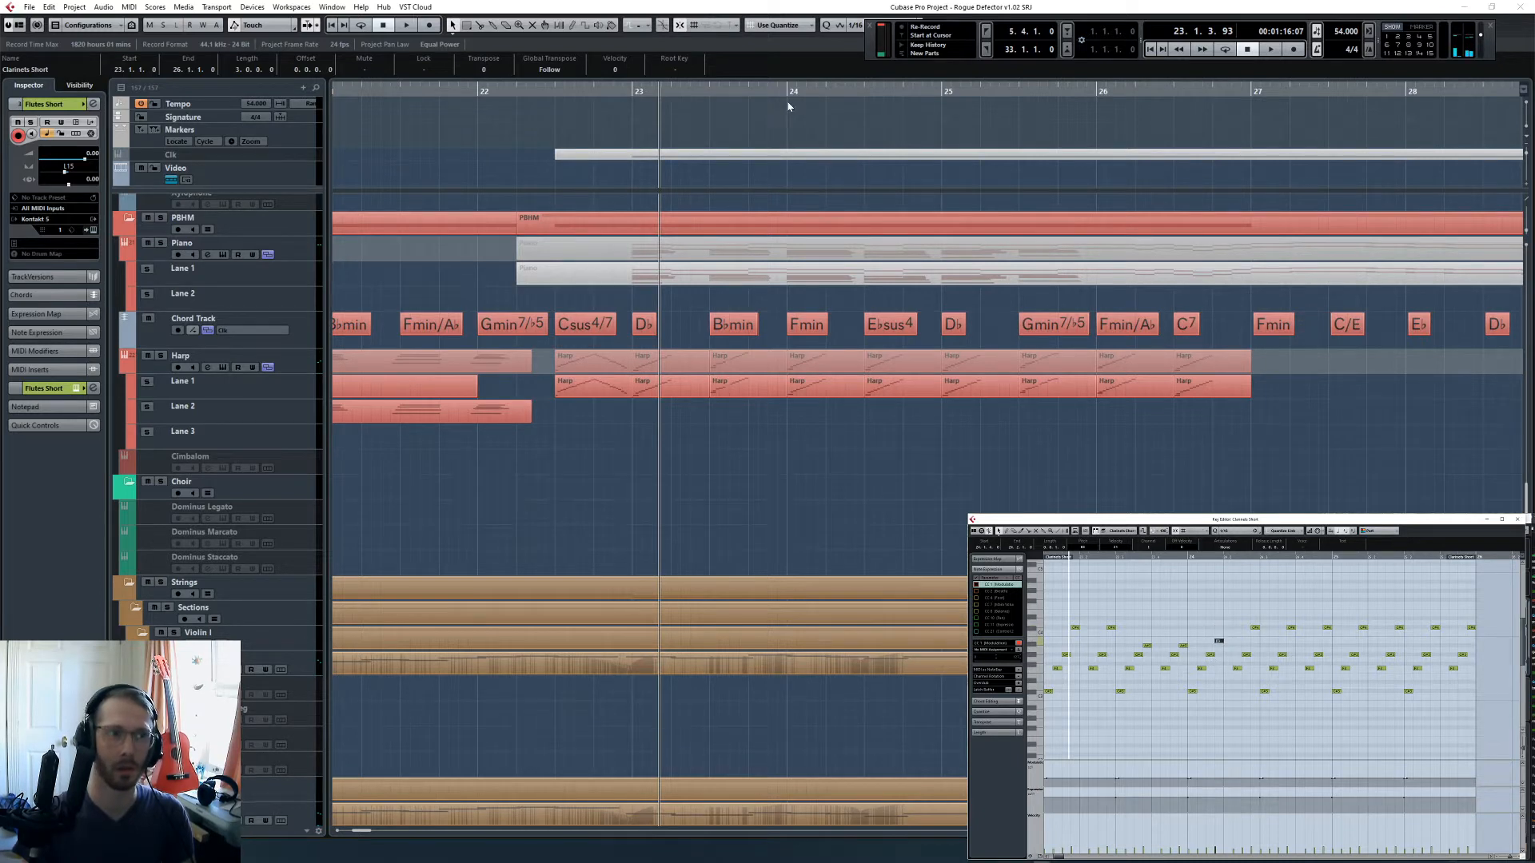
pyautogui.click(791, 93)
pyautogui.click(1194, 692)
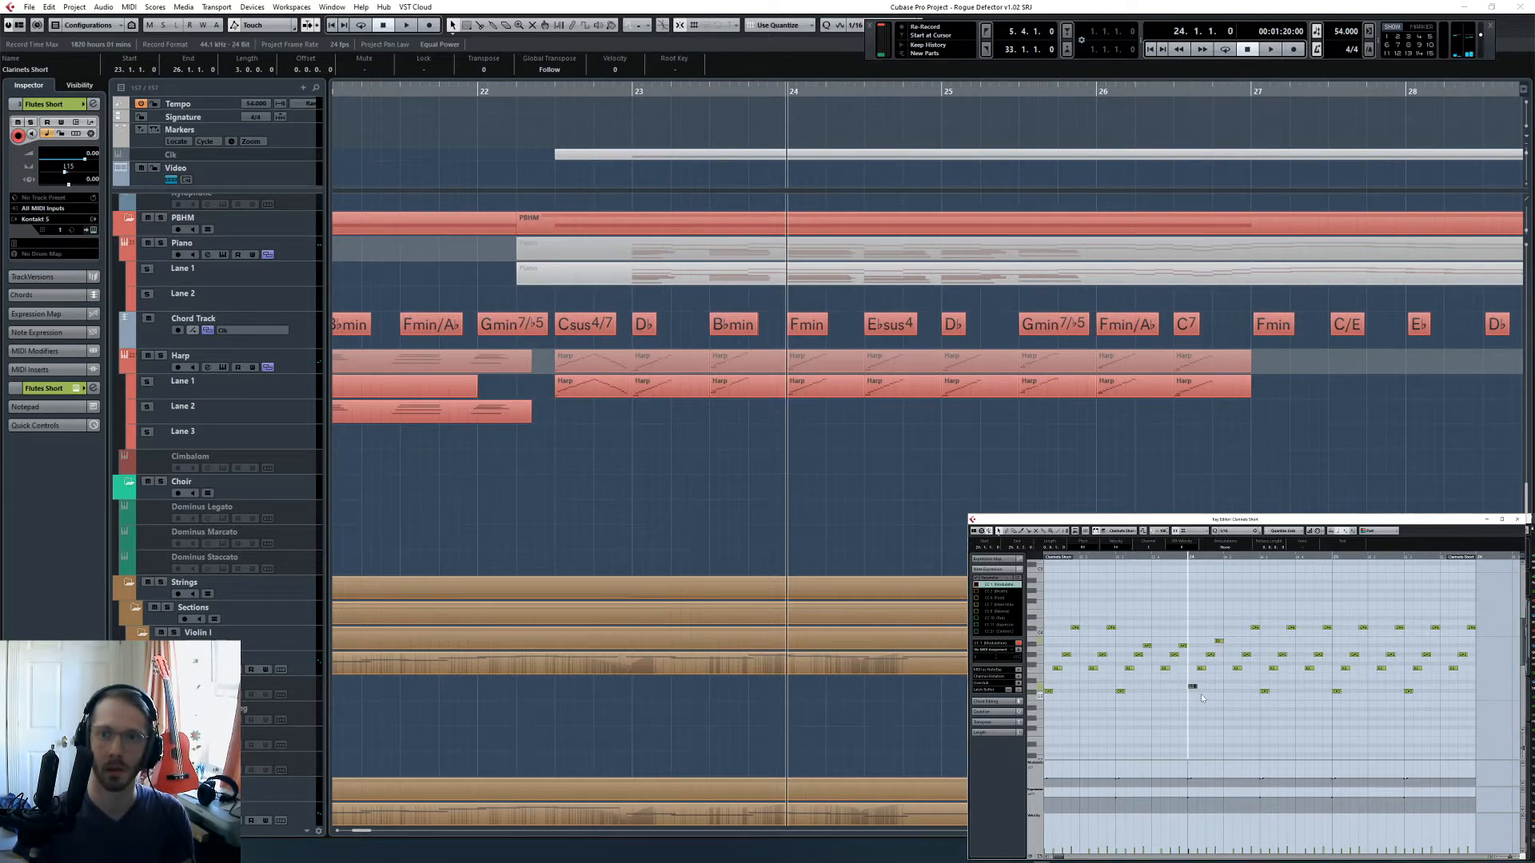
pyautogui.press('Down')
pyautogui.hotkey('shift', 'Down')
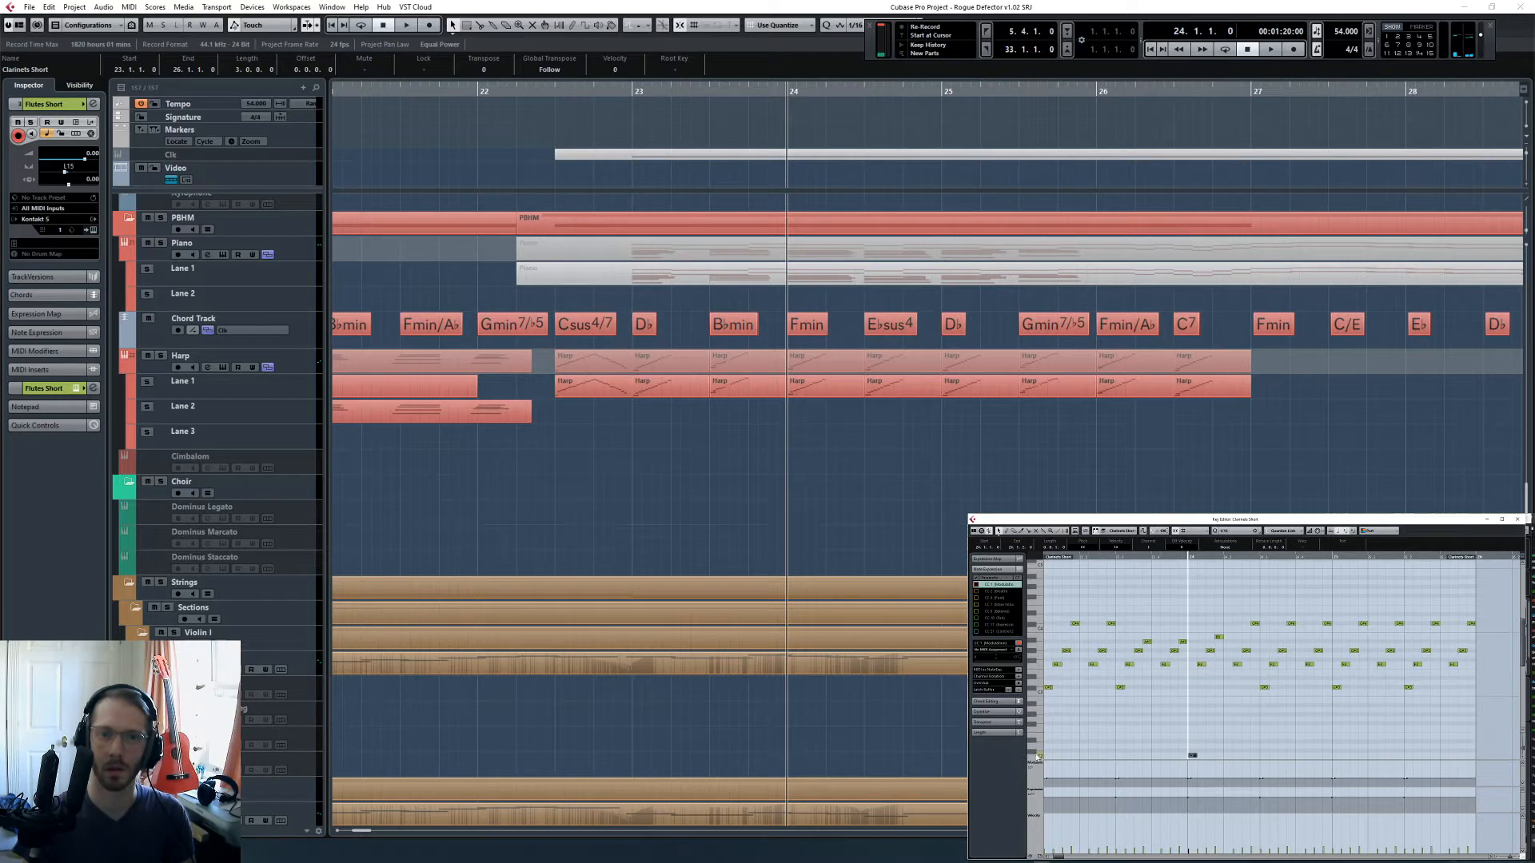
pyautogui.hotkey('shift', 'Up')
# - Audition the flute figure's notes one by one through bar 23, including the second half over B♭min
pyautogui.click(1142, 605)
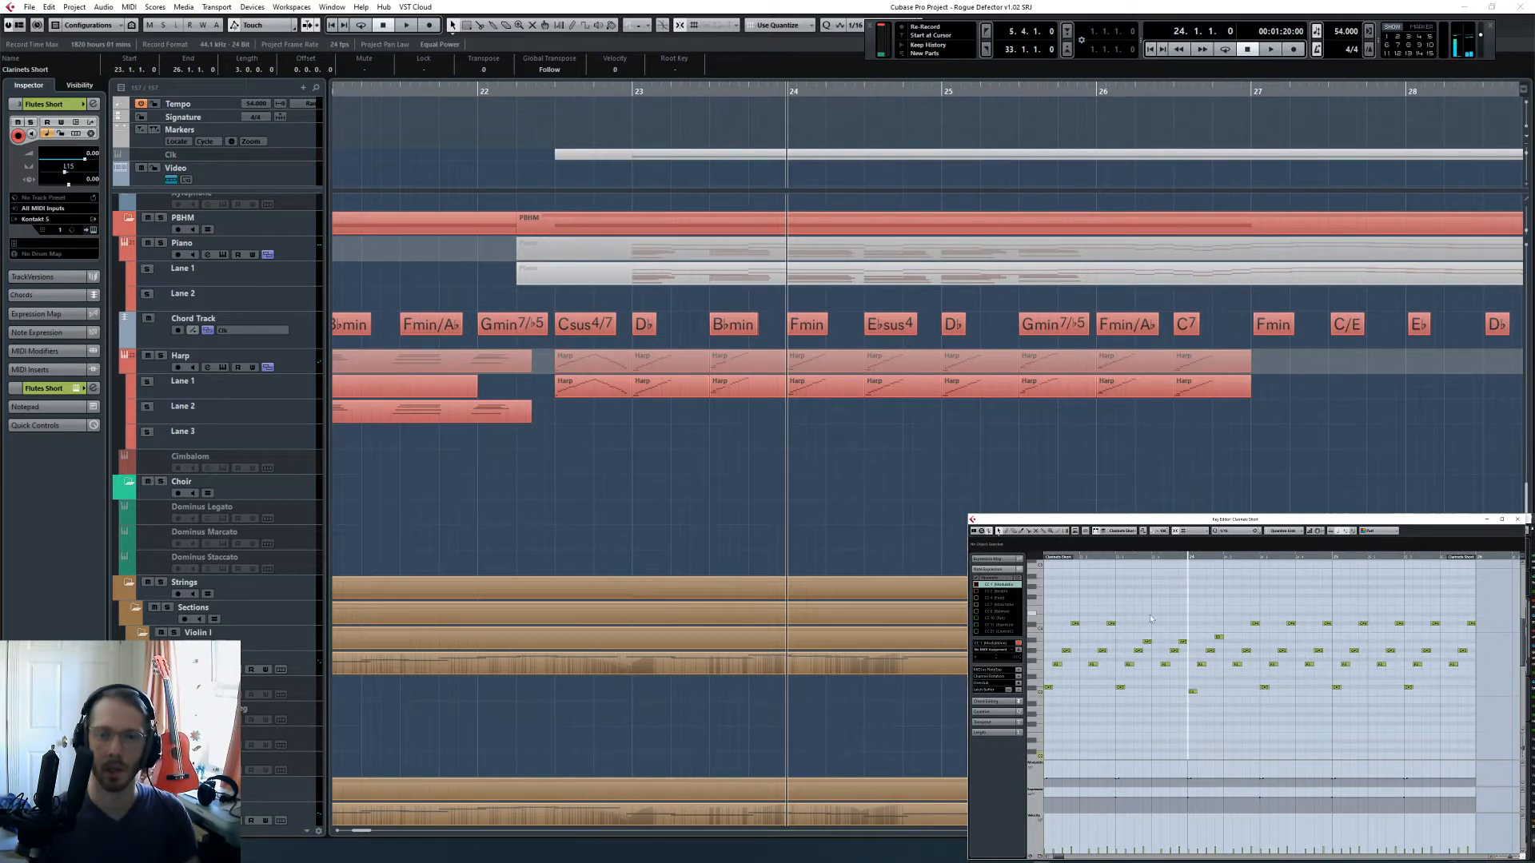
pyautogui.hotkey('ctrl', 'a')
pyautogui.hotkey('shift', 'Up')
pyautogui.scroll(1, 1107, 652)
pyautogui.click(1075, 604)
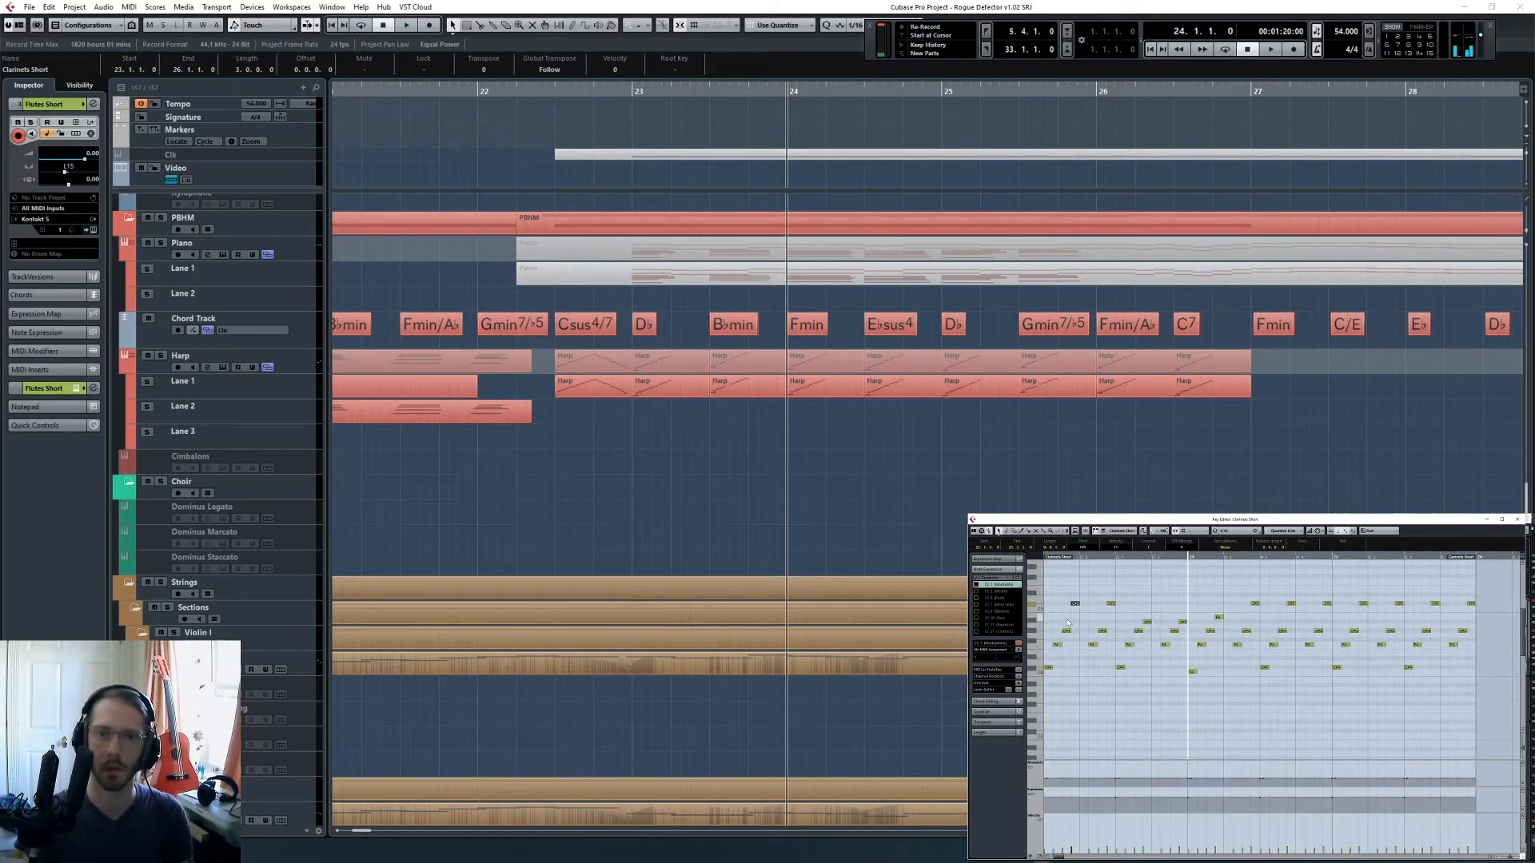
pyautogui.click(1048, 669)
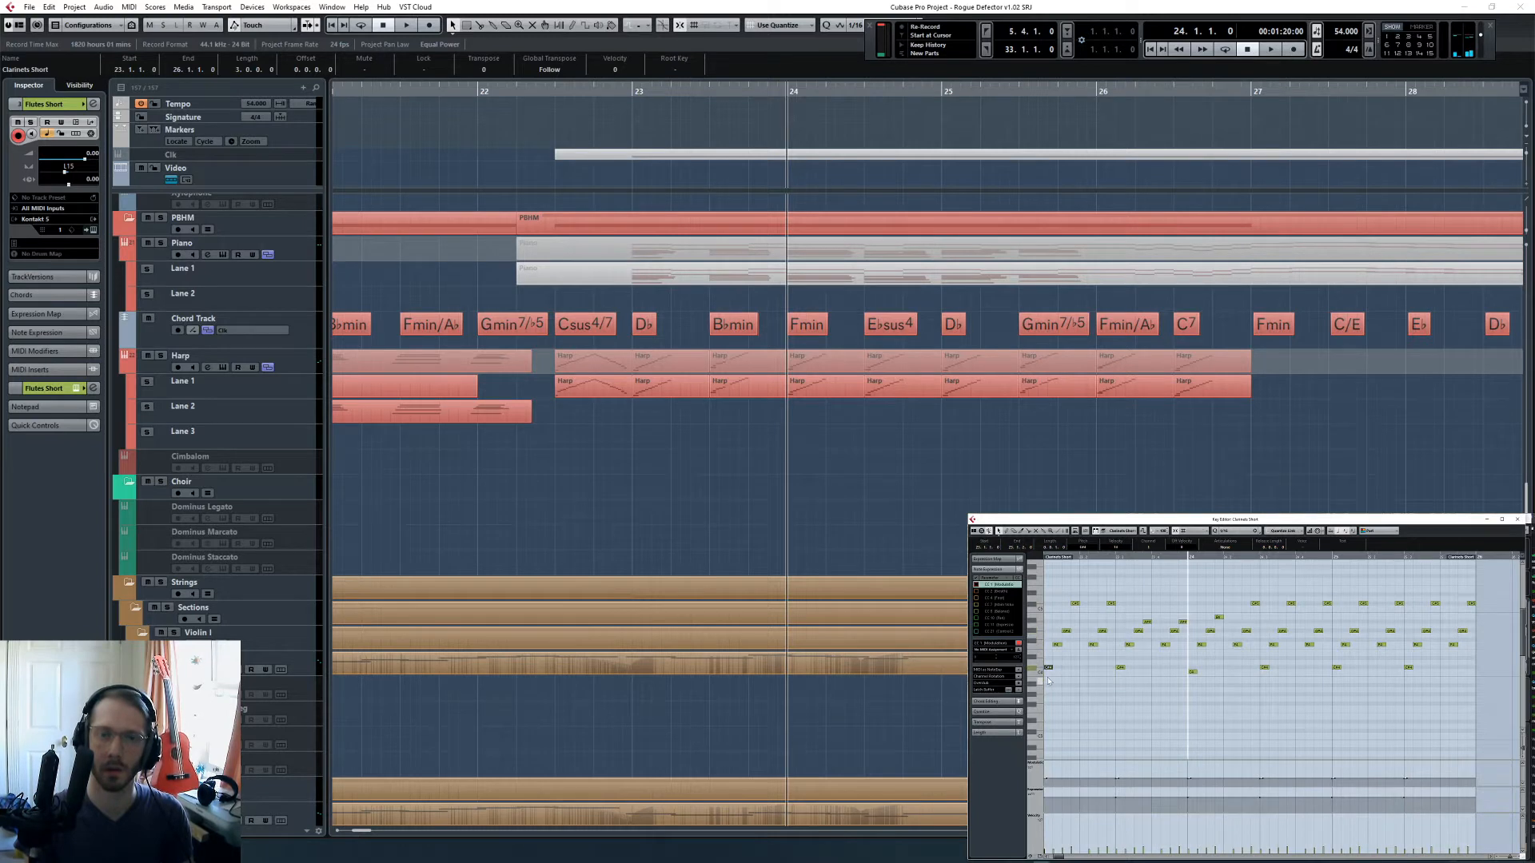
pyautogui.click(1116, 567)
pyautogui.press('Right')
pyautogui.press('Right')
pyautogui.press('Right')
pyautogui.press('Right')
pyautogui.press('Right')
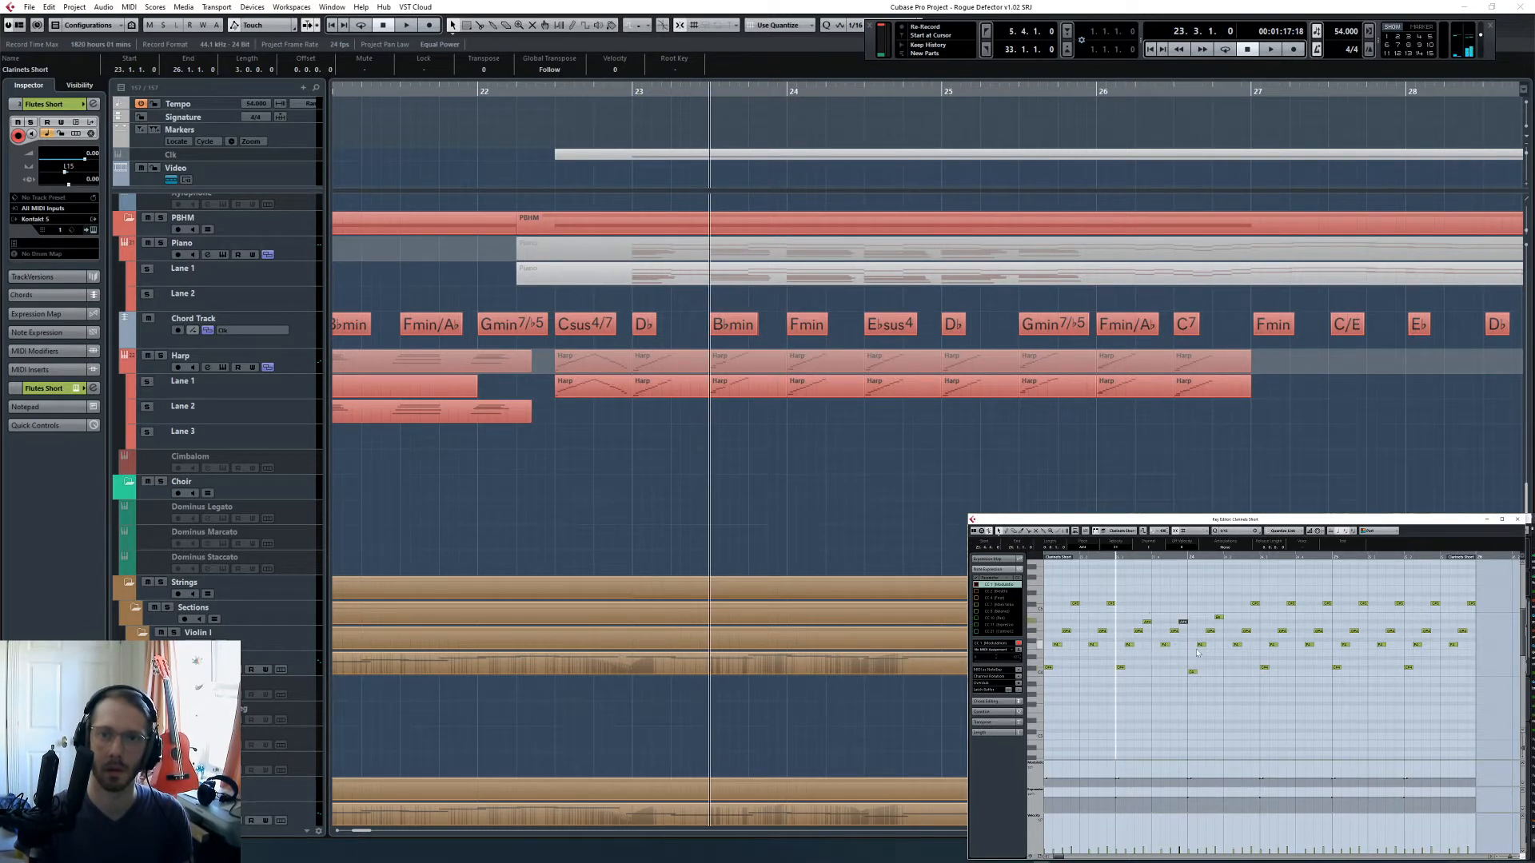
pyautogui.press('Right')
# - Bring both top notes in the first half of bar 24 to the same pitch over the Fmin chord
pyautogui.click(1189, 559)
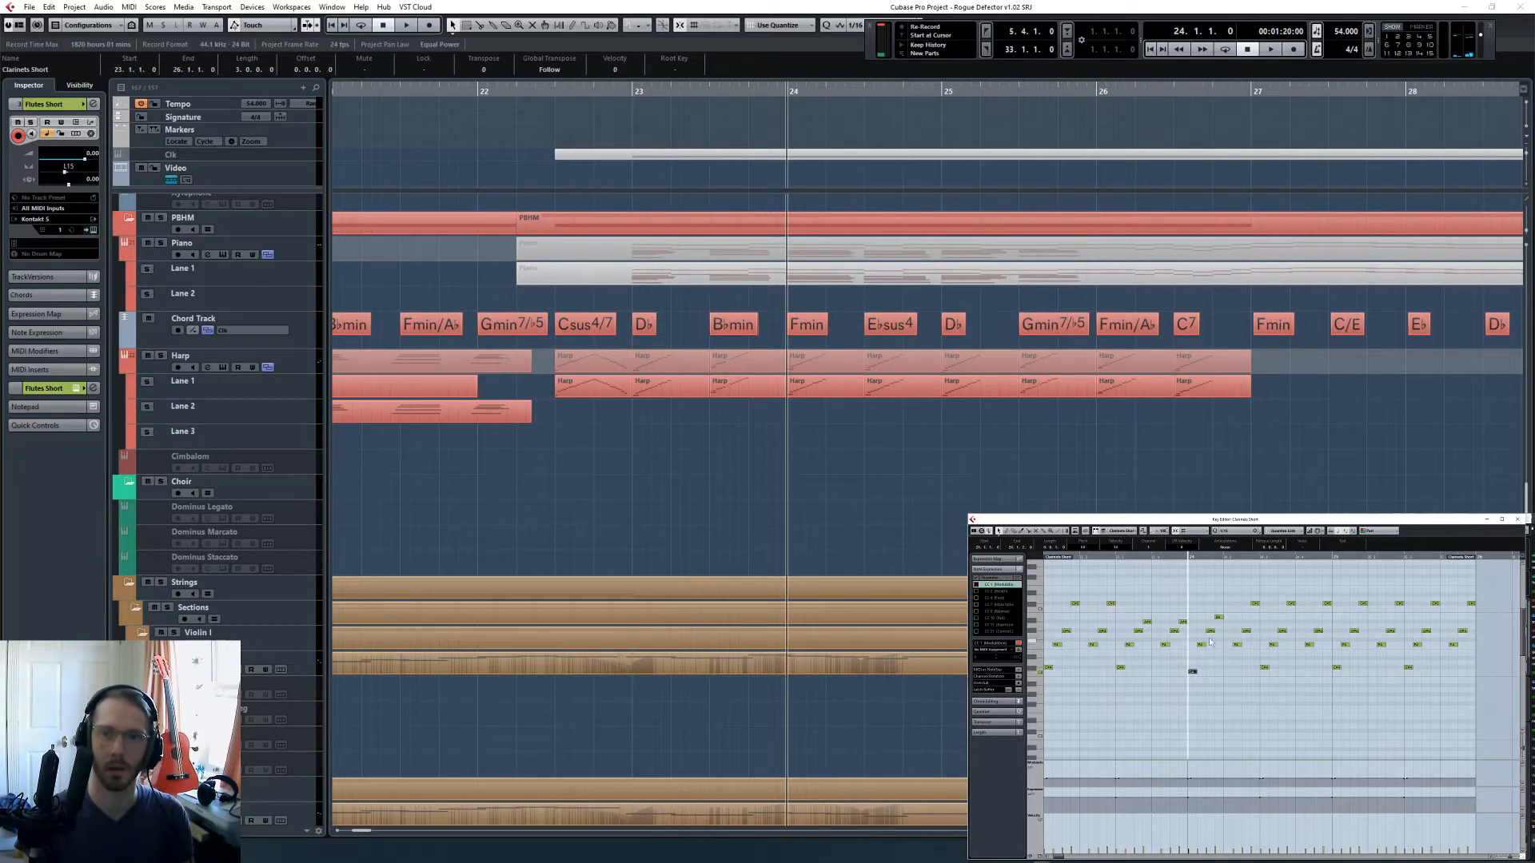
pyautogui.press('Right')
pyautogui.moveTo(1231, 593); pyautogui.dragTo(1286, 640)
# - Raise the first three notes of the flute run in the second half of bar 24 to fit E♭sus4
pyautogui.click(1260, 557)
pyautogui.press('Up')
pyautogui.press('Up')
pyautogui.press('Up')
pyautogui.click(1287, 626)
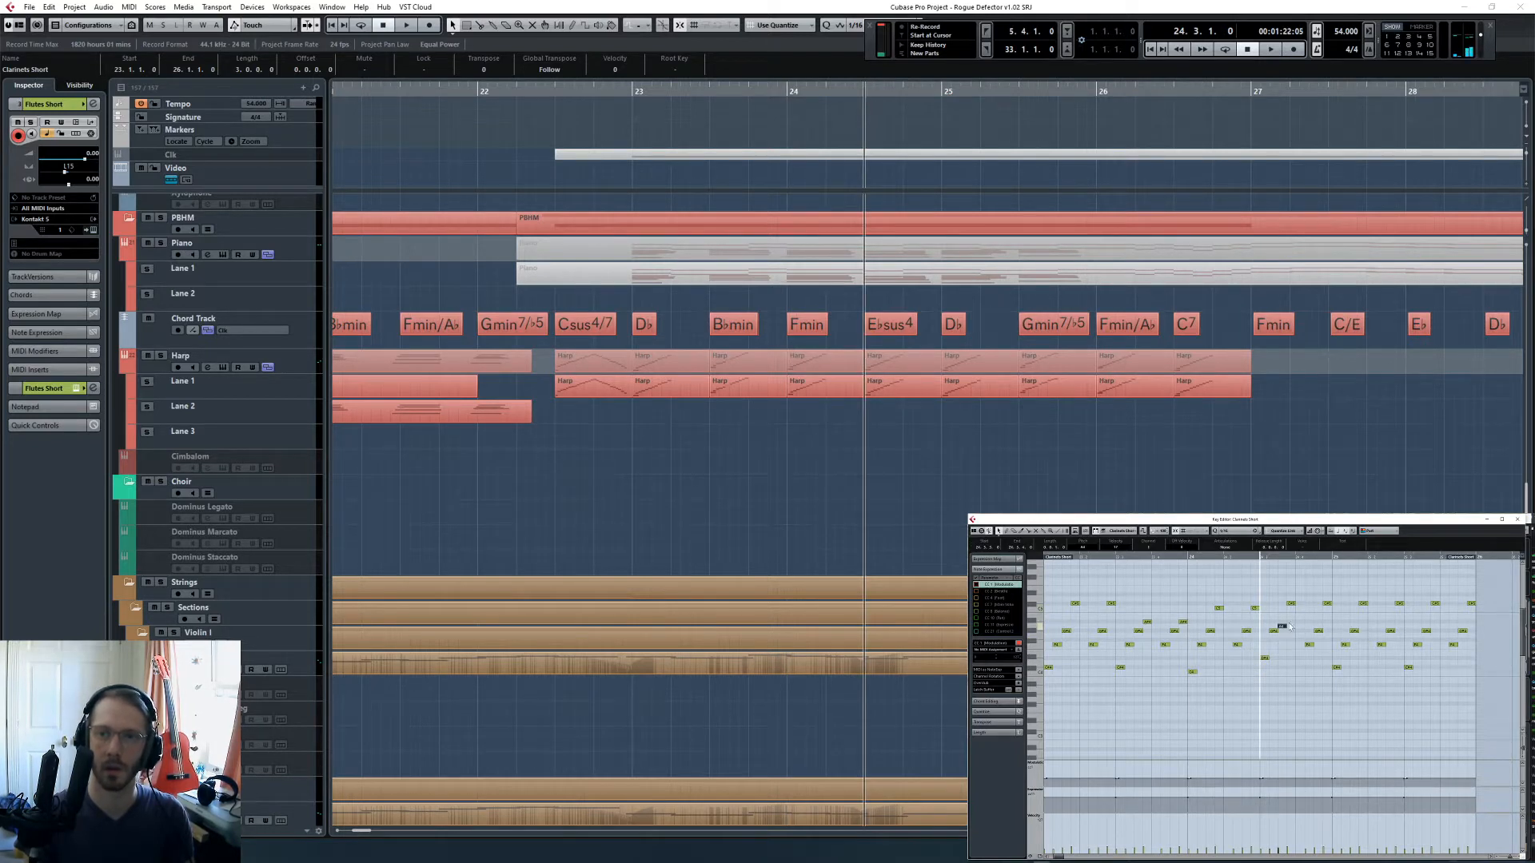
# - Raise the remaining flute notes in the second half of bar 24 so both rising runs fit the E♭sus4 chord
pyautogui.scroll(2, 1298, 606)
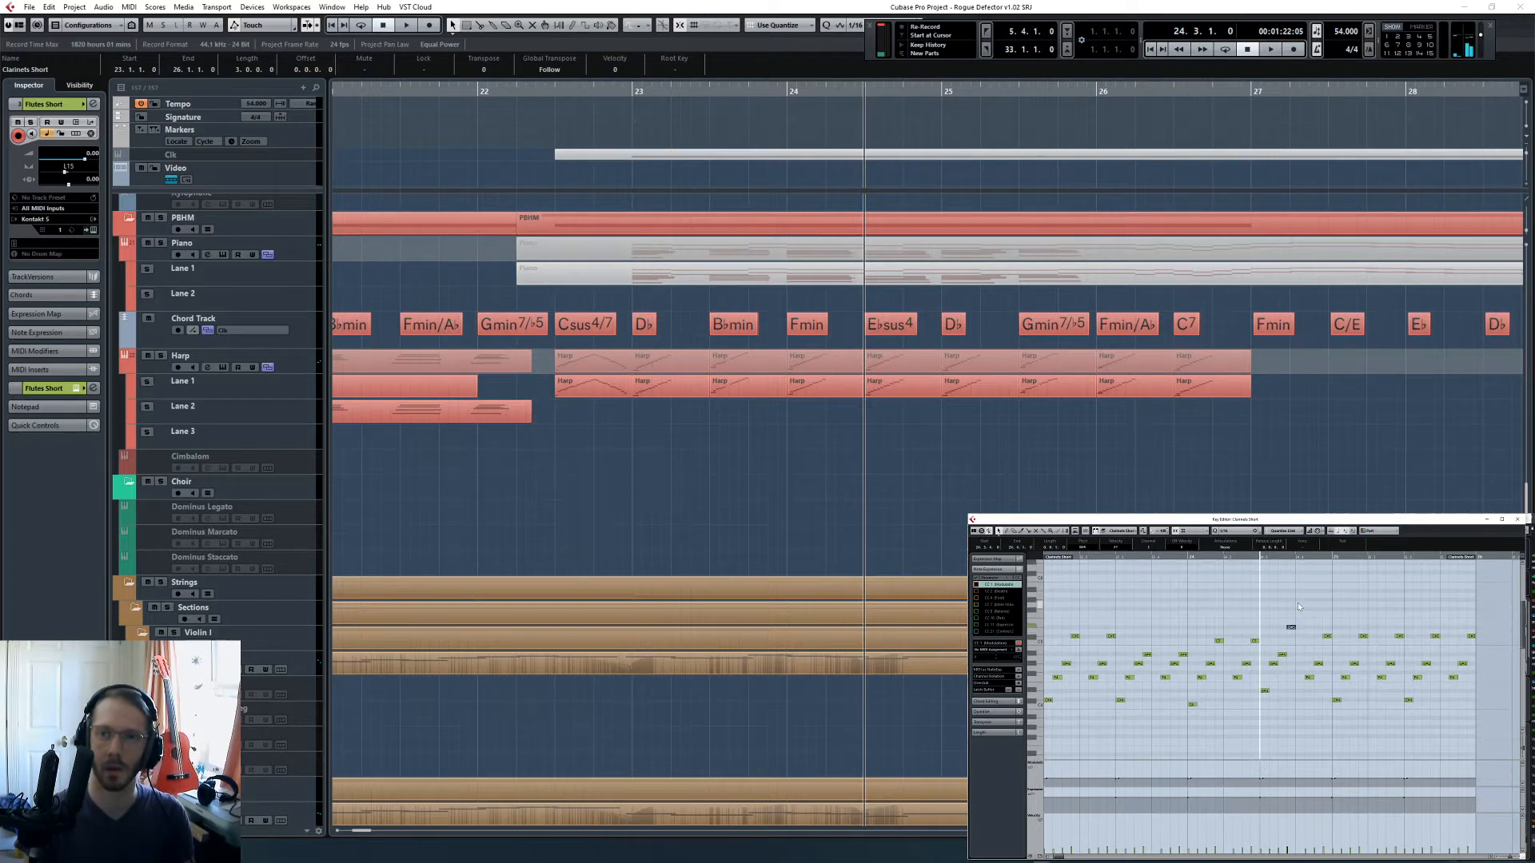
pyautogui.hscroll(3, 1309, 678)
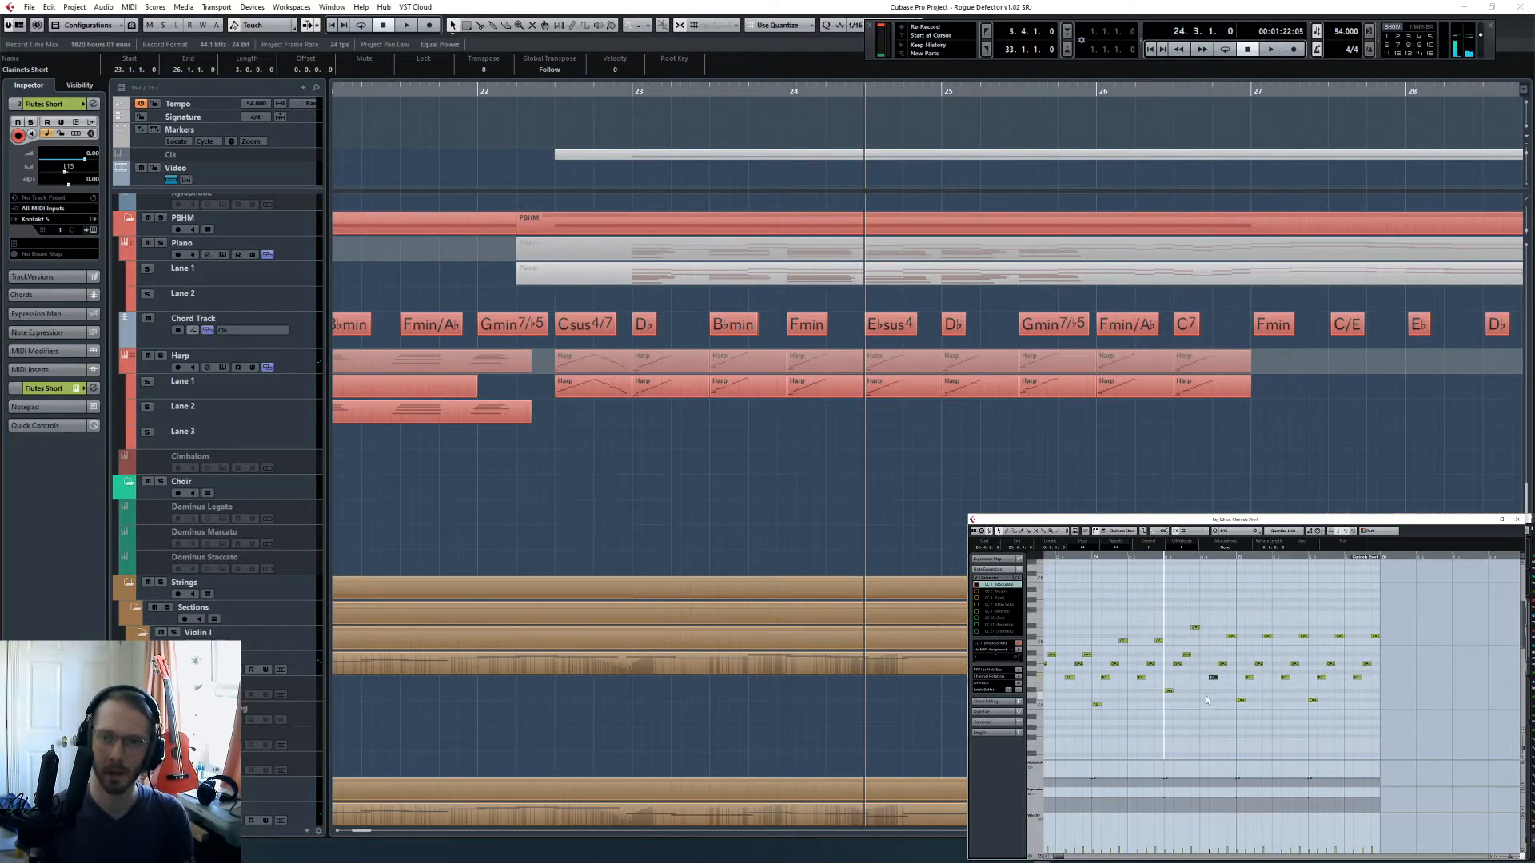
pyautogui.press('Down')
pyautogui.moveTo(1227, 658); pyautogui.dragTo(1229, 641)
pyautogui.press('Up')
pyautogui.press('Up')
pyautogui.press('Up')
pyautogui.press('Up')
pyautogui.click(1232, 652)
# - Audition the flute notes over the D♭ chord from bar 25 to the middle of the bar
pyautogui.click(1237, 558)
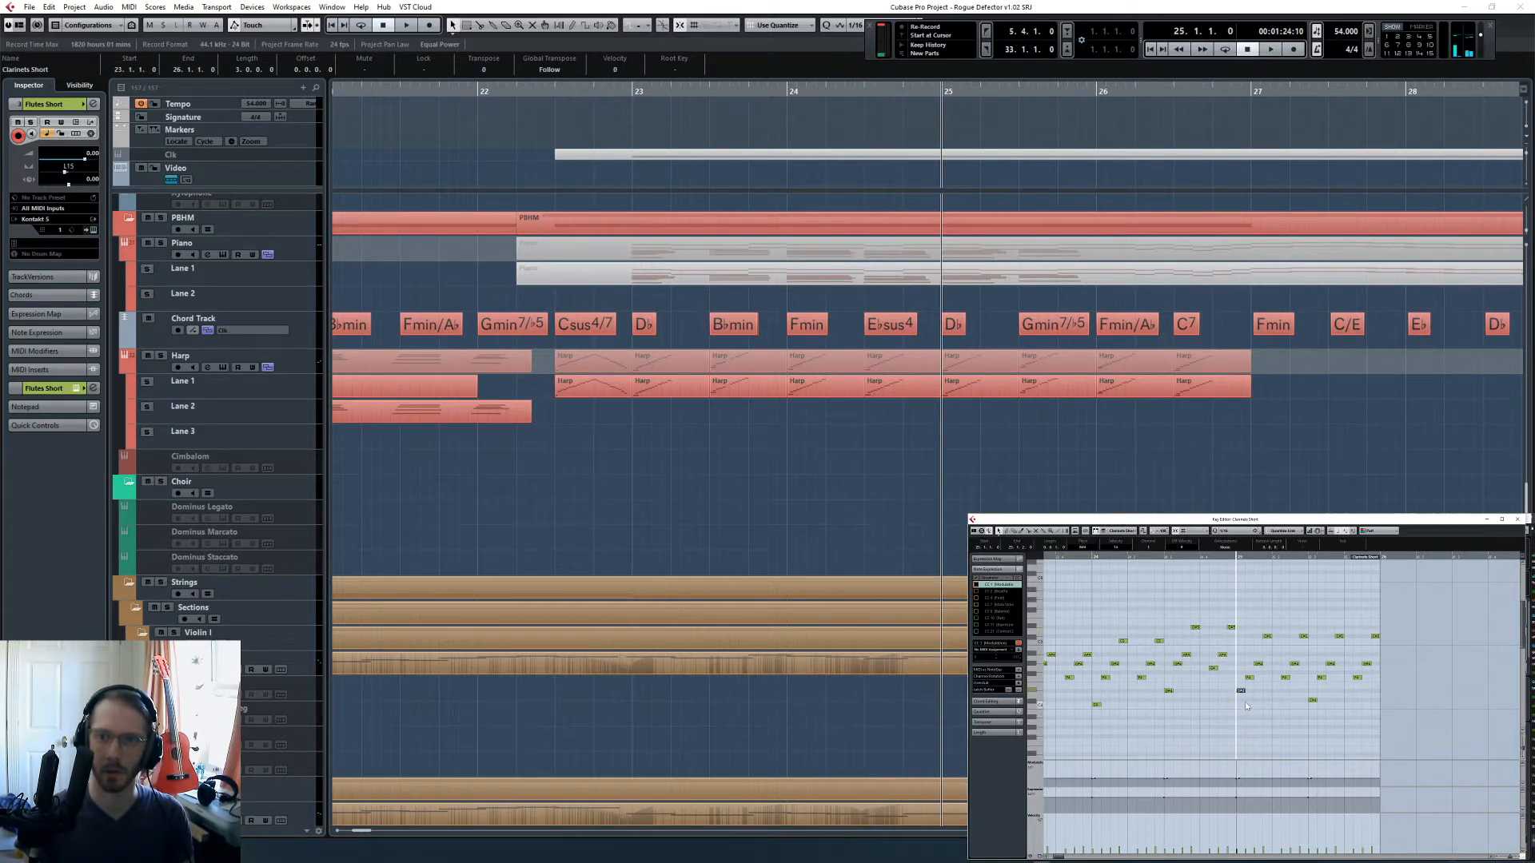
pyautogui.click(1267, 636)
pyautogui.click(1303, 560)
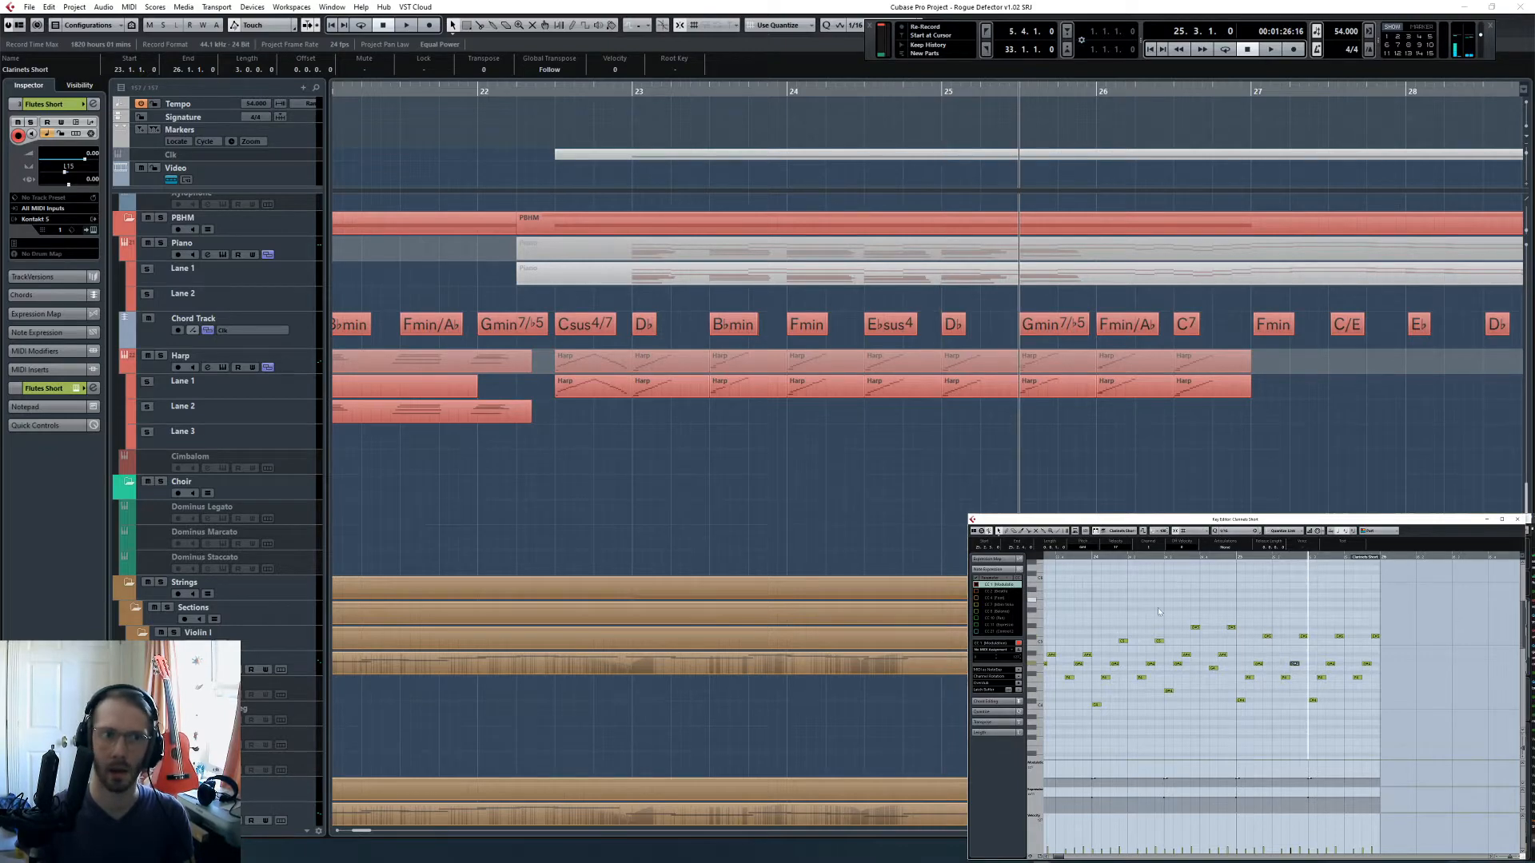
# - Extend the end of the Flutes Short part to bar 27
pyautogui.scroll(15, 1199, 479)
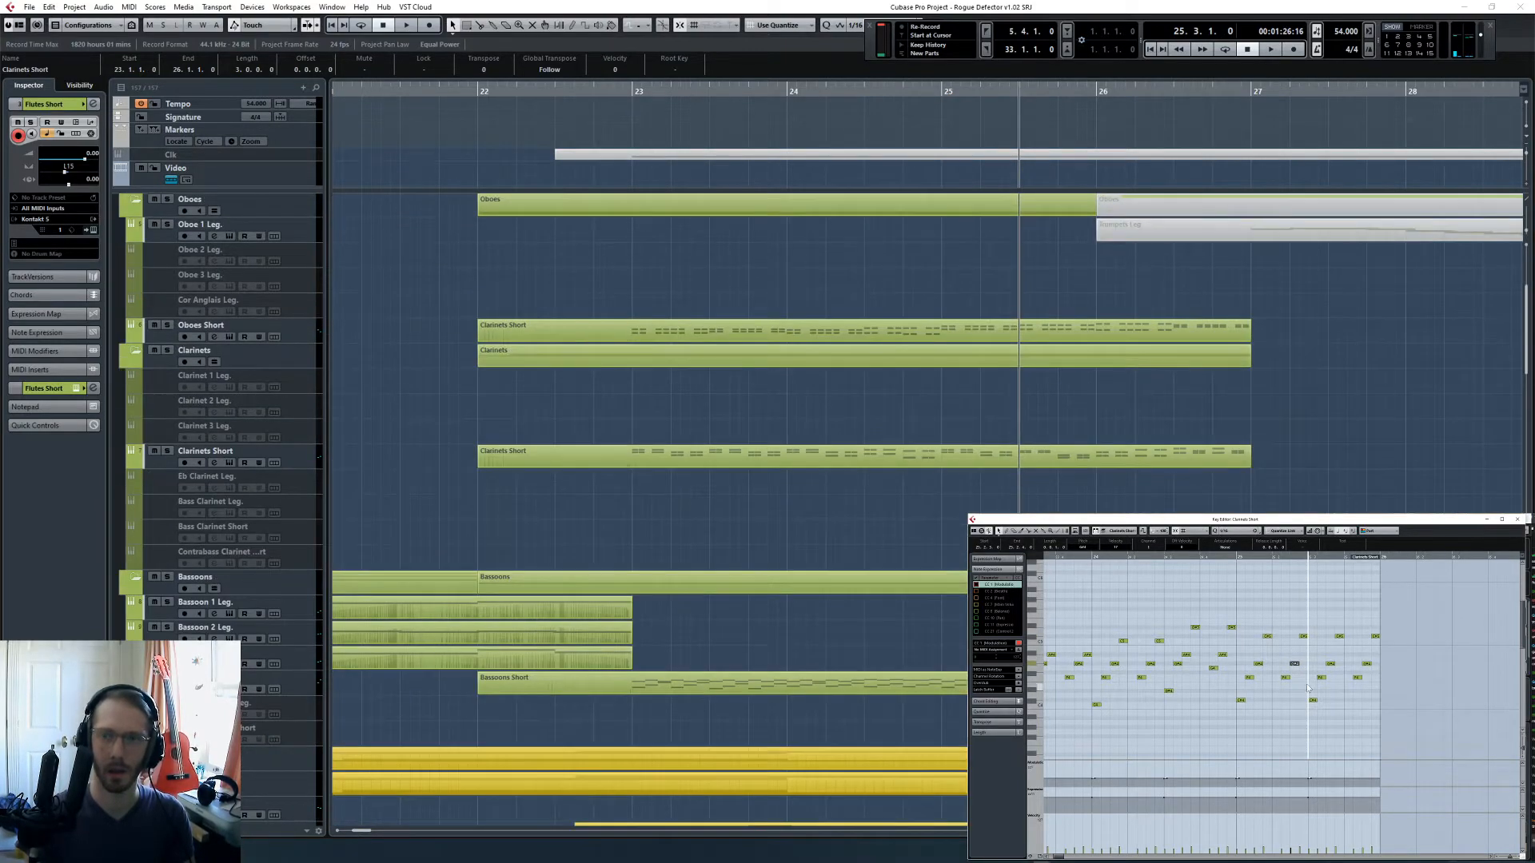
pyautogui.scroll(5, 1125, 332)
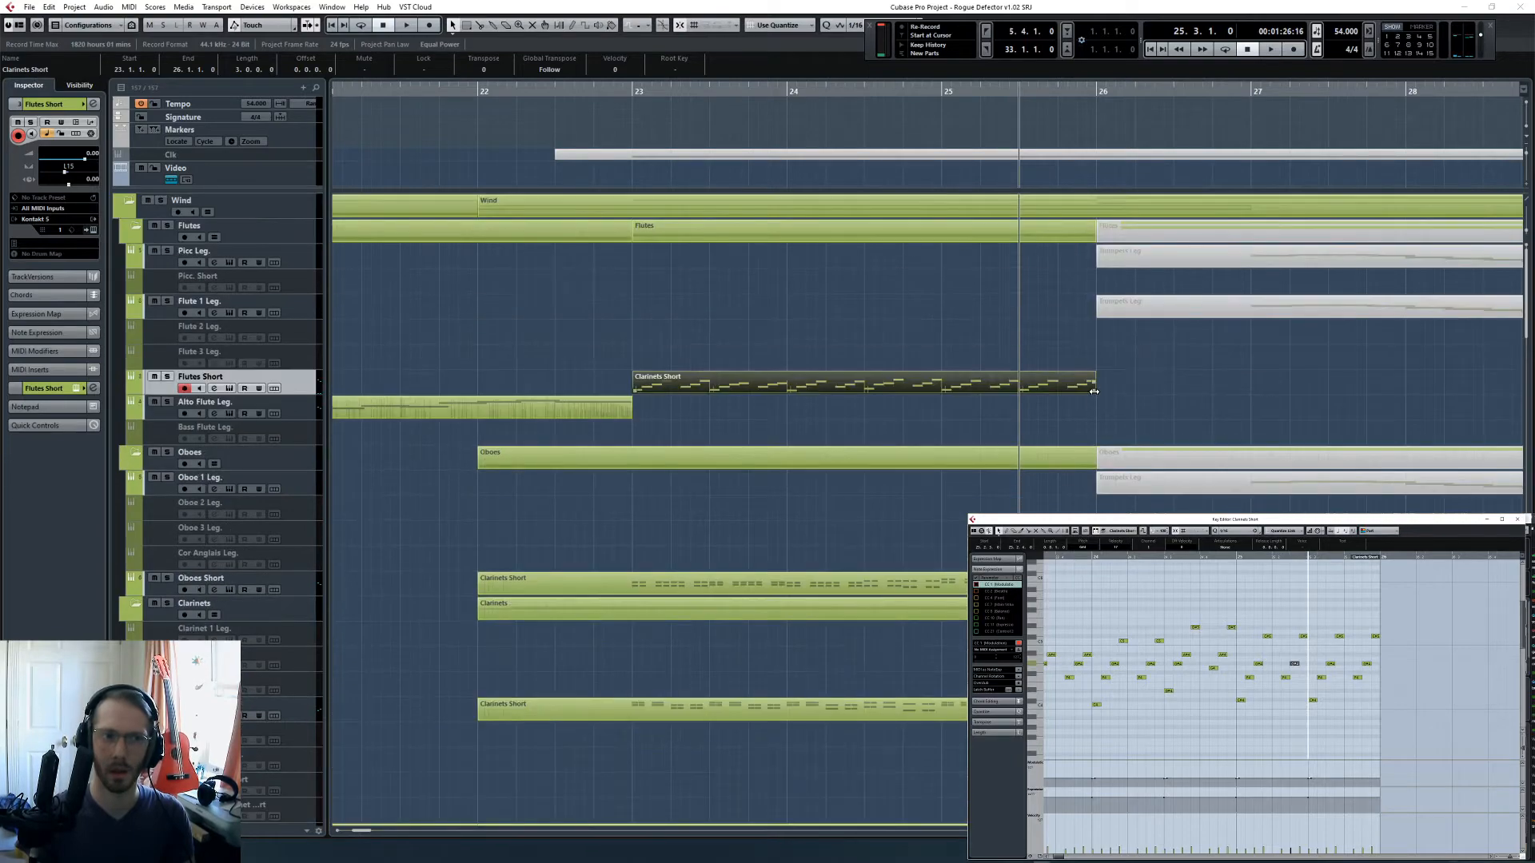
pyautogui.moveTo(1094, 391); pyautogui.dragTo(1249, 430)
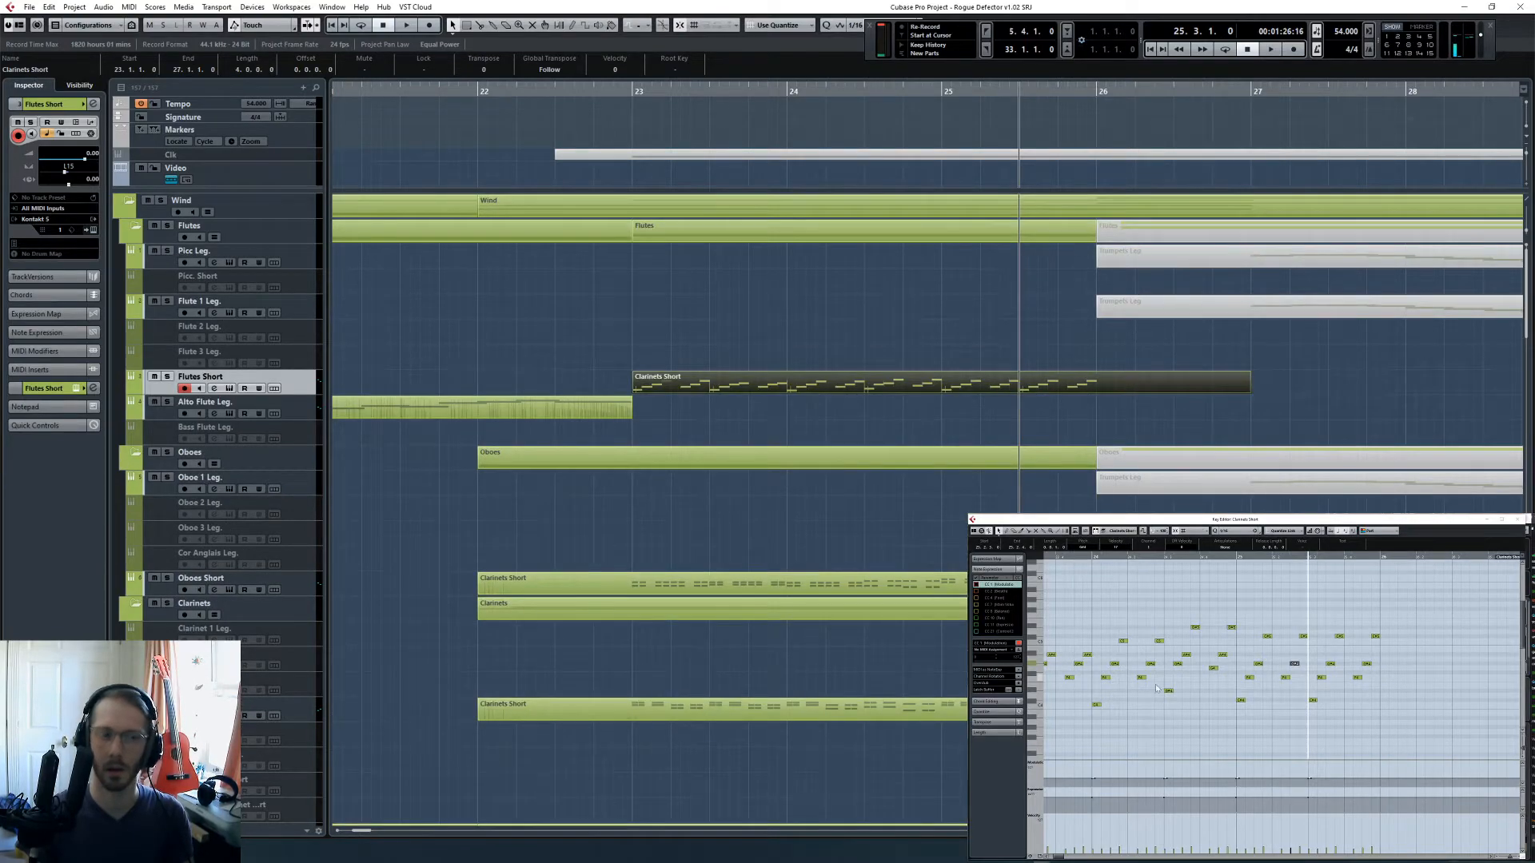
# - Lower the third notes and the first top note of the flute runs in the second half of bar 25 to fit Gmin7/♭5
pyautogui.scroll(-15, 1296, 475)
pyautogui.hscroll(3, 1223, 708)
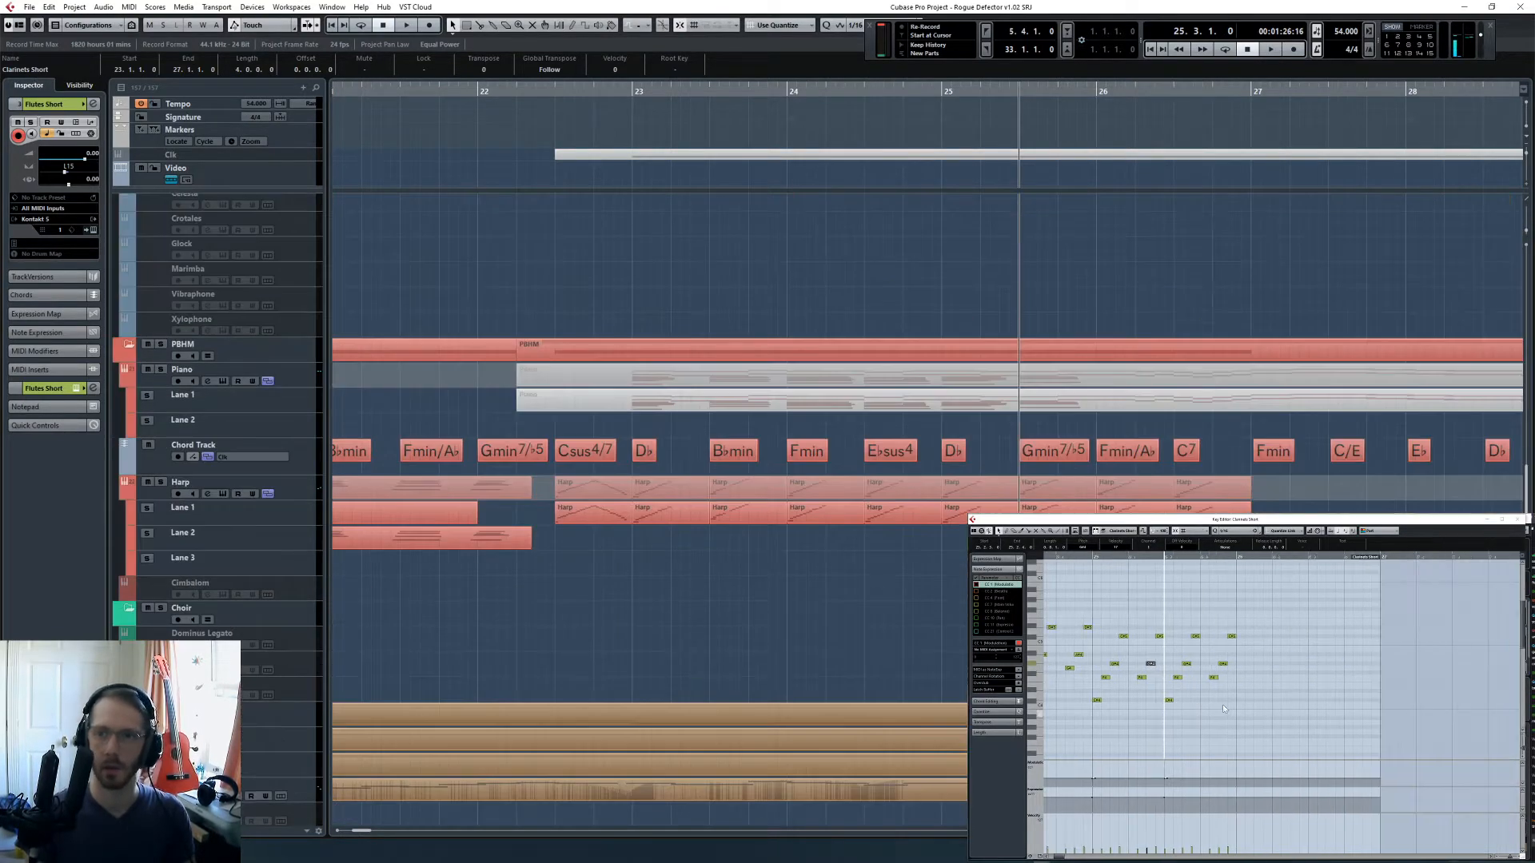
pyautogui.moveTo(1187, 694); pyautogui.dragTo(1163, 718)
pyautogui.click(1177, 678)
pyautogui.moveTo(1186, 664); pyautogui.dragTo(1222, 668)
pyautogui.click(1201, 634)
pyautogui.click(1243, 623)
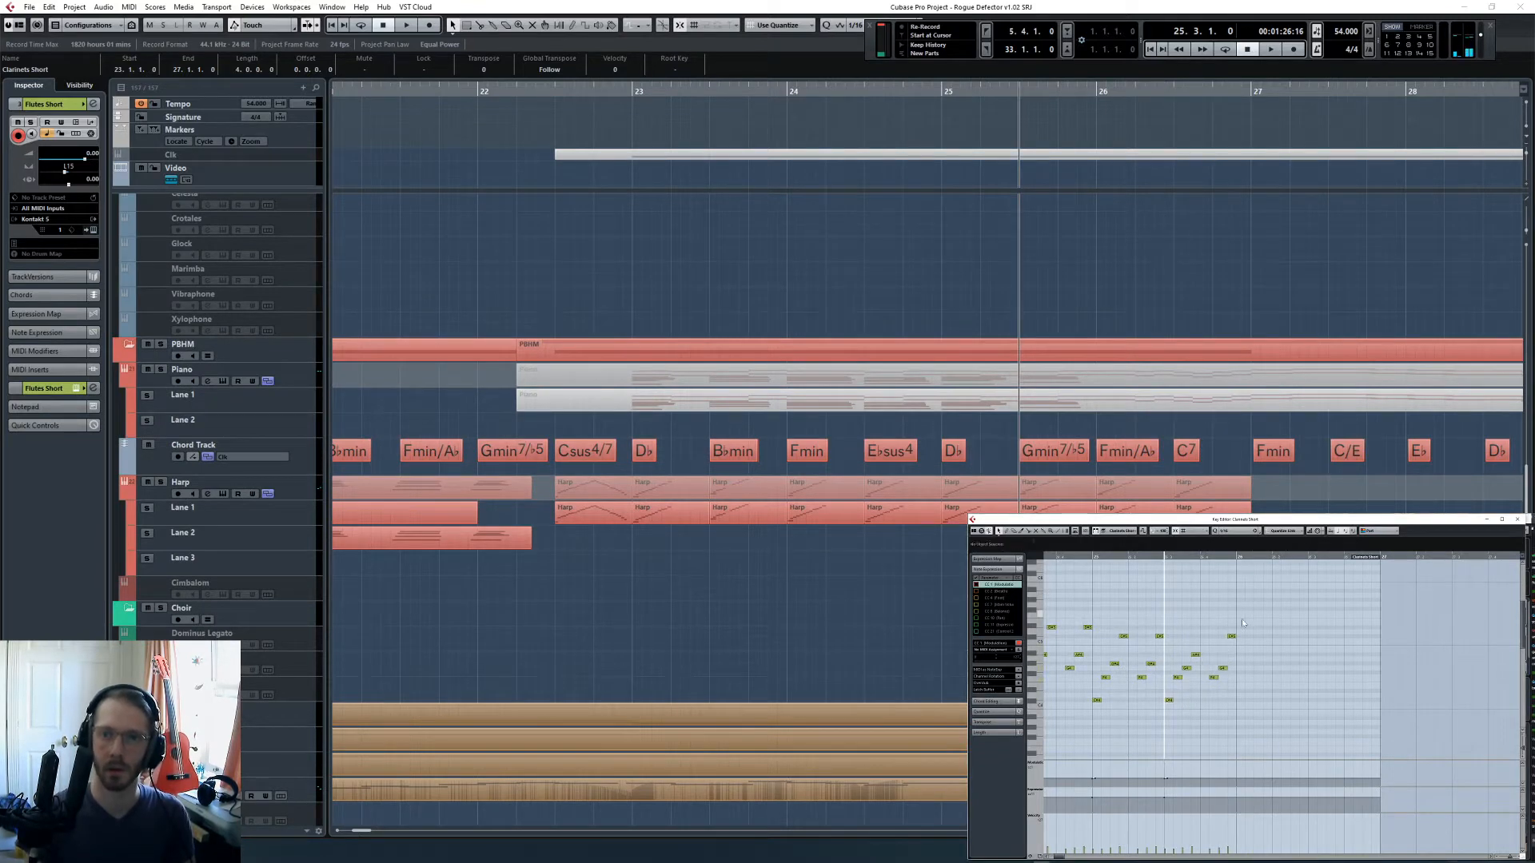
# - Duplicate the half-bar flute figure from the second half of bar 25 to bar 26 and adjust its pitches to Fmin/A♭
pyautogui.moveTo(1284, 616); pyautogui.dragTo(1165, 719)
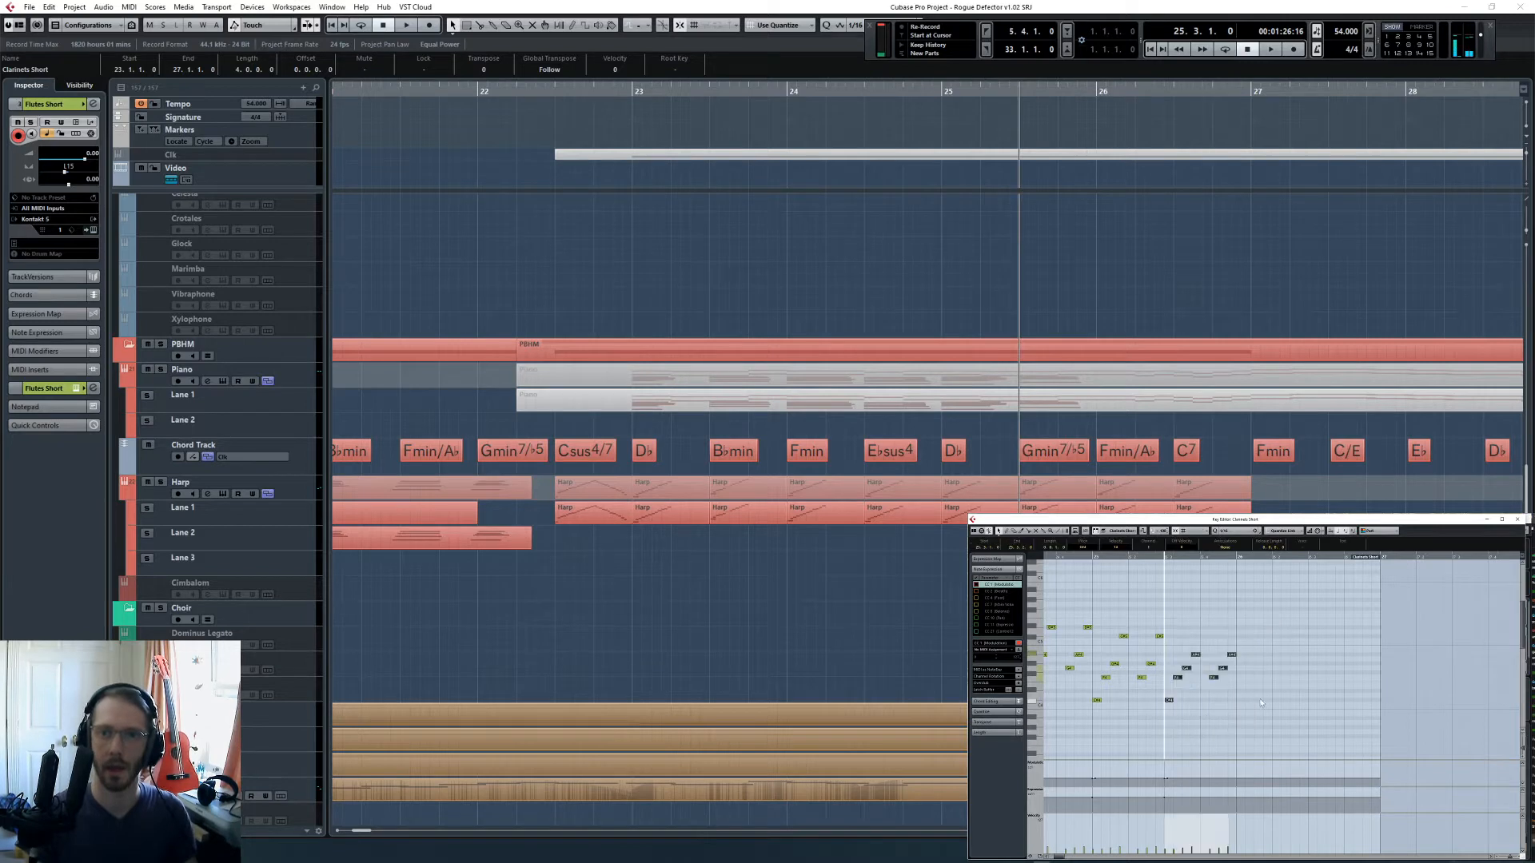
pyautogui.hotkey('alt', 'd')
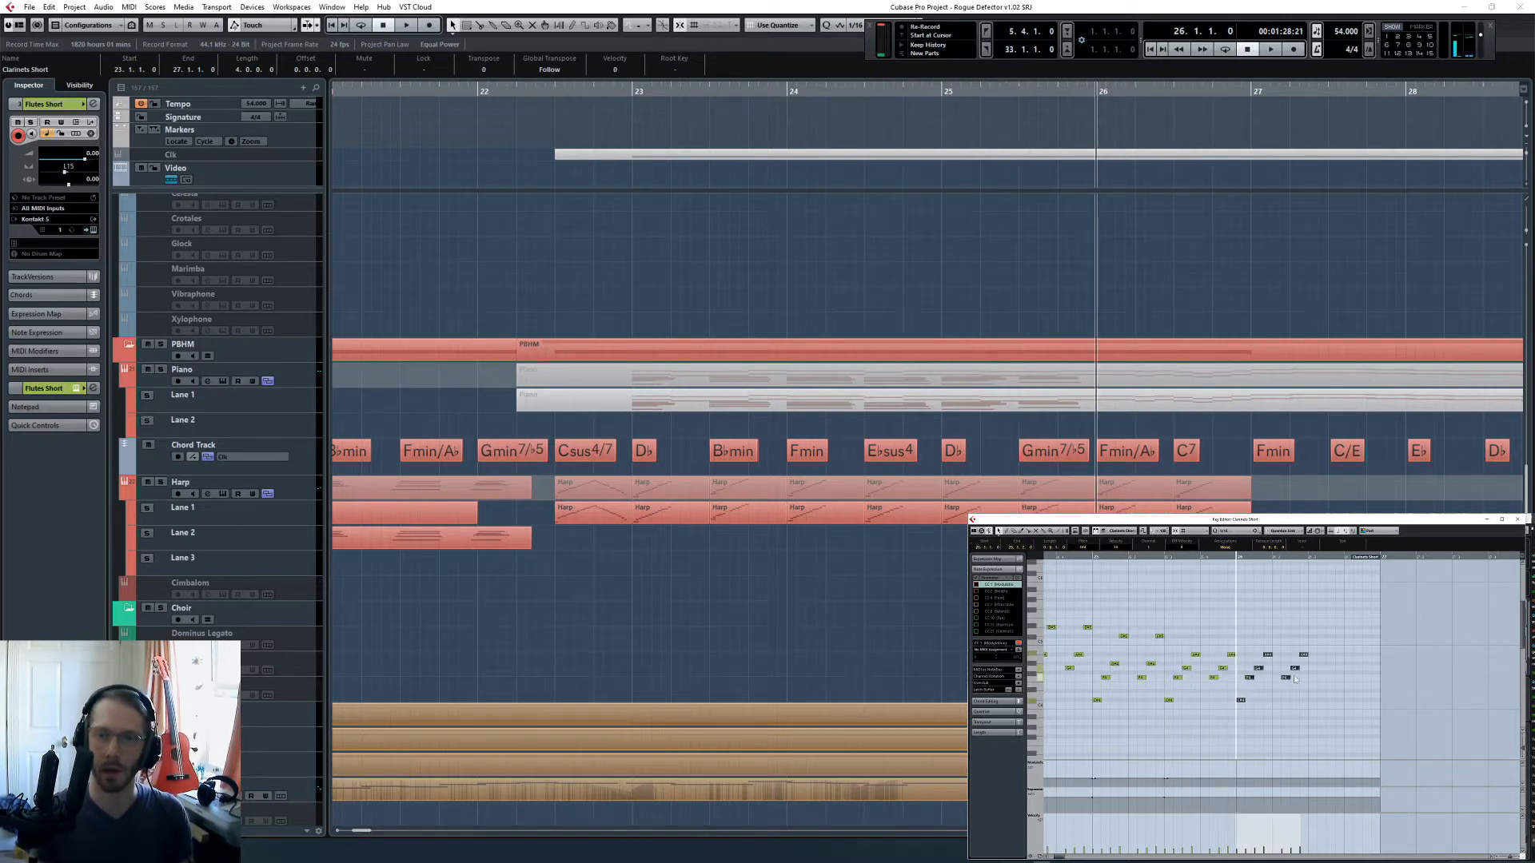
pyautogui.click(1256, 691)
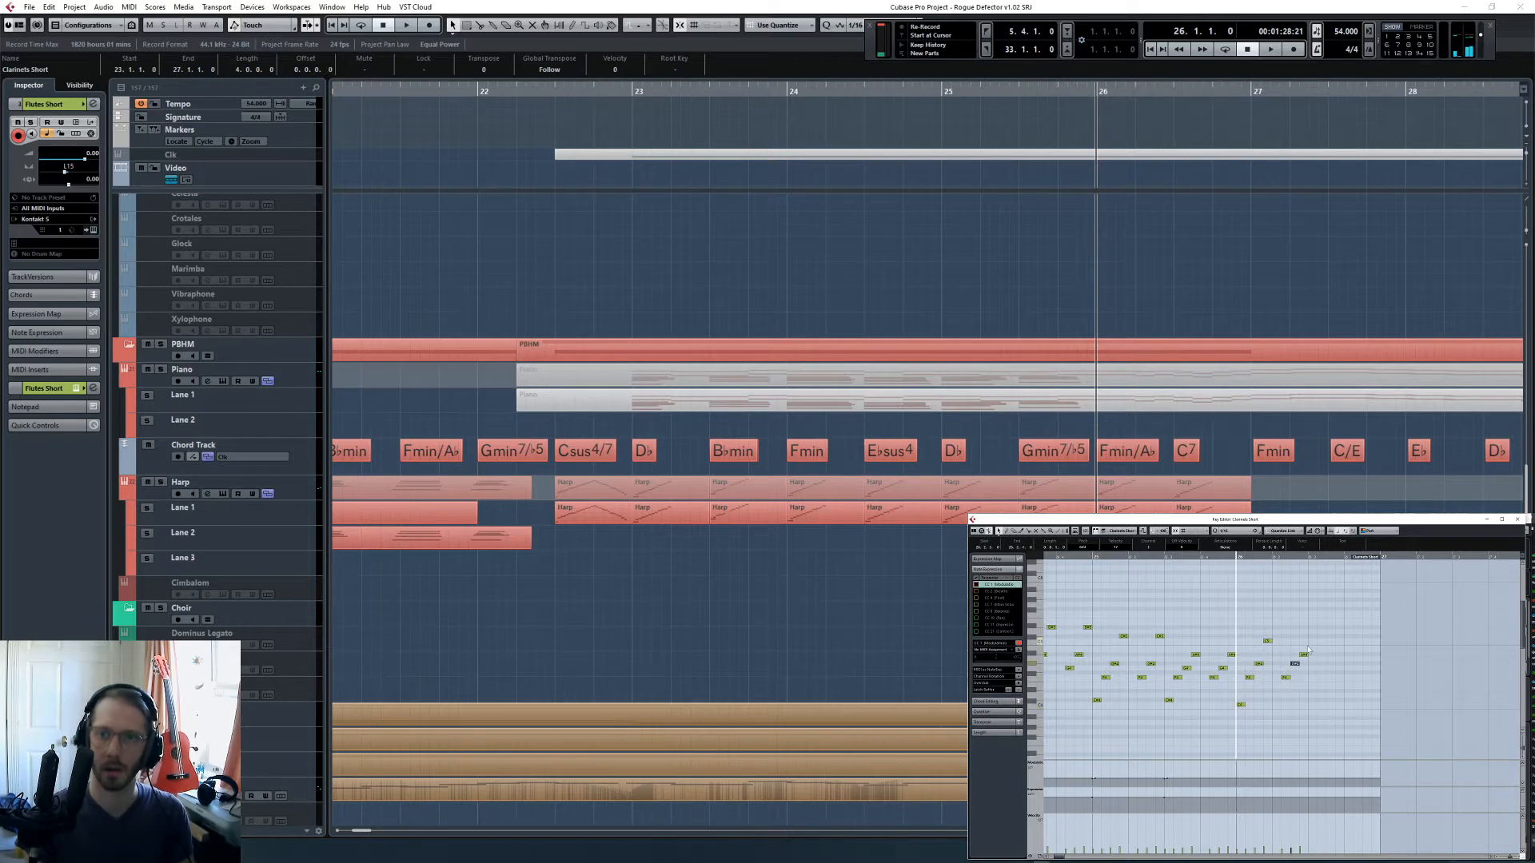
# - Copy the flute figure from the first half of bar 26 into the second half of the bar
pyautogui.moveTo(1322, 616); pyautogui.dragTo(1237, 729)
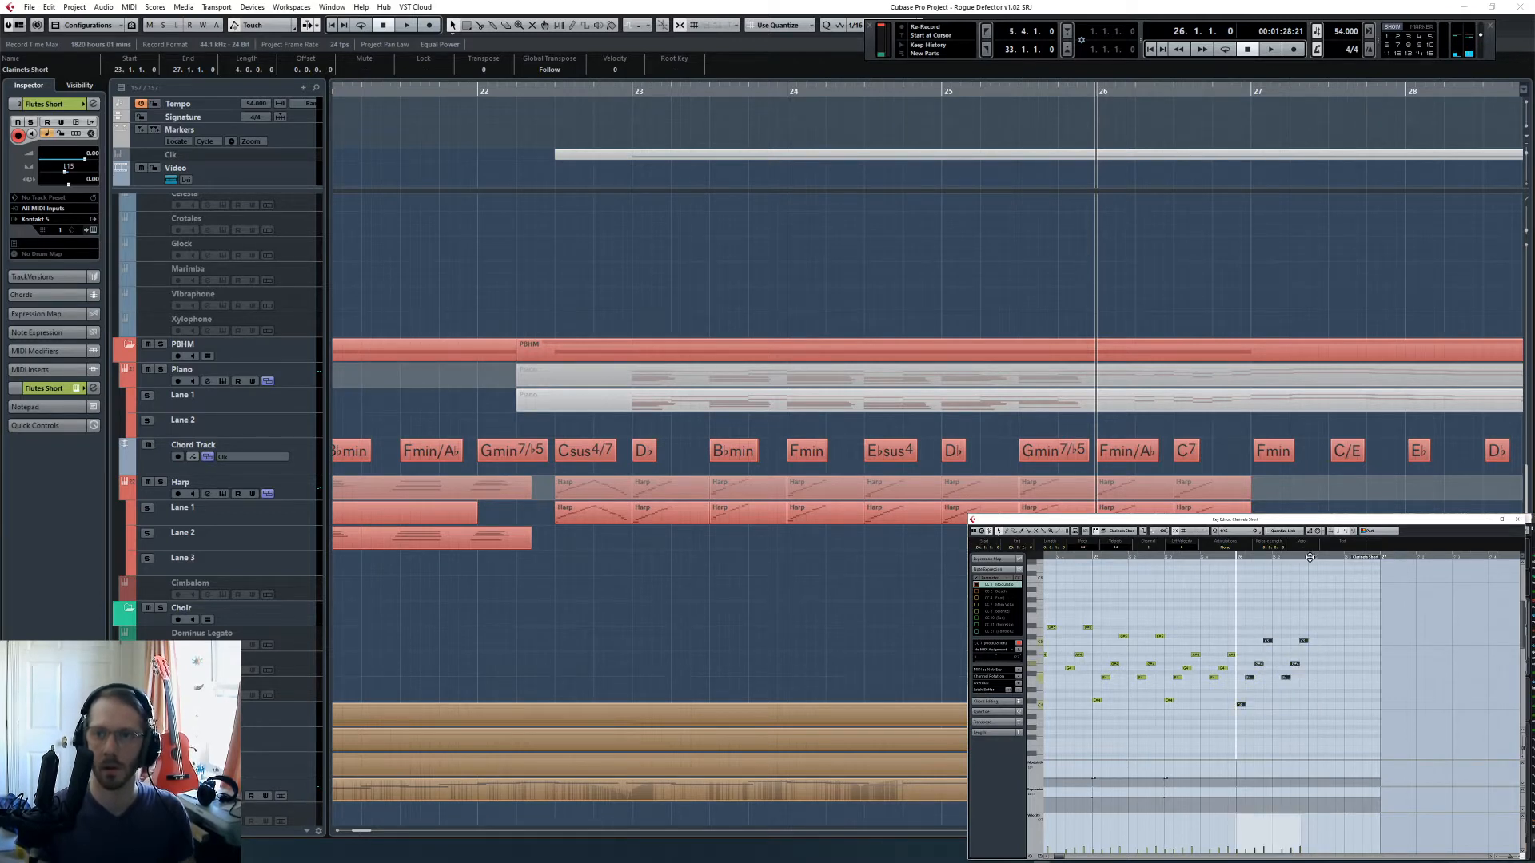
pyautogui.click(1309, 557)
pyautogui.hotkey('ctrl', 'v')
# - Lower the second and third notes of both flute runs in the second half of bar 26 to fit C7
pyautogui.click(1312, 705)
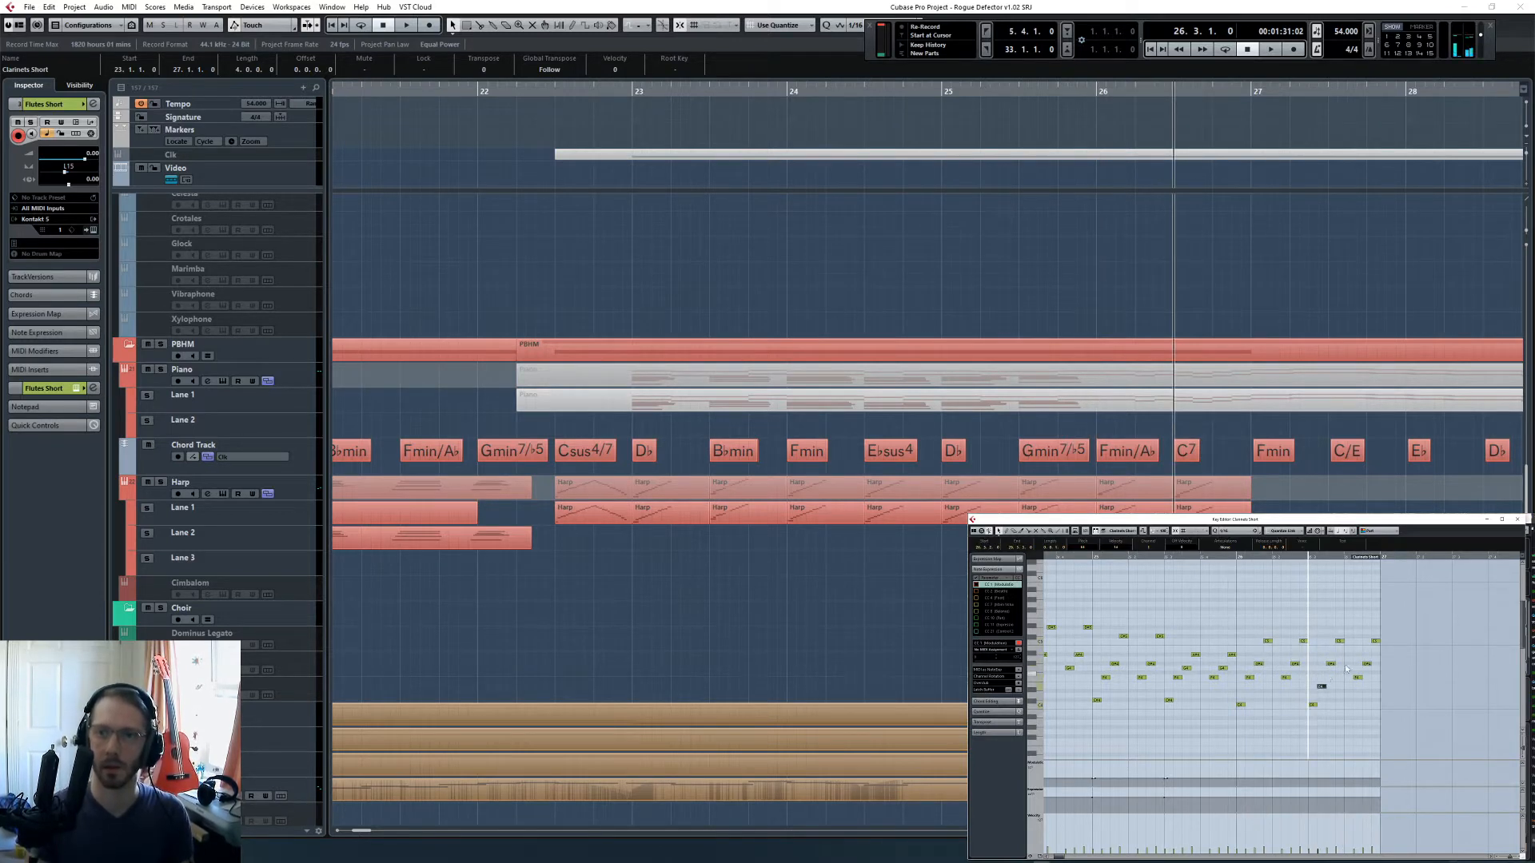
pyautogui.press('Right')
pyautogui.click(1372, 665)
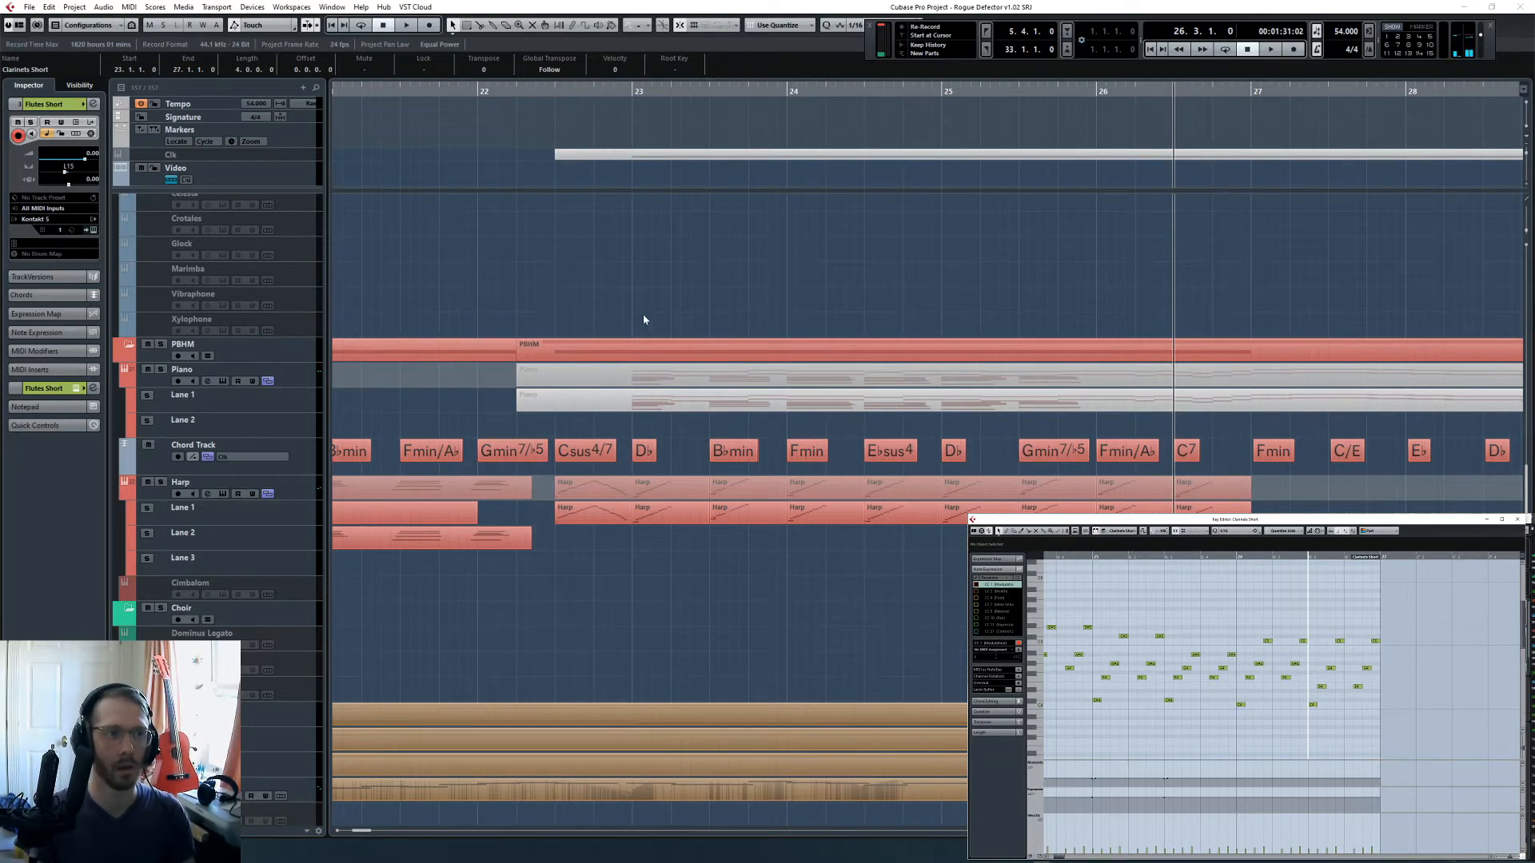
# - Solo the Flutes, Oboes, Clarinets and Bassoons Short tracks together with the Ensemble (Short) strings
pyautogui.scroll(15, 644, 318)
pyautogui.click(625, 92)
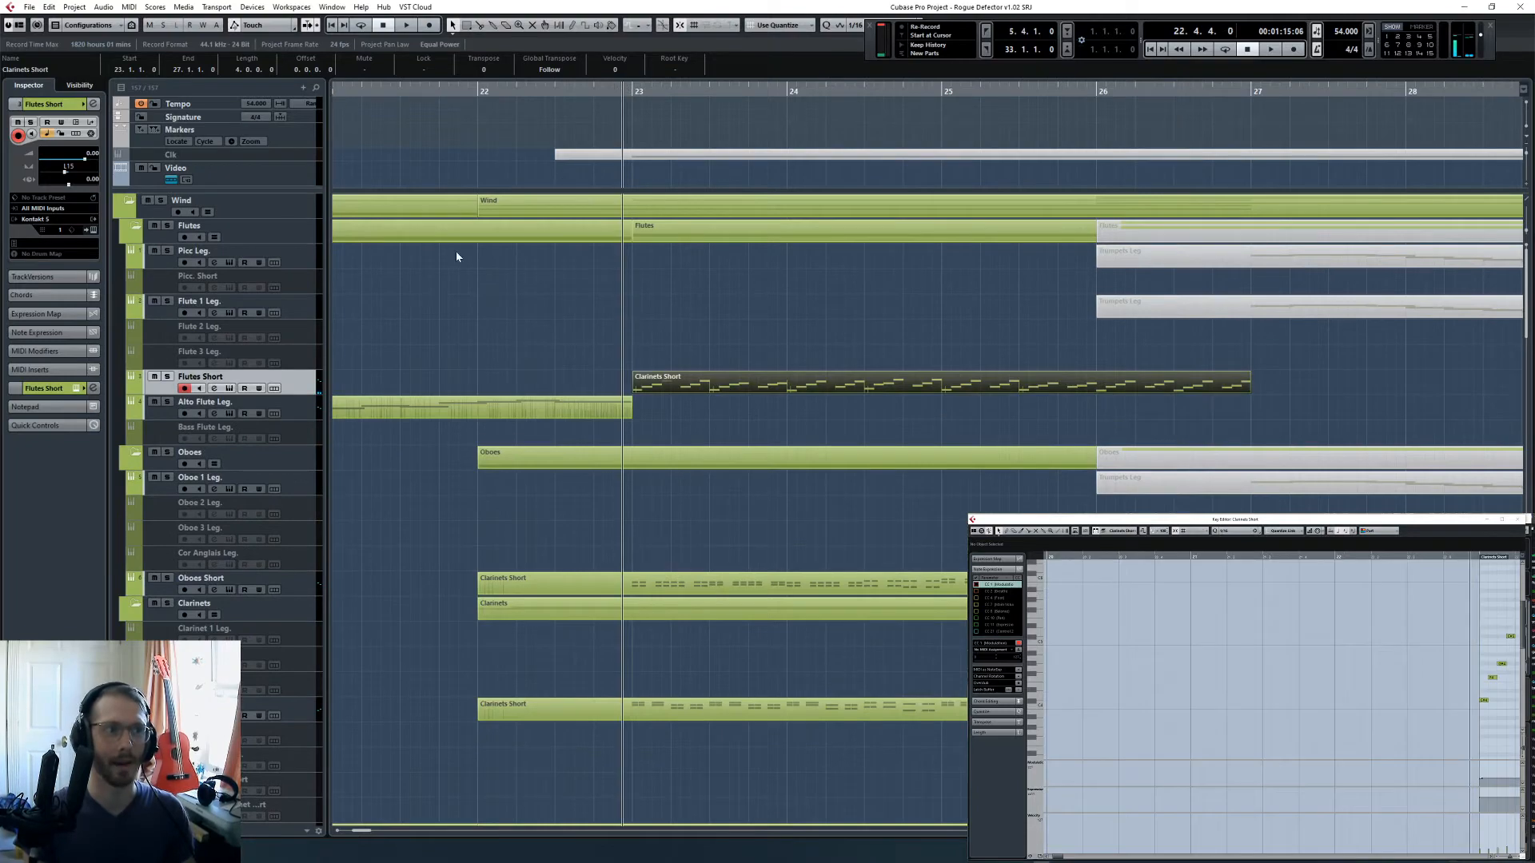
pyautogui.click(167, 377)
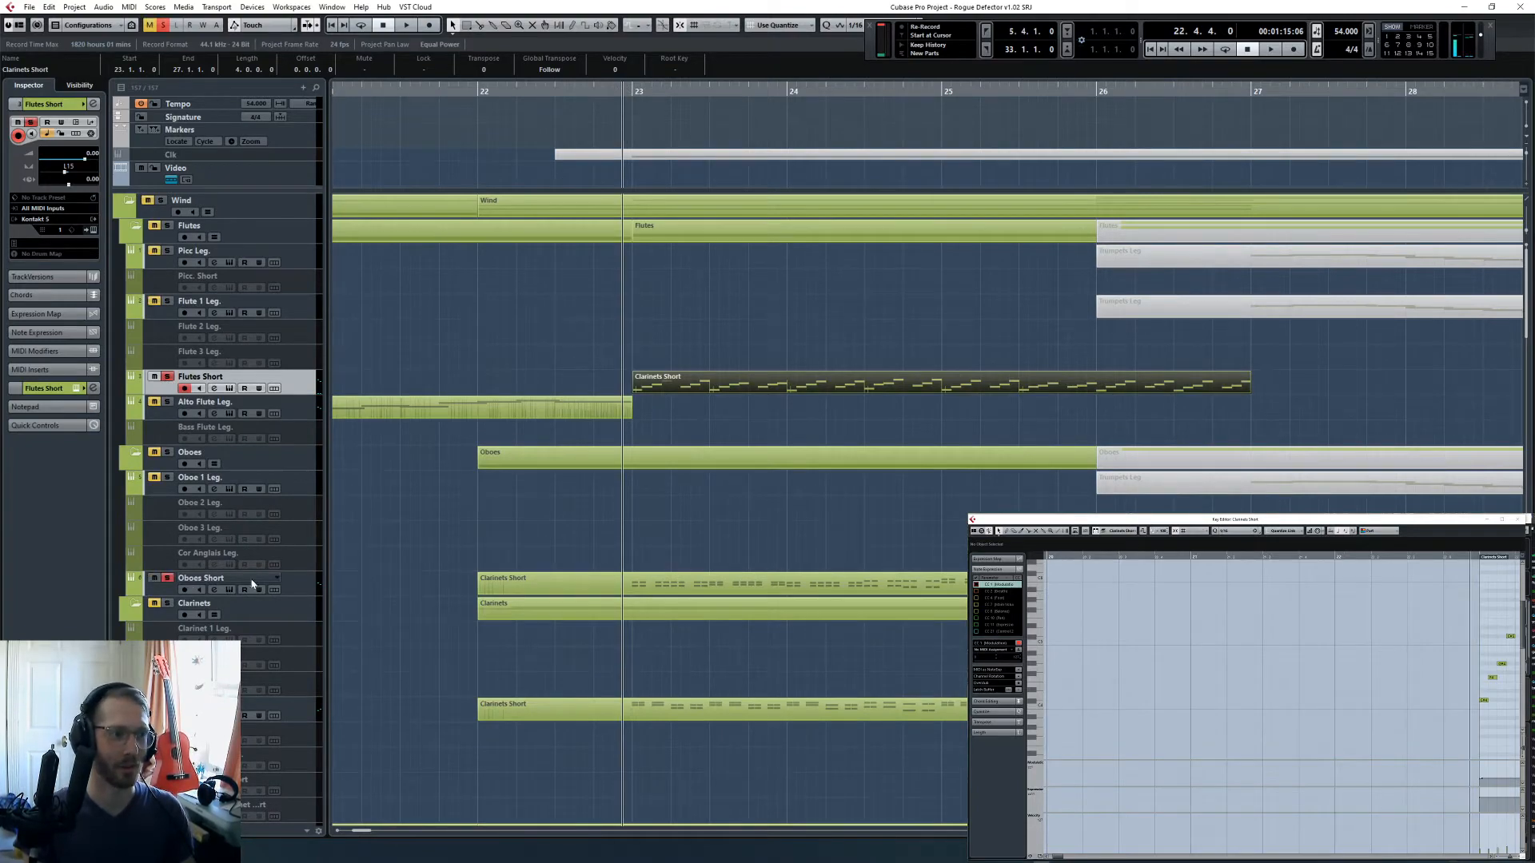
pyautogui.scroll(-5, 252, 584)
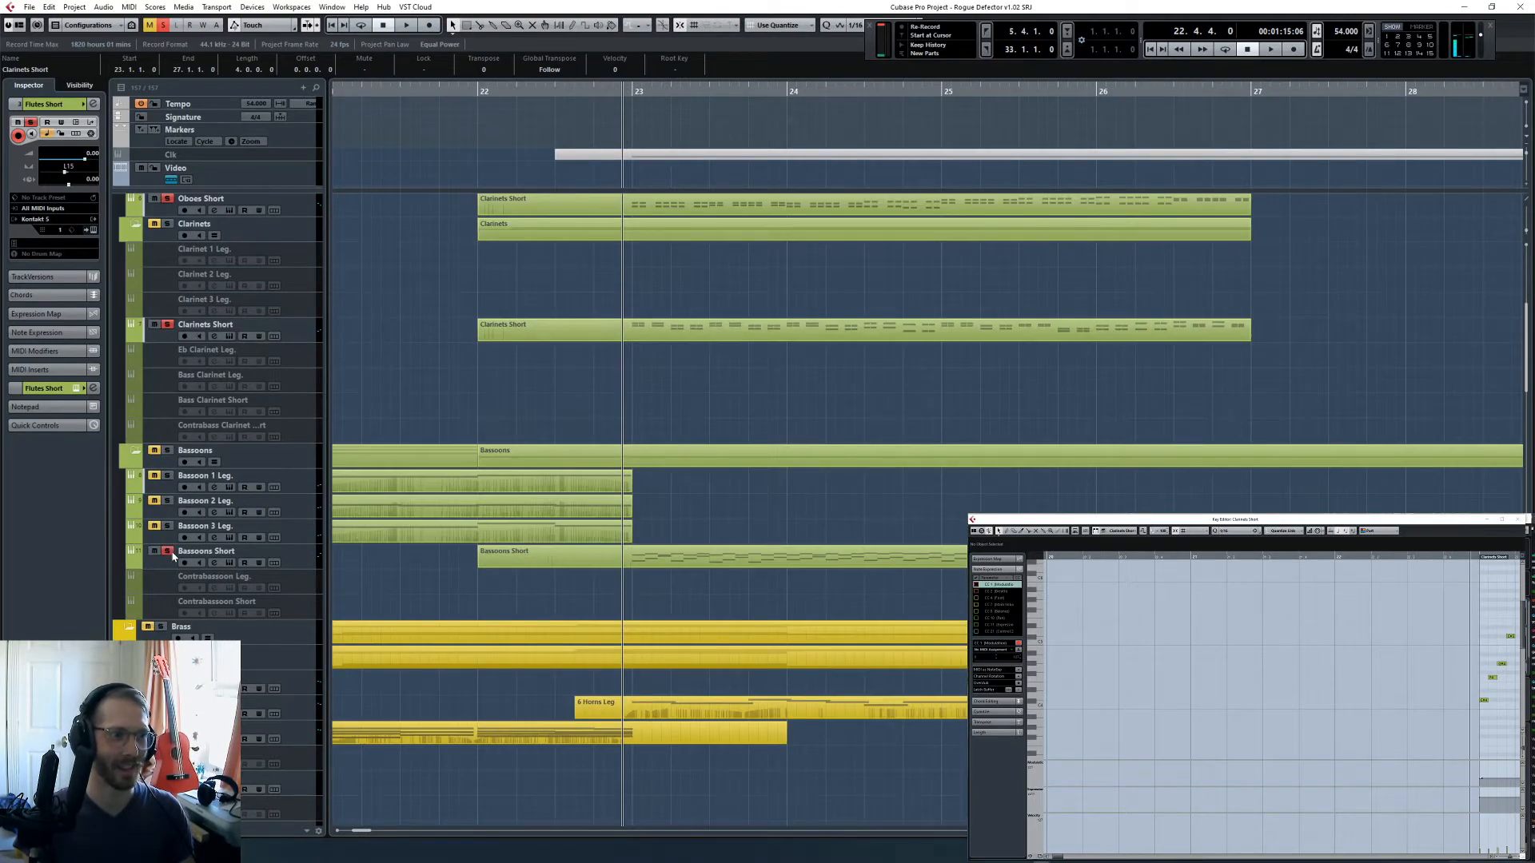
pyautogui.scroll(-12, 406, 534)
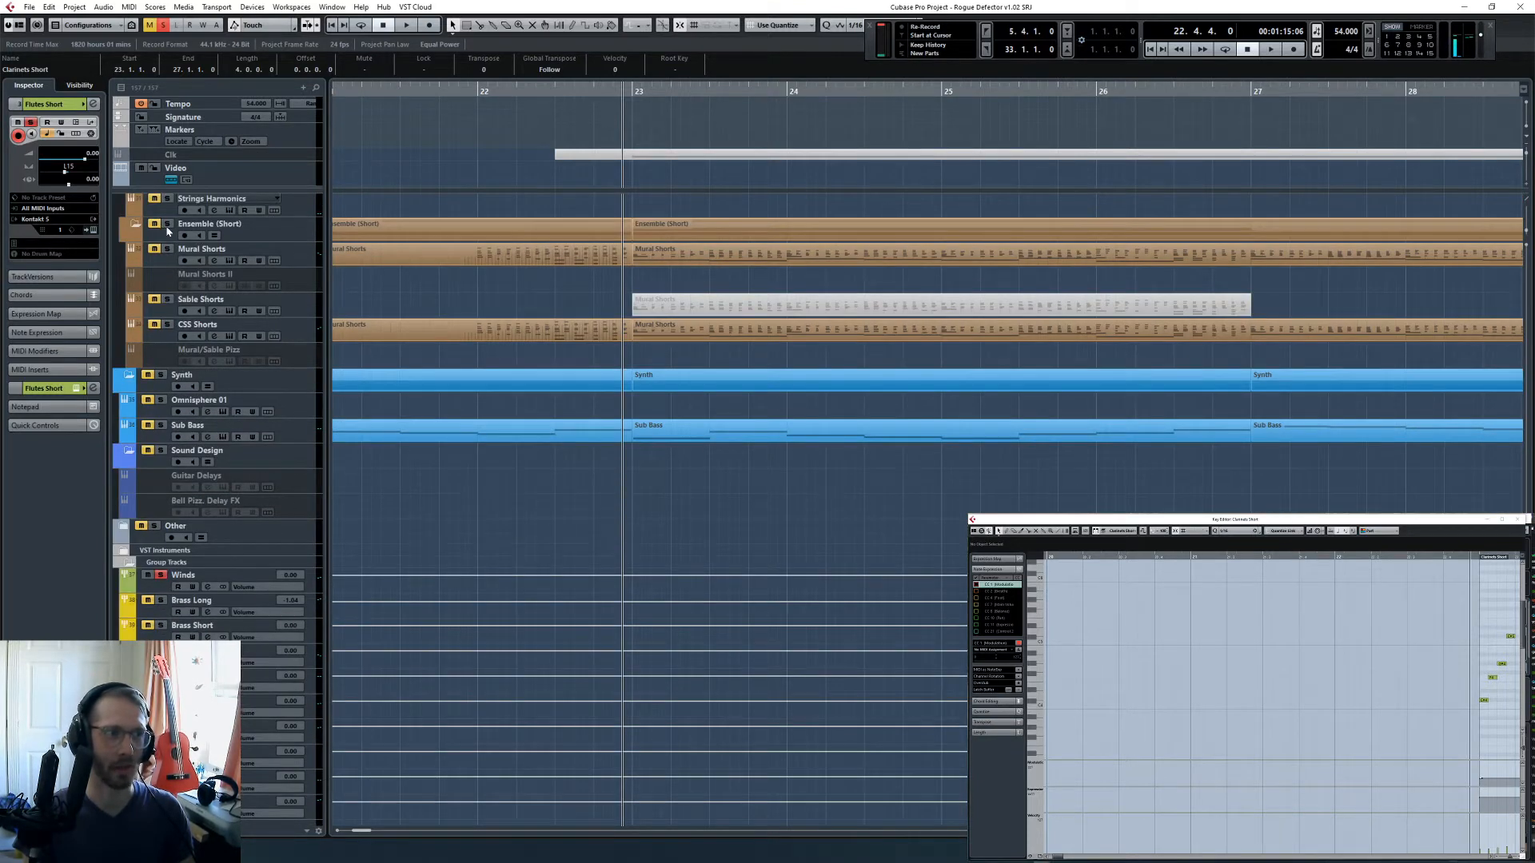
# - Play the soloed short winds and strings from bar 22 to check the new flute part
pyautogui.click(545, 94)
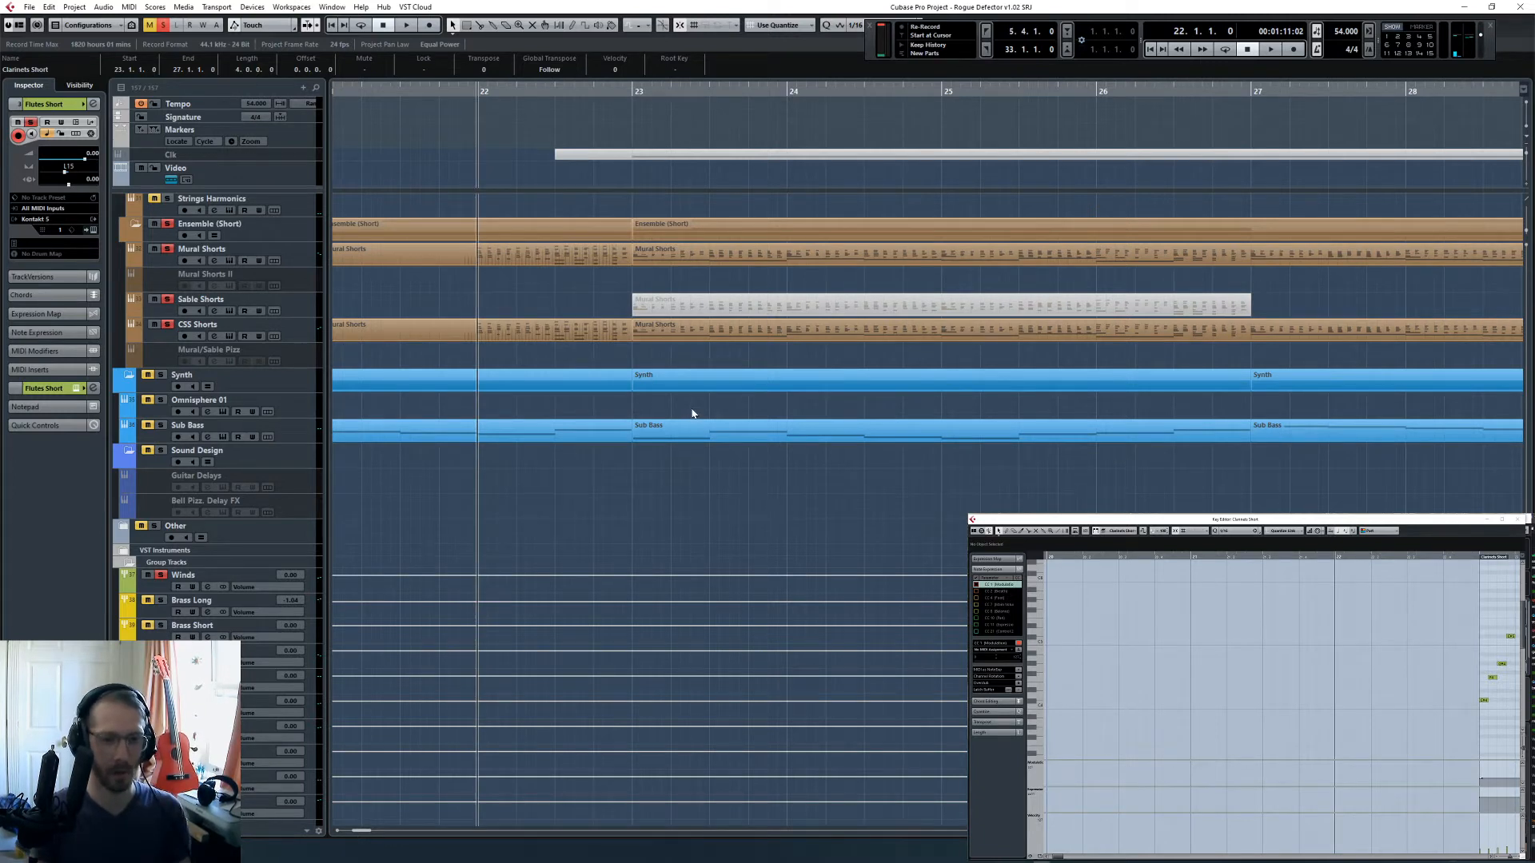
pyautogui.press('space')
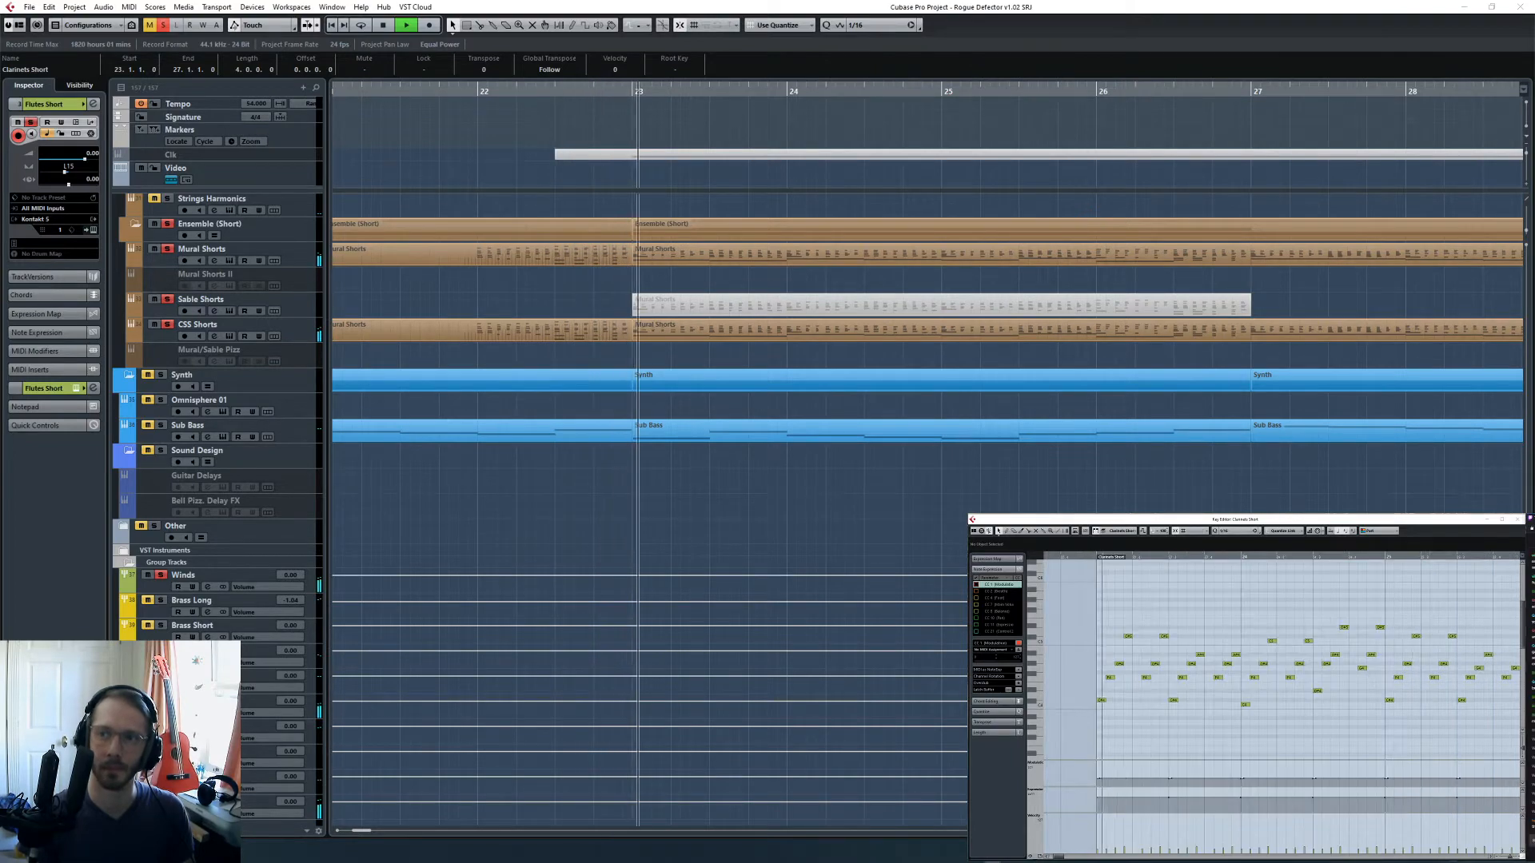
pyautogui.scroll(10, 868, 348)
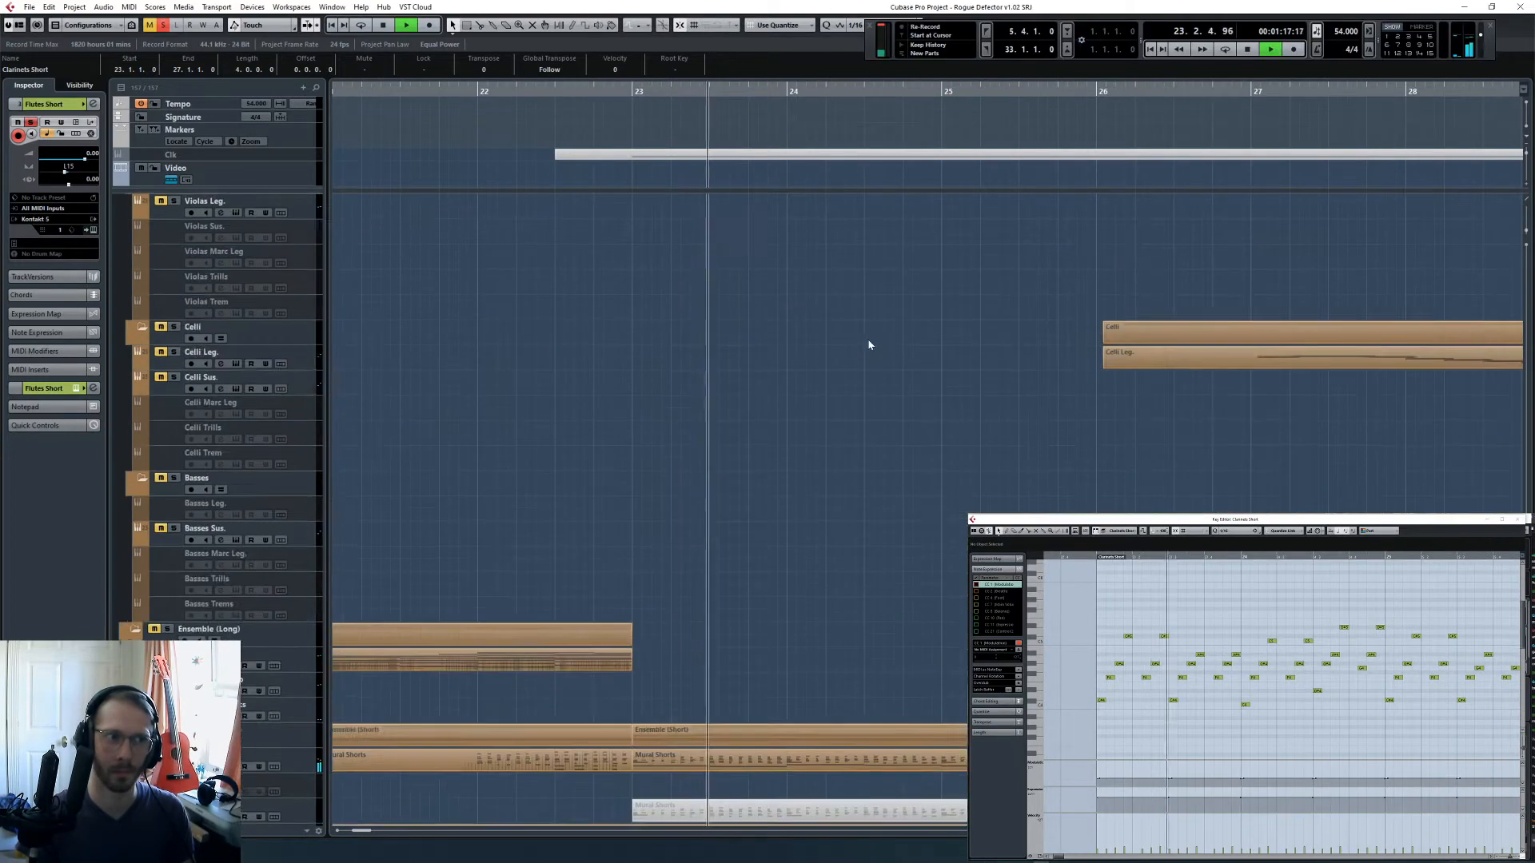
pyautogui.scroll(10, 870, 364)
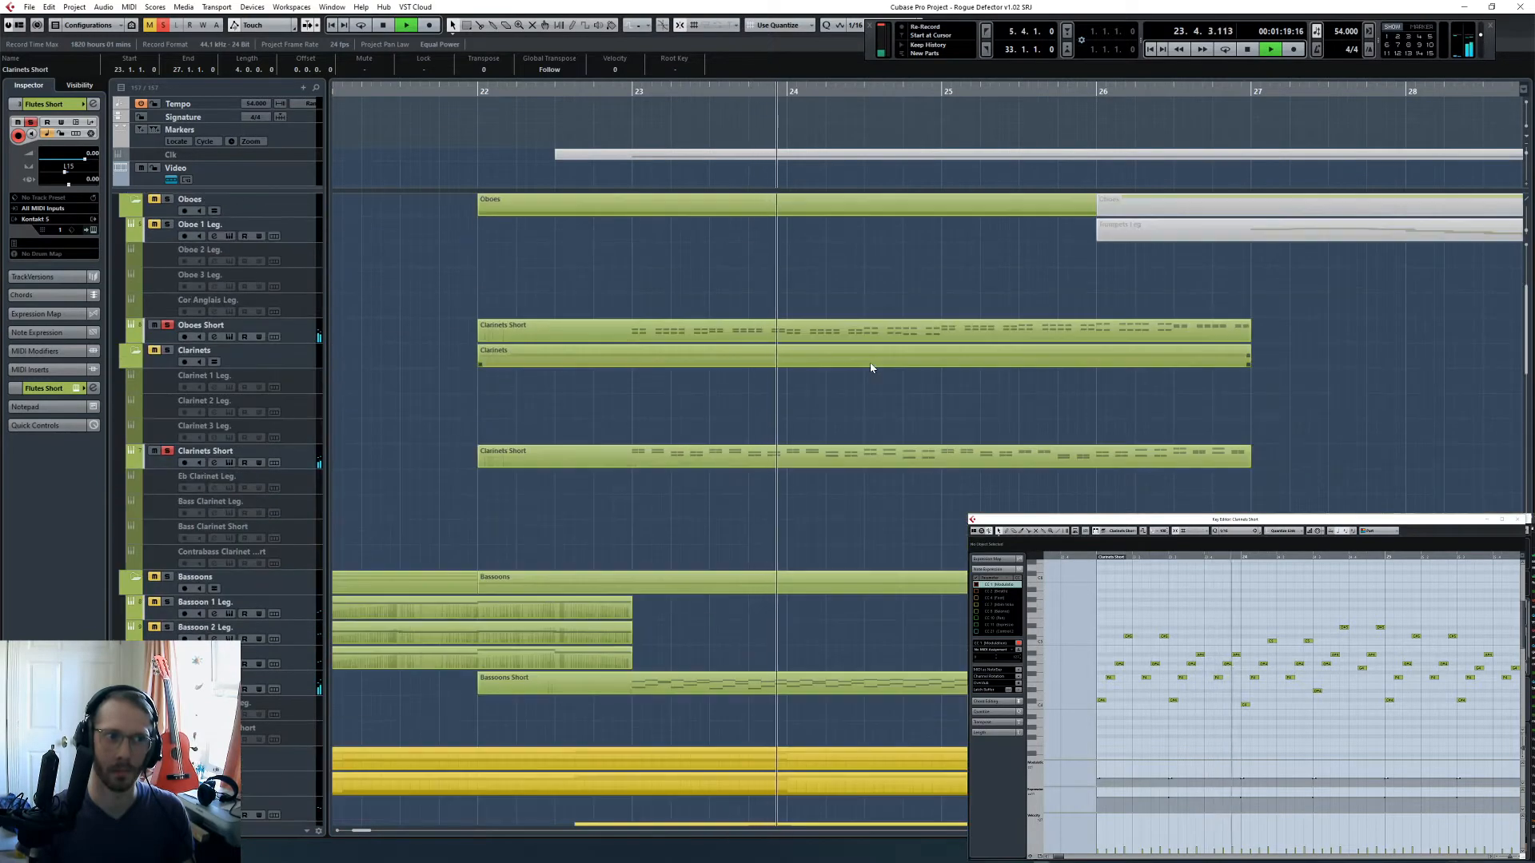
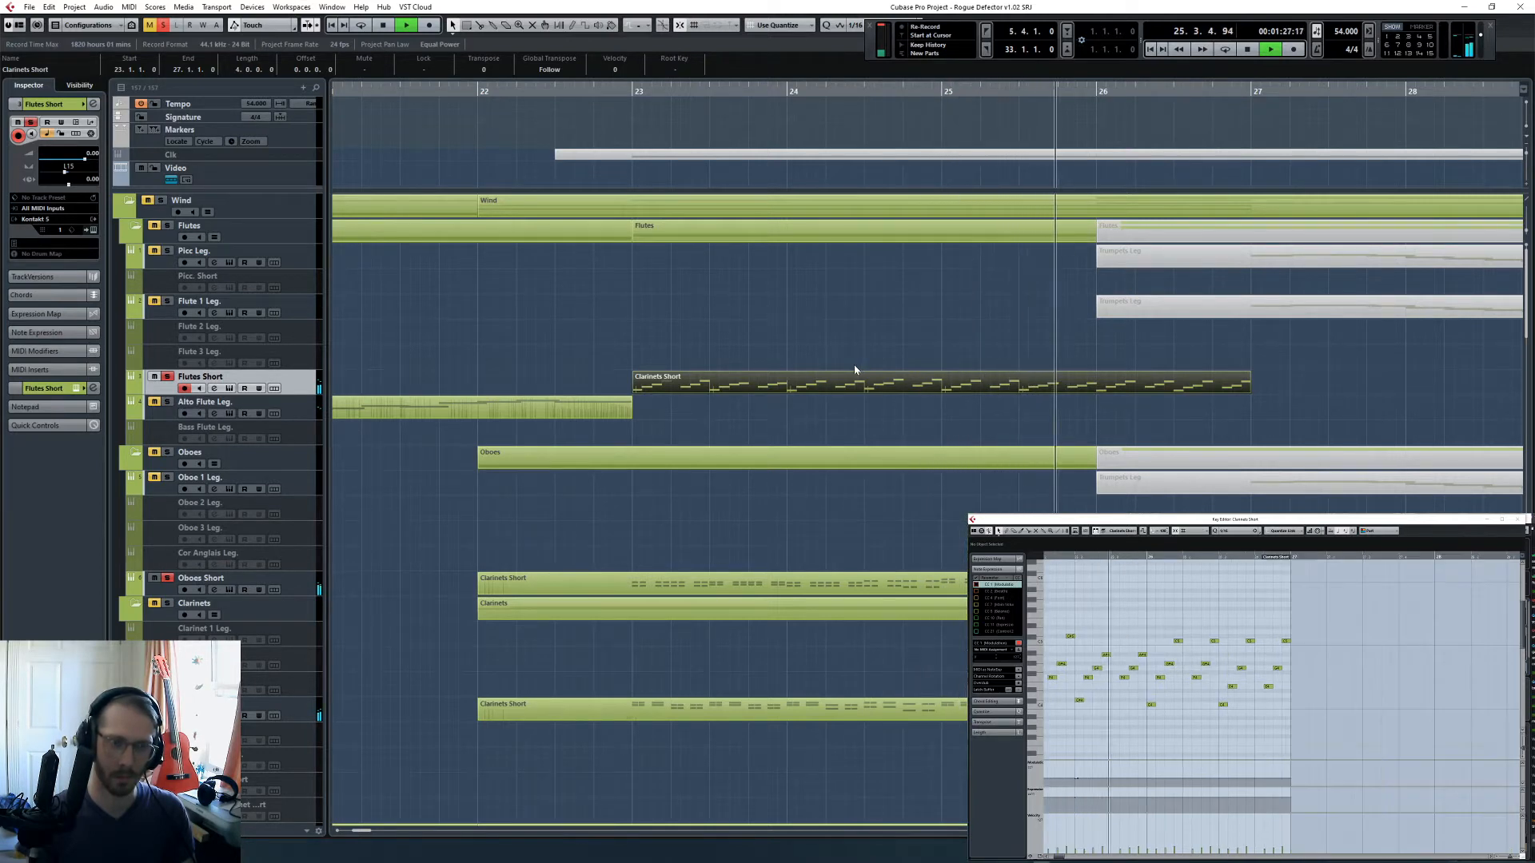
# - Play the soloed short parts through the end of bar 26 while inspecting the flute part's modulation lane
pyautogui.scroll(1, 1097, 782)
pyautogui.click(1097, 781)
pyautogui.press('g')
pyautogui.press('g')
pyautogui.press('g')
pyautogui.press('g')
pyautogui.press('g')
pyautogui.press('g')
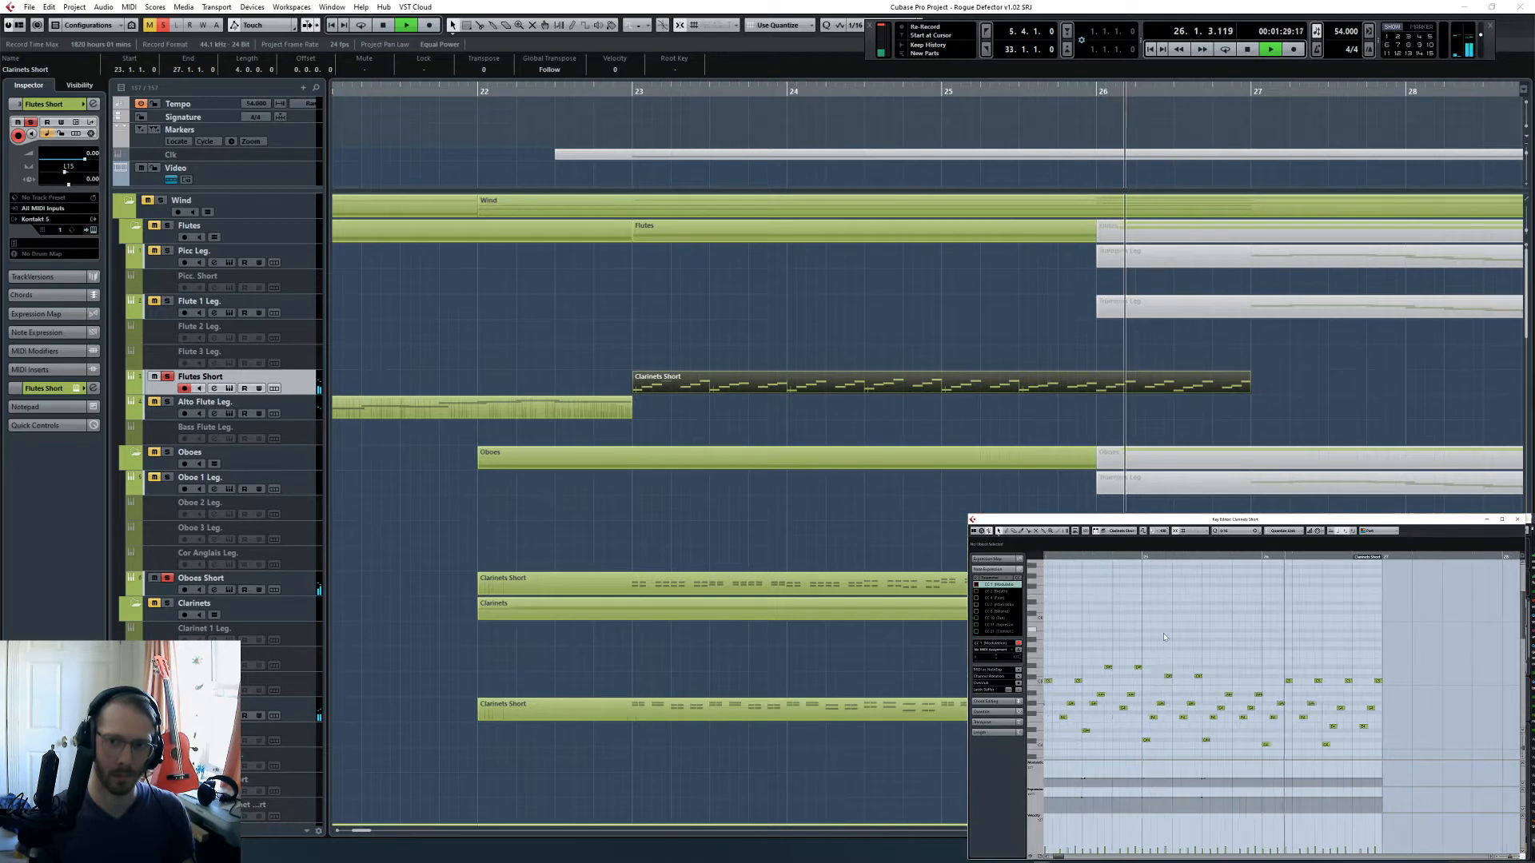
pyautogui.moveTo(1097, 781); pyautogui.dragTo(1240, 762)
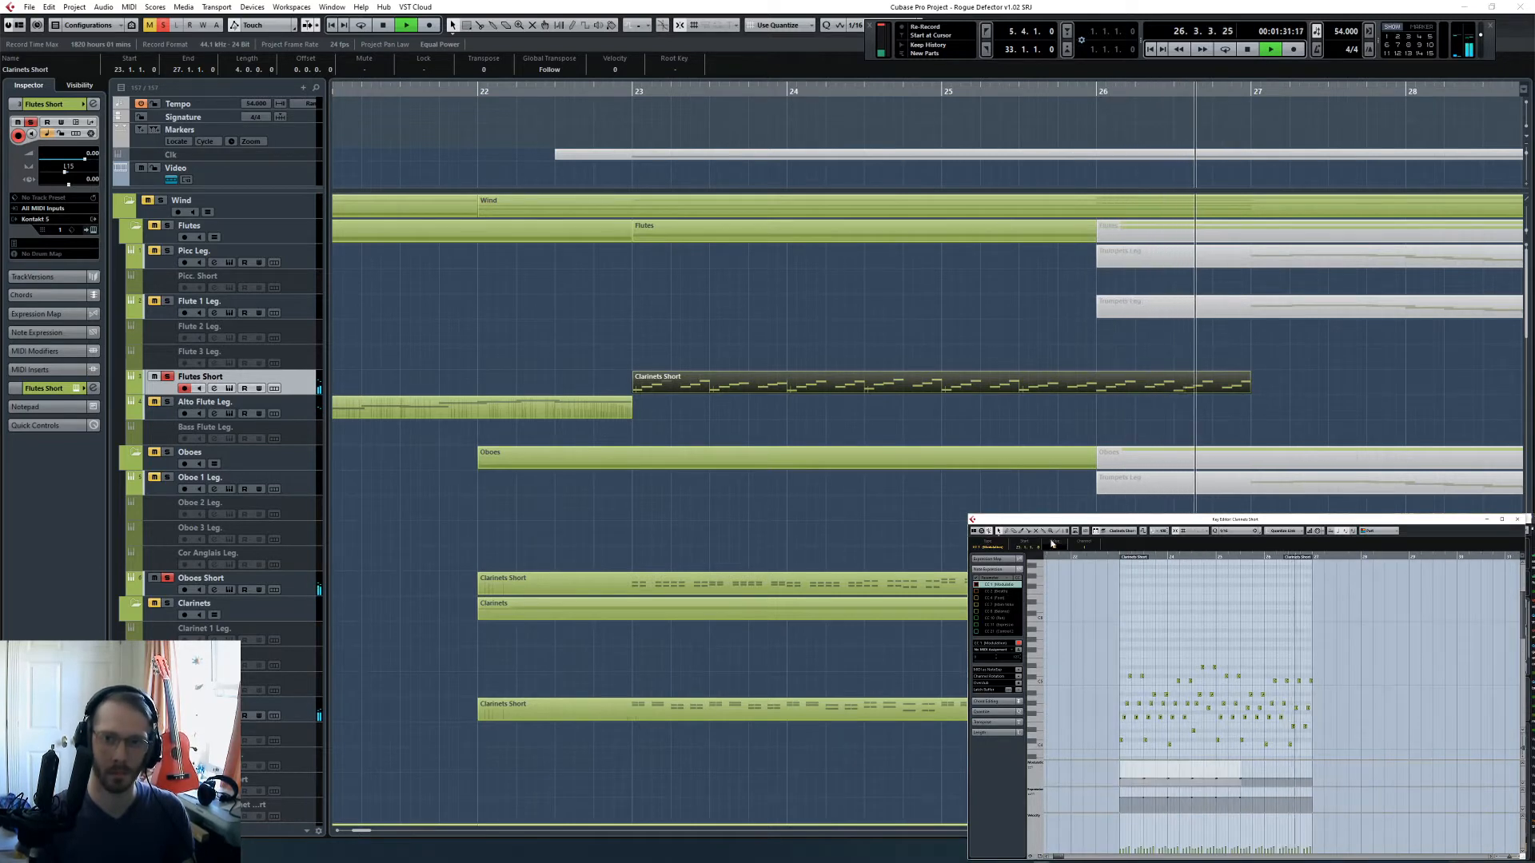
pyautogui.press('space')
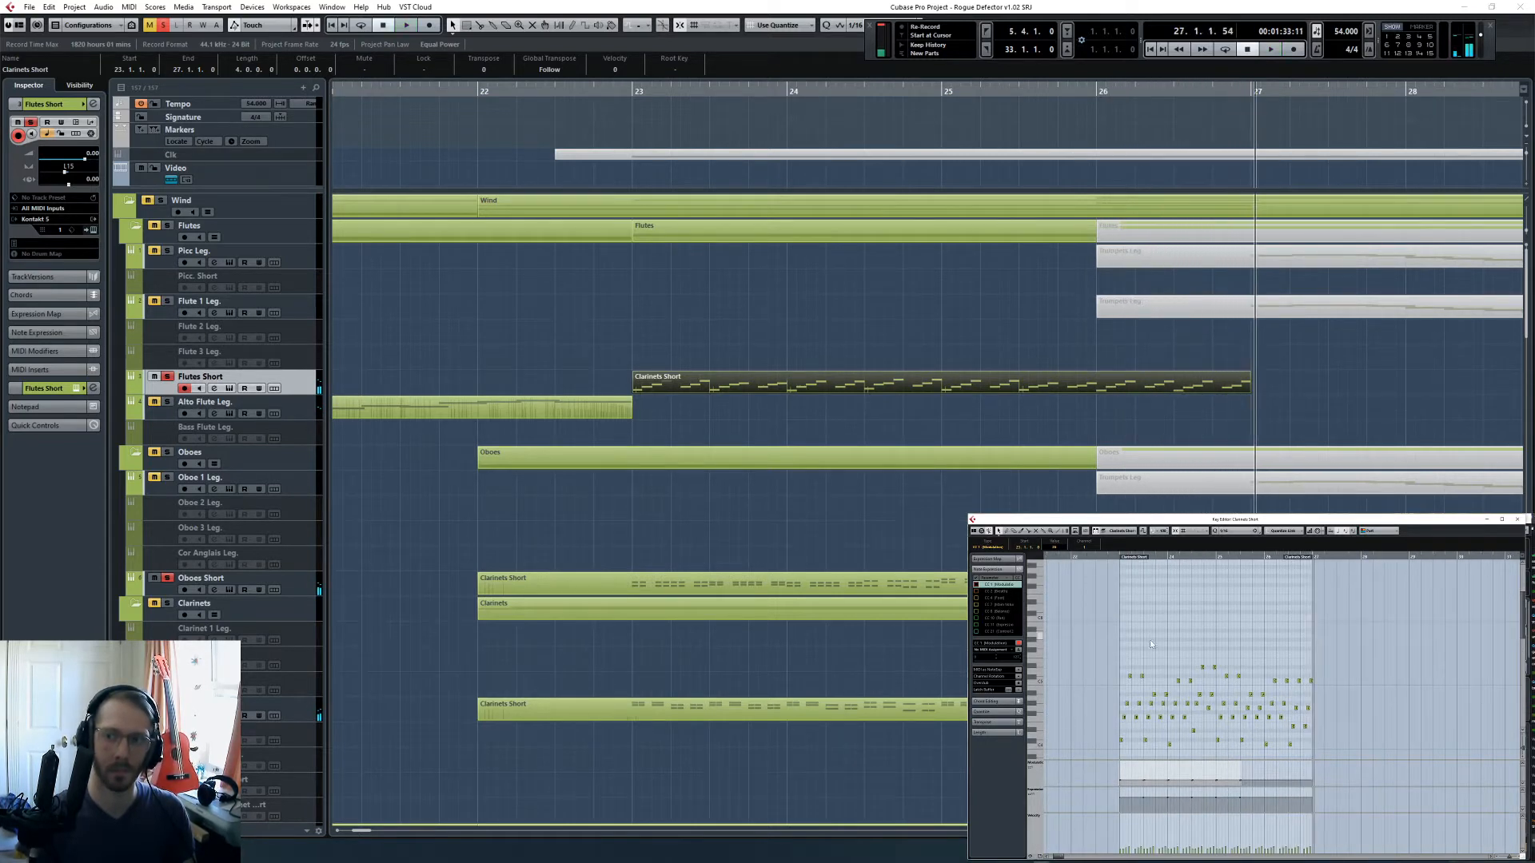
# - Clear all solos and place the playhead at bar 20
pyautogui.click(164, 24)
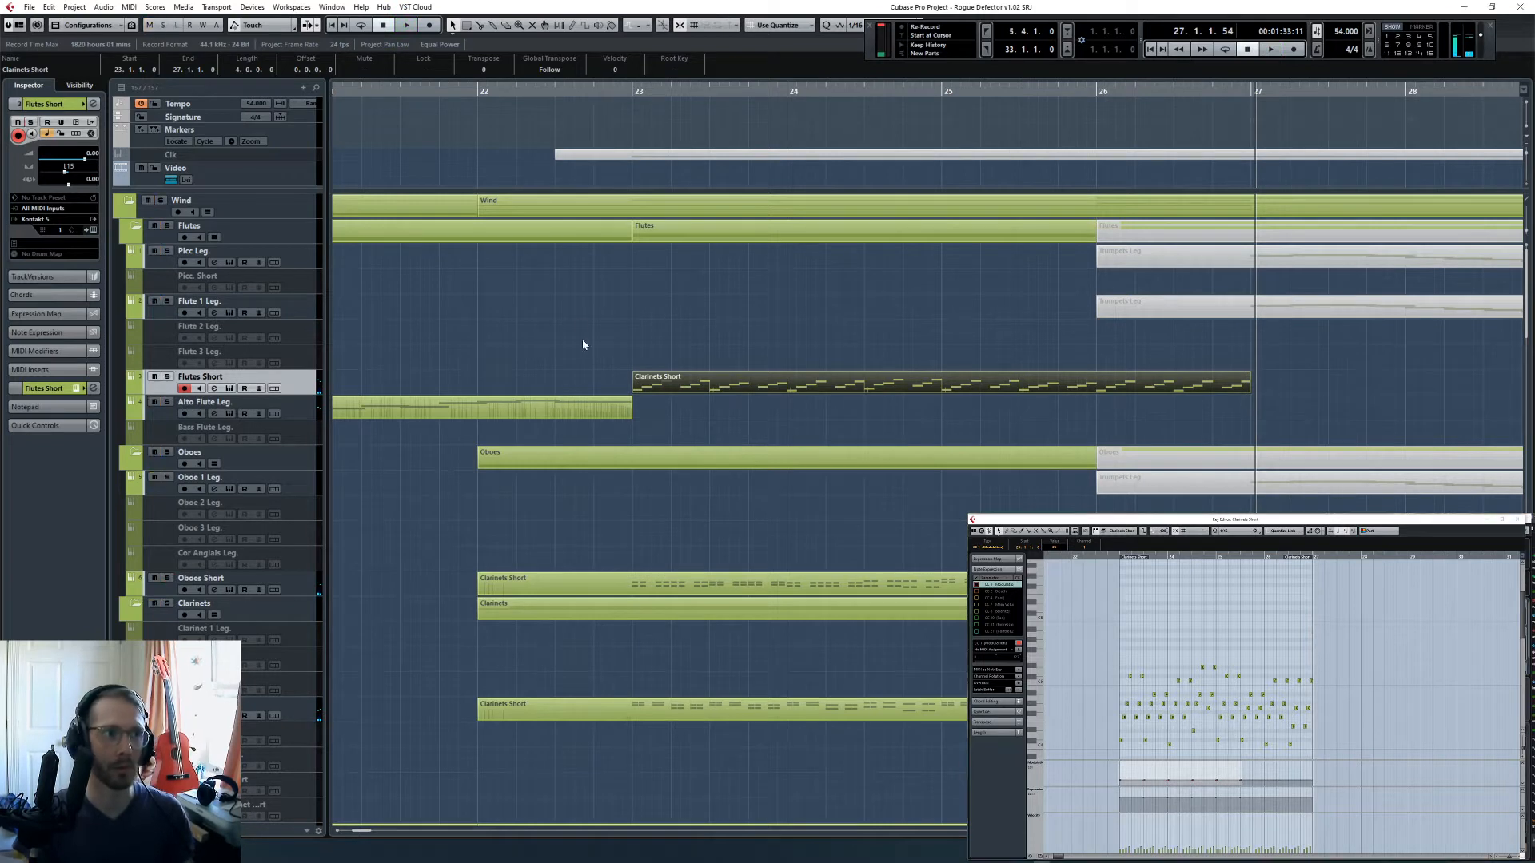
pyautogui.click(583, 343)
pyautogui.click(472, 89)
pyautogui.press('g')
pyautogui.press('g')
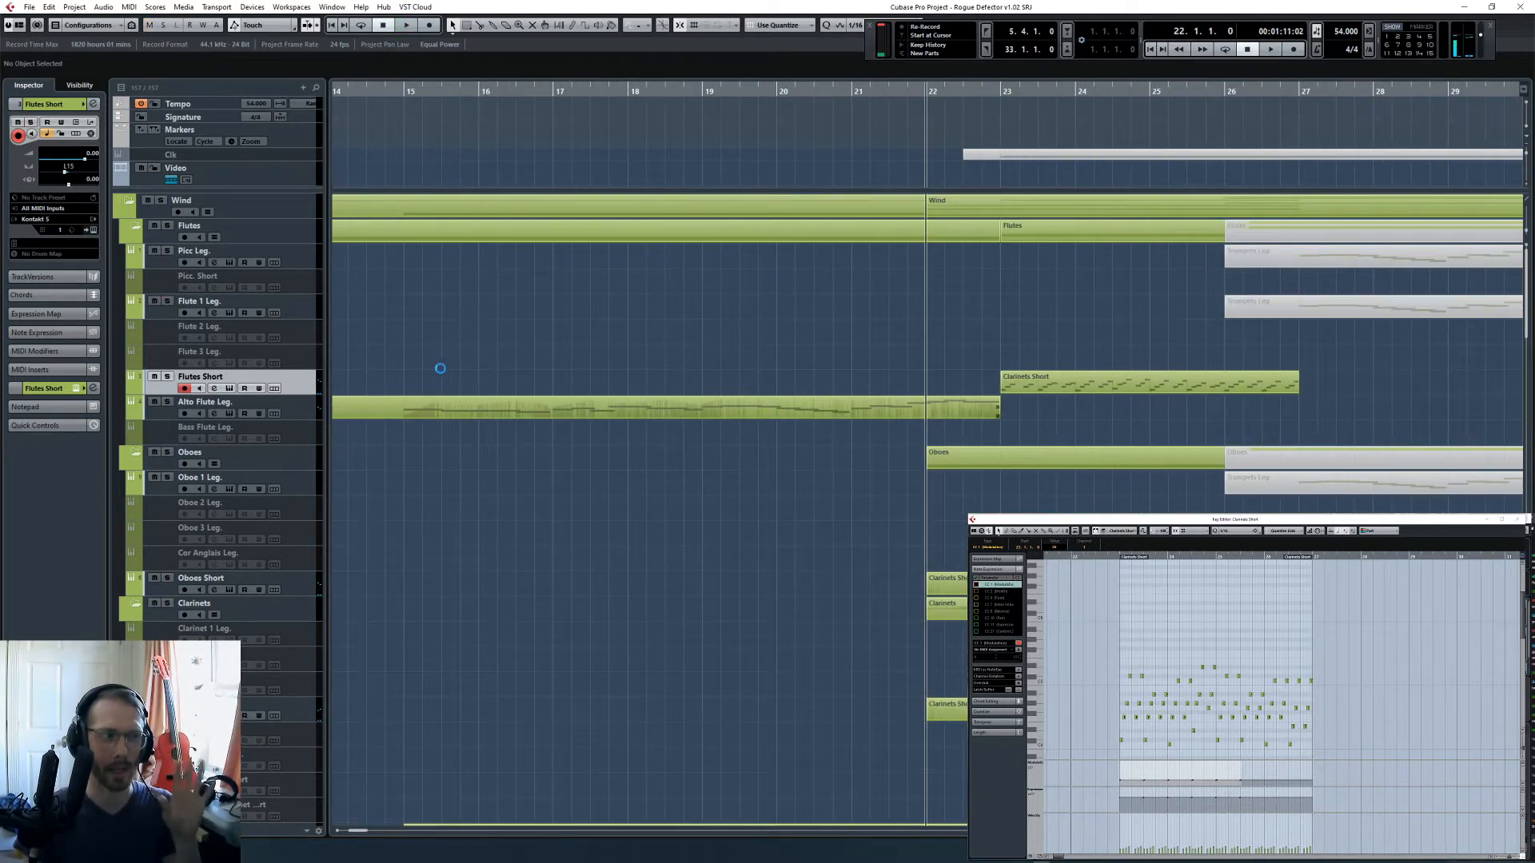
pyautogui.click(788, 93)
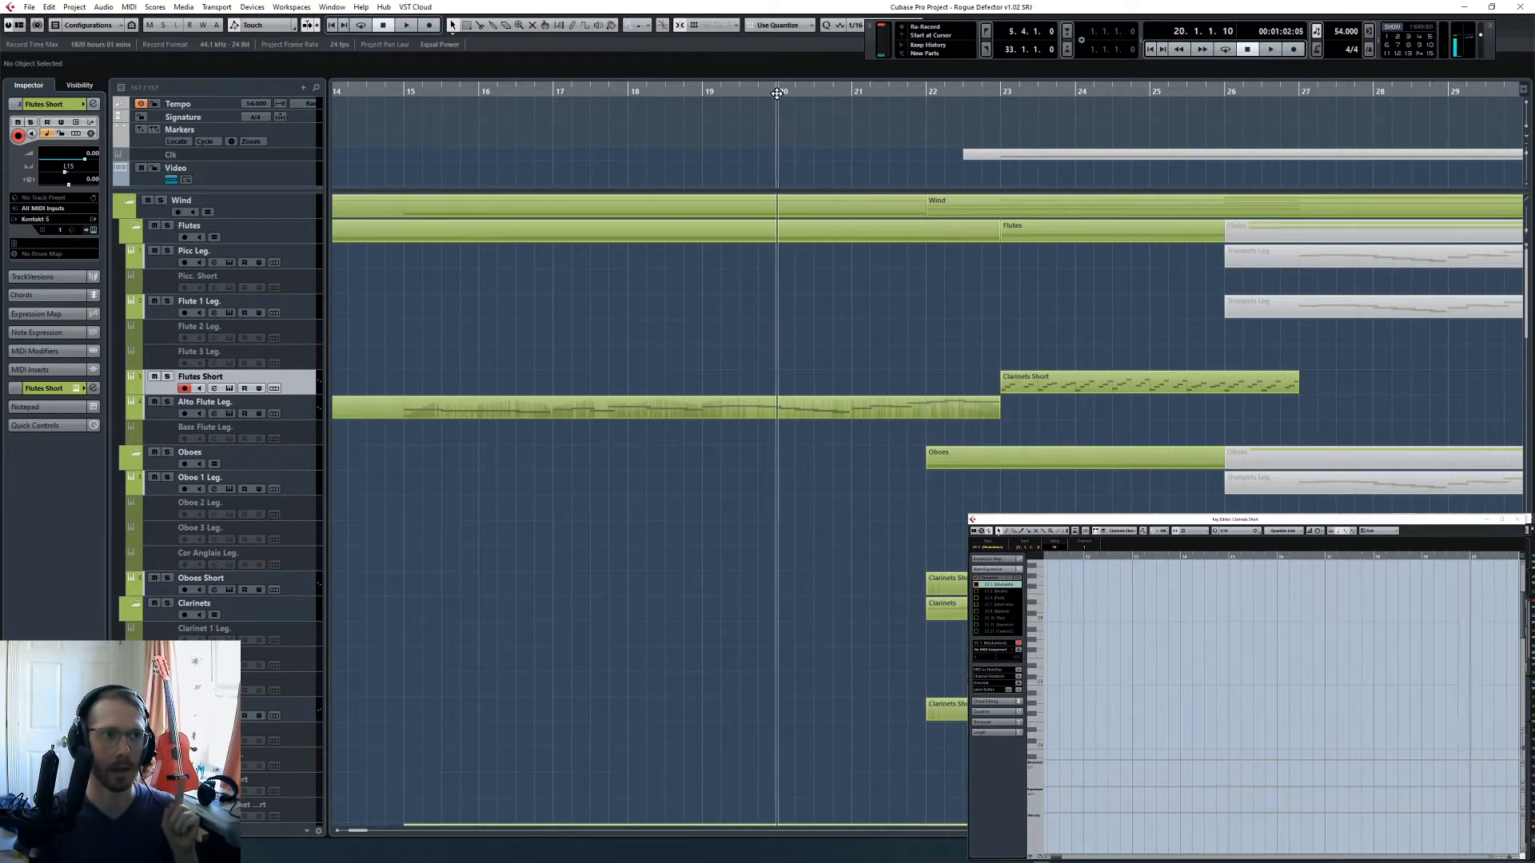
# - Play the full arrangement from bar 20 and examine how the wind, brass, percussion and harp tracks layer into bar 23
pyautogui.press('space')
pyautogui.scroll(-5, 828, 528)
pyautogui.hscroll(5, 828, 526)
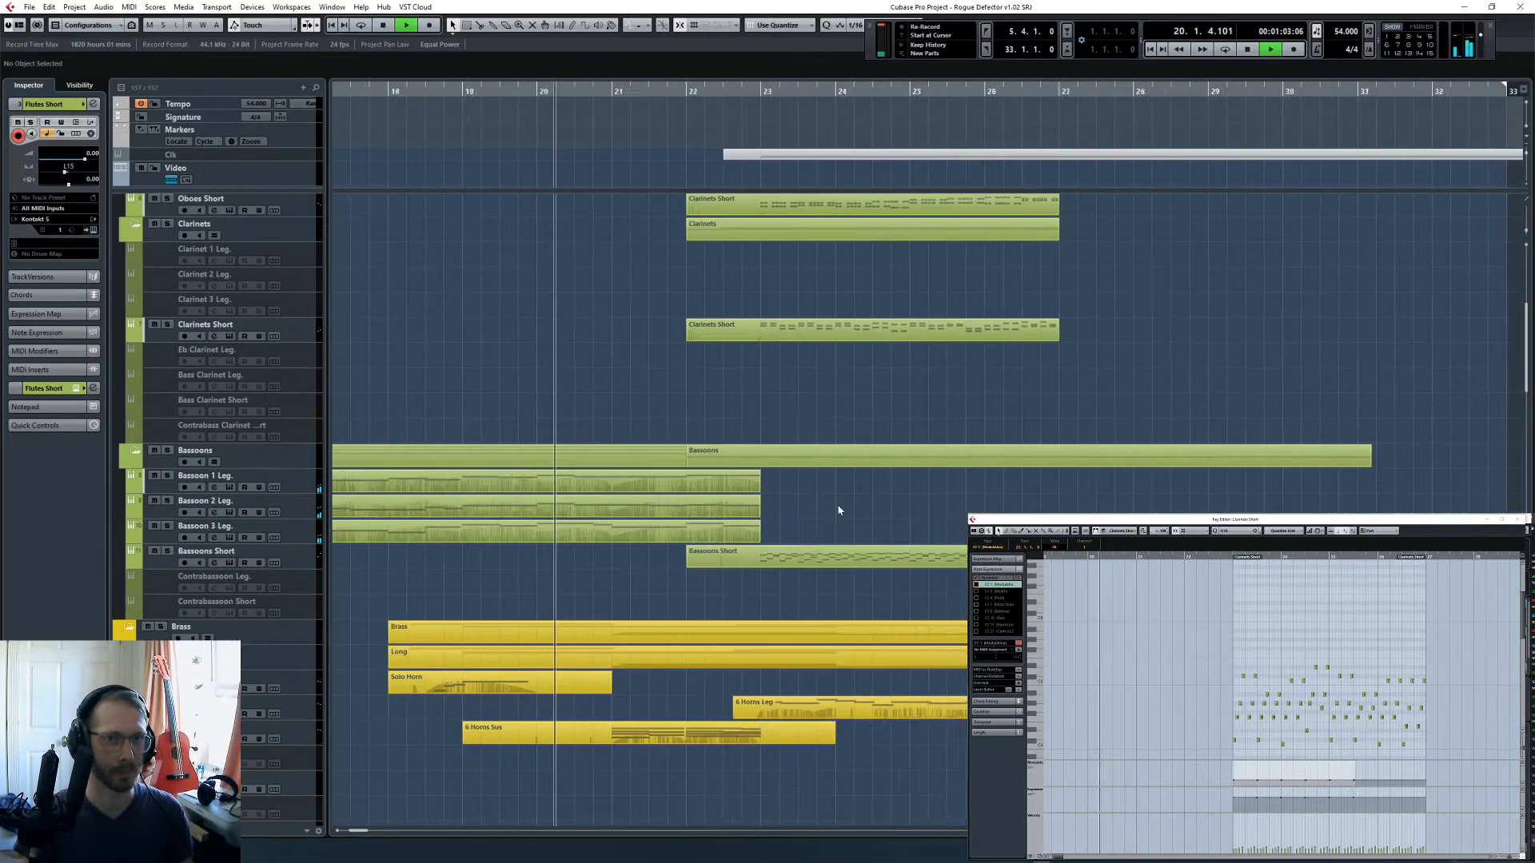
pyautogui.scroll(-10, 831, 505)
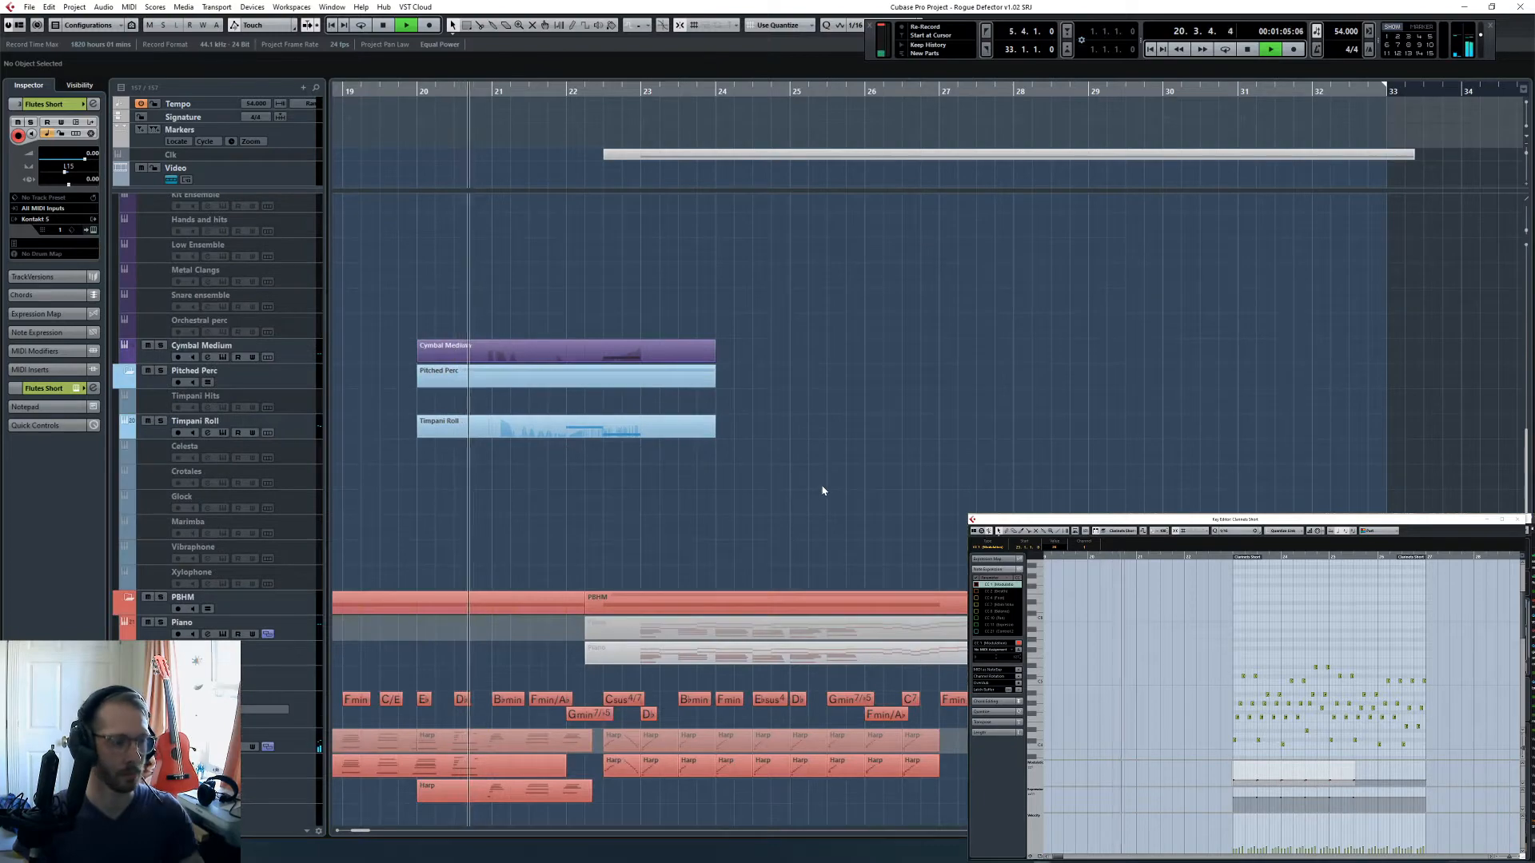
pyautogui.scroll(10, 826, 493)
pyautogui.scroll(5, 823, 492)
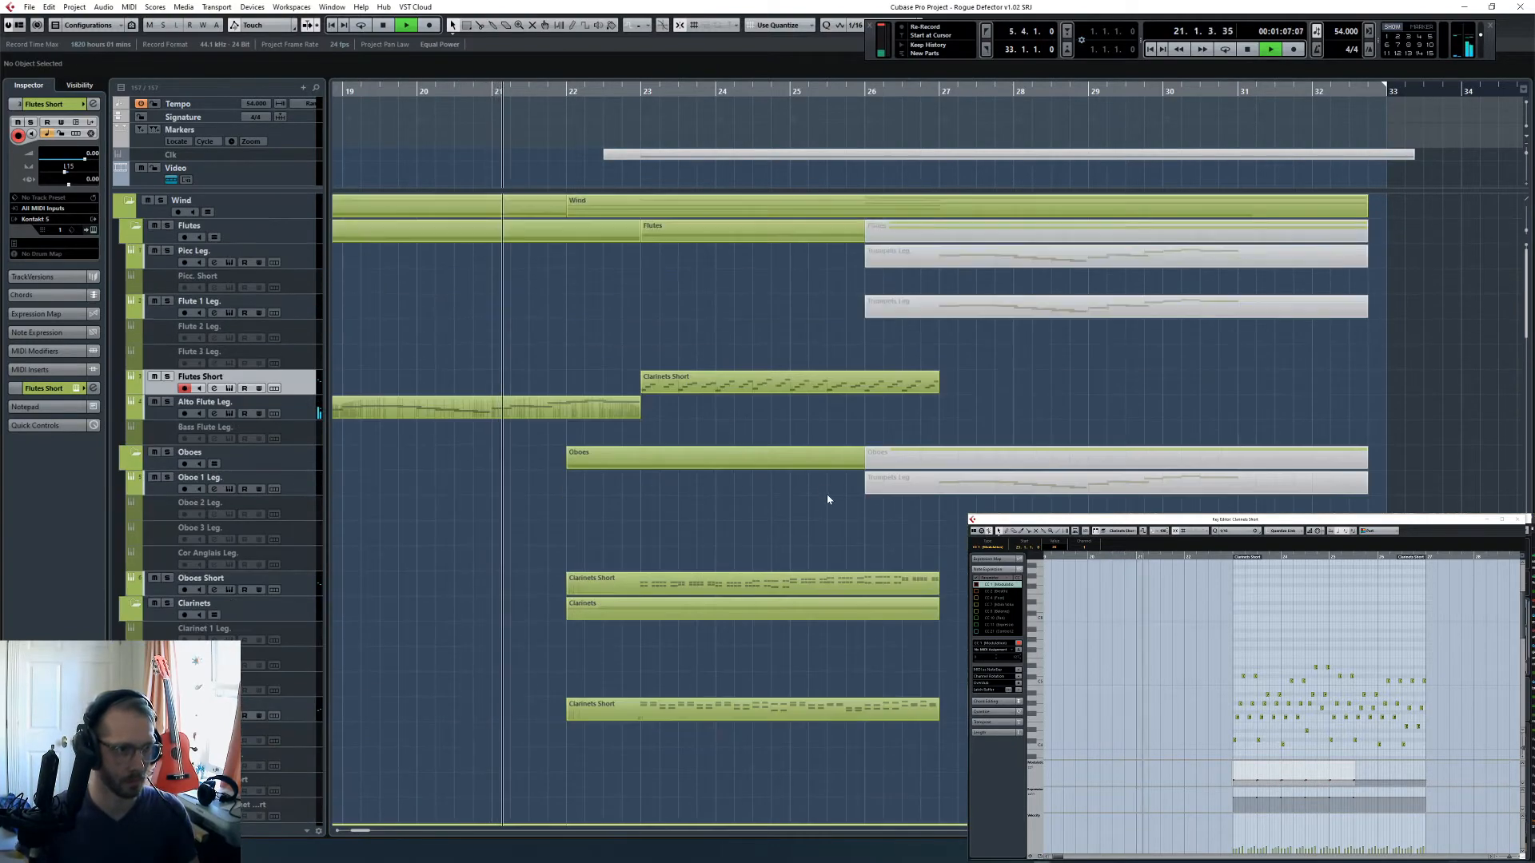
pyautogui.scroll(-10, 827, 498)
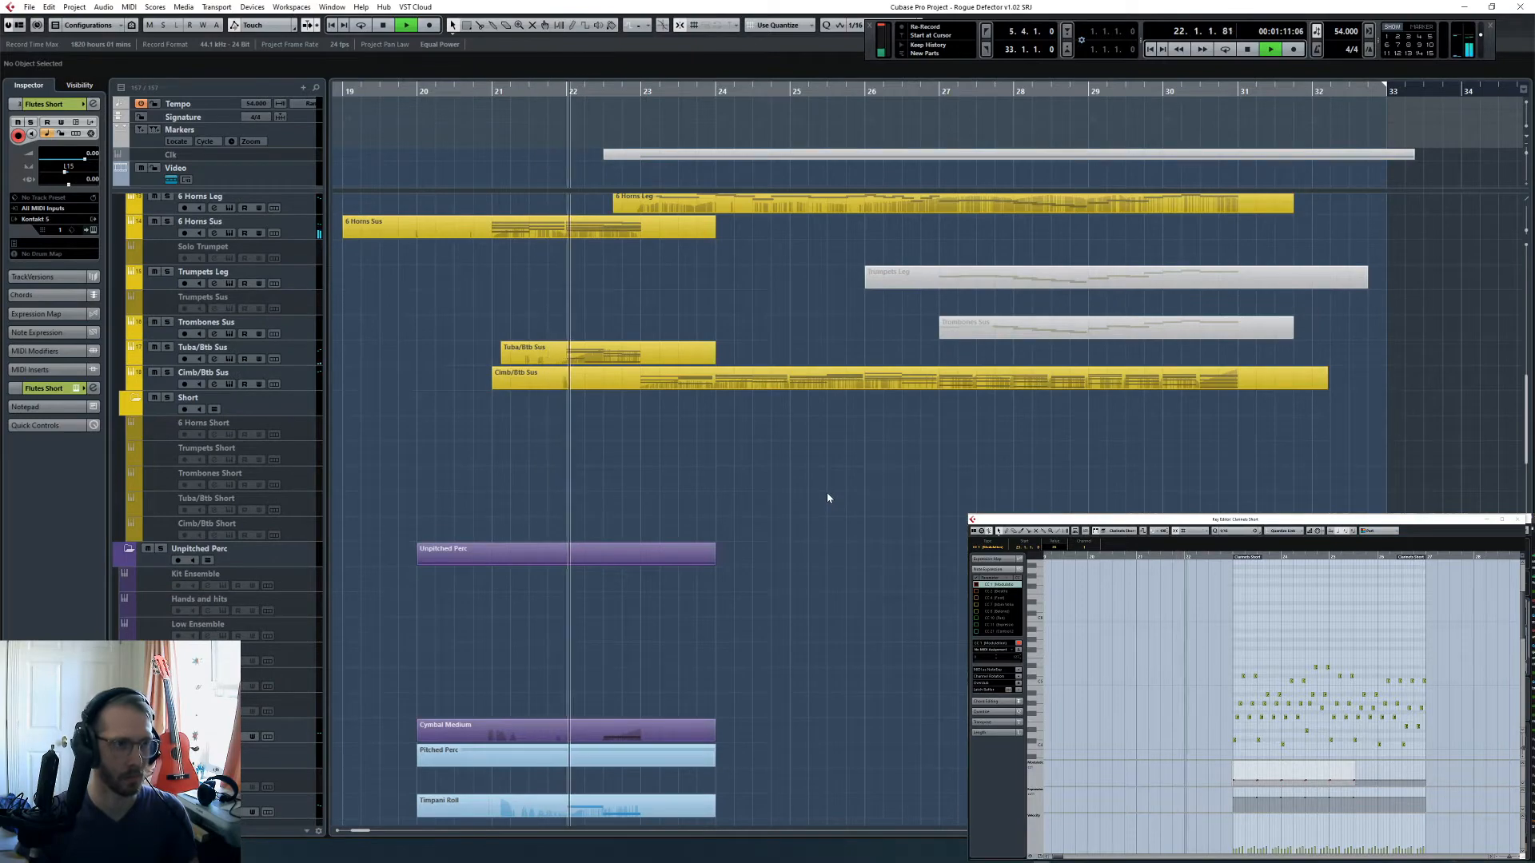
pyautogui.scroll(-3, 827, 497)
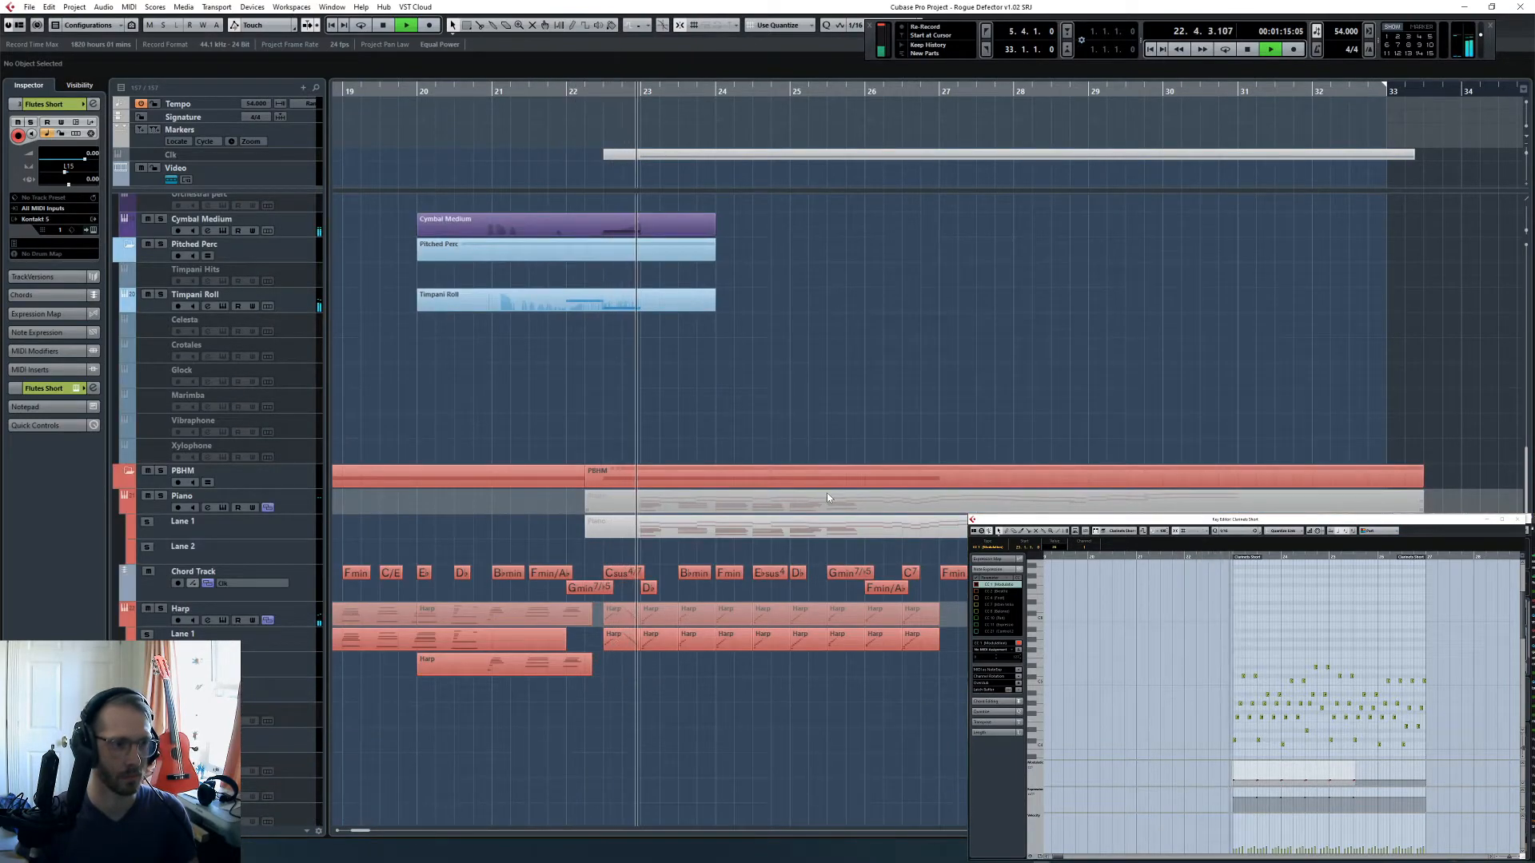
pyautogui.scroll(5, 825, 493)
pyautogui.scroll(8, 819, 481)
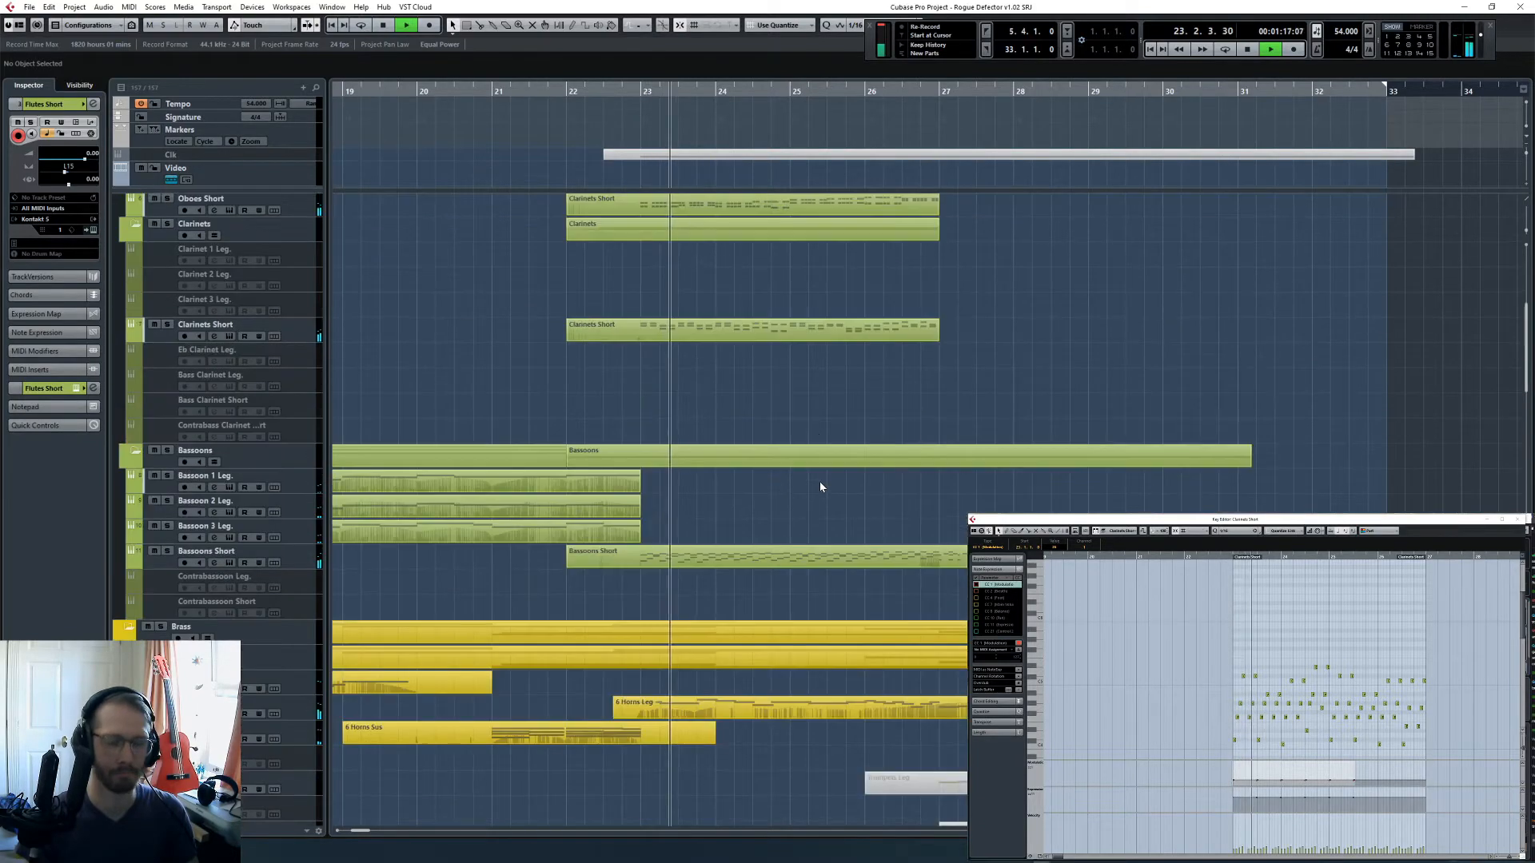
# - Mute the rising figure on Flutes Short during playback, stop playback and delete the part
pyautogui.click(731, 383)
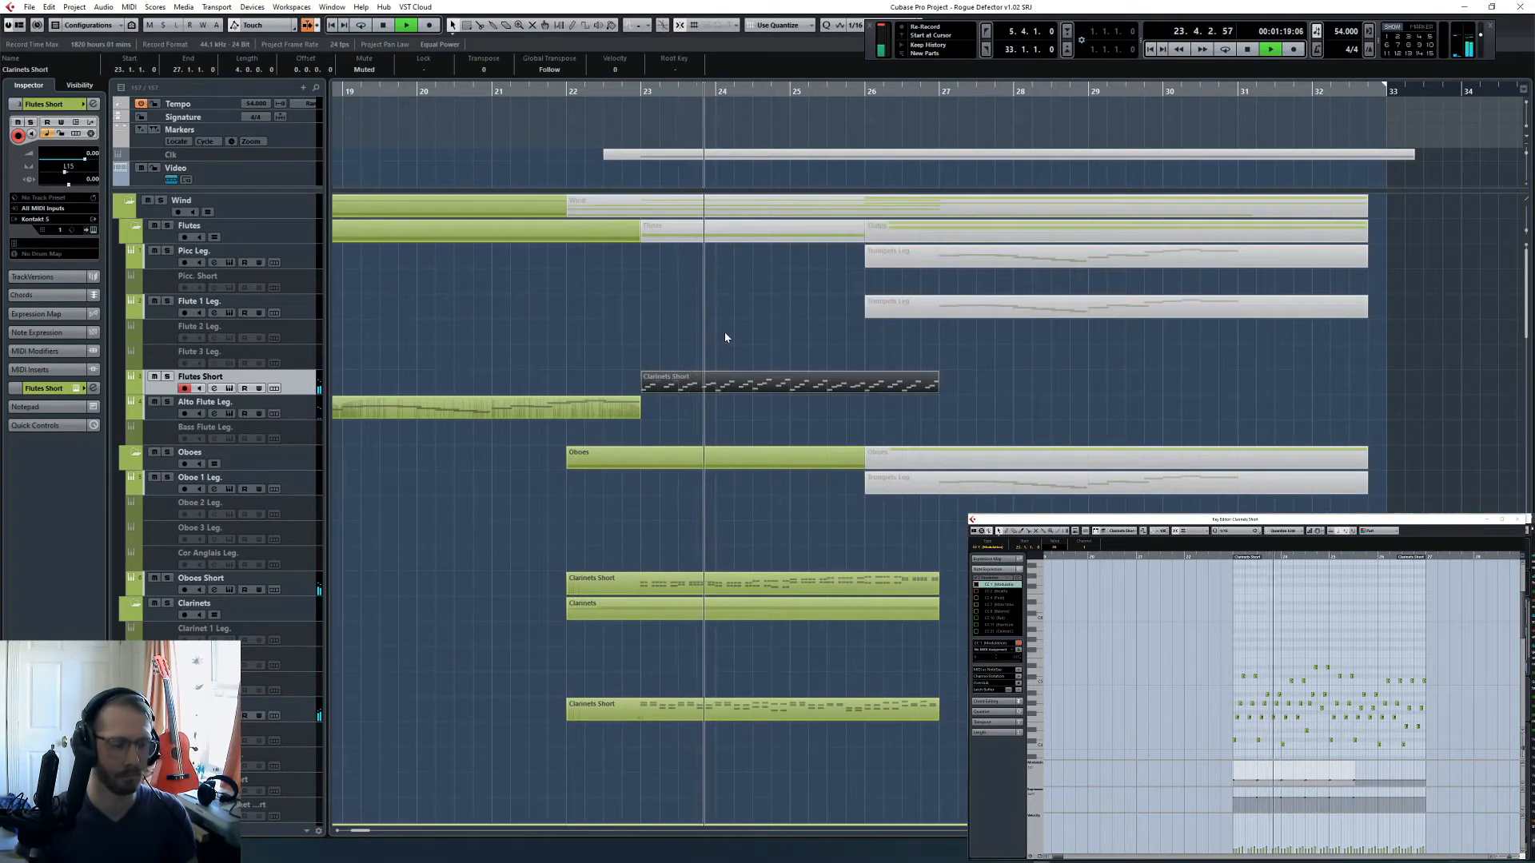
pyautogui.click(725, 338)
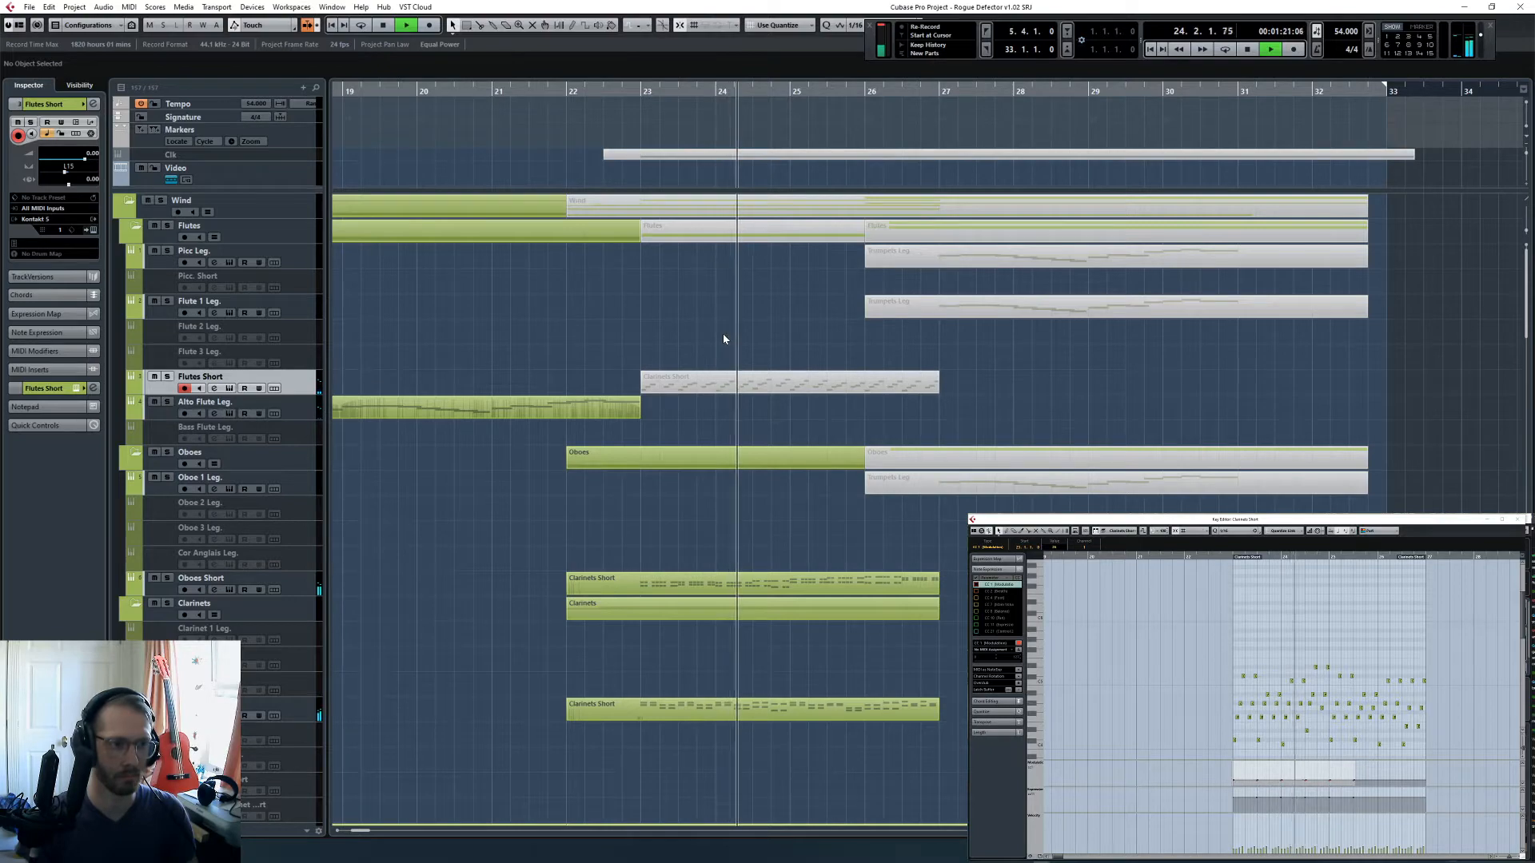
pyautogui.press('space')
pyautogui.click(744, 383)
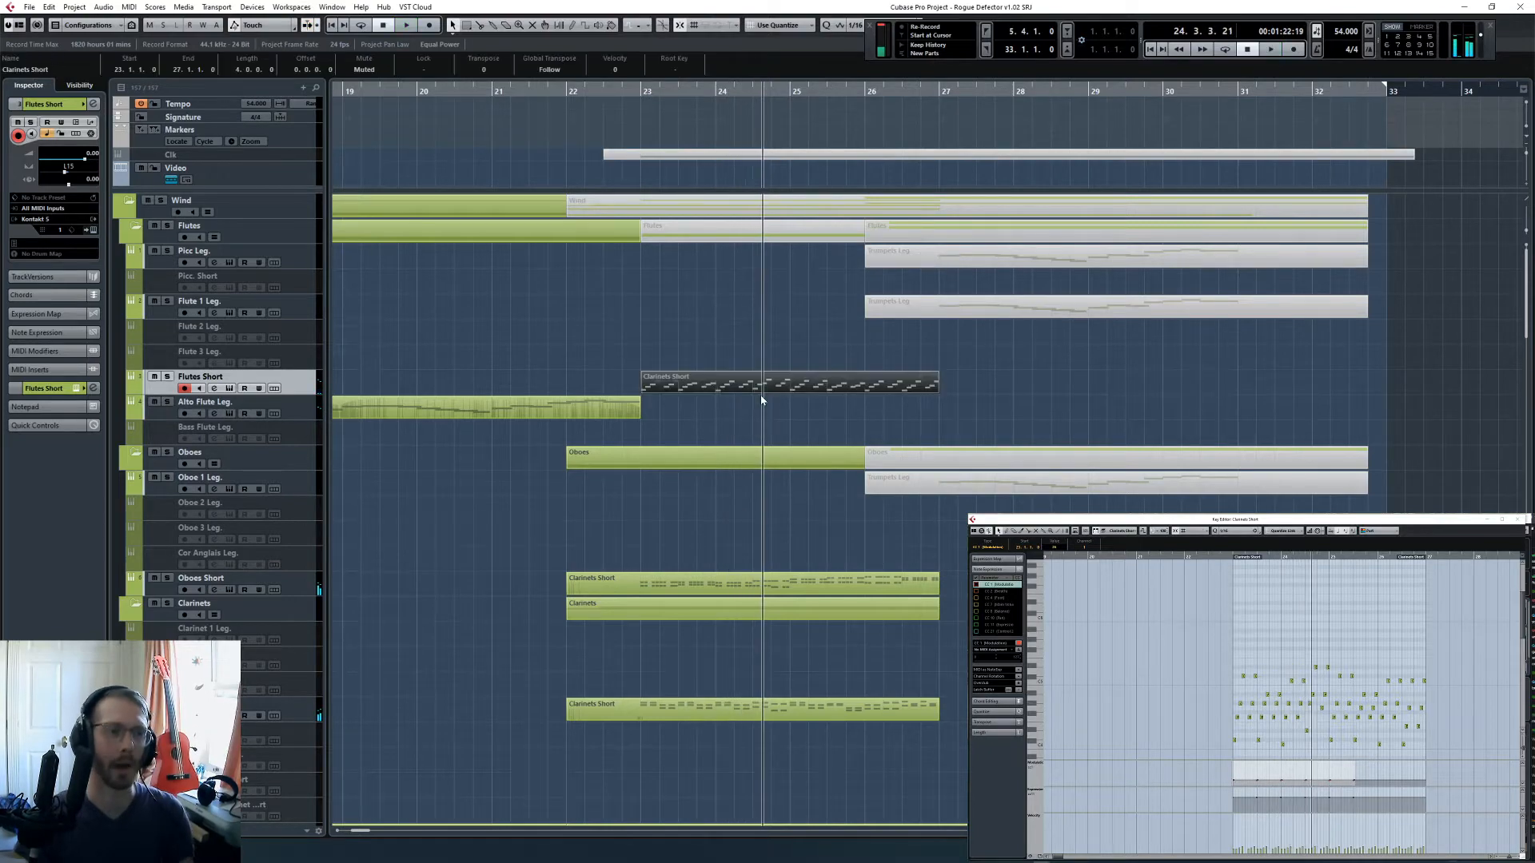
pyautogui.press('Delete')
# - Copy the Clarinets Short part onto the Flutes Short track at bar 22
pyautogui.click(639, 88)
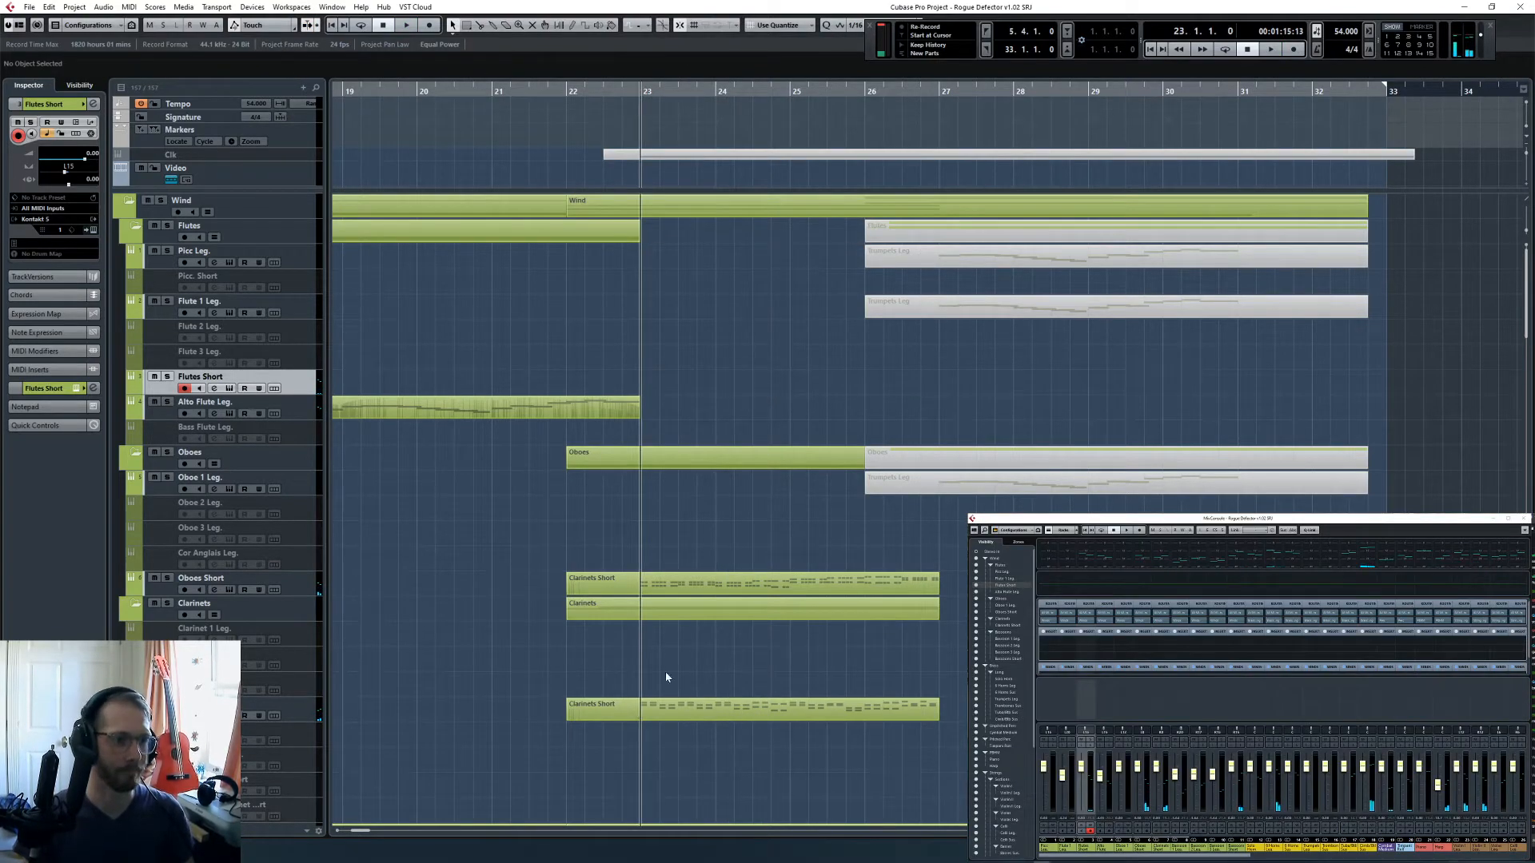
pyautogui.click(679, 716)
pyautogui.press('l')
pyautogui.hotkey('ctrl', 'c')
pyautogui.hotkey('ctrl', 'v')
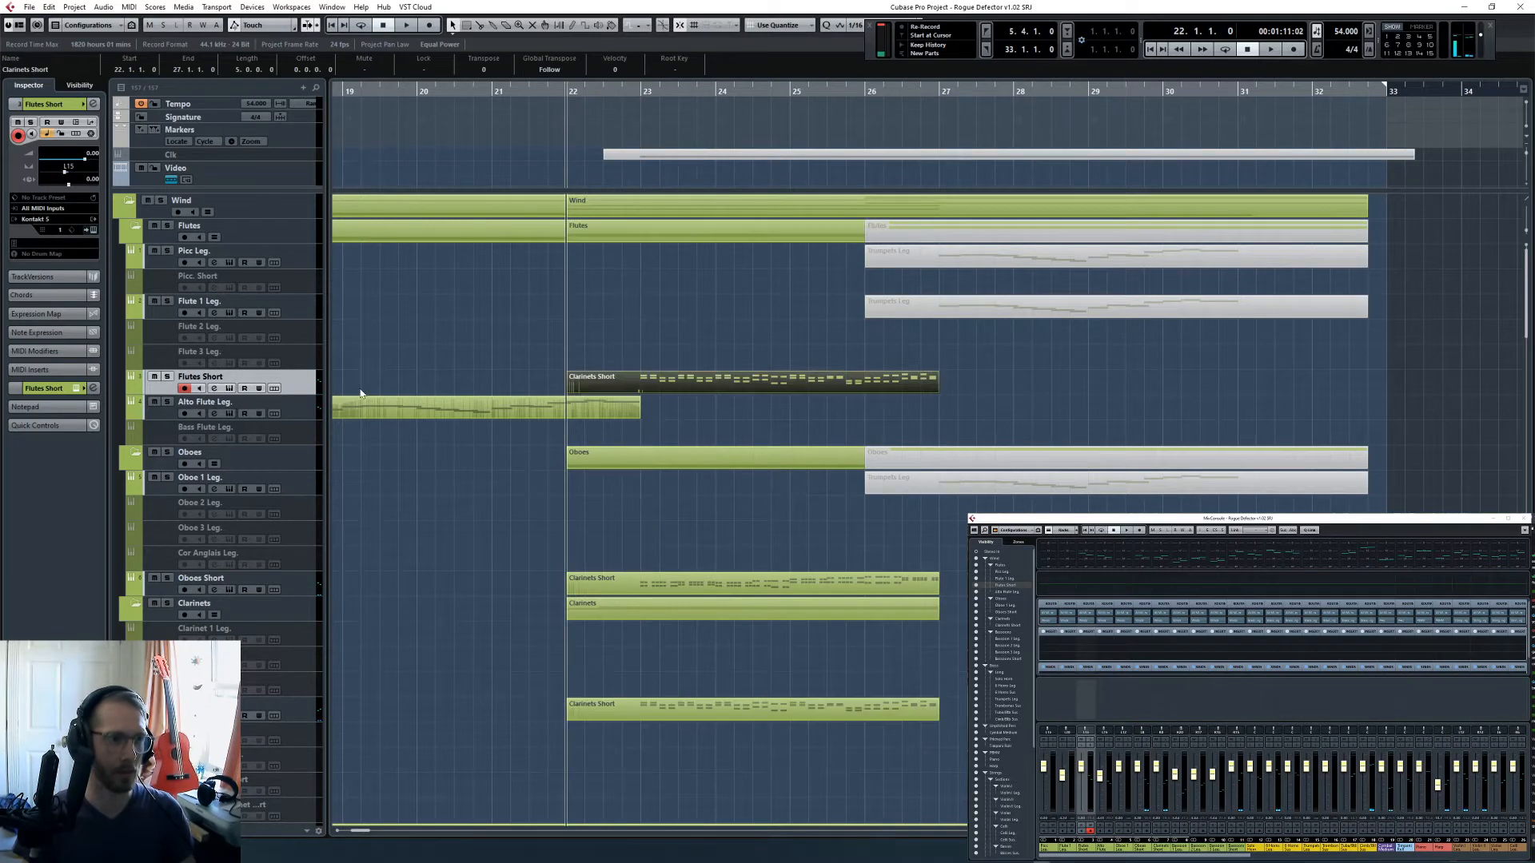
# - Solo Flutes Short and play the copied part briefly from bar 23
pyautogui.click(640, 93)
pyautogui.click(169, 377)
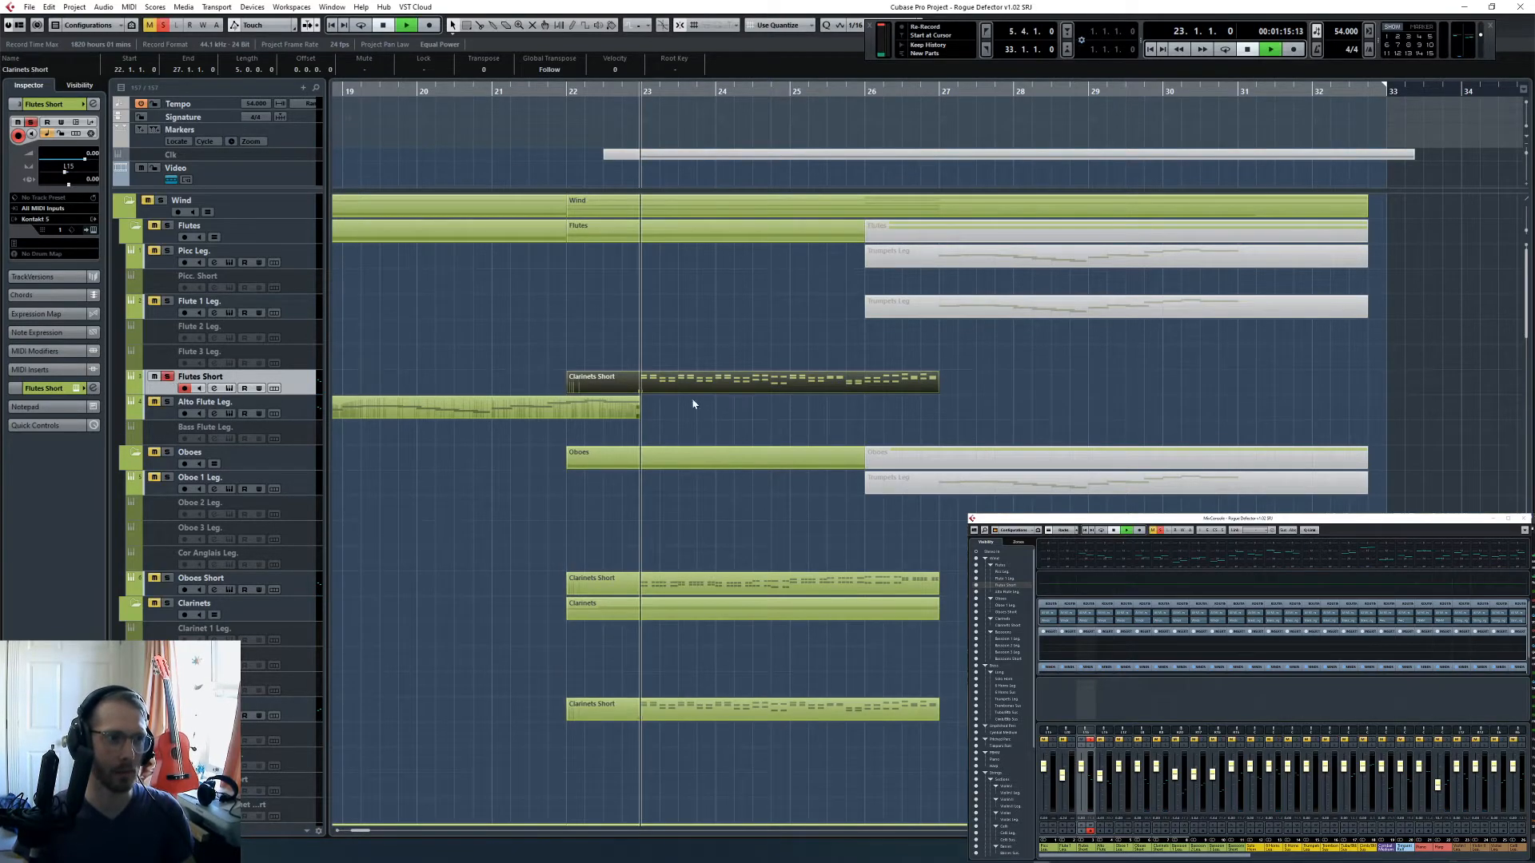
pyautogui.press('space')
# - Clear the solos and play the copied flute part with the full arrangement from beat 4 of bar 22
pyautogui.doubleClick(709, 382)
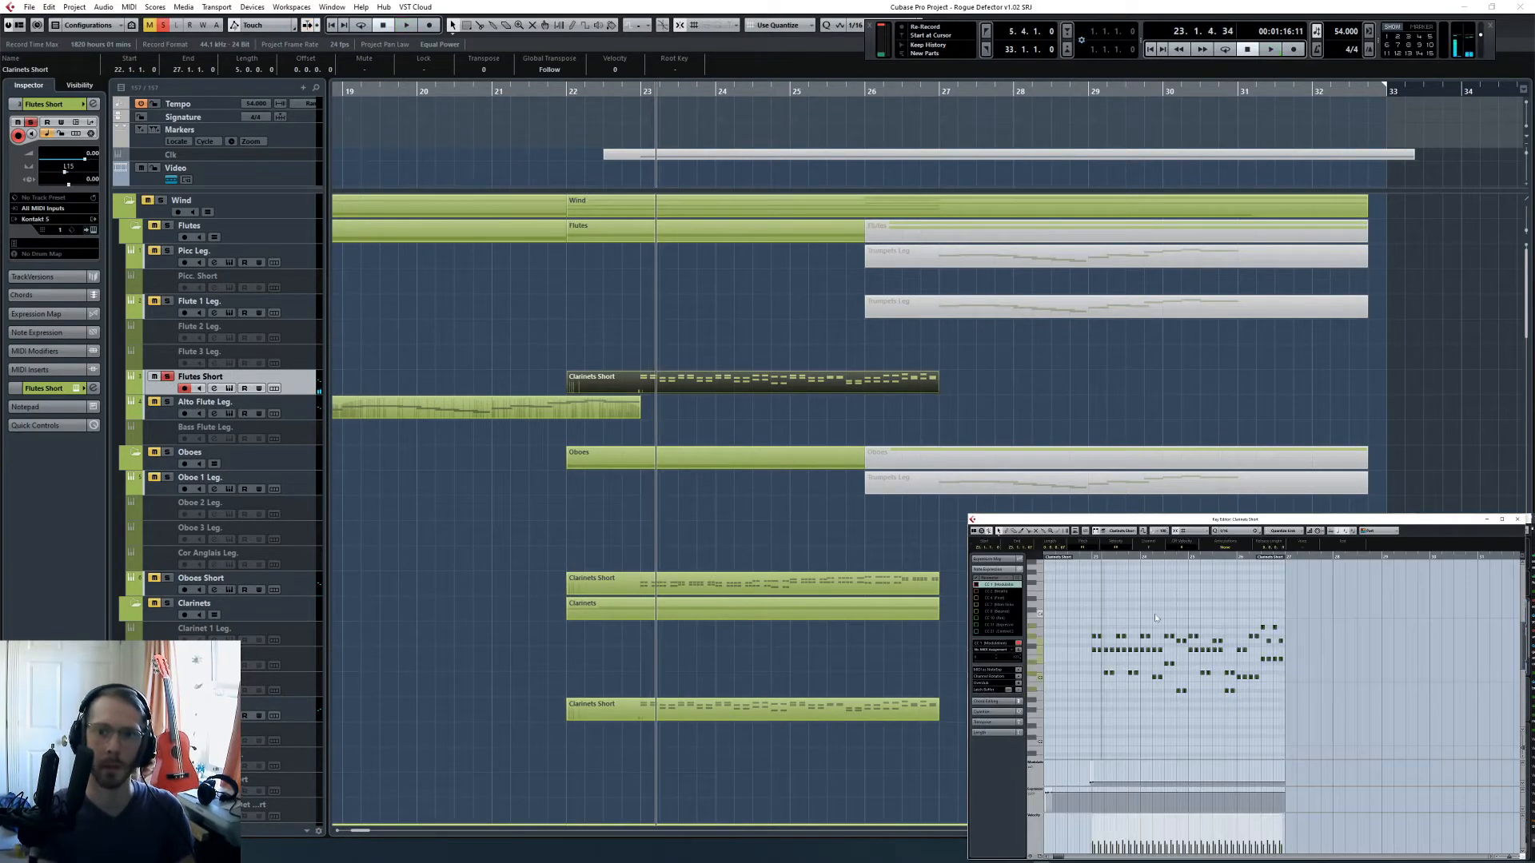
pyautogui.scroll(-2, 1156, 618)
pyautogui.scroll(4, 1246, 660)
pyautogui.click(1079, 558)
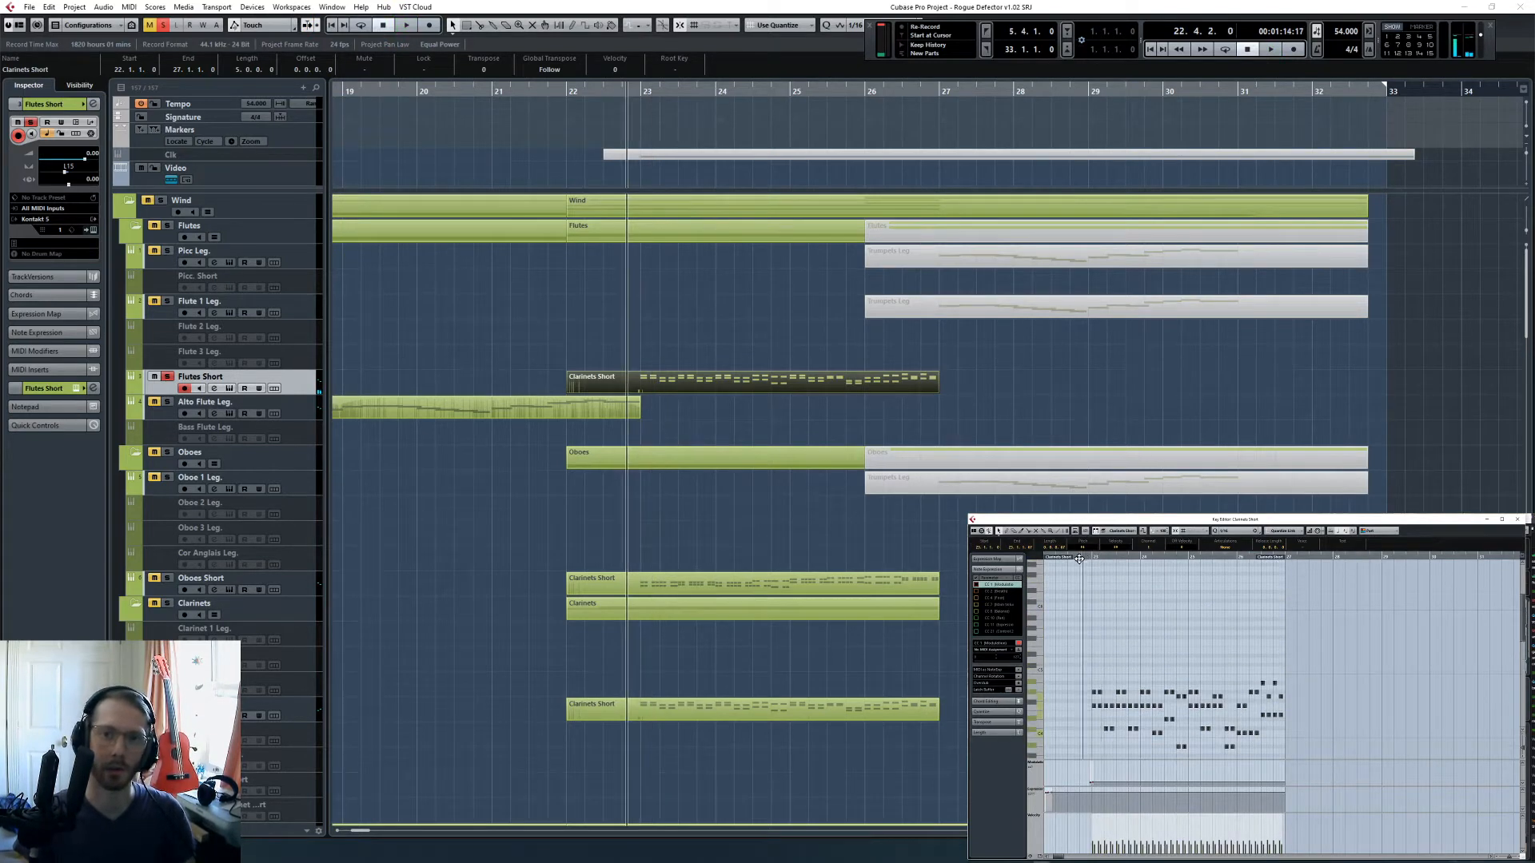
pyautogui.click(163, 24)
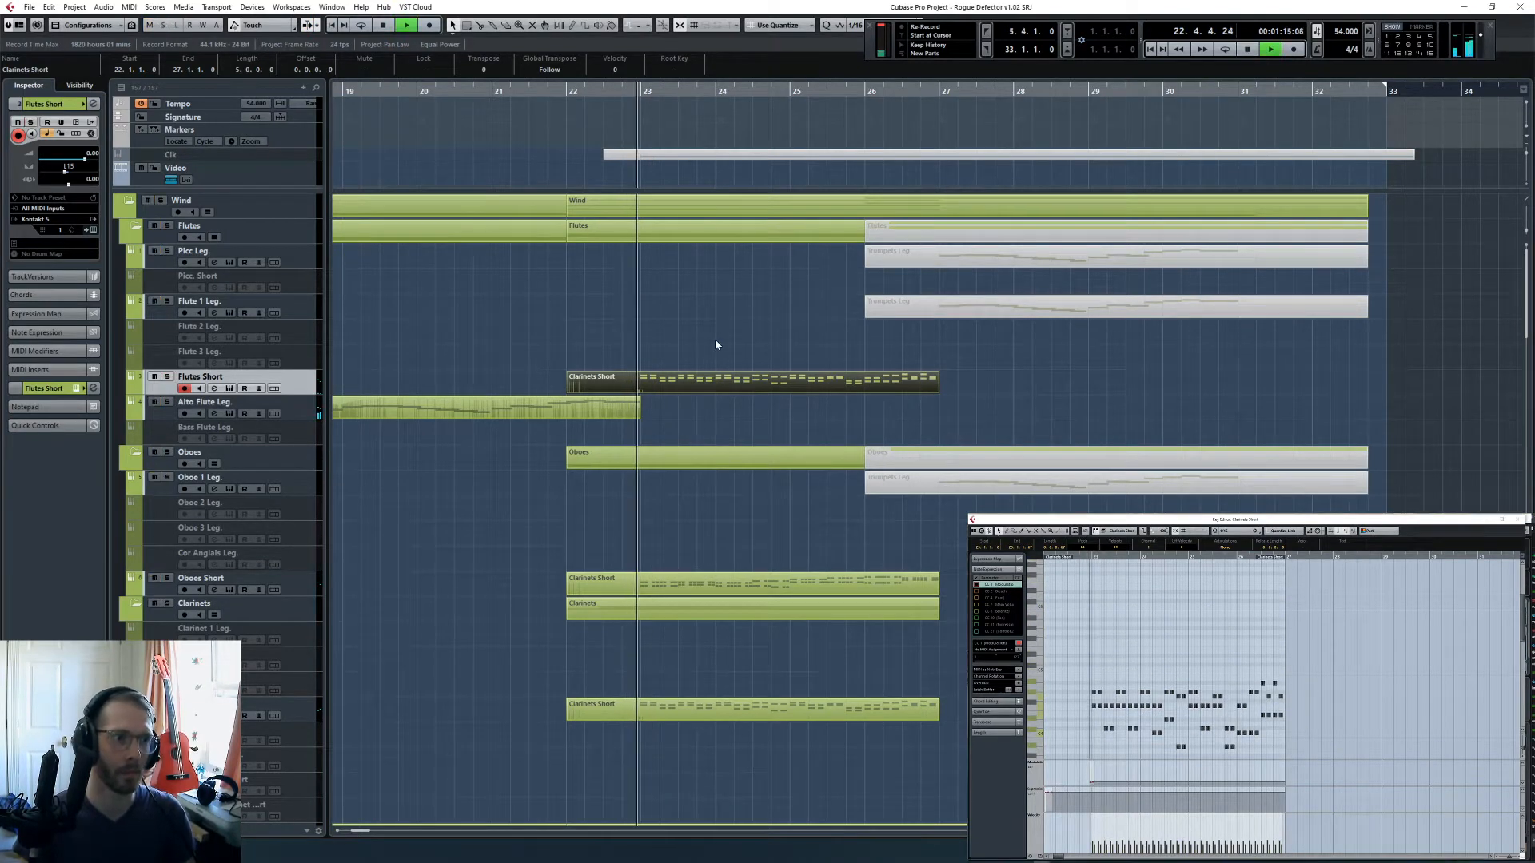
pyautogui.click(715, 342)
pyautogui.press('space')
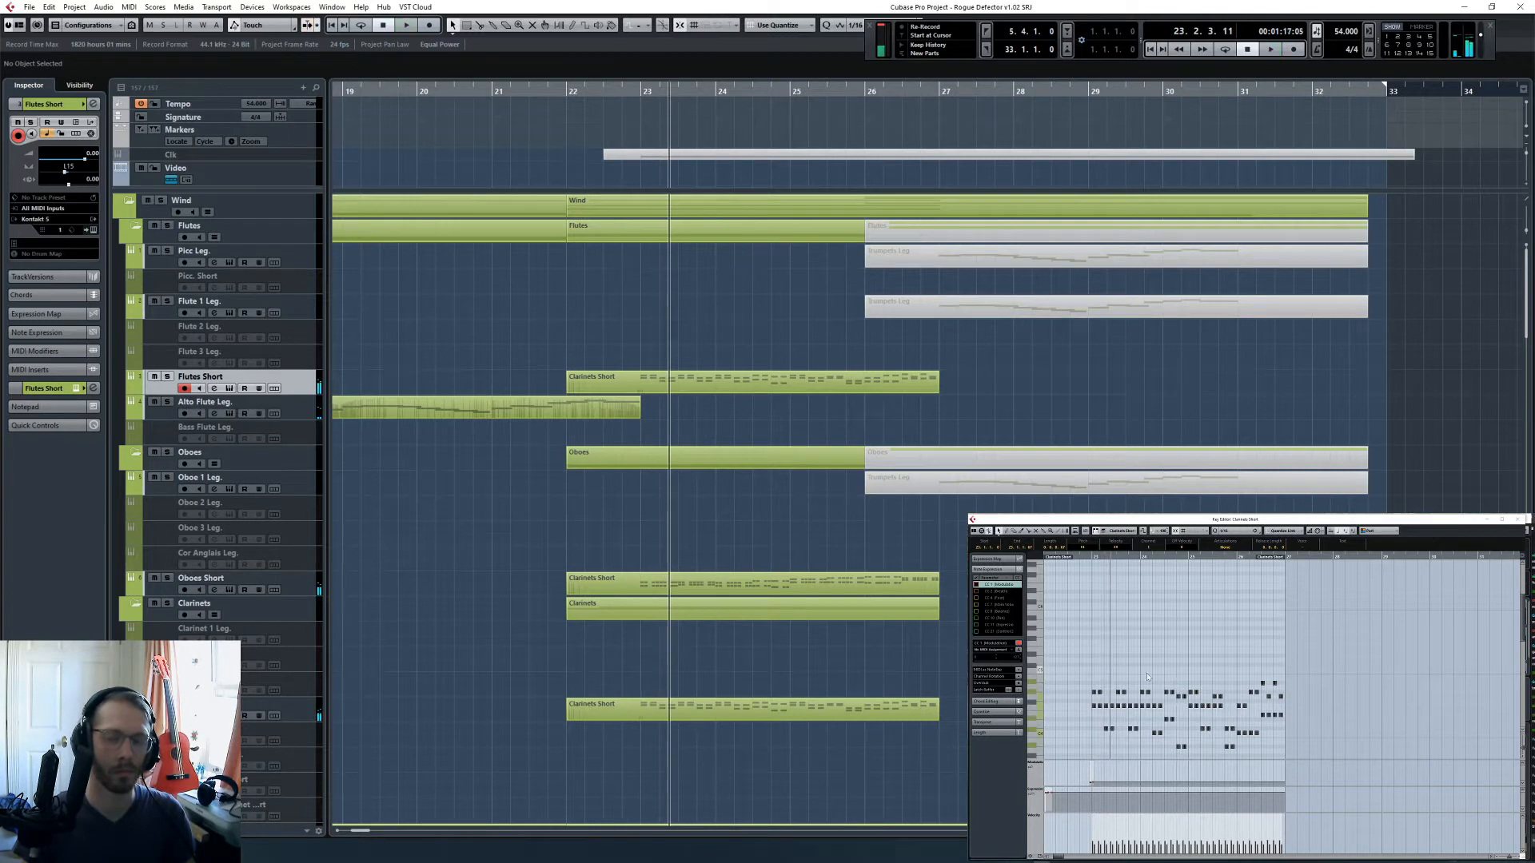
# - Transpose all notes of the copied Flutes Short part down an octave in the Key Editor
pyautogui.scroll(-4, 1105, 684)
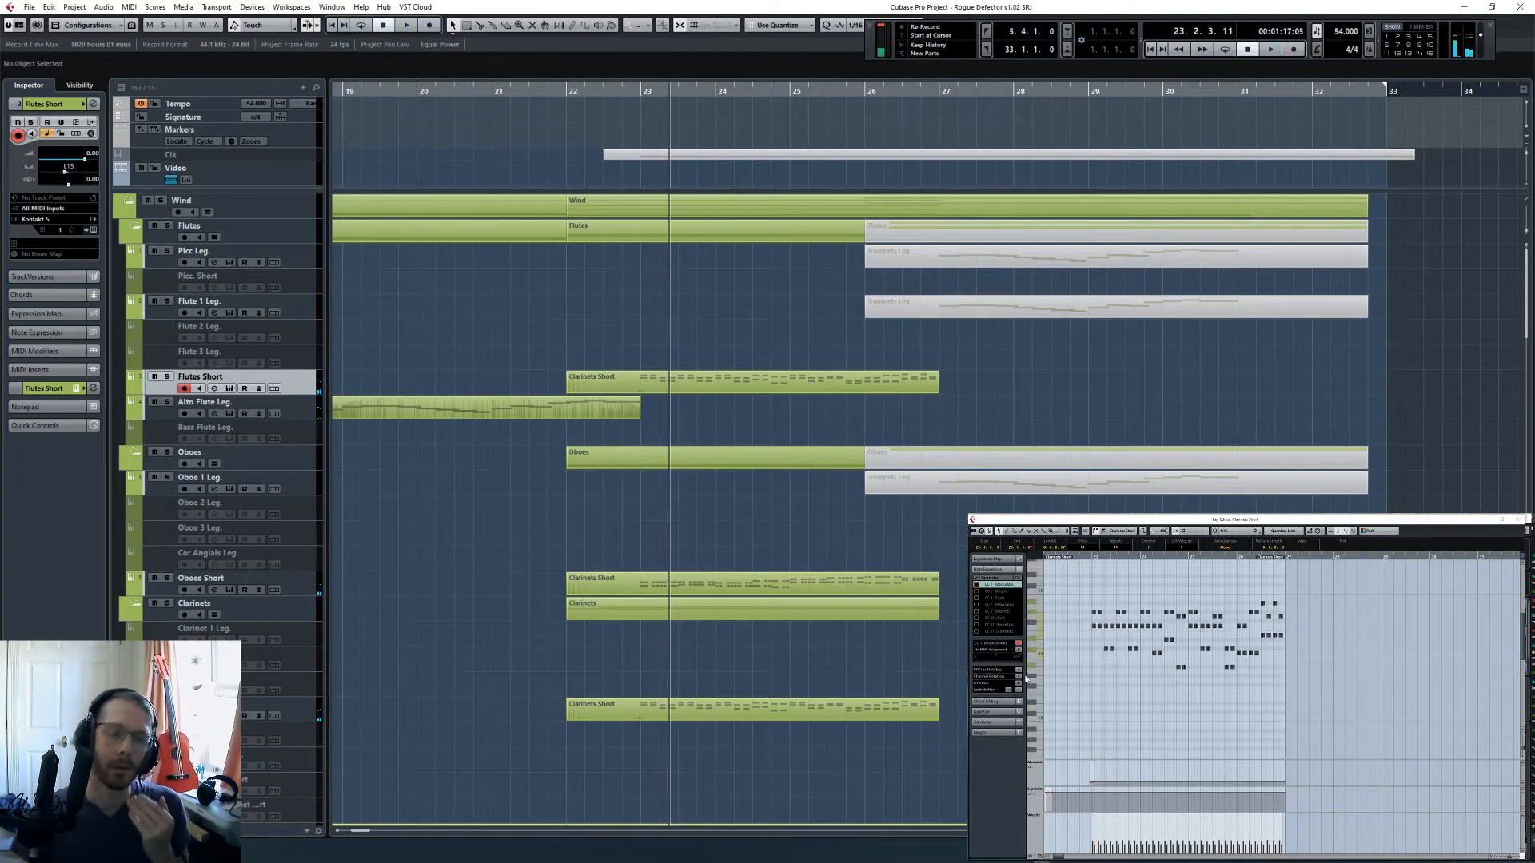
pyautogui.click(1110, 680)
pyautogui.click(1088, 557)
pyautogui.press('h')
pyautogui.press('h')
pyautogui.press('h')
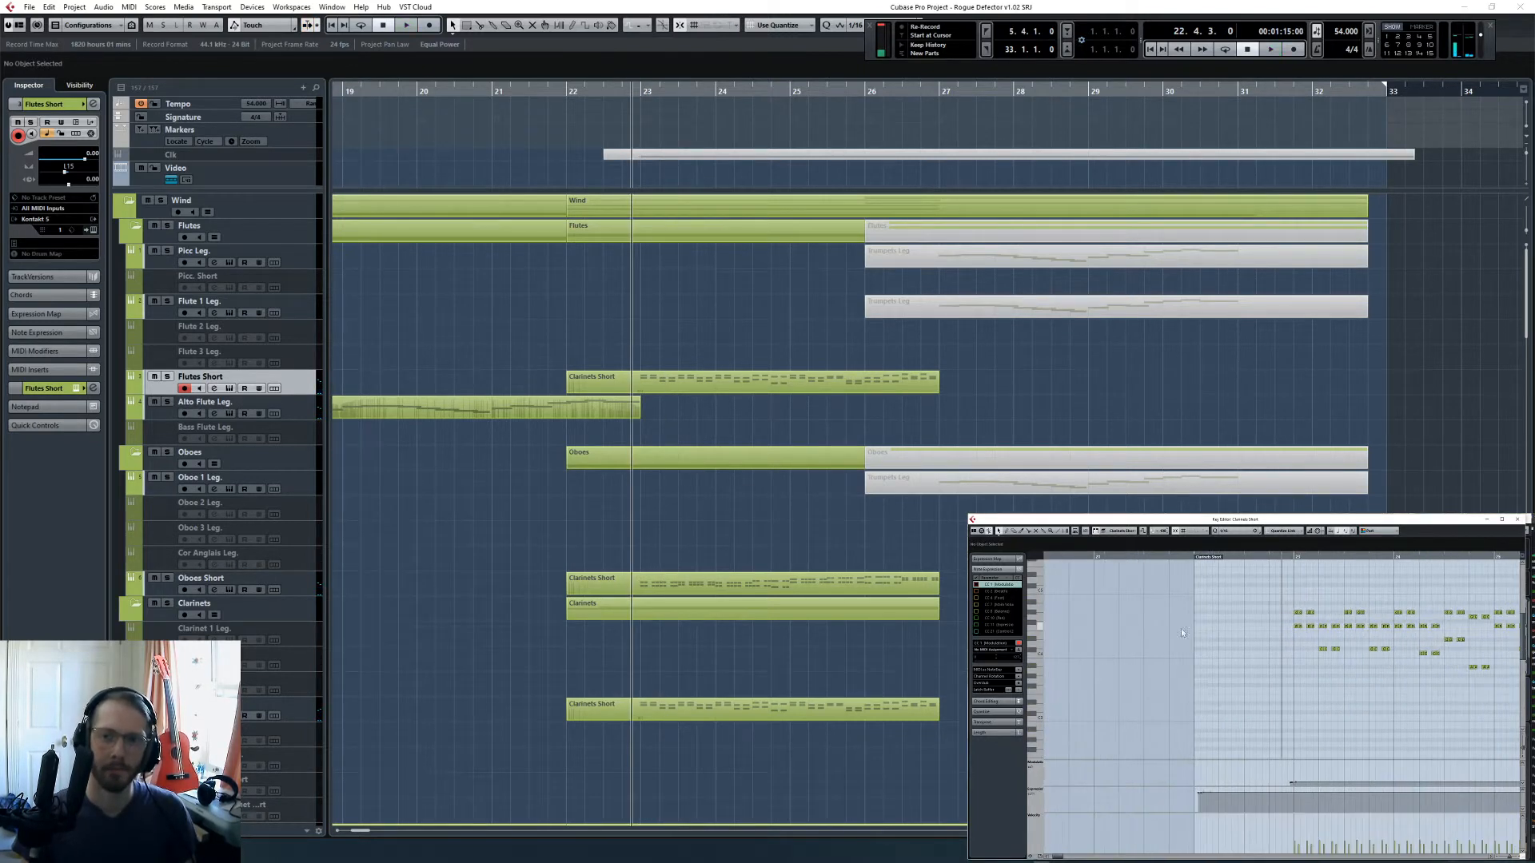
pyautogui.hotkey('ctrl', 'a')
pyautogui.hotkey('shift', 'Down')
# - Play the full arrangement from just before bar 23 into bar 25 to check the lowered flutes
pyautogui.hscroll(3, 1240, 711)
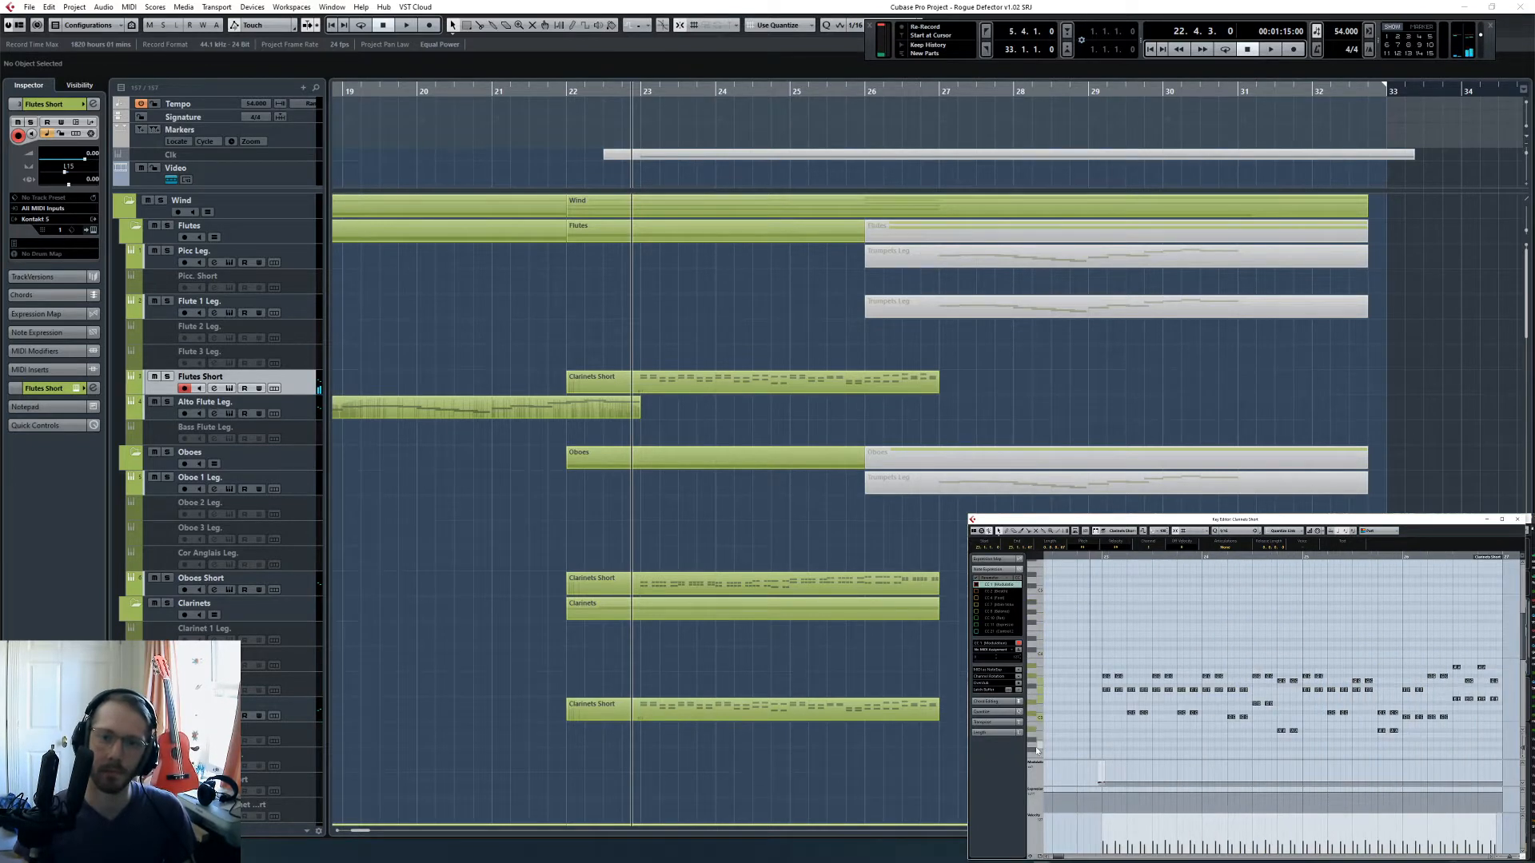
pyautogui.click(1063, 710)
pyautogui.press('space')
pyautogui.click(789, 328)
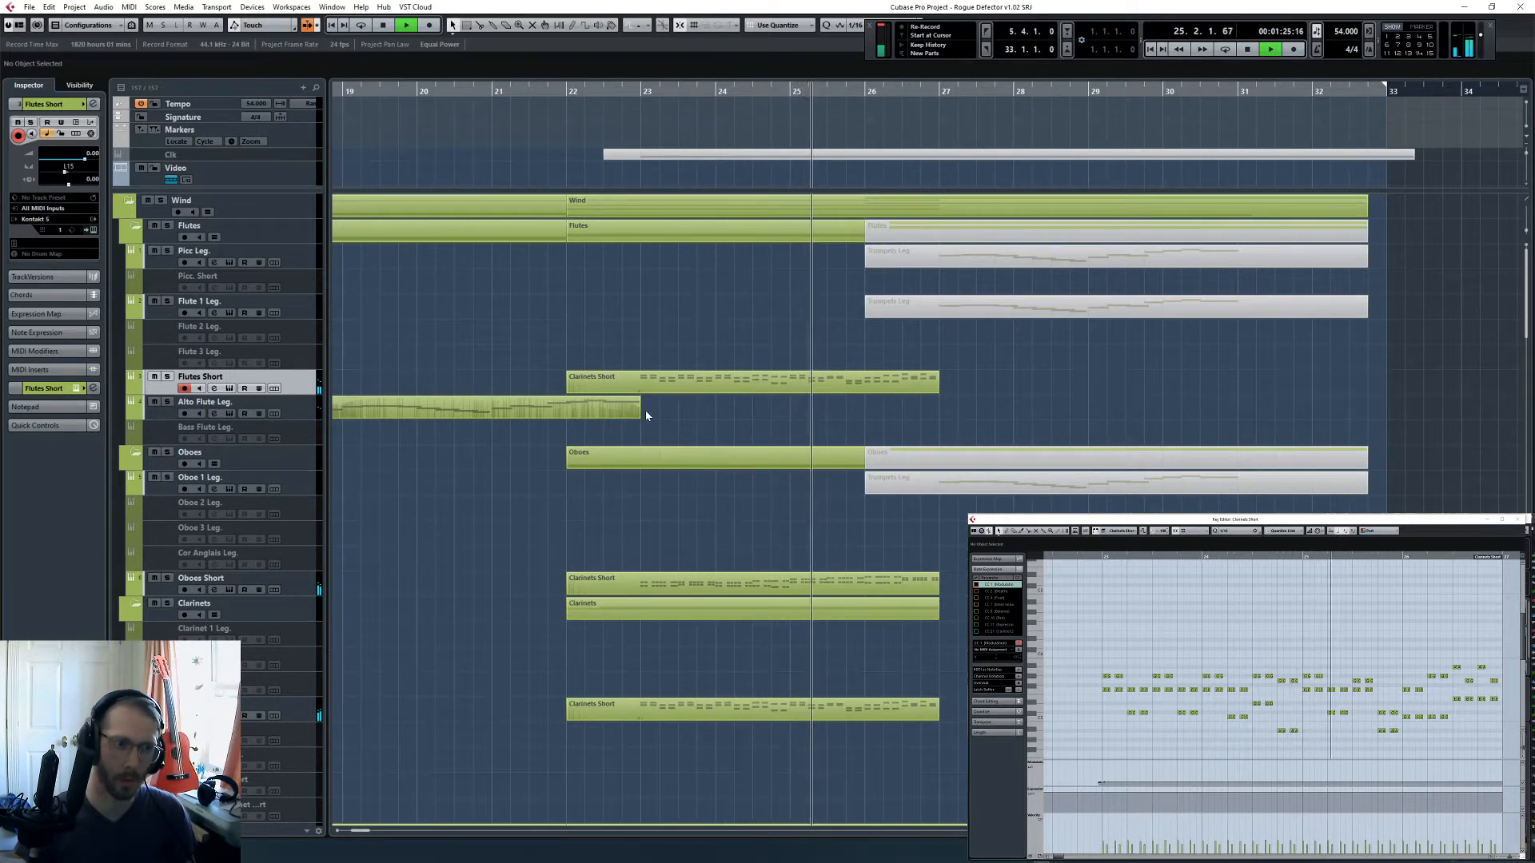
pyautogui.press('space')
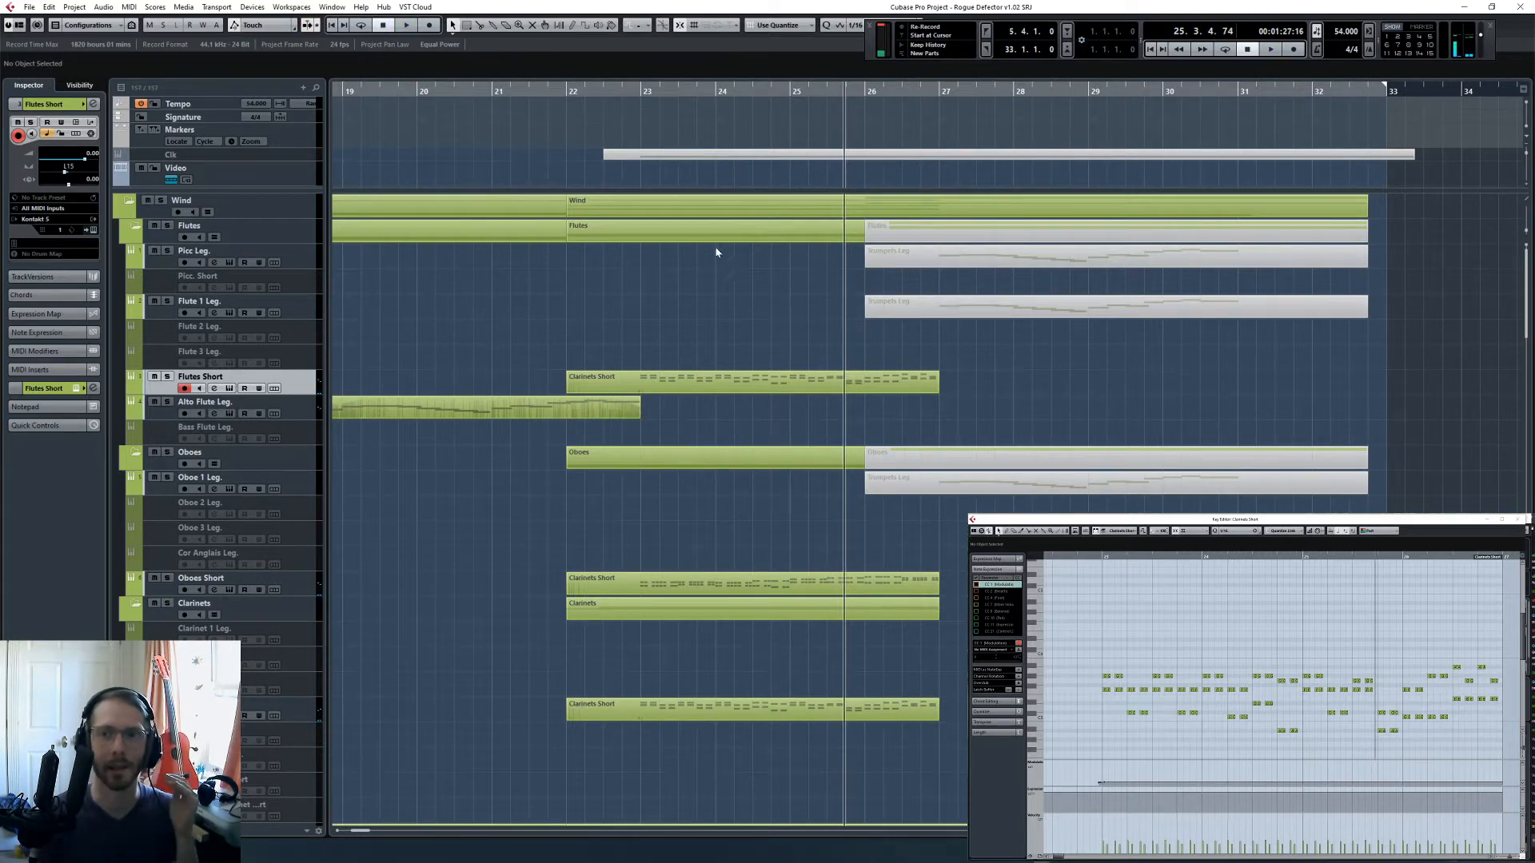
# - Set the Key Editor's quantize value to 1/8 Triplet
pyautogui.click(1240, 532)
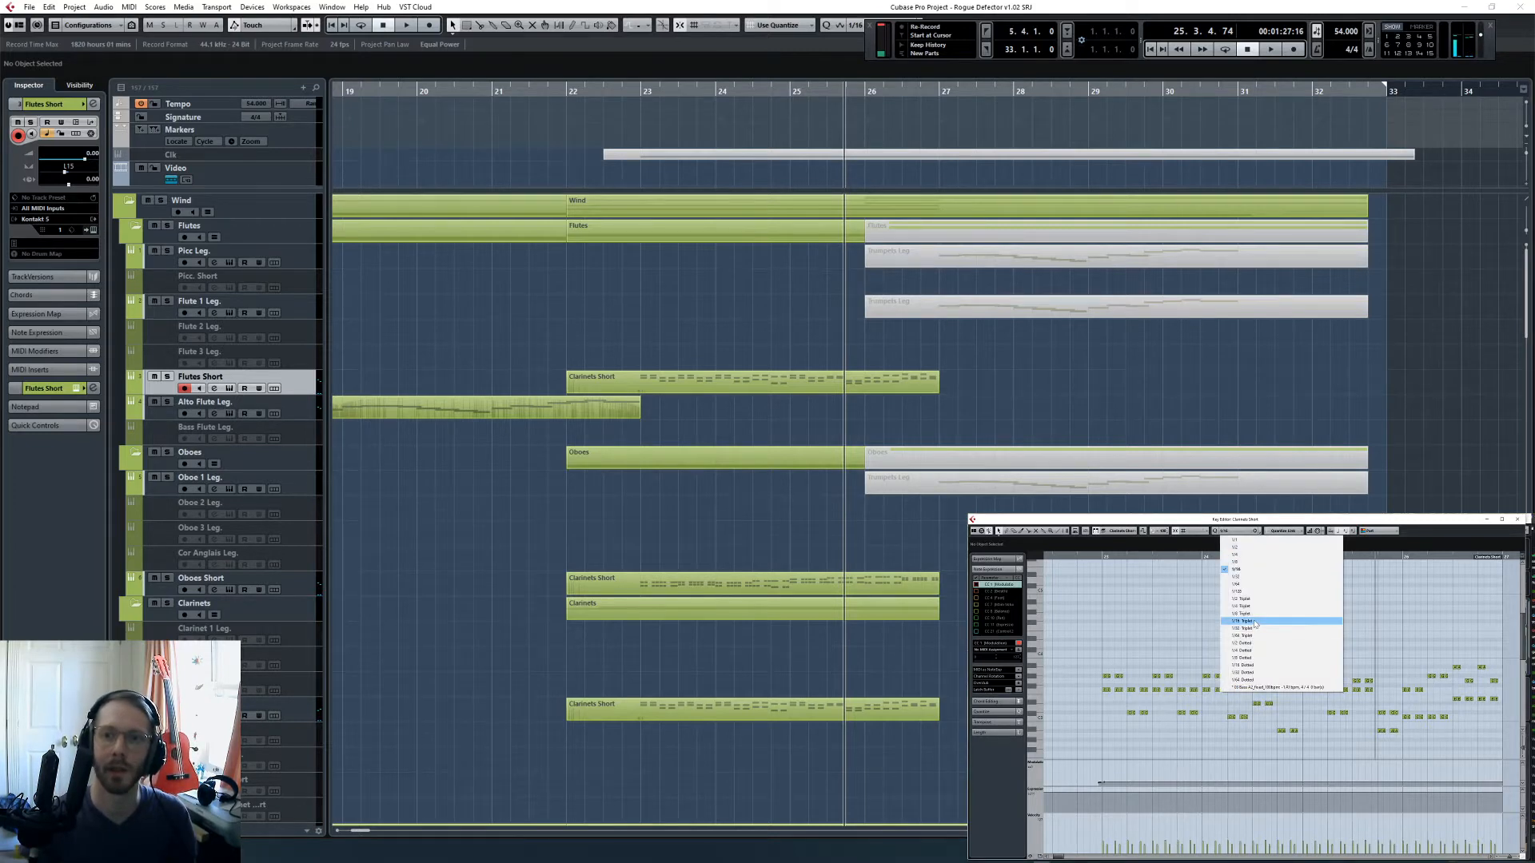
pyautogui.click(1256, 623)
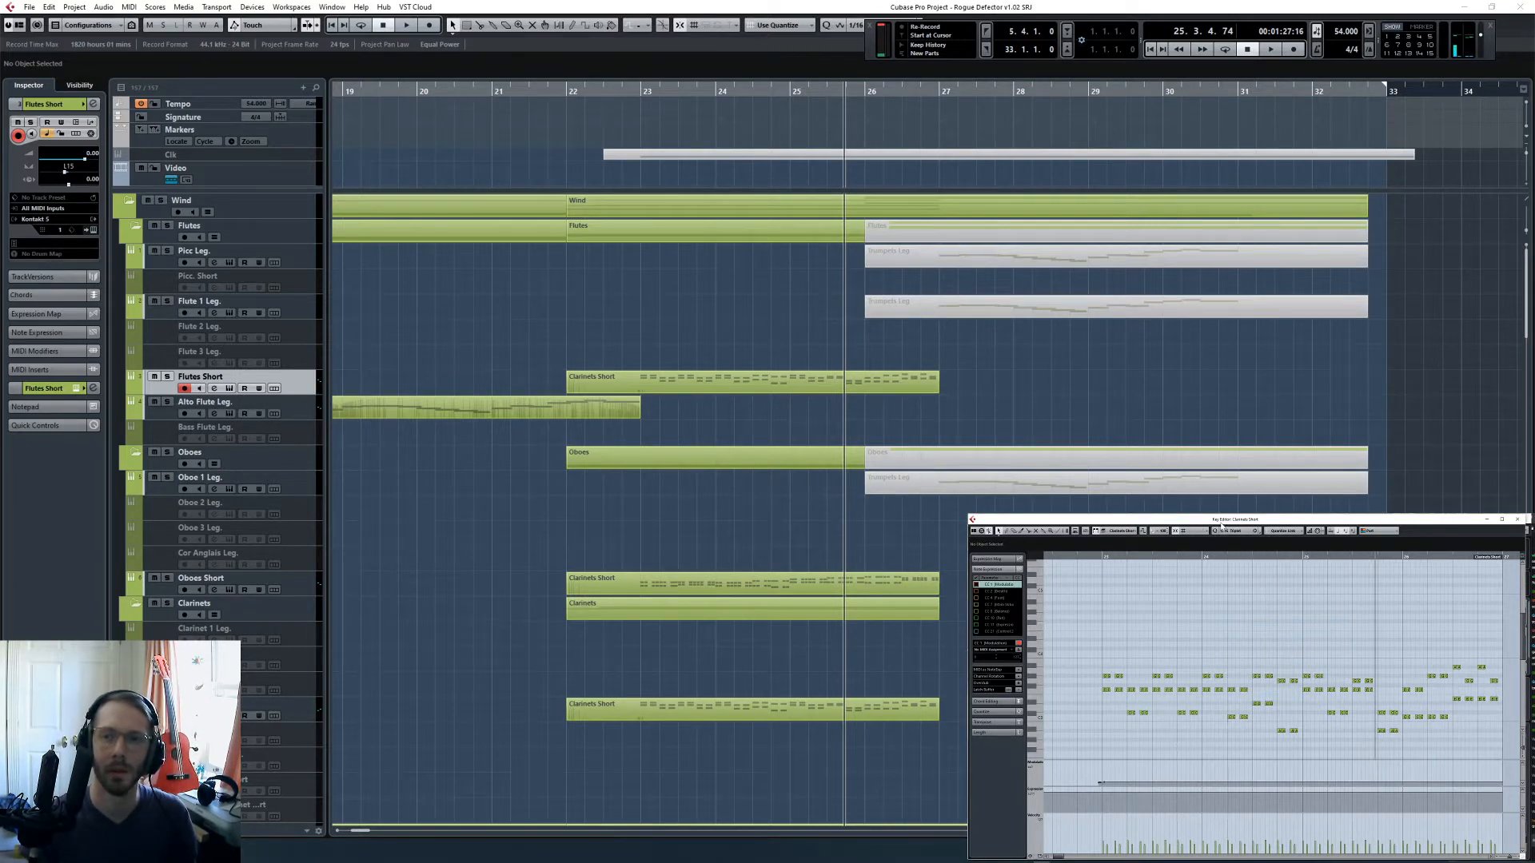
pyautogui.click(1223, 529)
pyautogui.click(1248, 614)
# - Solo Flutes Short and play its part from just before bar 23 to the start of bar 24
pyautogui.click(1099, 558)
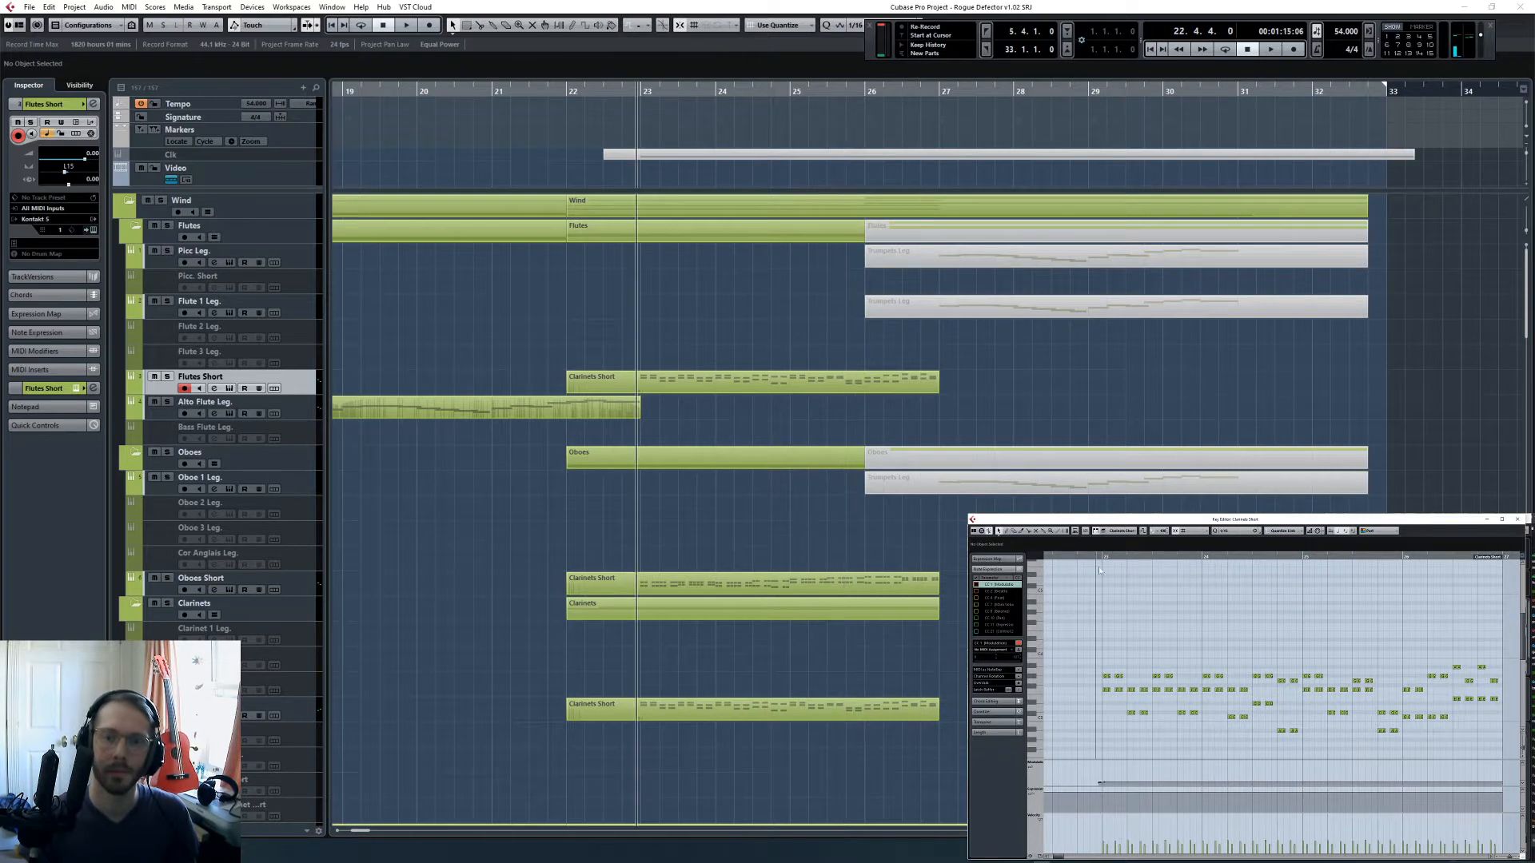
pyautogui.click(167, 377)
pyautogui.press('space')
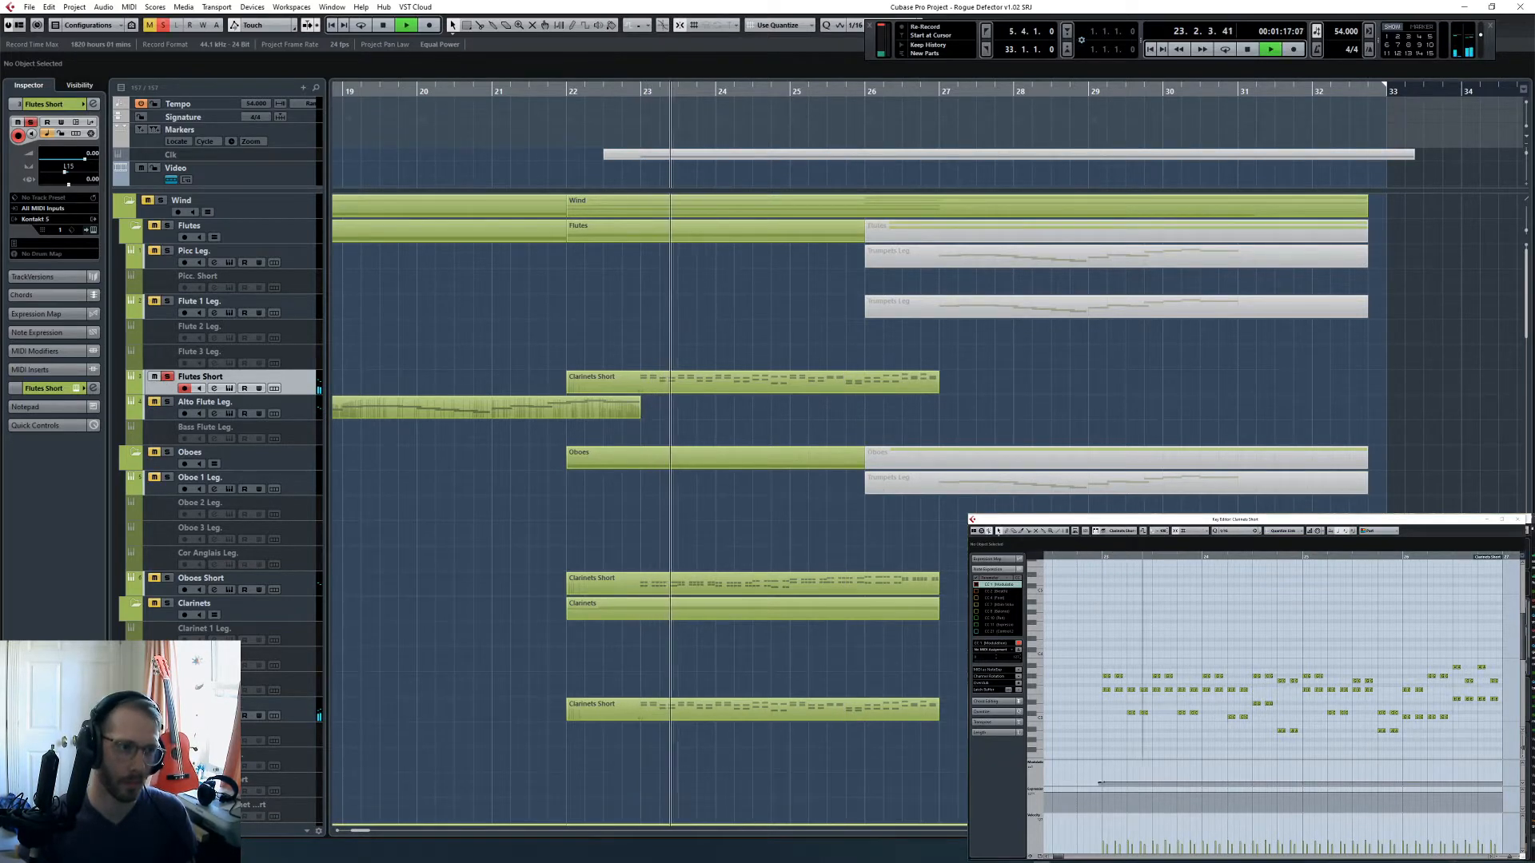
pyautogui.click(748, 382)
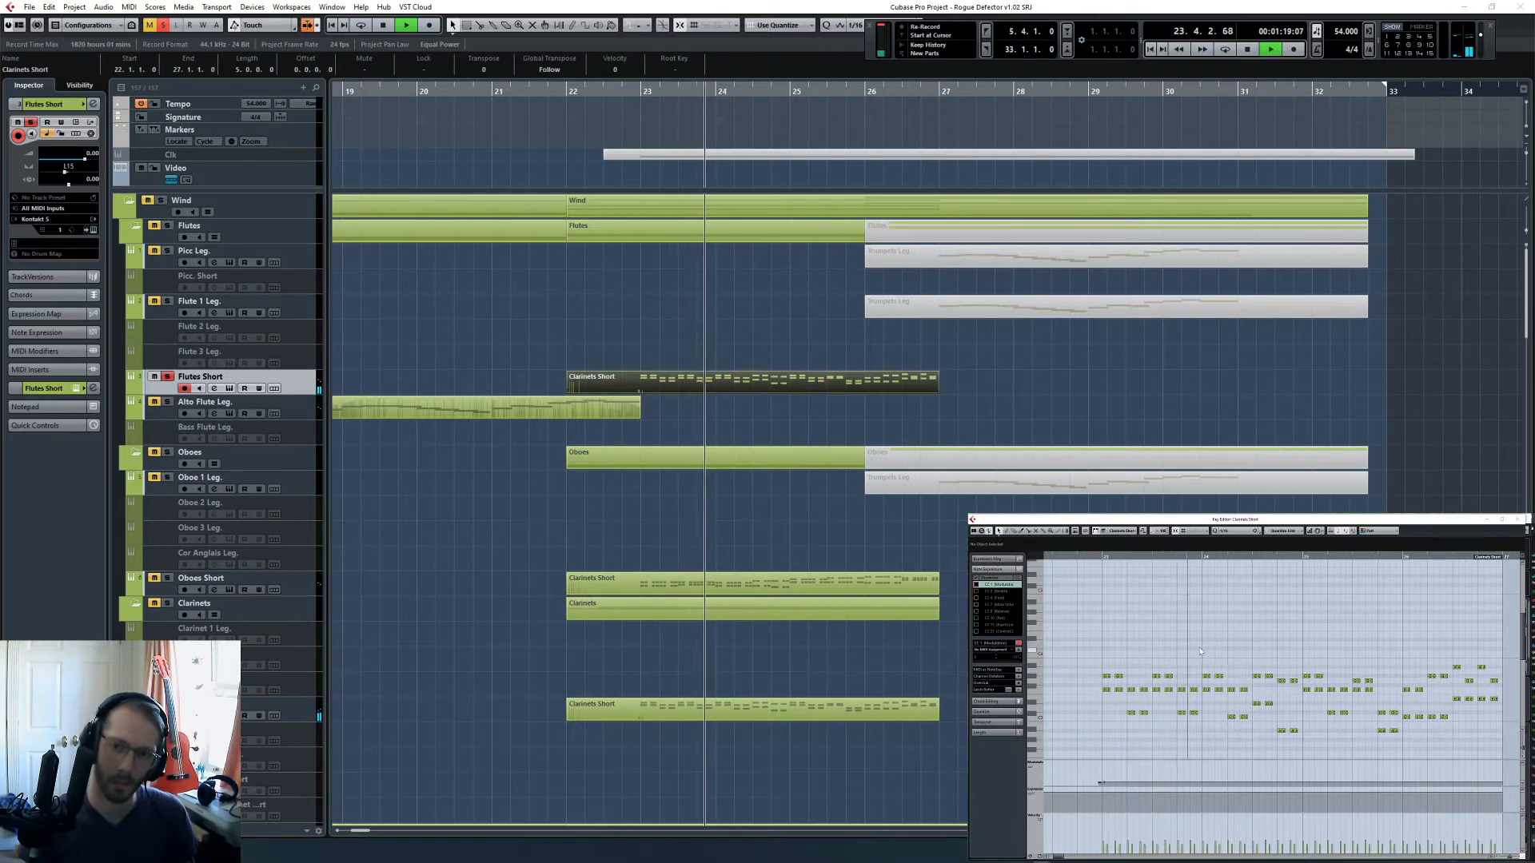
pyautogui.press('space')
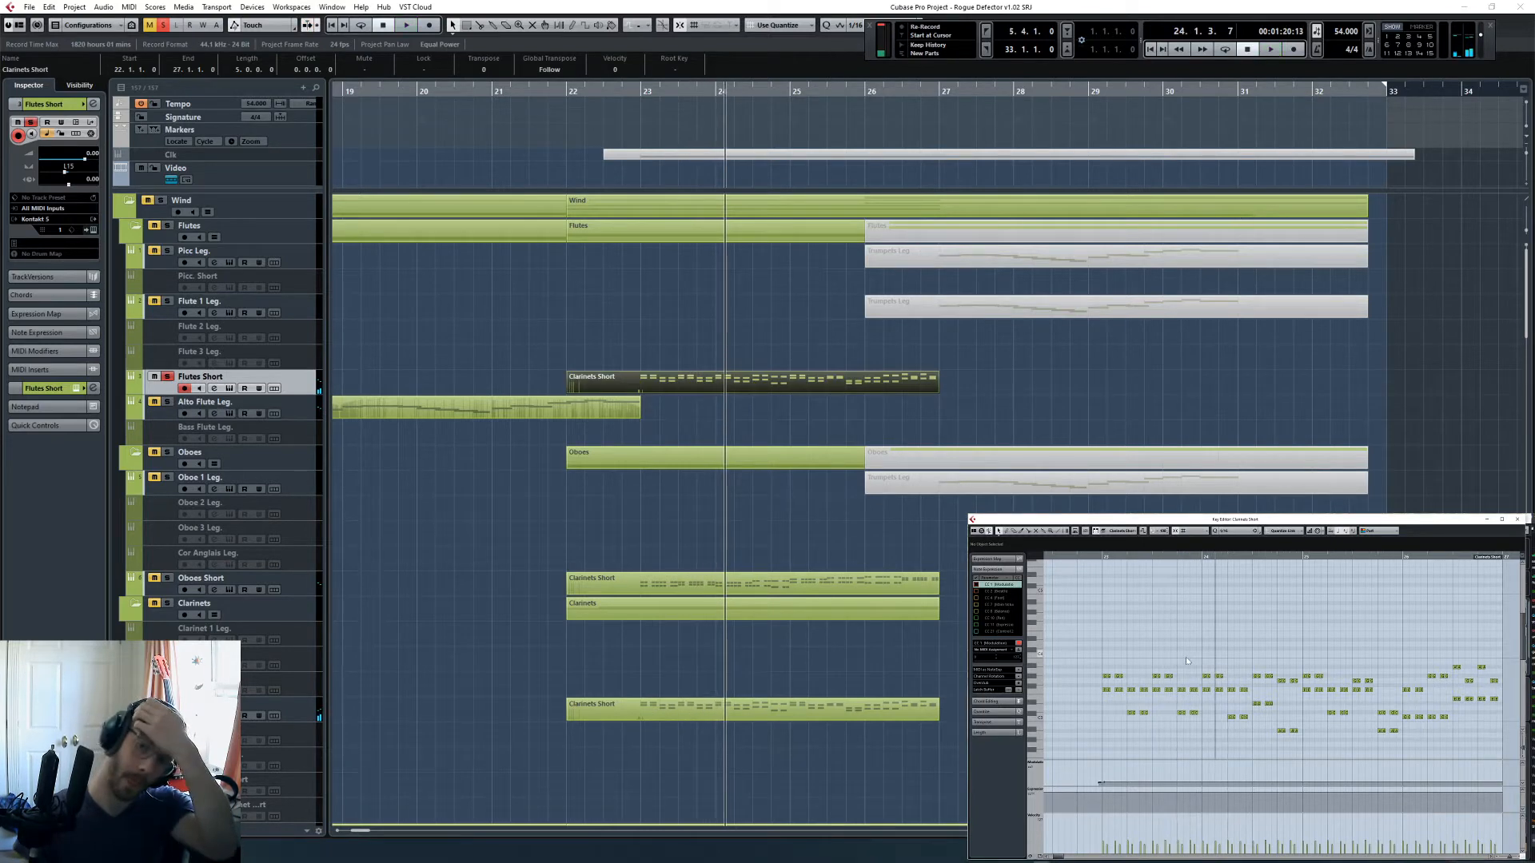
# - Move the playhead to bar 23 and set the Key Editor's quantize value to 1/16 Triplet
pyautogui.moveTo(1103, 556); pyautogui.dragTo(1287, 664)
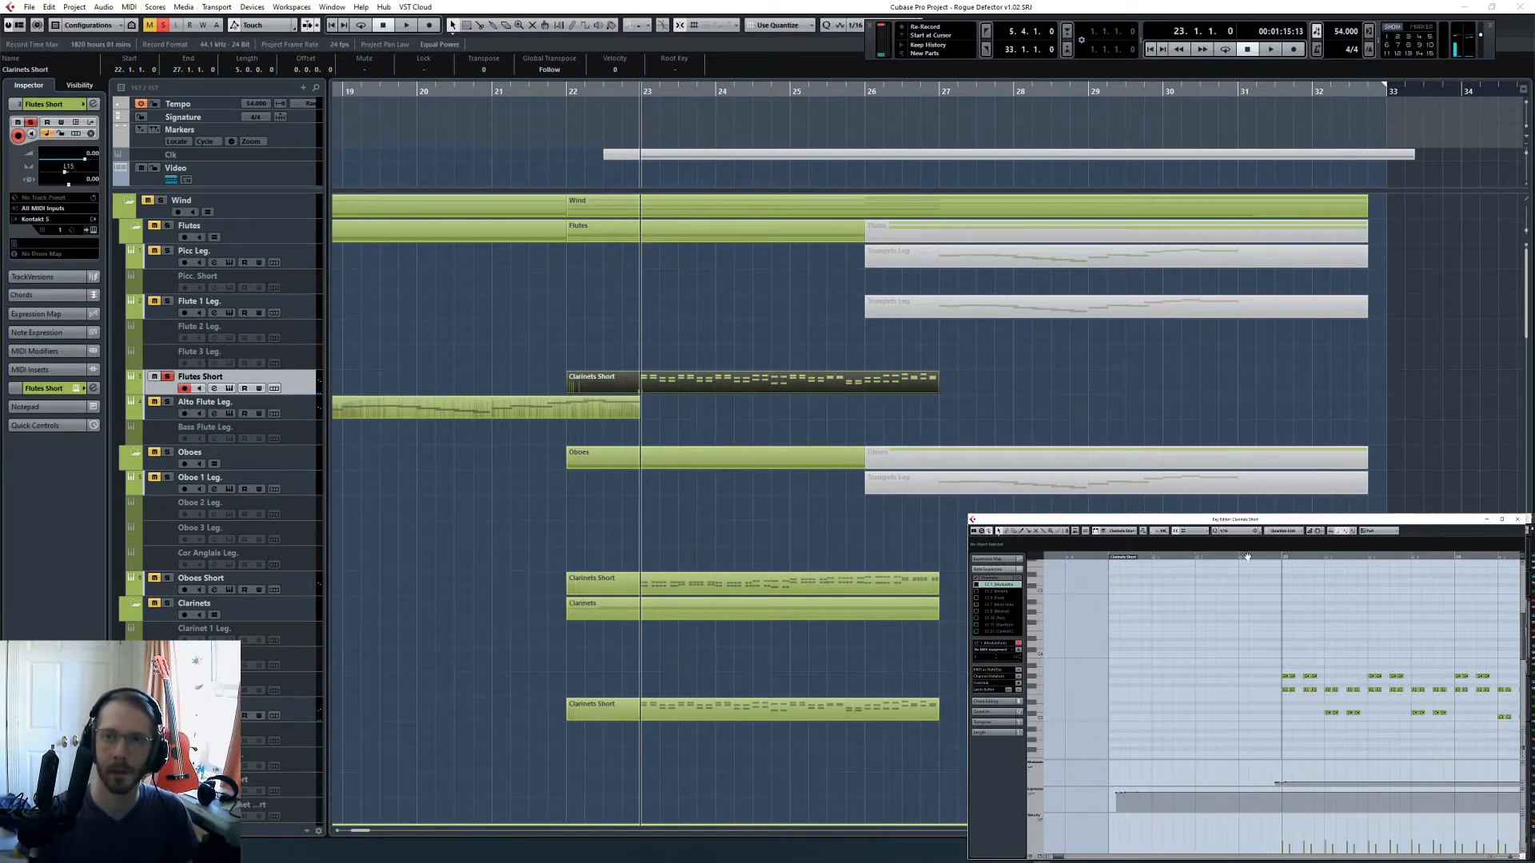
pyautogui.click(1227, 531)
pyautogui.click(1245, 613)
pyautogui.click(1239, 531)
pyautogui.click(1244, 621)
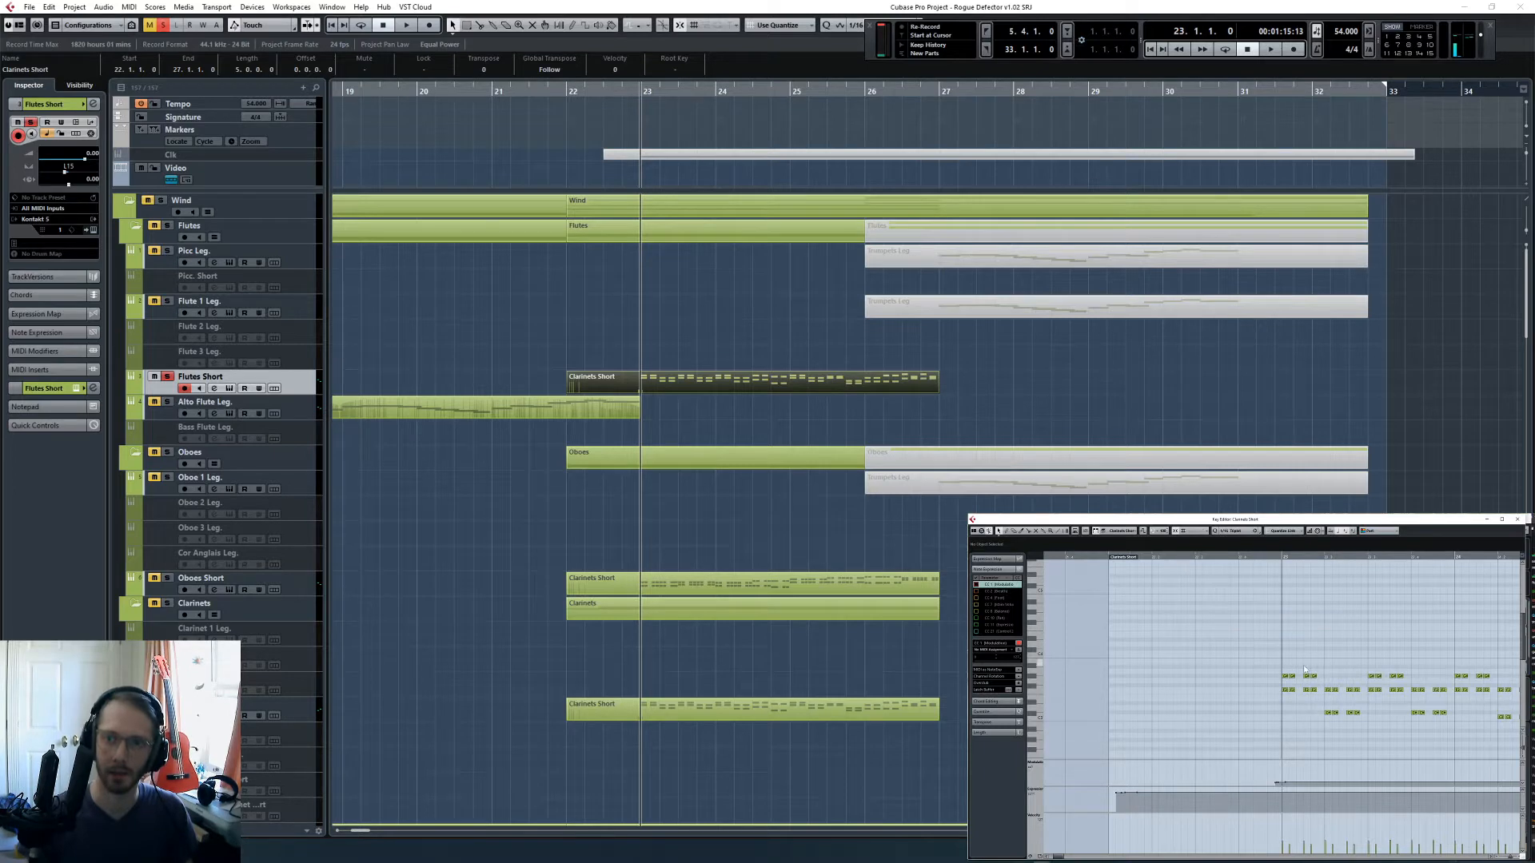
# - Shift all notes of the Flutes Short part later by one 1/16 triplet and play the result from bar 23
pyautogui.hscroll(2, 1304, 670)
pyautogui.hotkey('ctrl', 'a')
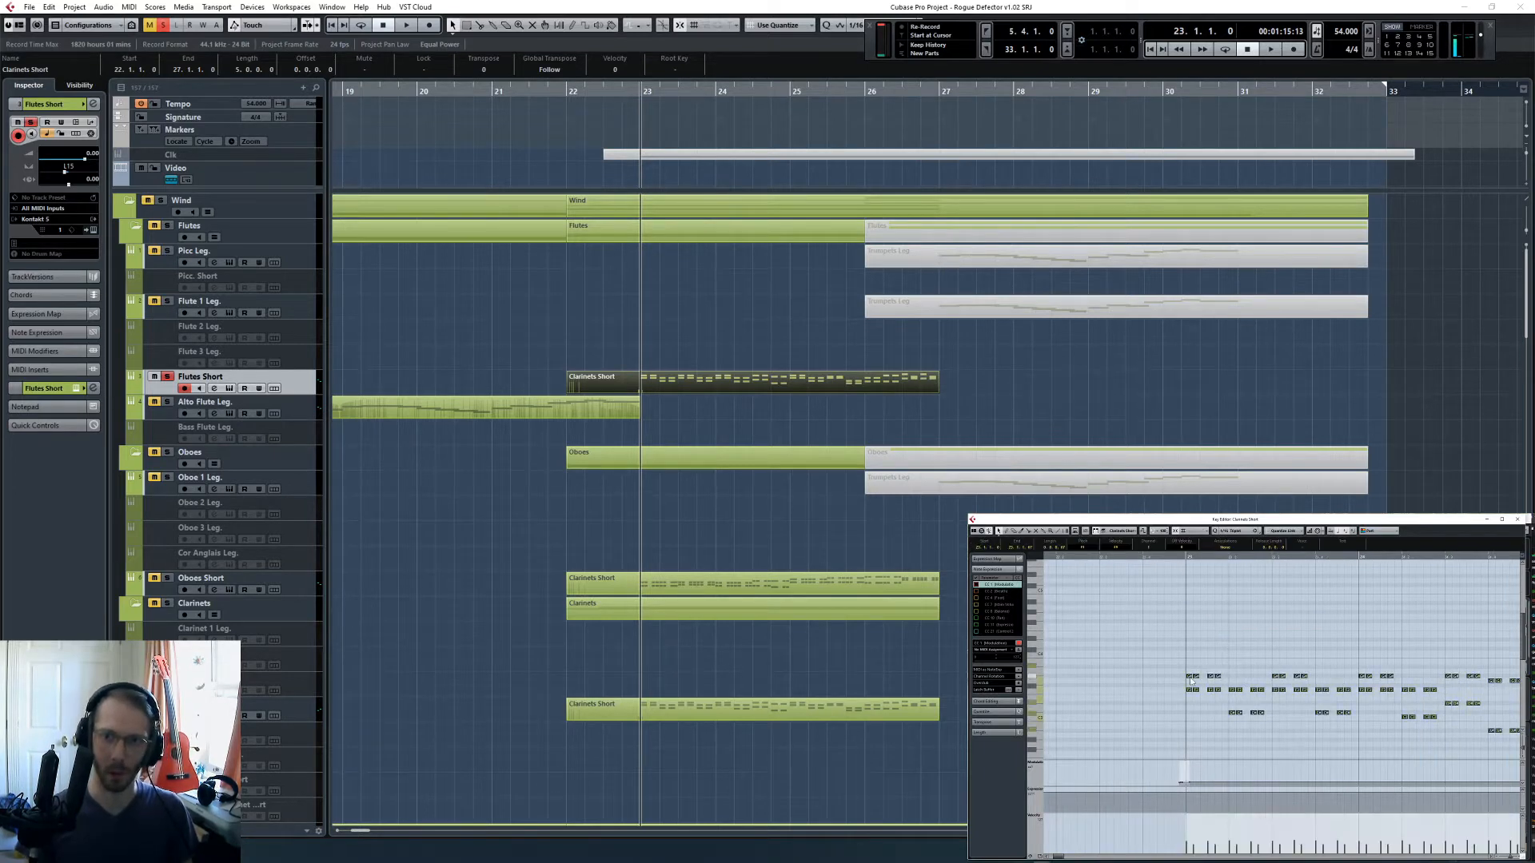
pyautogui.hscroll(10, 1197, 682)
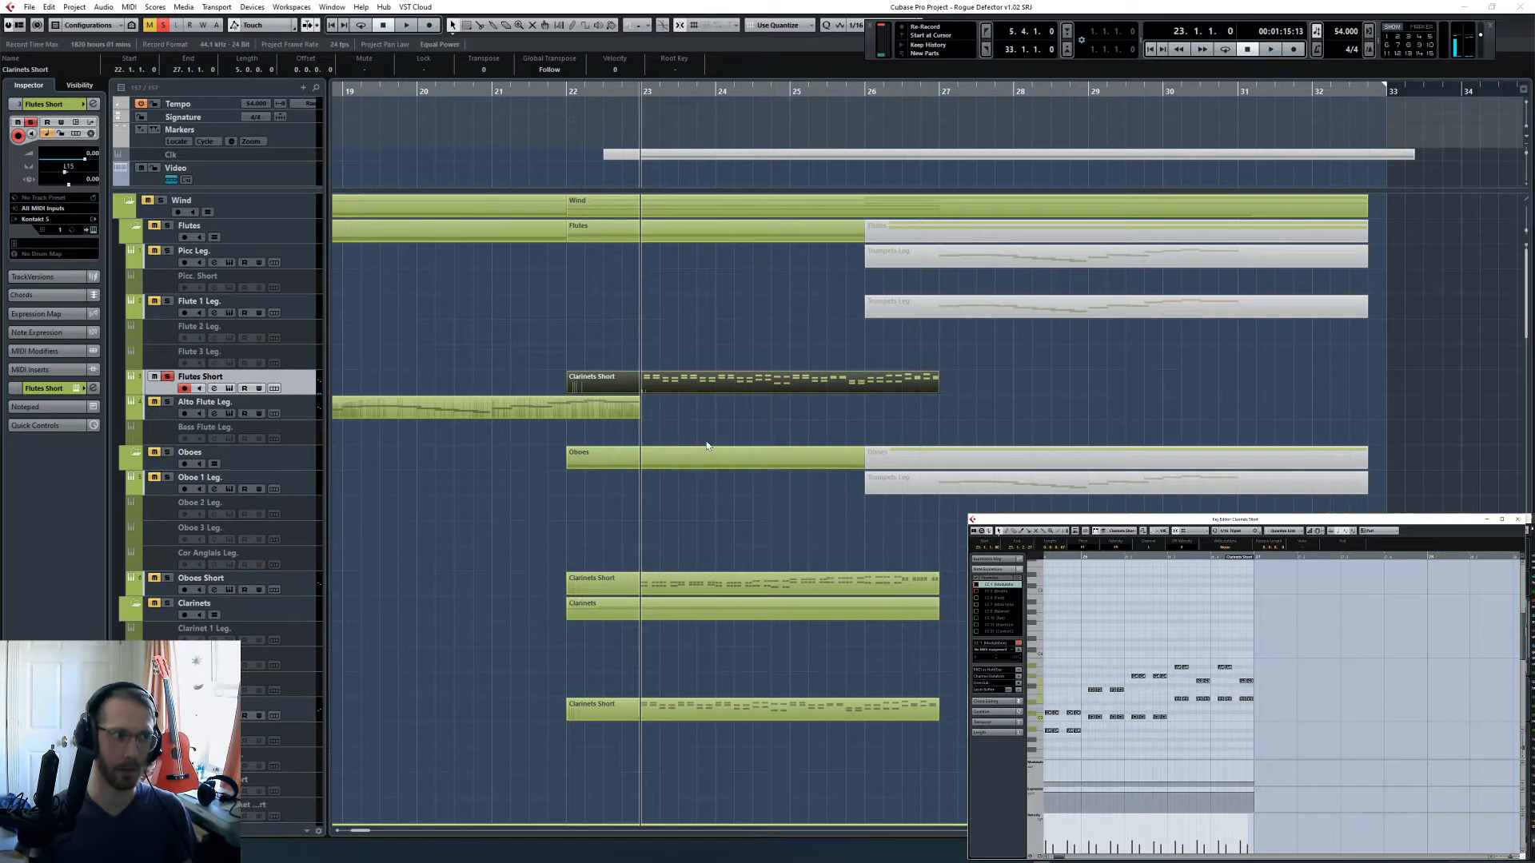
pyautogui.press('space')
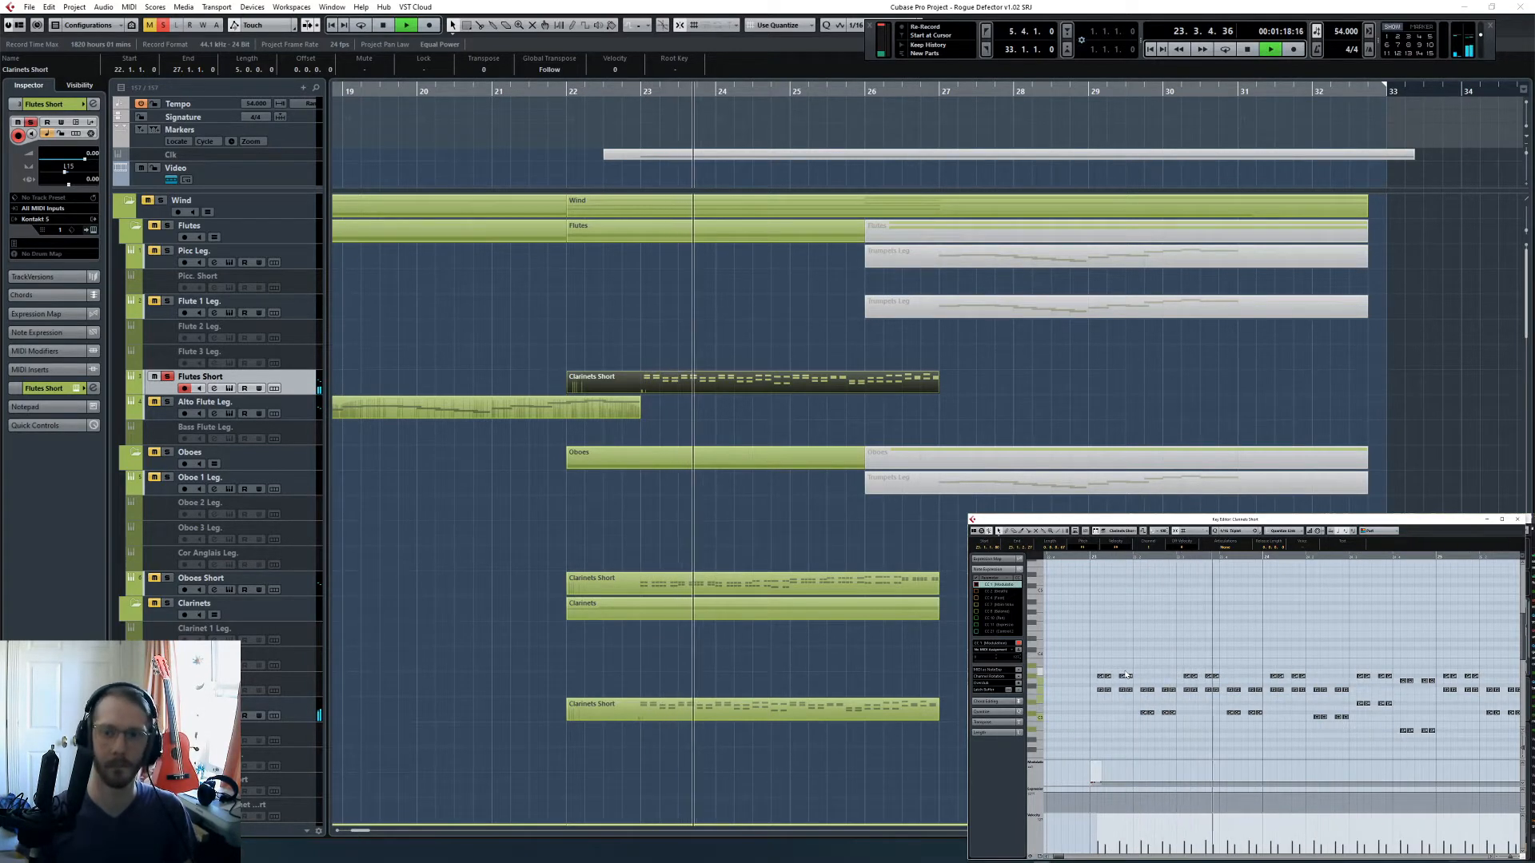
pyautogui.press('space')
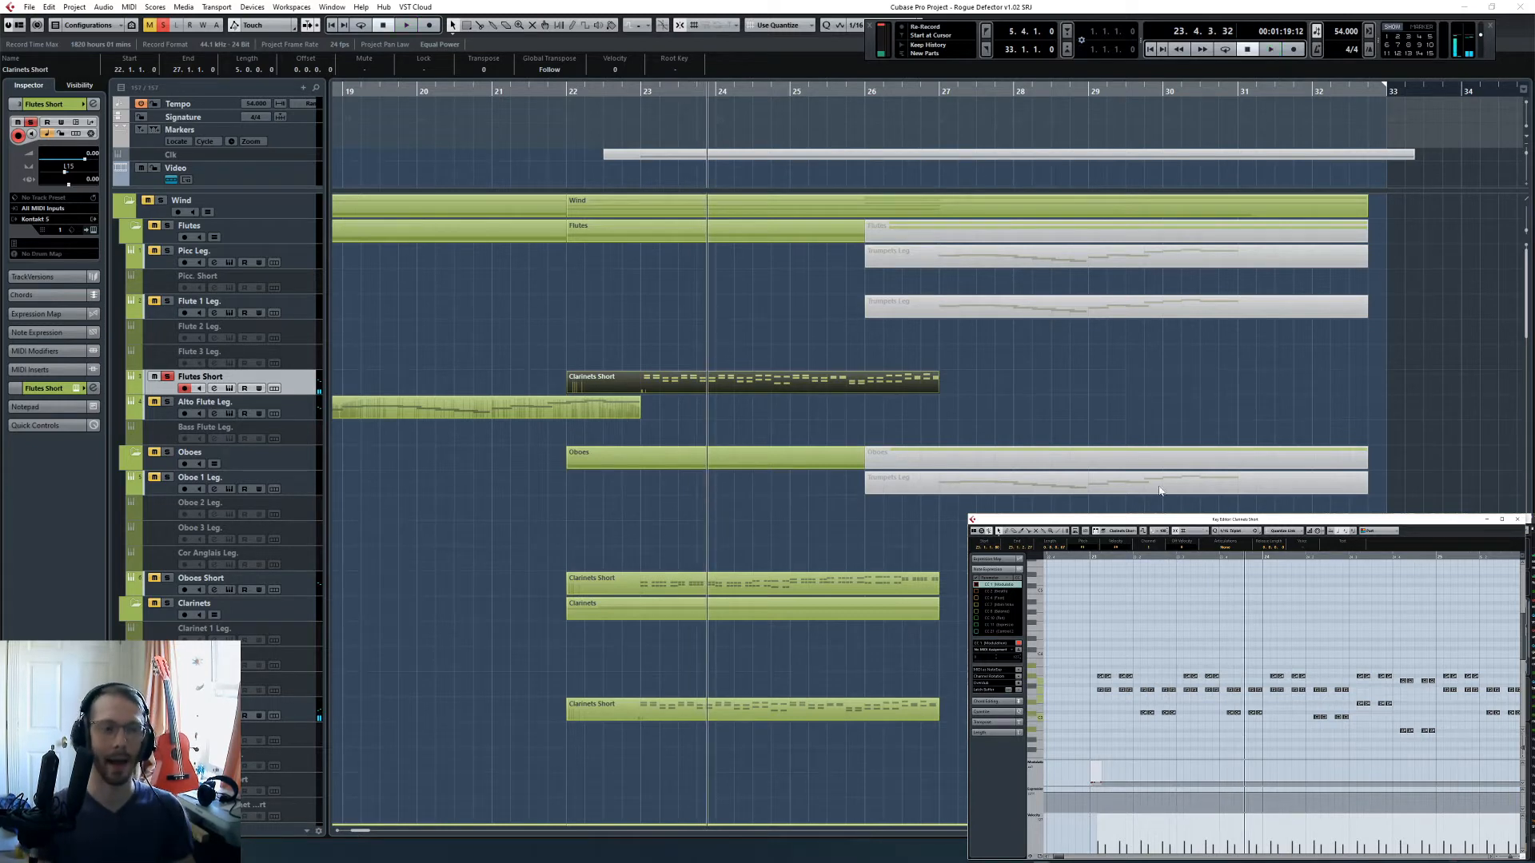
# - Open the Clarinets Short part together with Flutes Short in the Key Editor and play both from bar 23 into bar 24
pyautogui.click(768, 708)
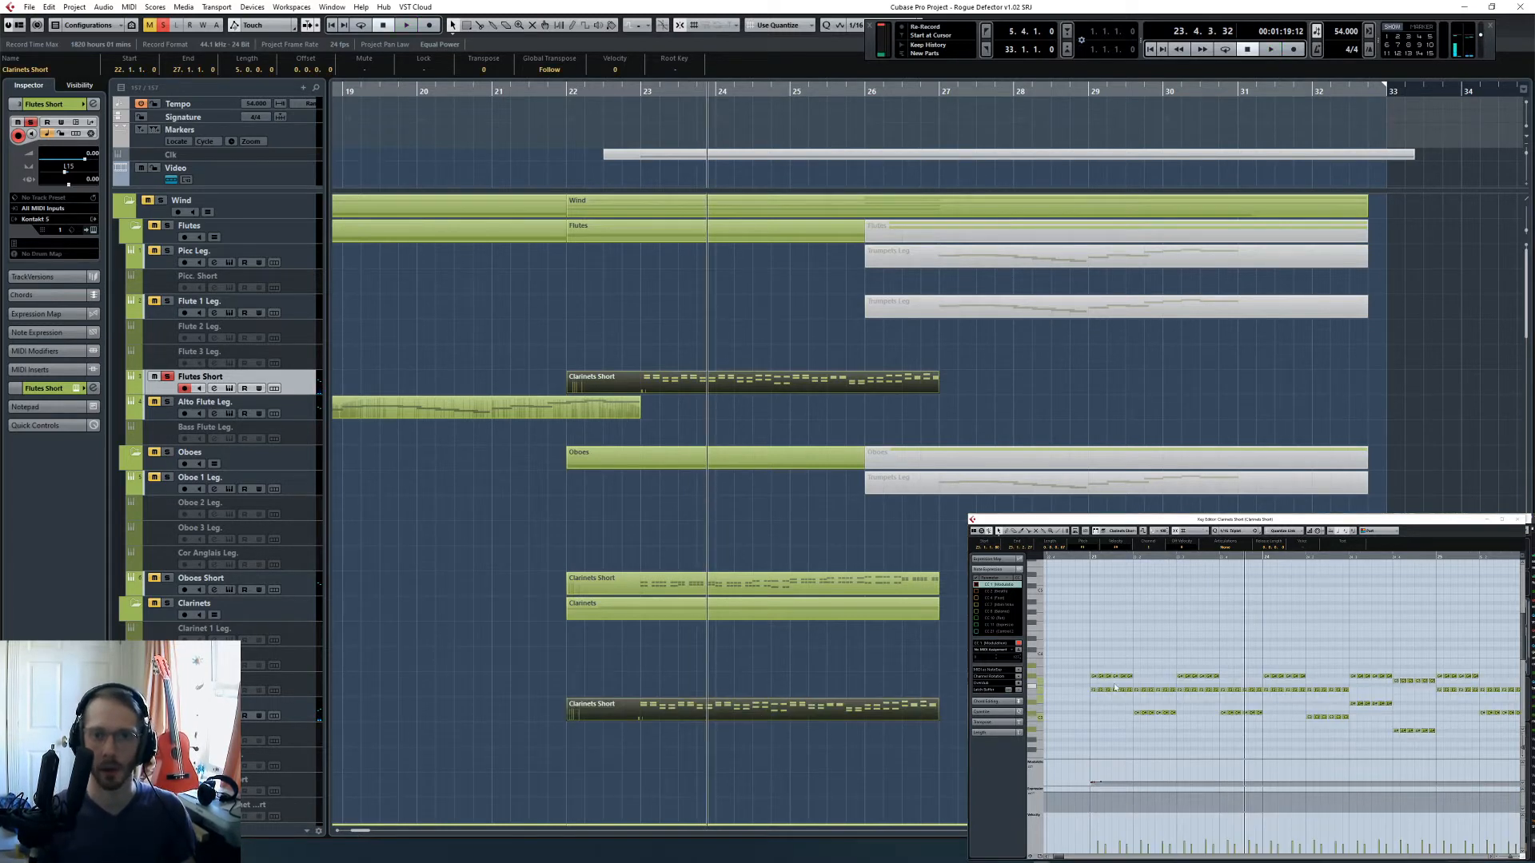
pyautogui.click(1095, 556)
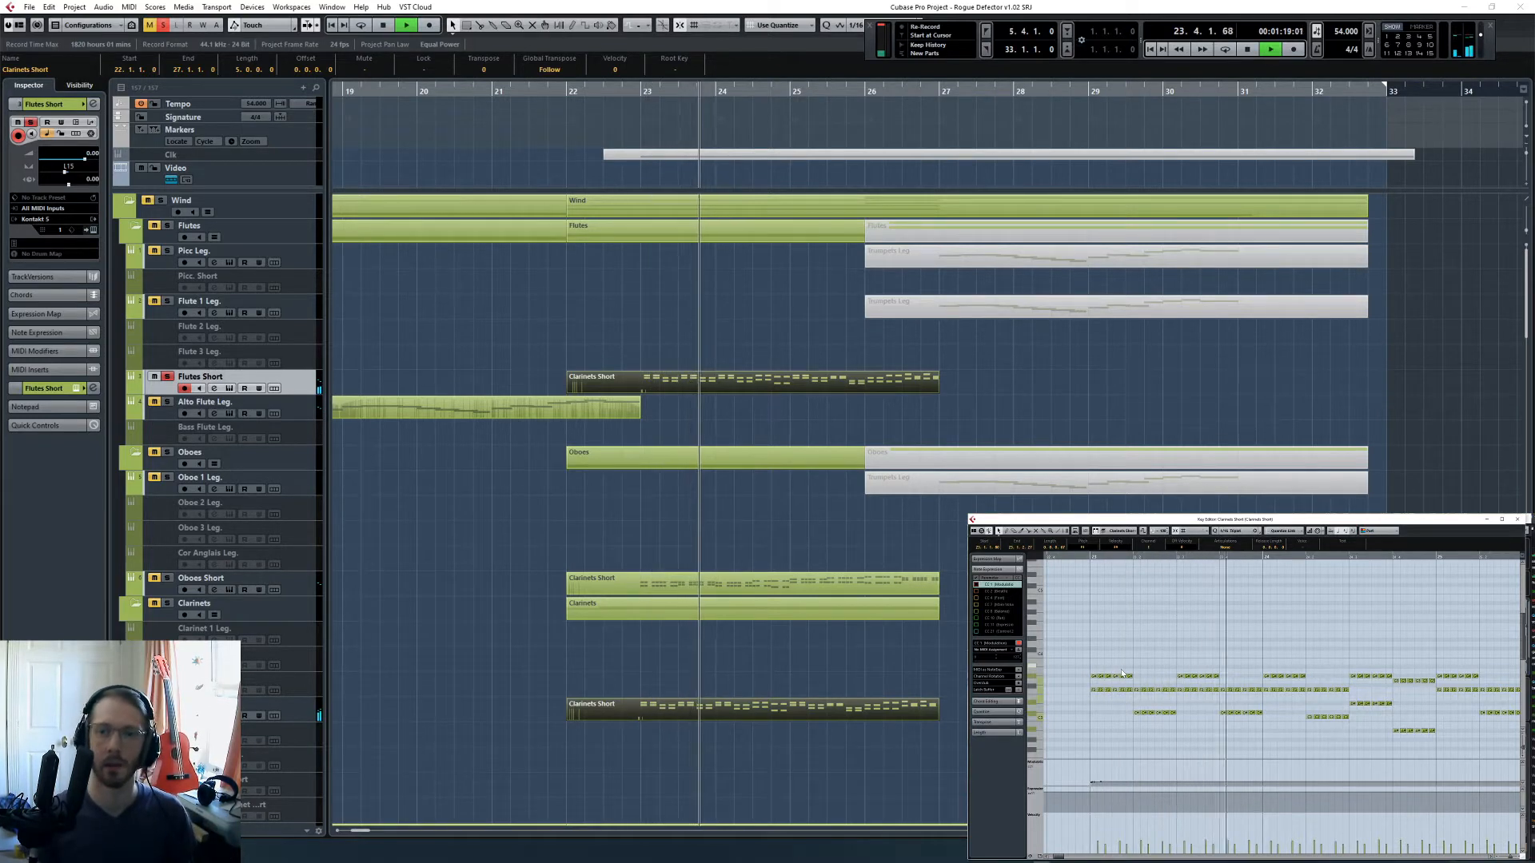
pyautogui.press('space')
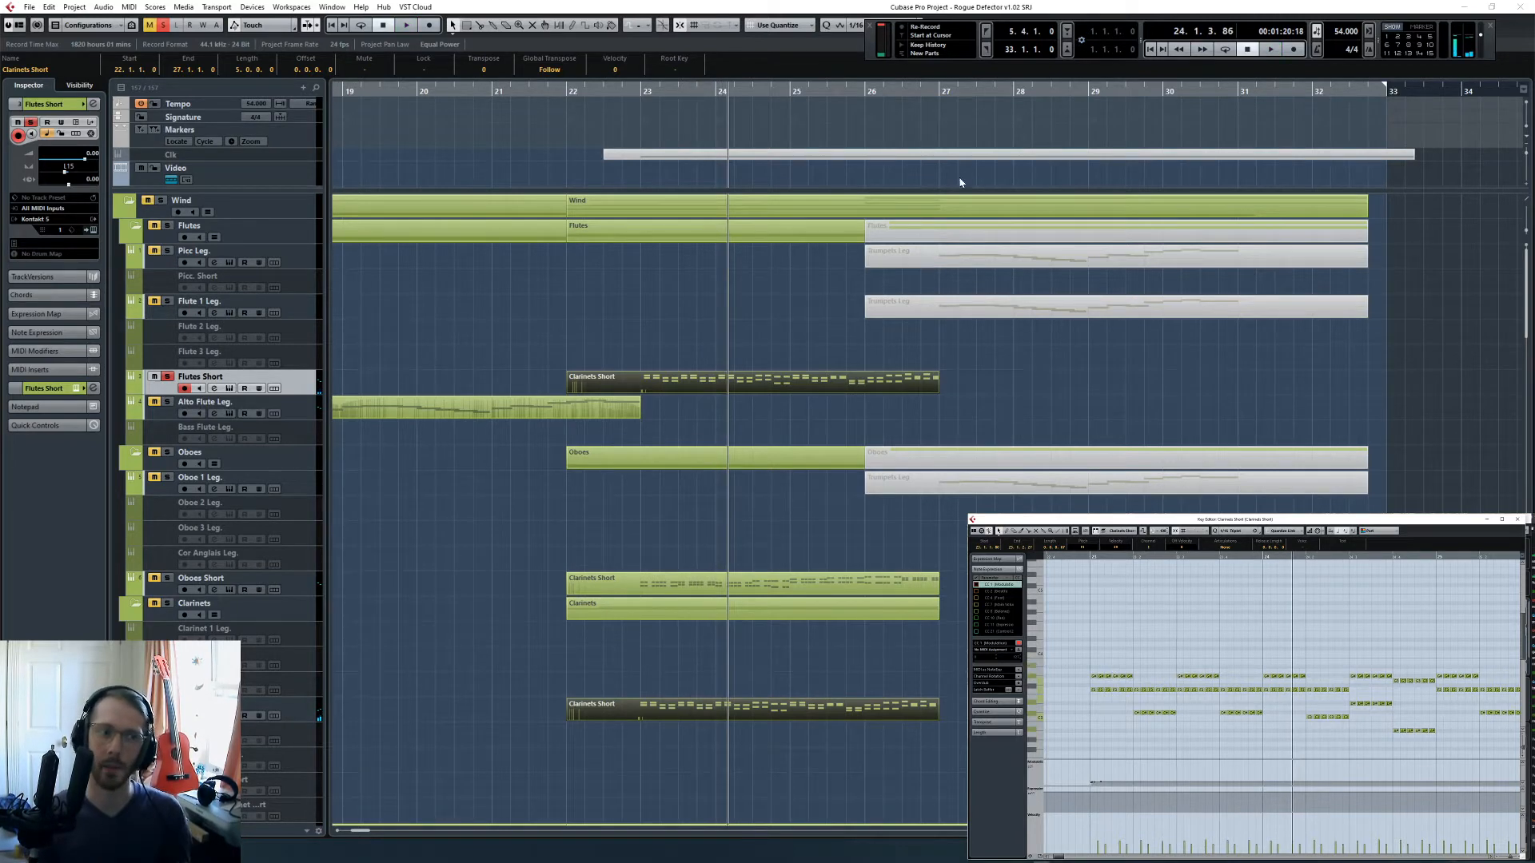
# - Clear all solos, play the full arrangement from bar 22 into bar 24, and inspect the controller events at the start of Flutes Short
pyautogui.click(563, 91)
pyautogui.click(163, 26)
pyautogui.press('space')
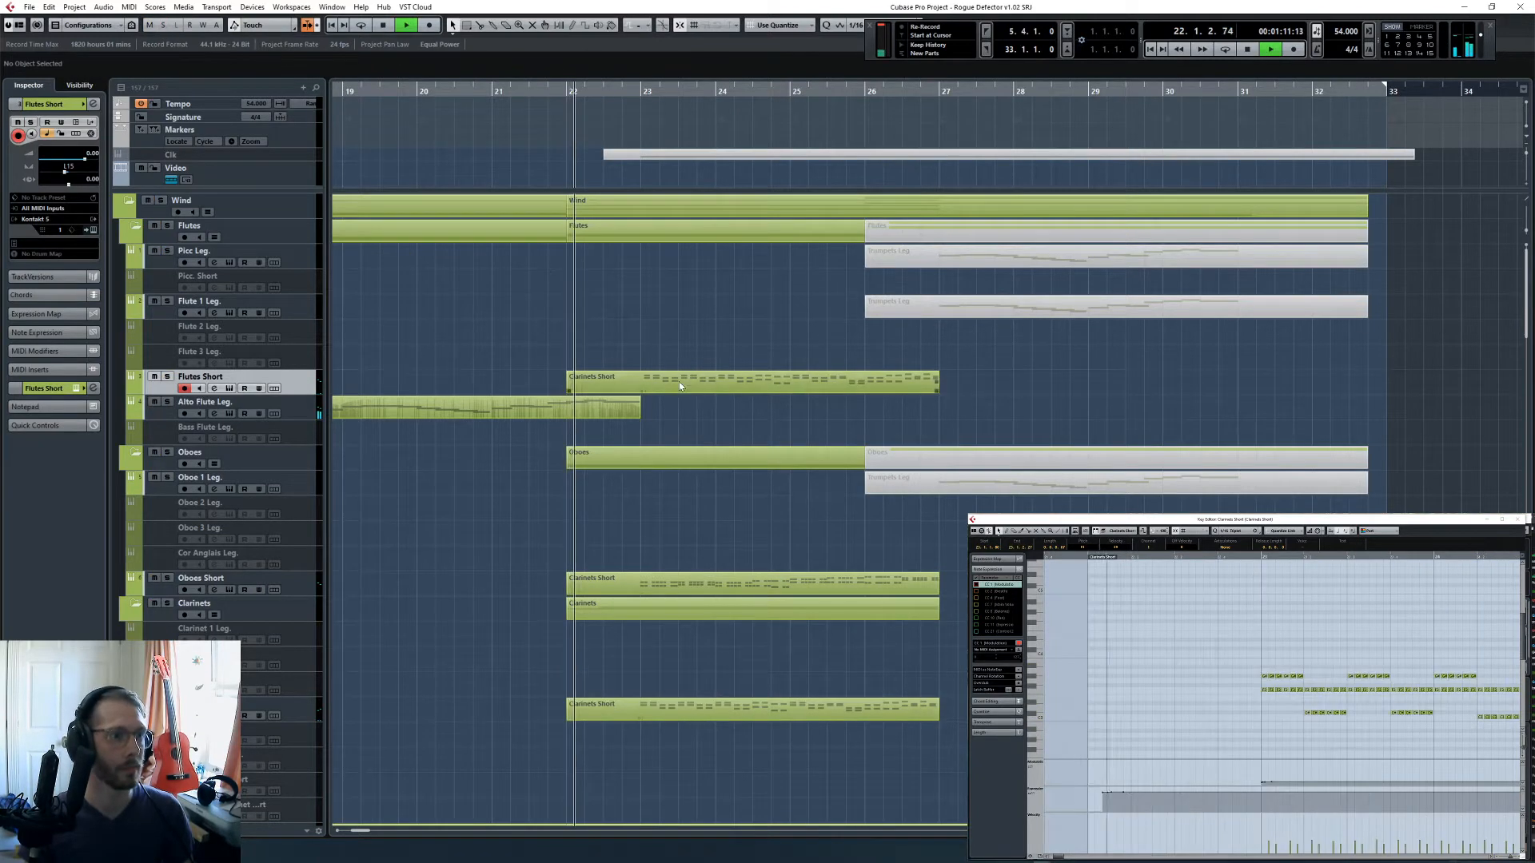
pyautogui.moveTo(1133, 803); pyautogui.dragTo(1094, 788)
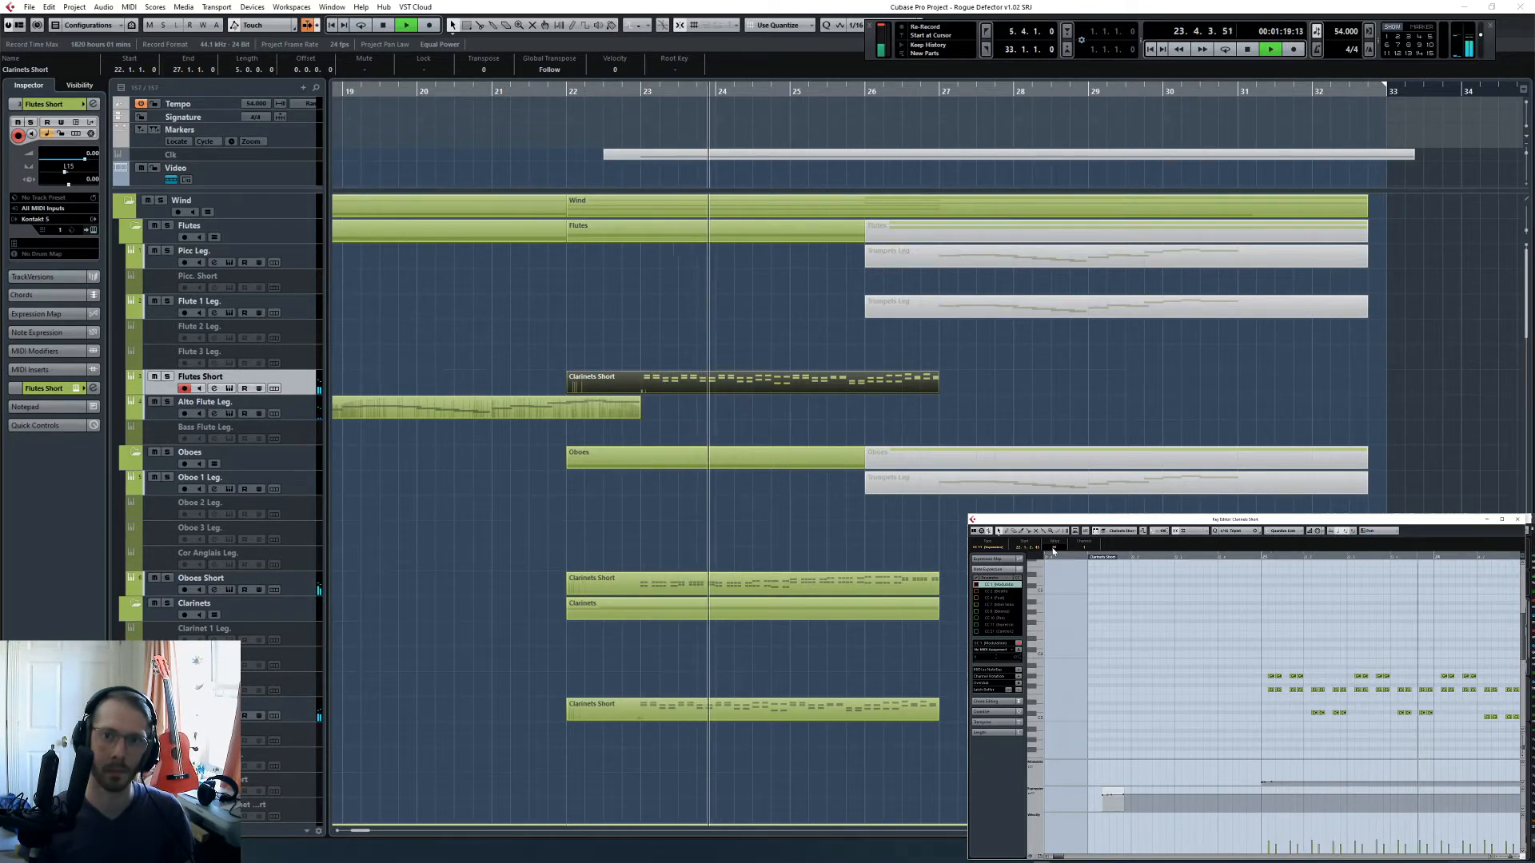
pyautogui.click(887, 649)
pyautogui.press('space')
# - Enable the Glock track, play along from bar 22 into bar 24, and insert the performance as a retrospective recording
pyautogui.scroll(-10, 838, 557)
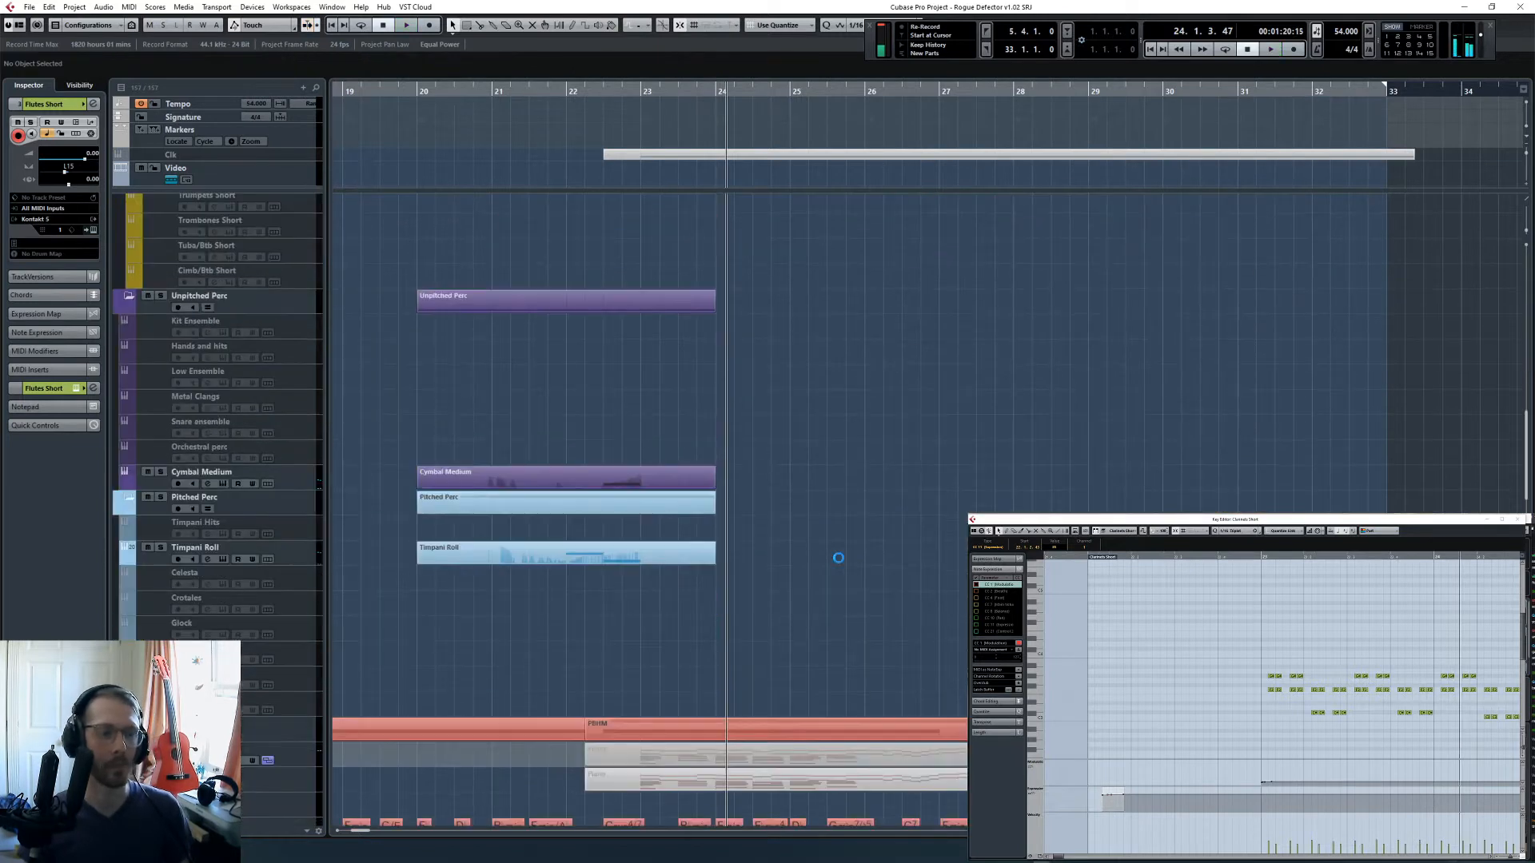
pyautogui.click(293, 638)
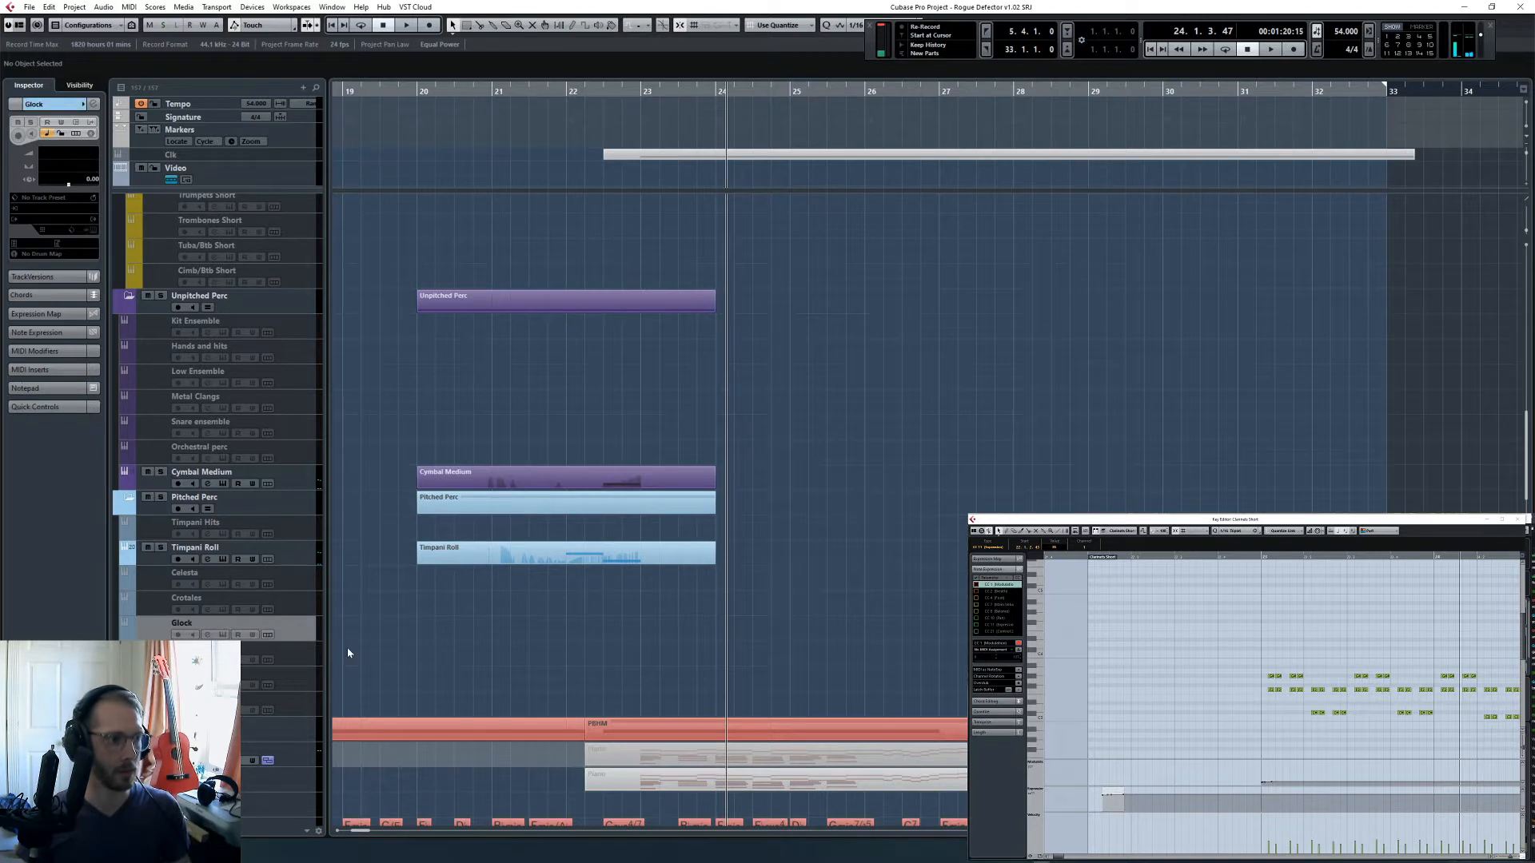
pyautogui.click(571, 91)
pyautogui.scroll(5, 698, 427)
pyautogui.scroll(-3, 698, 428)
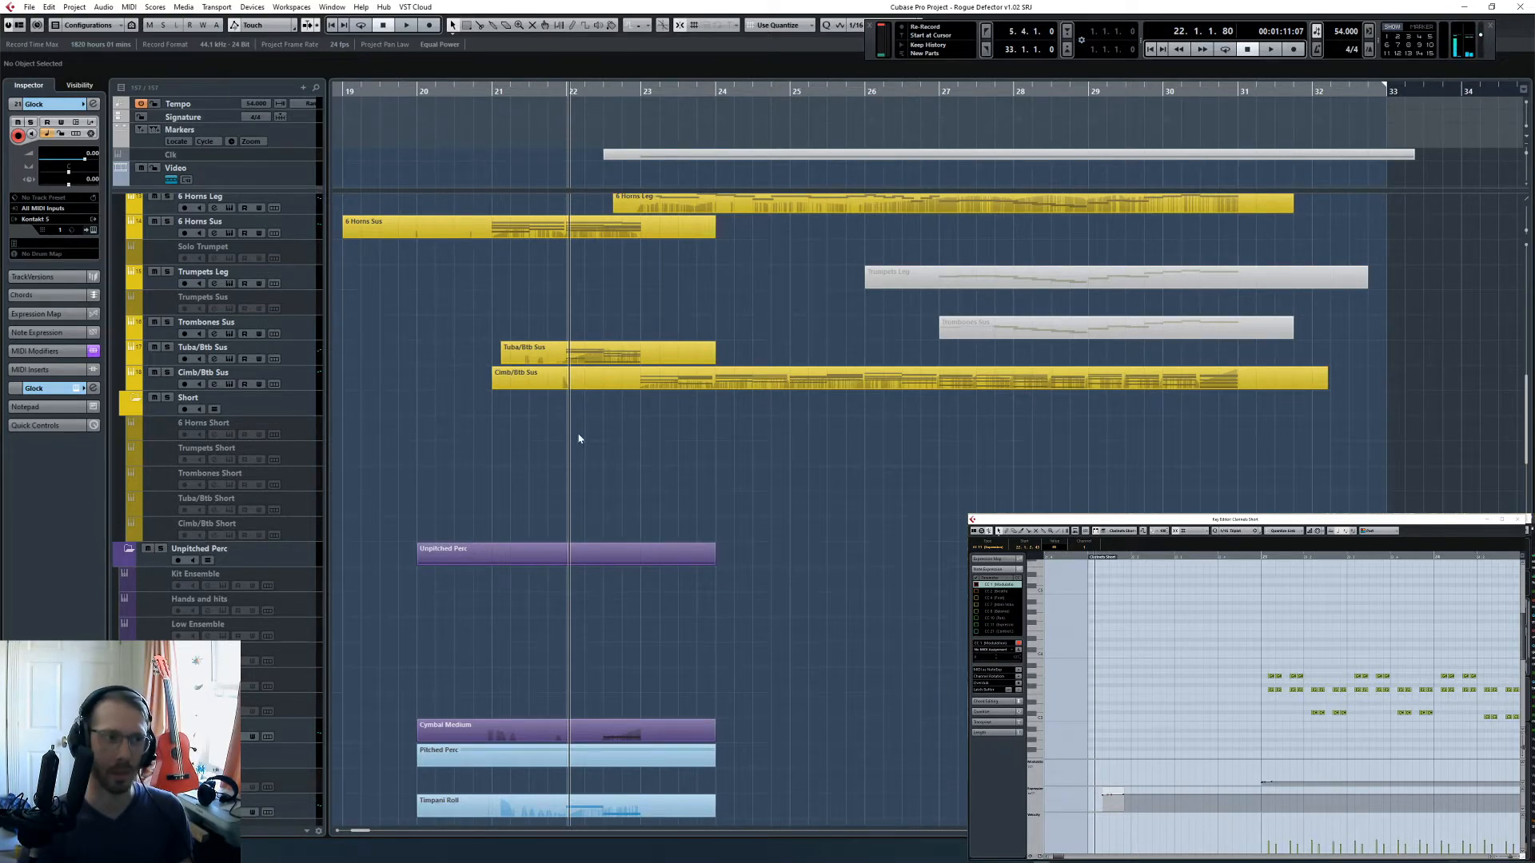
pyautogui.scroll(-8, 579, 438)
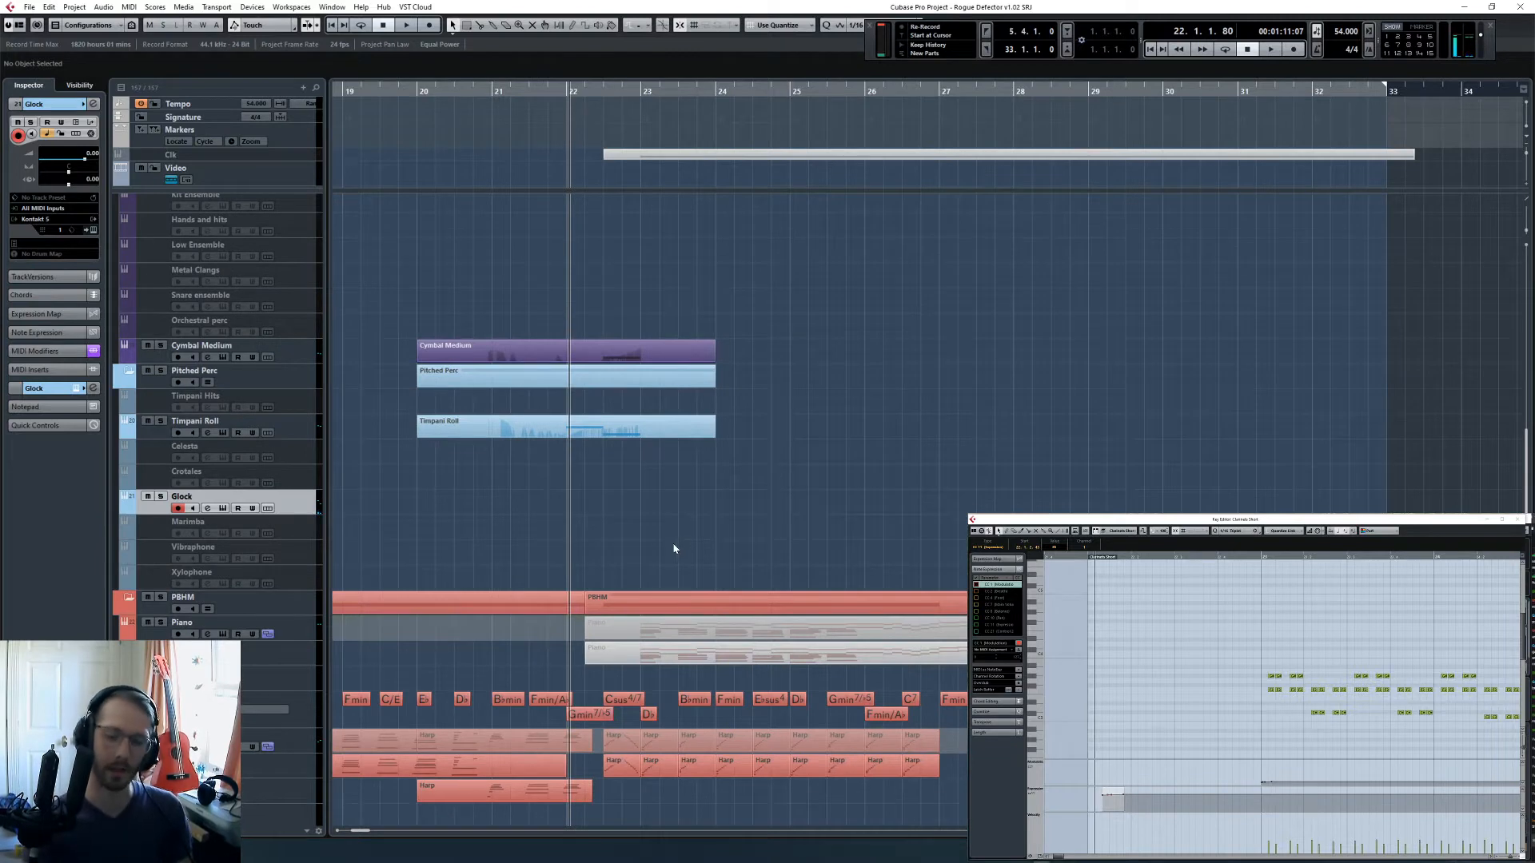
pyautogui.press('space')
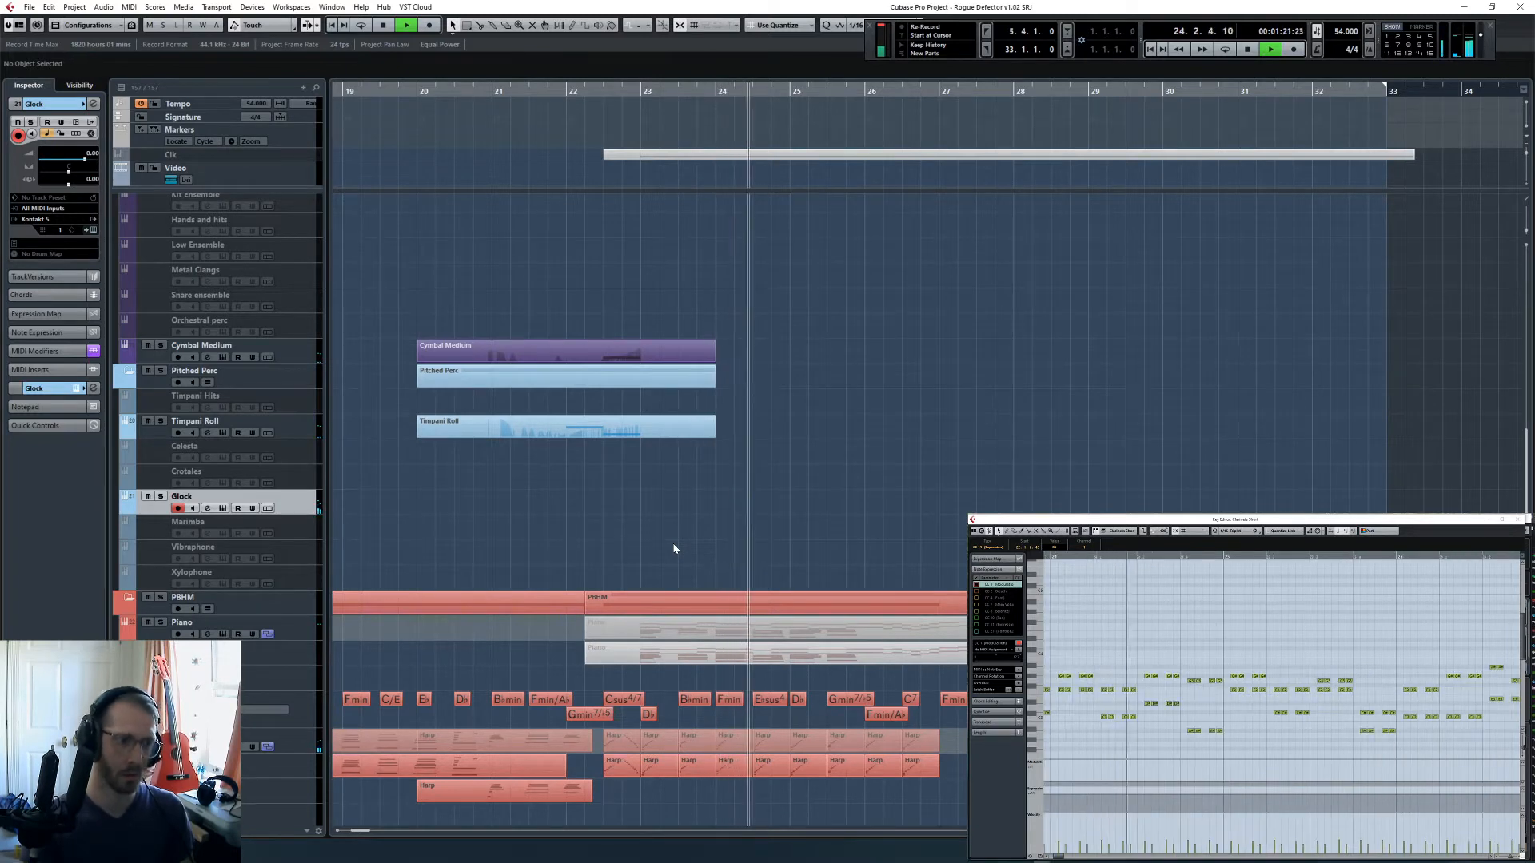
pyautogui.press('shift+KP_Multiply')
pyautogui.press('space')
# - Open the 6 Horns Leg part alongside Glock and raise Glock's first note in bar 24 to follow the horn melody
pyautogui.scroll(10, 767, 510)
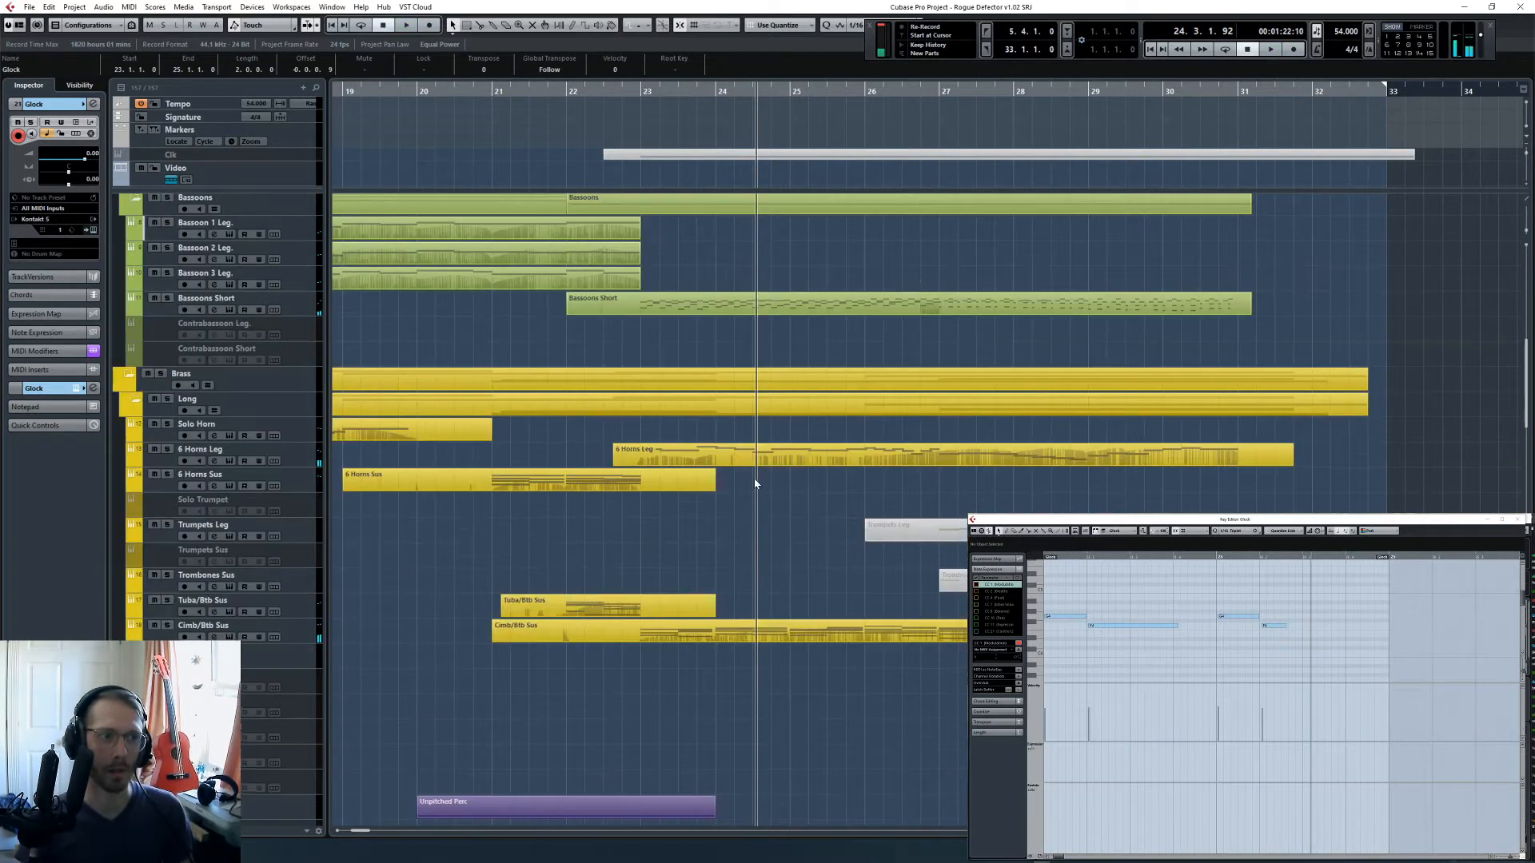
pyautogui.click(951, 464)
pyautogui.hscroll(-2, 1189, 618)
pyautogui.click(1152, 617)
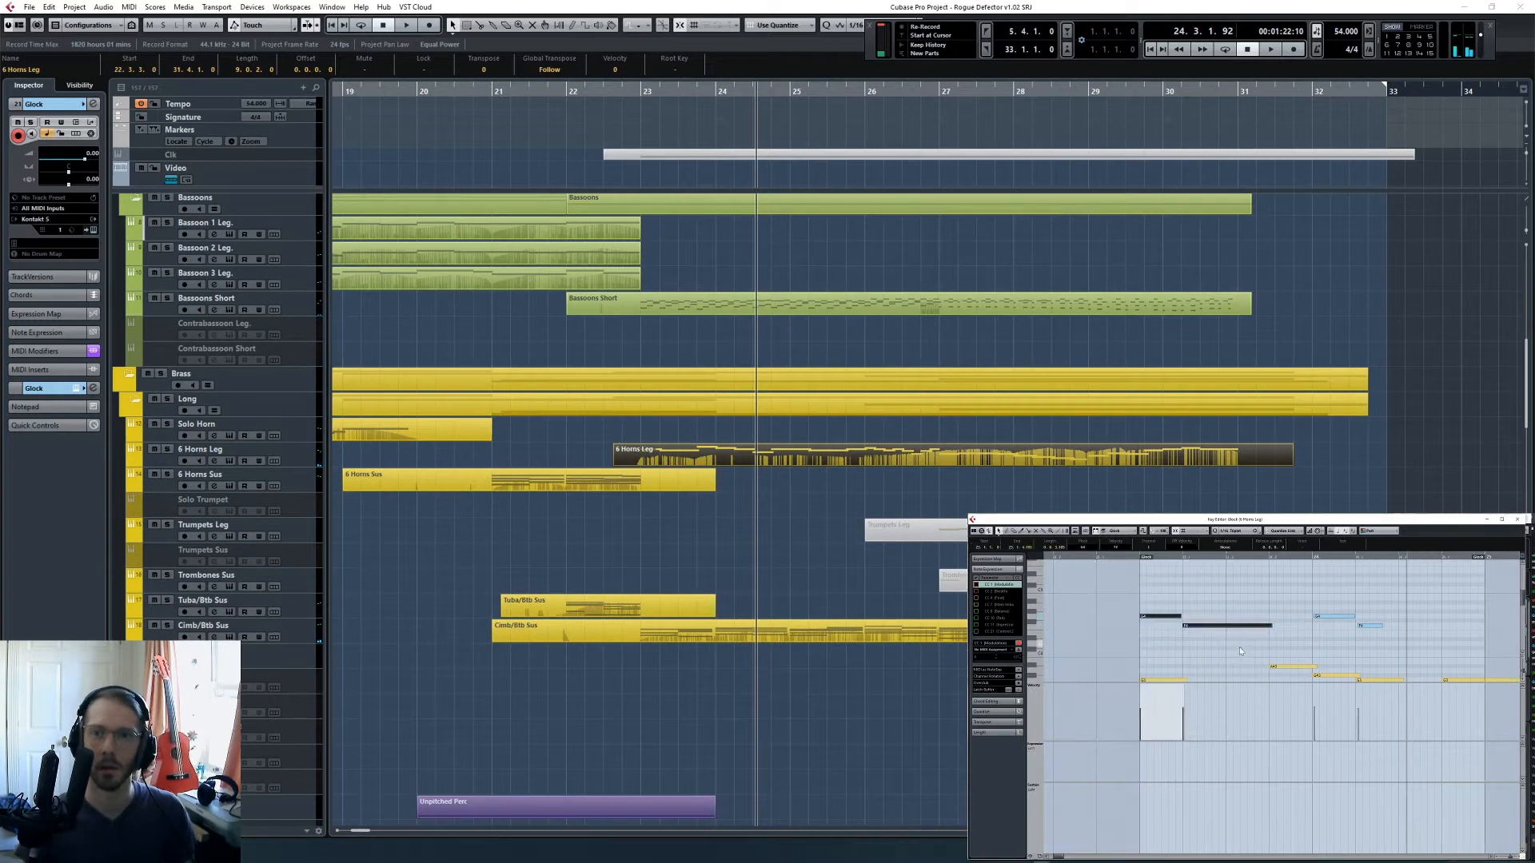
pyautogui.click(1333, 617)
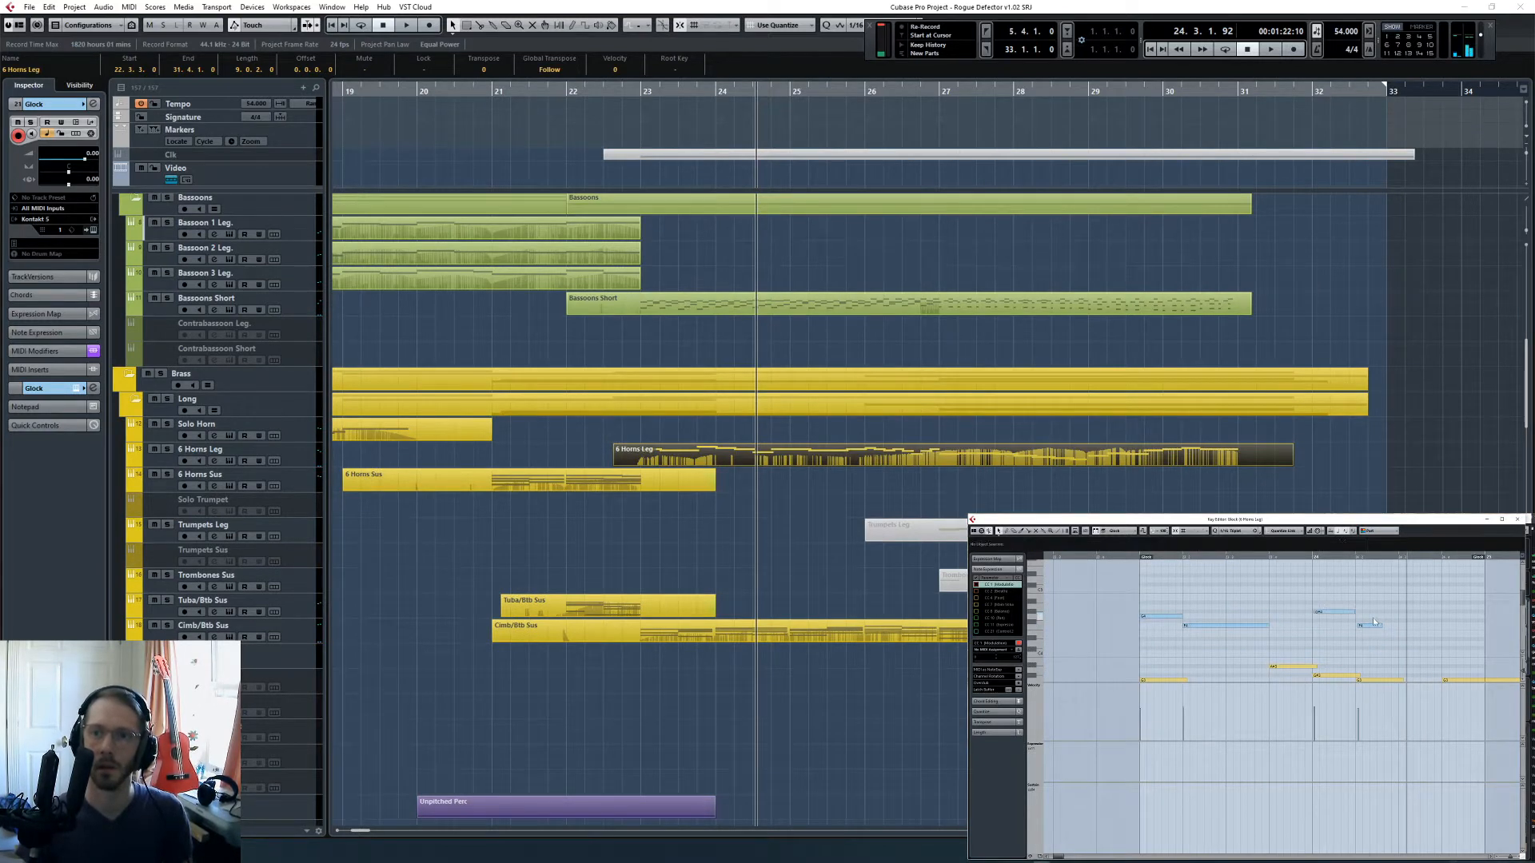
# - Raise Glock's second note in bar 24 by two semitones and lengthen it to beat 3
pyautogui.press('Up')
pyautogui.press('Up')
pyautogui.moveTo(1337, 602); pyautogui.dragTo(1410, 632)
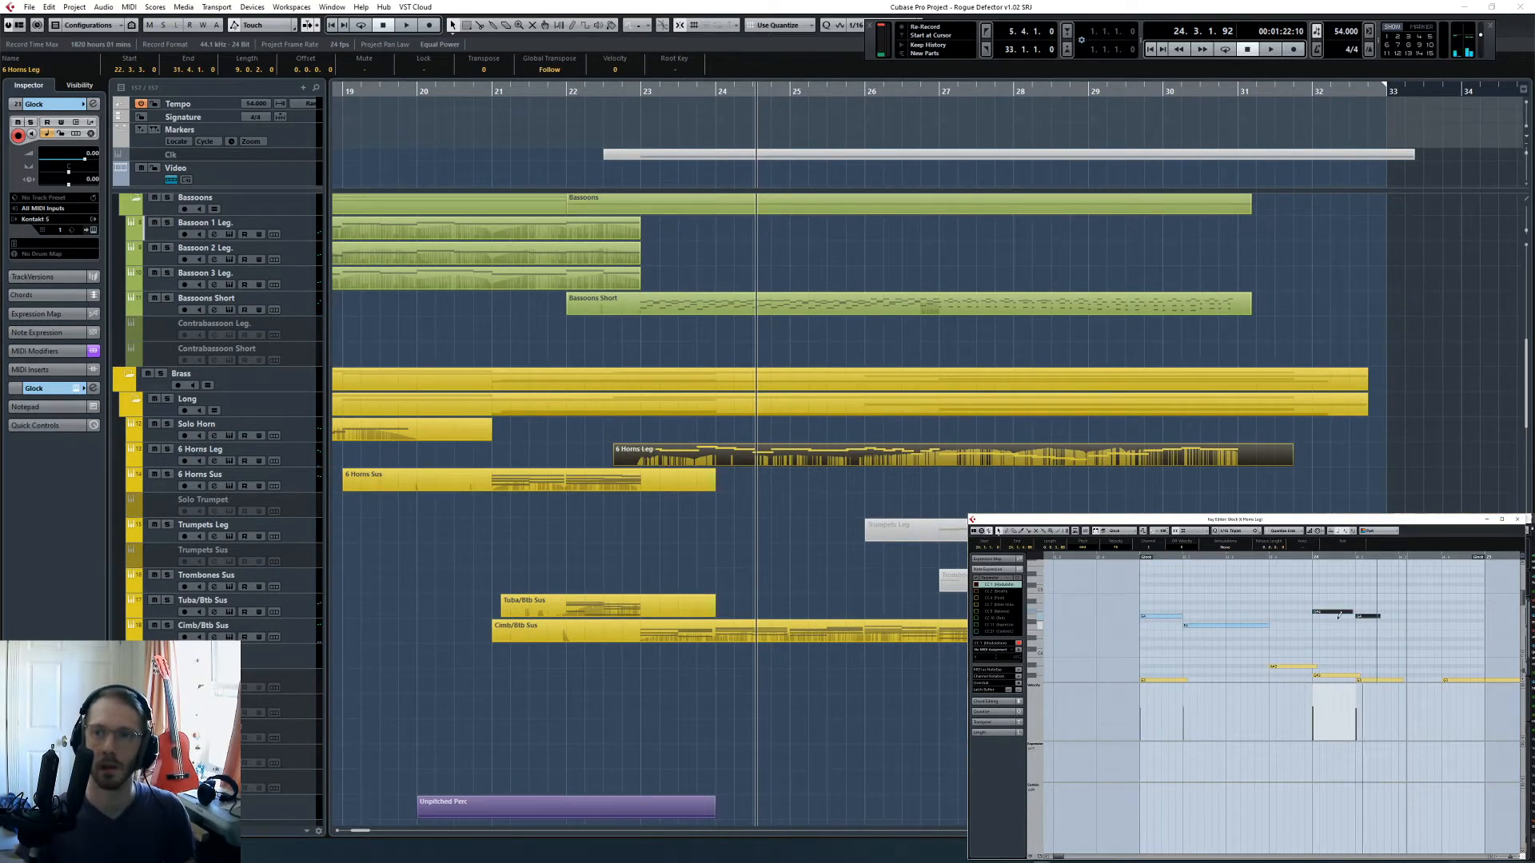
pyautogui.click(1350, 579)
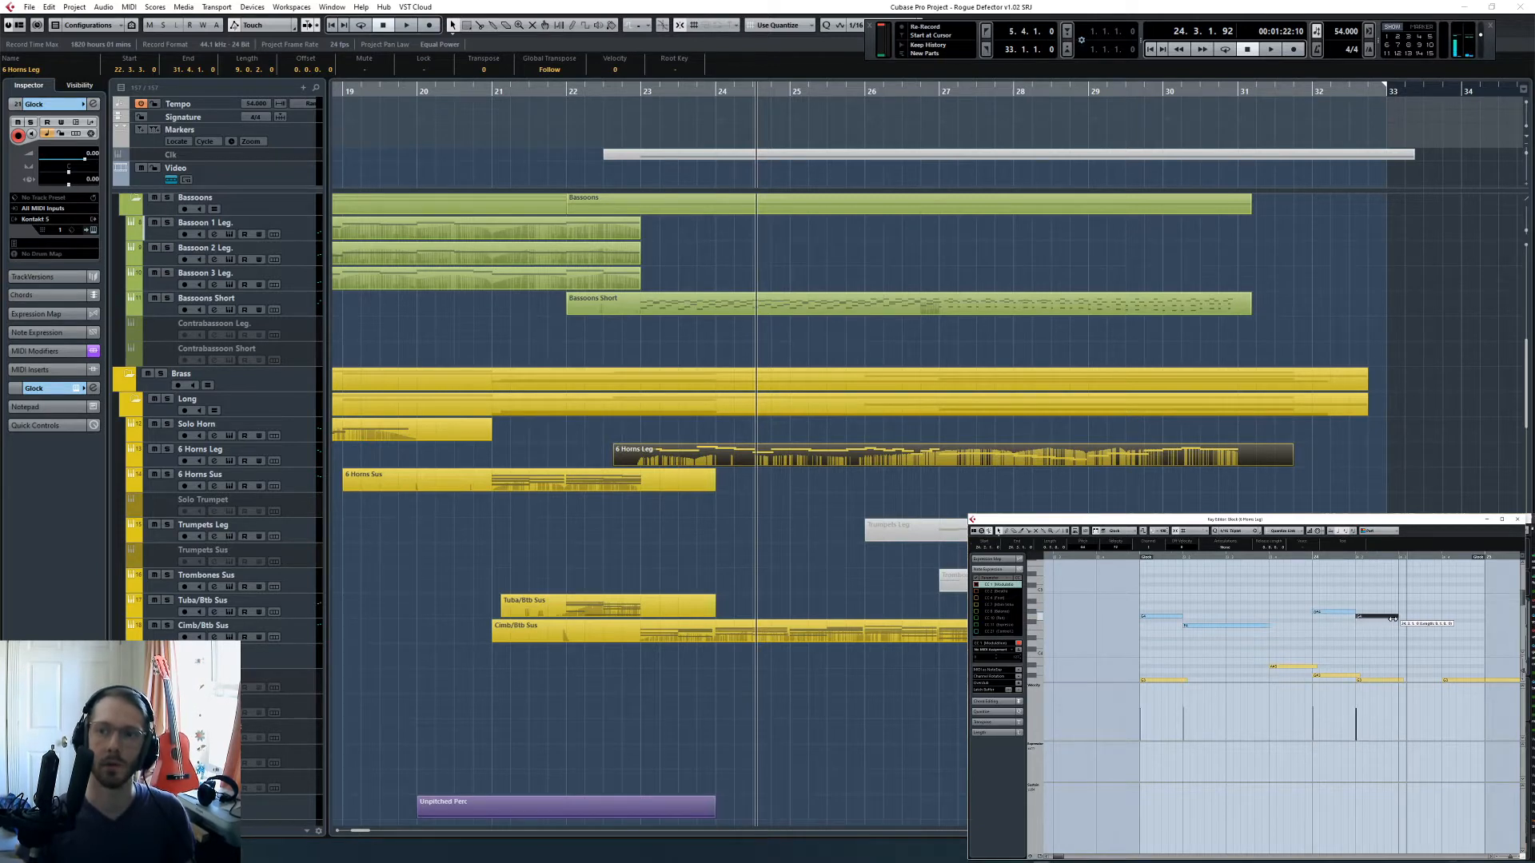
pyautogui.click(1352, 637)
pyautogui.scroll(-3, 1342, 640)
# - Play the corrected Glock line with the arrangement from bar 23
pyautogui.click(1138, 558)
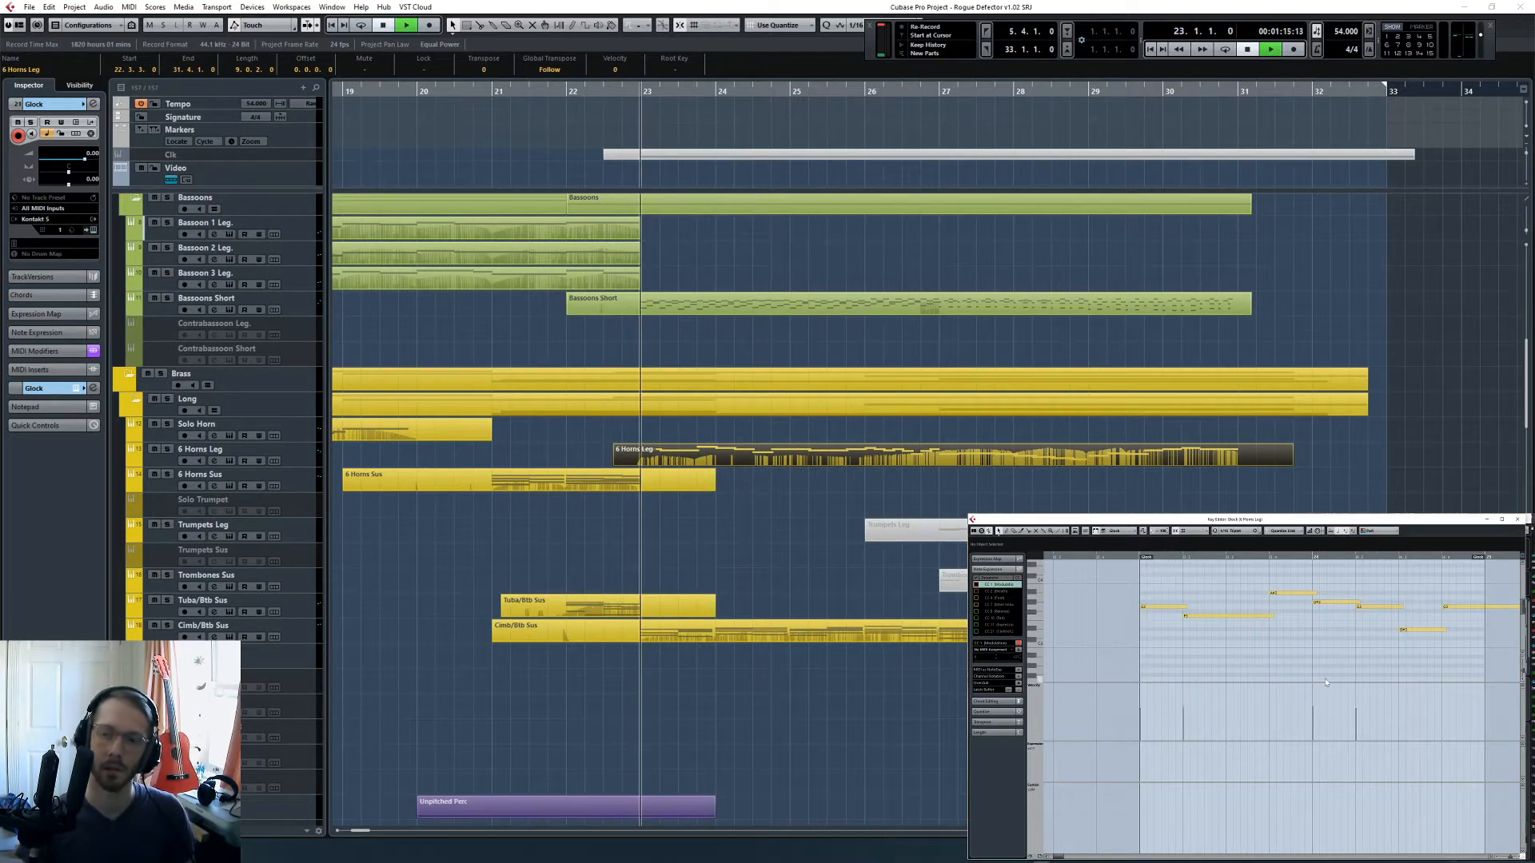
pyautogui.scroll(-10, 939, 497)
pyautogui.click(804, 635)
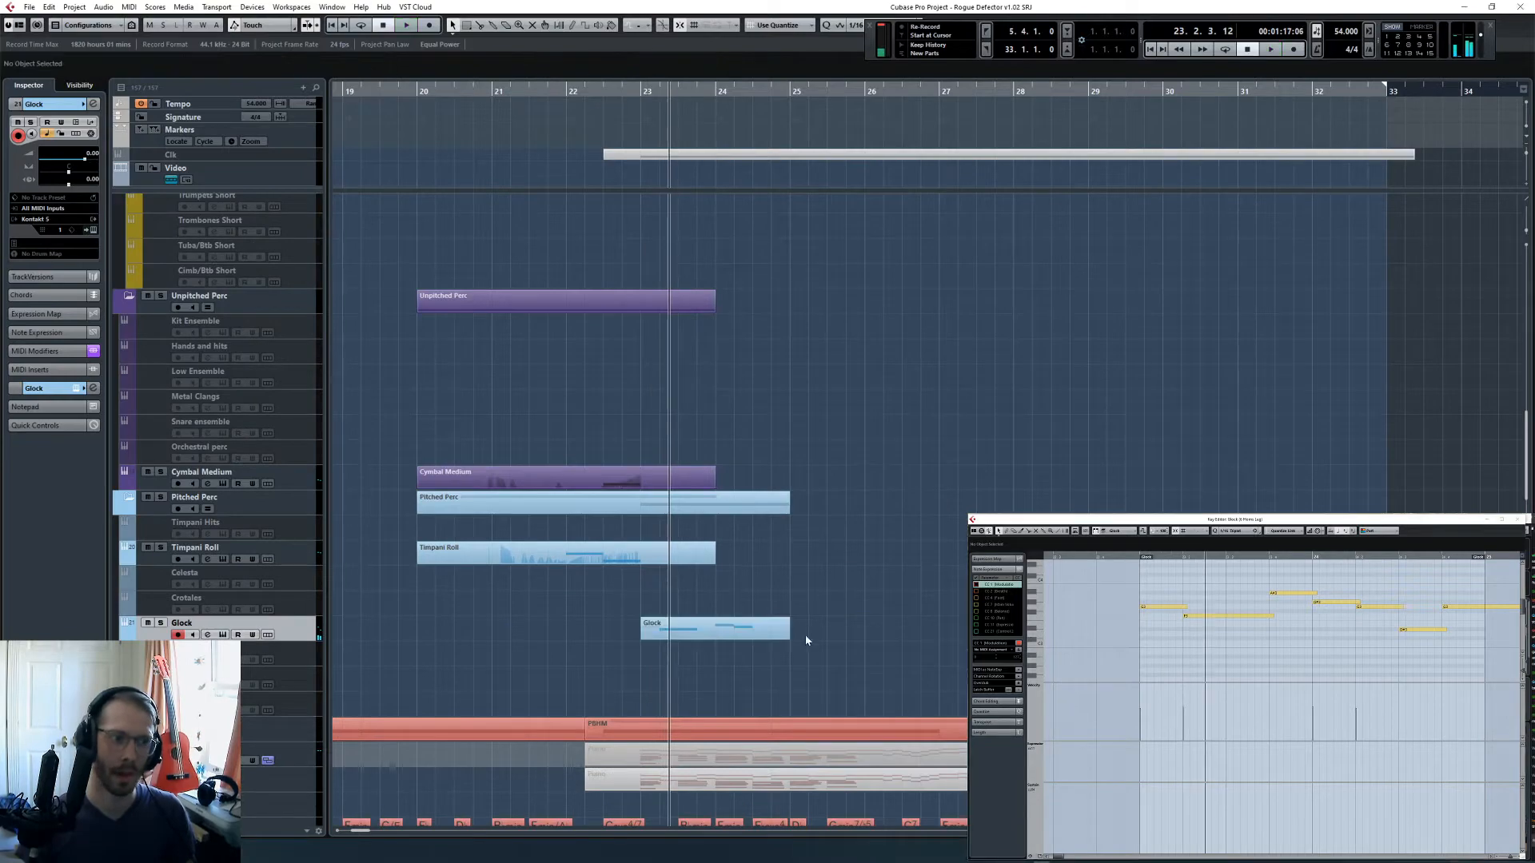
# - Reopen the 6 Horns Leg and Glock parts together in the Key Editor while playing on through bar 24 to compare their melodies
pyautogui.click(772, 624)
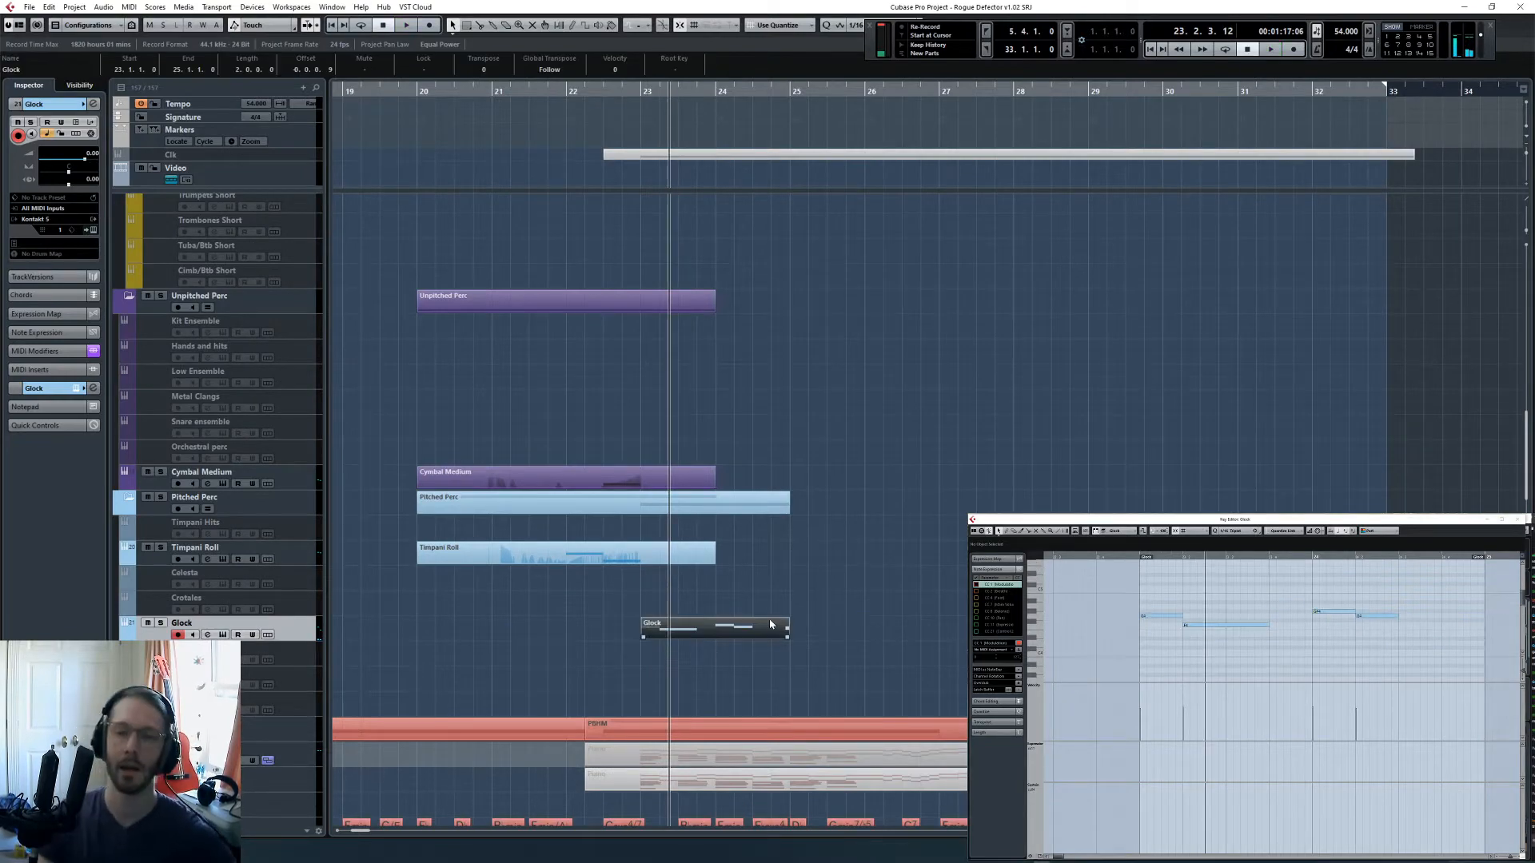
pyautogui.scroll(5, 800, 575)
pyautogui.scroll(-7, 896, 523)
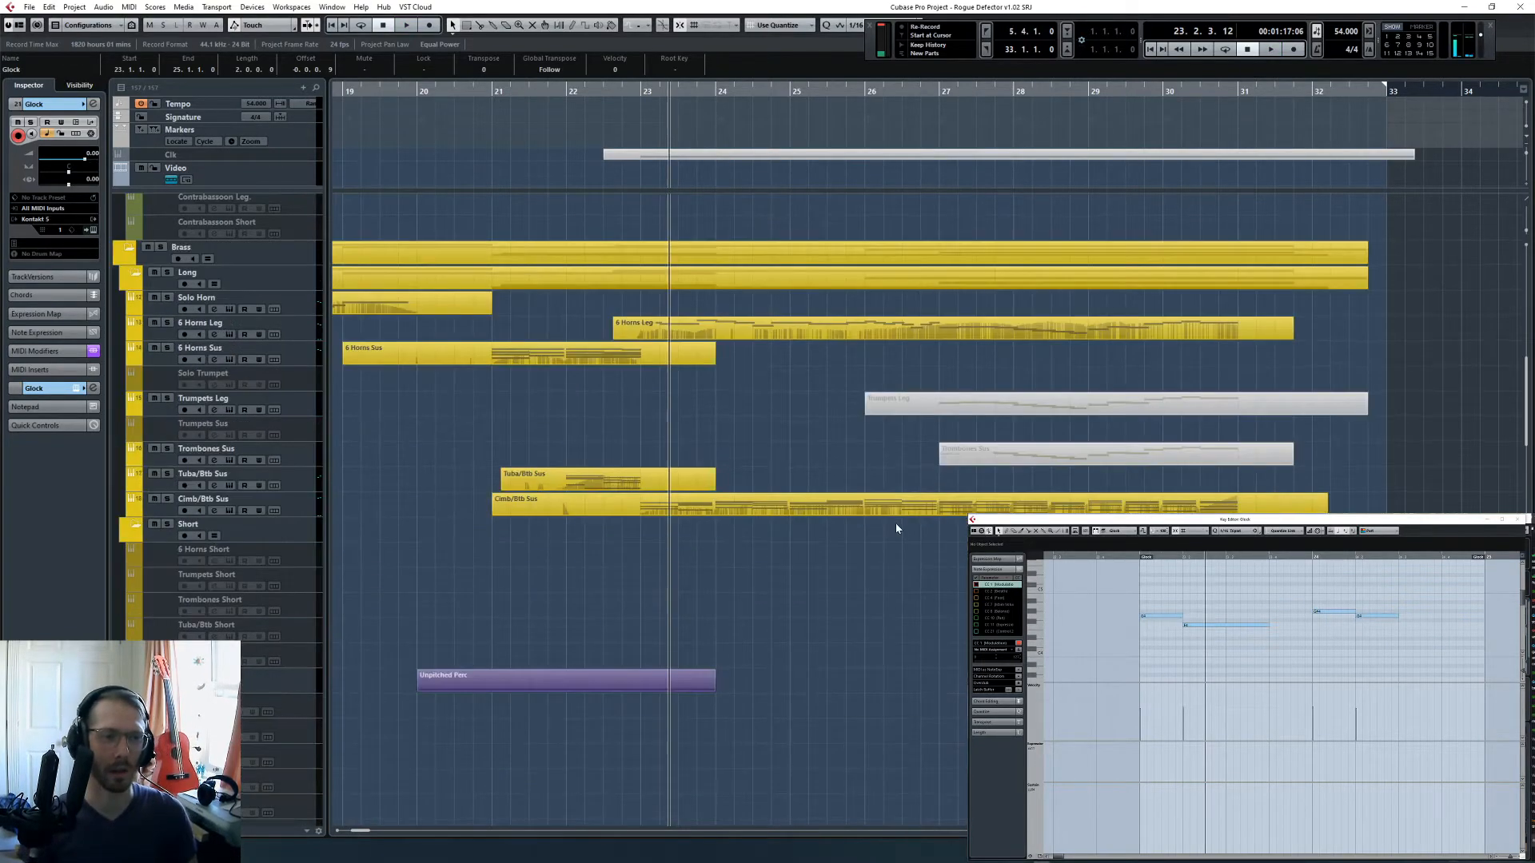
pyautogui.scroll(10, 928, 476)
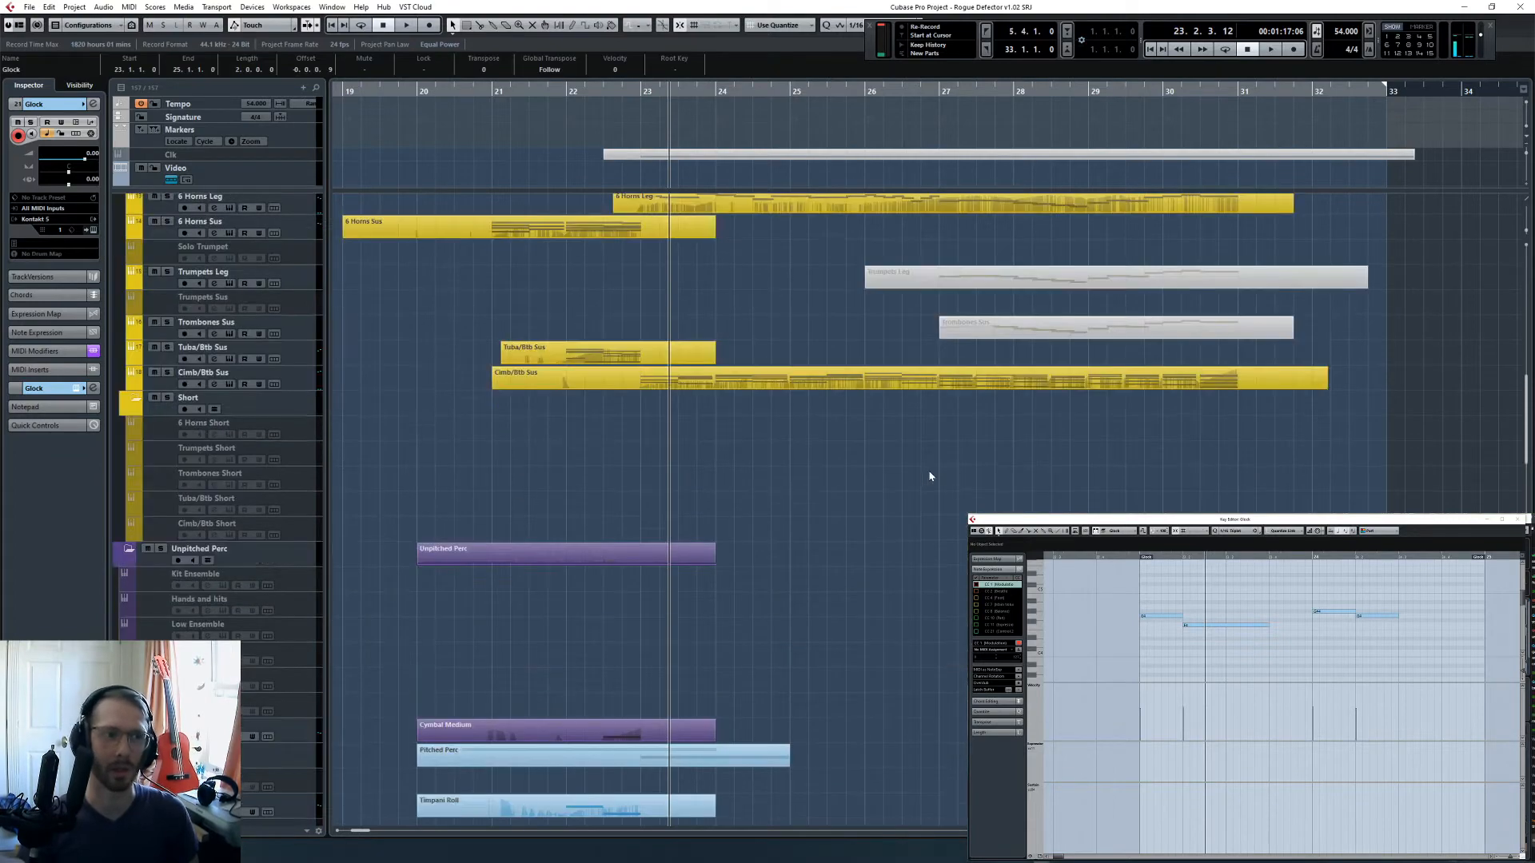
pyautogui.press('space')
pyautogui.click(796, 458)
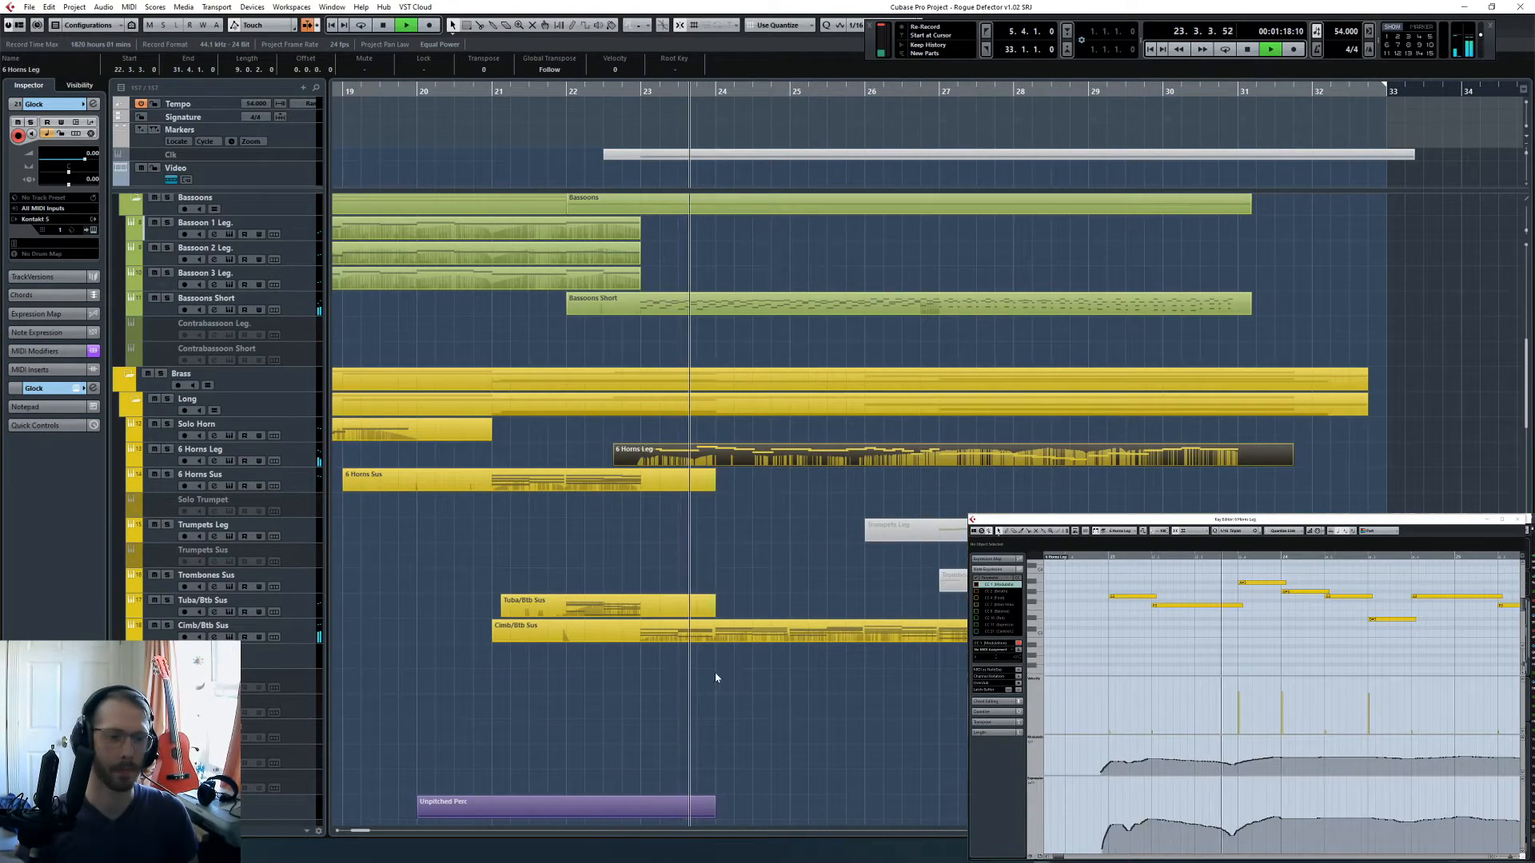
pyautogui.scroll(-10, 829, 599)
pyautogui.click(740, 630)
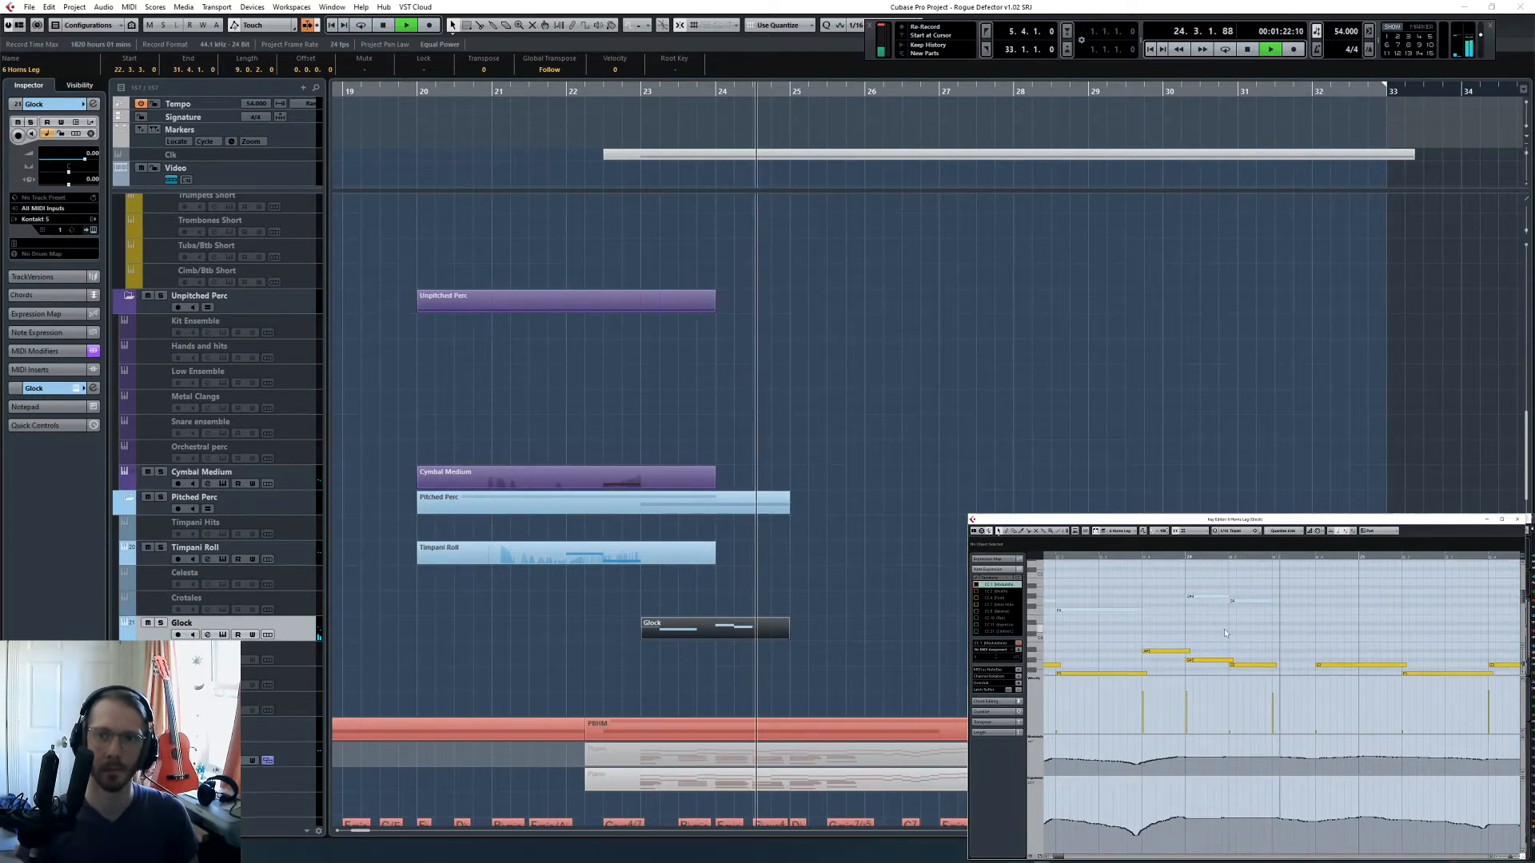
pyautogui.click(1240, 598)
pyautogui.press('space')
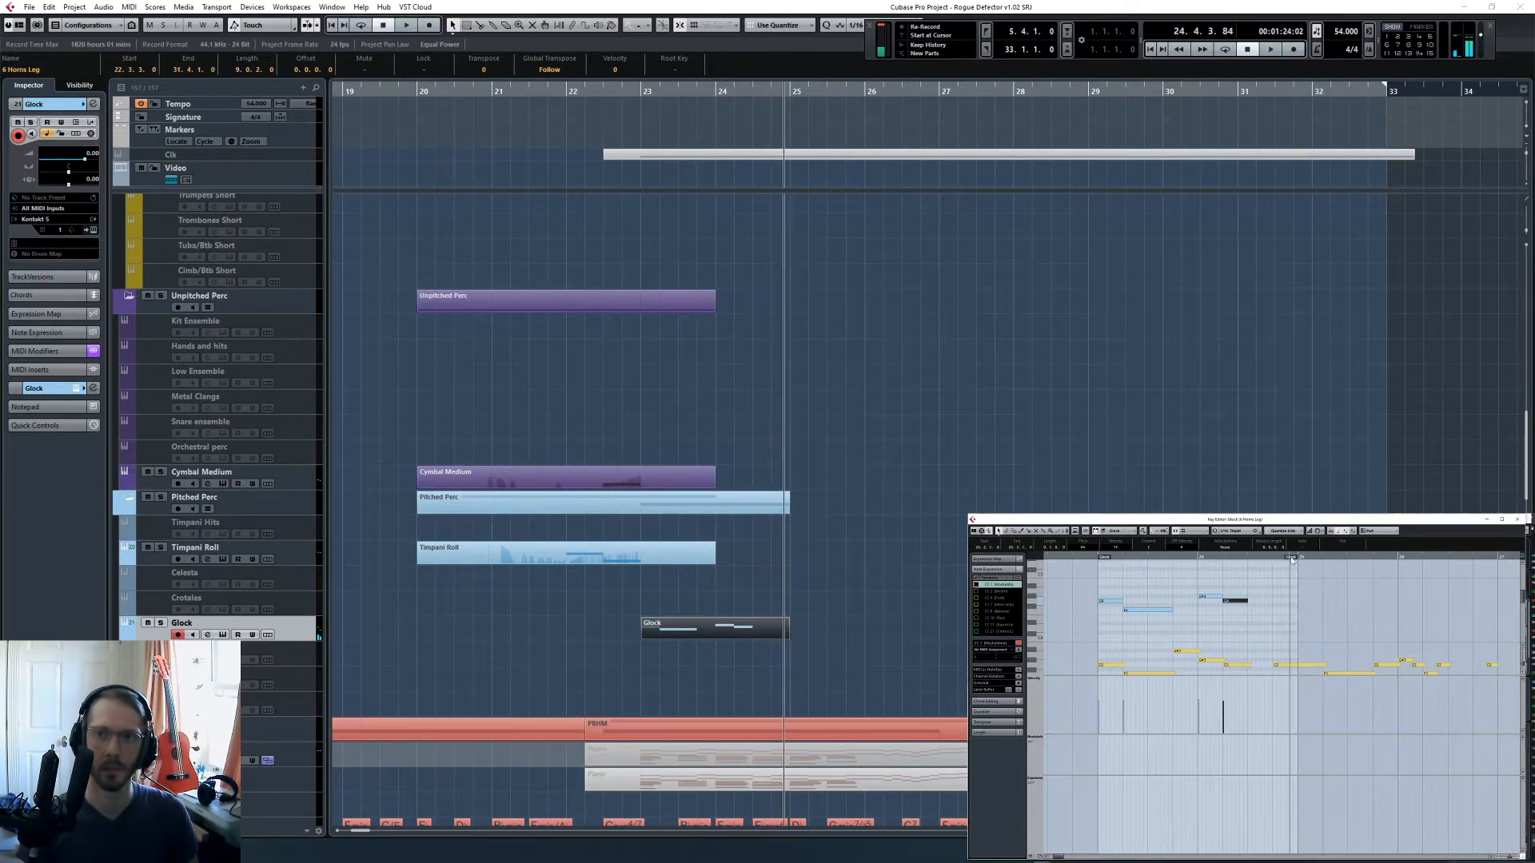
# - Extend the Glock part to near the end of bar 26 and copy its two bar 23 notes to bar 25
pyautogui.moveTo(1292, 561); pyautogui.dragTo(1477, 576)
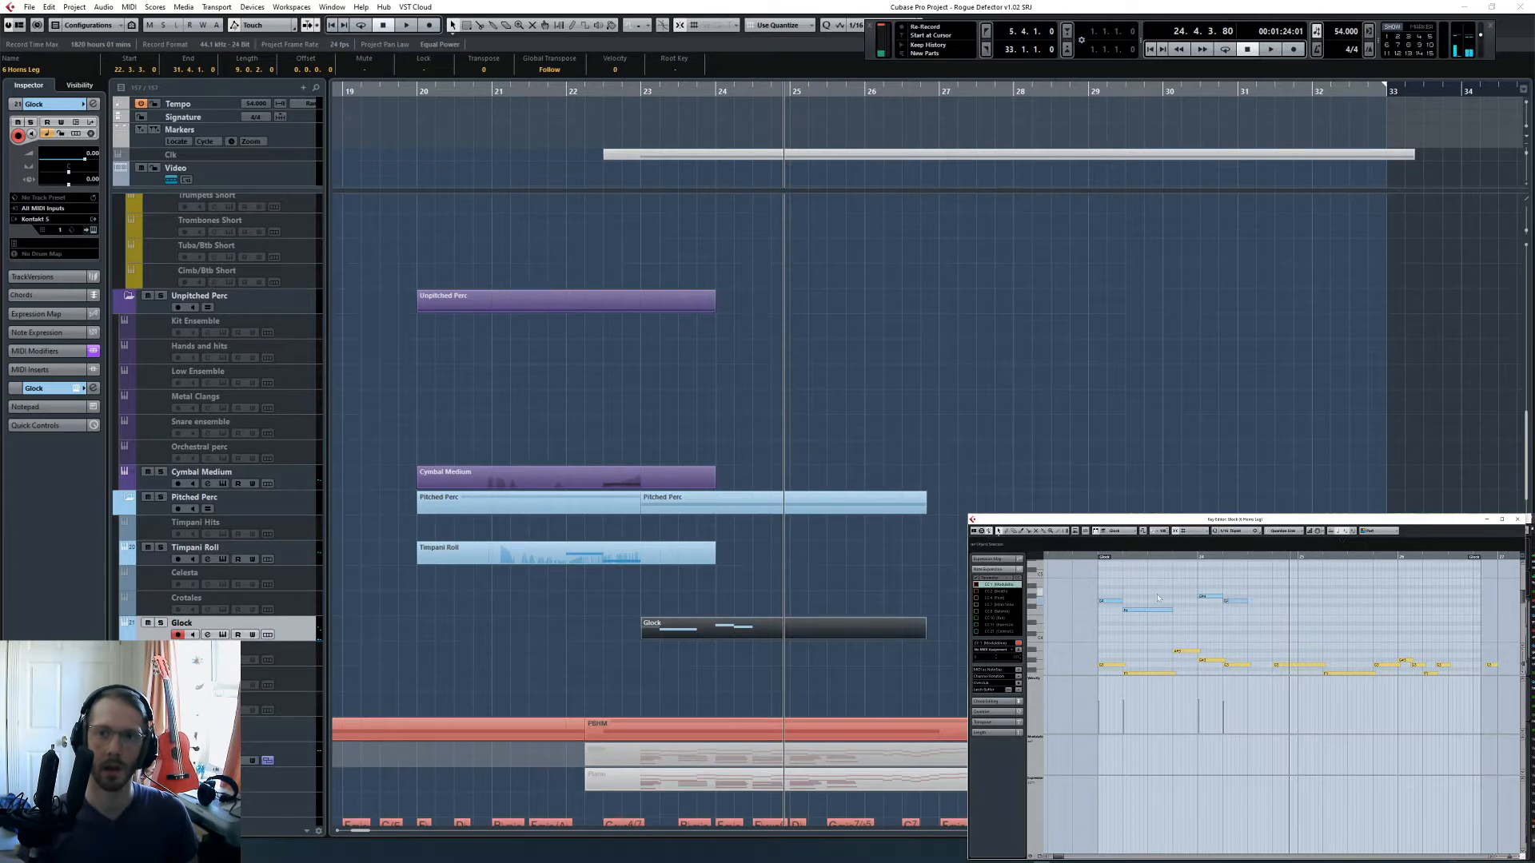
pyautogui.moveTo(1160, 598); pyautogui.dragTo(1112, 615)
pyautogui.click(1298, 557)
pyautogui.hotkey('ctrl', 'v')
# - Play from bar 25 into bar 26 to check the copied Glock notes against the horn melody
pyautogui.press('space')
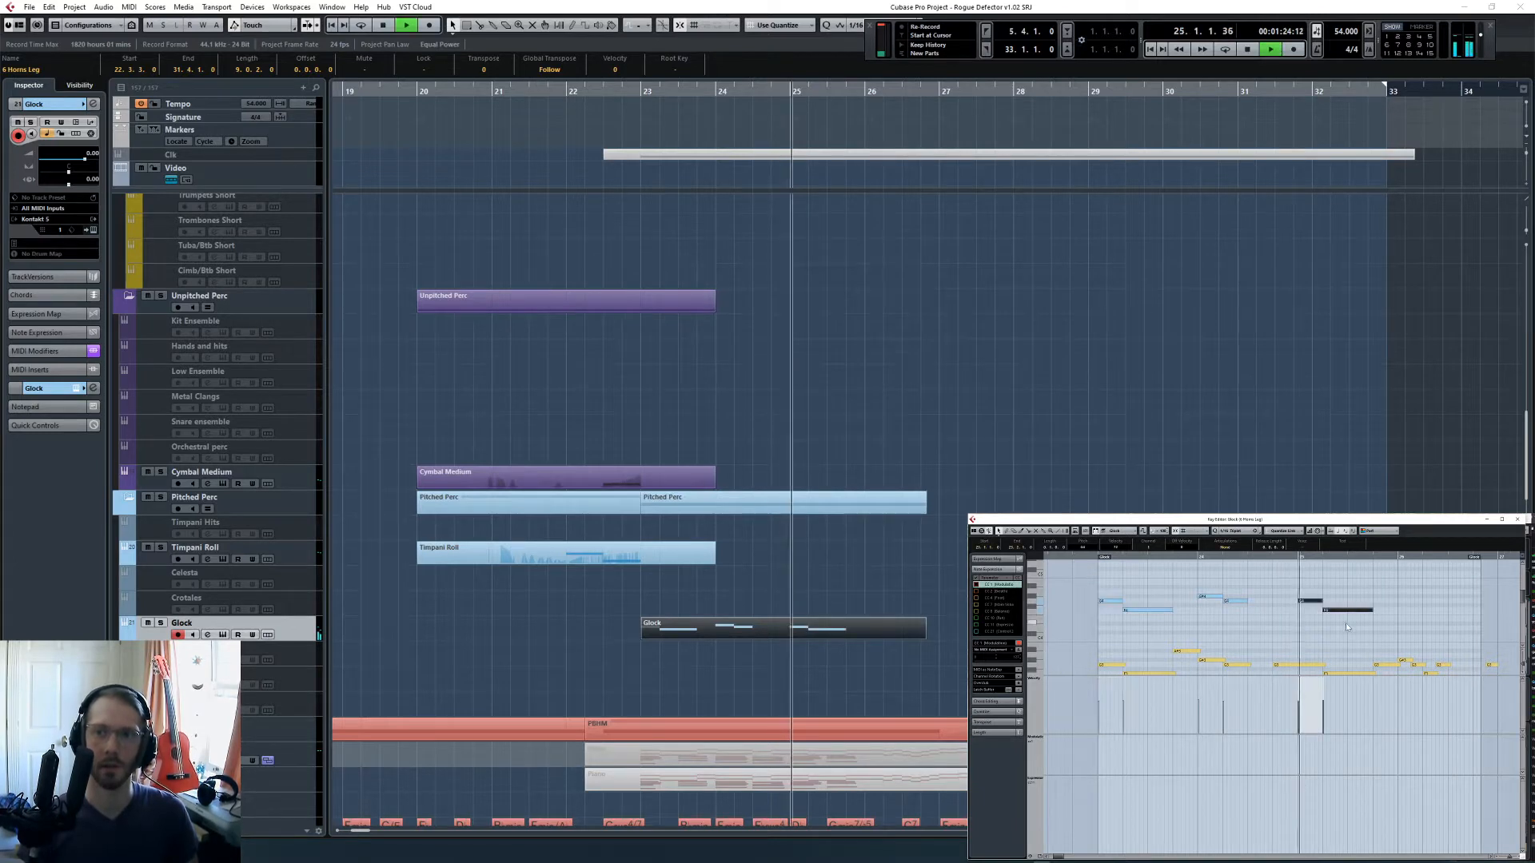
pyautogui.hscroll(3, 1308, 661)
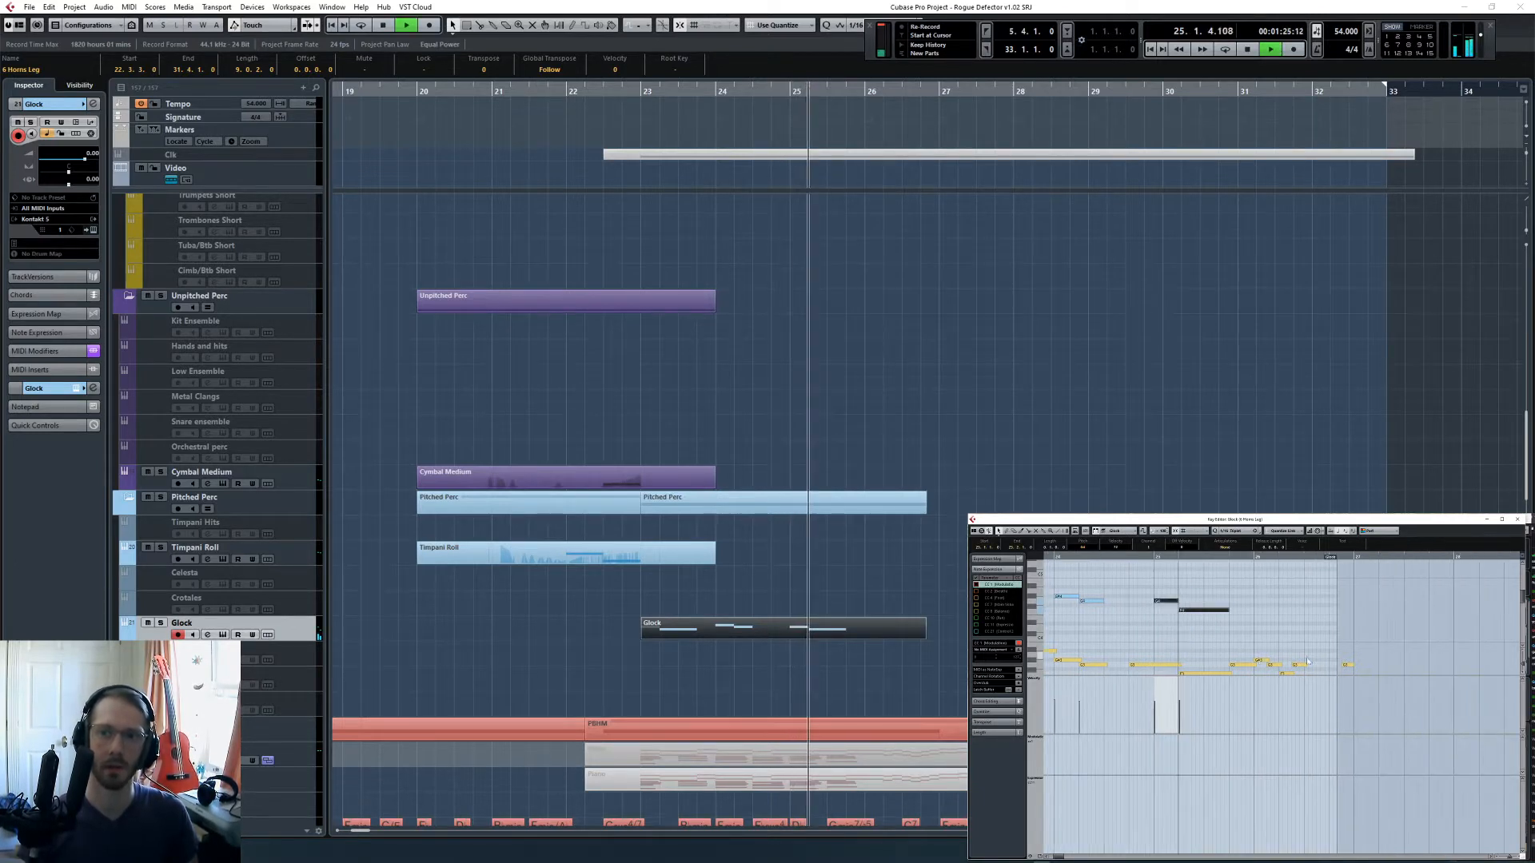
pyautogui.click(1248, 637)
pyautogui.scroll(-1, 1248, 637)
pyautogui.scroll(1, 1205, 627)
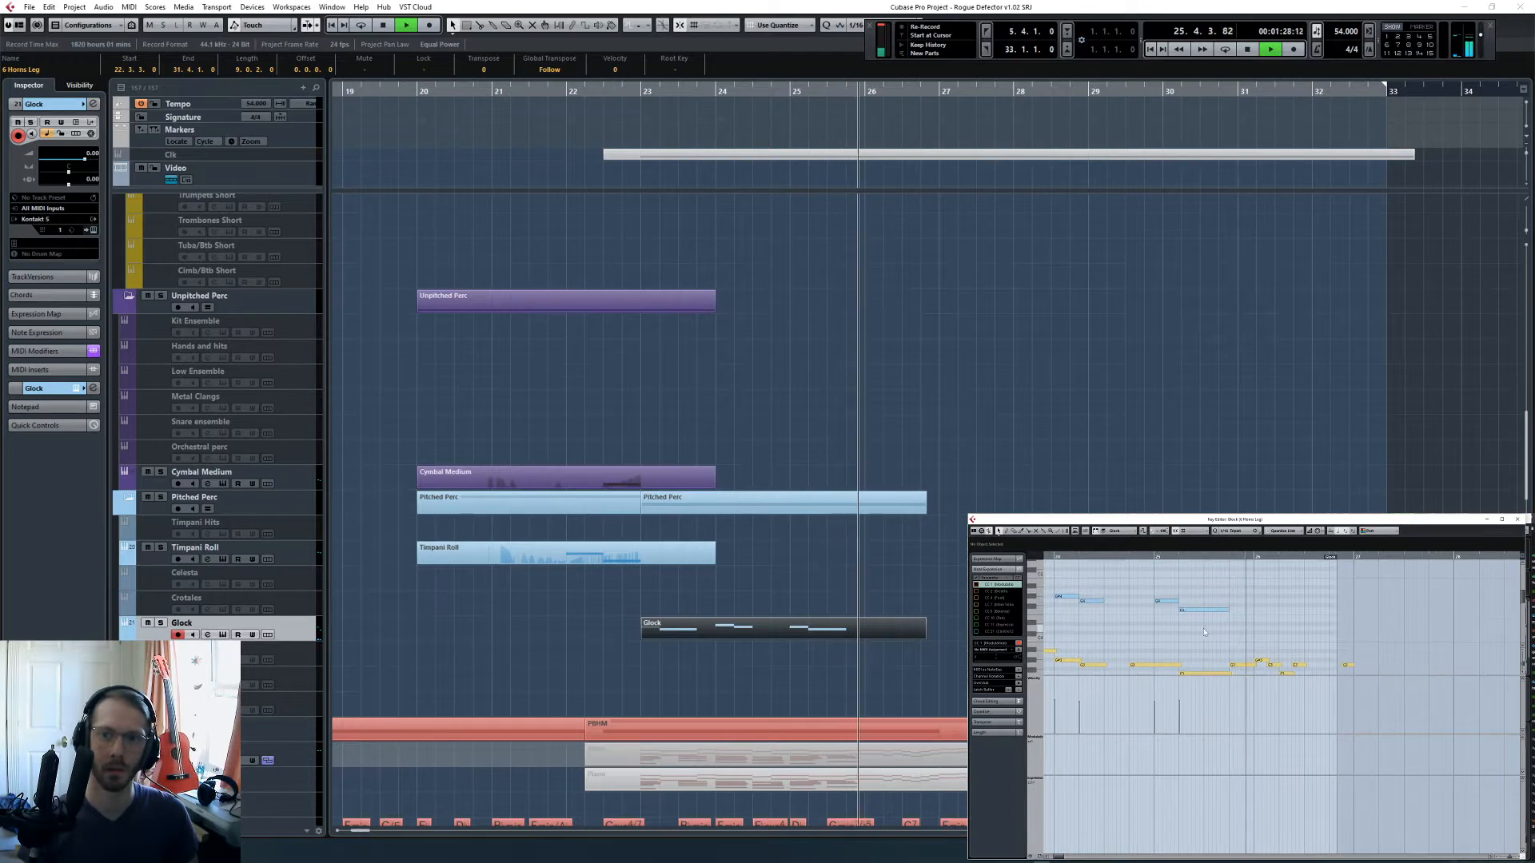
pyautogui.press('space')
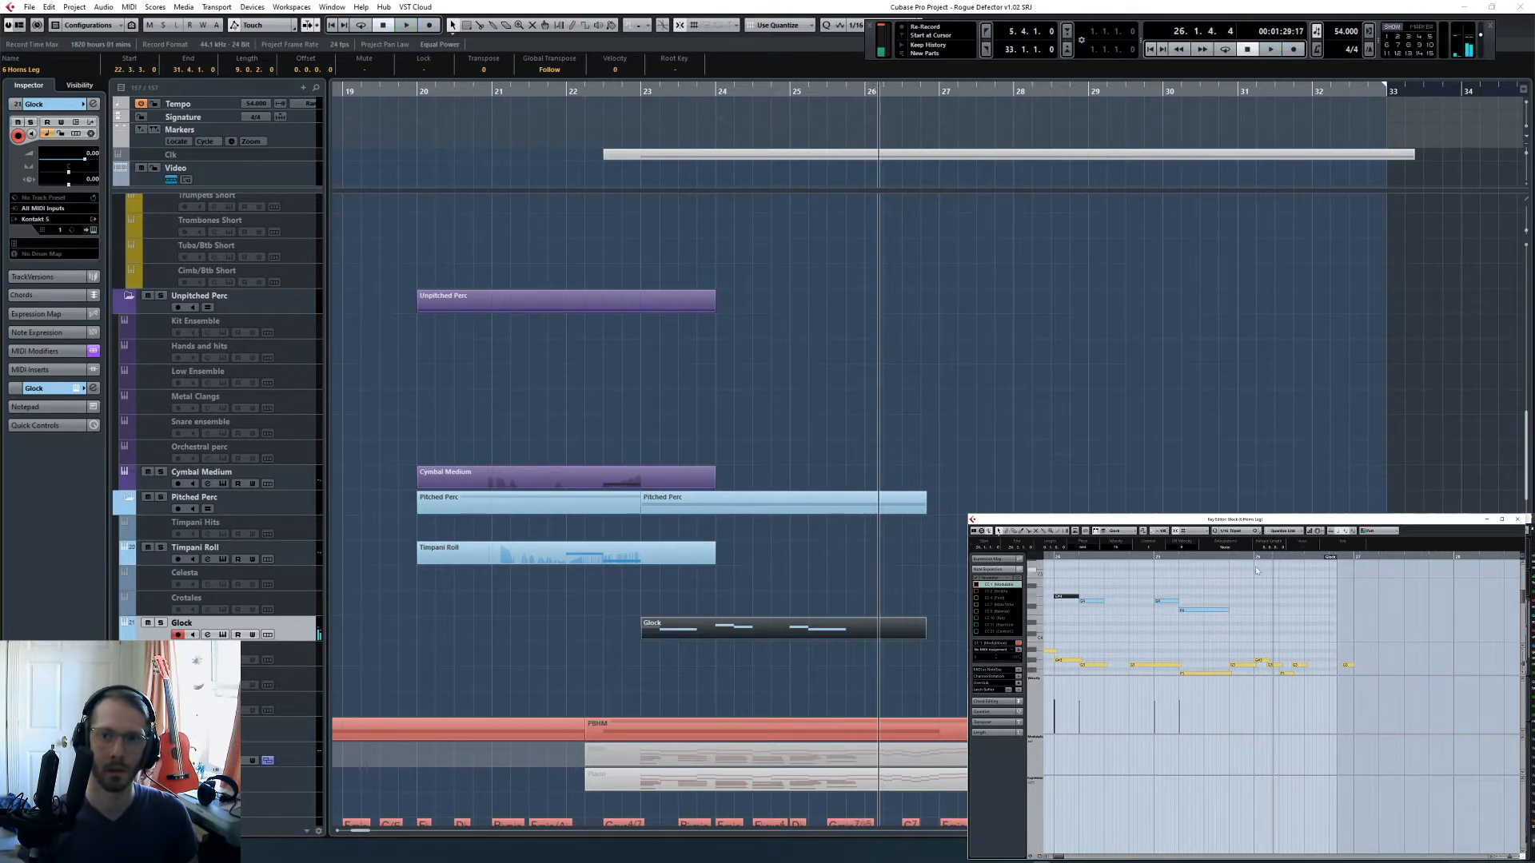
# - Add three short Glock notes in bar 26 doubling the horn melody and extend the Glock part's end into bar 27
pyautogui.click(1255, 559)
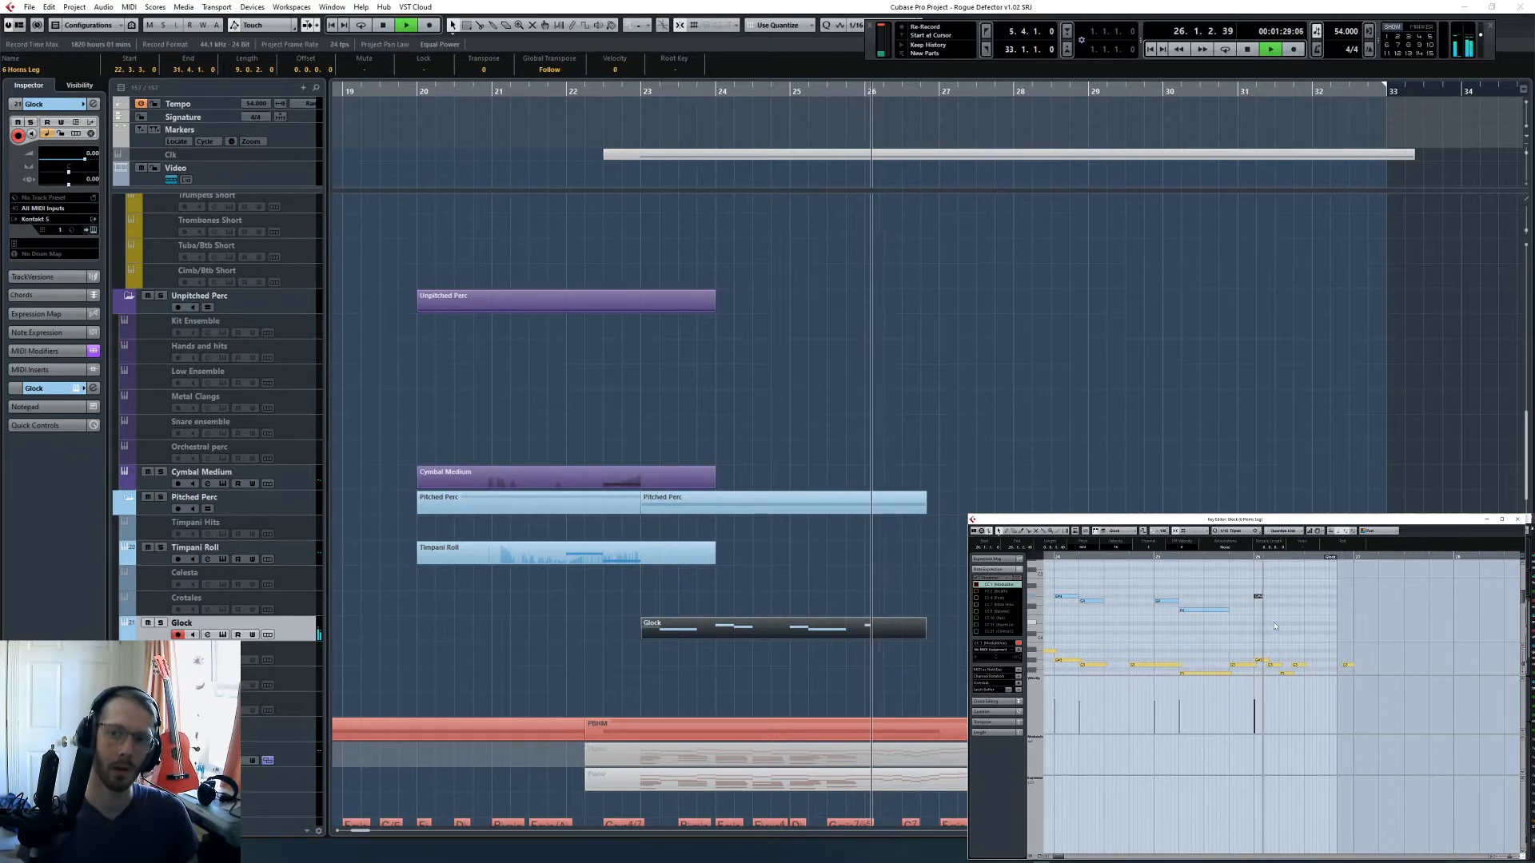
pyautogui.press('space')
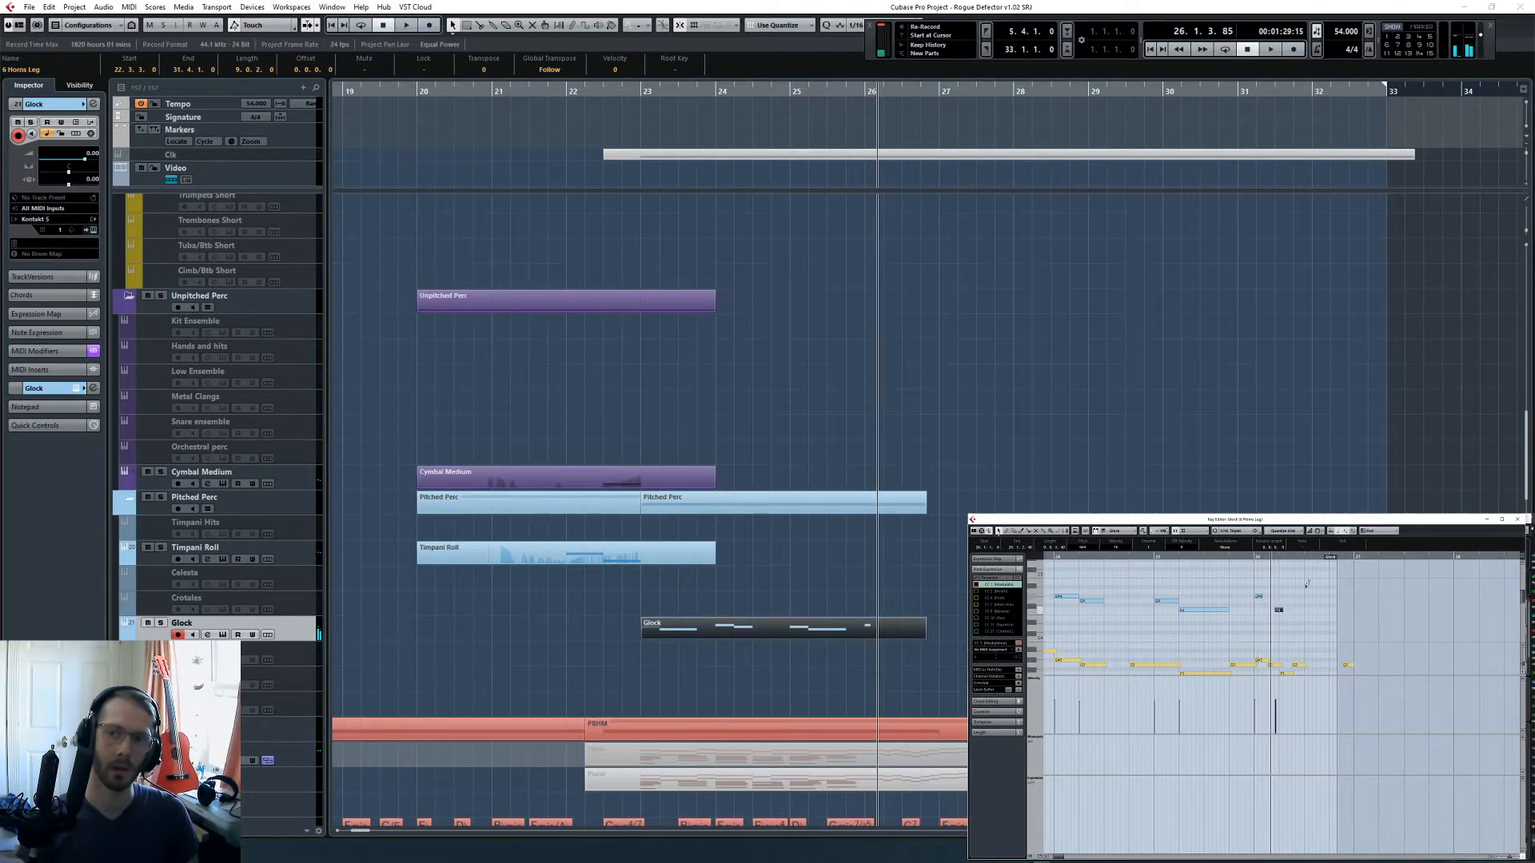
pyautogui.moveTo(1326, 562); pyautogui.dragTo(1392, 559)
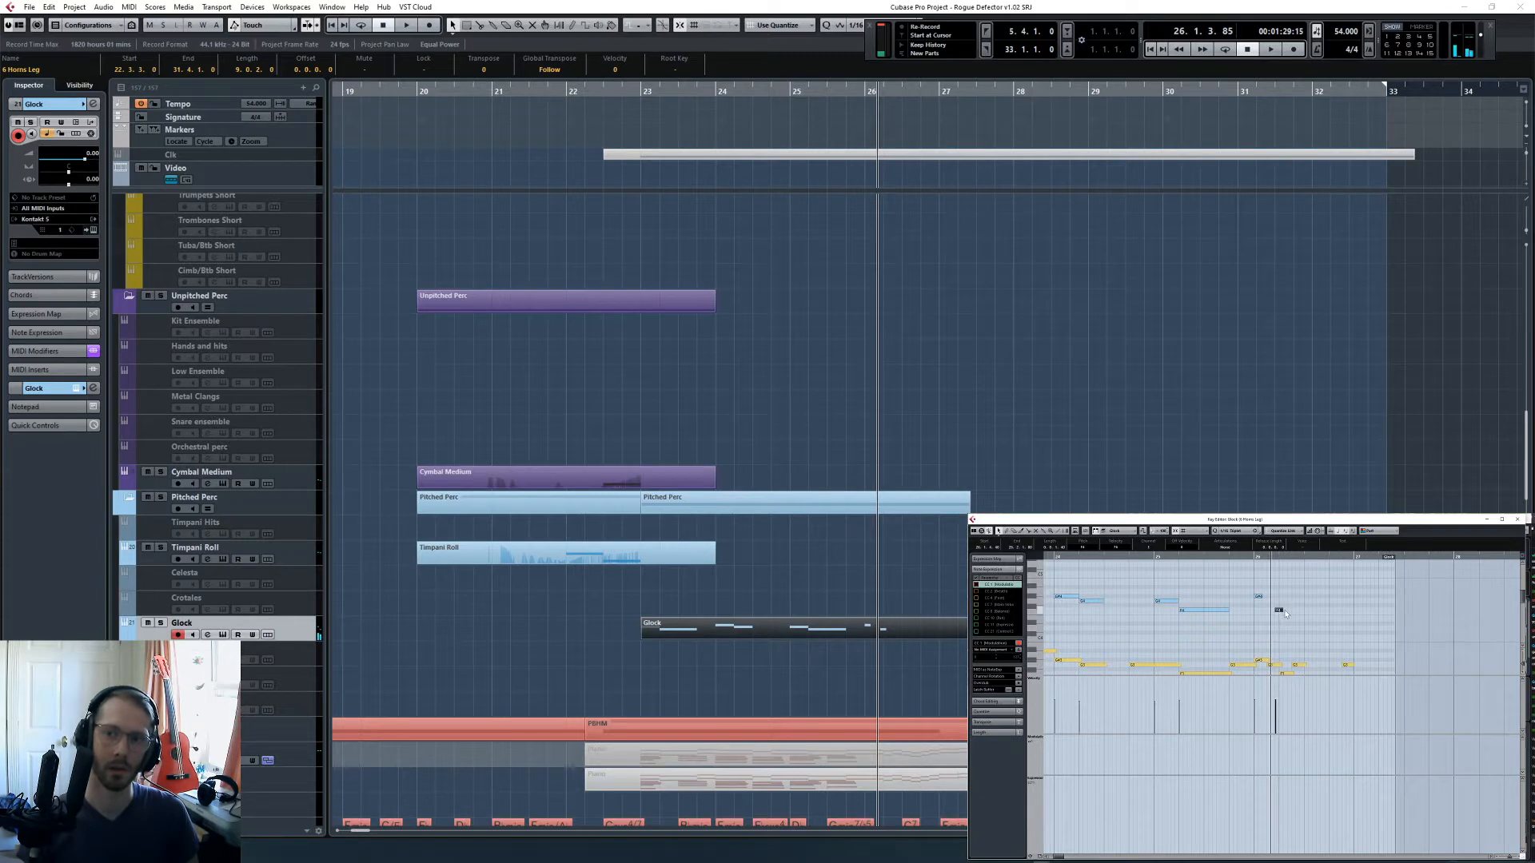
pyautogui.scroll(-1, 1333, 622)
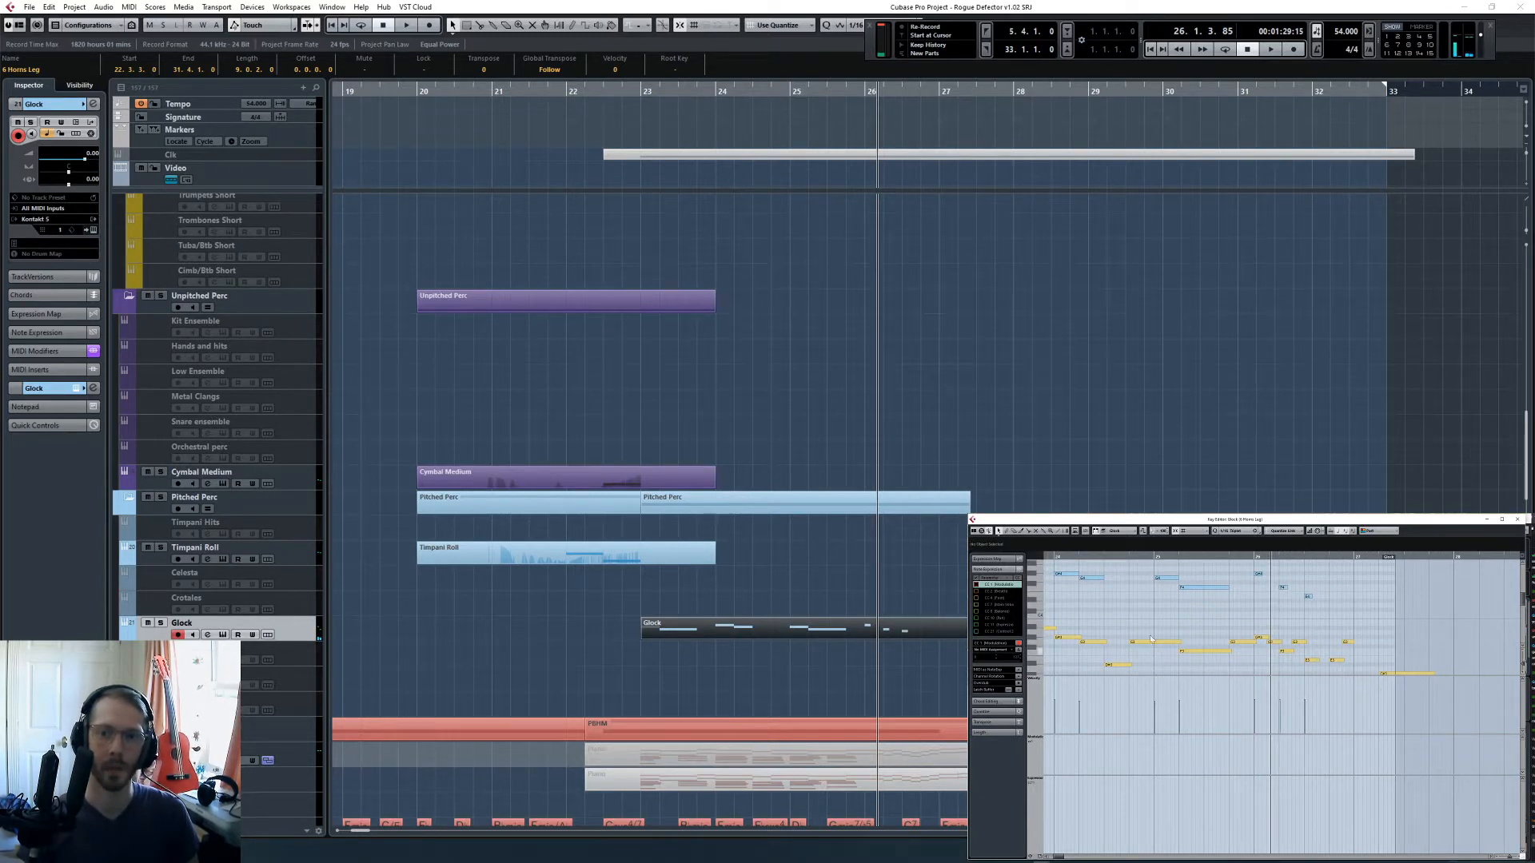
# - Extend the start of the Glock part back to early bar 22
pyautogui.click(870, 466)
pyautogui.click(592, 90)
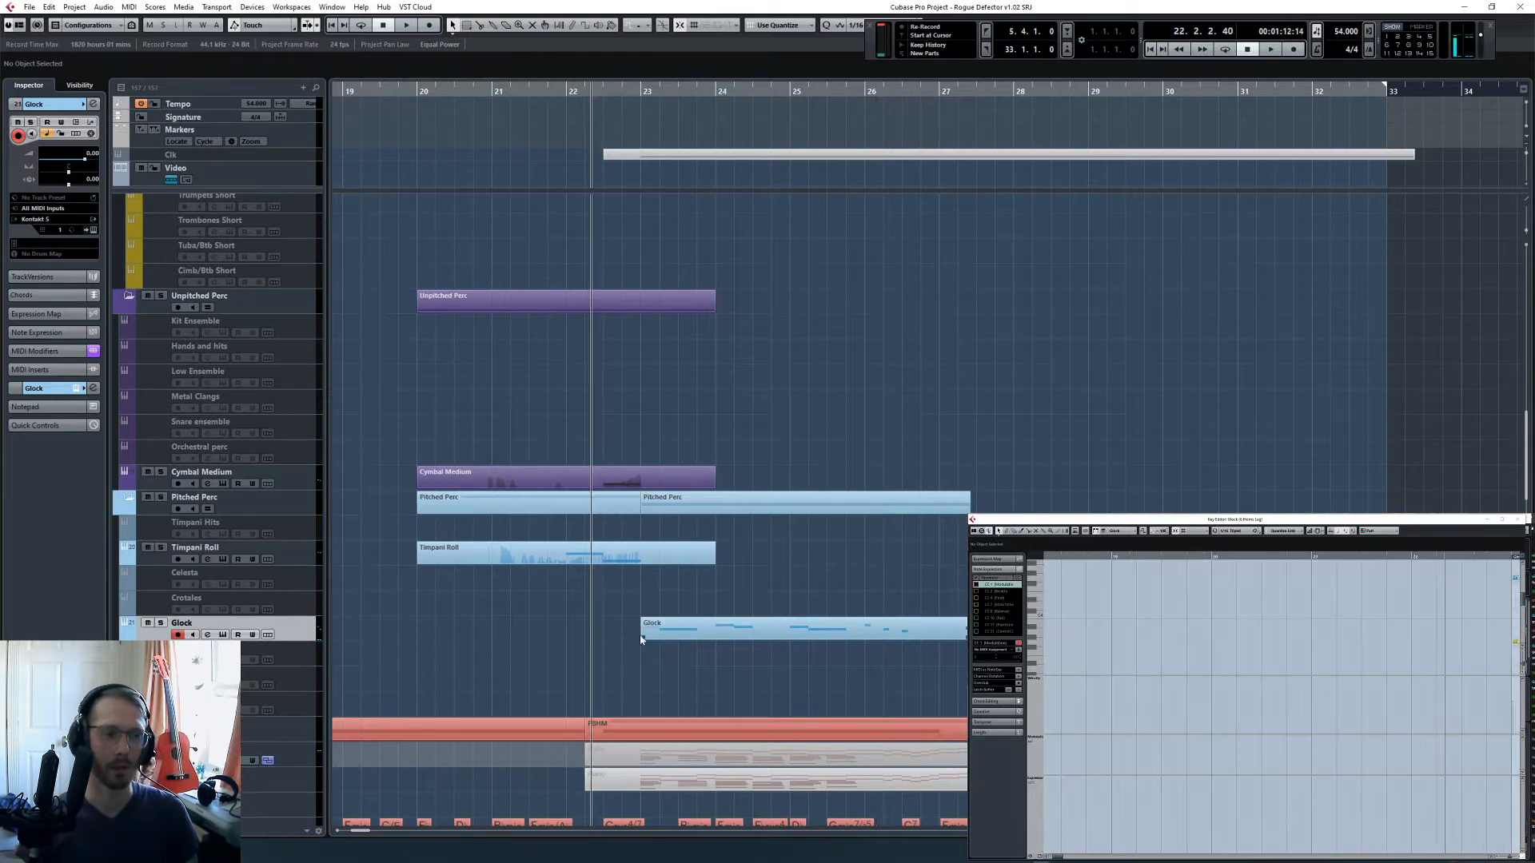
pyautogui.moveTo(643, 636); pyautogui.dragTo(579, 635)
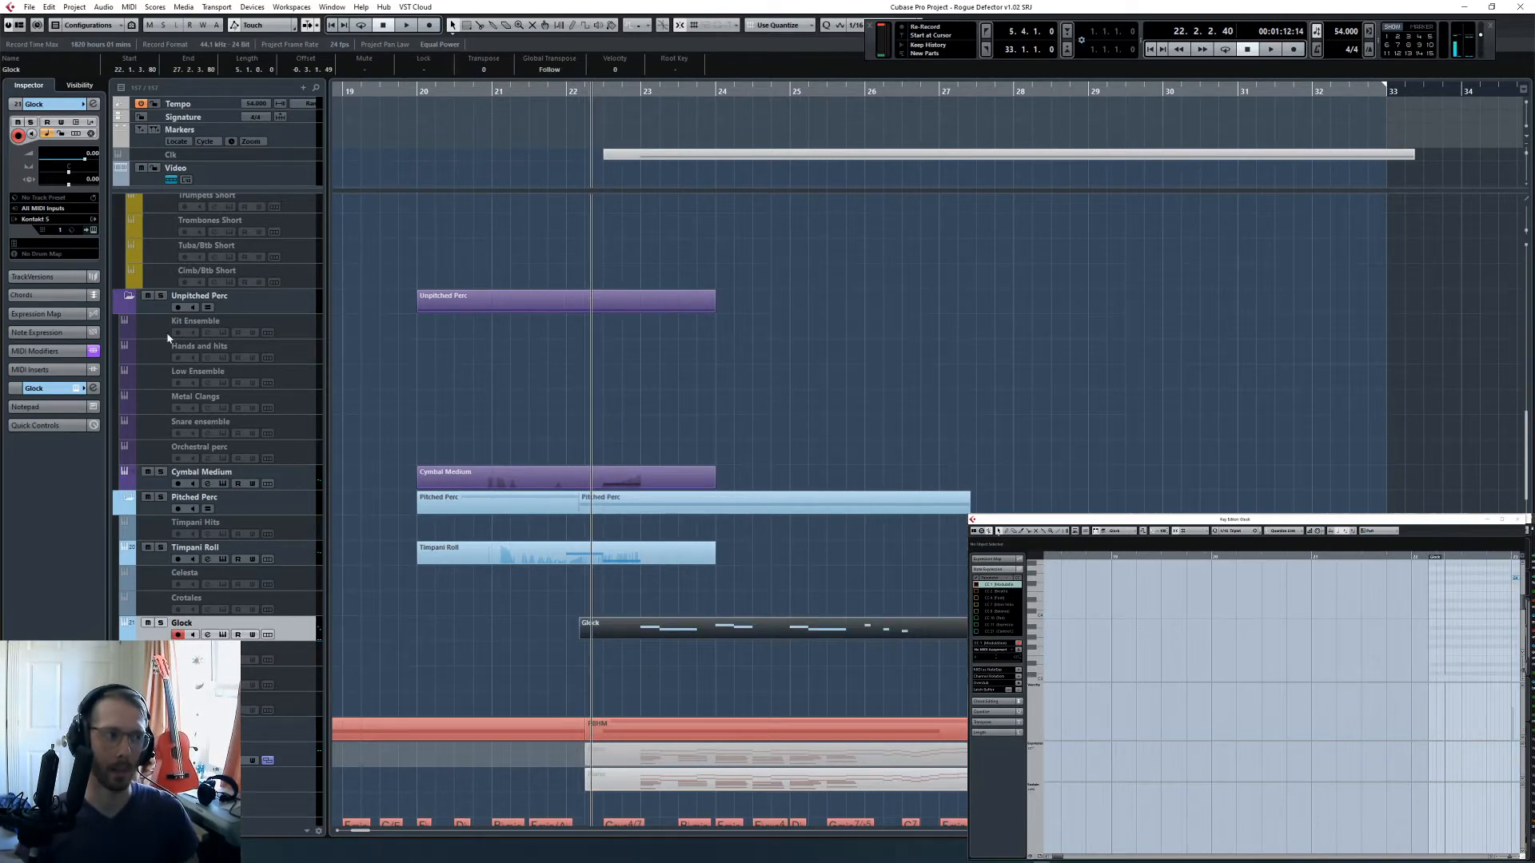
# - Open the MixConsole and check the Glock channel's rack slots
pyautogui.press('F3')
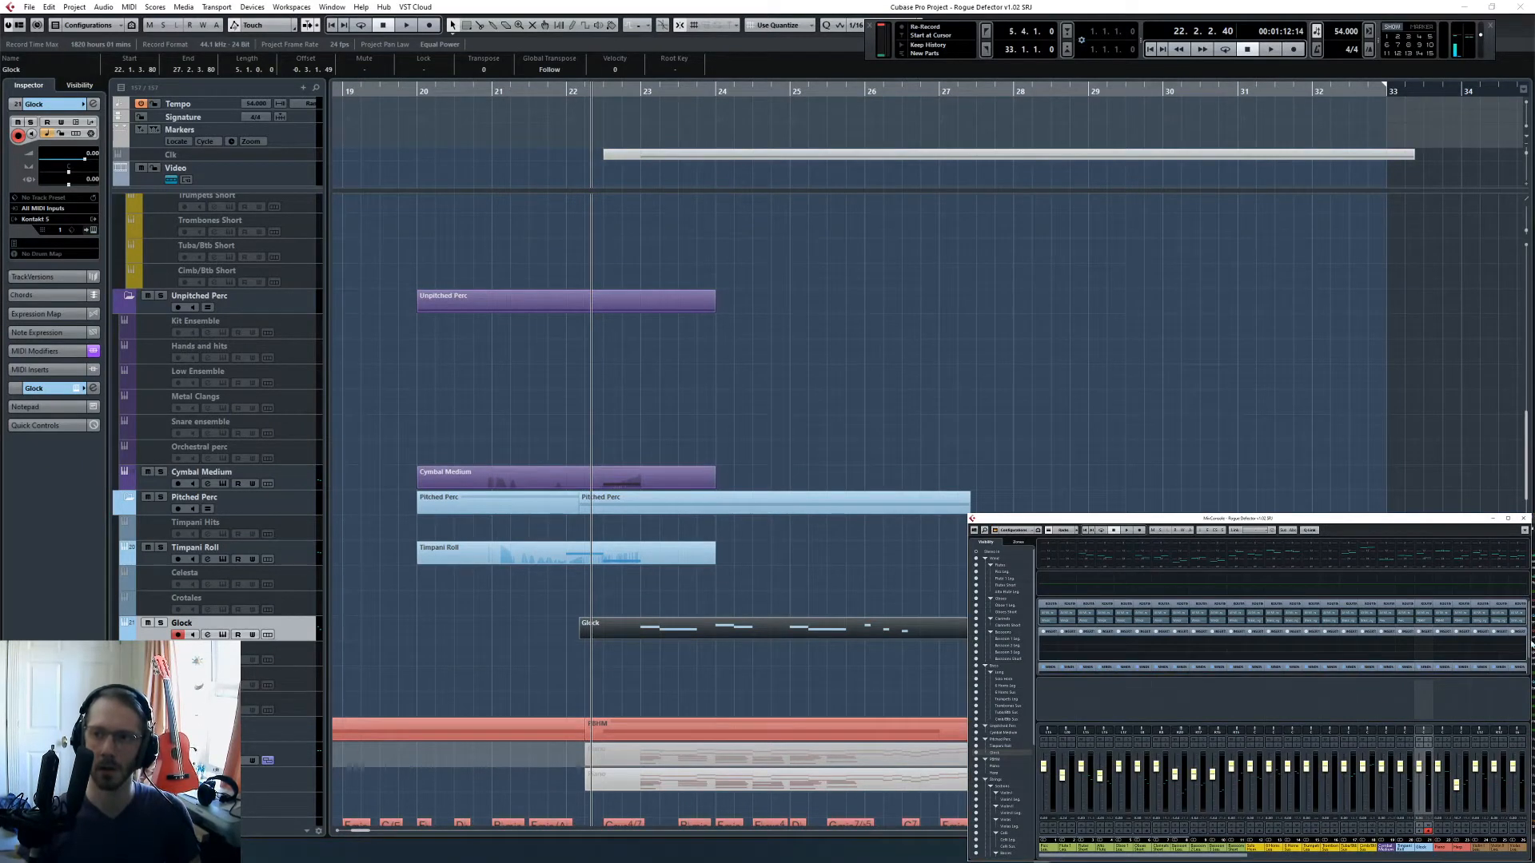
pyautogui.scroll(-2, 1439, 664)
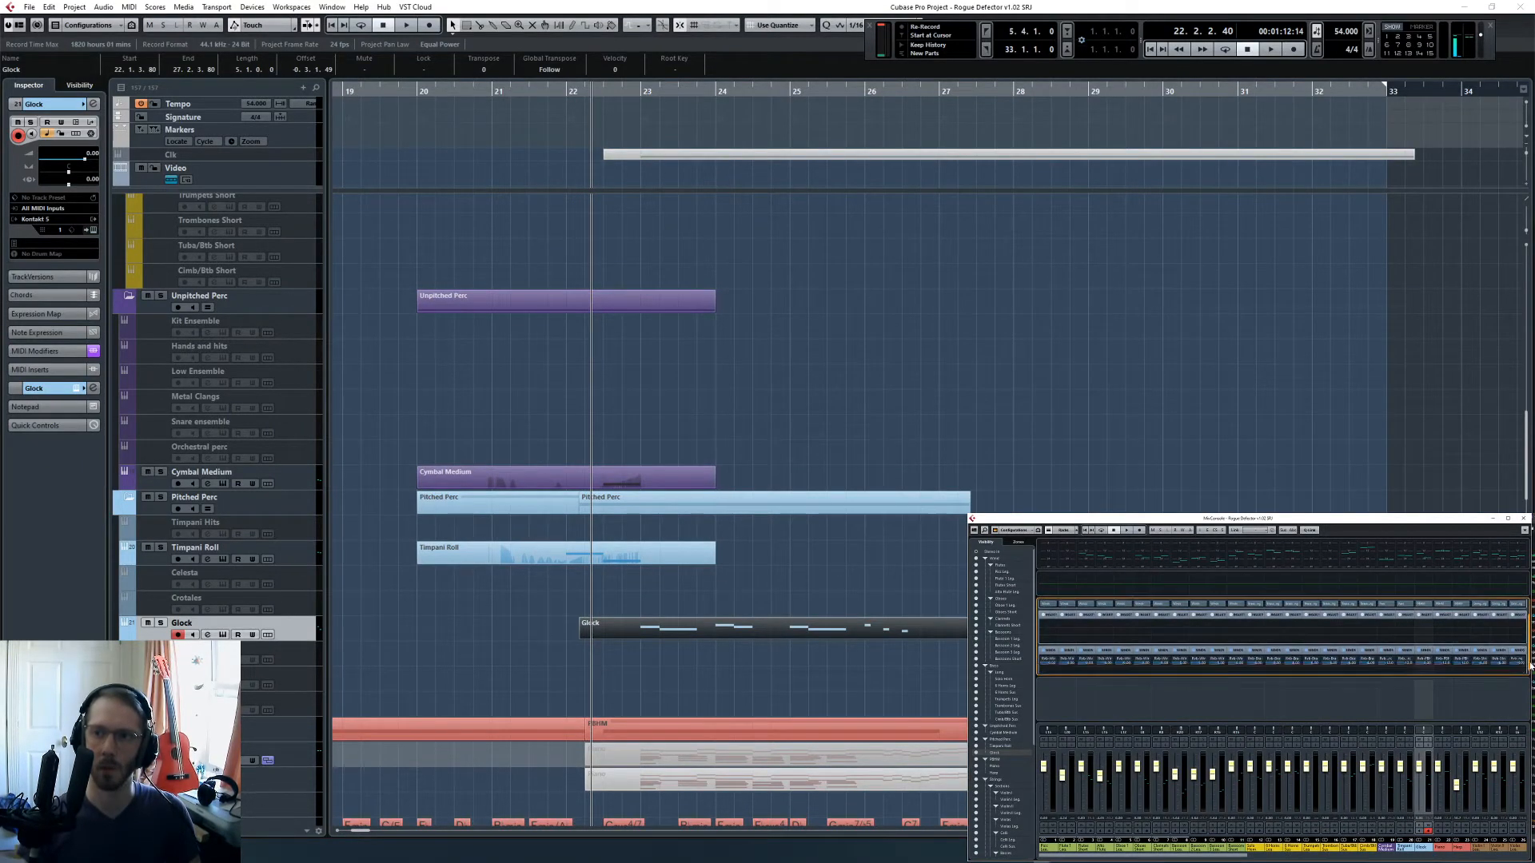
pyautogui.click(1426, 664)
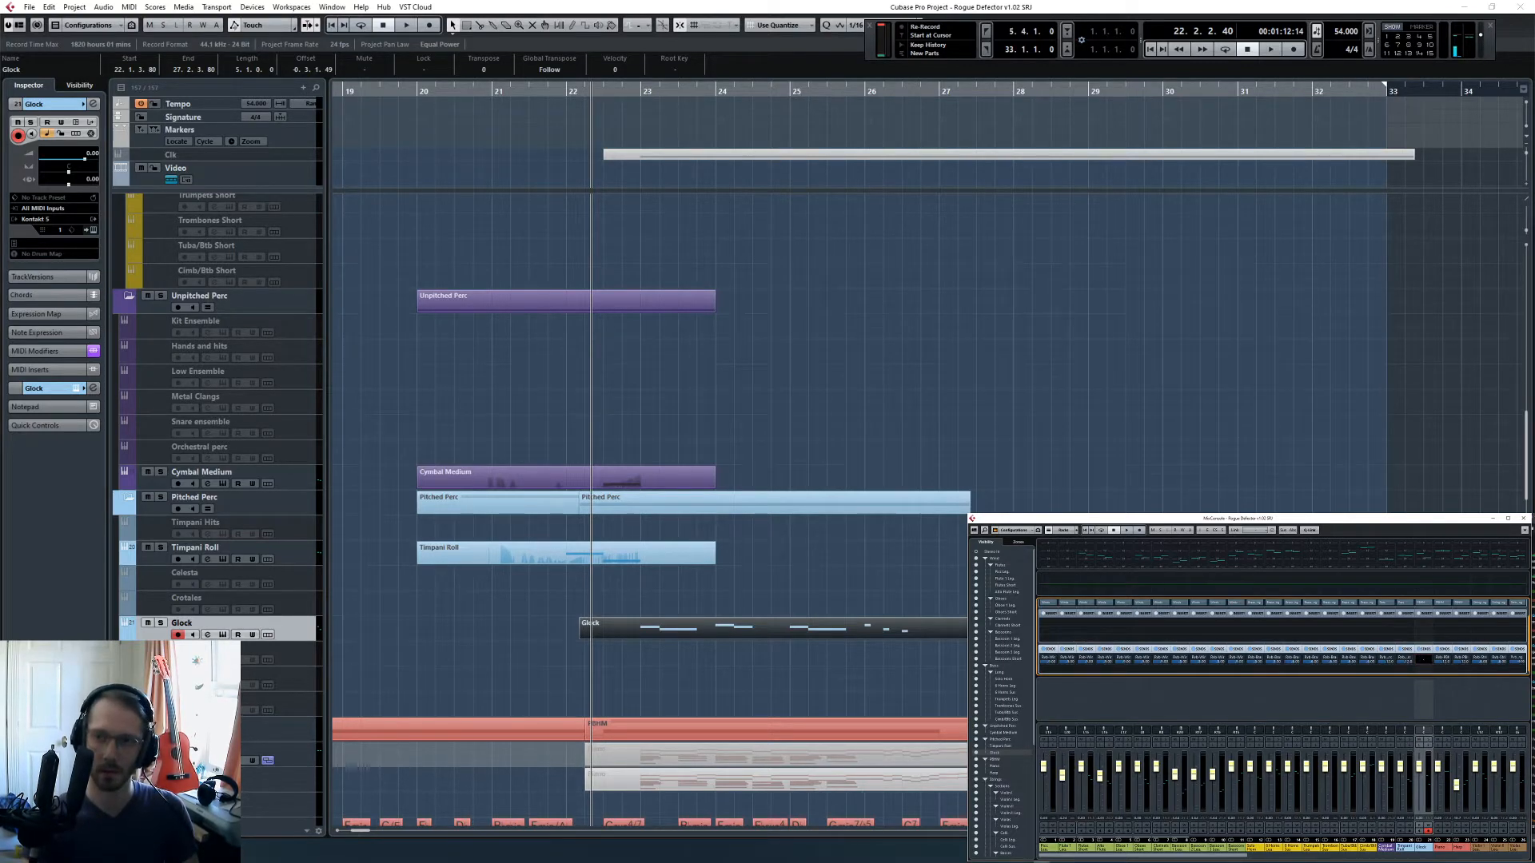
pyautogui.click(925, 464)
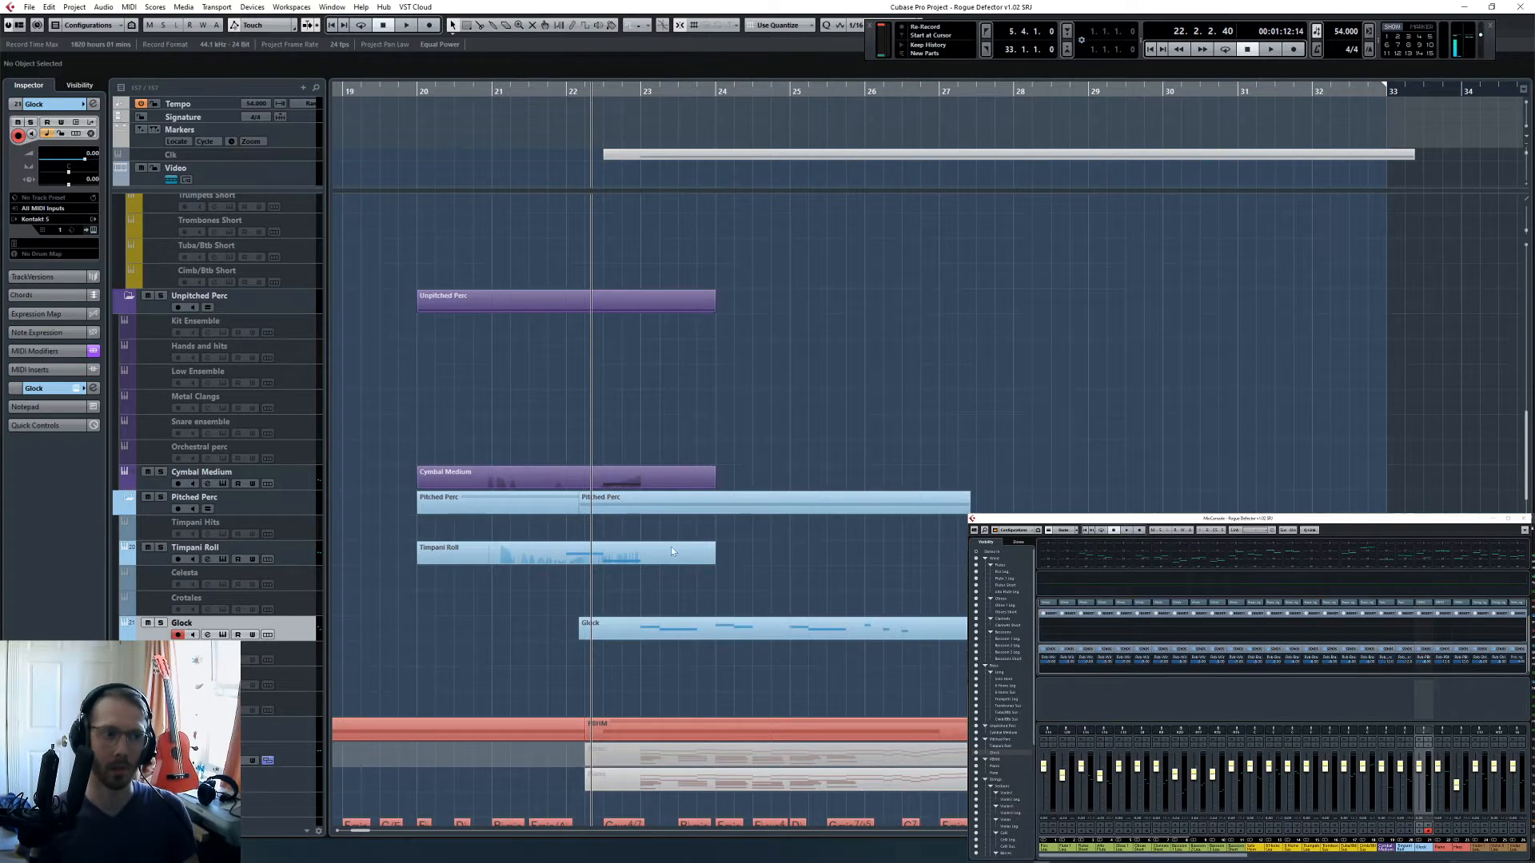
# - Reopen the Glock part in the Key Editor and play from bar 22 into bar 25 while writing a controller curve for it
pyautogui.doubleClick(742, 623)
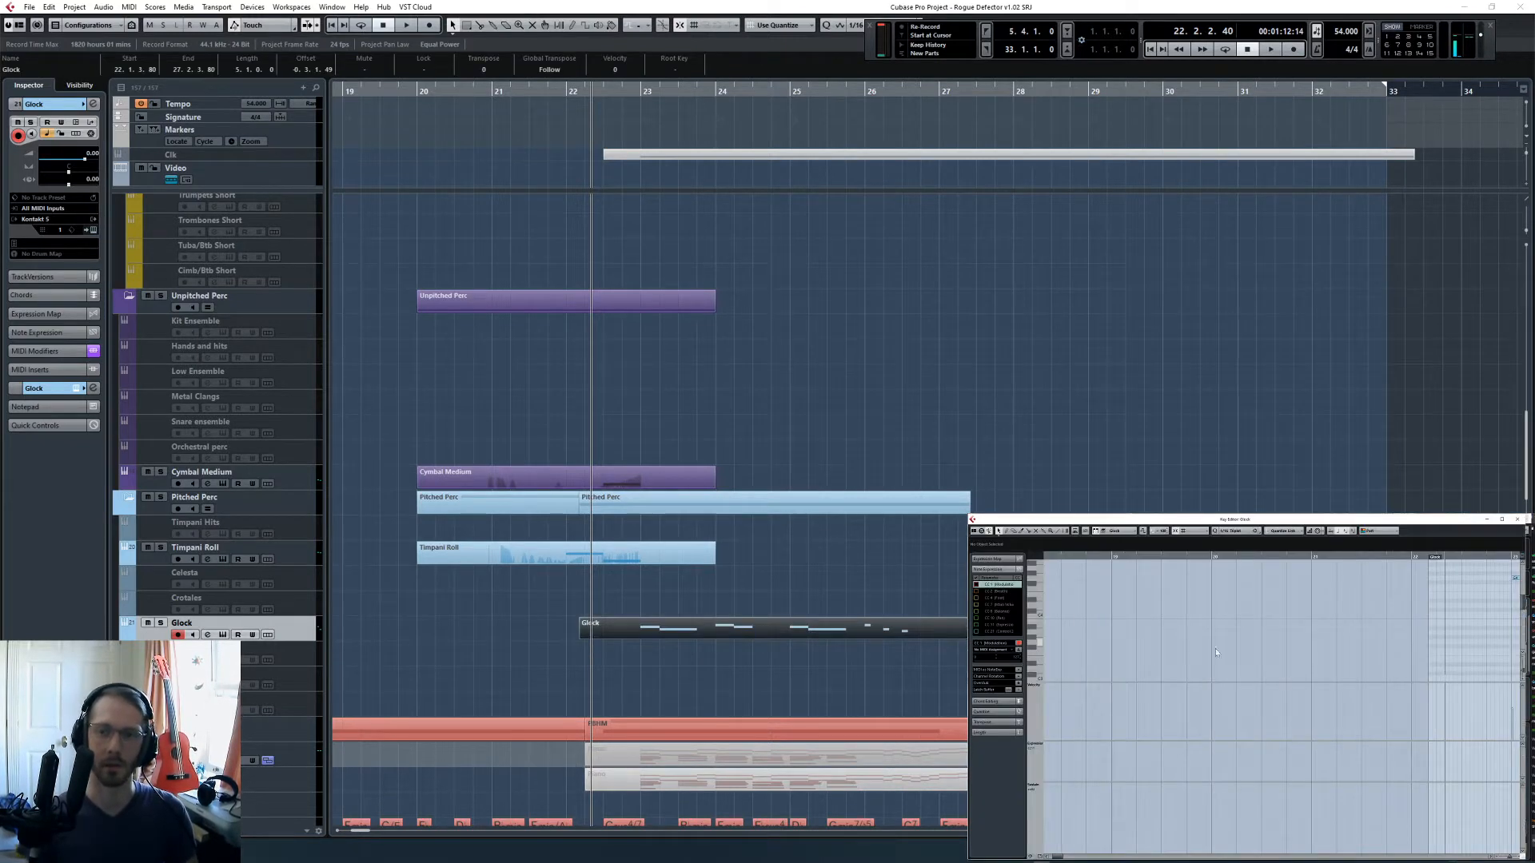
pyautogui.press('space')
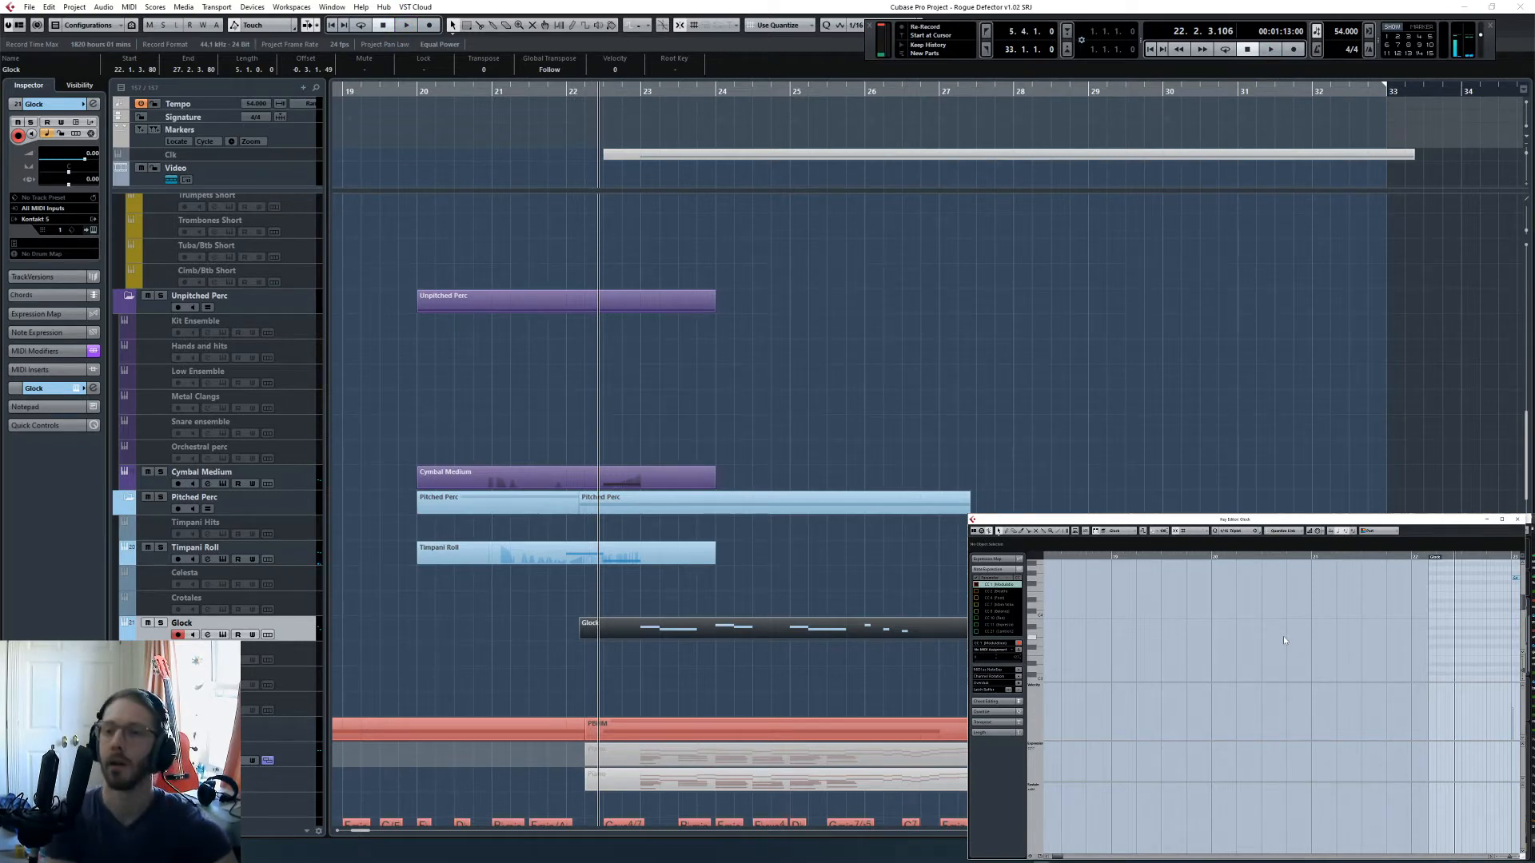
pyautogui.press('space')
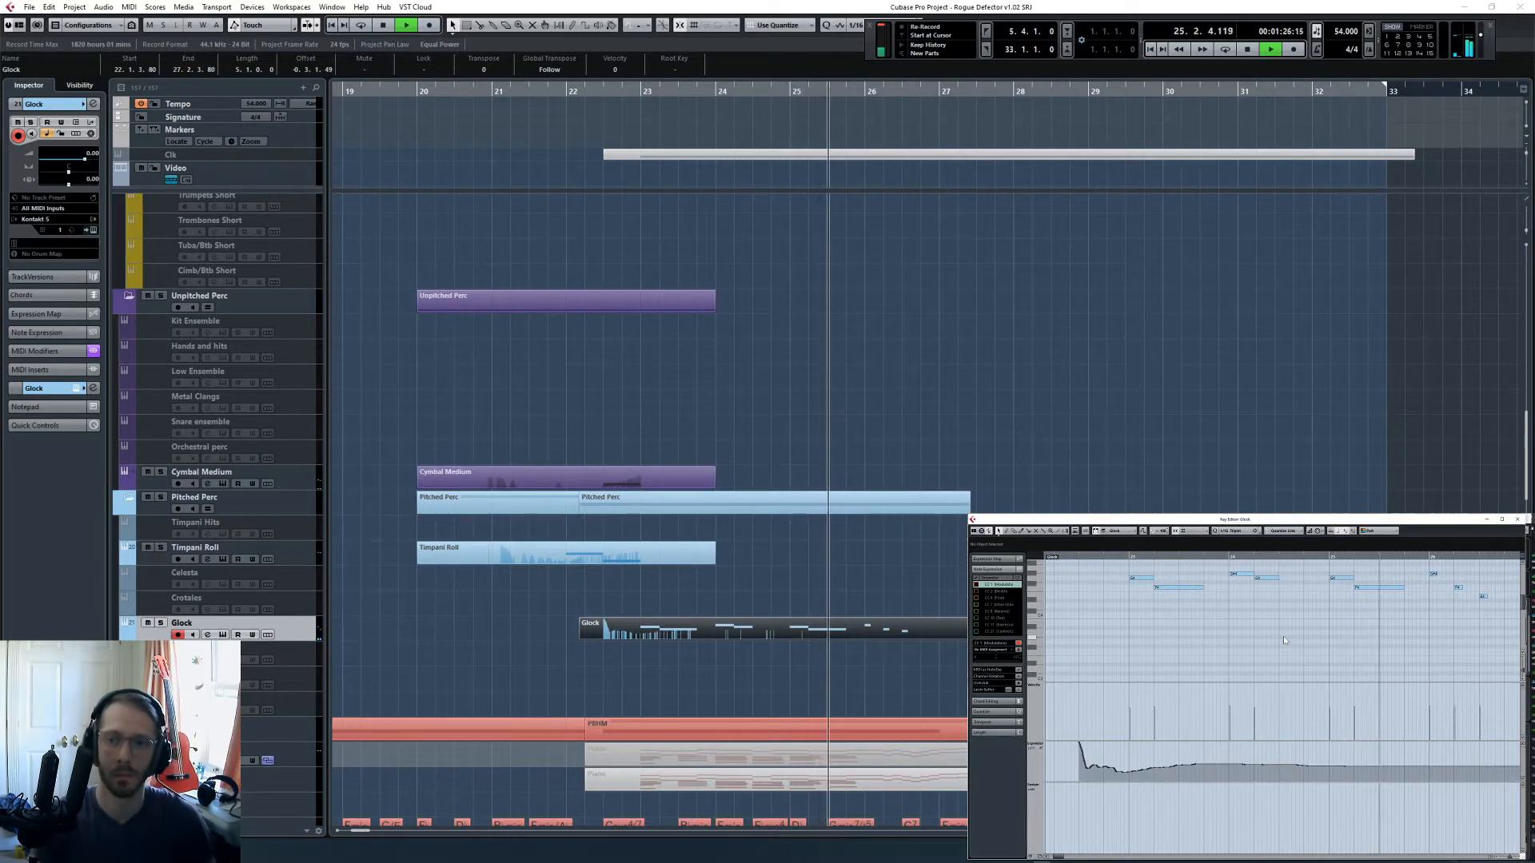
pyautogui.press('space')
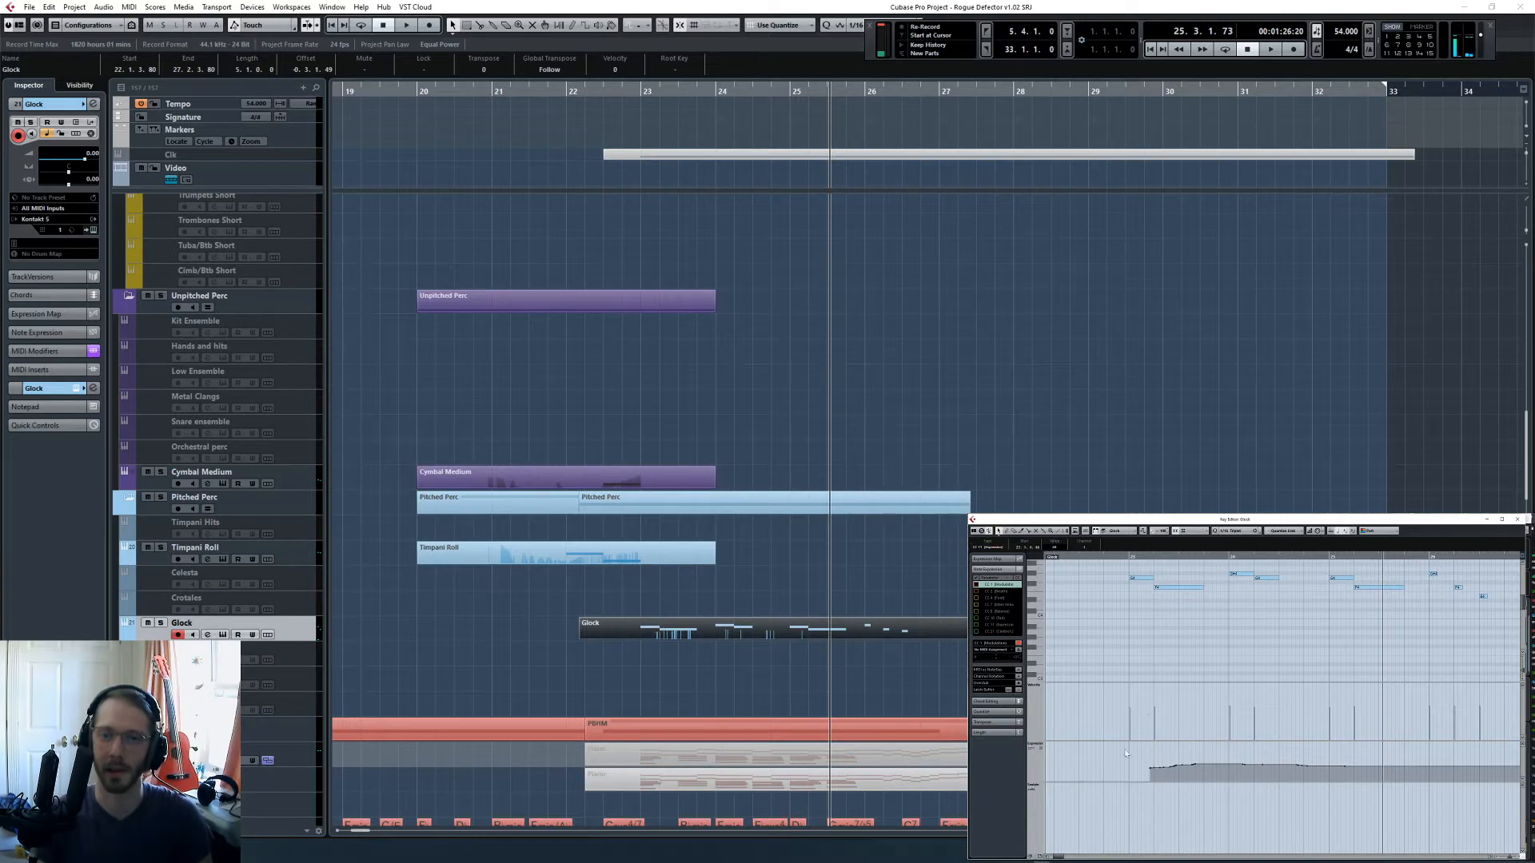
# - Thin the Glock controller curve to a single event and move it ahead of the first note so the level stays constant
pyautogui.moveTo(1319, 801); pyautogui.dragTo(1319, 799)
pyautogui.press('Delete')
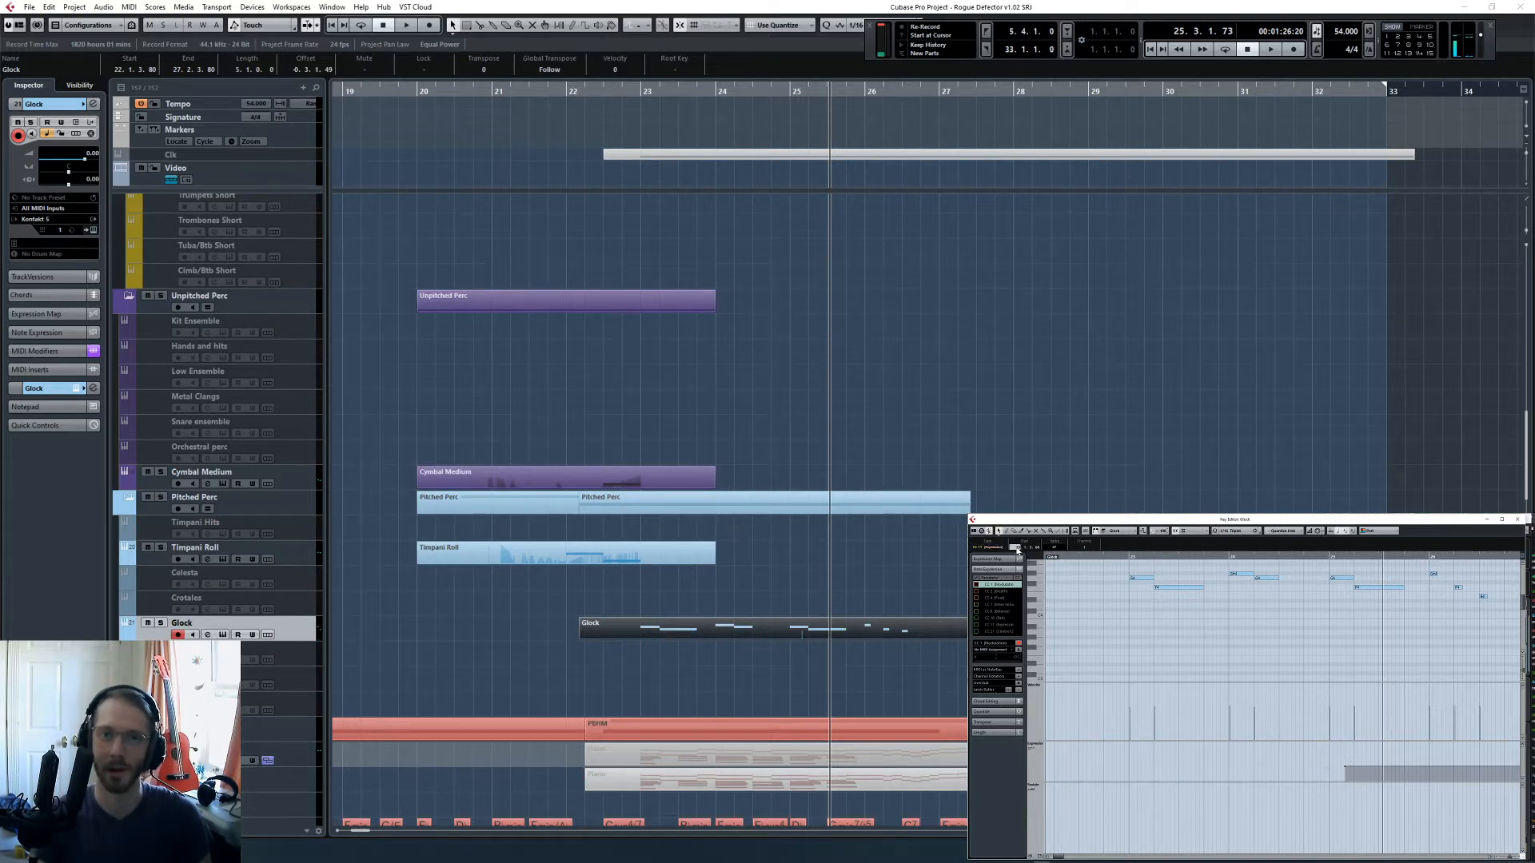
pyautogui.scroll(-3, 1017, 550)
pyautogui.press('Up')
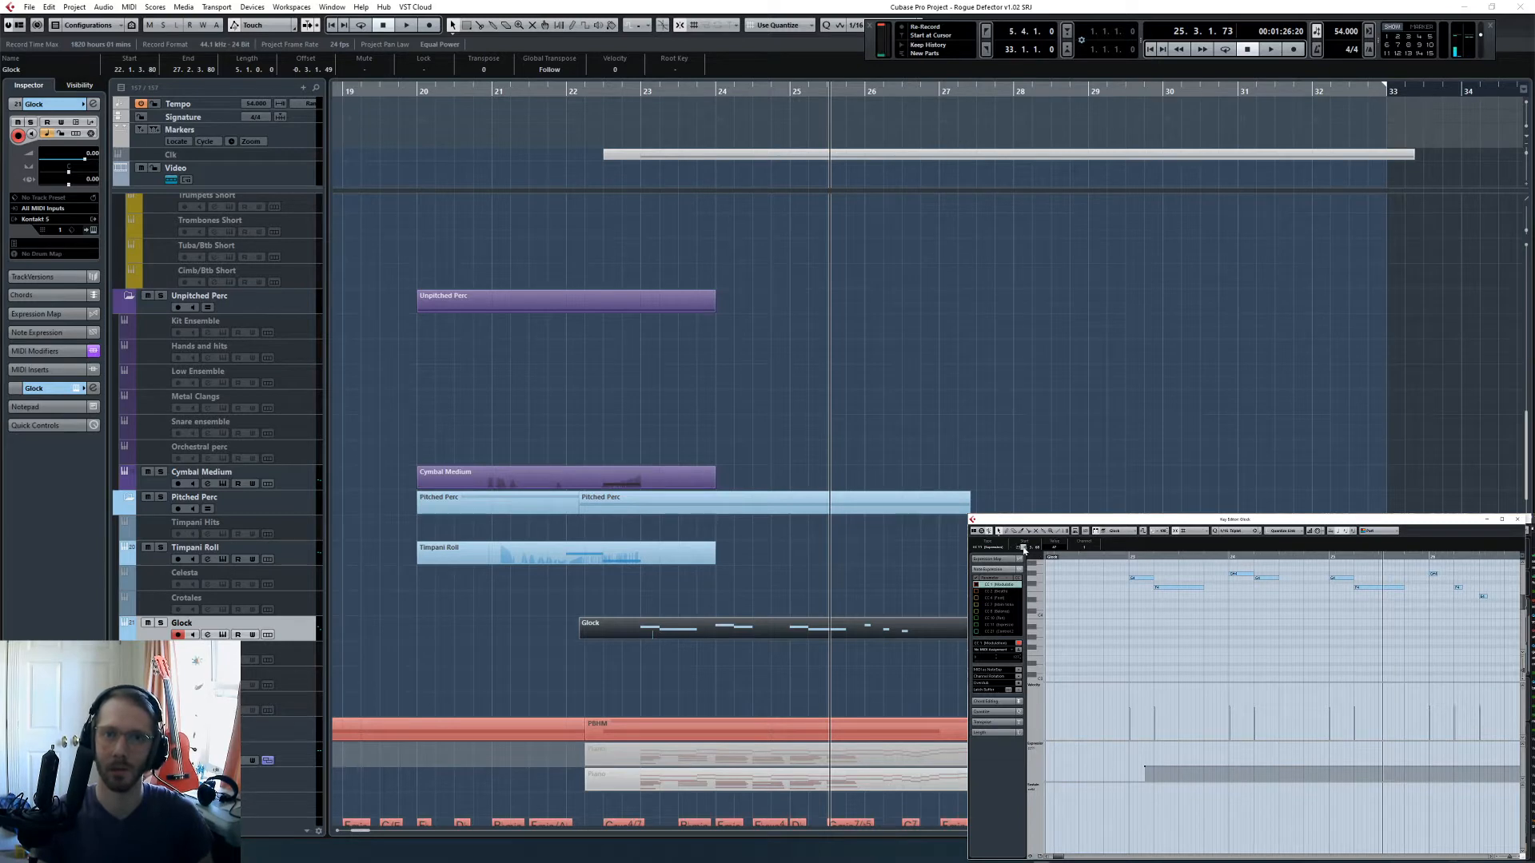
# - Disarm the Glock track and play from bar 22 to the end of bar 23 to check its level
pyautogui.click(1098, 558)
pyautogui.press('space')
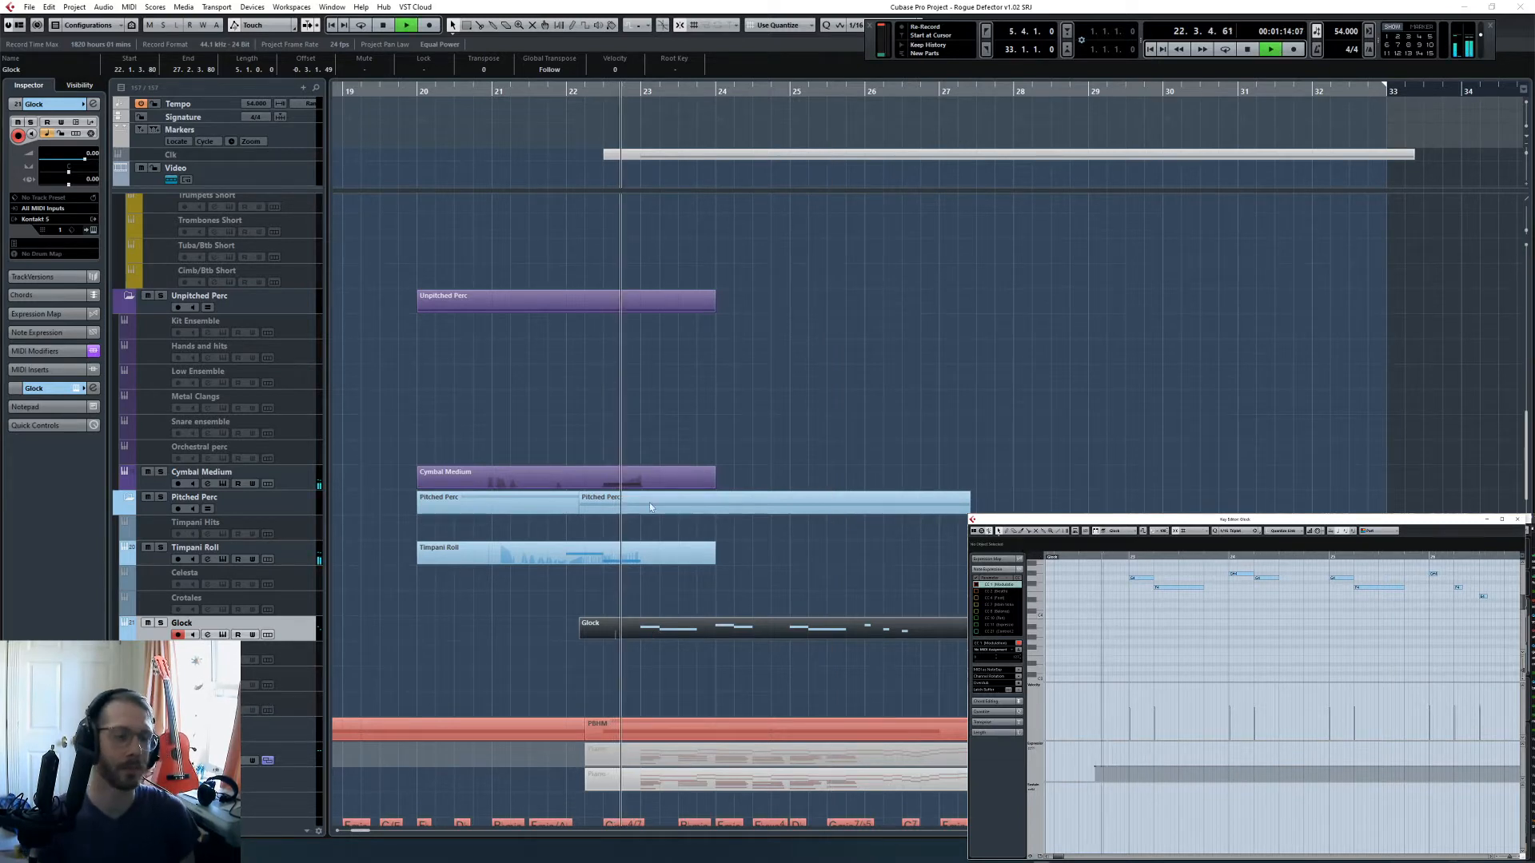
pyautogui.click(842, 449)
pyautogui.click(177, 635)
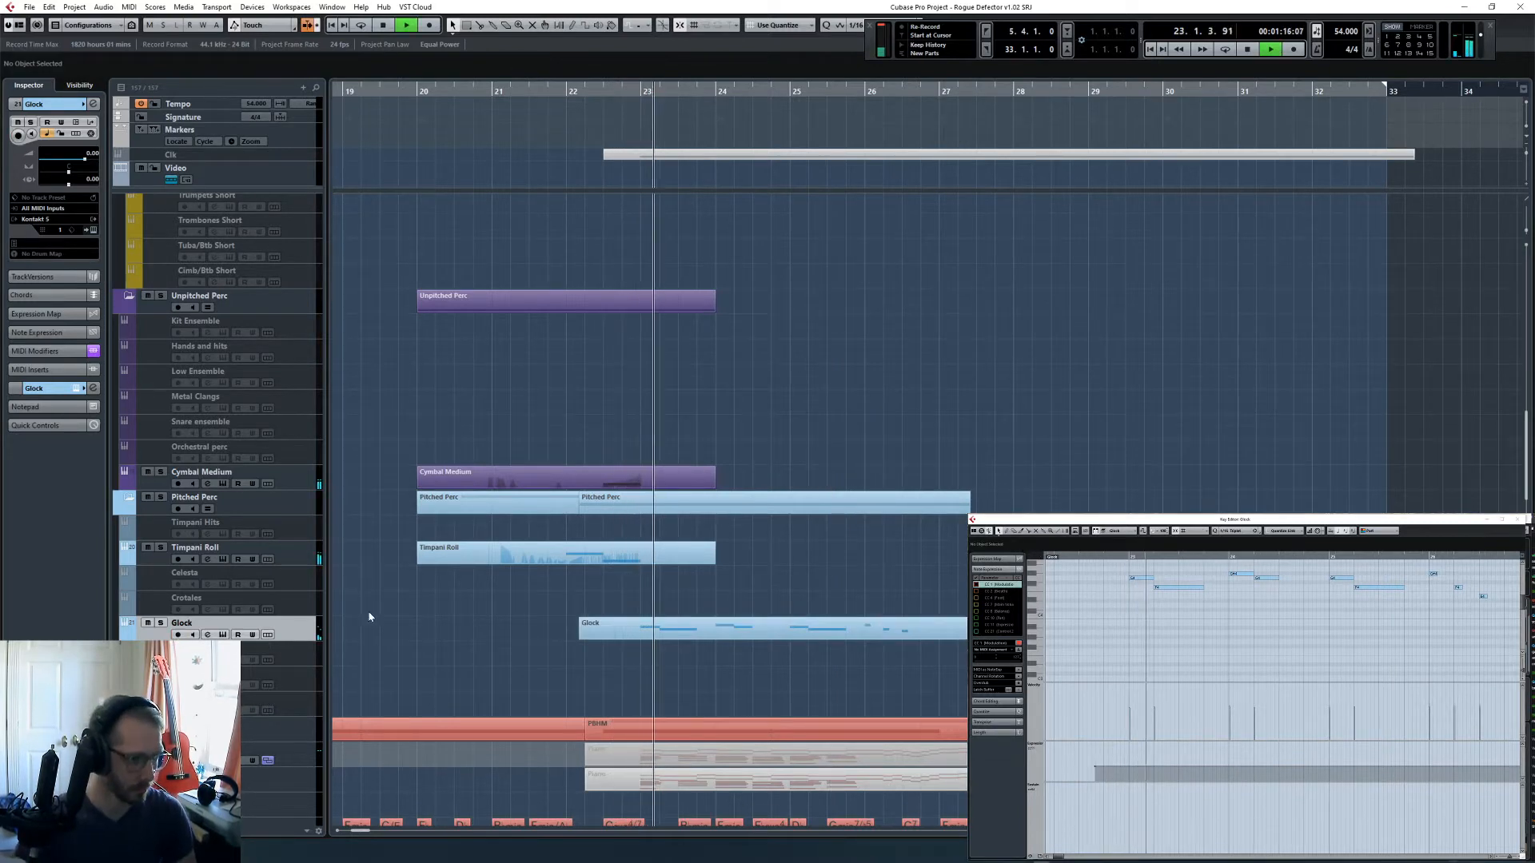
pyautogui.scroll(-5, 840, 510)
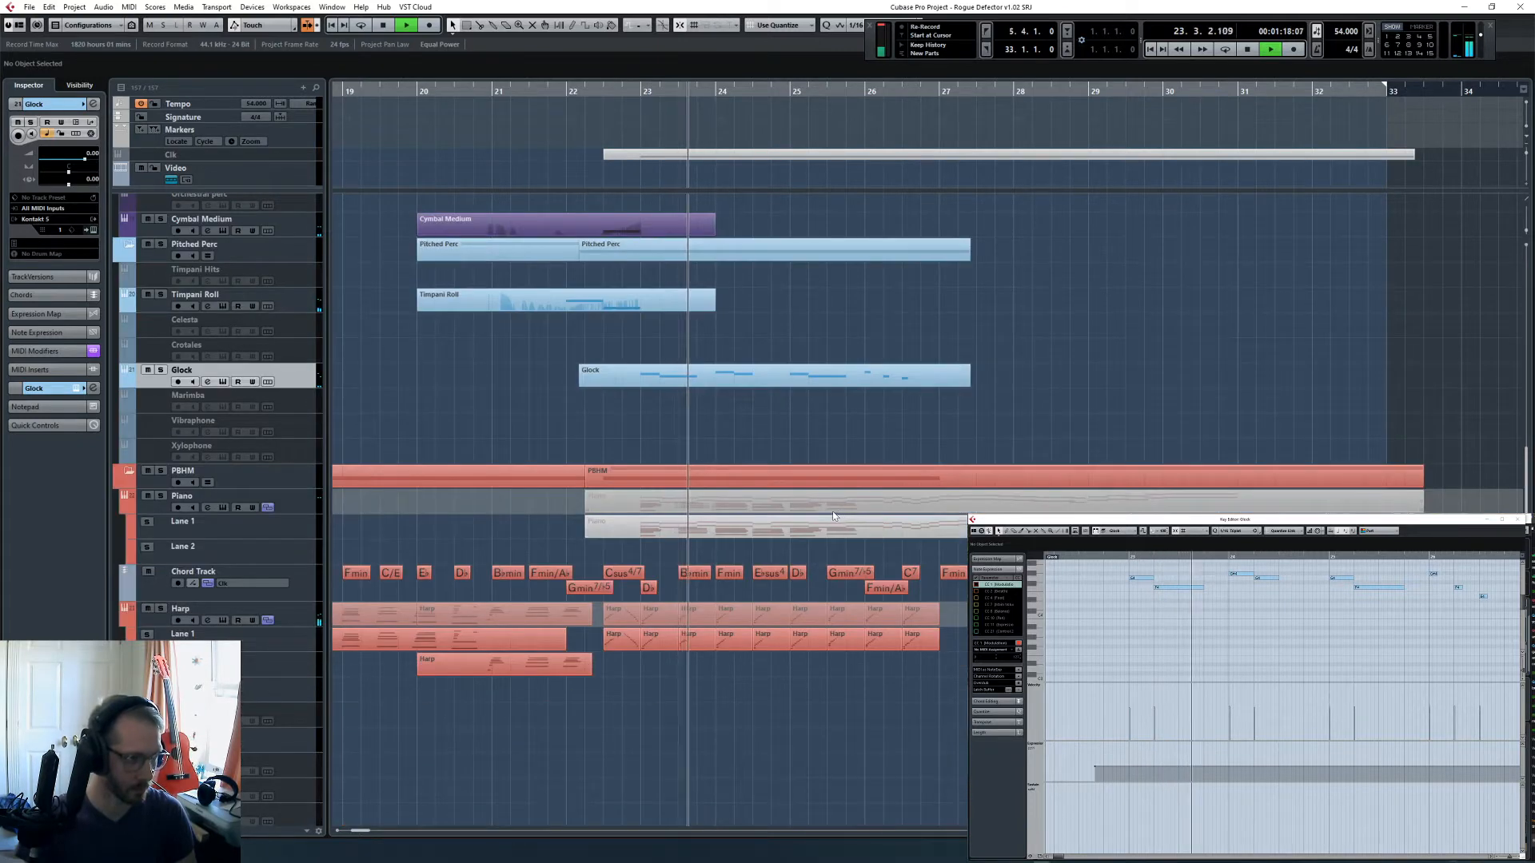
pyautogui.press('space')
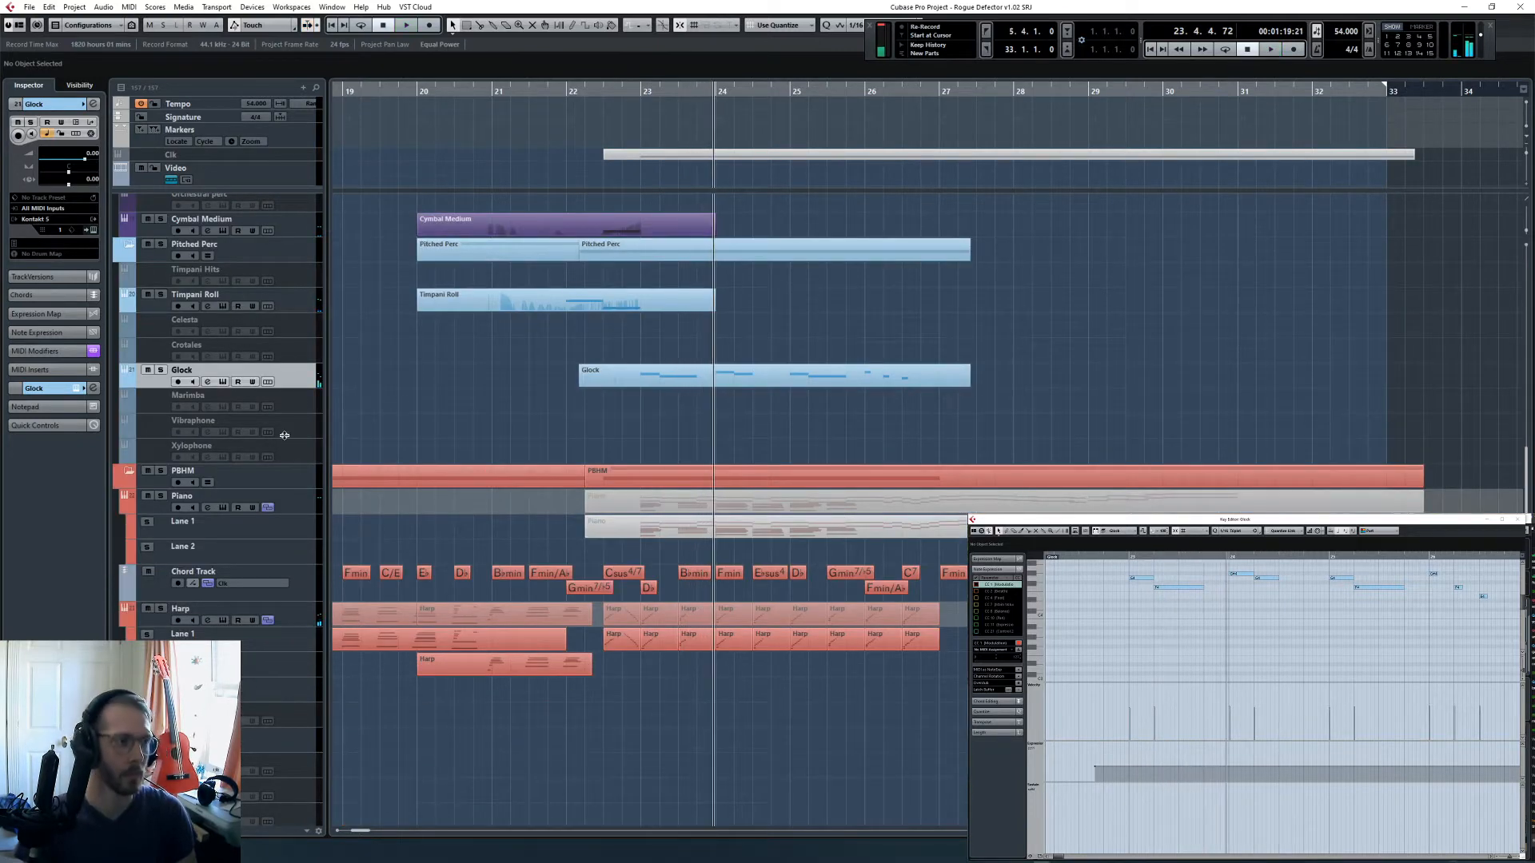
# - Compare the Inspector settings of the Piano, Harp, Timpani Hits and Glock tracks
pyautogui.scroll(3, 285, 440)
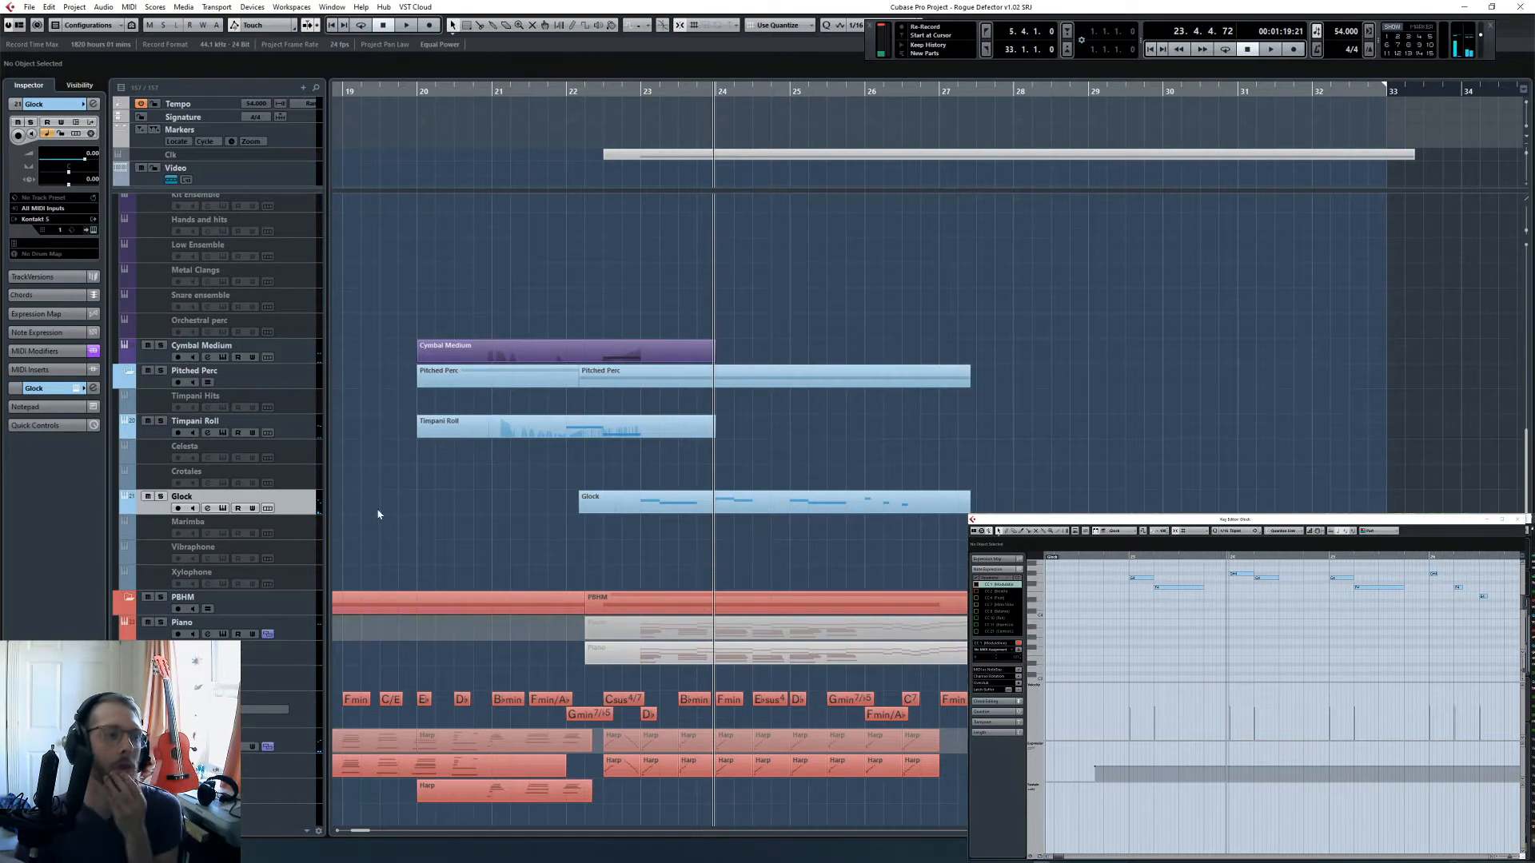
pyautogui.scroll(-8, 560, 472)
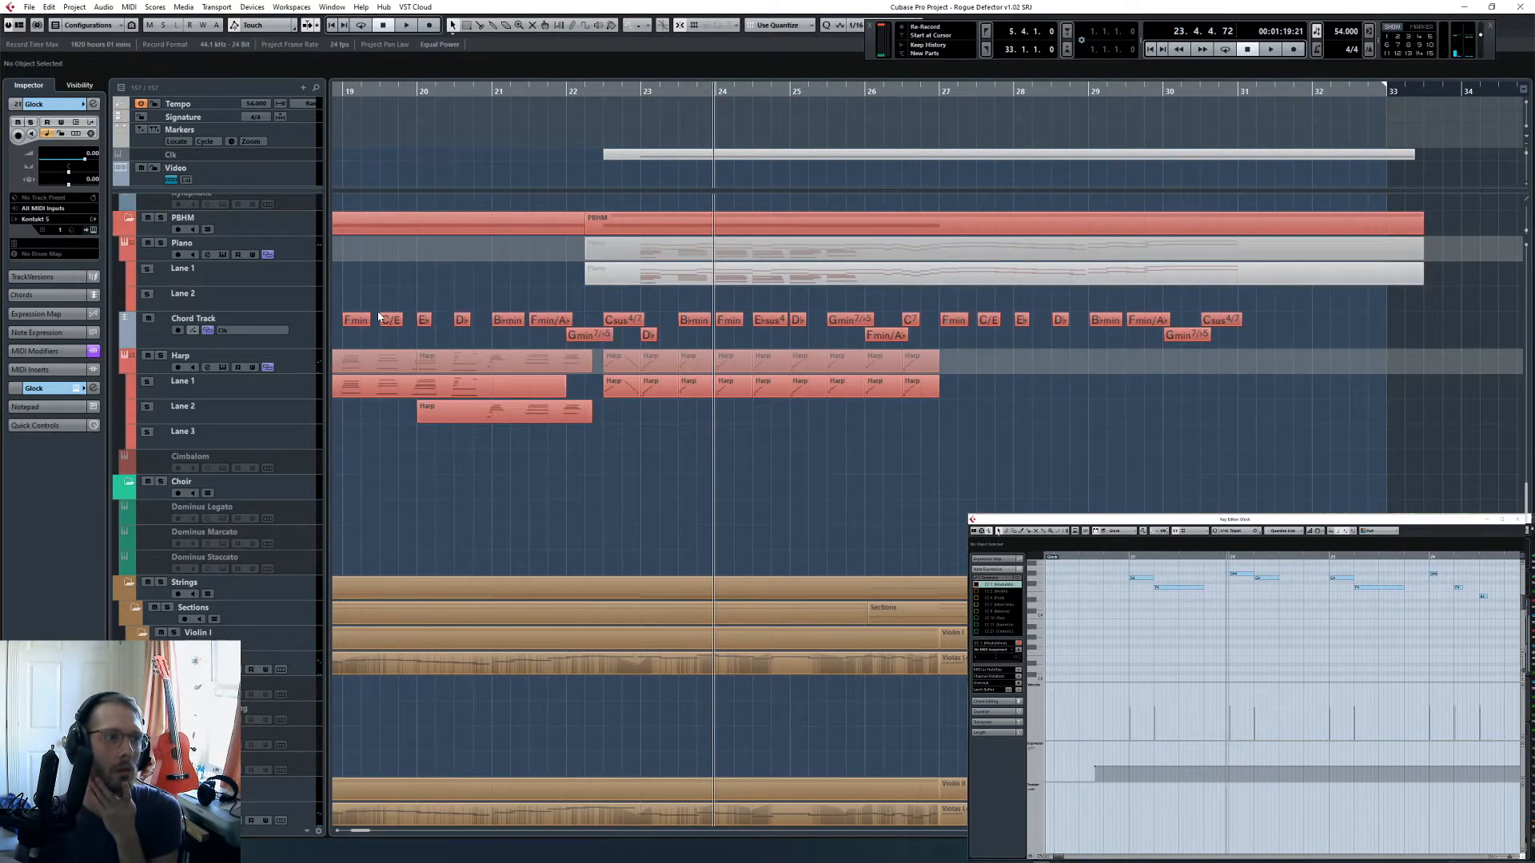
pyautogui.click(290, 310)
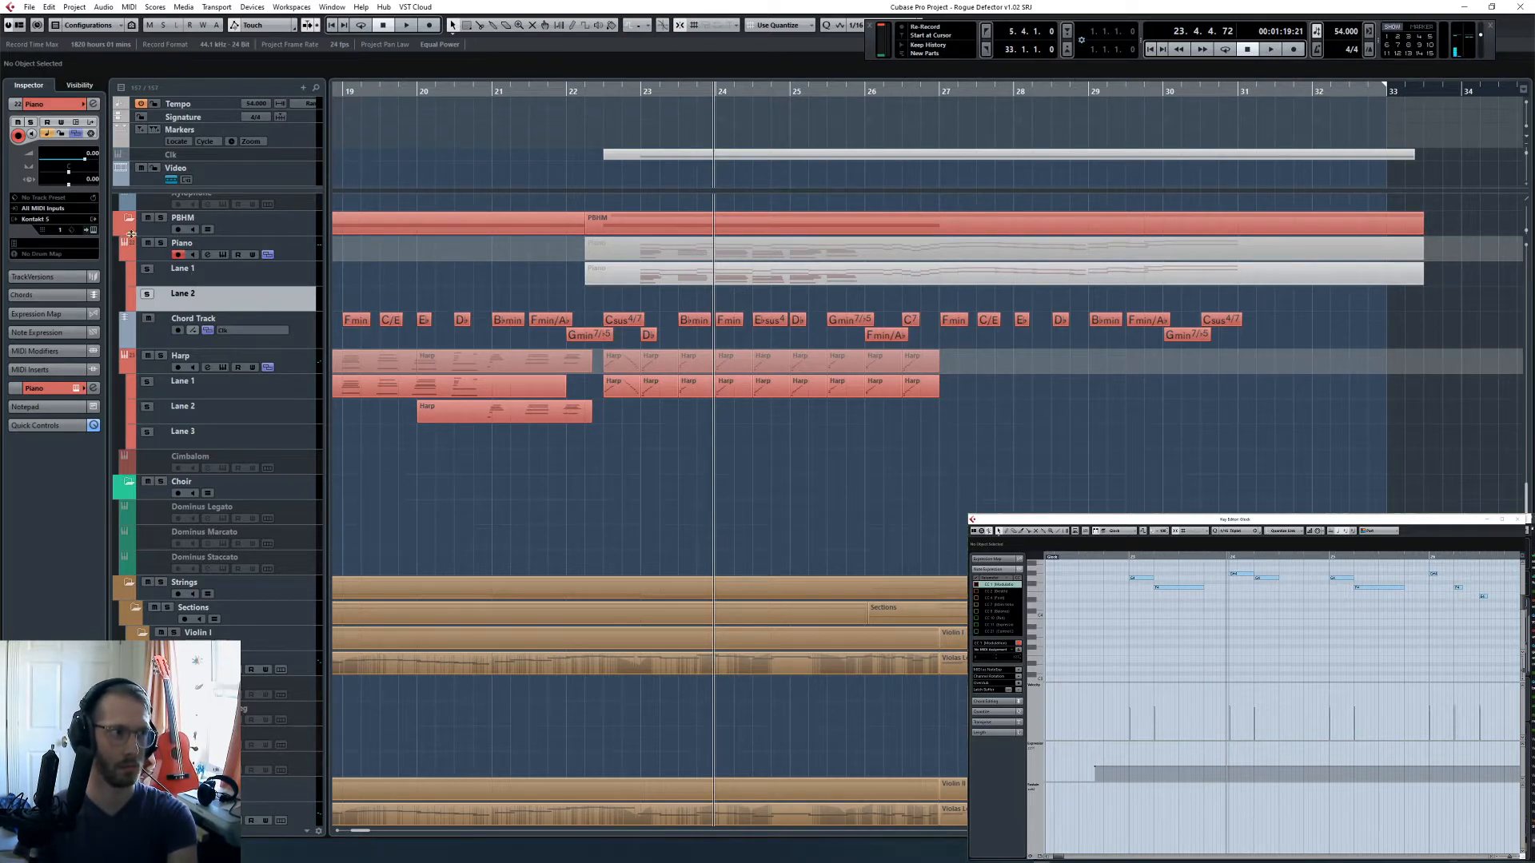
pyautogui.click(291, 244)
pyautogui.click(300, 367)
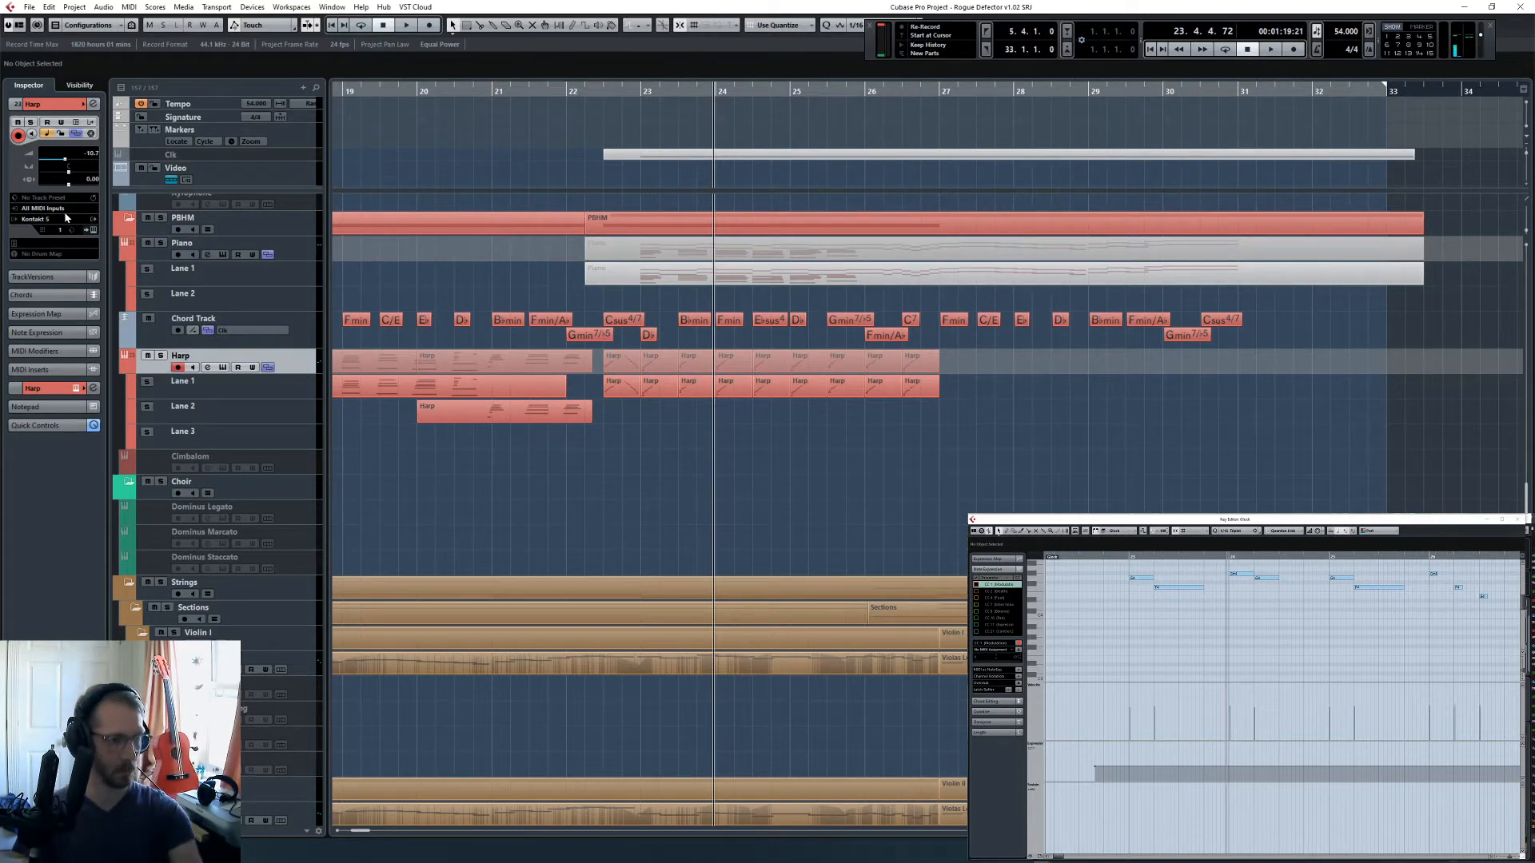
pyautogui.scroll(5, 422, 478)
pyautogui.click(297, 417)
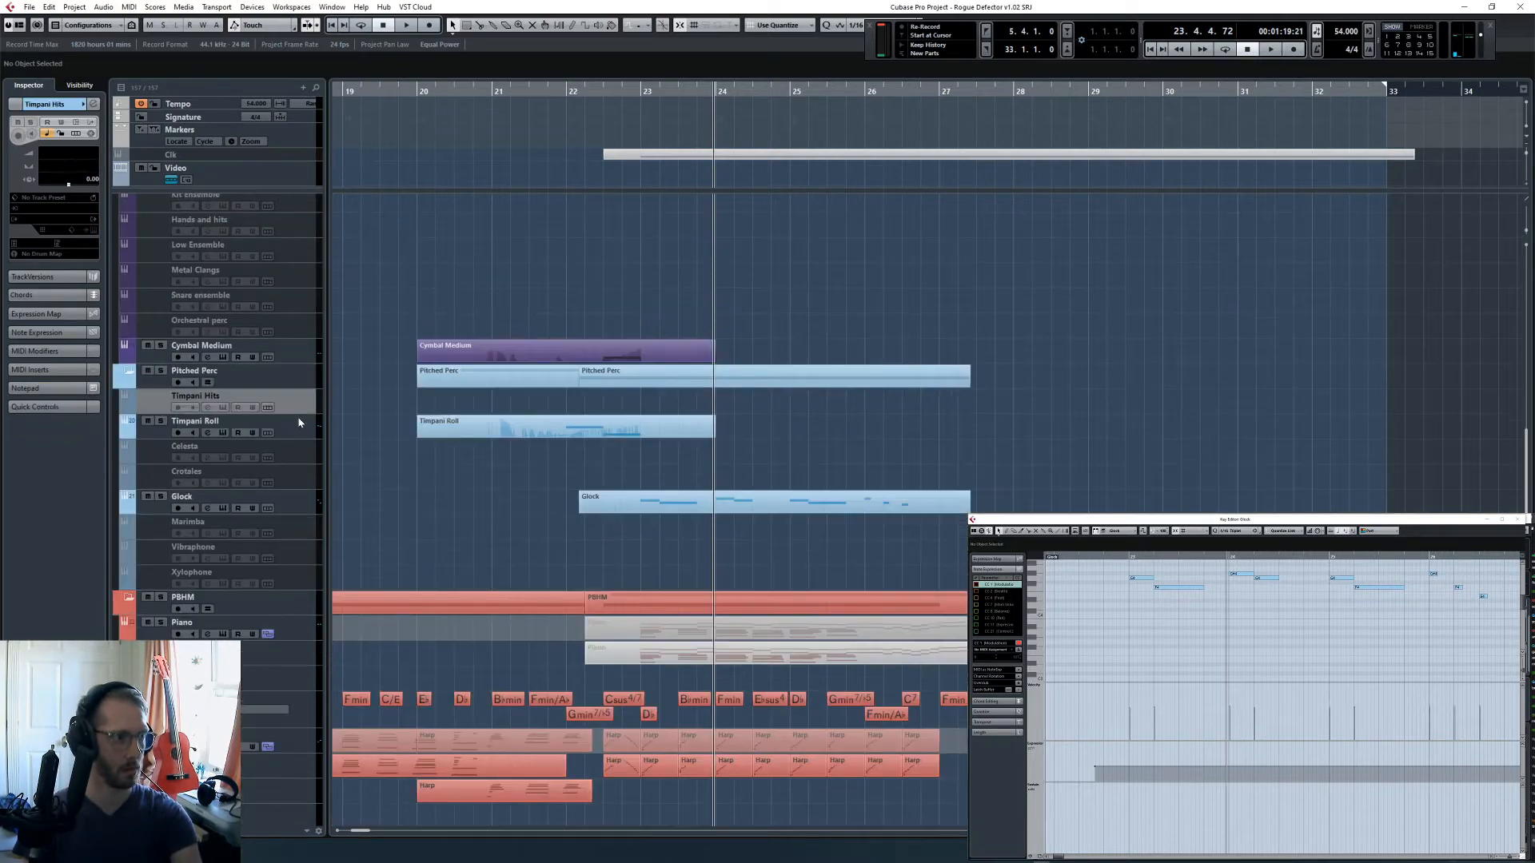
pyautogui.click(308, 506)
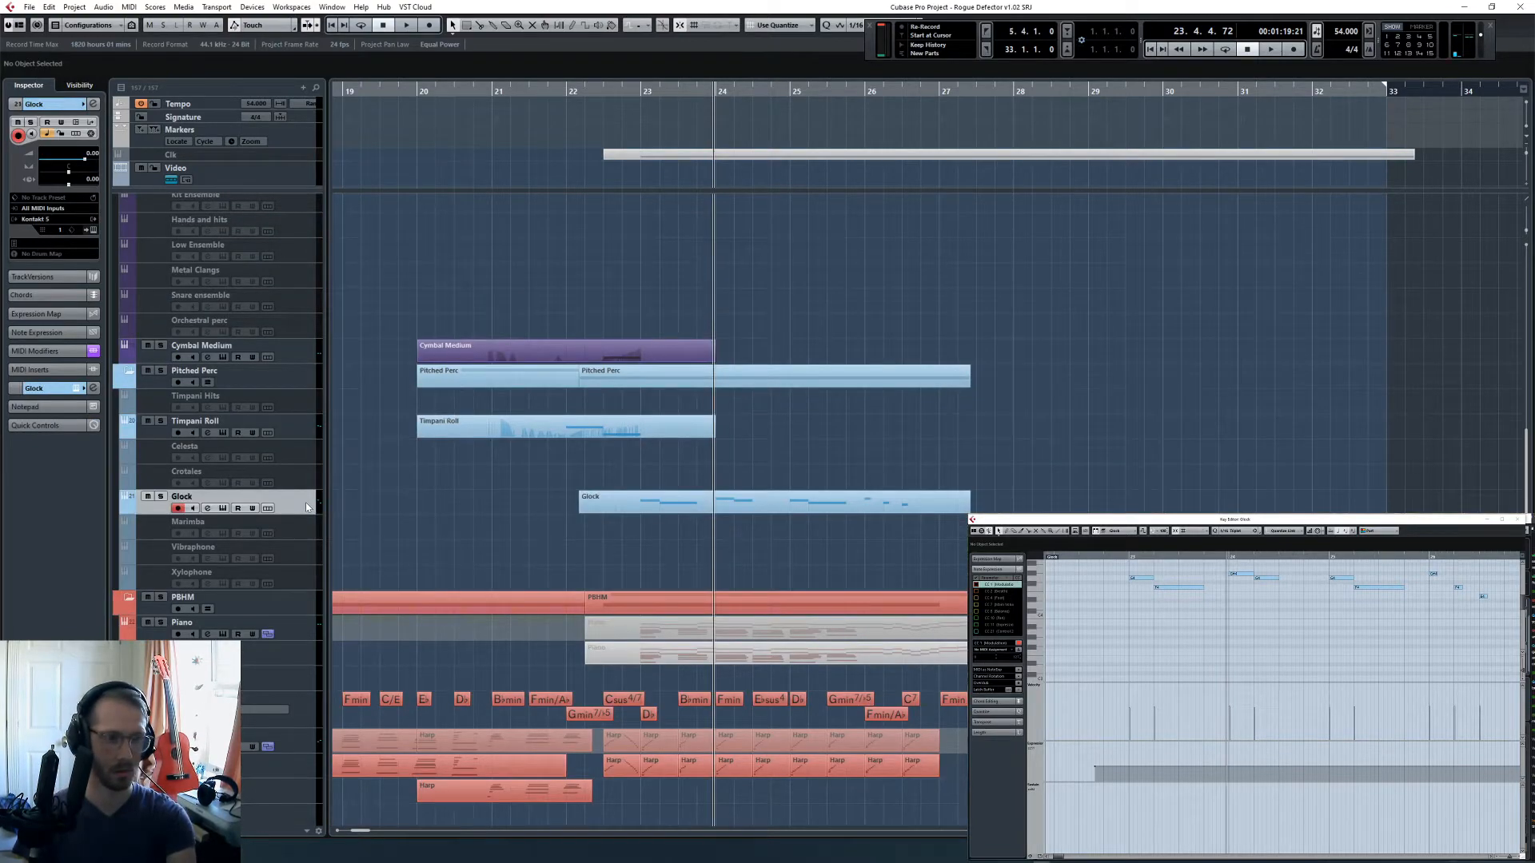
# - Select the Bassoons Short track and check the Studio setup in VST Connections
pyautogui.scroll(8, 635, 496)
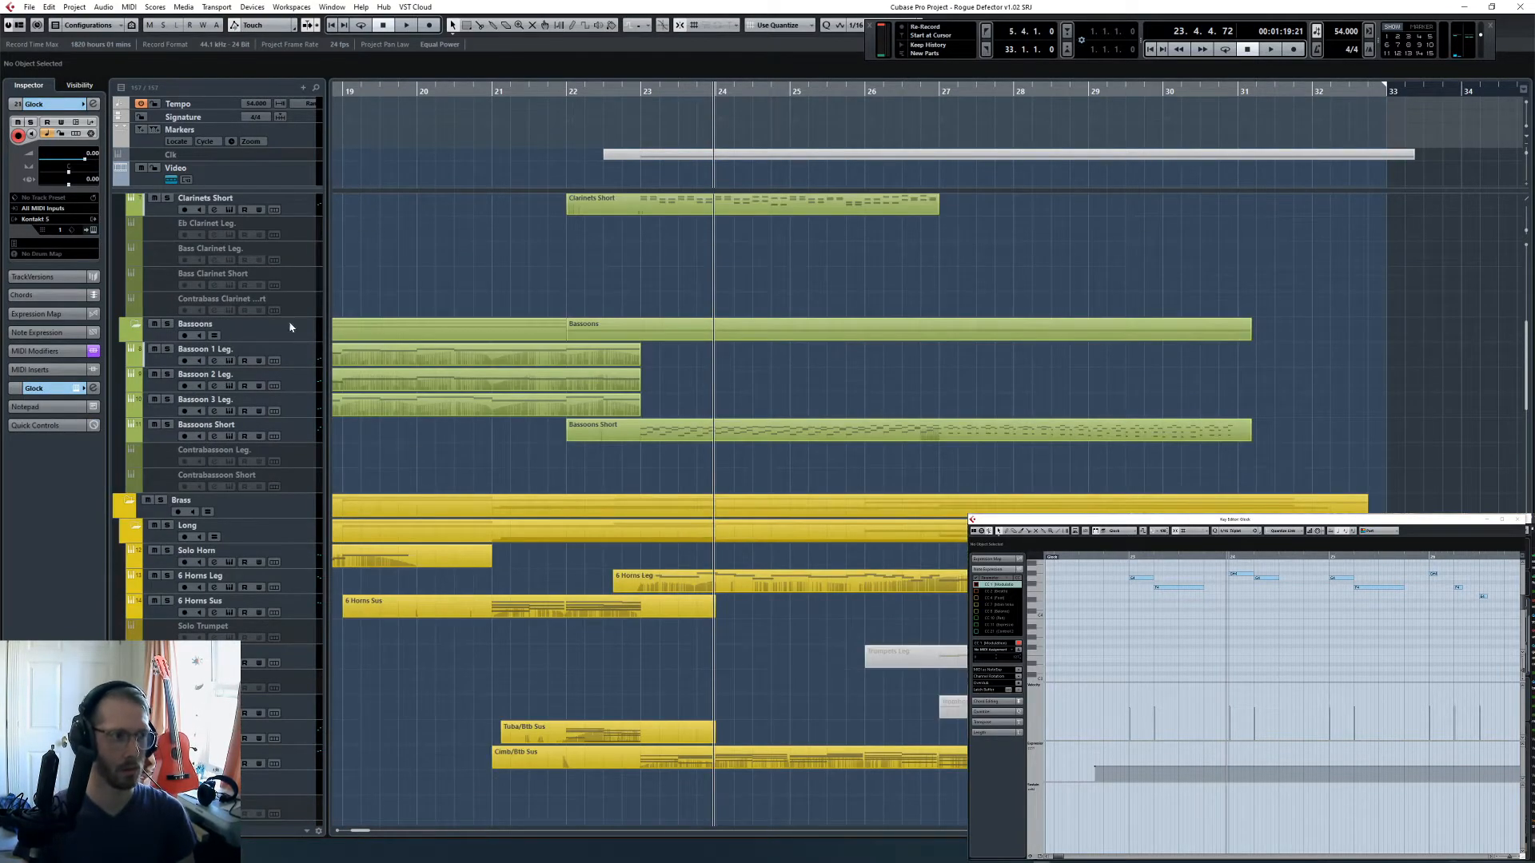
pyautogui.click(311, 431)
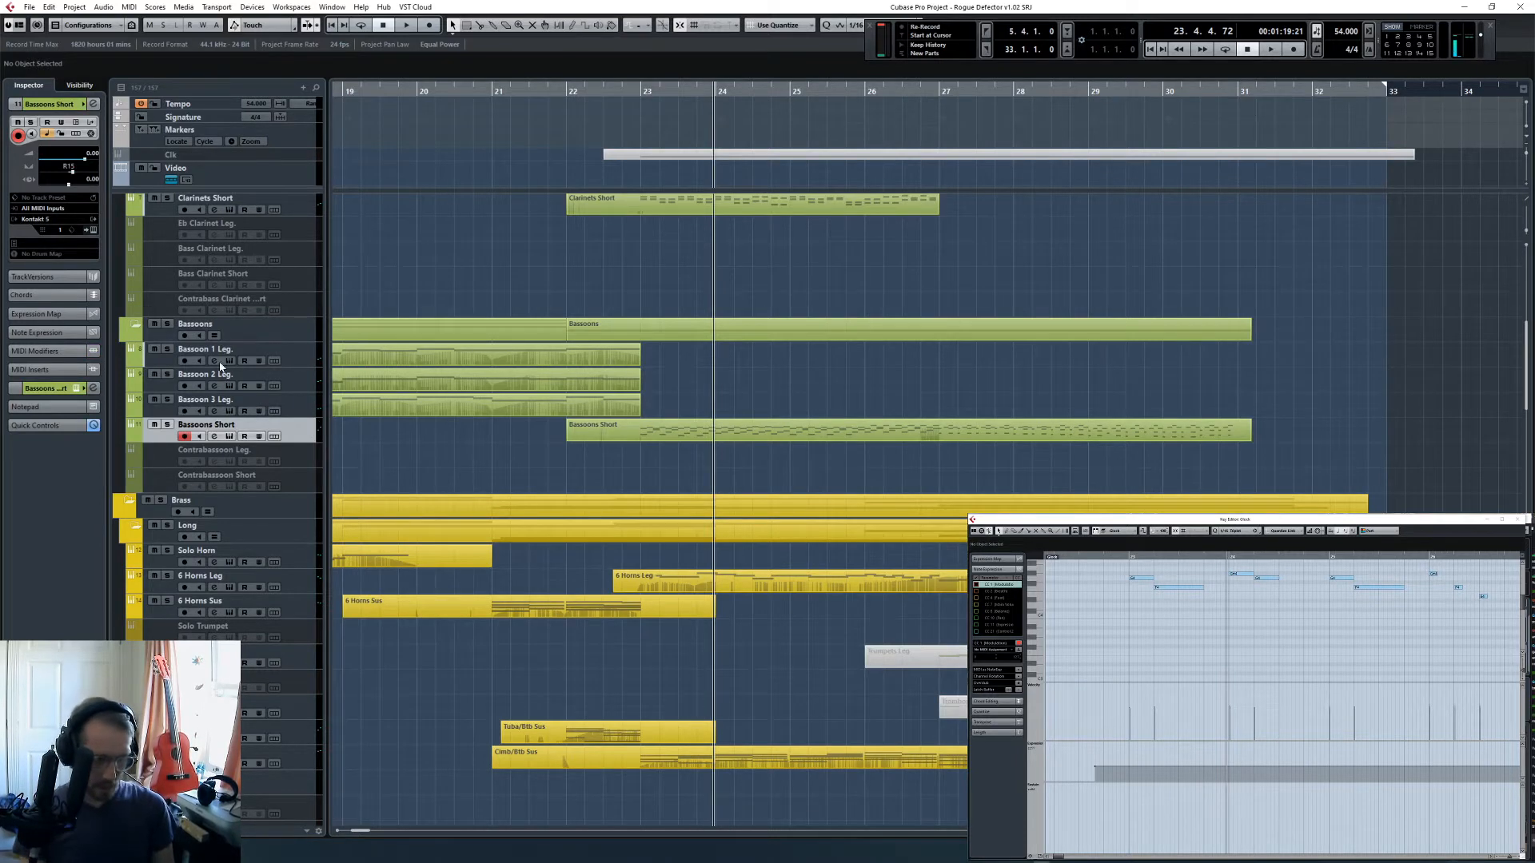
pyautogui.press('F4')
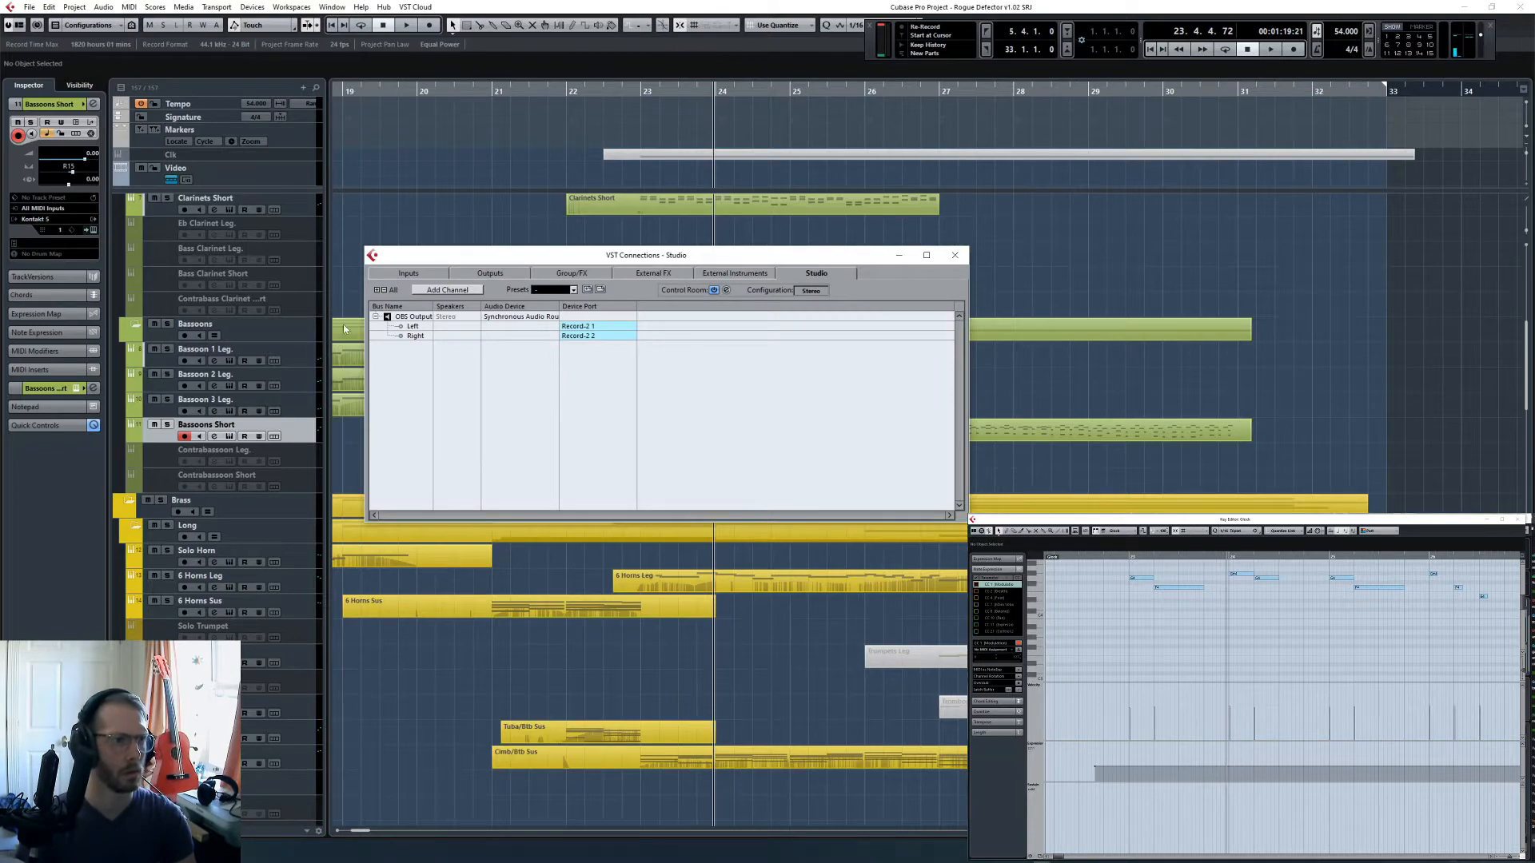
pyautogui.press('F4')
# - Add a MIDI track at the end of the track list and check its available output ports
pyautogui.scroll(-8, 454, 468)
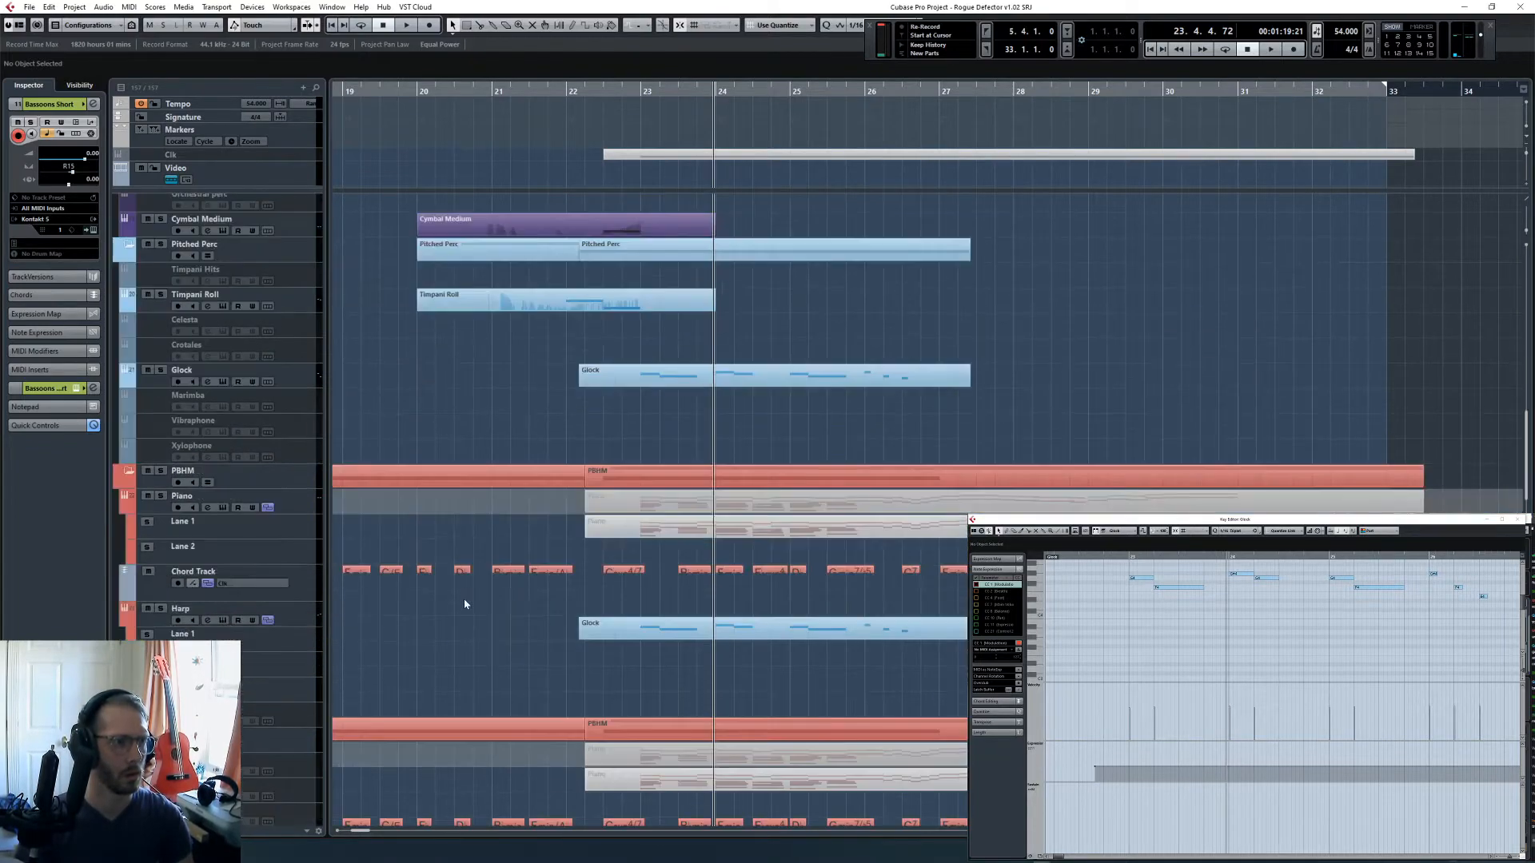
pyautogui.scroll(-8, 465, 604)
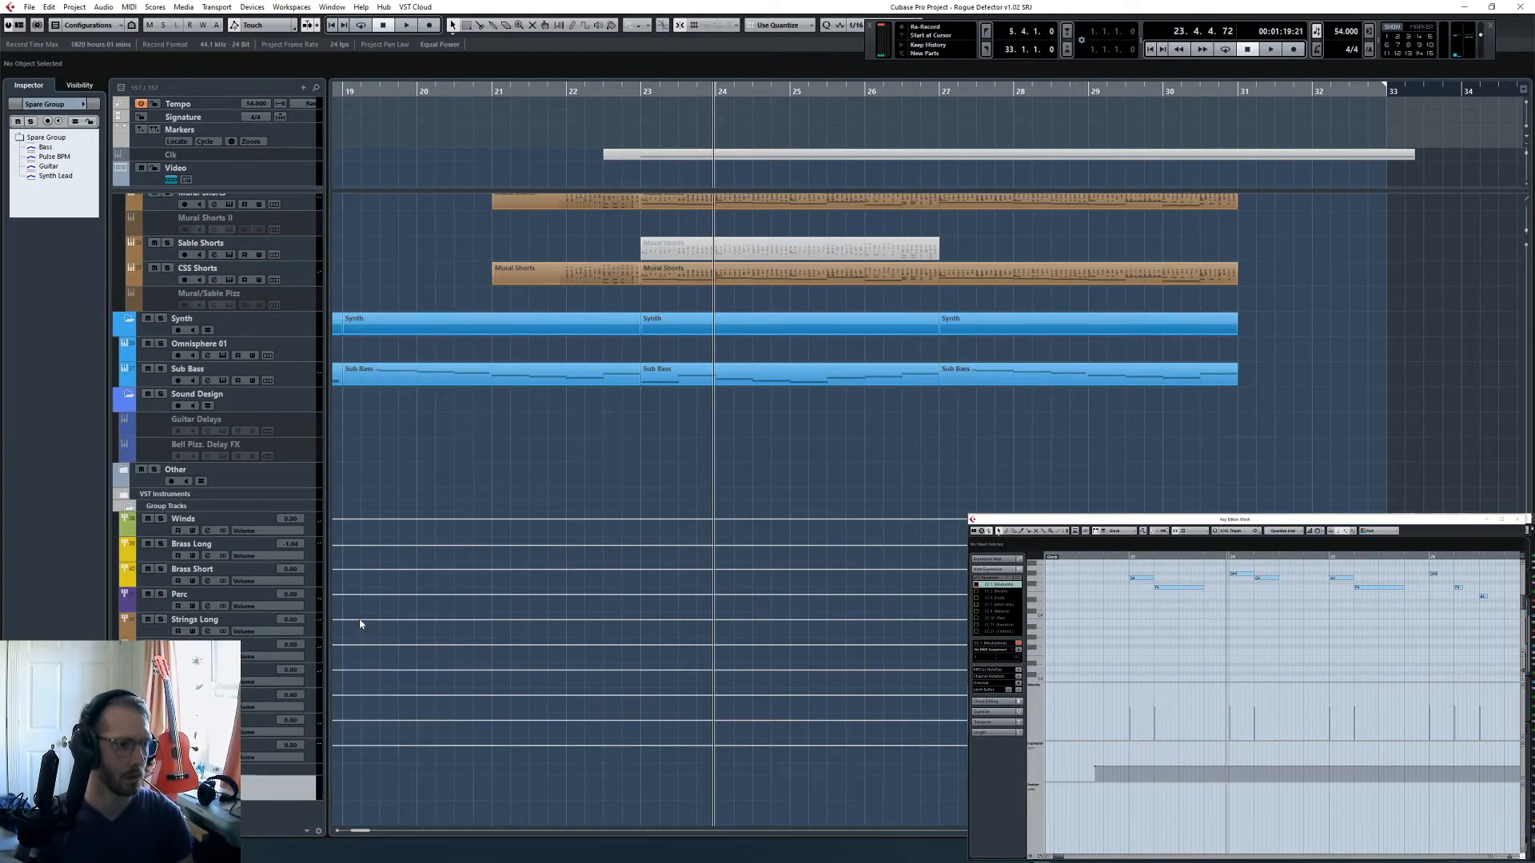
pyautogui.rightClick(288, 798)
pyautogui.moveTo(448, 637)
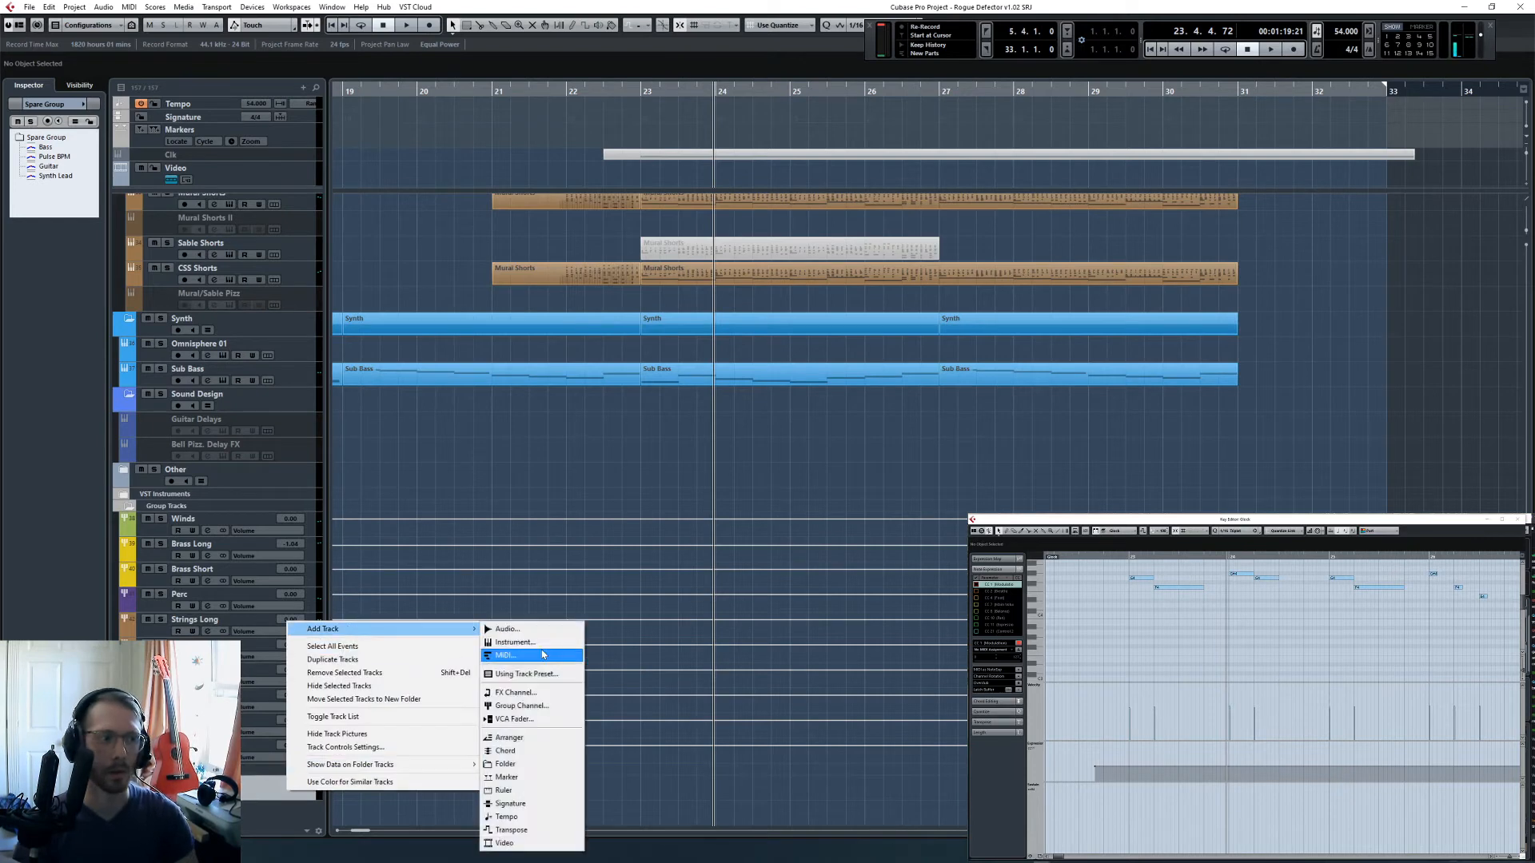
pyautogui.click(541, 656)
pyautogui.press('Return')
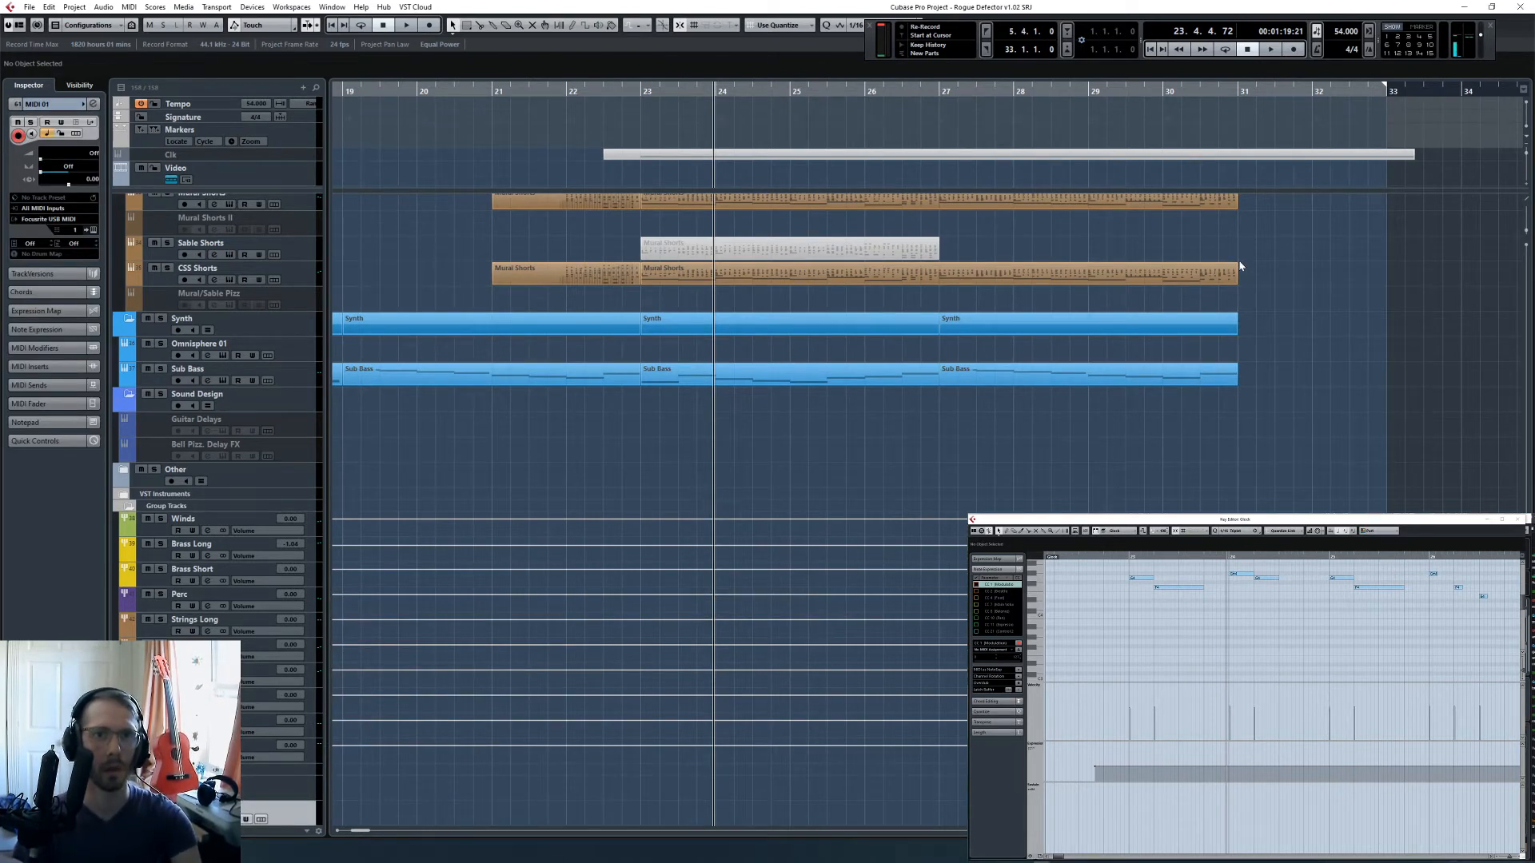
pyautogui.click(64, 219)
pyautogui.click(487, 419)
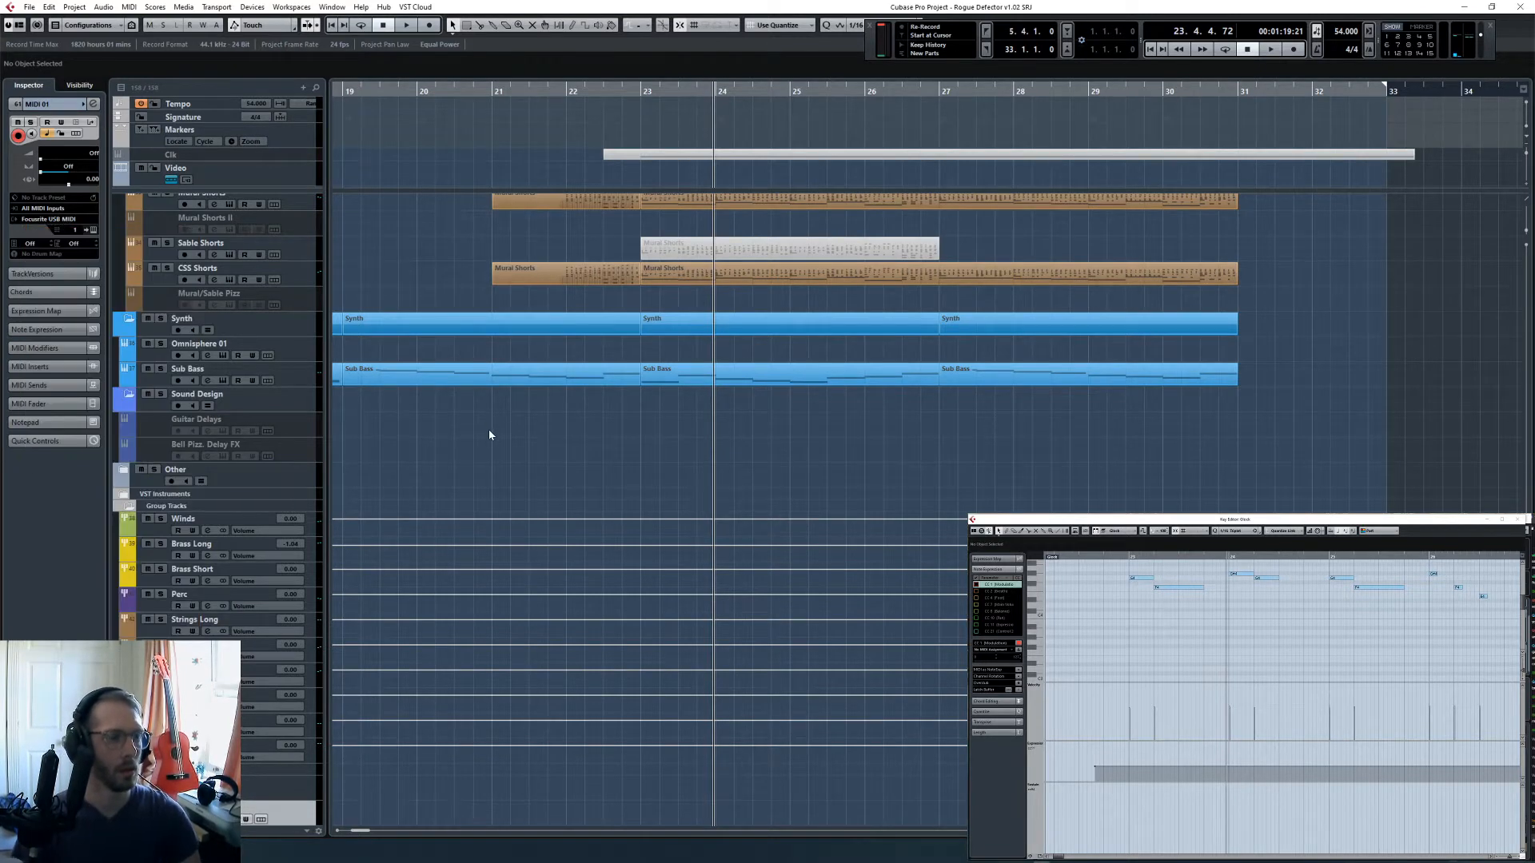
# - Check the VST Connections and the Synchronous Audio Router port settings in Device Setup, leaving everything unchanged
pyautogui.press('F4')
pyautogui.press('F4')
pyautogui.click(208, 10)
pyautogui.moveTo(245, 10)
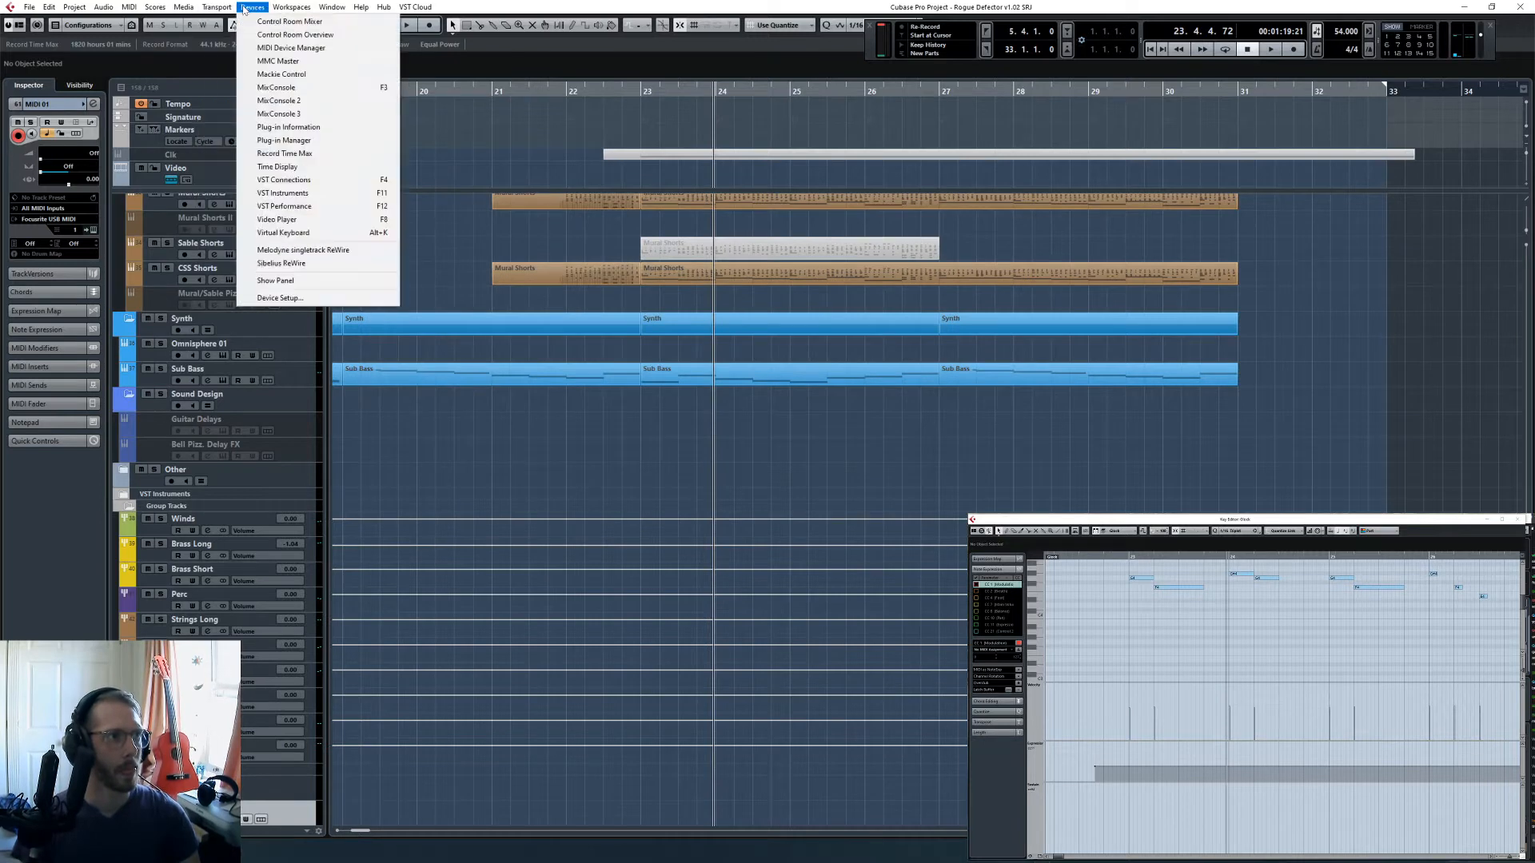
pyautogui.click(326, 298)
pyautogui.click(512, 395)
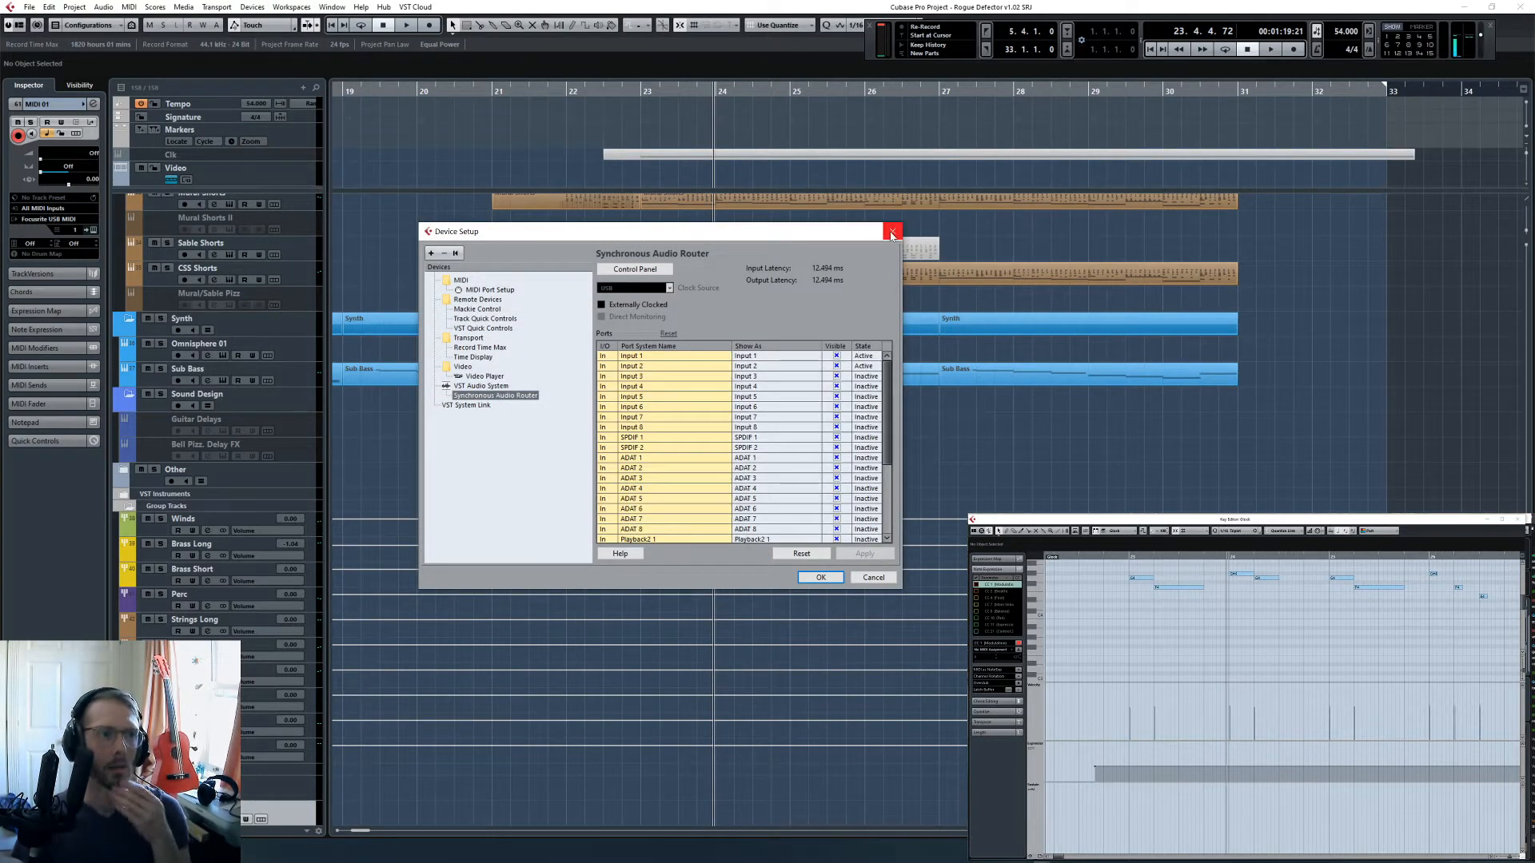
pyautogui.click(893, 232)
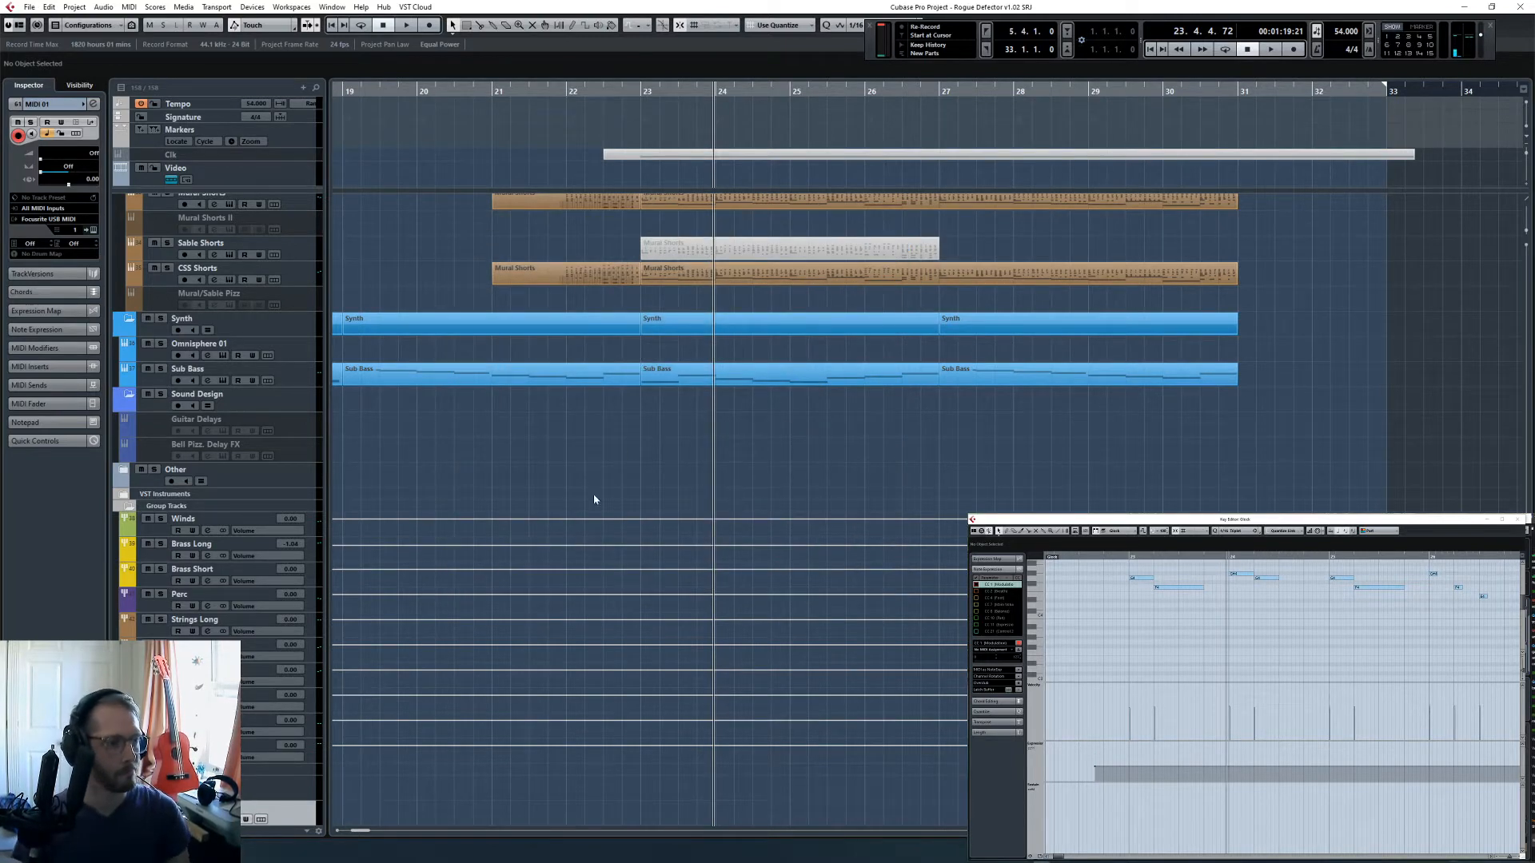
# - Remove the spare MIDI track from the end of the track list
pyautogui.rightClick(293, 814)
pyautogui.click(327, 597)
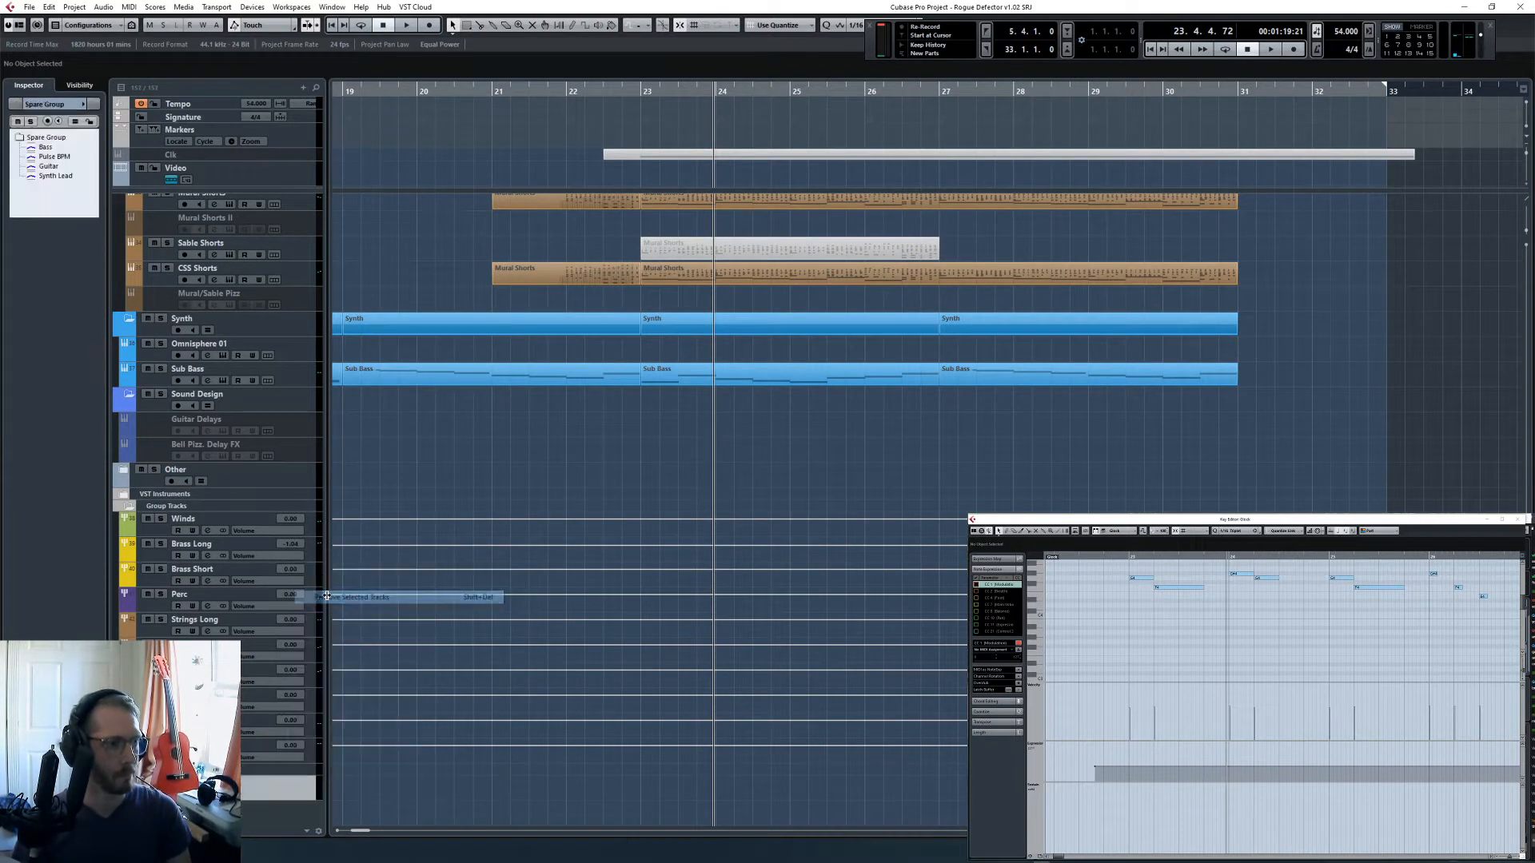
# - Play the project from bar 23 while reviewing the woodwind, brass and percussion tracks
pyautogui.scroll(15, 453, 464)
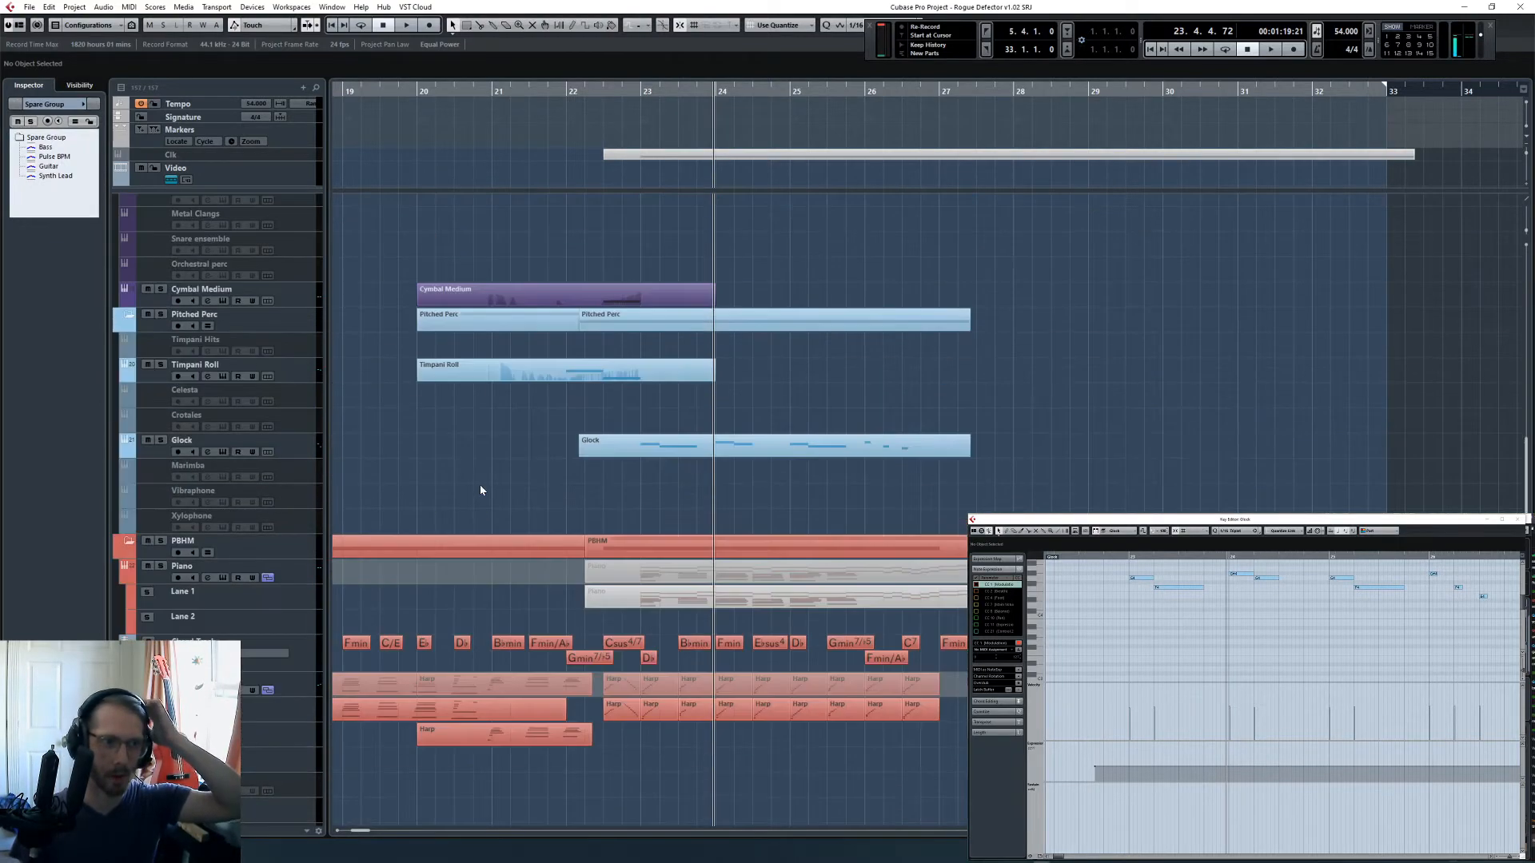
pyautogui.scroll(15, 480, 490)
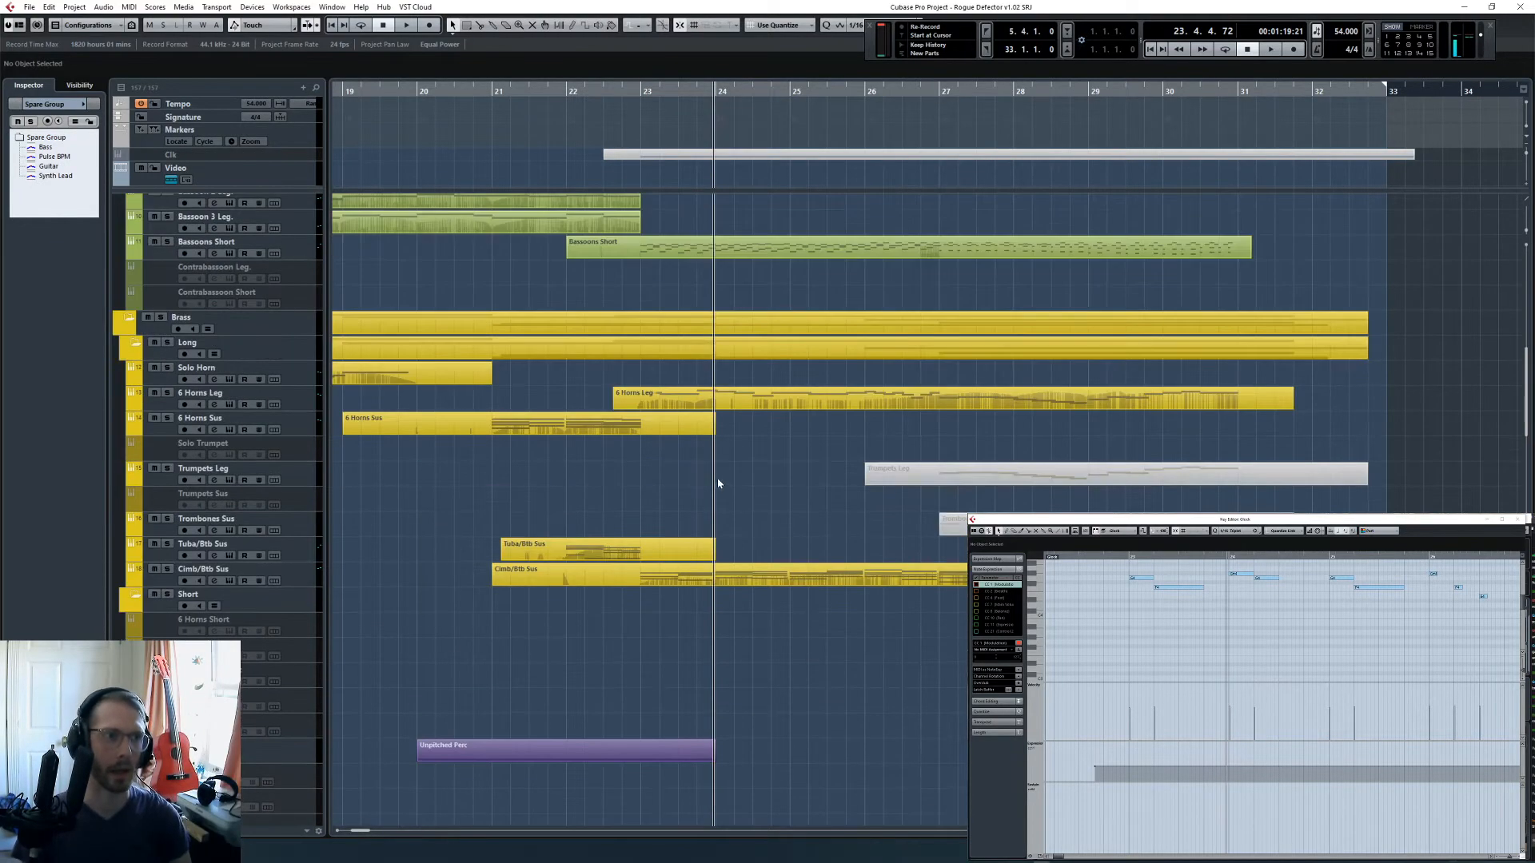
pyautogui.press('space')
pyautogui.scroll(6, 565, 451)
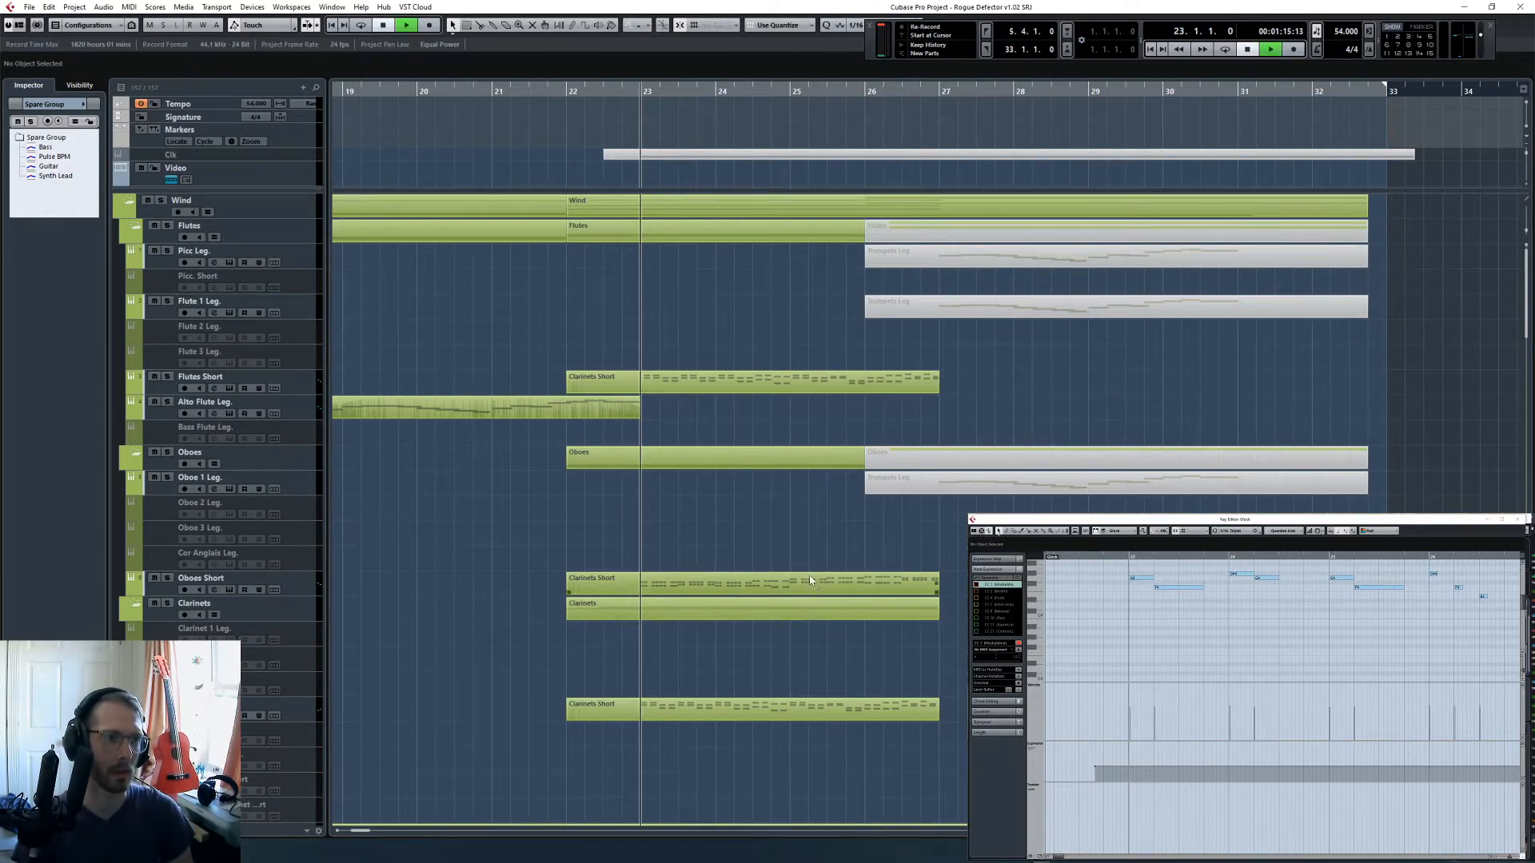
pyautogui.press('space')
pyautogui.scroll(-10, 699, 572)
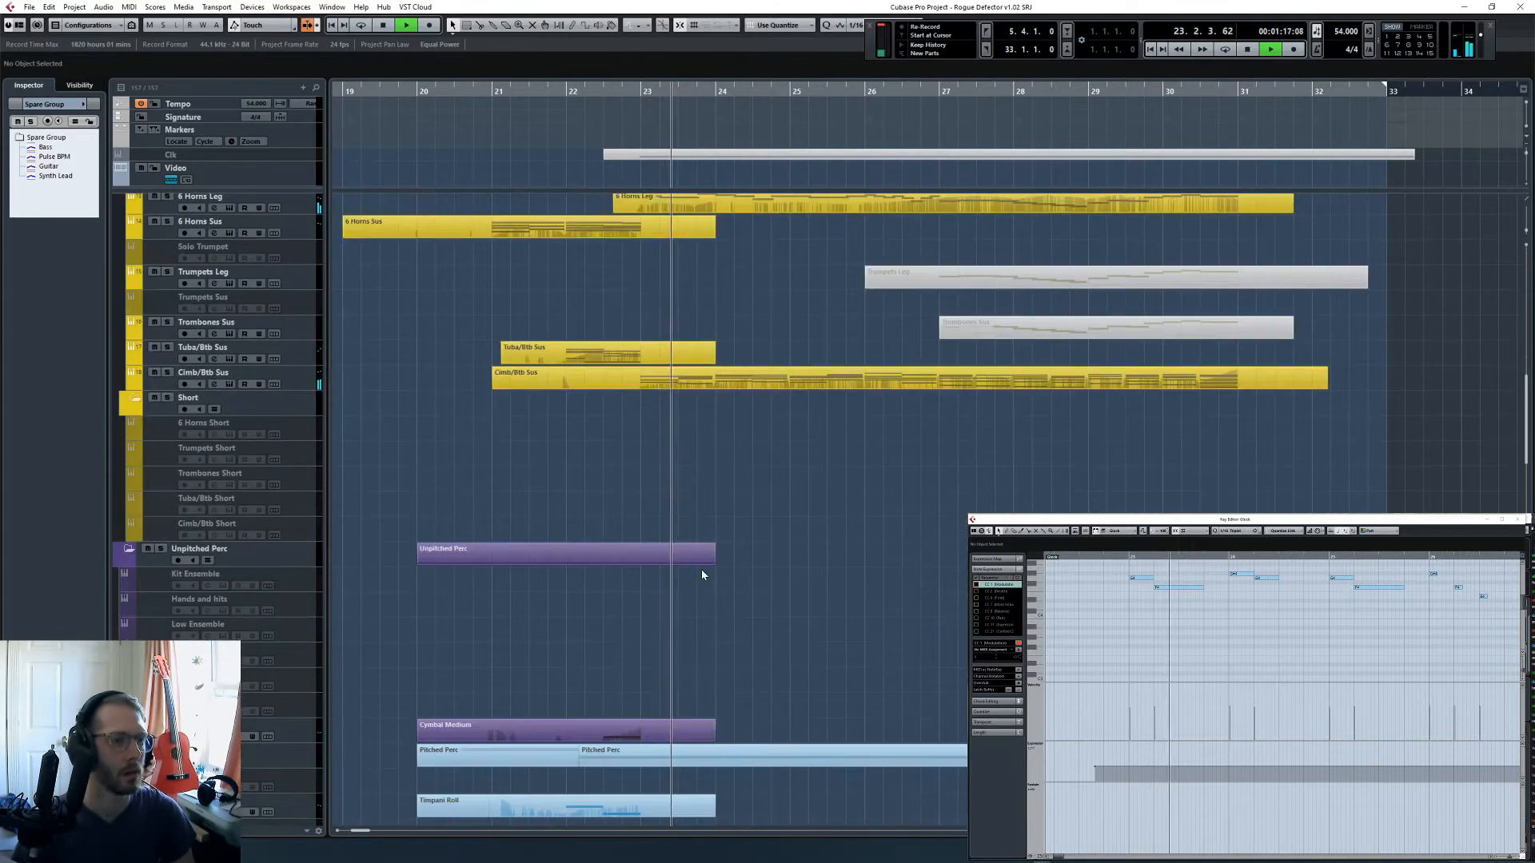
pyautogui.scroll(-8, 702, 574)
# - Display the Glock part in the Key Editor, zoomed out to its full length, and deselect it
pyautogui.click(743, 378)
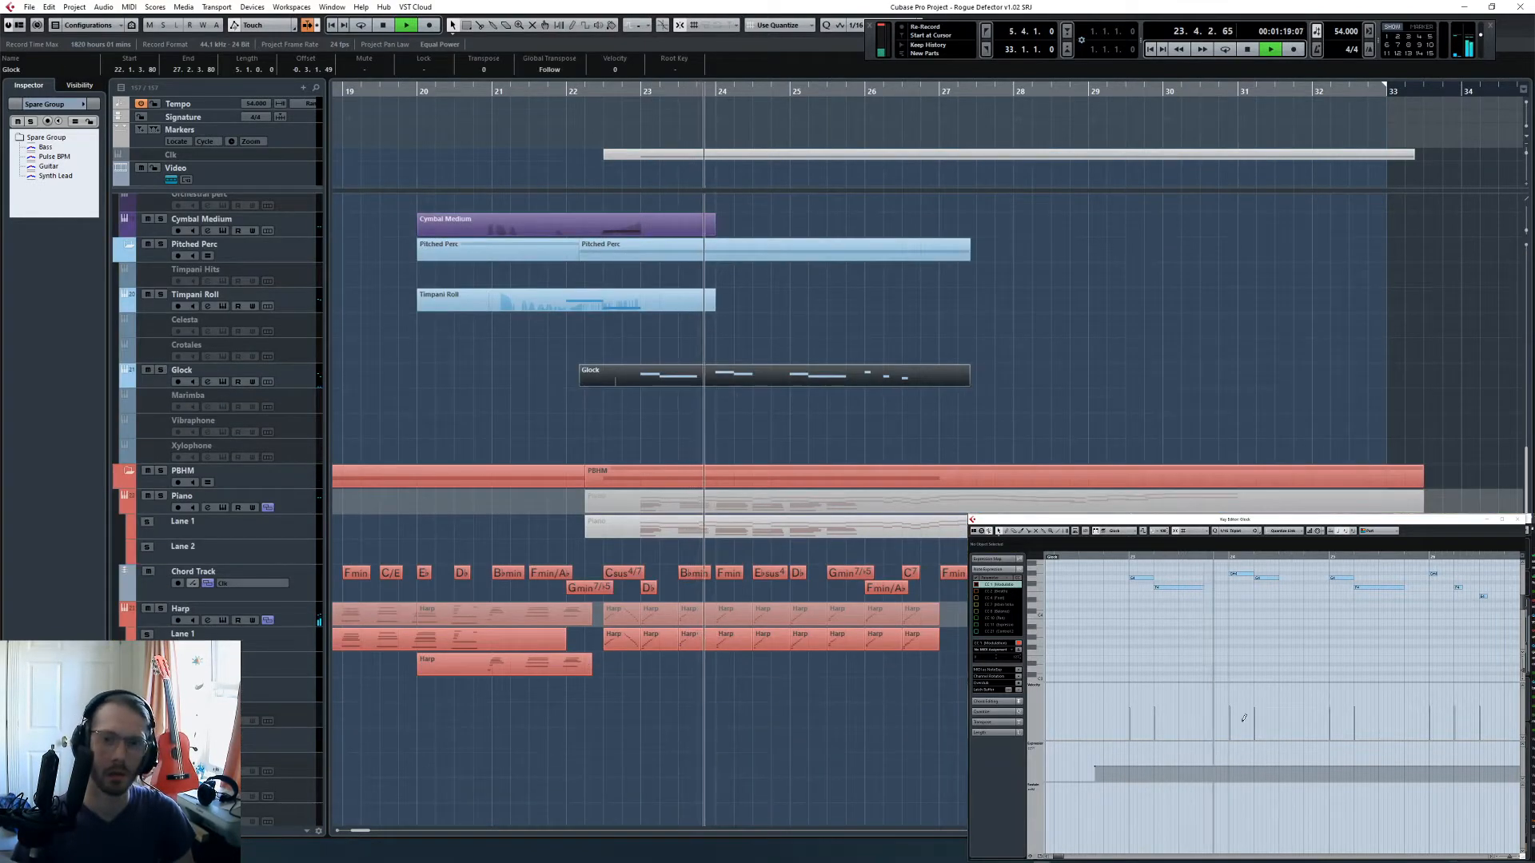
pyautogui.click(1136, 658)
pyautogui.press('g')
pyautogui.press('g')
pyautogui.press('g')
pyautogui.press('g')
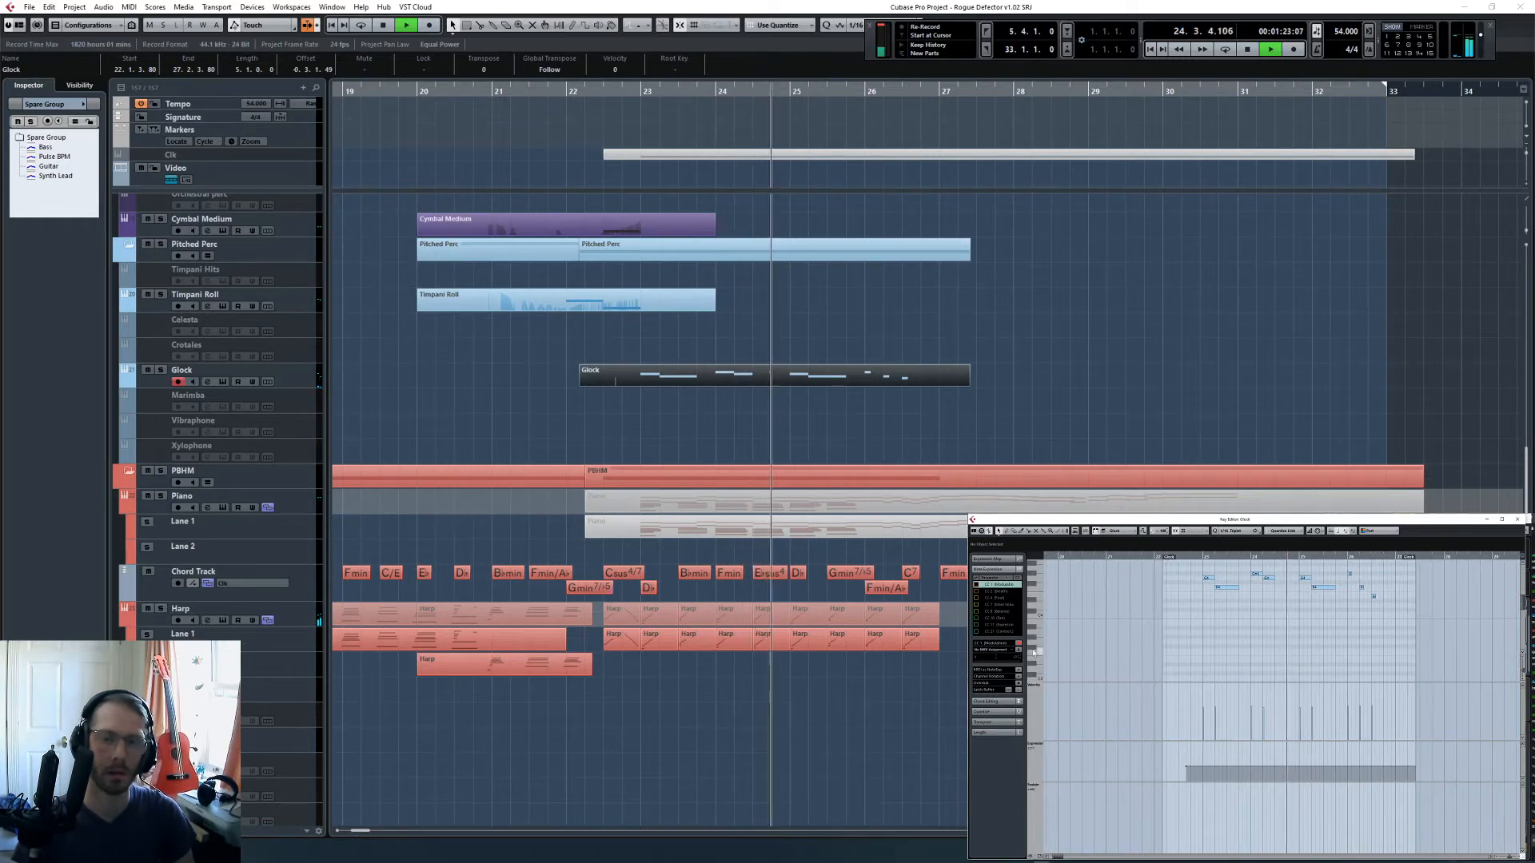
pyautogui.click(1076, 305)
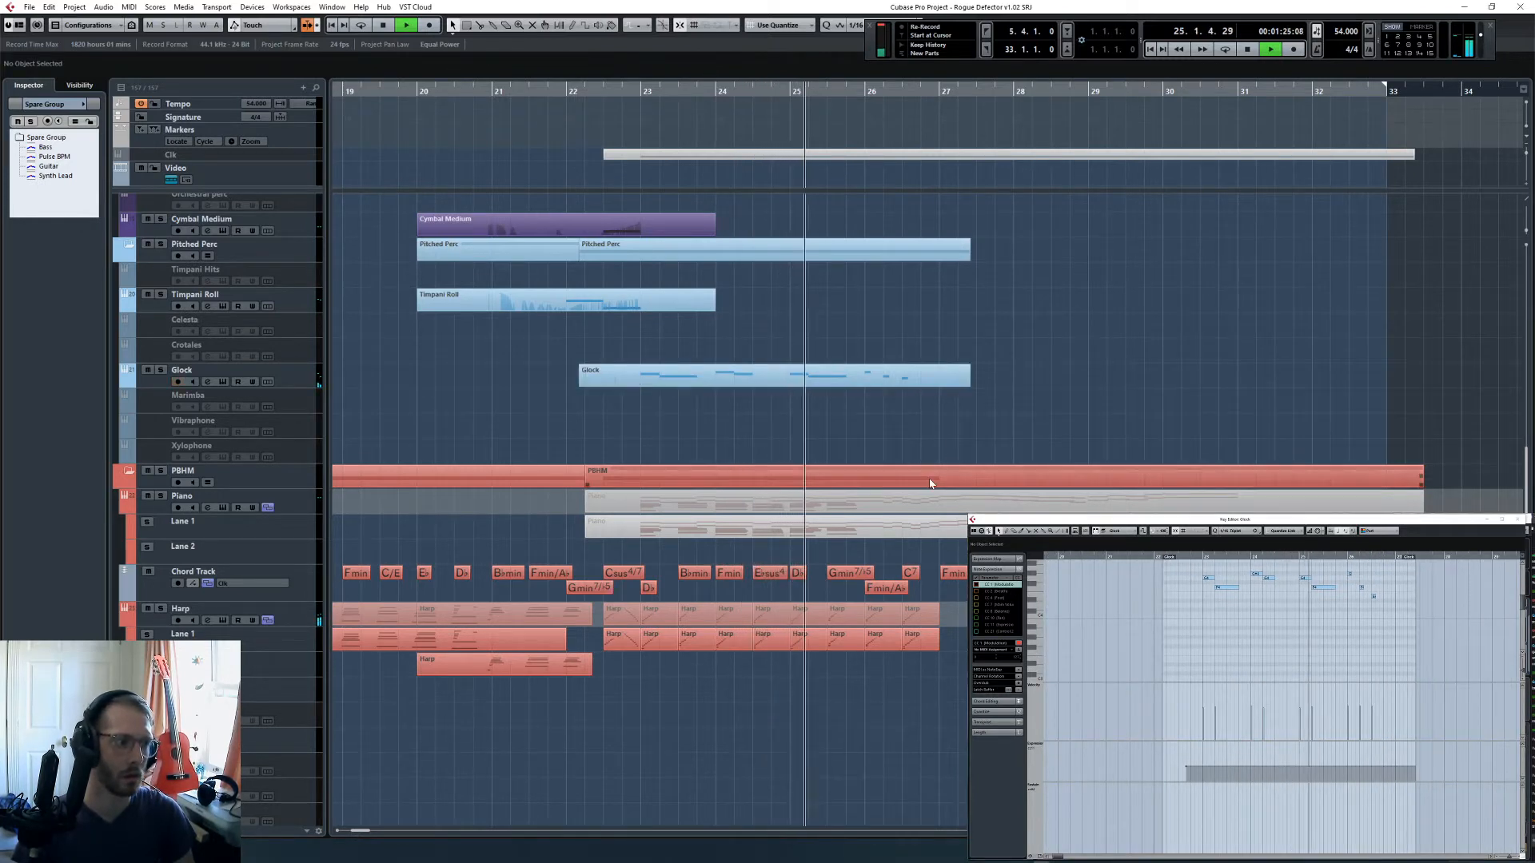
# - Listen on into bar 29 while examining the 6 Horns Leg part against the other brass parts
pyautogui.scroll(-3, 930, 482)
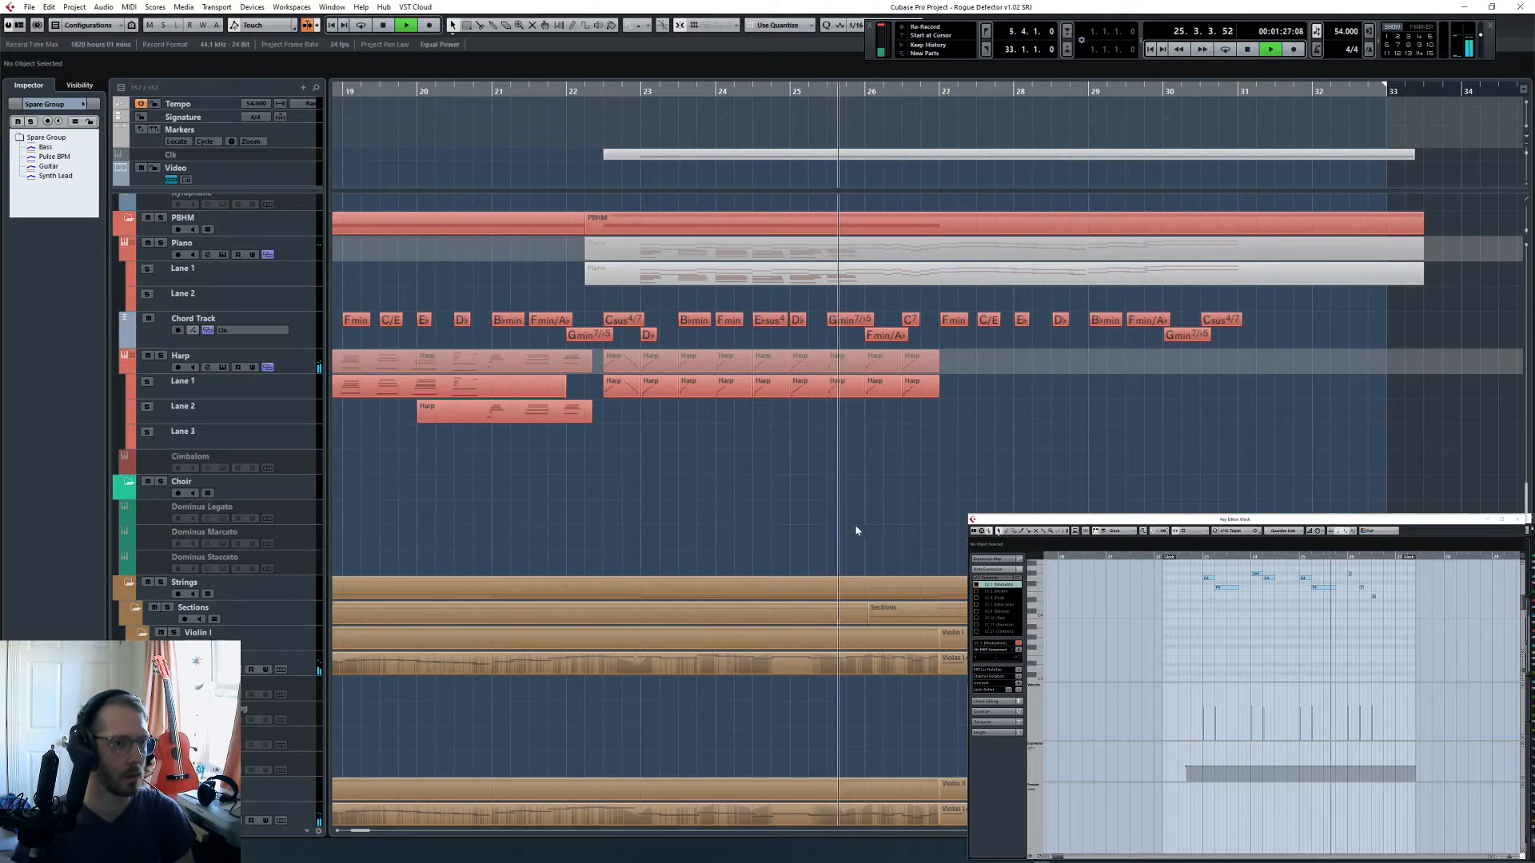
pyautogui.scroll(5, 851, 484)
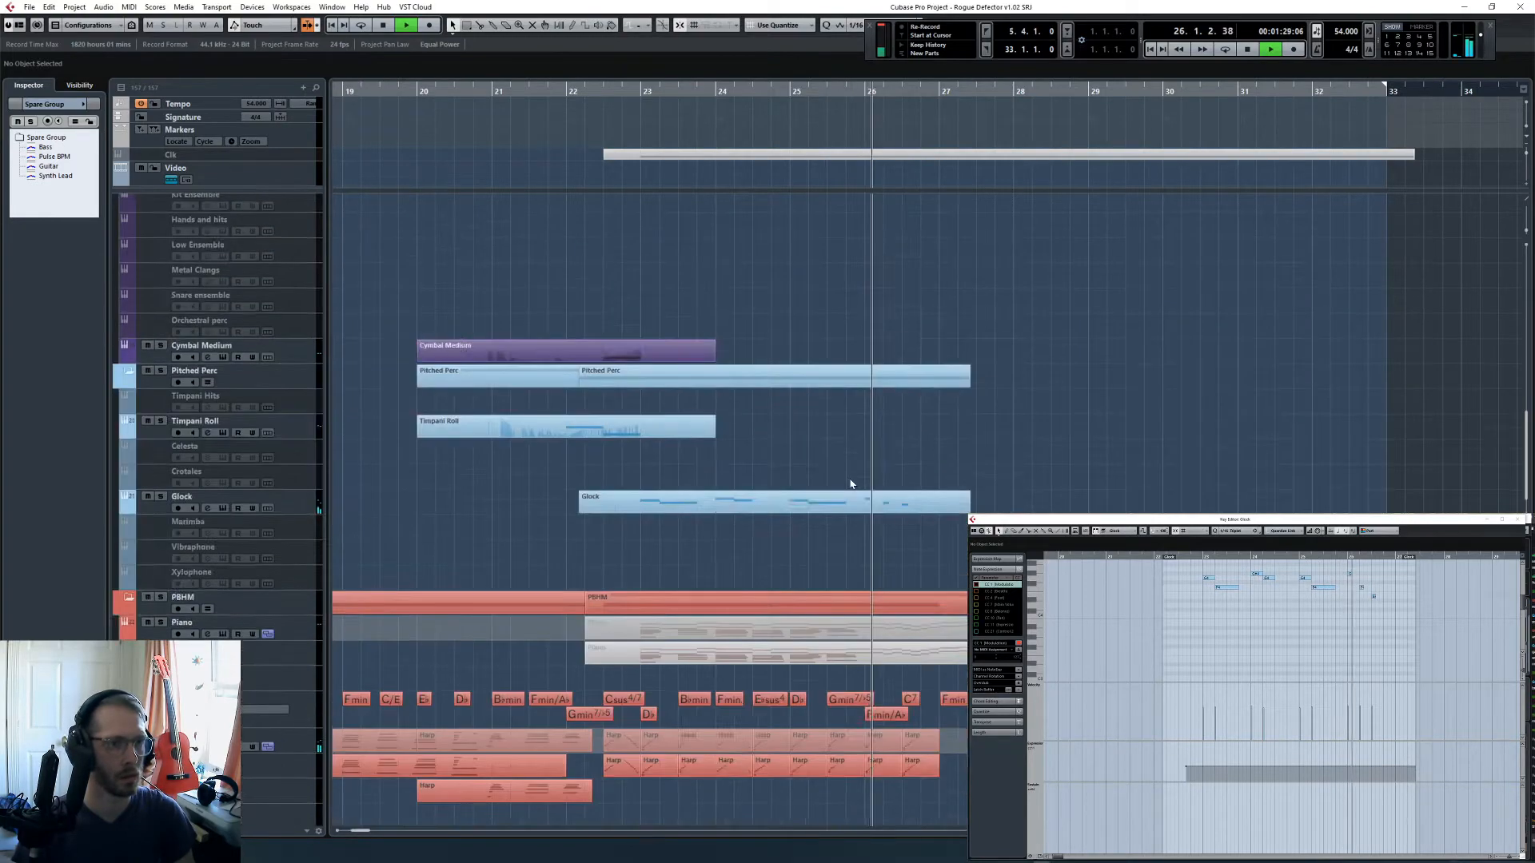
pyautogui.scroll(8, 850, 483)
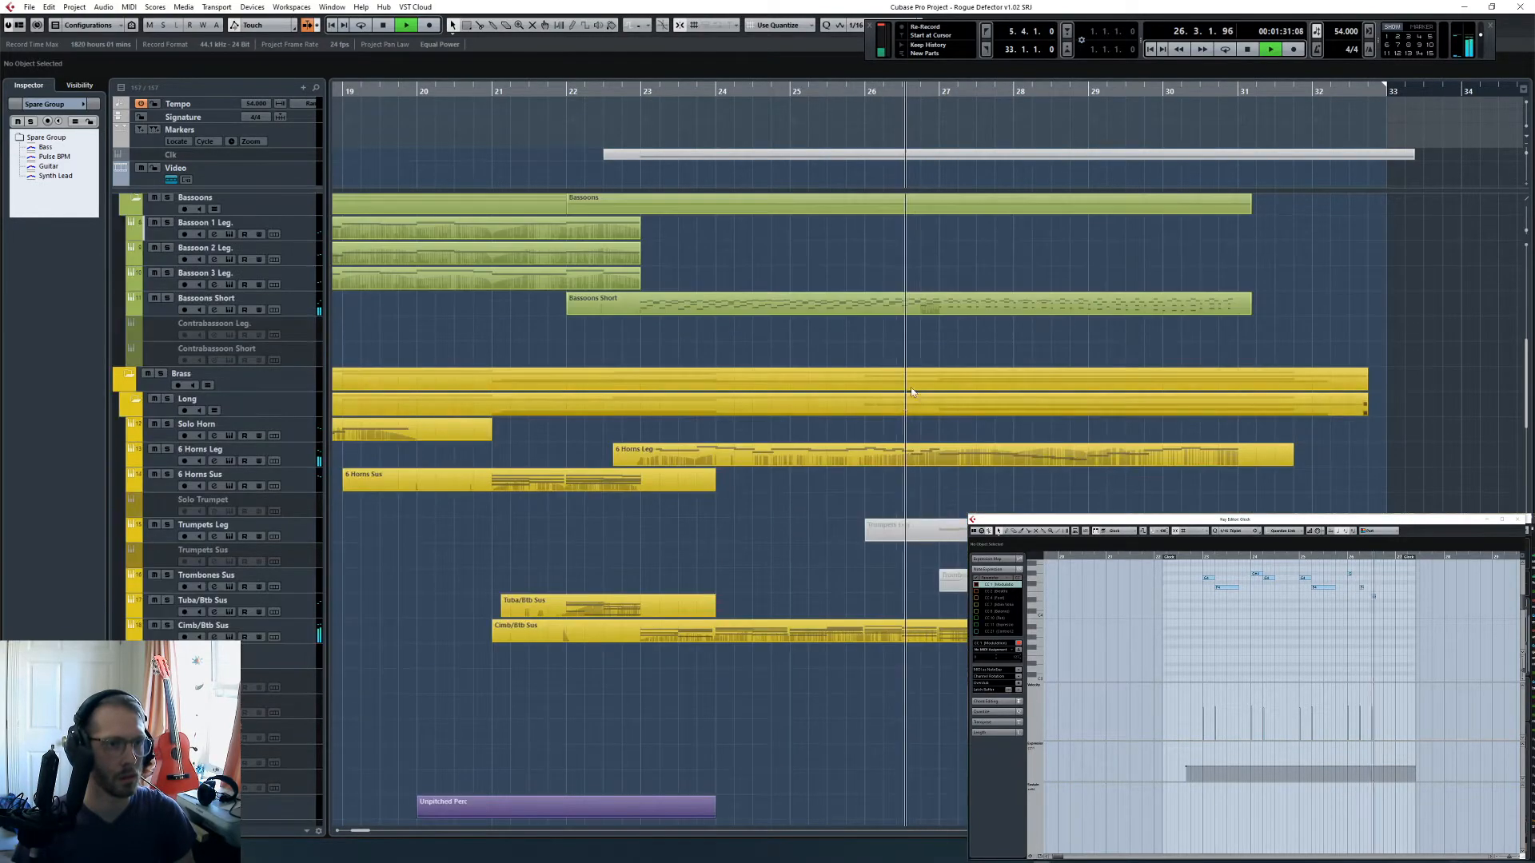
pyautogui.click(986, 454)
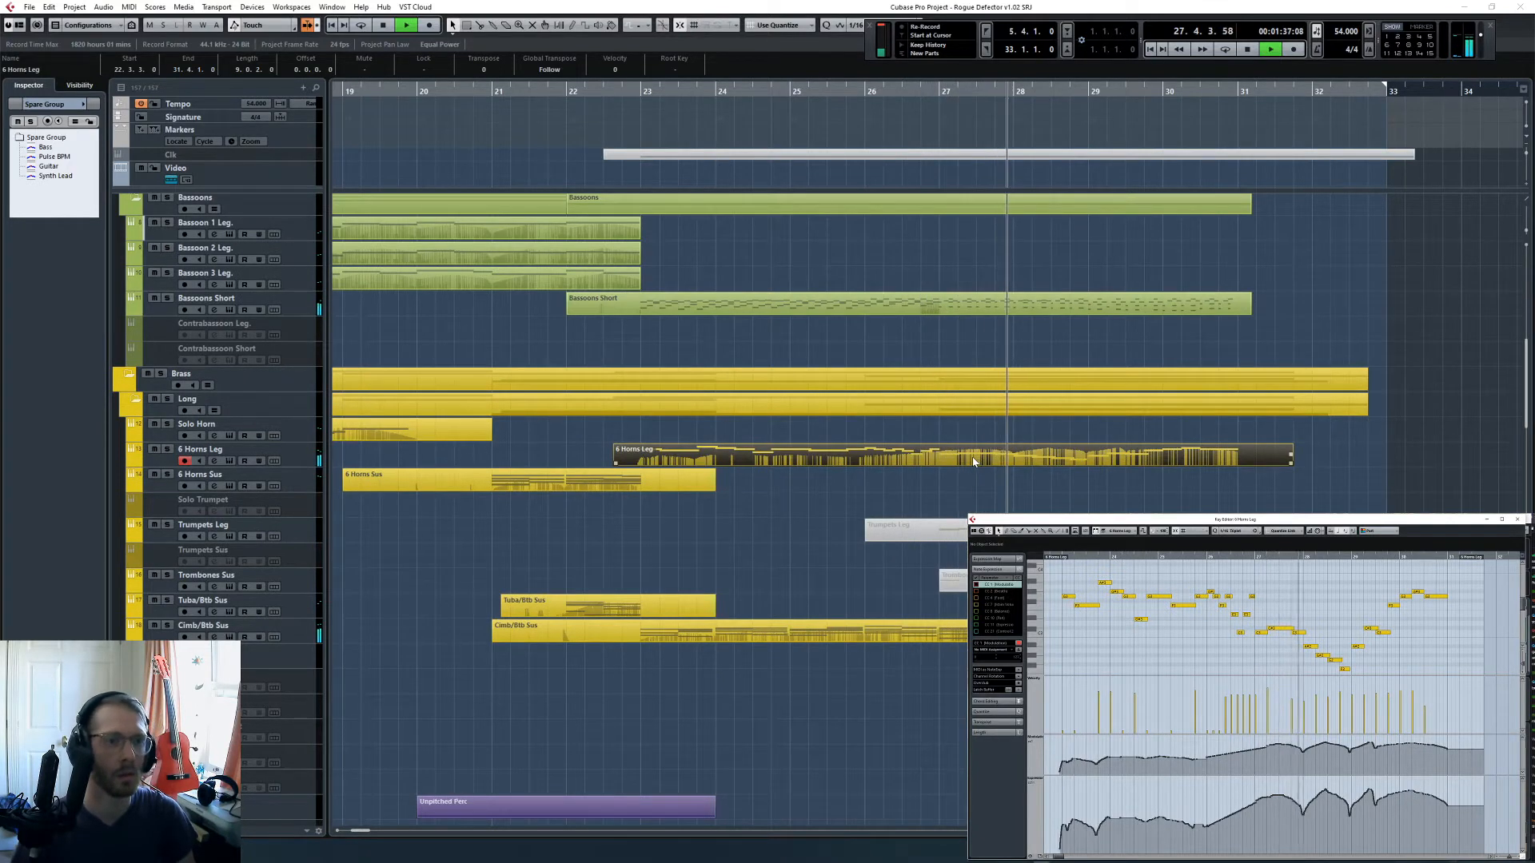
pyautogui.scroll(-5, 976, 462)
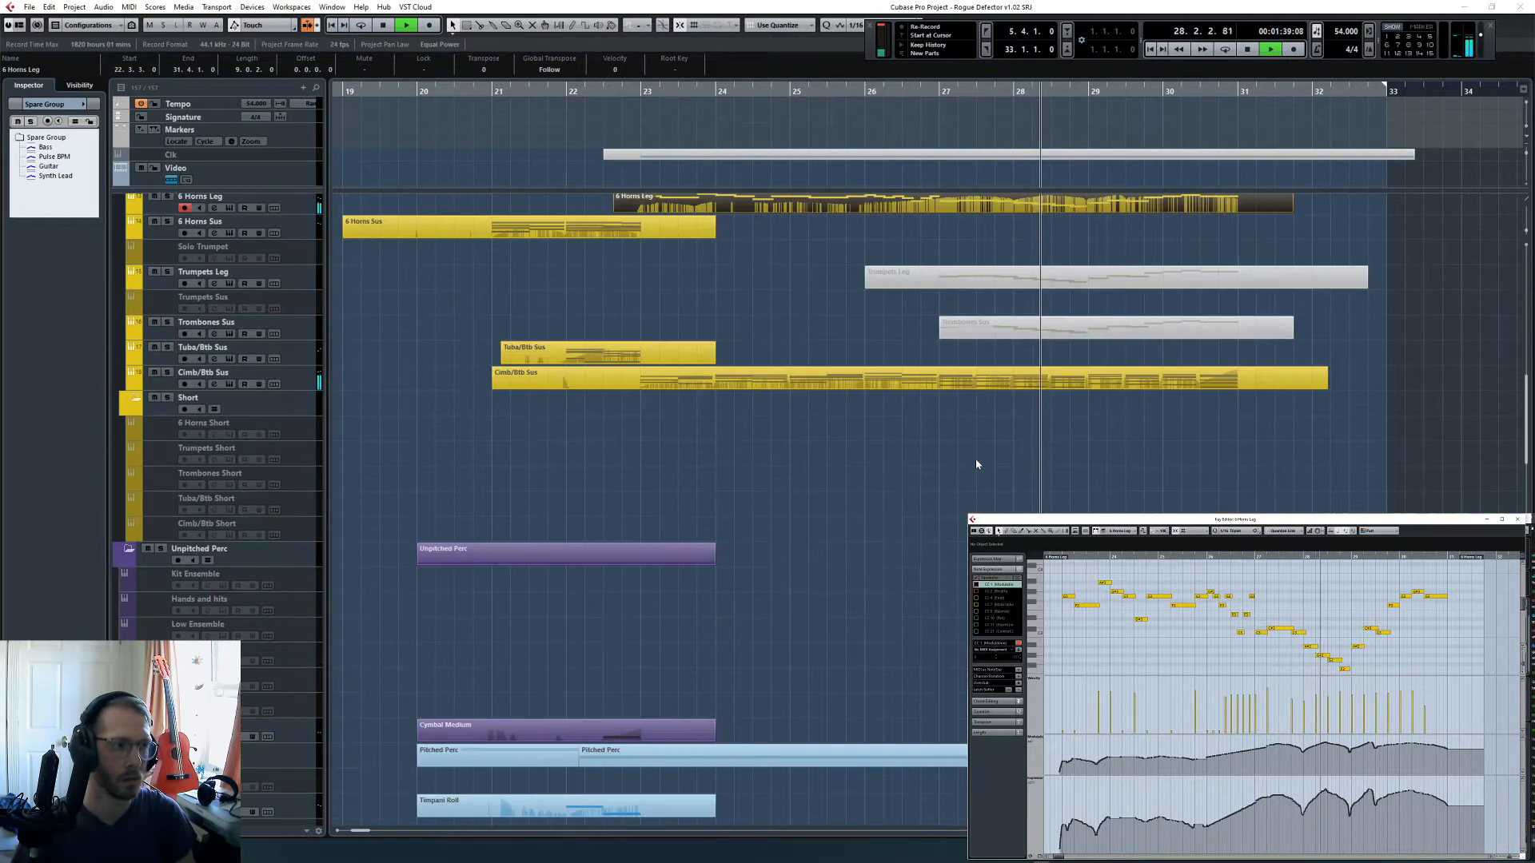
pyautogui.click(949, 506)
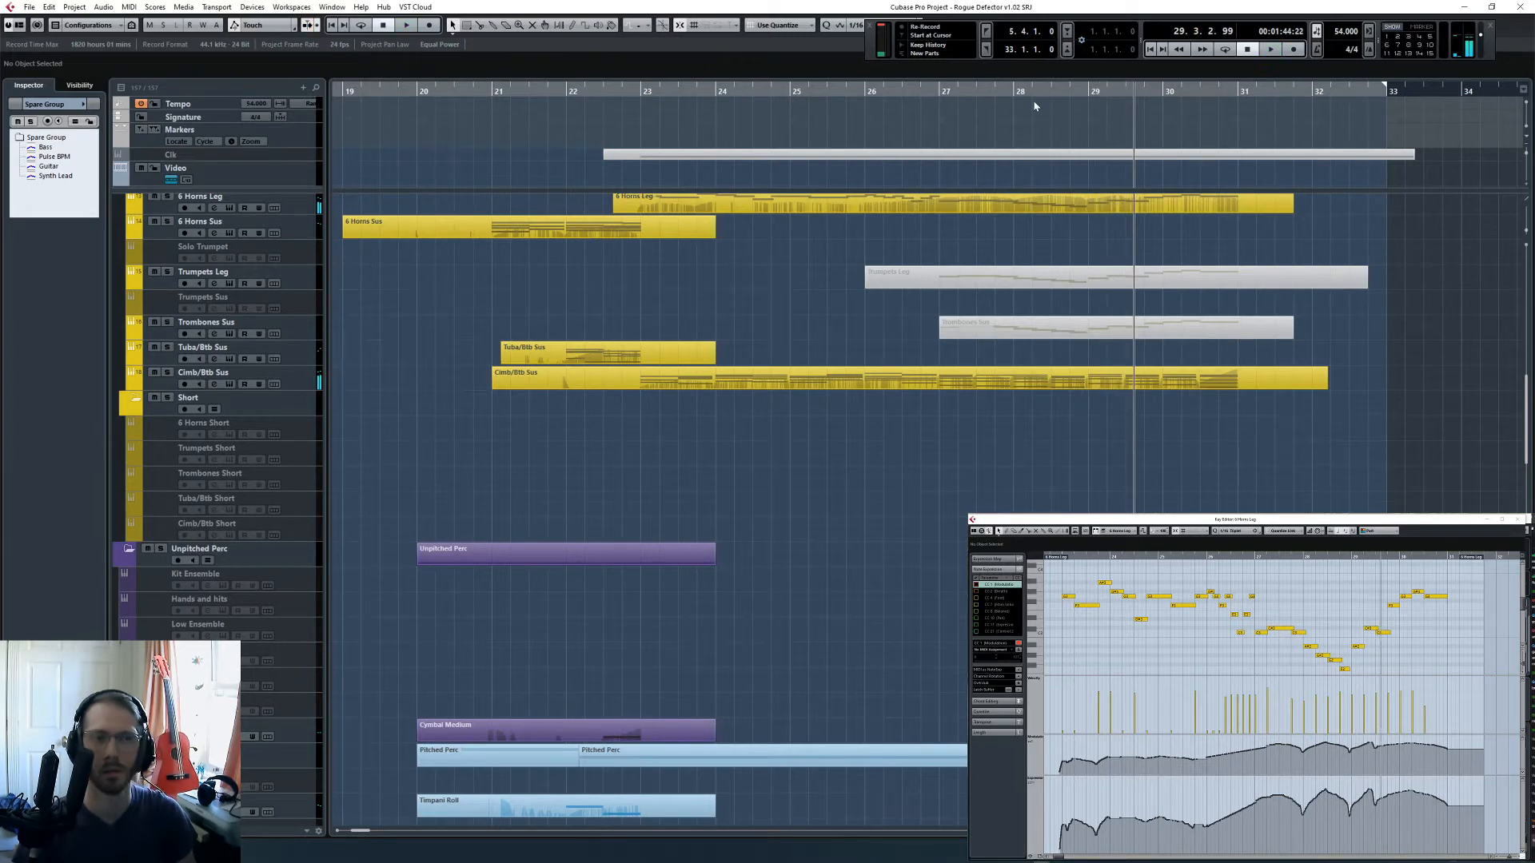
# - Replay the 6 Horns Leg line from bar 28 into bar 31, then stop playback
pyautogui.click(1011, 90)
pyautogui.scroll(5, 1118, 472)
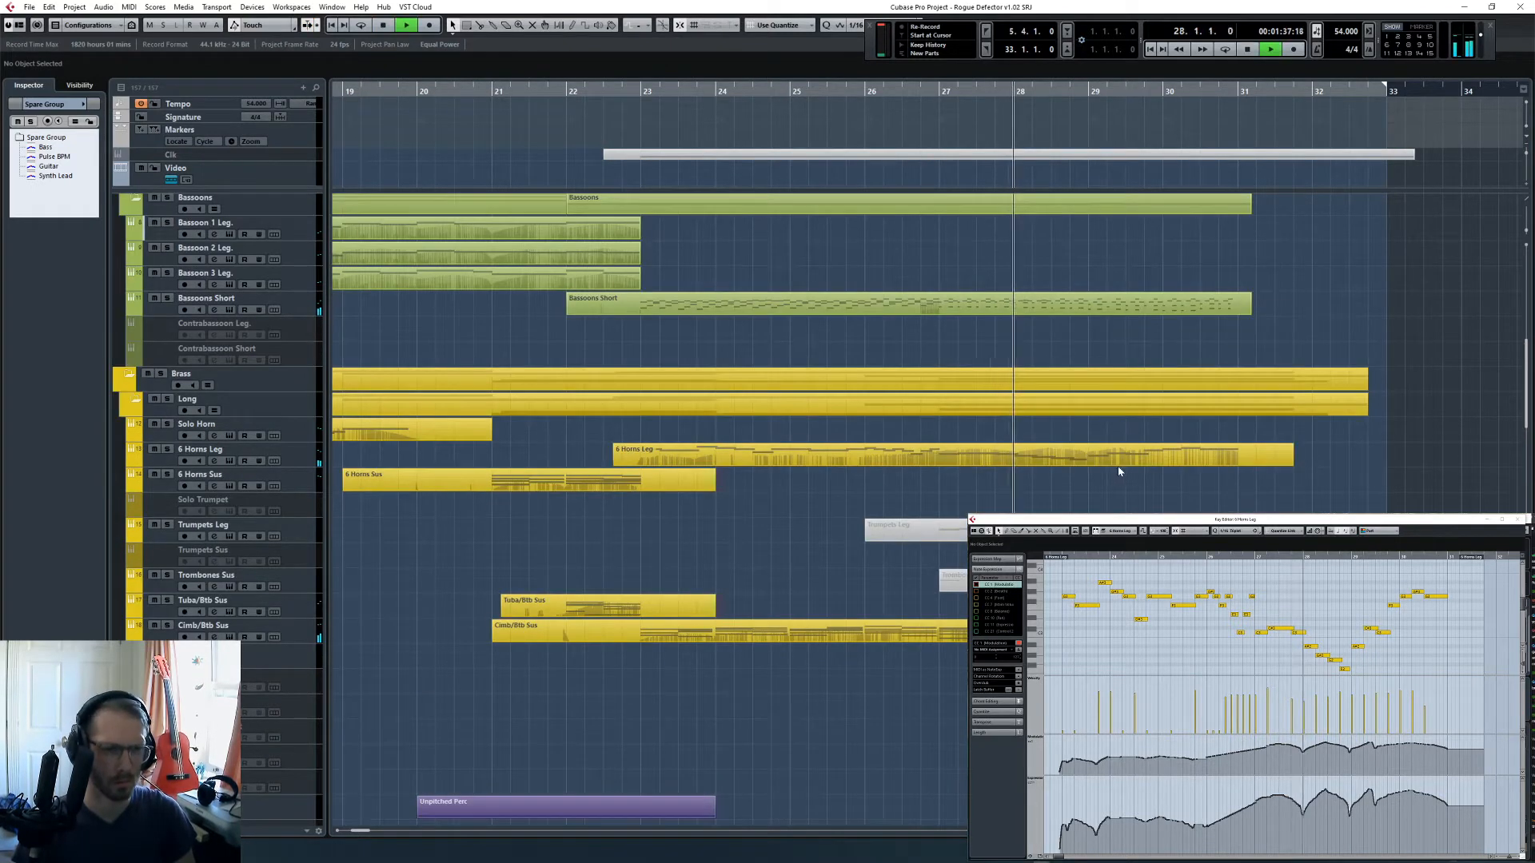
pyautogui.click(1118, 460)
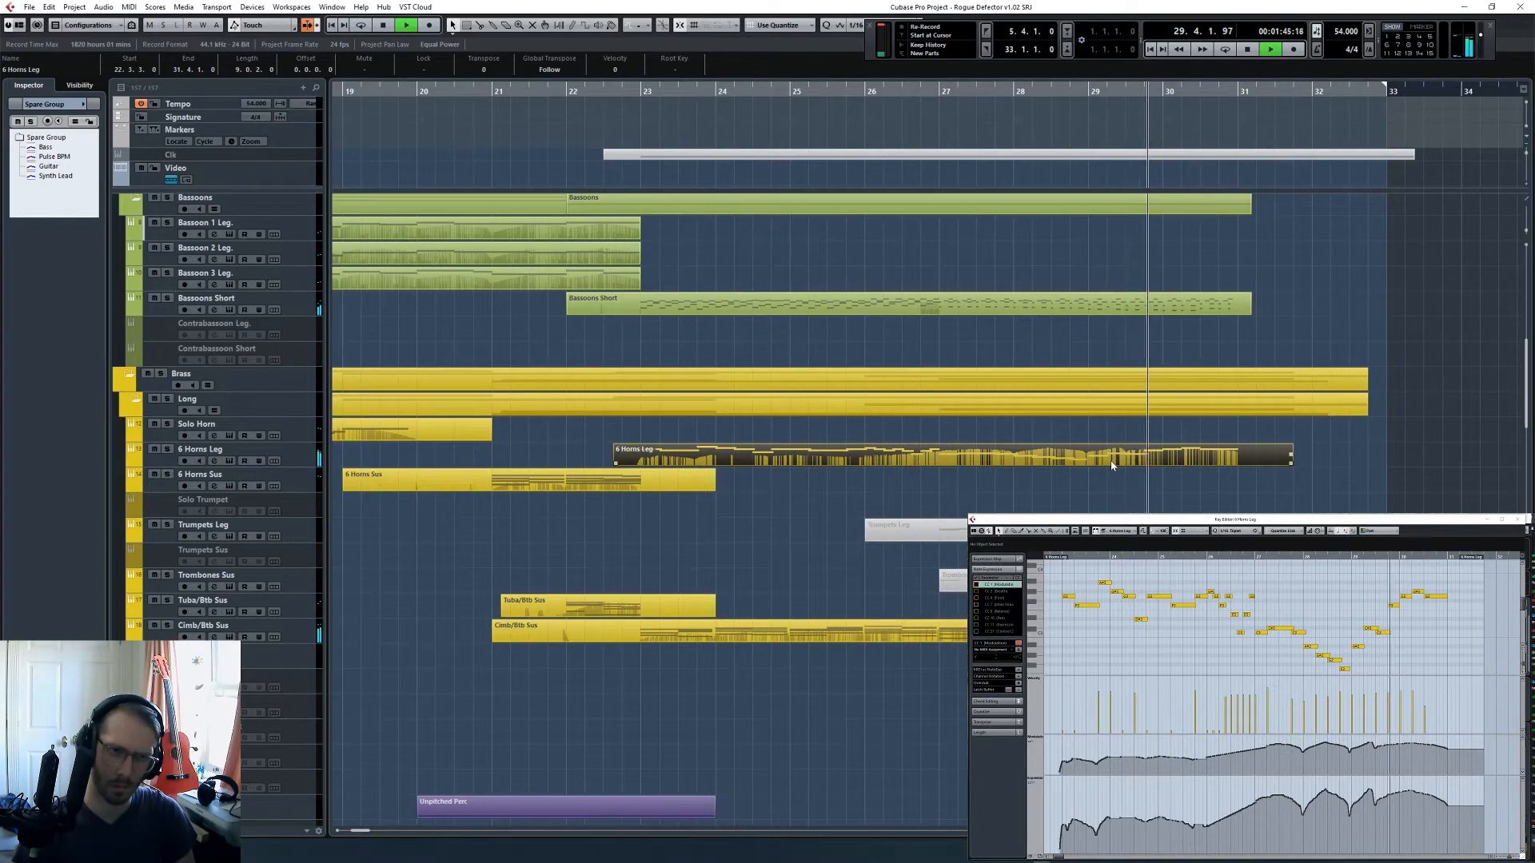
pyautogui.scroll(5, 1131, 469)
pyautogui.click(1136, 466)
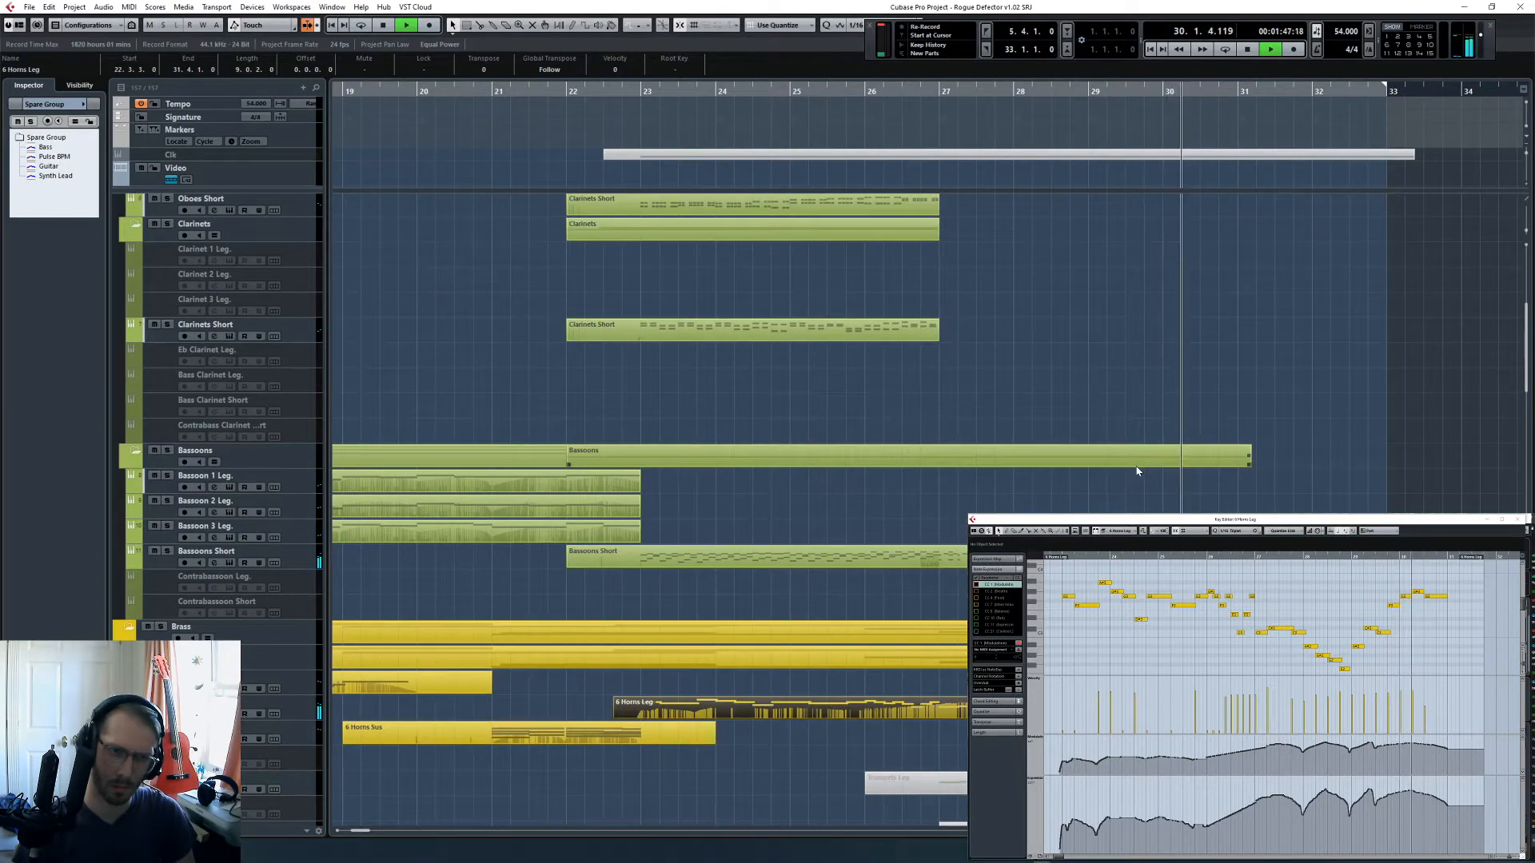
pyautogui.scroll(-5, 1136, 471)
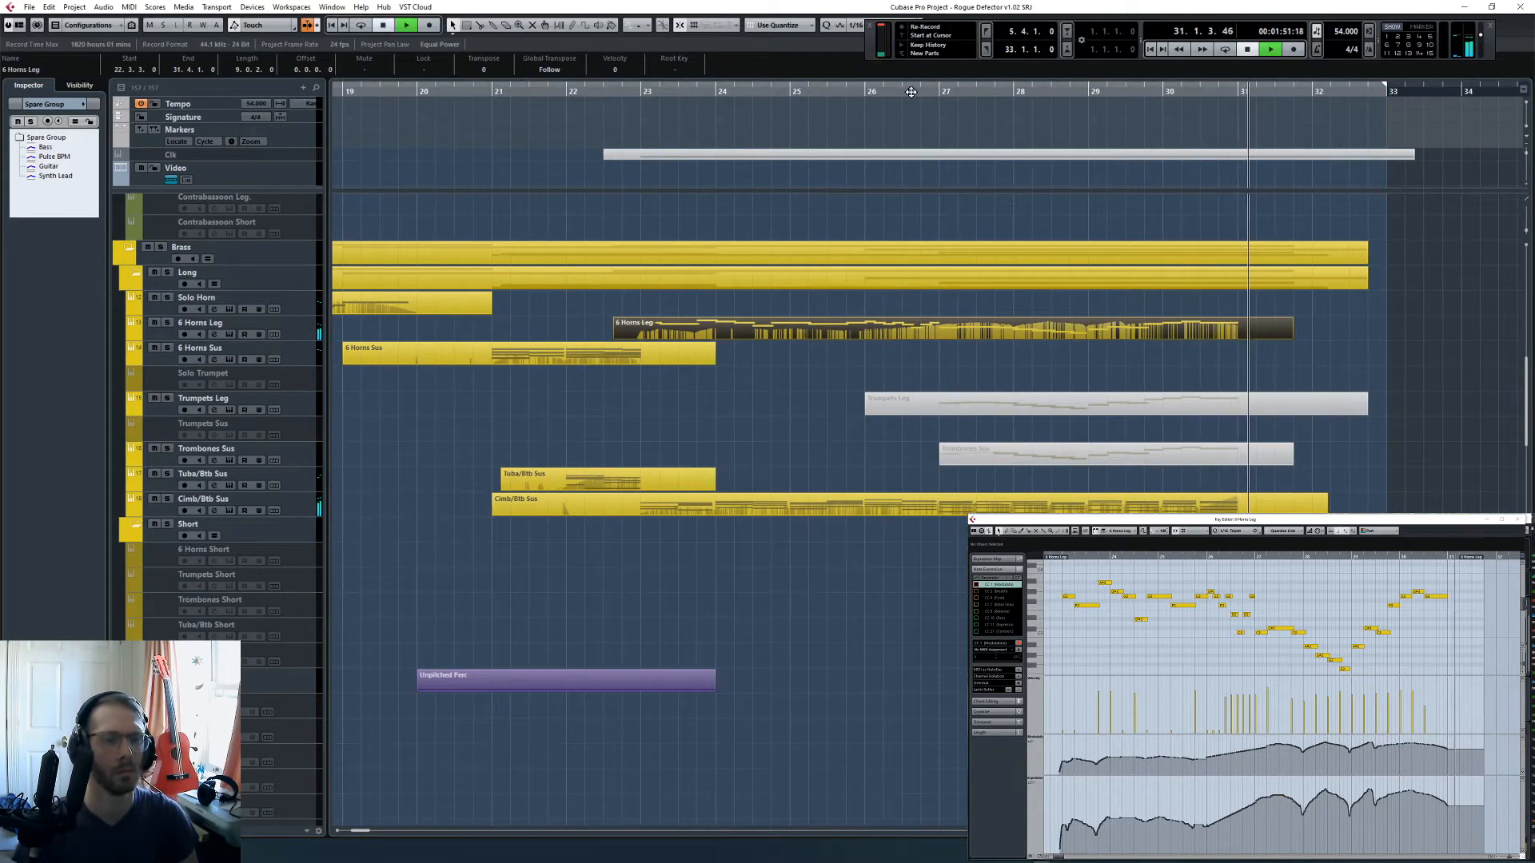
pyautogui.press('space')
# - Unmute the Trumpets Leg part starting at bar 26 and play it together with the horns
pyautogui.click(931, 447)
pyautogui.press('7')
pyautogui.click(907, 410)
pyautogui.press('1')
pyautogui.click(887, 433)
pyautogui.press('space')
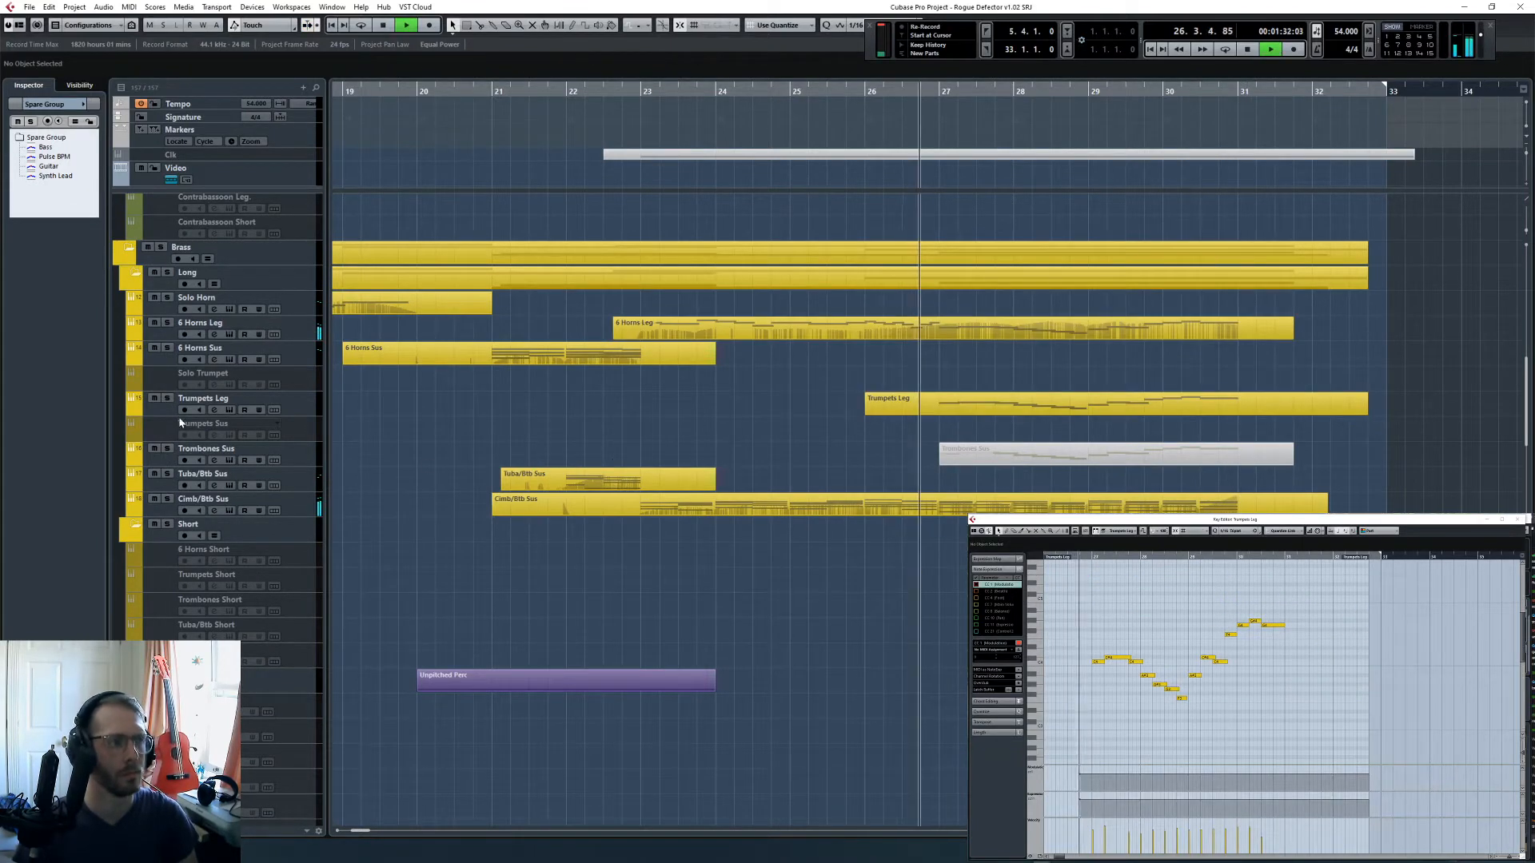
pyautogui.click(167, 400)
pyautogui.click(167, 400)
# - Delete the flat controller data from both controller lanes of the Trumpets Leg part
pyautogui.click(1041, 406)
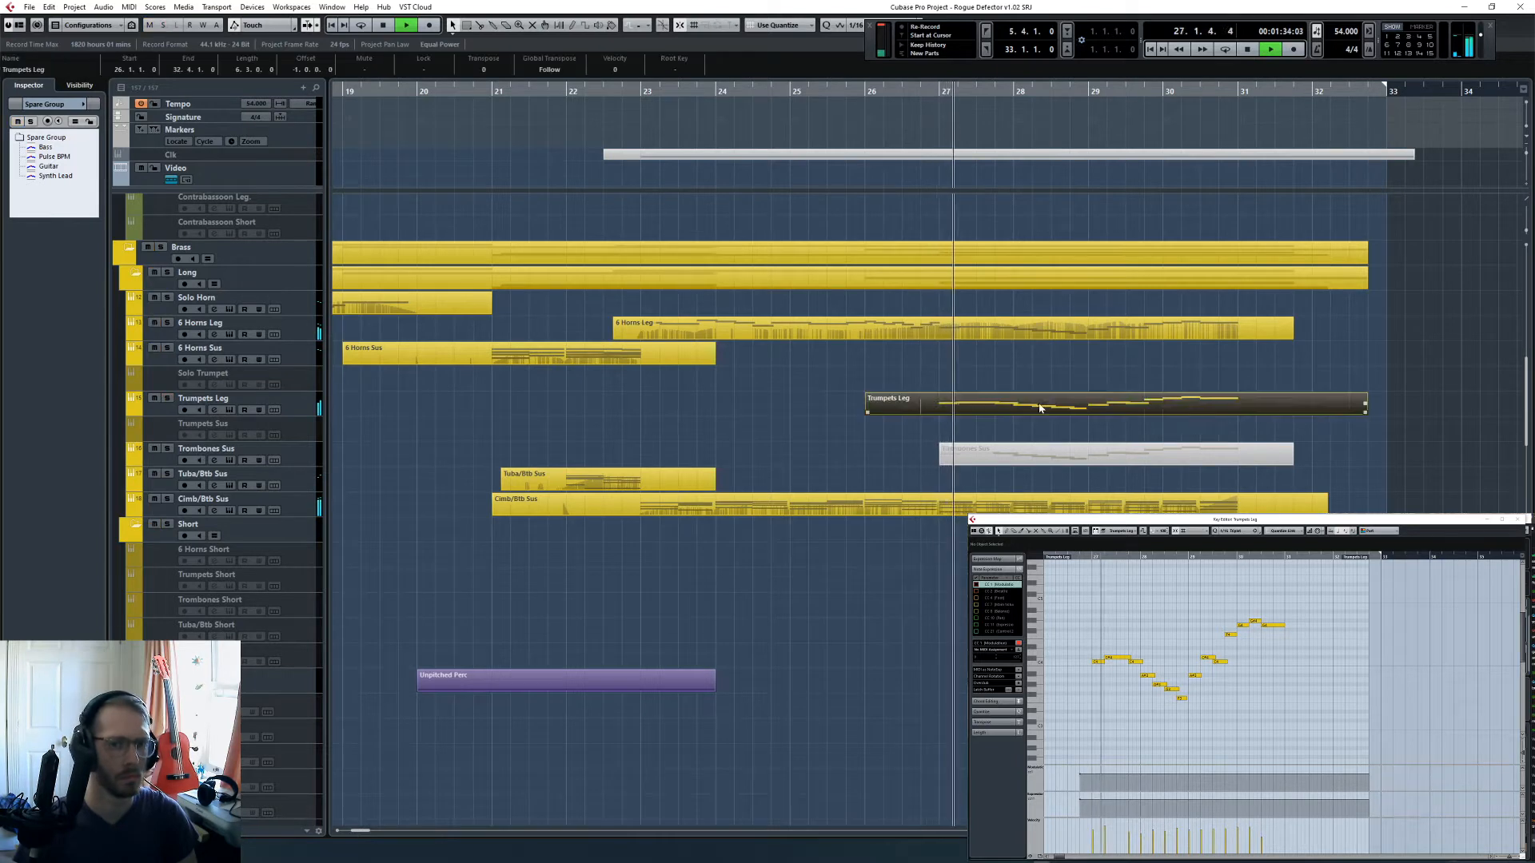
pyautogui.click(1124, 606)
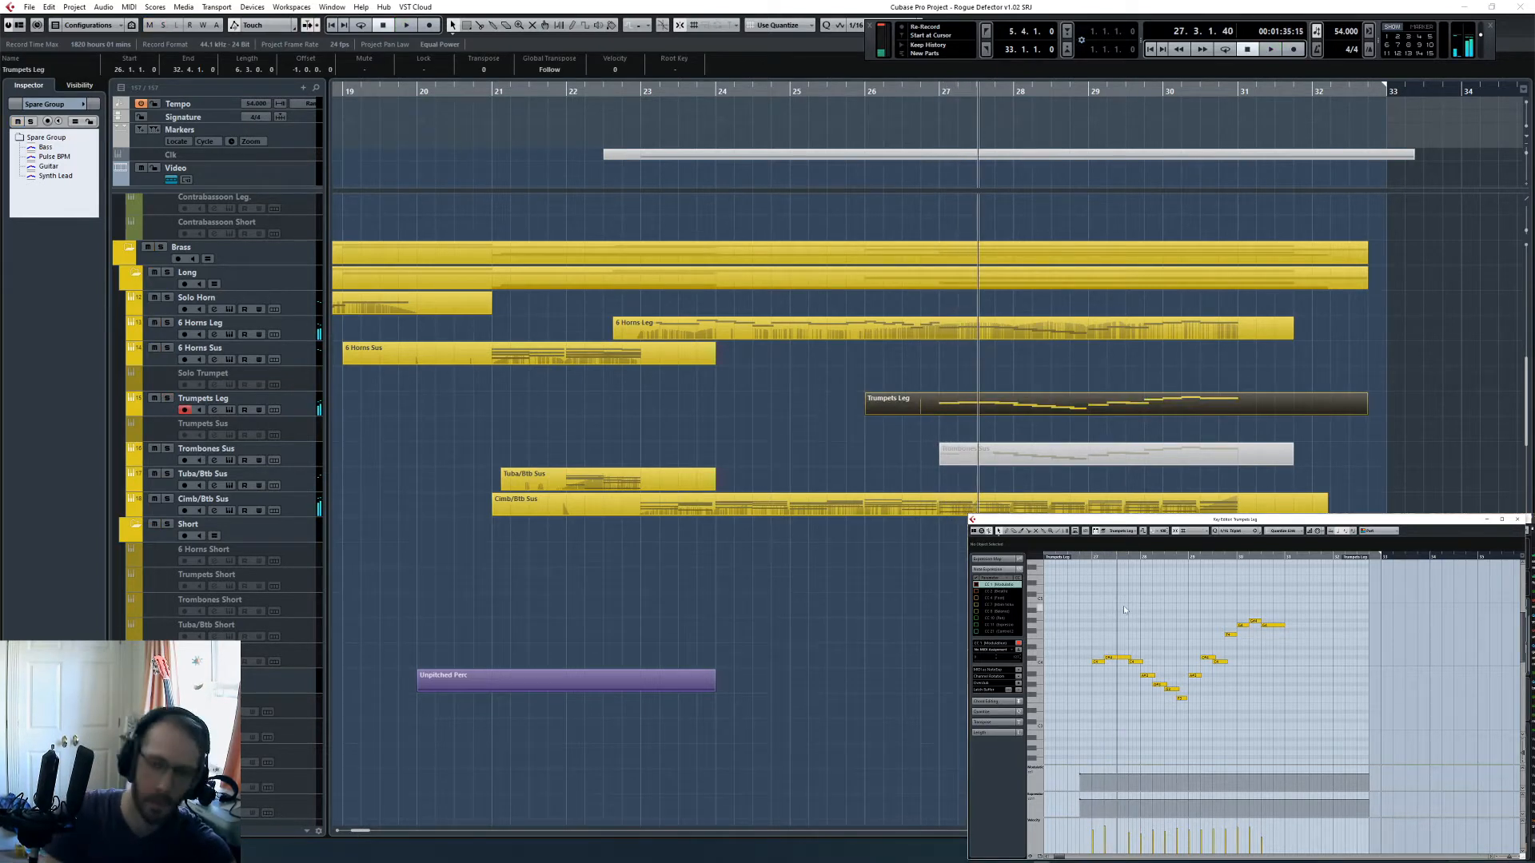
pyautogui.press('space')
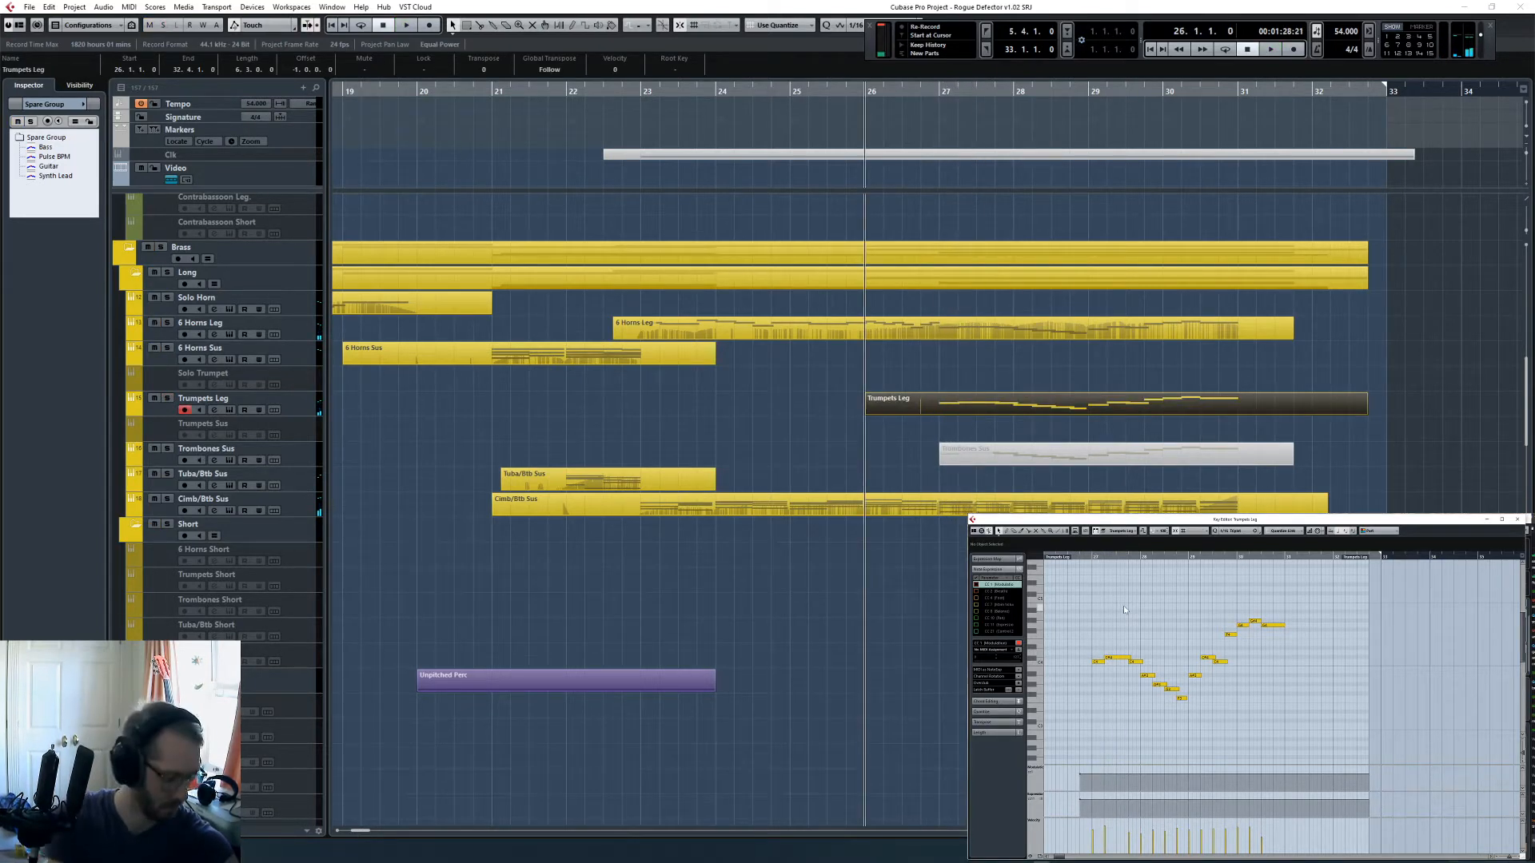
pyautogui.click(1080, 775)
pyautogui.press('Delete')
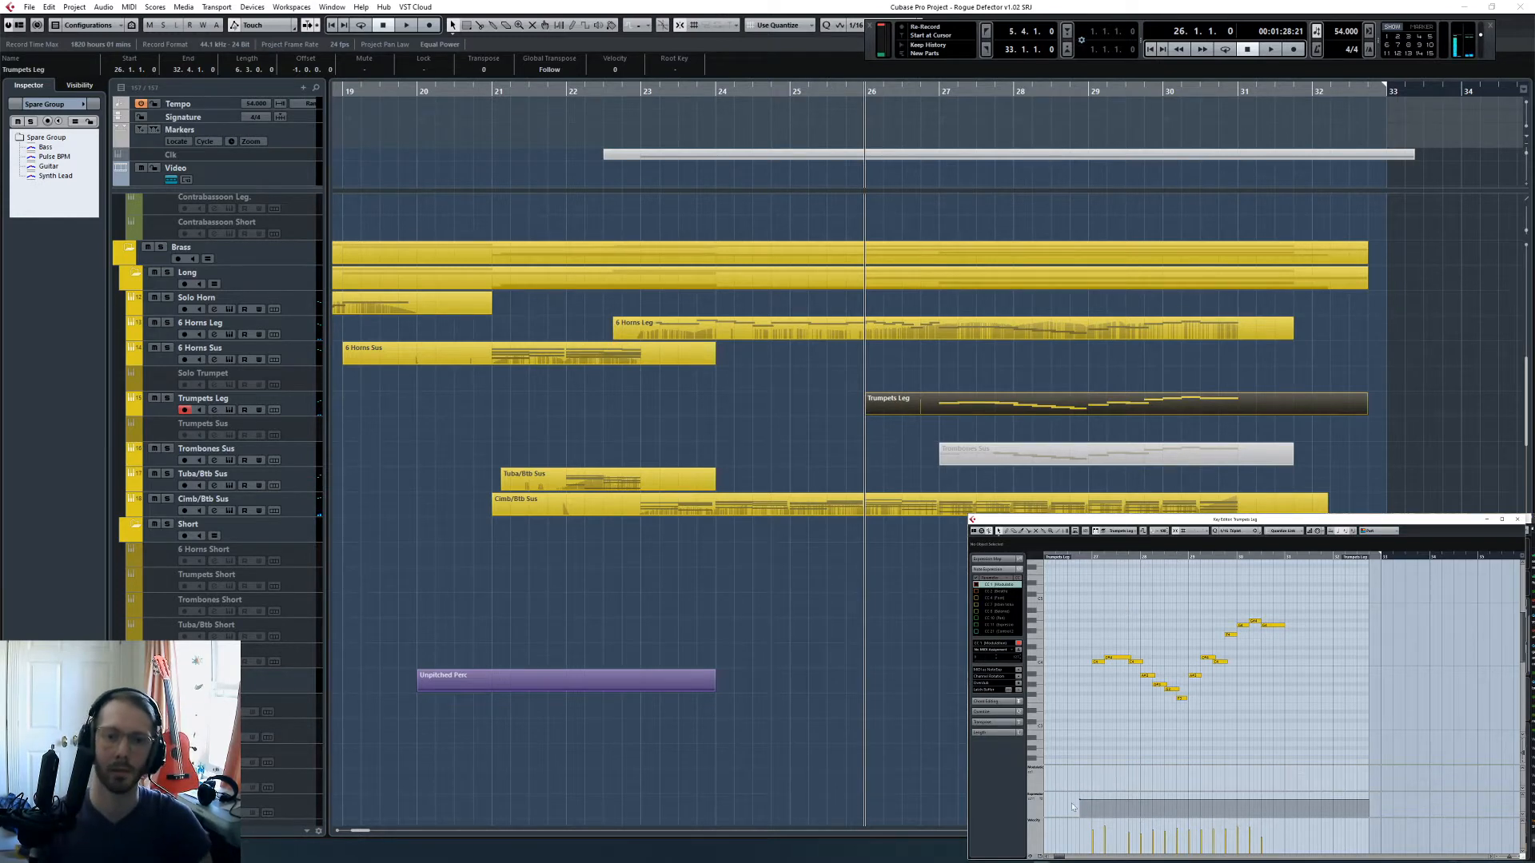
pyautogui.click(1076, 809)
pyautogui.press('Delete')
# - Record new dynamics curves in both controller lanes of the Trumpets Leg part from bar 26 into bar 31
pyautogui.press('space')
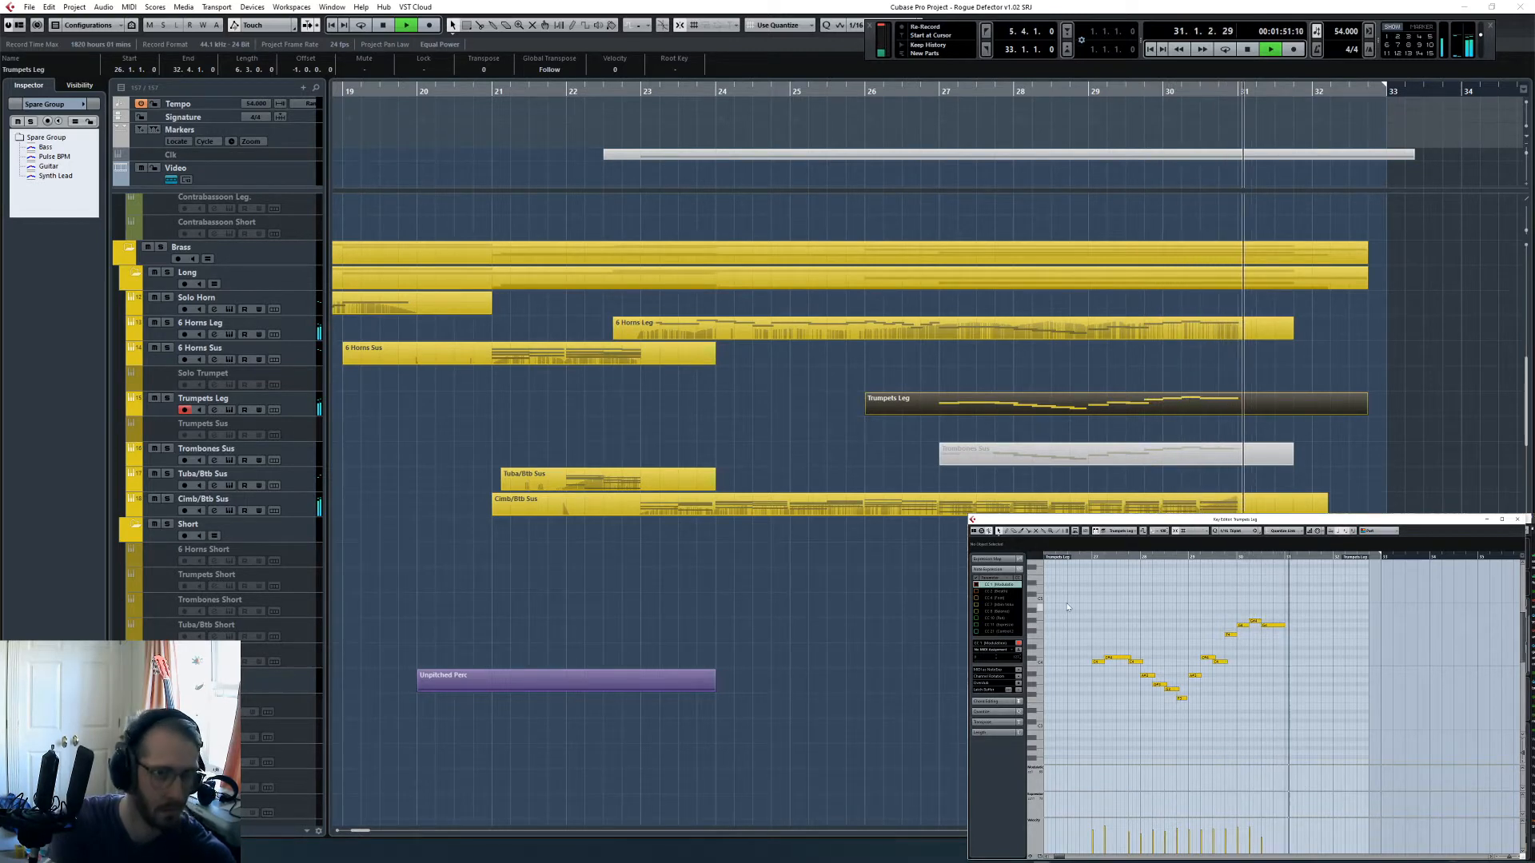
pyautogui.press('space')
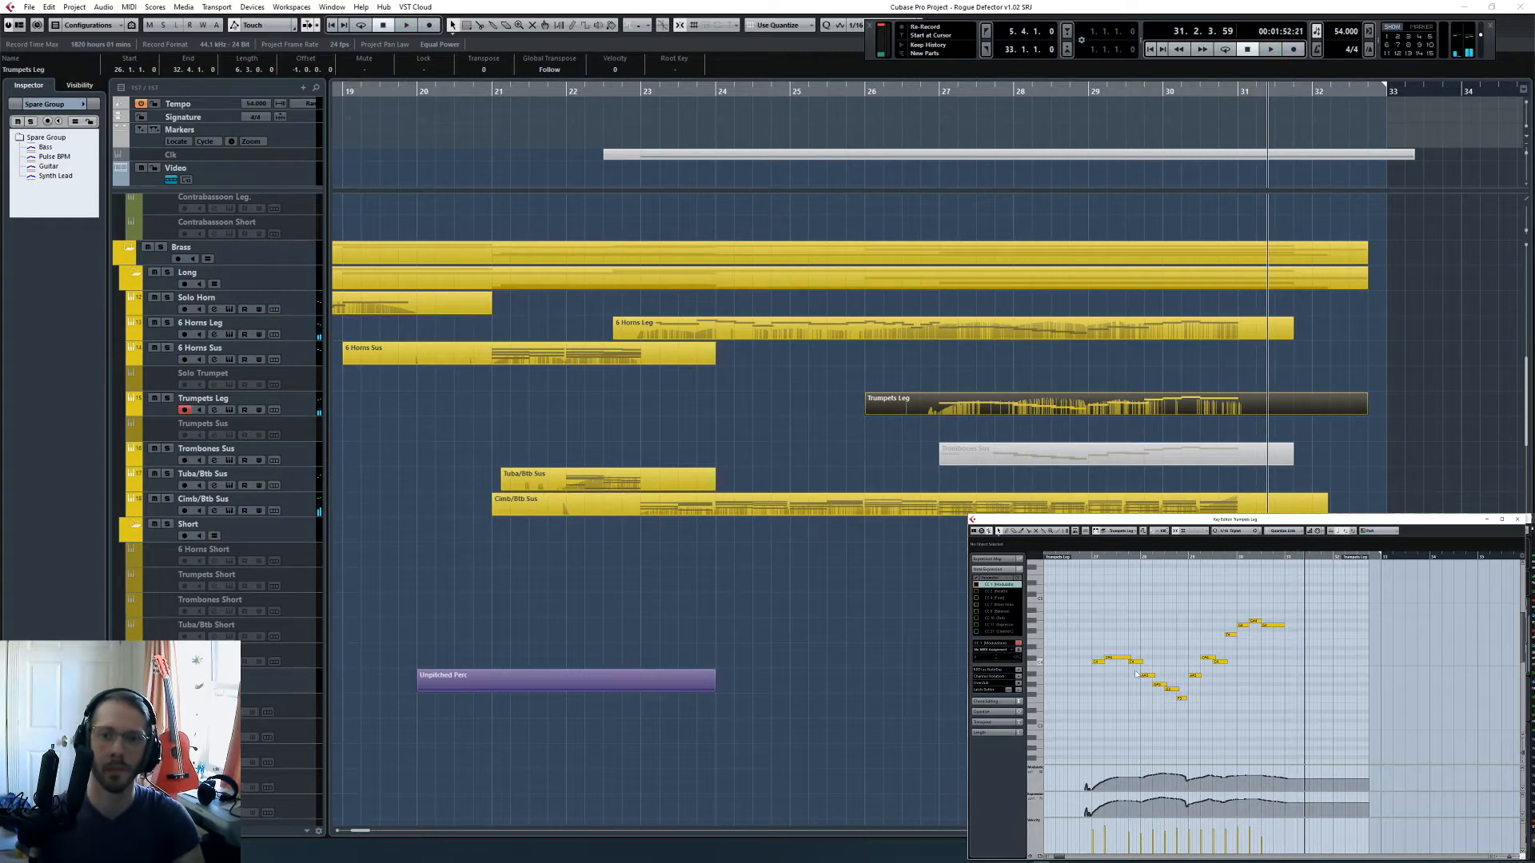
pyautogui.click(319, 406)
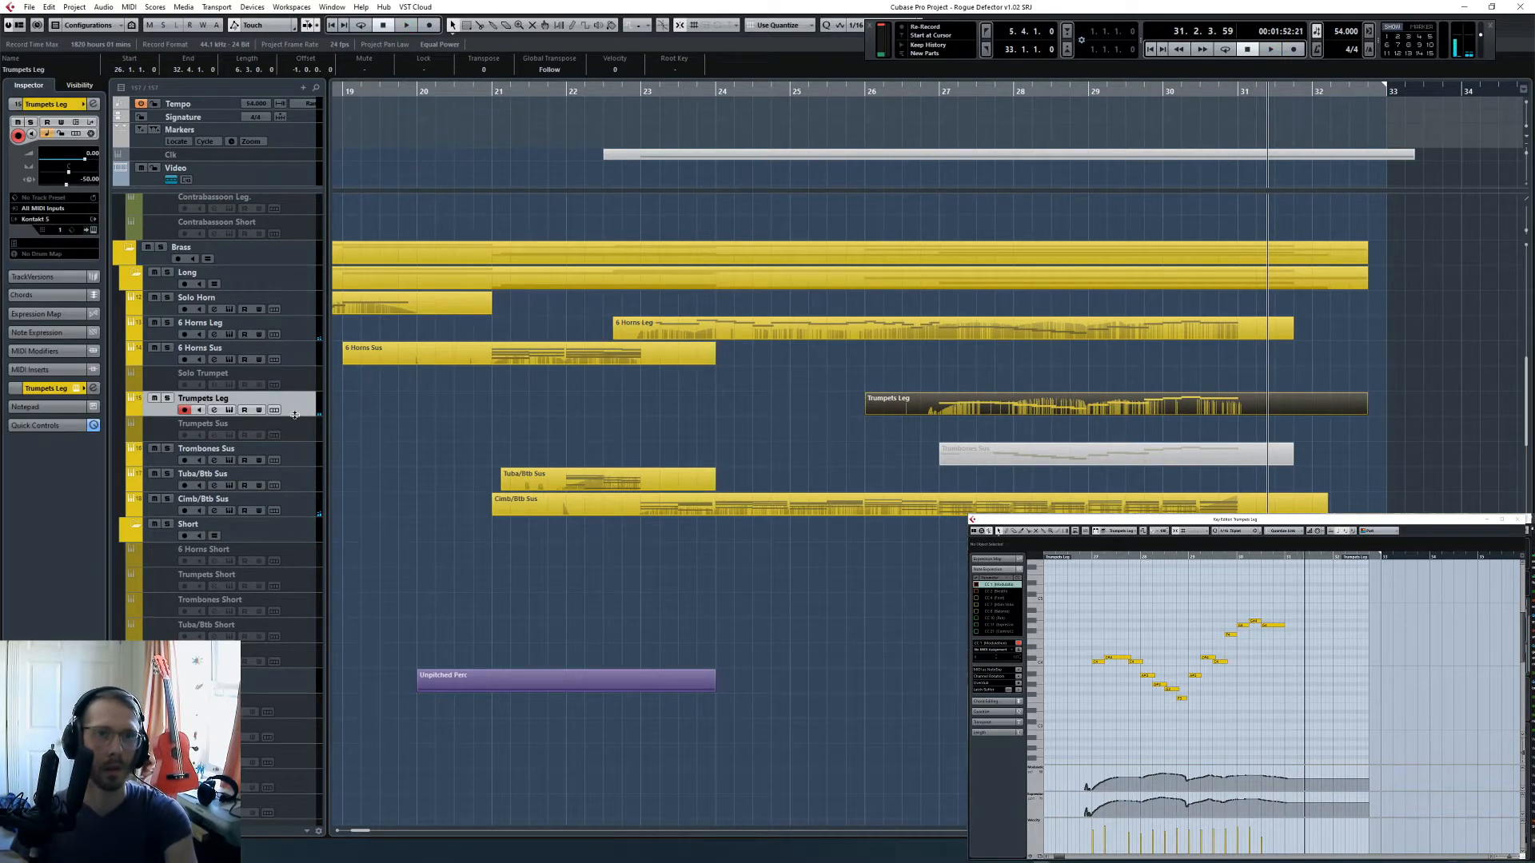
pyautogui.click(943, 373)
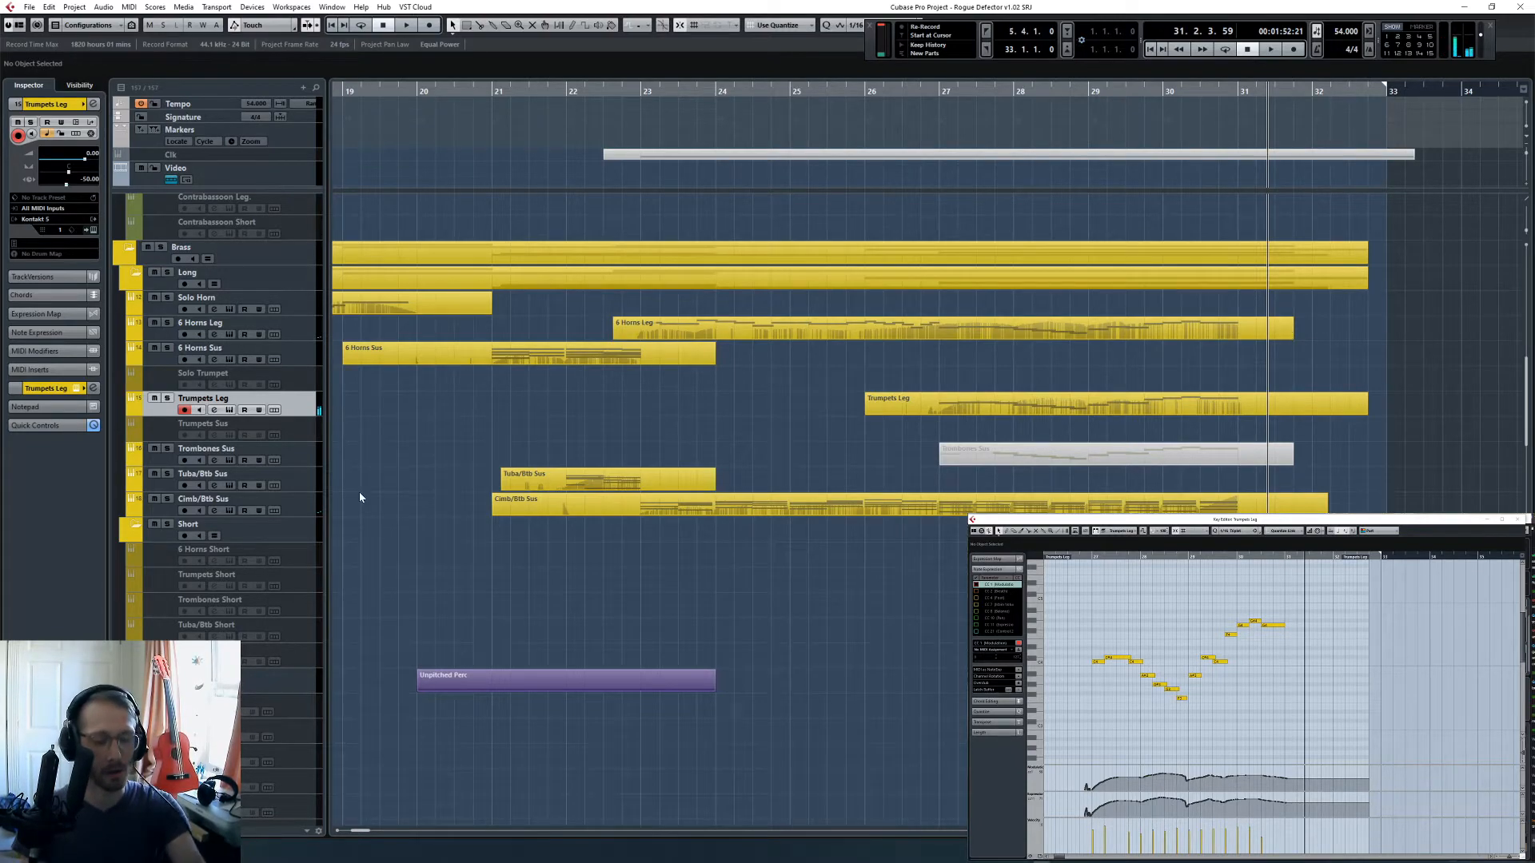
# - Select the Piano track and place the playhead on the last beat of bar 22
pyautogui.scroll(-10, 984, 487)
pyautogui.scroll(-5, 951, 532)
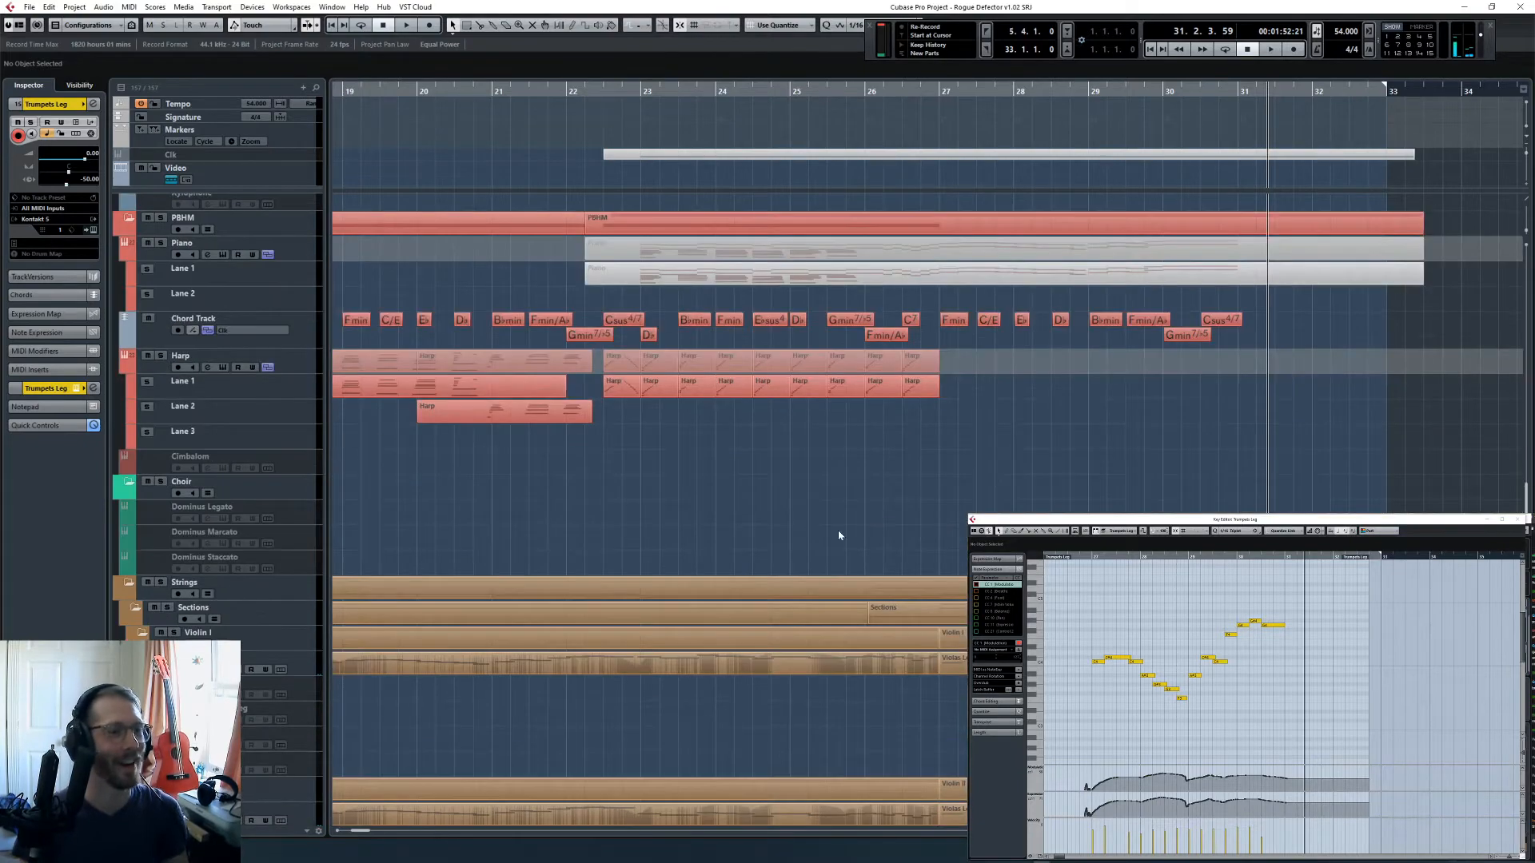
pyautogui.click(308, 247)
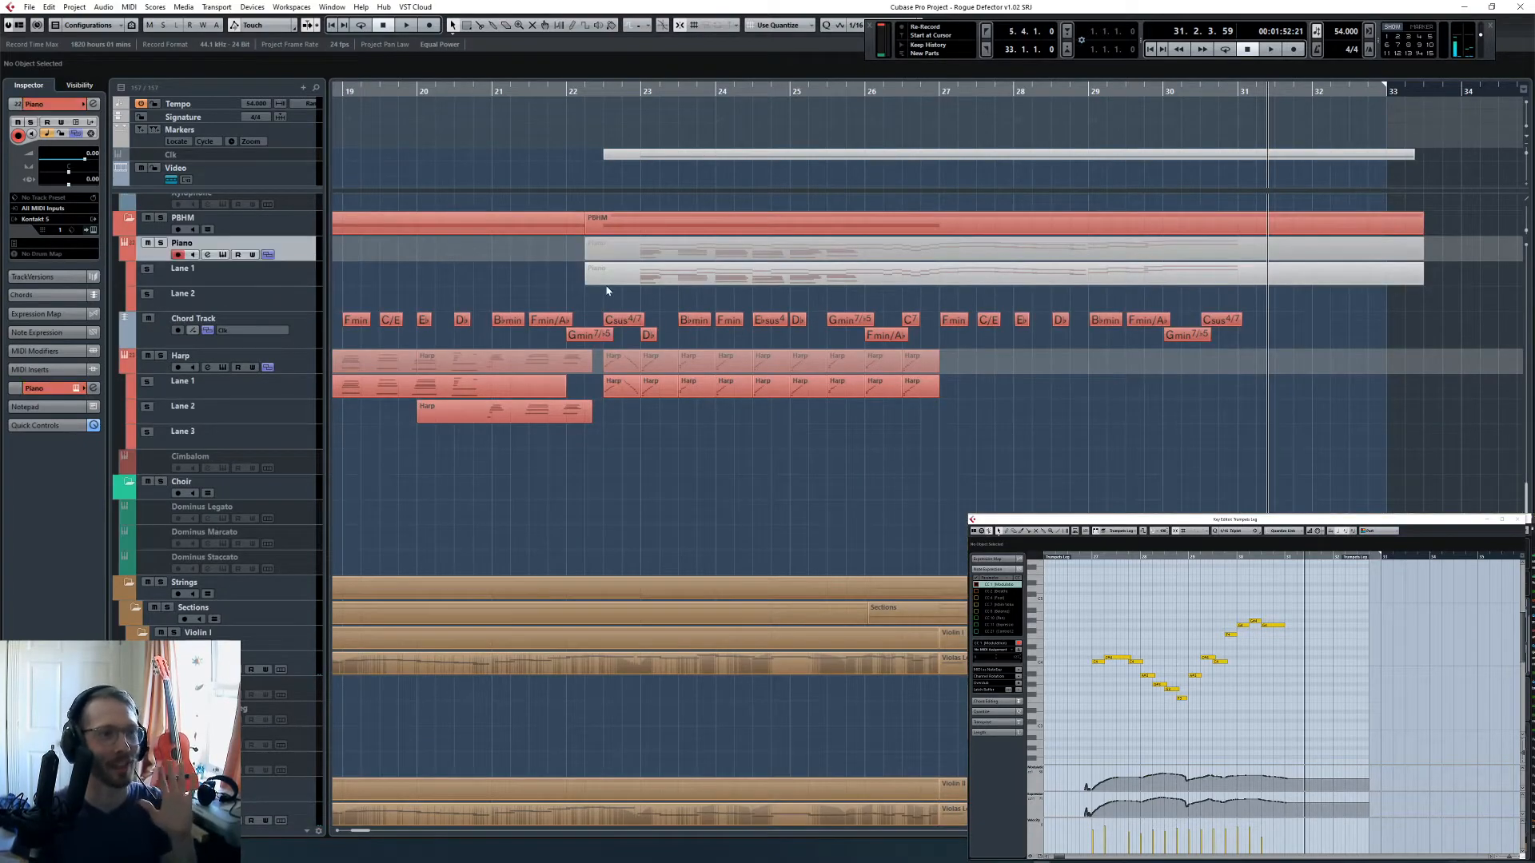
pyautogui.click(628, 92)
# - Try deleting the muted Piano part that starts in bar 22, and undo the deletion
pyautogui.click(650, 275)
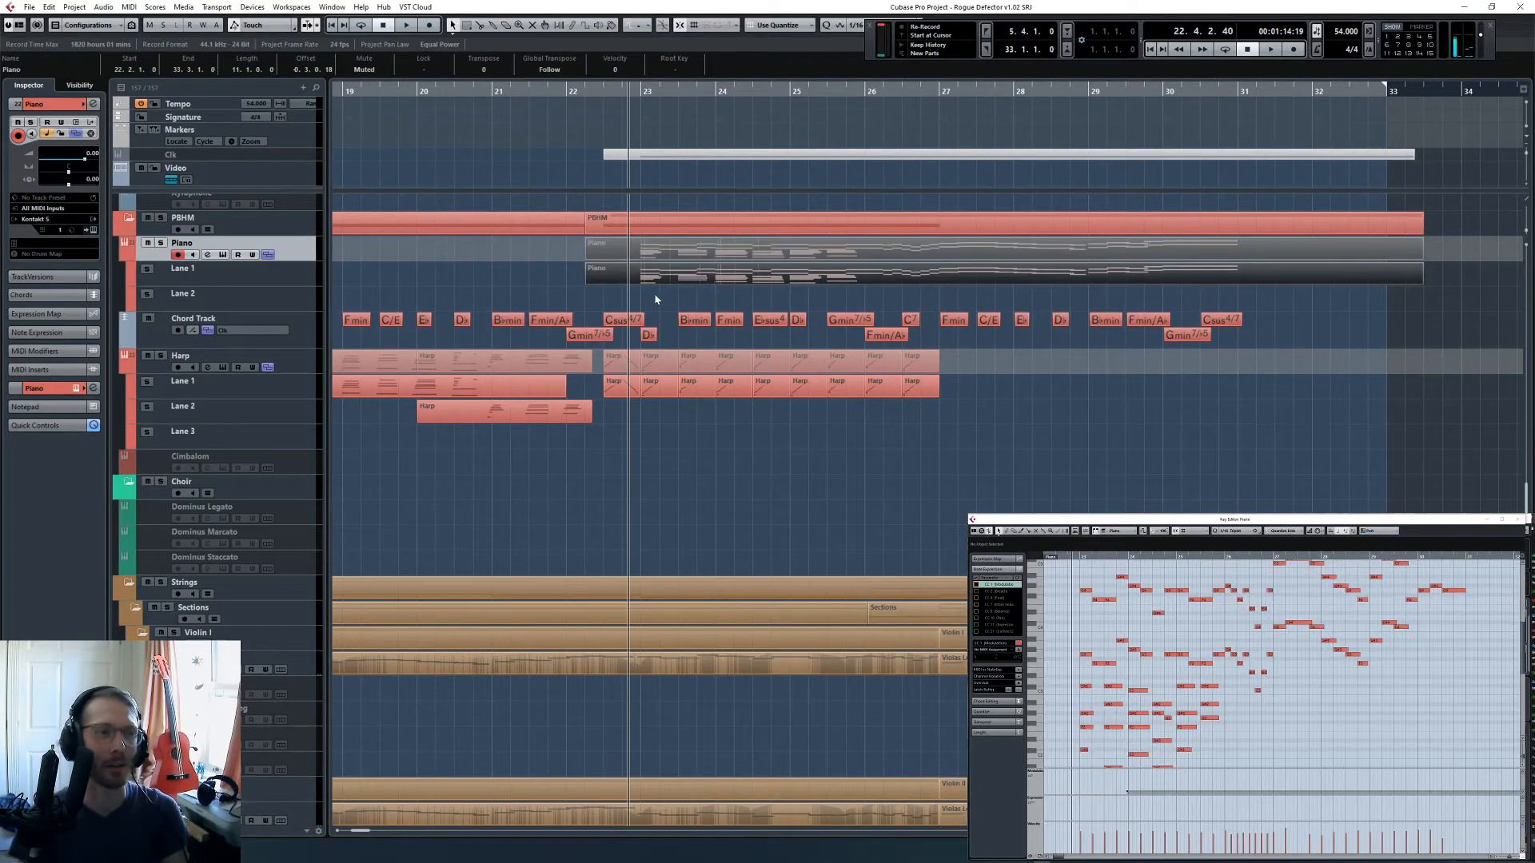
pyautogui.press('Delete')
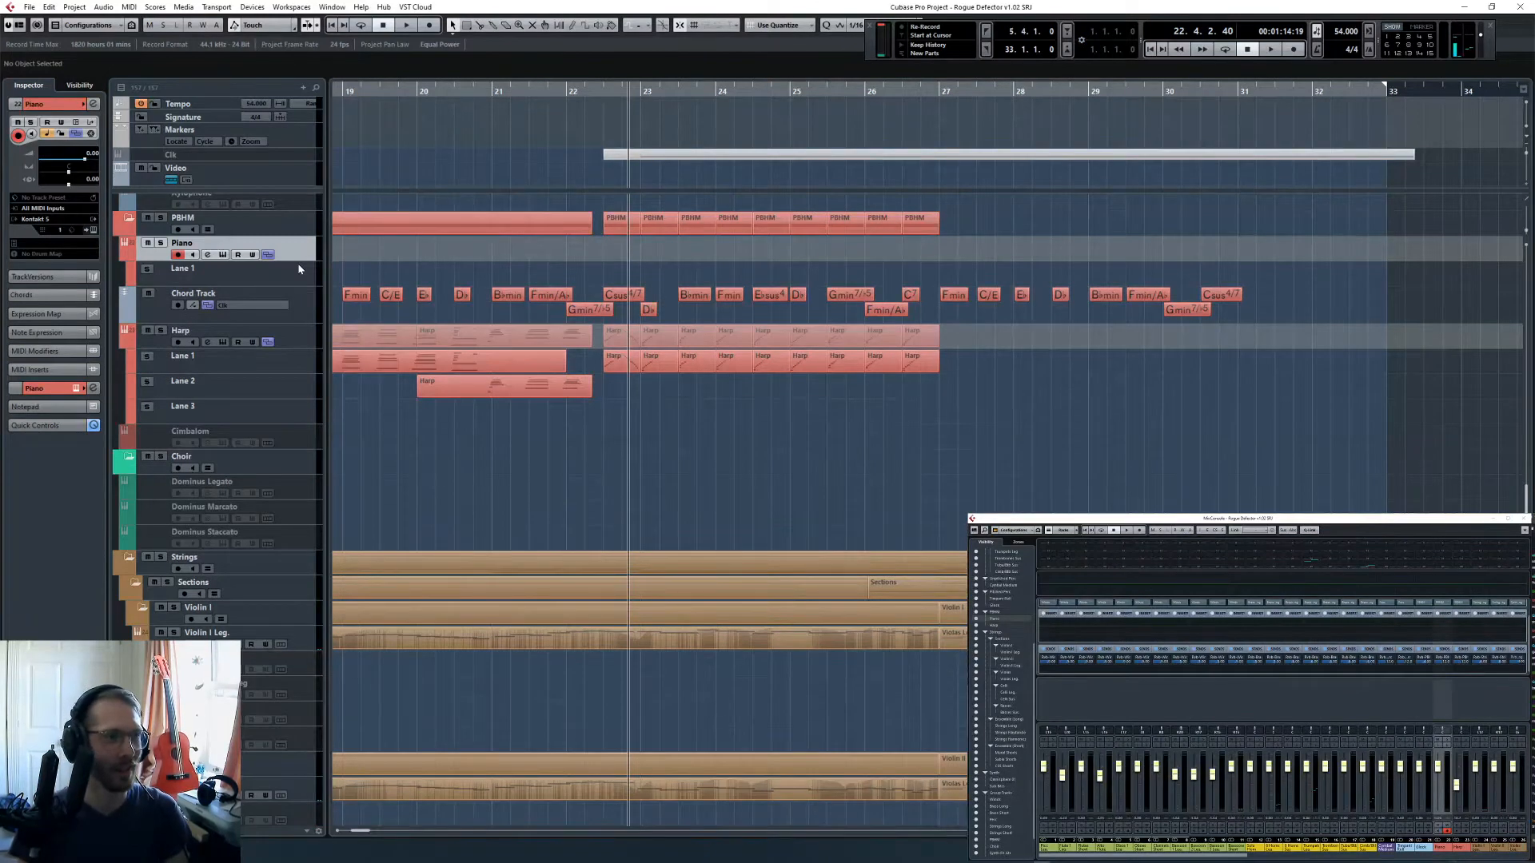
pyautogui.hotkey('ctrl', 'z')
# - Record a new piano phrase on the Piano track, running in from the last beat of bar 22 into bar 23
pyautogui.click(304, 305)
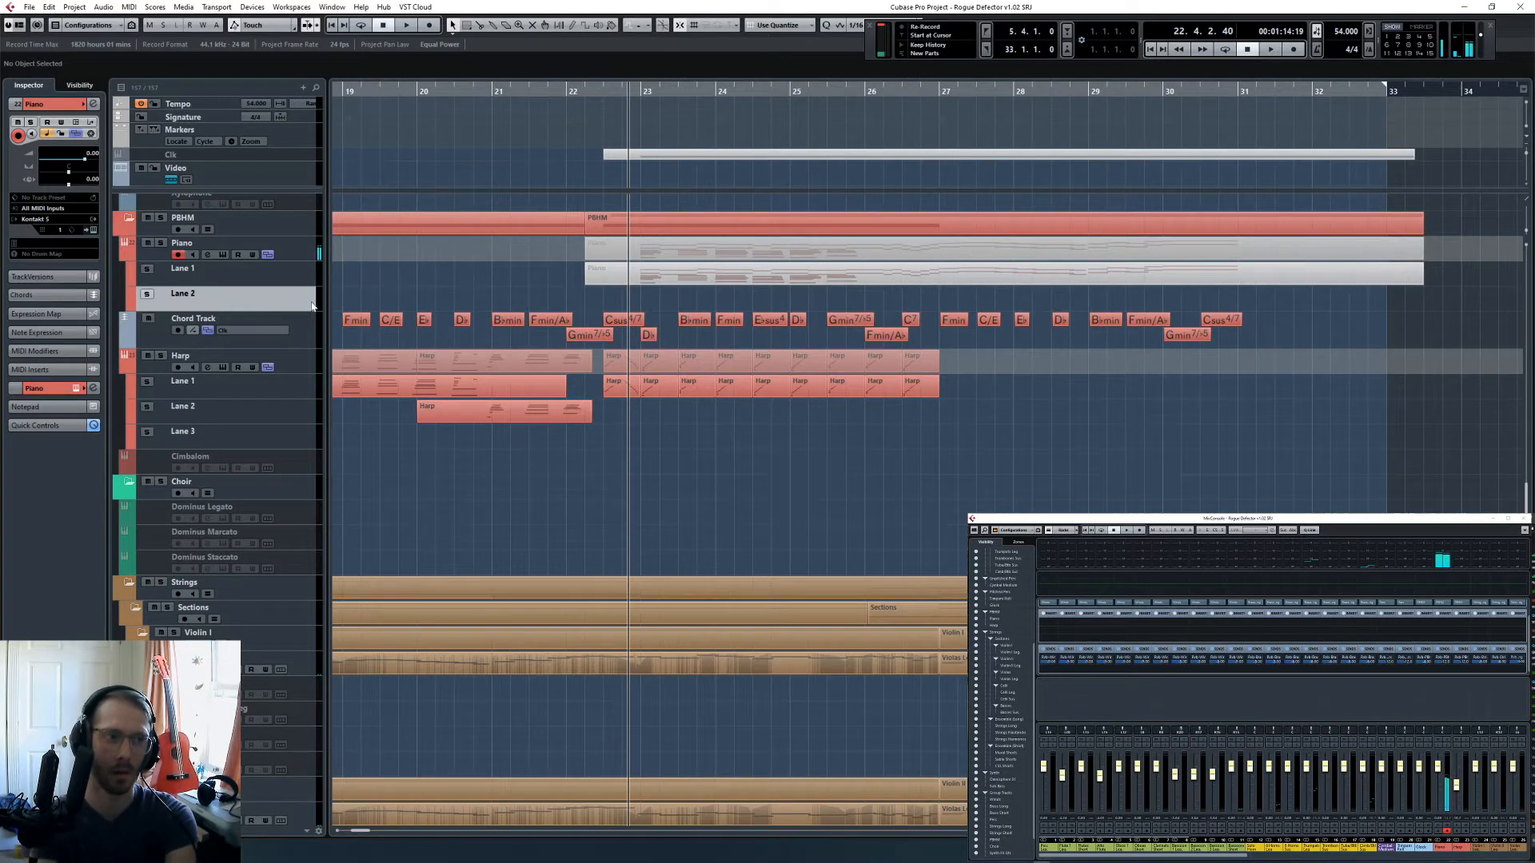
pyautogui.press('space')
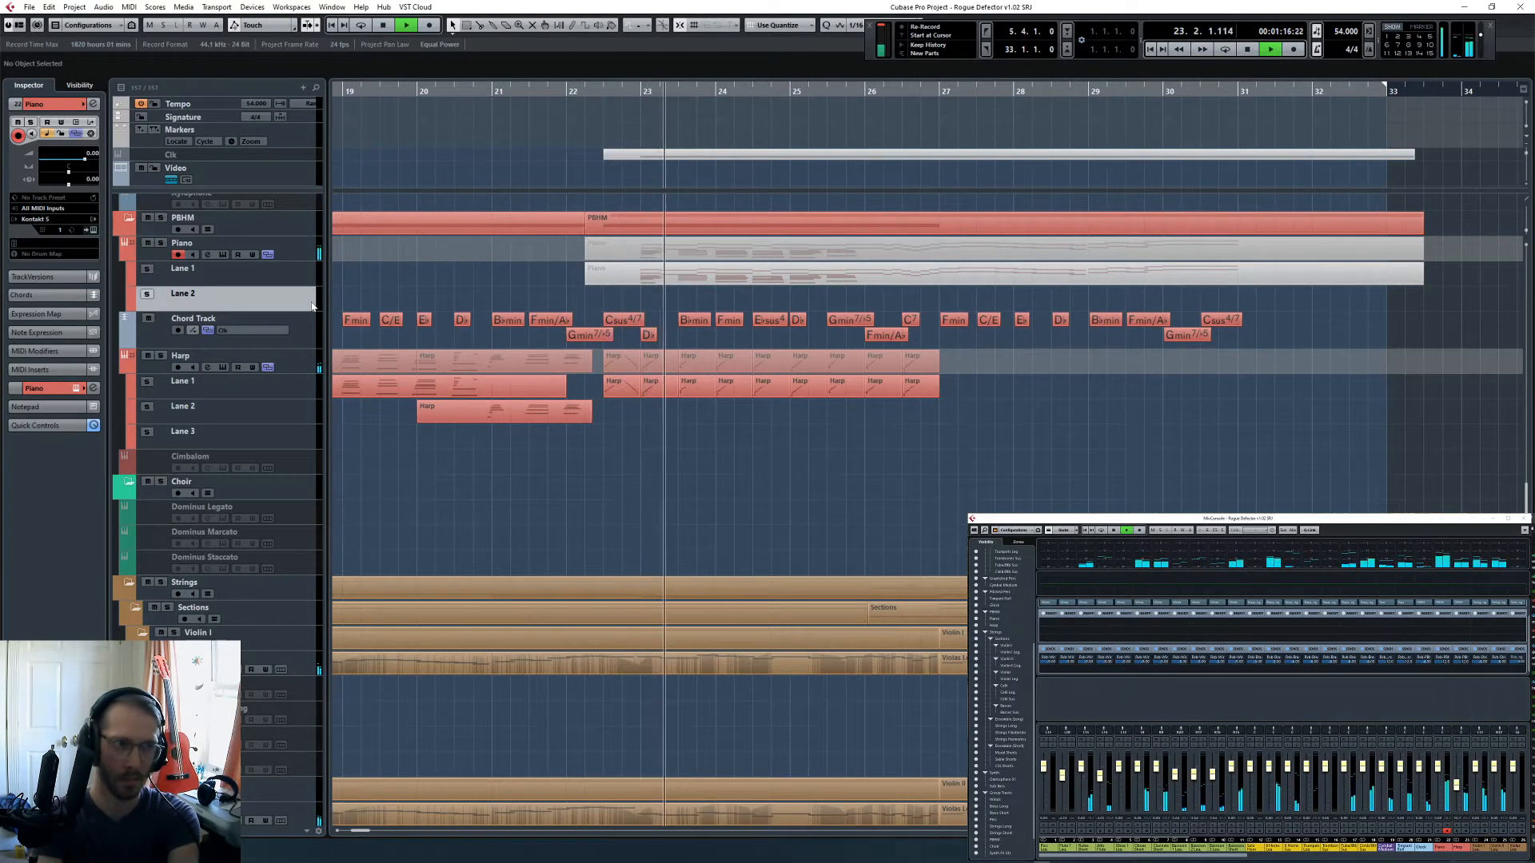
pyautogui.press('shift+KP_Multiply')
pyautogui.press('space')
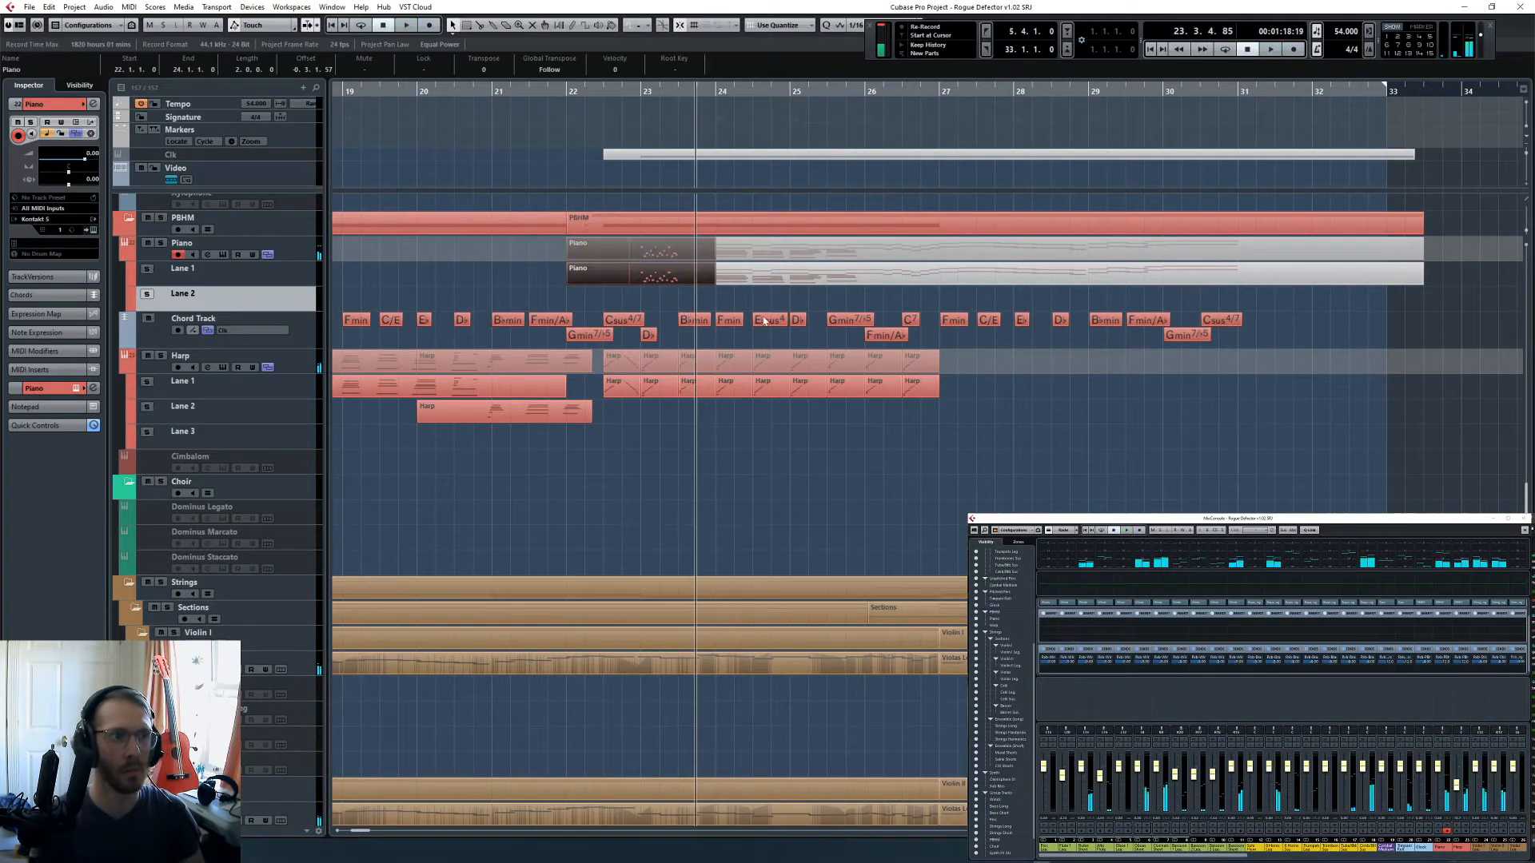
# - Set the grid to 1/4 and move the newly recorded Piano part down to Lane 2, keeping its start at bar 22
pyautogui.moveTo(654, 282); pyautogui.dragTo(654, 308)
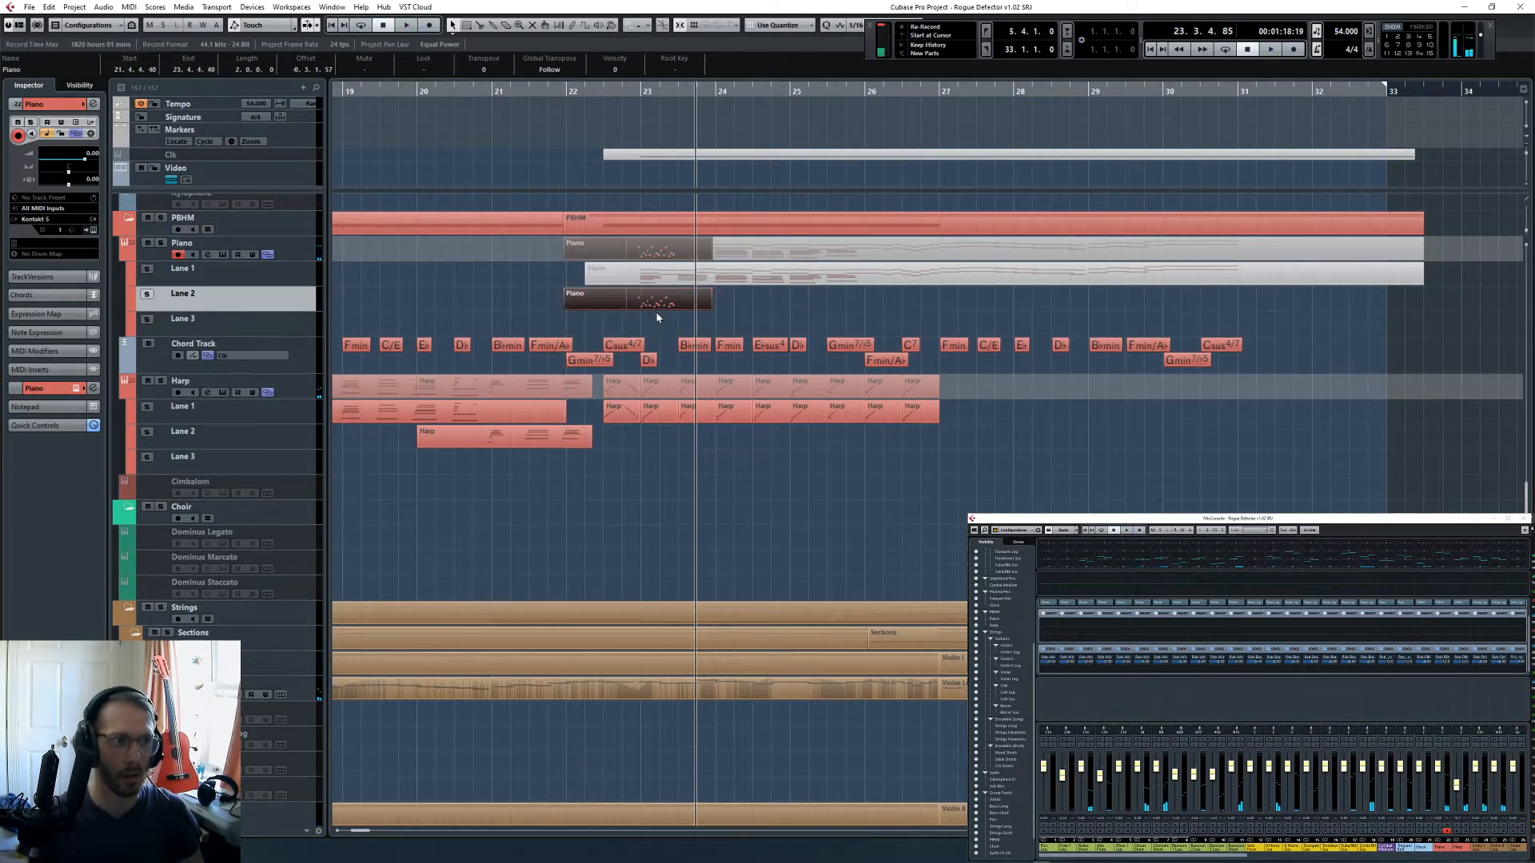
pyautogui.hotkey('ctrl', 'z')
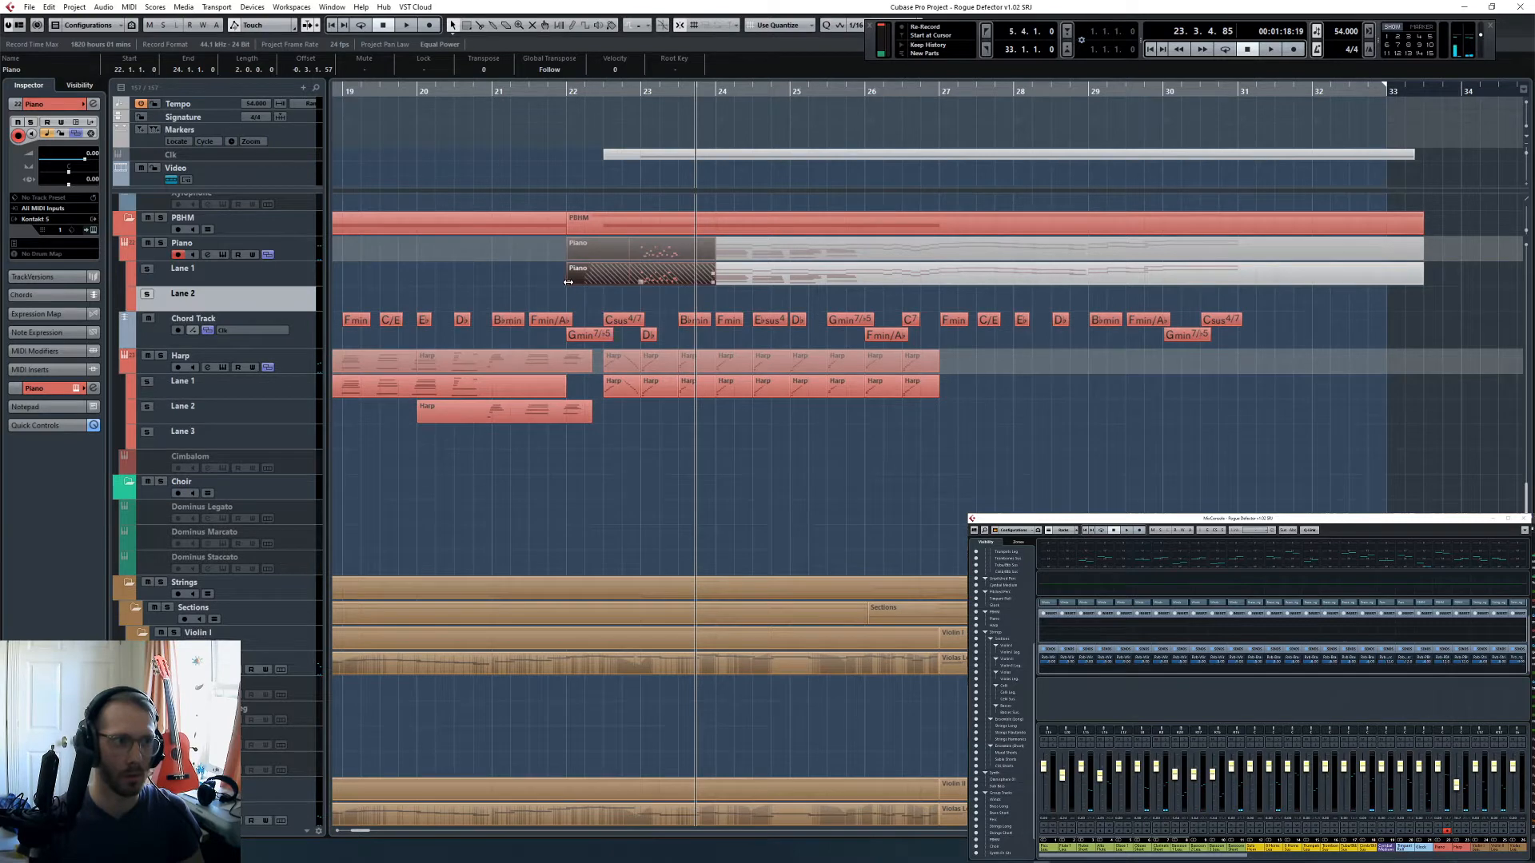
pyautogui.press('l')
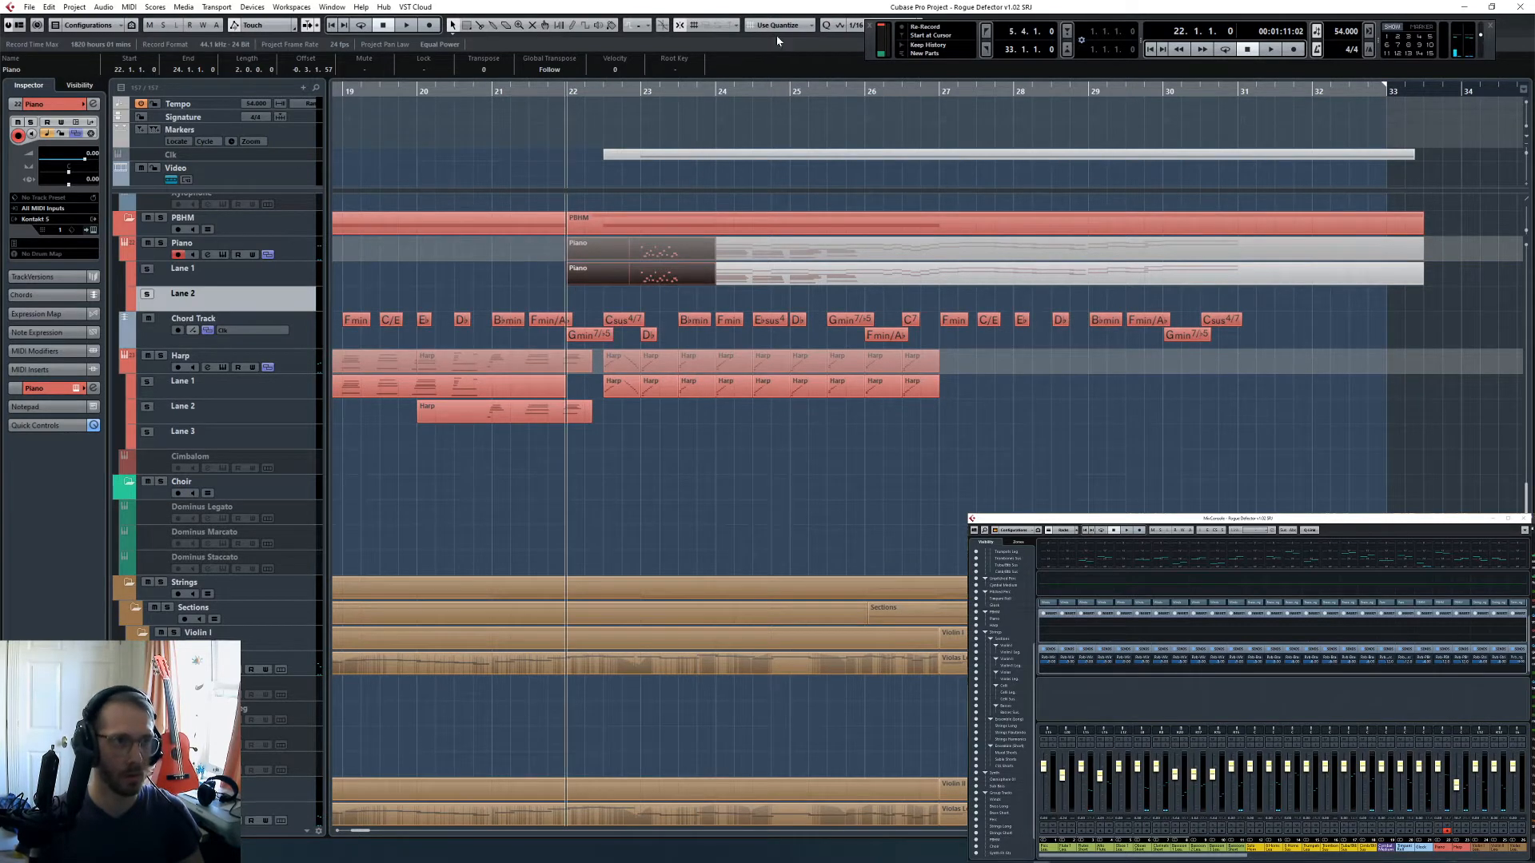
pyautogui.click(856, 31)
pyautogui.click(871, 67)
pyautogui.moveTo(591, 276); pyautogui.dragTo(592, 301)
# - Open the Lane 2 Piano part in the Key Editor and lower the velocities of all its notes
pyautogui.doubleClick(674, 301)
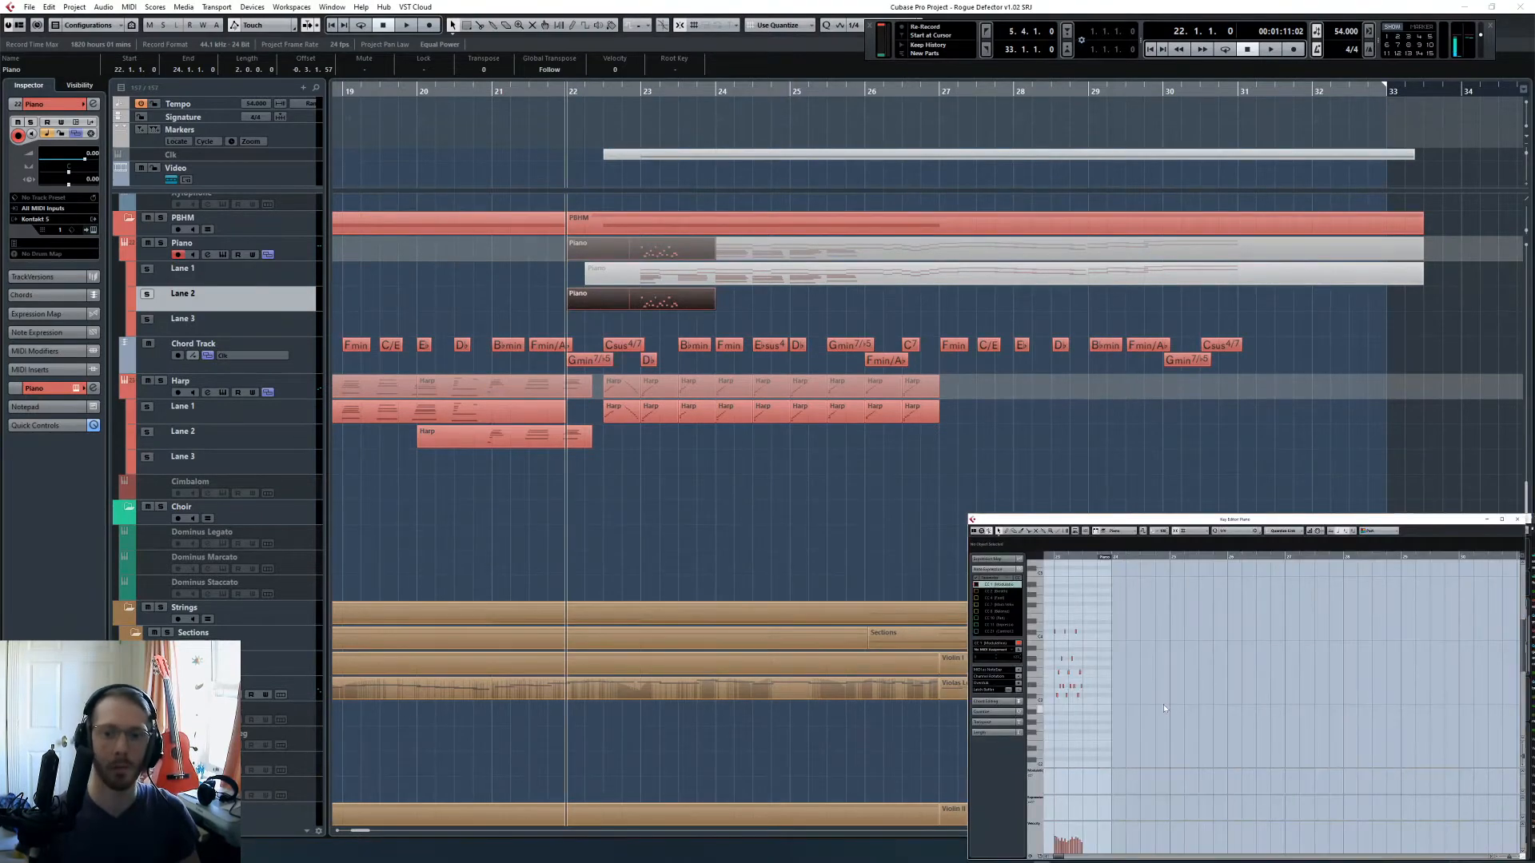
pyautogui.scroll(2, 1165, 707)
pyautogui.hscroll(-4, 1191, 694)
pyautogui.moveTo(1159, 593); pyautogui.dragTo(1328, 729)
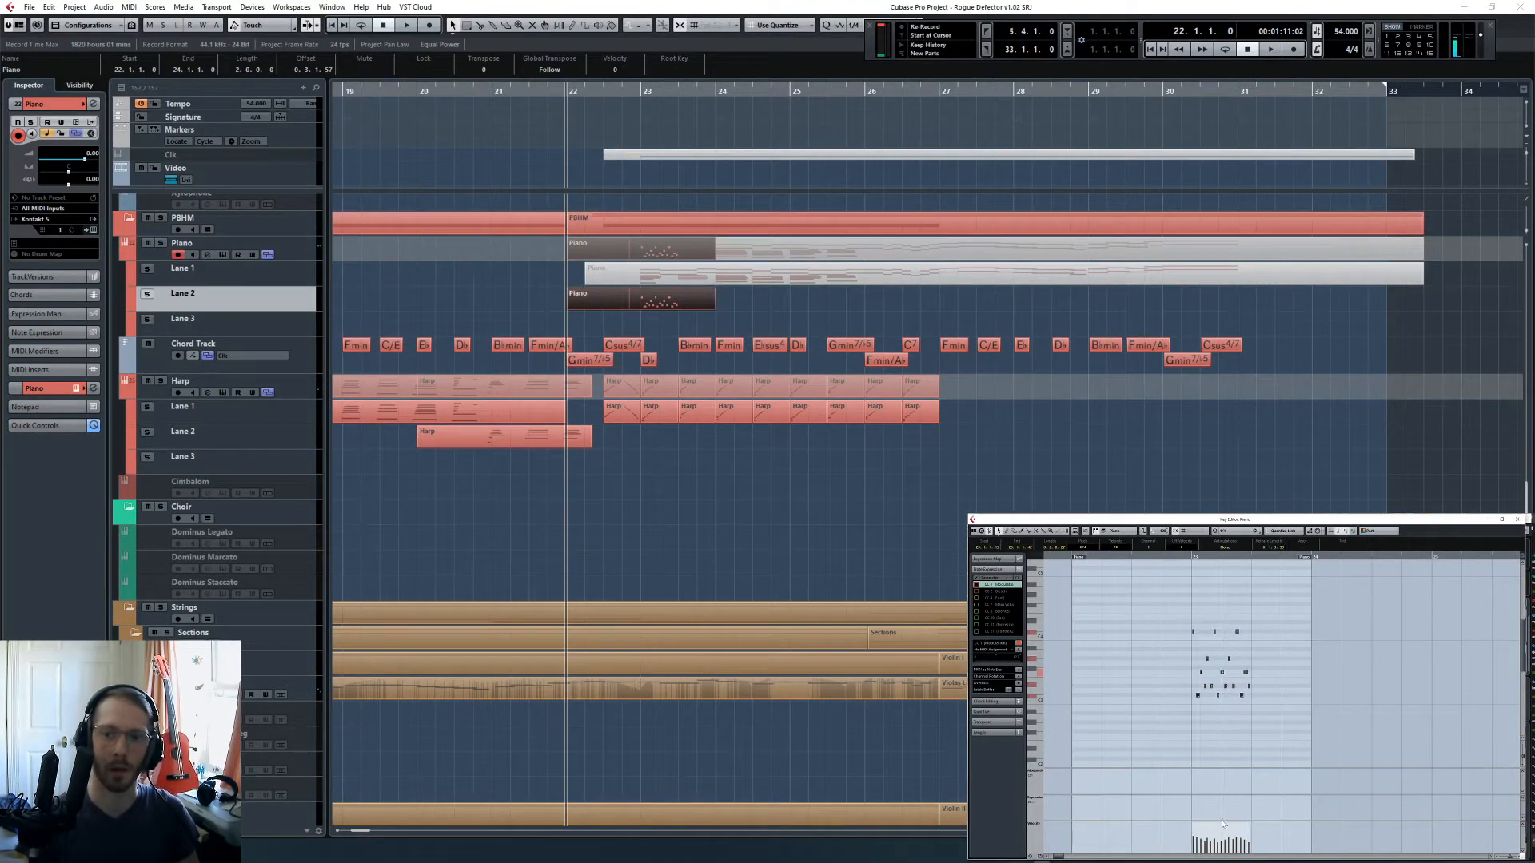
pyautogui.press('l')
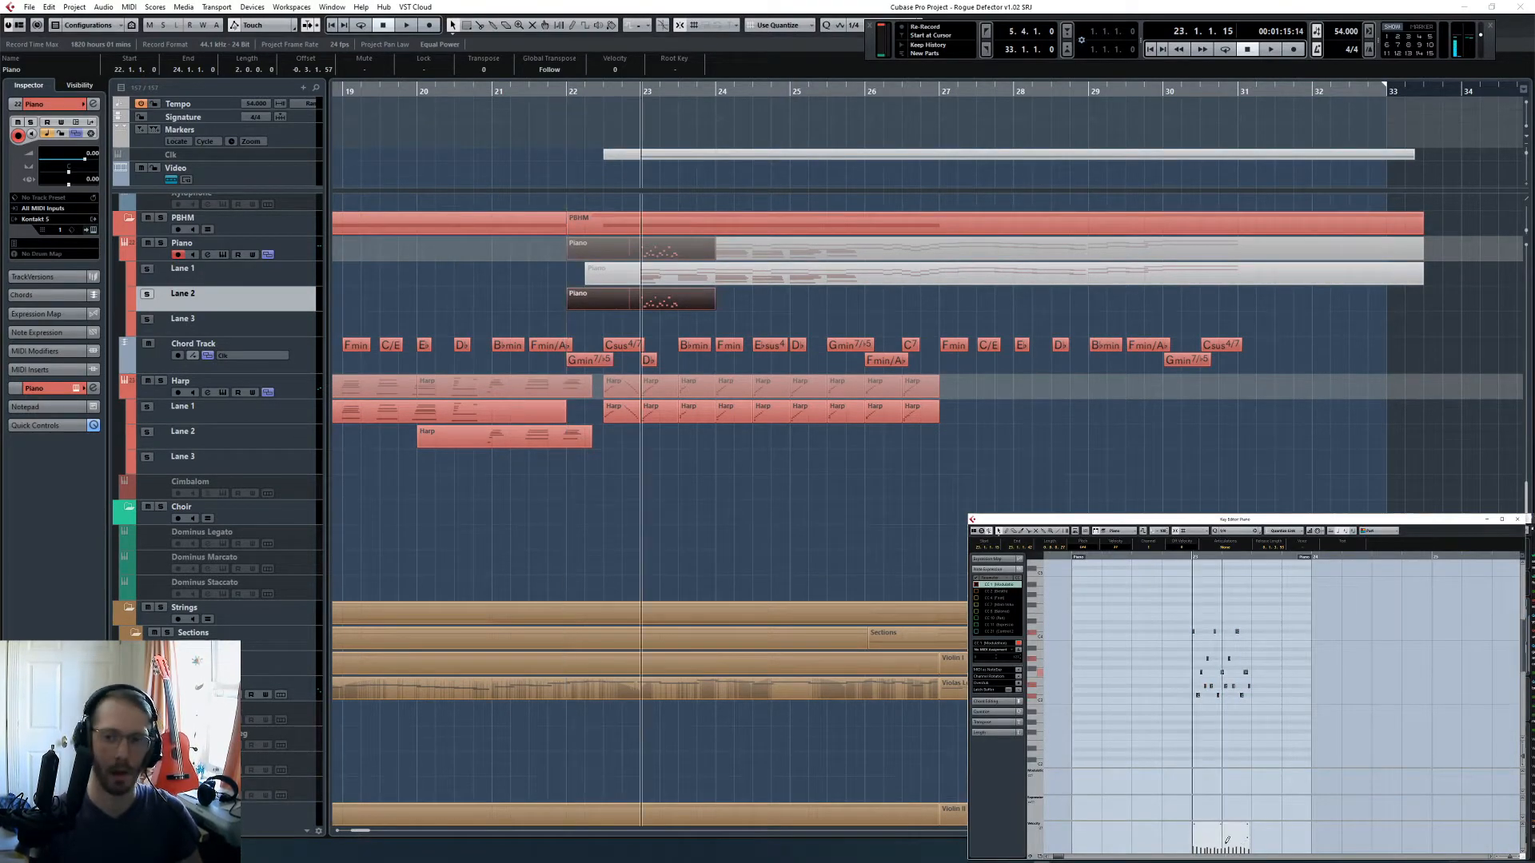
# - Set the quantize value to 1/32 and quantize all notes of the piano phrase
pyautogui.click(1166, 625)
pyautogui.press('h')
pyautogui.press('h')
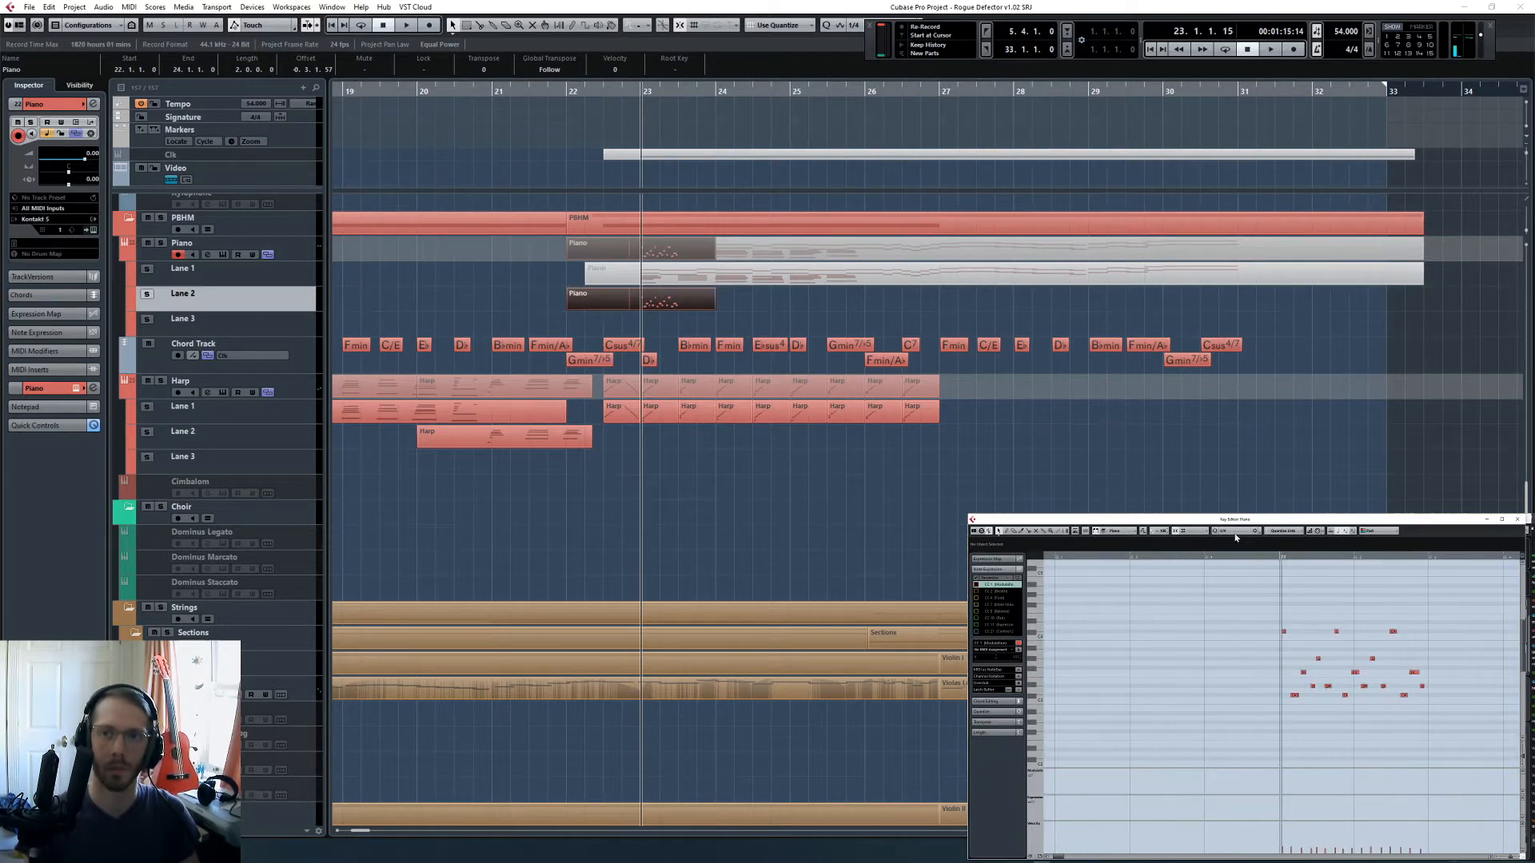
pyautogui.click(1231, 530)
pyautogui.click(1247, 574)
pyautogui.press('h')
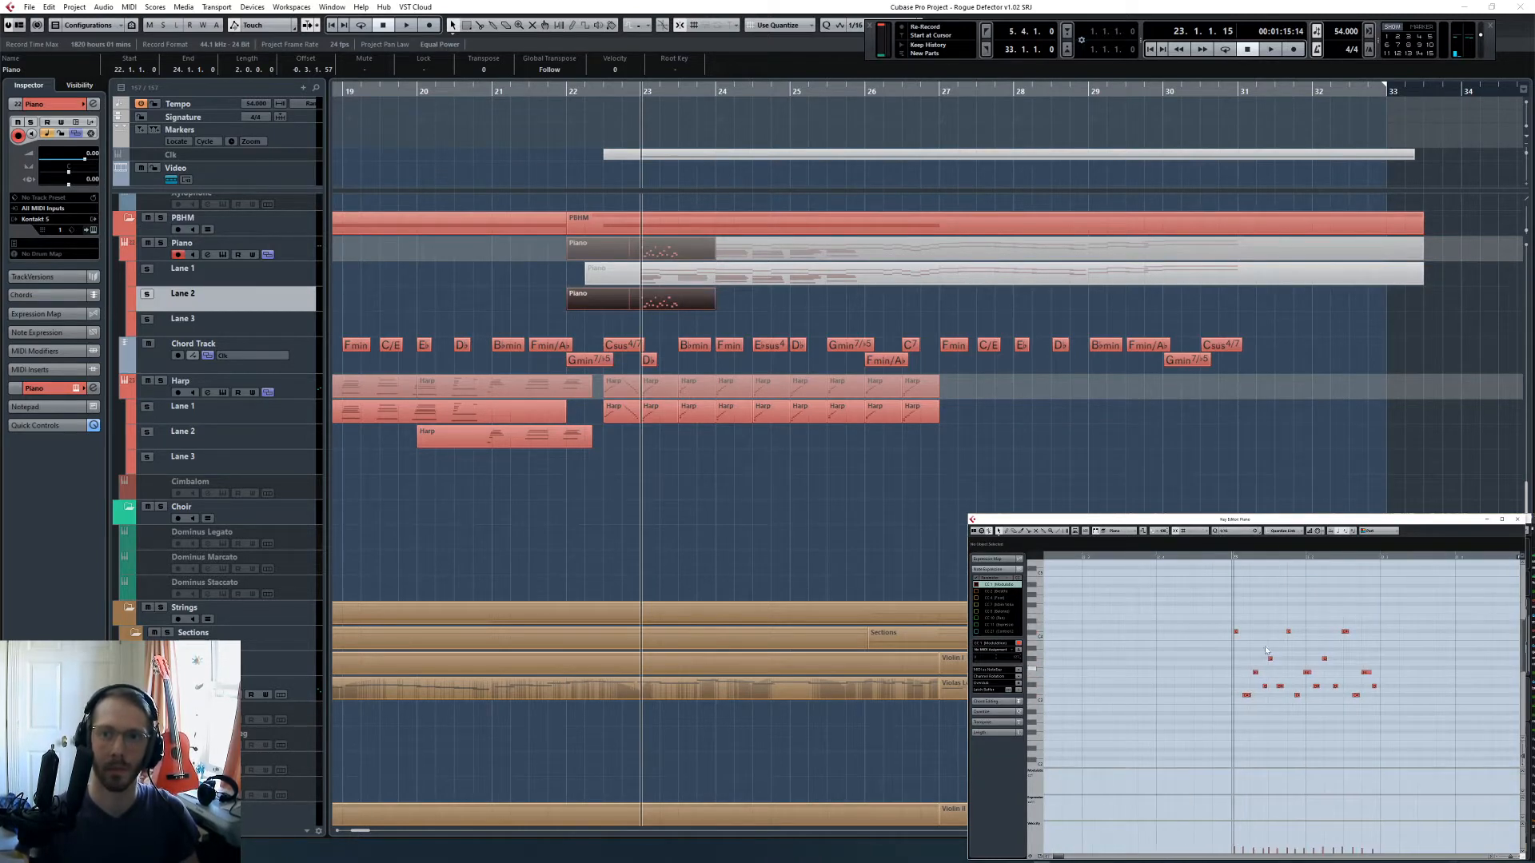
pyautogui.click(1237, 532)
pyautogui.click(1247, 585)
pyautogui.hotkey('ctrl', 'a')
pyautogui.press('q')
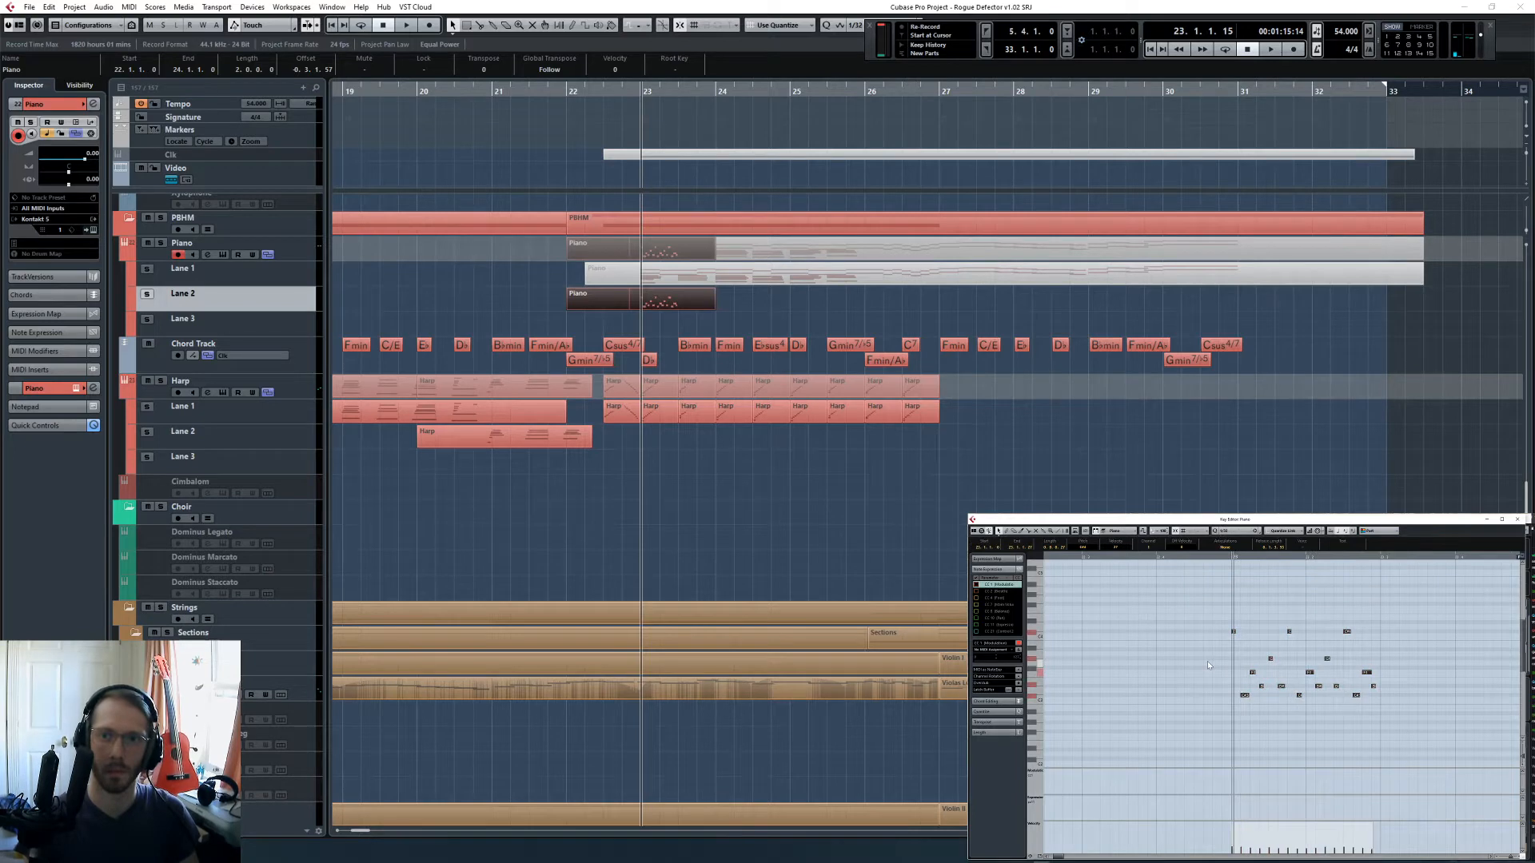
# - Solo the Piano track and listen to the quantized phrase from the start of bar 23
pyautogui.click(160, 242)
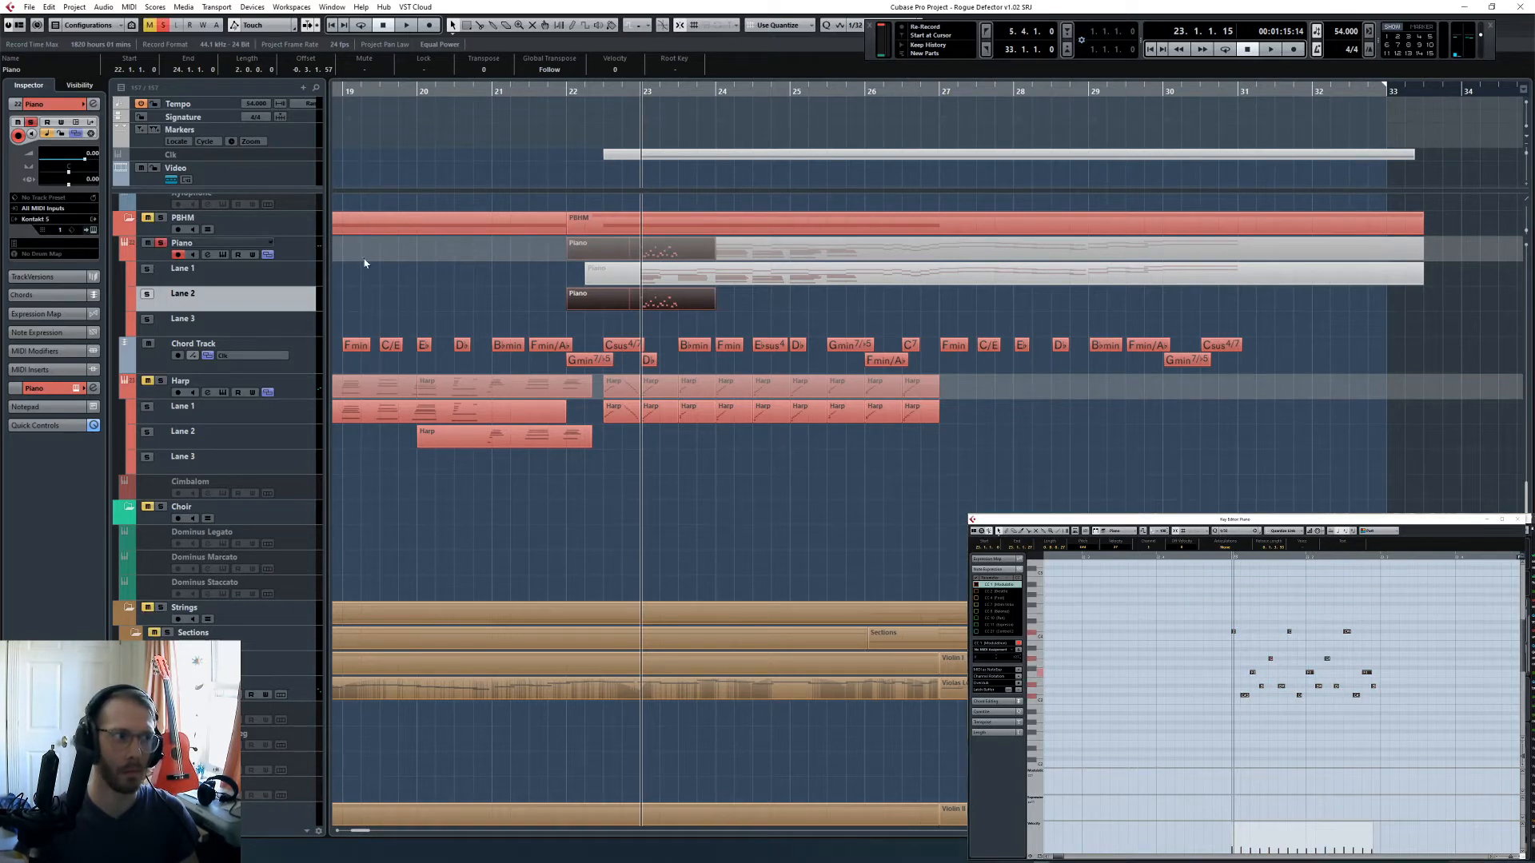
pyautogui.click(1228, 565)
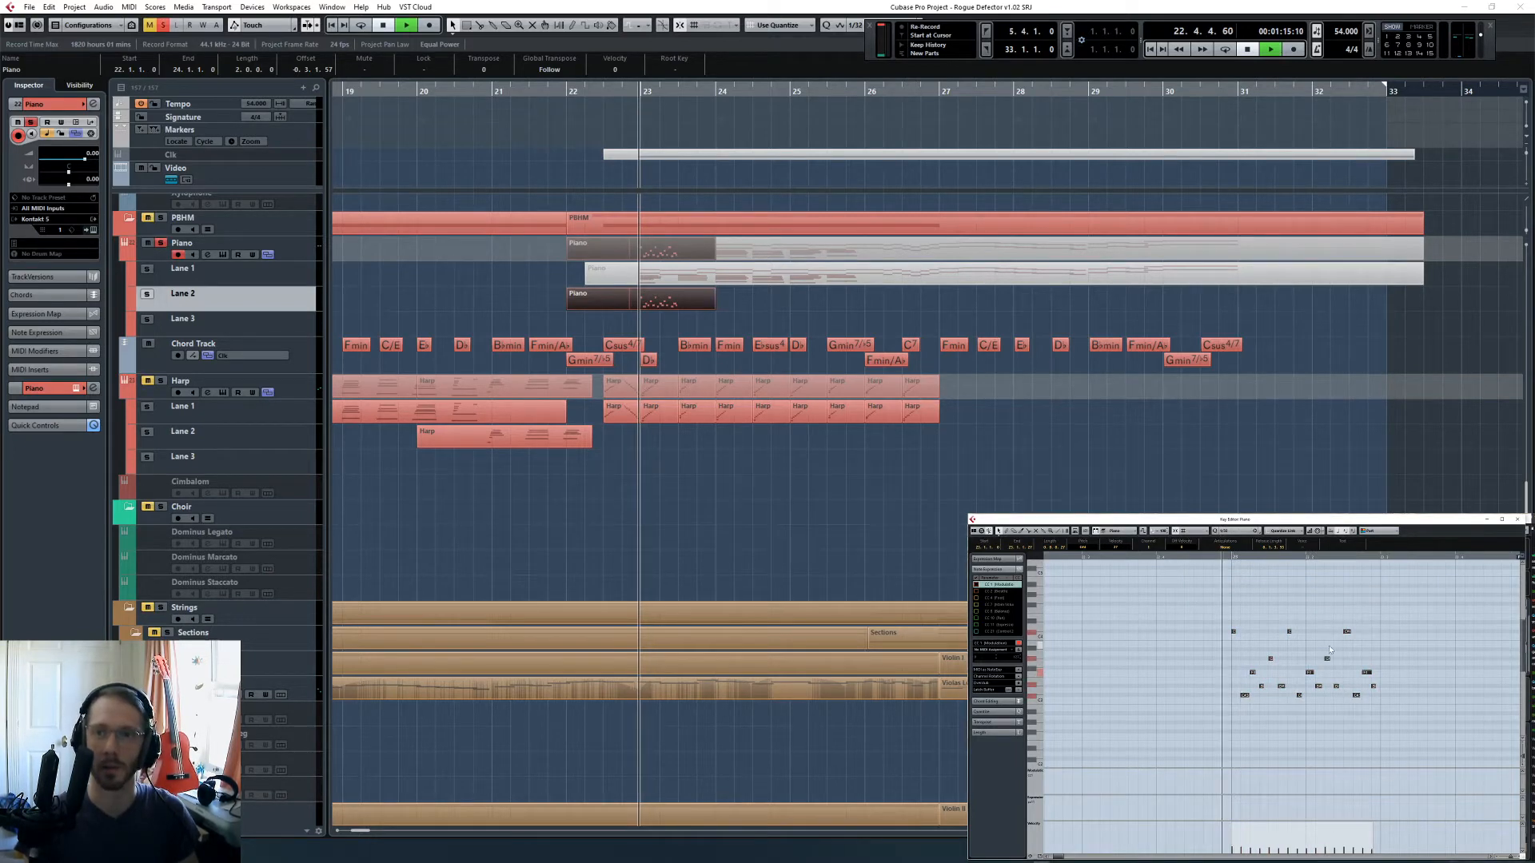
pyautogui.press('space')
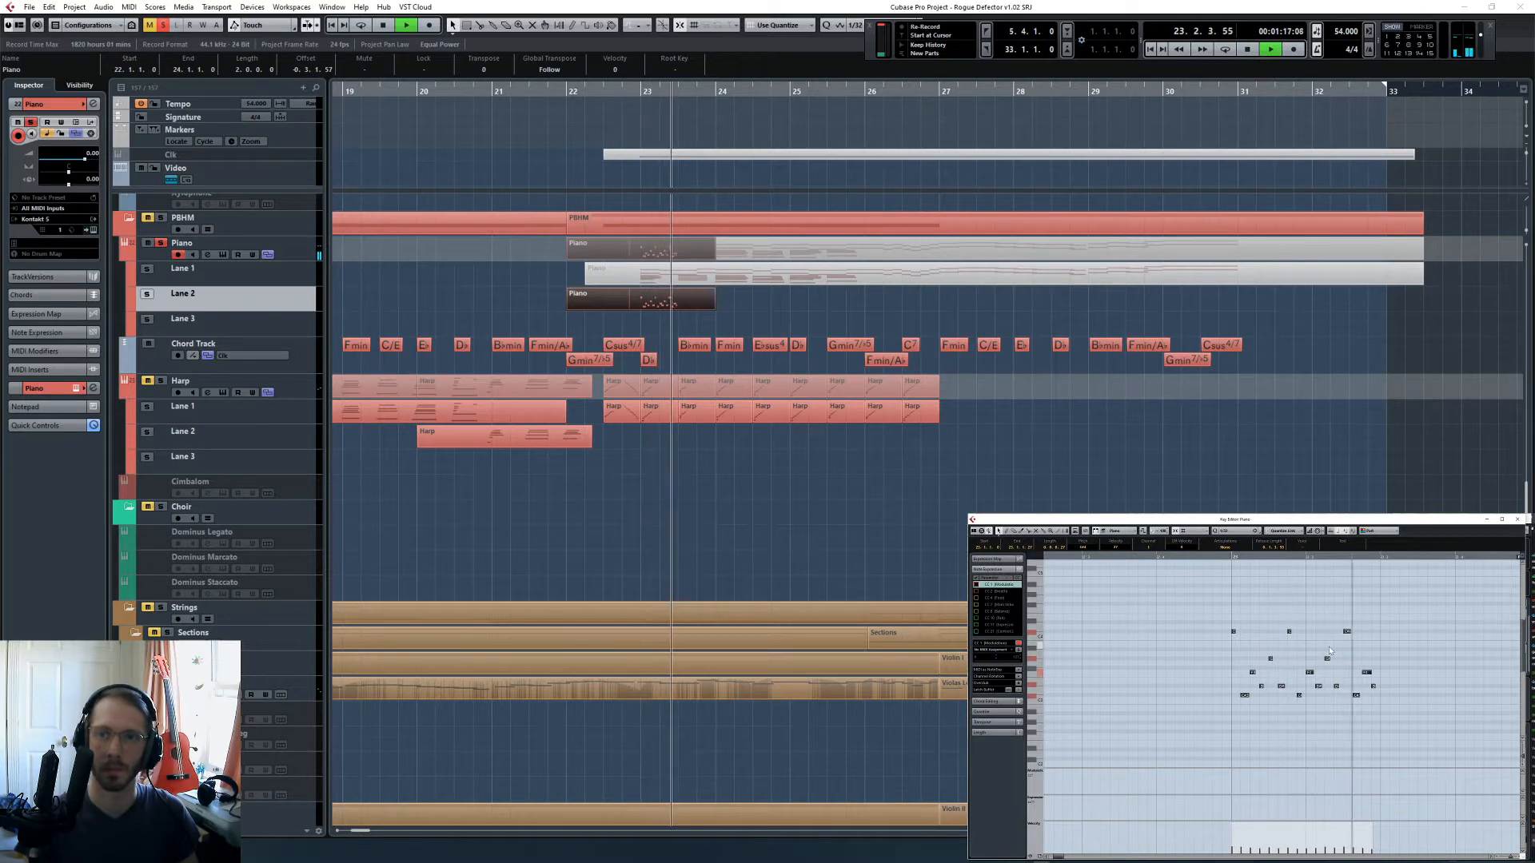
pyautogui.press('space')
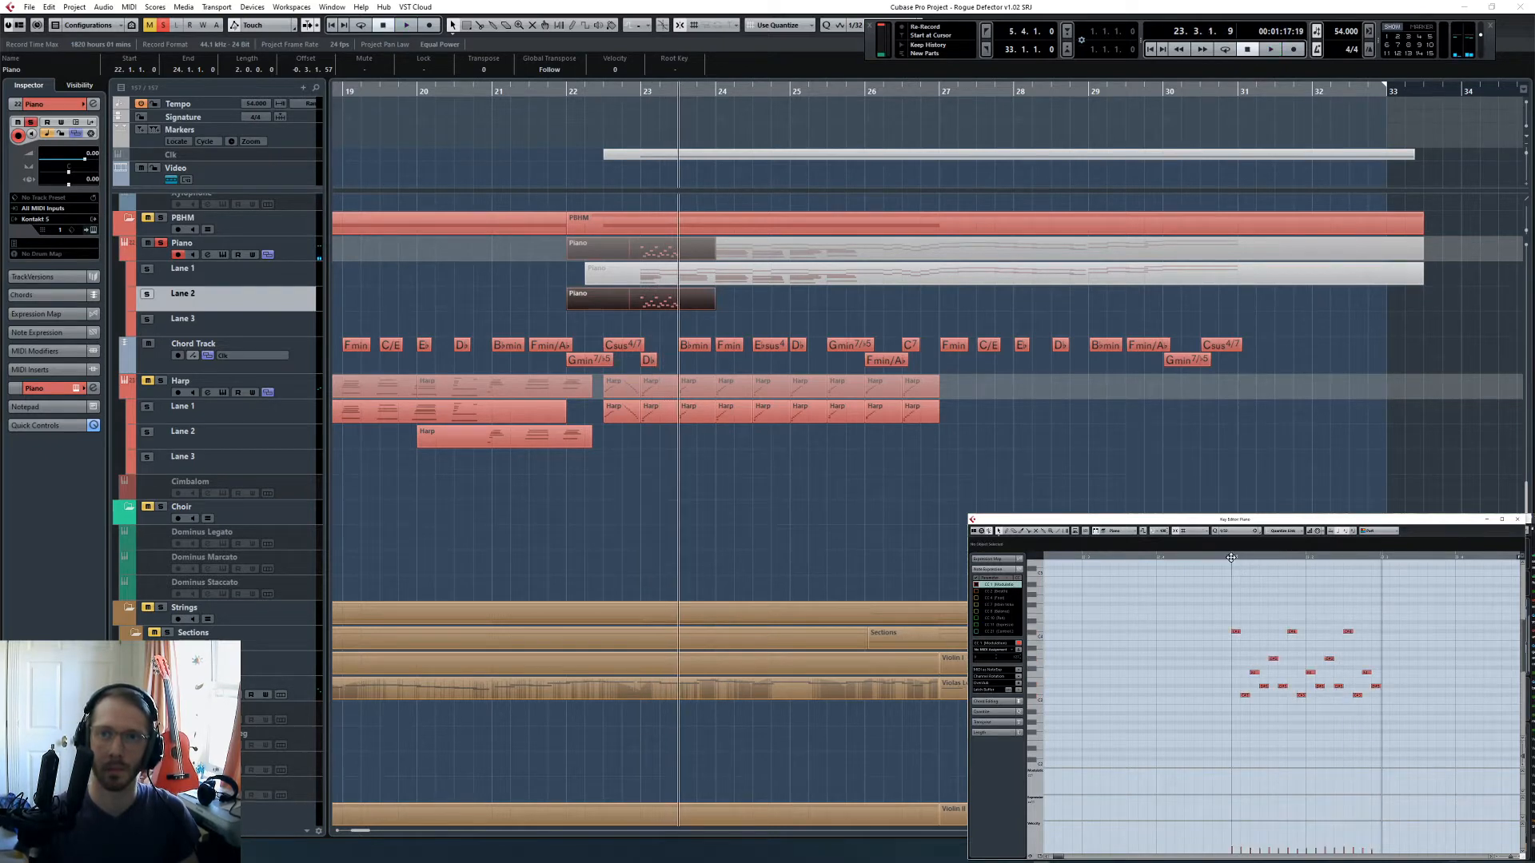
pyautogui.press('space')
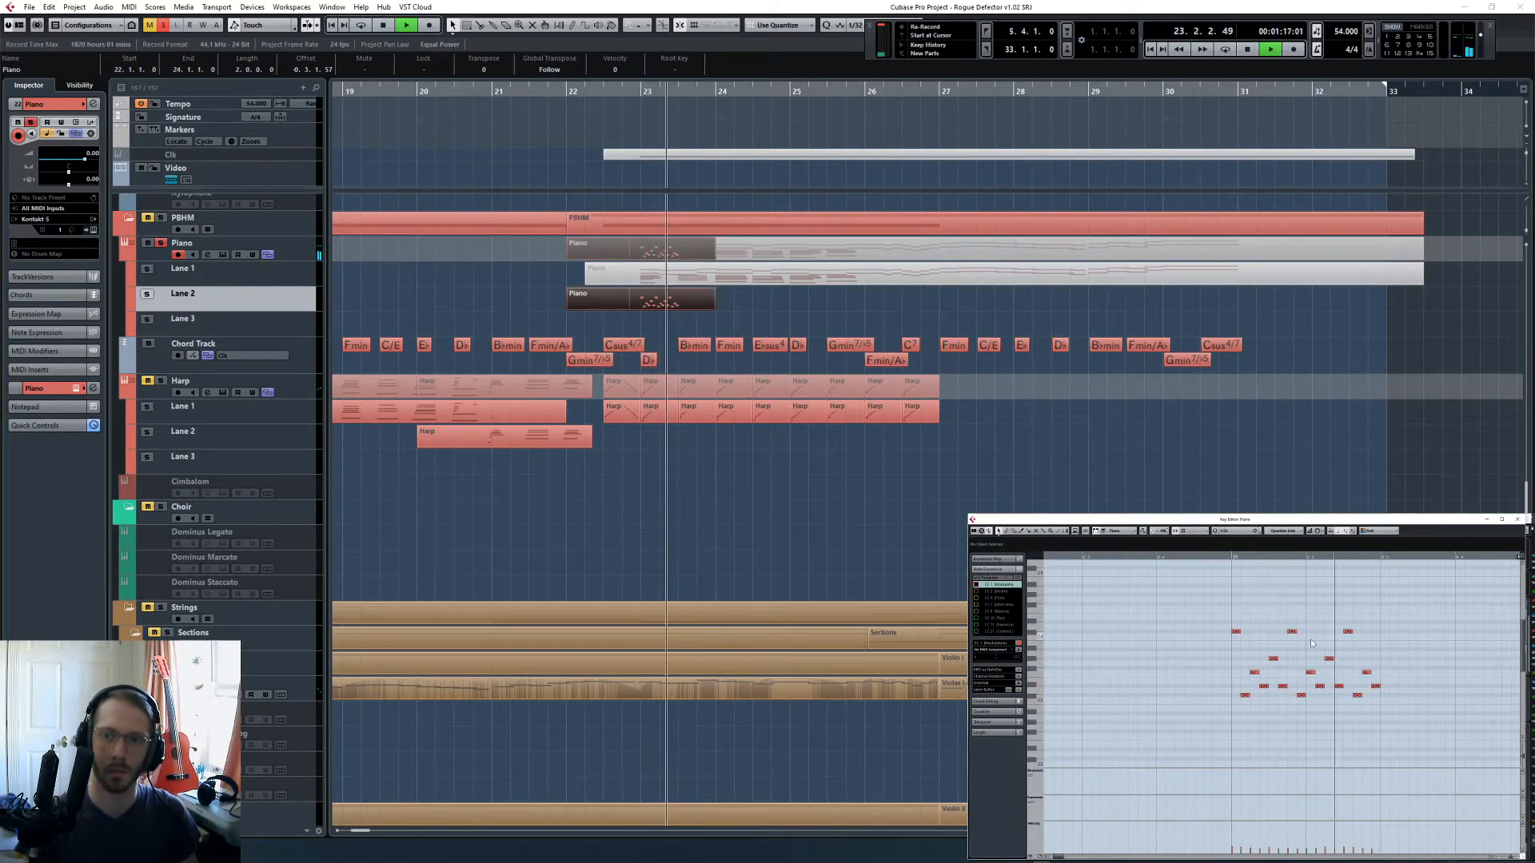
pyautogui.press('space')
# - Duplicate the piano phrase into the second half of bar 23 and raise the copy's second-highest row of notes by two semitones
pyautogui.moveTo(1216, 593); pyautogui.dragTo(1380, 699)
pyautogui.hotkey('ctrl', 'd')
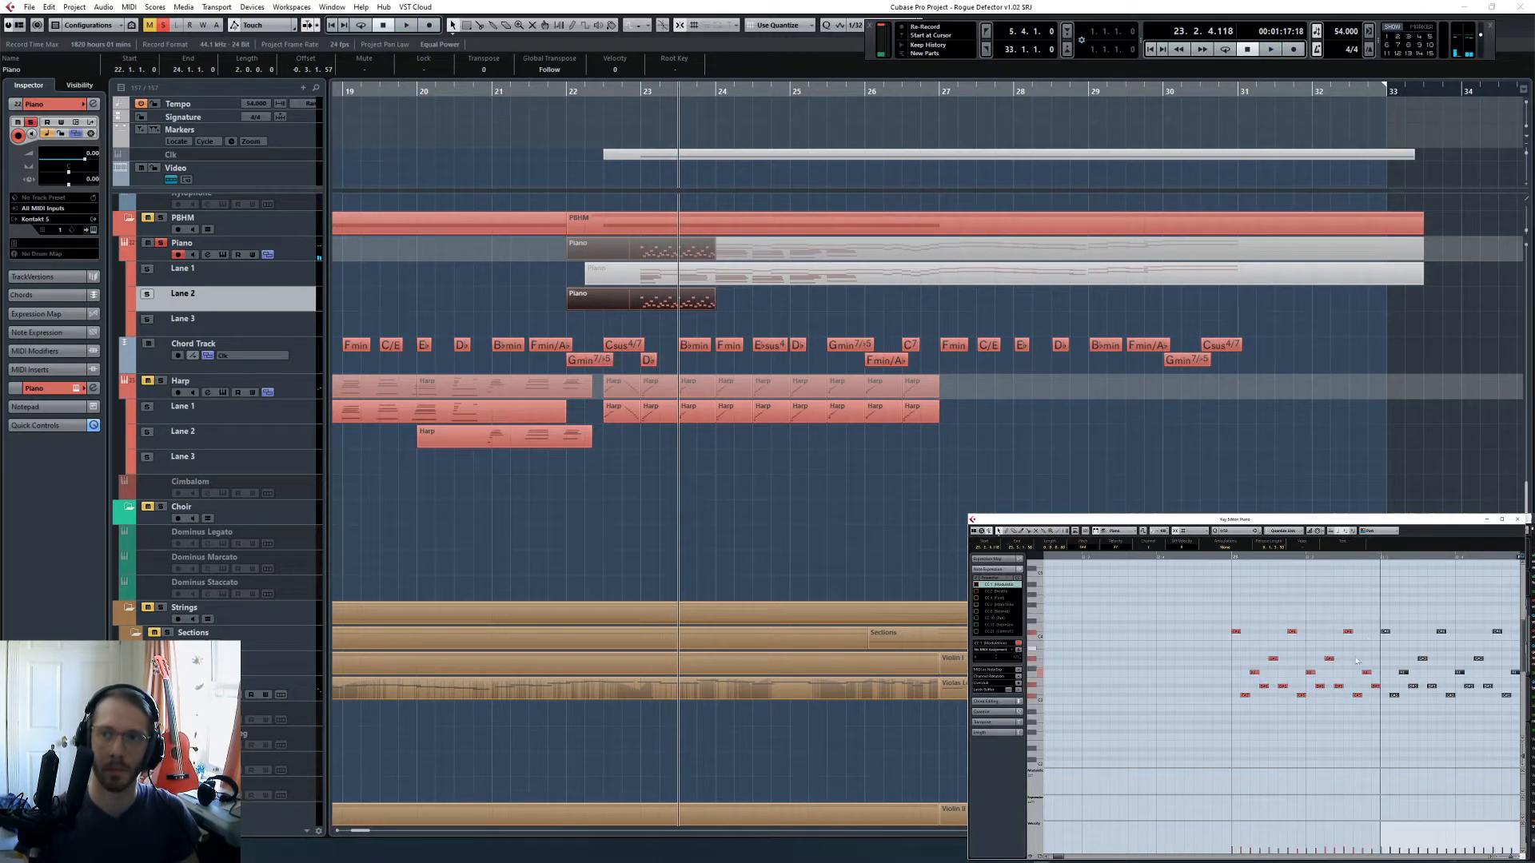
pyautogui.click(1237, 619)
pyautogui.moveTo(1246, 646); pyautogui.dragTo(1354, 661)
pyautogui.press('Up')
pyautogui.press('Up')
# - Raise the copied phrase's two lower-middle rows of notes by three semitones each and play back the second half of bar 23
pyautogui.click(1263, 688)
pyautogui.moveTo(1264, 690); pyautogui.dragTo(1384, 692)
pyautogui.moveTo(1245, 664); pyautogui.dragTo(1356, 679)
pyautogui.press('Up')
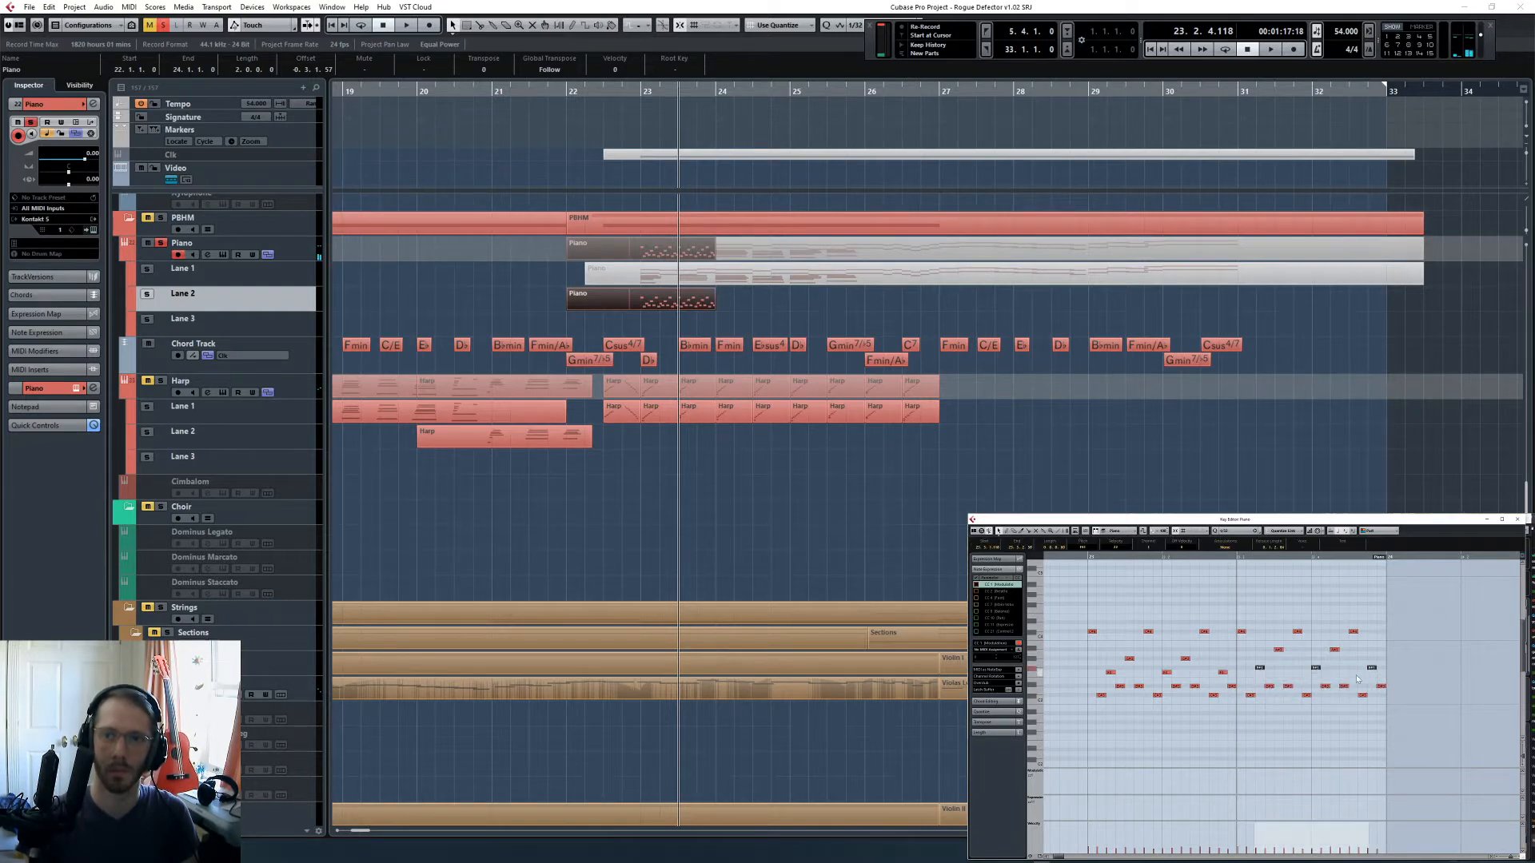
pyautogui.moveTo(1261, 674); pyautogui.dragTo(1399, 684)
pyautogui.press('Up')
pyautogui.press('Up')
pyautogui.press('Up')
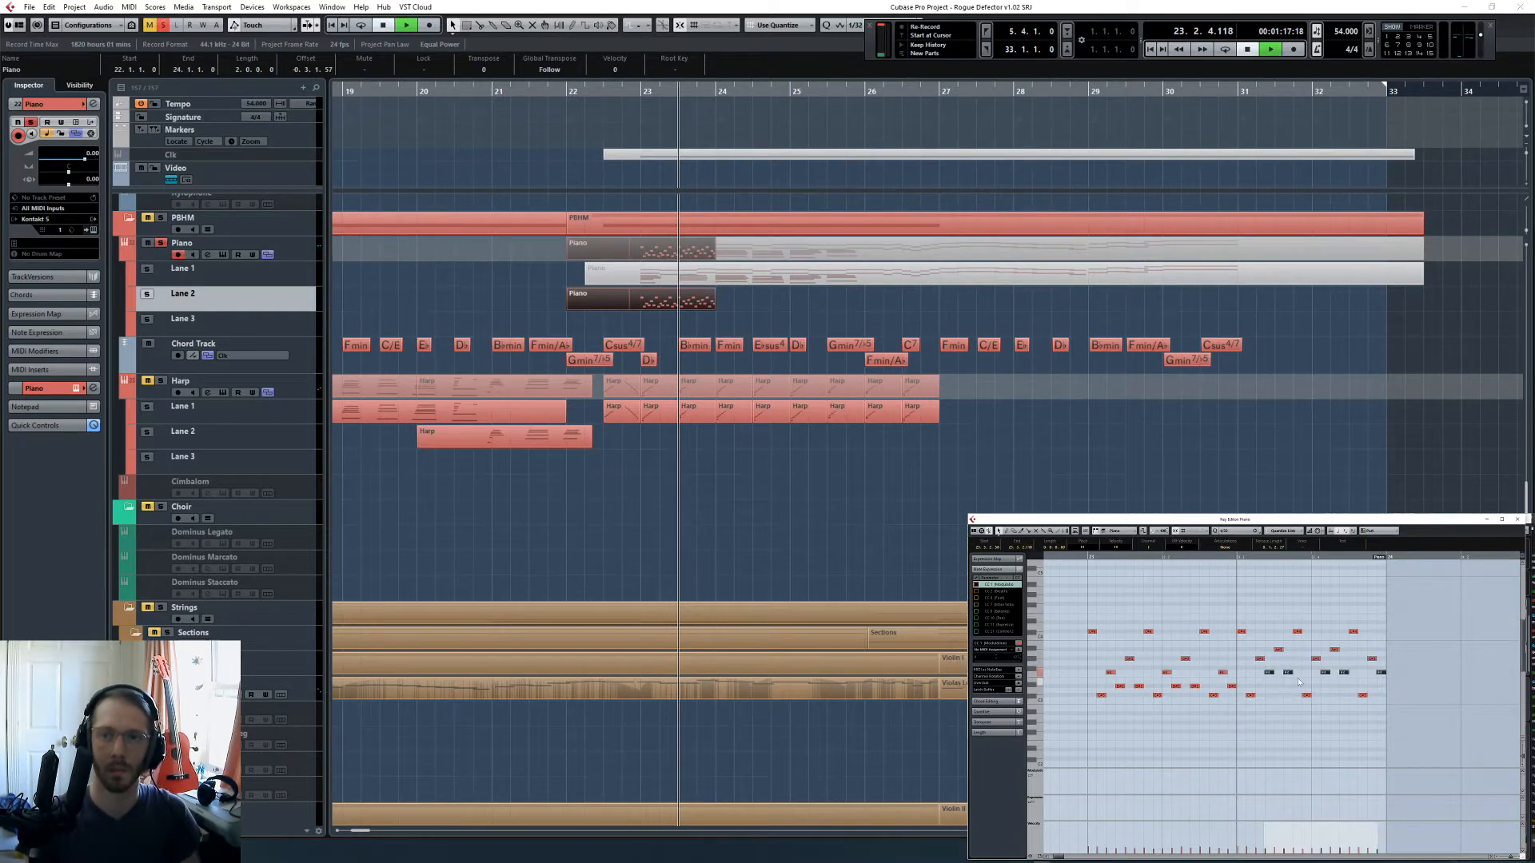
pyautogui.press('space')
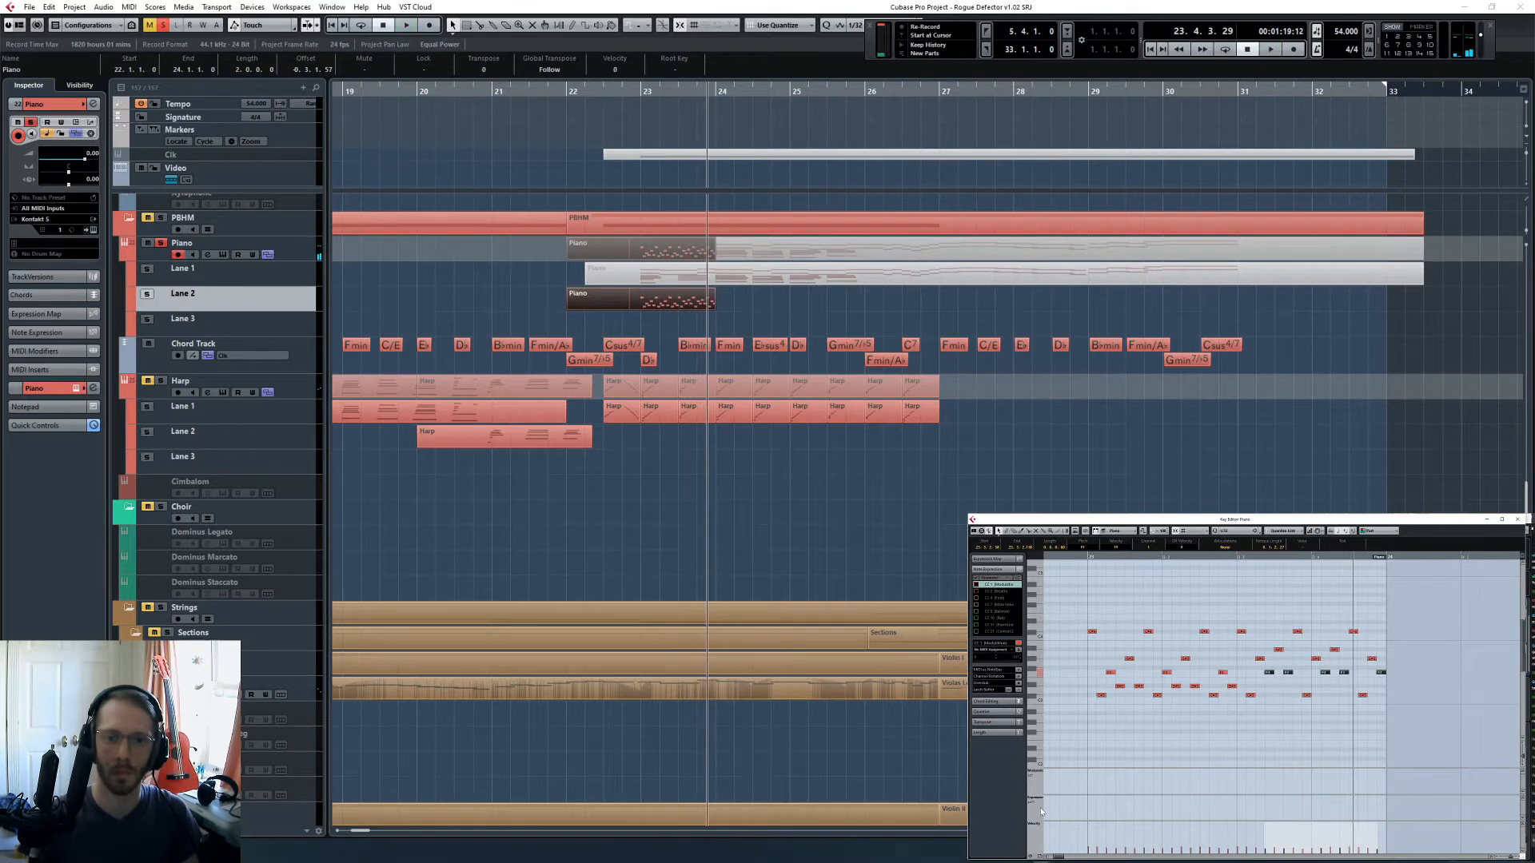
# - Trim the sustain pedal block to the first half of bar 23 and copy it to the second half
pyautogui.click(1035, 797)
pyautogui.click(1054, 777)
pyautogui.hscroll(-1, 1139, 814)
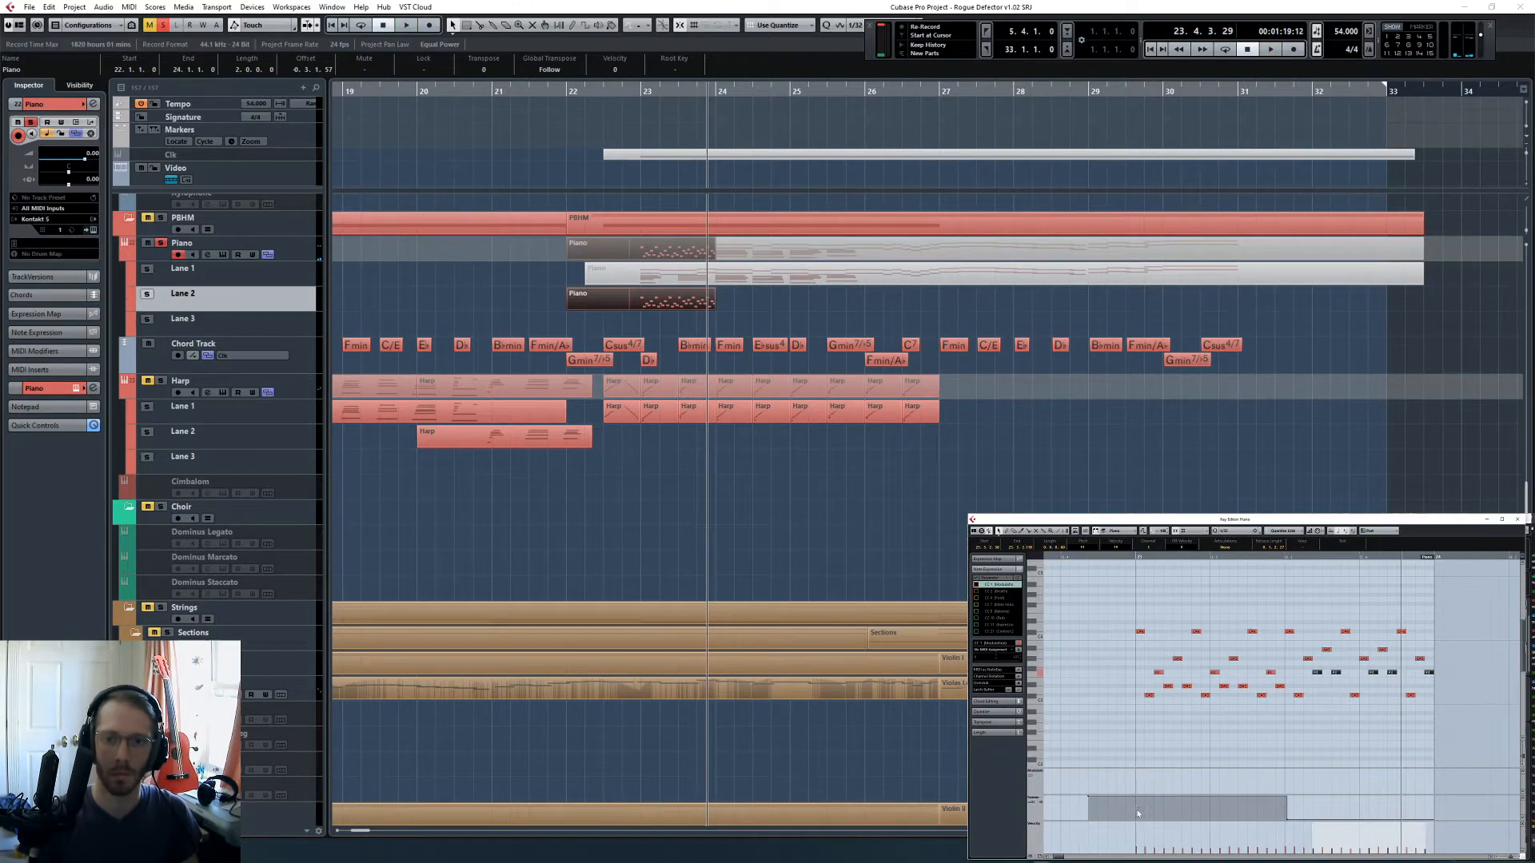
pyautogui.moveTo(1088, 796); pyautogui.dragTo(1136, 794)
pyautogui.moveTo(1302, 812); pyautogui.dragTo(1282, 826)
pyautogui.click(1084, 785)
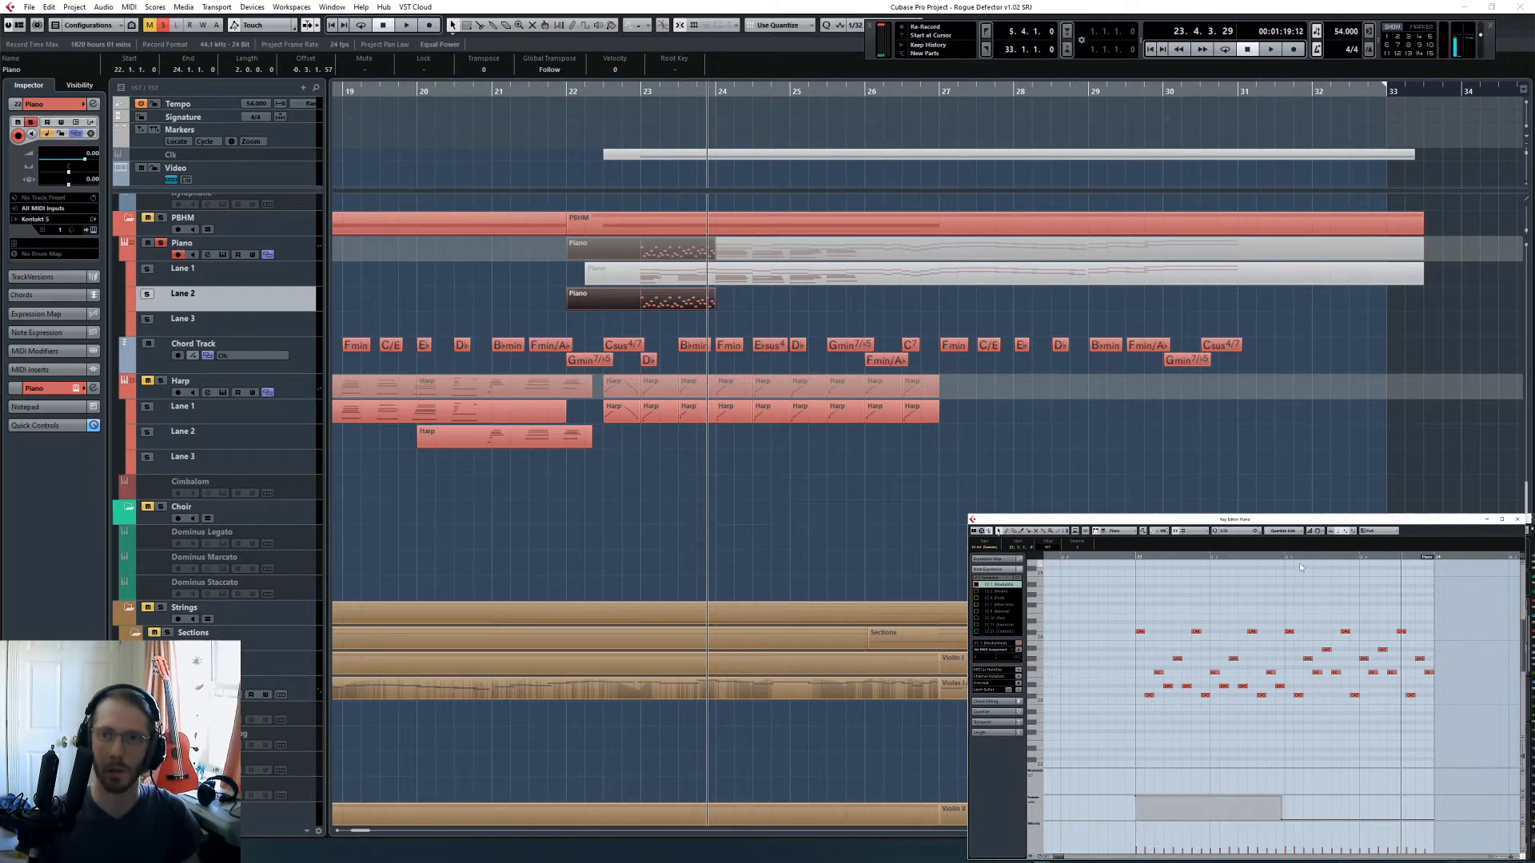
pyautogui.click(1284, 559)
pyautogui.hotkey('ctrl', 'v')
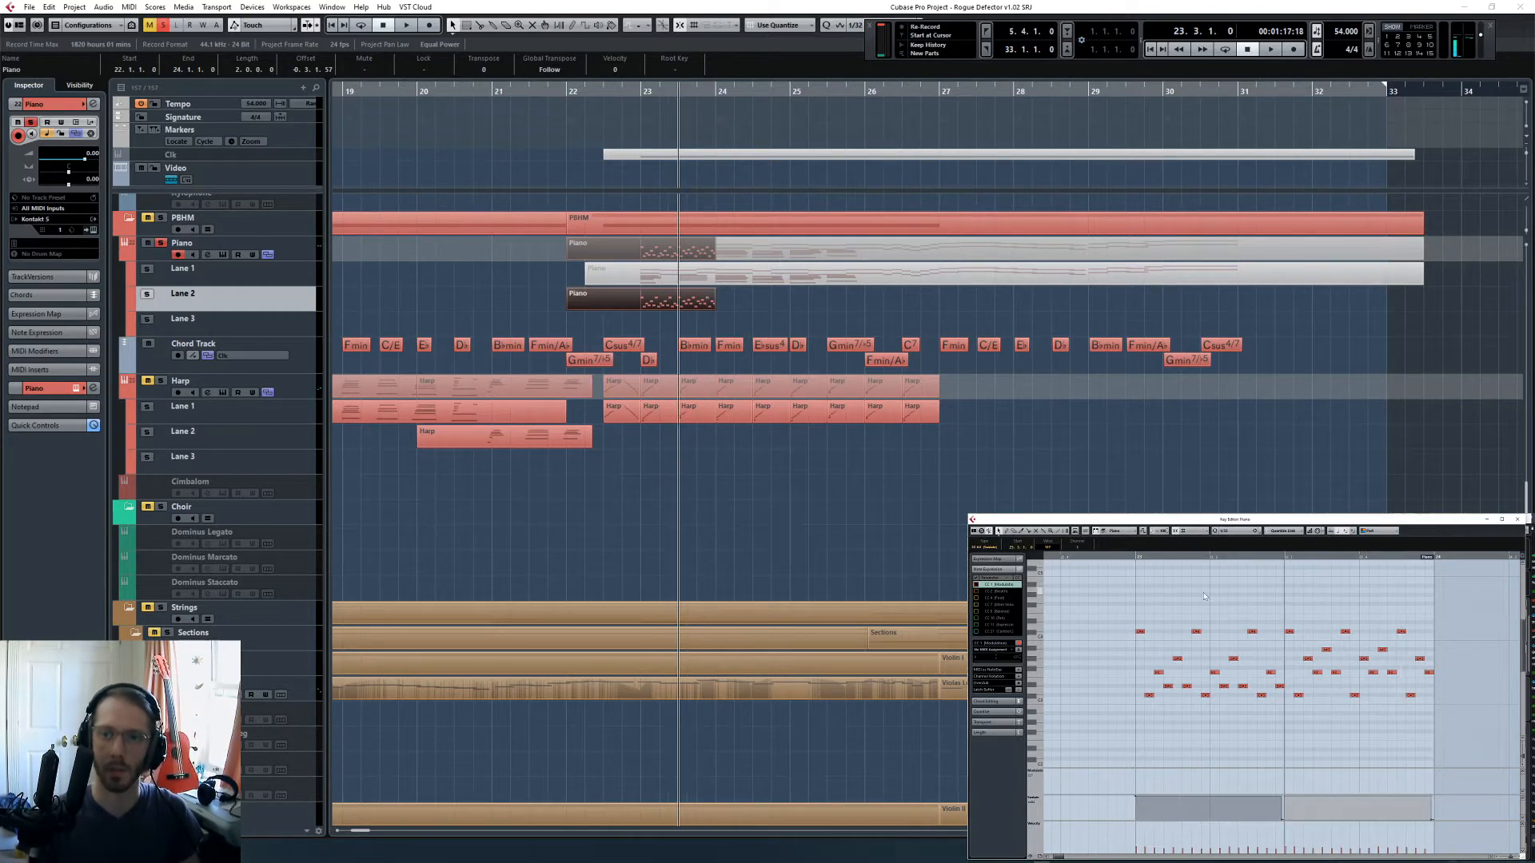
# - Listen to the soloed piano phrase from bar 23 and clear all solo states
pyautogui.click(1133, 558)
pyautogui.press('space')
pyautogui.scroll(2, 1151, 632)
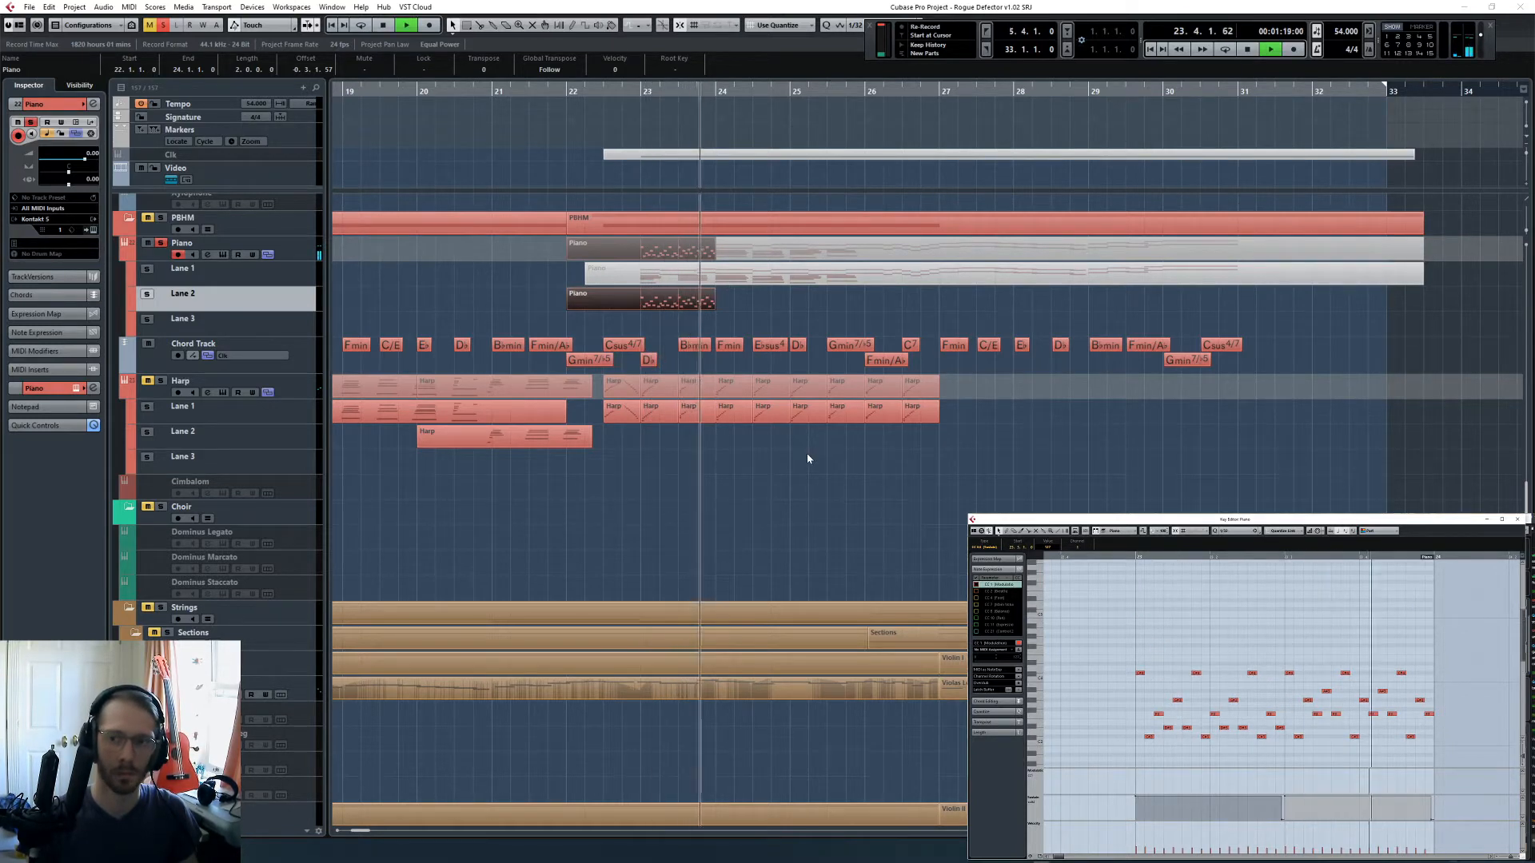
pyautogui.press('space')
pyautogui.click(163, 29)
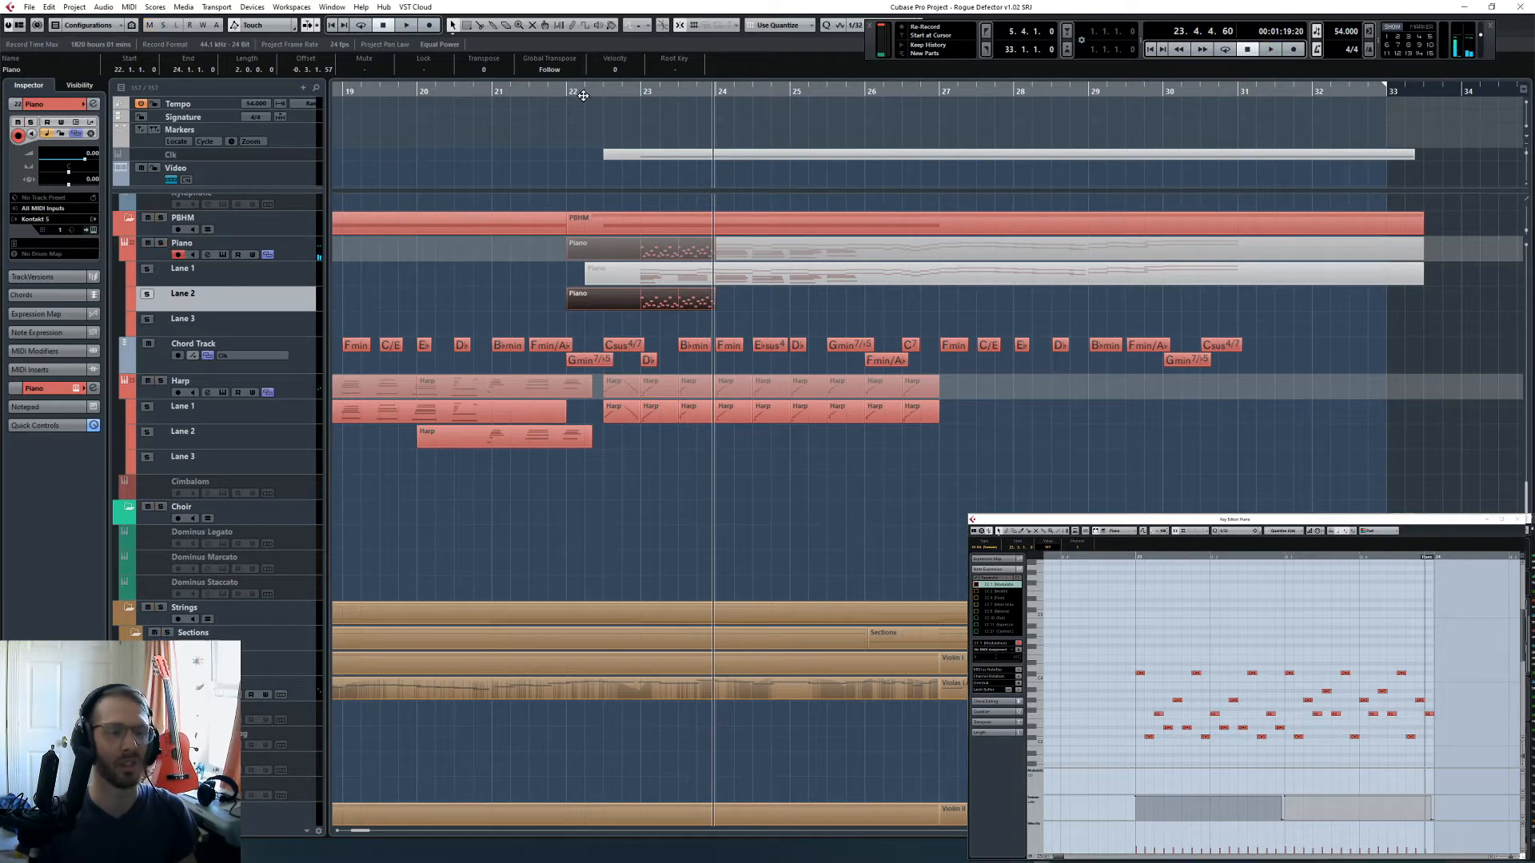
# - Listen to the piano phrase within the full orchestra from bar 22 to the start of bar 24
pyautogui.click(568, 90)
pyautogui.click(728, 528)
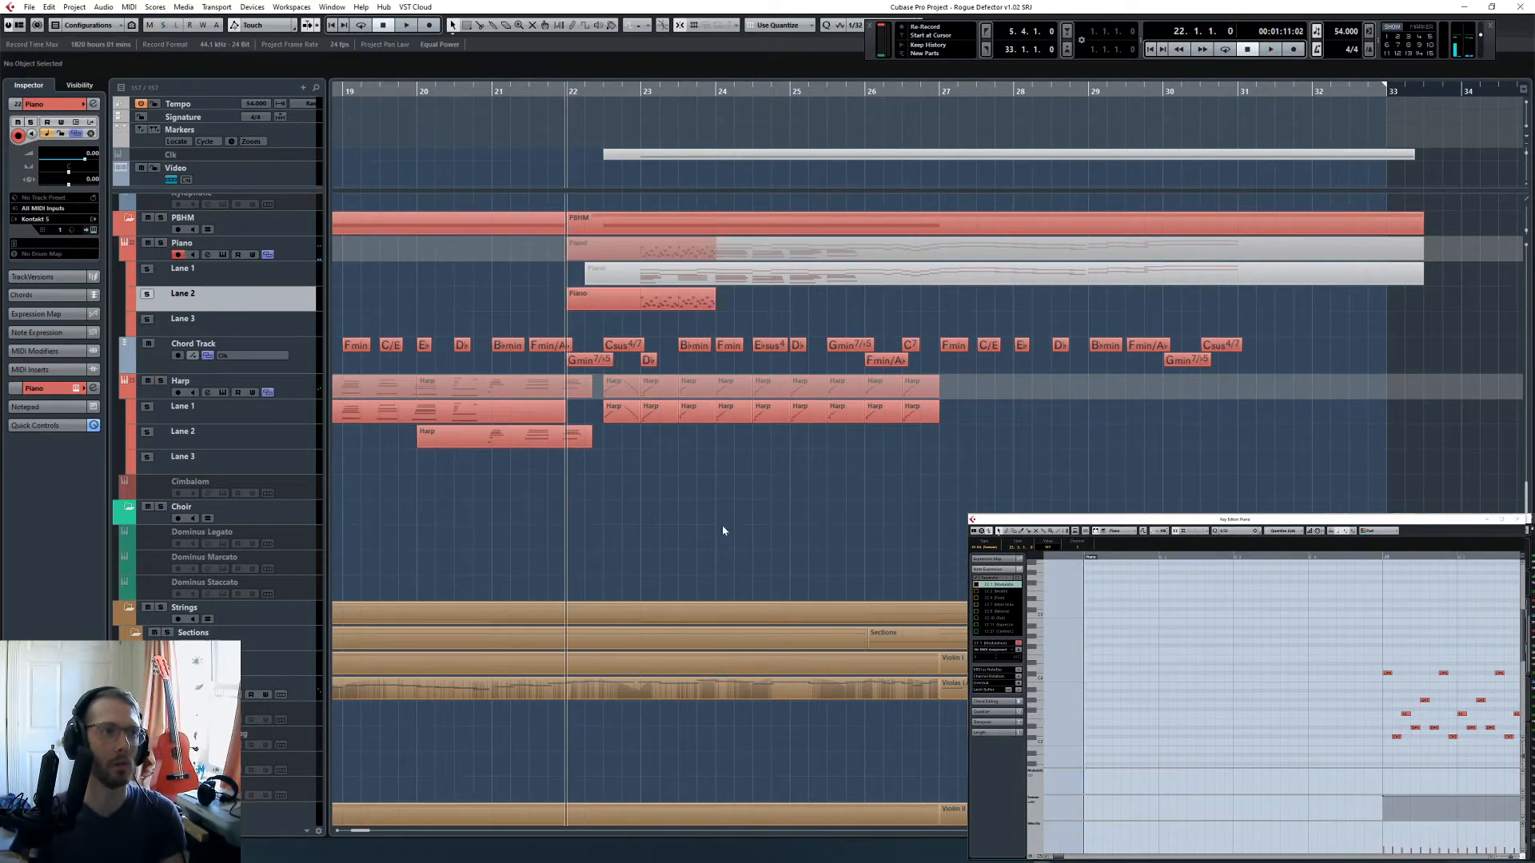
pyautogui.press('space')
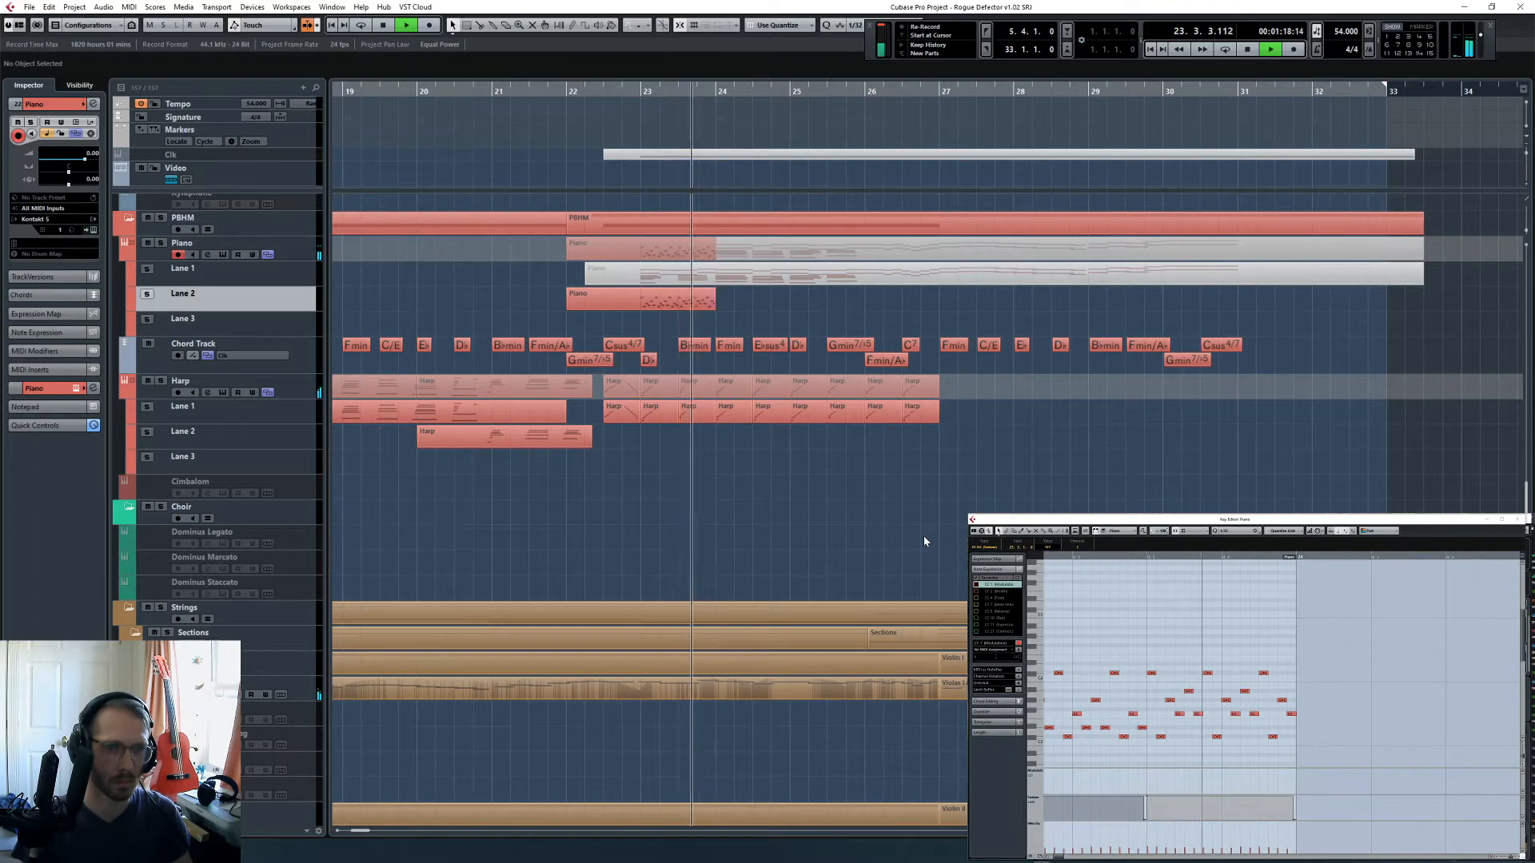
pyautogui.press('space')
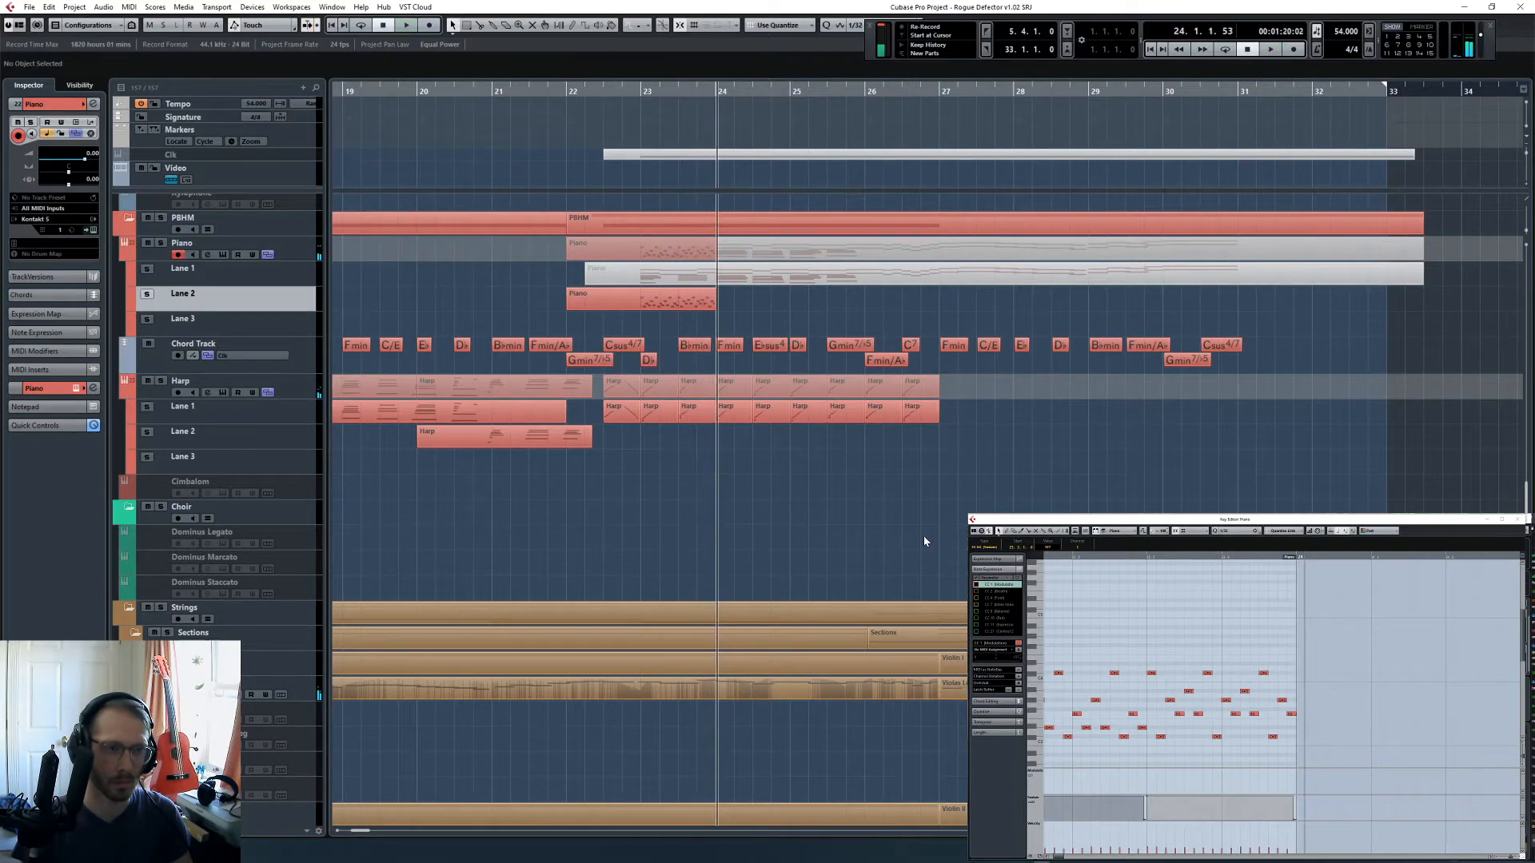
# - Delete the newly recorded Piano part from Lane 2
pyautogui.press('space')
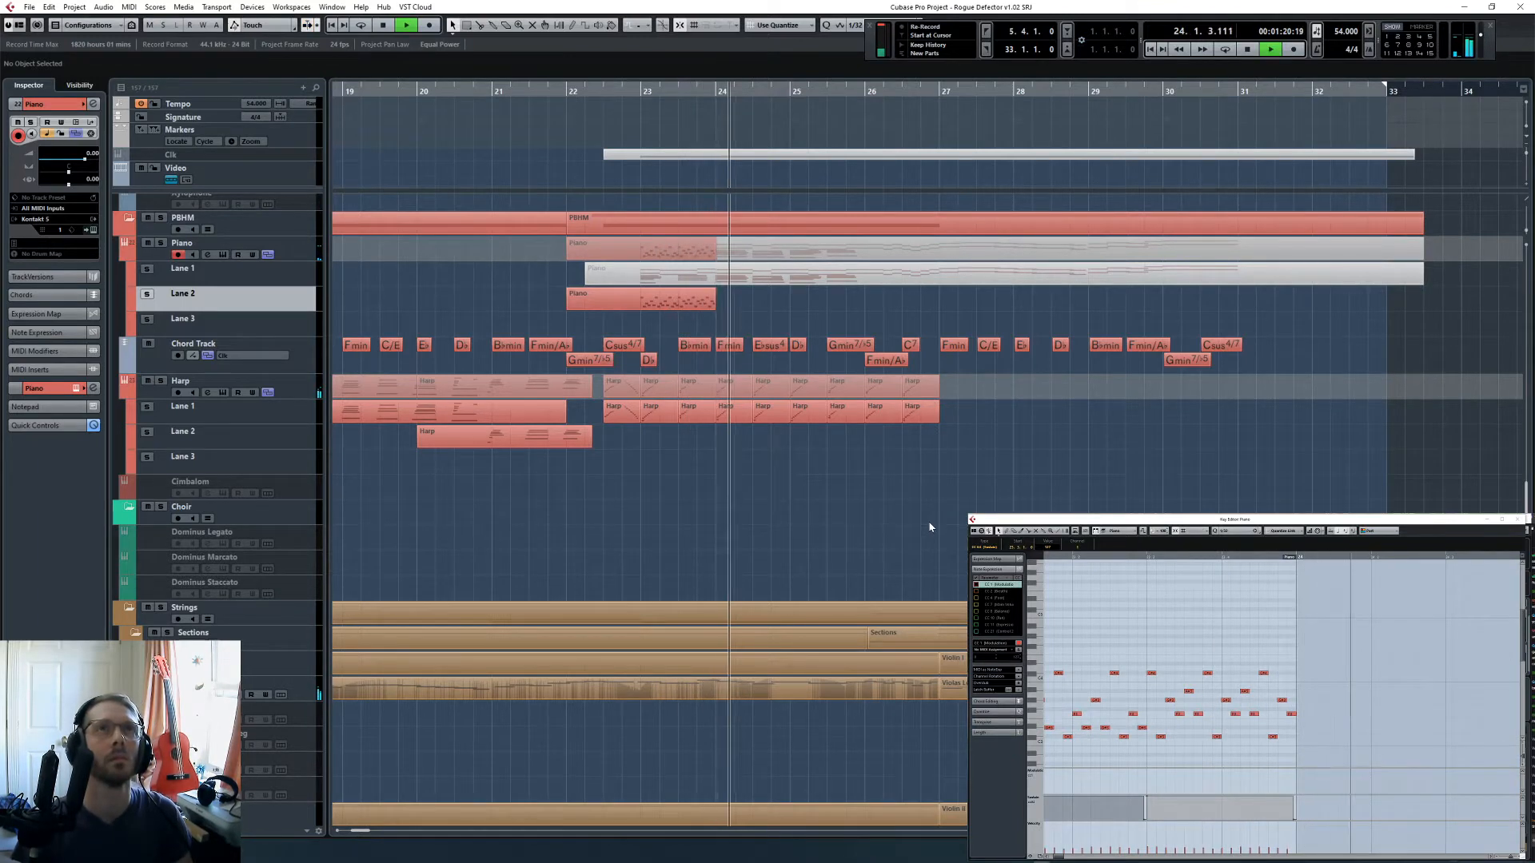
pyautogui.click(614, 299)
pyautogui.press('Delete')
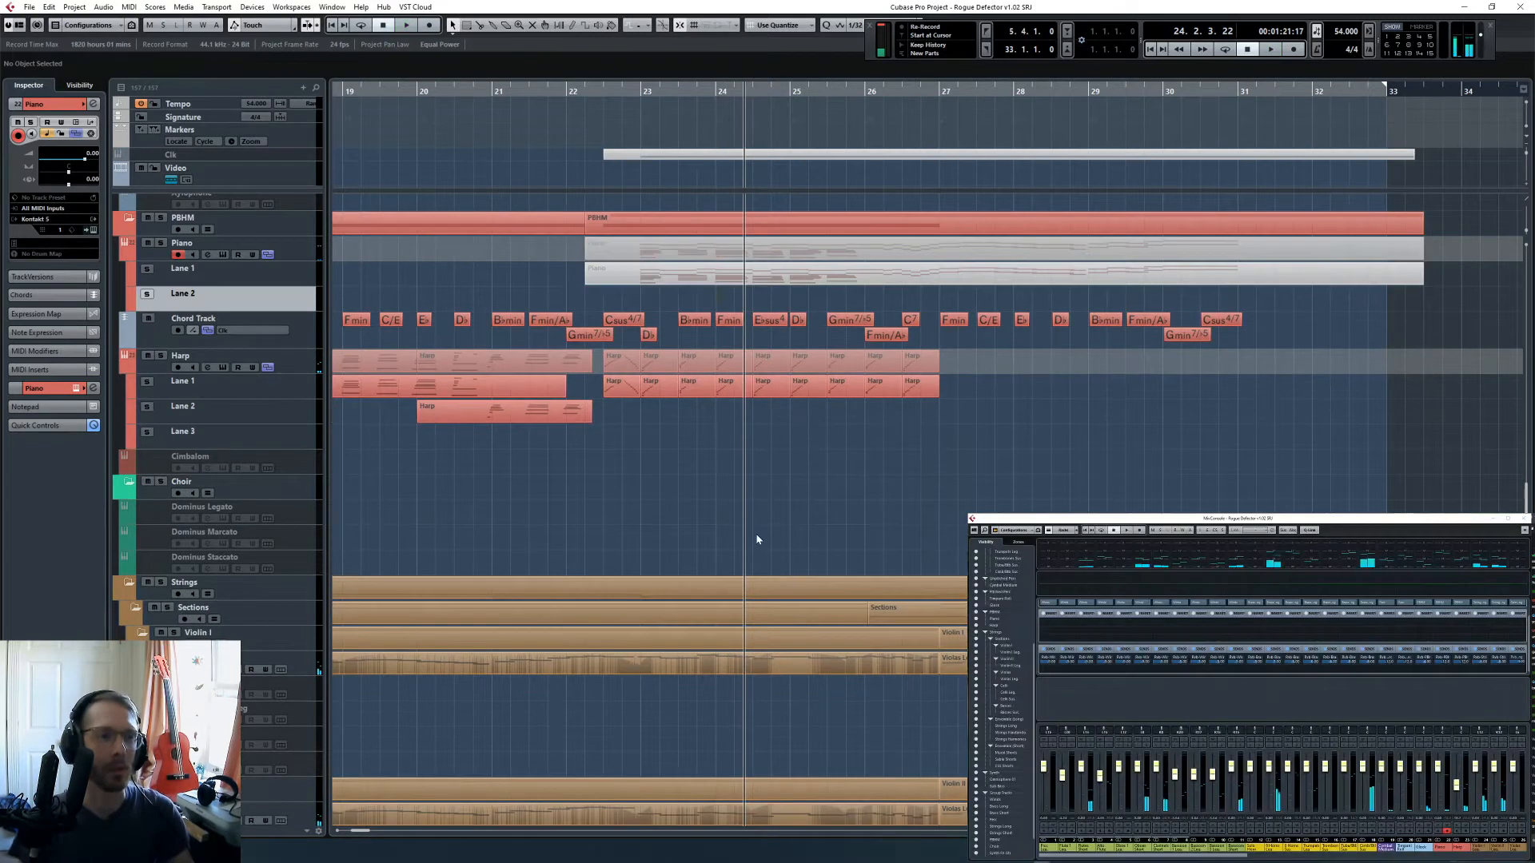
# - Return the playhead to the start of bar 22 and open the Violin I Leg. part ending at bar 27 in the Key Editor
pyautogui.click(568, 90)
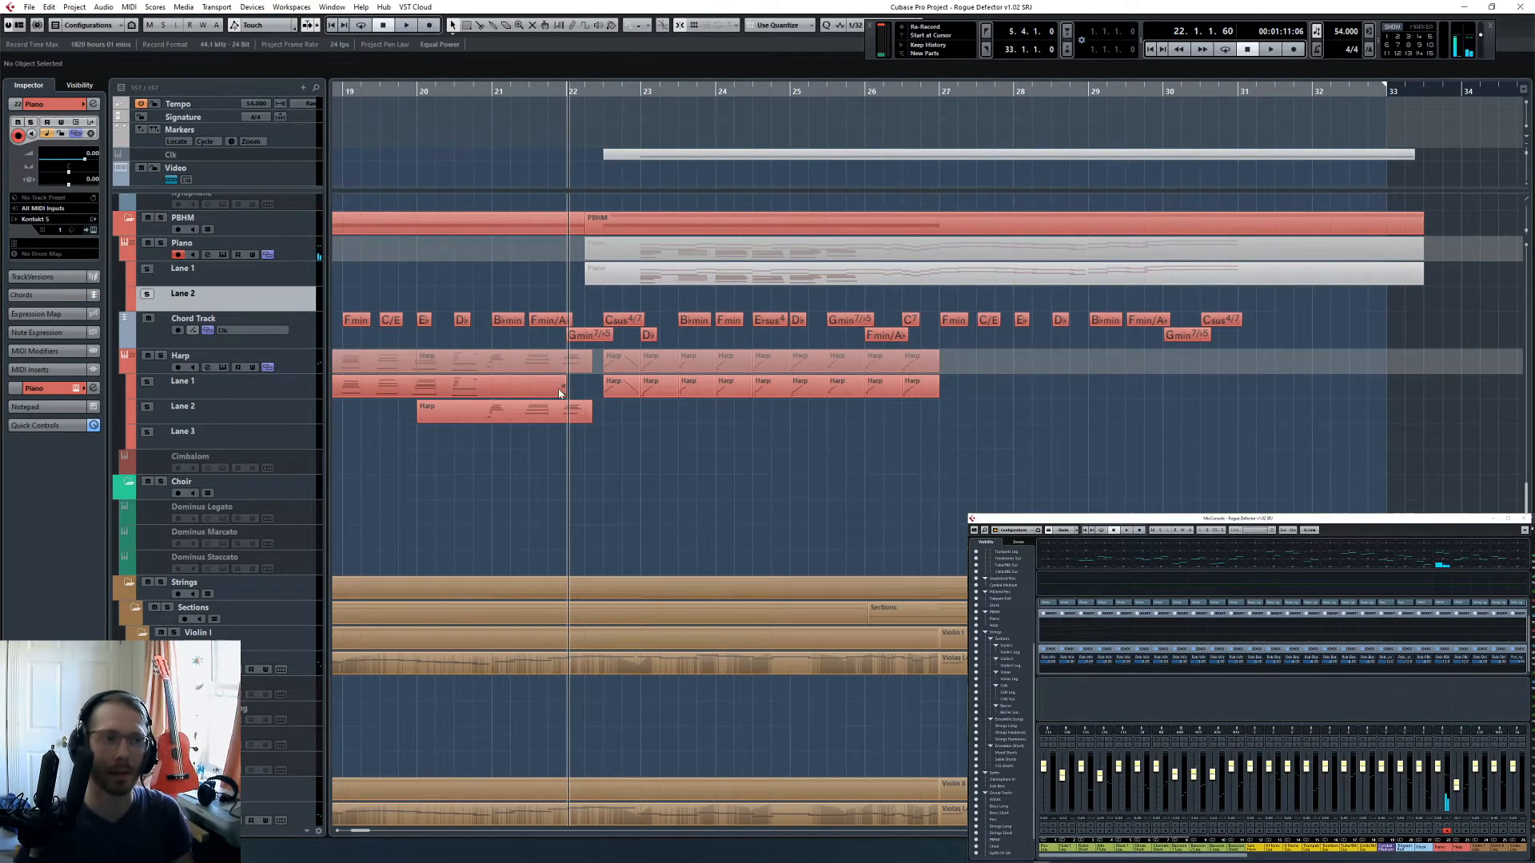
pyautogui.scroll(5, 698, 448)
pyautogui.scroll(3, 694, 439)
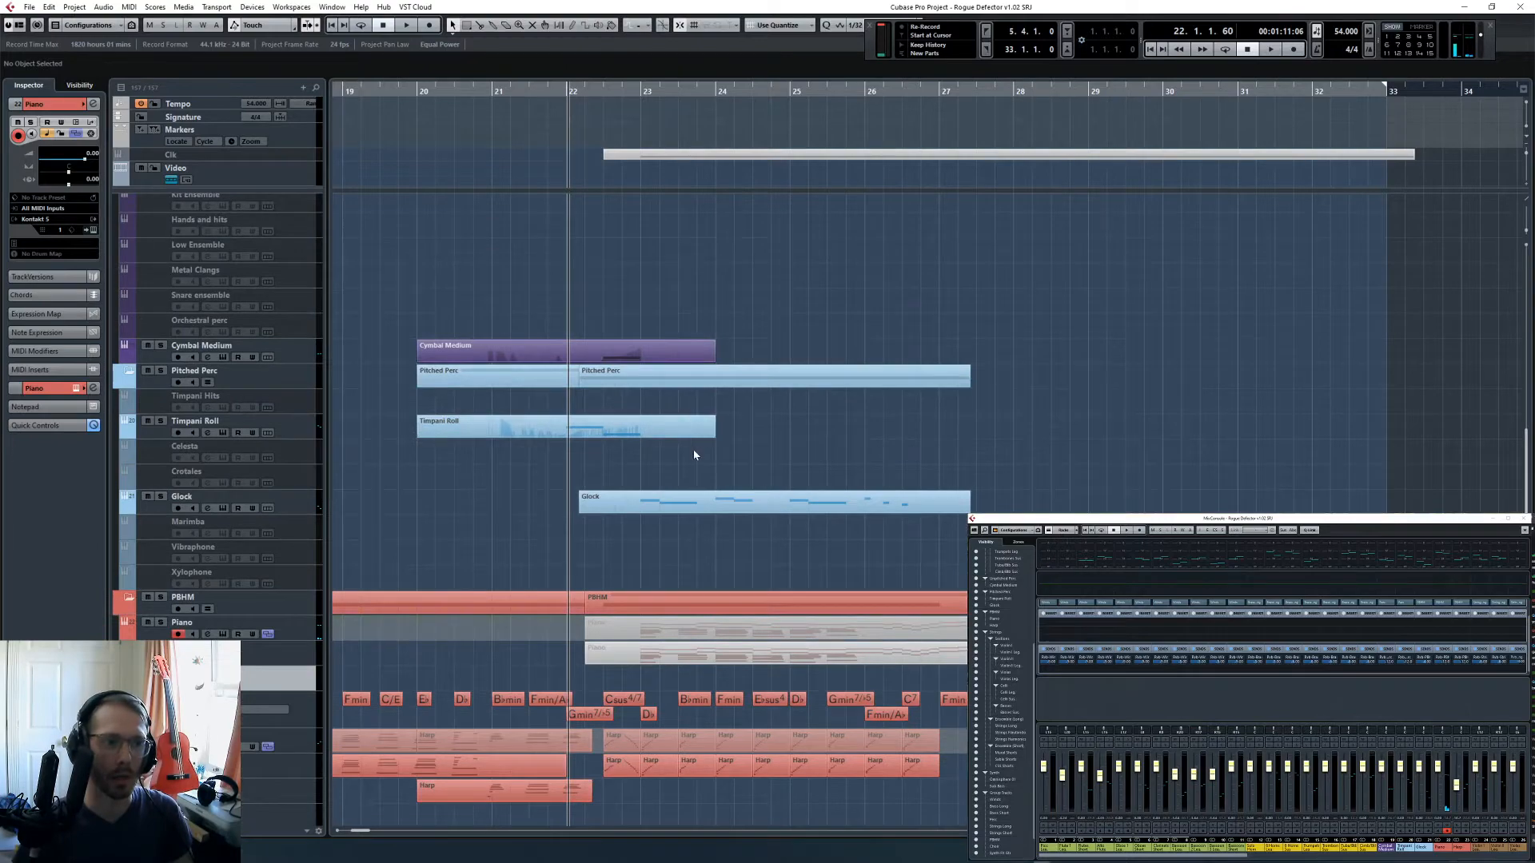
pyautogui.scroll(-12, 704, 471)
pyautogui.doubleClick(693, 421)
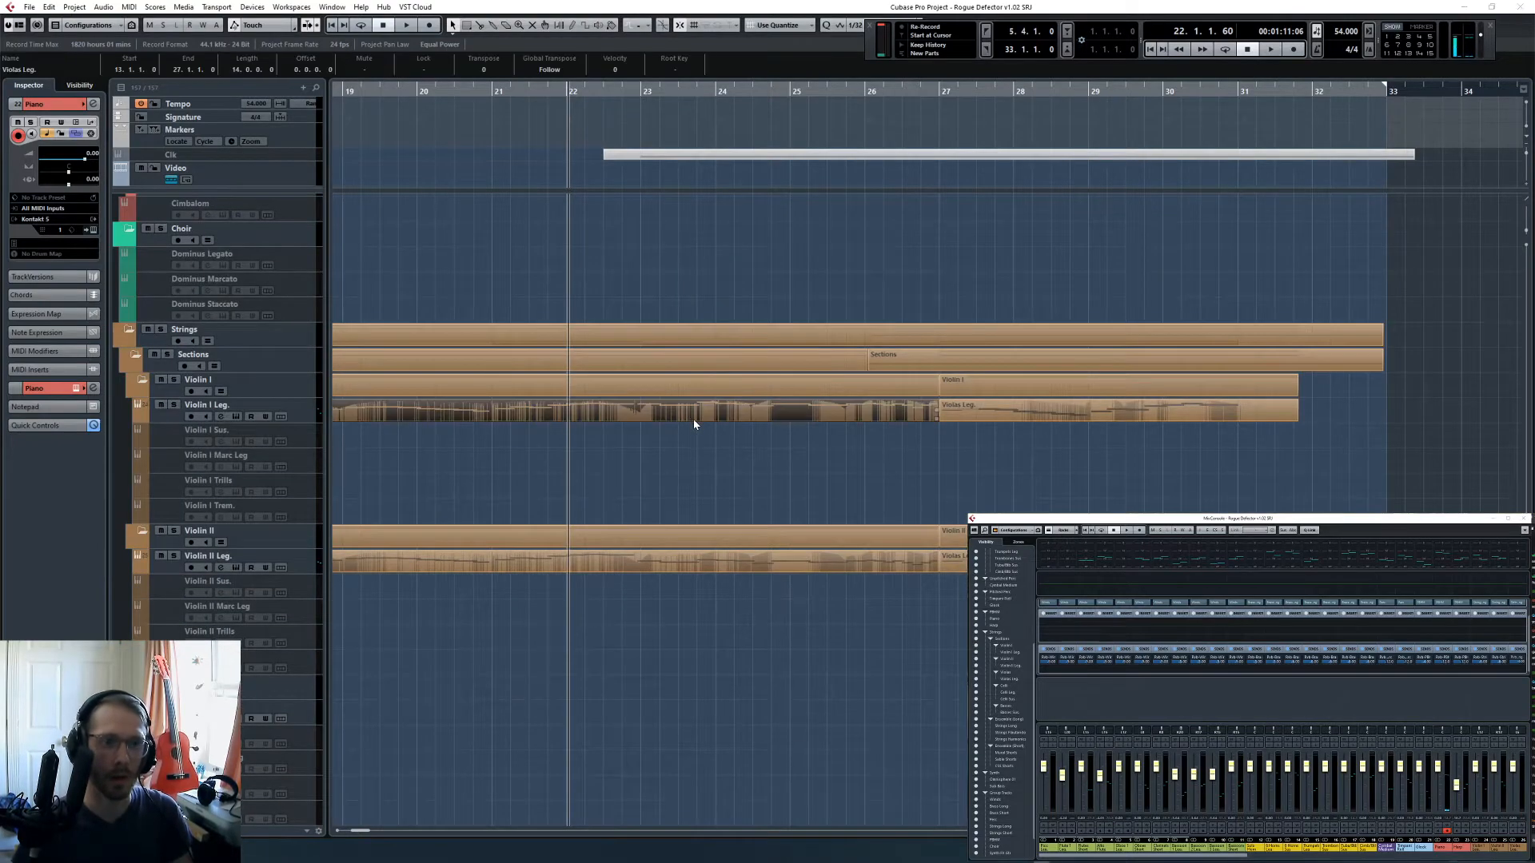
pyautogui.scroll(5, 703, 432)
pyautogui.click(684, 500)
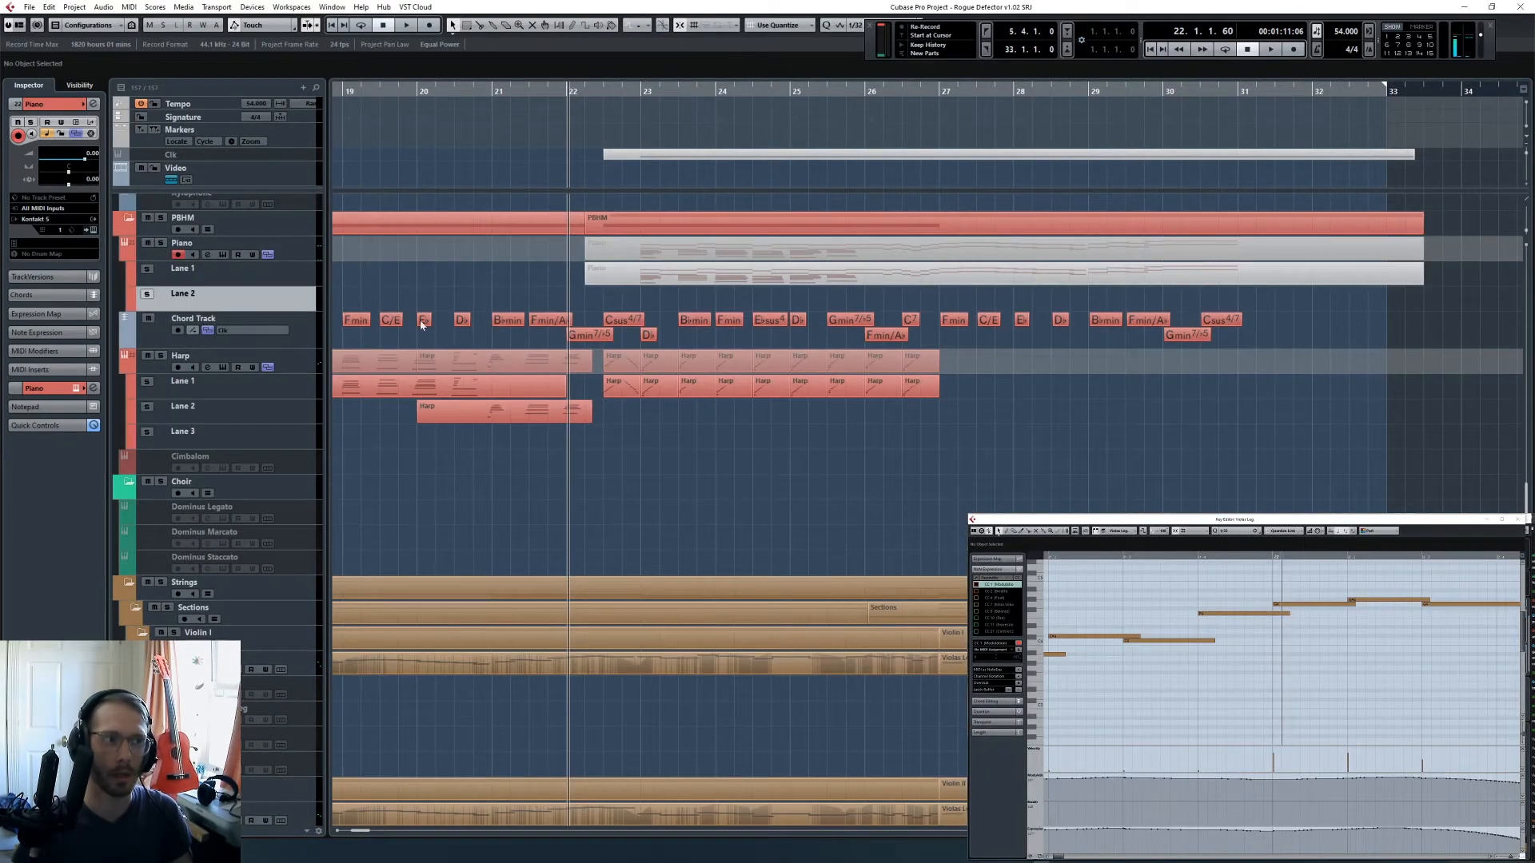
# - Perform a piano line over the playback from bar 22 to 27 and capture it as a Piano part with Retrospective Record
pyautogui.press('space')
pyautogui.press('space')
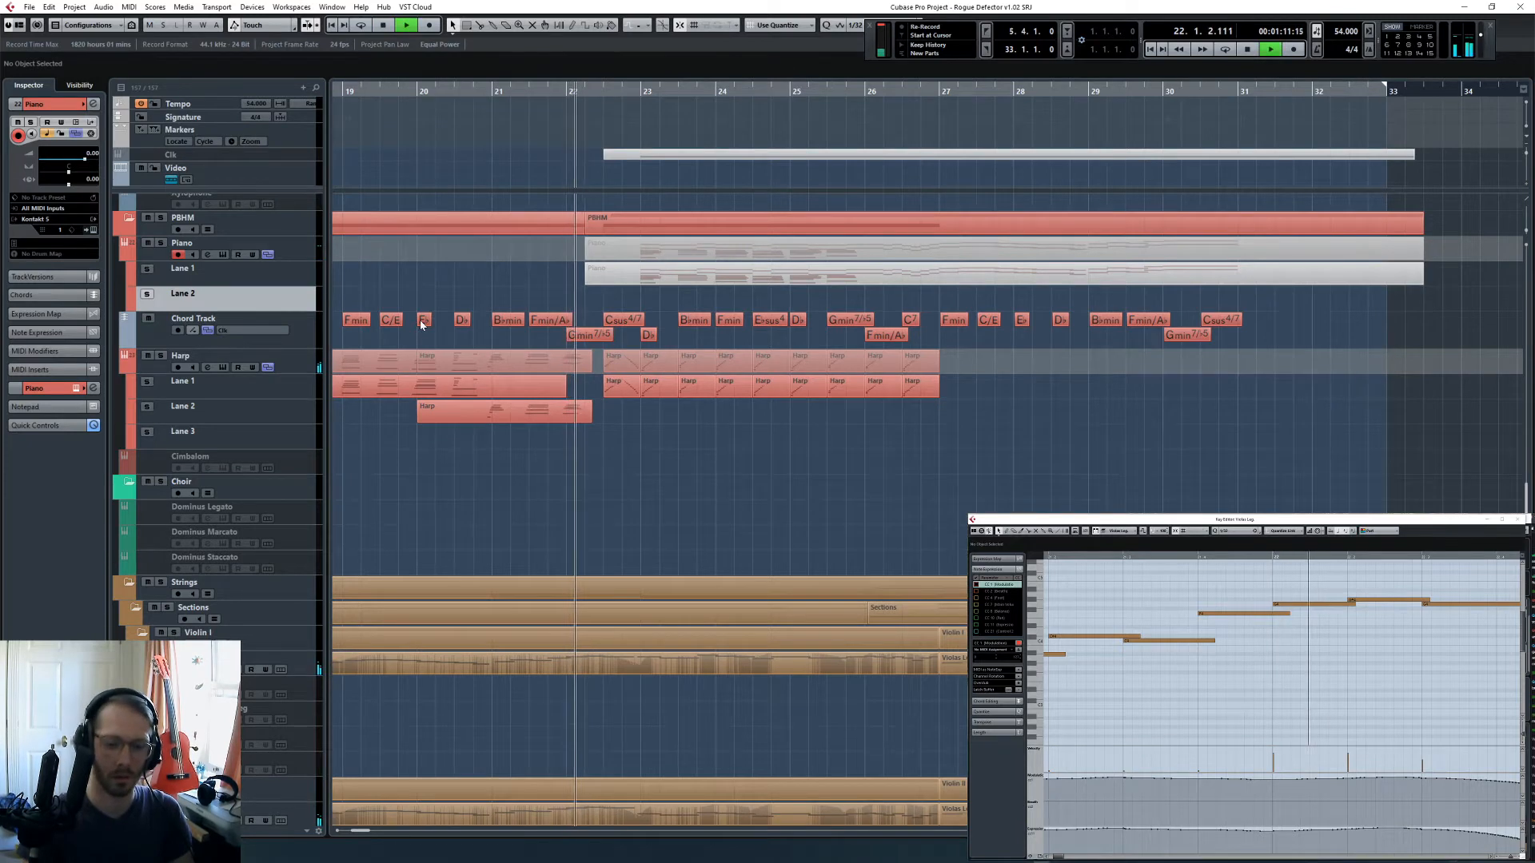
pyautogui.press('space')
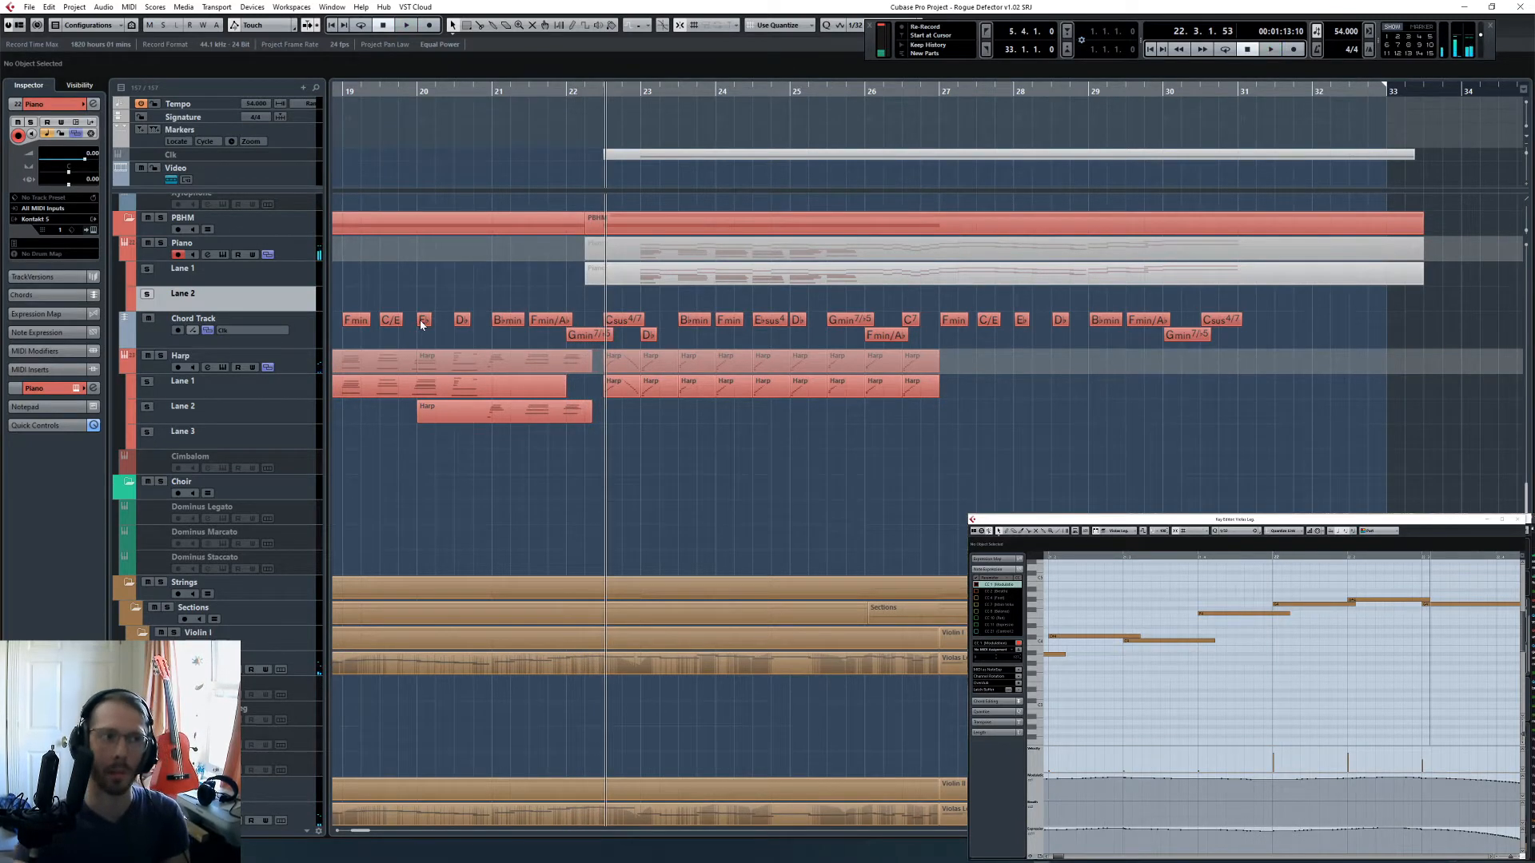
pyautogui.press('space')
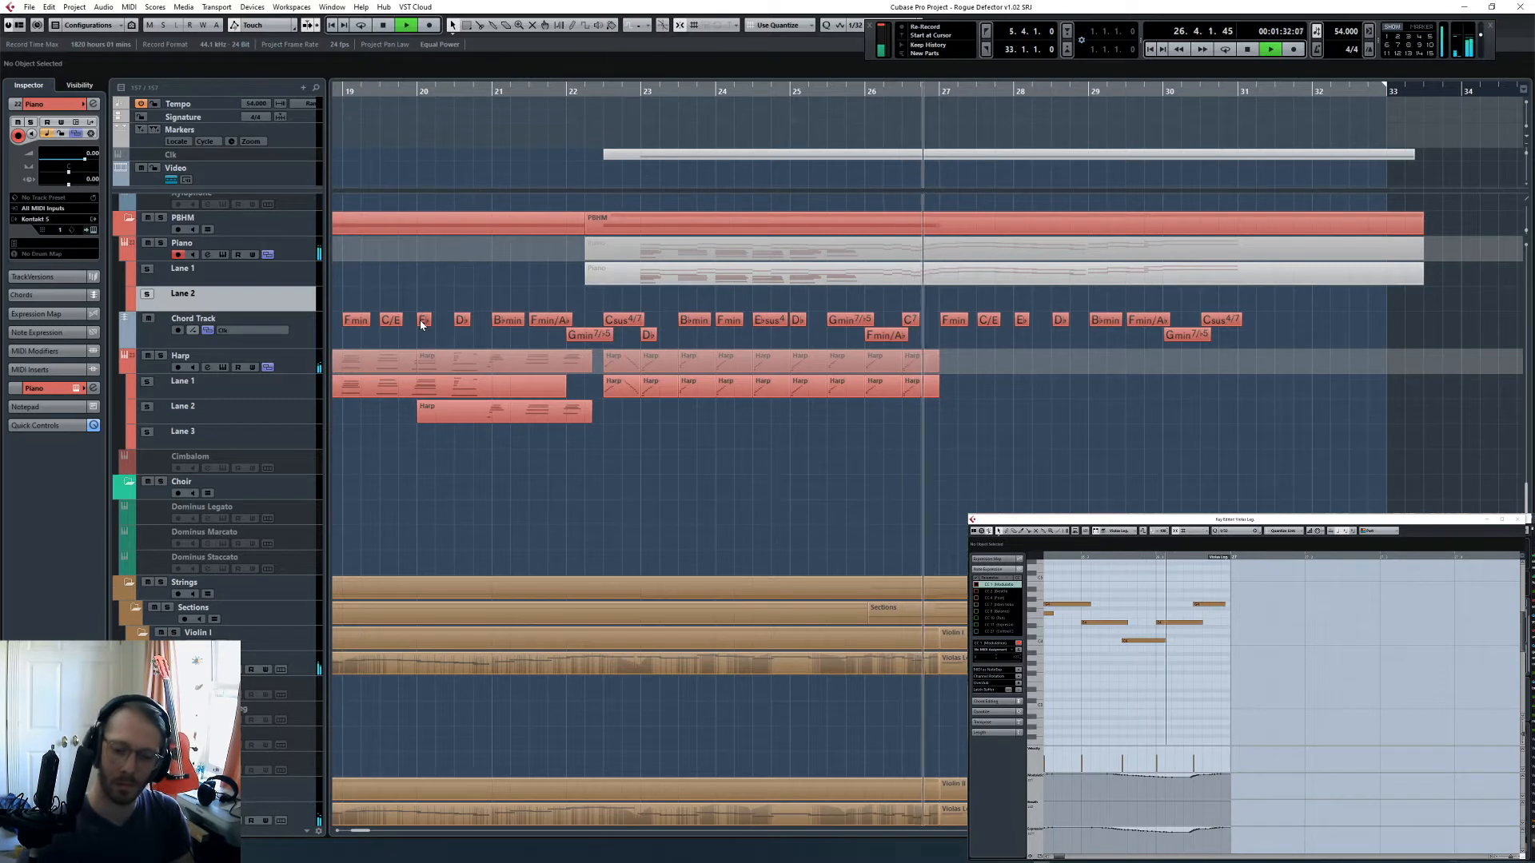
pyautogui.press('shift+KP_Multiply')
pyautogui.press('space')
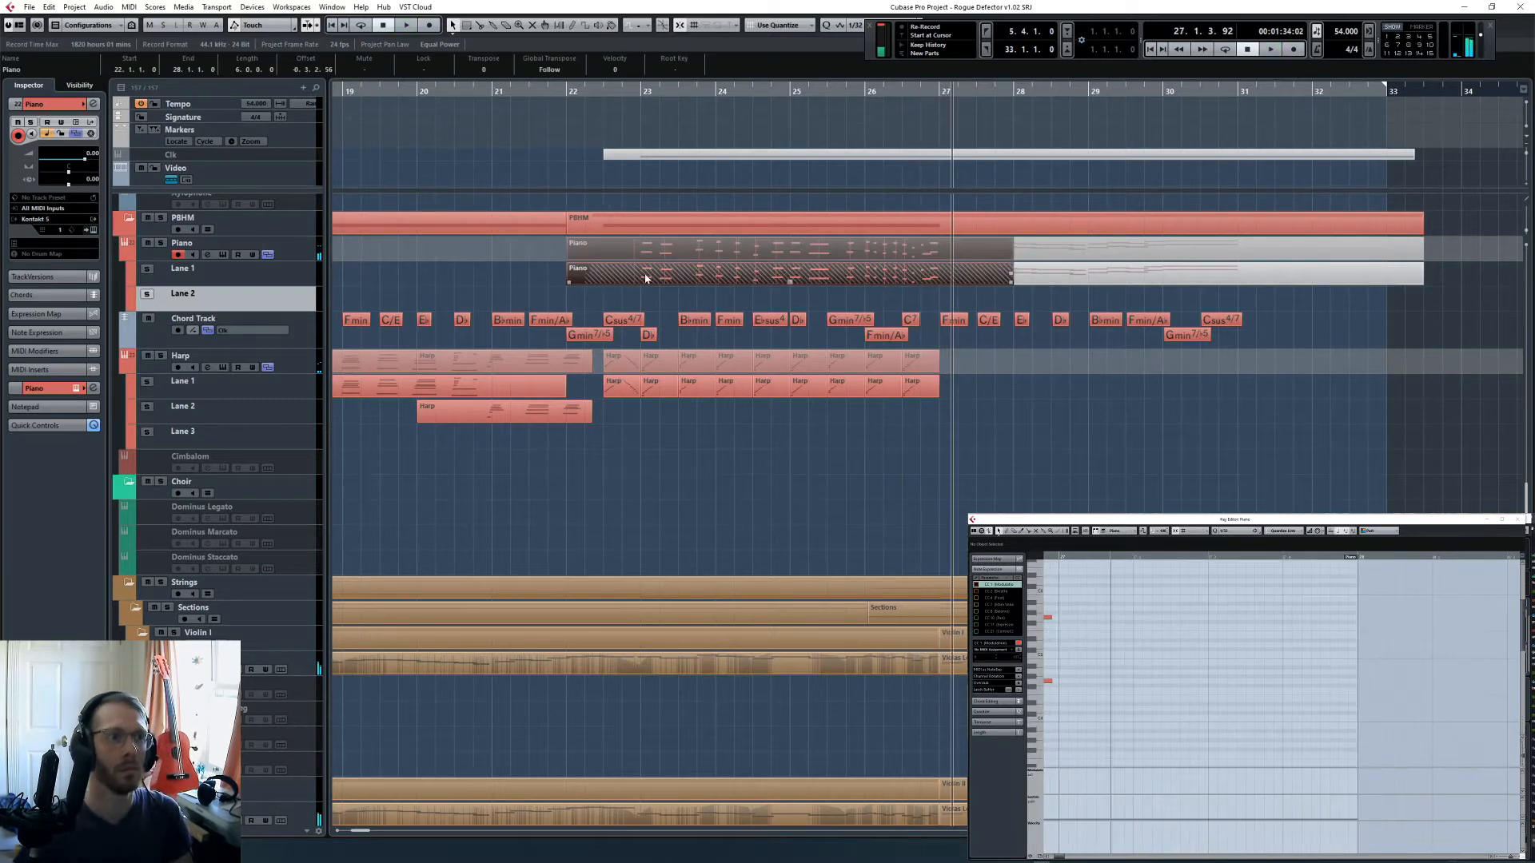
# - Set the snap grid to Beat and move the new Piano part starting at bar 22 into Lane 2
pyautogui.press('l')
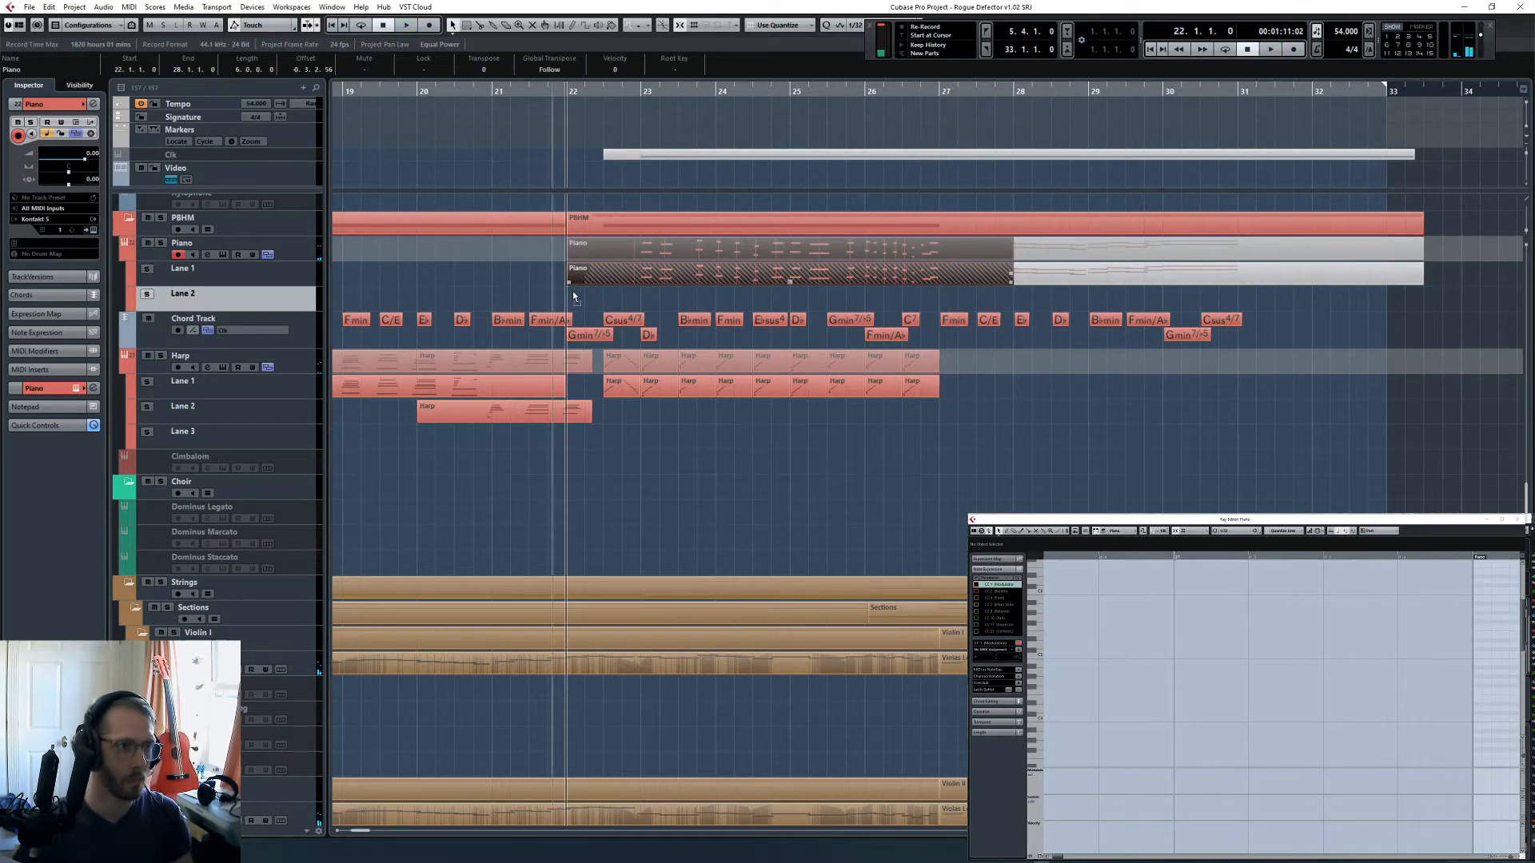
pyautogui.moveTo(579, 278)
pyautogui.mouseDown()
pyautogui.moveTo(581, 301)
pyautogui.moveTo(585, 276)
pyautogui.mouseUp()
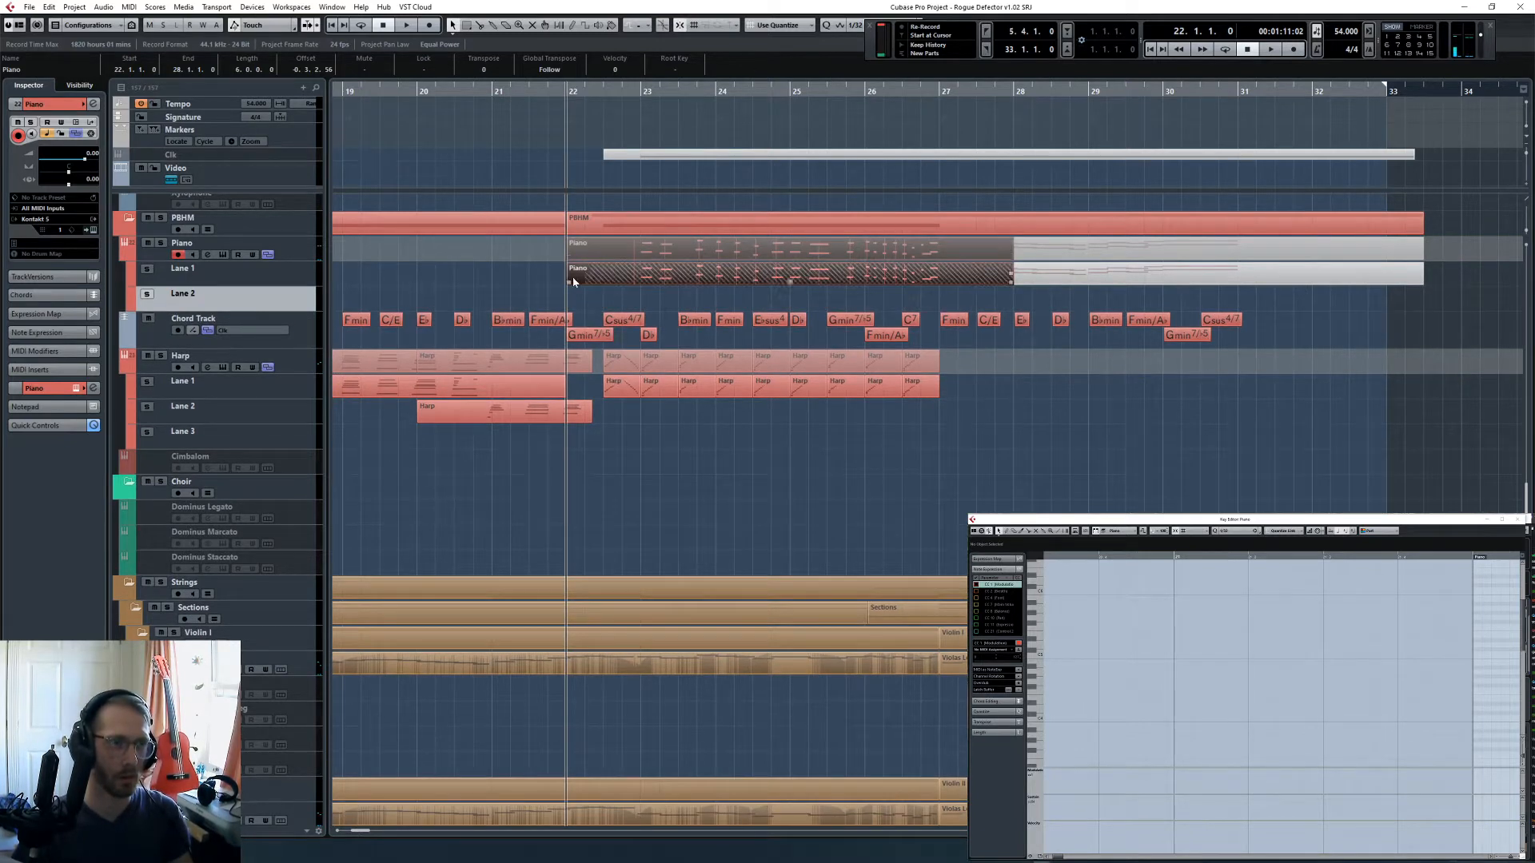
pyautogui.click(855, 25)
pyautogui.click(855, 25)
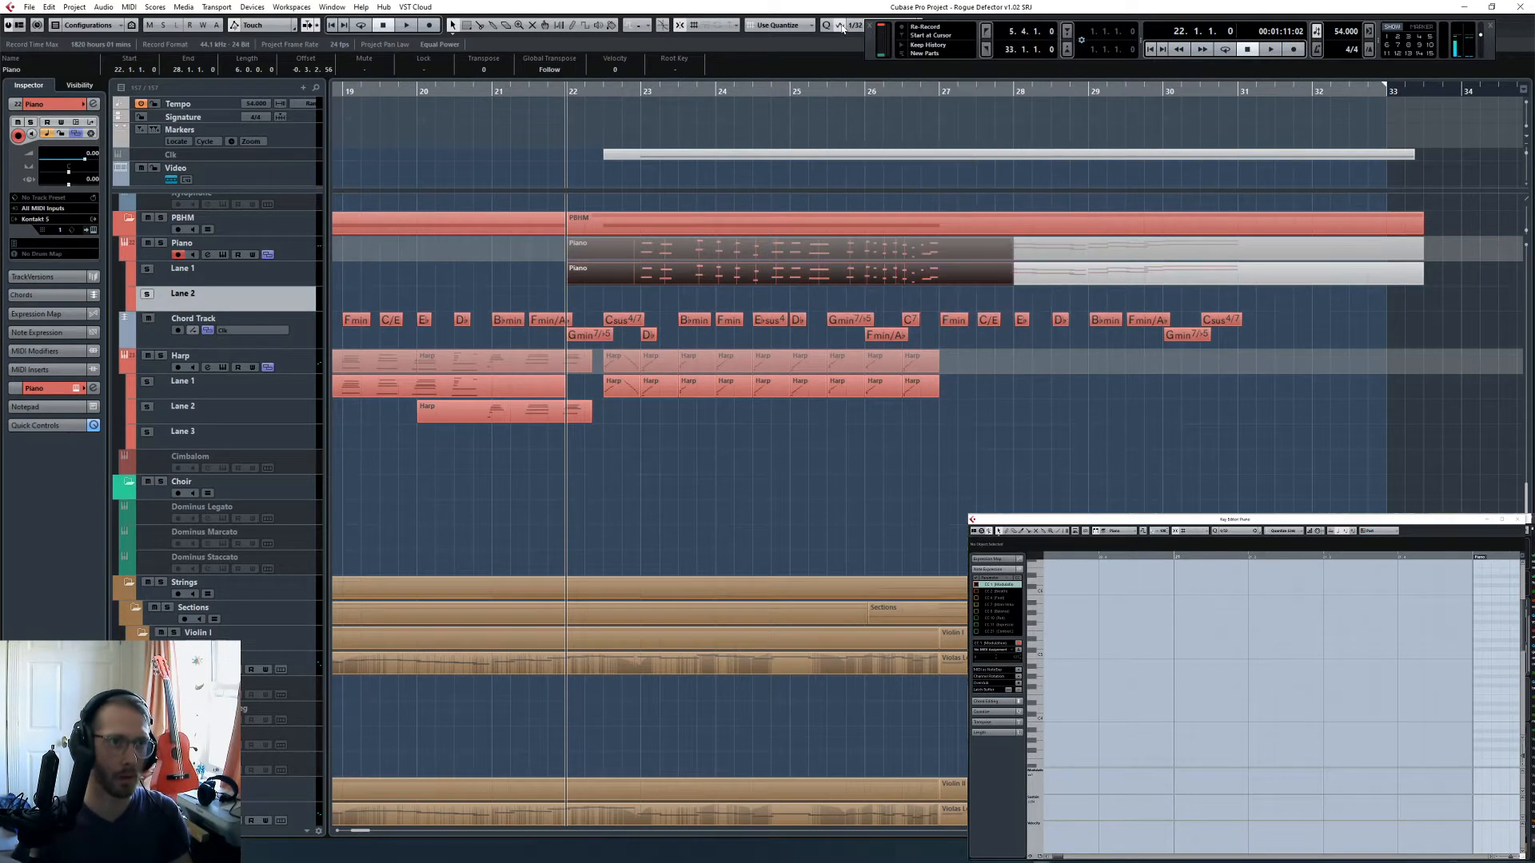
pyautogui.click(856, 27)
pyautogui.click(769, 25)
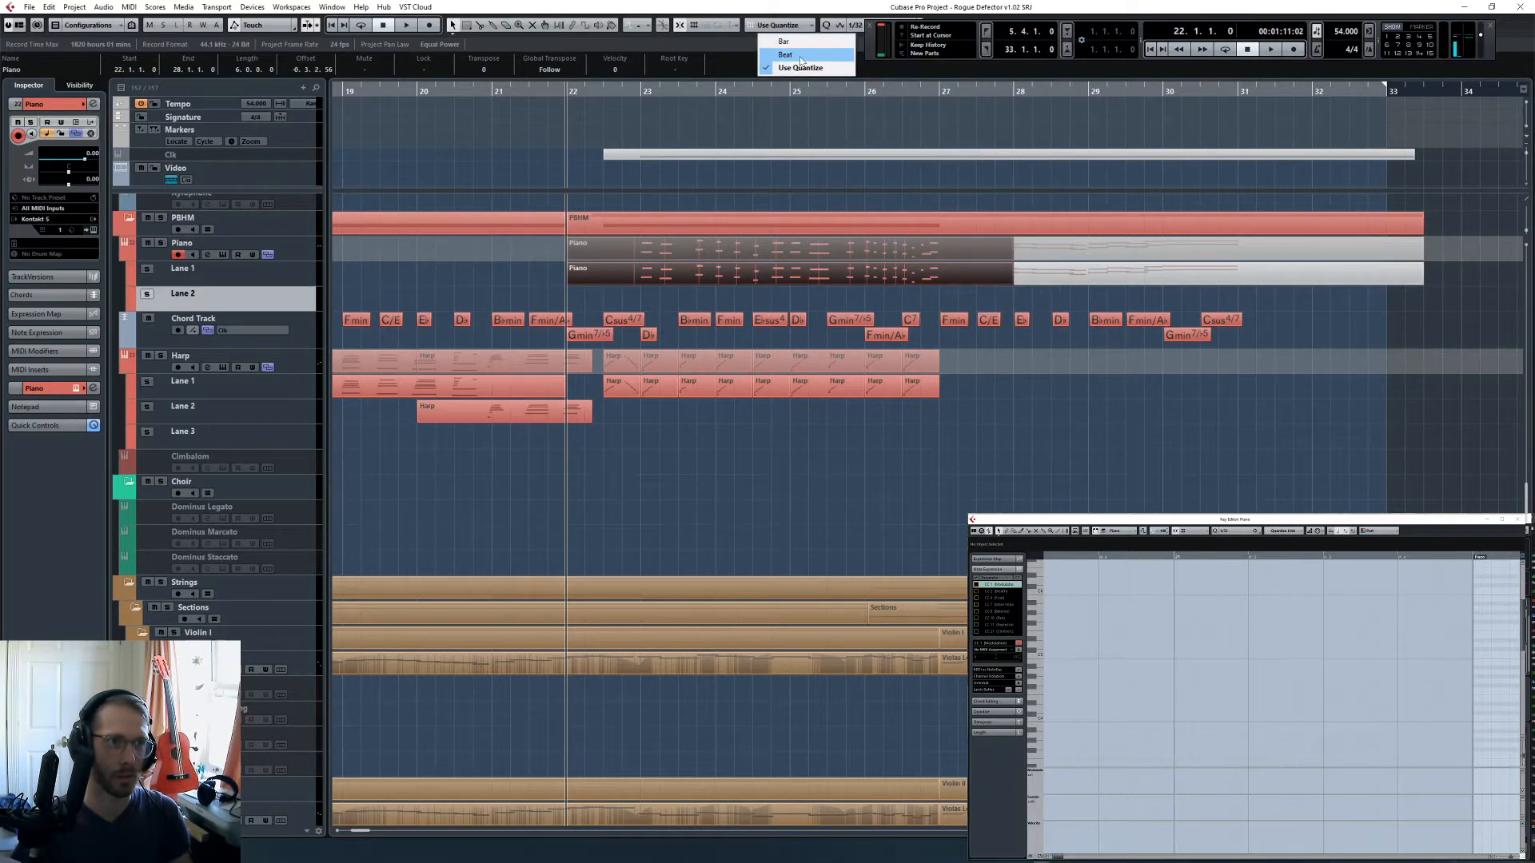
pyautogui.click(769, 45)
pyautogui.moveTo(592, 276); pyautogui.dragTo(591, 298)
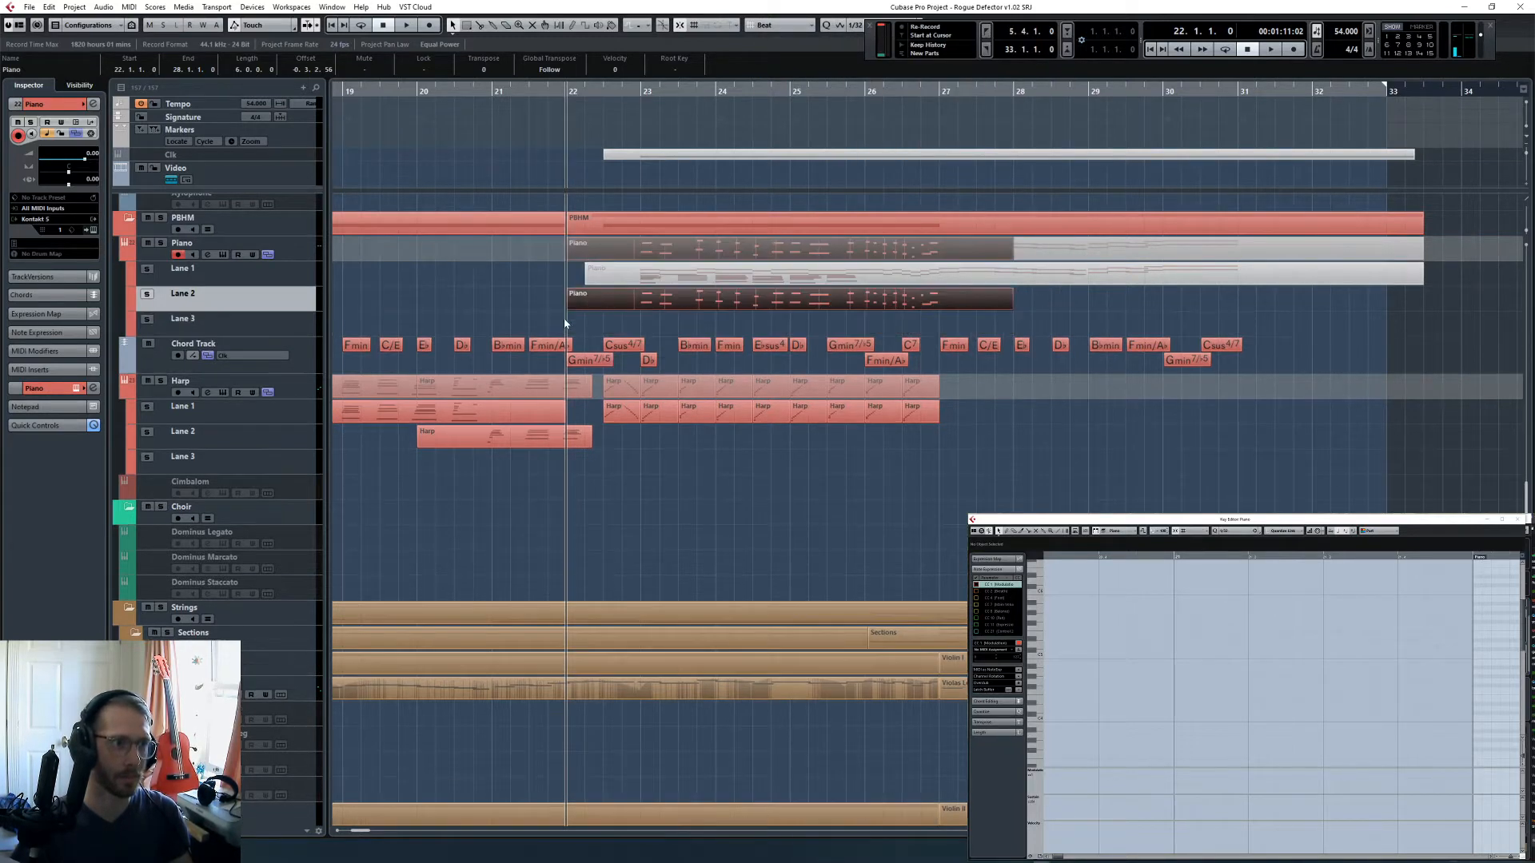
# - Solo the Piano track and listen to the new phrase around bar 23
pyautogui.click(623, 89)
pyautogui.click(161, 242)
pyautogui.press('space')
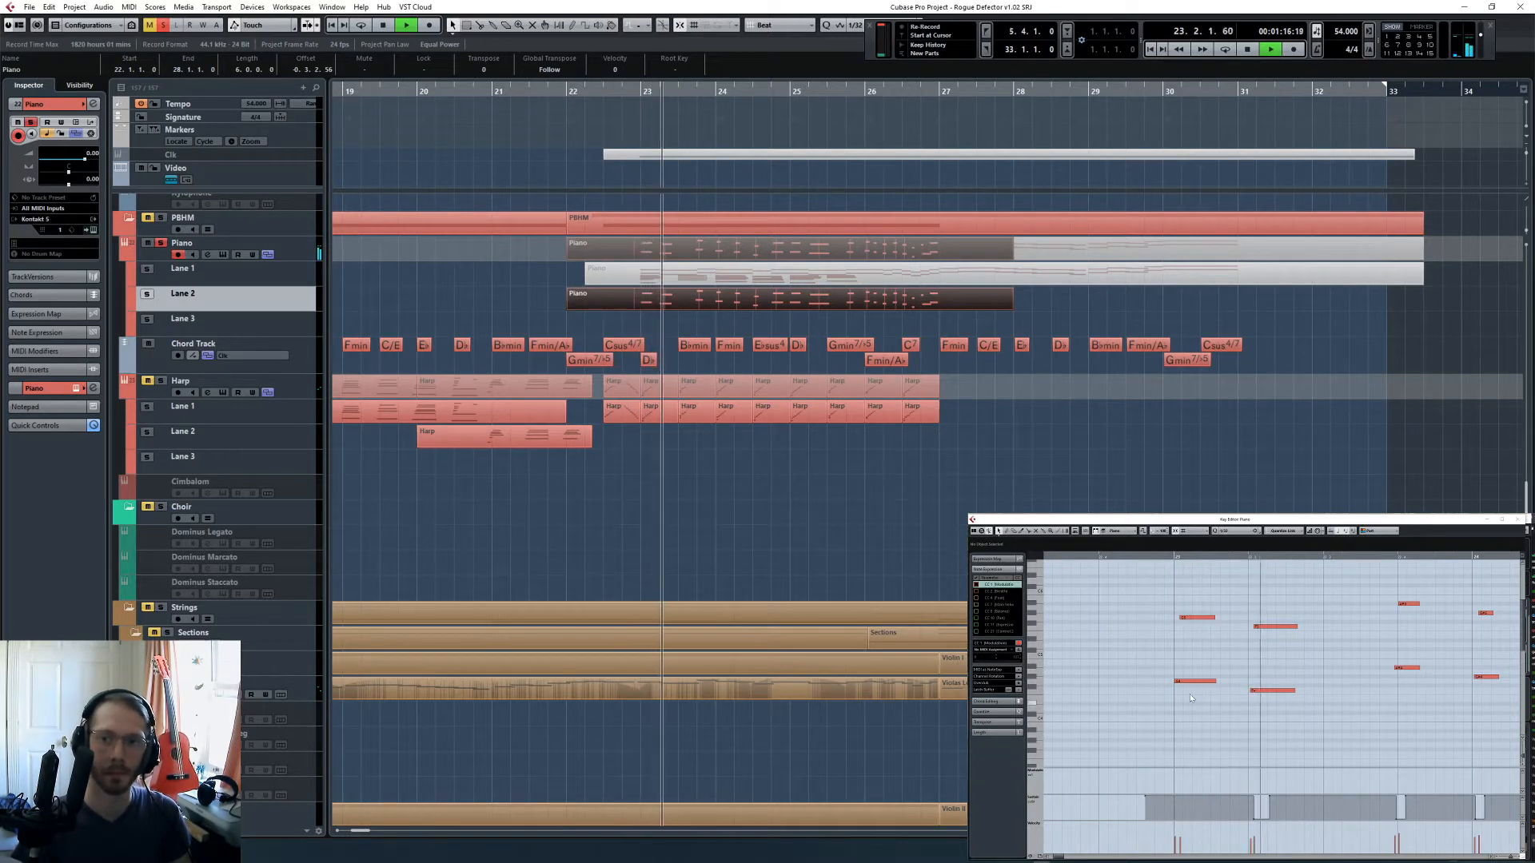
pyautogui.press('space')
# - Quantize all notes of the new Piano part to 1/4
pyautogui.click(1217, 531)
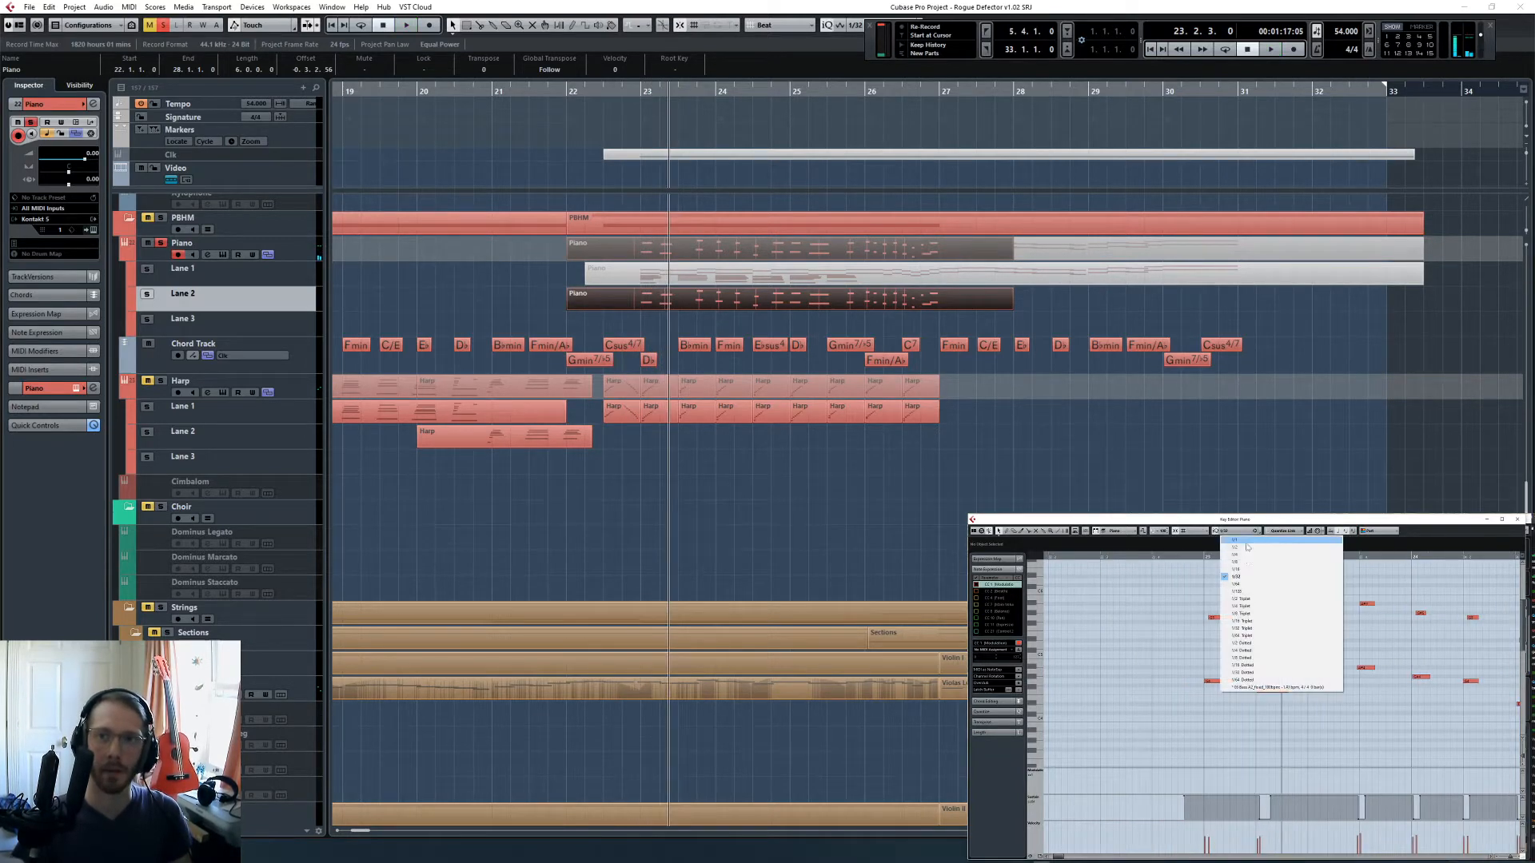
pyautogui.click(1247, 554)
pyautogui.hotkey('ctrl', 'a')
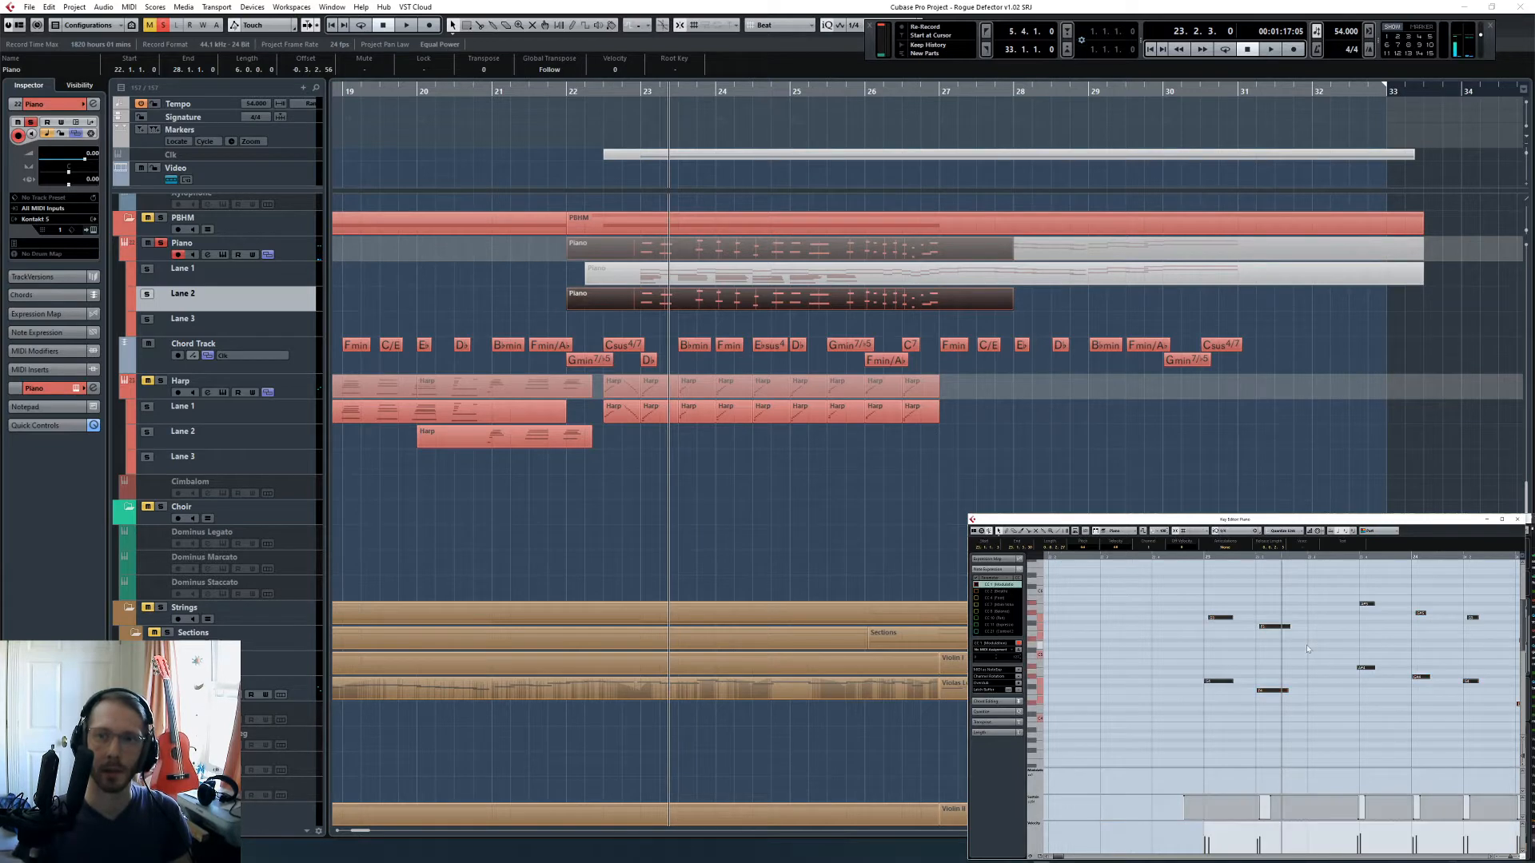
pyautogui.press('q')
pyautogui.hscroll(5, 1311, 651)
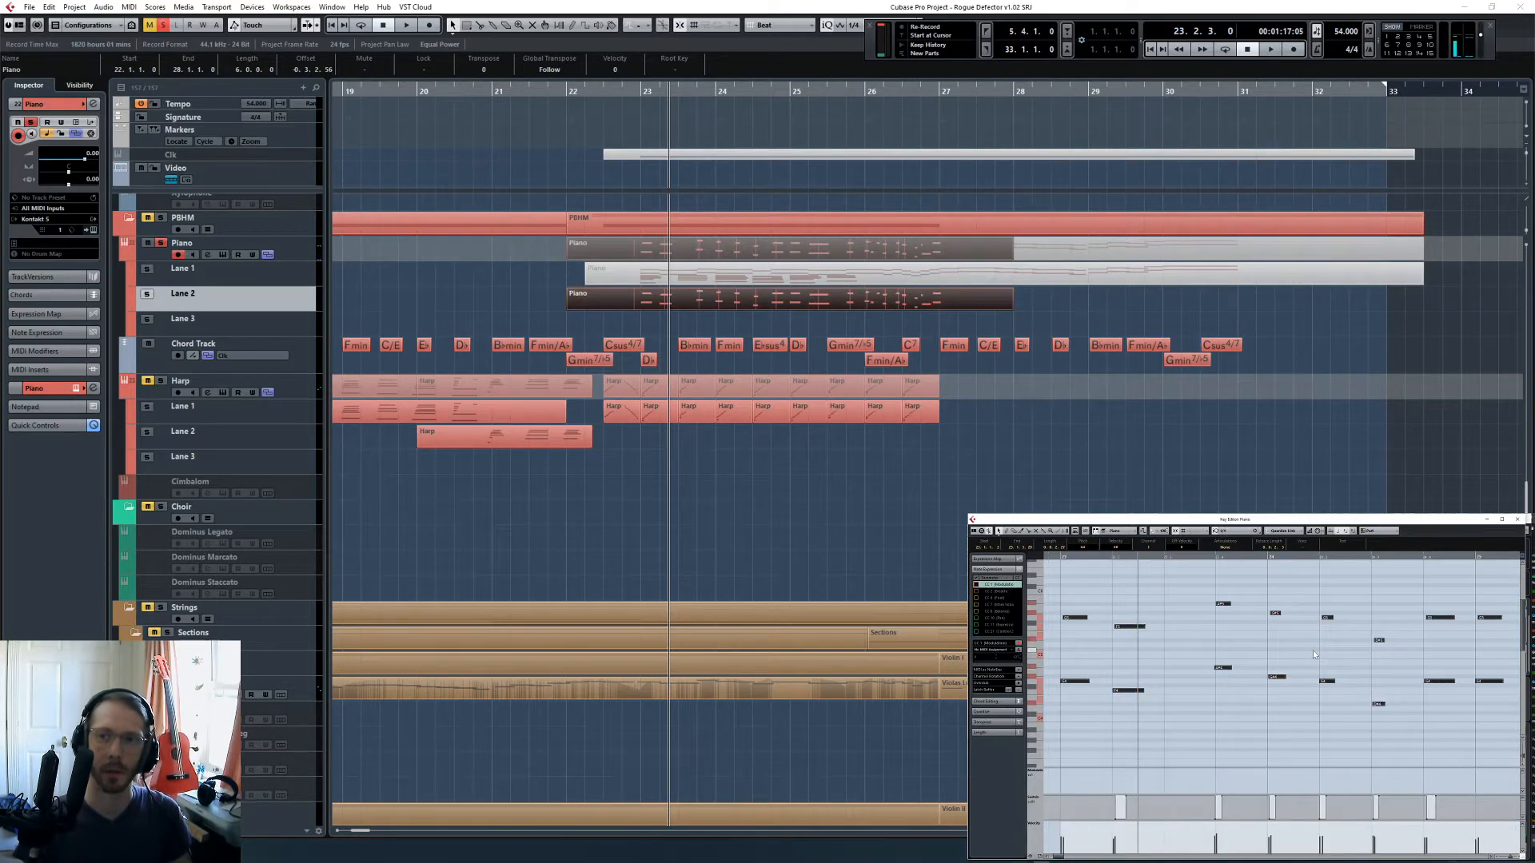
pyautogui.hscroll(3, 1314, 655)
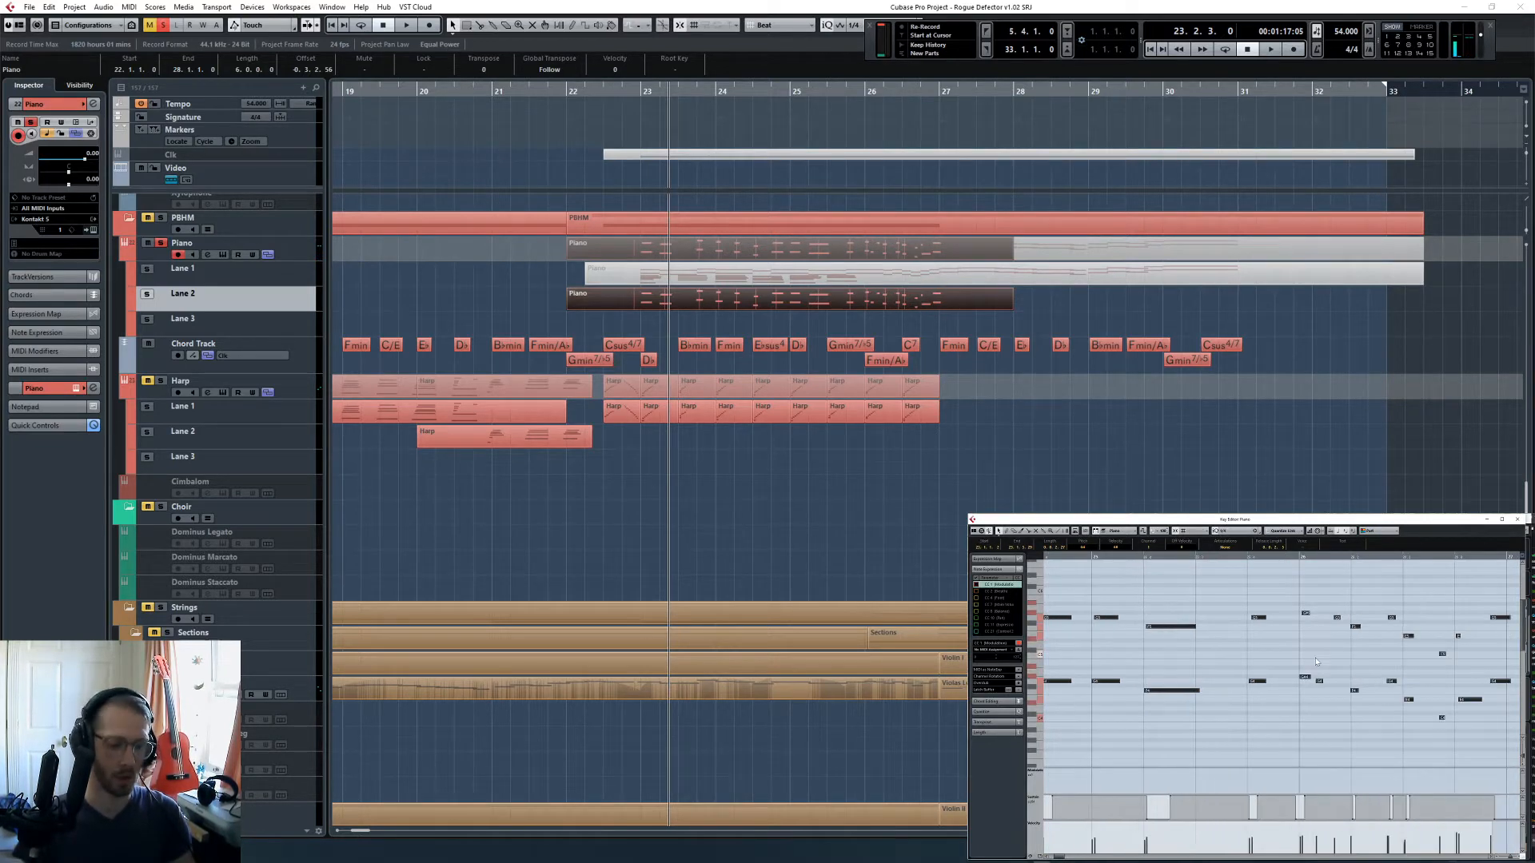
# - Listen to the quantized piano phrase up to bar 26 while trying a triplet quantize preset
pyautogui.press('l')
pyautogui.press('space')
pyautogui.click(1258, 642)
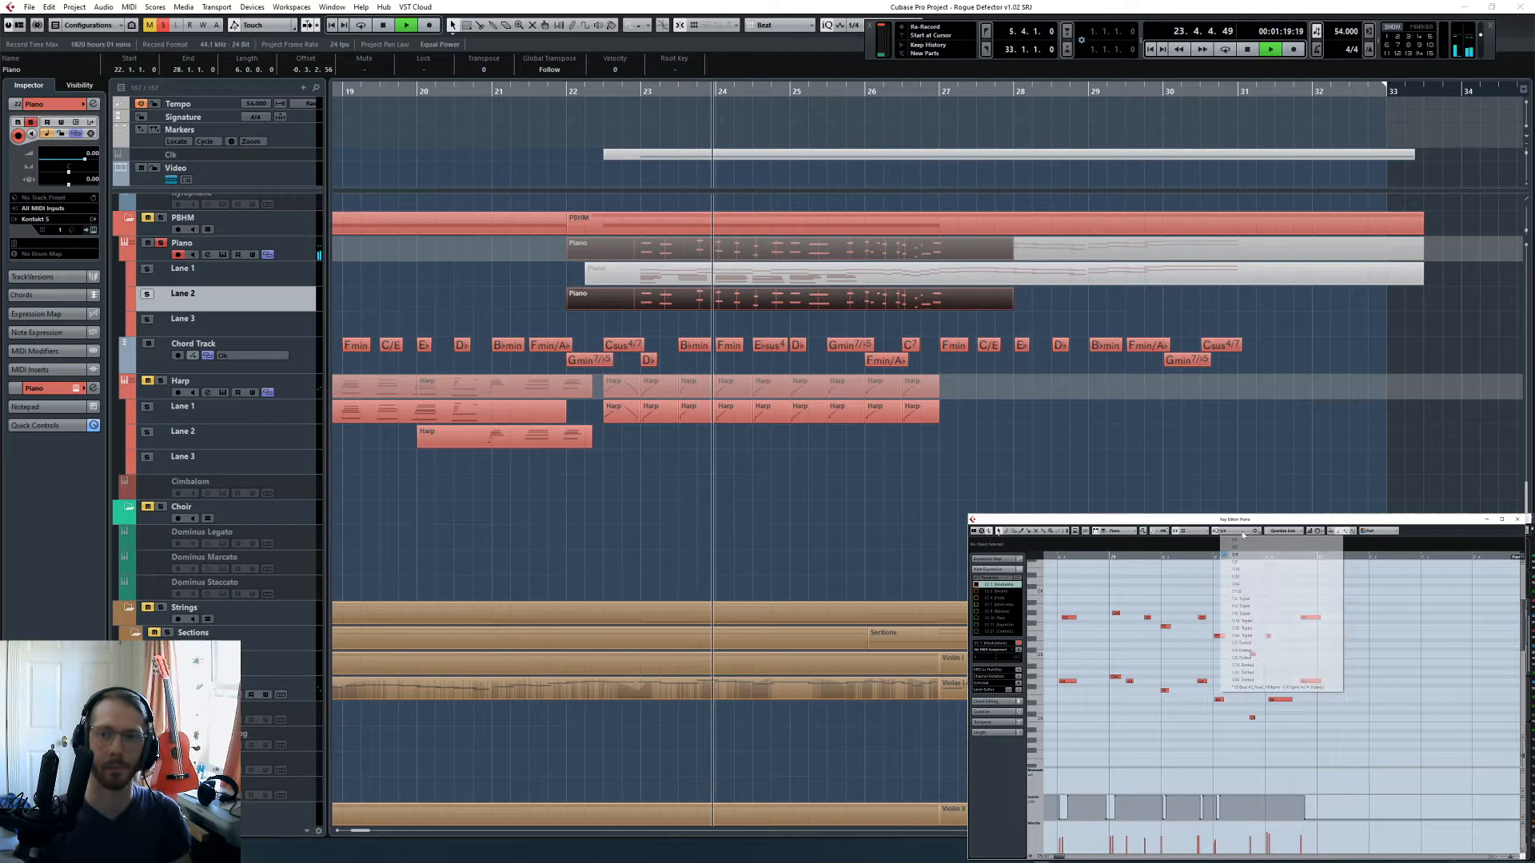
pyautogui.click(1257, 613)
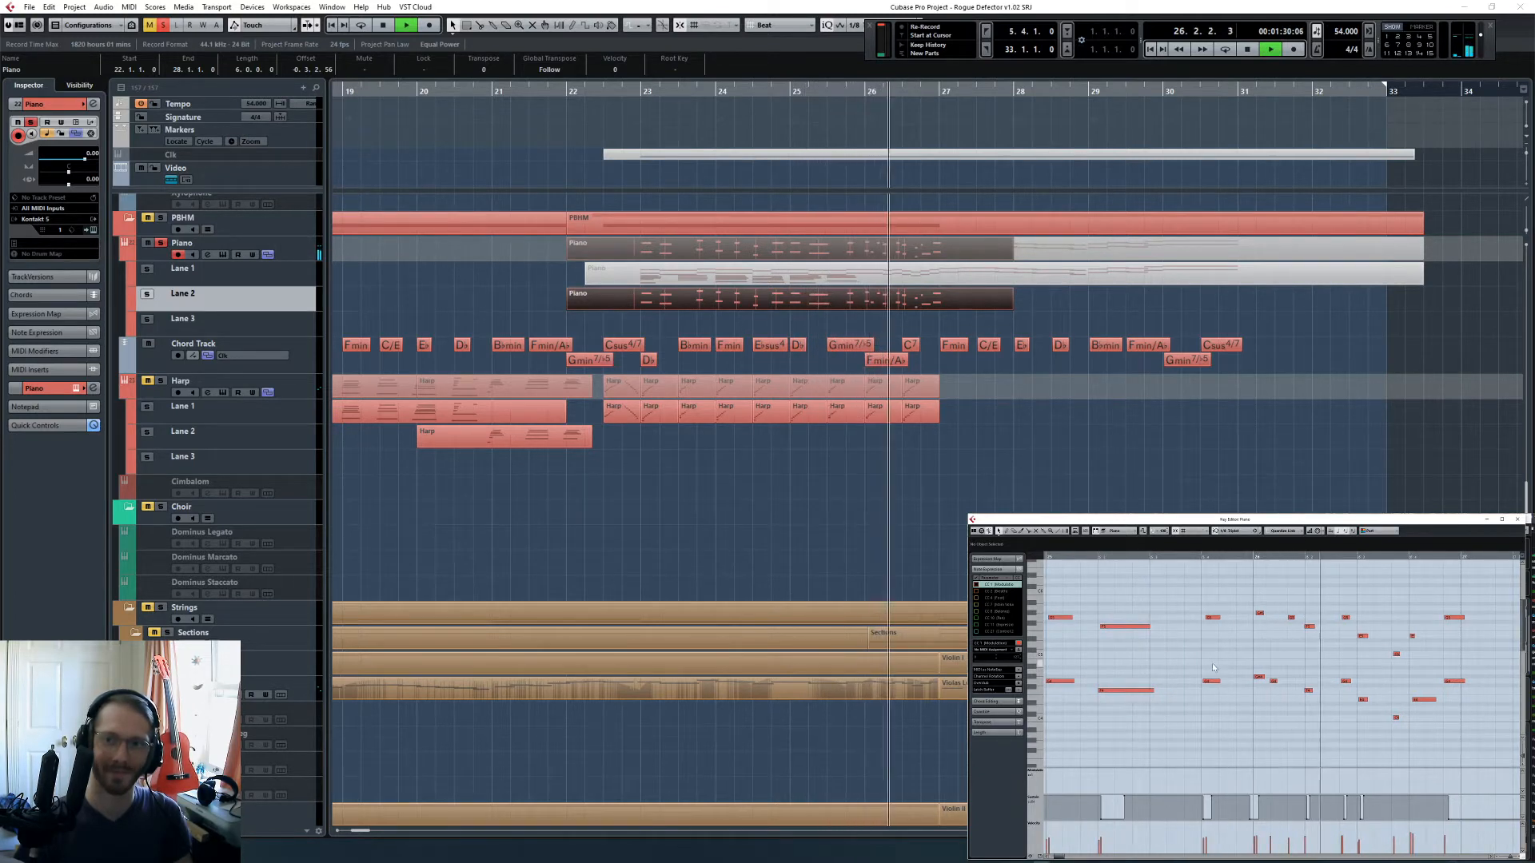
pyautogui.press('space')
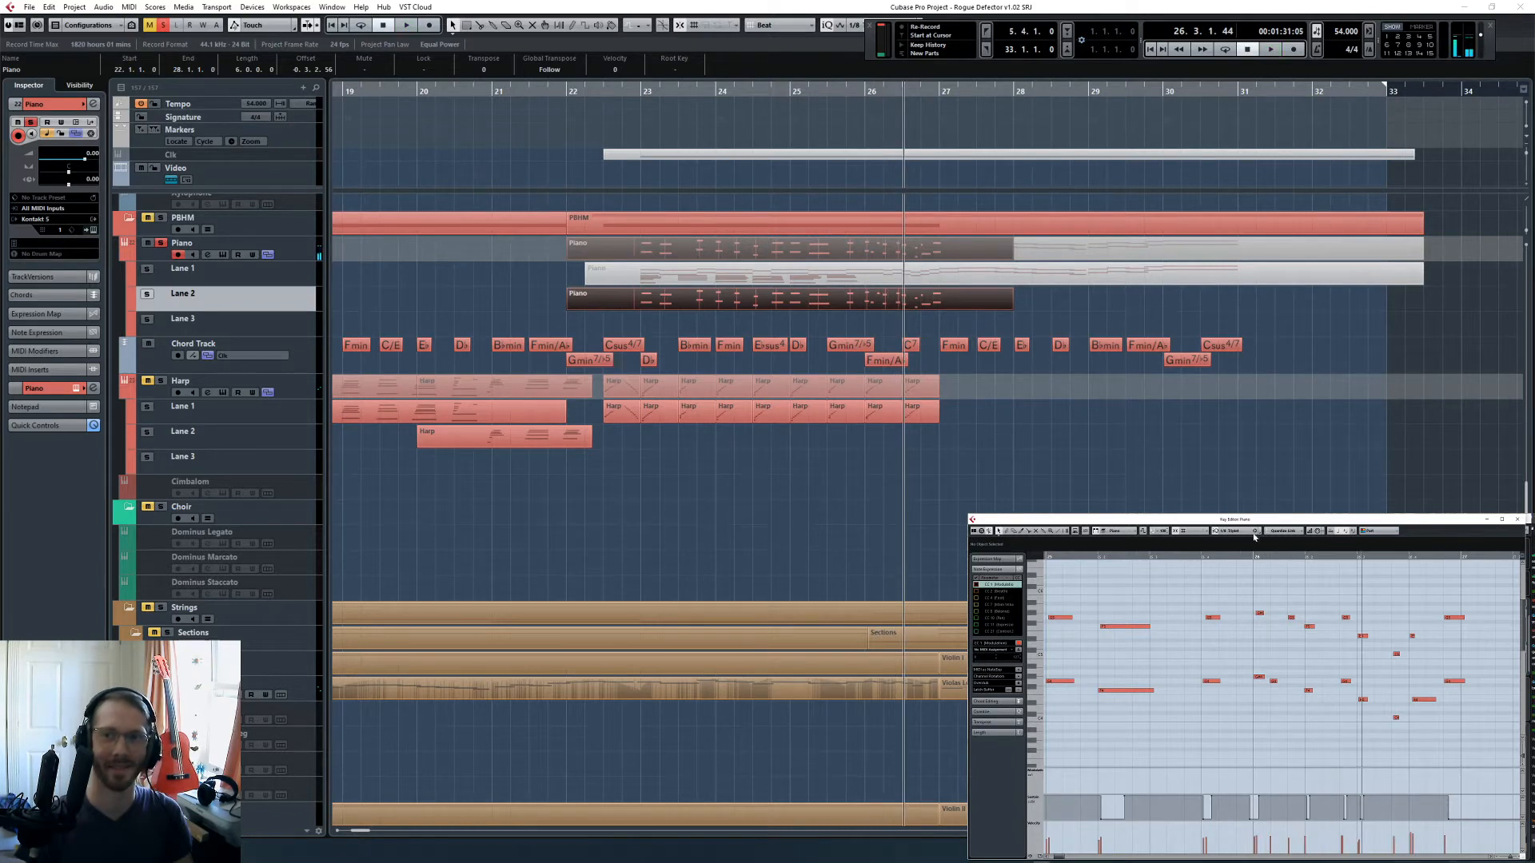
# - Quantize the faster piano notes in bar 26 to 1/8
pyautogui.click(1254, 533)
pyautogui.click(1251, 571)
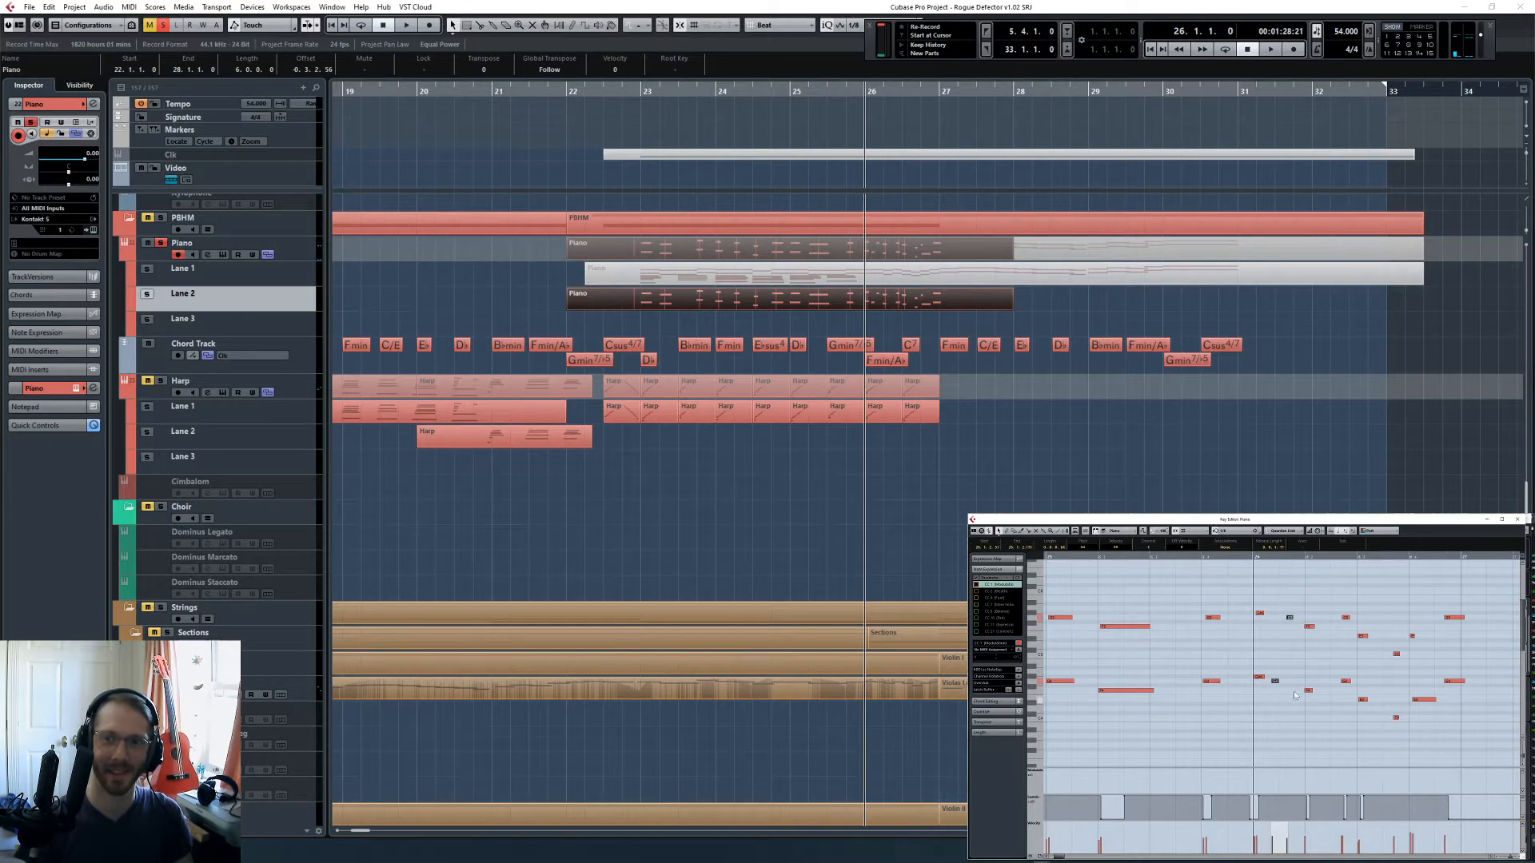
pyautogui.press('q')
pyautogui.moveTo(1335, 598); pyautogui.dragTo(1404, 740)
pyautogui.press('q')
pyautogui.press('q')
pyautogui.press('q')
pyautogui.press('q')
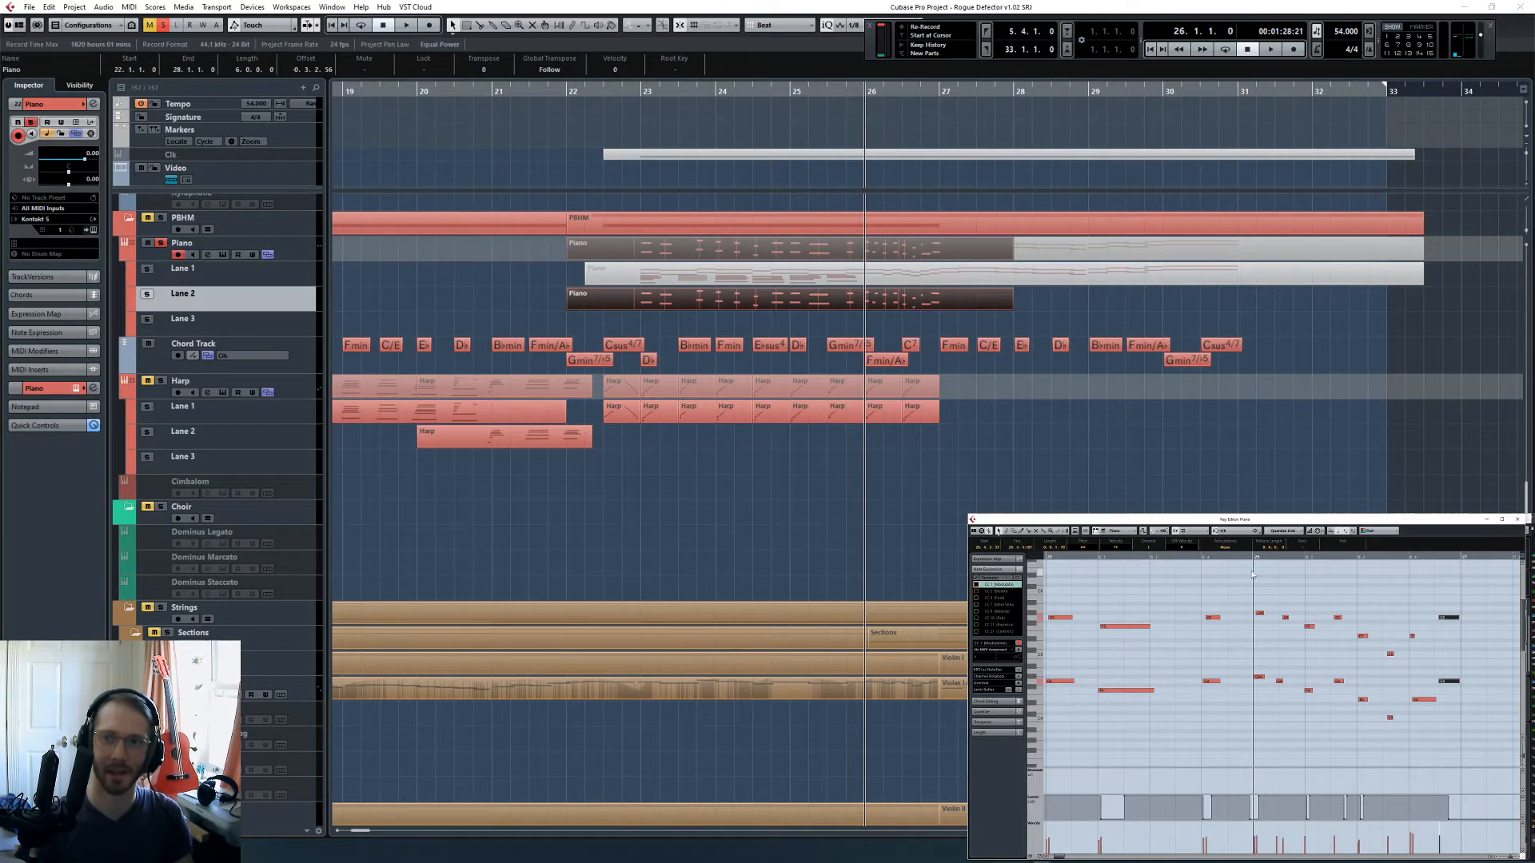
# - Listen to the soloed piano run in bar 26 and select all of its notes
pyautogui.press('space')
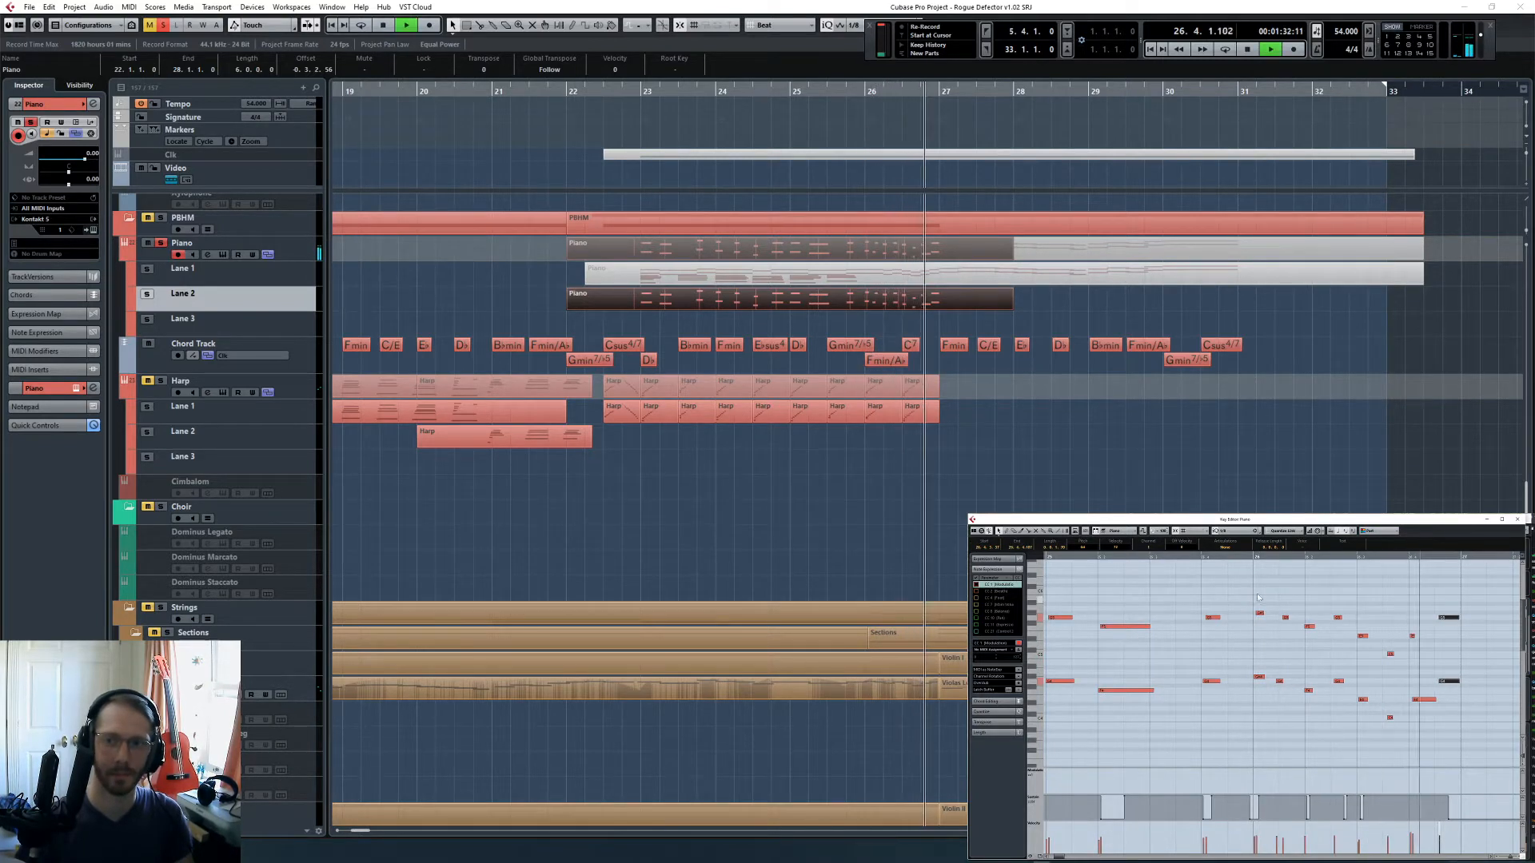
pyautogui.press('space')
pyautogui.moveTo(1256, 594); pyautogui.dragTo(1460, 728)
pyautogui.click(1230, 554)
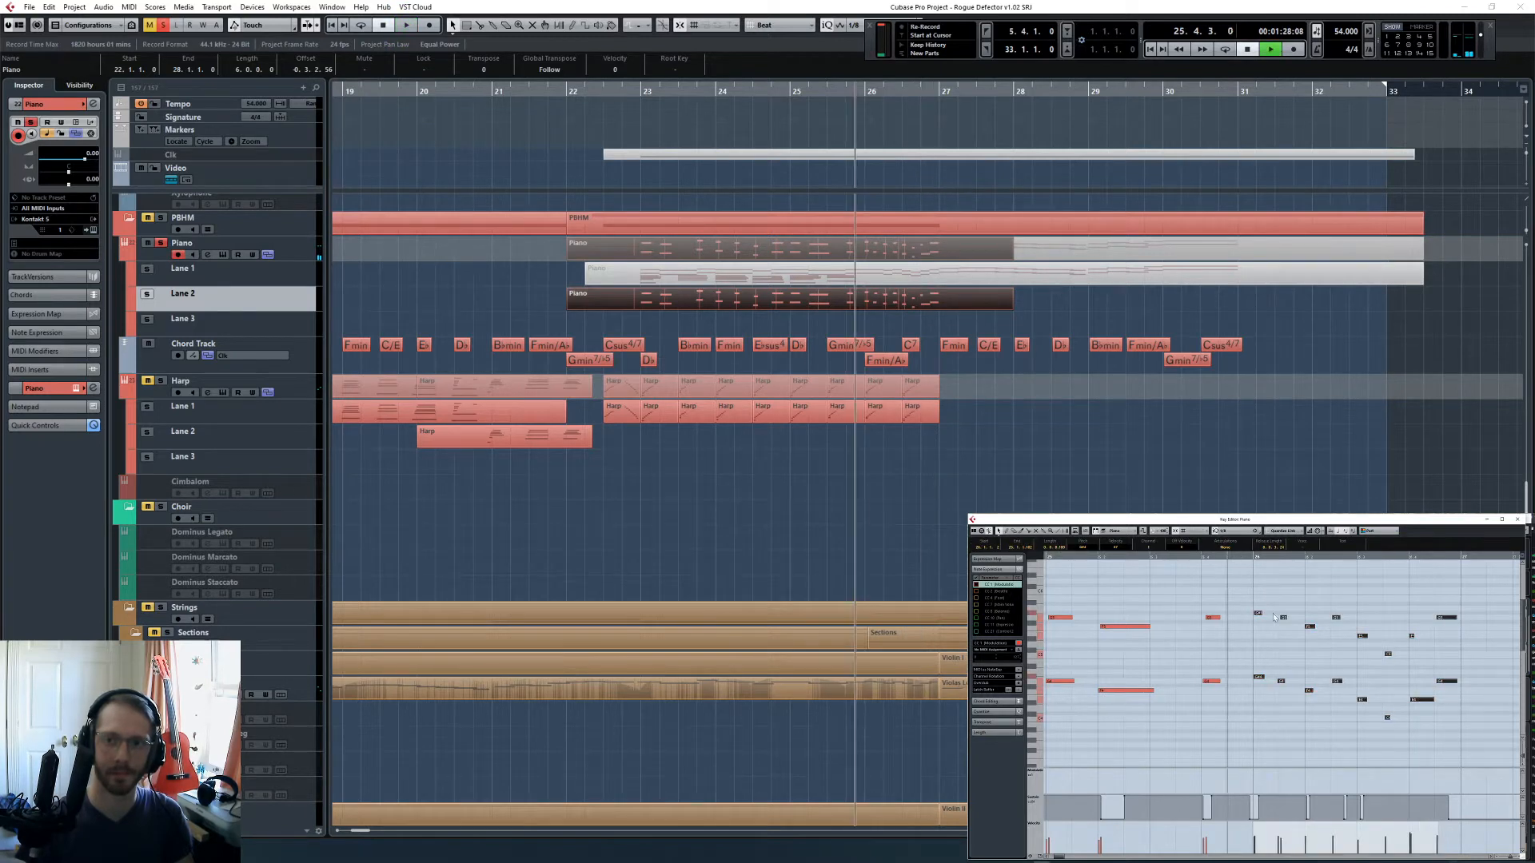
pyautogui.press('space')
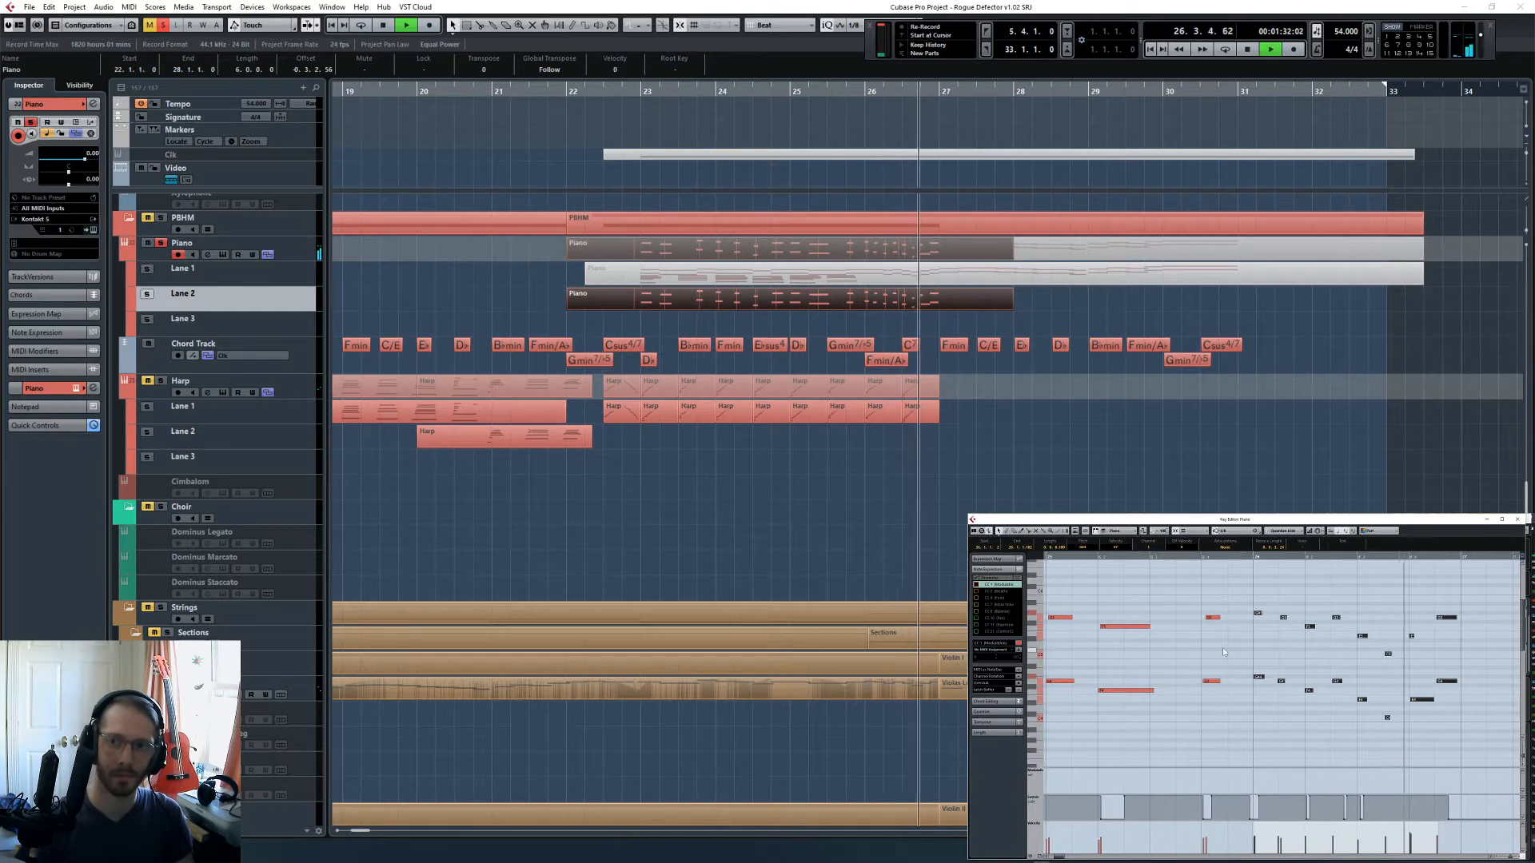
pyautogui.press('space')
# - Select all notes of the Piano part and lower their velocities
pyautogui.click(1195, 673)
pyautogui.press('g')
pyautogui.press('g')
pyautogui.press('g')
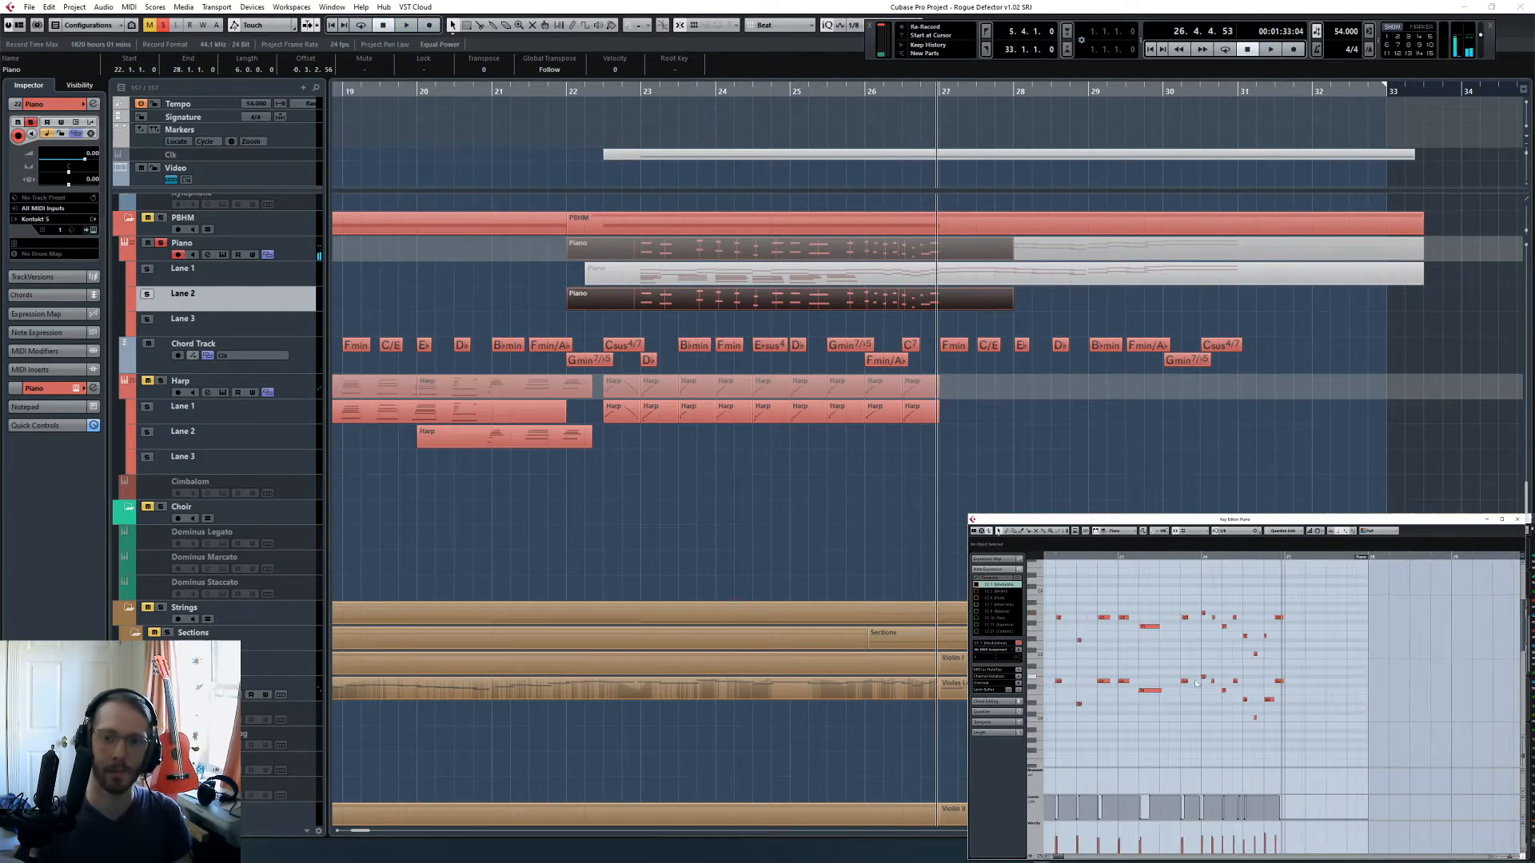
pyautogui.hotkey('ctrl', 'a')
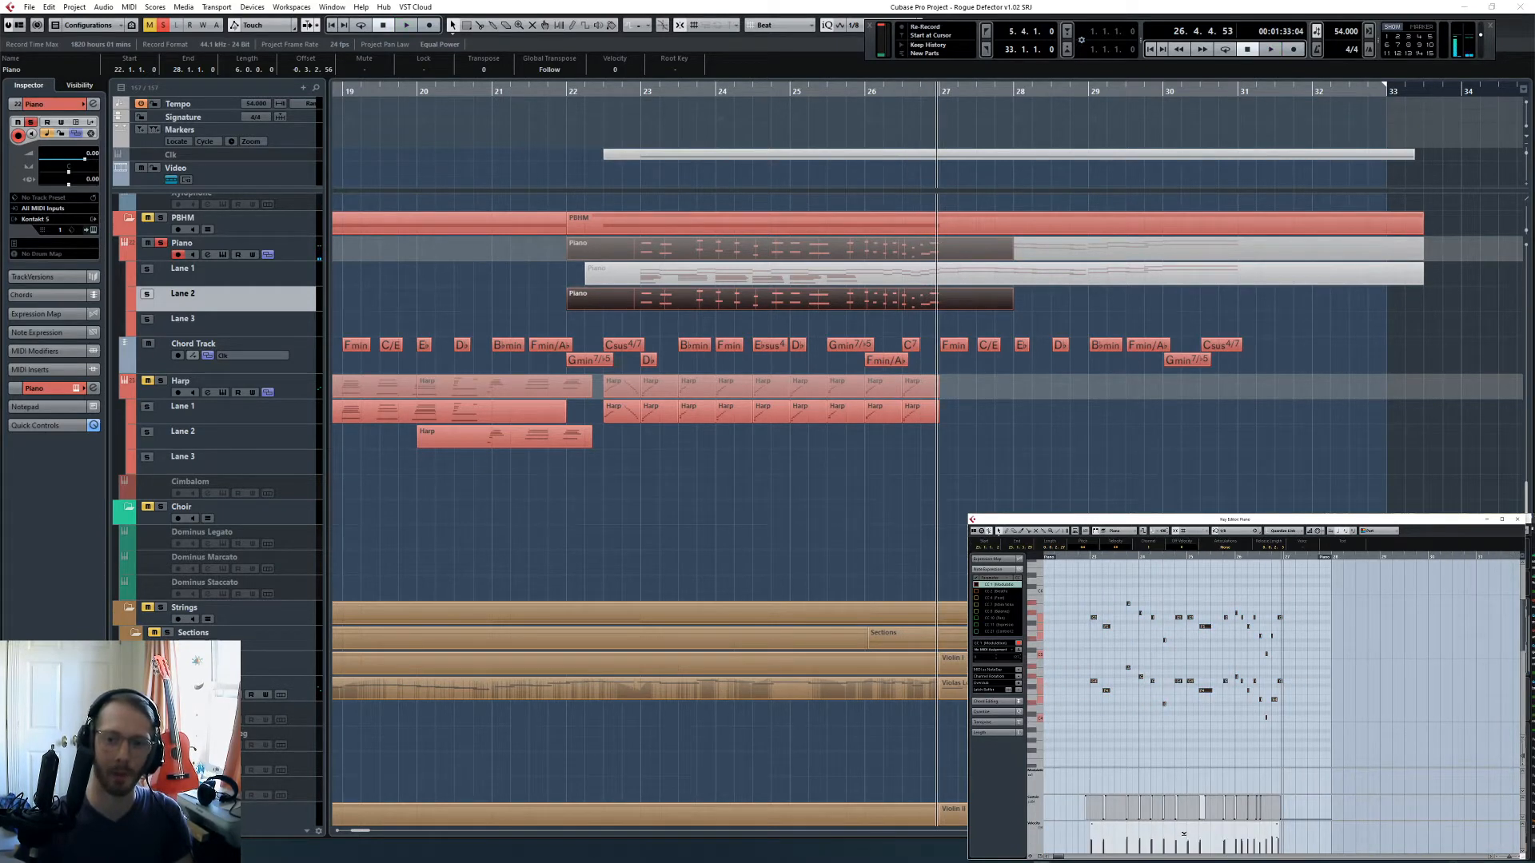
# - Clear all solo states and listen to the piano phrase within the full orchestra
pyautogui.press('space')
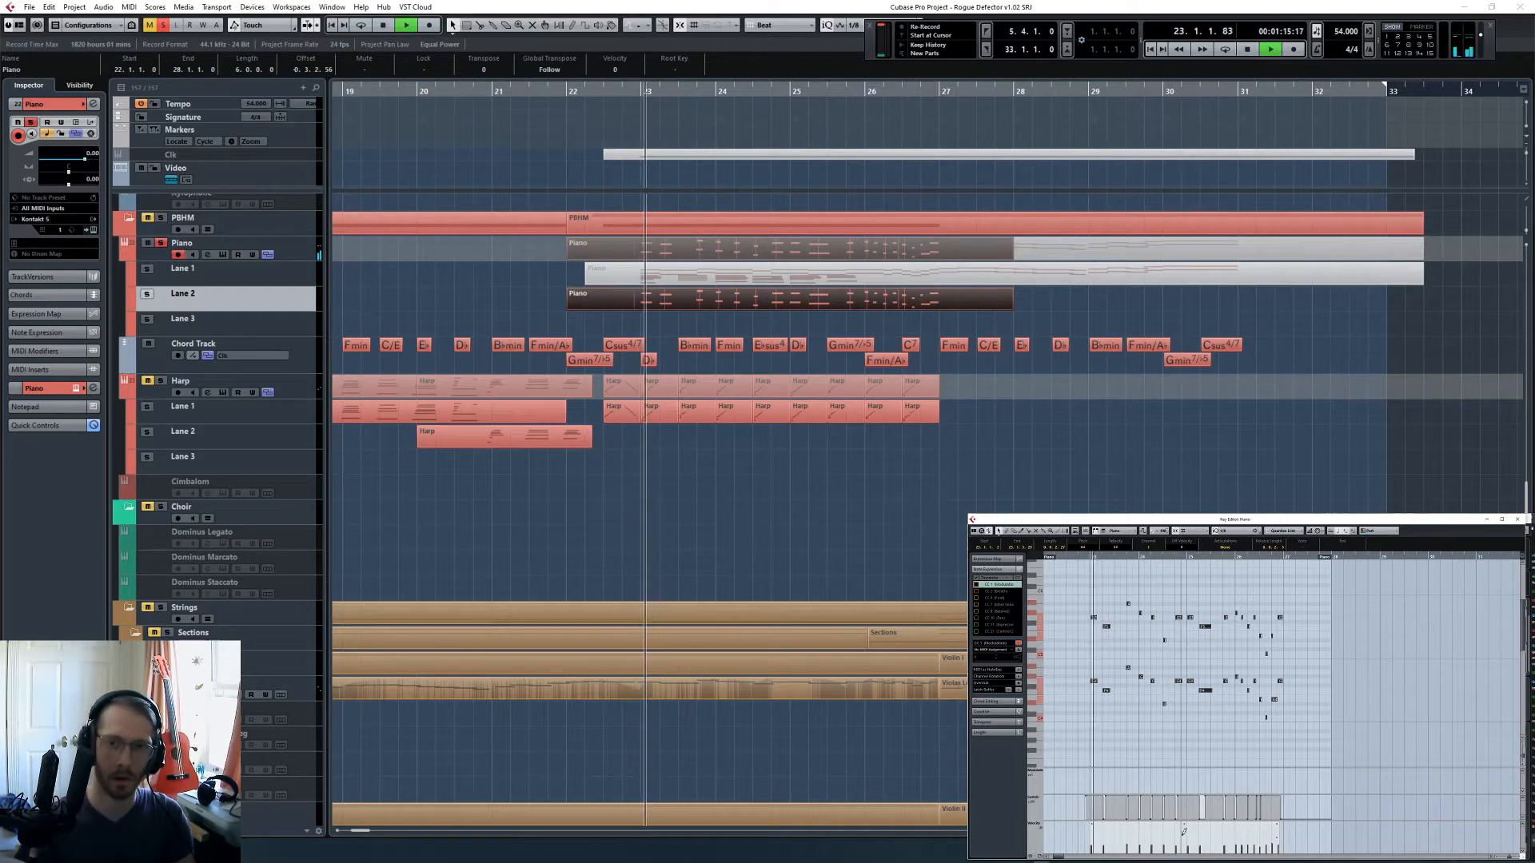
pyautogui.click(163, 25)
pyautogui.click(753, 530)
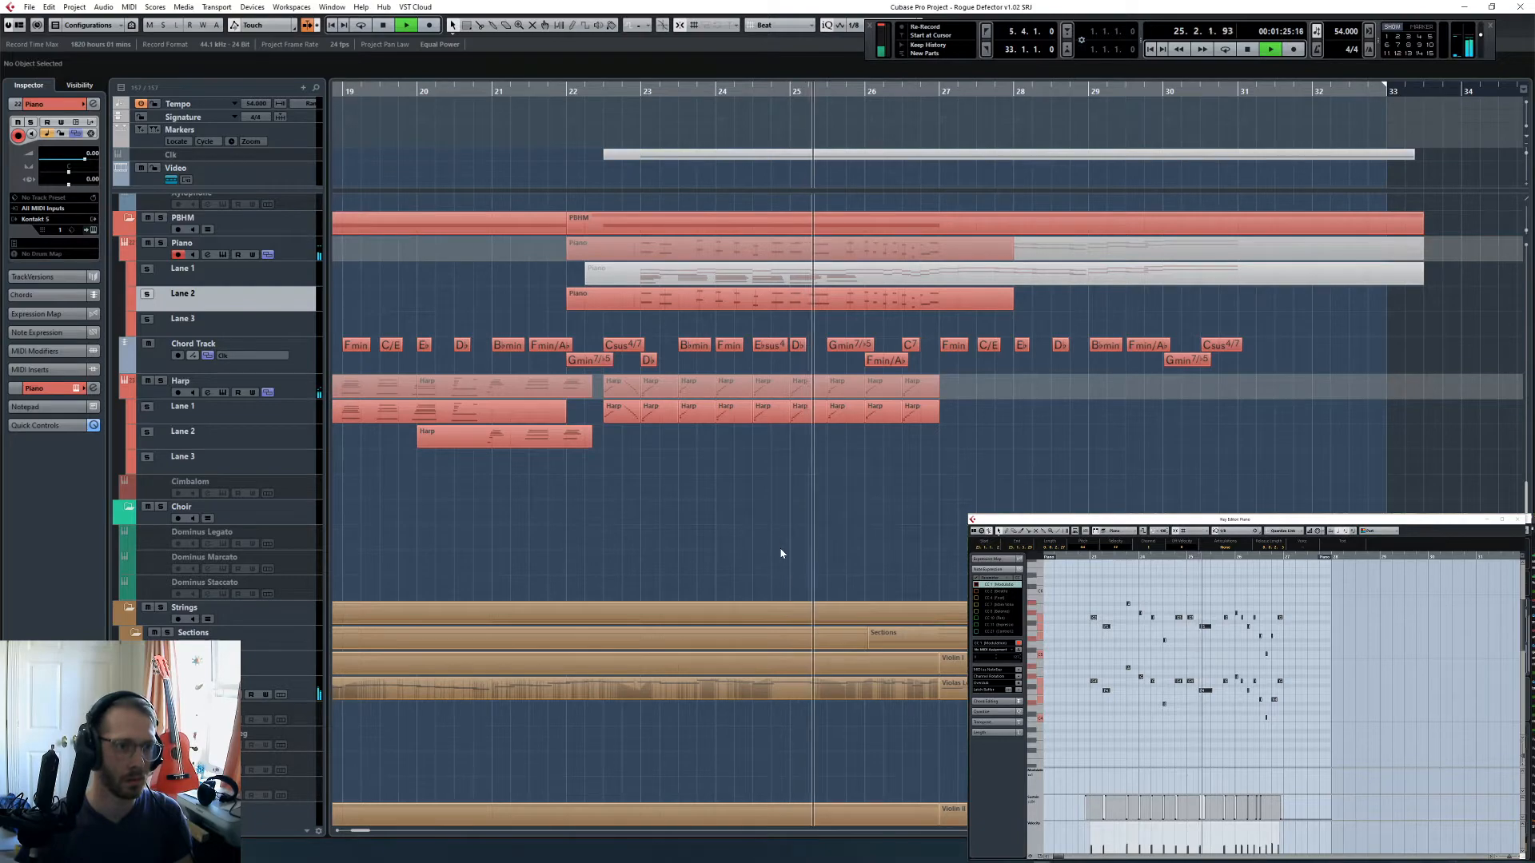
# - Inspect the Celli Leg. part from bar 26 and the Violin II Leg. track's part from bar 27 in the Key Editor
pyautogui.scroll(-5, 783, 518)
pyautogui.scroll(-7, 789, 516)
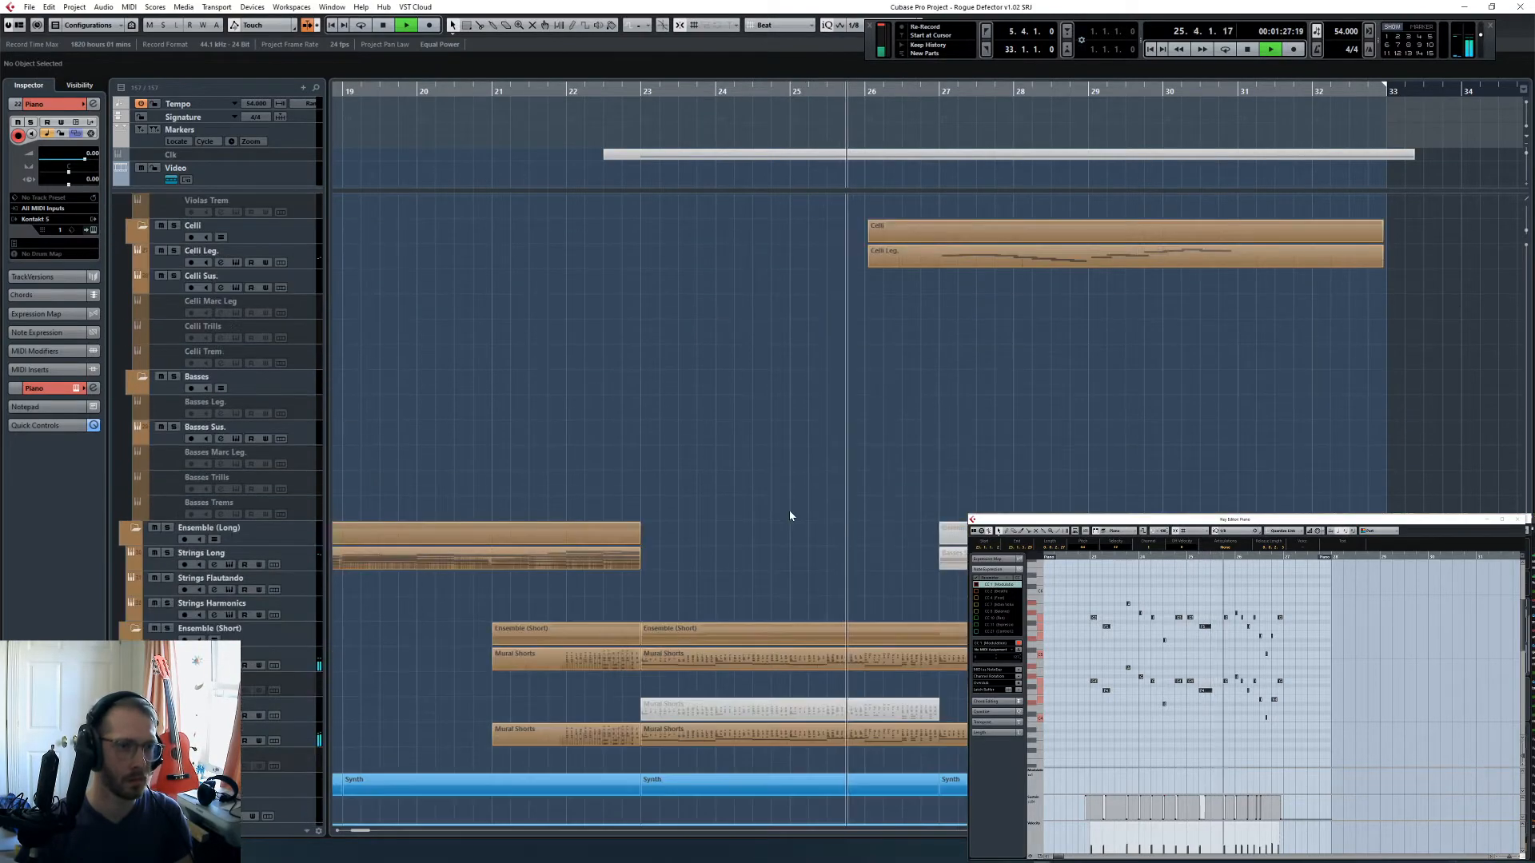
pyautogui.scroll(3, 792, 516)
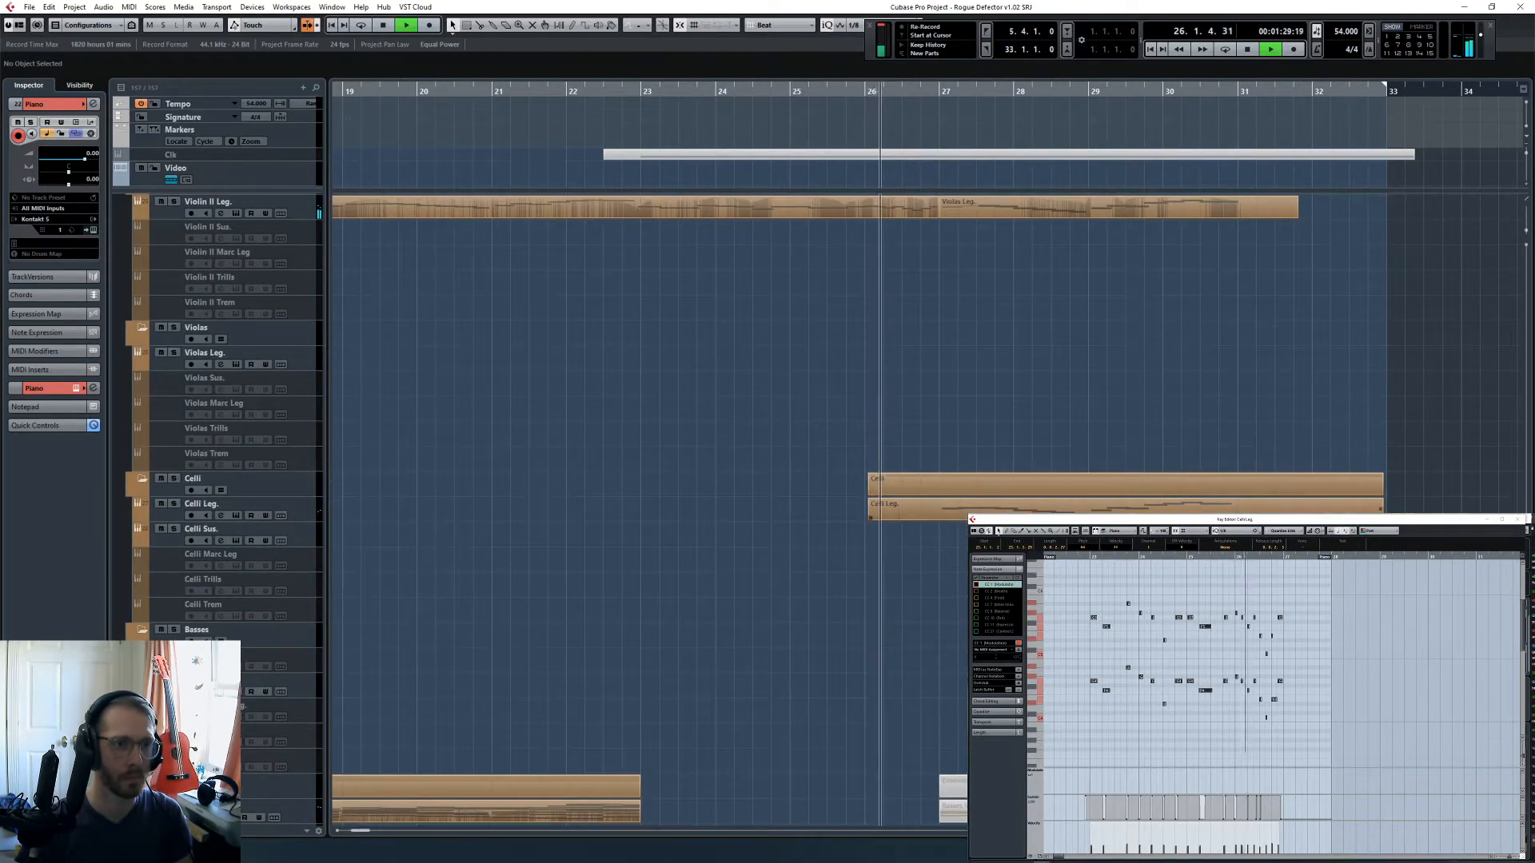
pyautogui.click(880, 508)
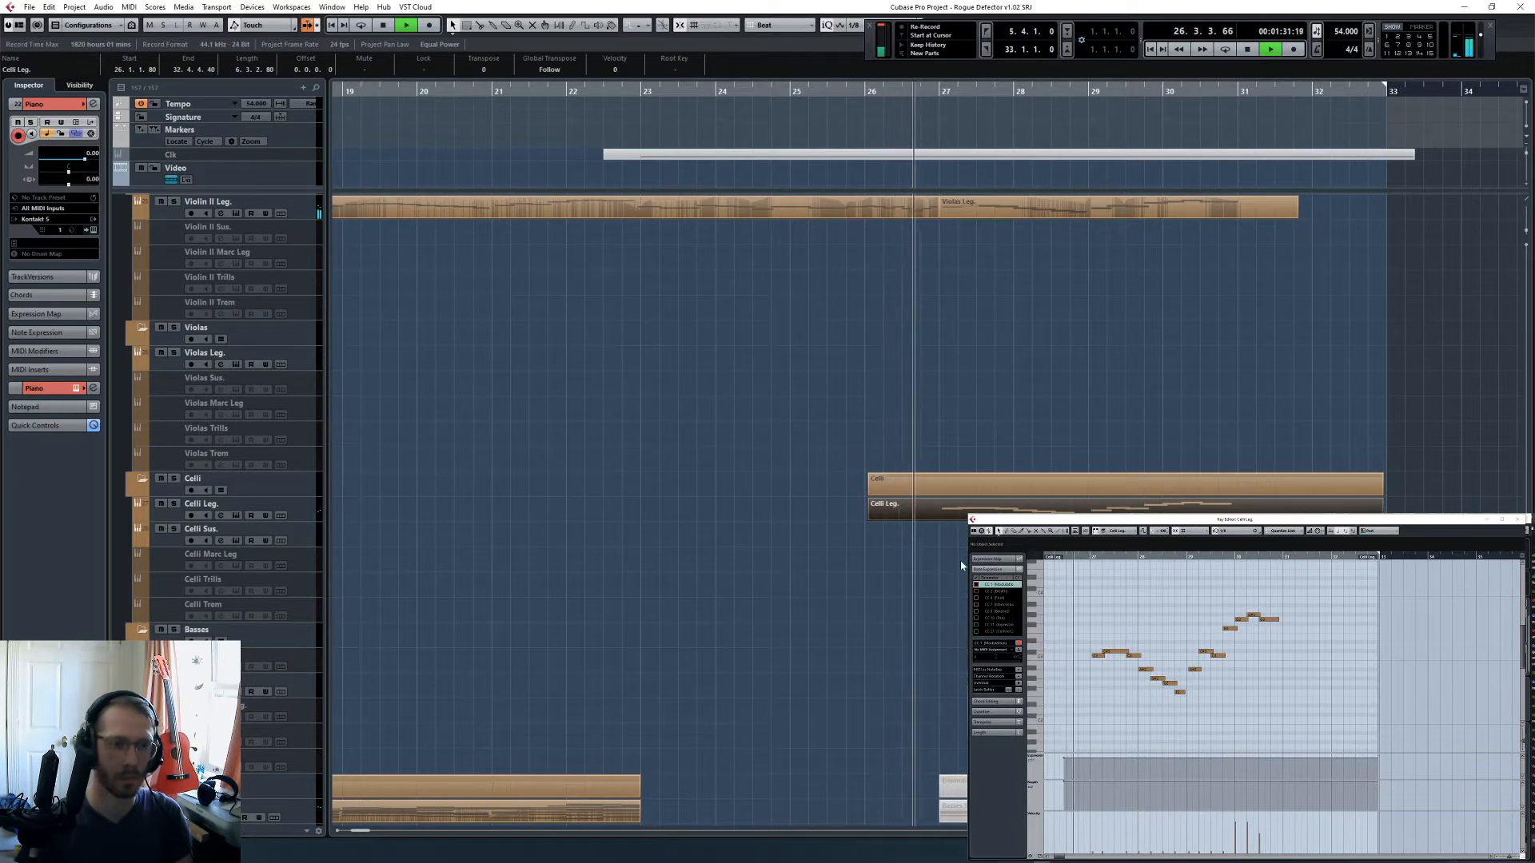
pyautogui.click(947, 527)
pyautogui.press('space')
pyautogui.scroll(3, 947, 527)
pyautogui.click(1005, 467)
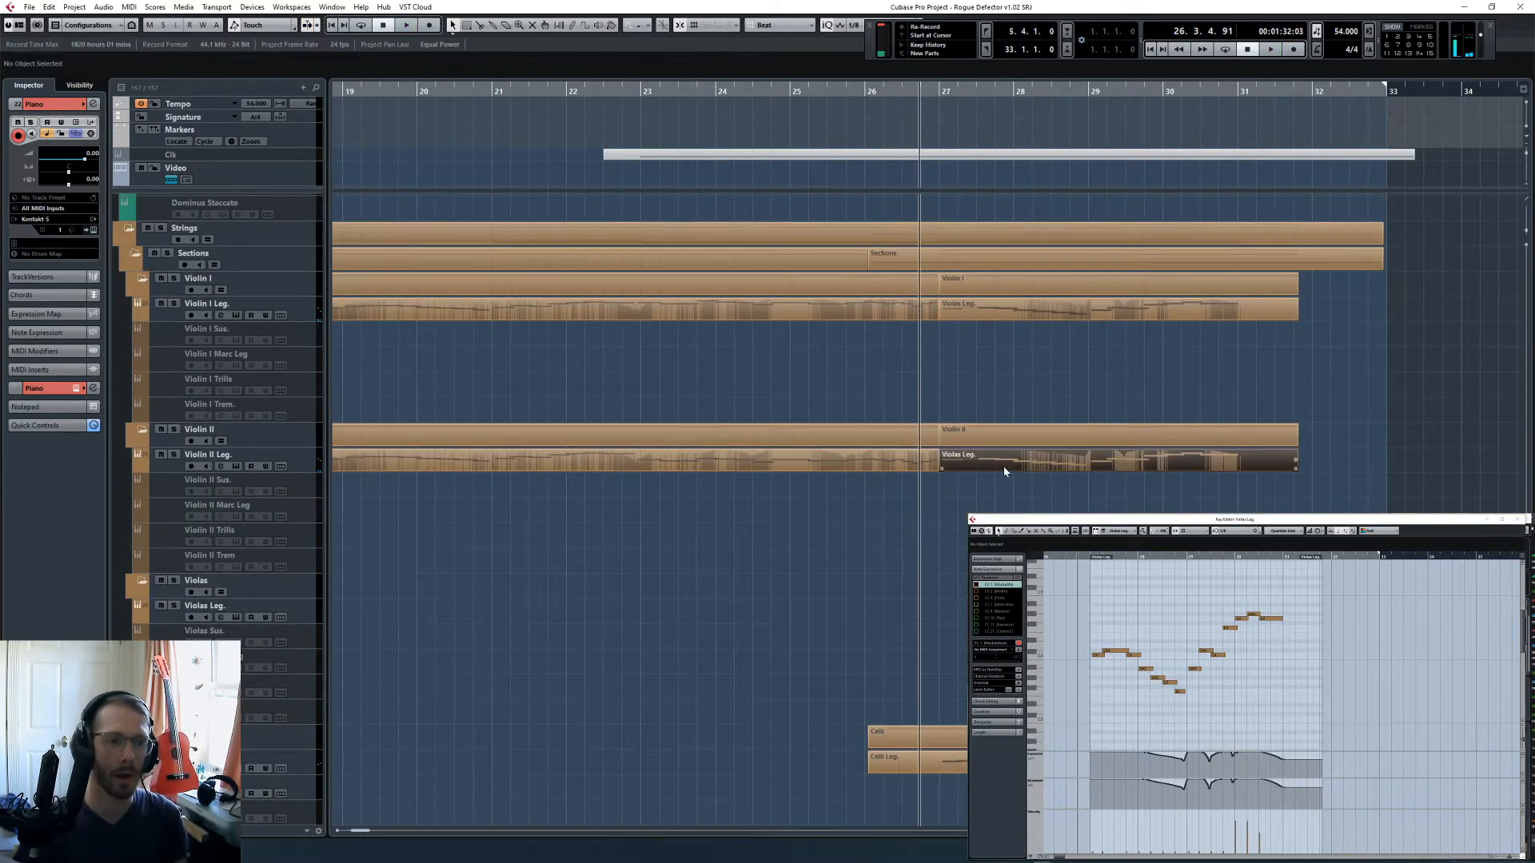
# - Copy the Violin II Leg. track's part to Violin II Sus. at bar 27 and delete all notes from the copy
pyautogui.press('l')
pyautogui.scroll(-3, 1011, 481)
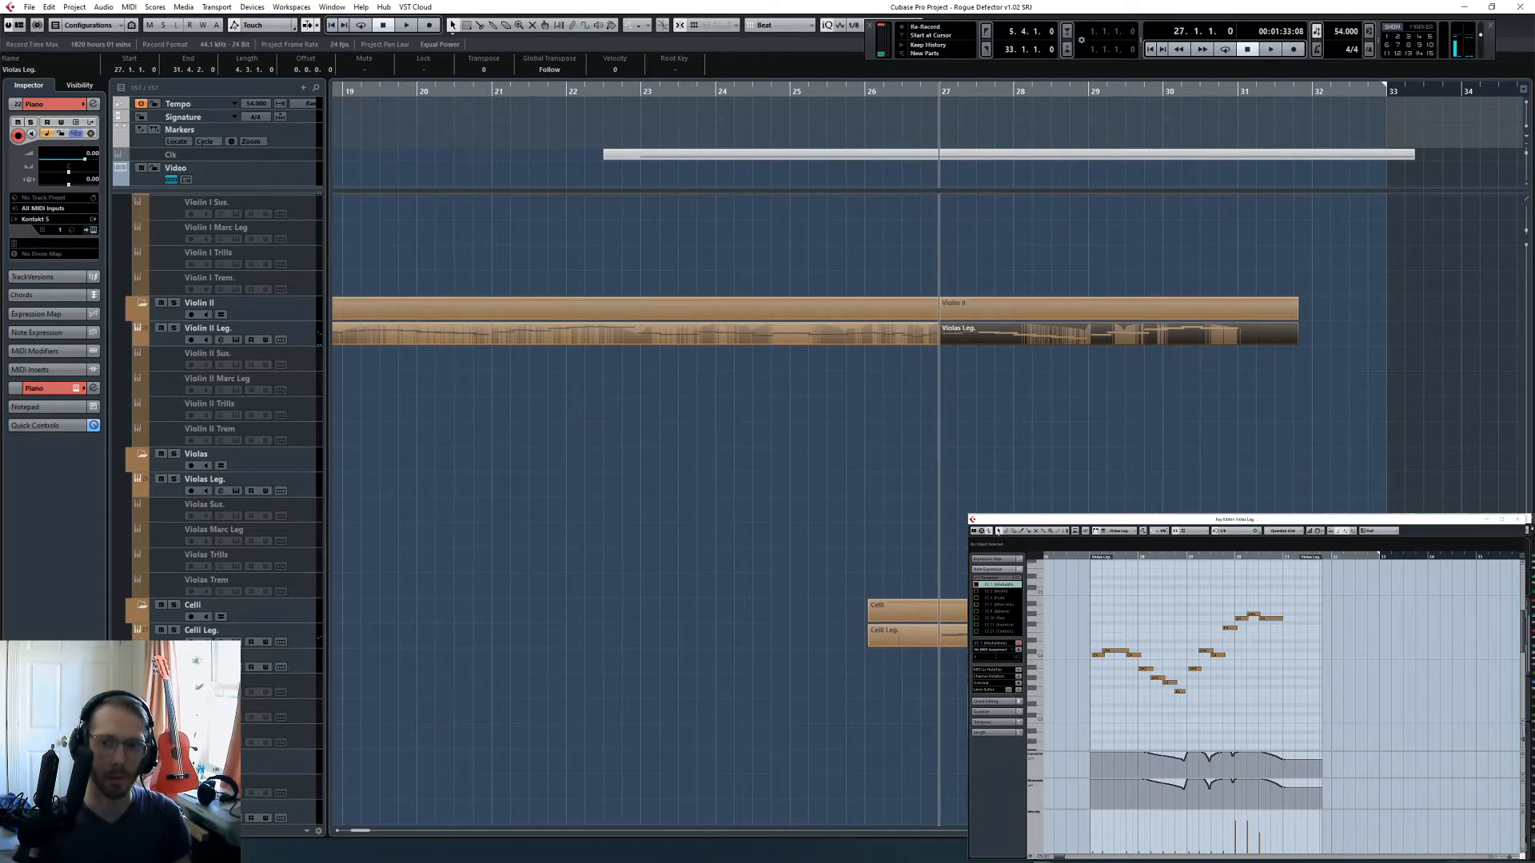
pyautogui.click(307, 366)
pyautogui.hotkey('ctrl', 'v')
pyautogui.moveTo(1074, 597); pyautogui.dragTo(1295, 709)
pyautogui.press('Delete')
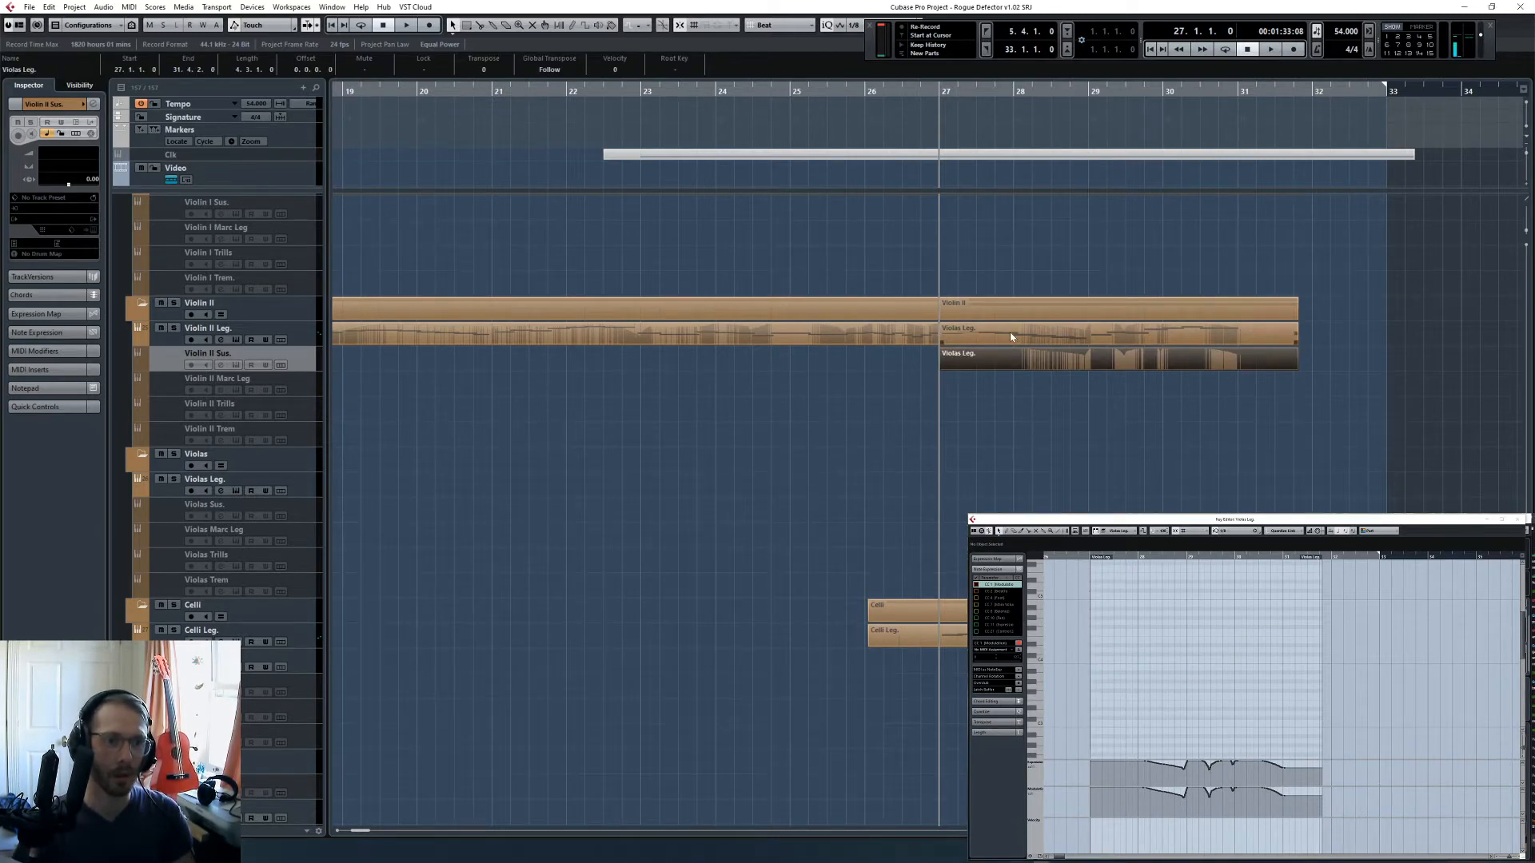
# - Carry the controller curves from the copied Violin II Sus. part over to the Celli Leg. part's controller lanes, and delete the copy
pyautogui.moveTo(1056, 685); pyautogui.dragTo(1350, 721)
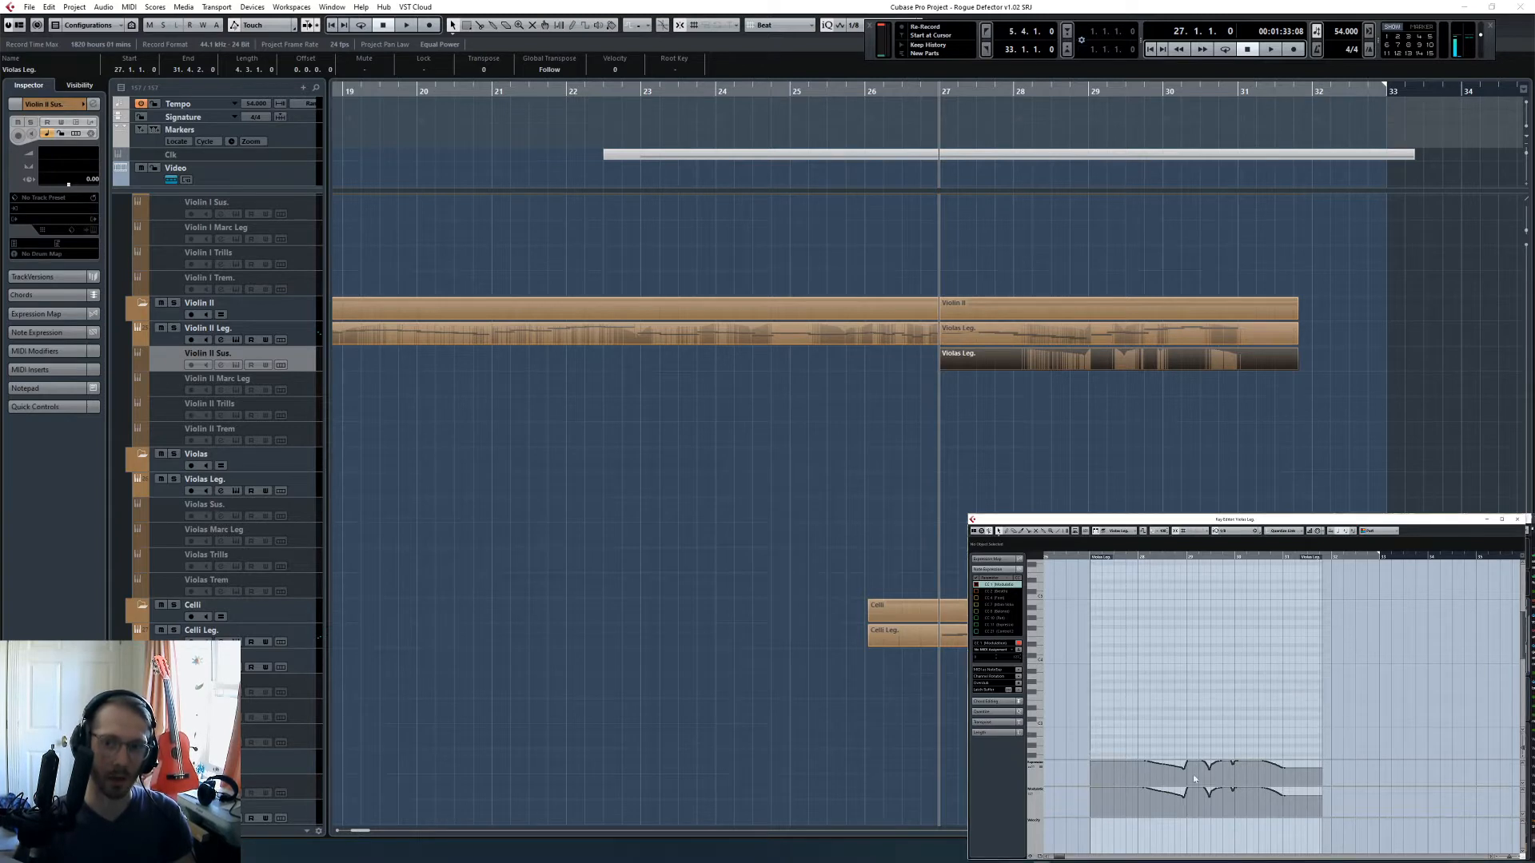
pyautogui.press('Delete')
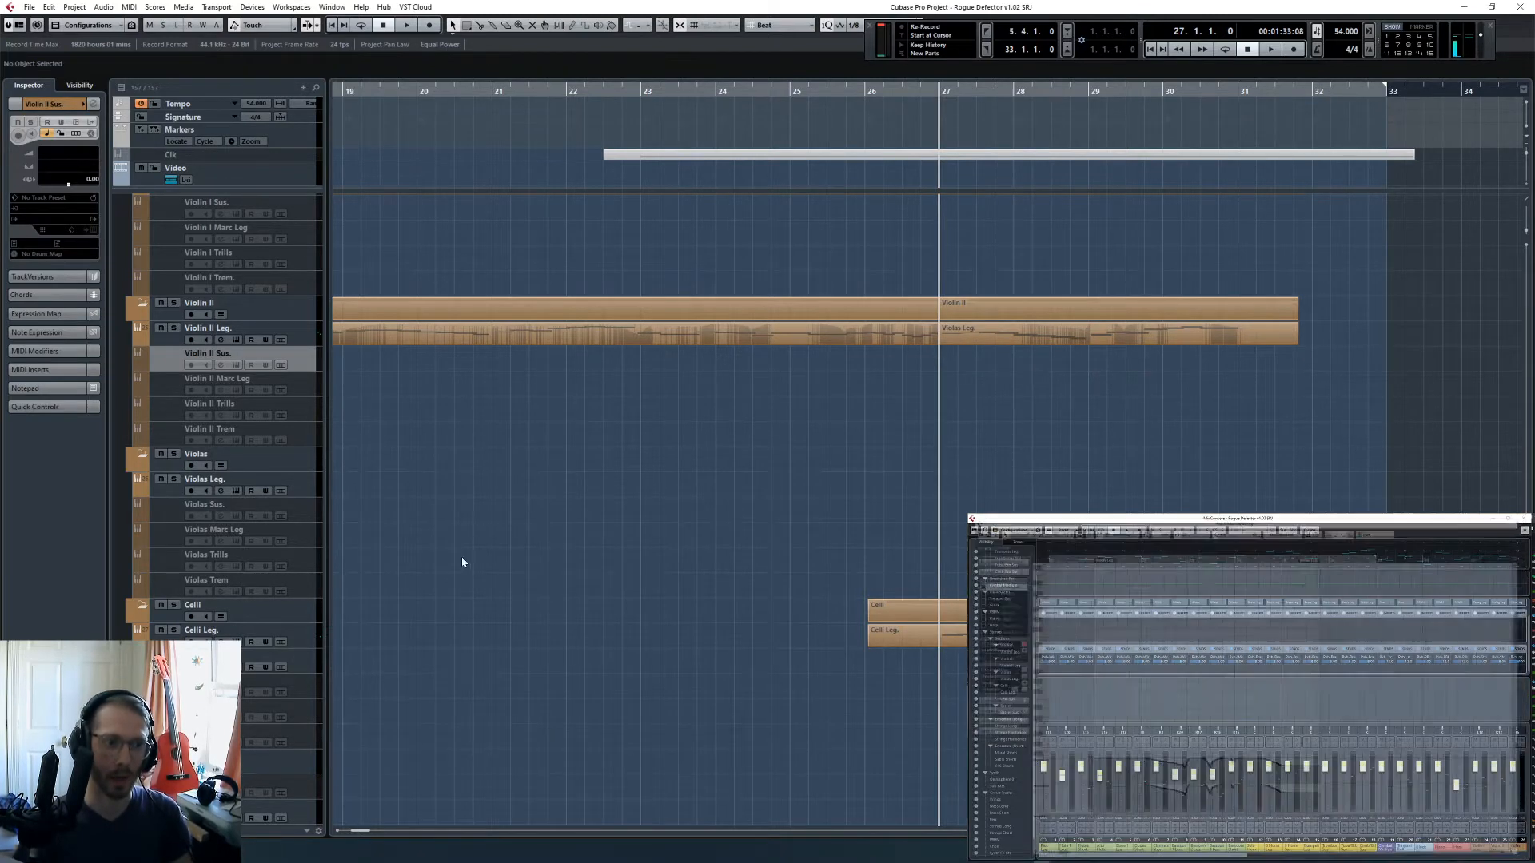
pyautogui.click(313, 637)
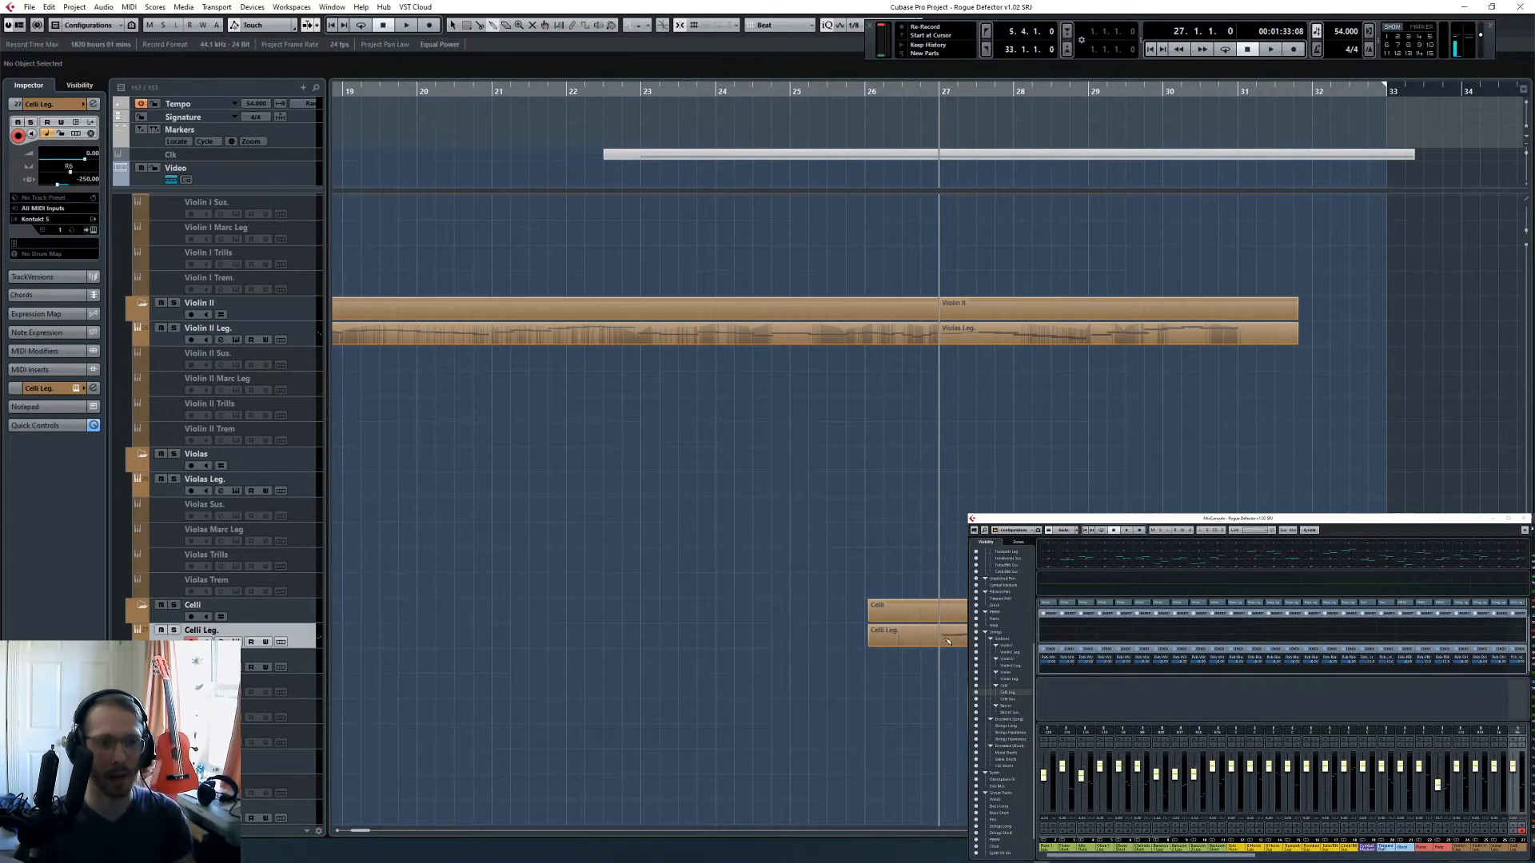
pyautogui.doubleClick(915, 636)
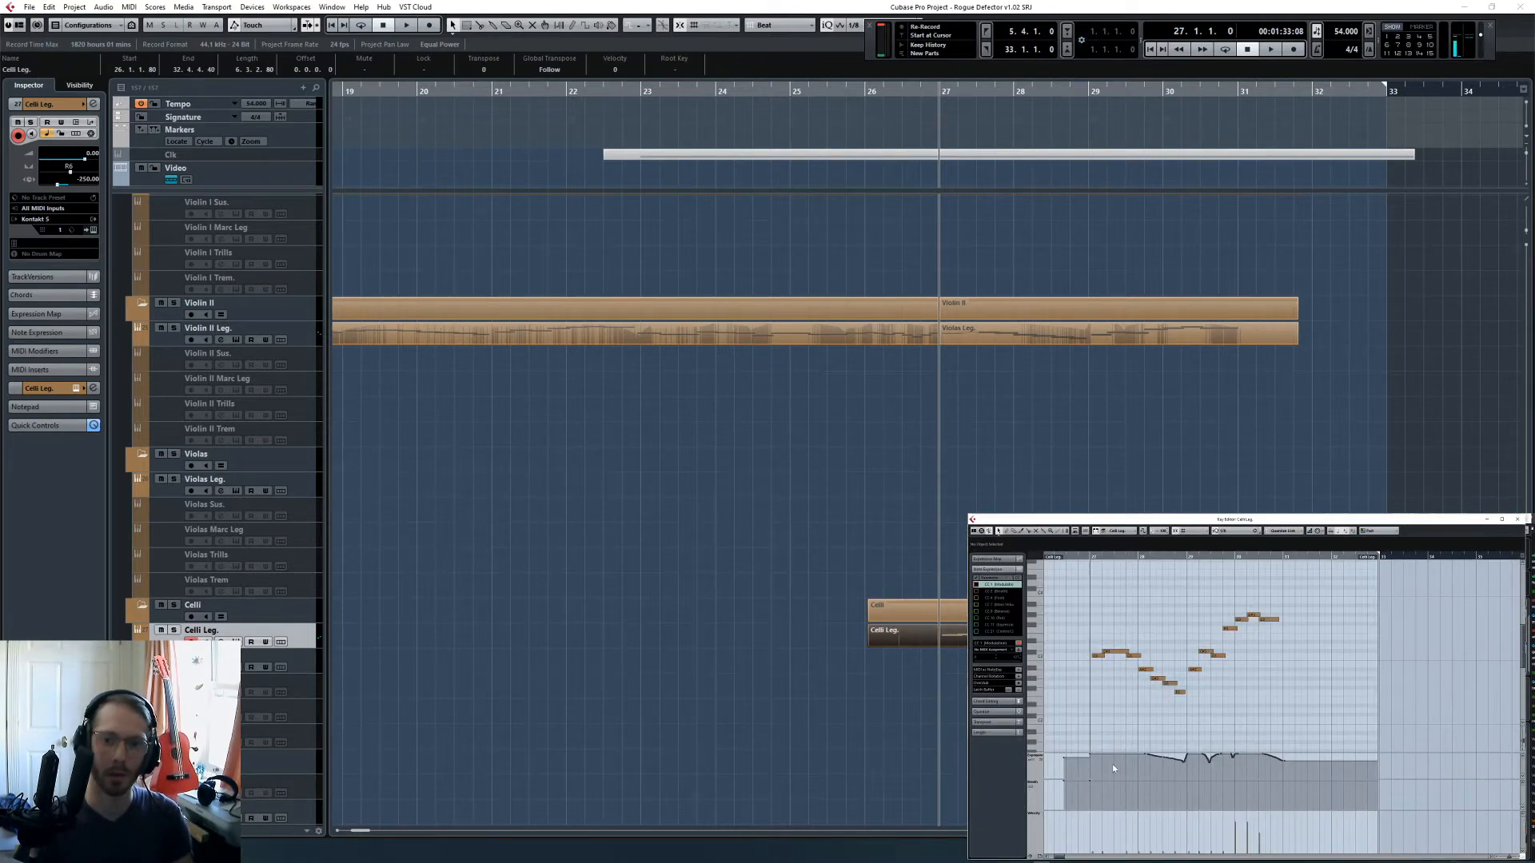
pyautogui.click(1044, 796)
pyautogui.click(1058, 741)
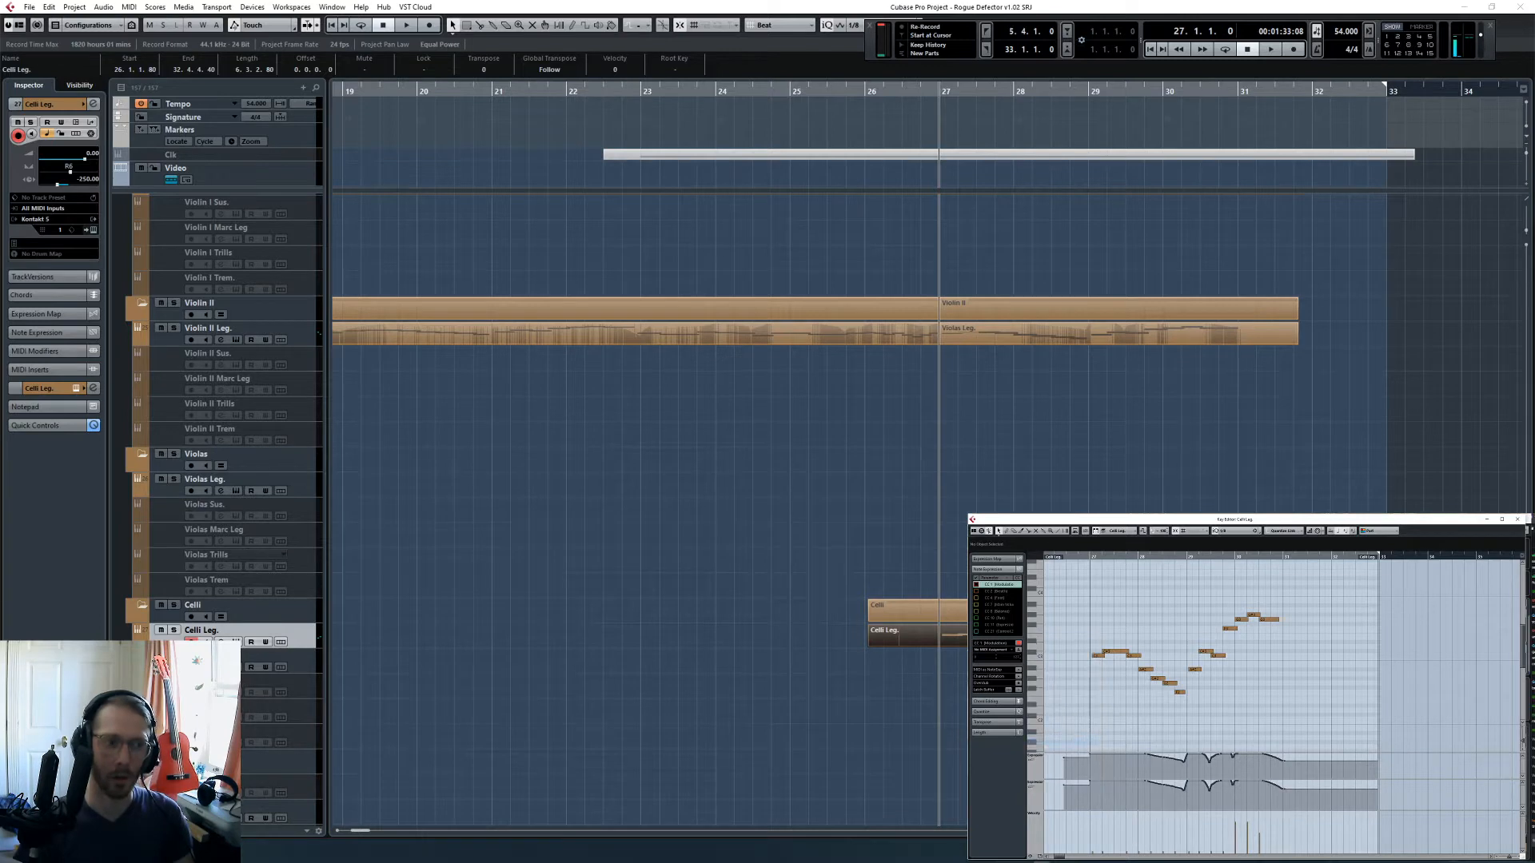
# - Listen to the Celli in solo from bar 27, and clear all mute and solo states during playback
pyautogui.click(174, 605)
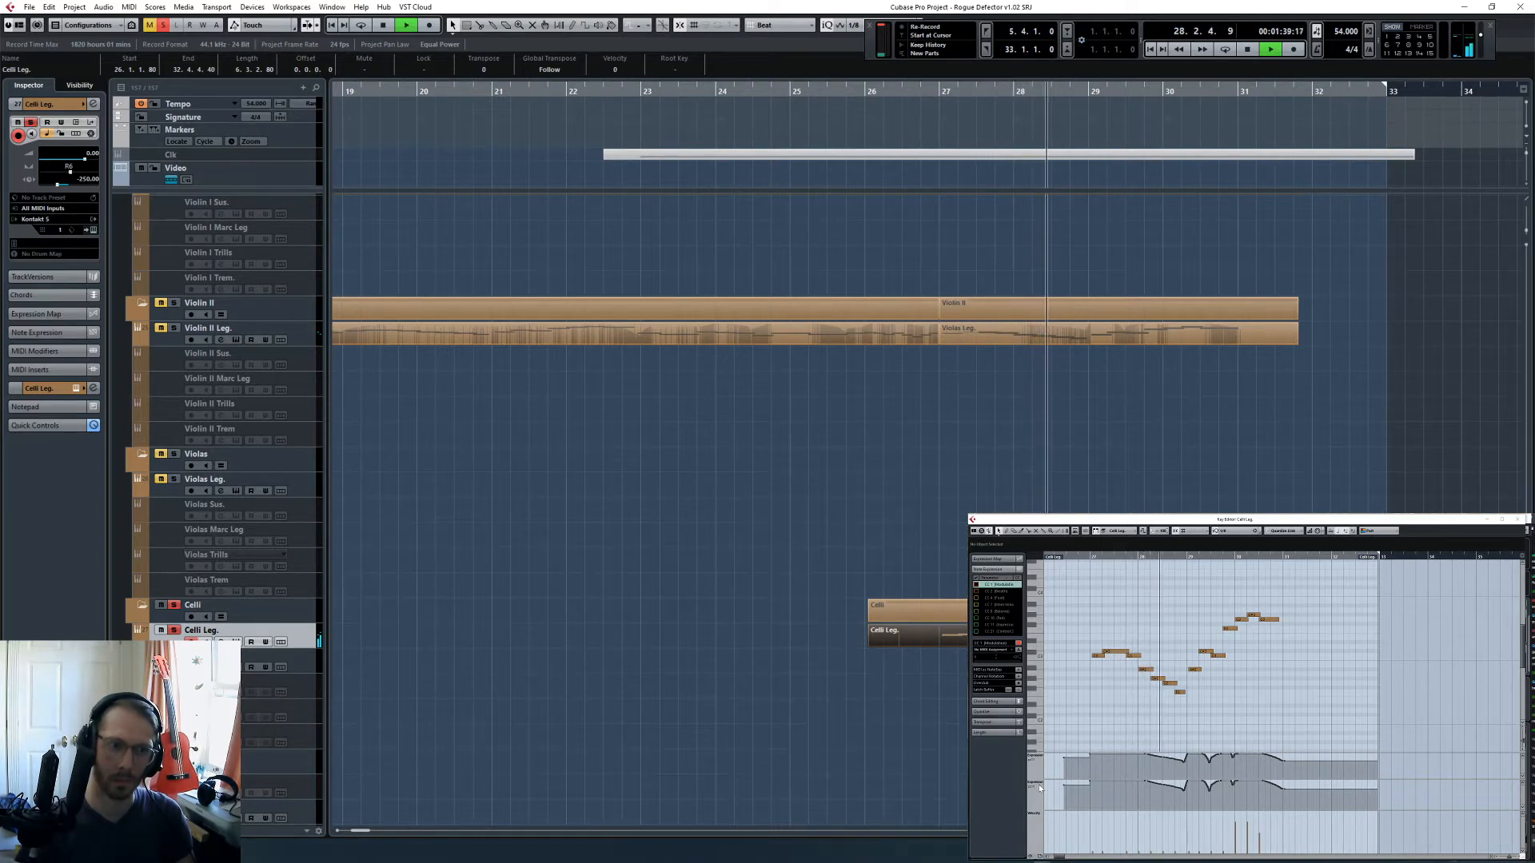
pyautogui.click(1033, 468)
pyautogui.click(149, 25)
pyautogui.click(163, 25)
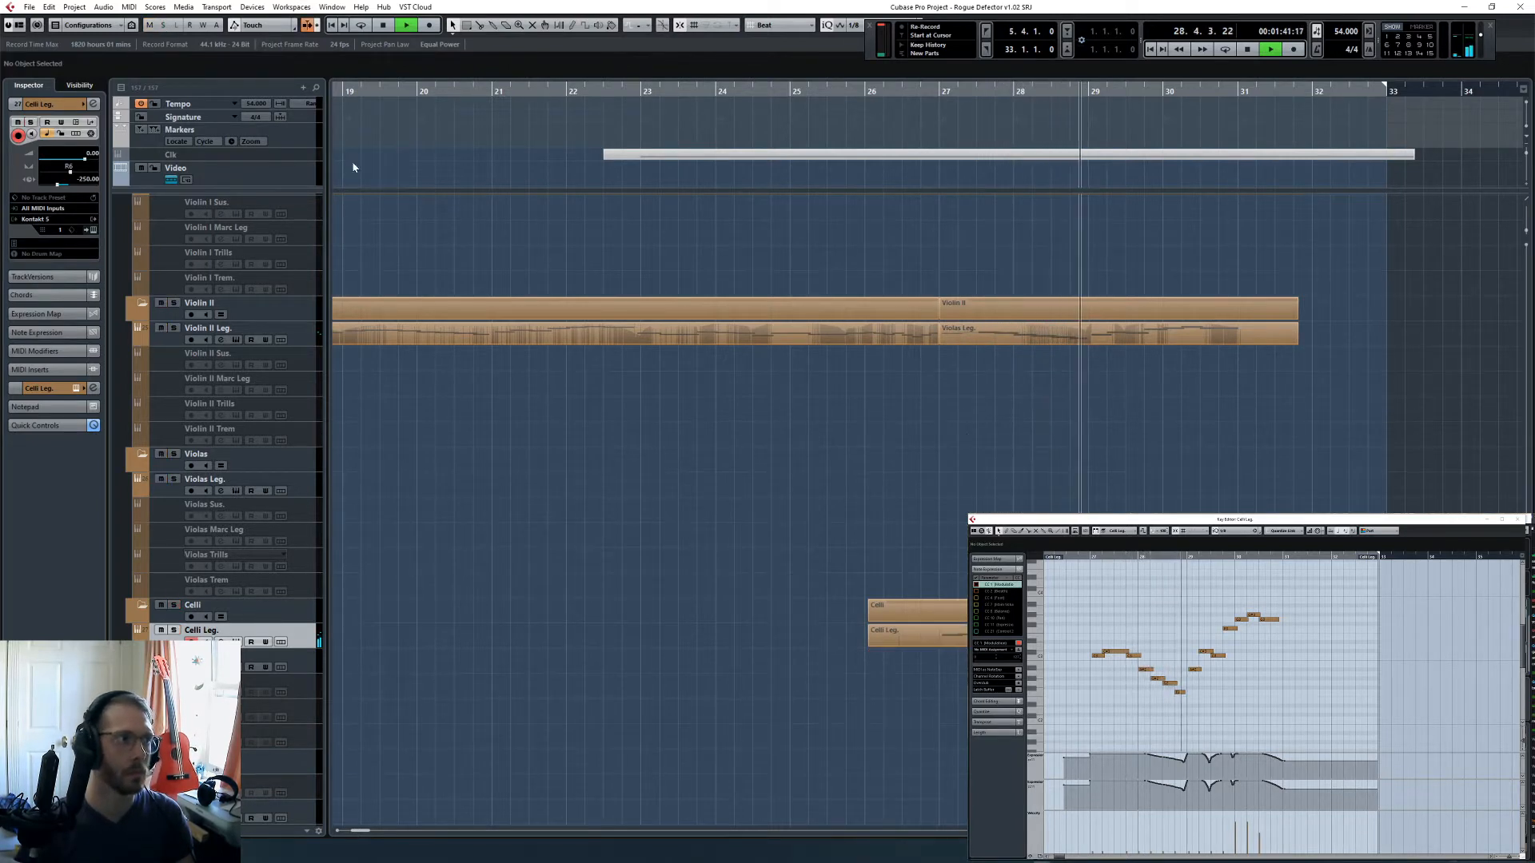
# - Scale down the controller curves in both lanes of the Trumpets Leg part in the Key Editor
pyautogui.scroll(15, 924, 476)
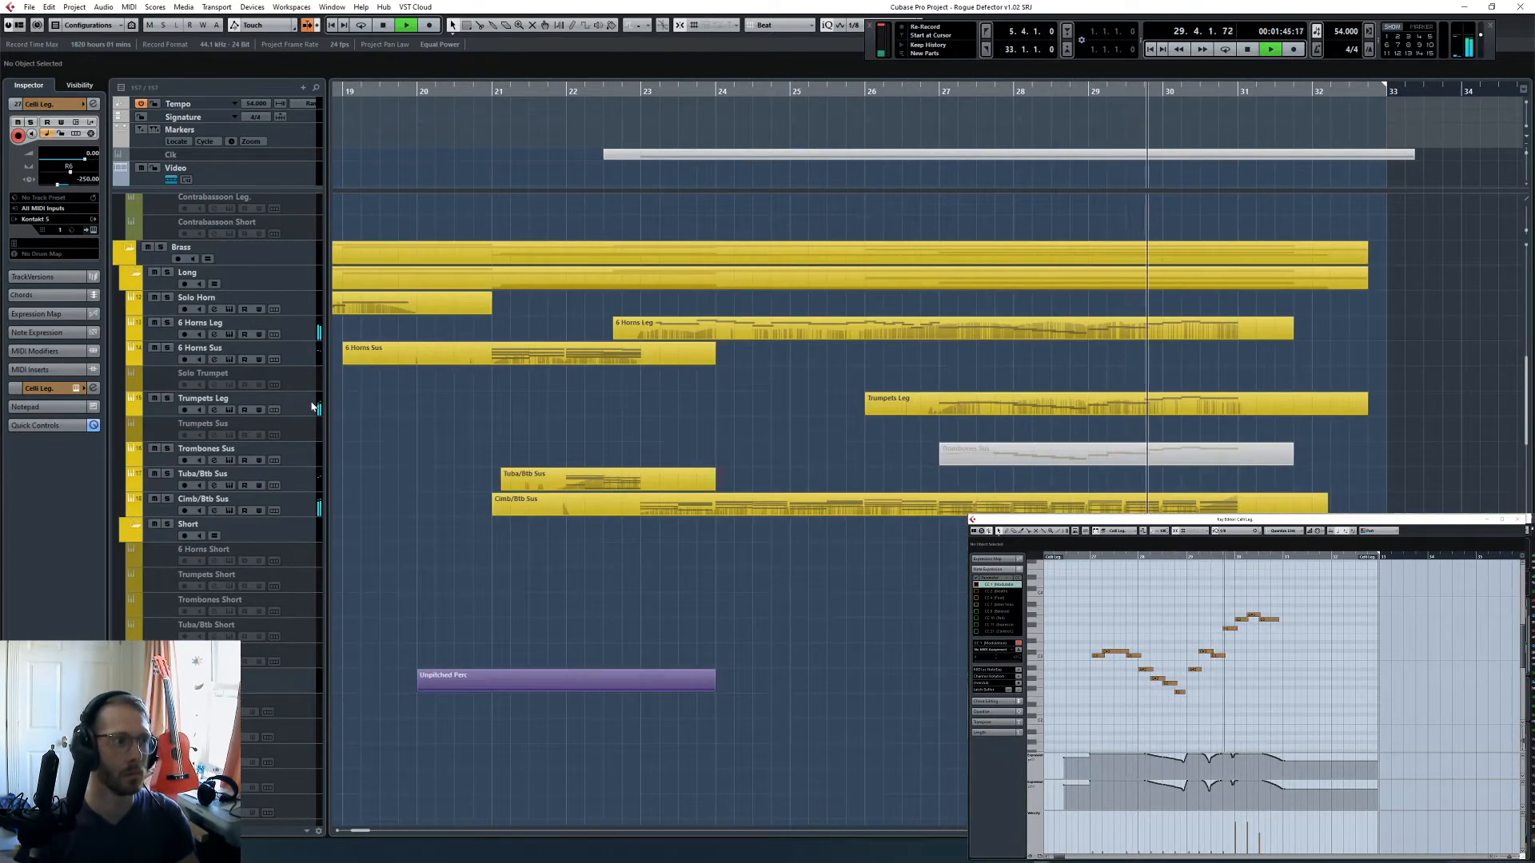
pyautogui.click(208, 398)
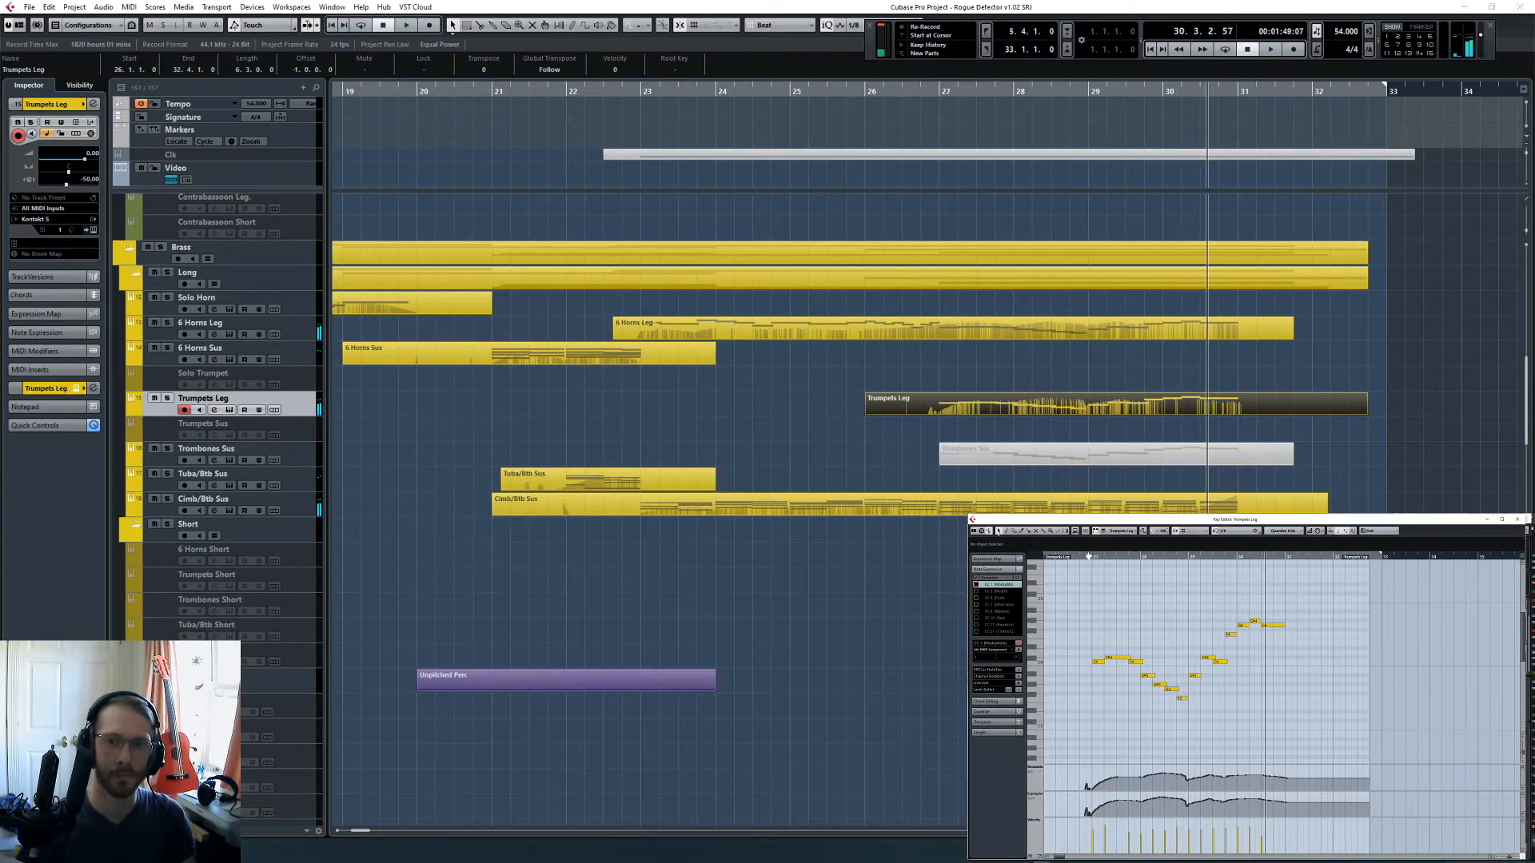
pyautogui.press('space')
pyautogui.press('F3')
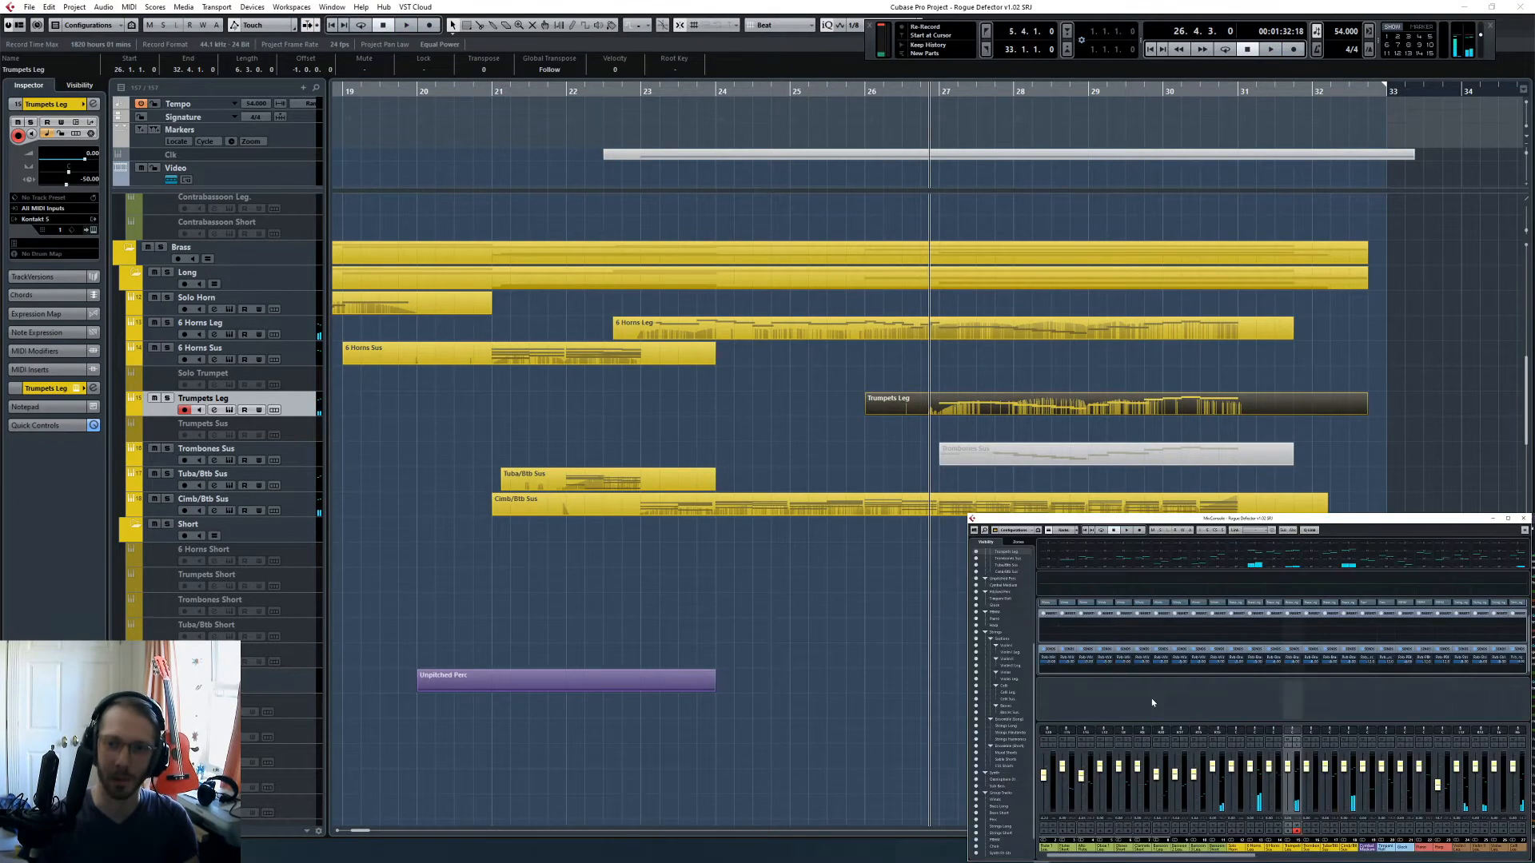
pyautogui.press('F3')
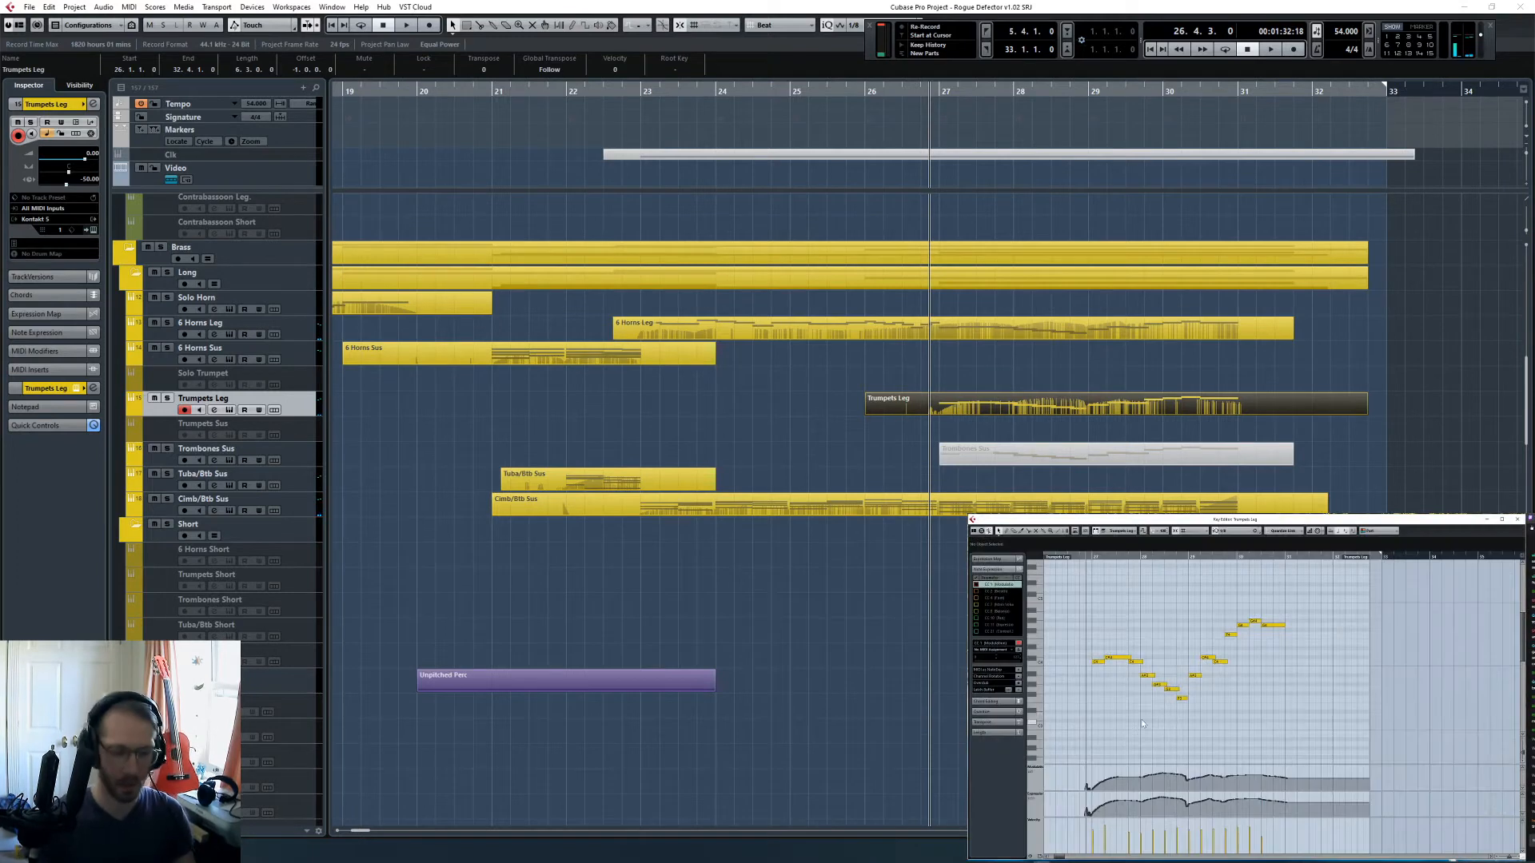
pyautogui.moveTo(1076, 771); pyautogui.dragTo(1289, 790)
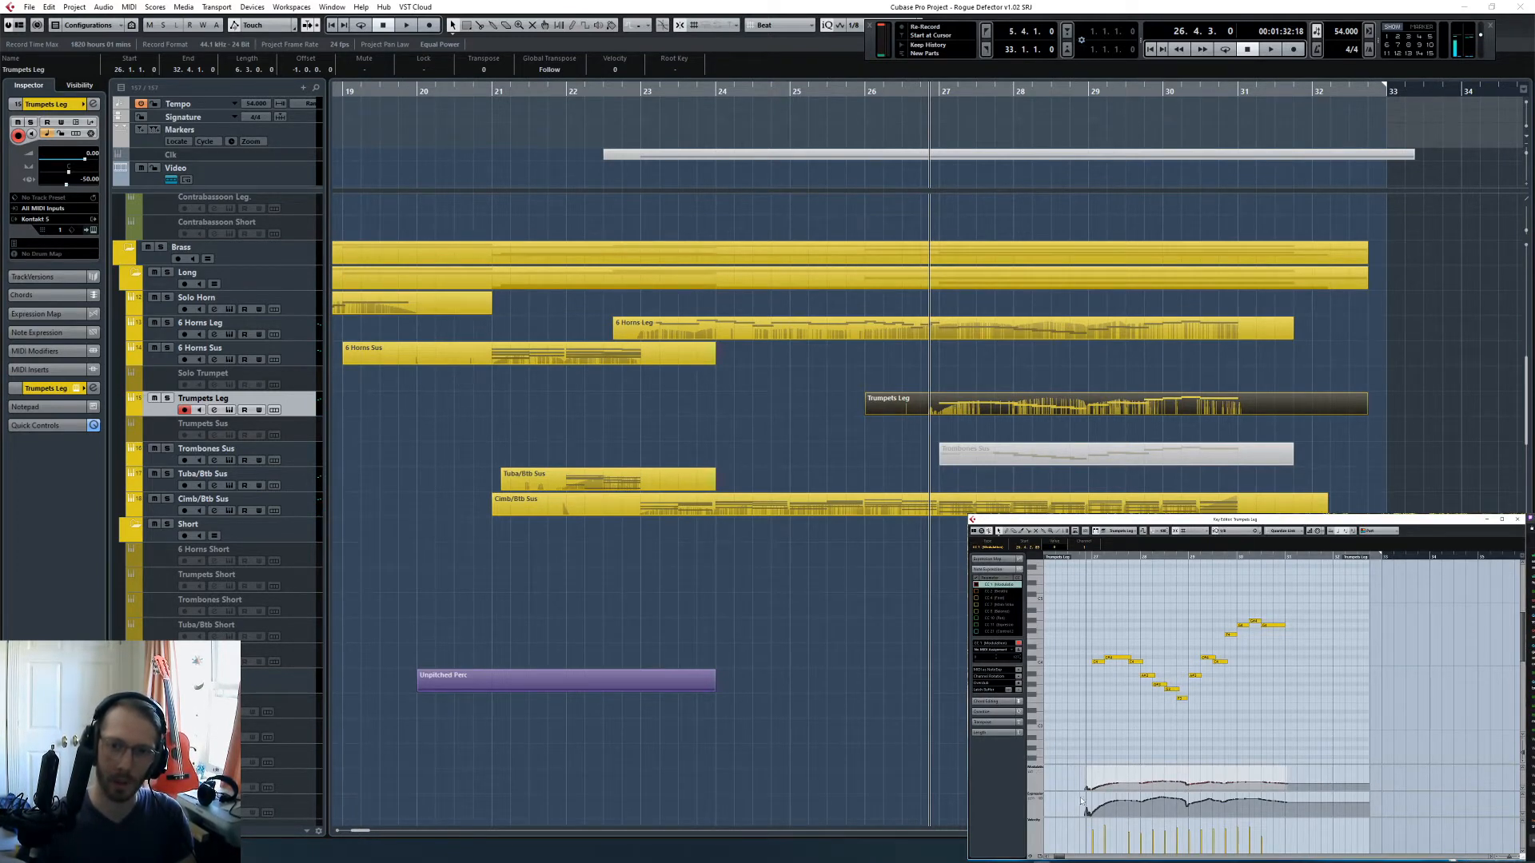
pyautogui.moveTo(1081, 801); pyautogui.dragTo(1289, 814)
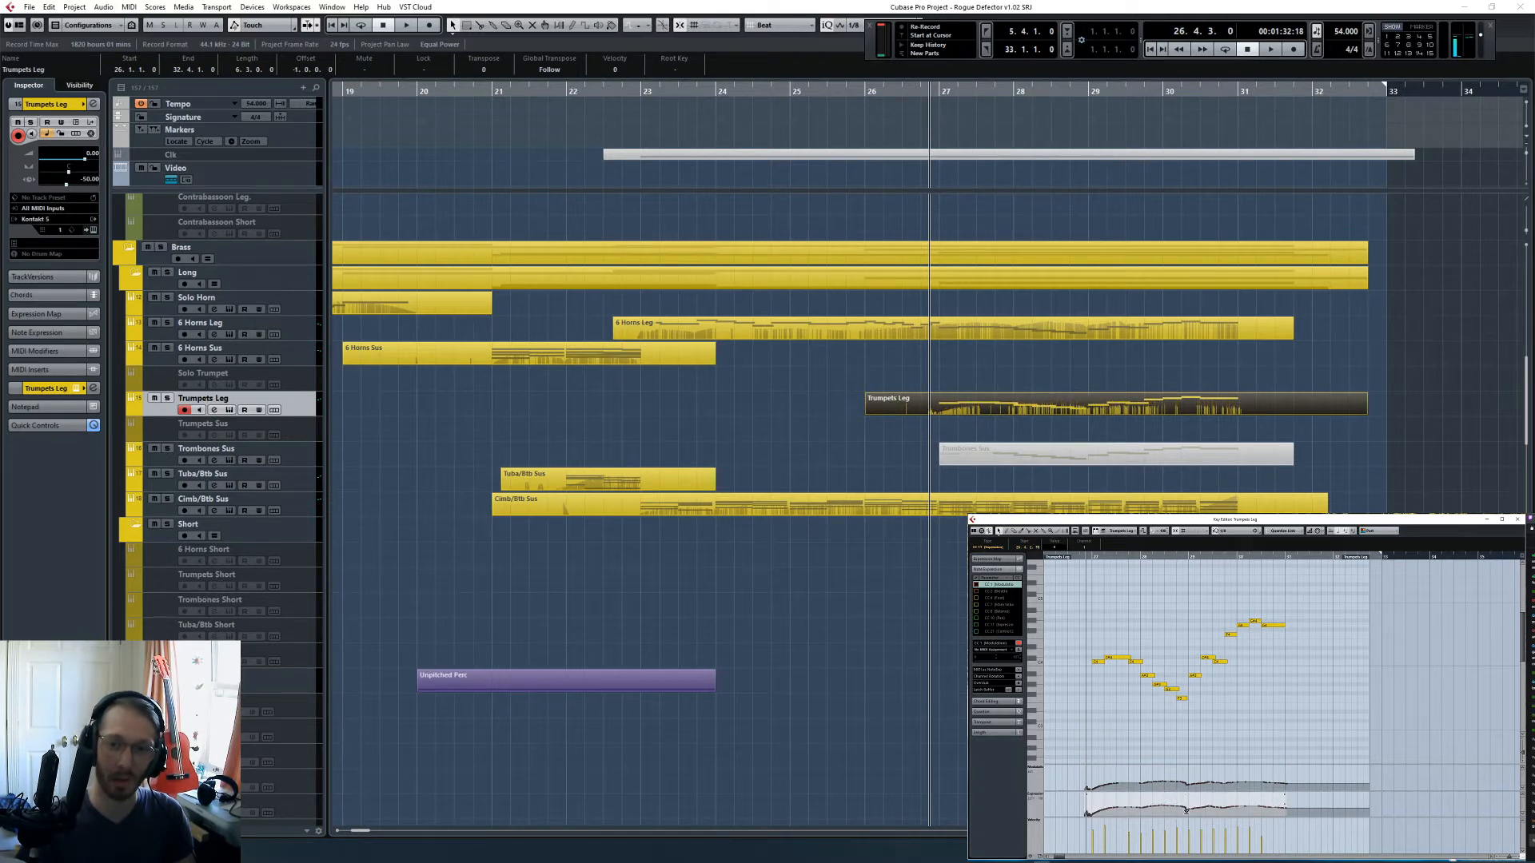
pyautogui.click(1102, 720)
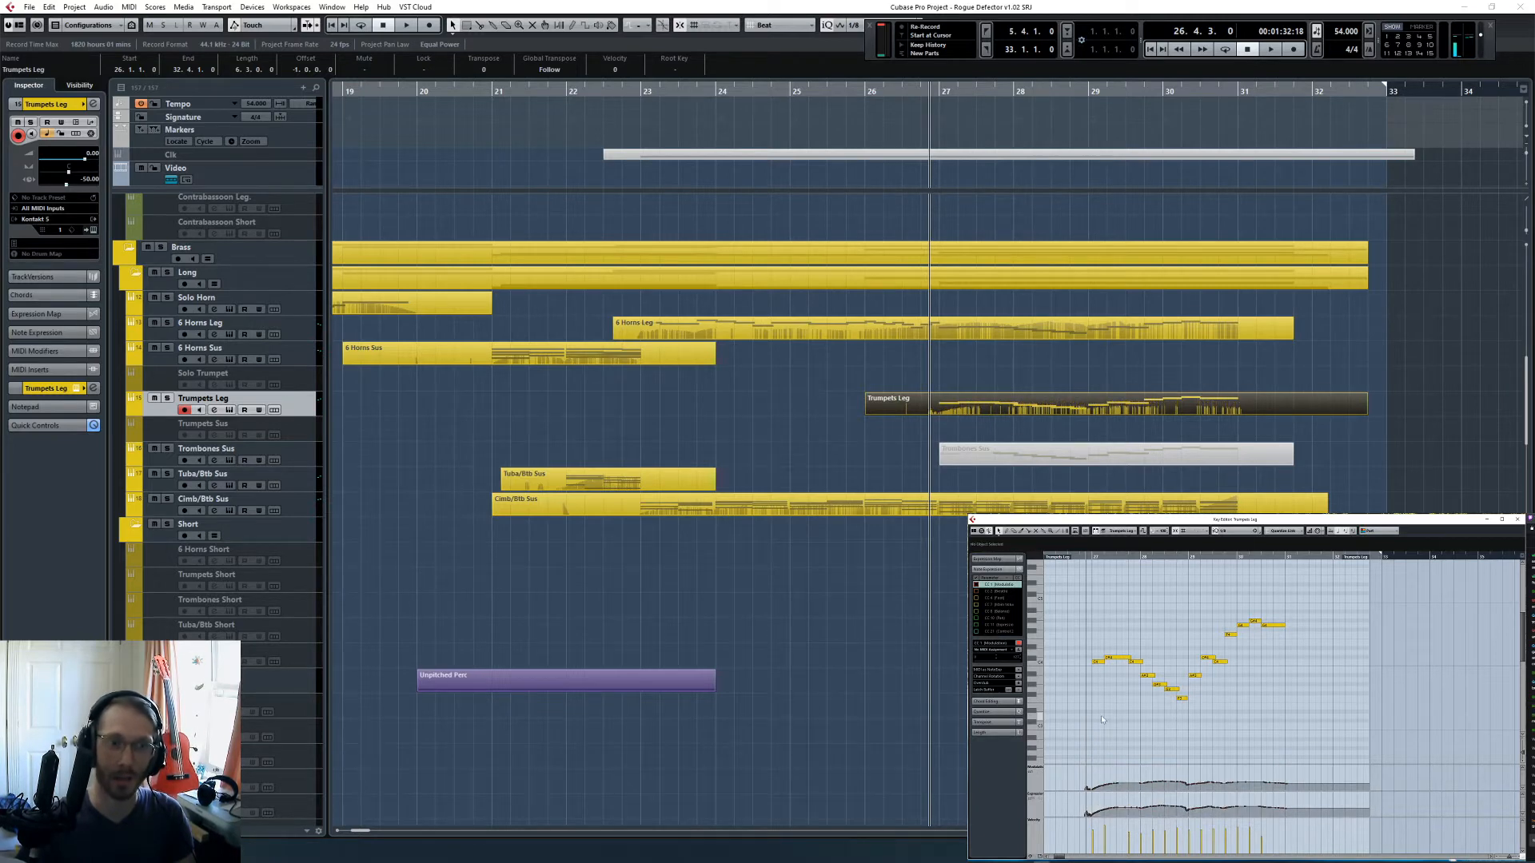
# - Listen to the Trumpets Leg phrase in solo and within the full orchestra, looking over the wind, brass and string tracks
pyautogui.click(956, 601)
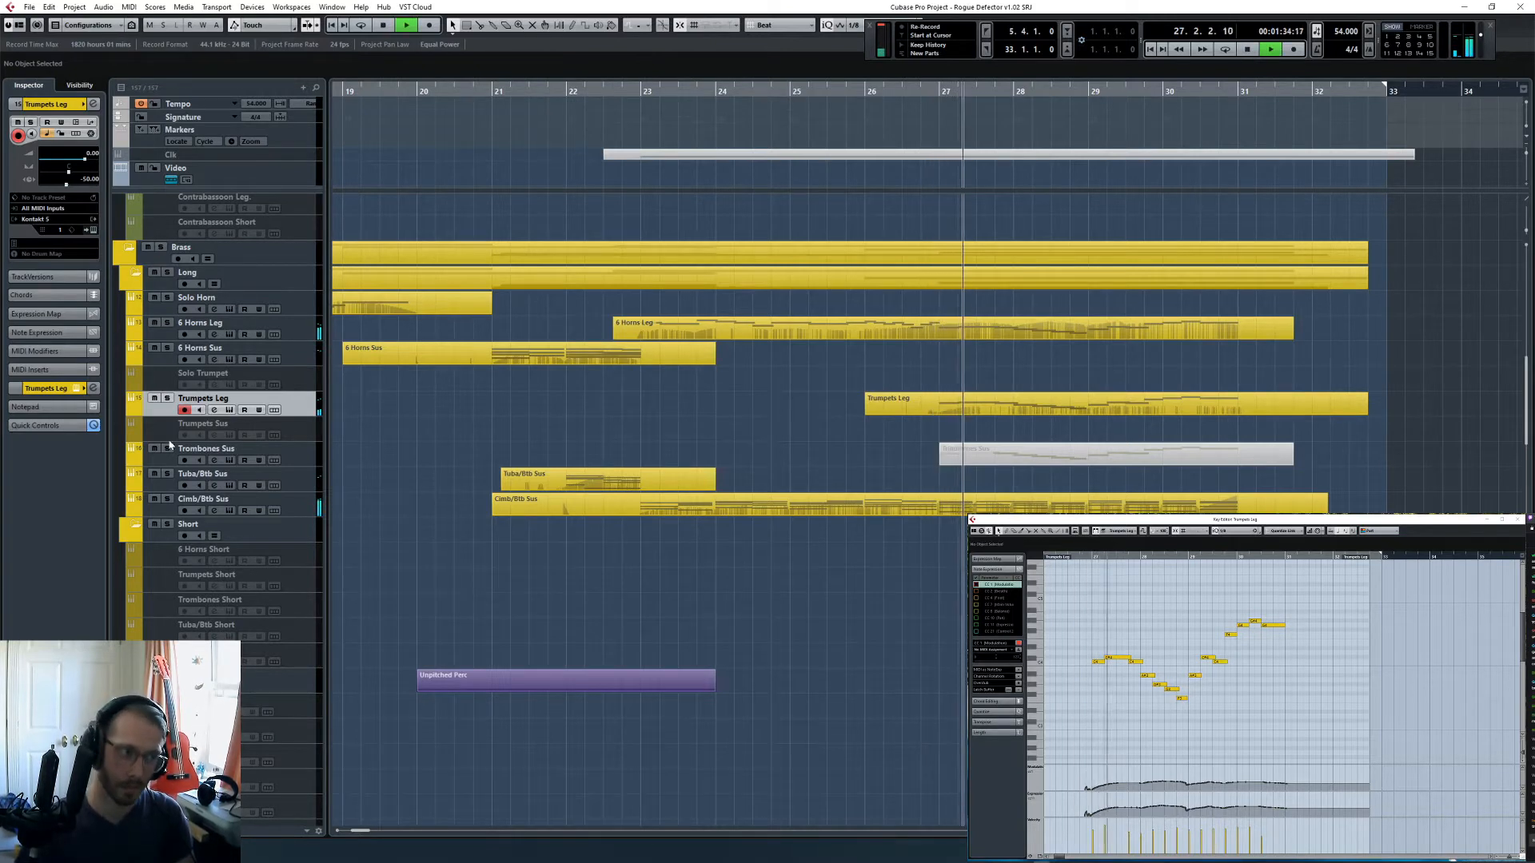
pyautogui.click(167, 398)
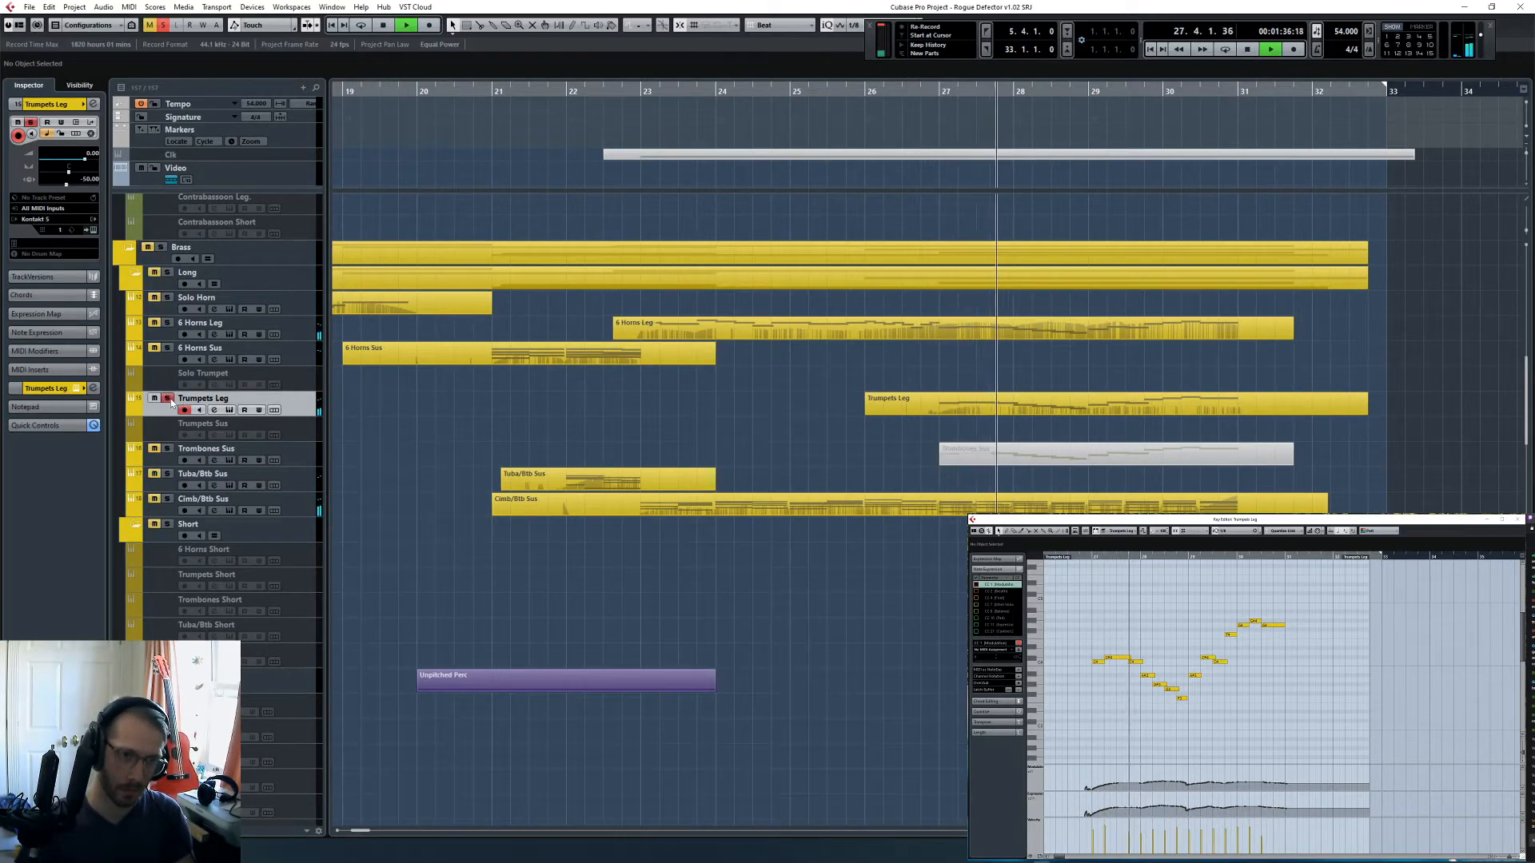
pyautogui.click(167, 398)
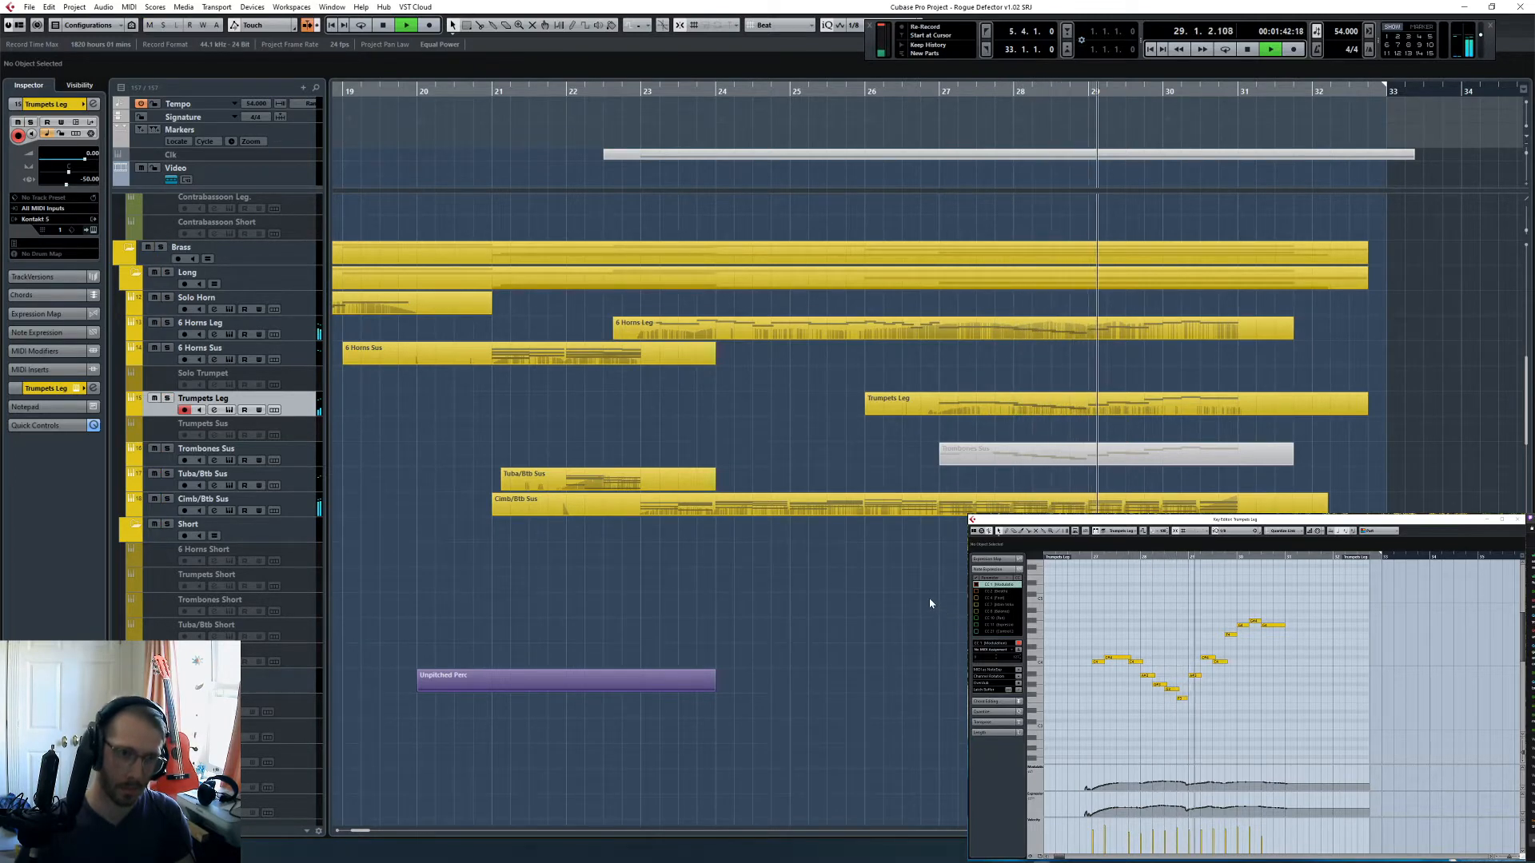
pyautogui.scroll(10, 930, 603)
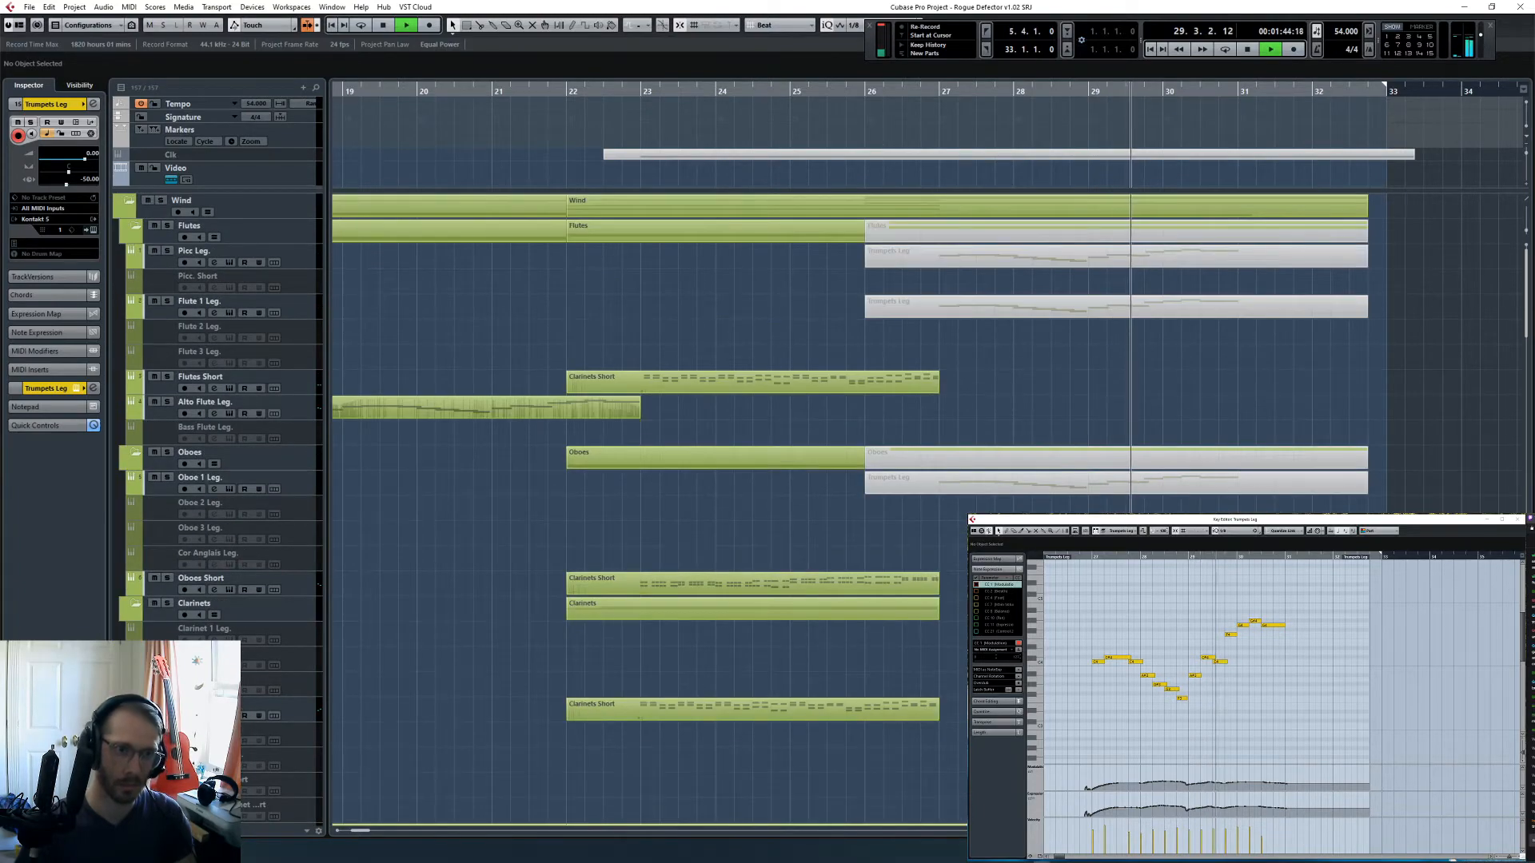
pyautogui.scroll(-8, 1055, 380)
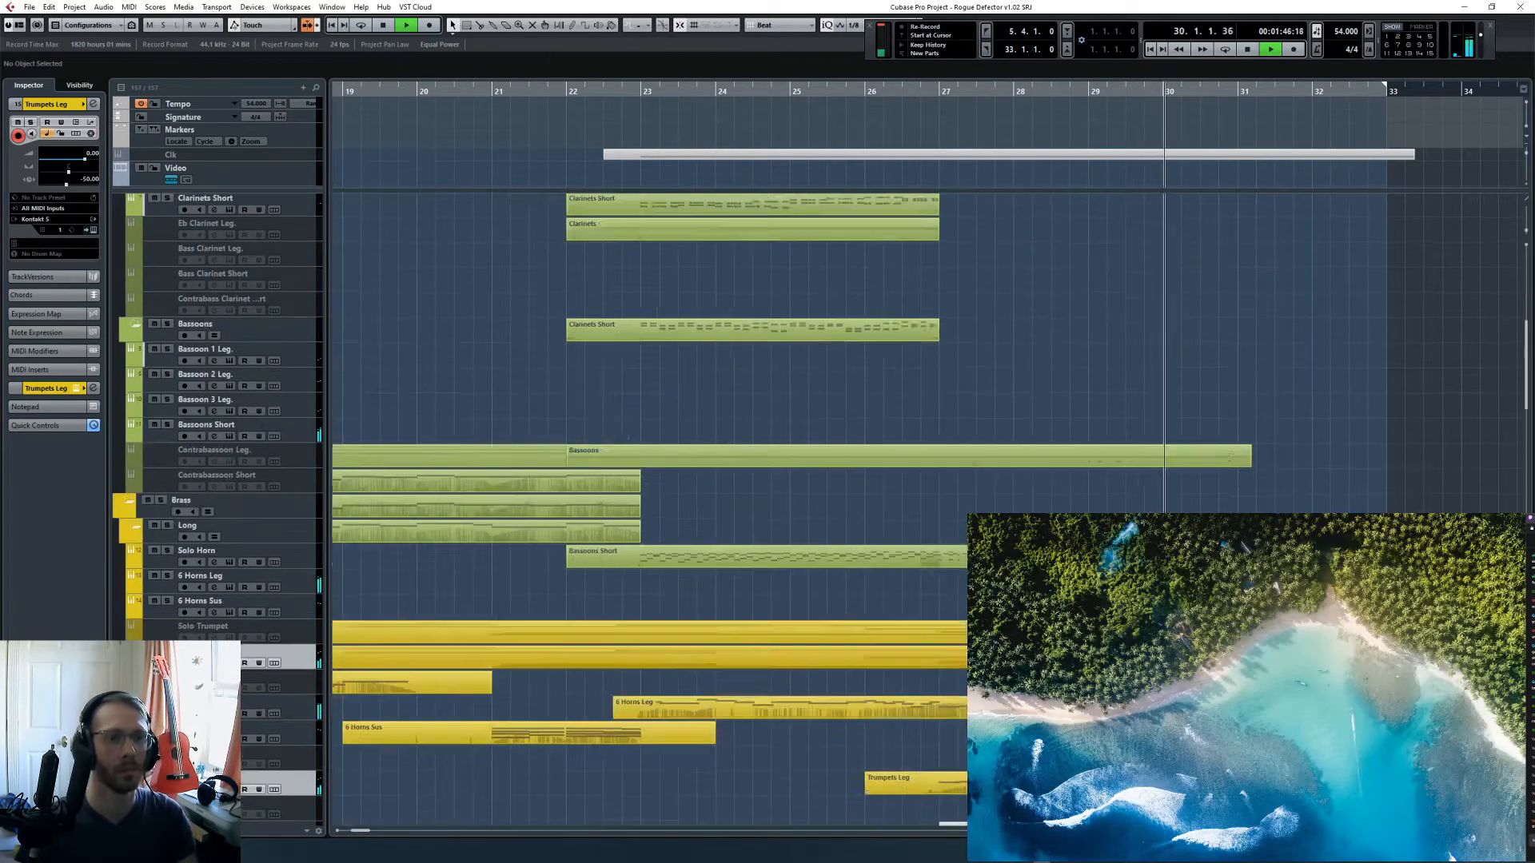
pyautogui.scroll(-15, 847, 359)
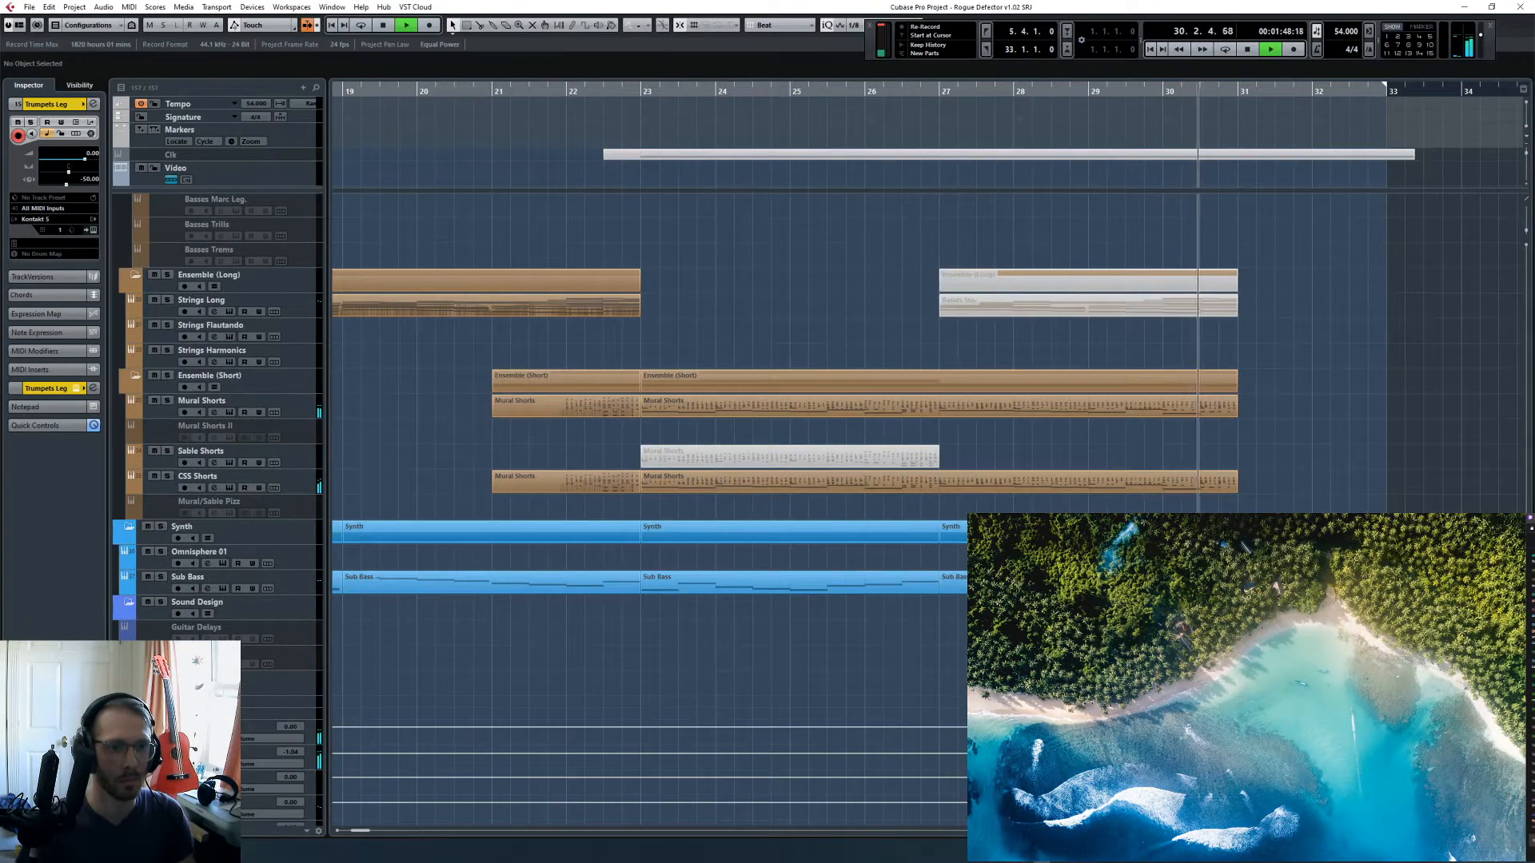
pyautogui.scroll(5, 1076, 482)
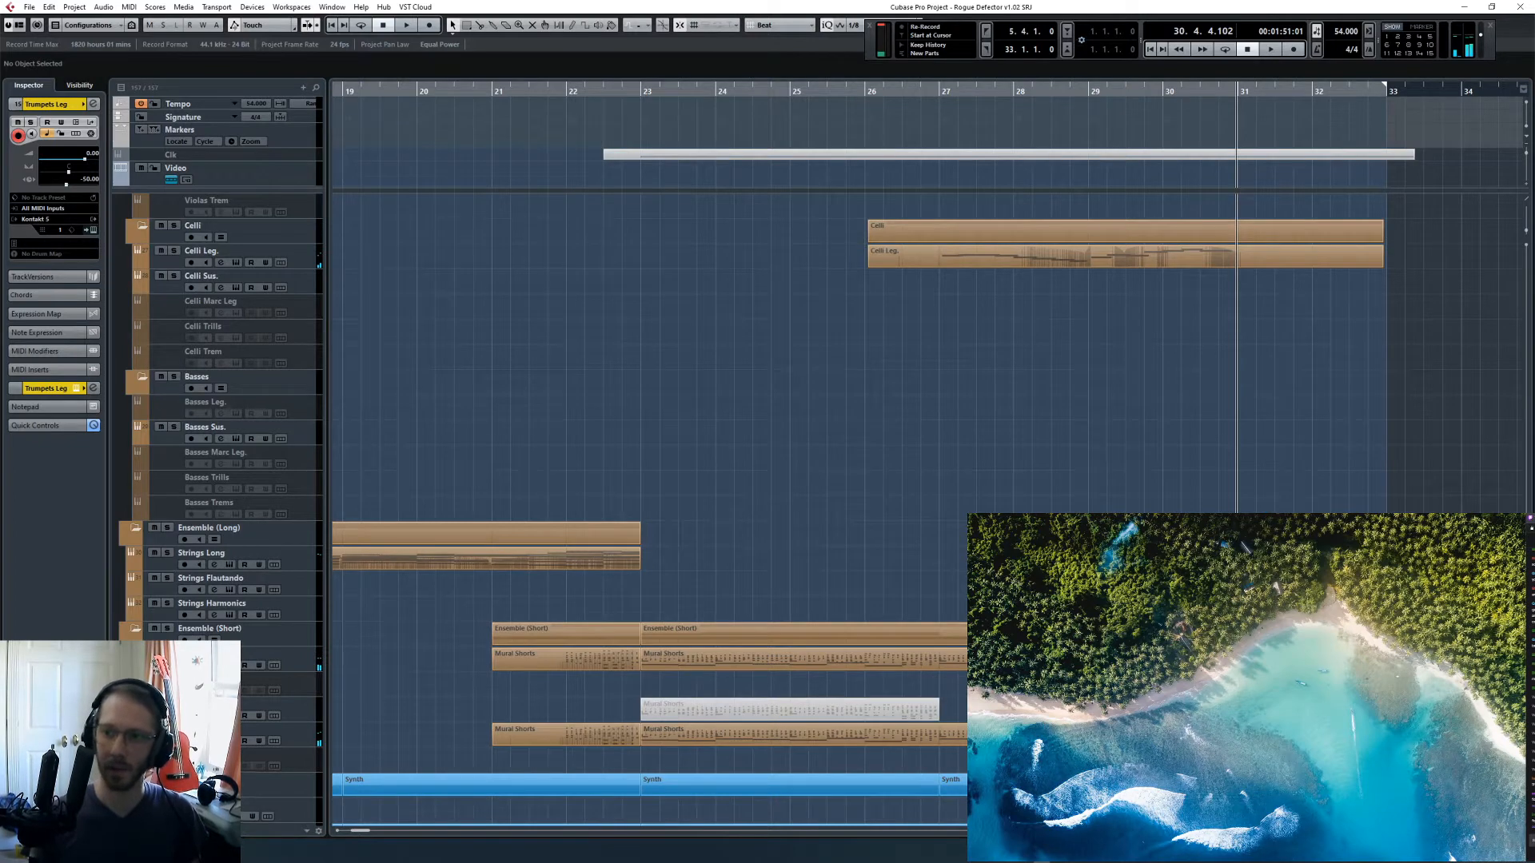
# - Open the Celli Leg. part from bar 26 in the Key Editor
pyautogui.hotkey('alt', 'Tab')
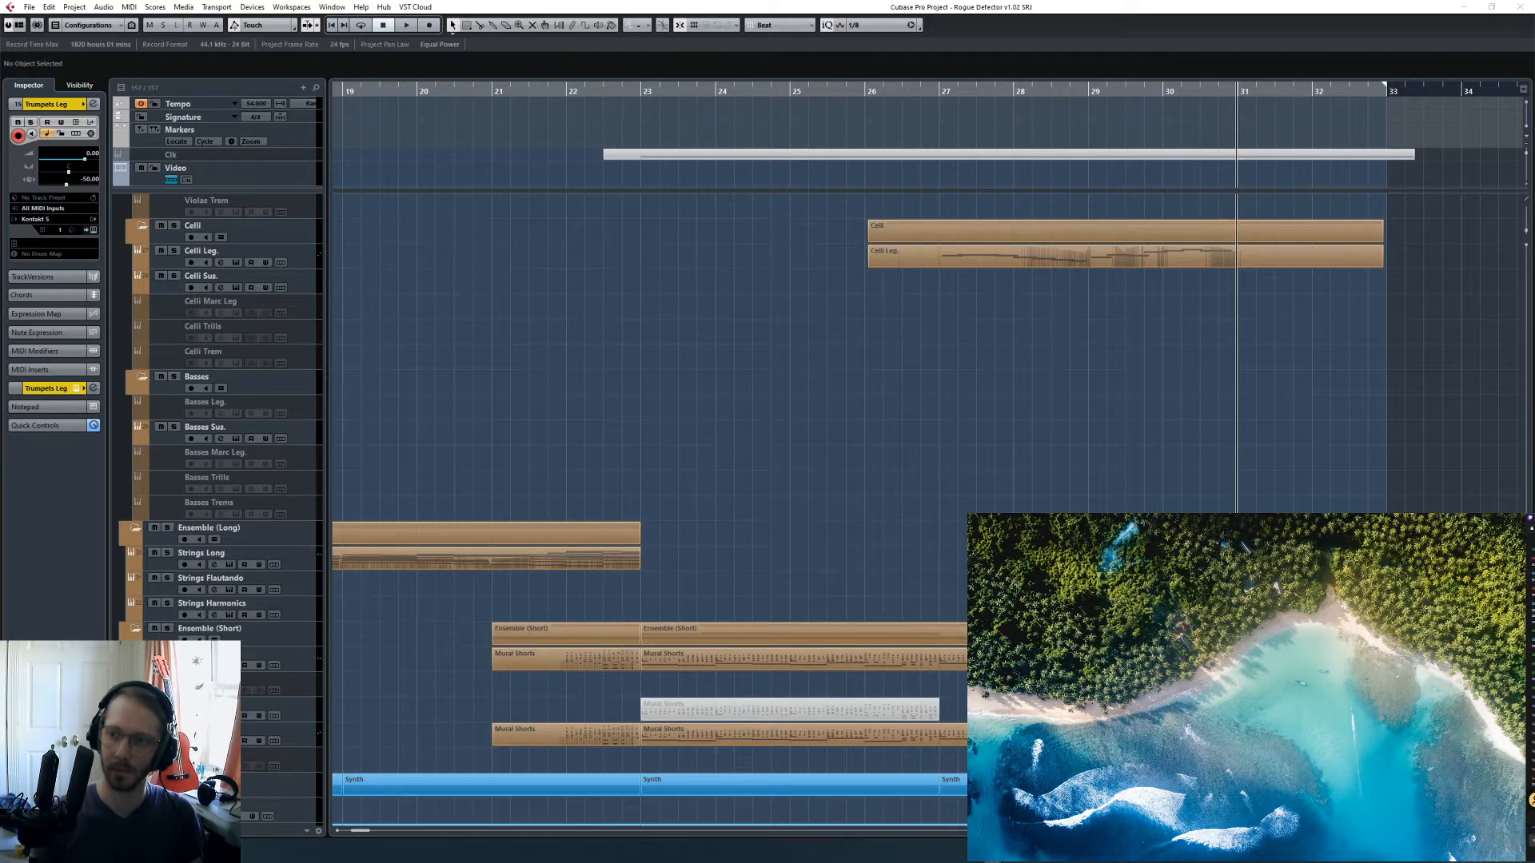
pyautogui.press('F2')
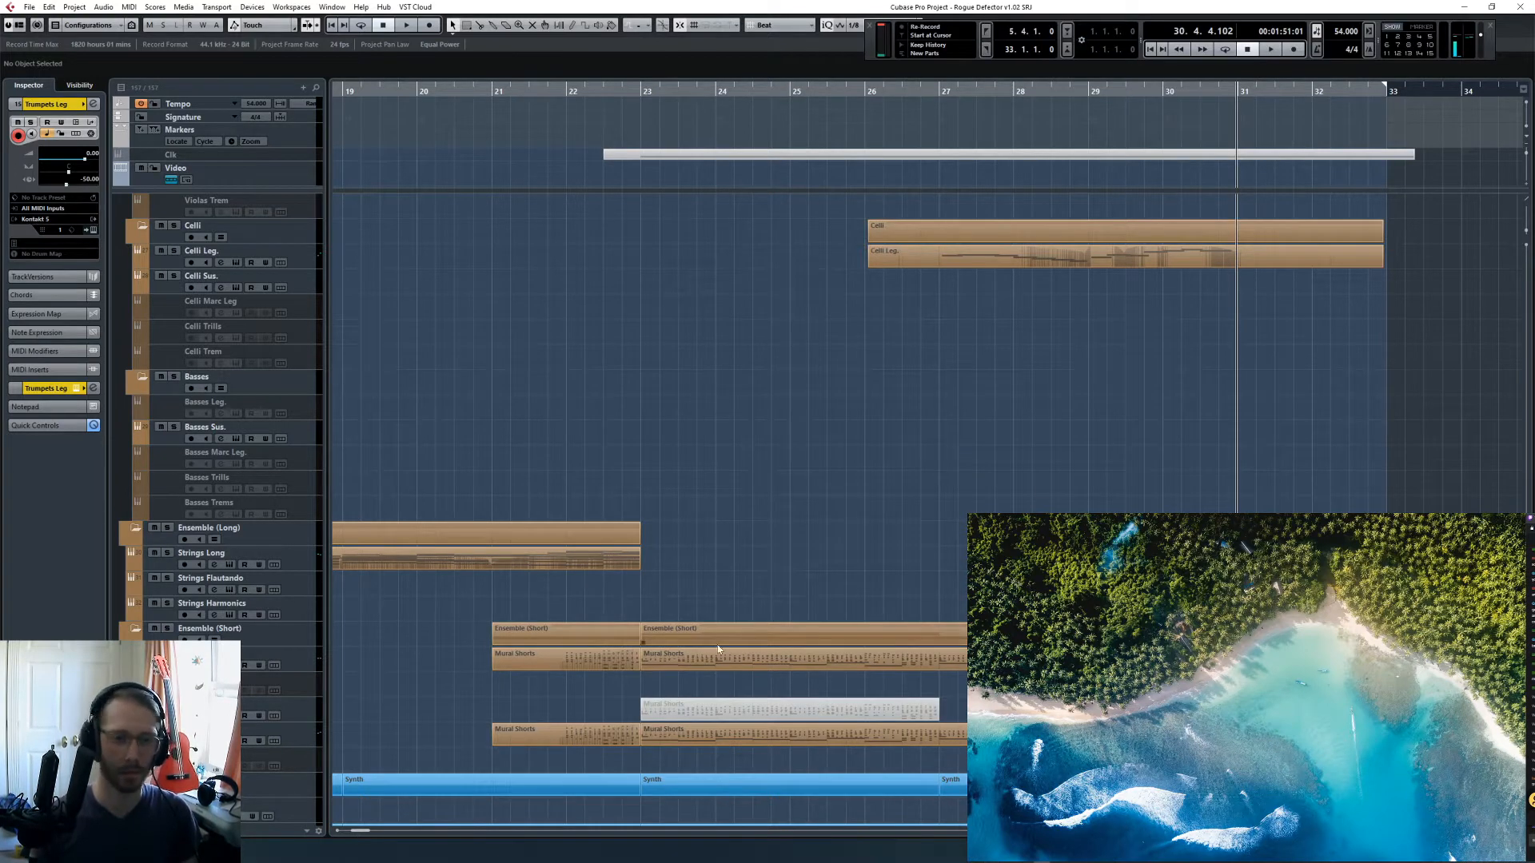
pyautogui.press('F3')
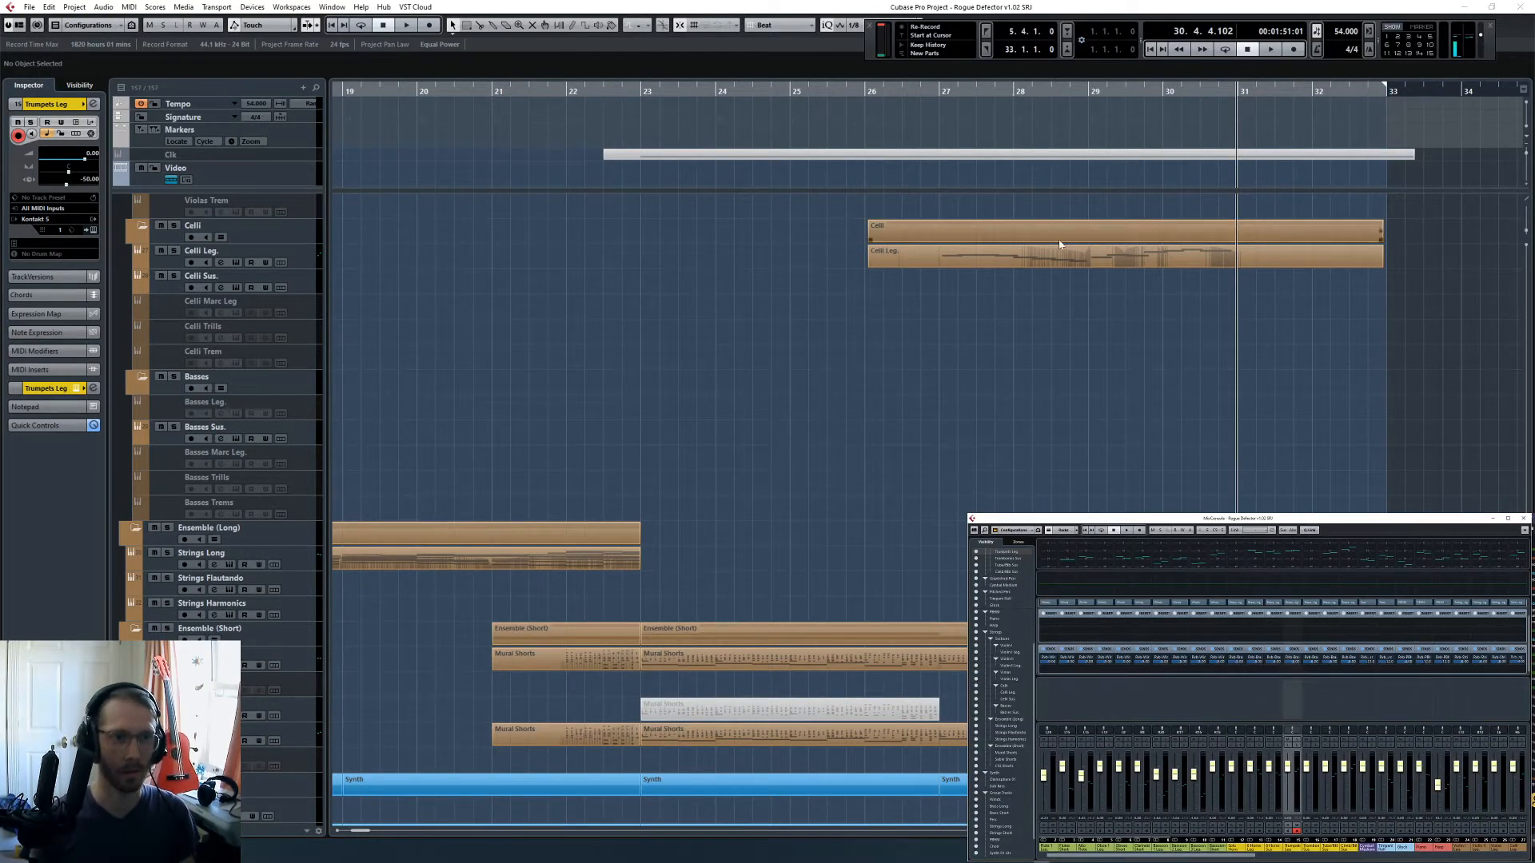
pyautogui.doubleClick(1078, 256)
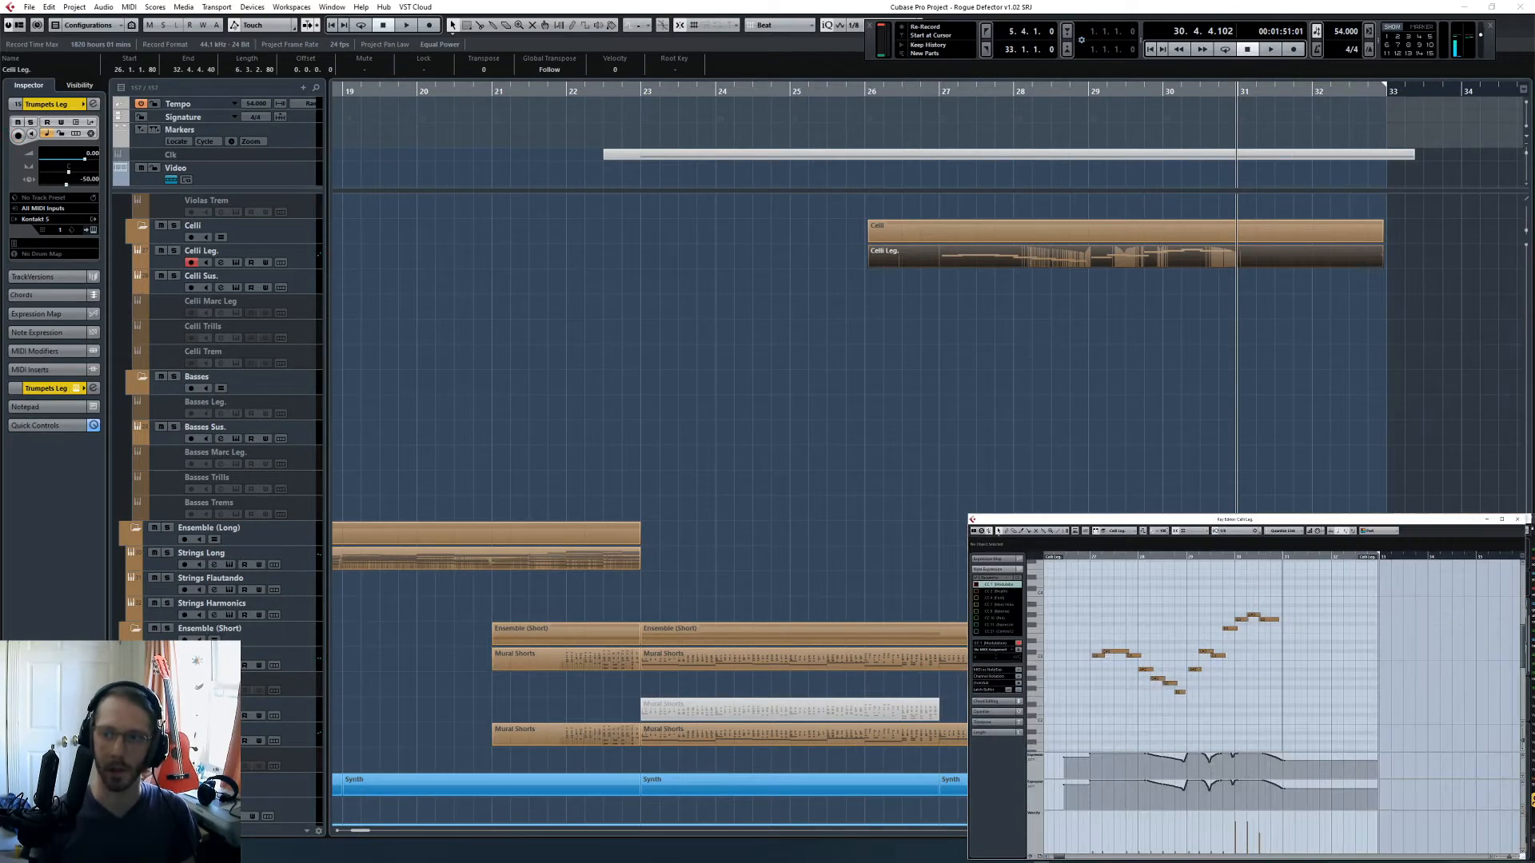
# - Switch to Streamlabs OBS to check the stream chat, and return to Cubase
pyautogui.press('F2')
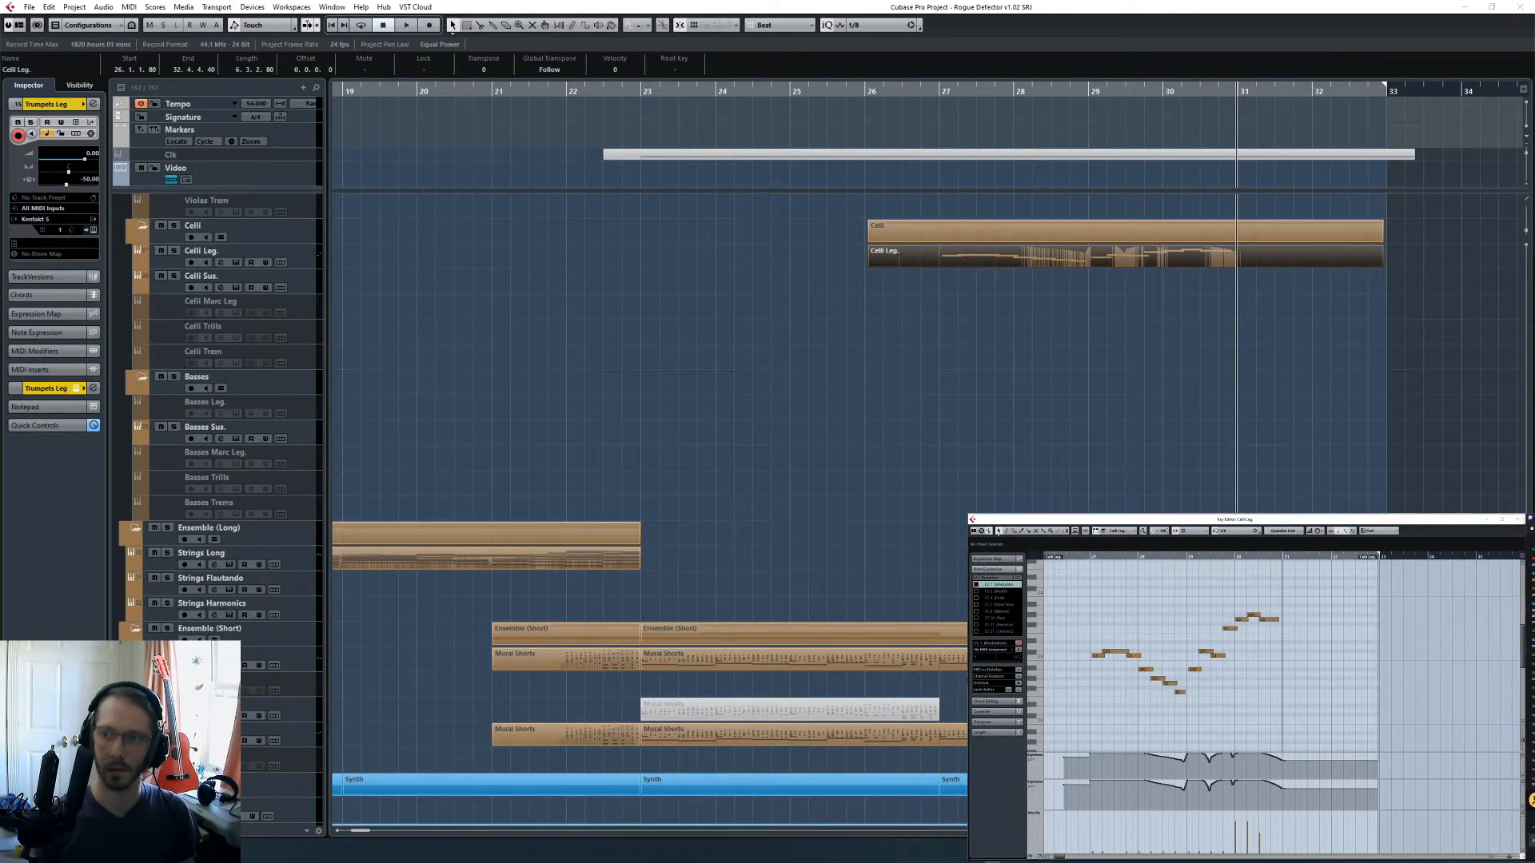
pyautogui.click(1060, 862)
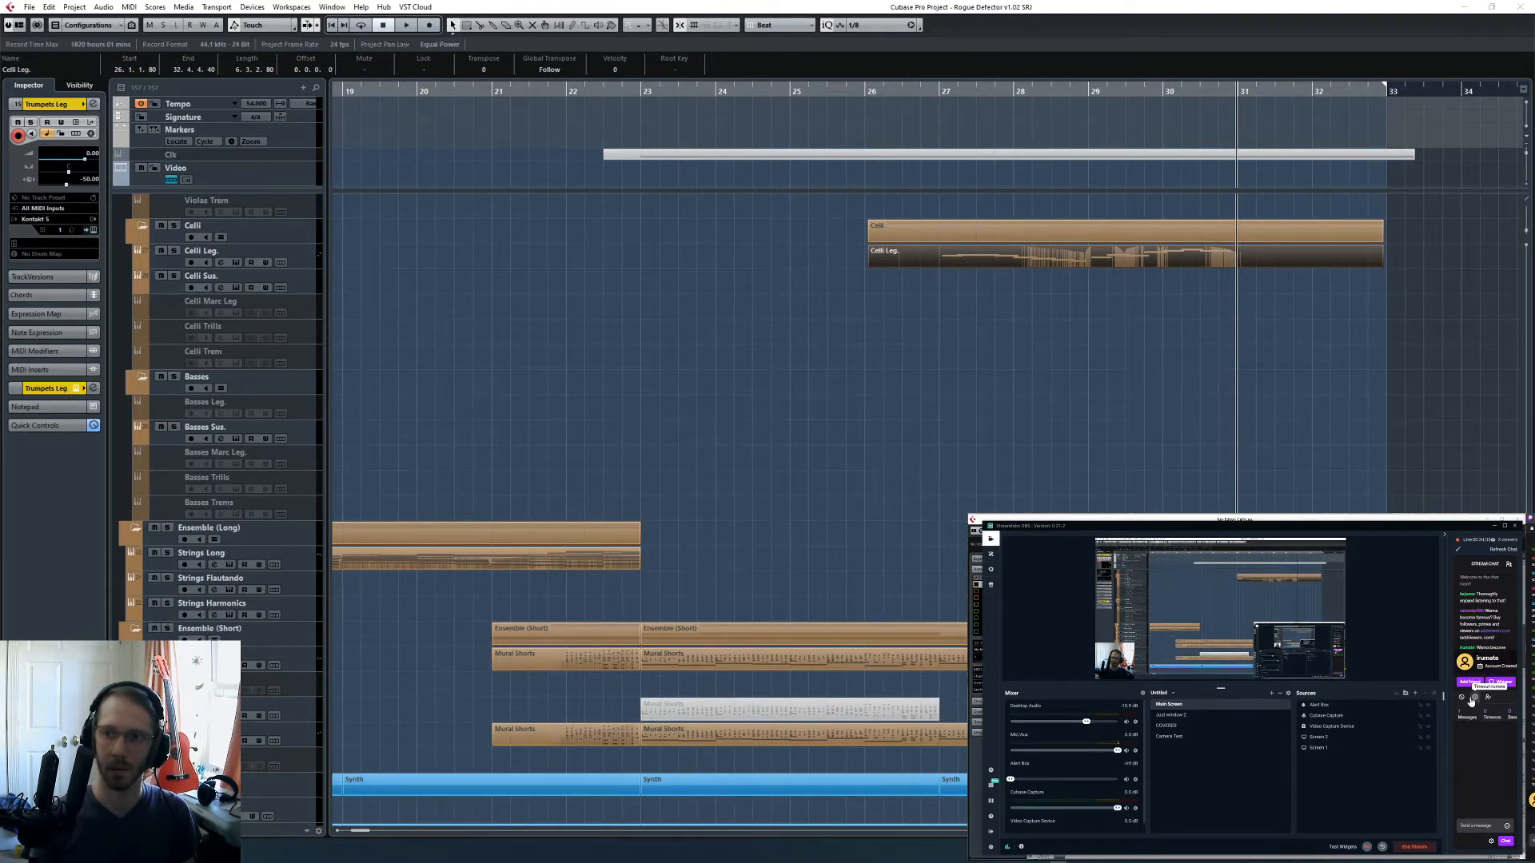
pyautogui.click(1473, 613)
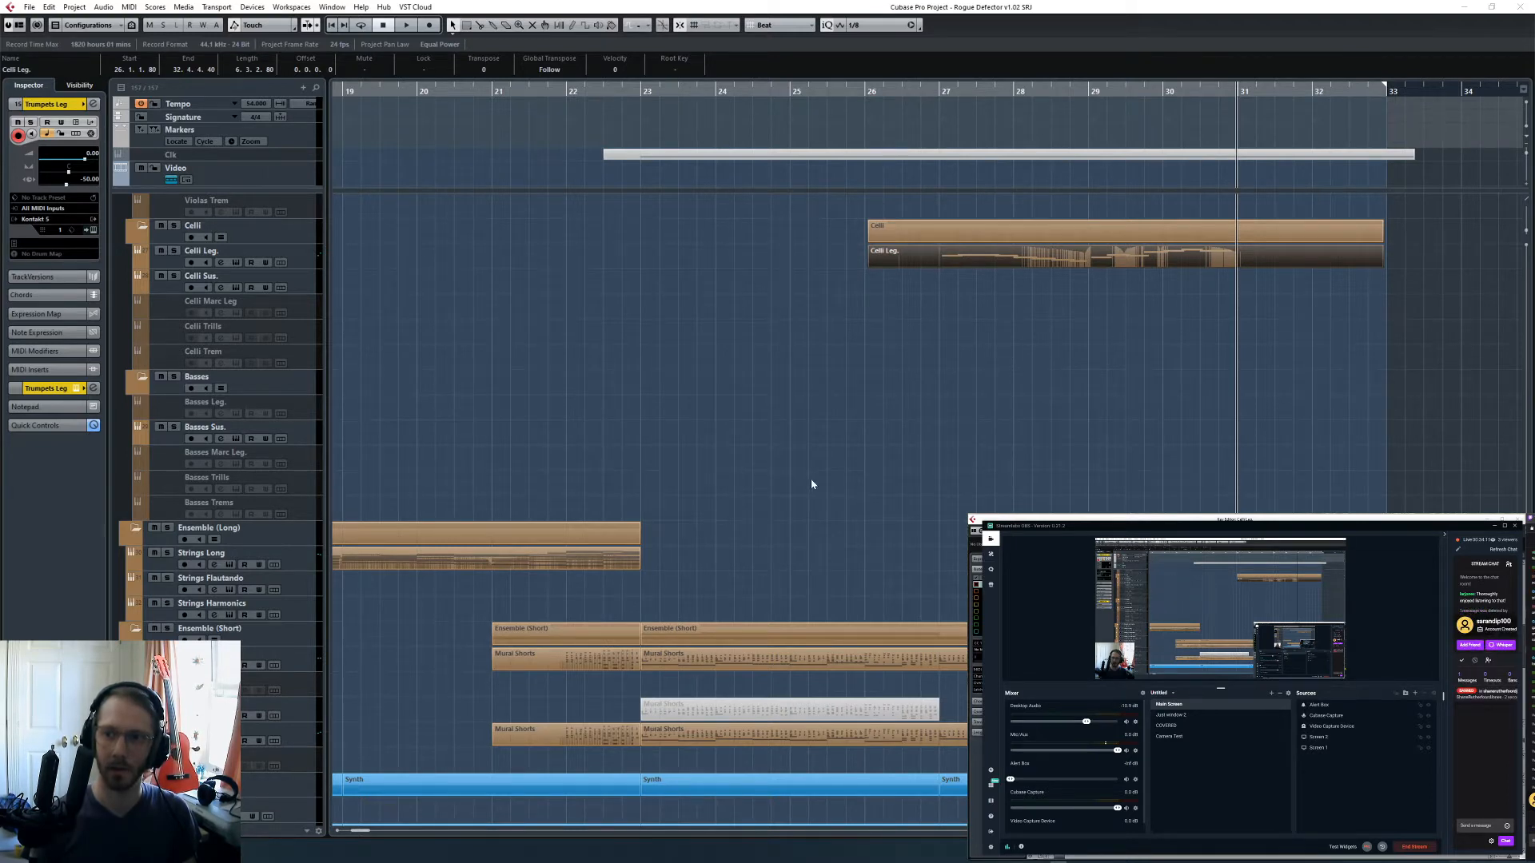
pyautogui.click(1324, 478)
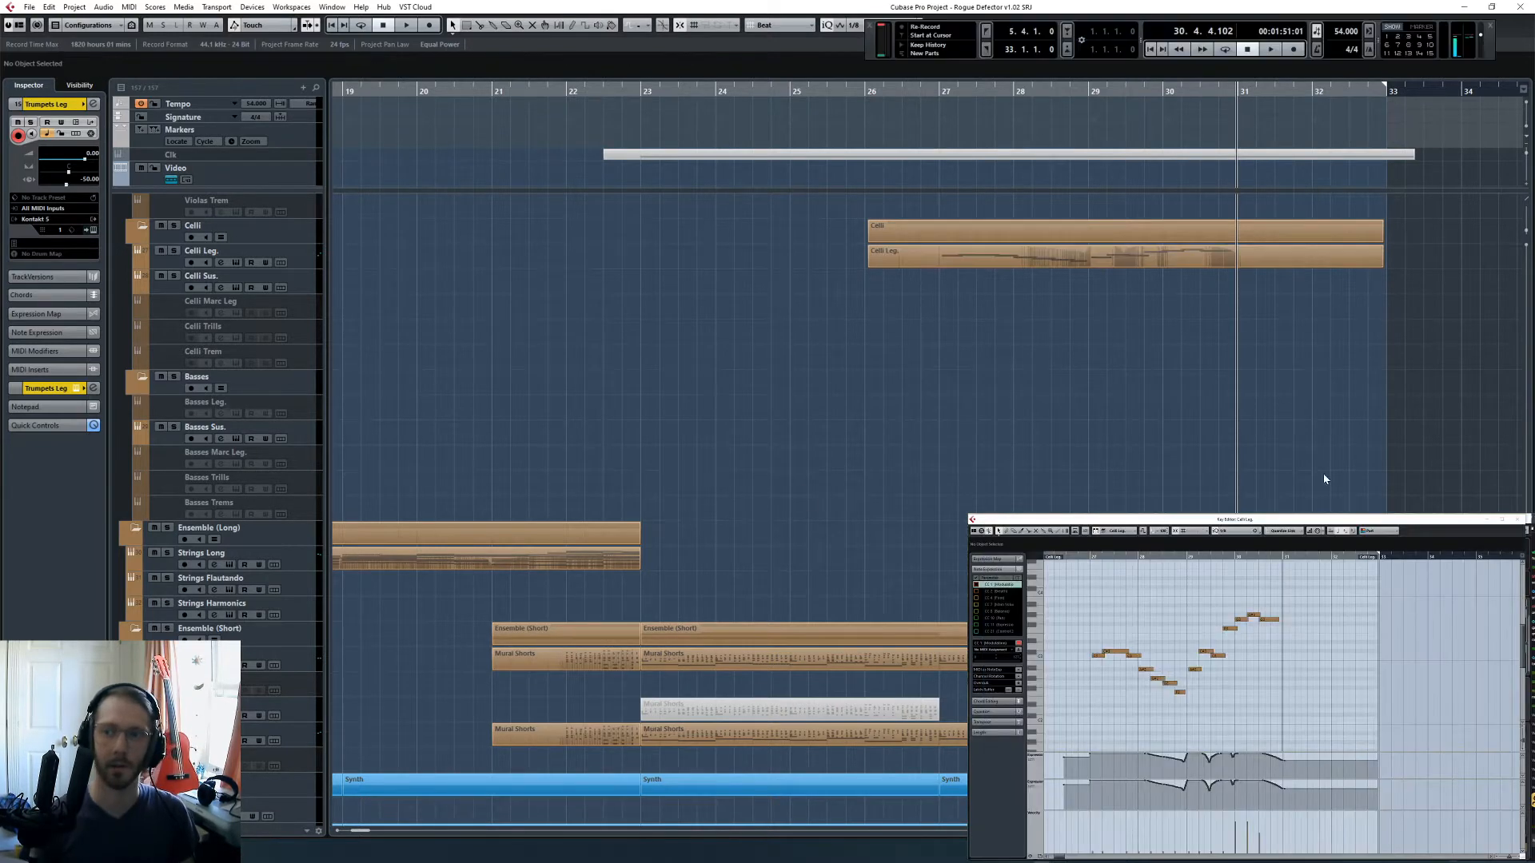
# - Play the section from the second half of bar 26 and extend the Celli Leg. part's start back to the bar 26 line
pyautogui.click(901, 90)
pyautogui.press('space')
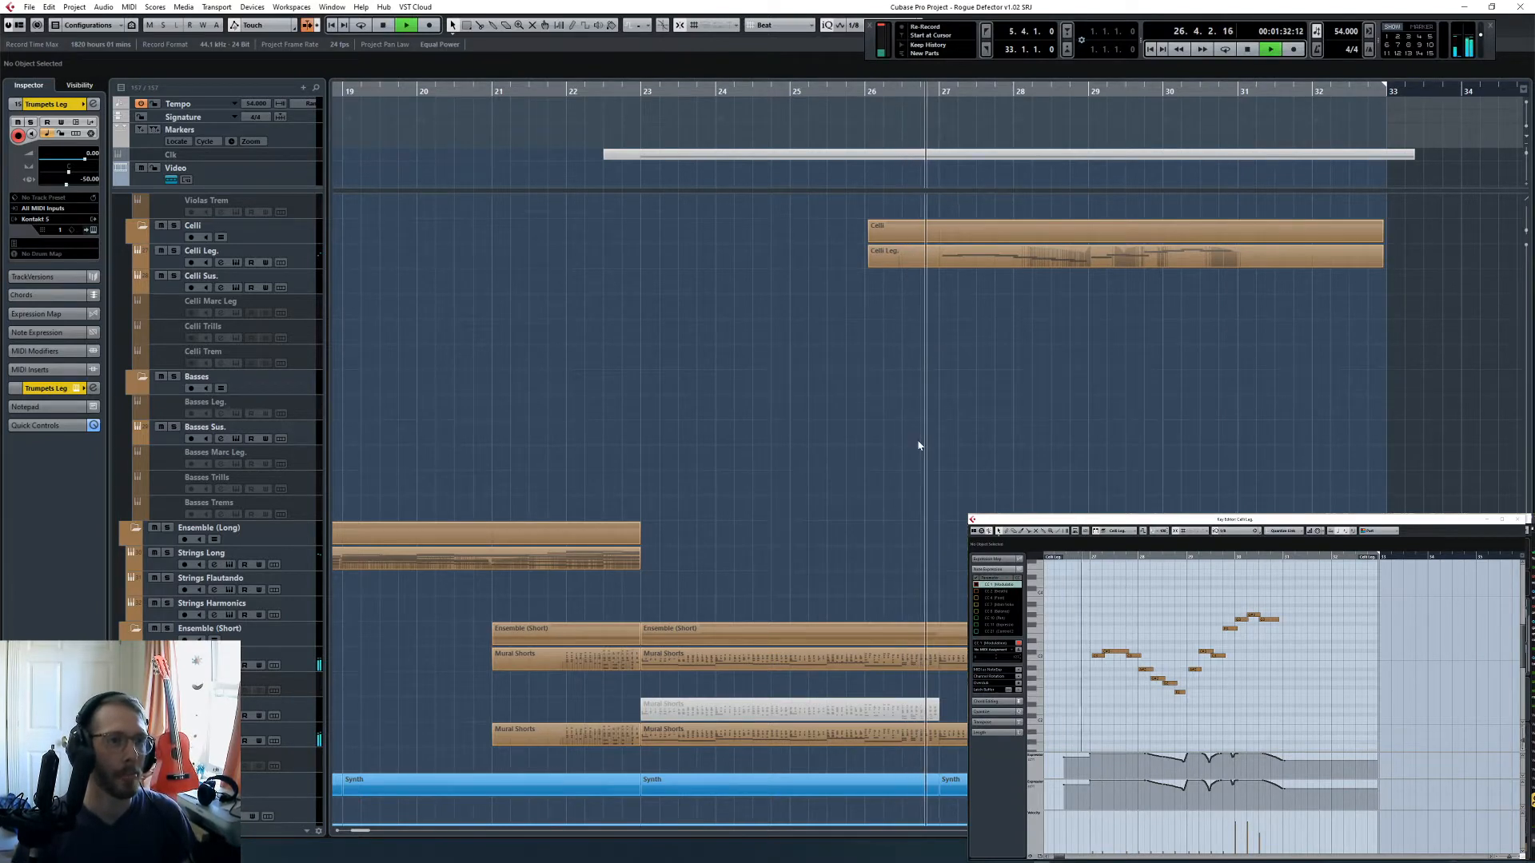
pyautogui.moveTo(869, 265); pyautogui.dragTo(866, 265)
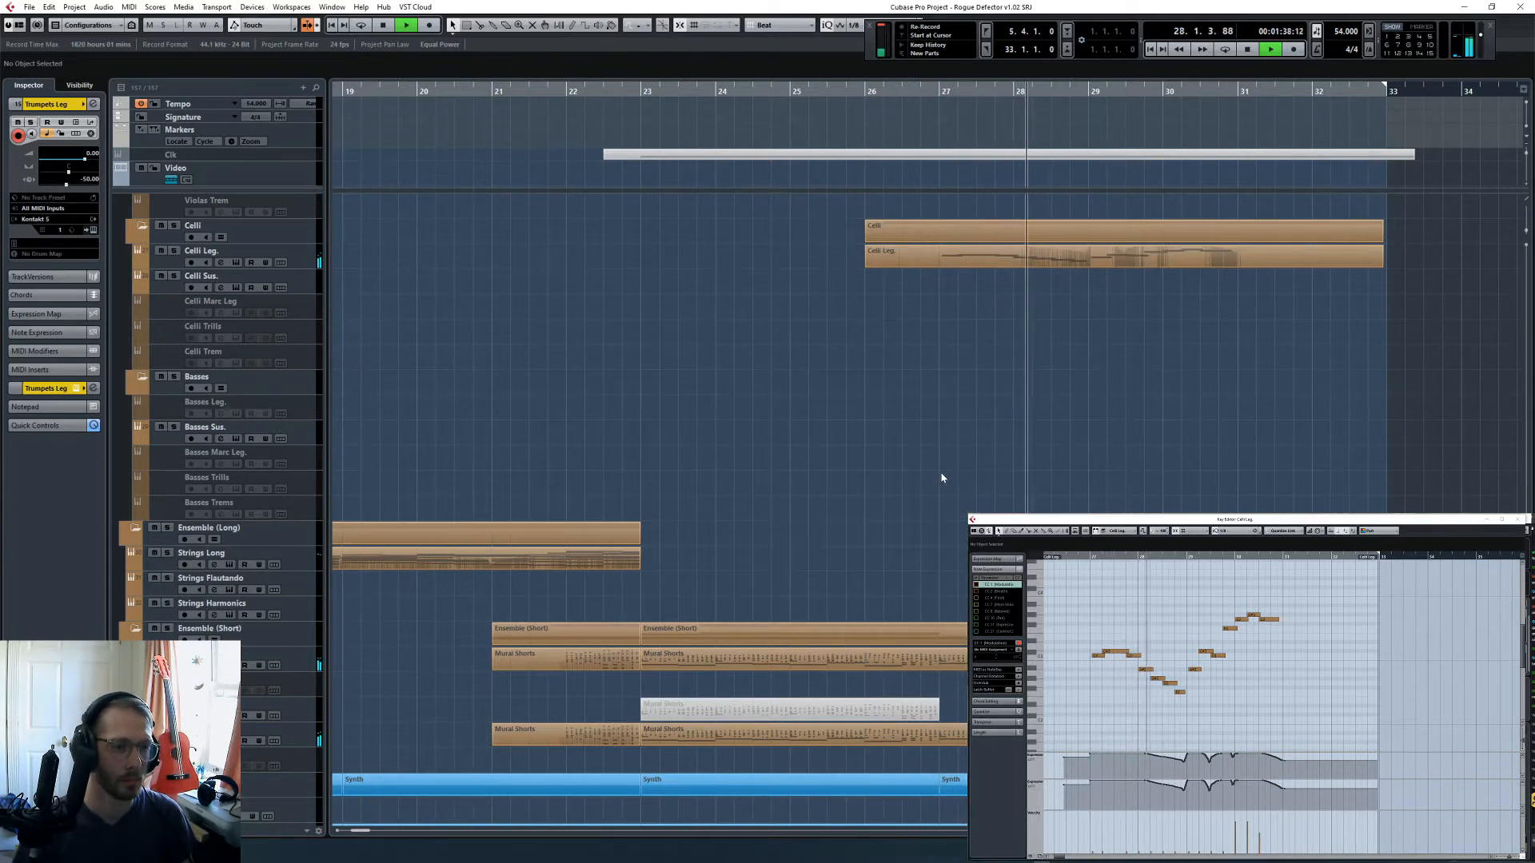
pyautogui.press('space')
# - Move the playback position to 24.2.1 and look over the woodwind, brass, pitched percussion and piano tracks
pyautogui.scroll(-15, 967, 485)
pyautogui.scroll(8, 988, 492)
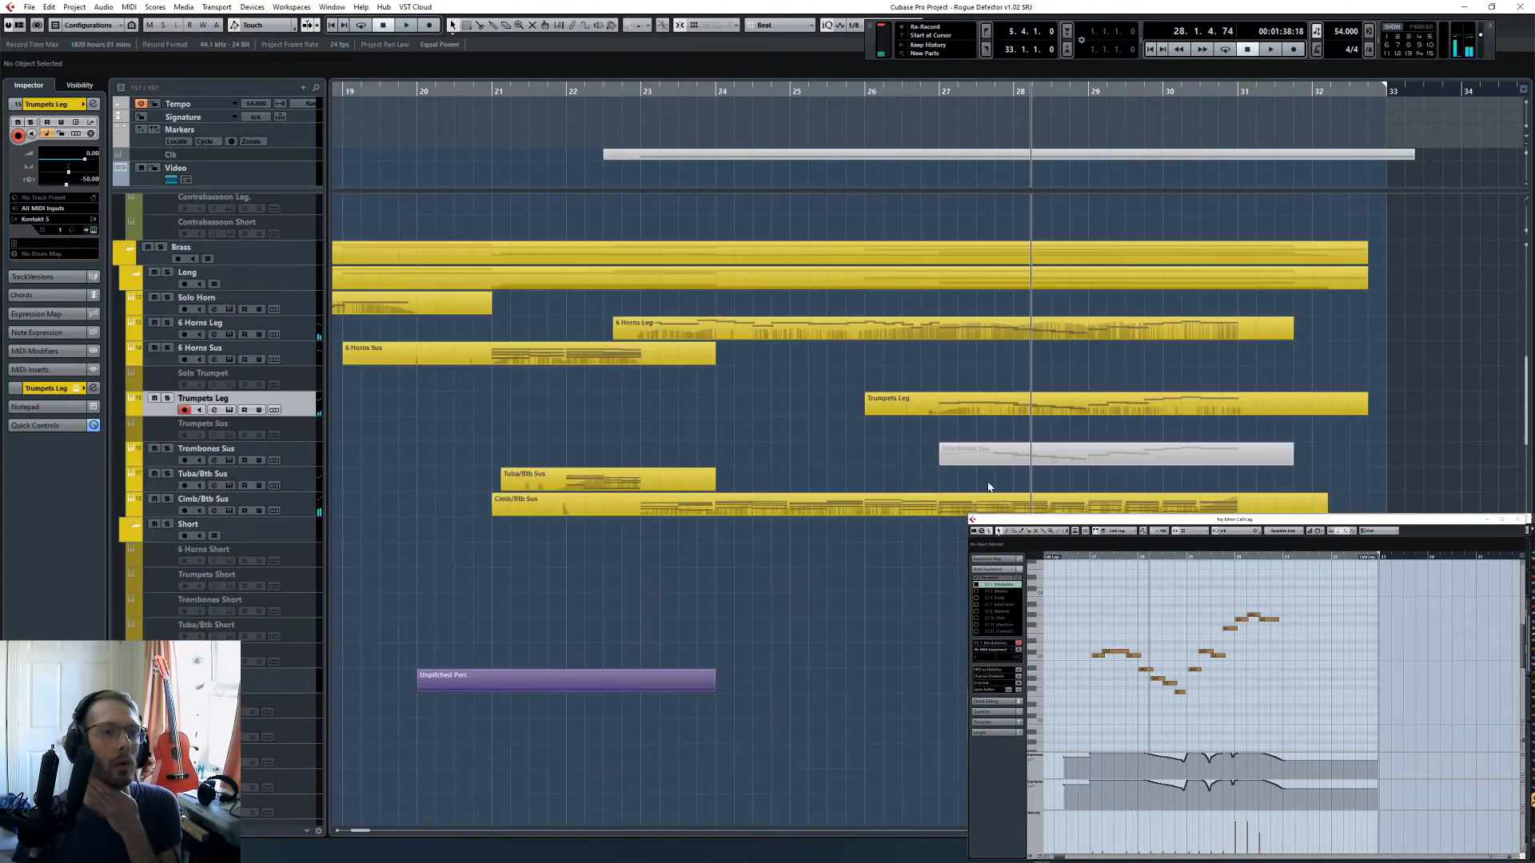
pyautogui.scroll(8, 986, 377)
pyautogui.click(940, 91)
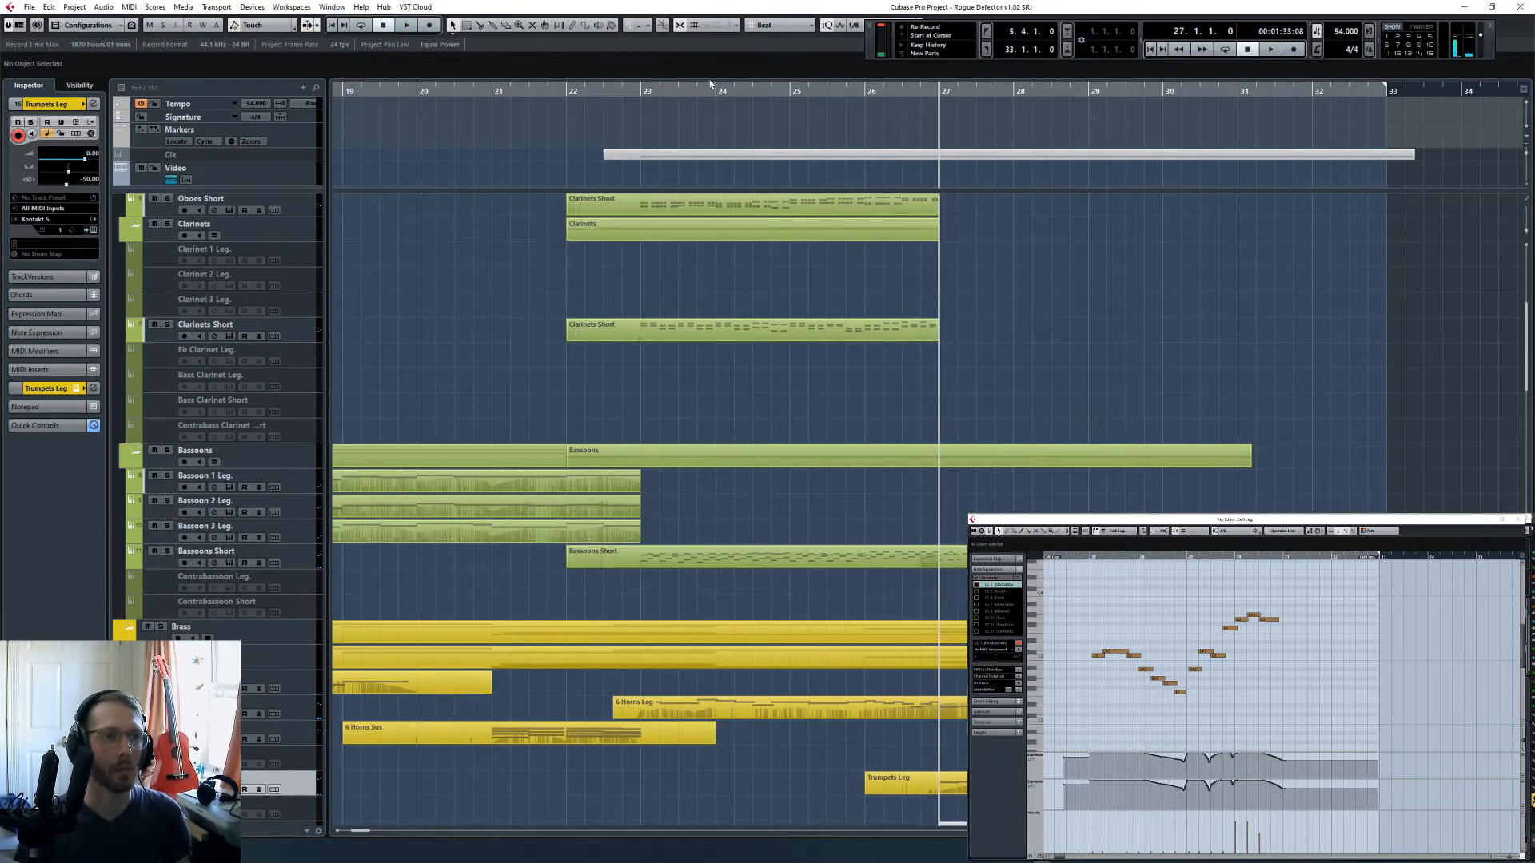
pyautogui.moveTo(644, 88); pyautogui.dragTo(734, 147)
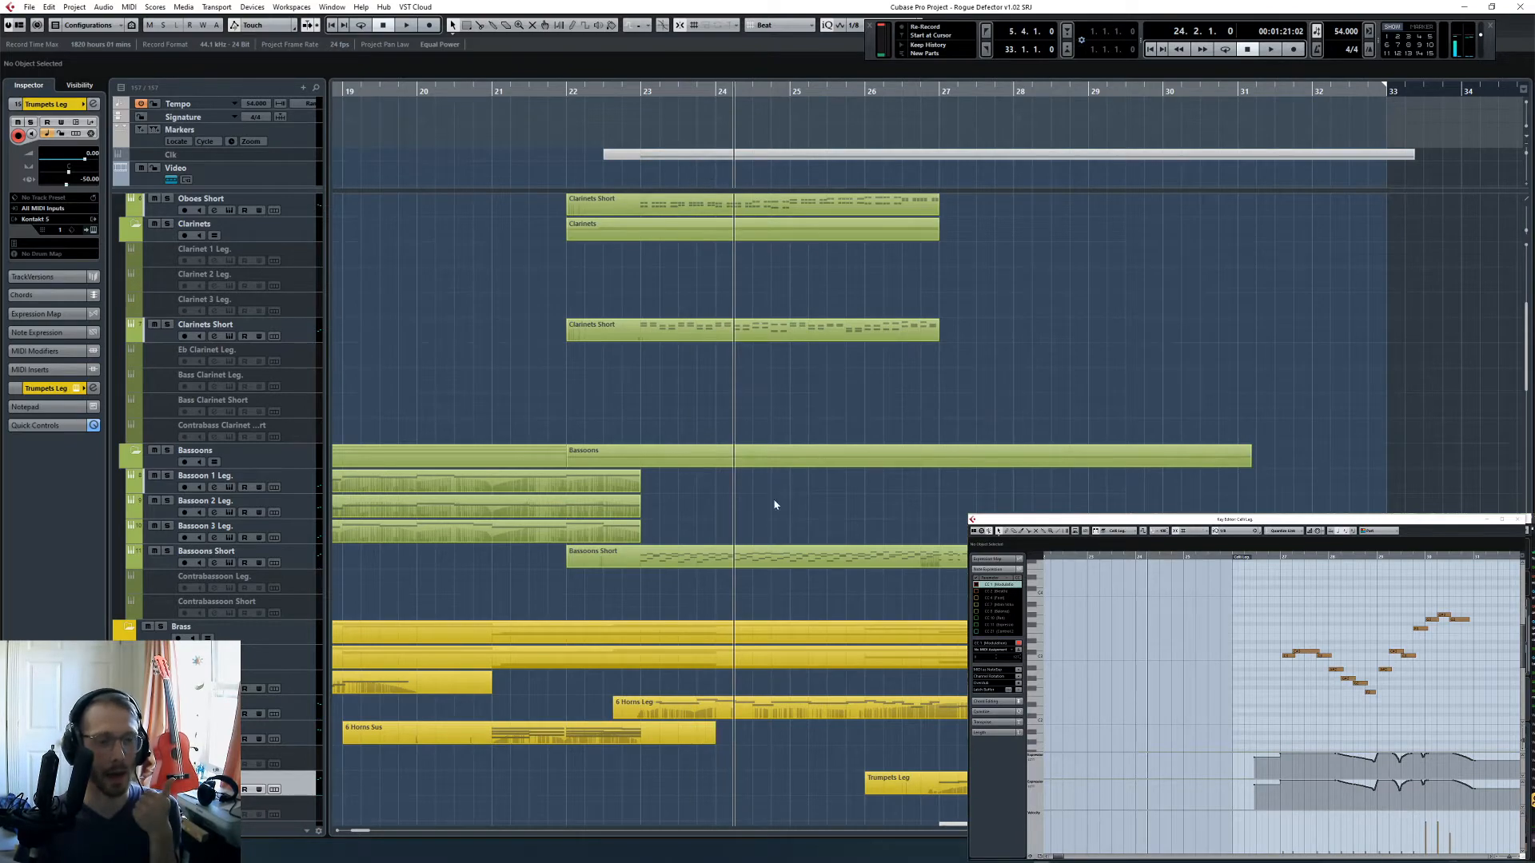
pyautogui.scroll(-12, 774, 505)
pyautogui.scroll(4, 761, 398)
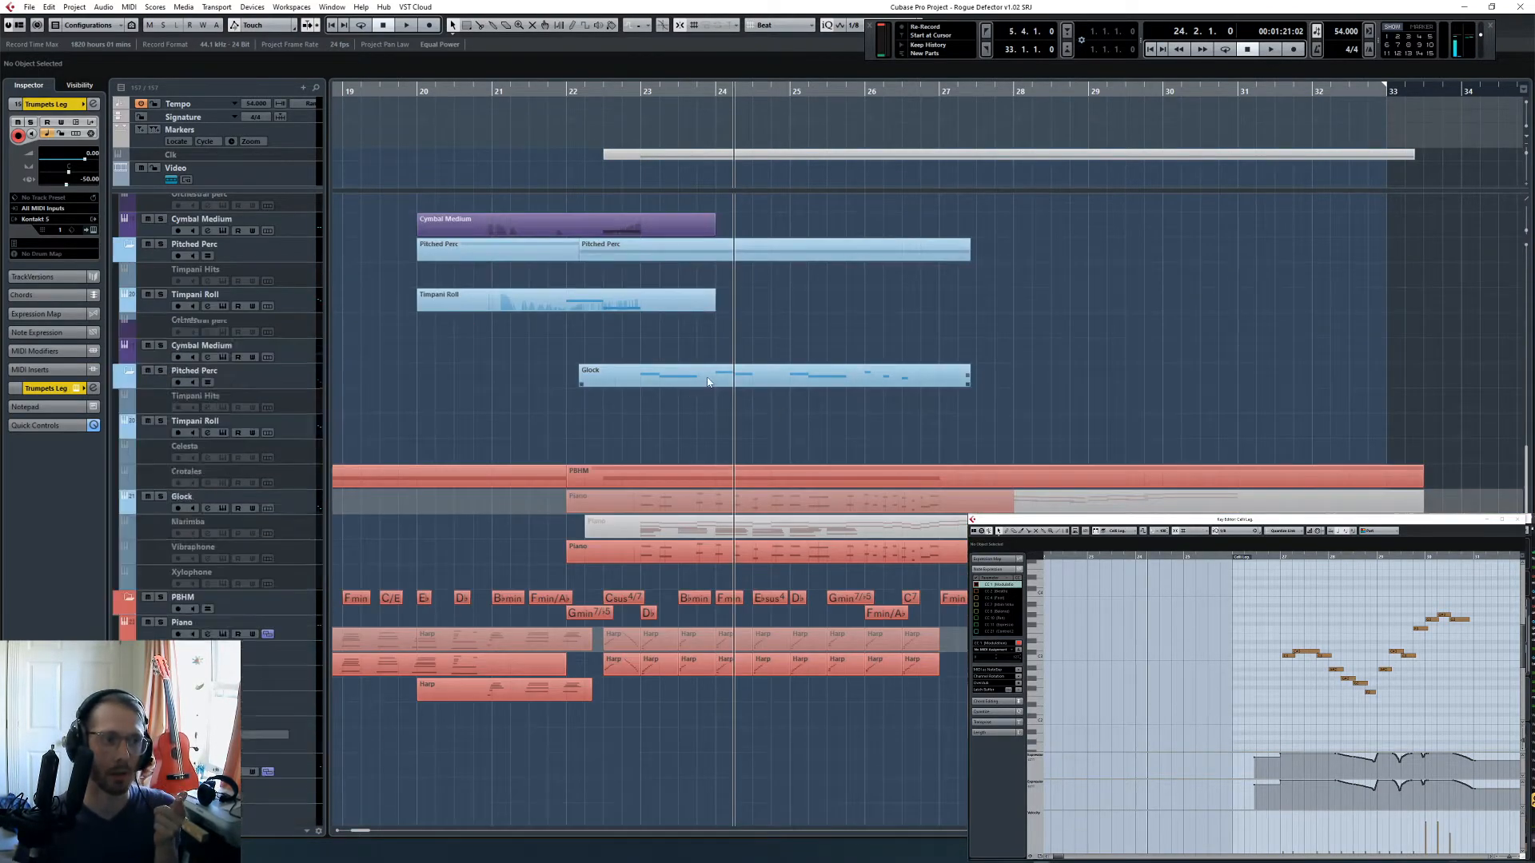
# - Play the Wind tracks soloed from 24.2.1 into bar 25, and clear the solo
pyautogui.scroll(10, 754, 448)
pyautogui.scroll(4, 870, 495)
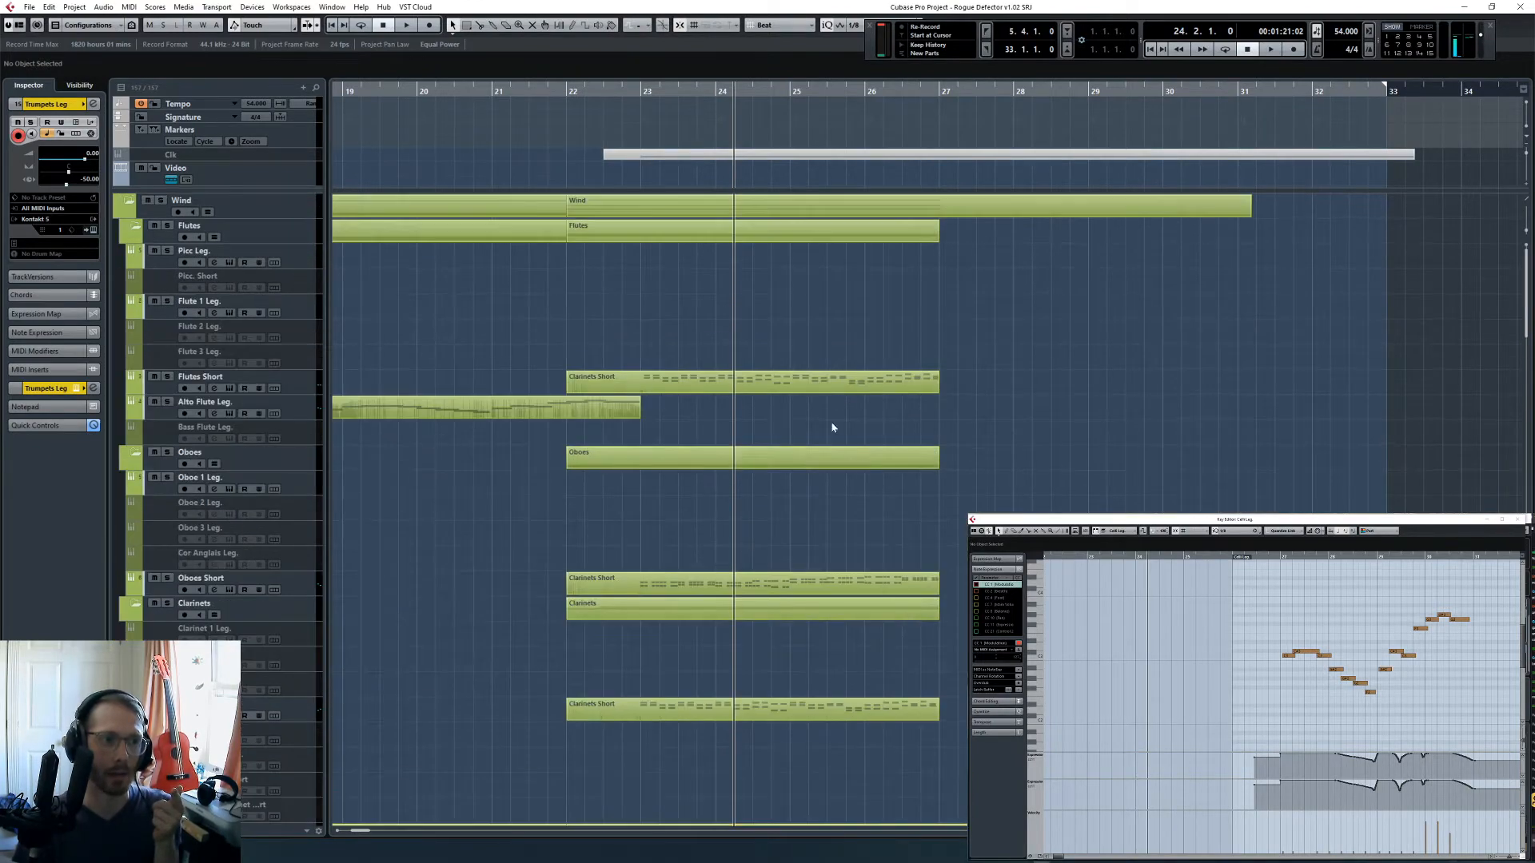
pyautogui.press('space')
pyautogui.click(160, 201)
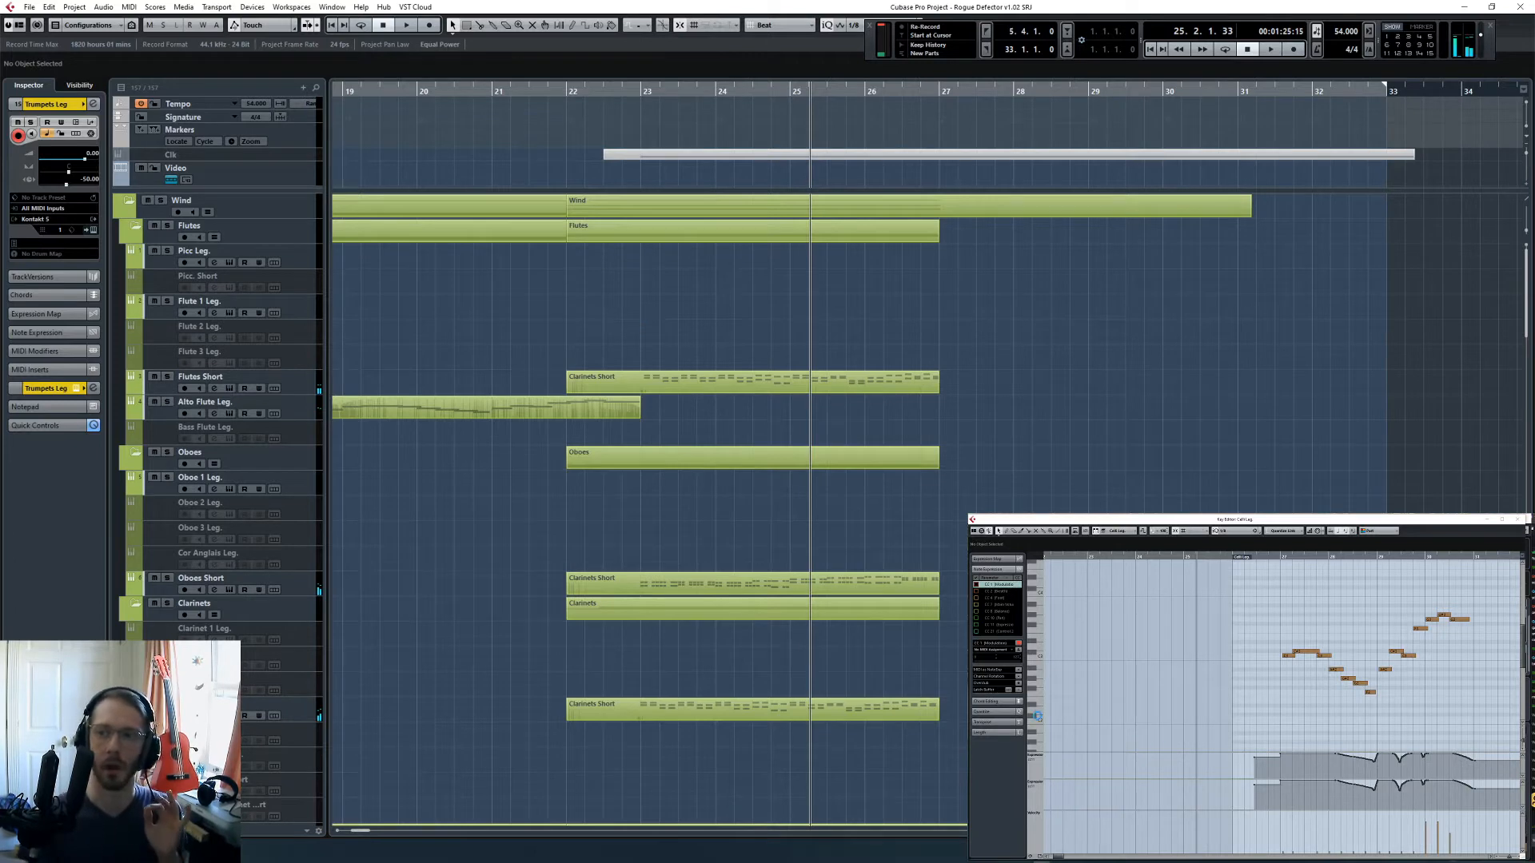
pyautogui.press('F2')
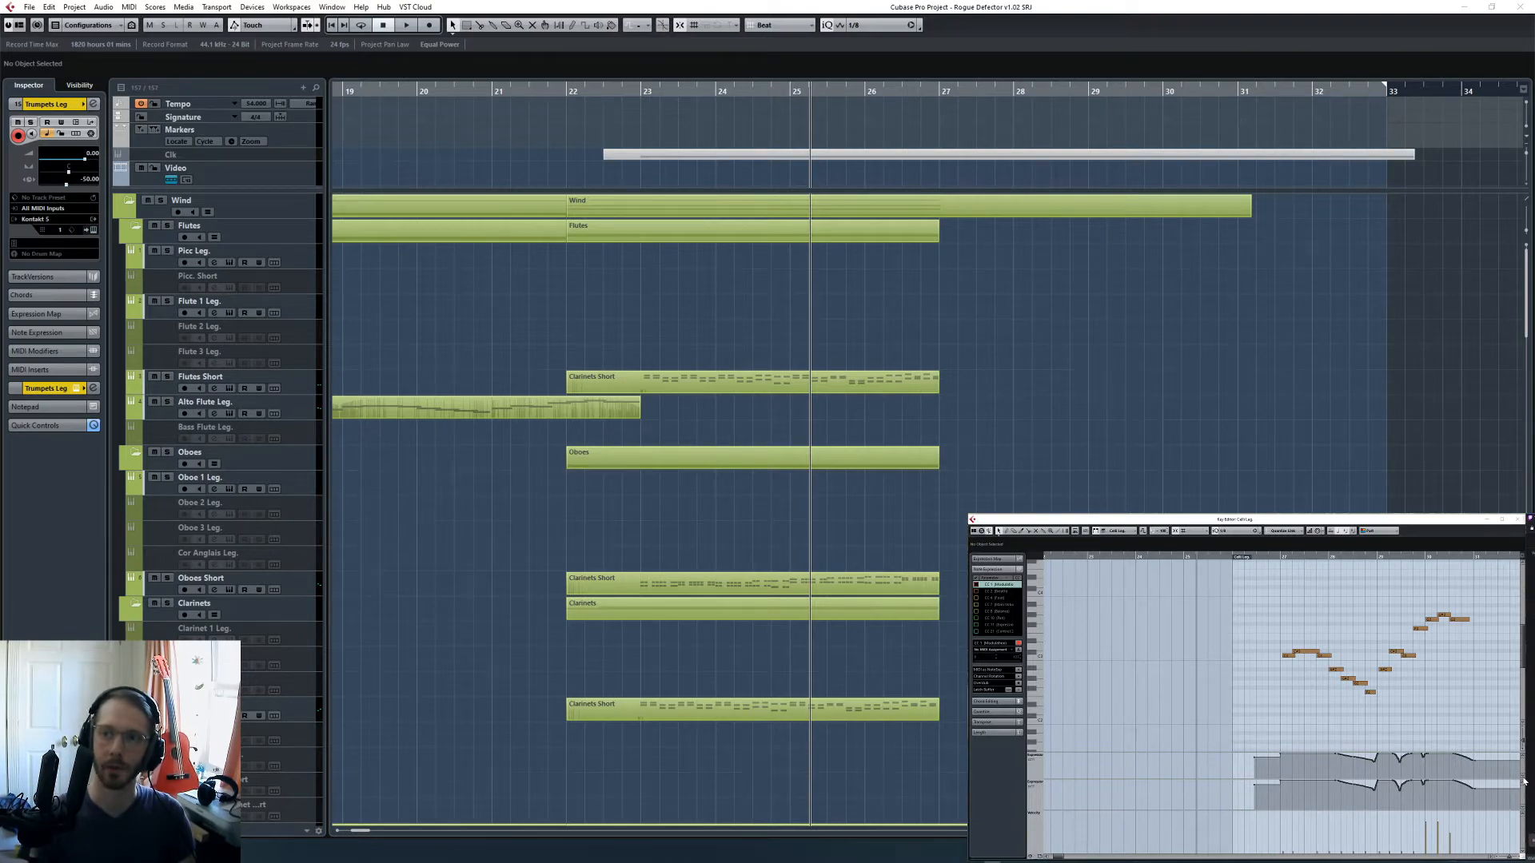
pyautogui.press('F2')
# - Move the playback position to bar 27, look over the harp, string and synth tracks, and show the Sub Bass part from bar 27
pyautogui.scroll(-15, 944, 497)
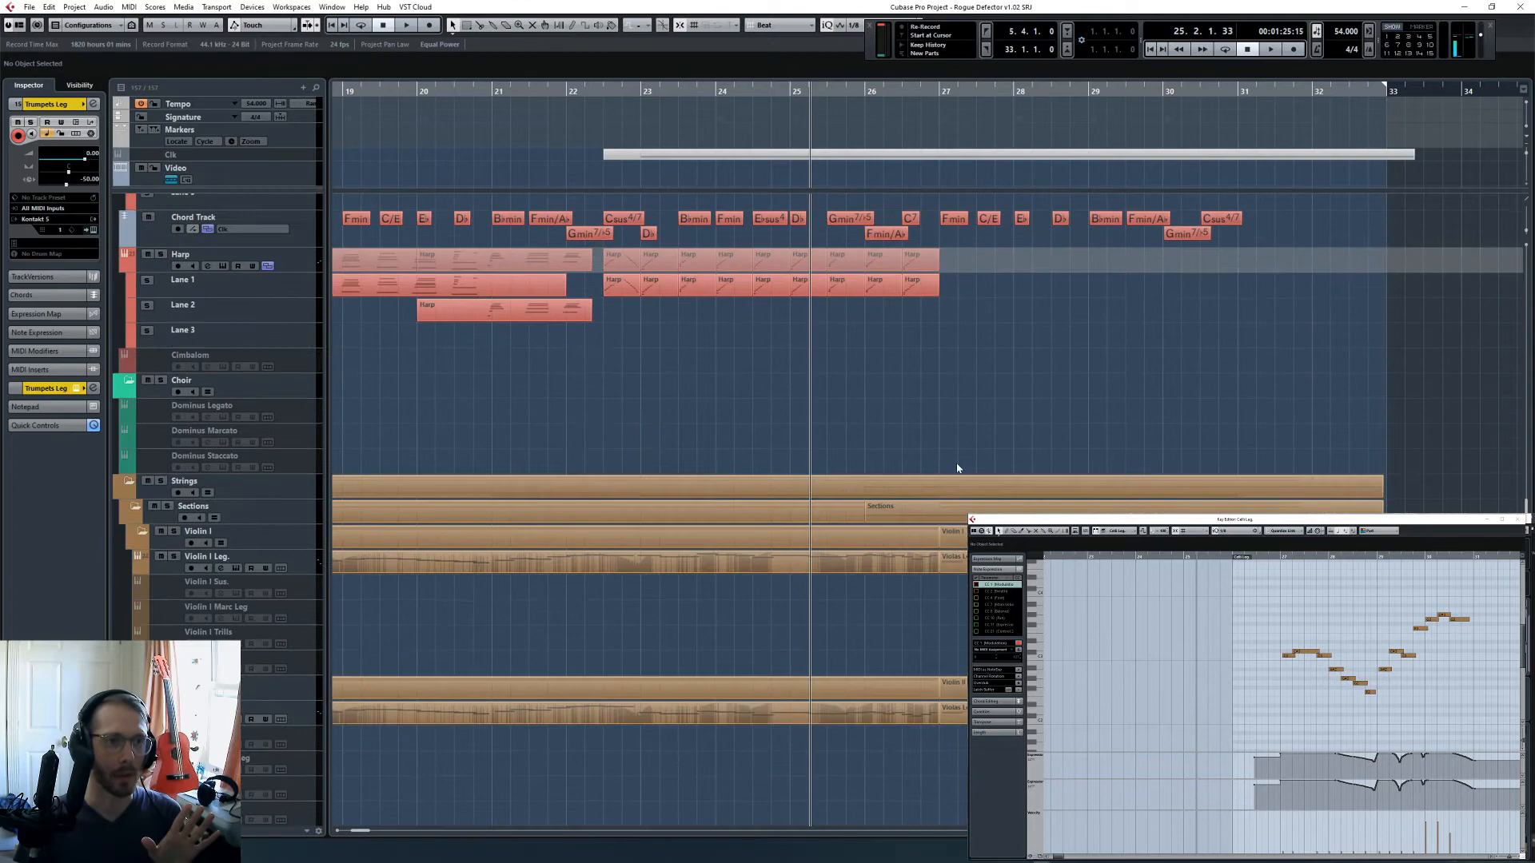
pyautogui.click(940, 90)
pyautogui.scroll(-10, 983, 480)
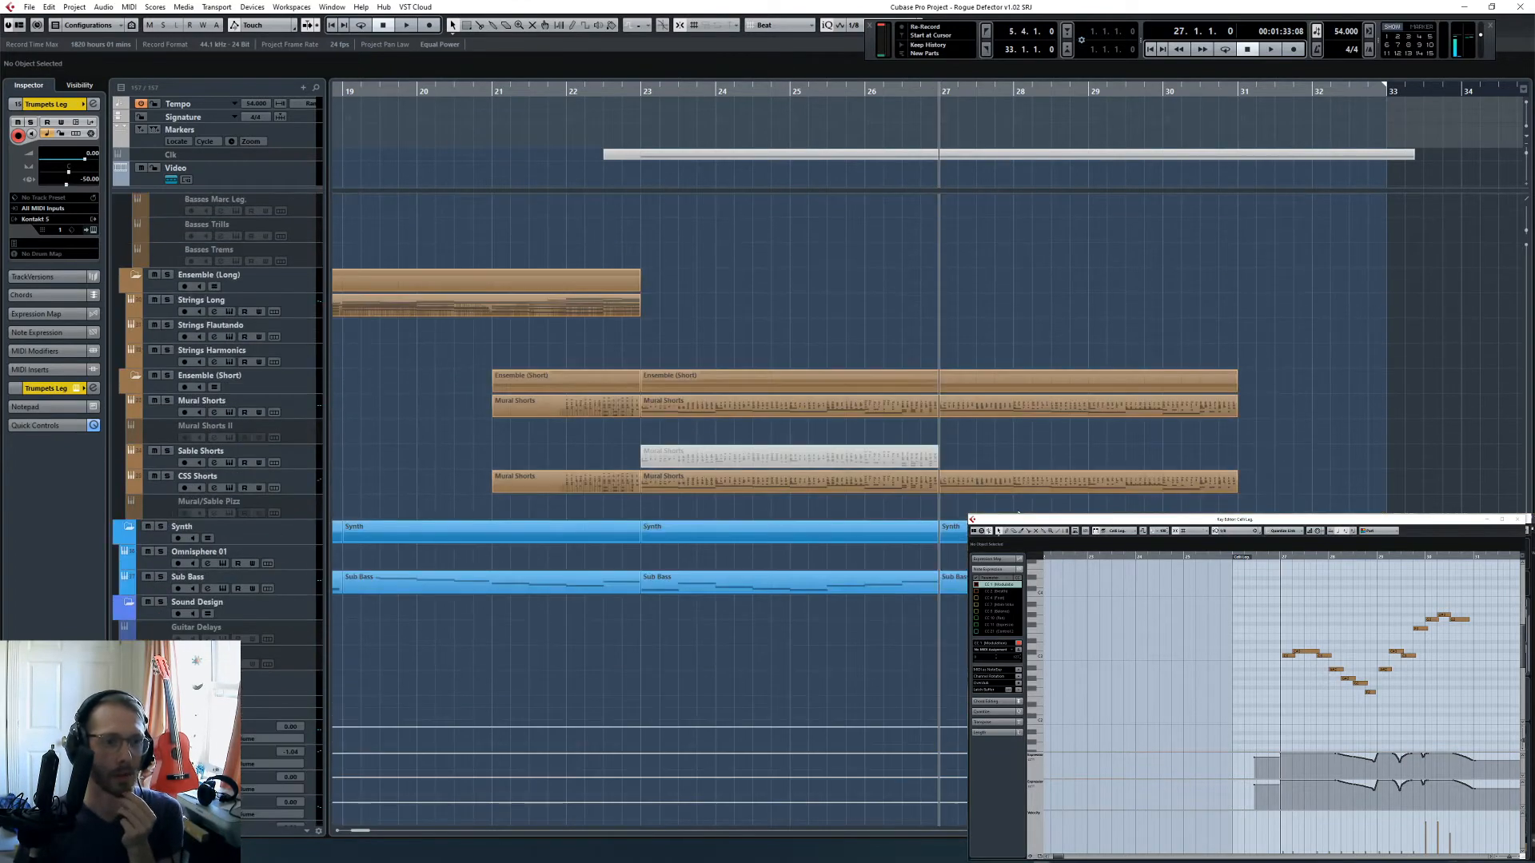
pyautogui.scroll(5, 1019, 512)
pyautogui.scroll(-5, 1018, 512)
pyautogui.scroll(-3, 640, 479)
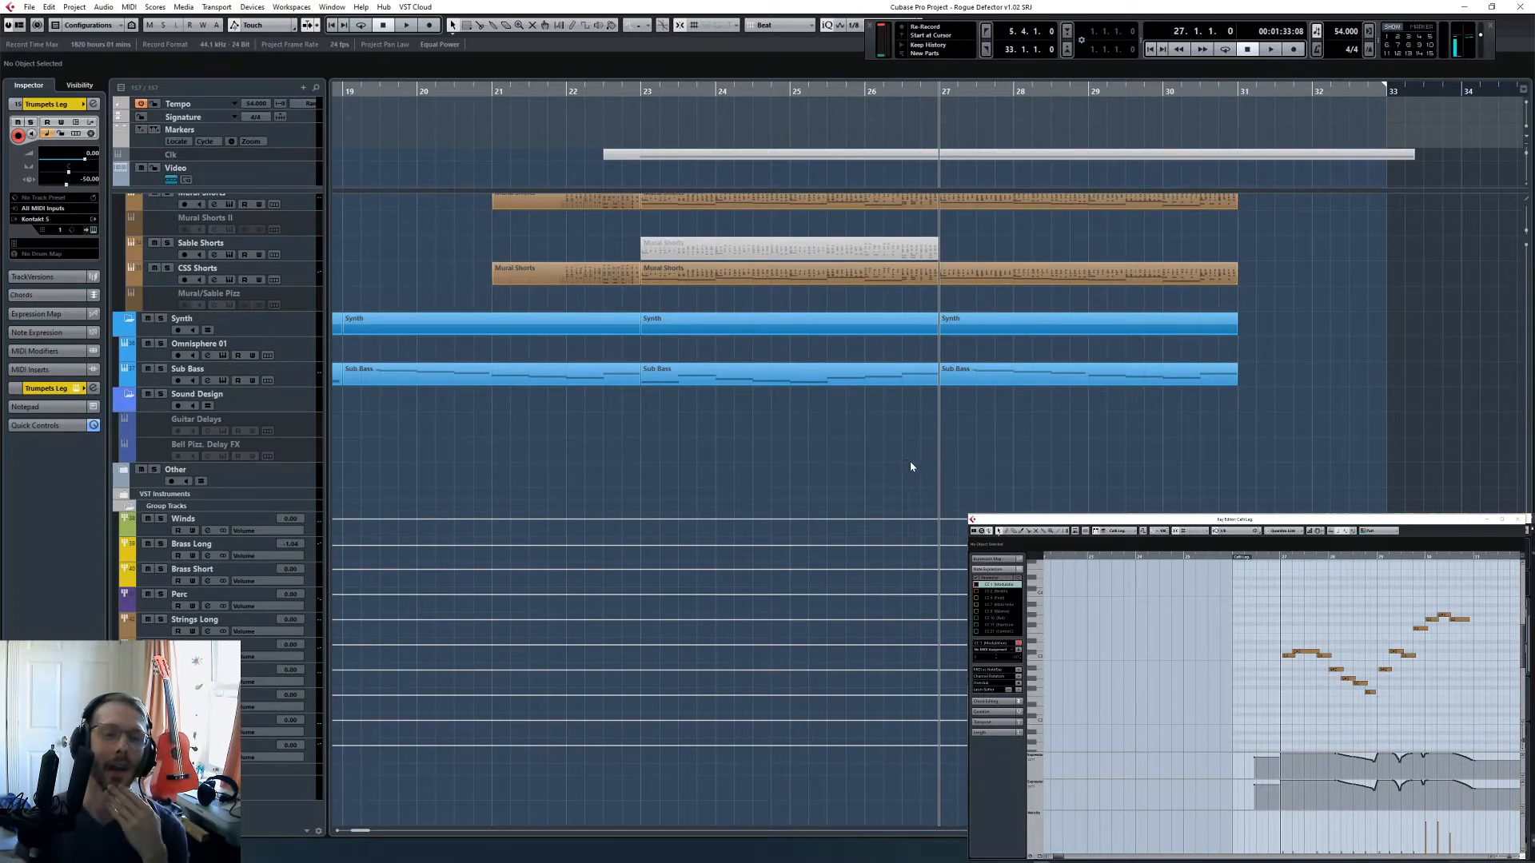
pyautogui.scroll(2, 910, 467)
pyautogui.click(1012, 507)
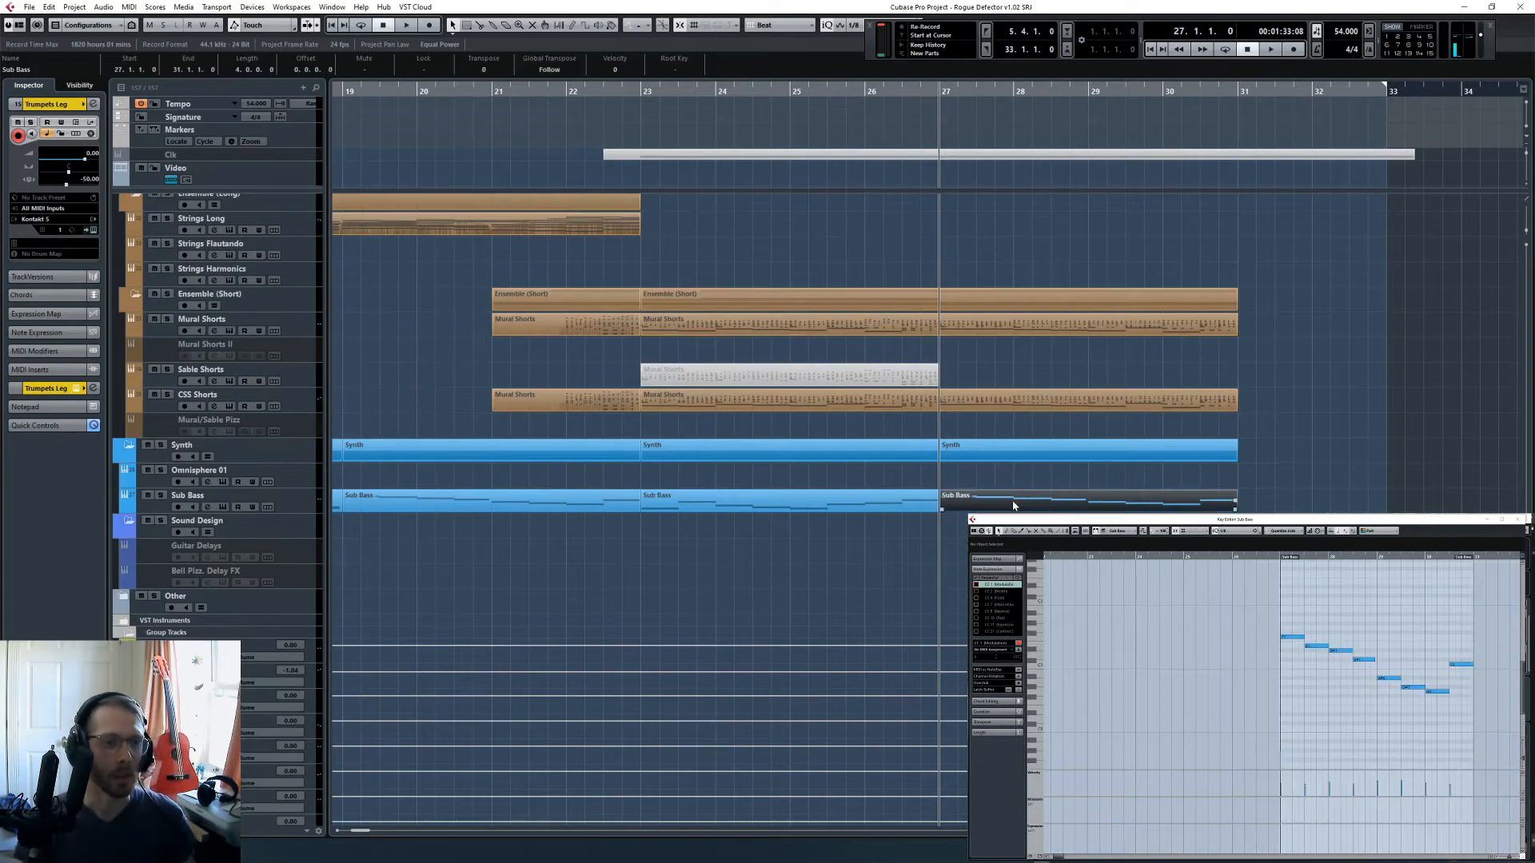
pyautogui.scroll(4, 1009, 499)
# - Select the short string parts from bar 23, play Ensemble (Short) soloed from bar 27, clear the solo and return to bar 27
pyautogui.moveTo(956, 678); pyautogui.dragTo(949, 582)
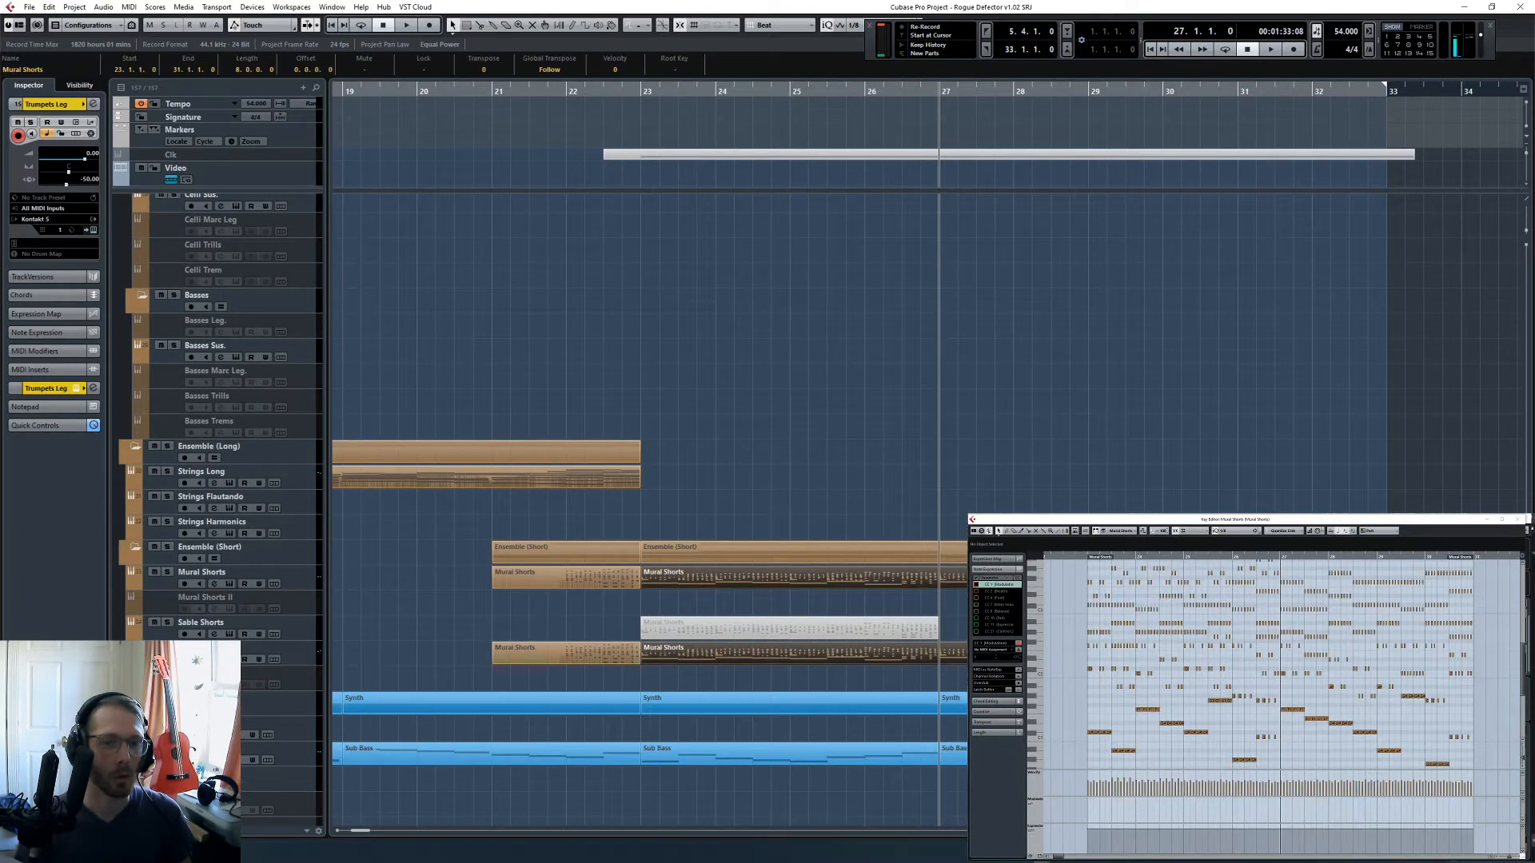
pyautogui.click(167, 547)
pyautogui.press('space')
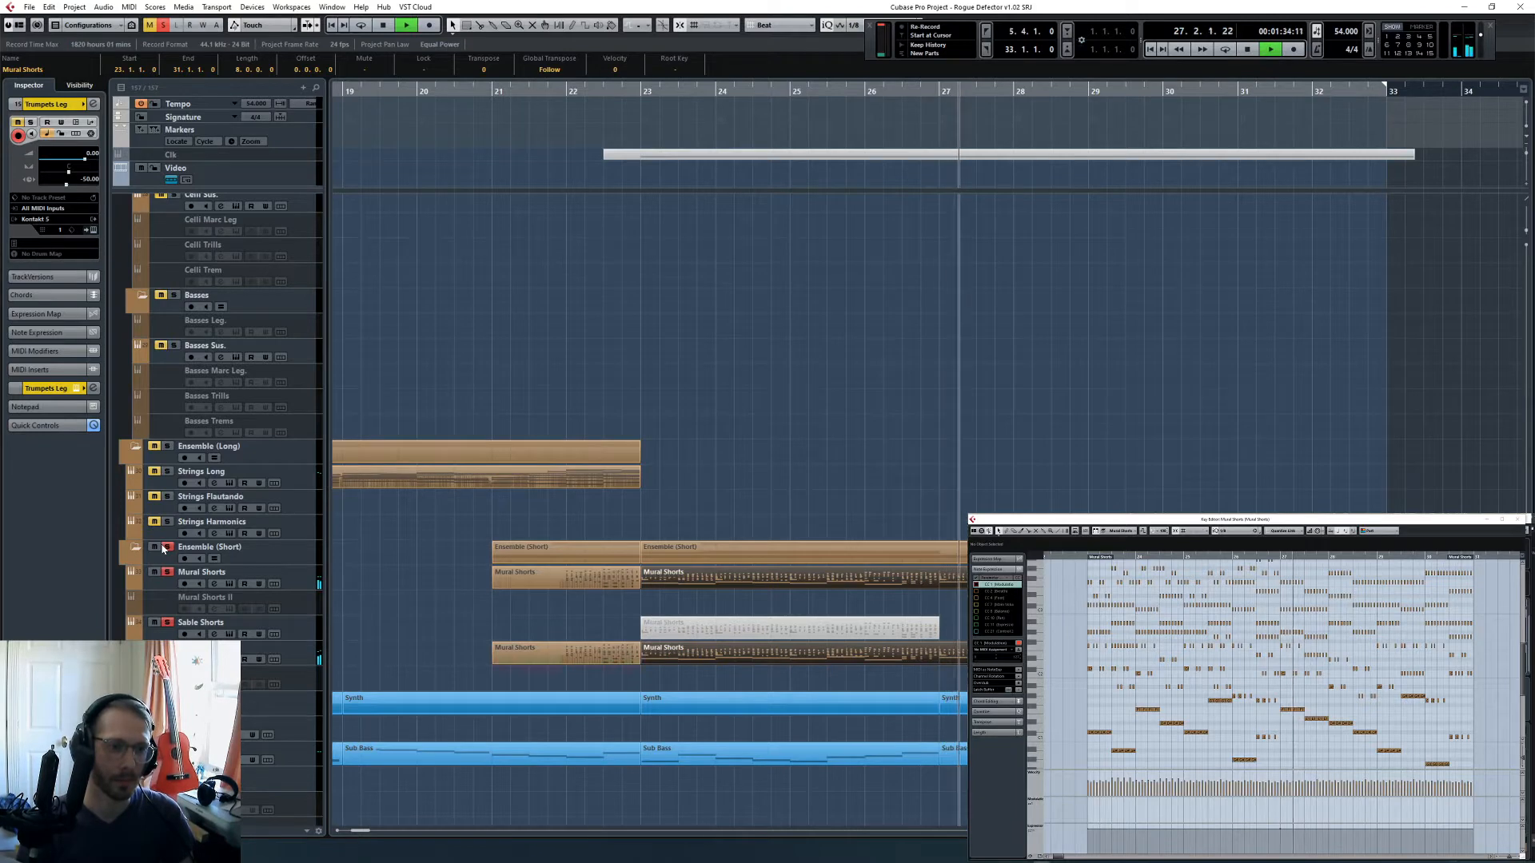
pyautogui.press('space')
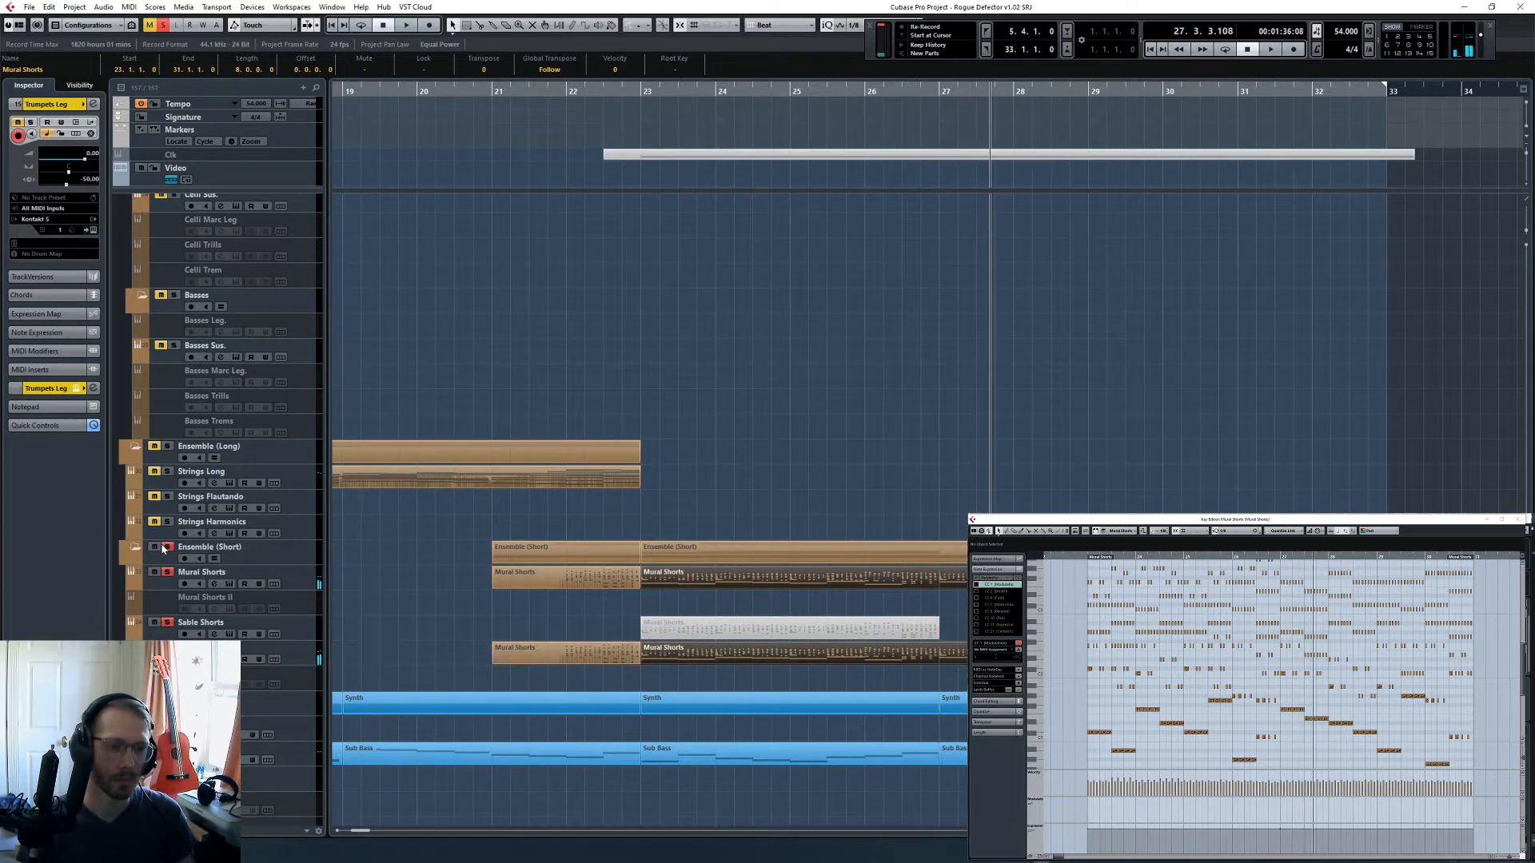
pyautogui.click(165, 546)
pyautogui.press('KP_Subtract')
pyautogui.press('KP_Subtract')
pyautogui.press('KP_Add')
pyautogui.click(989, 459)
# - Solo the Violin I, Violin II and Celli tracks and play them from bar 27
pyautogui.scroll(5, 1009, 506)
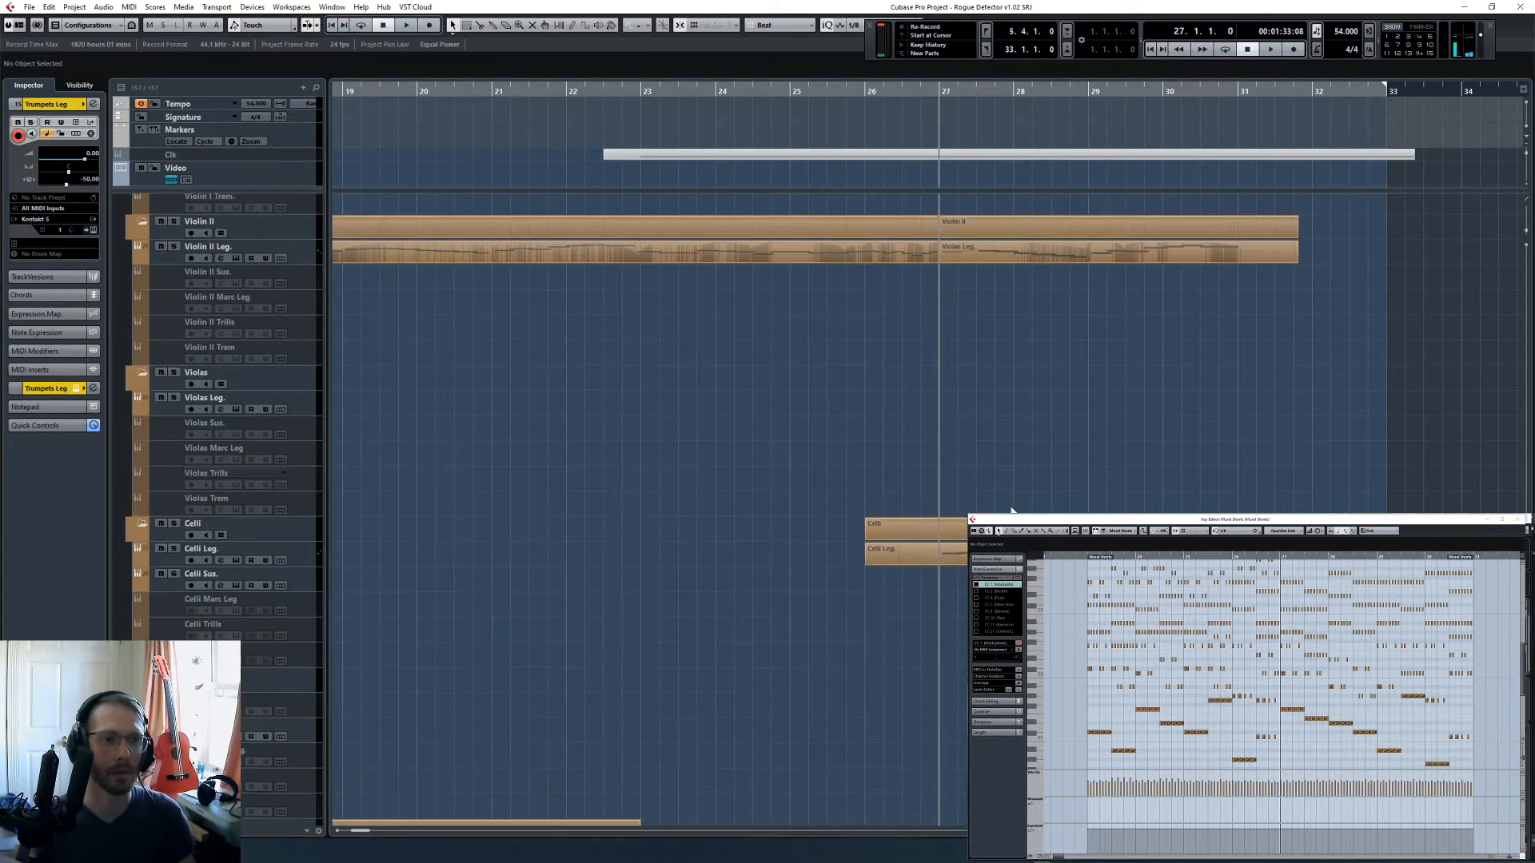
pyautogui.click(173, 523)
pyautogui.scroll(5, 219, 514)
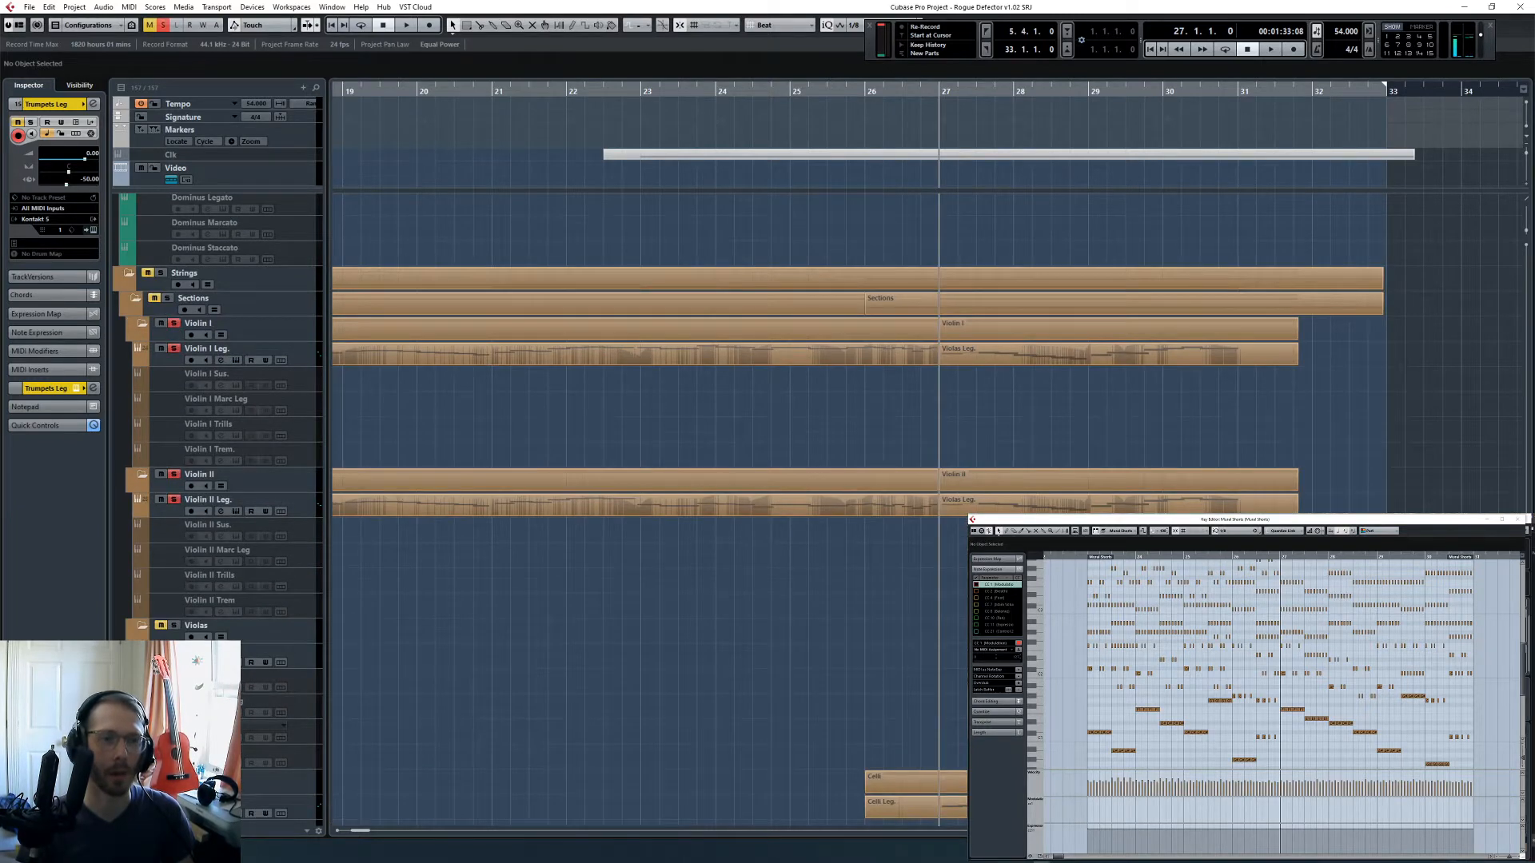
pyautogui.scroll(-5, 219, 511)
pyautogui.scroll(5, 219, 512)
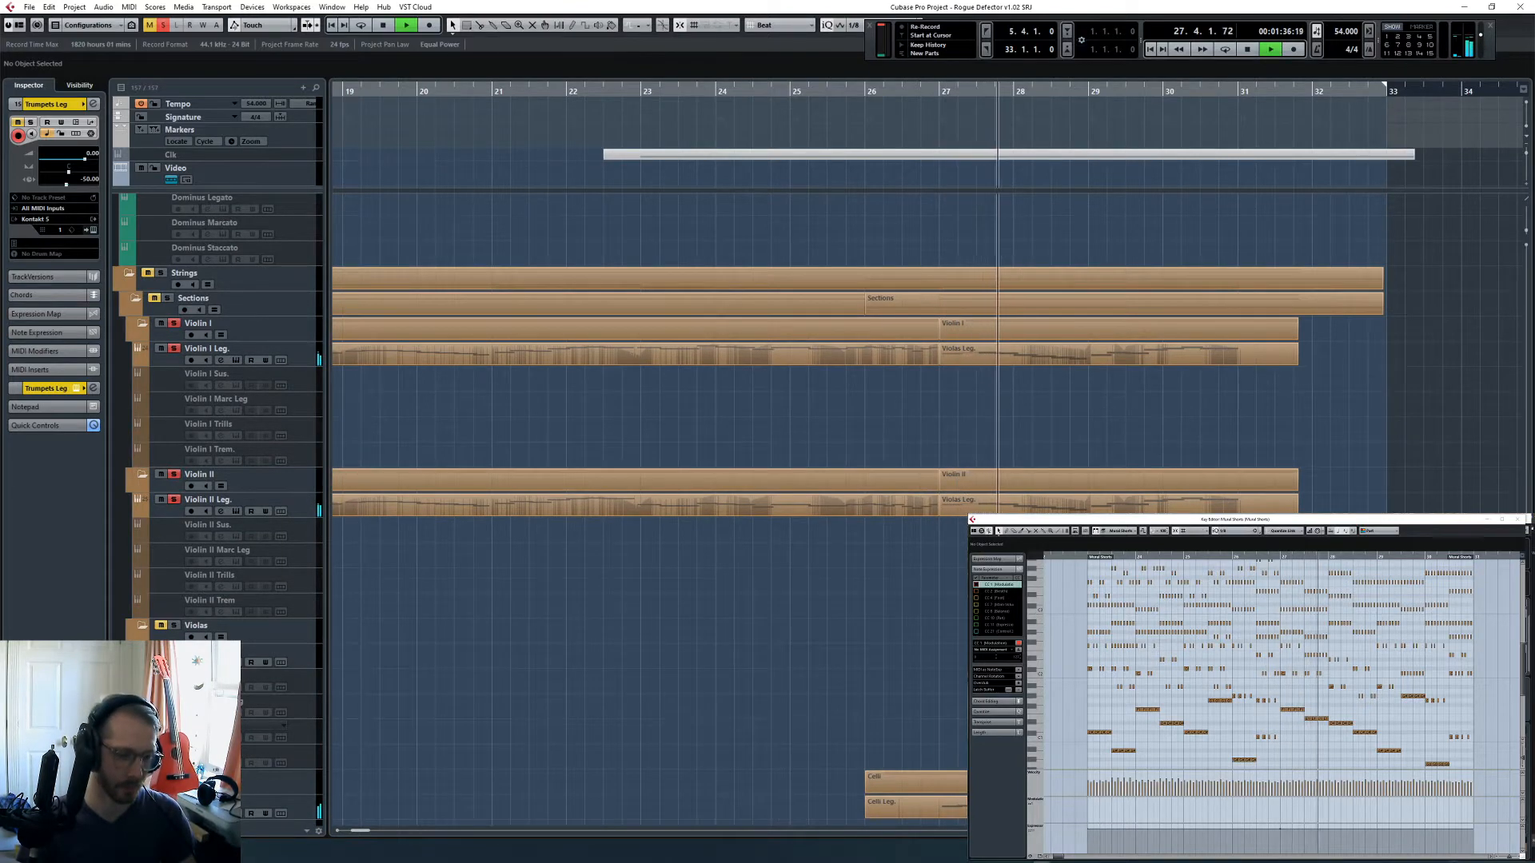
pyautogui.press('space')
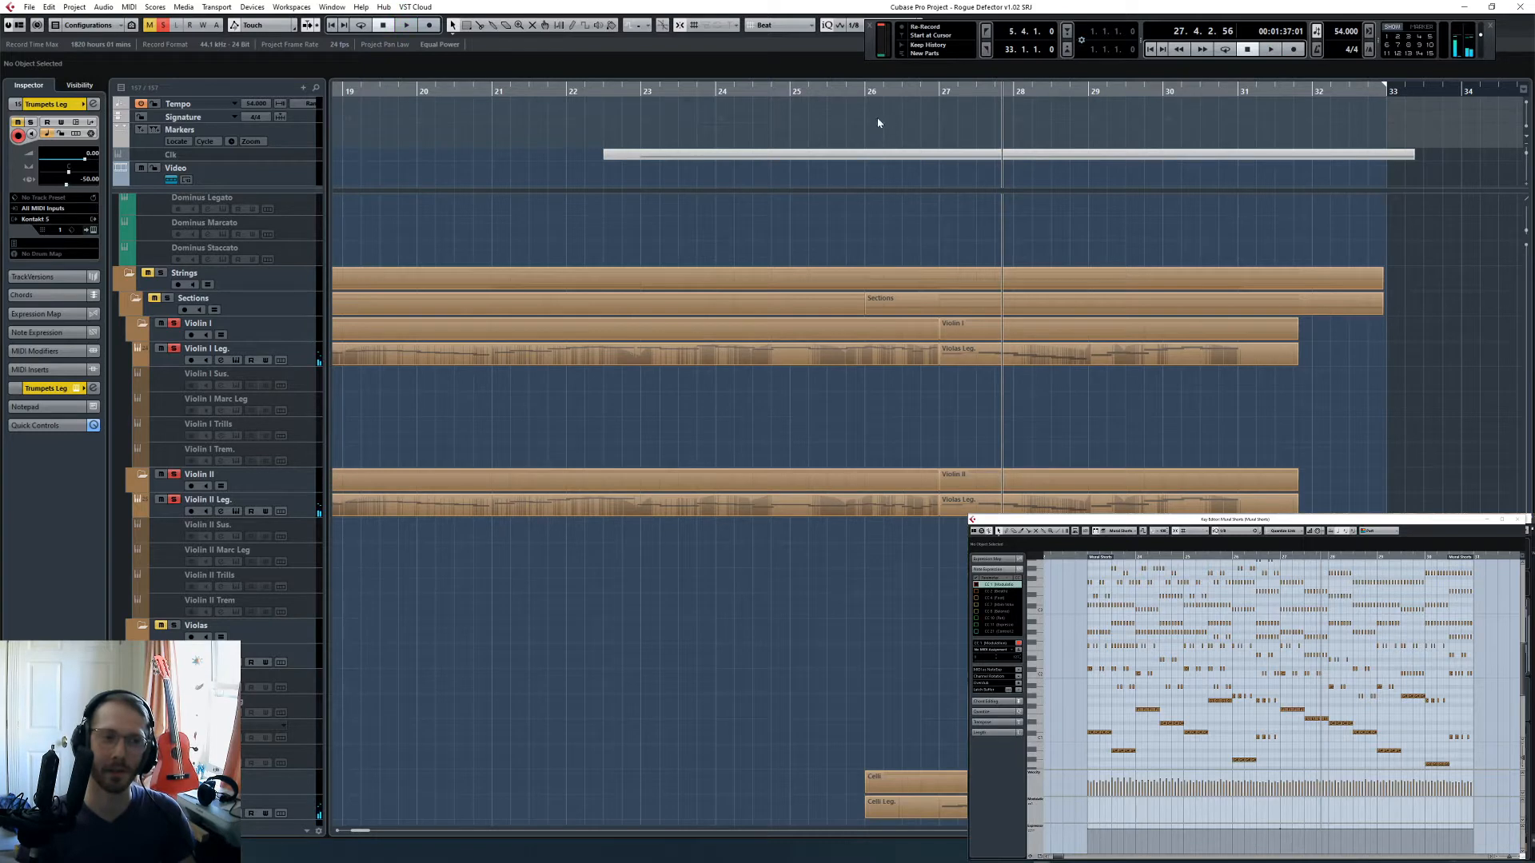
# - Replay the soloed violins and celli from bar 27 to bar 29, switching away from Cubase and back during playback
pyautogui.click(944, 92)
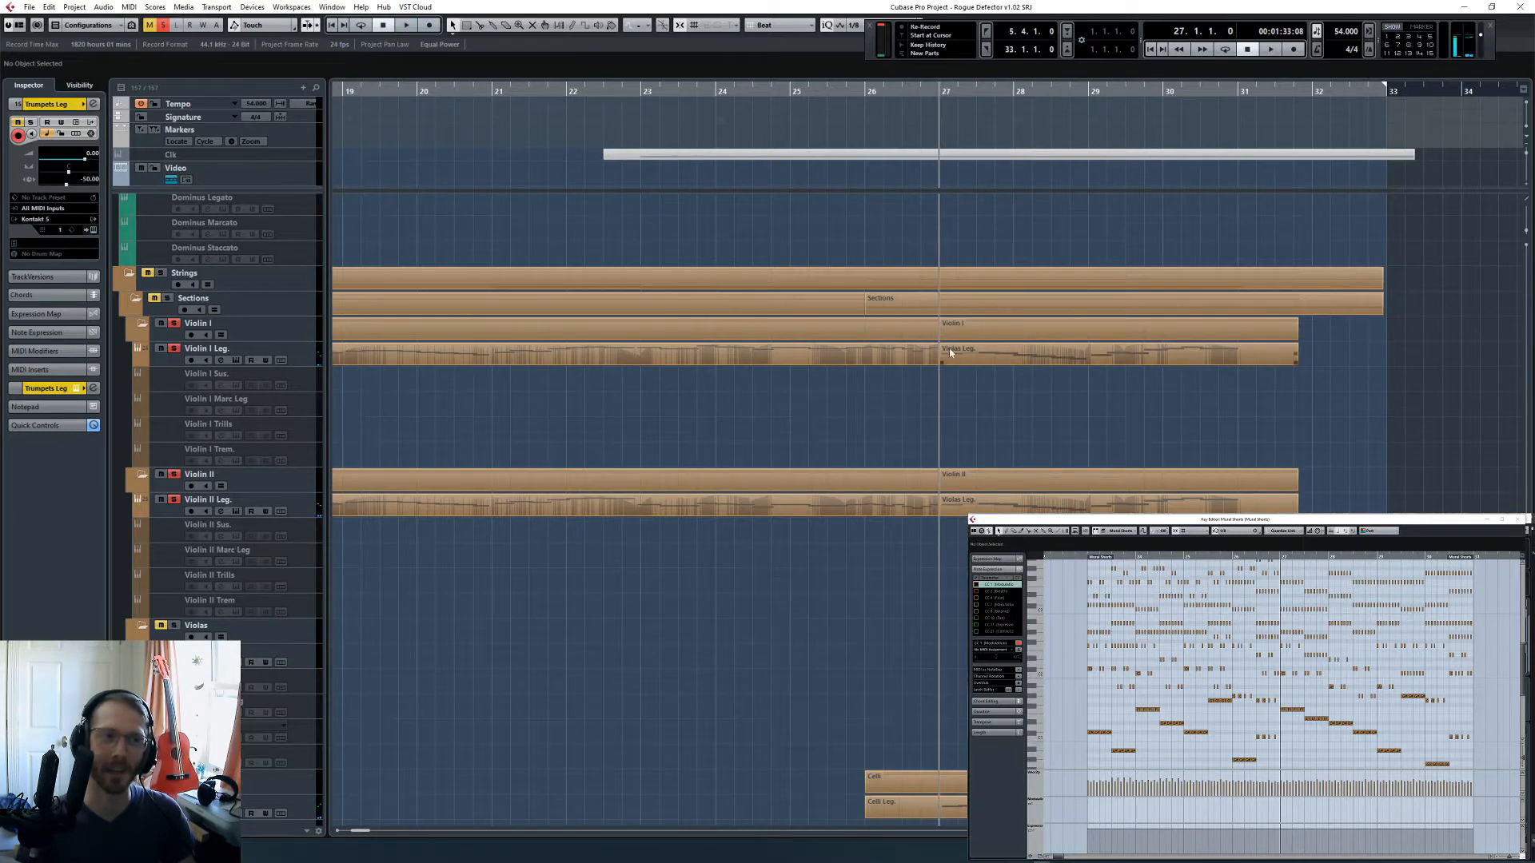
pyautogui.press('space')
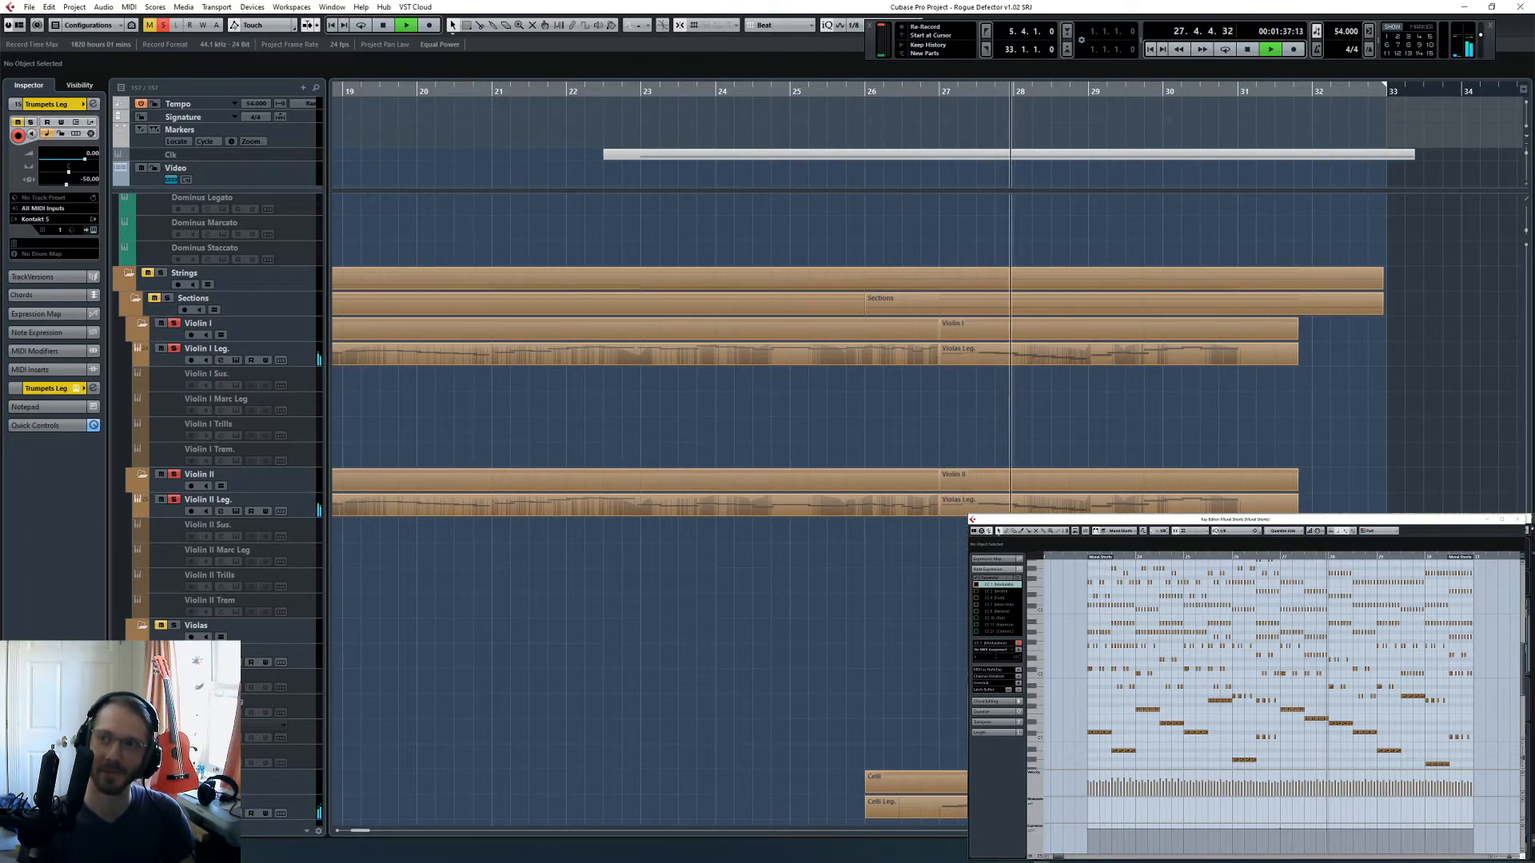
pyautogui.click(1531, 561)
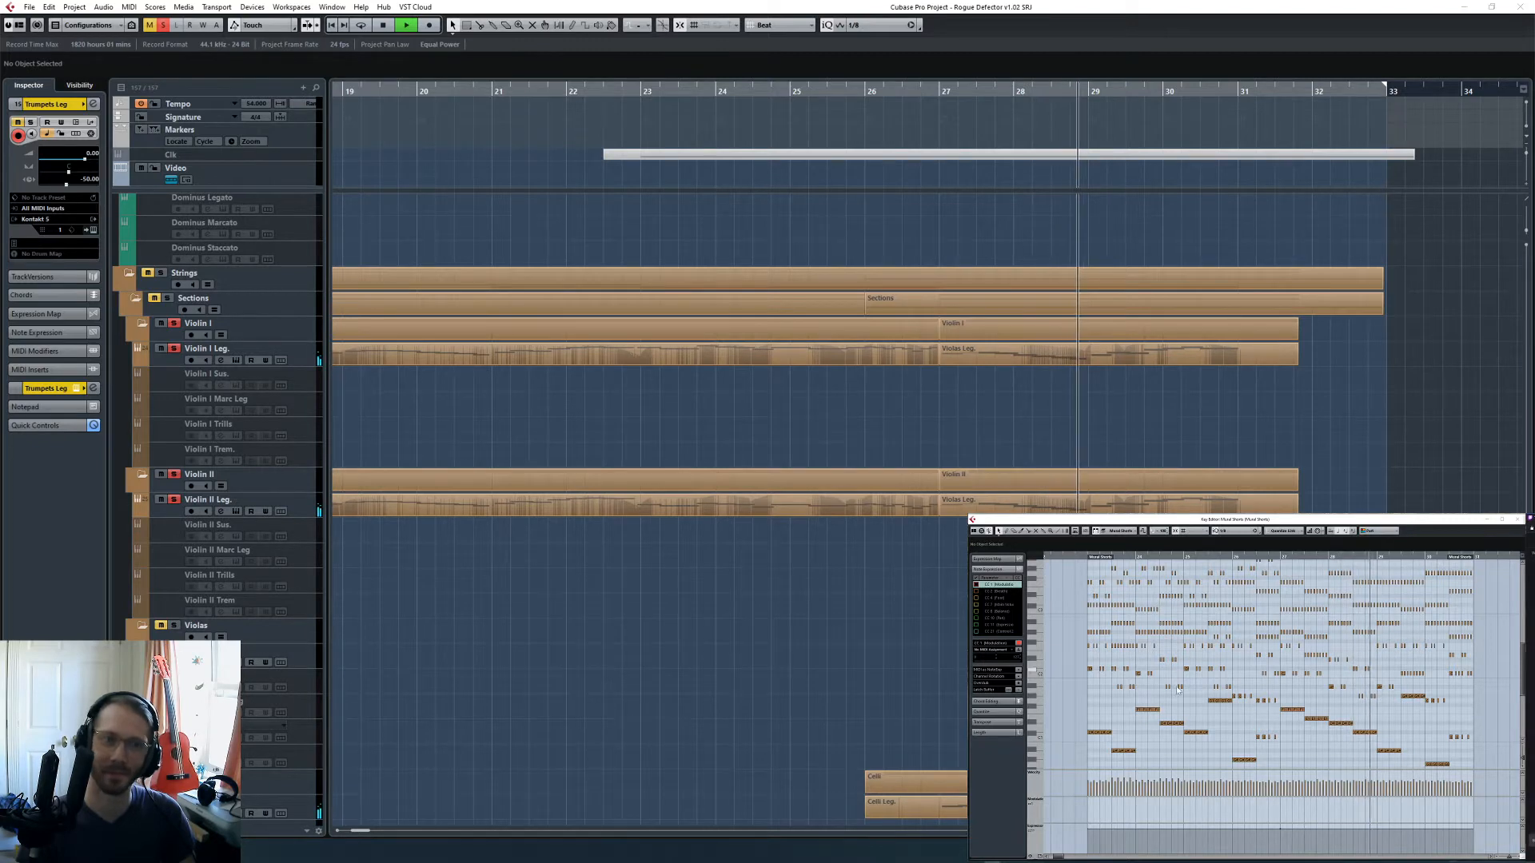
pyautogui.hotkey('alt', 'Tab')
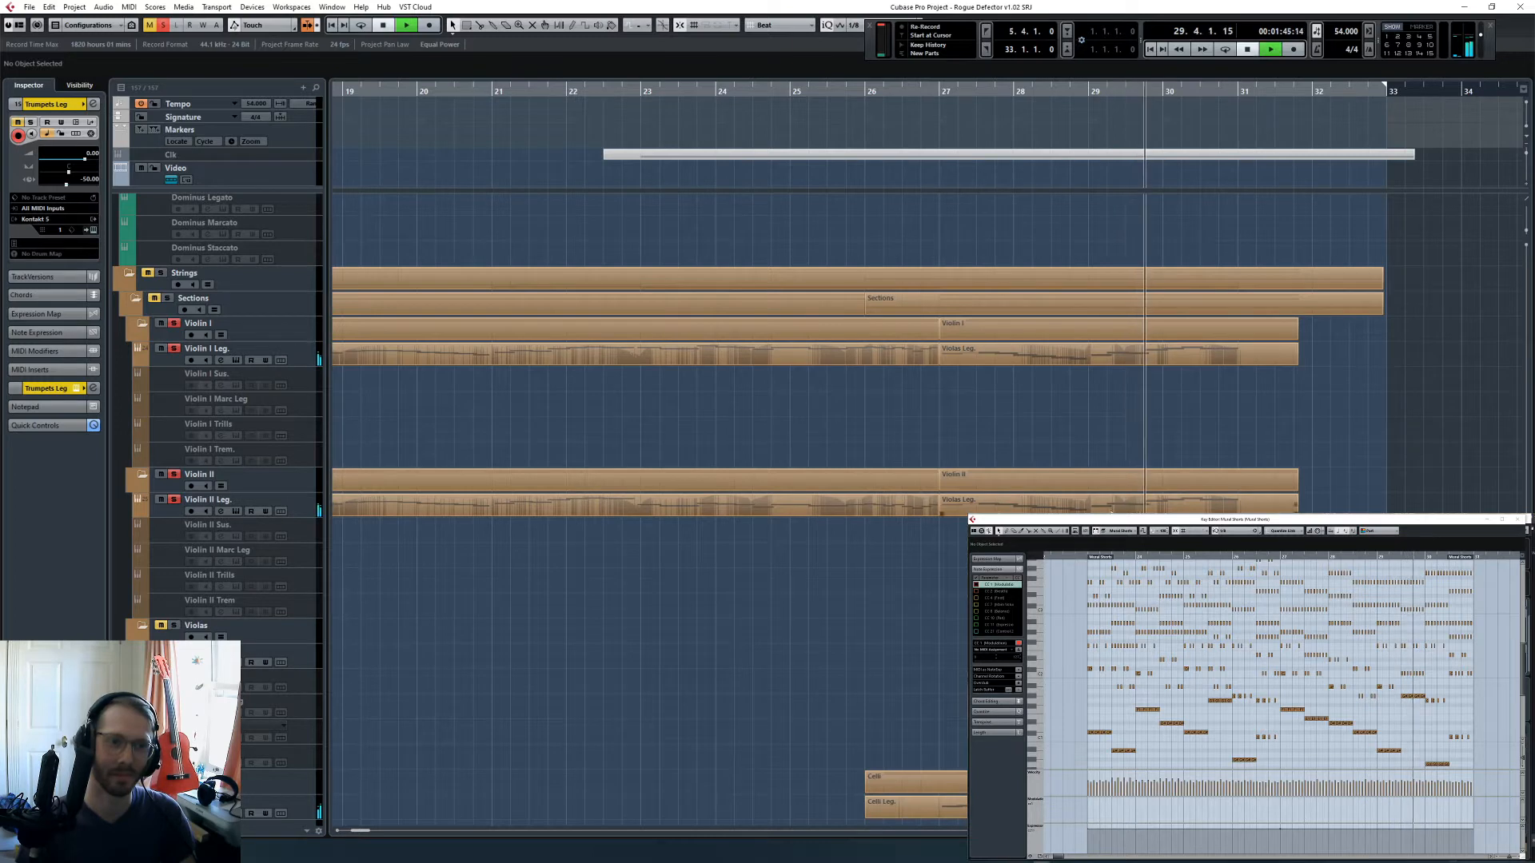
pyautogui.press('space')
# - Show the Violin II Leg. part from bar 27 in the Key Editor and redraw the mid-bar 29 controller dip shallower
pyautogui.click(1099, 506)
pyautogui.click(1092, 89)
pyautogui.scroll(4, 1417, 688)
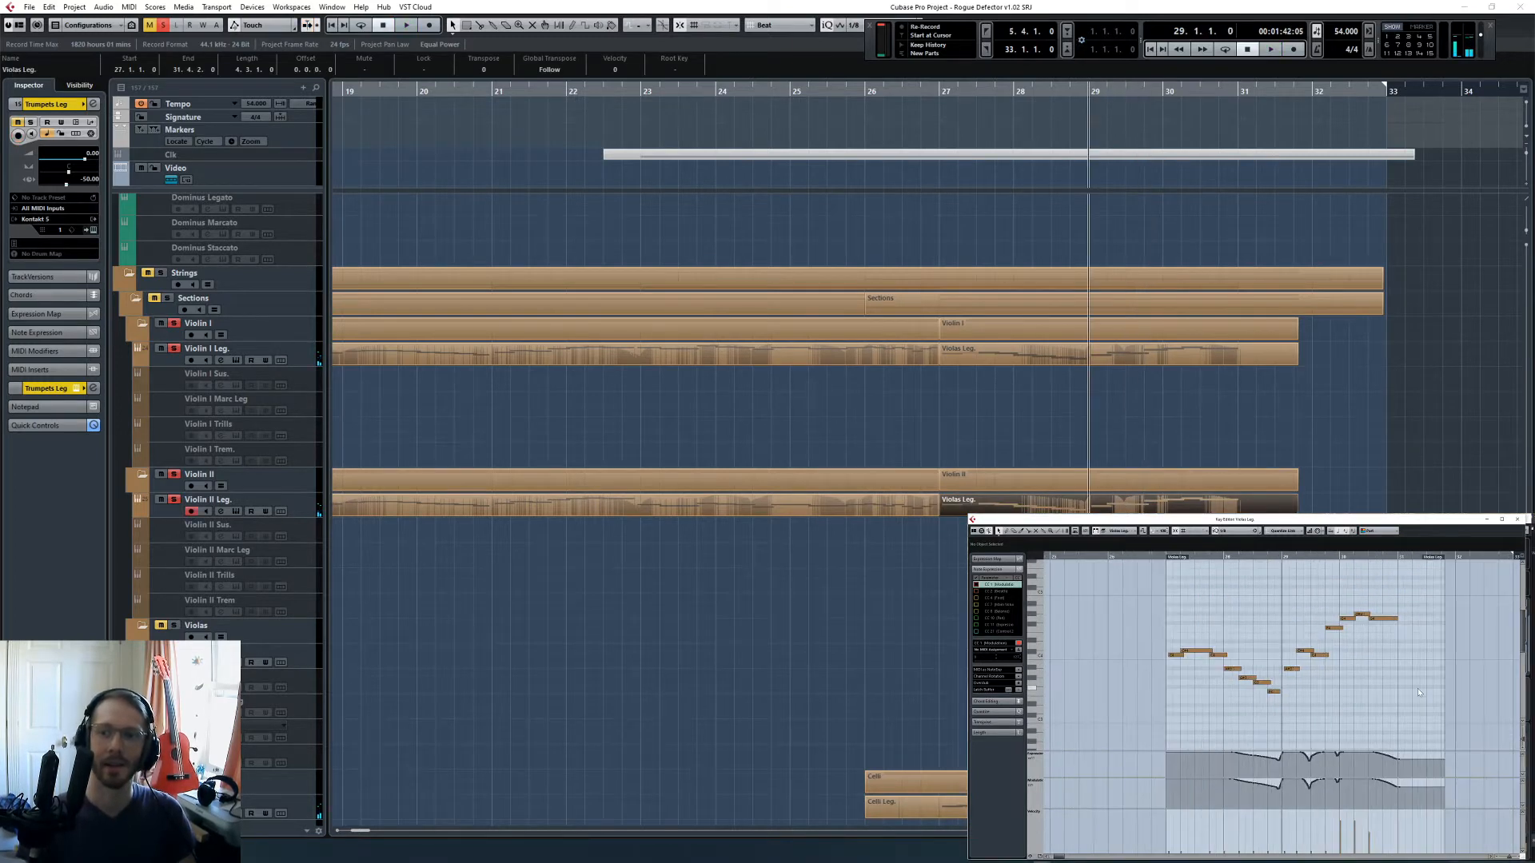
pyautogui.press('h')
pyautogui.hscroll(2, 1276, 735)
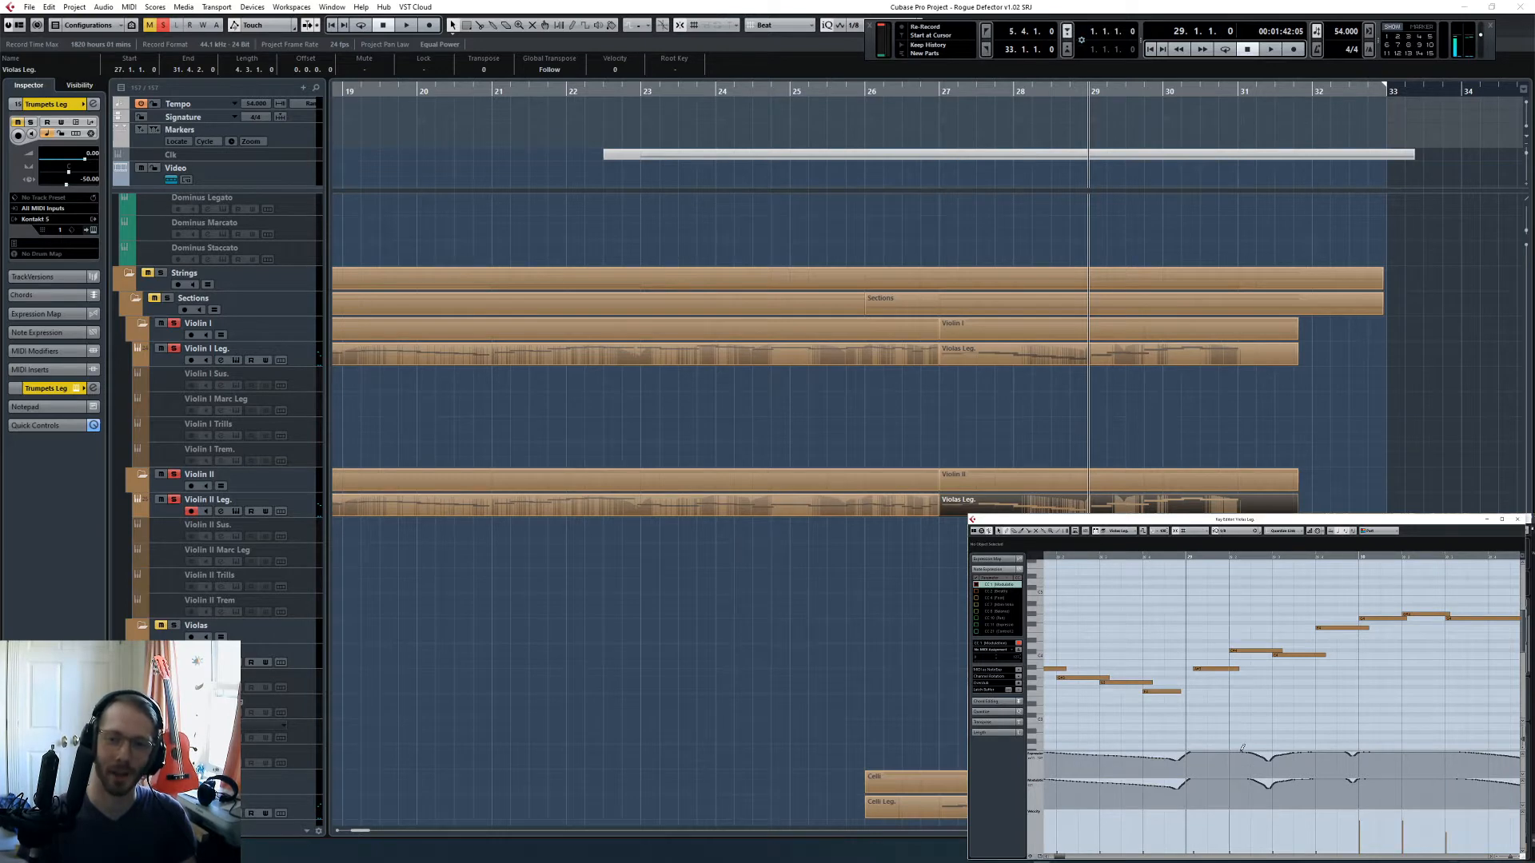
pyautogui.press('h')
pyautogui.hscroll(2, 1347, 721)
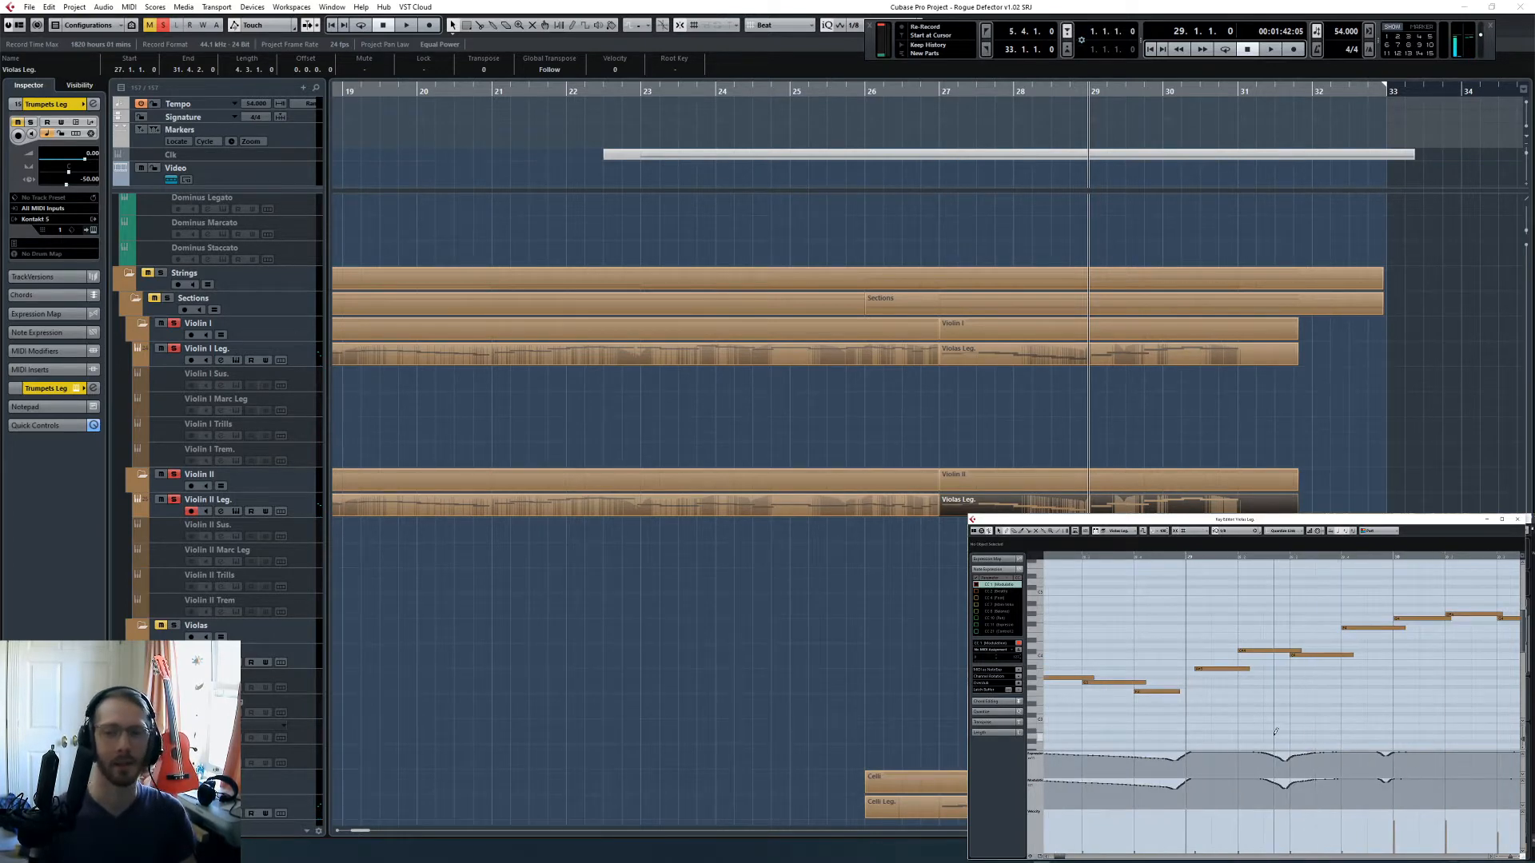
pyautogui.press('g')
pyautogui.press('g')
pyautogui.press('g')
pyautogui.press('g')
pyautogui.hscroll(3, 1300, 717)
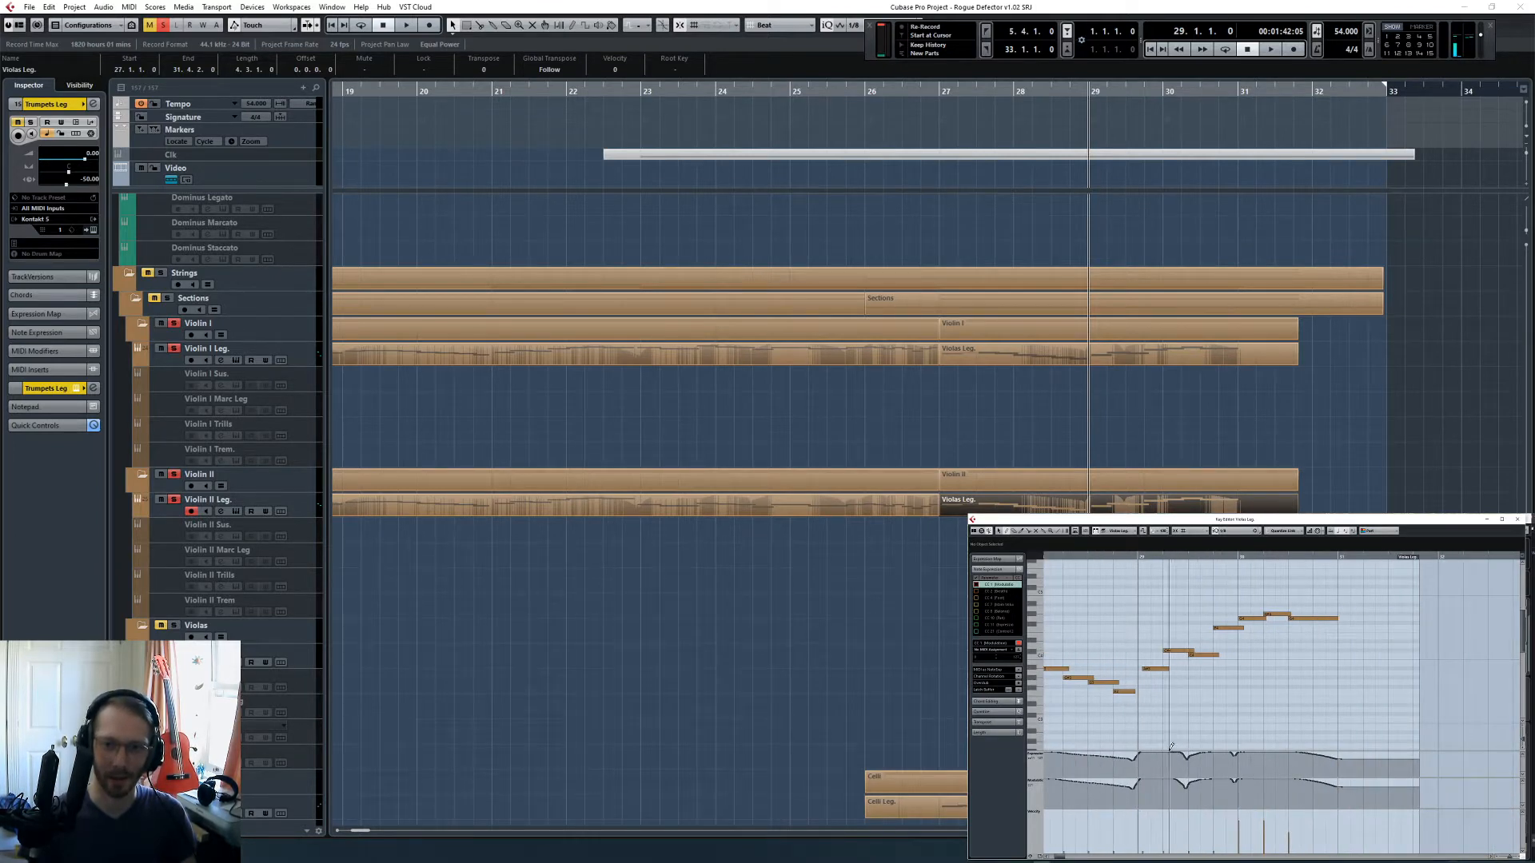
pyautogui.moveTo(1179, 751); pyautogui.dragTo(1207, 750)
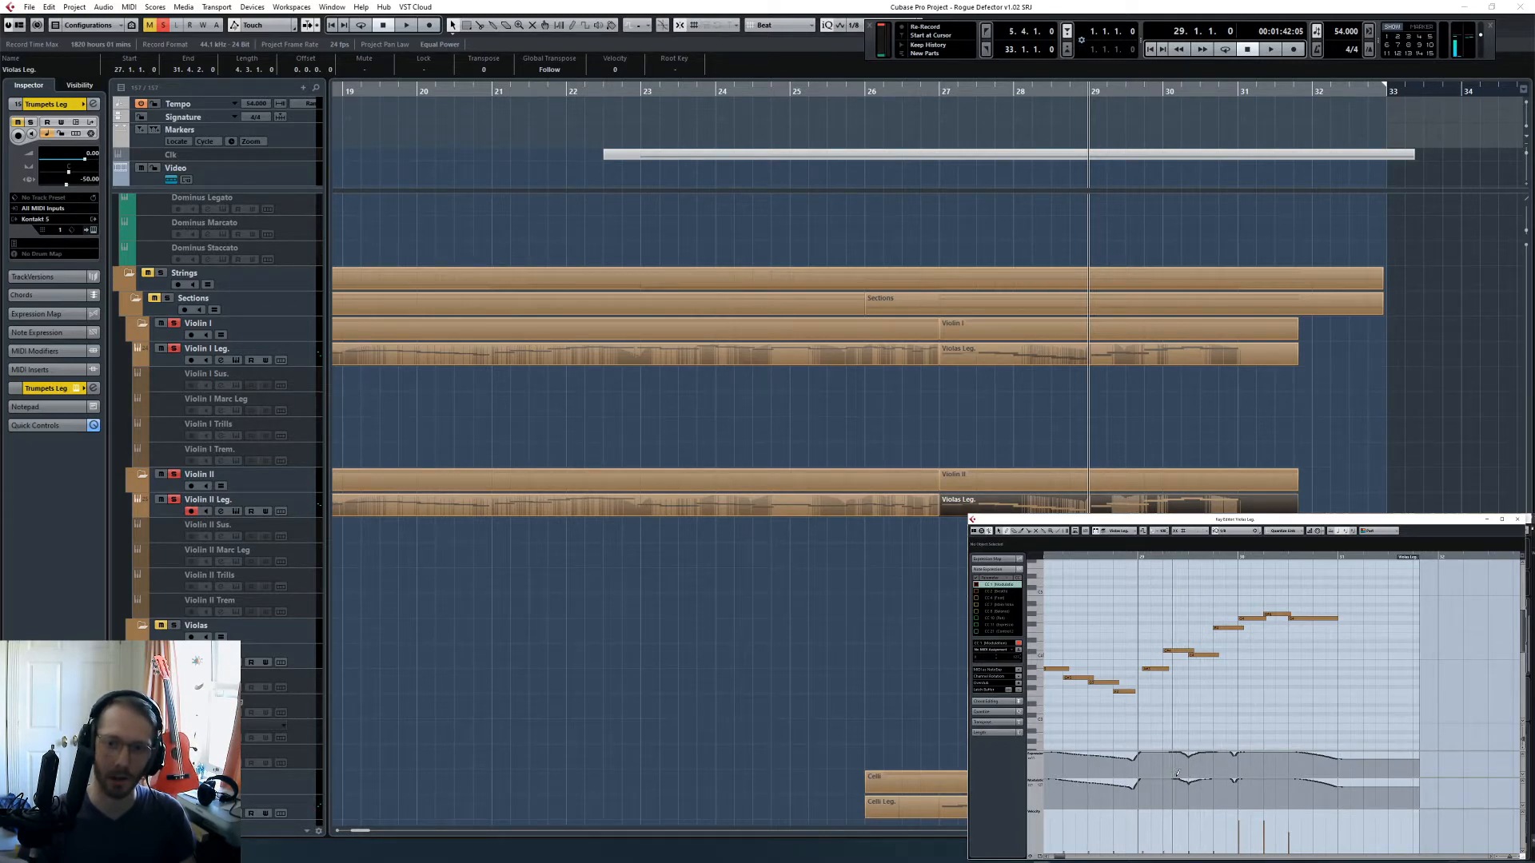
# - Show the Violin I Leg. part from bar 27 and flatten the dip in its controller curves in the middle of bar 29
pyautogui.click(1173, 380)
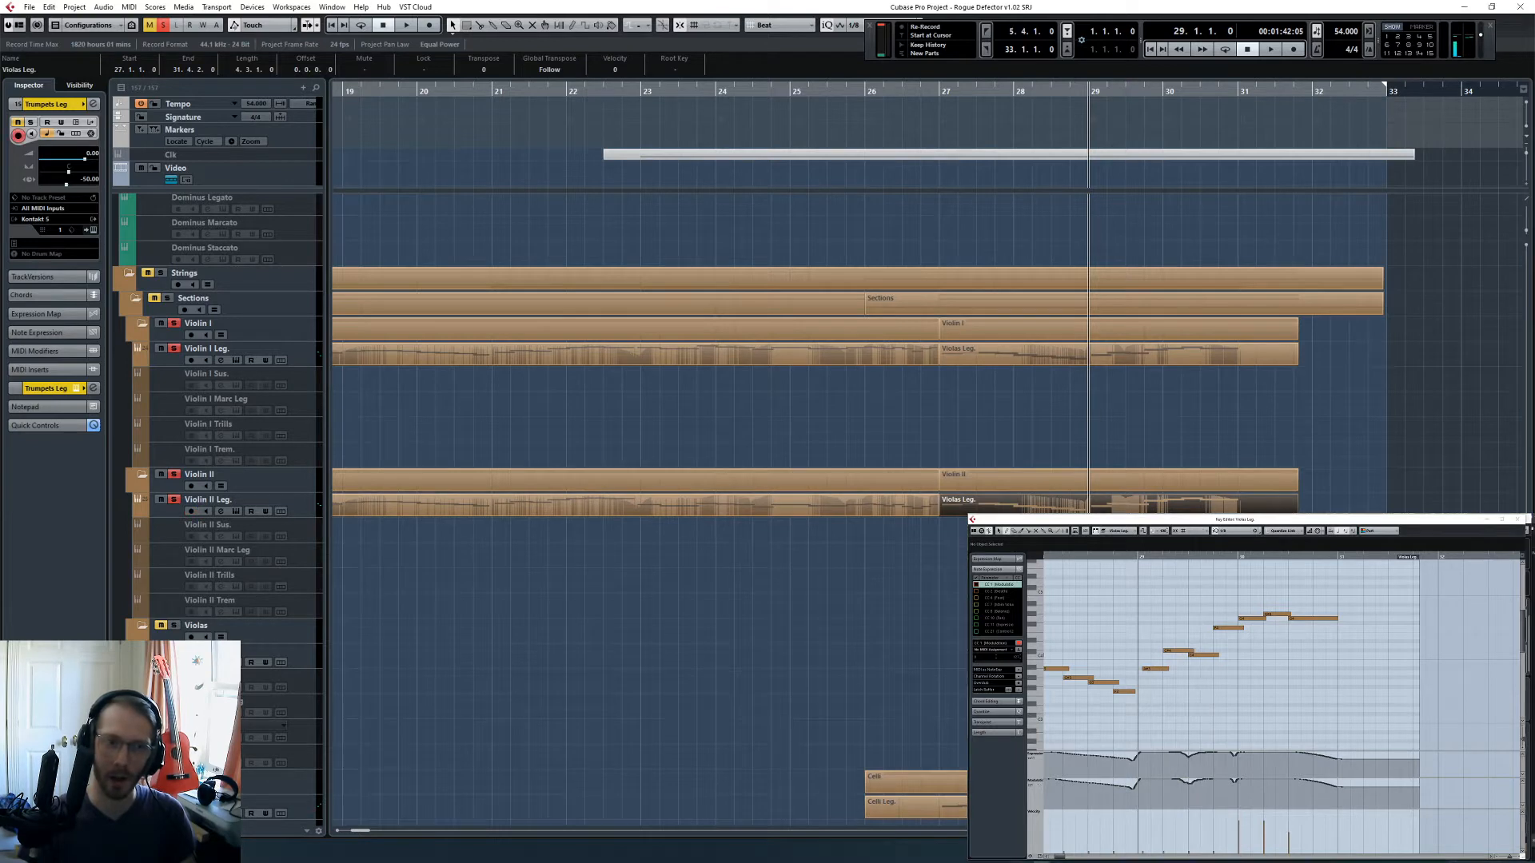
pyautogui.click(1175, 361)
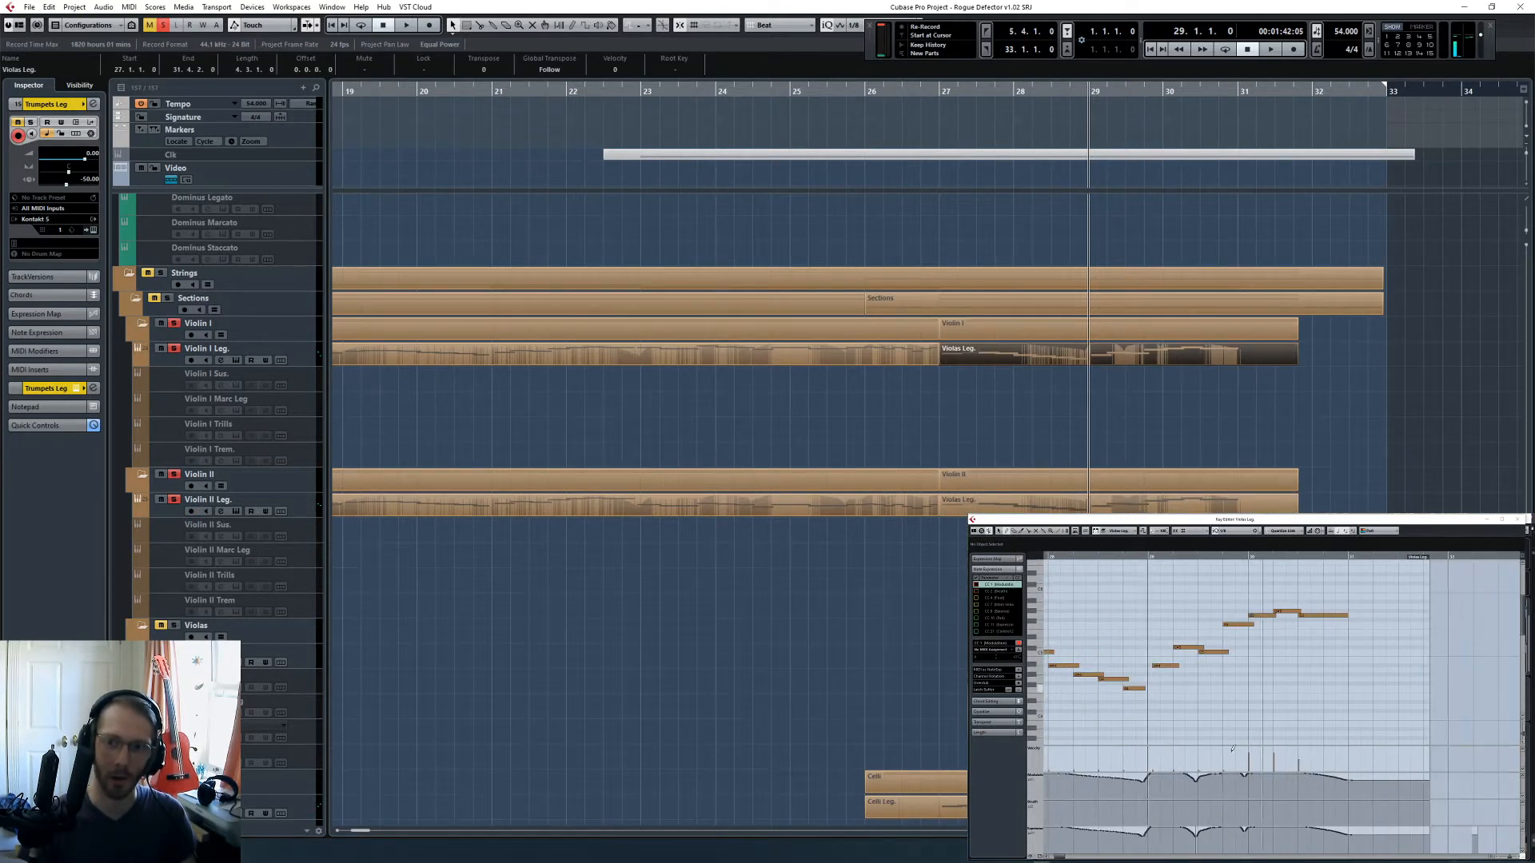
pyautogui.moveTo(1162, 832); pyautogui.dragTo(1211, 830)
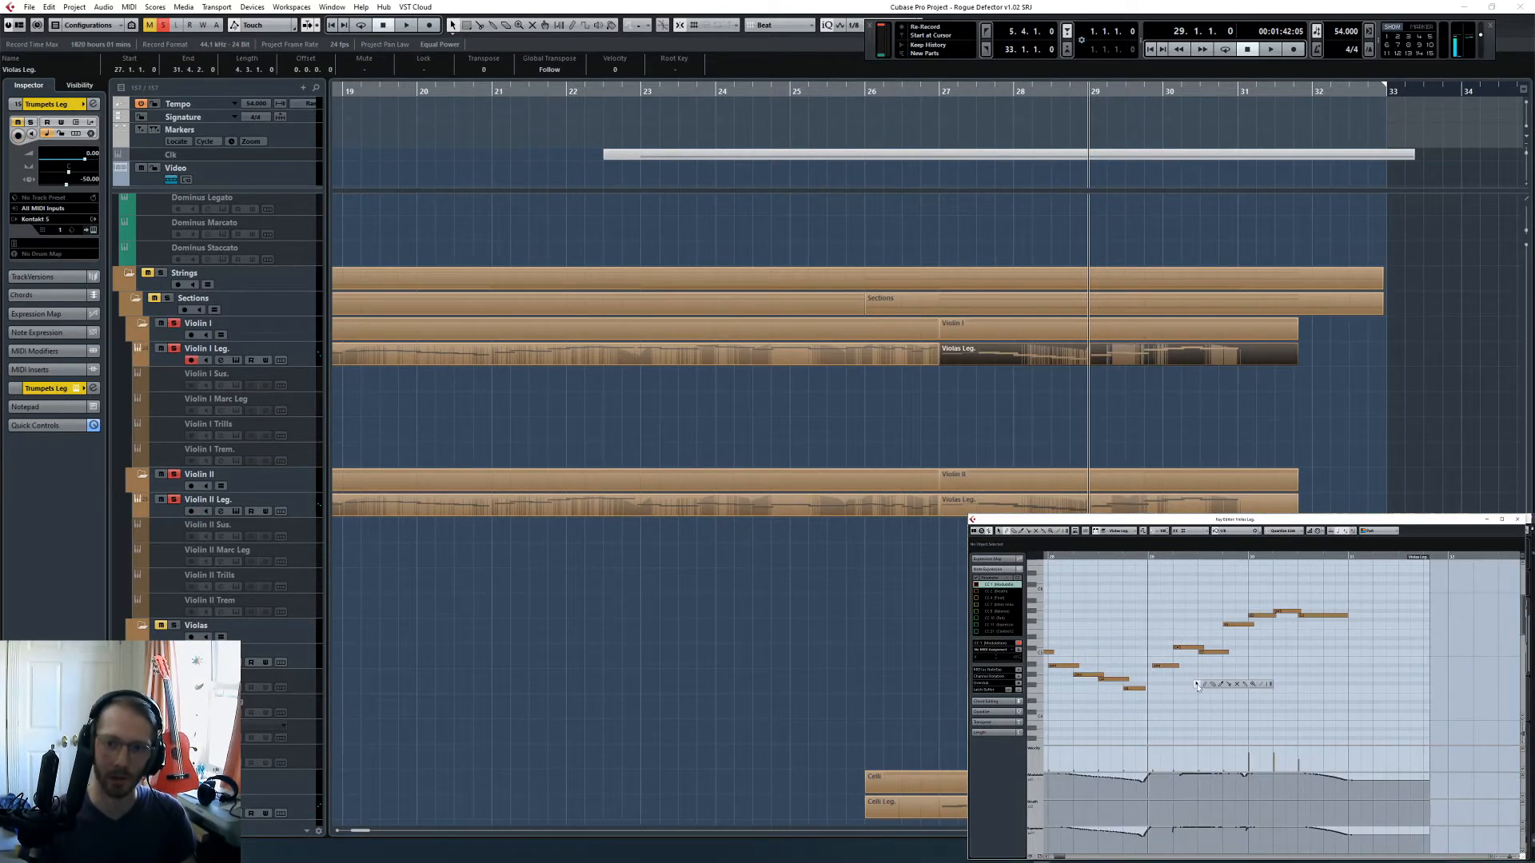
pyautogui.click(1197, 686)
# - Show the Celli Leg. part, play the soloed strings from bar 29, and soften the part's controller dips in the middle of bar 29
pyautogui.click(923, 607)
pyautogui.scroll(-5, 924, 607)
pyautogui.click(919, 555)
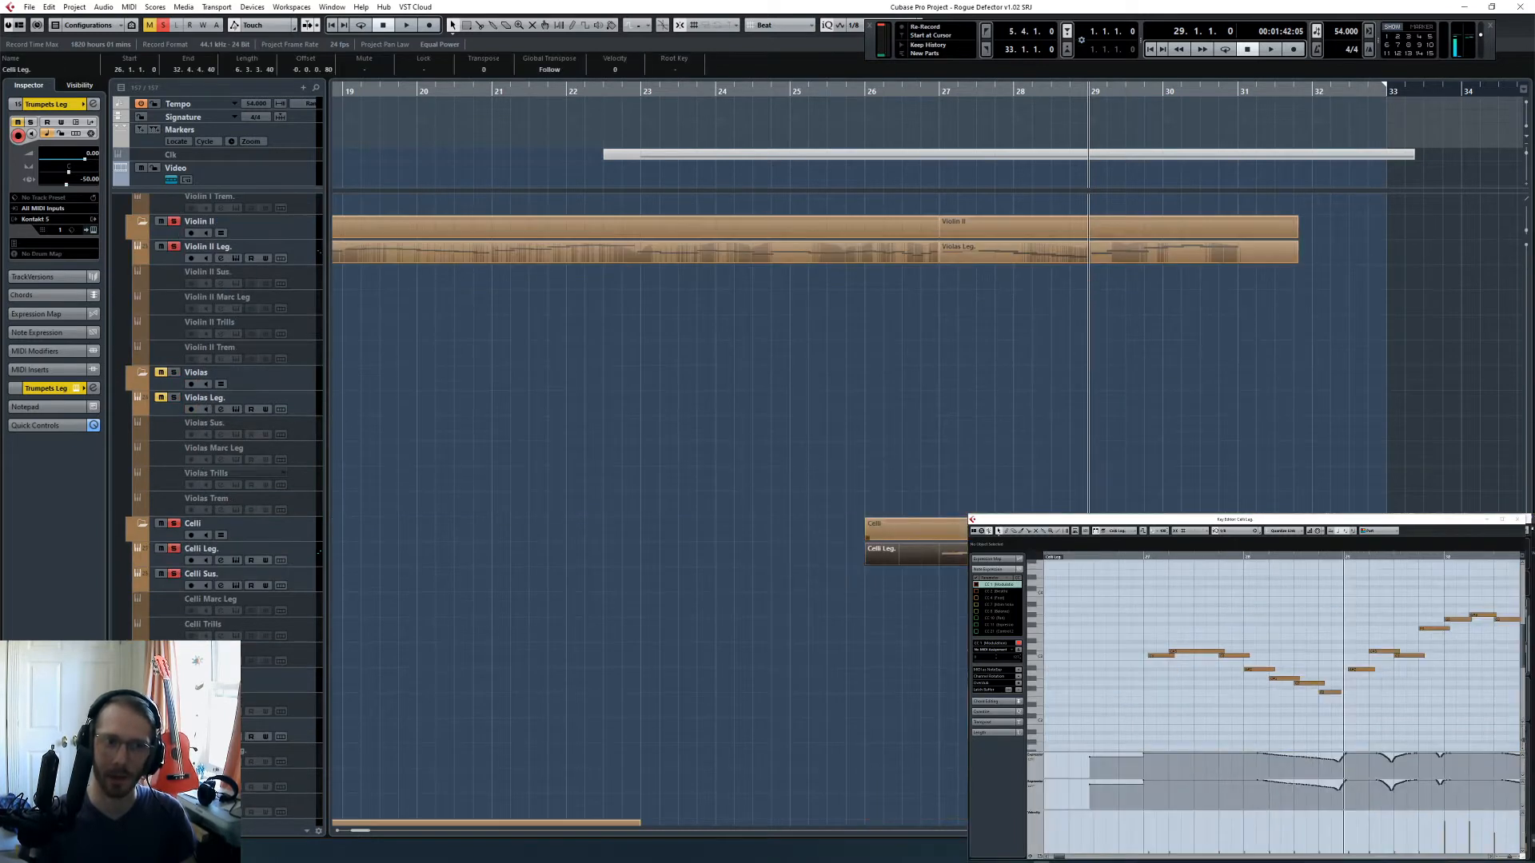
pyautogui.click(1191, 656)
pyautogui.press('space')
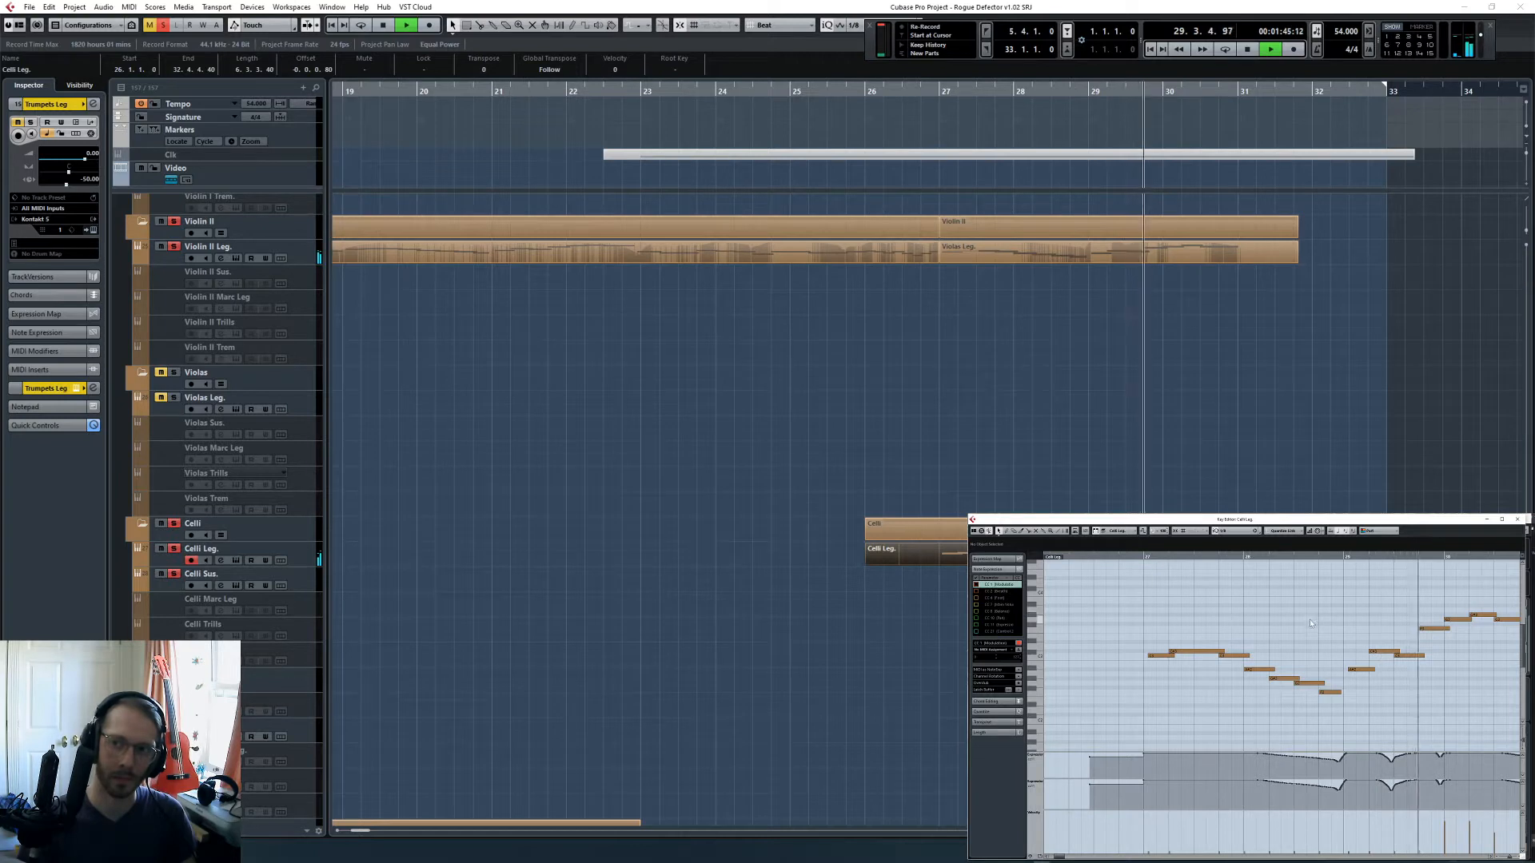
pyautogui.press('space')
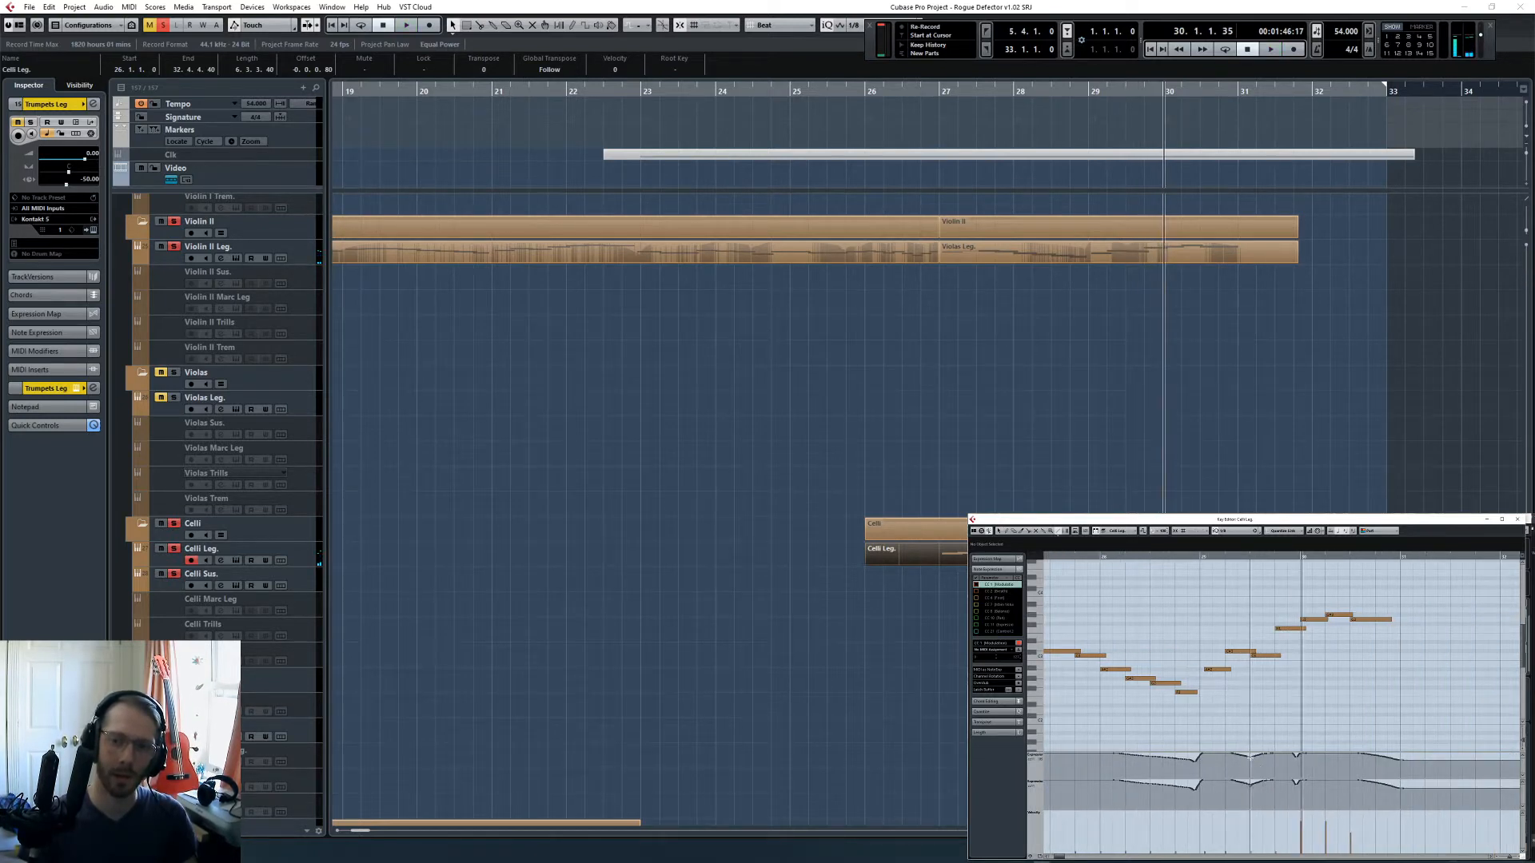
pyautogui.click(1036, 782)
pyautogui.click(1054, 695)
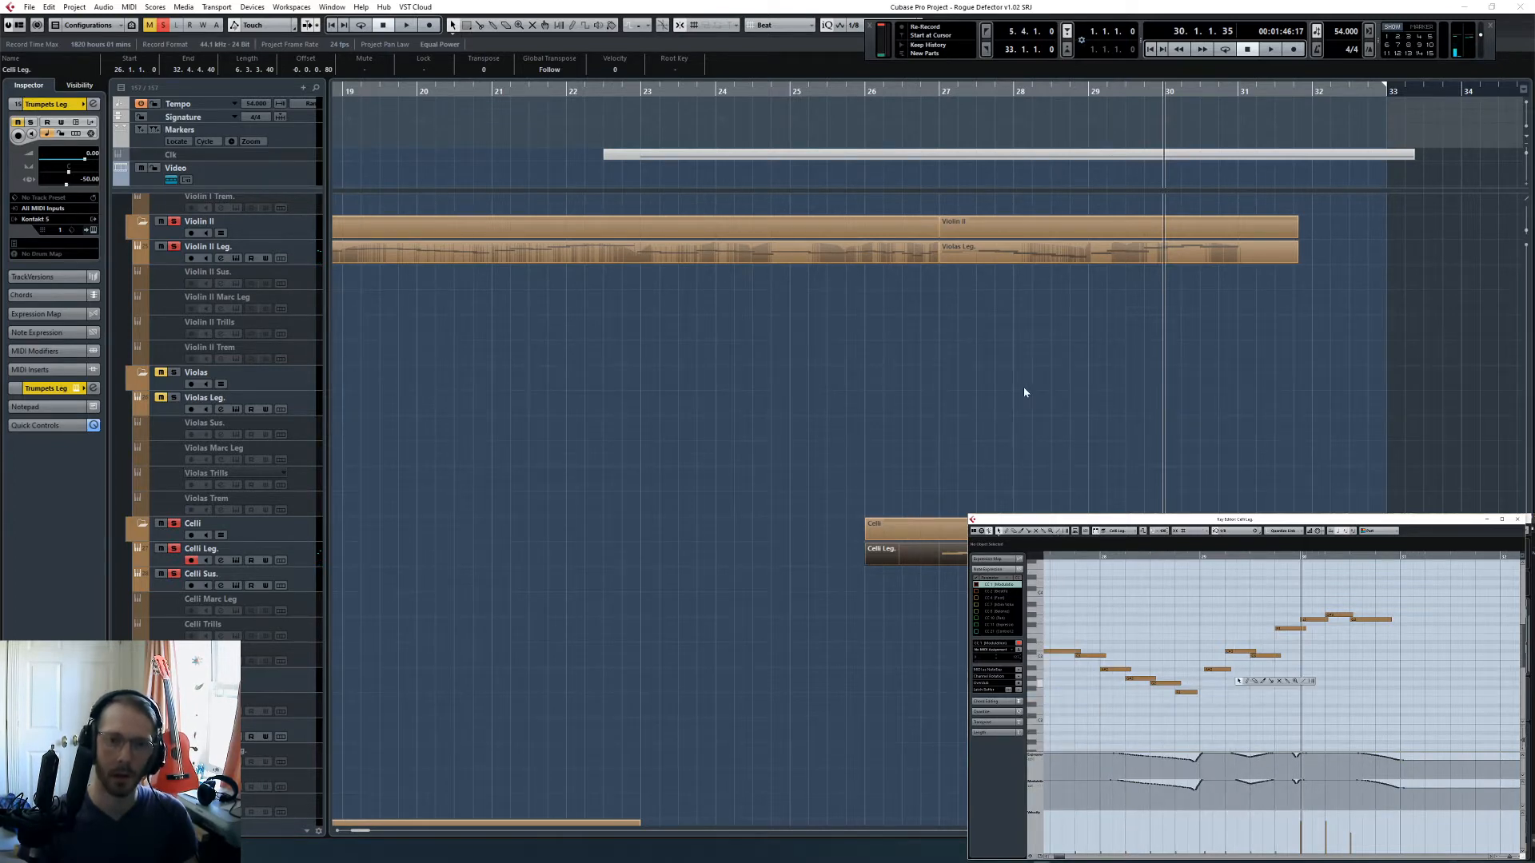
# - Check the Violin II Leg. curves, reopen the Violin I Leg. part and touch up its lower controller curve early in bar 29
pyautogui.click(1183, 254)
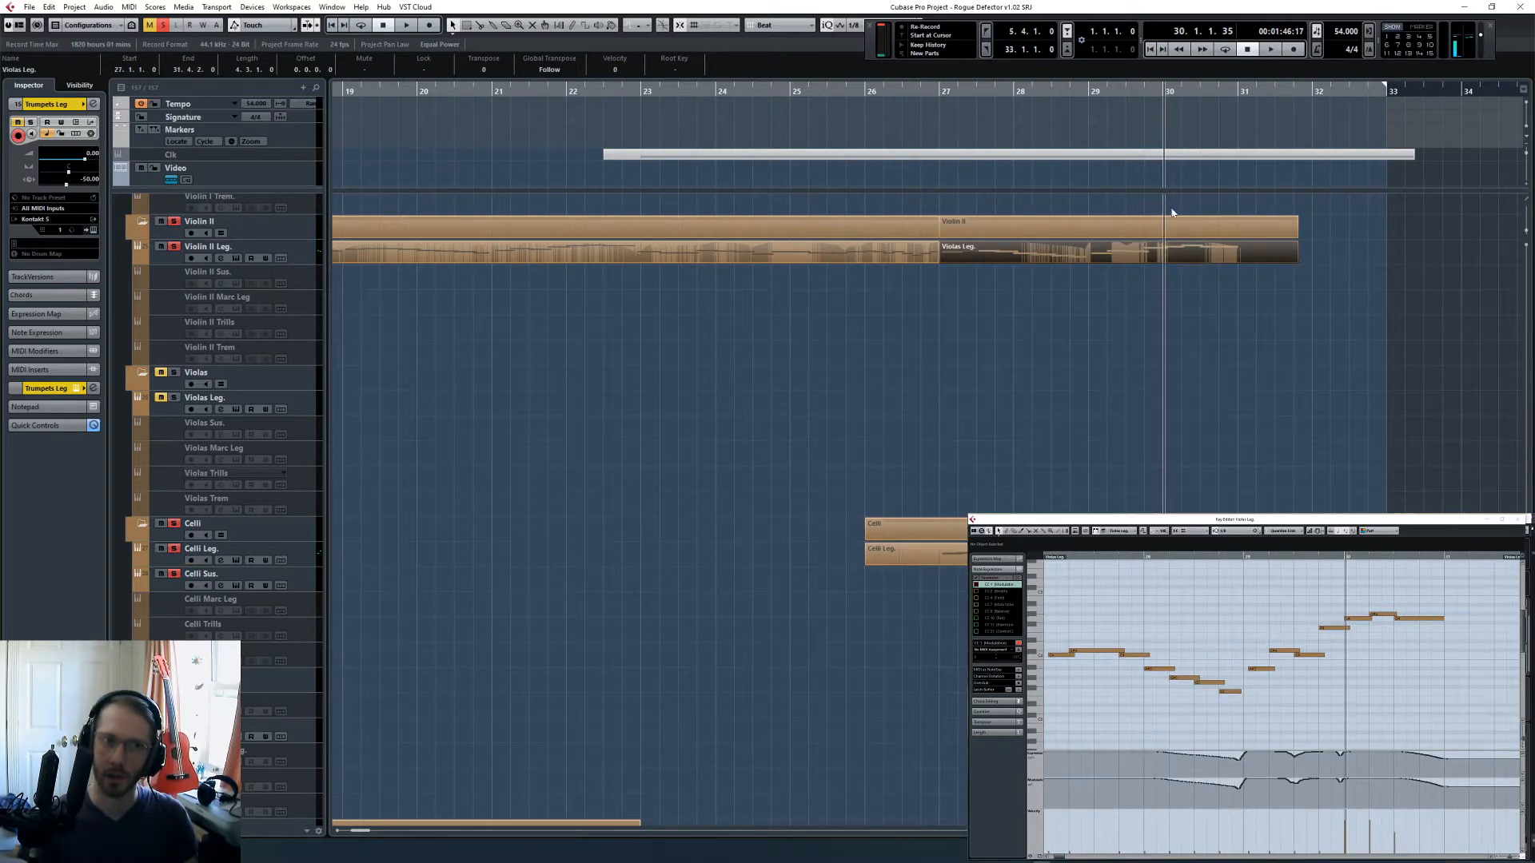
pyautogui.scroll(5, 1172, 212)
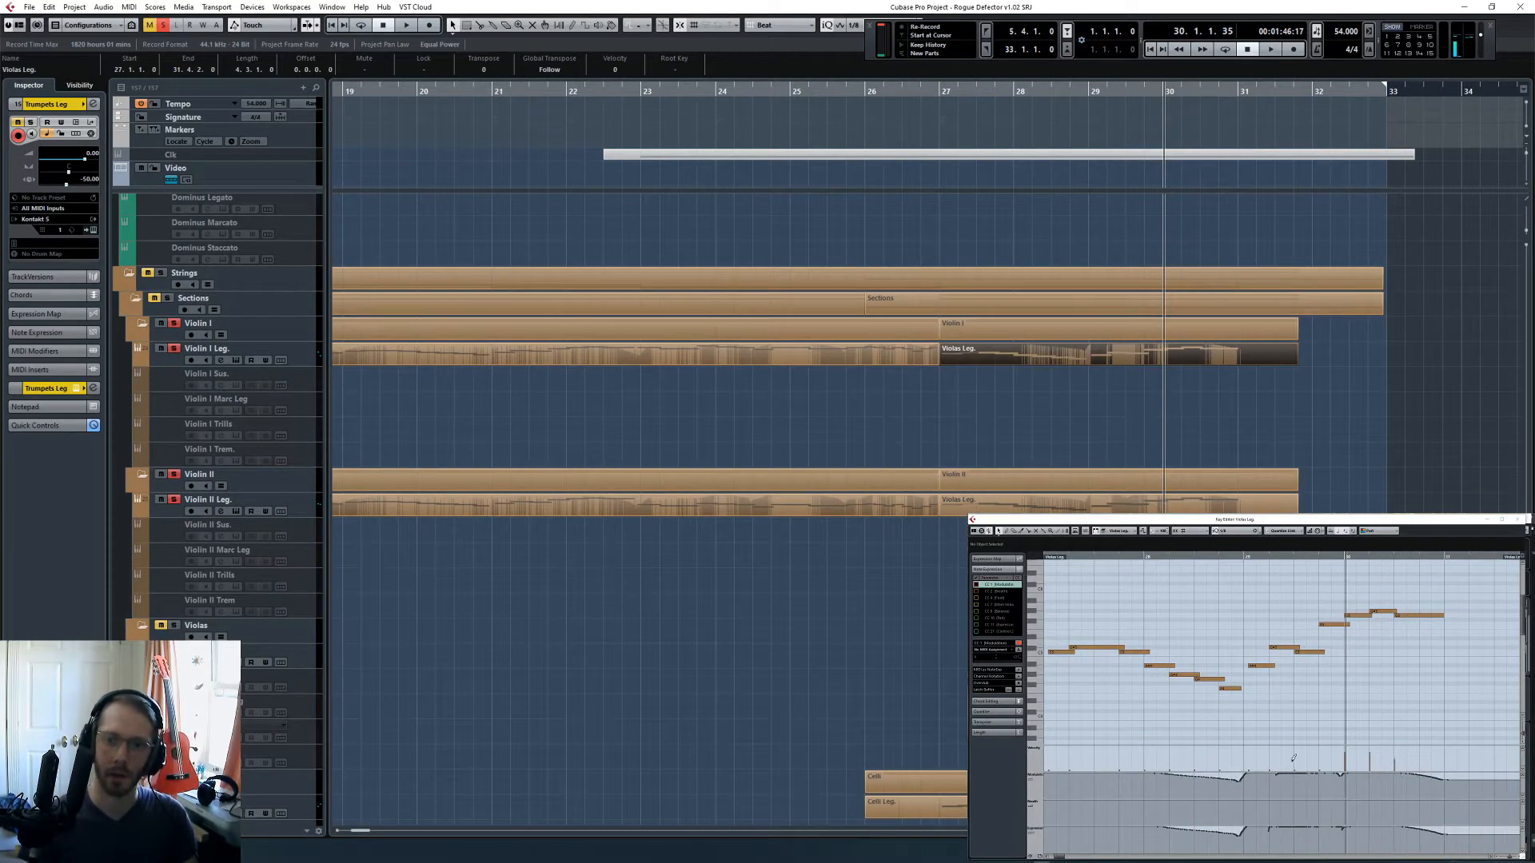
pyautogui.moveTo(1270, 830); pyautogui.dragTo(1278, 833)
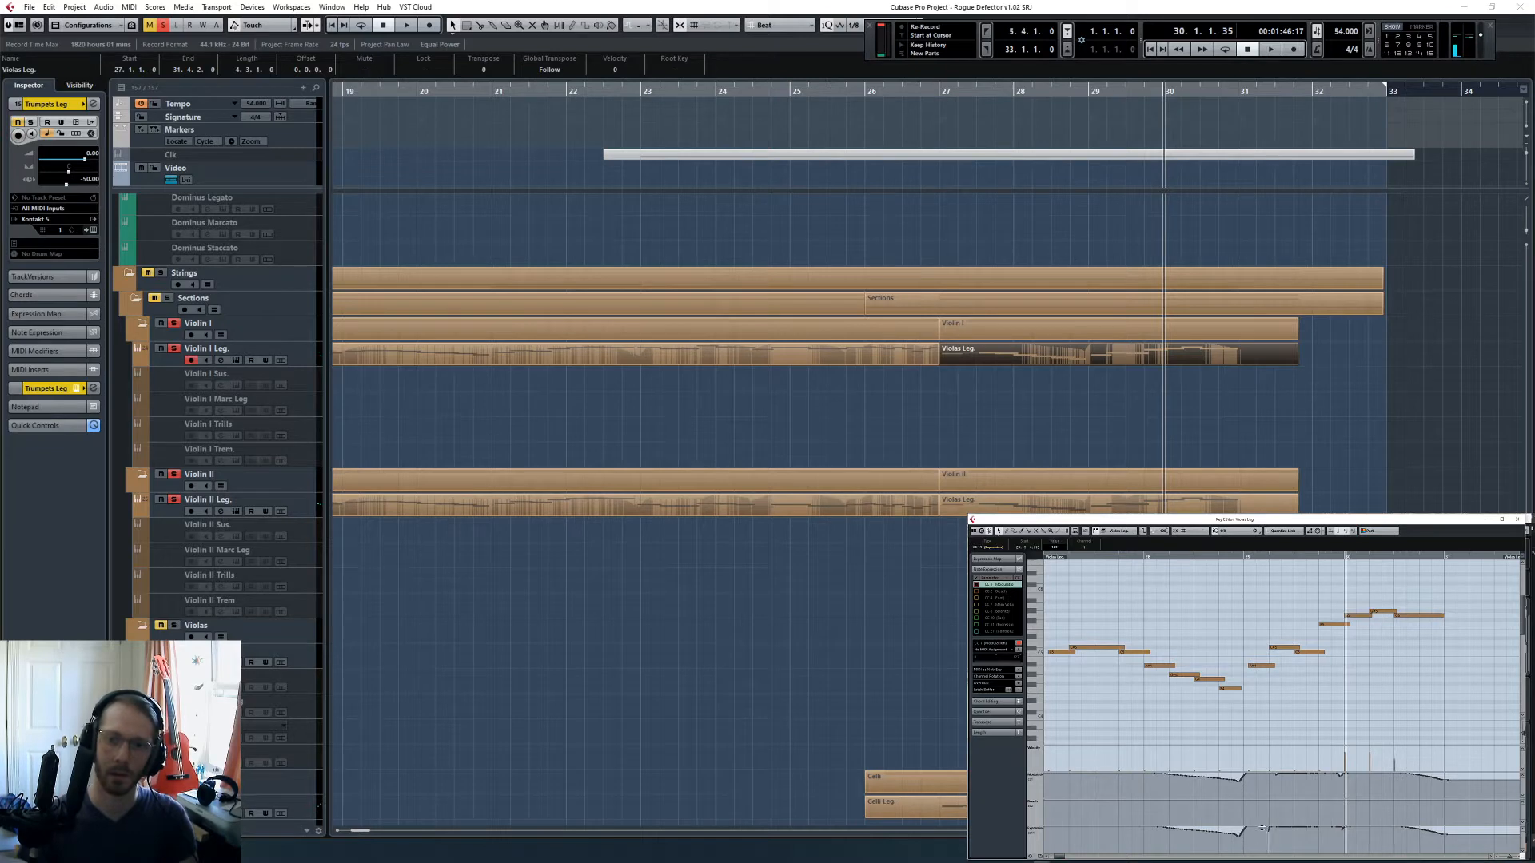
# - Play the soloed strings from the start of bar 30, reselect the Violin I Leg. part and move the playback position to bar 29
pyautogui.press('space')
pyautogui.click(1279, 439)
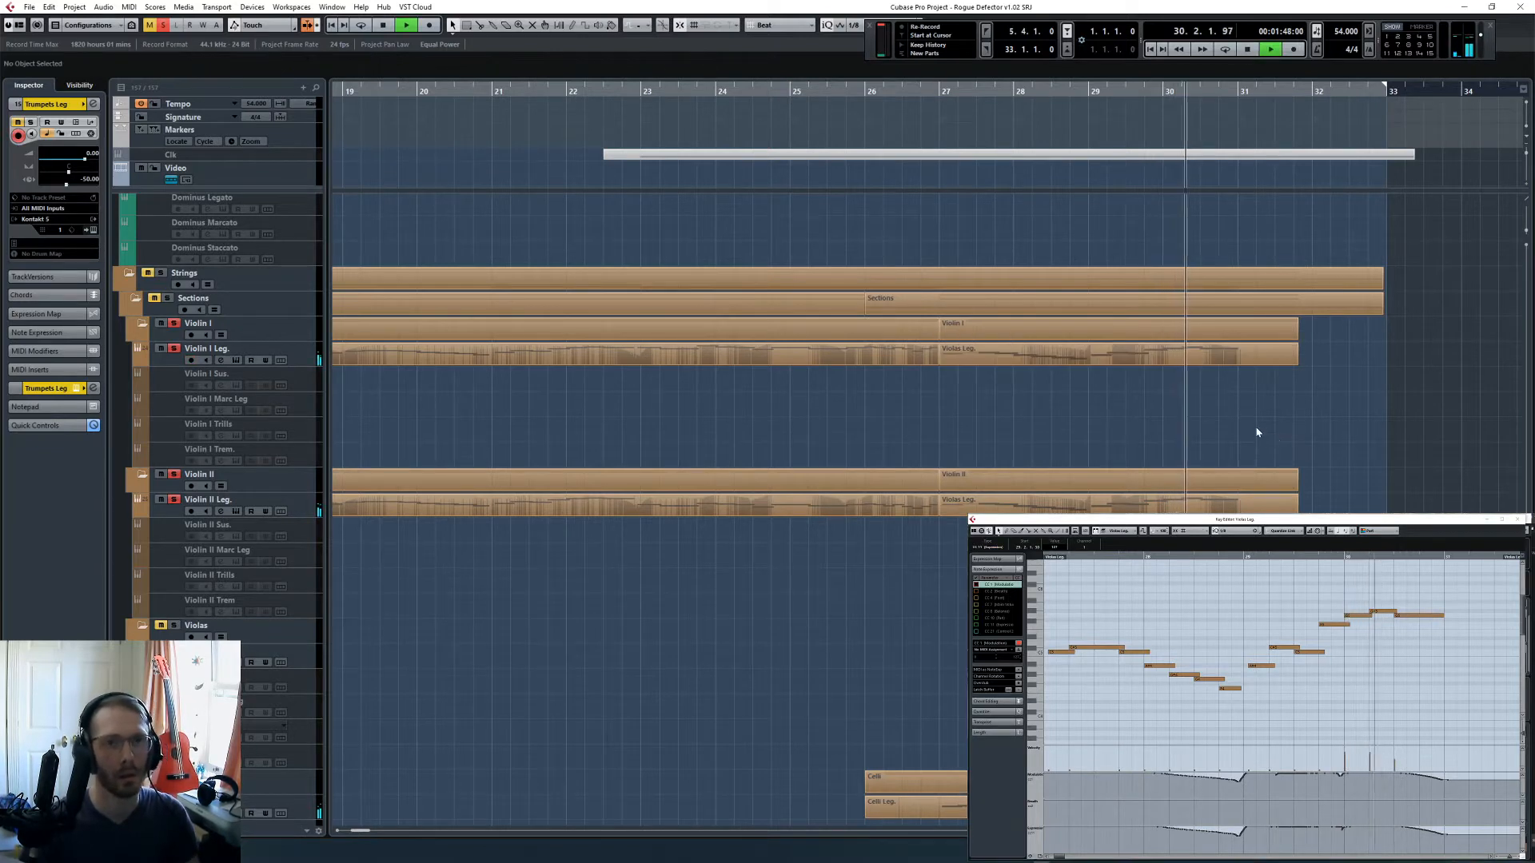
pyautogui.click(1193, 346)
pyautogui.click(1080, 91)
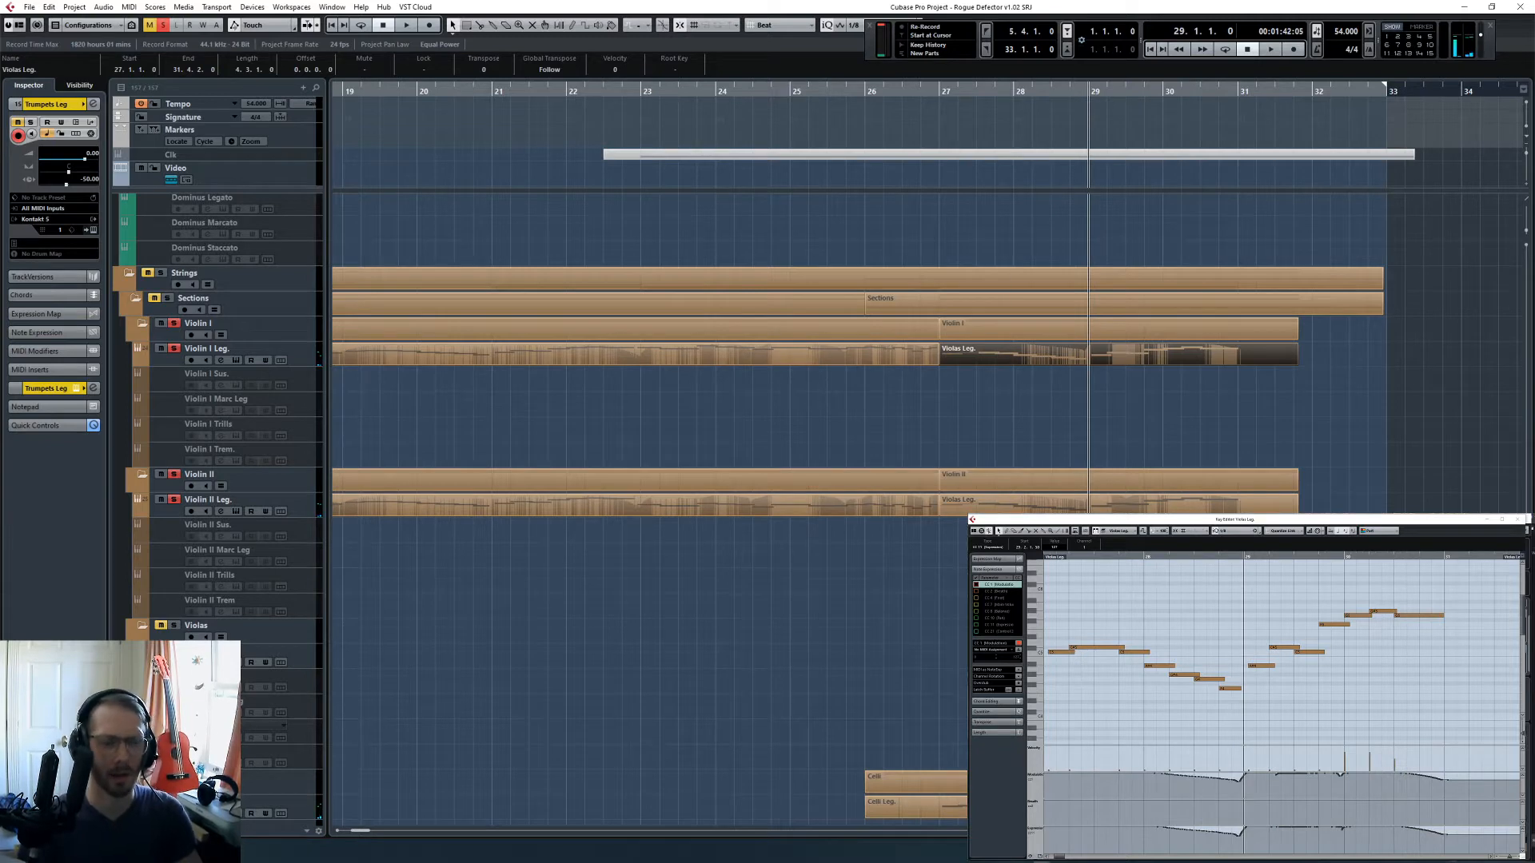
# - Show the Violin I, Violin II and Celli Leg. parts together, play the soloed strings from bar 29, and select the Celli Leg. track
pyautogui.moveTo(1181, 416); pyautogui.dragTo(1180, 356)
pyautogui.keyDown('shift'); pyautogui.click(1180, 504); pyautogui.keyUp('shift')
pyautogui.scroll(-2, 1180, 480)
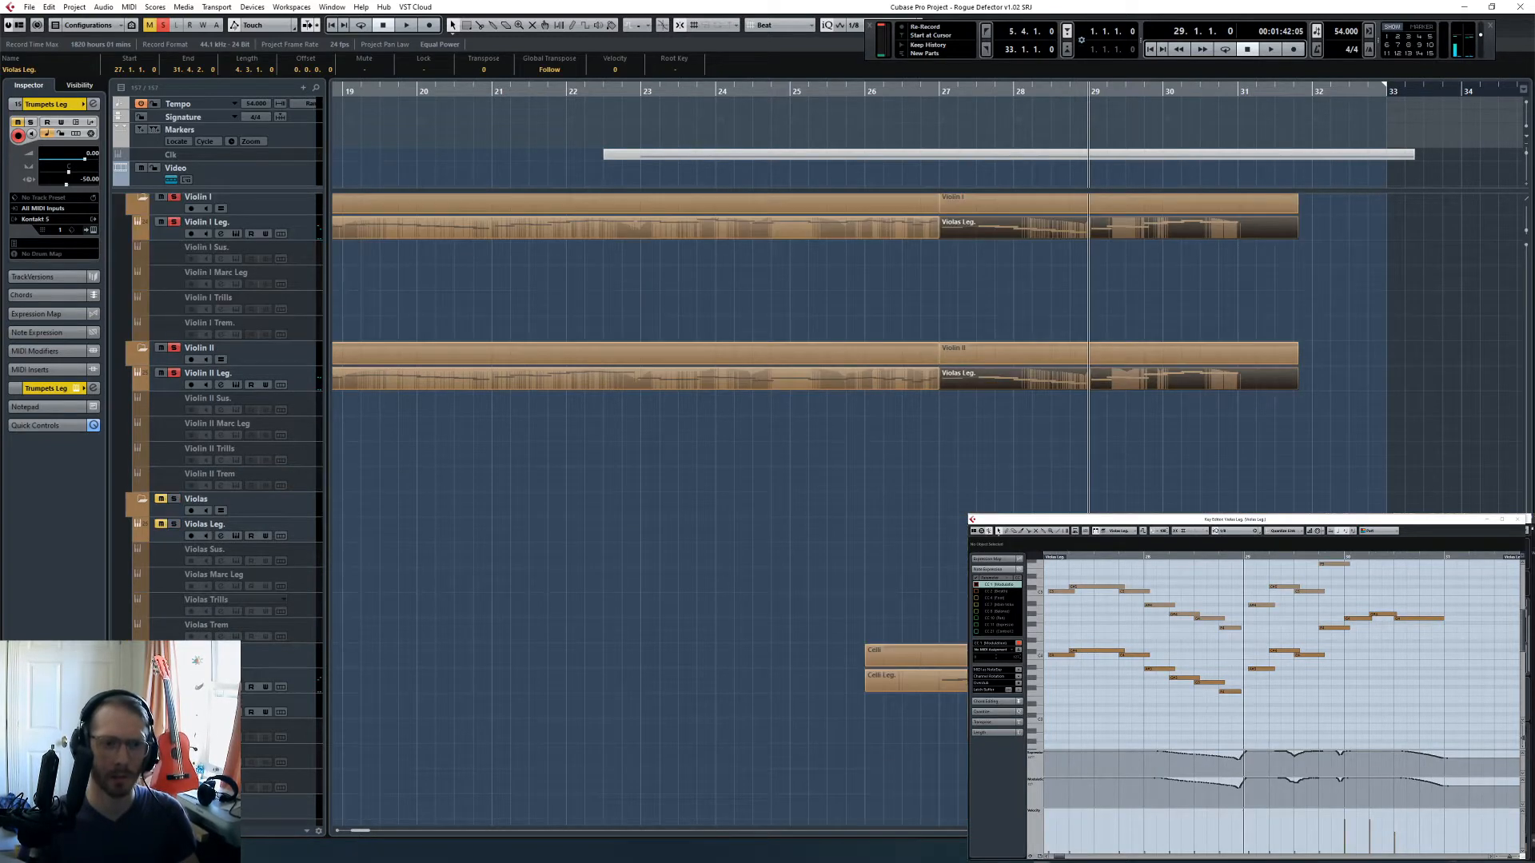
pyautogui.keyDown('shift'); pyautogui.click(1181, 680); pyautogui.keyUp('shift')
pyautogui.press('space')
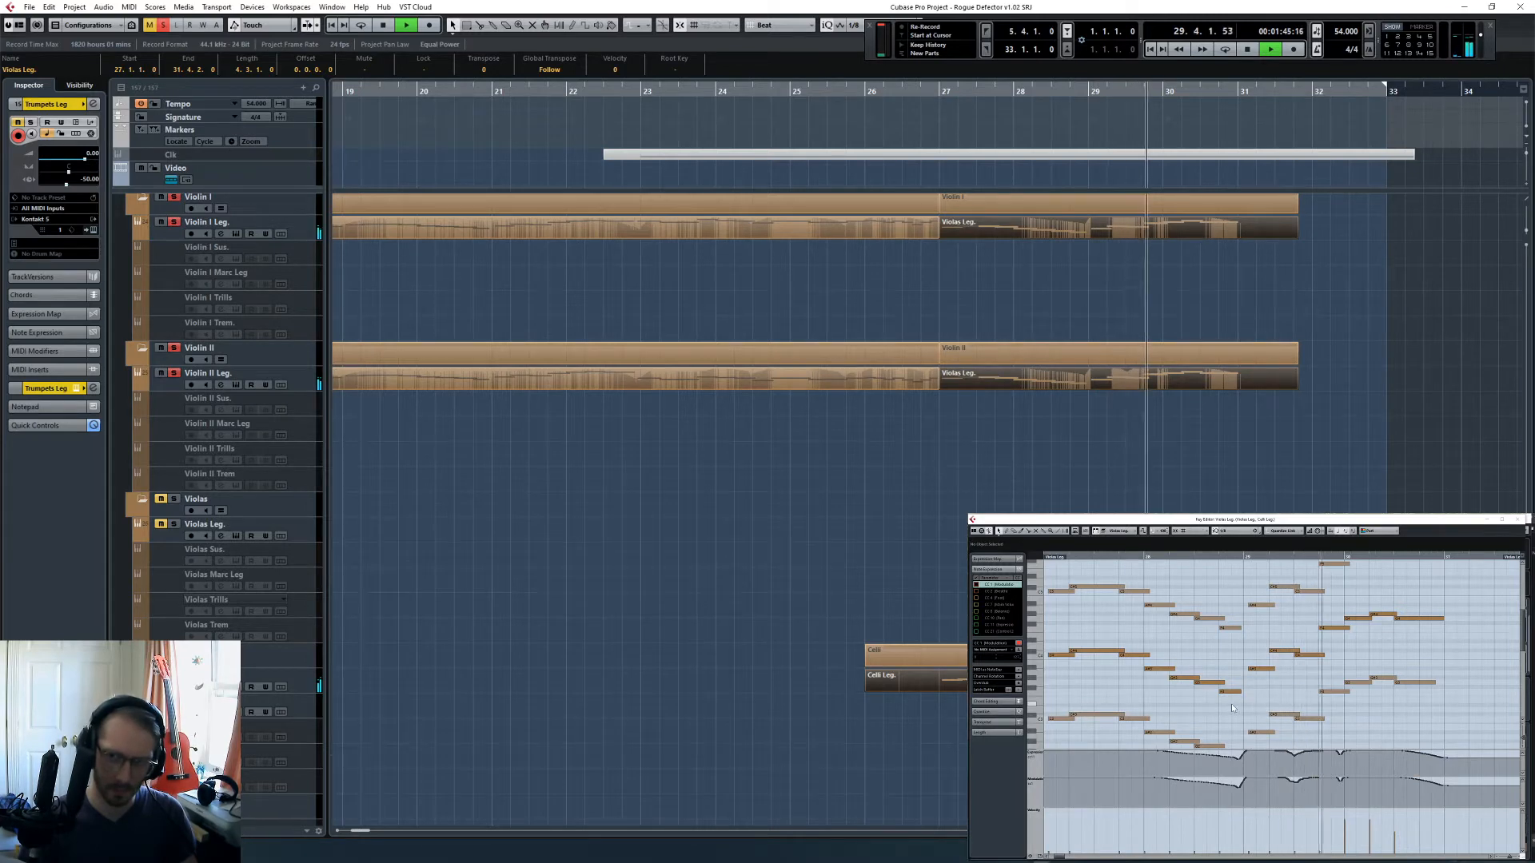
pyautogui.click(303, 687)
pyautogui.press('space')
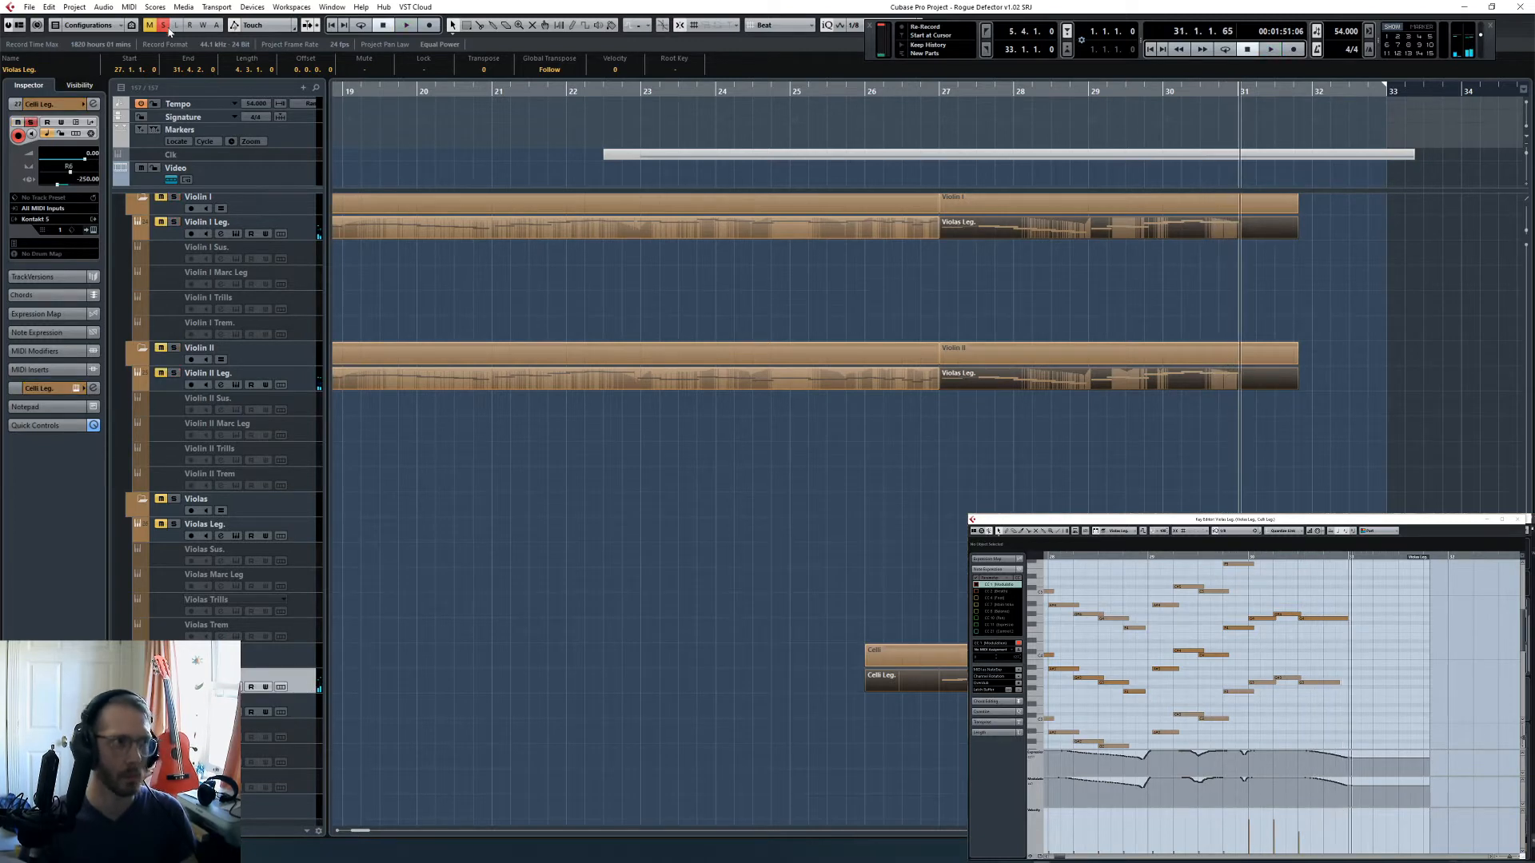
# - Clear all solos and play the full arrangement from the middle of bar 26 into bar 27
pyautogui.click(165, 26)
pyautogui.scroll(10, 984, 471)
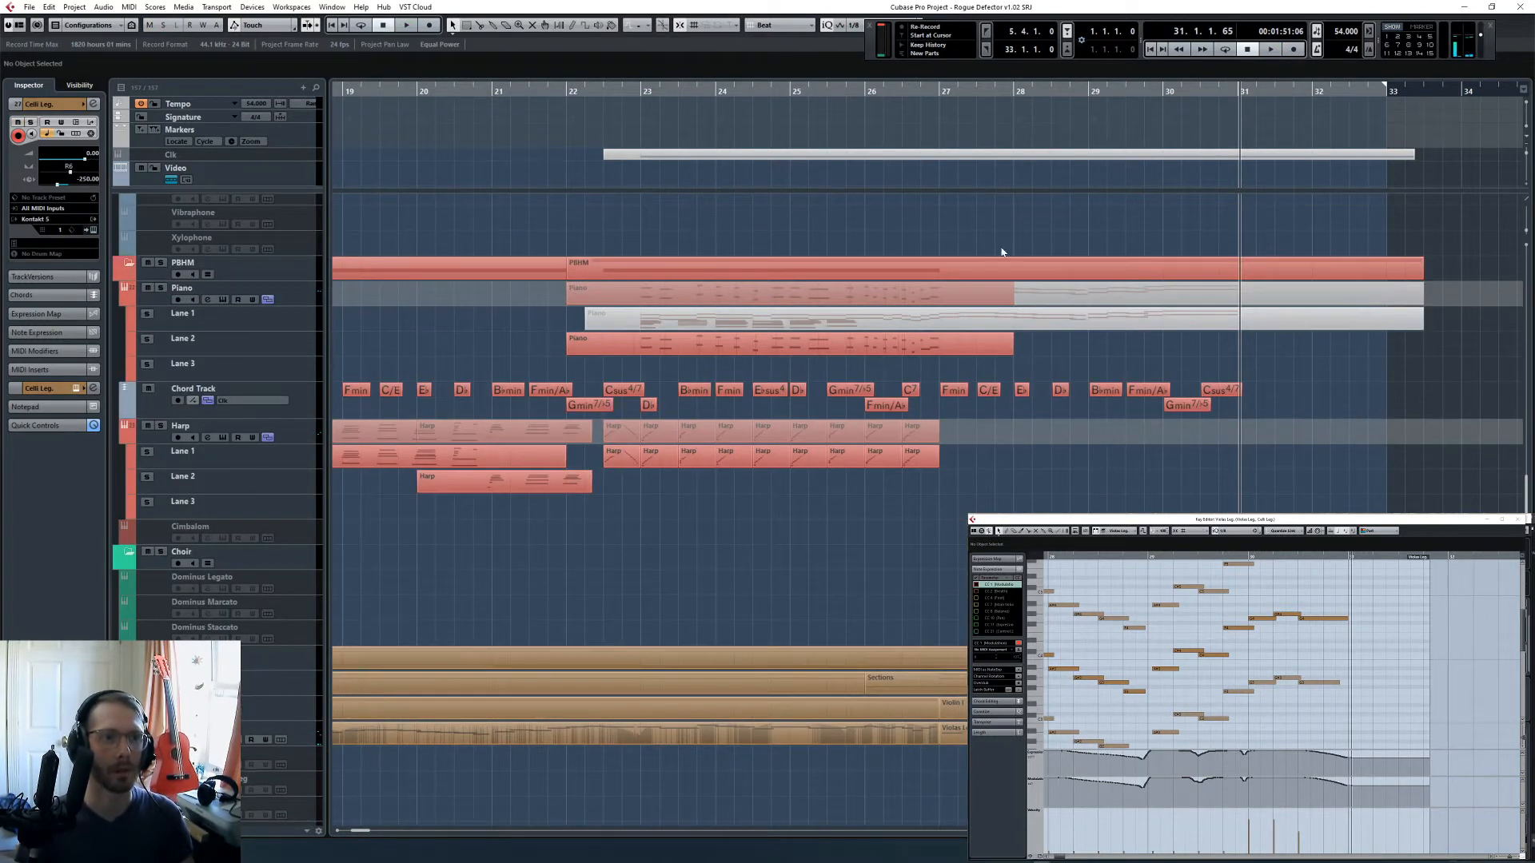
pyautogui.click(901, 92)
pyautogui.press('space')
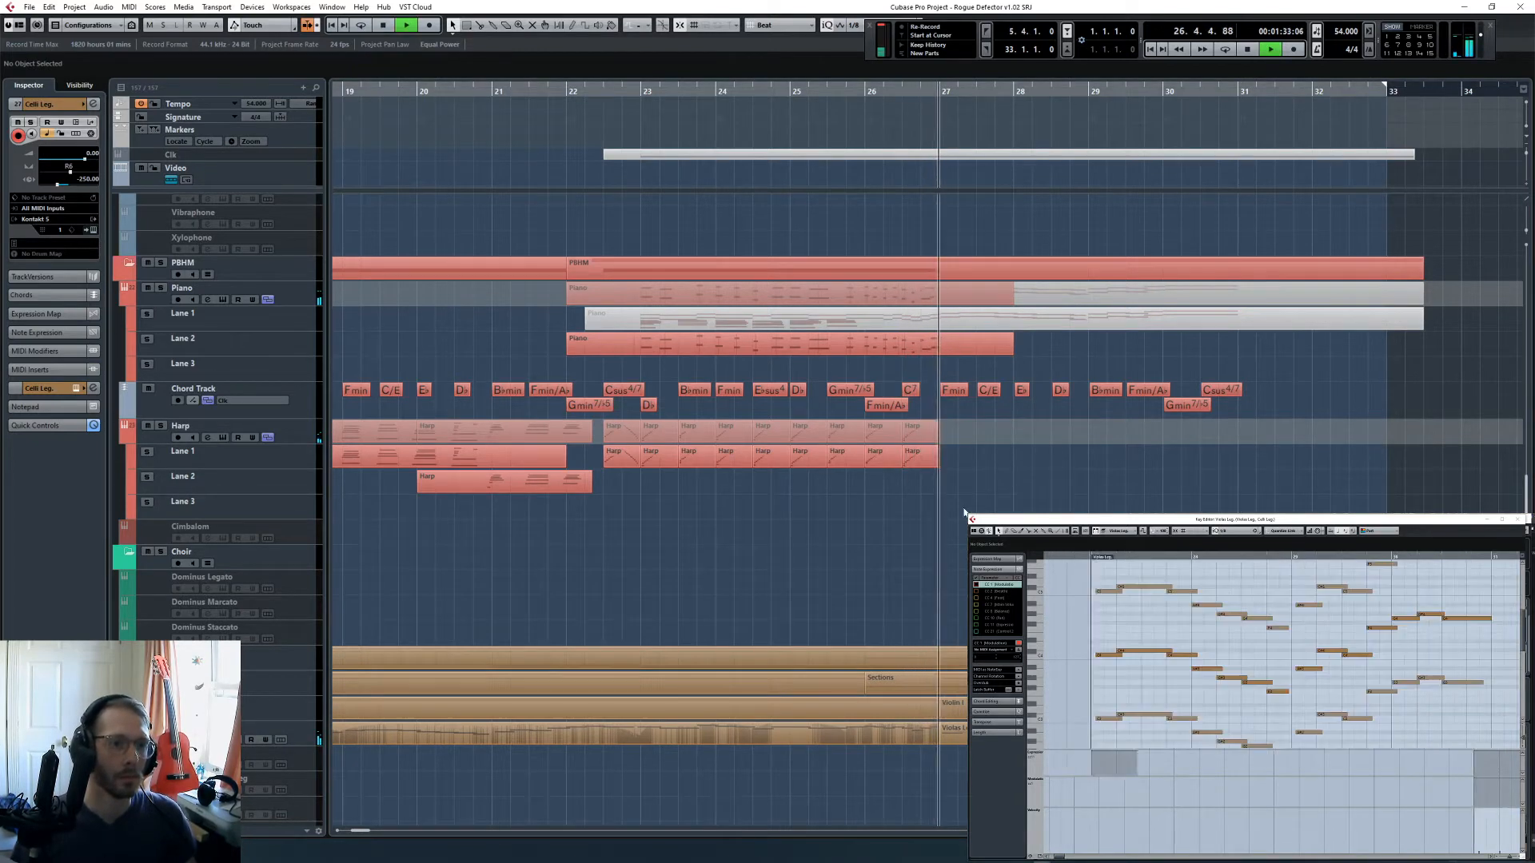
pyautogui.press('space')
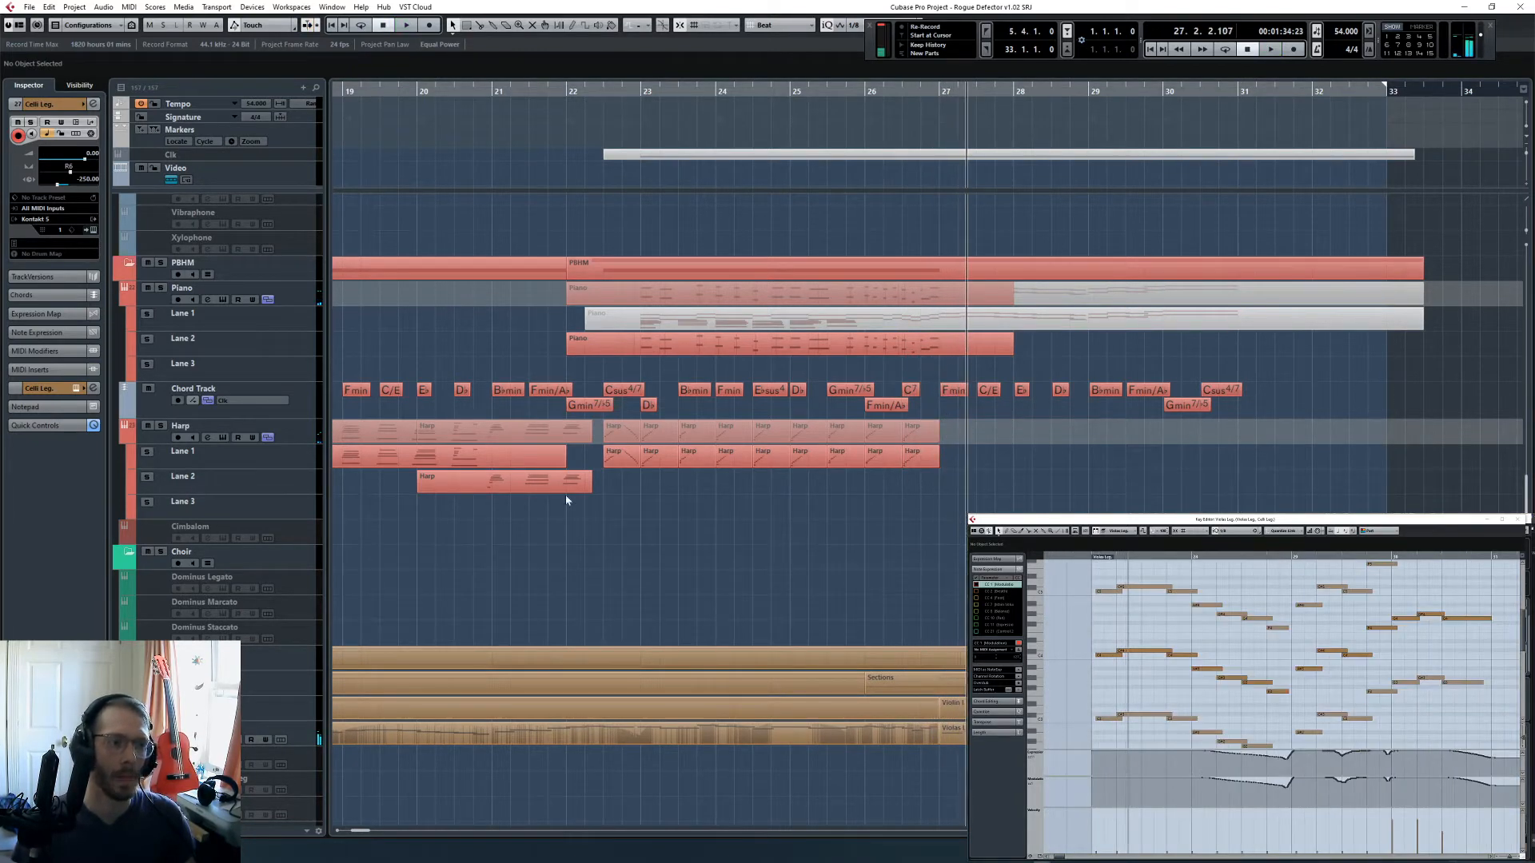
# - Select Lane 1 of the Harp track
pyautogui.click(303, 490)
pyautogui.click(313, 466)
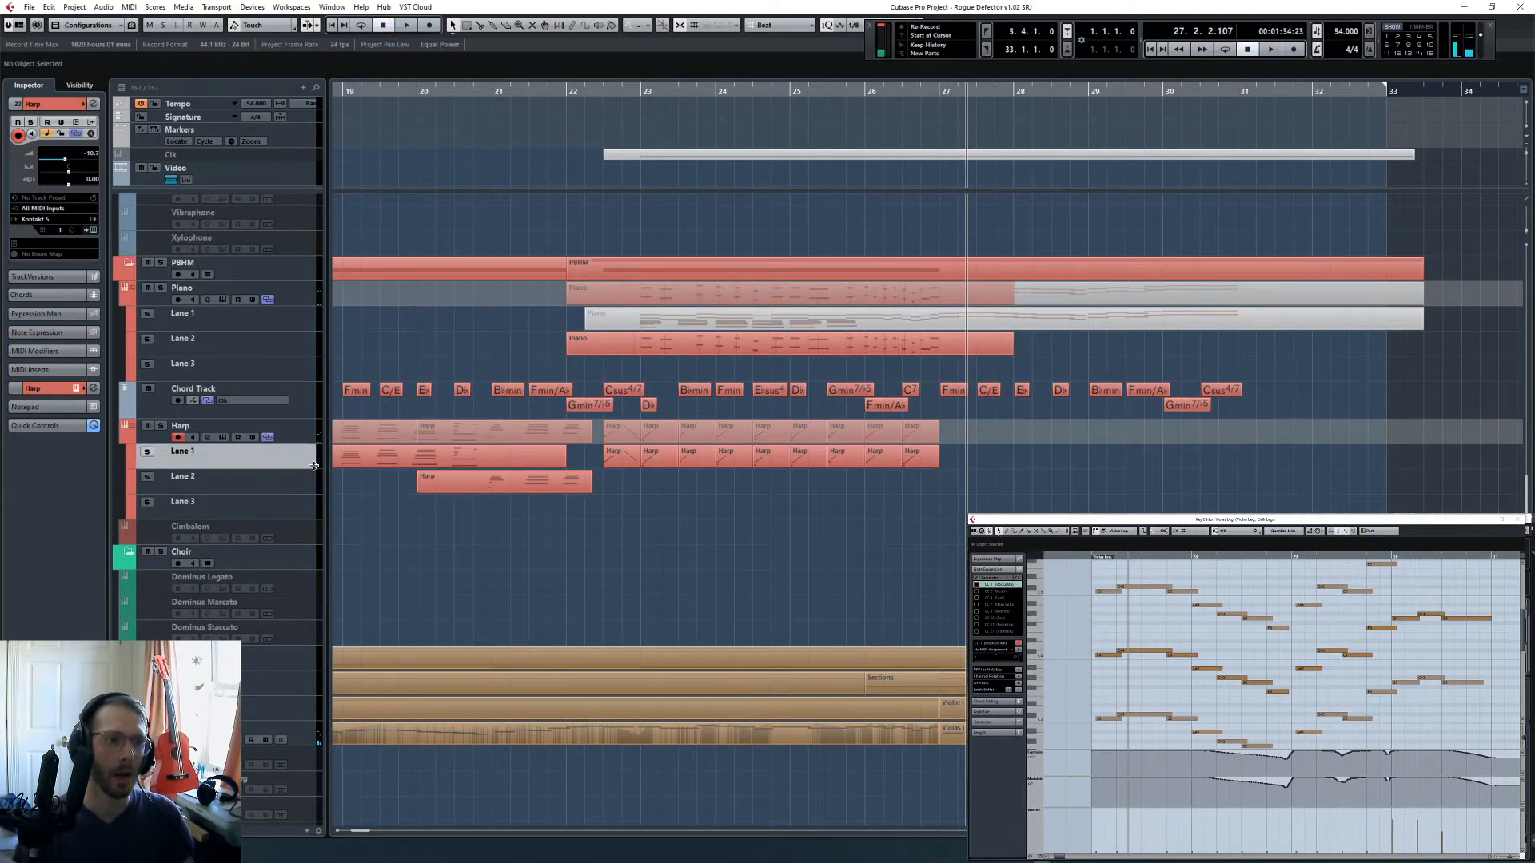
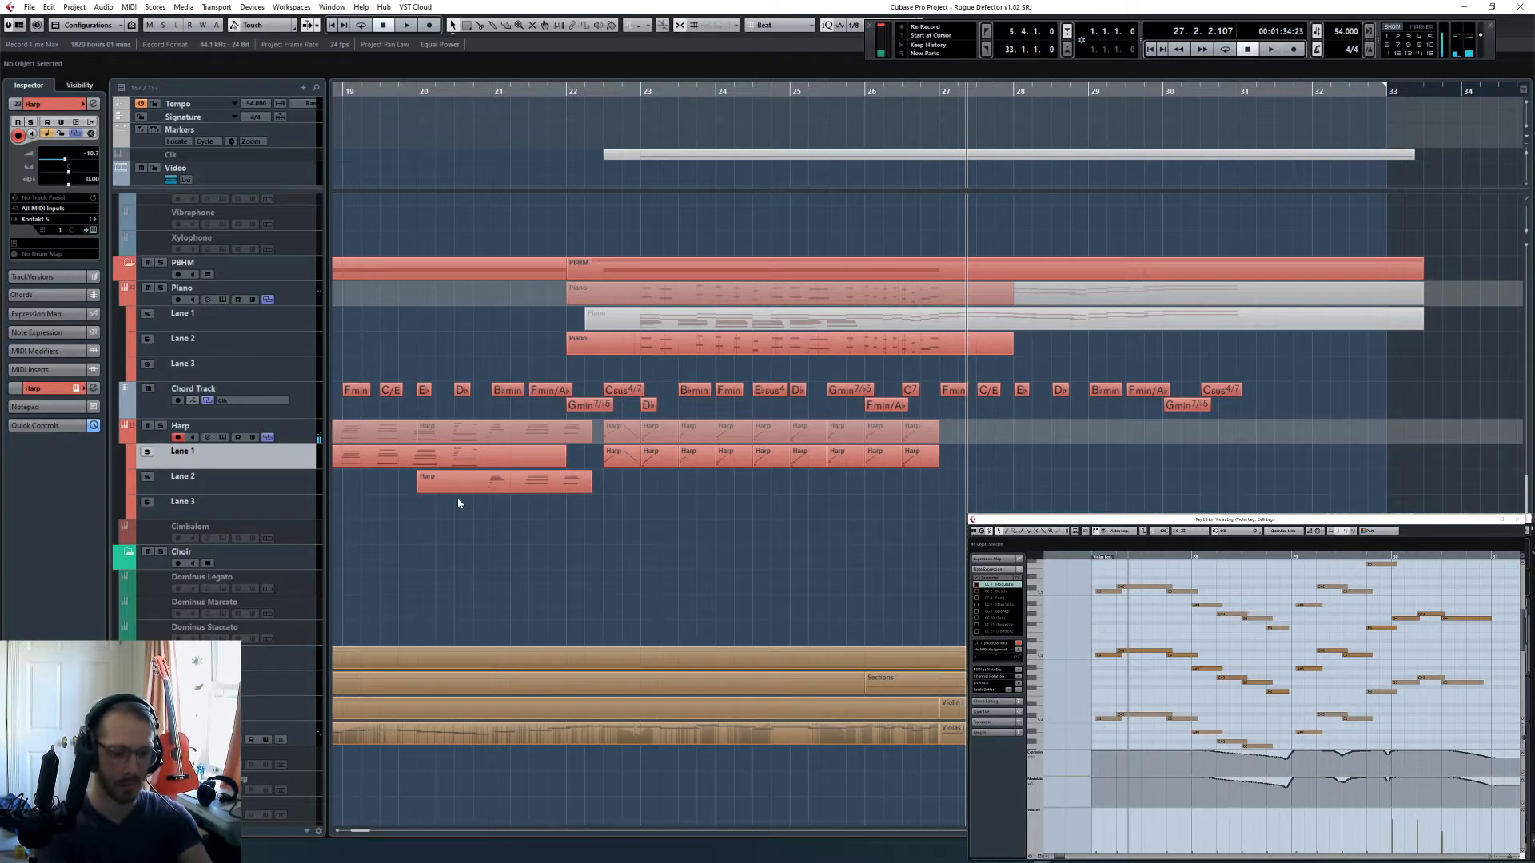
# - Play the arrangement from bar 26 while performing harp chords, and capture them with Retrospective Record as a new Harp part
pyautogui.press('KP_Subtract')
pyautogui.press('KP_Subtract')
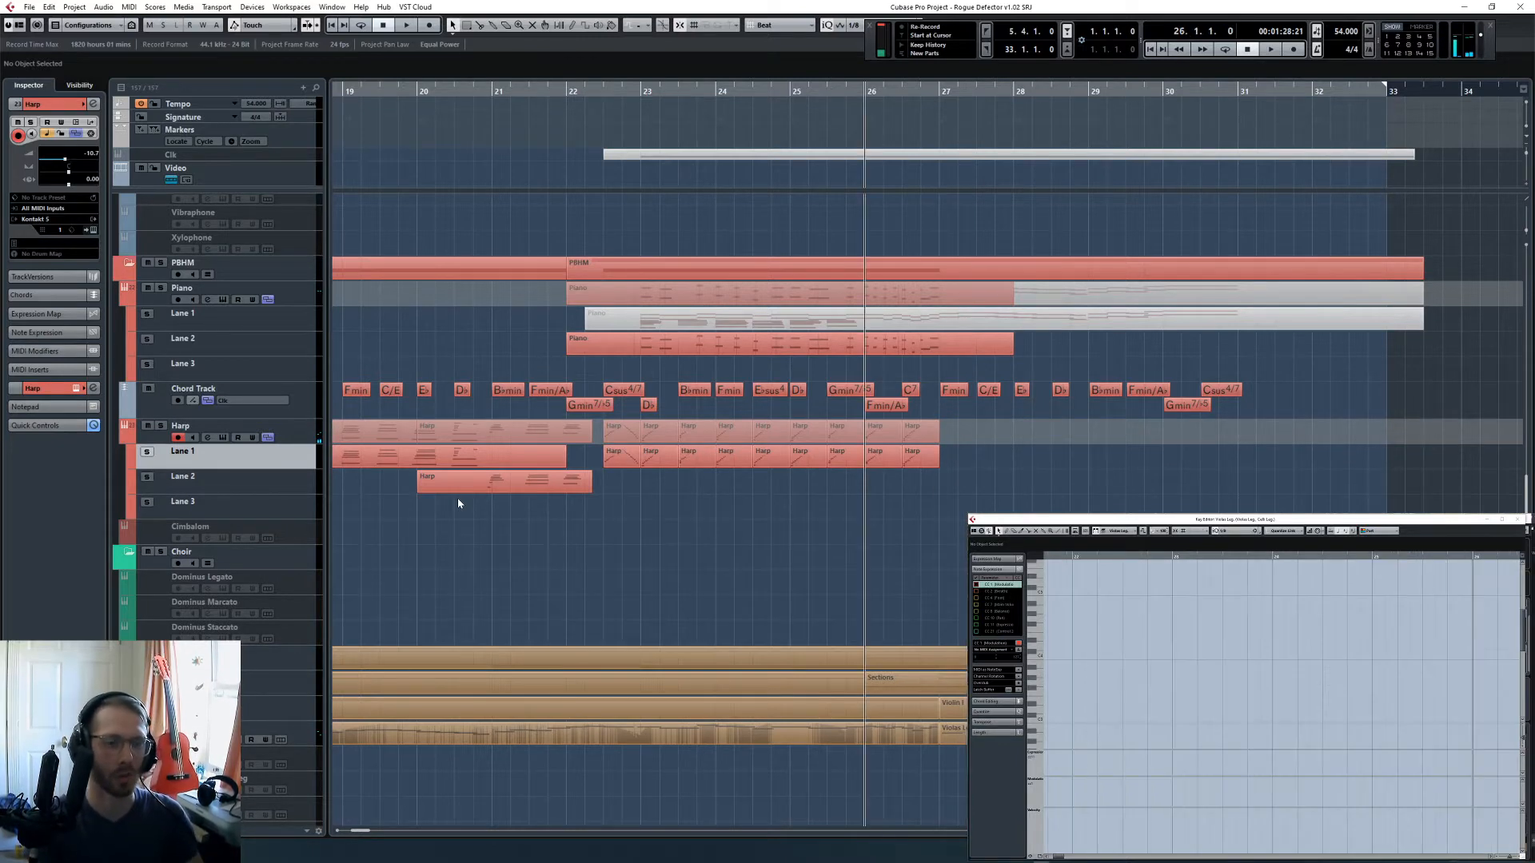
pyautogui.press('KP_Add')
pyautogui.press('KP_Subtract')
pyautogui.click(281, 489)
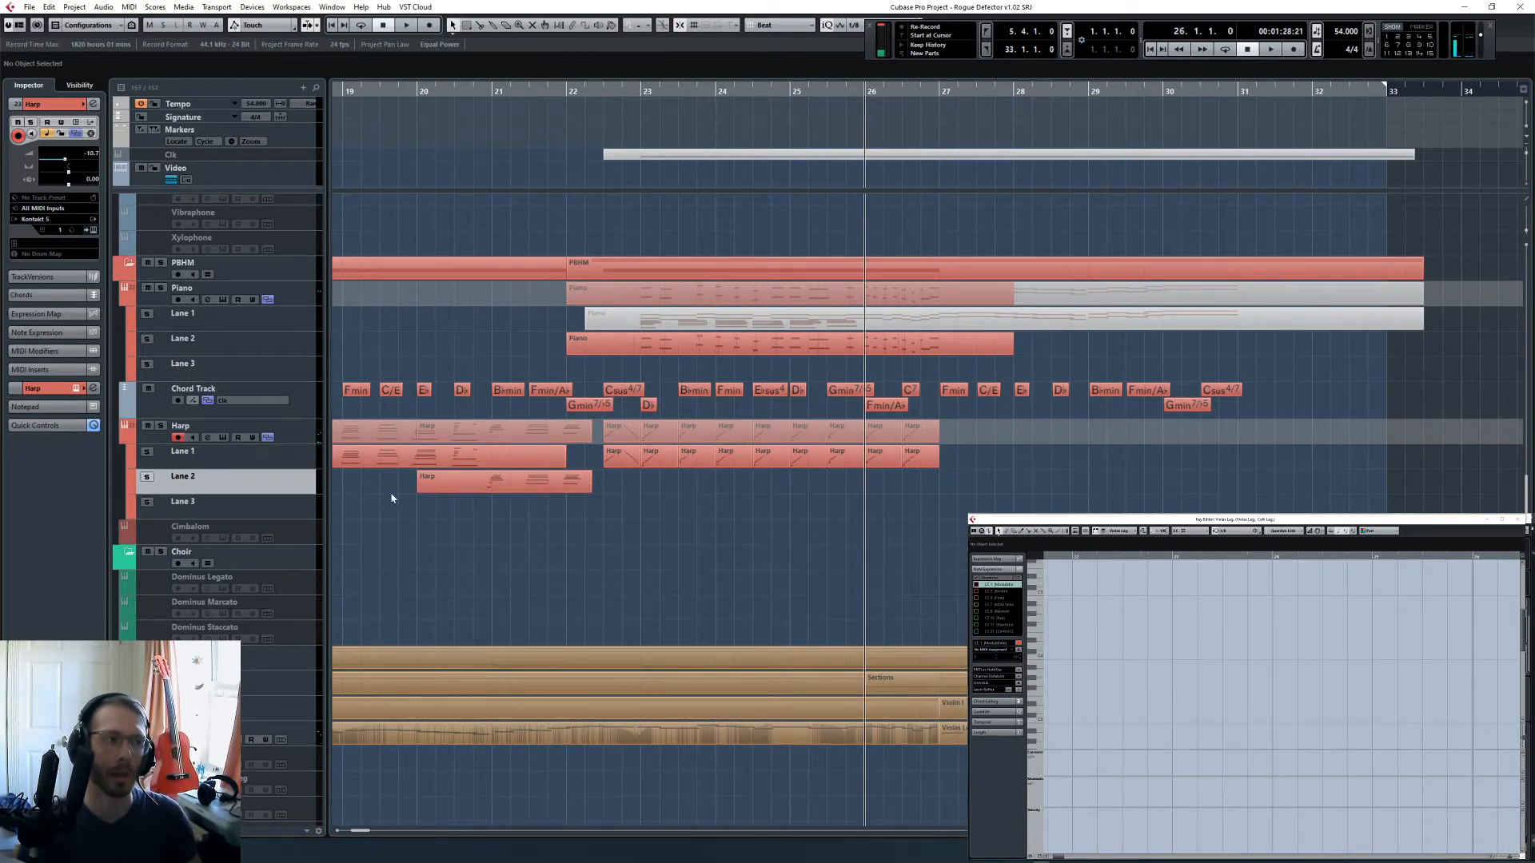
pyautogui.hscroll(5, 391, 496)
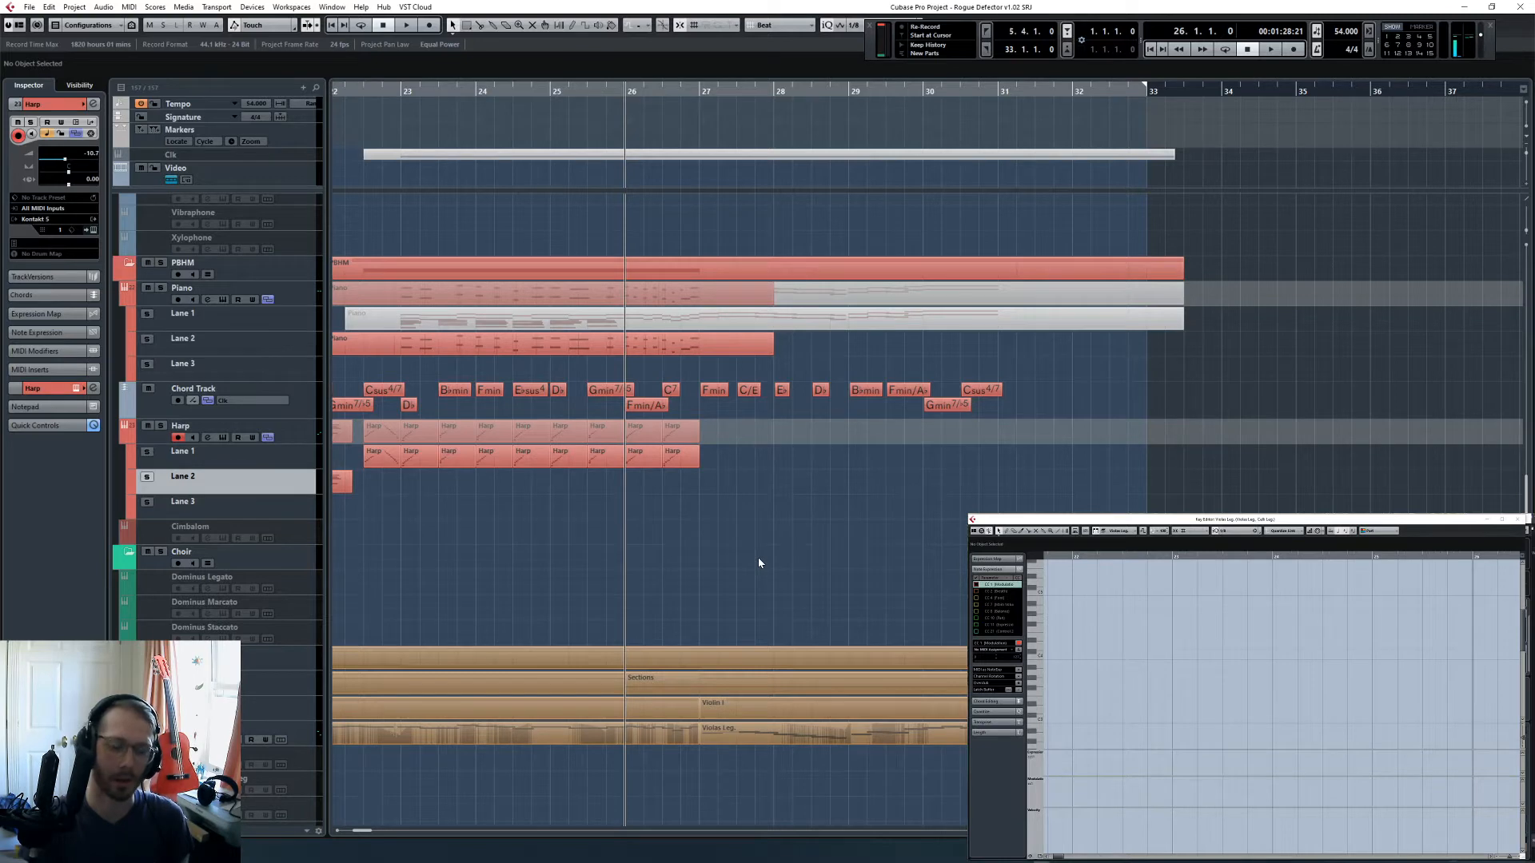
pyautogui.press('space')
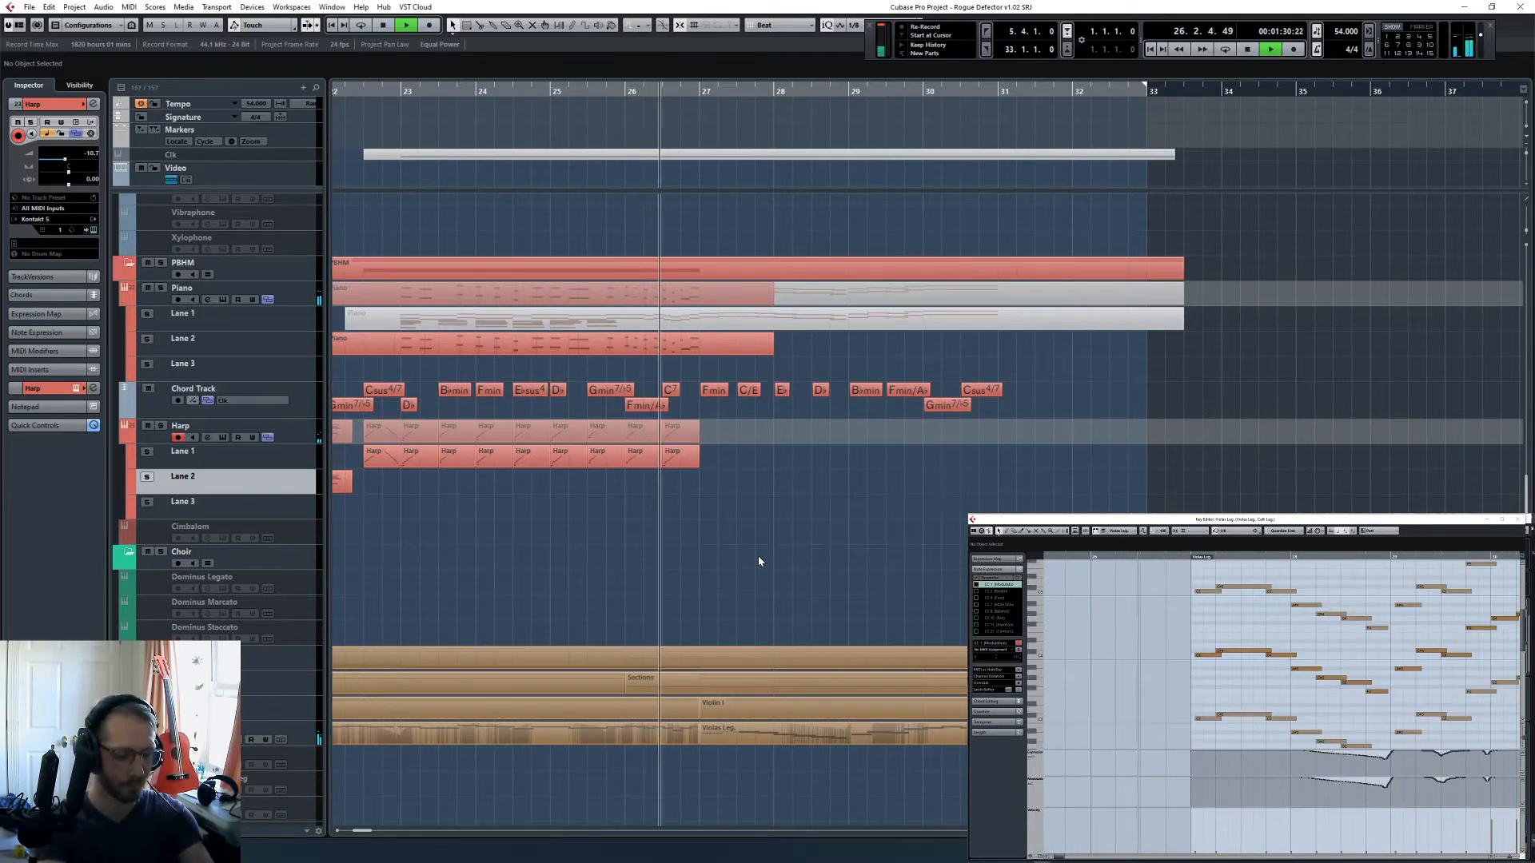
pyautogui.scroll(3, 758, 557)
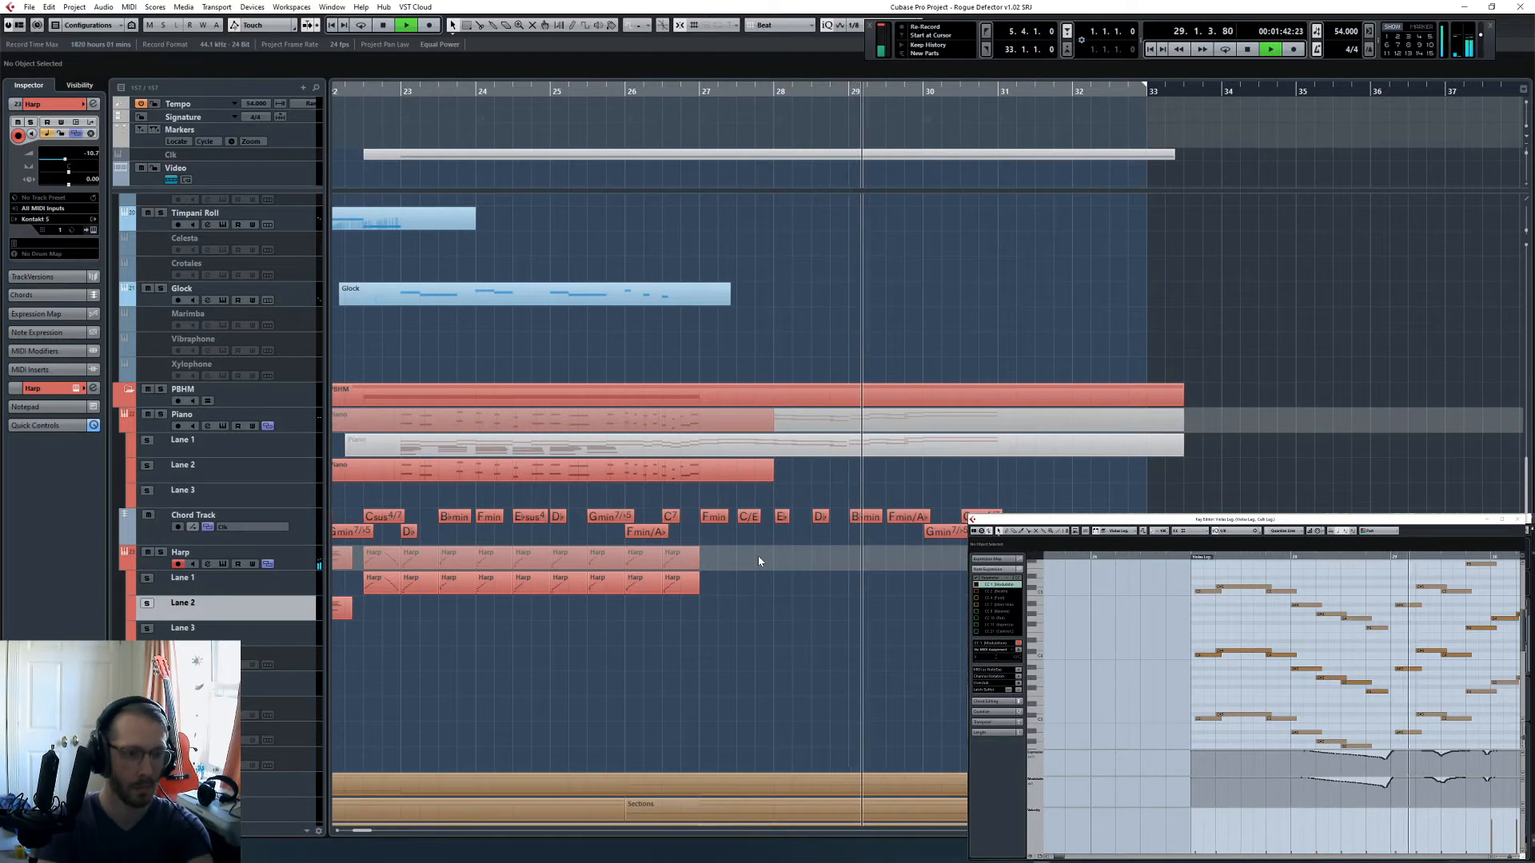
pyautogui.press('space')
pyautogui.press('shift+KP_Multiply')
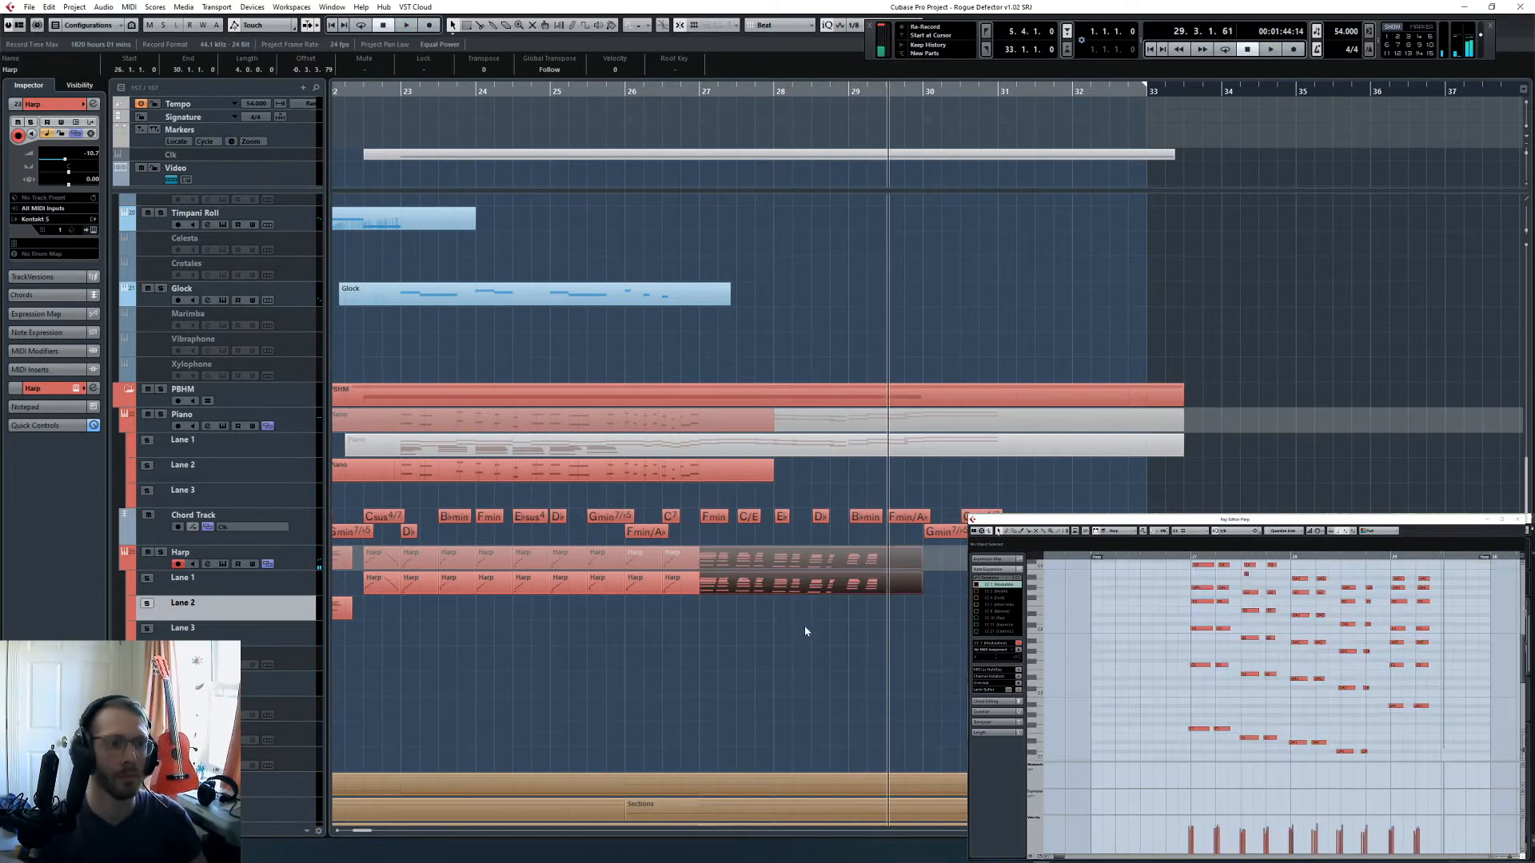
# - Remove the stray short note from the captured harp chords in bar 27 and locate playback to the first captured note
pyautogui.scroll(1, 1166, 647)
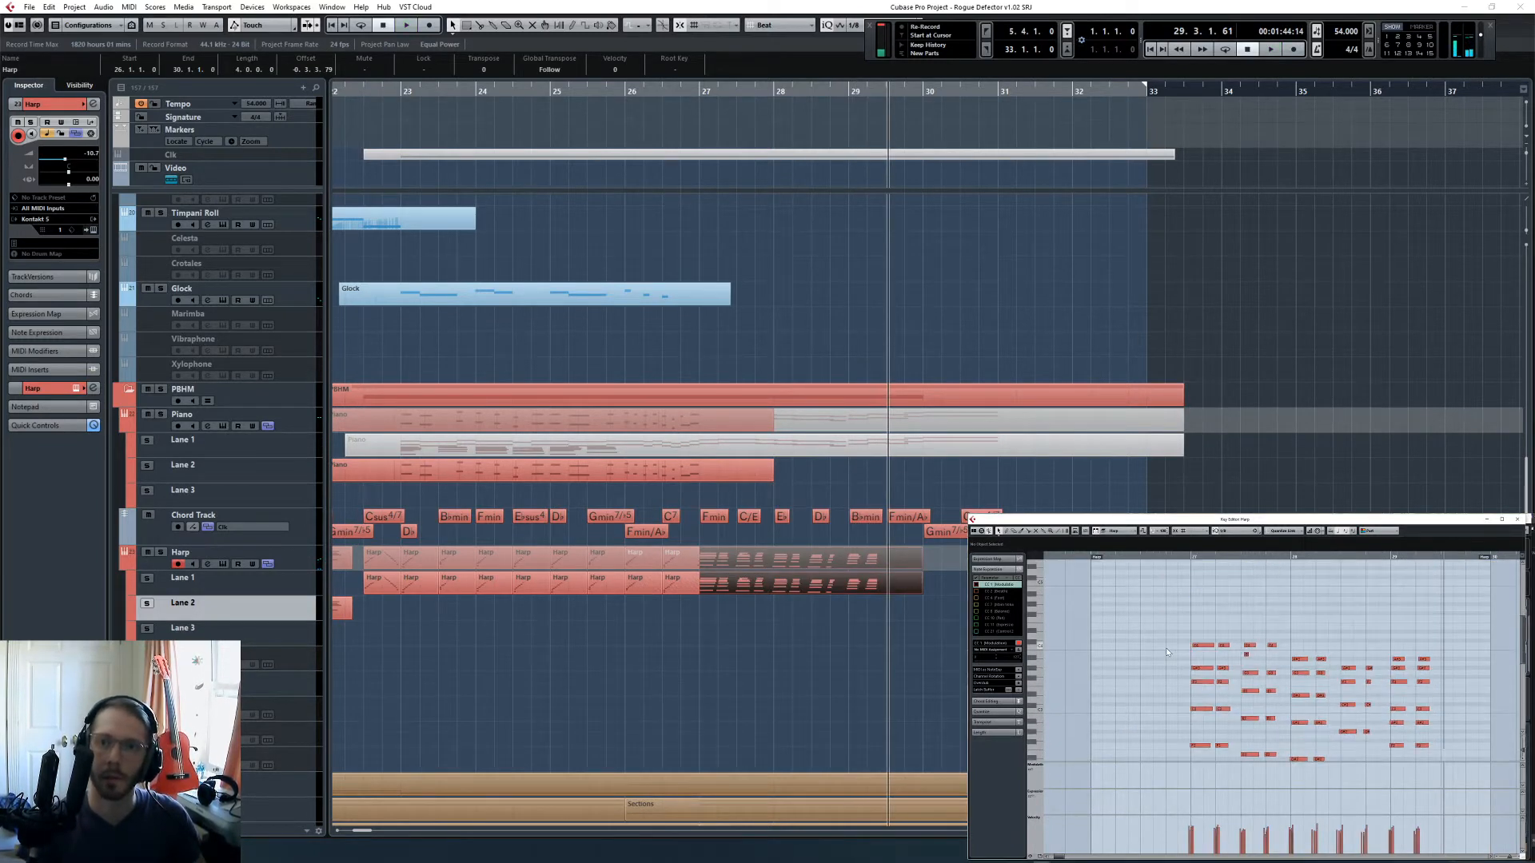
pyautogui.scroll(-1, 1165, 647)
pyautogui.click(1237, 533)
pyautogui.click(1235, 562)
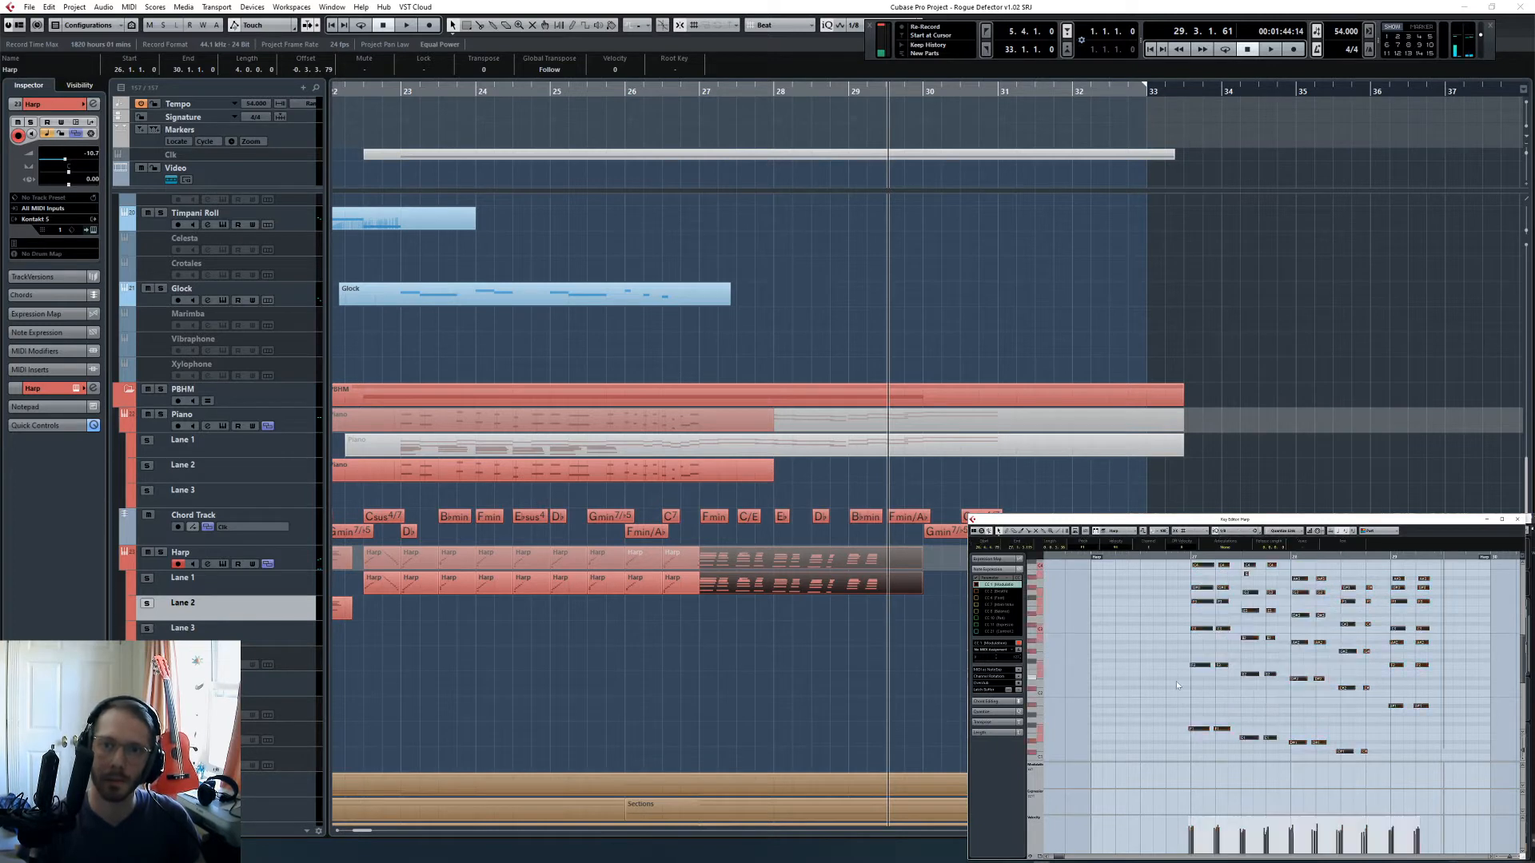
pyautogui.click(1247, 565)
pyautogui.press('l')
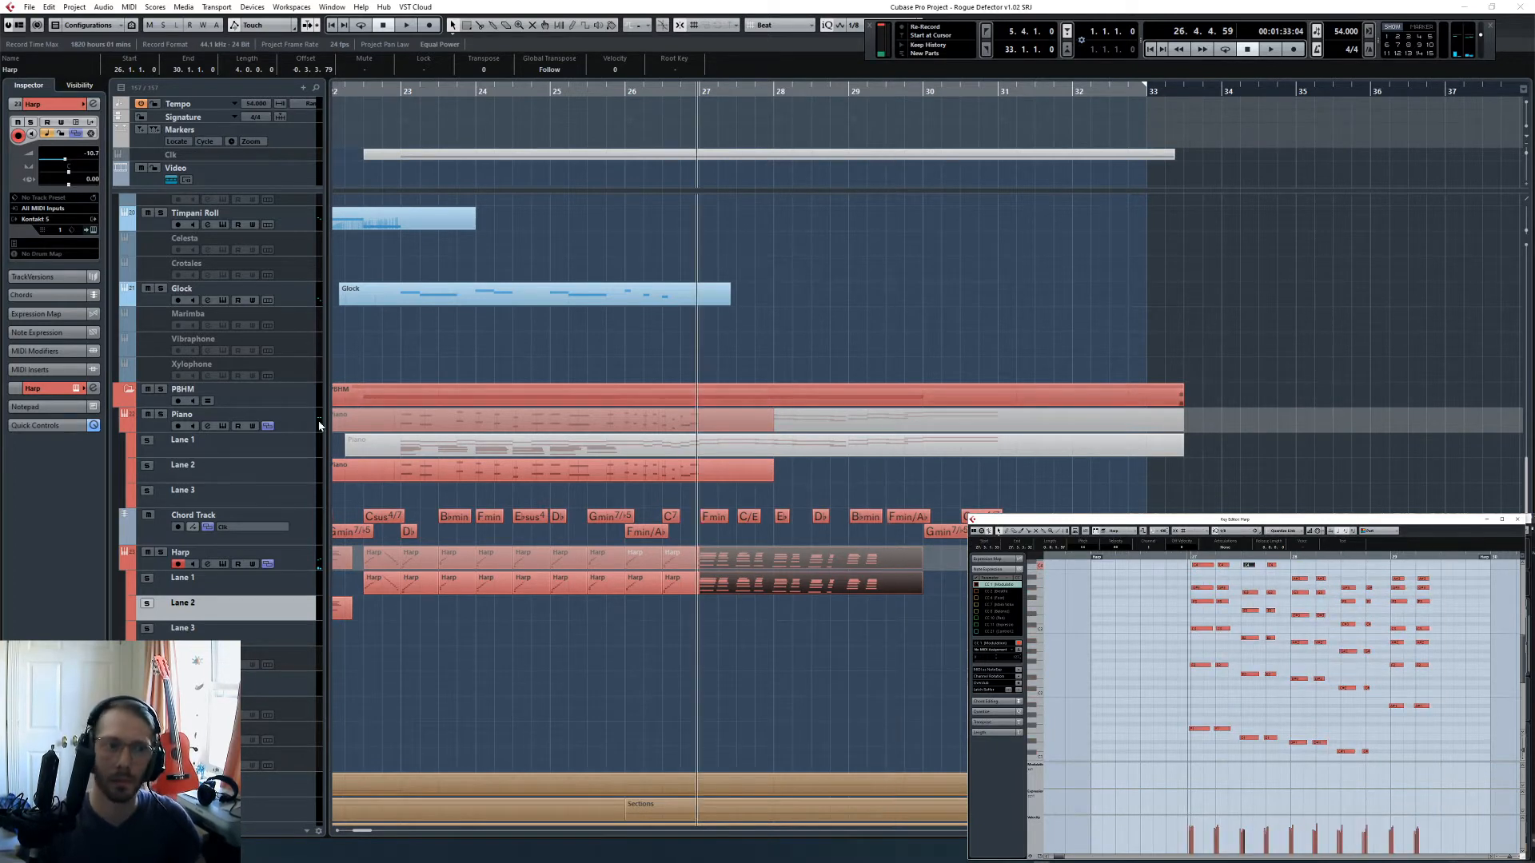
# - Solo the Harp track and play the captured chords from bar 27 into bar 28
pyautogui.click(161, 552)
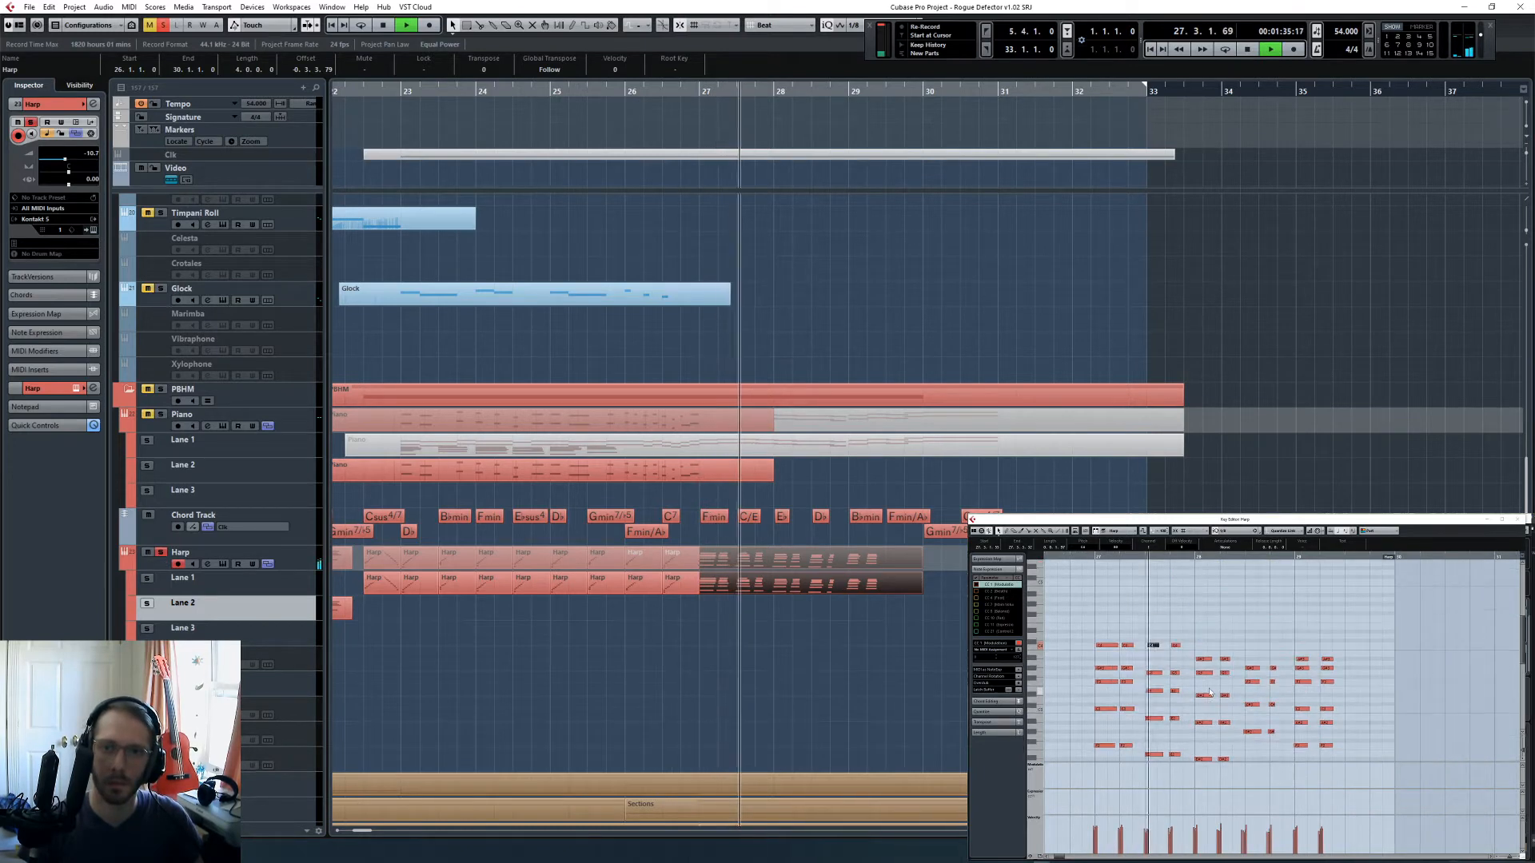
pyautogui.scroll(-2, 1232, 692)
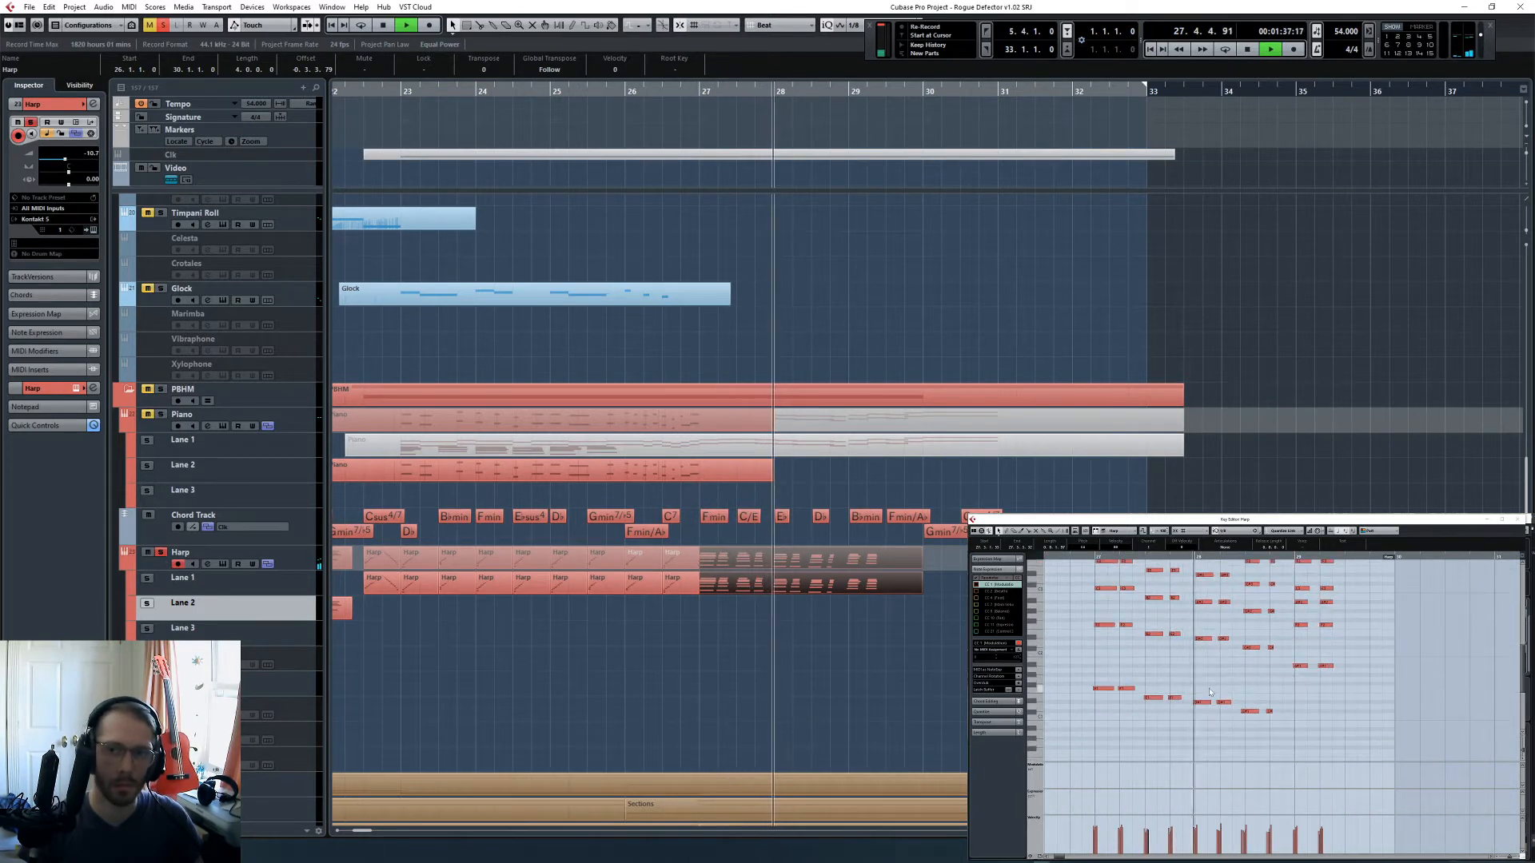
pyautogui.scroll(2, 1207, 680)
pyautogui.press('space')
# - Transpose one inner note pair in each half of bar 28 of the harp part up an octave
pyautogui.moveTo(1201, 645); pyautogui.dragTo(1233, 633)
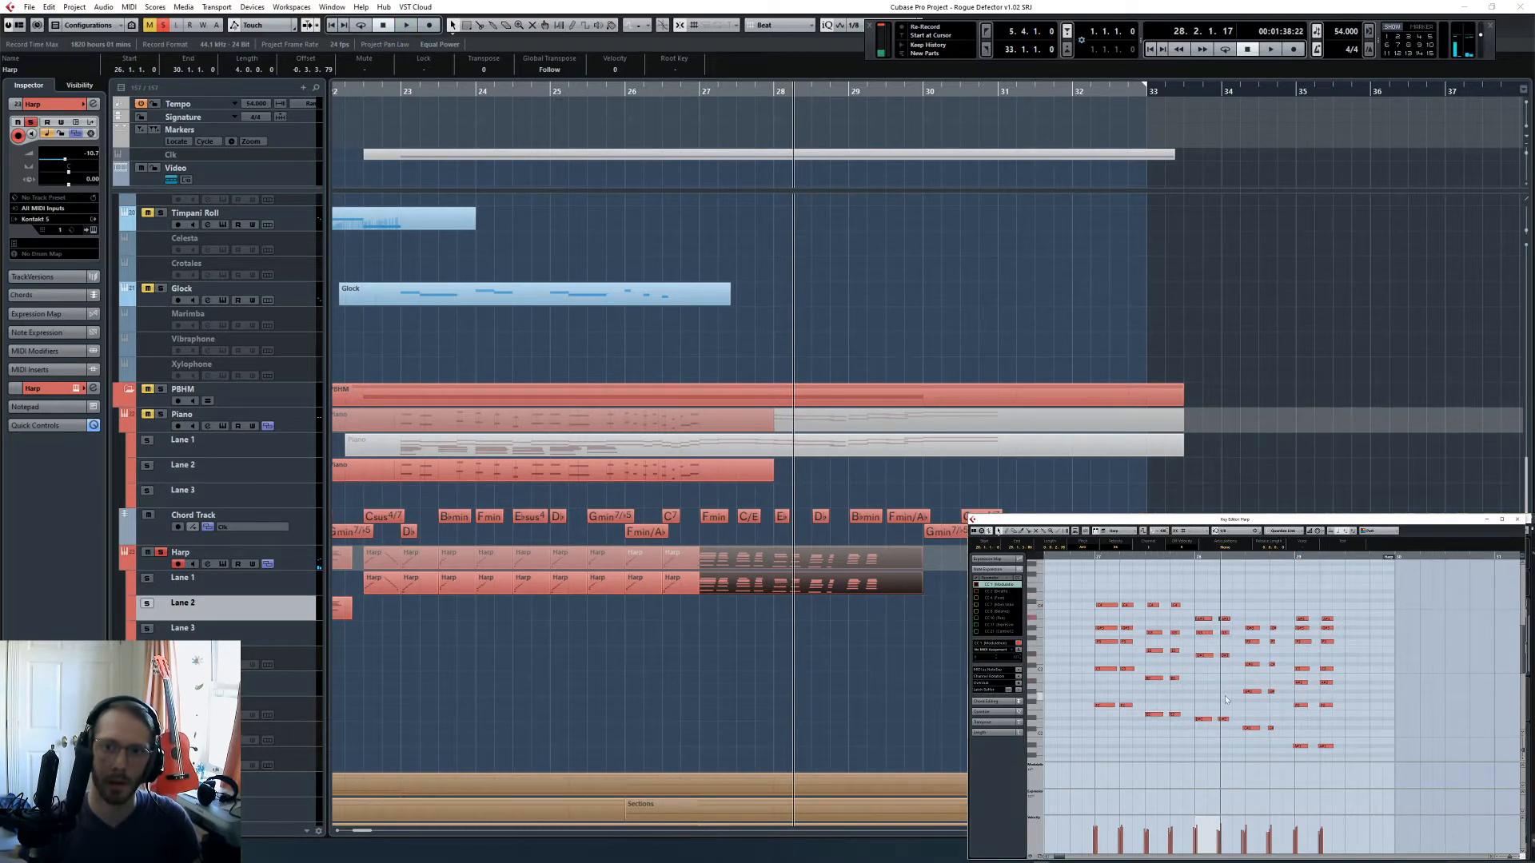
pyautogui.click(1197, 555)
pyautogui.press('space')
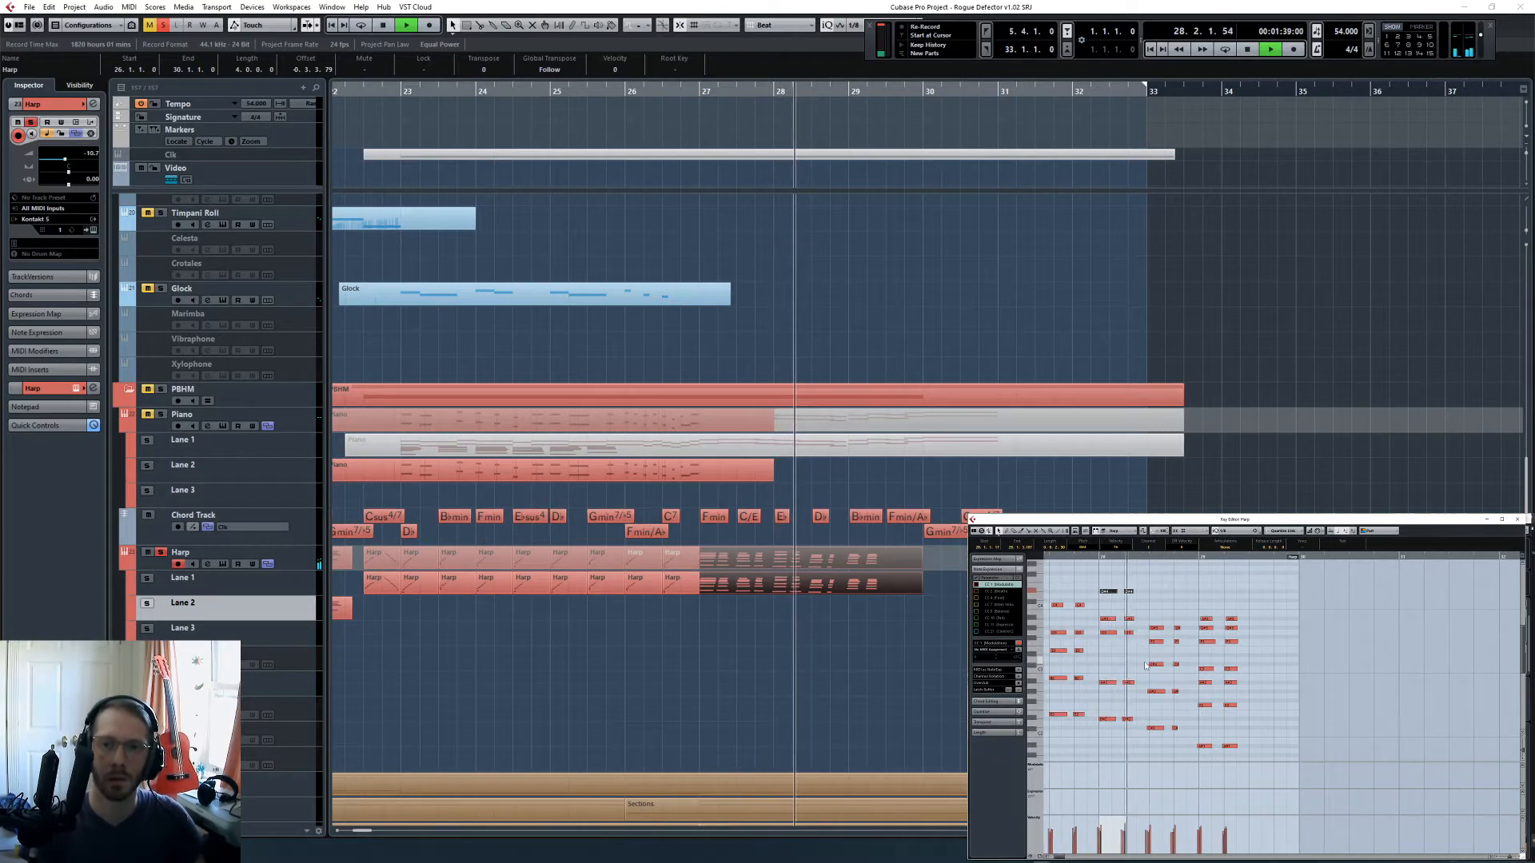
pyautogui.press('space')
pyautogui.moveTo(1134, 657); pyautogui.dragTo(1179, 674)
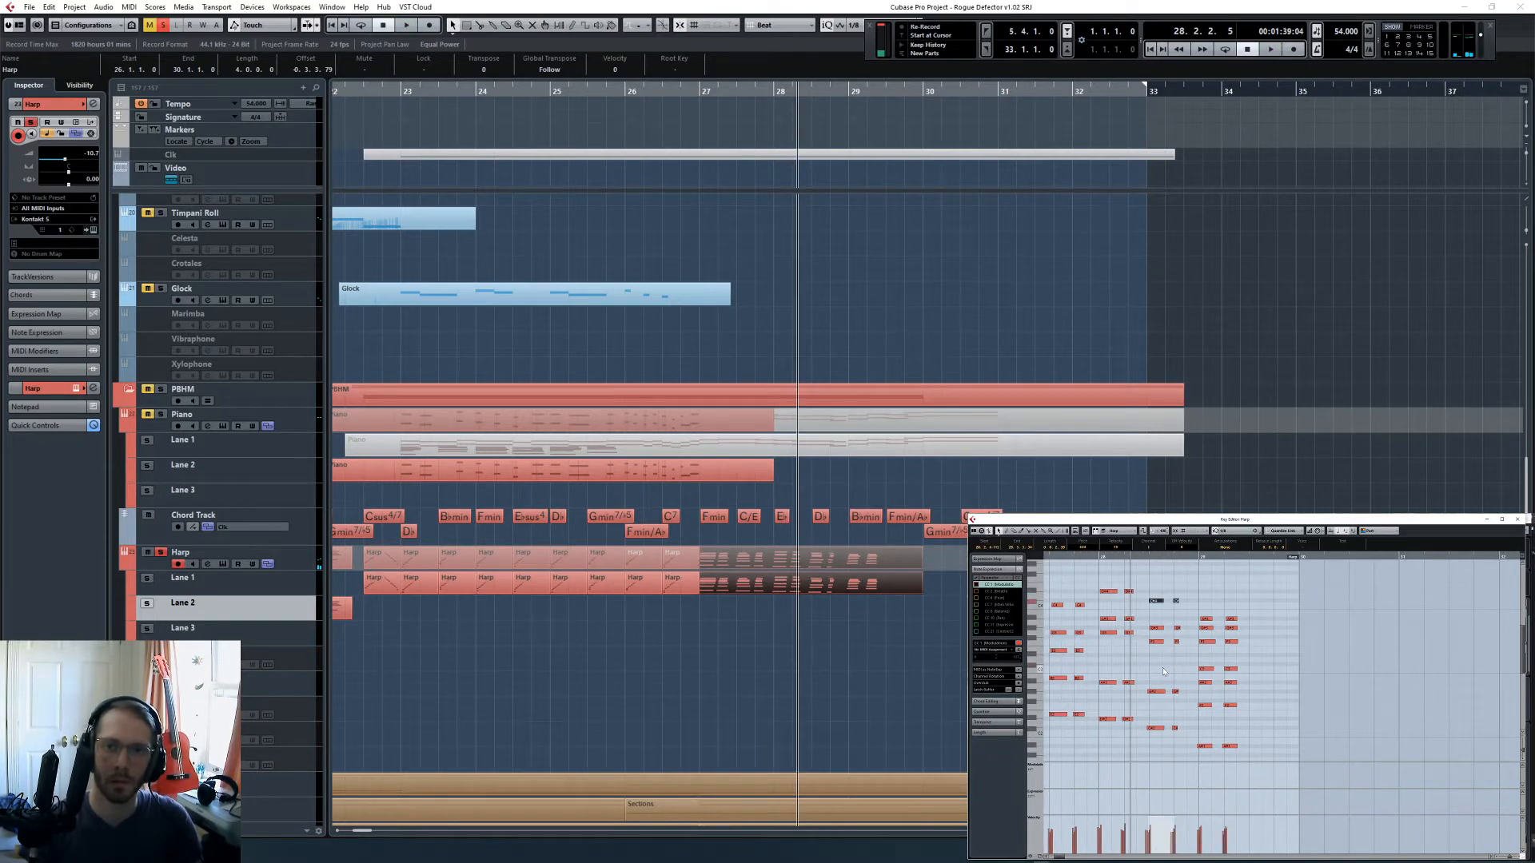
# - Play the soloed harp through bar 28 into bar 29 to check the revoiced chords
pyautogui.press('space')
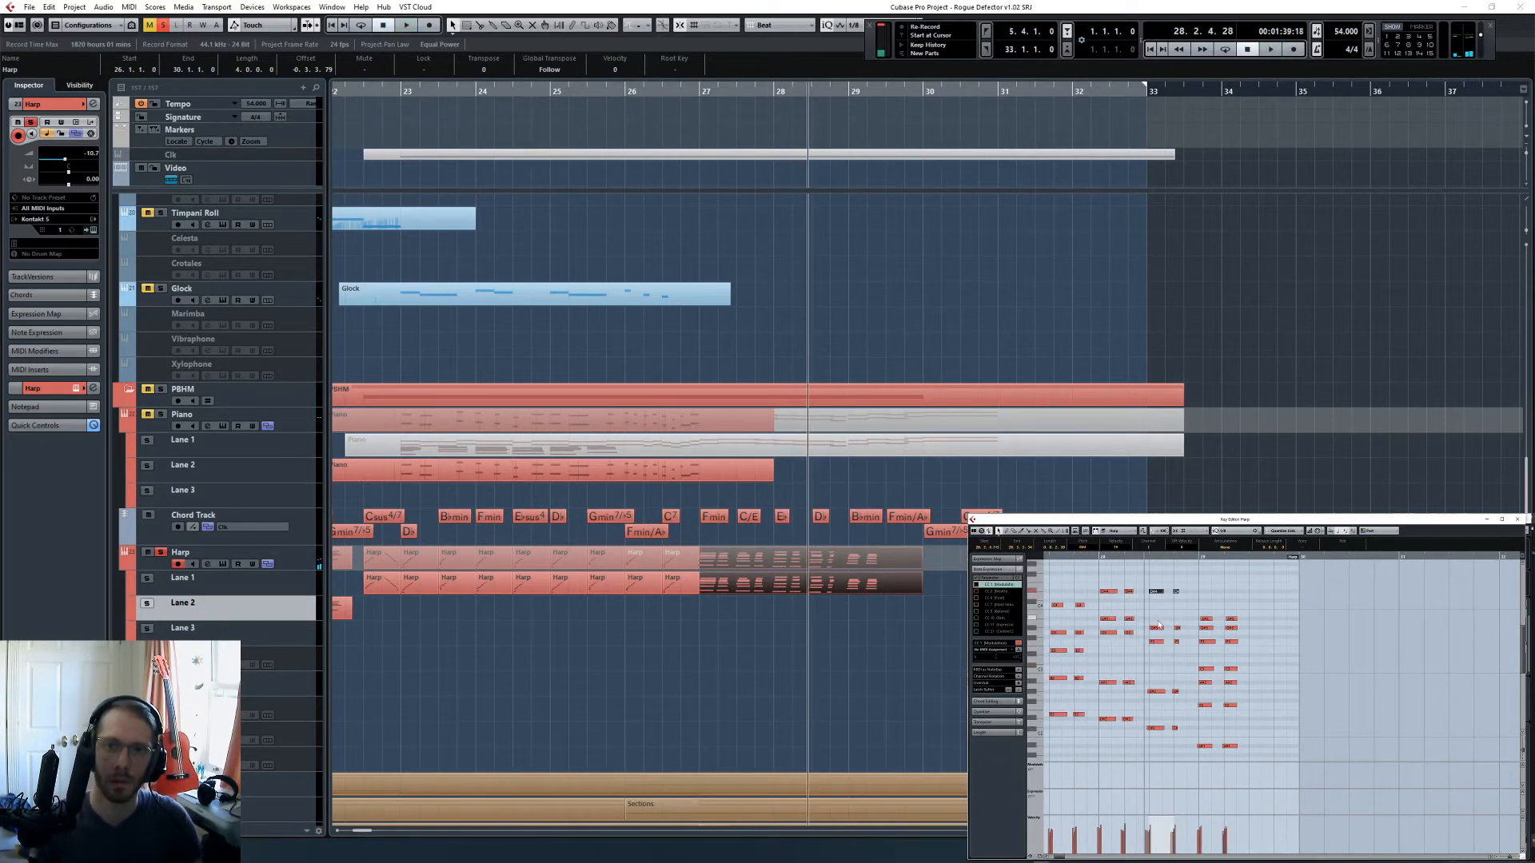
pyautogui.scroll(-2, 1165, 640)
pyautogui.press('space')
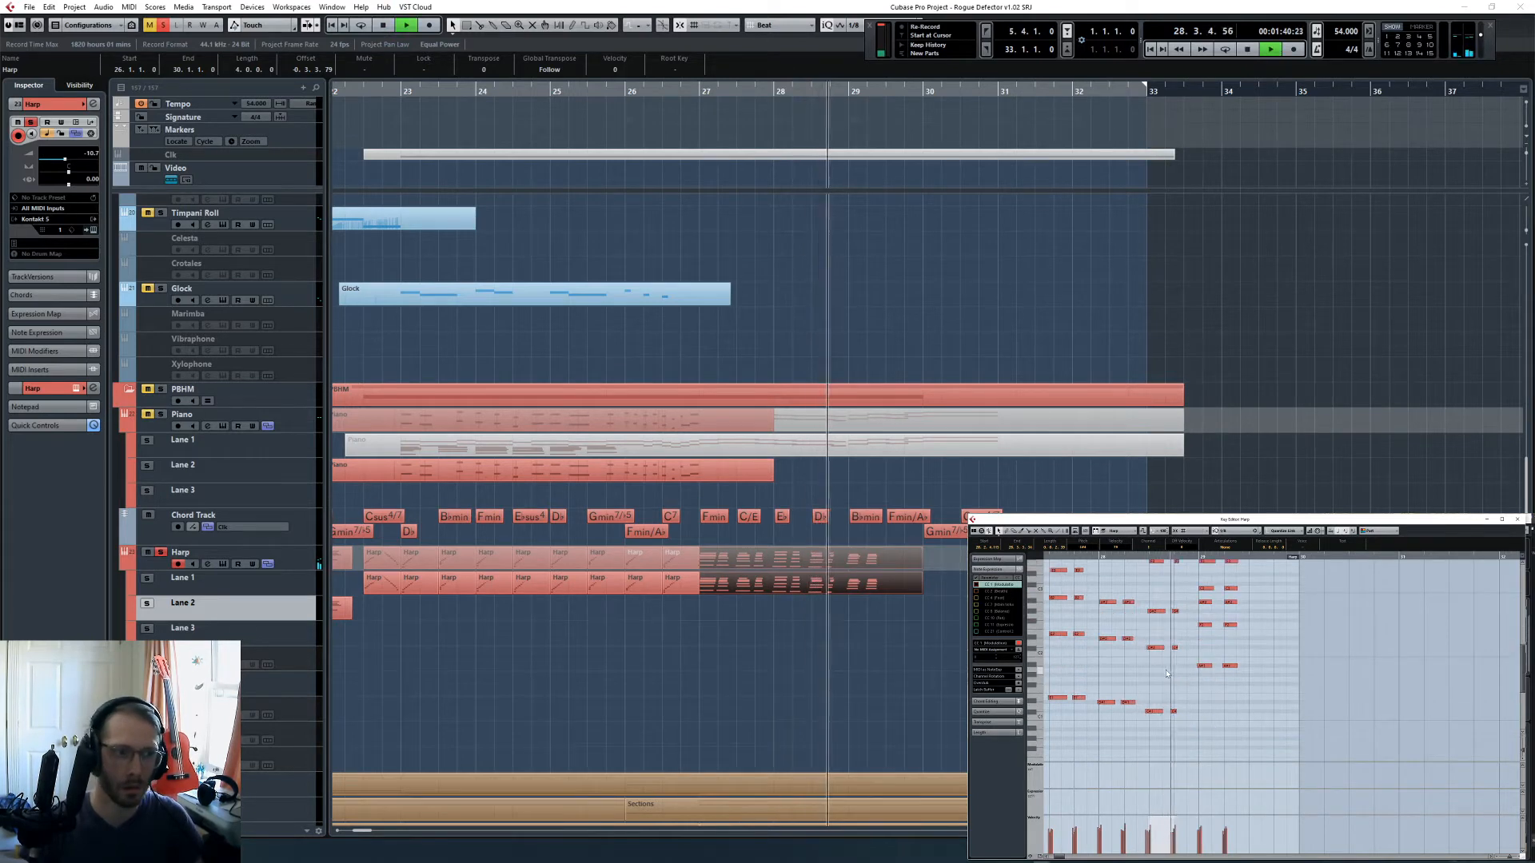
pyautogui.scroll(1, 1167, 672)
pyautogui.press('space')
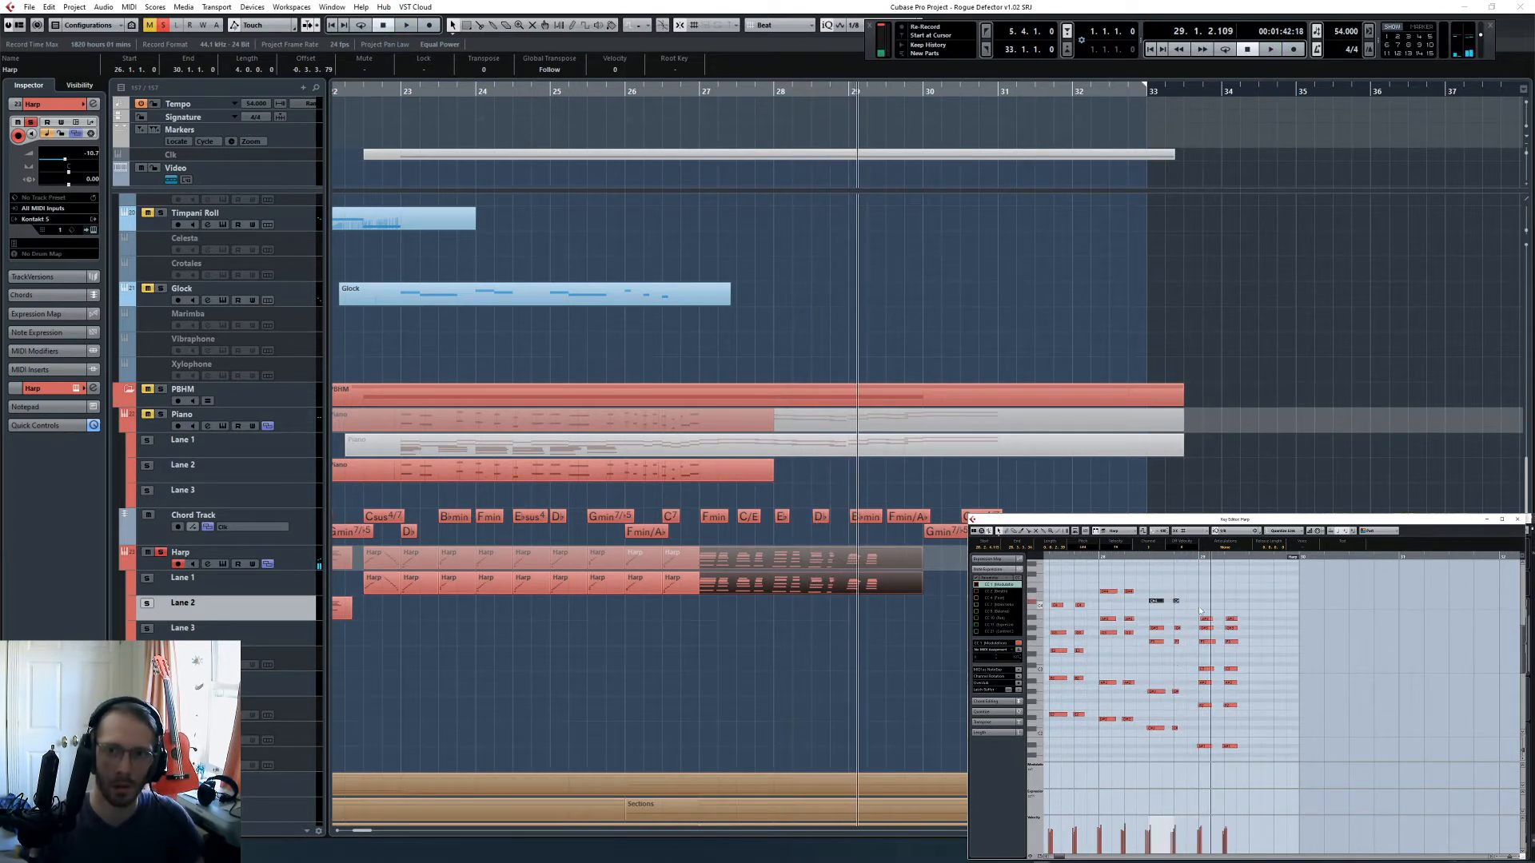
# - Locate to bar 29 and delete the harp chords from there onward
pyautogui.scroll(-1, 1209, 640)
pyautogui.press('space')
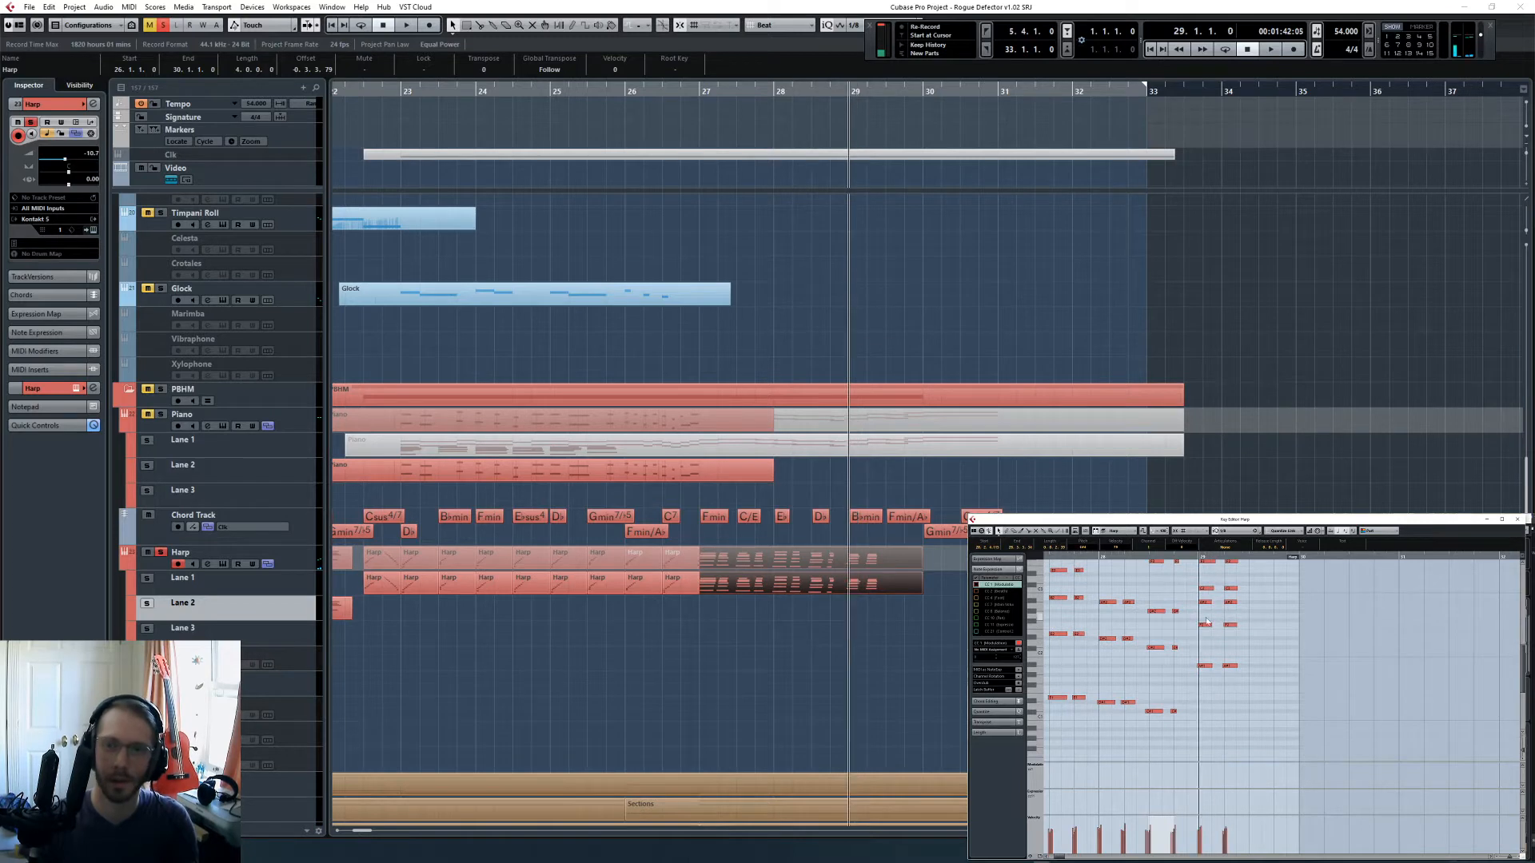
pyautogui.press('Delete')
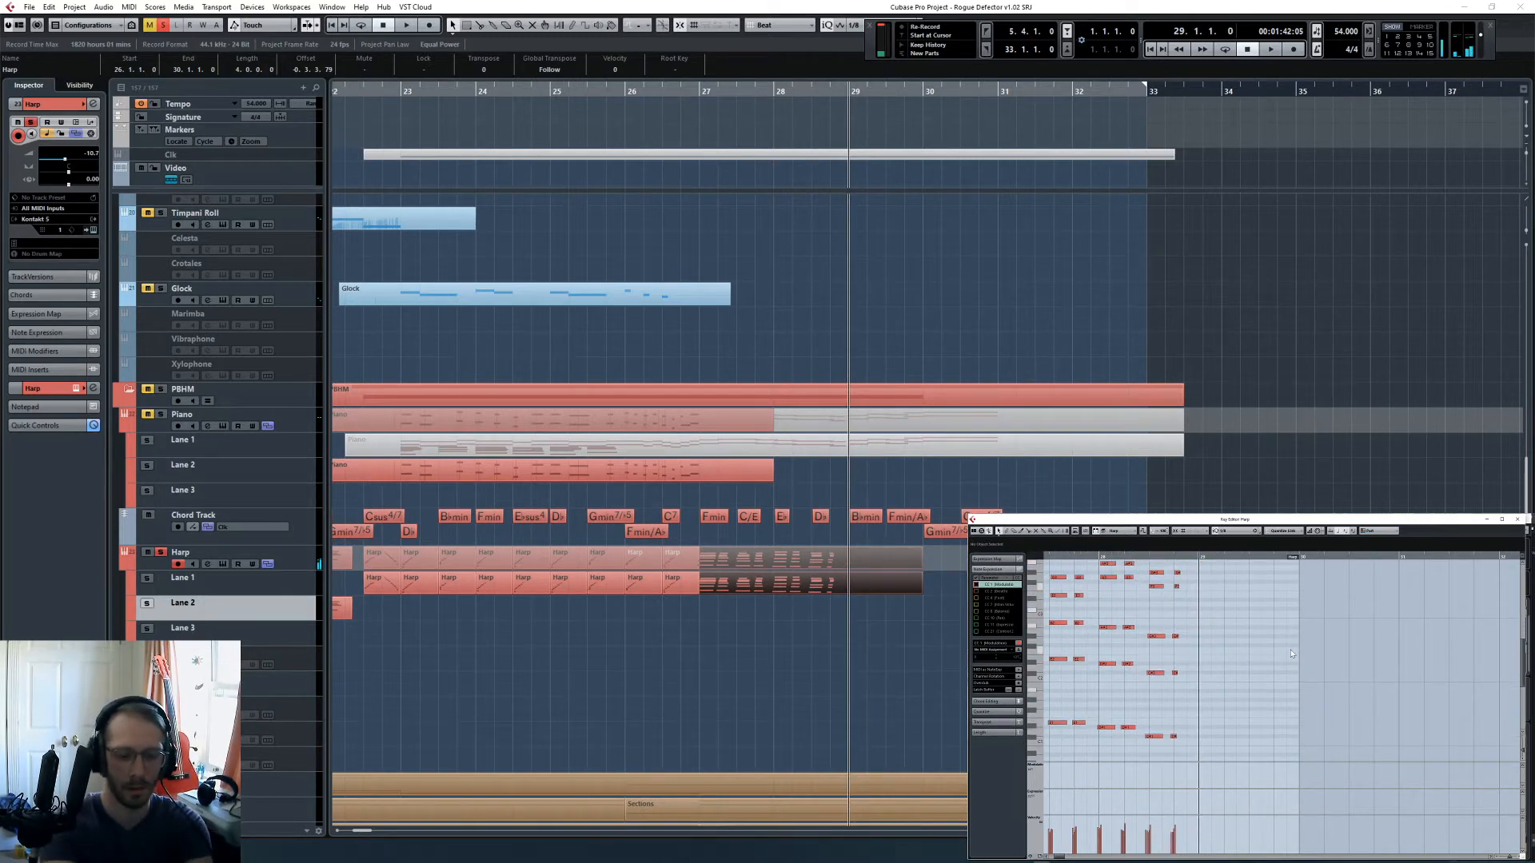
# - Play from bar 28 while performing new harp chords for bar 29, and add them to the Harp part
pyautogui.press('space')
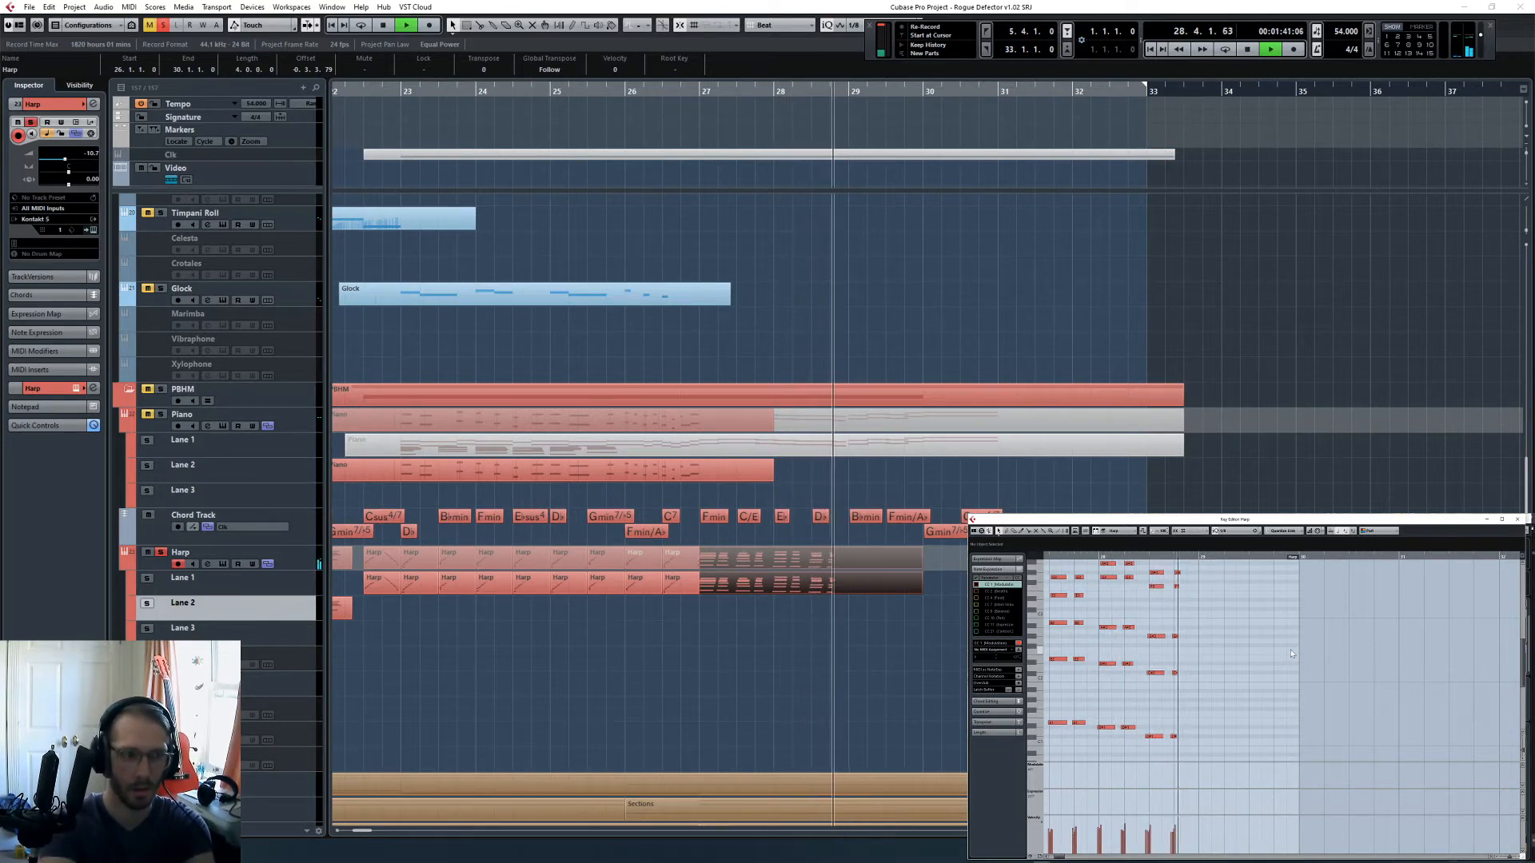
pyautogui.scroll(2, 1291, 654)
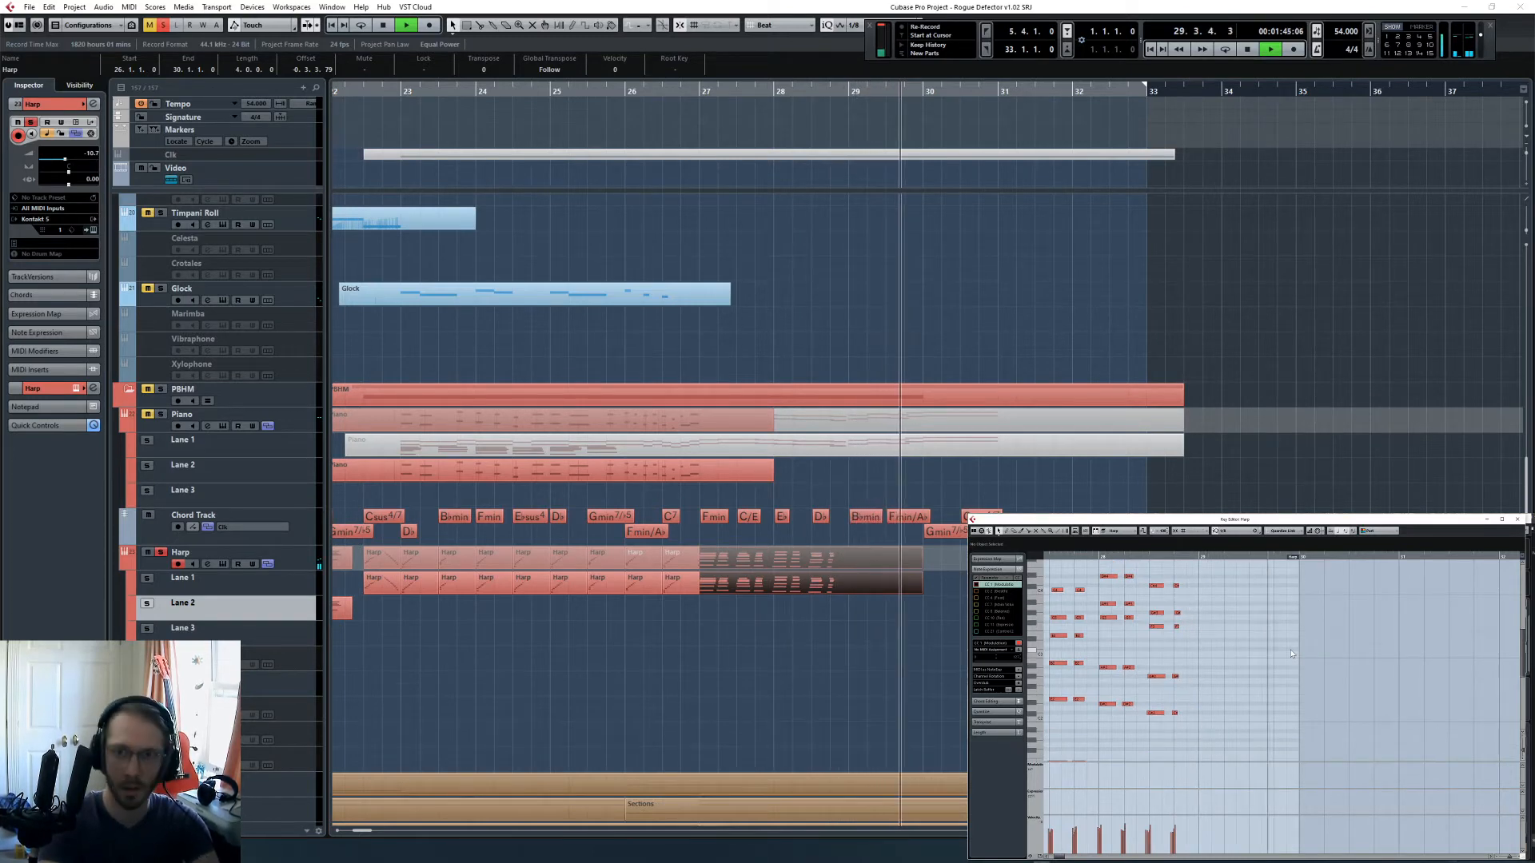
pyautogui.press('space')
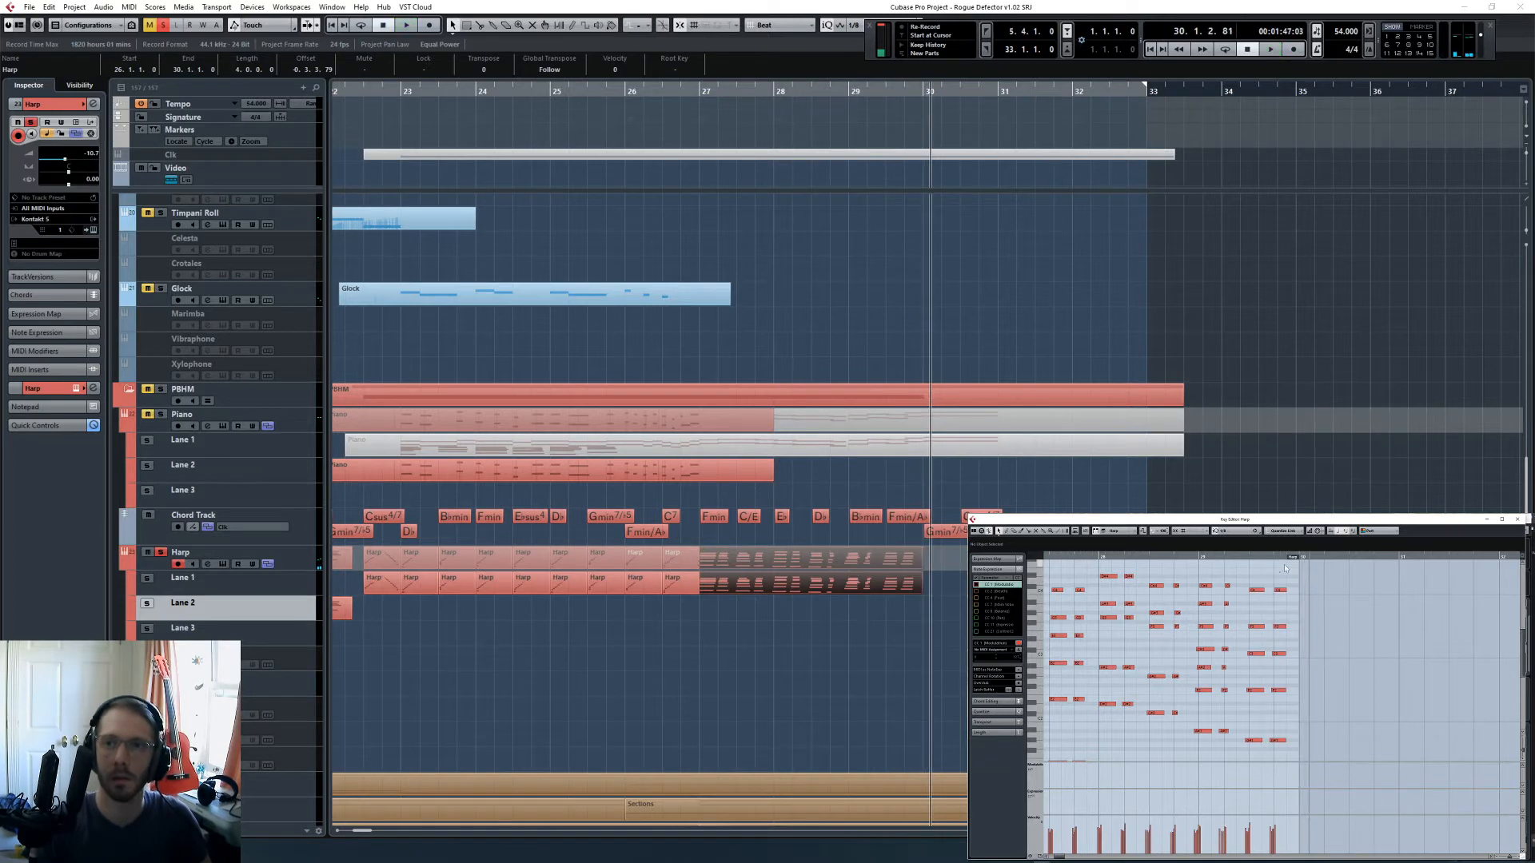
# - Extend the Harp part to the end of bar 31 and capture newly performed harp chords for bar 30 with Retrospective Record
pyautogui.moveTo(1294, 558); pyautogui.dragTo(1485, 558)
pyautogui.moveTo(1197, 577); pyautogui.dragTo(1293, 760)
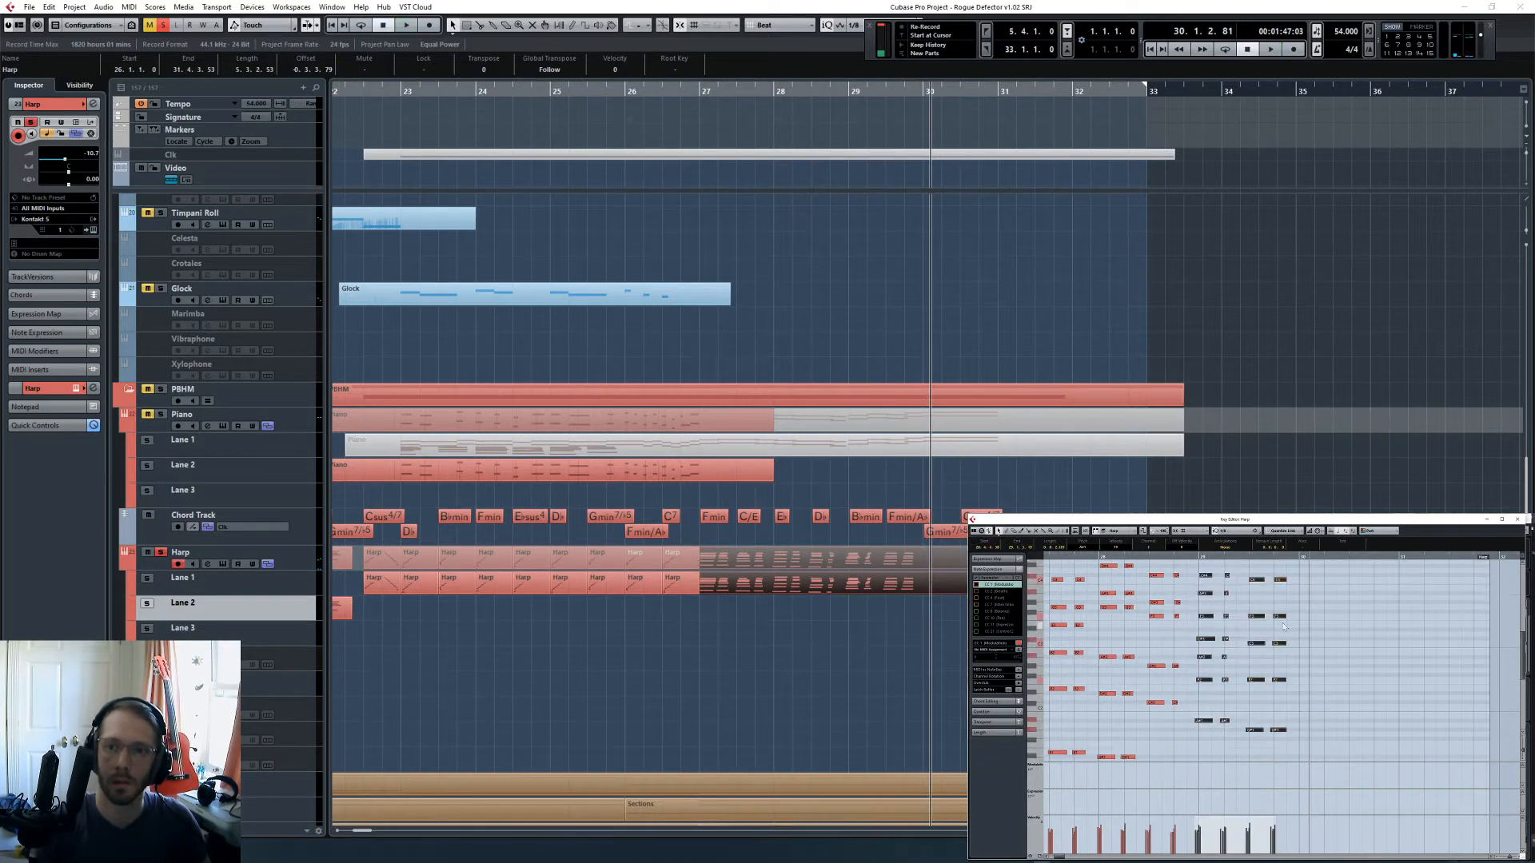
pyautogui.click(1317, 670)
pyautogui.press('space')
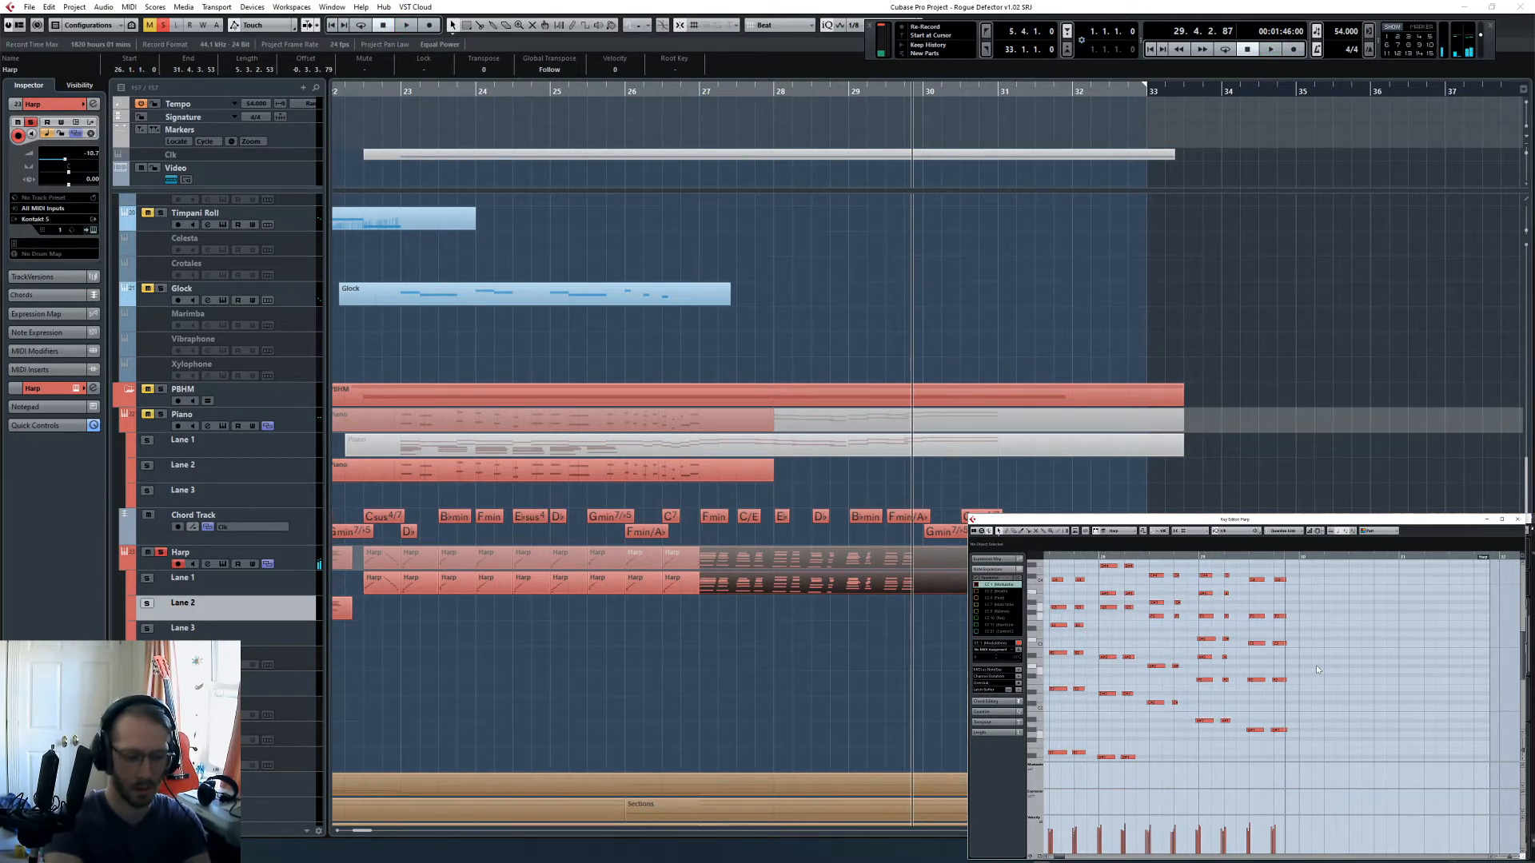
pyautogui.press('space')
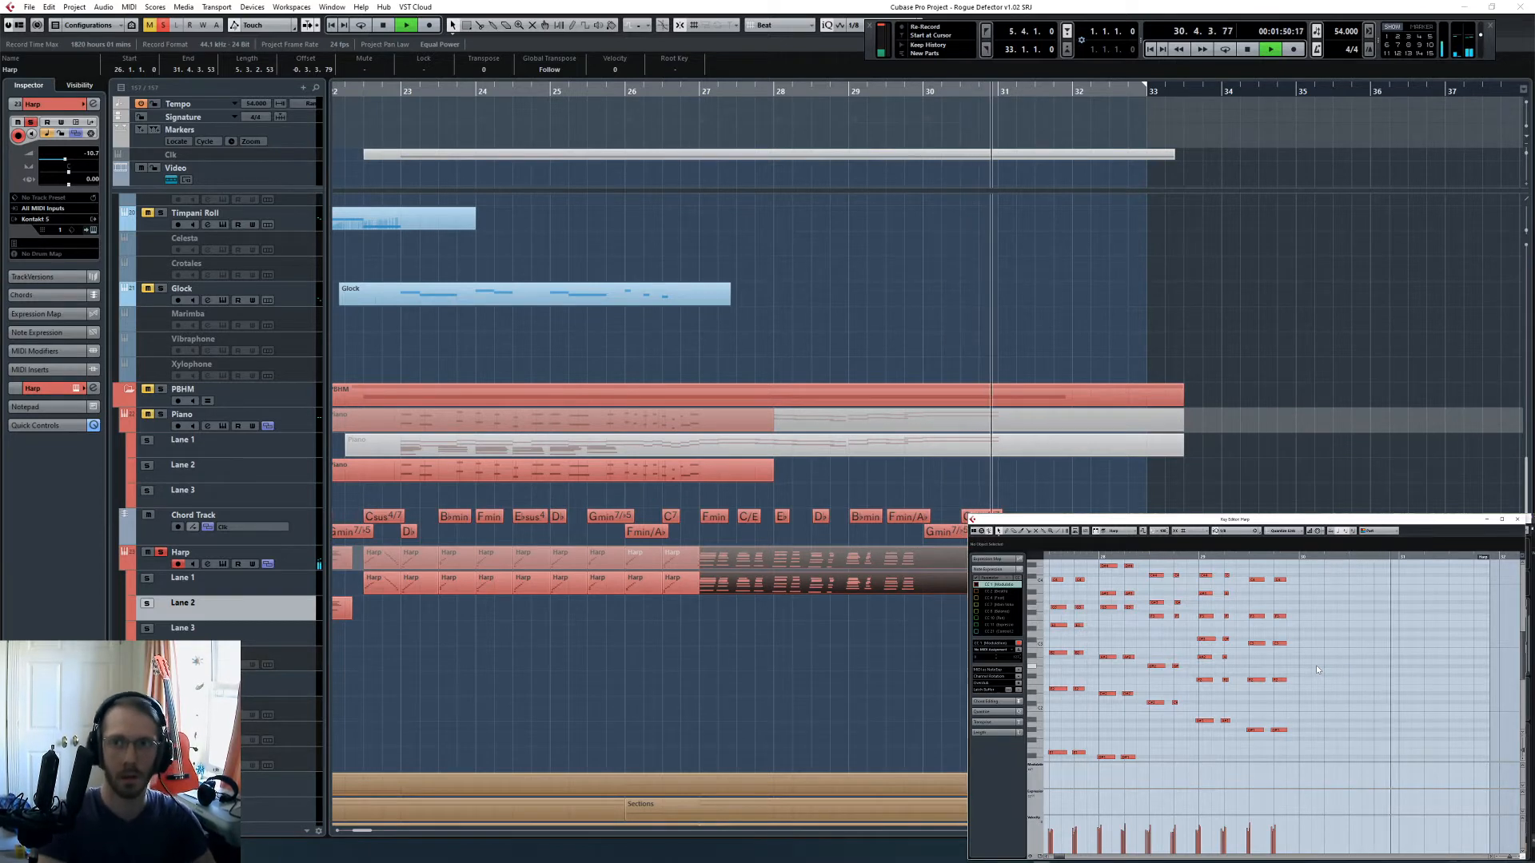
pyautogui.press('shift+KP_Multiply')
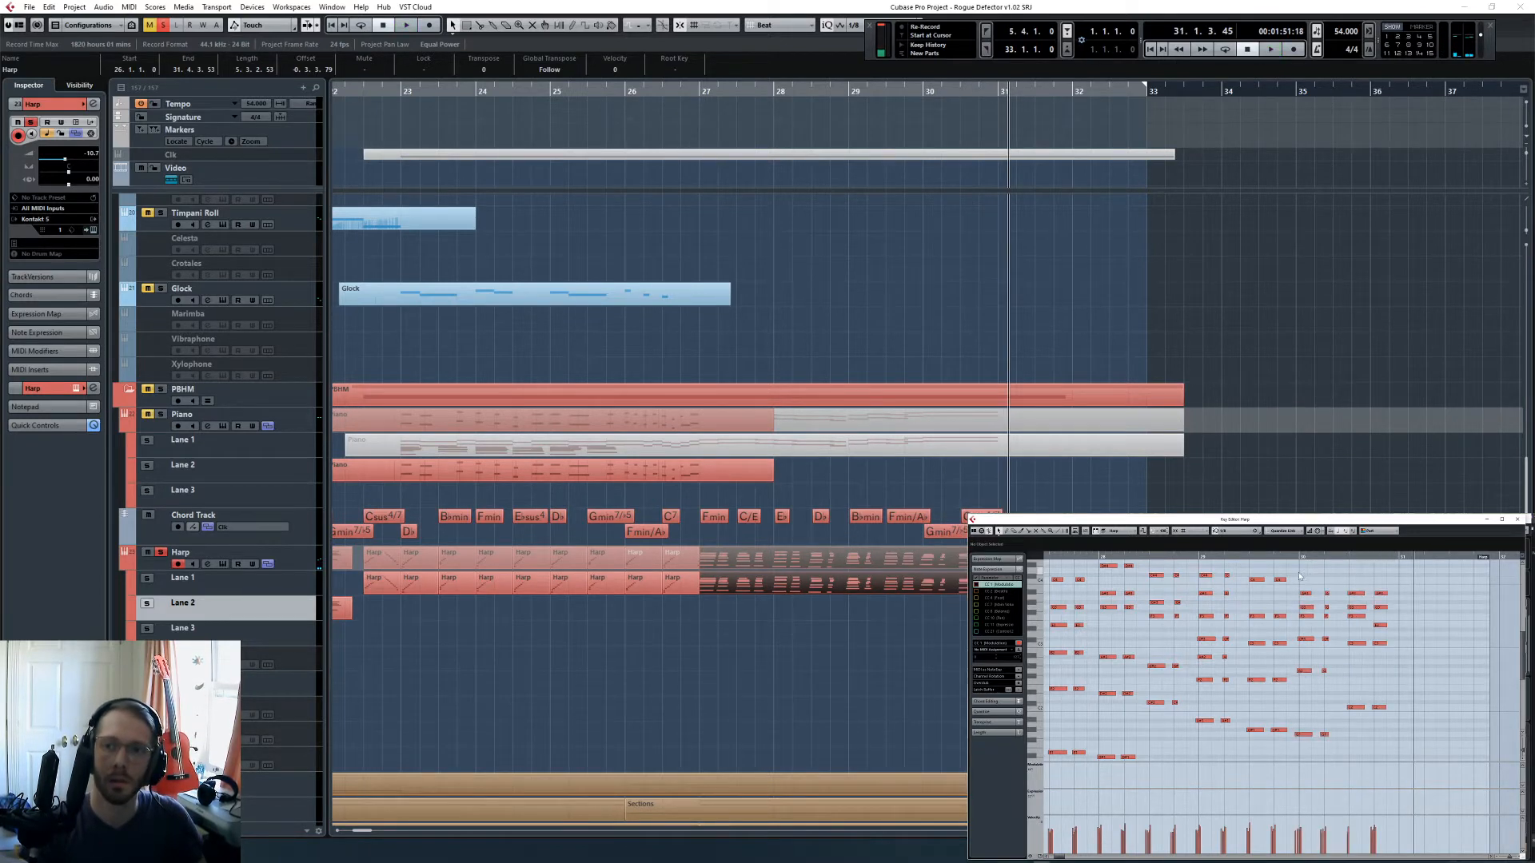
# - Select the newly captured harp chords around bars 29 and 30, and play the soloed harp through bar 30
pyautogui.moveTo(1300, 575); pyautogui.dragTo(1395, 693)
pyautogui.moveTo(1253, 558); pyautogui.dragTo(1302, 726)
pyautogui.click(1241, 590)
pyautogui.press('space')
pyautogui.scroll(3, 1243, 657)
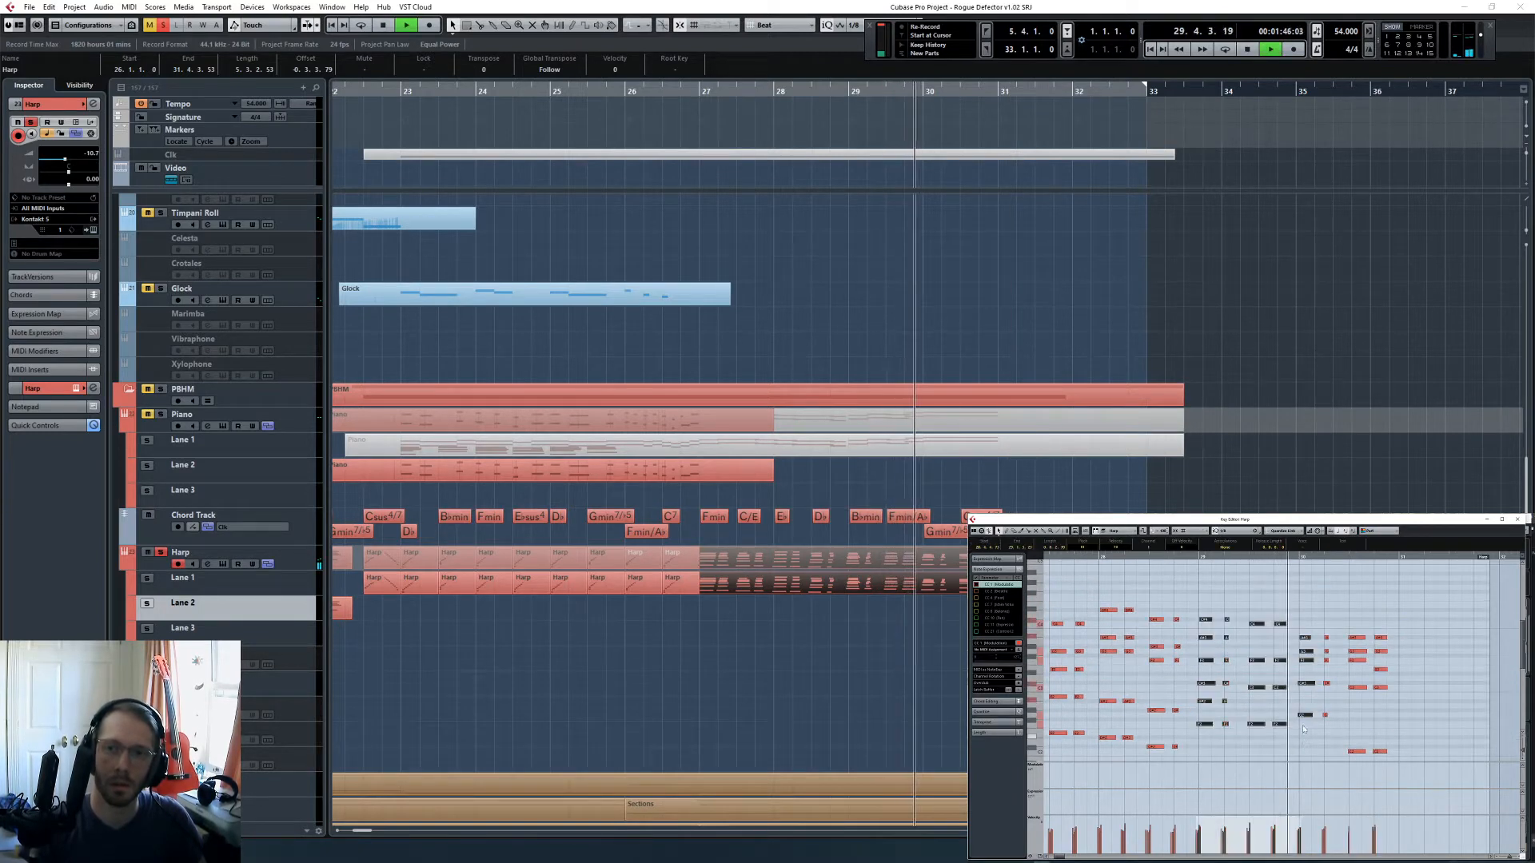
pyautogui.click(1304, 689)
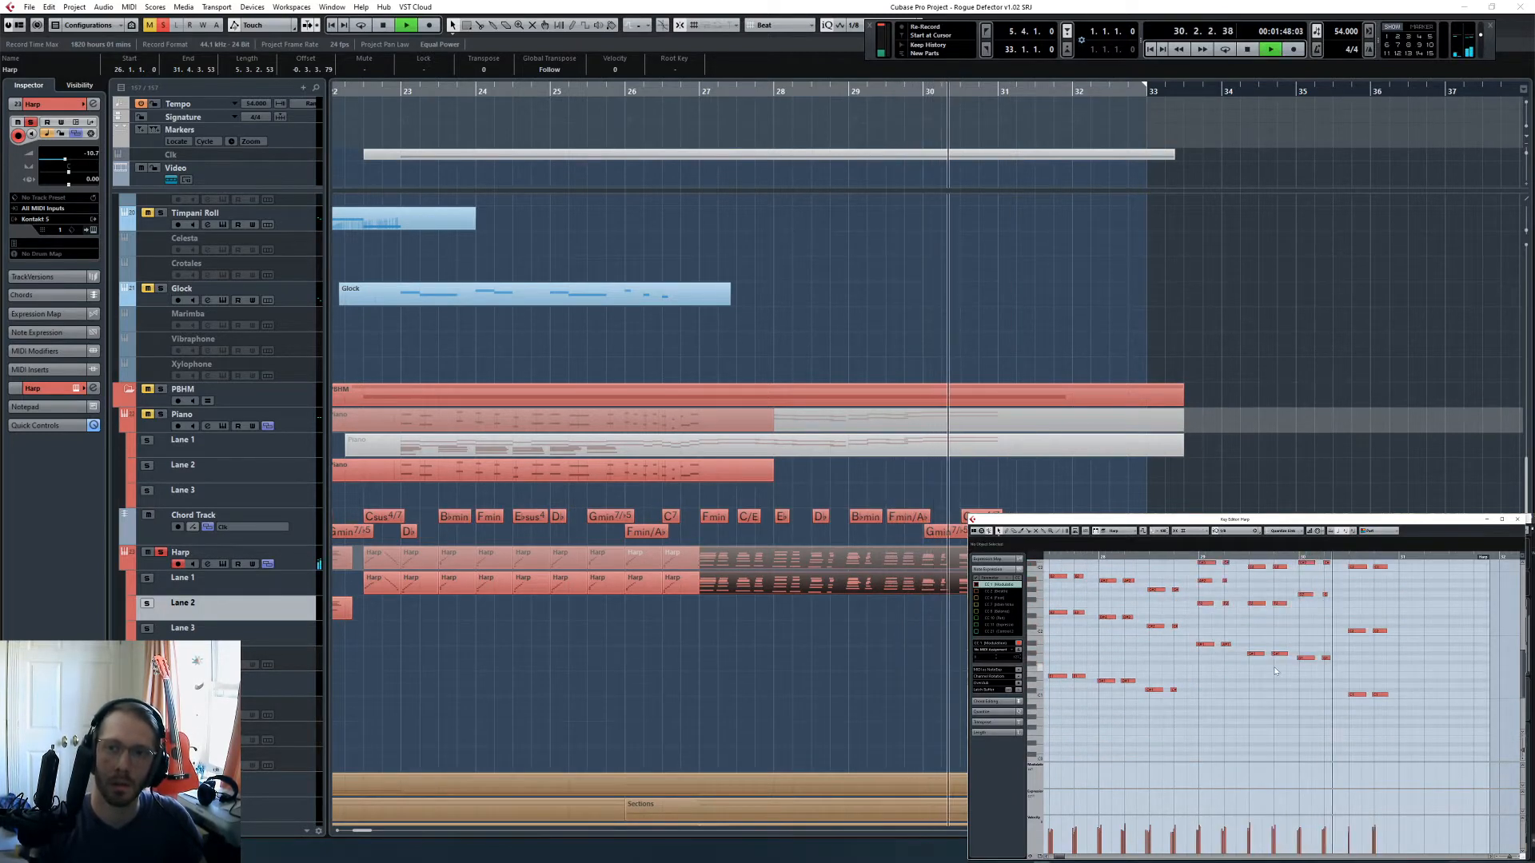
pyautogui.press('space')
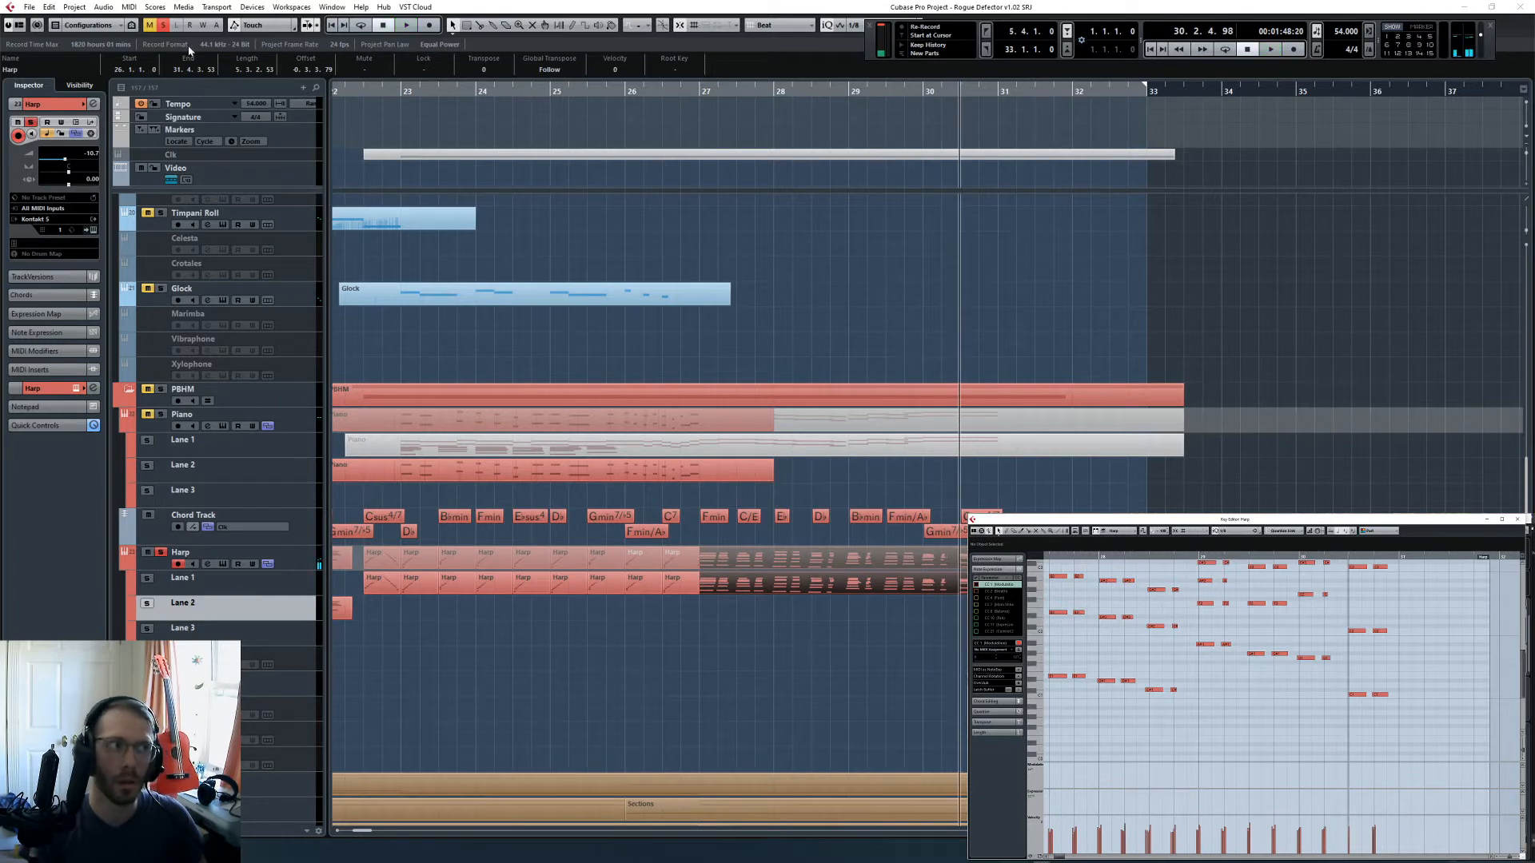
# - Clear the harp solo and play the full arrangement from just before bar 26
pyautogui.click(676, 714)
pyautogui.click(616, 87)
pyautogui.press('space')
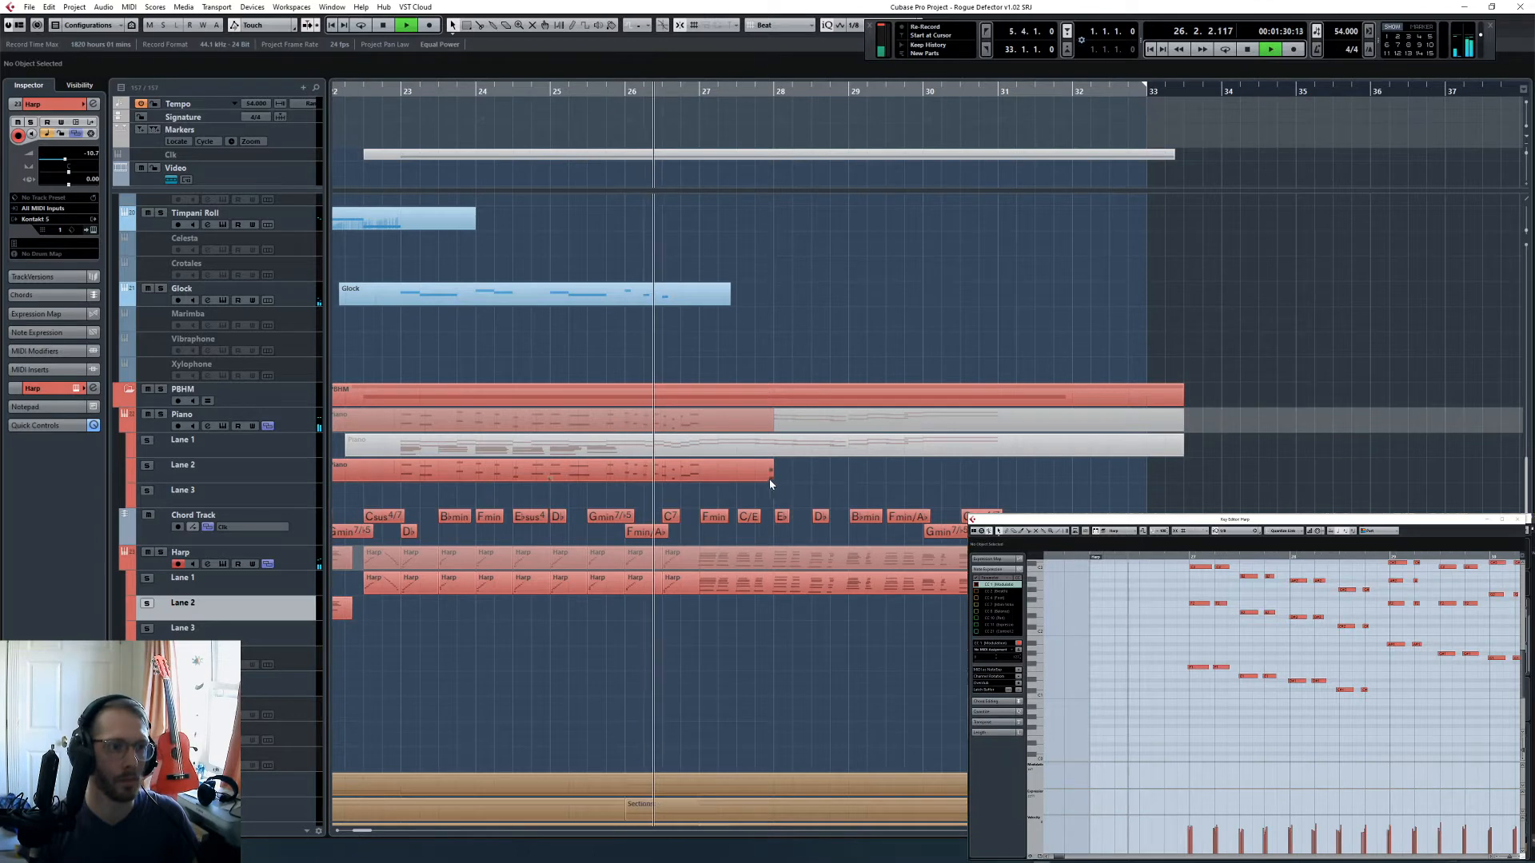
# - Extend the Piano part in Lane 2 to the middle of bar 30 and bring its notes up for editing
pyautogui.moveTo(769, 478); pyautogui.dragTo(959, 478)
pyautogui.press('space')
pyautogui.scroll(-3, 1208, 727)
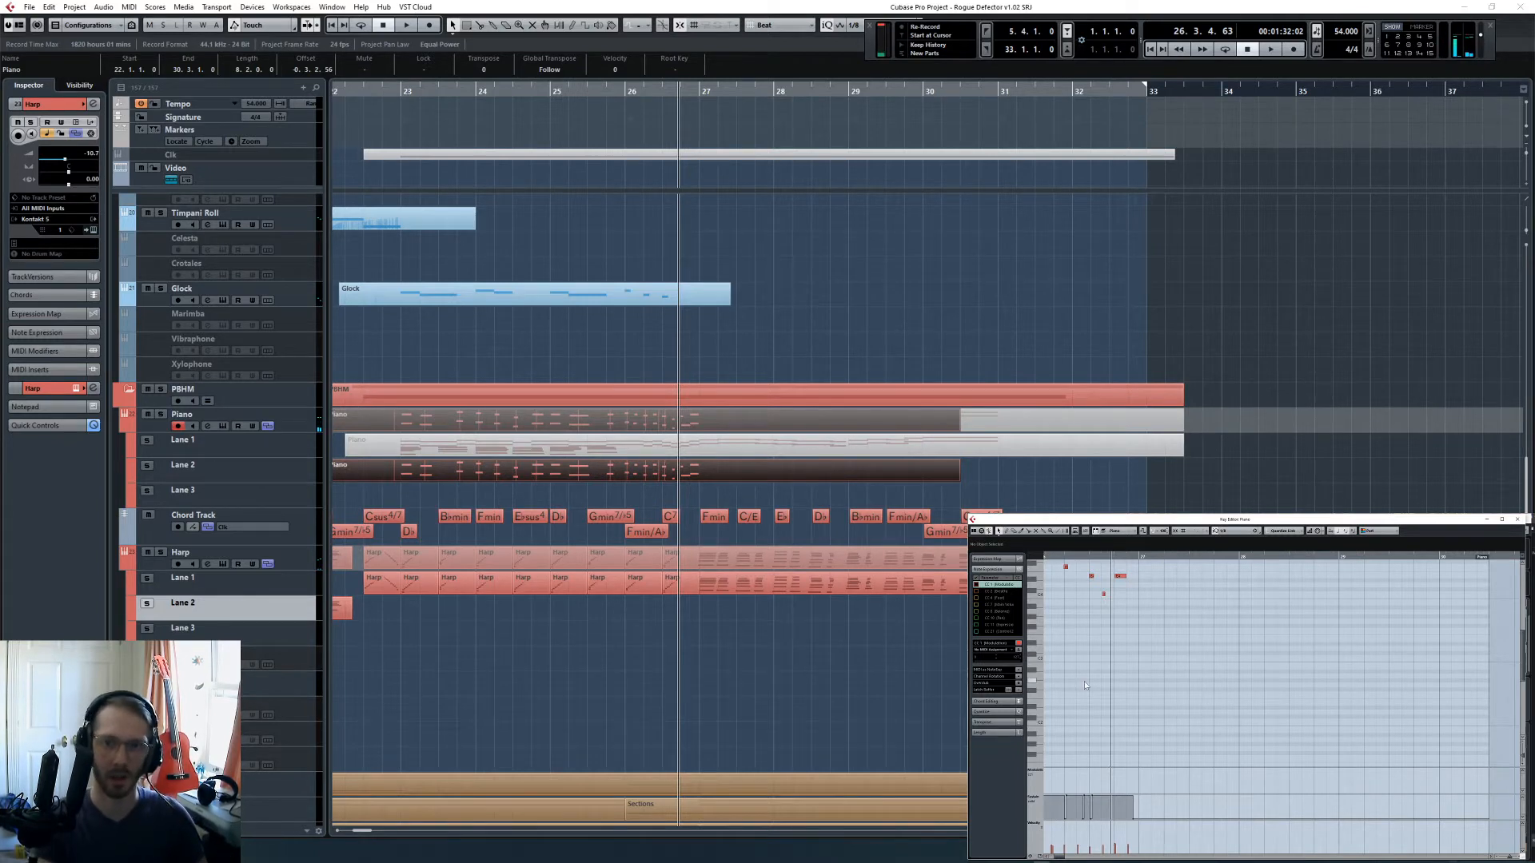
# - Play the arrangement from bar 26 into bar 31 while performing a low piano line, and add it to the Piano part
pyautogui.press('KP_Subtract')
pyautogui.press('KP_Add')
pyautogui.press('KP_Subtract')
pyautogui.press('space')
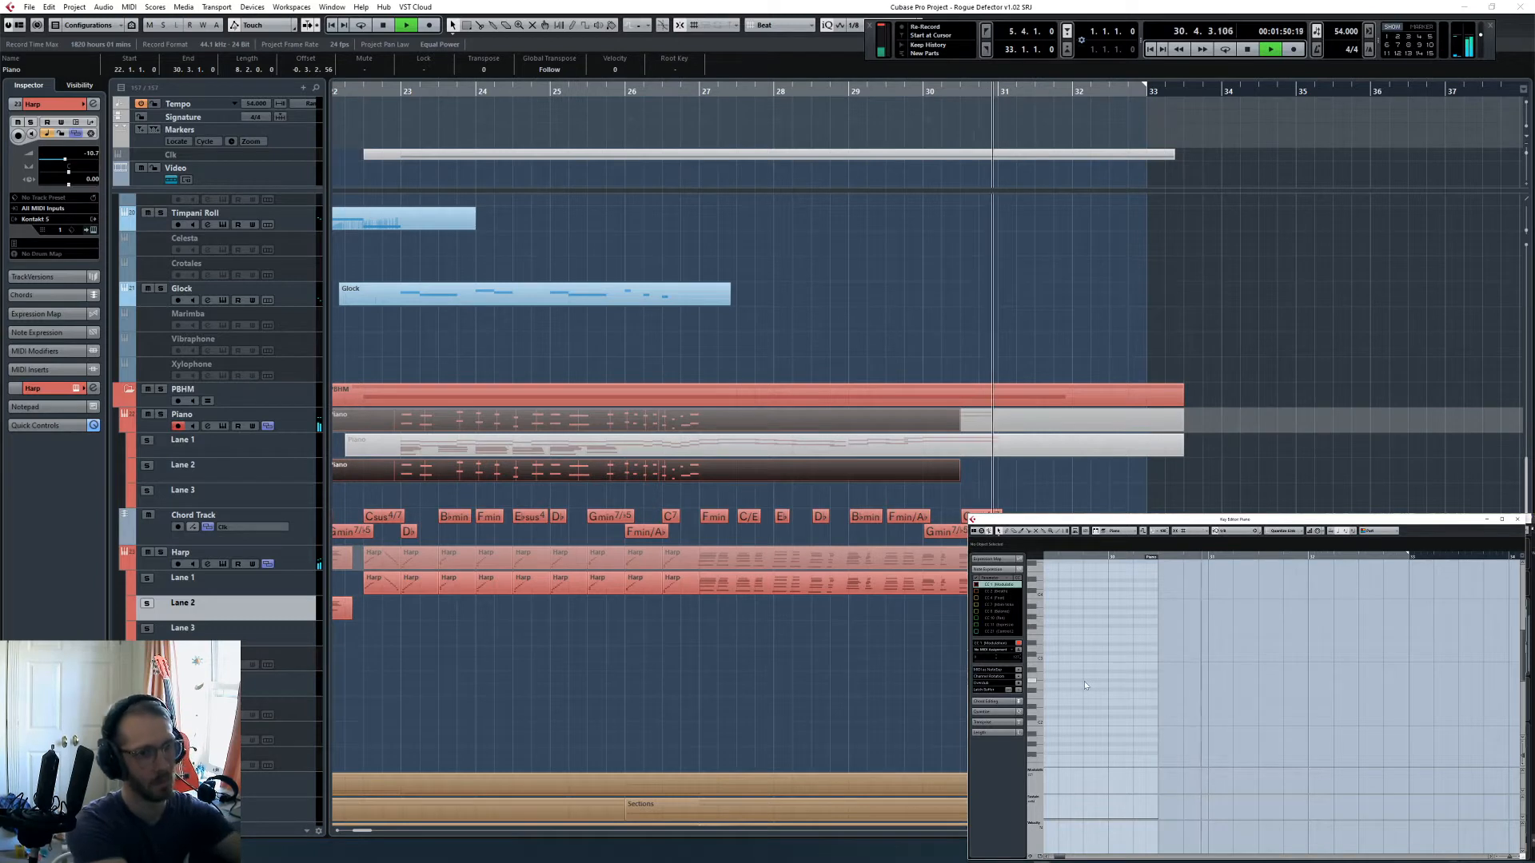
pyautogui.press('space')
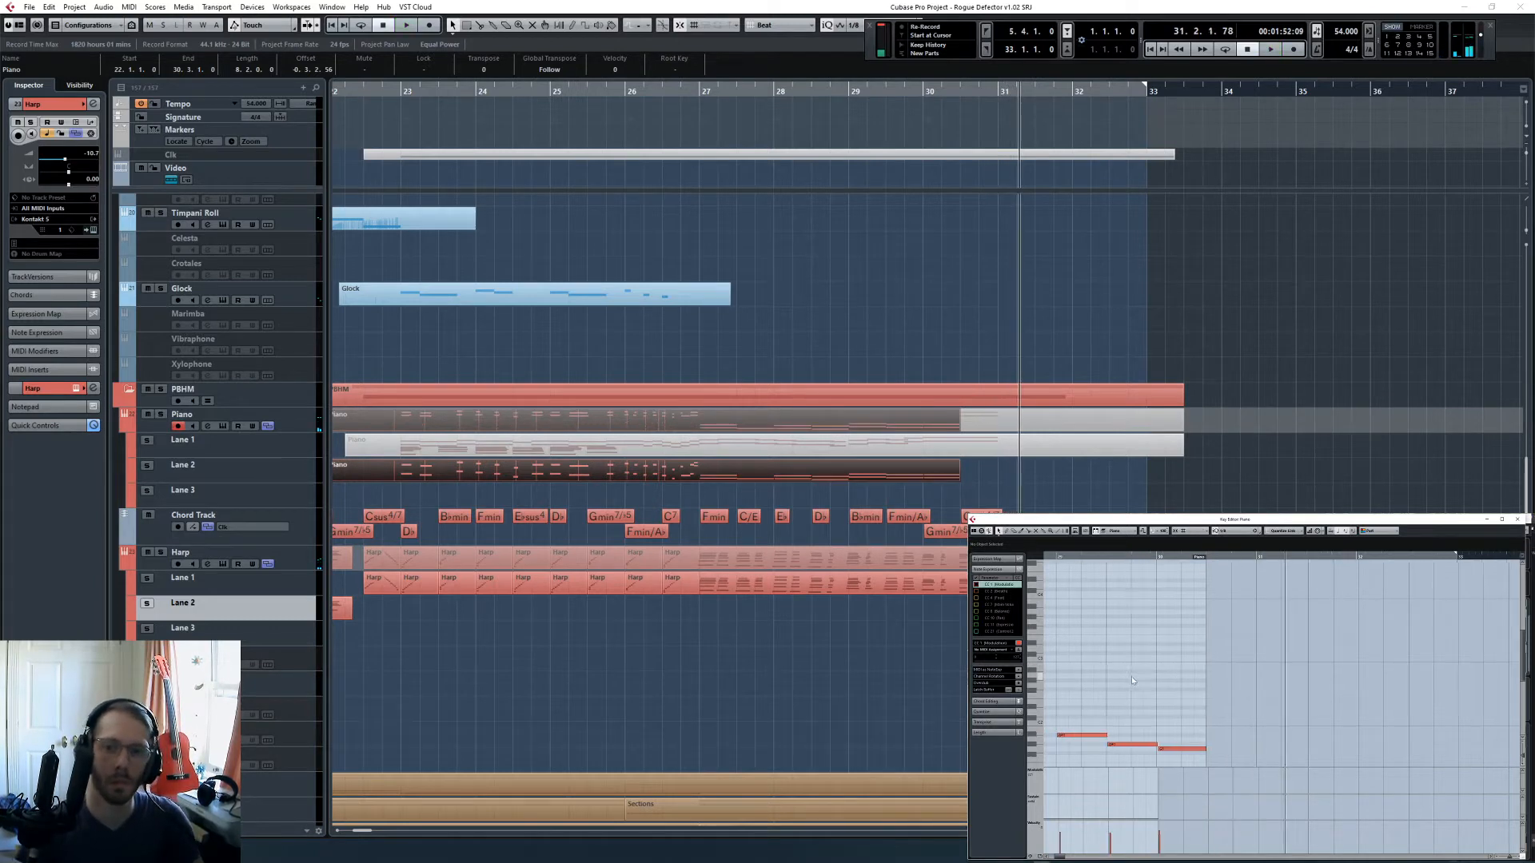
# - Bring the captured piano octaves from bar 27 into view and adjust the upper note in the middle of bar 27
pyautogui.hscroll(-6, 1132, 680)
pyautogui.scroll(-3, 1191, 662)
pyautogui.press('g')
pyautogui.hscroll(3, 1279, 656)
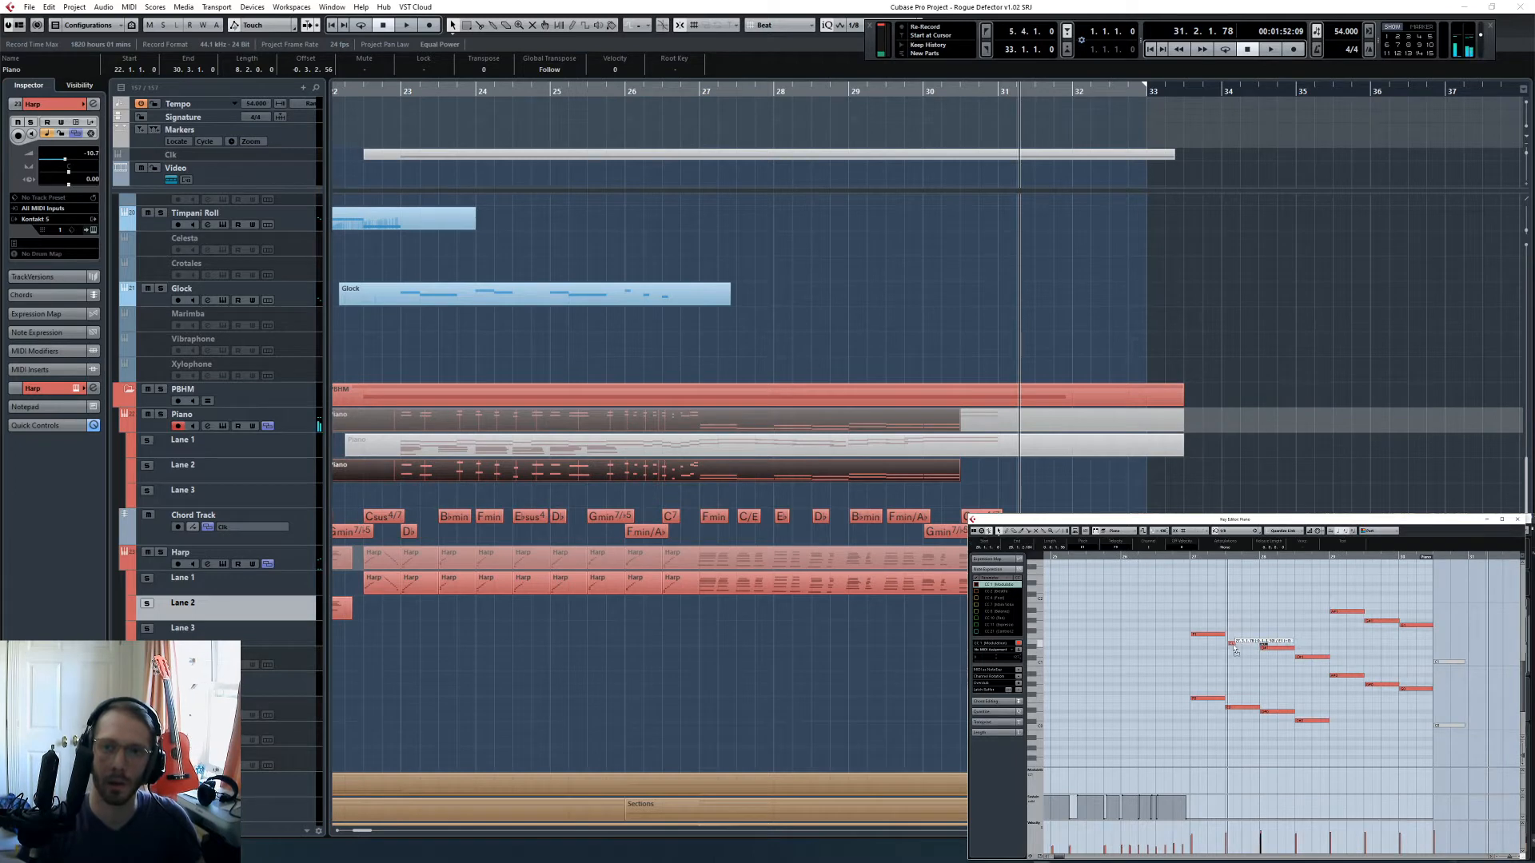
pyautogui.moveTo(1232, 645); pyautogui.dragTo(1254, 647)
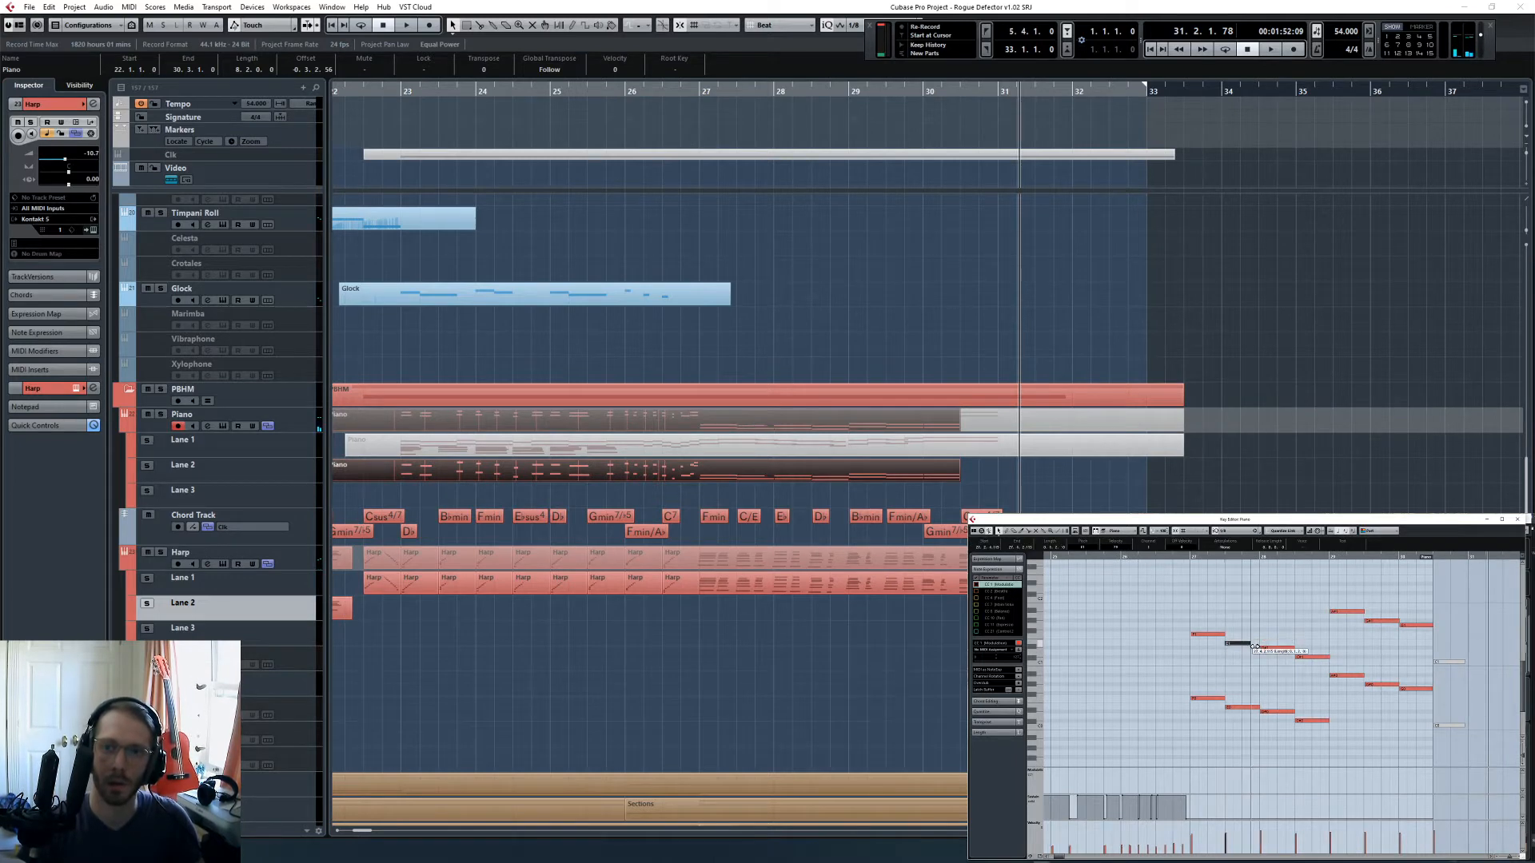
# - Choose a quantize value for the piano octaves from bar 27 onward and extend the Piano part to beat 2 of bar 31
pyautogui.click(1228, 532)
pyautogui.click(1232, 552)
pyautogui.moveTo(1166, 592); pyautogui.dragTo(1454, 765)
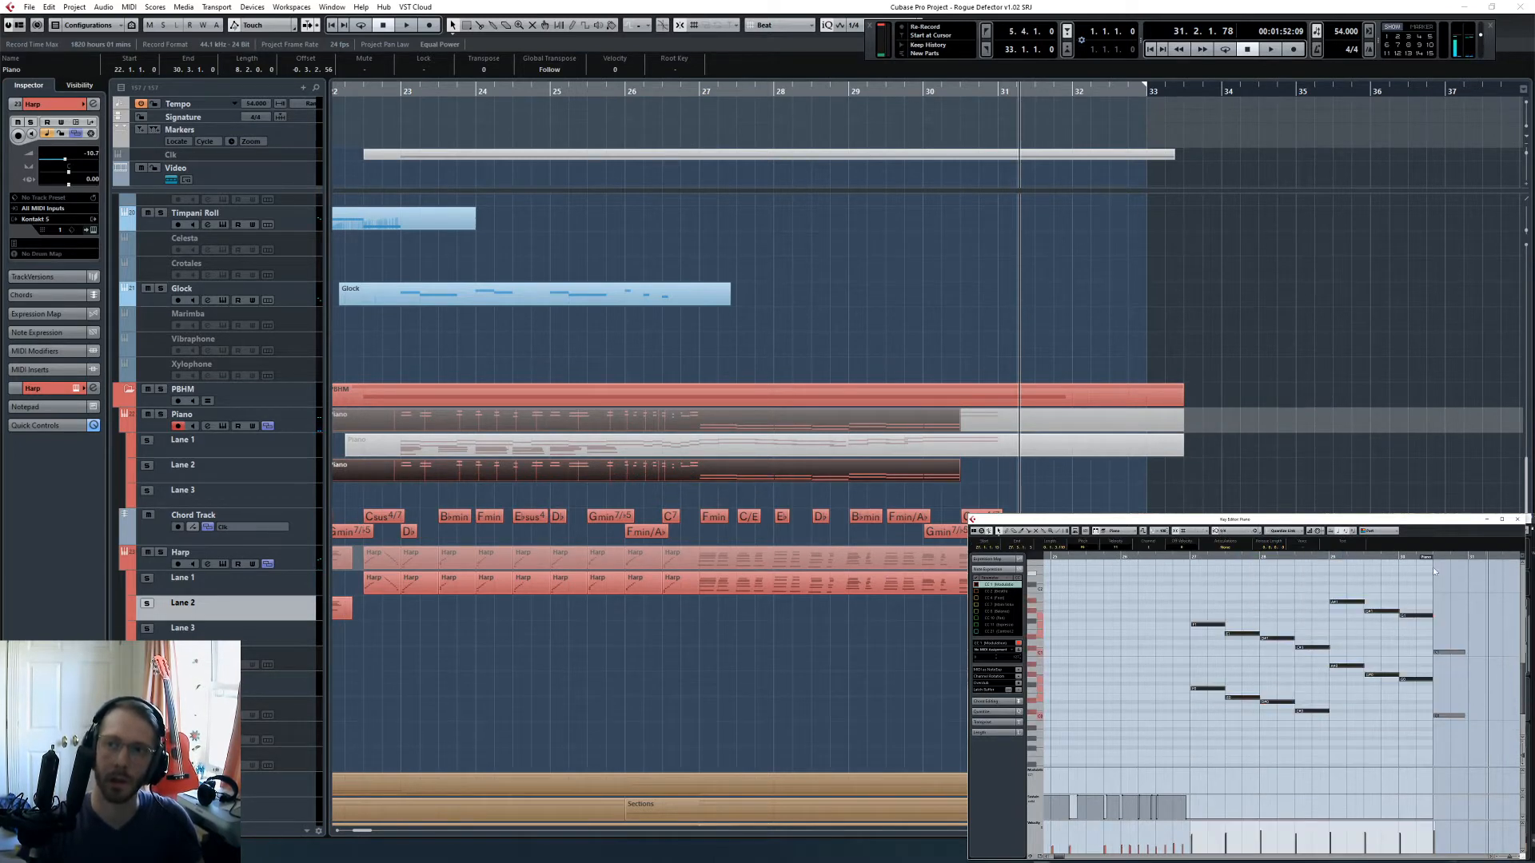
pyautogui.moveTo(1433, 568); pyautogui.dragTo(1489, 562)
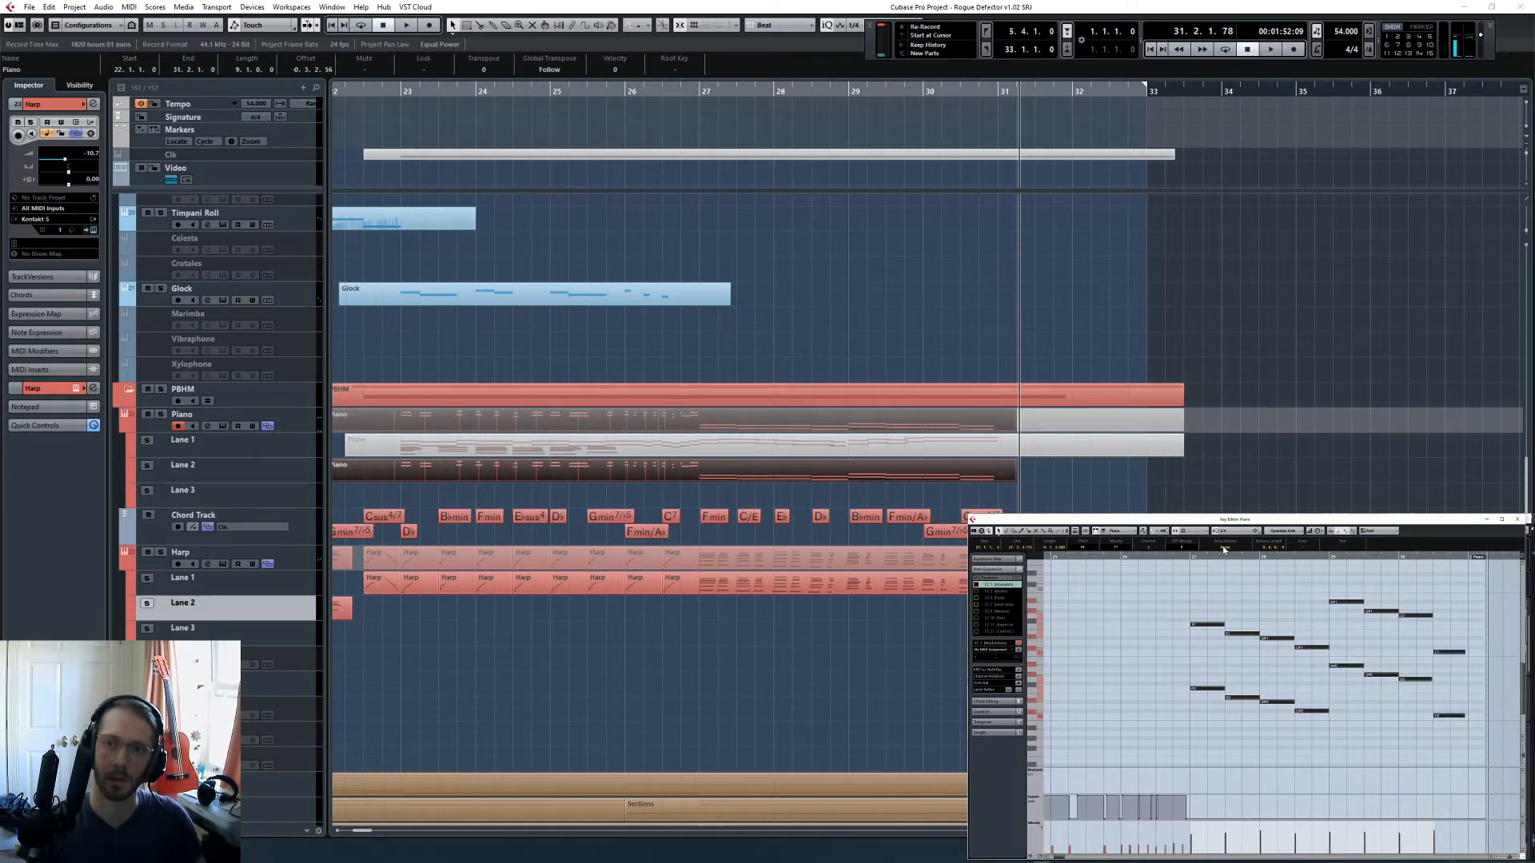
# - Play the soloed piano from bar 27 and lower the octave pair at the start of bar 29 by one octave
pyautogui.click(1183, 558)
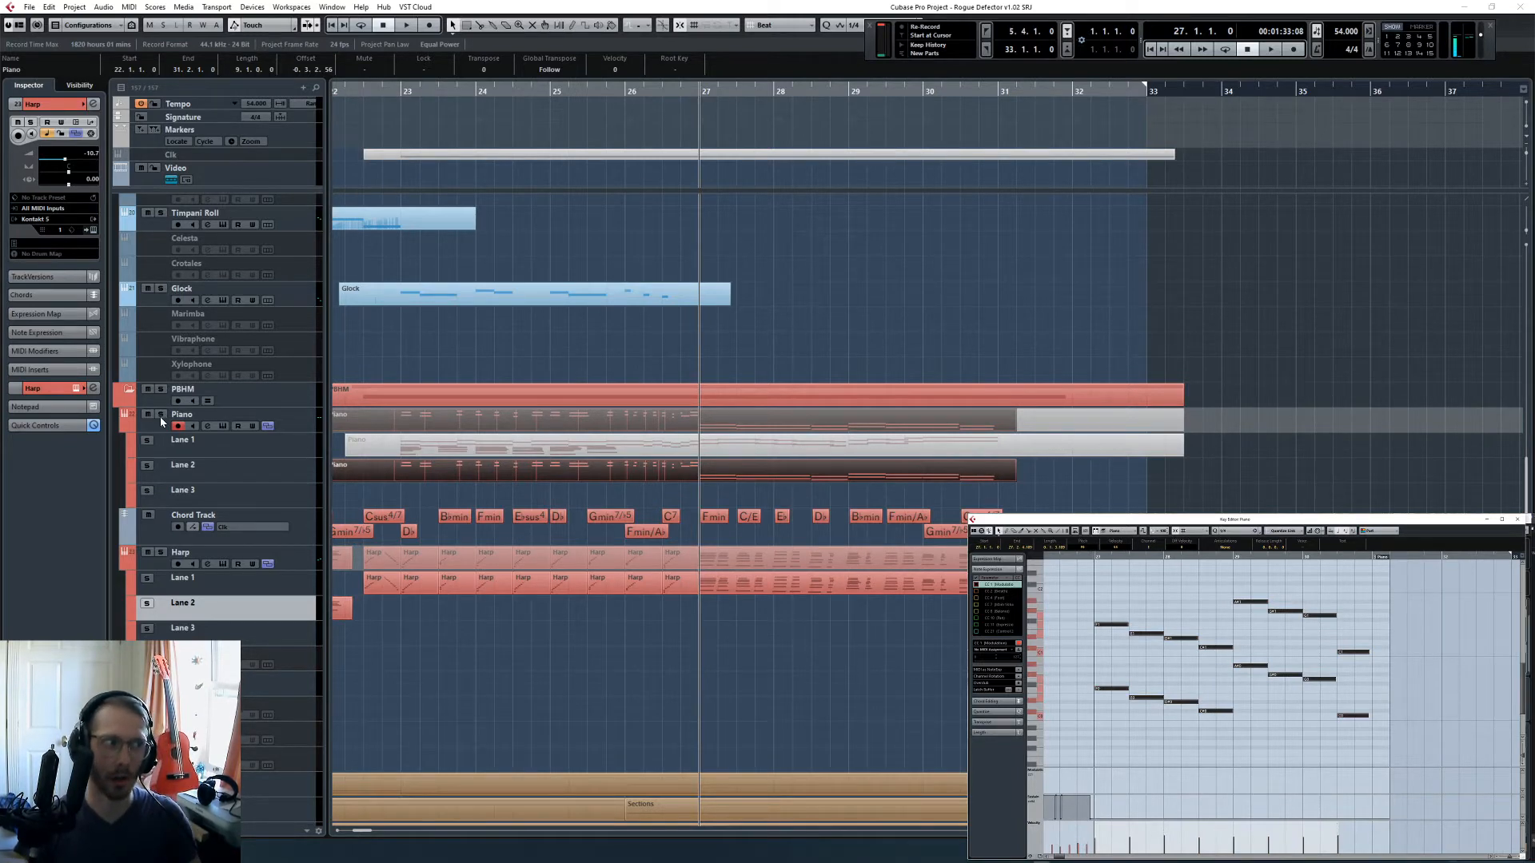
pyautogui.press('space')
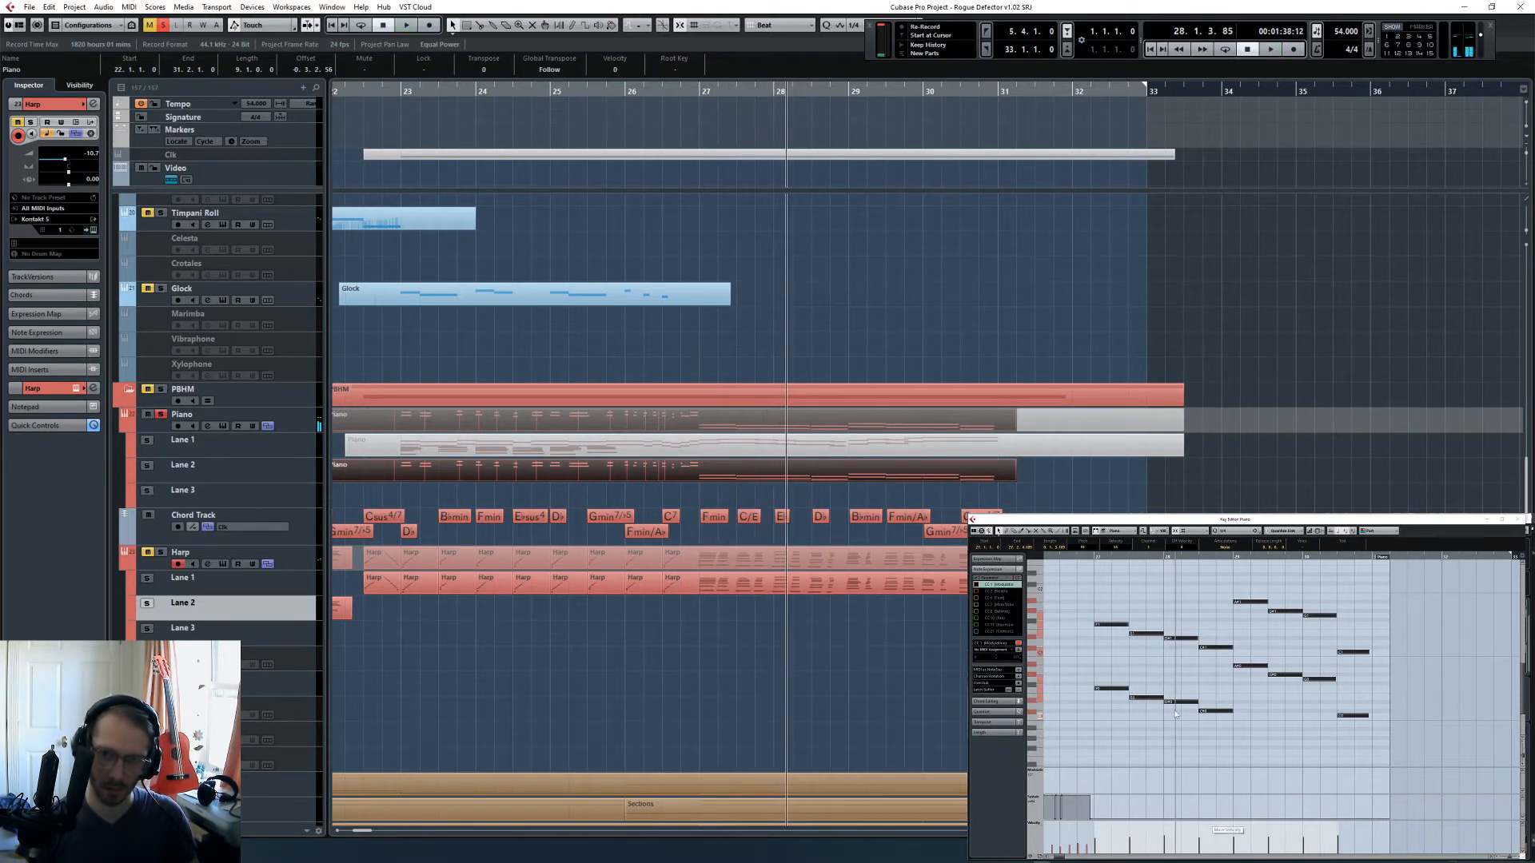
pyautogui.click(1272, 688)
pyautogui.press('space')
pyautogui.moveTo(1246, 688); pyautogui.dragTo(1244, 702)
pyautogui.hotkey('shift', 'Down')
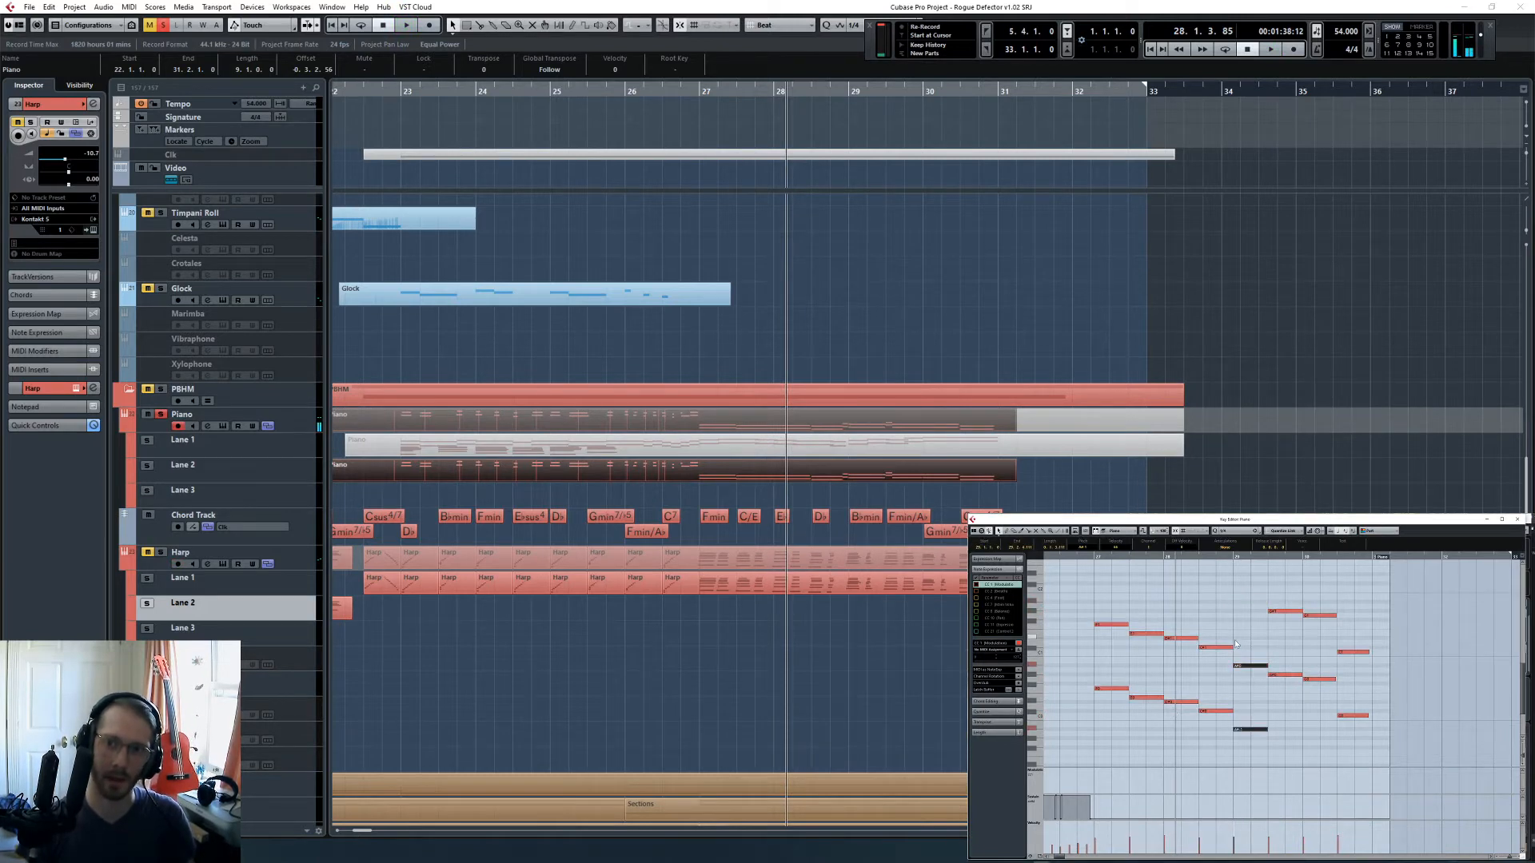
pyautogui.click(1244, 729)
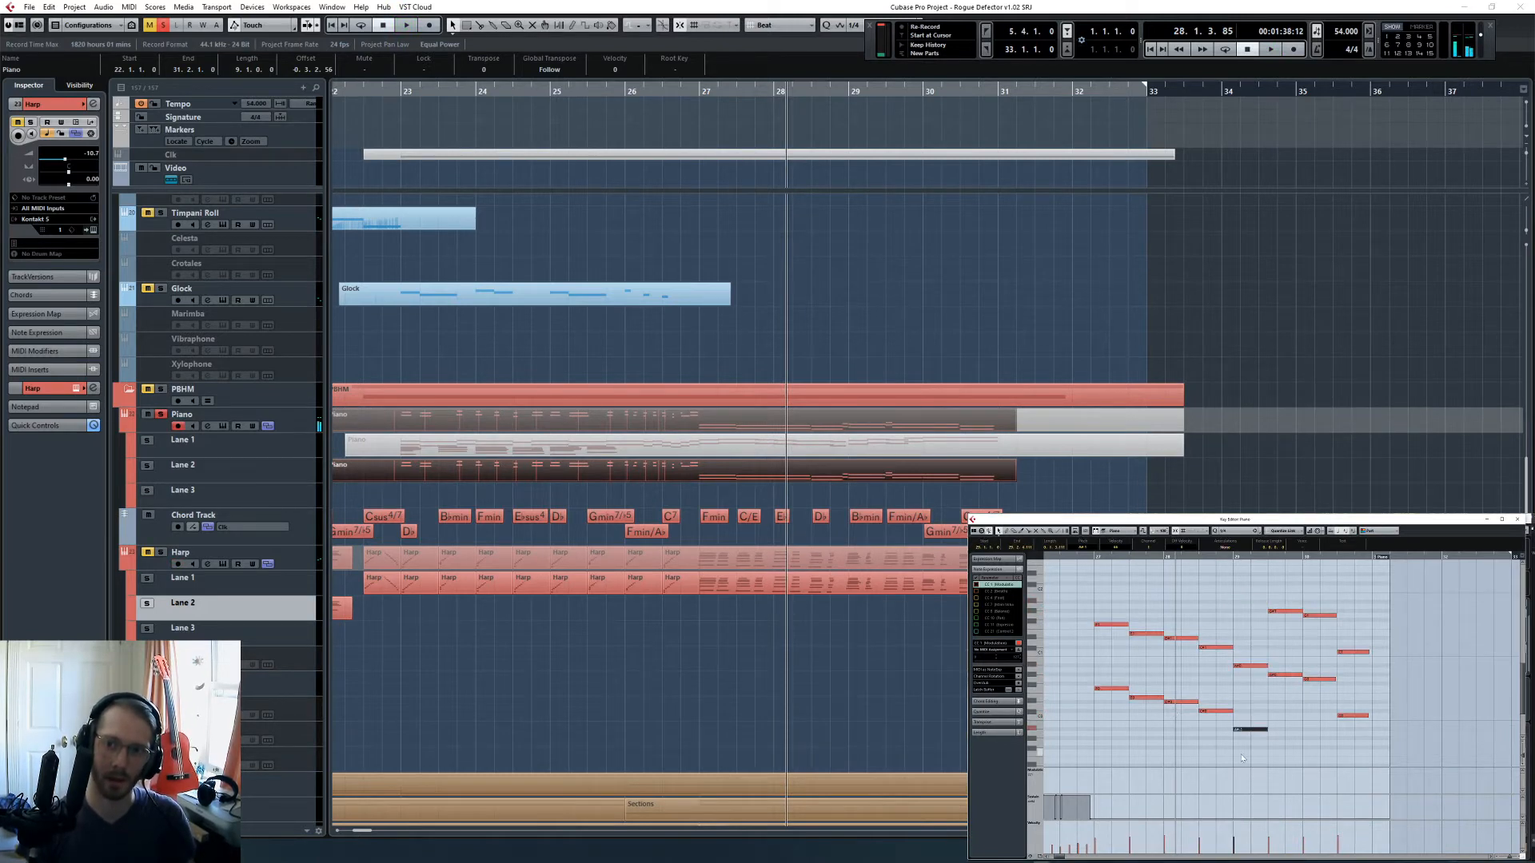
# - Reduce the piano octaves in the middle of bar 29 and at the start of bar 30 to single low notes
pyautogui.click(1235, 557)
pyautogui.click(1288, 620)
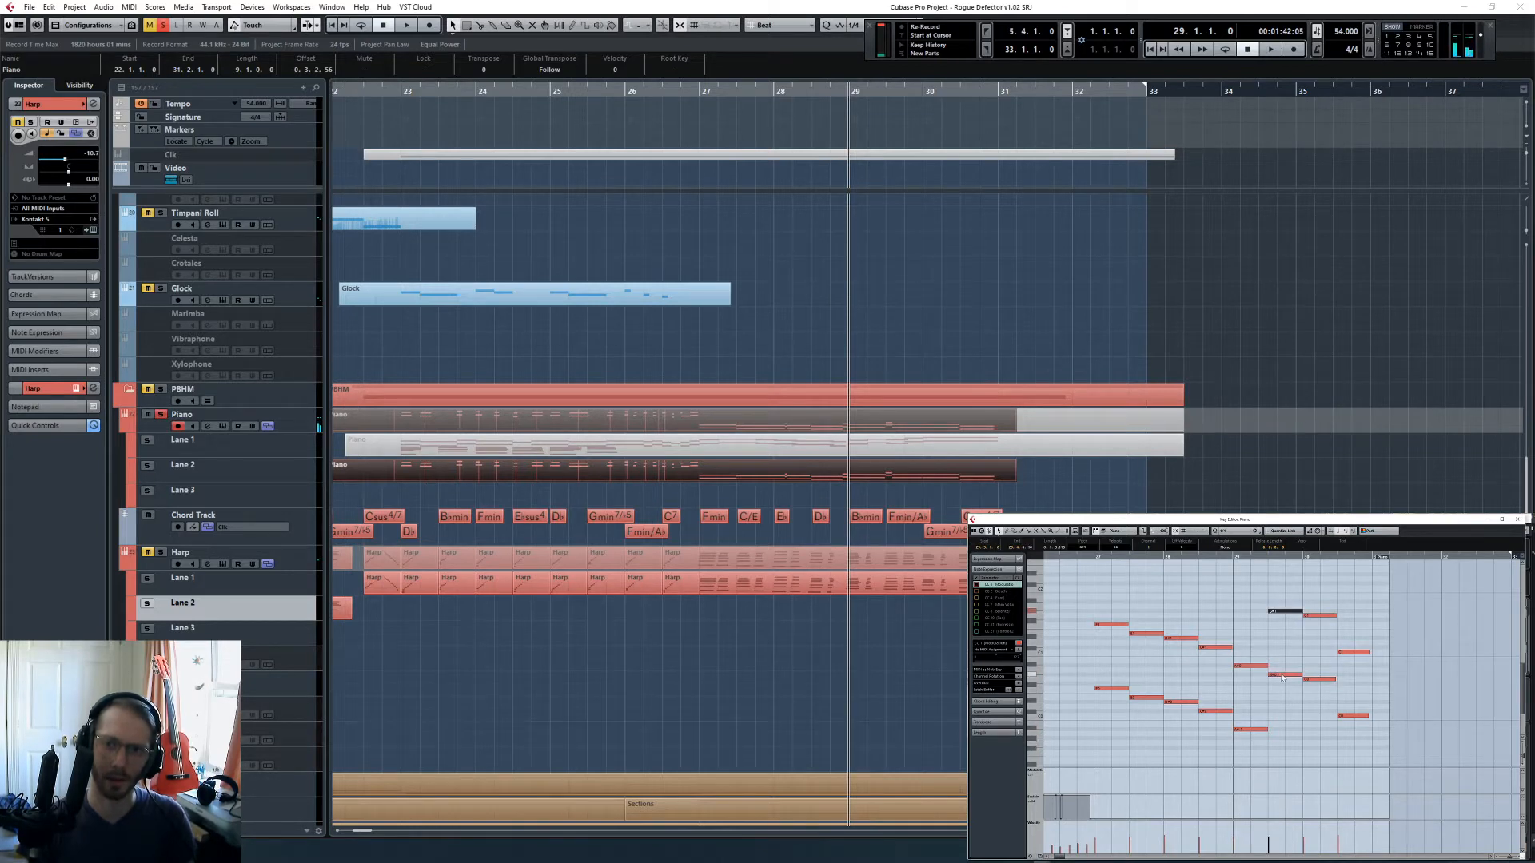
pyautogui.hotkey('shift', 'Down')
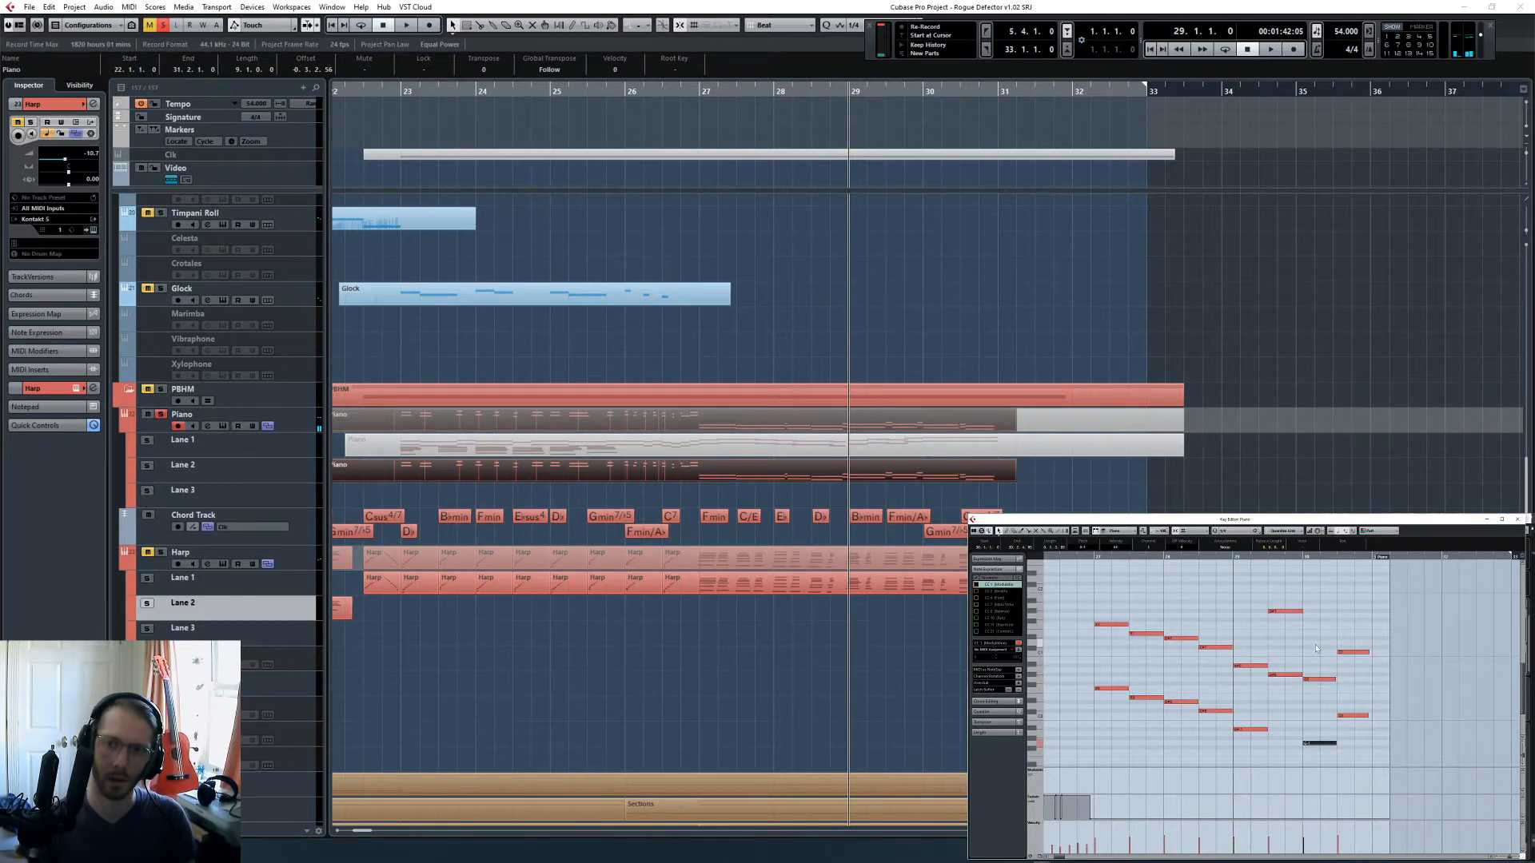
pyautogui.hotkey('shift', 'Up')
pyautogui.hotkey('shift', 'Up')
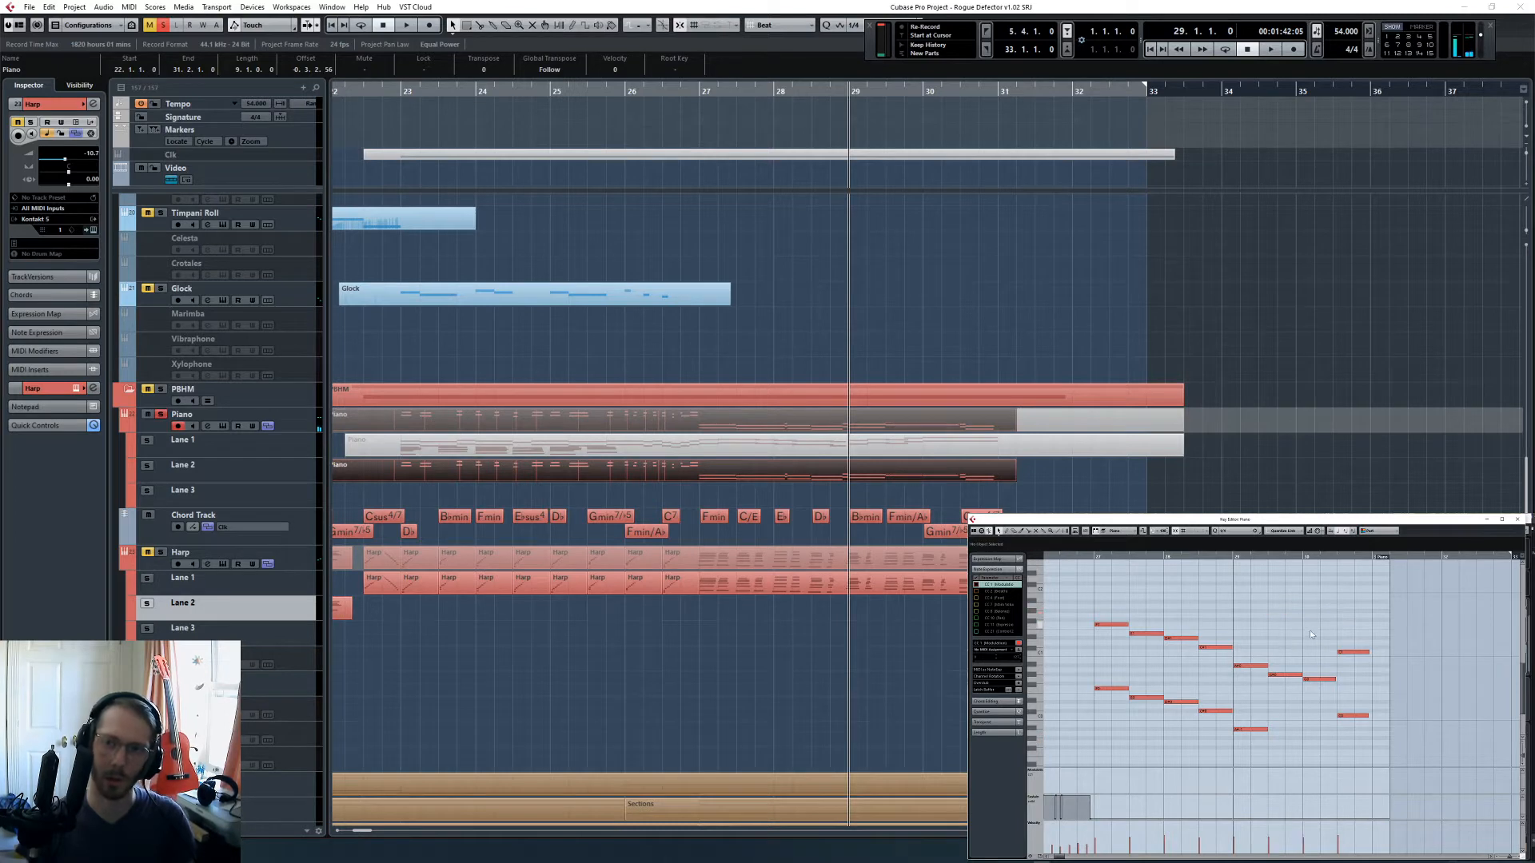
# - Play the piano line from bar 29 and clear its solo to hear it in the full arrangement
pyautogui.press('space')
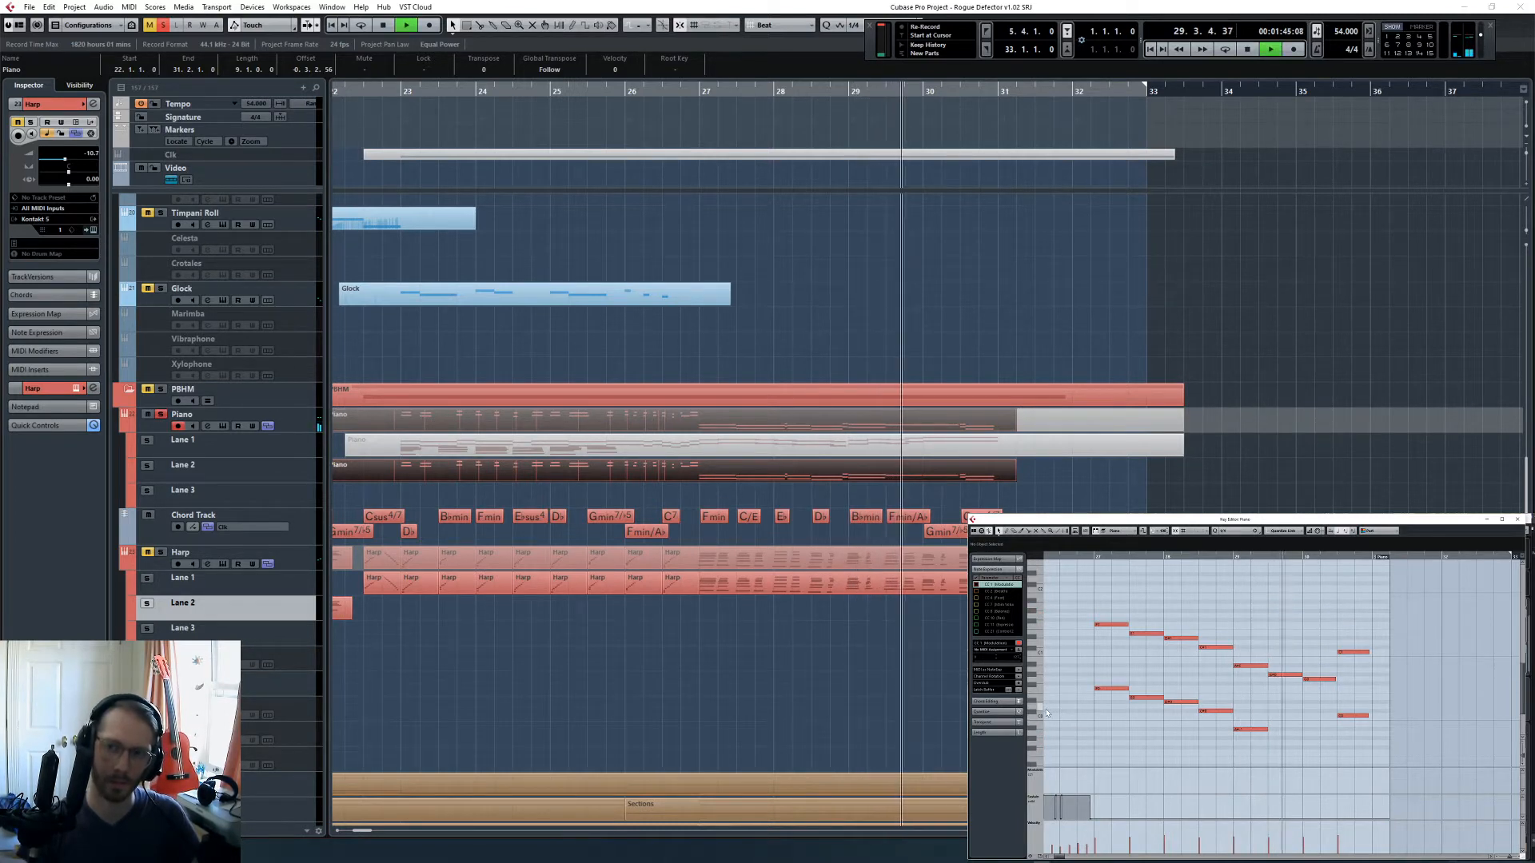
pyautogui.click(160, 414)
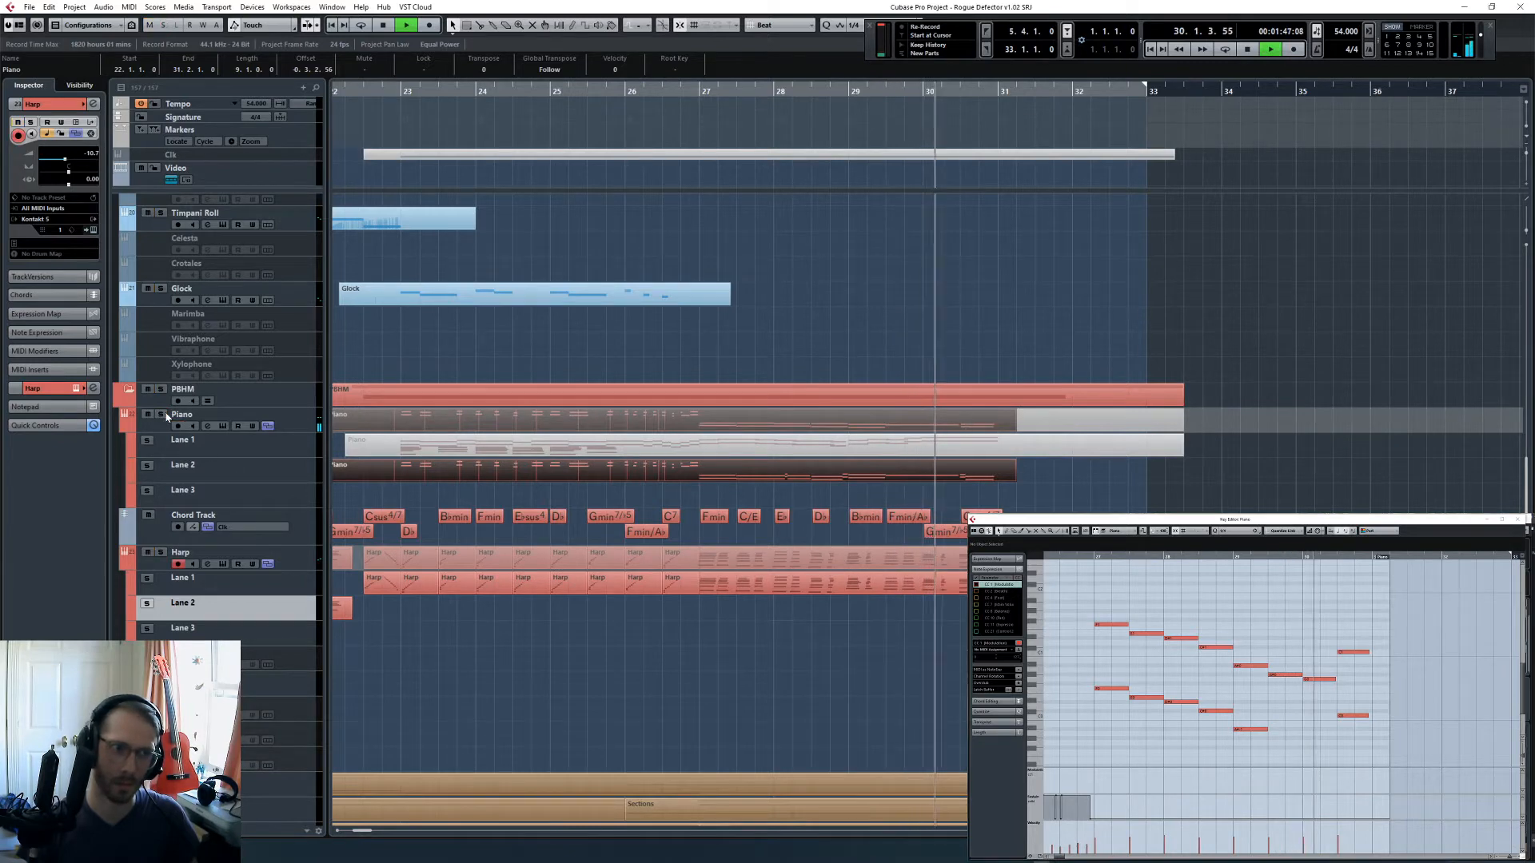
pyautogui.click(1023, 469)
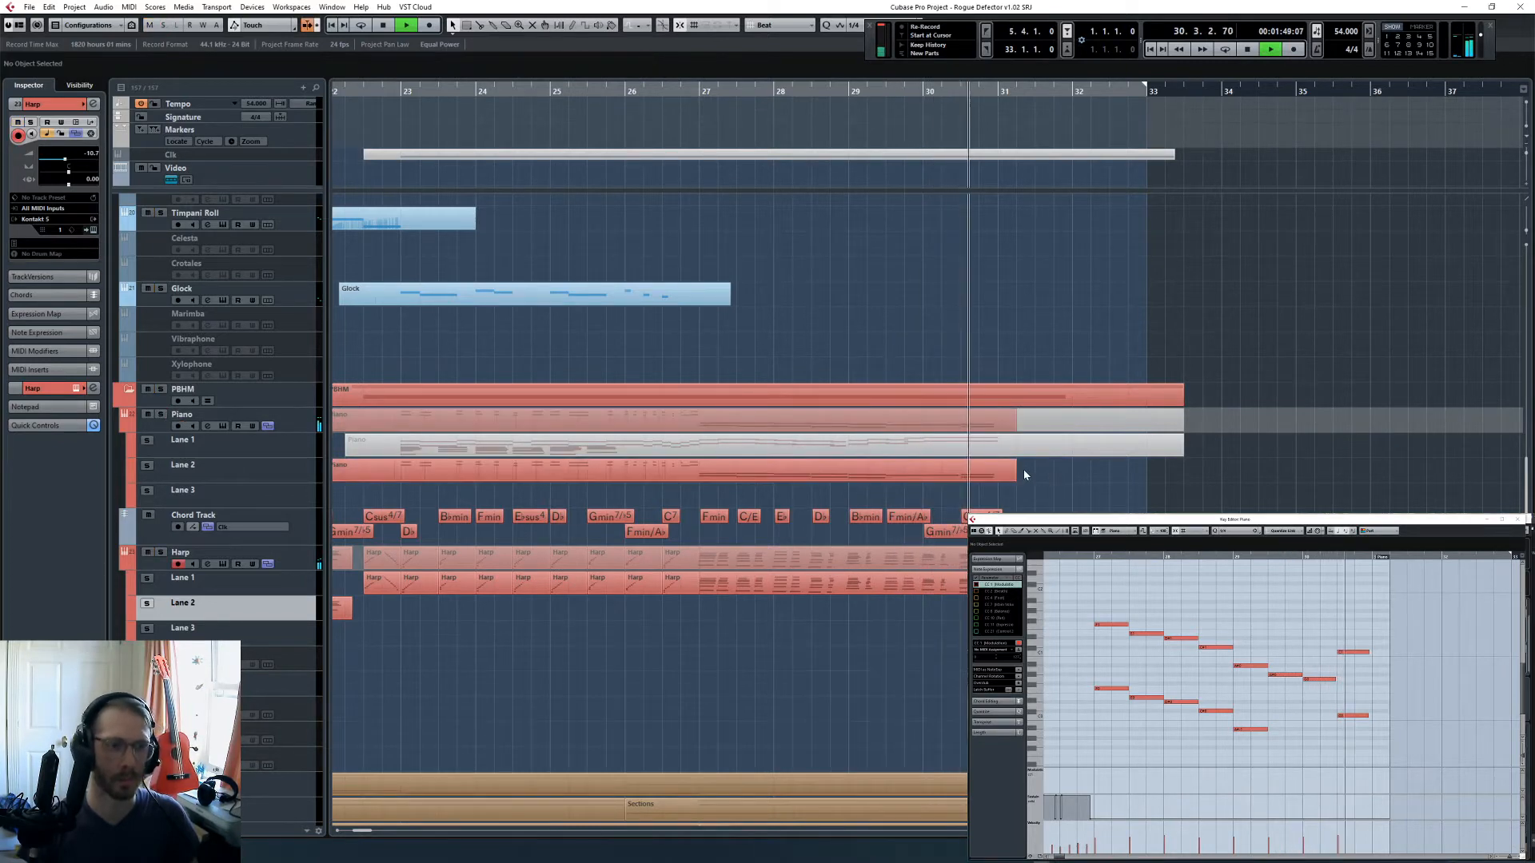
pyautogui.scroll(5, 1007, 453)
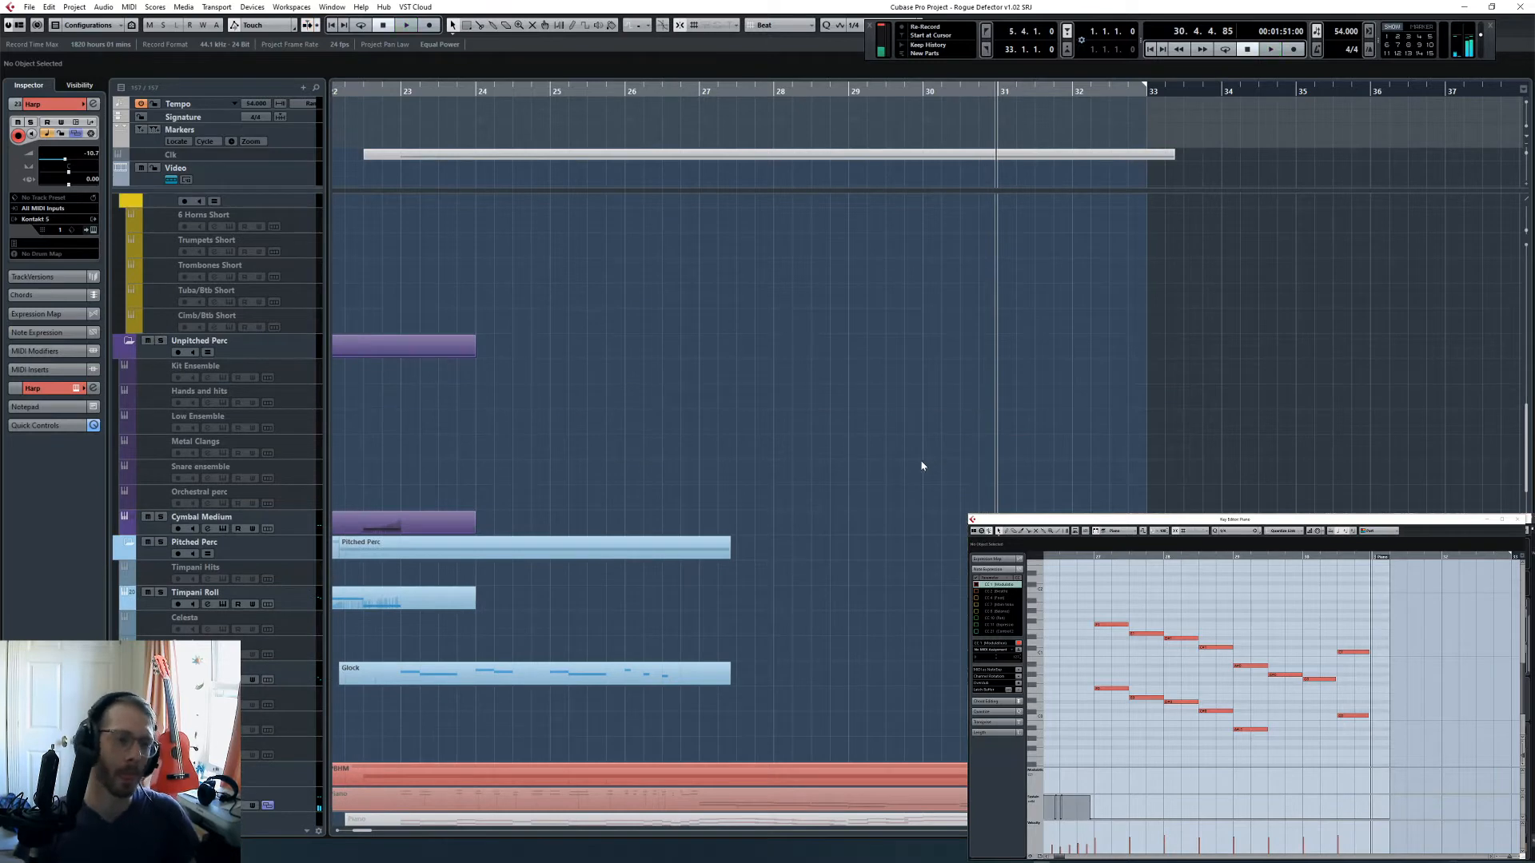
pyautogui.scroll(-5, 922, 466)
# - Play from bar 26, bring the Glock part up for editing and extend it to beat 2 of bar 29
pyautogui.click(624, 90)
pyautogui.click(689, 289)
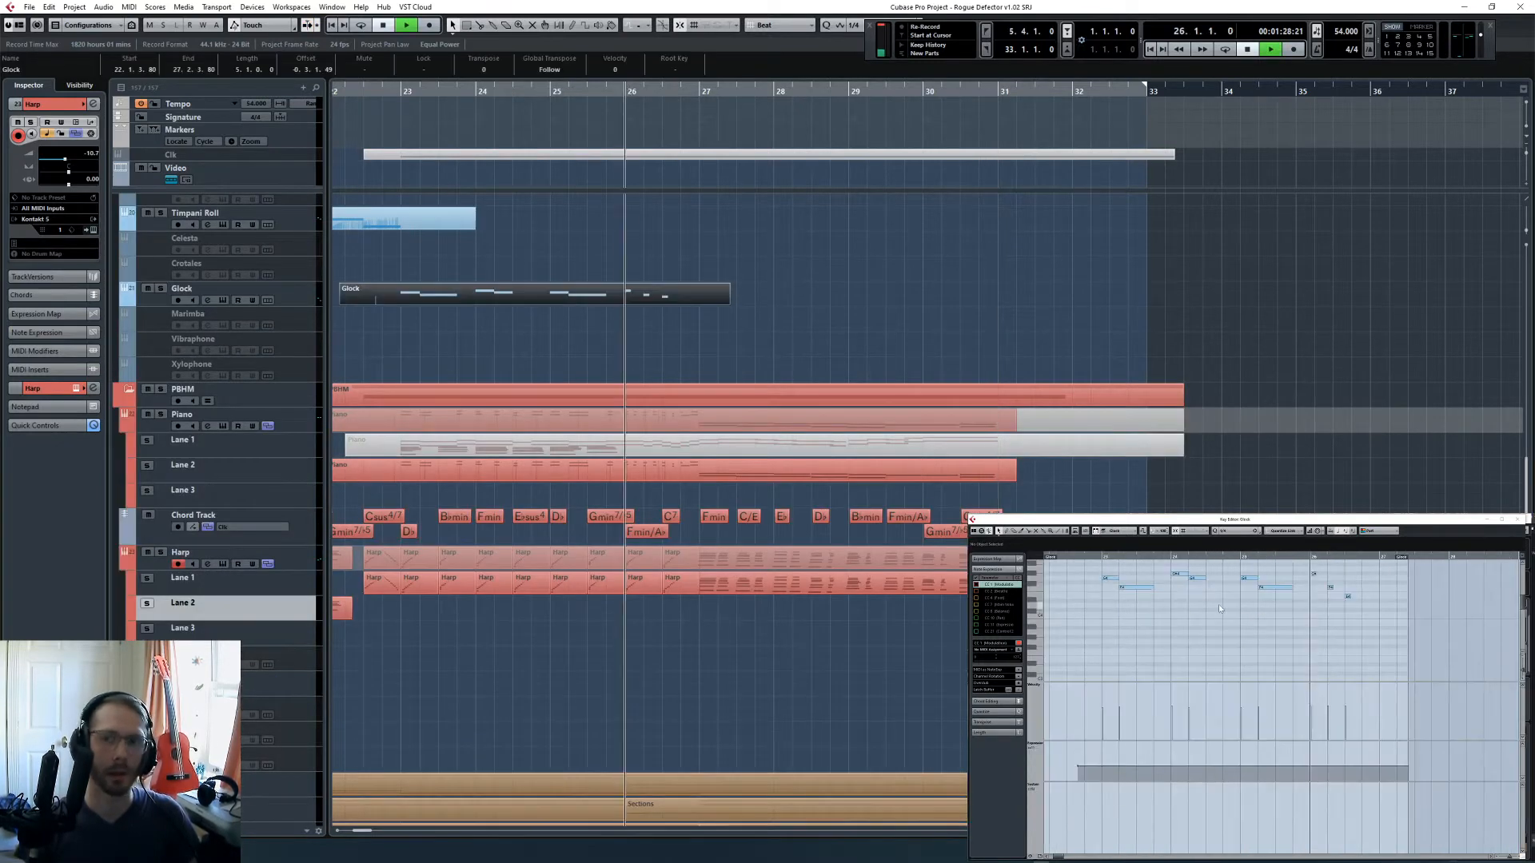
pyautogui.press('space')
pyautogui.hscroll(3, 1283, 647)
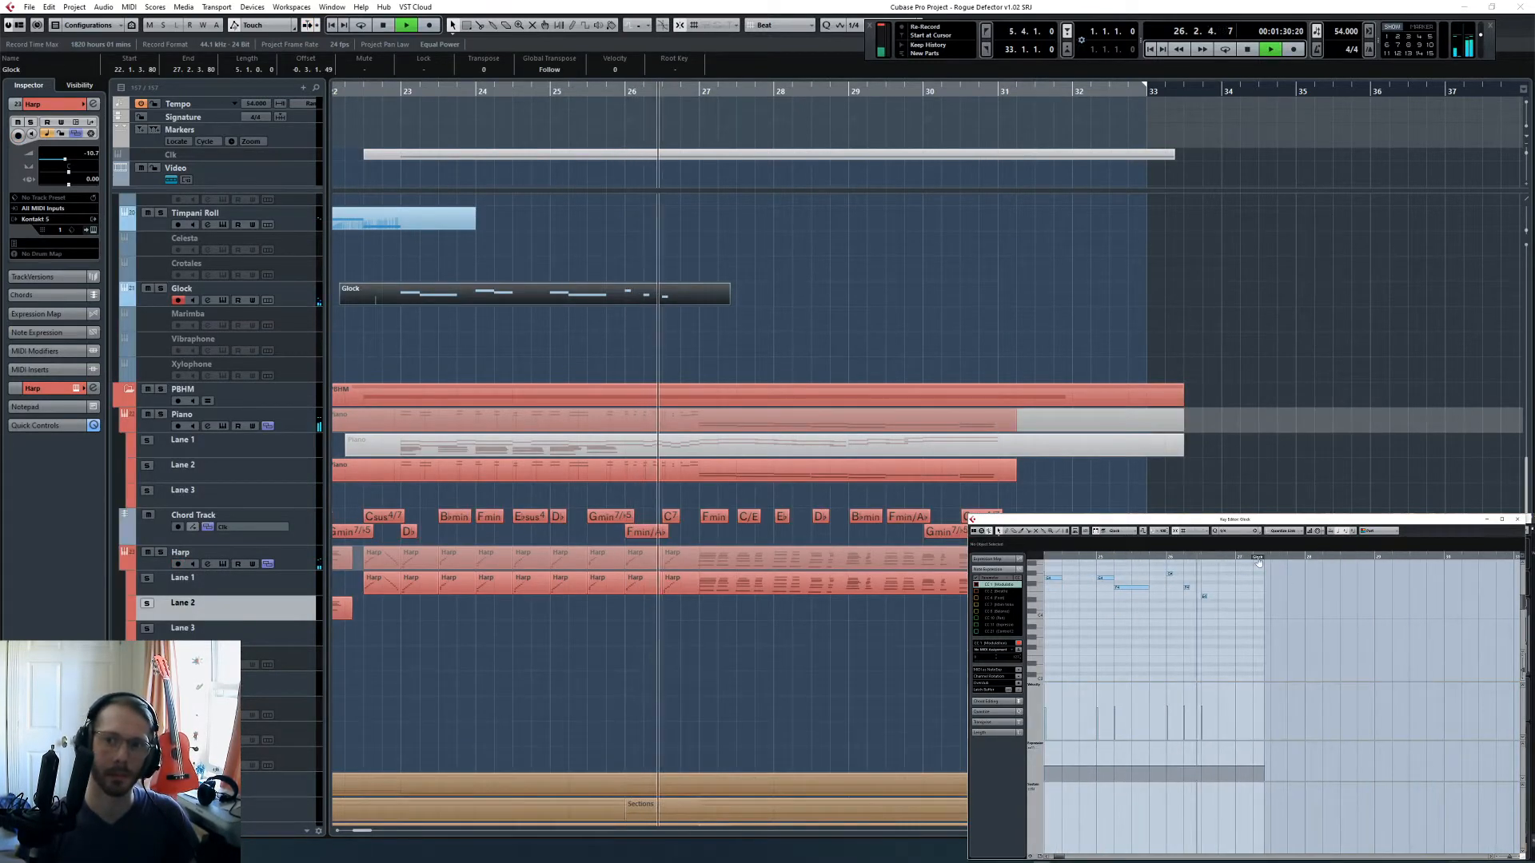
pyautogui.moveTo(1258, 557); pyautogui.dragTo(1386, 557)
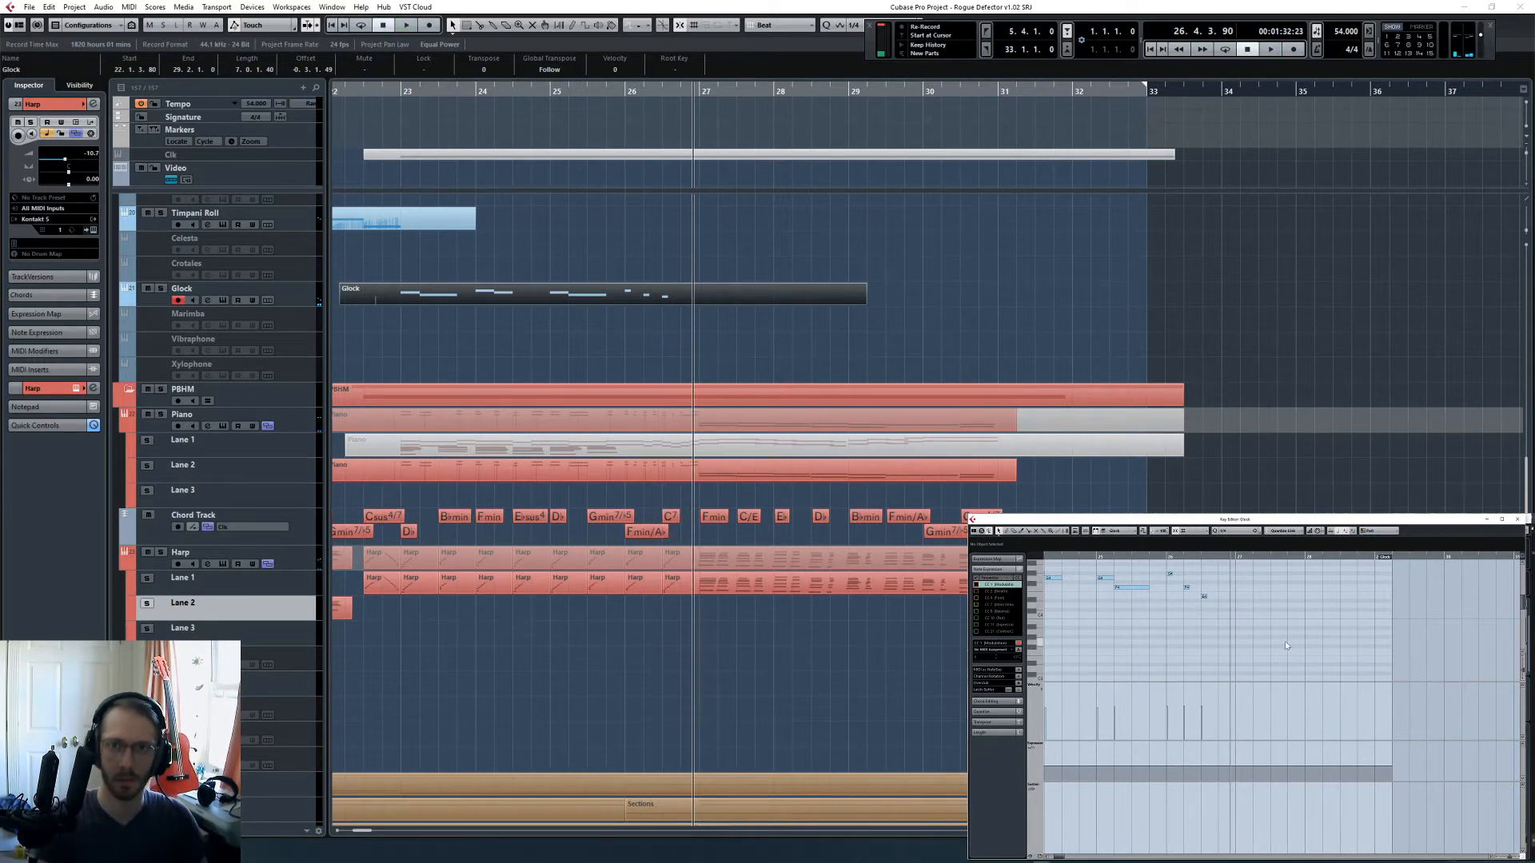
# - Perform a glockenspiel note during playback, add it to the Glock part and quantize it to the start of bar 27
pyautogui.press('space')
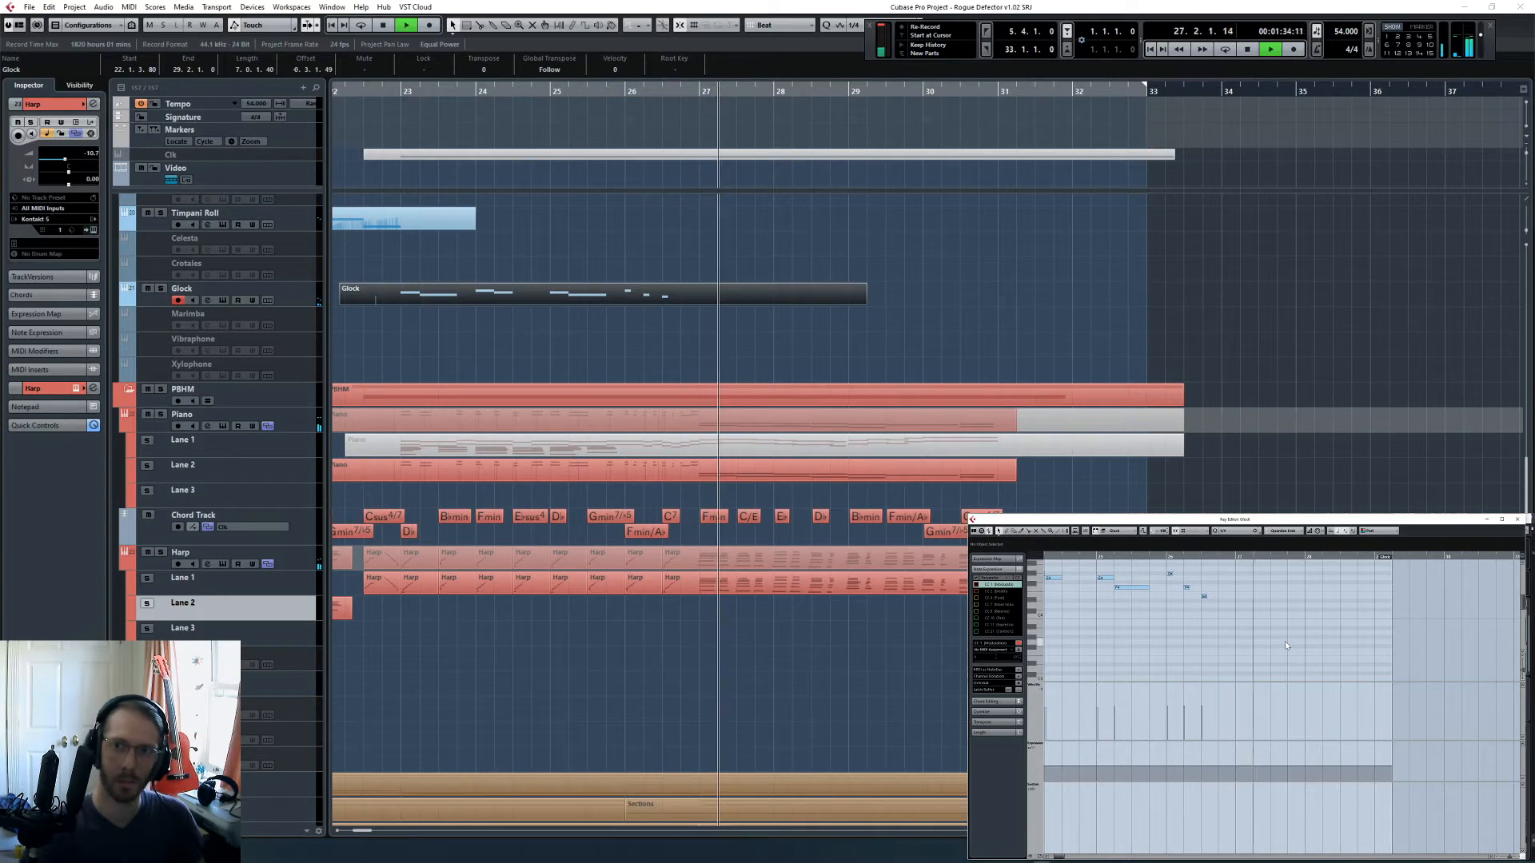
pyautogui.press('space')
pyautogui.press('shift+KP_Multiply')
pyautogui.press('q')
pyautogui.click(1229, 558)
pyautogui.moveTo(1227, 560); pyautogui.dragTo(1236, 560)
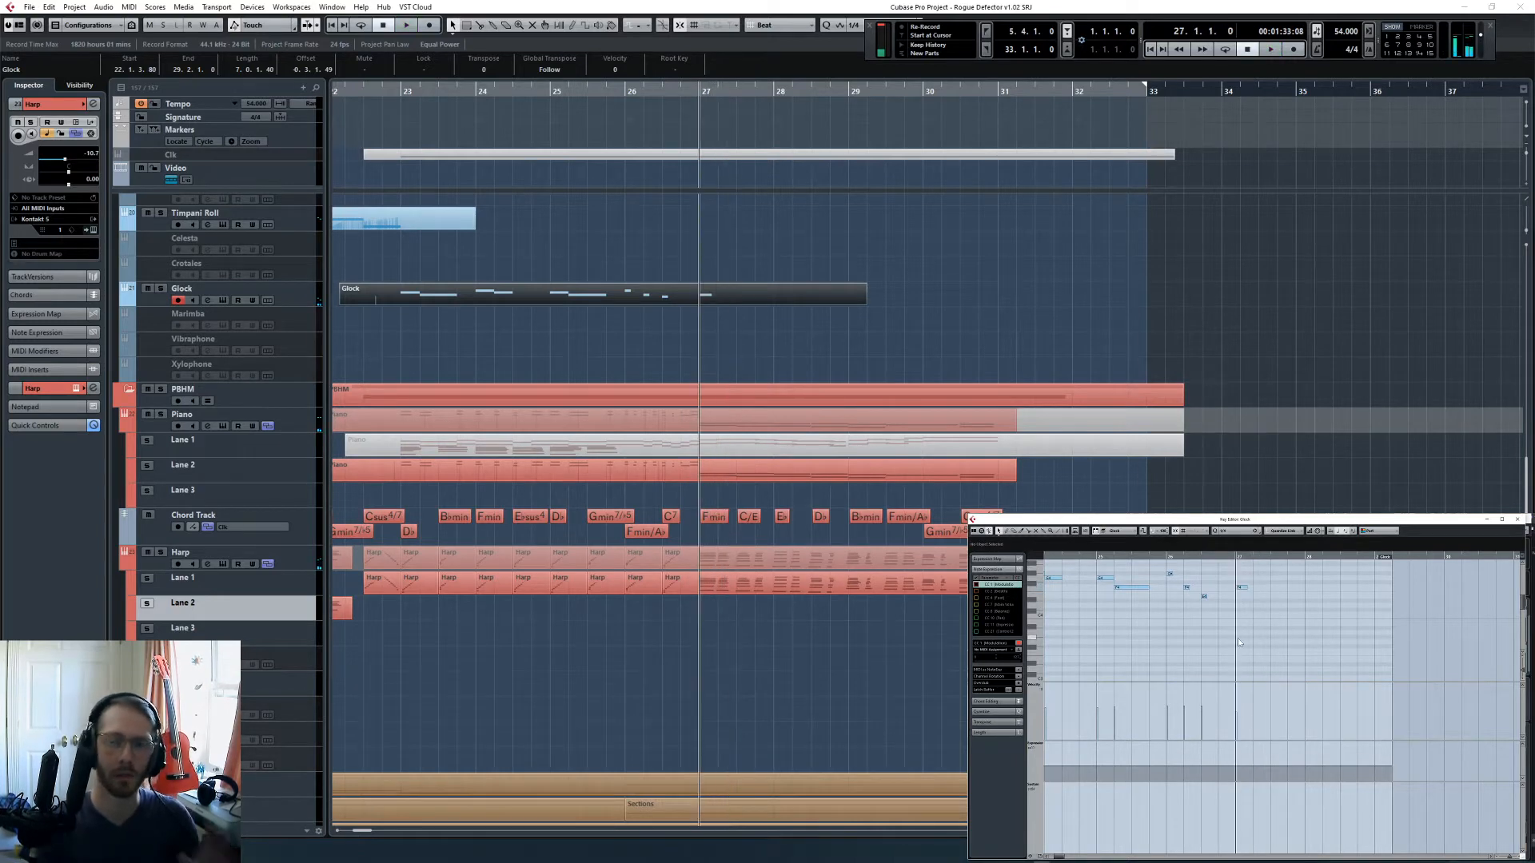
# - Play the Cimb/Btb Sus track soloed from bar 27 and bring its notes and controller curves up for editing
pyautogui.scroll(3, 813, 363)
pyautogui.click(812, 363)
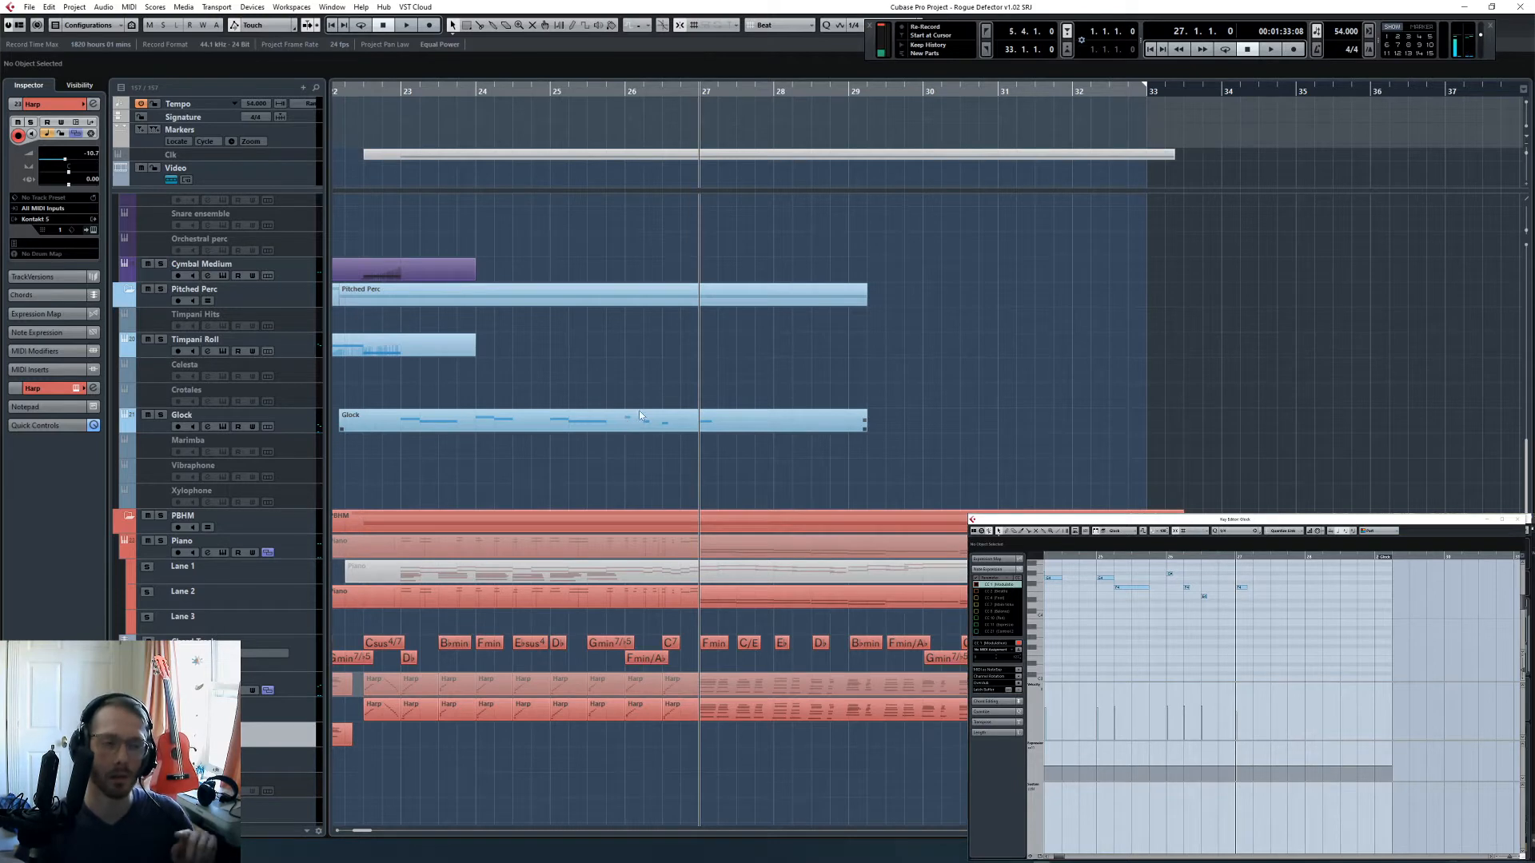
pyautogui.scroll(6, 729, 399)
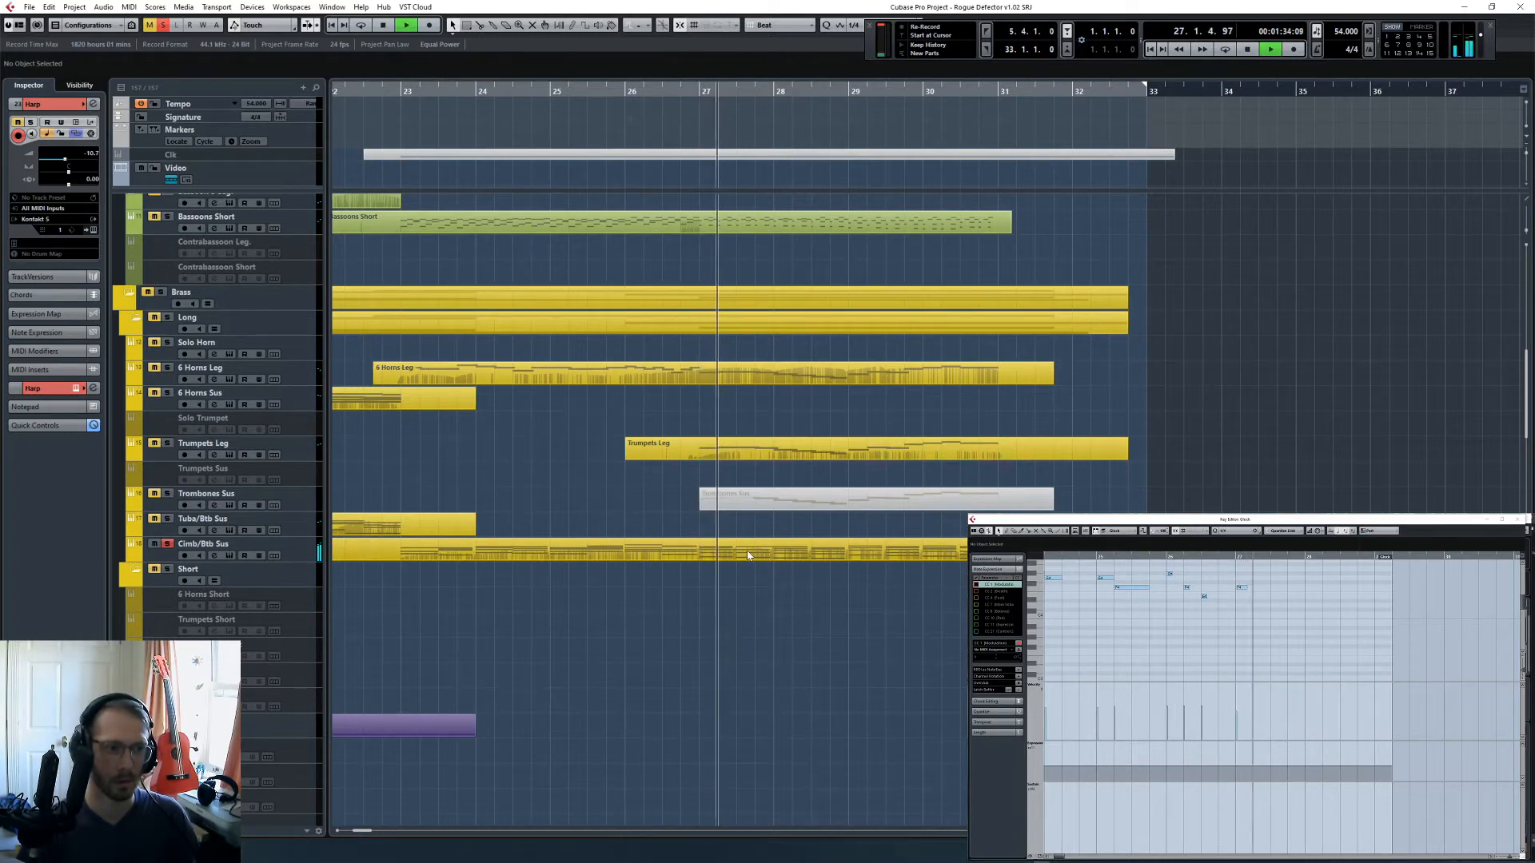
pyautogui.click(747, 554)
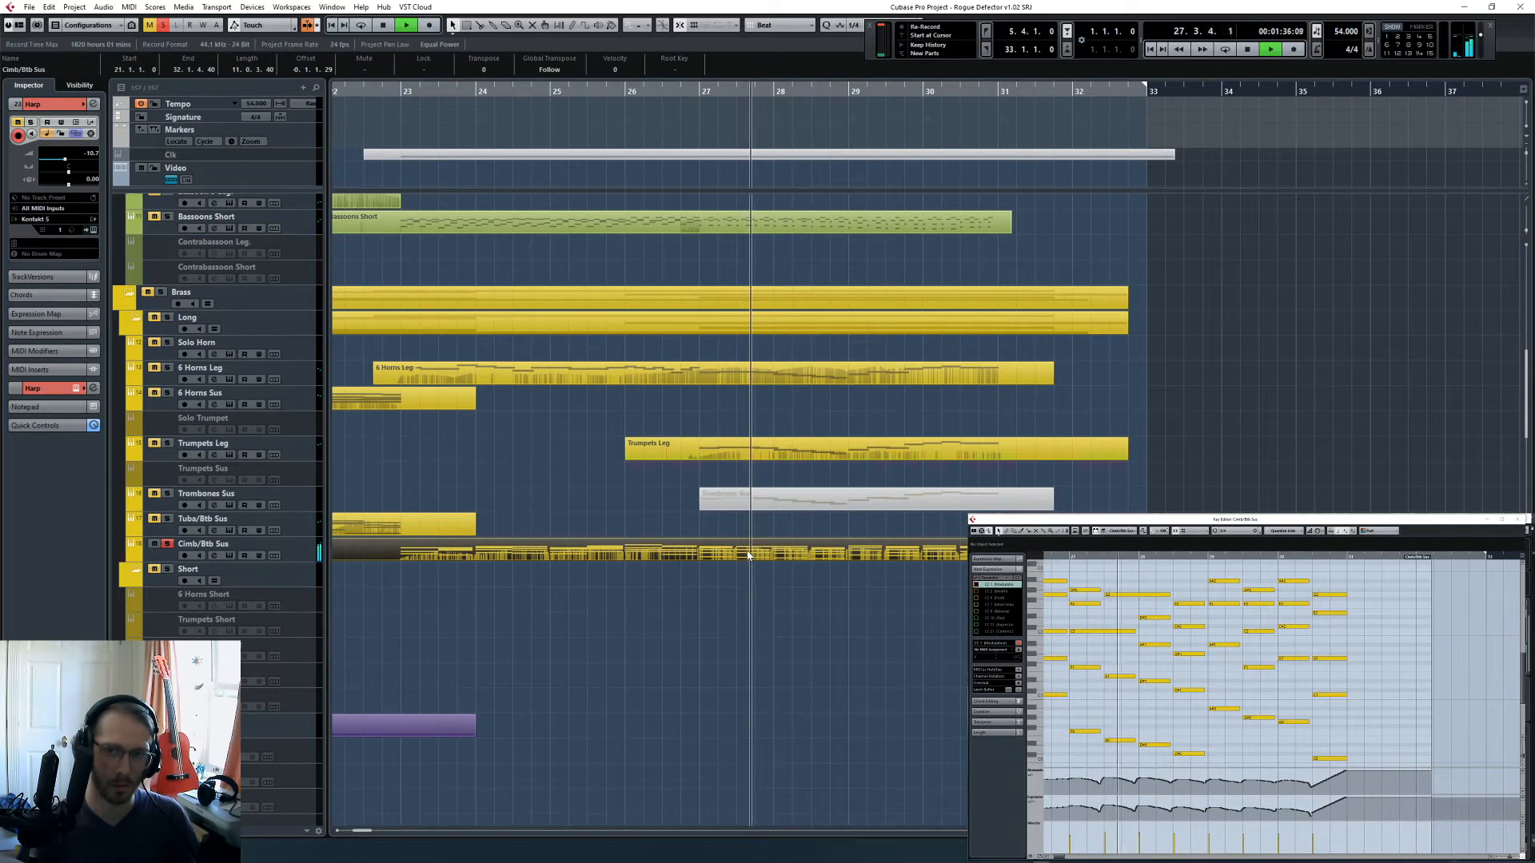
pyautogui.scroll(3, 747, 554)
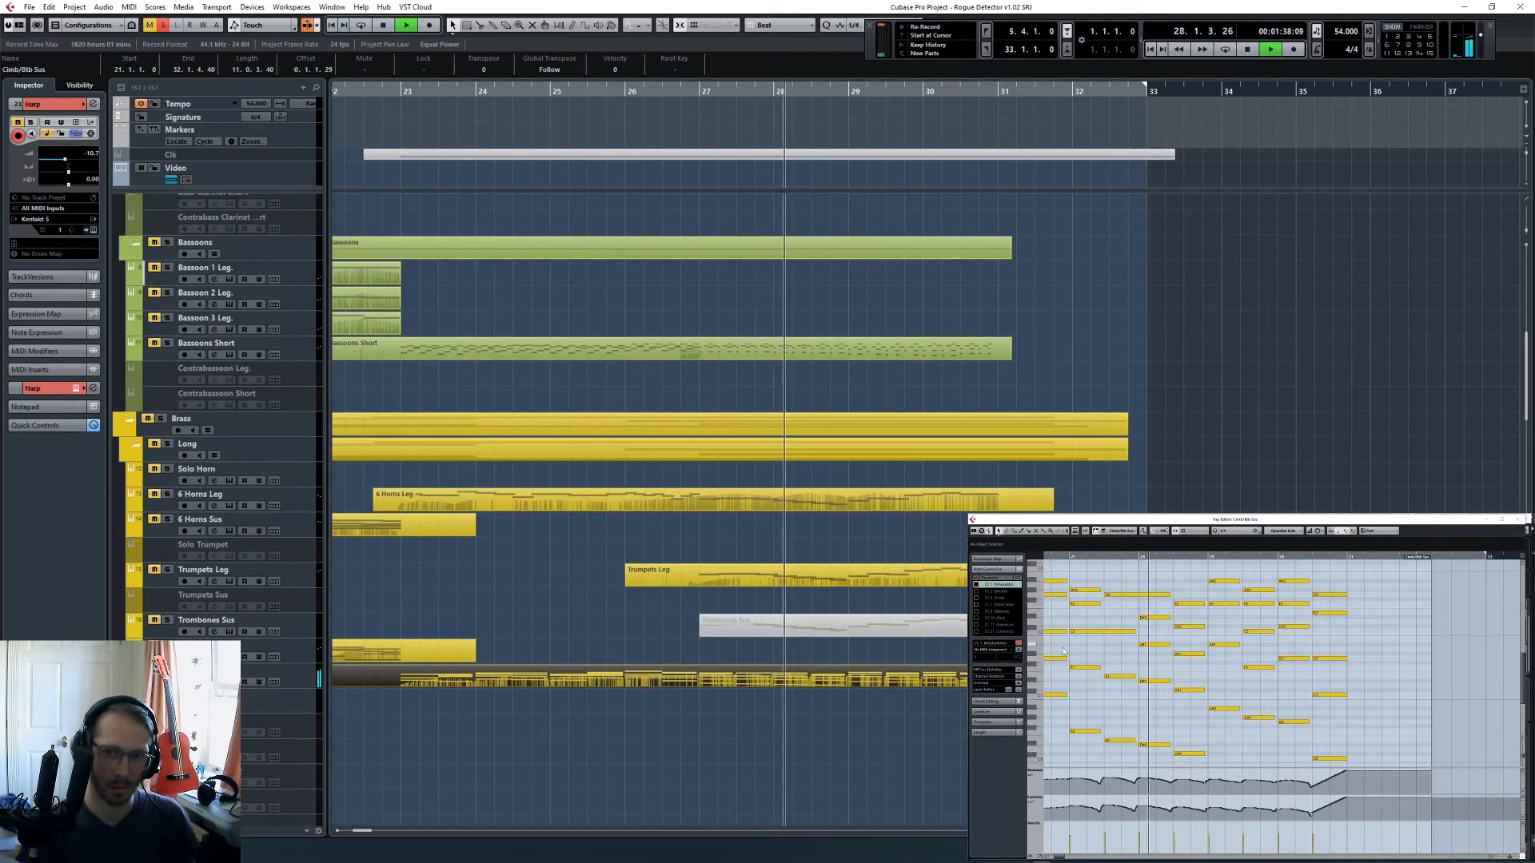
pyautogui.hscroll(-2, 1136, 664)
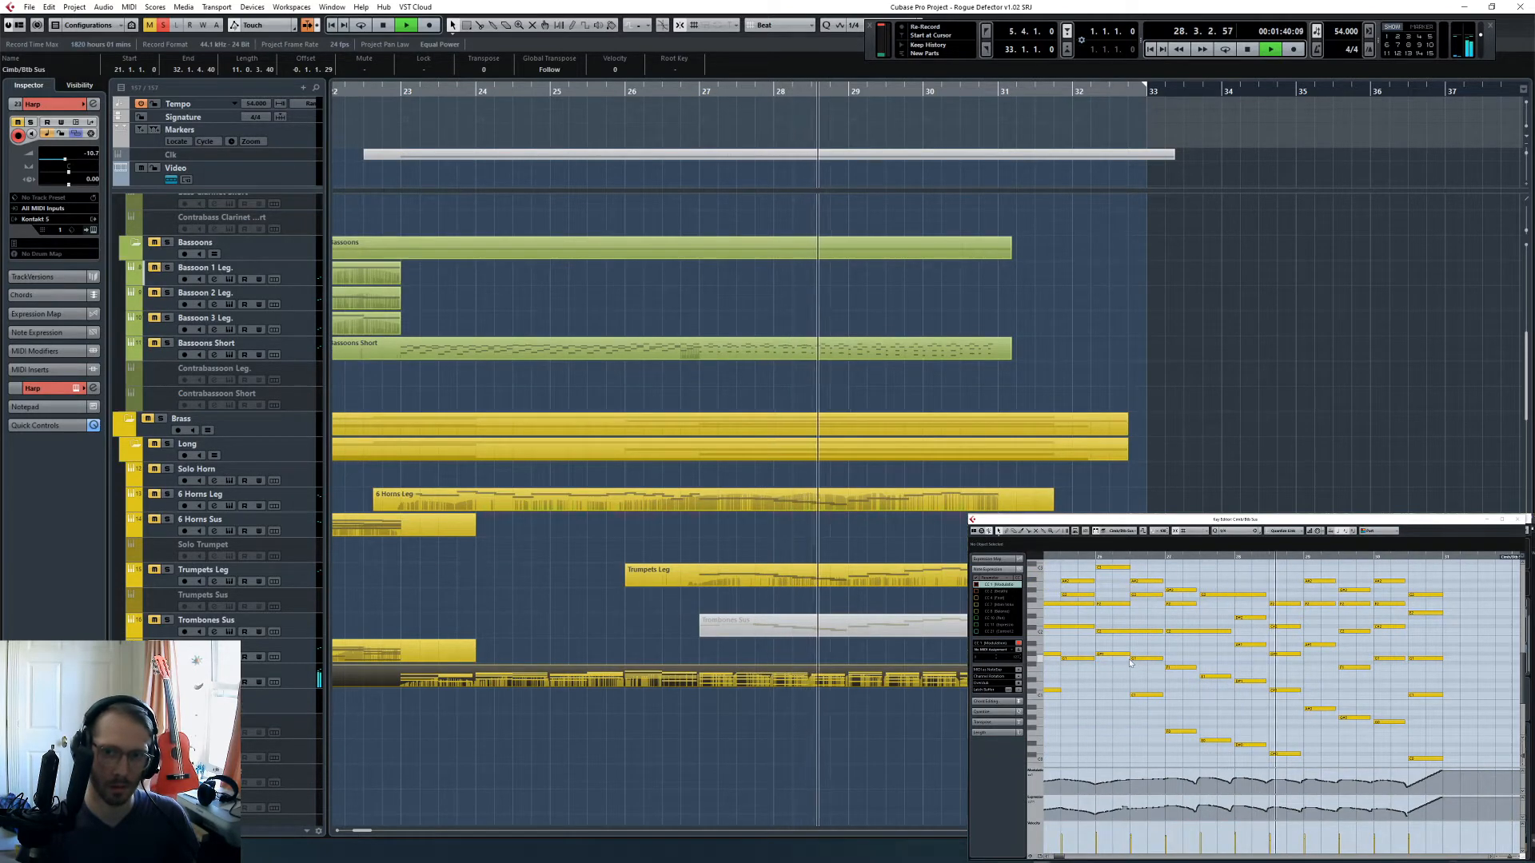
pyautogui.click(1121, 810)
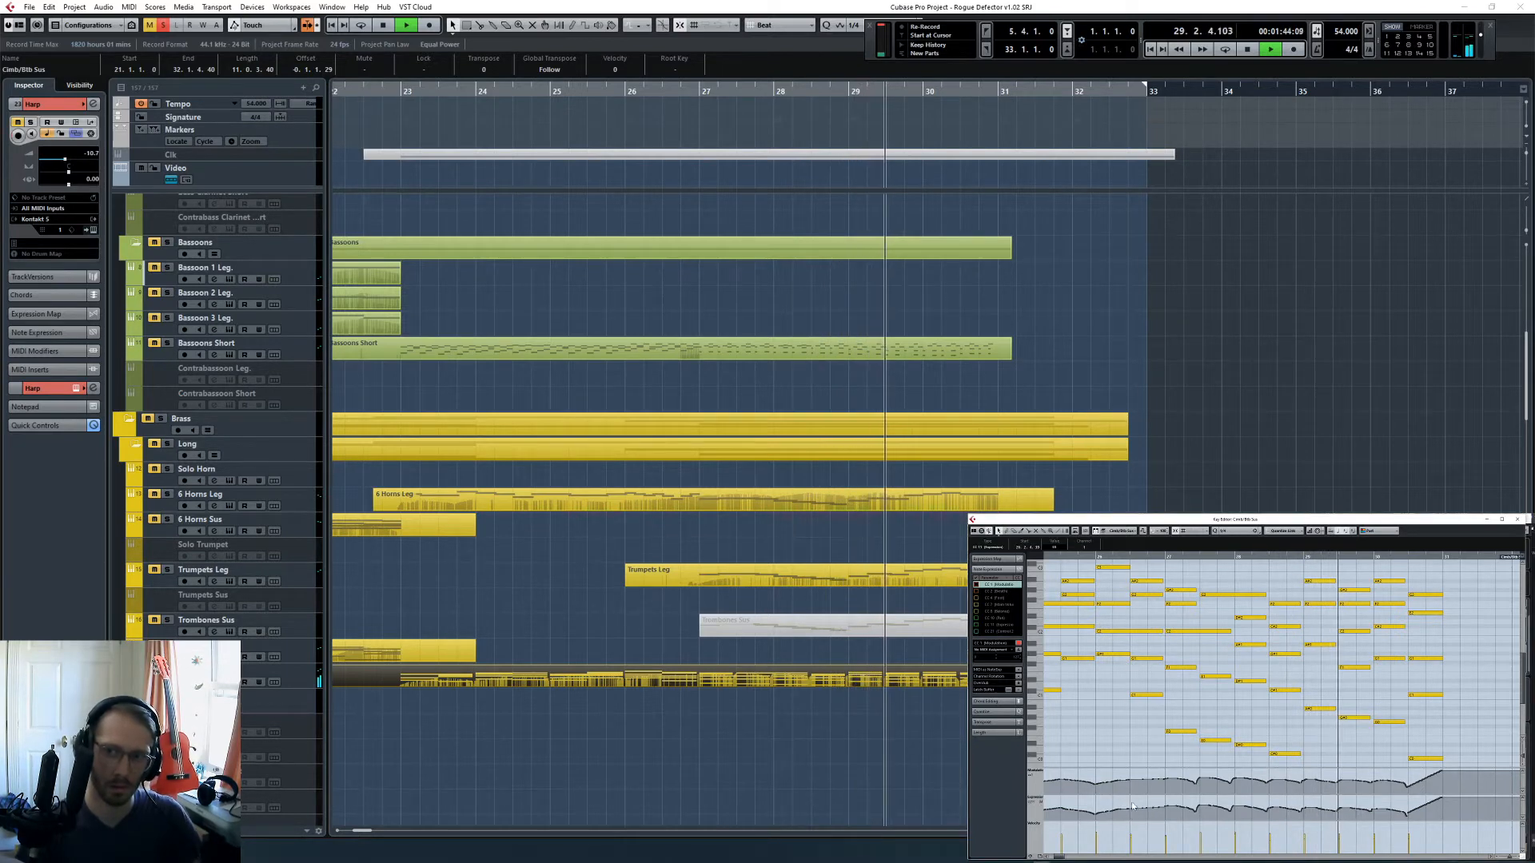
pyautogui.press('space')
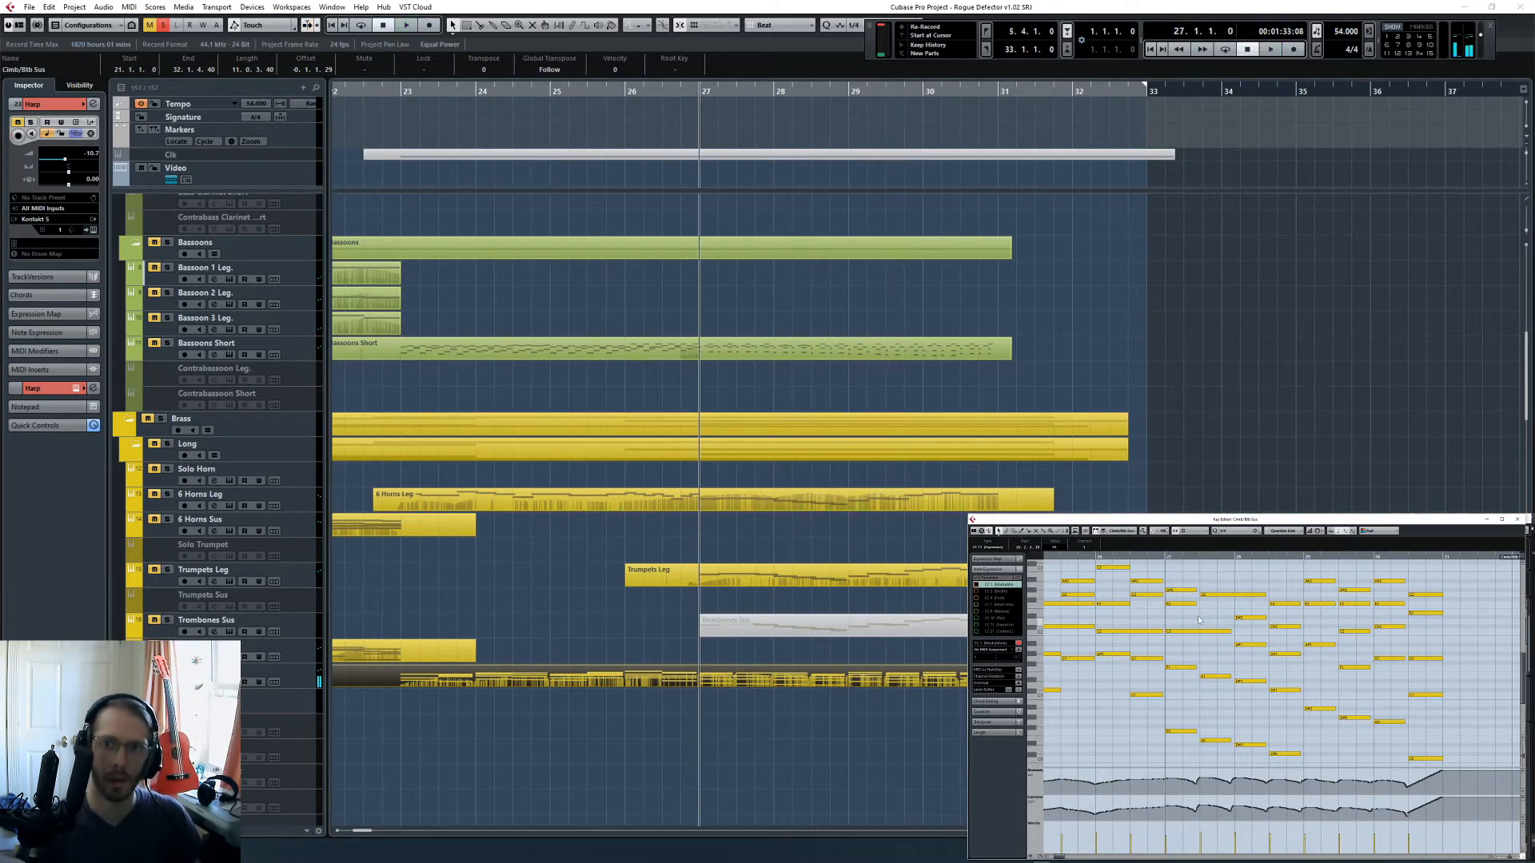
# - In the Cimb/Btb Sus part, split the sustained inner note at beat 3 of bar 27 and the upper note at bar 28, shortening each first half
pyautogui.click(1199, 631)
pyautogui.press('h')
pyautogui.press('h')
pyautogui.press('h')
pyautogui.press('h')
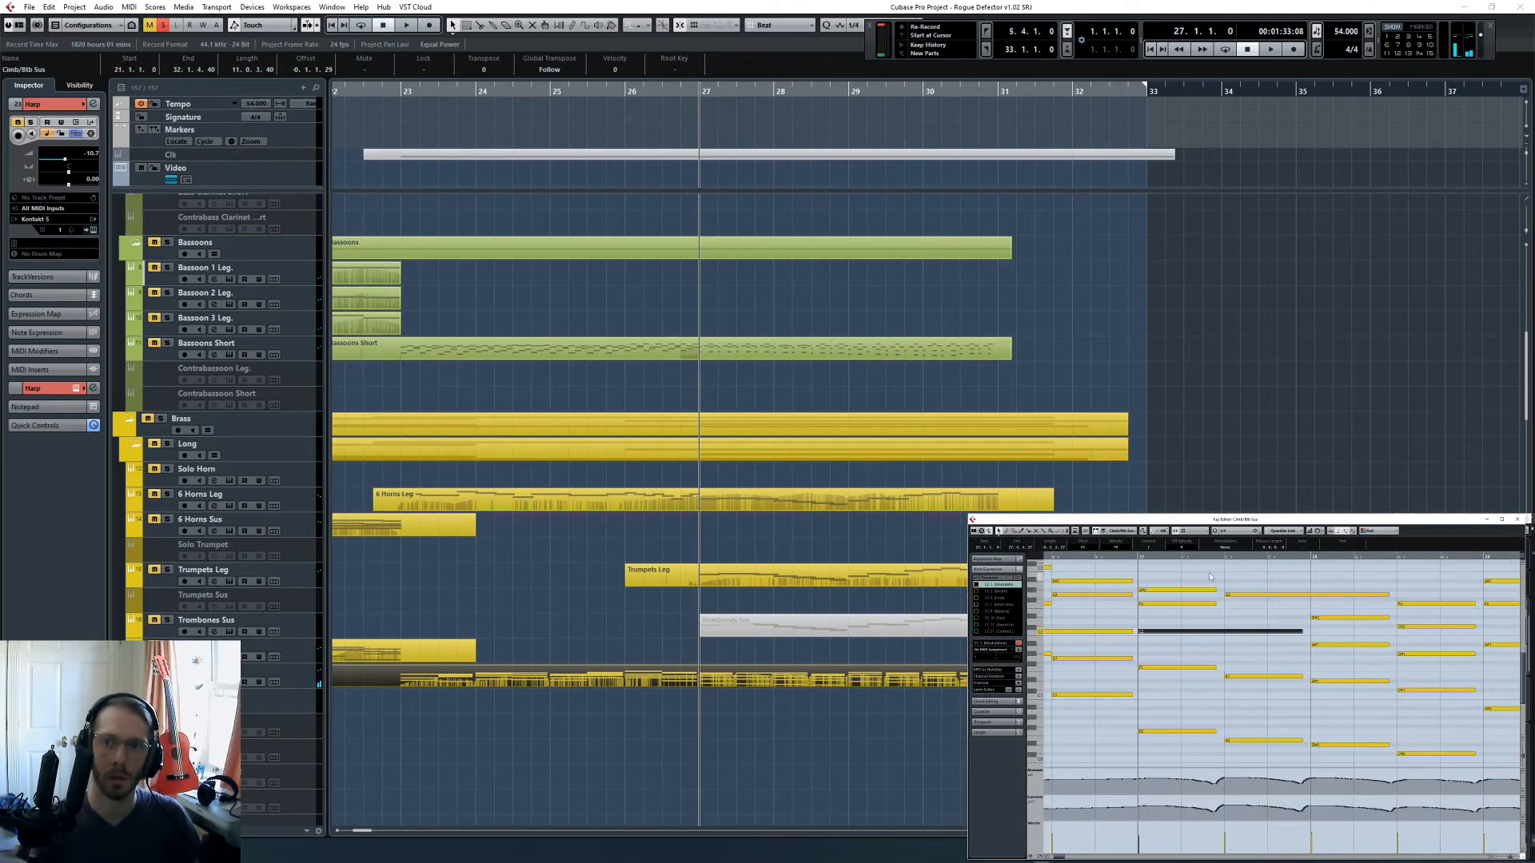
pyautogui.click(1217, 557)
pyautogui.press('h')
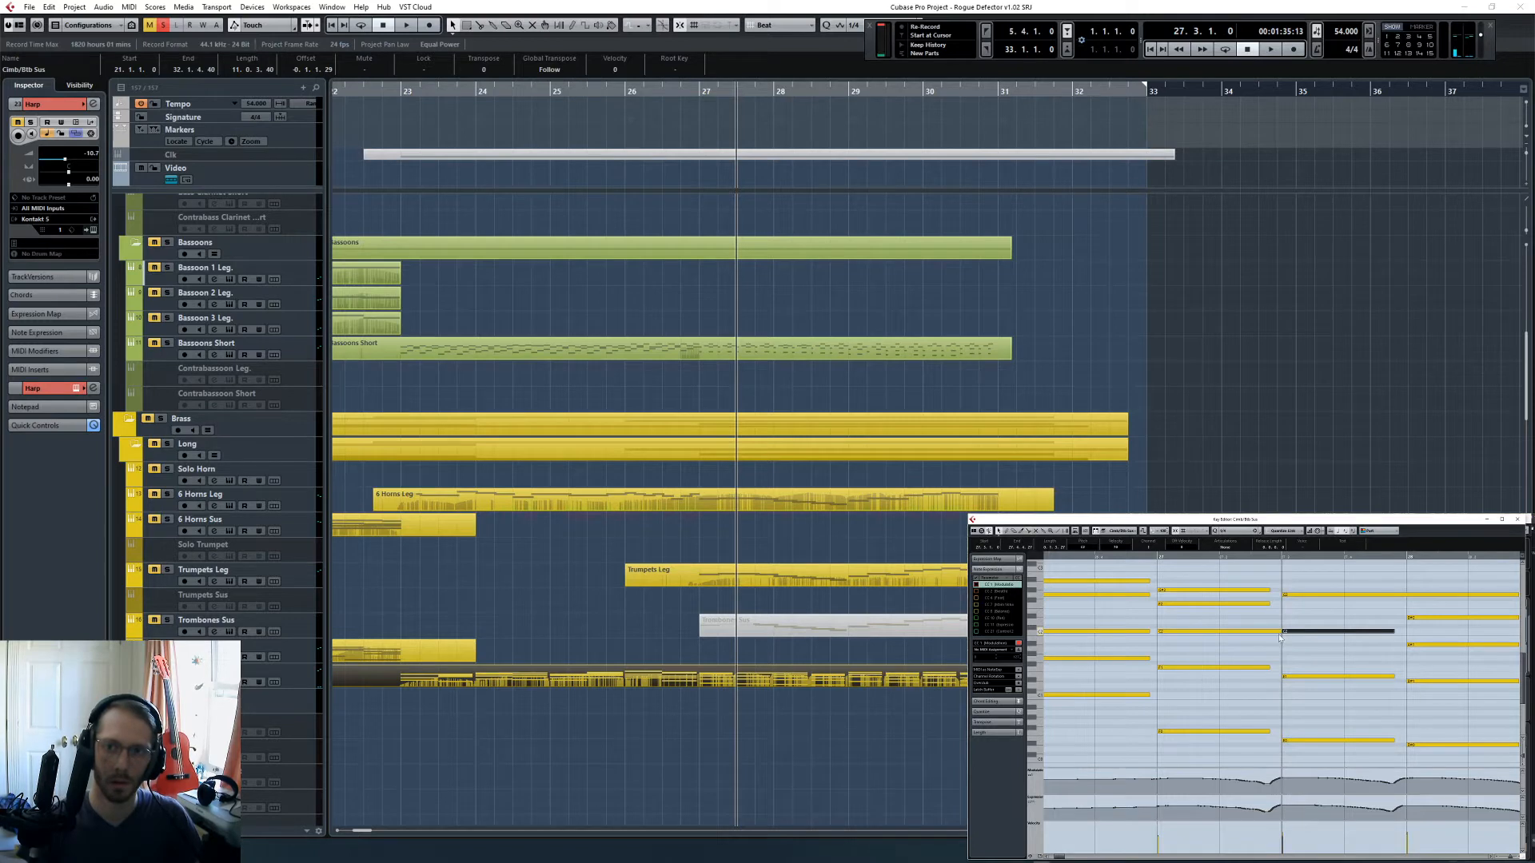
pyautogui.moveTo(1278, 632); pyautogui.dragTo(1265, 628)
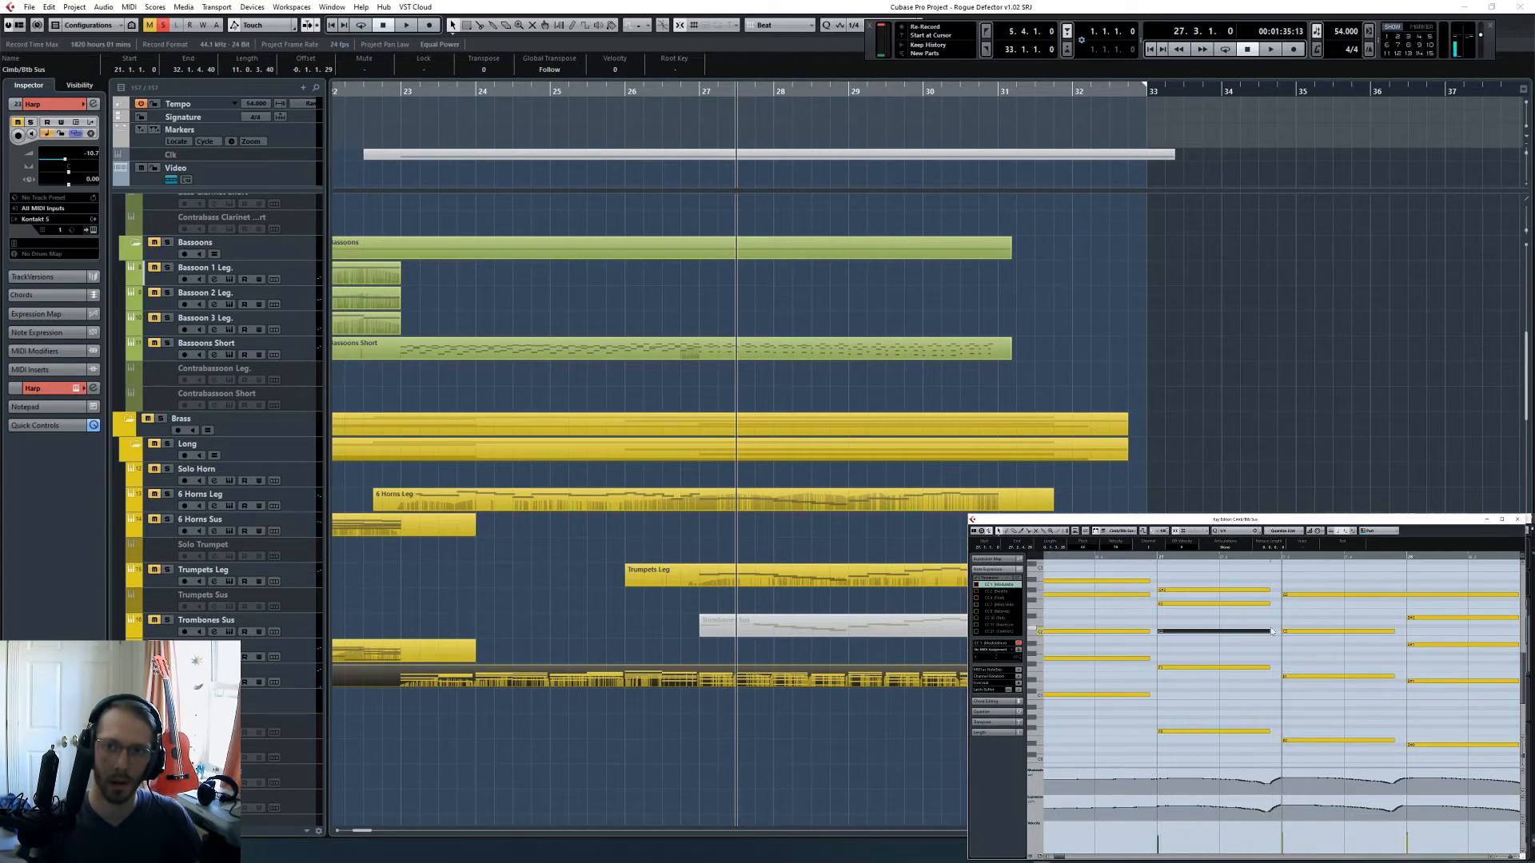
pyautogui.hscroll(3, 1240, 581)
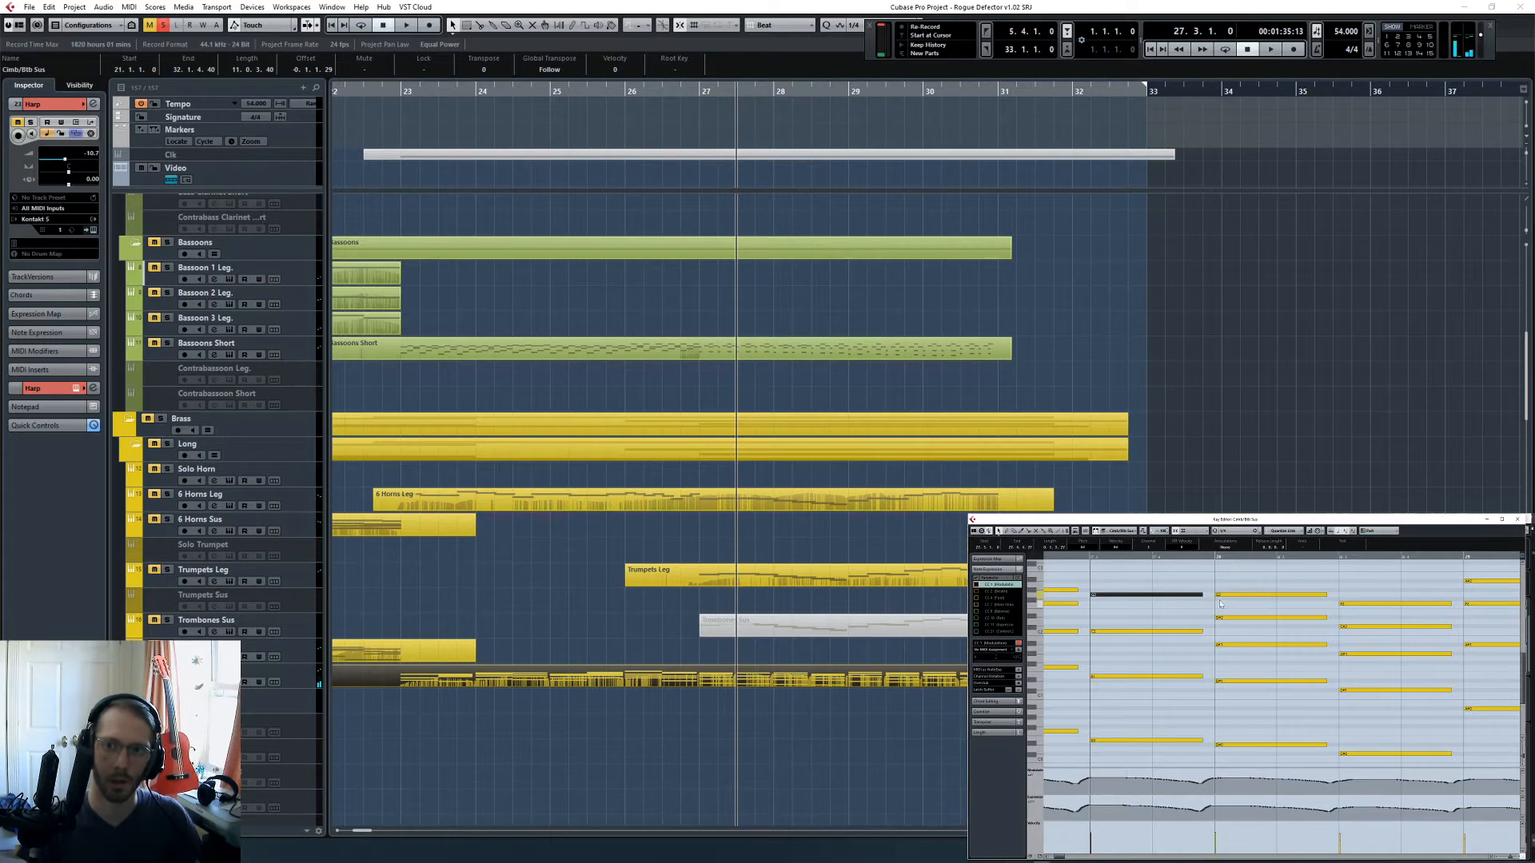
# - Play the soloed Cimb/Btb Sus part from bar 26 to beat 4 of bar 29 to check the re-struck chords
pyautogui.scroll(-6, 1342, 643)
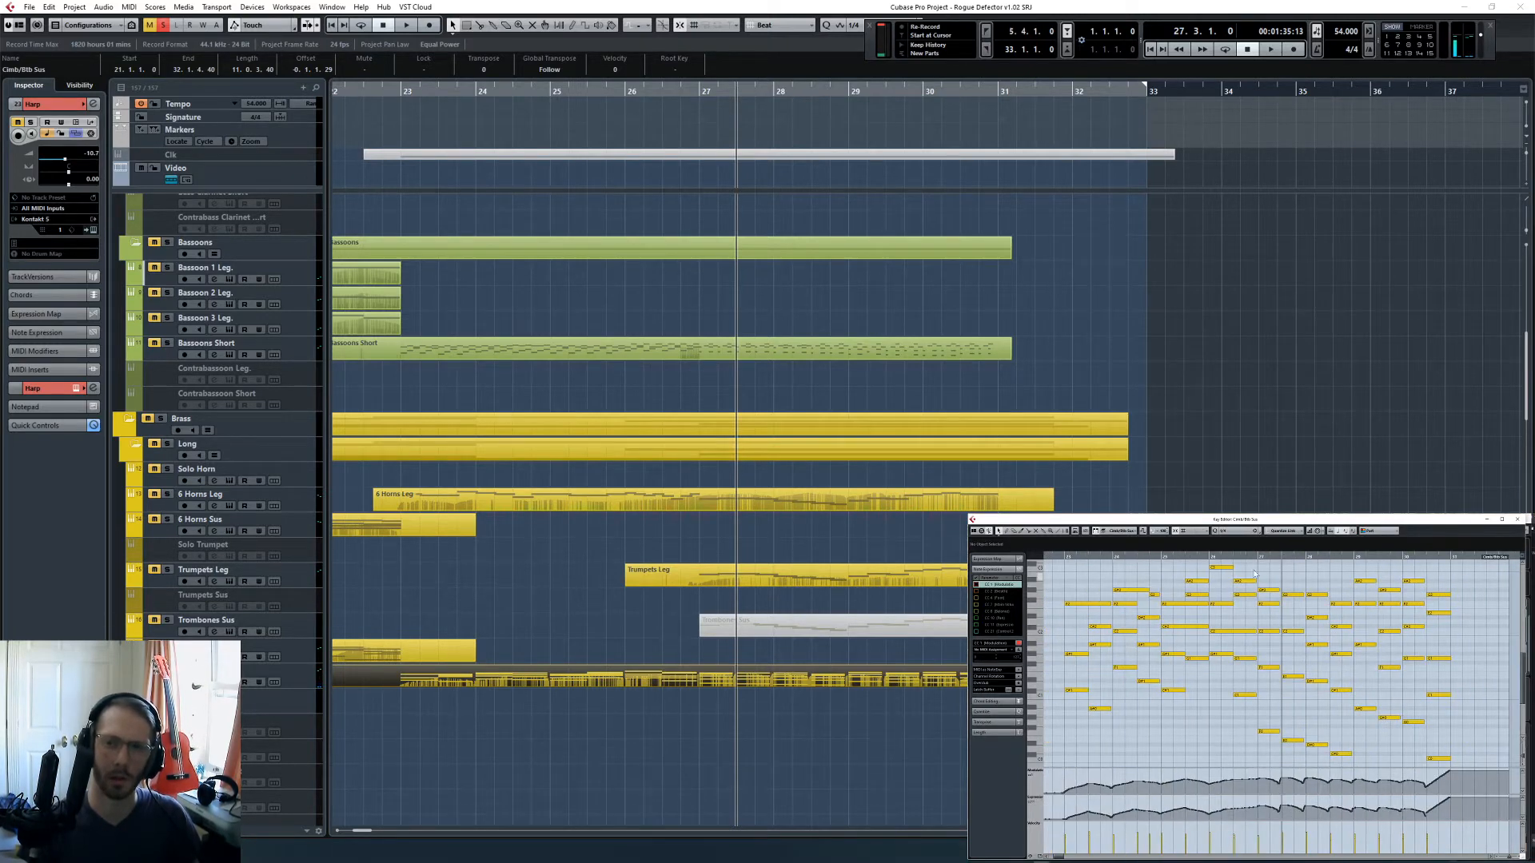
pyautogui.click(1257, 557)
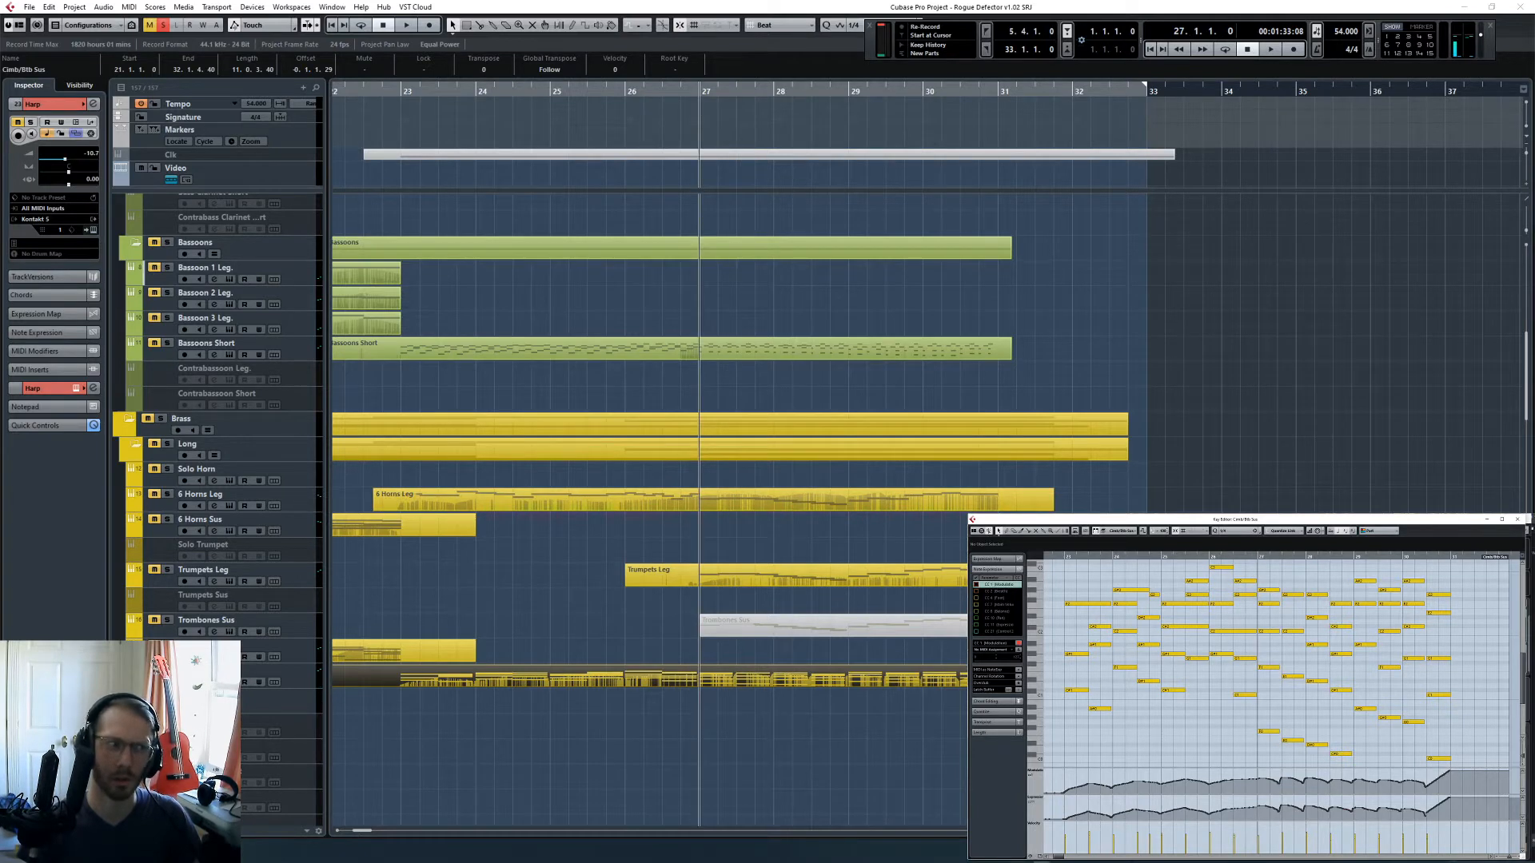
pyautogui.click(1208, 557)
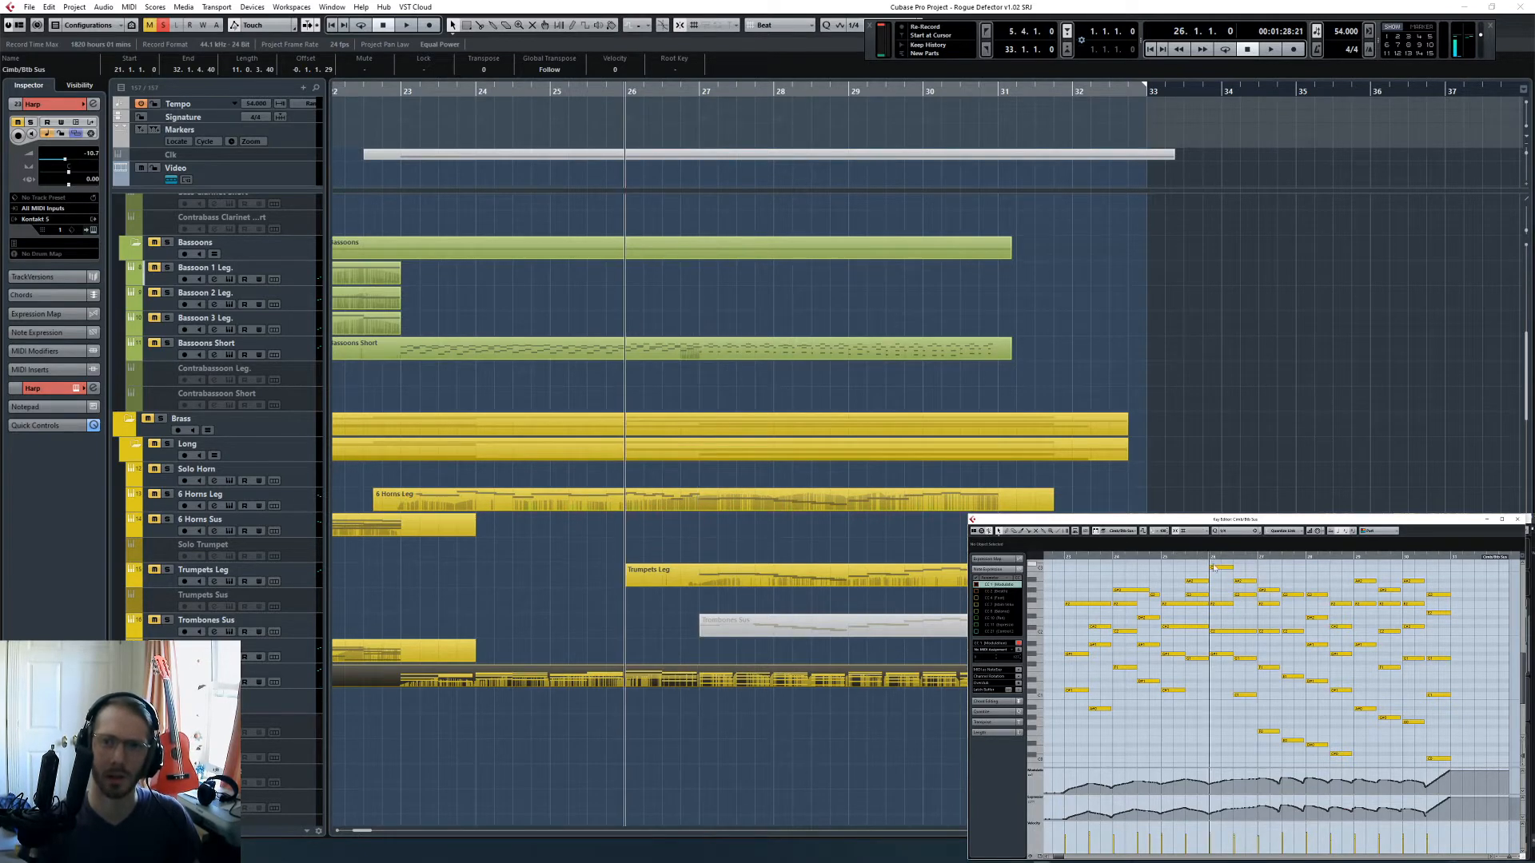
pyautogui.press('space')
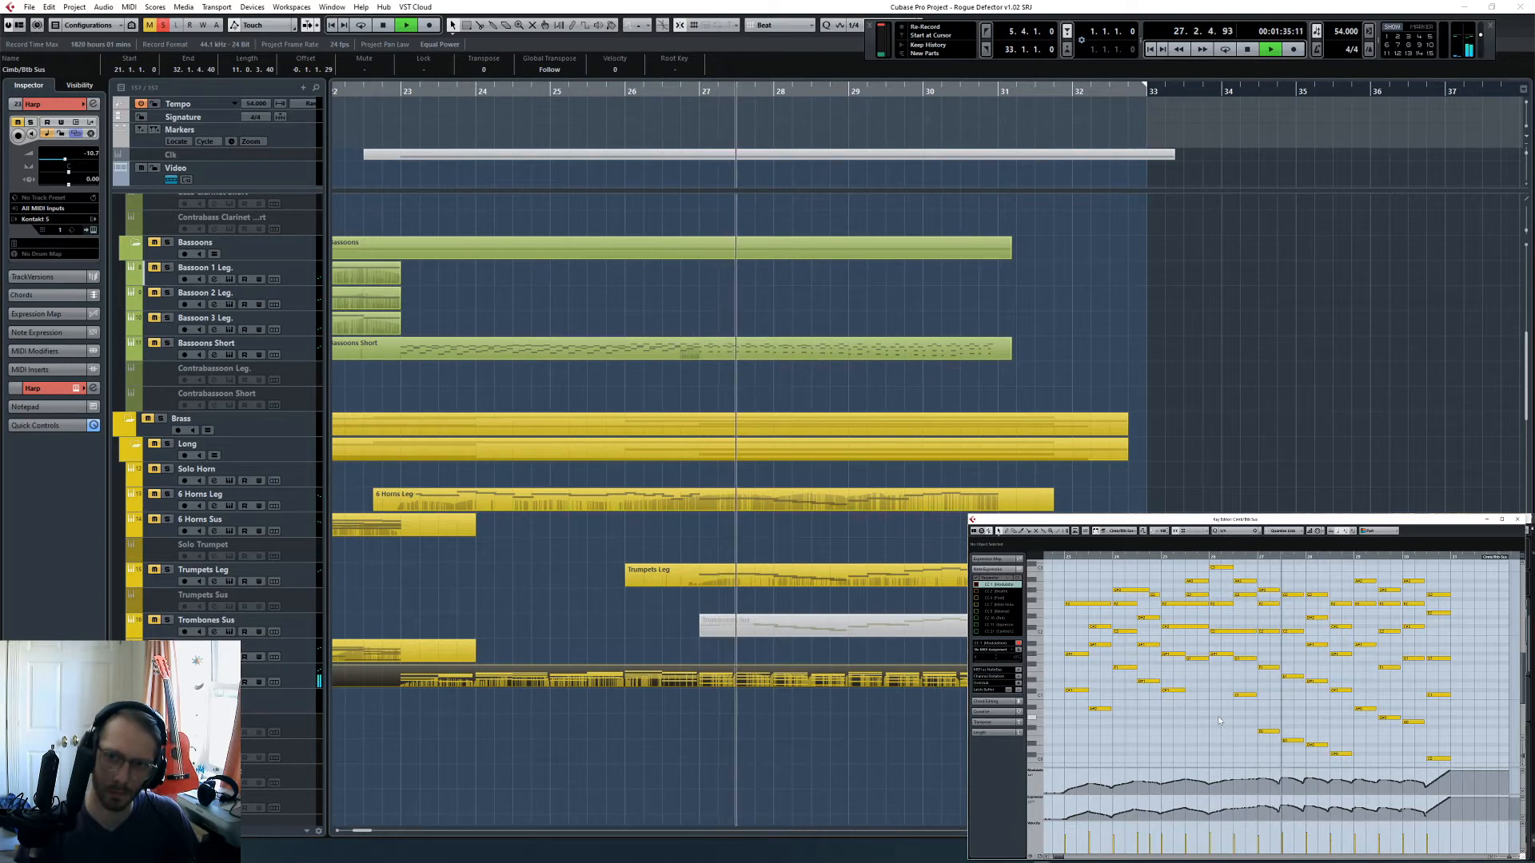
pyautogui.press('h')
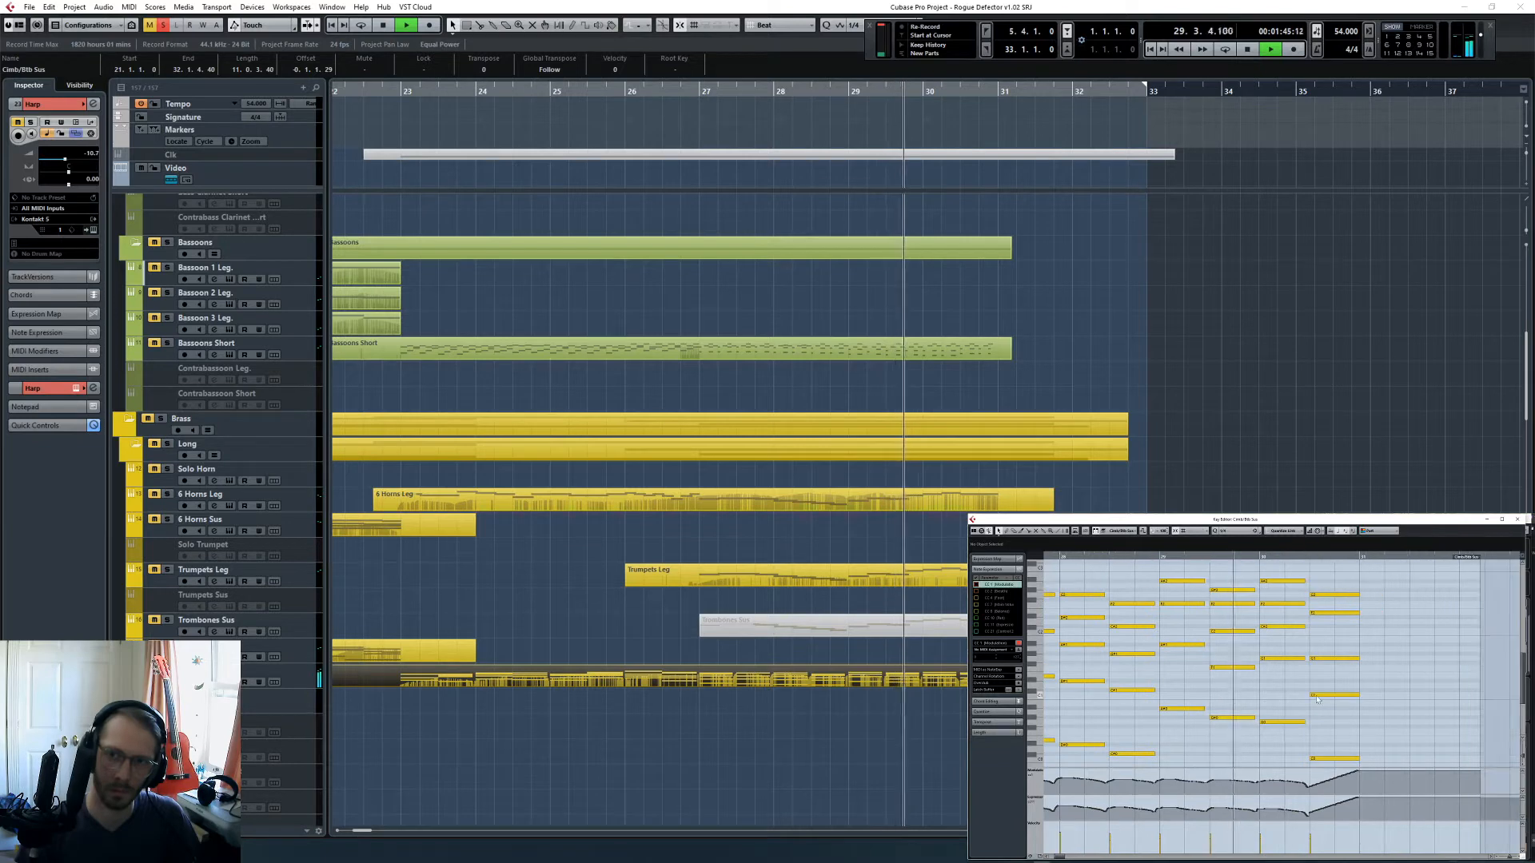
pyautogui.press('space')
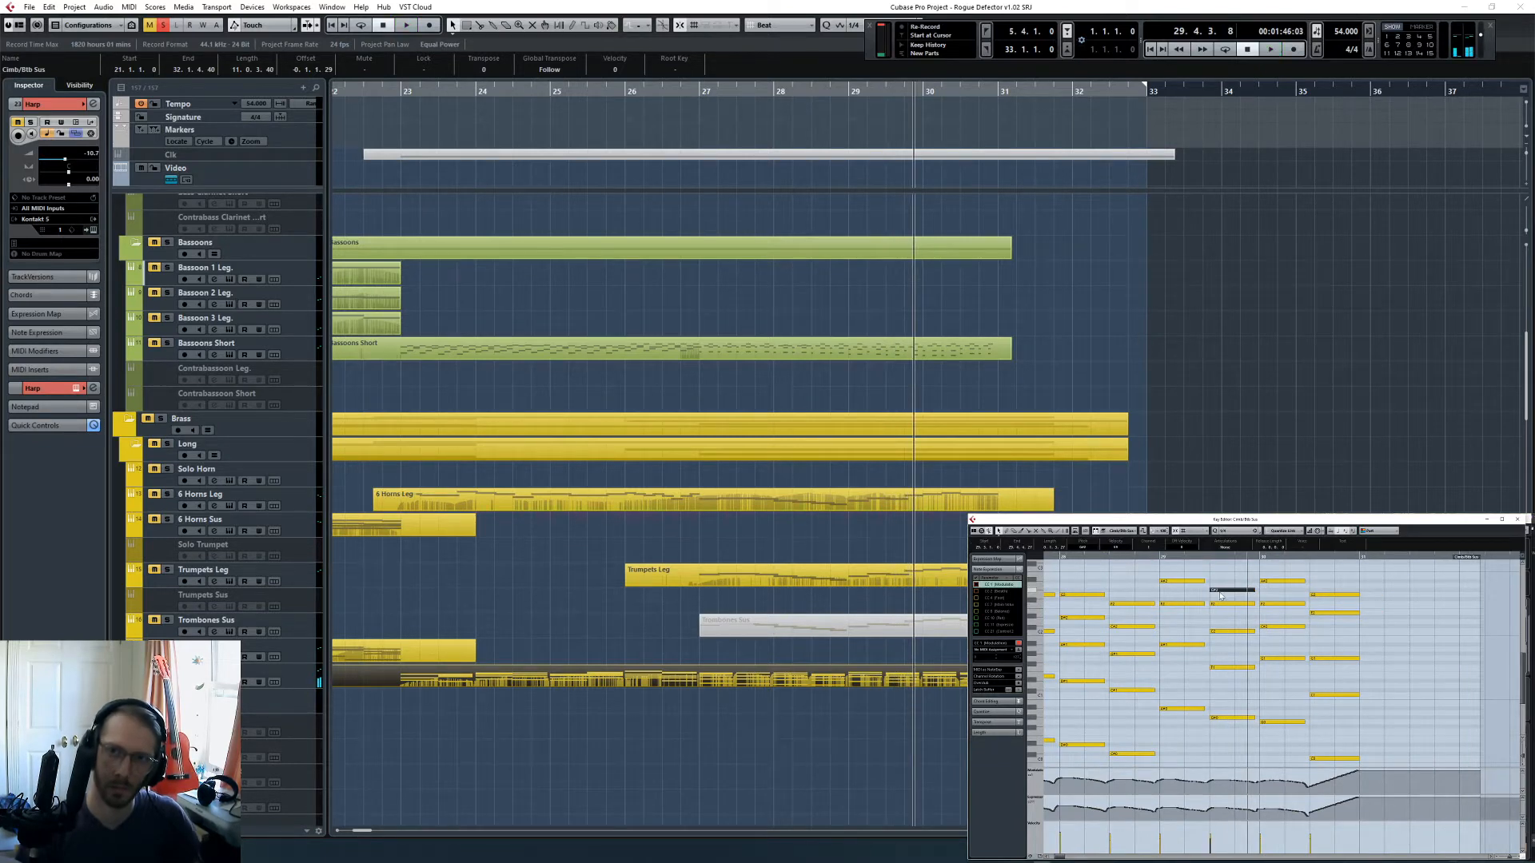
# - Raise the upper note at beat 3 of bar 29 in the Cimb/Btb Sus part and play the passage to bar 31
pyautogui.click(1157, 562)
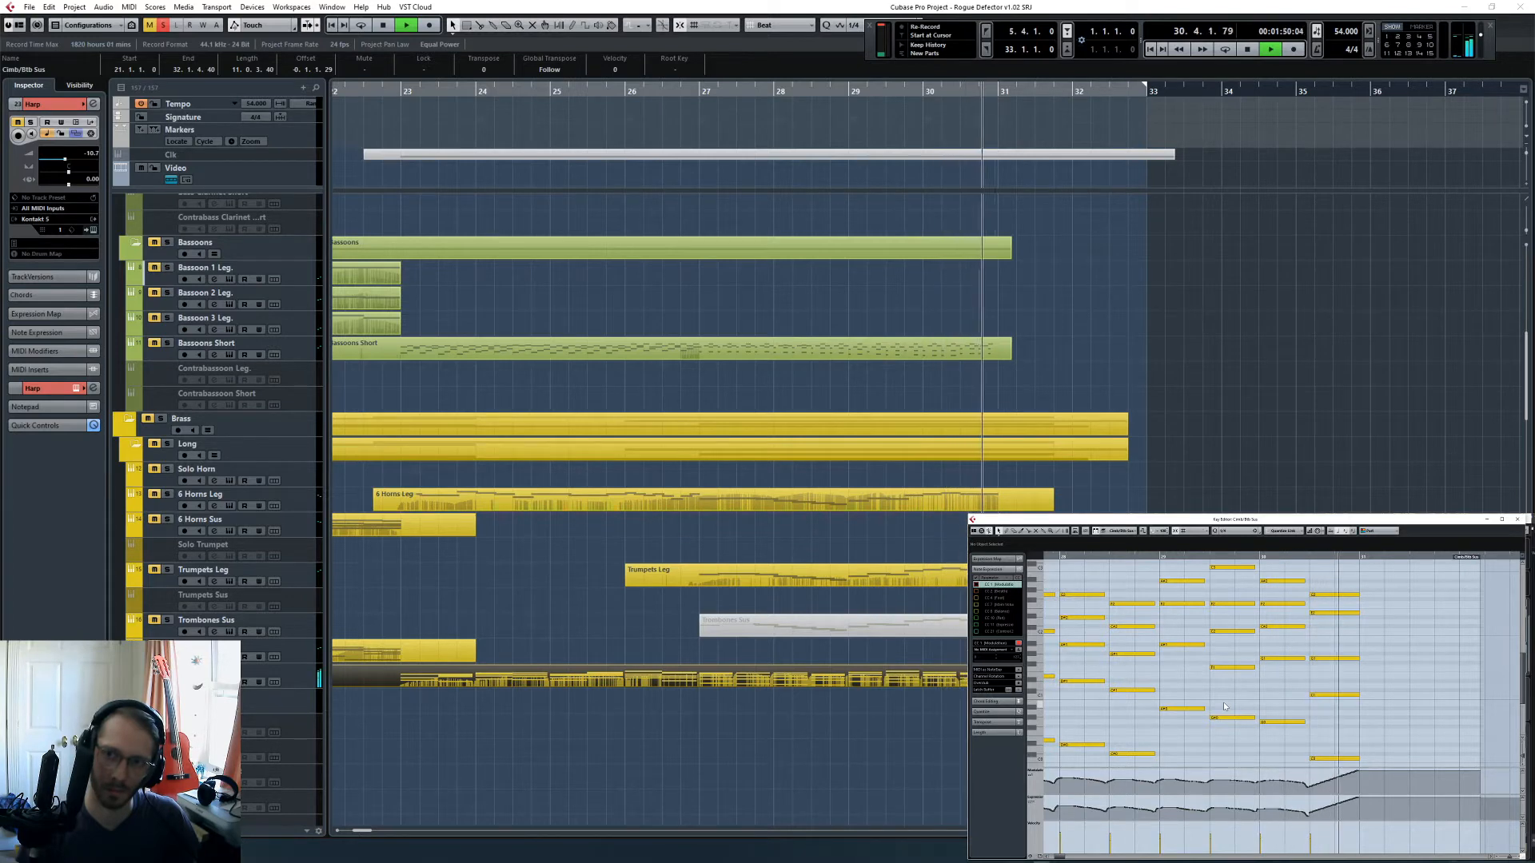
pyautogui.press('space')
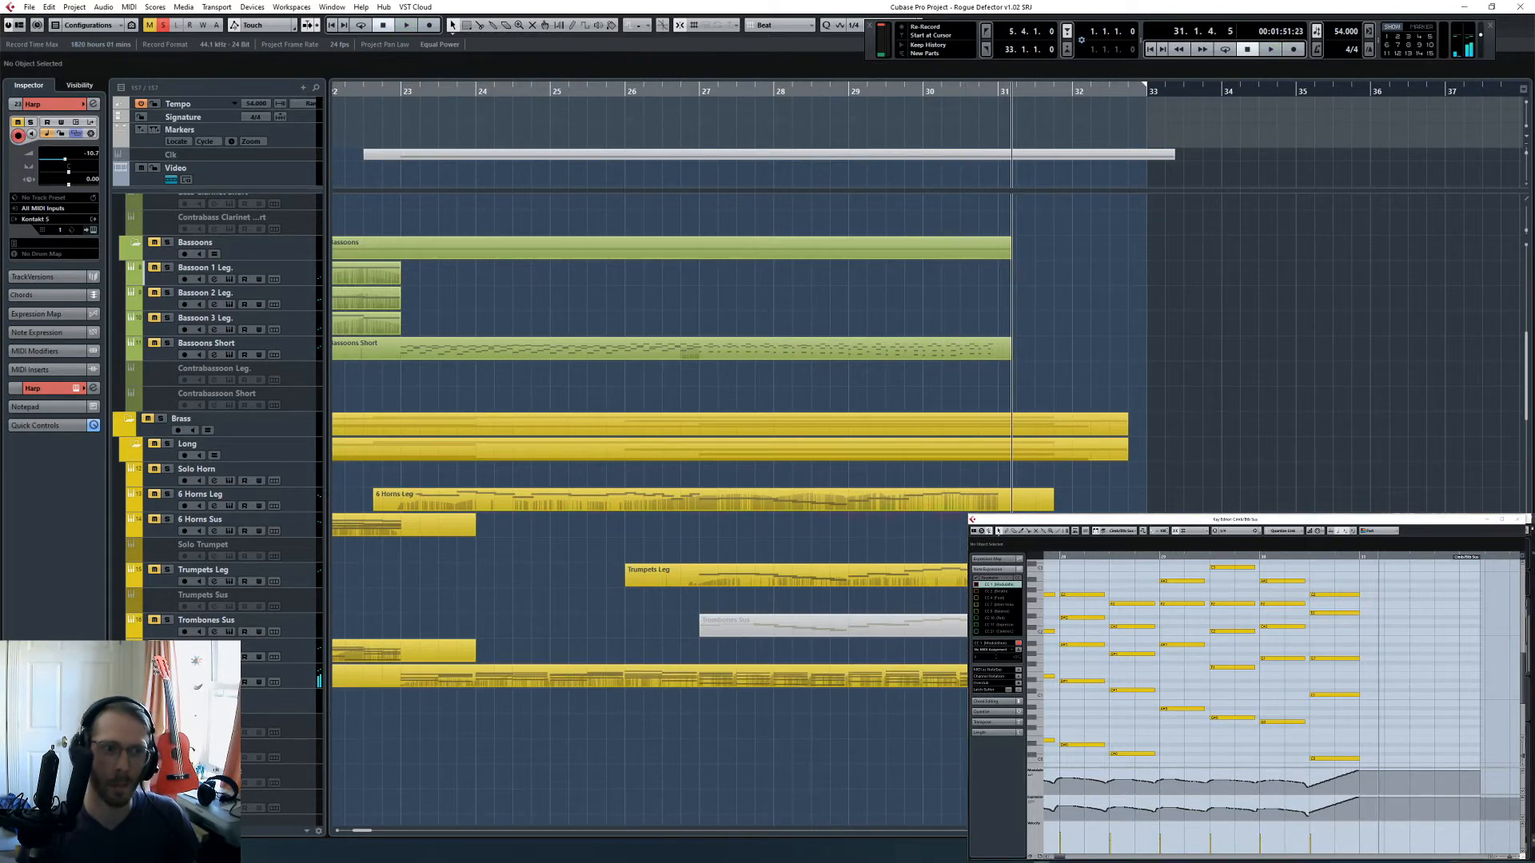
# - Play from bar 27 with Trumpets Leg soloed, adding 6 Horns Leg to the solo during playback, and stop in bar 30
pyautogui.click(681, 92)
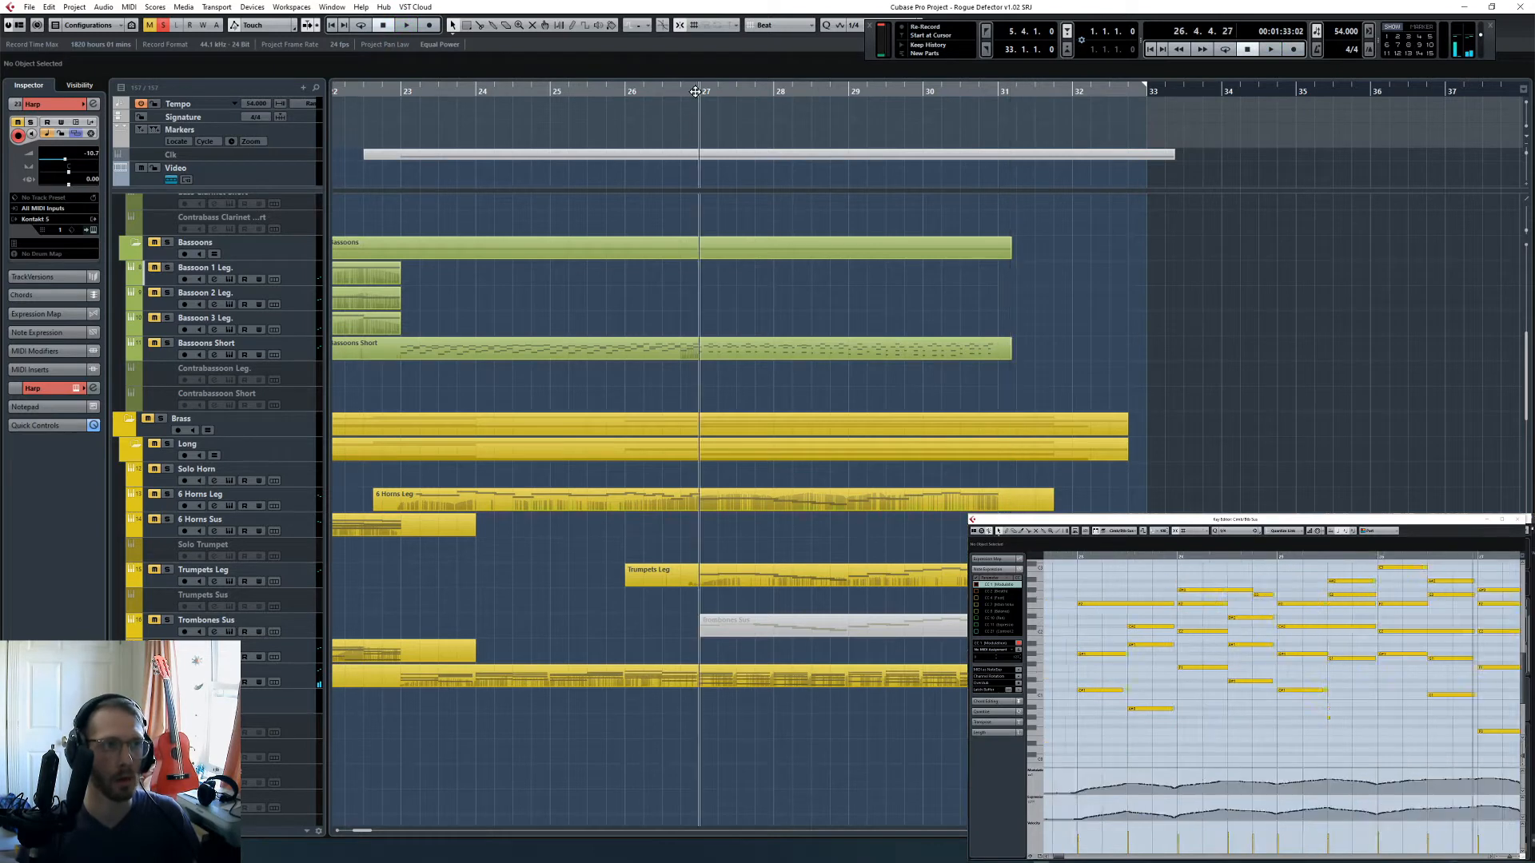
pyautogui.click(167, 570)
pyautogui.press('space')
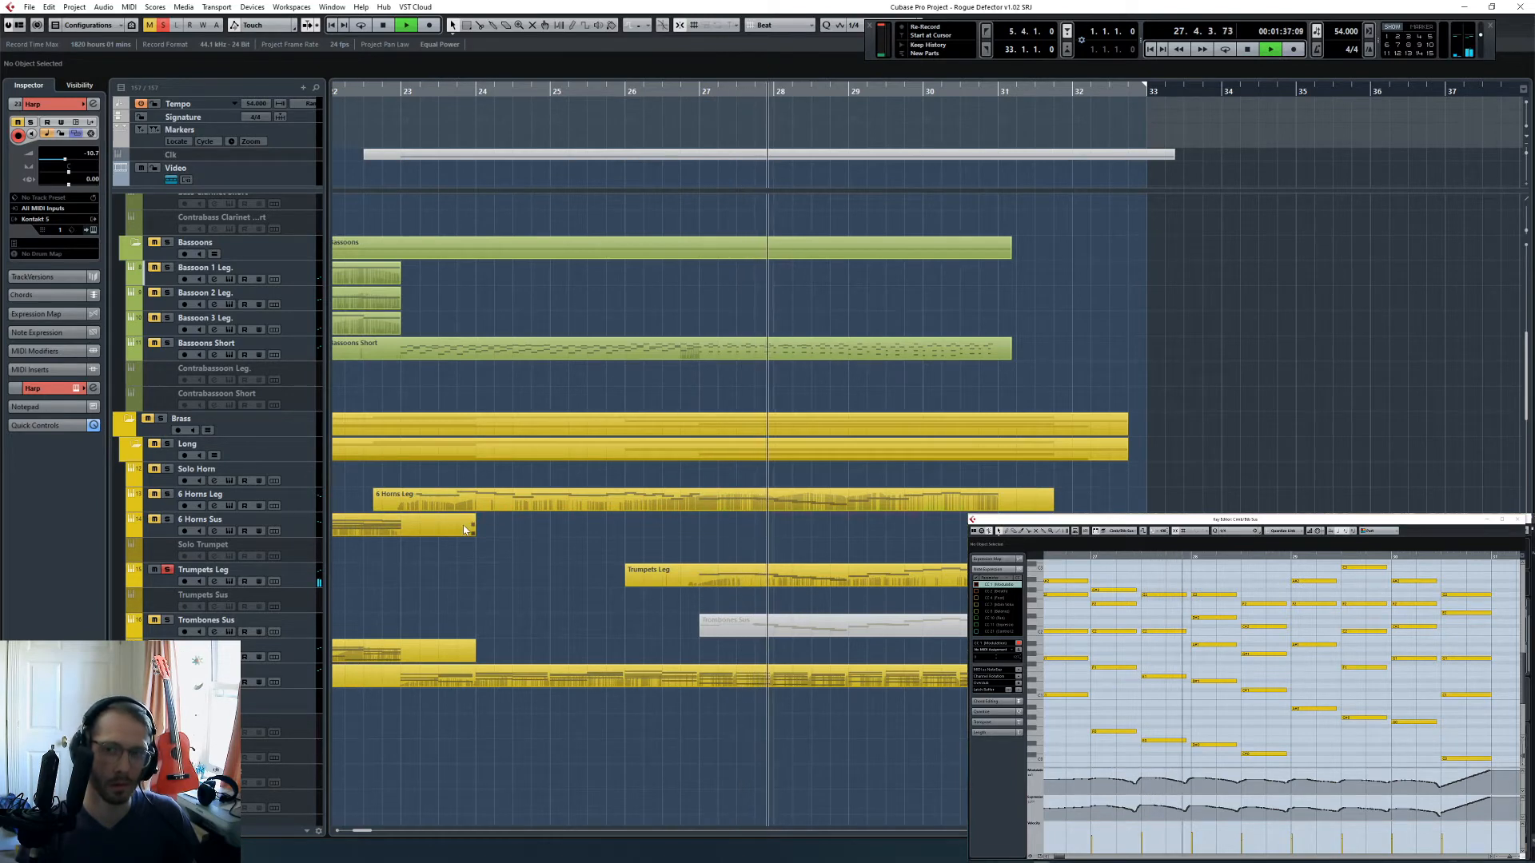
pyautogui.click(167, 494)
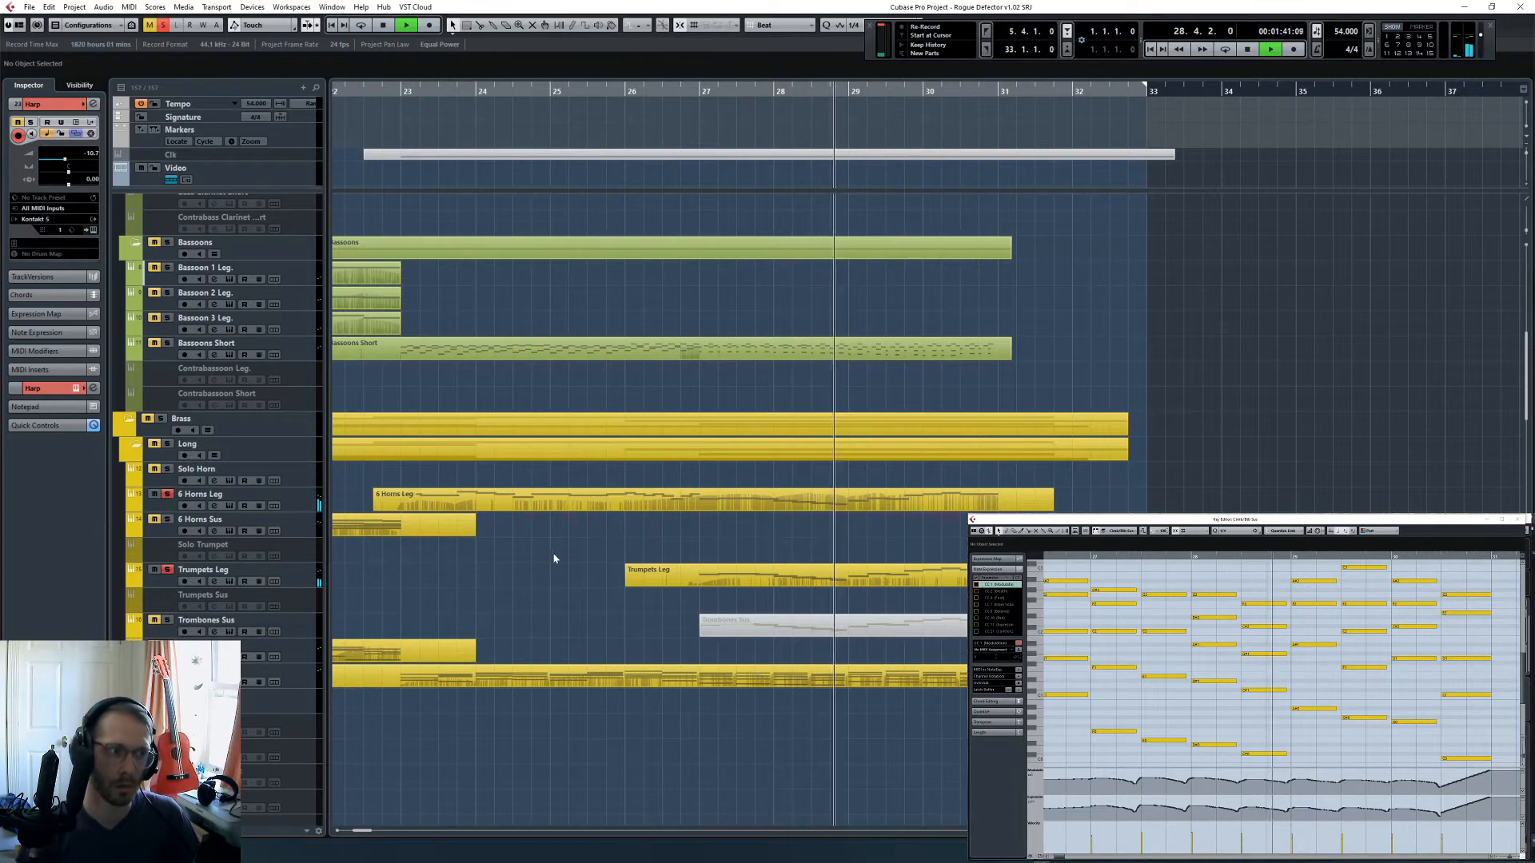
pyautogui.press('g')
pyautogui.press('g')
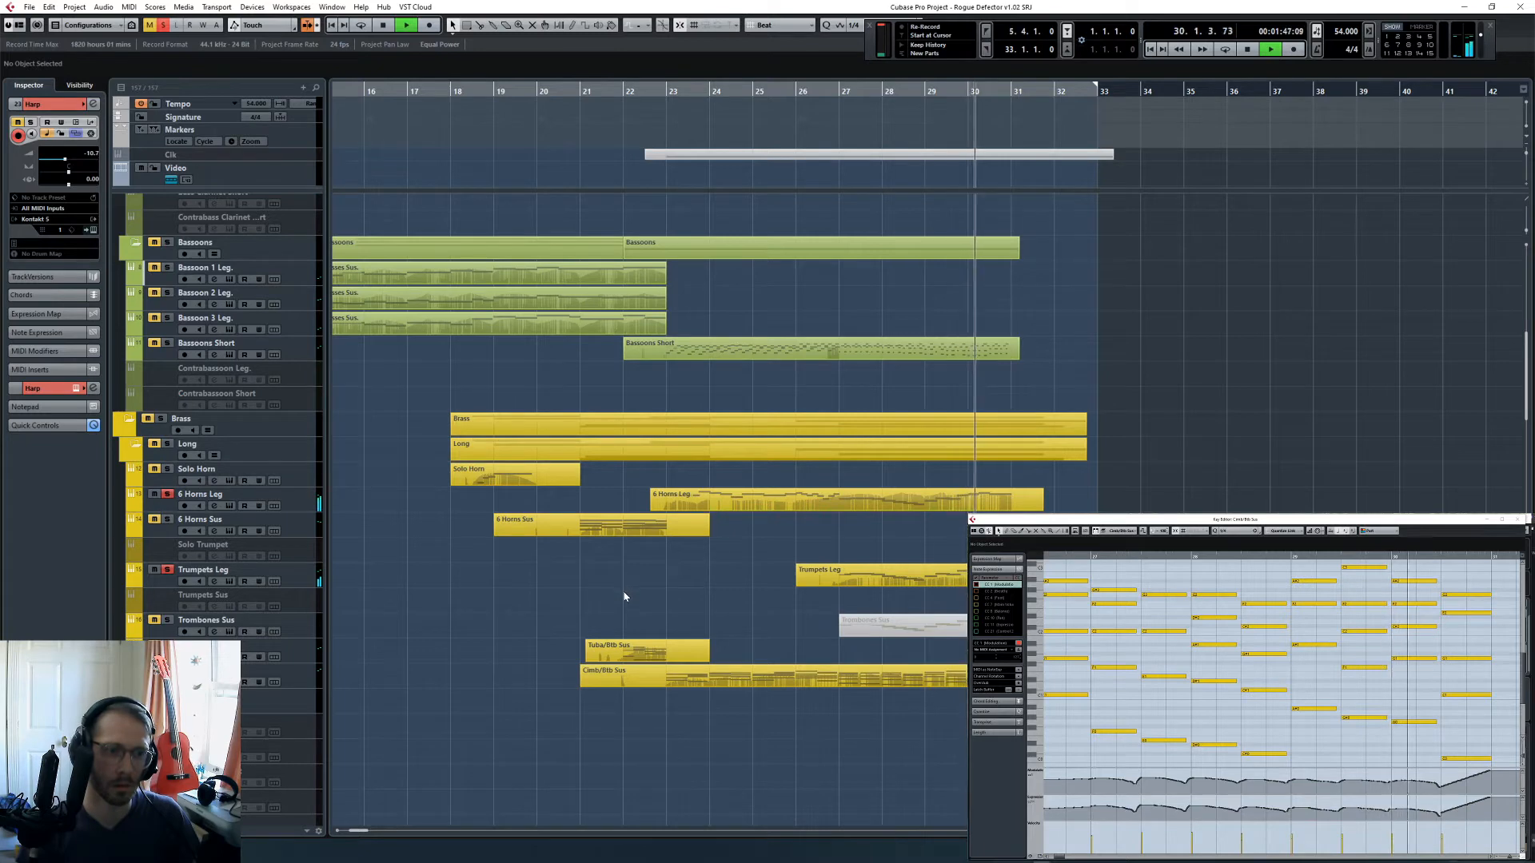
pyautogui.press('space')
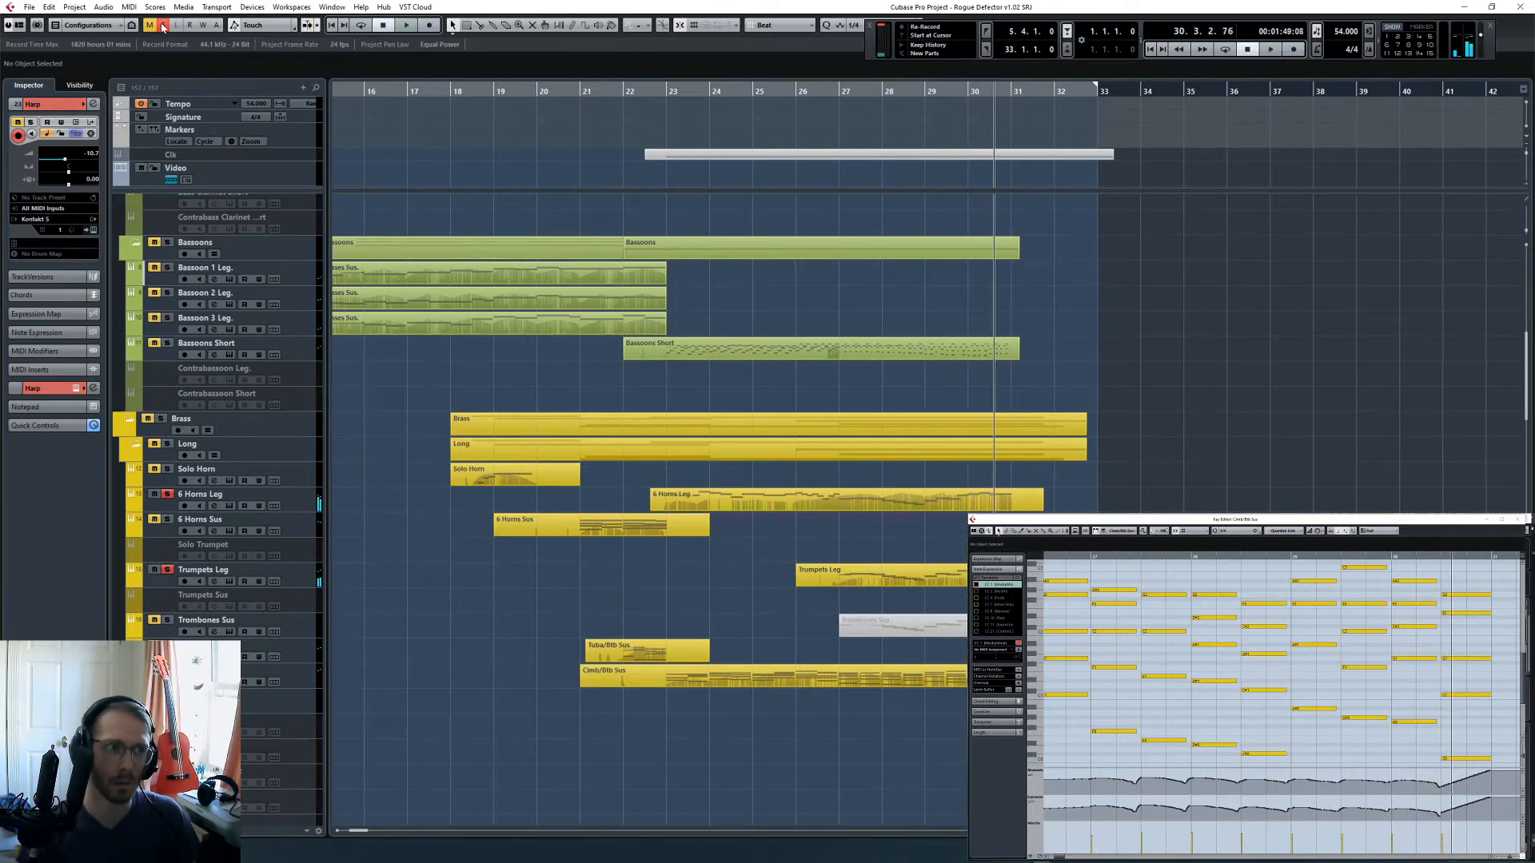
# - Review the wind, brass, percussion, piano, harp, choir and string tracks to see which instruments play from bar 27 onward
pyautogui.scroll(8, 920, 364)
pyautogui.scroll(-15, 935, 508)
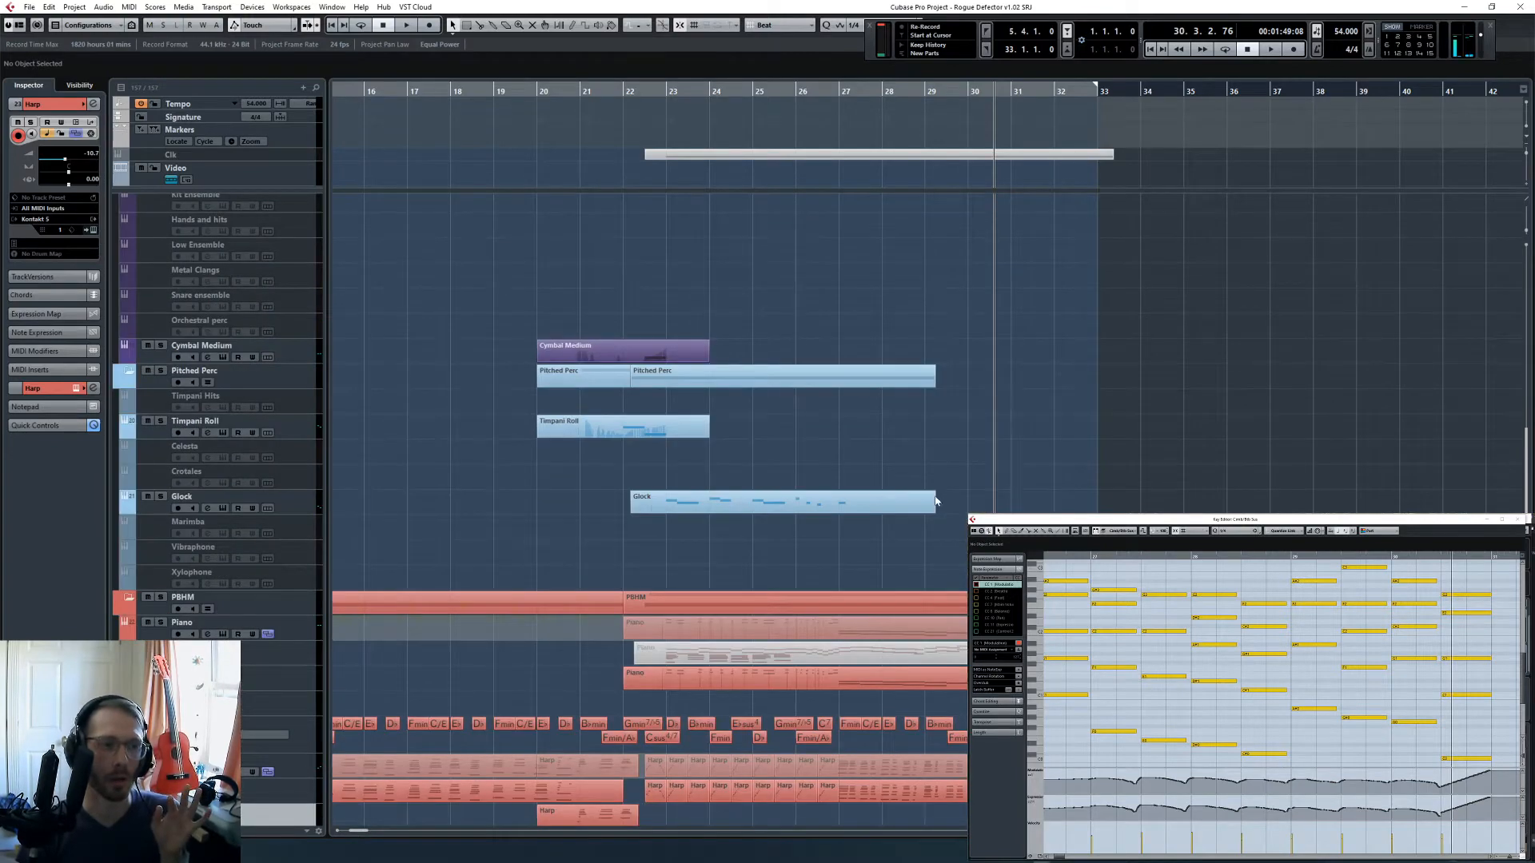
pyautogui.scroll(-5, 879, 508)
pyautogui.click(644, 540)
pyautogui.scroll(18, 851, 534)
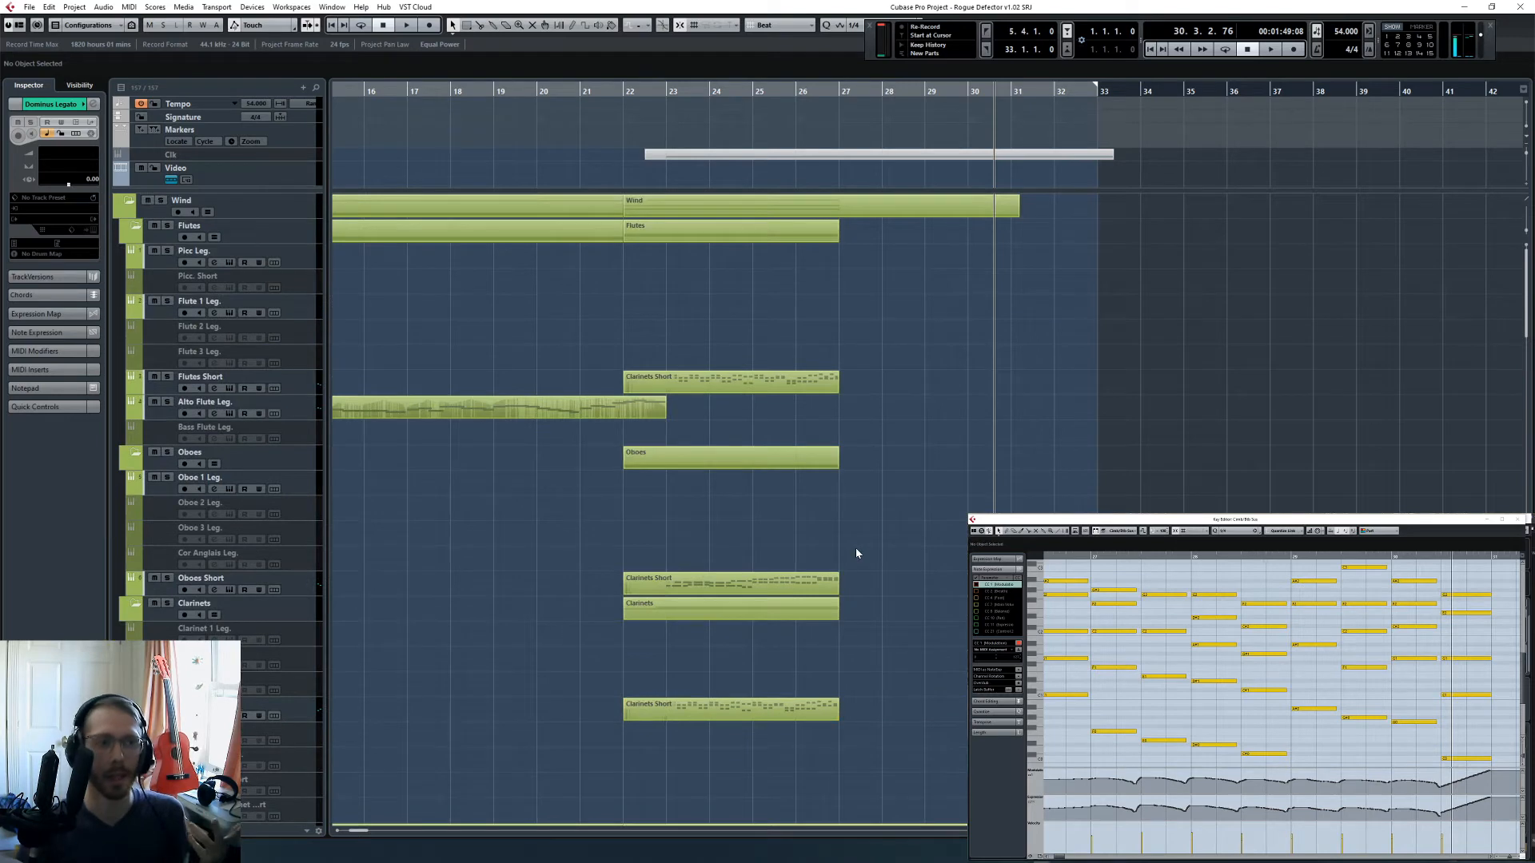
pyautogui.scroll(-12, 897, 524)
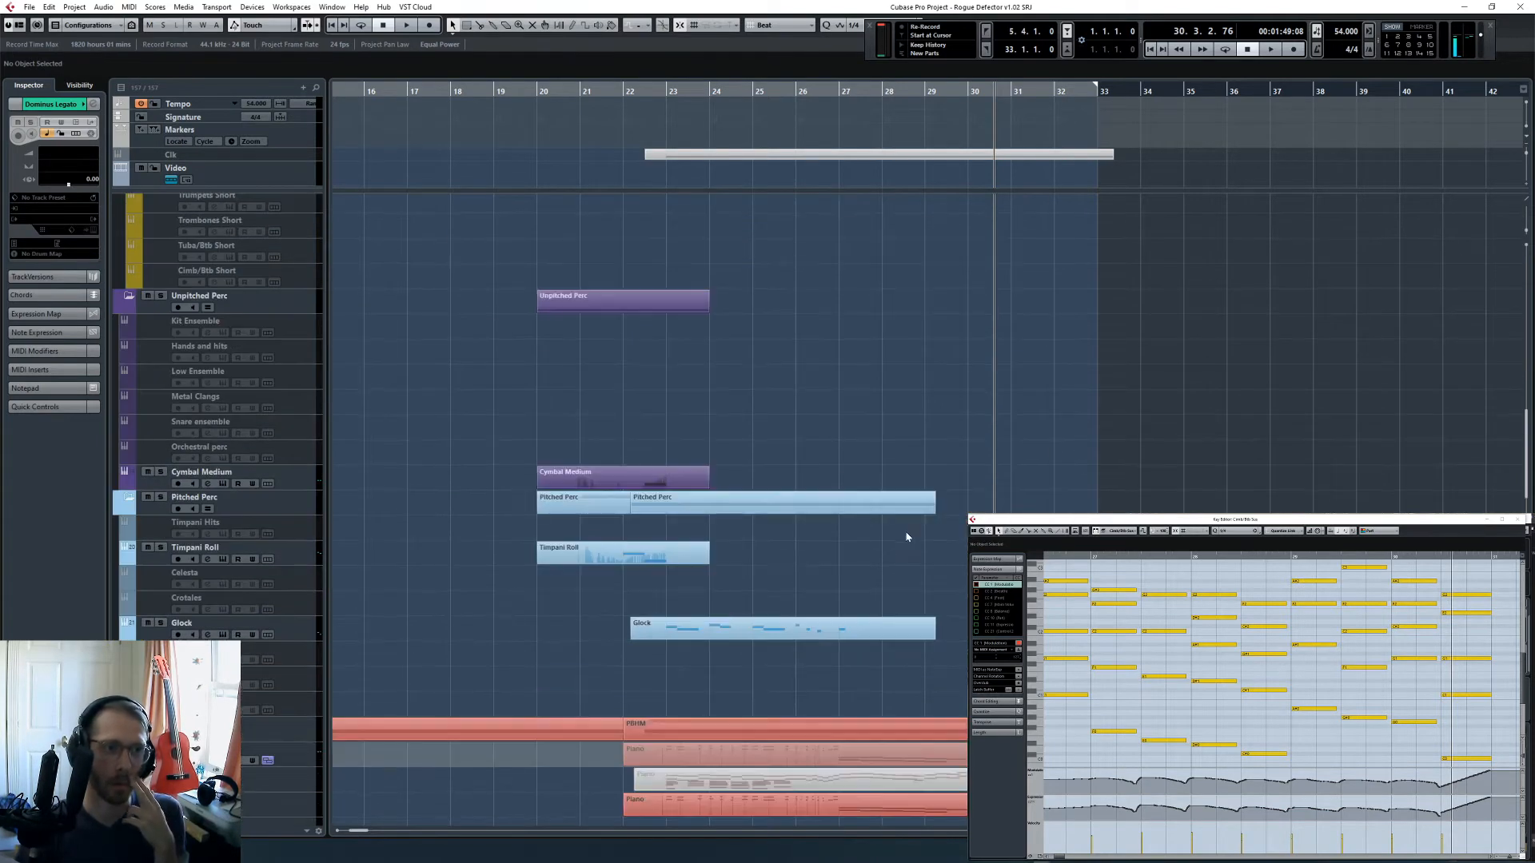
pyautogui.scroll(5, 900, 537)
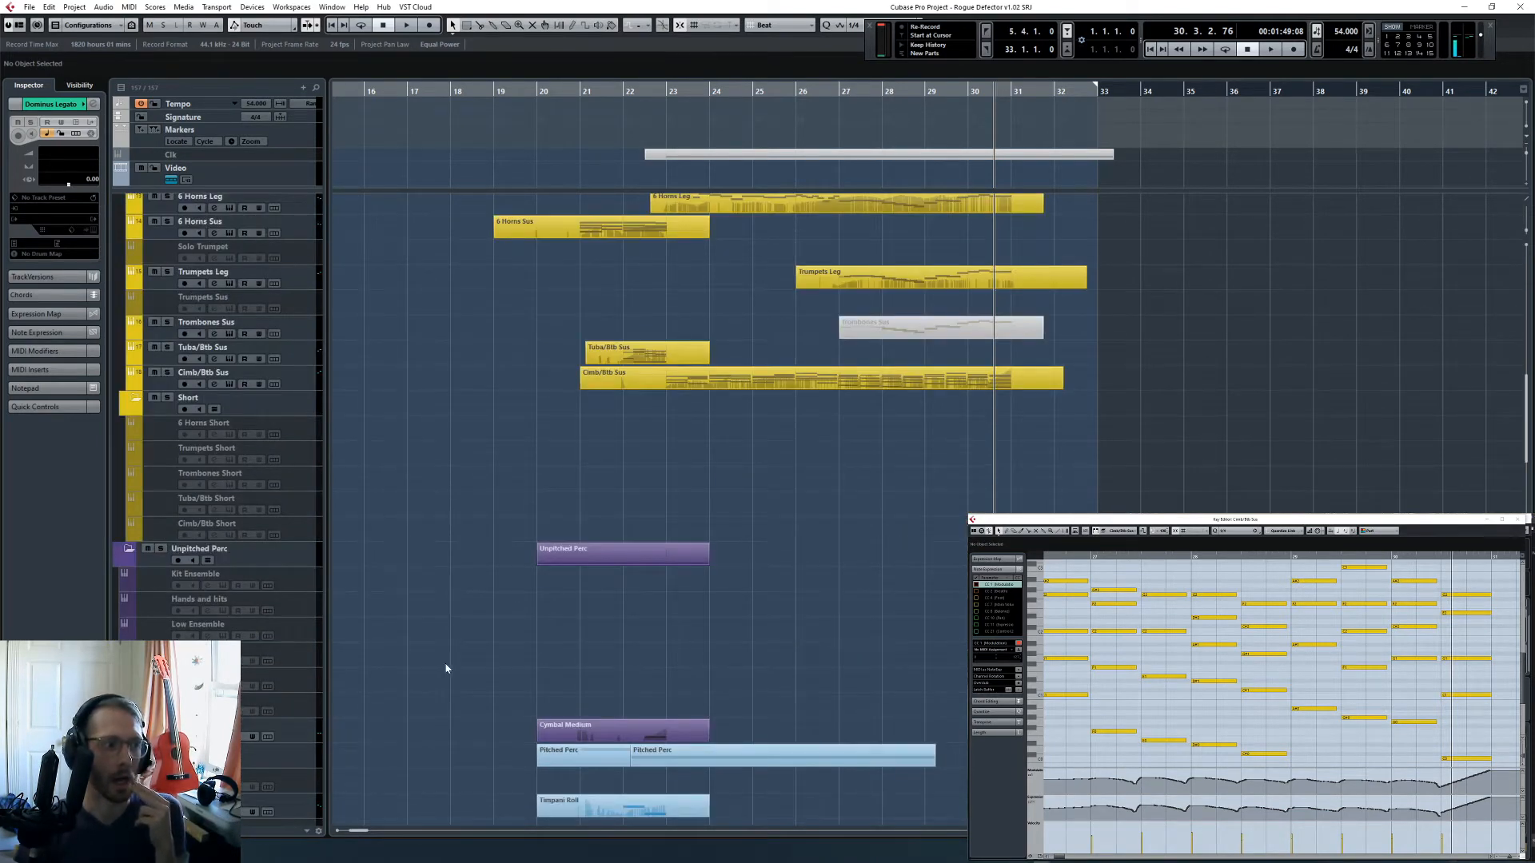
pyautogui.scroll(-5, 409, 609)
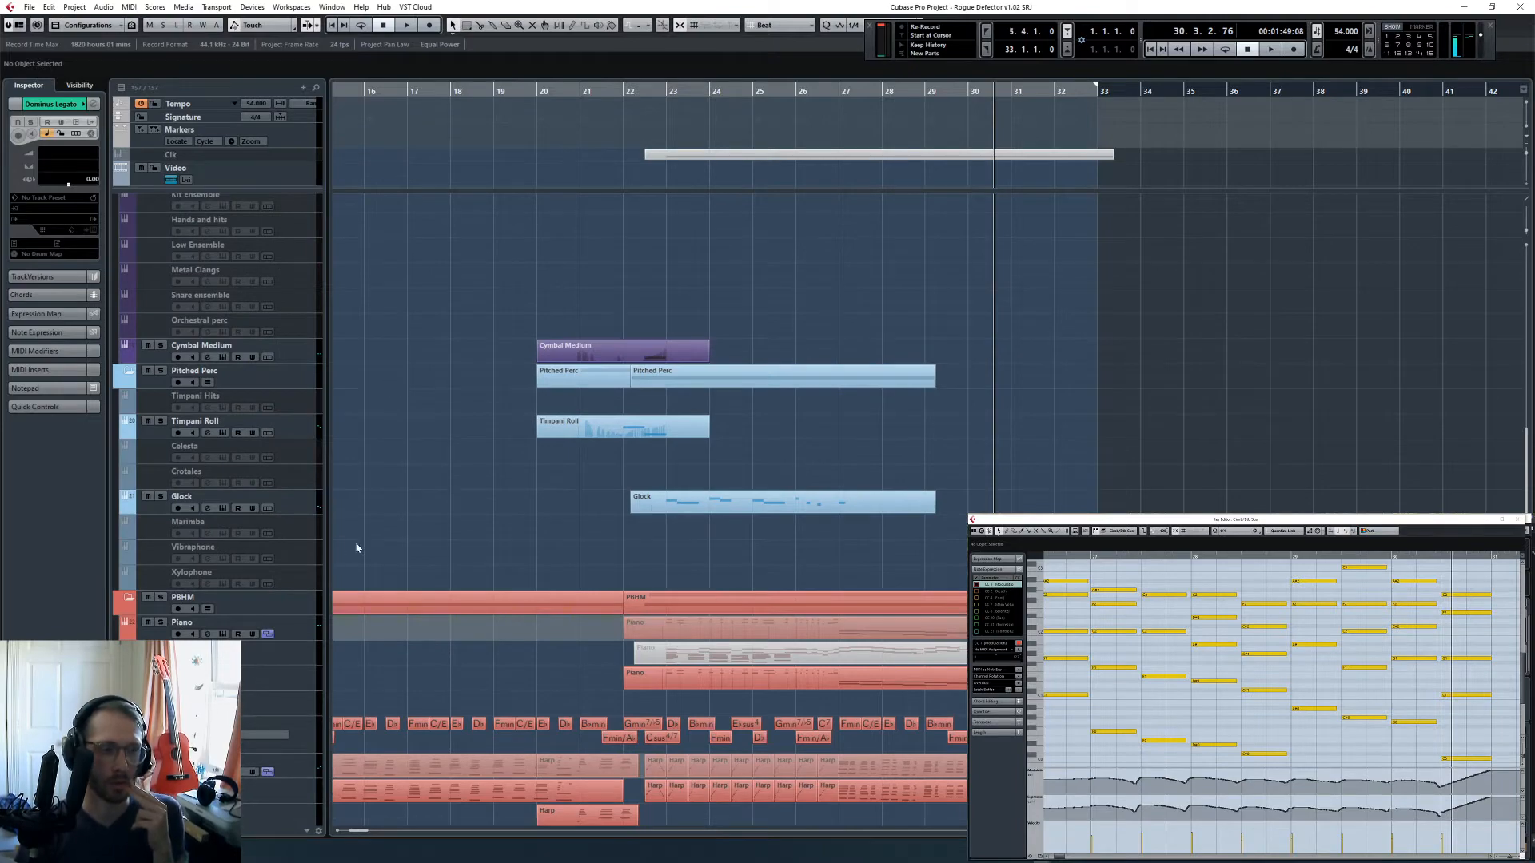
pyautogui.scroll(-5, 376, 547)
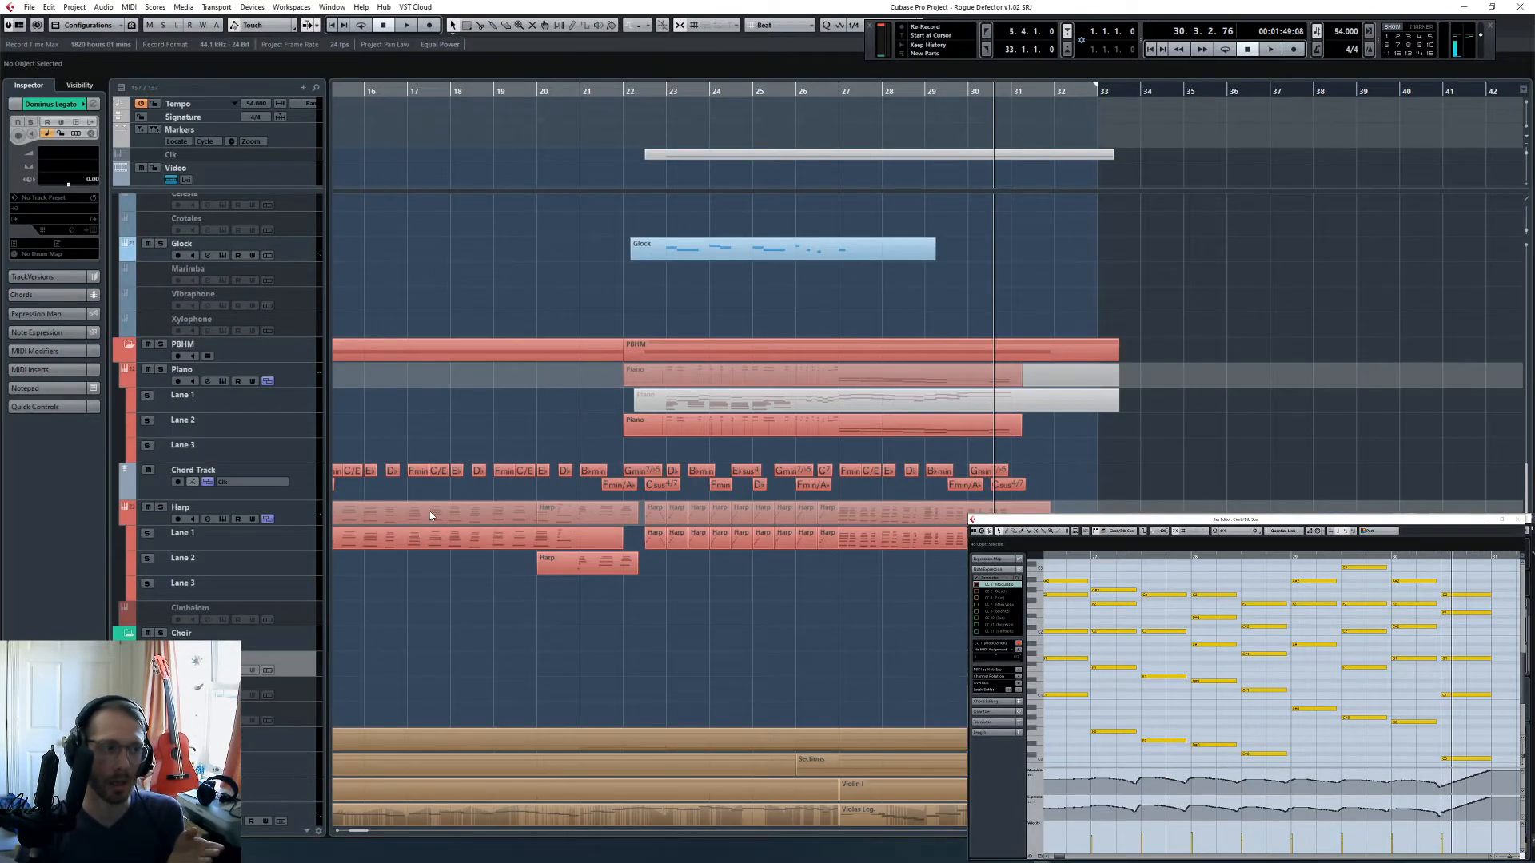
pyautogui.scroll(-3, 432, 516)
pyautogui.scroll(14, 454, 513)
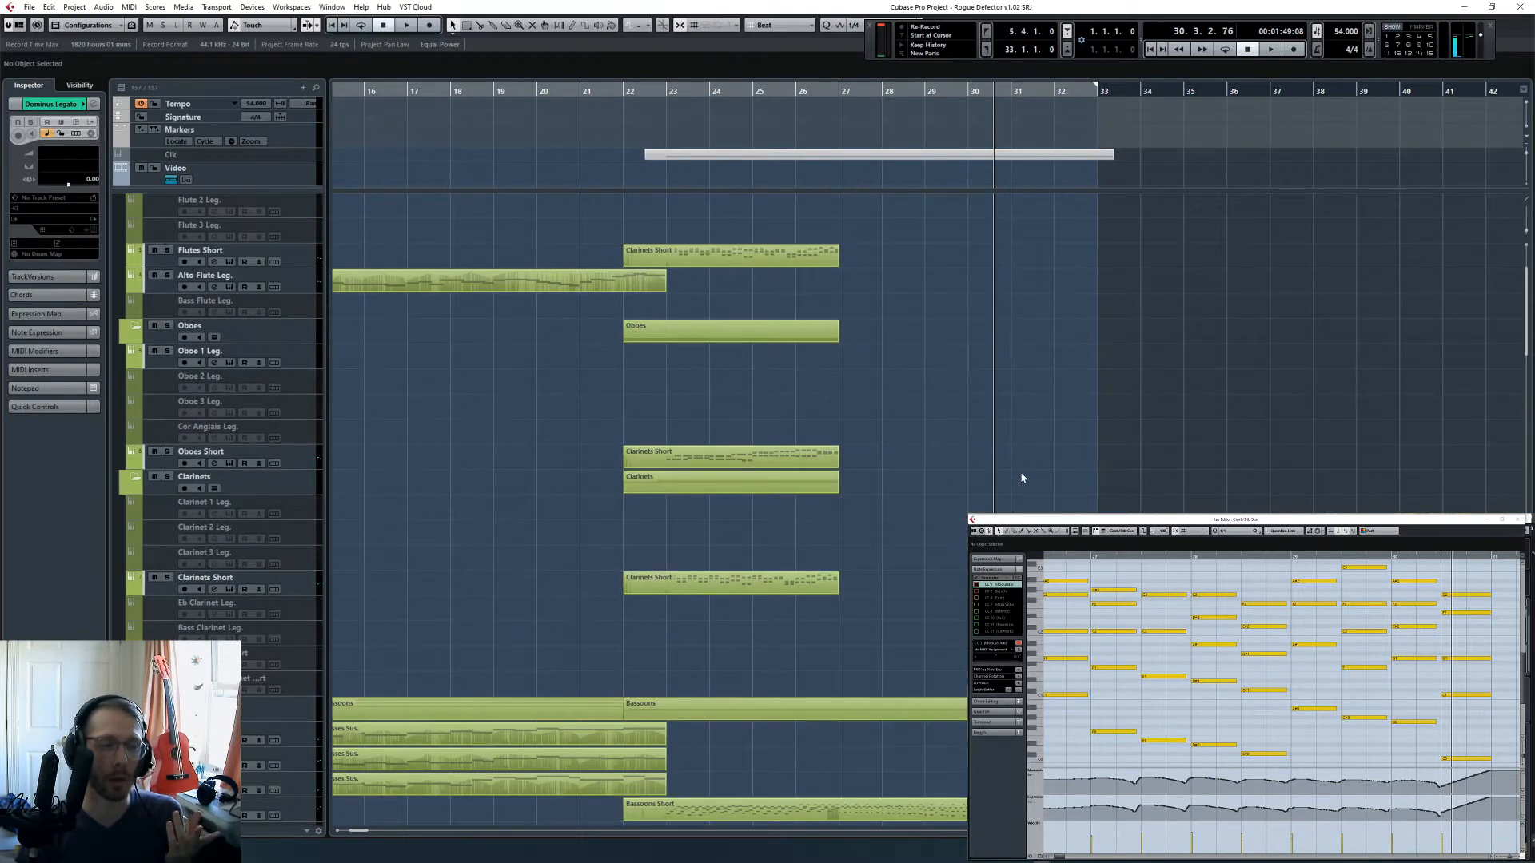
pyautogui.scroll(-18, 1028, 479)
pyautogui.scroll(7, 1024, 474)
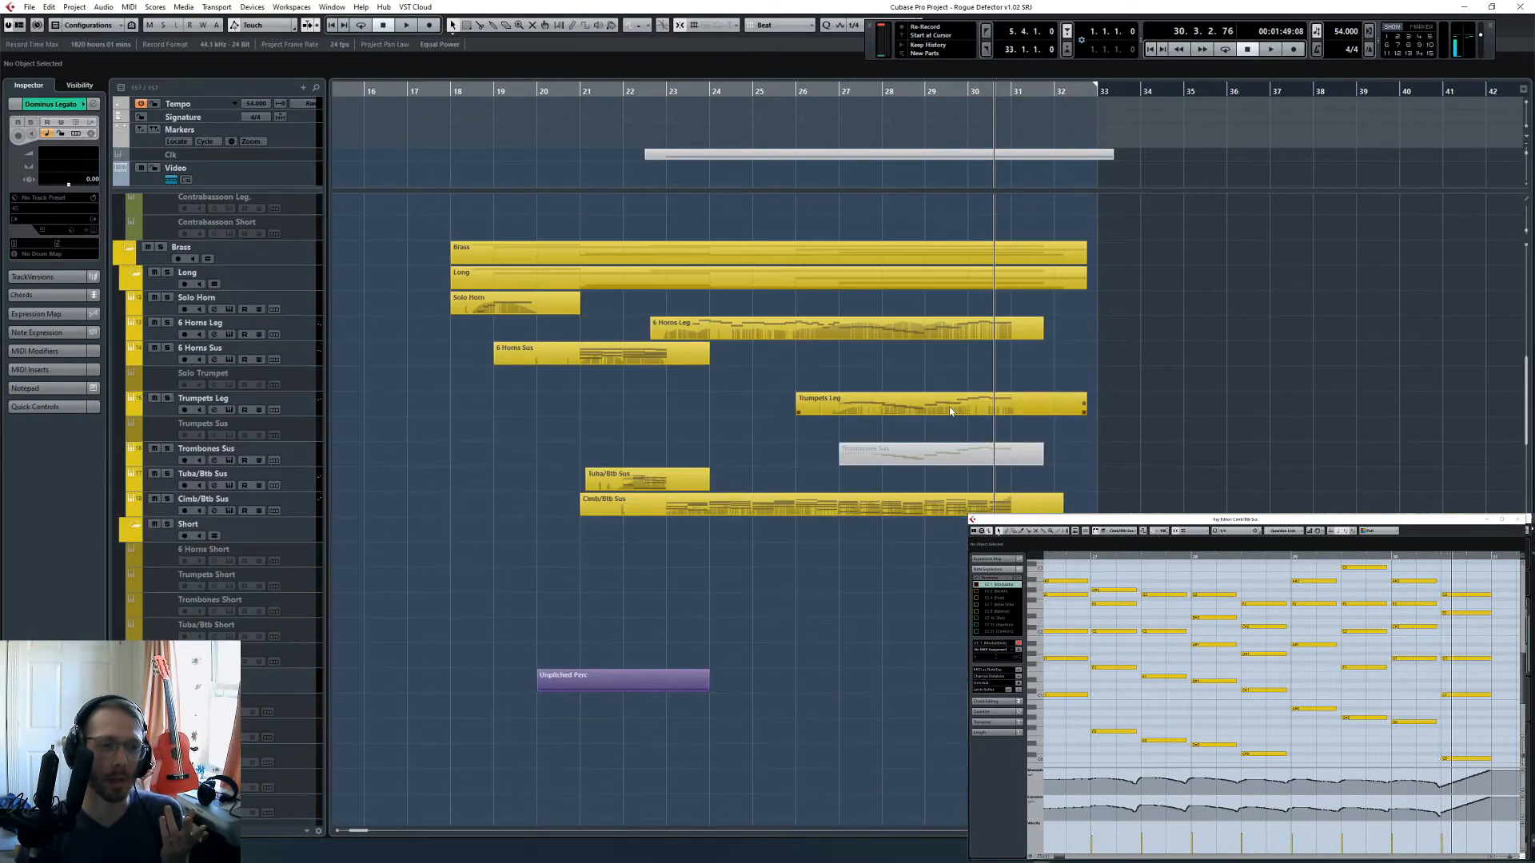
pyautogui.scroll(5, 952, 430)
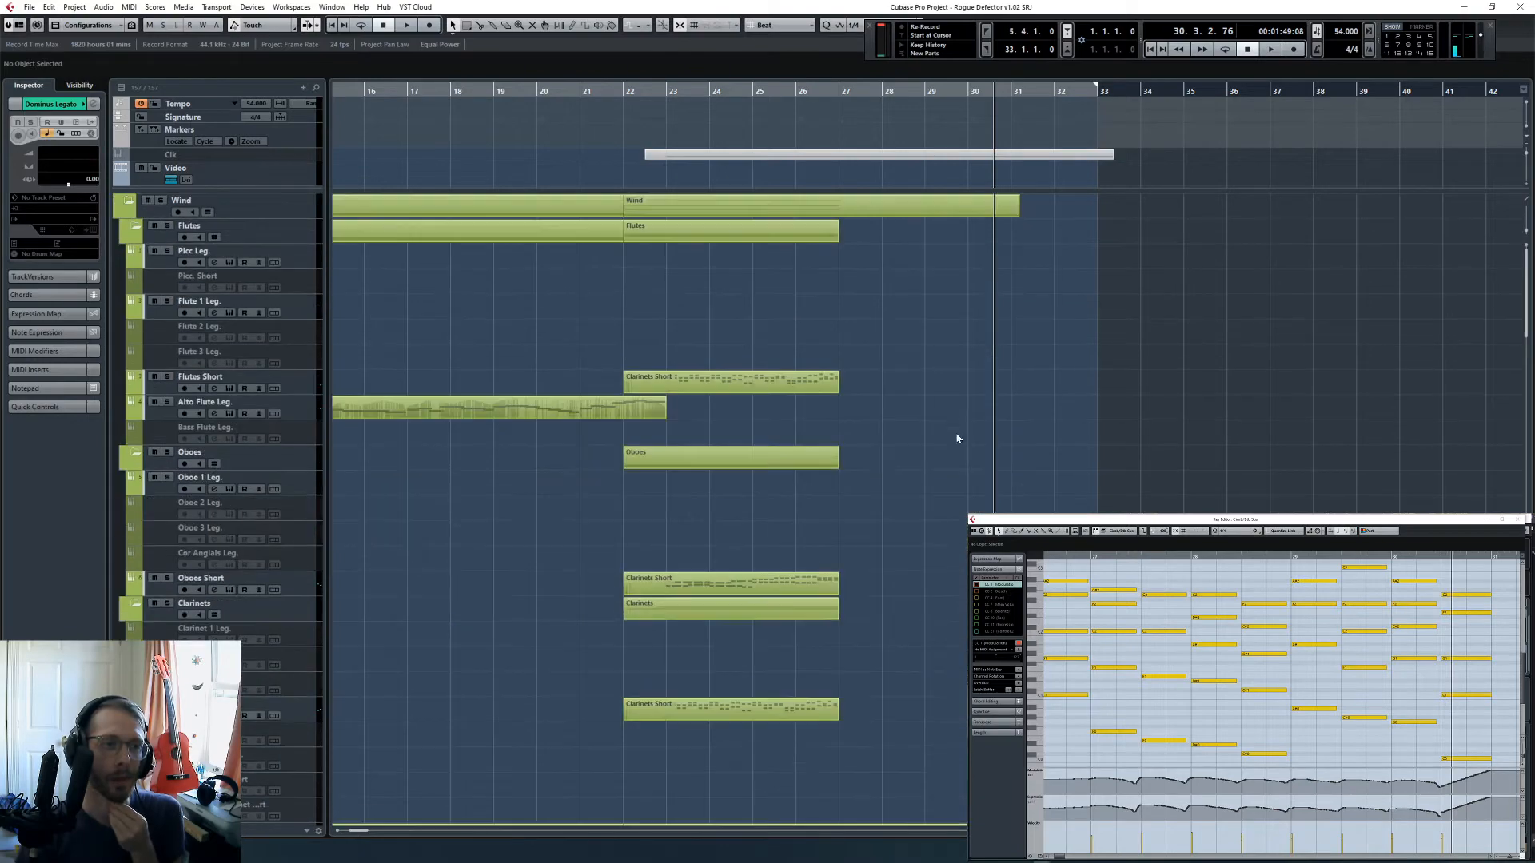
pyautogui.scroll(-15, 957, 438)
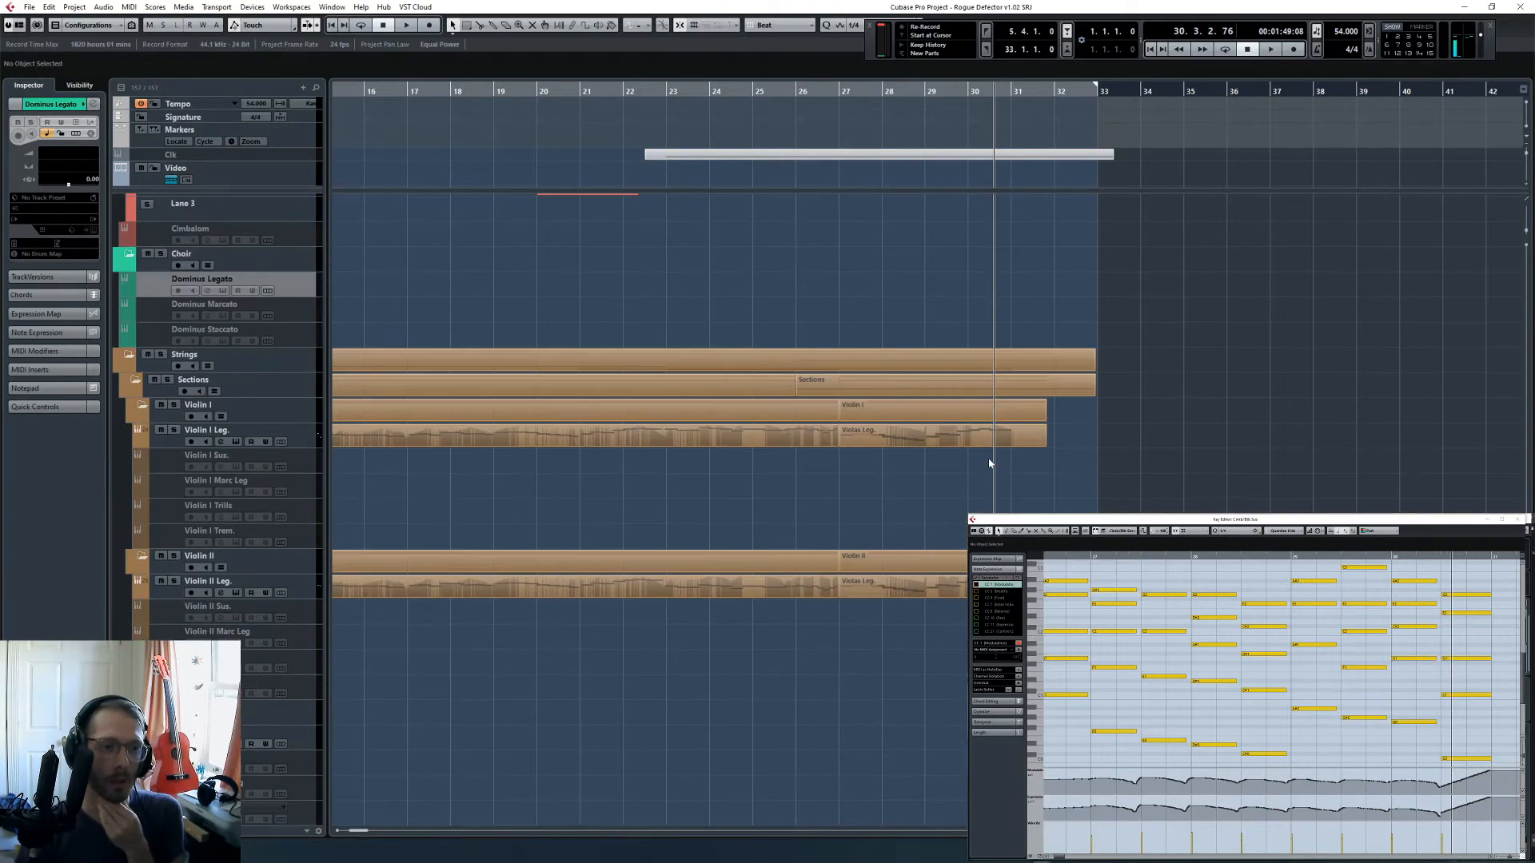
pyautogui.scroll(-3, 964, 473)
pyautogui.scroll(8, 935, 559)
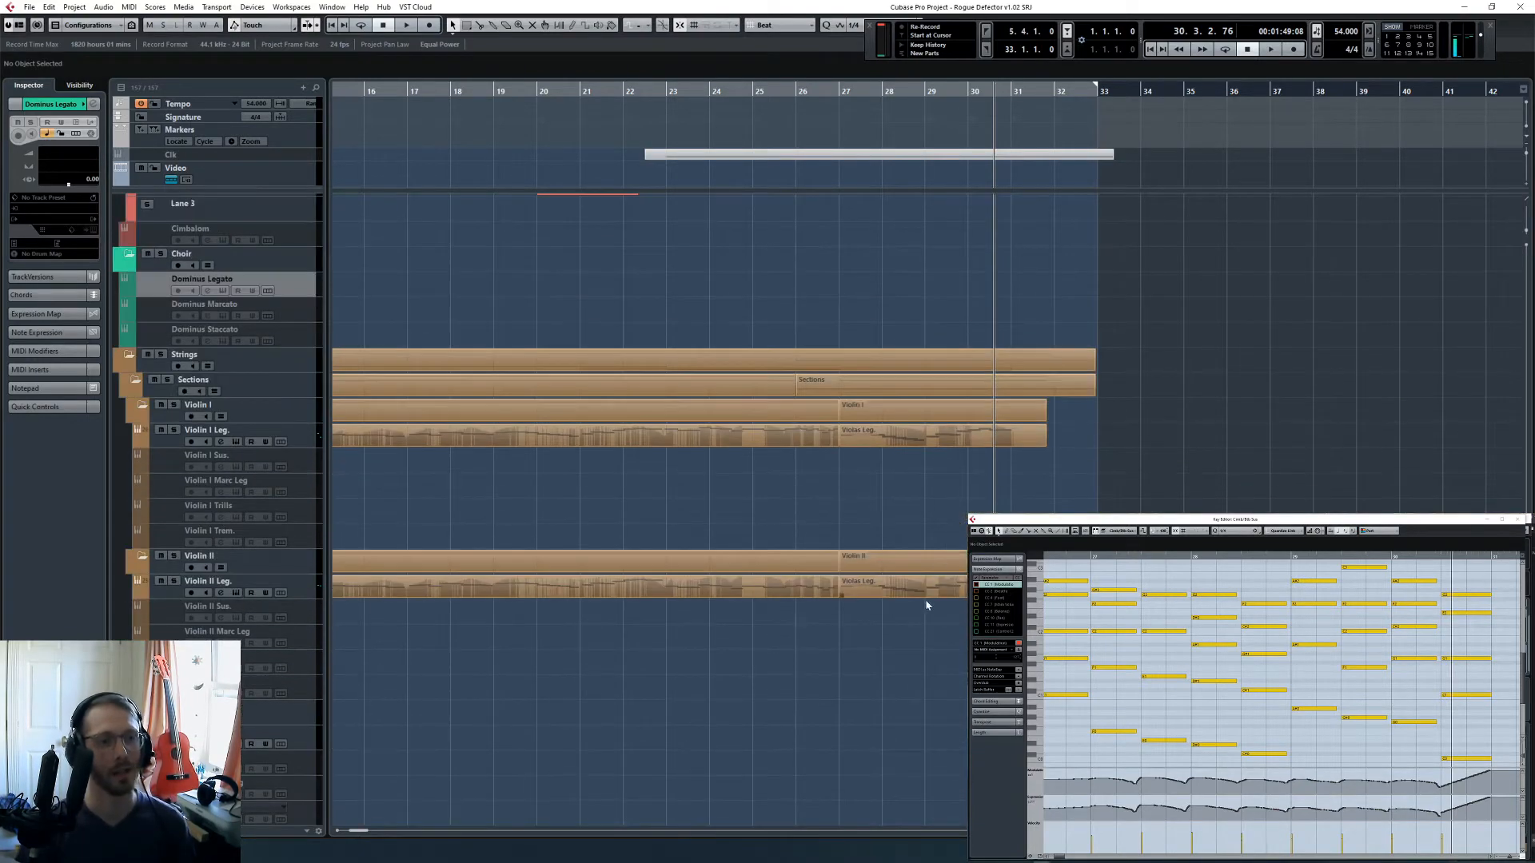
pyautogui.scroll(10, 939, 454)
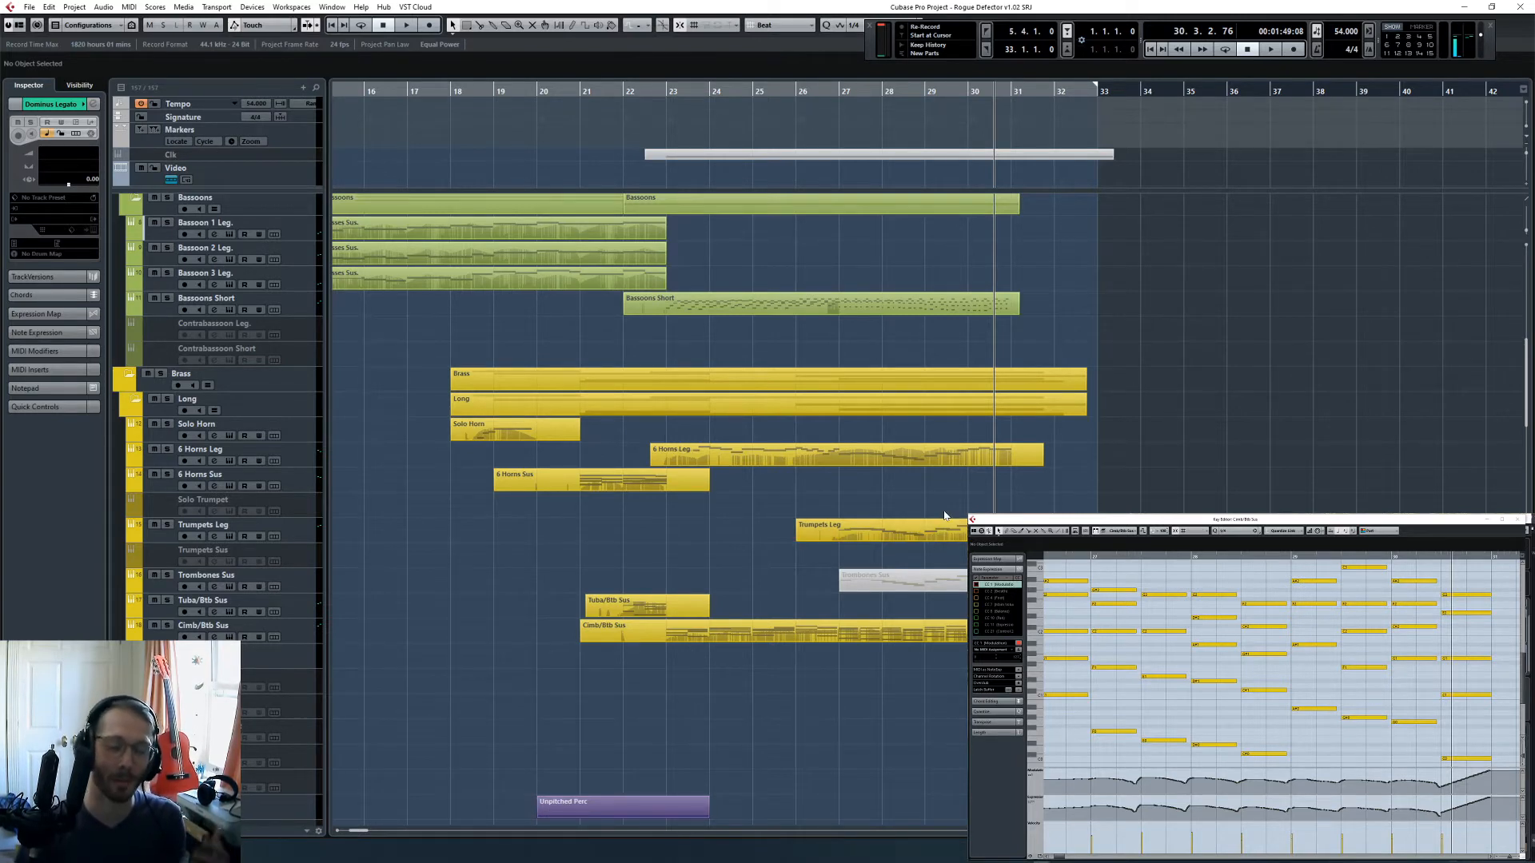
pyautogui.scroll(-2, 938, 535)
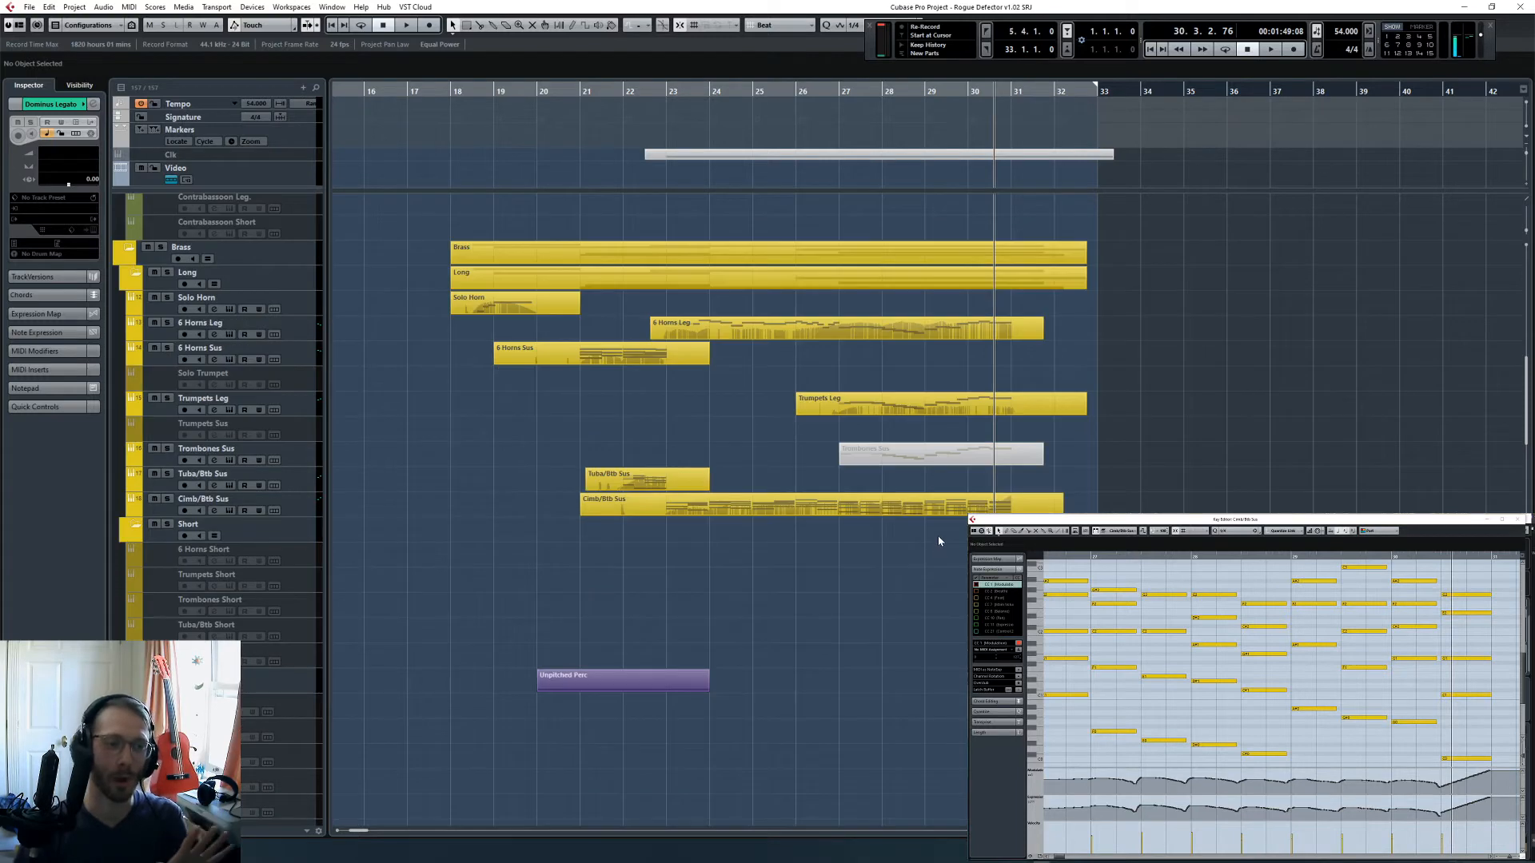
pyautogui.scroll(10, 923, 531)
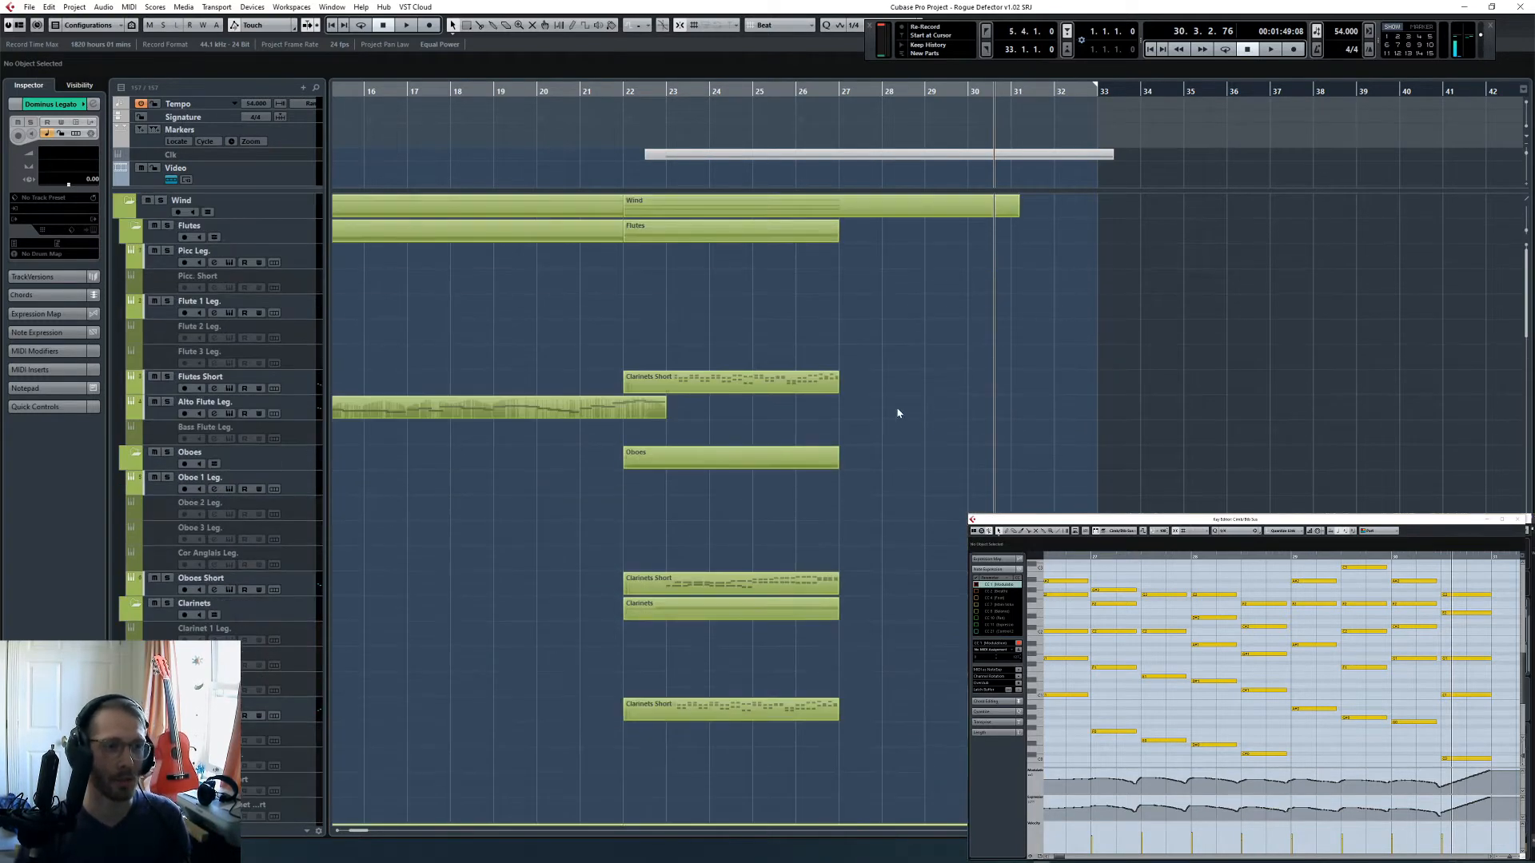
# - Play the full arrangement from bar 25 to beat 4 of bar 27, bringing up the Glock part's notes along the way
pyautogui.click(796, 91)
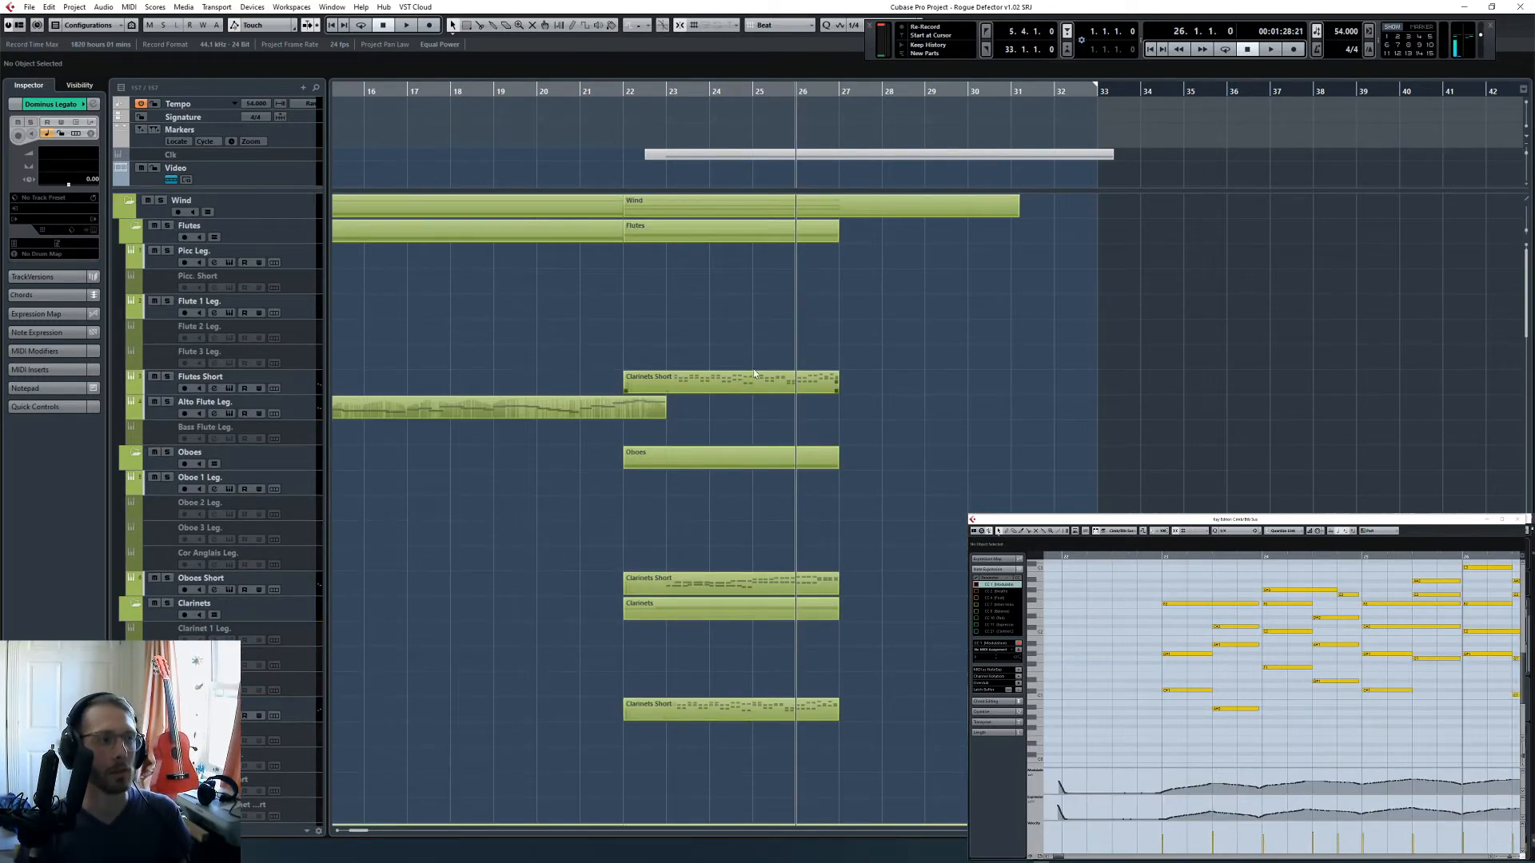
pyautogui.press('space')
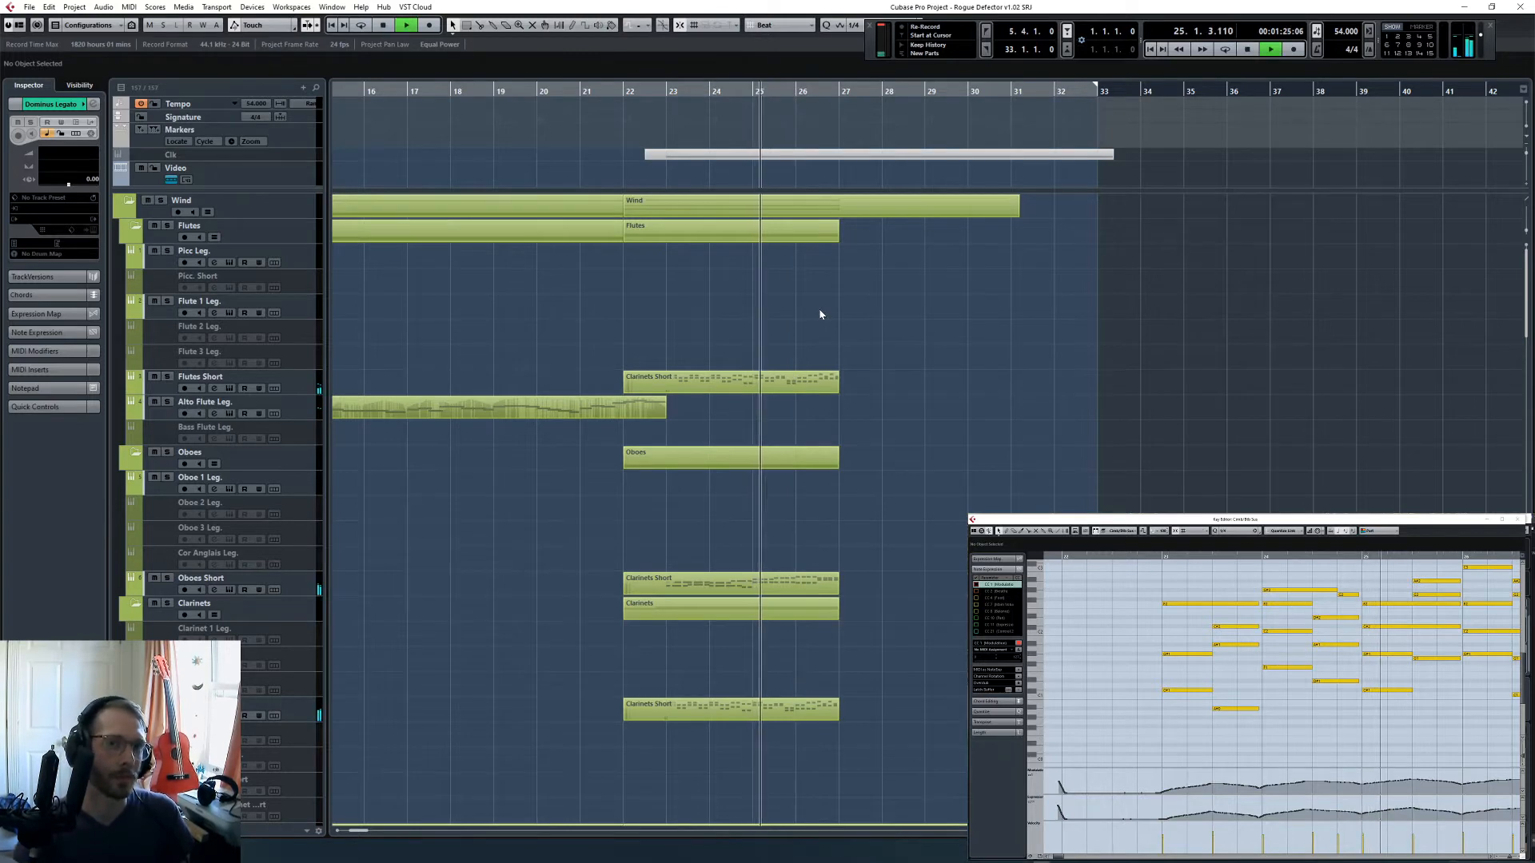
pyautogui.scroll(-5, 749, 546)
pyautogui.press('space')
pyautogui.scroll(-15, 752, 548)
pyautogui.scroll(5, 756, 550)
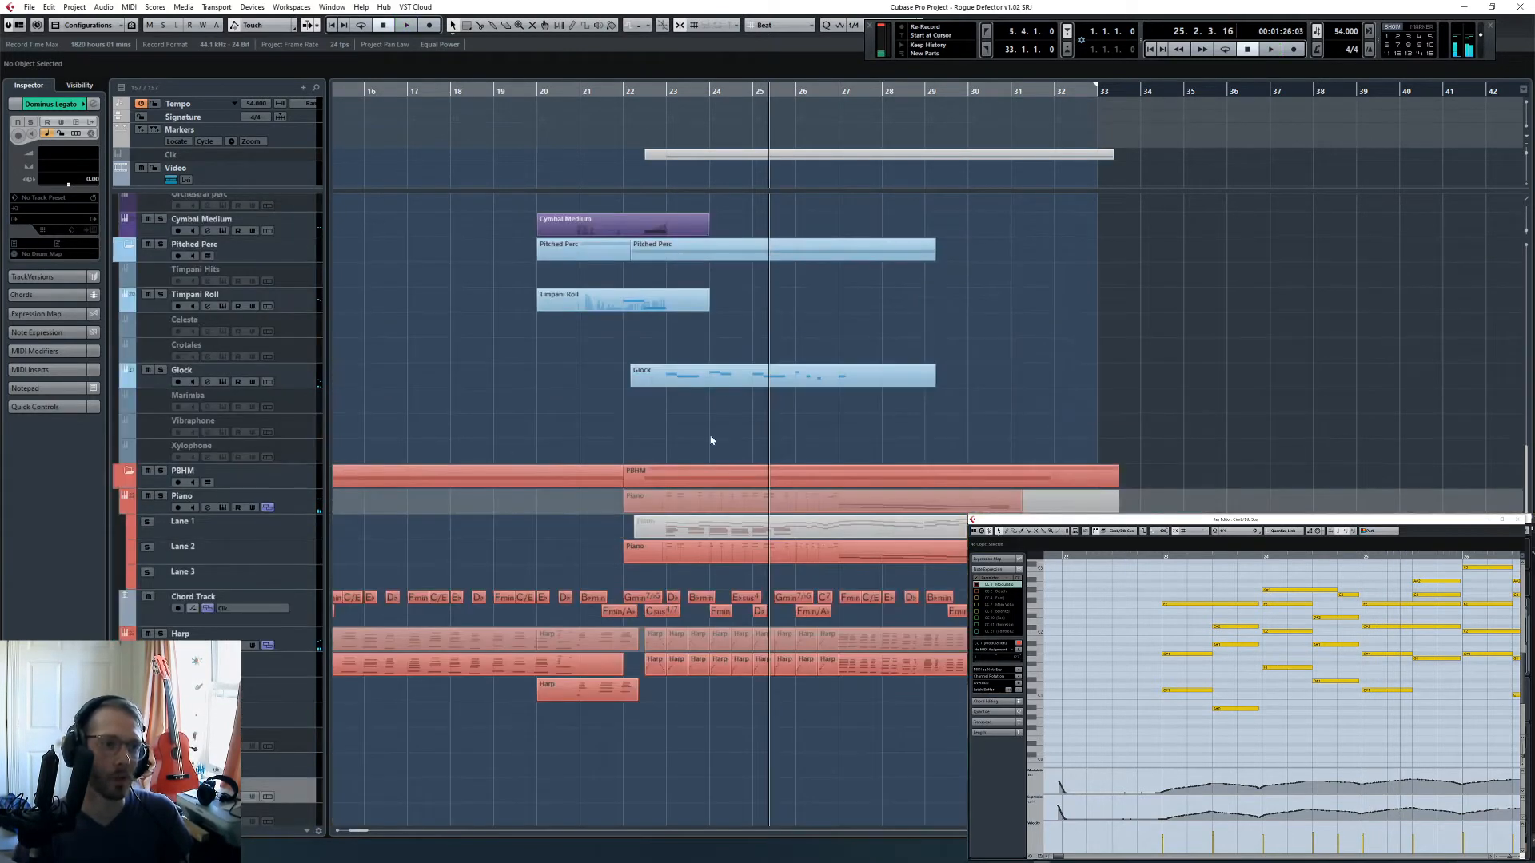
pyautogui.click(757, 381)
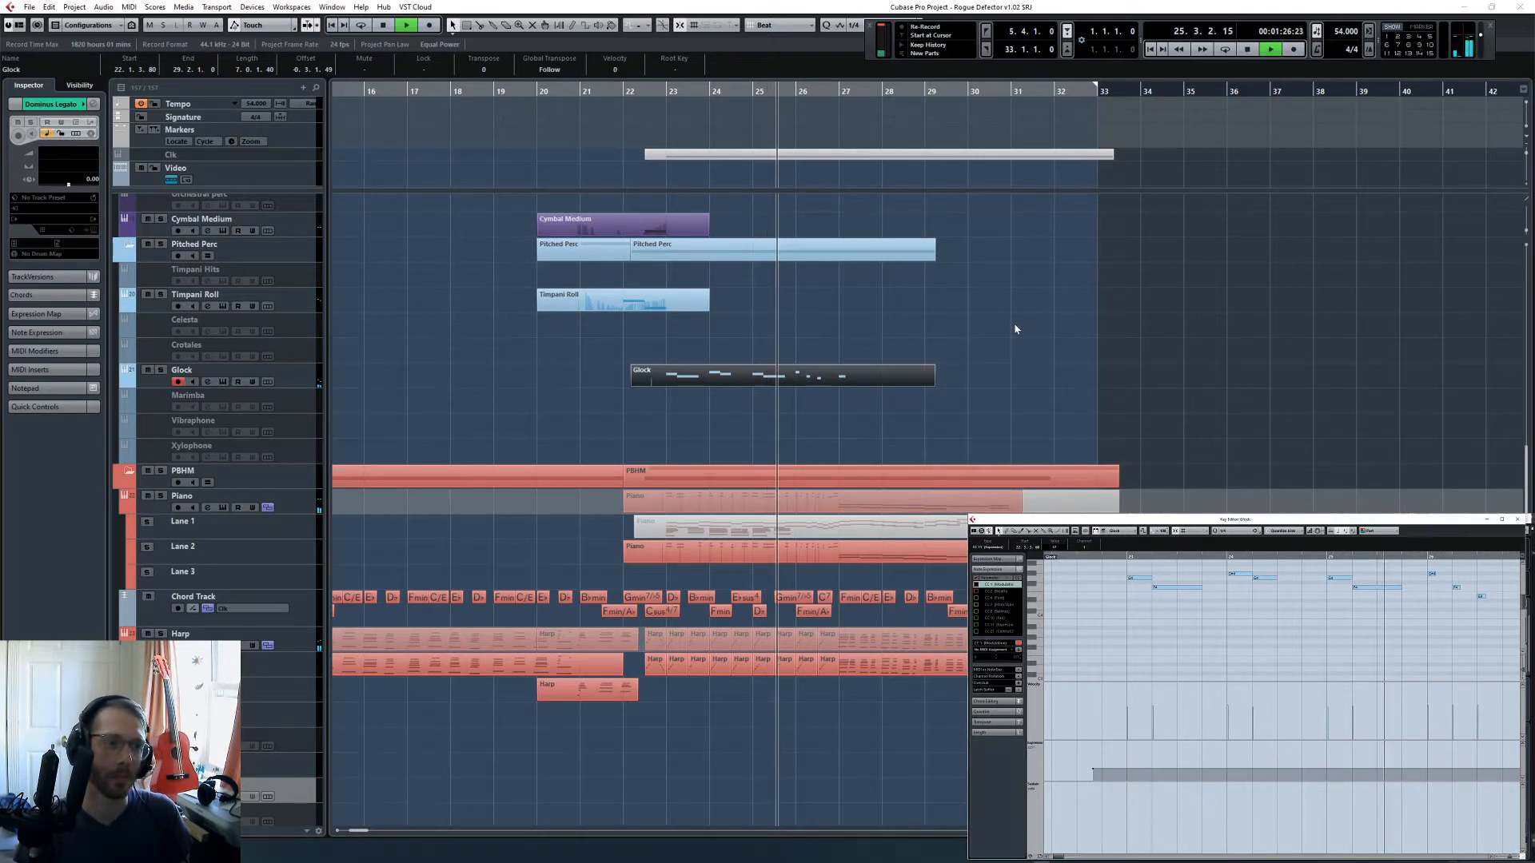
pyautogui.click(918, 390)
pyautogui.scroll(15, 932, 408)
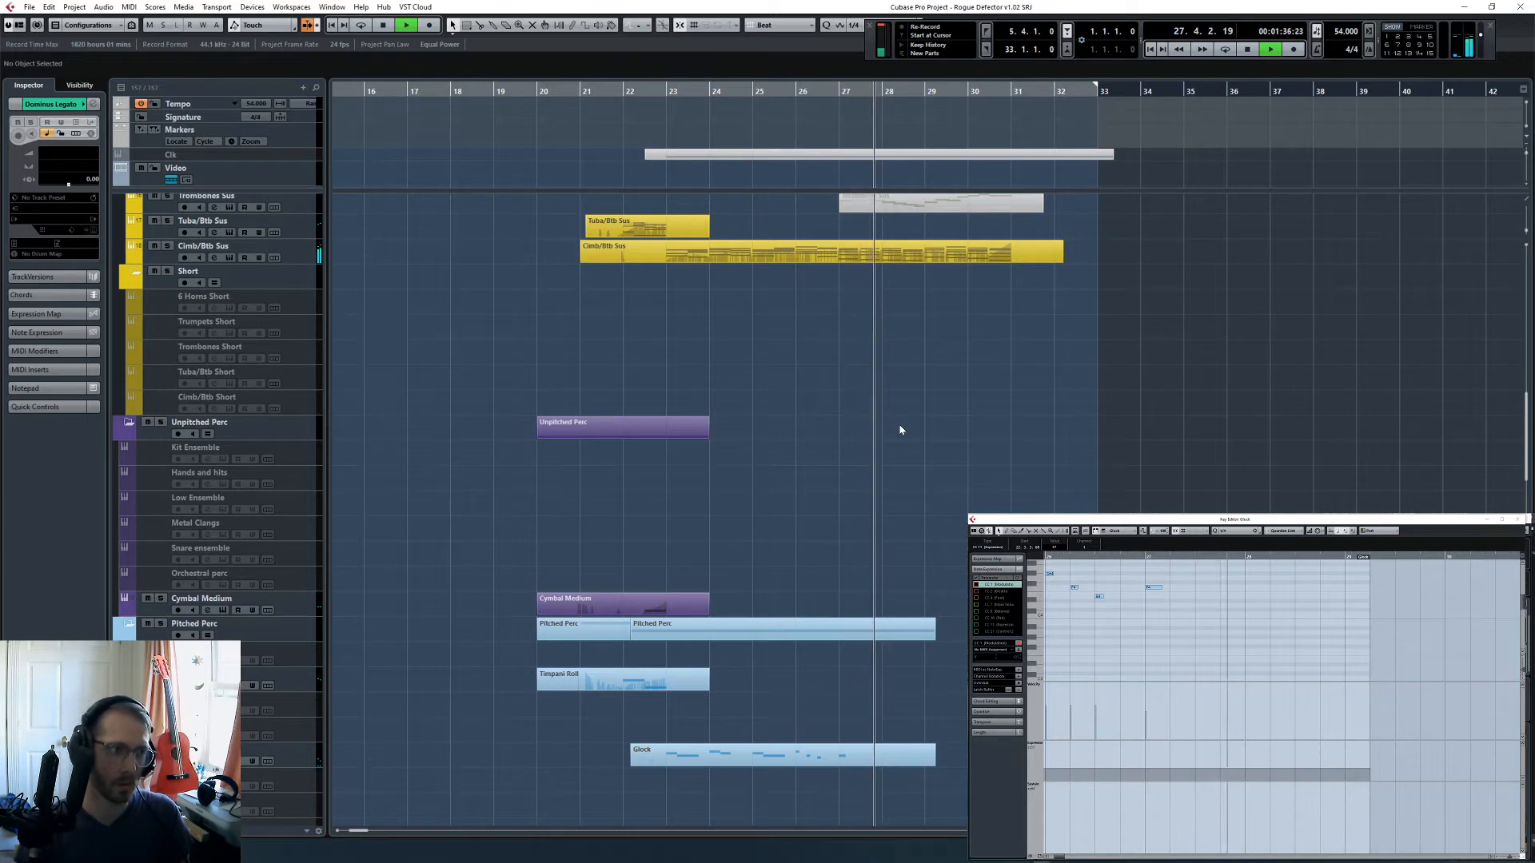
pyautogui.press('space')
# - Play from bar 26 with Flutes Short armed, perform a repeated short-note figure over bar 27 and add it to the track
pyautogui.scroll(5, 932, 456)
pyautogui.scroll(6, 932, 456)
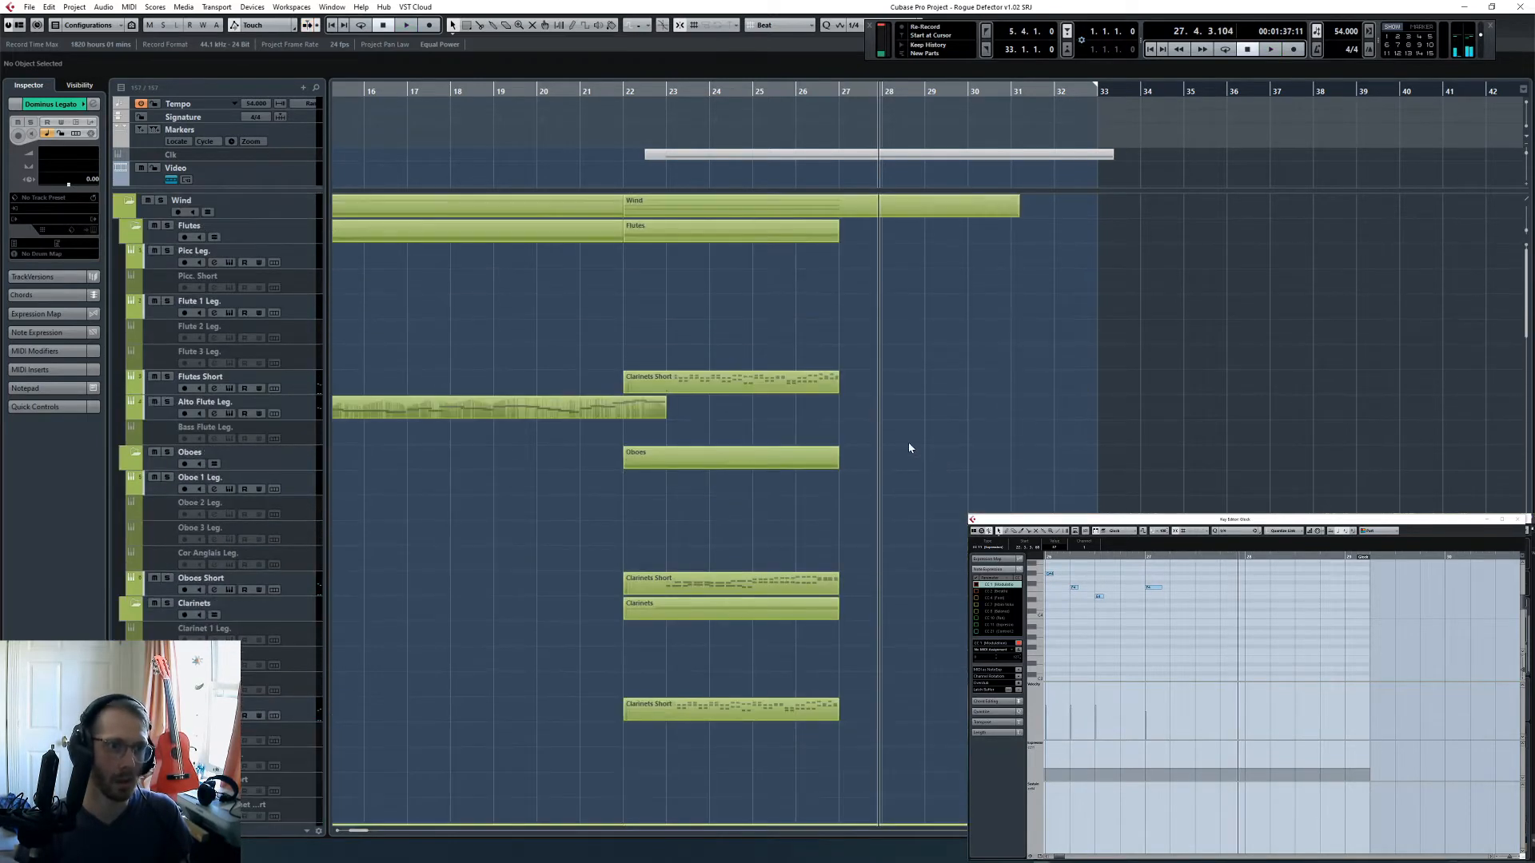
pyautogui.press('KP_Subtract')
pyautogui.press('KP_Subtract')
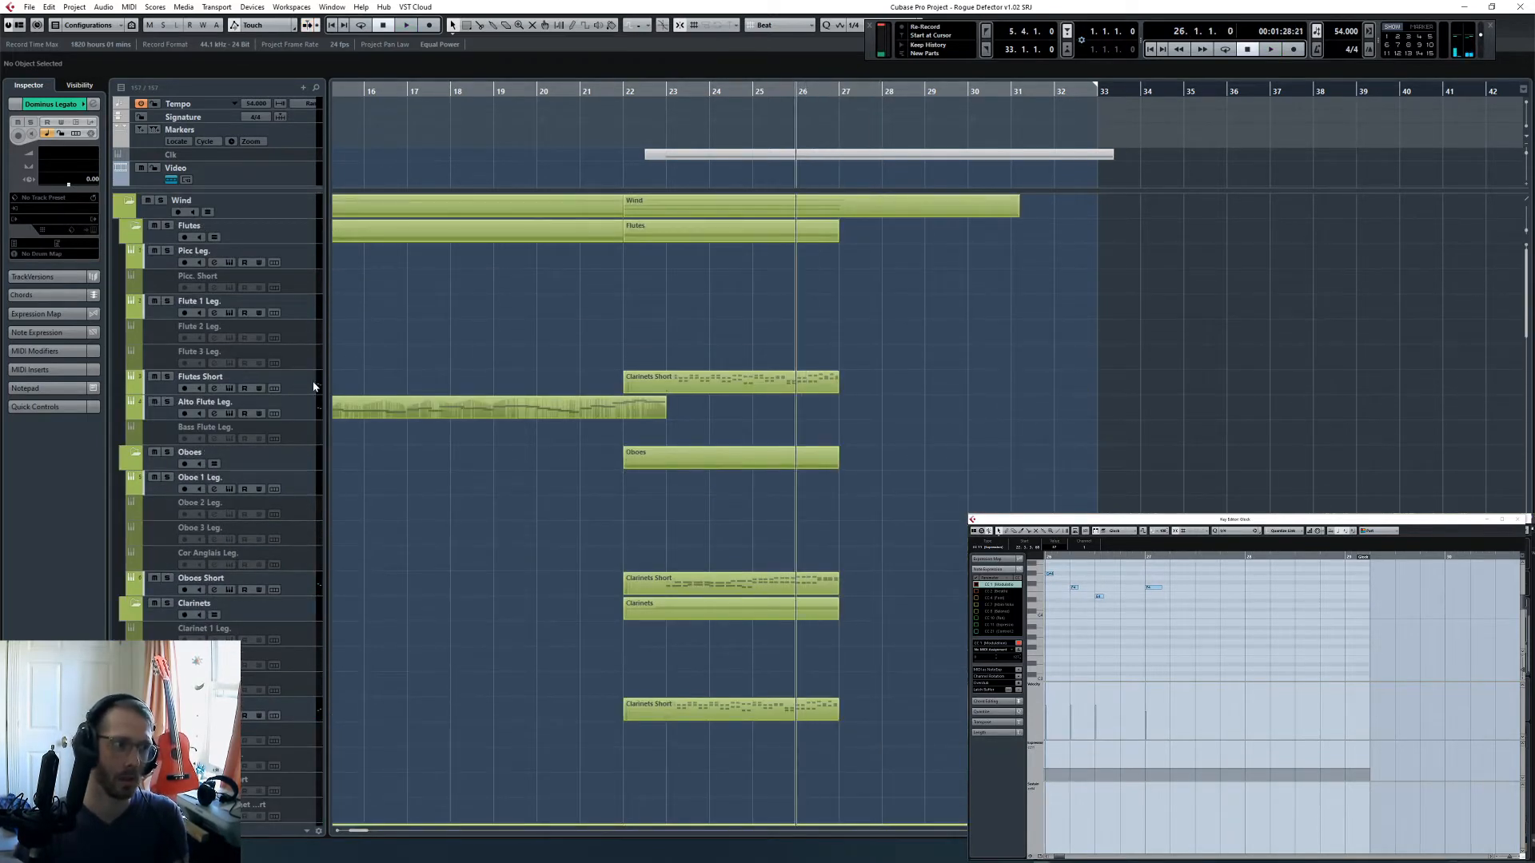
pyautogui.click(315, 386)
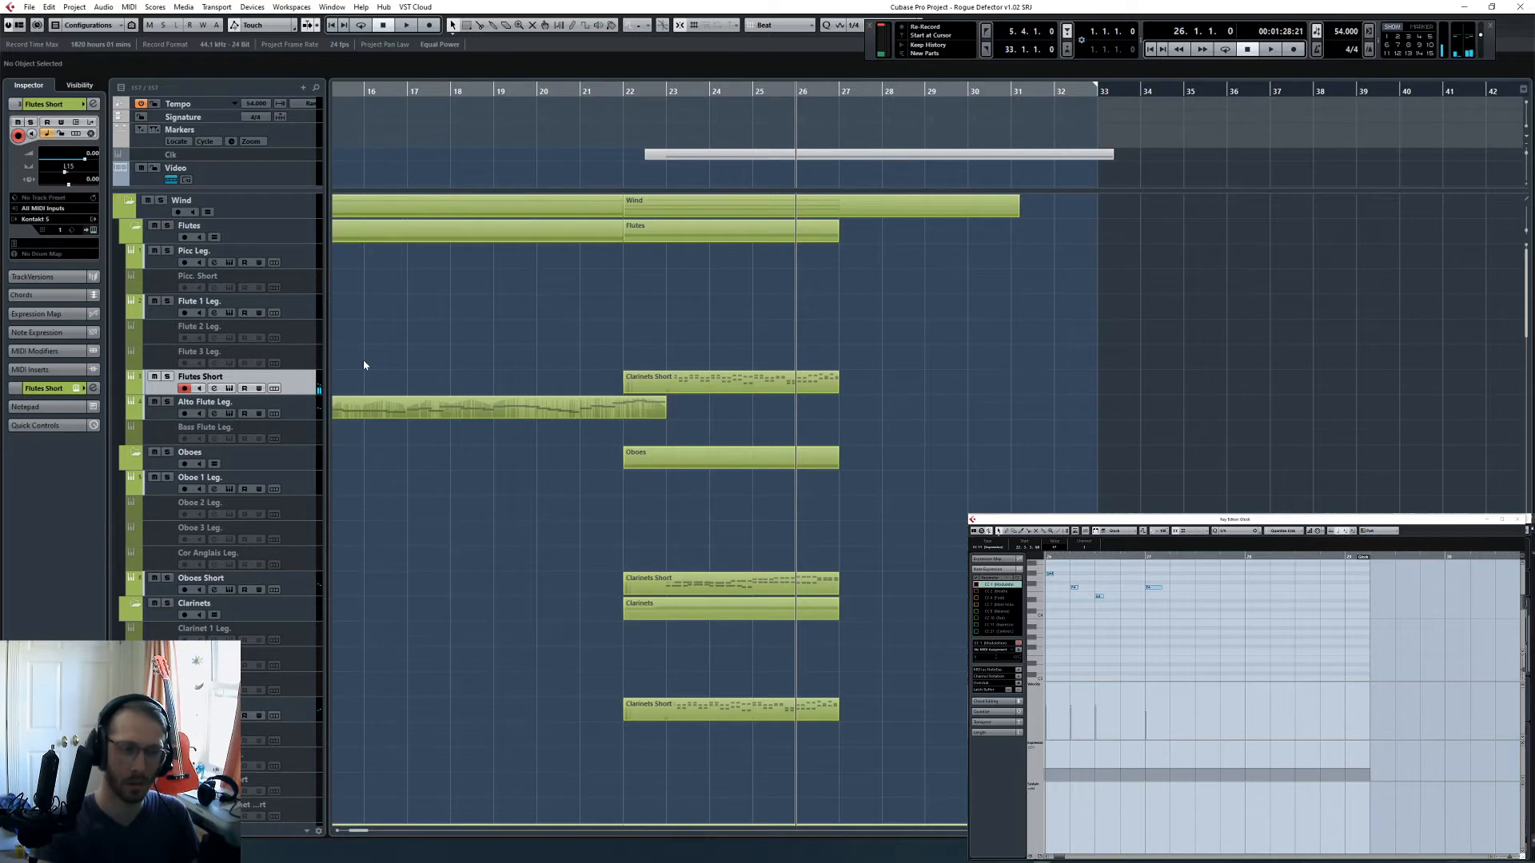
pyautogui.press('h')
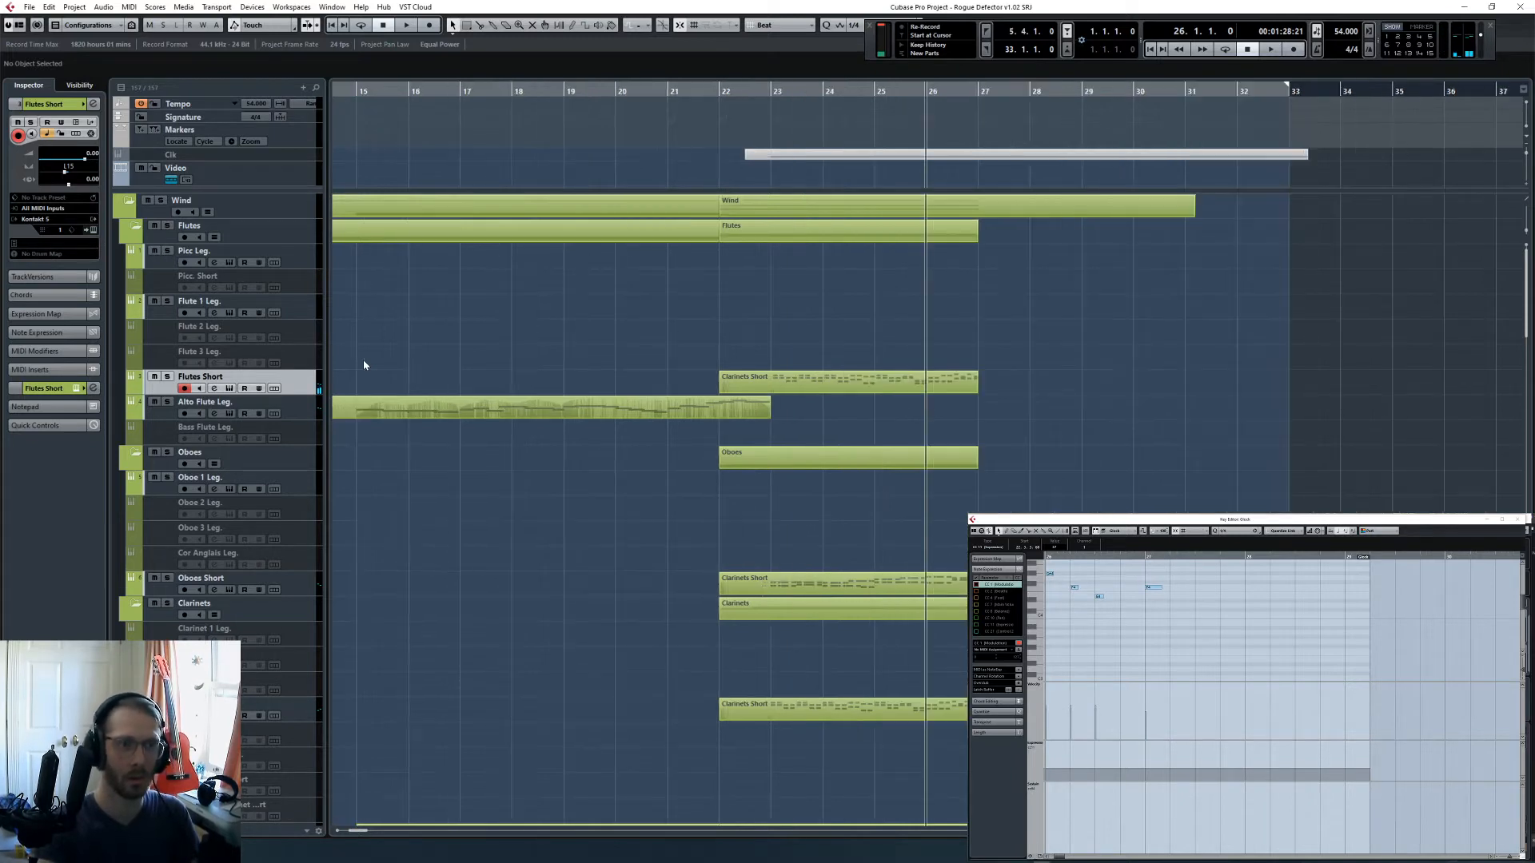
pyautogui.press('space')
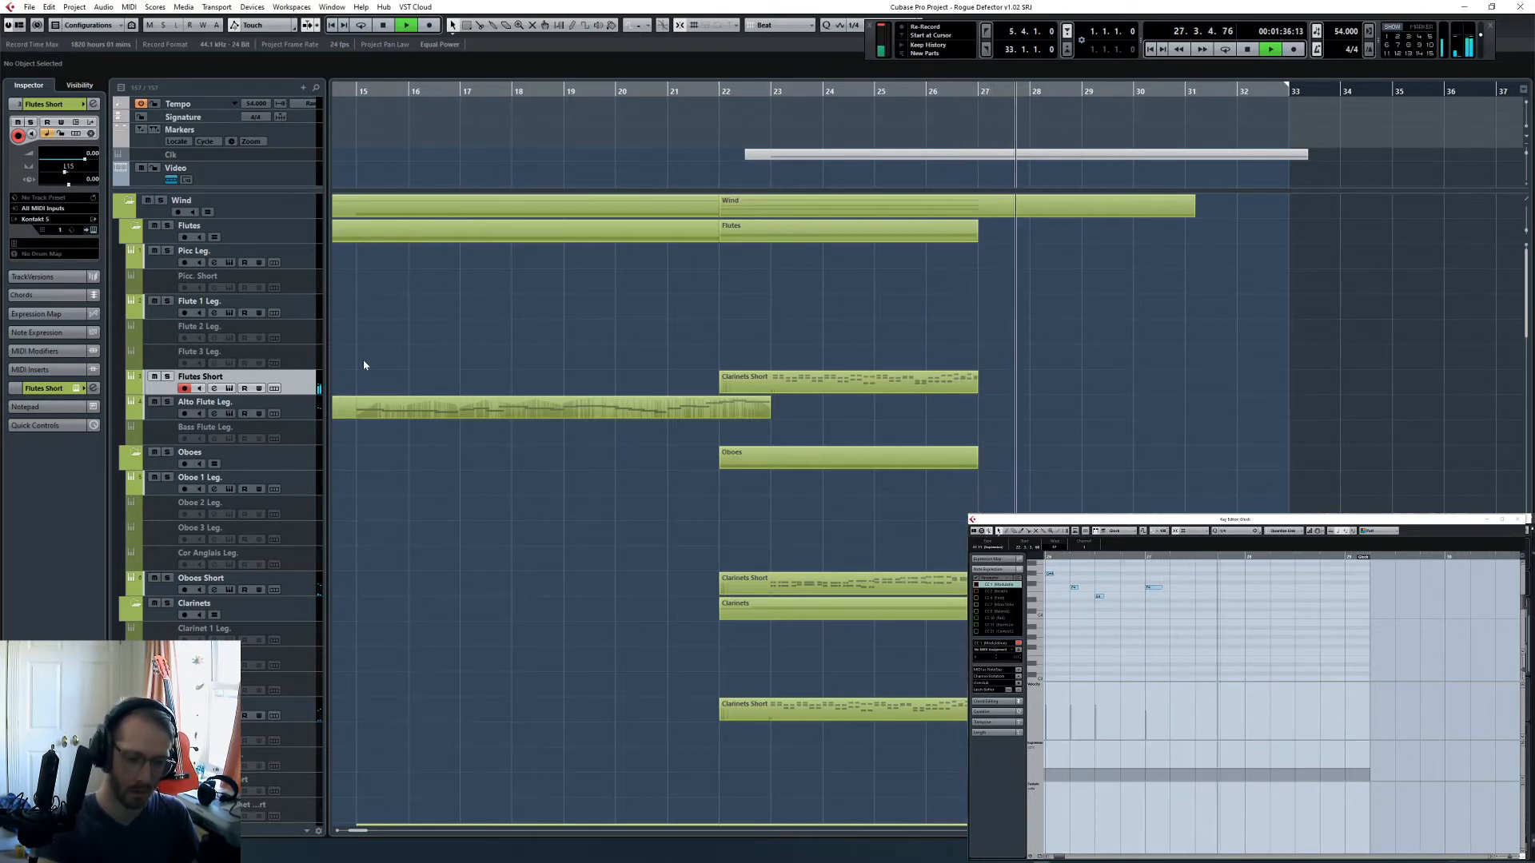
pyautogui.press('shift+KP_Multiply')
pyautogui.press('space')
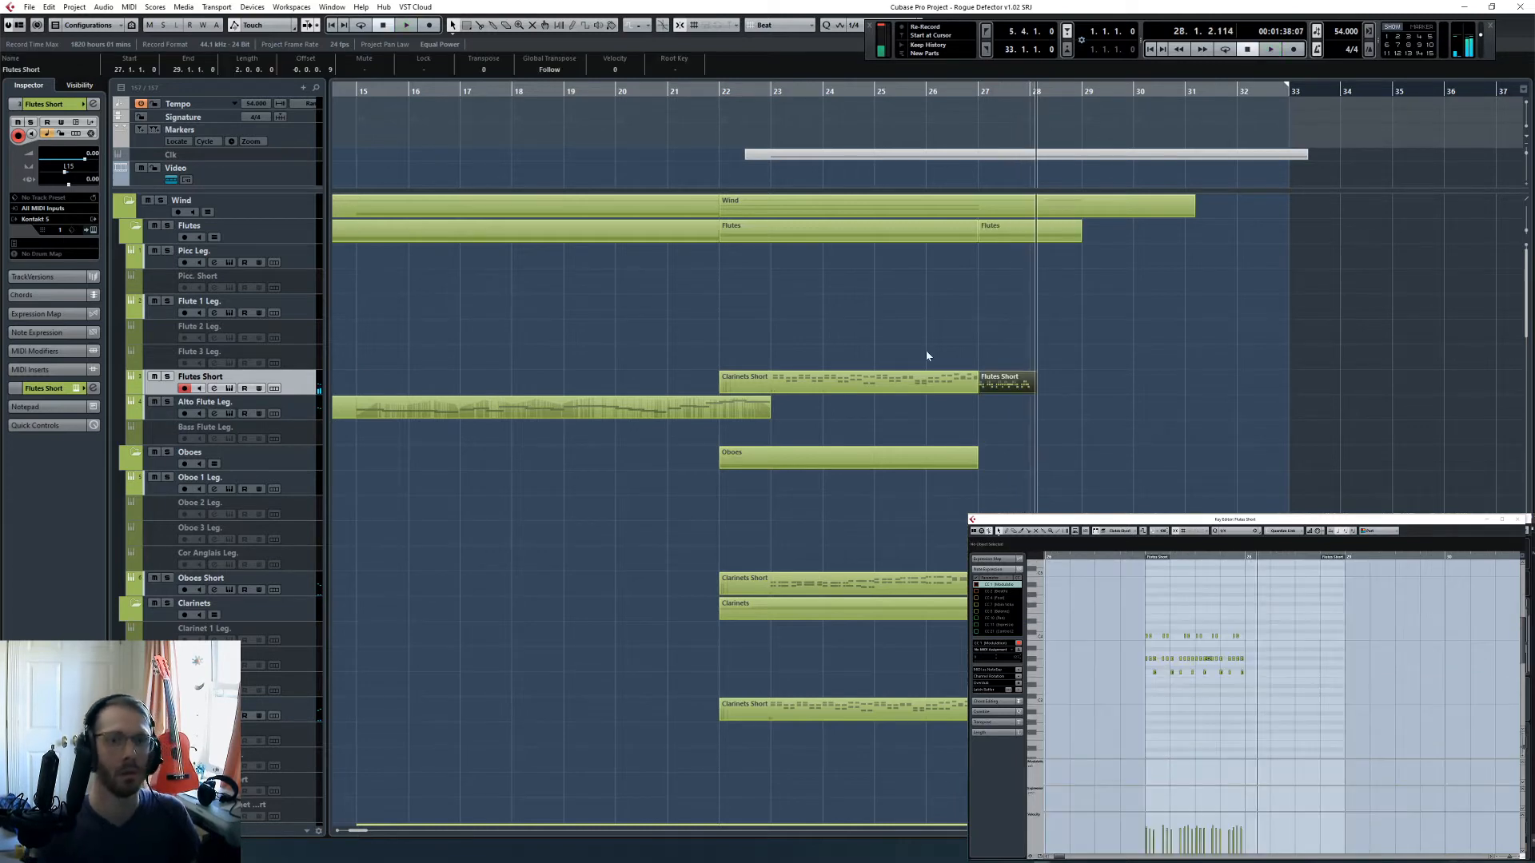
# - Try quantizing all the recorded Flutes Short notes to a 1/32 grid from bar 27
pyautogui.keyDown('ctrl'); pyautogui.scroll(3, 1140, 606); pyautogui.keyUp('ctrl')
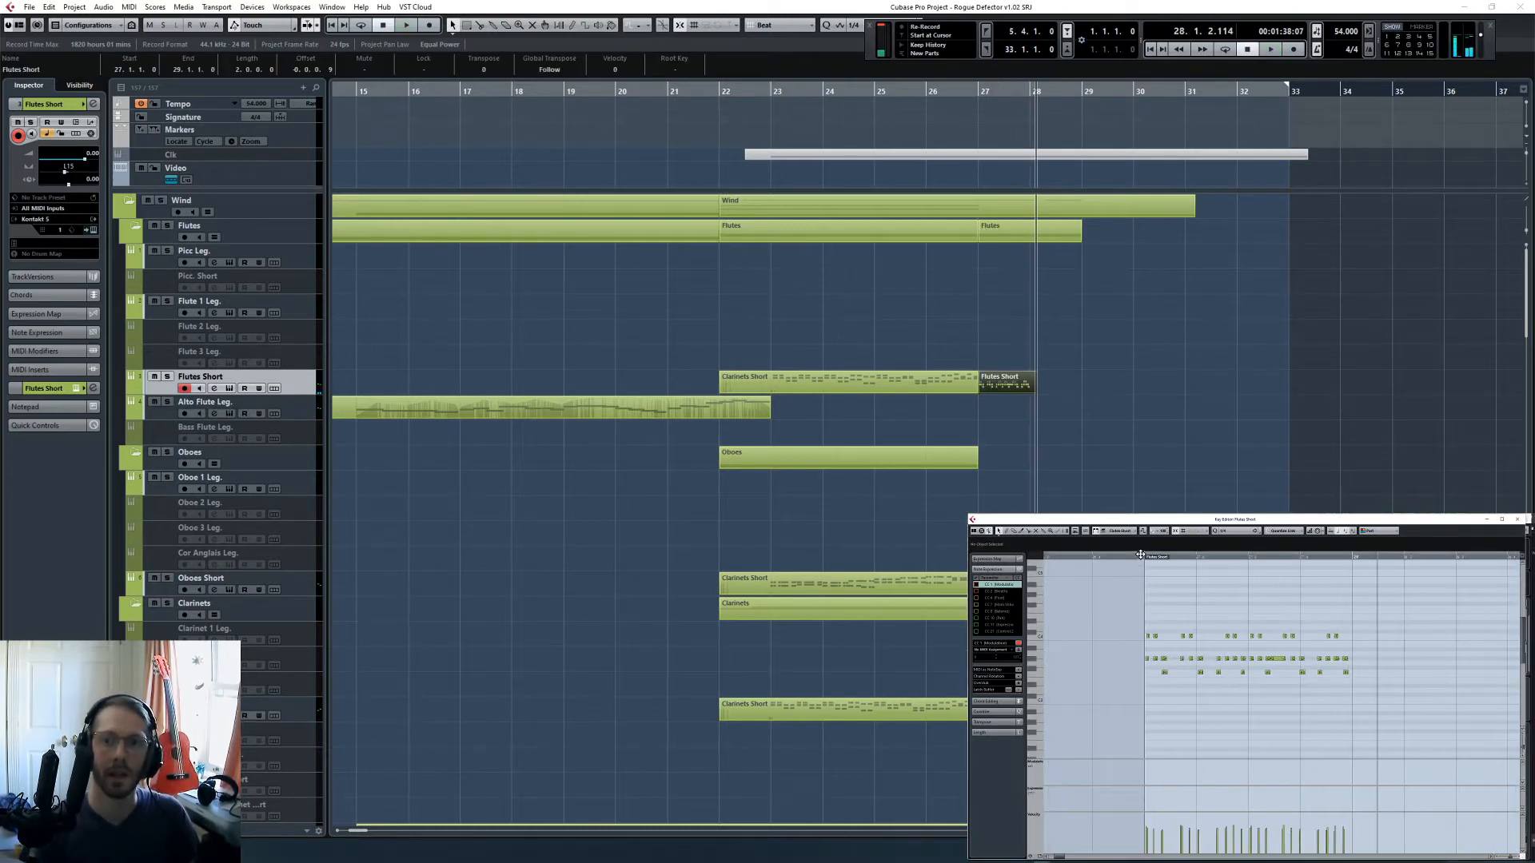
pyautogui.click(1140, 555)
pyautogui.click(1241, 536)
pyautogui.click(1249, 569)
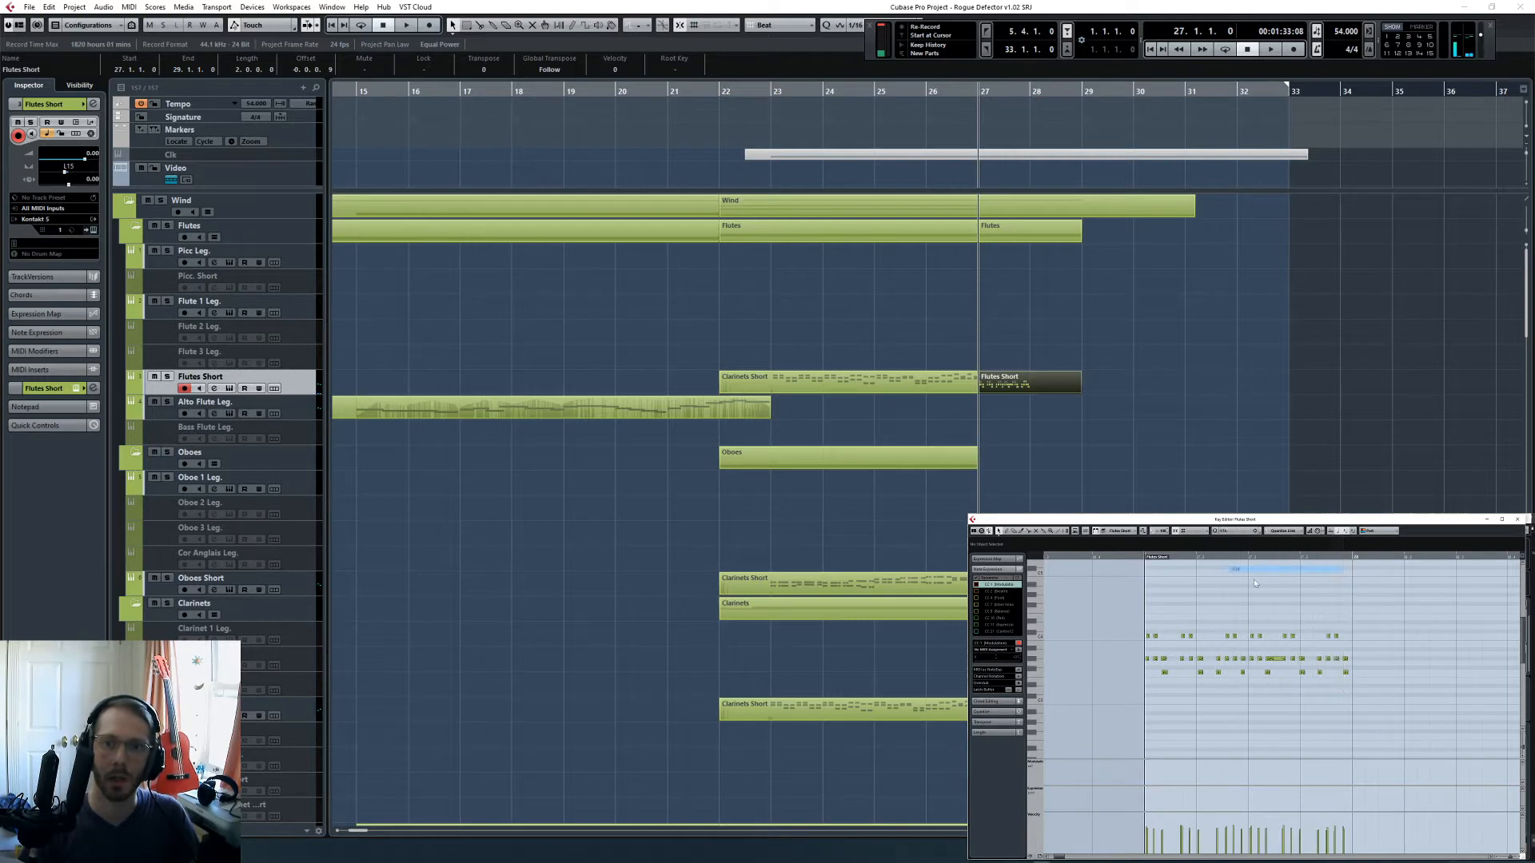
pyautogui.click(1249, 538)
pyautogui.click(1238, 589)
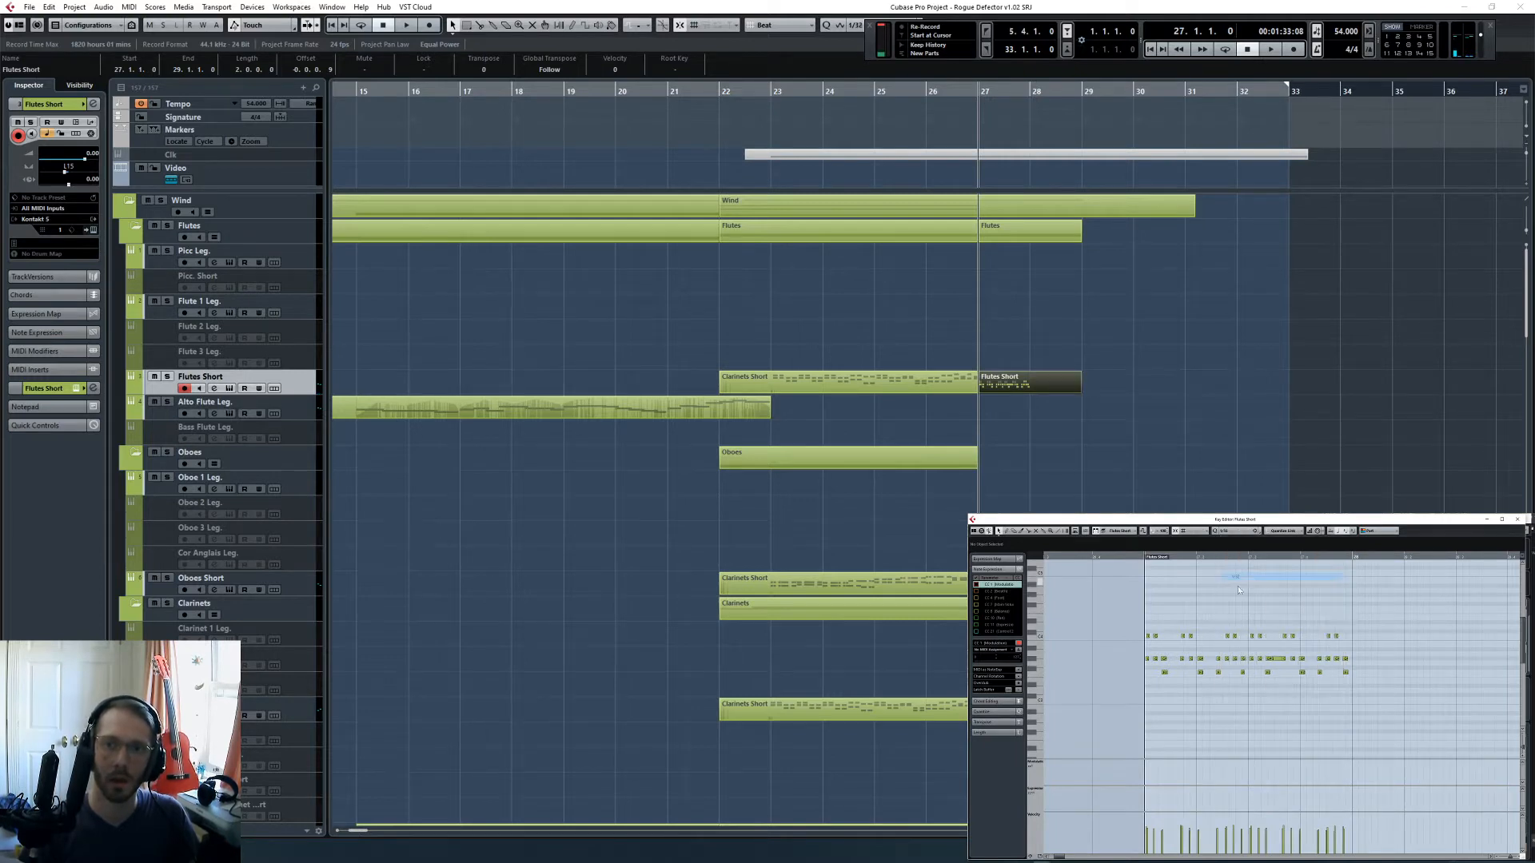
pyautogui.hotkey('ctrl', 'a')
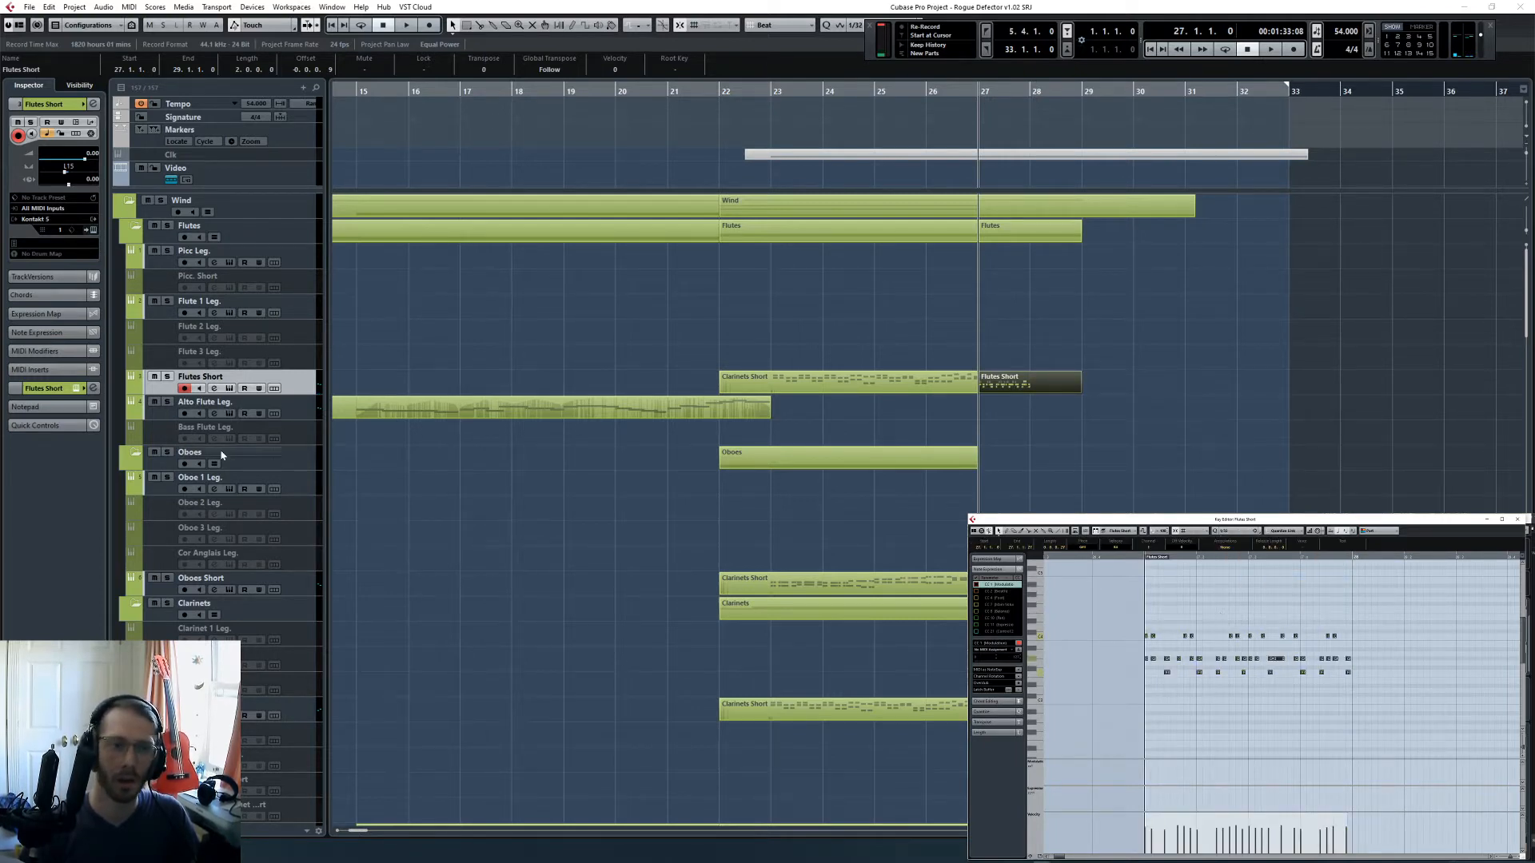
# - Solo the Flutes Short track and audition its recorded figure from bar 27
pyautogui.press('s')
pyautogui.press('space')
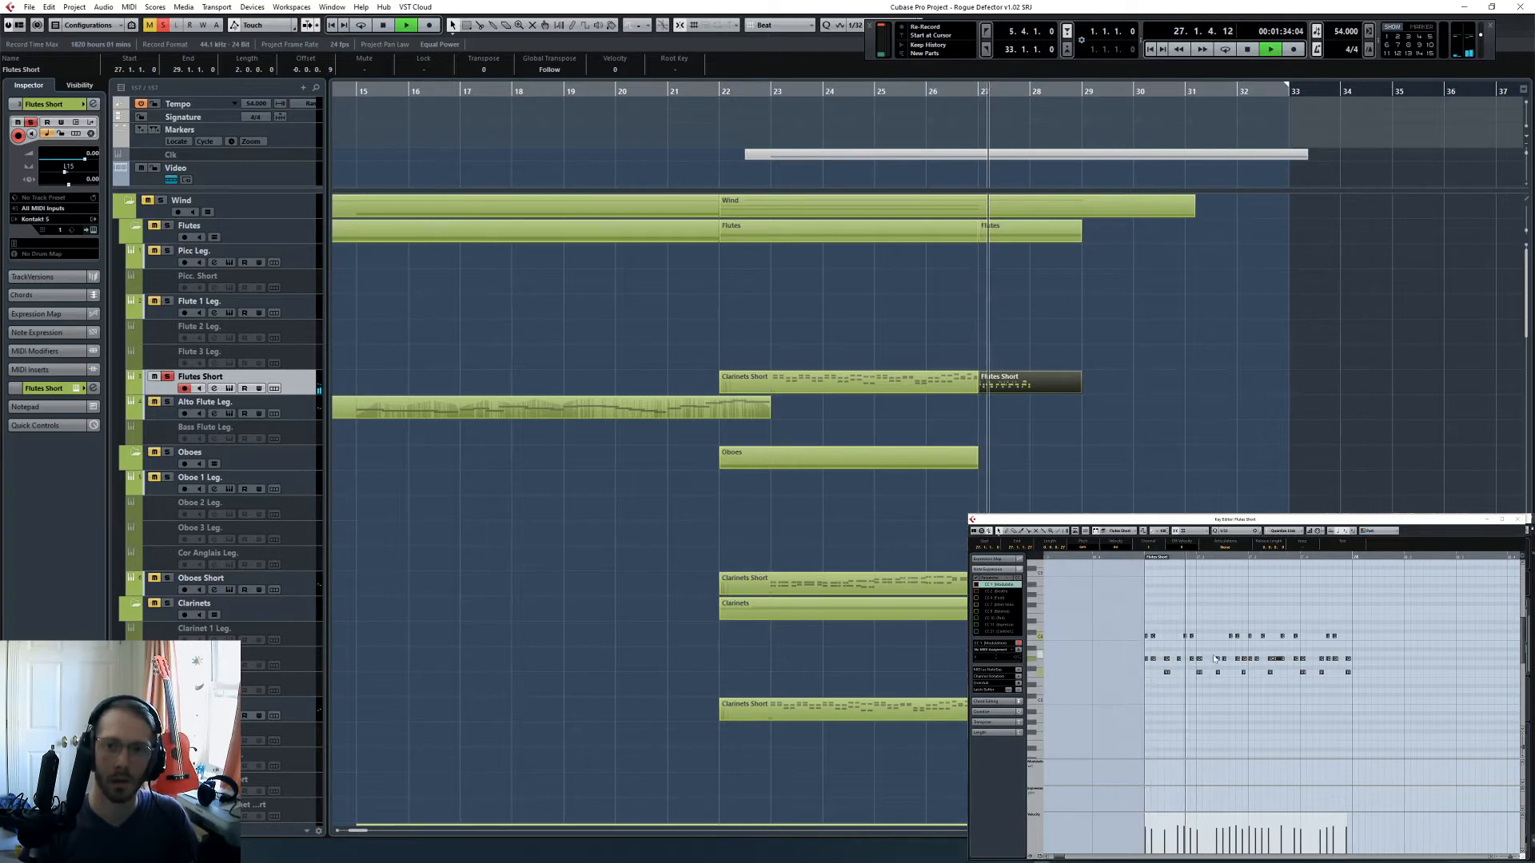
pyautogui.scroll(-1, 1211, 631)
pyautogui.press('space')
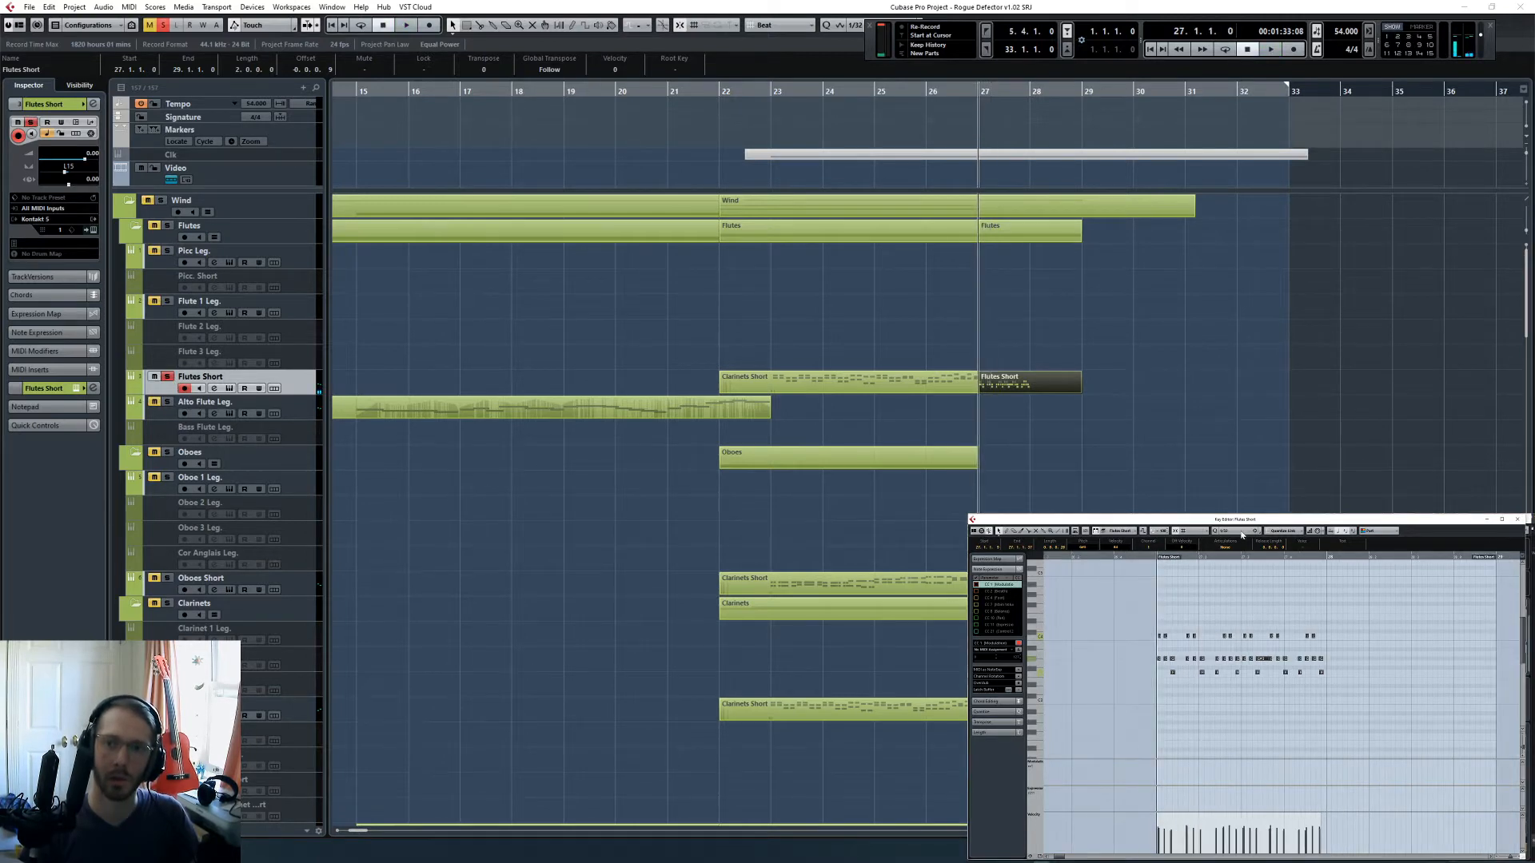
# - Quantize the recorded Flutes Short notes to 1/16 Triplet and play the figure from bar 27 to bar 28
pyautogui.click(1241, 532)
pyautogui.click(1257, 621)
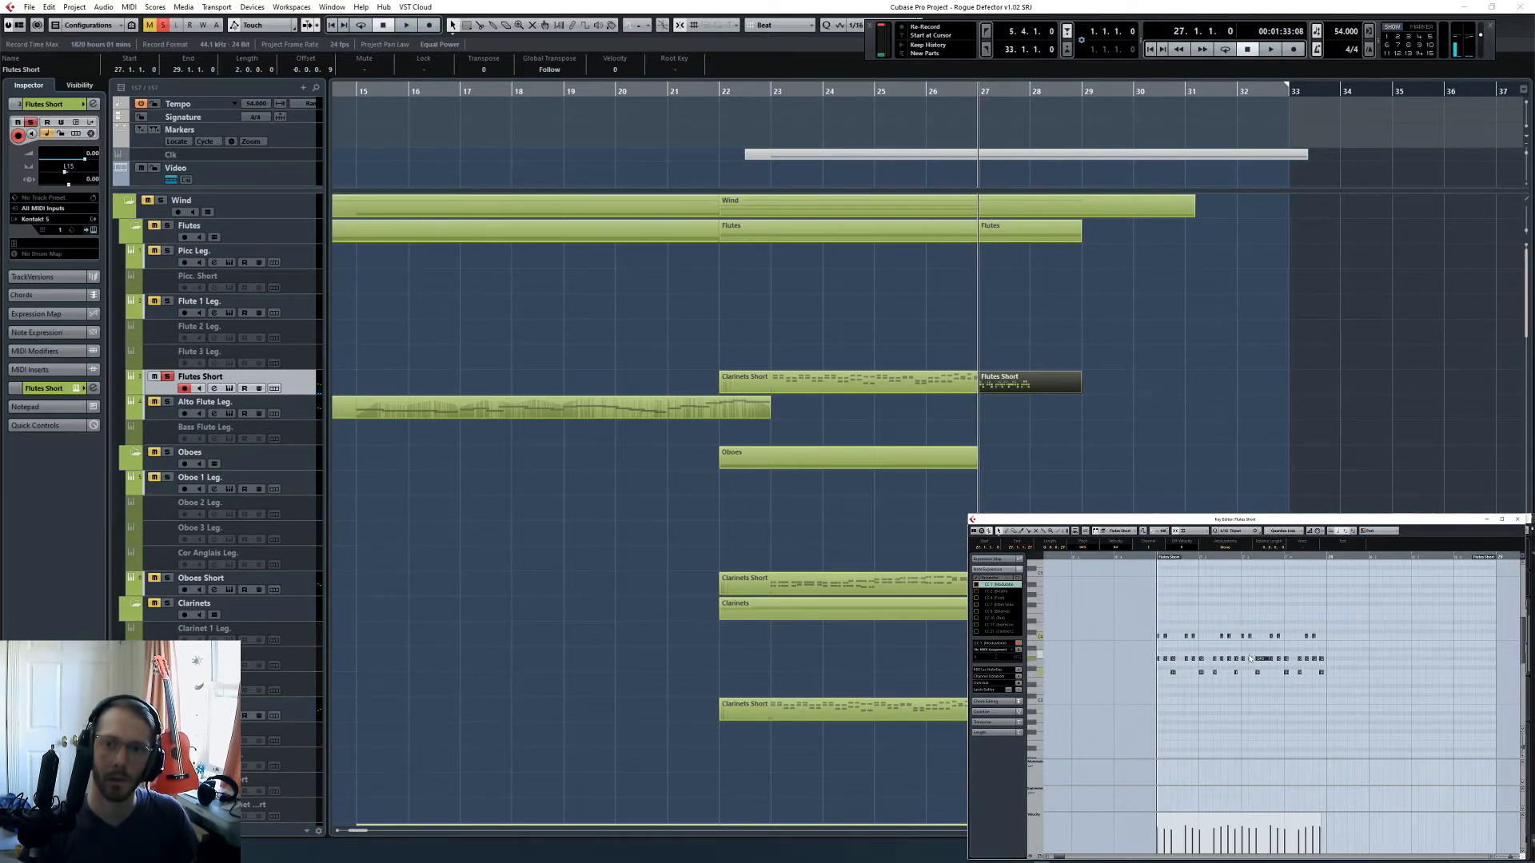
pyautogui.press('space')
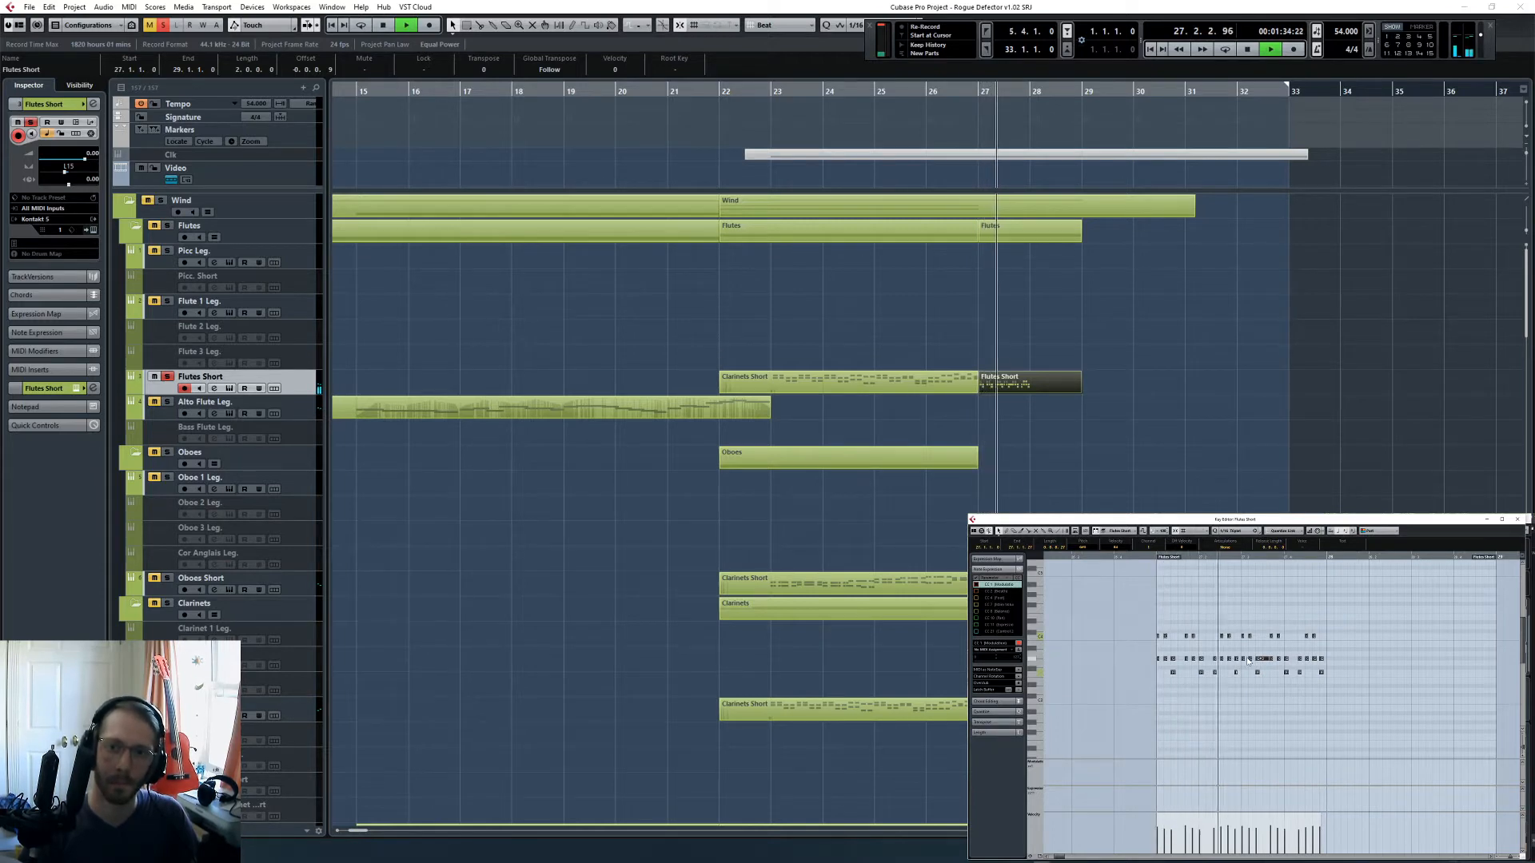
pyautogui.press('space')
pyautogui.click(1267, 669)
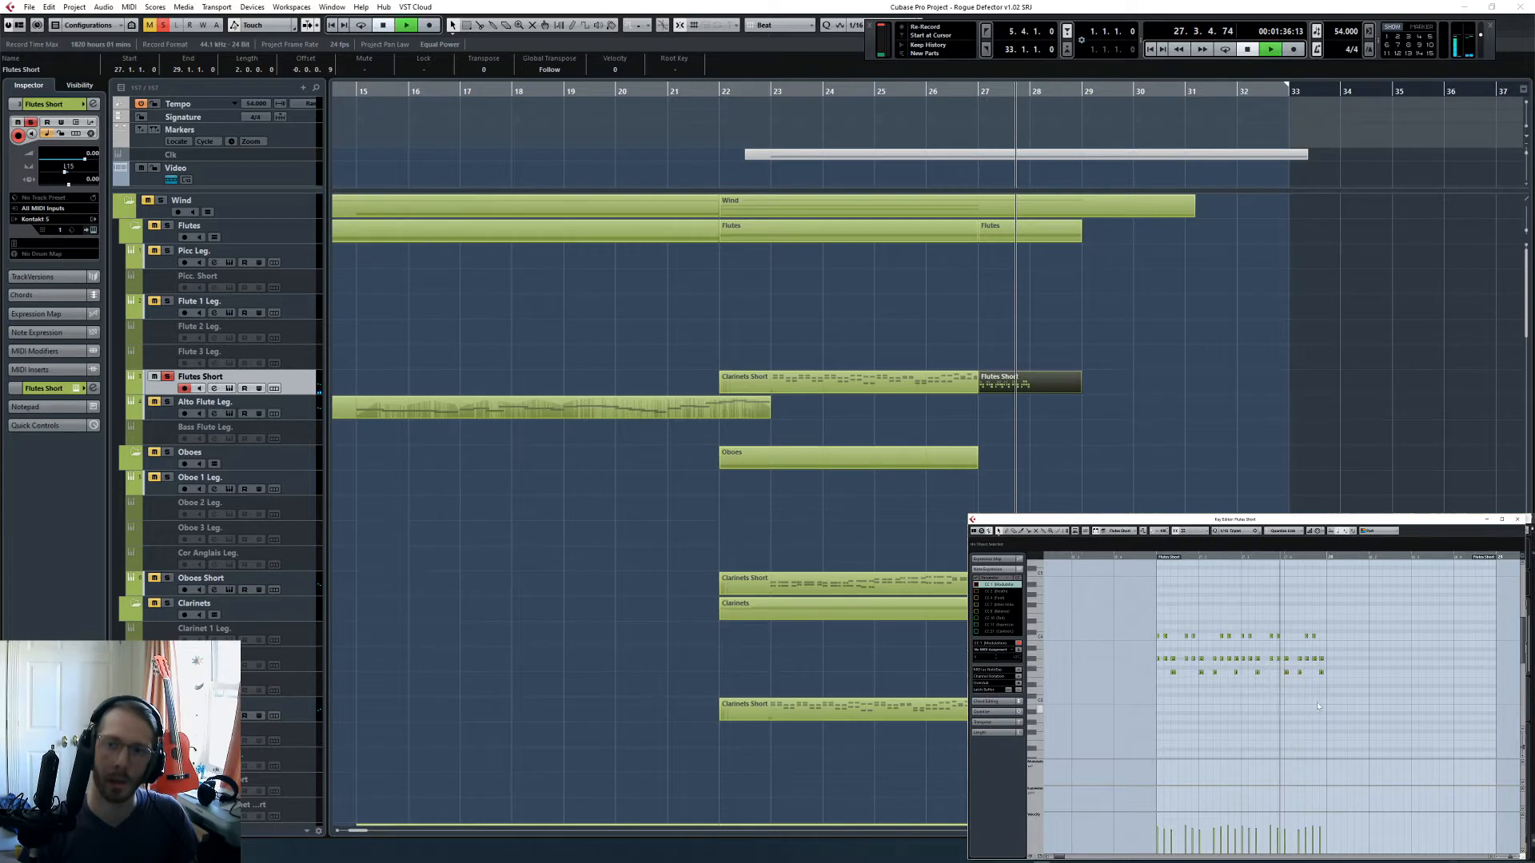
pyautogui.press('space')
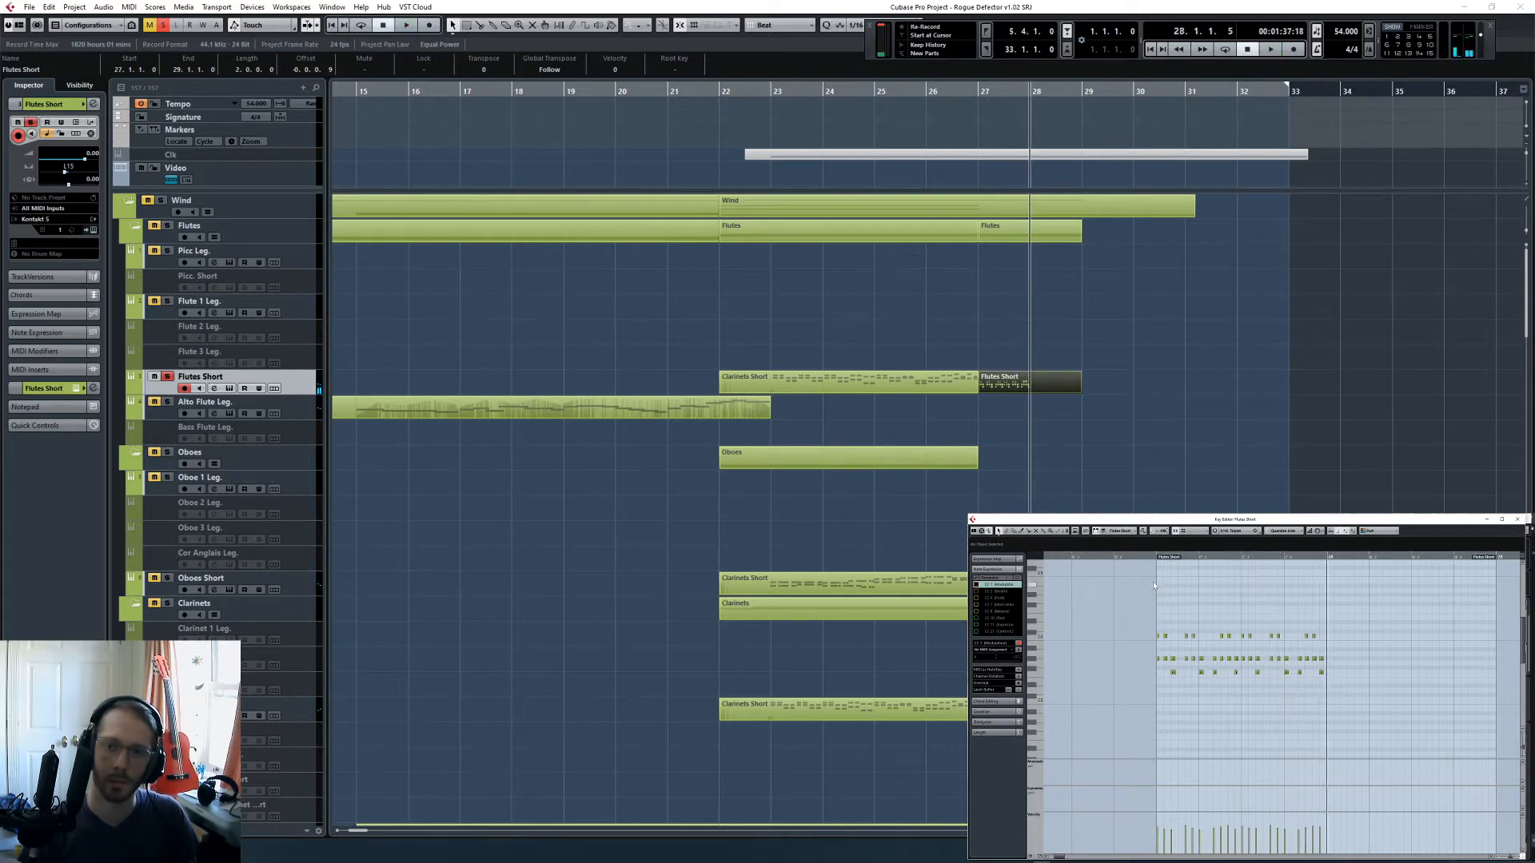
# - Play the flute figure from bar 27 up to just before beat 3 and compare it with the Chord Track
pyautogui.click(1155, 557)
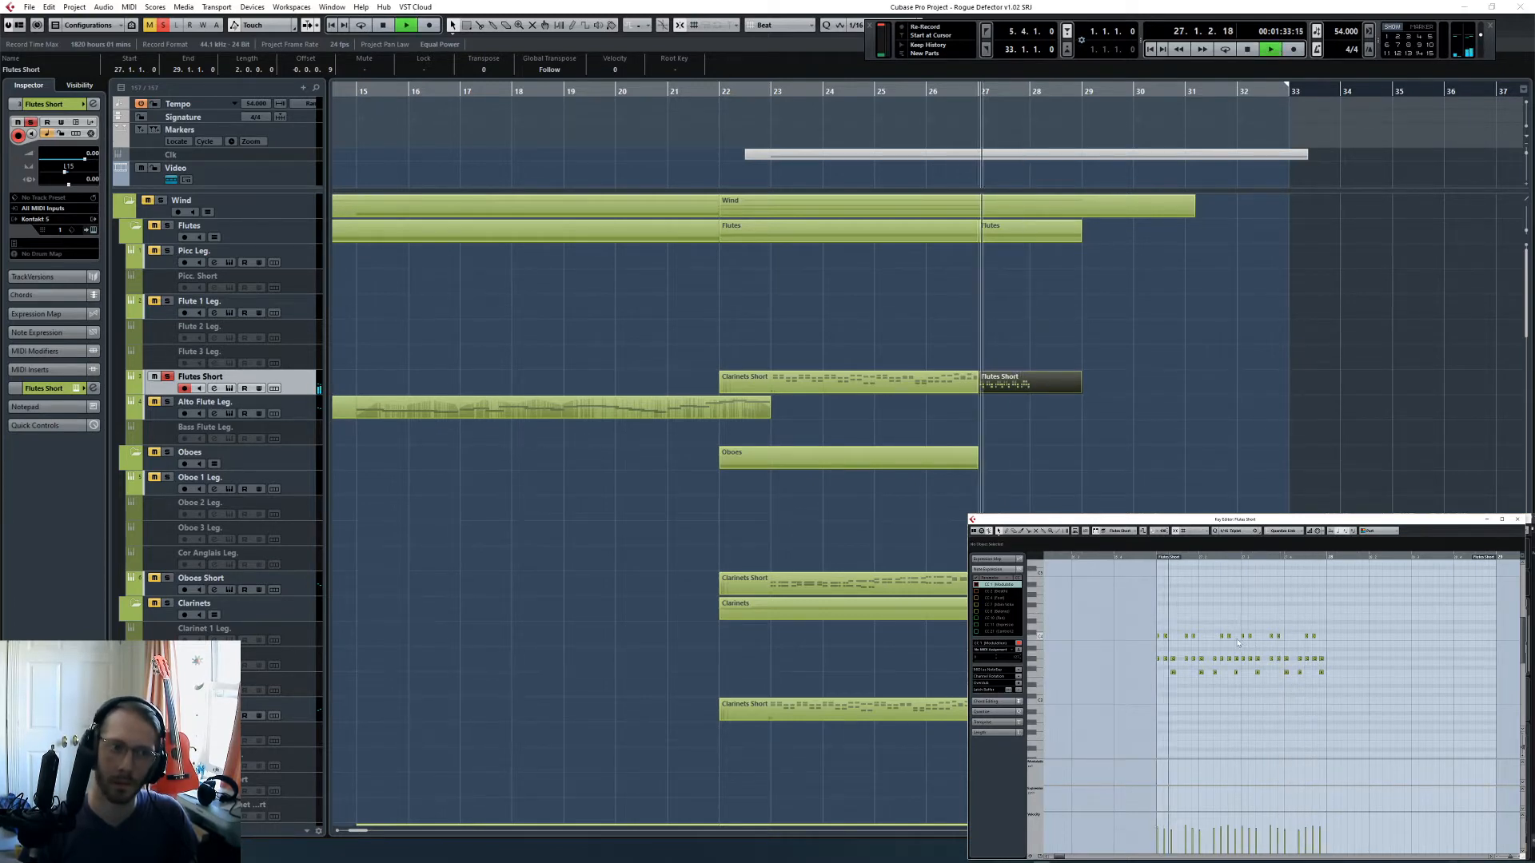
pyautogui.press('space')
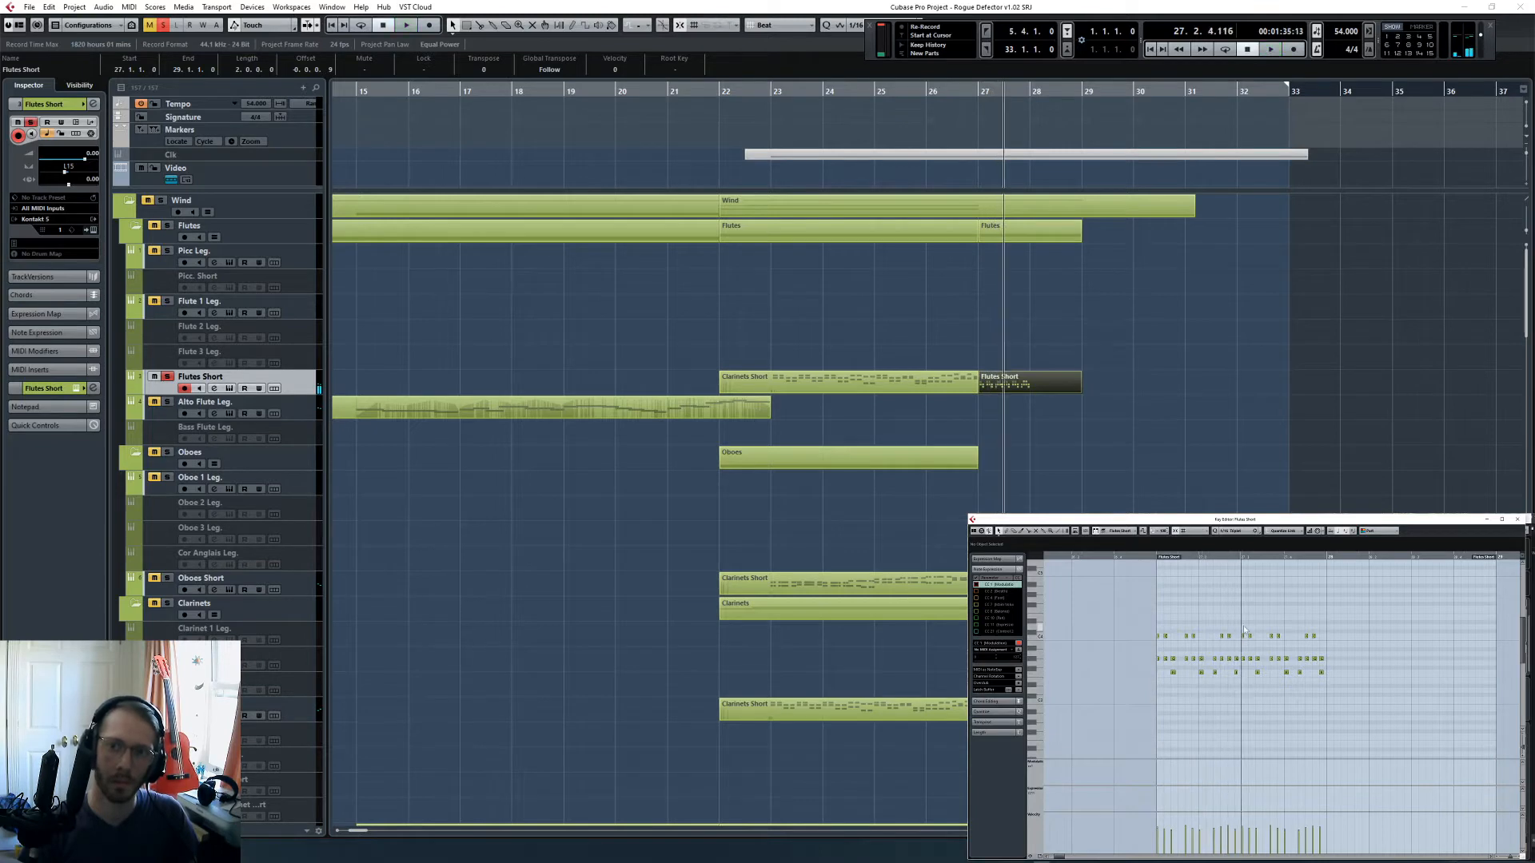
pyautogui.scroll(-15, 1022, 493)
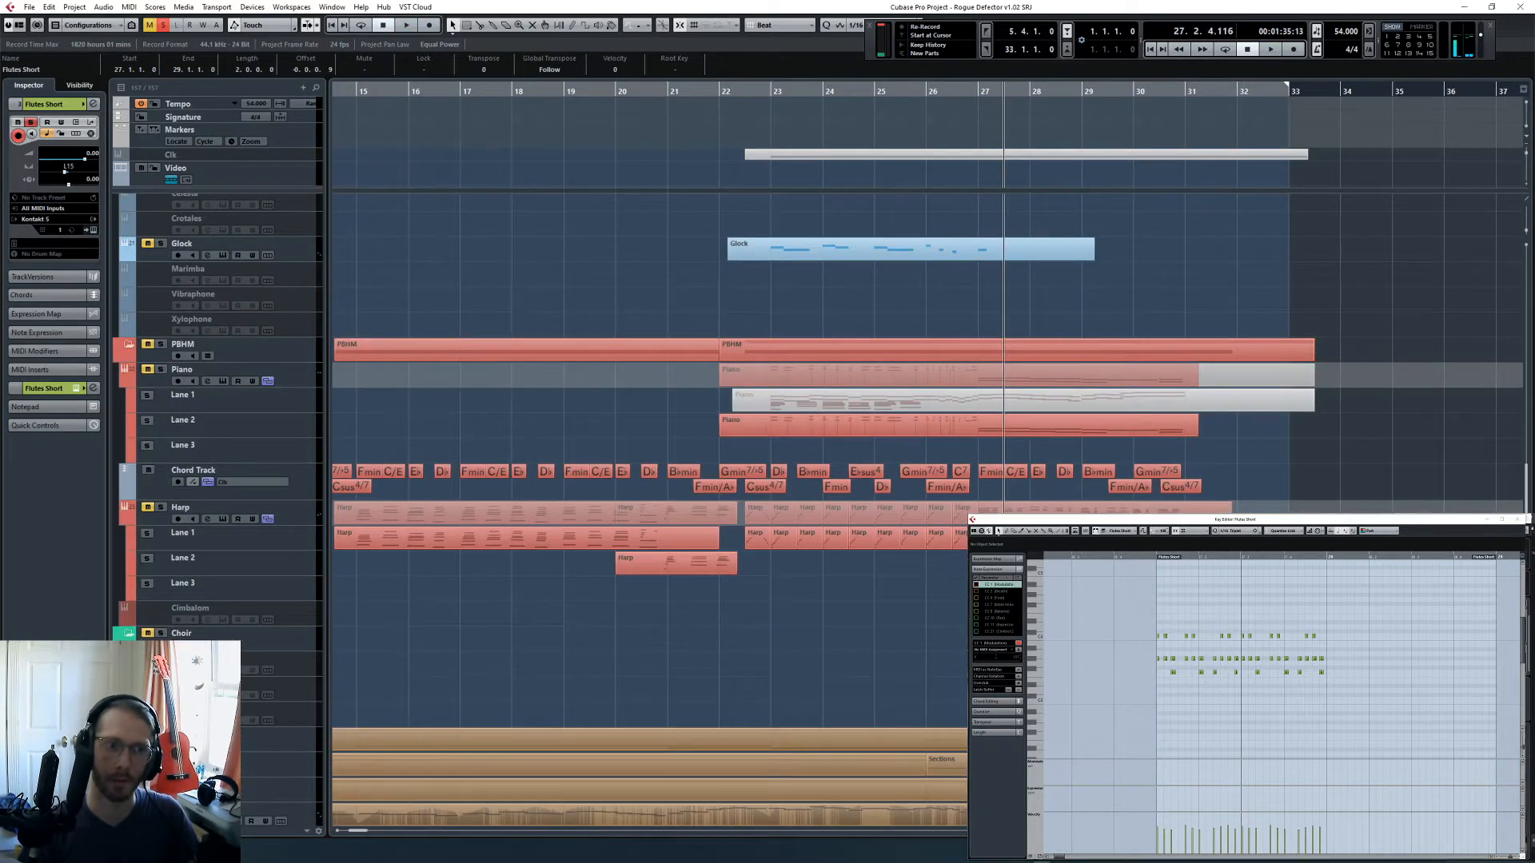
# - Lower the middle and bottom flute notes in the second half of bar 27 to follow the chord change, and play that half
pyautogui.click(925, 649)
pyautogui.press('h')
pyautogui.click(1295, 662)
pyautogui.press('h')
pyautogui.press('h')
pyautogui.press('h')
pyautogui.press('h')
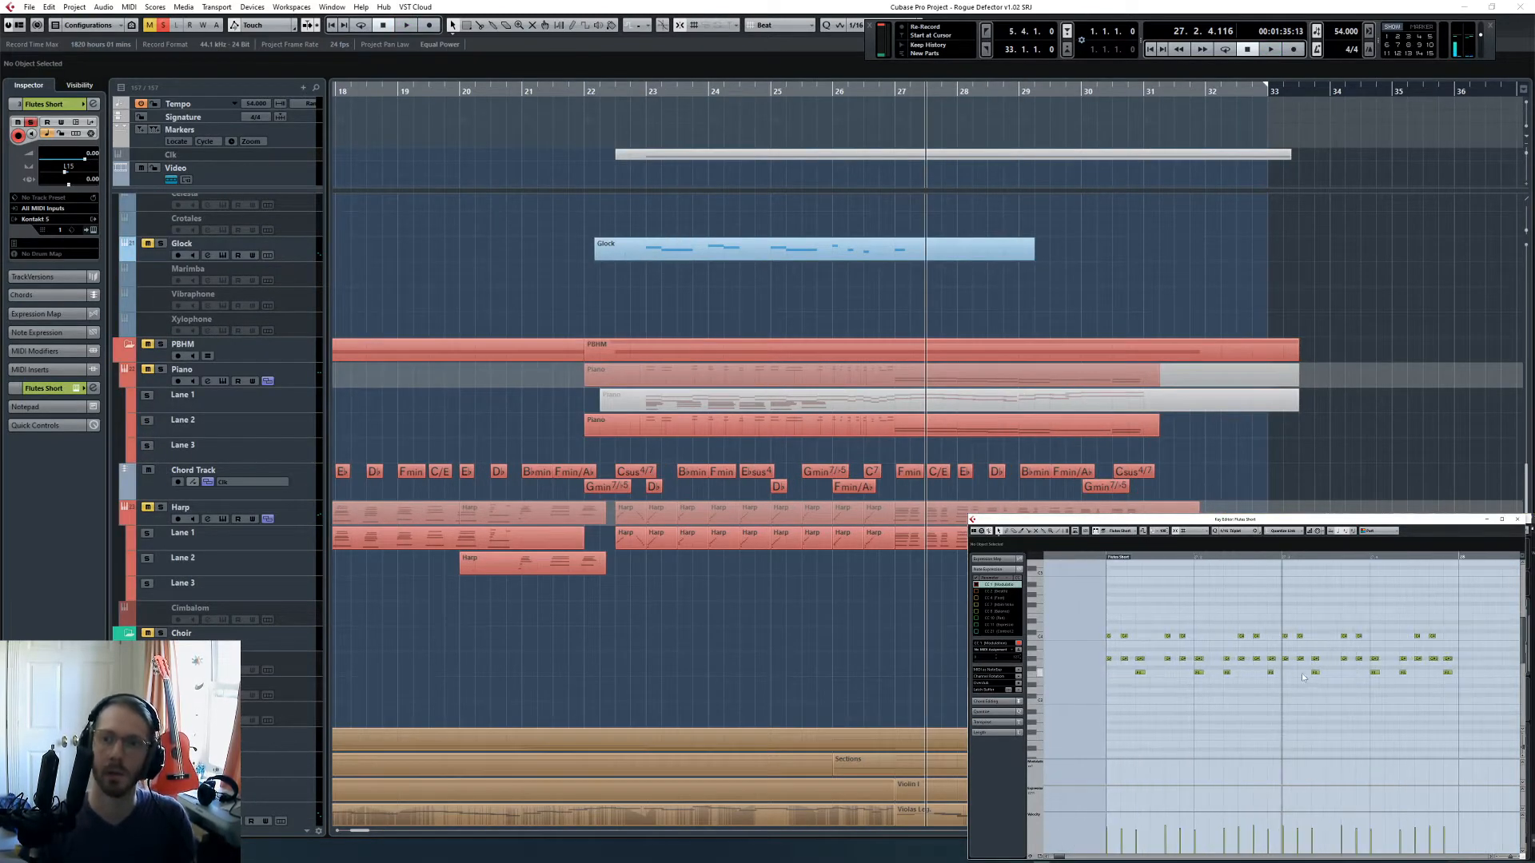
pyautogui.press('Down')
pyautogui.moveTo(1301, 670); pyautogui.dragTo(1437, 677)
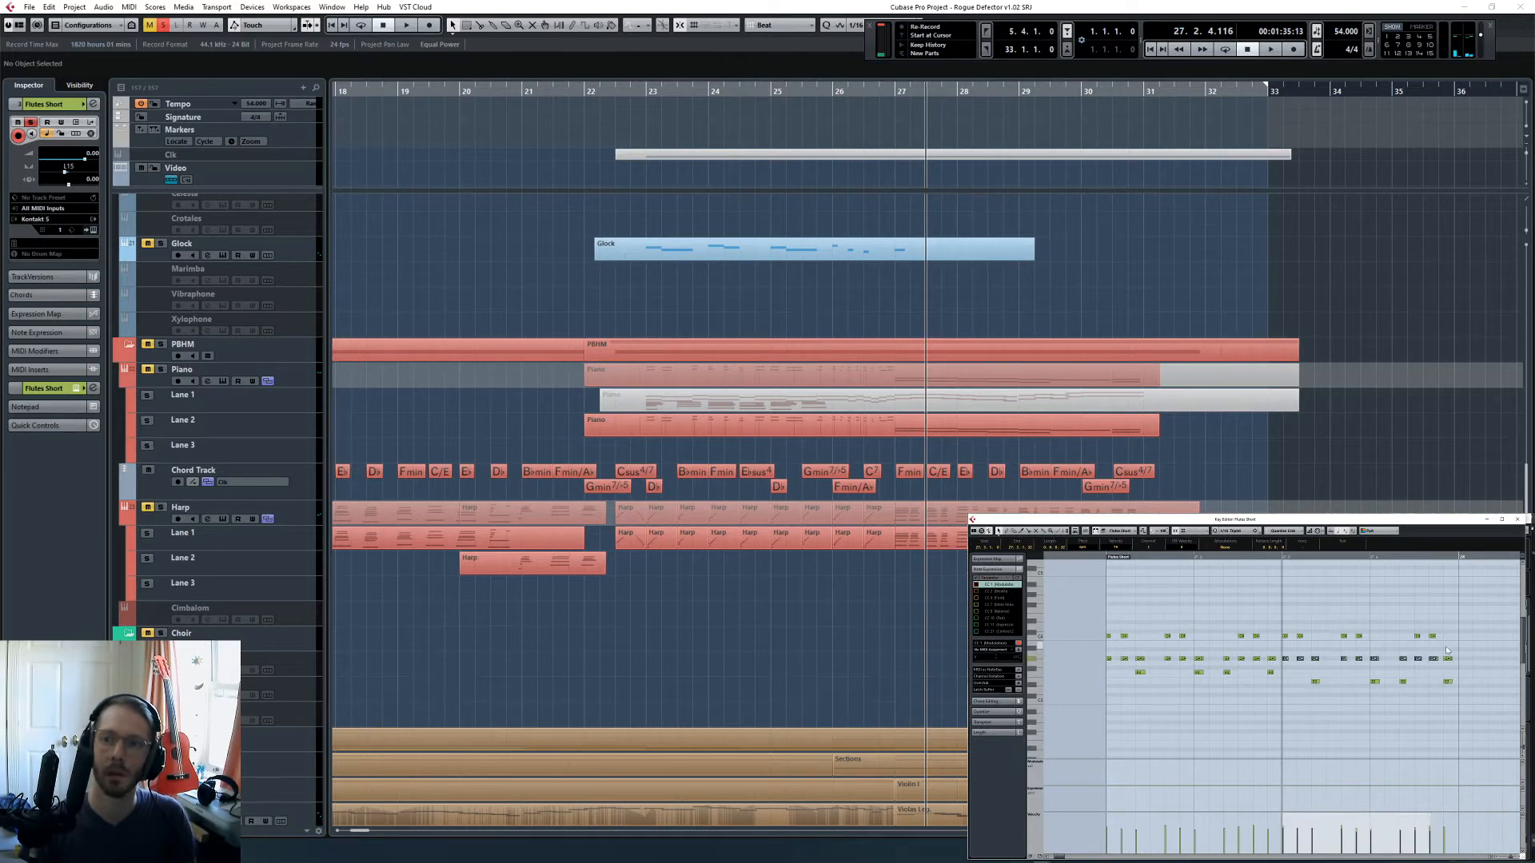
pyautogui.press('space')
pyautogui.click(1418, 664)
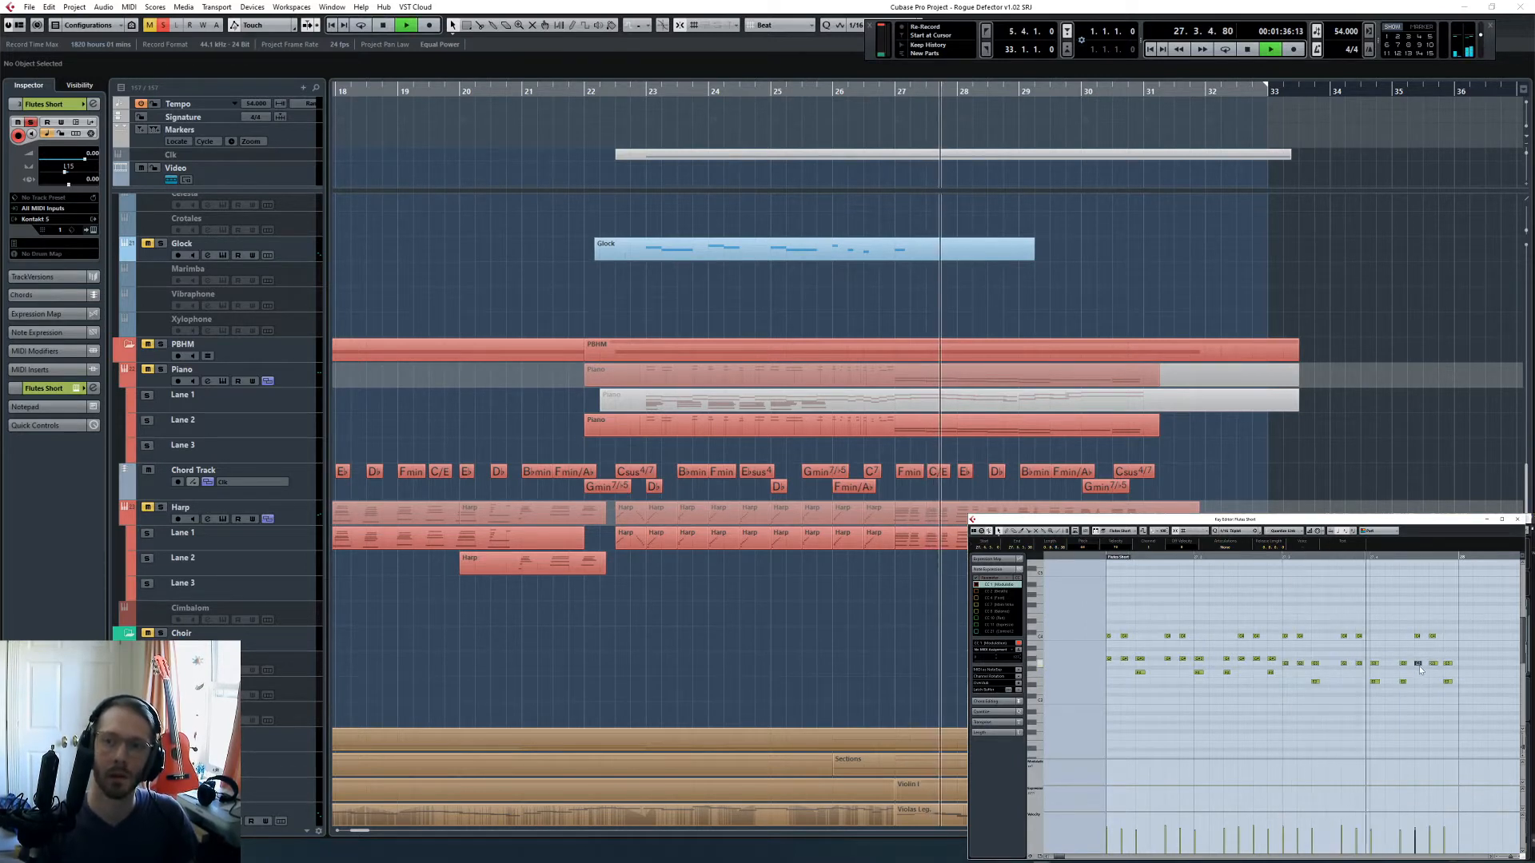
pyautogui.press('g')
pyautogui.press('space')
# - Copy all the flute notes of bar 27 and paste them at the start of bar 28
pyautogui.scroll(2, 1191, 642)
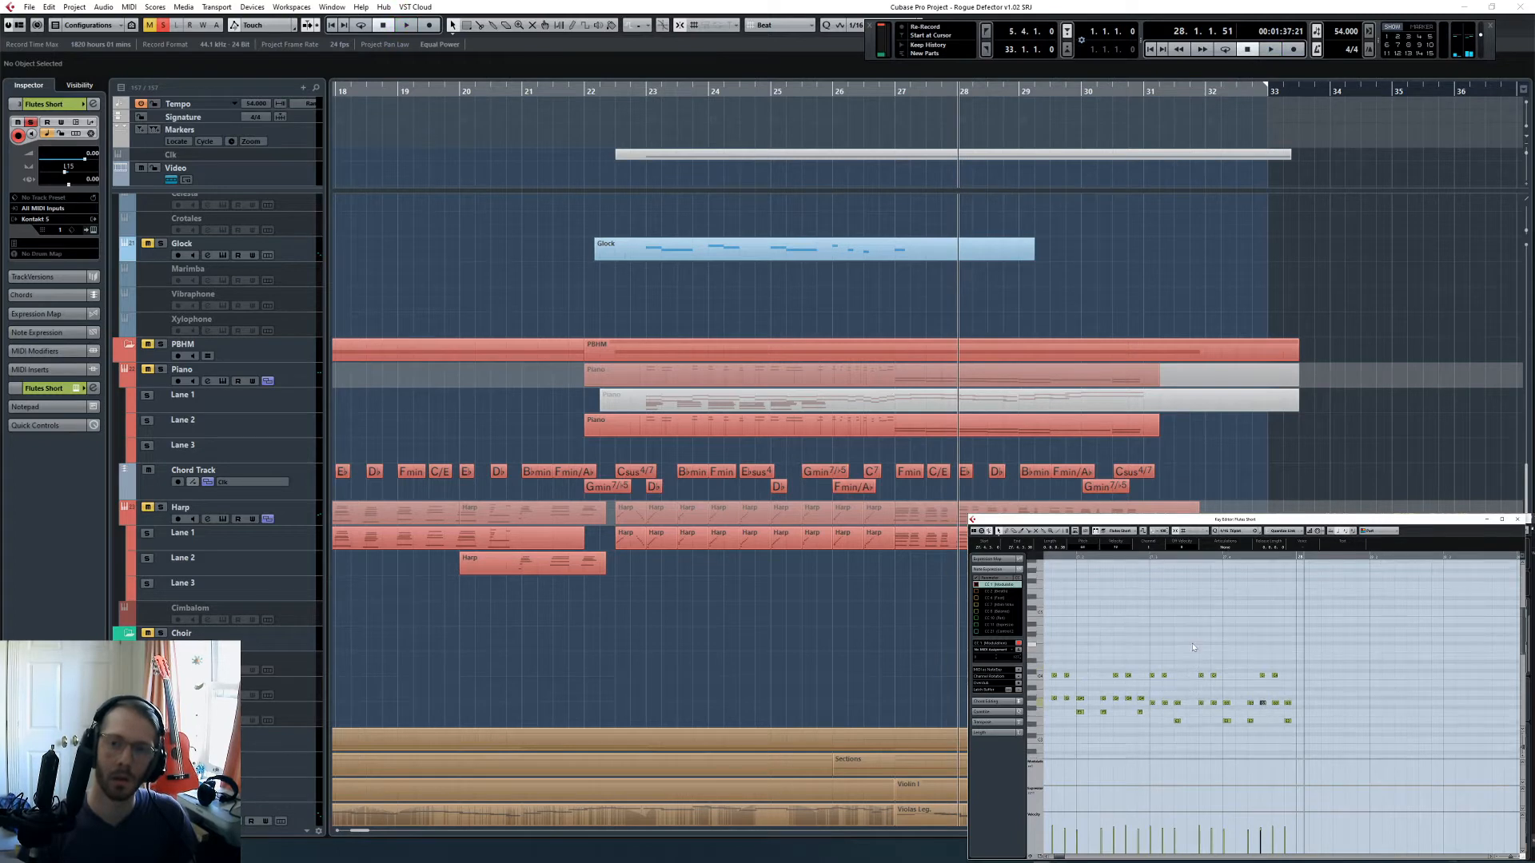
pyautogui.hscroll(-2, 1192, 642)
pyautogui.moveTo(1075, 634); pyautogui.dragTo(1405, 735)
pyautogui.hotkey('ctrl', 'c')
pyautogui.click(1394, 557)
pyautogui.hotkey('ctrl', 'v')
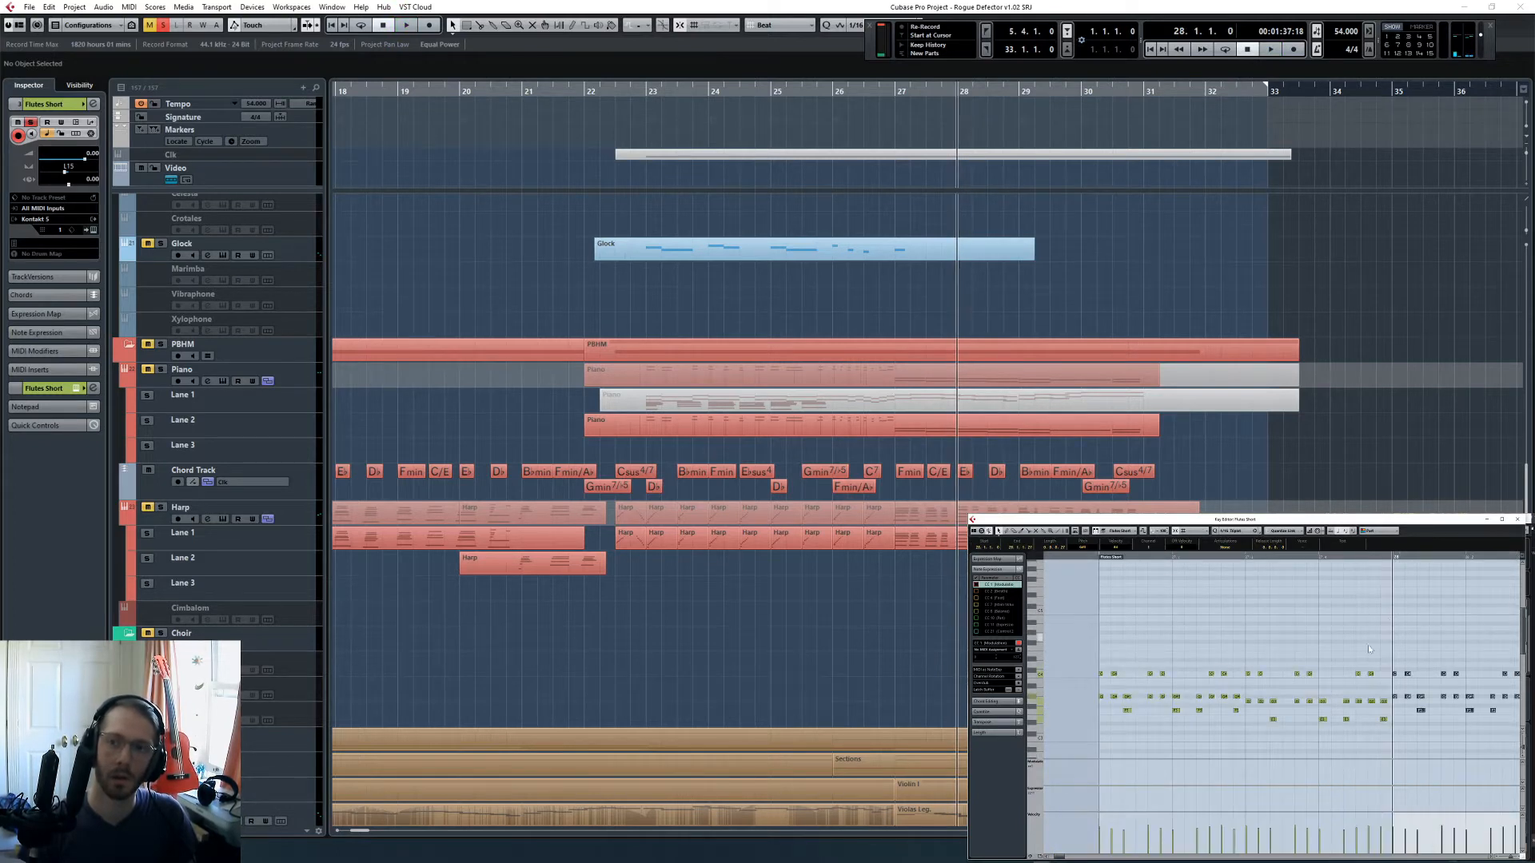
# - Raise the top, middle and bottom flute notes in the first half of bar 28 to fit the new chord, and audition them
pyautogui.hscroll(2, 1098, 444)
pyautogui.click(1232, 664)
pyautogui.hscroll(6, 1244, 695)
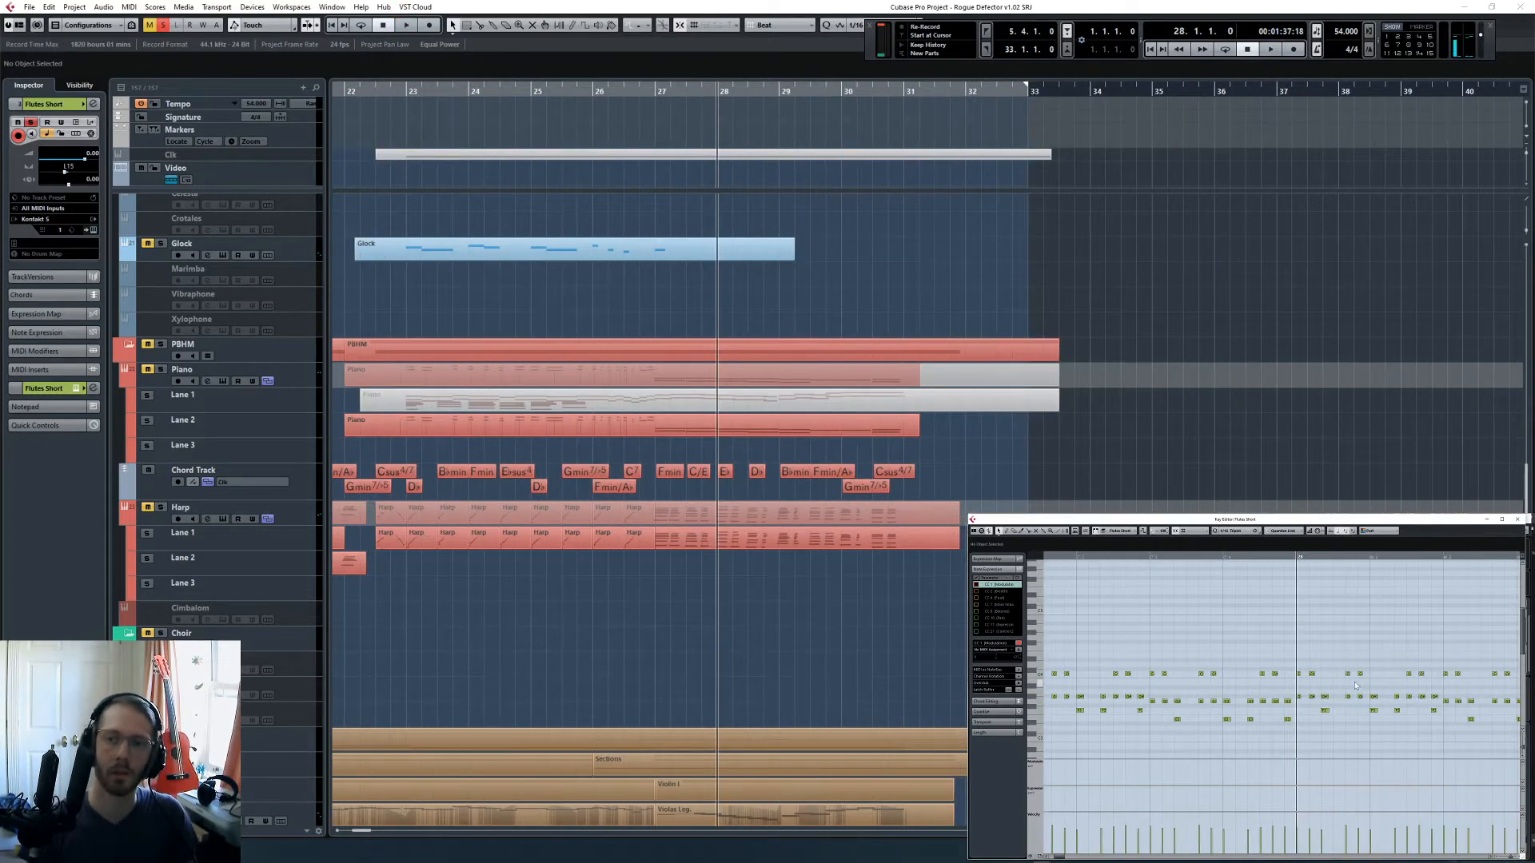
pyautogui.hscroll(2, 1243, 697)
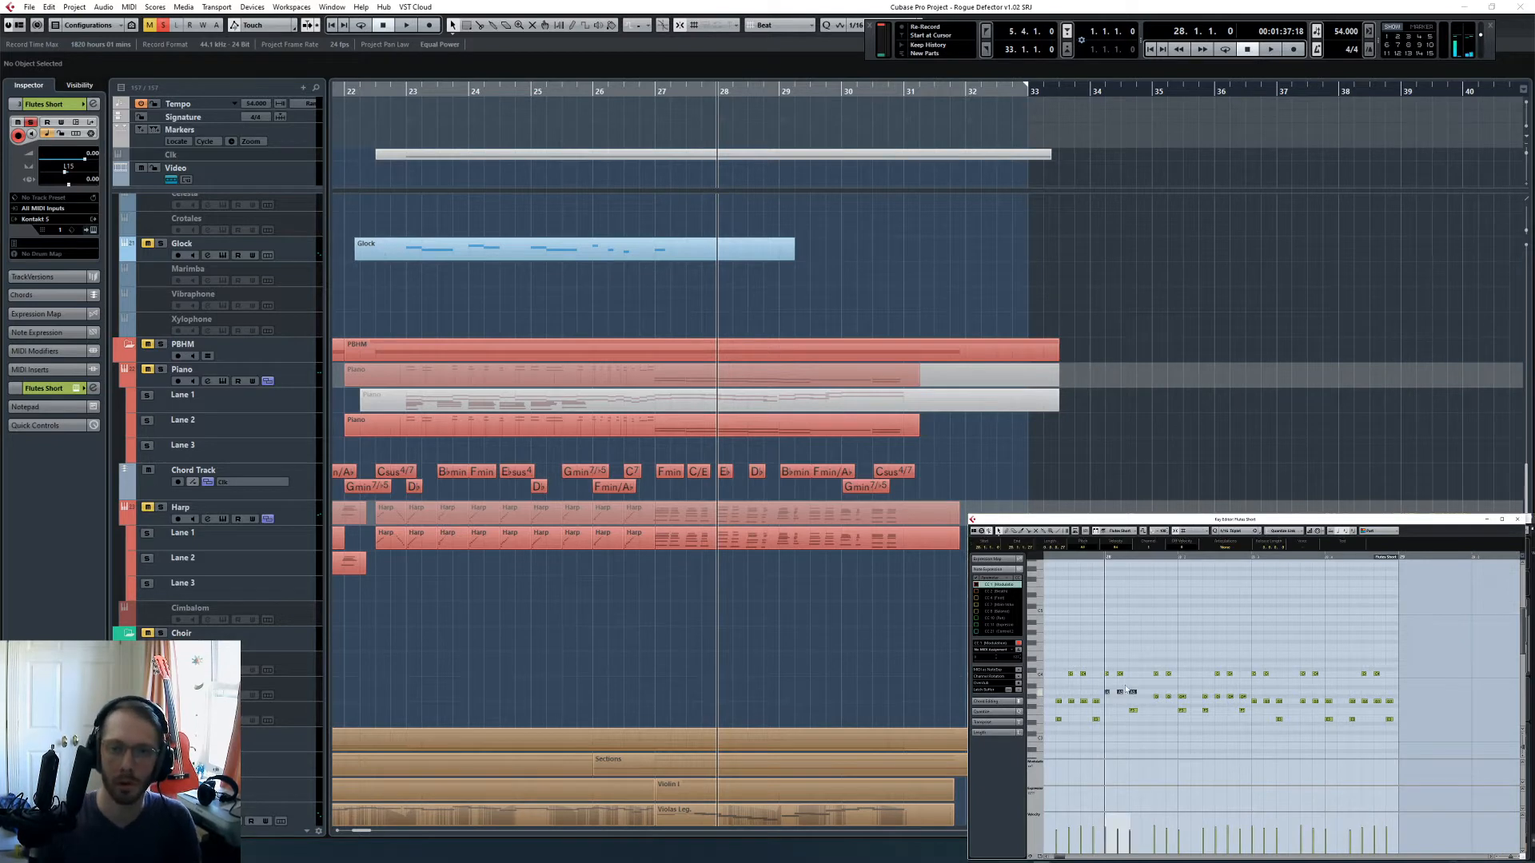
pyautogui.moveTo(1145, 683); pyautogui.dragTo(1174, 685)
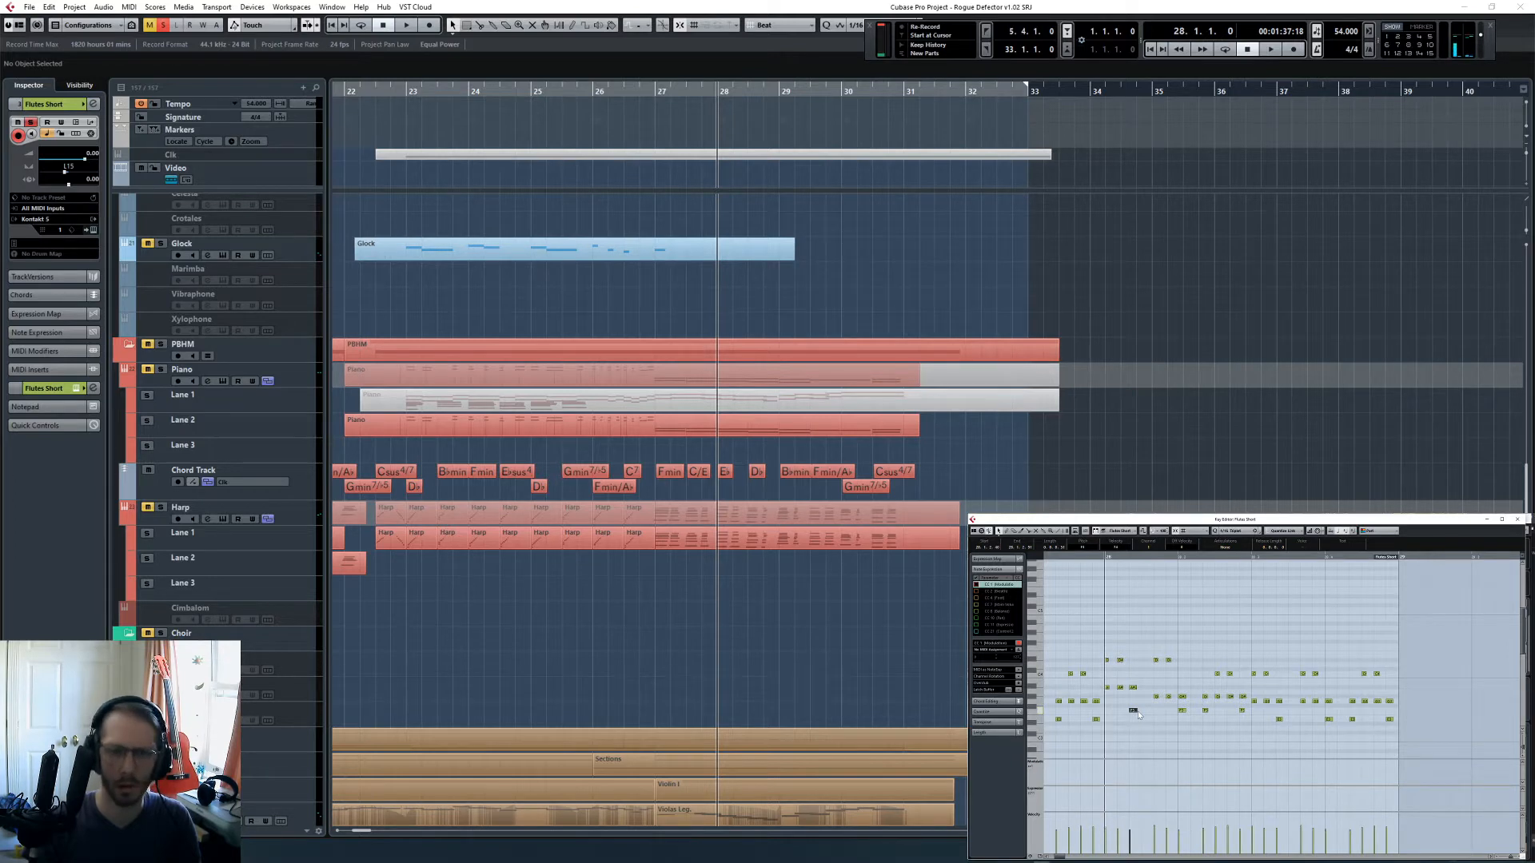
pyautogui.press('Up')
pyautogui.press('Up')
pyautogui.moveTo(1152, 712); pyautogui.dragTo(1175, 694)
pyautogui.press('Up')
pyautogui.press('Up')
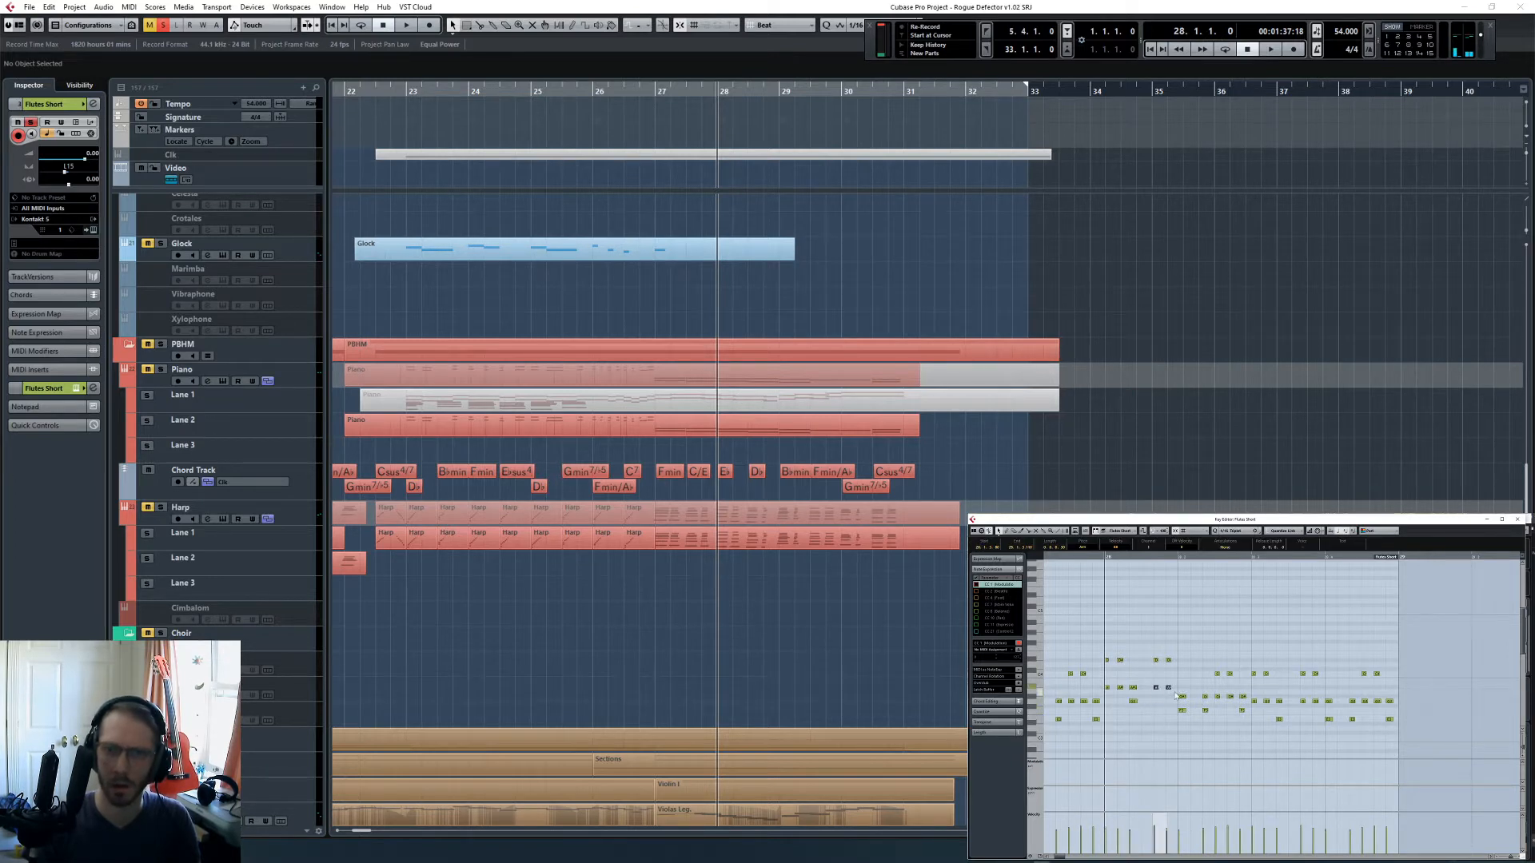
pyautogui.press('space')
pyautogui.click(1194, 713)
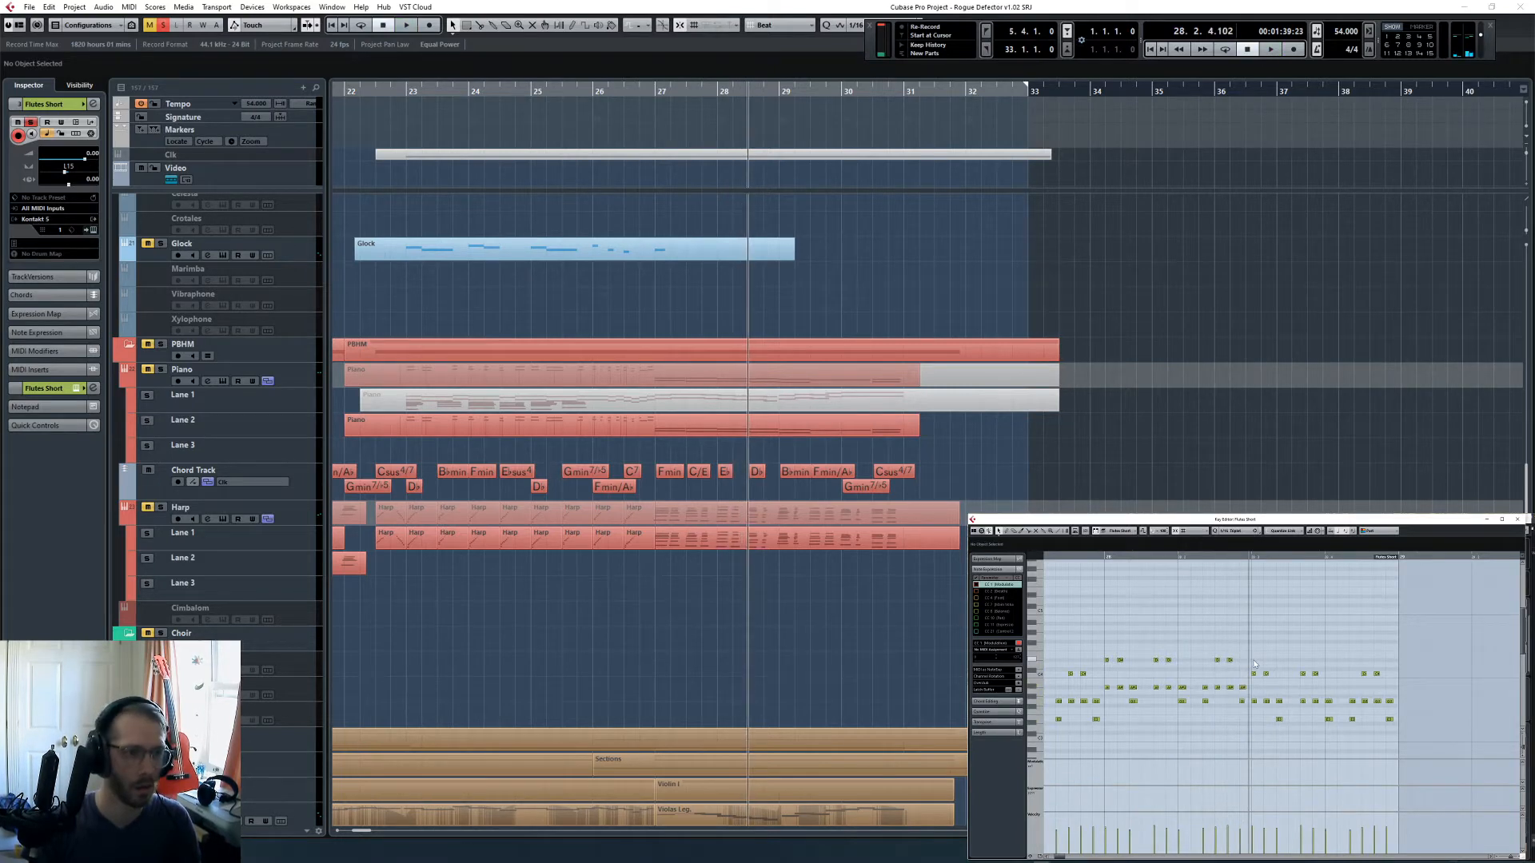
# - Raise the flute notes in the second half of bar 28 to match its chord and start playback there
pyautogui.moveTo(1254, 663); pyautogui.dragTo(1413, 735)
pyautogui.moveTo(1250, 683); pyautogui.dragTo(1369, 701)
pyautogui.click(1329, 720)
pyautogui.press('space')
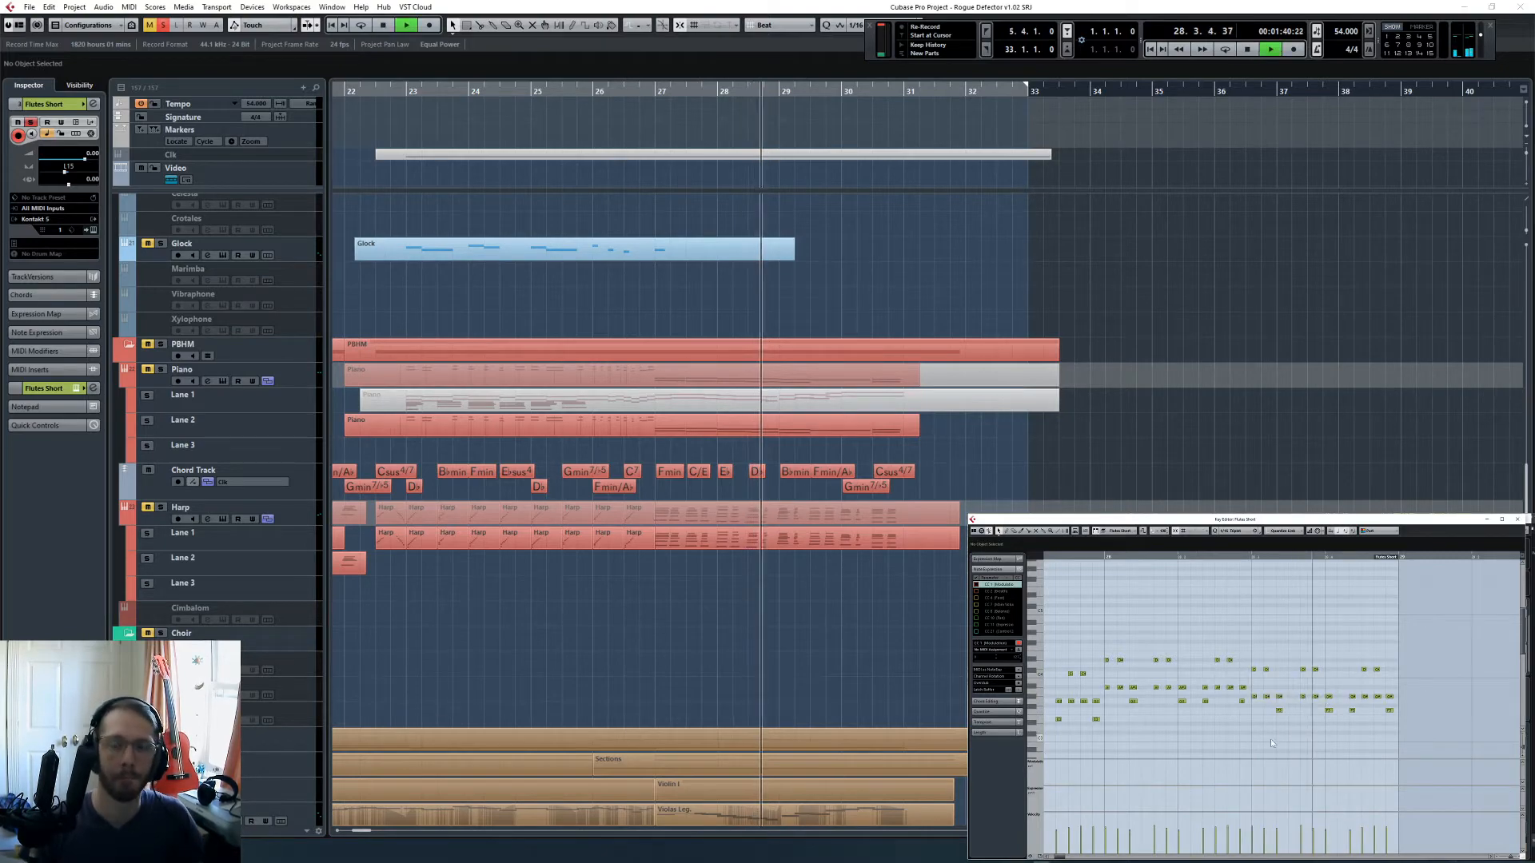
# - Stop playback at the end of bar 28 and duplicate the two-bar Flutes Short part to bar 29
pyautogui.click(1007, 288)
pyautogui.scroll(5, 971, 352)
pyautogui.press('space')
pyautogui.scroll(8, 971, 352)
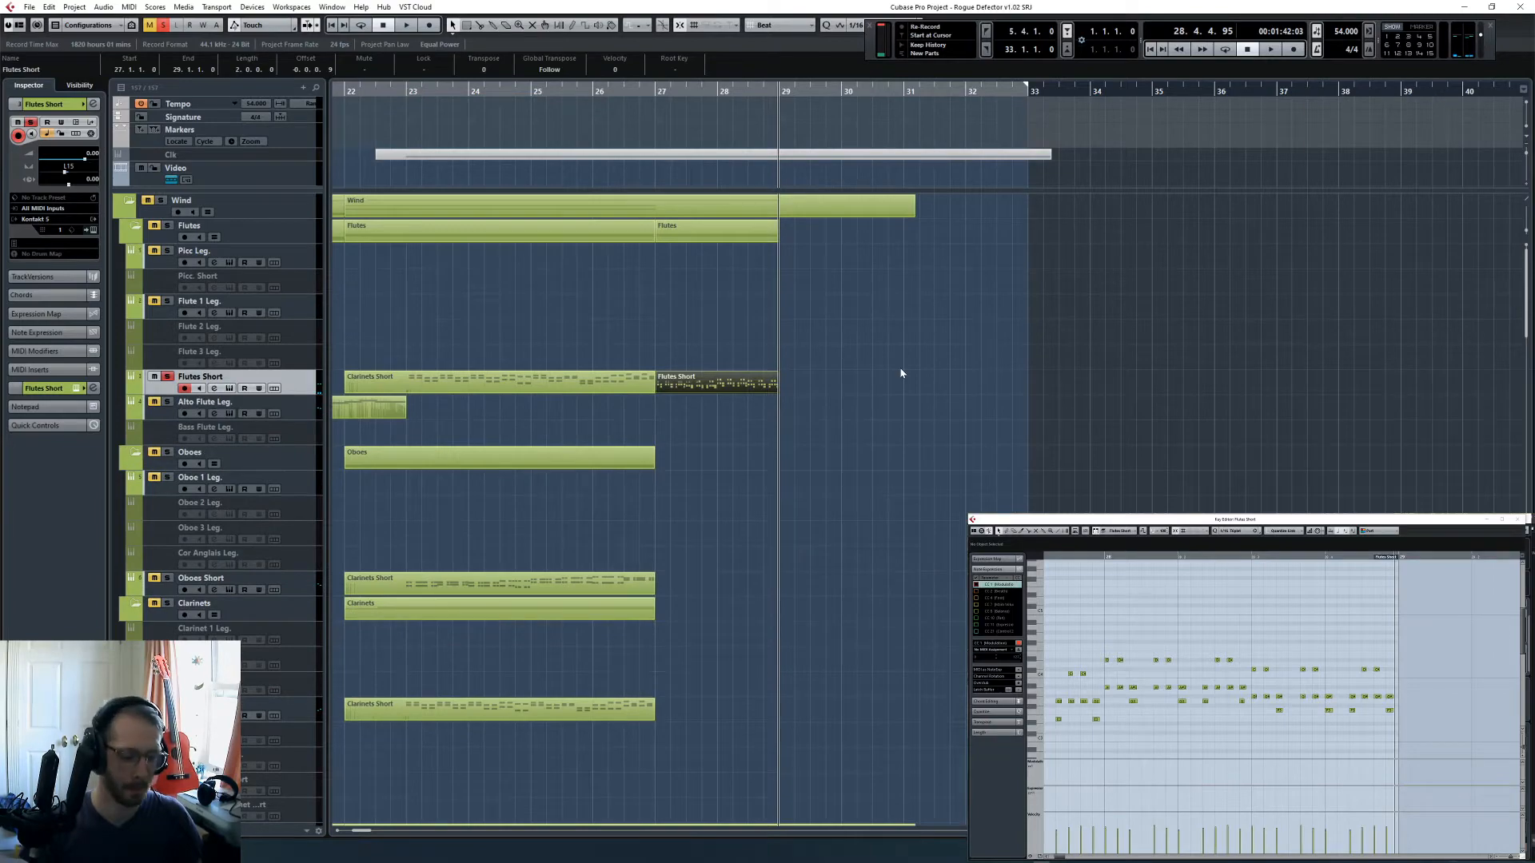
pyautogui.hotkey('ctrl', 'd')
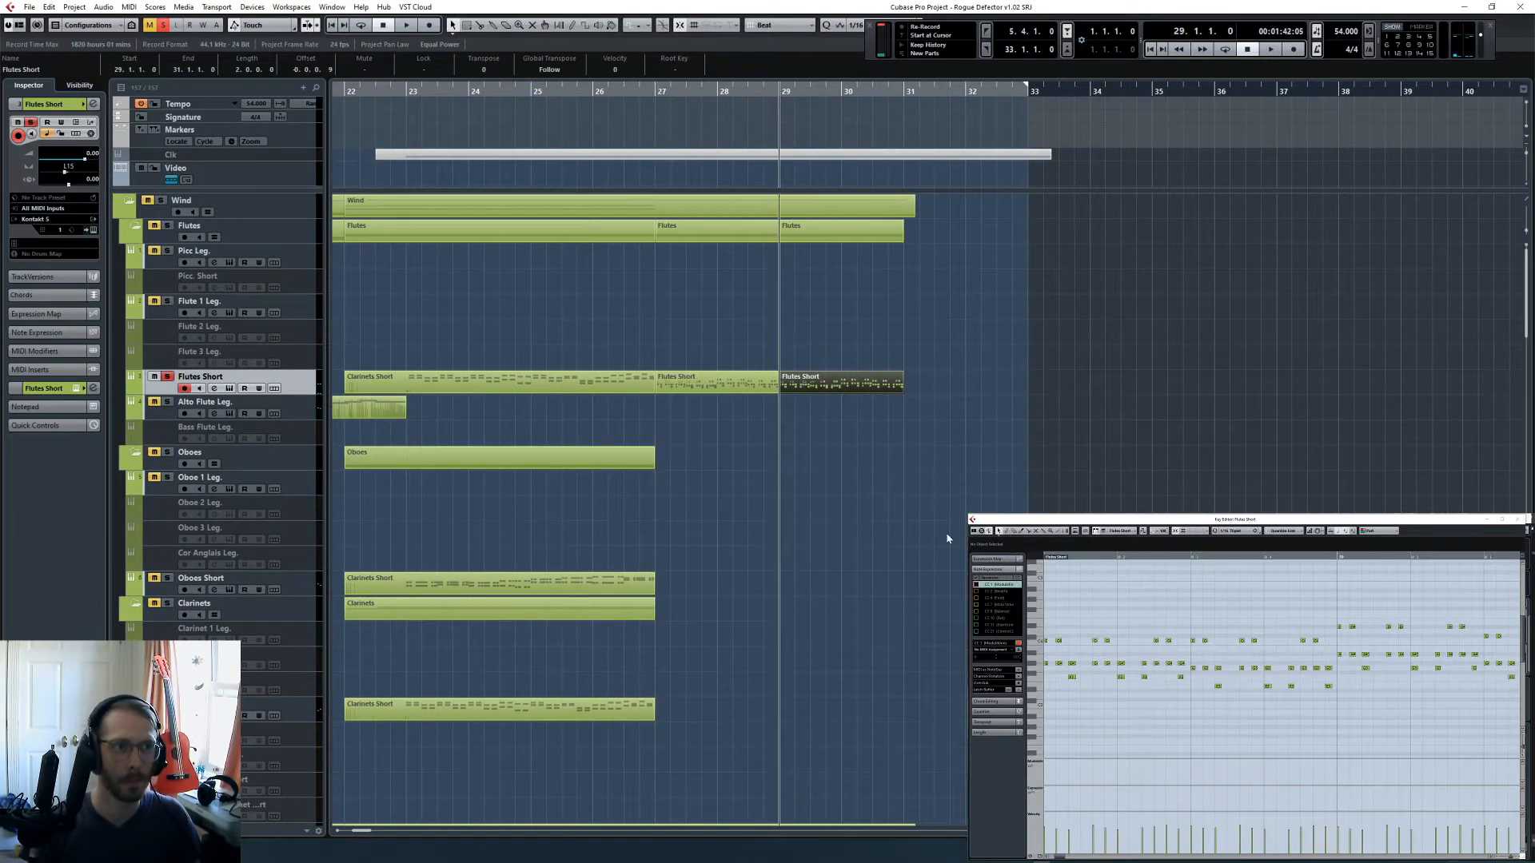
# - Raise the top and middle flute notes in the first half of bar 29, leaving the bottom notes in place
pyautogui.scroll(-10, 978, 481)
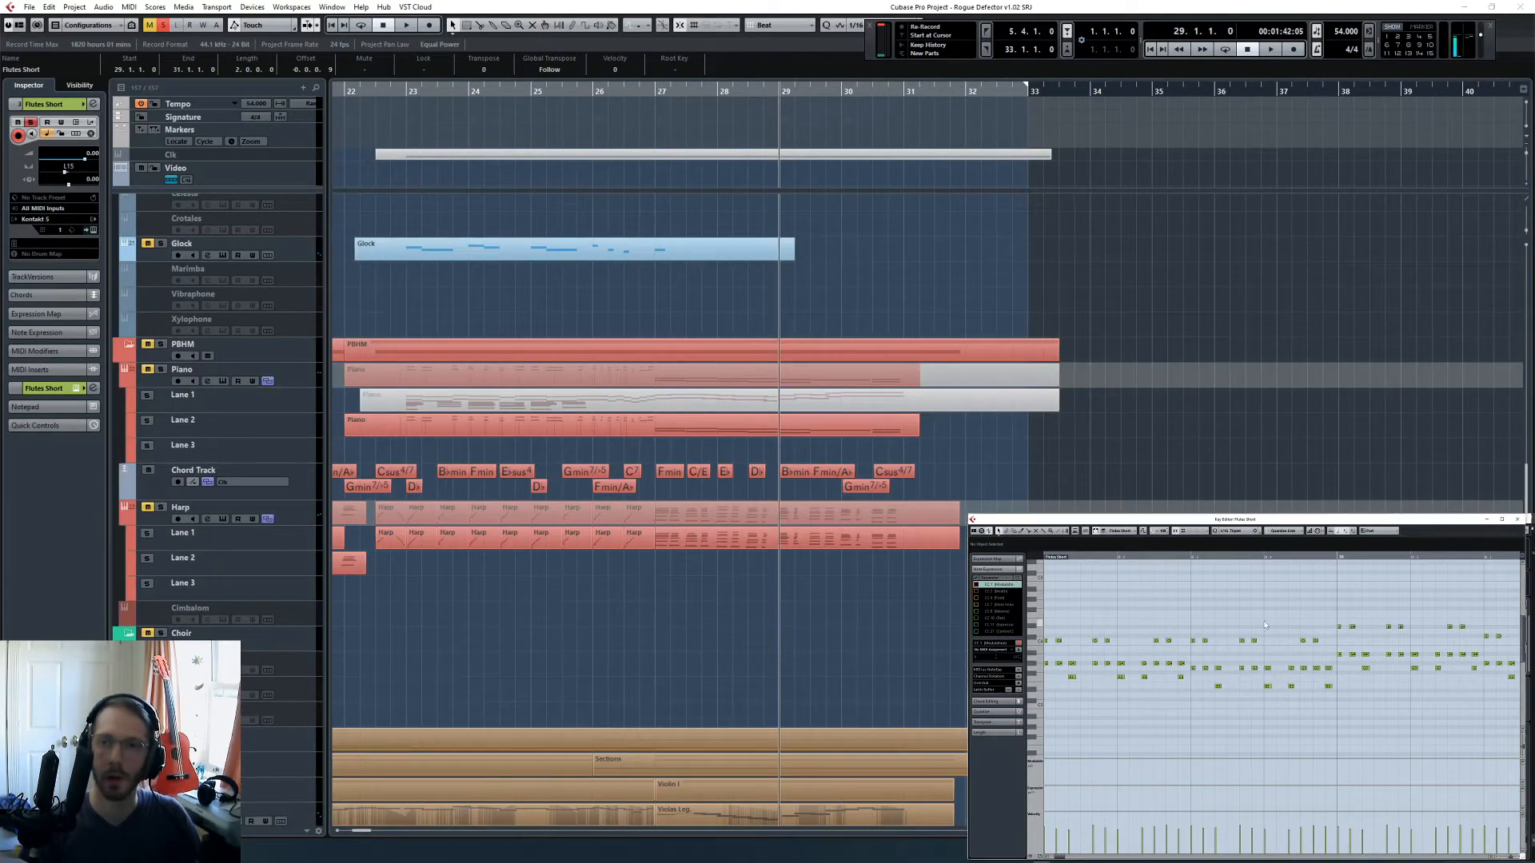
pyautogui.hscroll(3, 1263, 655)
pyautogui.press('space')
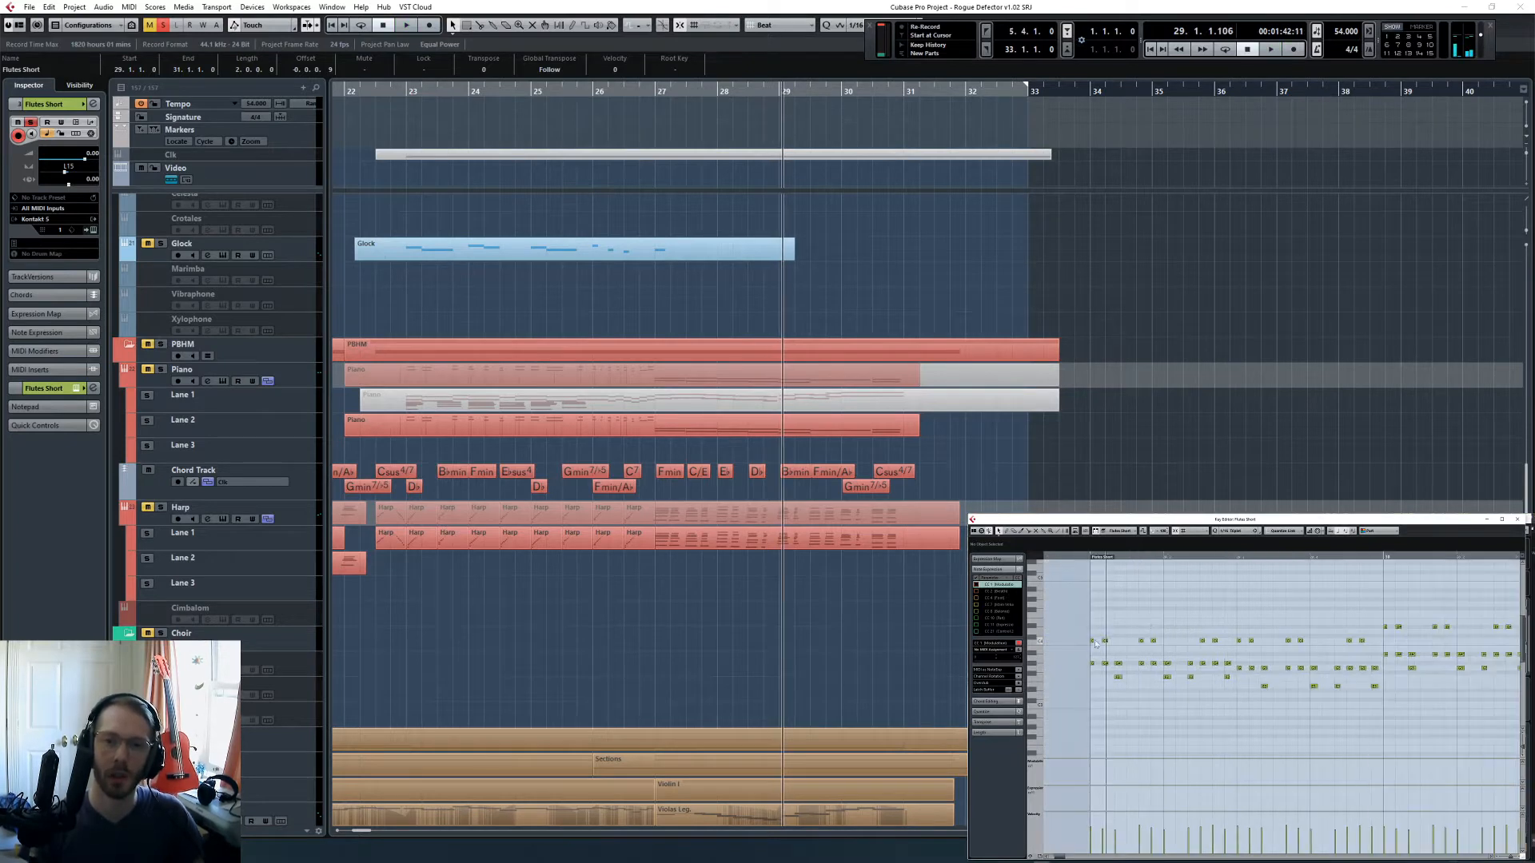
pyautogui.moveTo(1086, 622); pyautogui.dragTo(1223, 647)
pyautogui.press('Up')
pyautogui.press('Up')
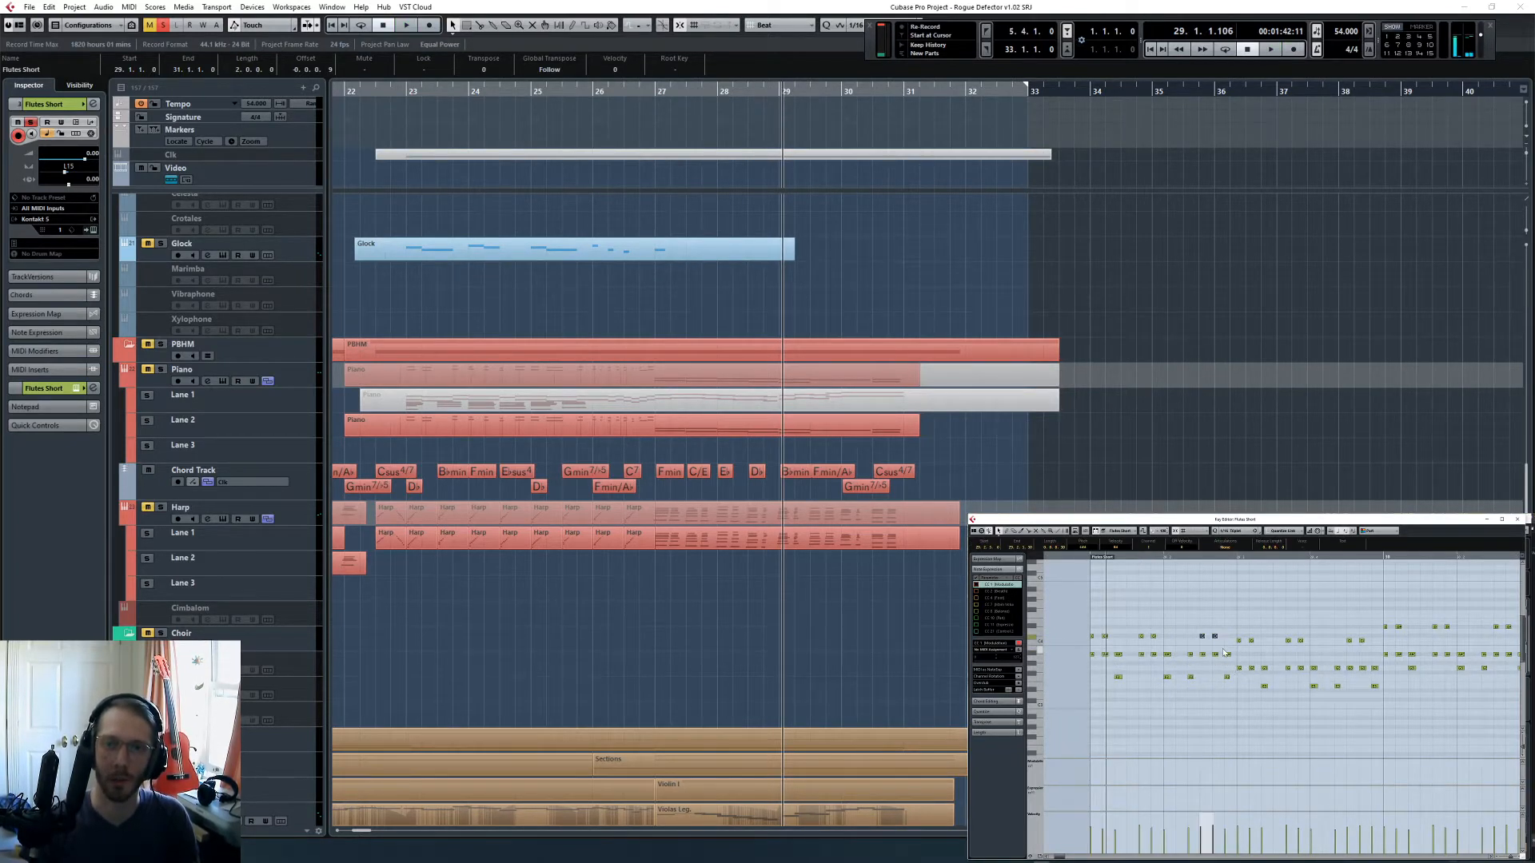
# - Raise the middle and bottom flute notes in the second half of bar 29, starting at beat 3
pyautogui.click(1238, 558)
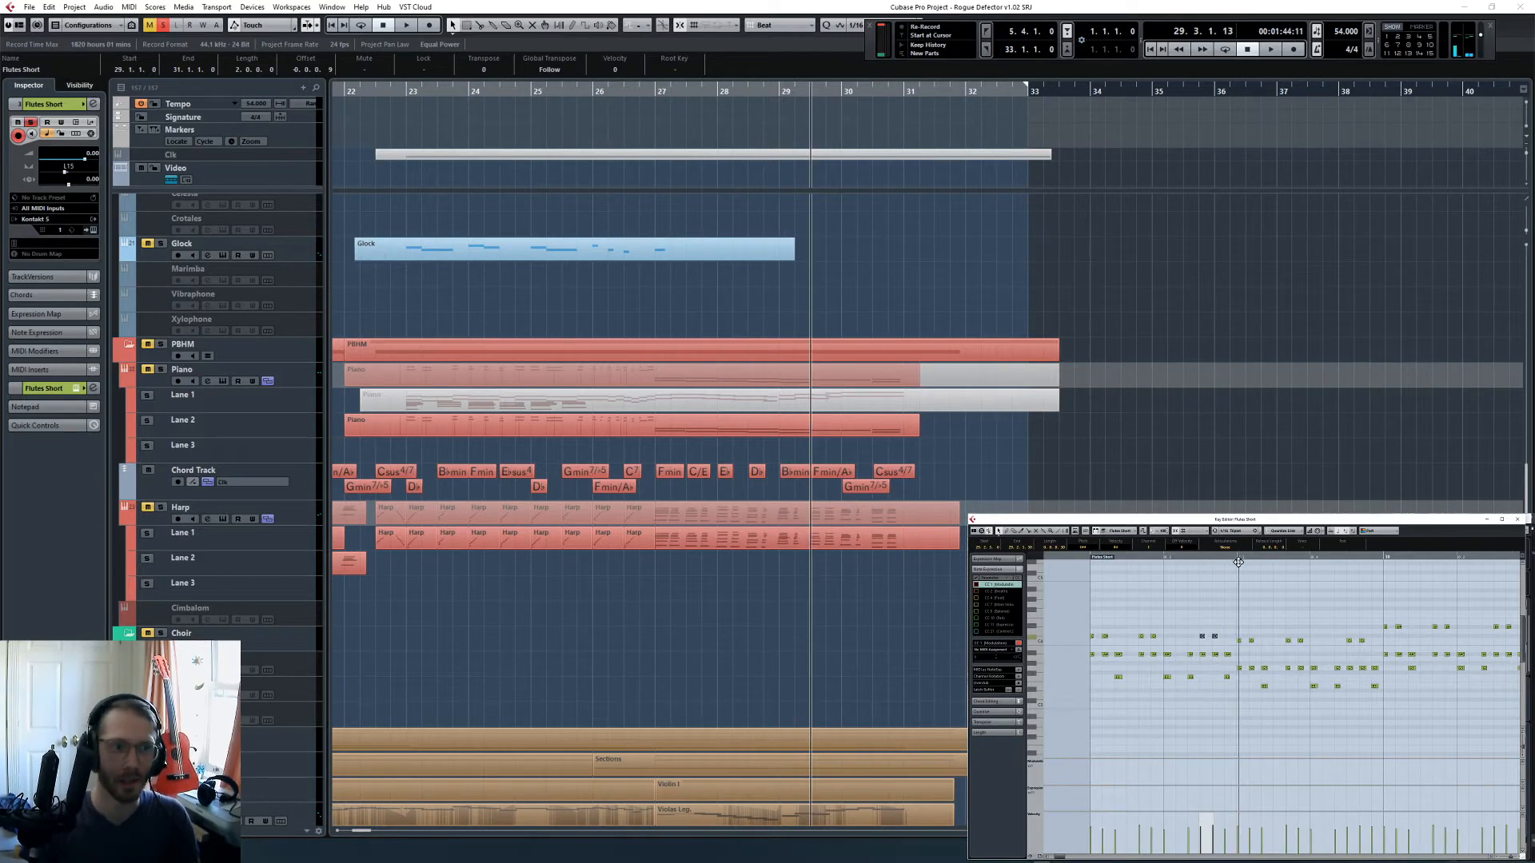
pyautogui.click(1265, 678)
pyautogui.moveTo(1239, 628); pyautogui.dragTo(1380, 700)
pyautogui.press('Up')
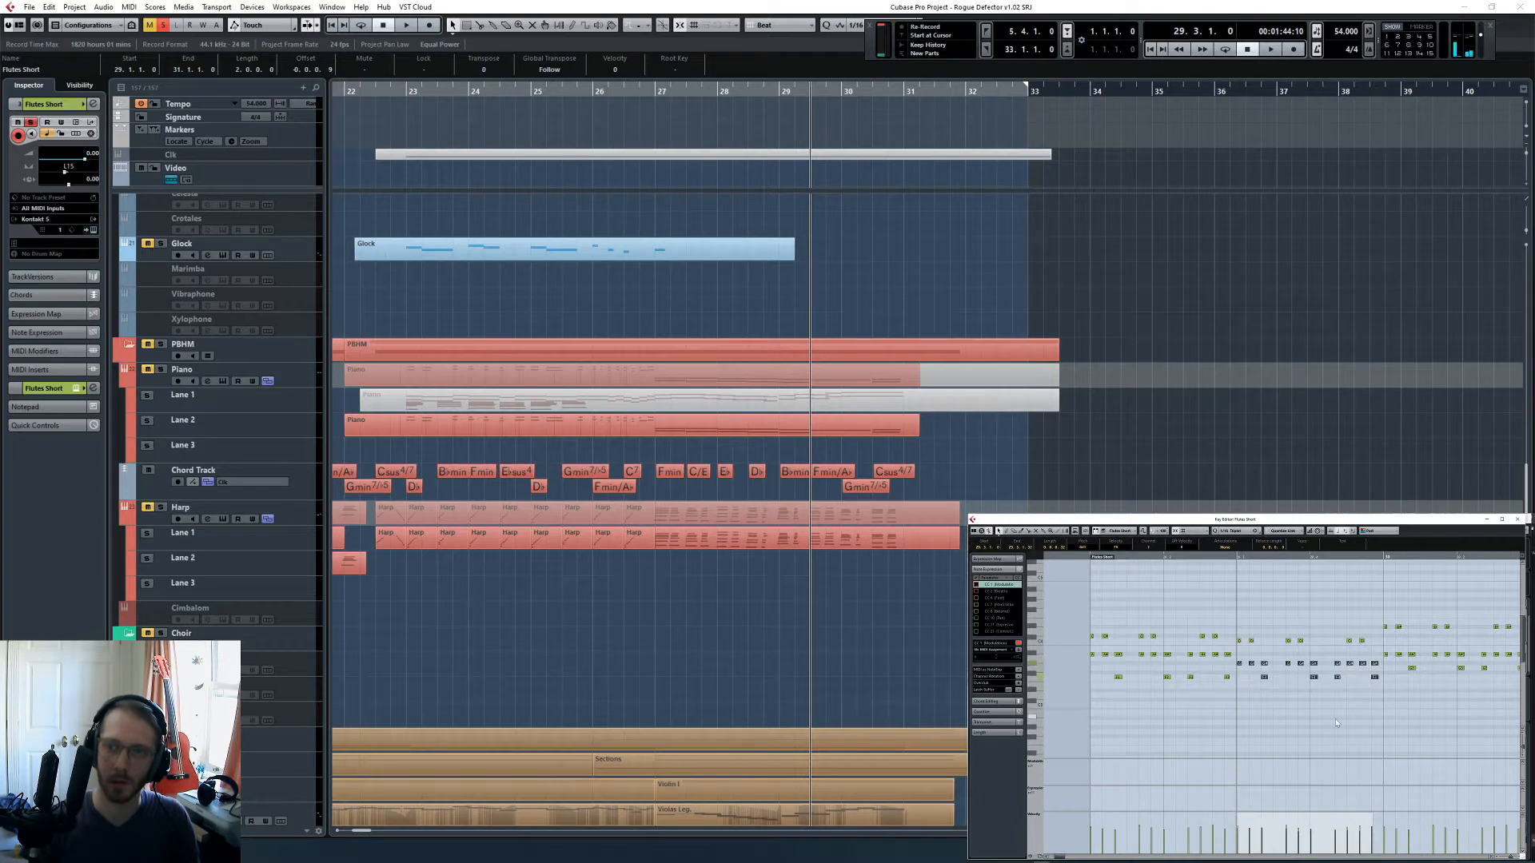
pyautogui.click(1335, 718)
# - Lower the top flute notes in the first half of bar 30 to fit its chord
pyautogui.hscroll(3, 1328, 698)
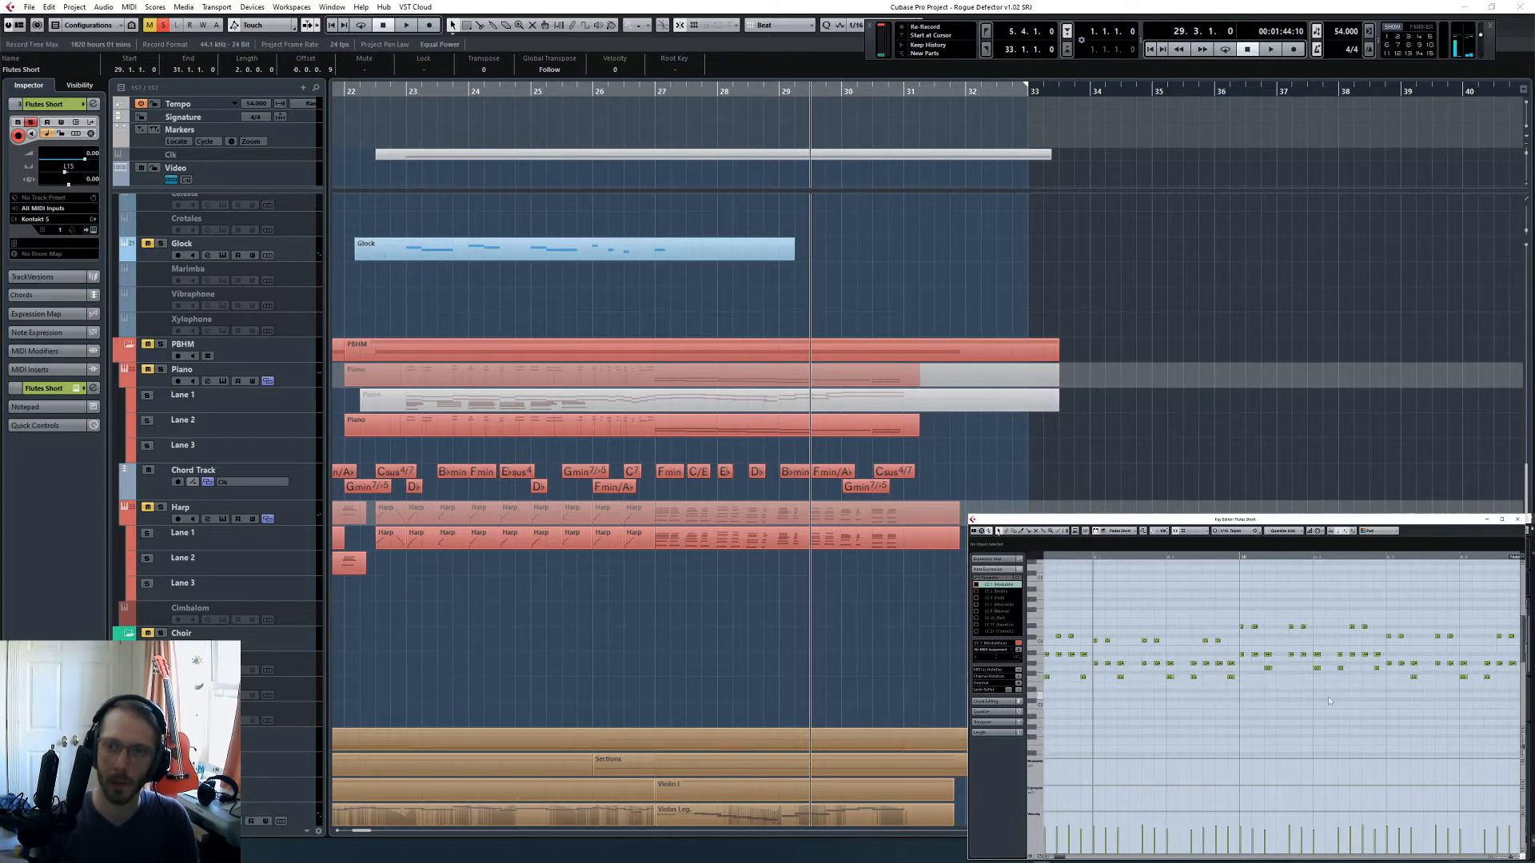
pyautogui.click(1239, 558)
pyautogui.hscroll(1, 1242, 636)
pyautogui.moveTo(1190, 614); pyautogui.dragTo(1327, 646)
pyautogui.press('Down')
pyautogui.press('Down')
pyautogui.press('Down')
pyautogui.press('Down')
pyautogui.click(1341, 633)
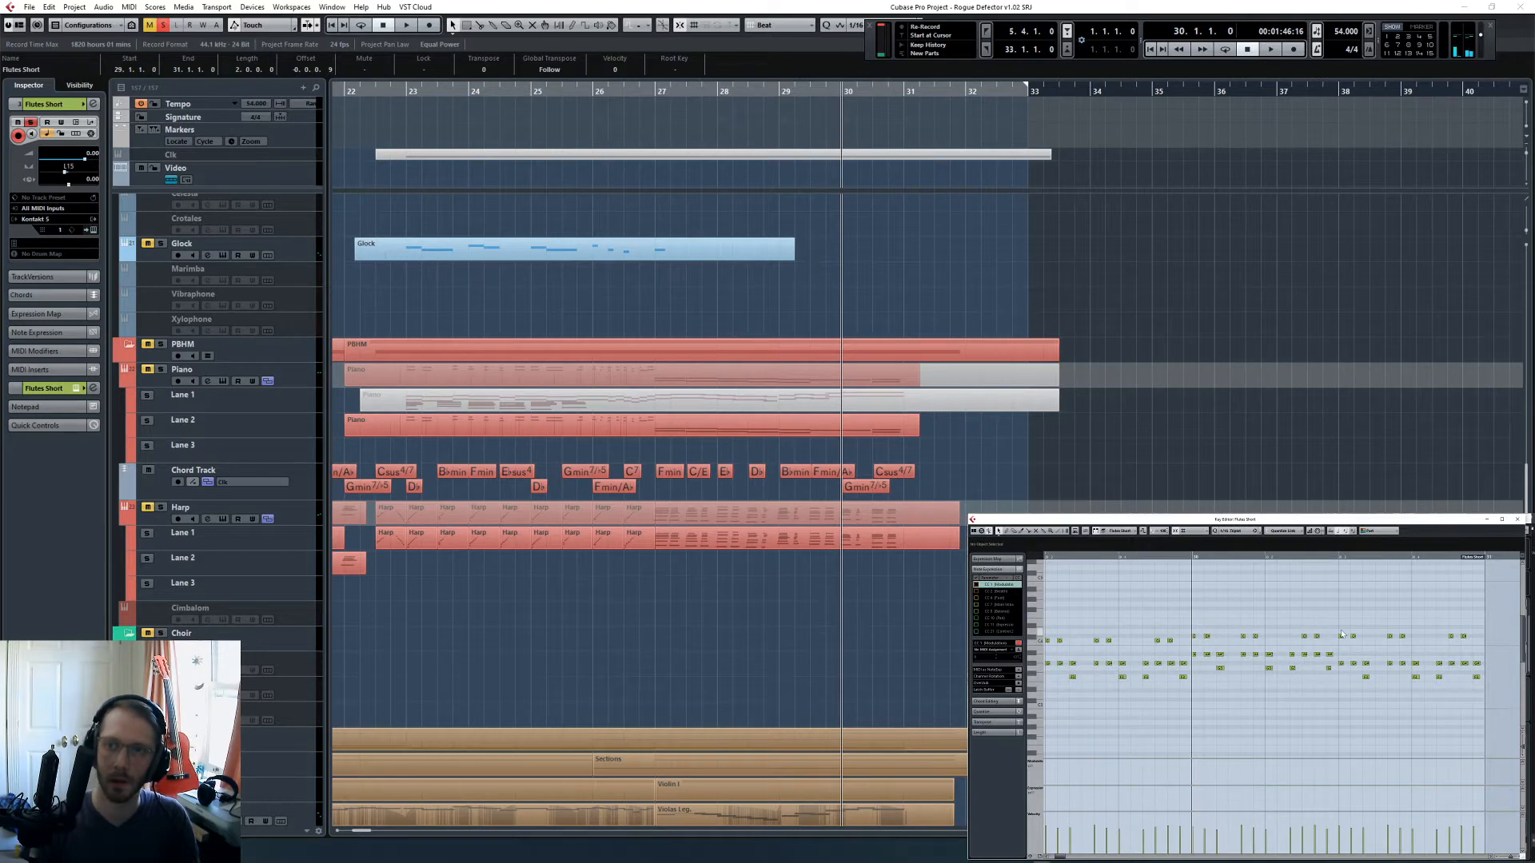
# - Lower the bottom and middle flute notes in the second half of bar 30, from beat 3, and audition them
pyautogui.press('space')
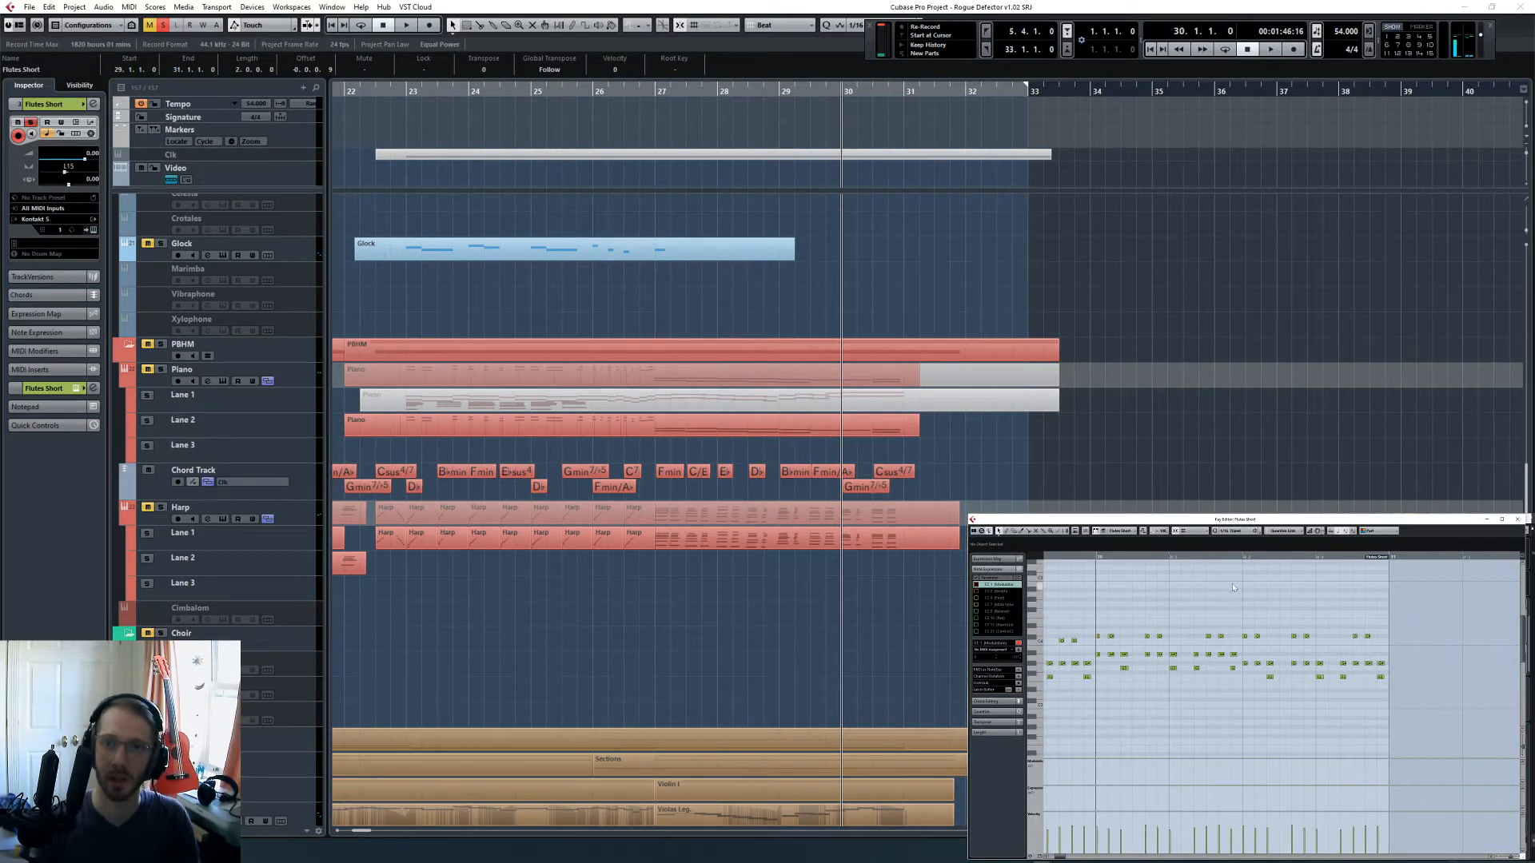
pyautogui.click(1241, 557)
pyautogui.hscroll(2, 1252, 668)
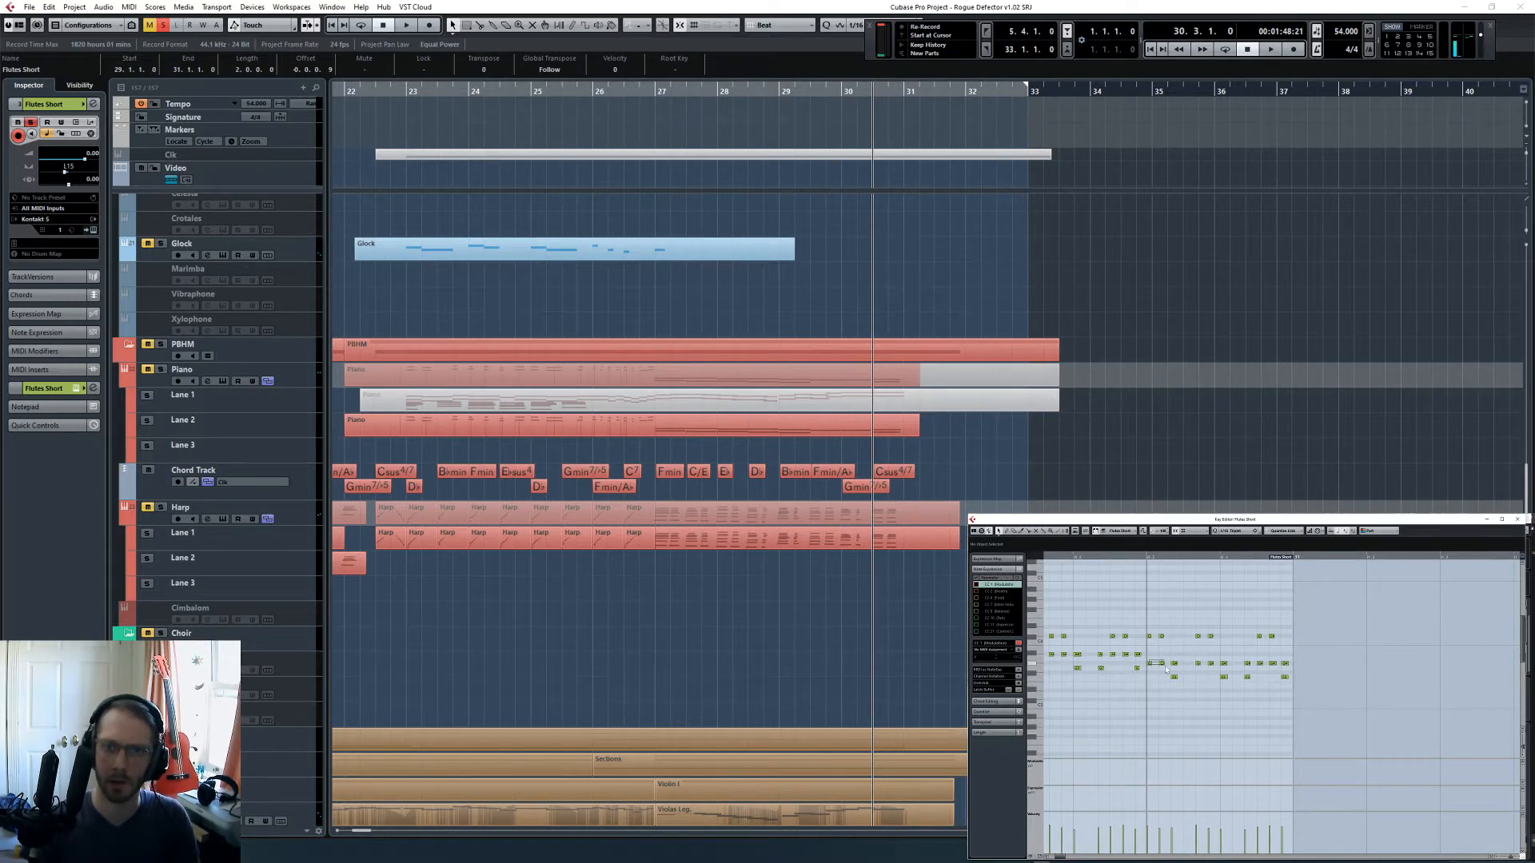
pyautogui.moveTo(1177, 669); pyautogui.dragTo(1287, 686)
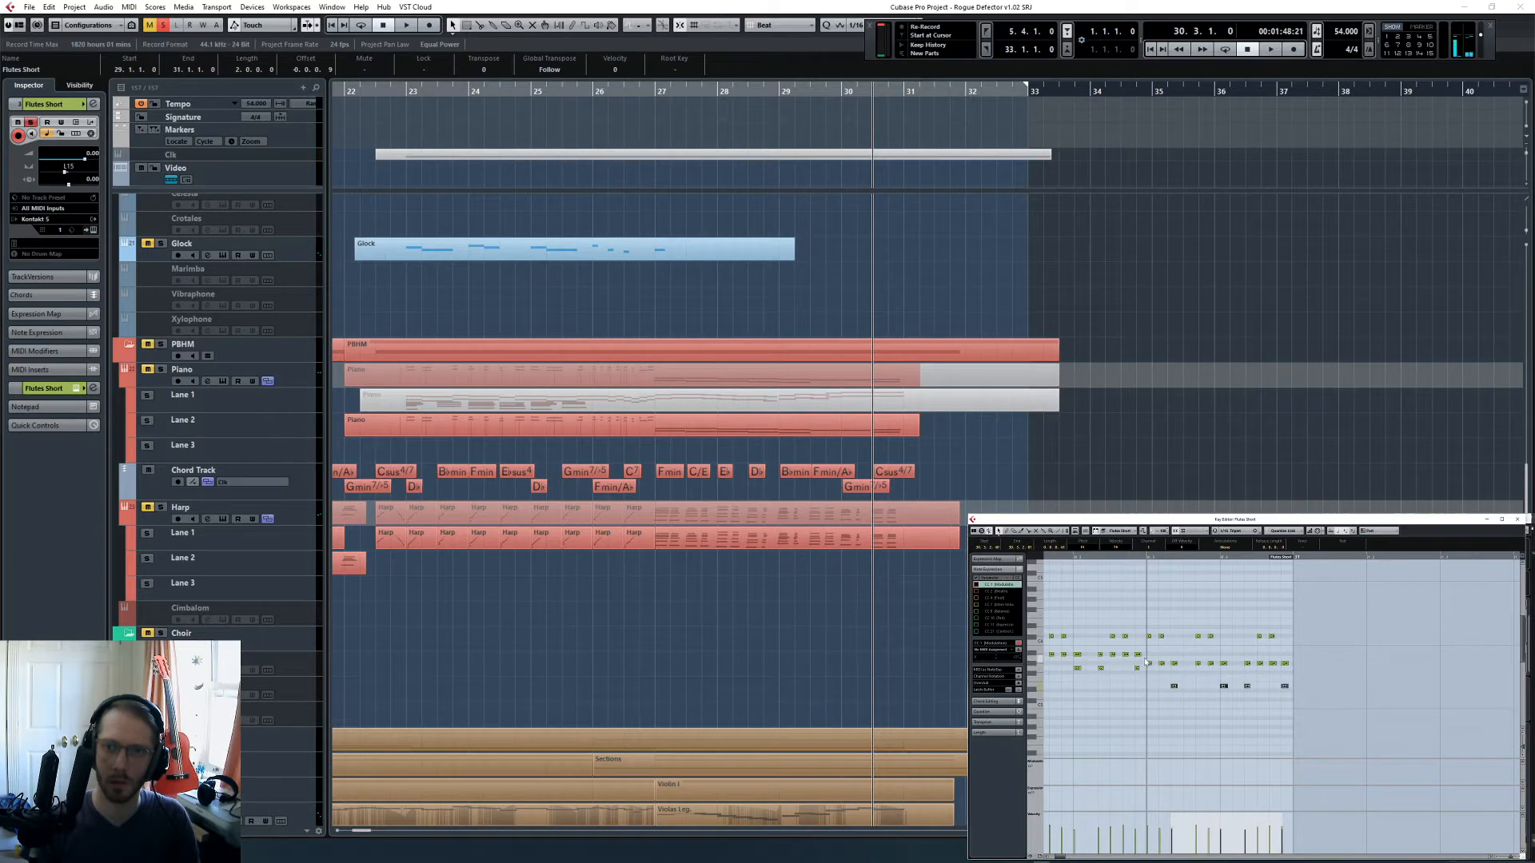
pyautogui.moveTo(1154, 655); pyautogui.dragTo(1304, 673)
pyautogui.press('Down')
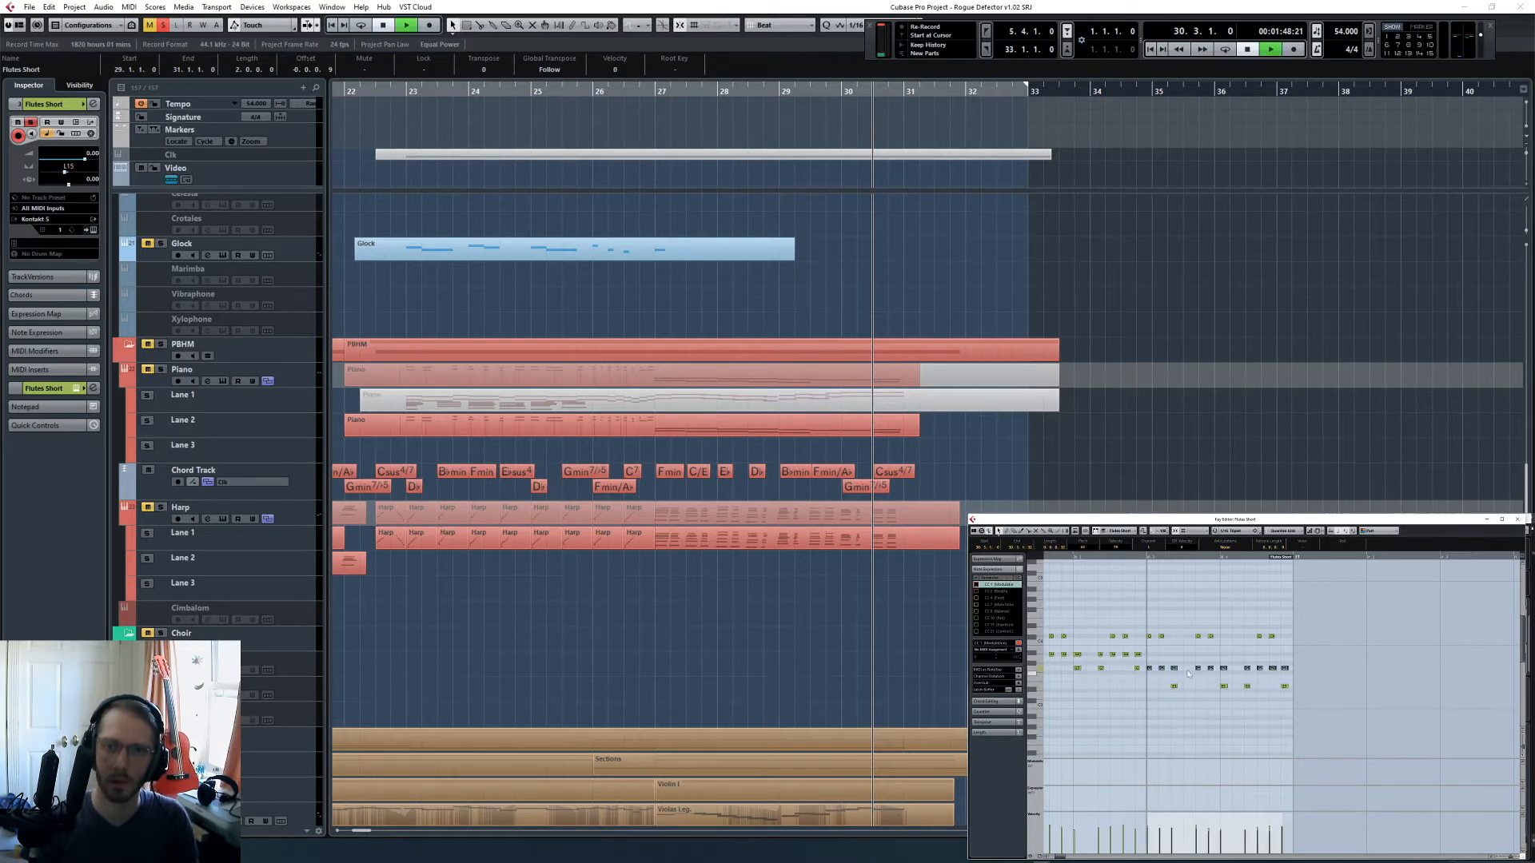
pyautogui.press('space')
pyautogui.click(1203, 656)
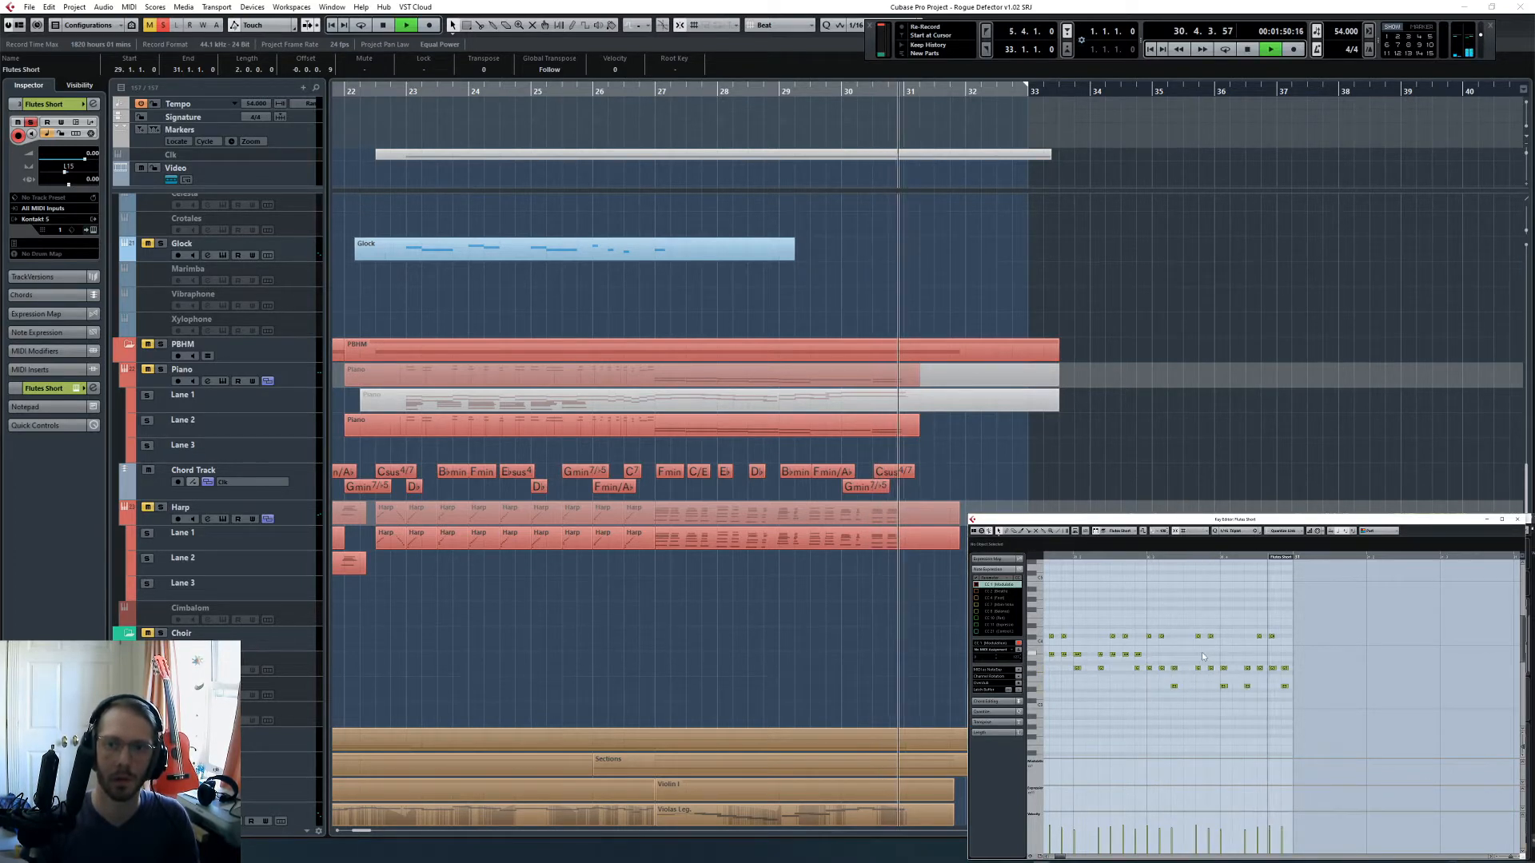
pyautogui.press('space')
# - Raise the last bottom flute note of bar 30 by an octave to the top of the figure
pyautogui.moveTo(1287, 676); pyautogui.dragTo(1272, 704)
pyautogui.hotkey('shift', 'Up')
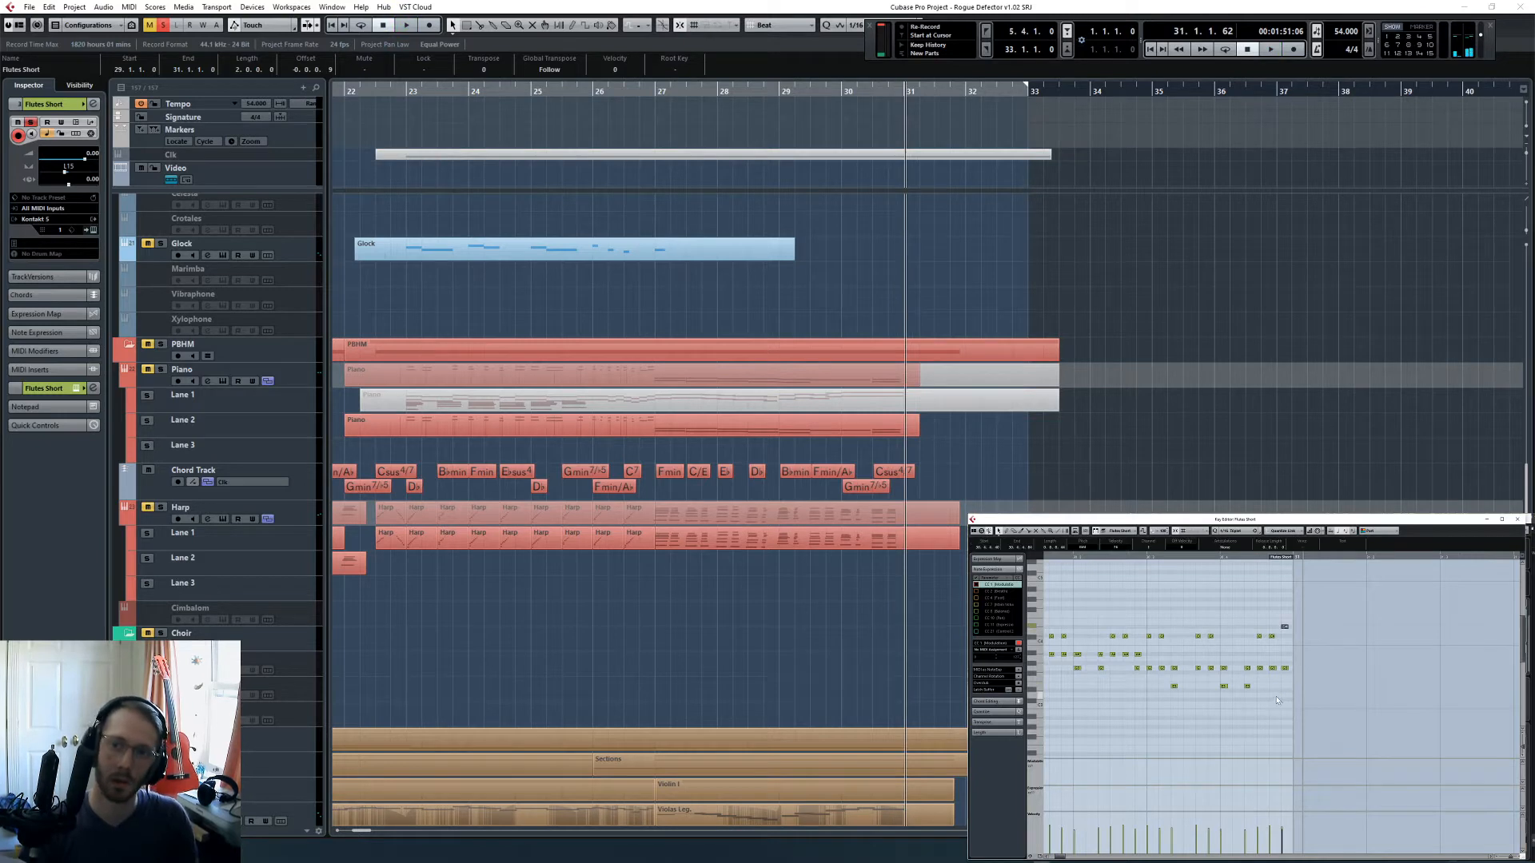
pyautogui.click(1206, 570)
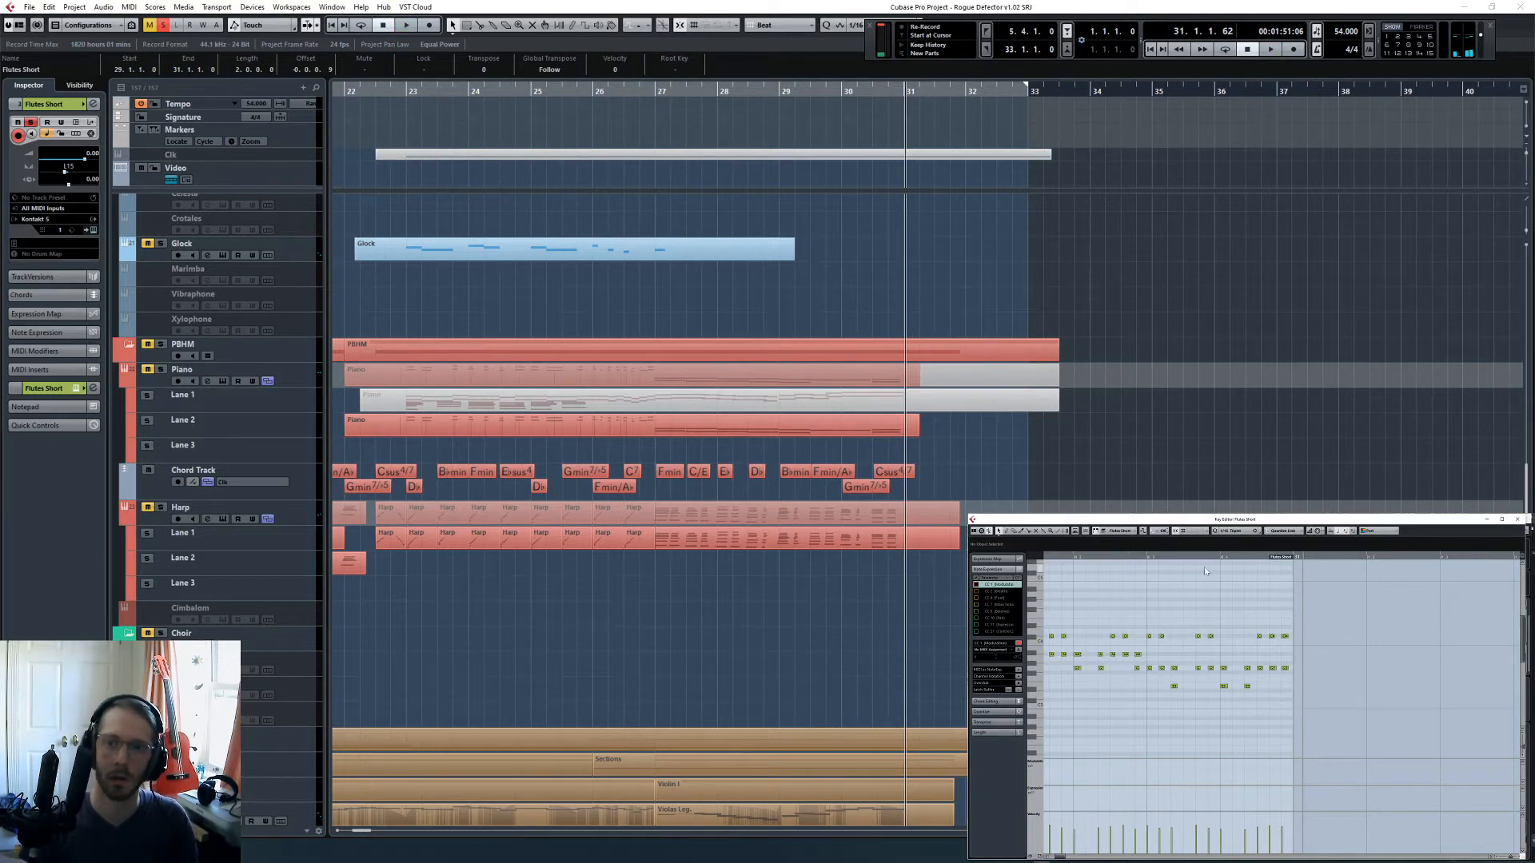
# - Lower the top flute notes in the second half of bar 30 by a semitone and play the result
pyautogui.click(1144, 573)
pyautogui.moveTo(1145, 602); pyautogui.dragTo(1293, 658)
pyautogui.press('Down')
pyautogui.press('space')
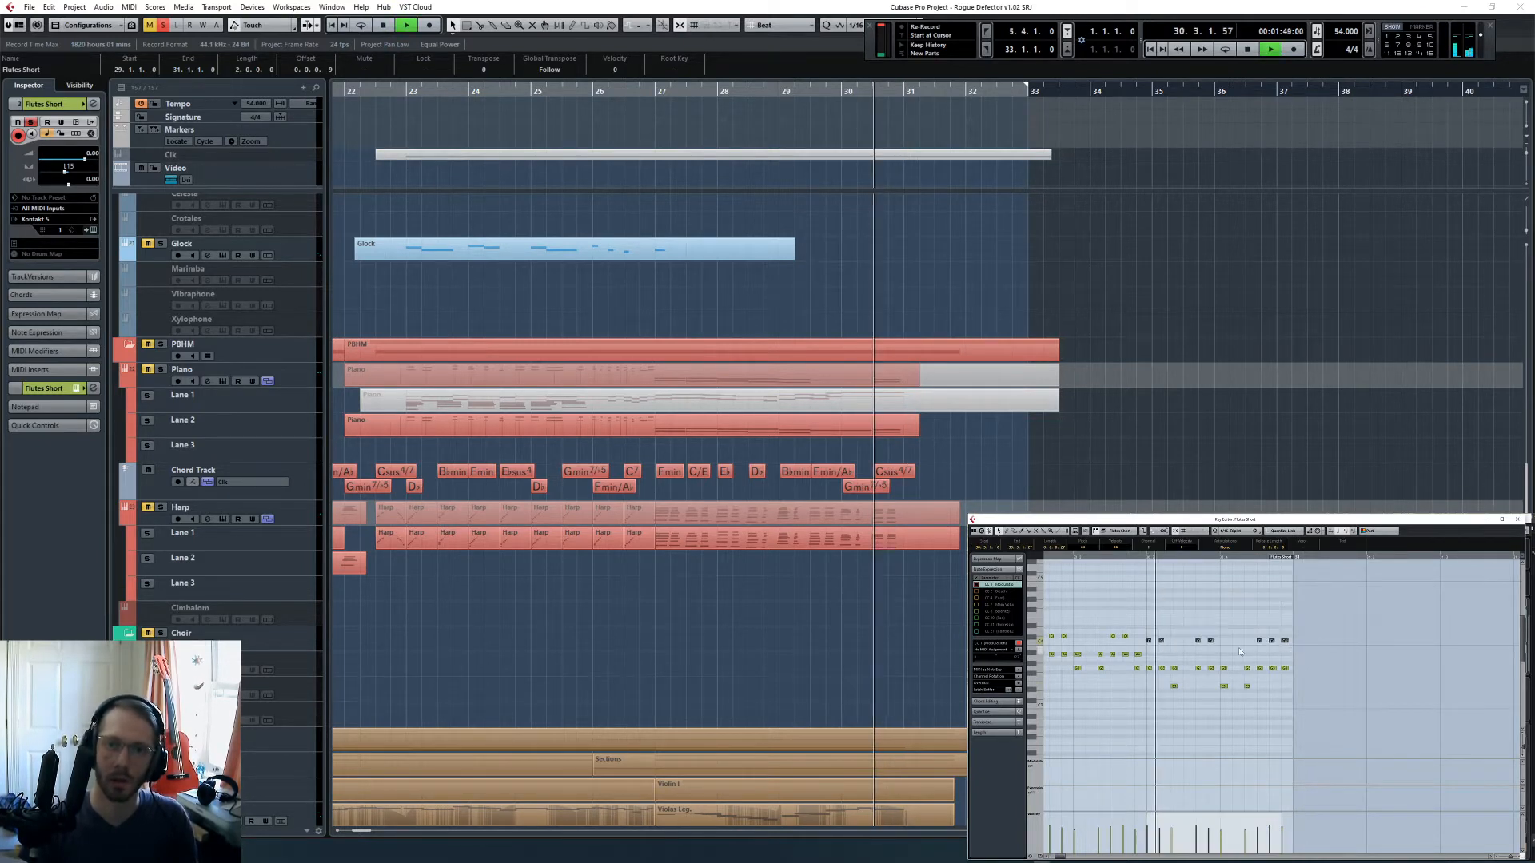
pyautogui.click(1239, 650)
pyautogui.press('space')
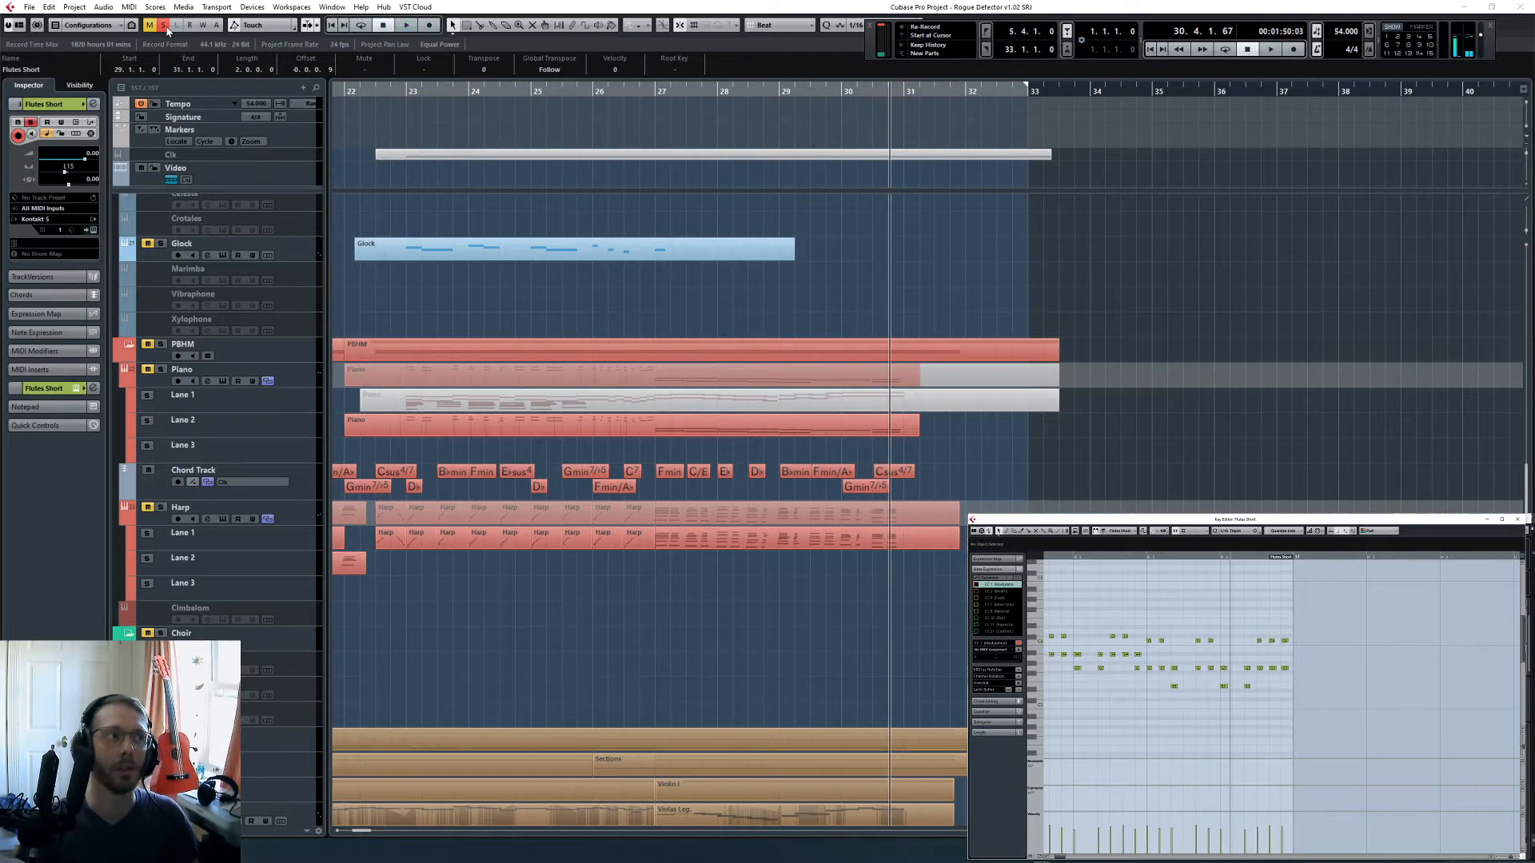
# - Clear the solo, return to bar 27 and glue the Flutes Short parts over bars 27 to 30 into one
pyautogui.click(163, 25)
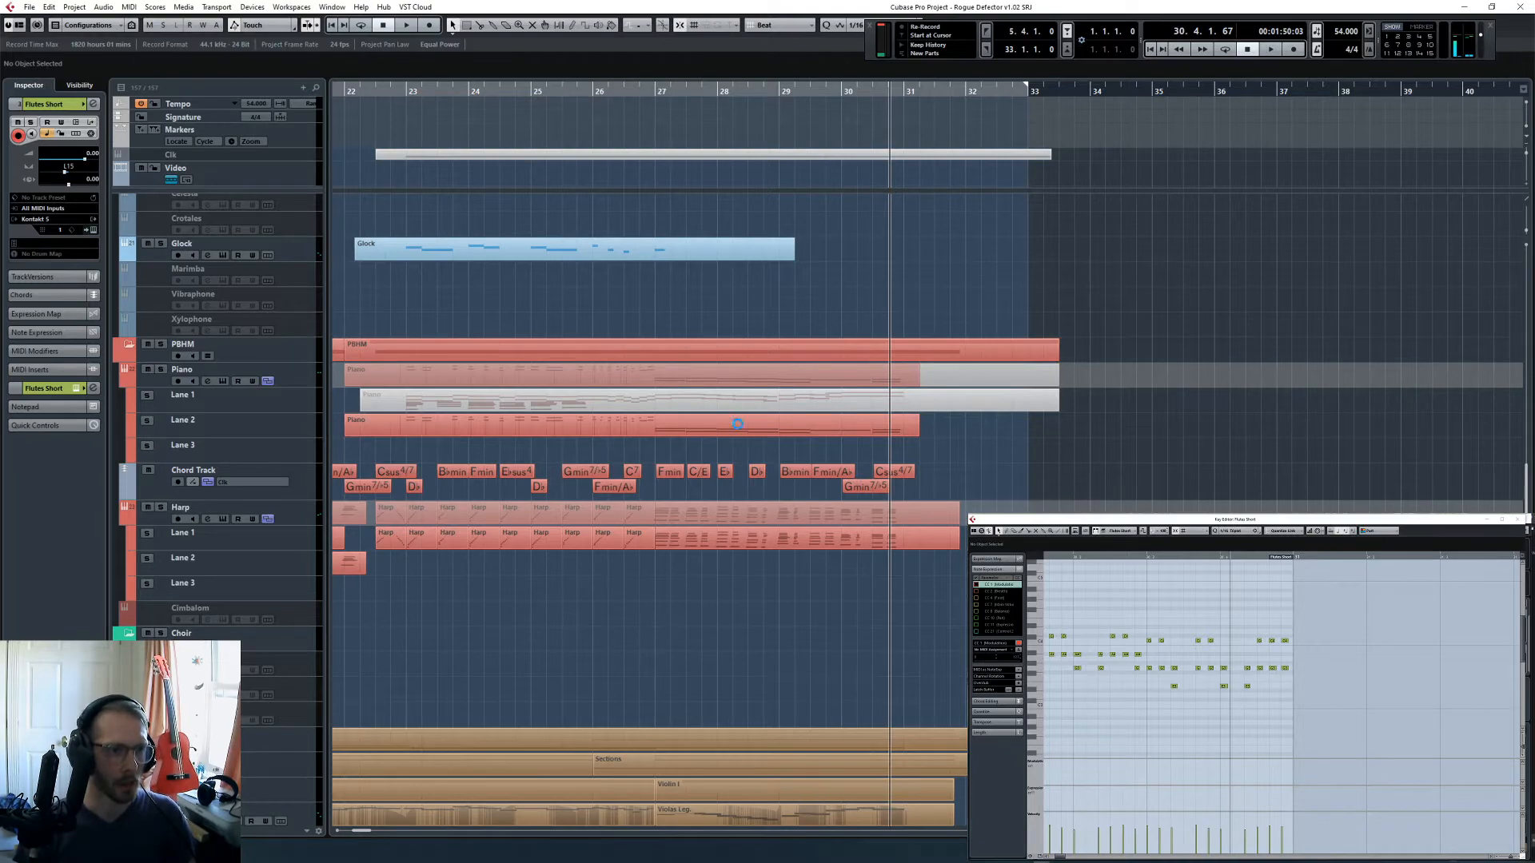
pyautogui.click(660, 103)
pyautogui.scroll(15, 763, 469)
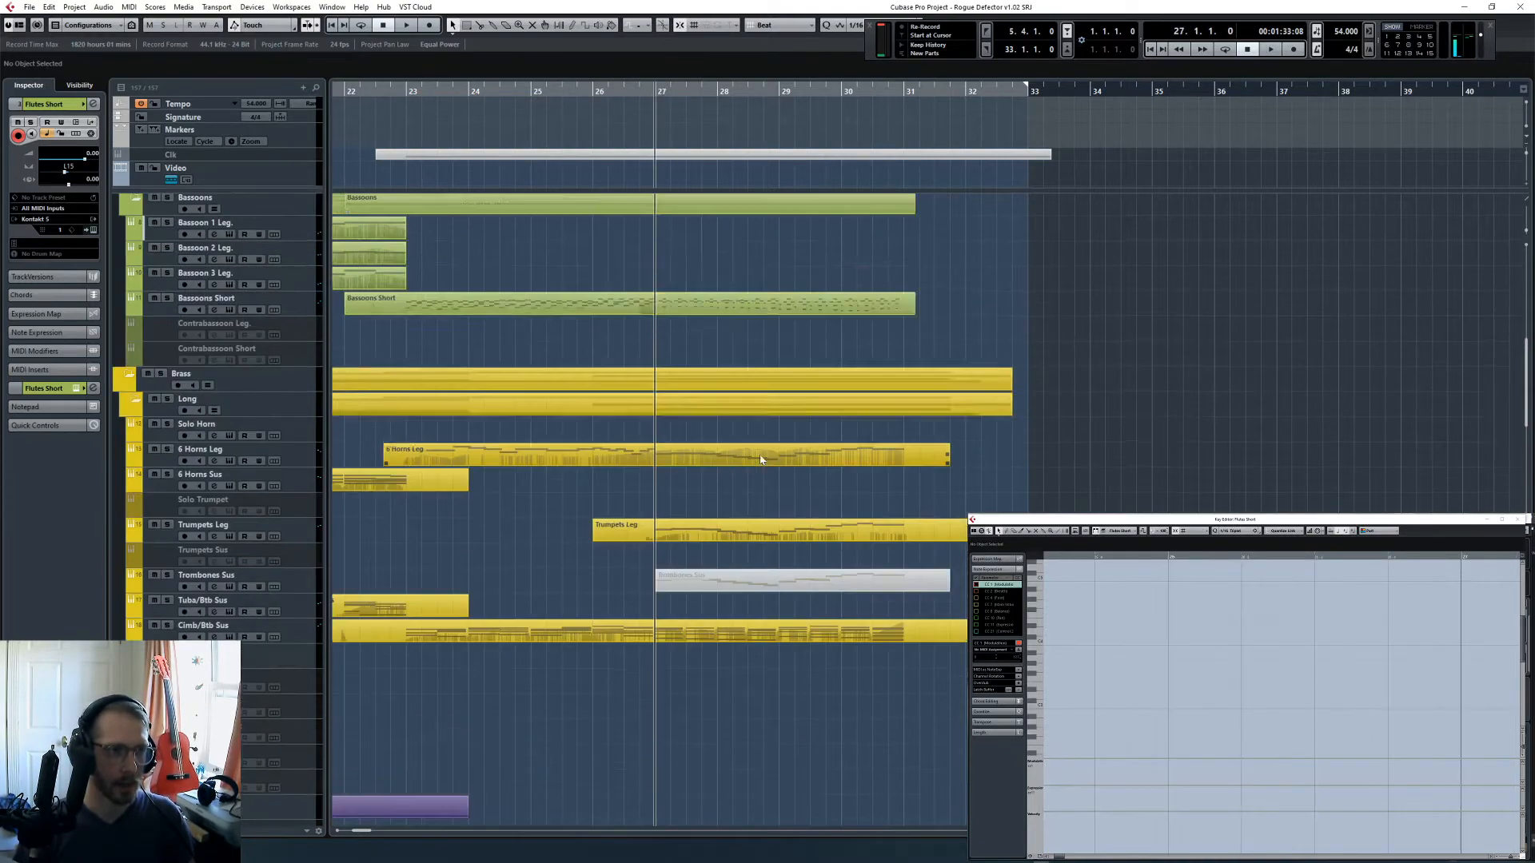
pyautogui.moveTo(779, 526); pyautogui.dragTo(745, 390)
pyautogui.press('4')
pyautogui.click(744, 388)
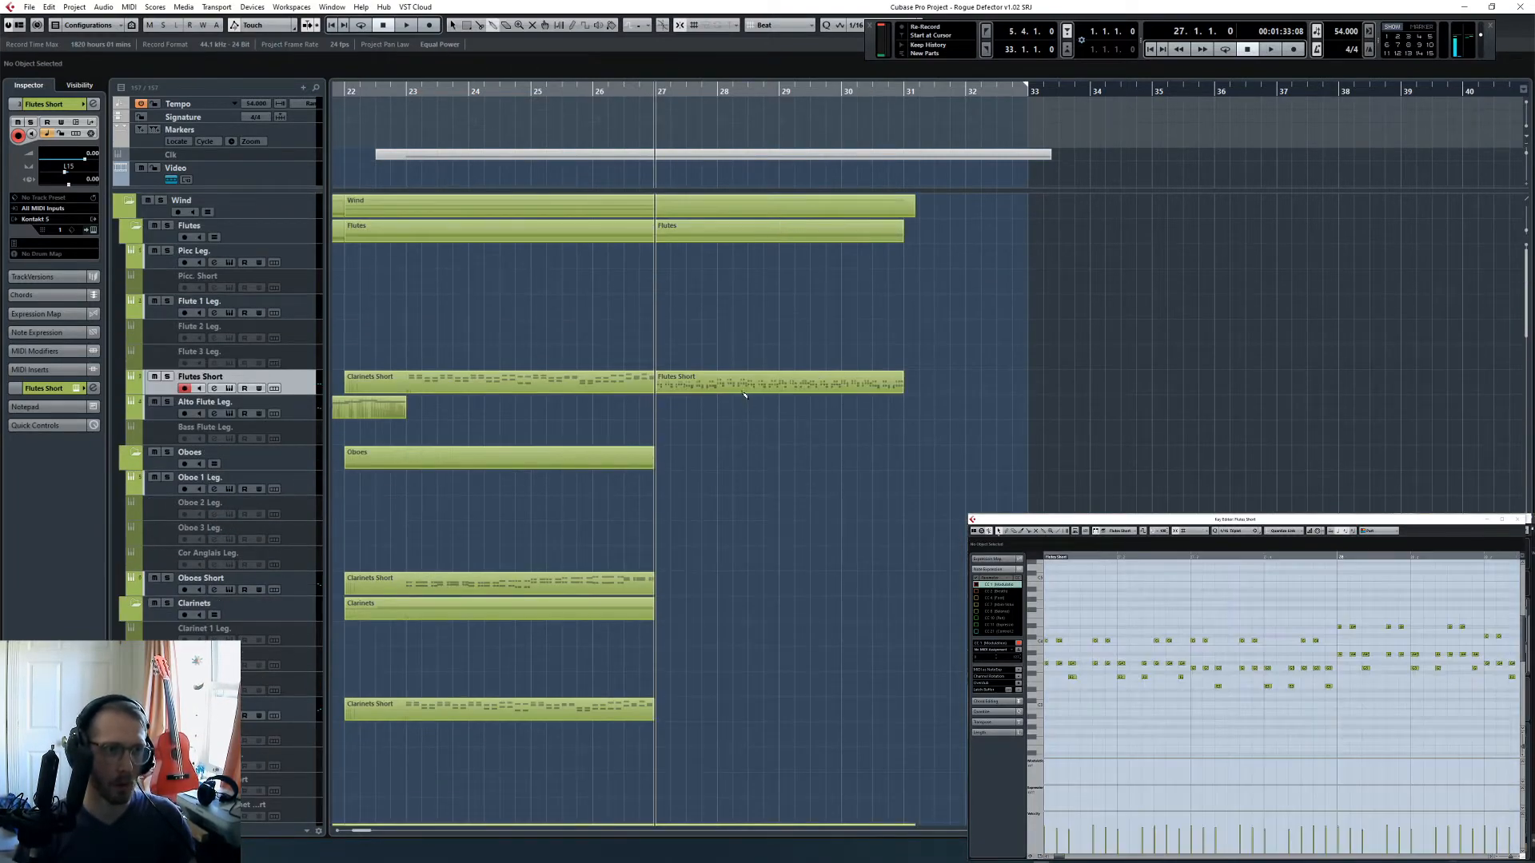
pyautogui.press('1')
# - Copy the glued Flutes Short part onto the Clarinets Short track at bar 27
pyautogui.moveTo(769, 462); pyautogui.dragTo(712, 365)
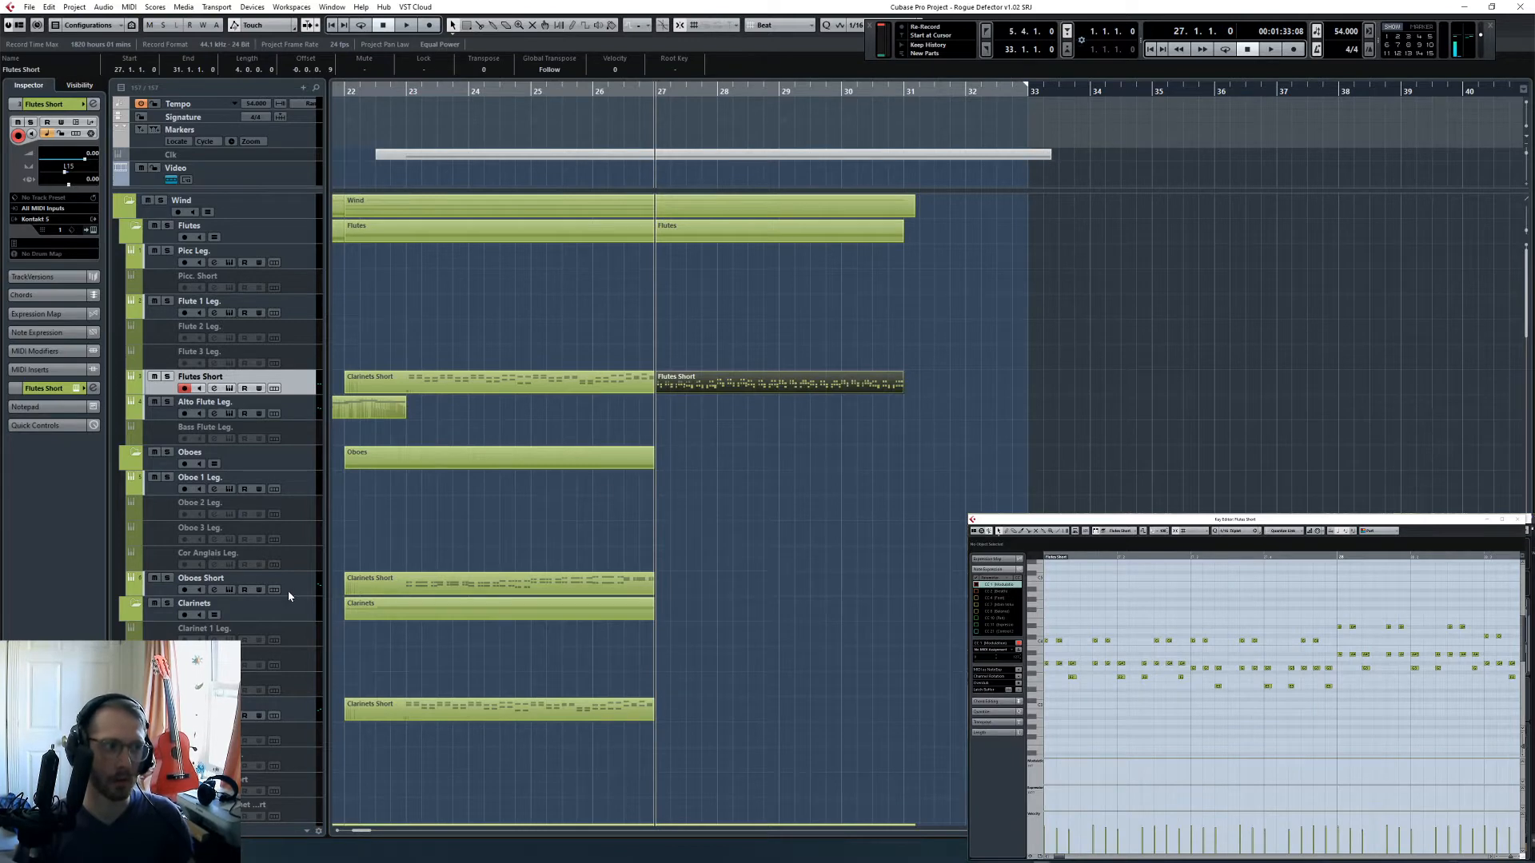
pyautogui.hotkey('ctrl', 'c')
pyautogui.click(307, 718)
pyautogui.hotkey('ctrl', 'v')
# - Play Clarinets Short and Flutes Short soloed together from bar 27, clear the solo and compare the two tracks' instruments
pyautogui.press('s')
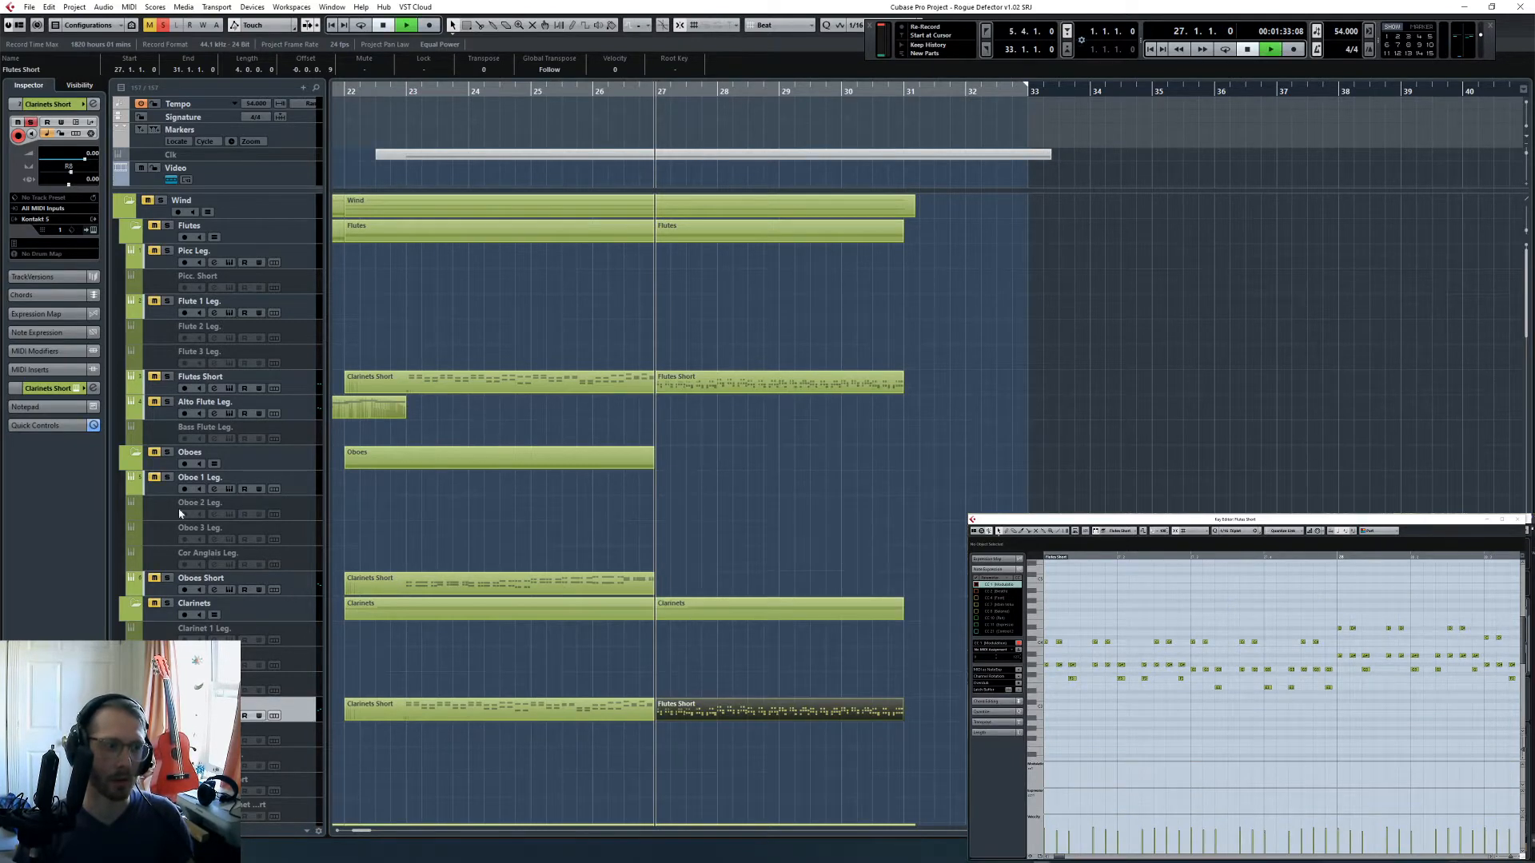
pyautogui.click(168, 377)
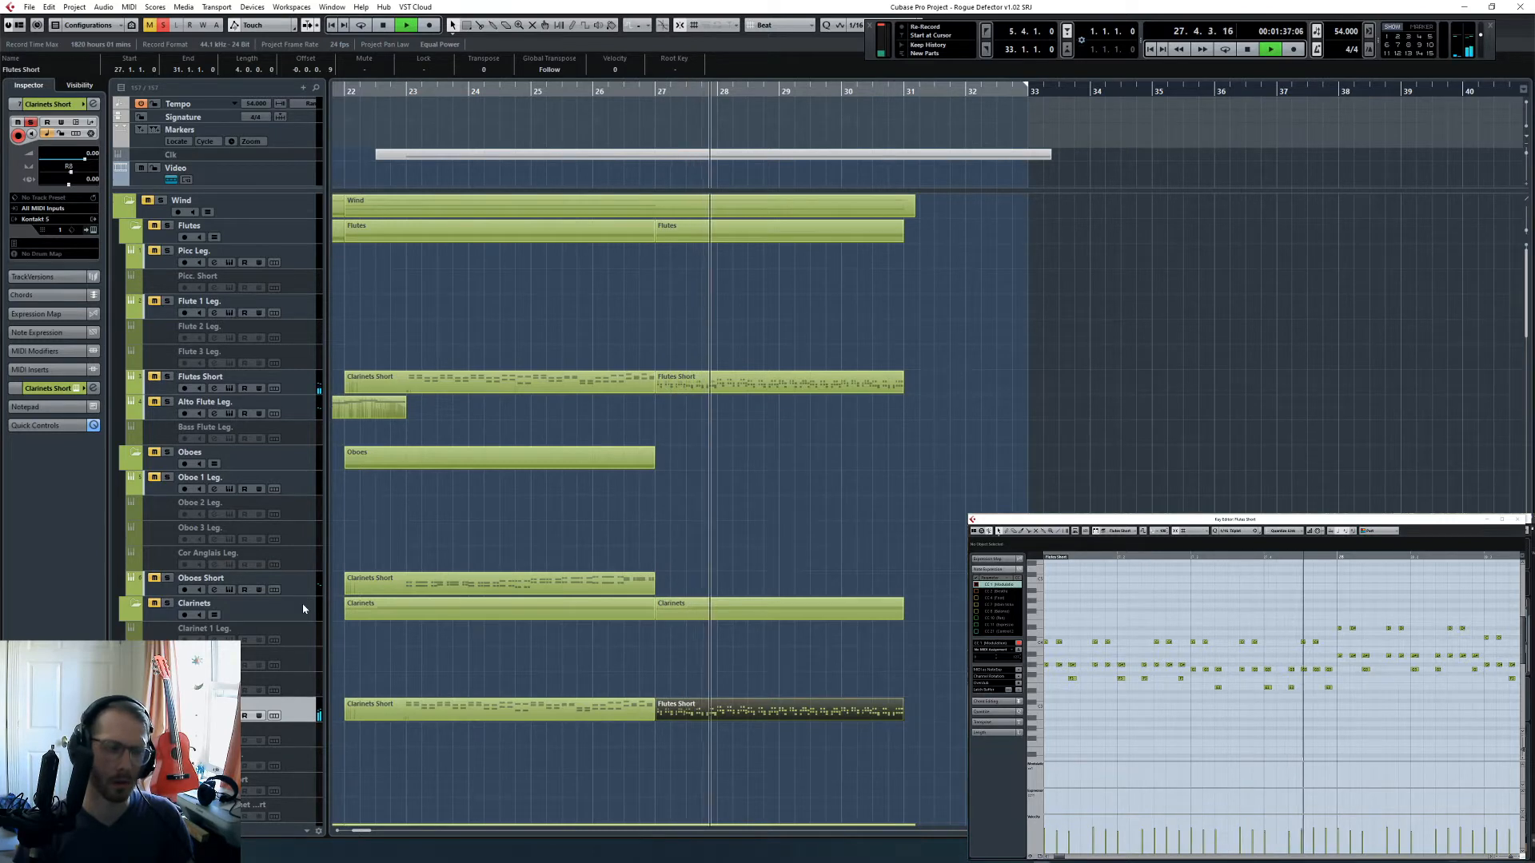
pyautogui.press('space')
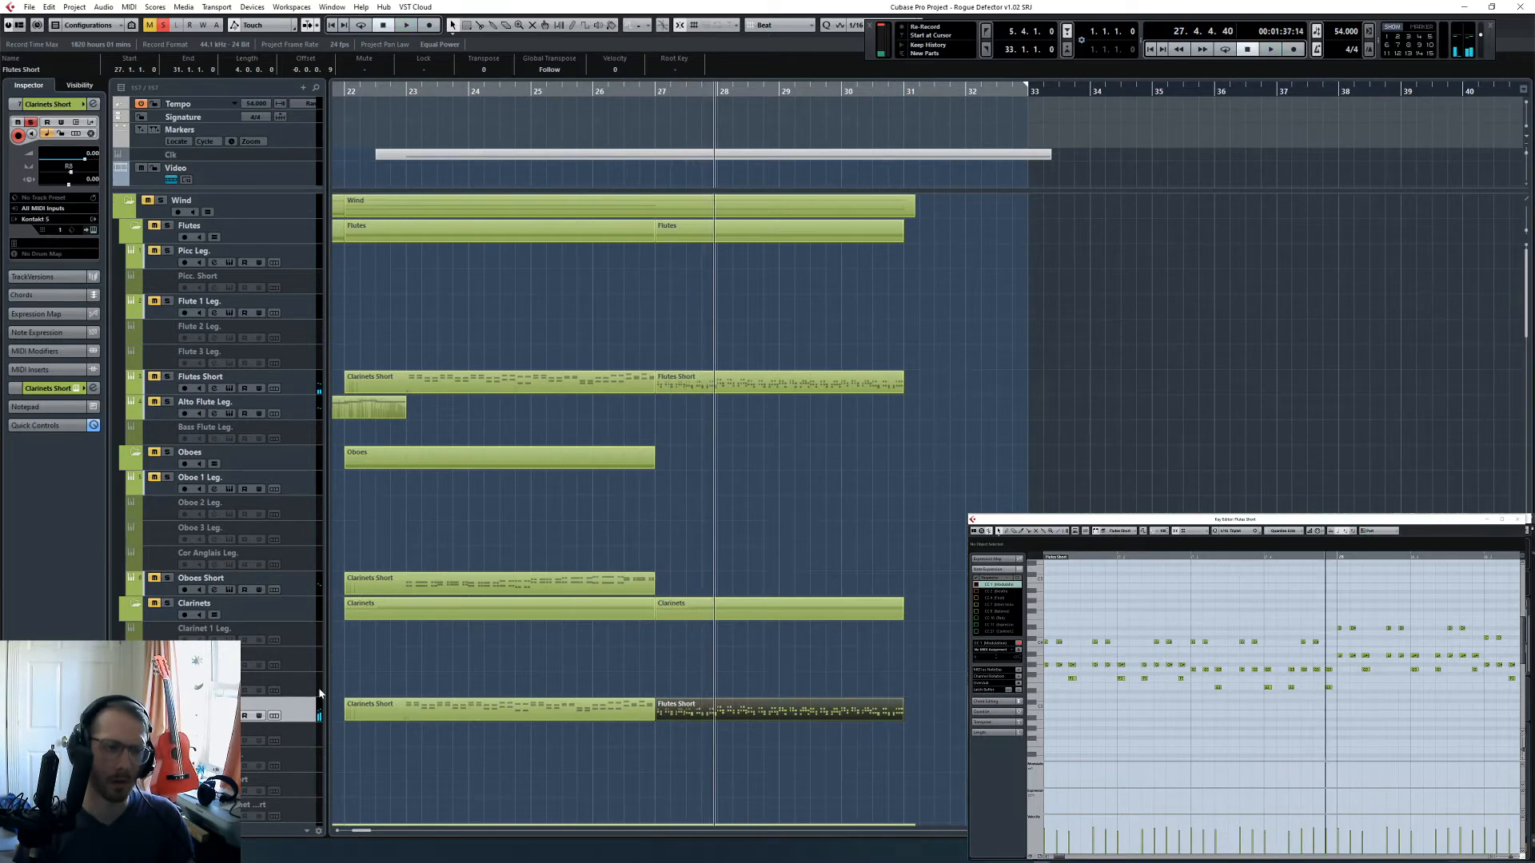
pyautogui.click(164, 28)
pyautogui.click(312, 379)
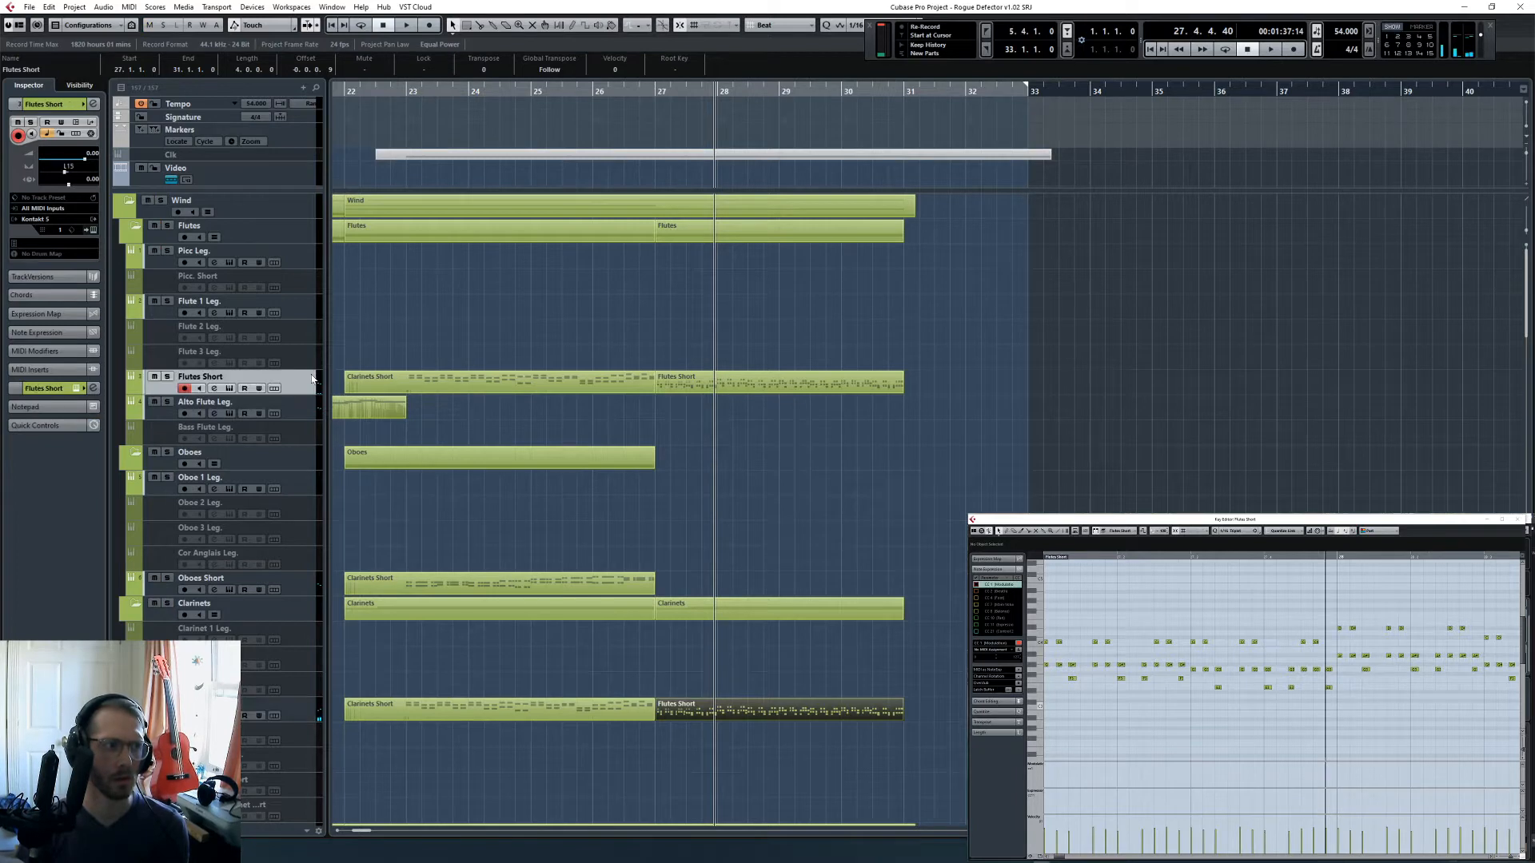
pyautogui.click(312, 716)
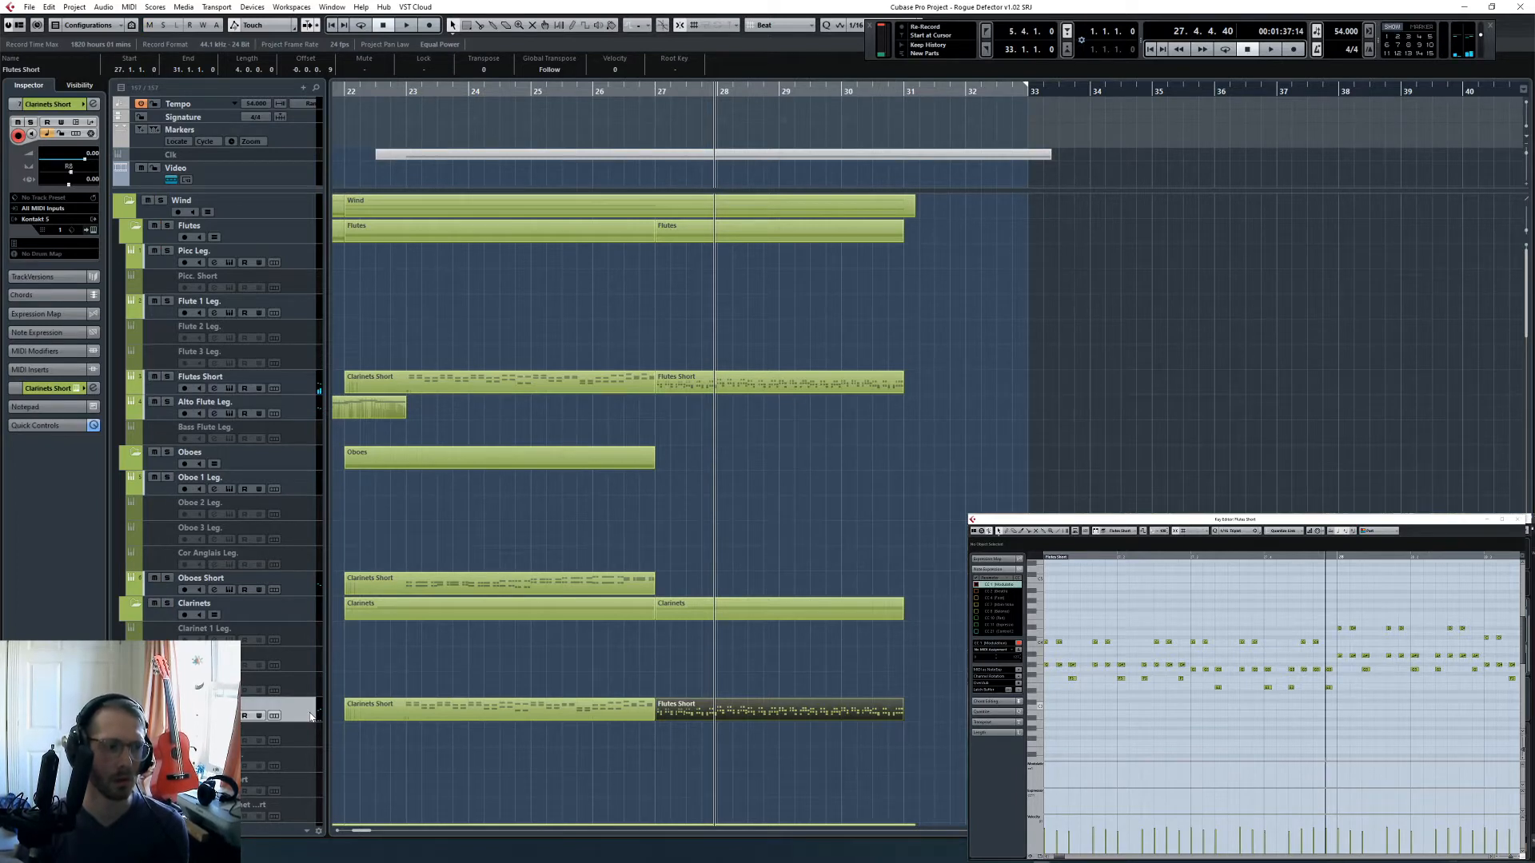
pyautogui.click(302, 380)
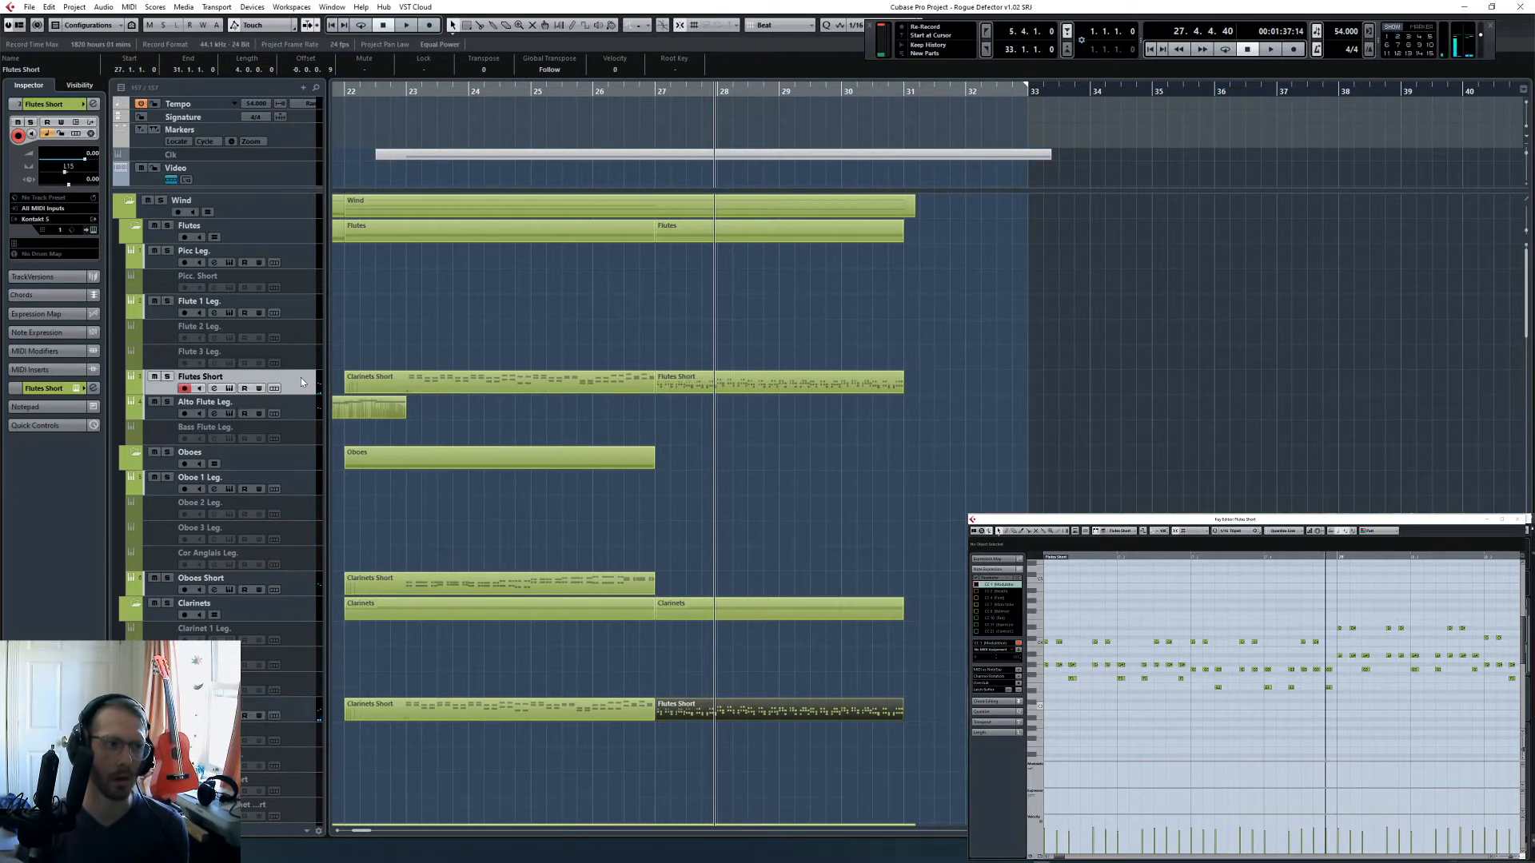
# - Replace the piccolo patch on Flutes Short with CineWinds Core's 03 Flute Articulations in Kontakt
pyautogui.click(59, 351)
pyautogui.click(63, 104)
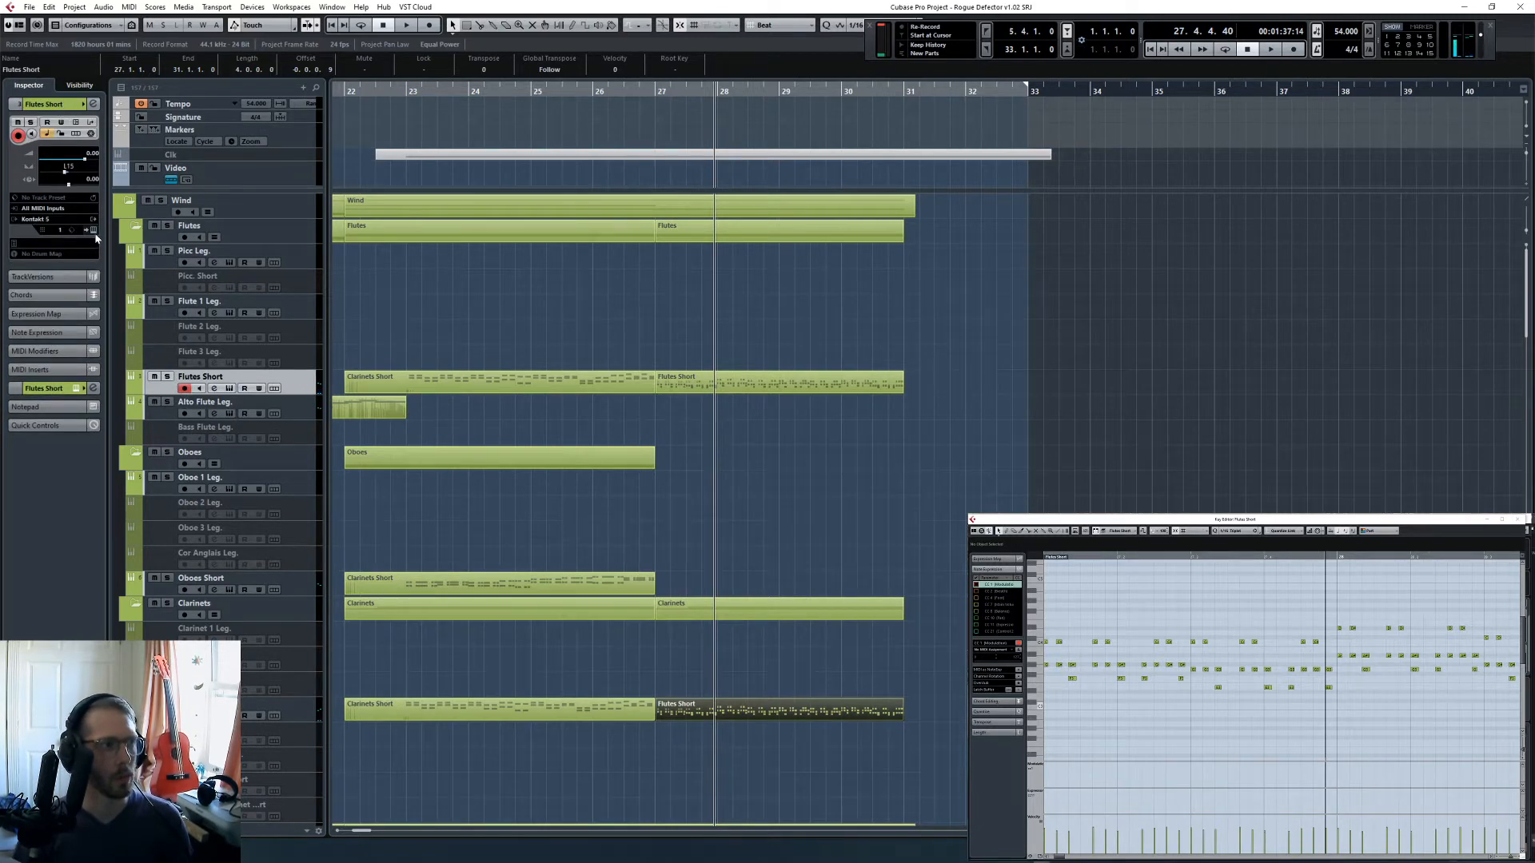
pyautogui.click(92, 231)
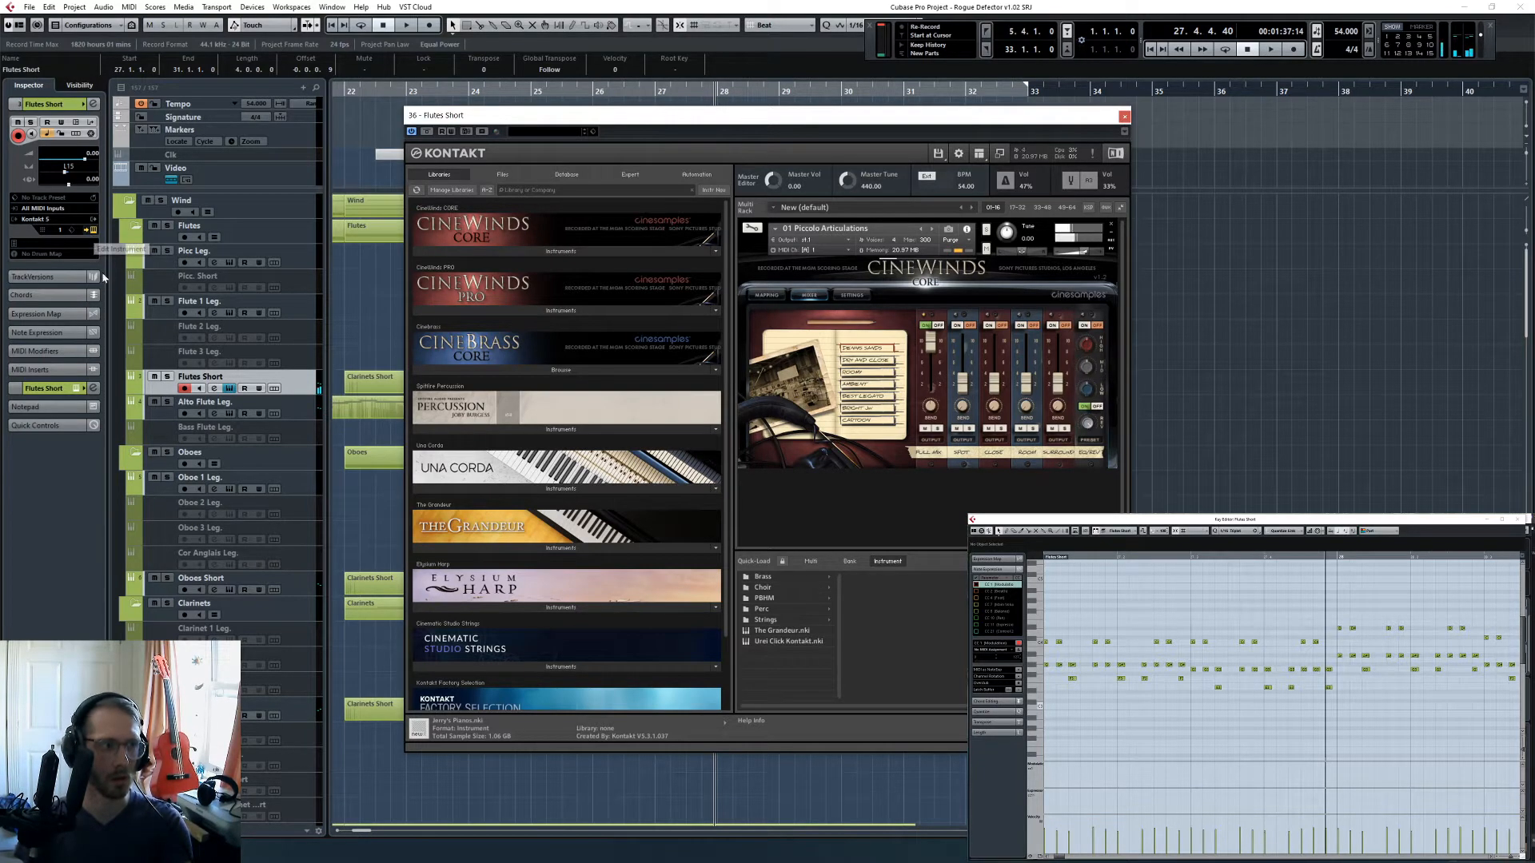
pyautogui.click(506, 253)
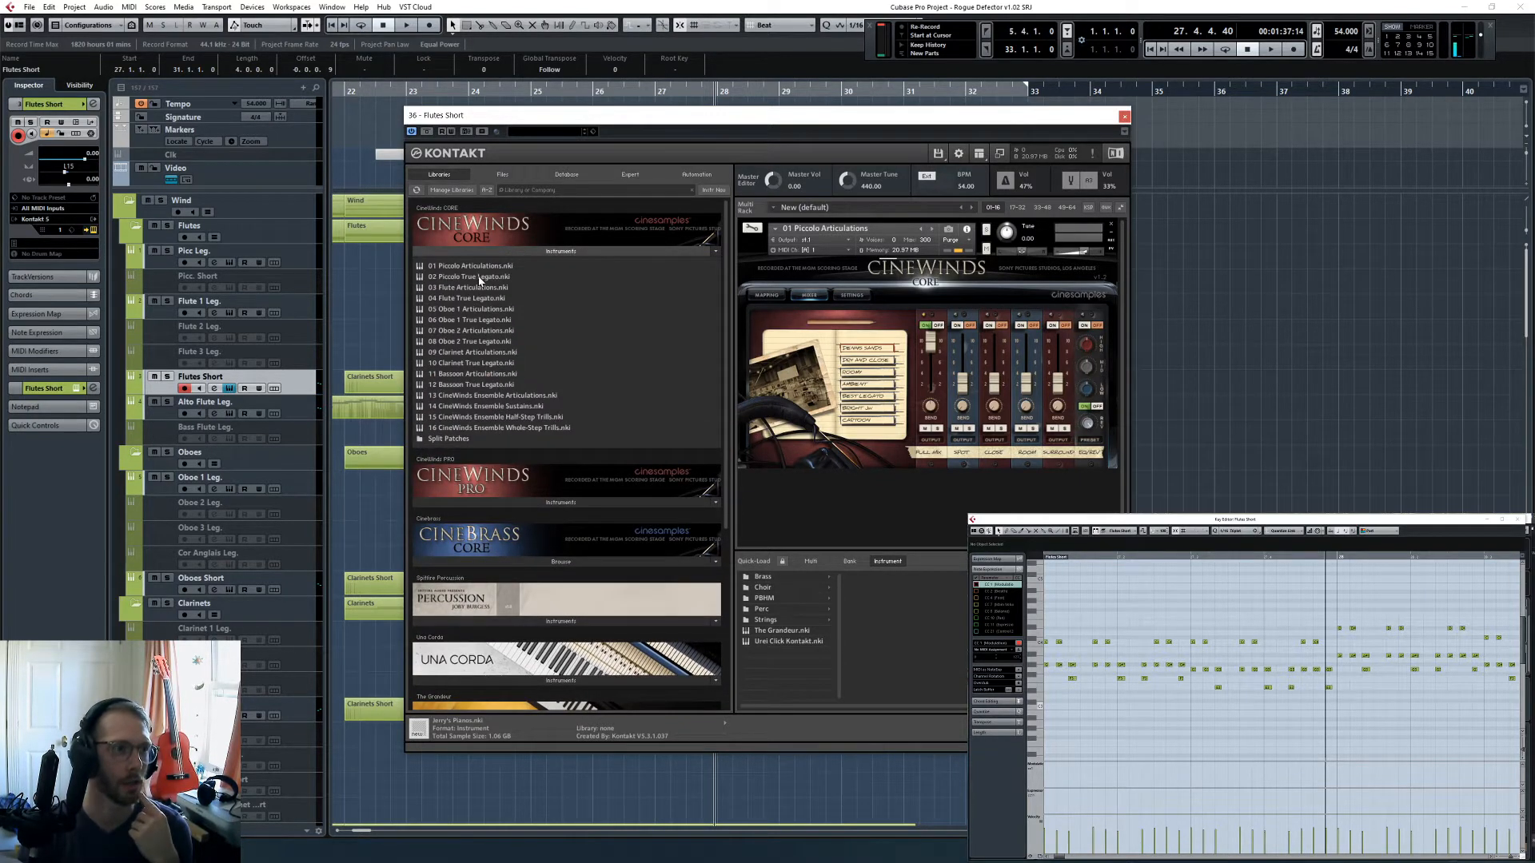
pyautogui.moveTo(478, 288); pyautogui.dragTo(828, 323)
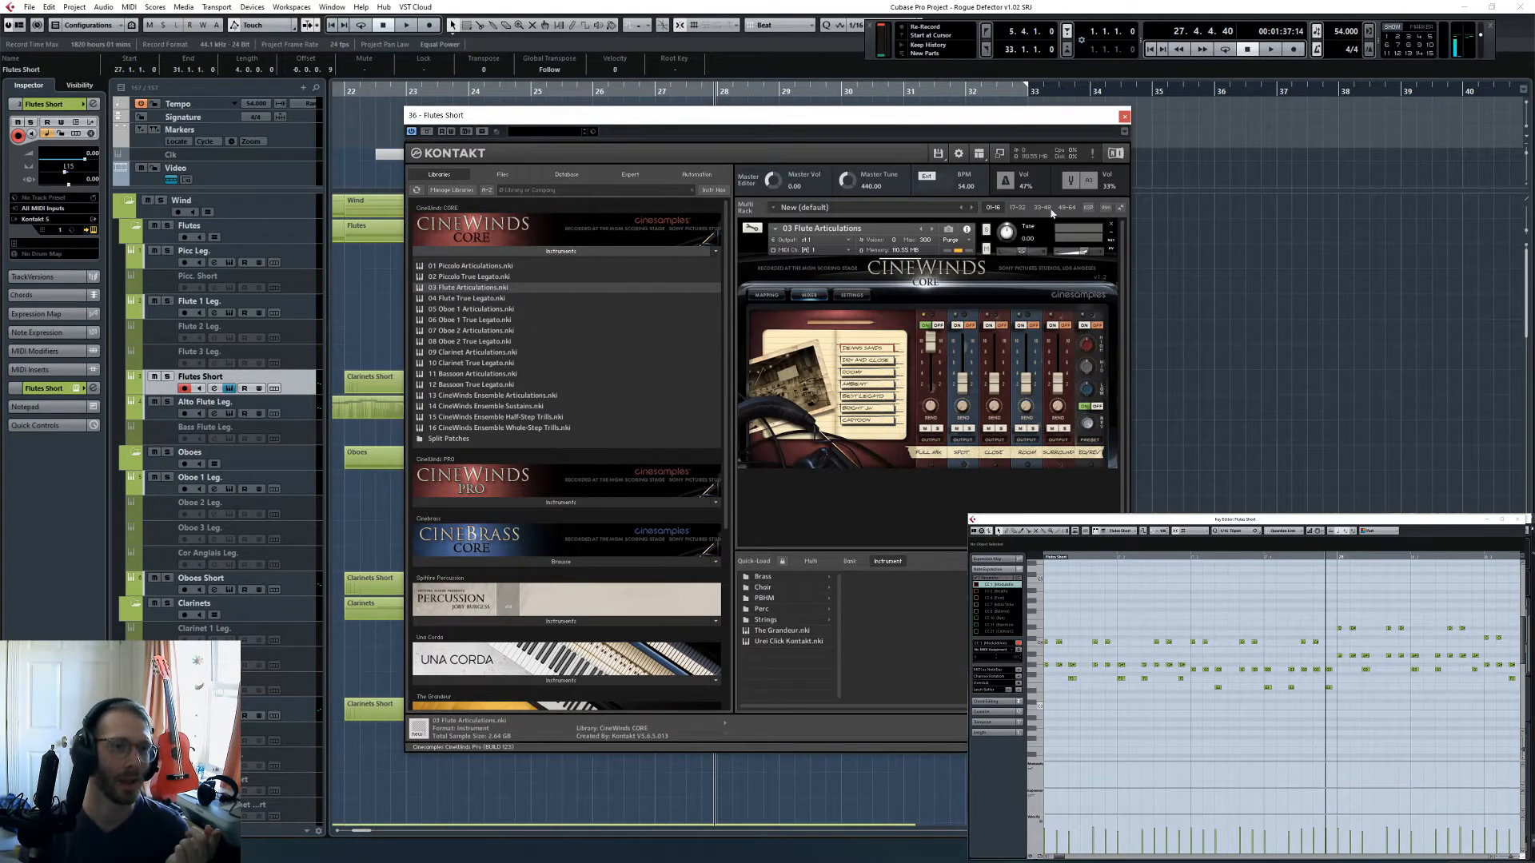
pyautogui.click(1125, 116)
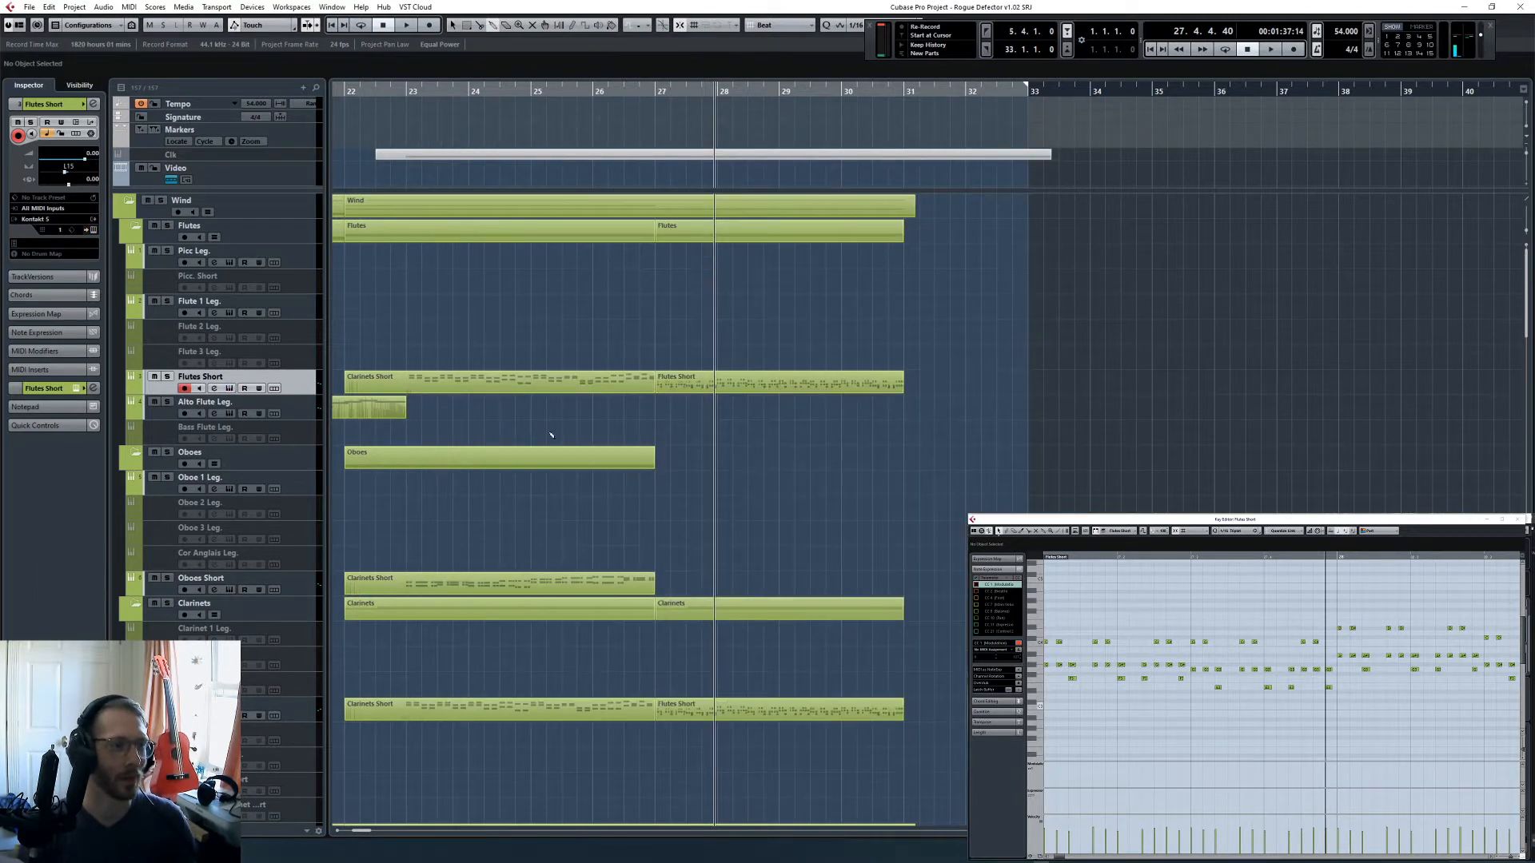
# - Glue the two adjoining Flutes Short parts into one and transpose all its notes up an octave
pyautogui.click(664, 382)
pyautogui.click(1226, 636)
pyautogui.hotkey('ctrl', 'a')
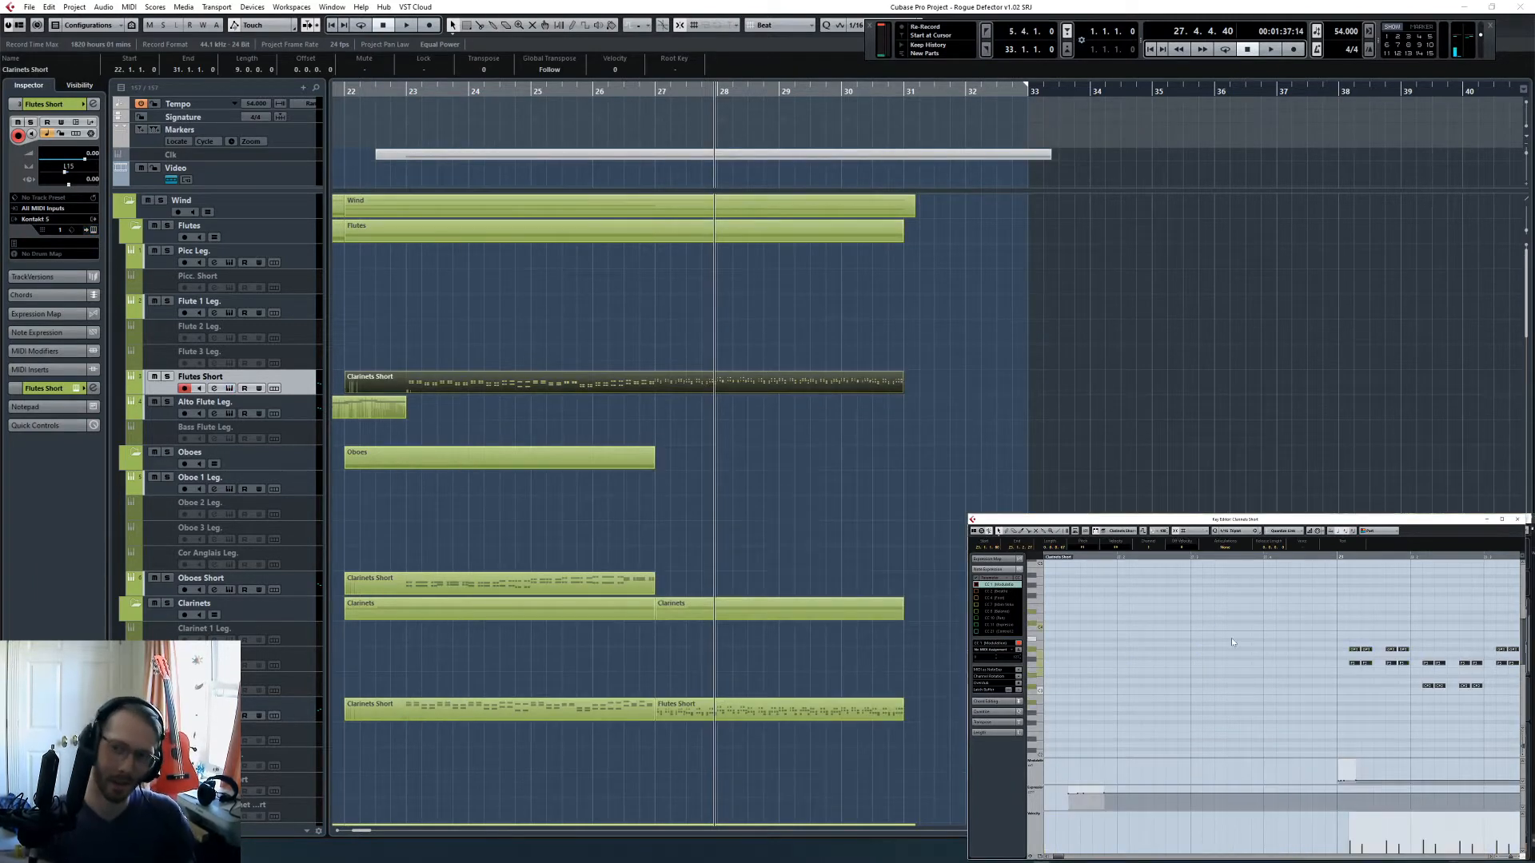
pyautogui.hotkey('shift', 'Up')
# - Solo Flutes Short and listen to the transposed part from its start through bar 23
pyautogui.press('l')
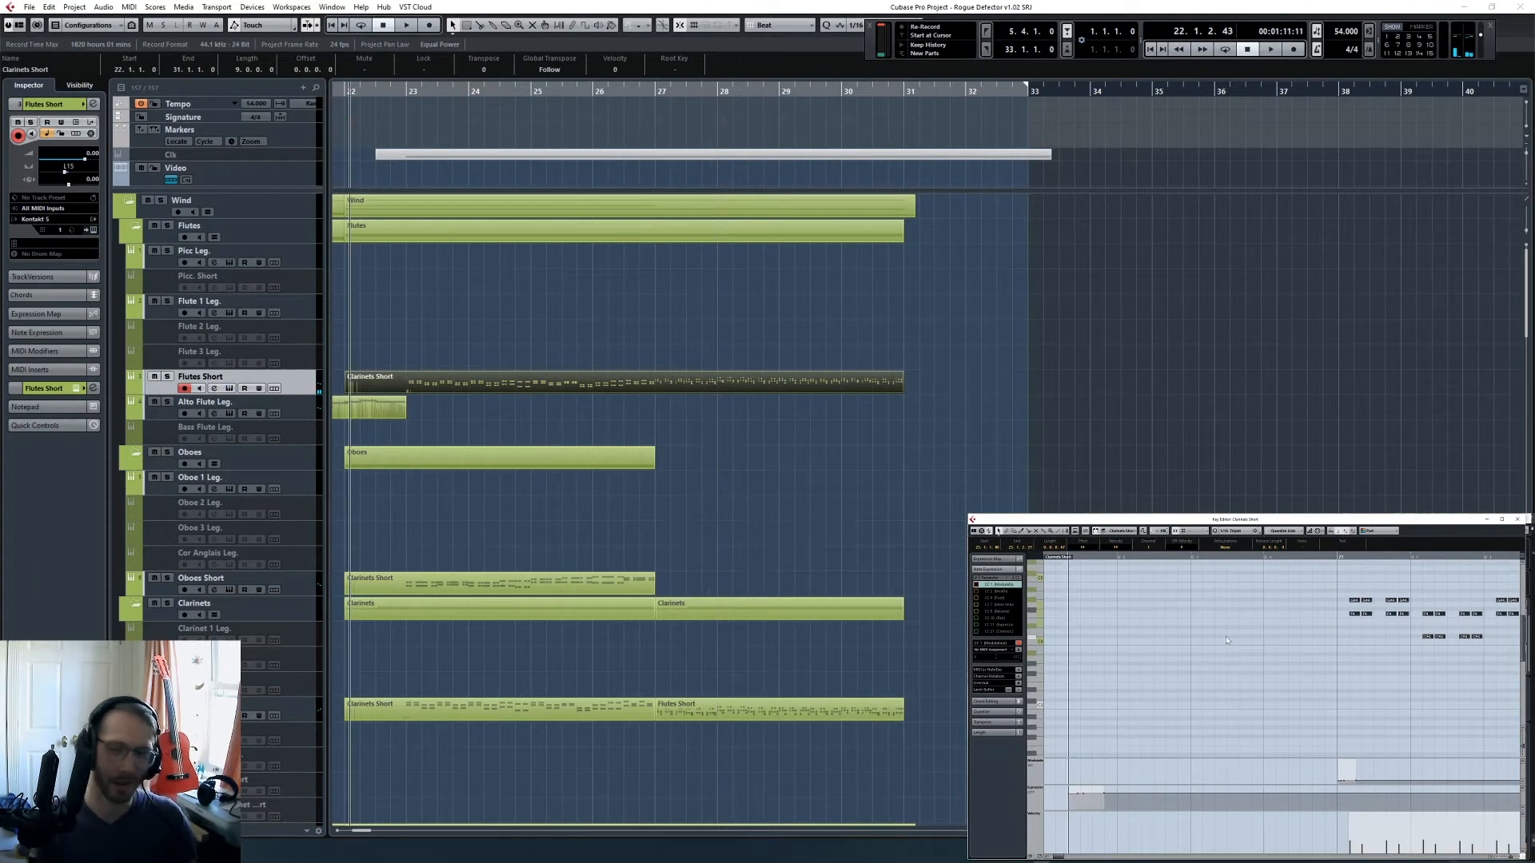
pyautogui.click(168, 376)
pyautogui.press('space')
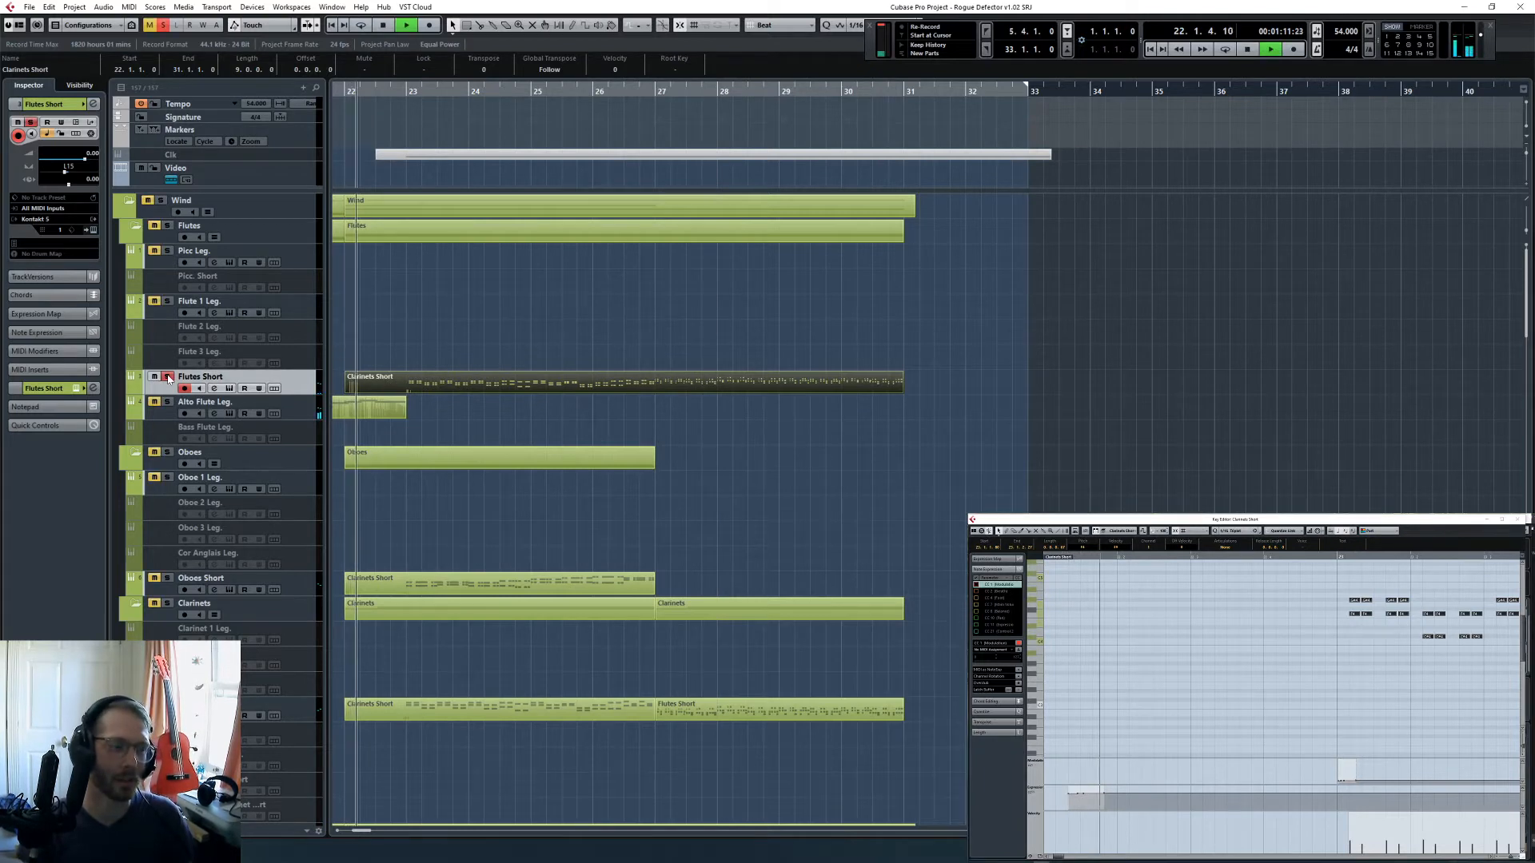
pyautogui.click(401, 90)
pyautogui.press('space')
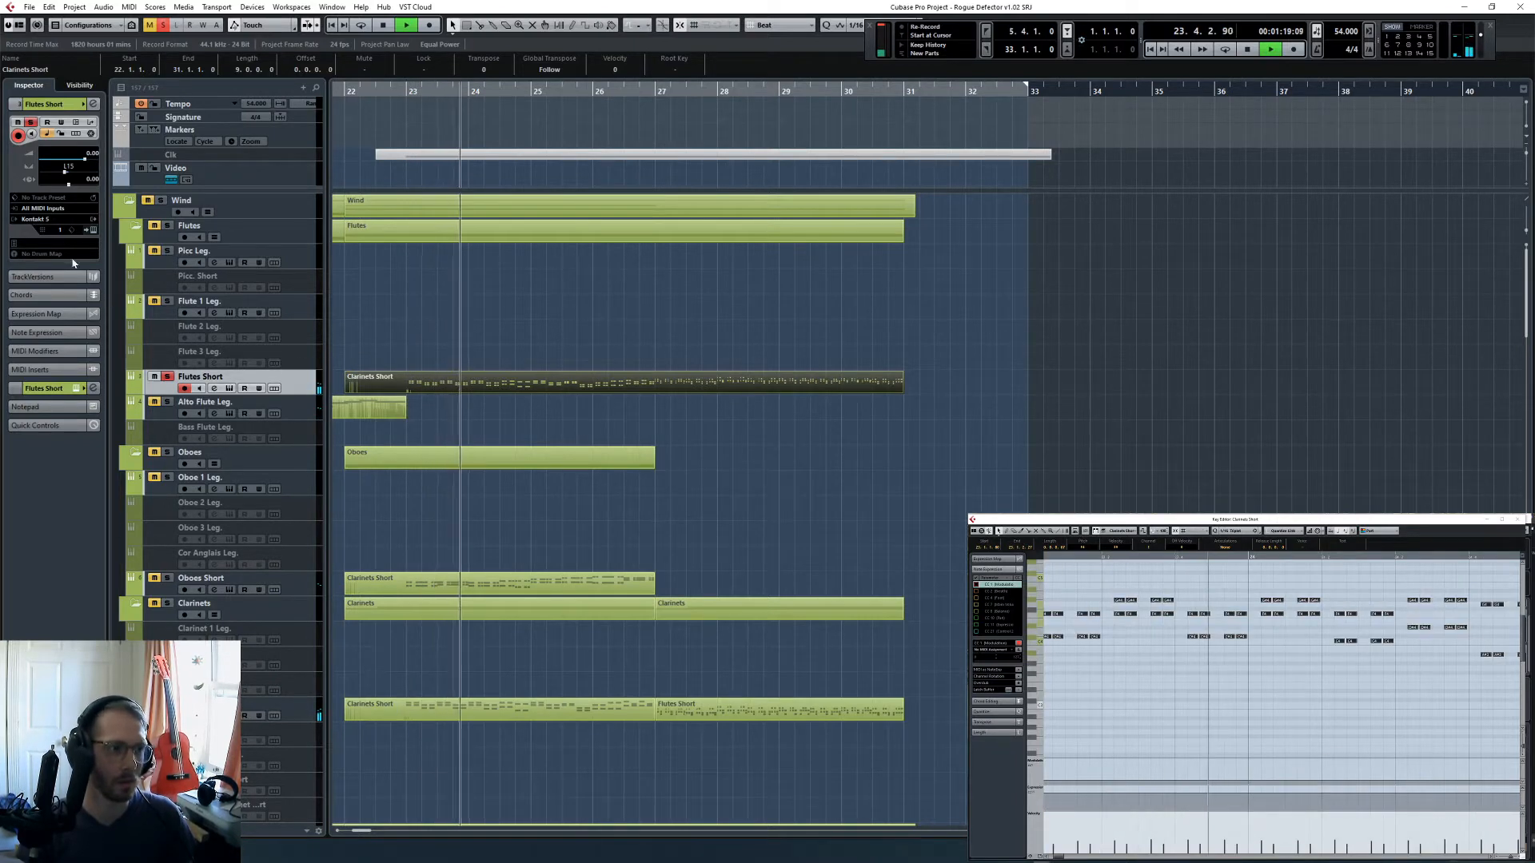
pyautogui.press('space')
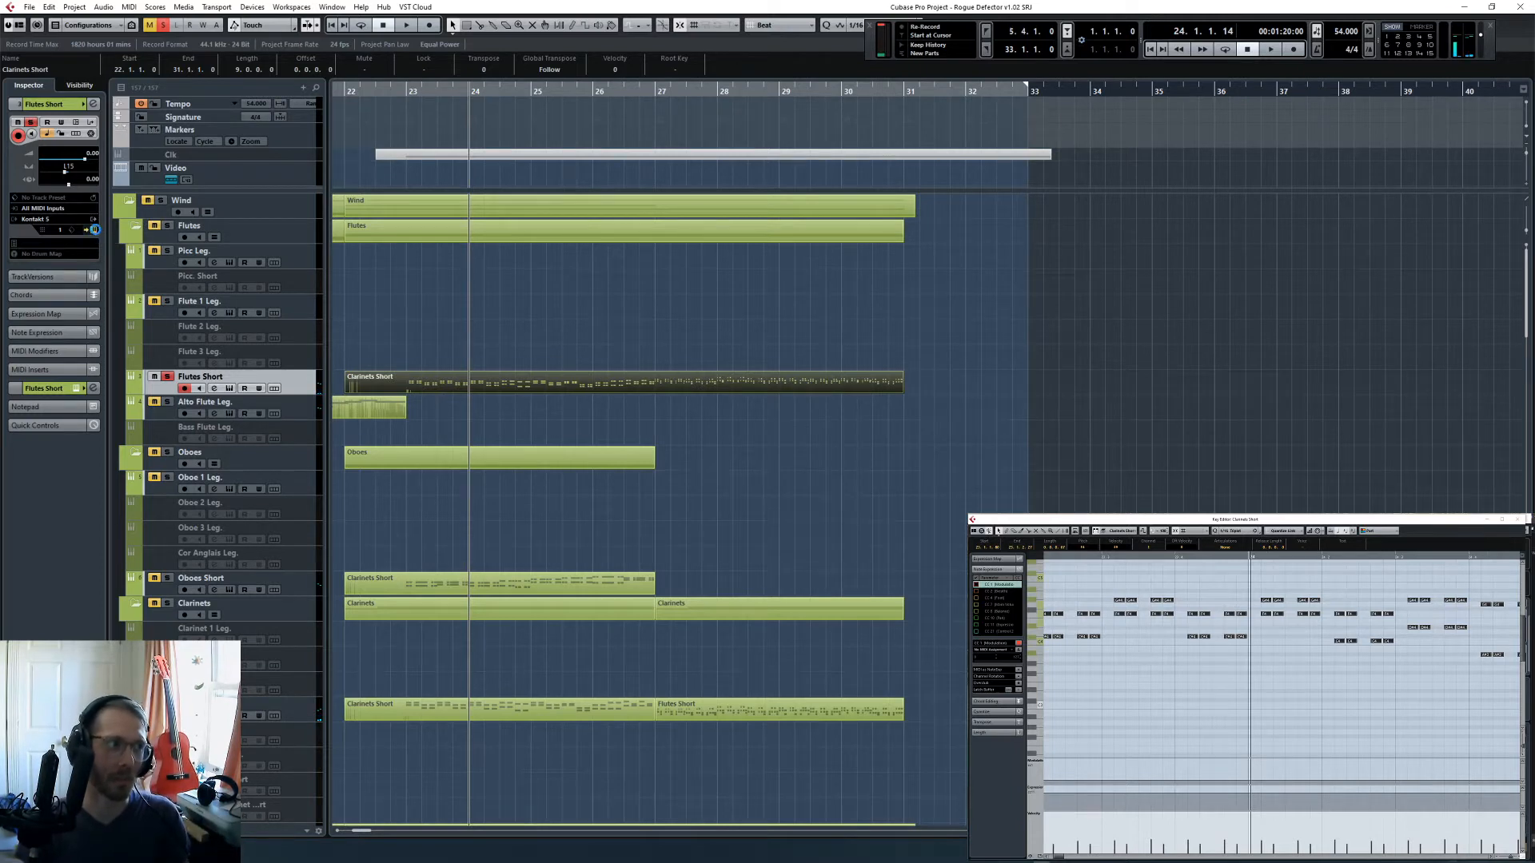
# - Set Legato to Disabled in the 03 Flute Articulations mapping while the Flutes Short part plays
pyautogui.click(94, 229)
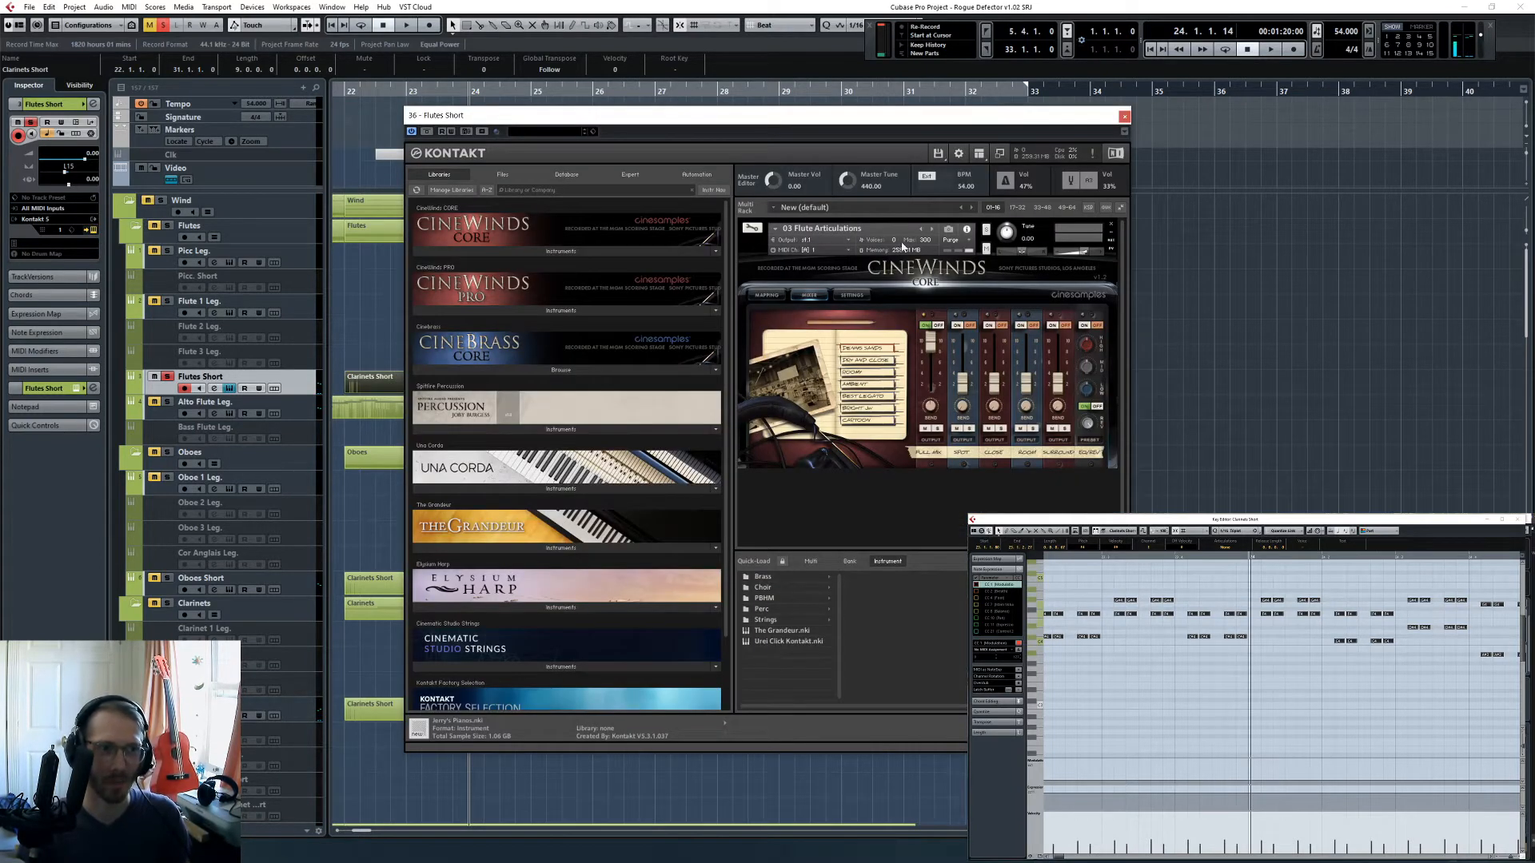
pyautogui.press('space')
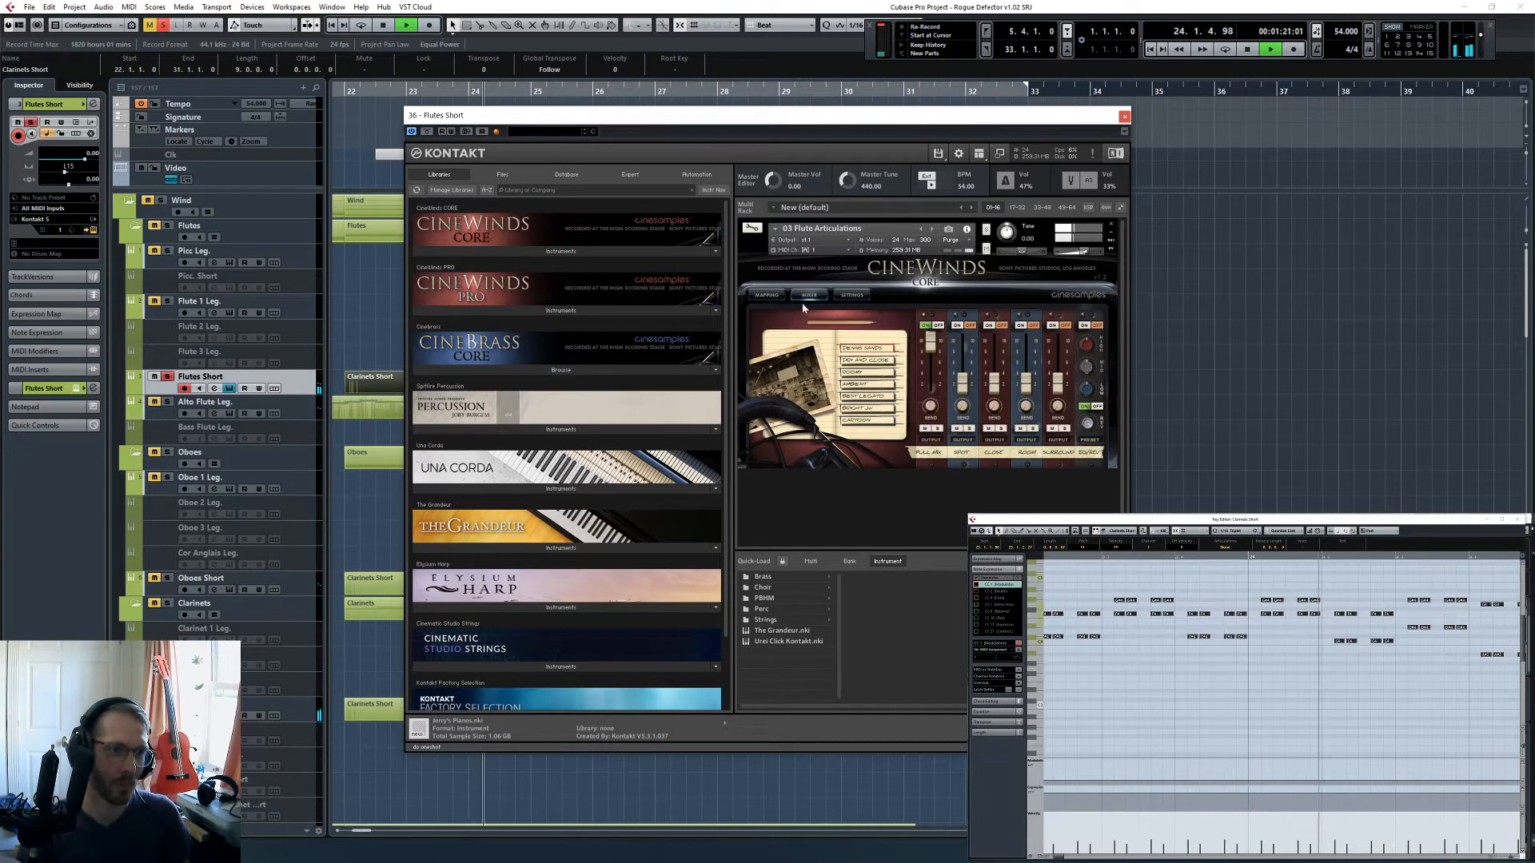
pyautogui.click(766, 294)
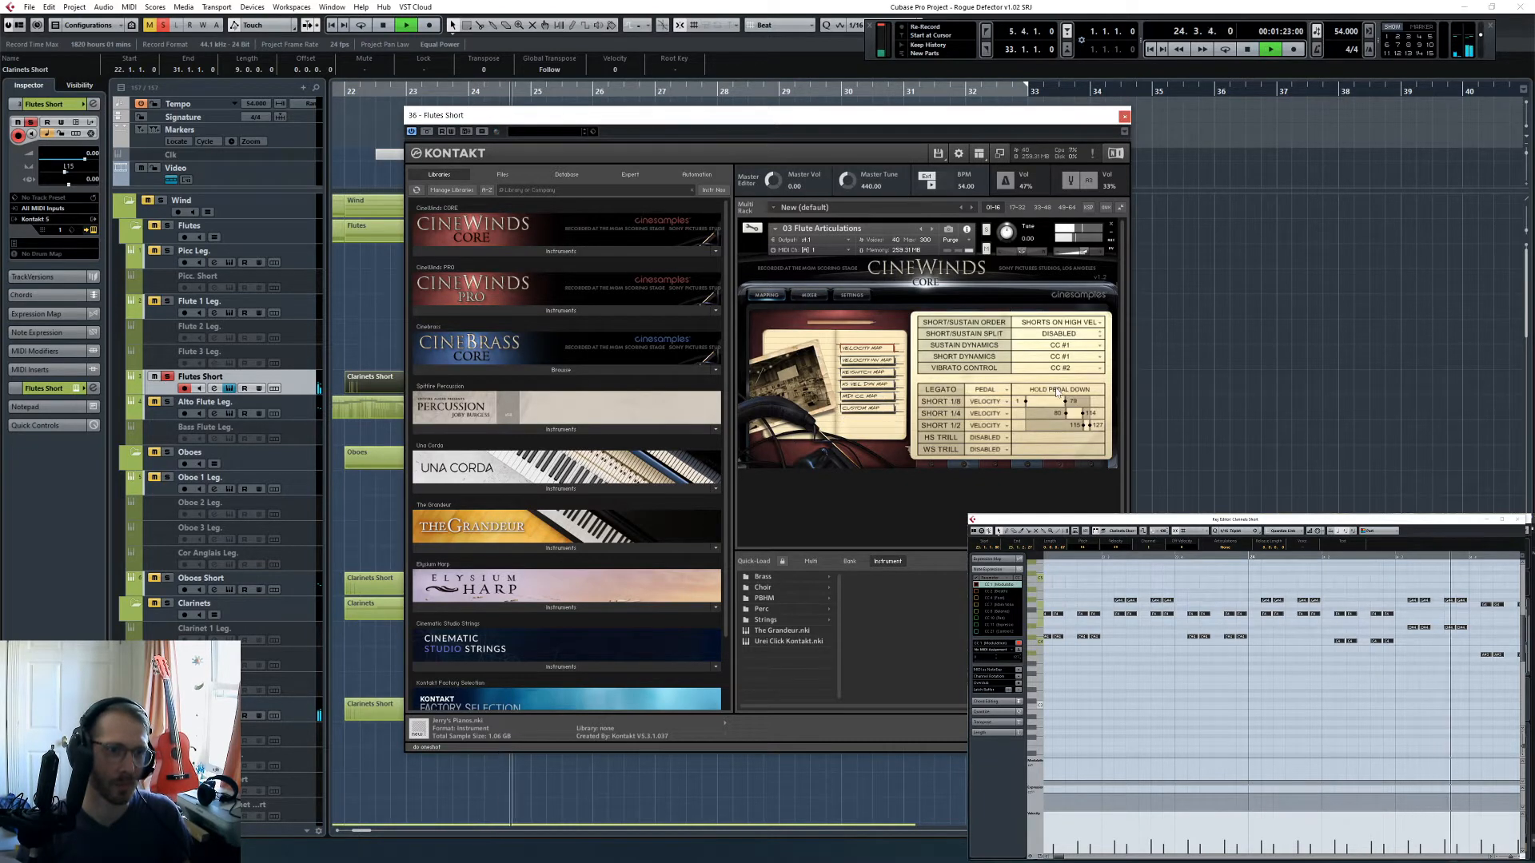
pyautogui.click(995, 389)
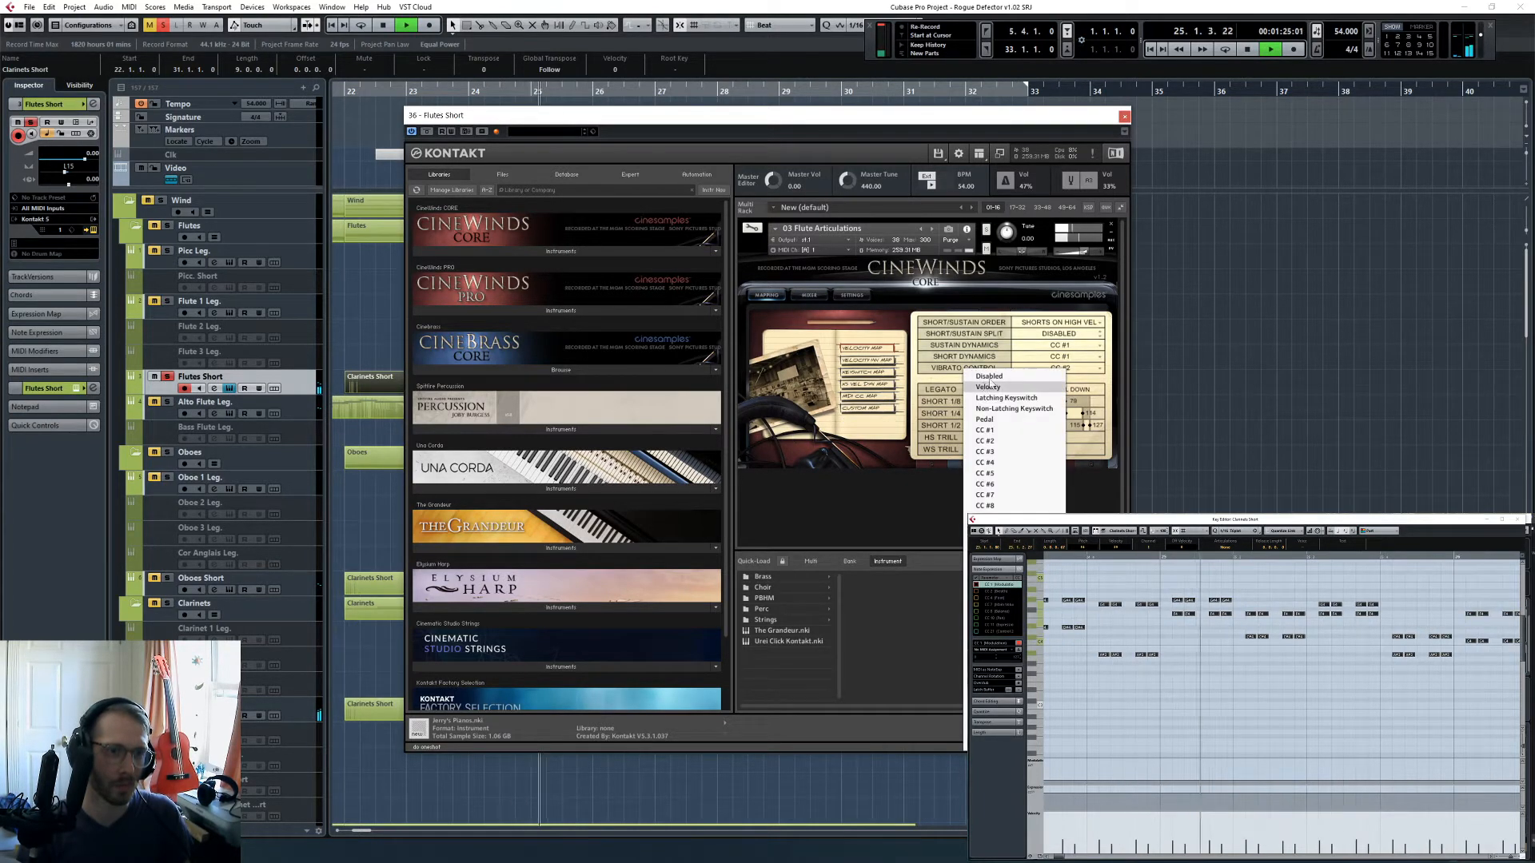
pyautogui.click(979, 429)
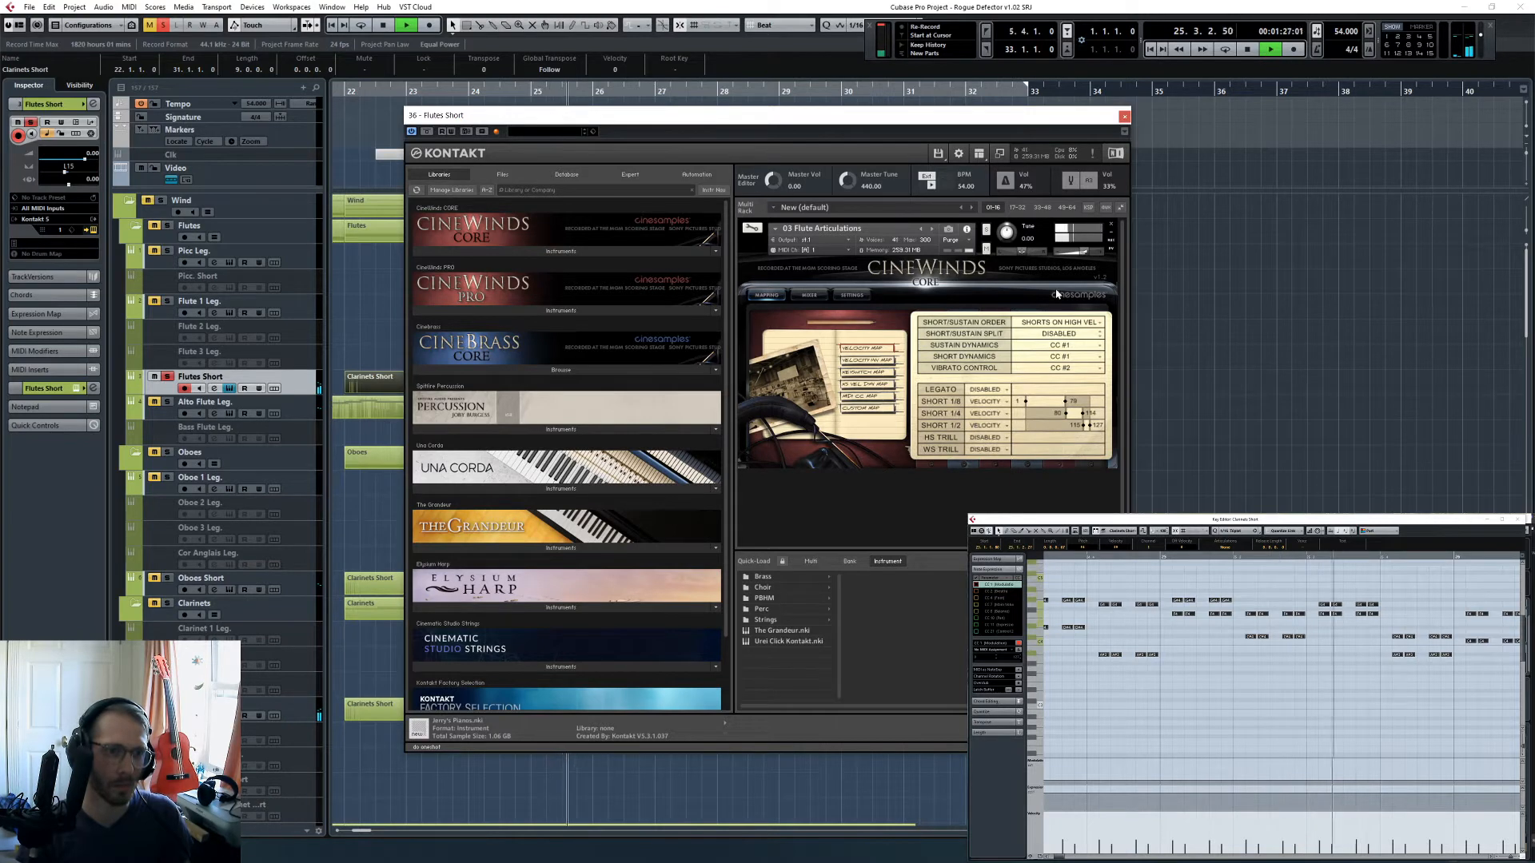
pyautogui.click(1125, 116)
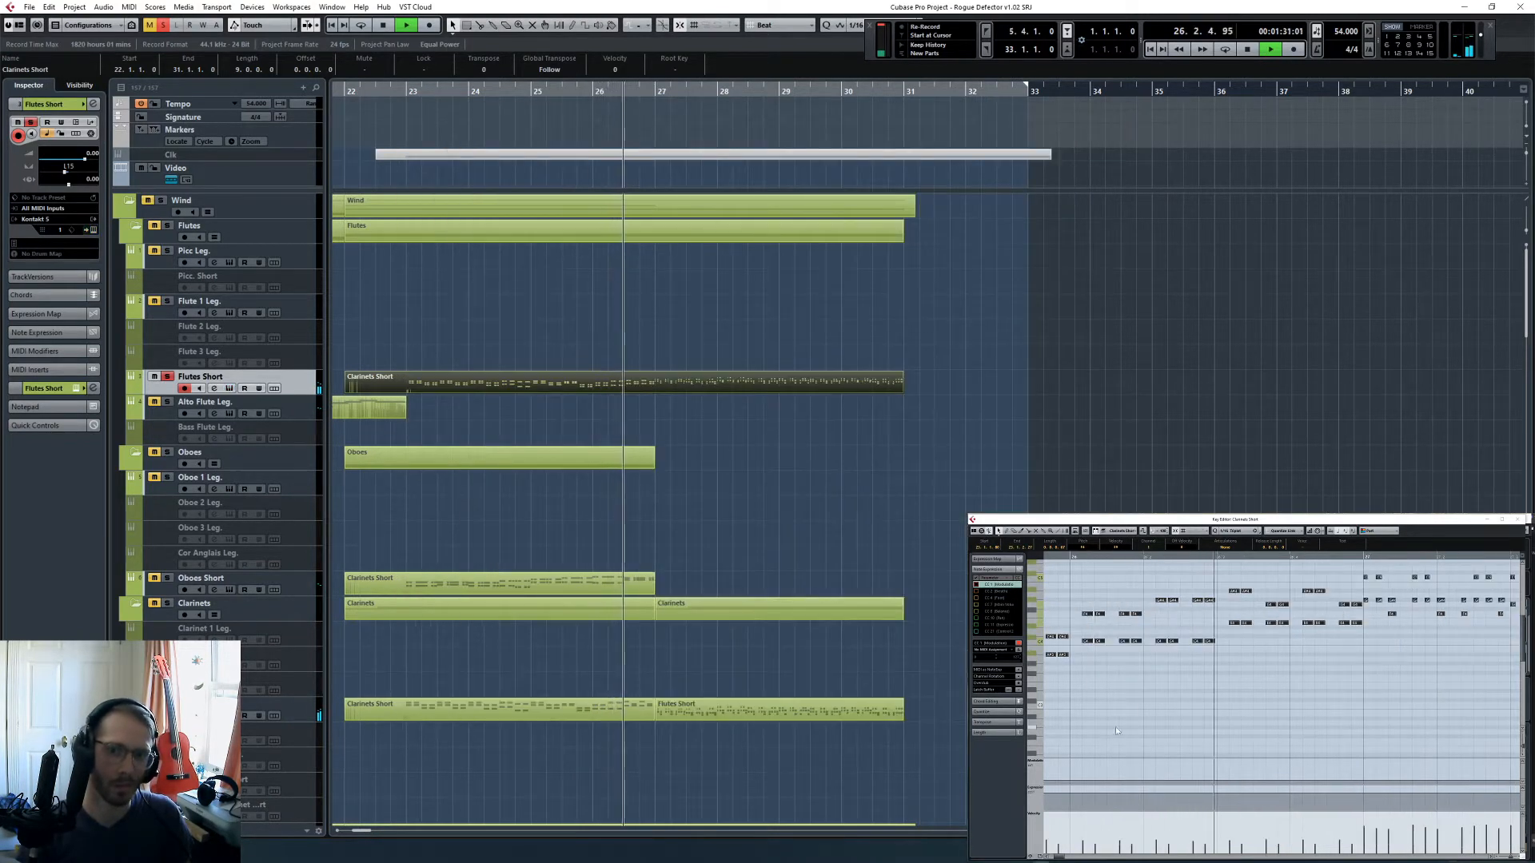
# - Listen to the soloed short winds through bar 29 while checking the Flutes Short notes and velocities in the Key Editor
pyautogui.click(1164, 704)
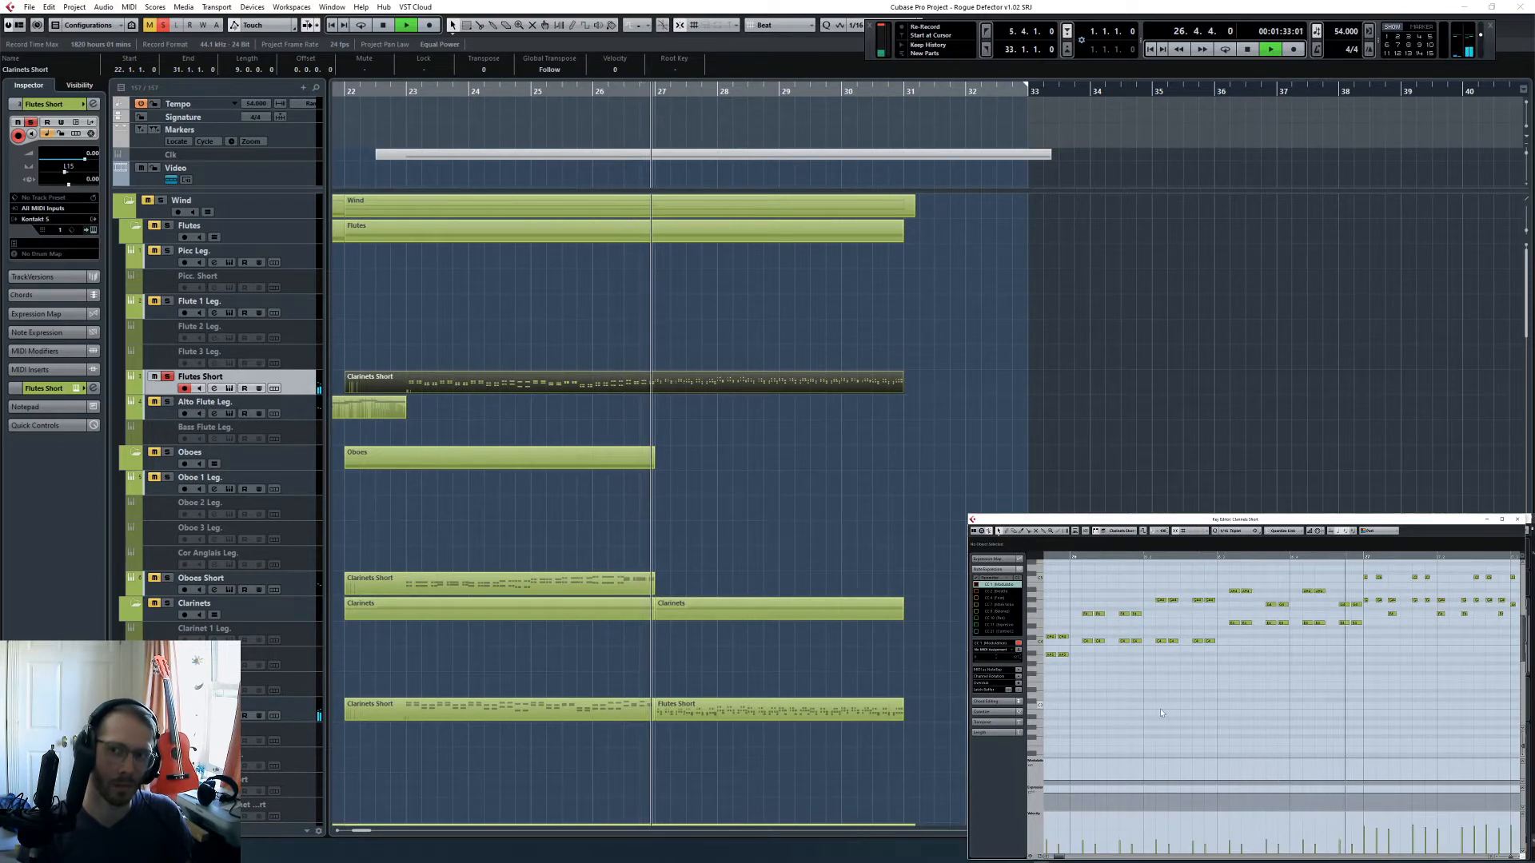
pyautogui.click(907, 479)
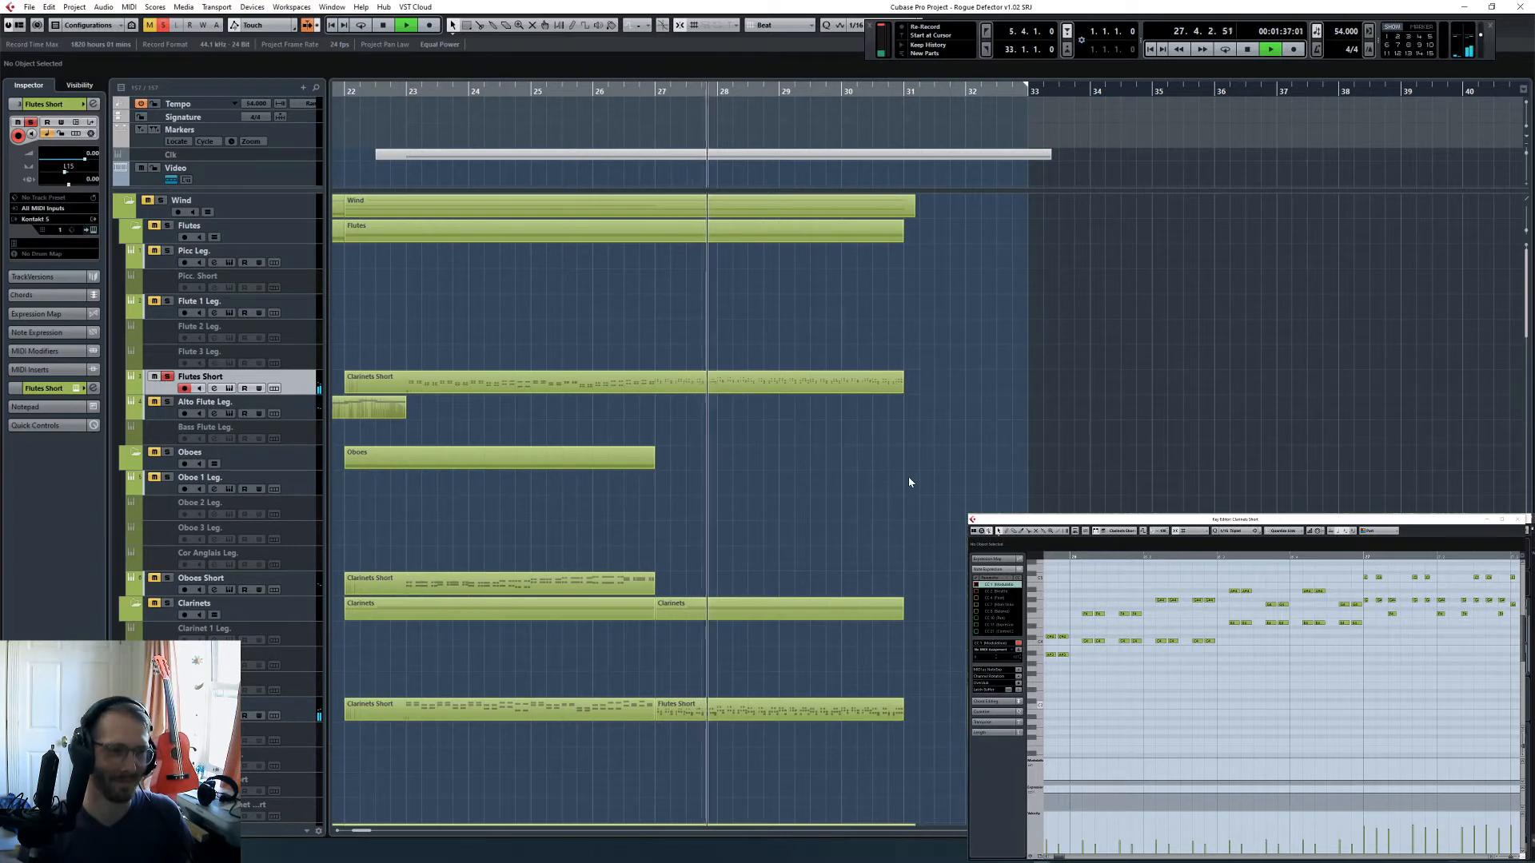
pyautogui.scroll(-5, 880, 476)
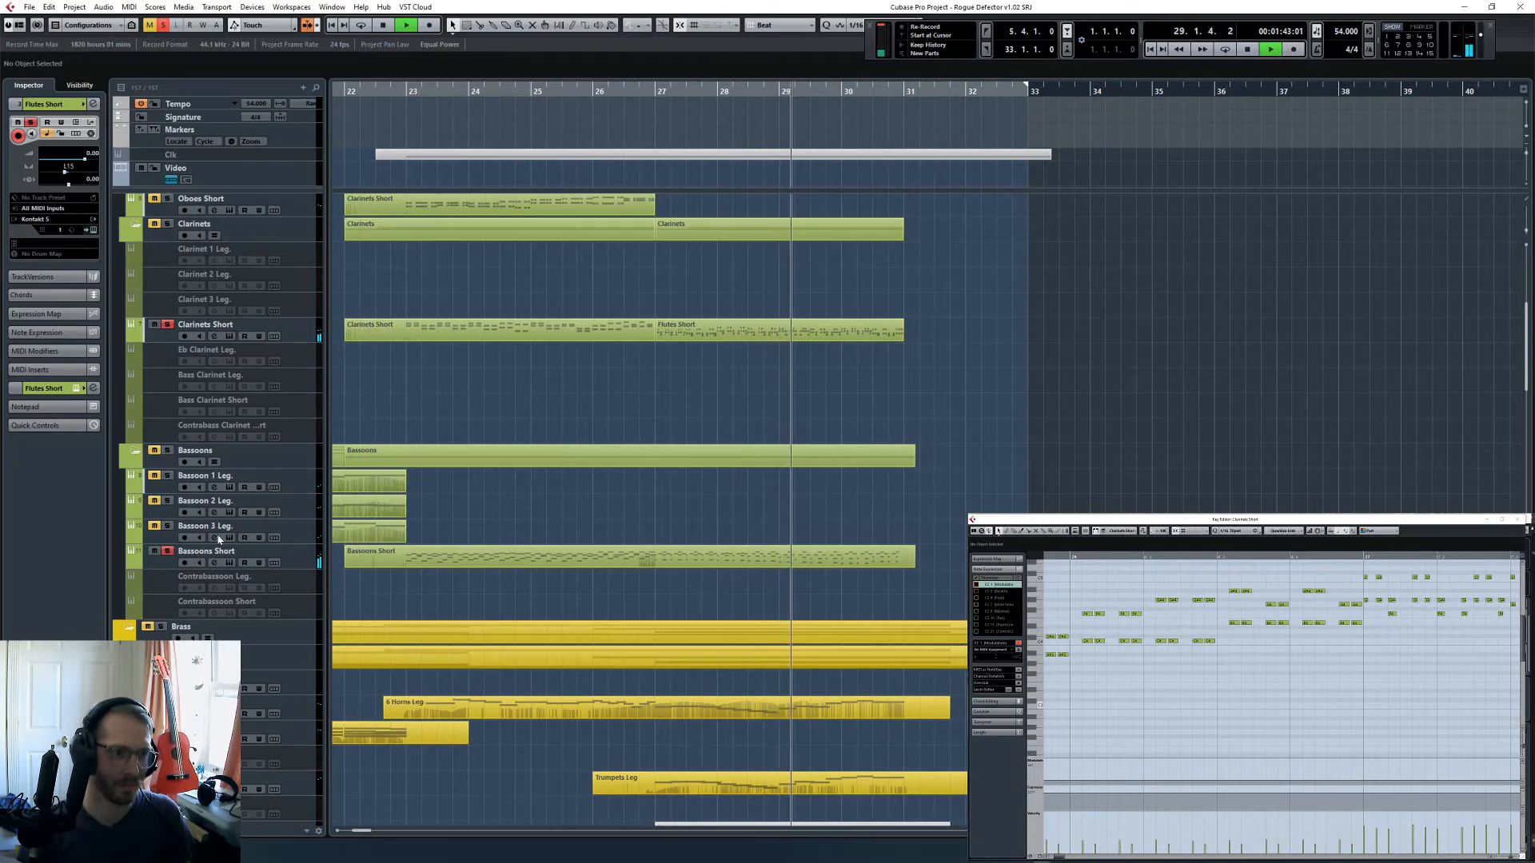
pyautogui.scroll(5, 805, 447)
pyautogui.click(1245, 717)
pyautogui.press('g')
pyautogui.press('g')
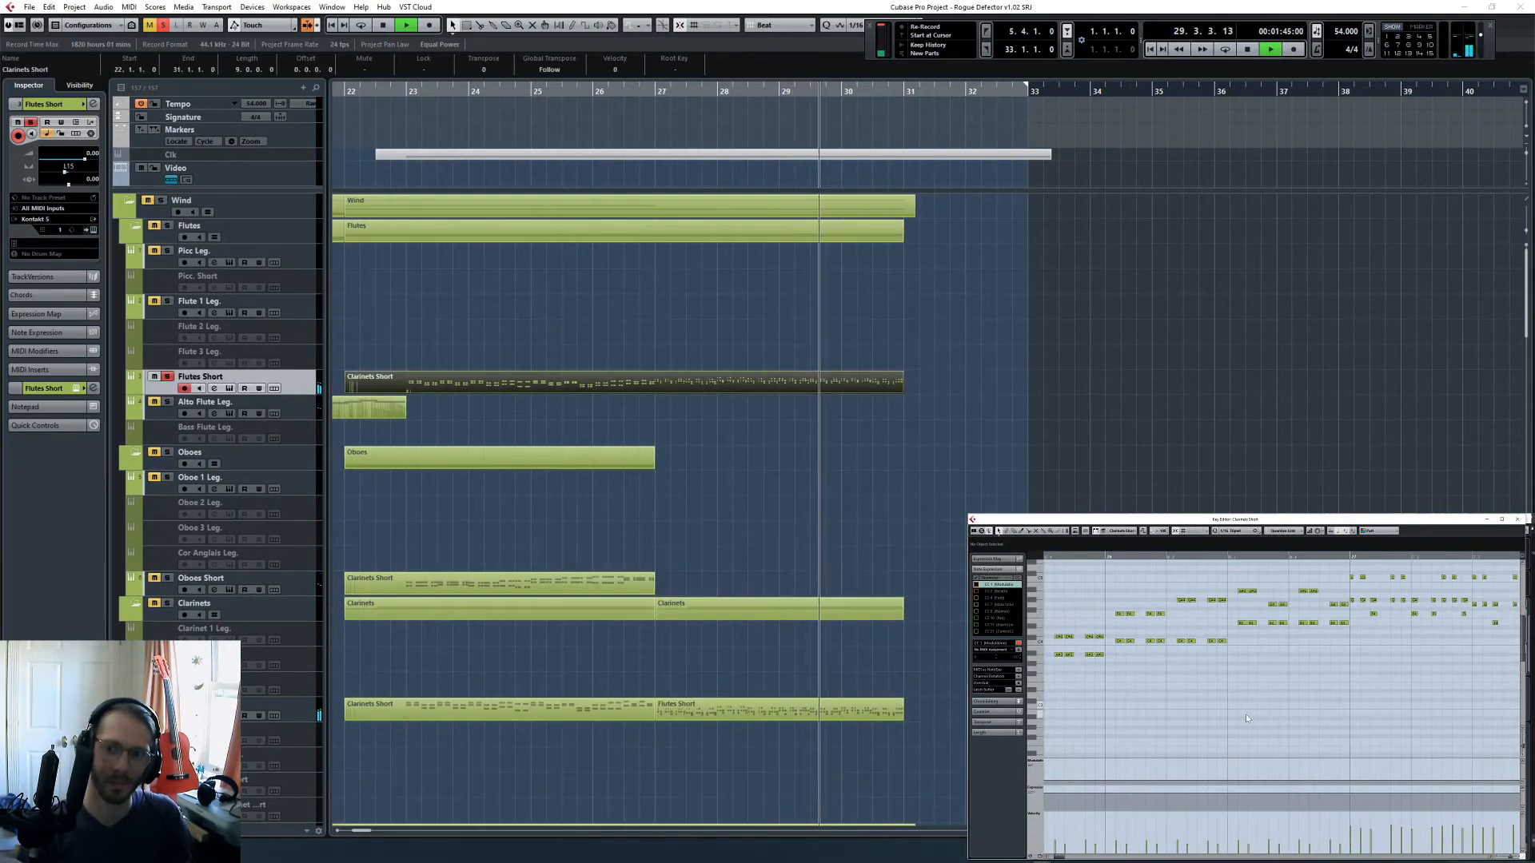
pyautogui.press('g')
pyautogui.press('g')
pyautogui.press('g')
pyautogui.press('space')
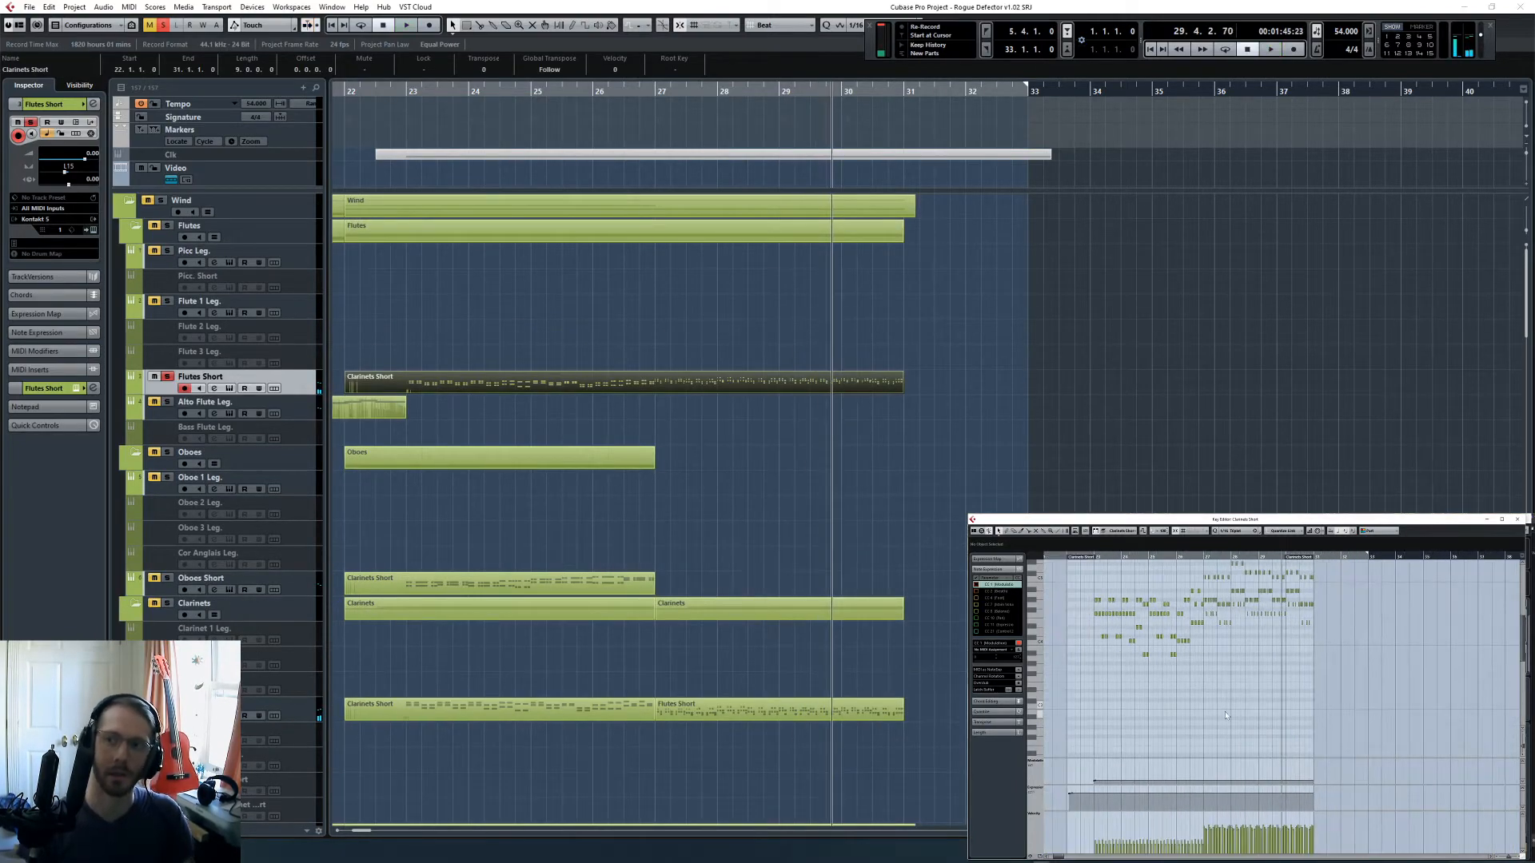
# - Select the Flutes Short notes from bar 27 onward and lower their velocities together
pyautogui.scroll(2, 1225, 715)
pyautogui.press('h')
pyautogui.press('h')
pyautogui.press('h')
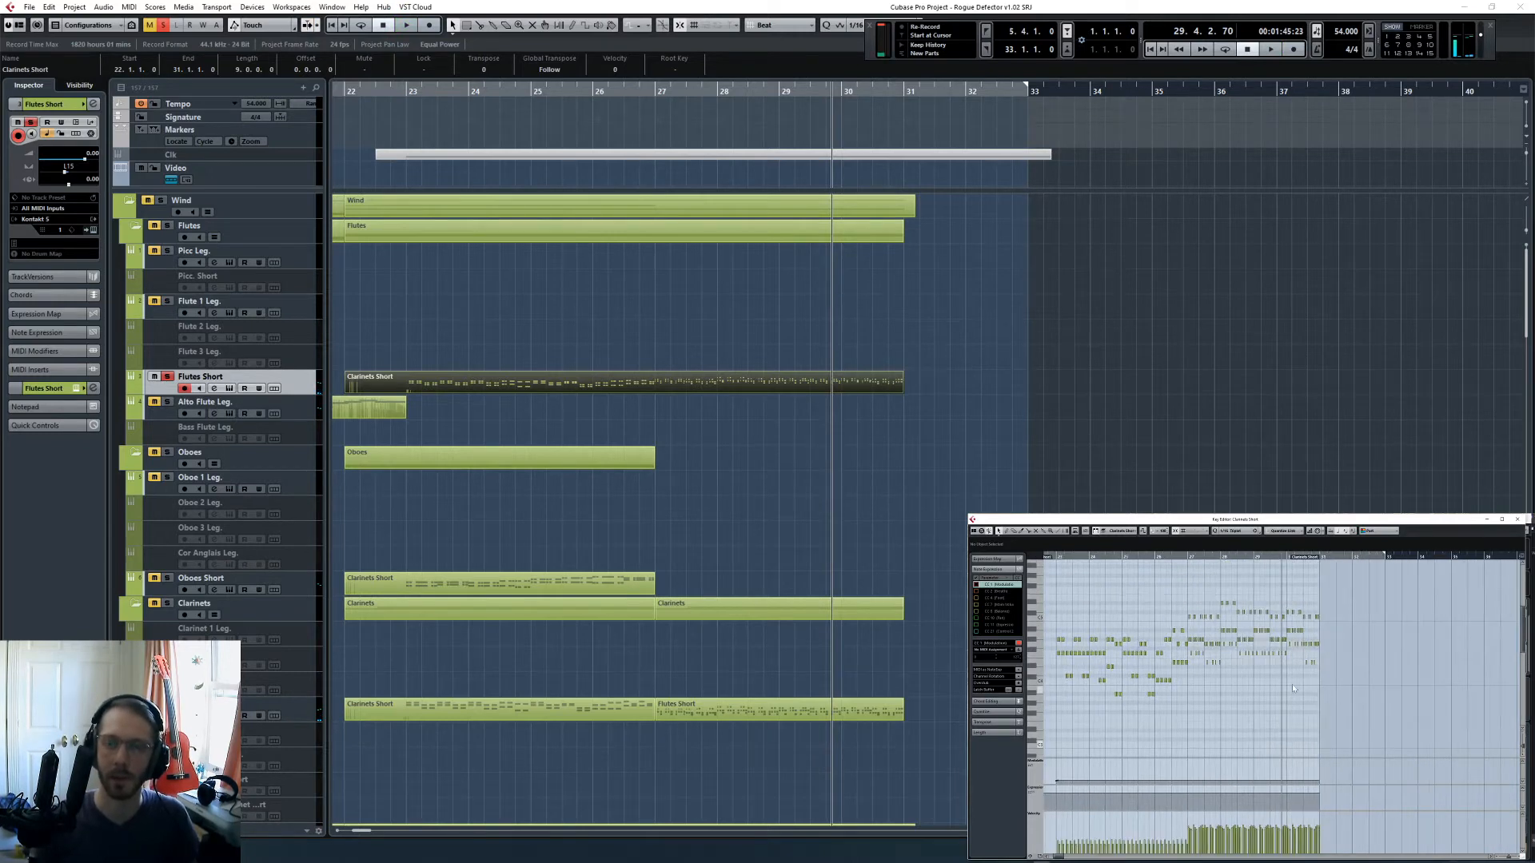
pyautogui.moveTo(1090, 593); pyautogui.dragTo(1413, 700)
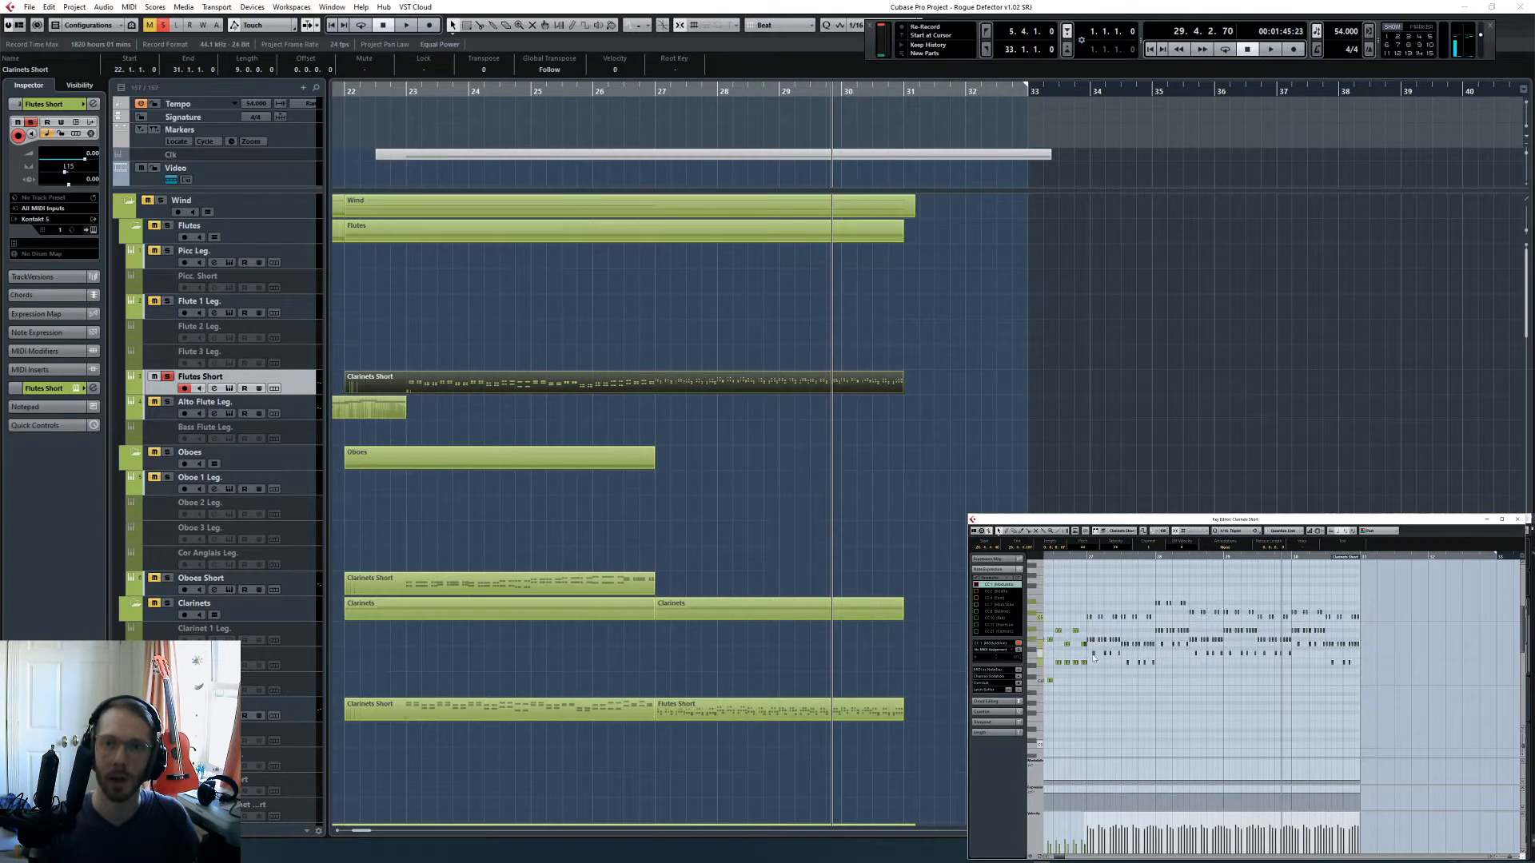
pyautogui.click(1089, 597)
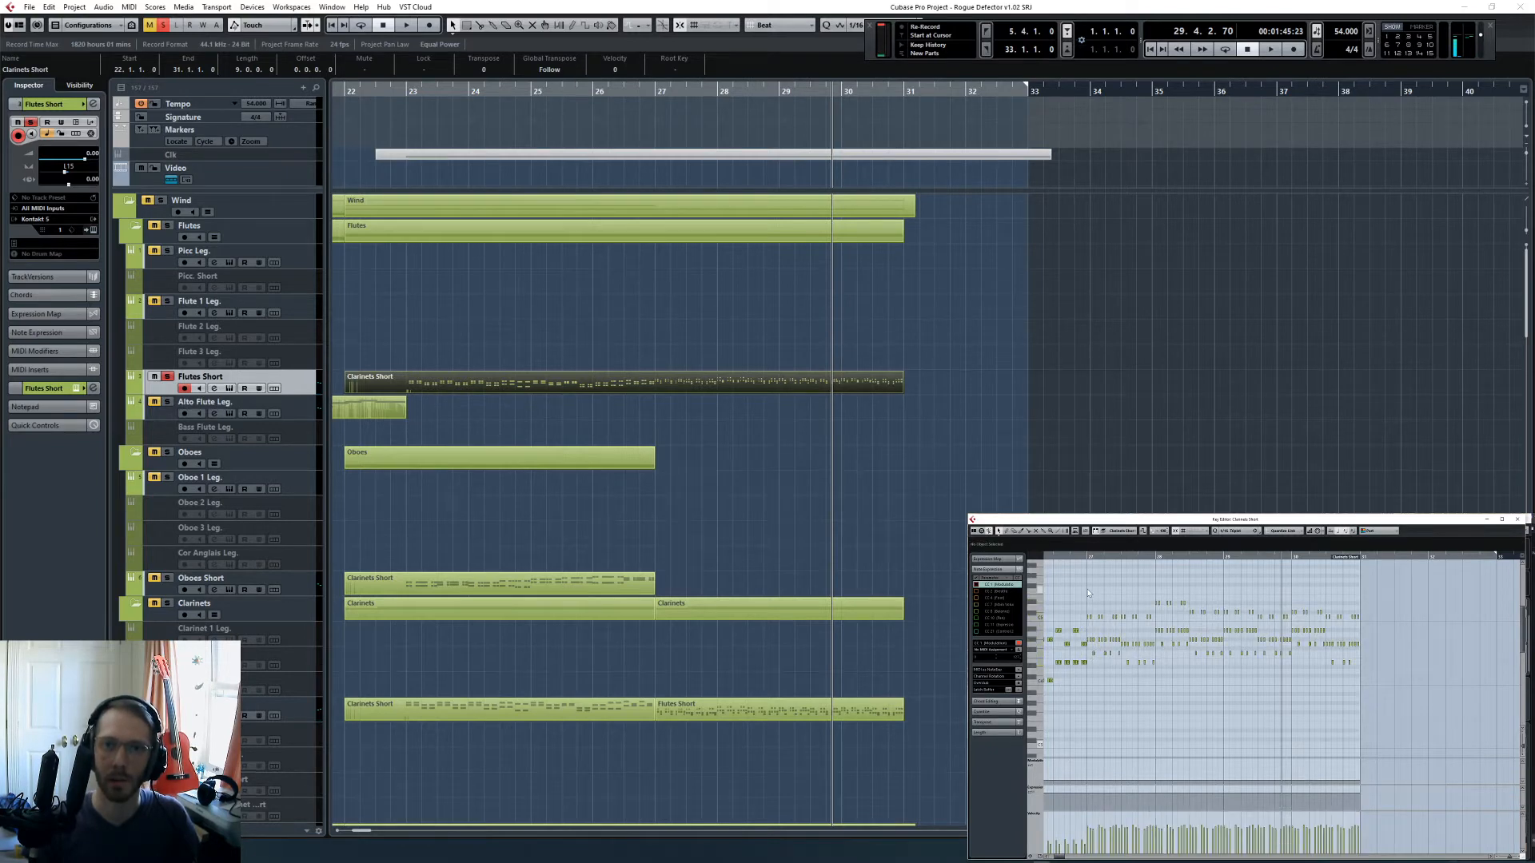
pyautogui.moveTo(1094, 598); pyautogui.dragTo(1410, 716)
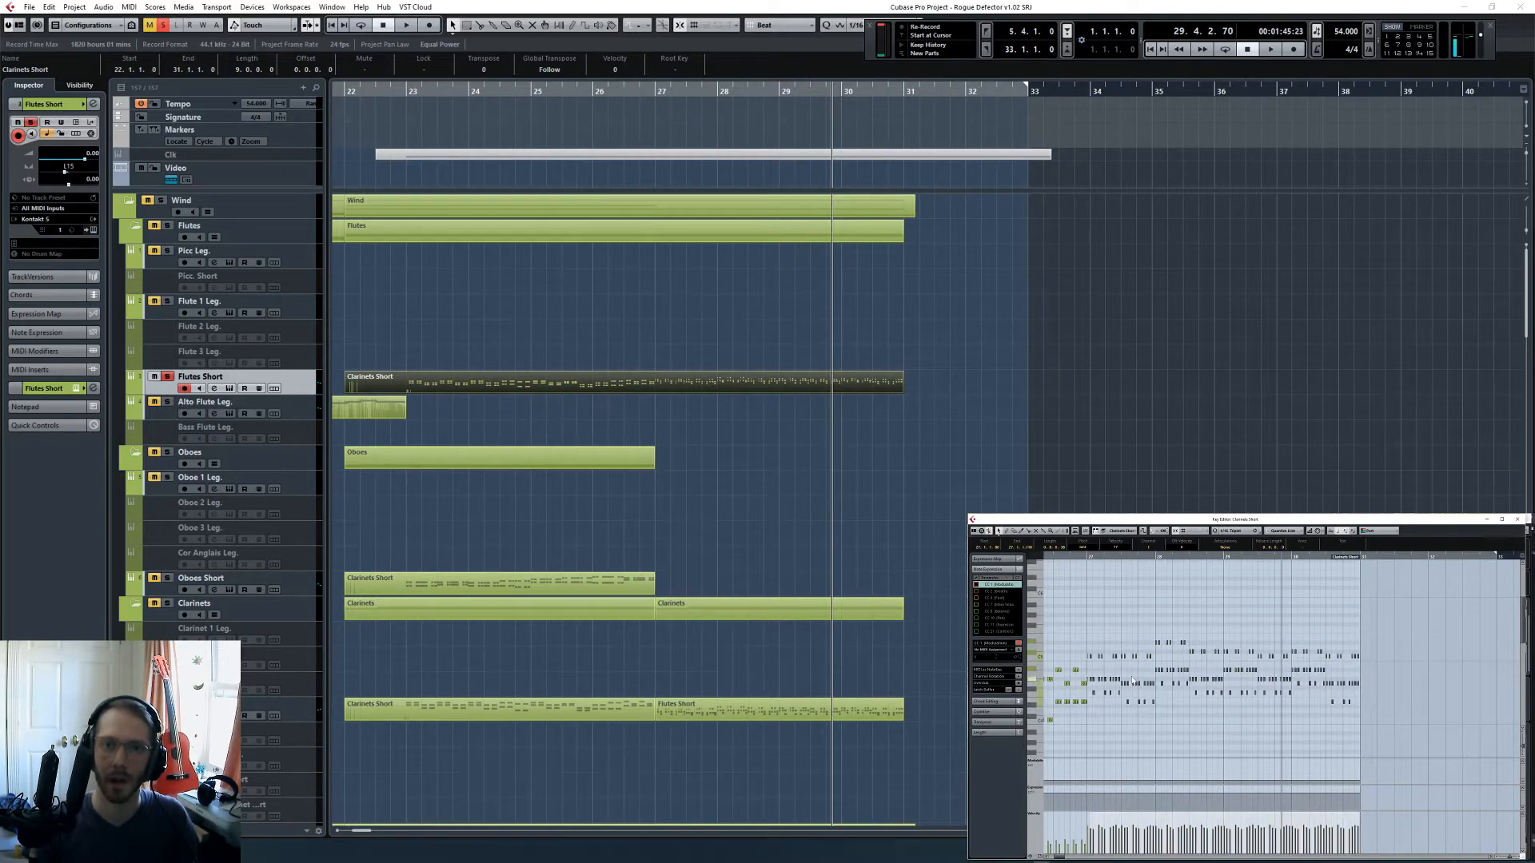
pyautogui.scroll(6, 1132, 681)
pyautogui.hscroll(-4, 1179, 670)
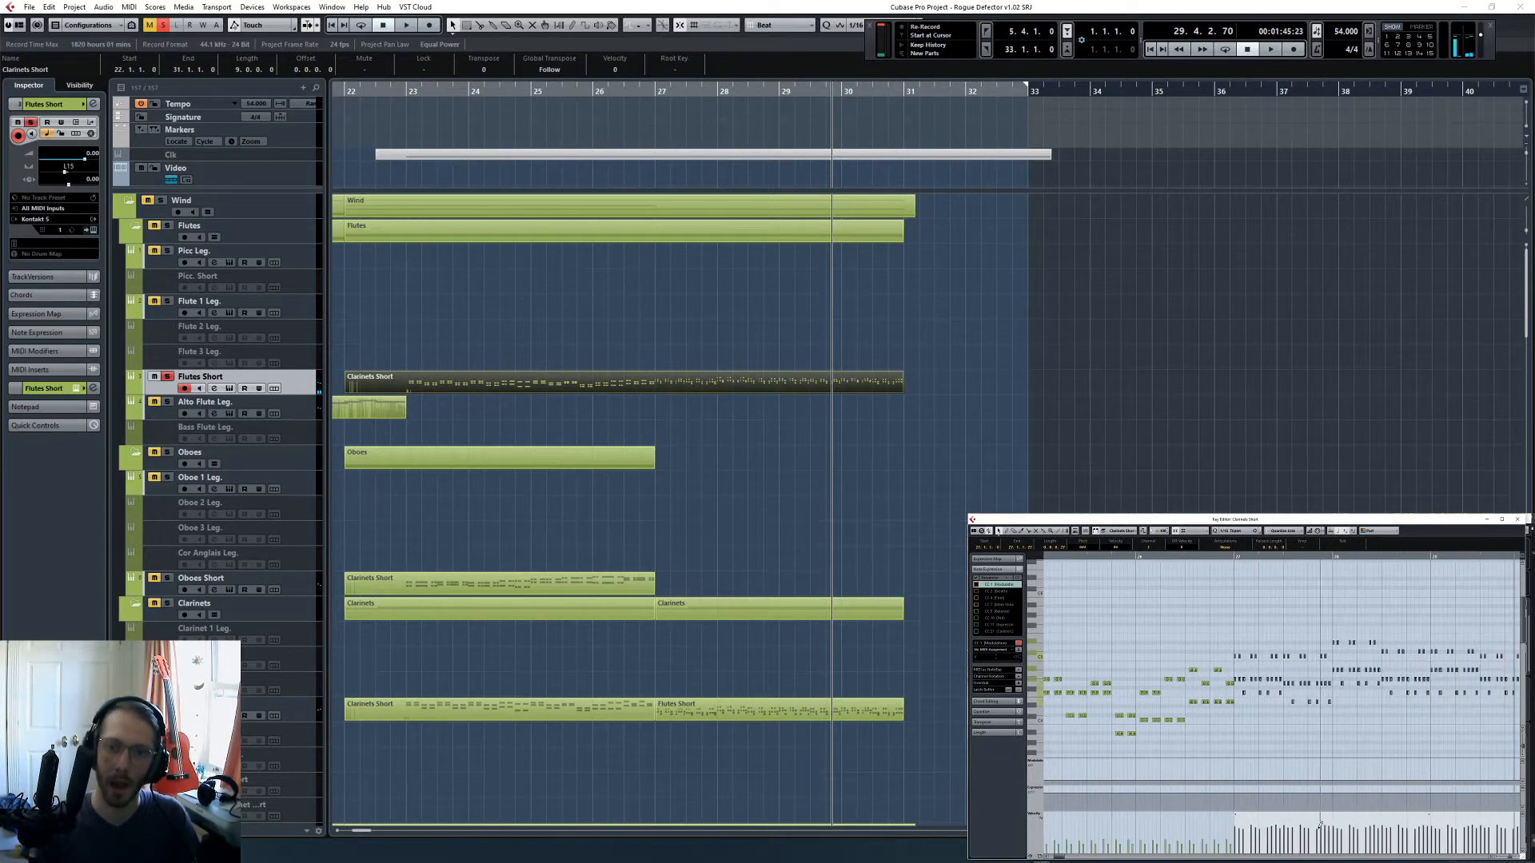
pyautogui.scroll(-4, 1279, 819)
pyautogui.moveTo(1292, 822); pyautogui.dragTo(1292, 835)
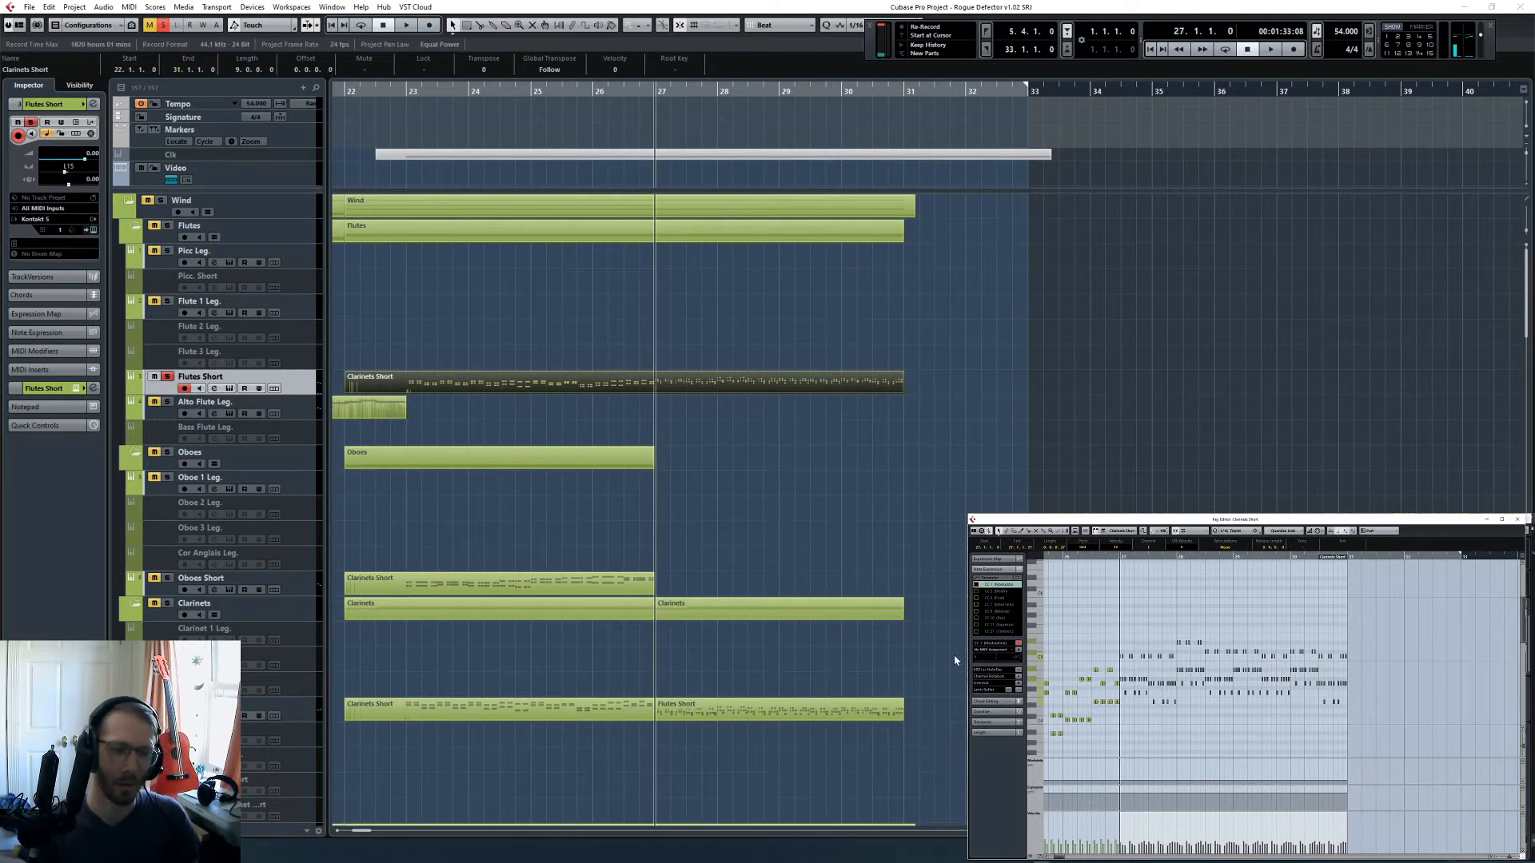
# - Lower the velocities of all notes in the Clarinets Short track's second part, starting at bar 27
pyautogui.click(815, 714)
pyautogui.hotkey('ctrl', 'a')
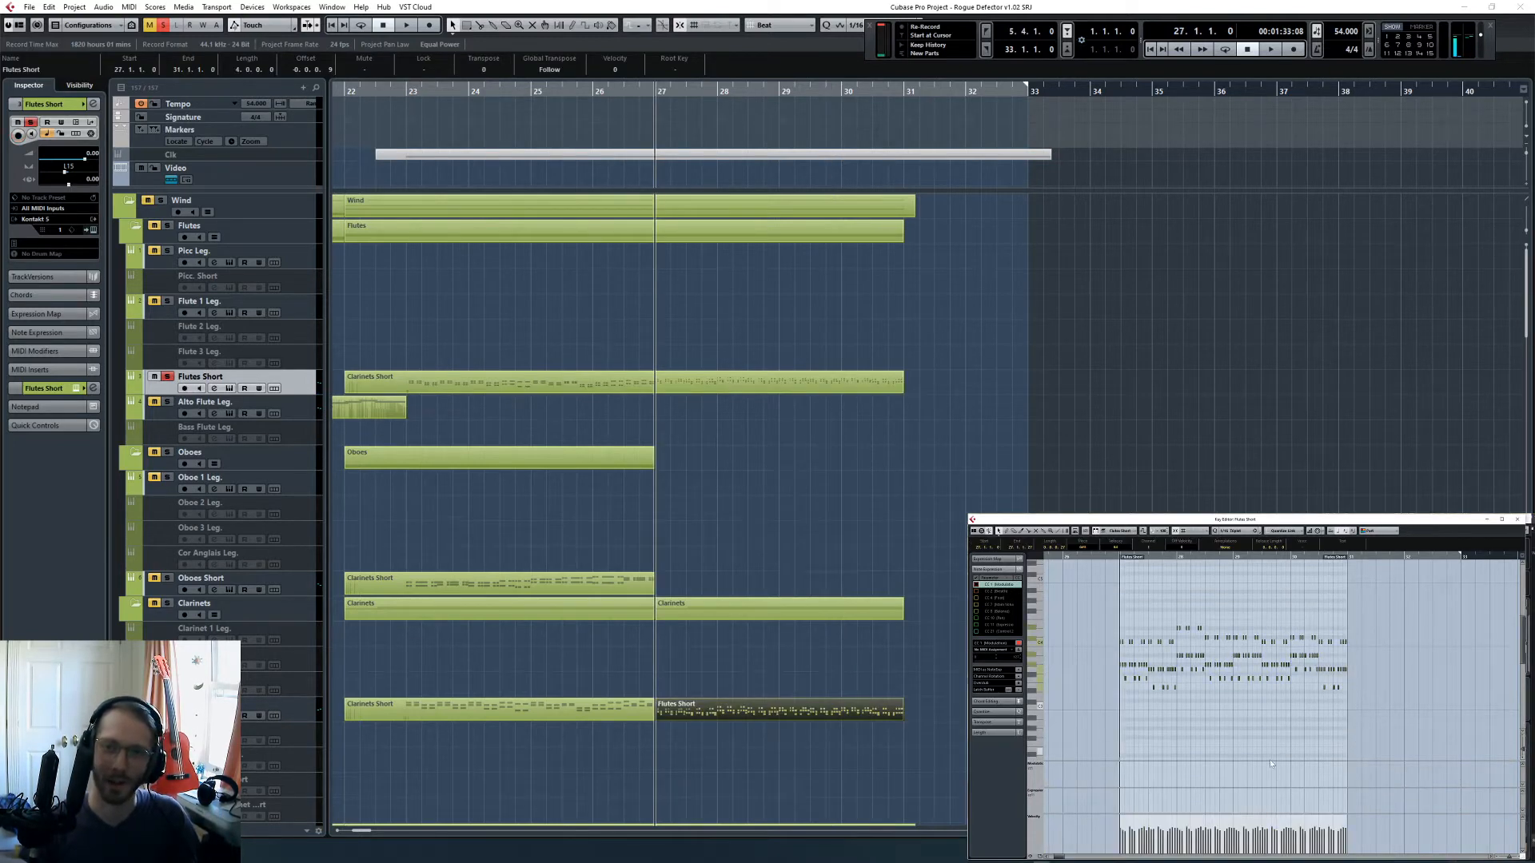
pyautogui.moveTo(1232, 817); pyautogui.dragTo(1232, 844)
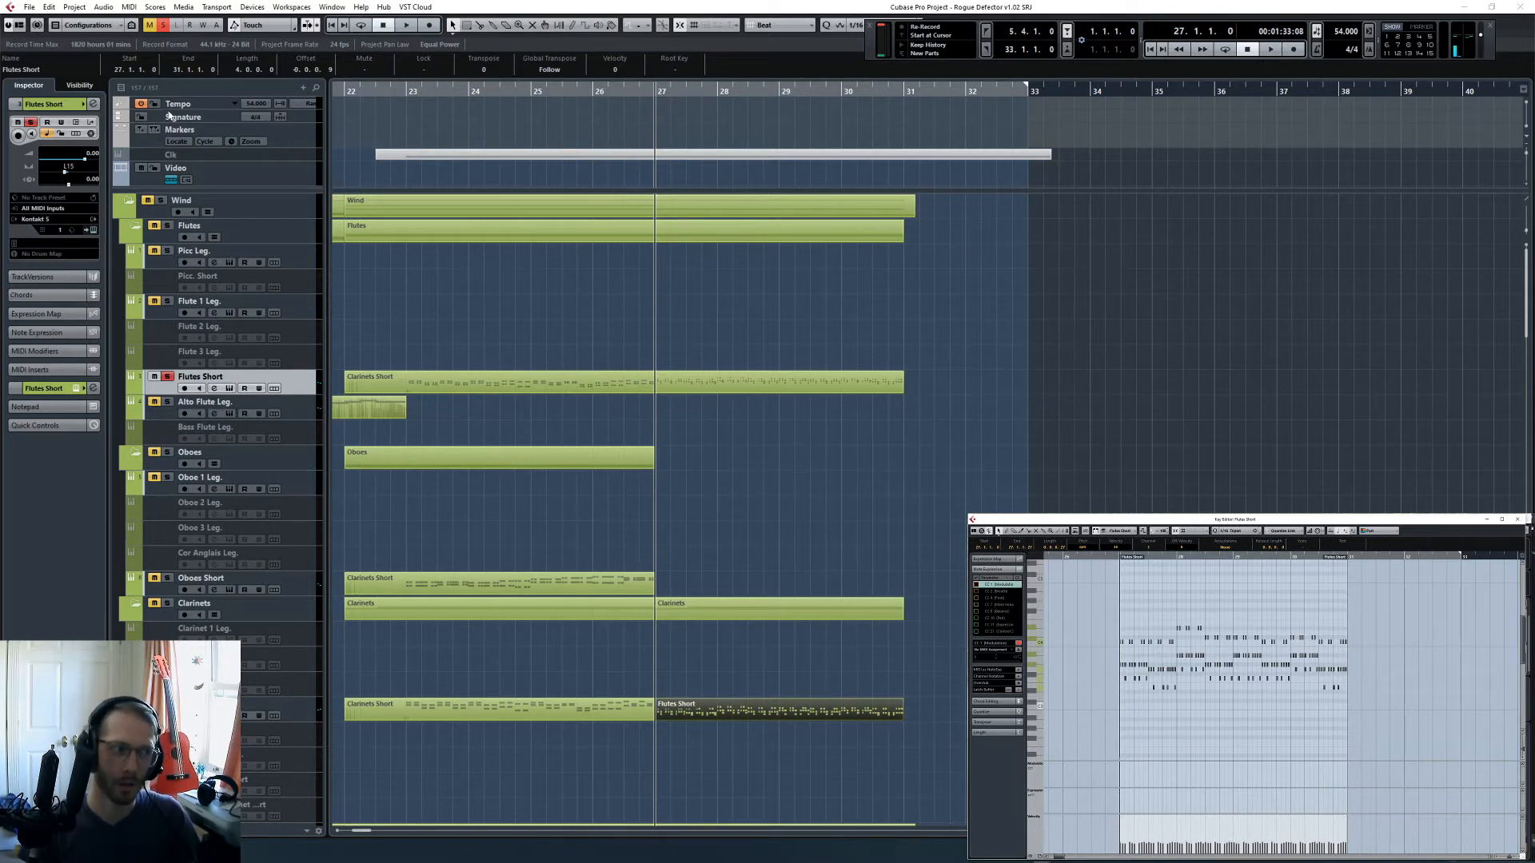
# - Listen to the soloed short winds from bar 27 into bar 28, and clear all solos
pyautogui.click(163, 25)
pyautogui.click(167, 377)
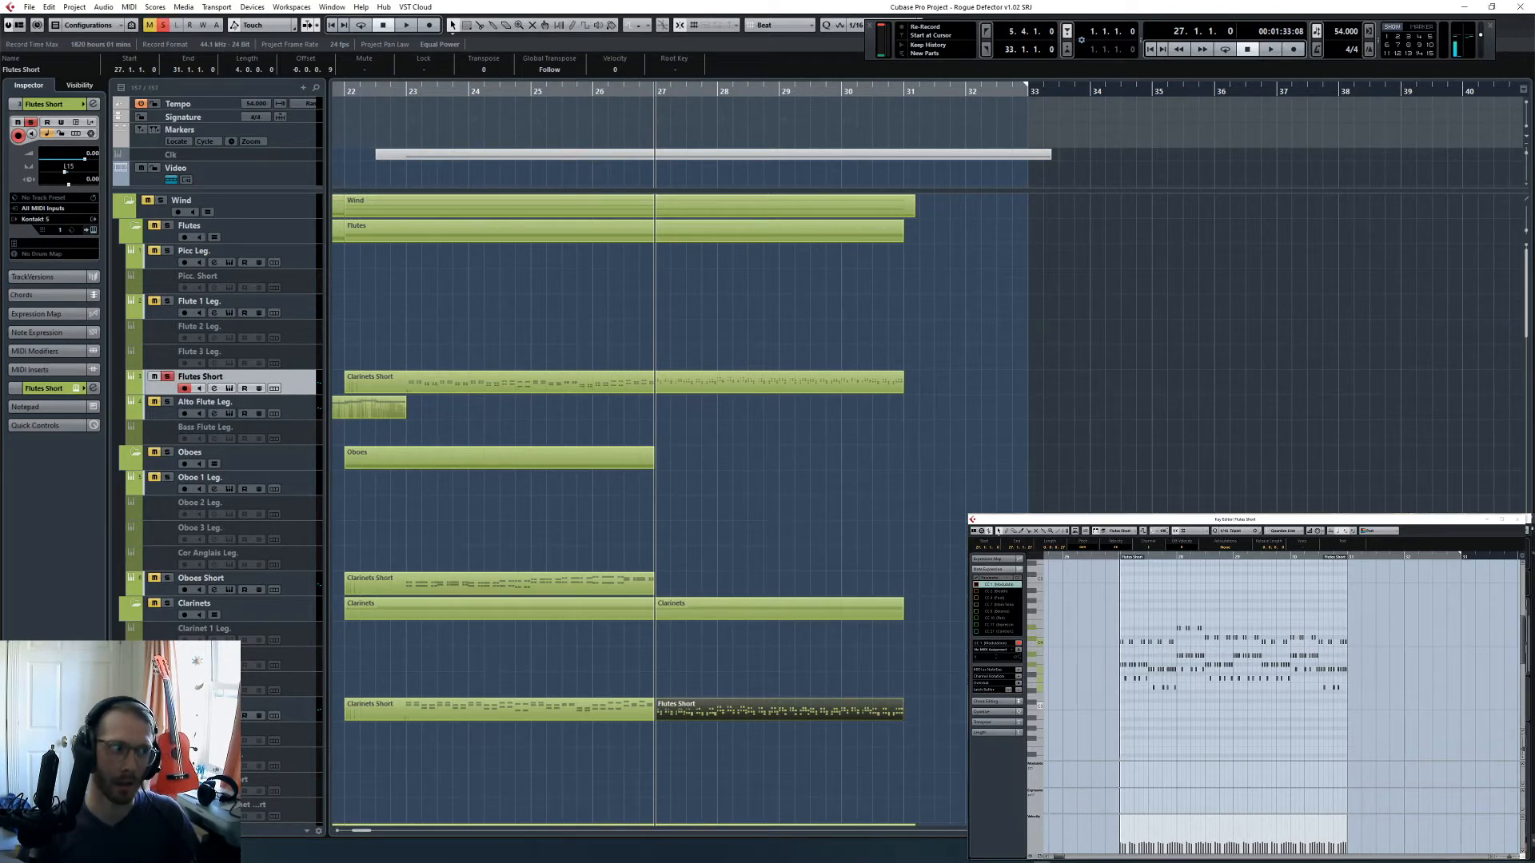
pyautogui.click(819, 493)
pyautogui.press('h')
pyautogui.press('h')
pyautogui.press('h')
pyautogui.press('h')
pyautogui.press('h')
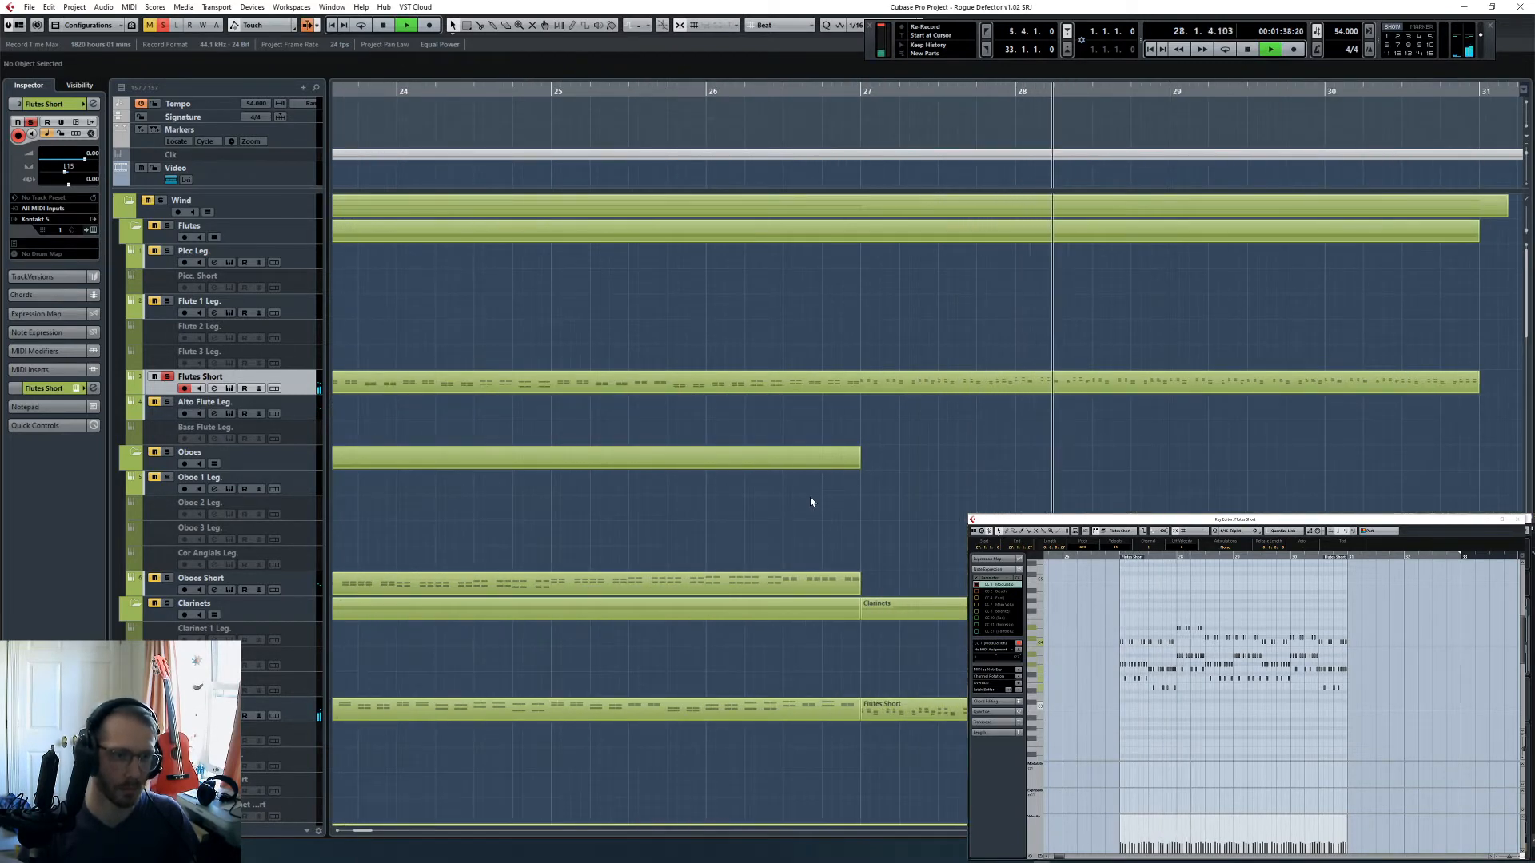
pyautogui.press('space')
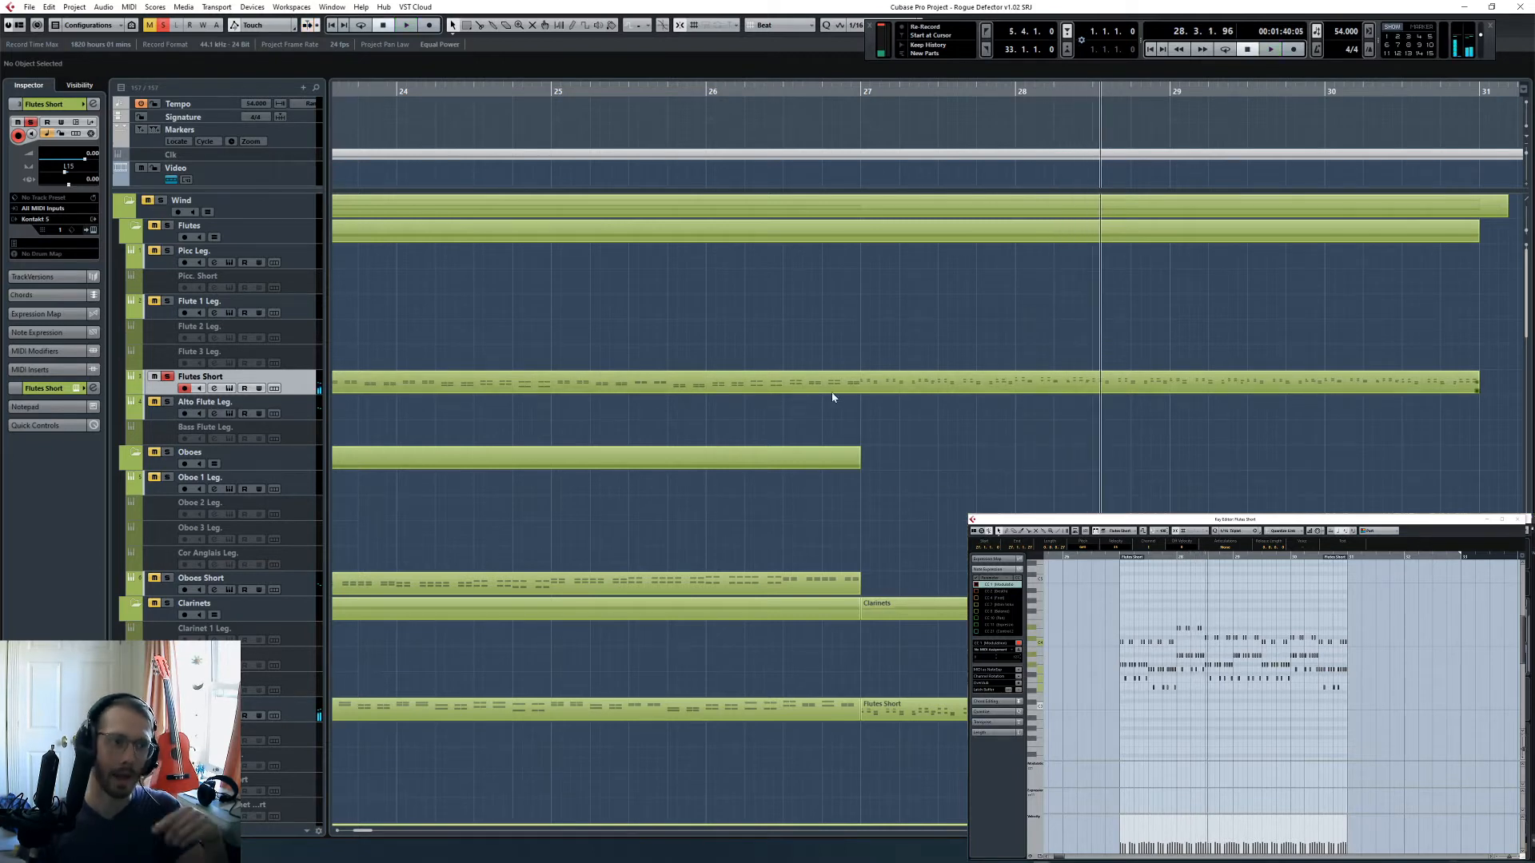
pyautogui.click(162, 27)
# - Open the Oboes Short part, solo its track for a brief listen from bar 26, and unsolo it
pyautogui.press('g')
pyautogui.press('g')
pyautogui.press('g')
pyautogui.press('g')
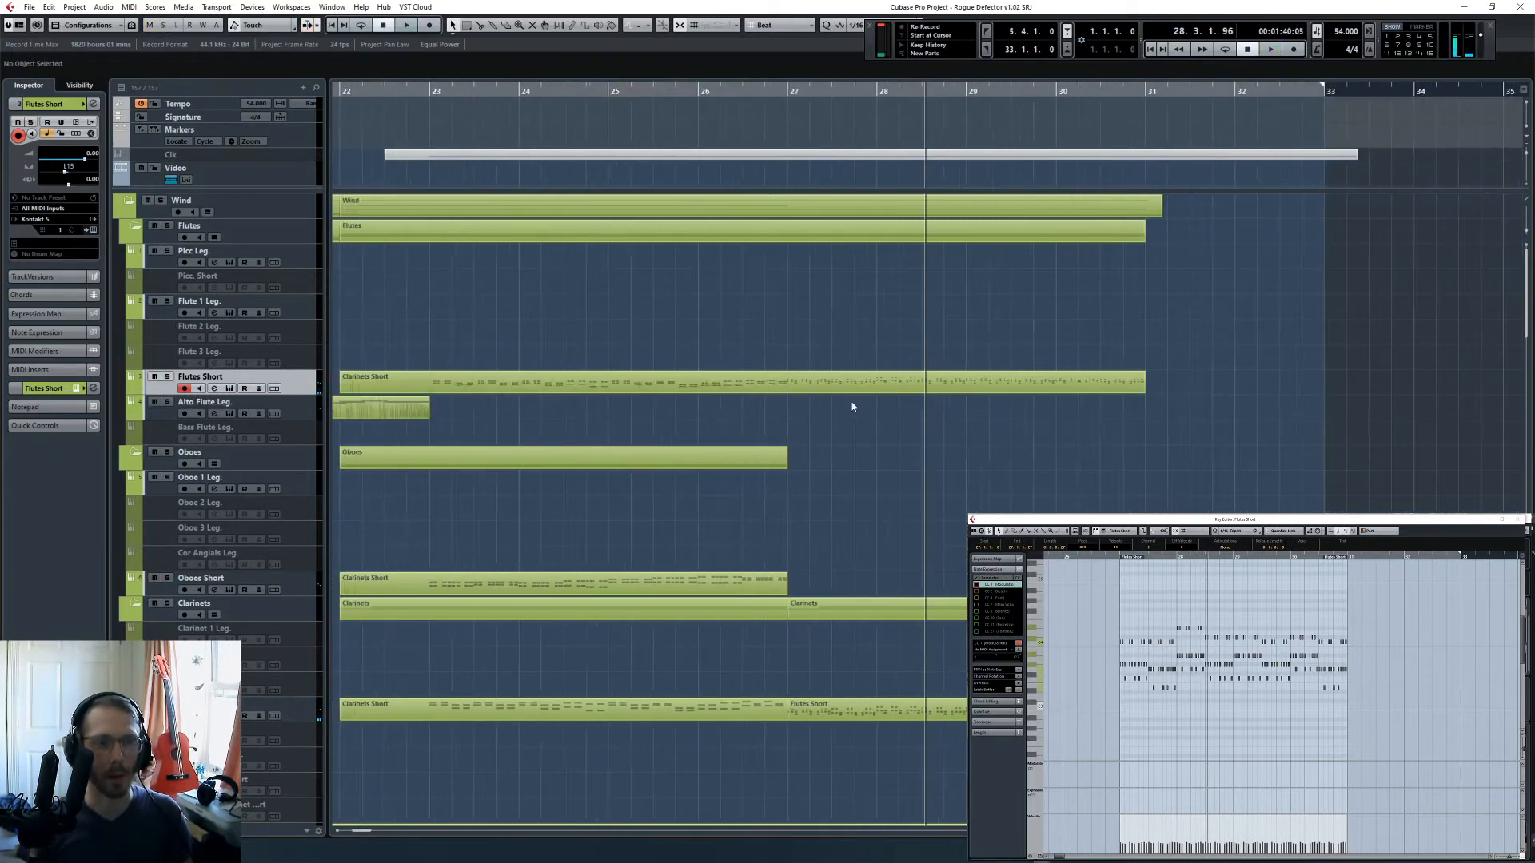
pyautogui.click(770, 585)
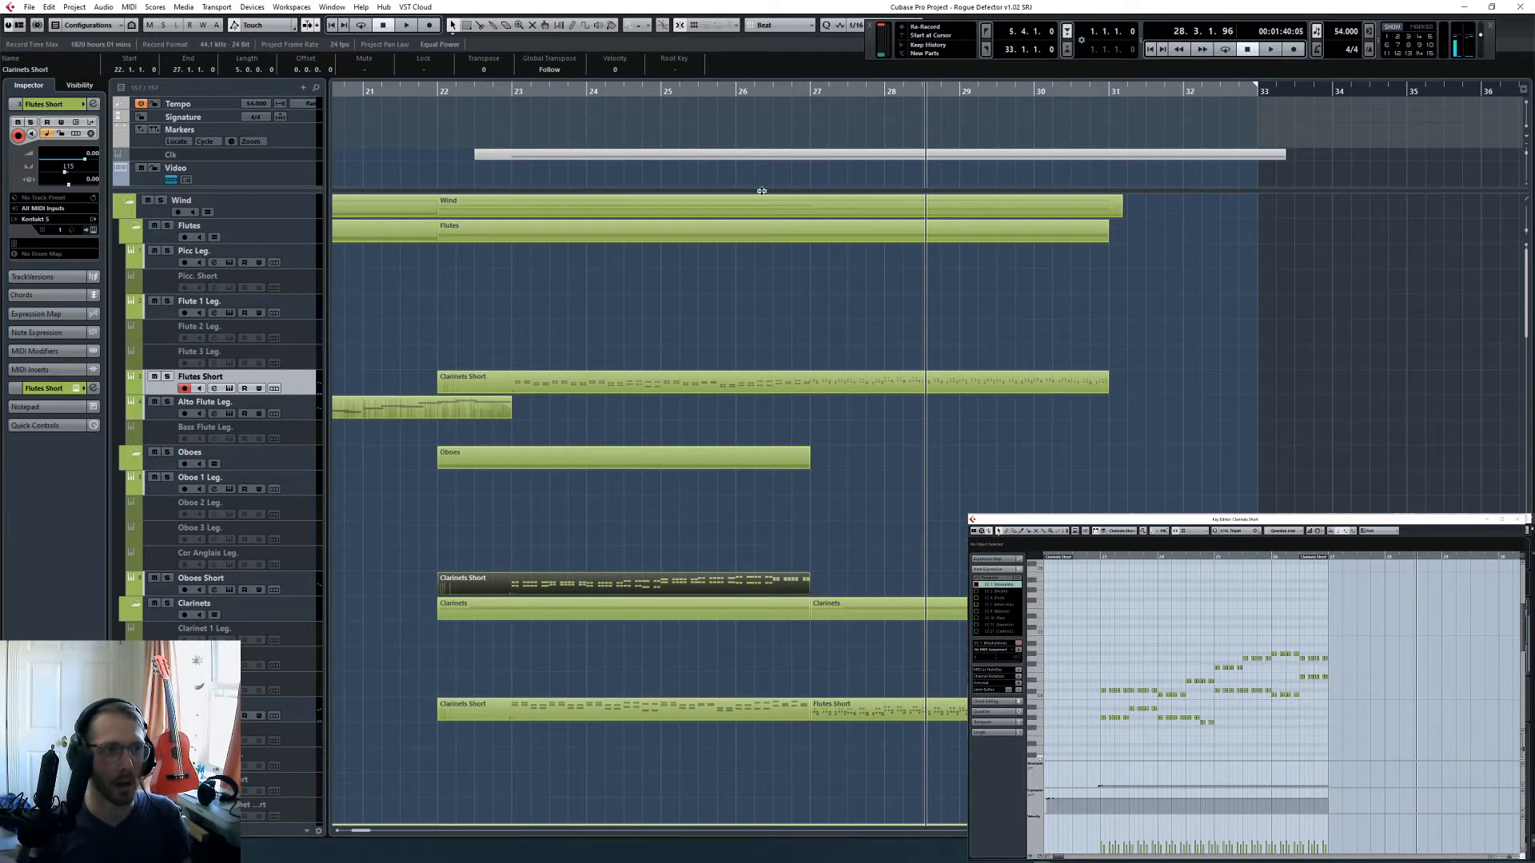
pyautogui.click(736, 93)
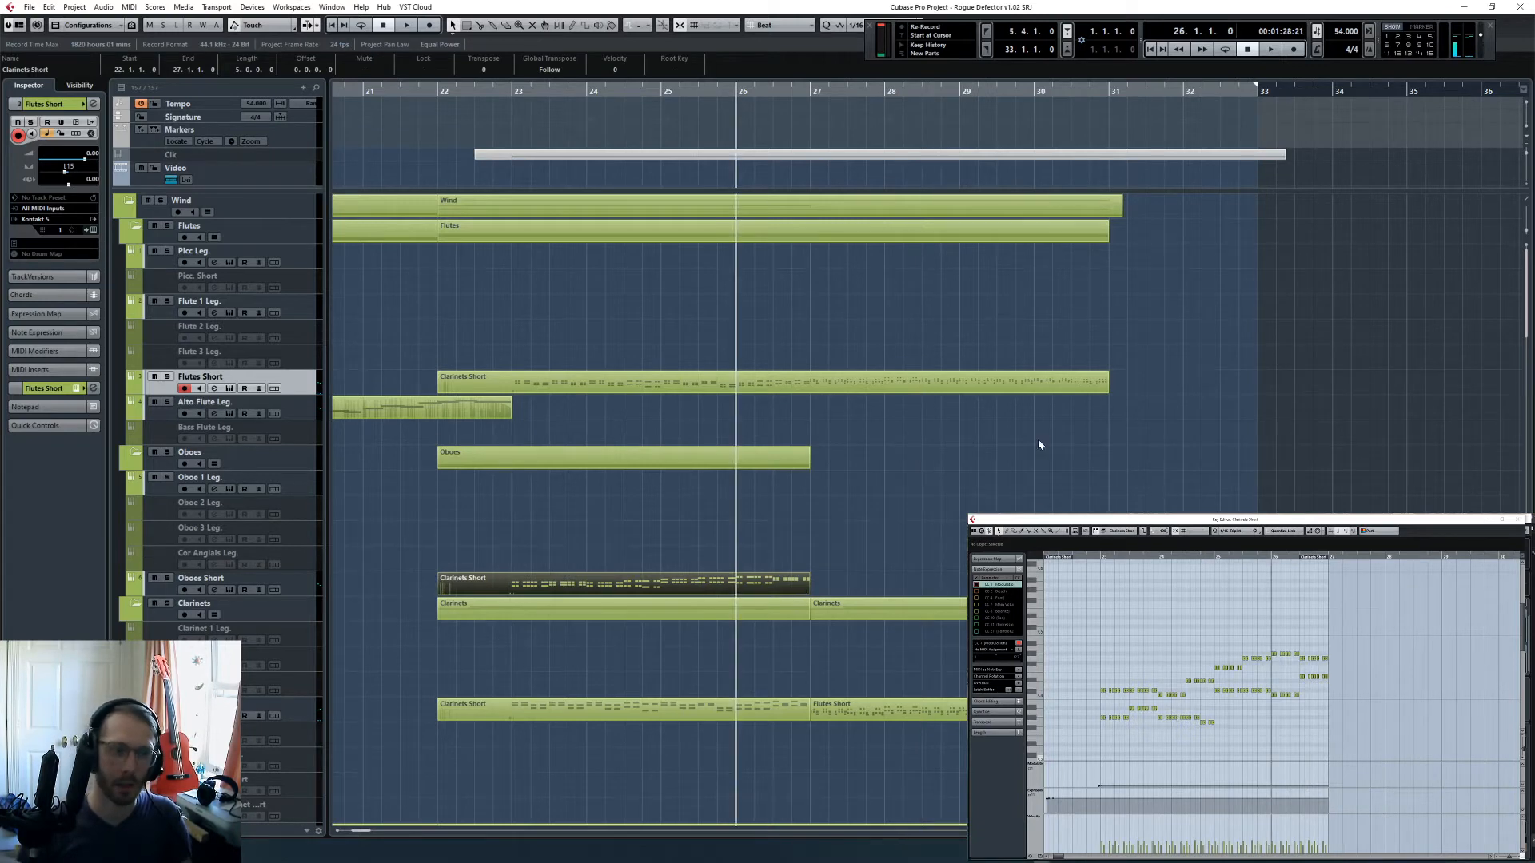
pyautogui.click(167, 578)
pyautogui.press('space')
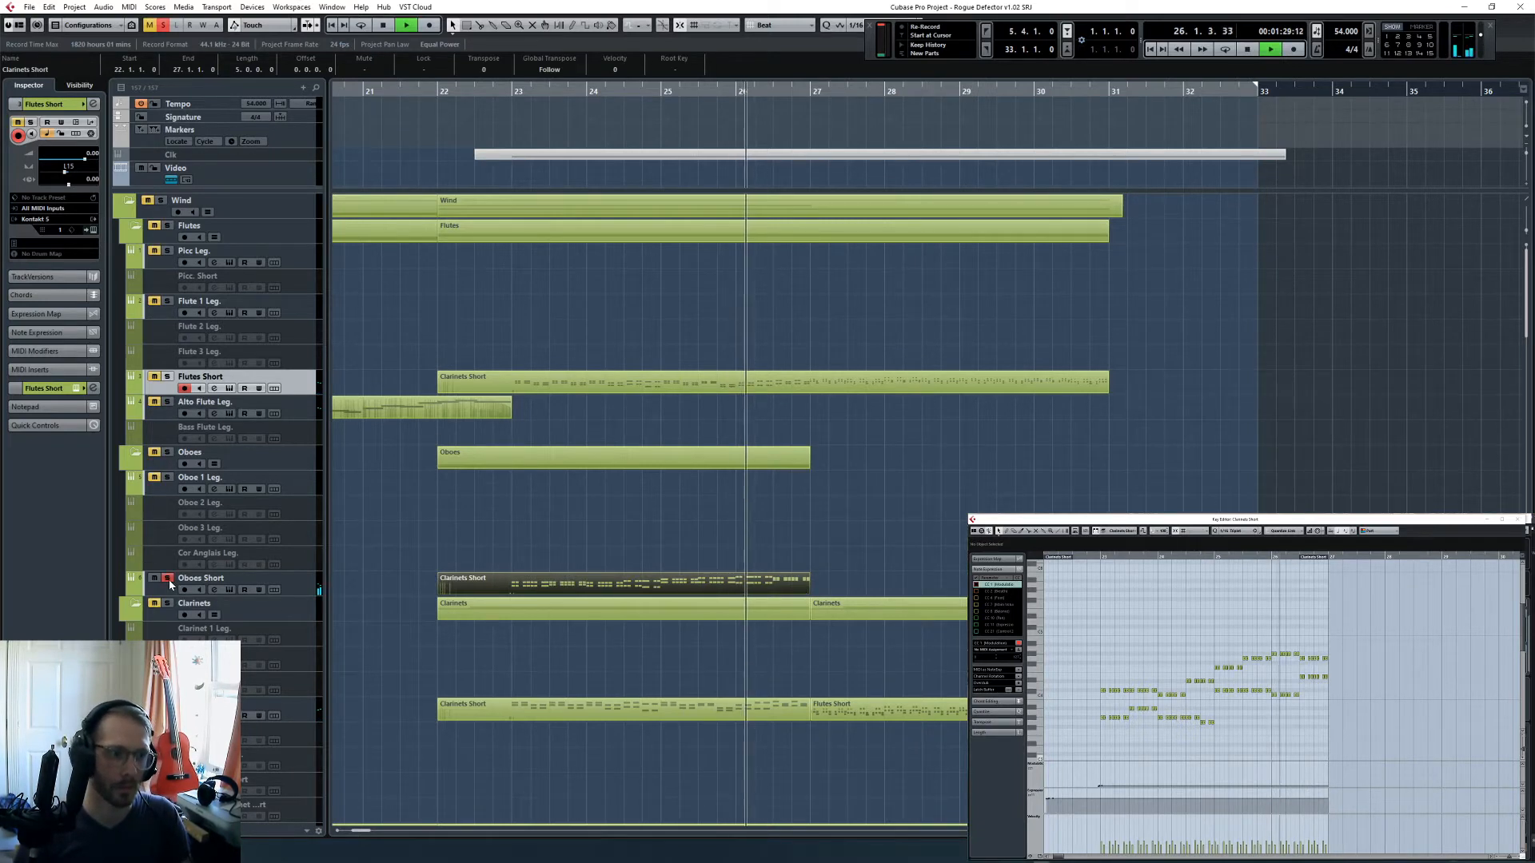
pyautogui.press('space')
pyautogui.click(169, 581)
# - Copy the Trumpets Leg part to the Oboe 1 Leg. track at bar 26
pyautogui.scroll(-7, 928, 517)
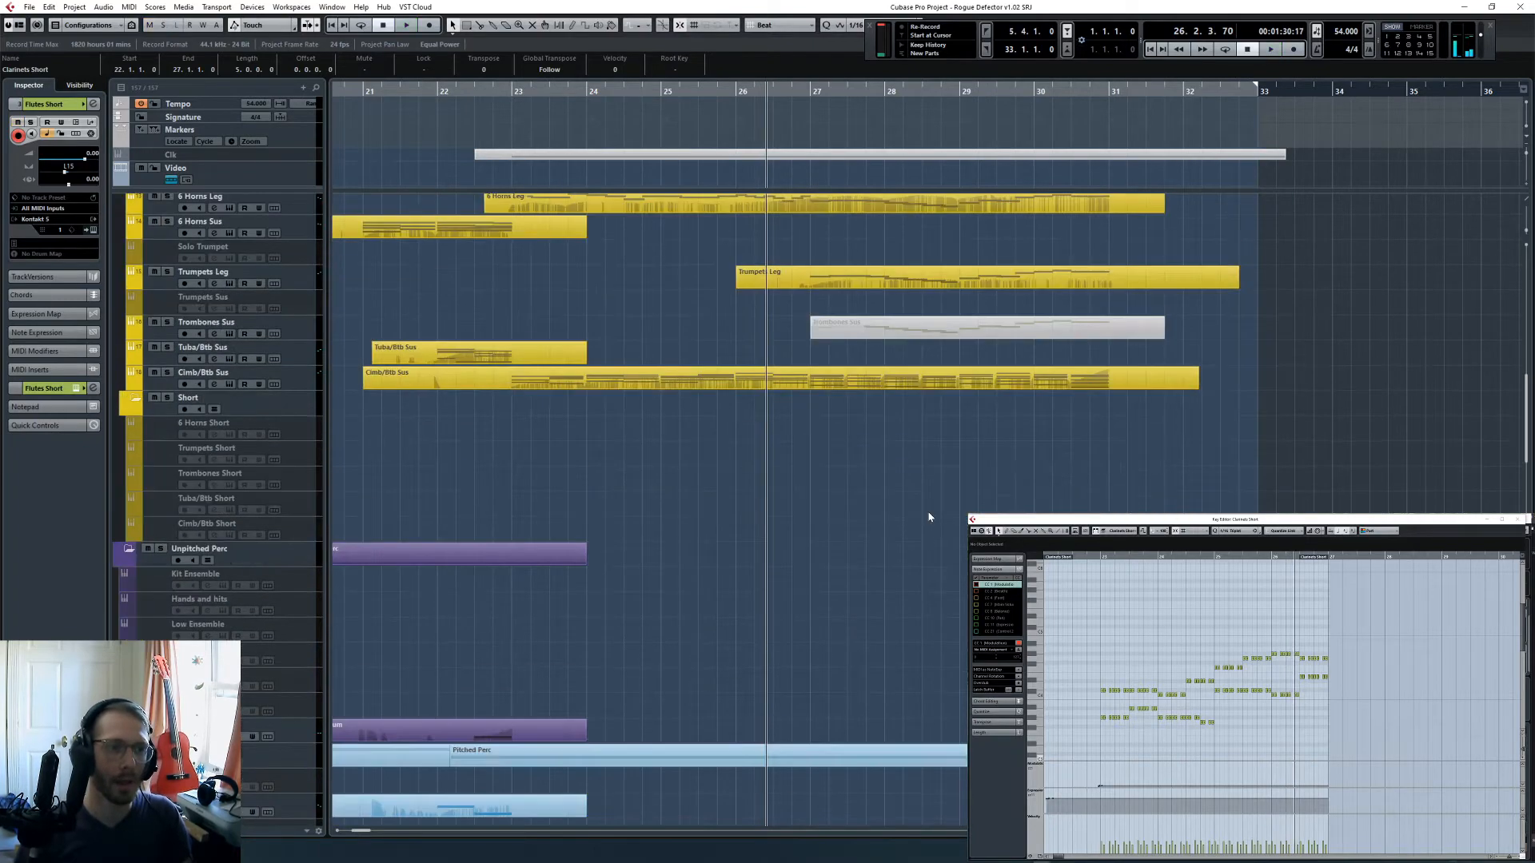
pyautogui.scroll(2, 924, 504)
pyautogui.moveTo(896, 502); pyautogui.dragTo(885, 531)
pyautogui.scroll(10, 896, 507)
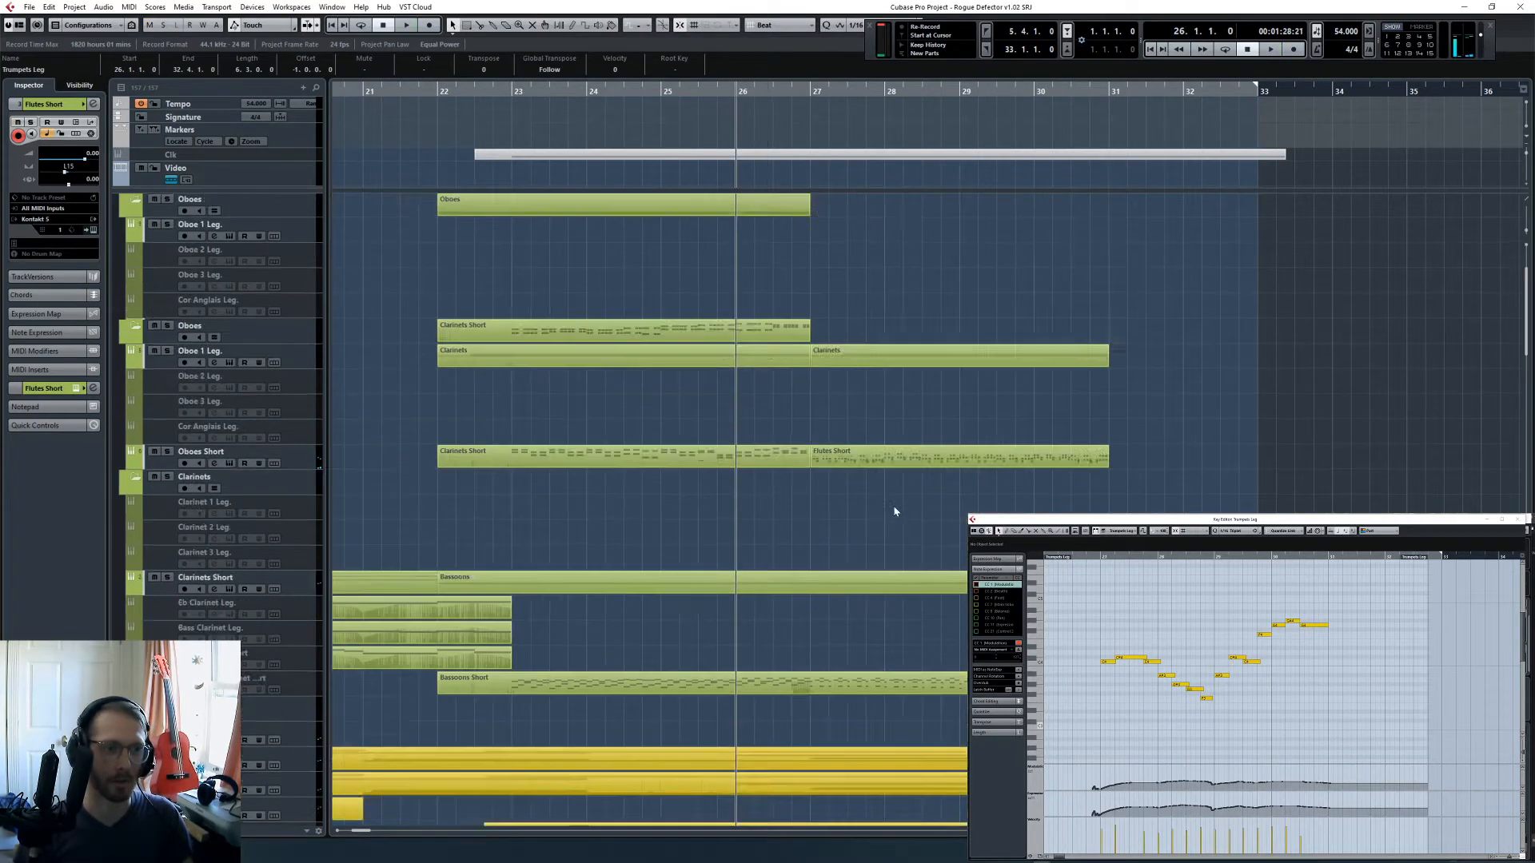
pyautogui.click(318, 486)
pyautogui.hotkey('ctrl', 'v')
# - Solo Oboe 1 Leg. and listen to the start of its copied melody from bar 27
pyautogui.press('s')
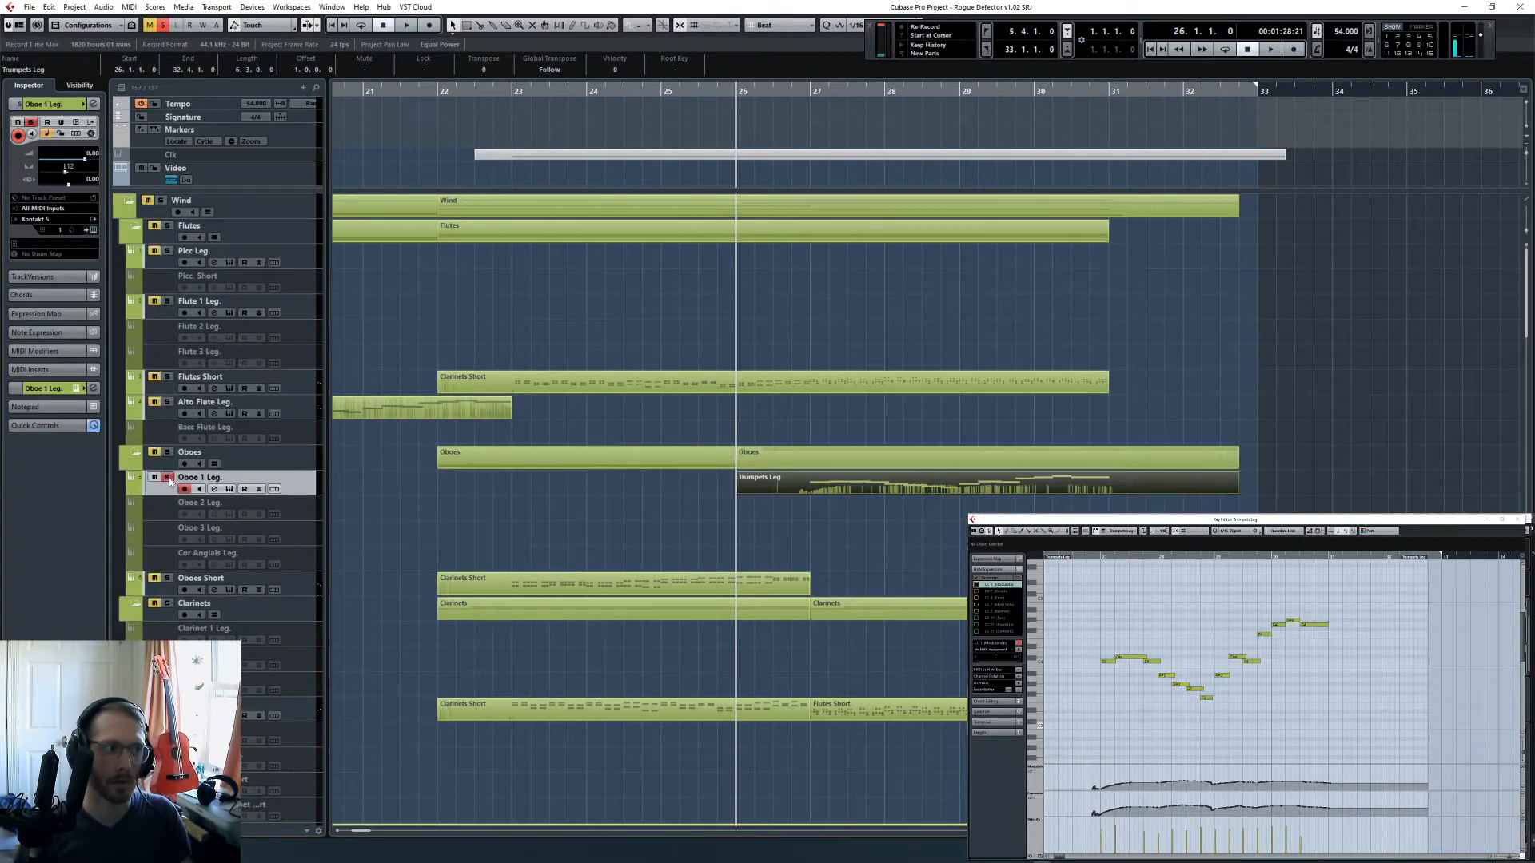
pyautogui.press('space')
pyautogui.click(804, 90)
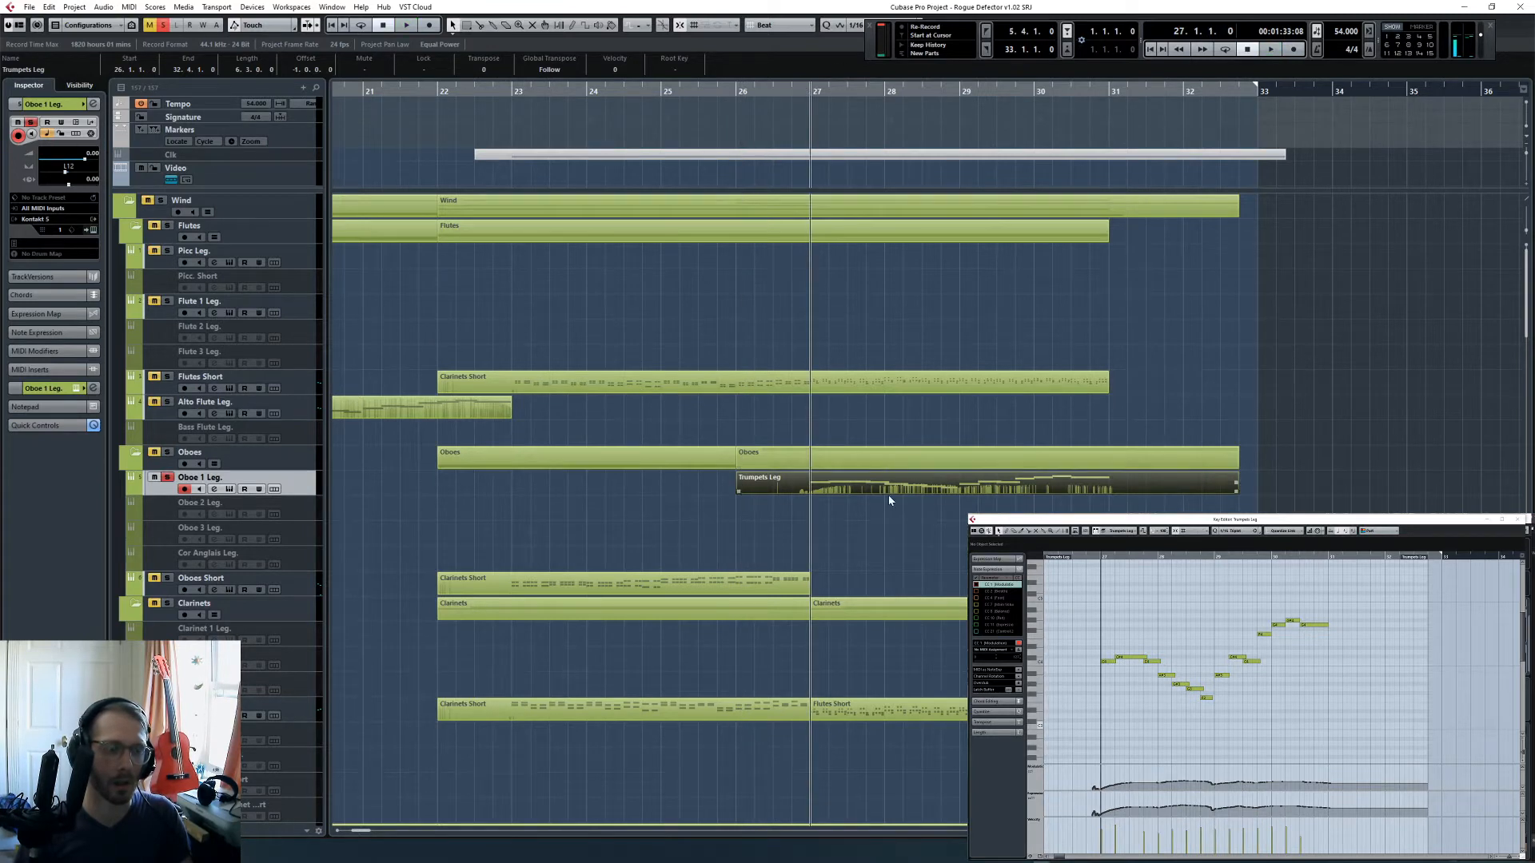
pyautogui.scroll(-5, 915, 519)
pyautogui.press('space')
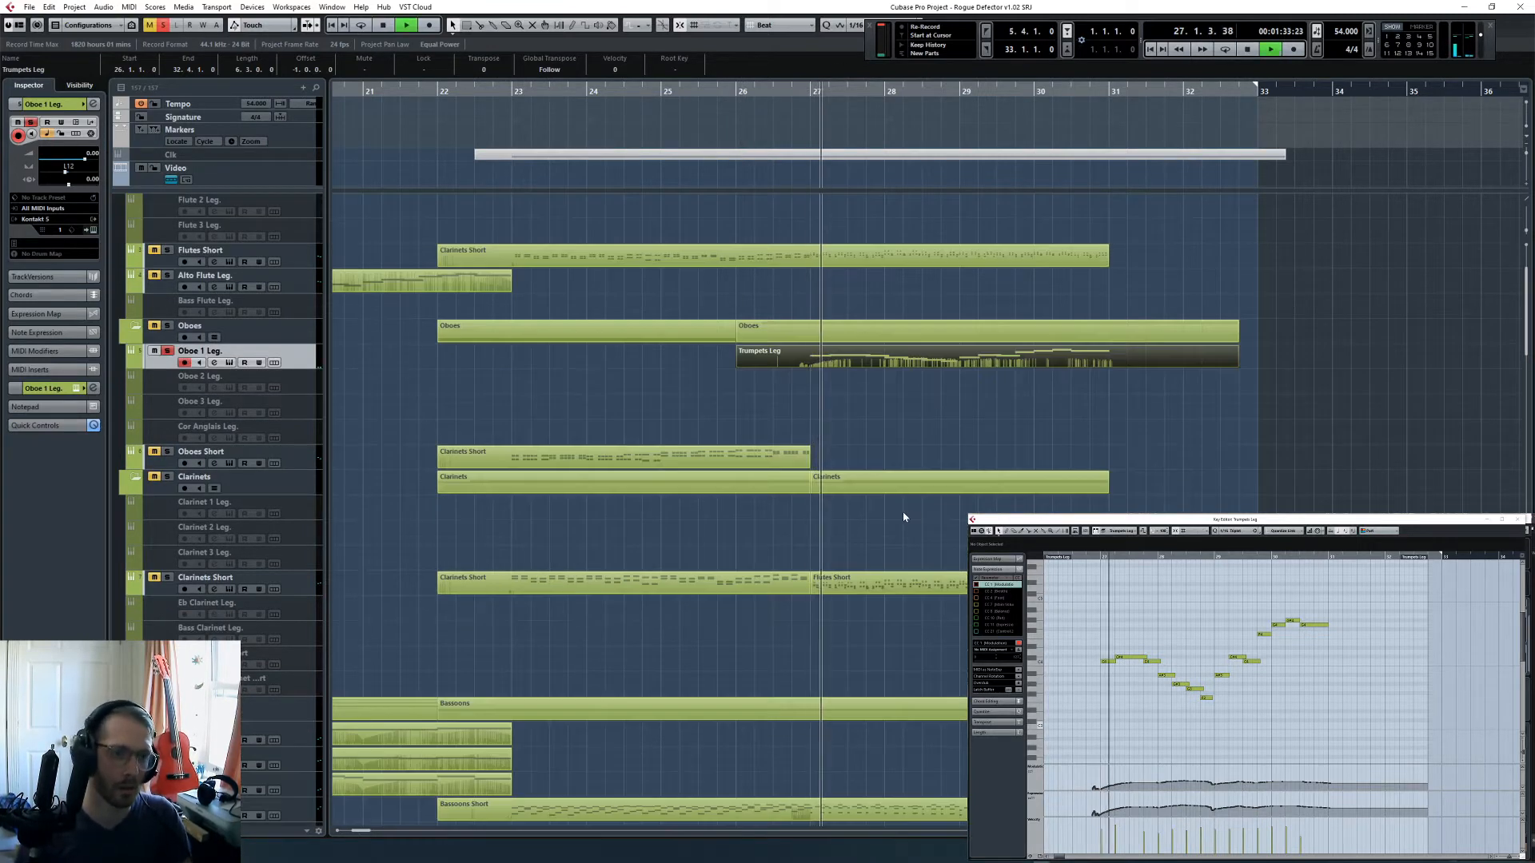
pyautogui.press('space')
# - Raise both controller curves across the melody in the Oboe 1 Leg. part
pyautogui.moveTo(1077, 769); pyautogui.dragTo(1333, 789)
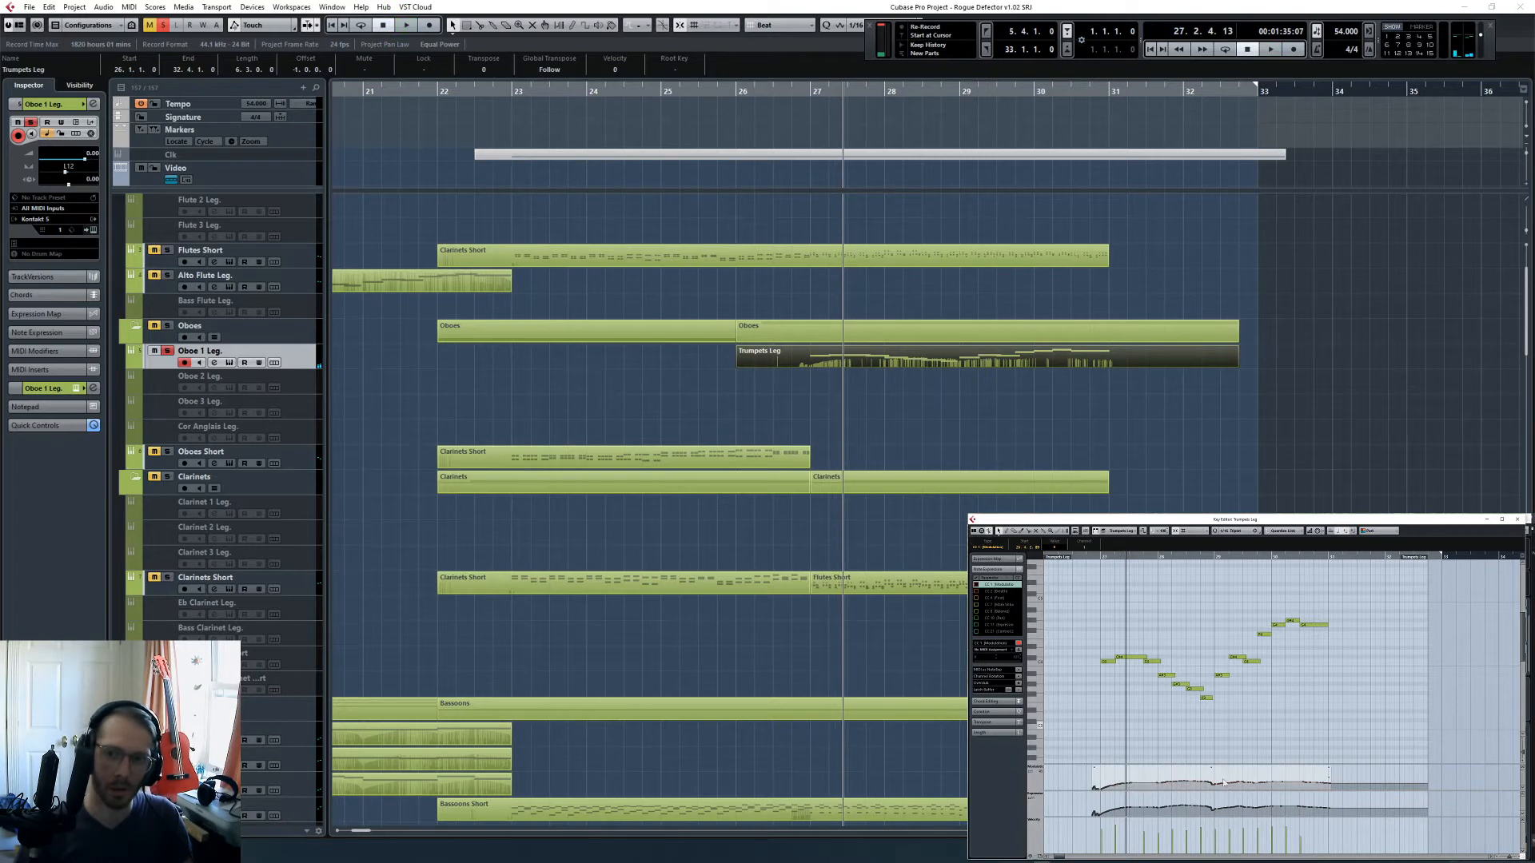
pyautogui.moveTo(1213, 768); pyautogui.dragTo(1213, 761)
pyautogui.moveTo(1079, 797); pyautogui.dragTo(1331, 816)
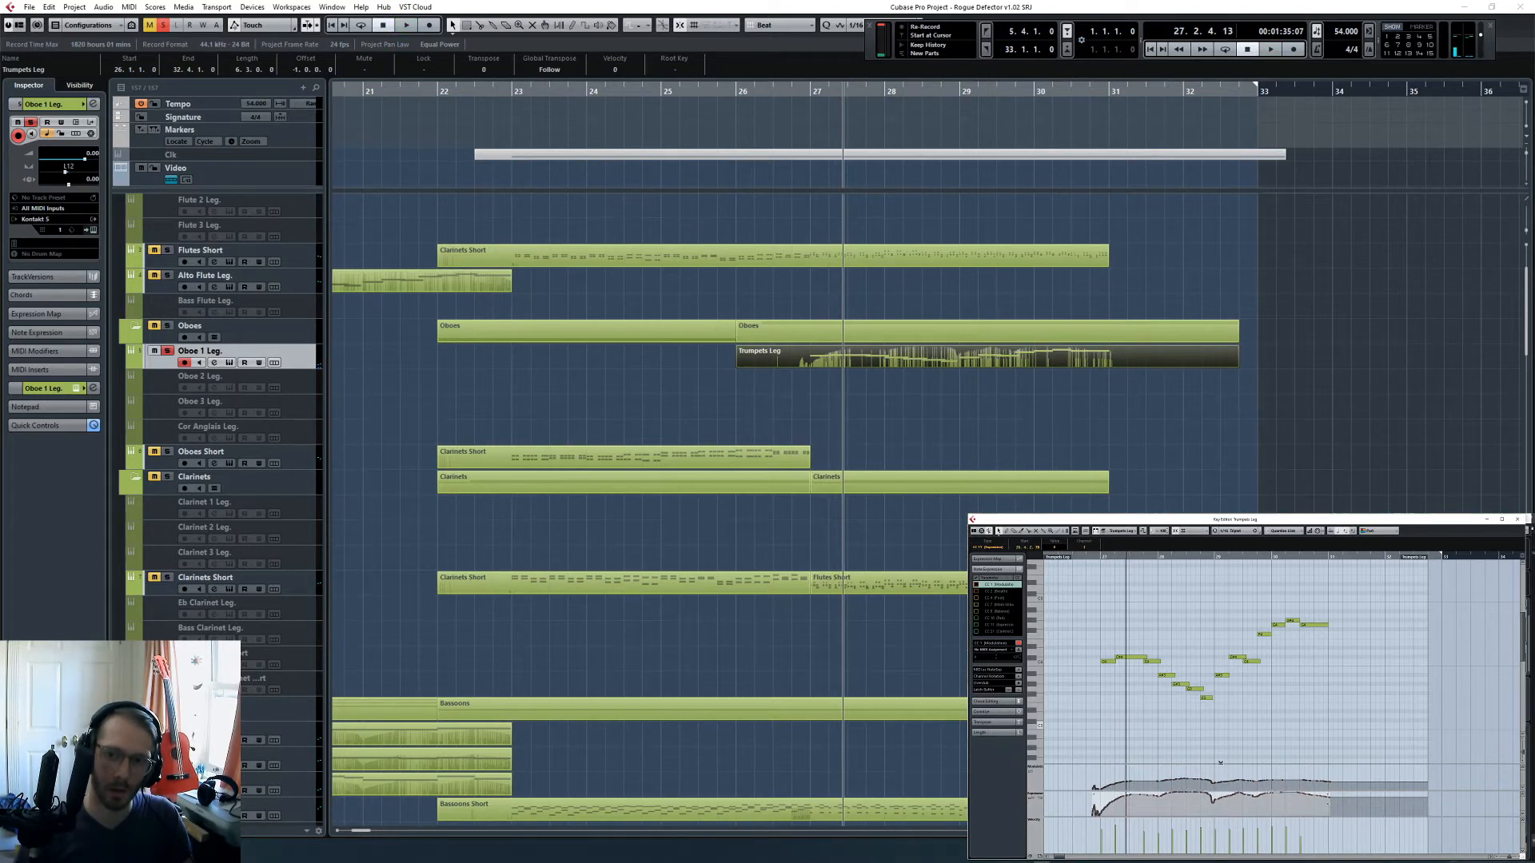
# - Listen to the soloed Oboe 1 Leg. melody with its adjusted controller curves into bar 28
pyautogui.press('space')
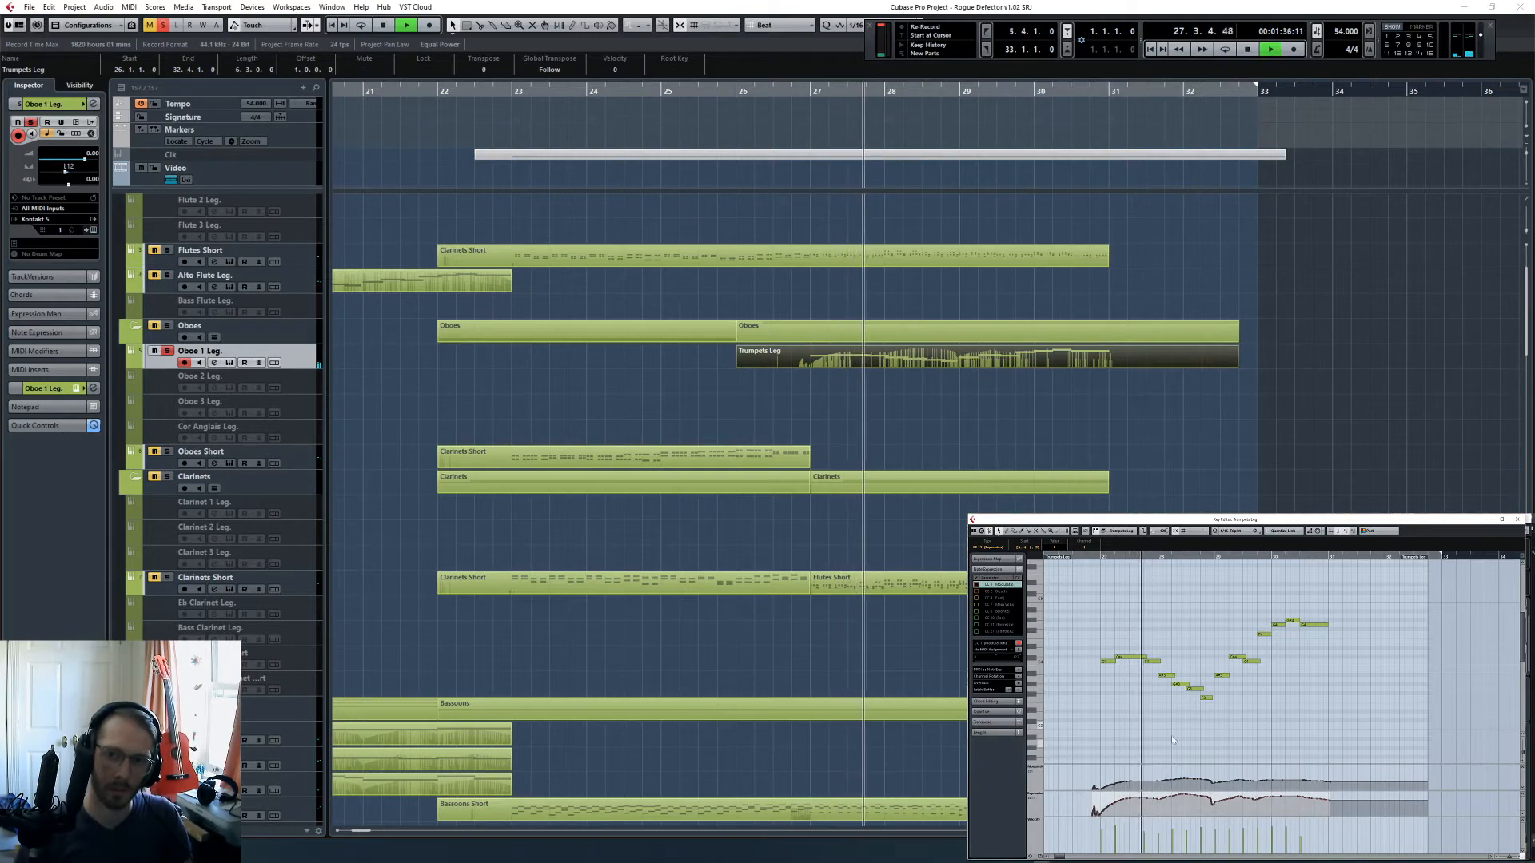
pyautogui.click(1253, 747)
pyautogui.scroll(3, 1253, 735)
pyautogui.scroll(-5, 572, 367)
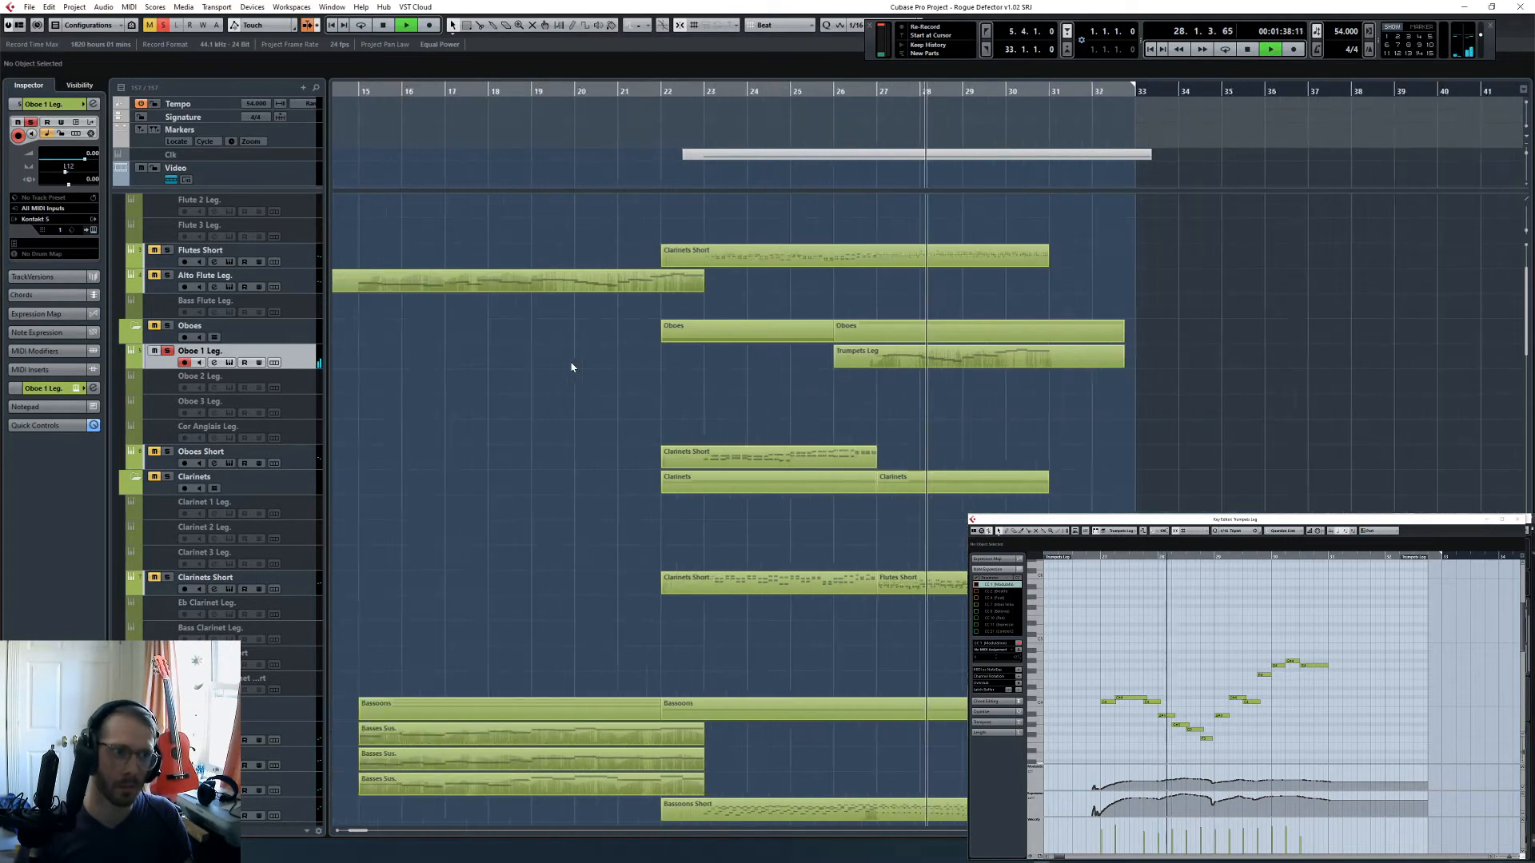
pyautogui.scroll(2, 372, 378)
pyautogui.press('h')
pyautogui.press('h')
pyautogui.press('h')
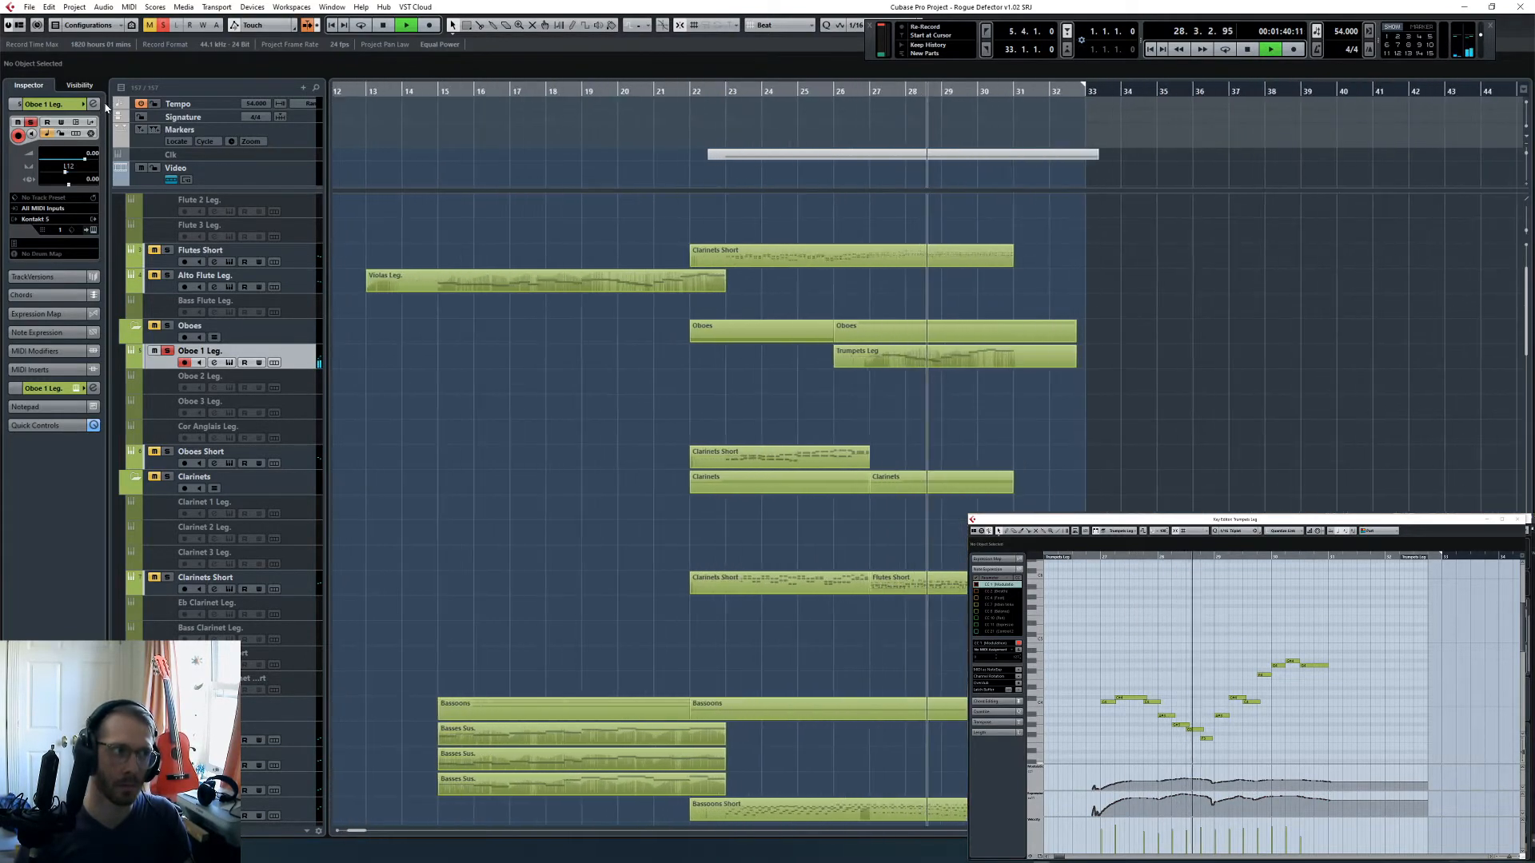
# - Clear all solos and listen to the oboe melody within the full arrangement into bar 29
pyautogui.click(163, 25)
pyautogui.press('h')
pyautogui.press('h')
pyautogui.press('h')
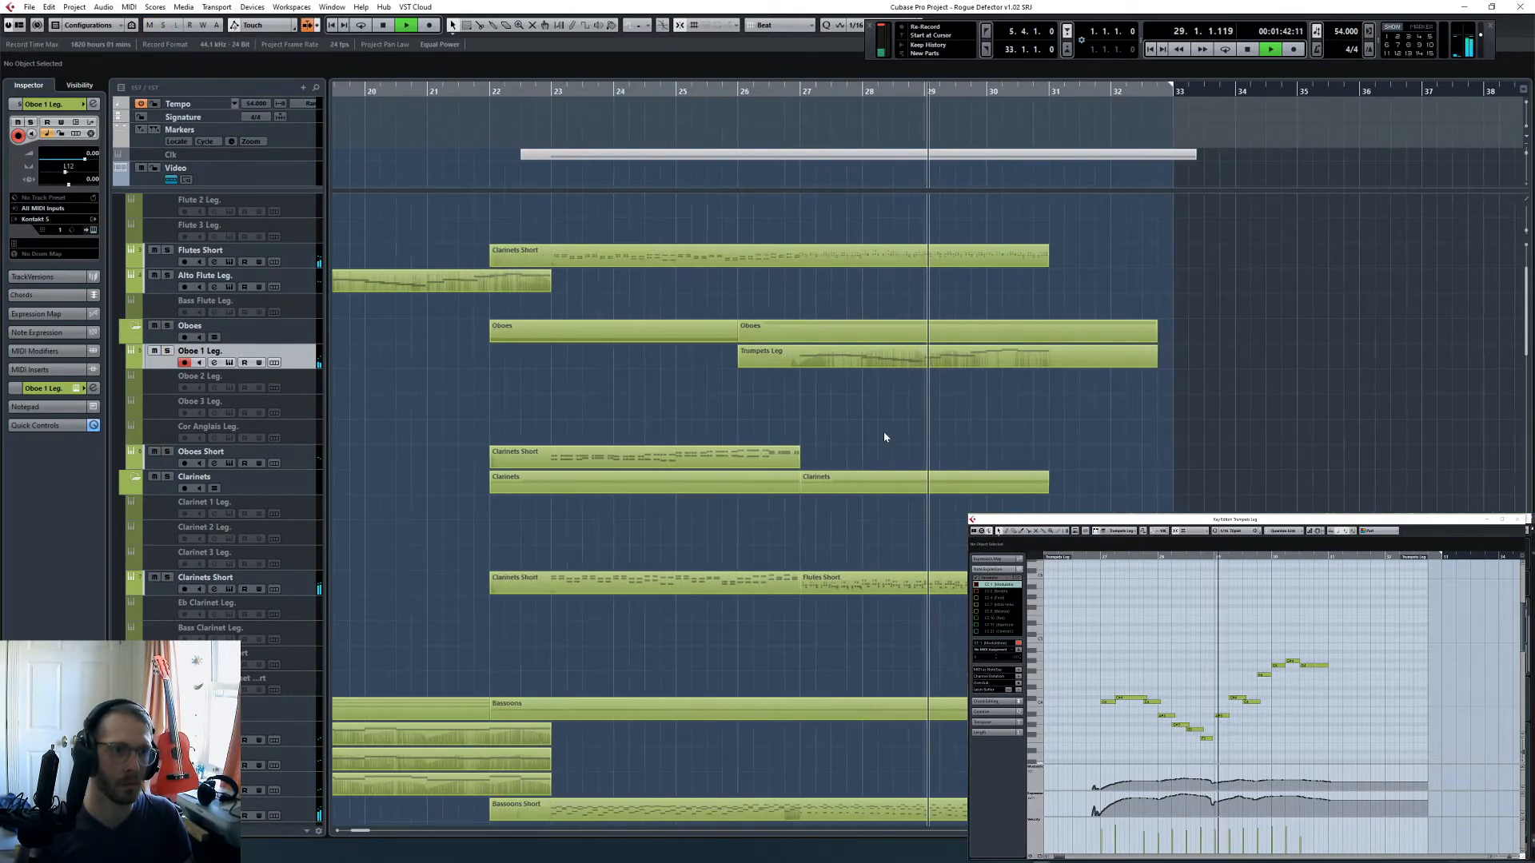
pyautogui.press('space')
# - Transpose all notes of the Oboe 1 Leg. part up an octave and select its highest note
pyautogui.click(1072, 360)
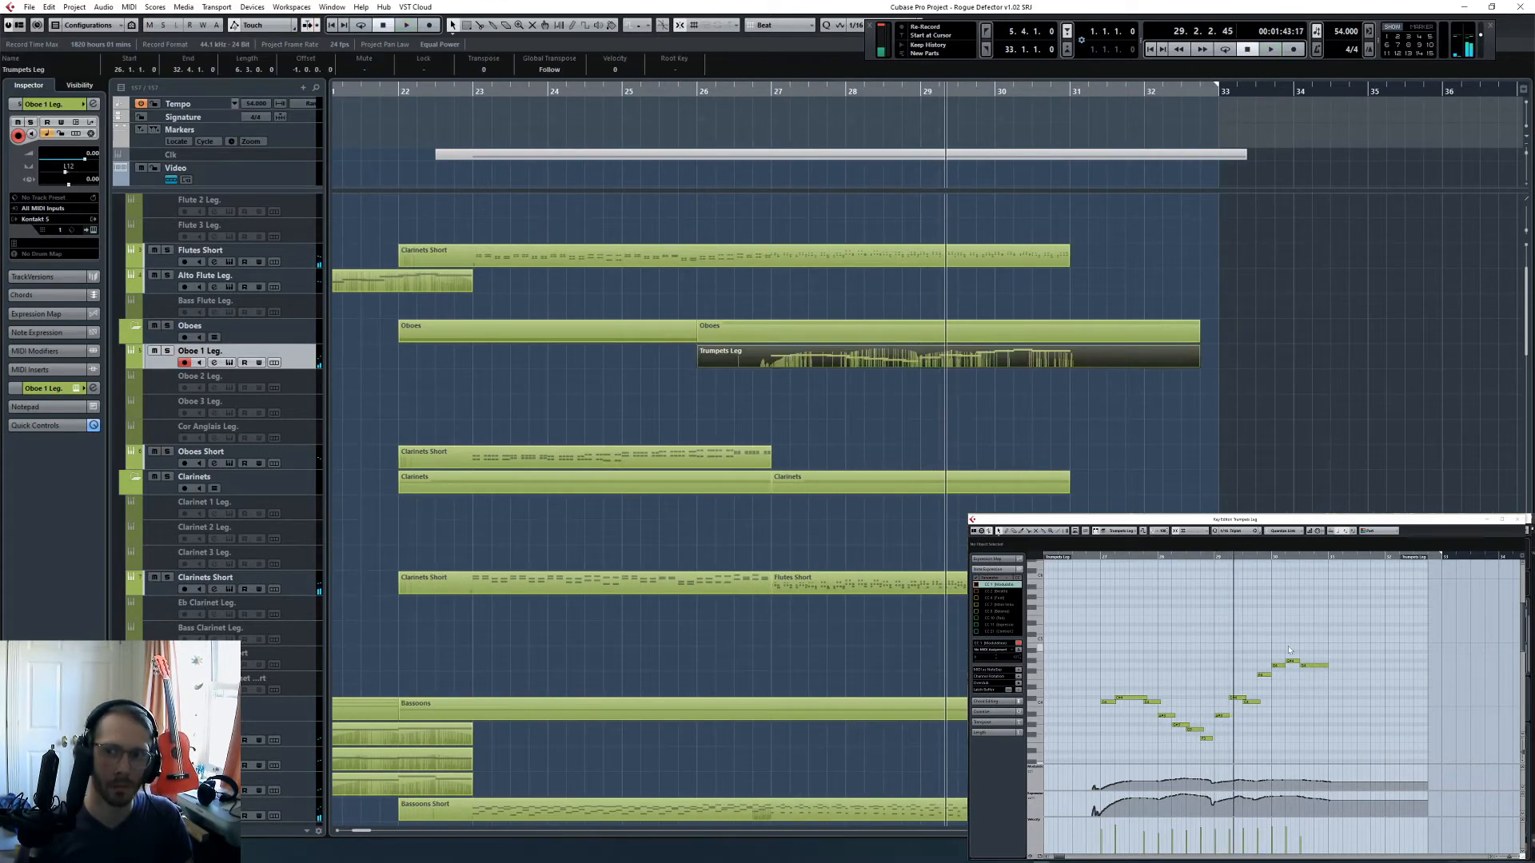
pyautogui.hotkey('ctrl', 'a')
pyautogui.hotkey('shift', 'Up')
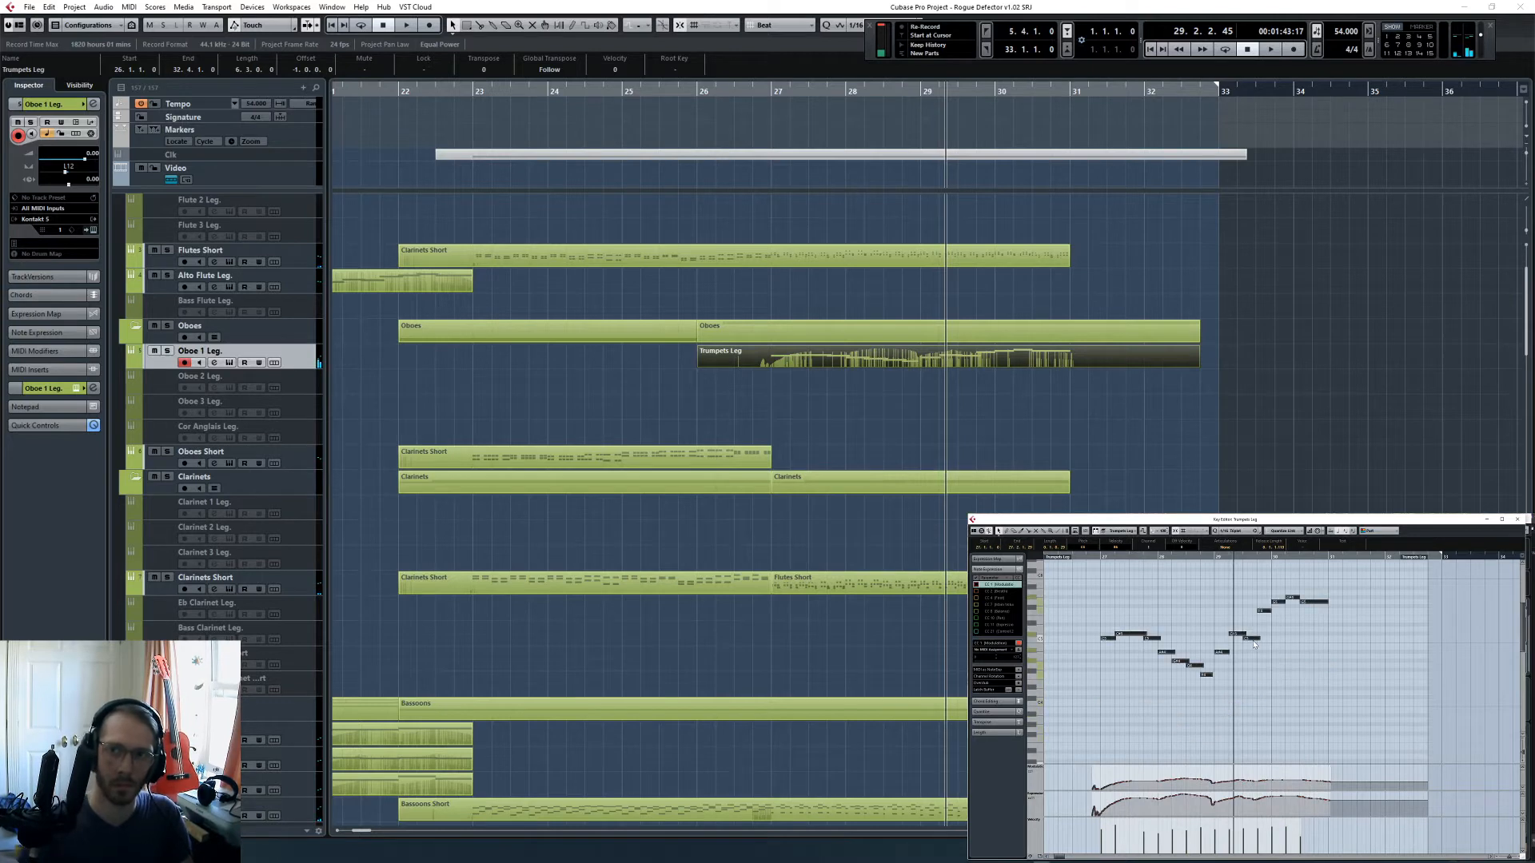
pyautogui.click(1291, 598)
pyautogui.press('Right')
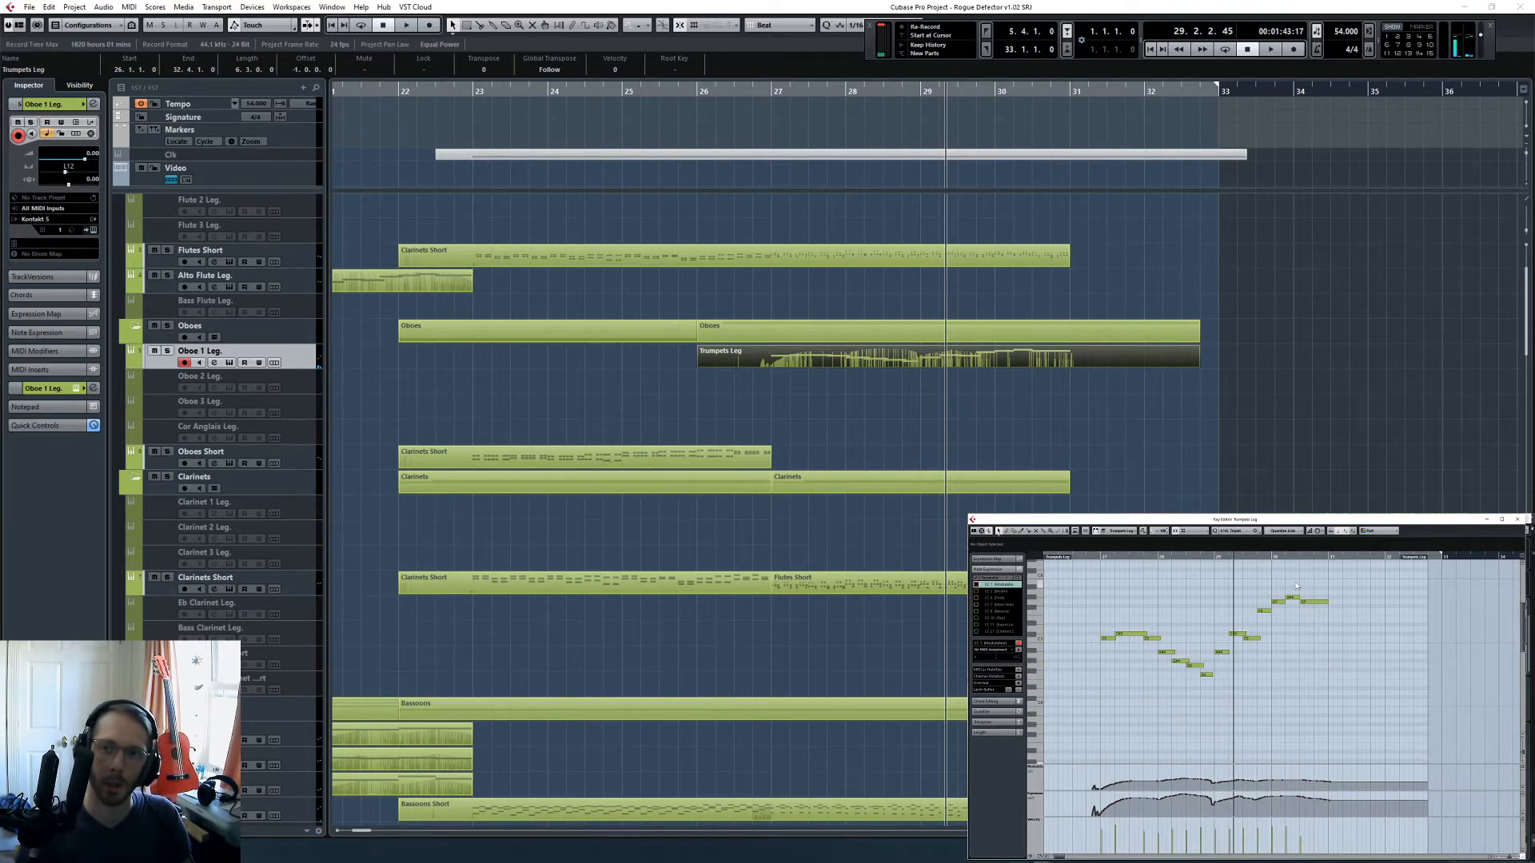
pyautogui.click(1295, 598)
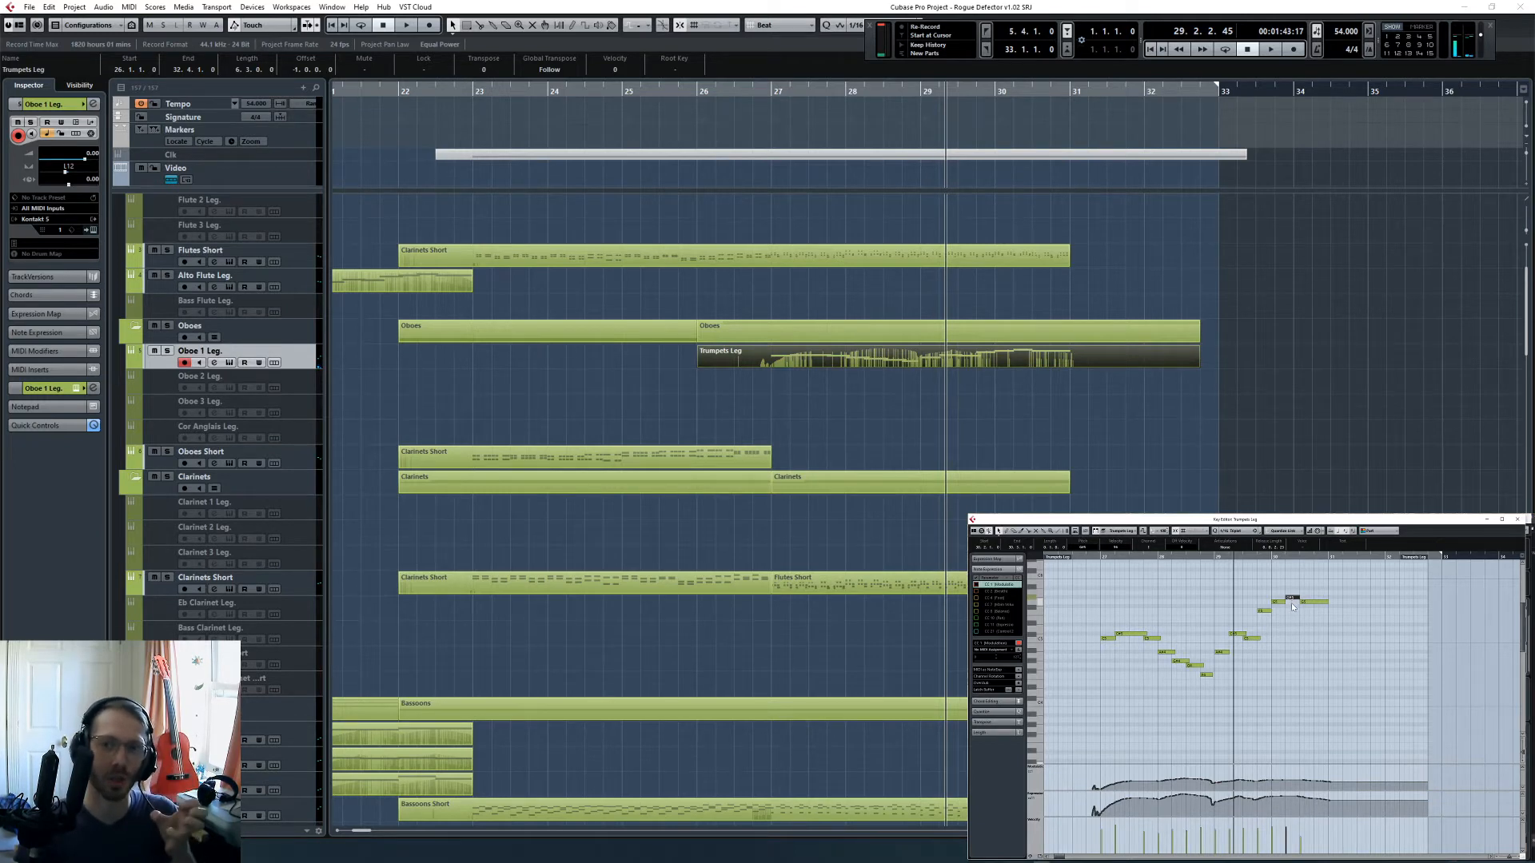
# - Transpose all notes of the Oboe 1 Leg. part down an octave and locate the cursor to bar 27
pyautogui.click(1280, 604)
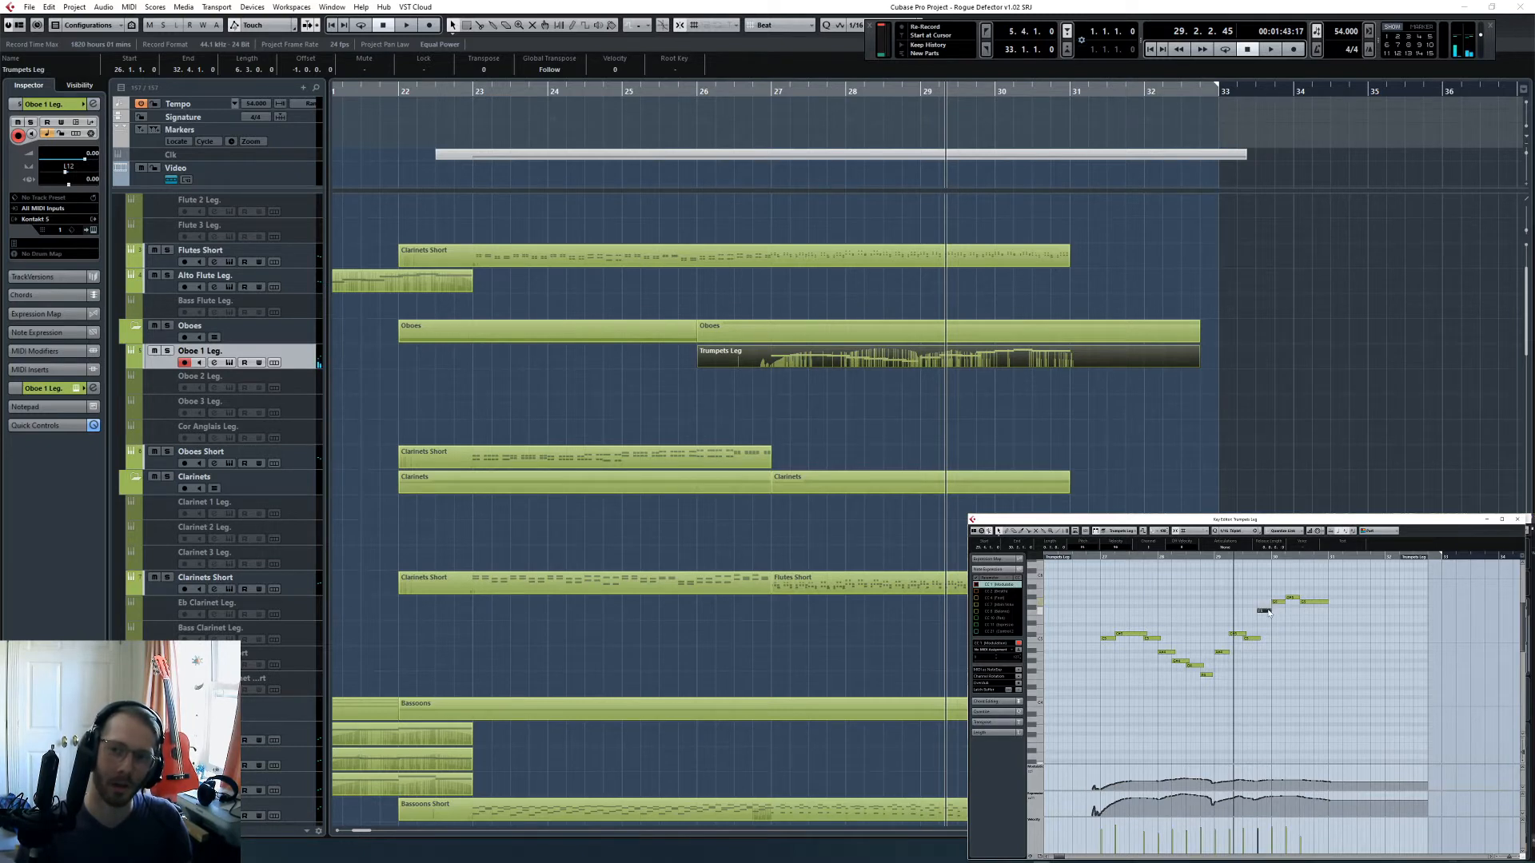
pyautogui.click(1272, 639)
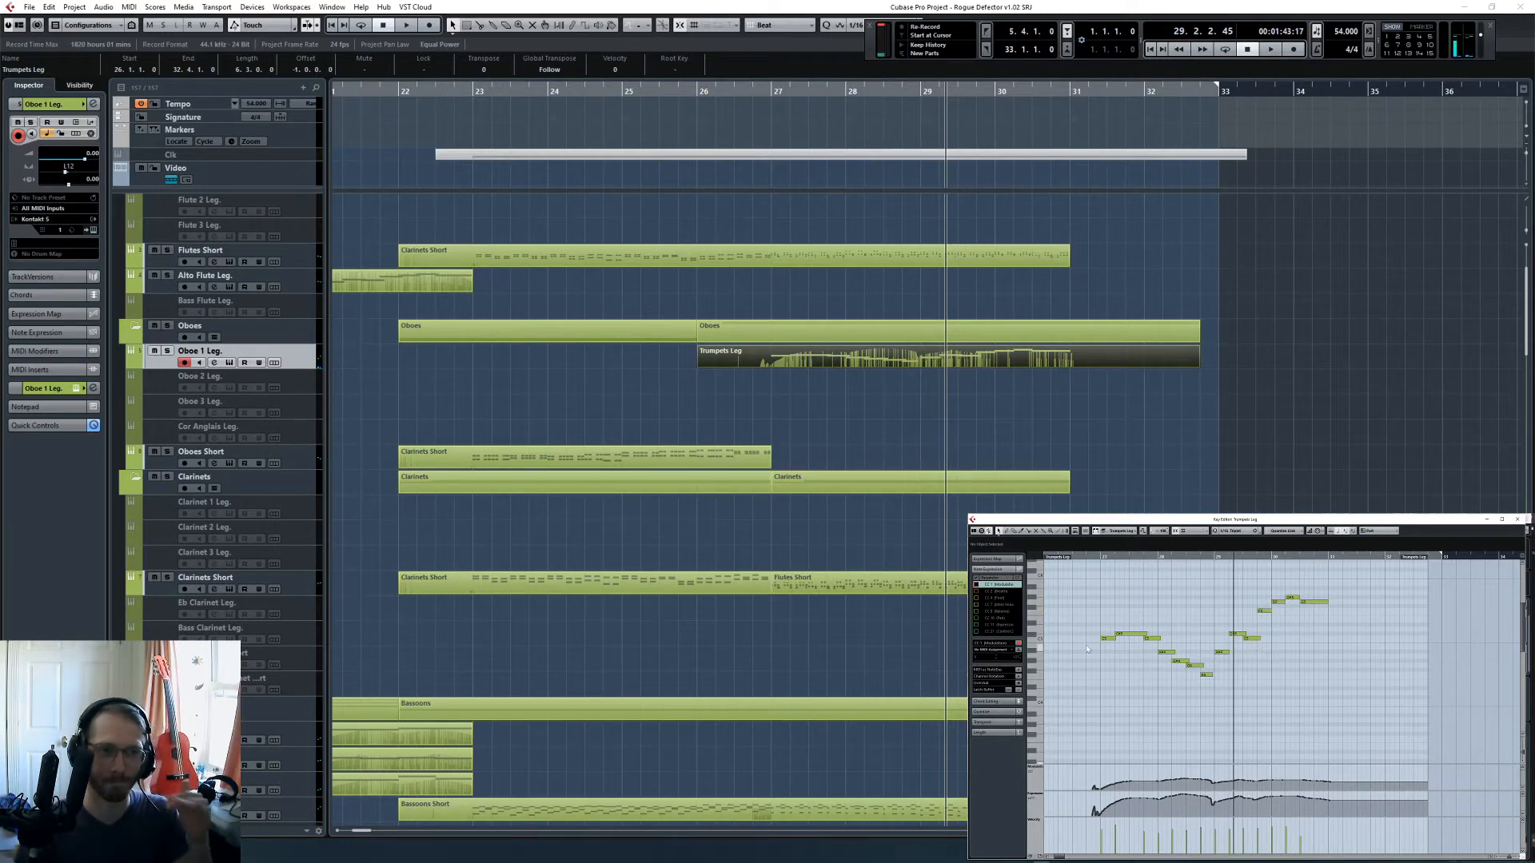
pyautogui.hotkey('ctrl', 'a')
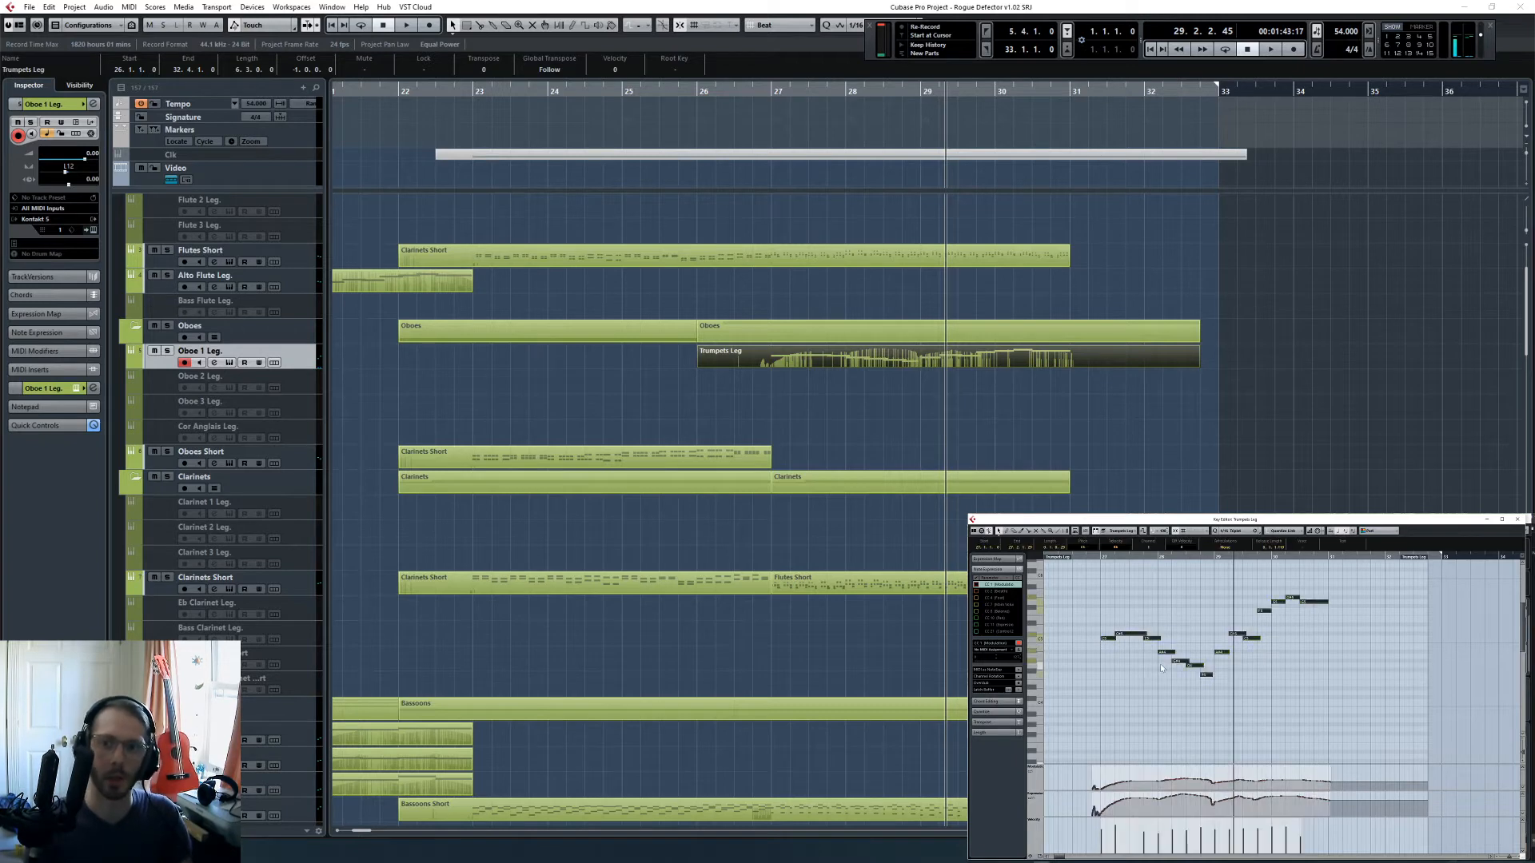
pyautogui.hotkey('shift', 'Down')
pyautogui.click(1159, 645)
pyautogui.hotkey('ctrl', 'a')
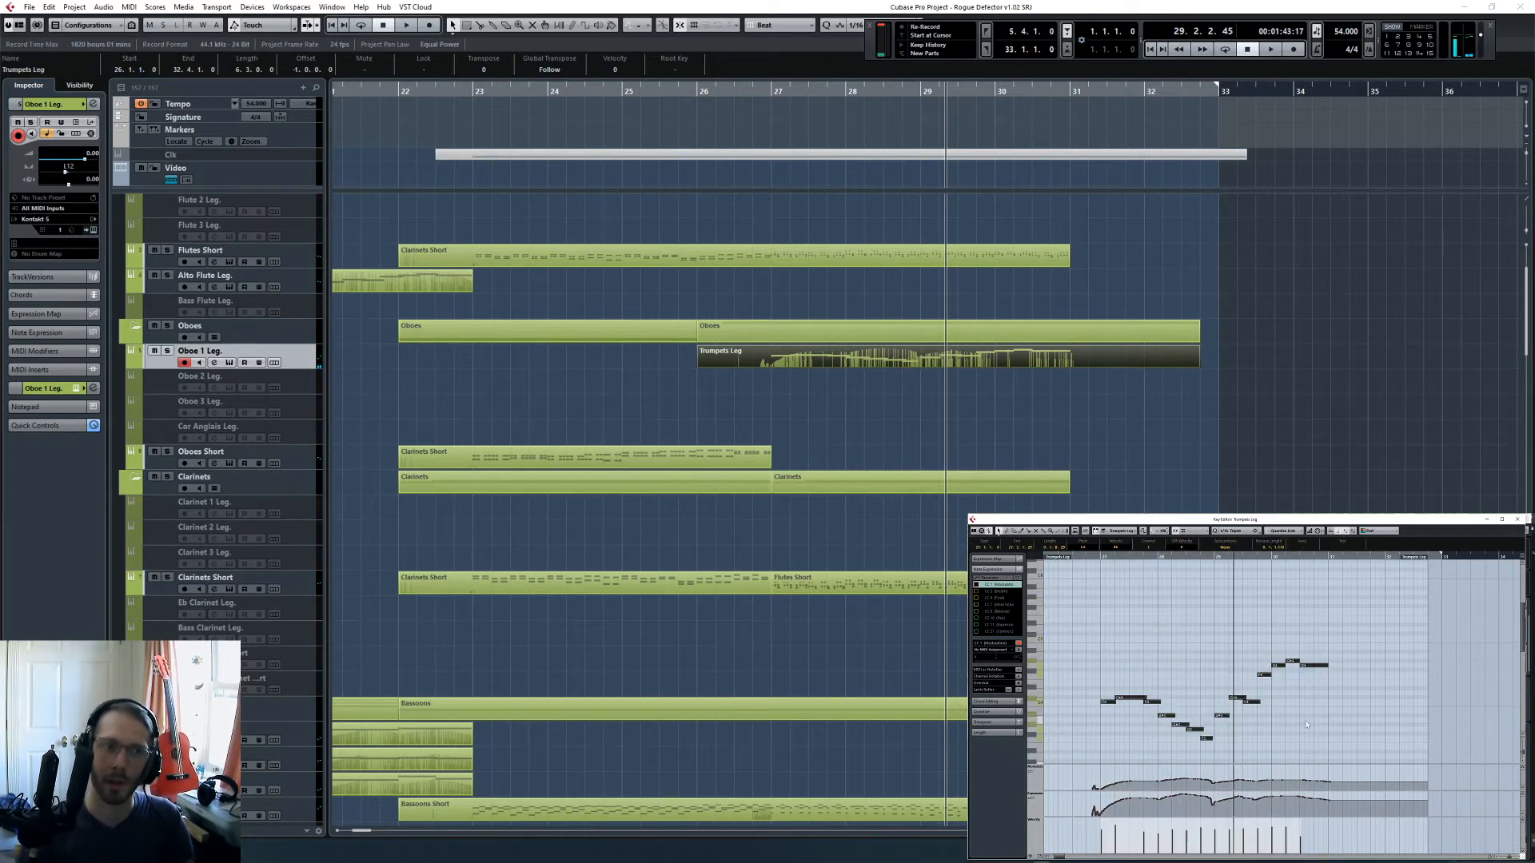
pyautogui.press('l')
pyautogui.click(833, 376)
# - Split the Flutes Short part at bar 27 and lengthen all notes in the section from there
pyautogui.scroll(3, 886, 424)
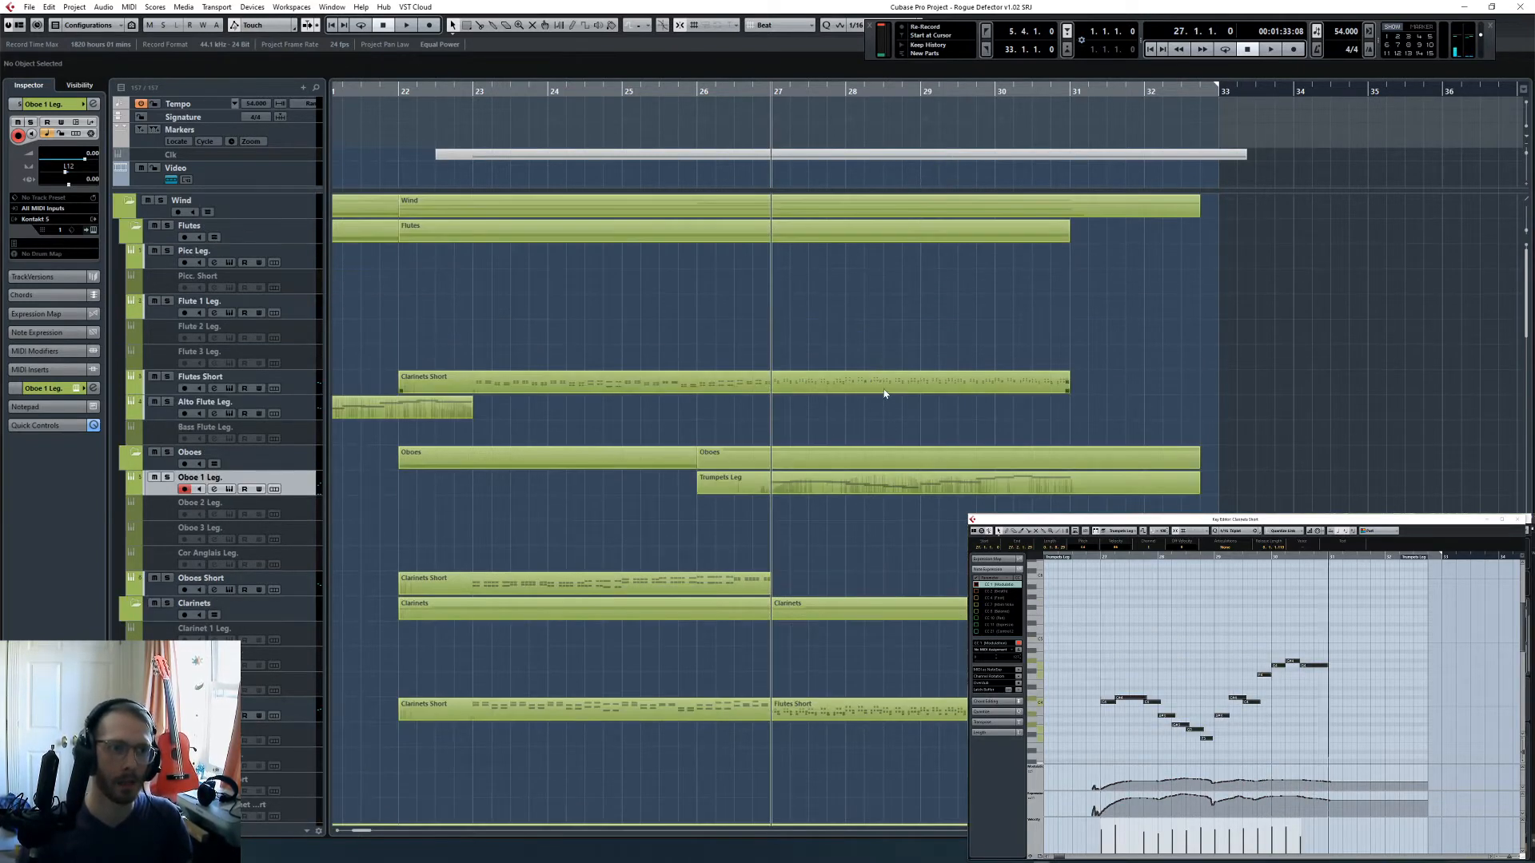
pyautogui.click(884, 393)
pyautogui.scroll(4, 1375, 627)
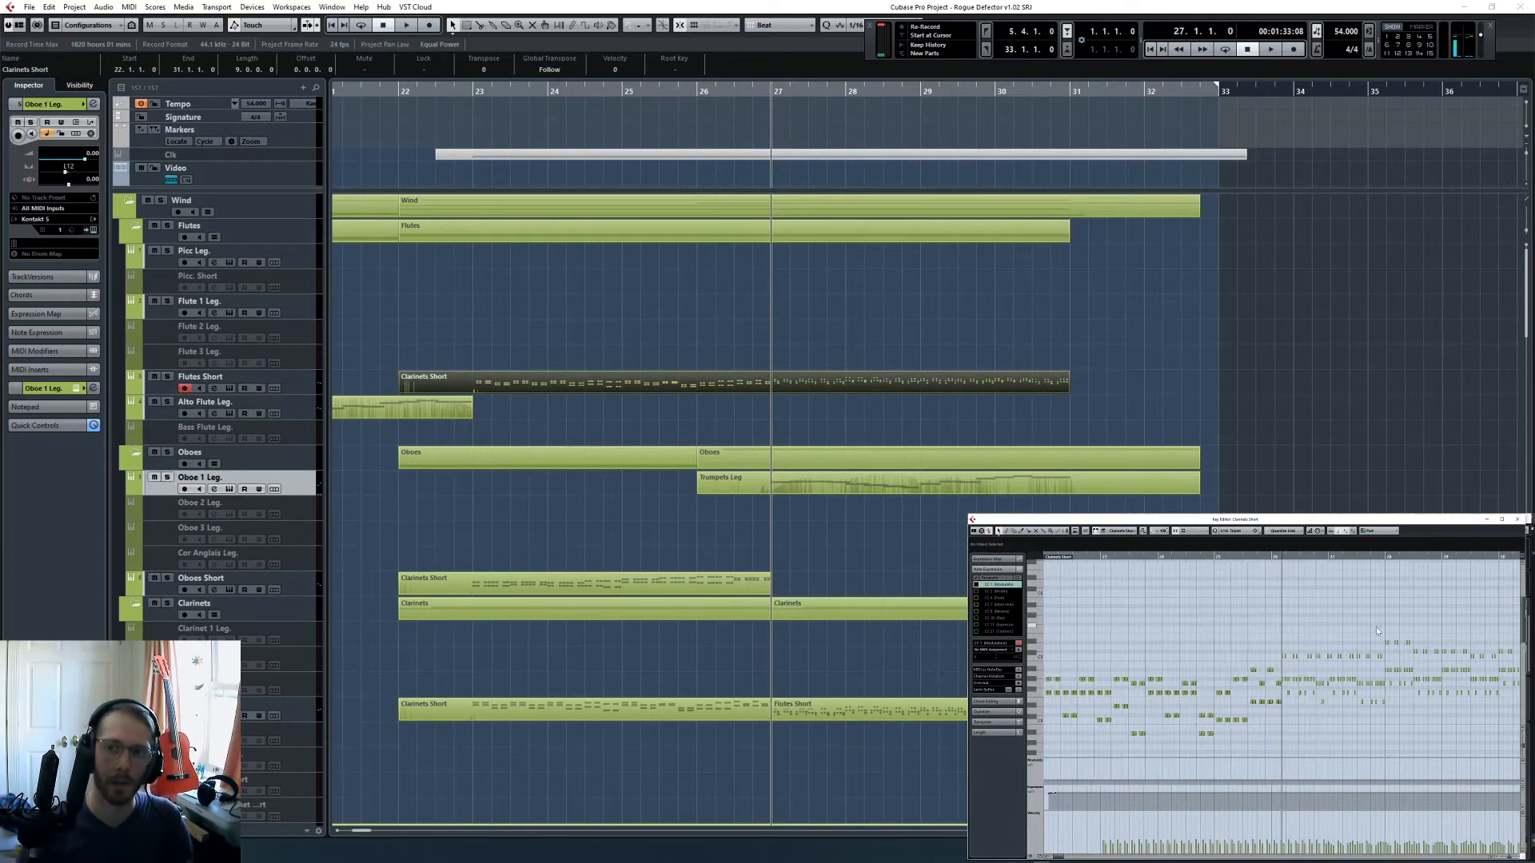
pyautogui.click(981, 318)
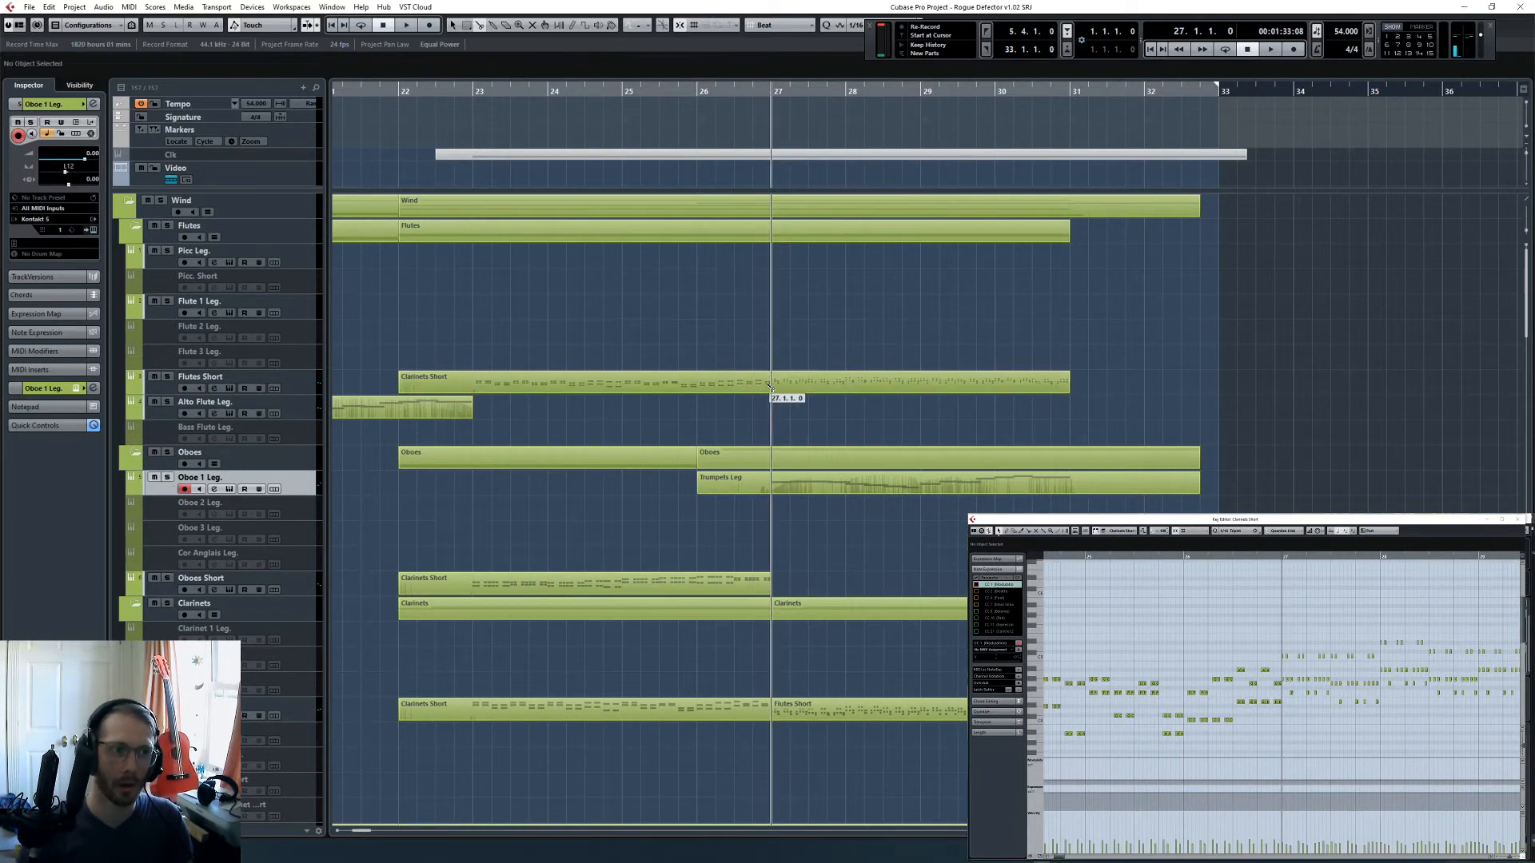
pyautogui.keyDown('alt'); pyautogui.click(777, 384); pyautogui.keyUp('alt')
pyautogui.click(798, 382)
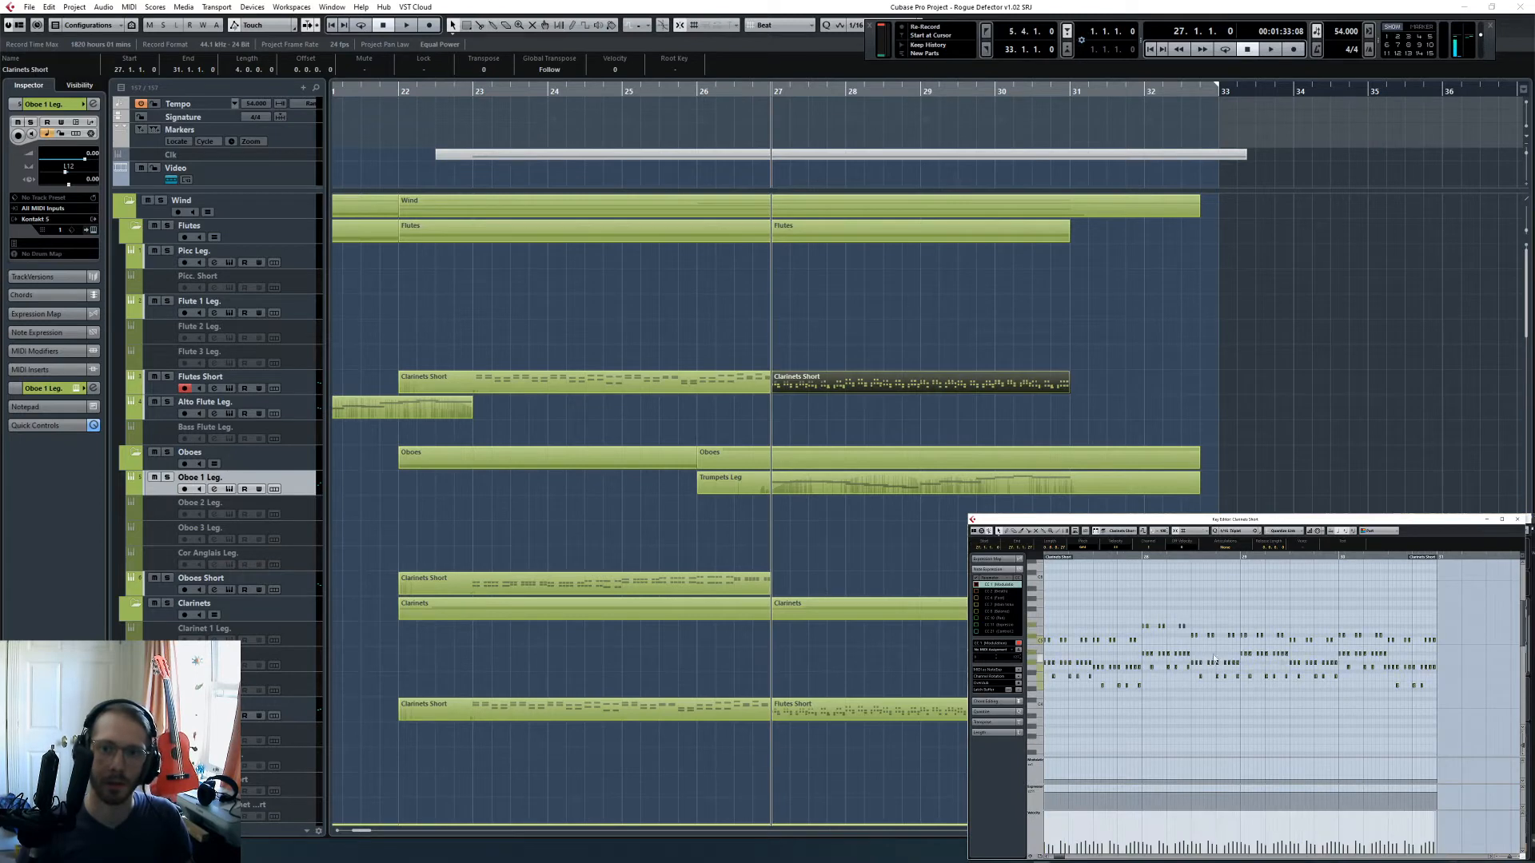
pyautogui.hotkey('ctrl', 'a')
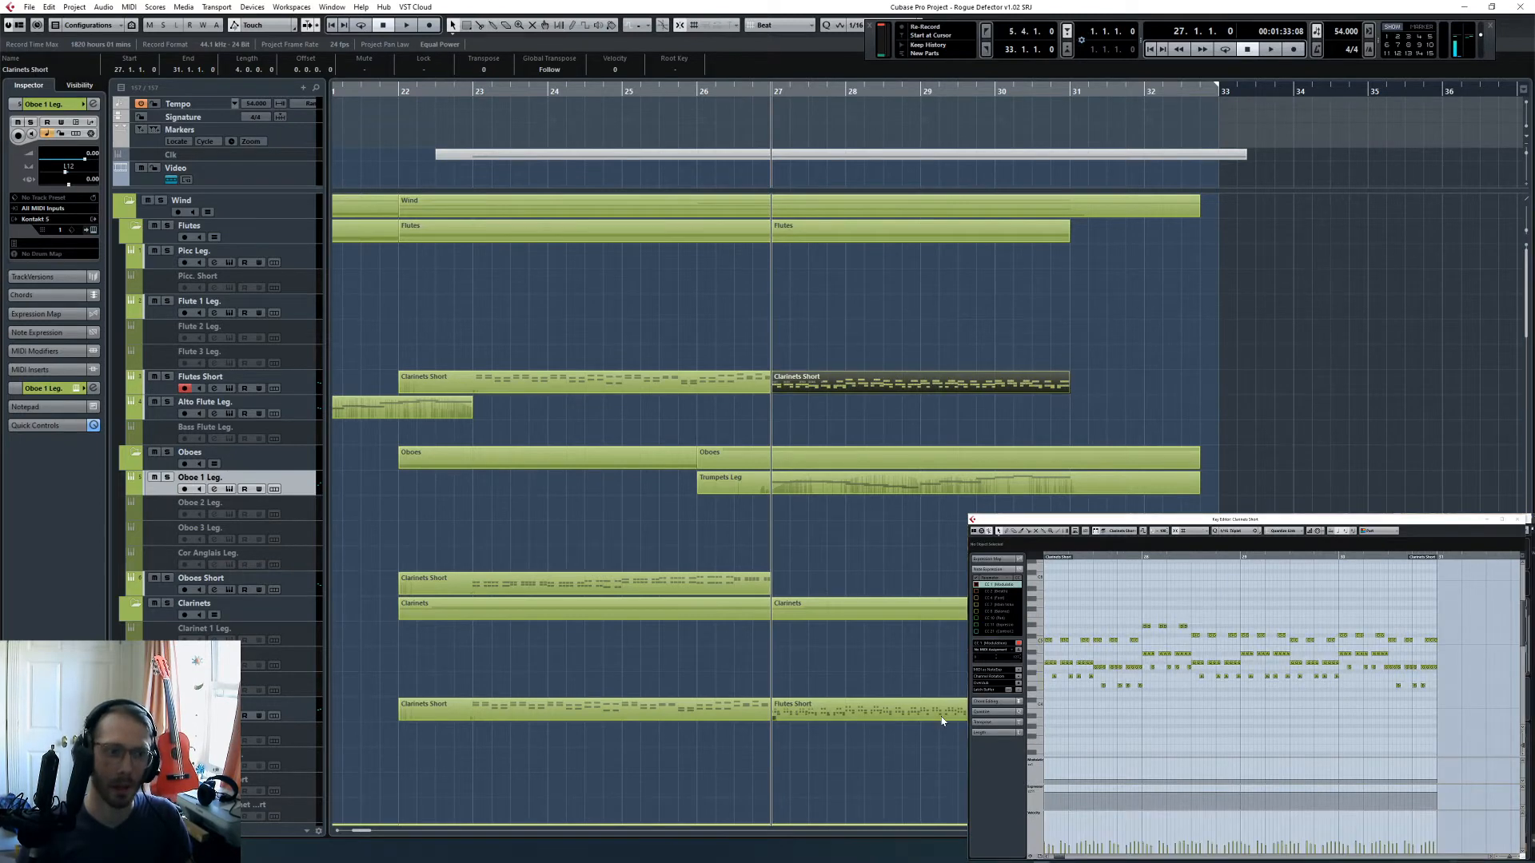
# - Lengthen the notes of the Clarinets Short track's part from bar 27, and glue the split flute and clarinet parts back together
pyautogui.click(941, 714)
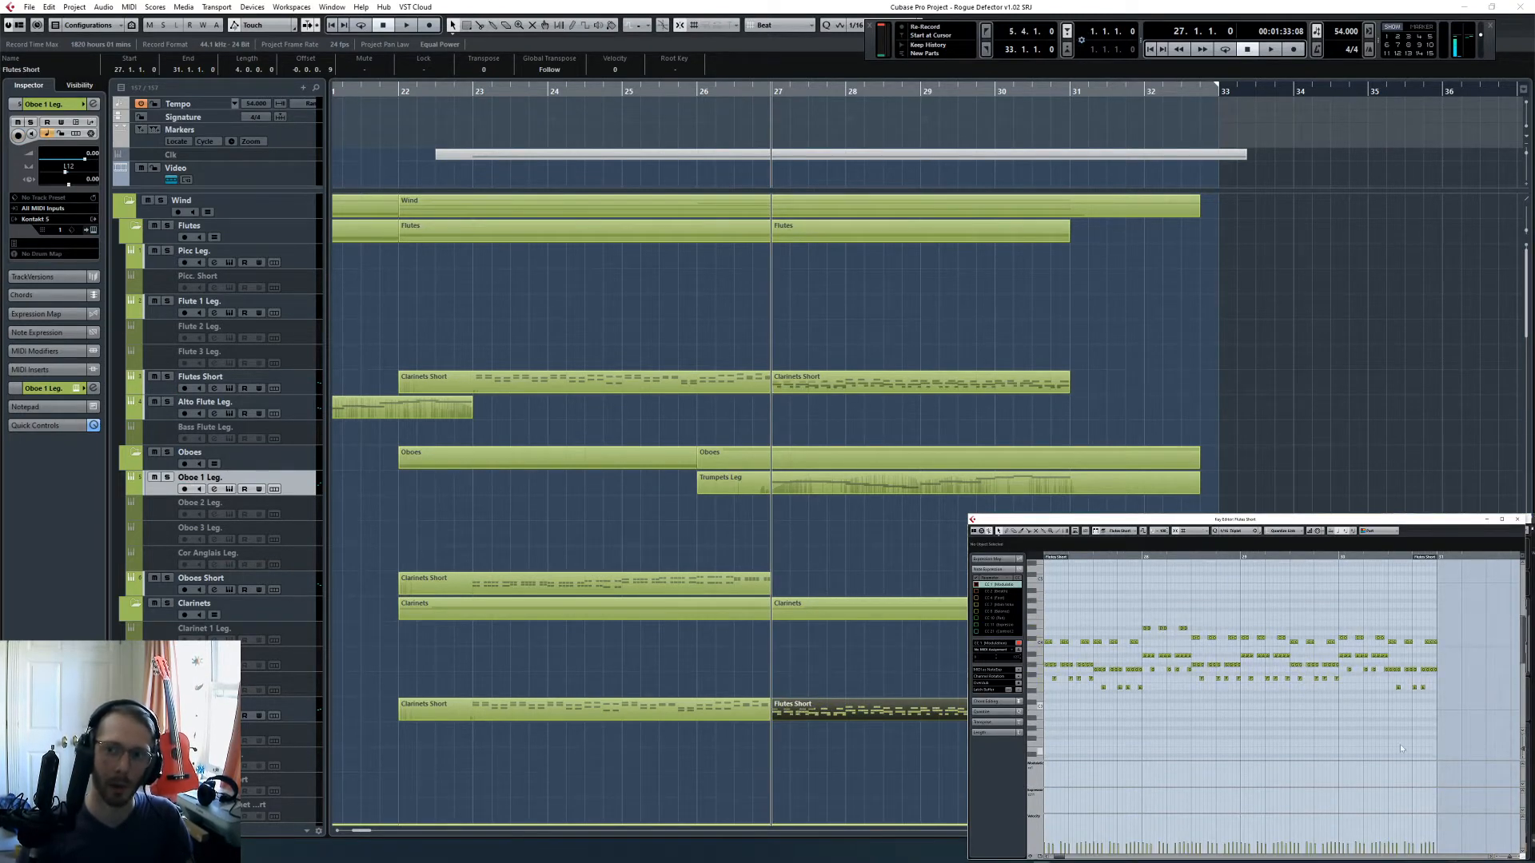
pyautogui.click(852, 436)
pyautogui.press('4')
pyautogui.click(750, 384)
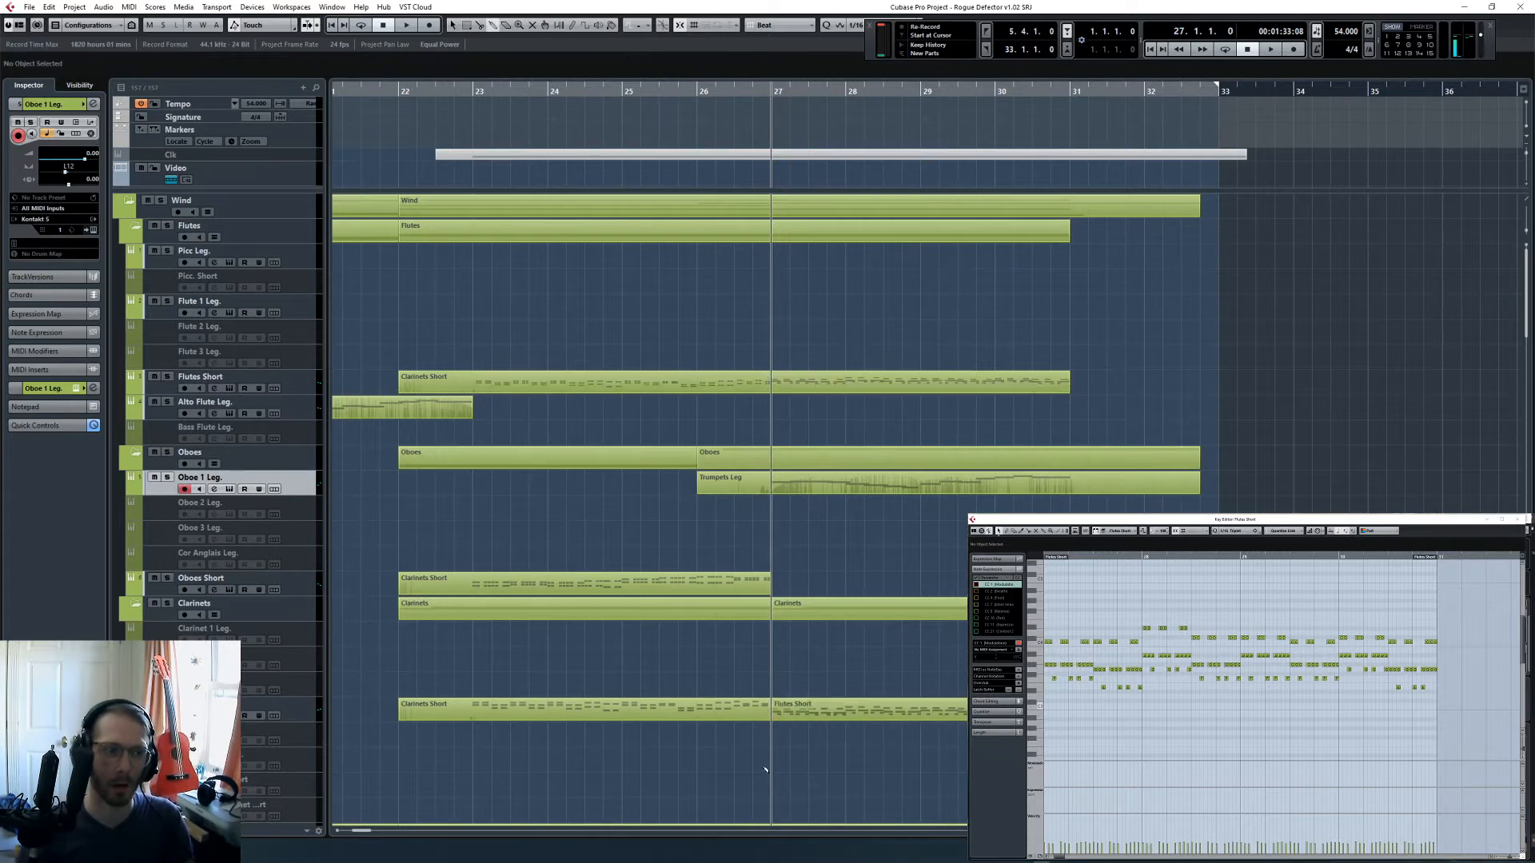
pyautogui.click(753, 711)
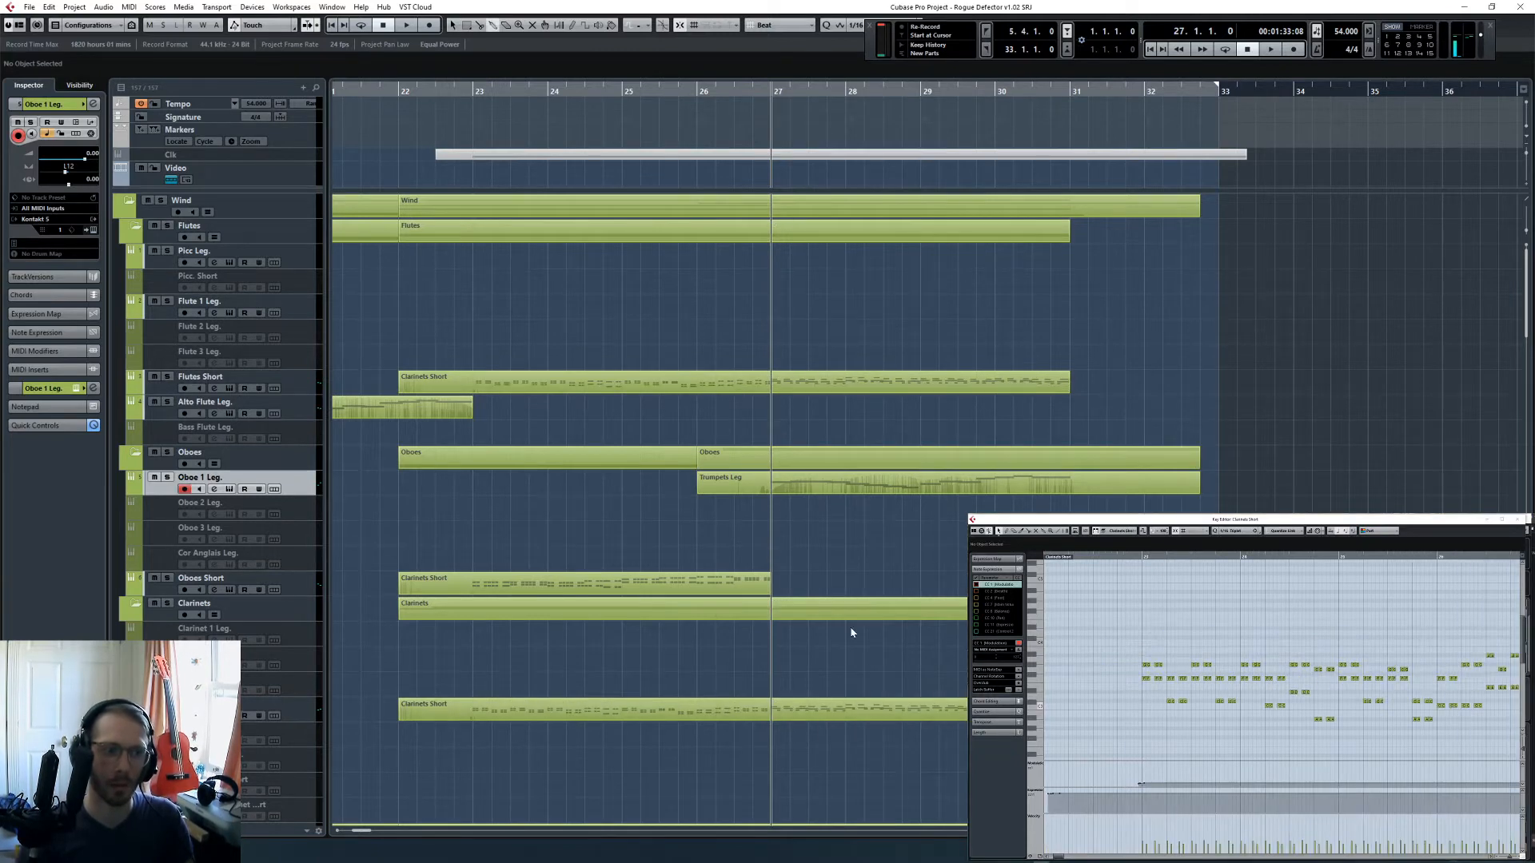
# - Solo Flutes Short and Oboe 1 Leg. and listen to them together from bar 27, ending with the whole Wind group soloed
pyautogui.click(167, 376)
pyautogui.press('space')
pyautogui.click(168, 478)
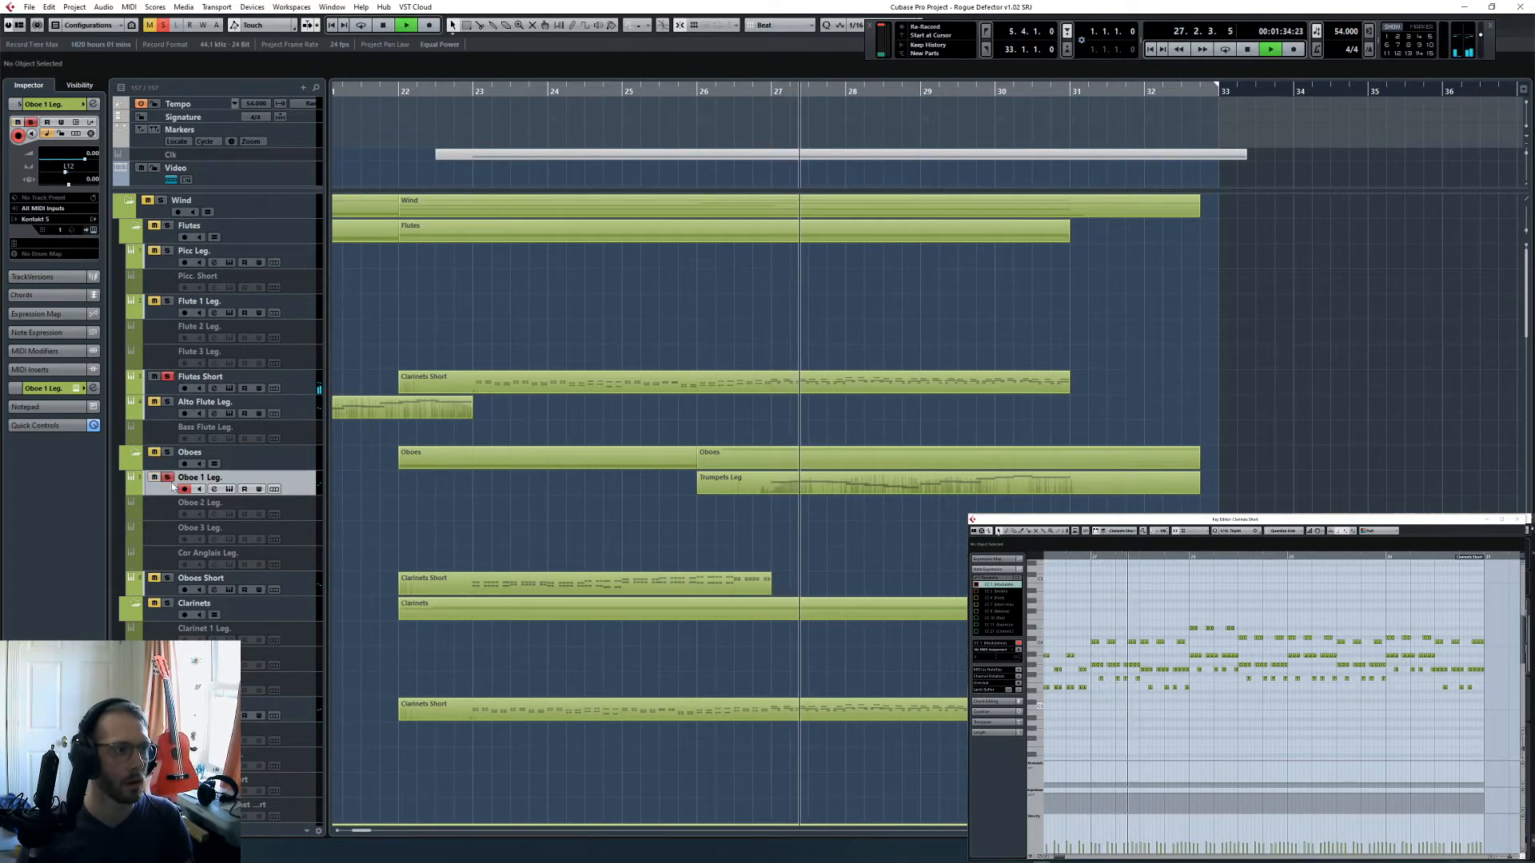
pyautogui.press('space')
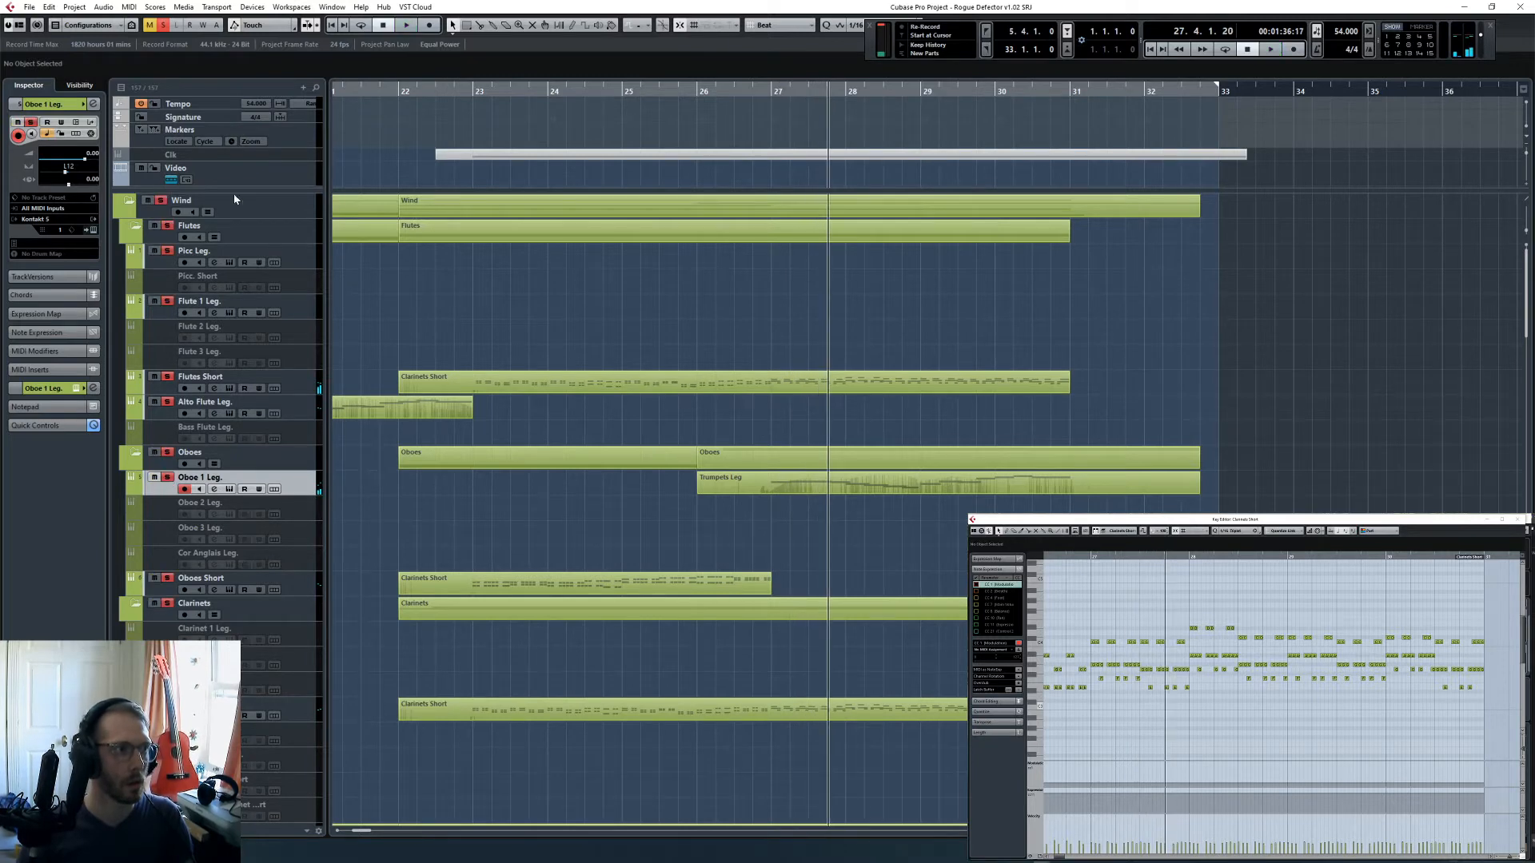
# - Listen to the soloed Wind section from bar 23 into bar 29, reviewing its parts
pyautogui.click(692, 88)
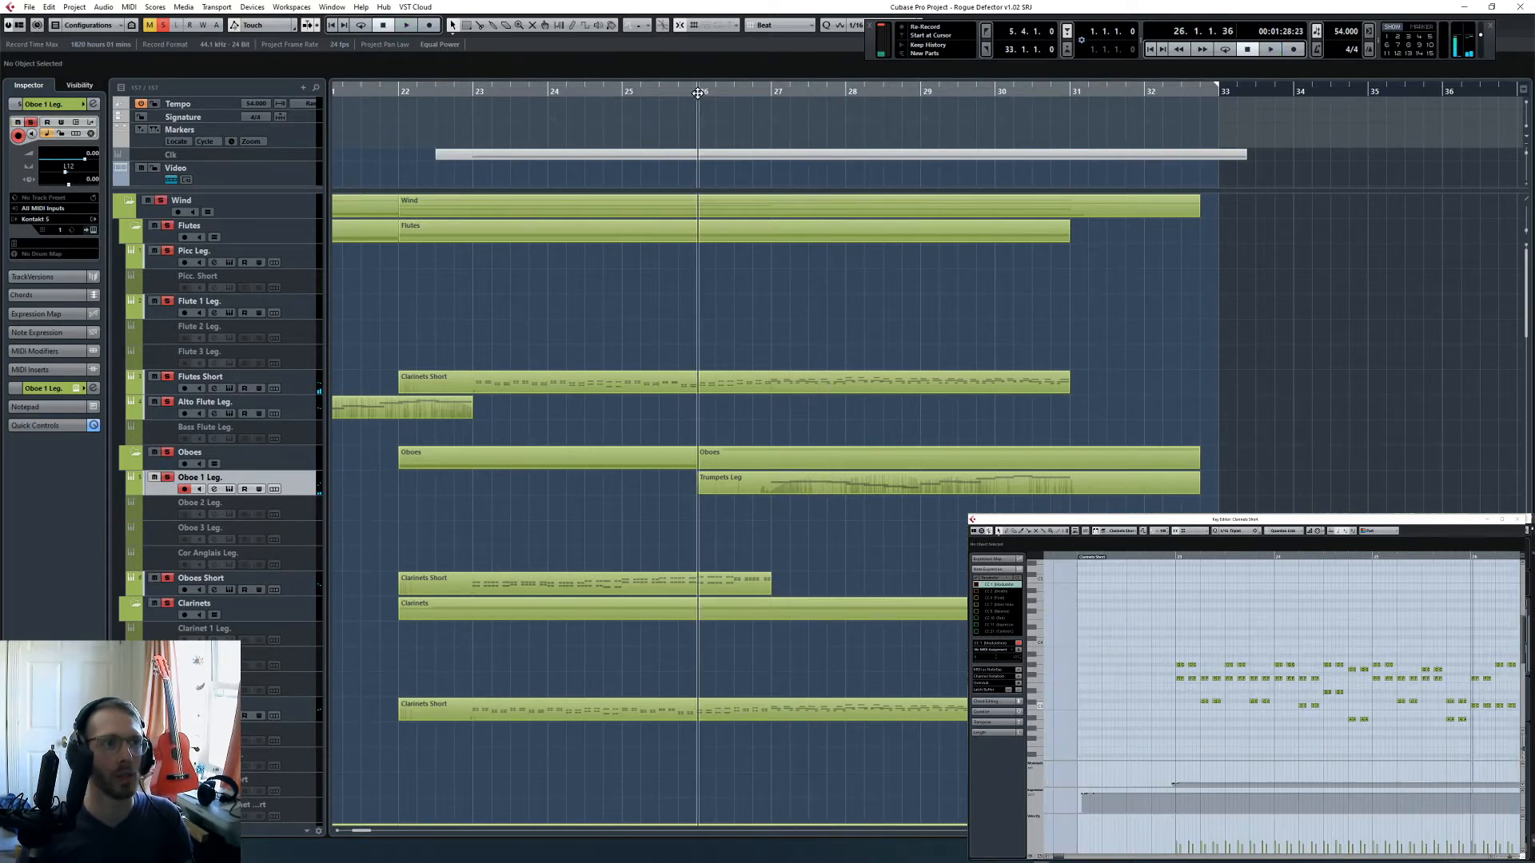
pyautogui.click(473, 94)
pyautogui.scroll(-5, 657, 374)
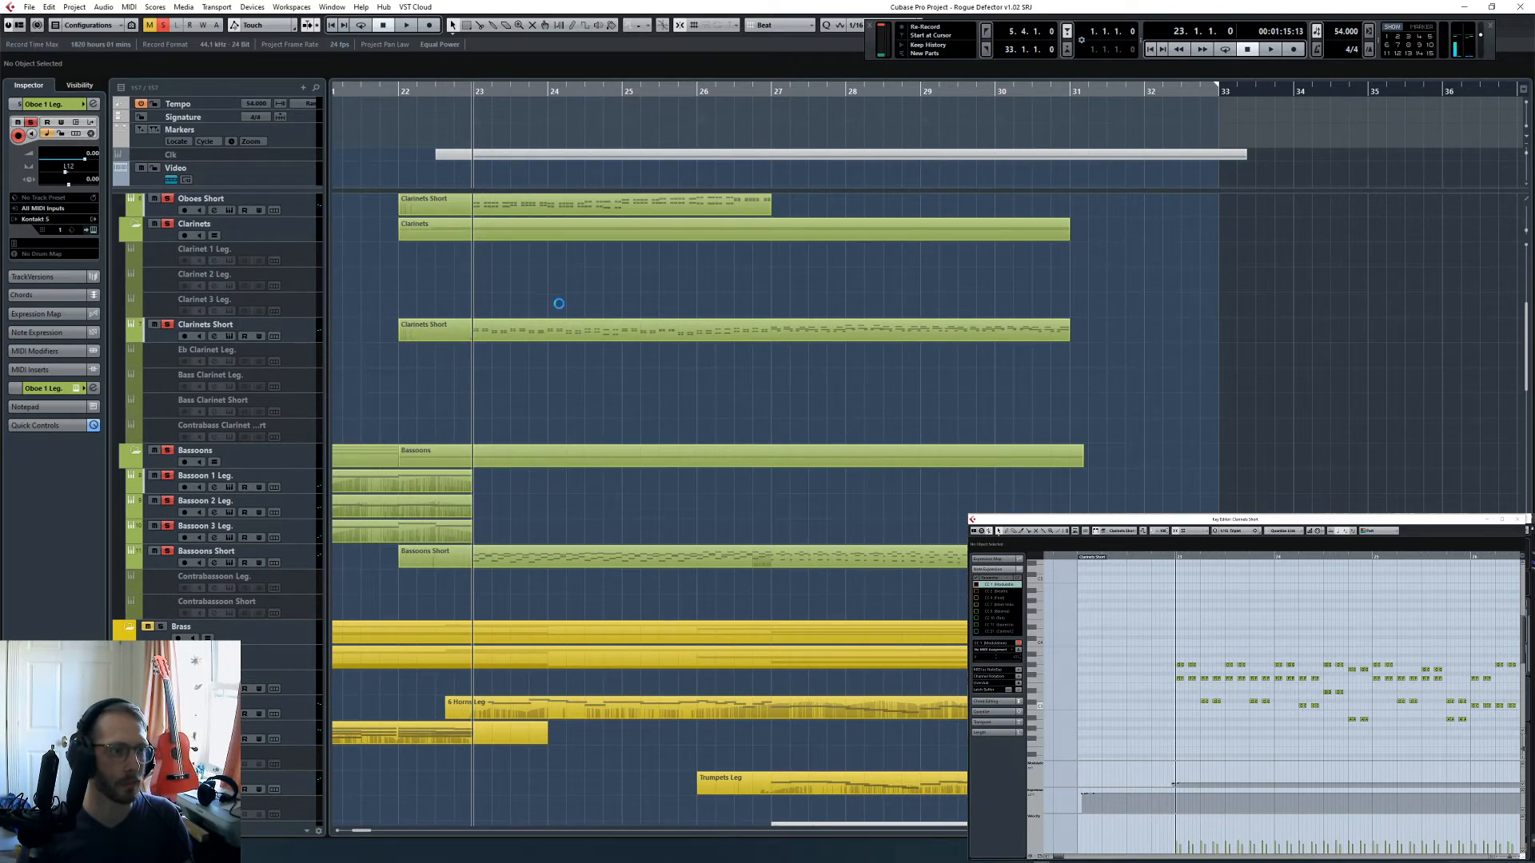
pyautogui.press('space')
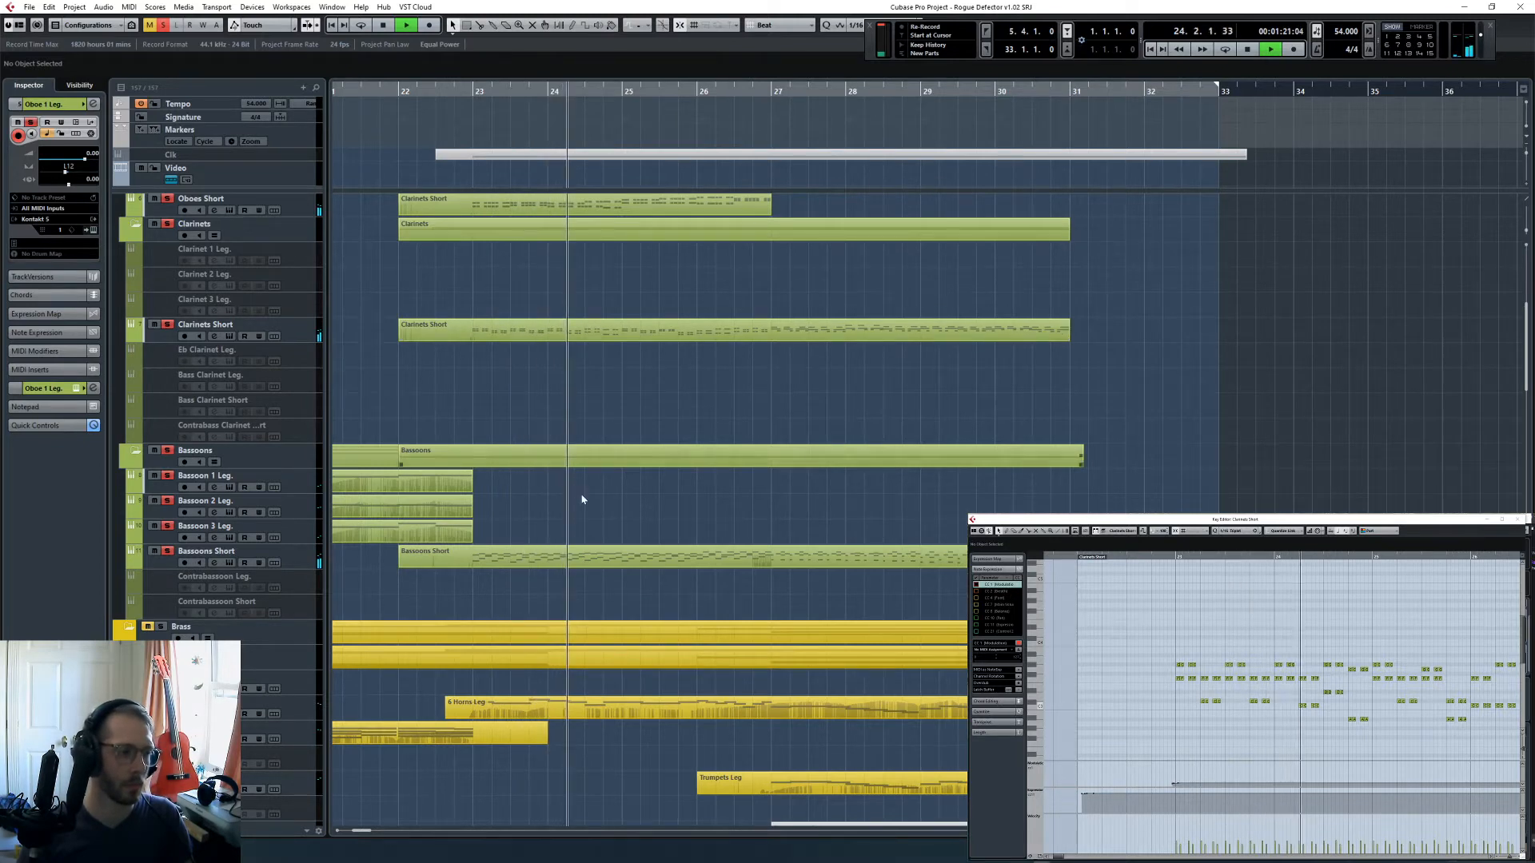
pyautogui.scroll(-3, 582, 499)
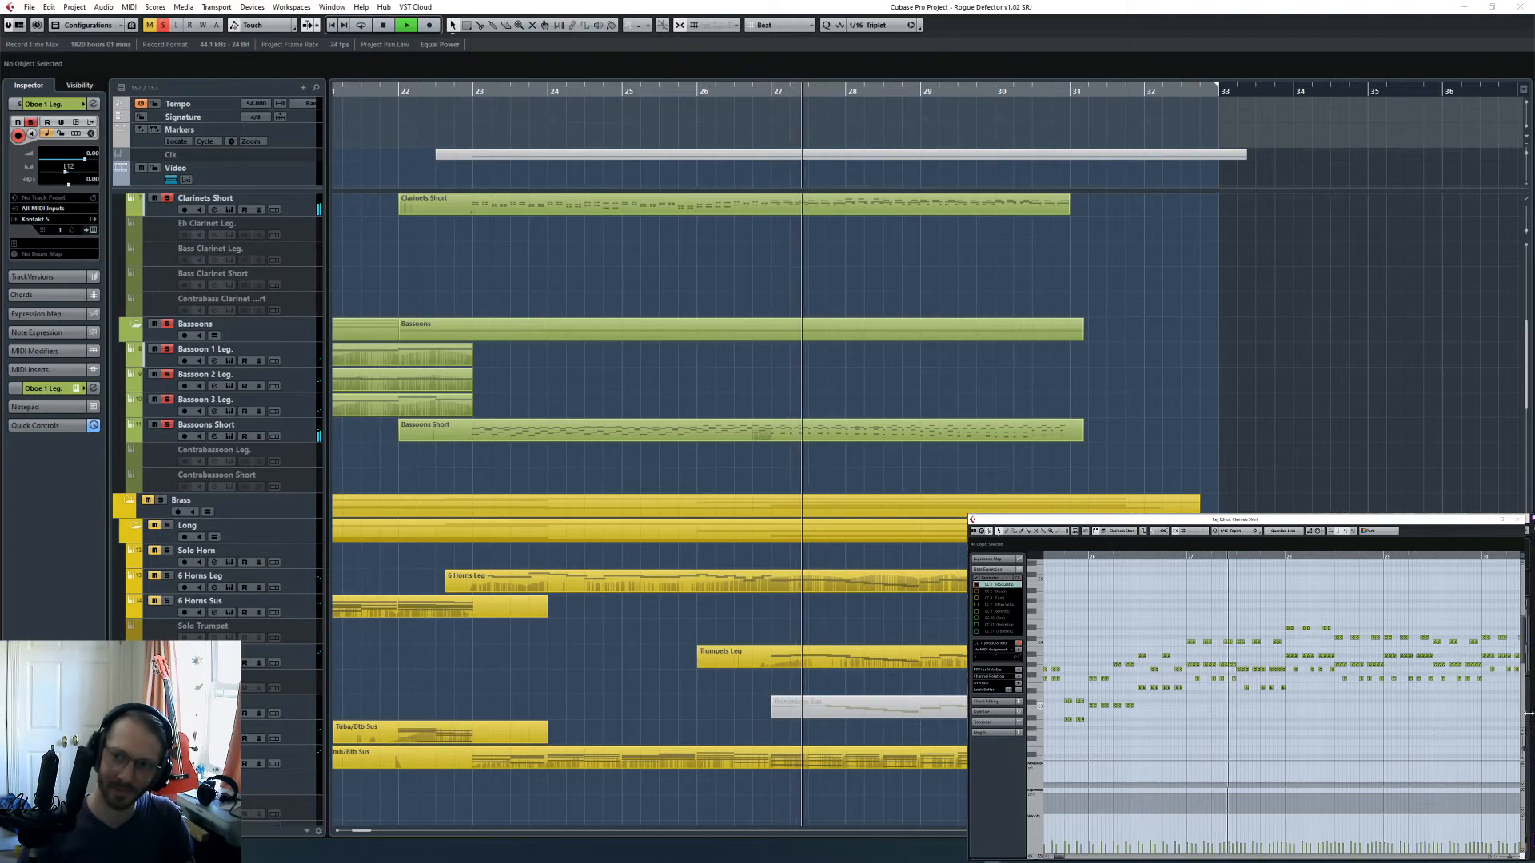
pyautogui.click(986, 8)
pyautogui.scroll(6, 1053, 384)
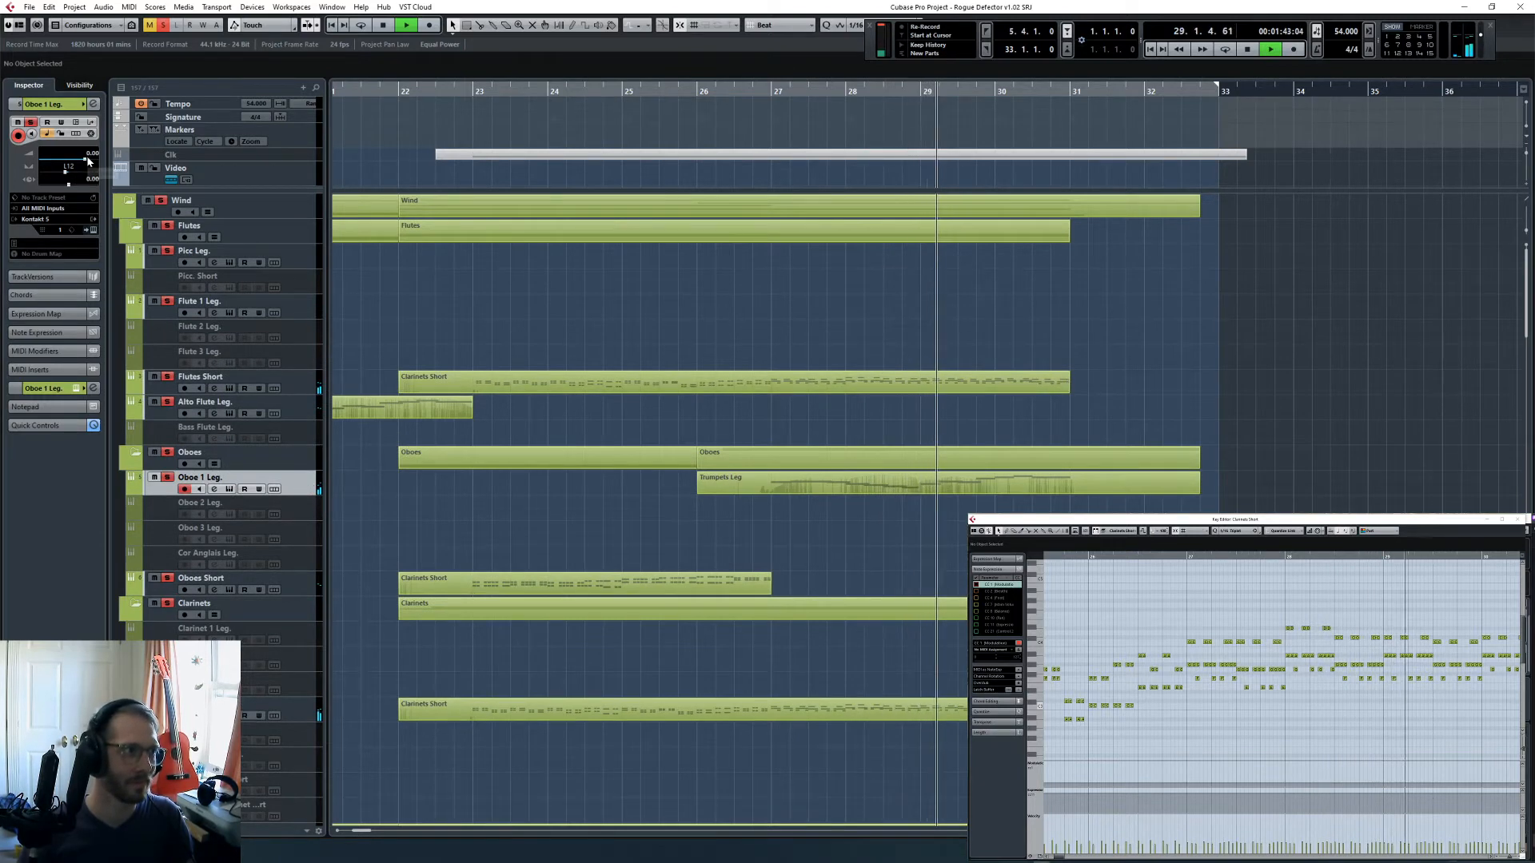
# - Set the Oboe 1 Leg. channel's Rvb-Winds send to -3.11 and add the T-RackS CS Classic Comp as its first insert
pyautogui.click(93, 104)
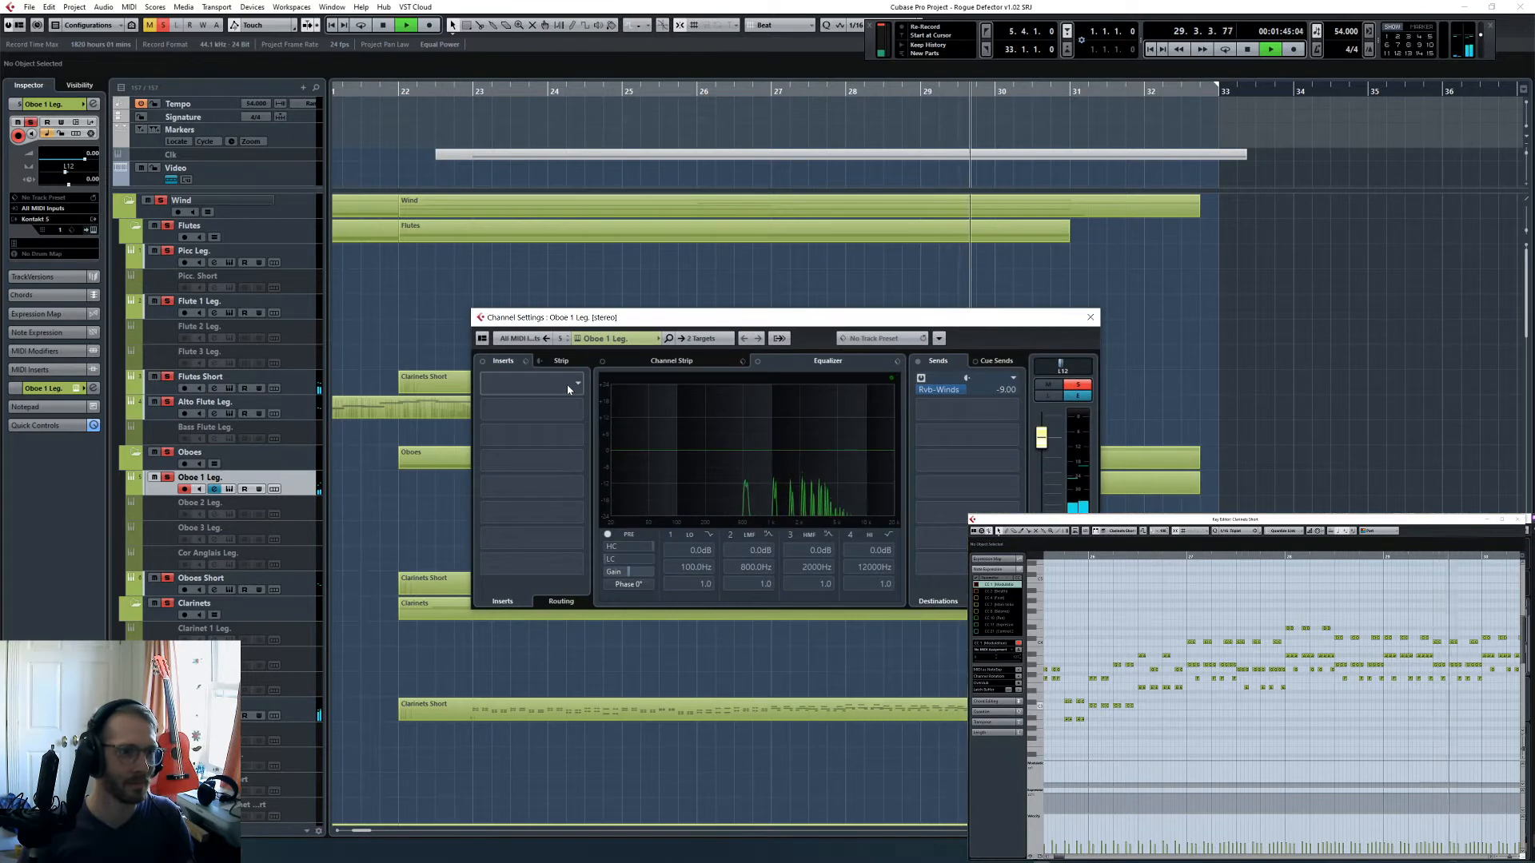
pyautogui.click(988, 390)
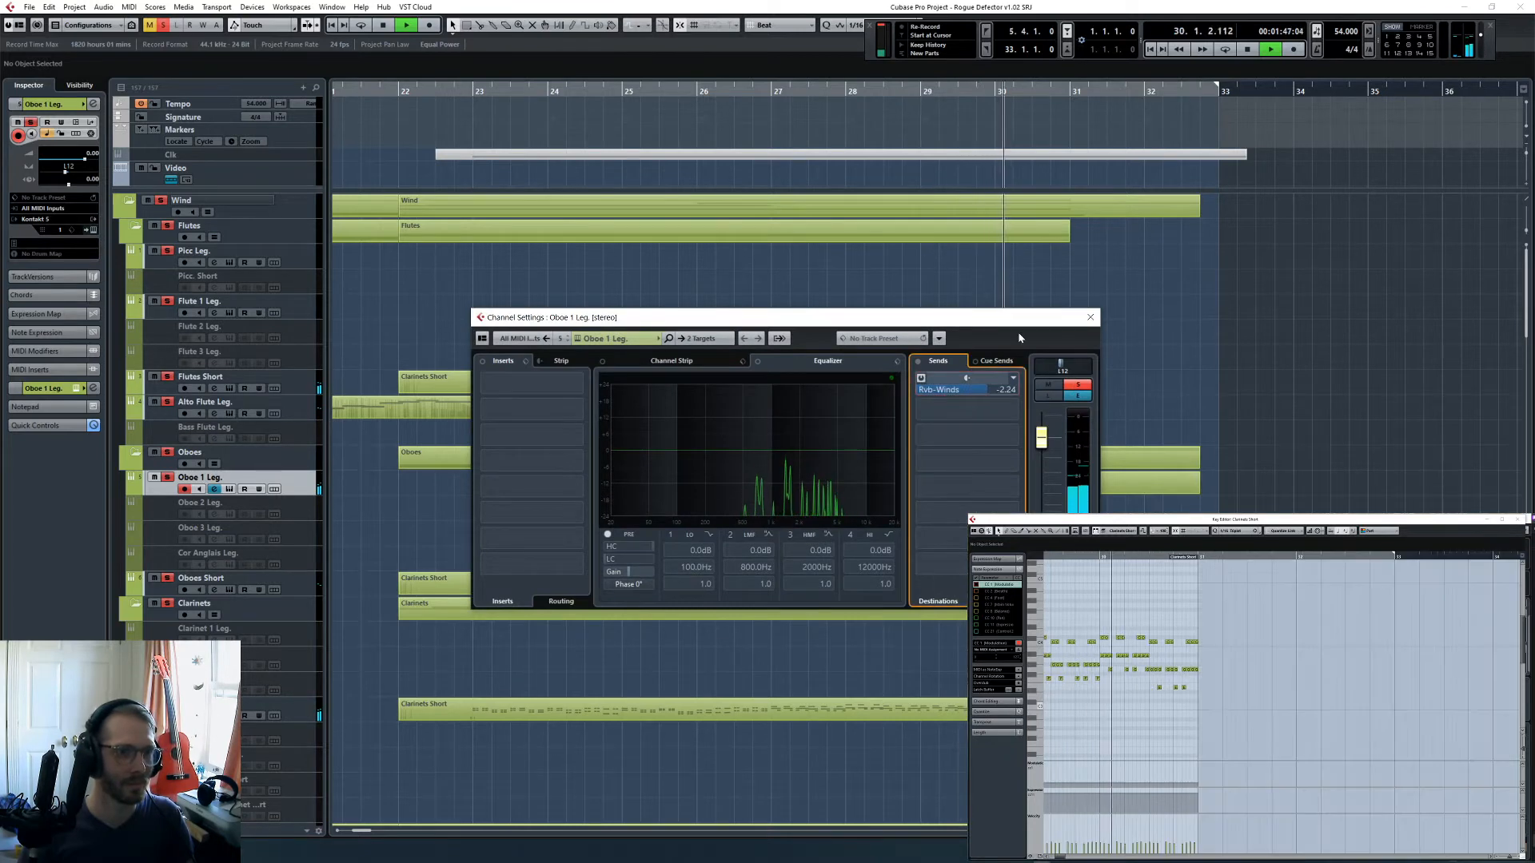
pyautogui.click(517, 386)
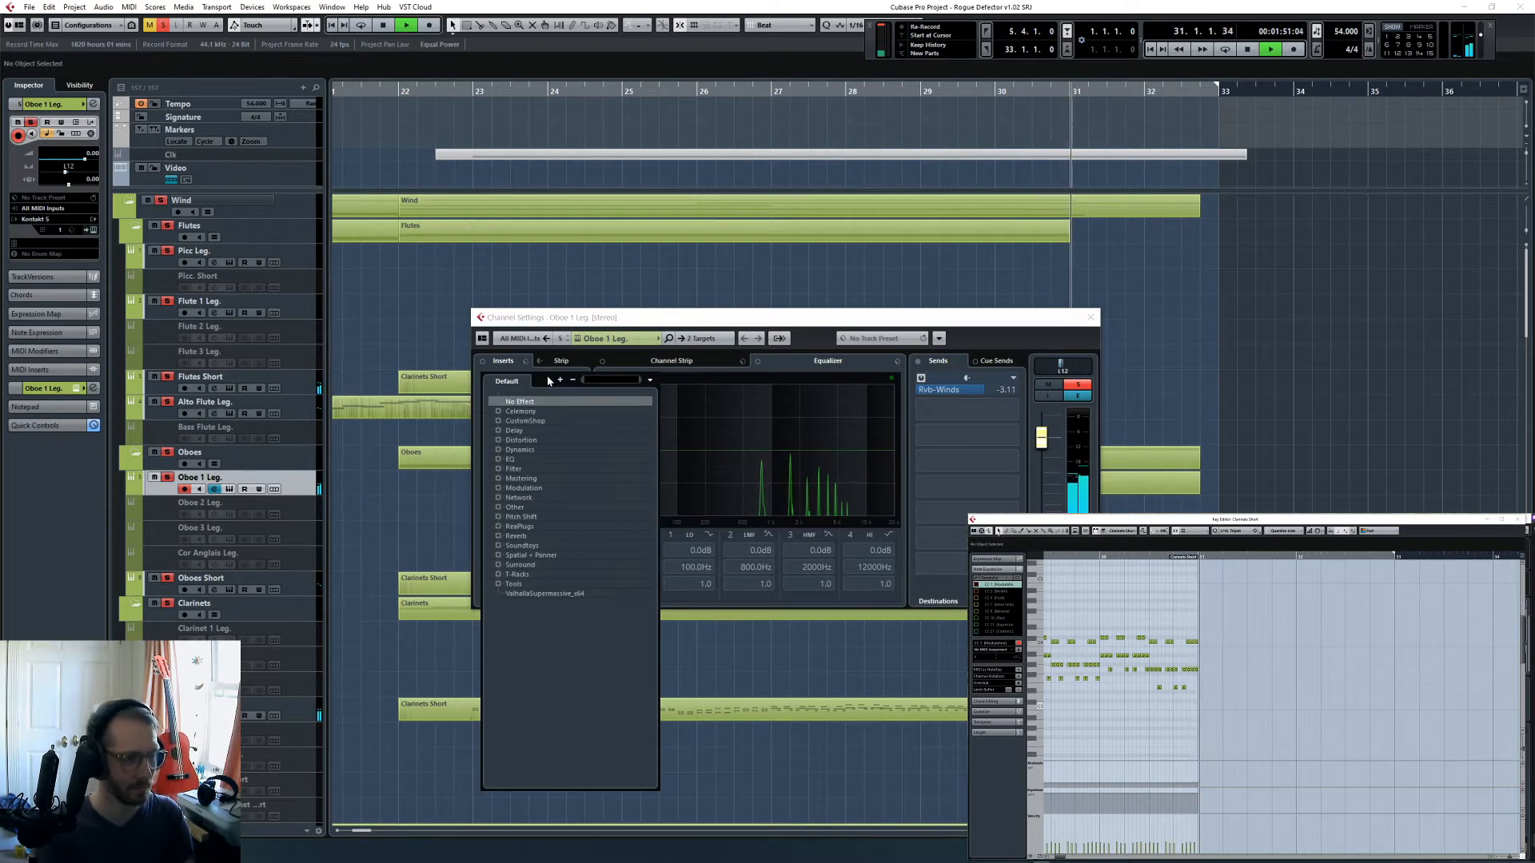
pyautogui.write('class')
pyautogui.press('Return')
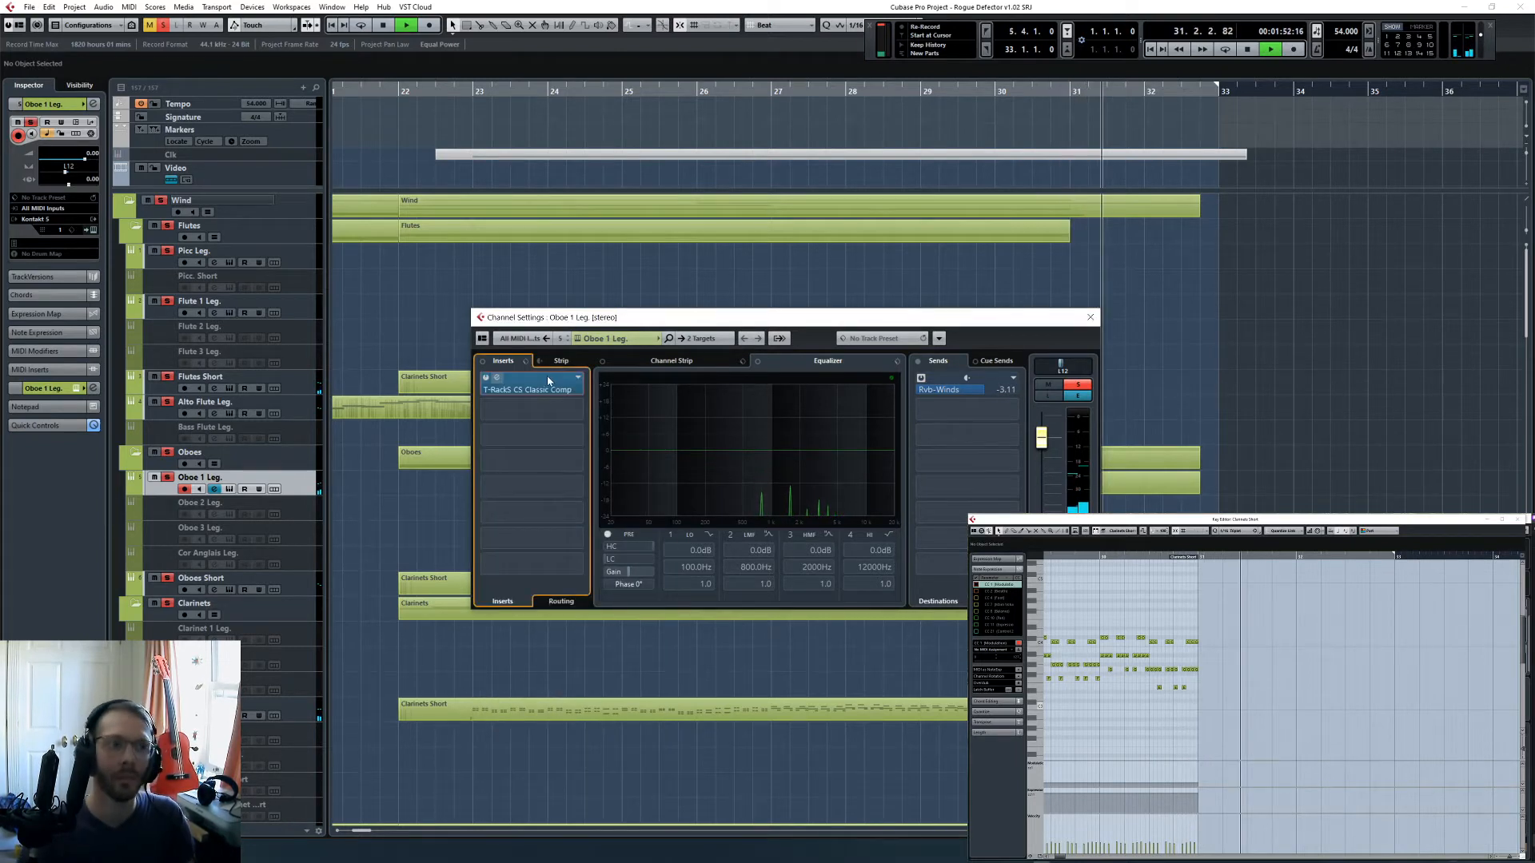
pyautogui.press('space')
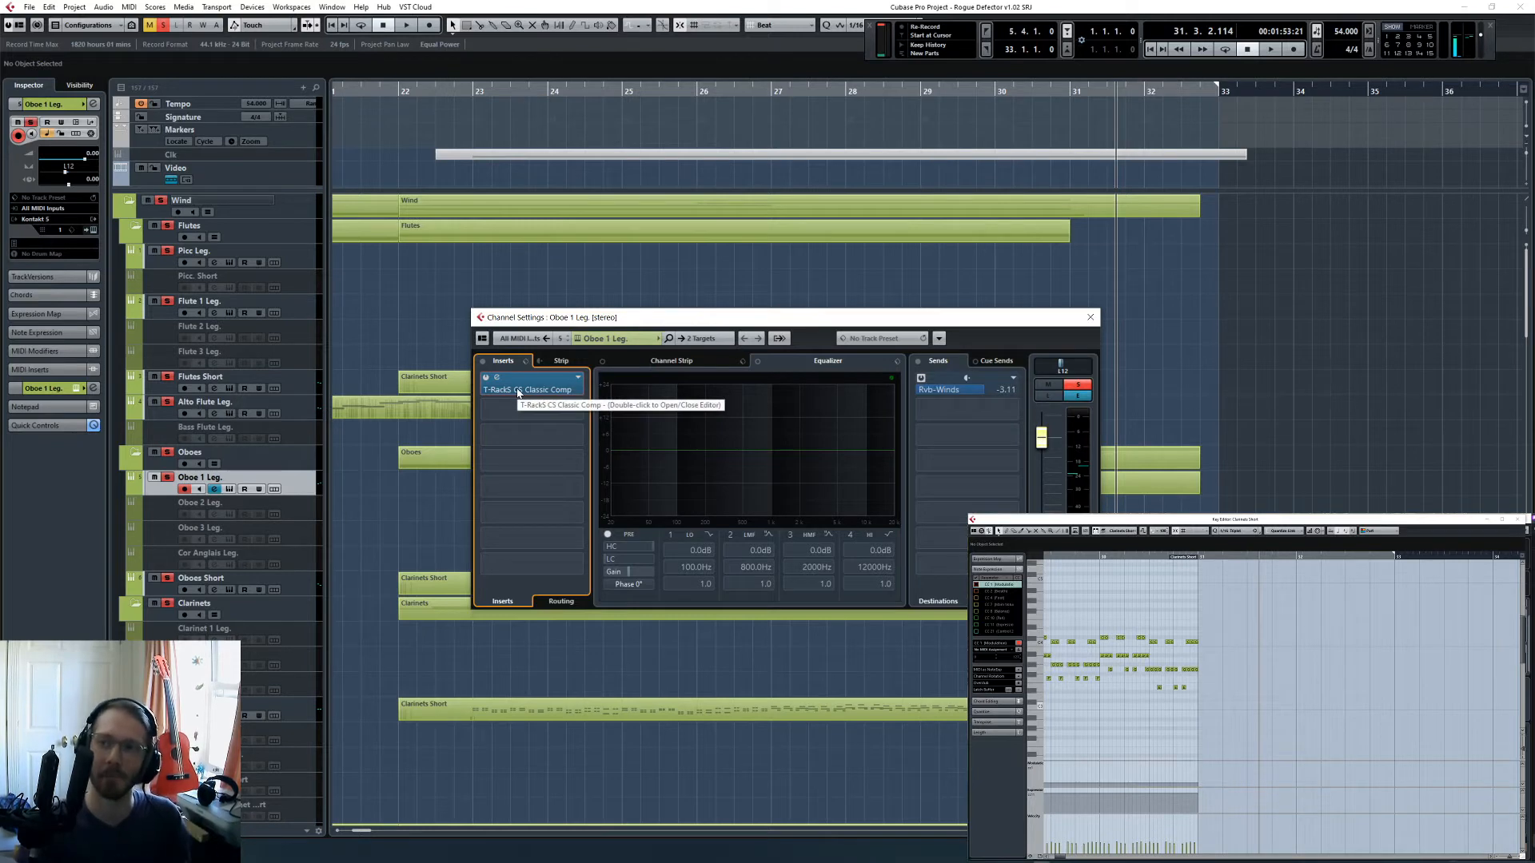
# - Clear the Wind section solos, solo only Oboe 1 Leg., and play from beat 4 of bar 26
pyautogui.moveTo(819, 320); pyautogui.dragTo(929, 554)
pyautogui.click(762, 107)
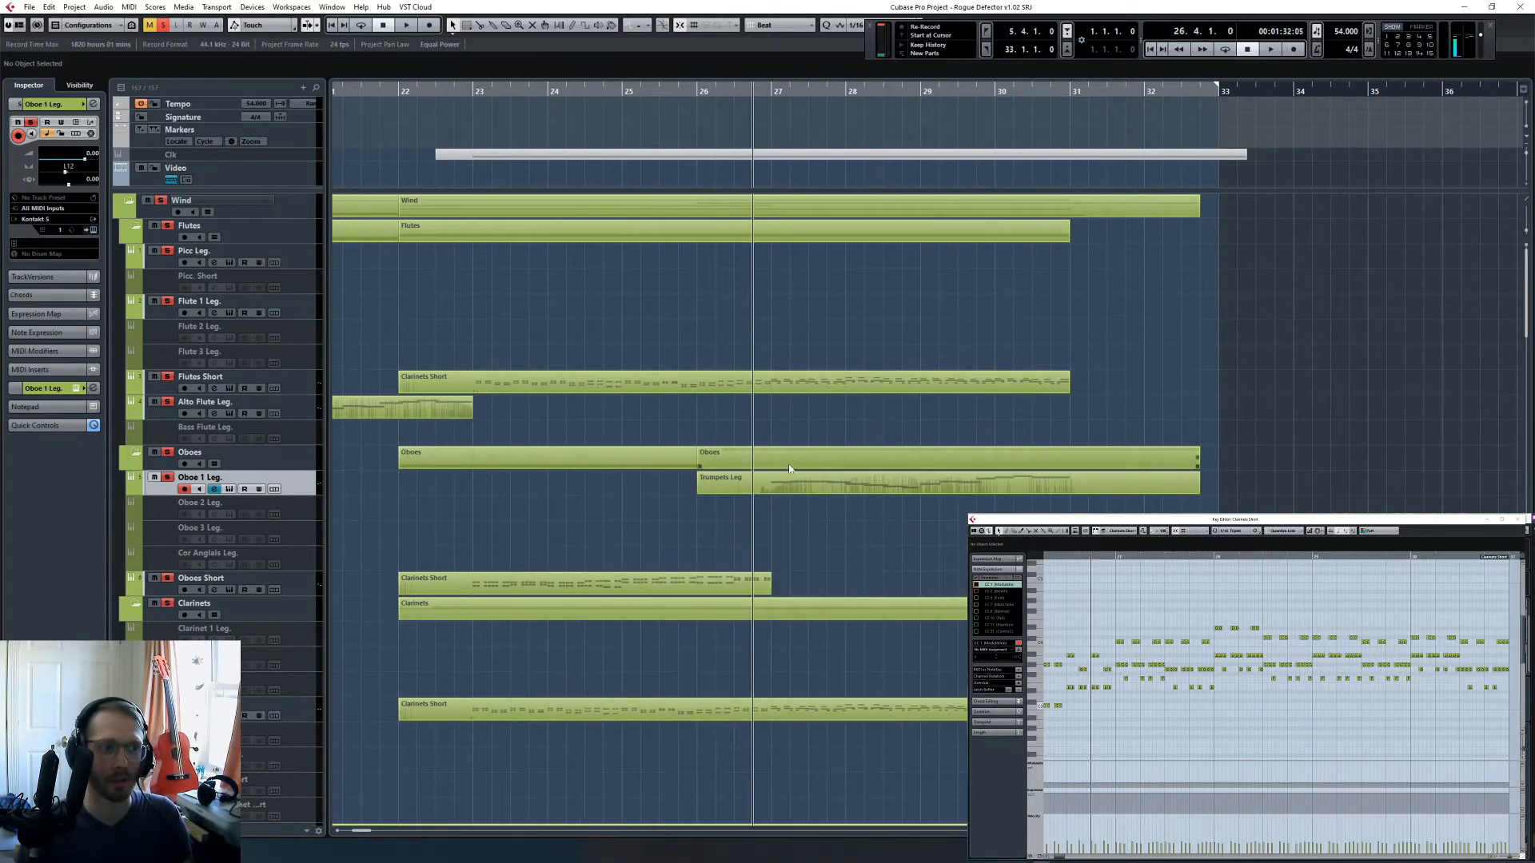
pyautogui.click(93, 104)
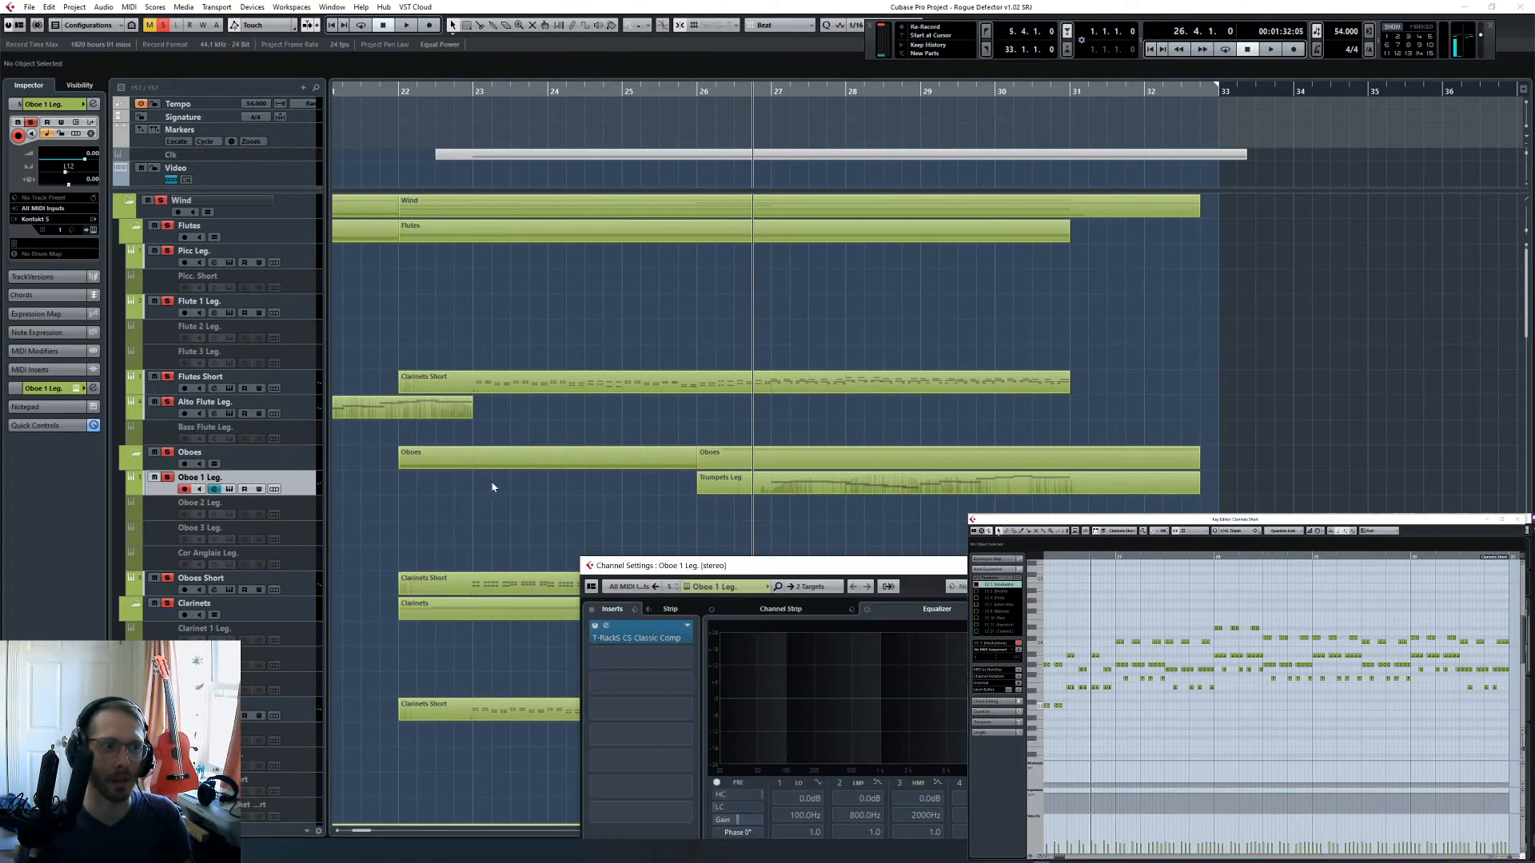
pyautogui.click(166, 24)
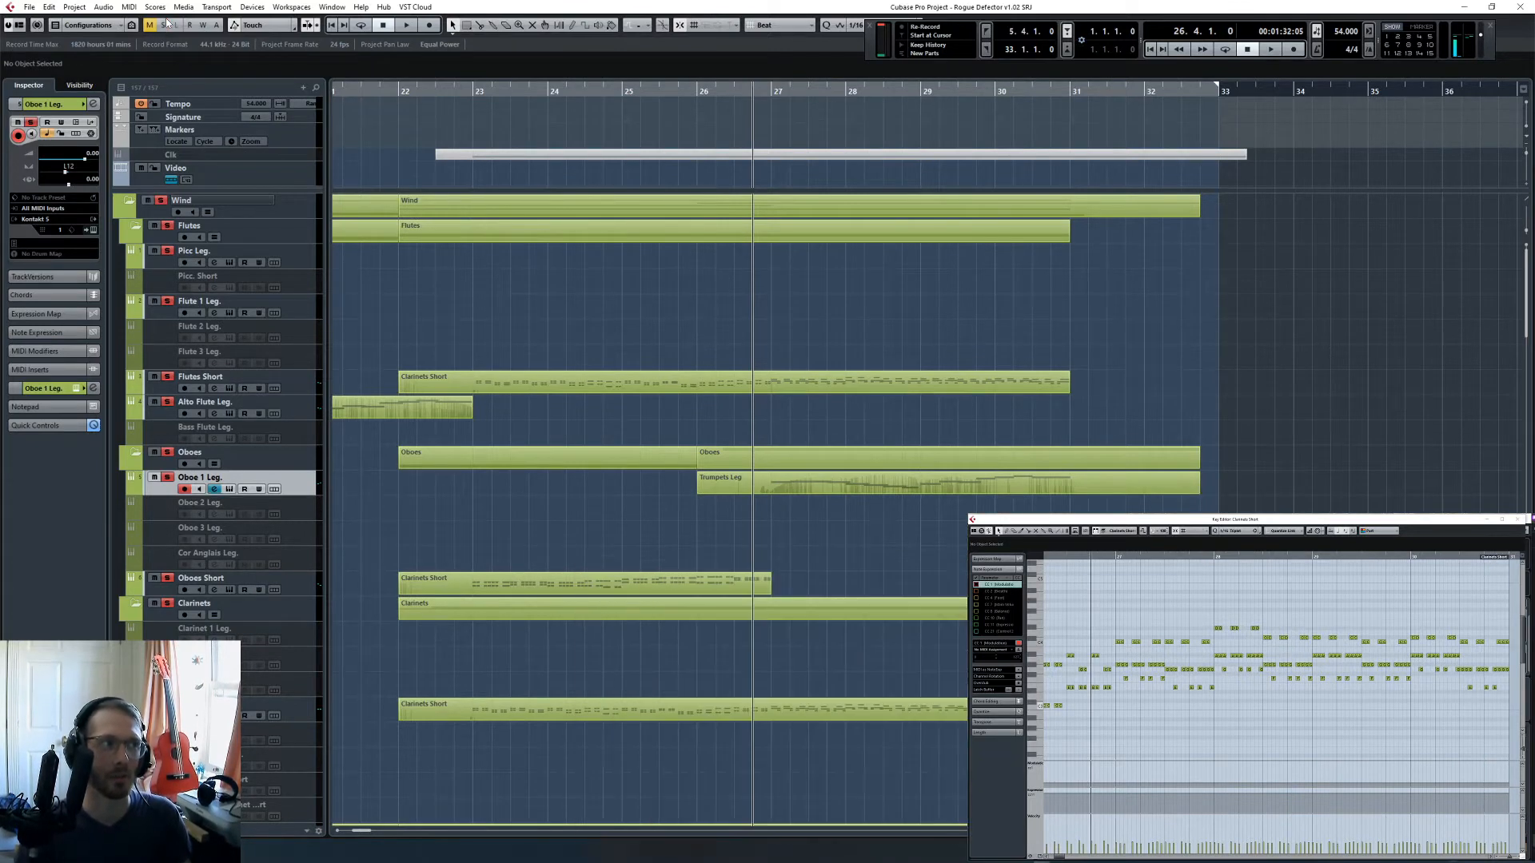
pyautogui.click(168, 478)
pyautogui.press('space')
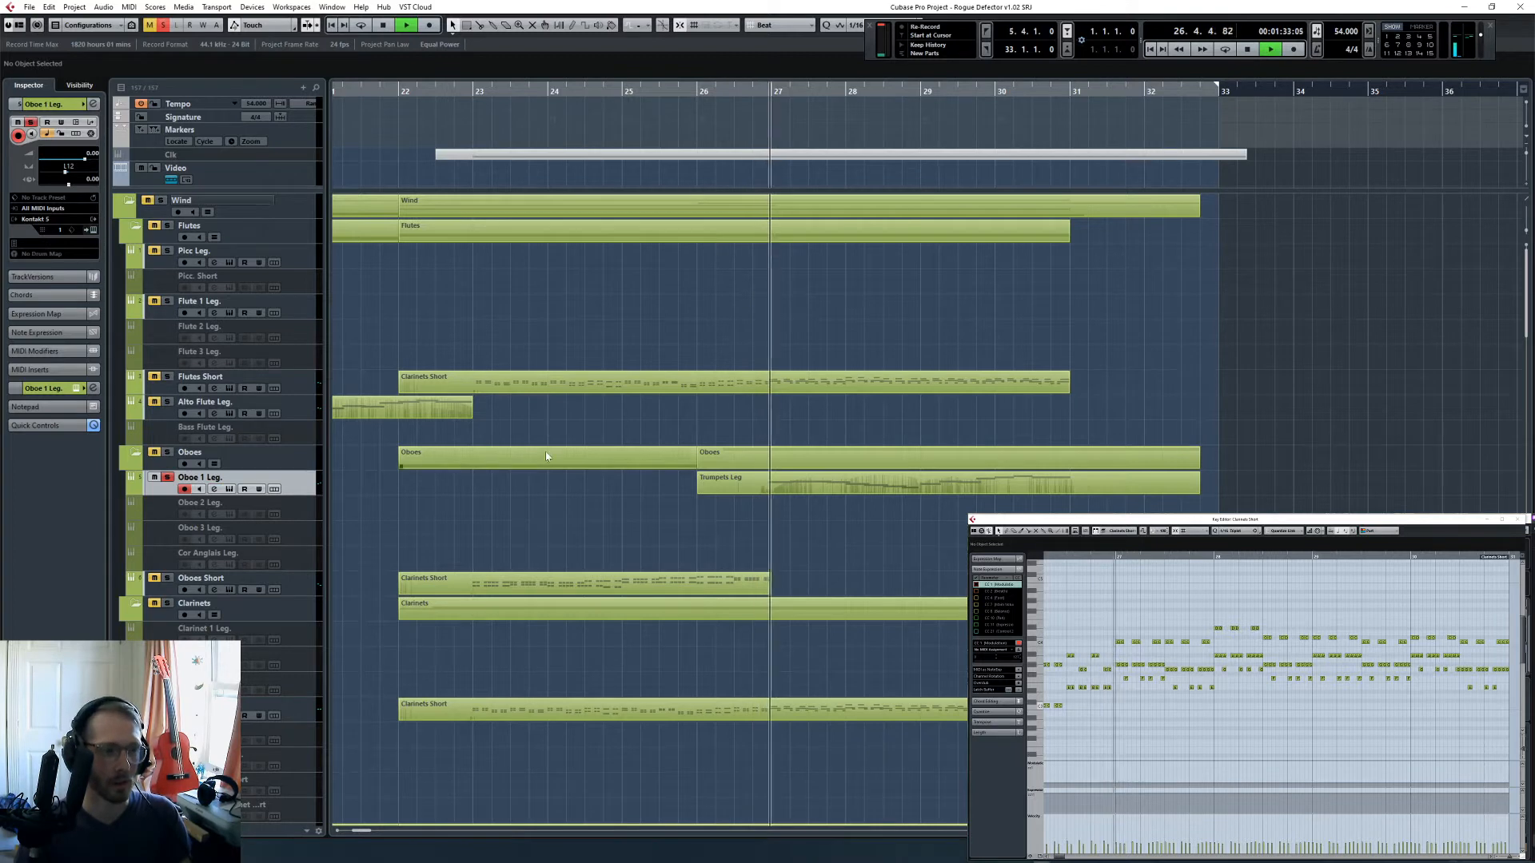
# - Adjust the input drive of the Oboe 1 Leg. compressor and load its Classic mastering fast preset
pyautogui.click(214, 489)
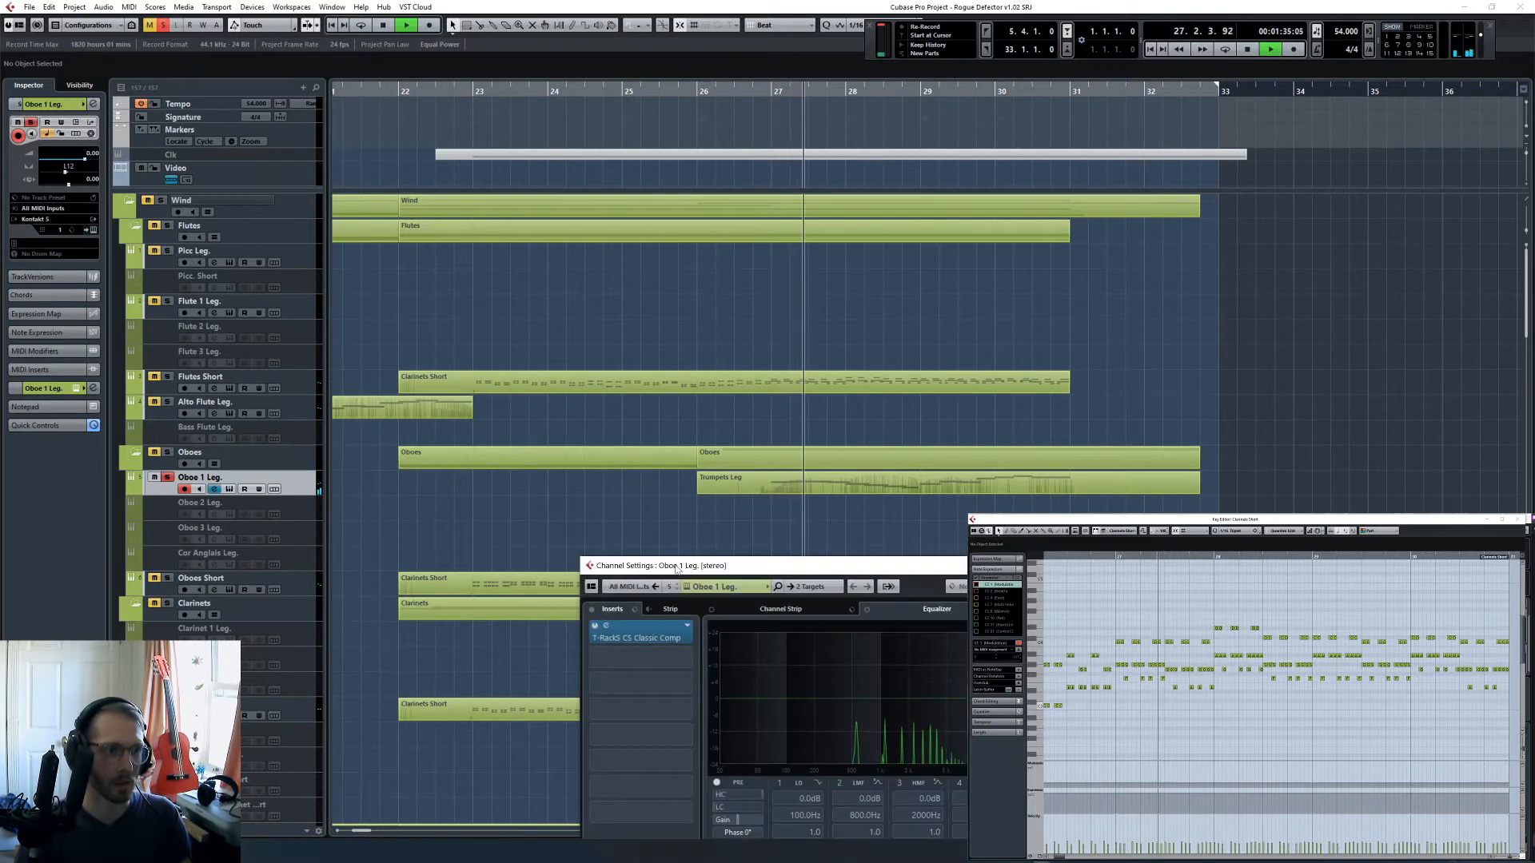
pyautogui.moveTo(704, 566); pyautogui.dragTo(669, 314)
pyautogui.click(601, 386)
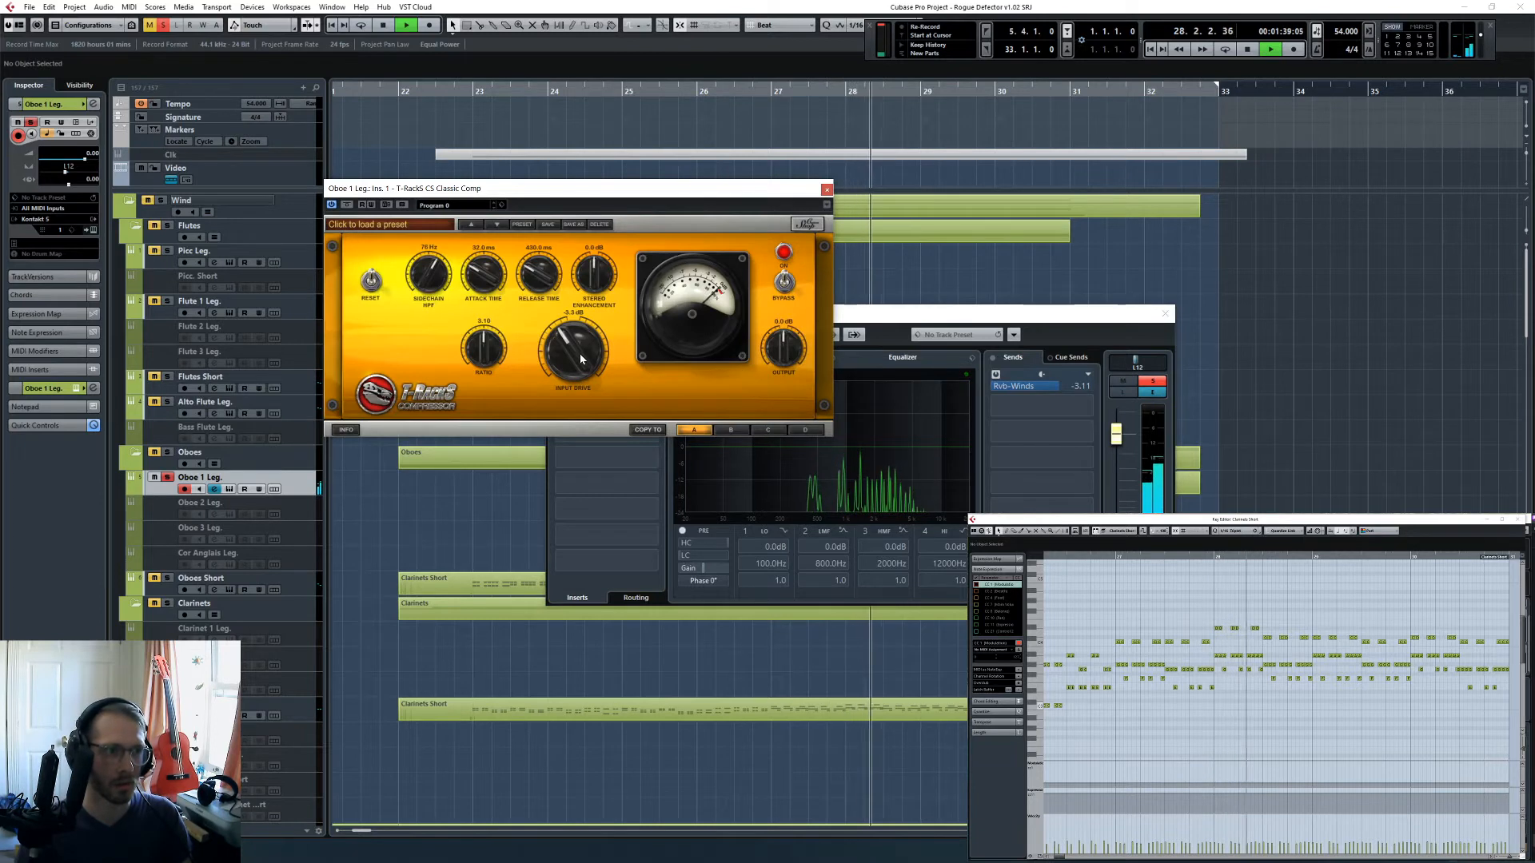
pyautogui.moveTo(581, 357); pyautogui.dragTo(579, 343)
pyautogui.click(375, 224)
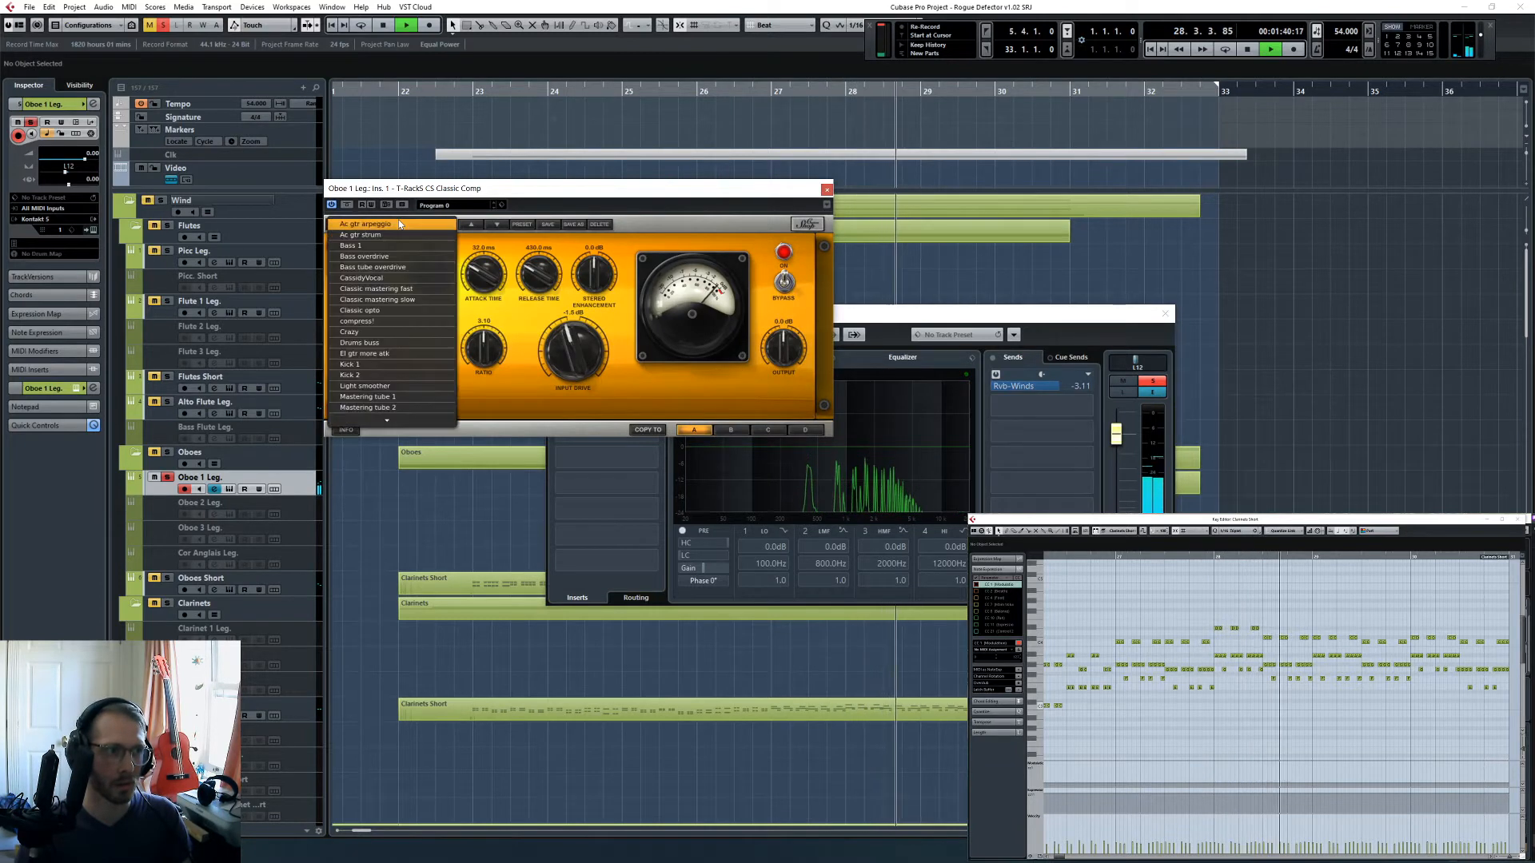
pyautogui.click(379, 289)
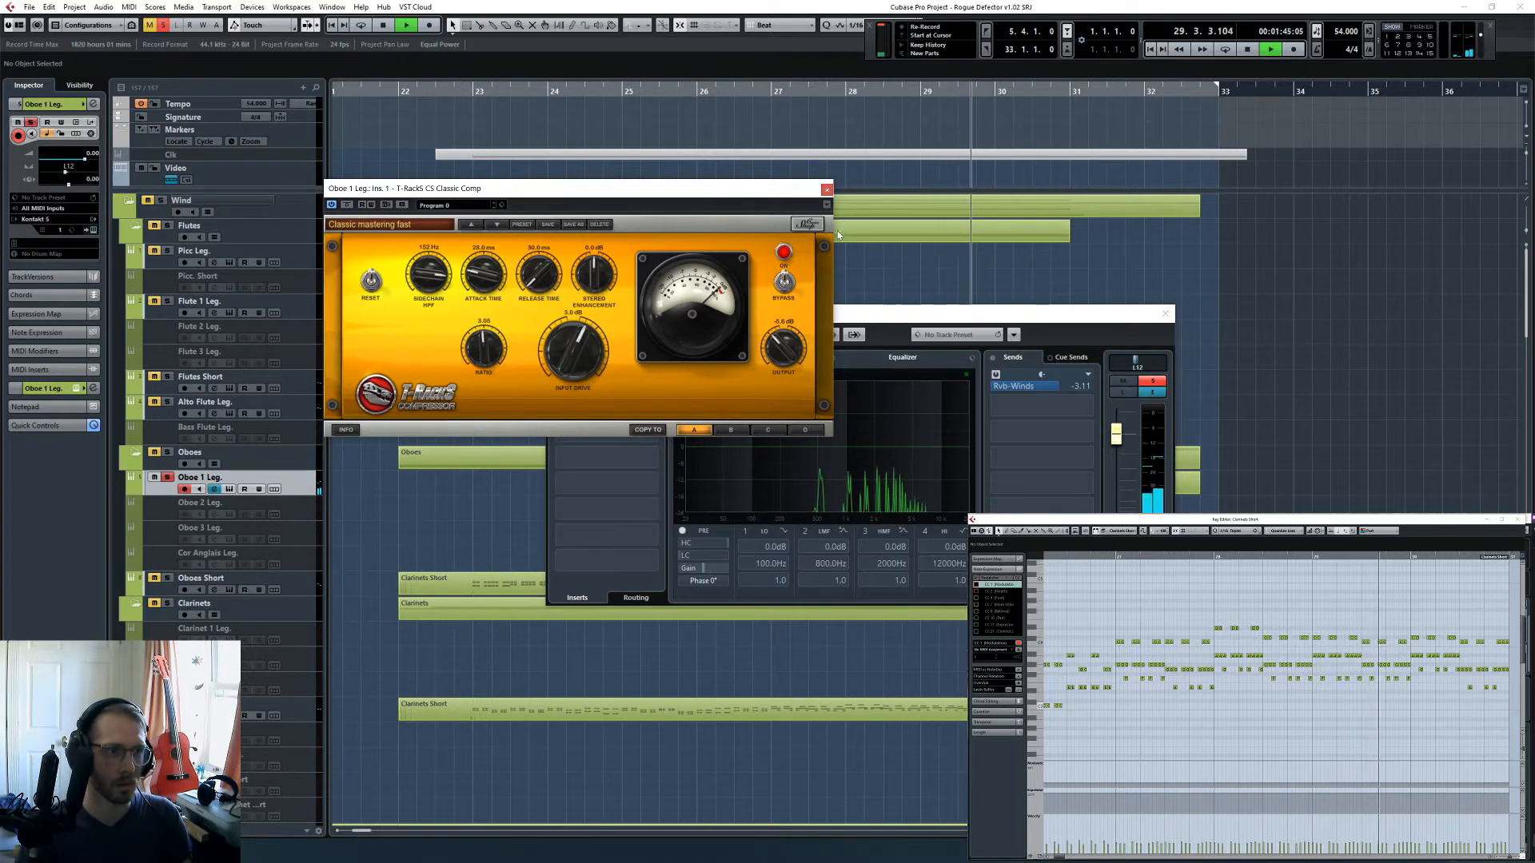
pyautogui.click(827, 190)
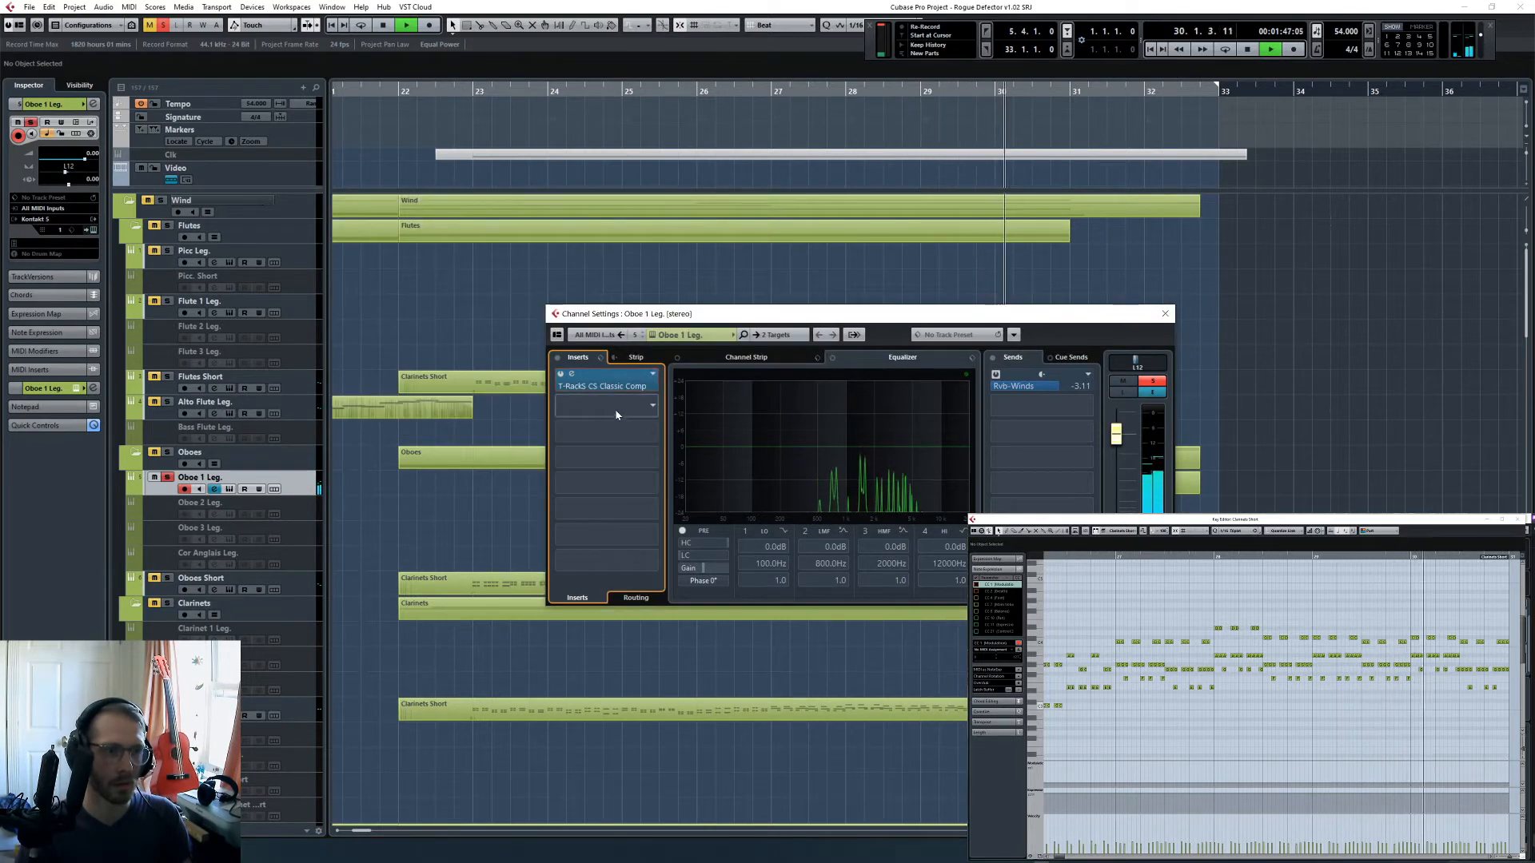
# - Add LittlePlate as the second insert on Oboe 1 Leg. and load its Full Plate preset
pyautogui.press('space')
pyautogui.click(611, 386)
pyautogui.write('eq')
pyautogui.press('Return')
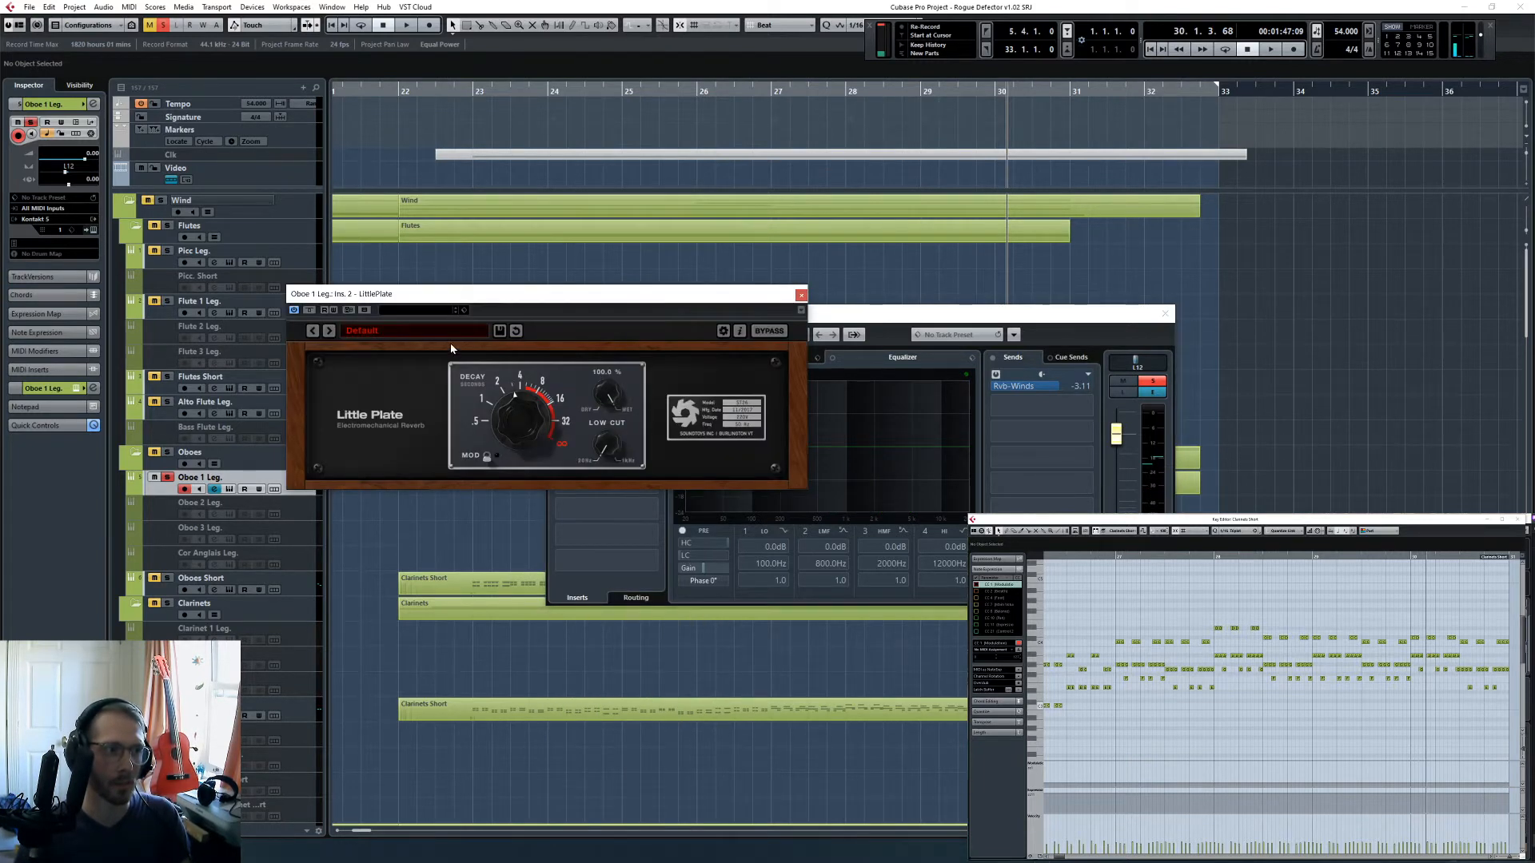
pyautogui.click(367, 330)
pyautogui.moveTo(482, 328)
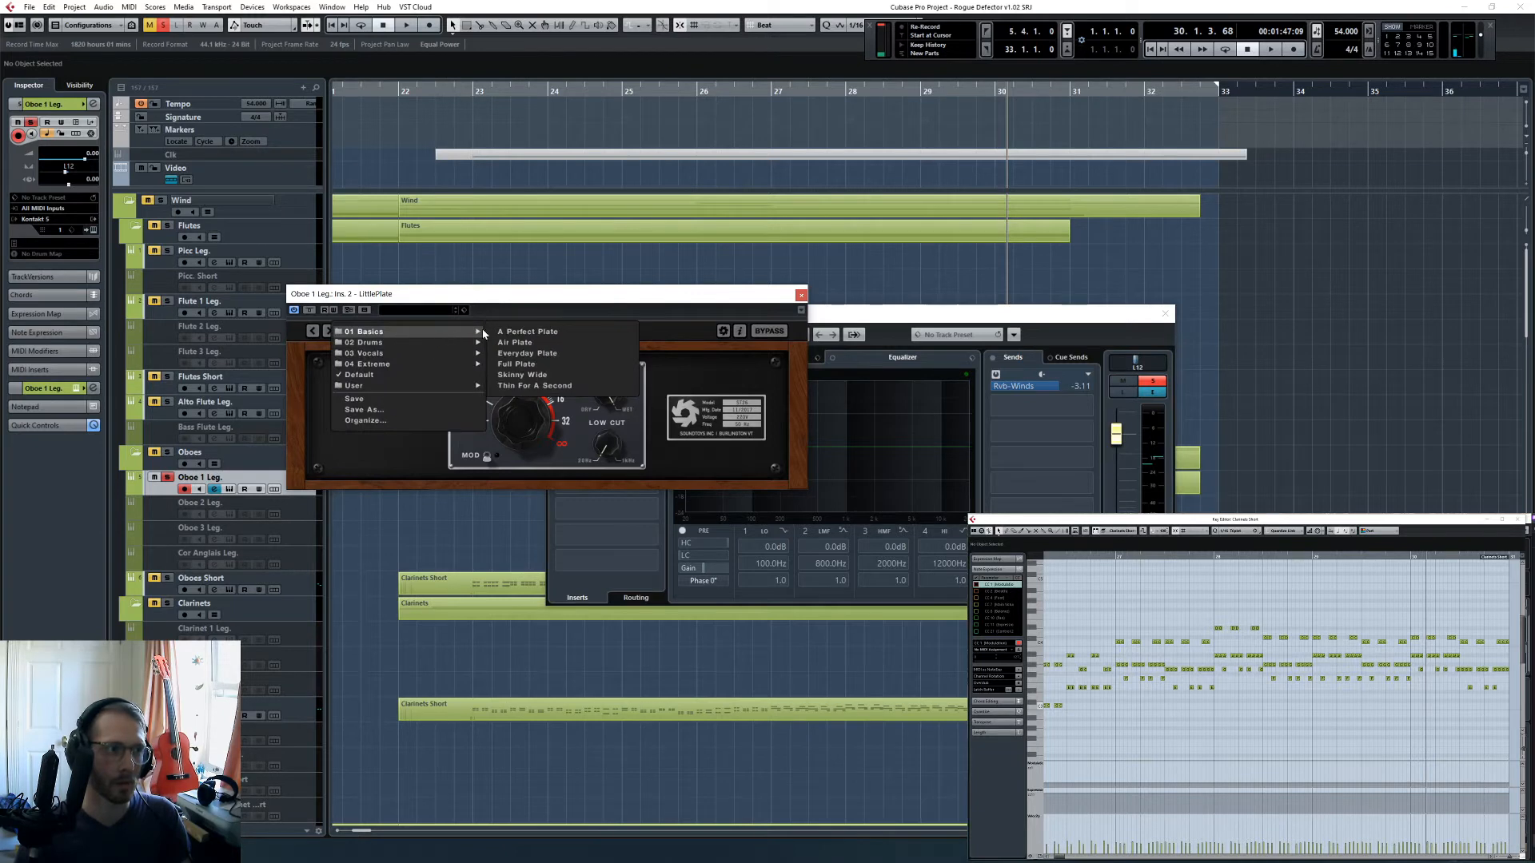
pyautogui.click(519, 364)
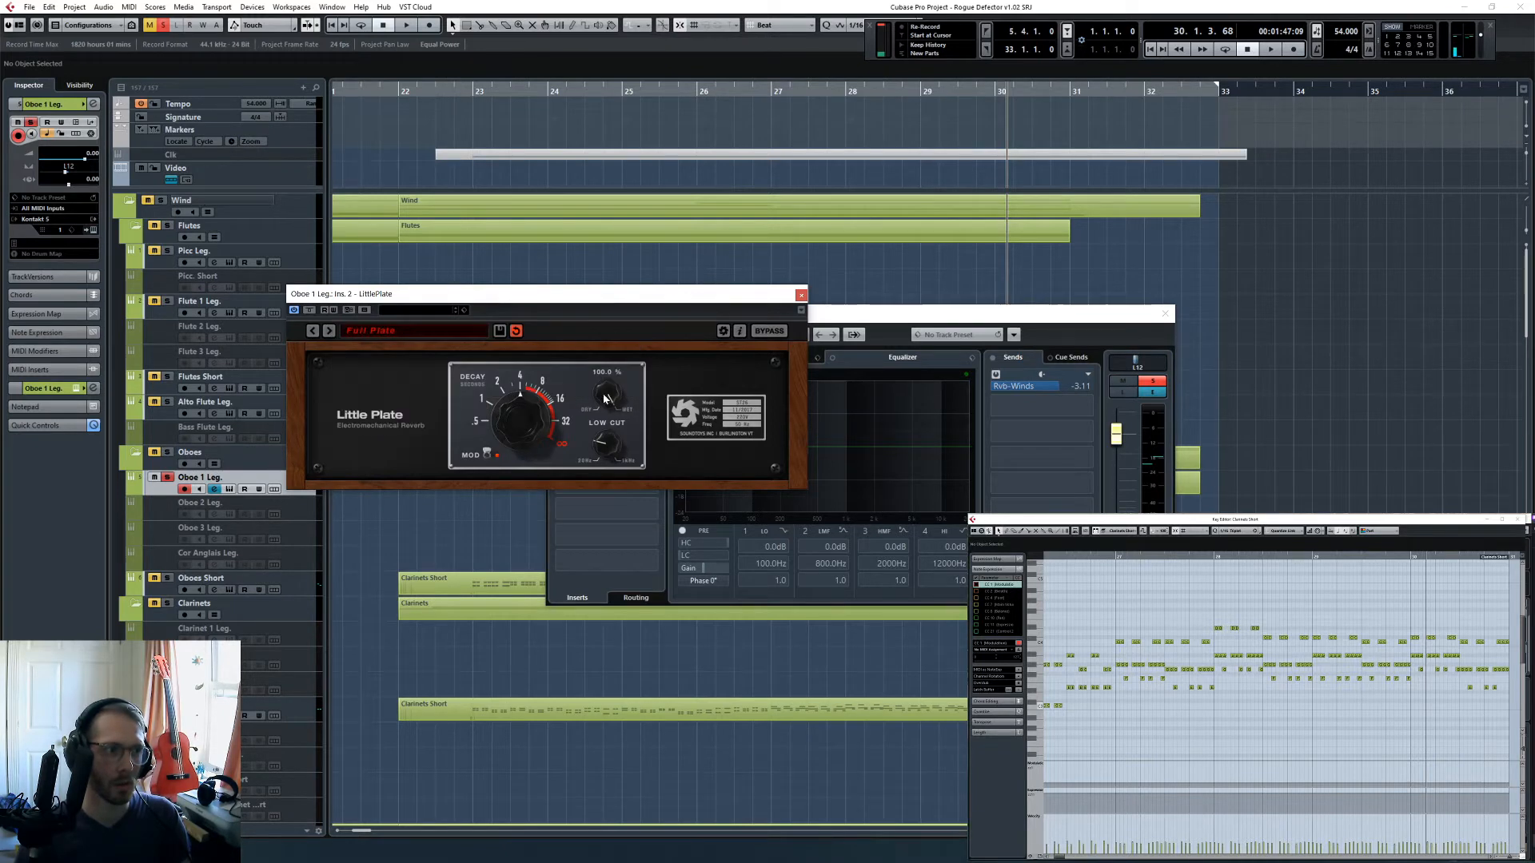
# - Set the LittlePlate mix to 49.0 %, listen briefly to the oboe, and close the reverb
pyautogui.moveTo(609, 453); pyautogui.dragTo(609, 463)
pyautogui.press('space')
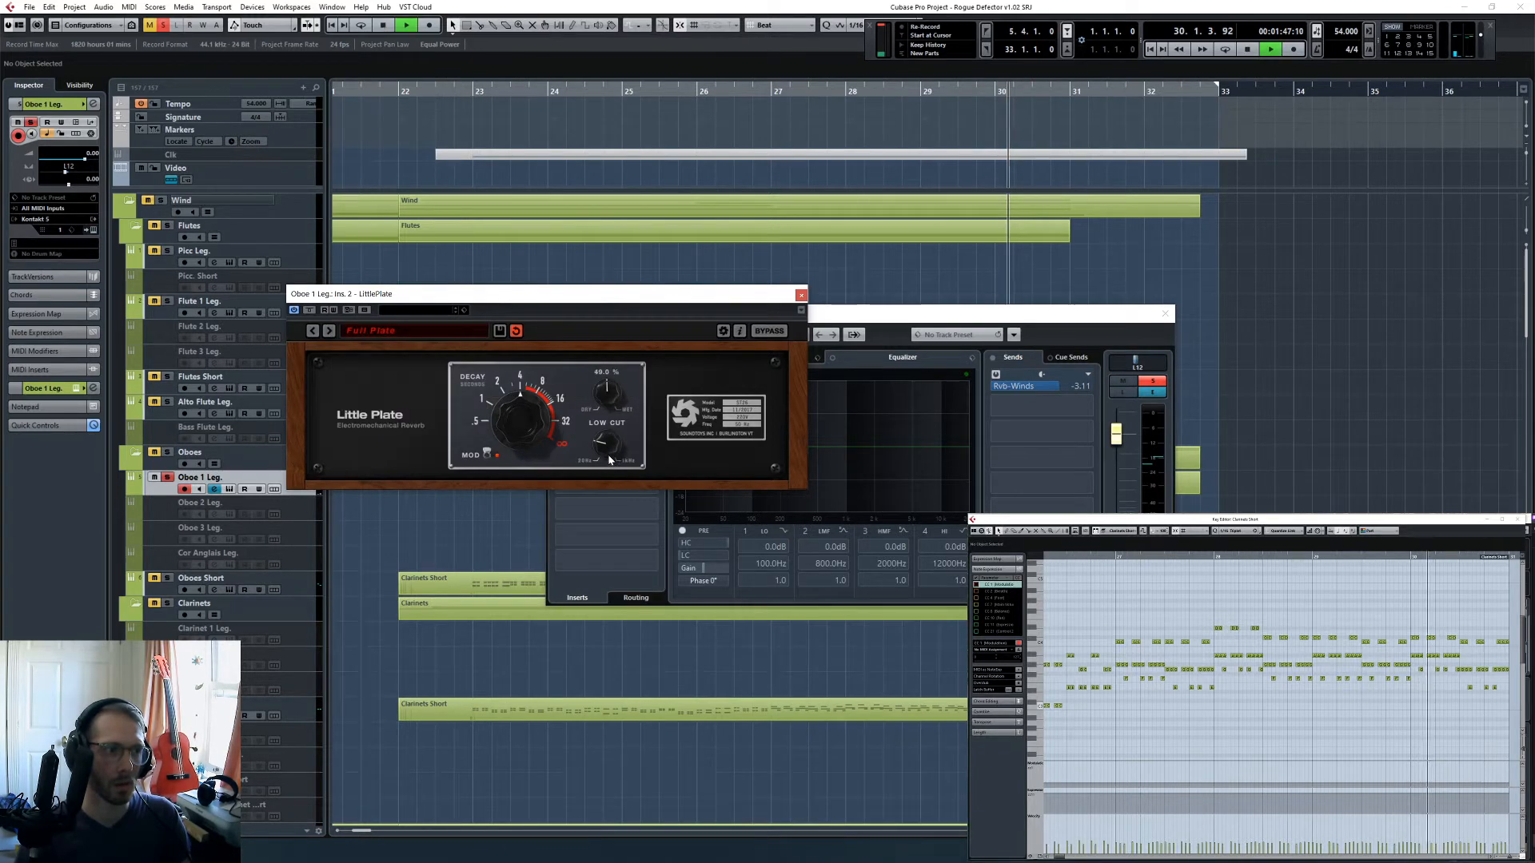
pyautogui.click(801, 295)
pyautogui.press('space')
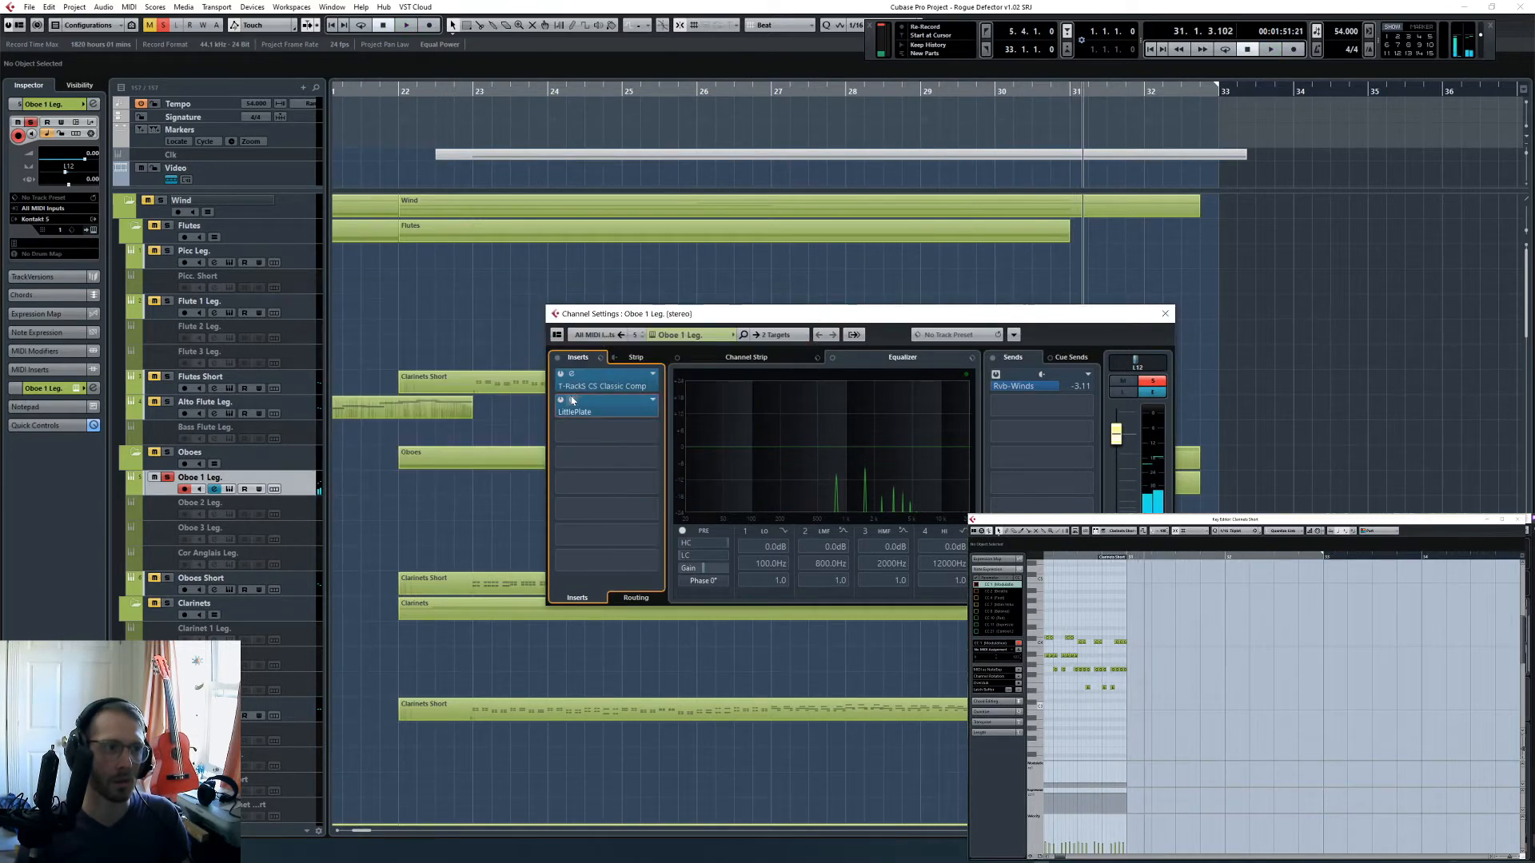
# - Try PingPongDelay as the third insert on Oboe 1 Leg
pyautogui.click(575, 411)
pyautogui.write('ping')
pyautogui.press('Return')
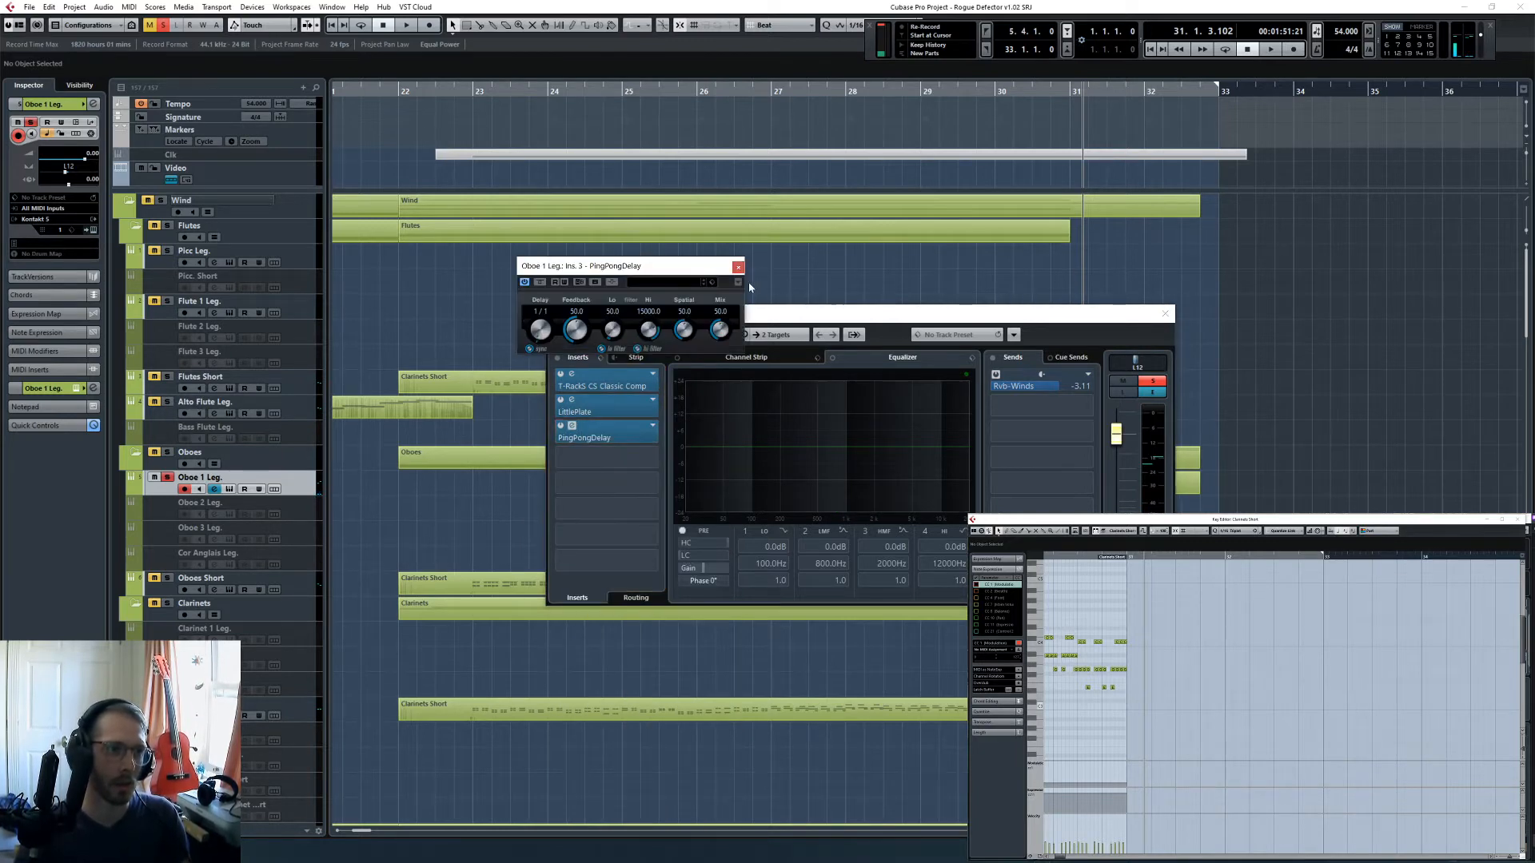
pyautogui.click(738, 266)
# - Replace PingPongDelay in the third Oboe 1 Leg. insert slot with the SoundToys PrimalTap delay
pyautogui.click(654, 427)
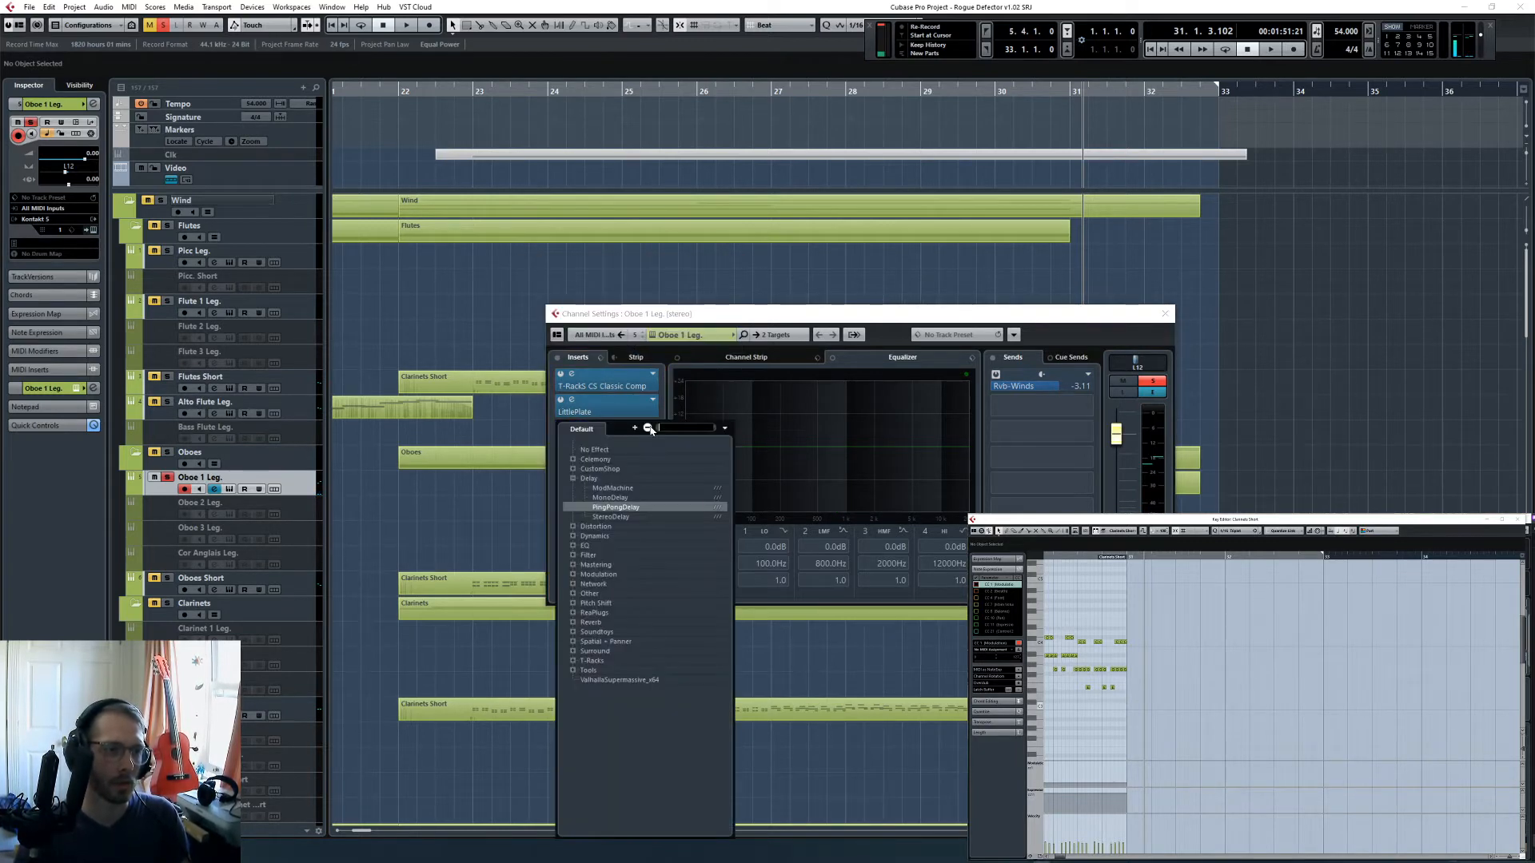
pyautogui.click(572, 632)
pyautogui.scroll(-2, 661, 640)
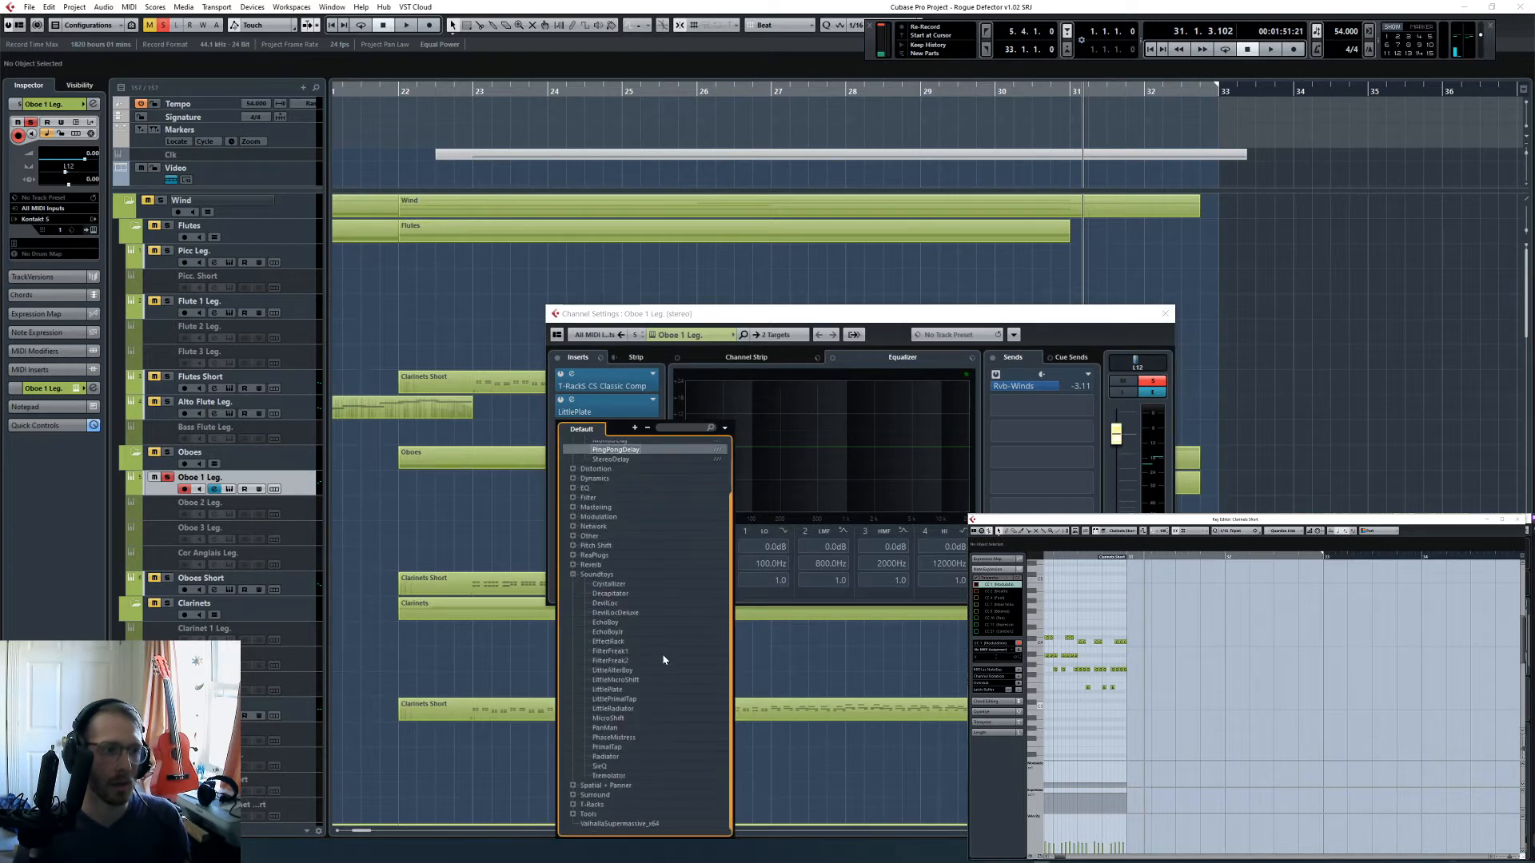
pyautogui.doubleClick(626, 749)
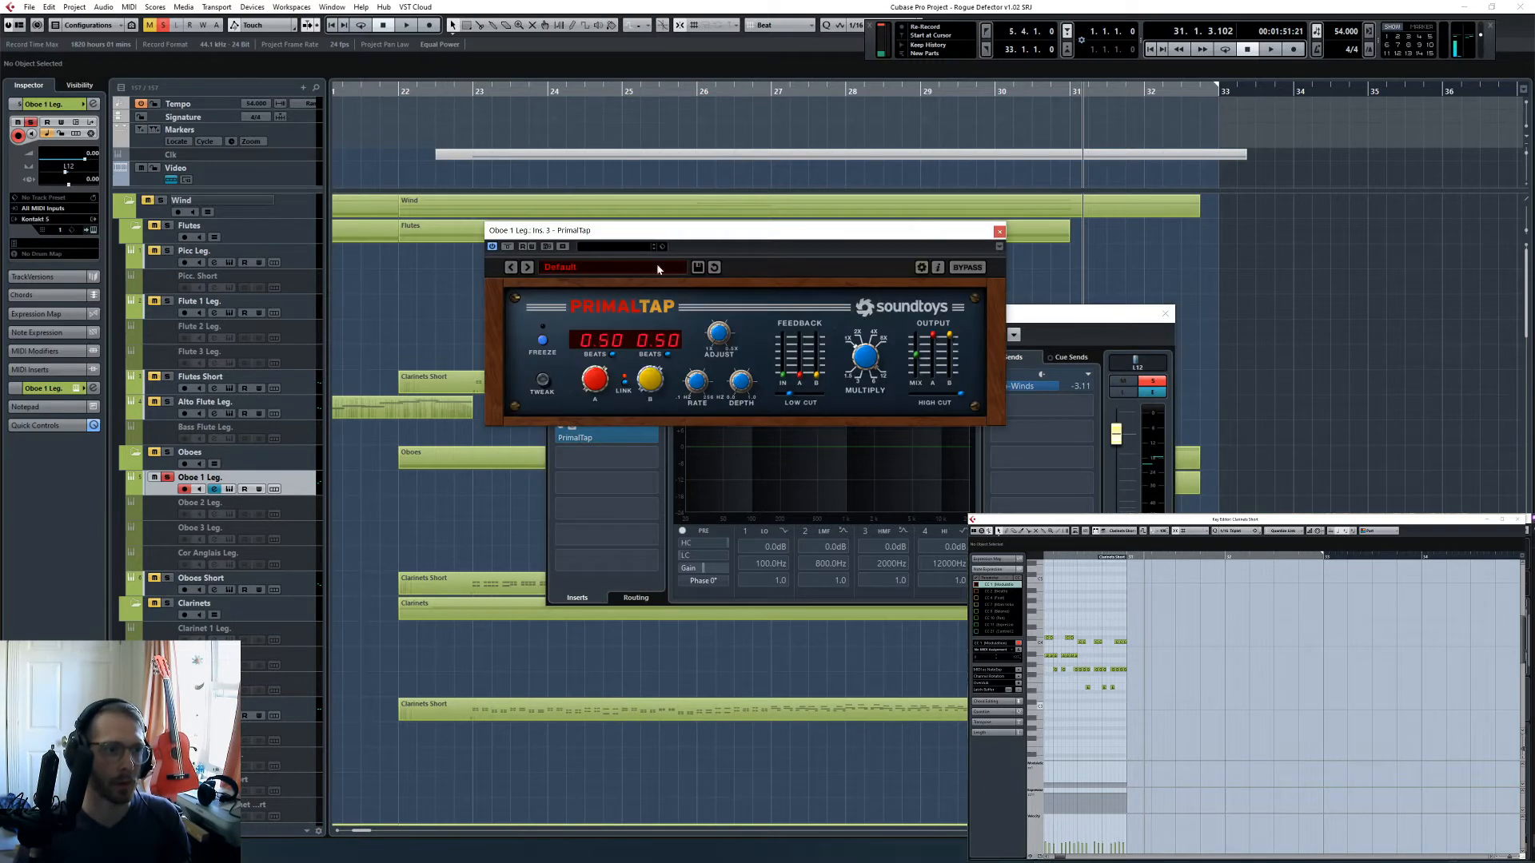
# - Load the user preset SRJsLovelyDelays in PrimalTap, and close the plugin and the oboe's channel settings
pyautogui.click(573, 267)
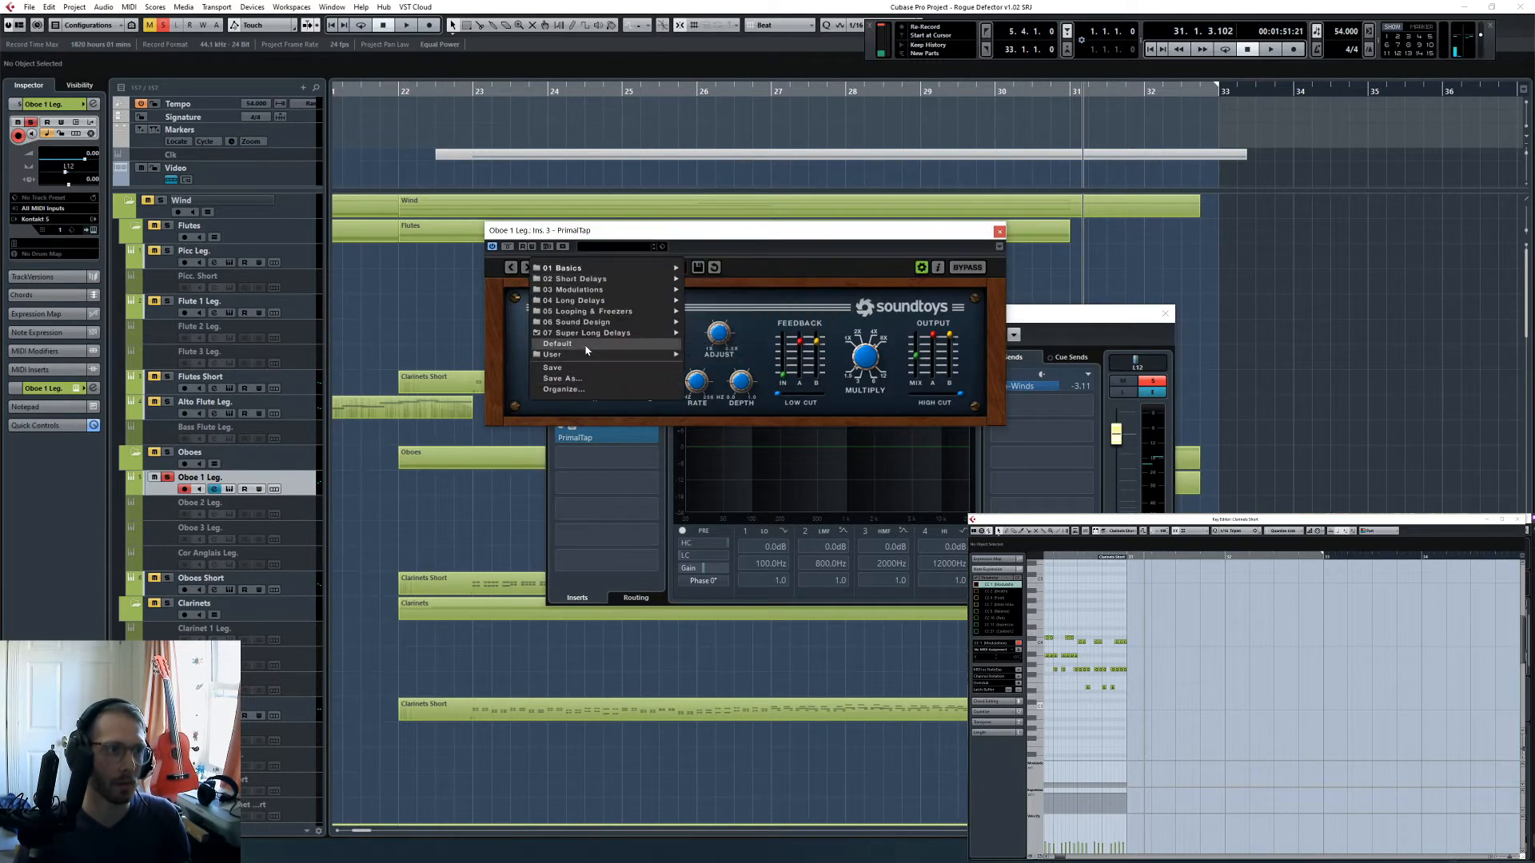
pyautogui.moveTo(607, 354)
pyautogui.click(730, 355)
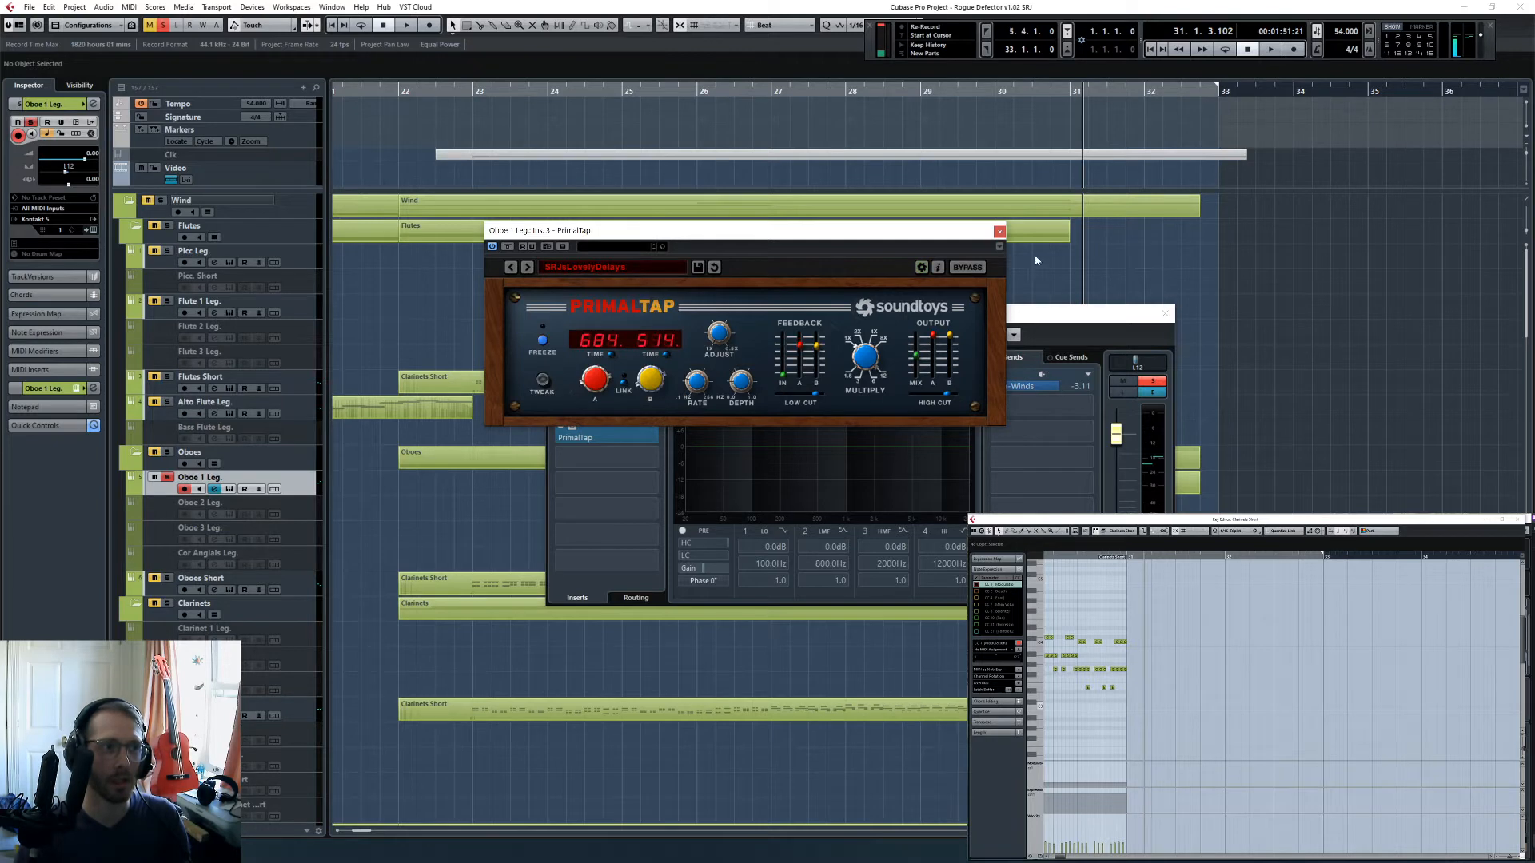
pyautogui.click(999, 232)
pyautogui.click(1167, 314)
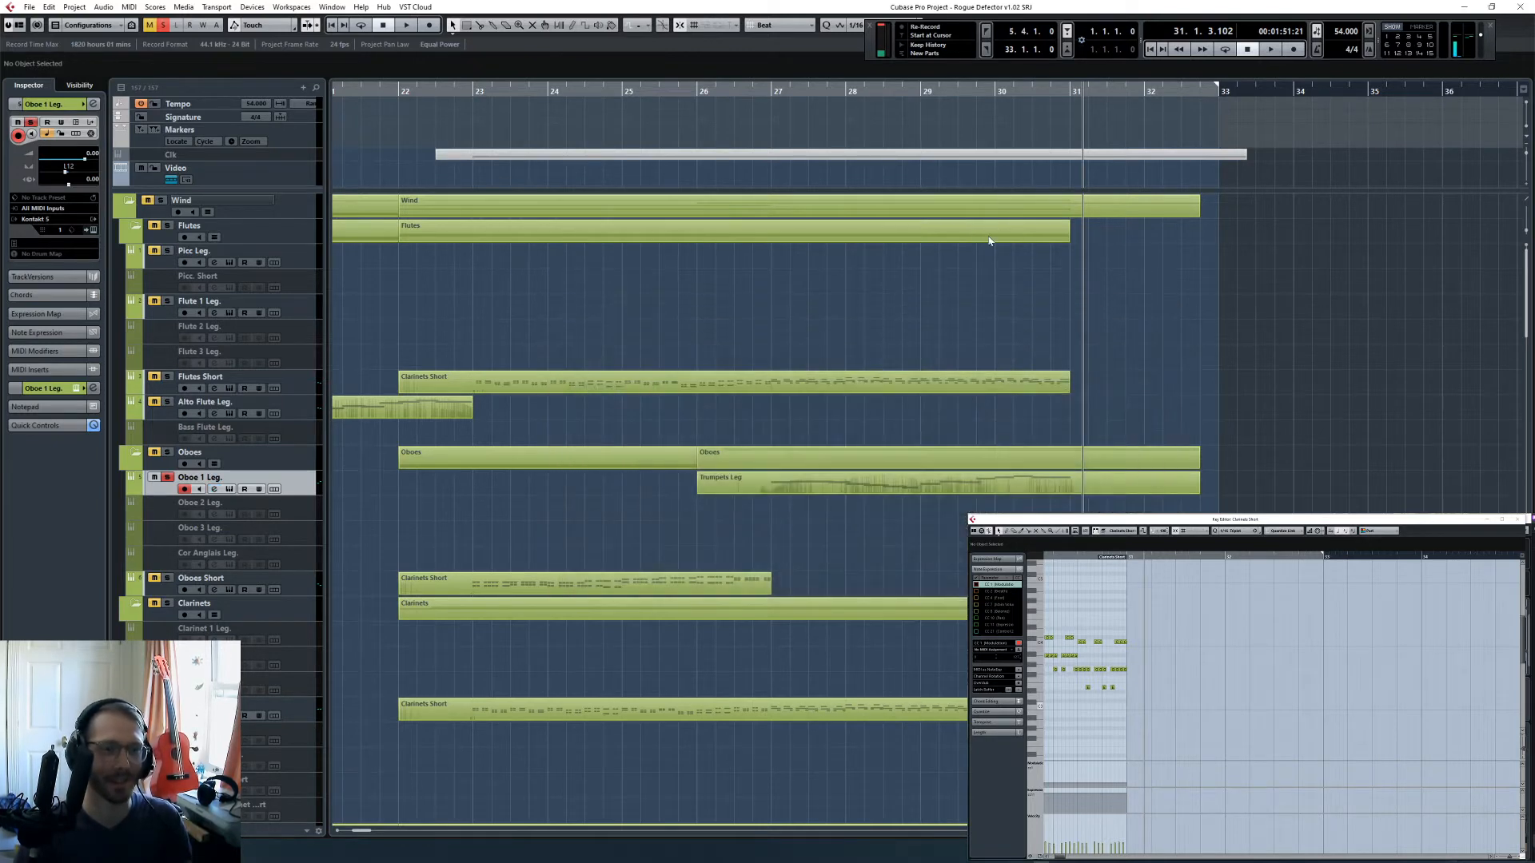
# - Play the soloed oboe from bar 27 into bar 29 while reviewing its Kontakt instrument, channel settings and PrimalTap delay
pyautogui.click(769, 92)
pyautogui.press('space')
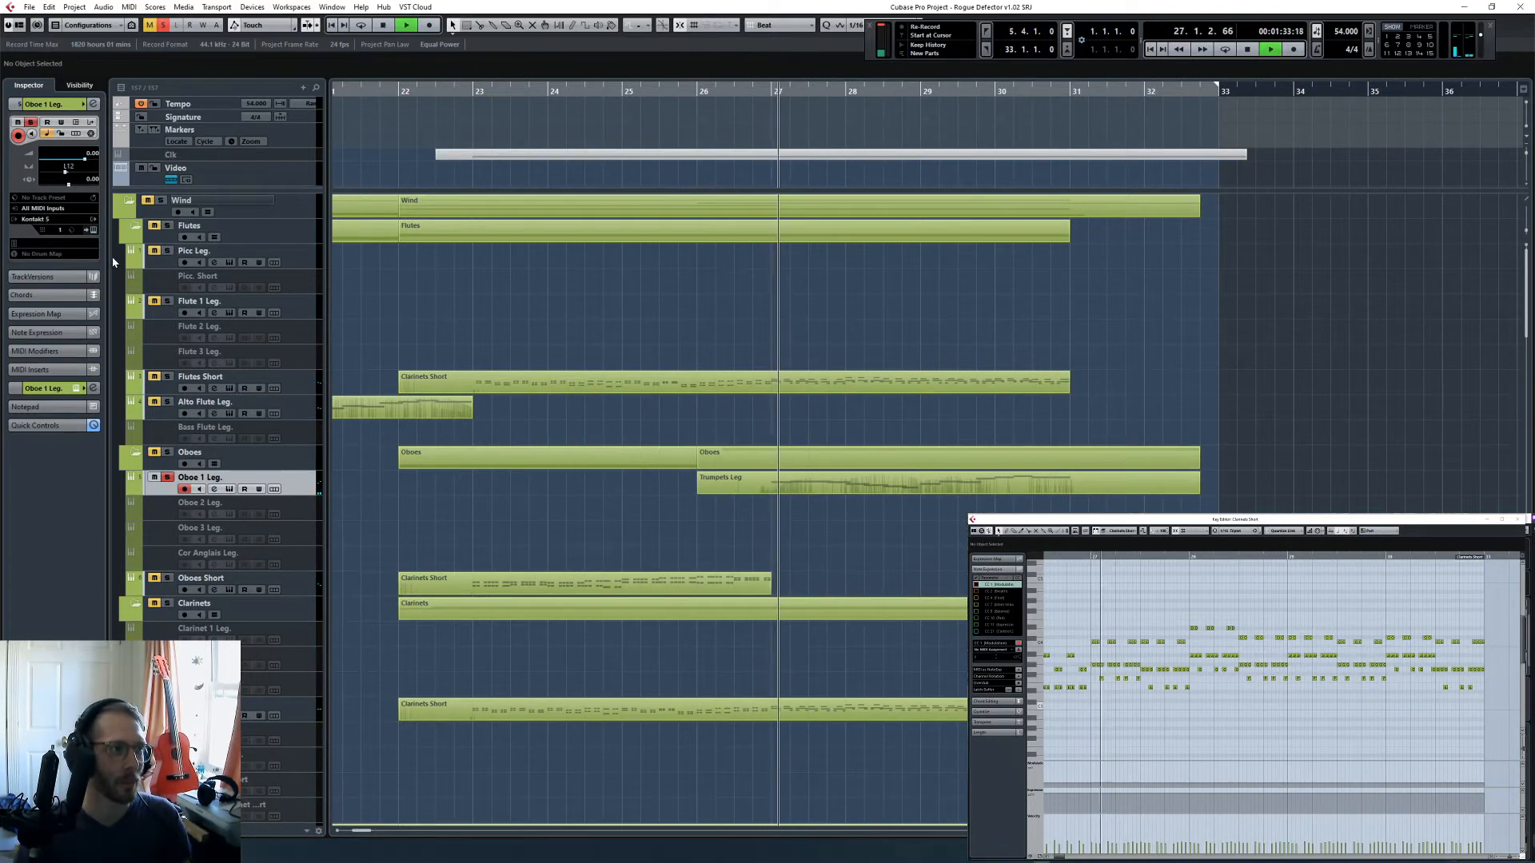
pyautogui.click(96, 230)
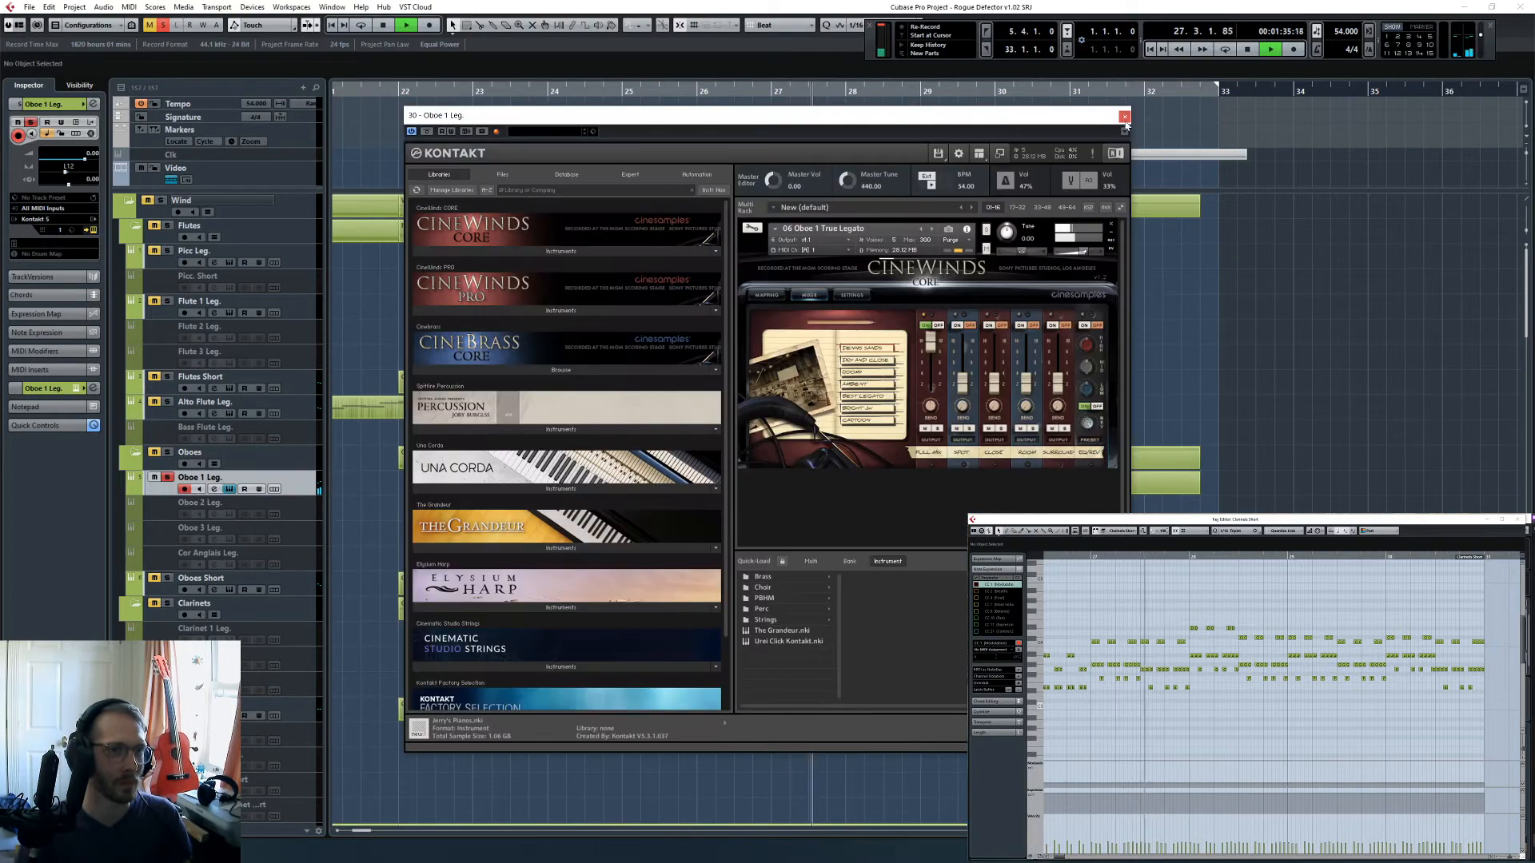
pyautogui.click(96, 230)
pyautogui.click(215, 489)
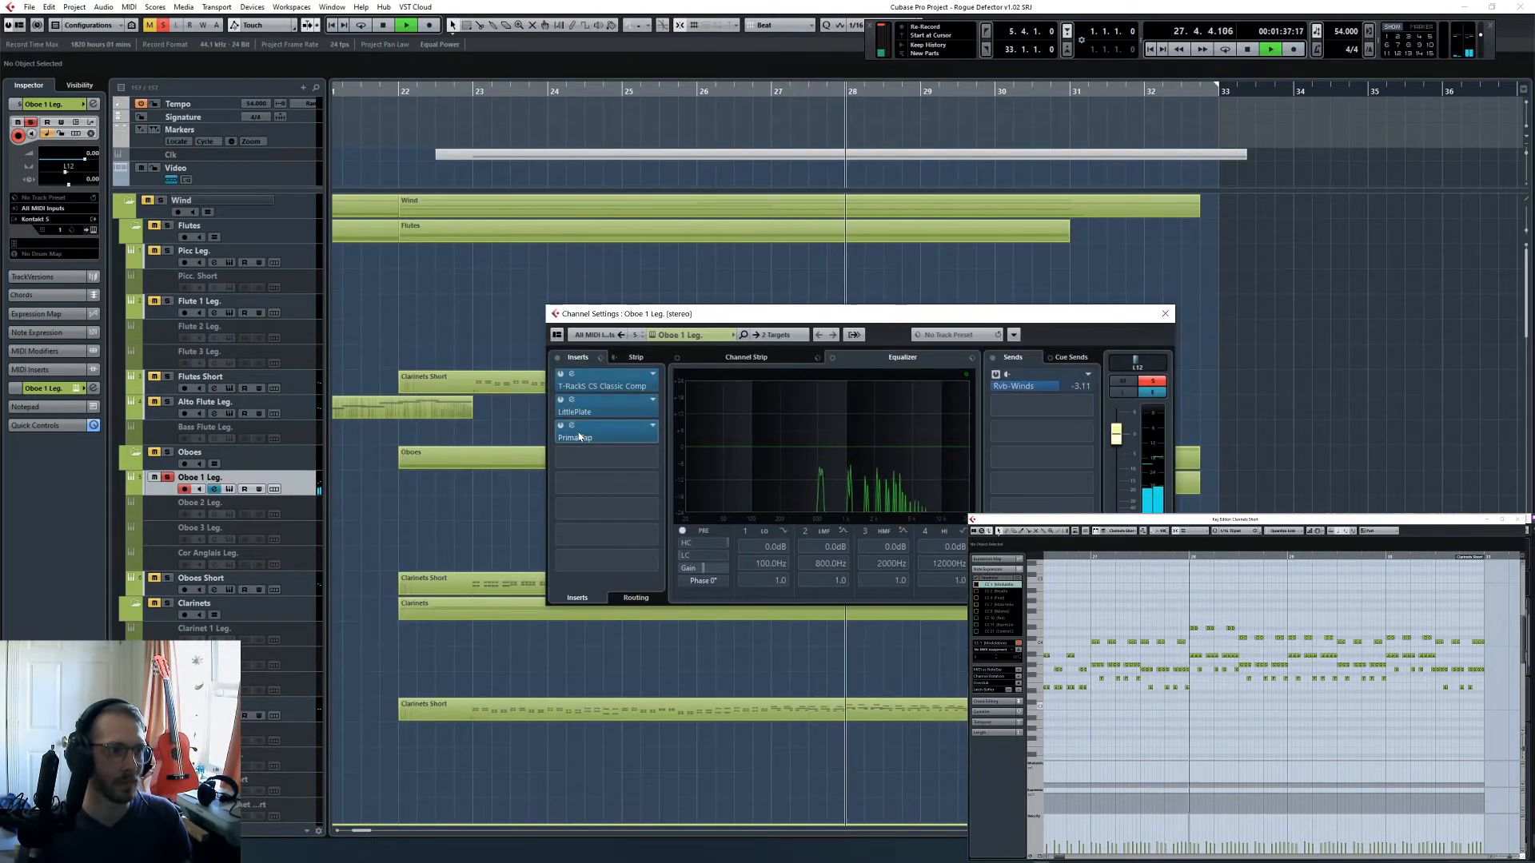
pyautogui.click(576, 436)
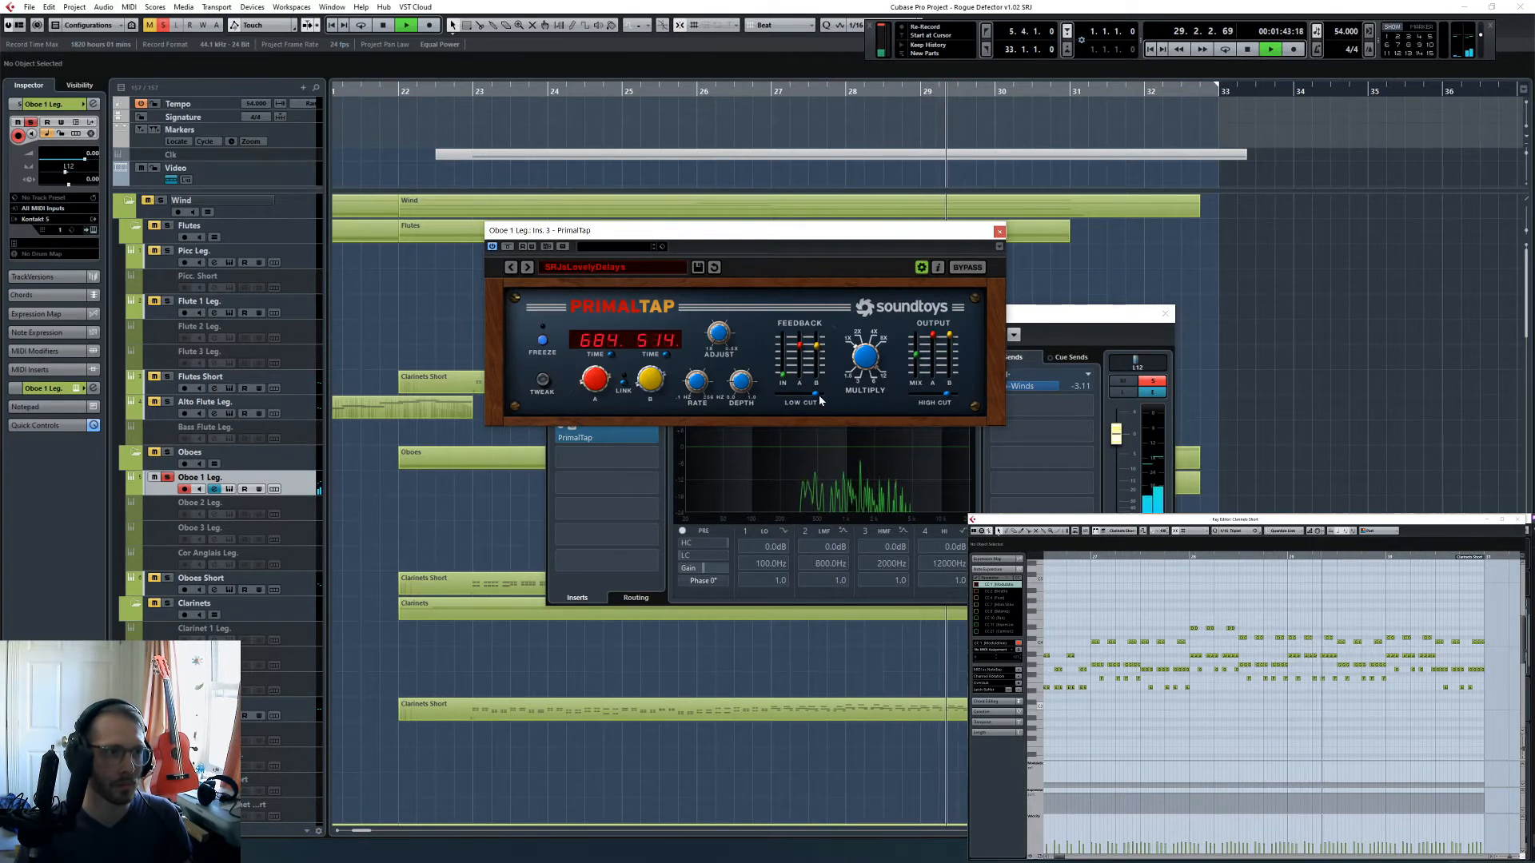
pyautogui.press('space')
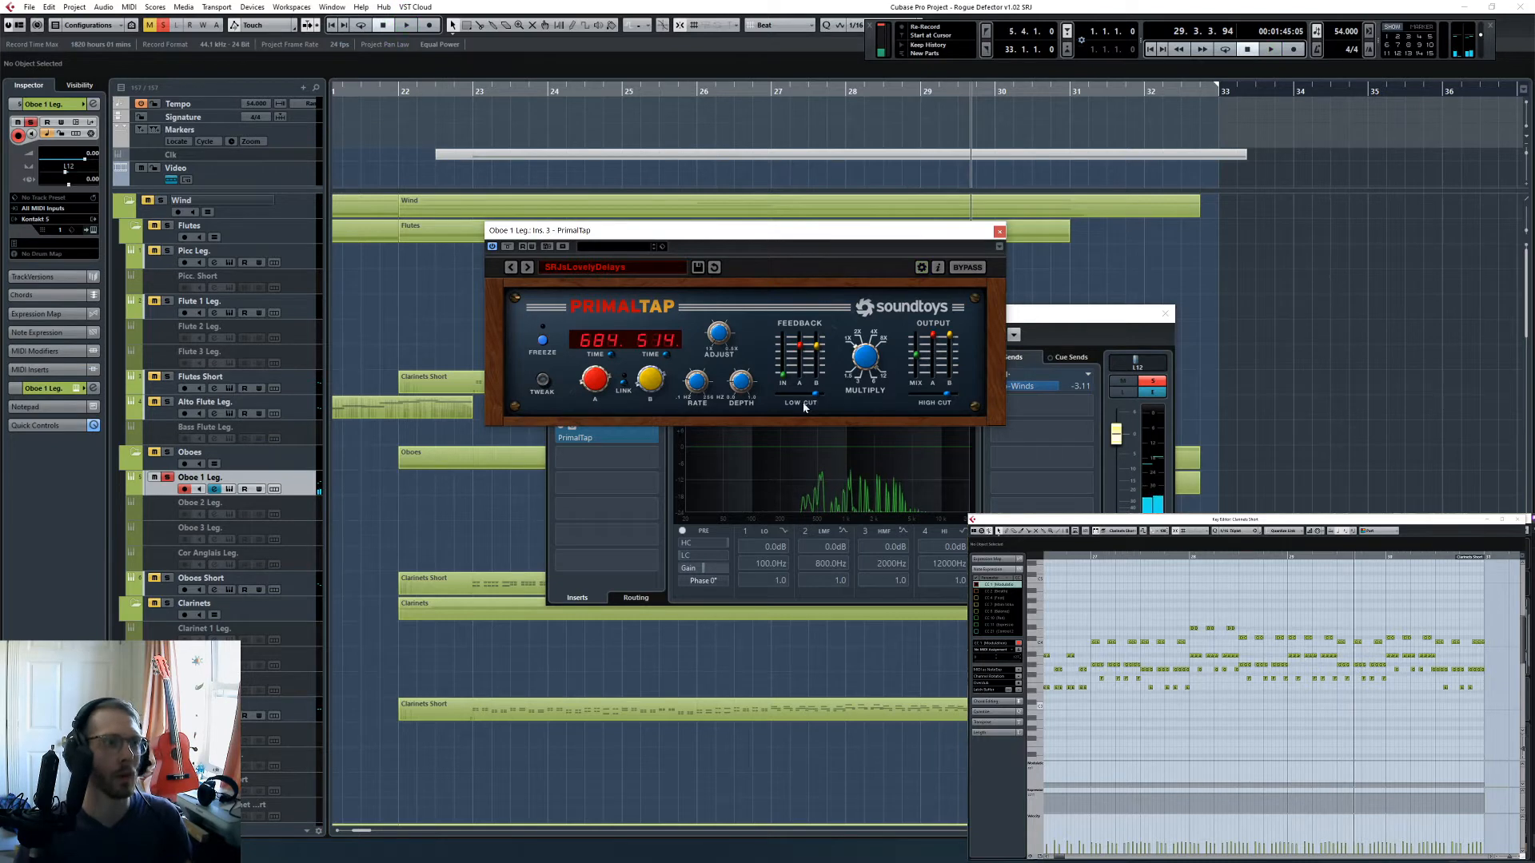
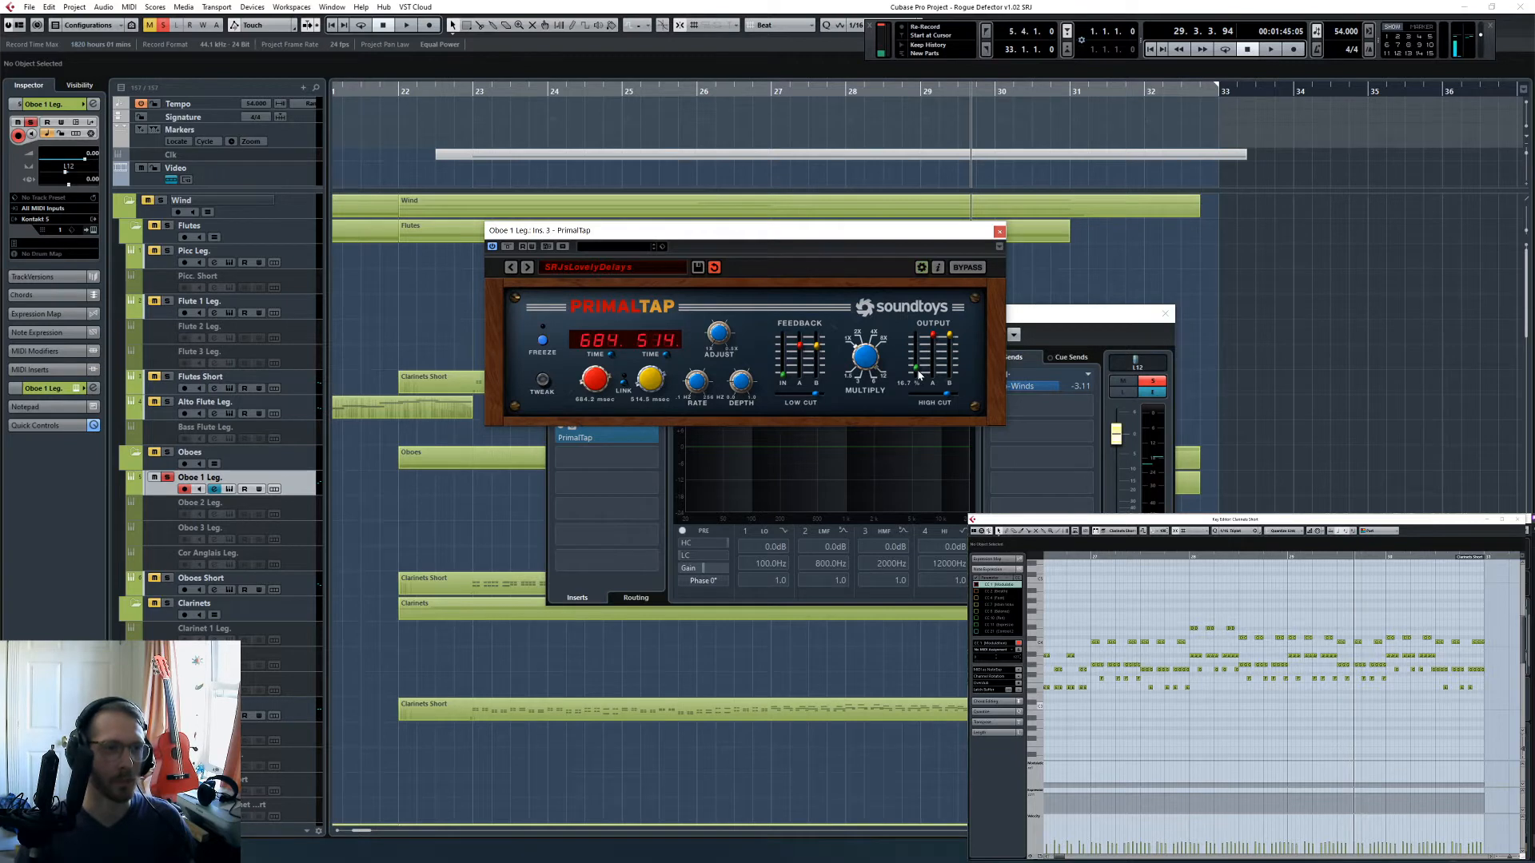
# - Audition the soloed Oboe 1 Leg. track with its PrimalTap delay, and close the plug-in and channel settings windows
pyautogui.press('space')
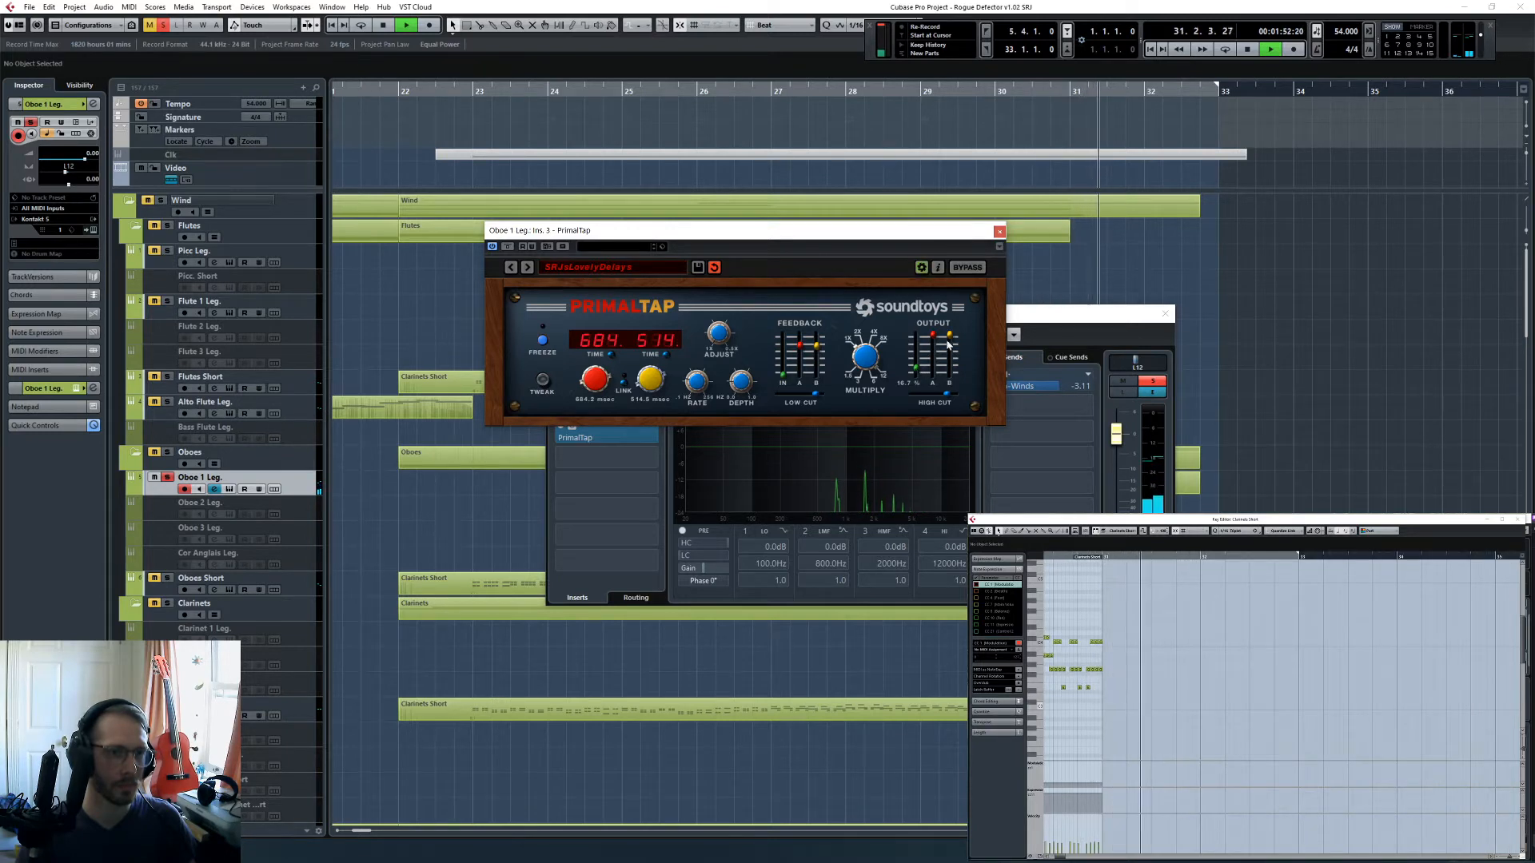
pyautogui.press('space')
pyautogui.click(1000, 232)
pyautogui.click(1165, 313)
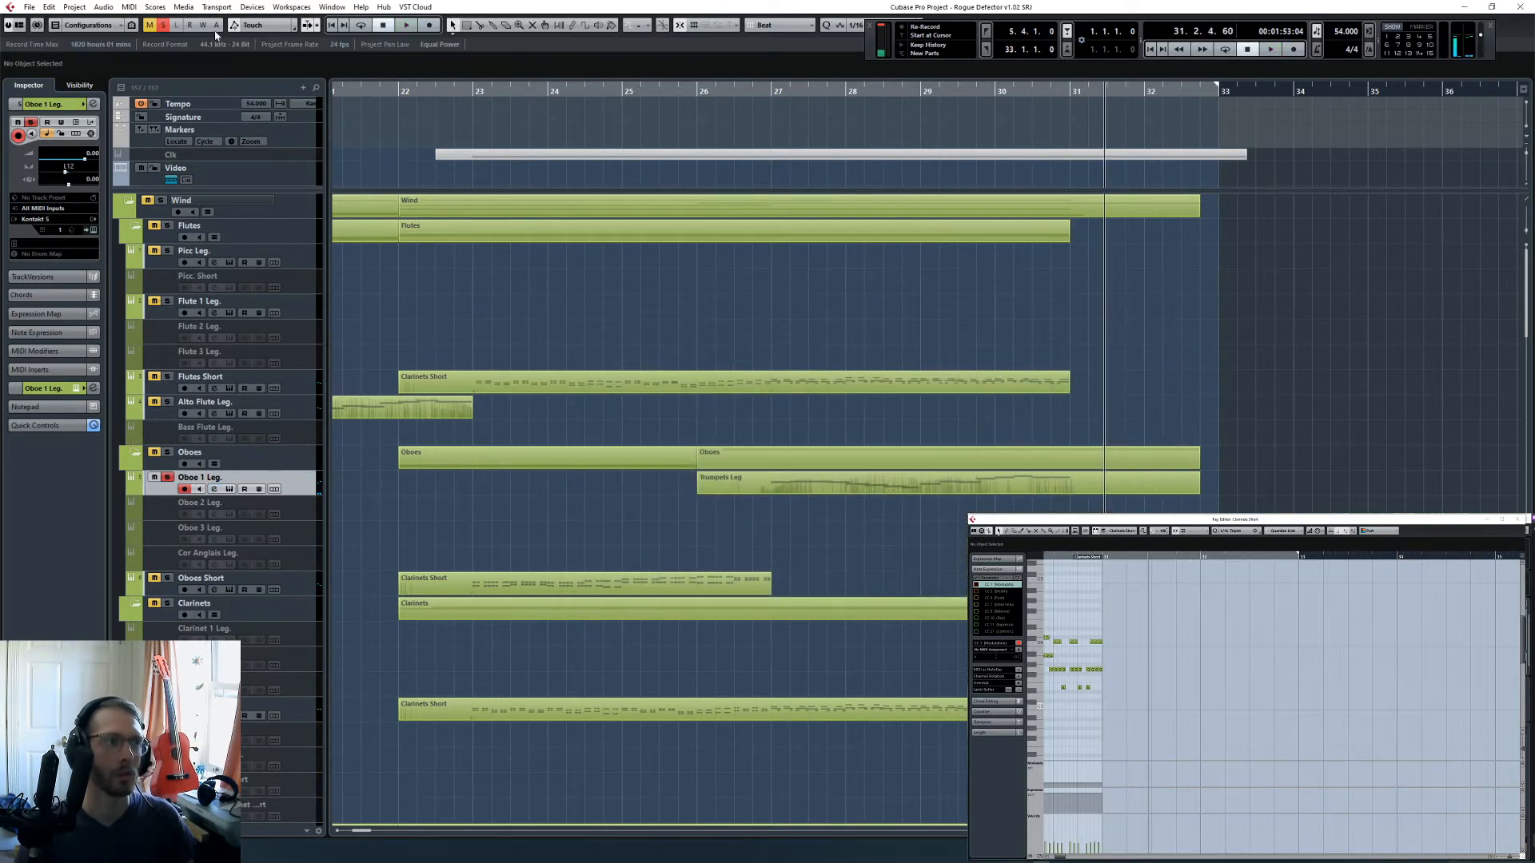
# - Clear the track solos and play the full arrangement from bar 26 while reviewing the tracks from woodwinds to synths
pyautogui.click(757, 111)
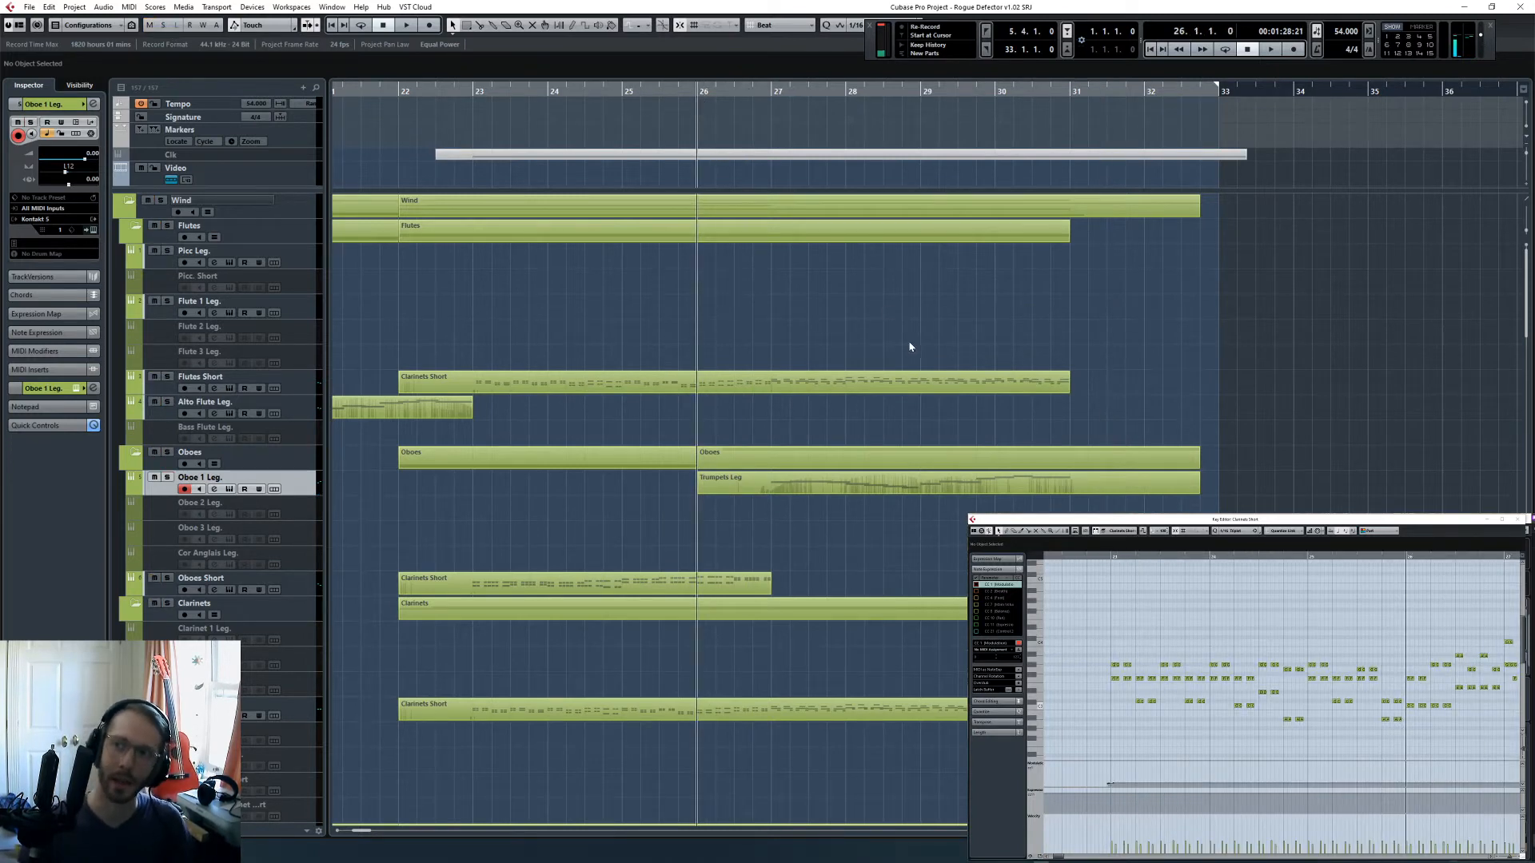
pyautogui.click(888, 382)
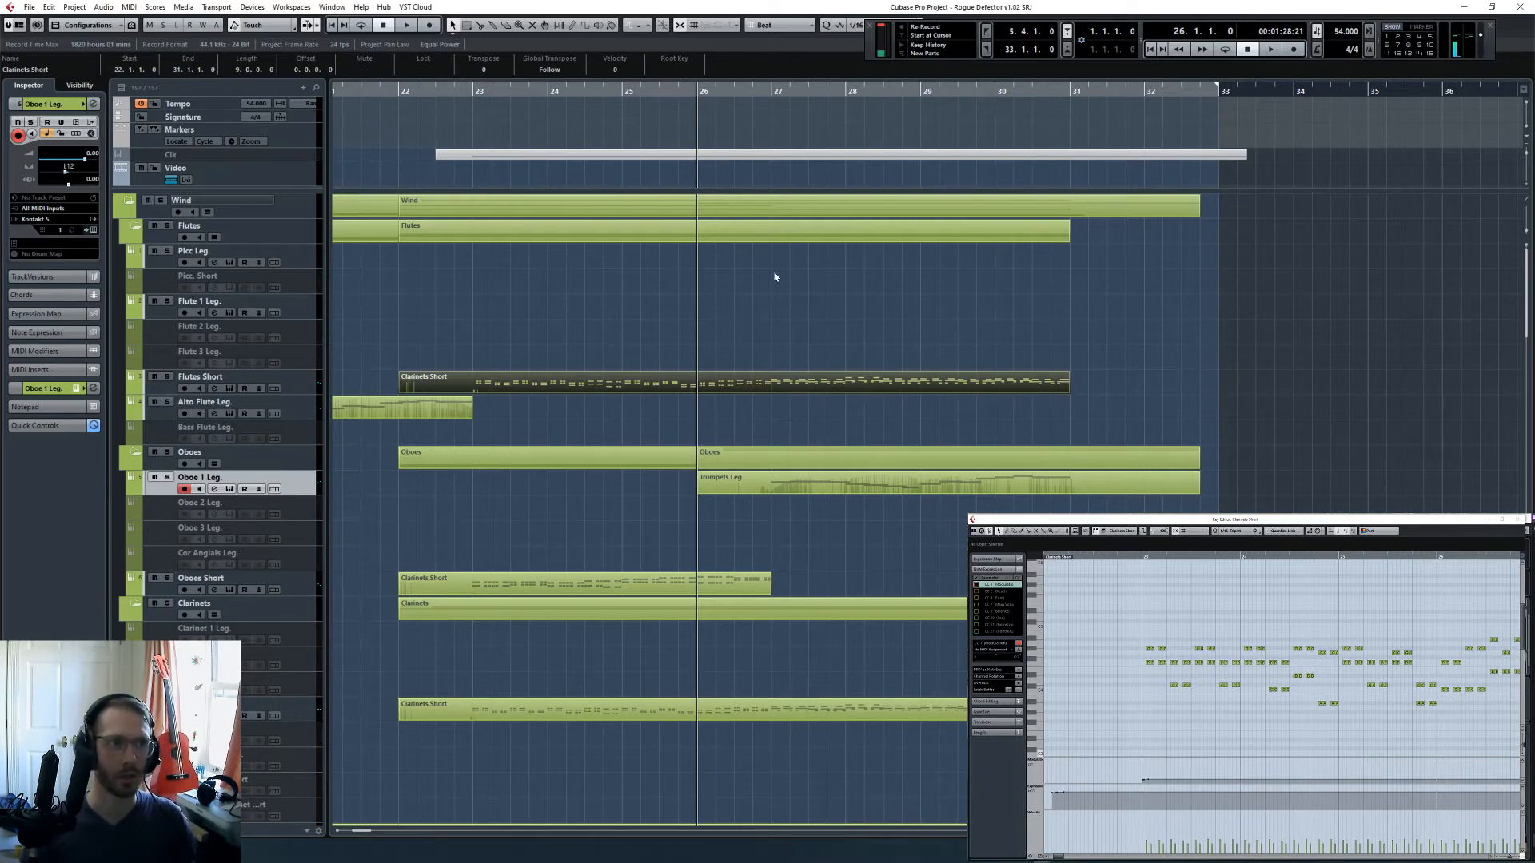
pyautogui.click(837, 91)
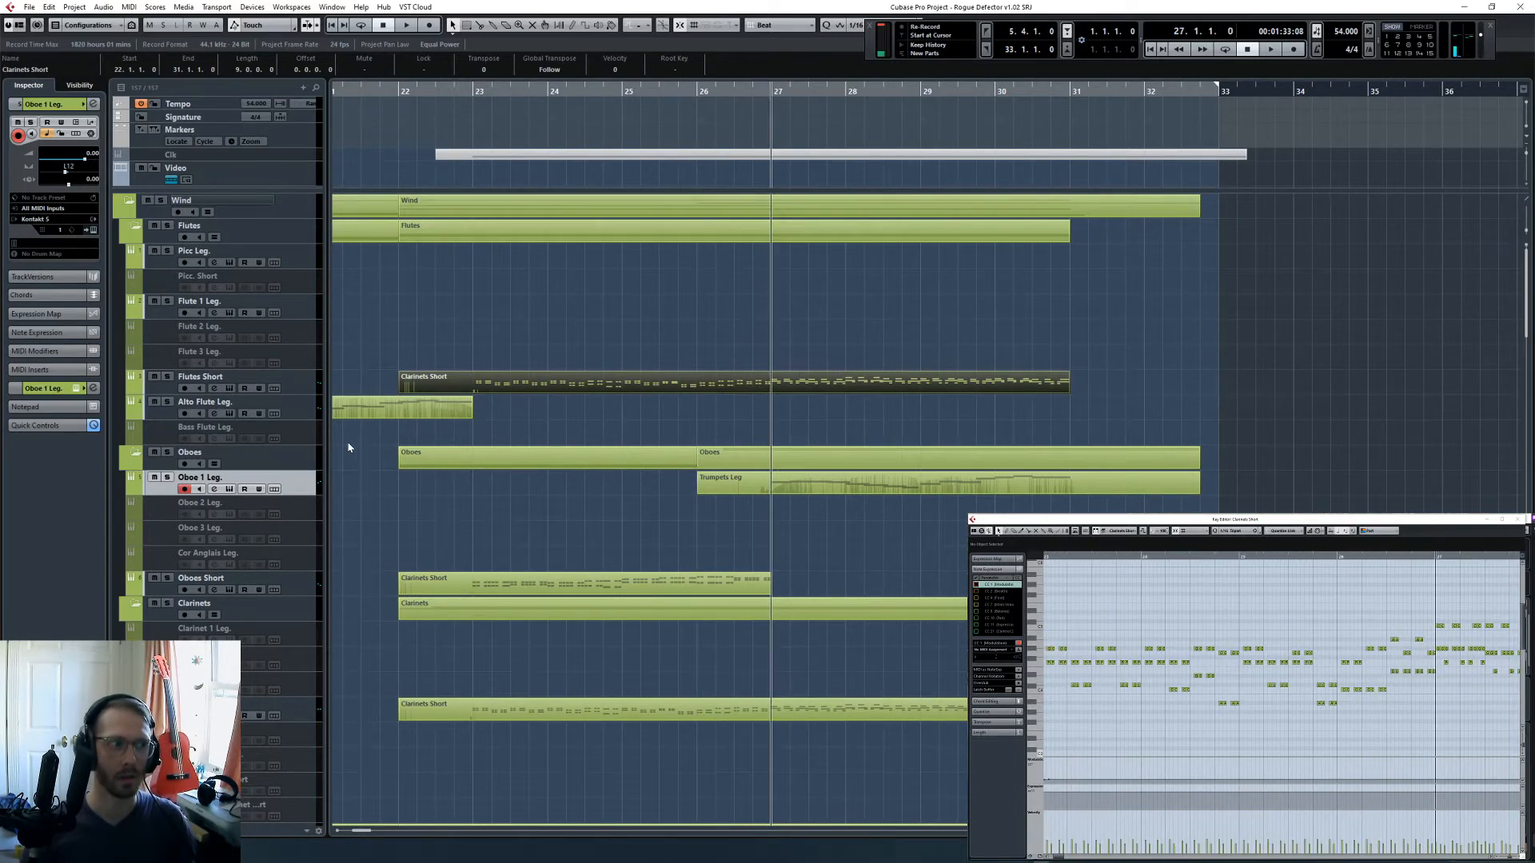
pyautogui.scroll(-15, 773, 479)
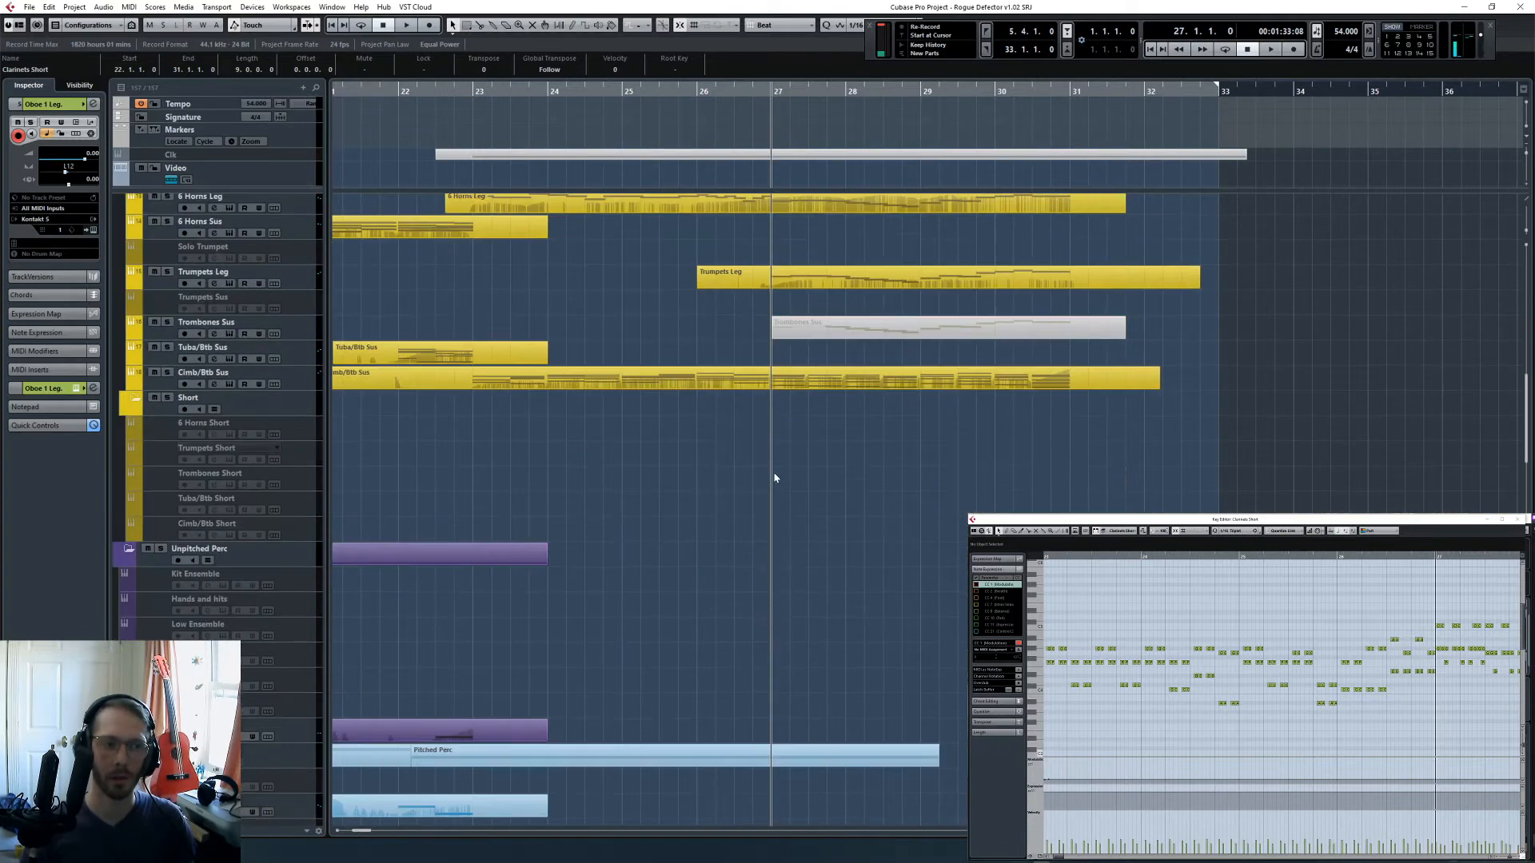
pyautogui.press('KP_Subtract')
pyautogui.scroll(-7, 772, 485)
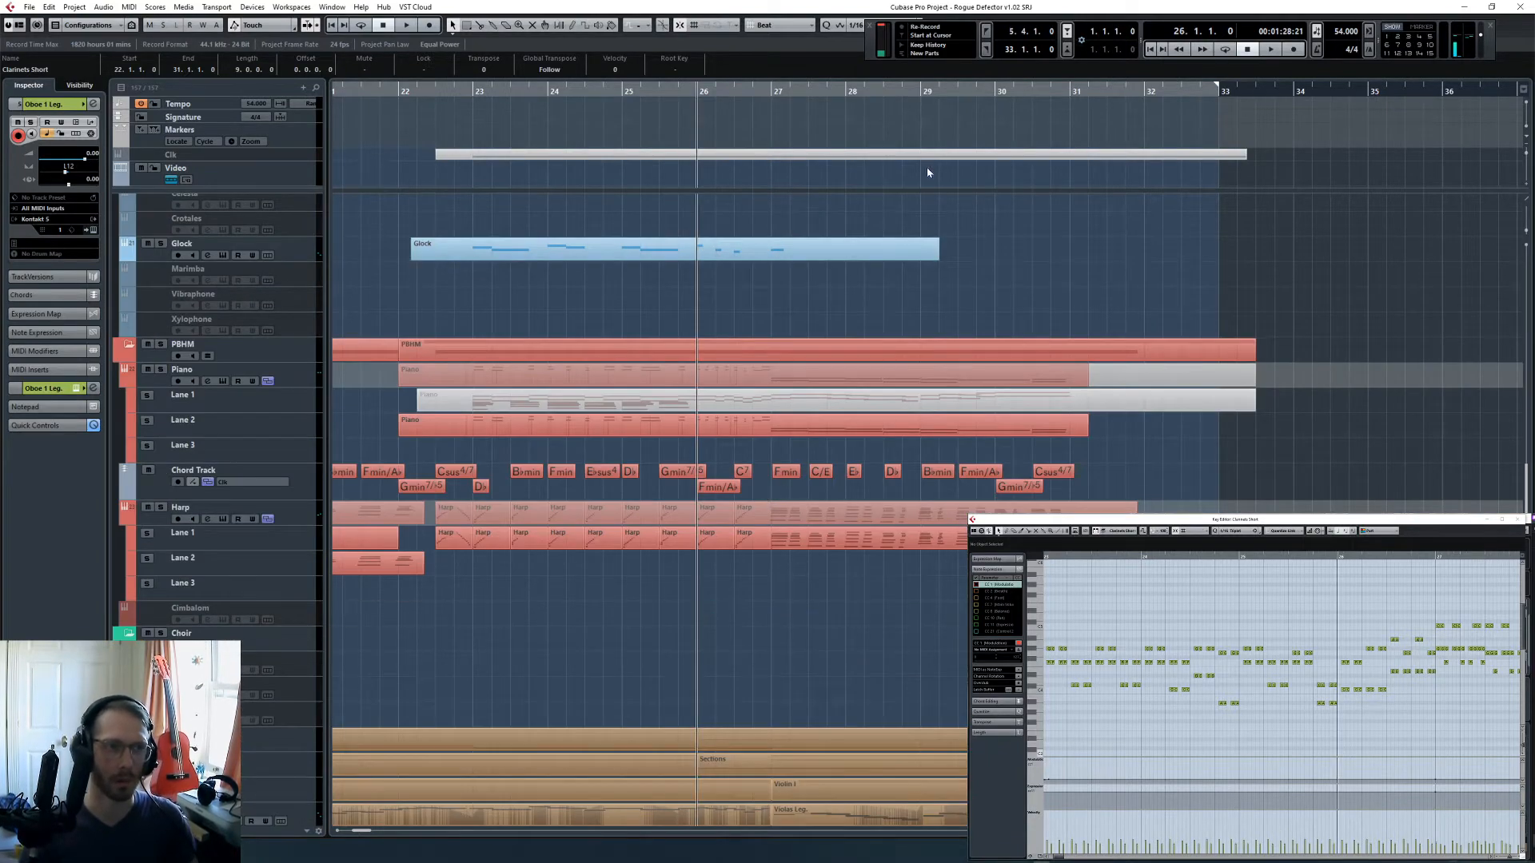
pyautogui.press('space')
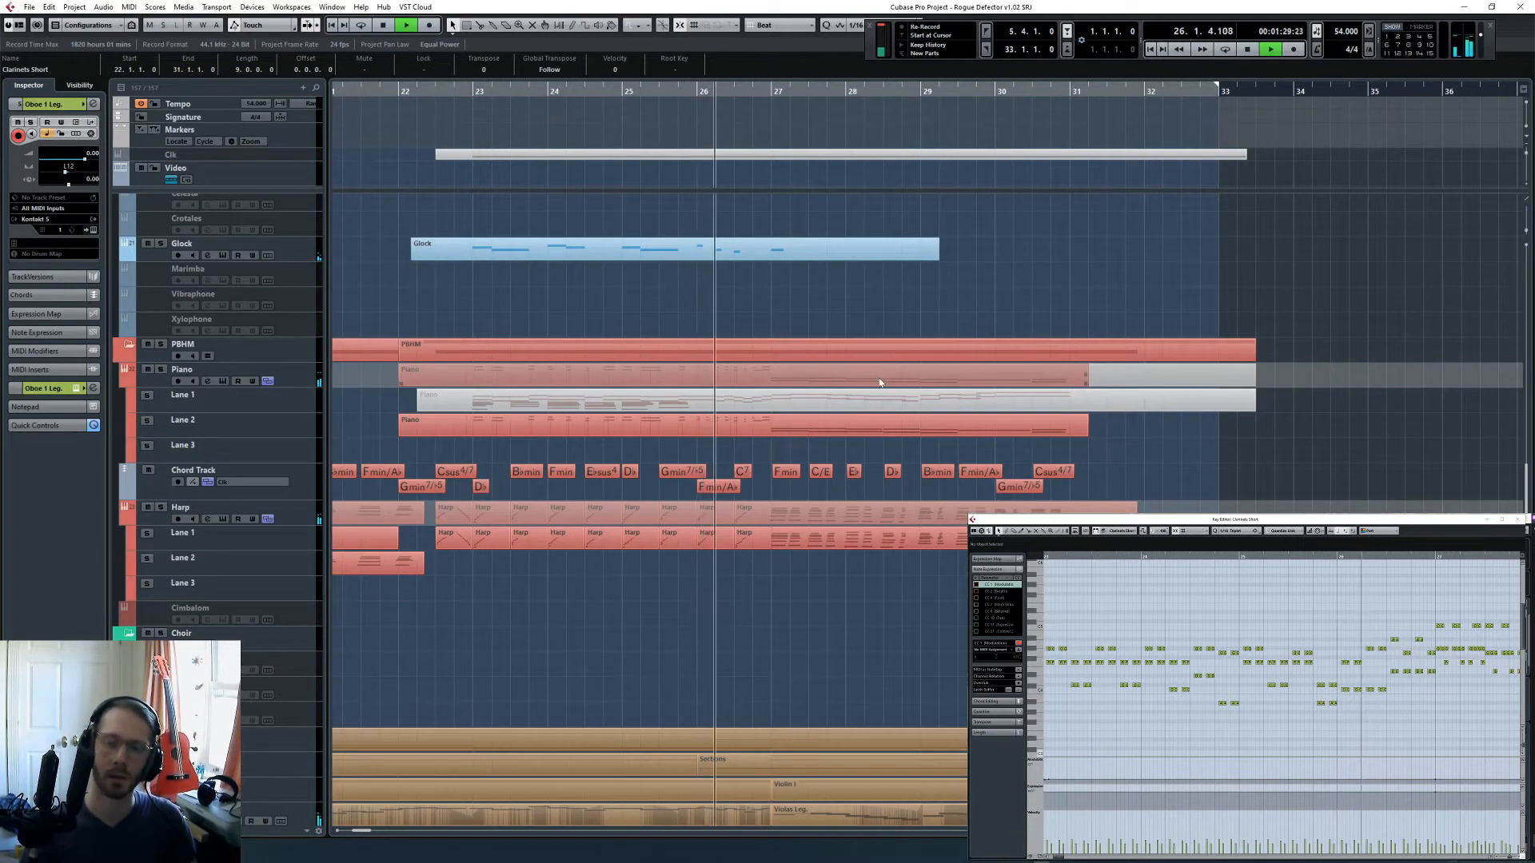
pyautogui.scroll(-15, 957, 484)
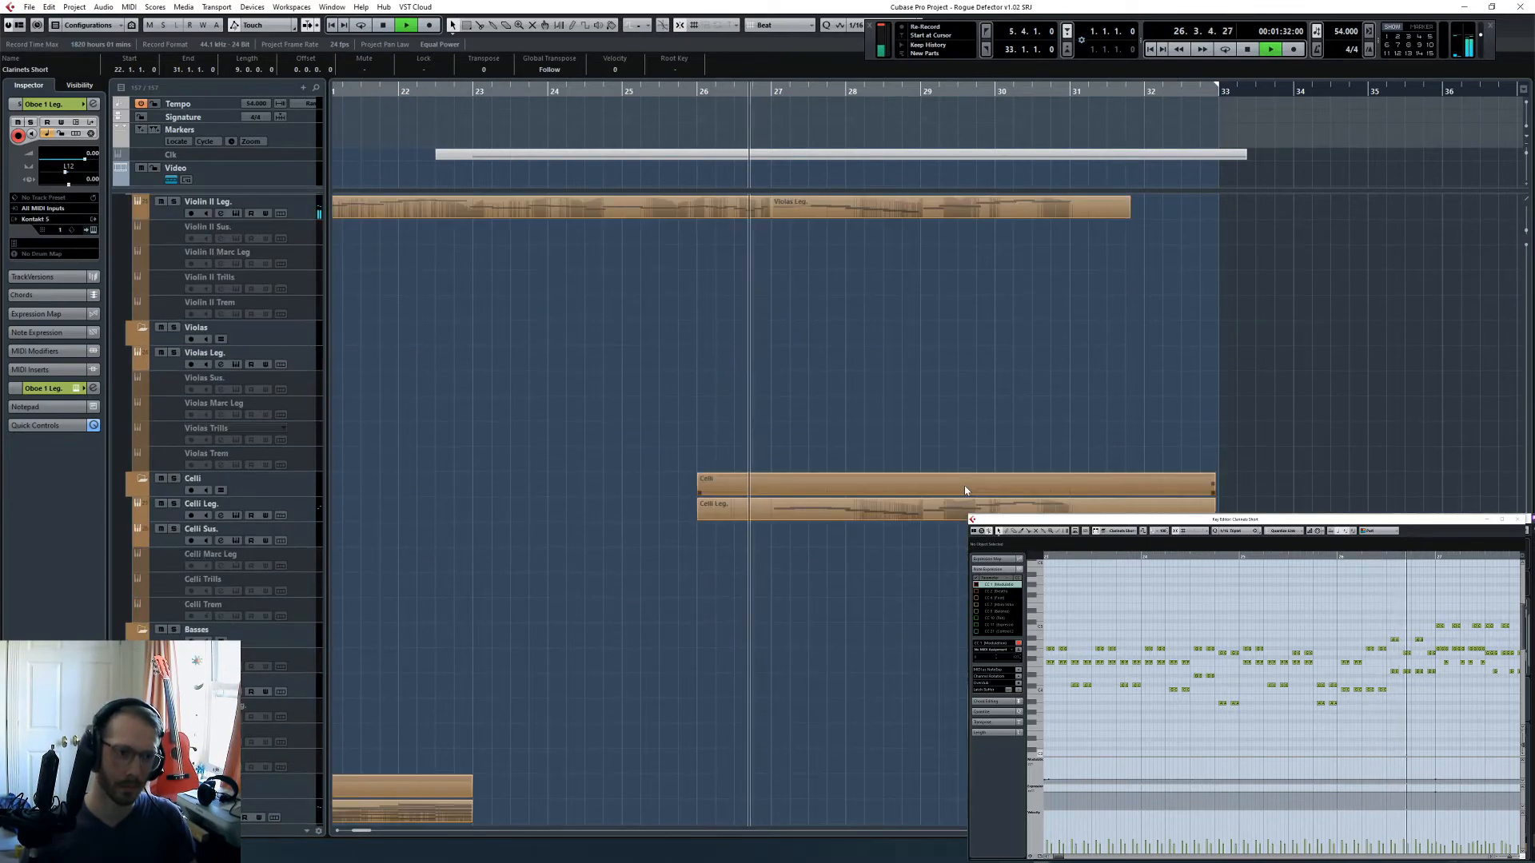
pyautogui.scroll(-5, 974, 491)
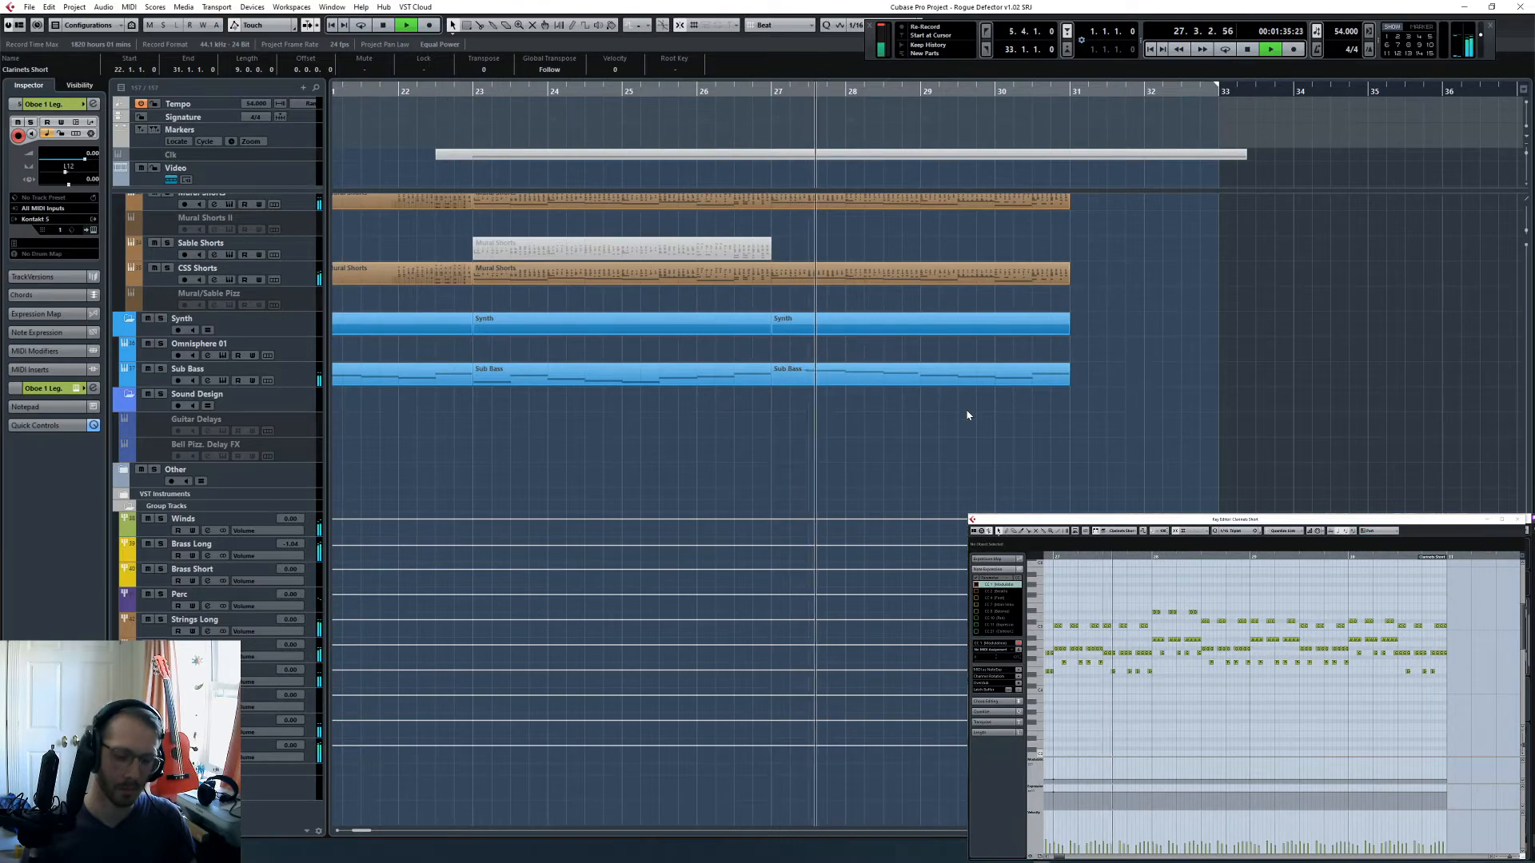
pyautogui.scroll(15, 969, 424)
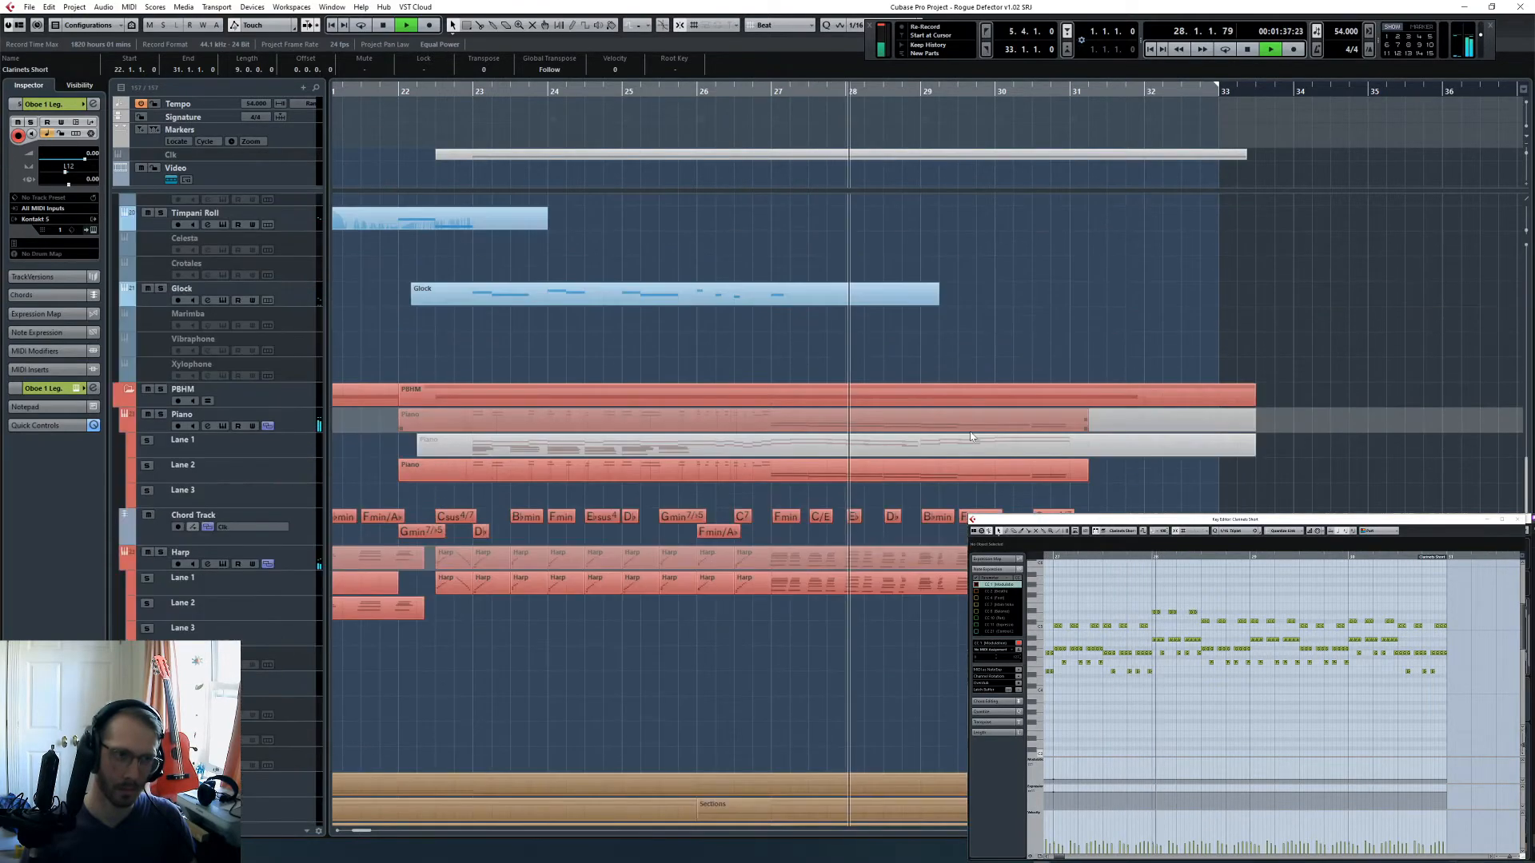
pyautogui.scroll(5, 970, 436)
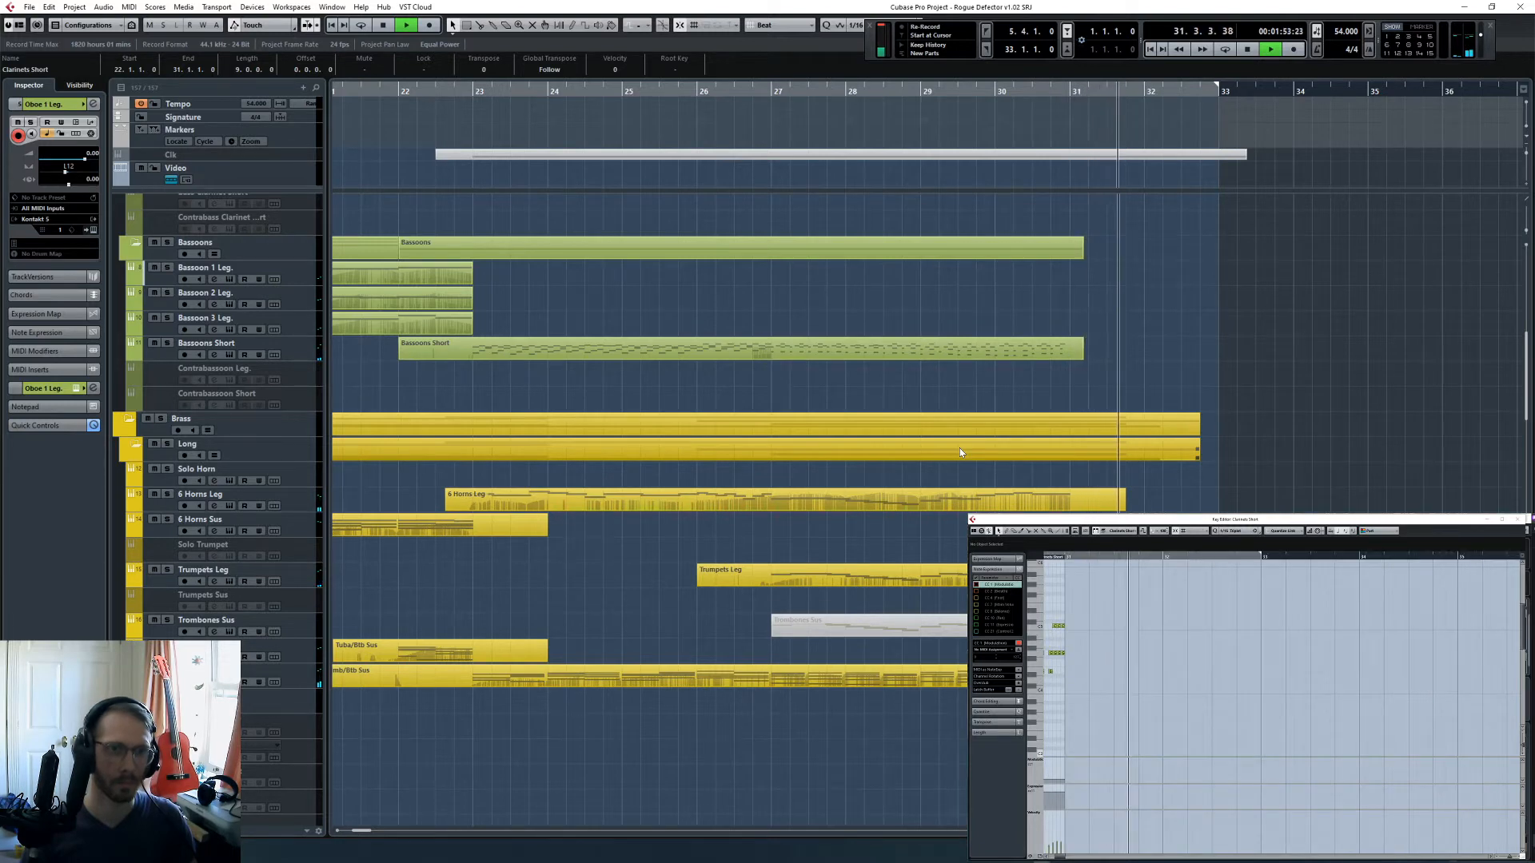
pyautogui.press('space')
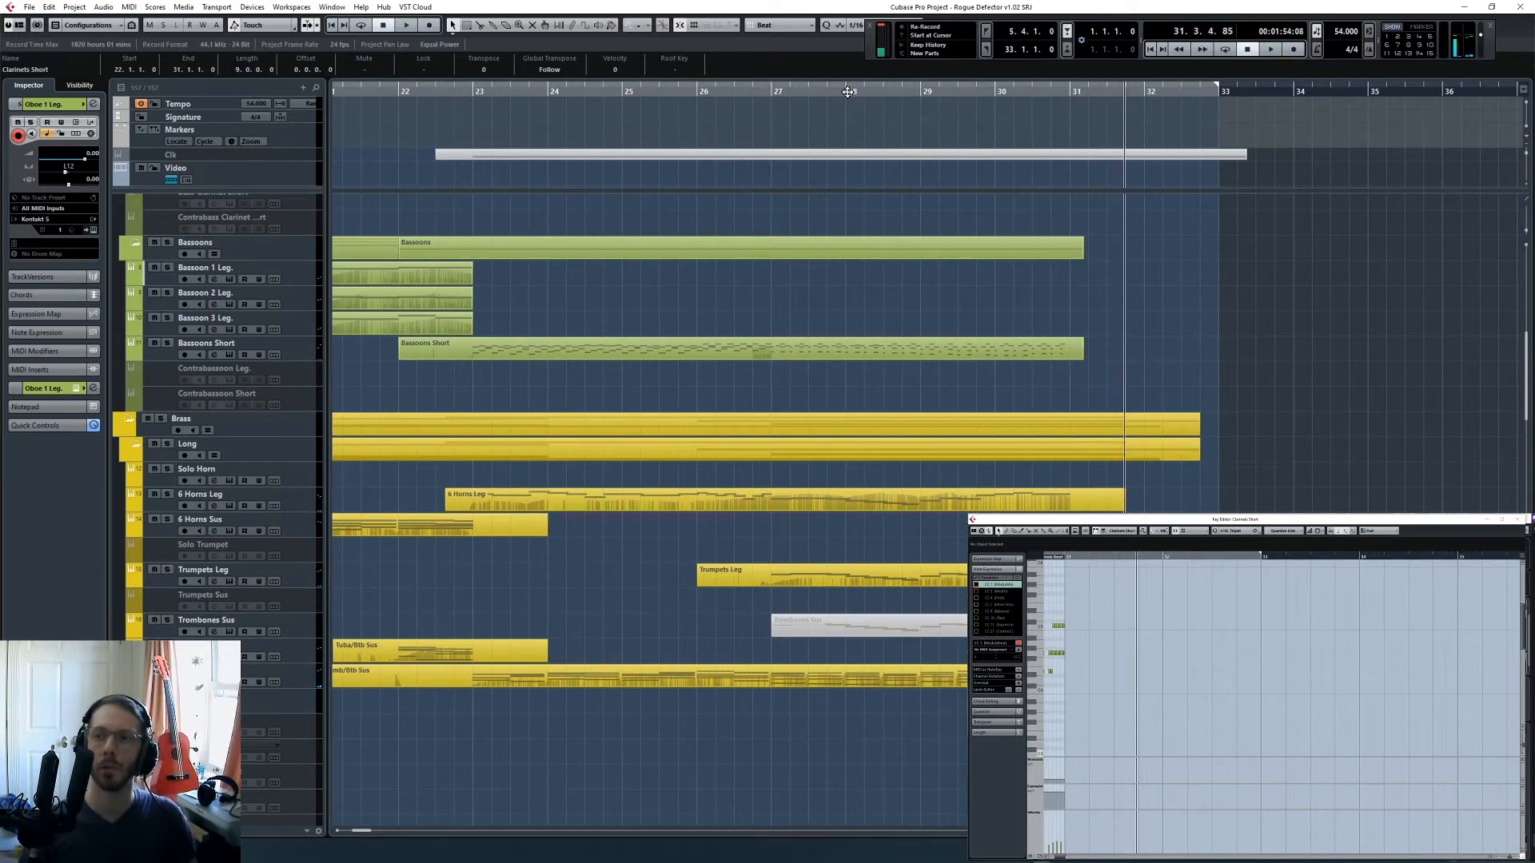
# - Solo the Wind folder and play the woodwinds from bar 27 to check the section alone
pyautogui.moveTo(848, 92); pyautogui.dragTo(771, 92)
pyautogui.scroll(7, 712, 360)
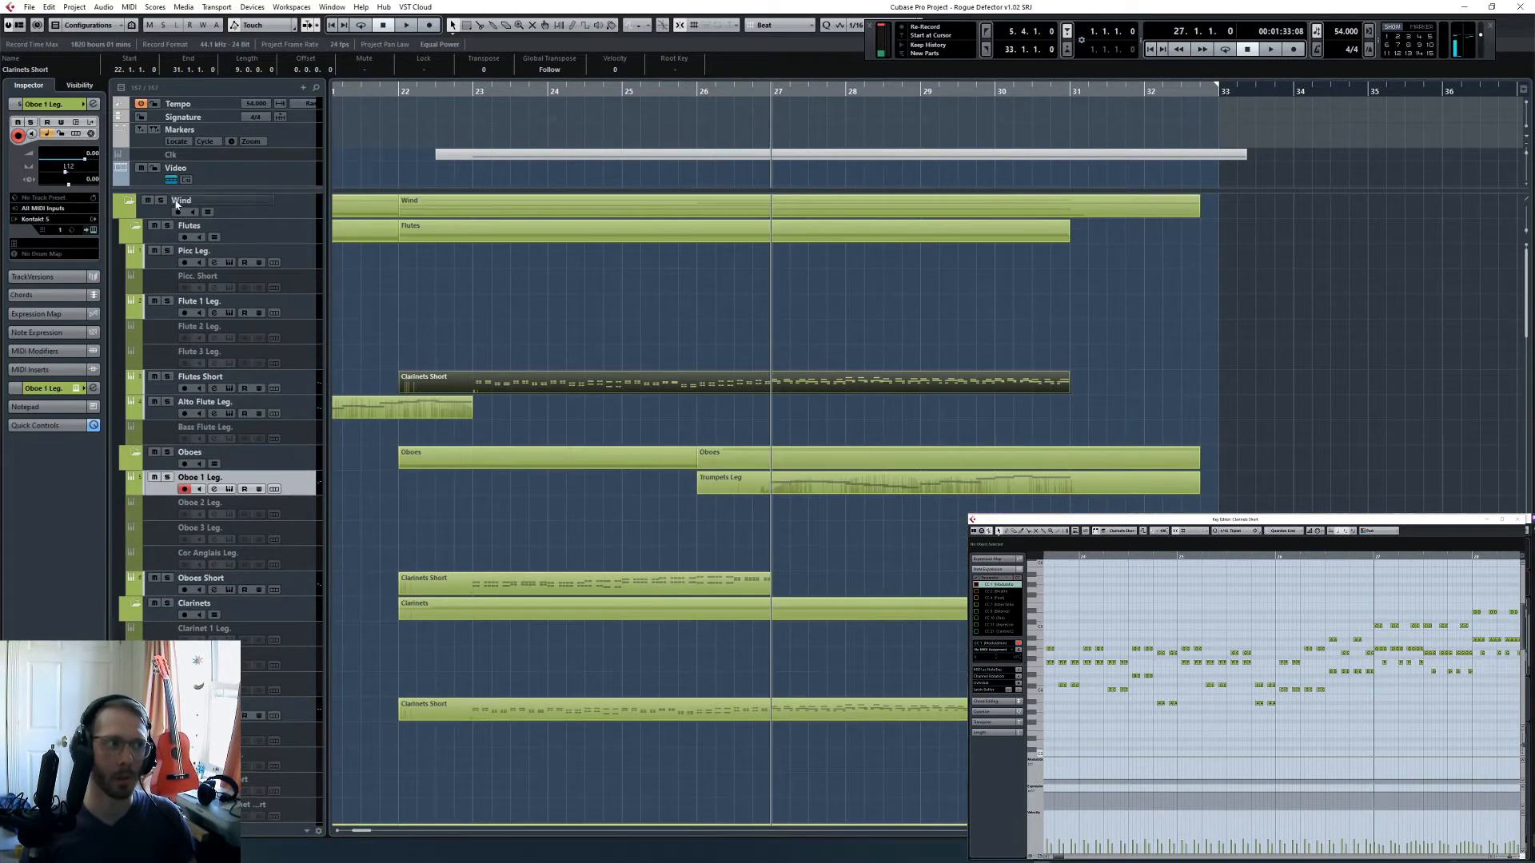
pyautogui.click(822, 357)
pyautogui.press('space')
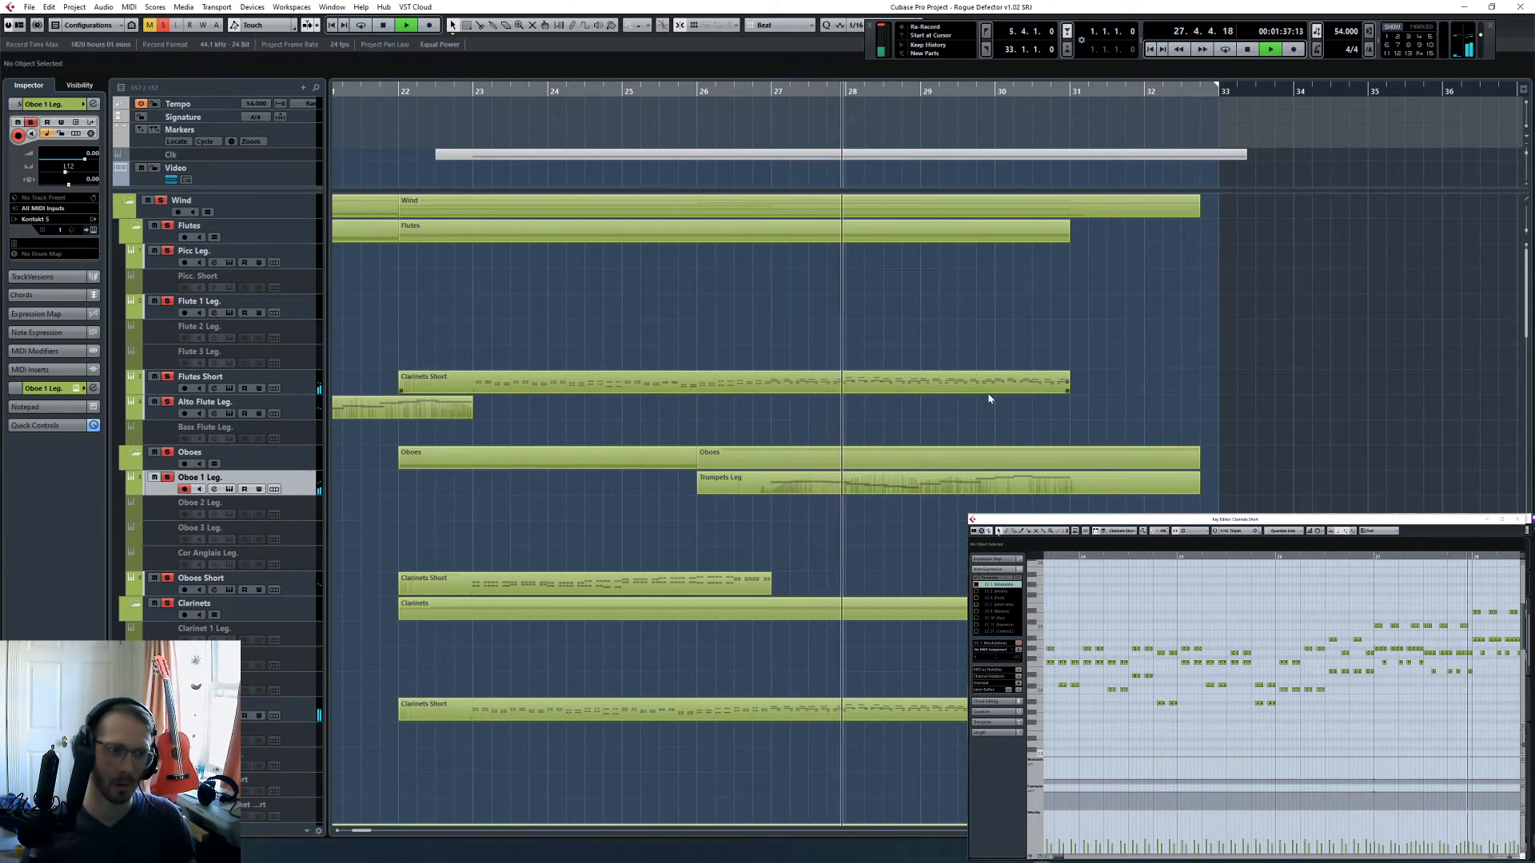
pyautogui.scroll(-5, 993, 395)
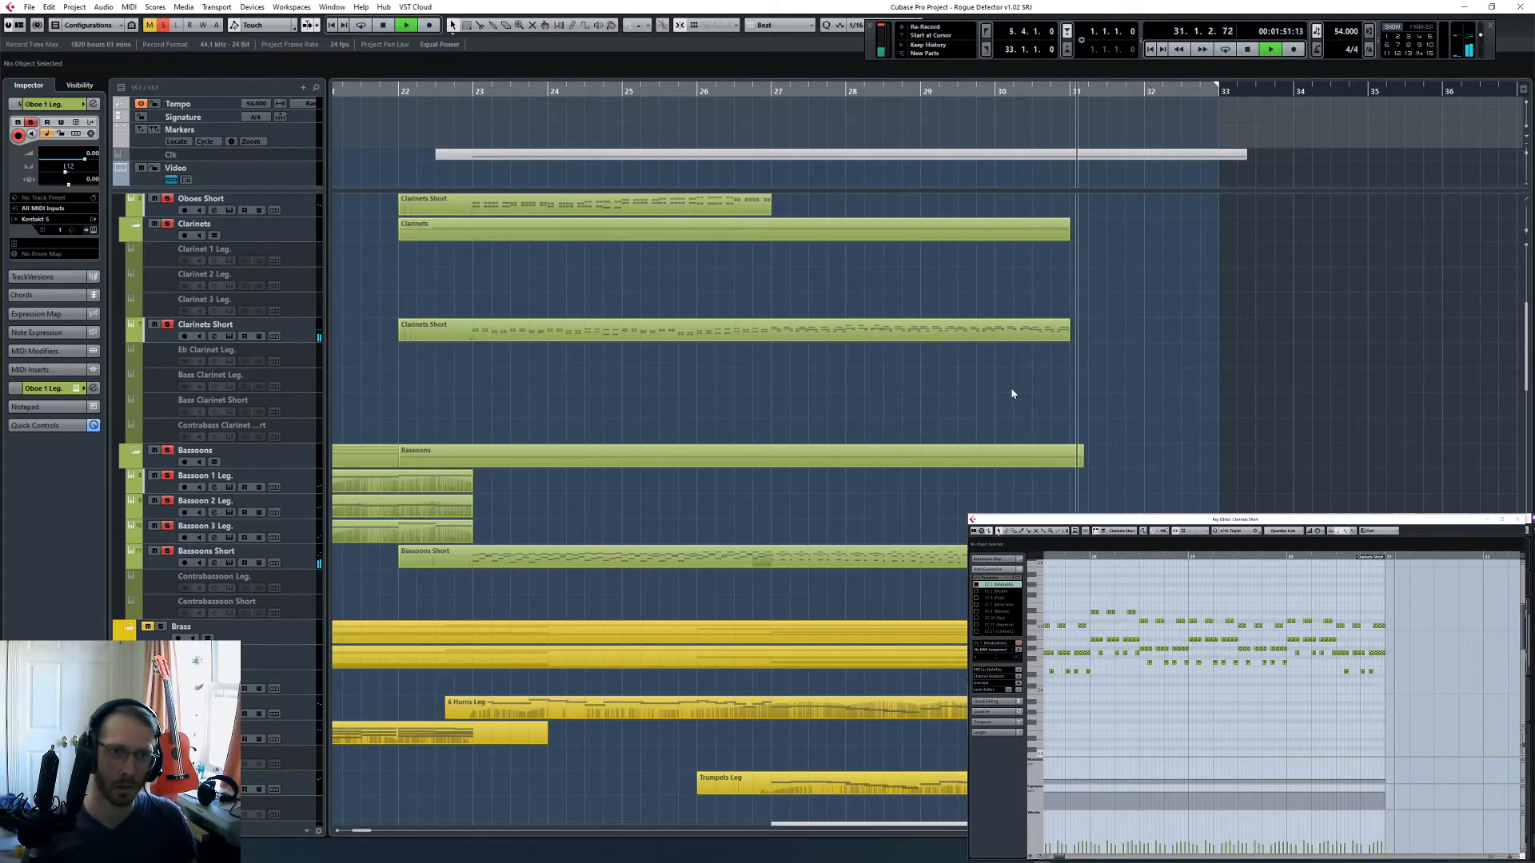
pyautogui.press('space')
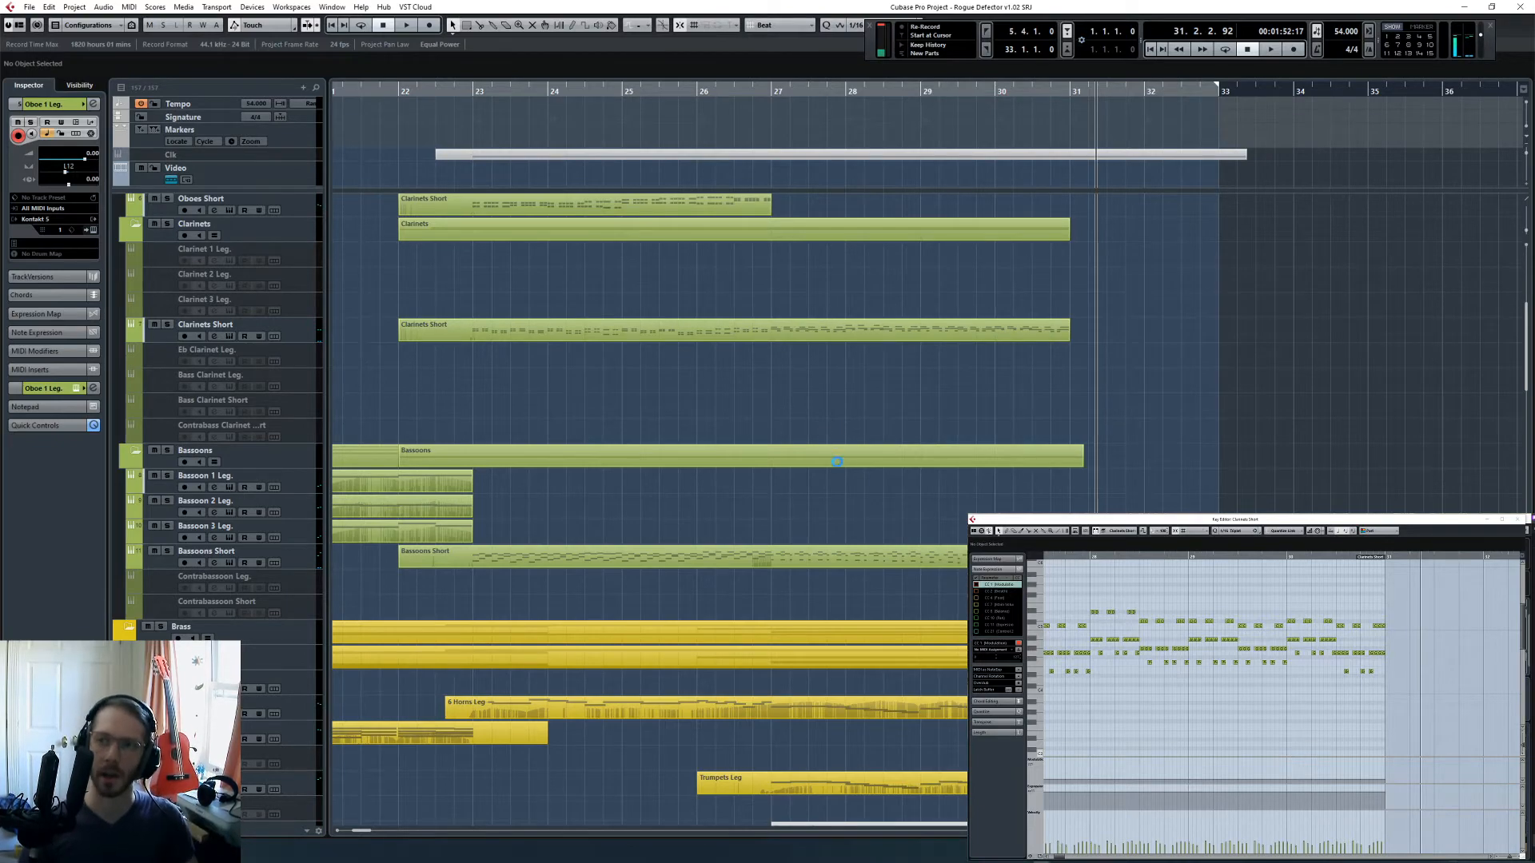
# - Clear the solo, return the playhead to bar 27 and enable the disabled Timpani Hits track
pyautogui.scroll(-10, 819, 567)
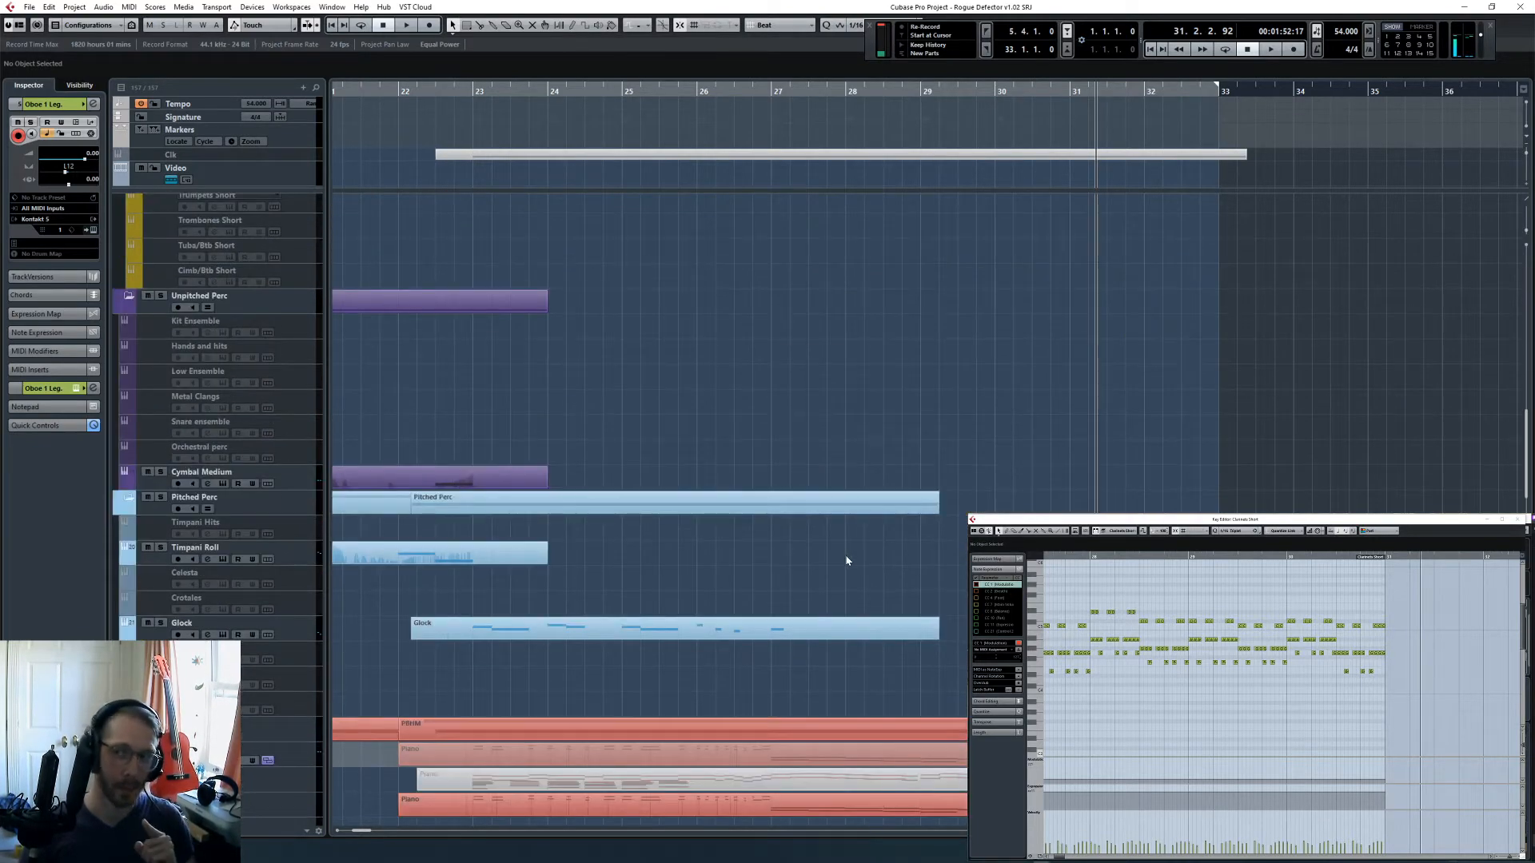
pyautogui.scroll(-10, 843, 558)
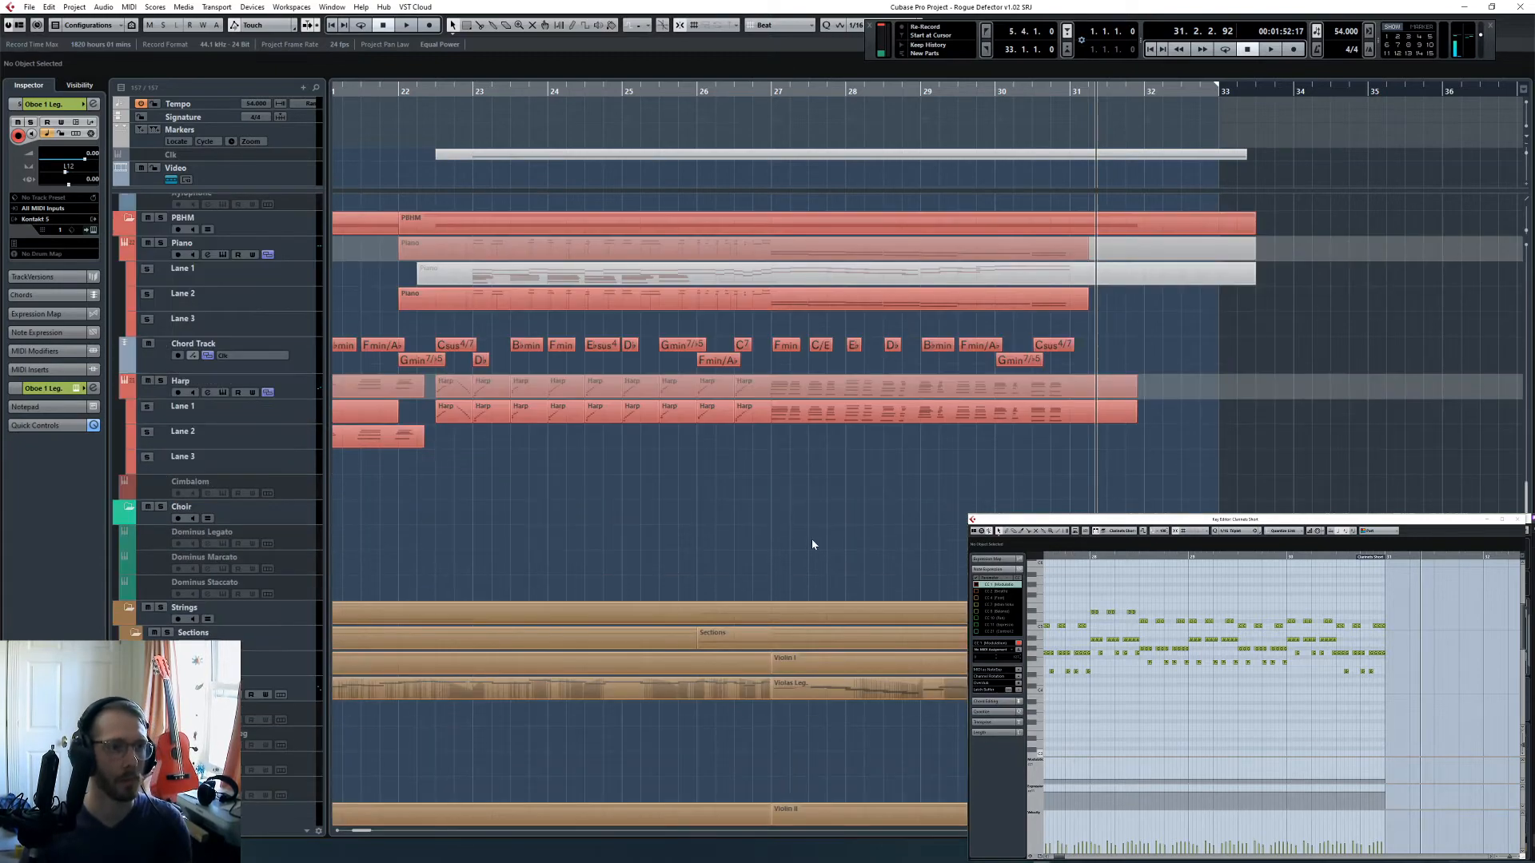
pyautogui.press('KP_Subtract')
pyautogui.press('KP_Subtract')
pyautogui.press('KP_Subtract')
pyautogui.press('KP_Subtract')
pyautogui.press('KP_Subtract')
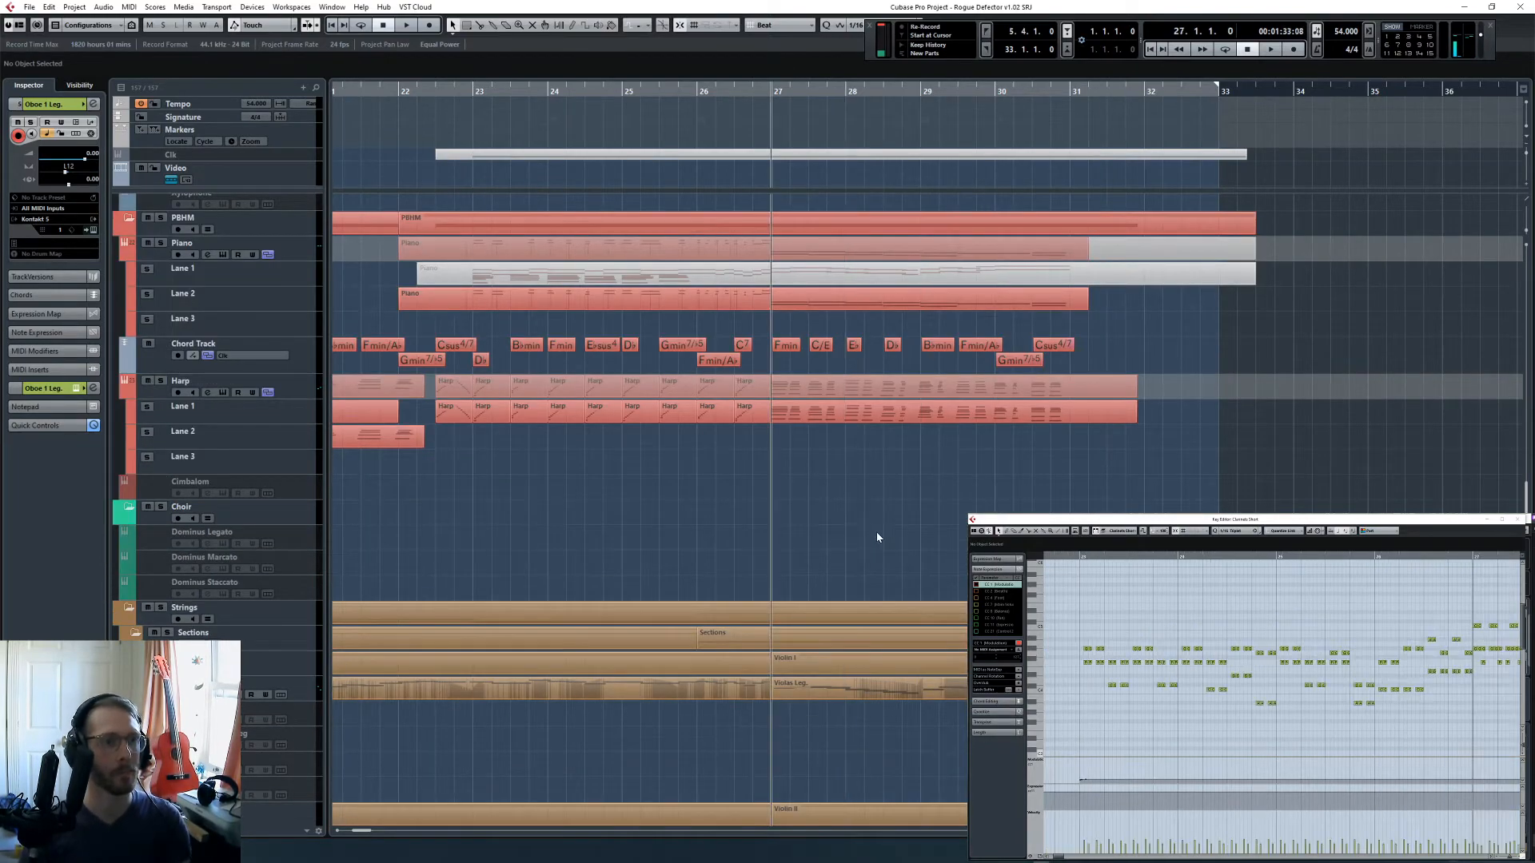
pyautogui.press('g')
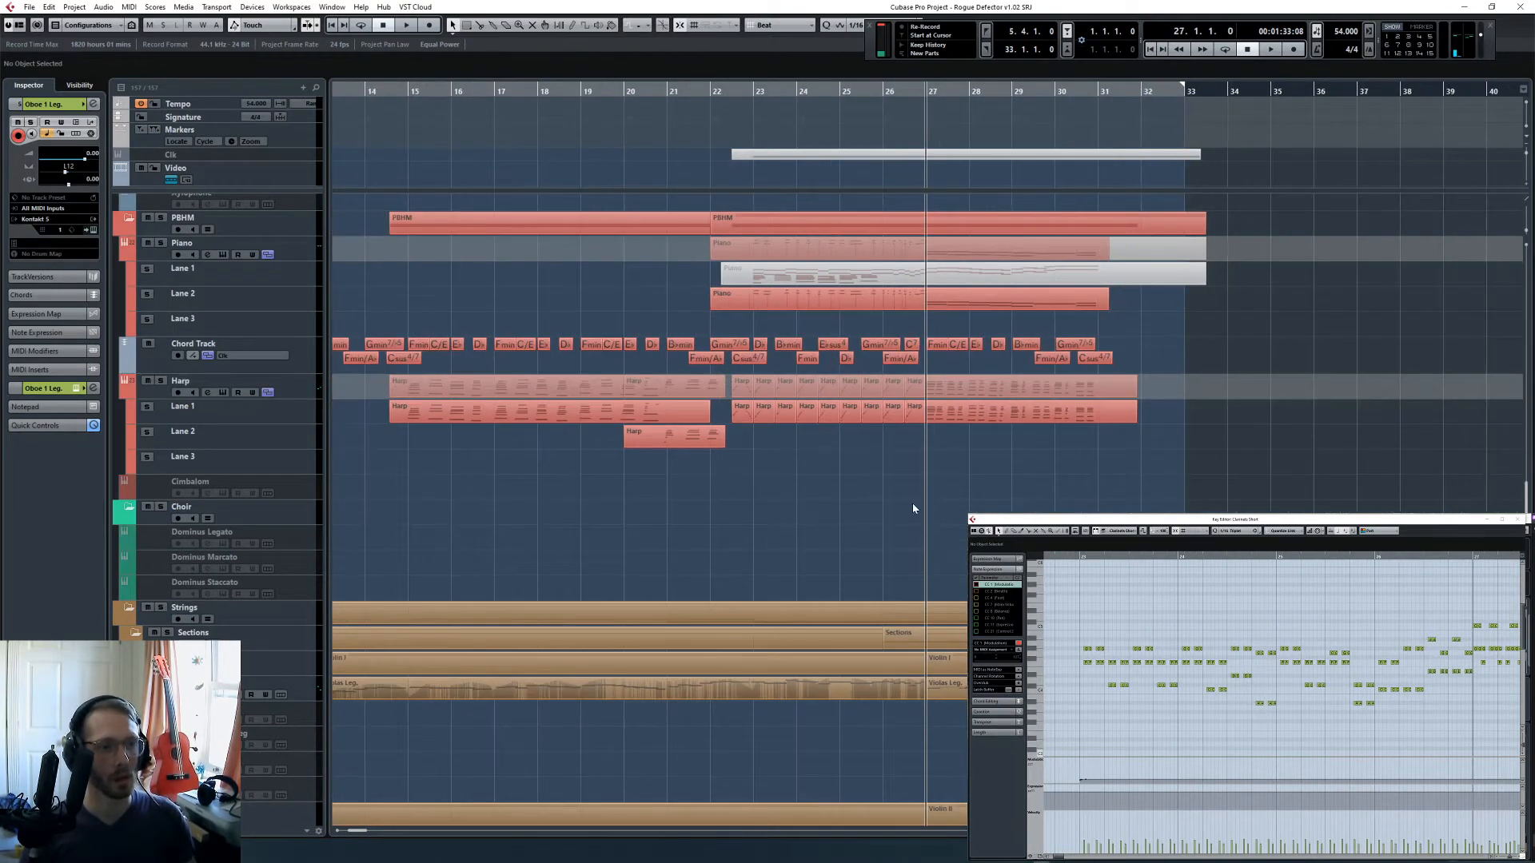
pyautogui.scroll(10, 913, 509)
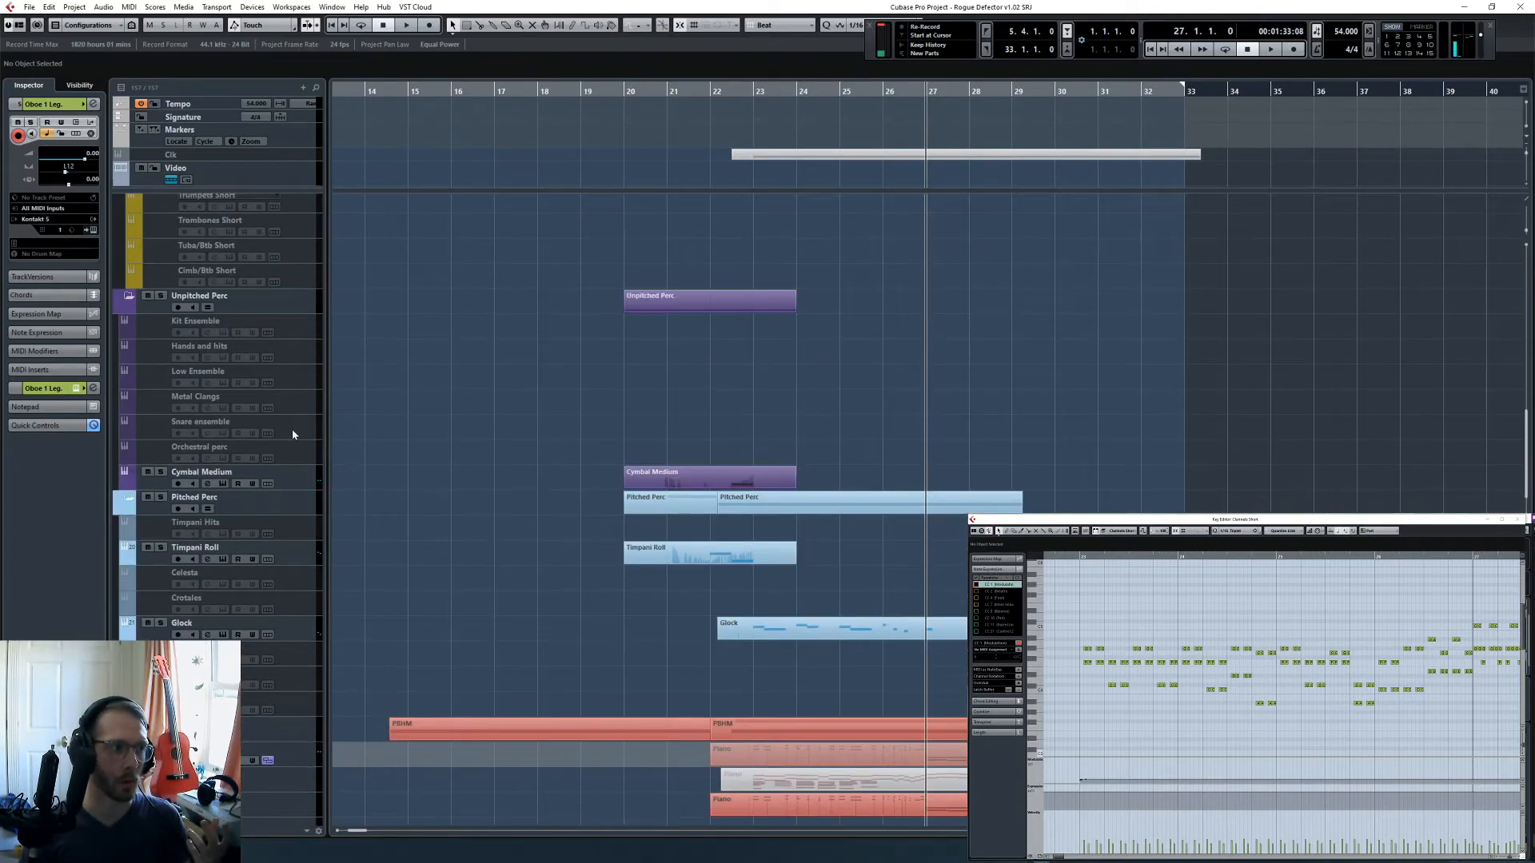
pyautogui.click(316, 563)
pyautogui.click(309, 527)
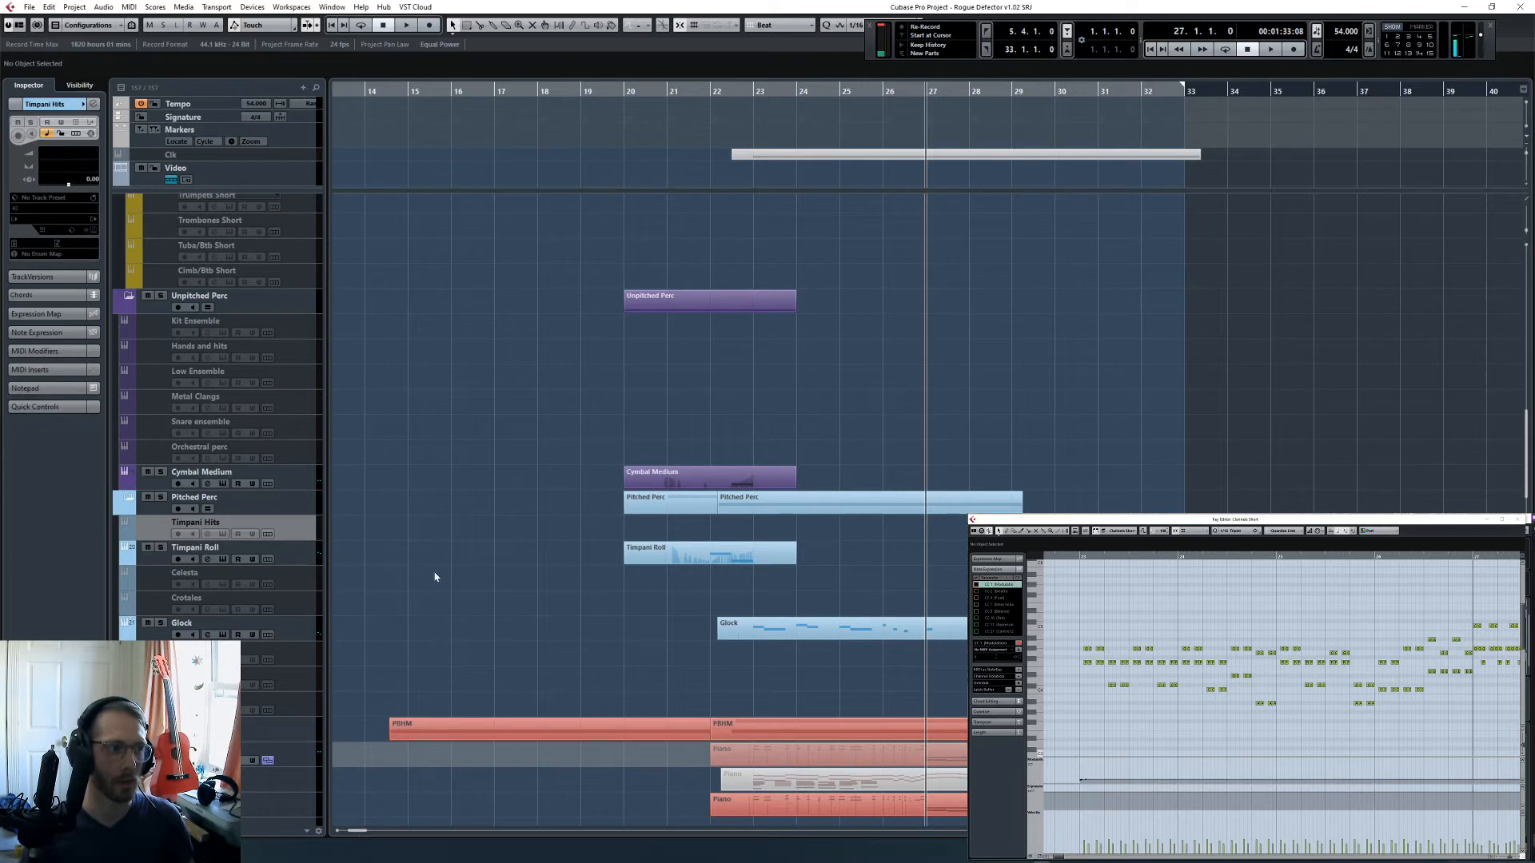
pyautogui.hotkey('shift', 'e')
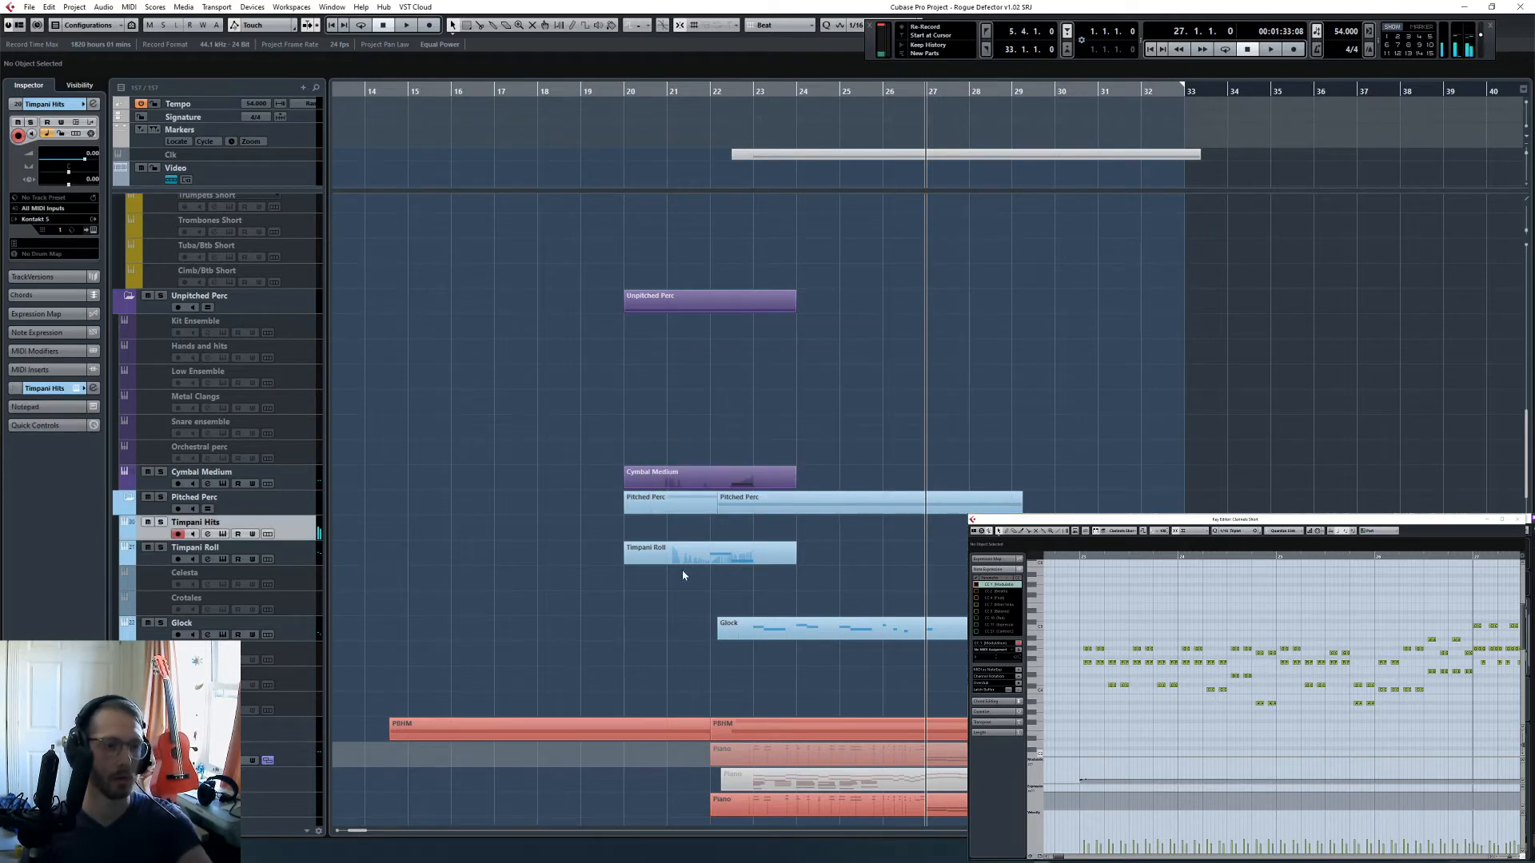
# - Perform timpani hits leading into bar 27 during playback from bar 26, and capture them as a part on the Timpani Hits track
pyautogui.scroll(-5, 683, 574)
pyautogui.press('h')
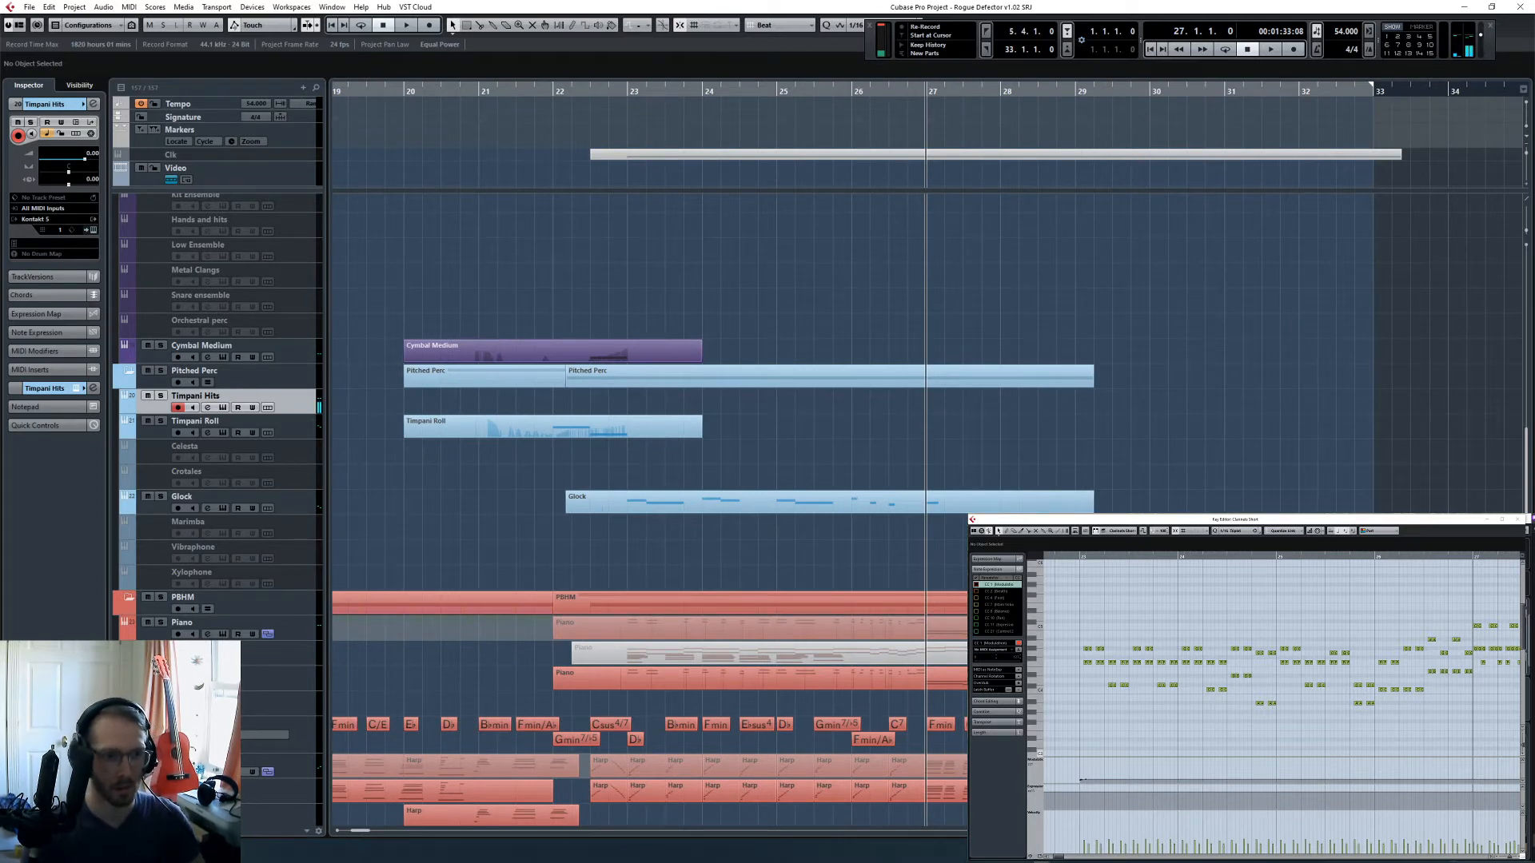
pyautogui.press('space')
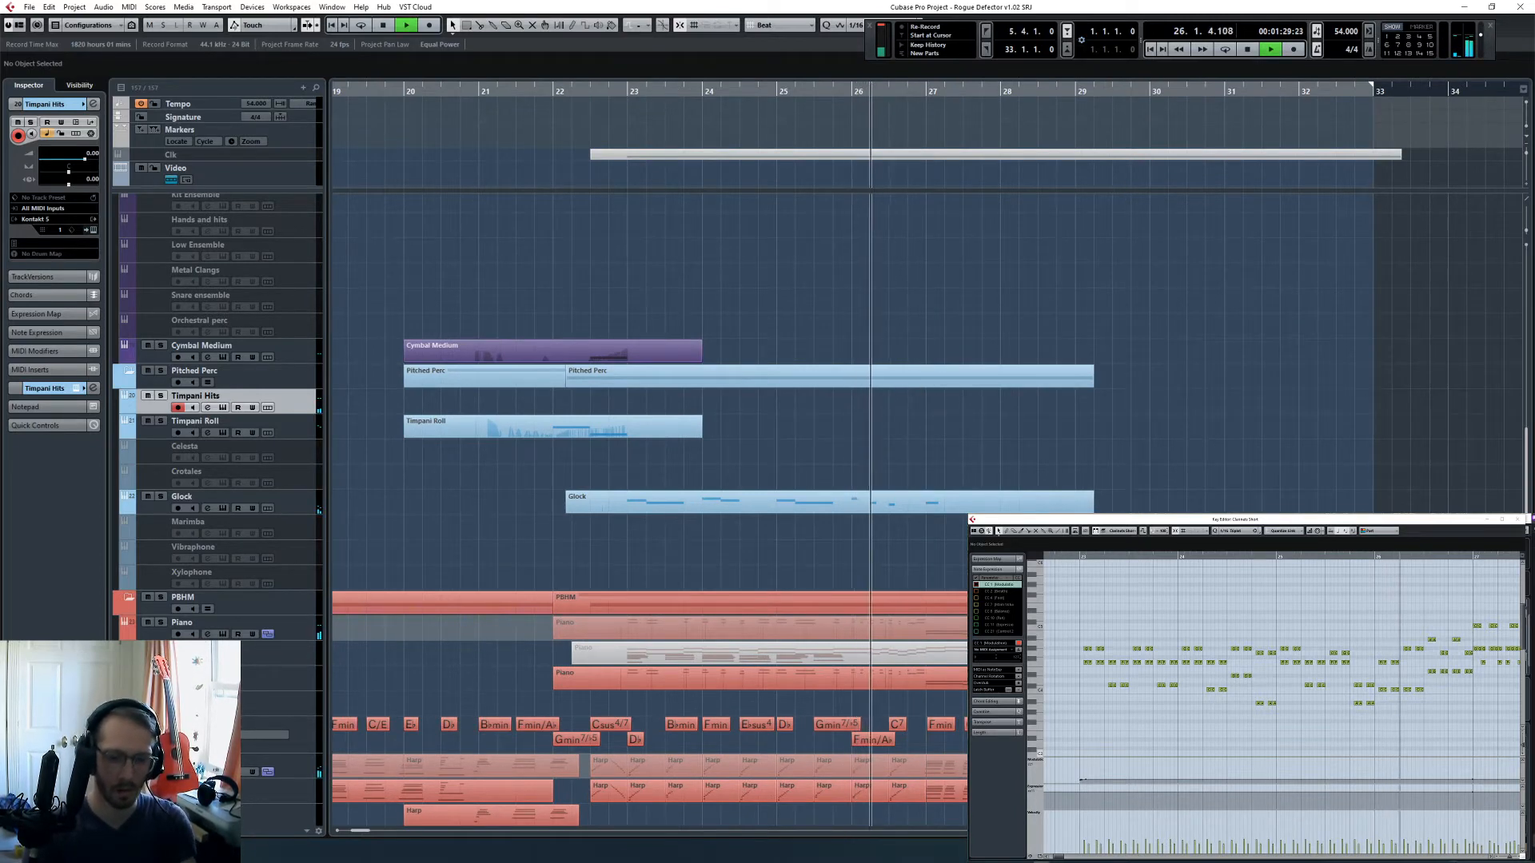
pyautogui.press('space')
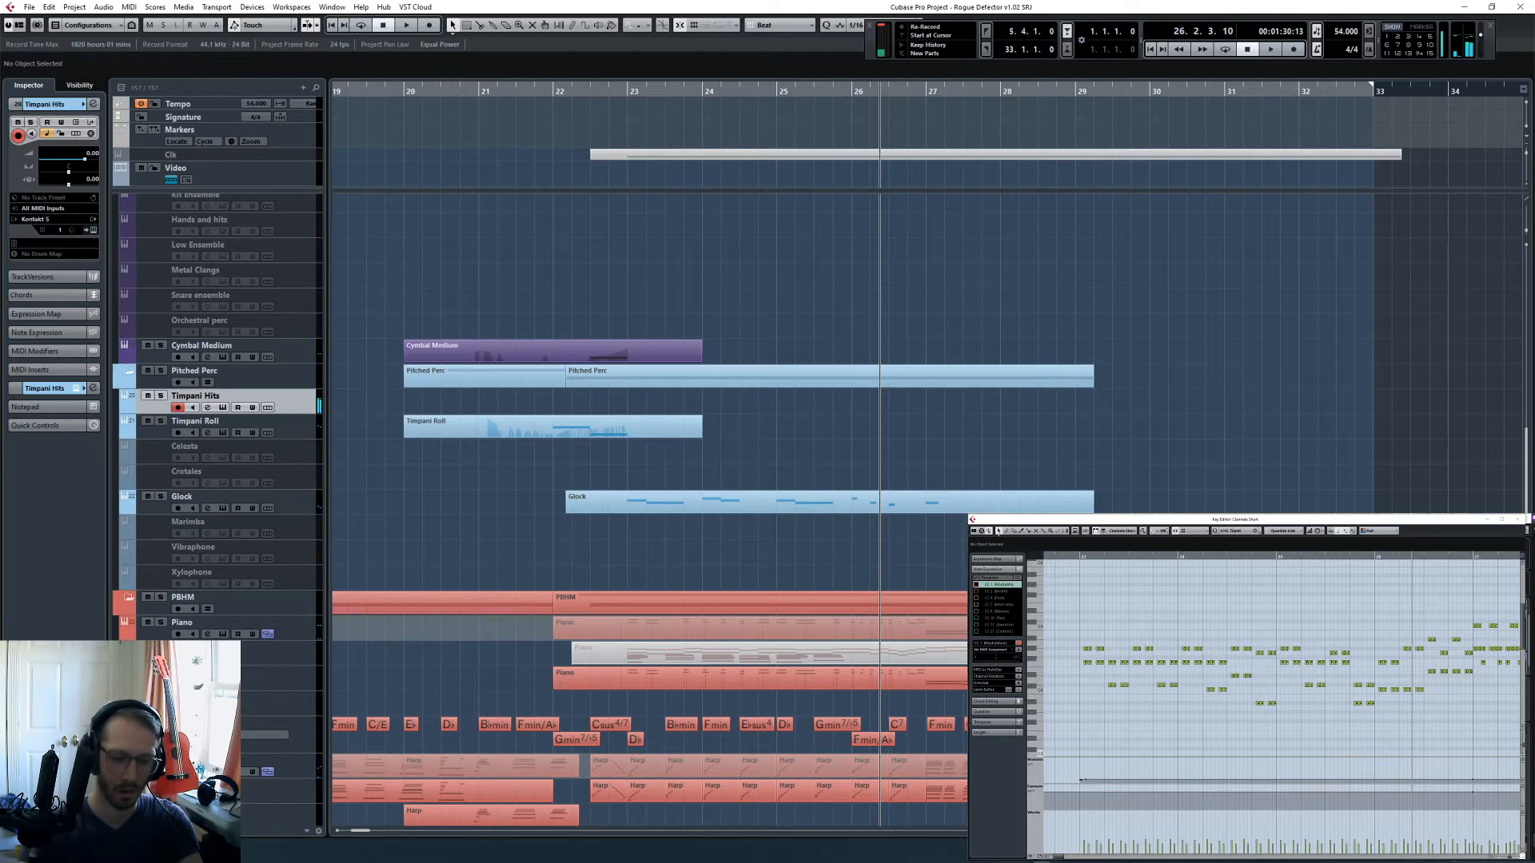
pyautogui.press('KP_0')
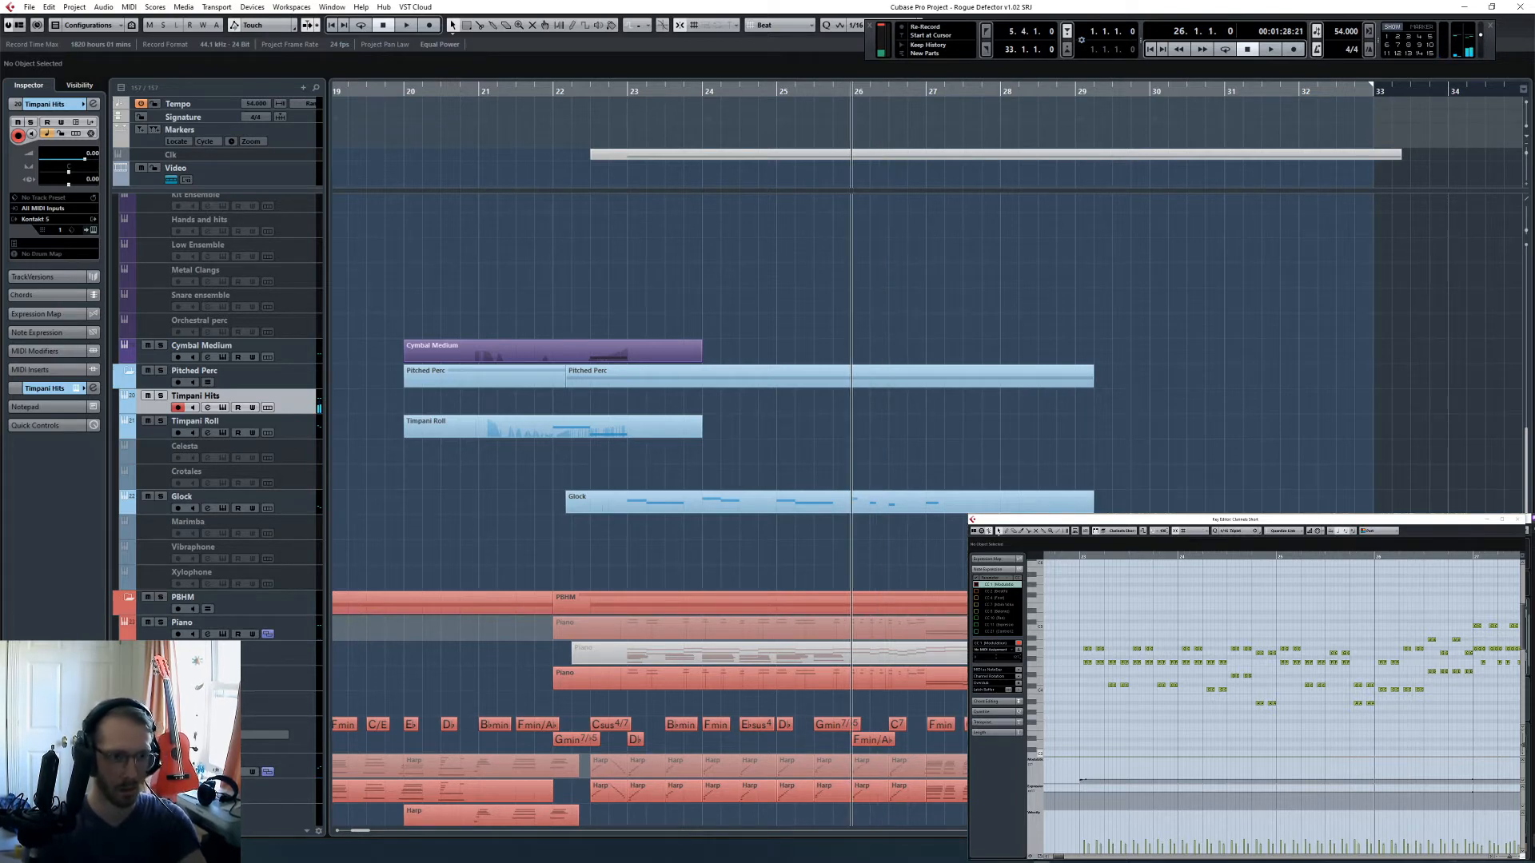
pyautogui.press('space')
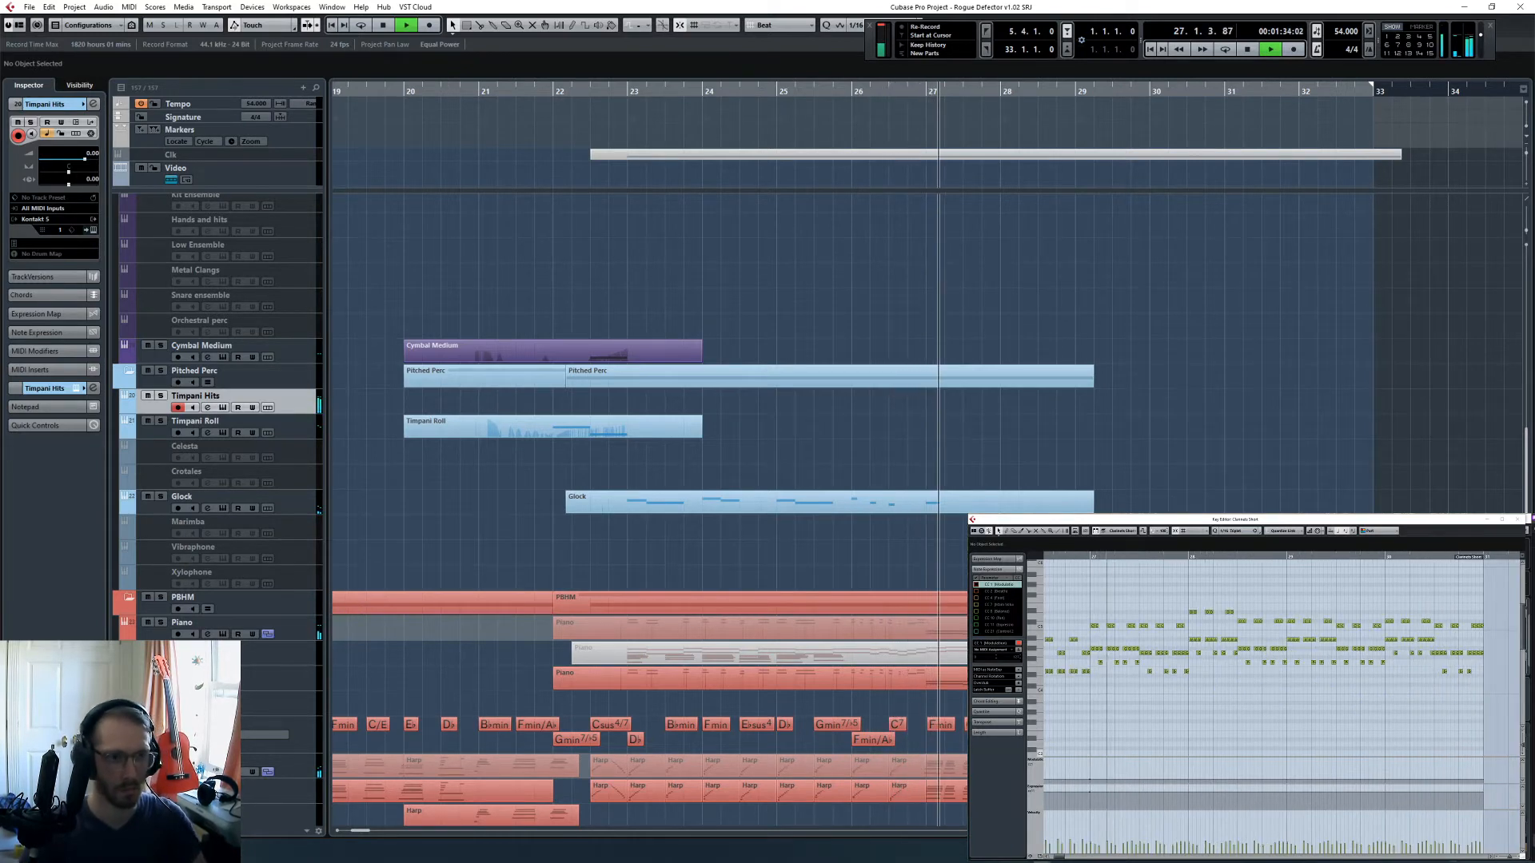
pyautogui.press('space')
pyautogui.press('shift+KP_Multiply')
# - Open the new Timpani Hits part in the Key Editor and quantize the final hit at bar 27
pyautogui.moveTo(972, 449); pyautogui.dragTo(963, 403)
pyautogui.press('Return')
pyautogui.press('h')
pyautogui.press('h')
pyautogui.press('h')
pyautogui.press('h')
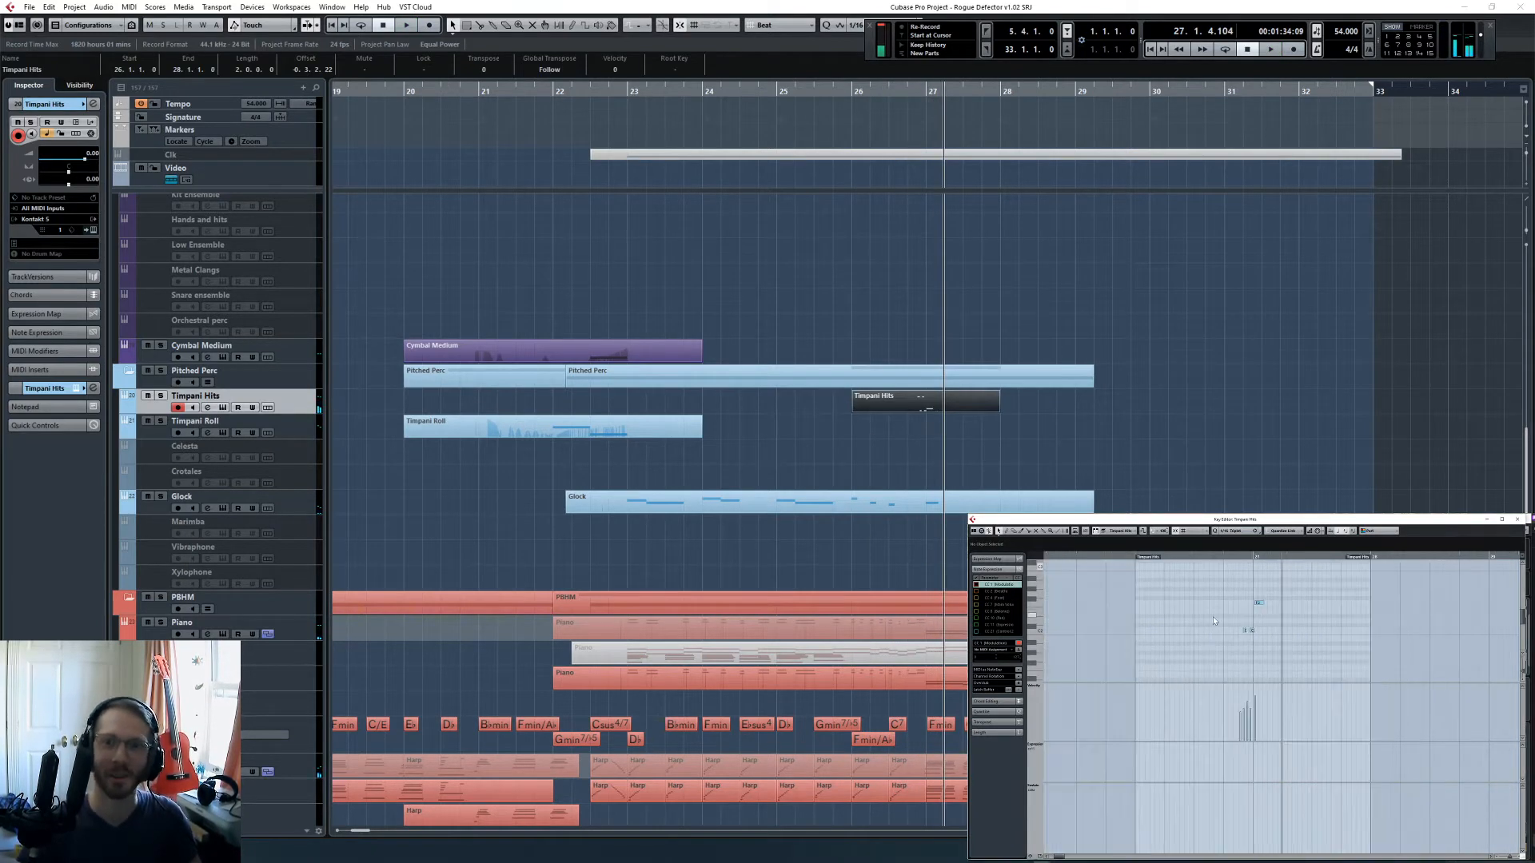
pyautogui.scroll(4, 1232, 614)
pyautogui.scroll(3, 1235, 608)
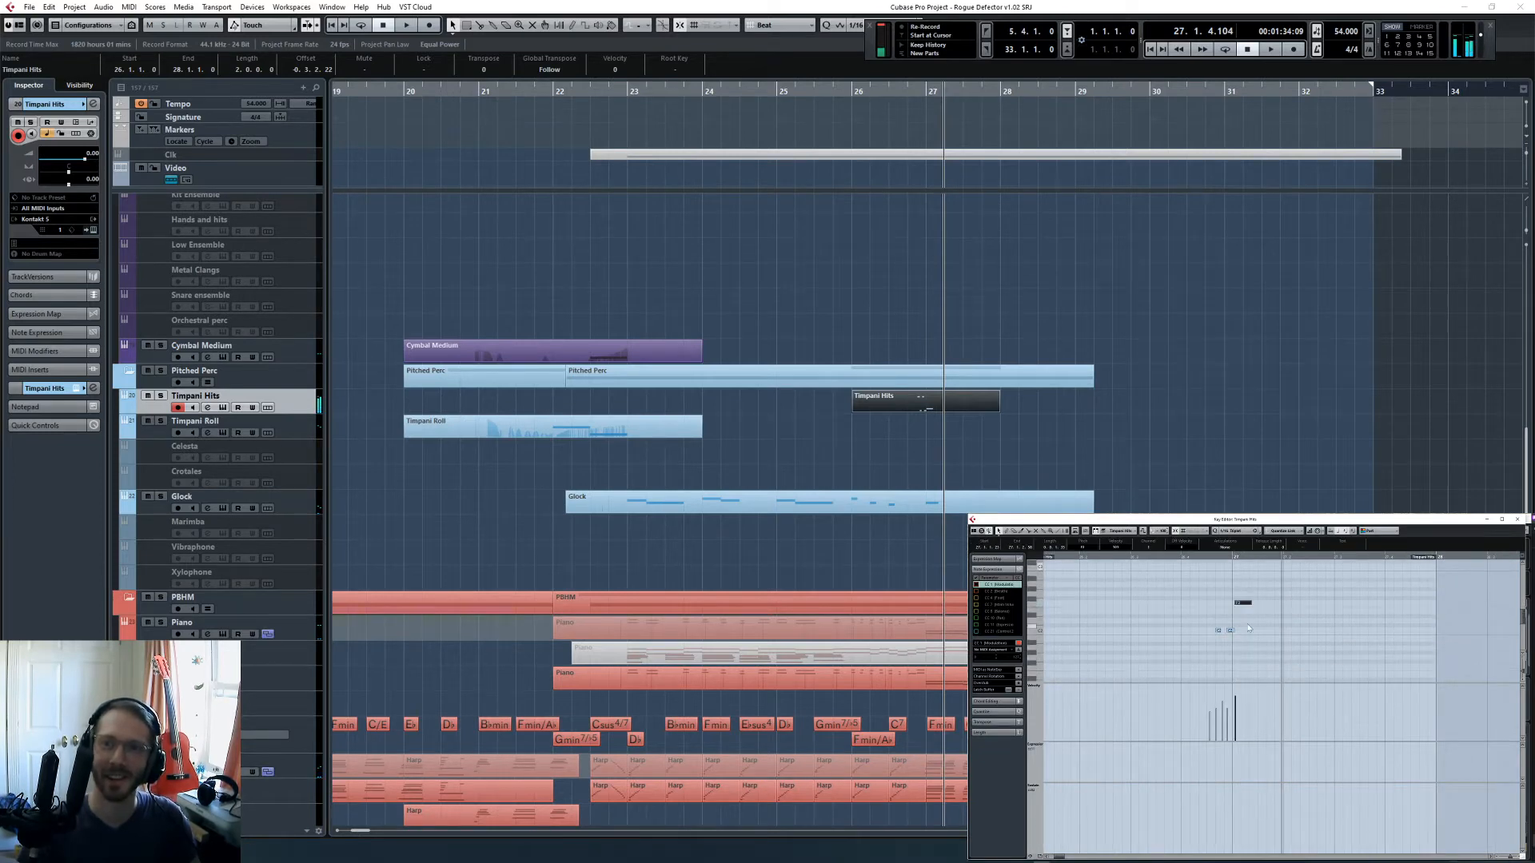
pyautogui.press('q')
# - Play back the recorded timpani hits from bar 26, beat 4 to check their timing
pyautogui.scroll(3, 1247, 622)
pyautogui.click(1198, 558)
pyautogui.click(1199, 583)
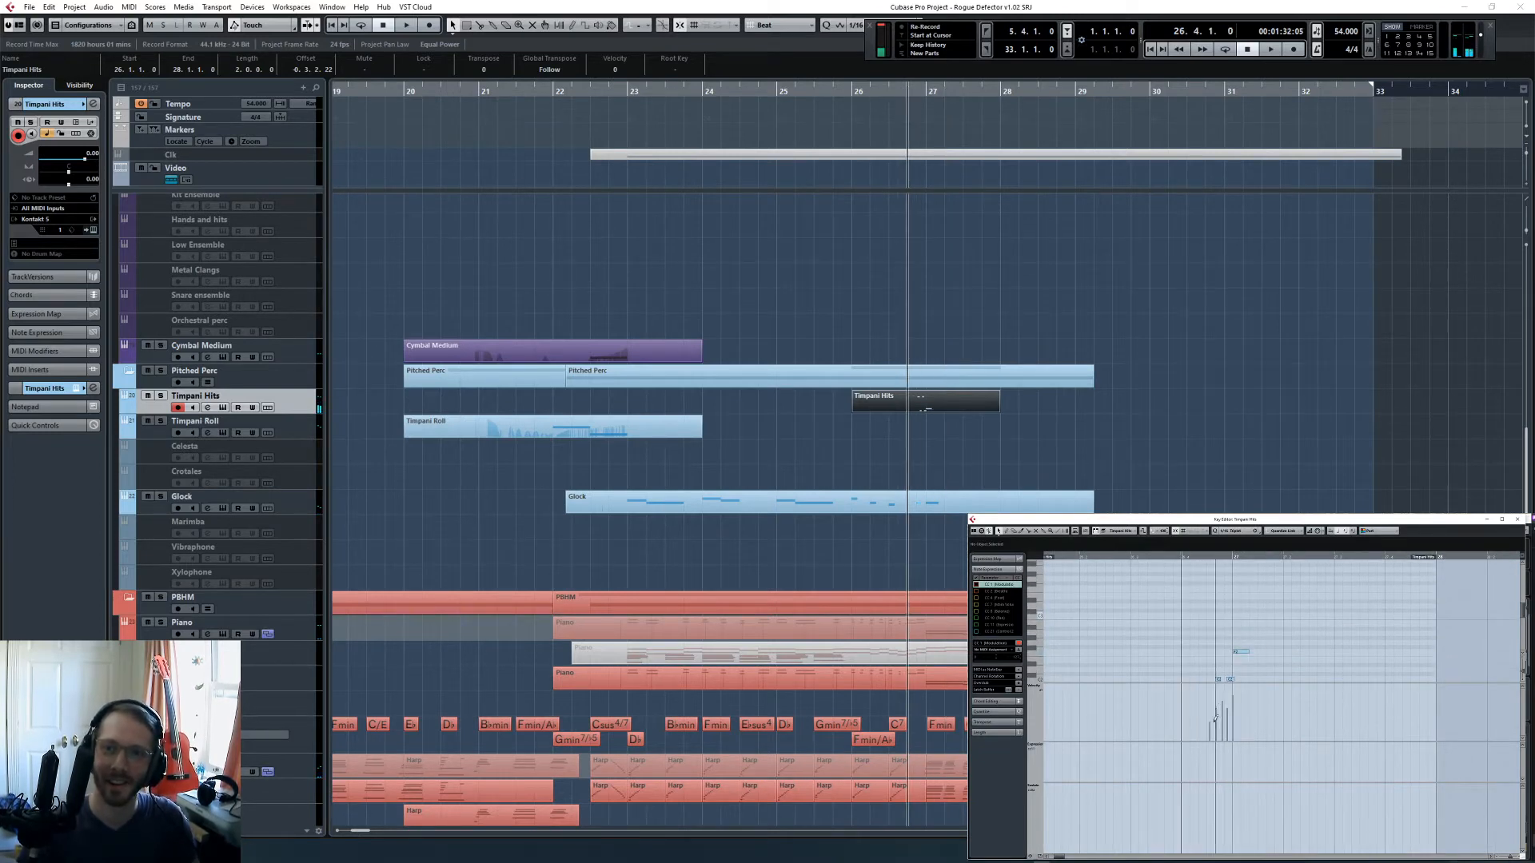
pyautogui.press('space')
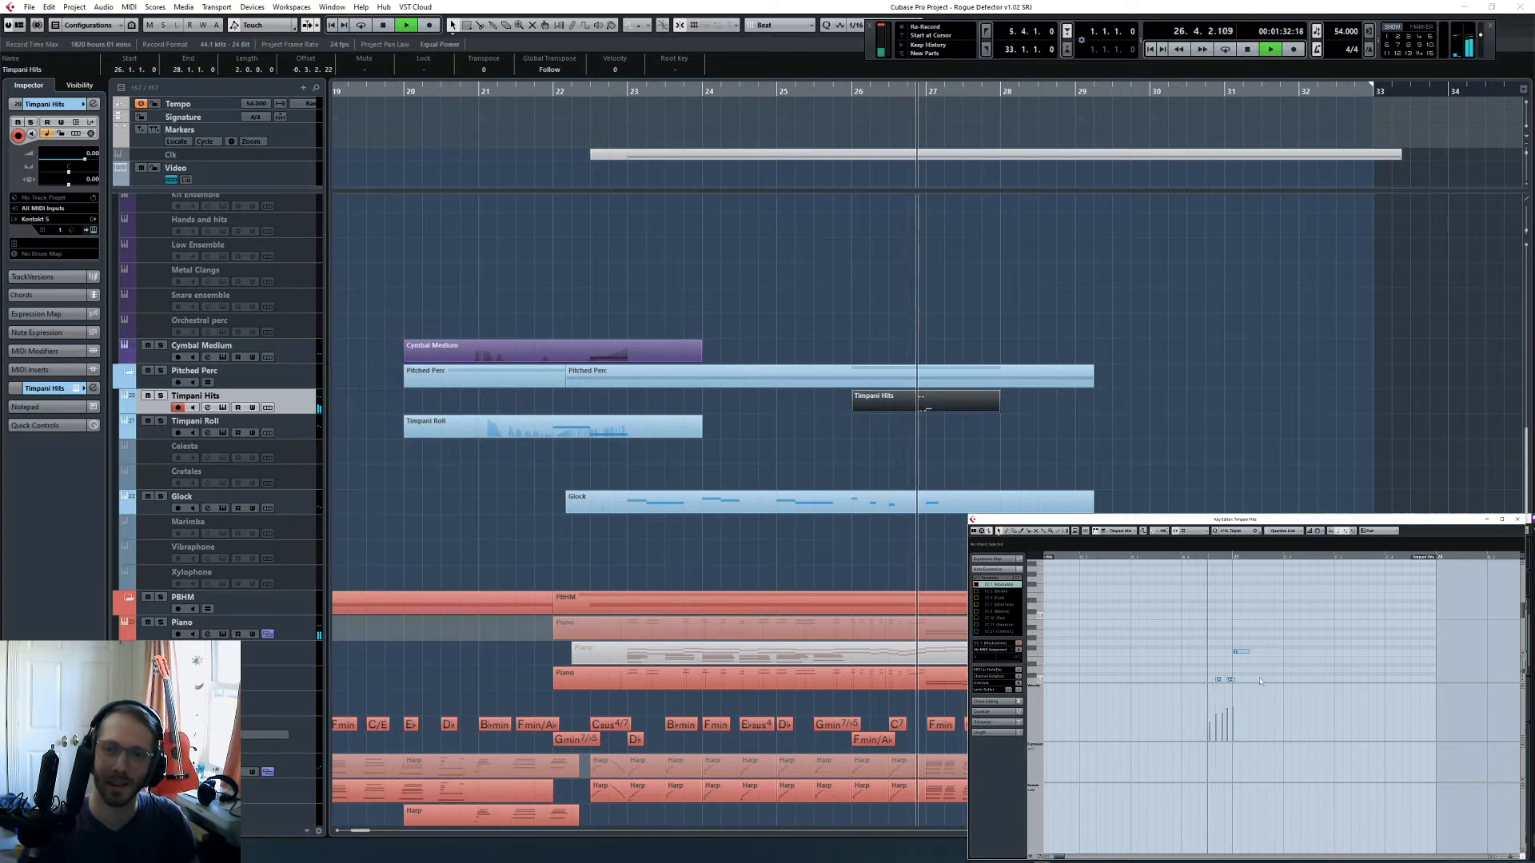
pyautogui.scroll(3, 1228, 639)
pyautogui.press('space')
# - Select the short timpani pickup notes before bar 27 in the Key Editor and nudge them slightly earlier
pyautogui.moveTo(1209, 557); pyautogui.dragTo(1190, 557)
pyautogui.moveTo(1183, 620); pyautogui.dragTo(1226, 649)
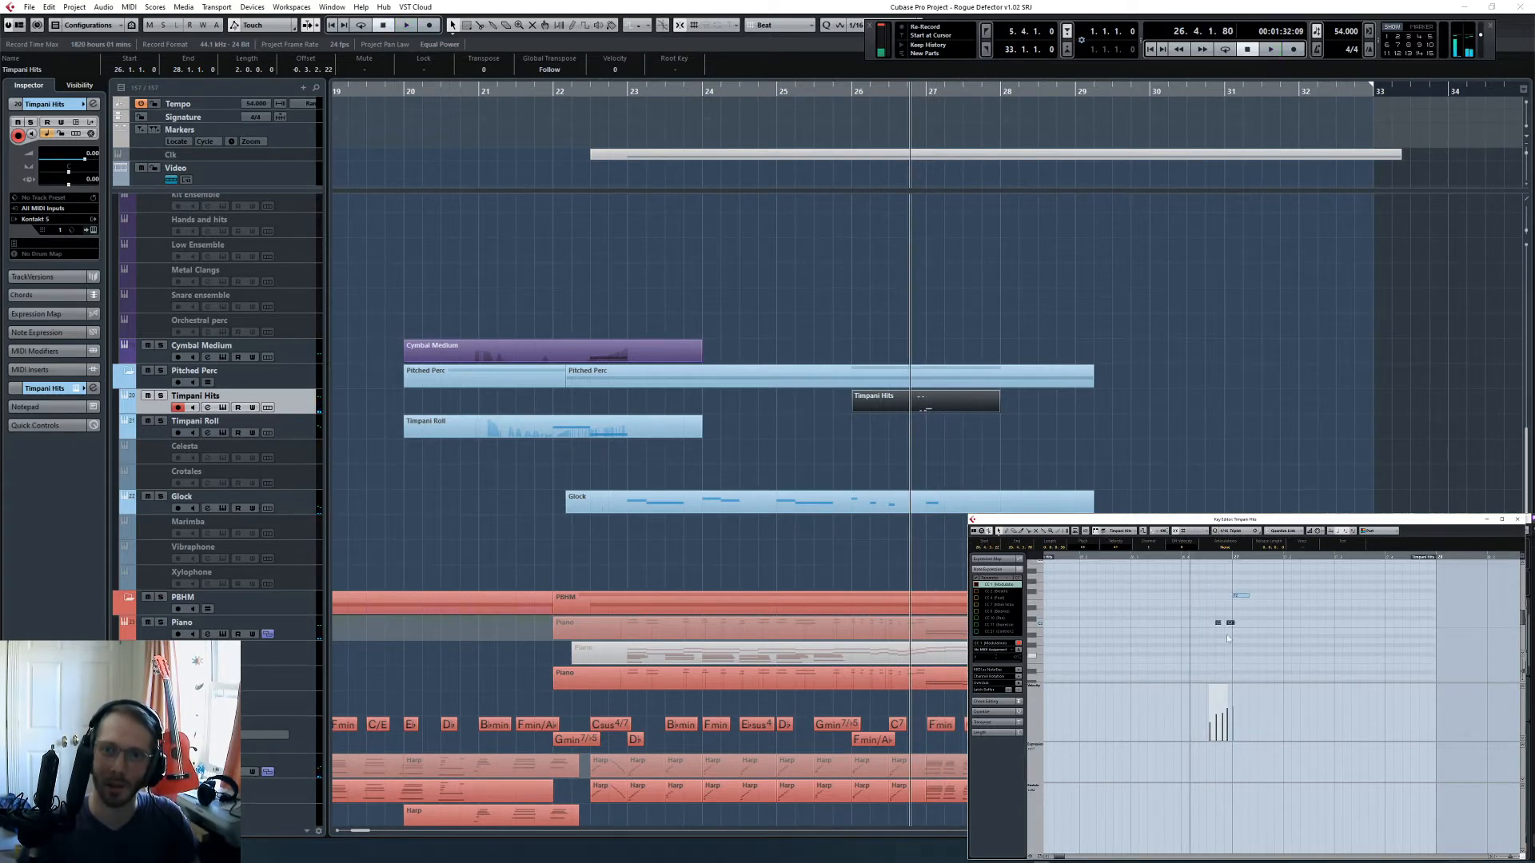
pyautogui.press('h')
pyautogui.press('h')
pyautogui.hscroll(2, 1300, 623)
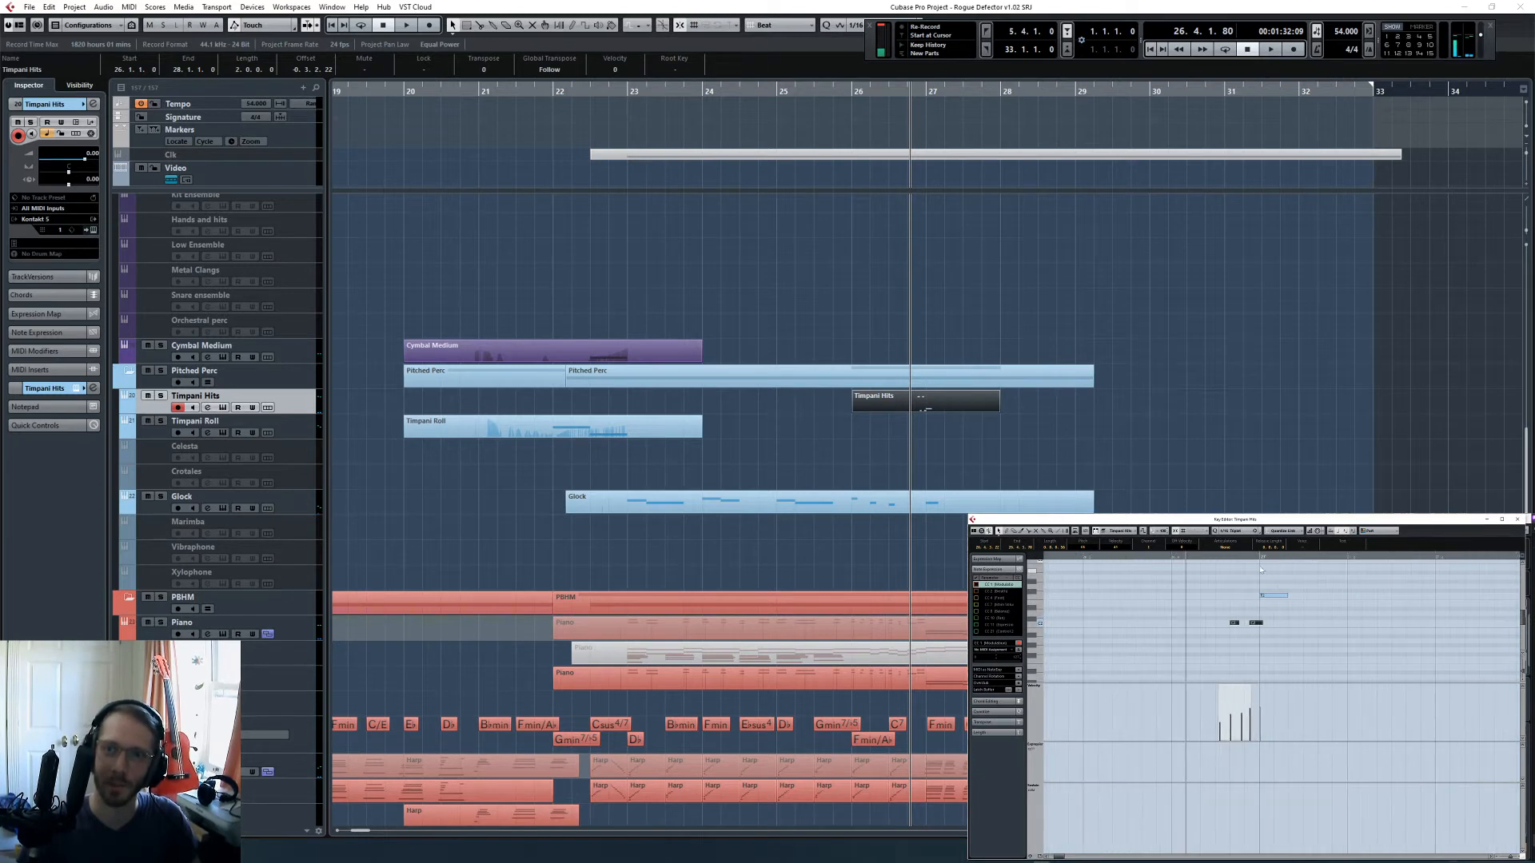
pyautogui.scroll(3, 1263, 622)
pyautogui.scroll(-4, 1259, 622)
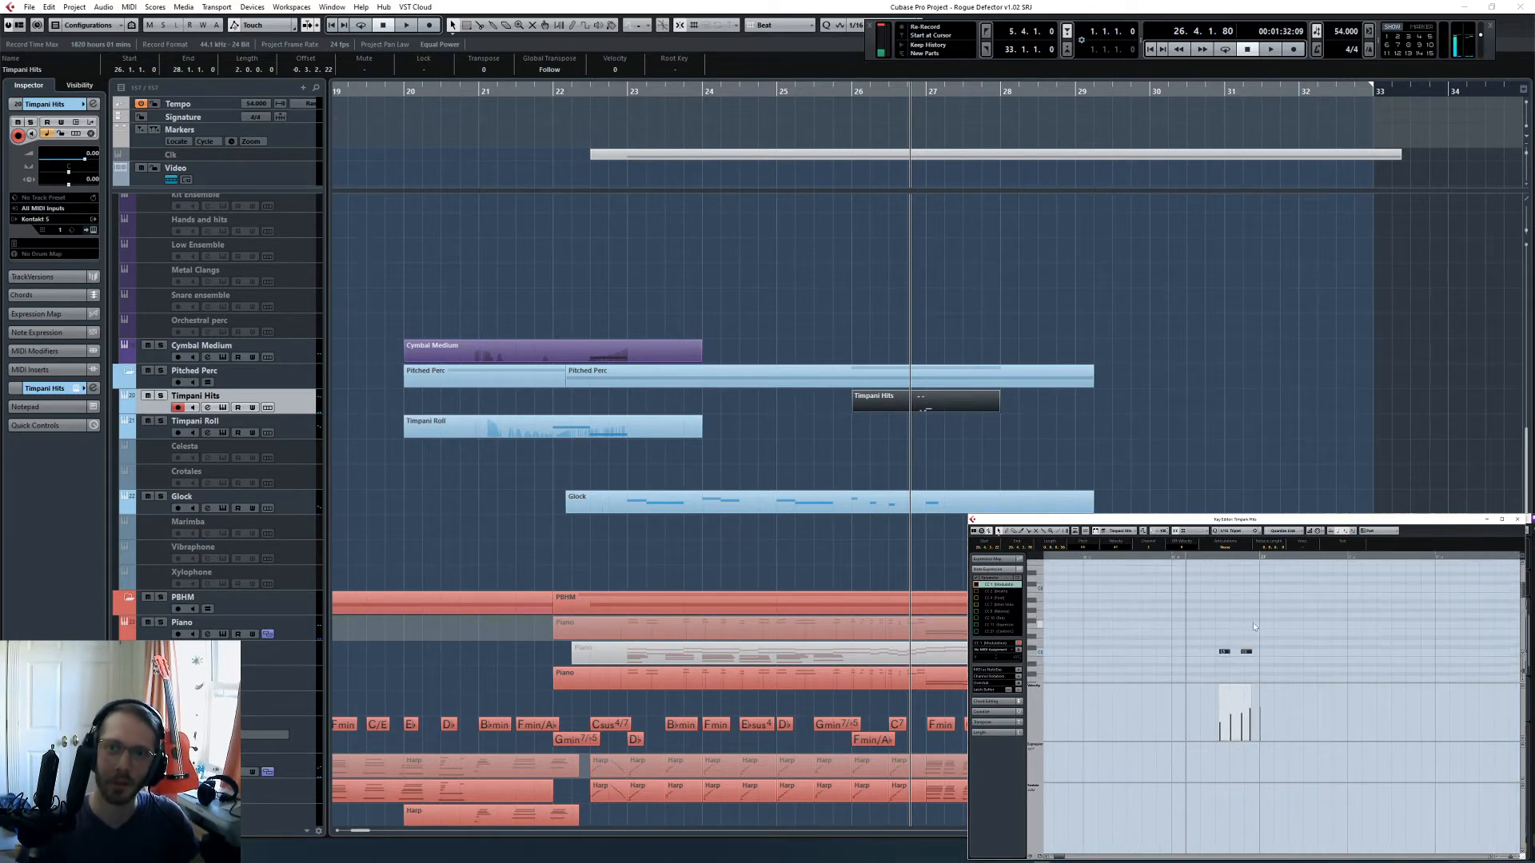
pyautogui.click(1236, 531)
pyautogui.click(1244, 577)
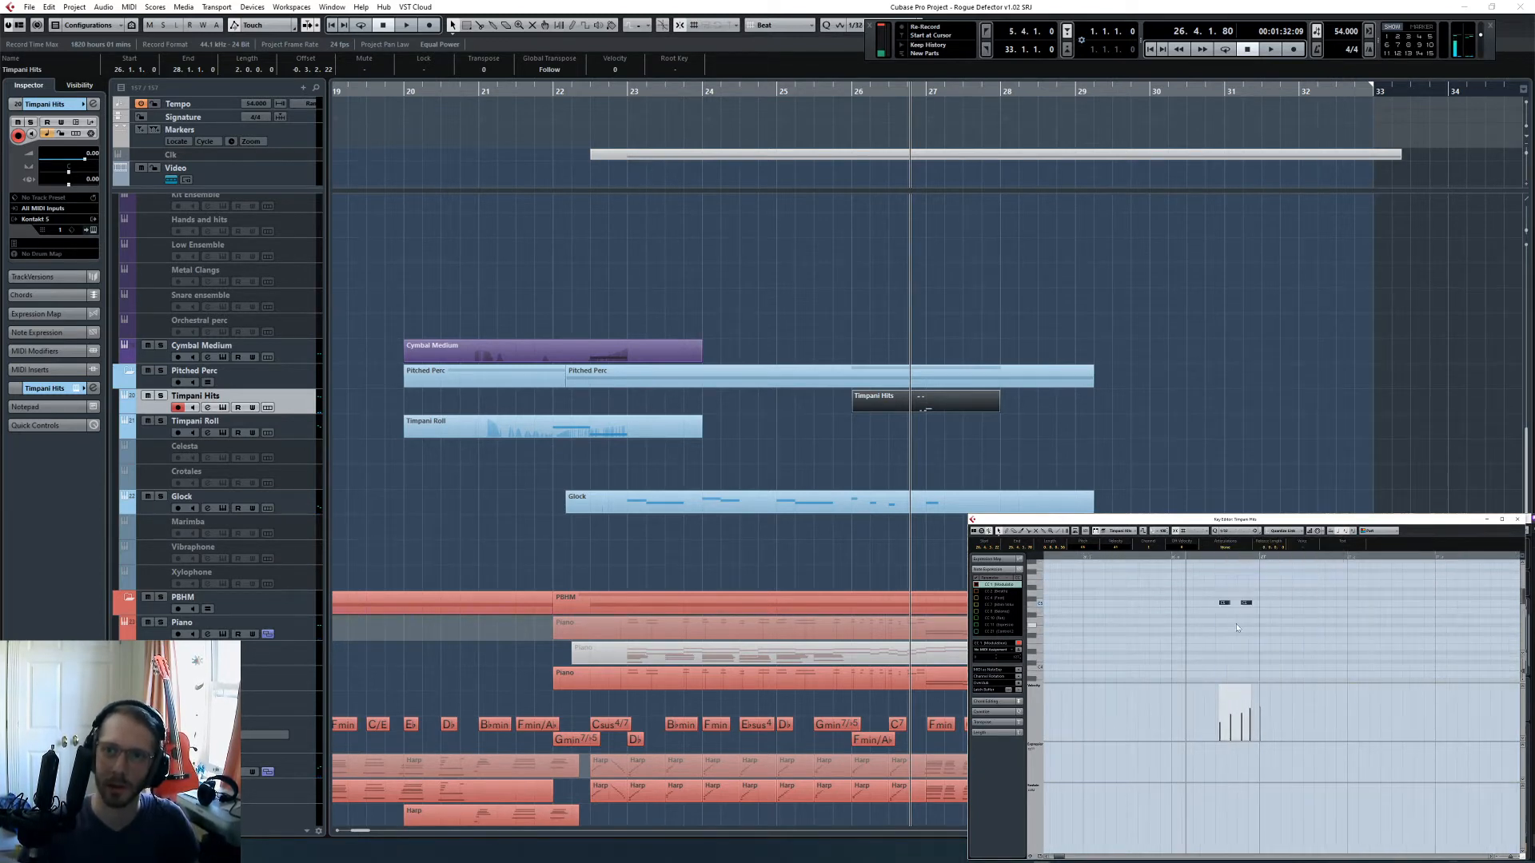
pyautogui.scroll(2, 1244, 629)
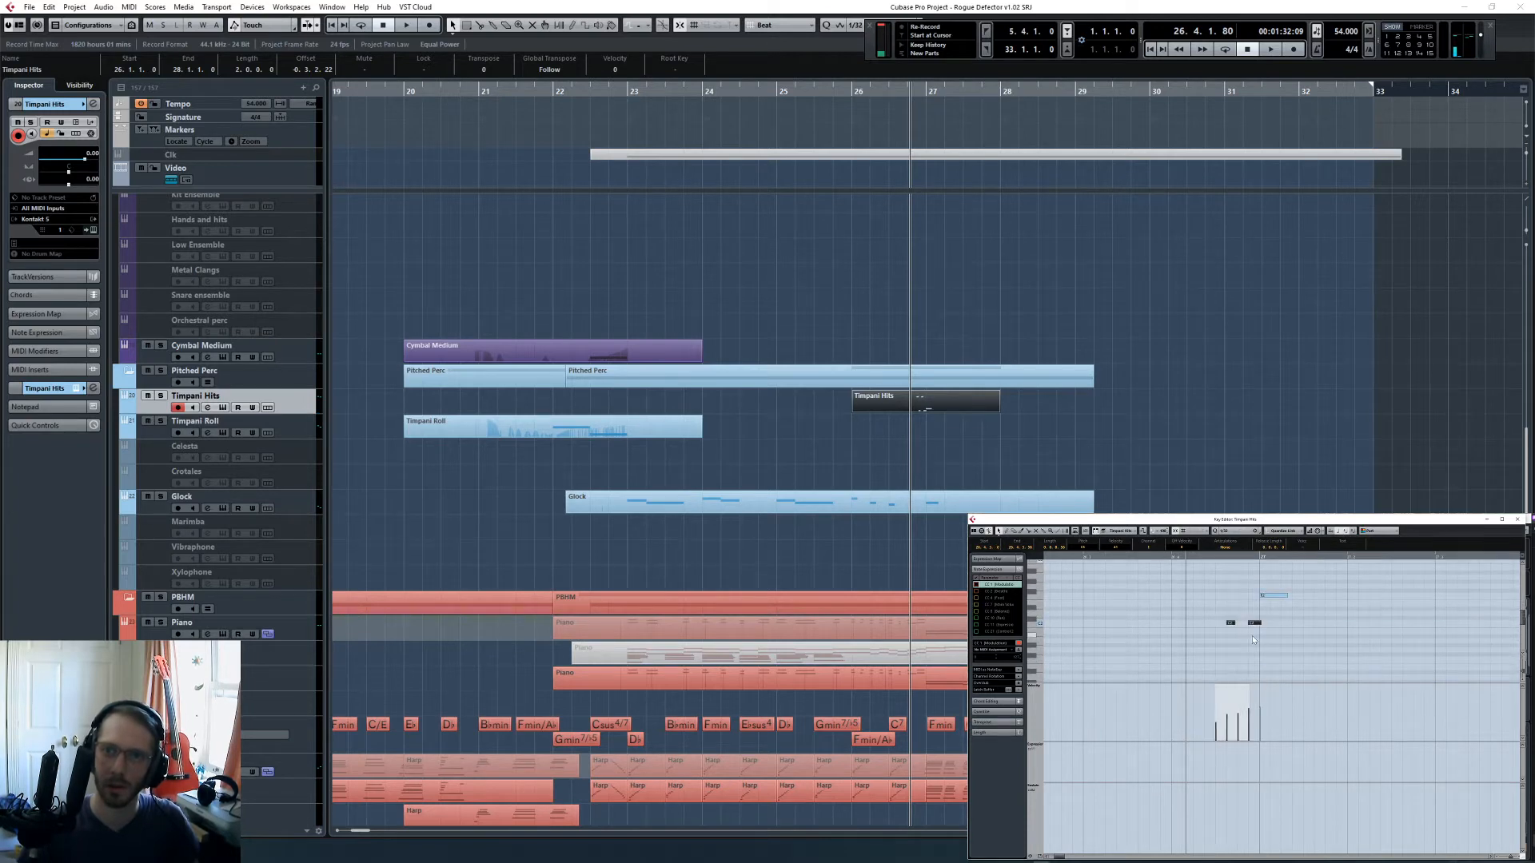
# - Play back the timpani hits leading into bar 27 to check the shifted timing, and reselect the Timpani Hits part
pyautogui.press('space')
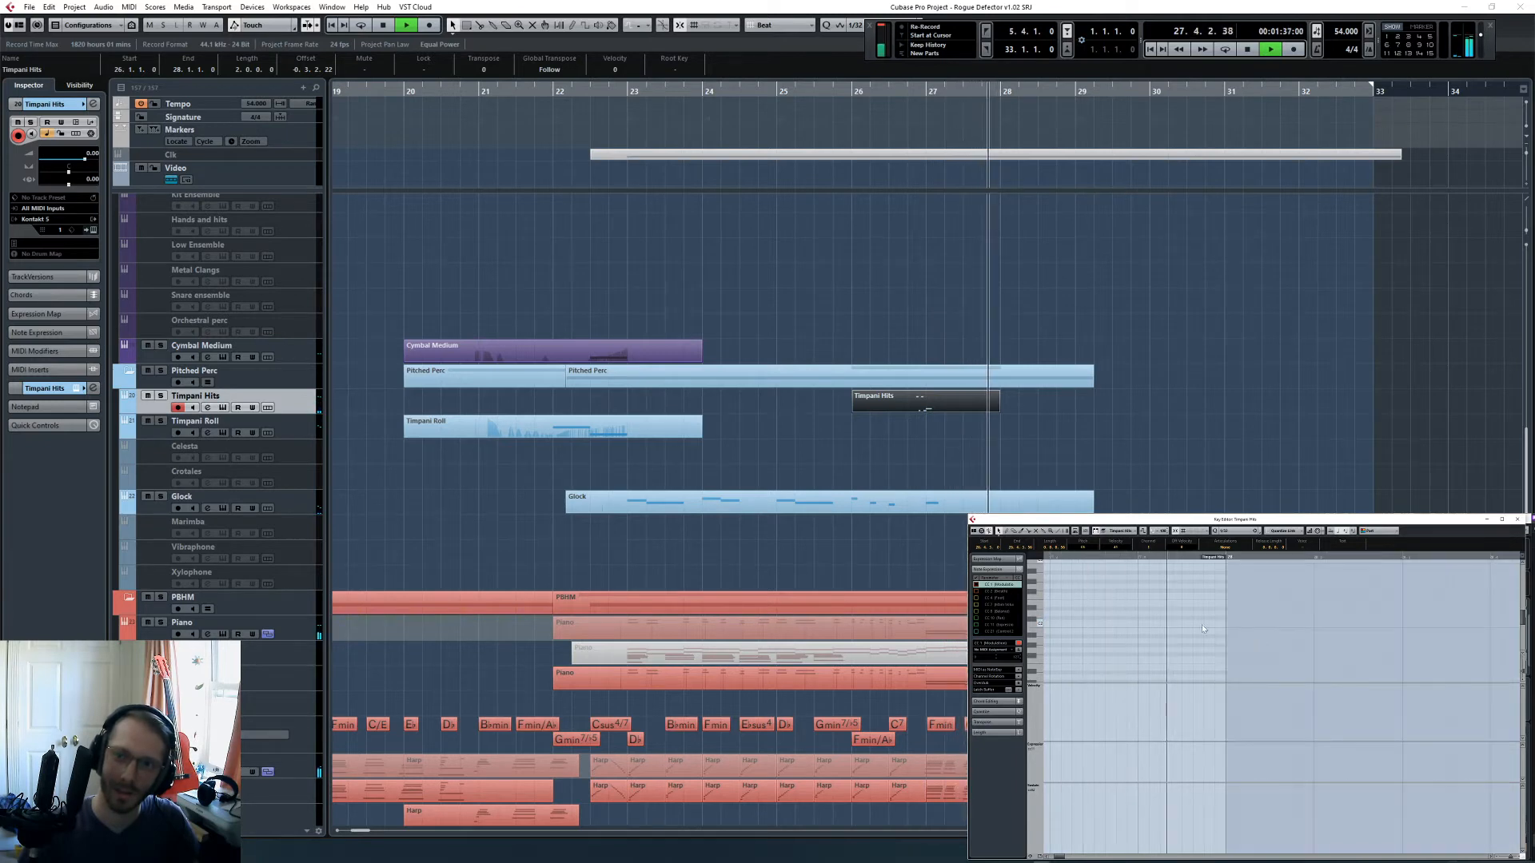
pyautogui.click(950, 146)
pyautogui.press('space')
pyautogui.click(908, 90)
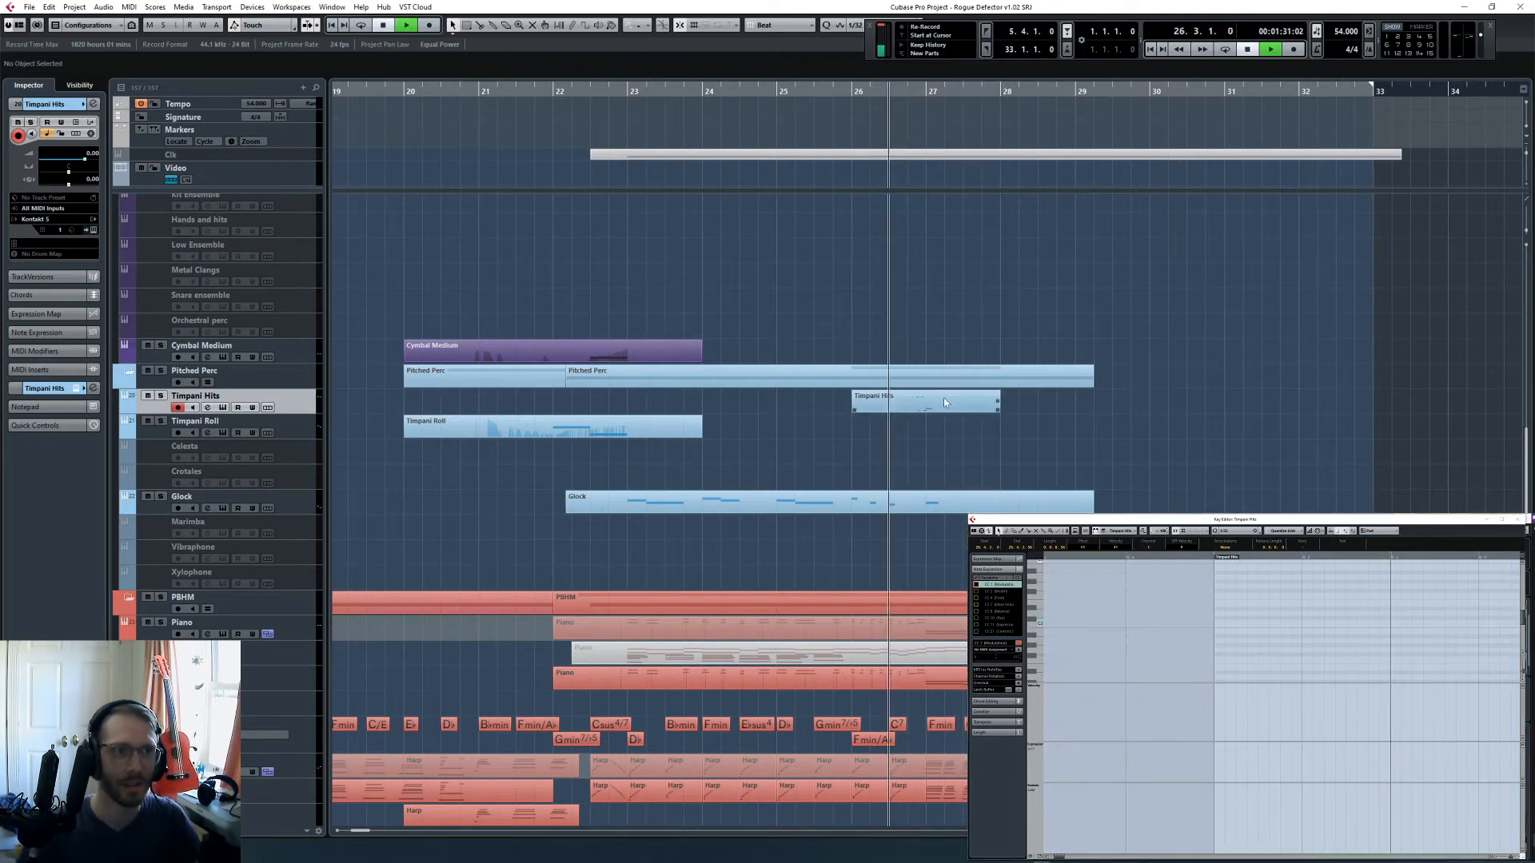
pyautogui.click(943, 397)
pyautogui.press('space')
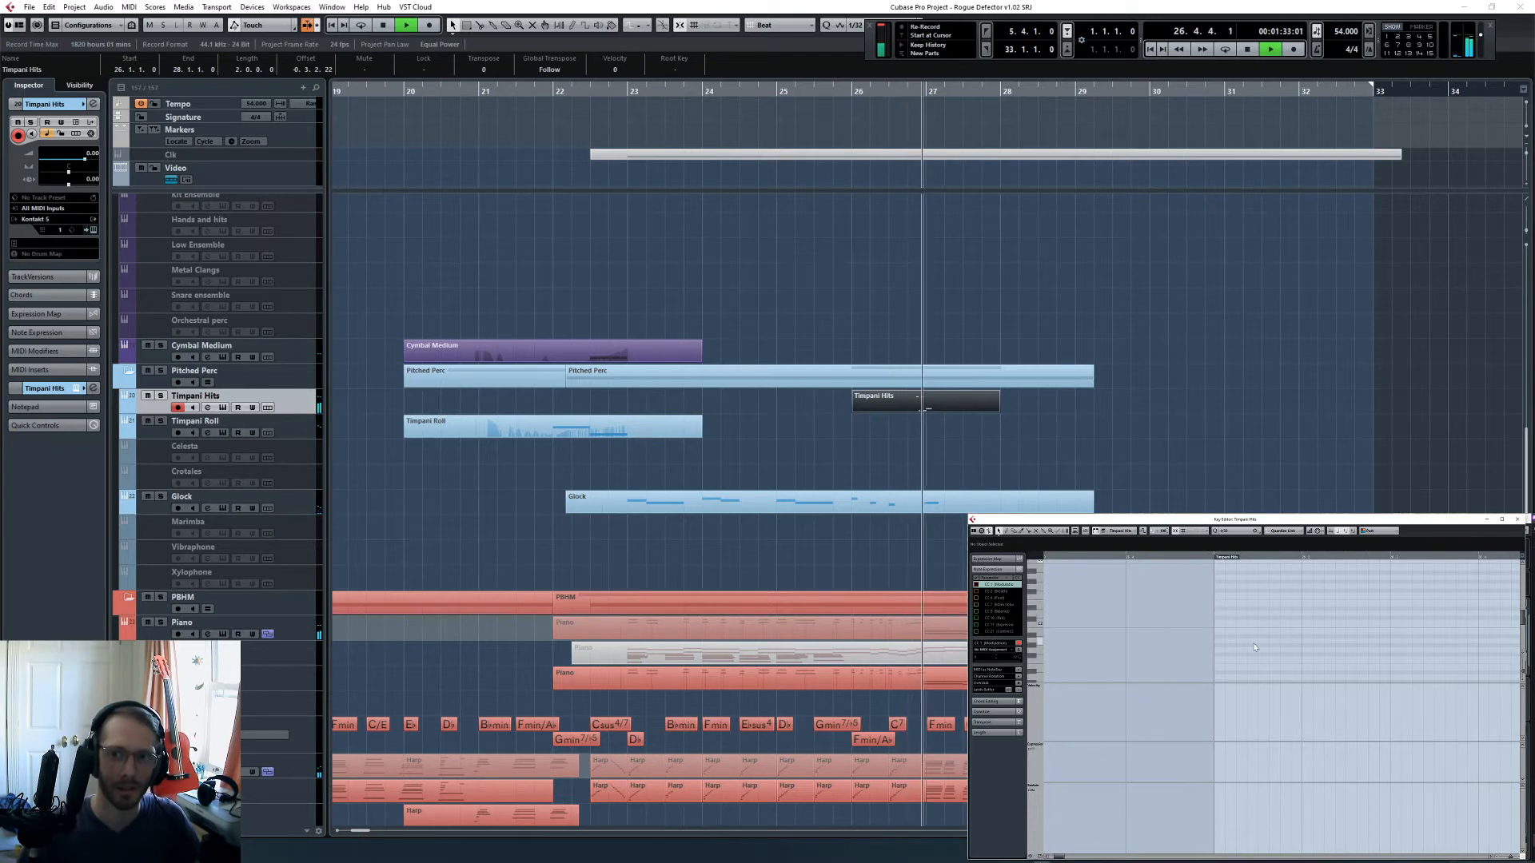
pyautogui.press('space')
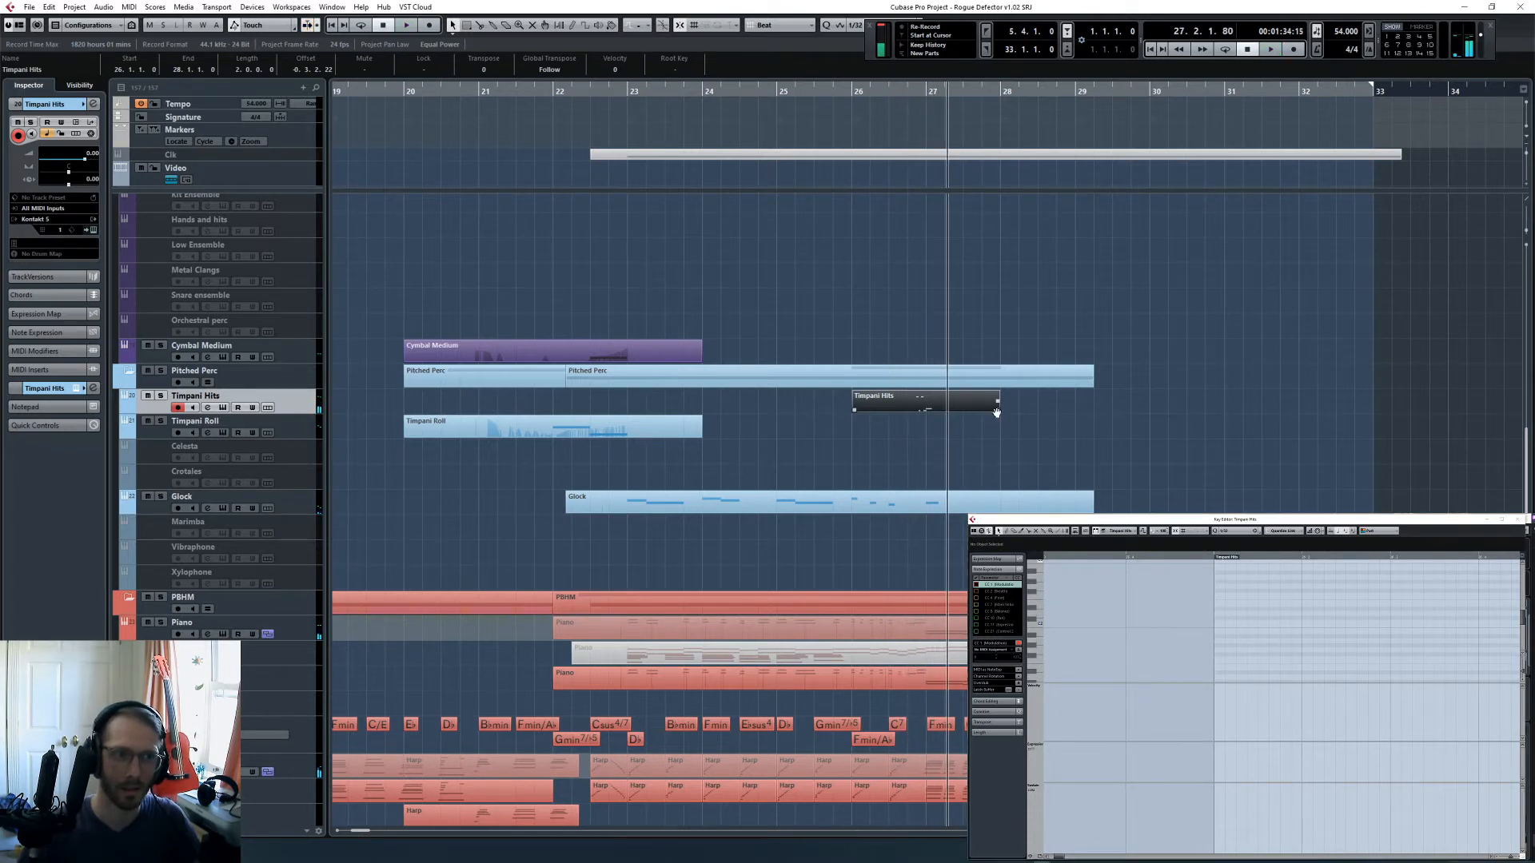
# - Extend the end of the Timpani Hits part to bar 33 and place the playhead at bar 26, beat 4
pyautogui.moveTo(995, 408); pyautogui.dragTo(1372, 409)
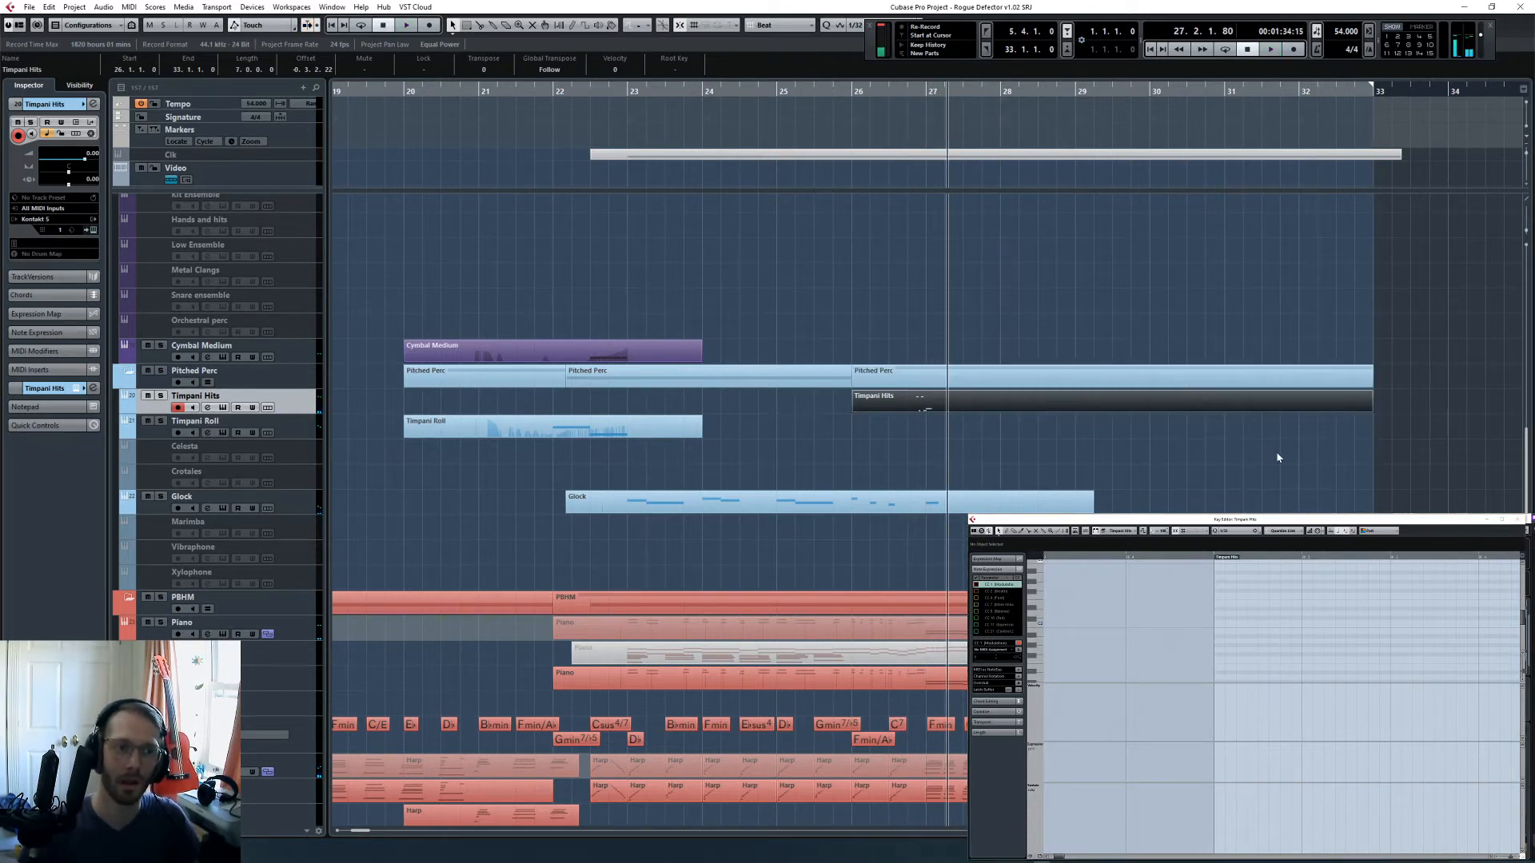
pyautogui.click(1315, 629)
pyautogui.press('g')
pyautogui.press('g')
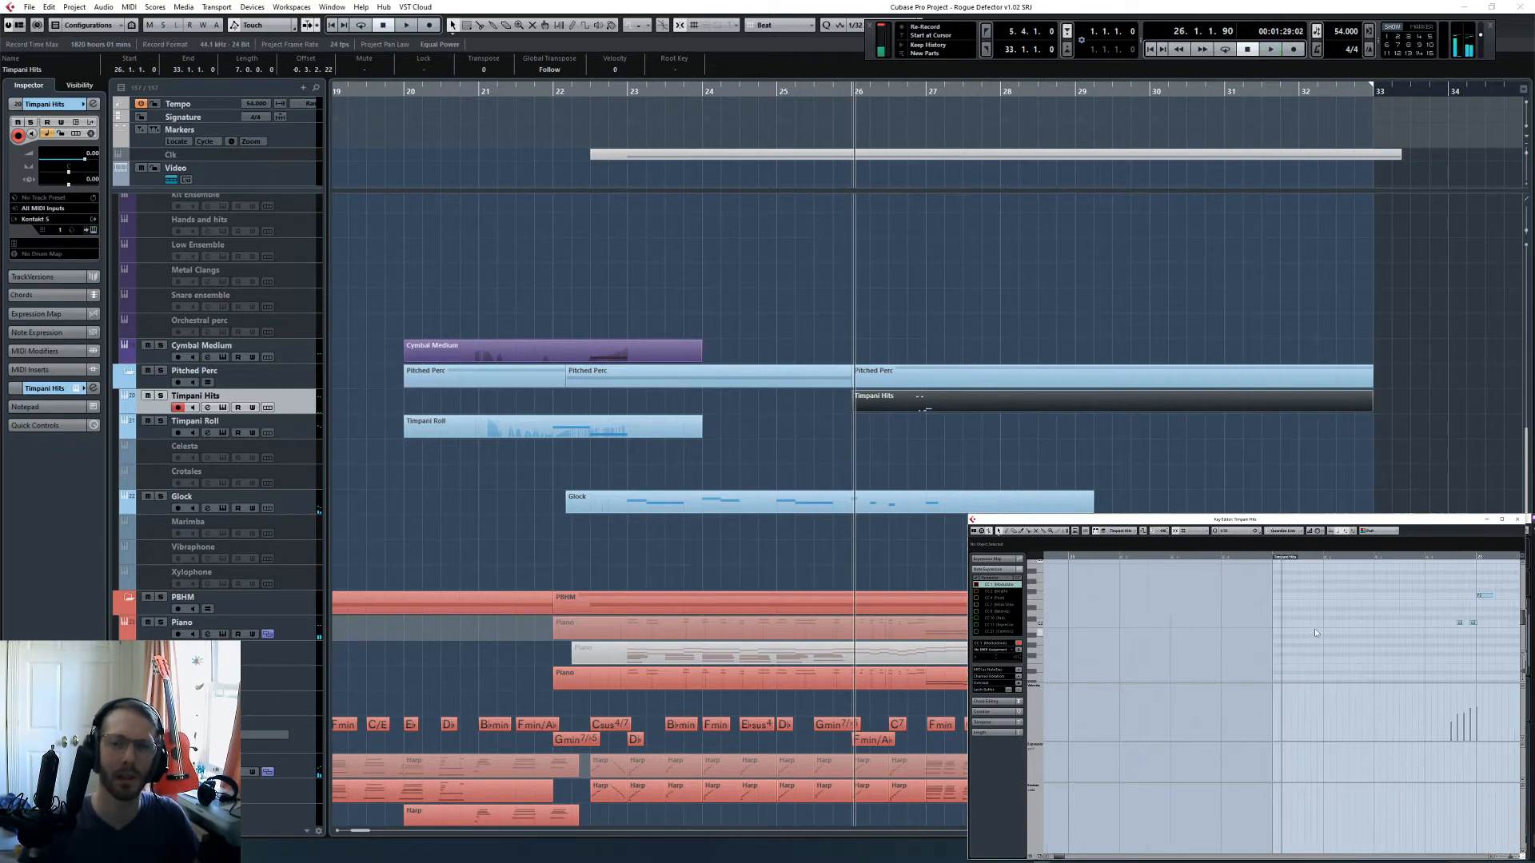
pyautogui.click(946, 89)
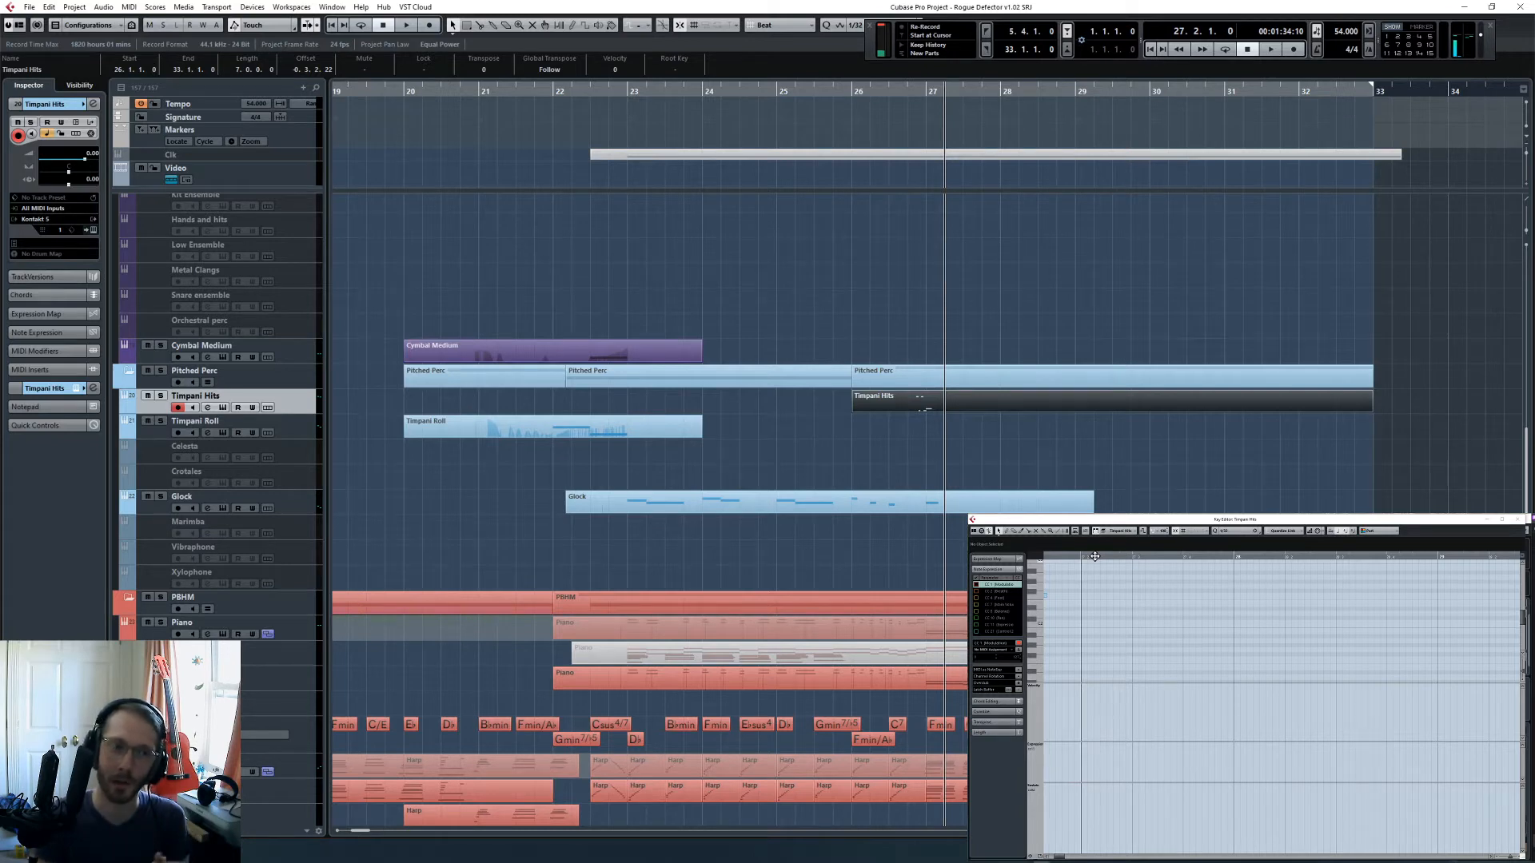
pyautogui.click(972, 88)
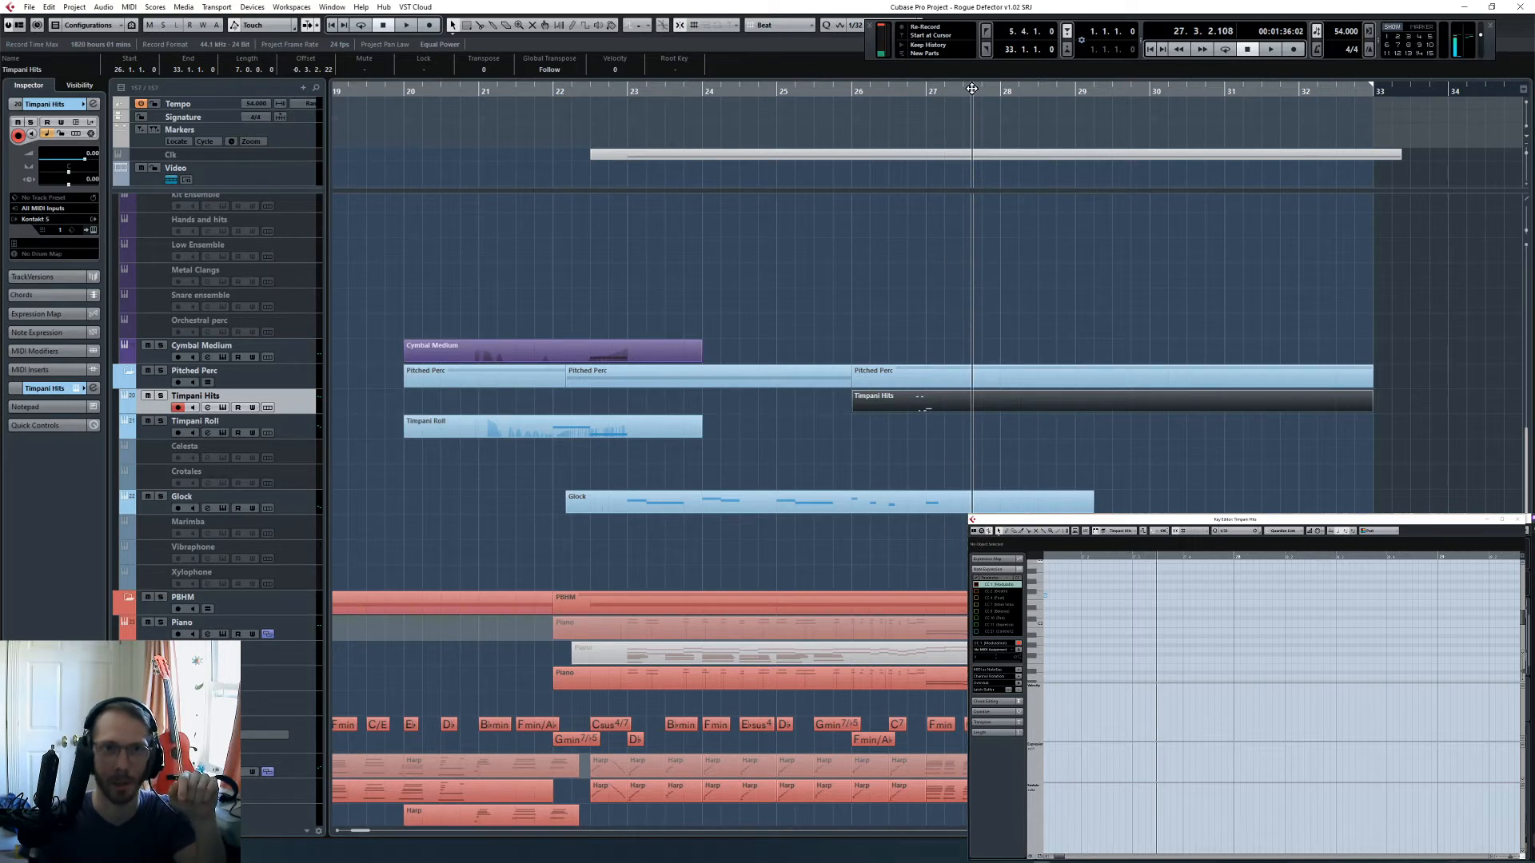
pyautogui.moveTo(972, 89); pyautogui.dragTo(907, 121)
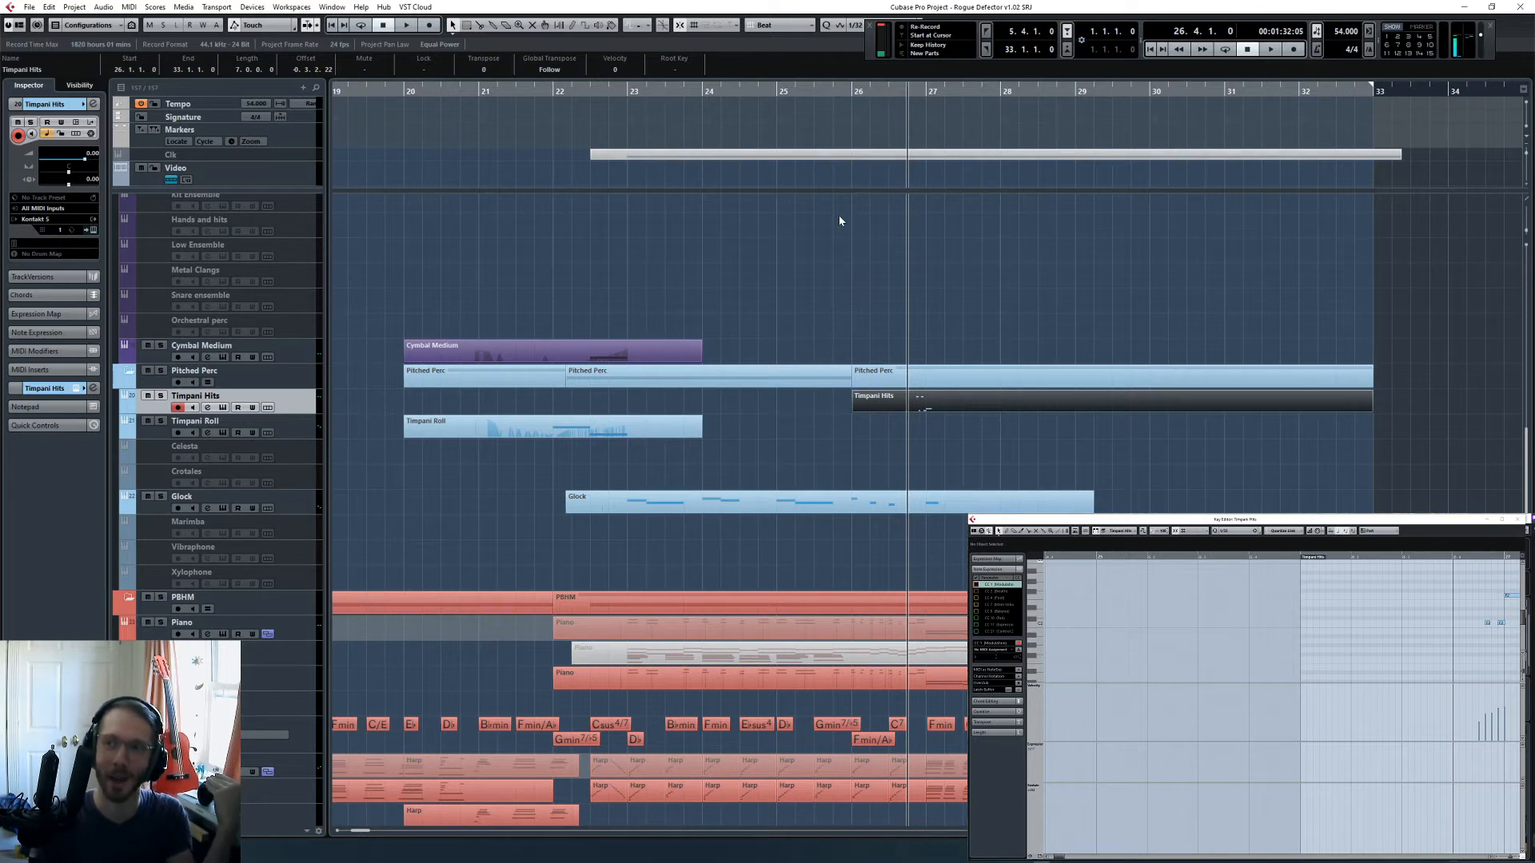
# - Switch the Key Editor's controller lanes to another saved preset with the timpani notes around bar 27 in view
pyautogui.click(1300, 662)
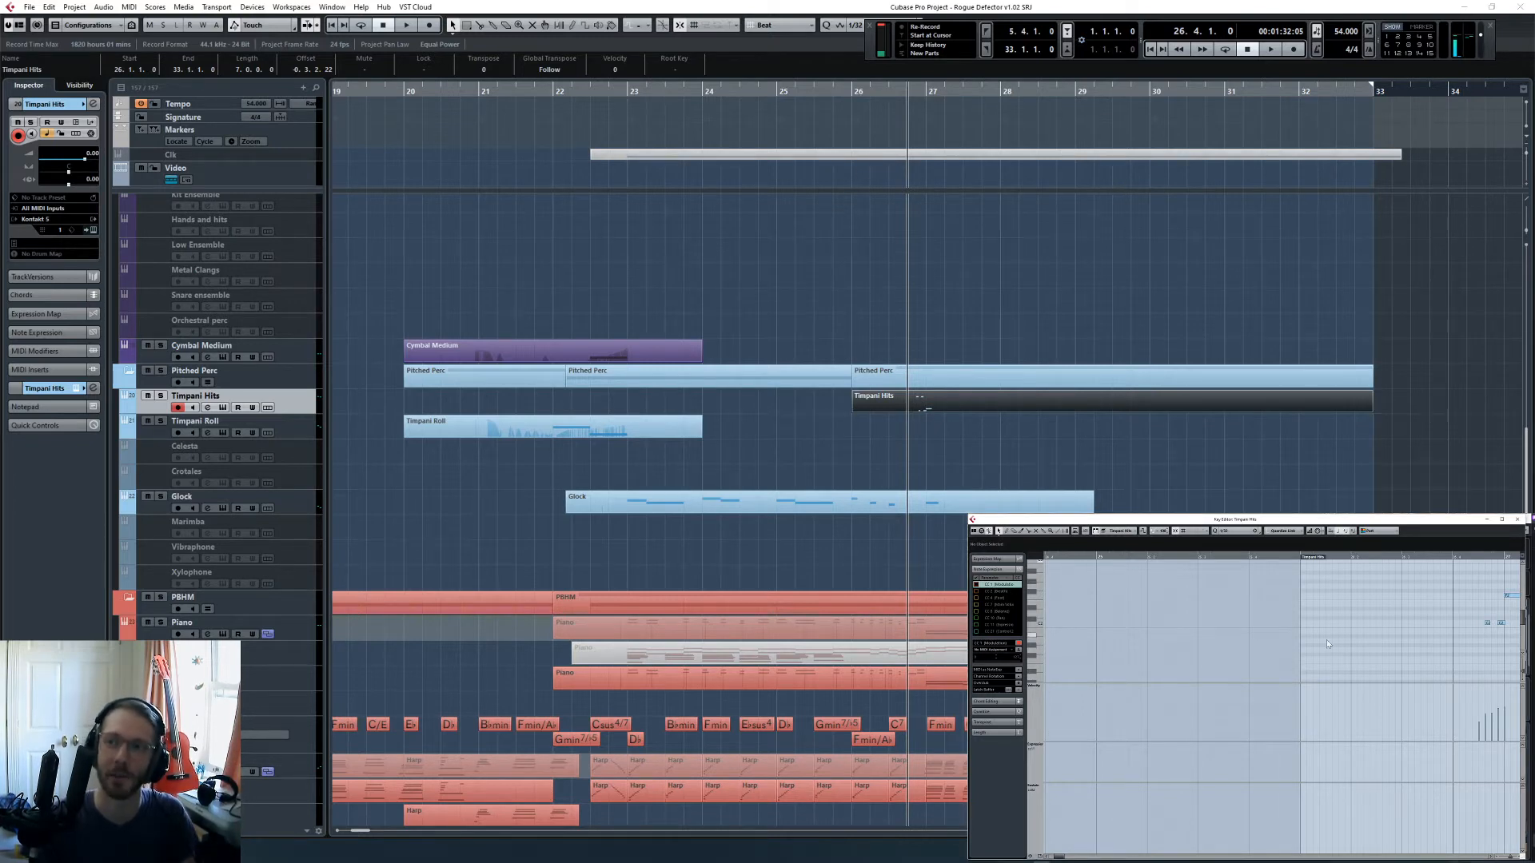
pyautogui.hscroll(6, 1327, 642)
pyautogui.click(1040, 856)
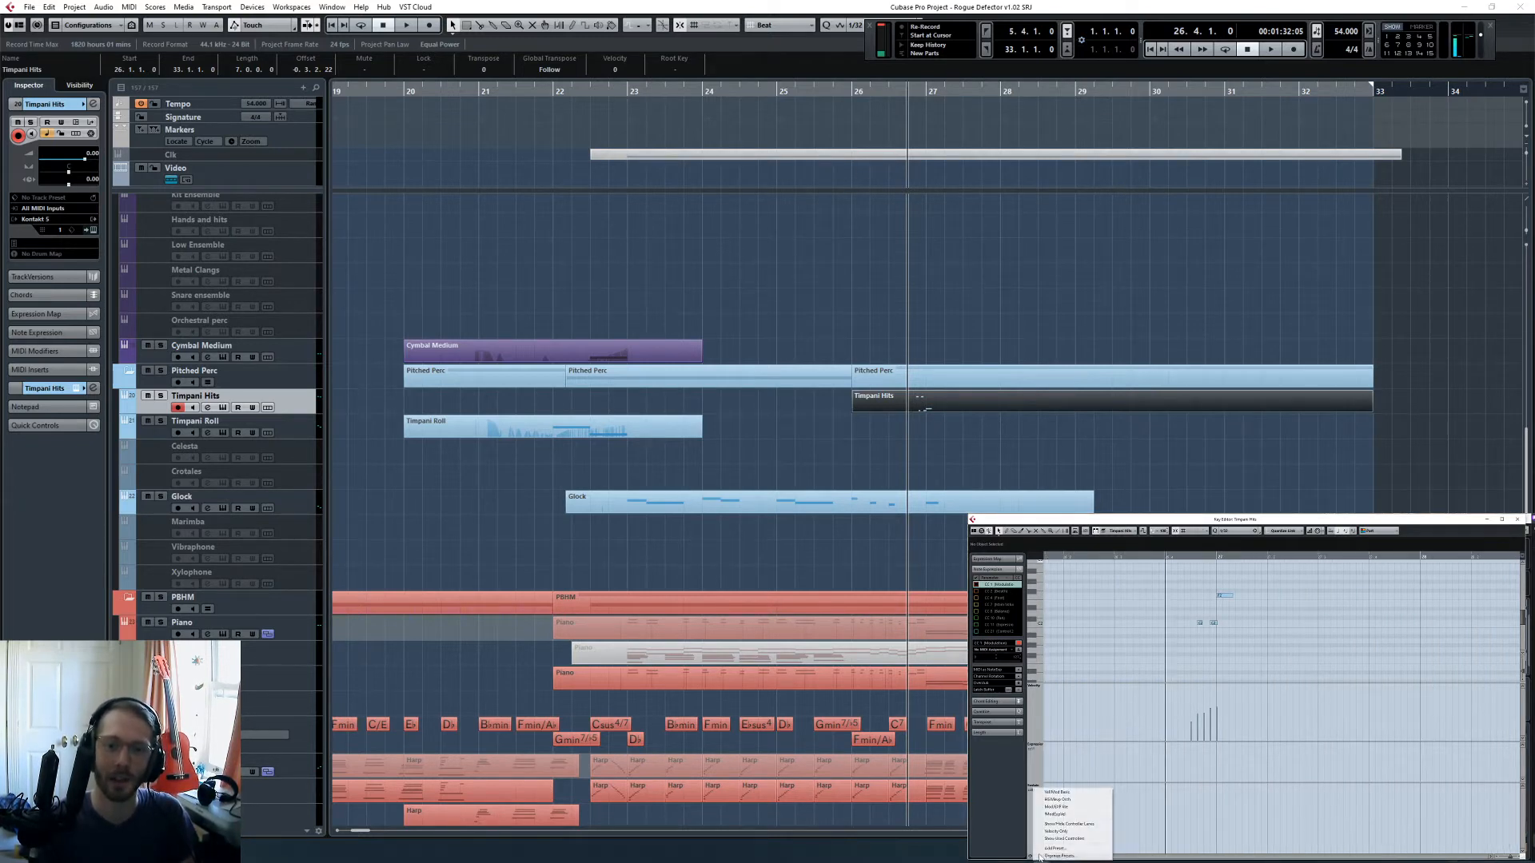
pyautogui.click(1059, 814)
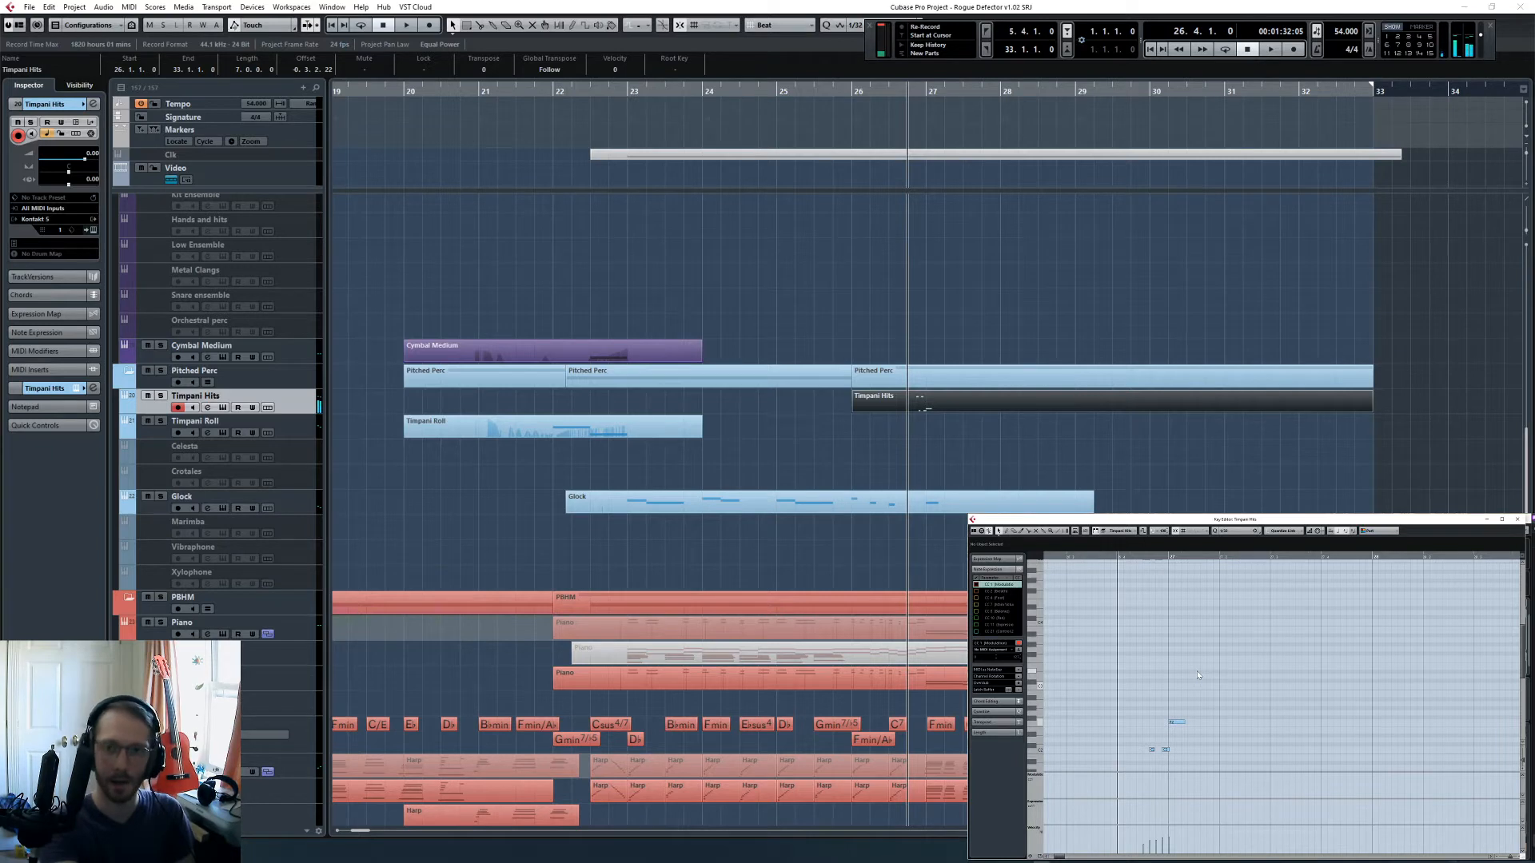
# - Rehearse a continuation of the timpani hits after bar 27 during playback from bar 26, beat 4
pyautogui.press('space')
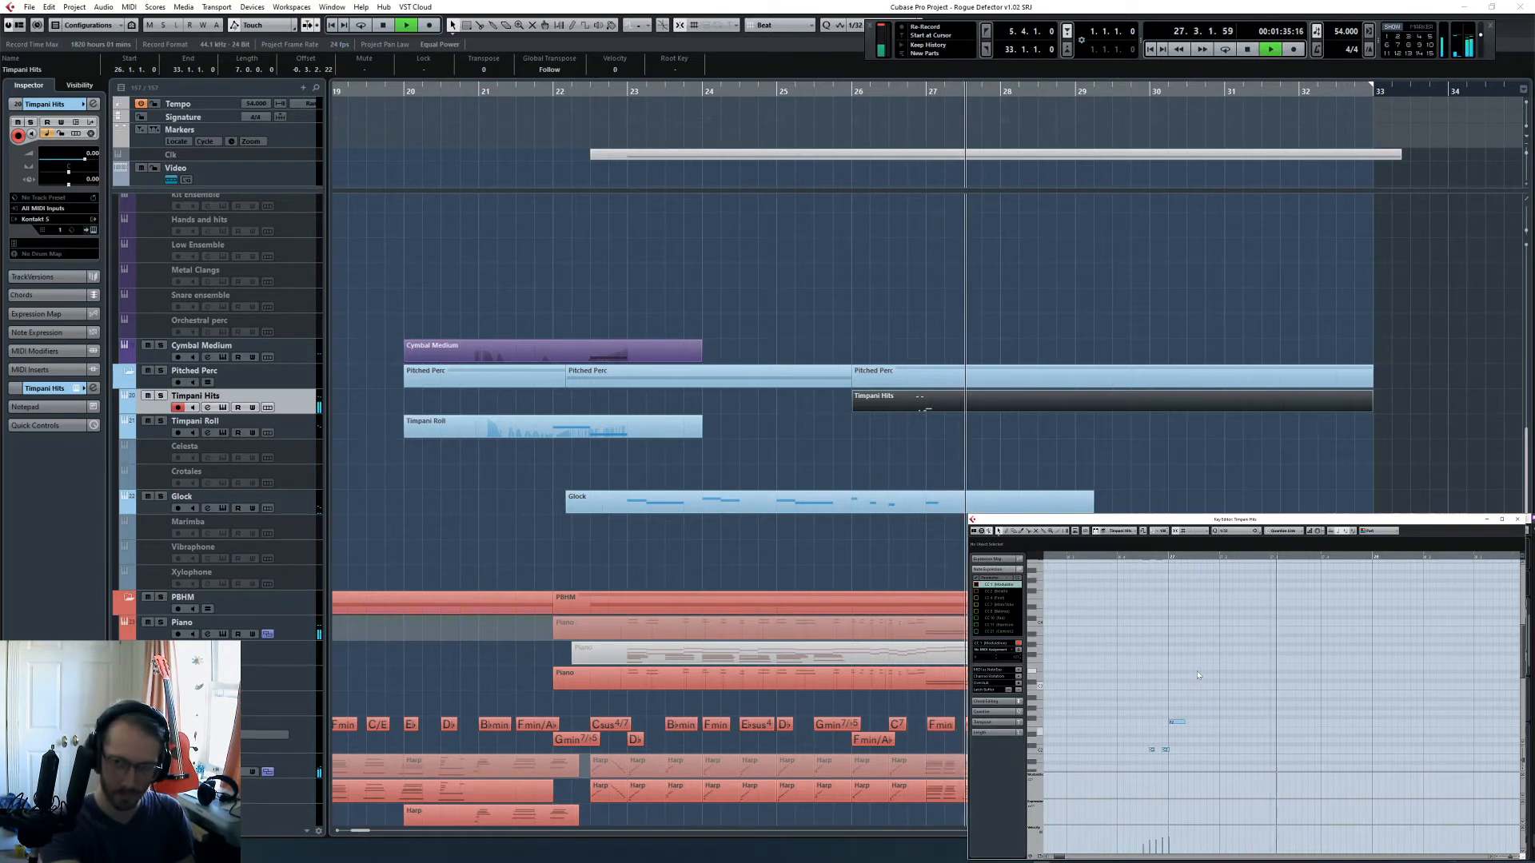
pyautogui.press('space')
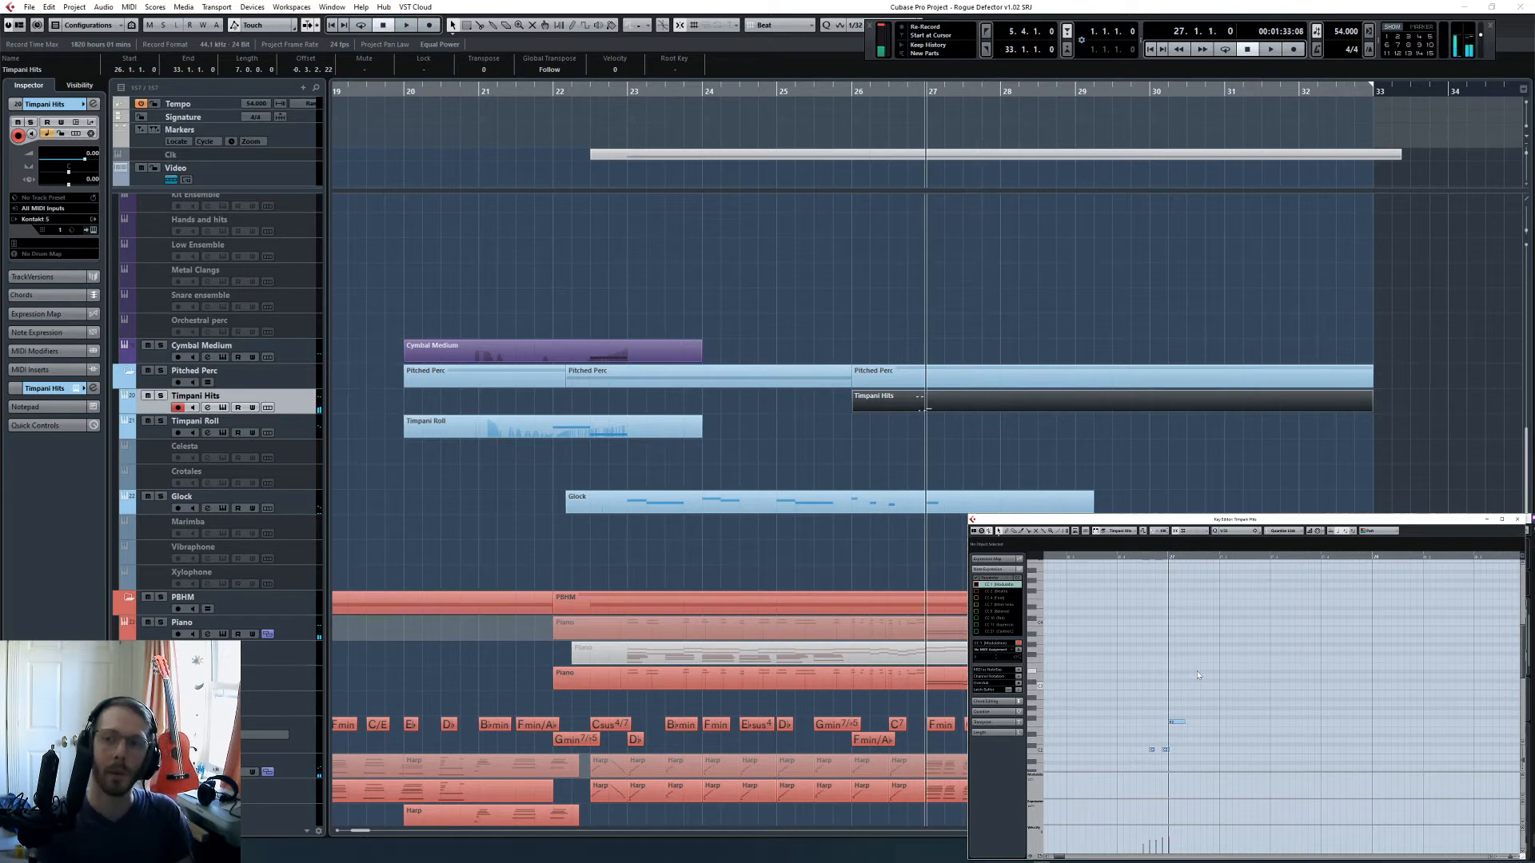
pyautogui.press('KP_Subtract')
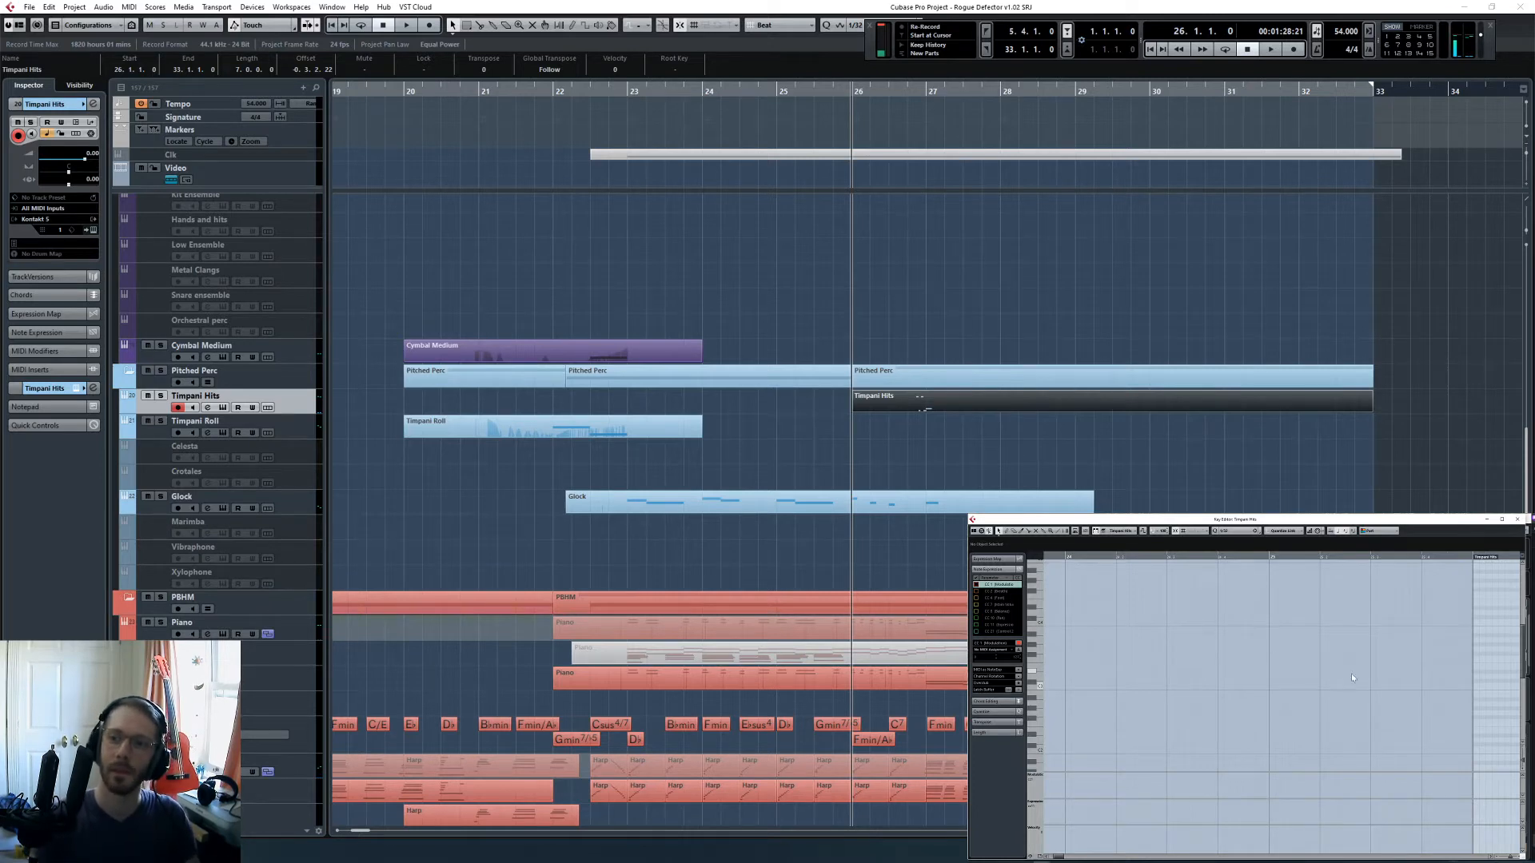
pyautogui.hscroll(5, 1351, 673)
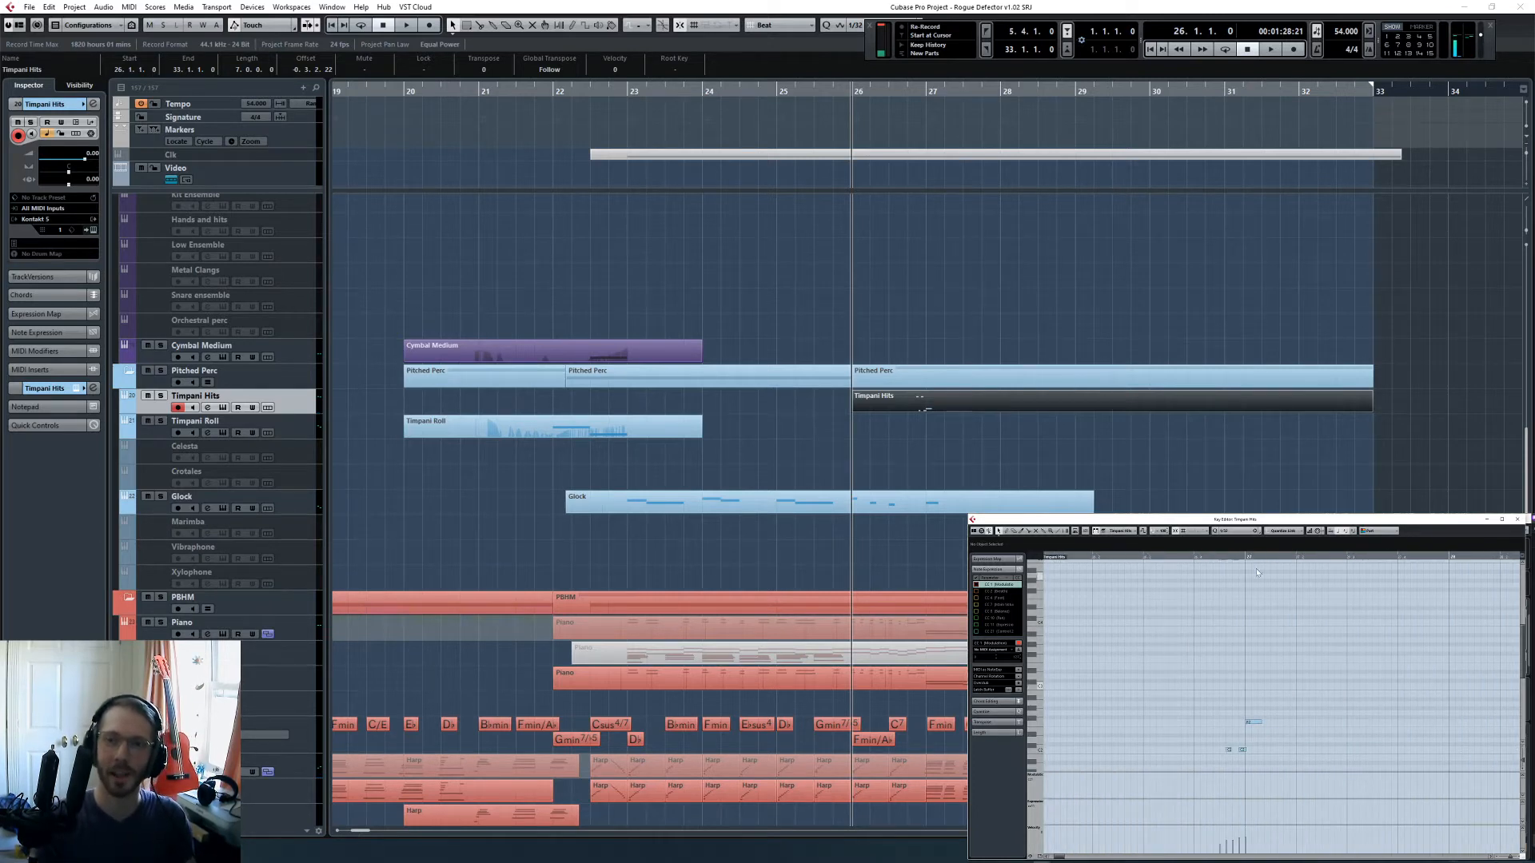
pyautogui.click(1202, 558)
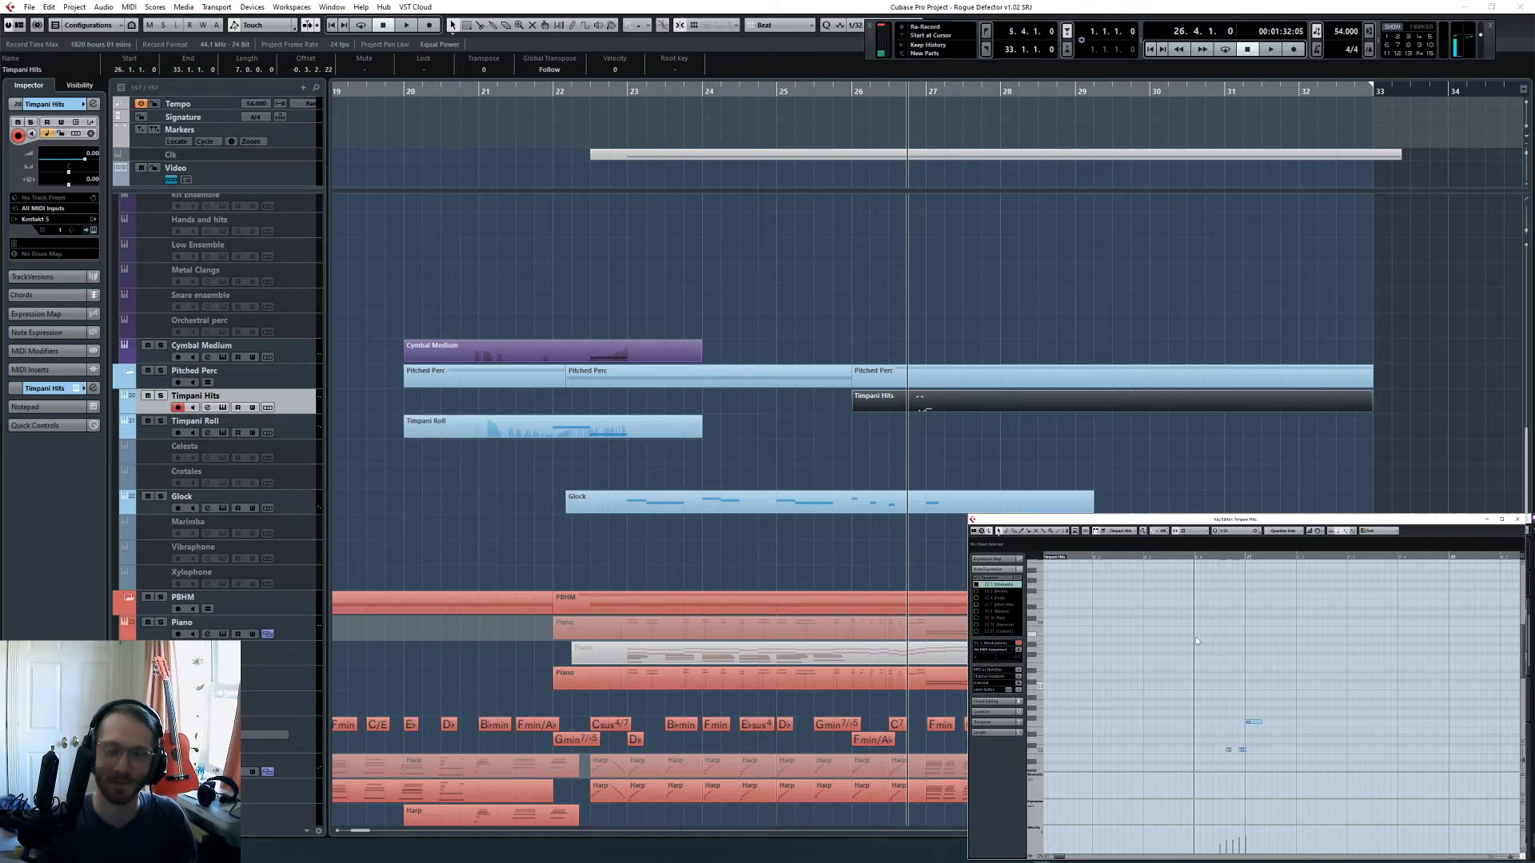
pyautogui.press('space')
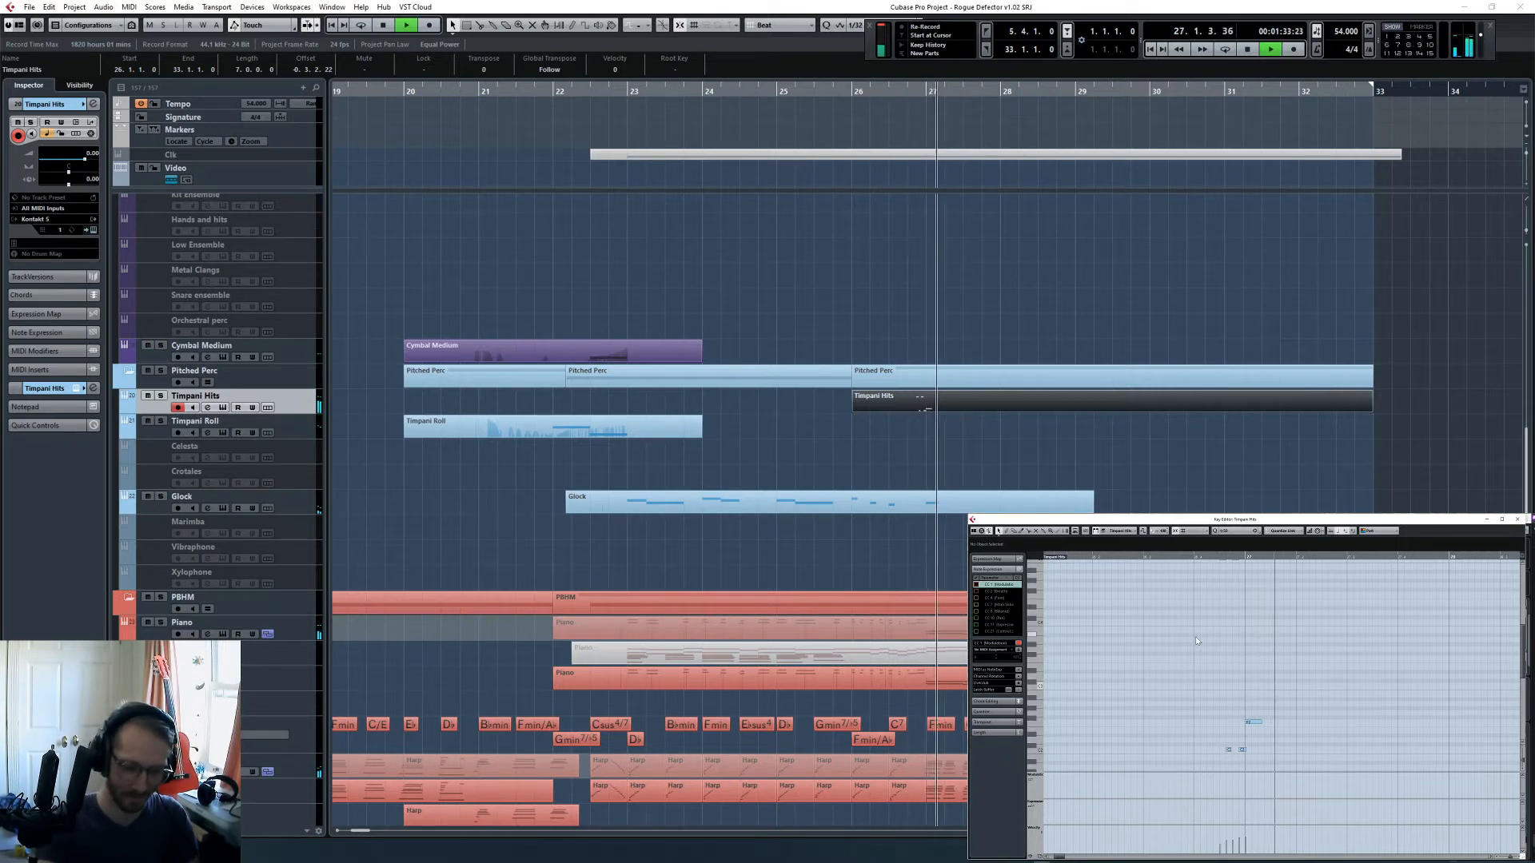
pyautogui.press('space')
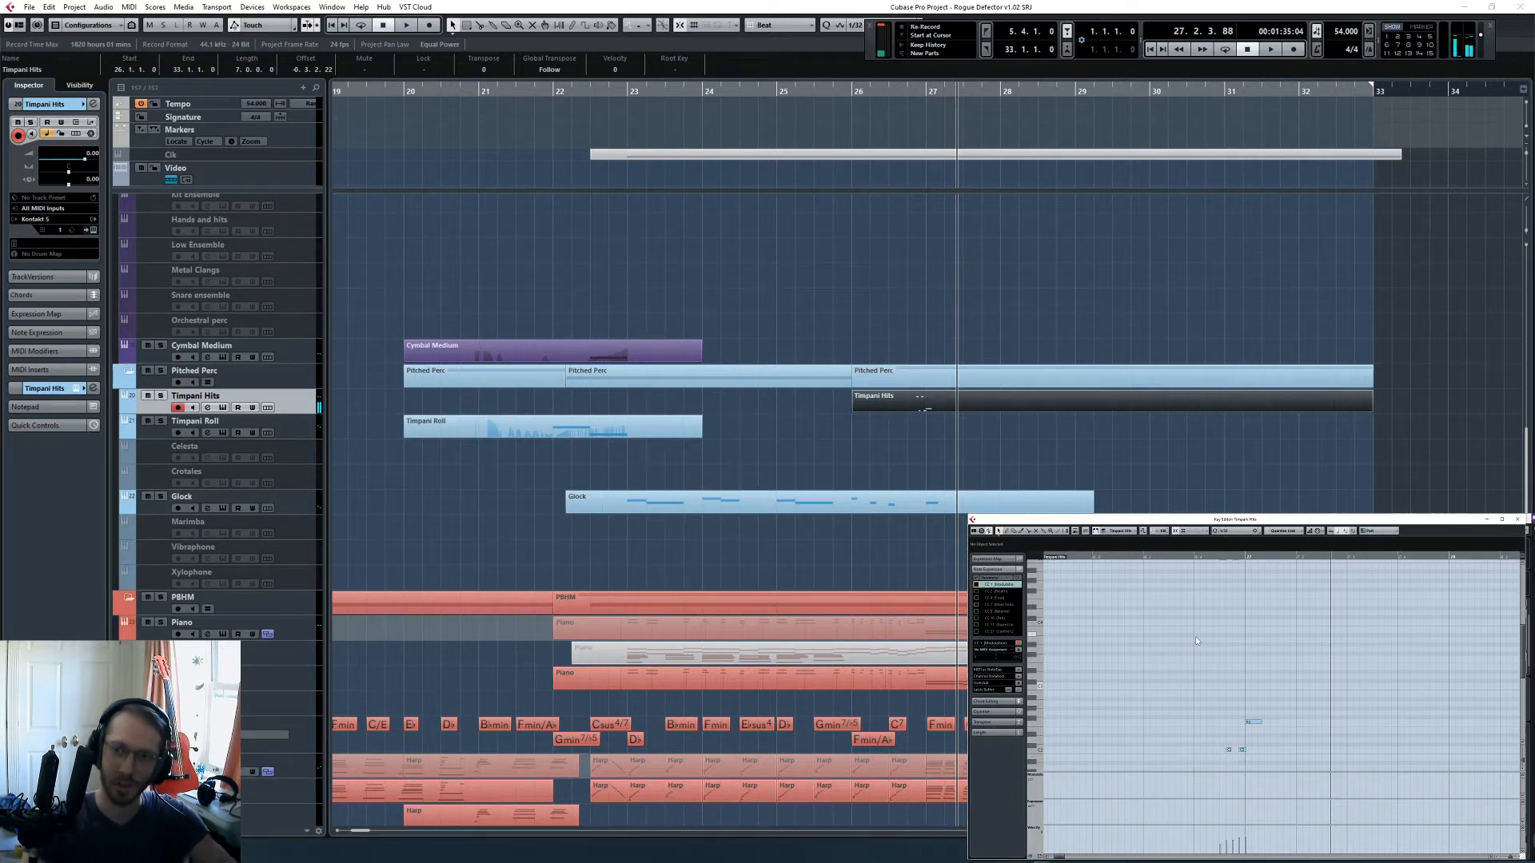
# - Perform further timpani hits across bars 27 and 28 during playback and capture them into the Timpani Hits part
pyautogui.press('space')
pyautogui.press('space')
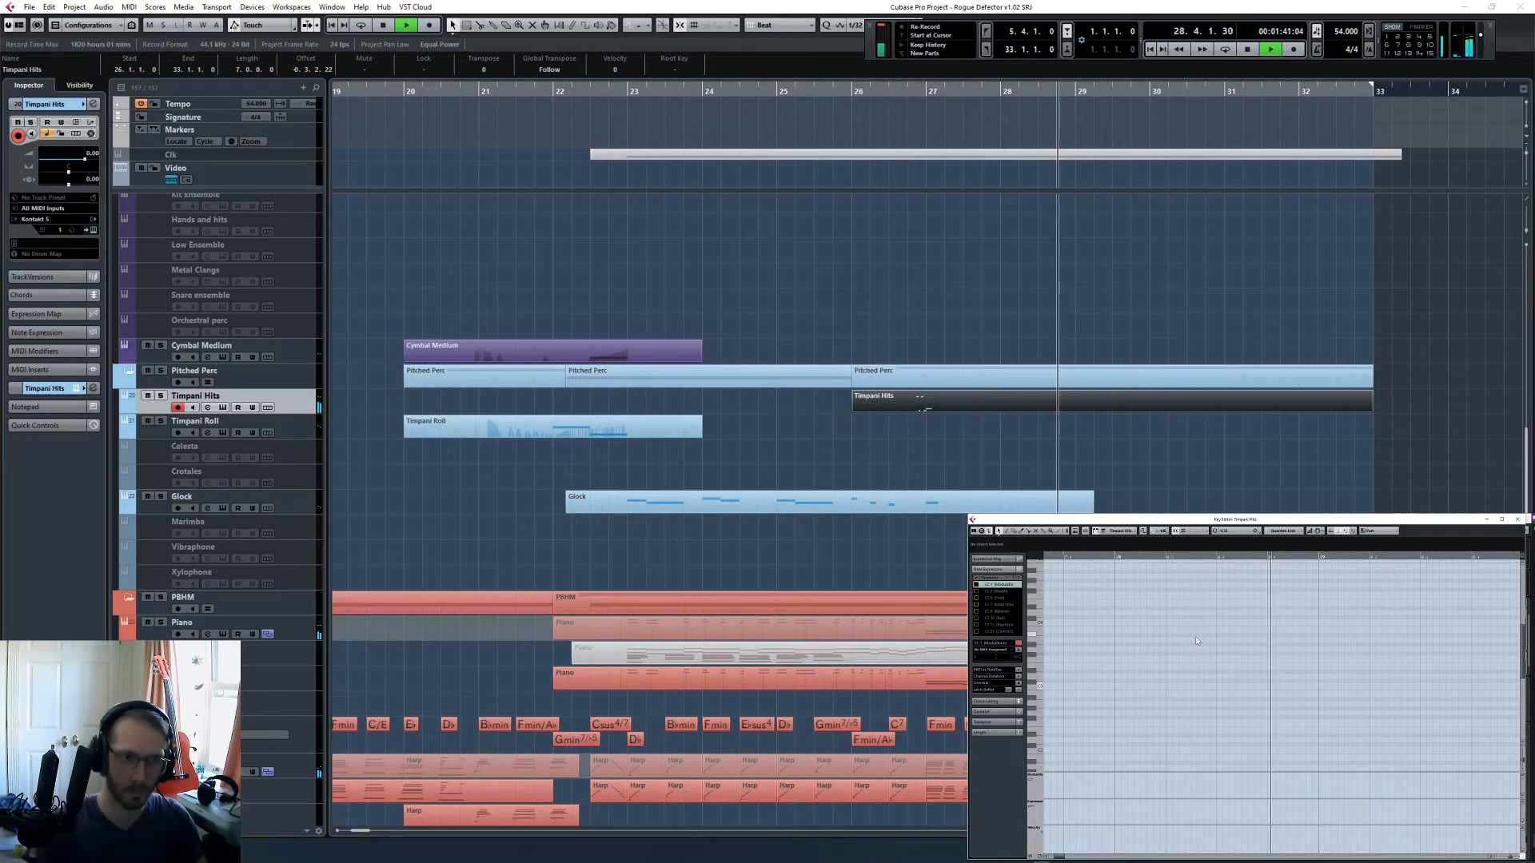
pyautogui.press('space')
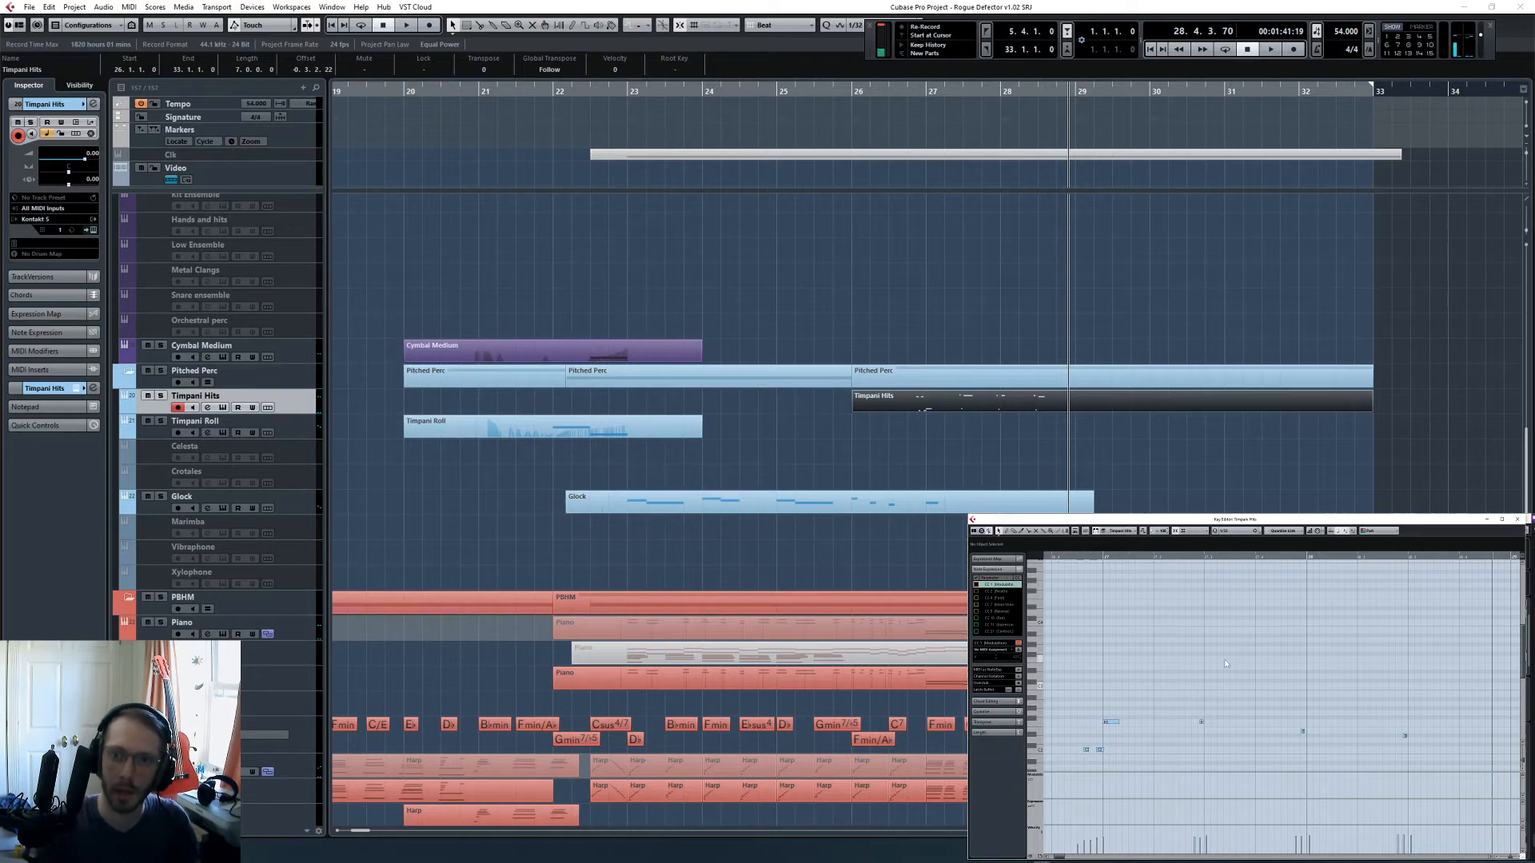
# - Select the newly captured timpani hits in bars 27 and 28 and nudge them slightly earlier
pyautogui.scroll(3, 1223, 659)
pyautogui.moveTo(1179, 633); pyautogui.dragTo(1423, 732)
pyautogui.scroll(-6, 1422, 729)
pyautogui.scroll(6, 1422, 731)
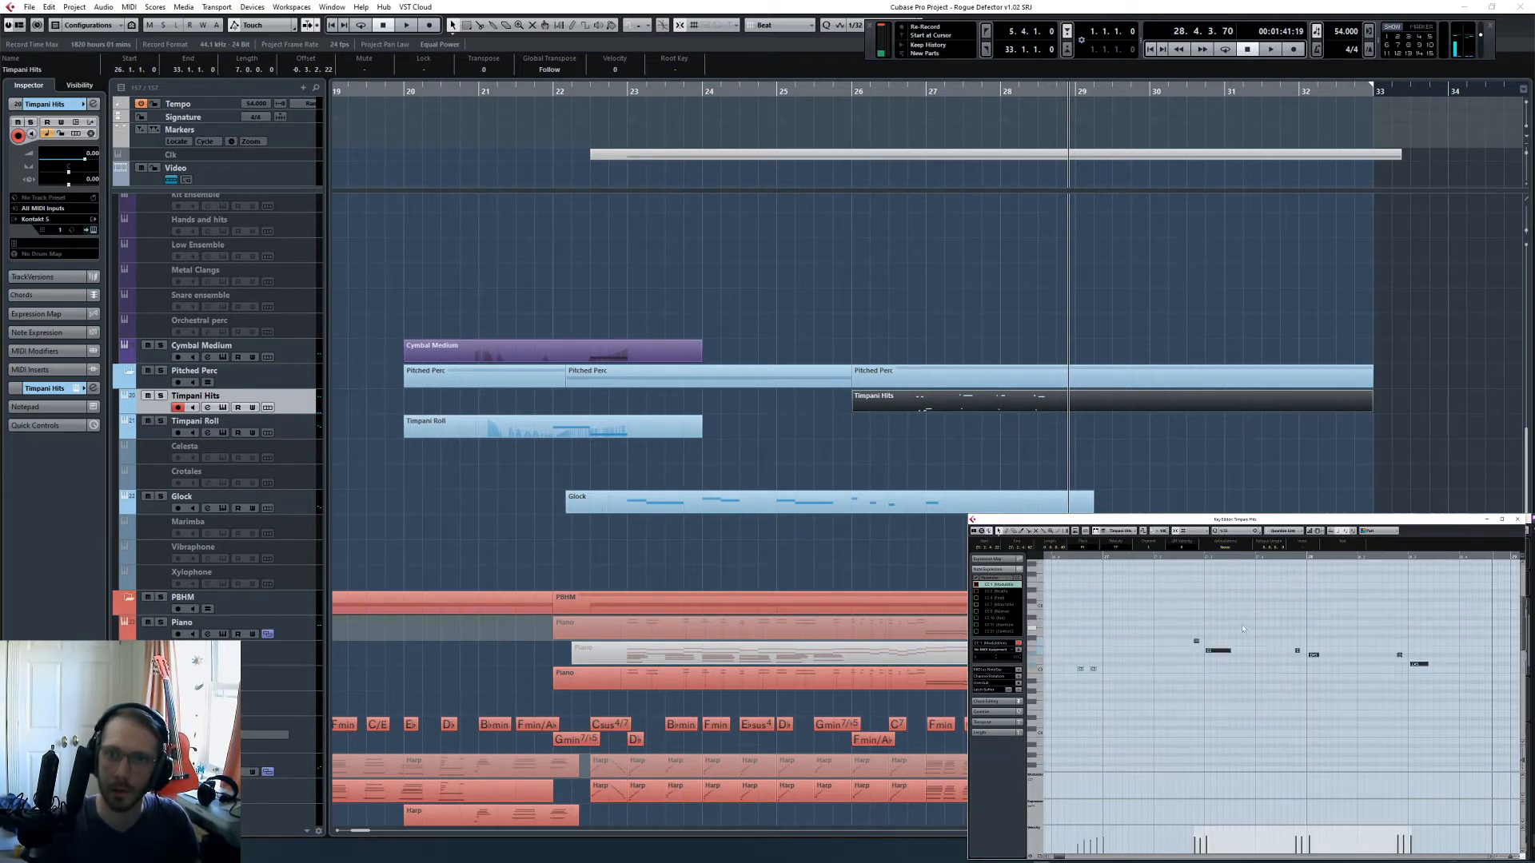
pyautogui.click(1180, 557)
pyautogui.press('h')
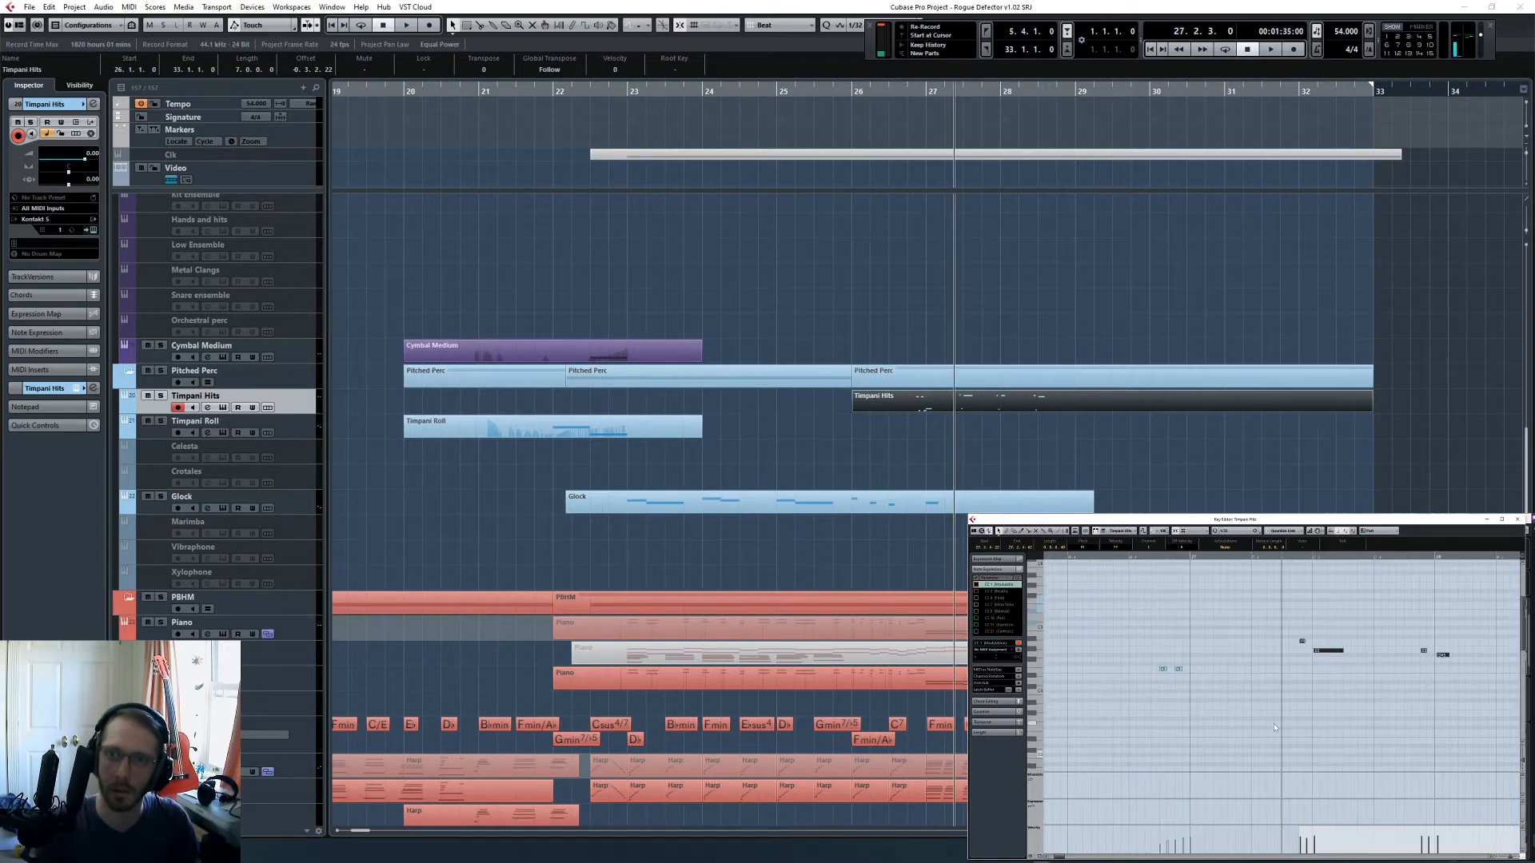
pyautogui.scroll(-4, 1277, 721)
pyautogui.scroll(3, 1277, 723)
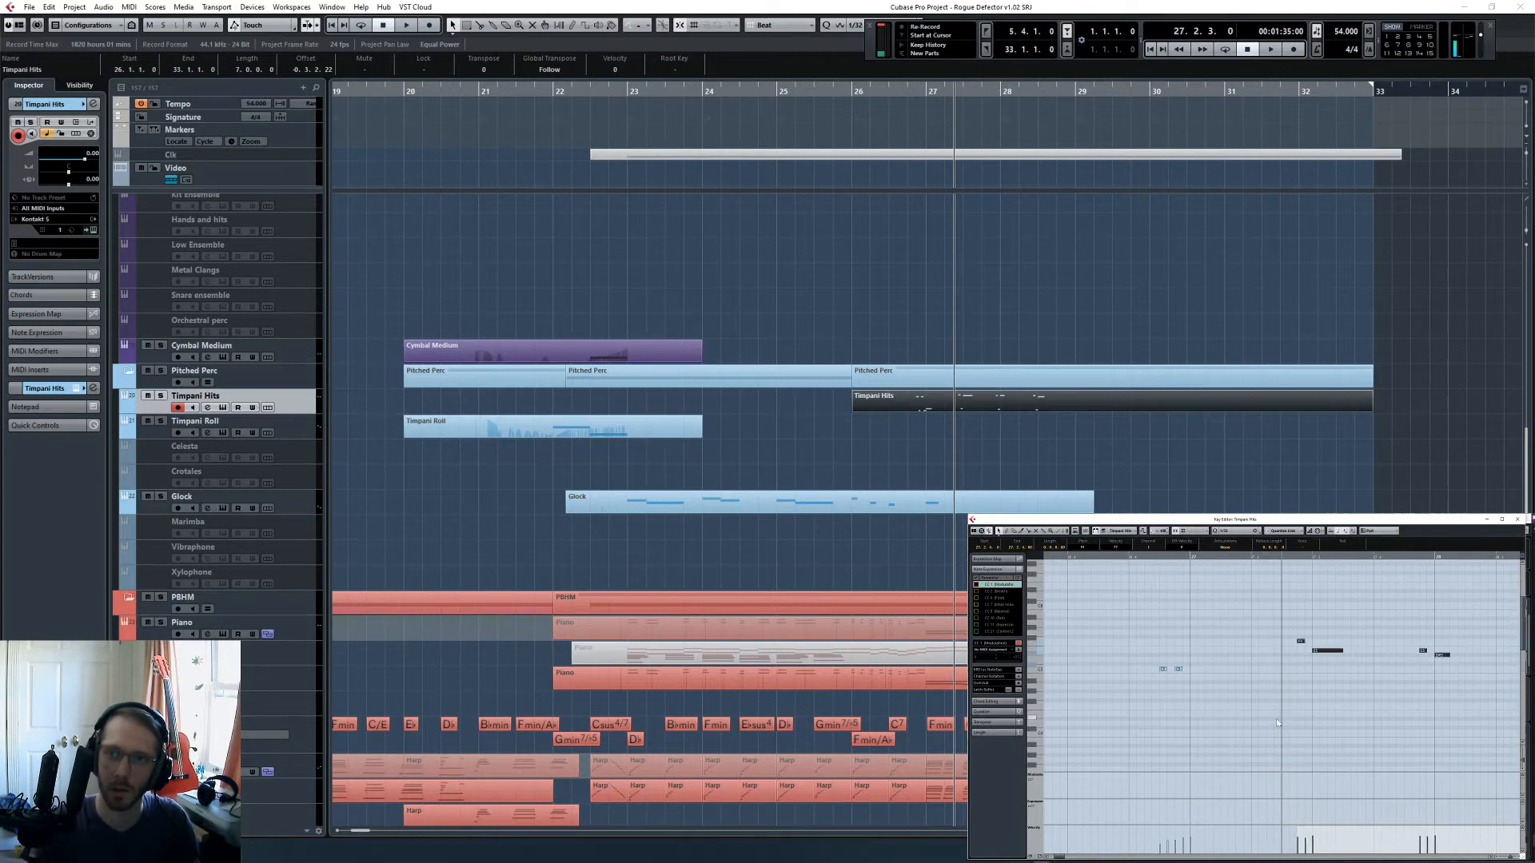
pyautogui.scroll(-3, 1277, 714)
pyautogui.click(1278, 714)
# - Play back the shifted hits from the middle of bar 27 to check them, and clear the selection
pyautogui.press('space')
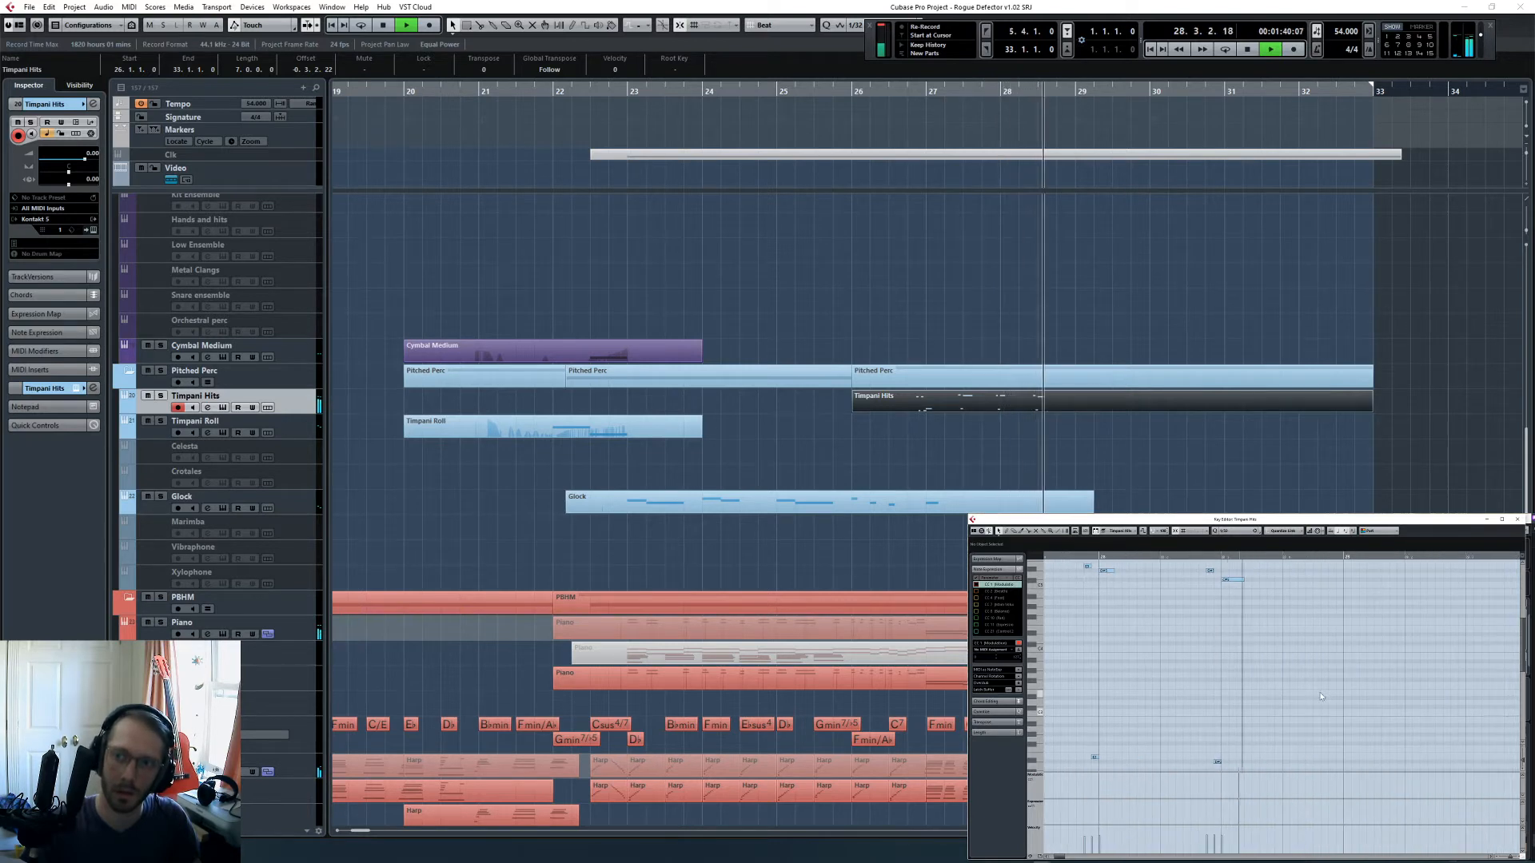
pyautogui.press('space')
pyautogui.click(1170, 448)
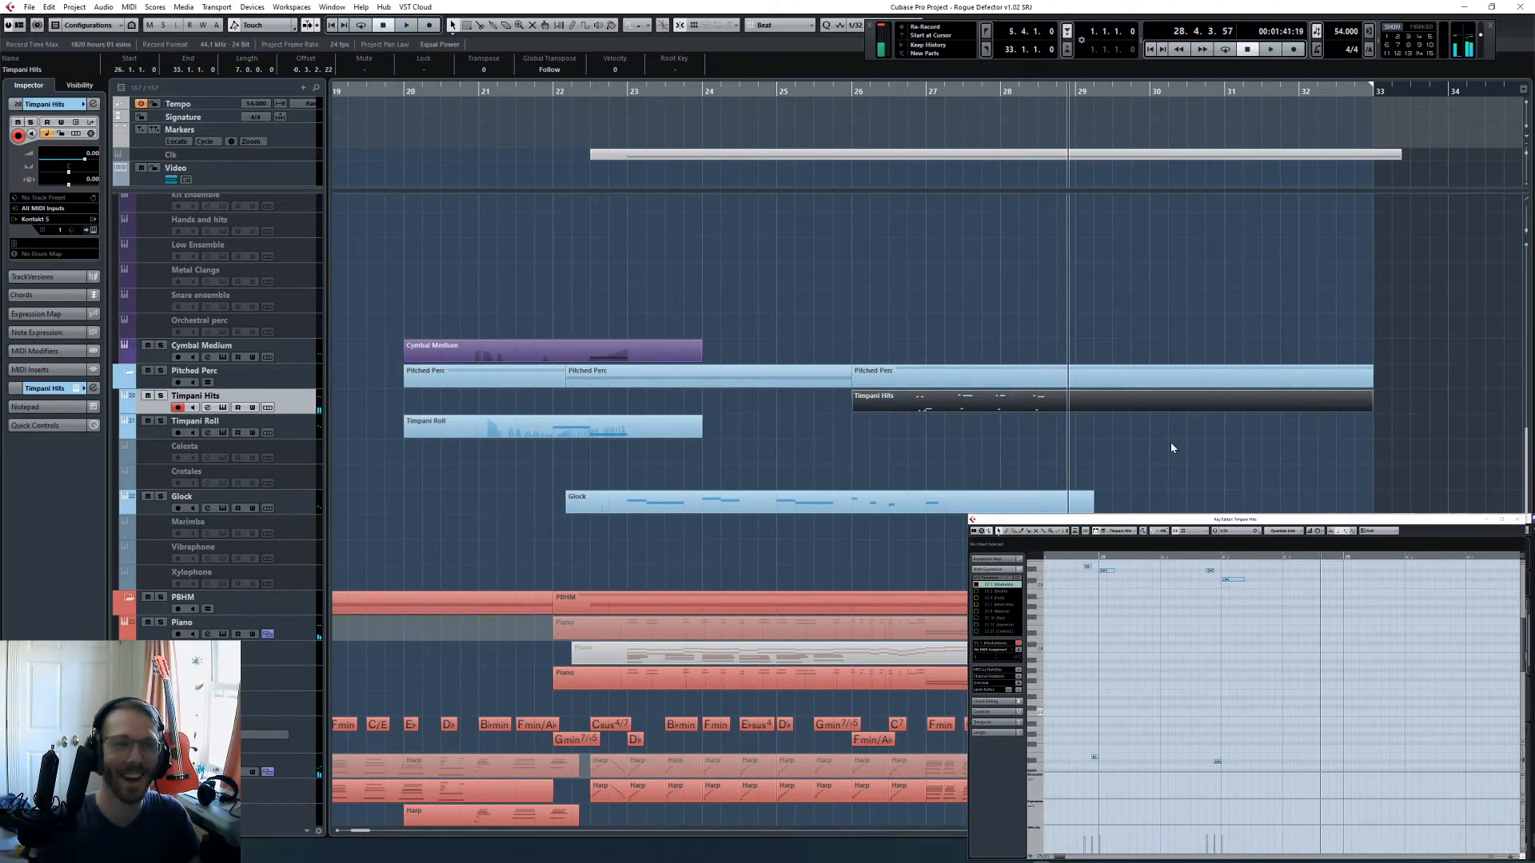
pyautogui.click(1170, 448)
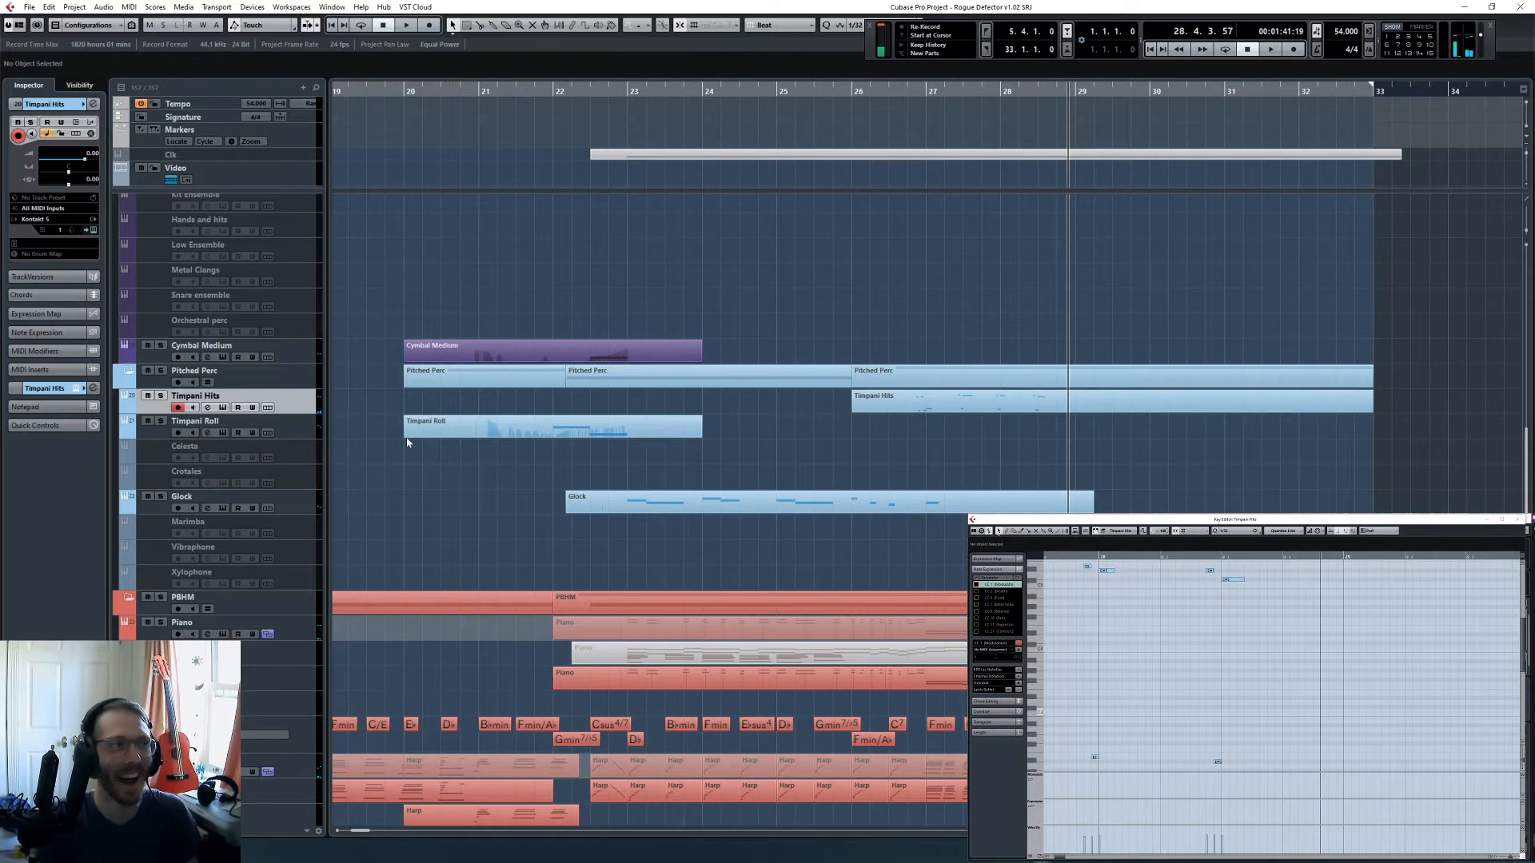
# - Perform a swelling timpani roll at the end of bar 28 during playback and capture it on the Timpani Roll track
pyautogui.click(311, 426)
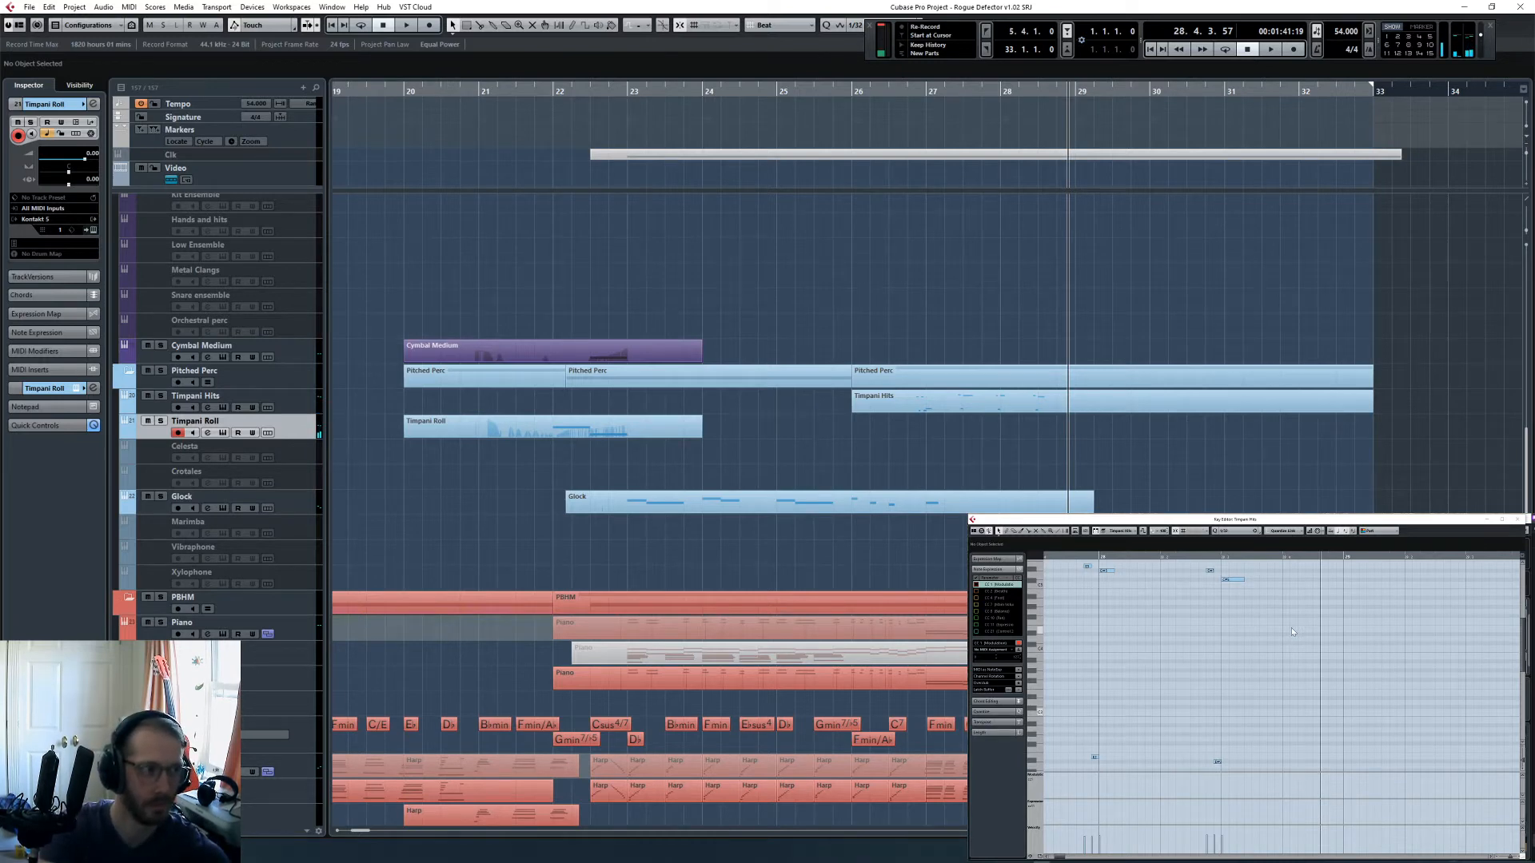
pyautogui.press('KP_Subtract')
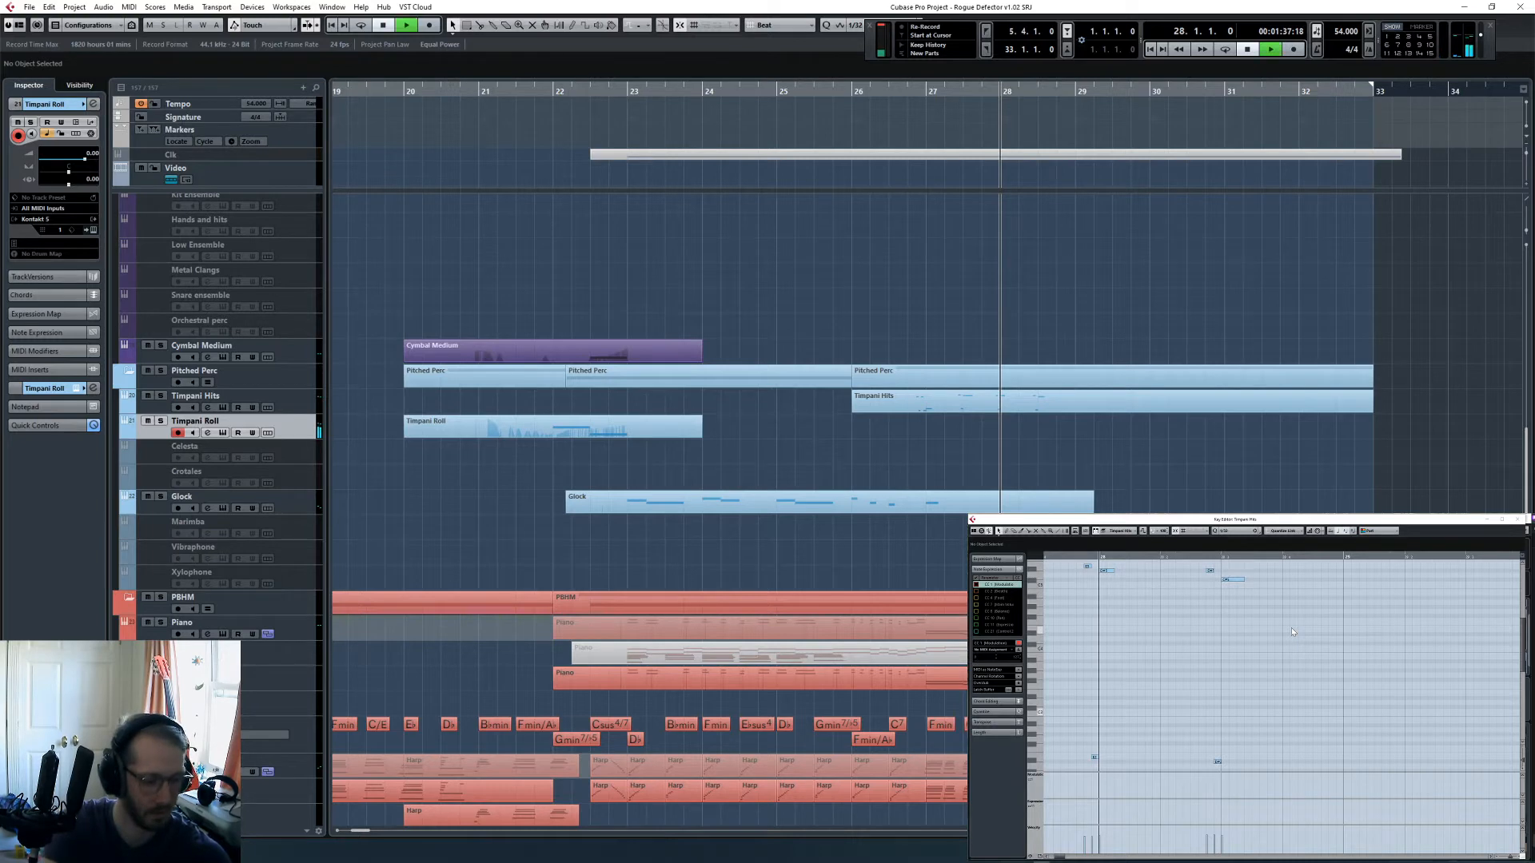
pyautogui.press('space')
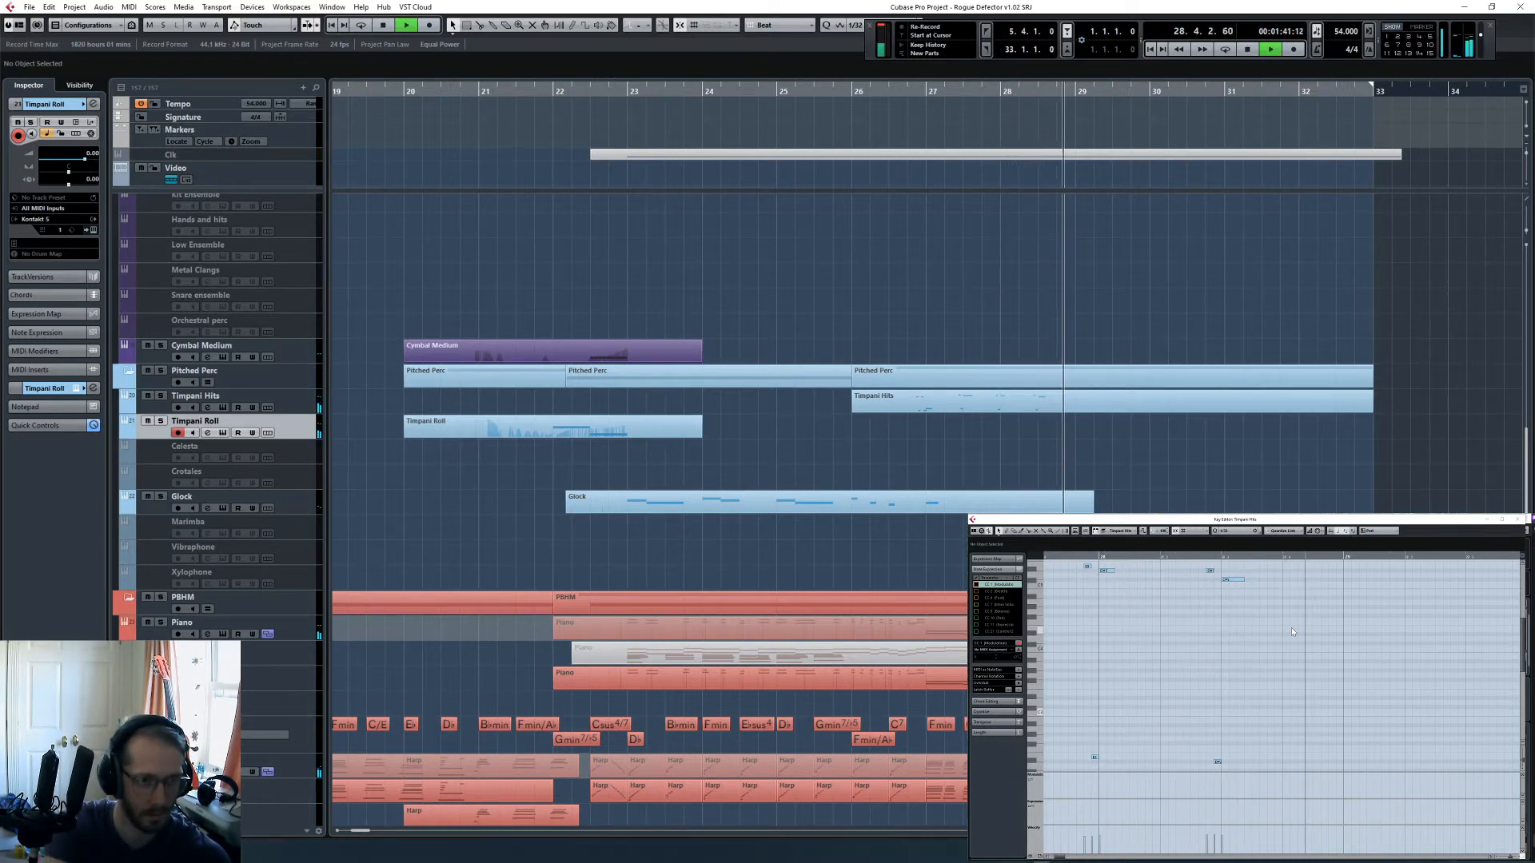
pyautogui.press('shift+KP_Multiply')
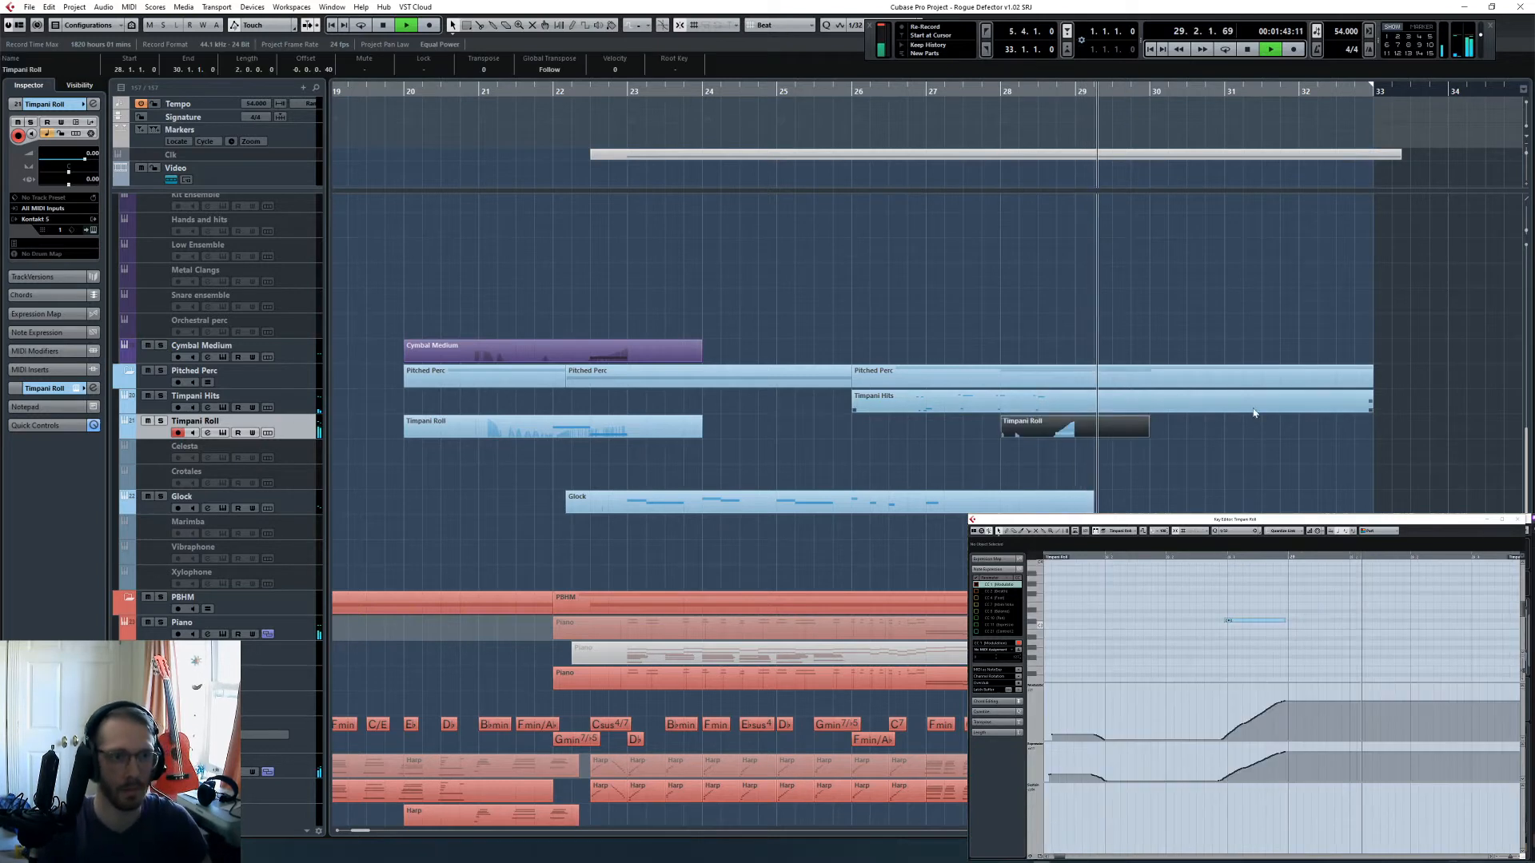
pyautogui.press('space')
# - Quantize the captured roll note in bar 28 and play it back from beat 4 to check it
pyautogui.moveTo(1235, 593); pyautogui.dragTo(1281, 650)
pyautogui.press('q')
pyautogui.click(1237, 574)
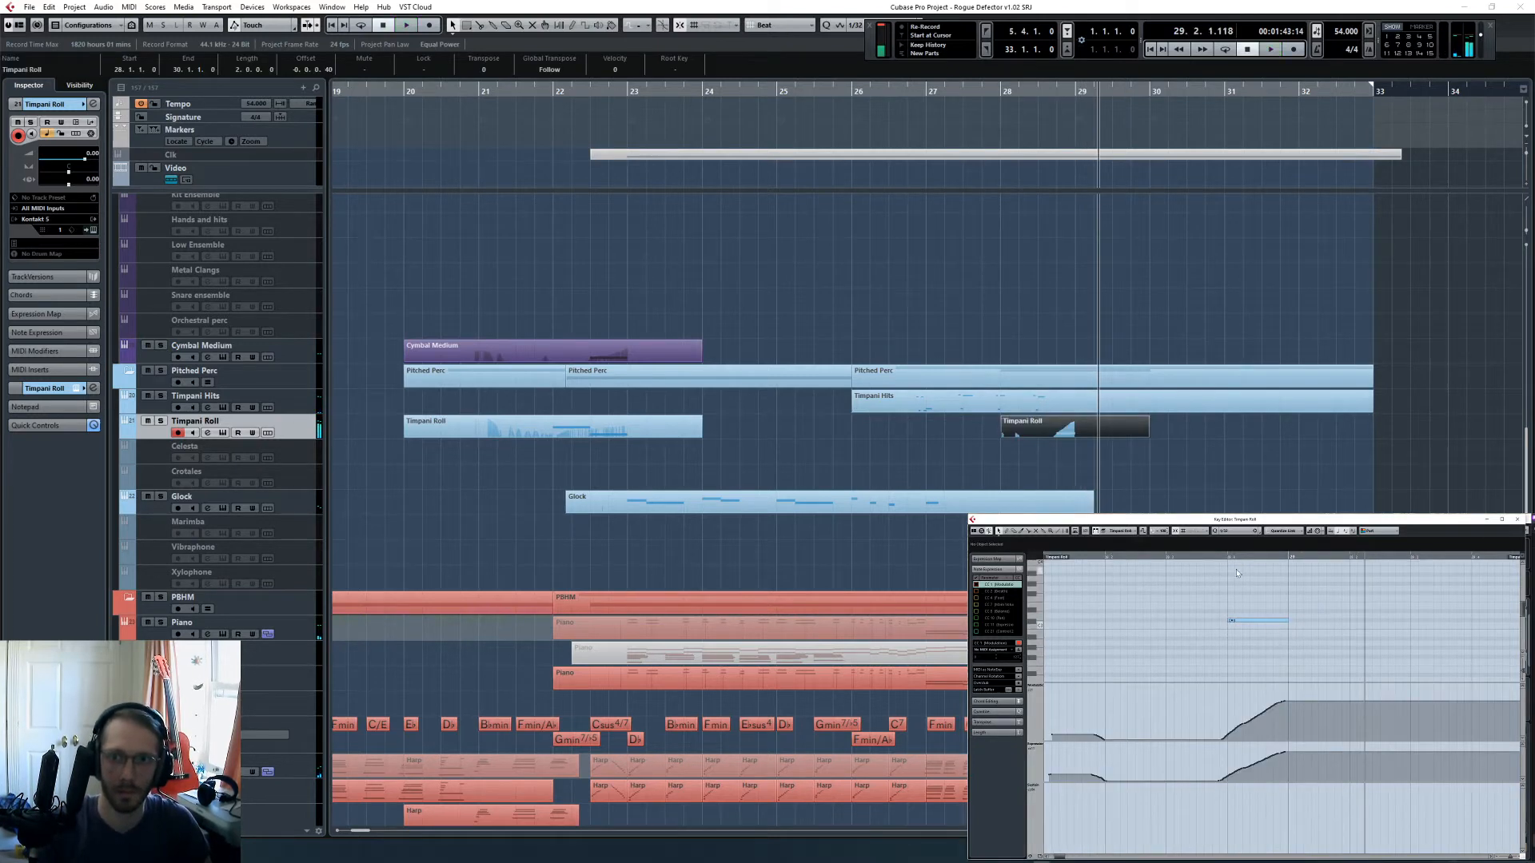
pyautogui.click(1229, 557)
pyautogui.press('space')
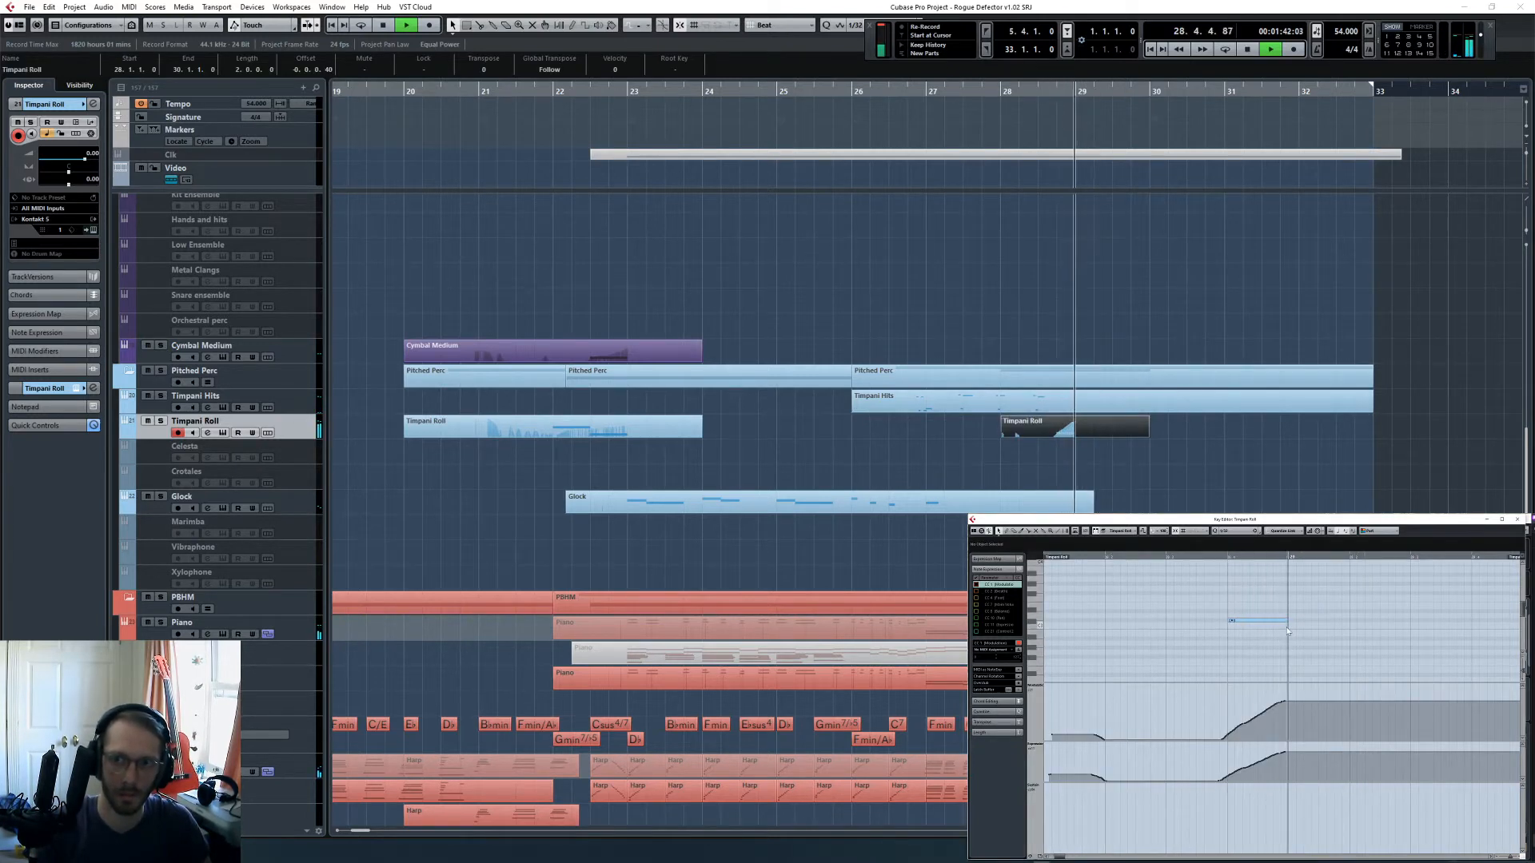
pyautogui.press('space')
# - Perform timpani hits on each beat from bar 29 to bar 30, beat 2, during playback and capture them into the Timpani Hits part
pyautogui.click(1177, 413)
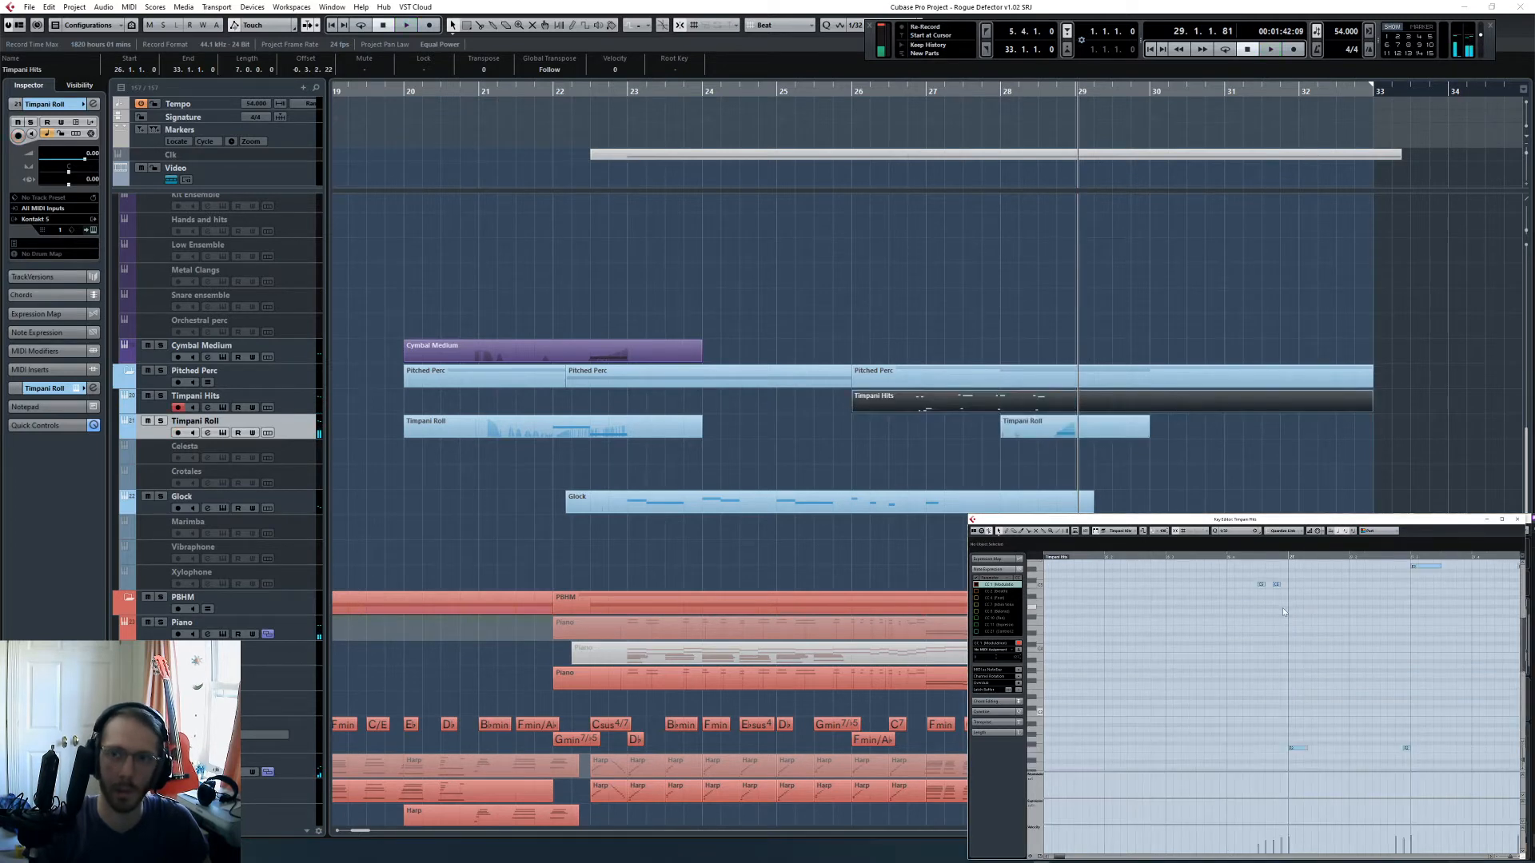
pyautogui.click(1178, 556)
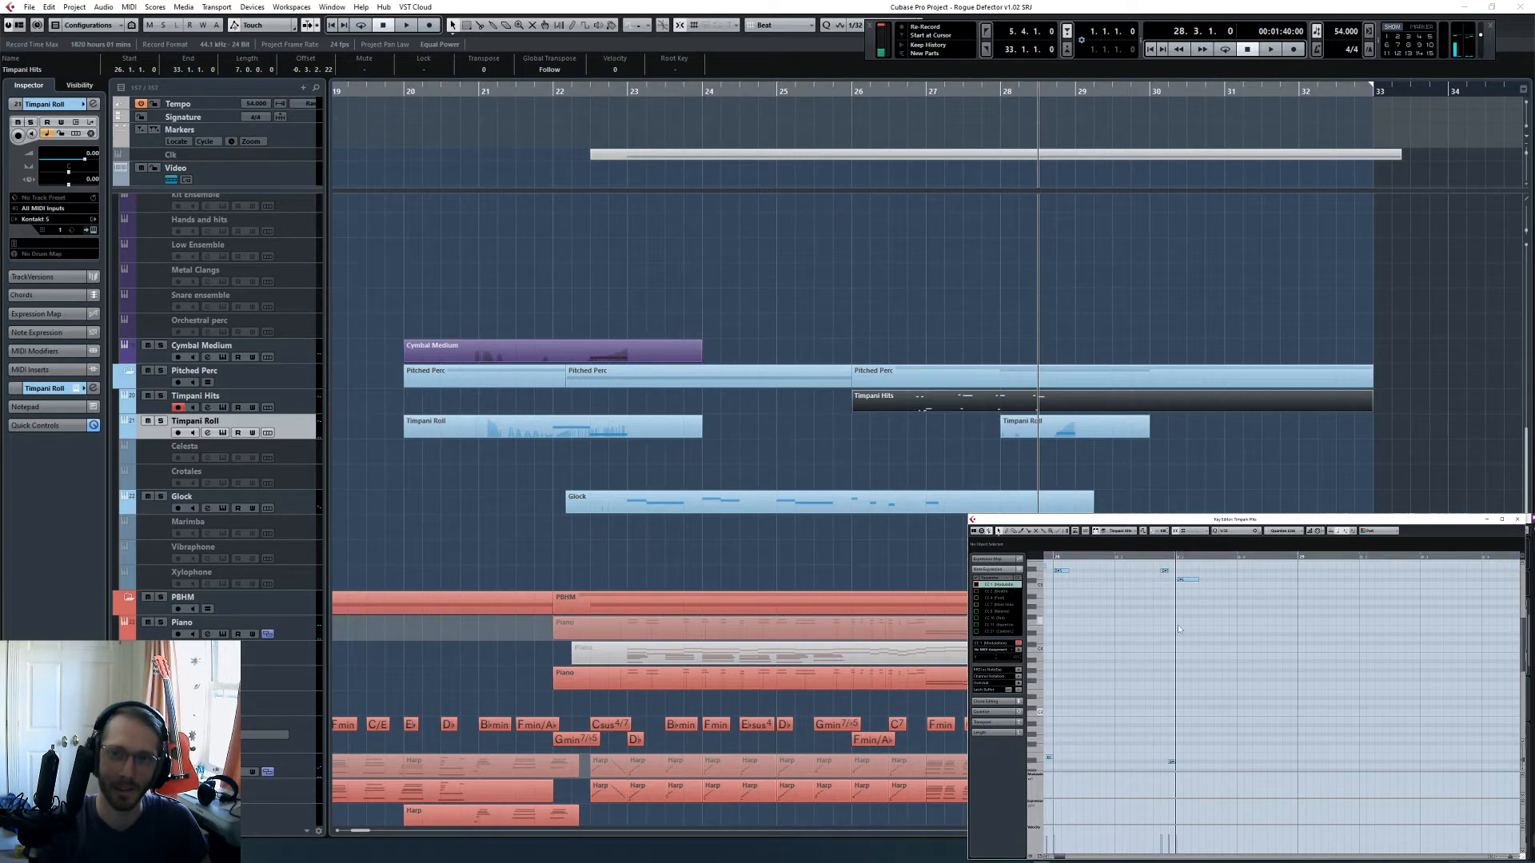
pyautogui.click(1214, 456)
pyautogui.click(310, 397)
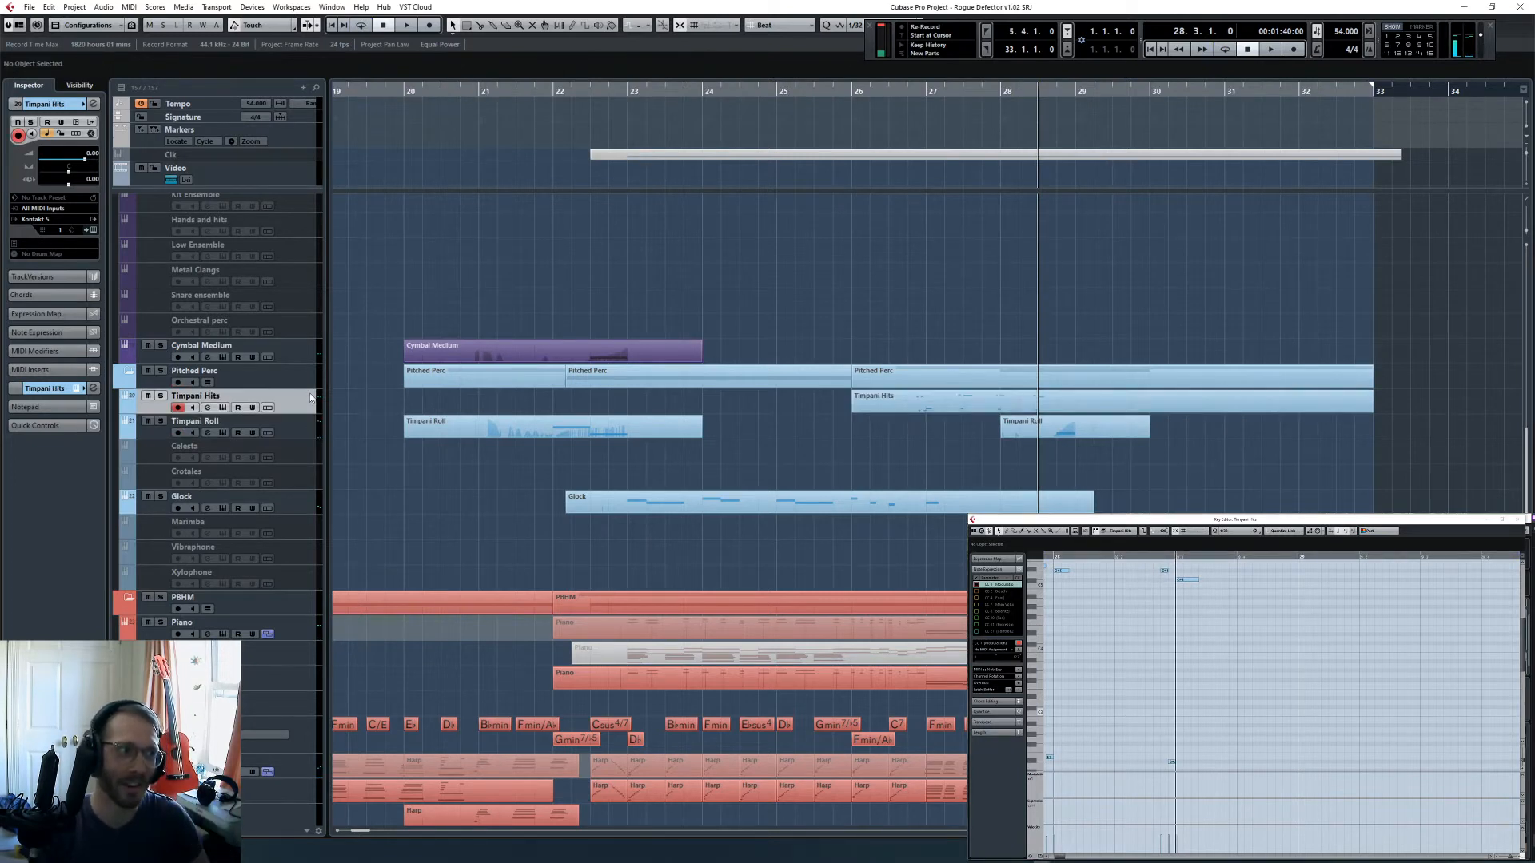
pyautogui.click(1308, 648)
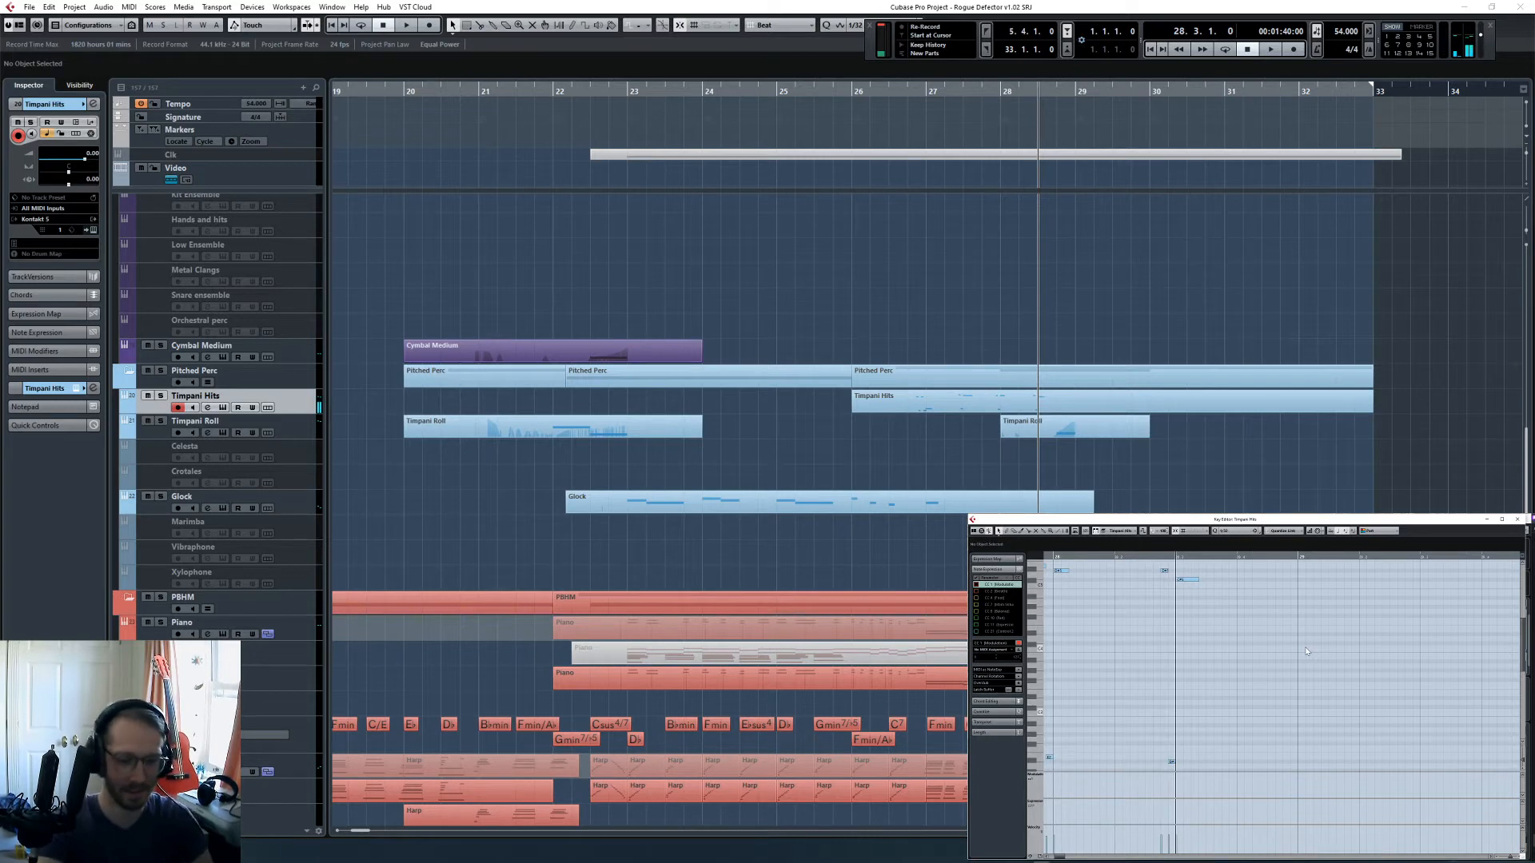
pyautogui.scroll(-2, 1306, 651)
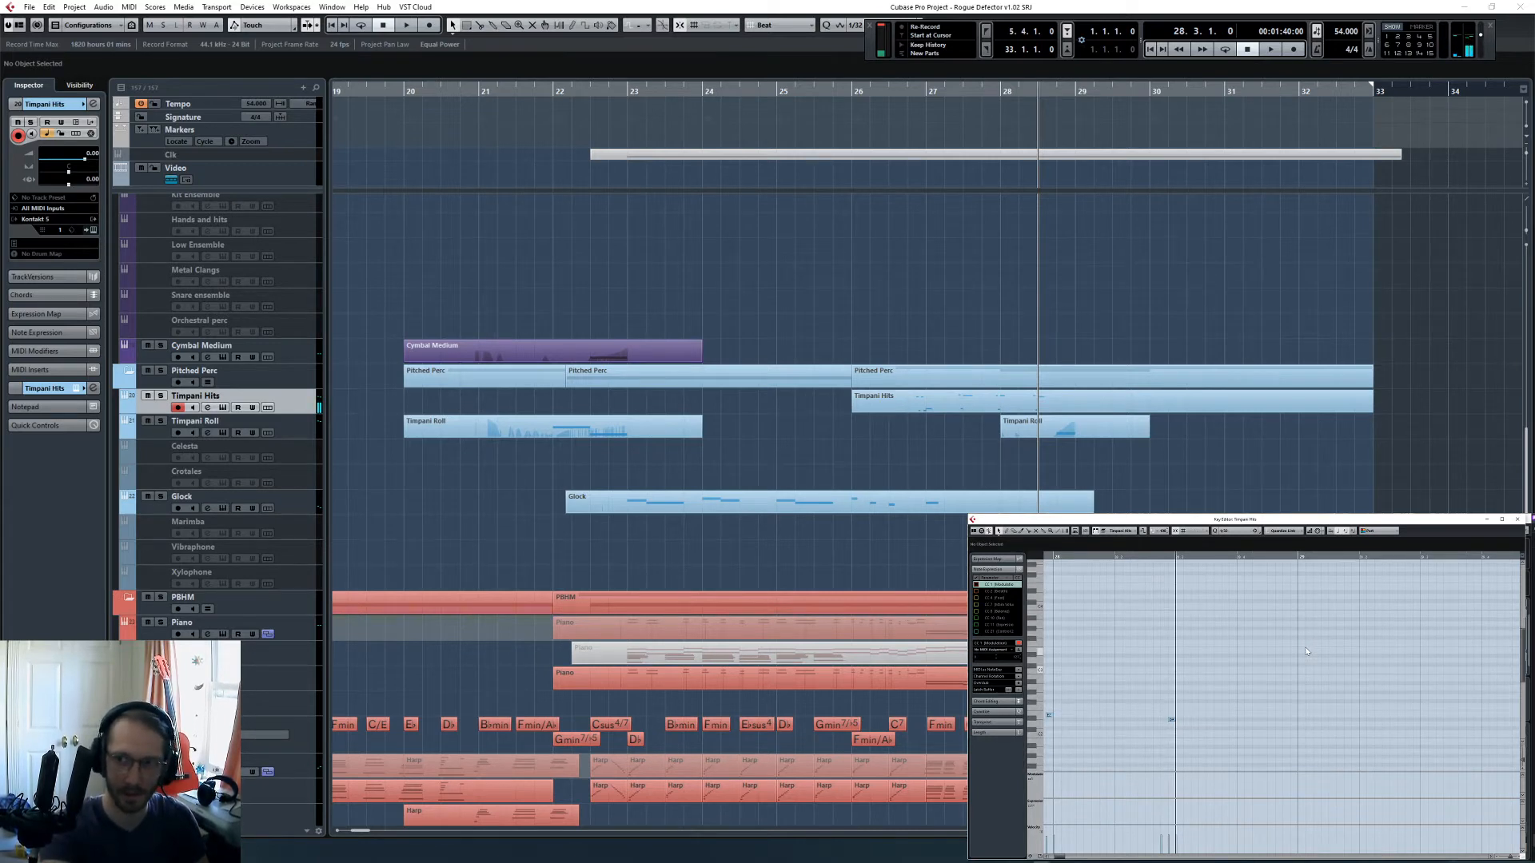
pyautogui.press('space')
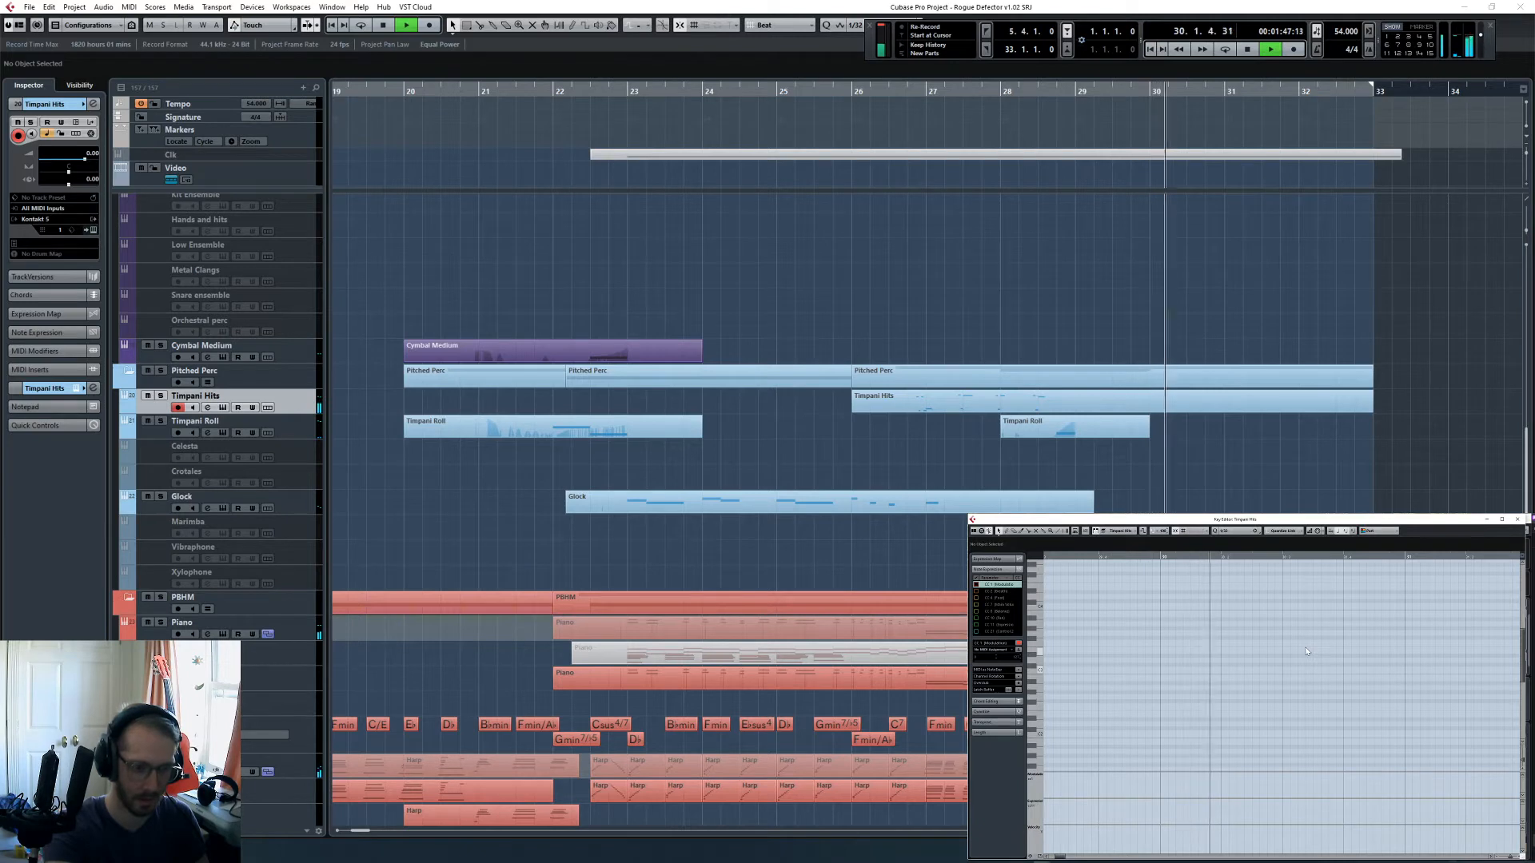
pyautogui.press('space')
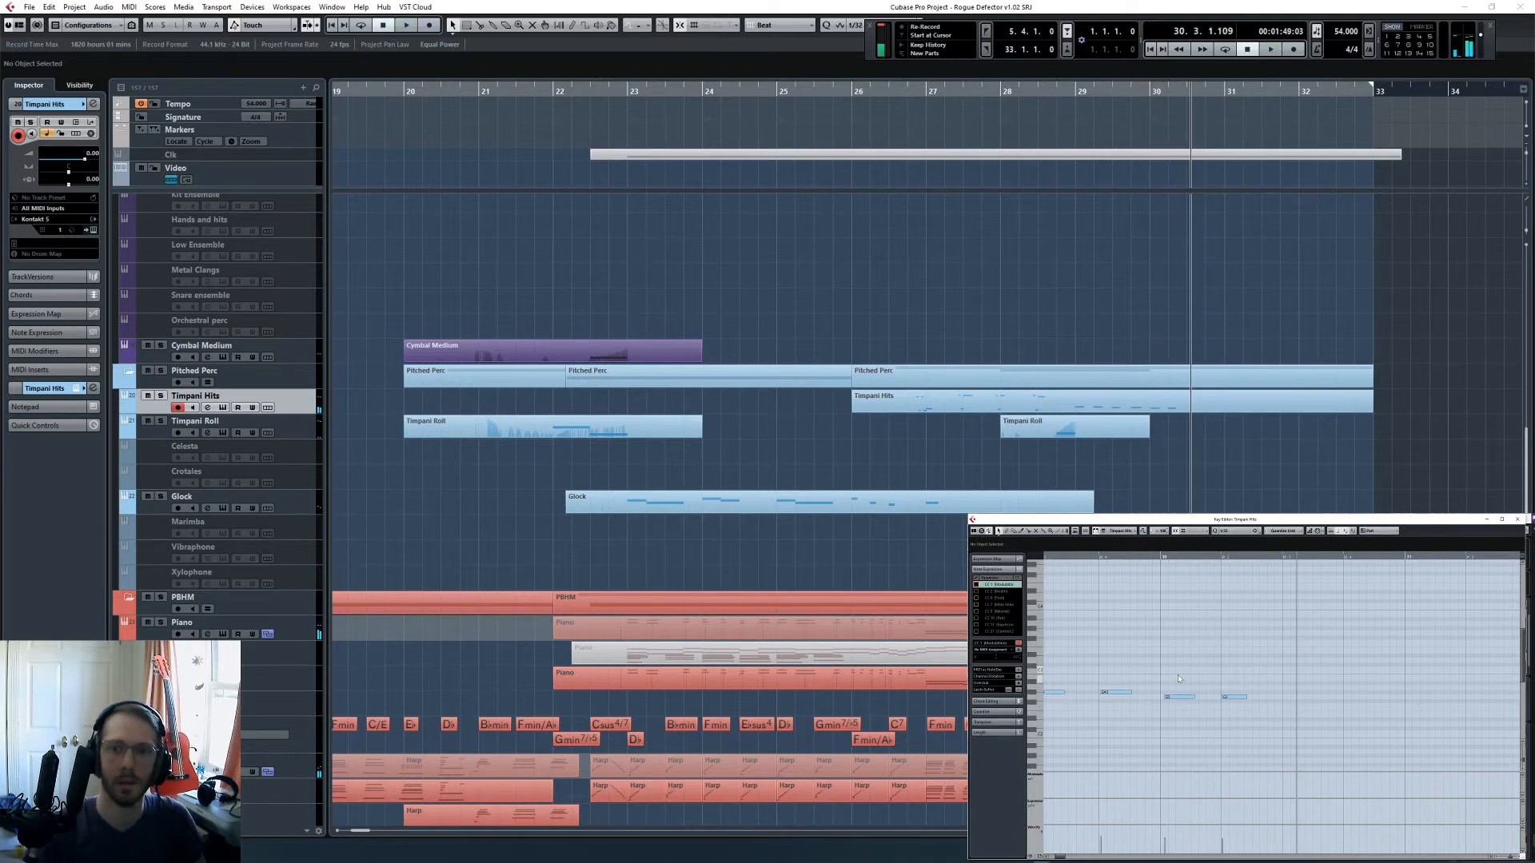
# - Quantize the newly captured timpani hits in bars 29 and 30
pyautogui.hscroll(-2, 1178, 679)
pyautogui.moveTo(1121, 678); pyautogui.dragTo(1334, 710)
pyautogui.press('q')
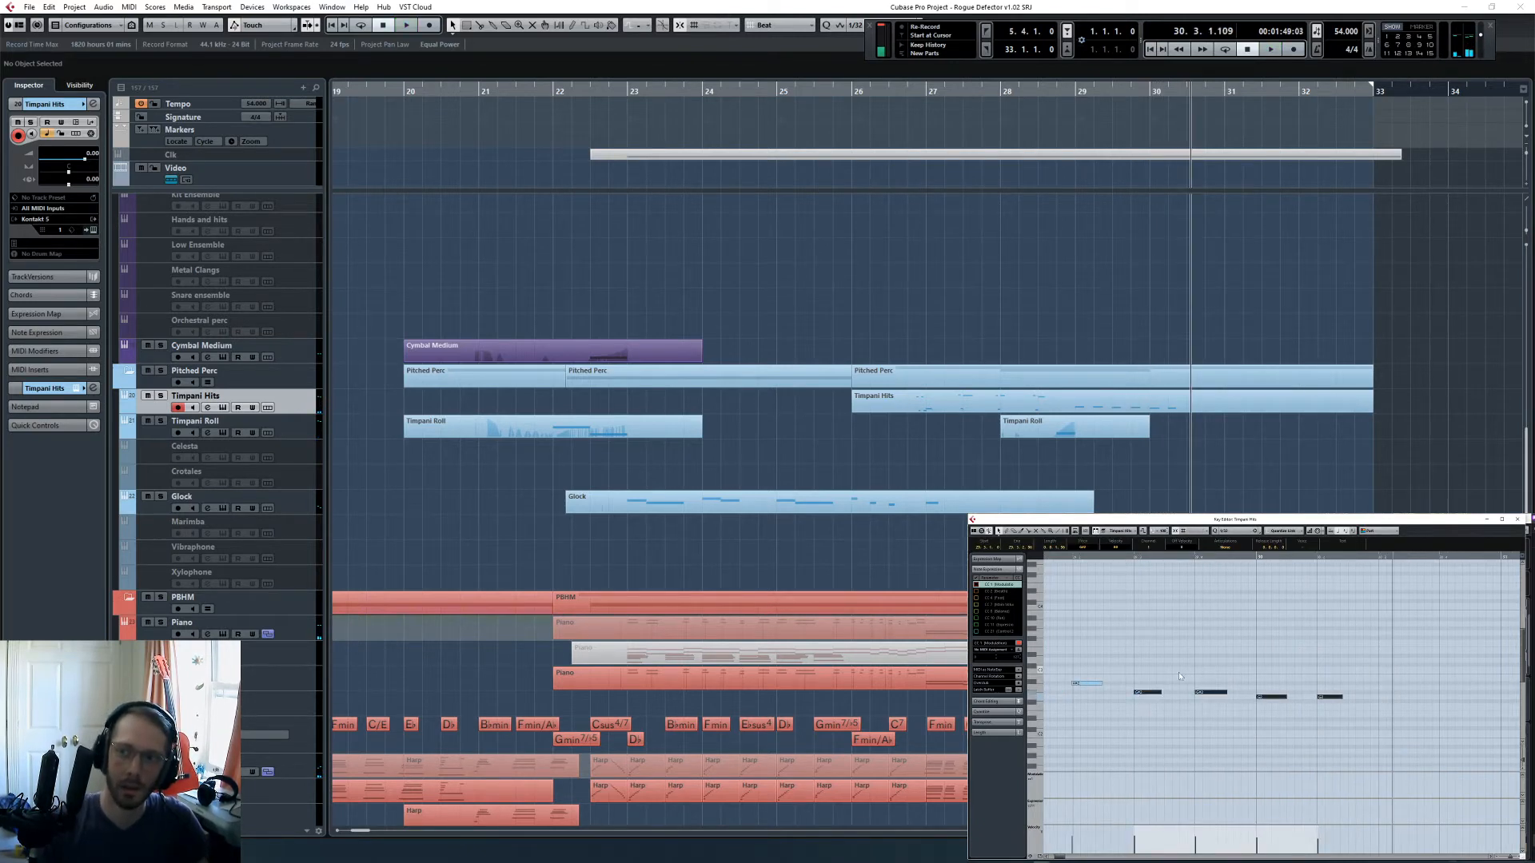
pyautogui.hscroll(-2, 1174, 686)
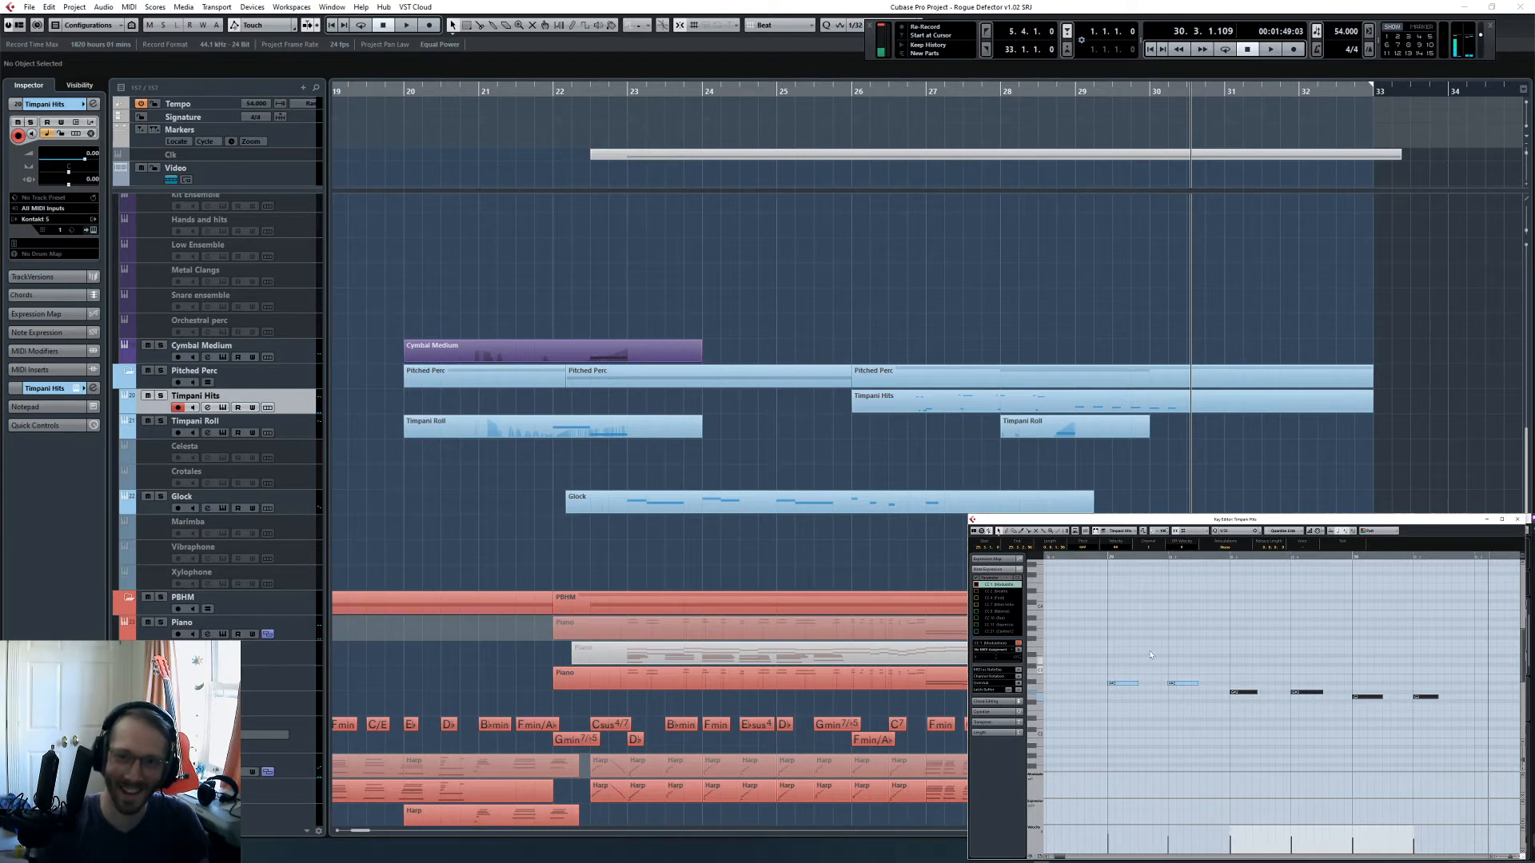
pyautogui.moveTo(1091, 646); pyautogui.dragTo(1345, 726)
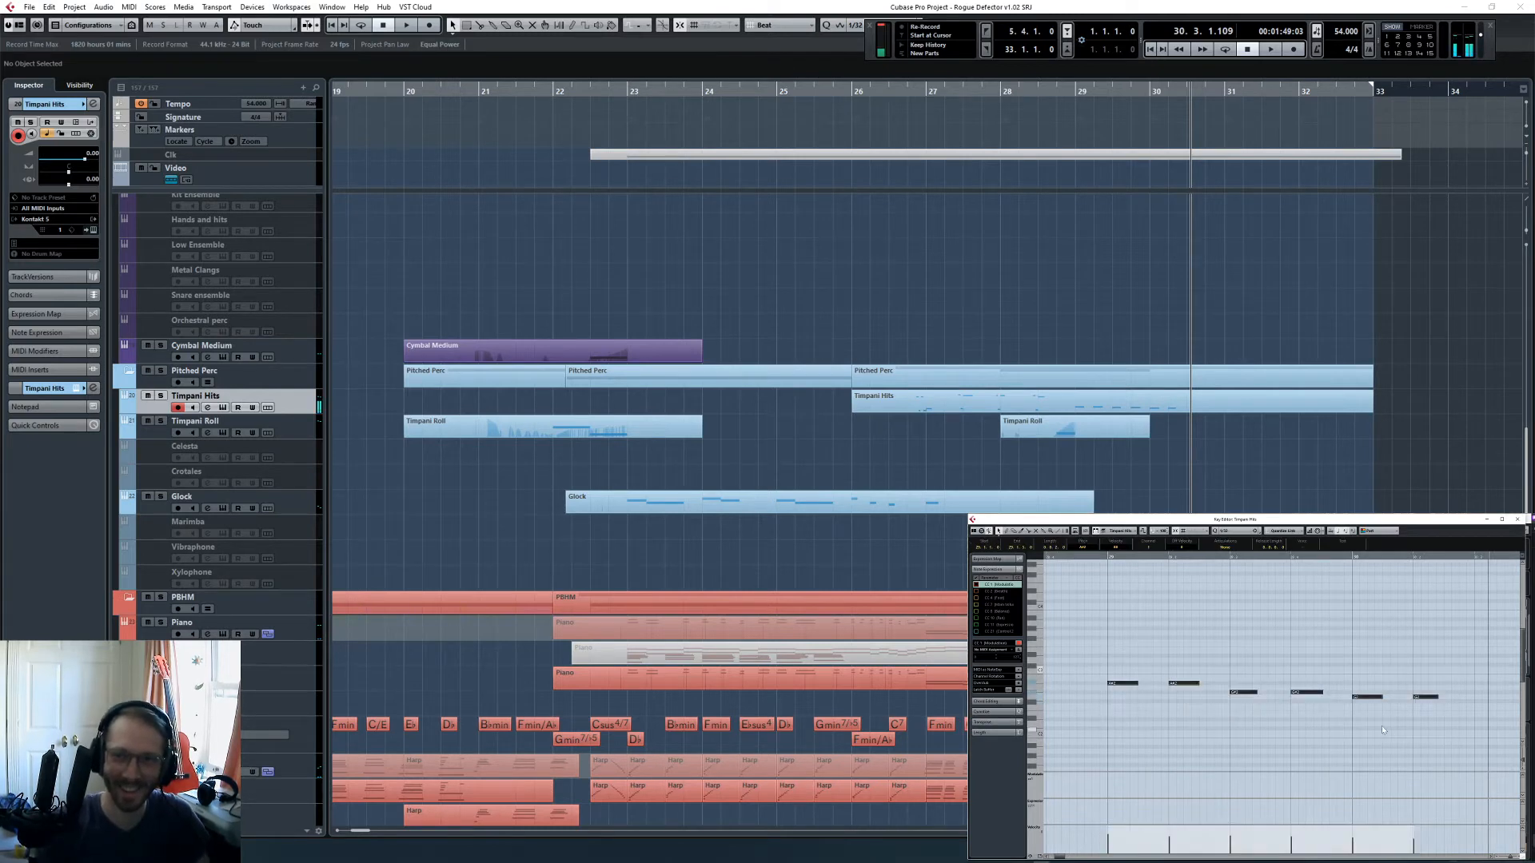
# - Try the timpani hits of bars 29 and 30 an octave lower, and move them back up an octave
pyautogui.click(1108, 564)
pyautogui.moveTo(1114, 658); pyautogui.dragTo(1447, 723)
pyautogui.hotkey('shift', 'Down')
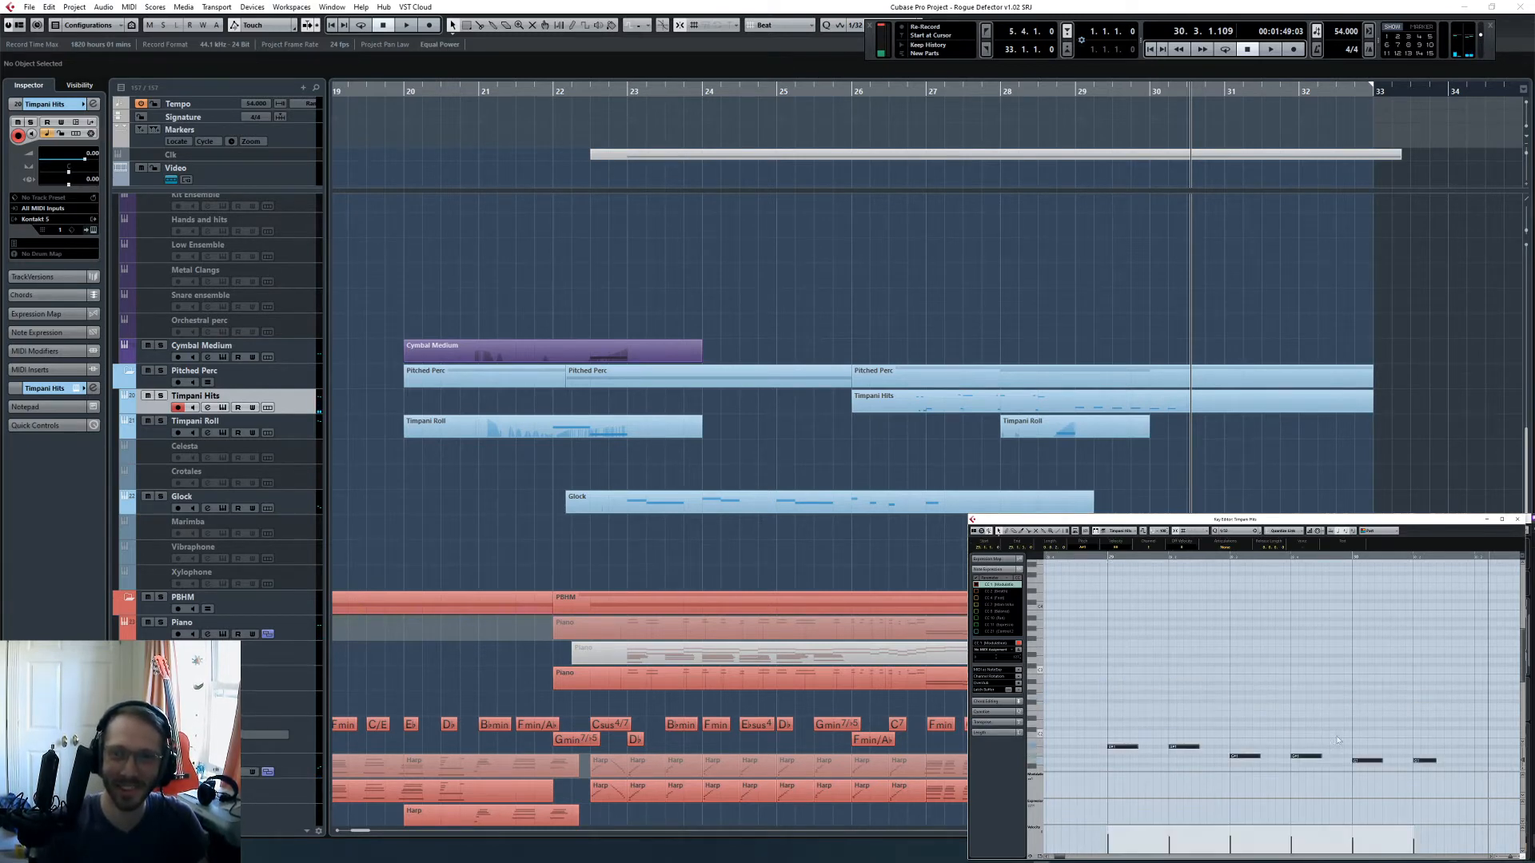
pyautogui.click(1123, 746)
pyautogui.moveTo(1173, 713); pyautogui.dragTo(1430, 769)
pyautogui.hotkey('shift', 'Up')
pyautogui.click(1104, 642)
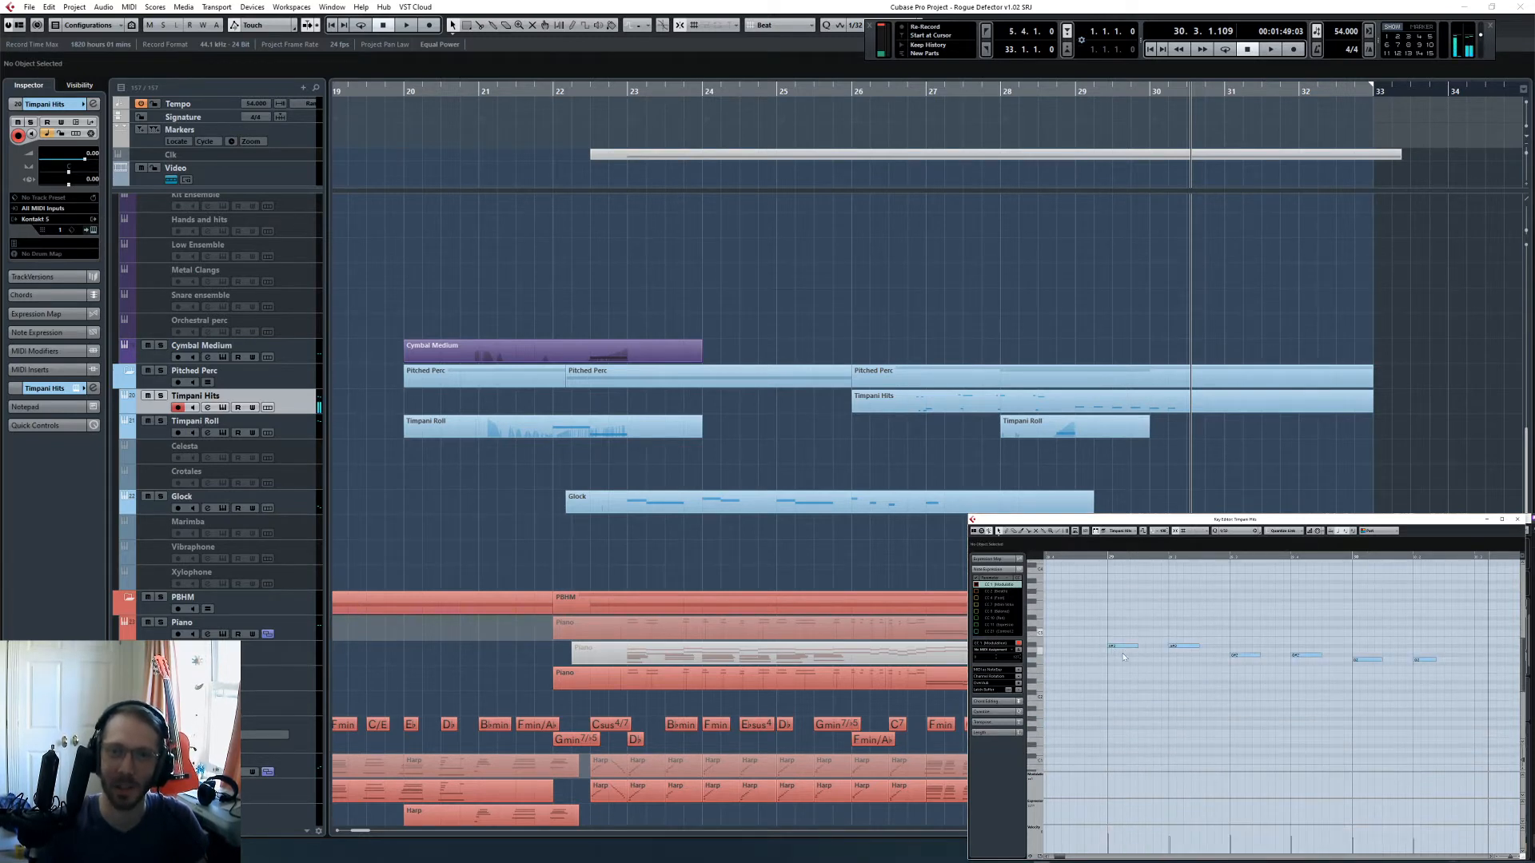
pyautogui.scroll(2, 1119, 663)
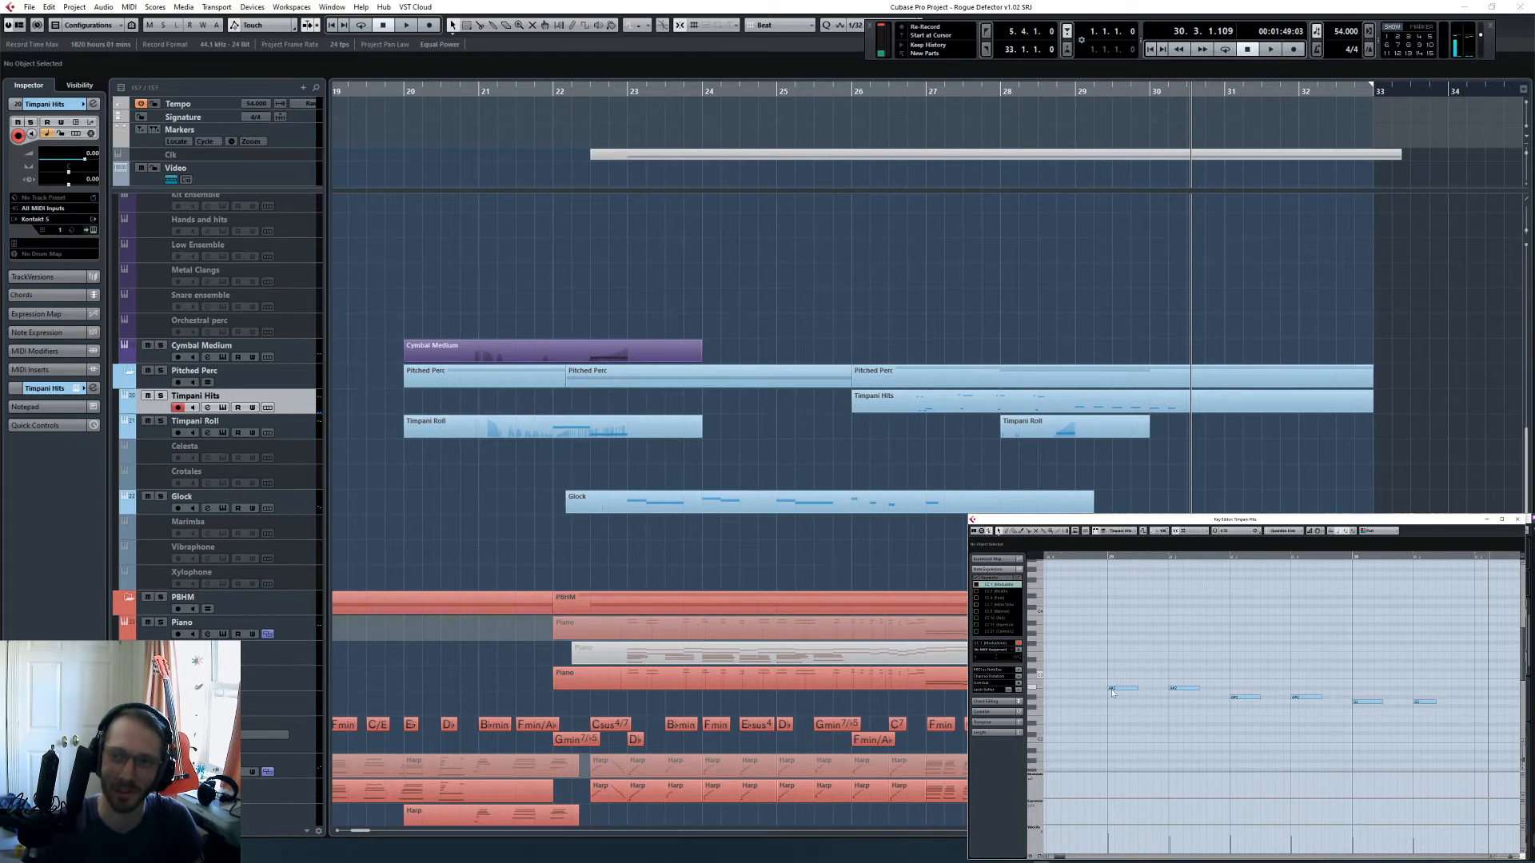
# - Duplicate the bar 28 Timpani Roll part to bar 30 and transpose the copy's roll note down a semitone
pyautogui.click(1251, 504)
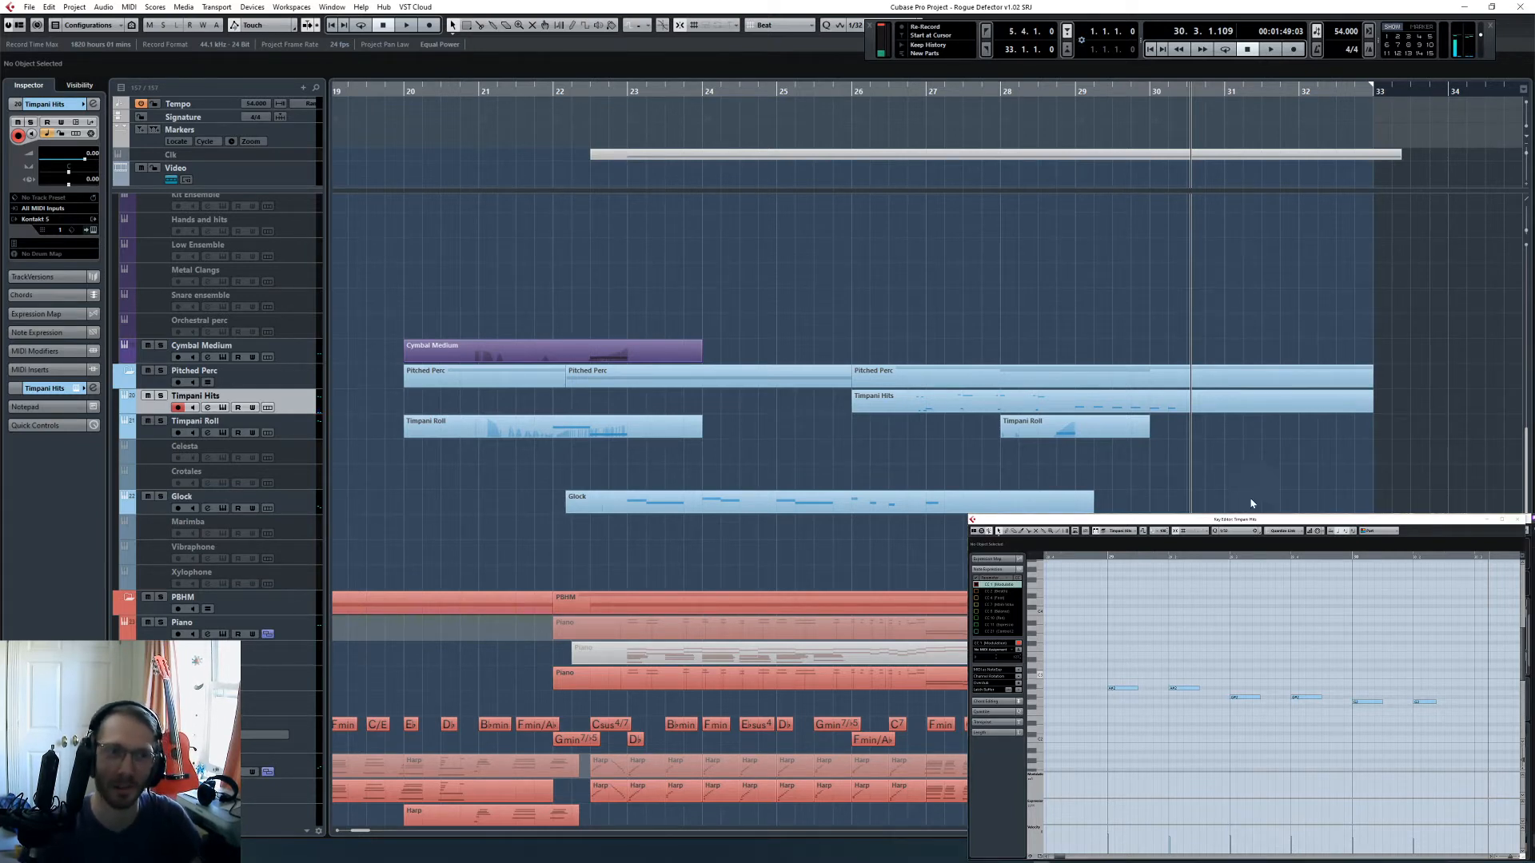
pyautogui.click(1075, 92)
pyautogui.click(1108, 424)
pyautogui.hotkey('ctrl', 'd')
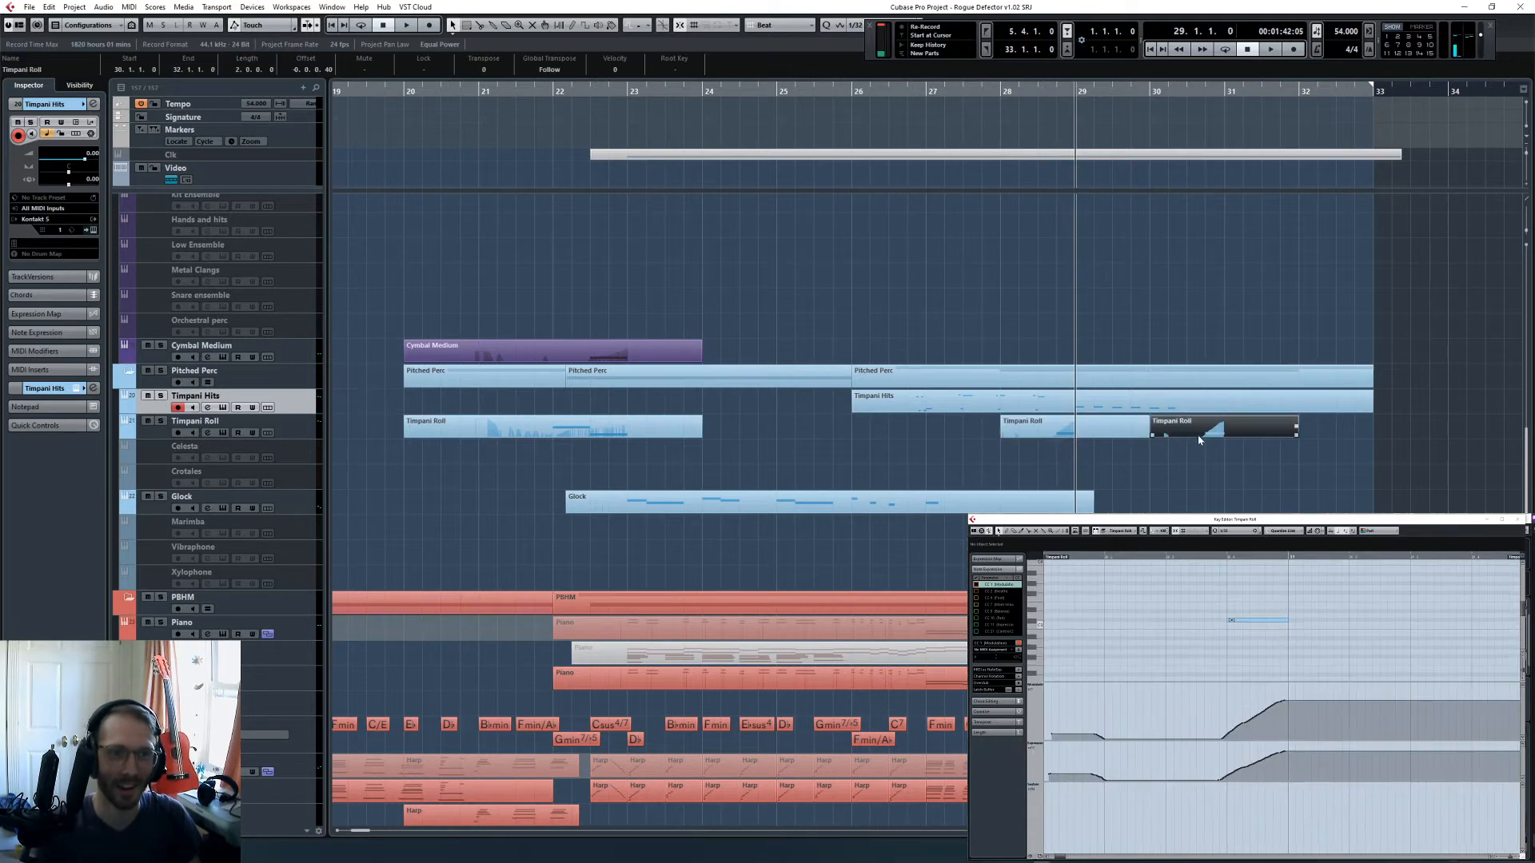
pyautogui.click(1238, 621)
pyautogui.press('Down')
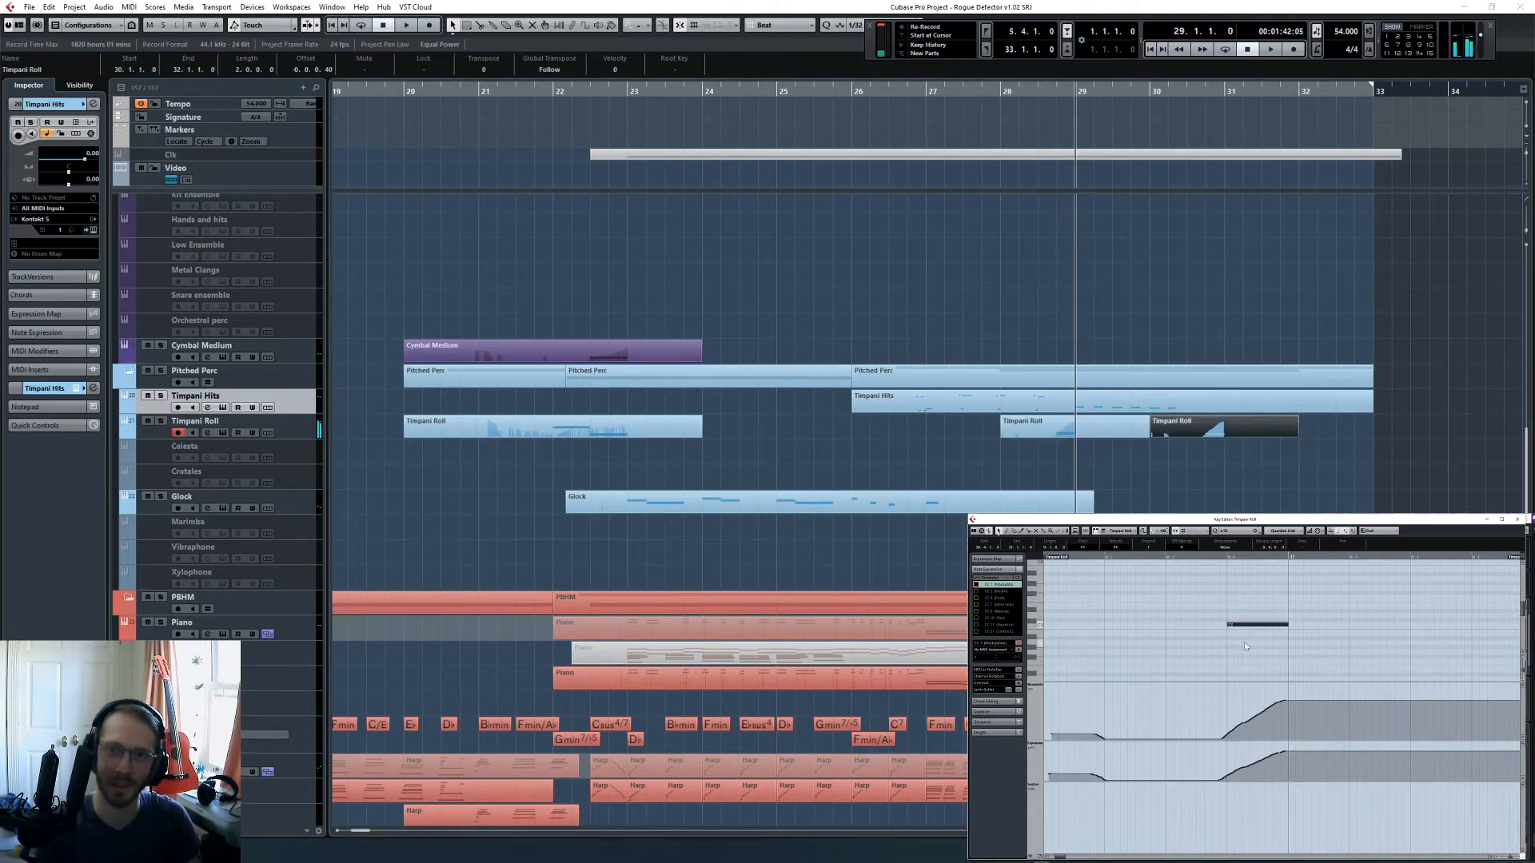
pyautogui.hotkey('shift', 'Down')
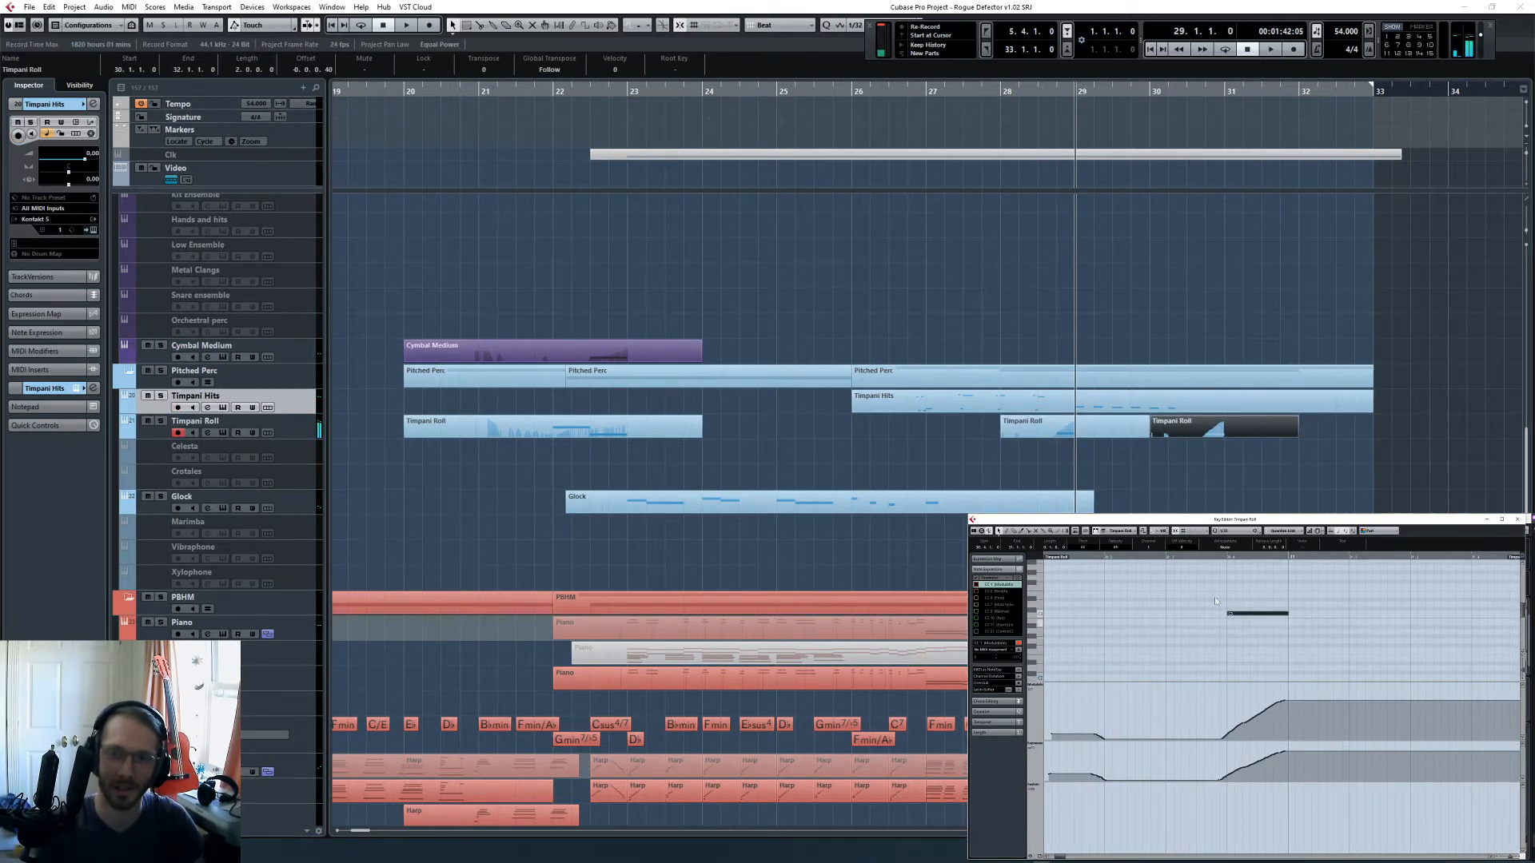
# - Play back from bar 29 to check the timpani hits together with the duplicated roll
pyautogui.click(1215, 596)
pyautogui.press('space')
pyautogui.click(1212, 402)
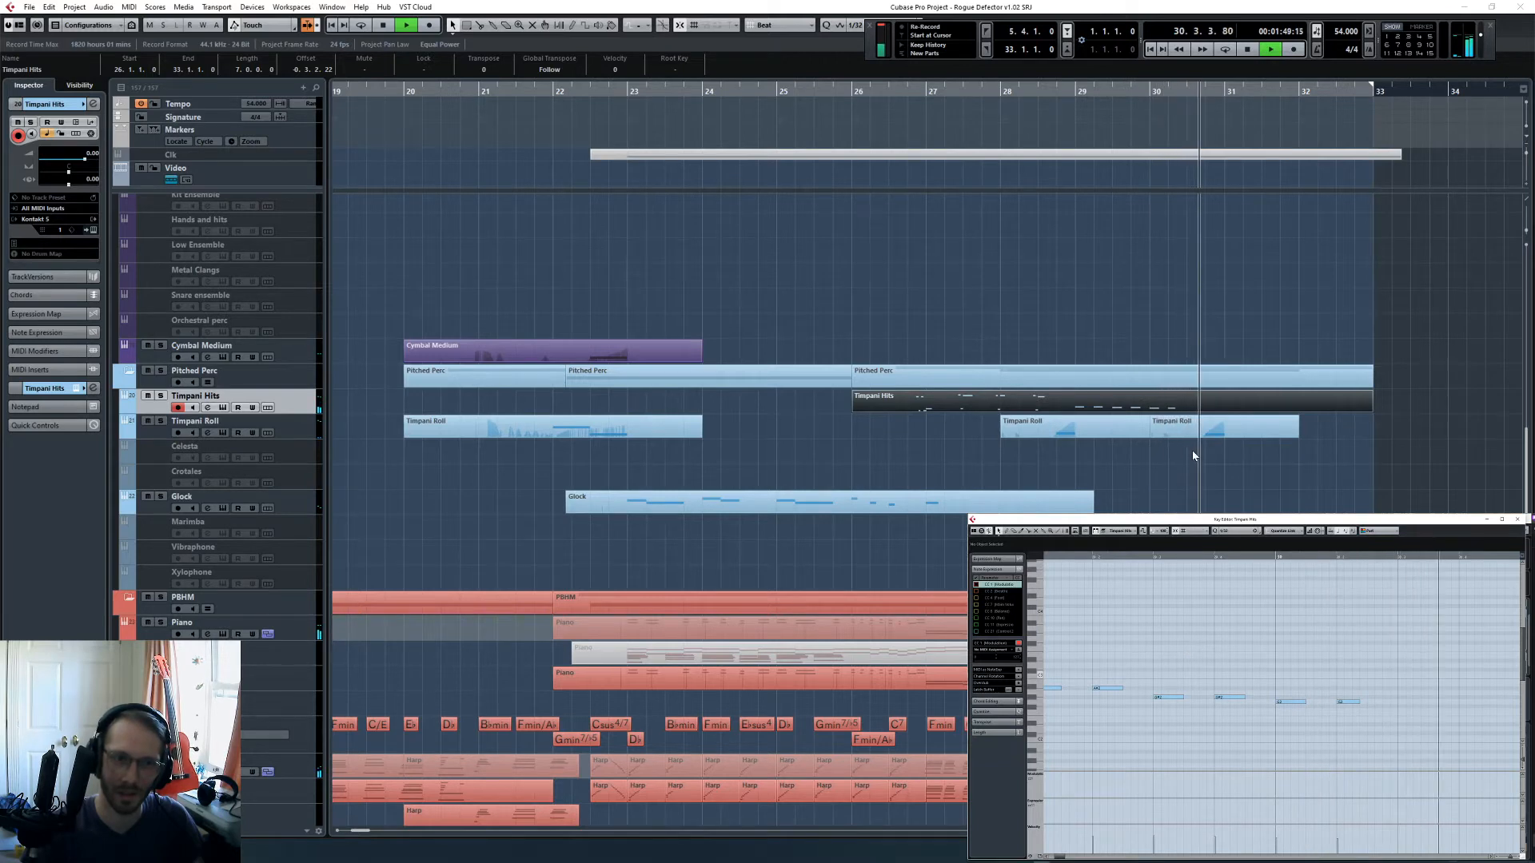
pyautogui.press('space')
# - Cut away the excess before and after the duplicated roll, and time-stretch the remaining part back to start at bar 30, beat 3
pyautogui.click(1230, 422)
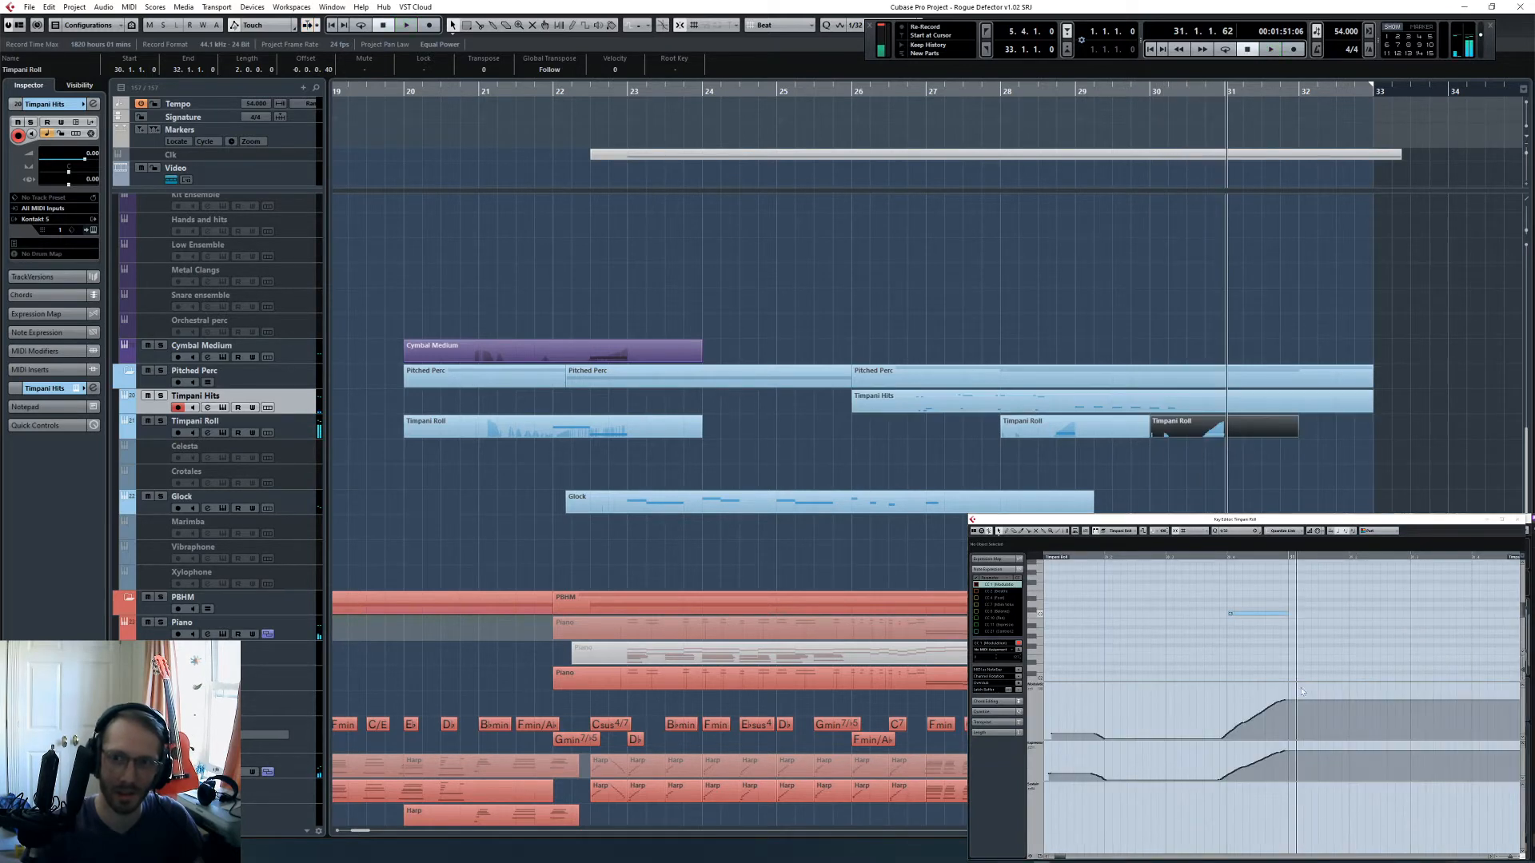
pyautogui.click(1175, 470)
pyautogui.press('h')
pyautogui.press('h')
pyautogui.press('h')
pyautogui.press('h')
pyautogui.press('h')
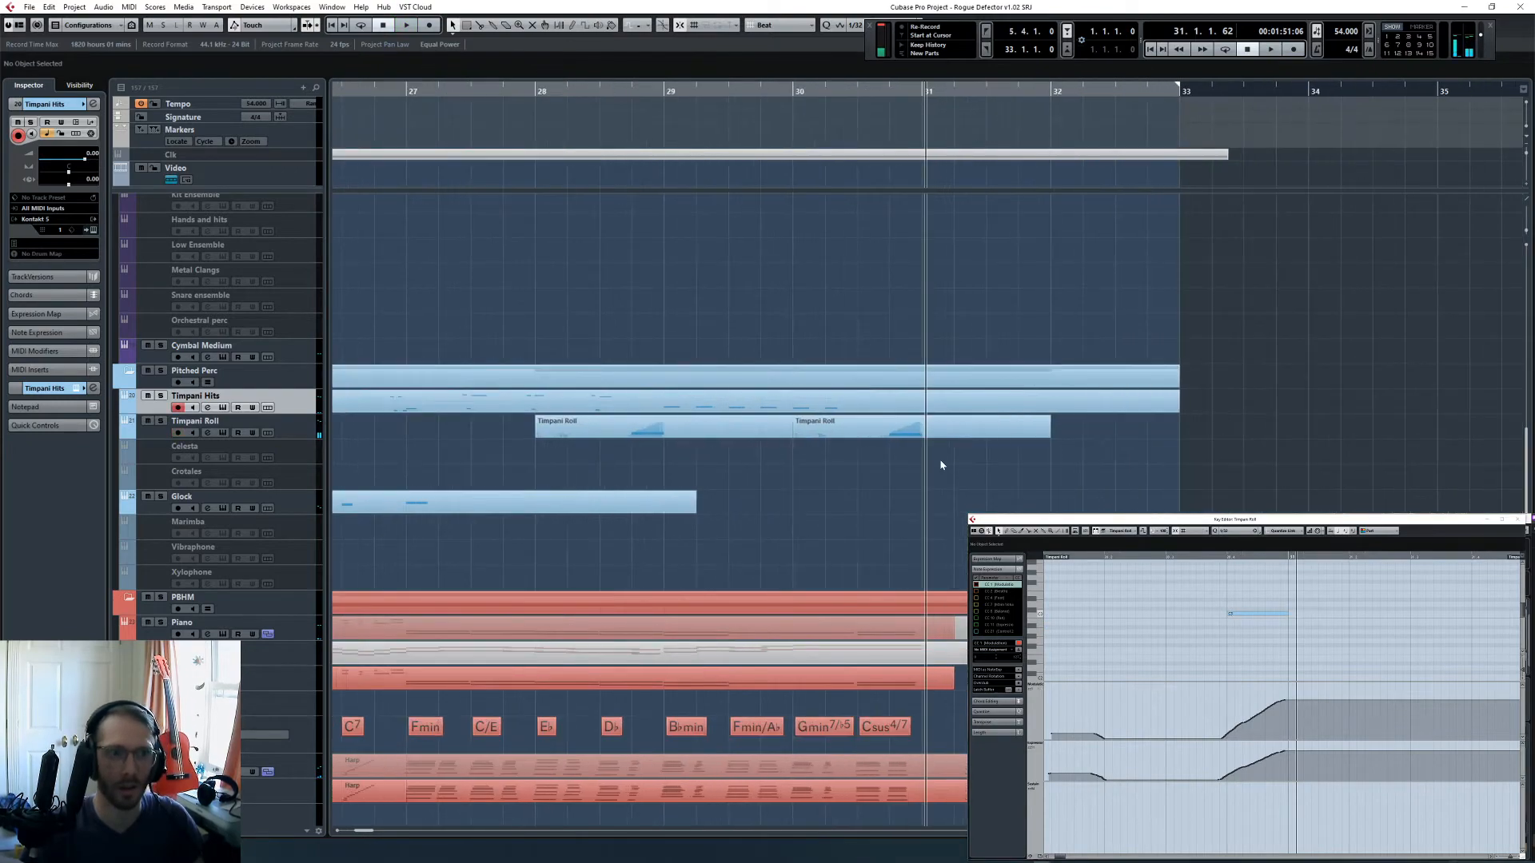
pyautogui.press('3')
pyautogui.click(872, 432)
pyautogui.click(919, 430)
pyautogui.press('1')
pyautogui.click(852, 434)
pyautogui.keyDown('shift'); pyautogui.click(947, 434); pyautogui.keyUp('shift')
pyautogui.press('Delete')
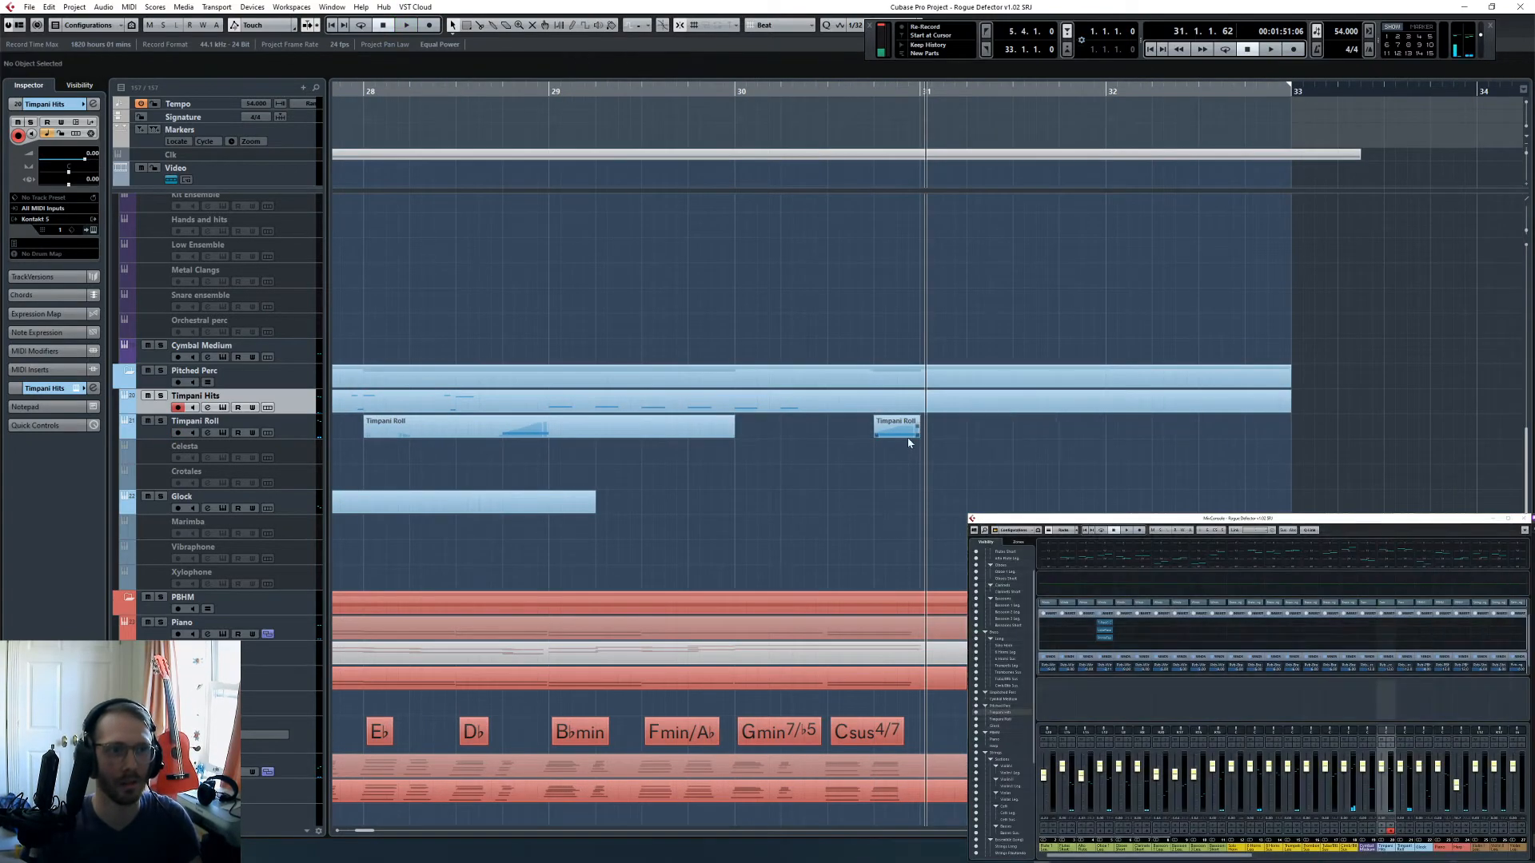
pyautogui.moveTo(877, 438); pyautogui.dragTo(829, 459)
pyautogui.click(797, 524)
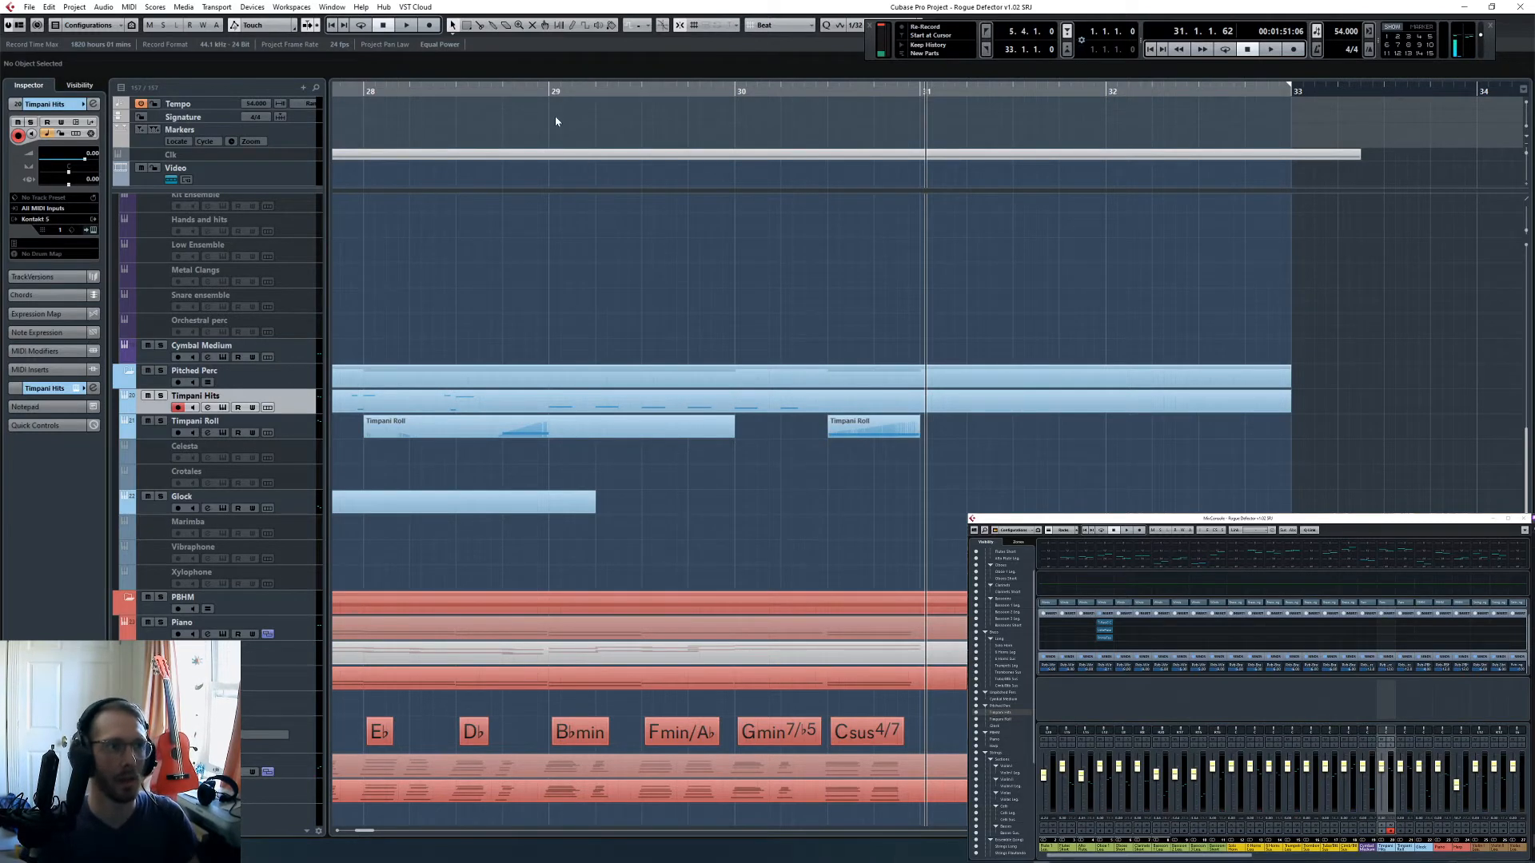
# - Copy the six timpani hits of bars 29 and 30 and place the playback cursor at 29.1.3
pyautogui.click(541, 97)
pyautogui.moveTo(545, 91); pyautogui.dragTo(596, 92)
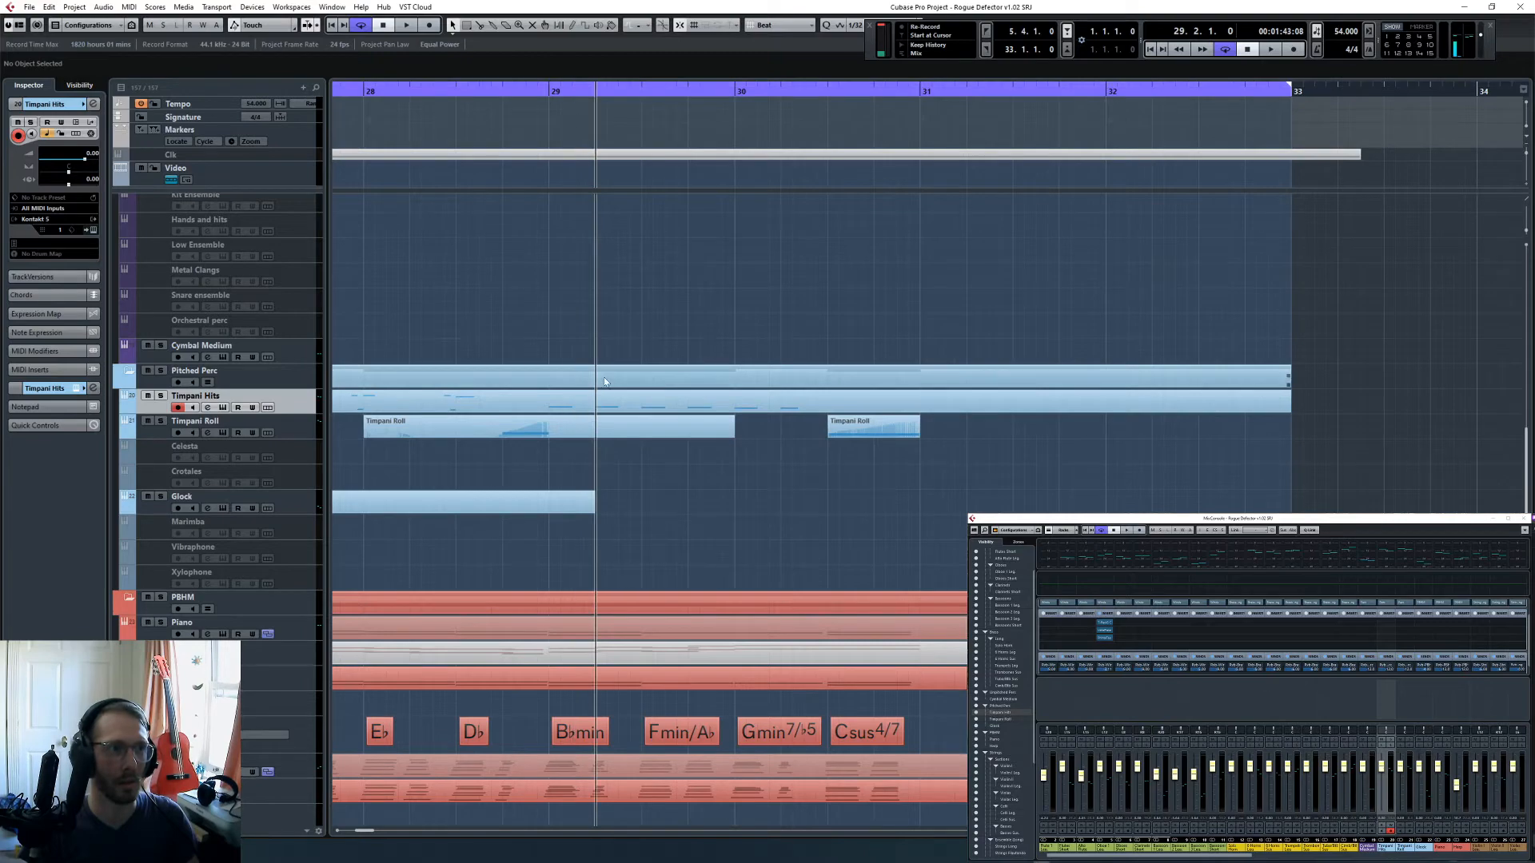
pyautogui.doubleClick(736, 410)
pyautogui.hscroll(2, 1207, 637)
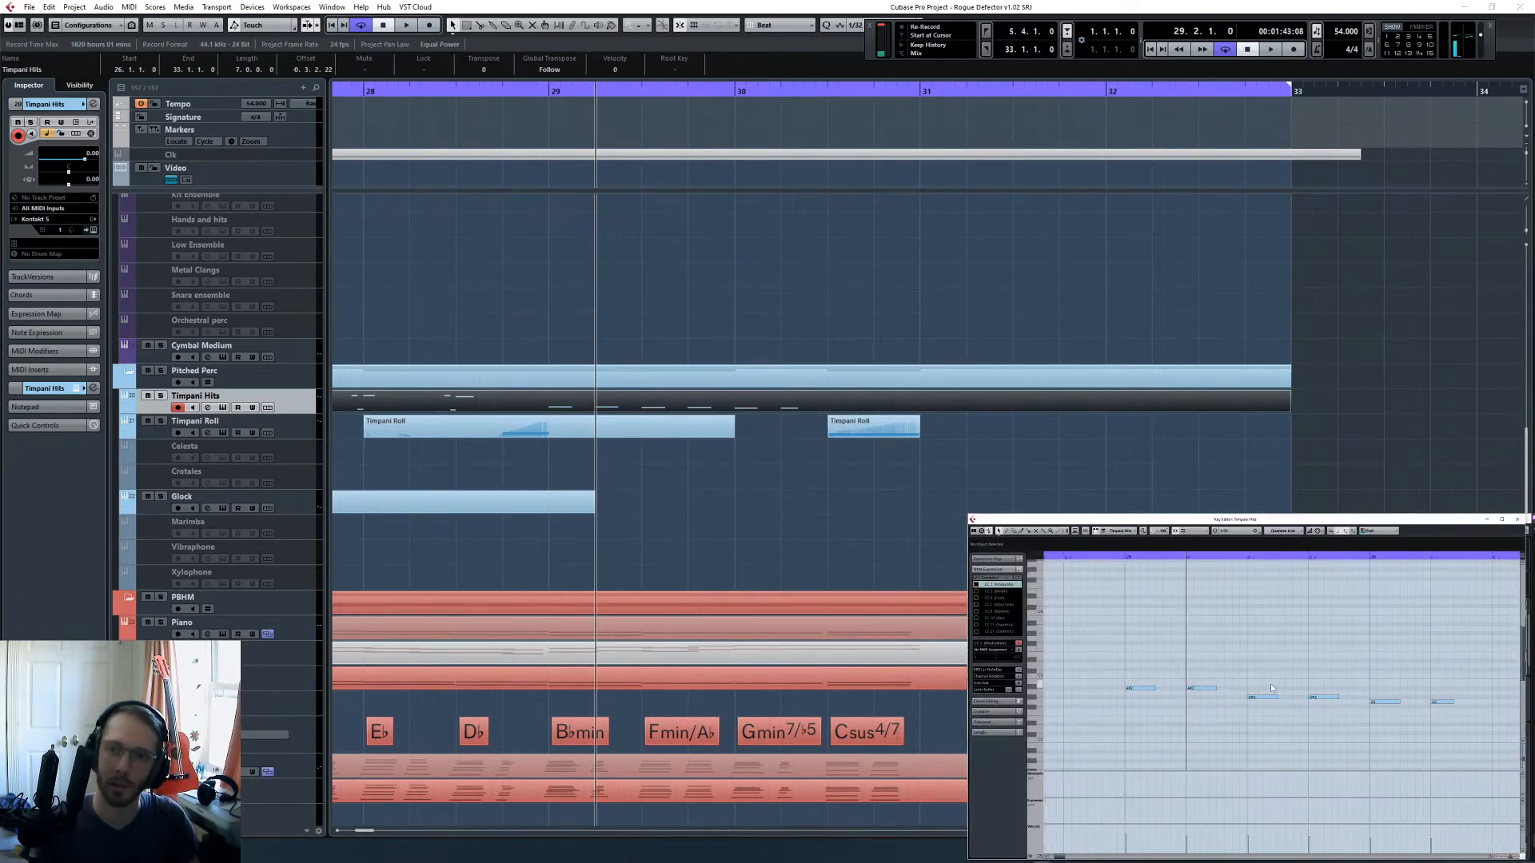
pyautogui.moveTo(1130, 648); pyautogui.dragTo(1444, 728)
pyautogui.click(1129, 557)
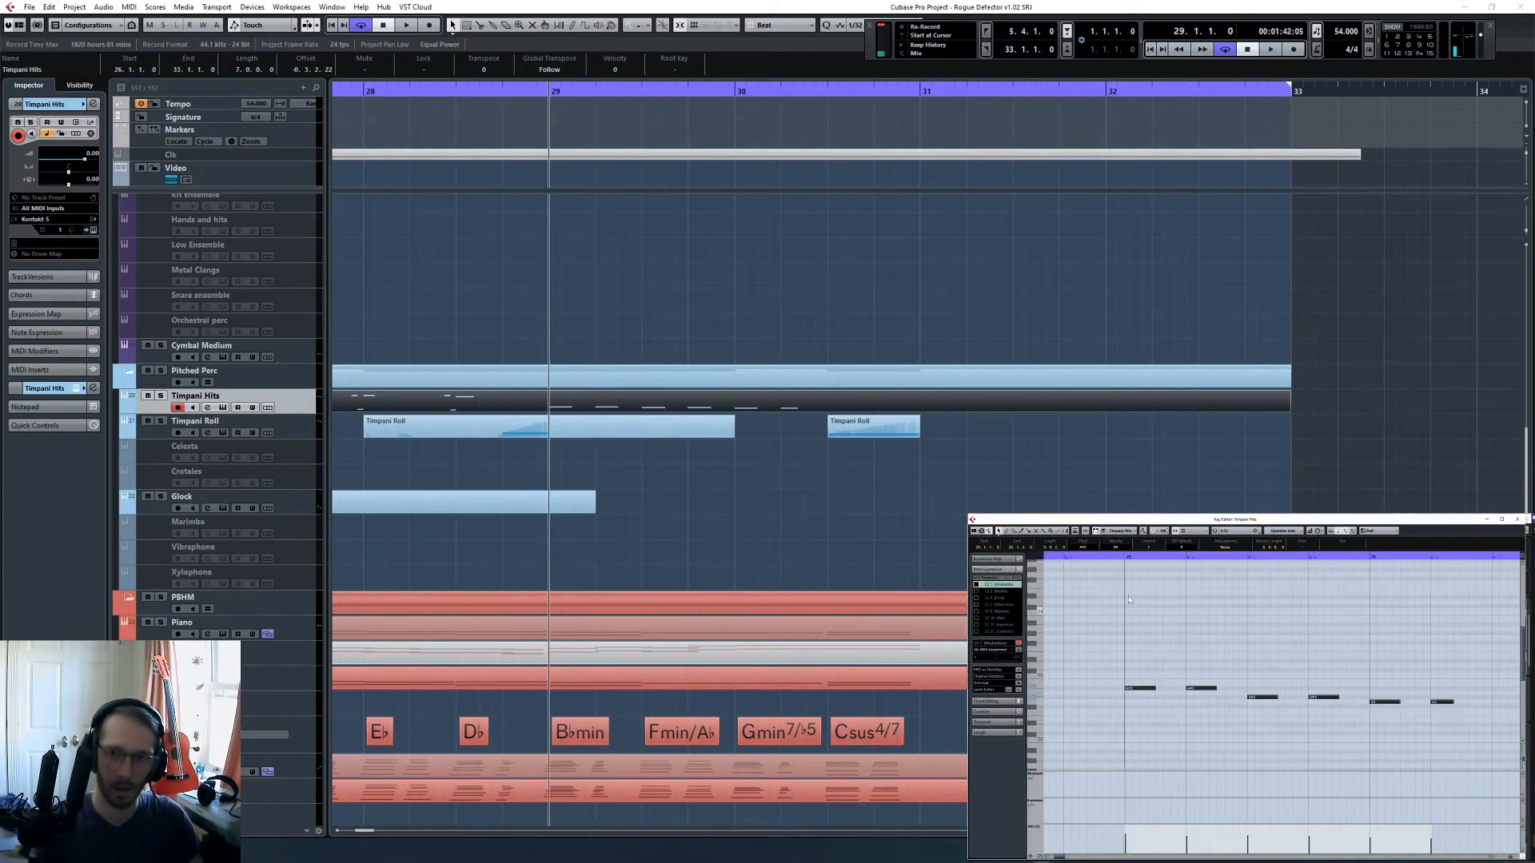
pyautogui.click(1154, 556)
# - Glue the Timpani Roll part at bar 28 to the stretched roll part in bar 30
pyautogui.click(729, 433)
pyautogui.press('4')
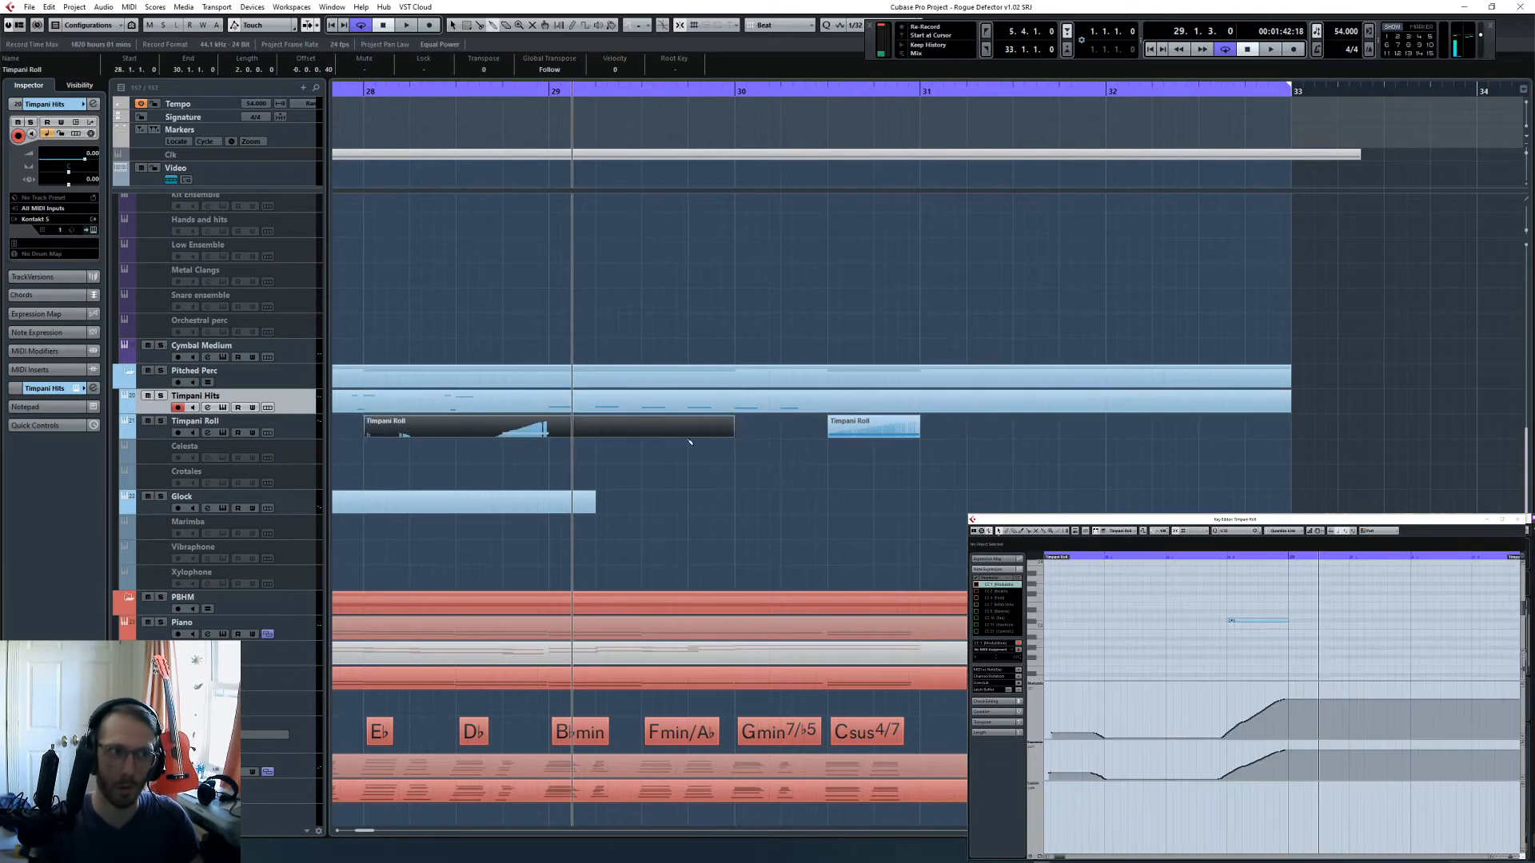
pyautogui.click(688, 433)
pyautogui.press('1')
pyautogui.click(697, 431)
# - Paste the copied timpani hits into the joined Timpani Roll part, starting at 29.1.3
pyautogui.click(1159, 639)
pyautogui.hotkey('ctrl', 'v')
pyautogui.click(1160, 640)
pyautogui.hscroll(4, 1162, 647)
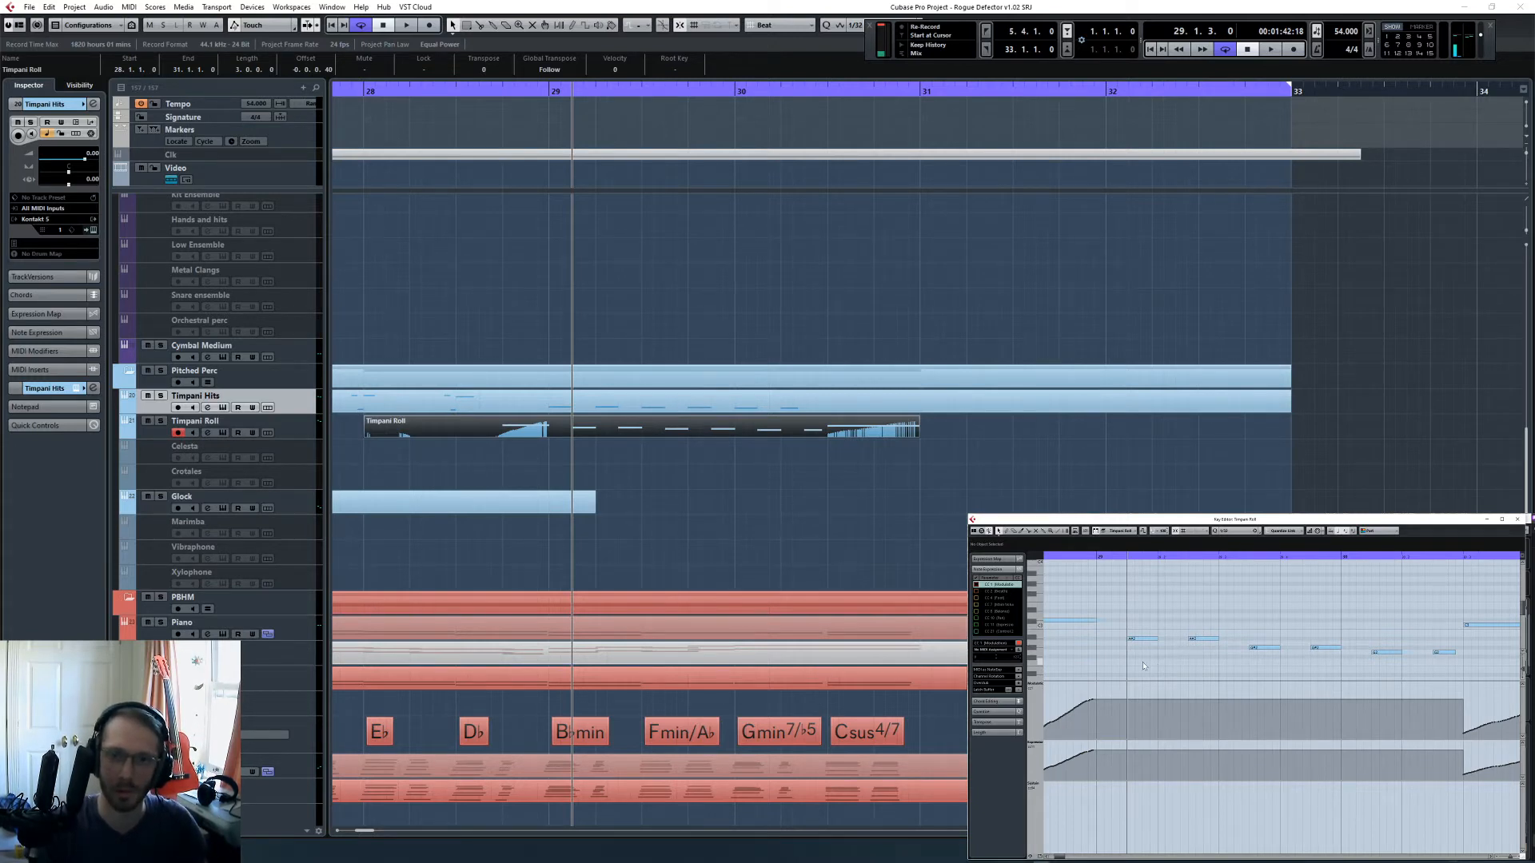
# - Split the Timpani Roll part at bar 29
pyautogui.press('KP_Subtract')
pyautogui.press('KP_Subtract')
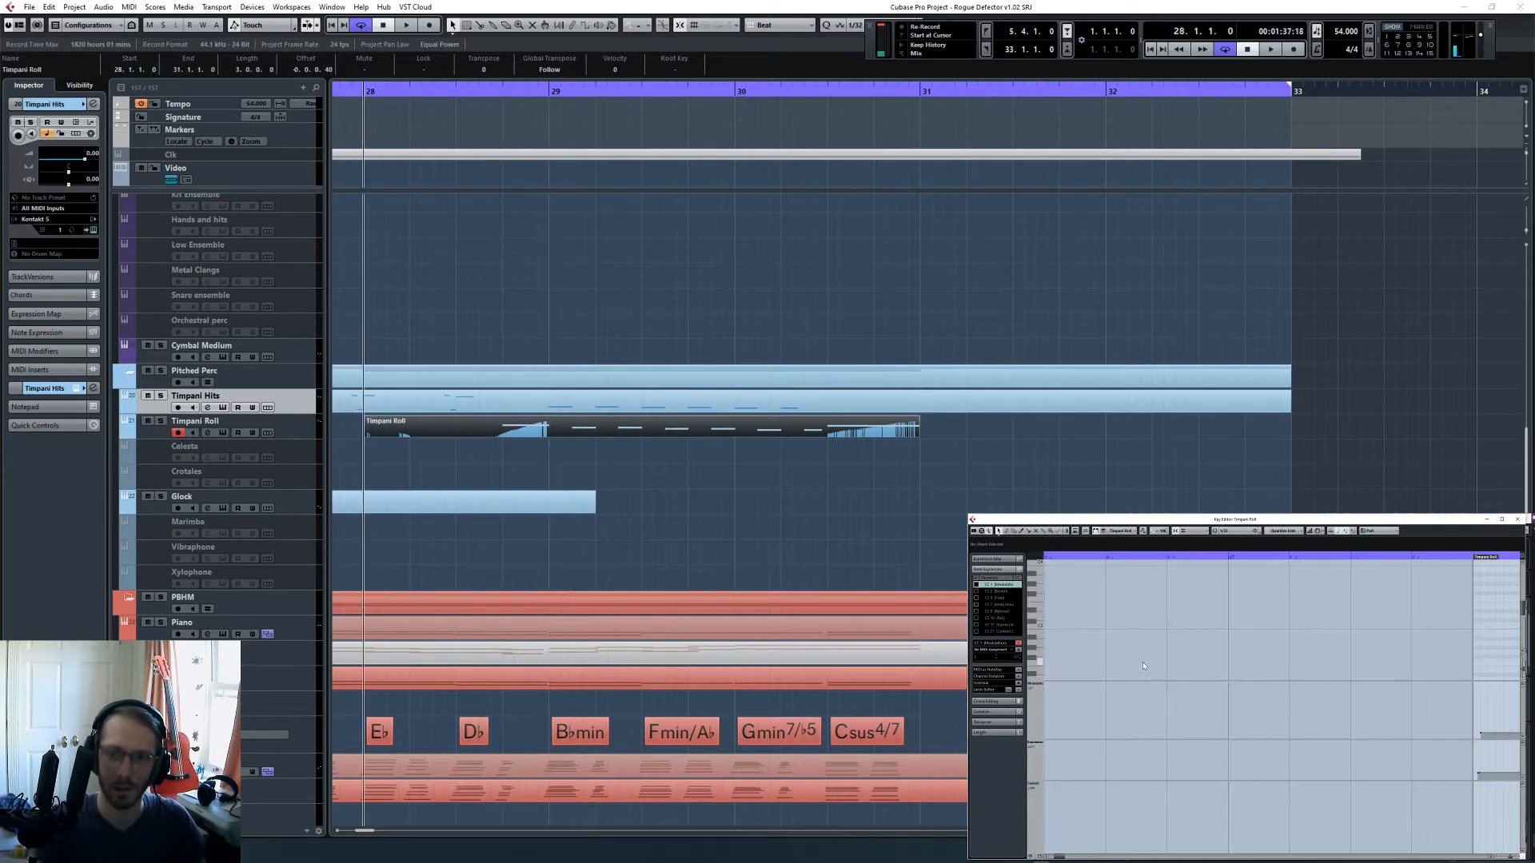
pyautogui.press('space')
pyautogui.press('space')
pyautogui.click(525, 524)
pyautogui.press('3')
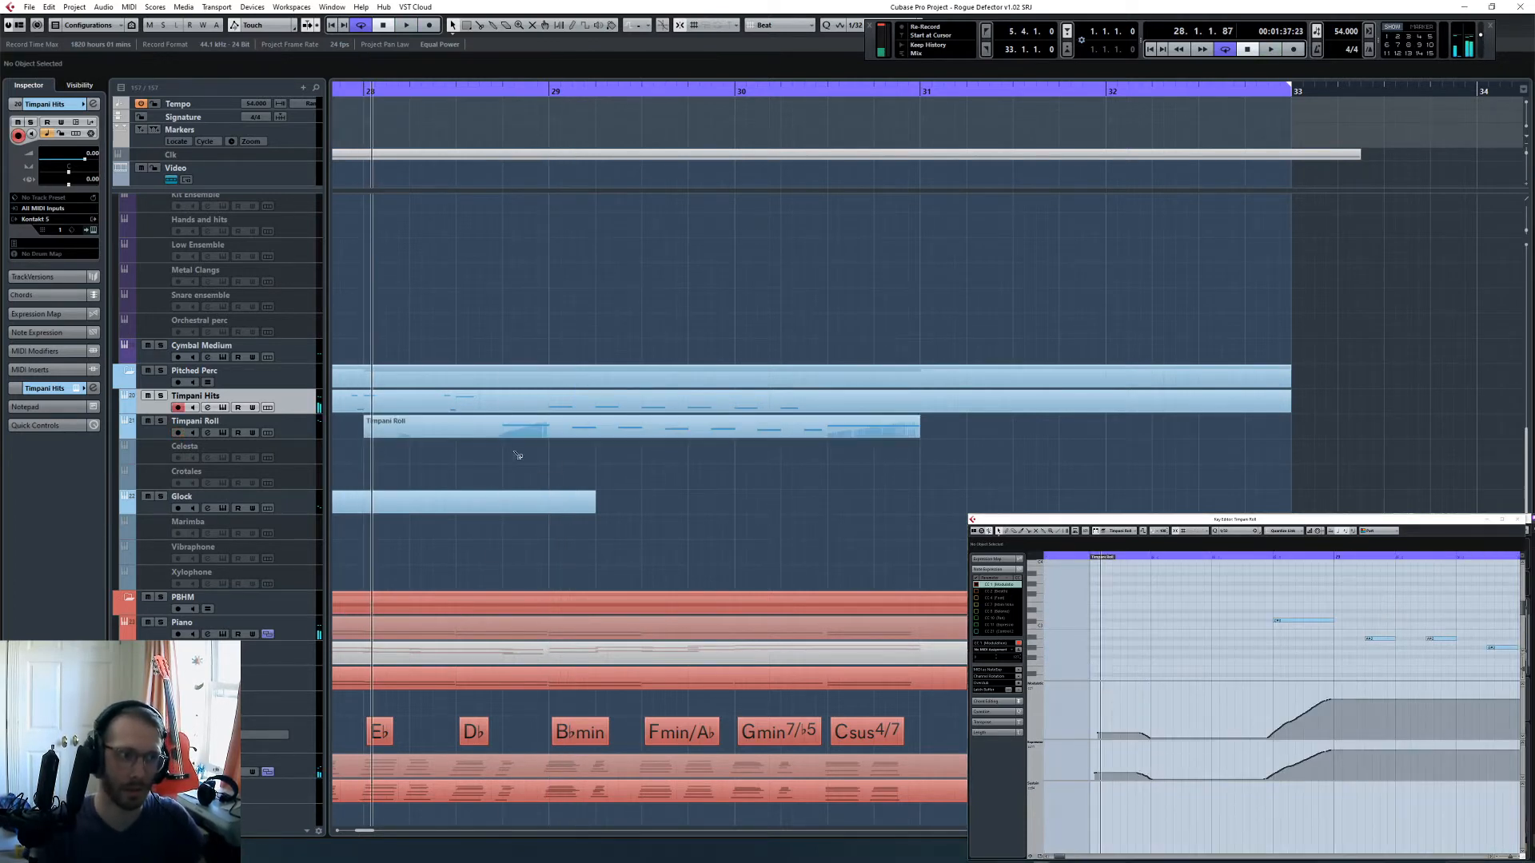
pyautogui.click(551, 432)
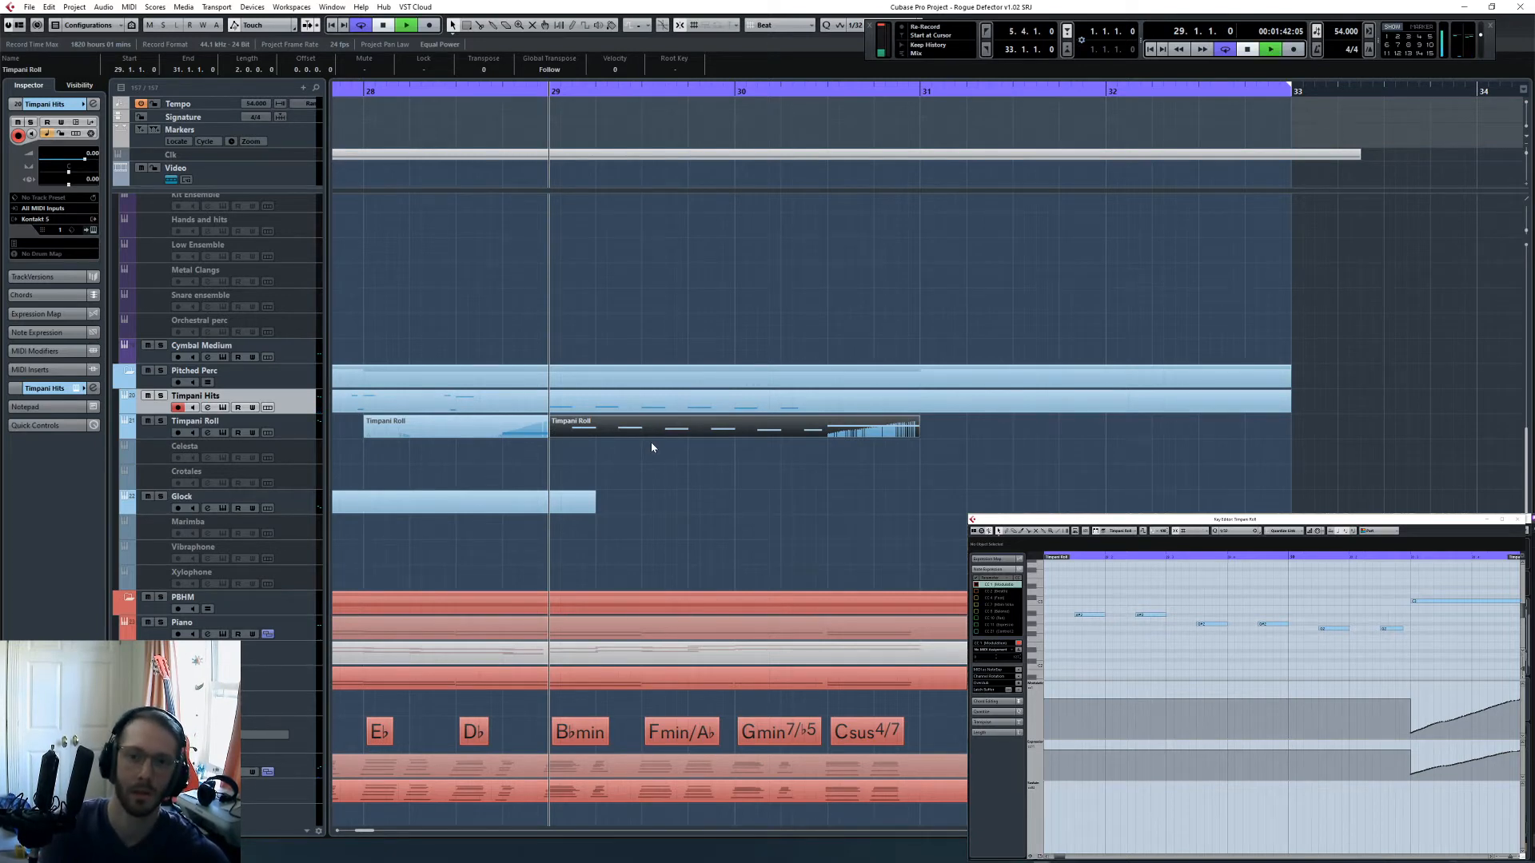
pyautogui.press('space')
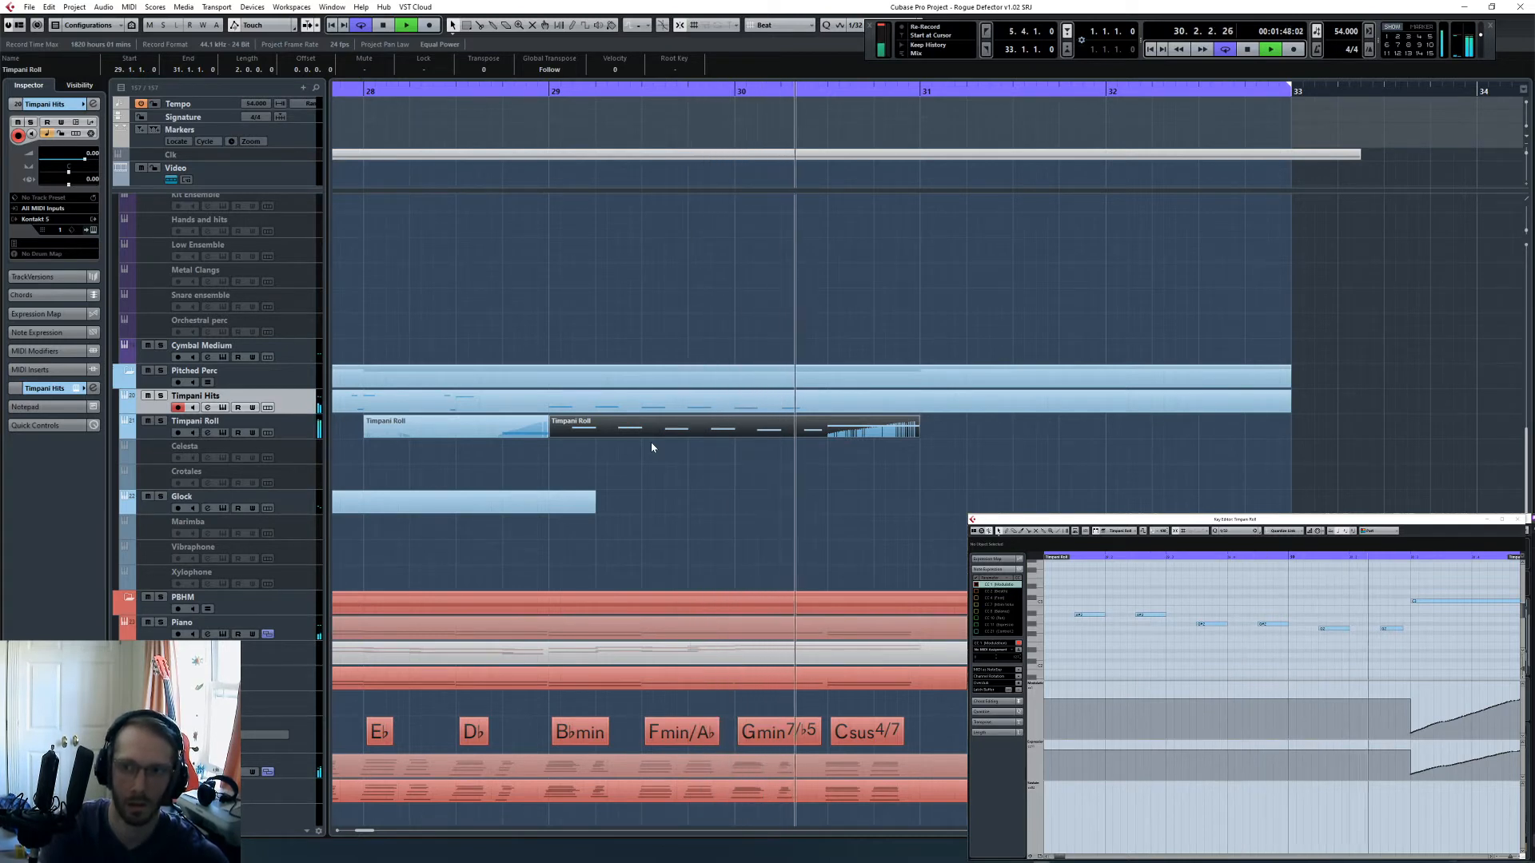
pyautogui.press('space')
pyautogui.hotkey('ctrl', 'z')
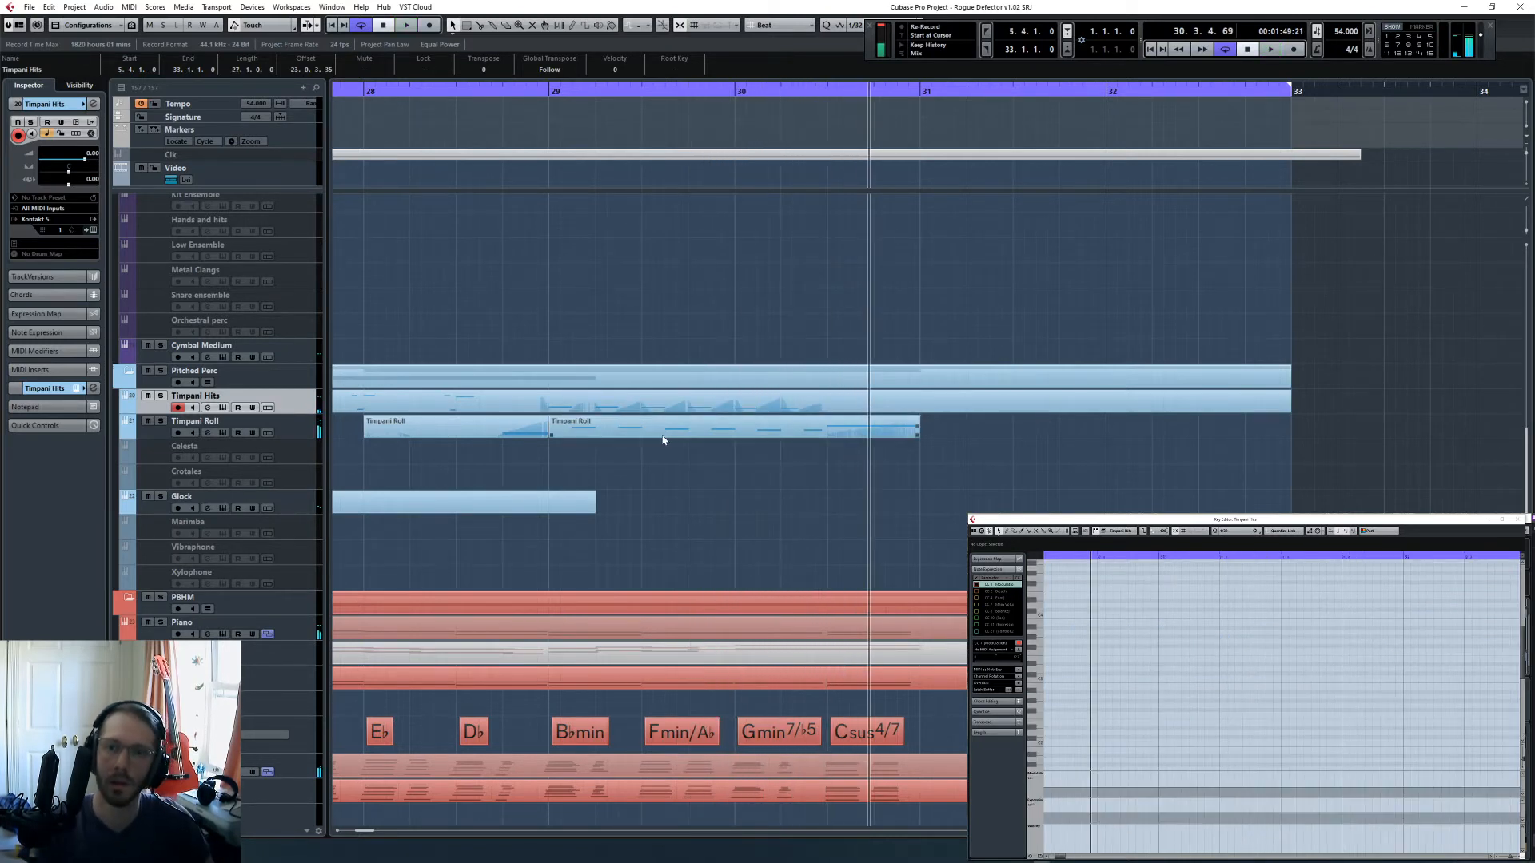
pyautogui.hscroll(-3, 764, 517)
pyautogui.click(968, 408)
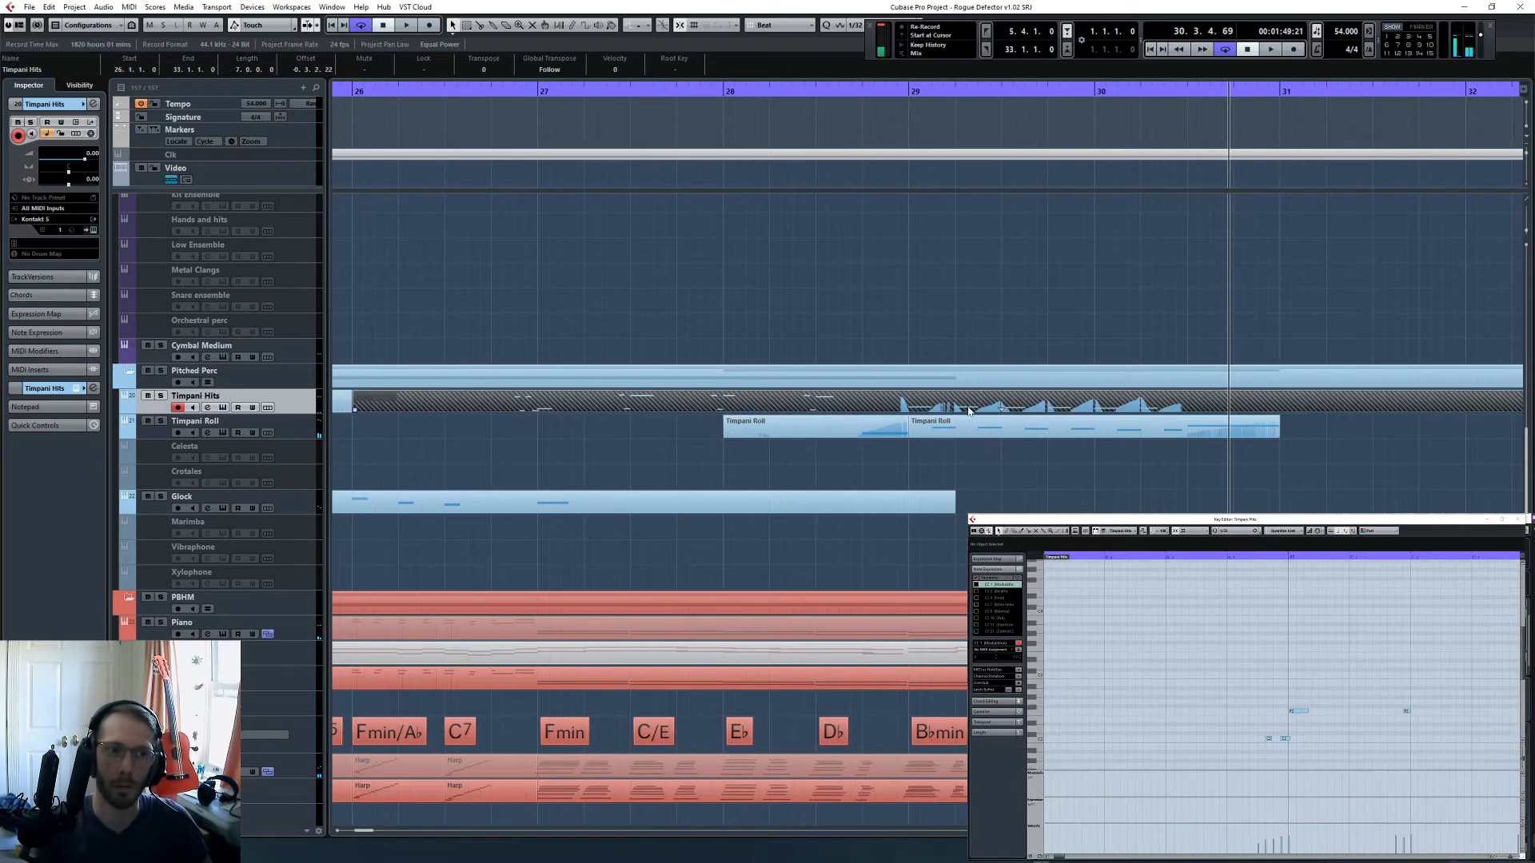
pyautogui.click(963, 430)
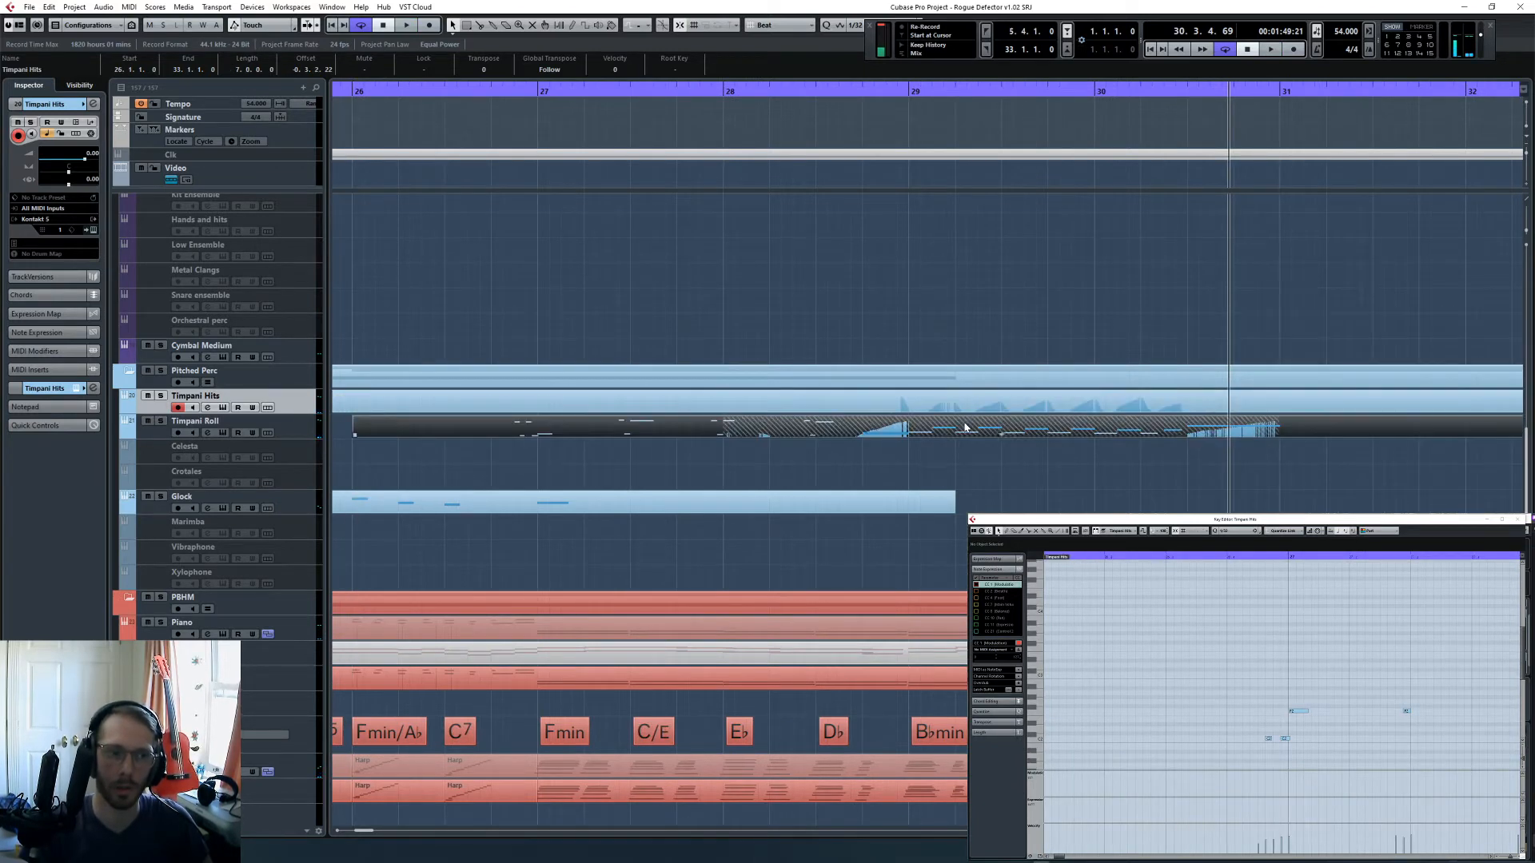
pyautogui.click(809, 326)
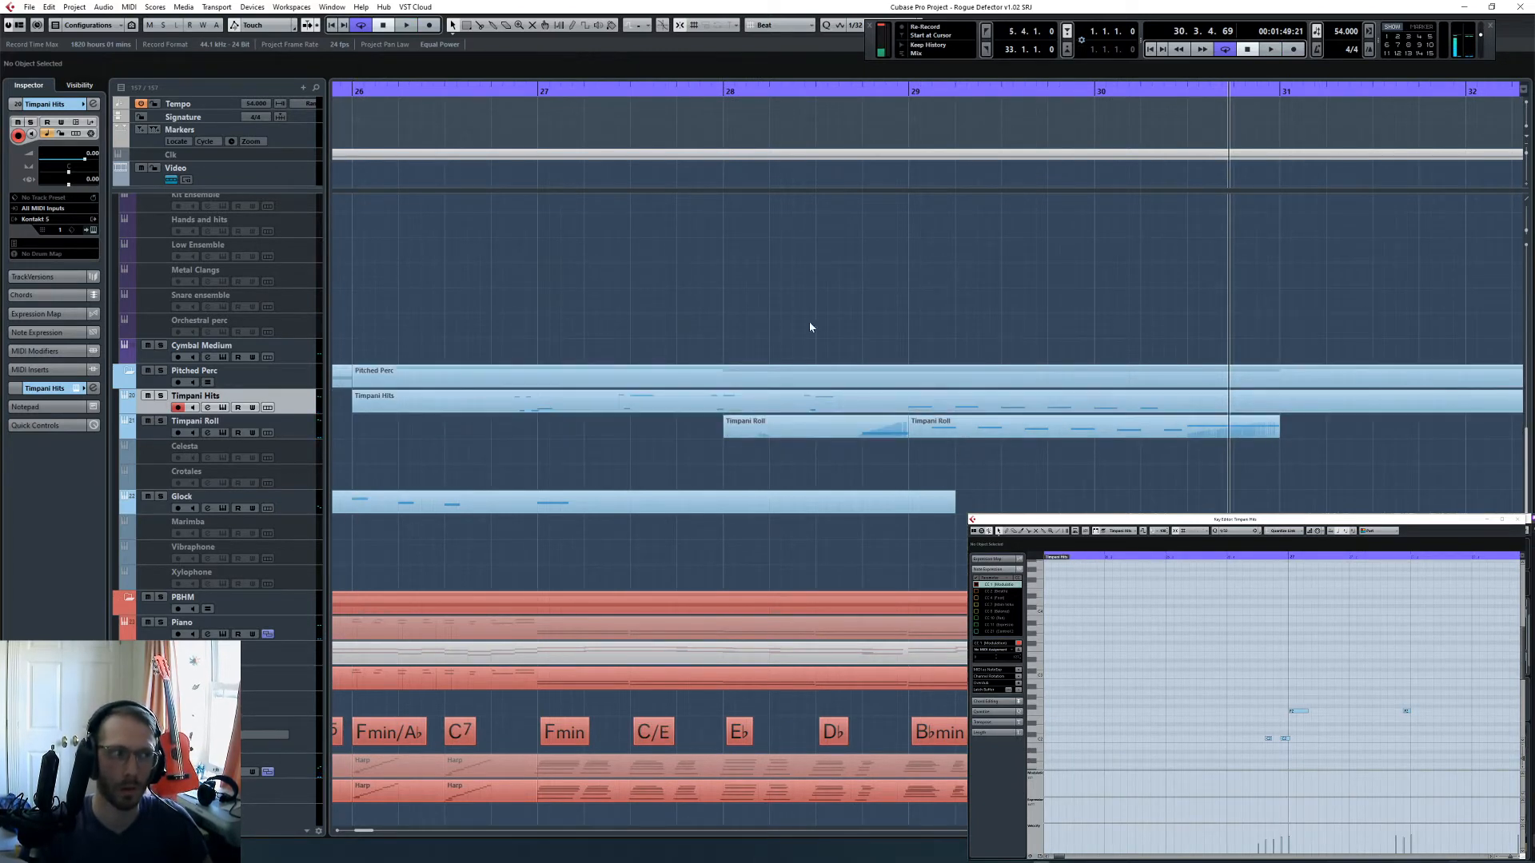
# - Record-enable the Timpani Roll track, select its part starting at bar 29, and play it back from 29.1.1
pyautogui.click(898, 87)
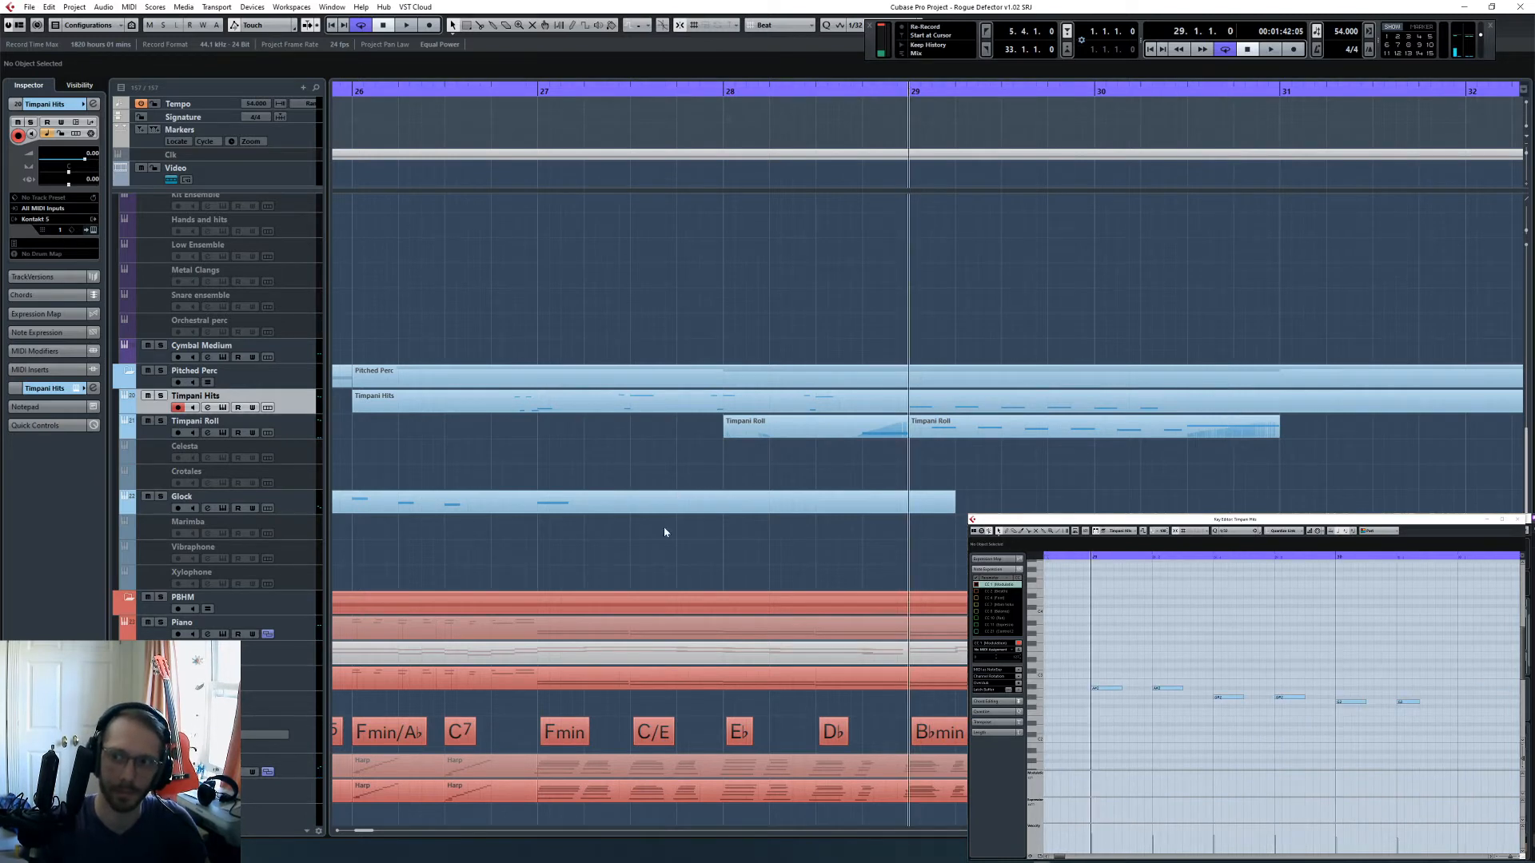
pyautogui.click(296, 437)
pyautogui.click(1047, 422)
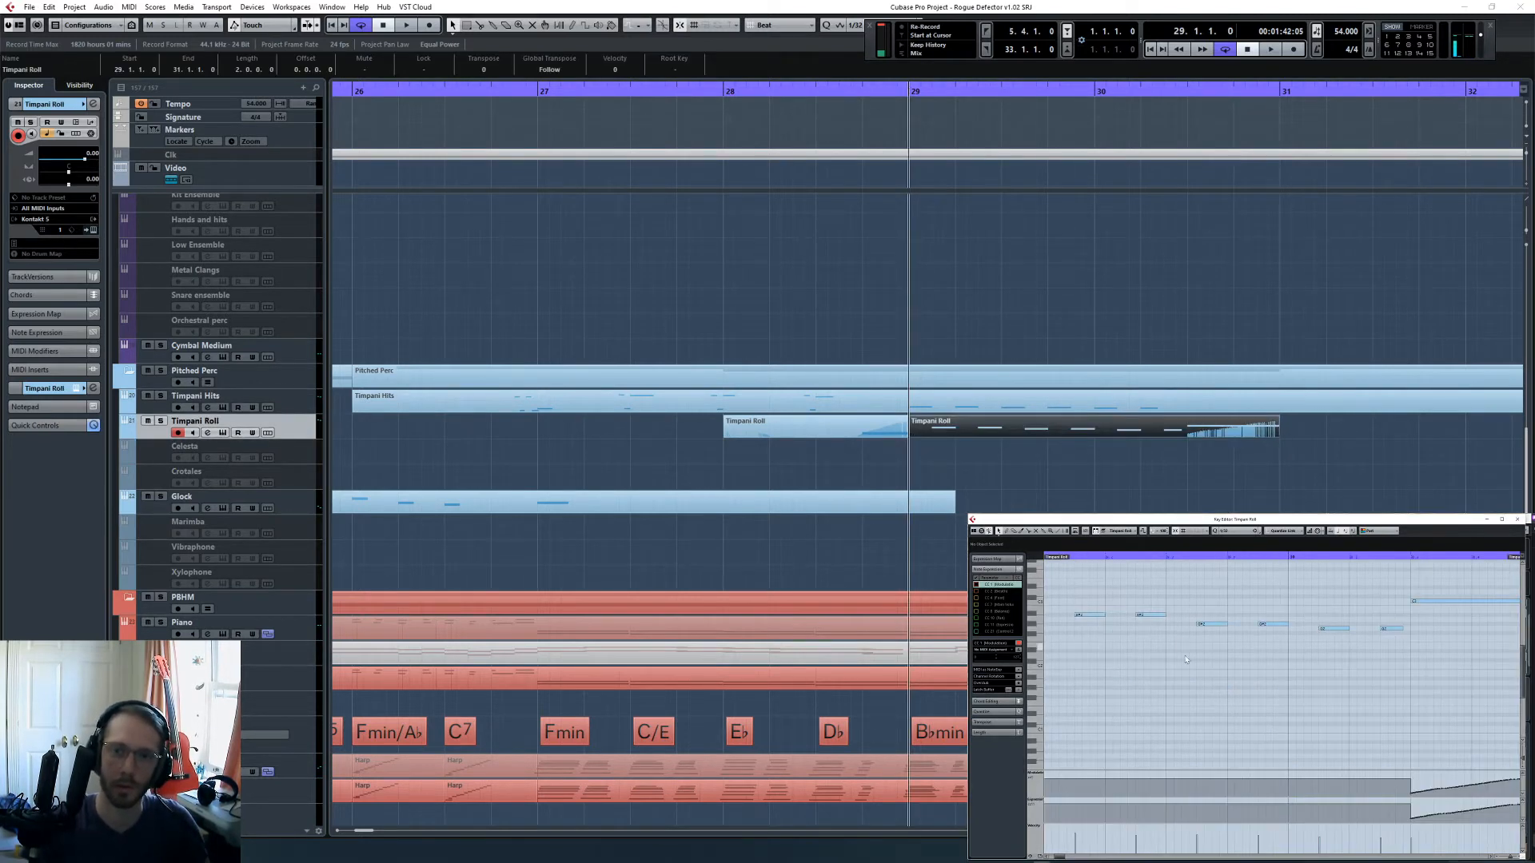
pyautogui.press('space')
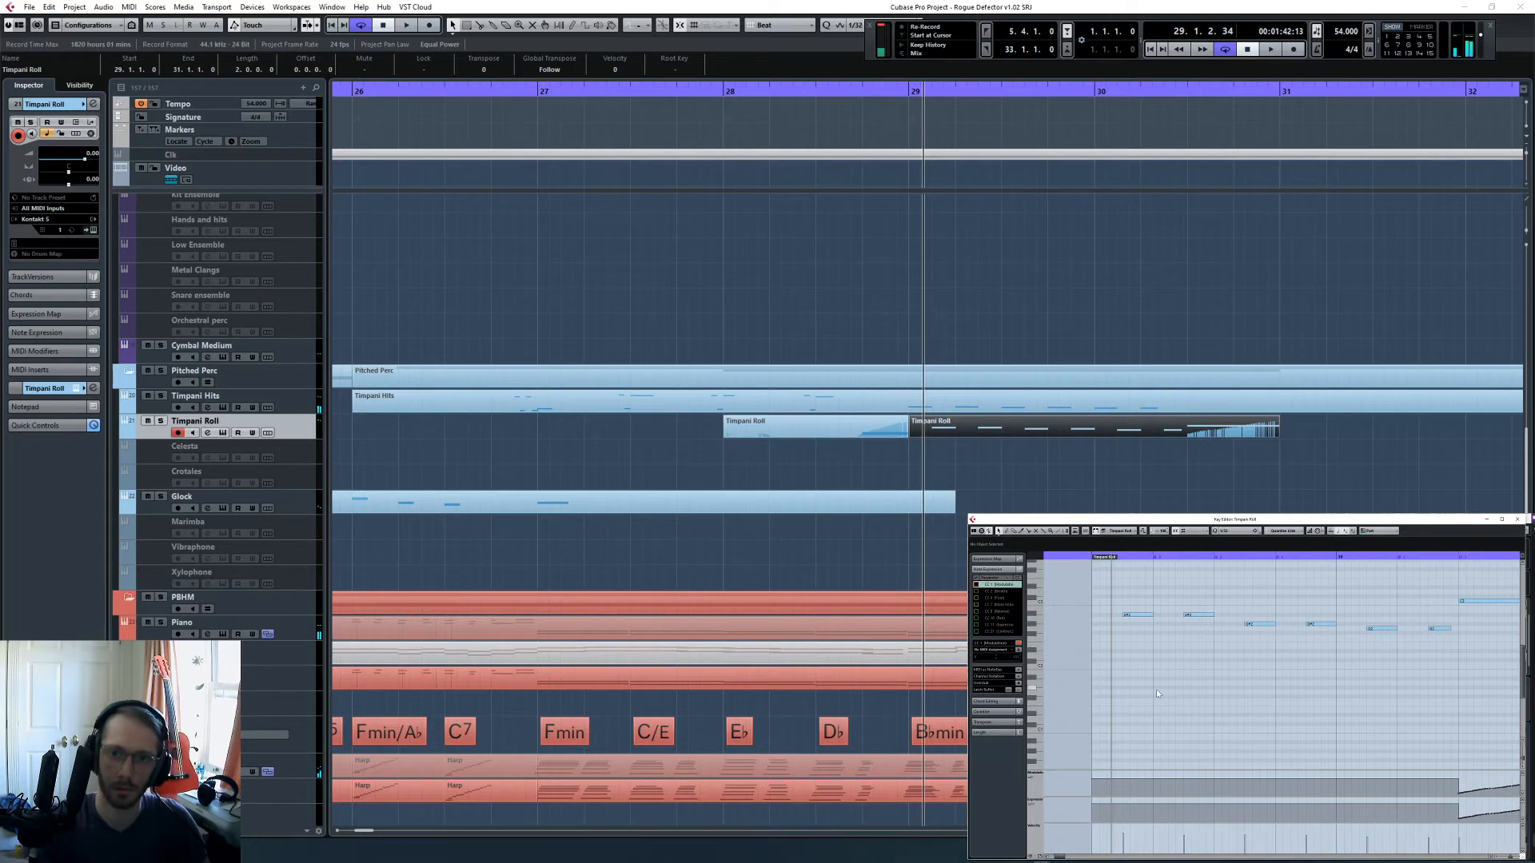
pyautogui.press('space')
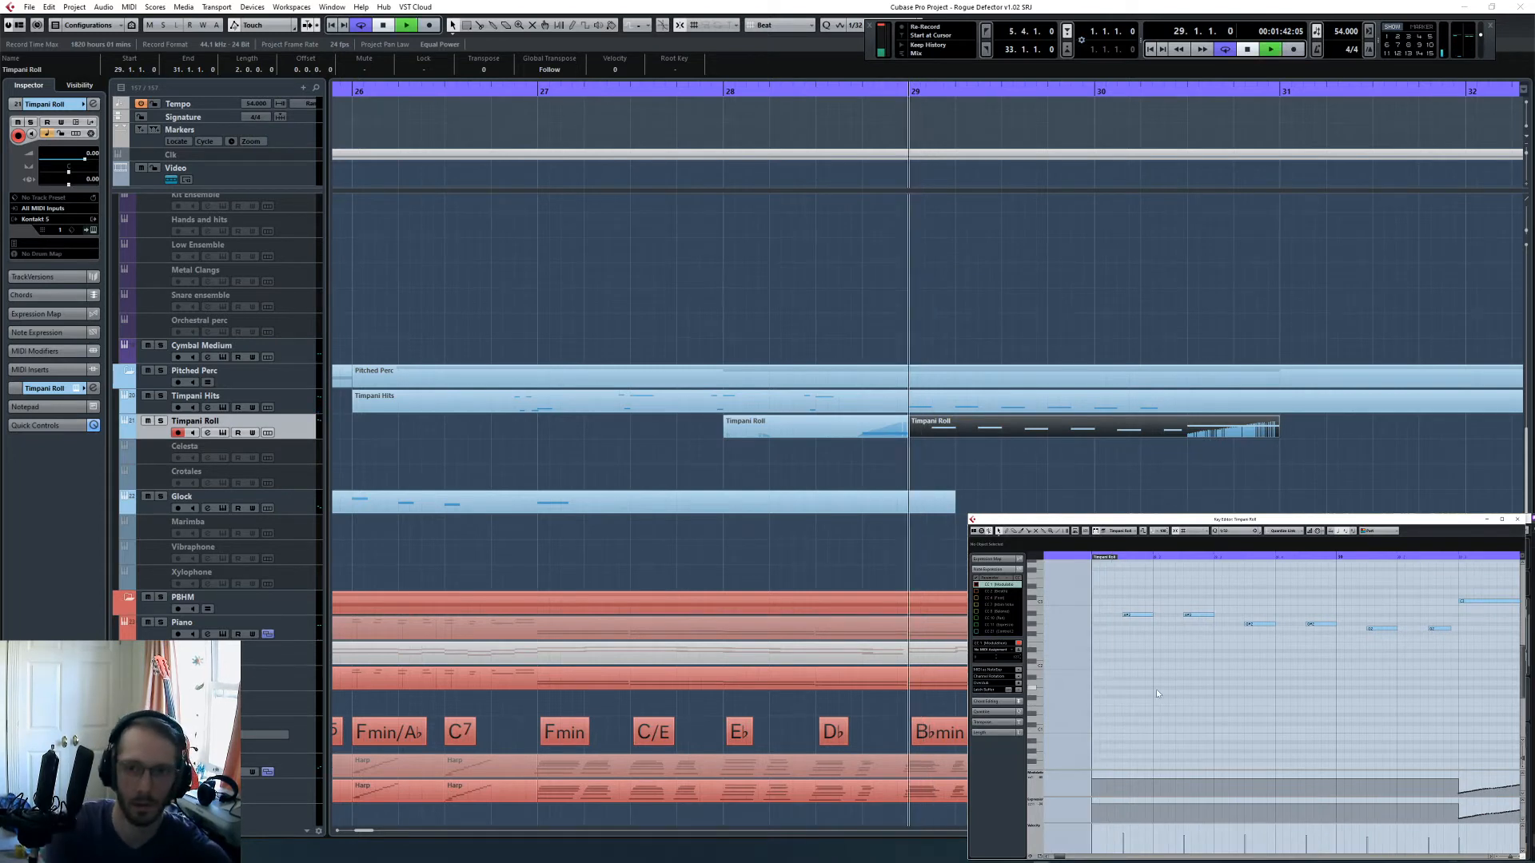
pyautogui.press('space')
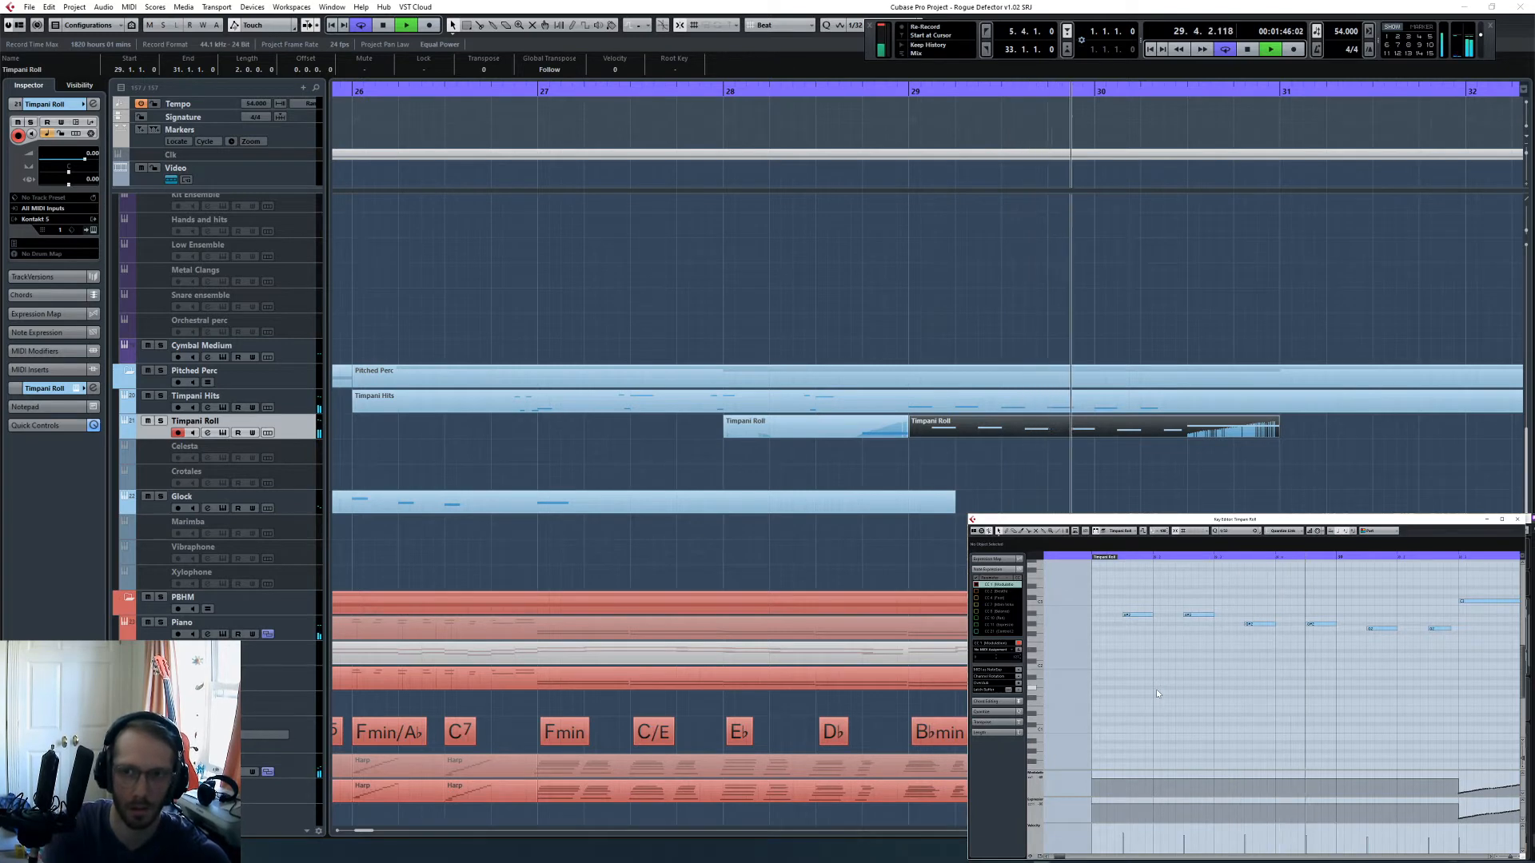
pyautogui.press('space')
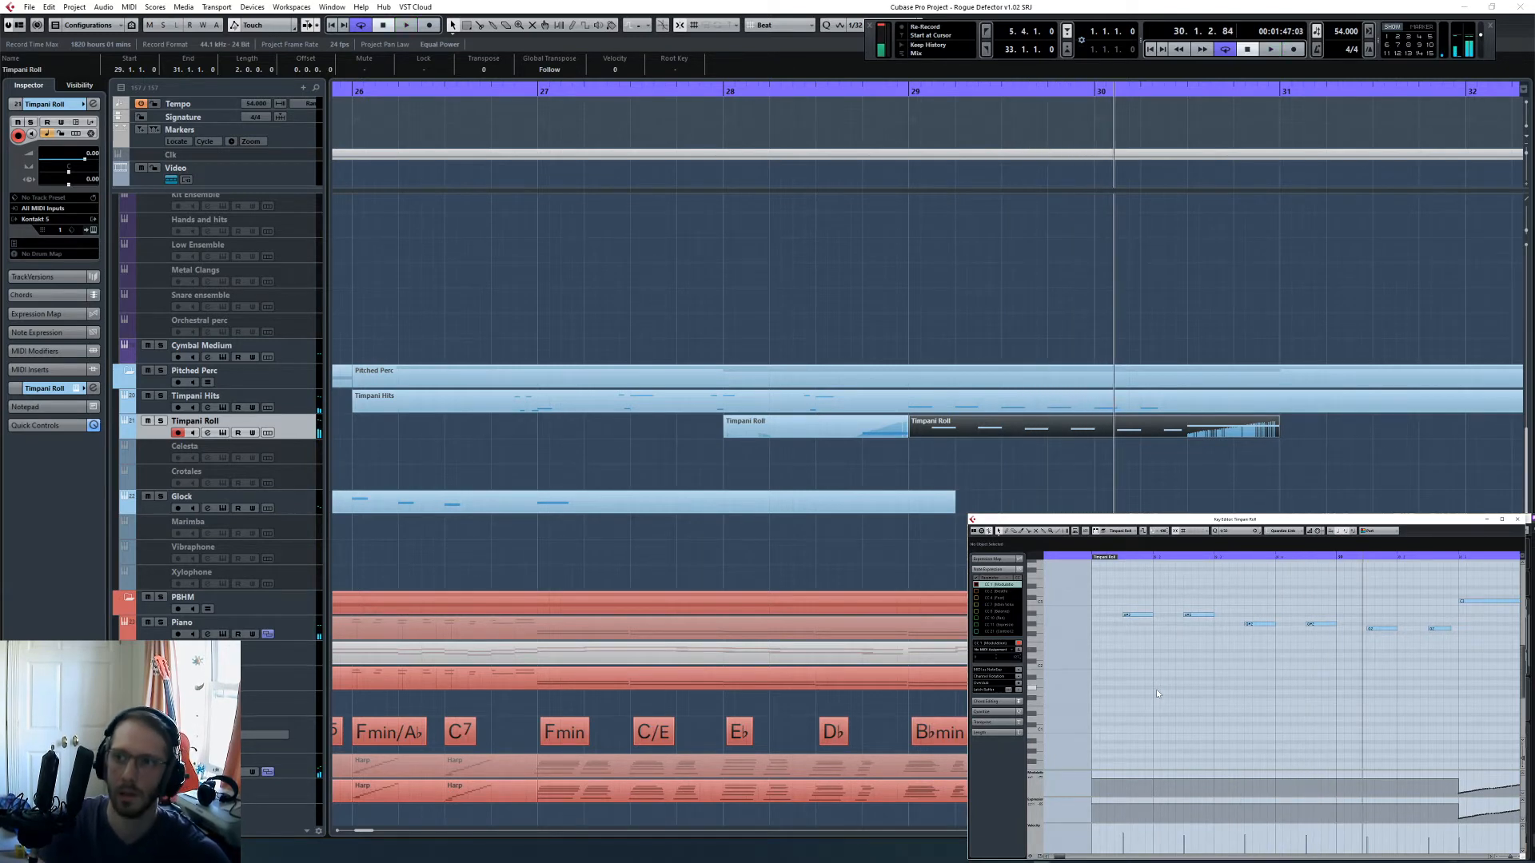
# - Solo the Timpani Roll track and record controller swells for its short rolls from 29.1.1 through bar 30
pyautogui.press('KP_Subtract')
pyautogui.press('KP_Subtract')
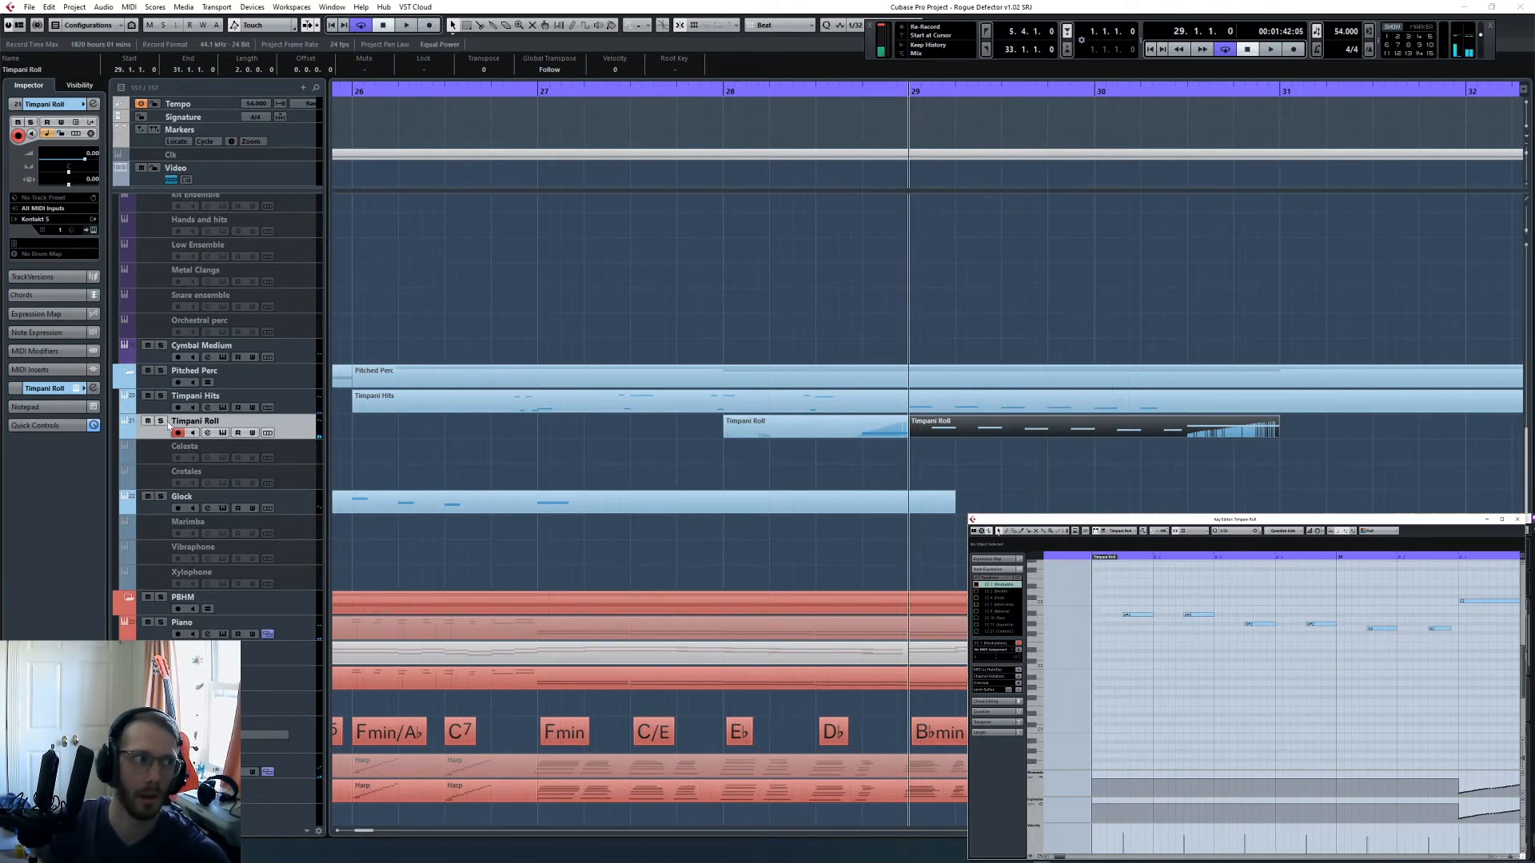
pyautogui.click(160, 422)
pyautogui.press('space')
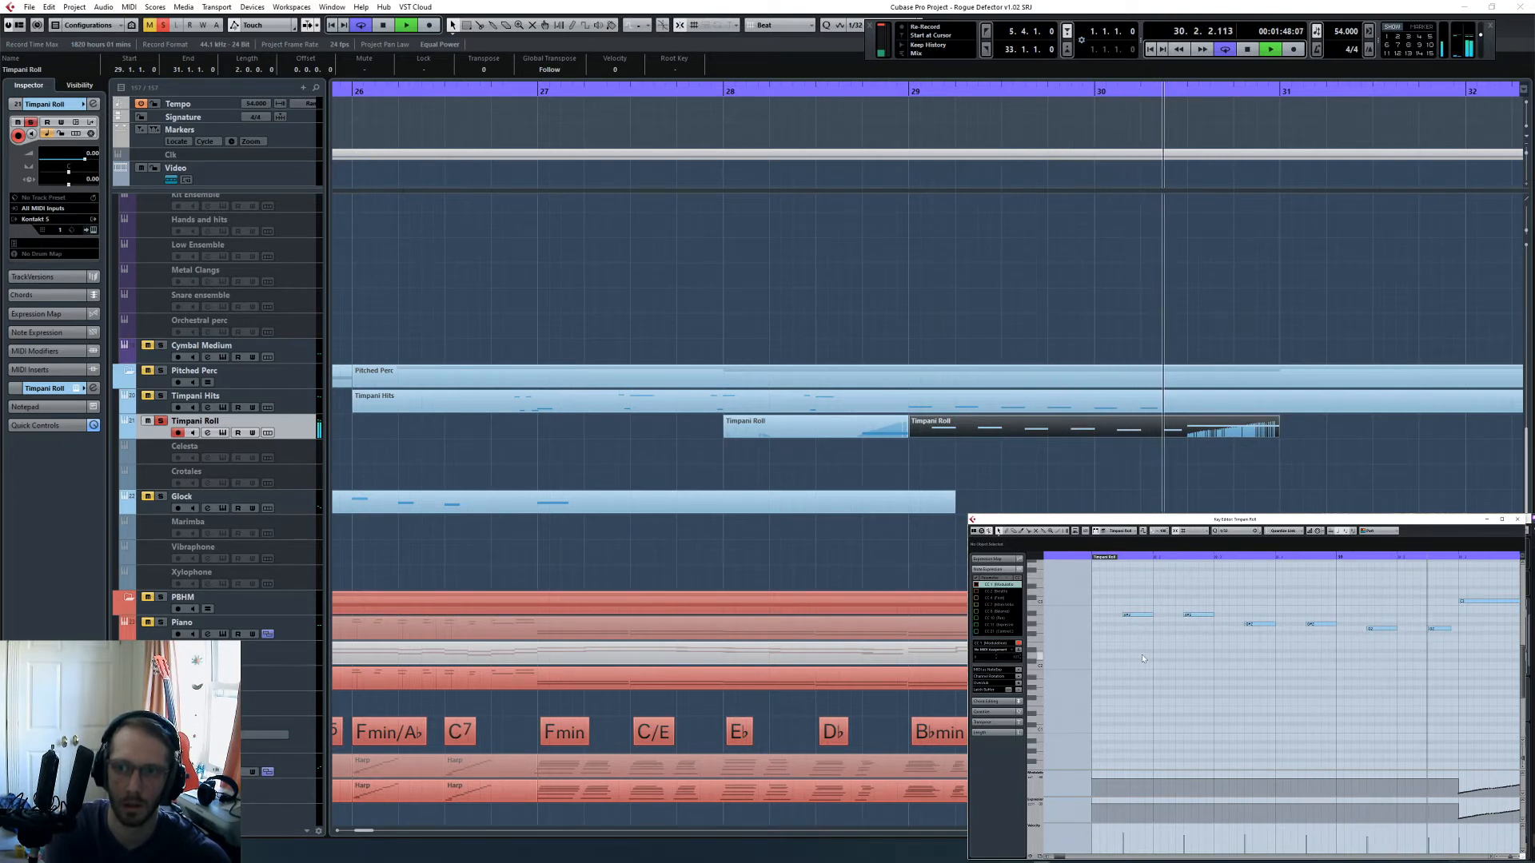
pyautogui.press('space')
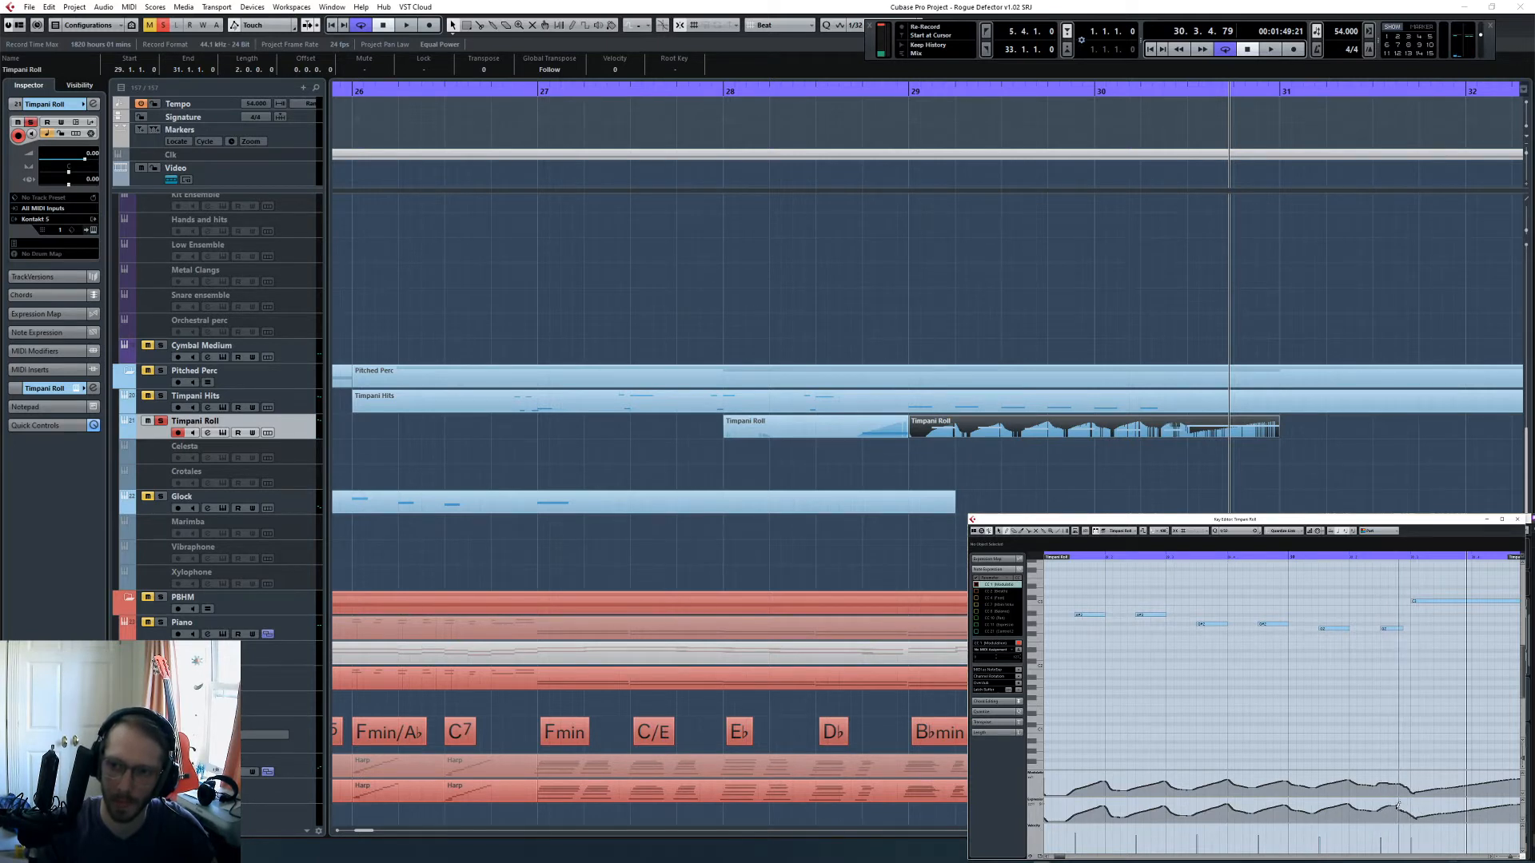
# - Solo the Timpani Hits track alongside the rolls and play both back from the start of bar 29
pyautogui.hscroll(-1, 1314, 718)
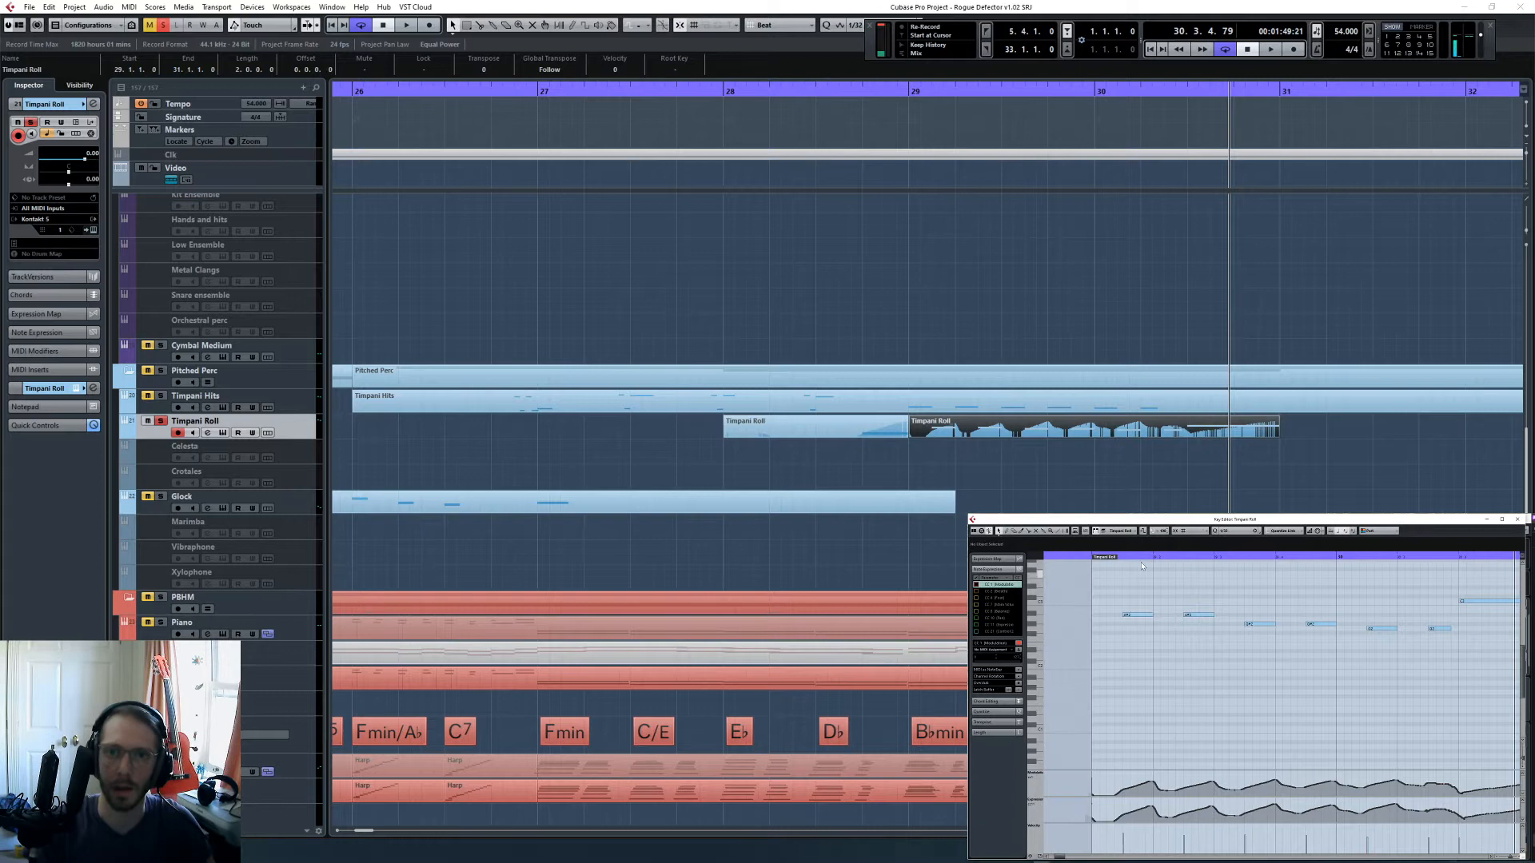
pyautogui.click(1088, 559)
pyautogui.click(160, 396)
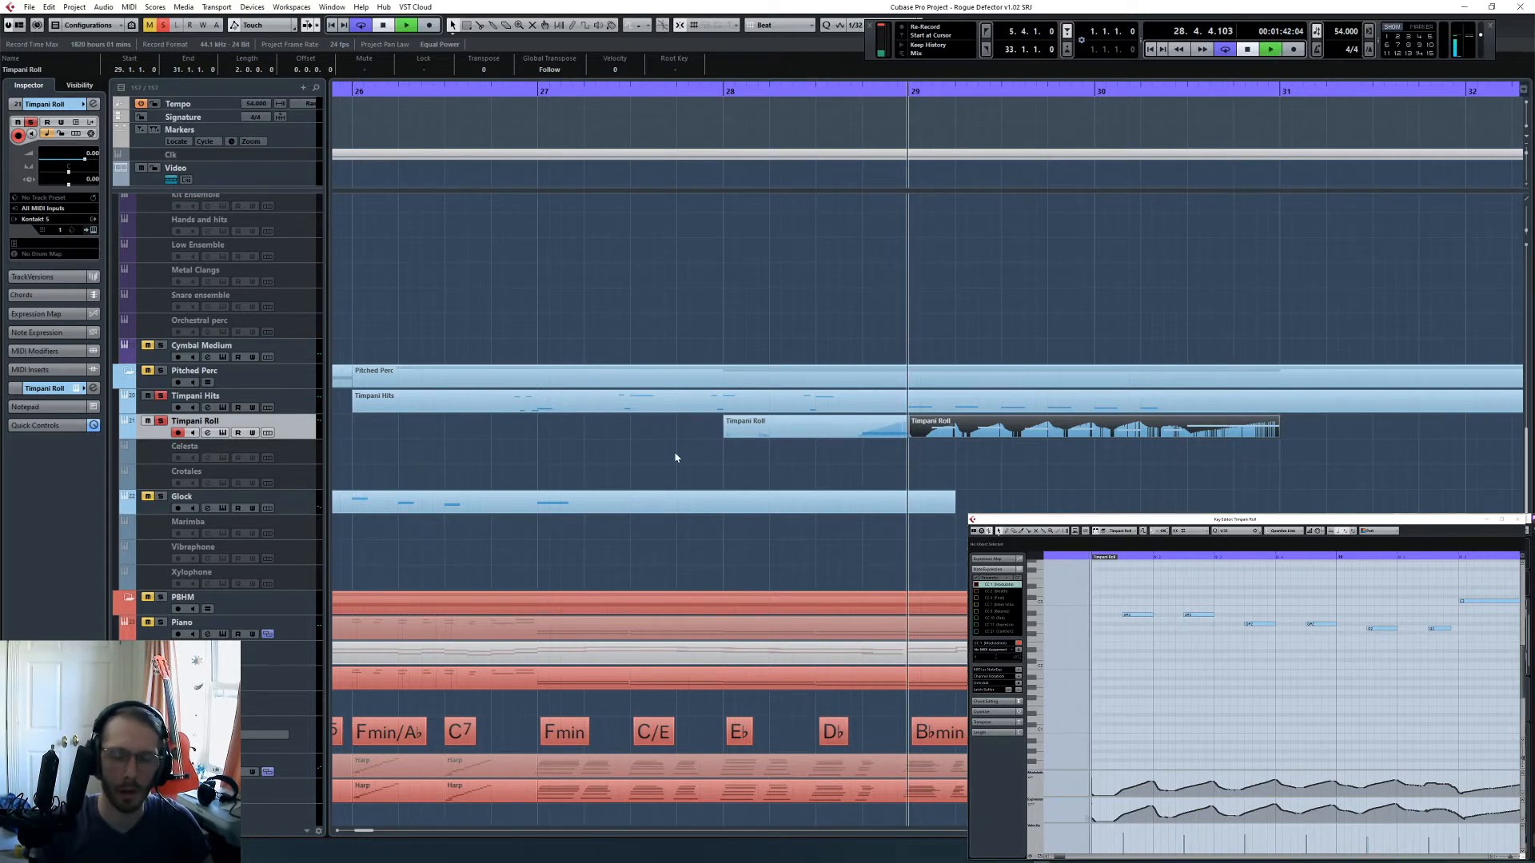
pyautogui.press('space')
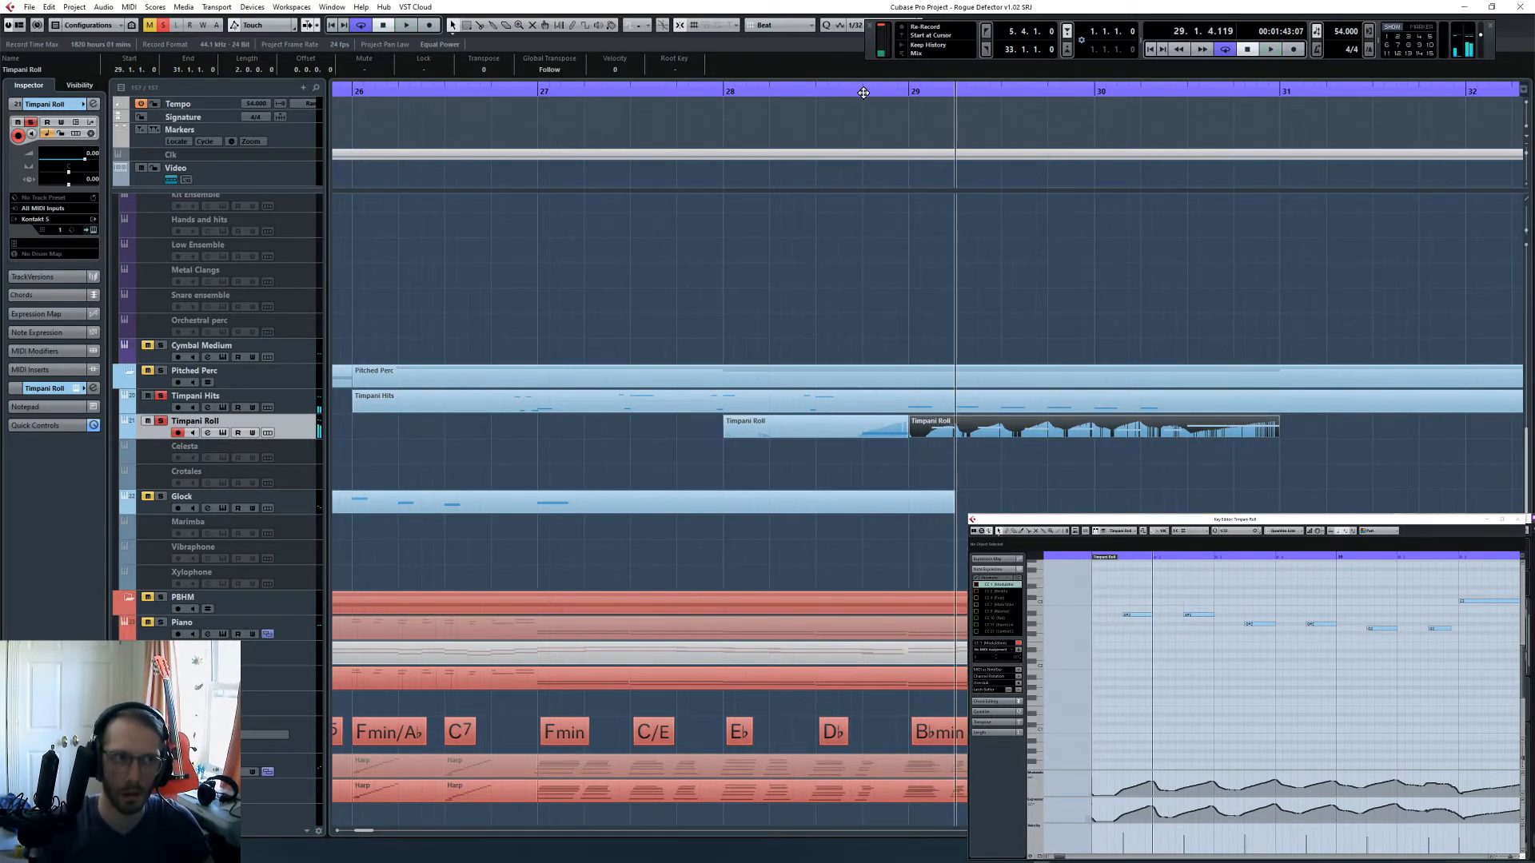
# - Play back the passage leading into bar 29 and glue the two Timpani Roll parts into one
pyautogui.click(864, 92)
pyautogui.click(914, 406)
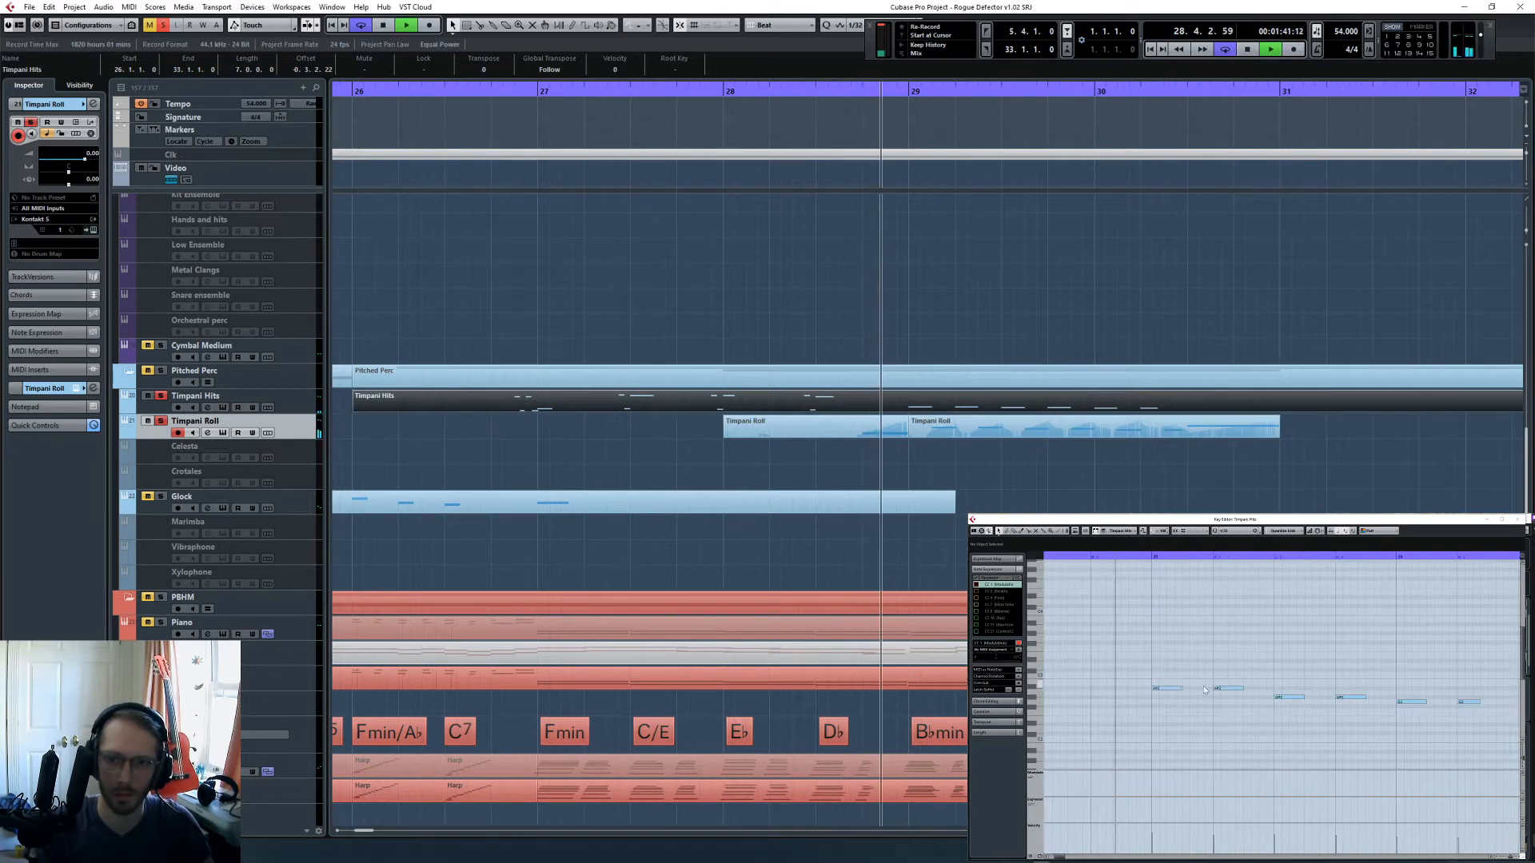
pyautogui.click(886, 439)
pyautogui.press('space')
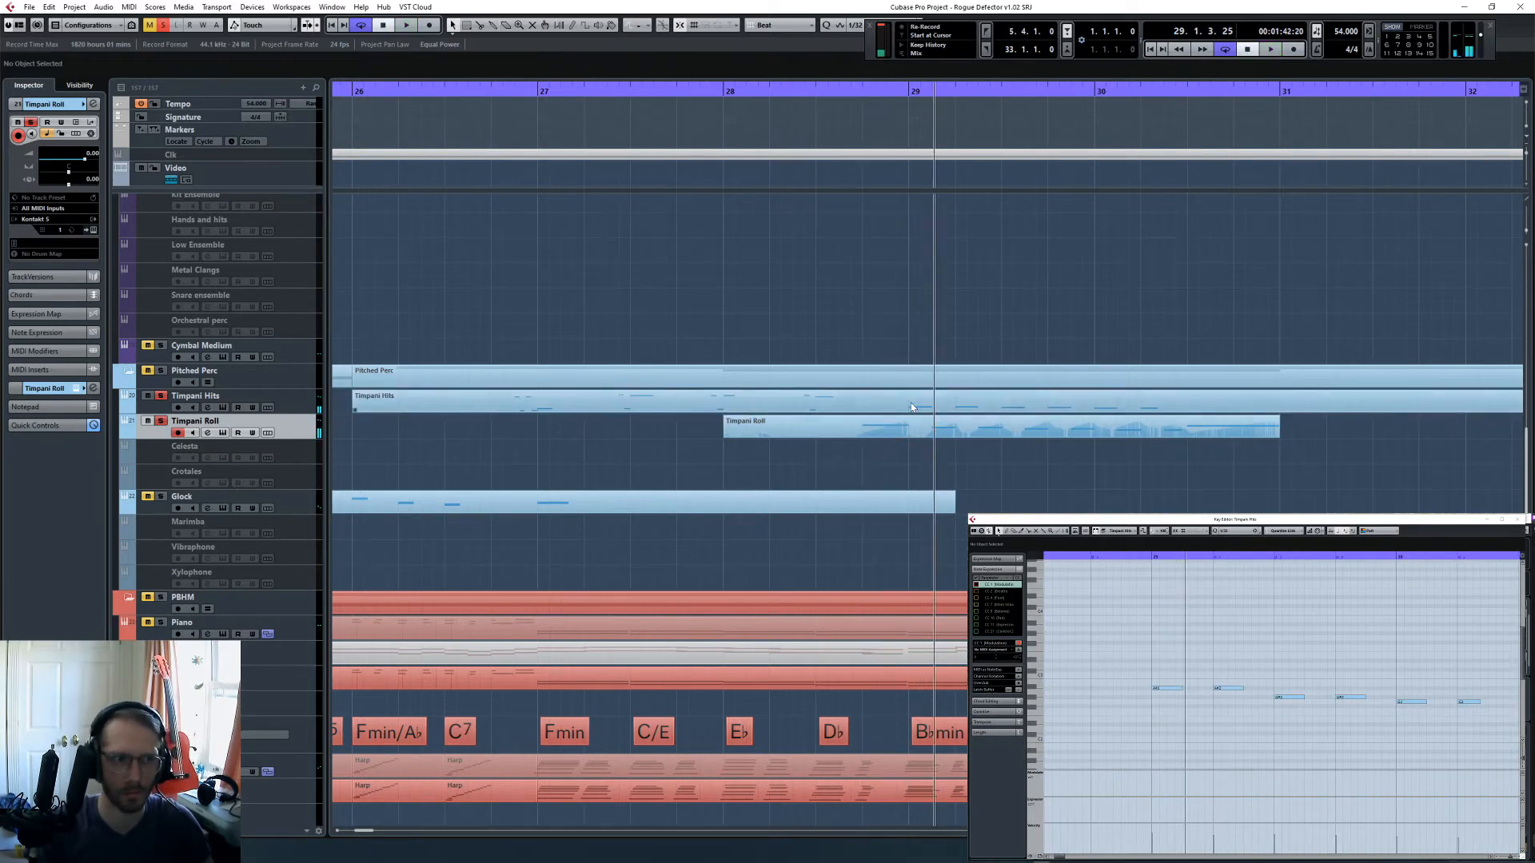
pyautogui.click(911, 407)
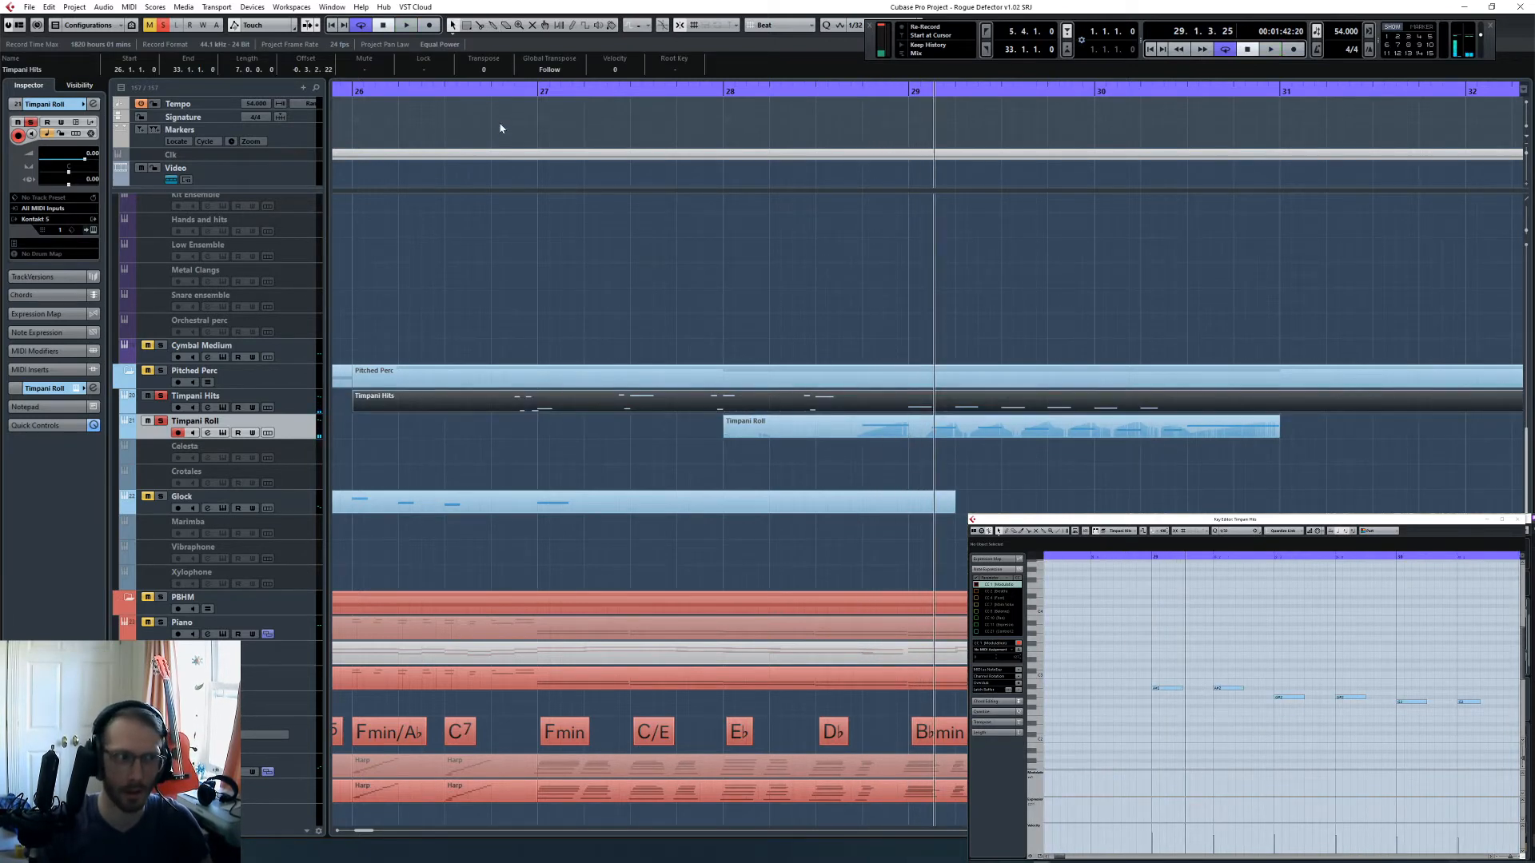
# - Smooth the controller curves of the joined Timpani Roll part around bar 29 and play back the transition
pyautogui.click(918, 429)
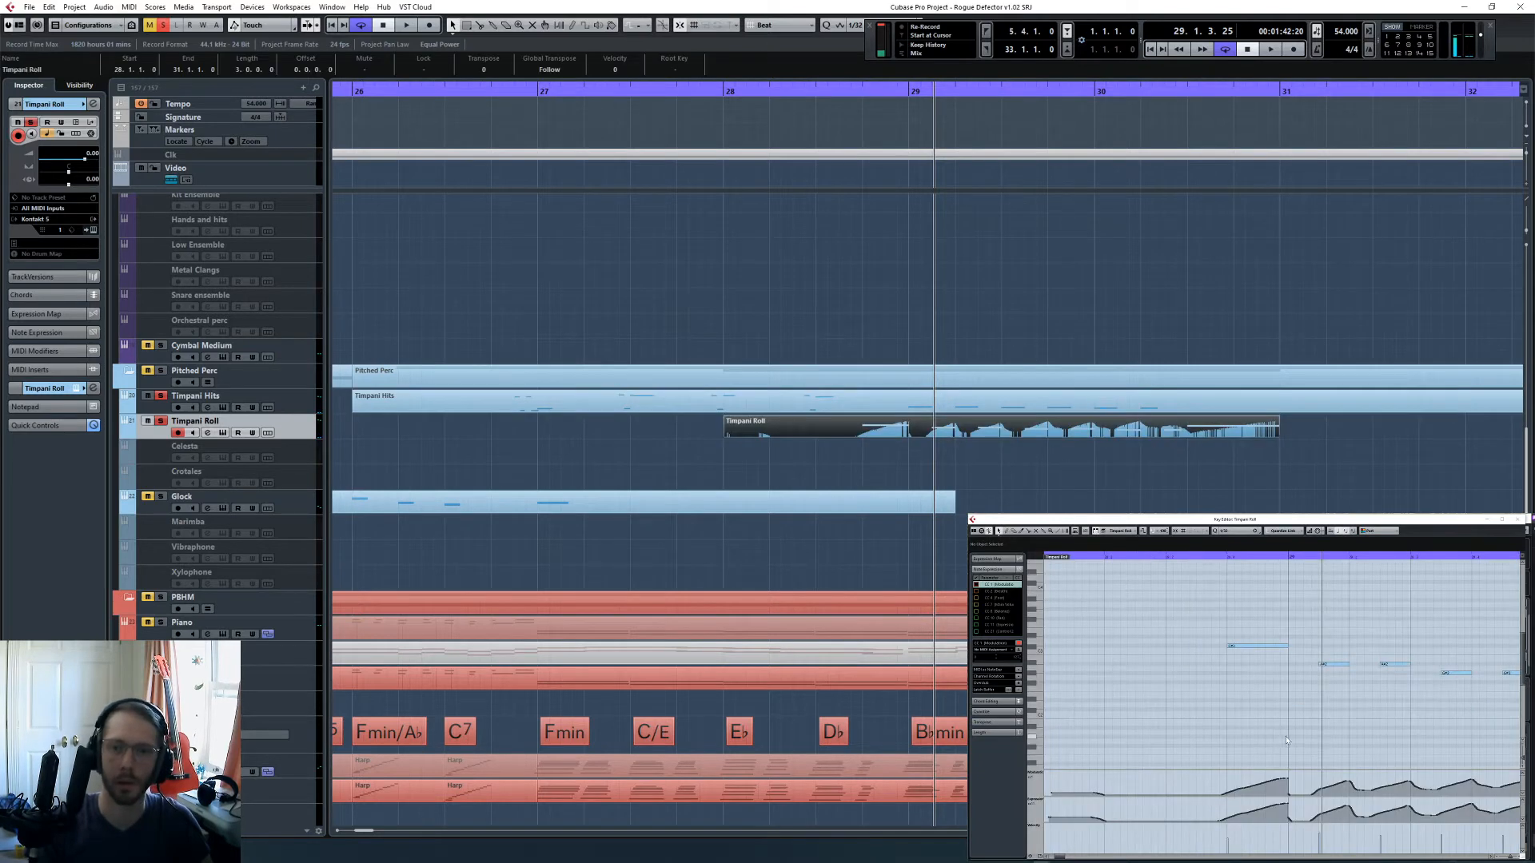
pyautogui.hscroll(2, 1279, 737)
pyautogui.click(1232, 719)
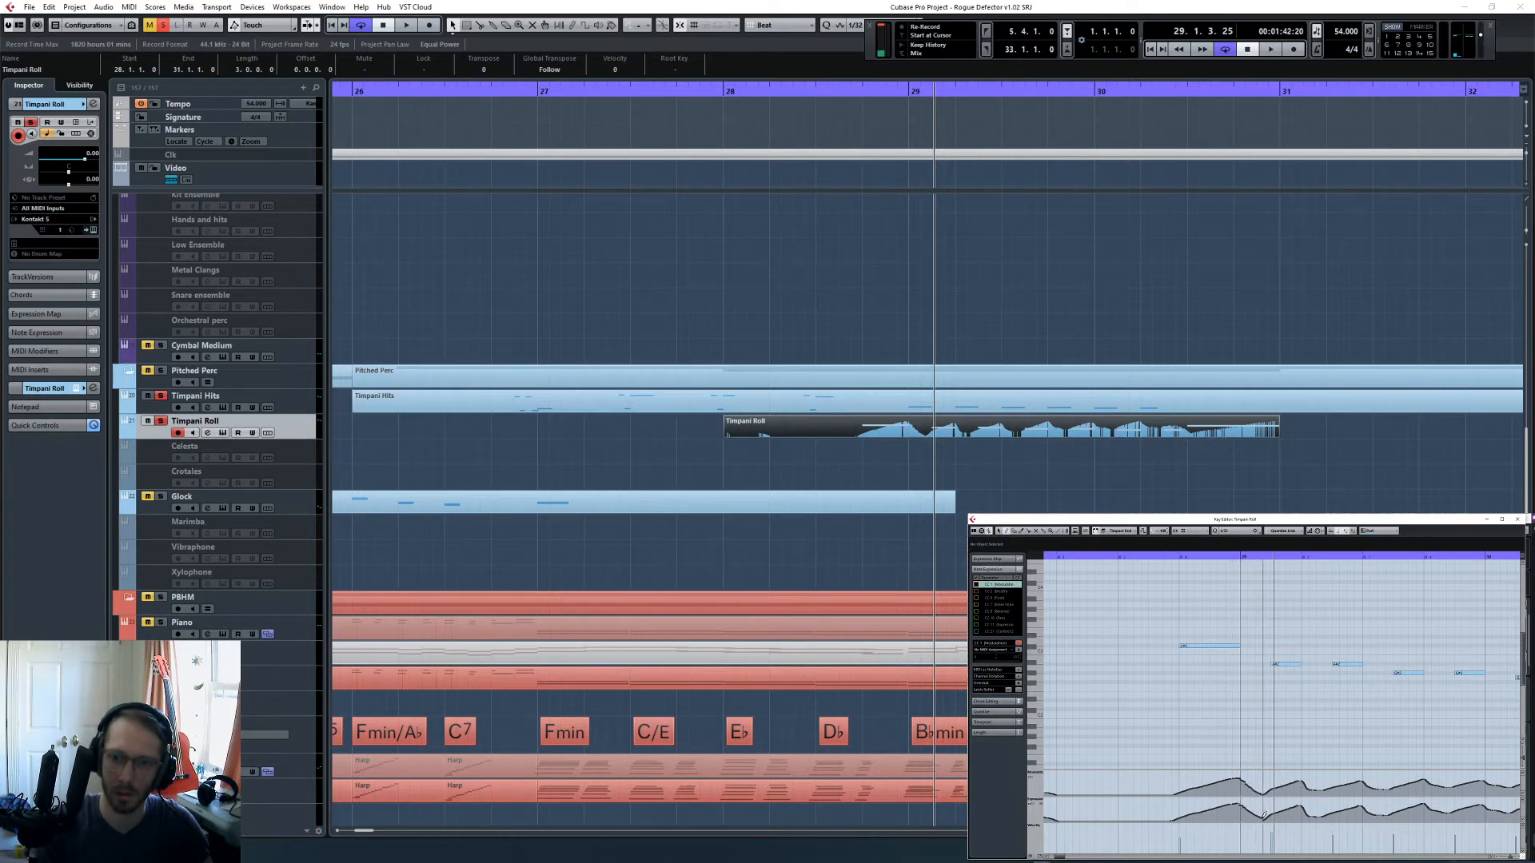
pyautogui.doubleClick(1170, 557)
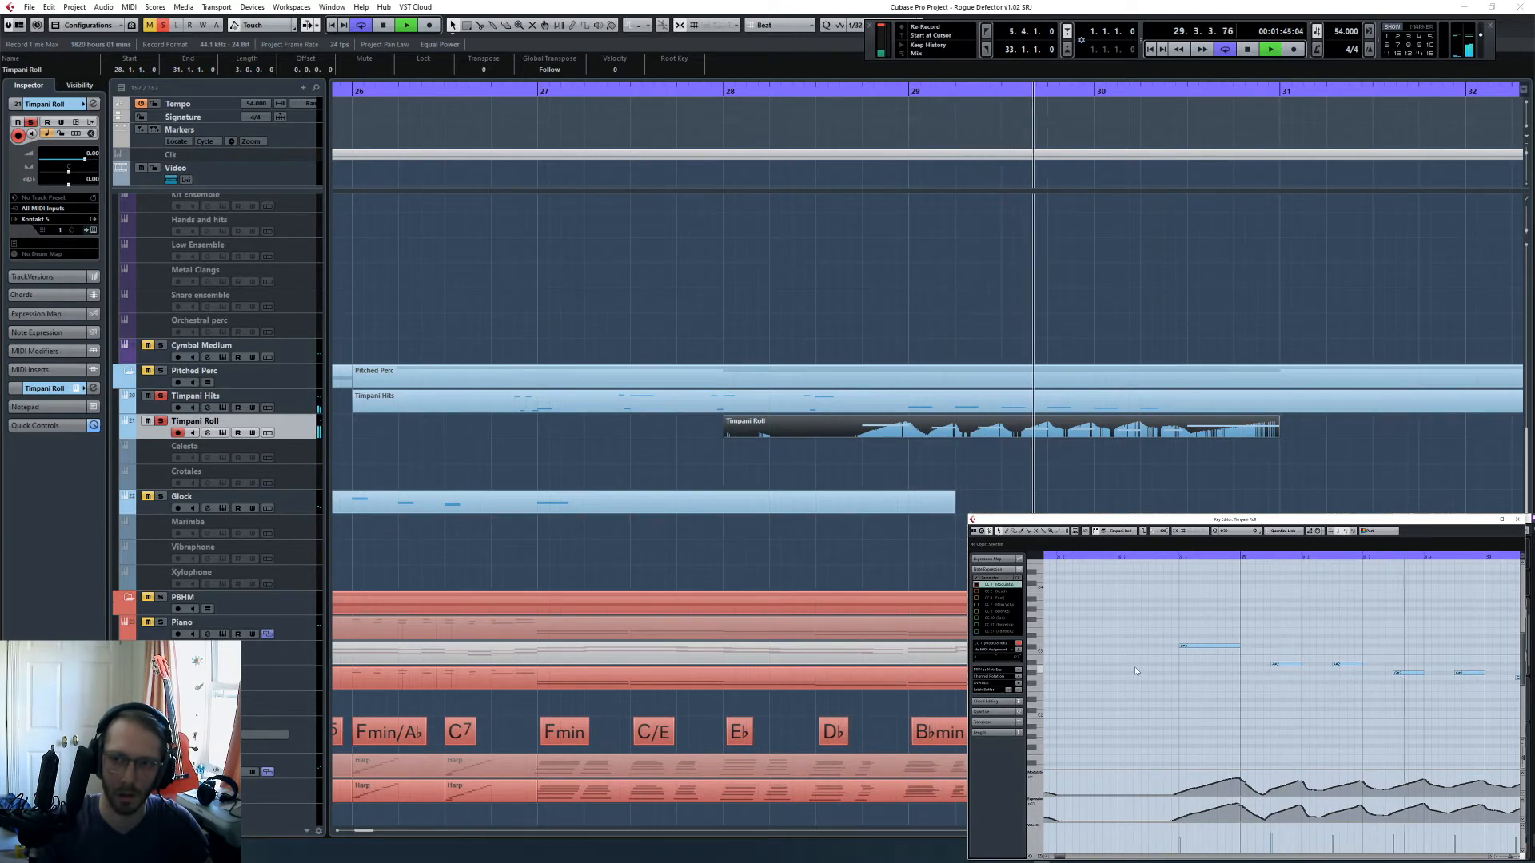
pyautogui.press('space')
# - Show the Timpani Hits and Timpani Roll parts together in the Key Editor and listen to them from bar 29
pyautogui.keyDown('shift'); pyautogui.click(1001, 400); pyautogui.keyUp('shift')
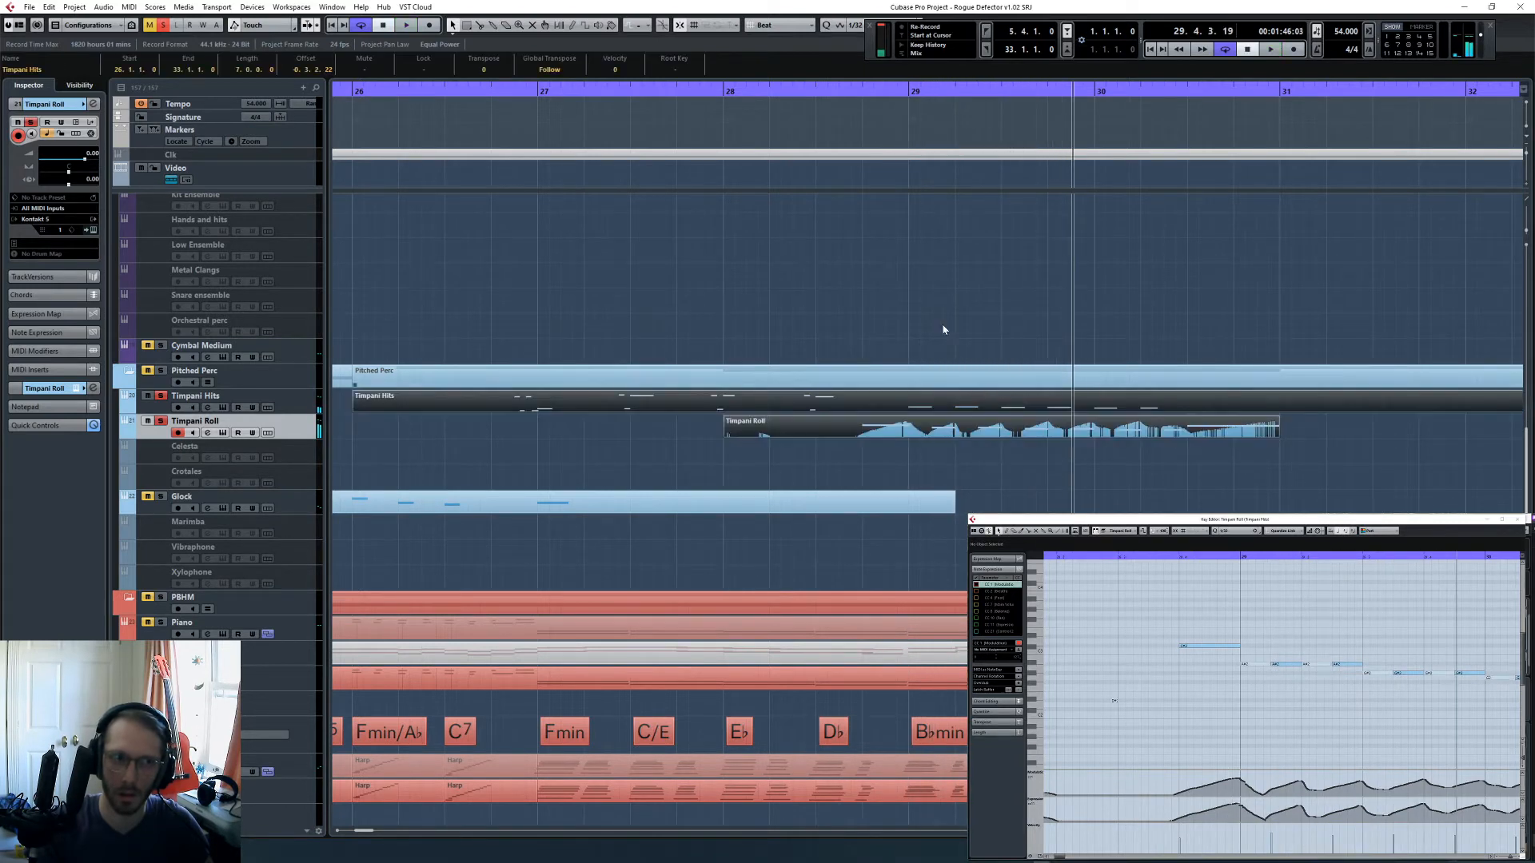
pyautogui.click(911, 90)
pyautogui.press('space')
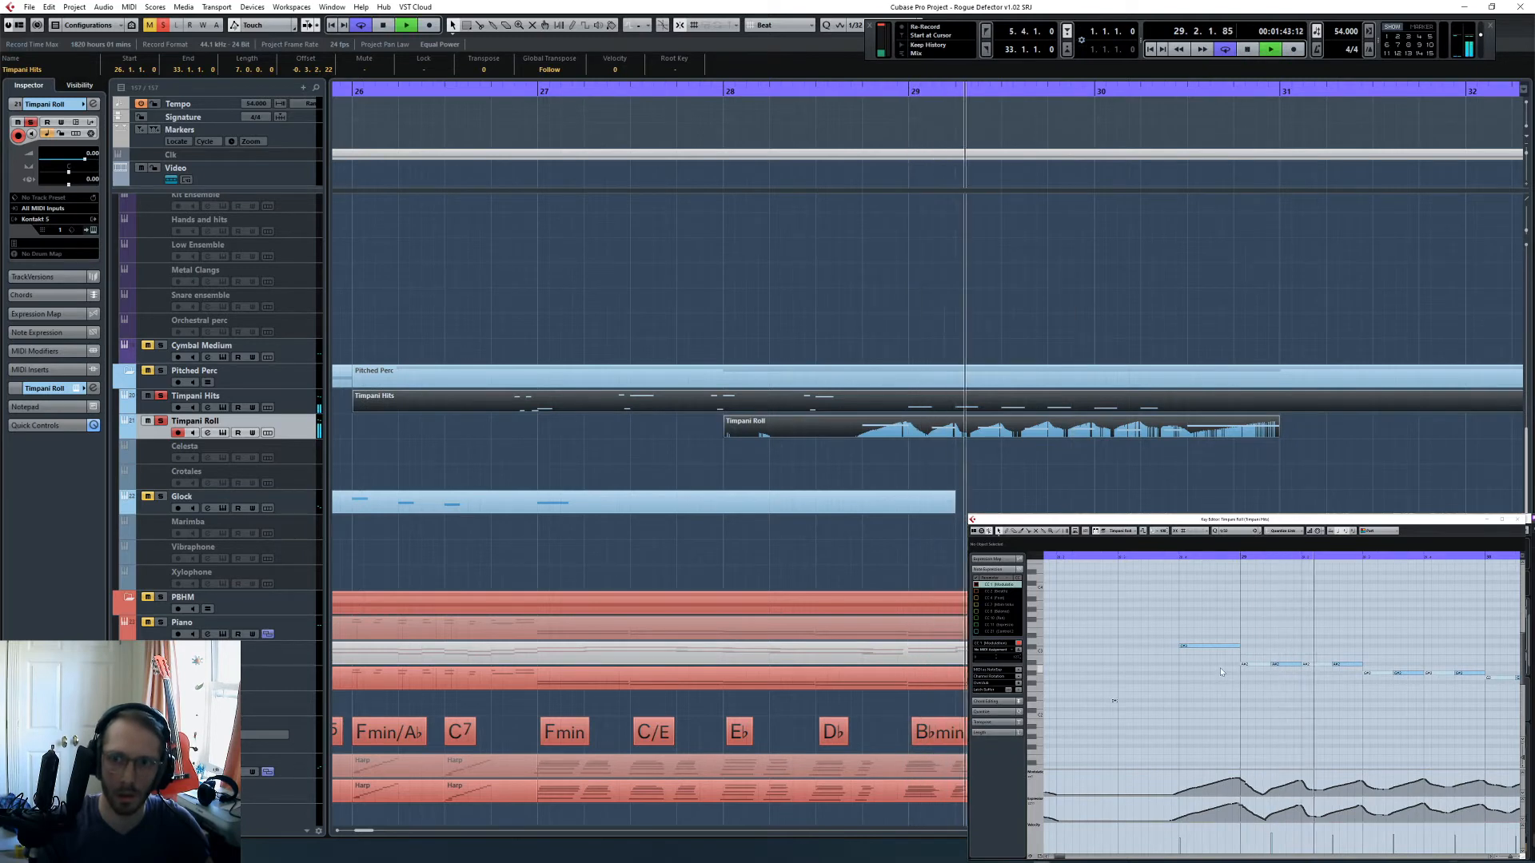
pyautogui.press('space')
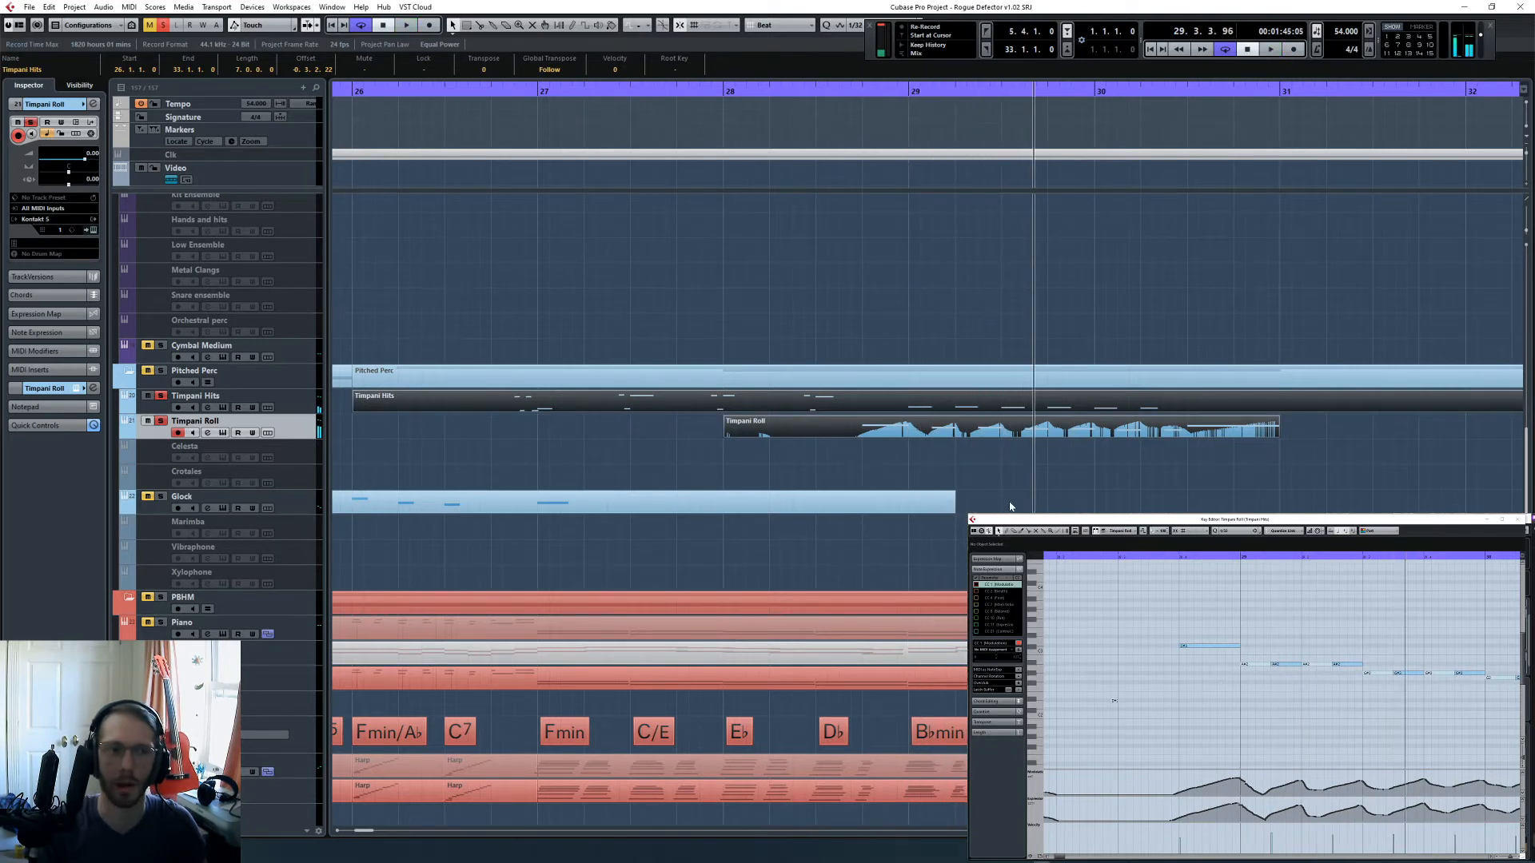
# - Delete the six short roll notes of bars 29 and 30 and their controller swells from the Timpani Roll part
pyautogui.click(1010, 506)
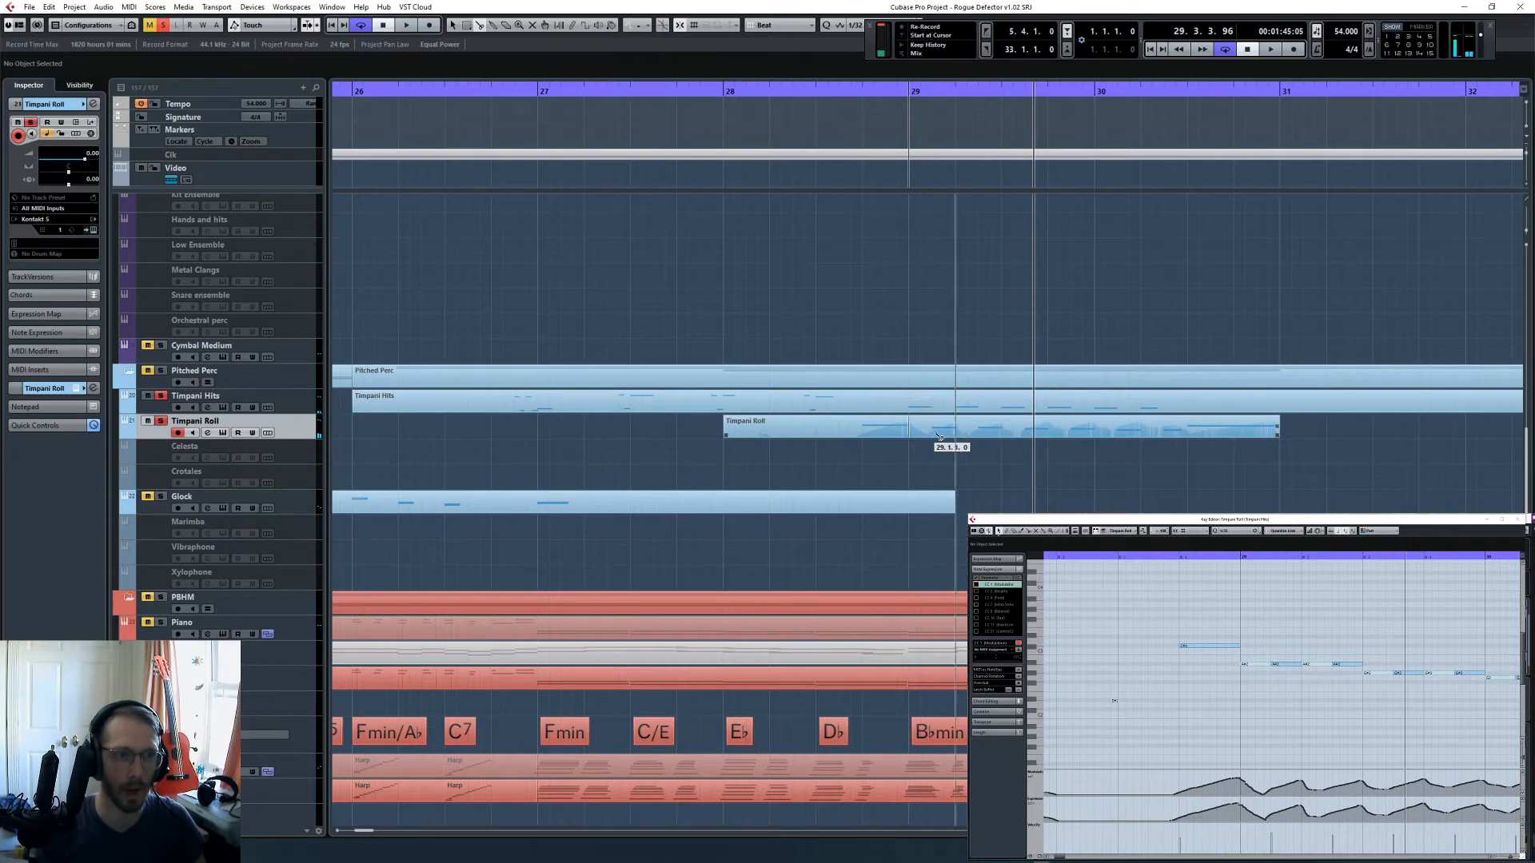
pyautogui.click(925, 436)
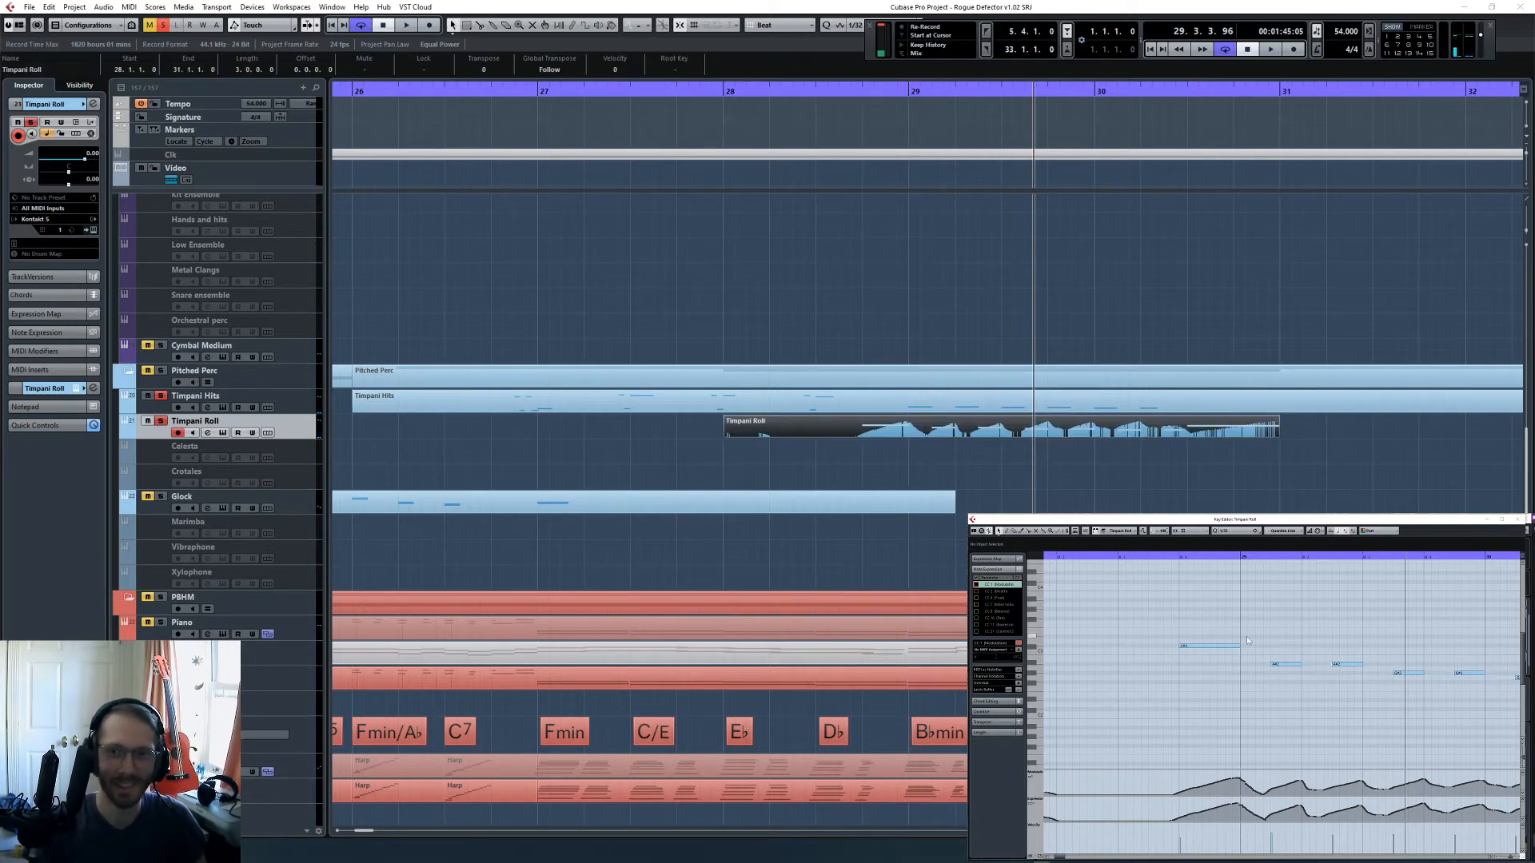
pyautogui.moveTo(1236, 656); pyautogui.dragTo(1359, 705)
pyautogui.press('Delete')
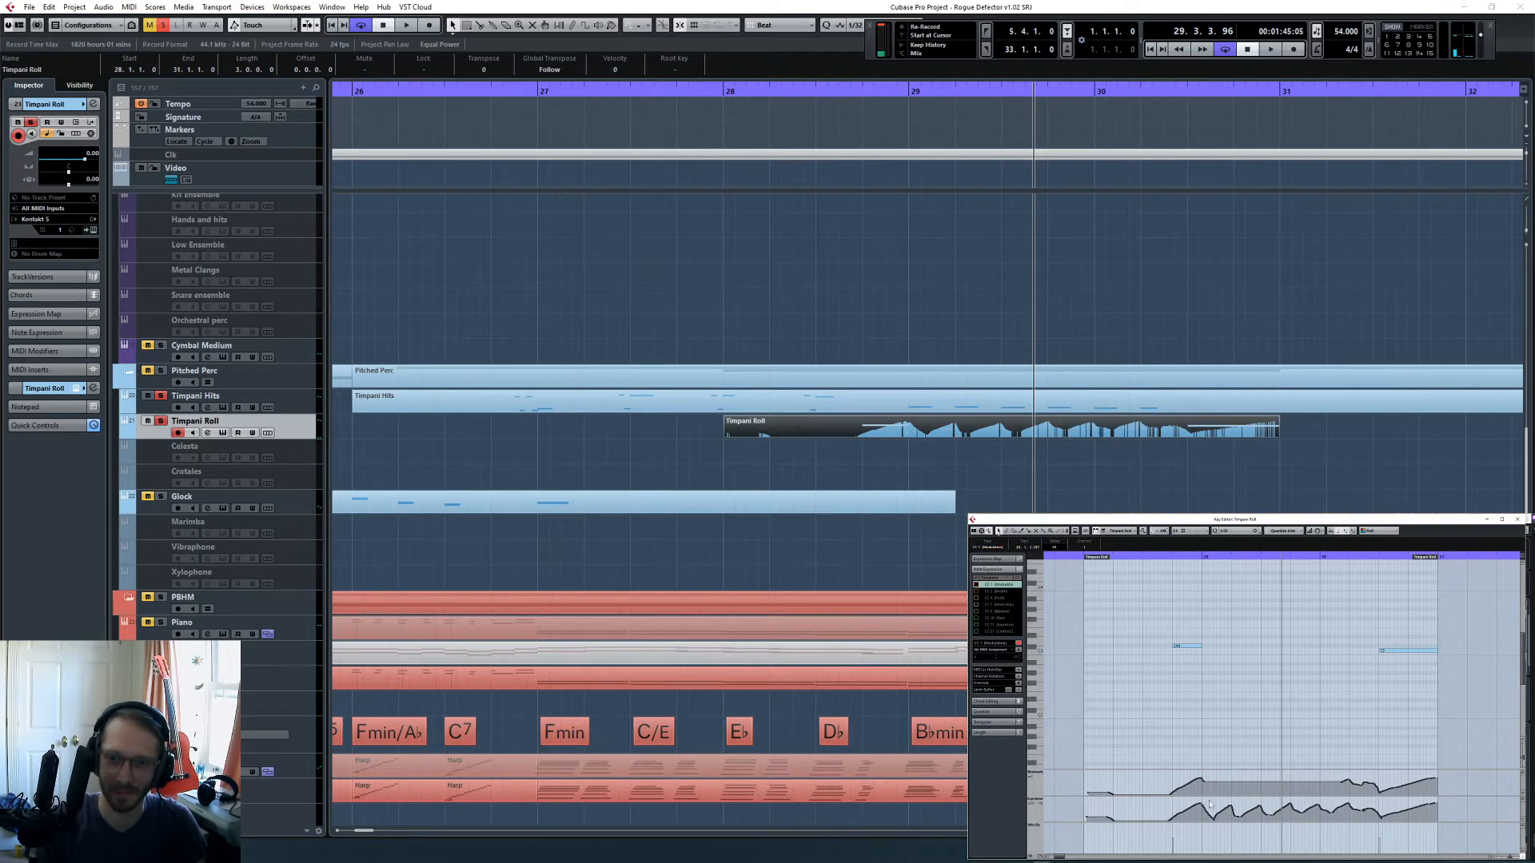
pyautogui.moveTo(1201, 803); pyautogui.dragTo(1335, 827)
pyautogui.press('Delete')
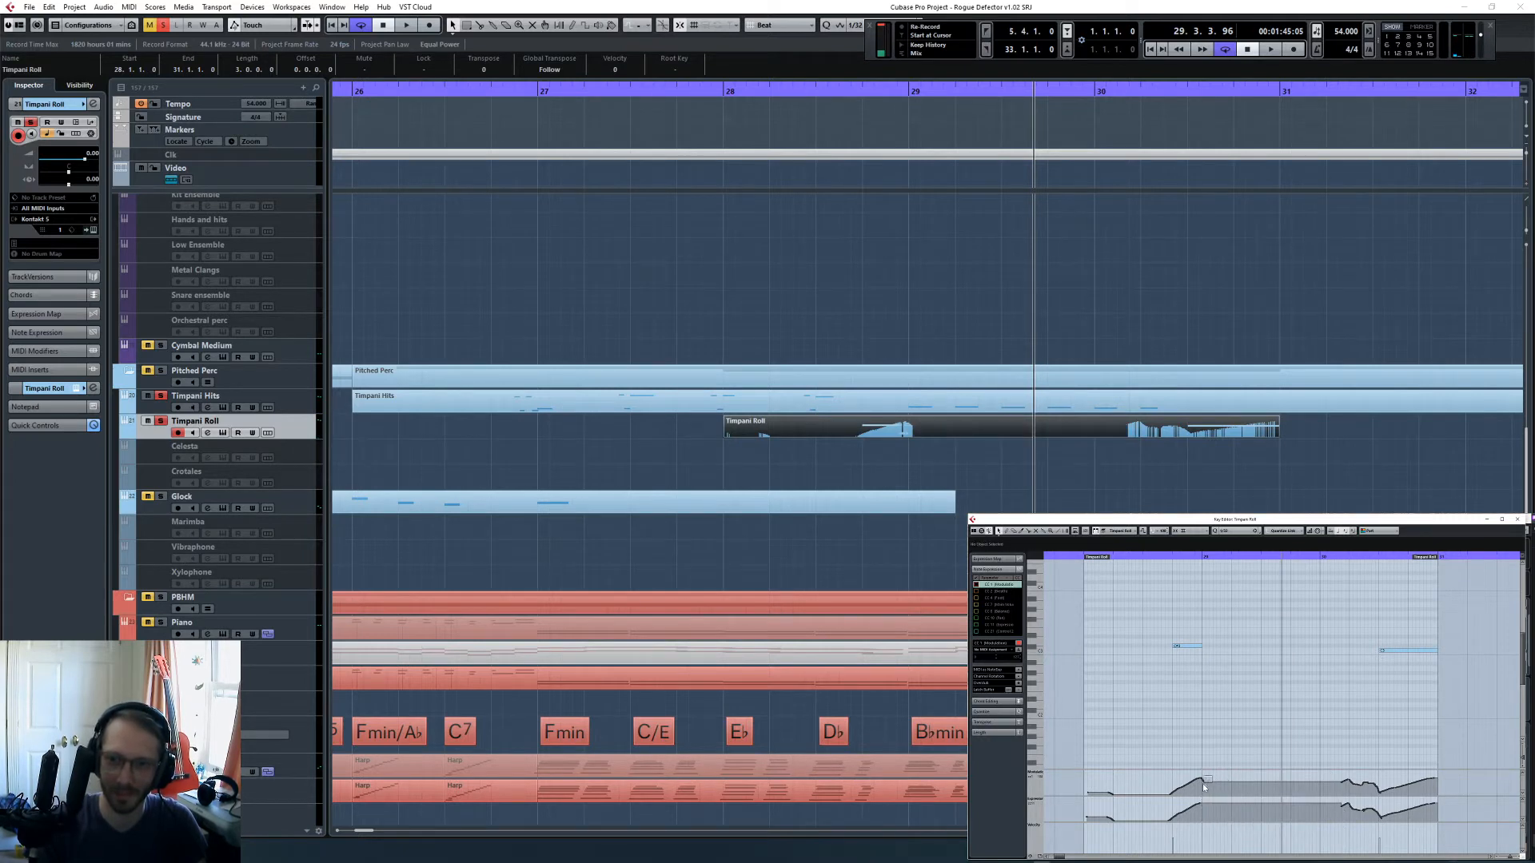
# - Play back the remaining timpani from the end of bar 28 and display the Timpani Hits part in the Key Editor
pyautogui.click(1170, 556)
pyautogui.press('space')
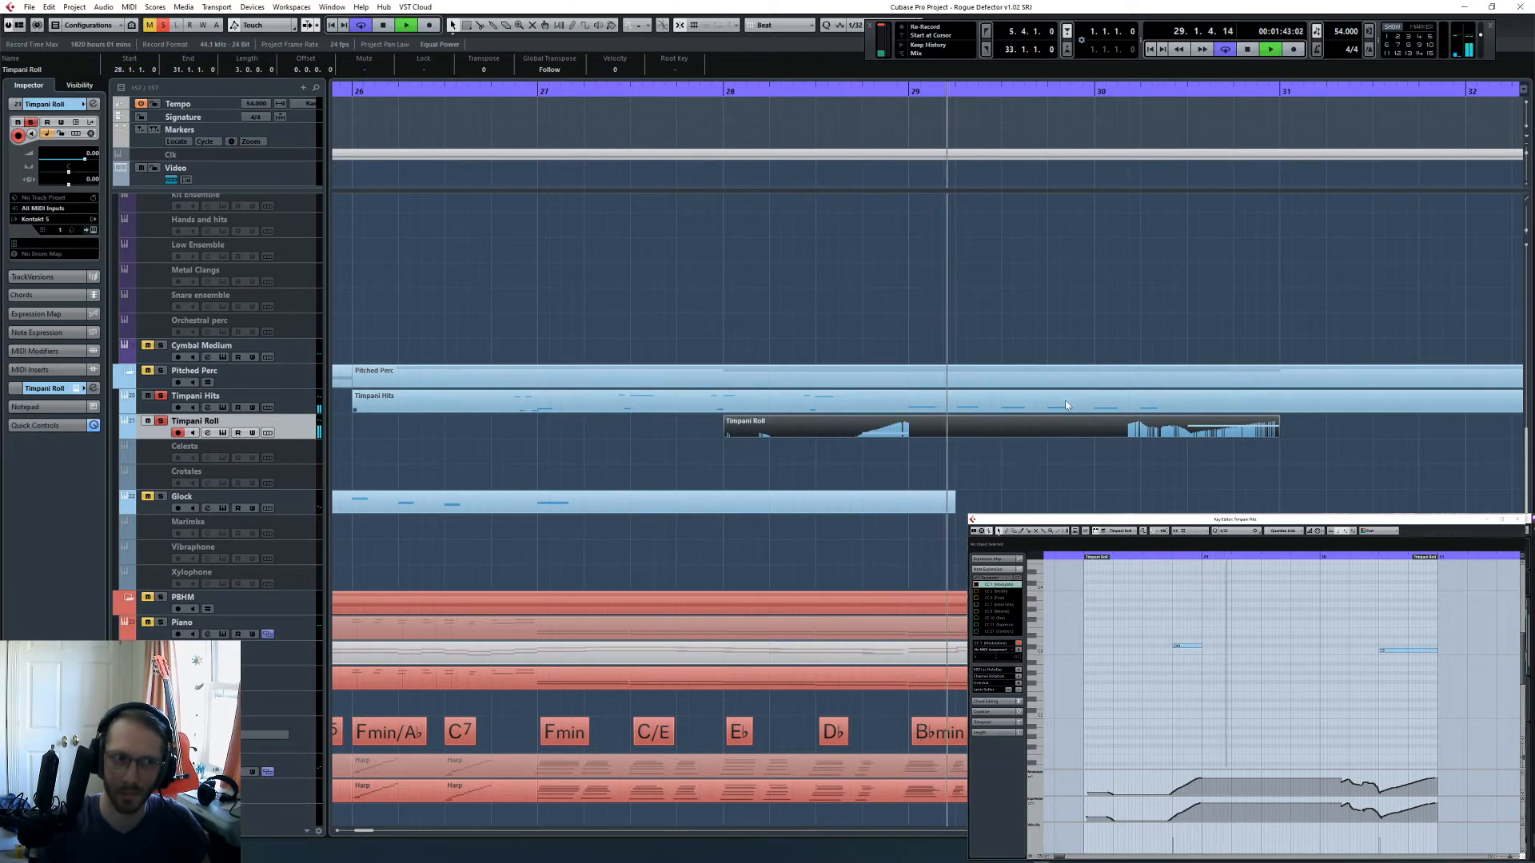
pyautogui.click(1205, 401)
pyautogui.press('space')
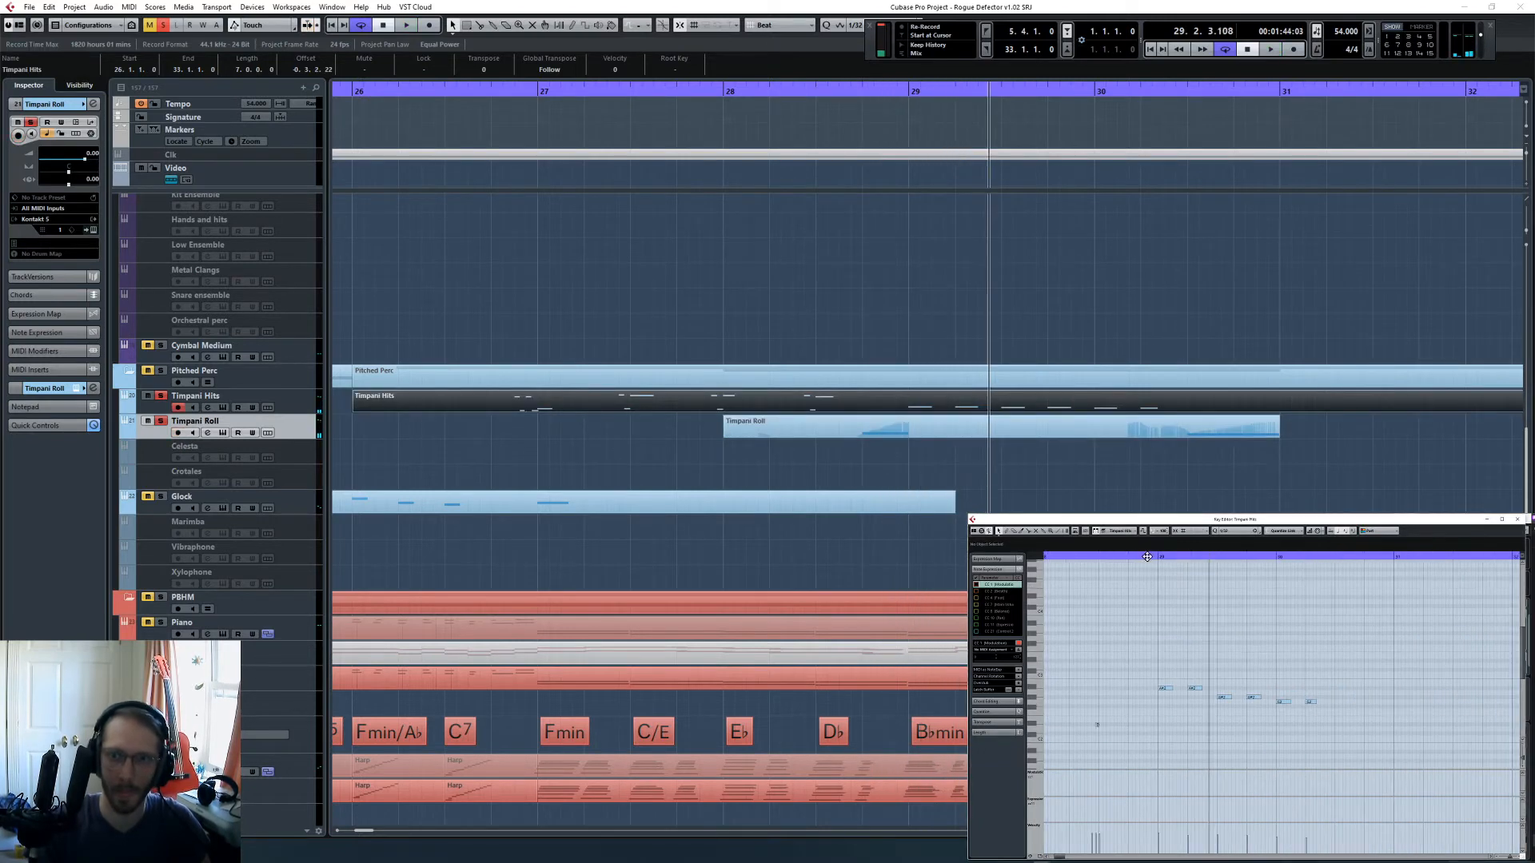
# - Play back the timpani from bars 29 and 28, and add short pick-up hits between the Timpani Hits notes of bars 29 and 30
pyautogui.click(1159, 557)
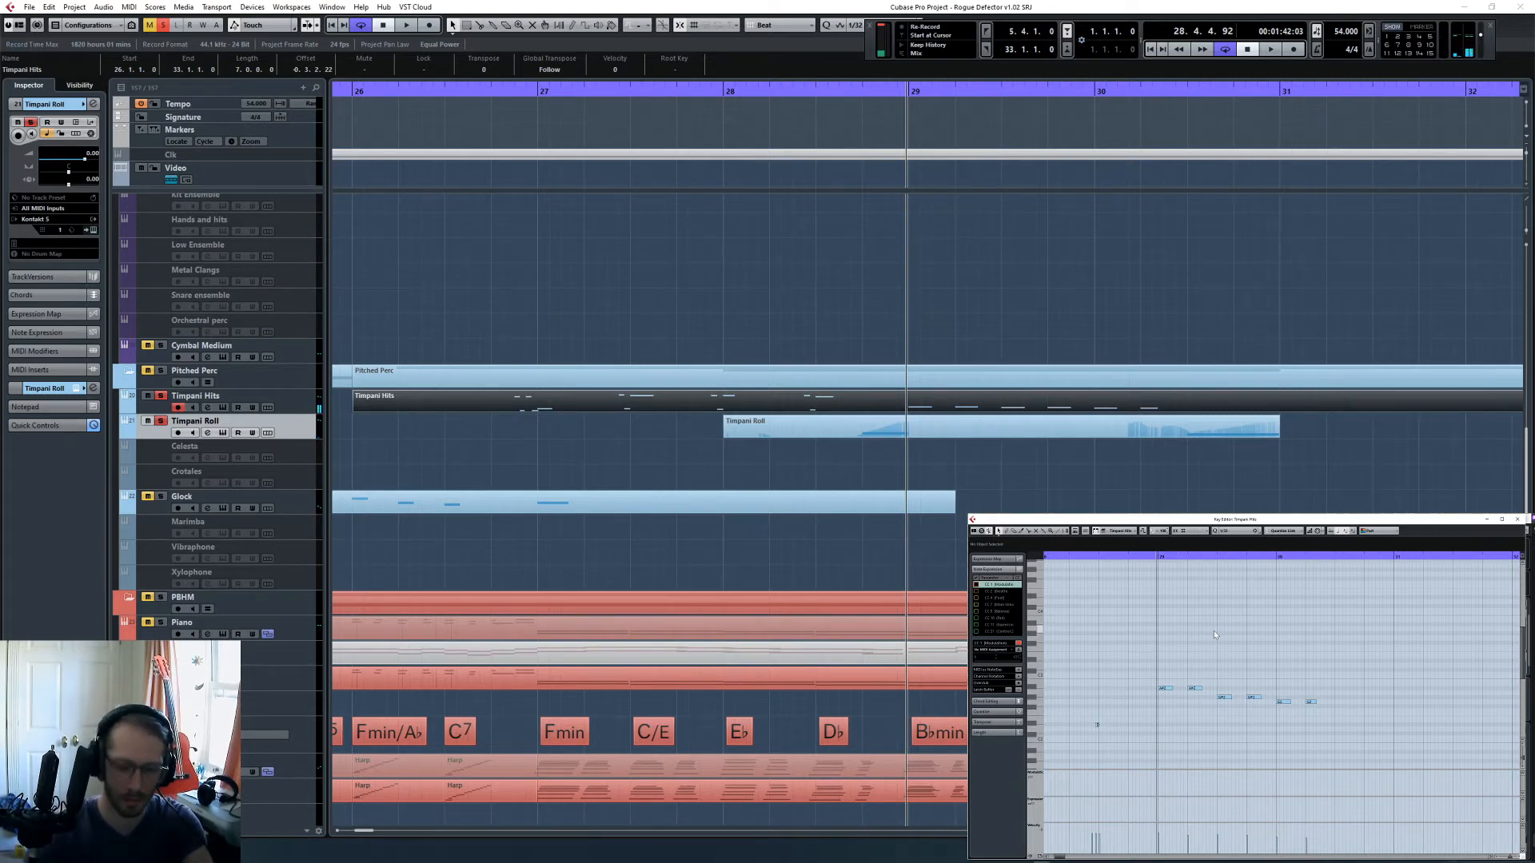
pyautogui.press('KP_Add')
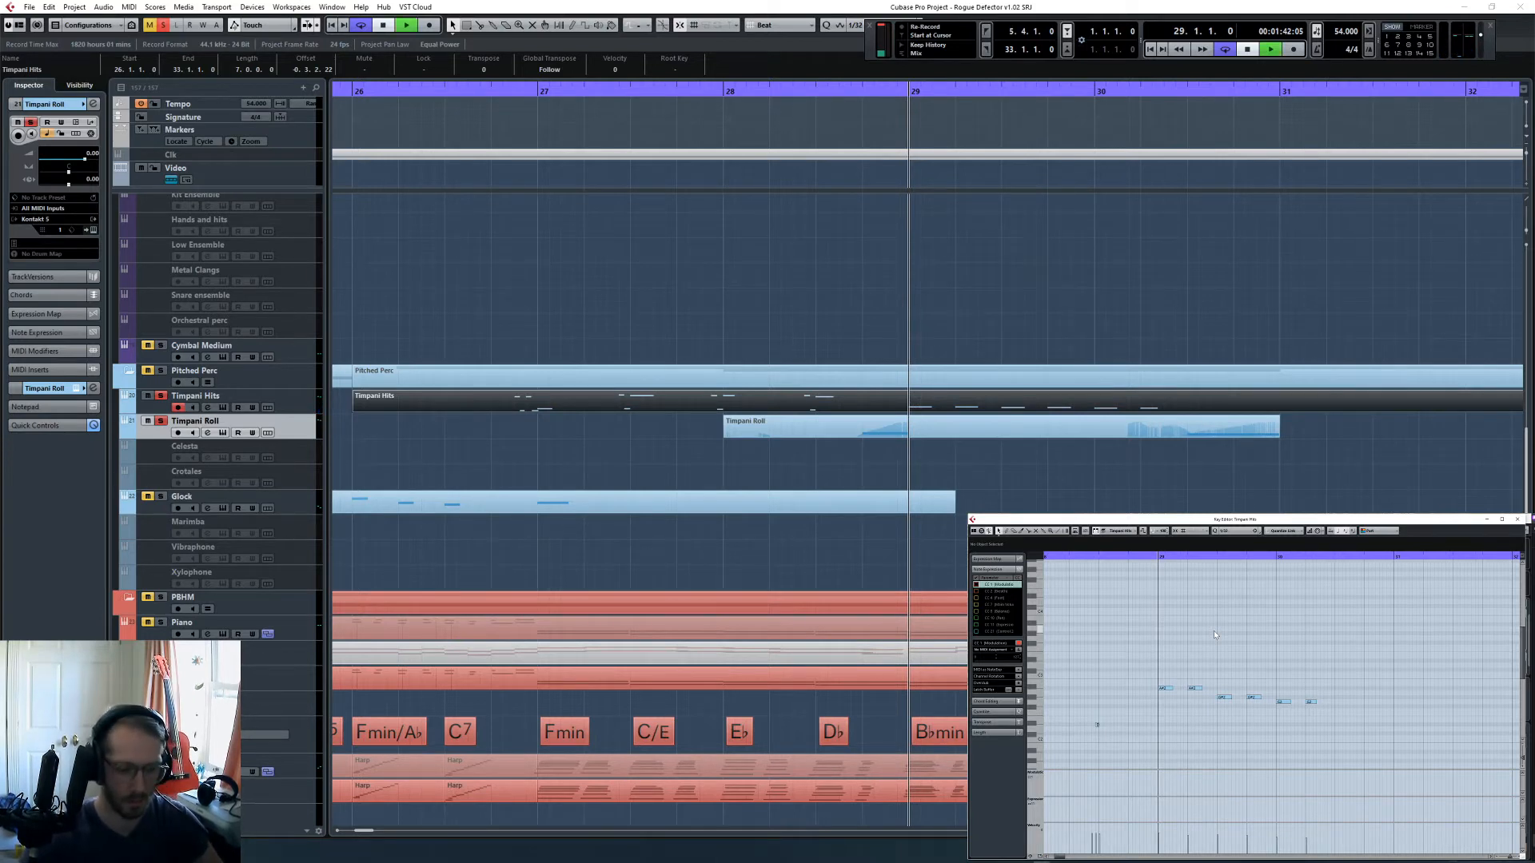
pyautogui.press('space')
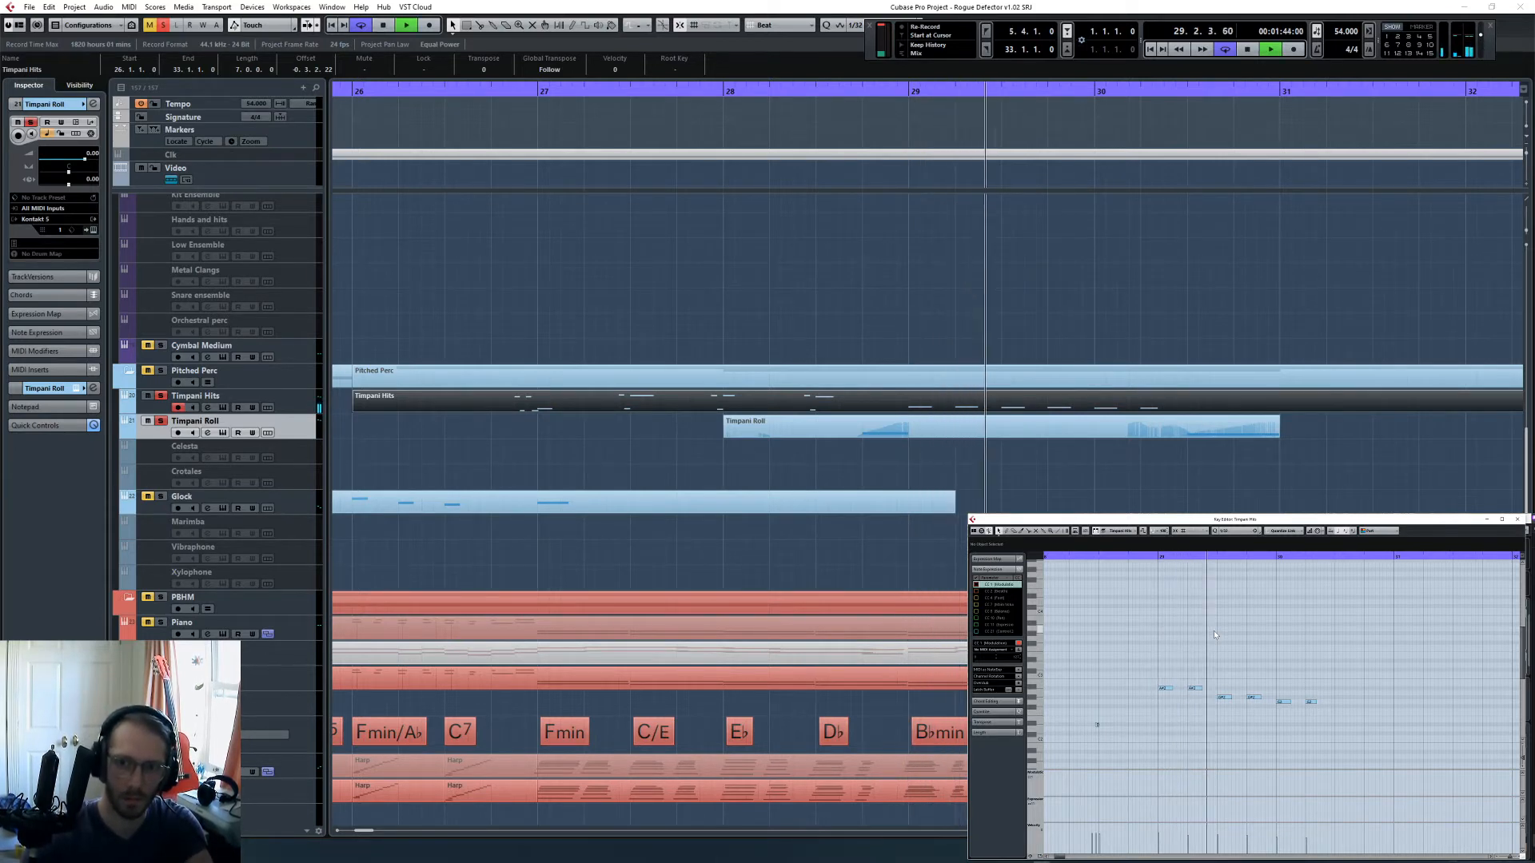
pyautogui.press('space')
pyautogui.press('KP_Subtract')
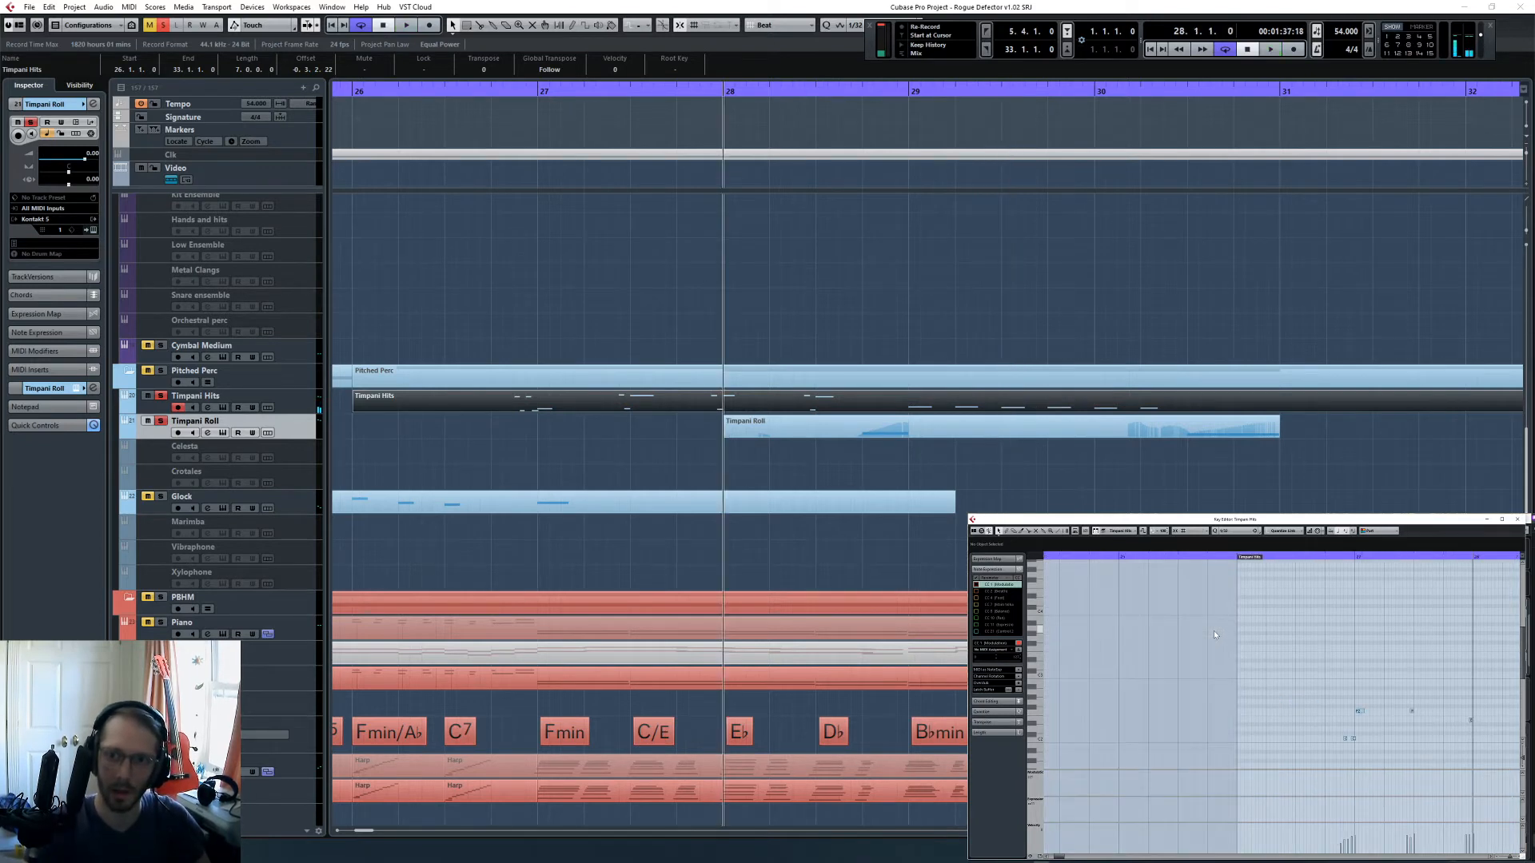
pyautogui.press('space')
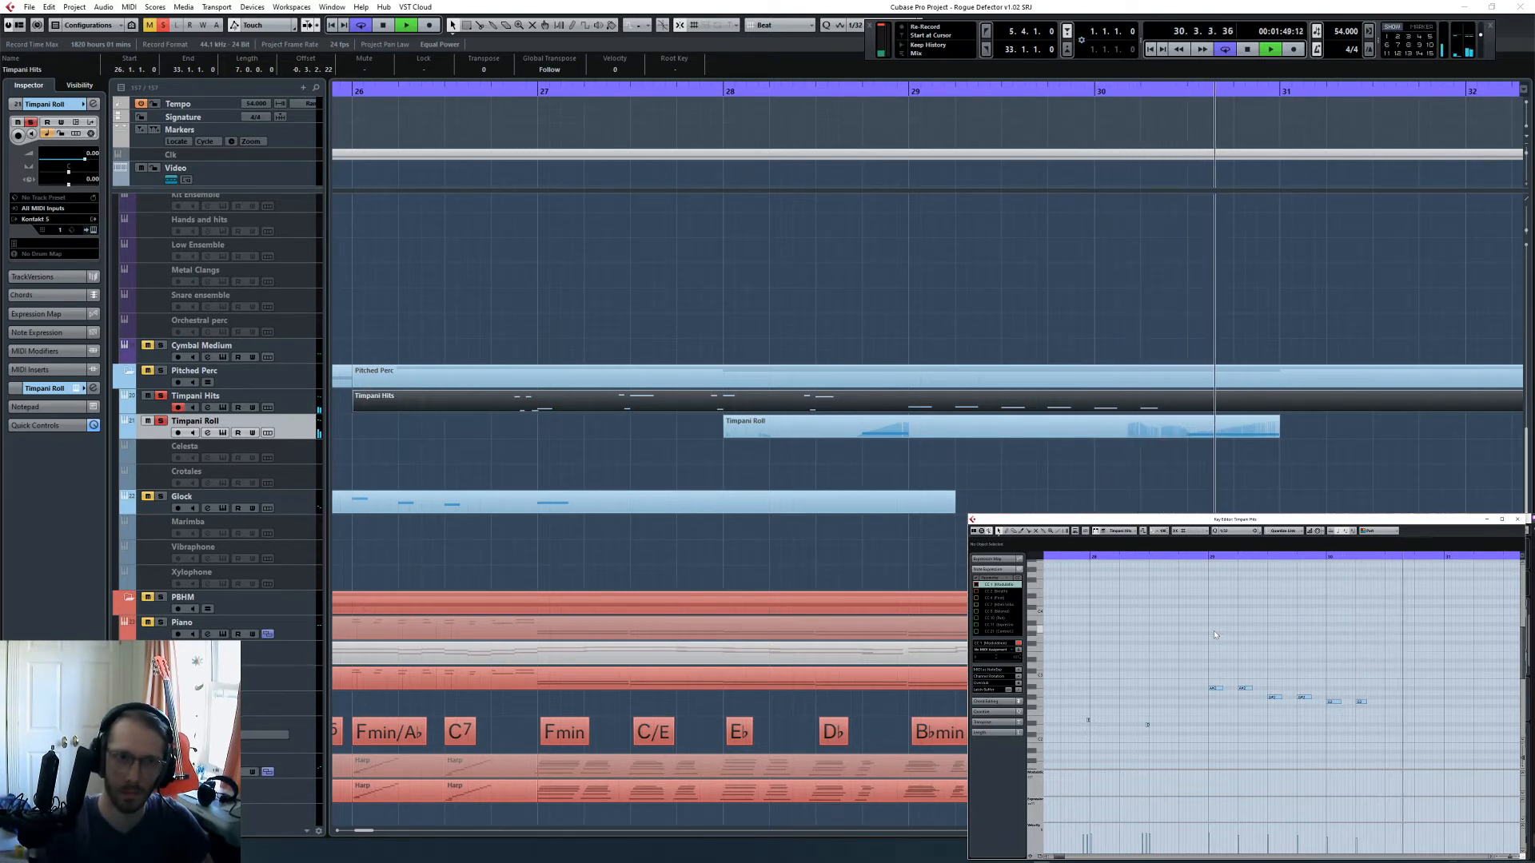
pyautogui.press('space')
pyautogui.scroll(-2, 1229, 676)
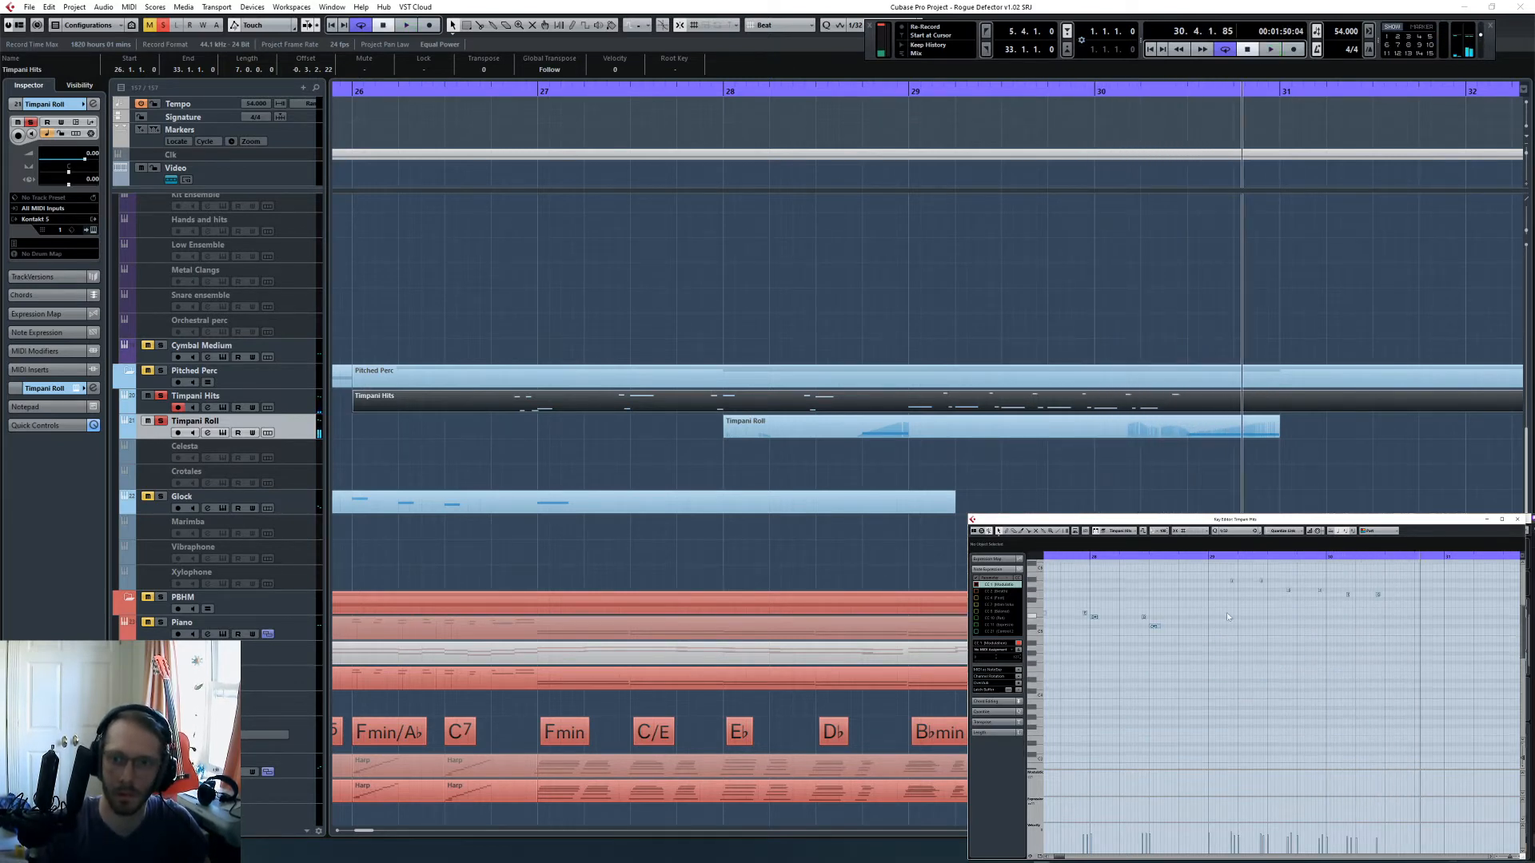
# - Align all the timpani hits of bars 29 and 30 to the grid and play them back from bar 29
pyautogui.moveTo(1201, 608); pyautogui.dragTo(1383, 715)
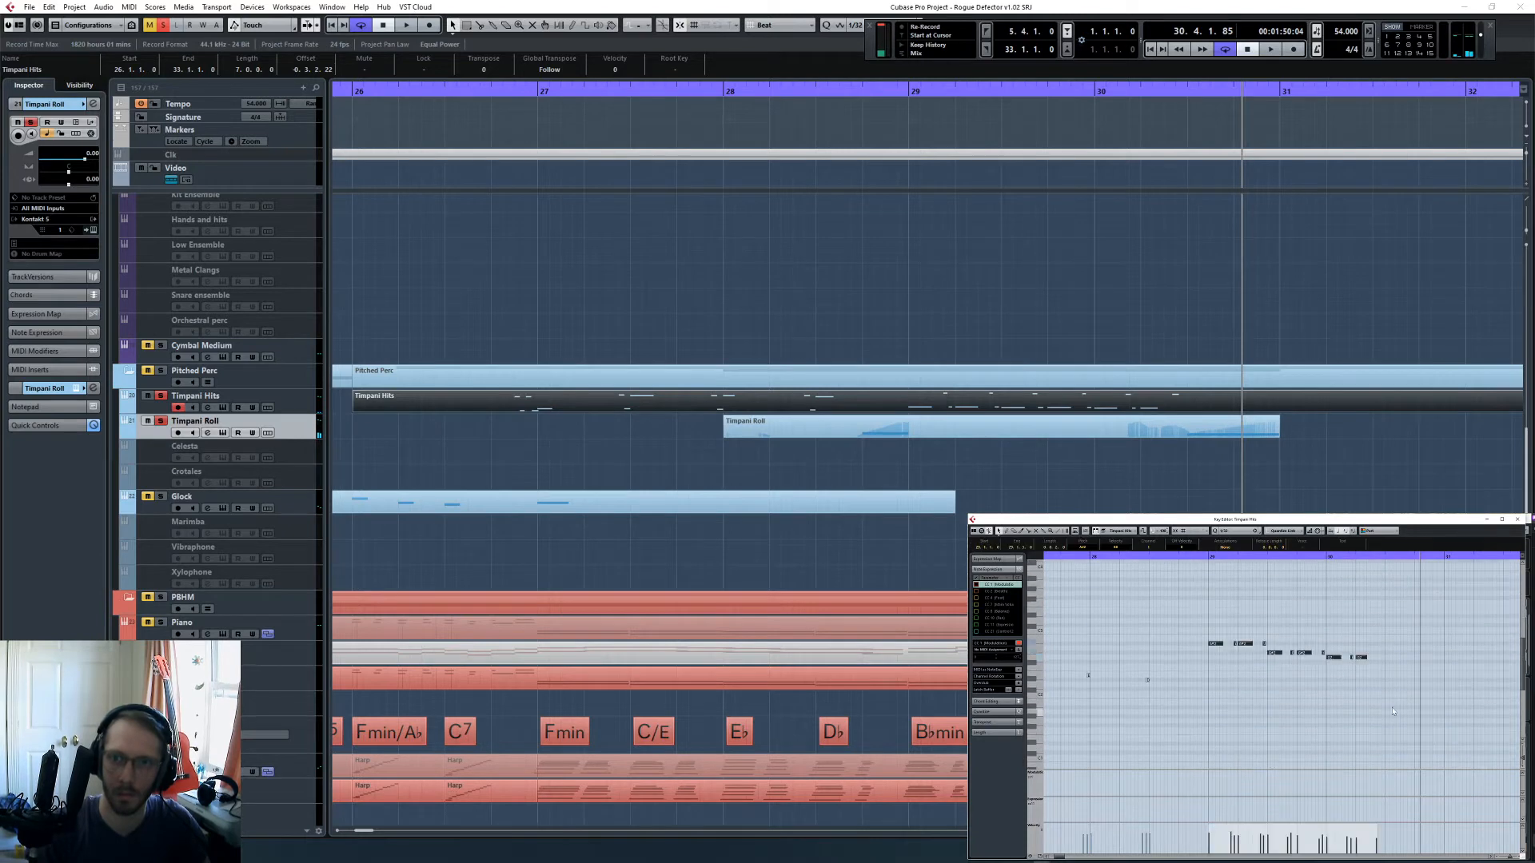
pyautogui.click(1209, 556)
pyautogui.scroll(4, 1294, 661)
pyautogui.press('space')
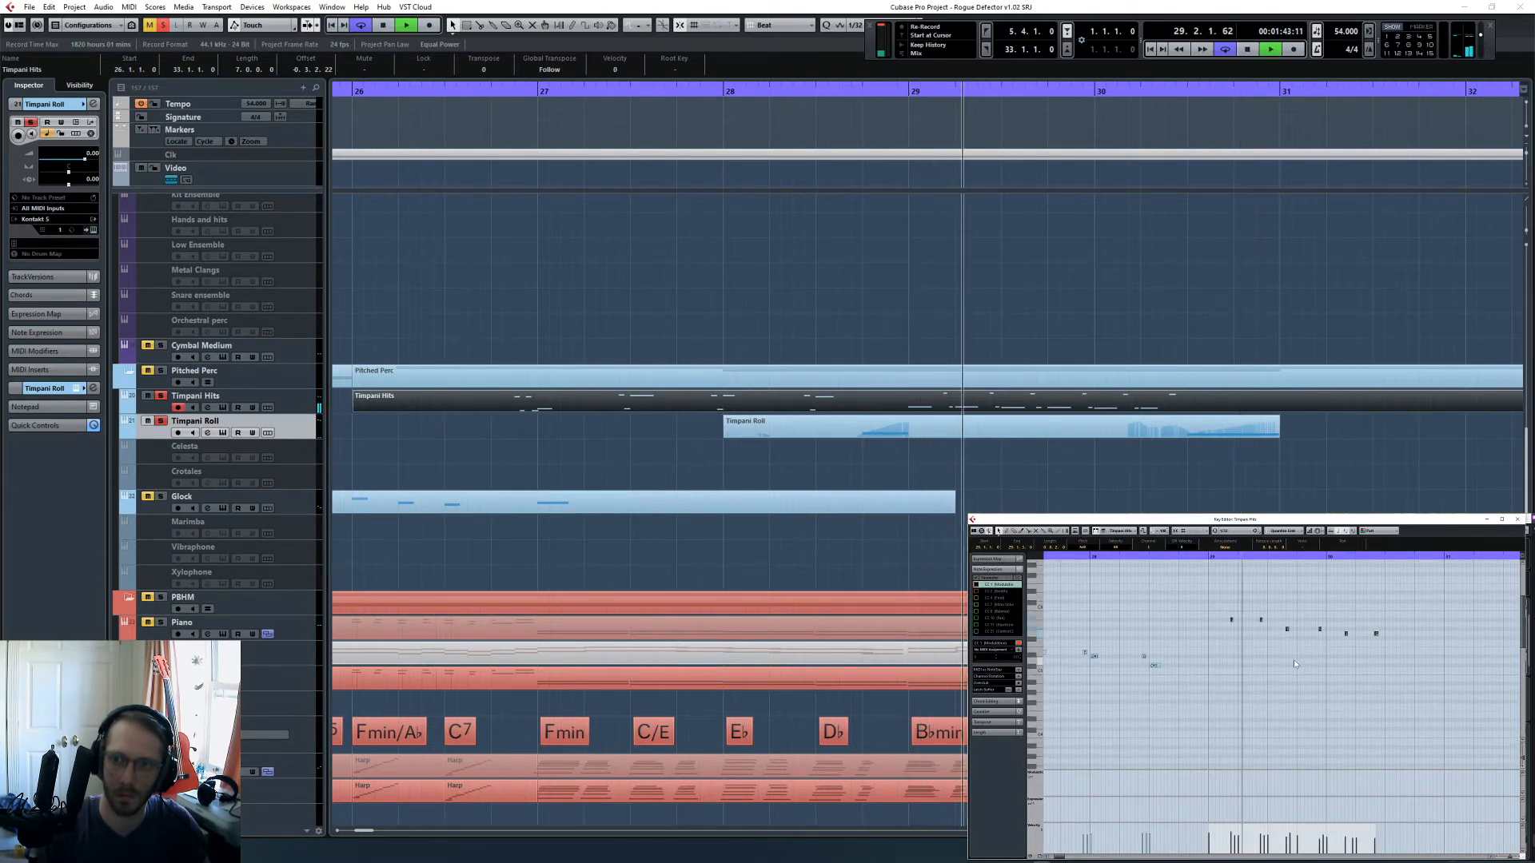
pyautogui.scroll(-2, 1294, 659)
pyautogui.press('space')
# - Lower the velocities of the short pick-up hits in bars 29 and 30 and listen again from bar 29
pyautogui.moveTo(1221, 570); pyautogui.dragTo(1445, 626)
pyautogui.scroll(3, 1227, 662)
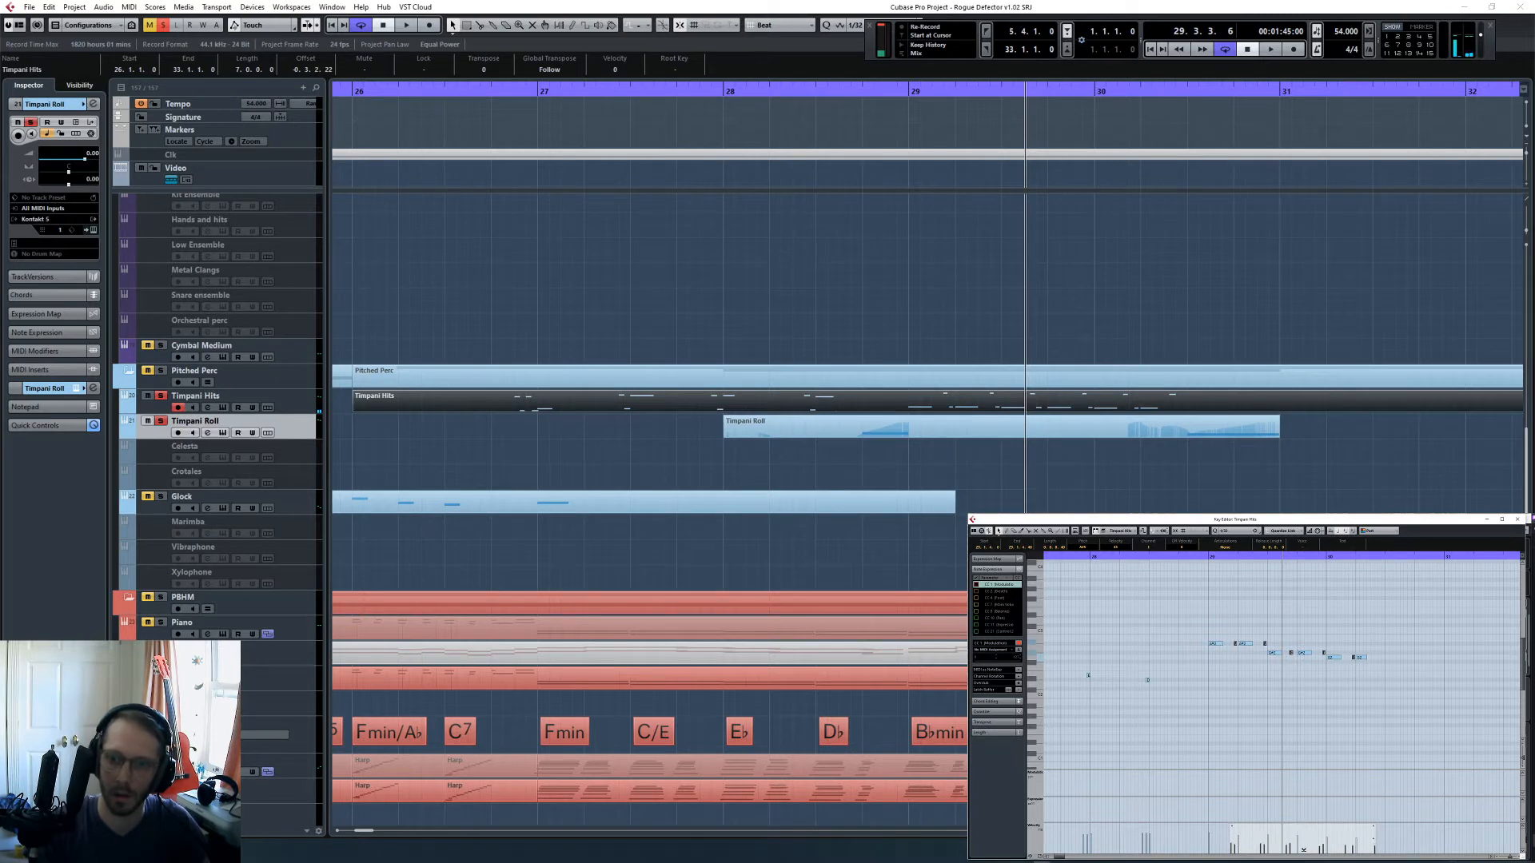
pyautogui.click(1210, 557)
pyautogui.press('space')
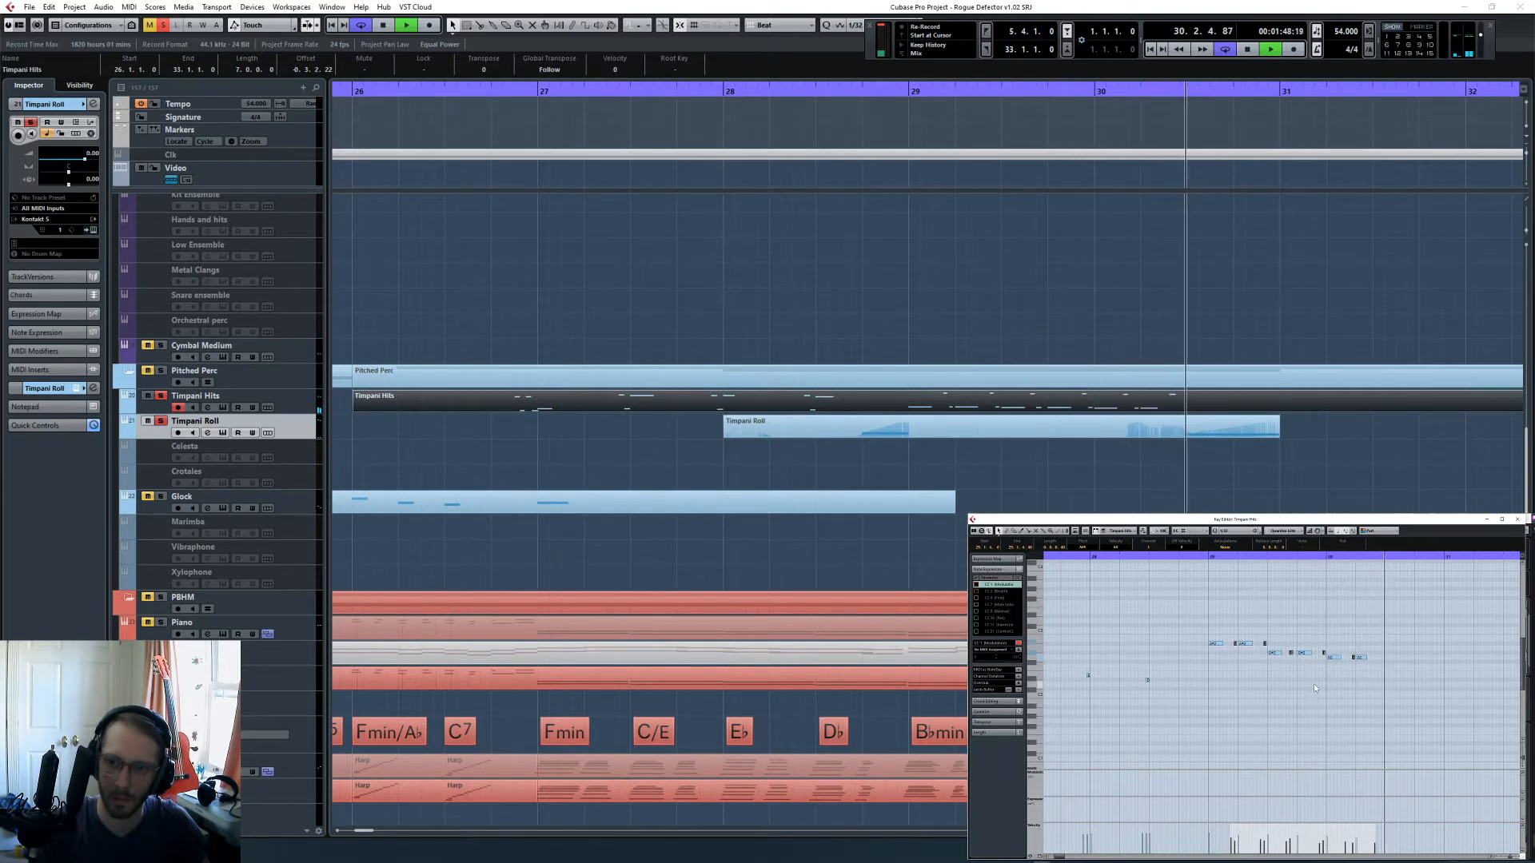
pyautogui.scroll(3, 1313, 684)
pyautogui.scroll(-2, 1311, 694)
pyautogui.press('space')
# - Move the short upper hit before beat 4 of bar 29 slightly later and play back the passage into bar 30
pyautogui.click(1286, 689)
pyautogui.press('h')
pyautogui.press('h')
pyautogui.press('h')
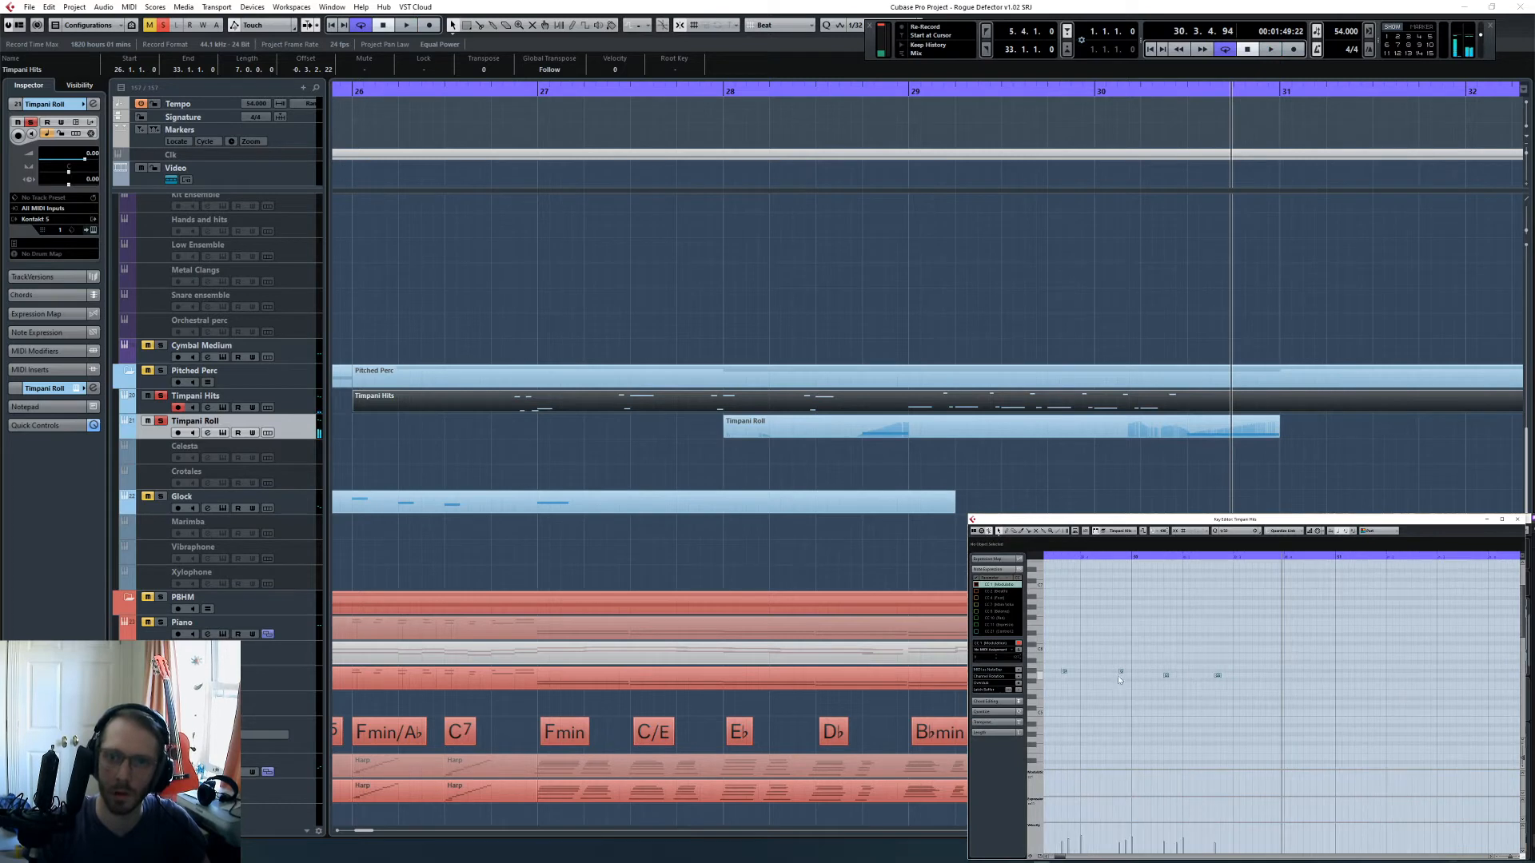
pyautogui.hscroll(-2, 1151, 674)
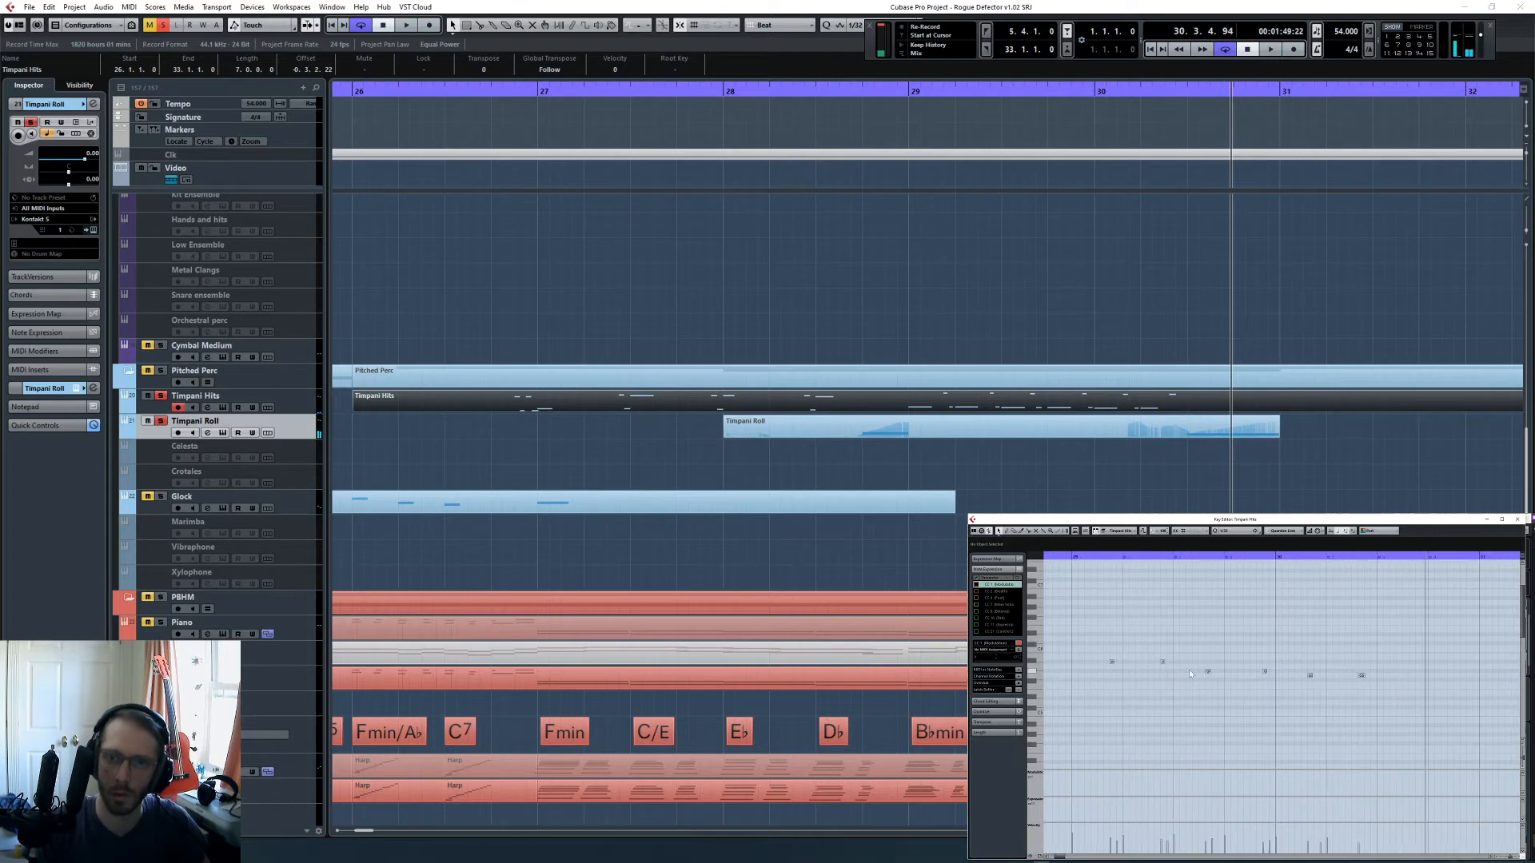
pyautogui.click(1222, 558)
pyautogui.press('space')
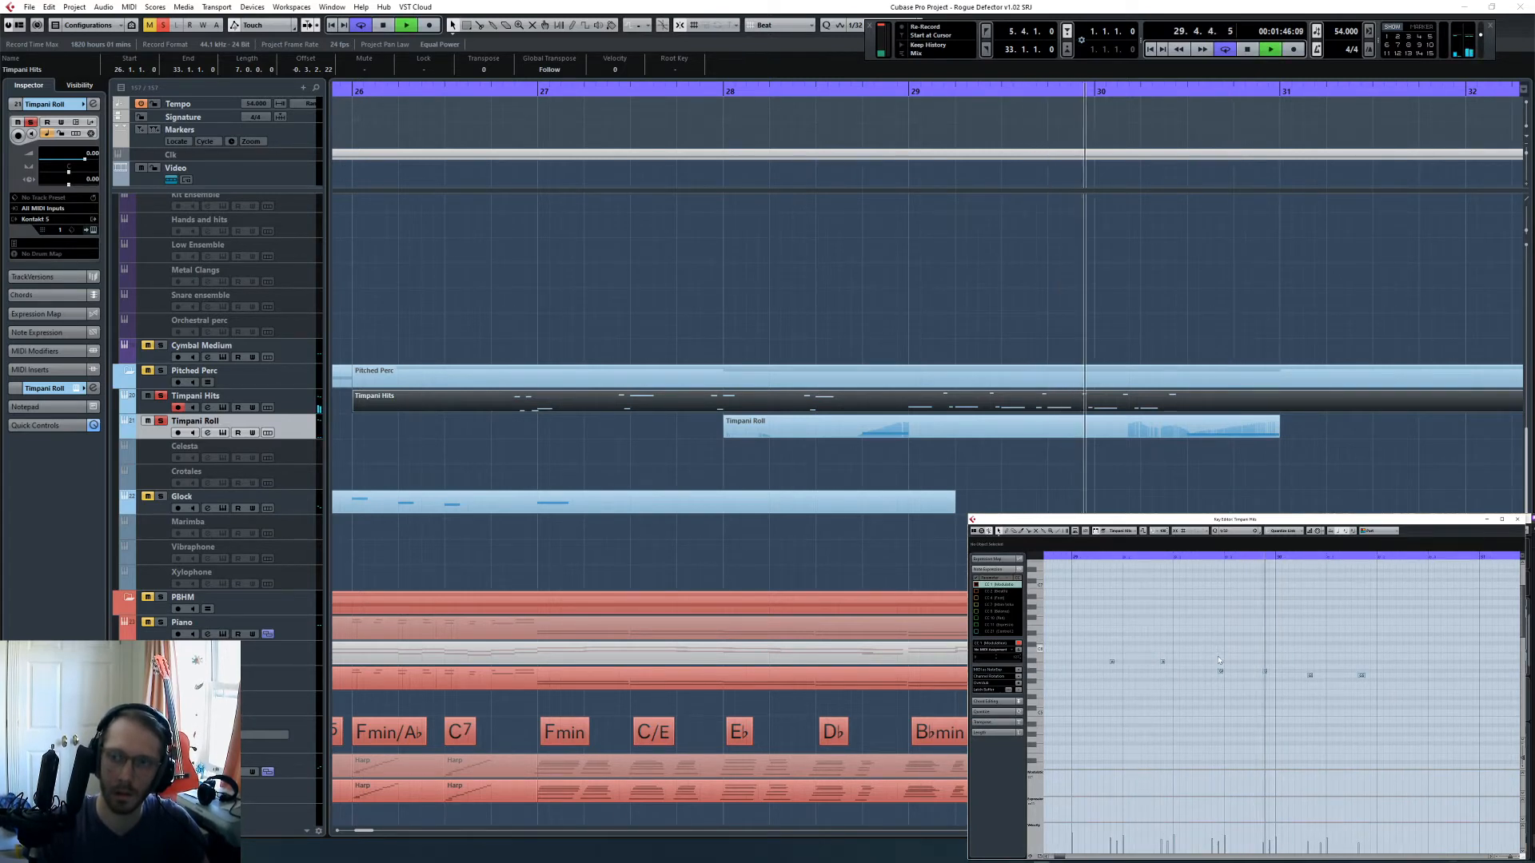
pyautogui.scroll(-4, 1220, 661)
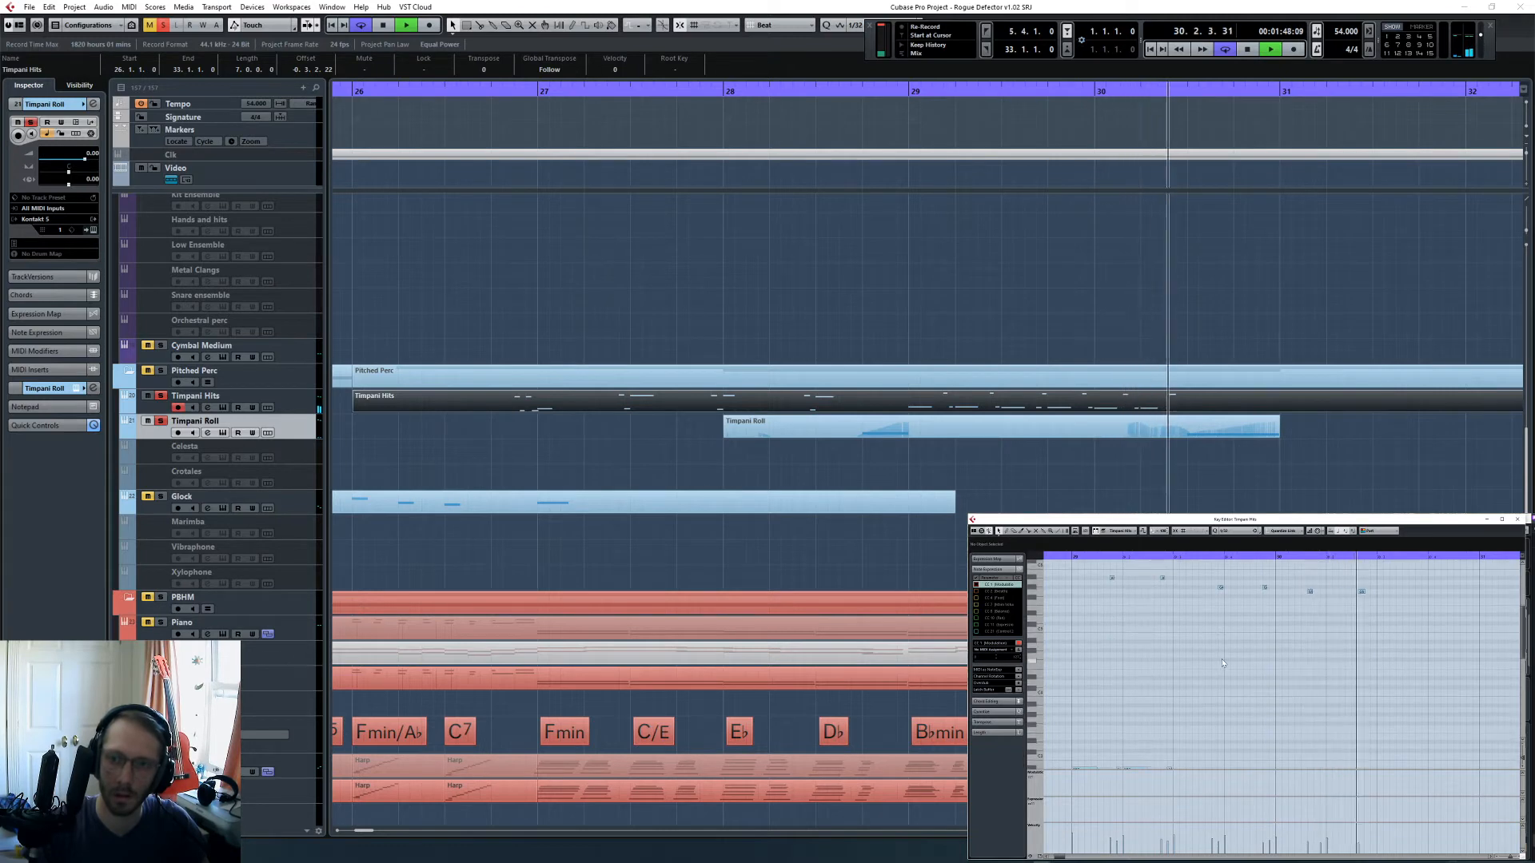
pyautogui.press('space')
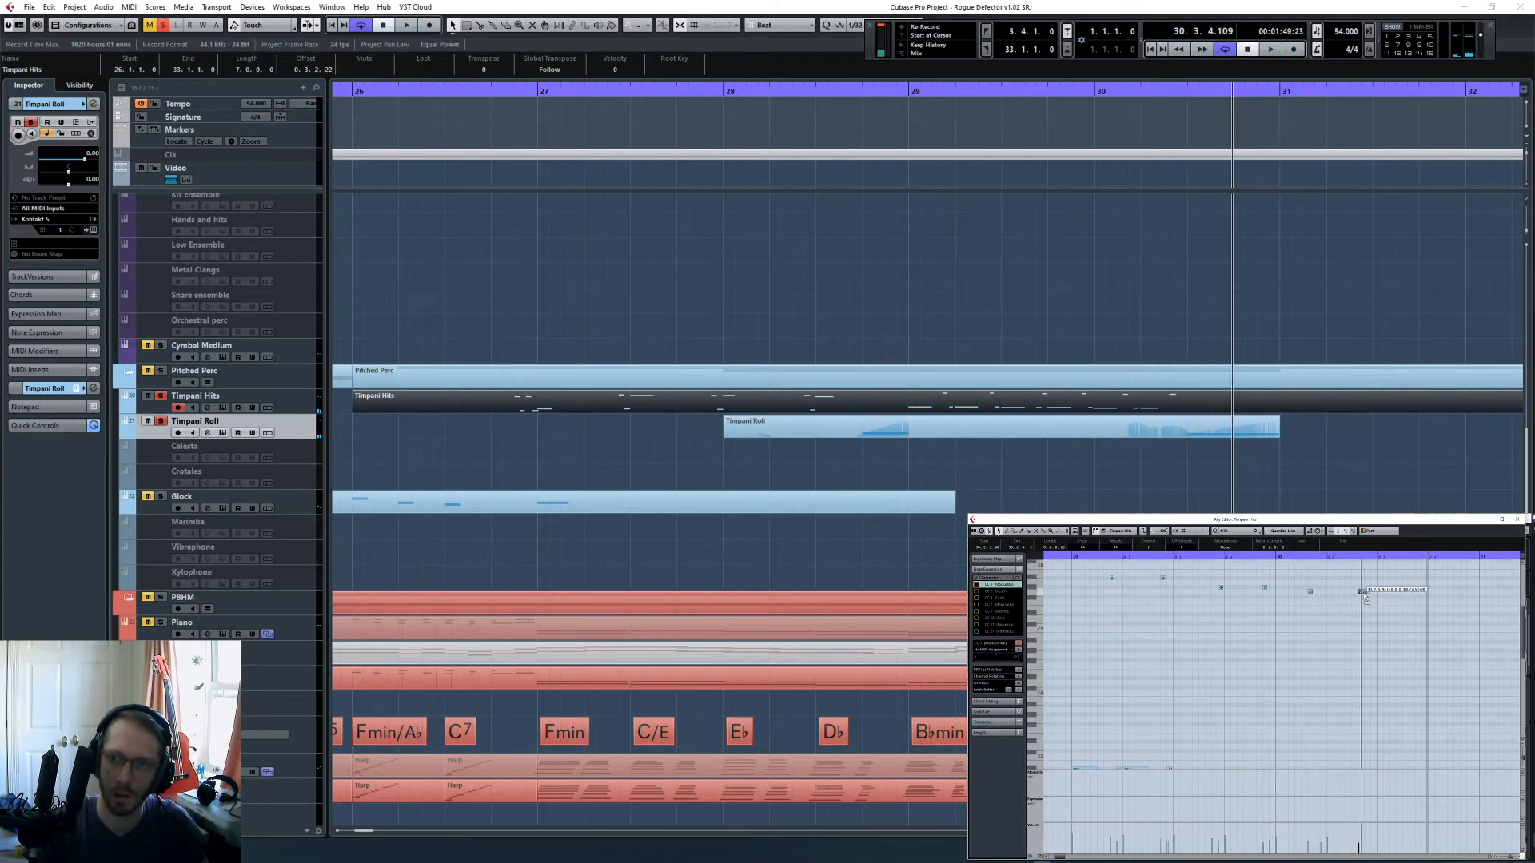
# - Add a low timpani hit on beat 3 of bar 30 and listen to the end of the phrase
pyautogui.click(1327, 556)
pyautogui.press('space')
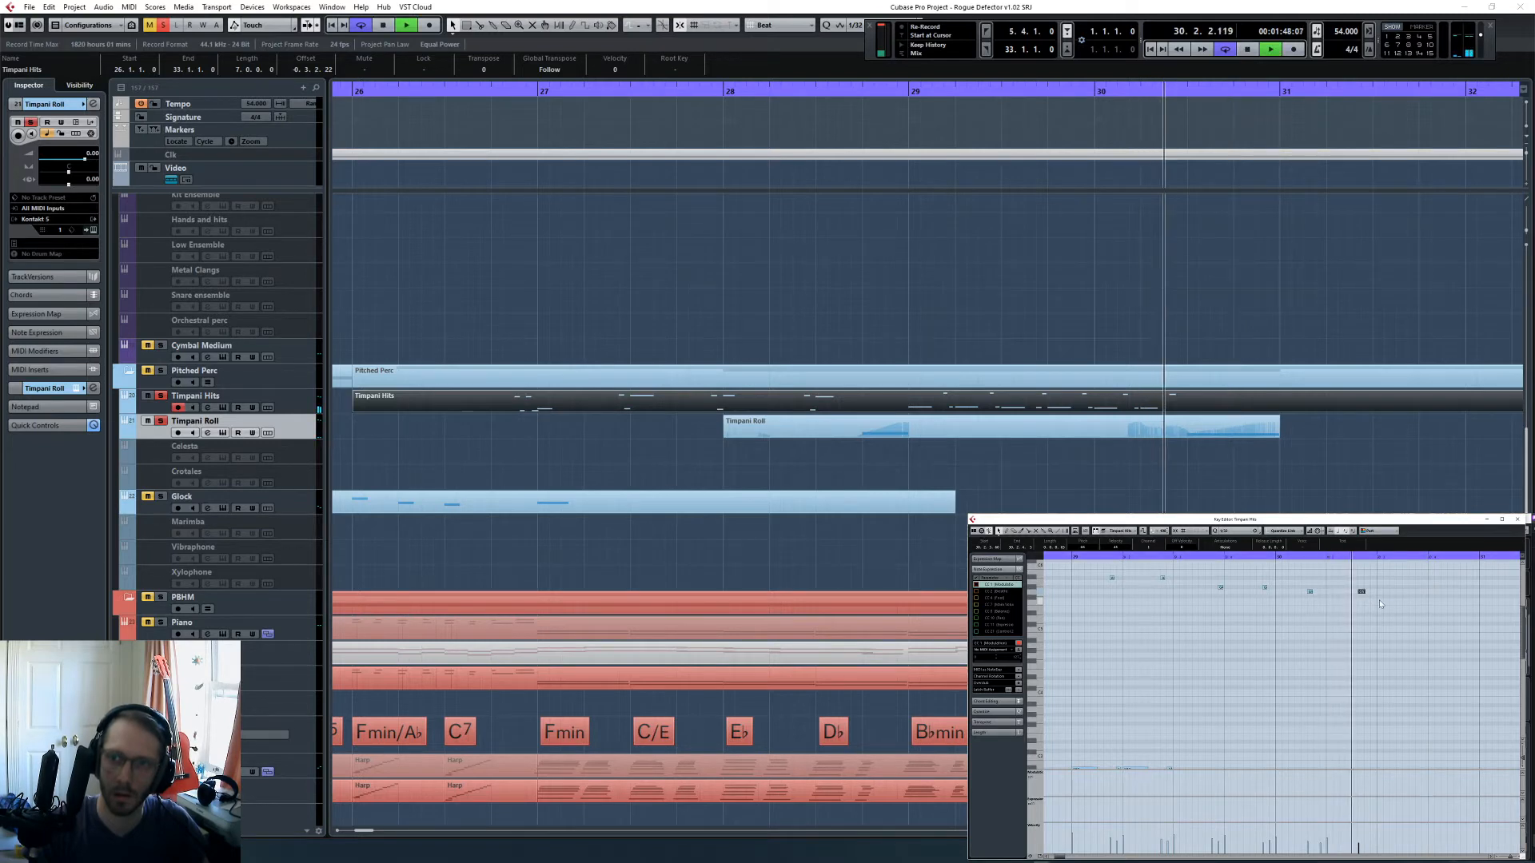
pyautogui.scroll(1, 1358, 628)
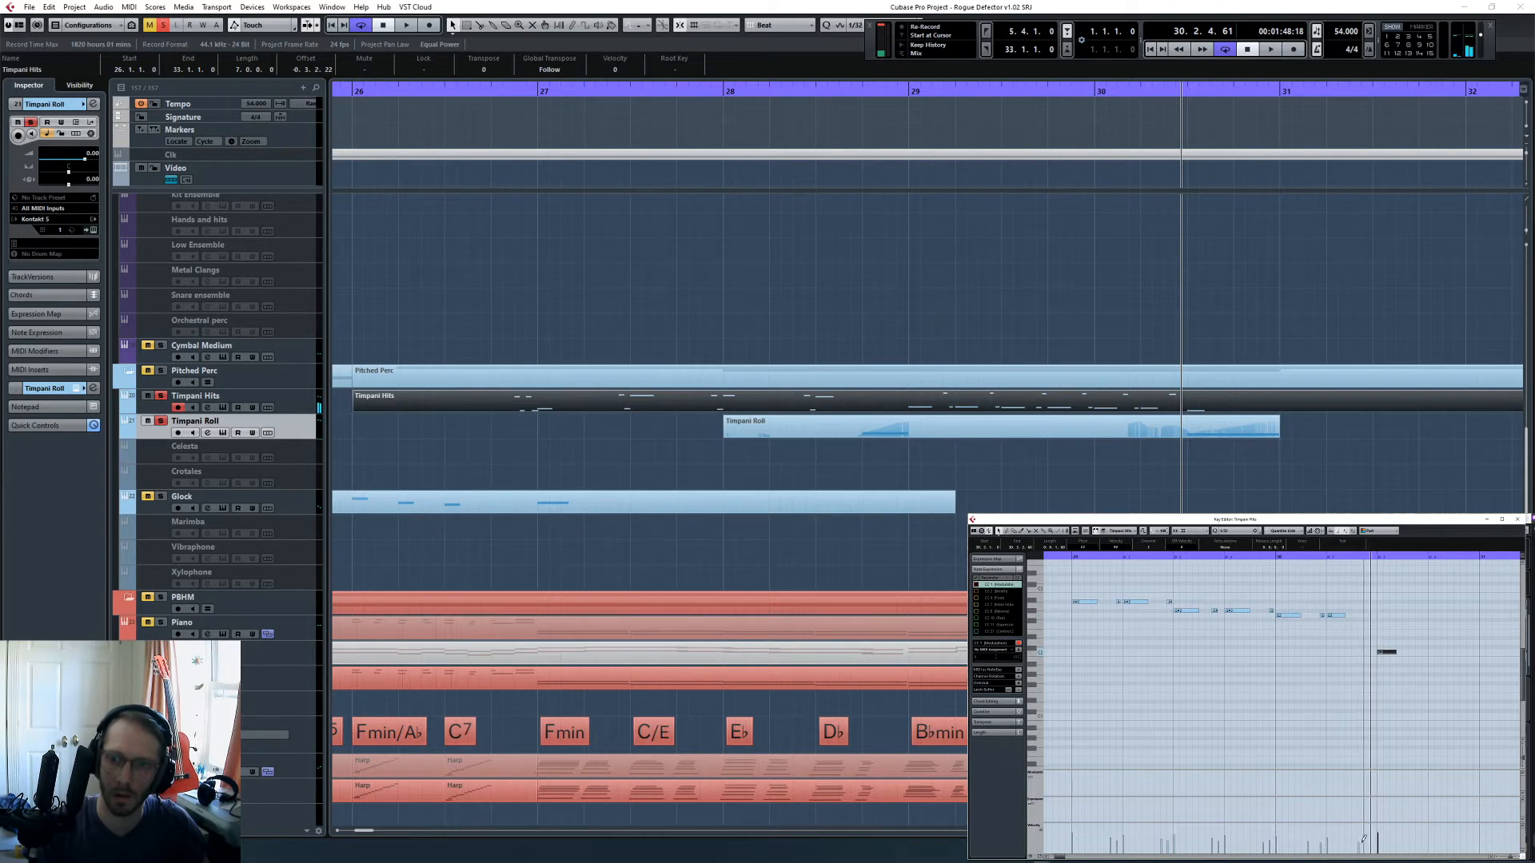
pyautogui.click(1331, 559)
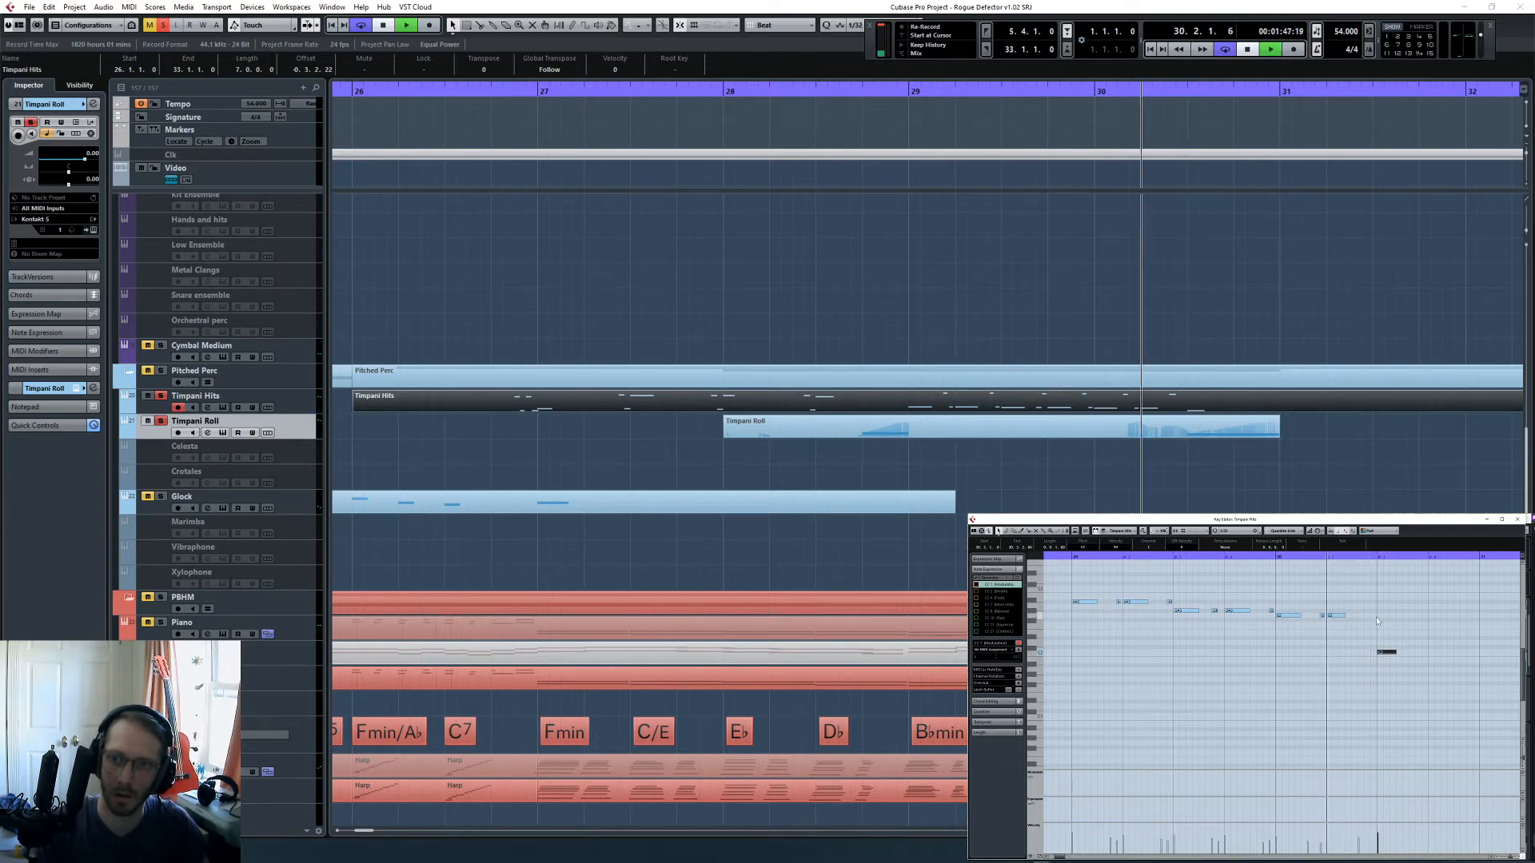
pyautogui.press('space')
pyautogui.press('space')
pyautogui.scroll(-1, 1376, 632)
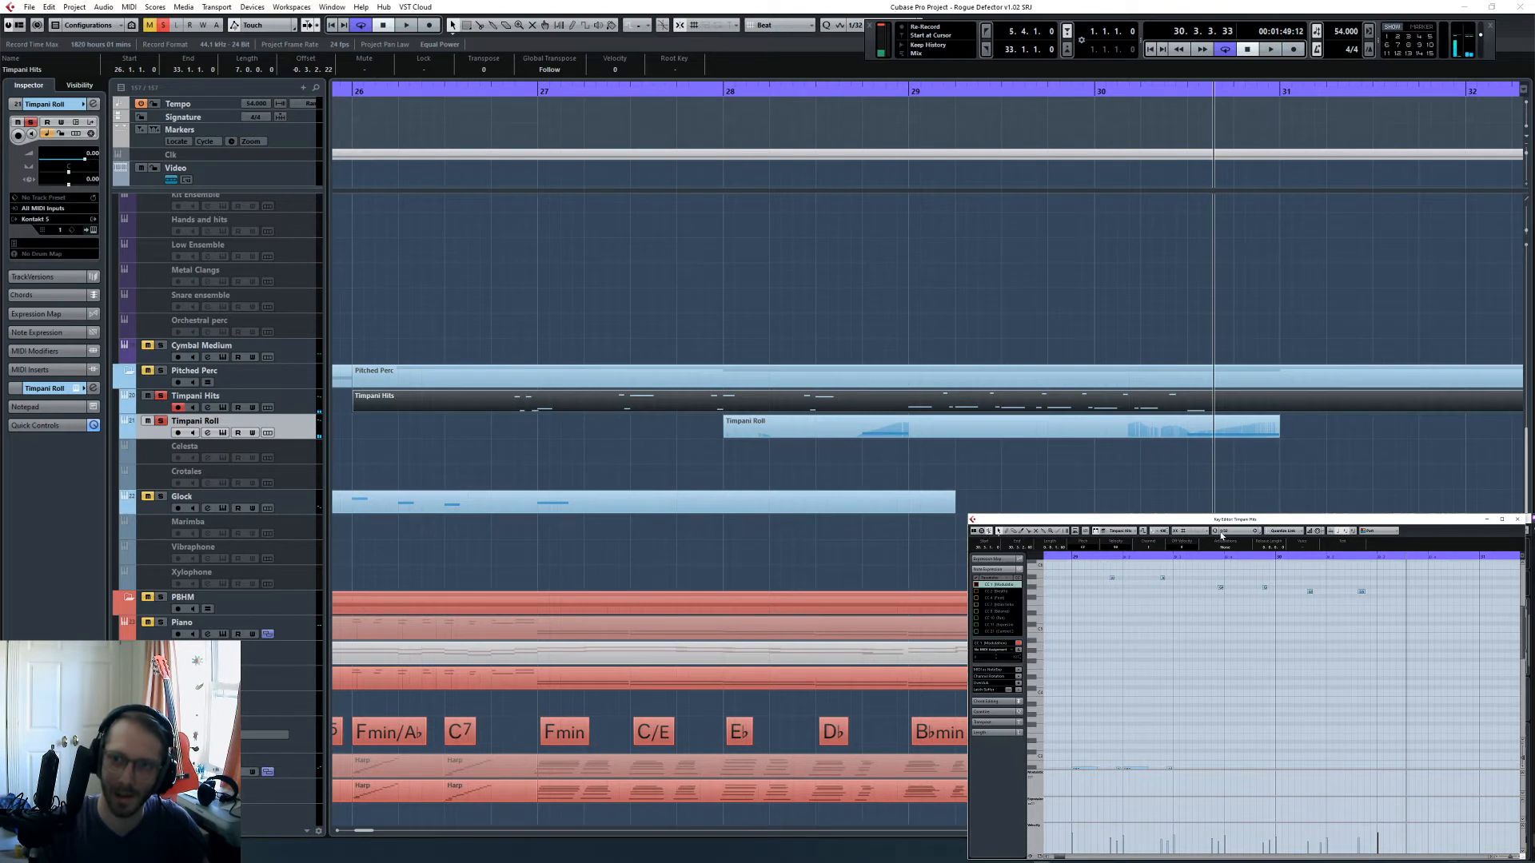
# - Shift the last short upper hit before beat 3 of bar 30 slightly earlier and play it back from the start of the bar
pyautogui.moveTo(1322, 558); pyautogui.dragTo(1296, 558)
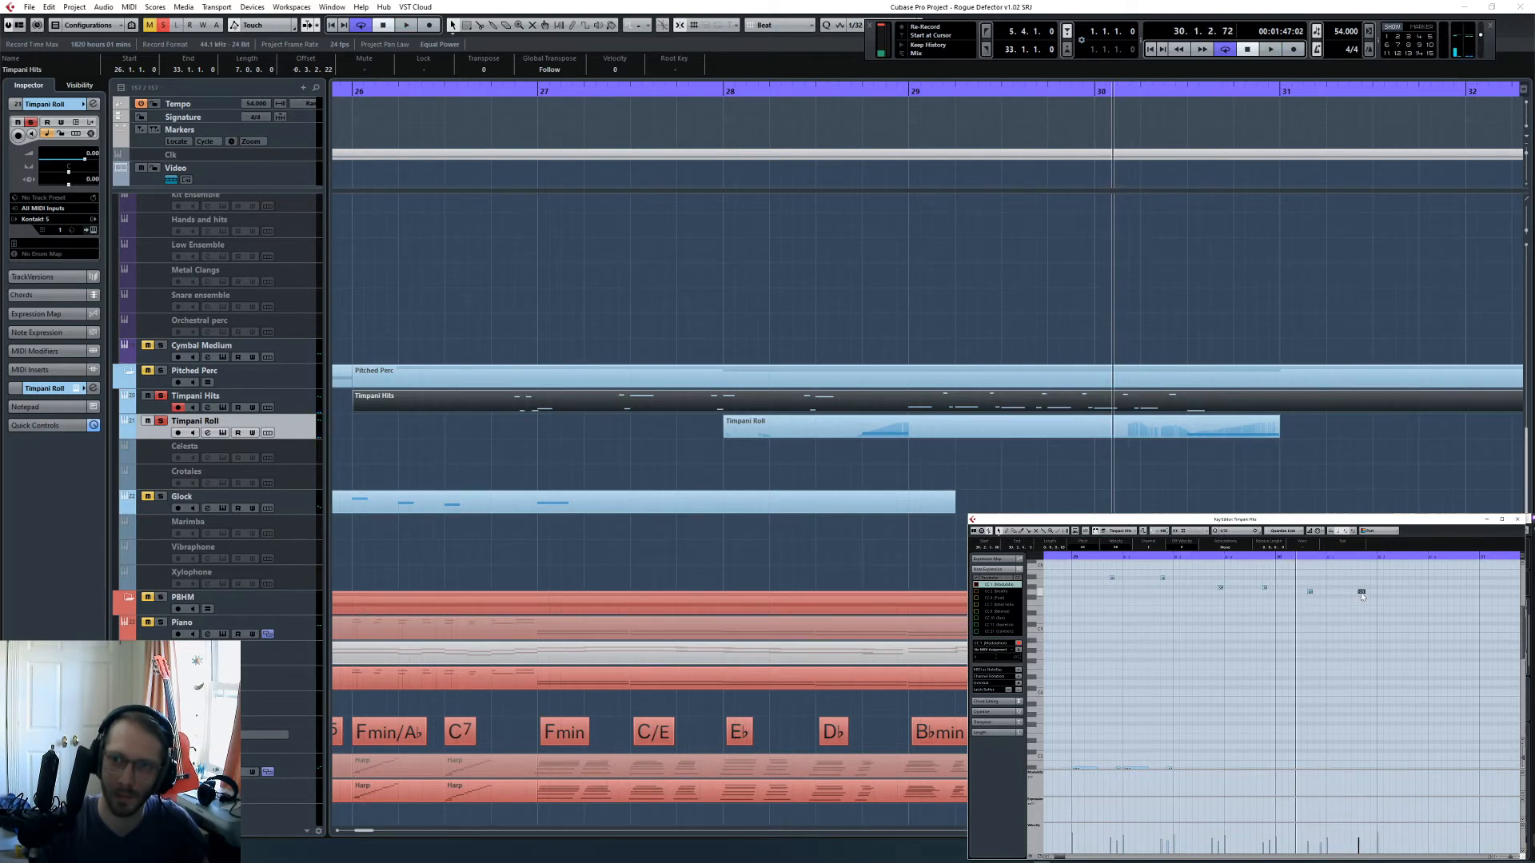
pyautogui.press('space')
pyautogui.click(1361, 644)
pyautogui.press('space')
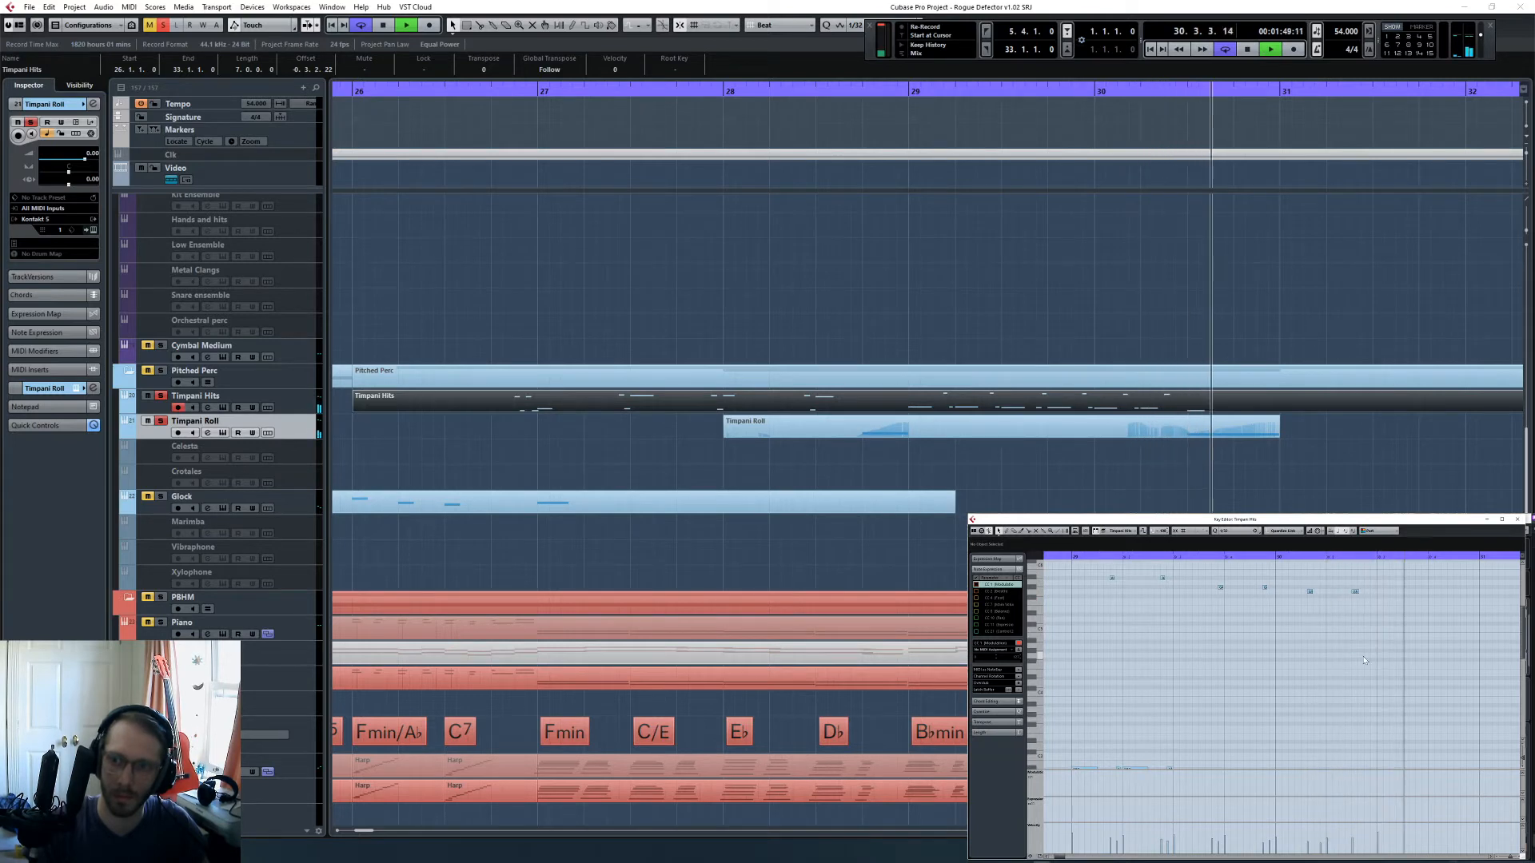
pyautogui.press('space')
# - Turn off the soloed tracks and move the project cursor back to bar 23
pyautogui.click(1093, 483)
pyautogui.press('g')
pyautogui.press('g')
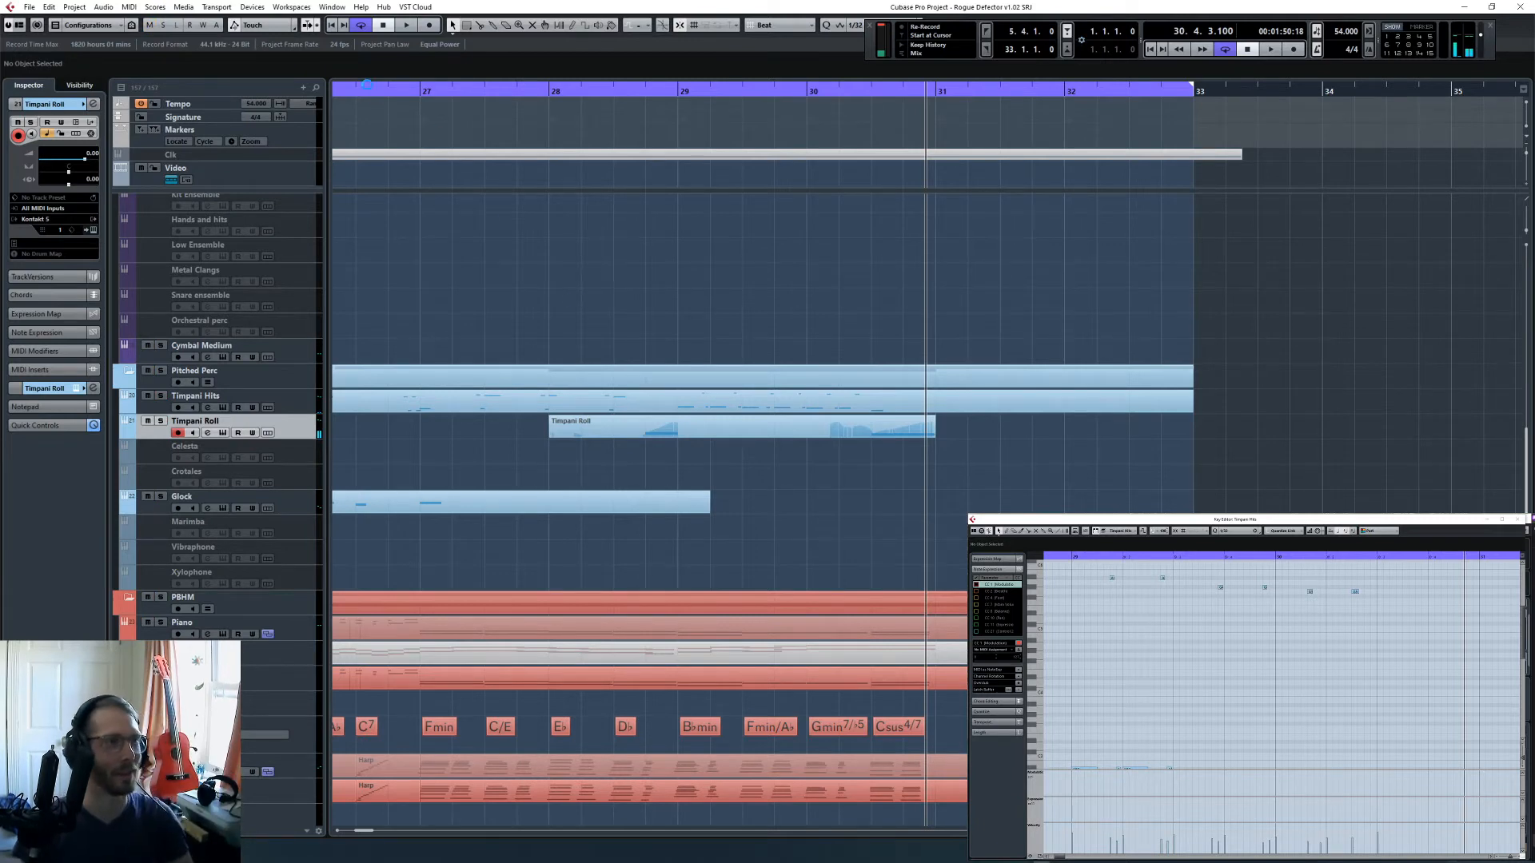
pyautogui.click(356, 94)
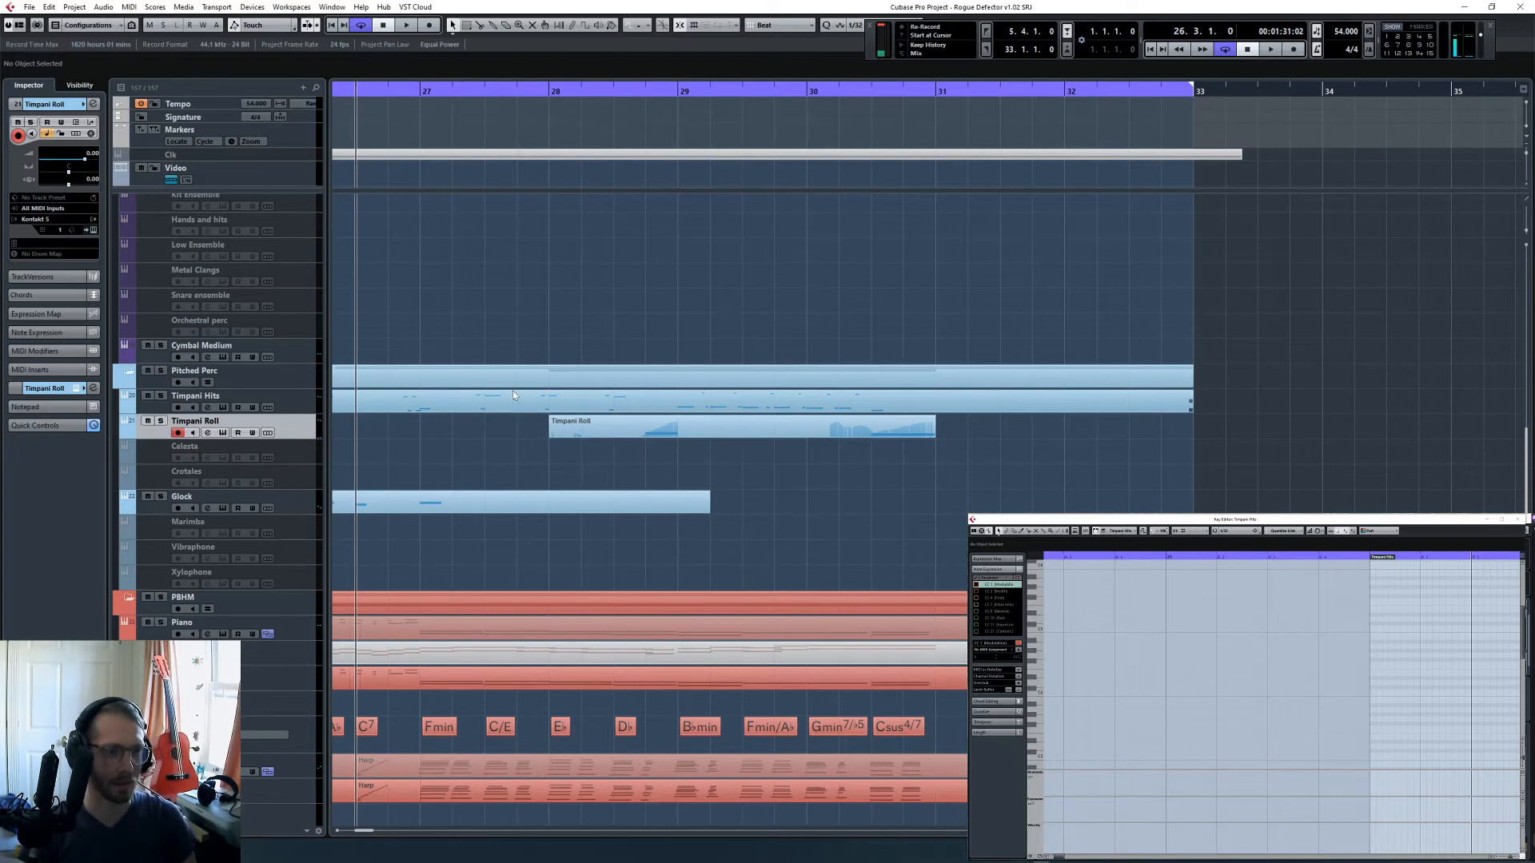
pyautogui.press('g')
pyautogui.press('g')
pyautogui.press('KP_Subtract')
pyautogui.press('KP_Subtract')
pyautogui.press('KP_Subtract')
pyautogui.press('KP_Subtract')
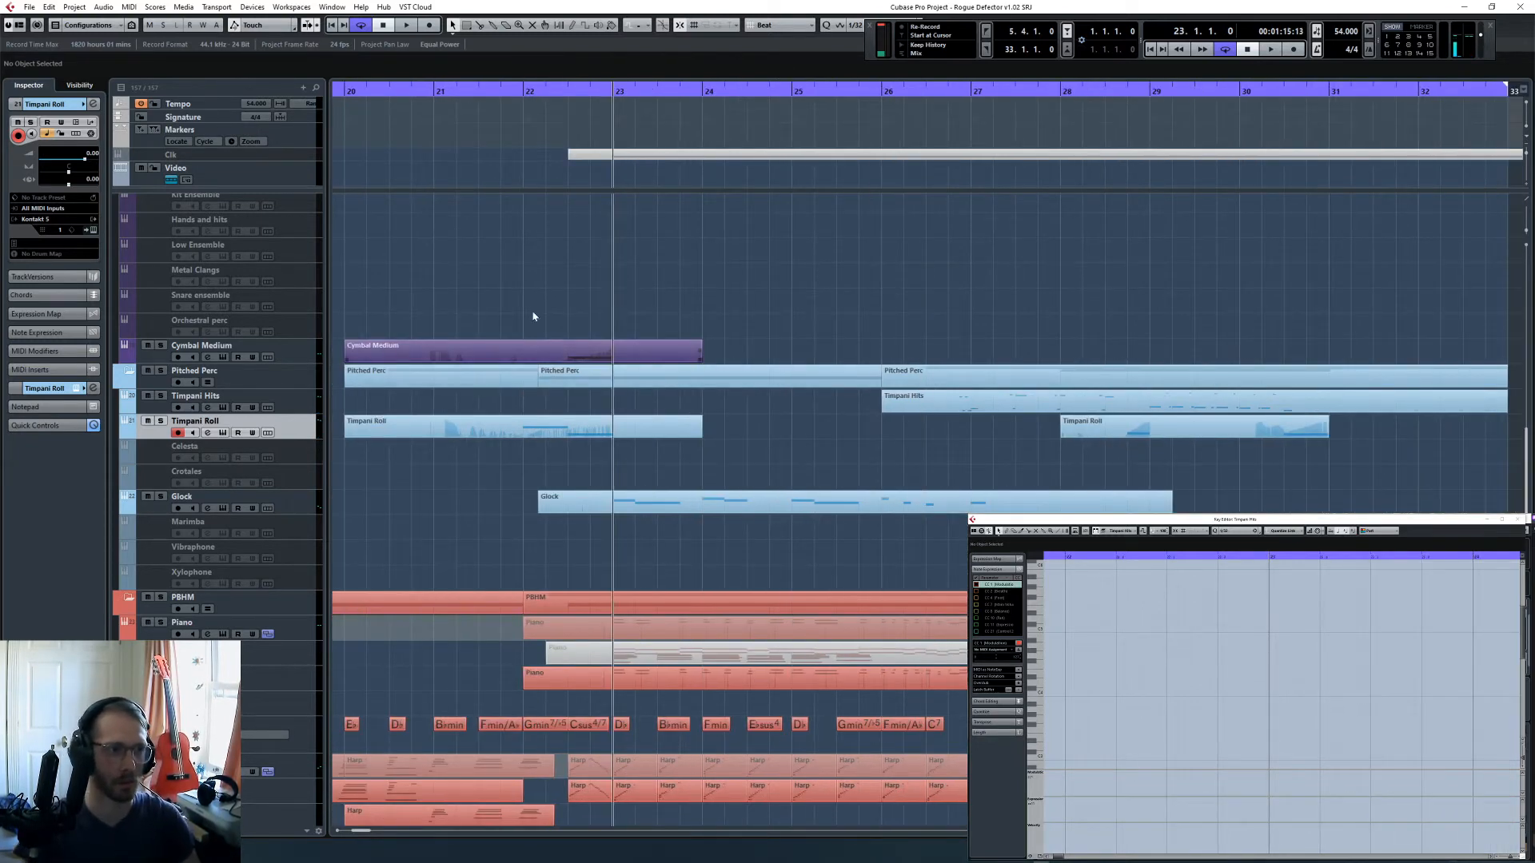
# - Copy the Cymbal Medium part from bar 20 to bar 24 and start playback from bar 23
pyautogui.moveTo(592, 351); pyautogui.dragTo(932, 364)
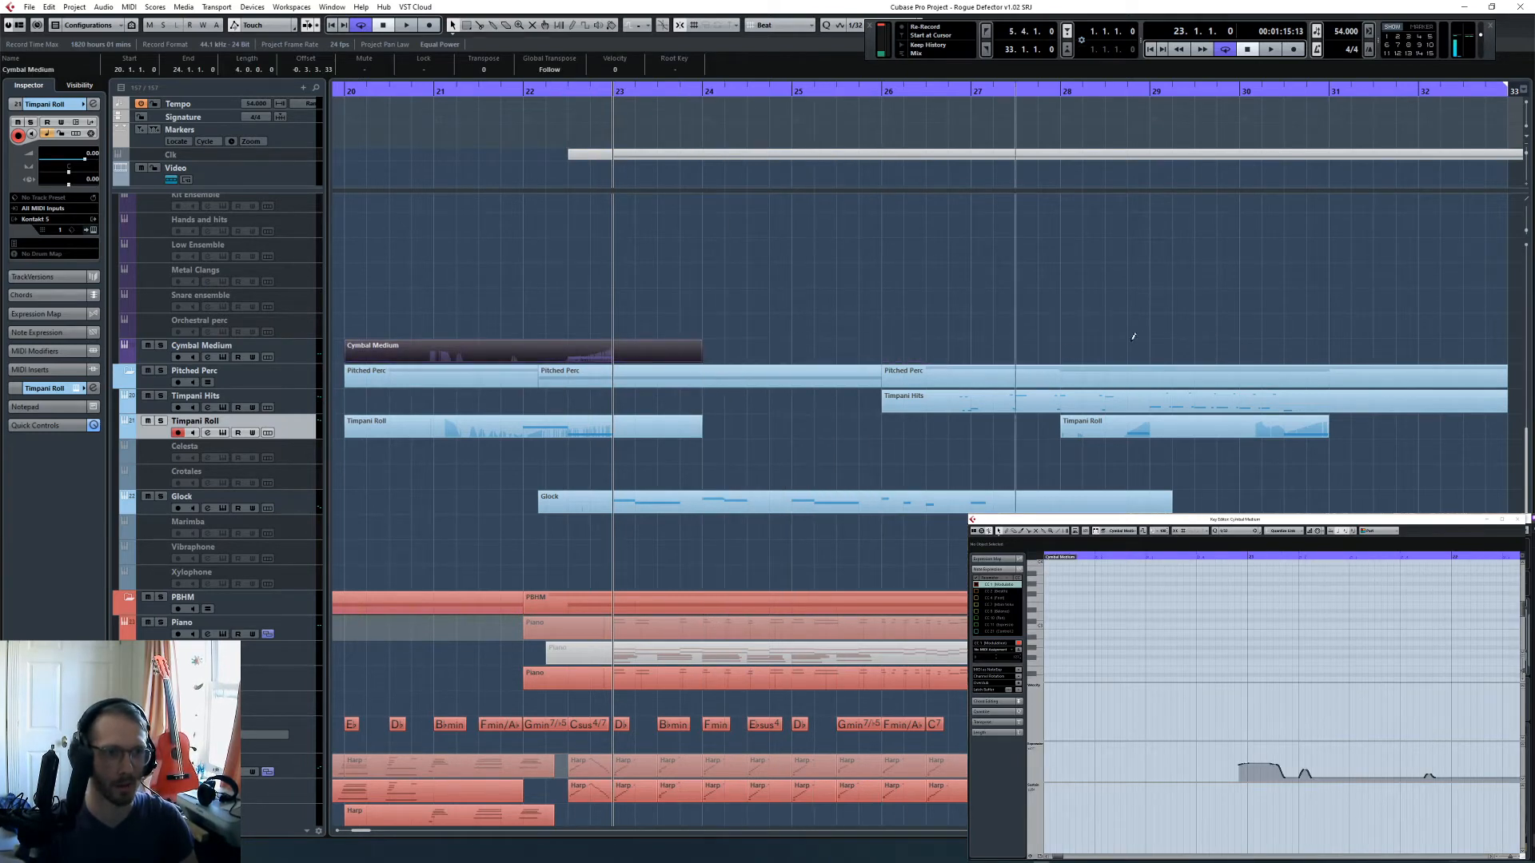
pyautogui.click(1033, 319)
pyautogui.press('space')
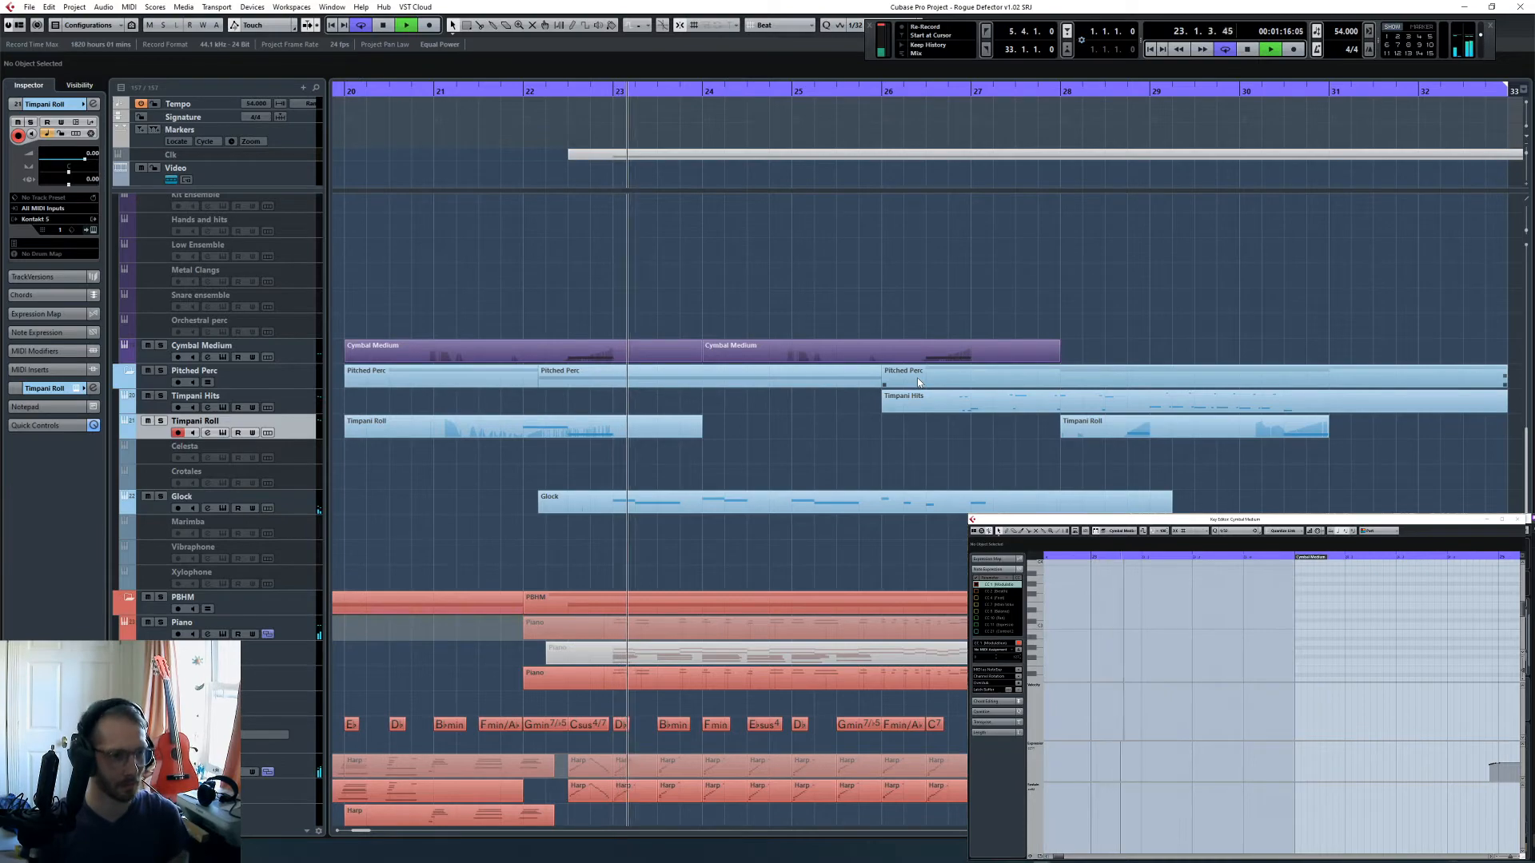
# - Listen to the full arrangement from bar 22 through bar 31 while looking over the brass, percussion, harp and string tracks
pyautogui.press('space')
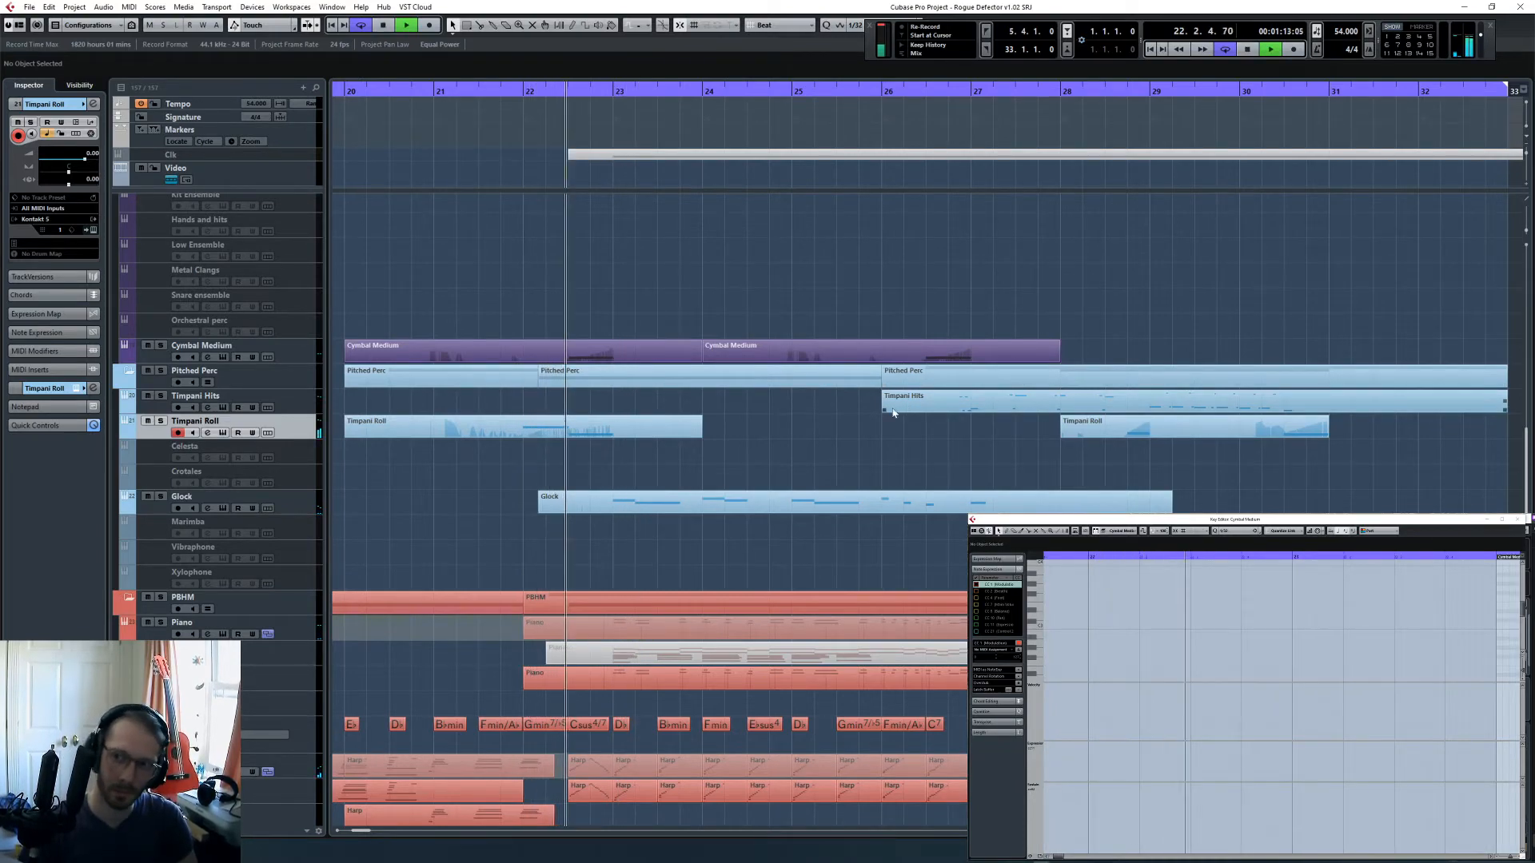
pyautogui.scroll(6, 885, 451)
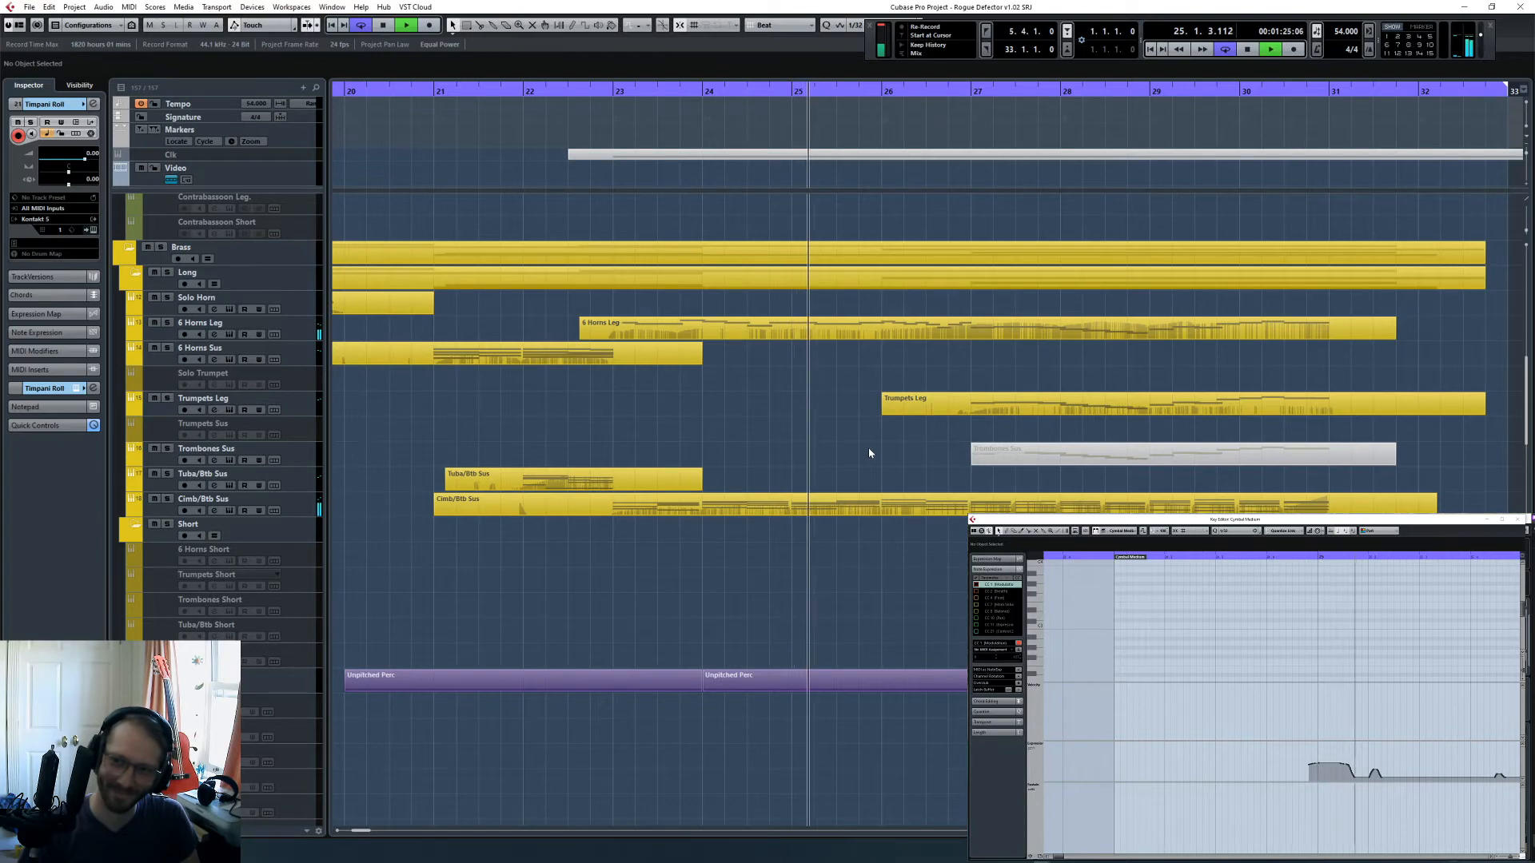
pyautogui.scroll(-5, 864, 457)
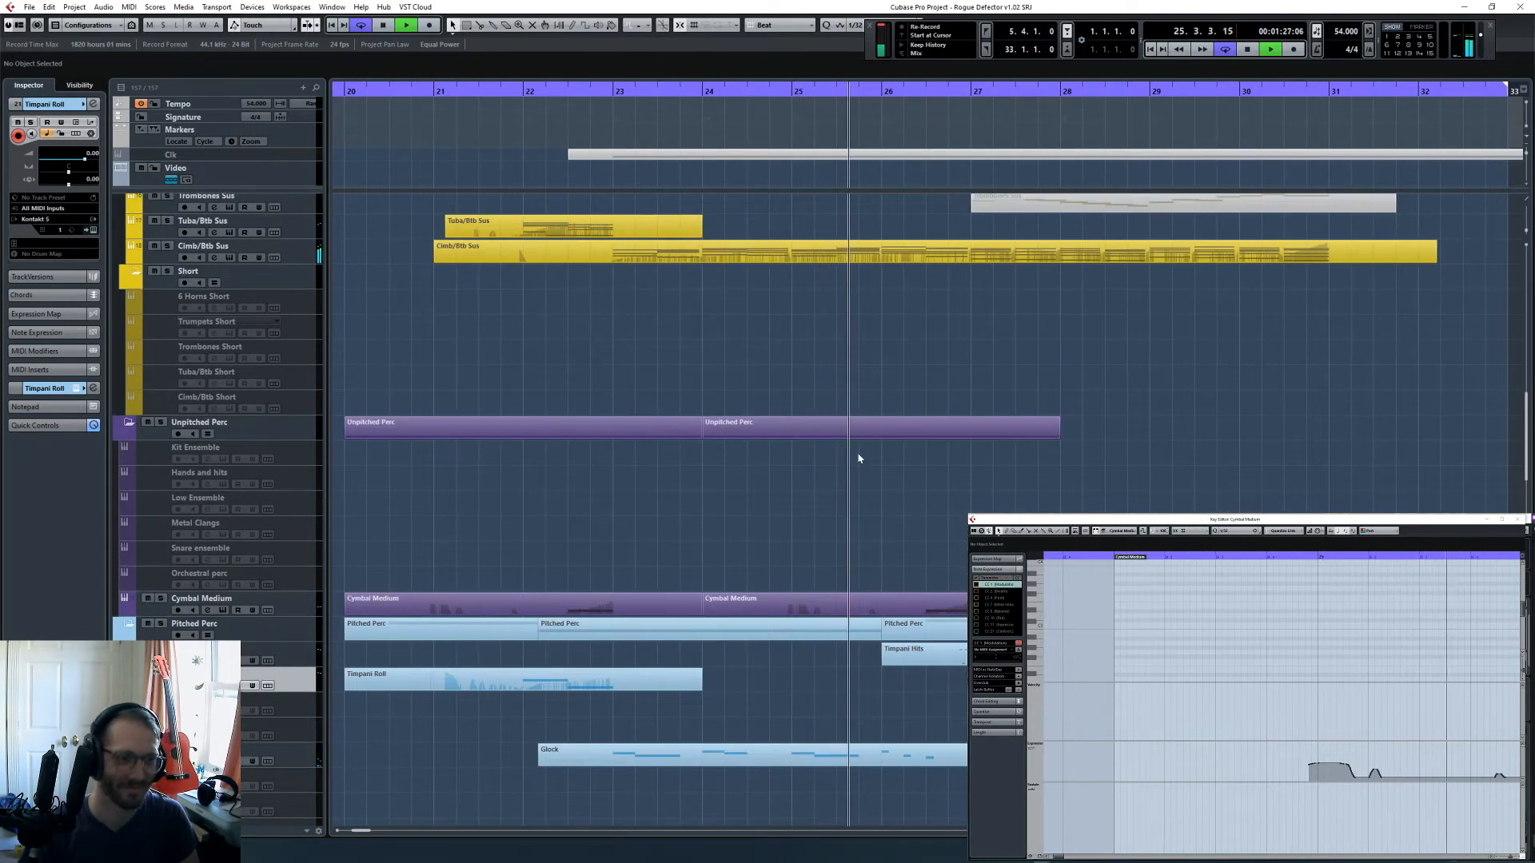
pyautogui.scroll(-10, 860, 452)
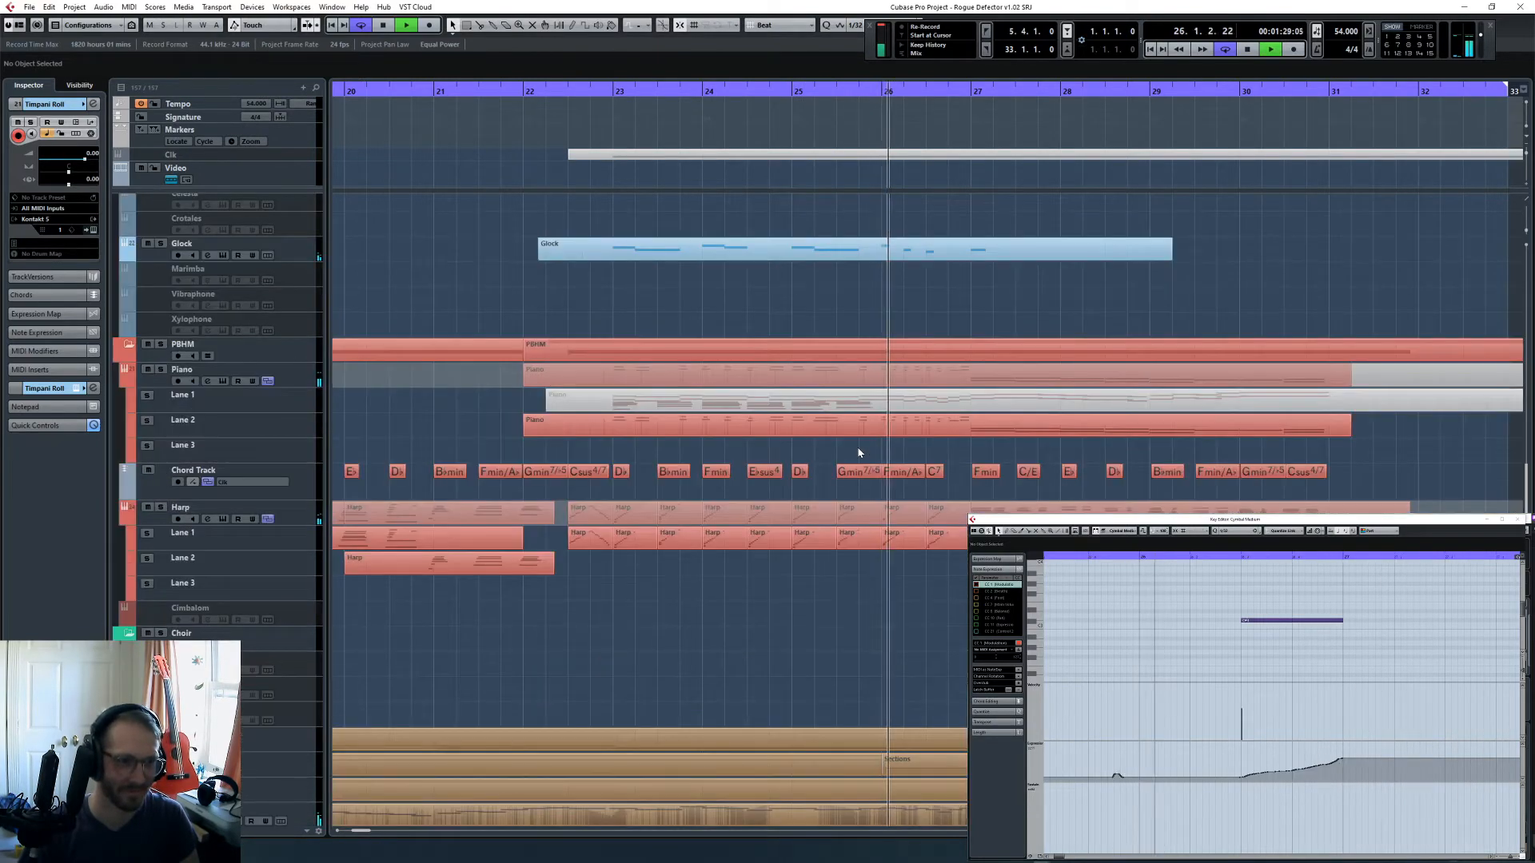
pyautogui.scroll(-3, 861, 449)
pyautogui.scroll(-3, 861, 449)
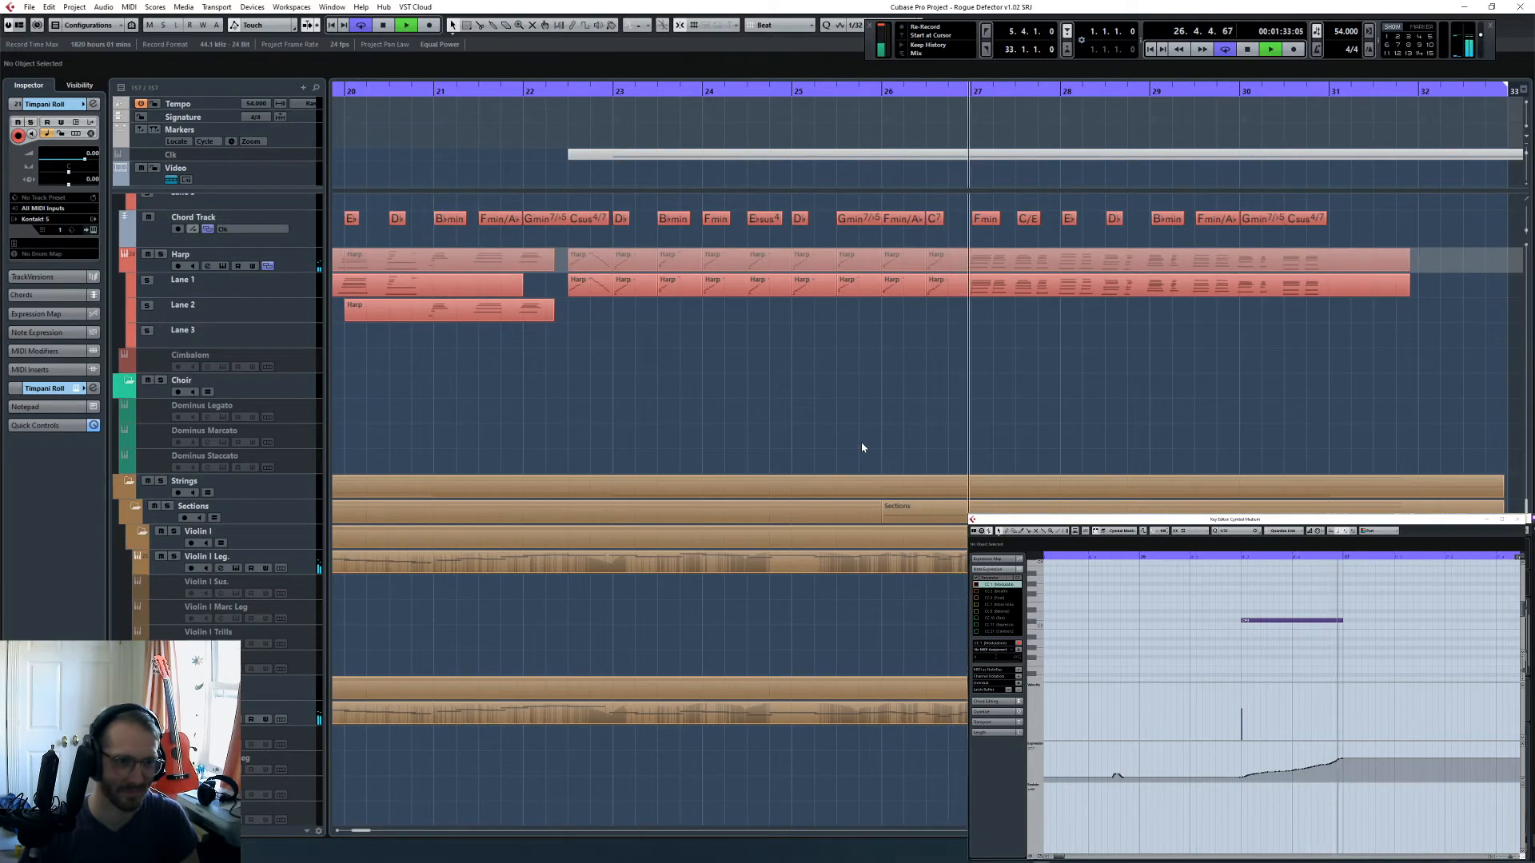
pyautogui.scroll(6, 862, 443)
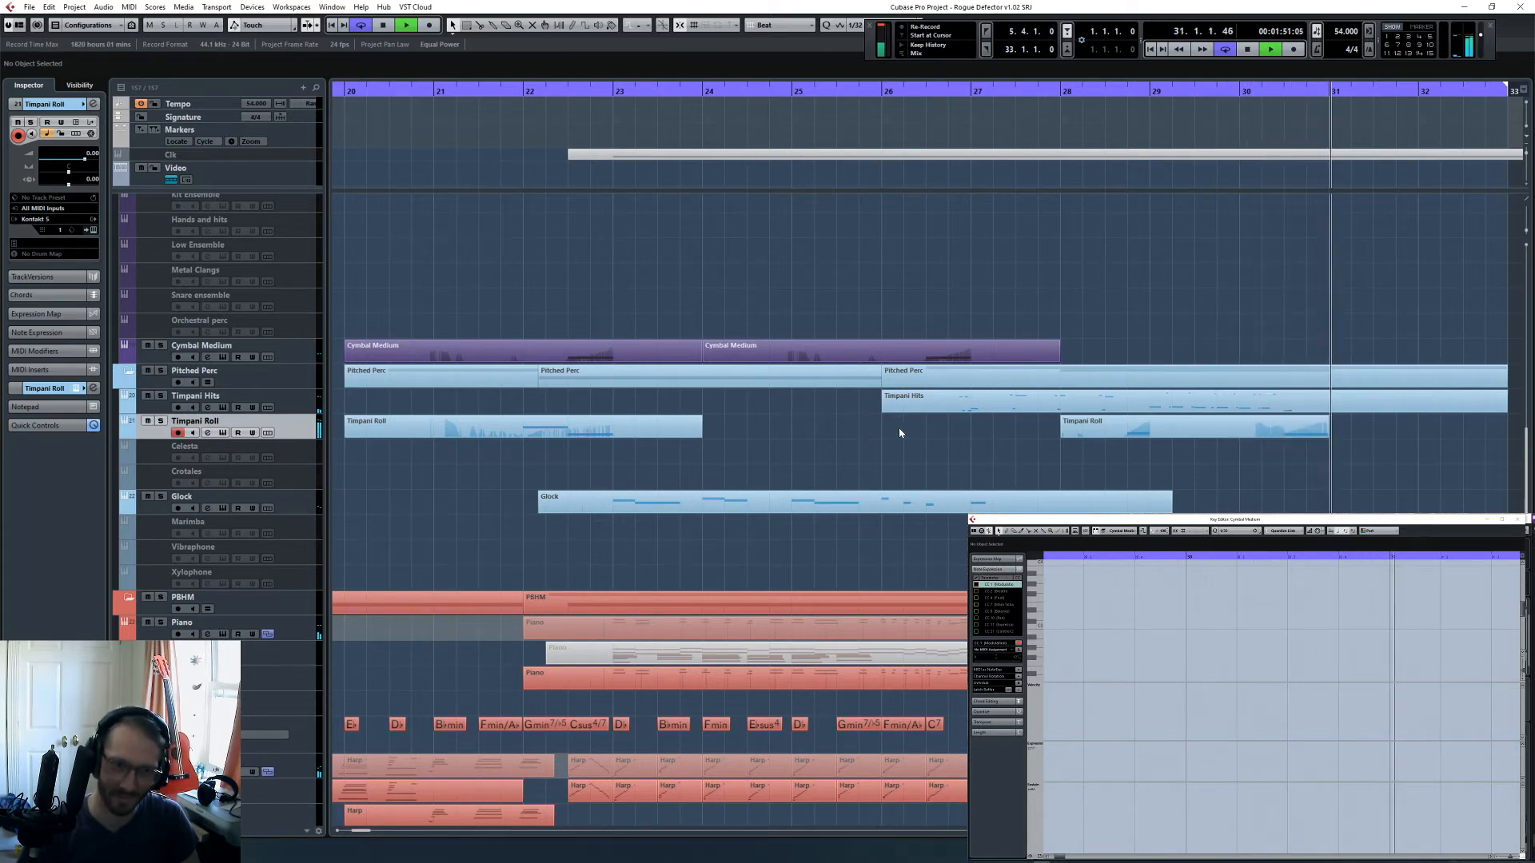
pyautogui.press('space')
# - Inspect the bar 28 Timpani Roll part in the Key Editor, followed by the Glock part
pyautogui.click(1287, 428)
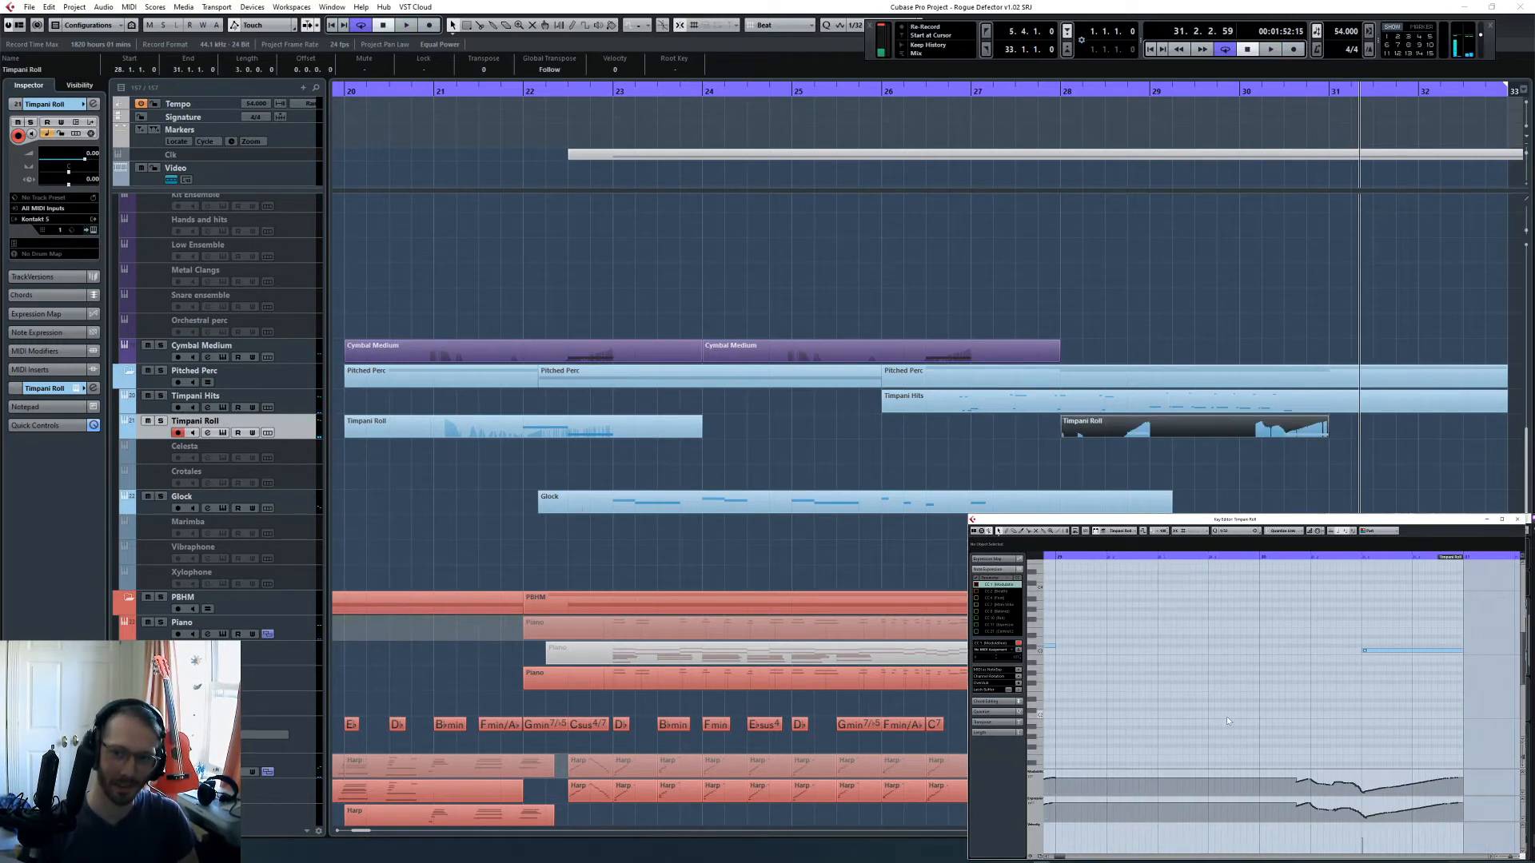
pyautogui.hscroll(-2, 1225, 717)
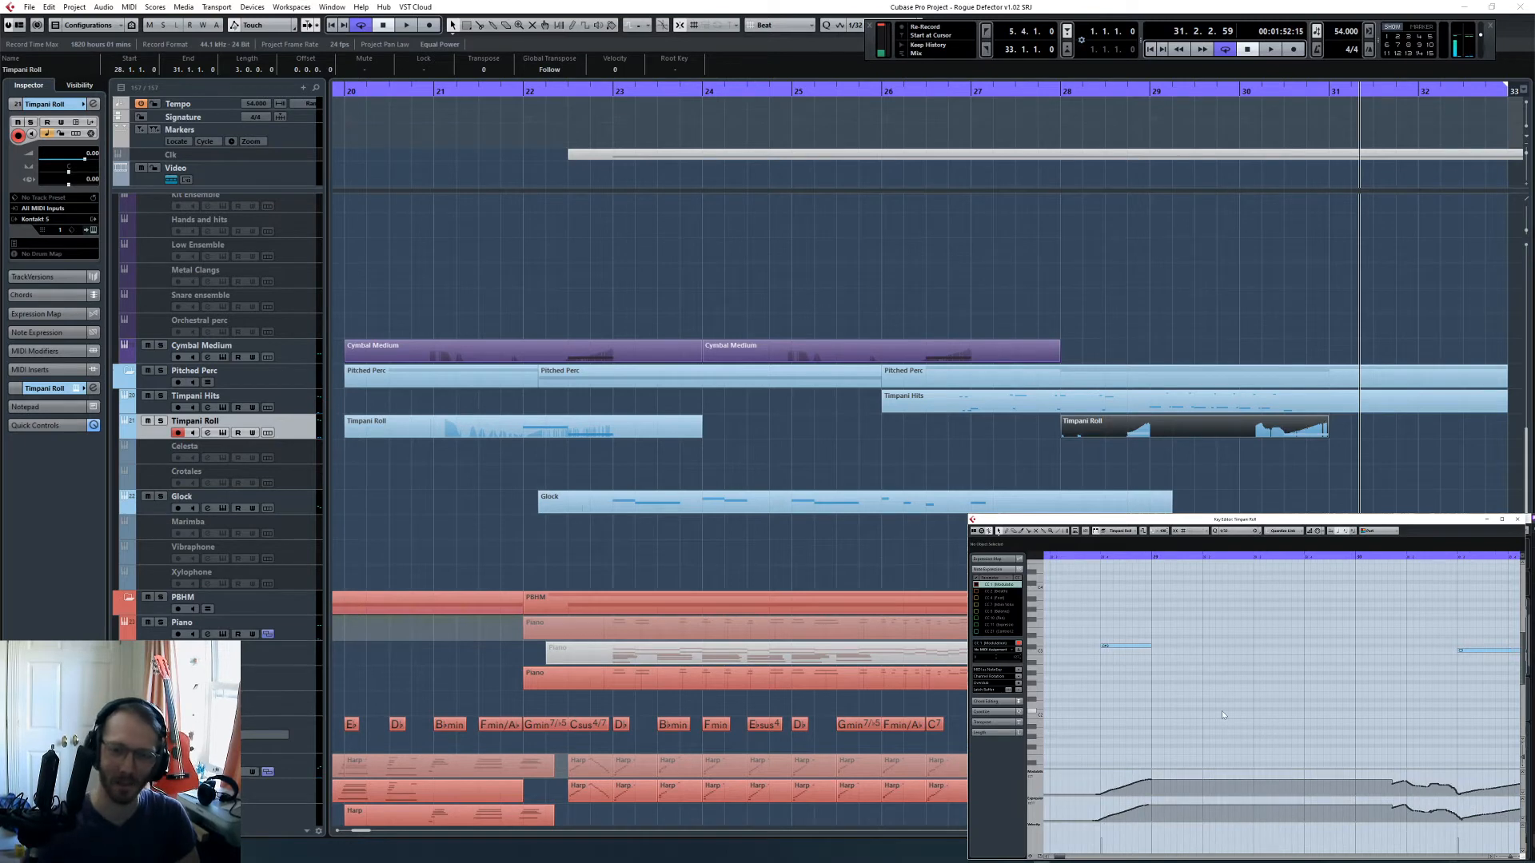
pyautogui.click(1170, 504)
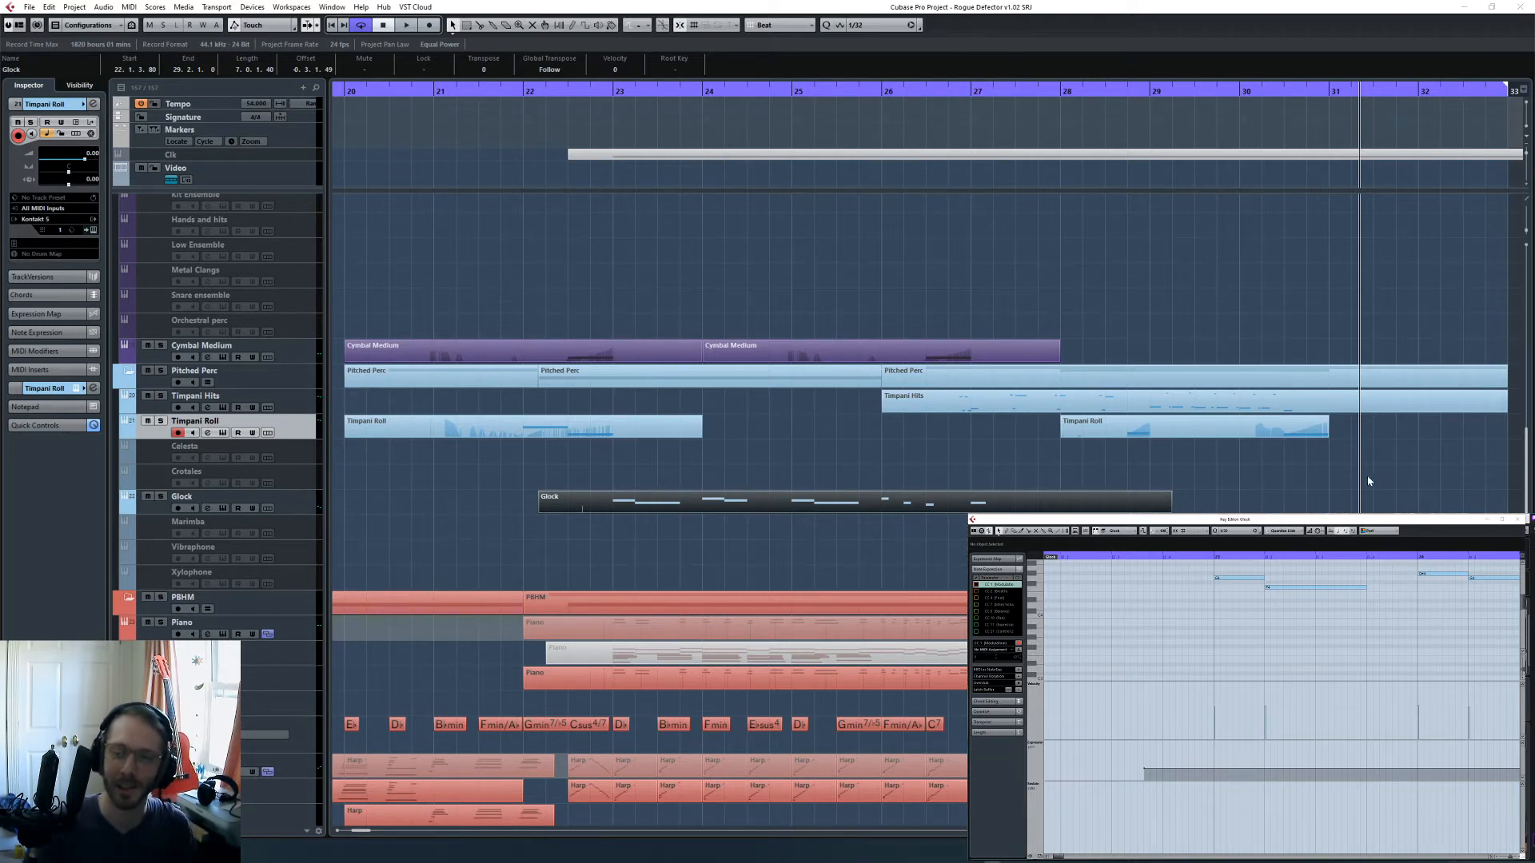
# - Clear the selection and look over the cymbal, timpani and Glock parts between bars 20 and 33
pyautogui.click(1327, 493)
pyautogui.hscroll(4, 1327, 493)
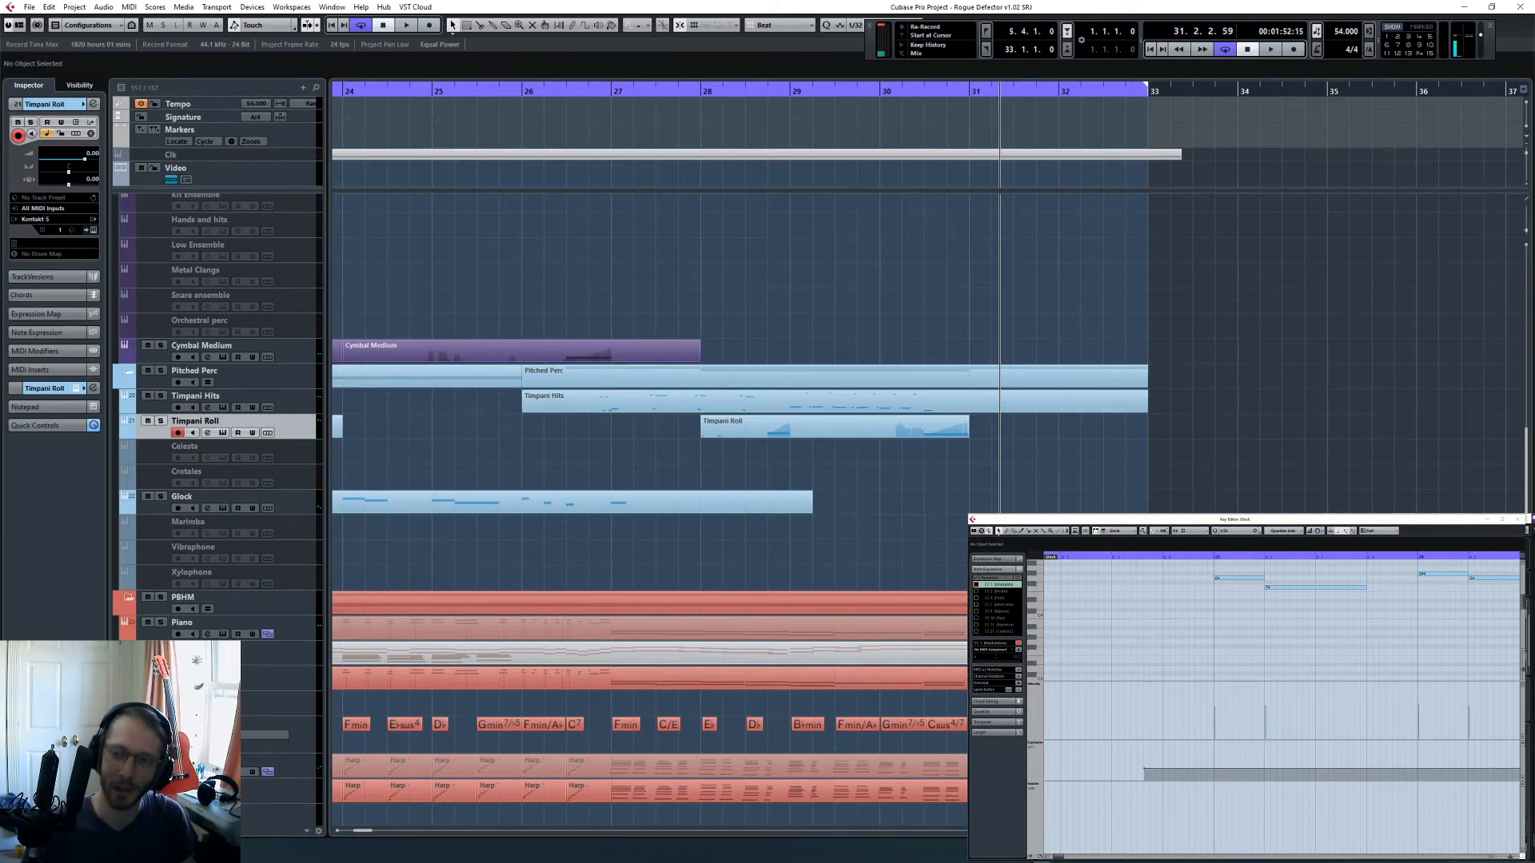
pyautogui.hscroll(-2, 1047, 496)
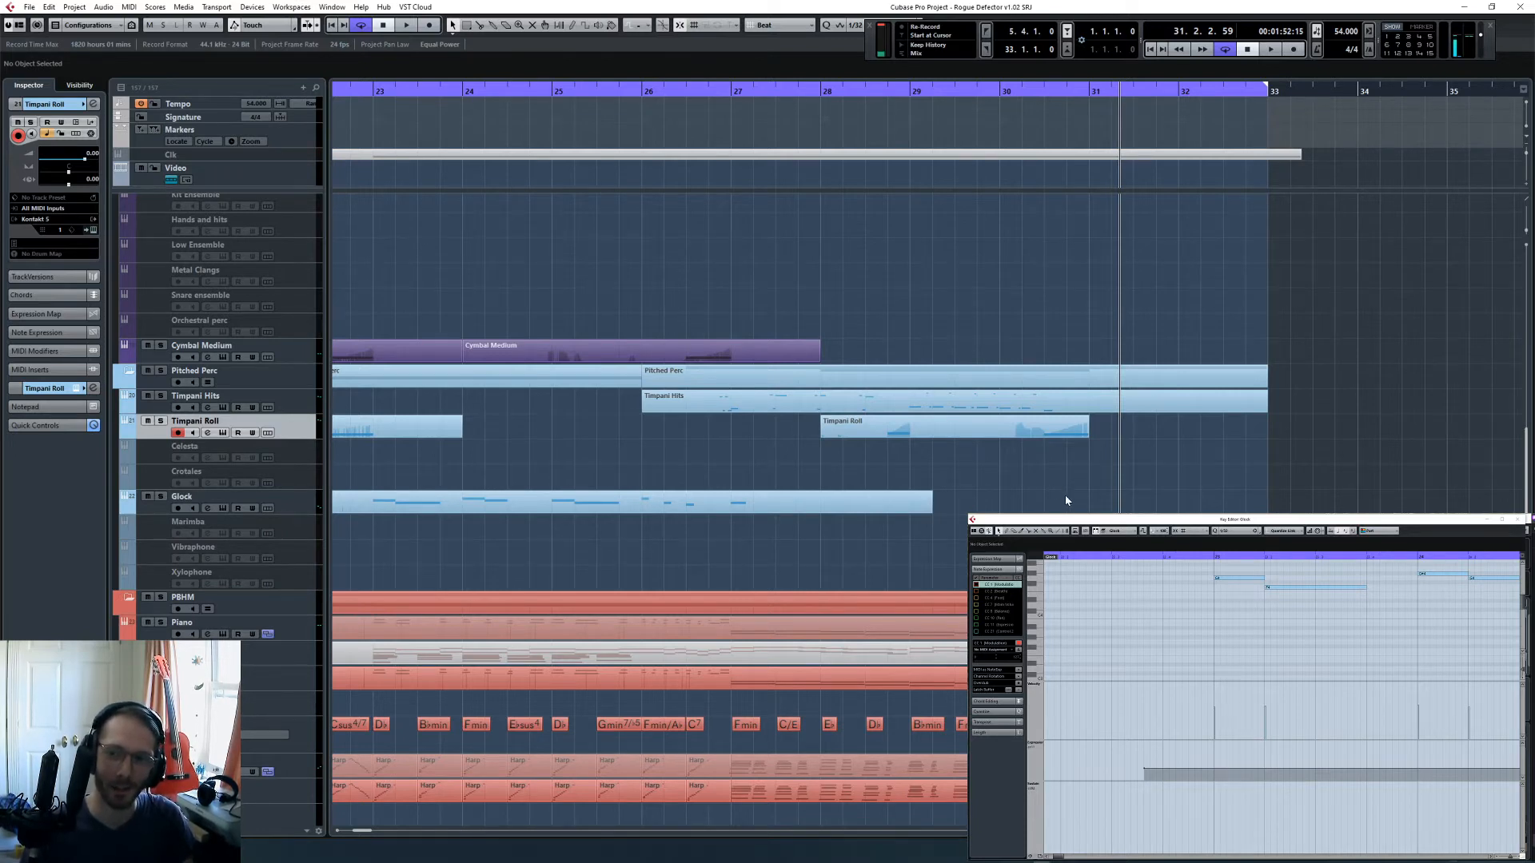
pyautogui.hscroll(2, 1064, 496)
pyautogui.hscroll(-5, 1065, 496)
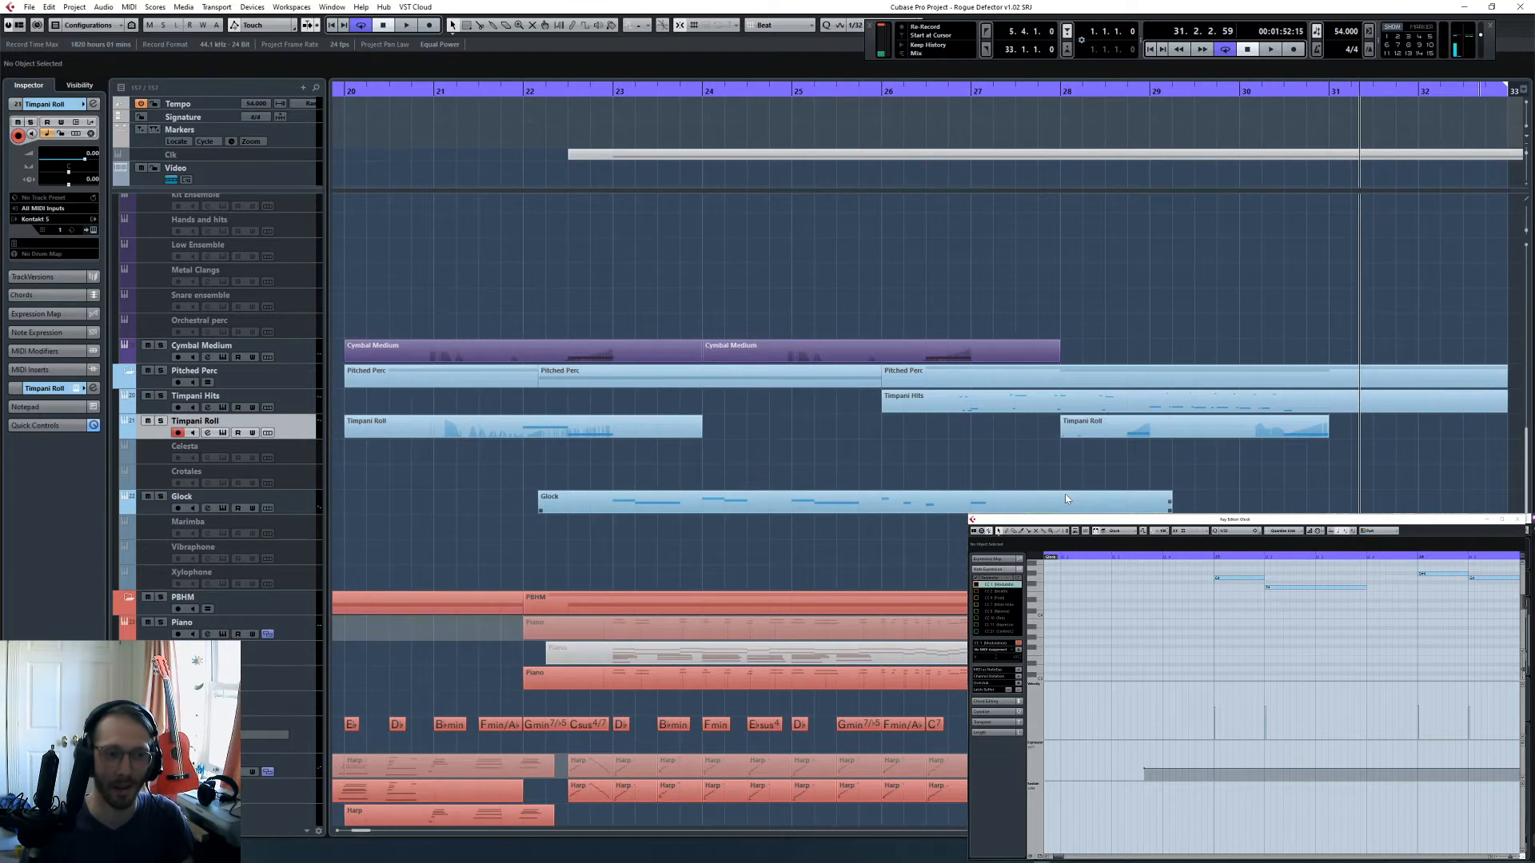
pyautogui.press('g')
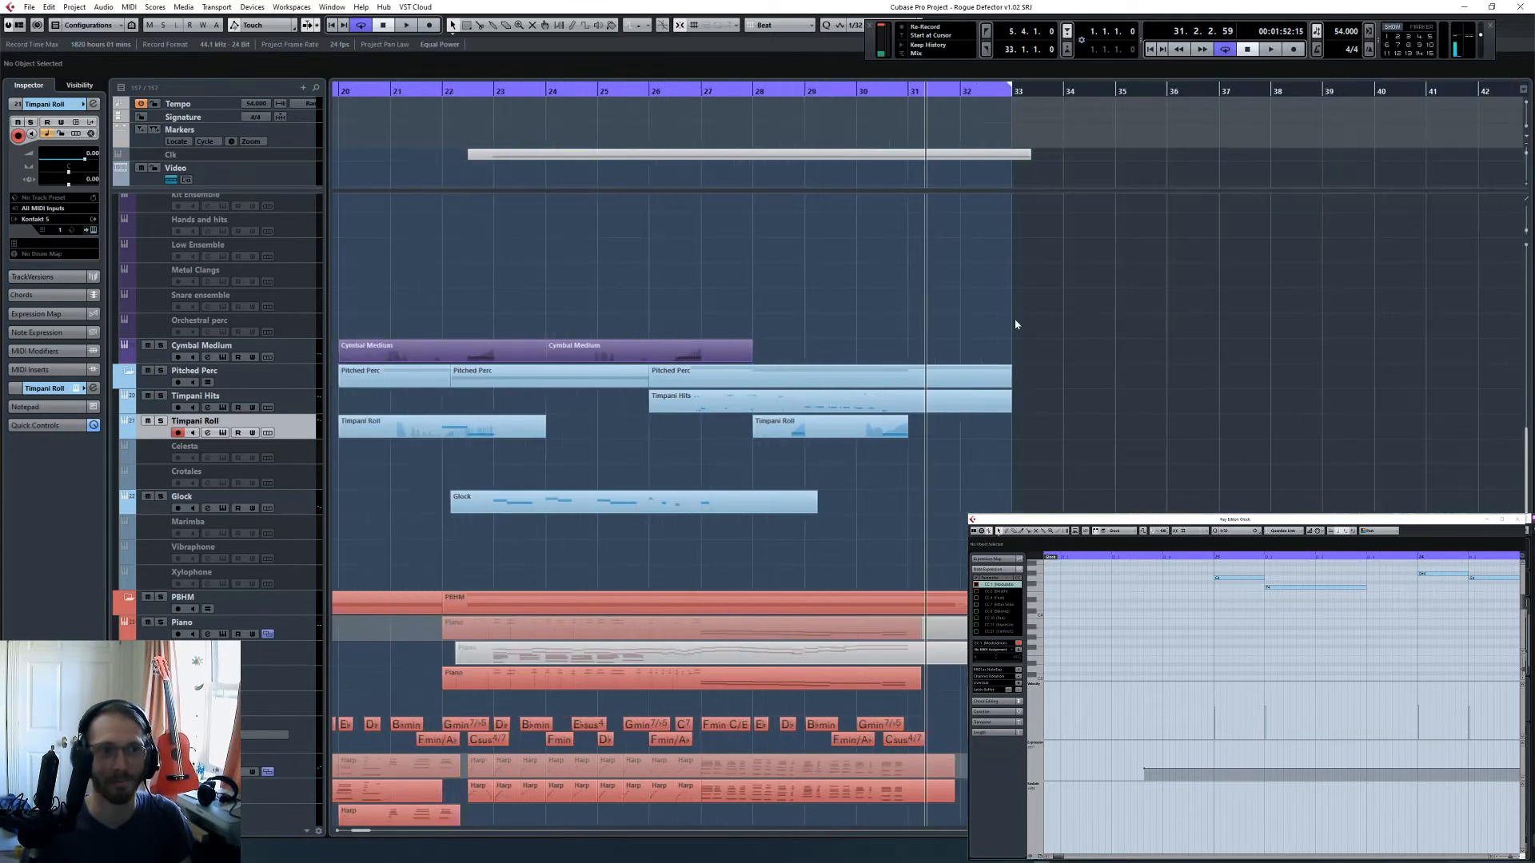
pyautogui.scroll(-1, 1016, 323)
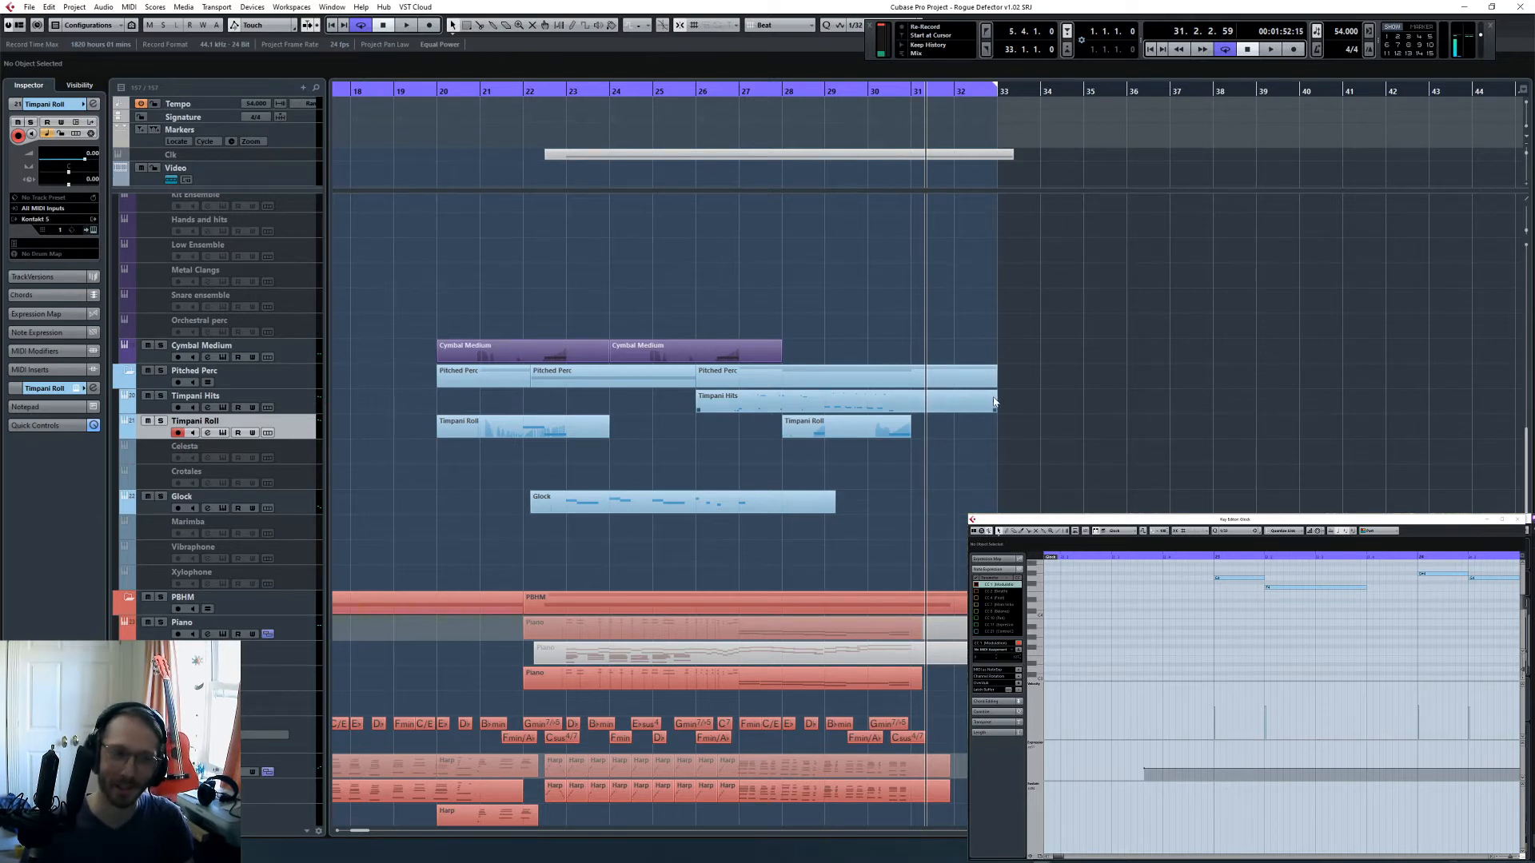
# - Move the project cursor to bar 22 and look over the brass and woodwind parts from there
pyautogui.press('space')
pyautogui.press('KP_Subtract')
pyautogui.press('KP_Subtract')
pyautogui.press('KP_Subtract')
pyautogui.press('KP_Subtract')
pyautogui.press('KP_Subtract')
pyautogui.press('KP_Subtract')
pyautogui.press('KP_Subtract')
pyautogui.press('KP_Subtract')
pyautogui.press('KP_Subtract')
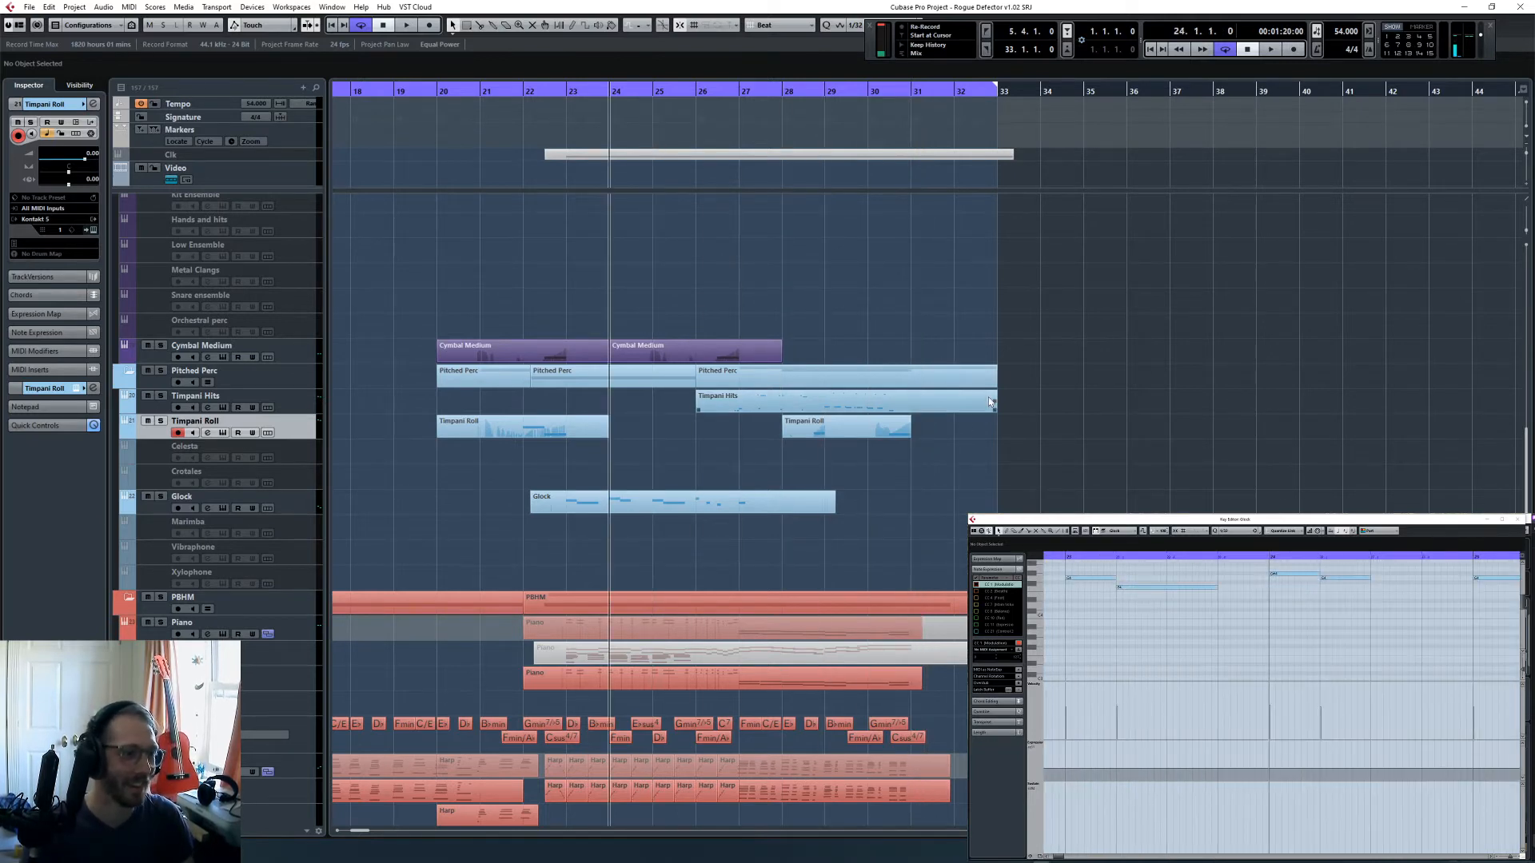
pyautogui.press('KP_Add')
pyautogui.press('h')
pyautogui.scroll(3, 952, 454)
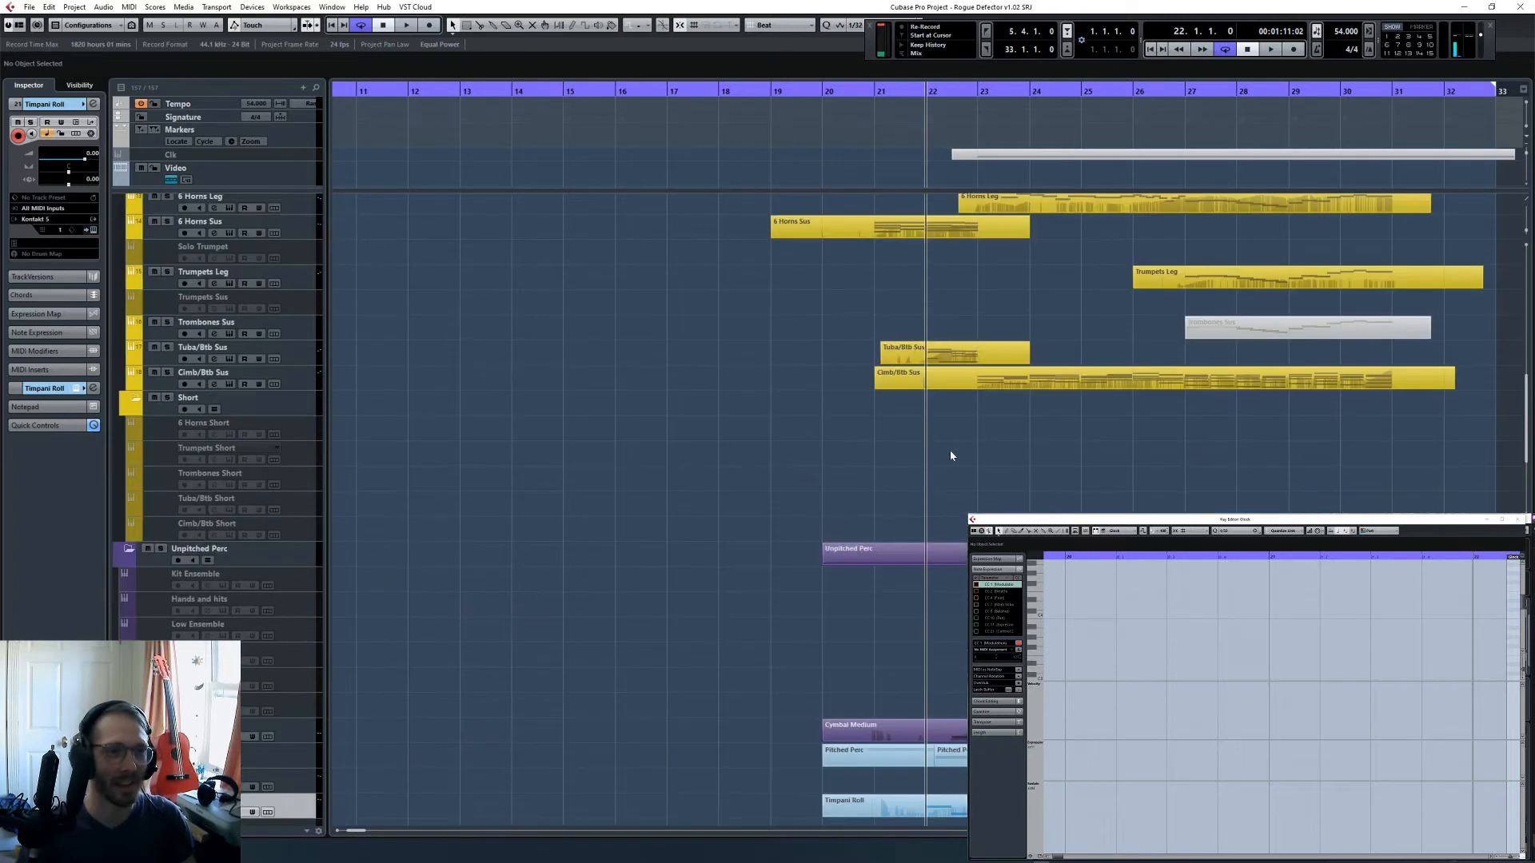
pyautogui.hscroll(2, 943, 479)
pyautogui.scroll(2, 941, 484)
pyautogui.scroll(5, 941, 485)
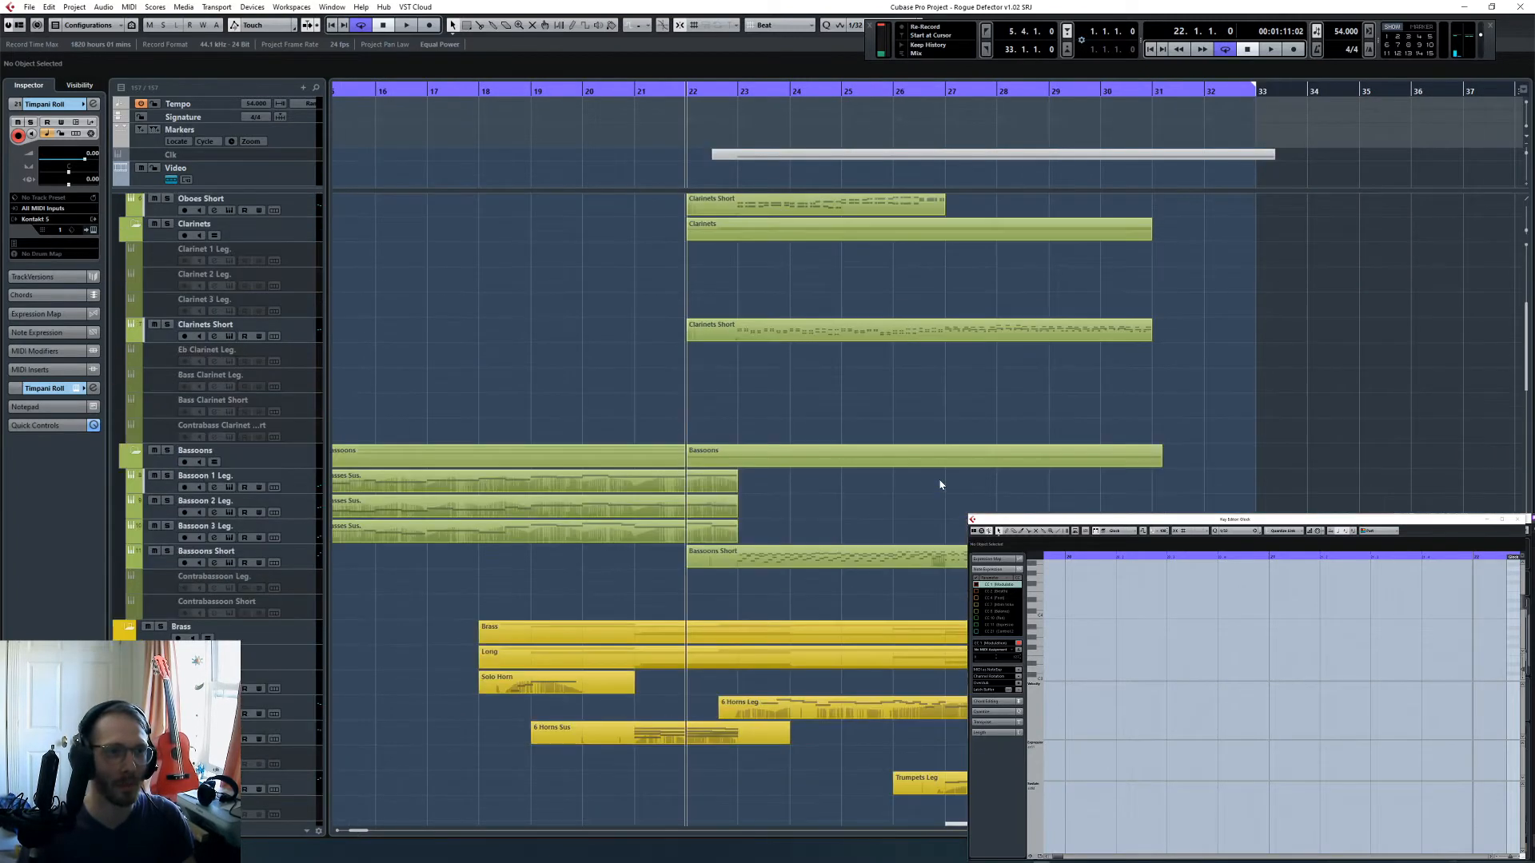
# - Review the rest of the arrangement, from the flutes and percussion through the harp, choir, strings and synth tracks
pyautogui.scroll(-4, 920, 481)
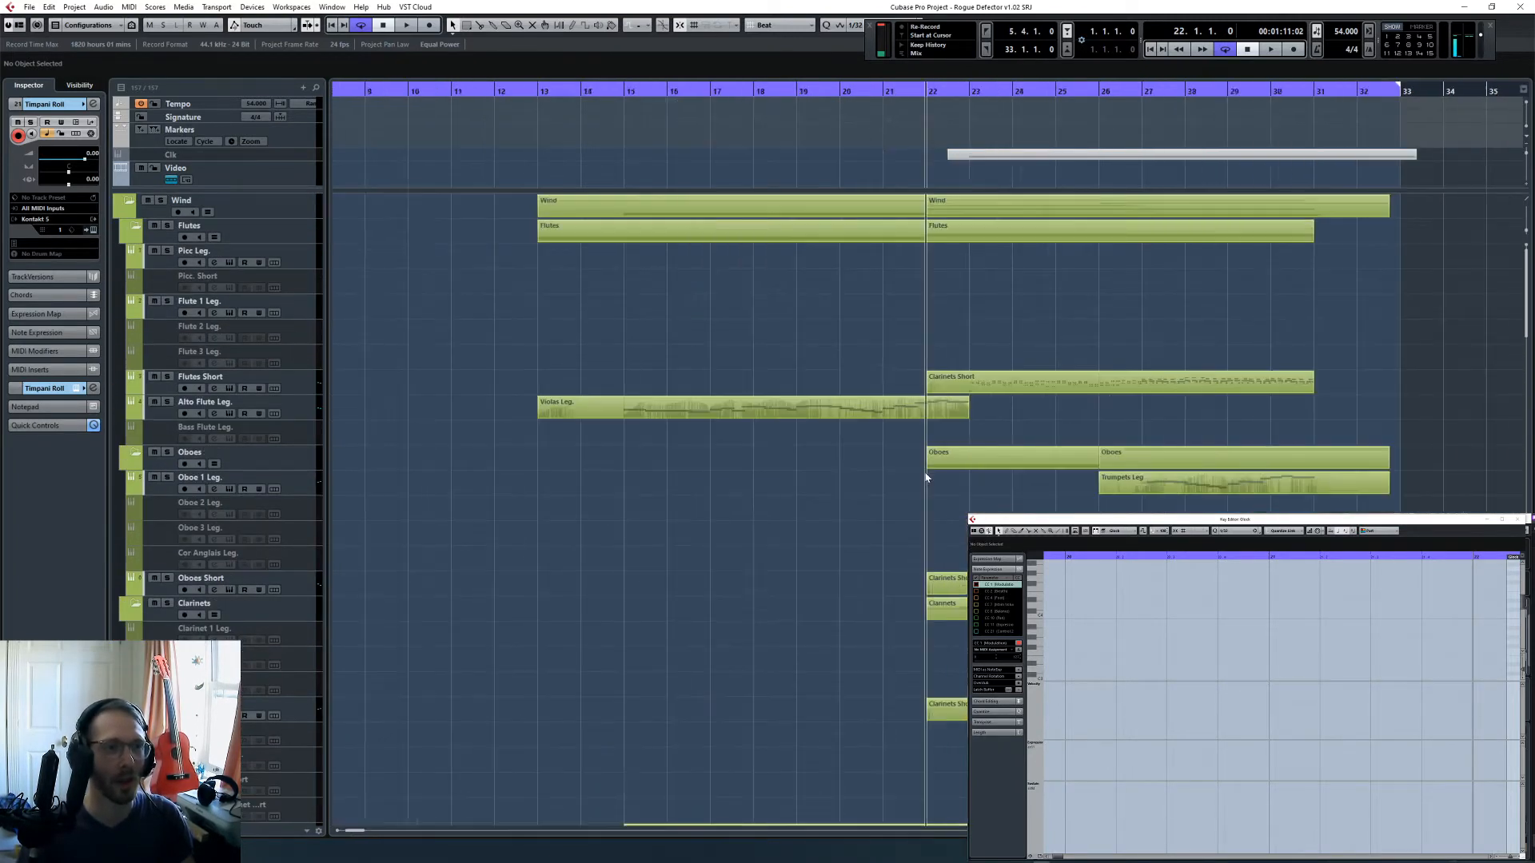
pyautogui.scroll(-5, 950, 466)
pyautogui.scroll(-12, 960, 467)
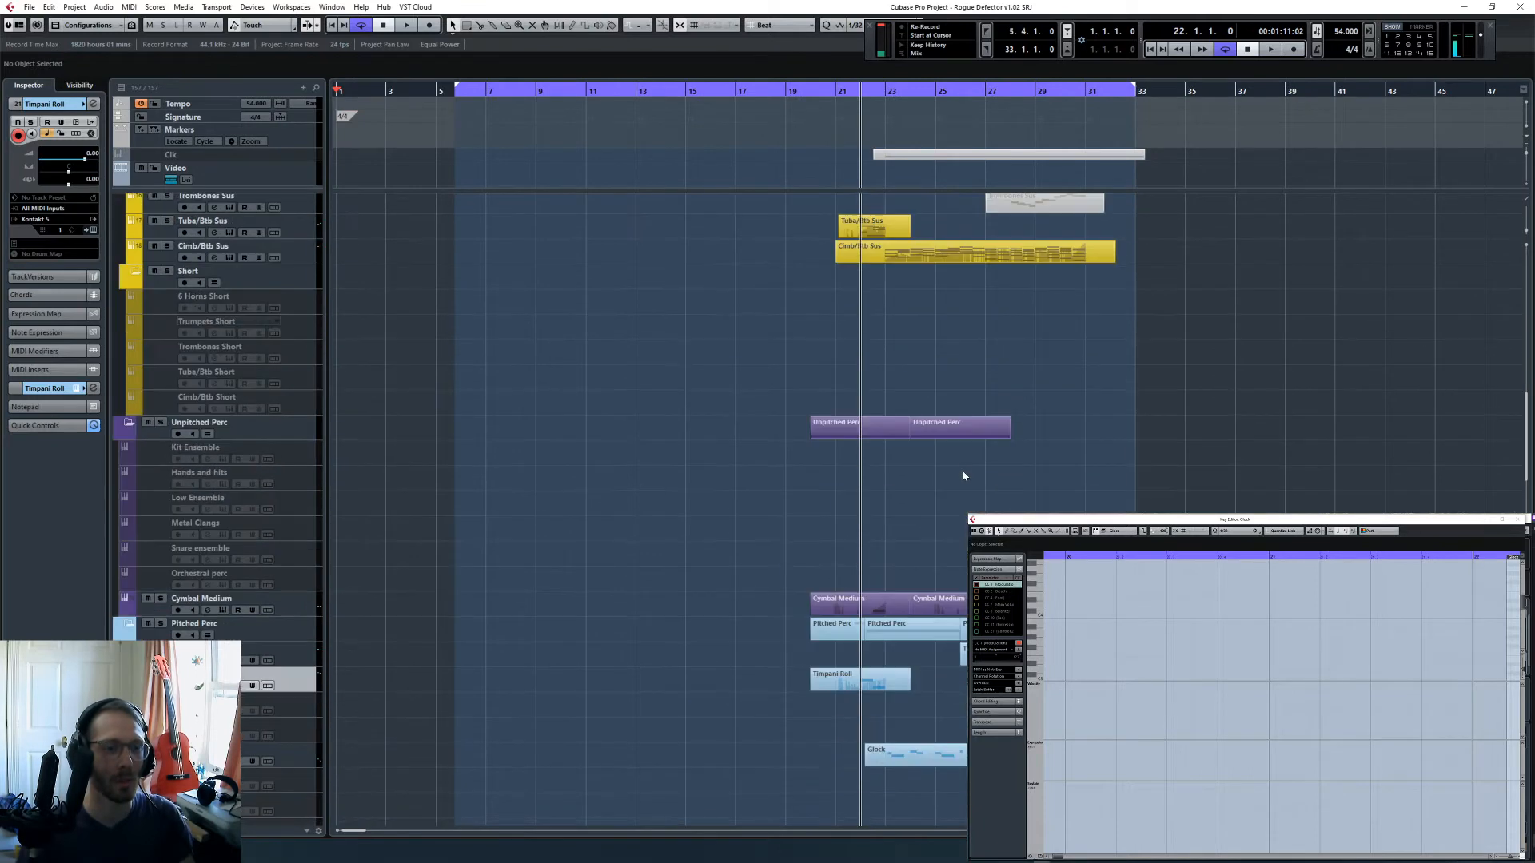
pyautogui.scroll(-4, 977, 464)
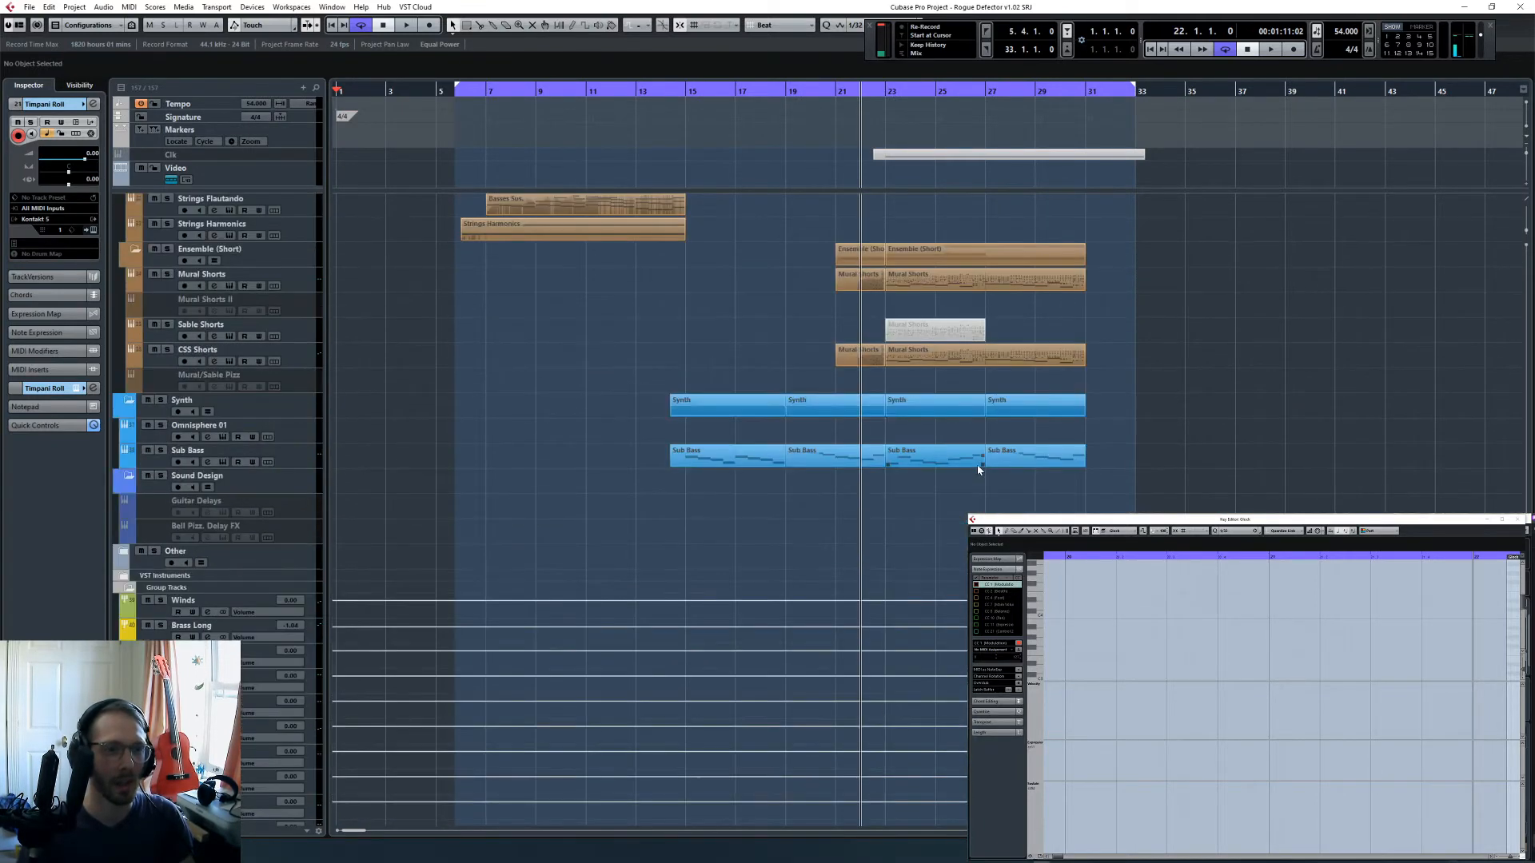
pyautogui.scroll(3, 1171, 428)
pyautogui.scroll(-5, 1159, 435)
pyautogui.scroll(3, 905, 452)
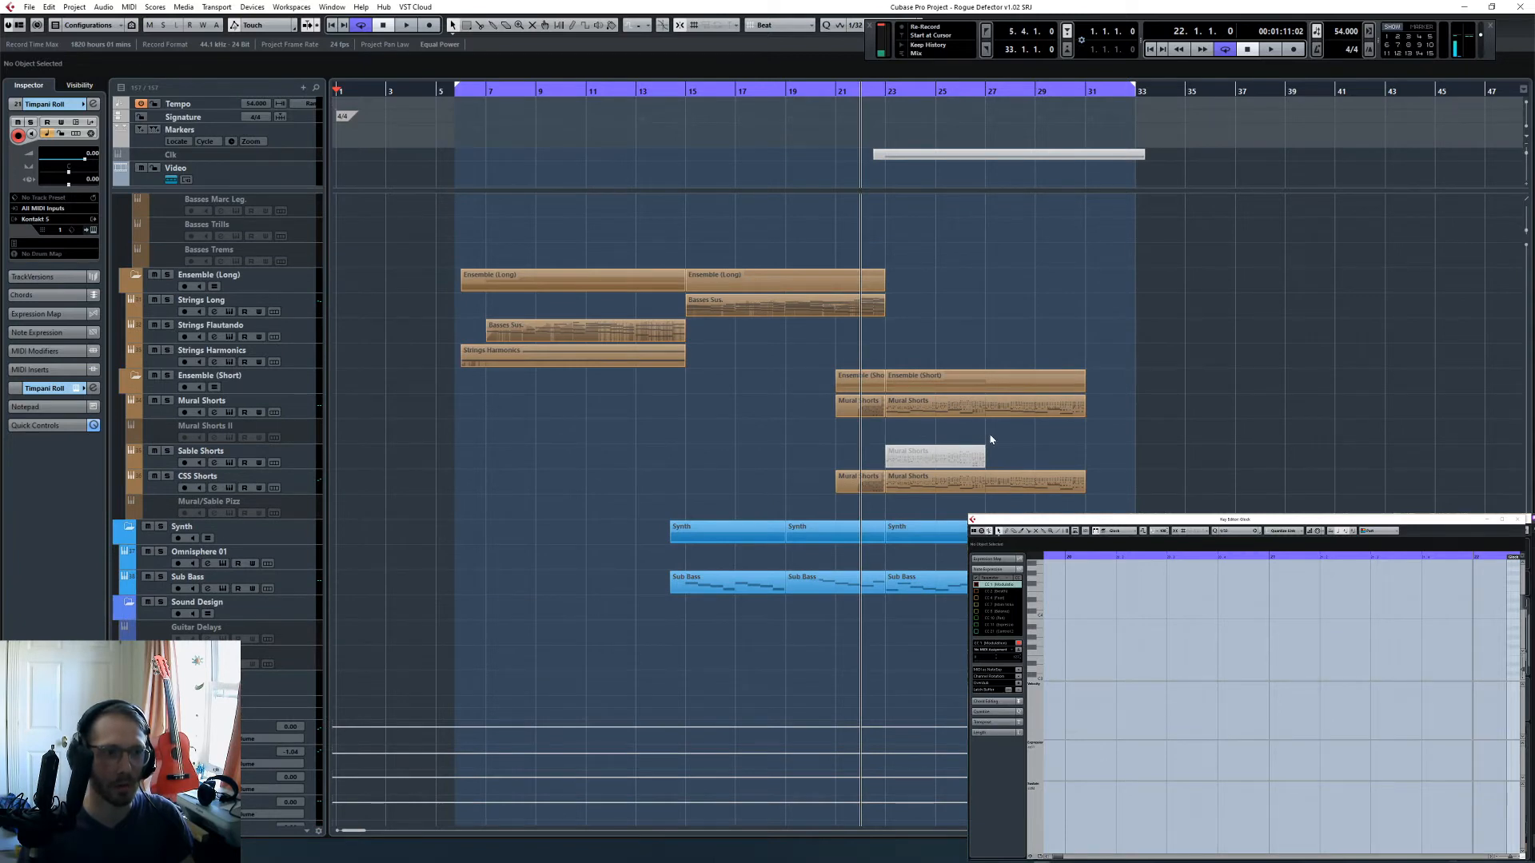
pyautogui.scroll(15, 992, 440)
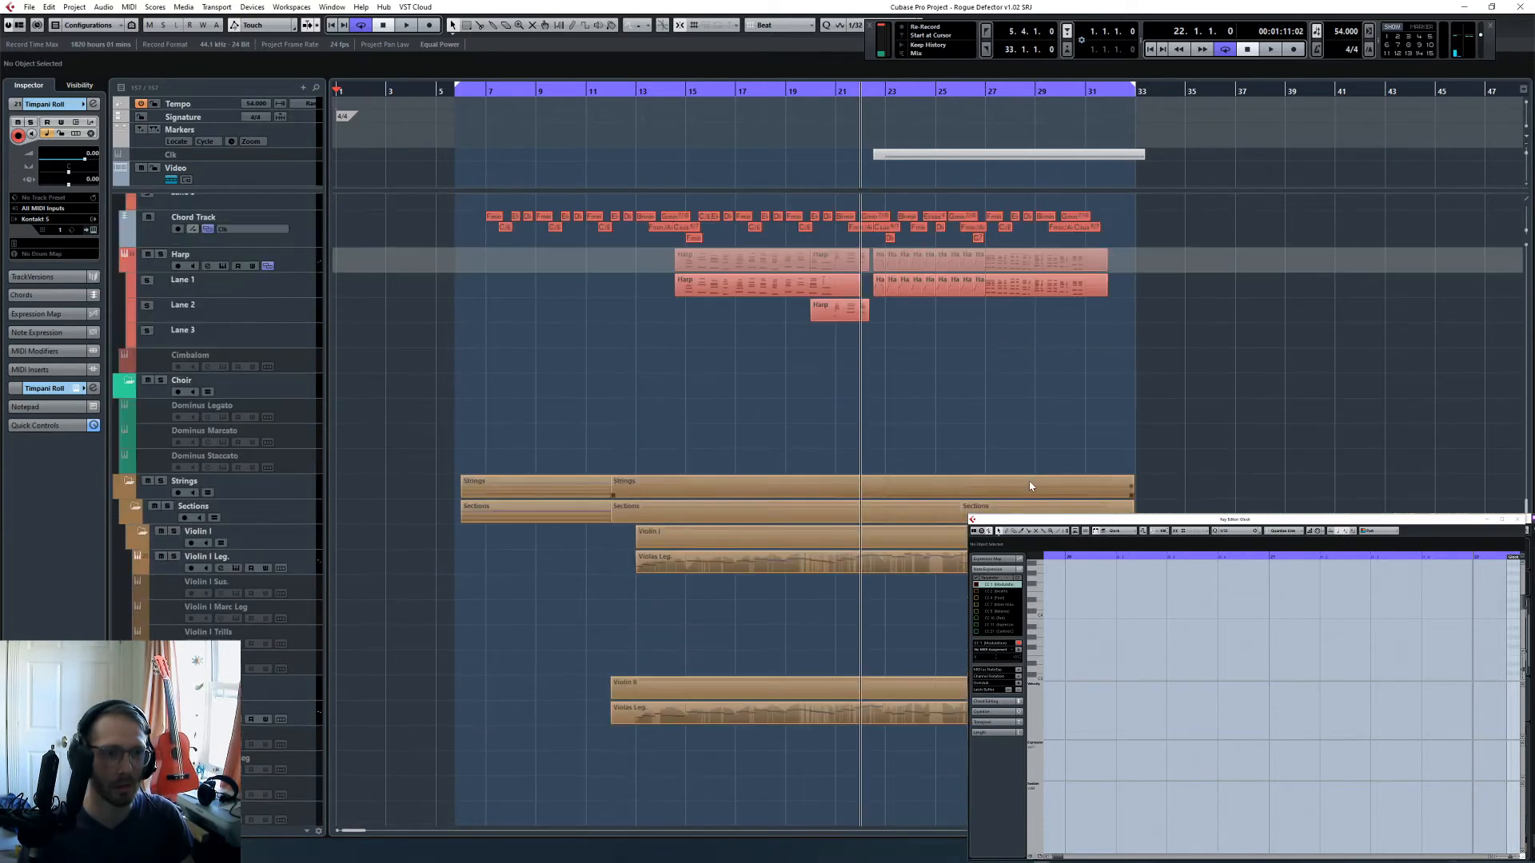
pyautogui.scroll(-10, 1016, 480)
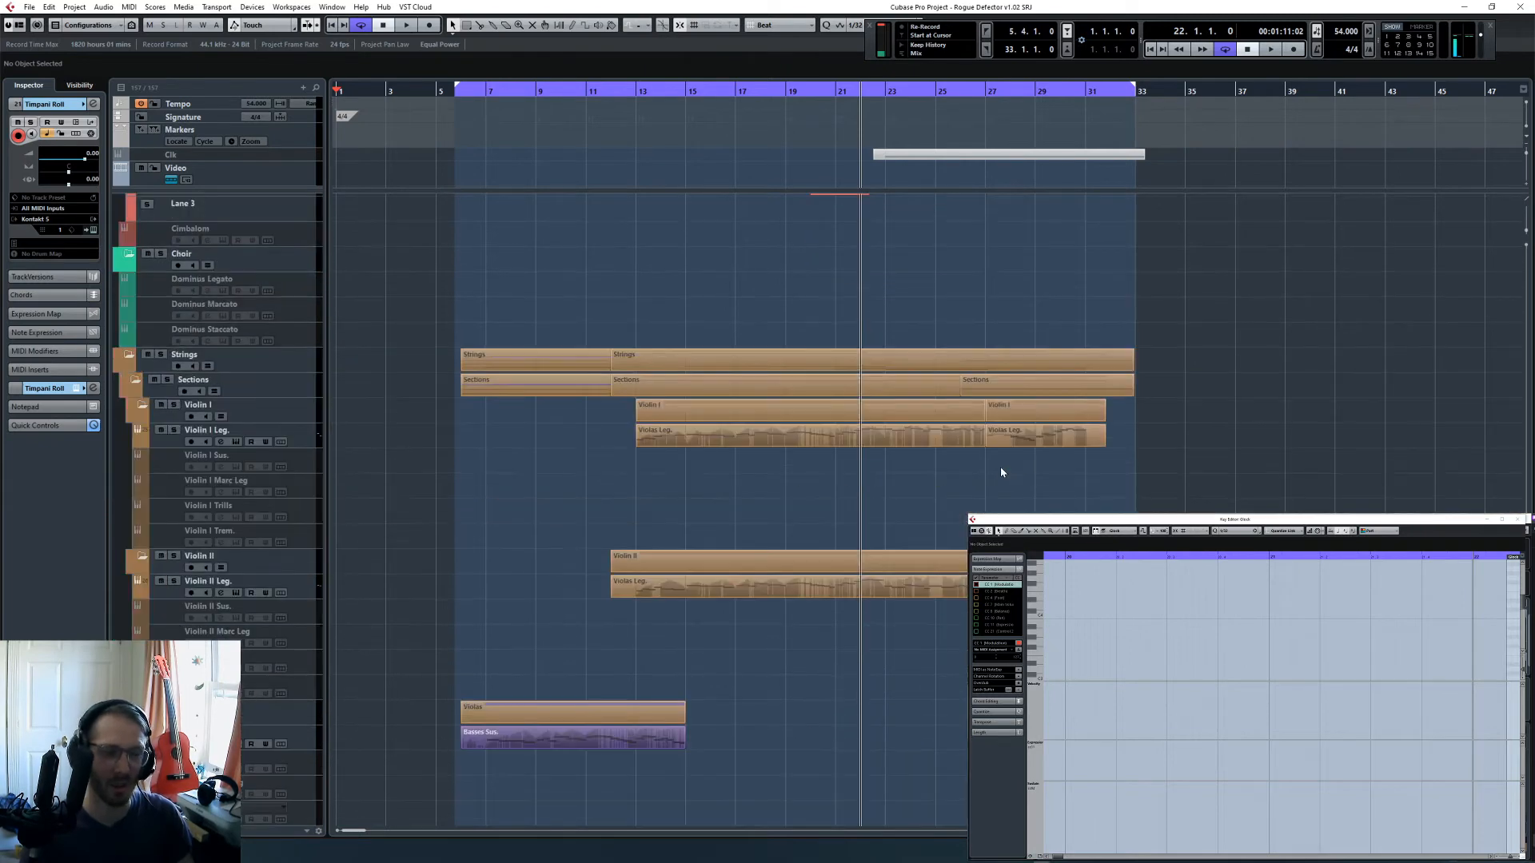
# - Return the project cursor to the left locator, enable the Dominus Legato choir track and open its Kontakt instrument
pyautogui.press('KP_1')
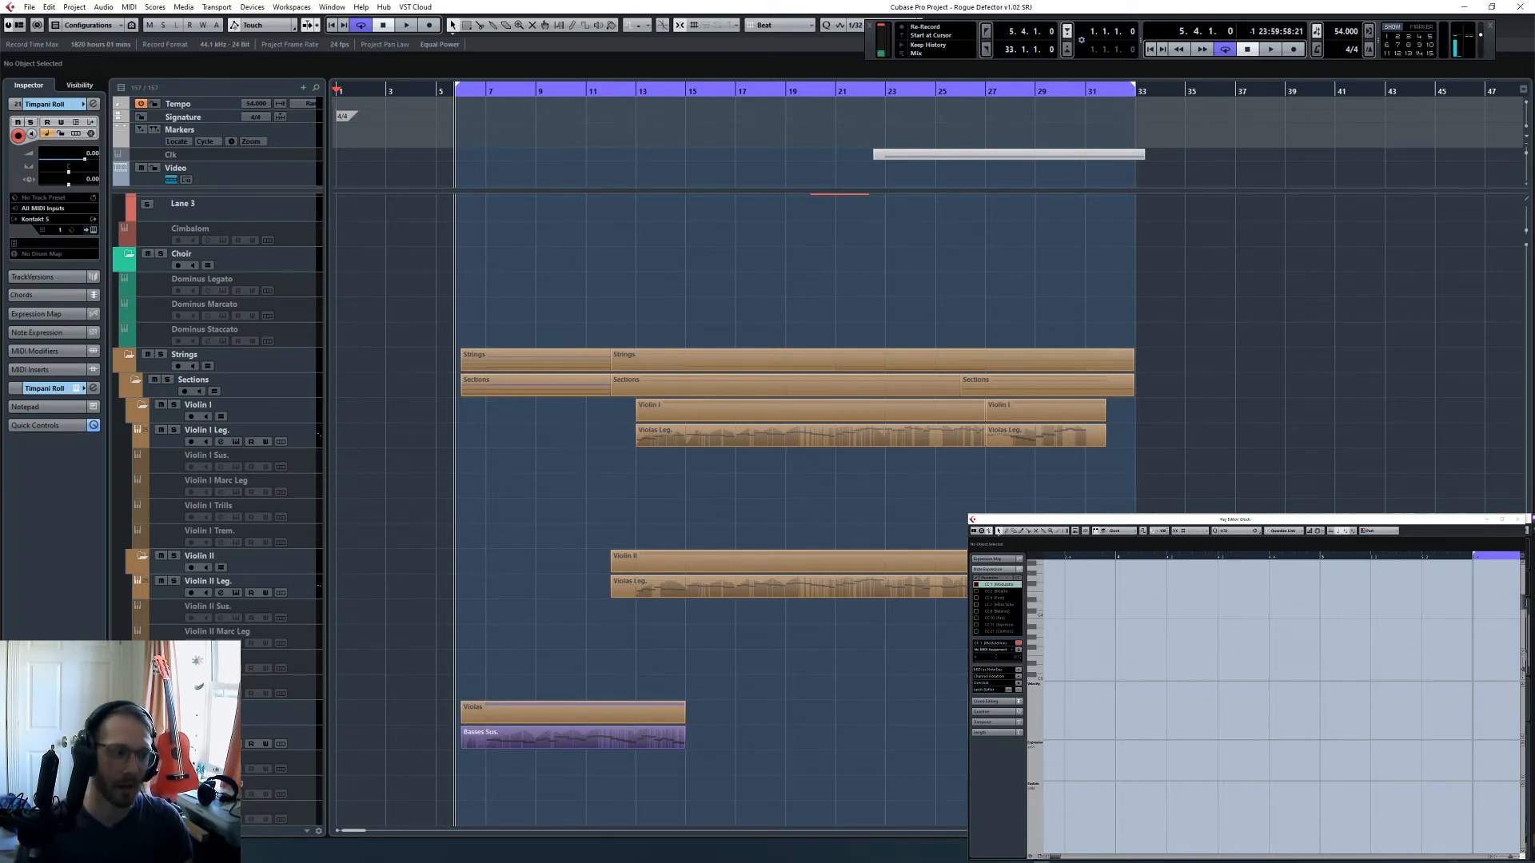
pyautogui.hotkey('alt', 'Tab')
pyautogui.click(519, 410)
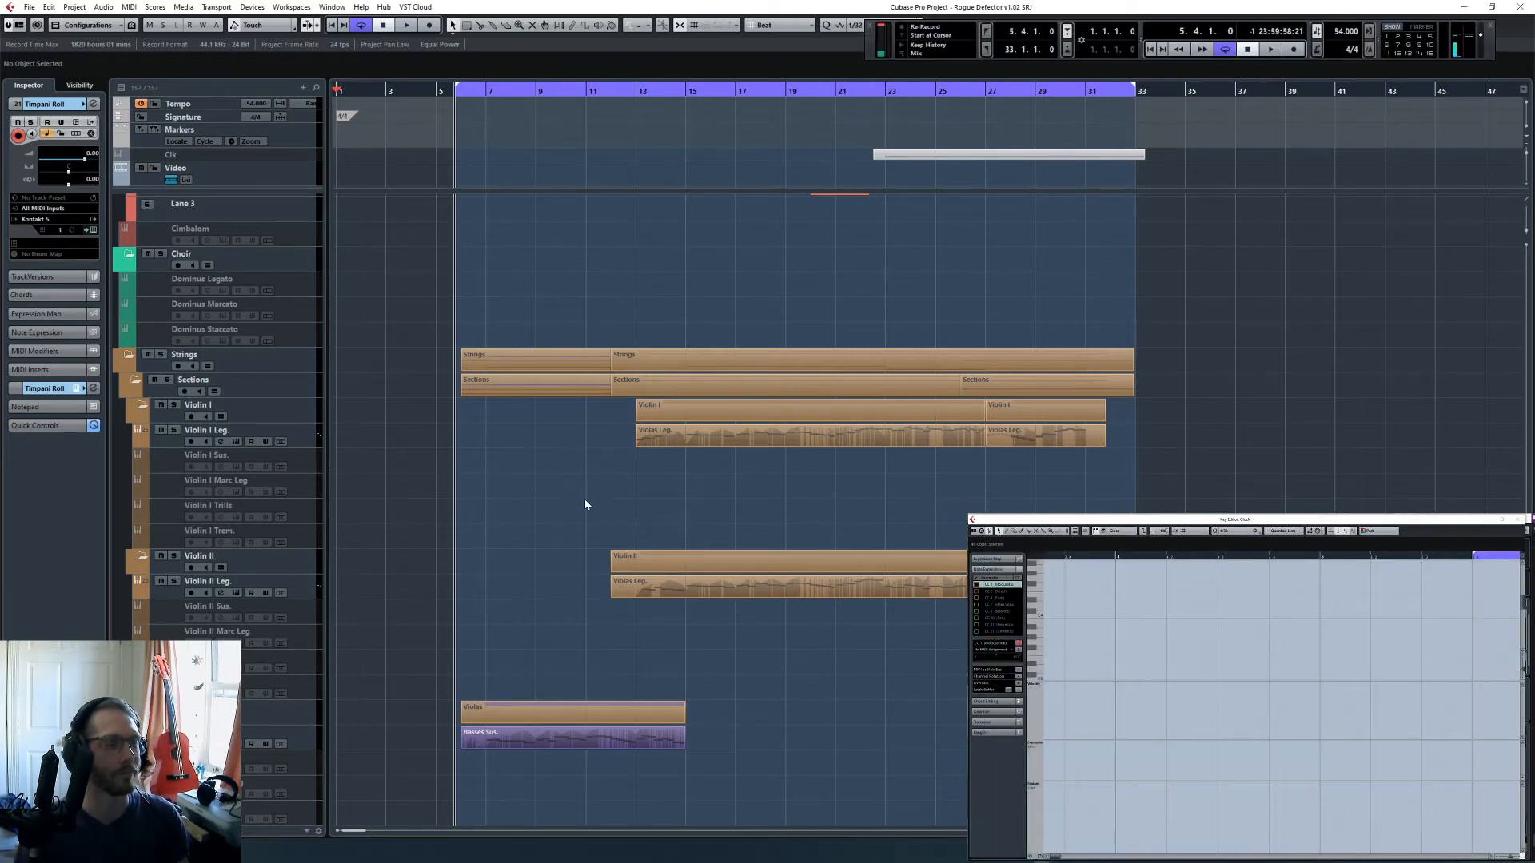
pyautogui.scroll(5, 585, 504)
pyautogui.click(312, 540)
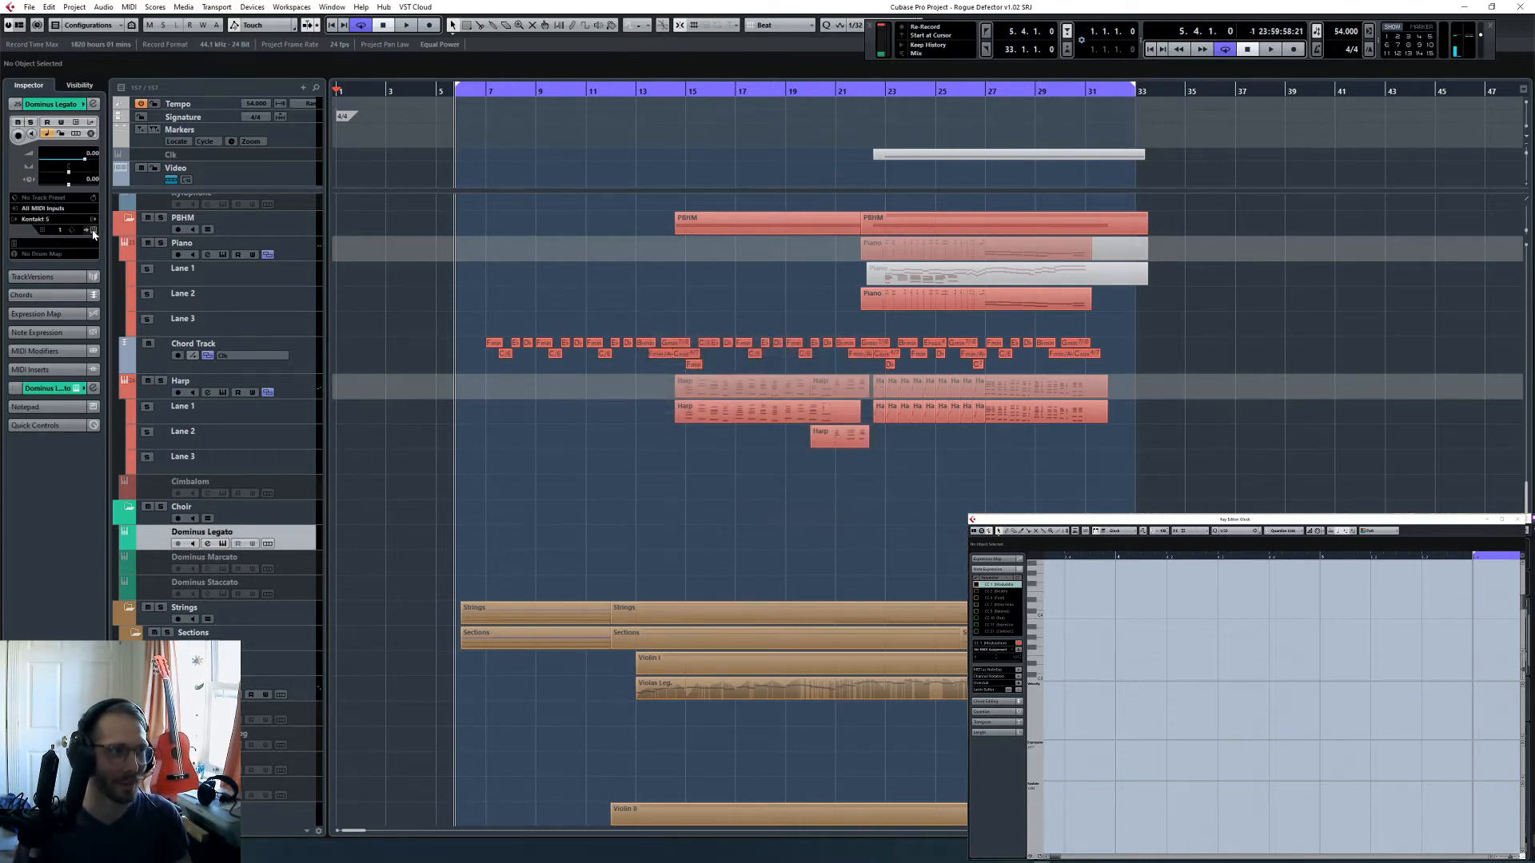
pyautogui.click(93, 230)
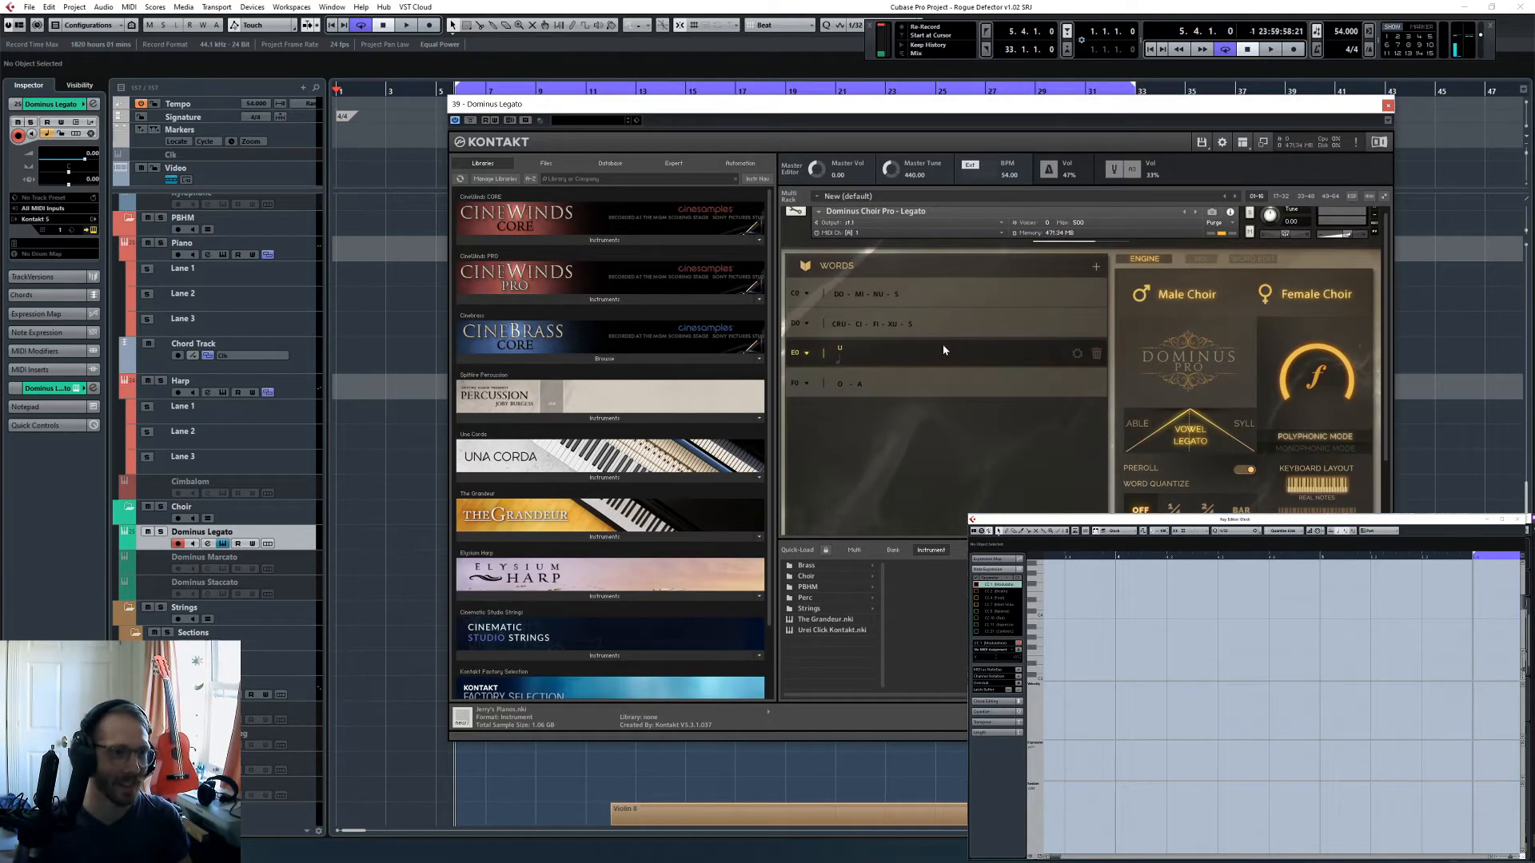
# - Delete the DO-MI-NU-S and CRU-CI-FI-XU-S words from the choir's word list and add an empty word
pyautogui.click(800, 293)
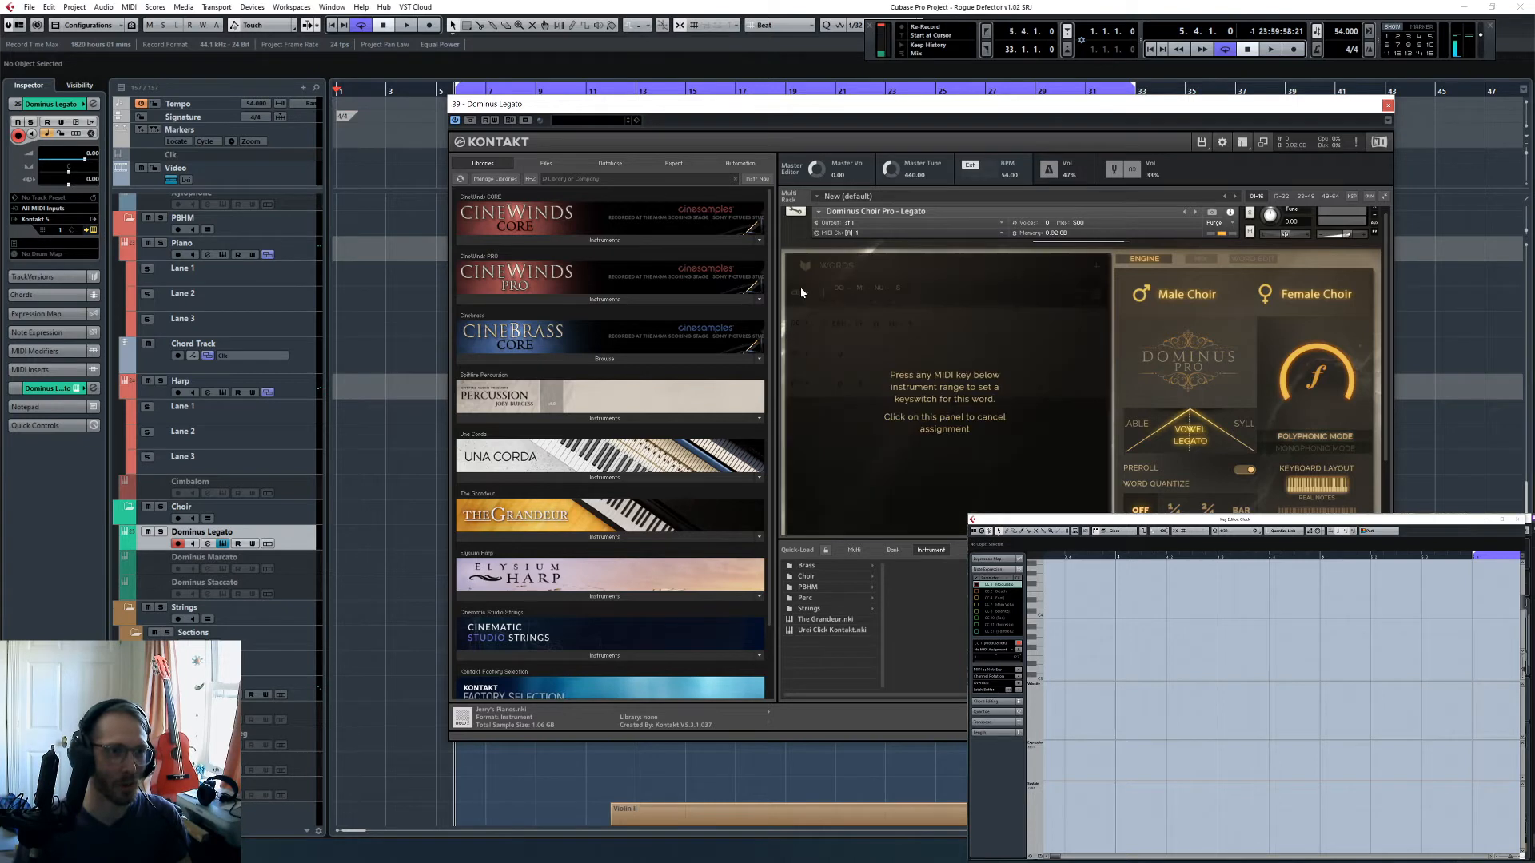
pyautogui.click(914, 304)
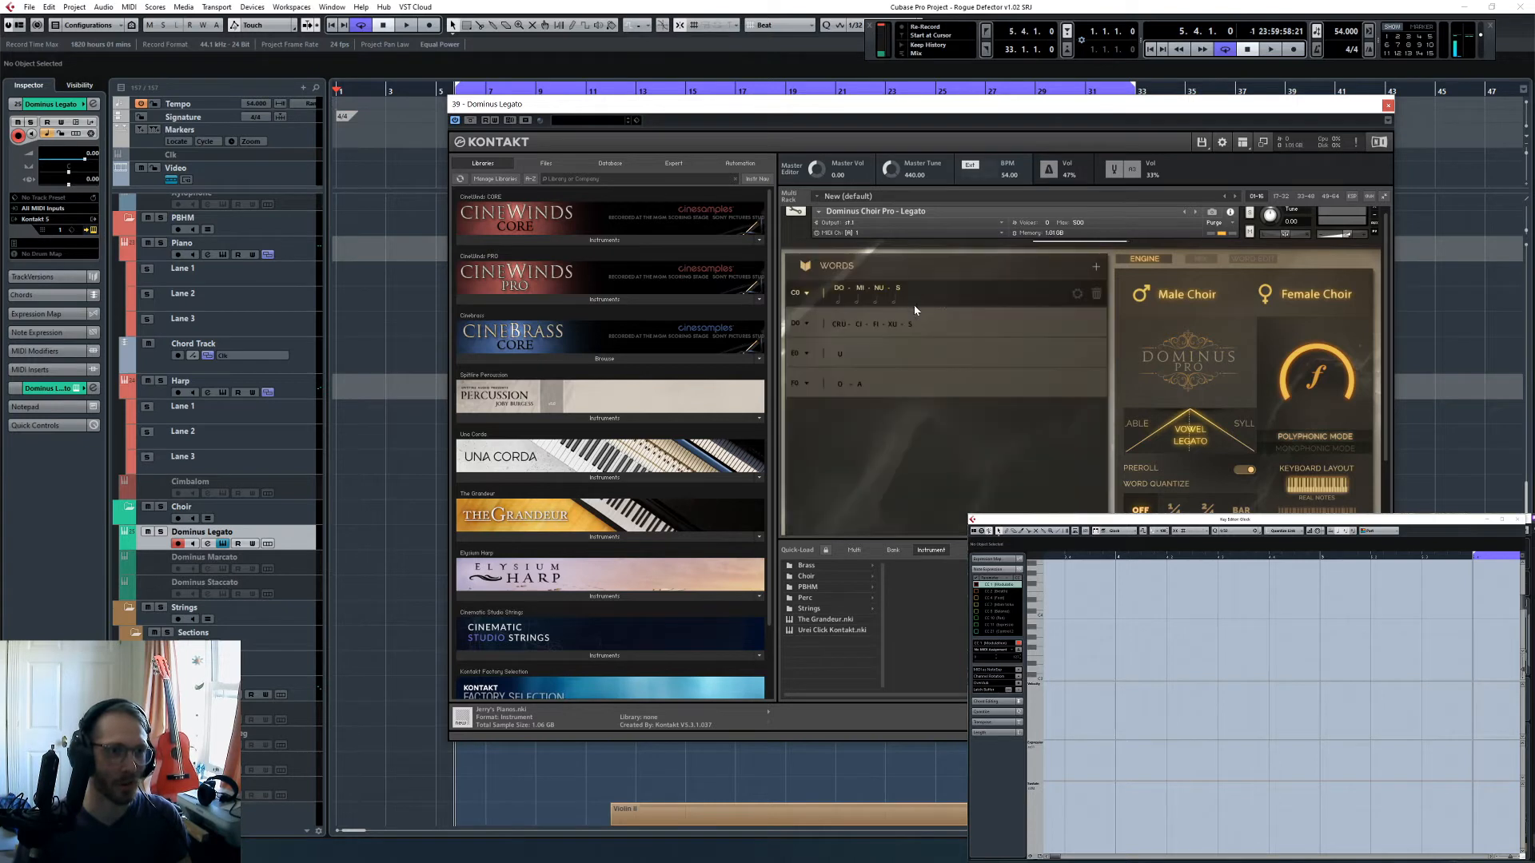
pyautogui.click(1096, 295)
pyautogui.click(1094, 295)
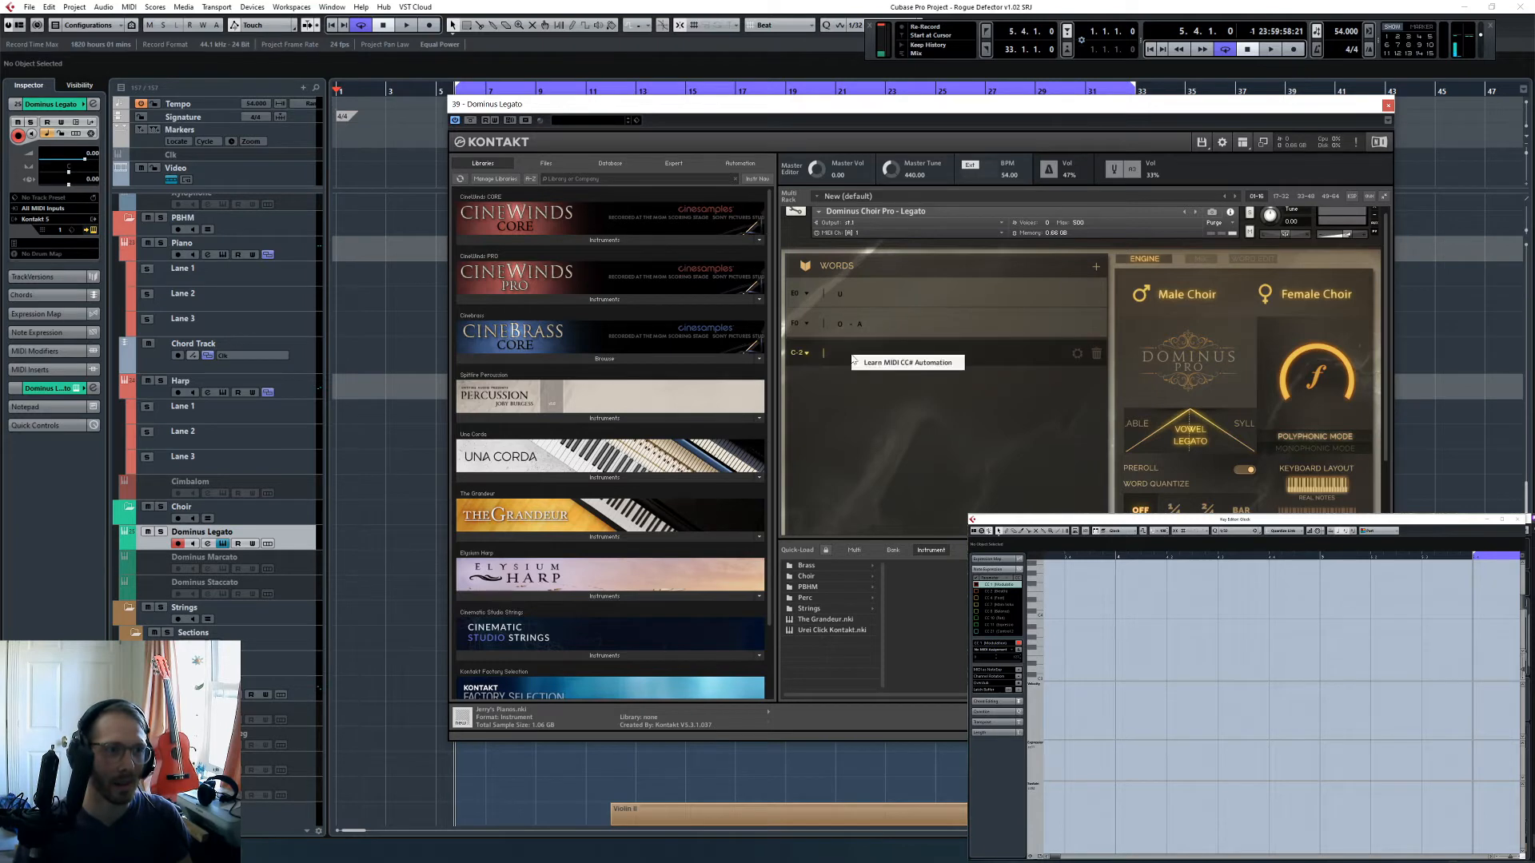
# - Fill the empty word with the preset E-TE-RNU-M in the word editor and close the choir instrument
pyautogui.click(1251, 259)
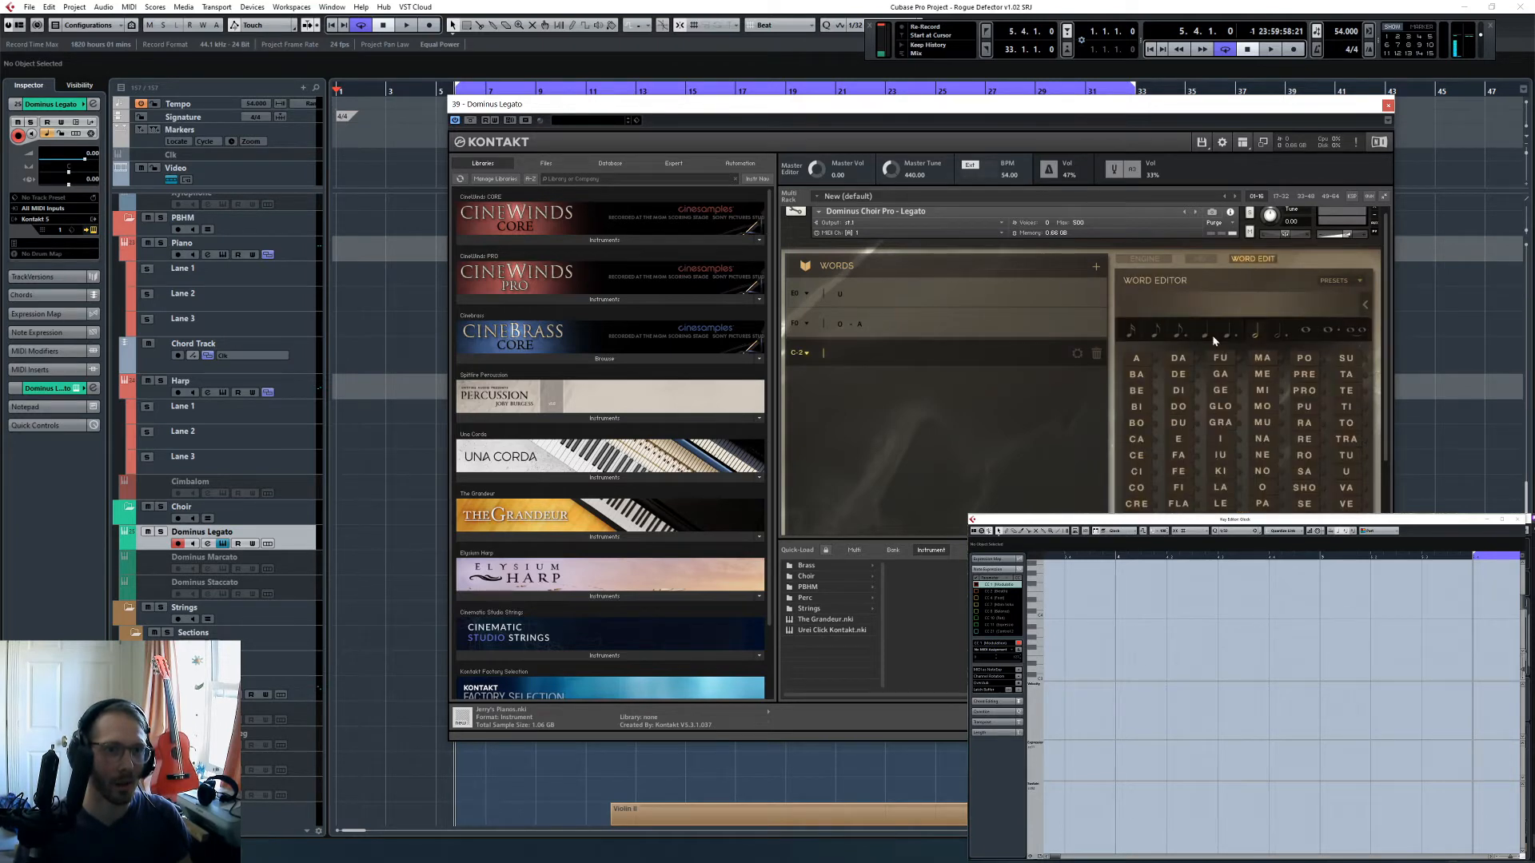
pyautogui.click(1343, 331)
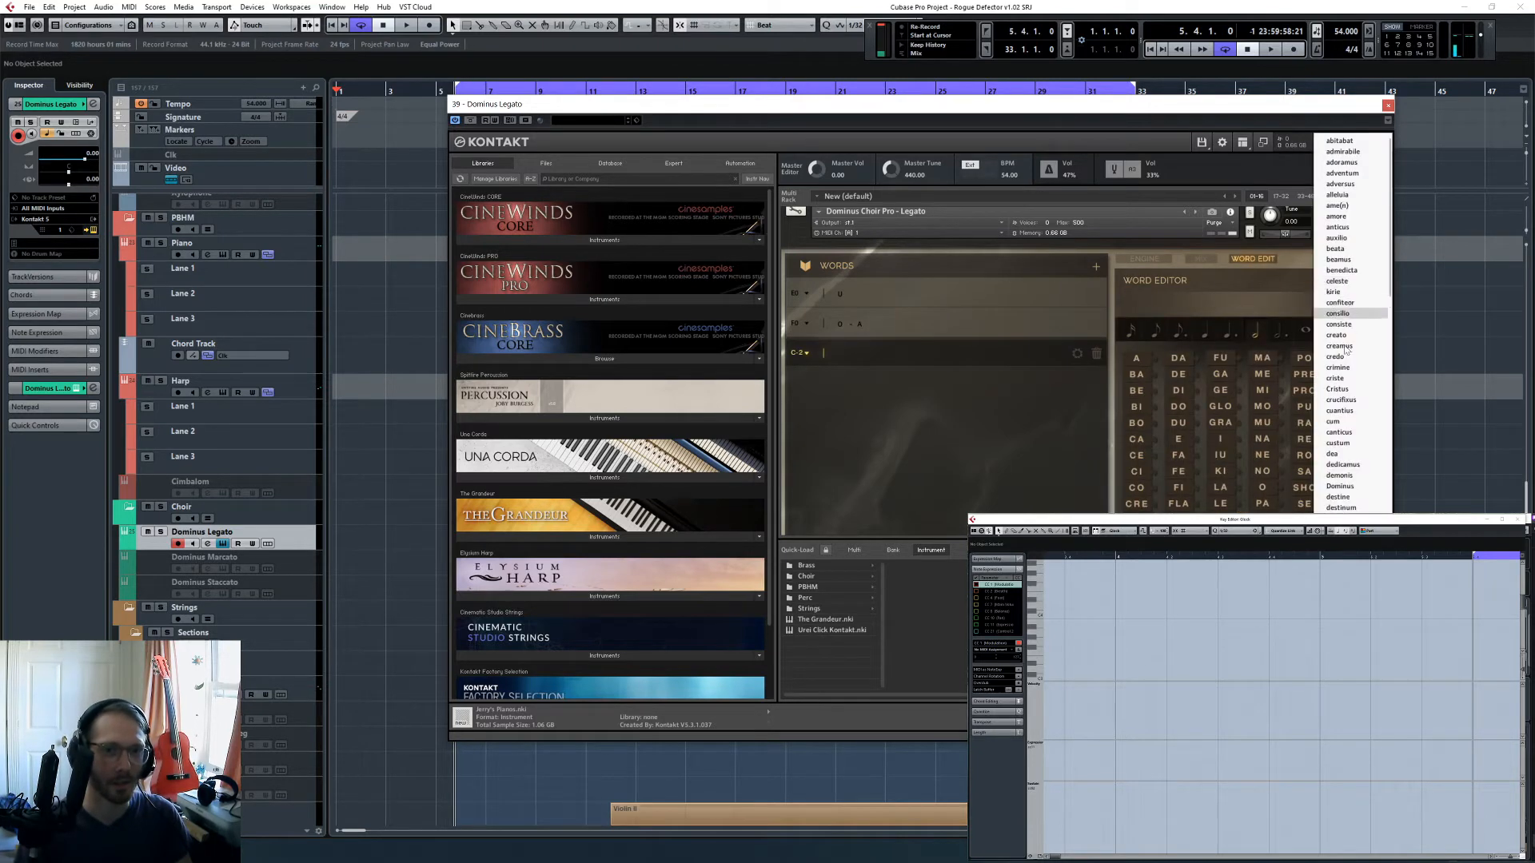
pyautogui.scroll(-4, 1343, 368)
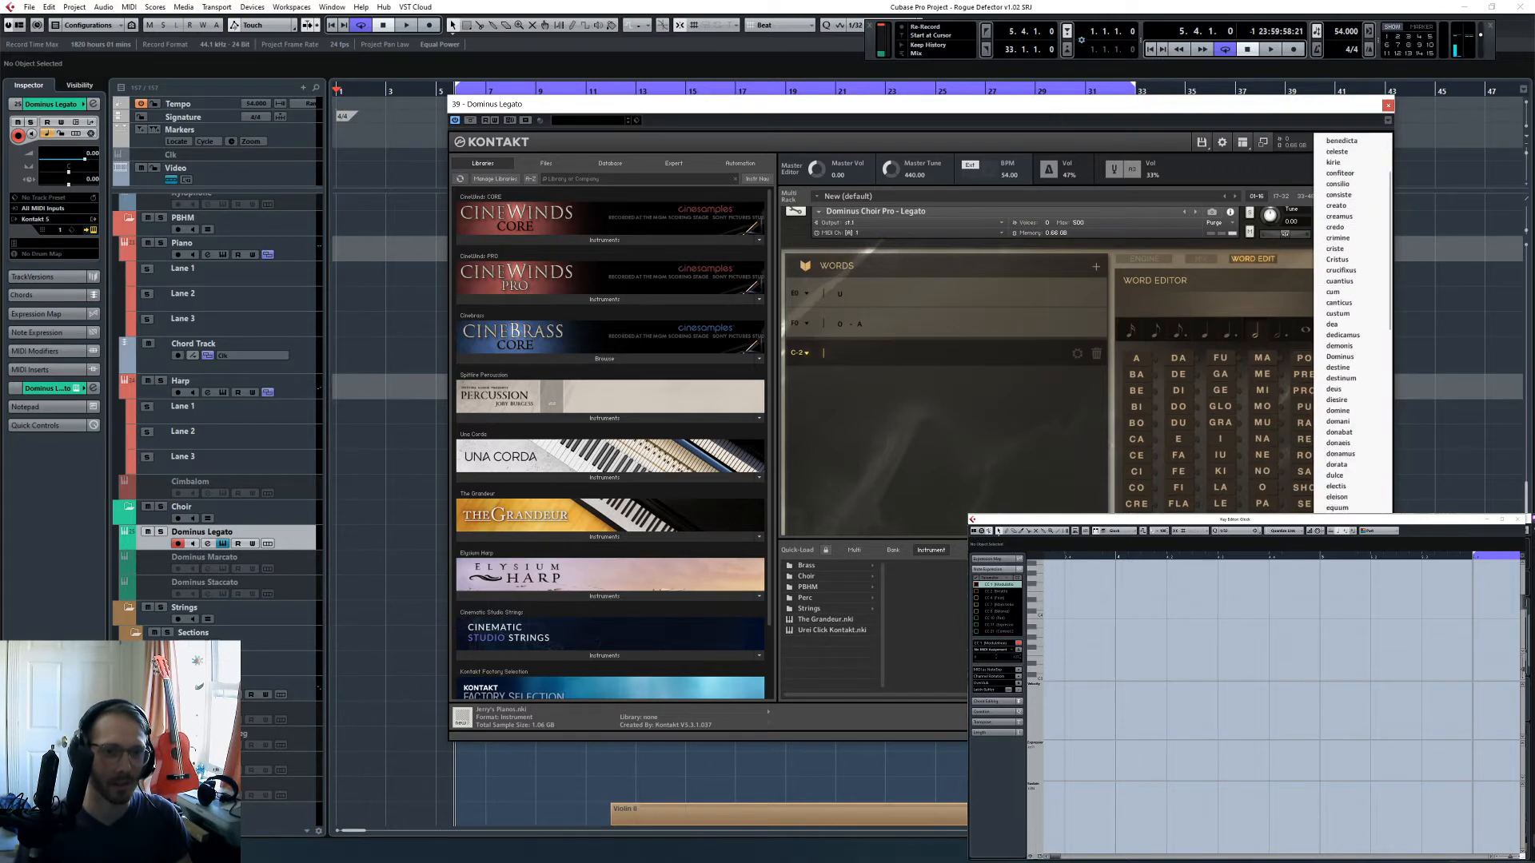
pyautogui.click(1342, 368)
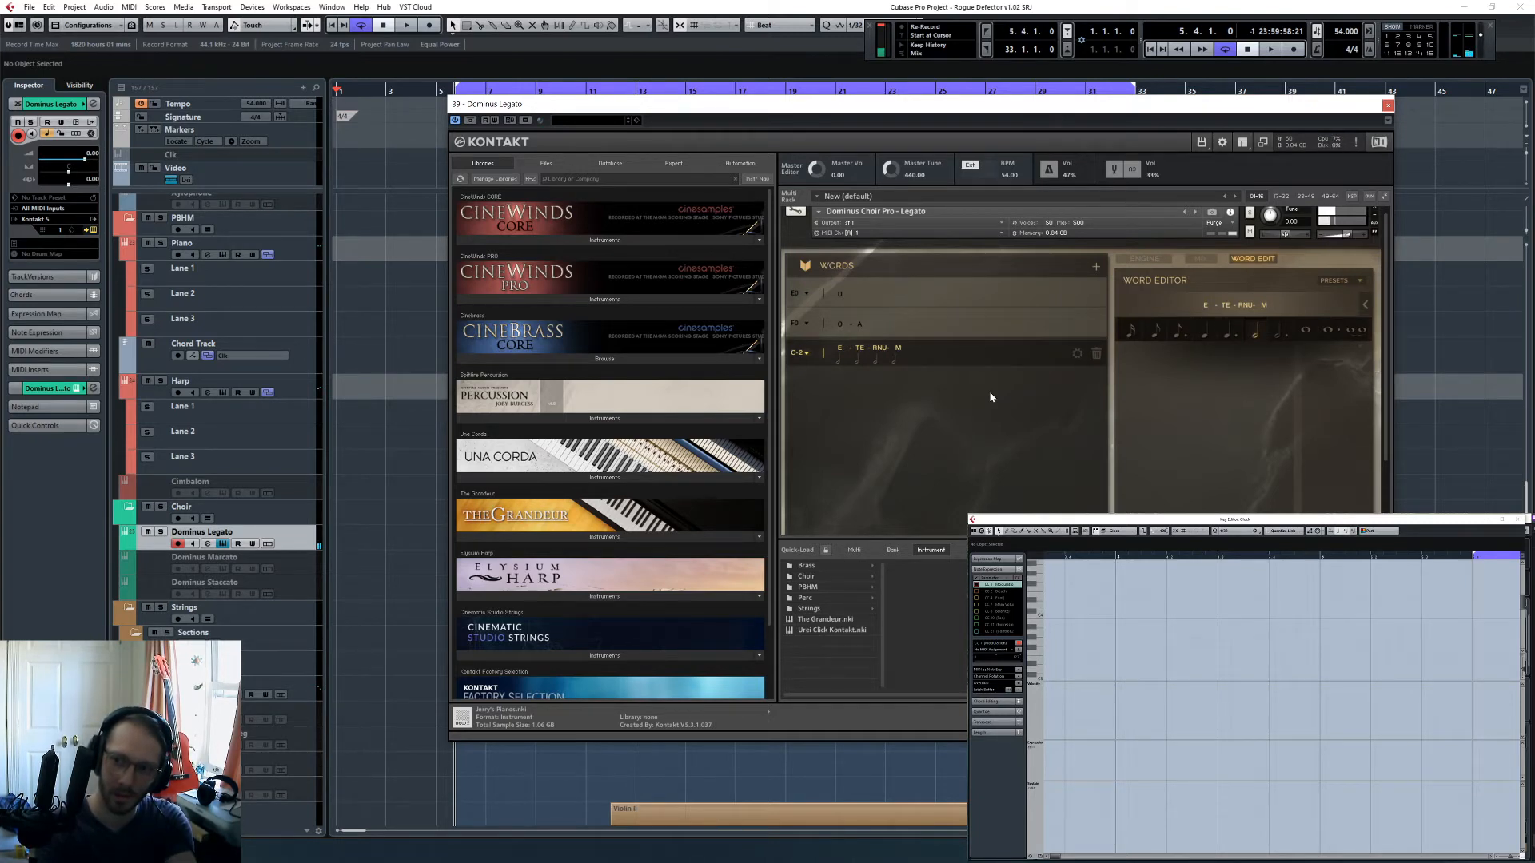
pyautogui.scroll(-1, 990, 396)
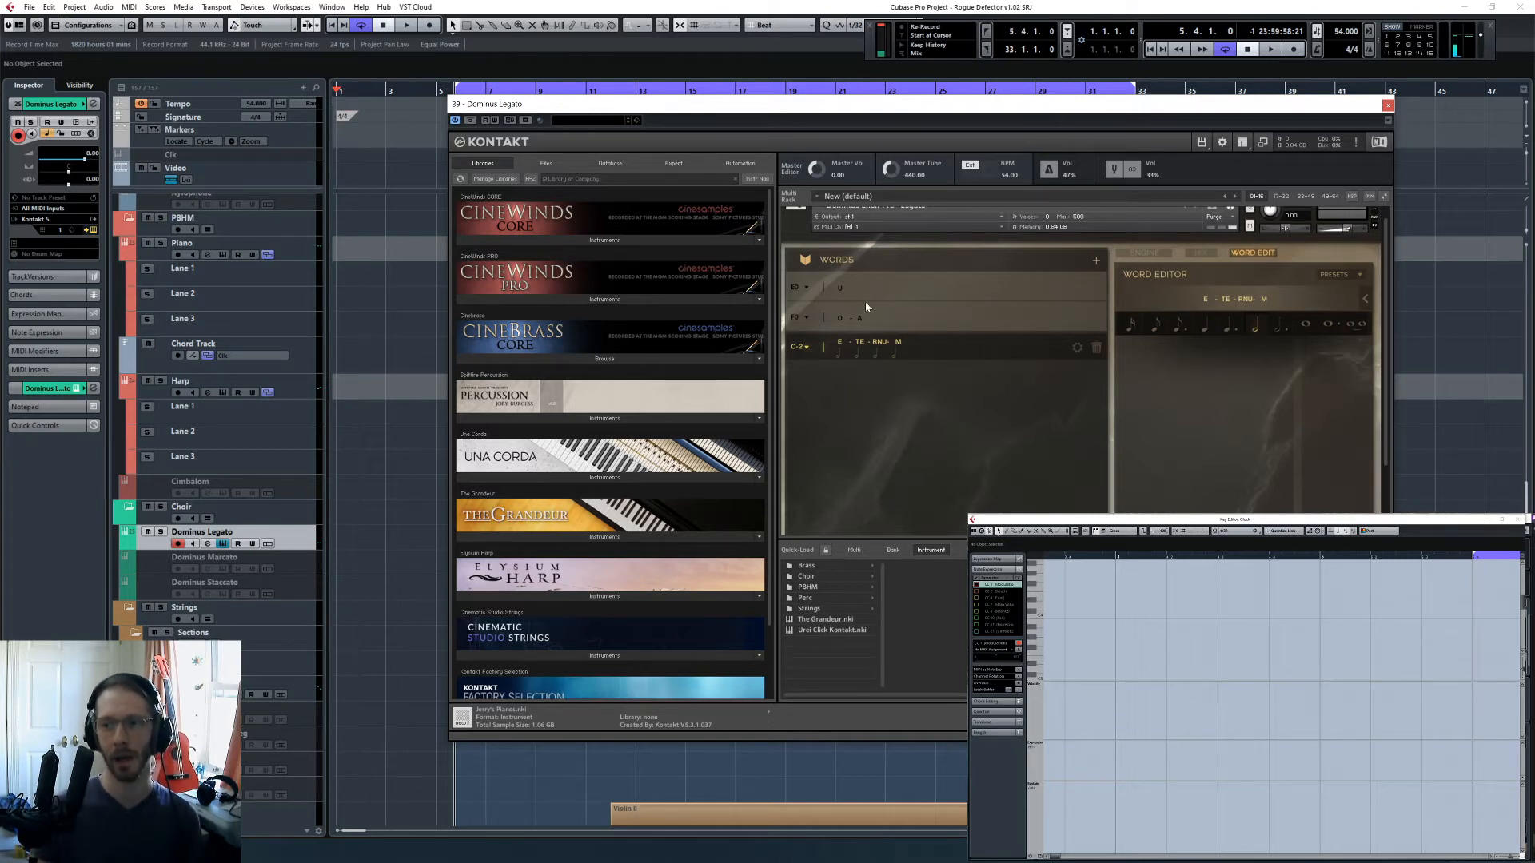
pyautogui.click(1388, 106)
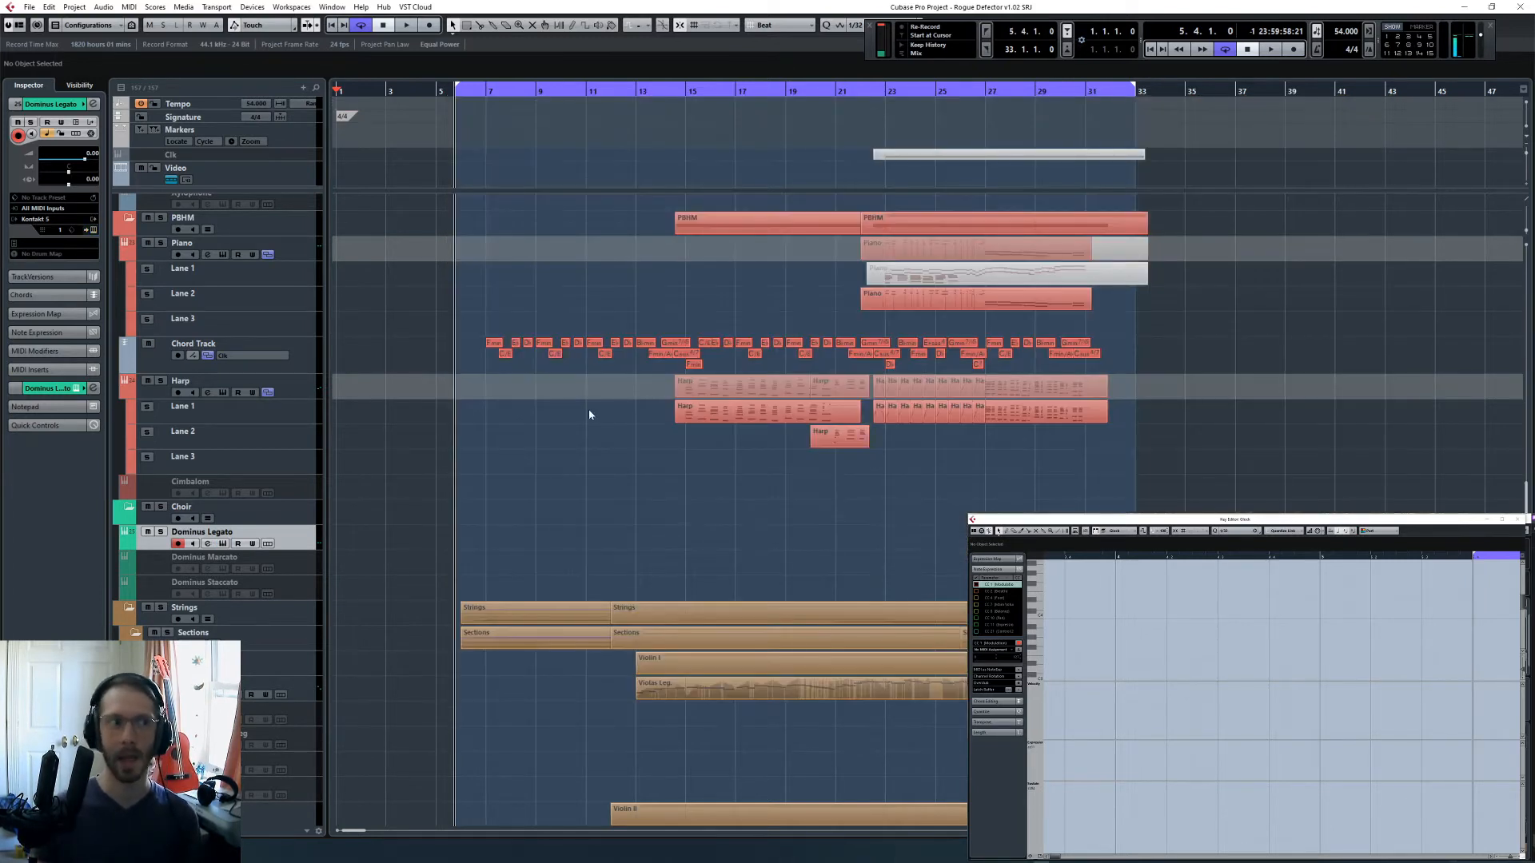
# - Examine the track visibility list and look through the choir, string, synth, group and percussion tracks
pyautogui.click(90, 84)
pyautogui.scroll(-3, 91, 417)
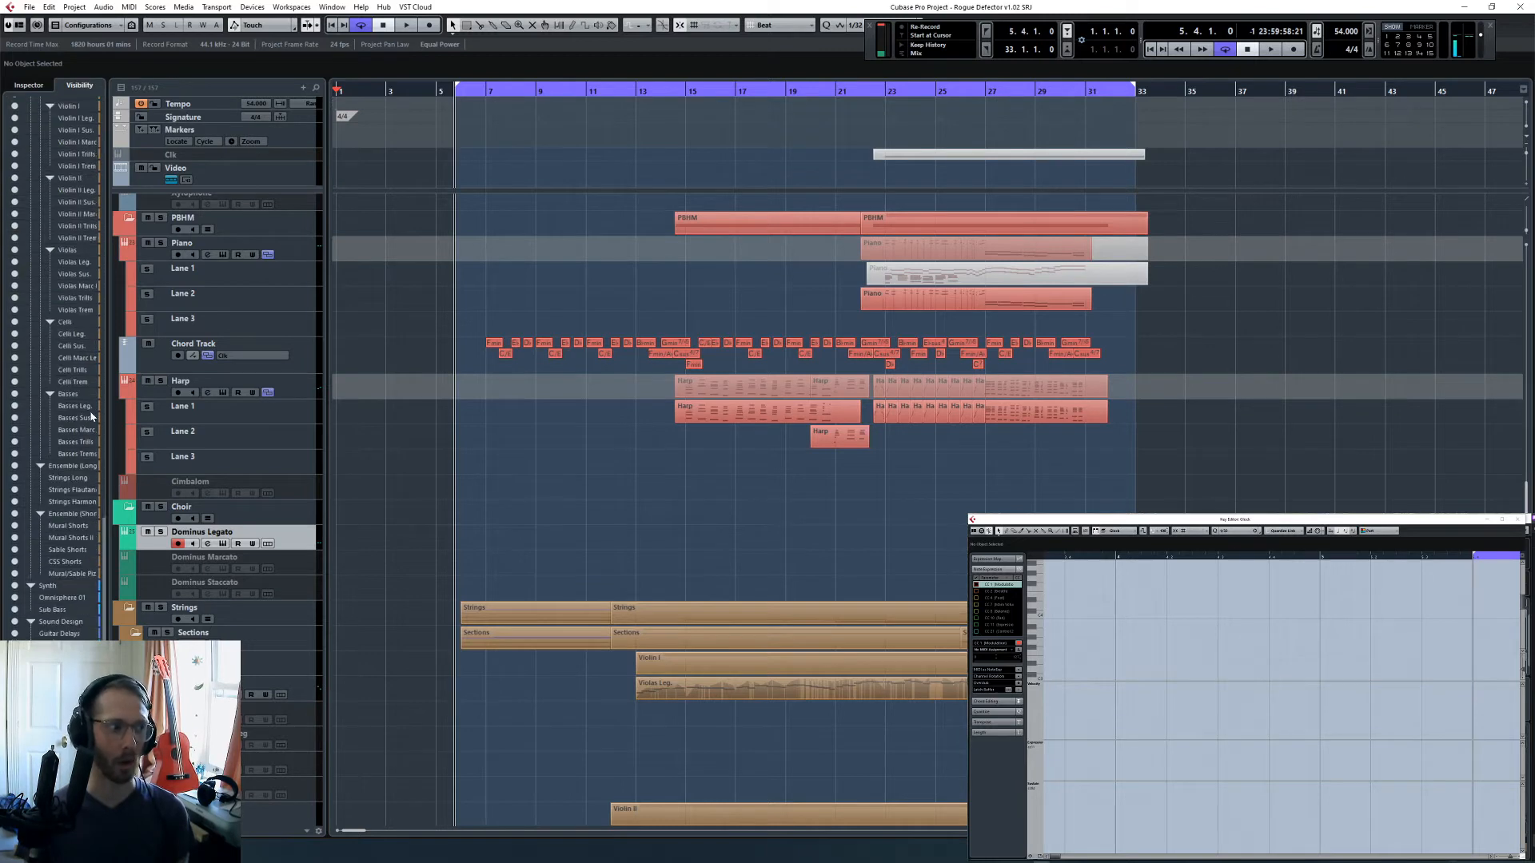
pyautogui.scroll(10, 71, 366)
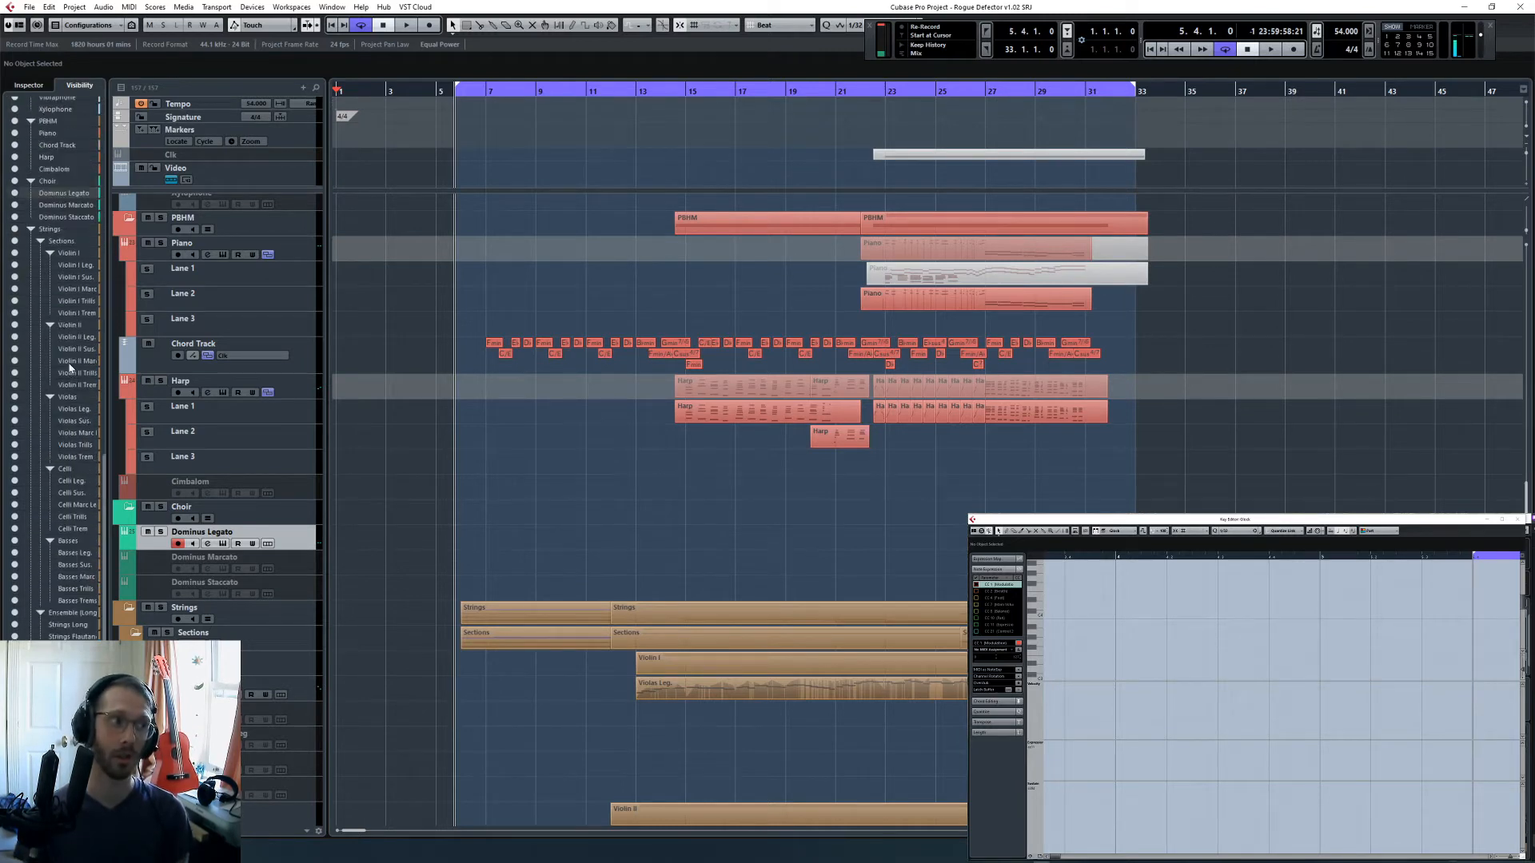
pyautogui.click(24, 88)
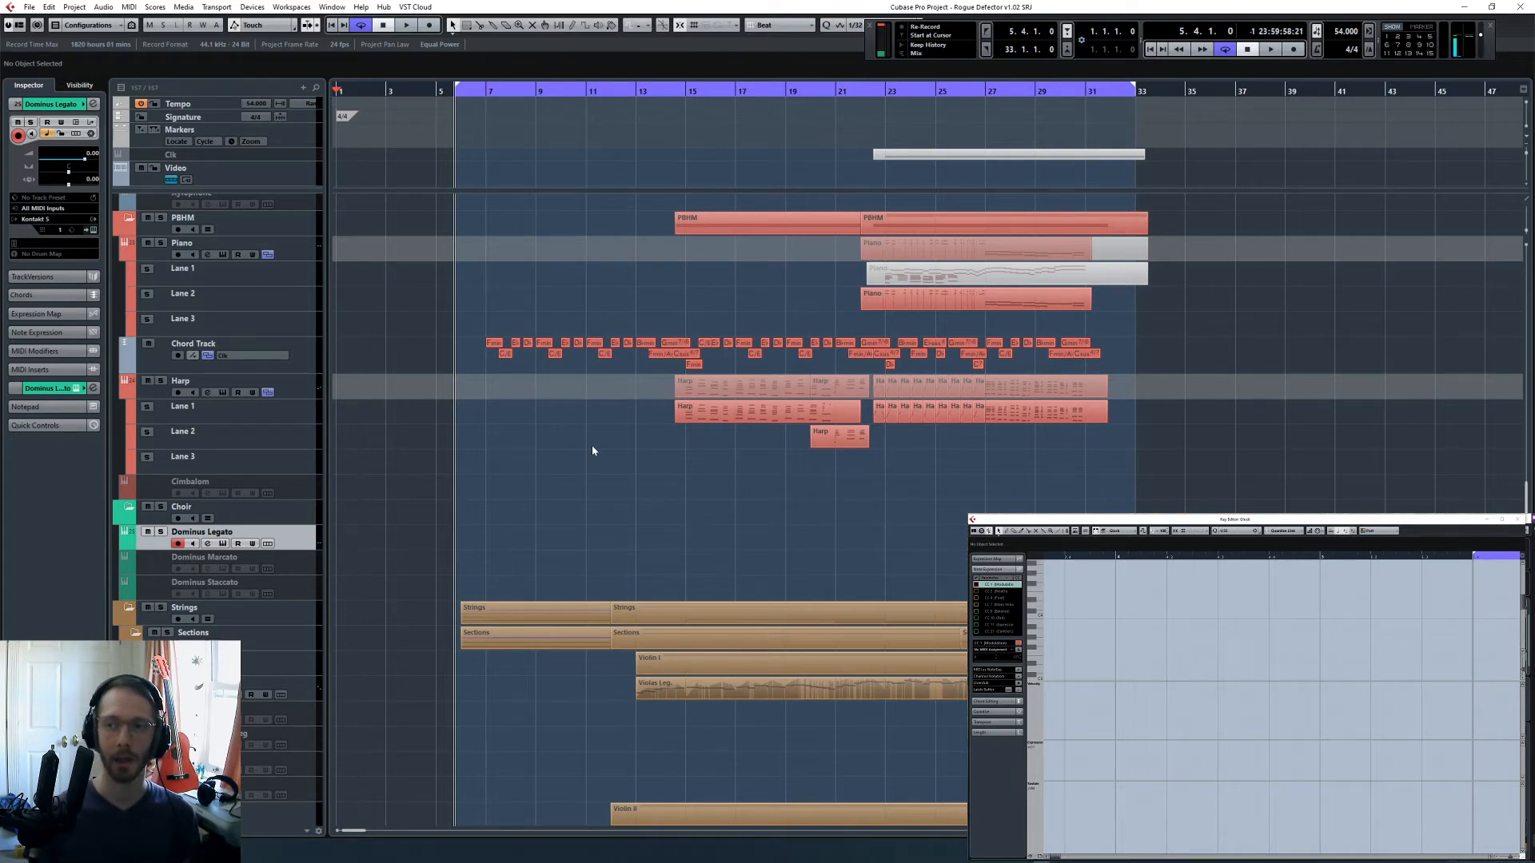
pyautogui.scroll(-15, 841, 523)
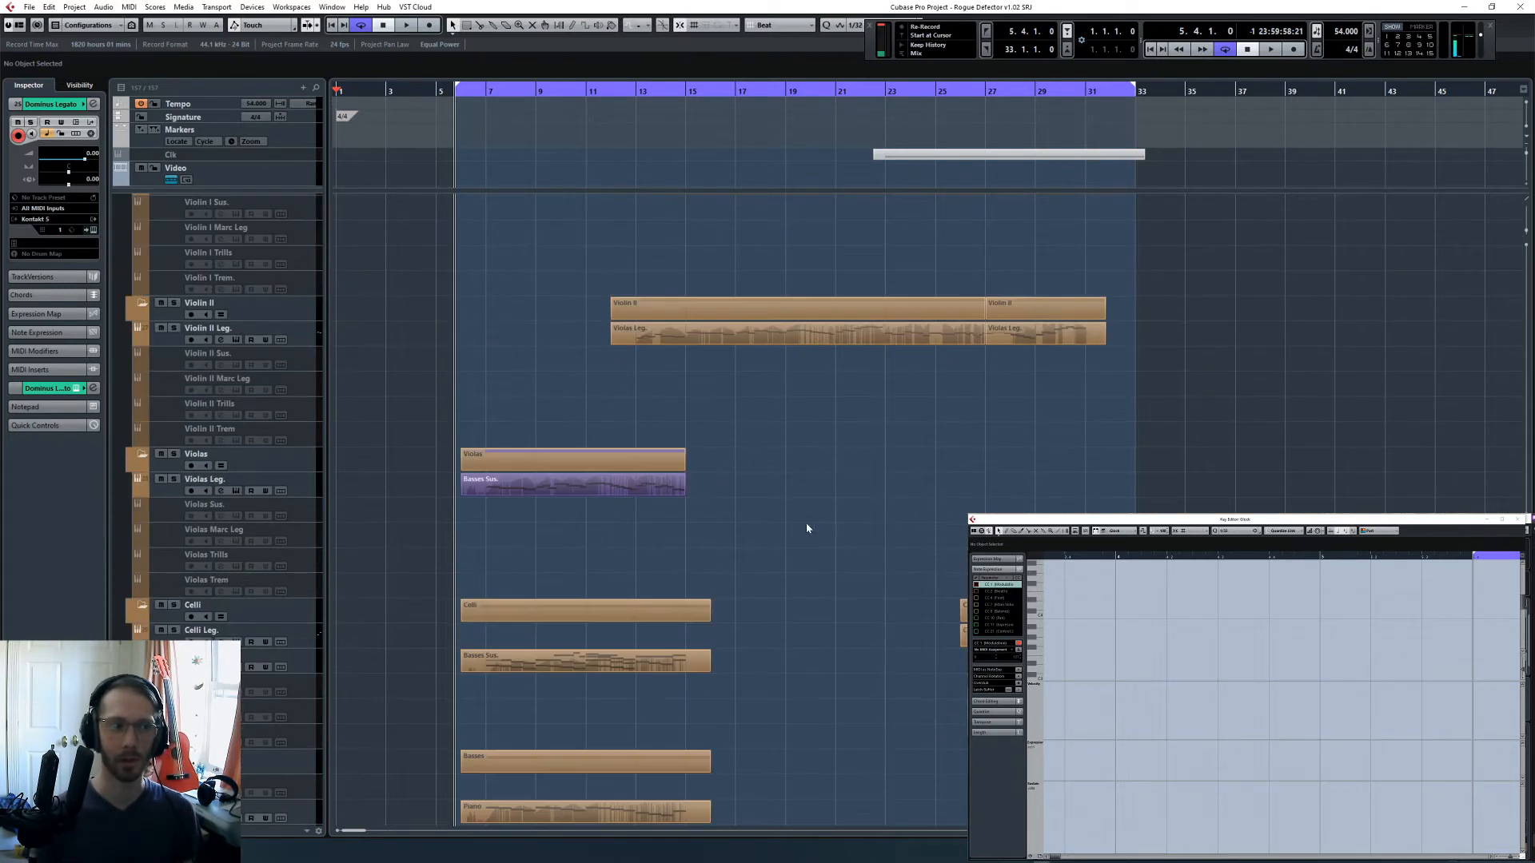
pyautogui.click(78, 85)
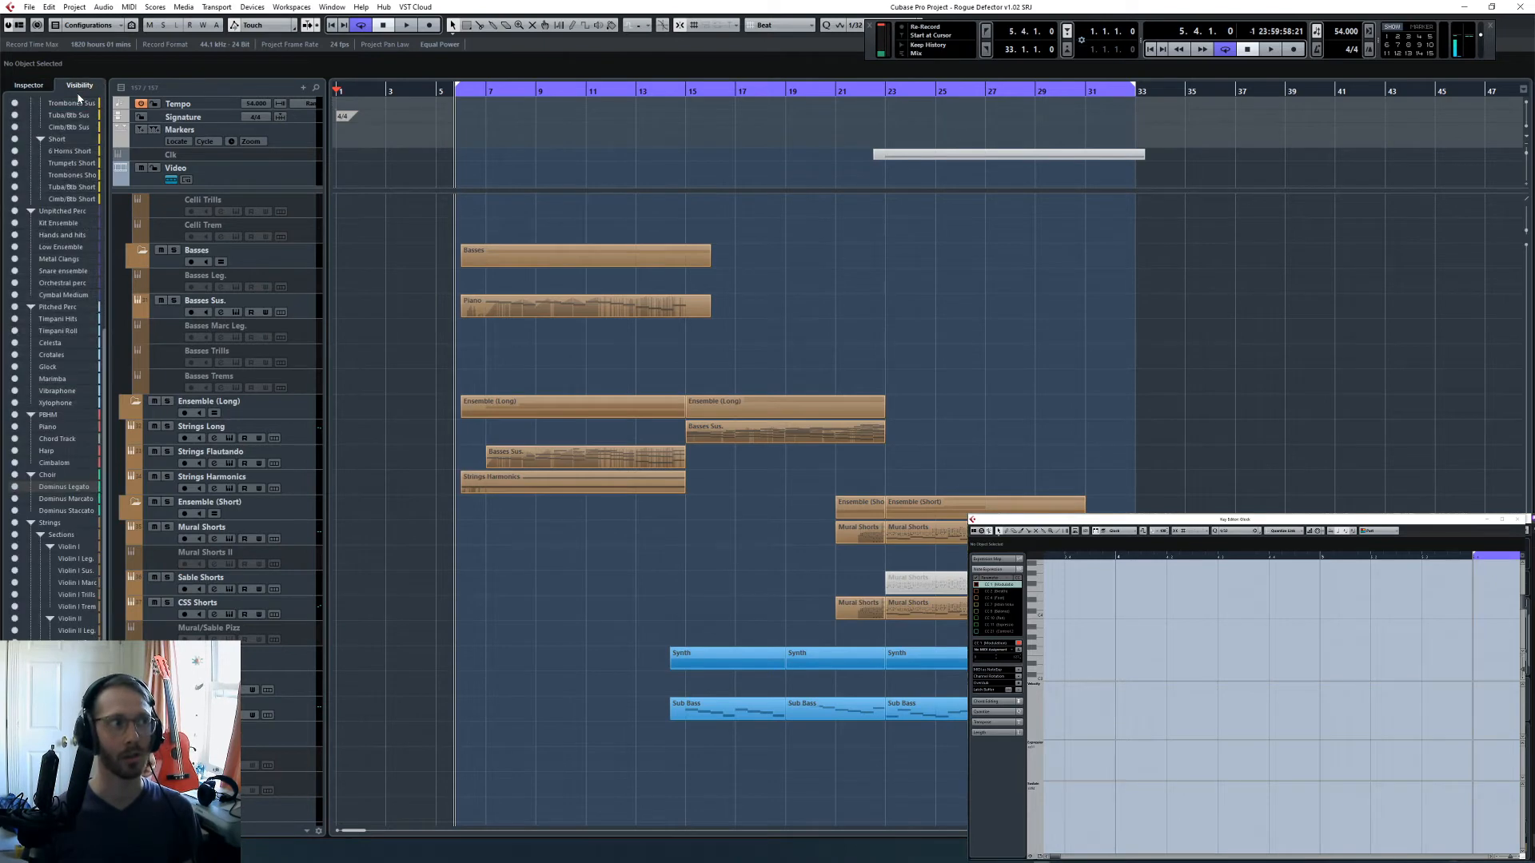
pyautogui.click(40, 85)
pyautogui.scroll(-5, 893, 307)
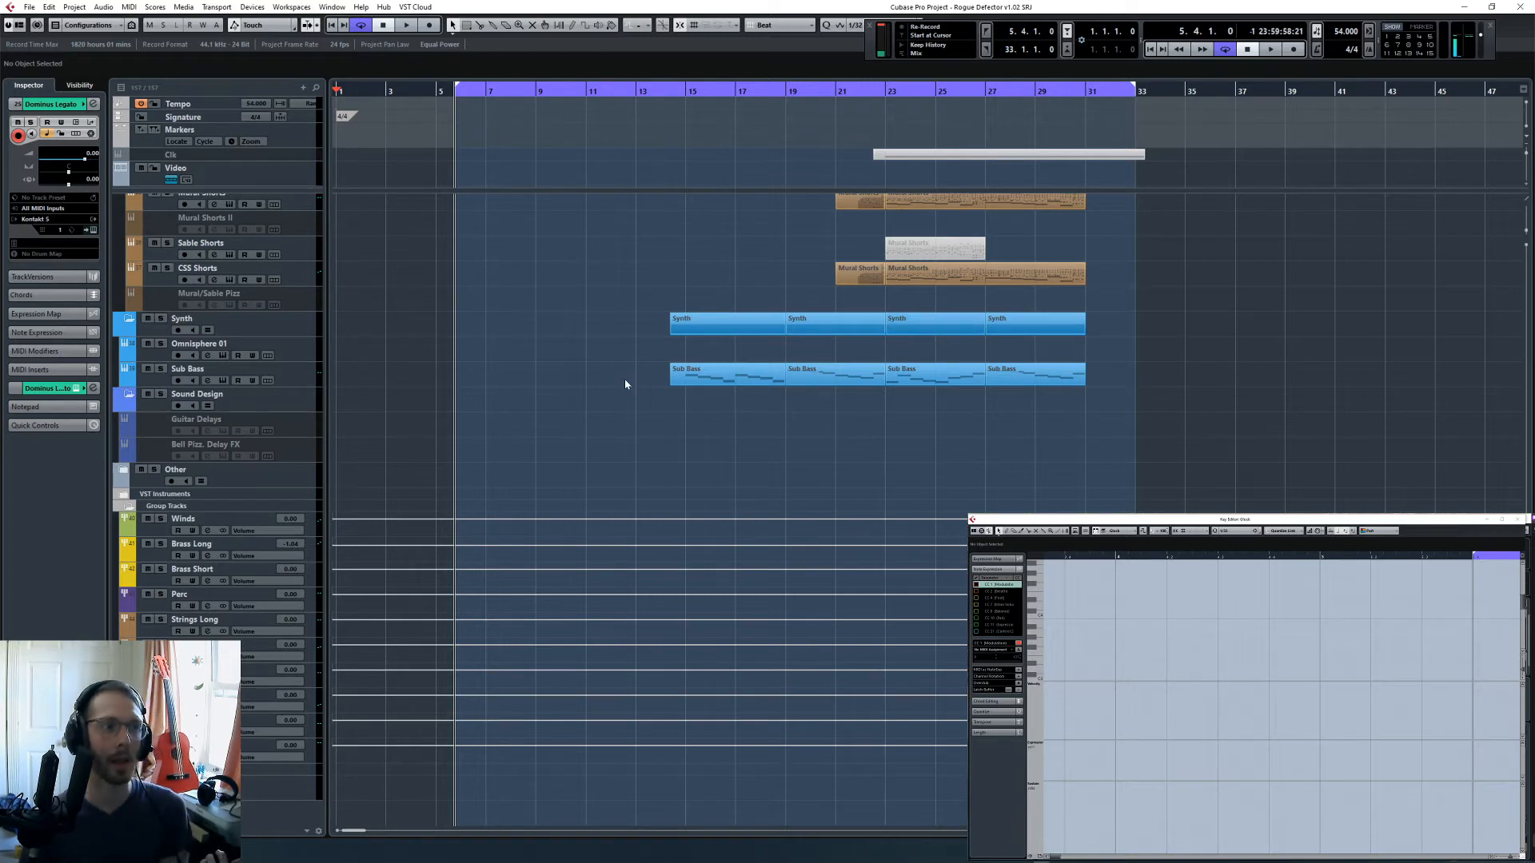
pyautogui.scroll(3, 644, 376)
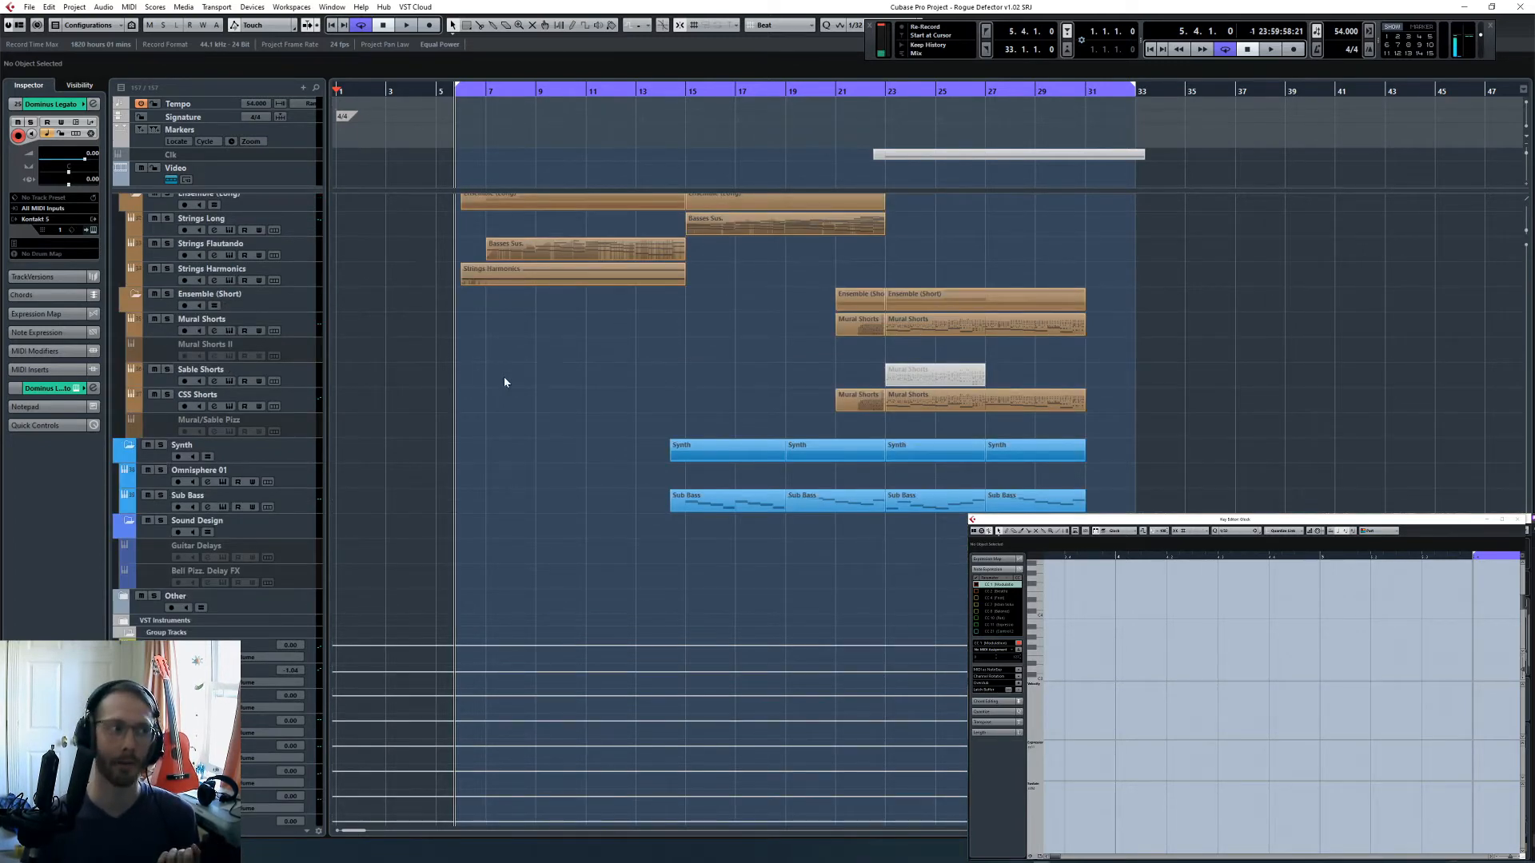
pyautogui.scroll(8, 504, 382)
pyautogui.scroll(-10, 404, 409)
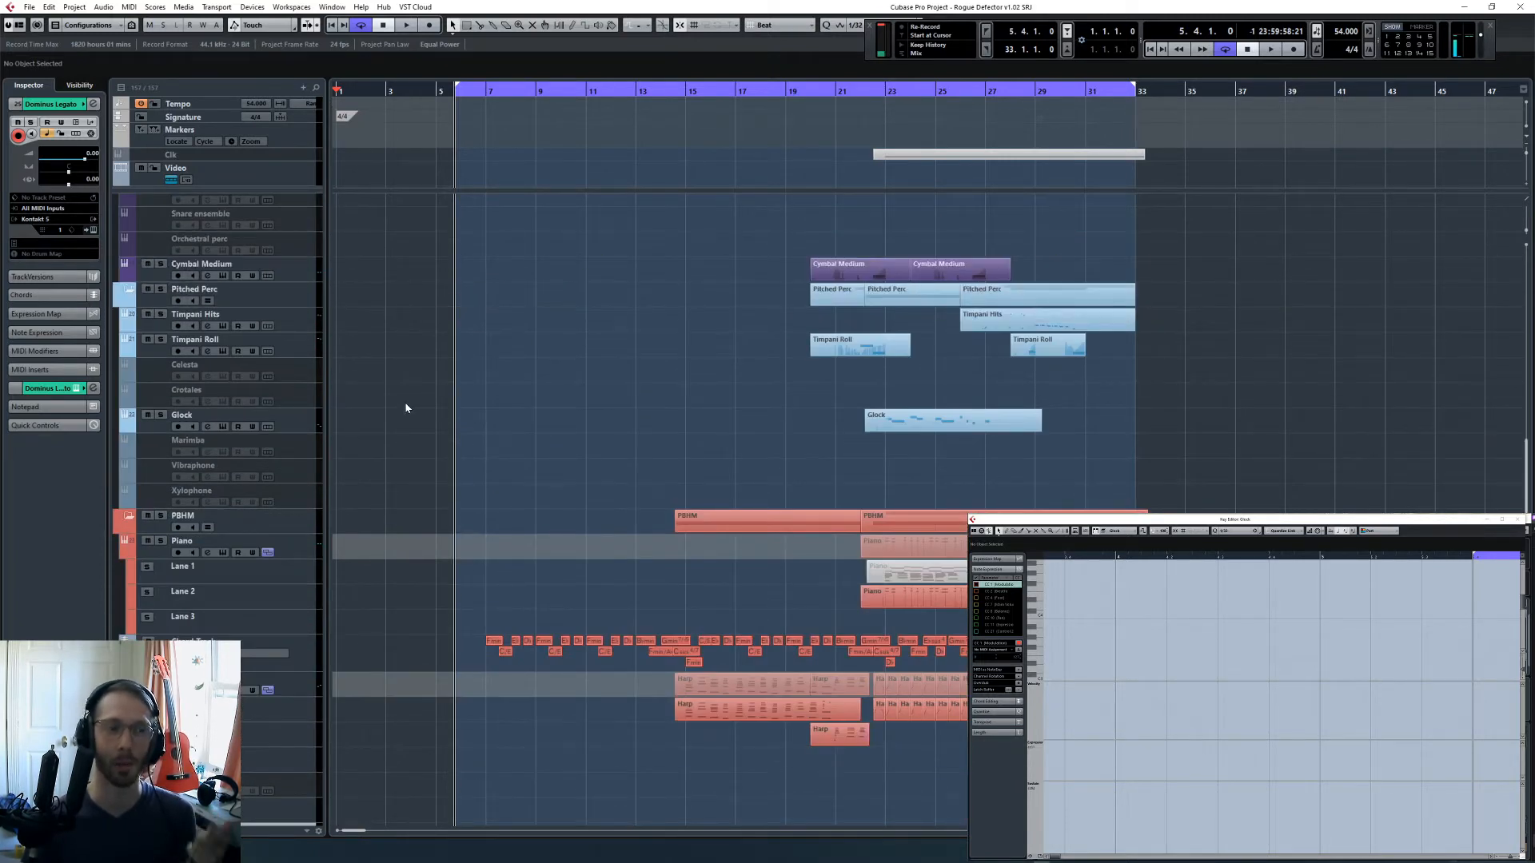
# - Temporarily enable the Bell Pizz. Delay FX track, look at its channel settings, and disable the track again
pyautogui.scroll(-15, 431, 396)
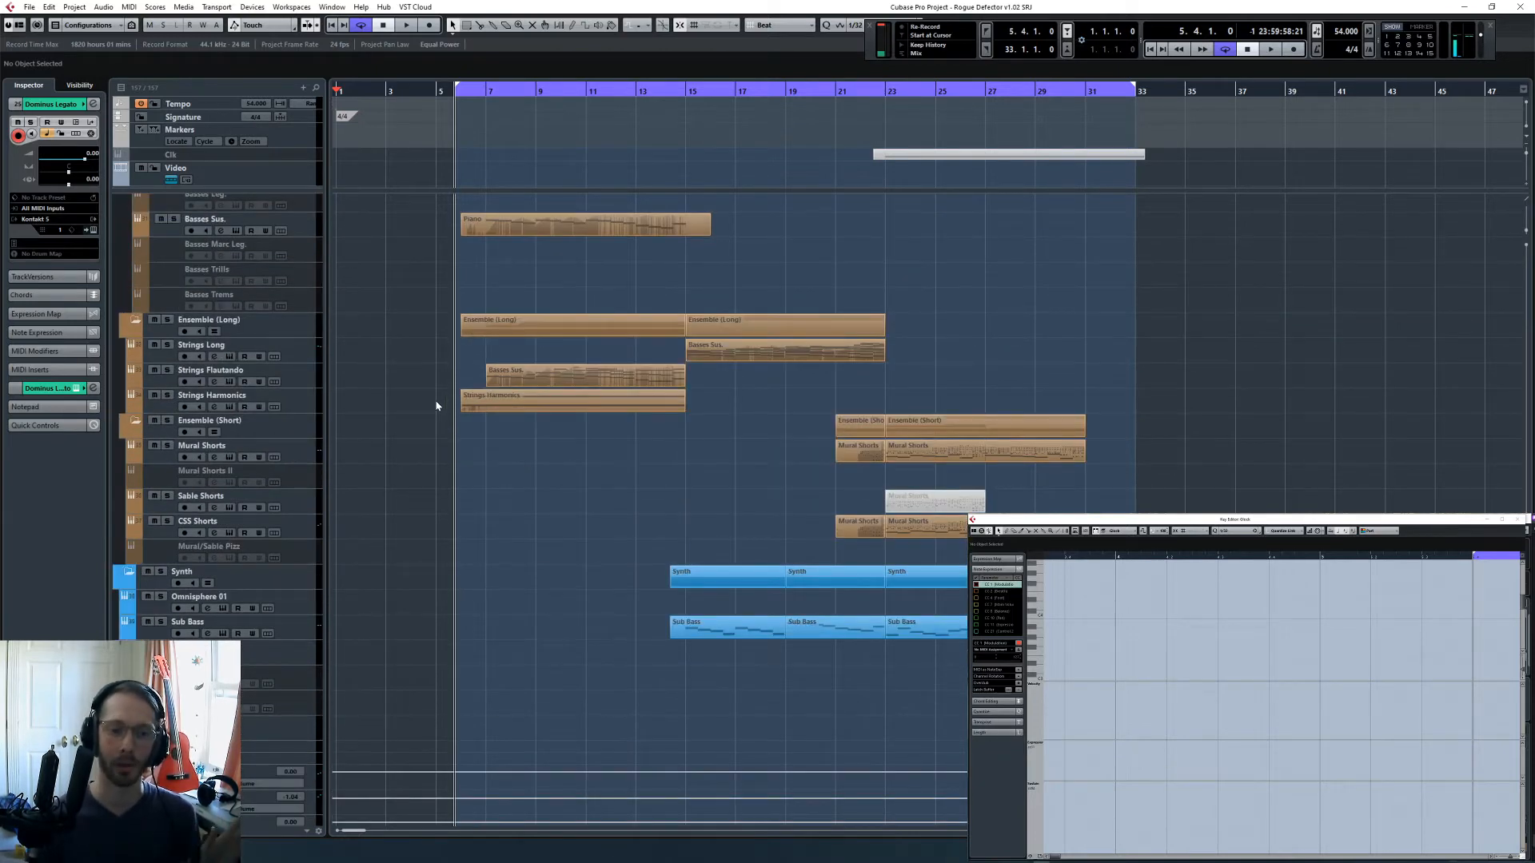
pyautogui.scroll(-5, 518, 471)
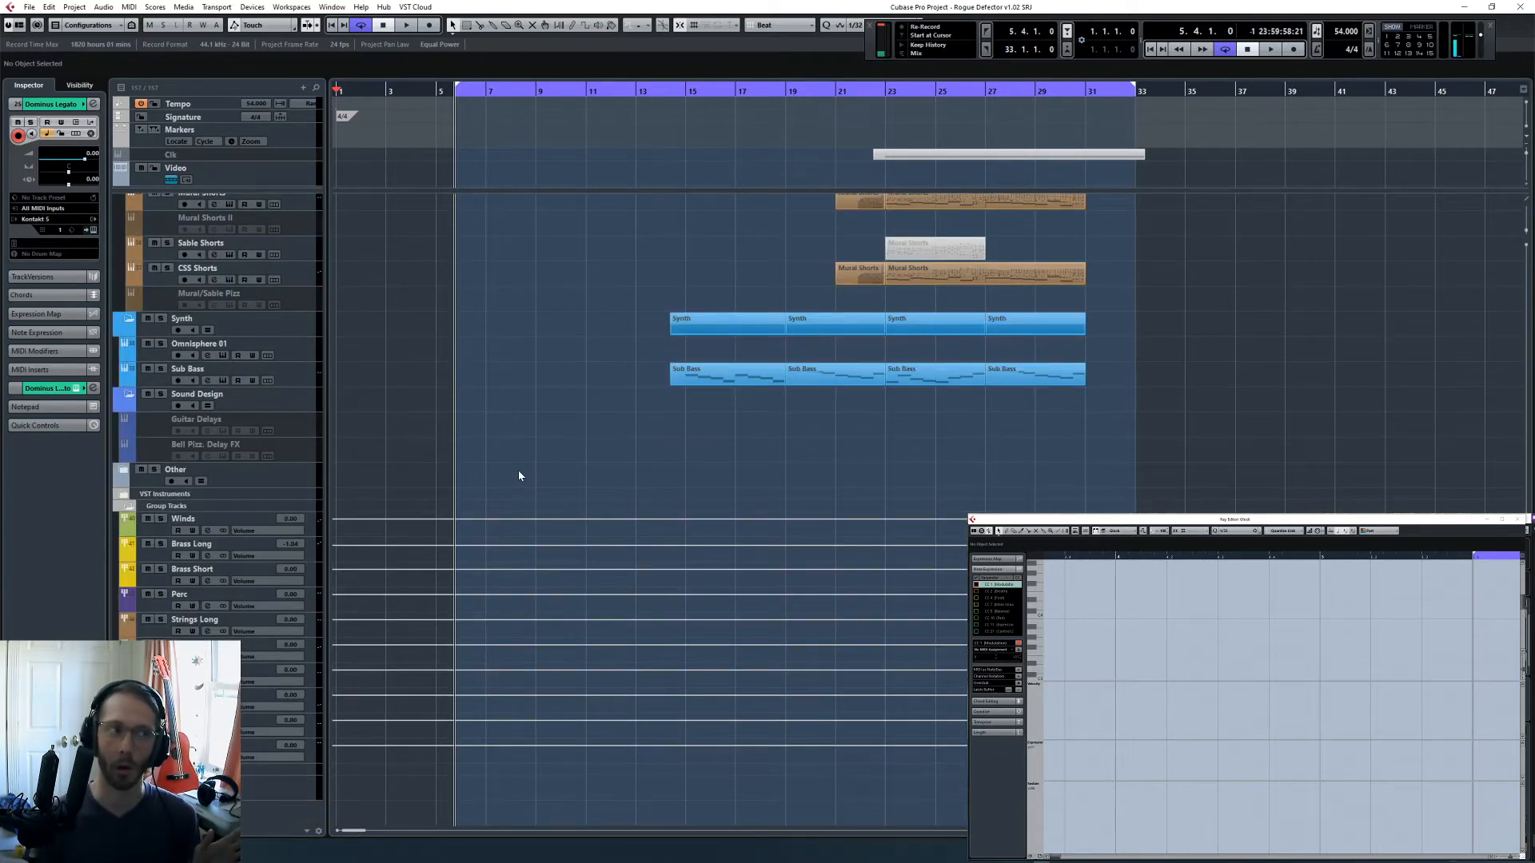
pyautogui.click(295, 447)
pyautogui.click(295, 434)
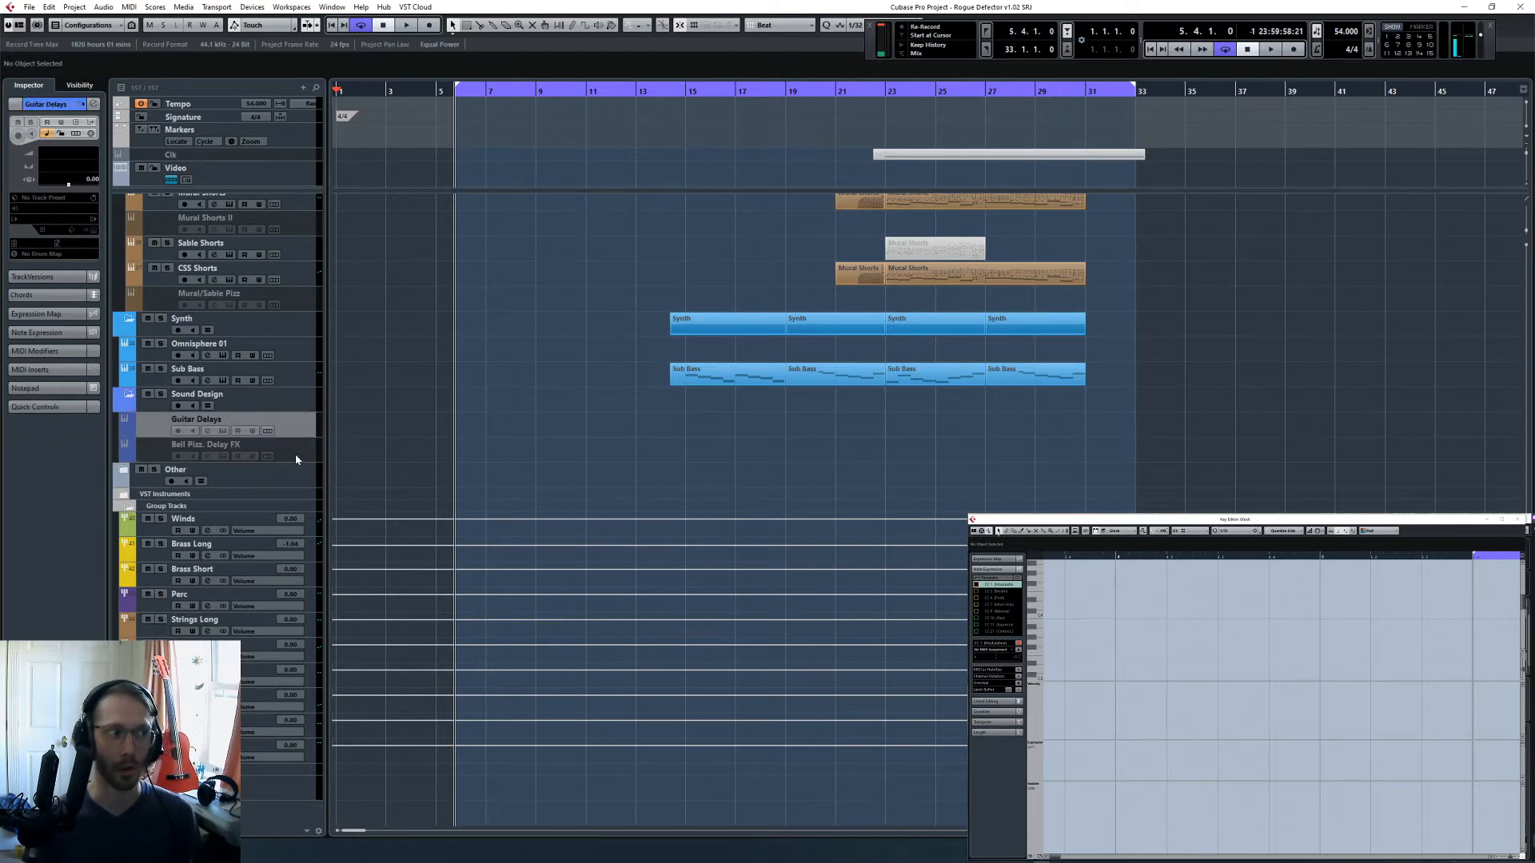
pyautogui.click(293, 455)
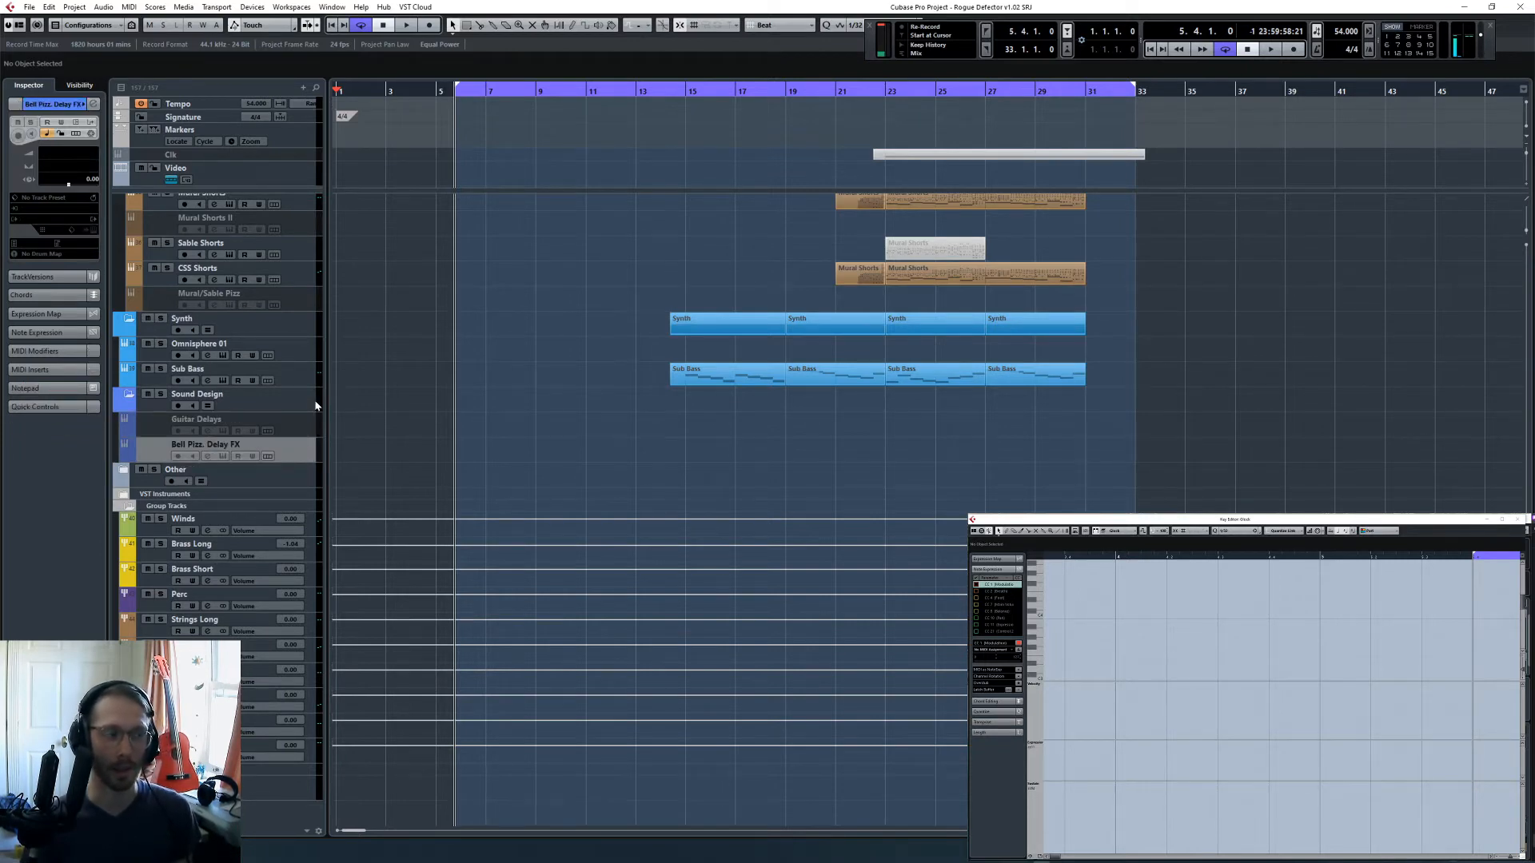
pyautogui.hotkey('shift', 'd')
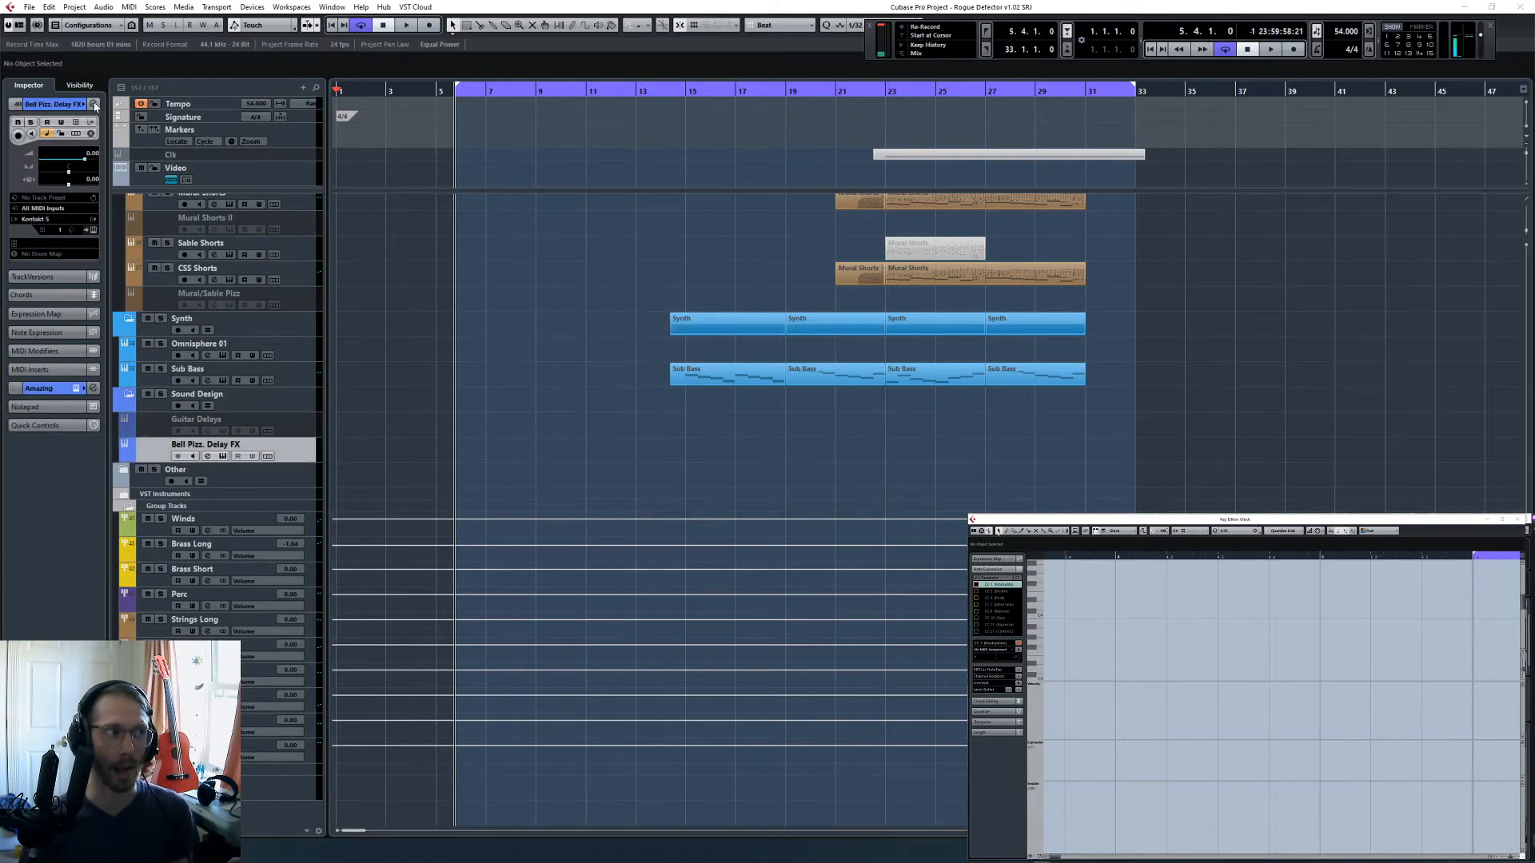
pyautogui.click(93, 104)
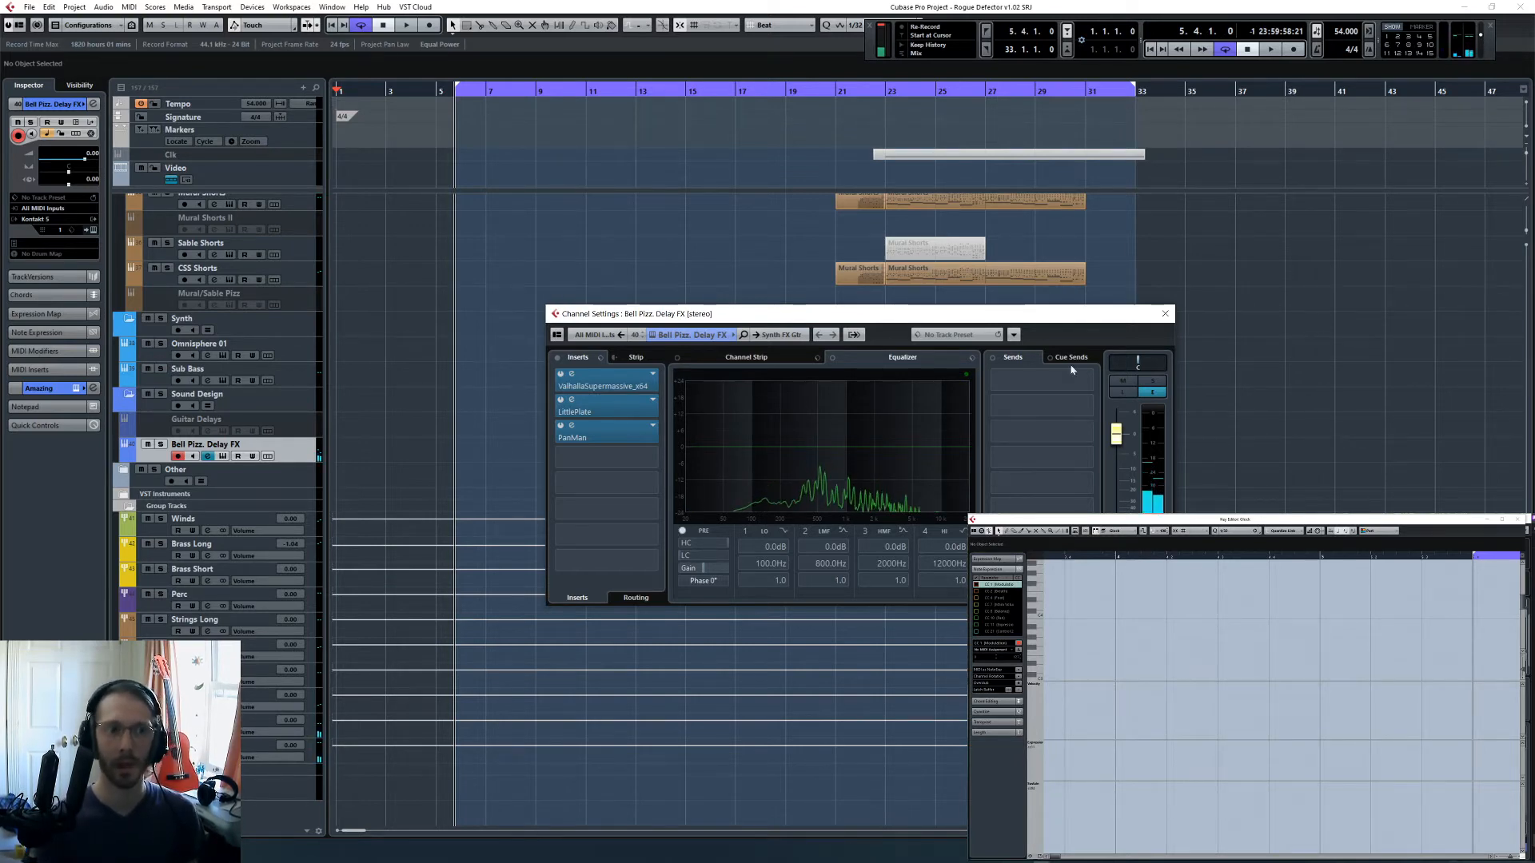
pyautogui.click(1165, 314)
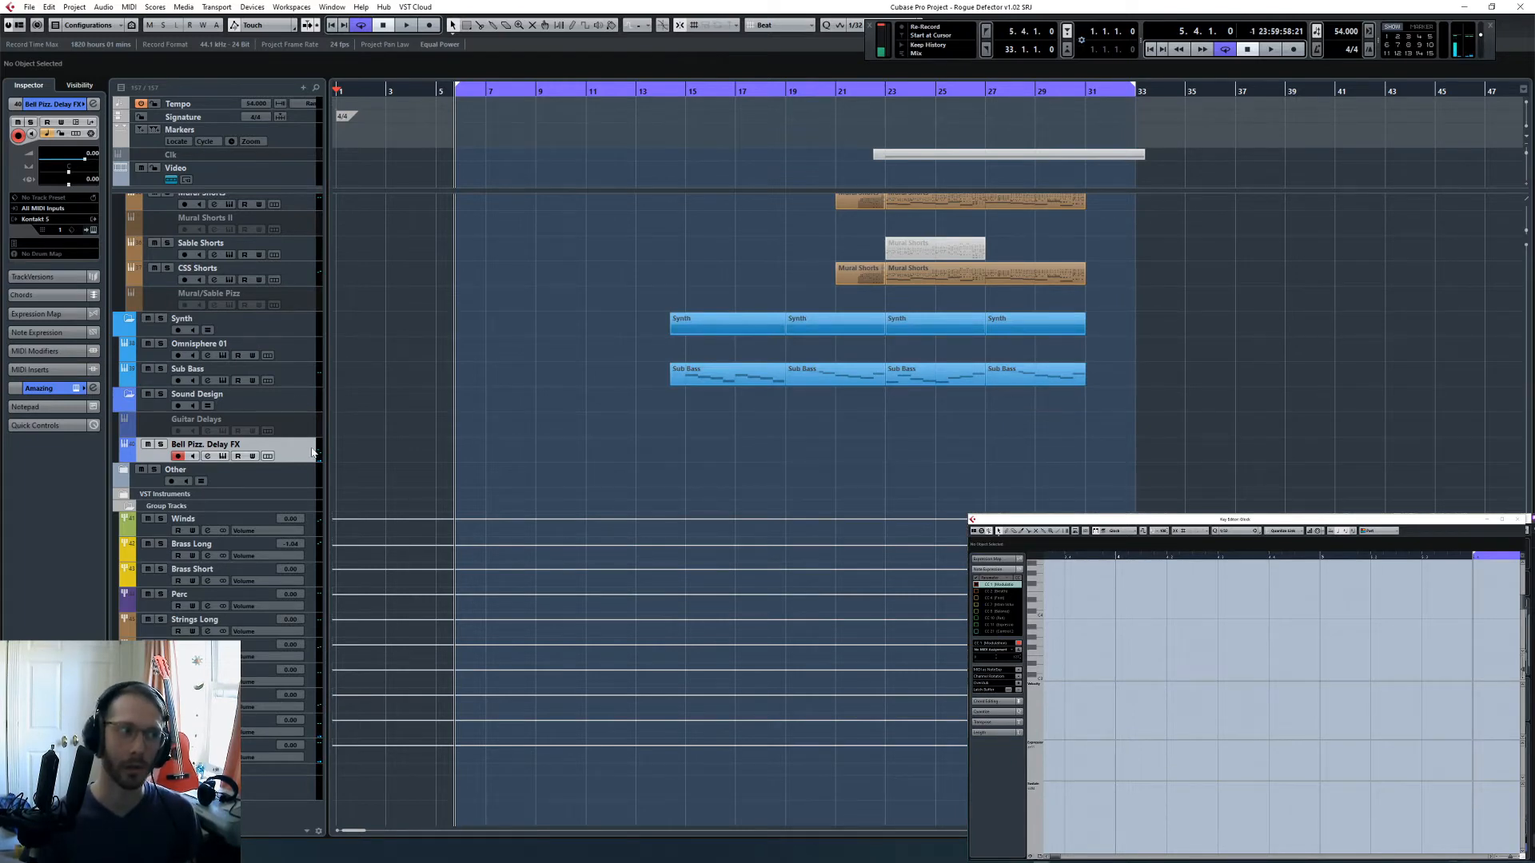
pyautogui.hotkey('shift', 'd')
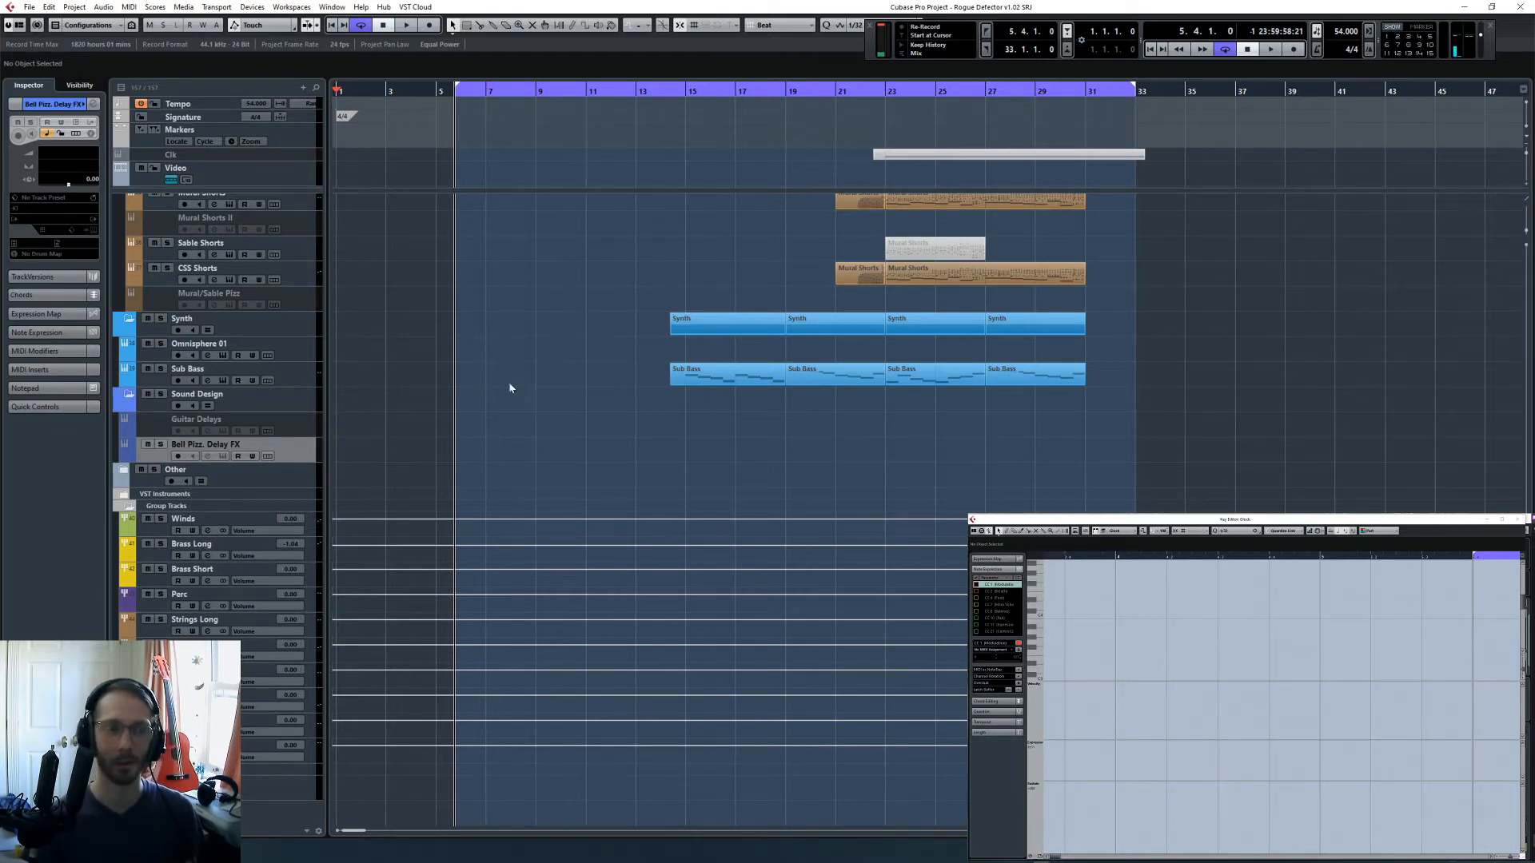
# - Select the Dominus Legato choir track and place the project cursor at bar 27
pyautogui.scroll(15, 640, 366)
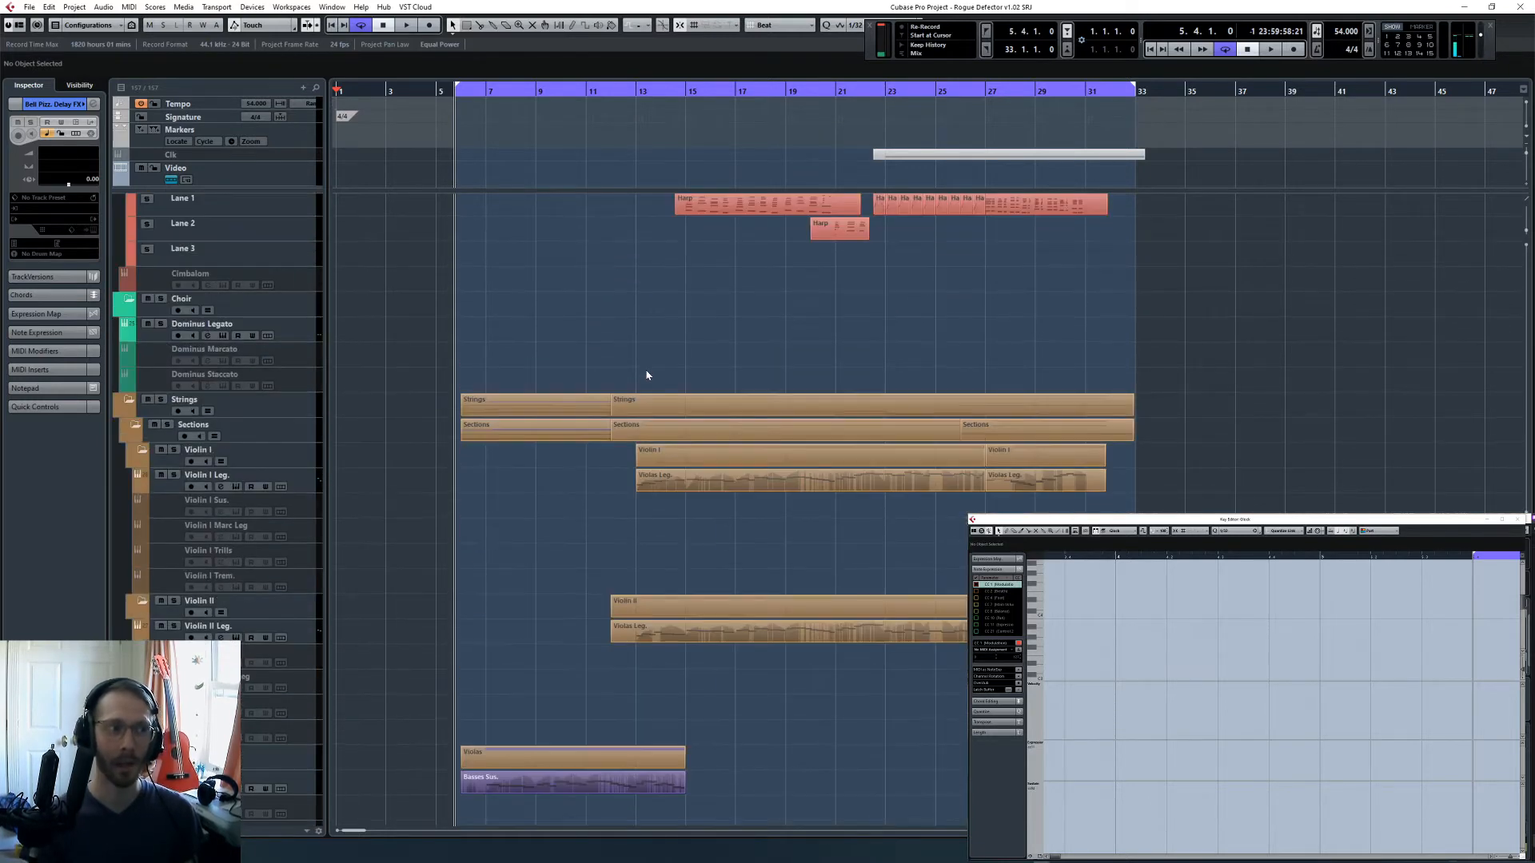
pyautogui.scroll(10, 647, 375)
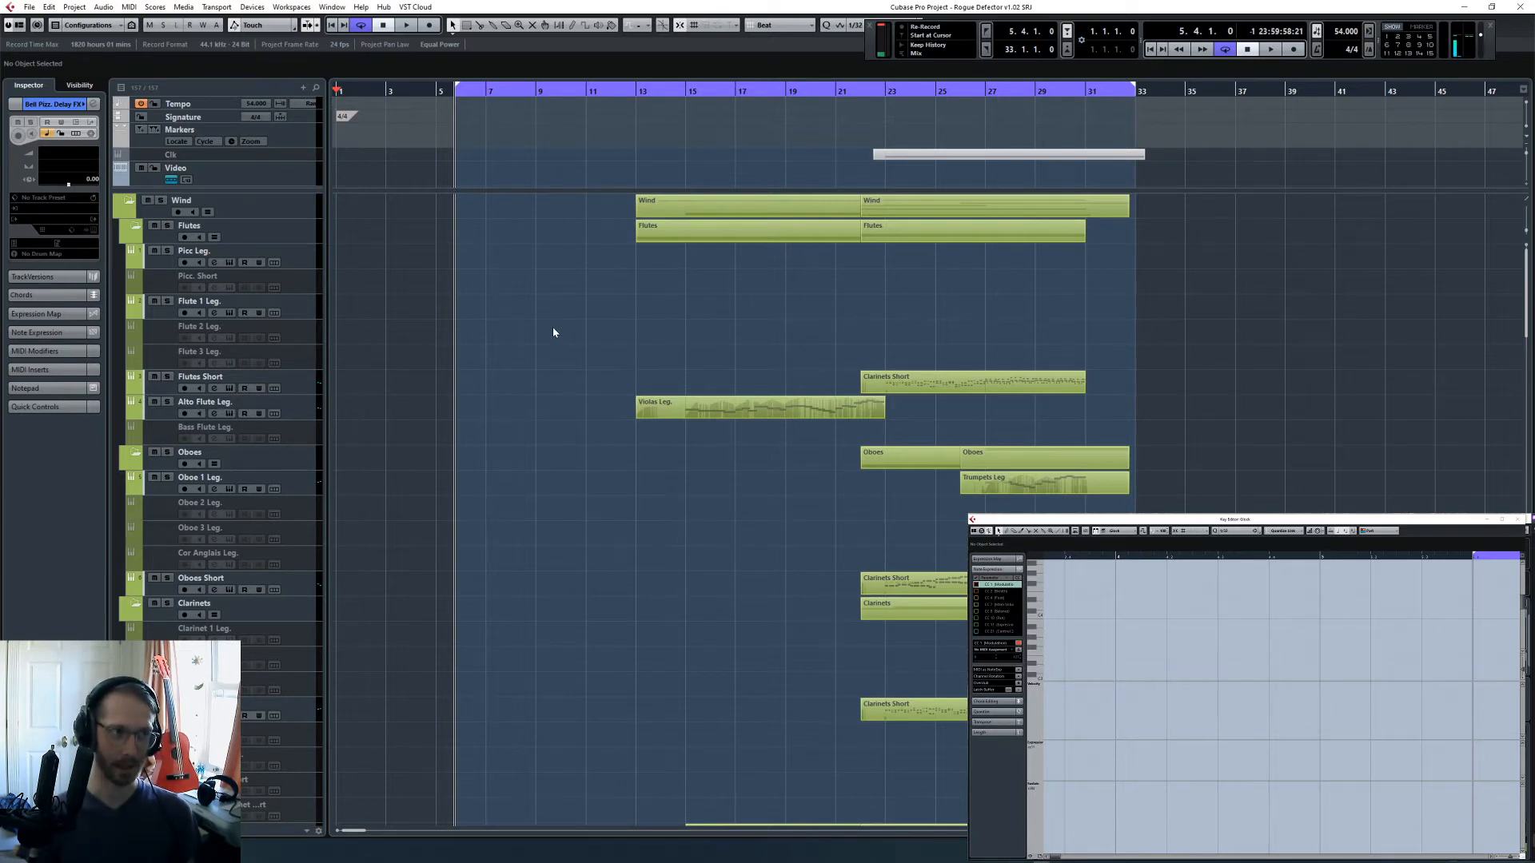
pyautogui.scroll(-10, 591, 332)
pyautogui.scroll(-15, 594, 330)
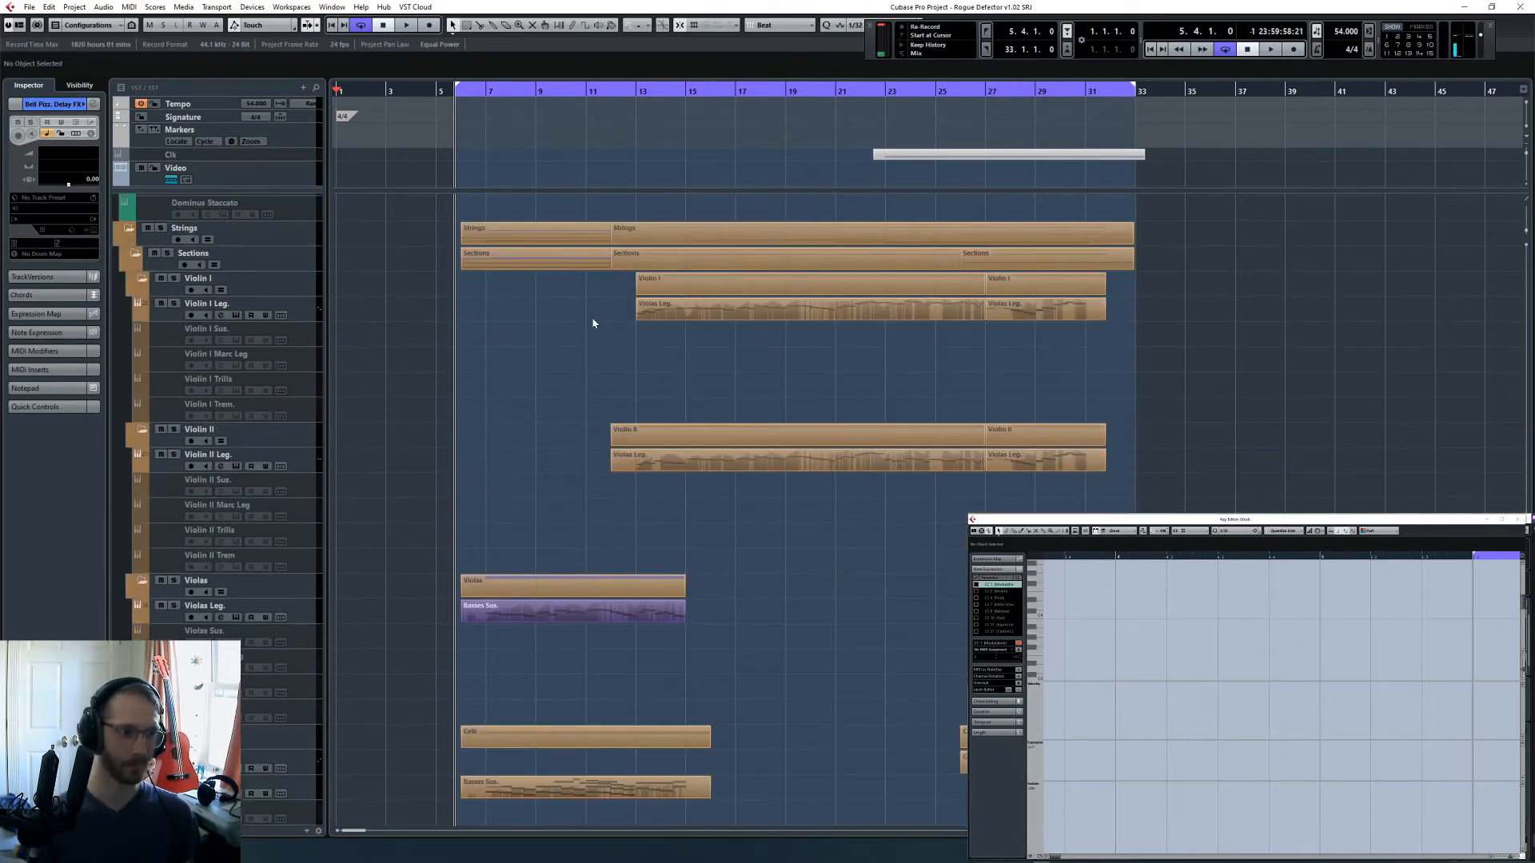
pyautogui.scroll(15, 550, 379)
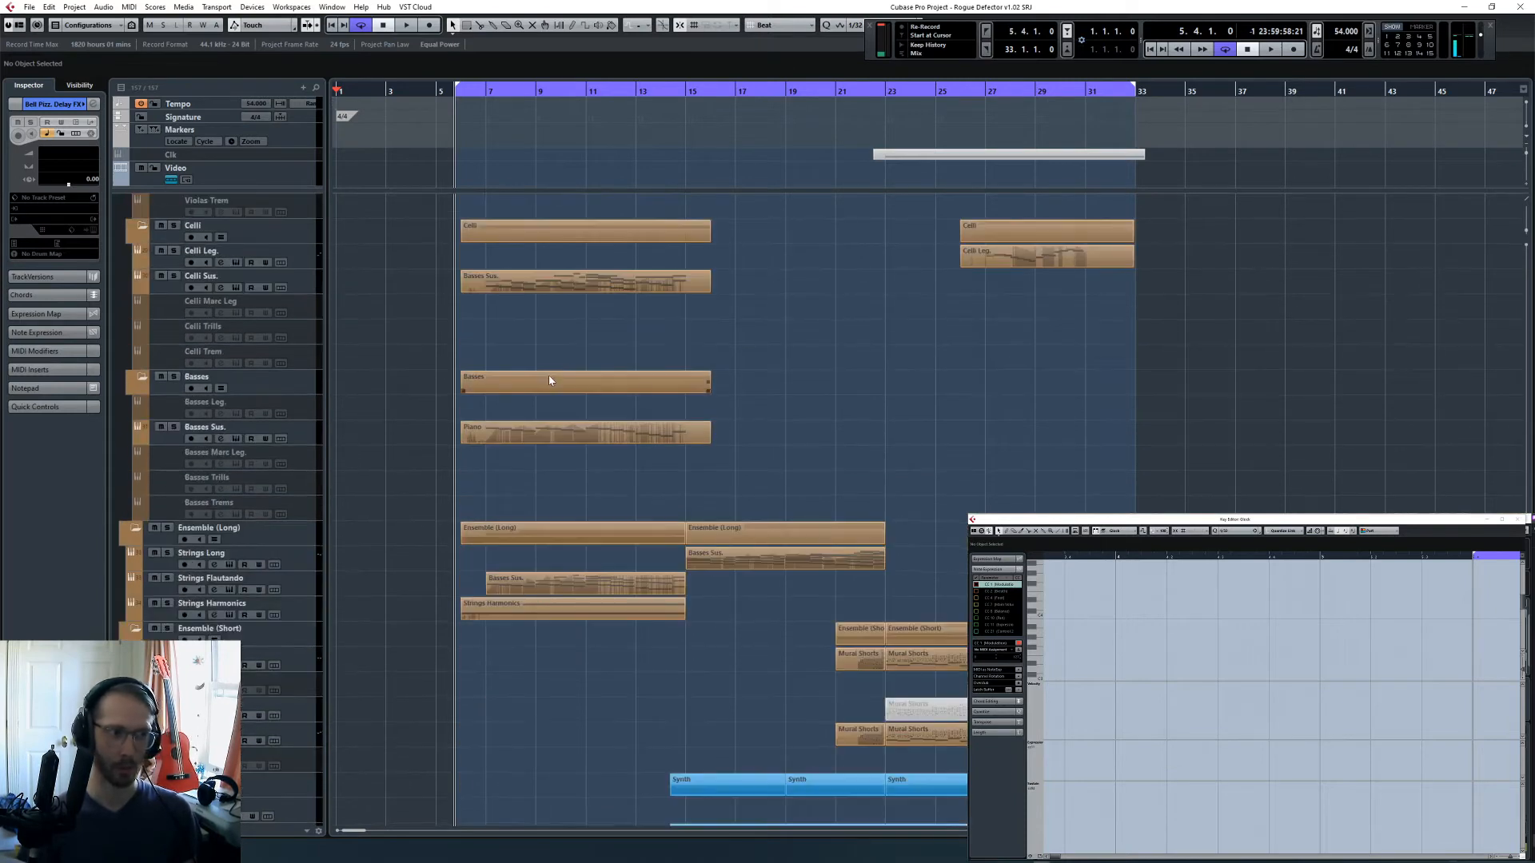
pyautogui.scroll(-3, 504, 377)
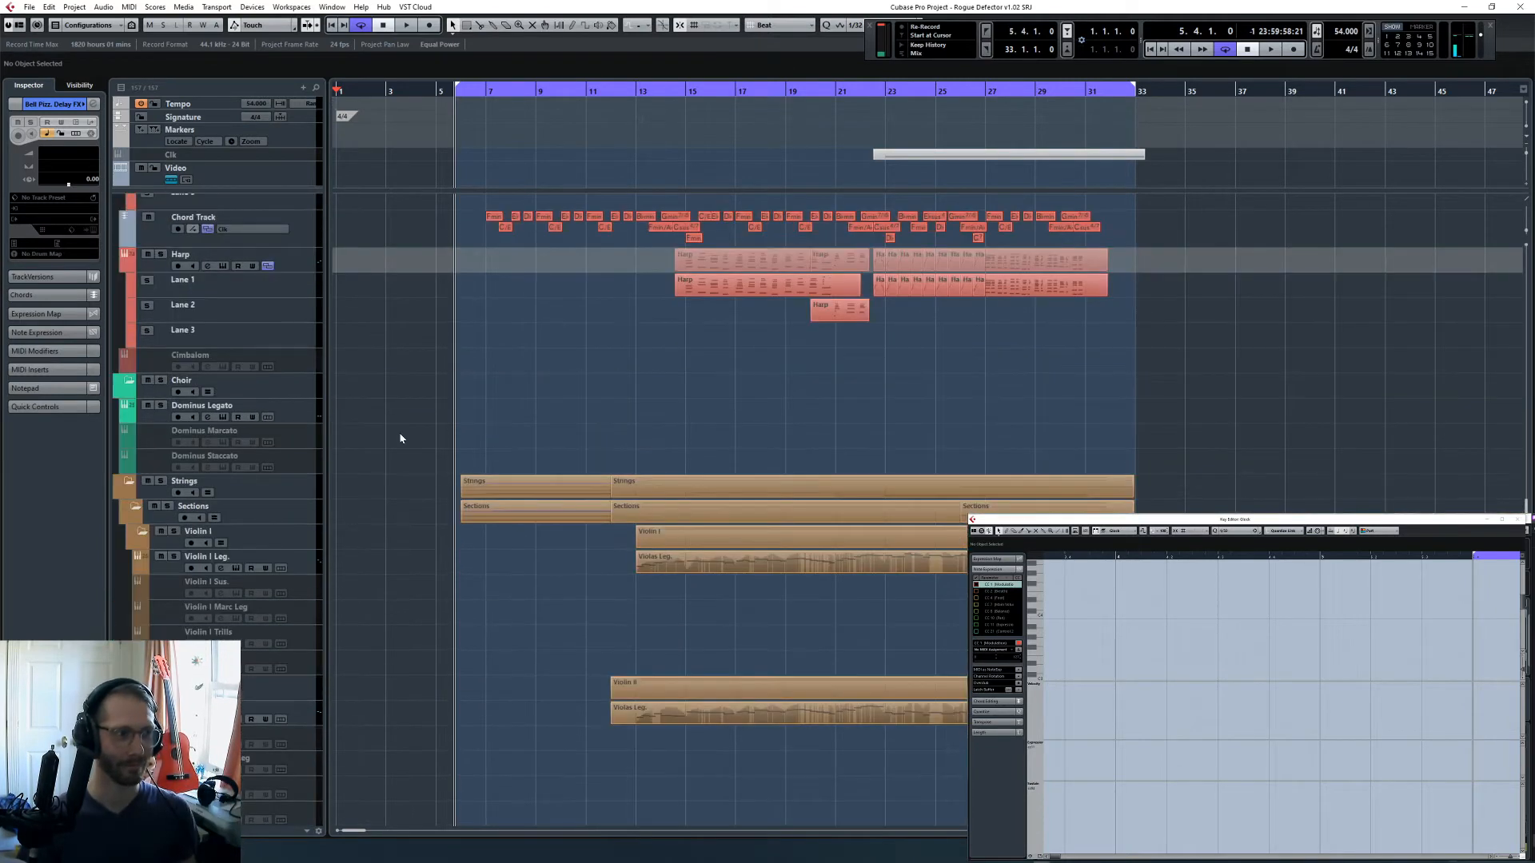
pyautogui.click(305, 413)
pyautogui.moveTo(889, 94); pyautogui.dragTo(890, 346)
pyautogui.click(878, 90)
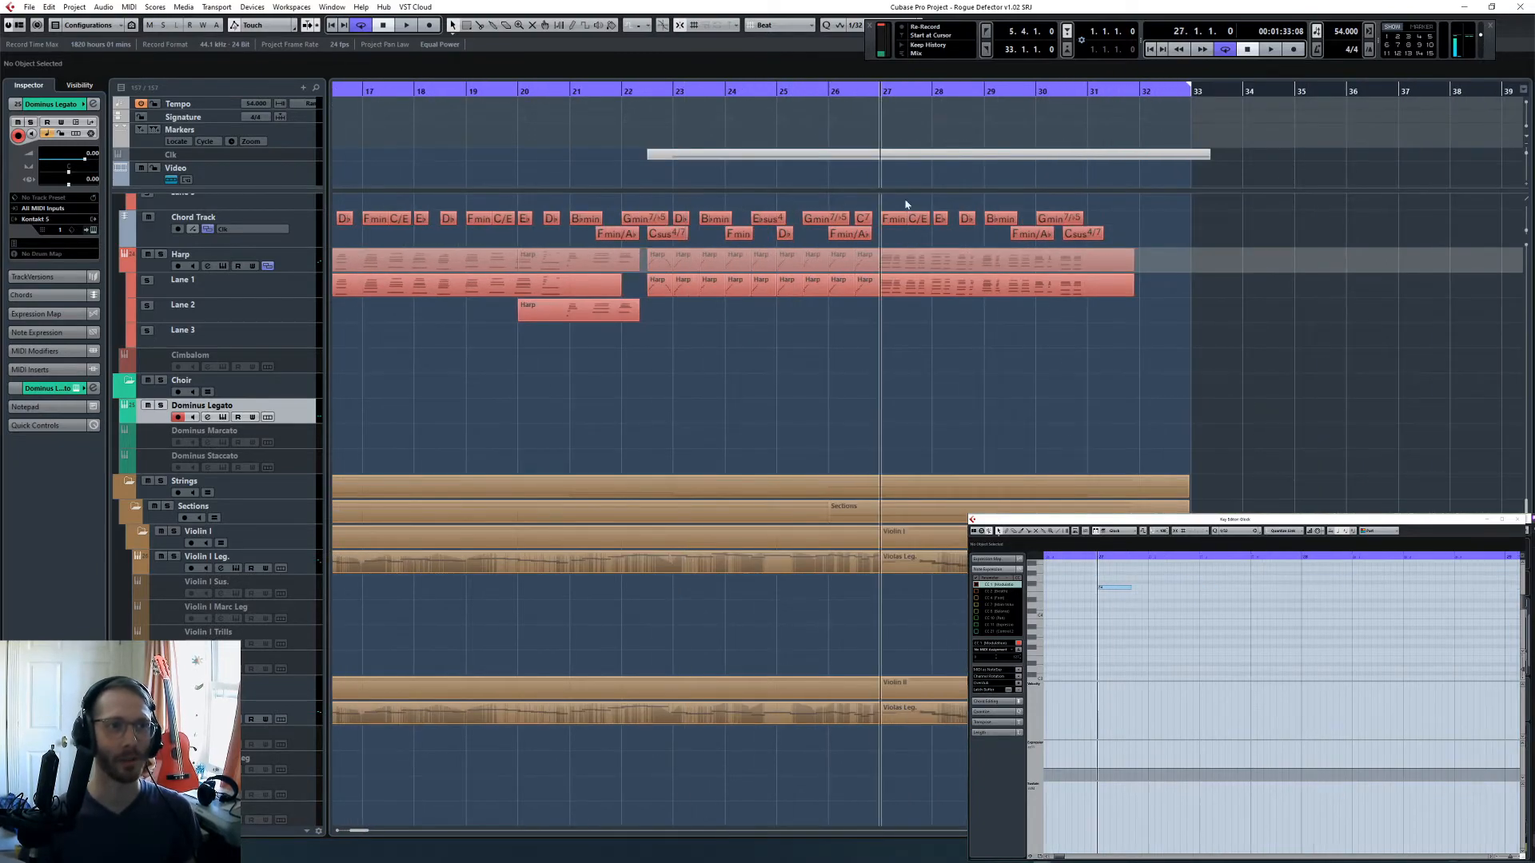
# - Copy the Cimb/Btb Sus brass part onto the Dominus Legato track, starting at bar 21
pyautogui.click(933, 287)
pyautogui.scroll(15, 959, 336)
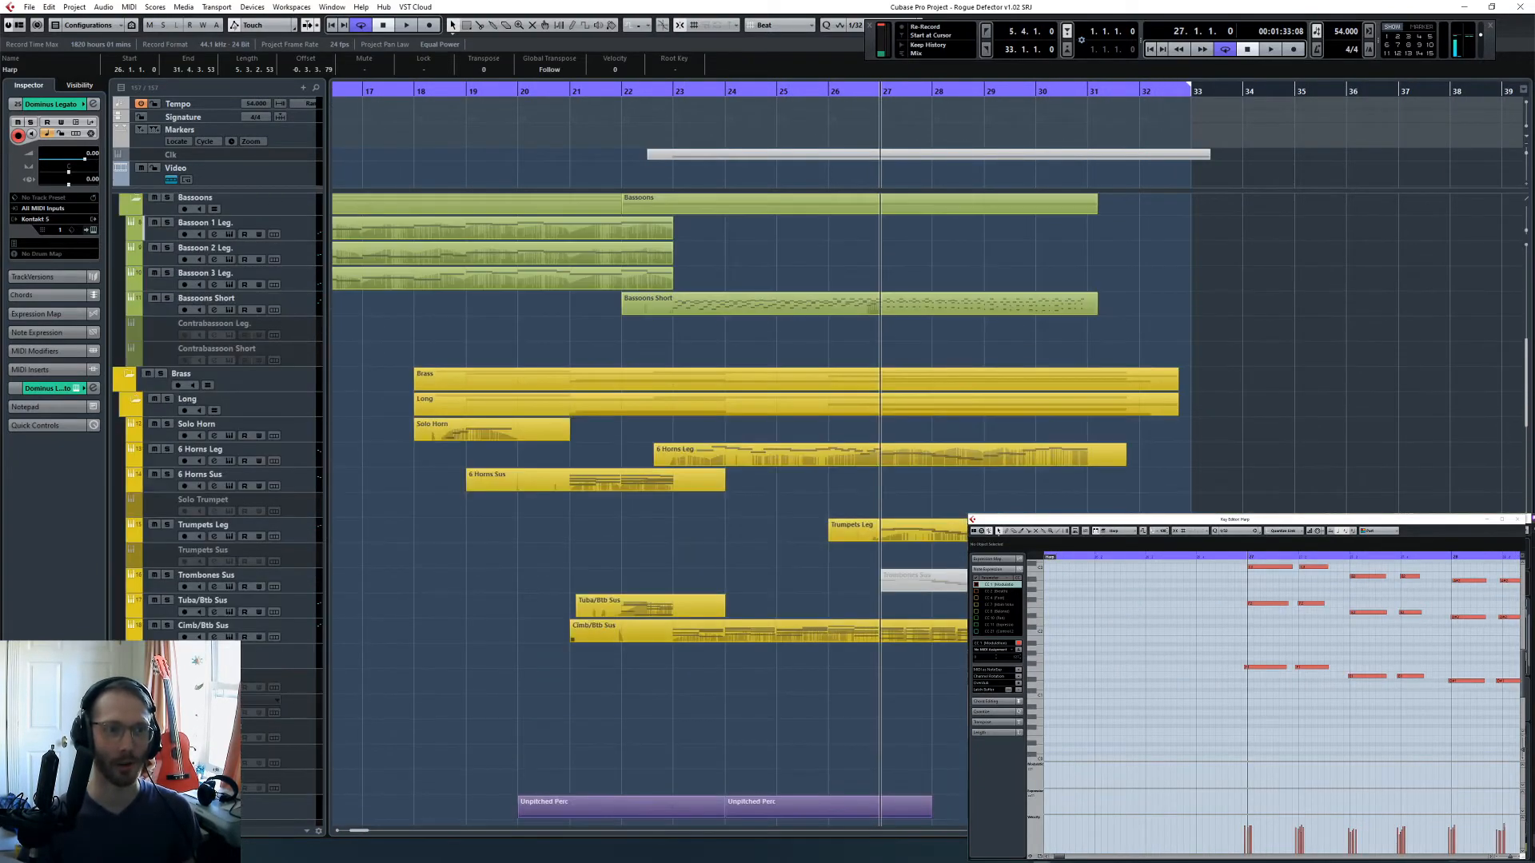
pyautogui.click(599, 633)
pyautogui.press('l')
pyautogui.scroll(-5, 884, 589)
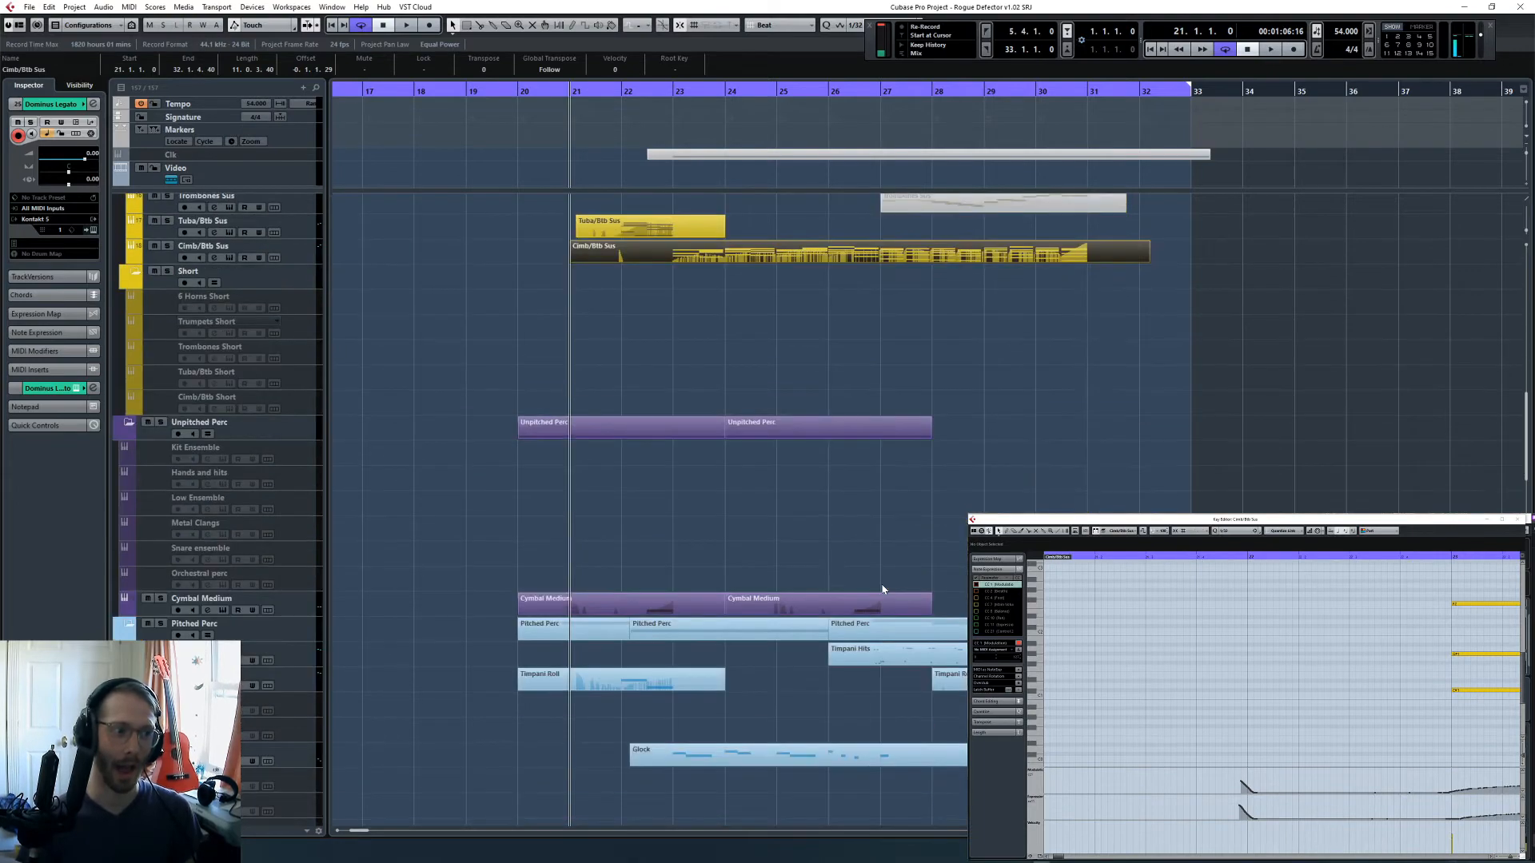
pyautogui.scroll(-6, 796, 567)
pyautogui.hotkey('ctrl', 'v')
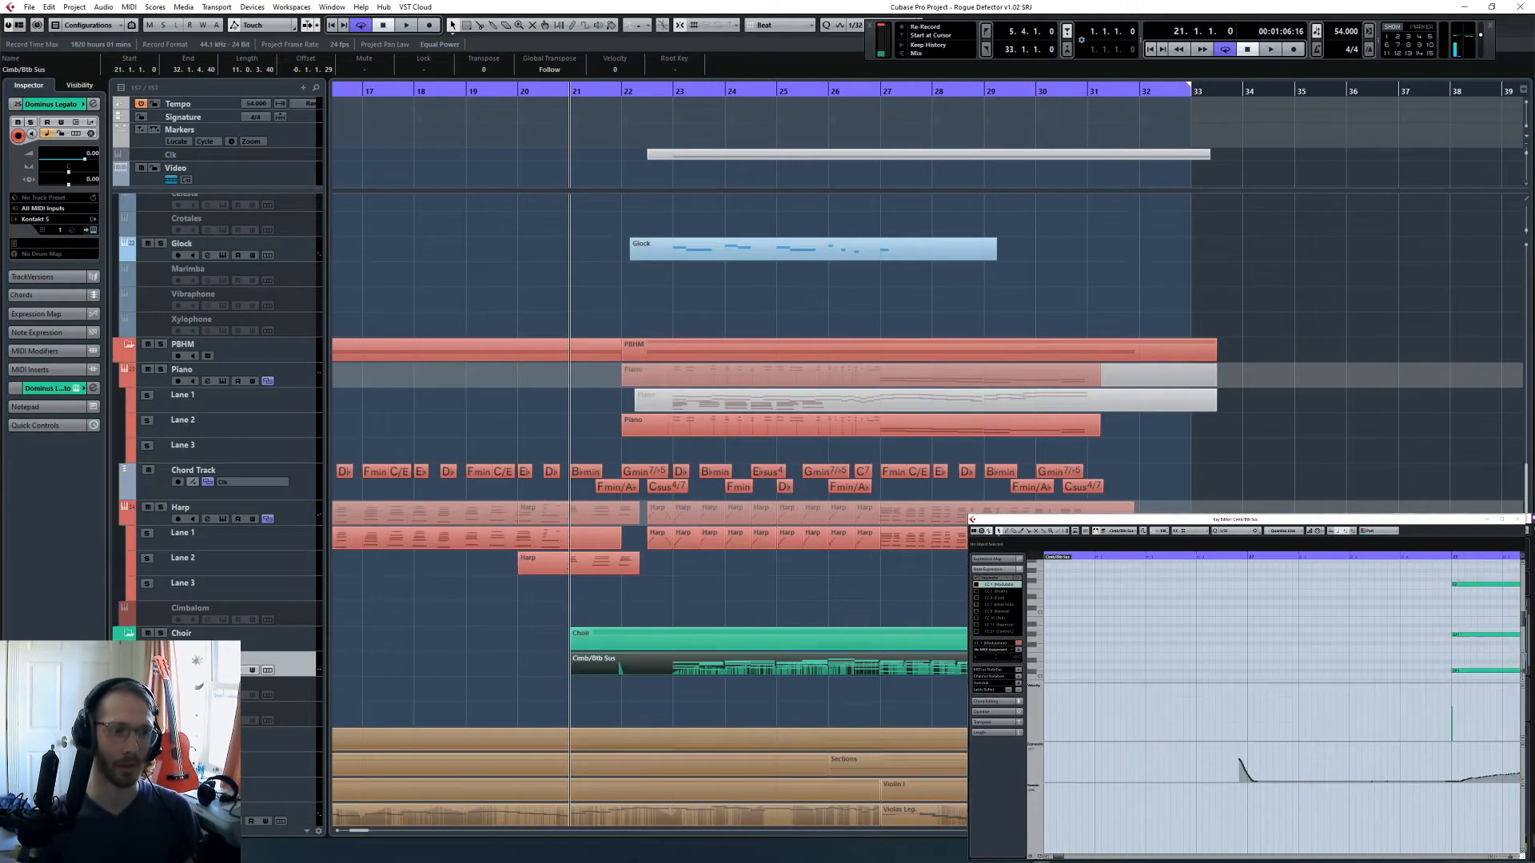
# - Split the copied choir part at bar 27 and delete the portion before the split
pyautogui.click(935, 202)
pyautogui.click(884, 93)
pyautogui.press('h')
pyautogui.press('h')
pyautogui.press('h')
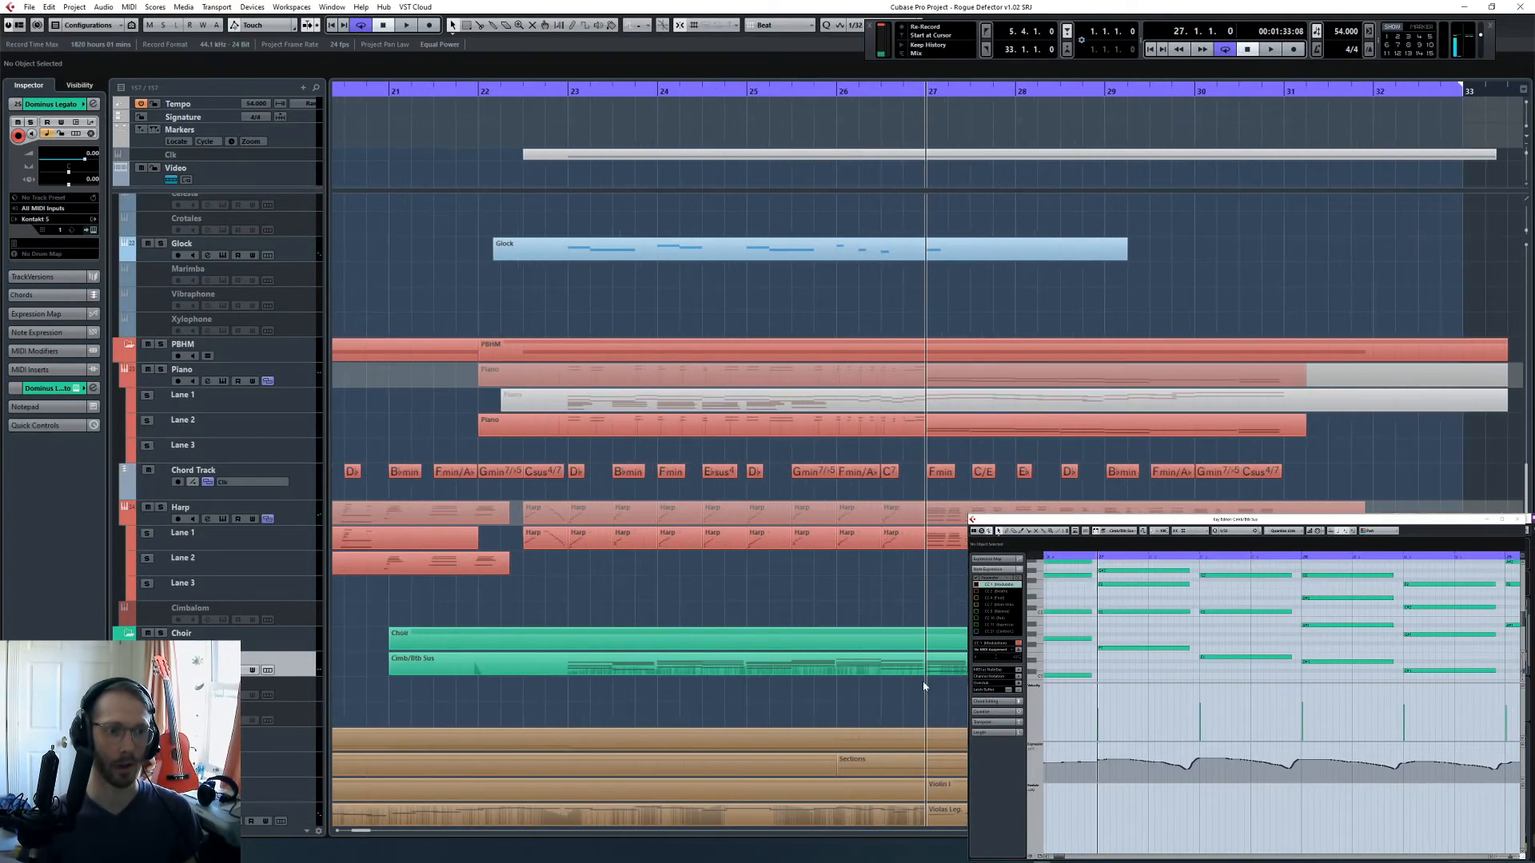
pyautogui.keyDown('alt'); pyautogui.click(925, 669); pyautogui.keyUp('alt')
pyautogui.press('Delete')
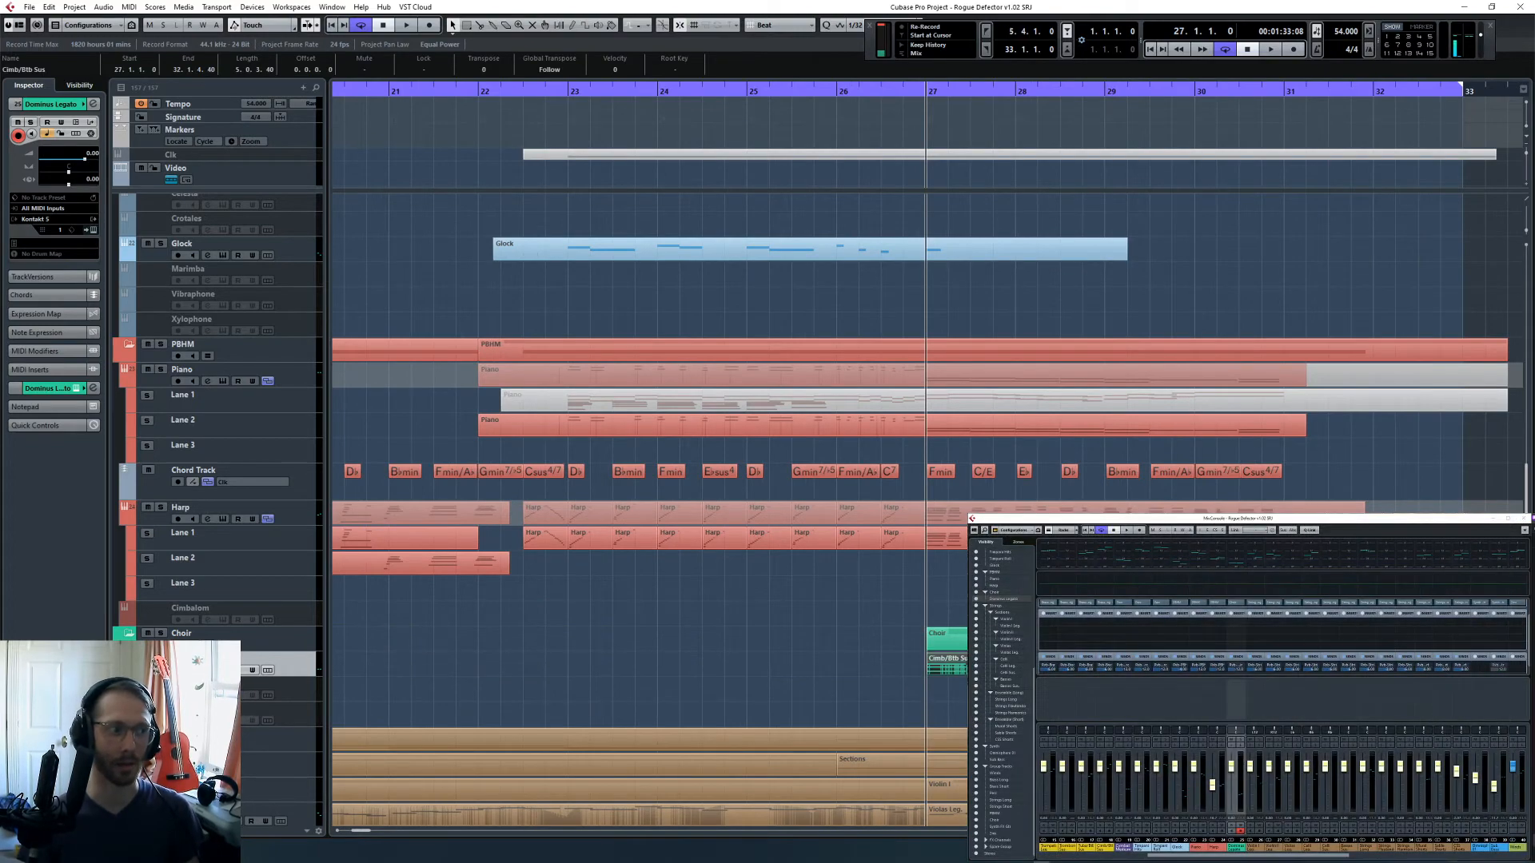
# - Solo the Dominus Legato track and listen to its remaining part from bar 27
pyautogui.press('s')
pyautogui.press('space')
pyautogui.press('Return')
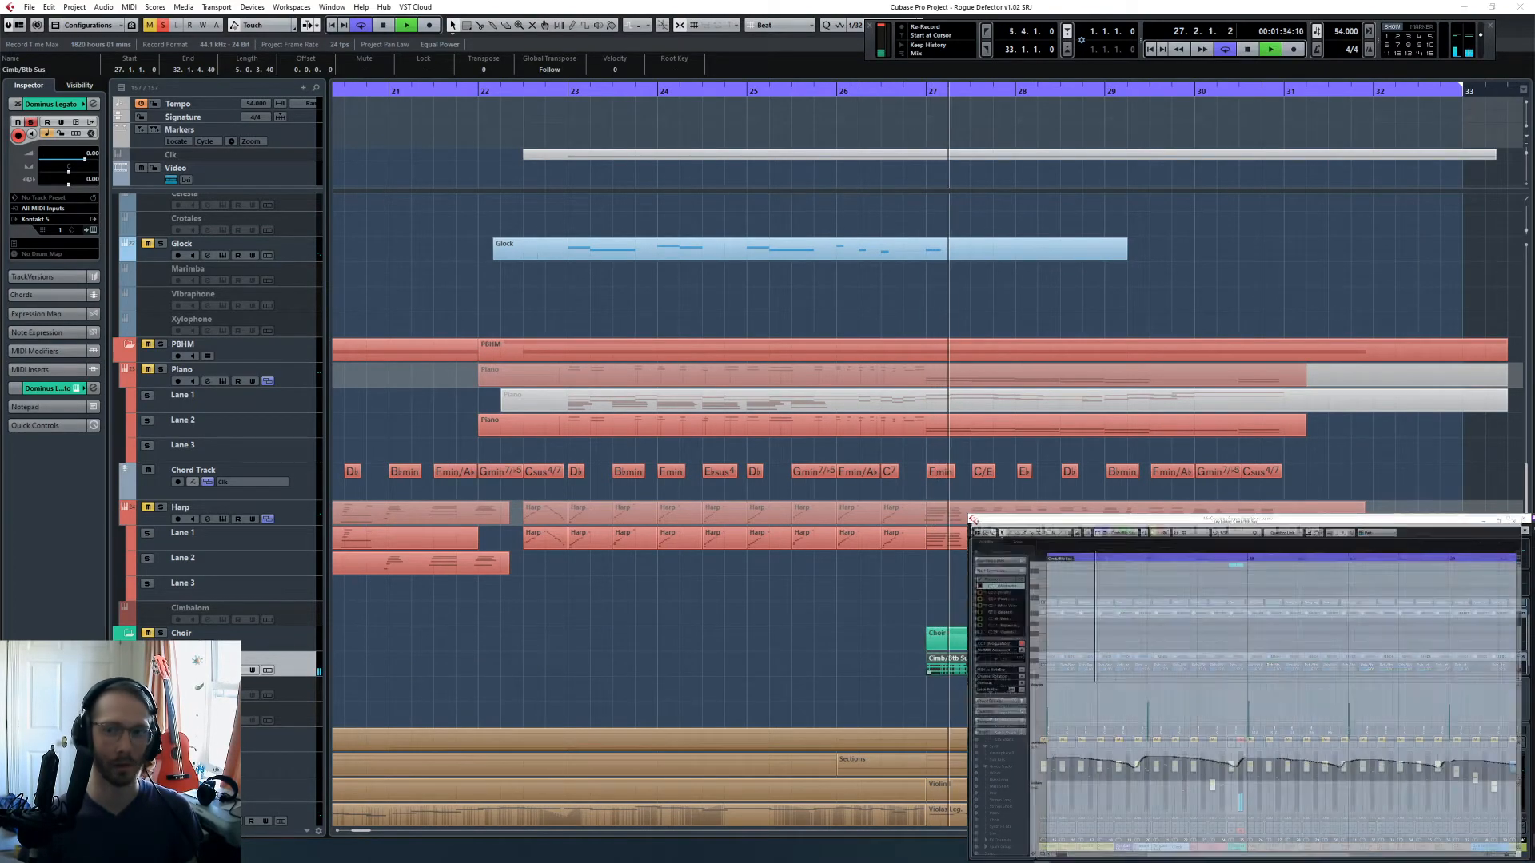
pyautogui.scroll(-2, 648, 511)
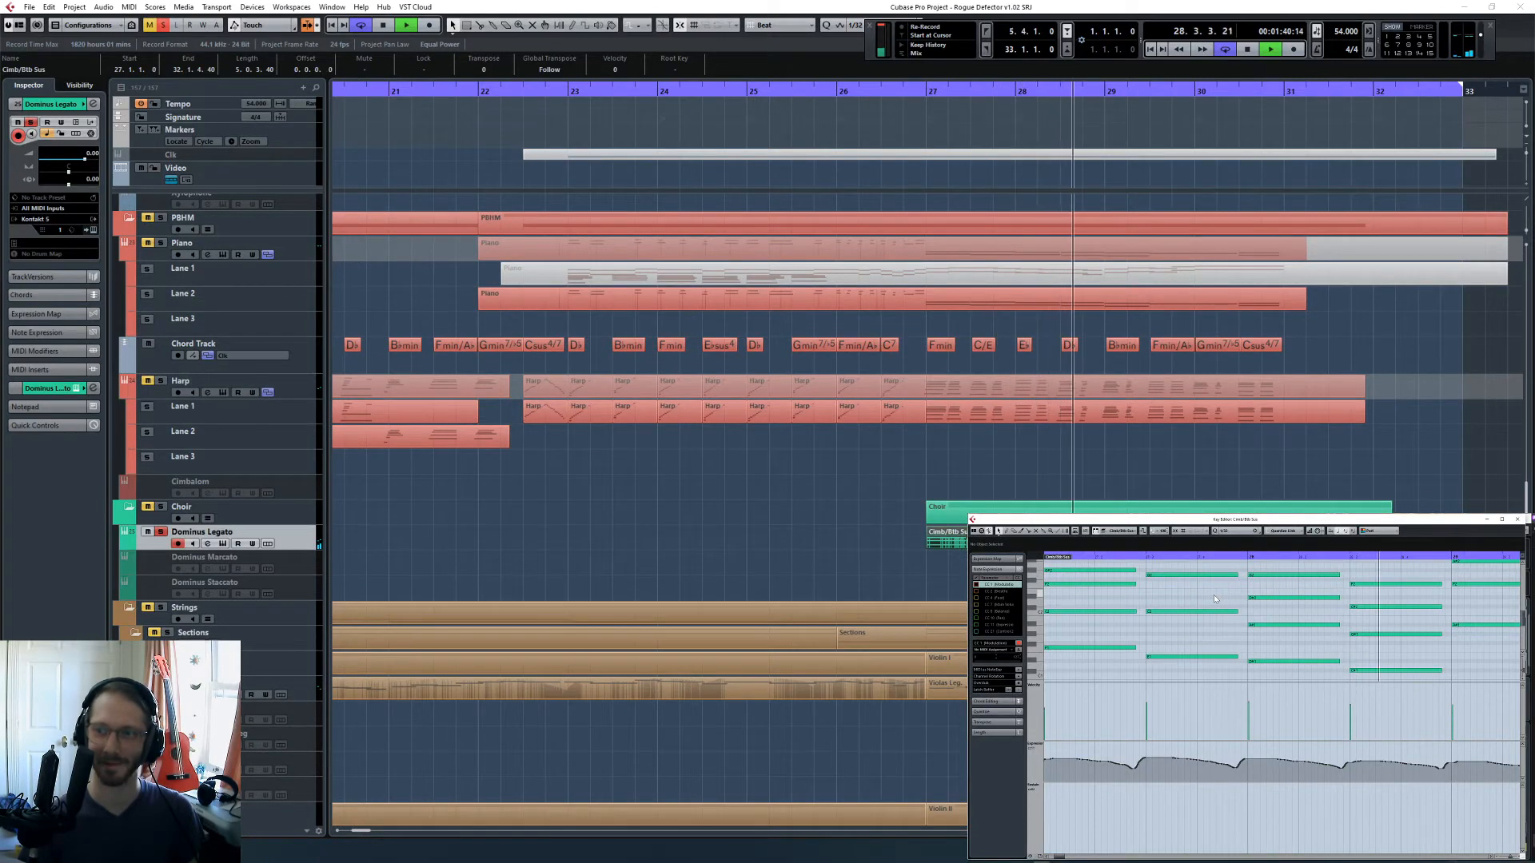
pyautogui.press('space')
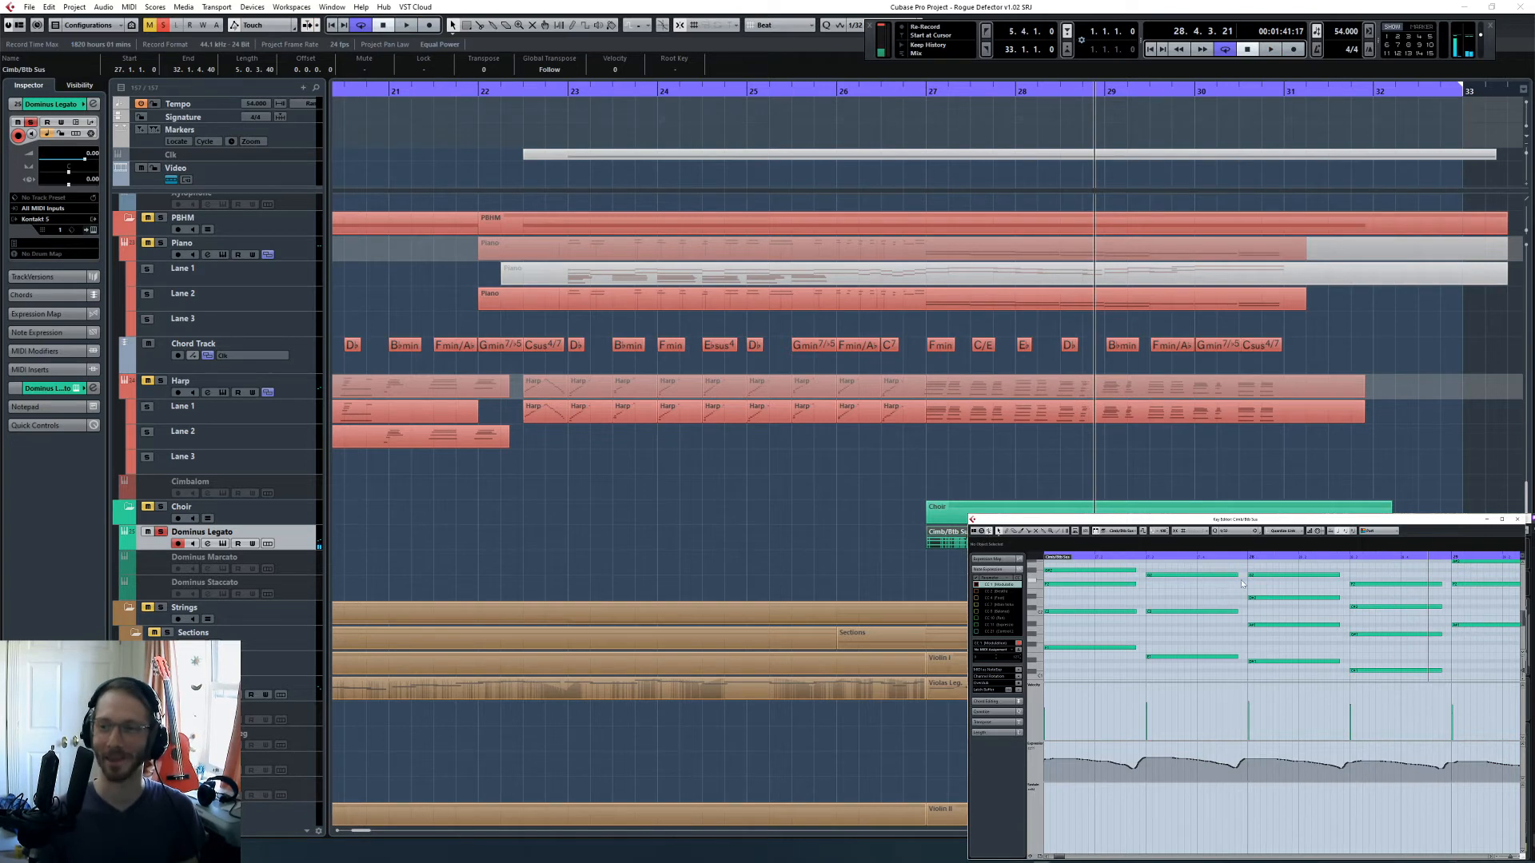
# - Transpose all the notes in the choir part up an octave and return the cursor to the part's start
pyautogui.hscroll(2, 1241, 582)
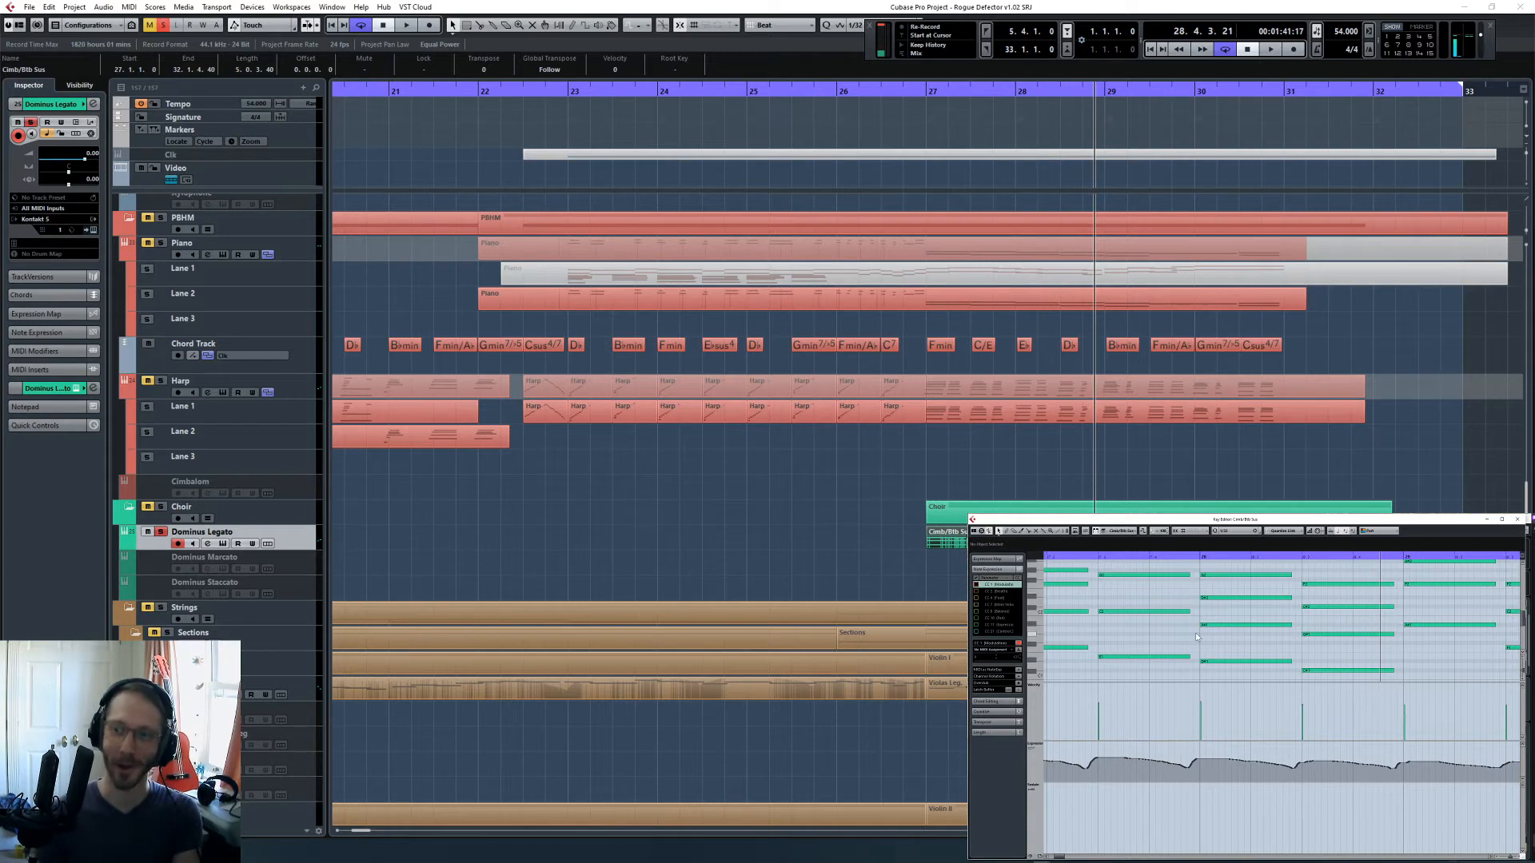
pyautogui.hscroll(4, 1195, 631)
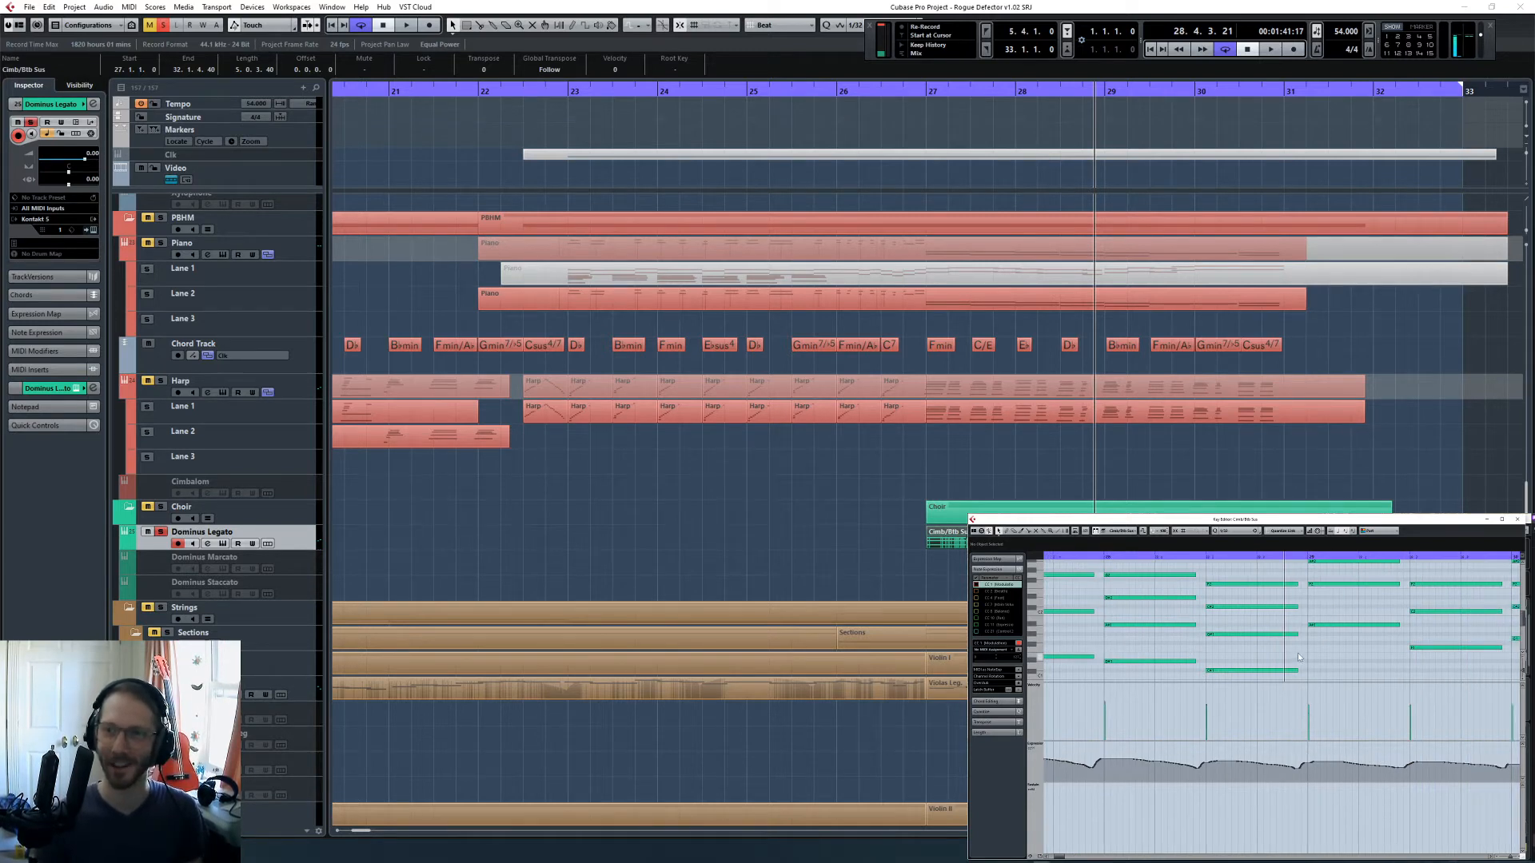
pyautogui.hotkey('ctrl', 'a')
pyautogui.hotkey('shift', 'Up')
pyautogui.press('l')
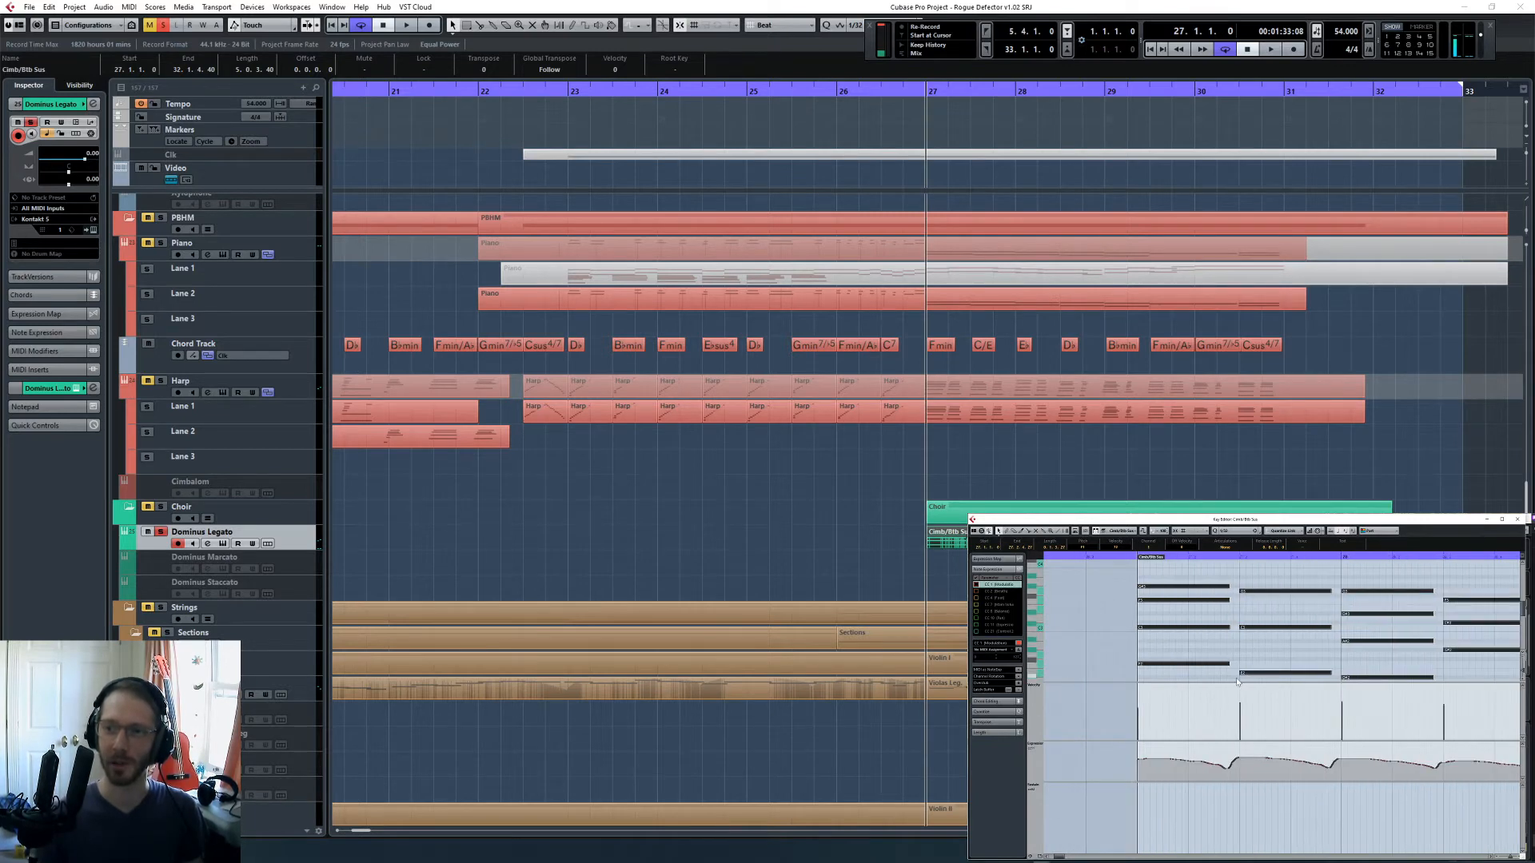
# - Extend the start of the choir part back to bar 26 and open the Dominus Legato Kontakt instrument
pyautogui.moveTo(929, 556); pyautogui.dragTo(846, 560)
pyautogui.click(861, 574)
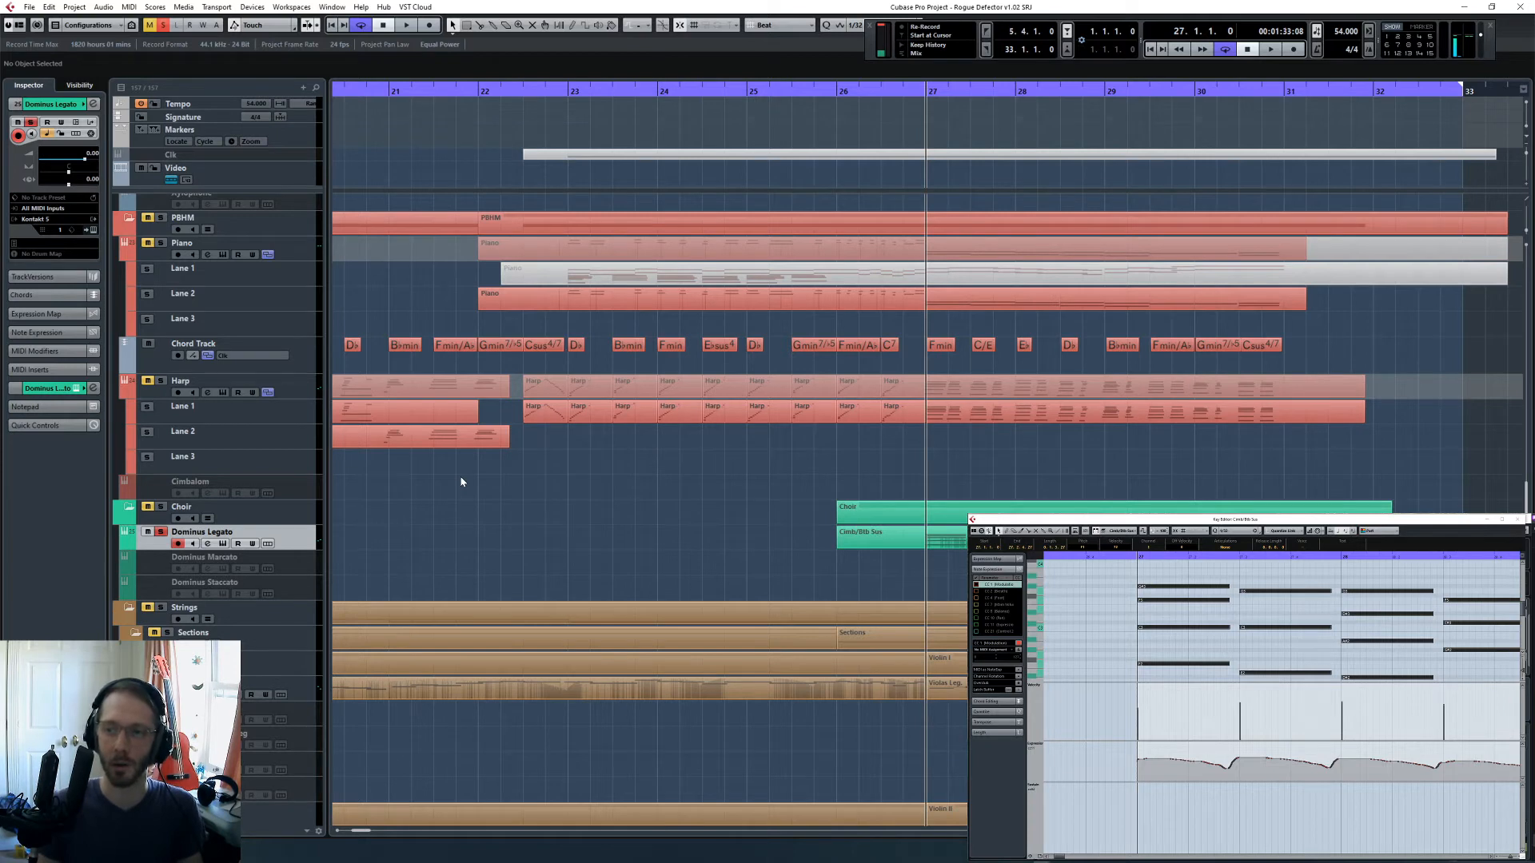
pyautogui.click(92, 231)
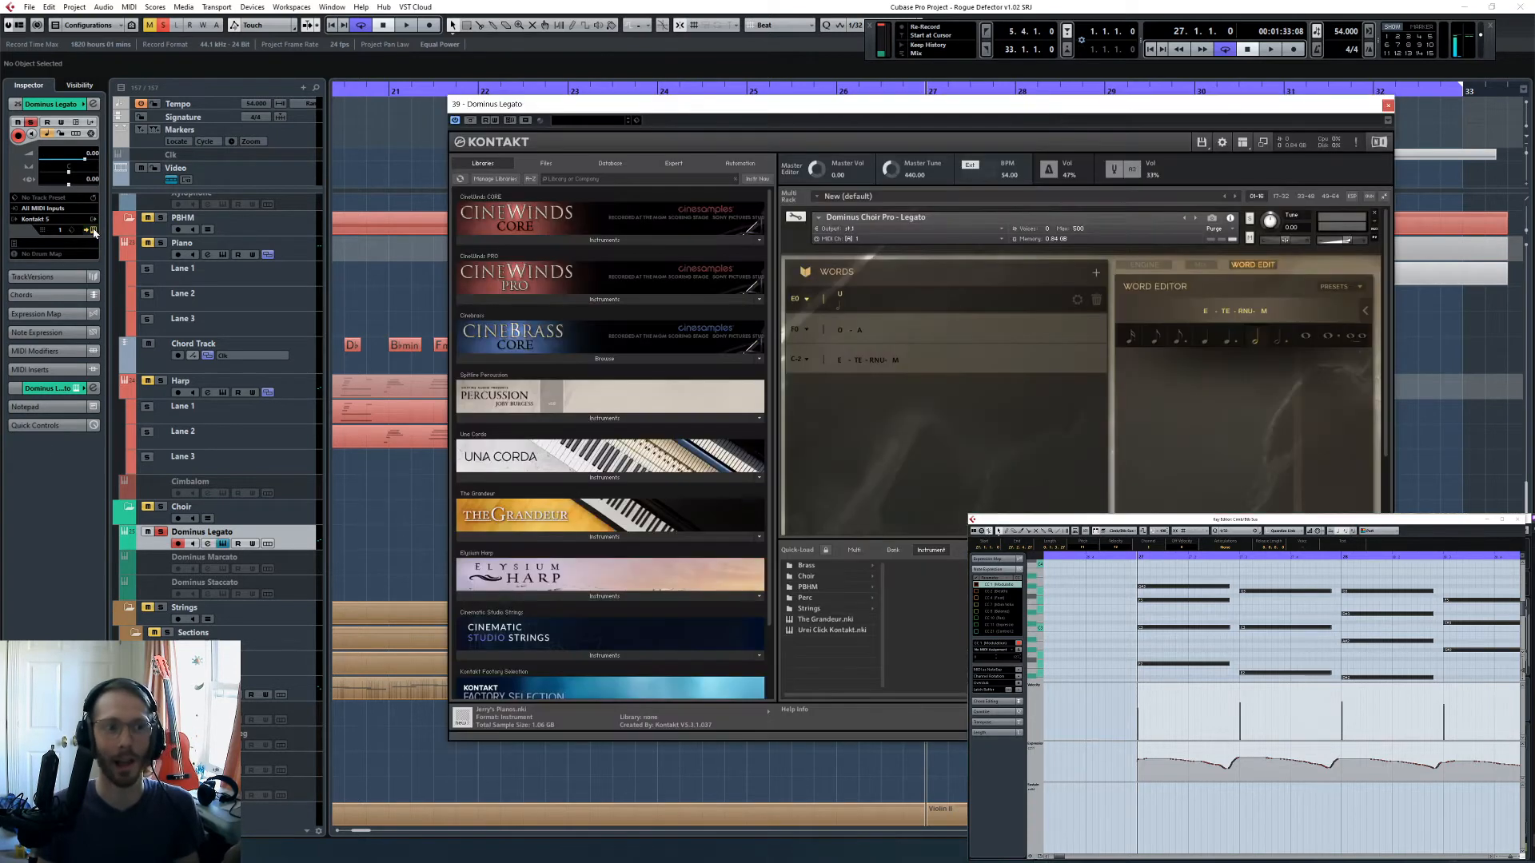
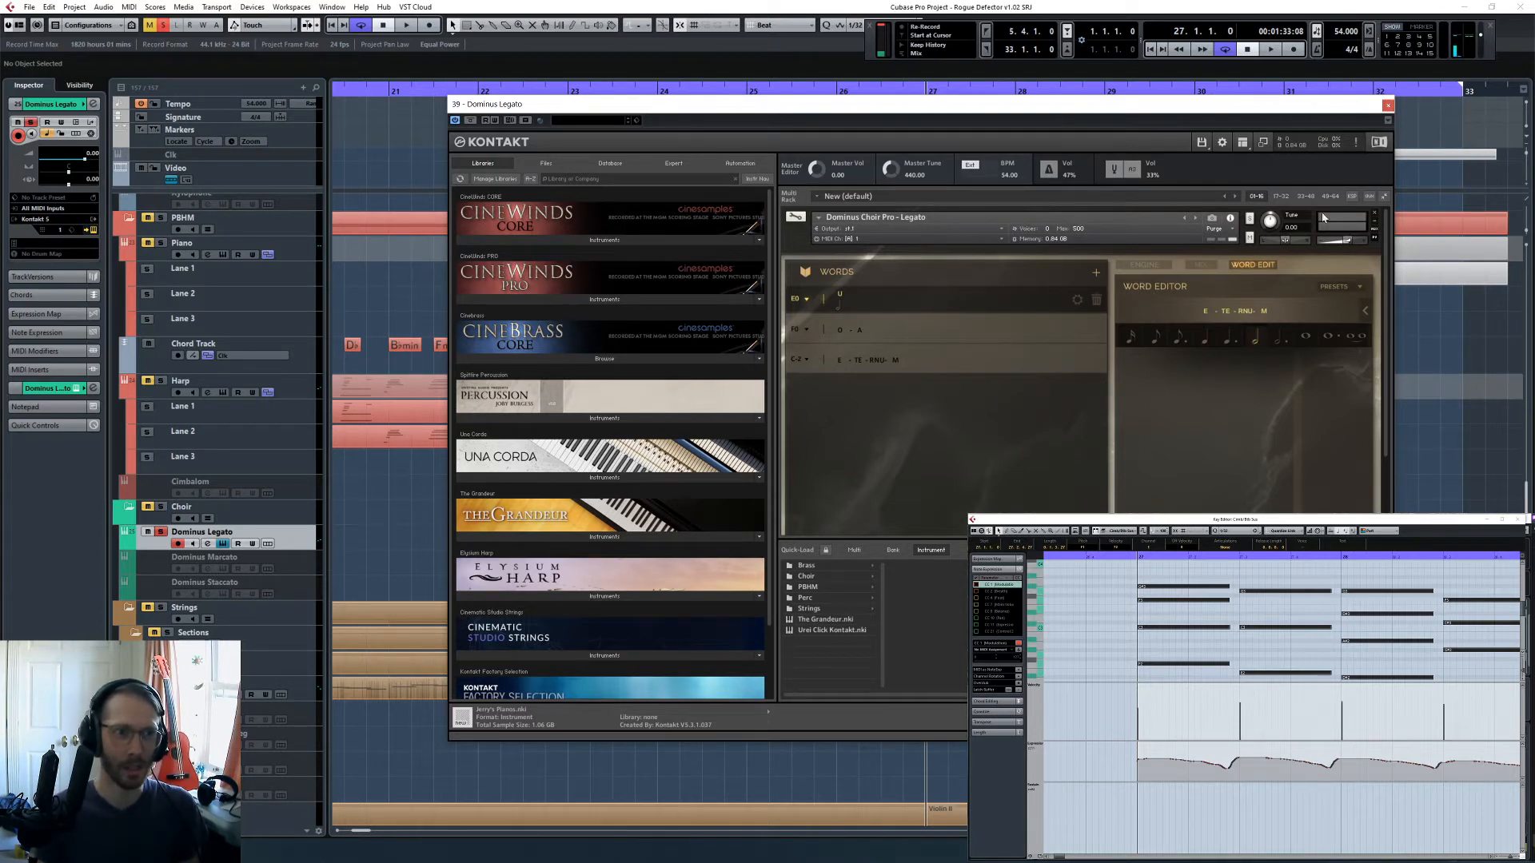
# - Look through the Dominus mix settings, return to the engine settings, and show Kontakt's on-screen keyboard
pyautogui.click(1199, 265)
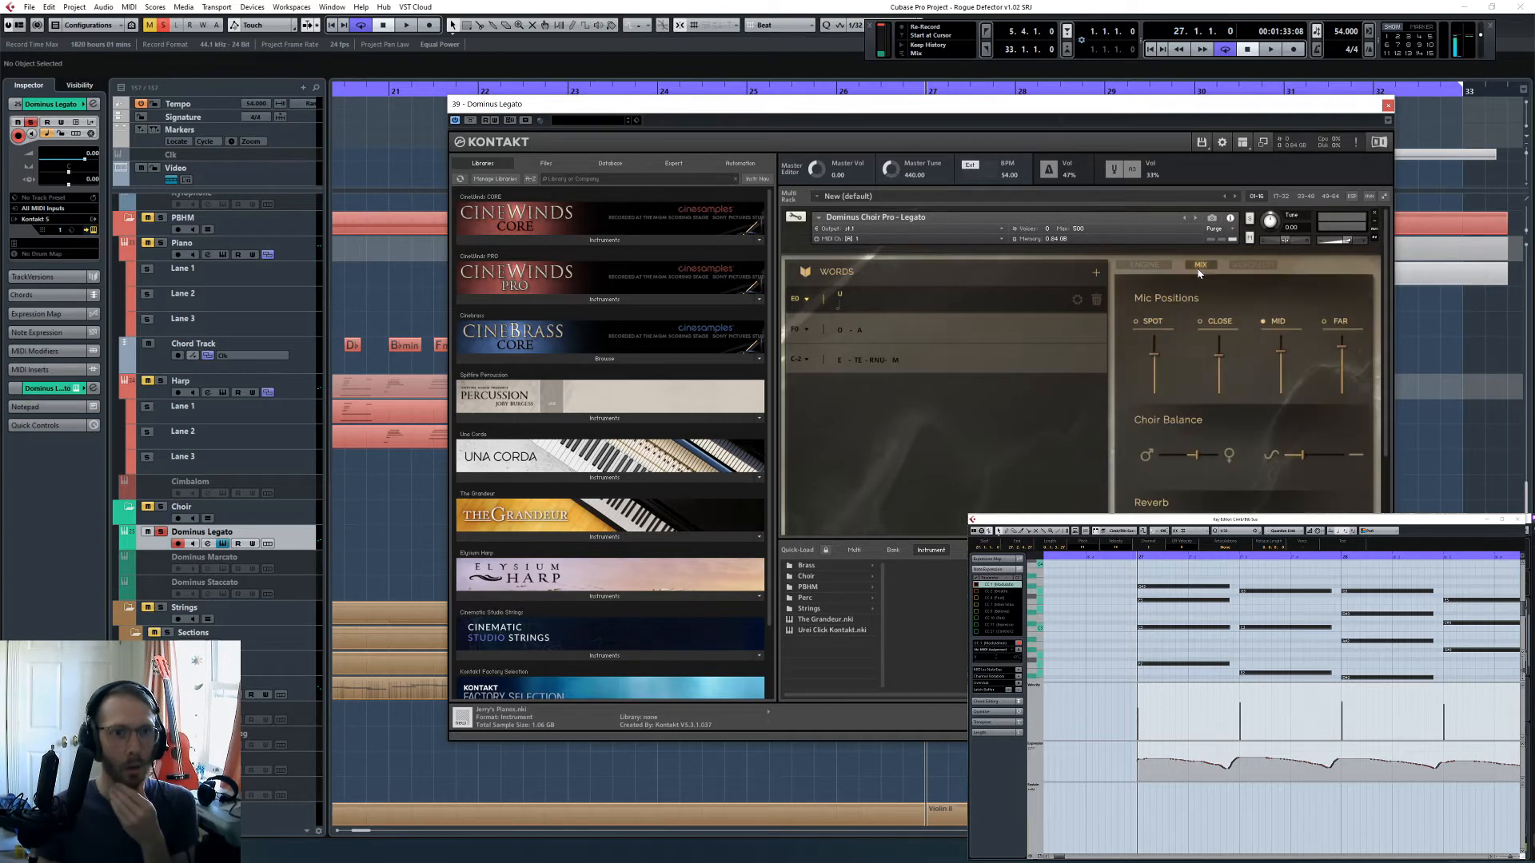
pyautogui.click(1146, 265)
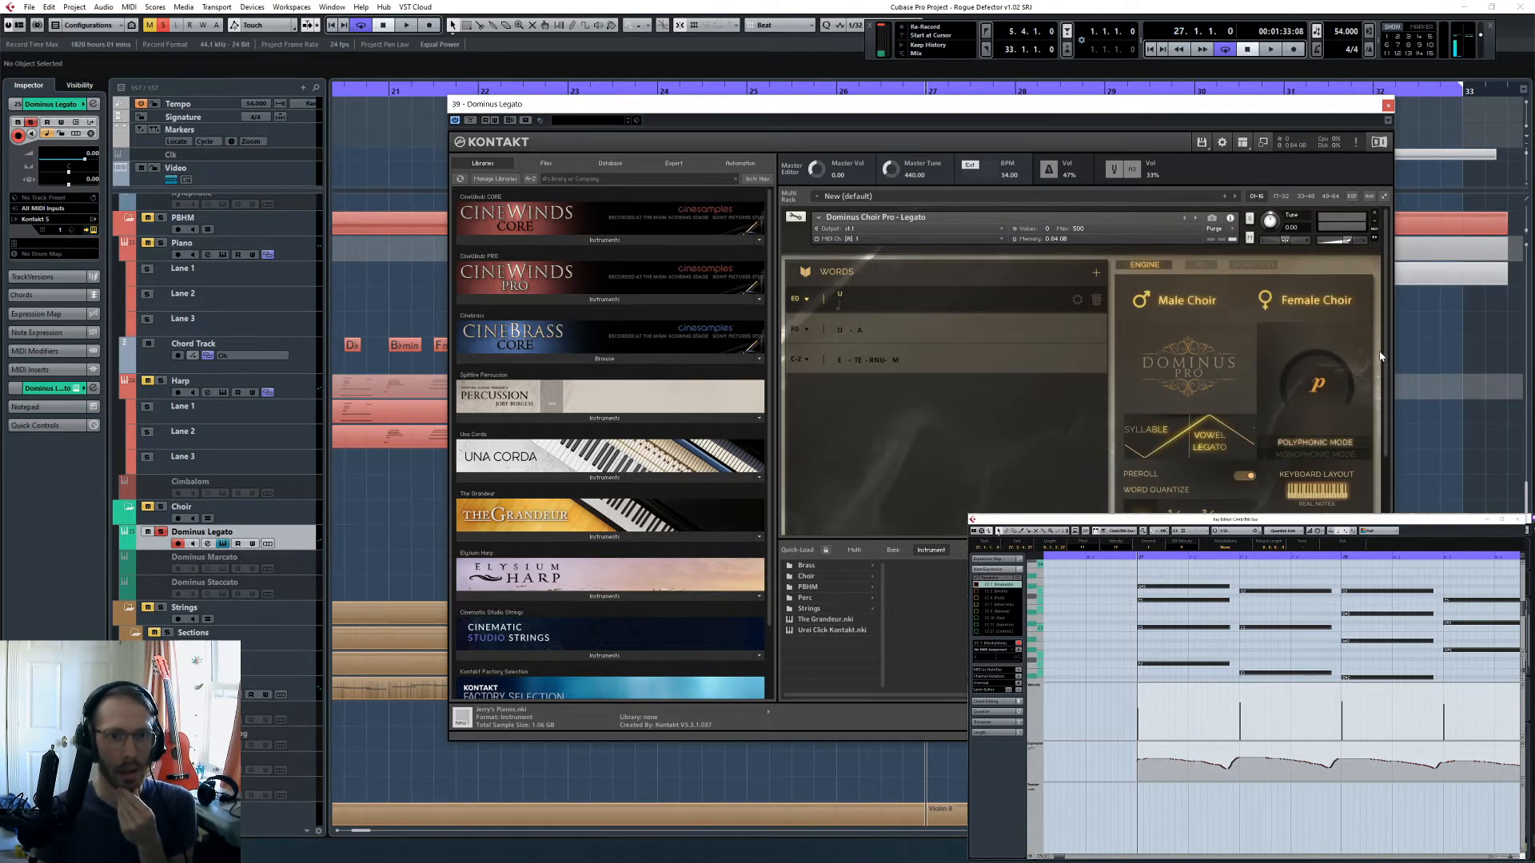
pyautogui.click(1242, 147)
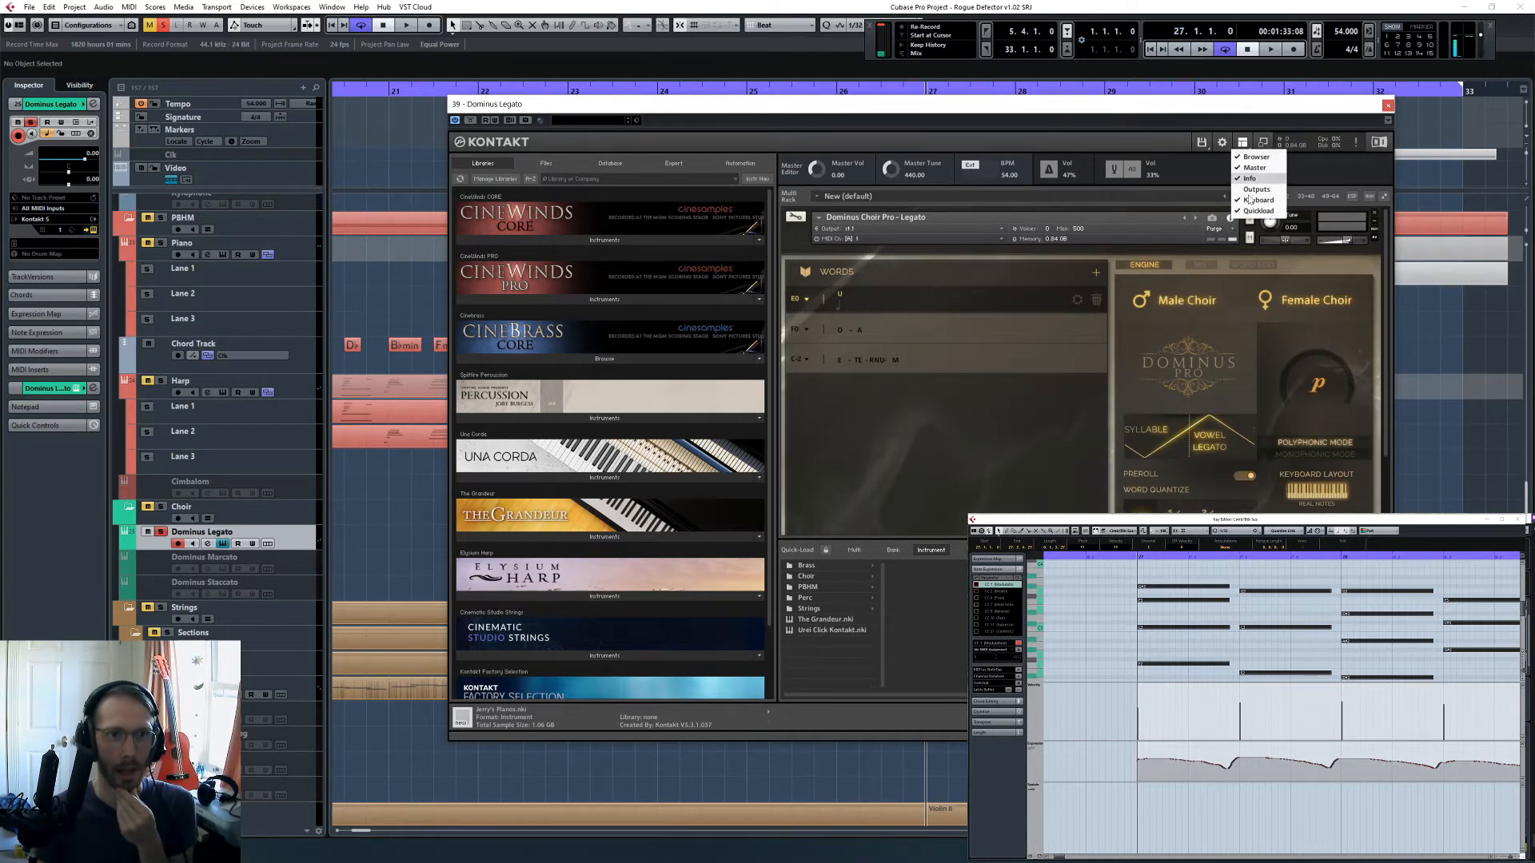
pyautogui.click(1256, 206)
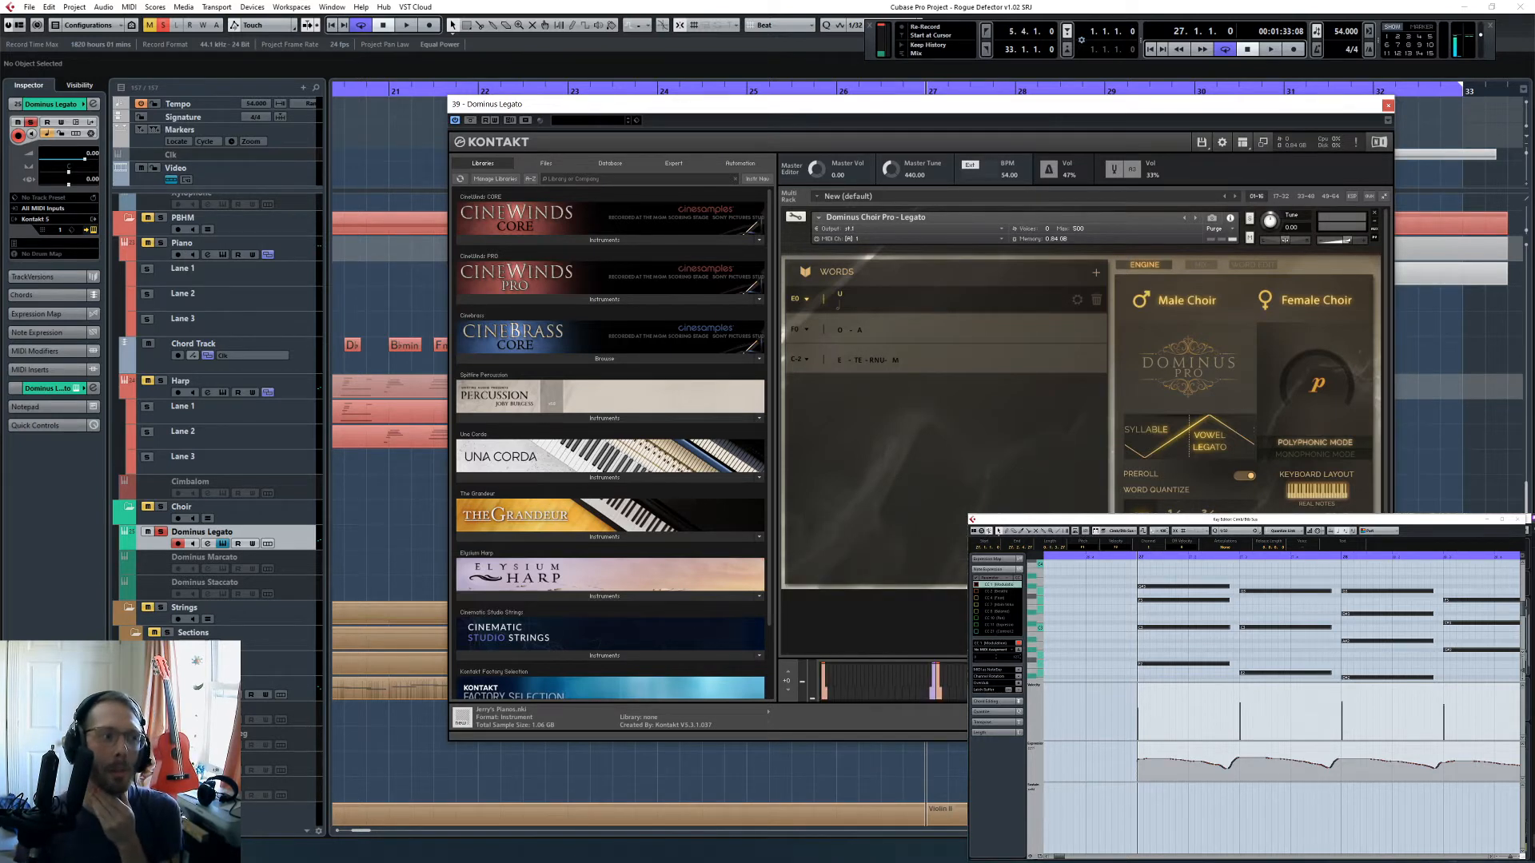
# - Audition the male choir alone, then re-enable the female choir and play the choir part from bar 27
pyautogui.click(1275, 303)
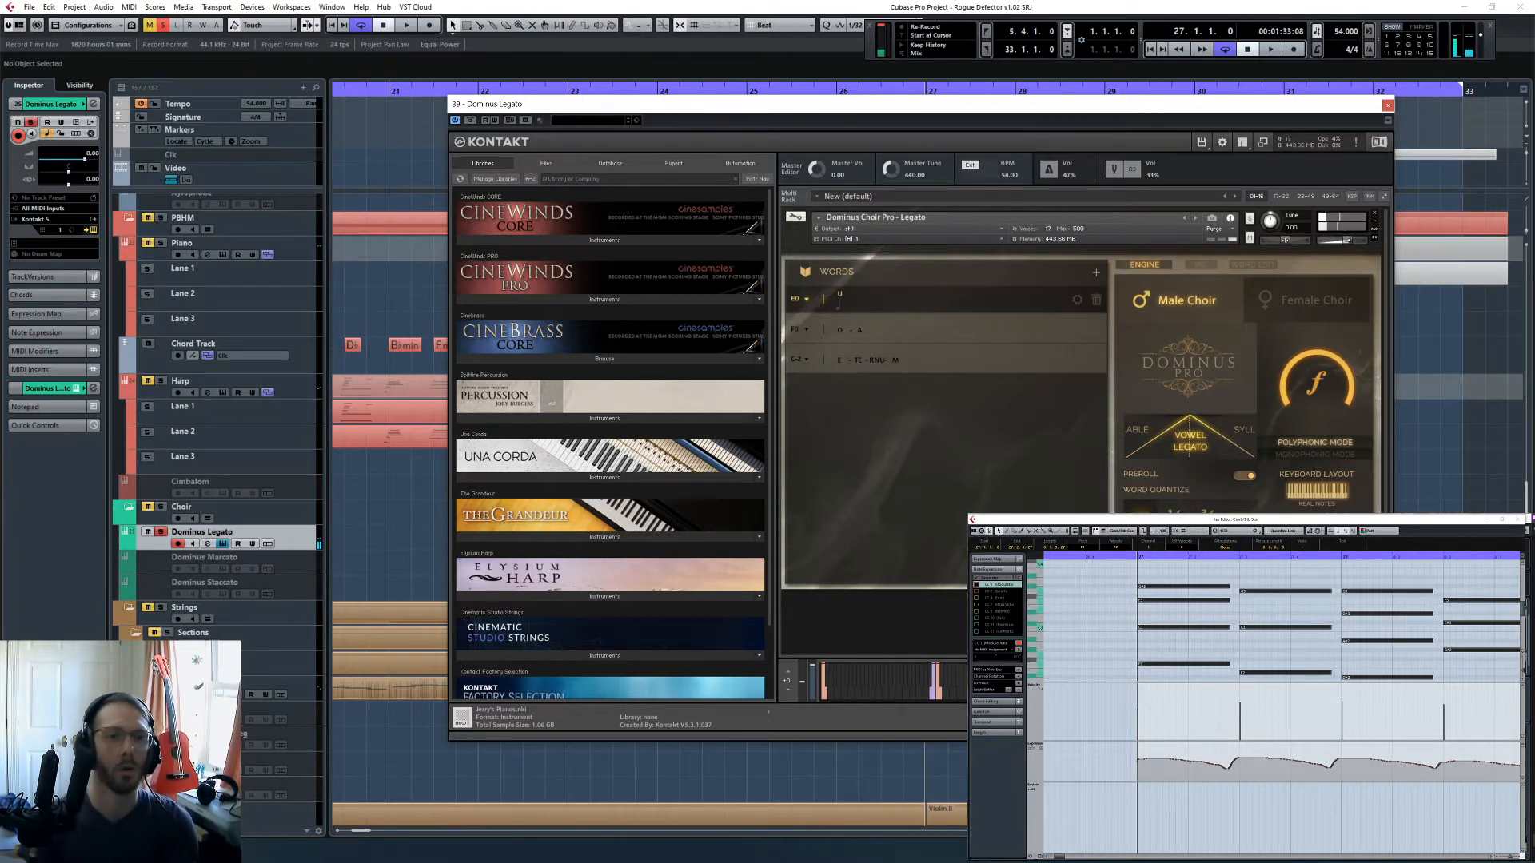
pyautogui.click(1290, 317)
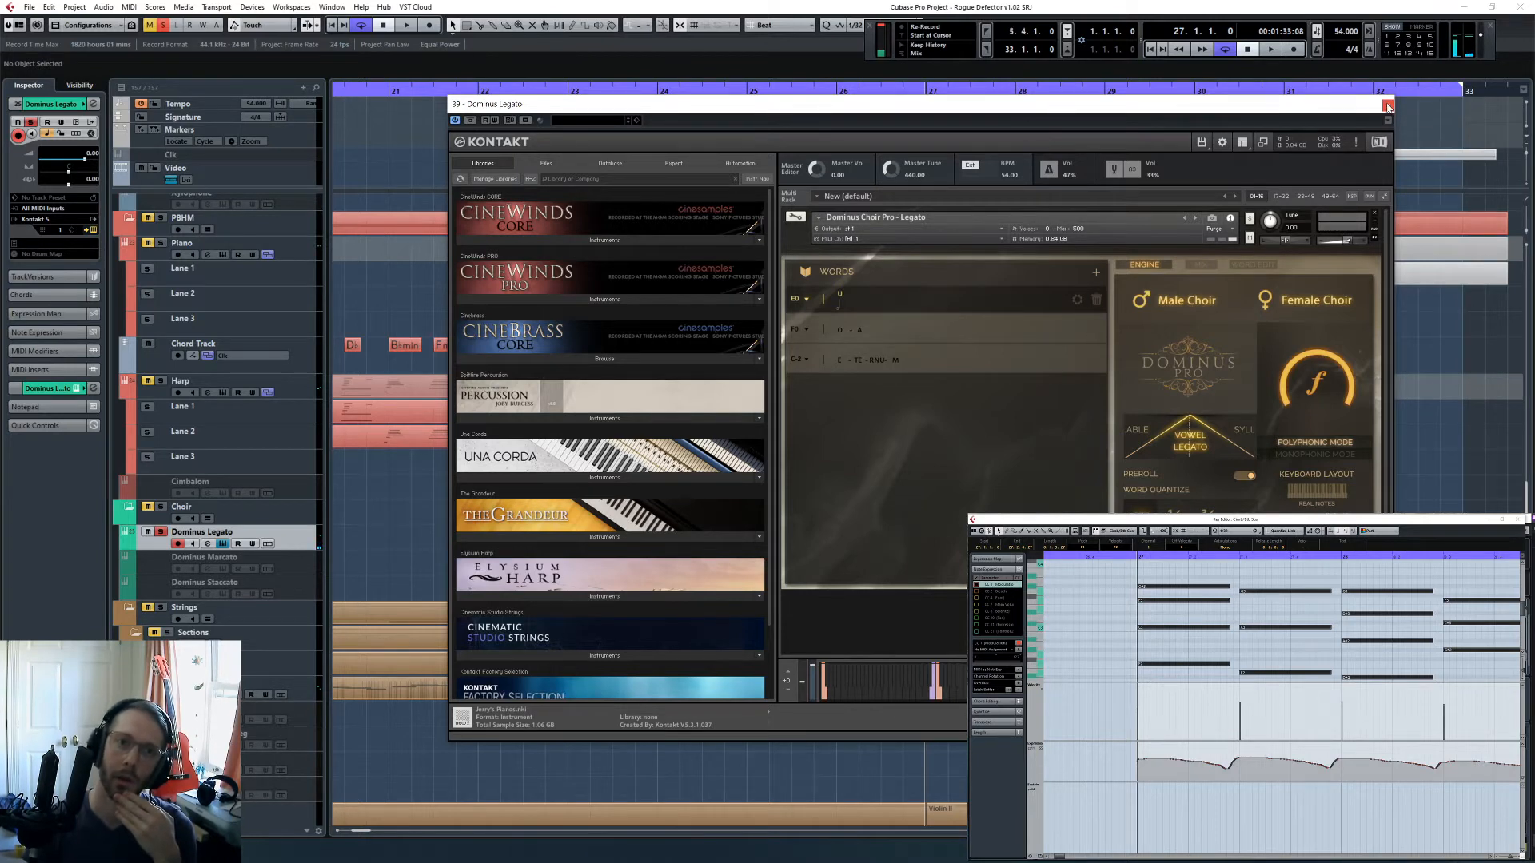
pyautogui.click(1111, 631)
pyautogui.press('space')
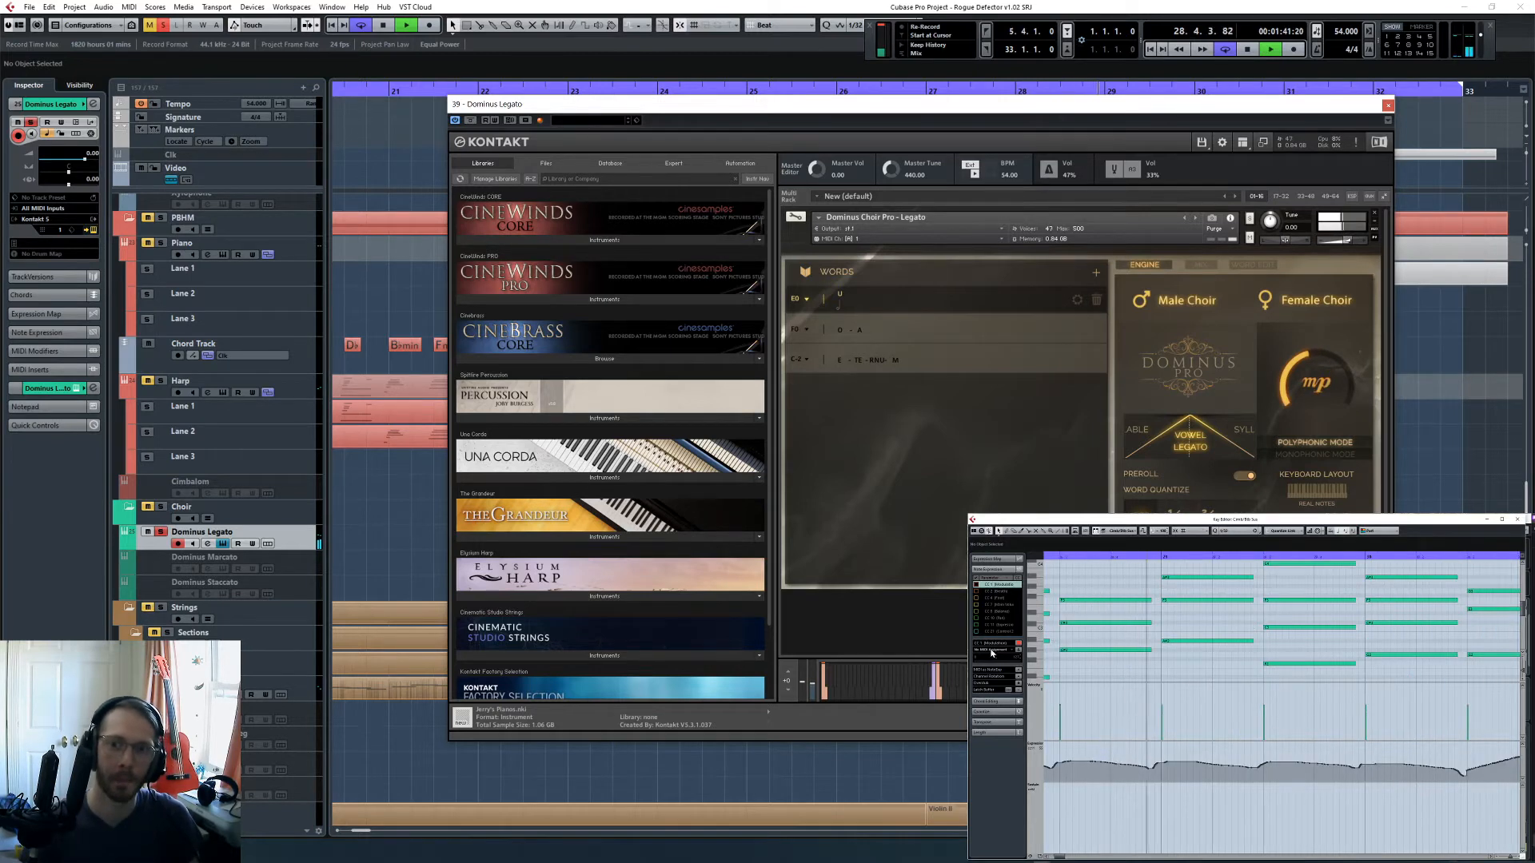
pyautogui.press('space')
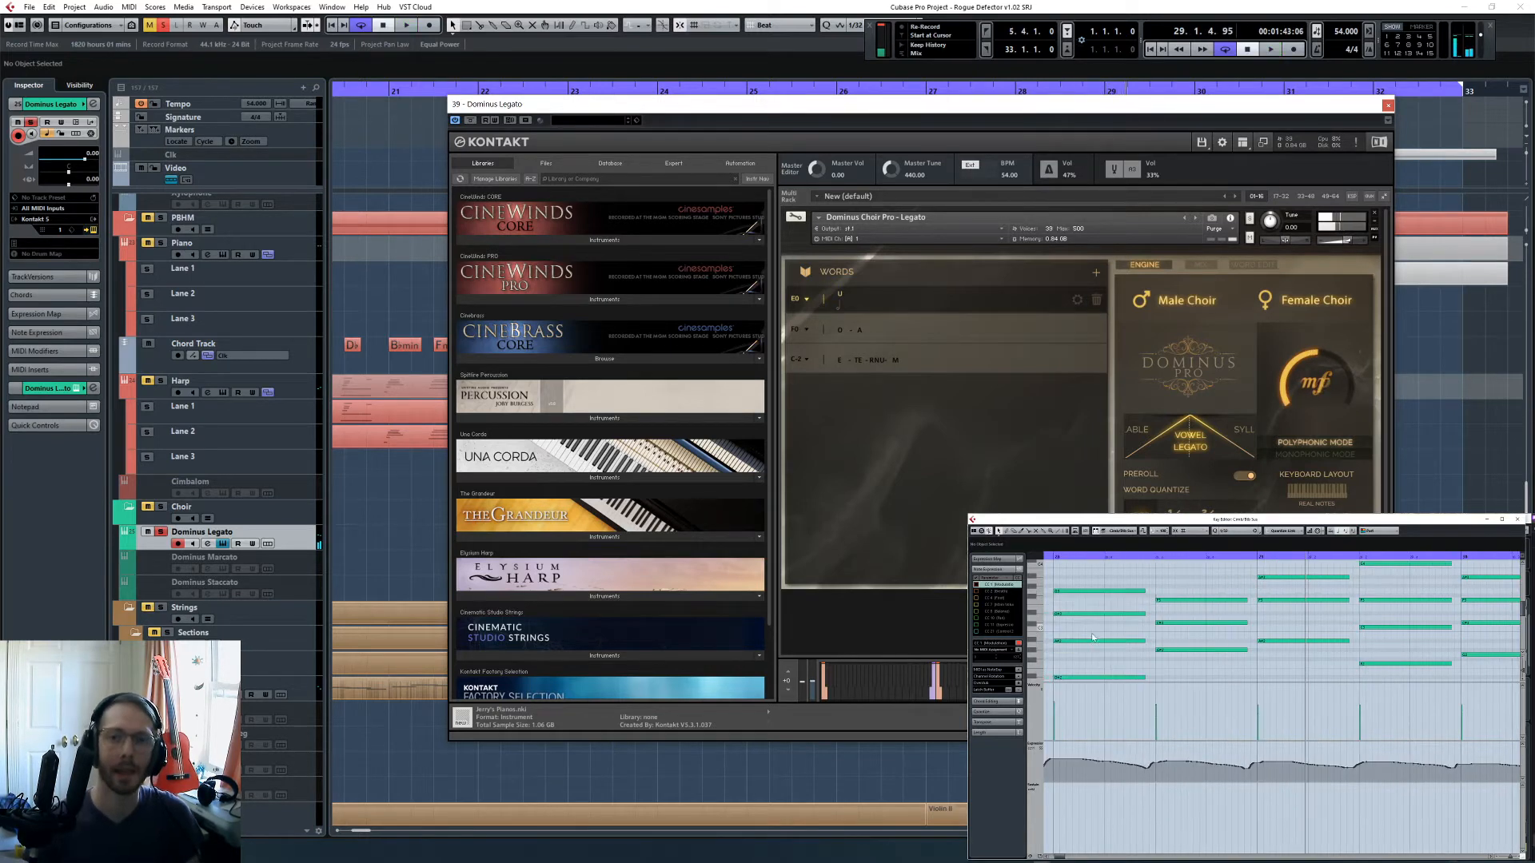
pyautogui.hscroll(-3, 1094, 638)
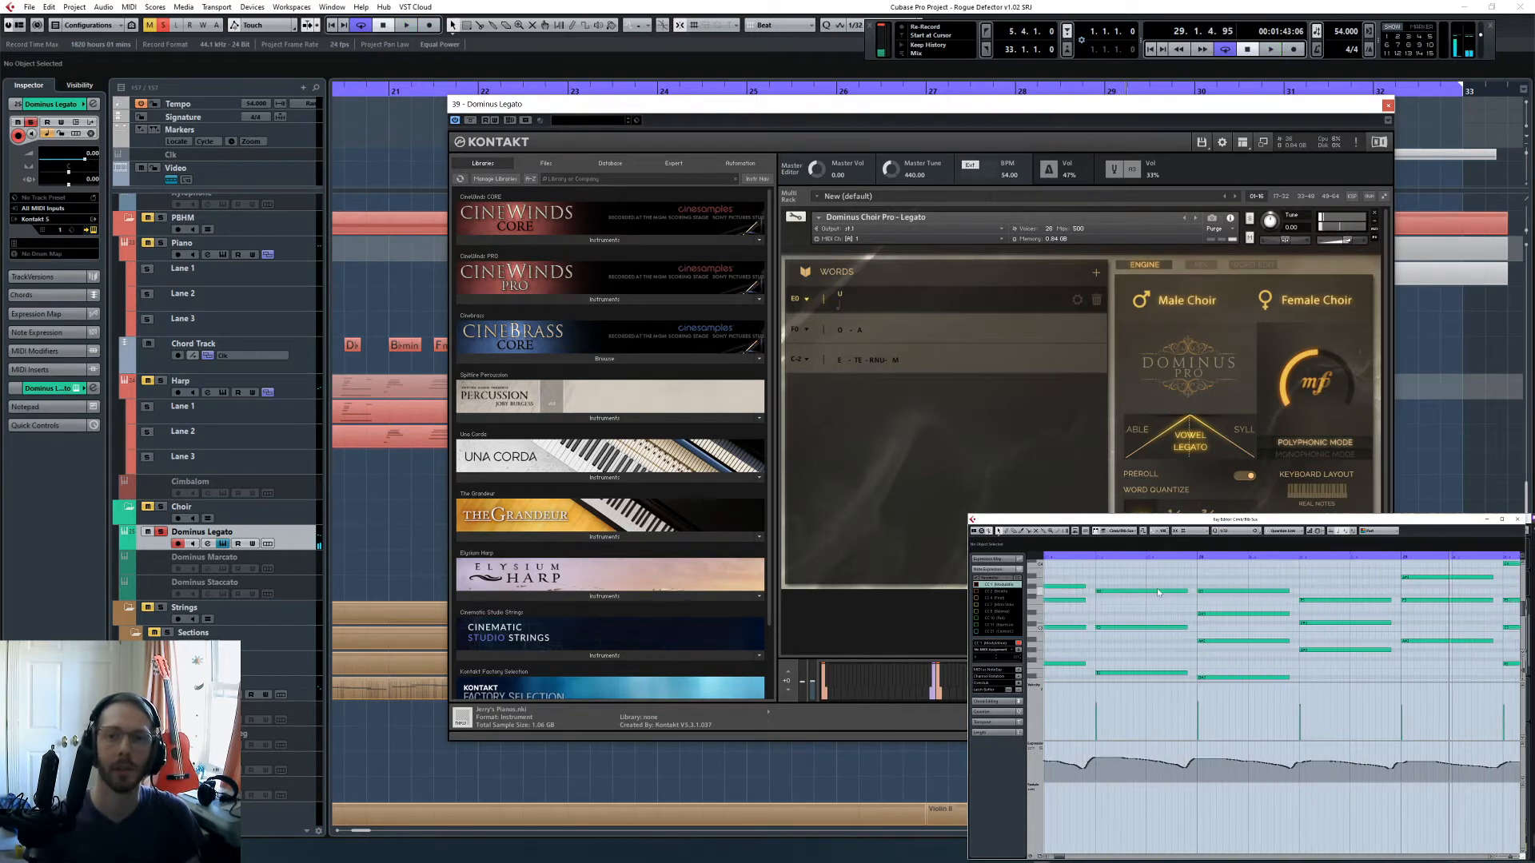
# - Close the Kontakt instrument and duplicate the Dominus Legato track
pyautogui.click(1388, 106)
pyautogui.rightClick(283, 537)
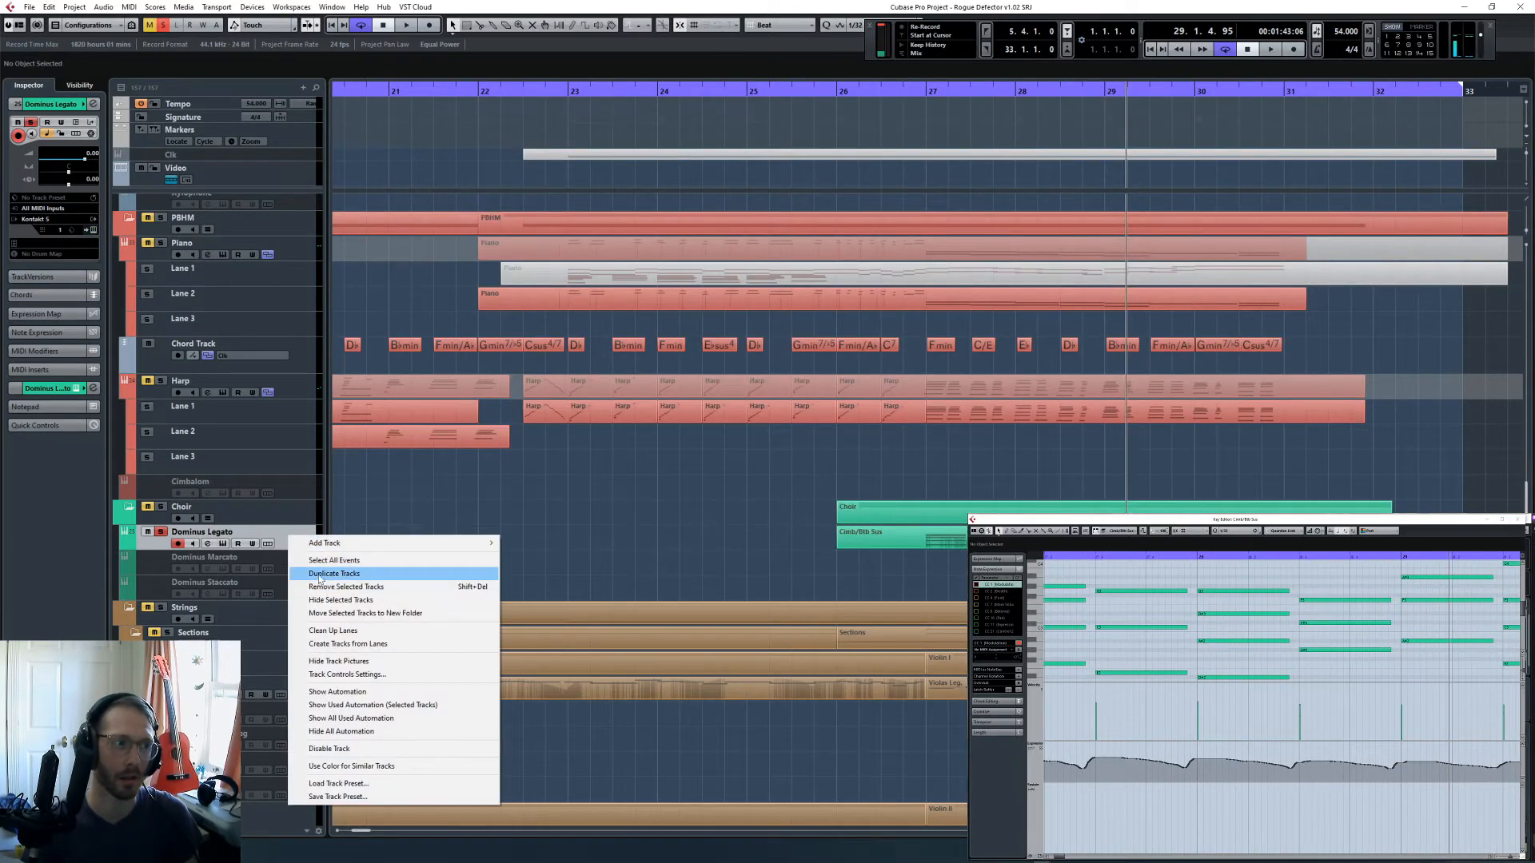
pyautogui.click(319, 573)
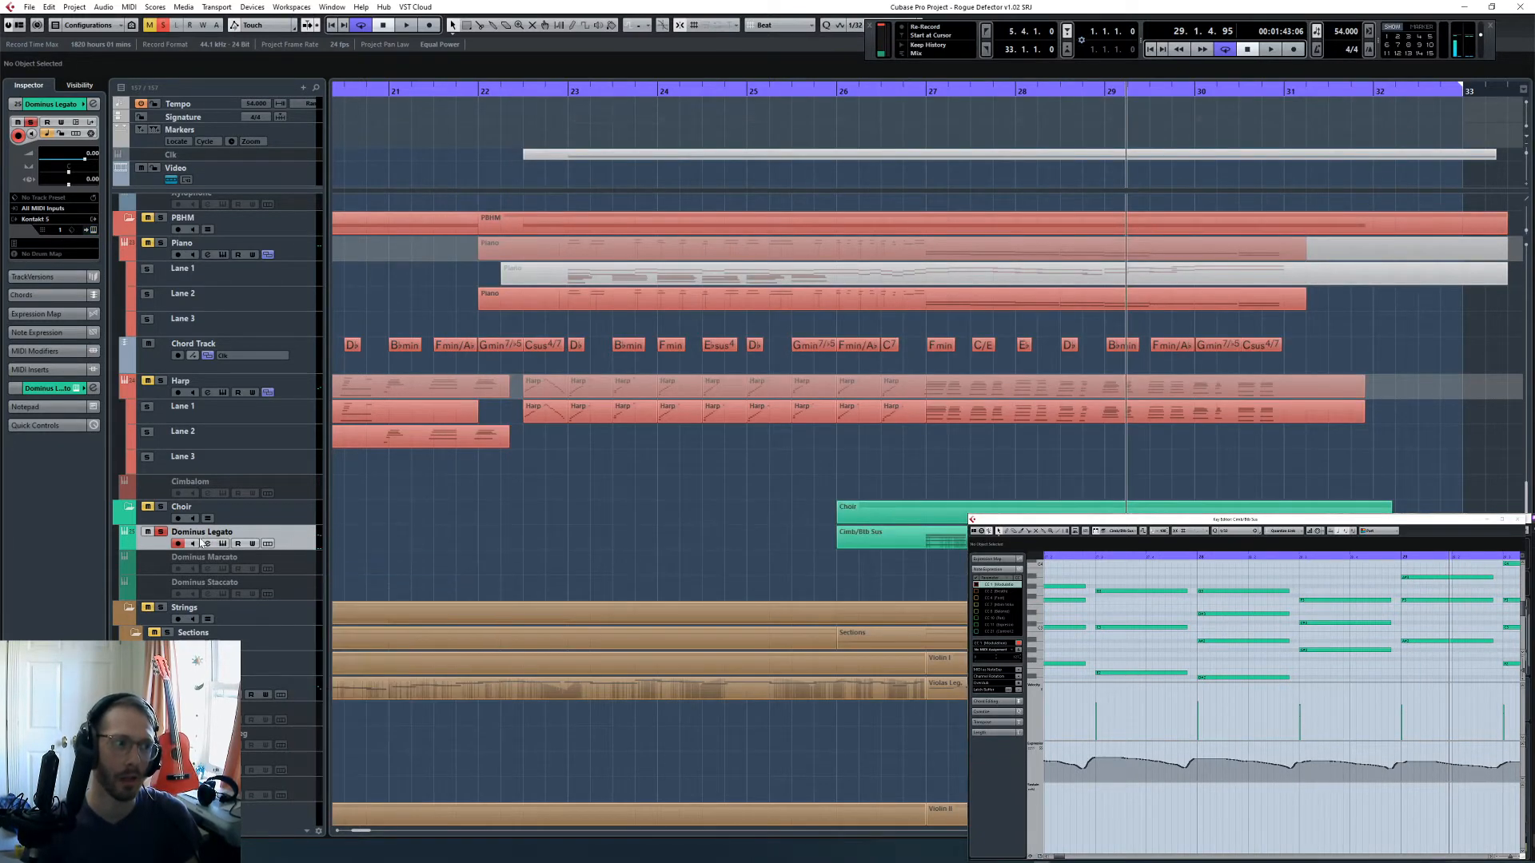
# - Rename the original track "Dominus Legato - M" and its duplicate "Dominus Legato - F"
pyautogui.doubleClick(226, 533)
pyautogui.click(247, 530)
pyautogui.write('- ')
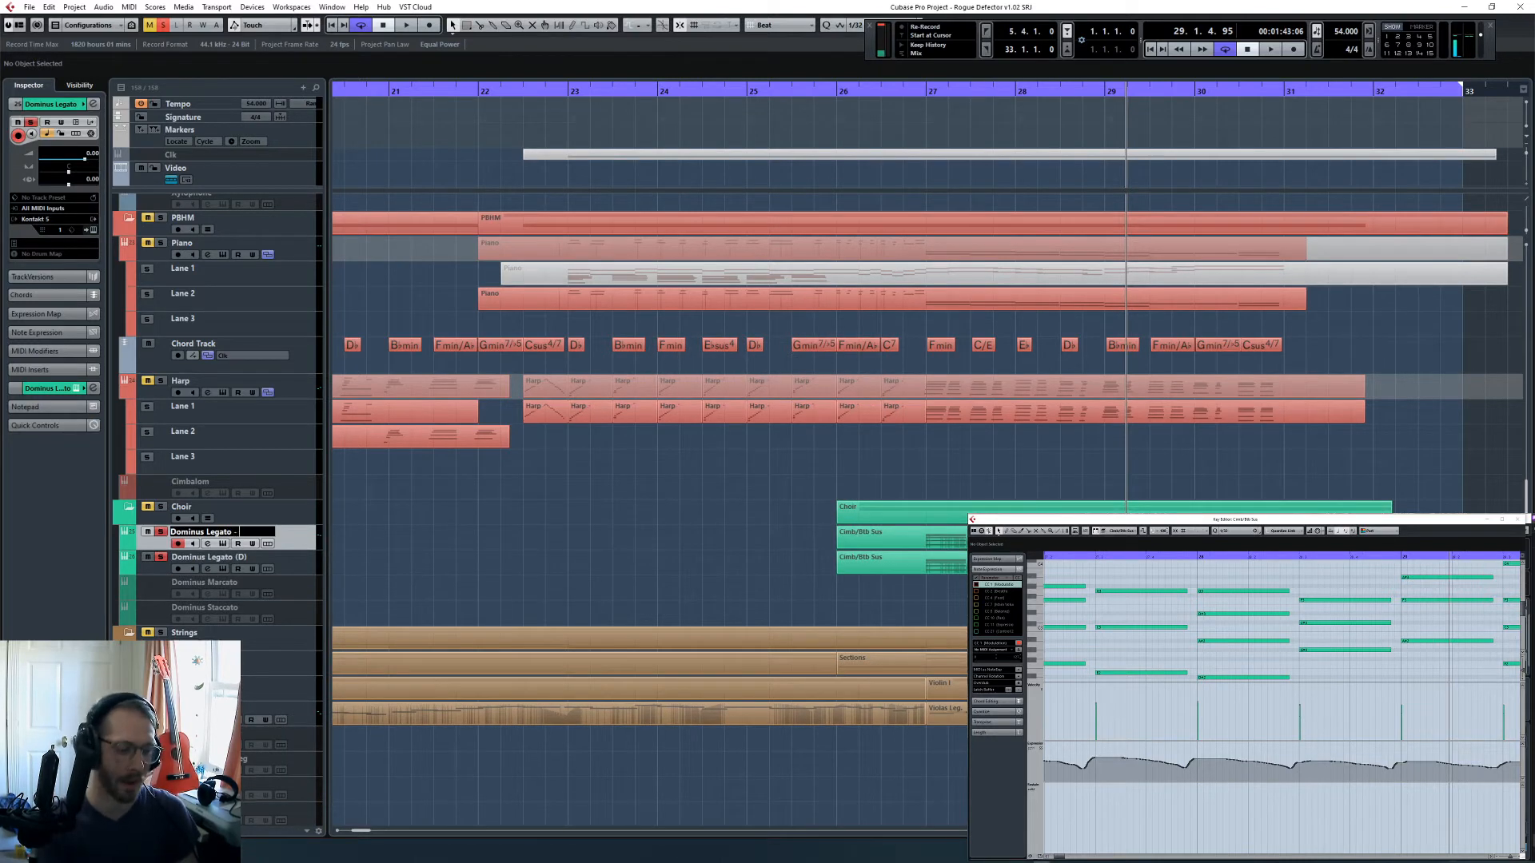
pyautogui.write('M')
pyautogui.doubleClick(232, 557)
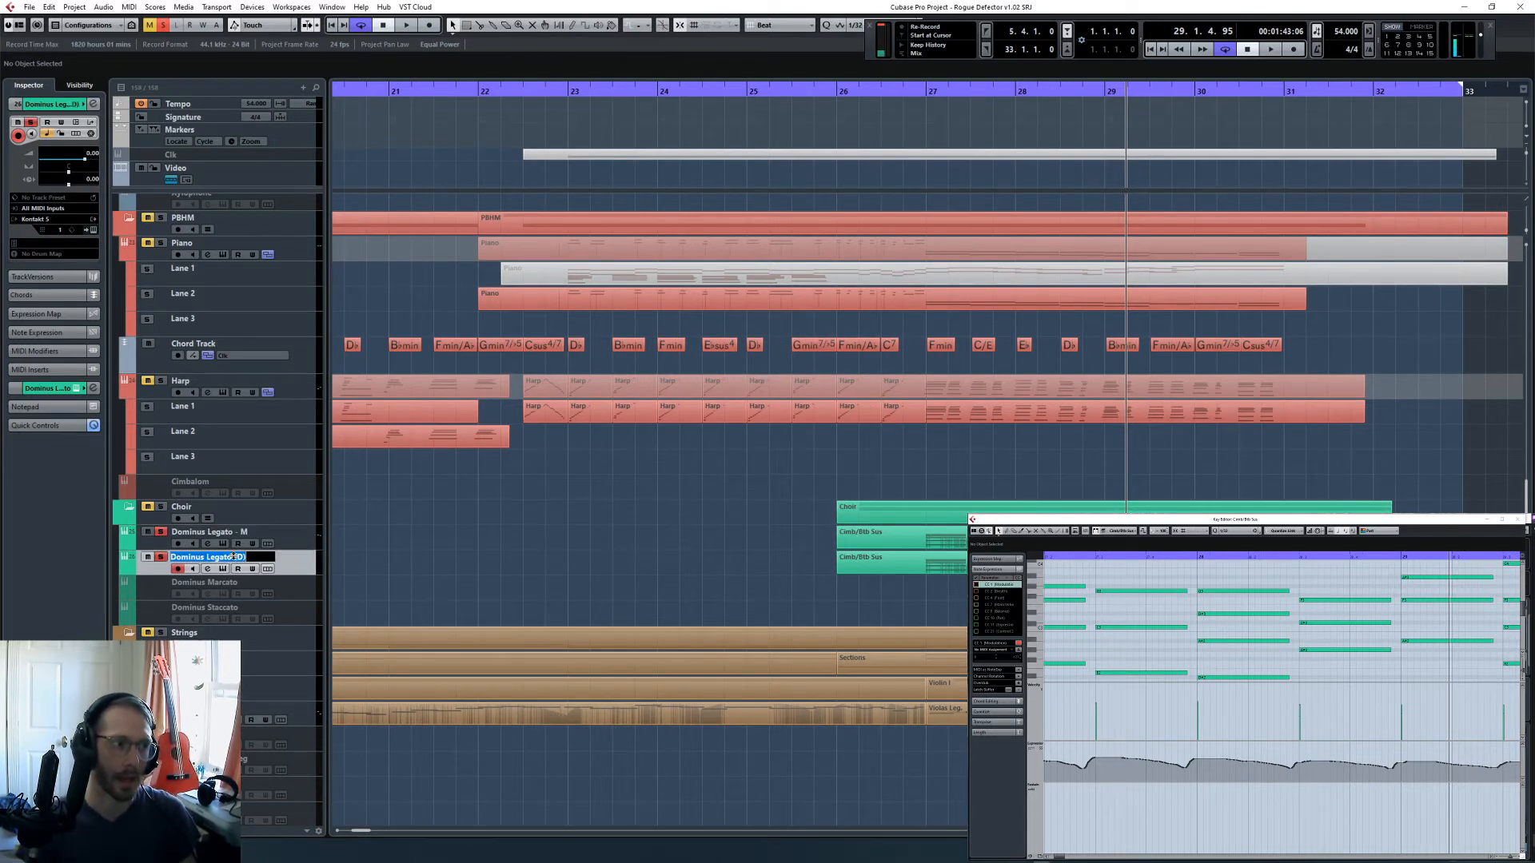
pyautogui.moveTo(234, 557); pyautogui.dragTo(325, 563)
pyautogui.write('0 ')
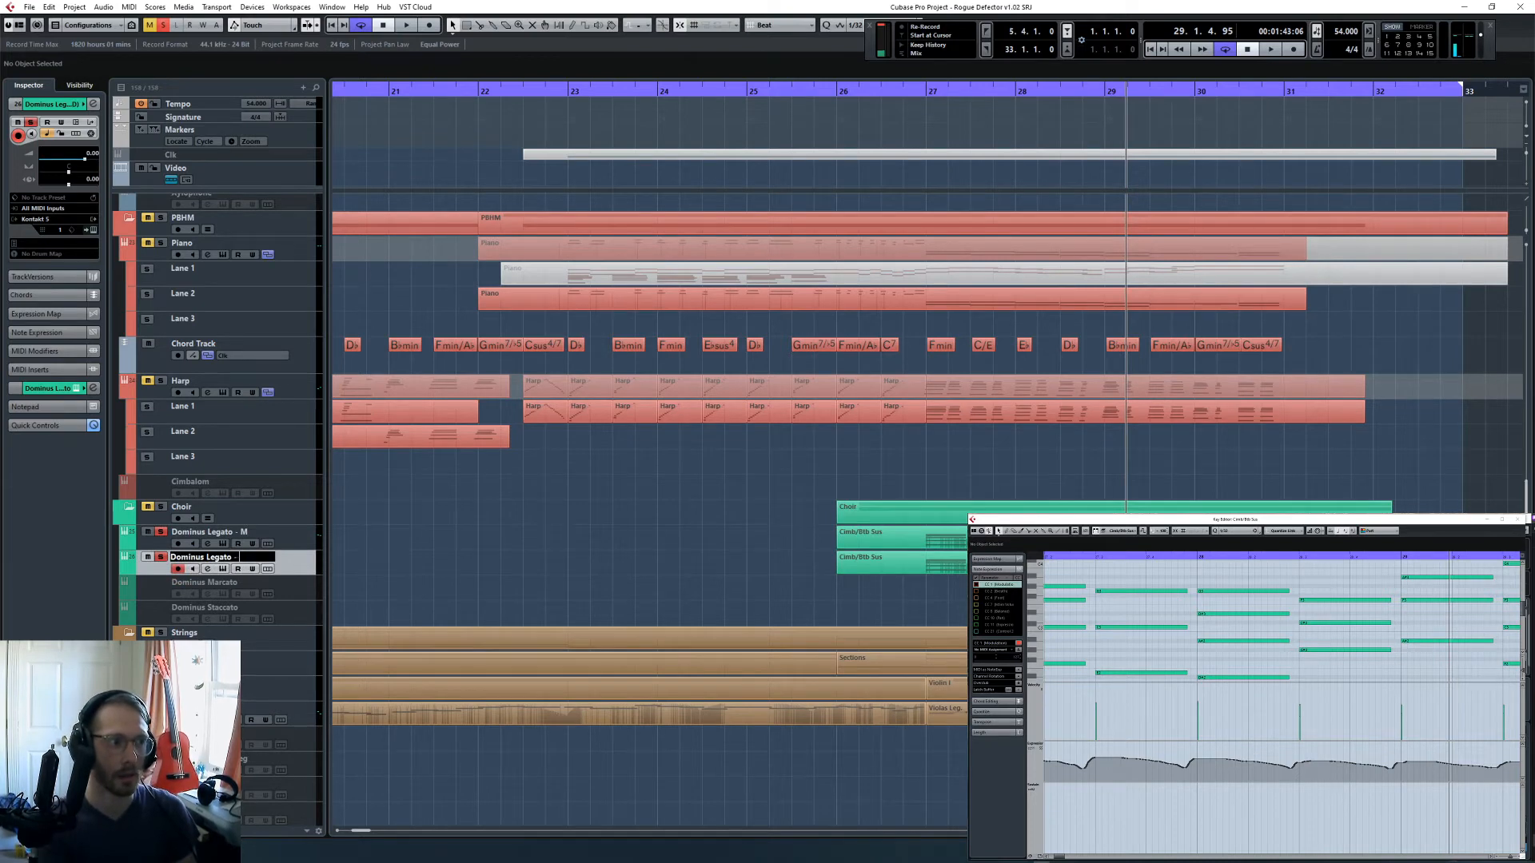
pyautogui.write('F')
pyautogui.press('Return')
# - In the Dominus Legato - M instrument, select the word E-TE-RNU-M and leave only the male choir active
pyautogui.click(861, 540)
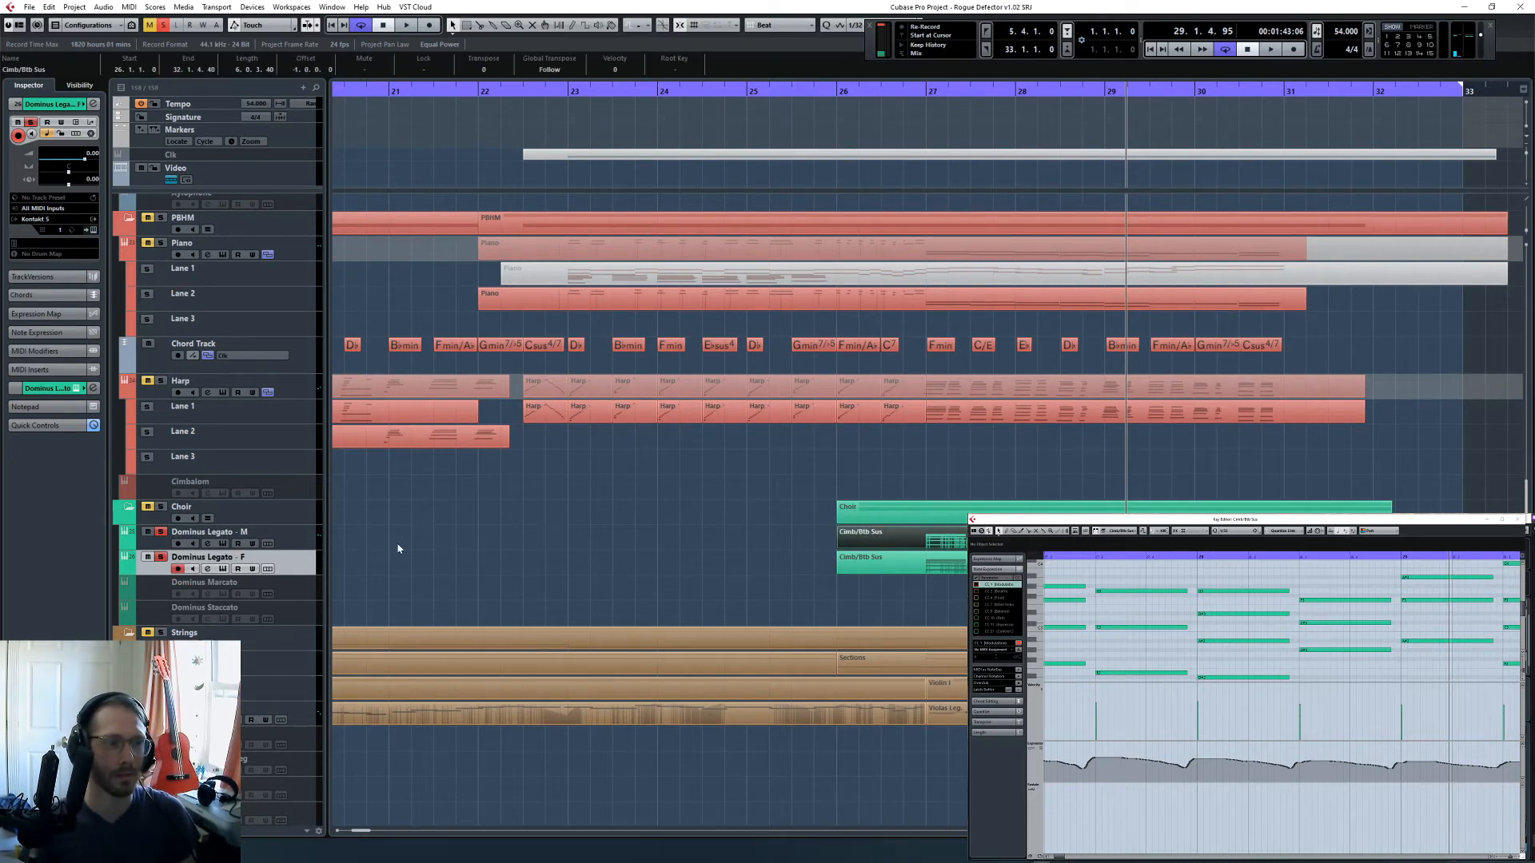
pyautogui.click(310, 539)
pyautogui.click(93, 229)
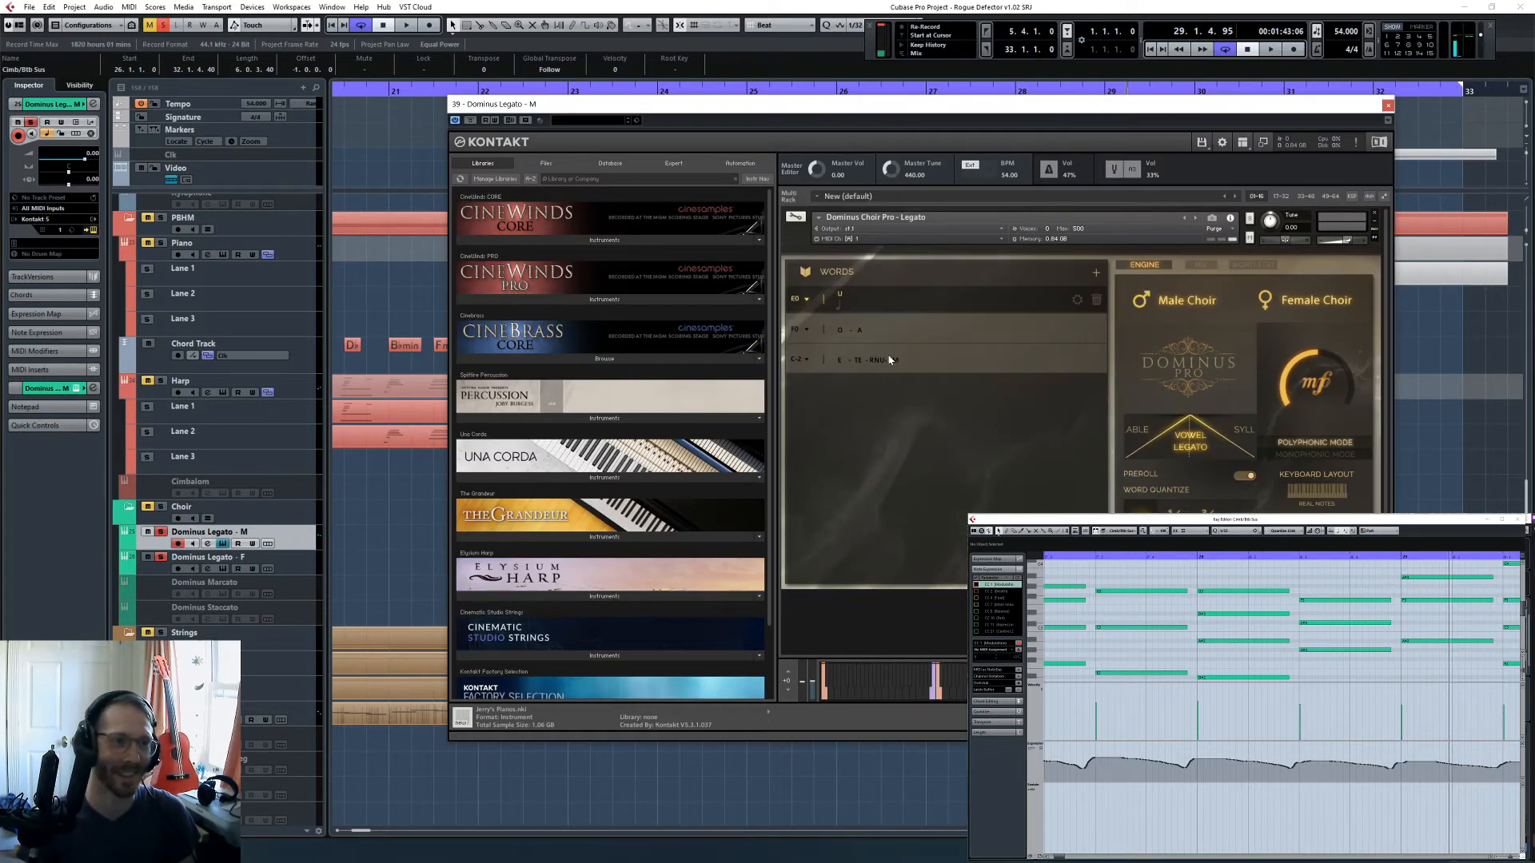
pyautogui.click(890, 360)
pyautogui.click(1388, 104)
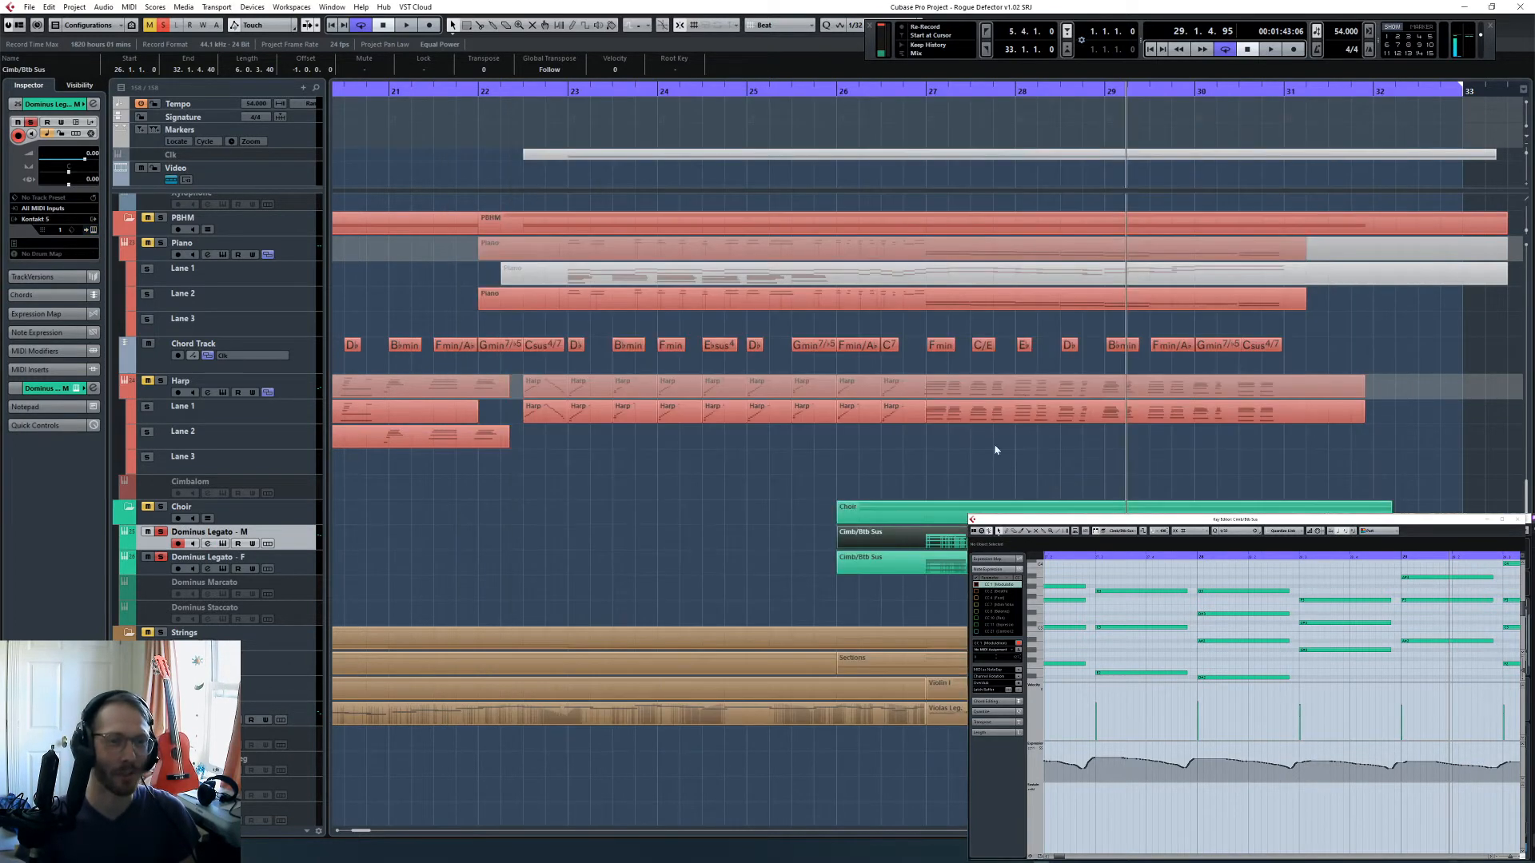
pyautogui.click(94, 230)
# - Listen to the male choir part from bar 27 and view its full length in the note editor
pyautogui.press('space')
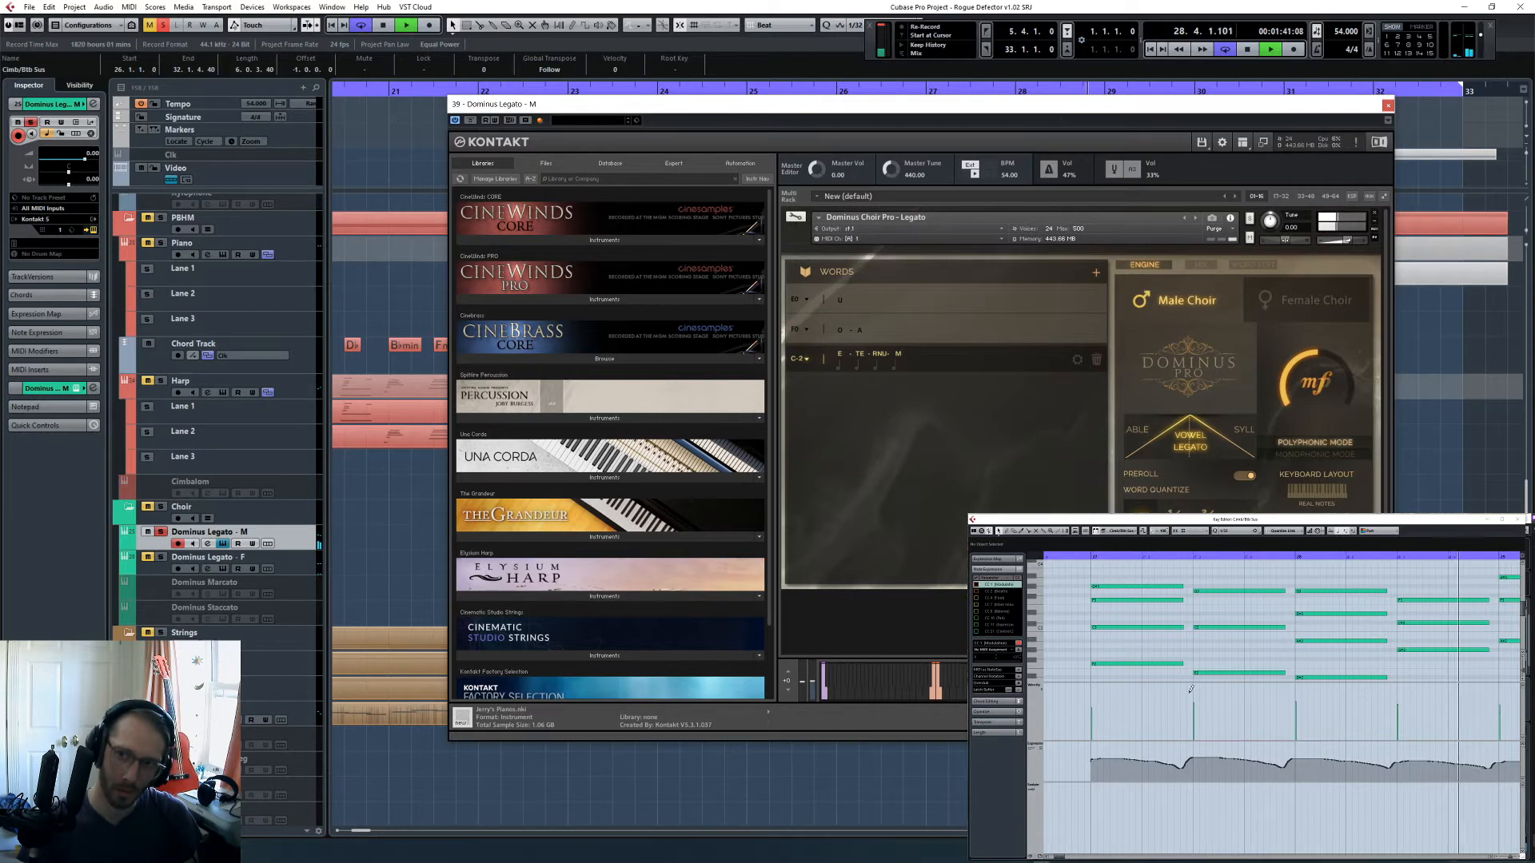
pyautogui.press('space')
pyautogui.click(1240, 582)
pyautogui.press('g')
pyautogui.press('g')
pyautogui.press('g')
pyautogui.press('g')
pyautogui.press('g')
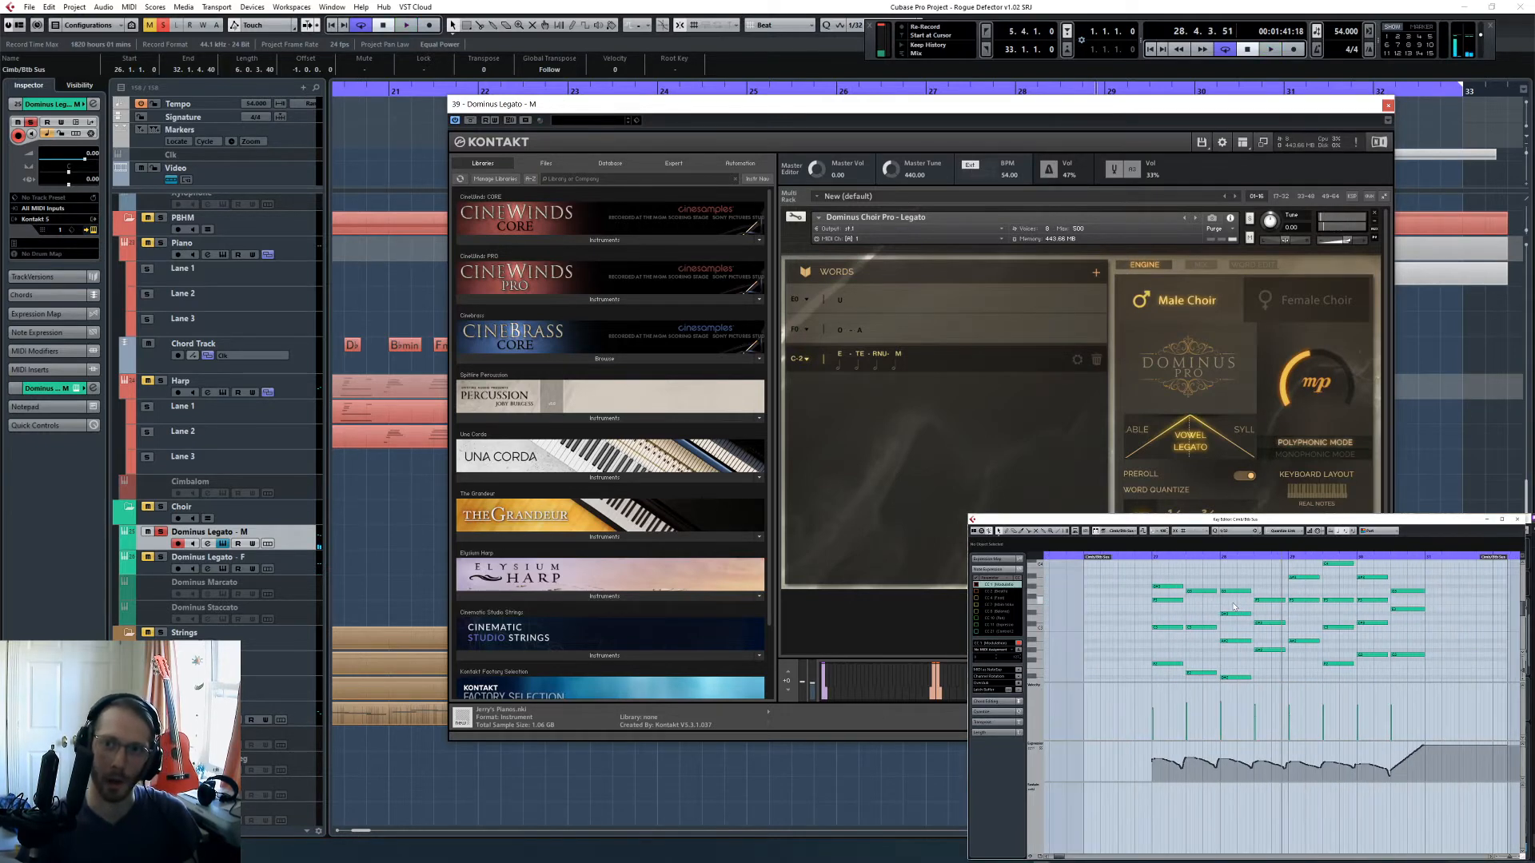
pyautogui.press('g')
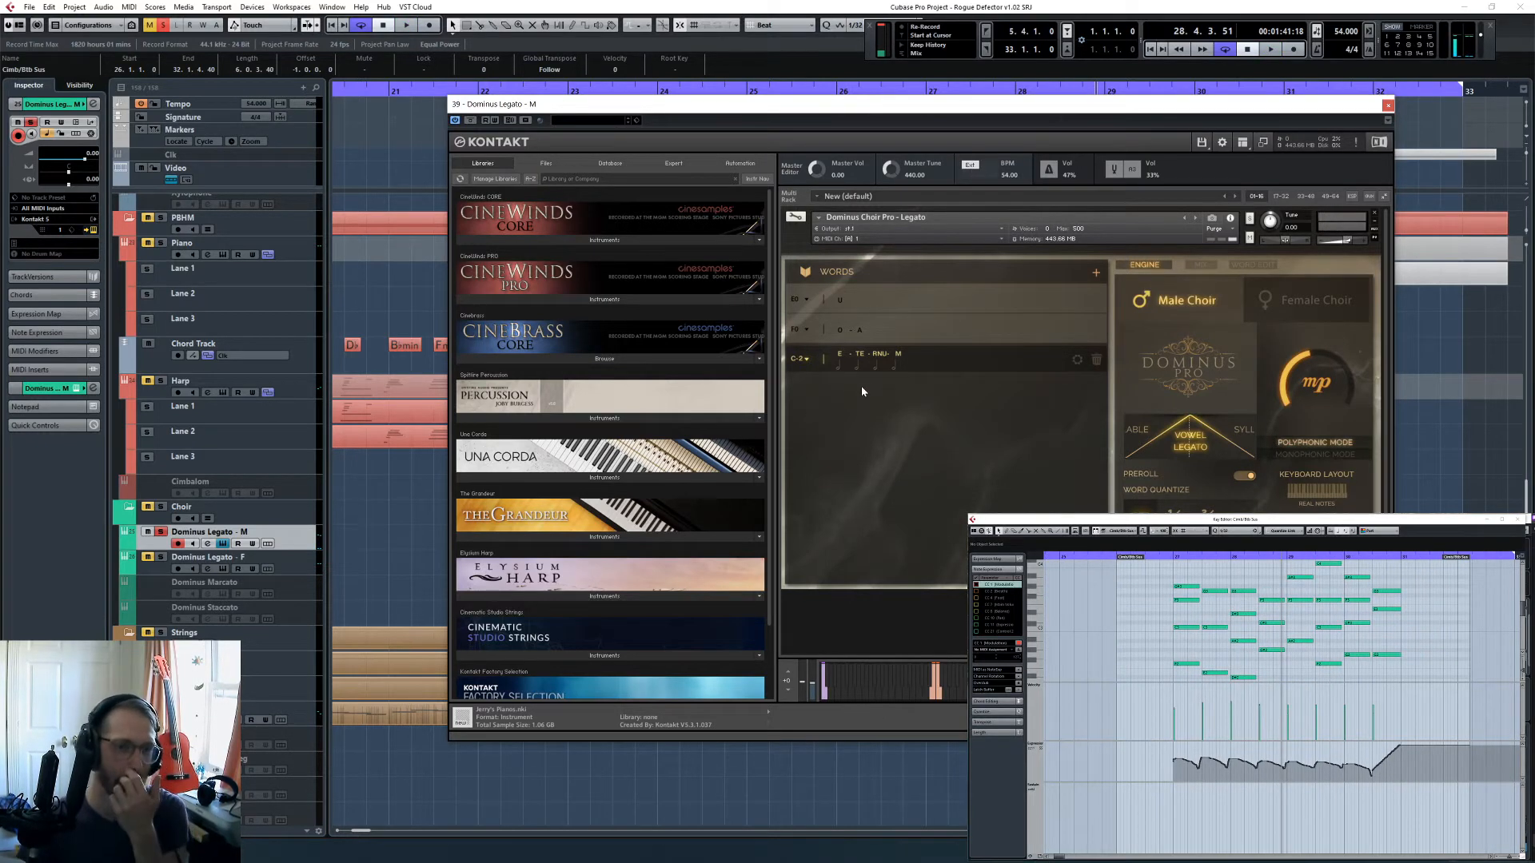
# - Add a new word to the male choir instrument and load the preset word "benedicta" into it
pyautogui.click(1097, 272)
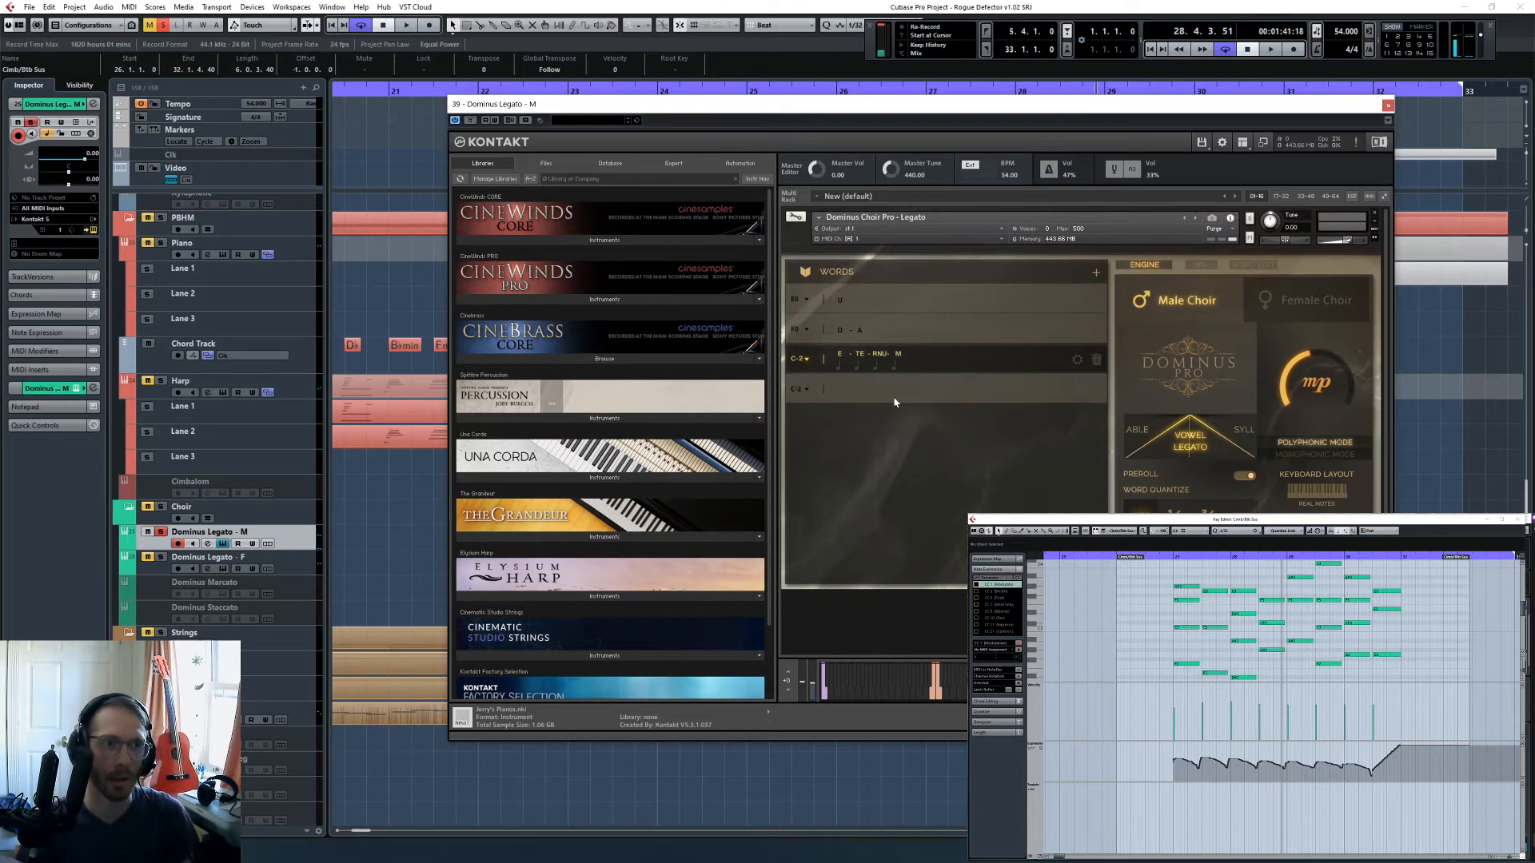
pyautogui.click(1253, 265)
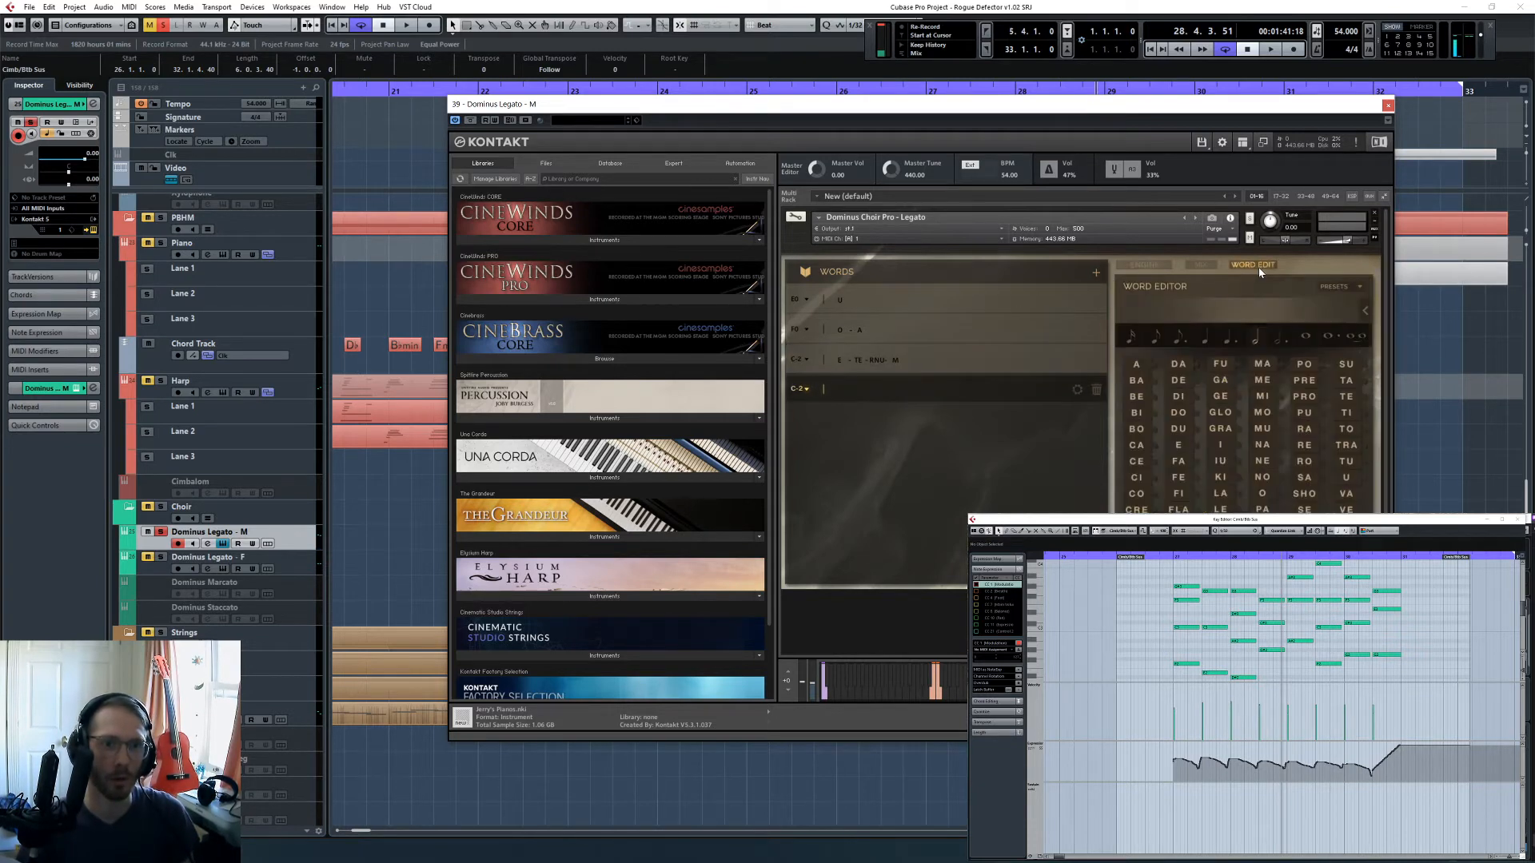
pyautogui.click(1362, 290)
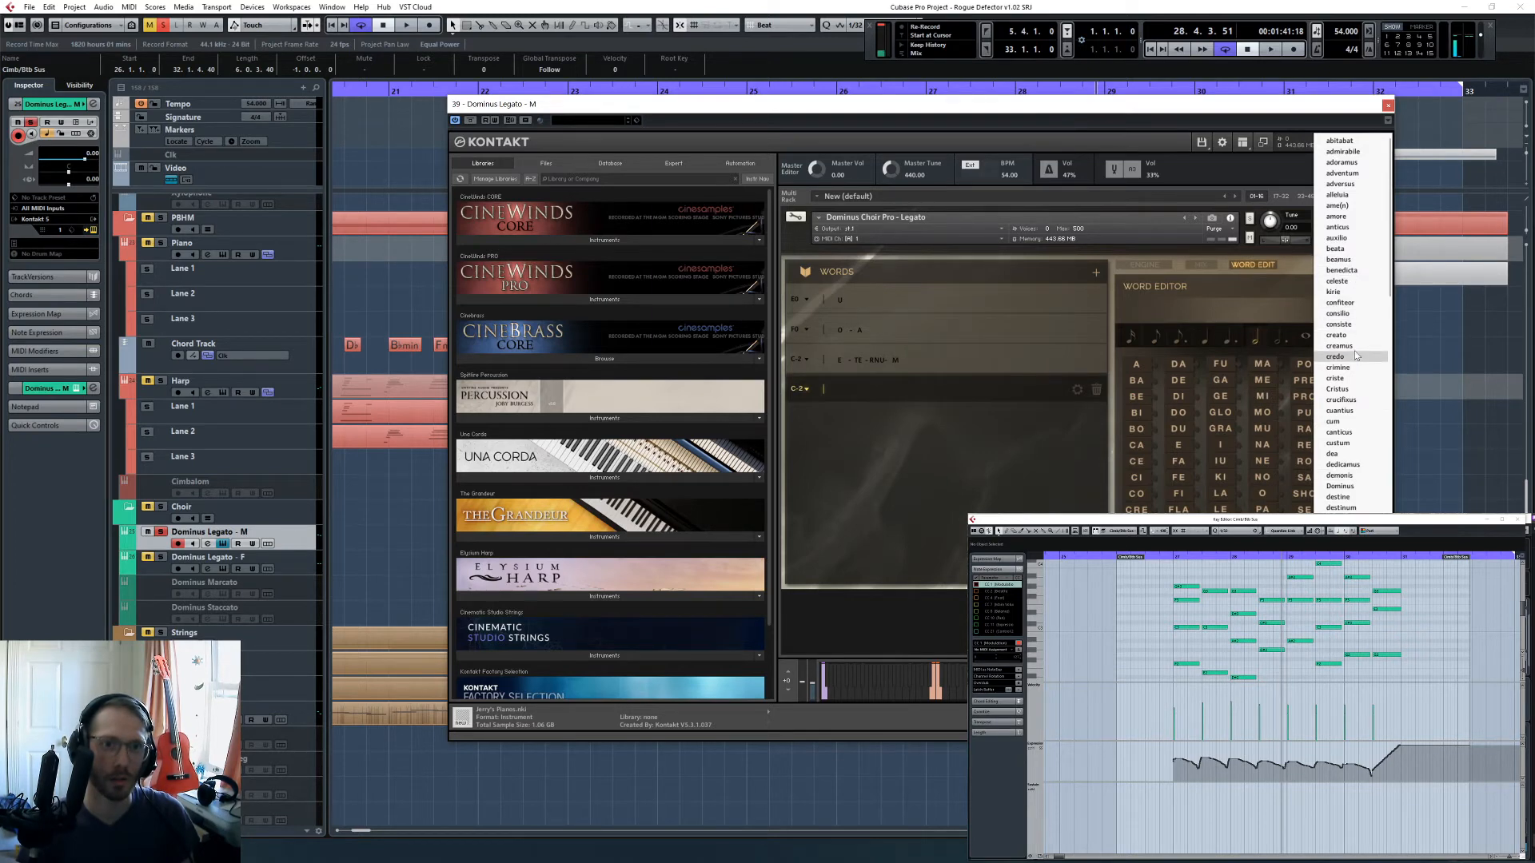
pyautogui.click(1343, 271)
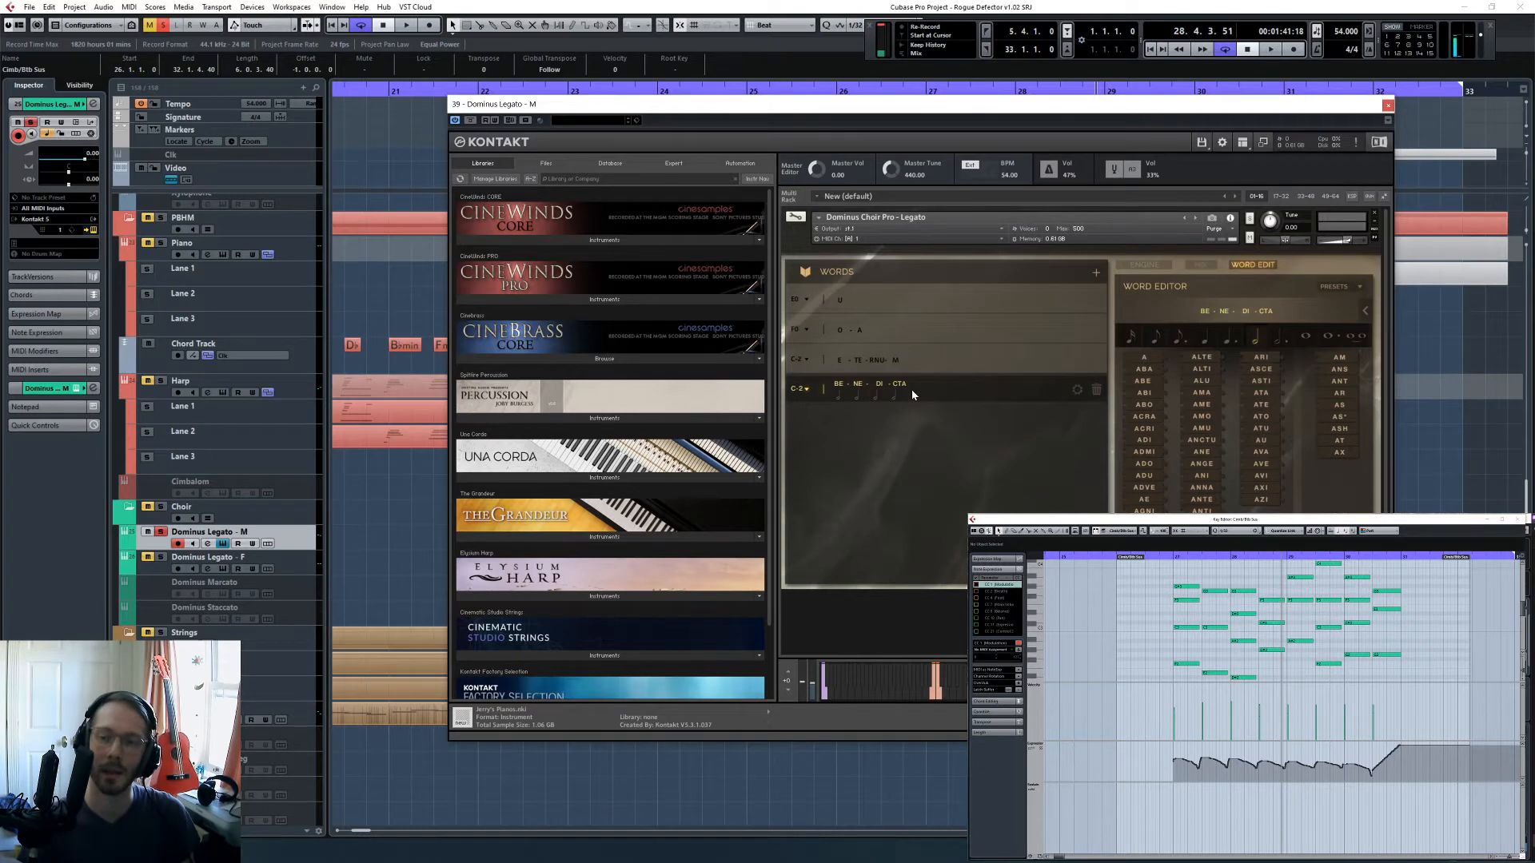
# - Assign keyswitch C0 to the word E-TE-RNU-M and C#0 to BE-NE-DI-CTA
pyautogui.click(802, 388)
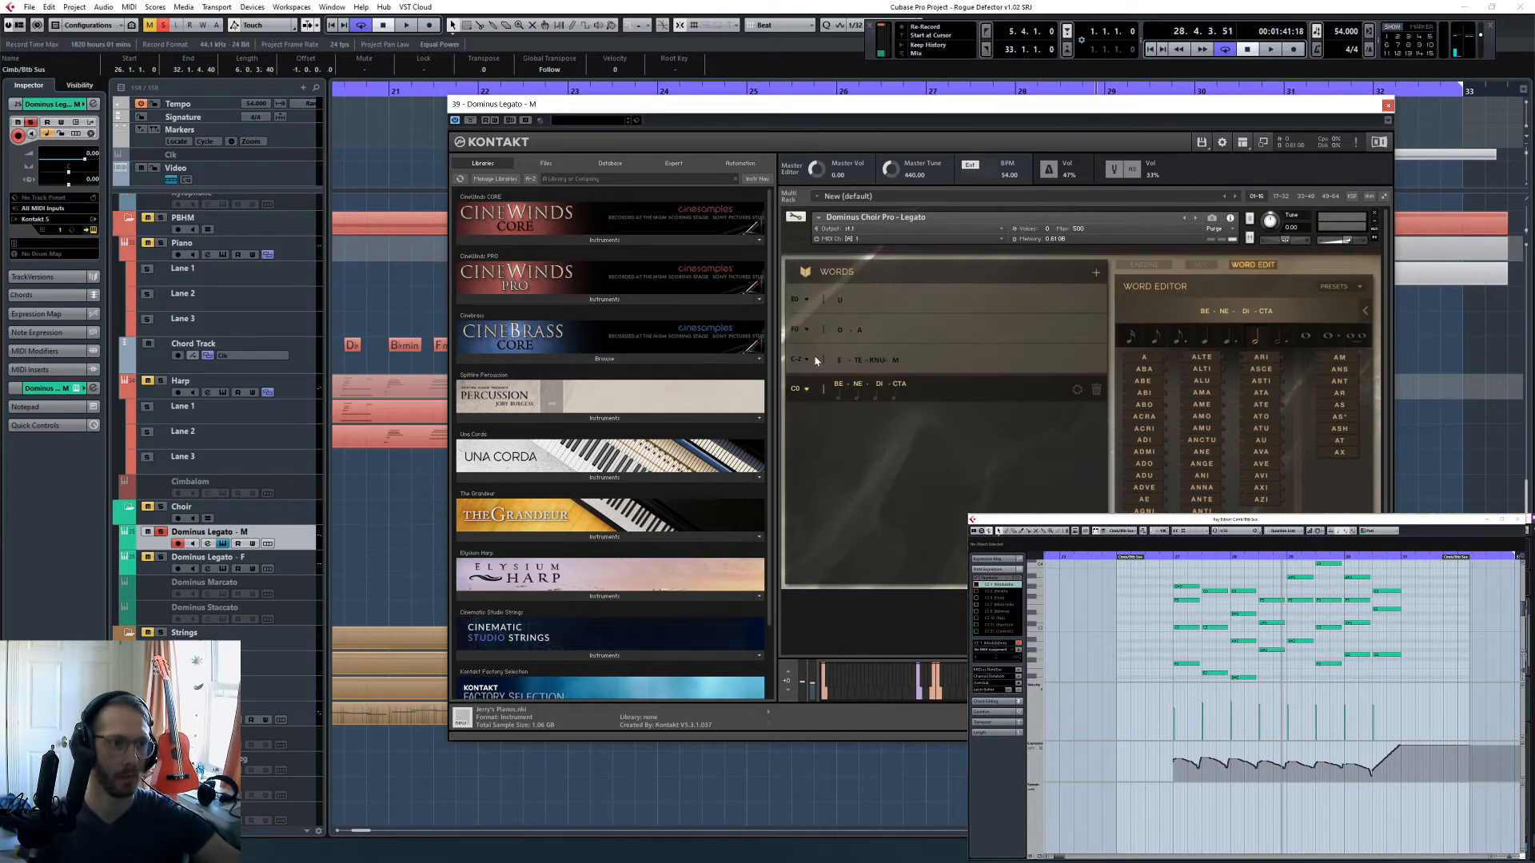
pyautogui.click(816, 360)
pyautogui.click(806, 362)
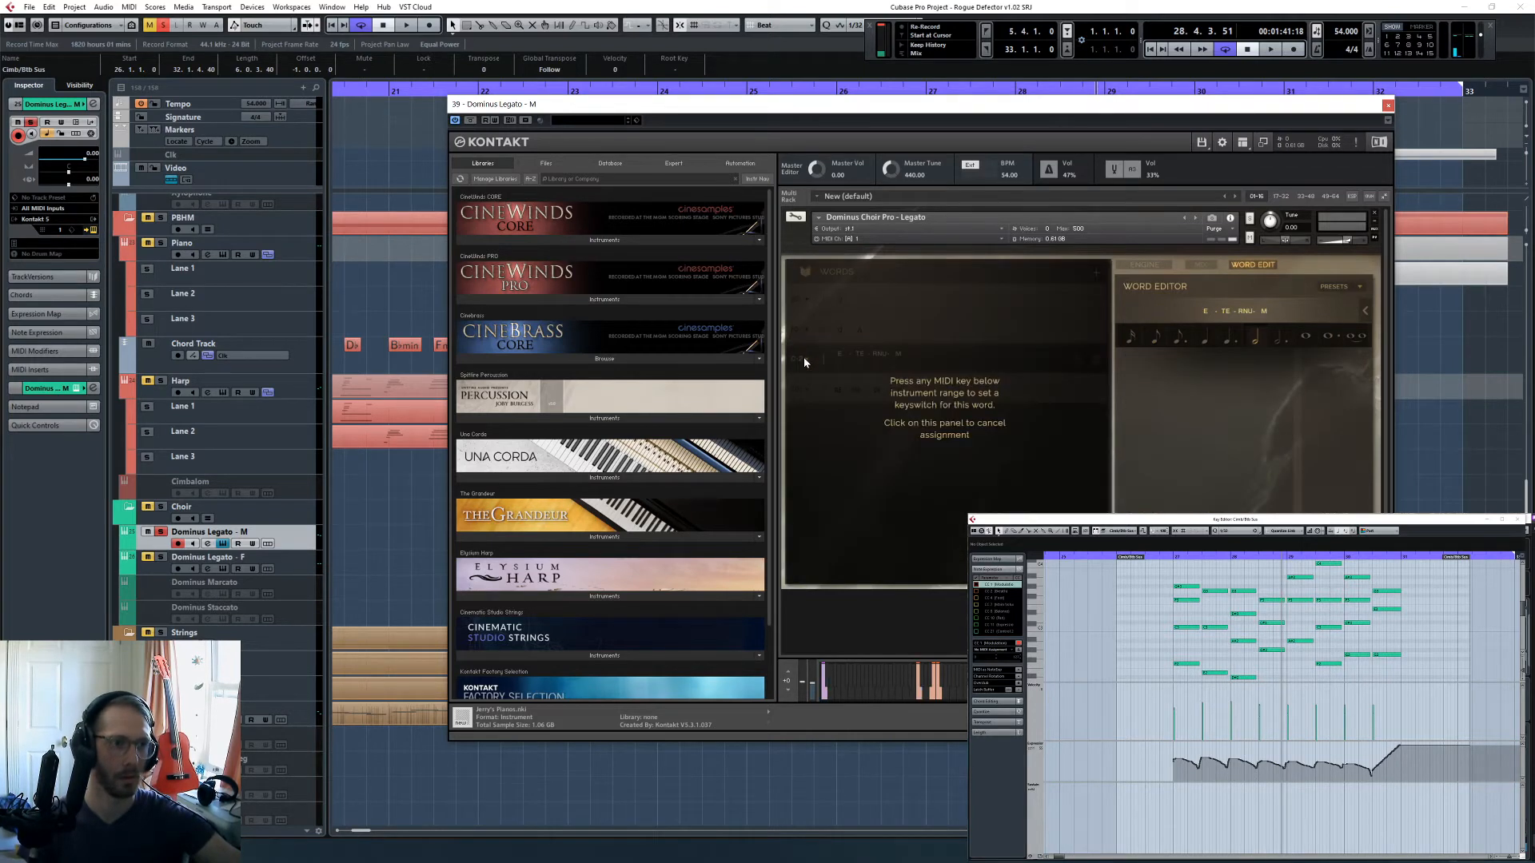
pyautogui.click(799, 391)
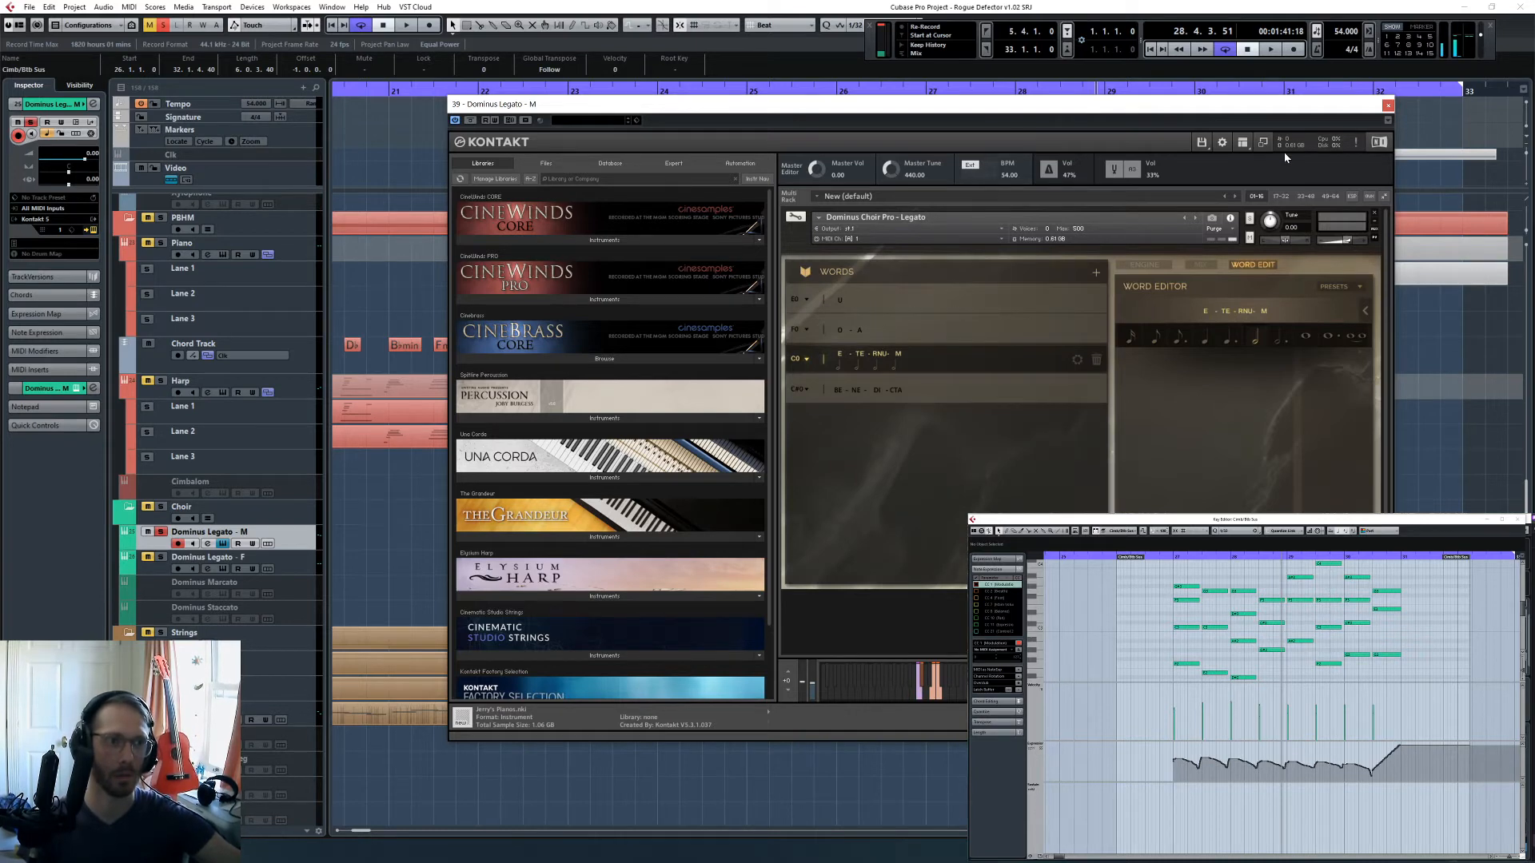
# - Play in the keyswitch notes for the male choir's two words, one just before bar 27 and one just before bar 29
pyautogui.click(1388, 105)
pyautogui.click(1167, 557)
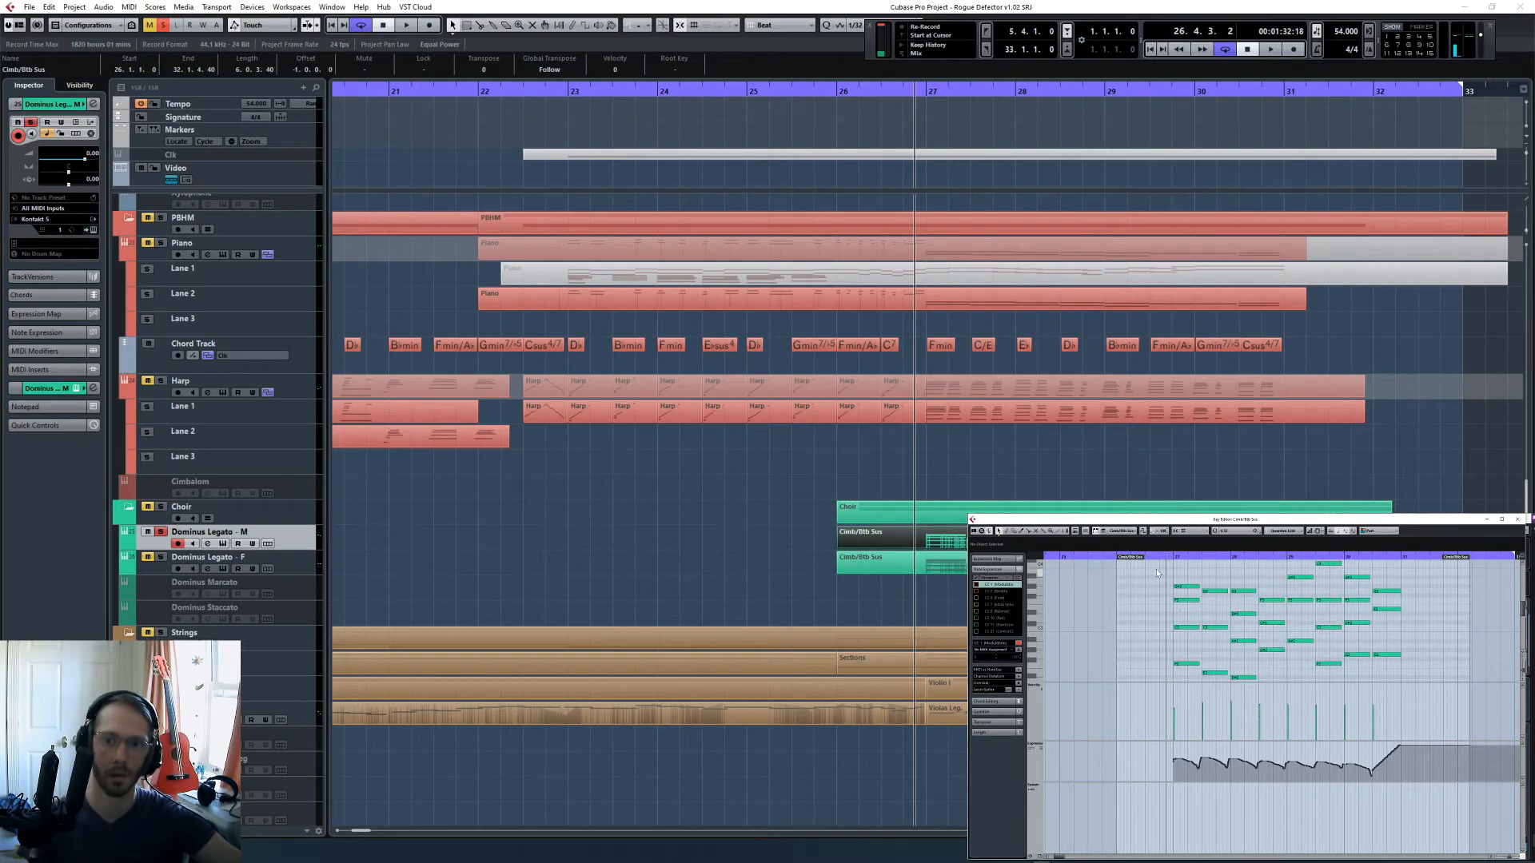
pyautogui.press('space')
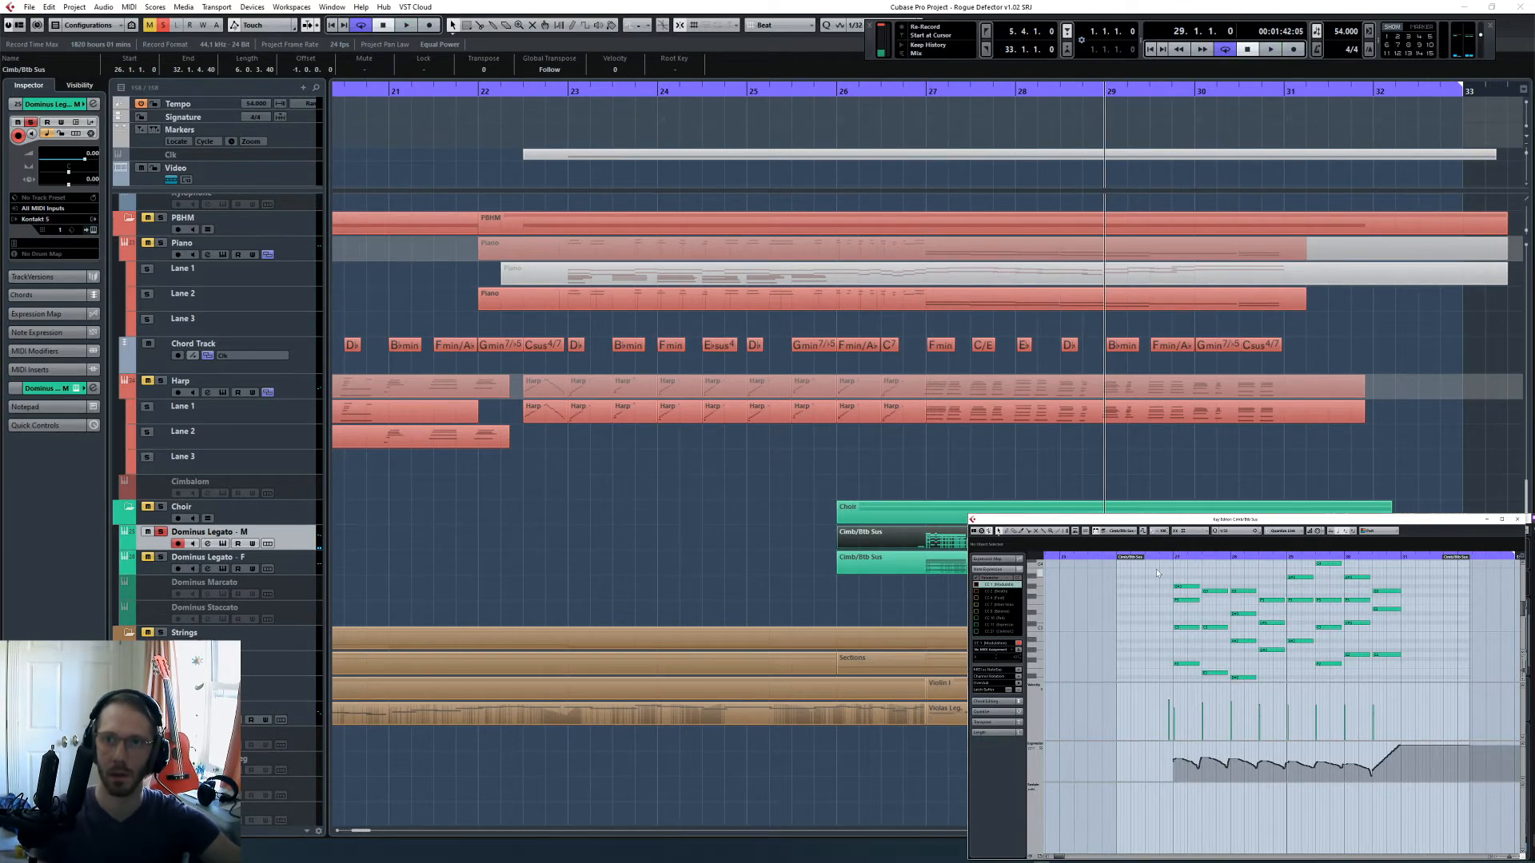
pyautogui.click(1271, 557)
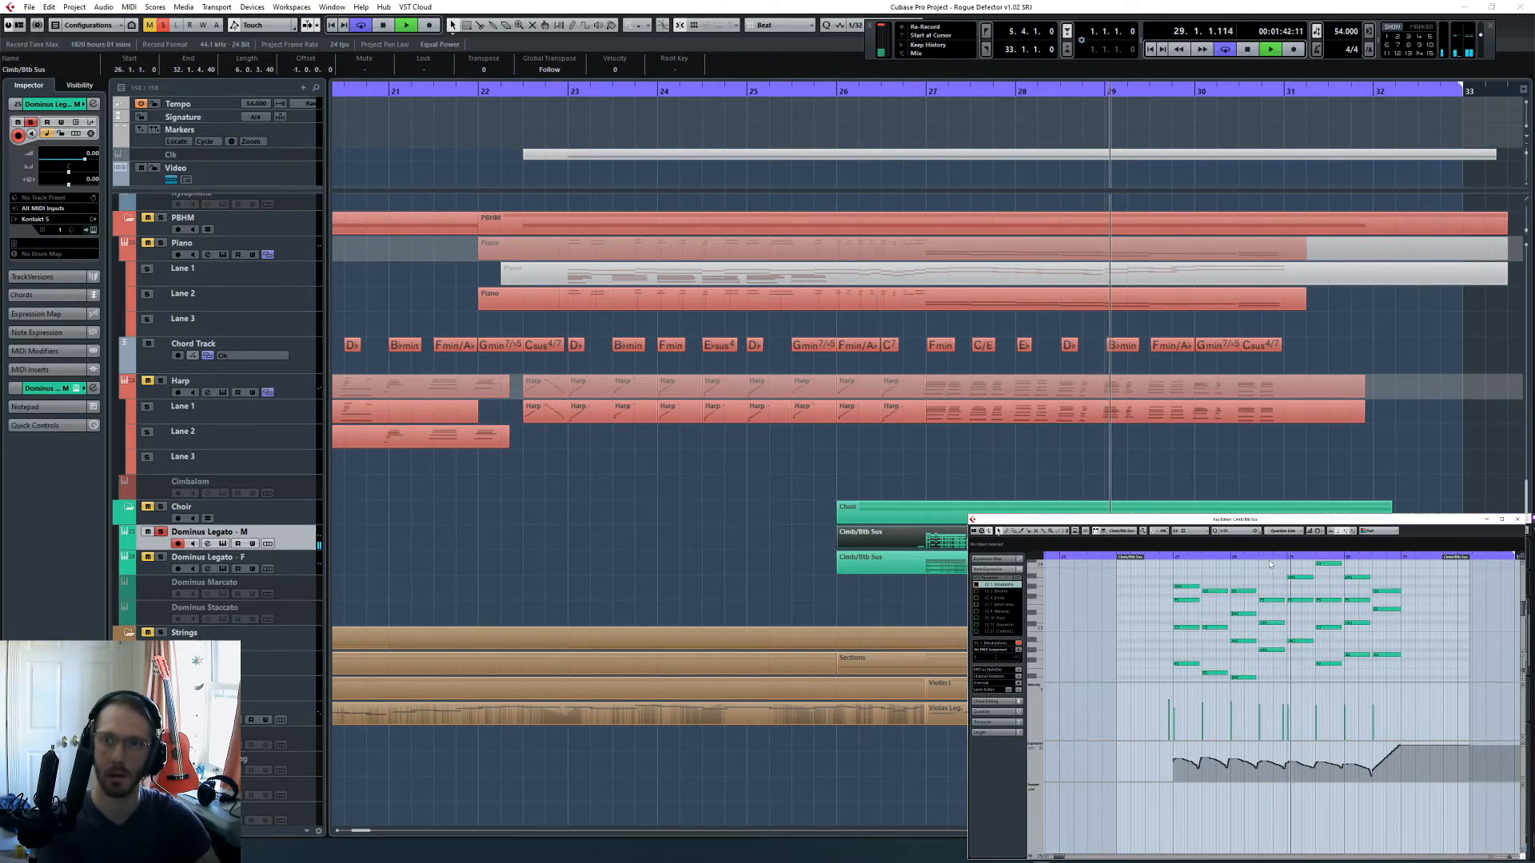
pyautogui.press('space')
# - Nudge the second keyswitch note slightly later, just ahead of bar 29, and inspect the first one before bar 27
pyautogui.scroll(-6, 1193, 627)
pyautogui.press('h')
pyautogui.press('h')
pyautogui.press('h')
pyautogui.press('h')
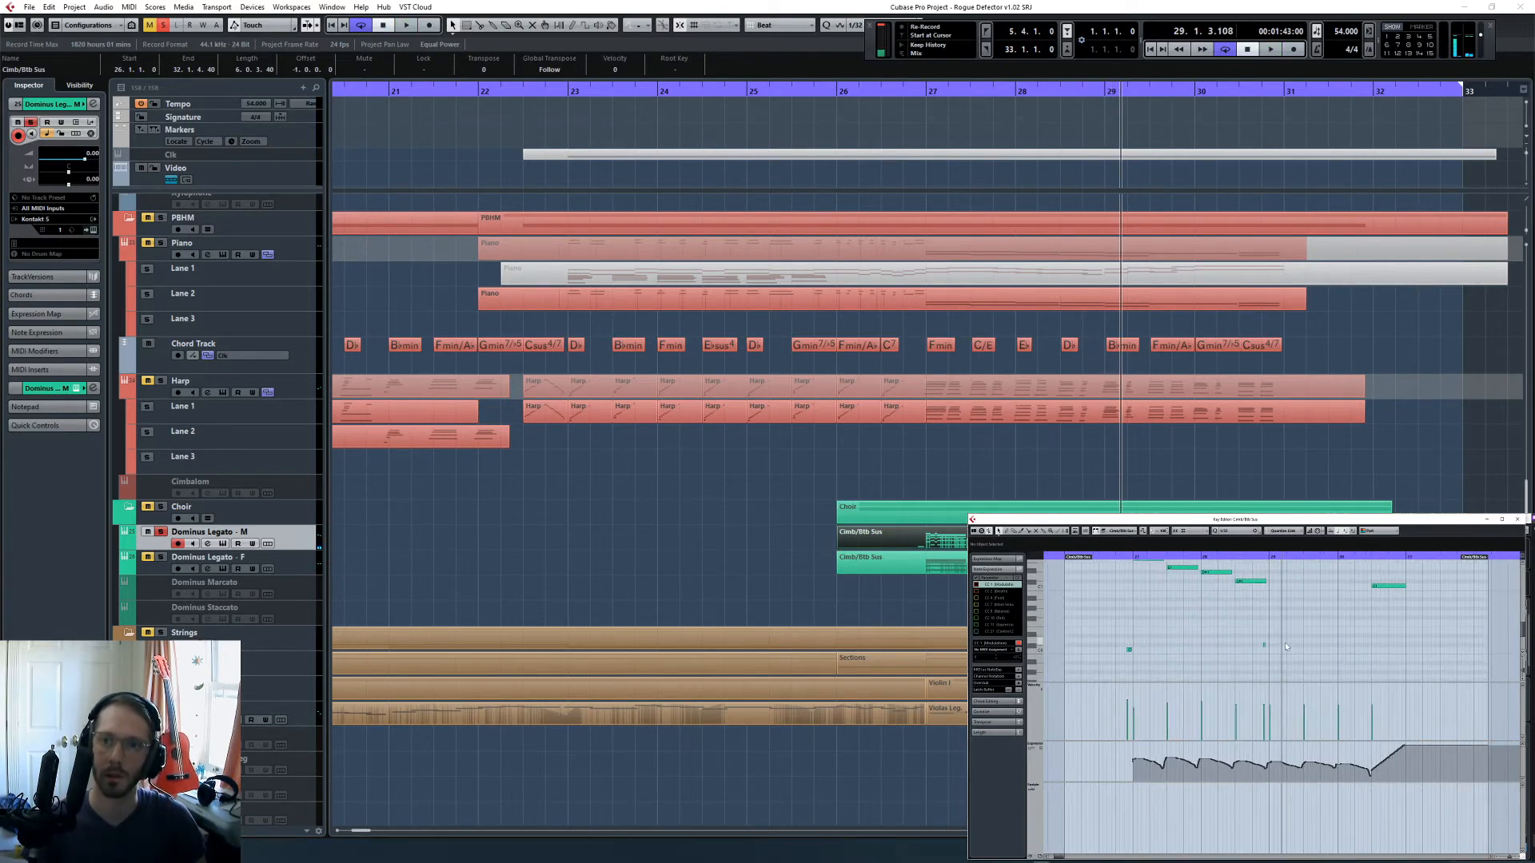
pyautogui.press('h')
pyautogui.click(1245, 646)
pyautogui.moveTo(1246, 647); pyautogui.dragTo(1253, 646)
pyautogui.click(1249, 659)
pyautogui.hscroll(-4, 1196, 646)
pyautogui.click(1200, 650)
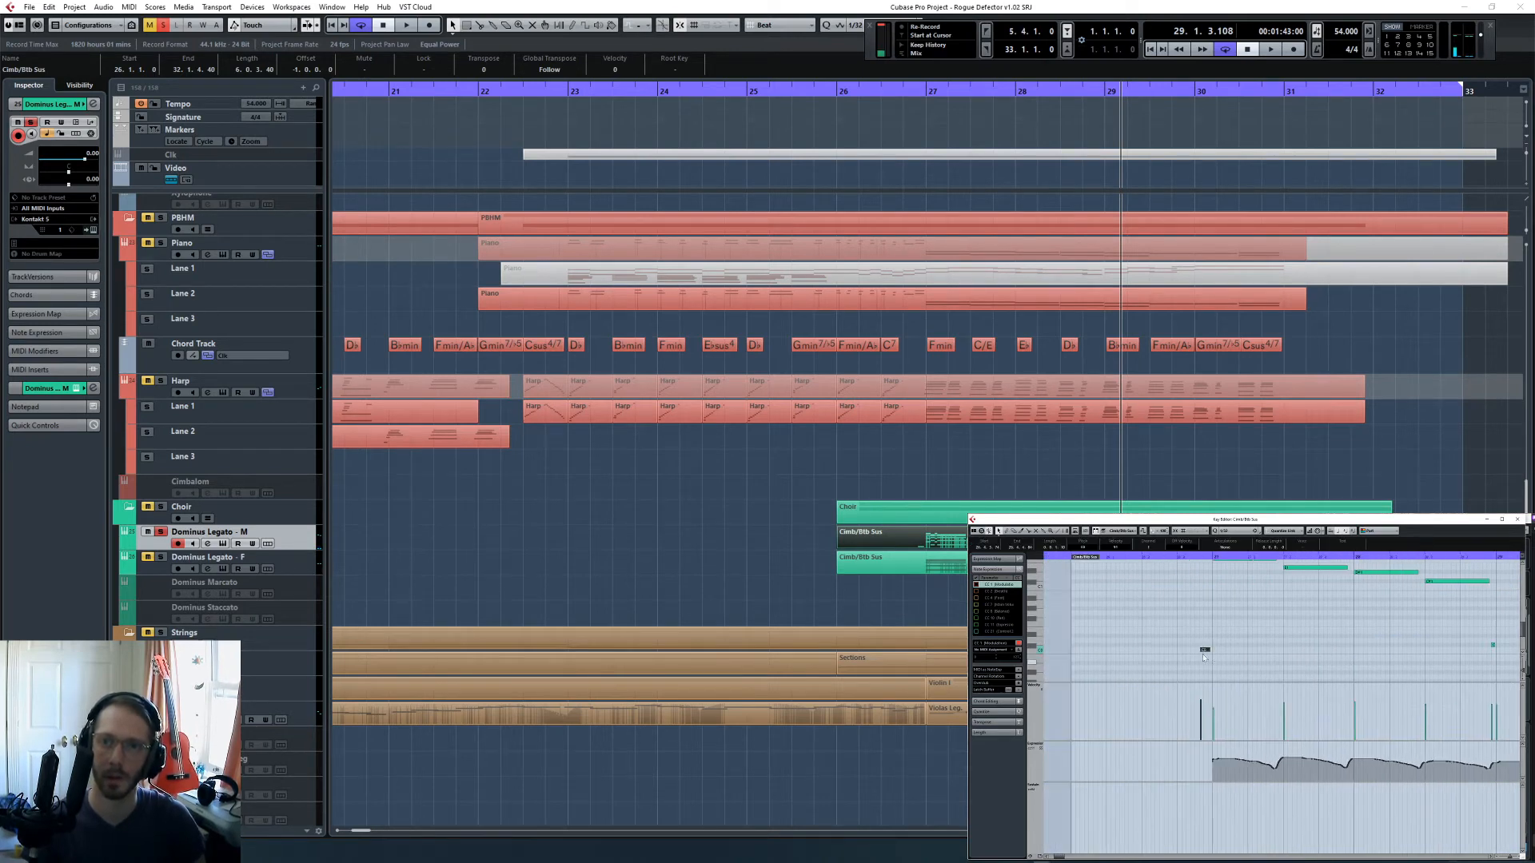
pyautogui.click(1199, 634)
# - Play the male choir from bar 27 and check its words in the choir instrument during playback
pyautogui.press('space')
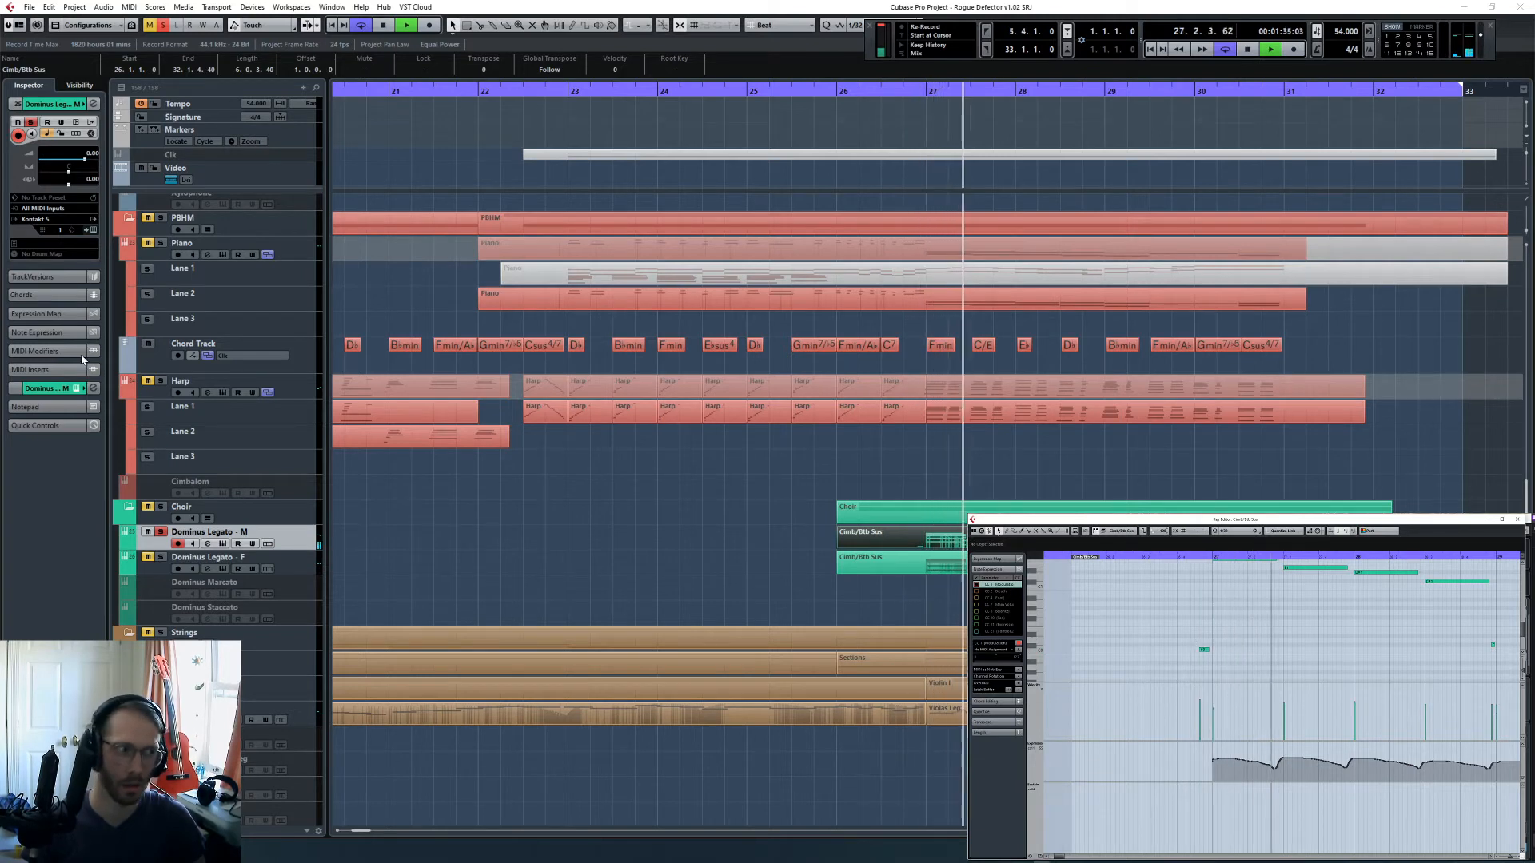
pyautogui.click(94, 229)
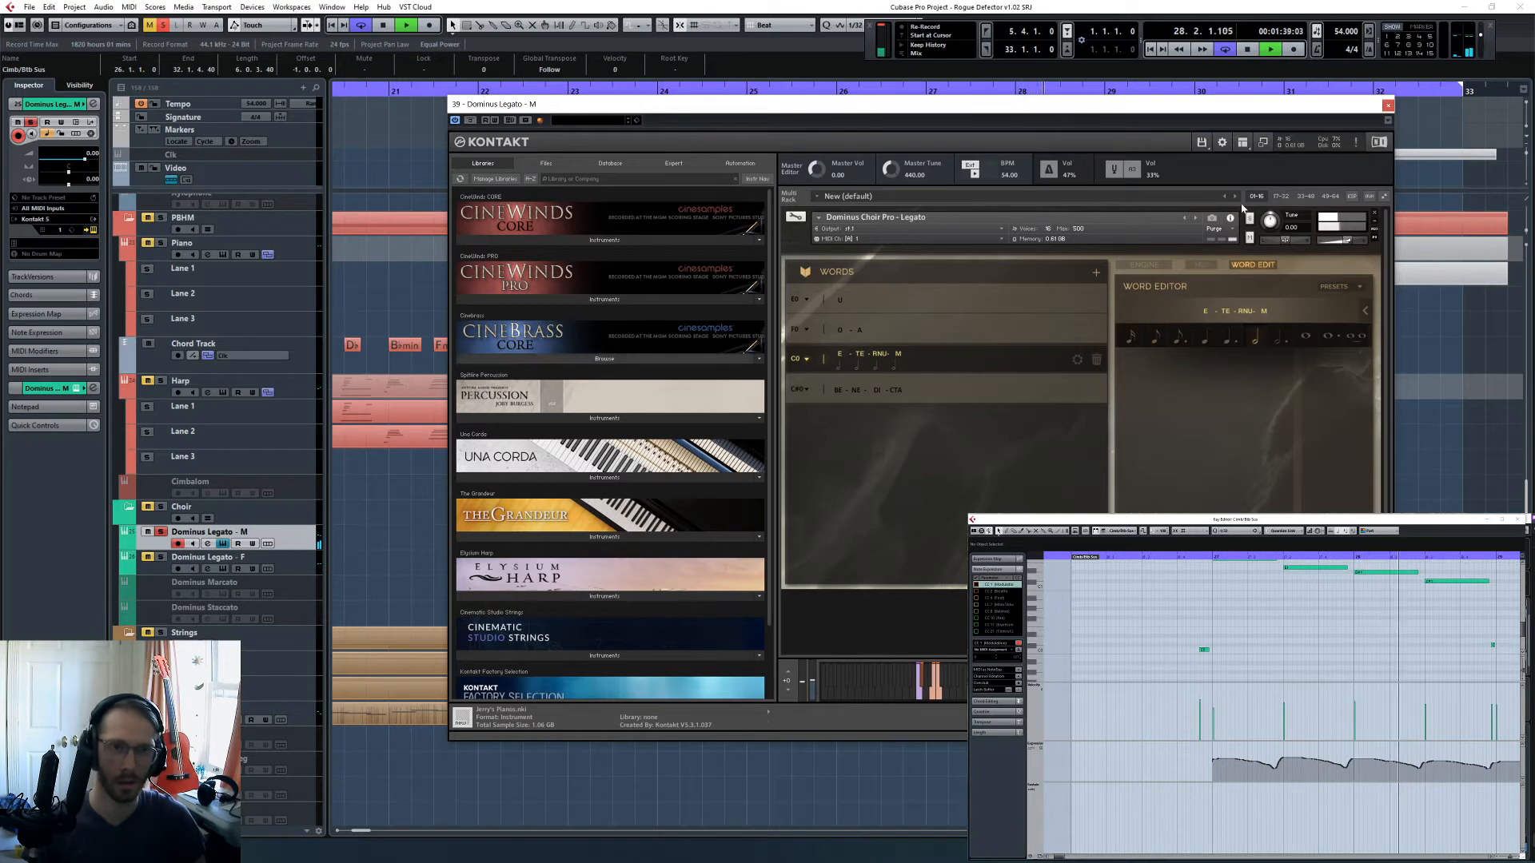
pyautogui.click(1387, 106)
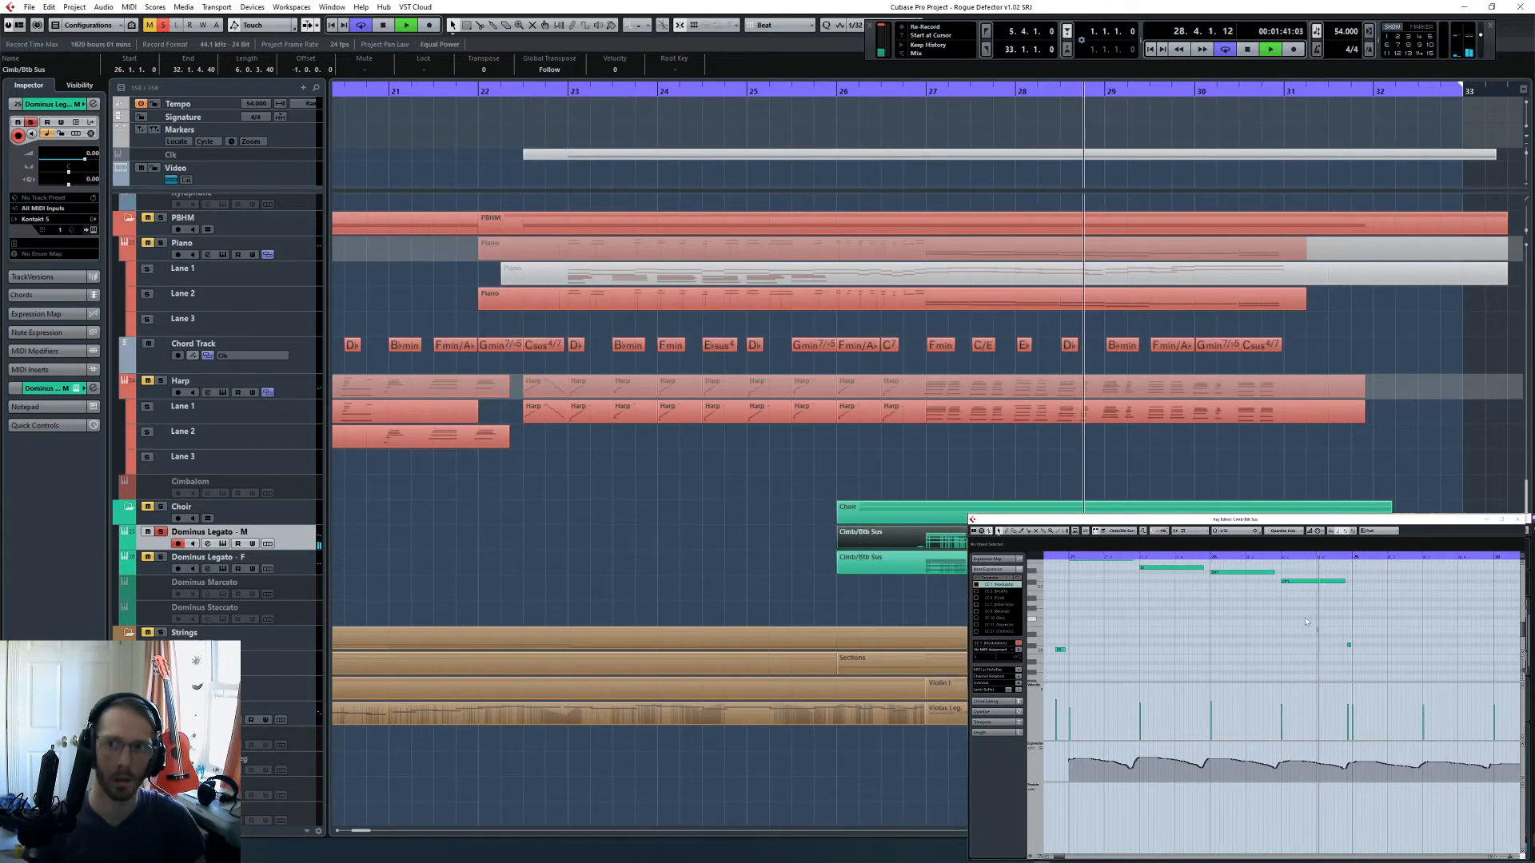
pyautogui.press('space')
# - Select the male choir's upper notes from bar 27 on and quantize them to a coarser grid value
pyautogui.press('g')
pyautogui.press('g')
pyautogui.press('g')
pyautogui.press('g')
pyautogui.scroll(3, 1274, 619)
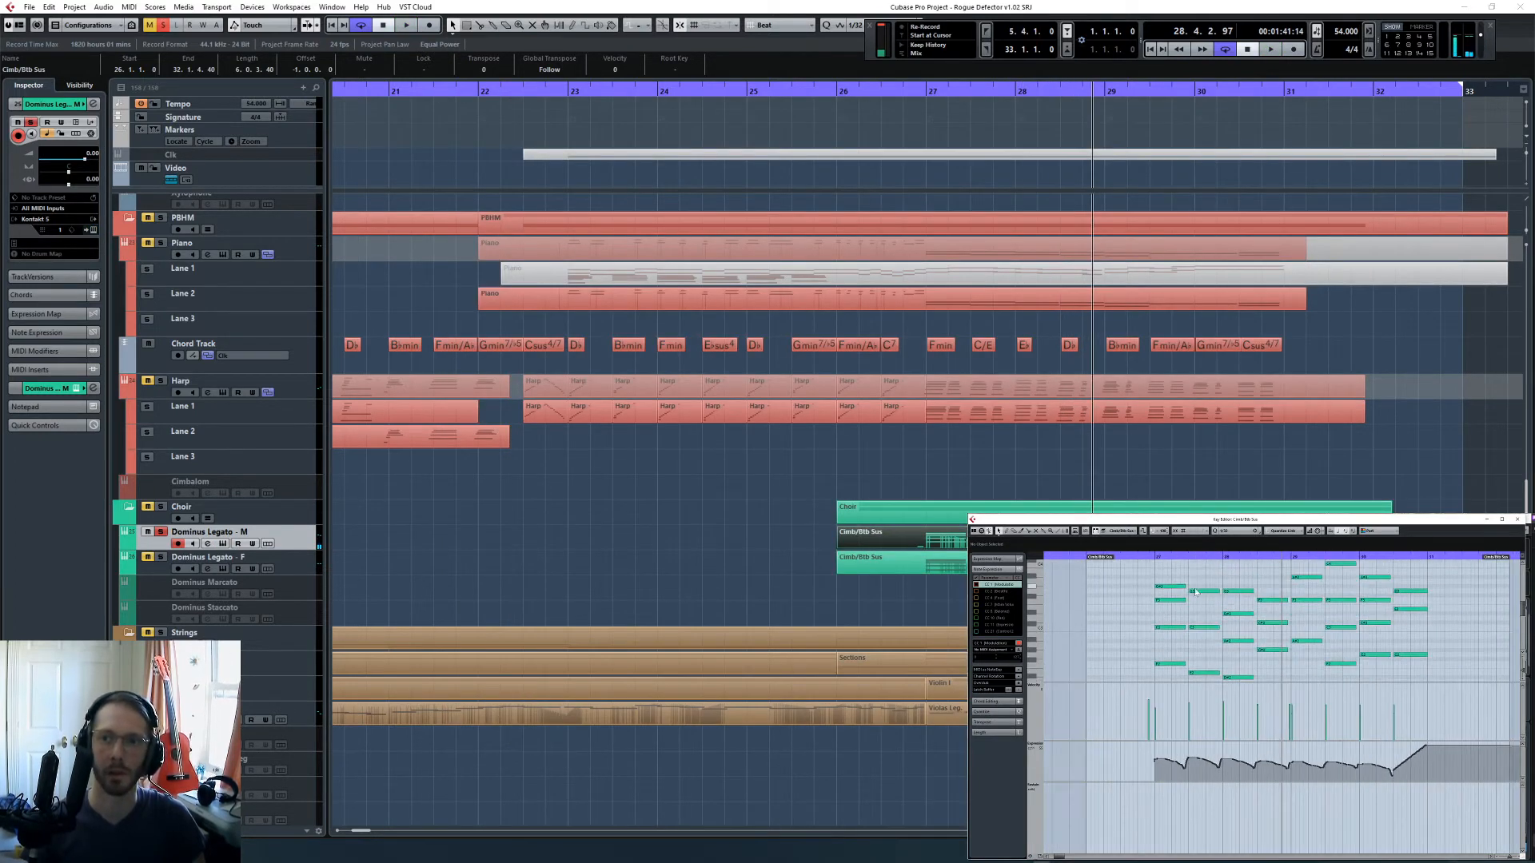
pyautogui.scroll(1, 1196, 592)
pyautogui.moveTo(1143, 555); pyautogui.dragTo(1426, 627)
pyautogui.click(1235, 531)
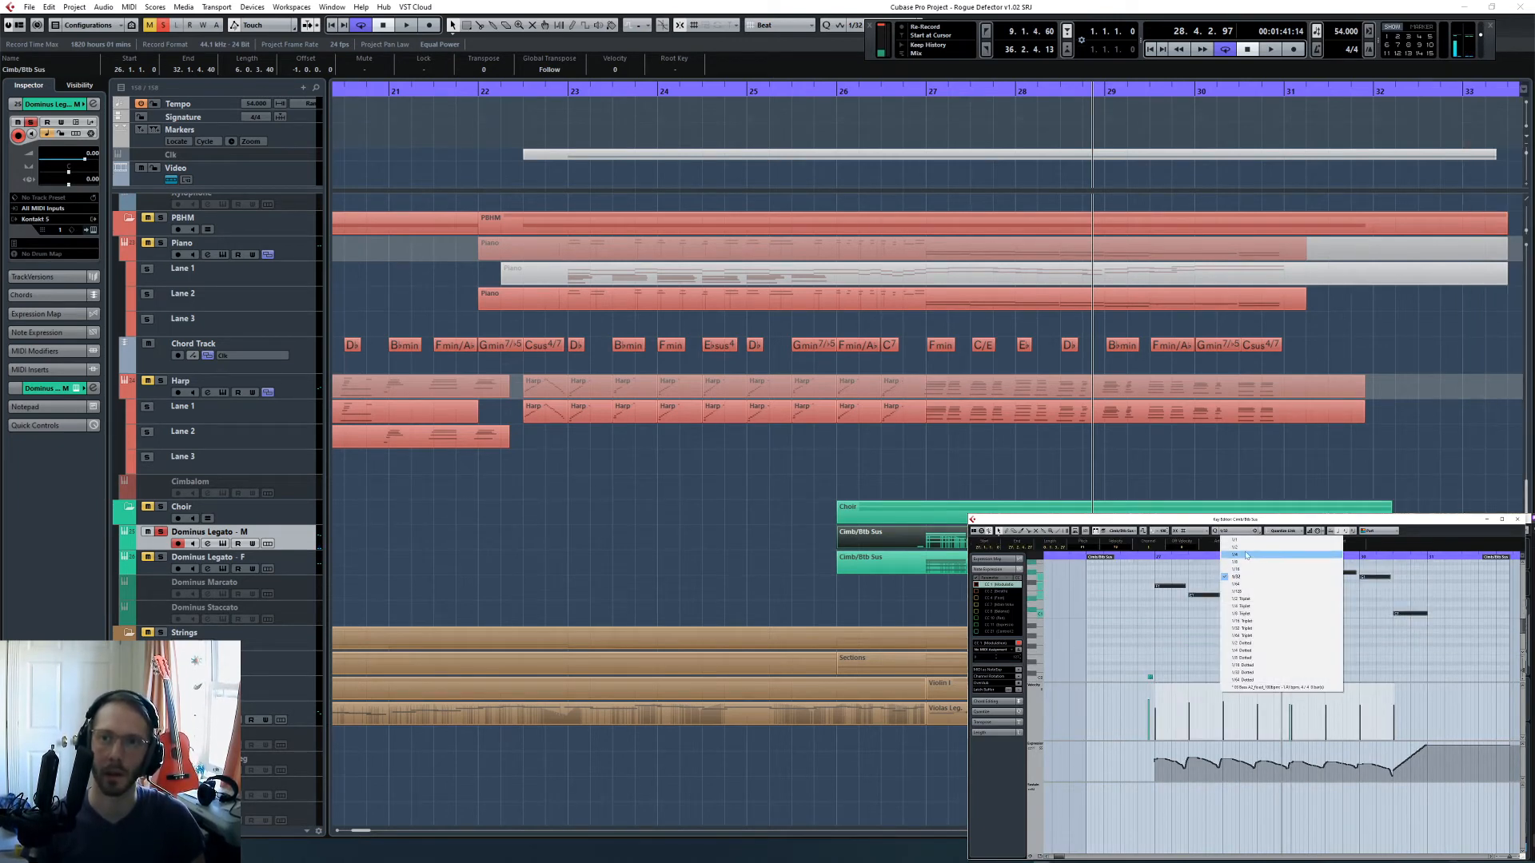
pyautogui.click(1244, 548)
pyautogui.press('q')
# - Select the lower voice's note at bar 27 and audition its pitch against neighbouring keys to check the playable range
pyautogui.click(1161, 570)
pyautogui.scroll(2, 1162, 570)
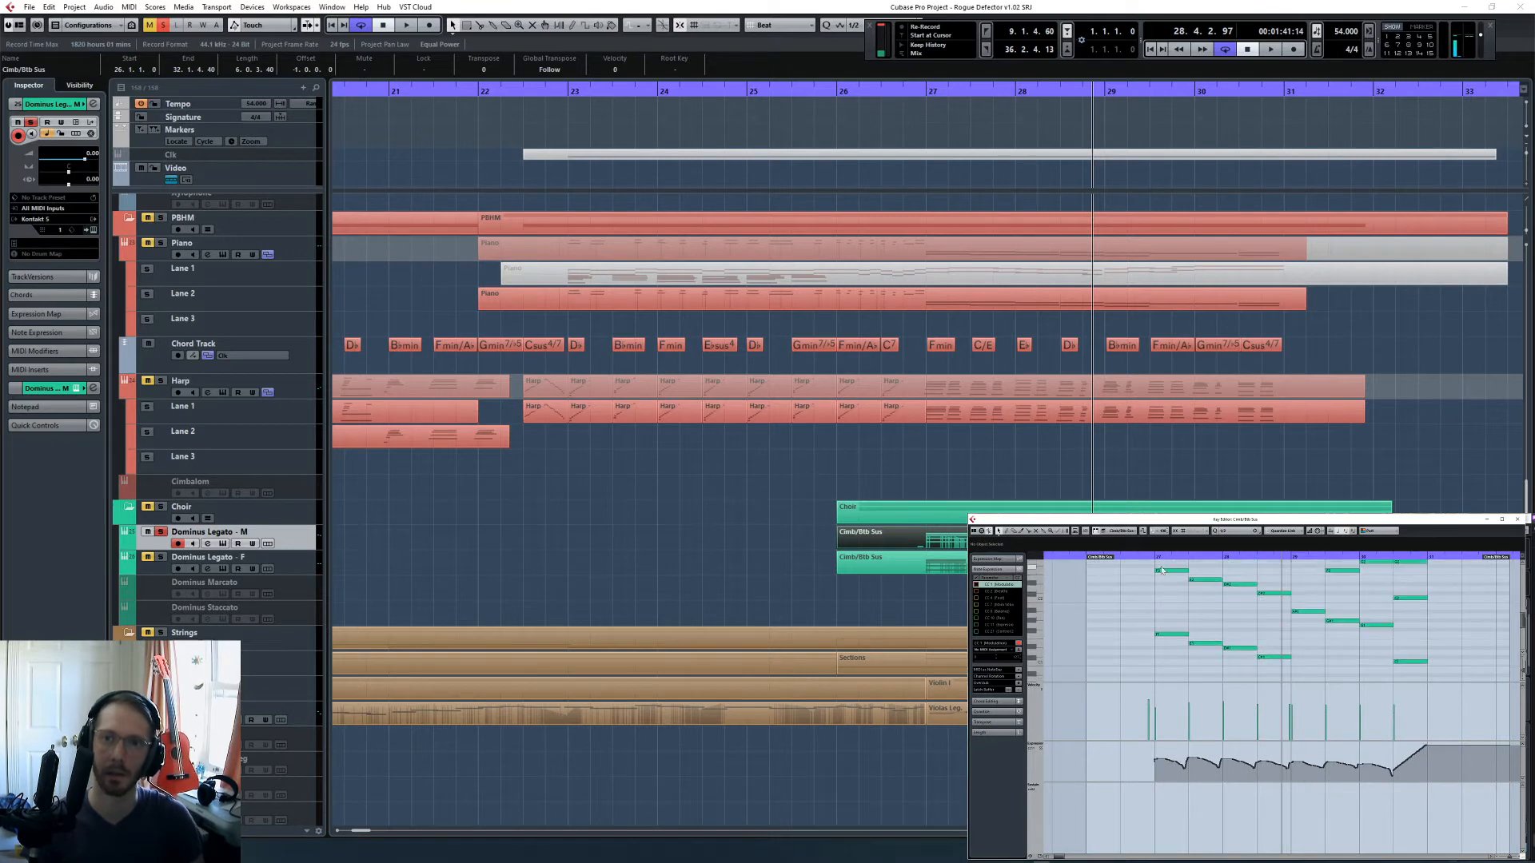
pyautogui.click(1158, 572)
pyautogui.click(1175, 633)
pyautogui.scroll(1, 1049, 604)
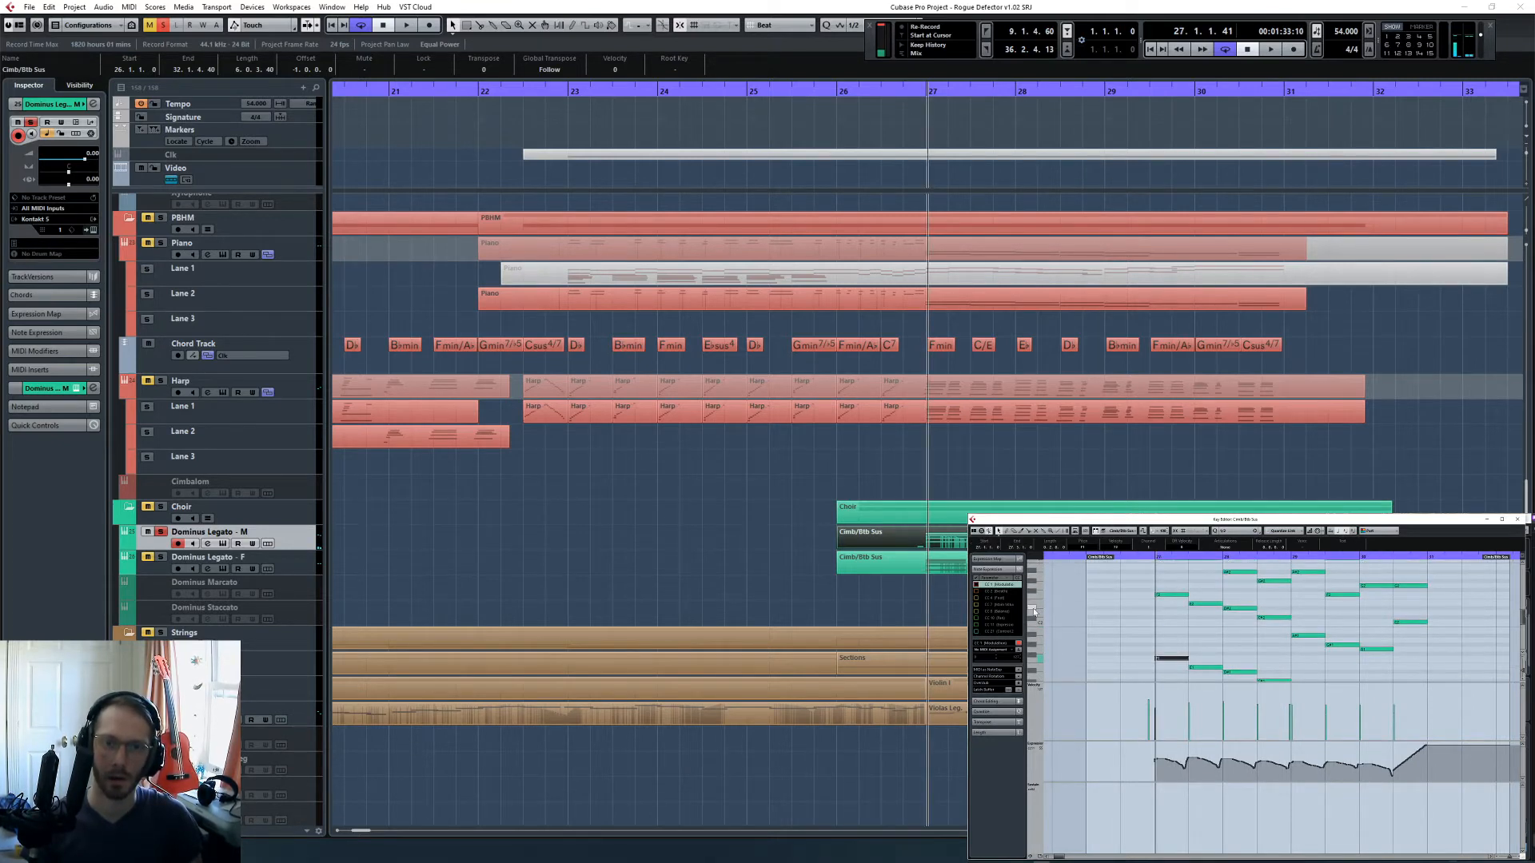
pyautogui.moveTo(1033, 612); pyautogui.dragTo(1034, 622)
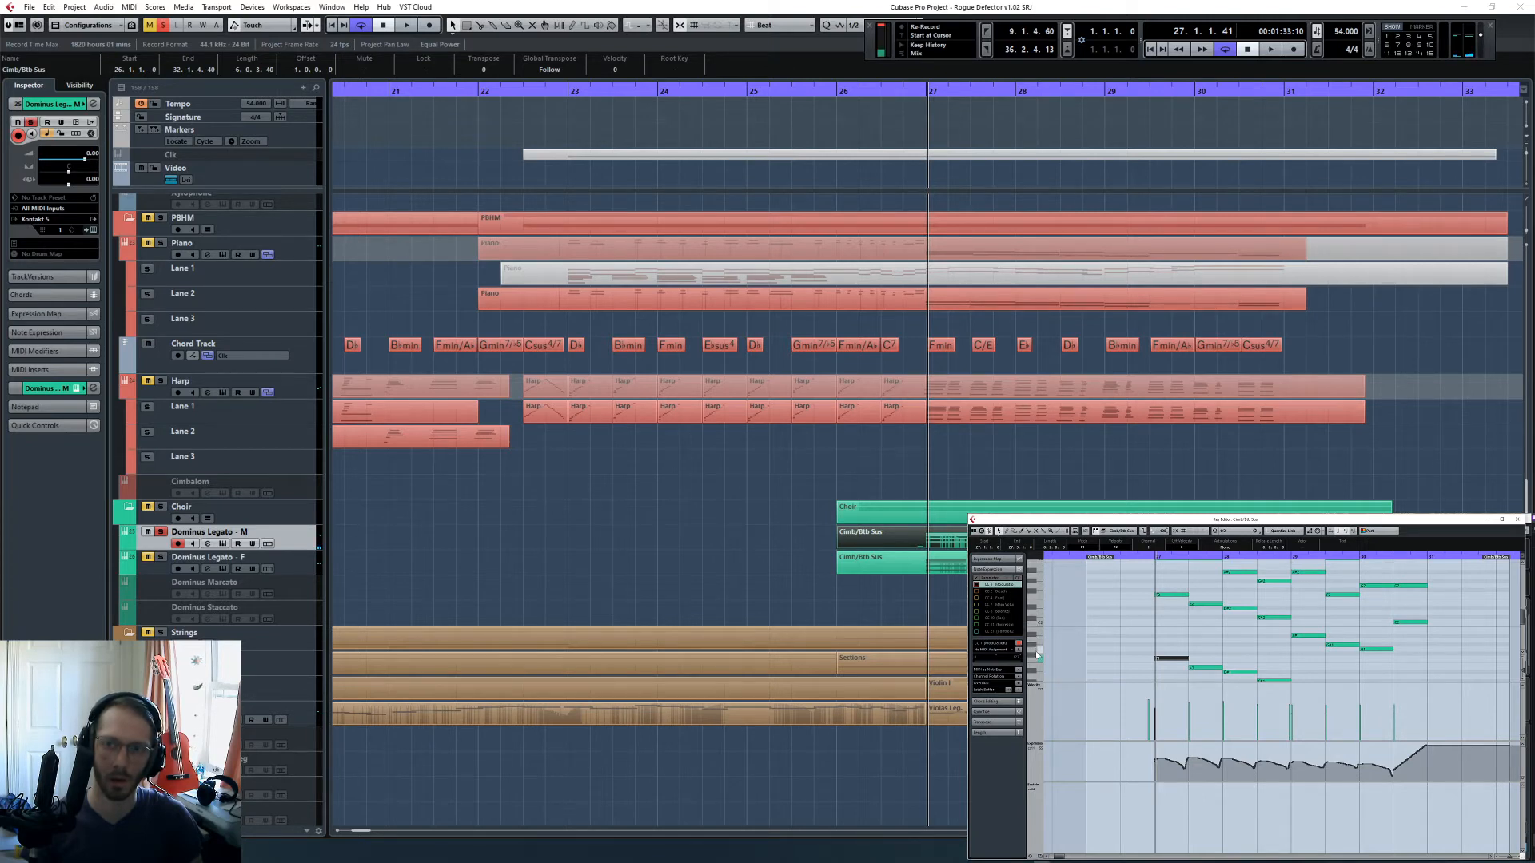
# - Transpose the male choir's lowest notes in bars 27 and 28, plus the part's final bass note, up an octave
pyautogui.scroll(-3, 1221, 628)
pyautogui.moveTo(1150, 579); pyautogui.dragTo(1299, 640)
pyautogui.hotkey('shift', 'Up')
pyautogui.moveTo(1428, 640); pyautogui.dragTo(1397, 600)
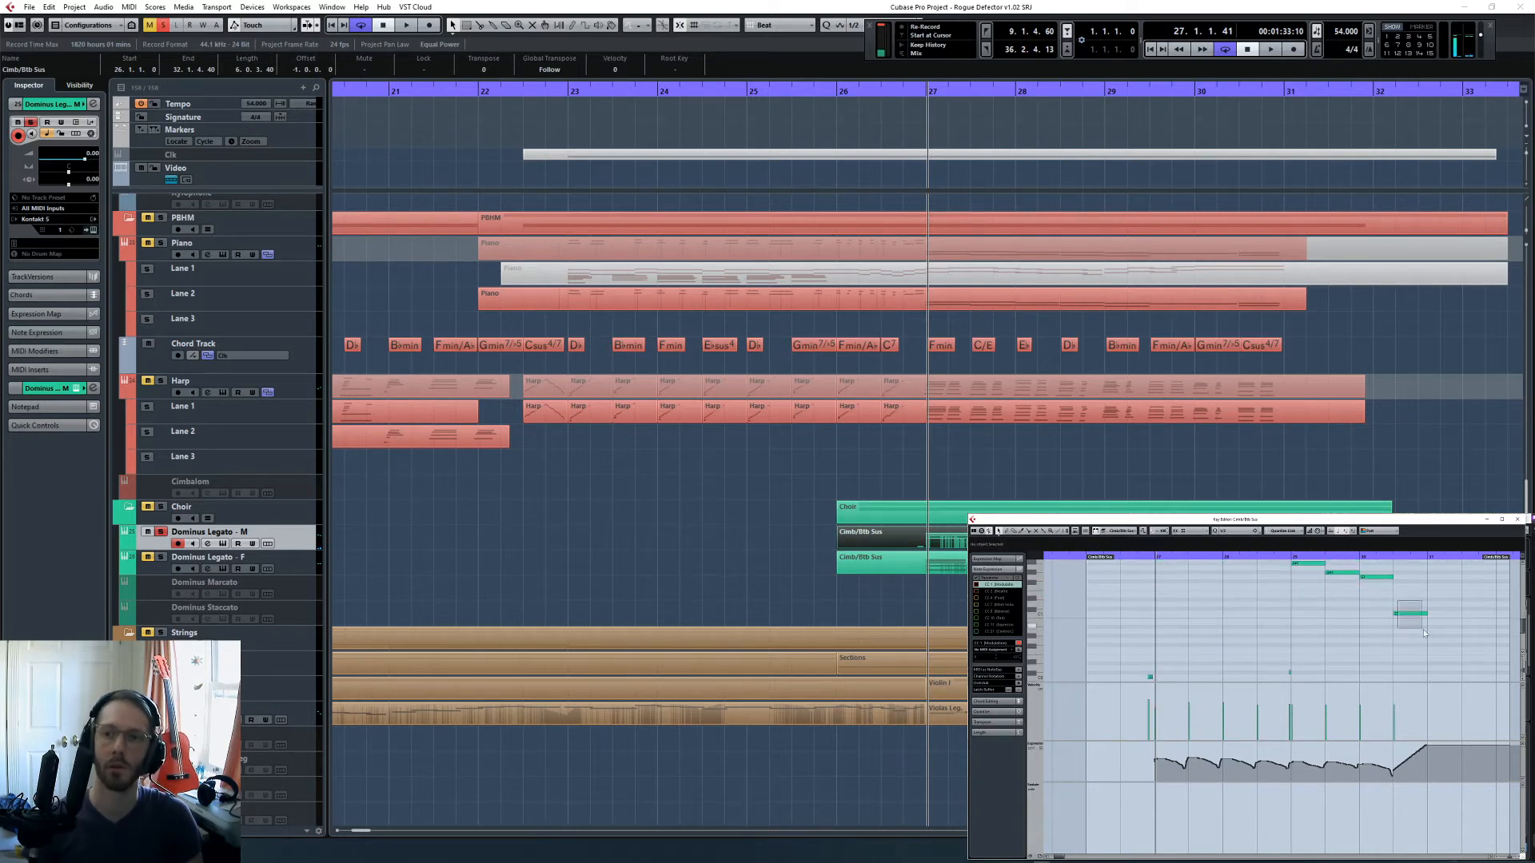
pyautogui.hotkey('shift', 'Up')
# - Play the male choir from bar 27 to hear the transposed bass notes
pyautogui.click(1355, 557)
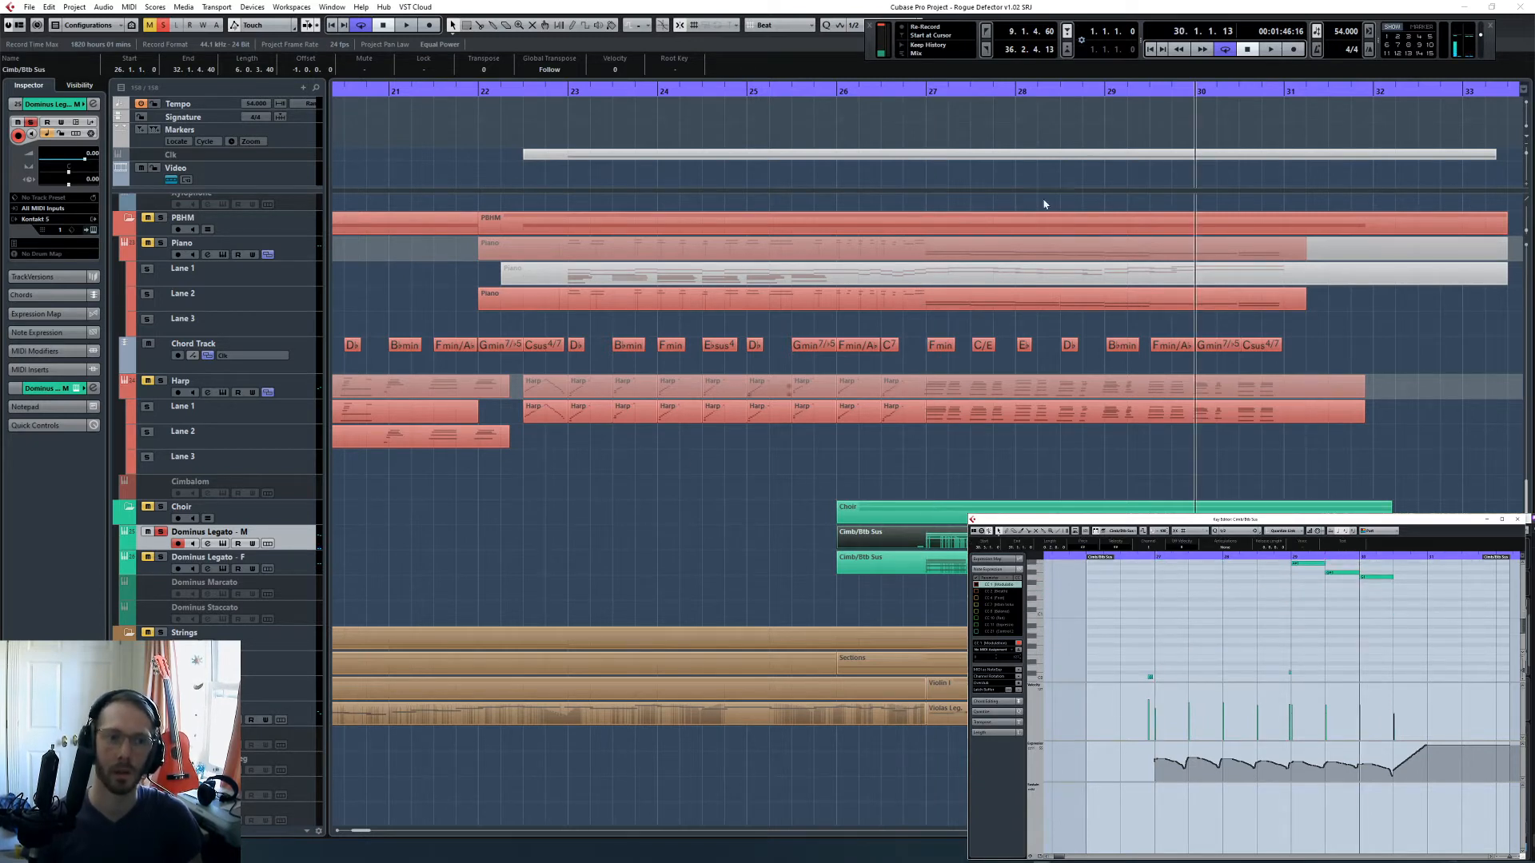
pyautogui.click(930, 90)
pyautogui.press('space')
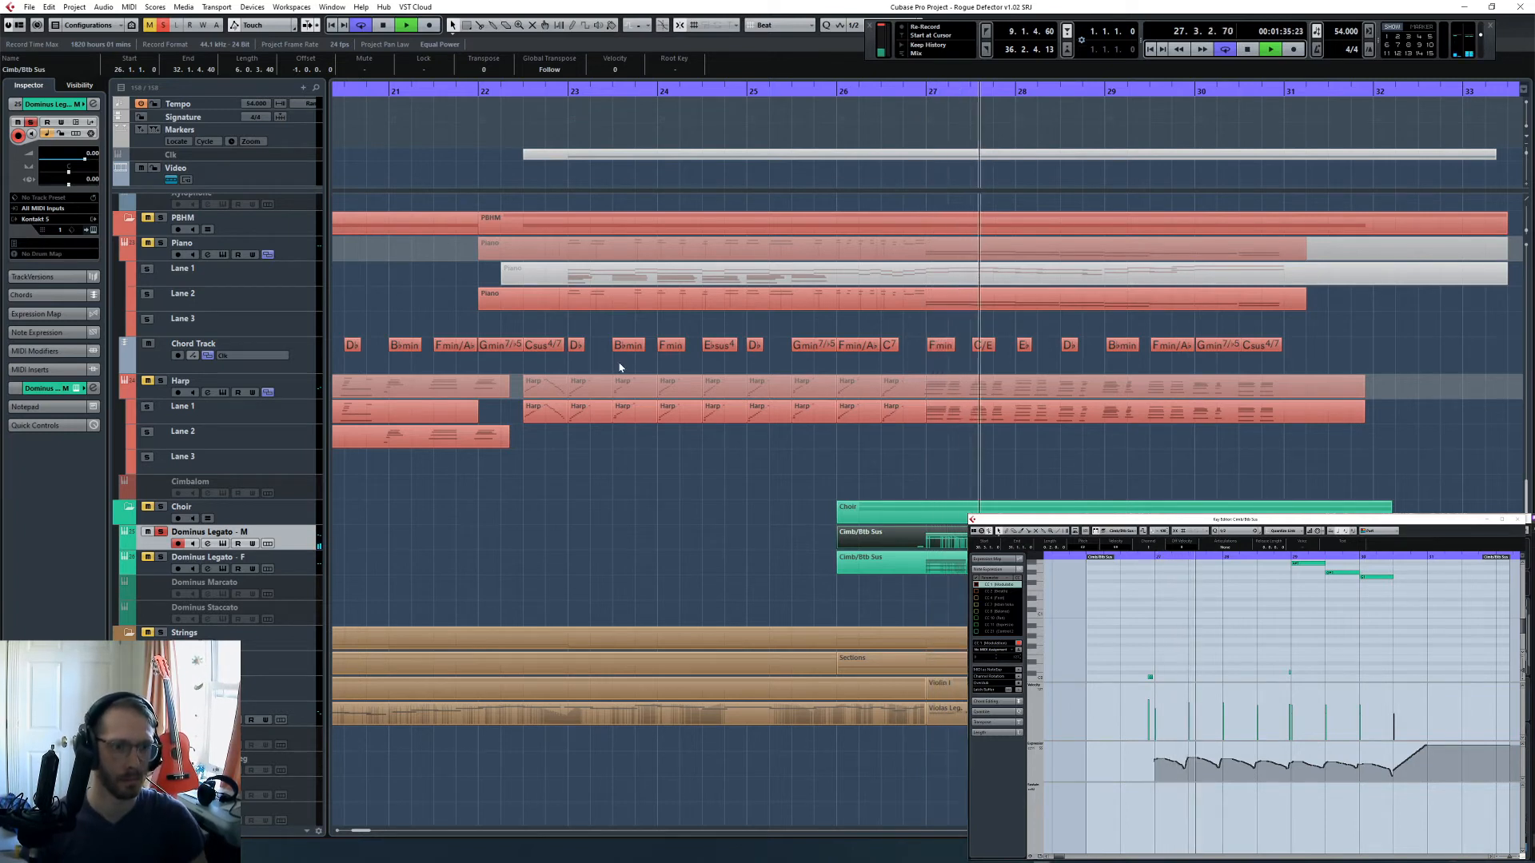
pyautogui.scroll(5, 1282, 653)
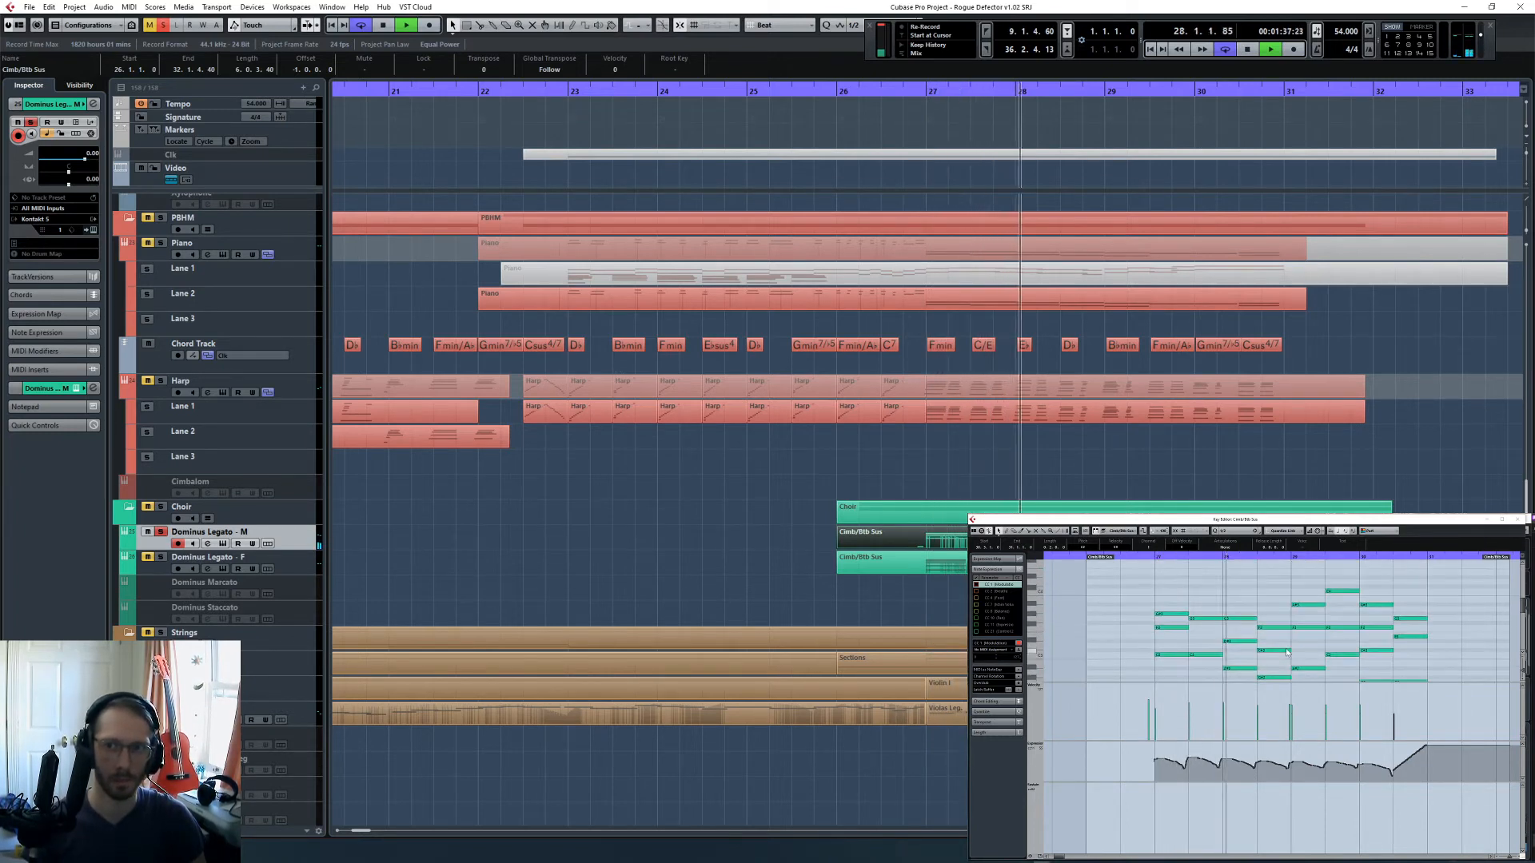
pyautogui.press('space')
# - Glue consecutive male choir notes of the same pitch into single sustained notes
pyautogui.click(1277, 637)
pyautogui.press('4')
pyautogui.click(1209, 595)
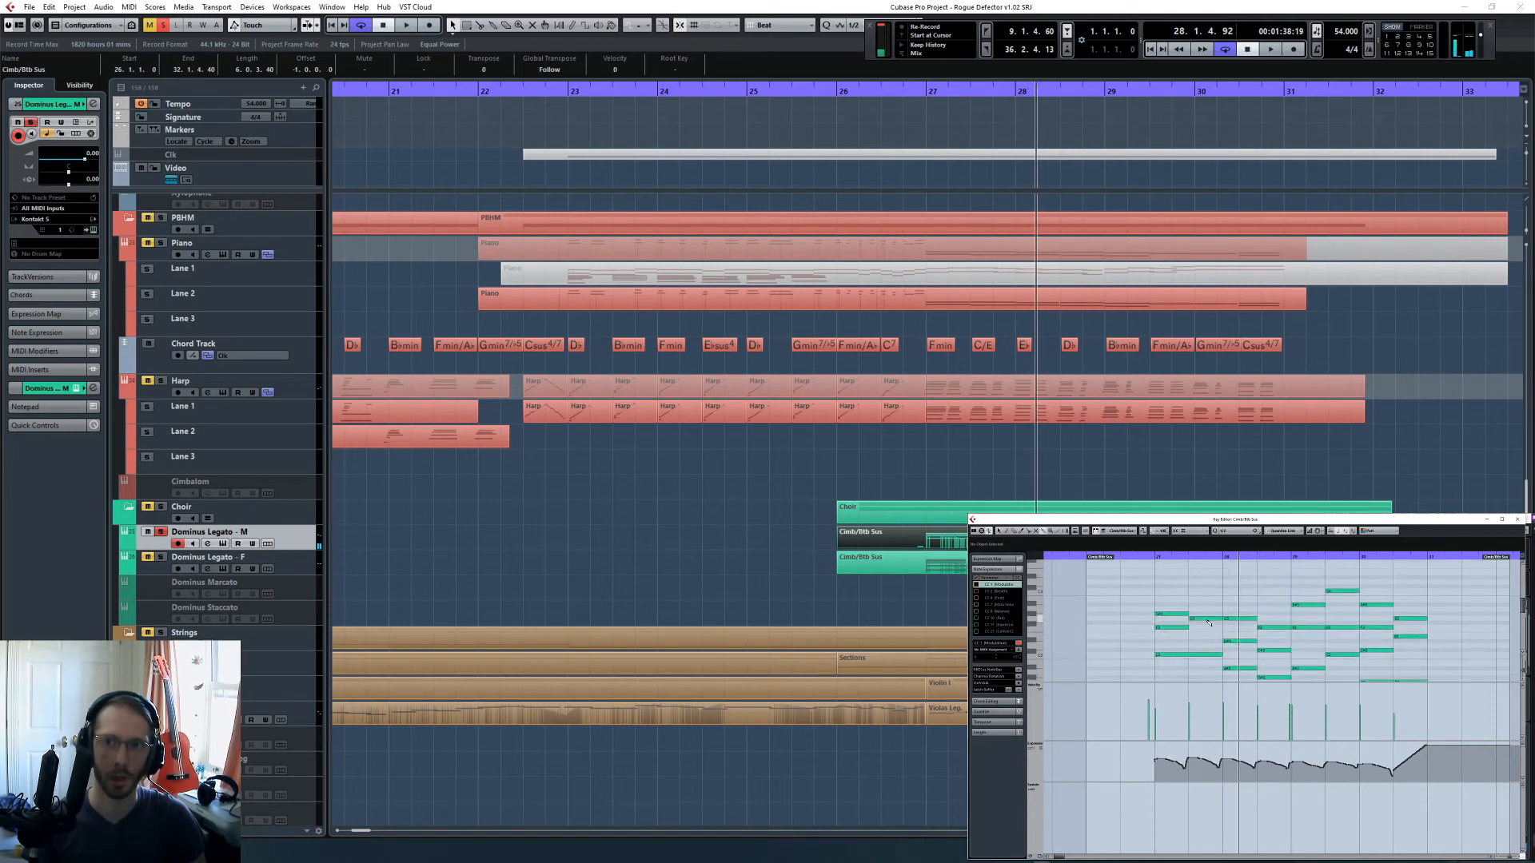
pyautogui.click(1175, 631)
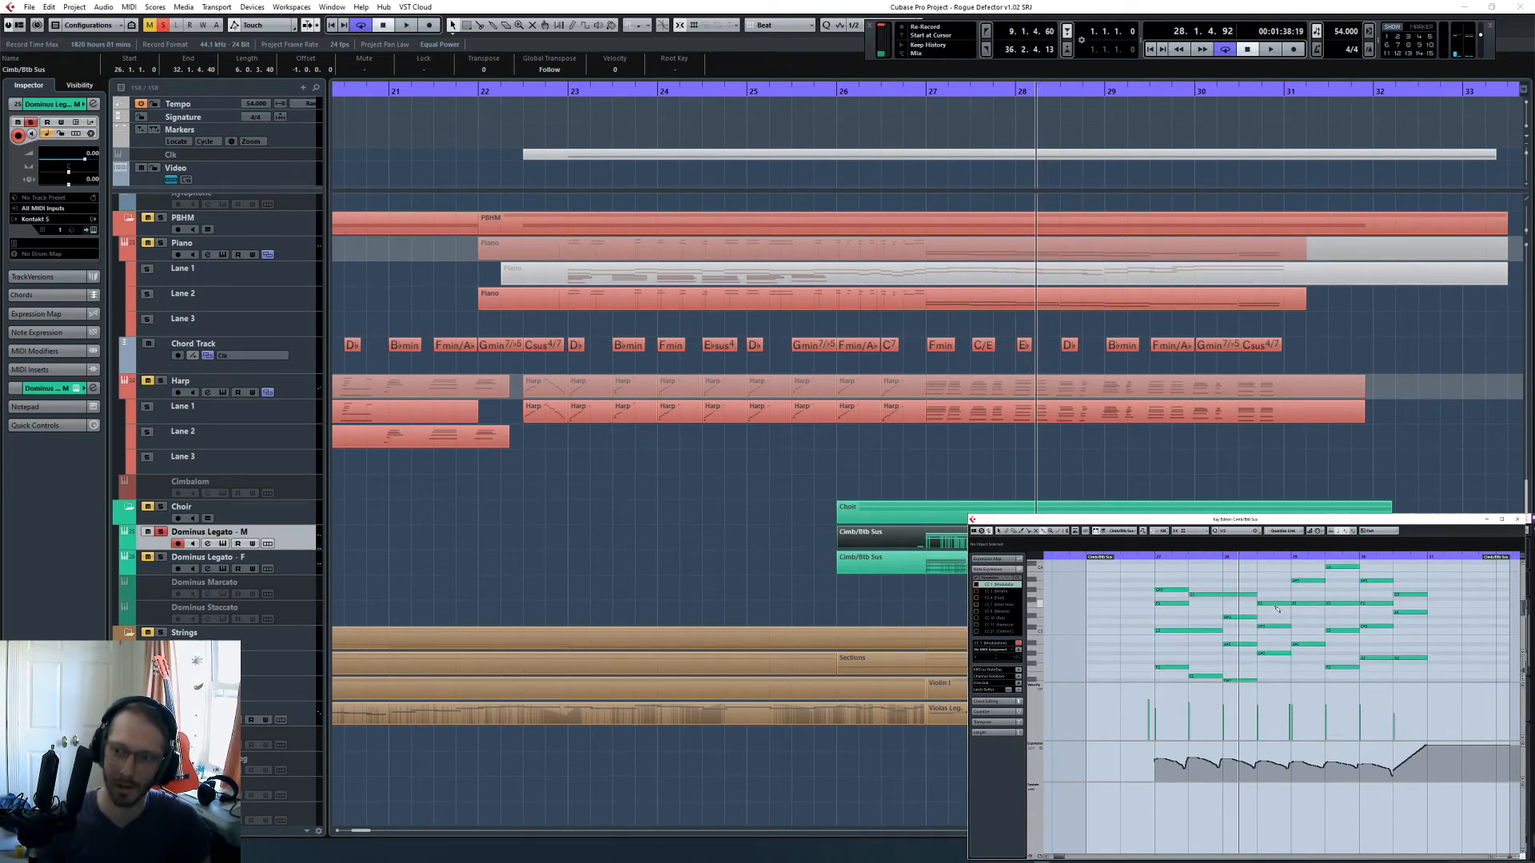
pyautogui.scroll(4, 1278, 608)
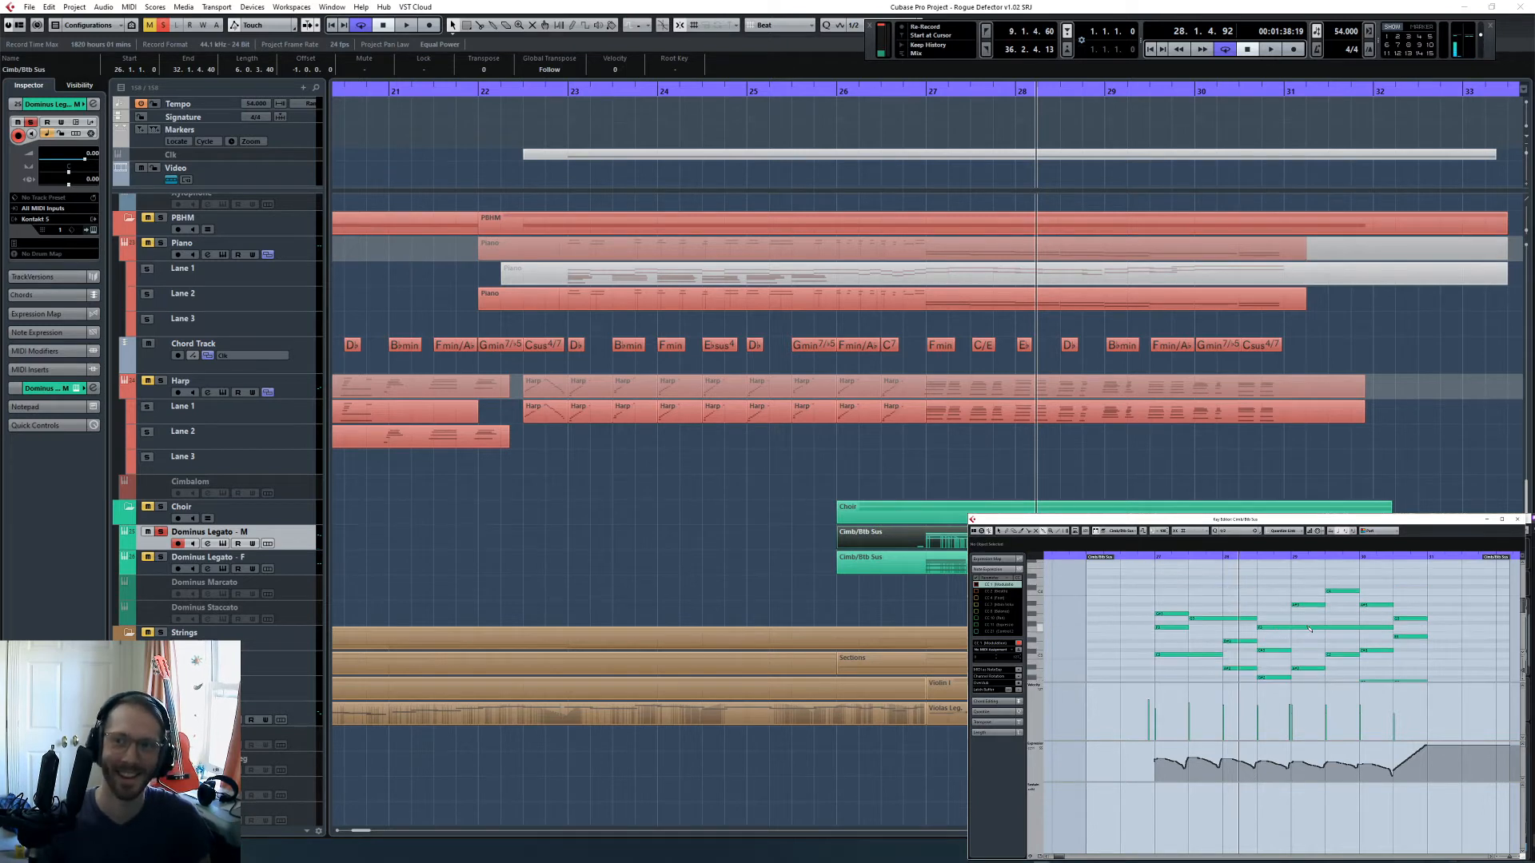
pyautogui.scroll(-3, 1374, 611)
# - Listen to the glued notes in bar 28 and return the playback position to before bar 27
pyautogui.press('space')
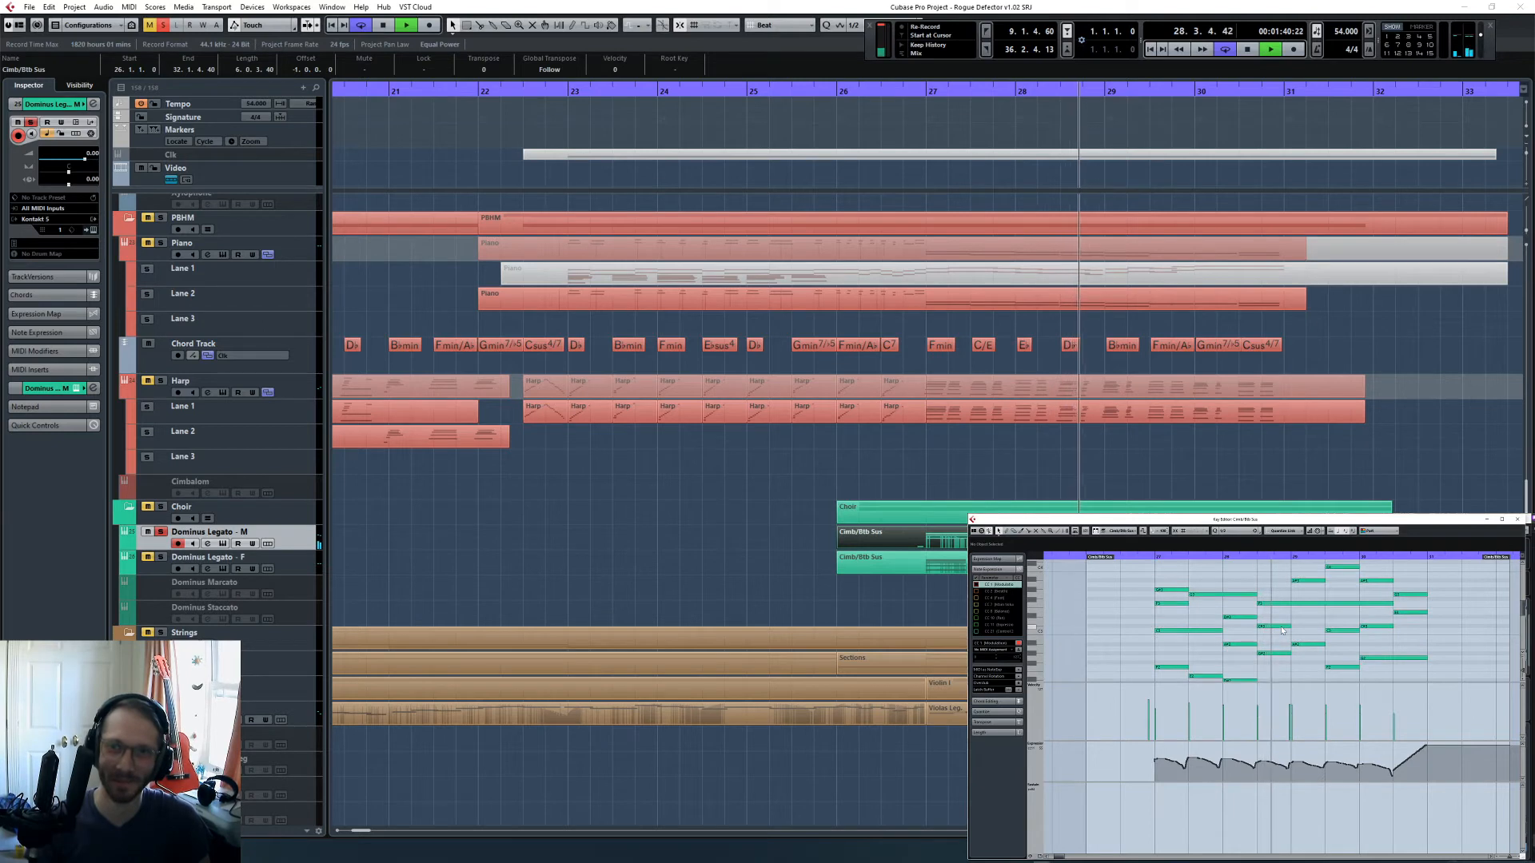
pyautogui.click(1131, 558)
pyautogui.click(1127, 557)
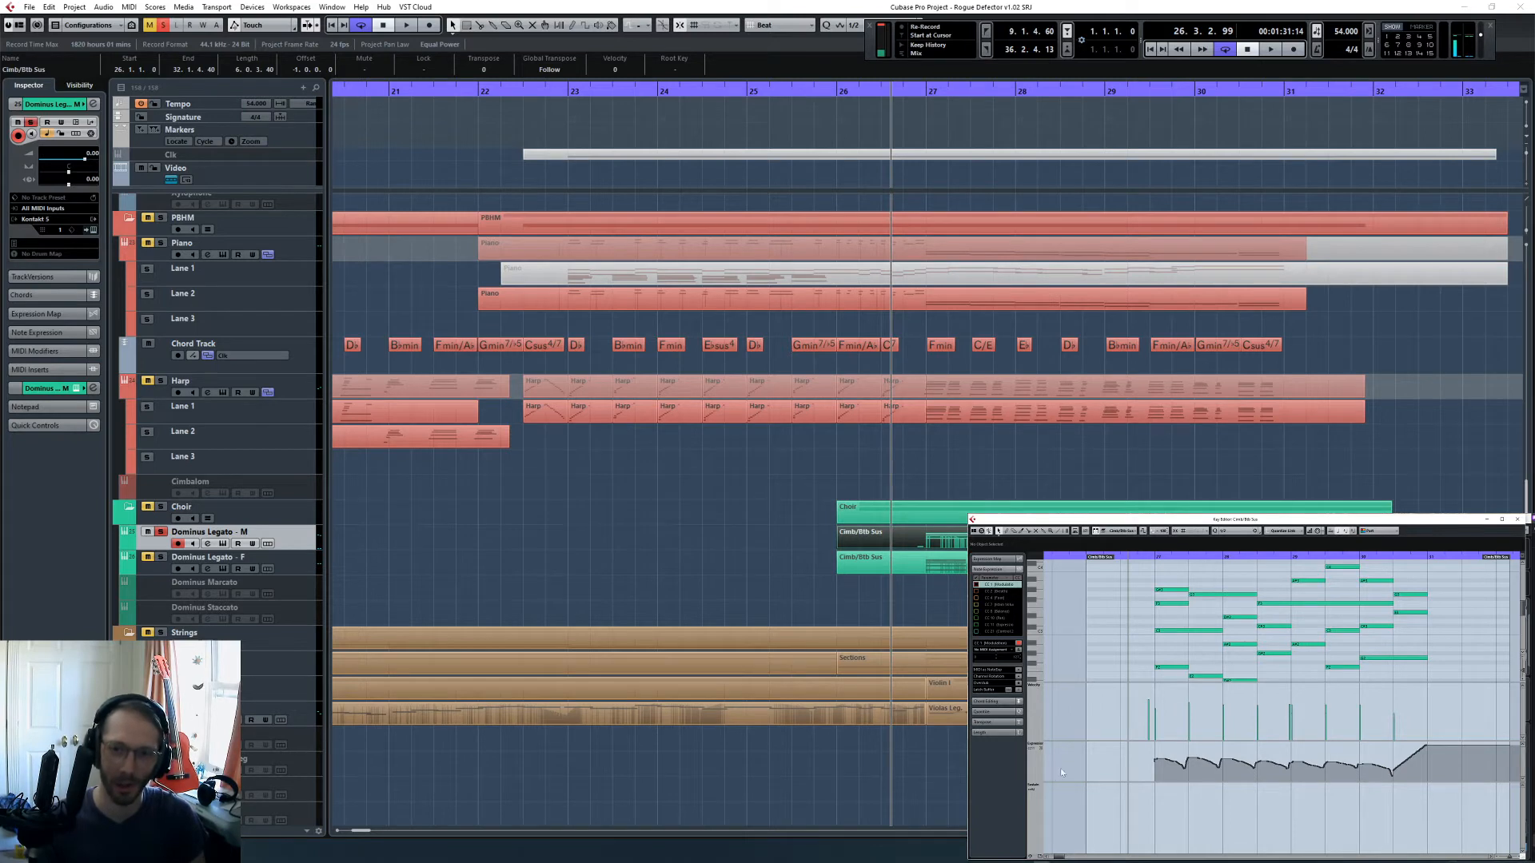
# - Delete the curve in the upper controller lane and replace it with a constant maximum value starting just before bar 27
pyautogui.moveTo(1141, 742); pyautogui.dragTo(1142, 706)
pyautogui.moveTo(1117, 726); pyautogui.dragTo(1421, 774)
pyautogui.press('Delete')
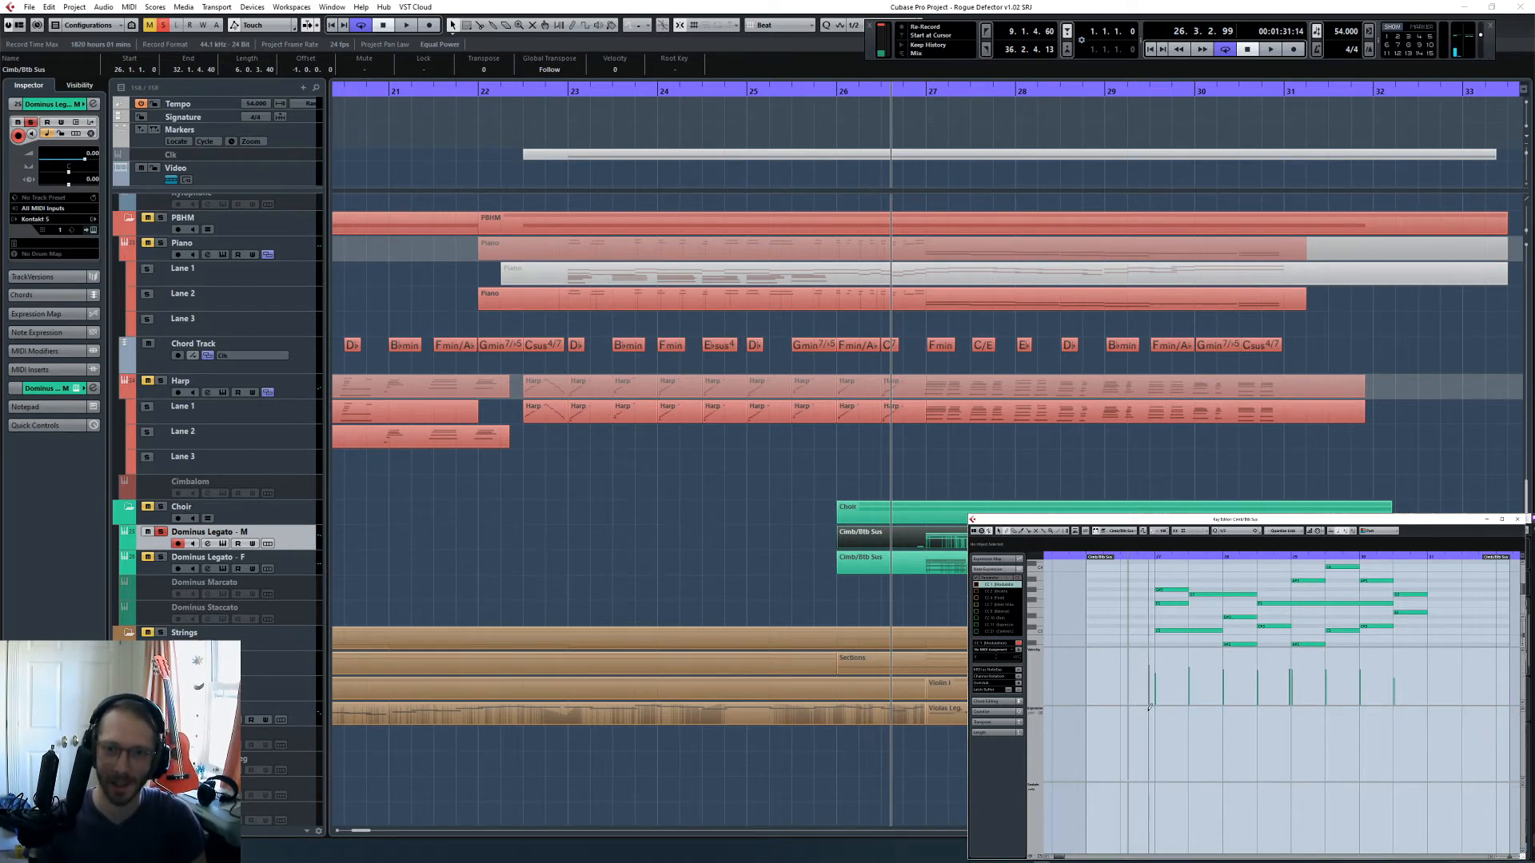
pyautogui.moveTo(1148, 710); pyautogui.dragTo(1151, 683)
# - Show CC 1 (Modulation) in the lower controller lane and raise its curve from bar 27 up to the final swell
pyautogui.click(1033, 789)
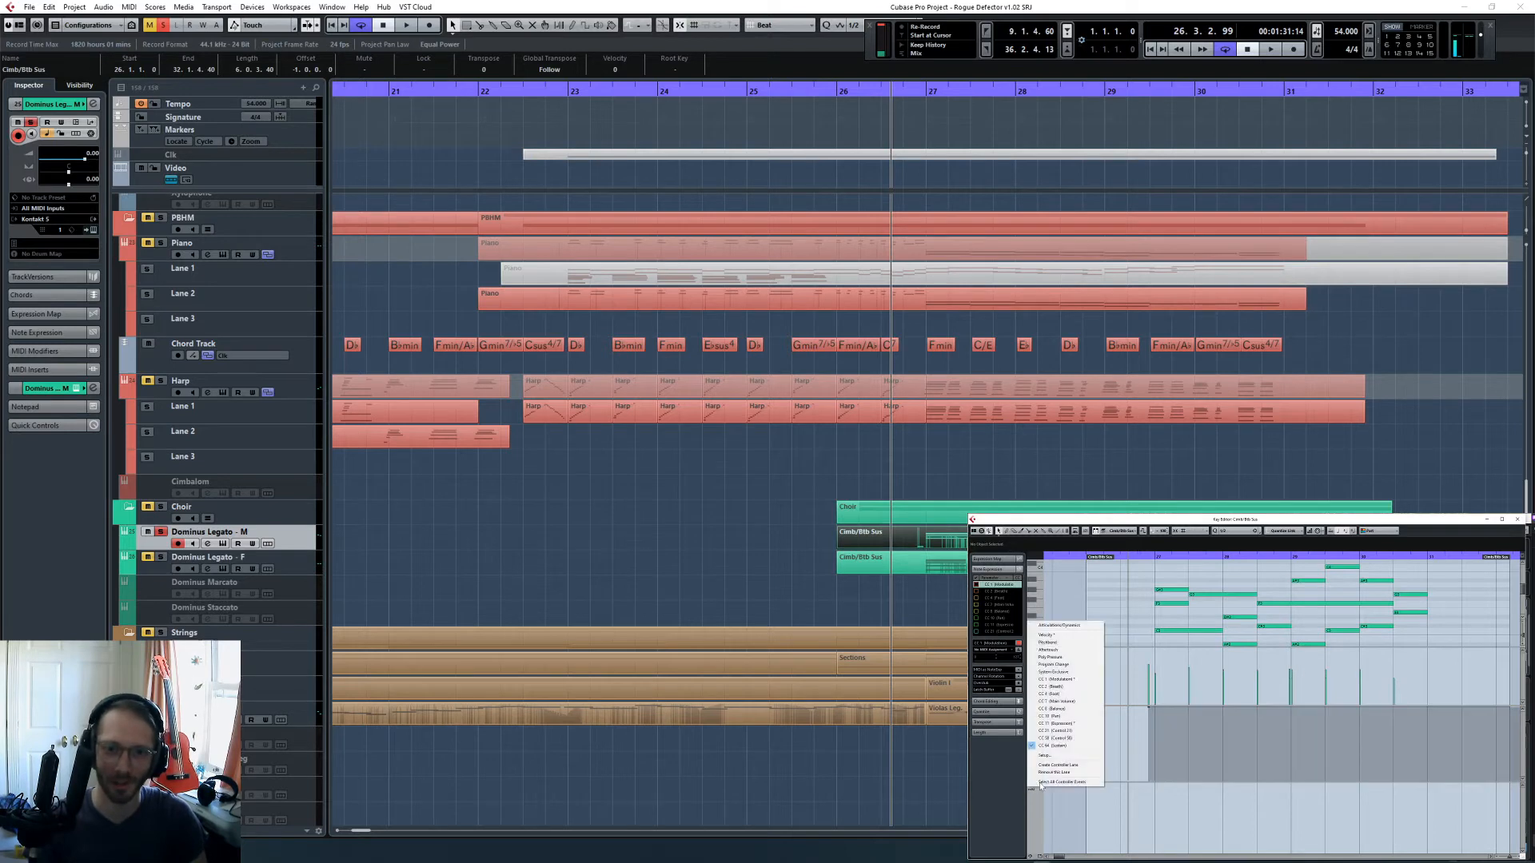
pyautogui.click(1056, 678)
pyautogui.press('space')
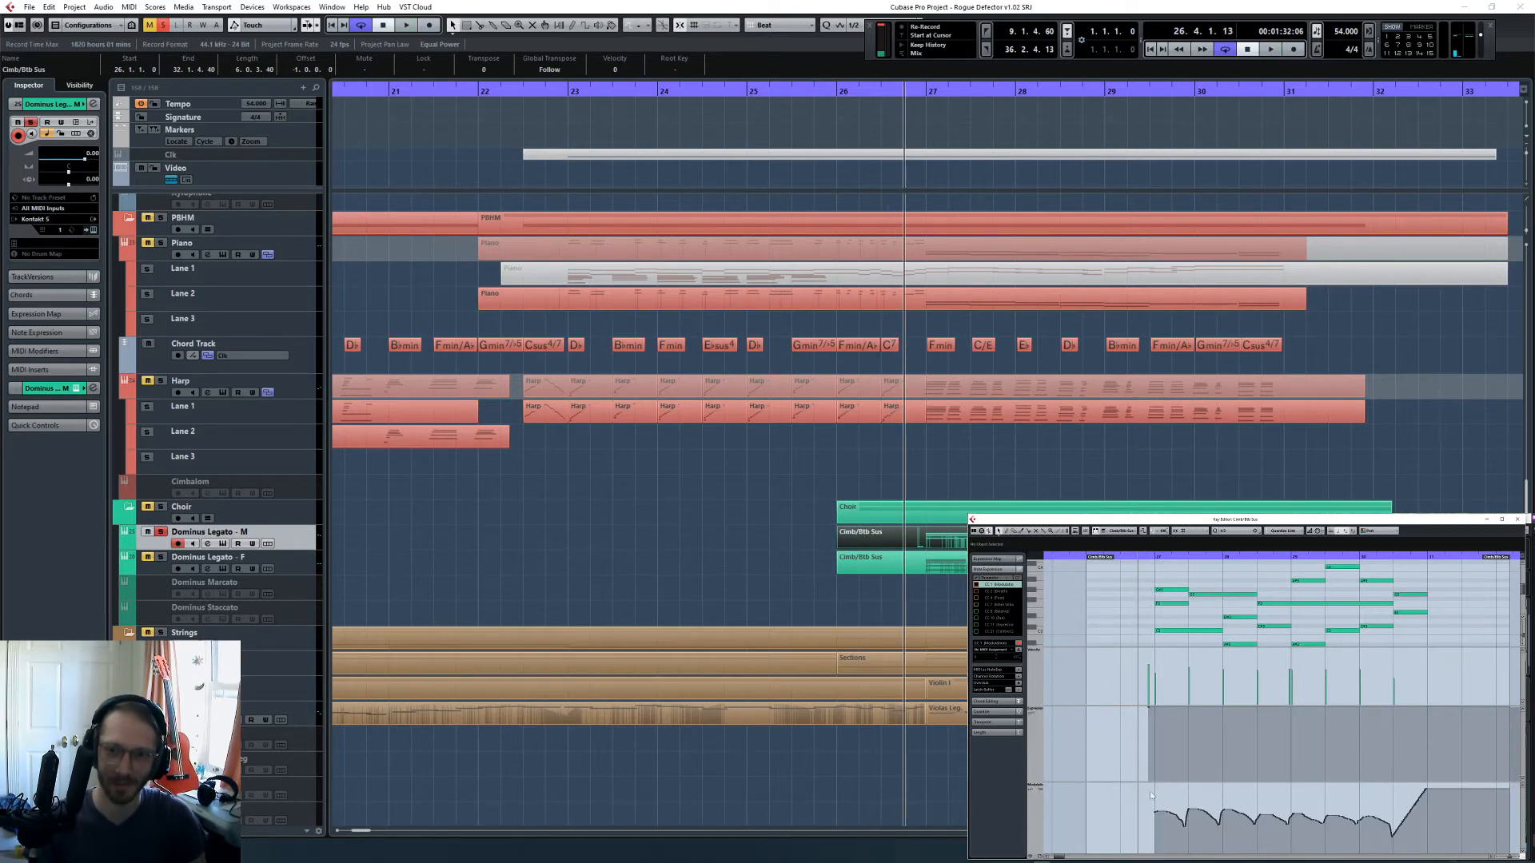
pyautogui.moveTo(1151, 795); pyautogui.dragTo(1395, 849)
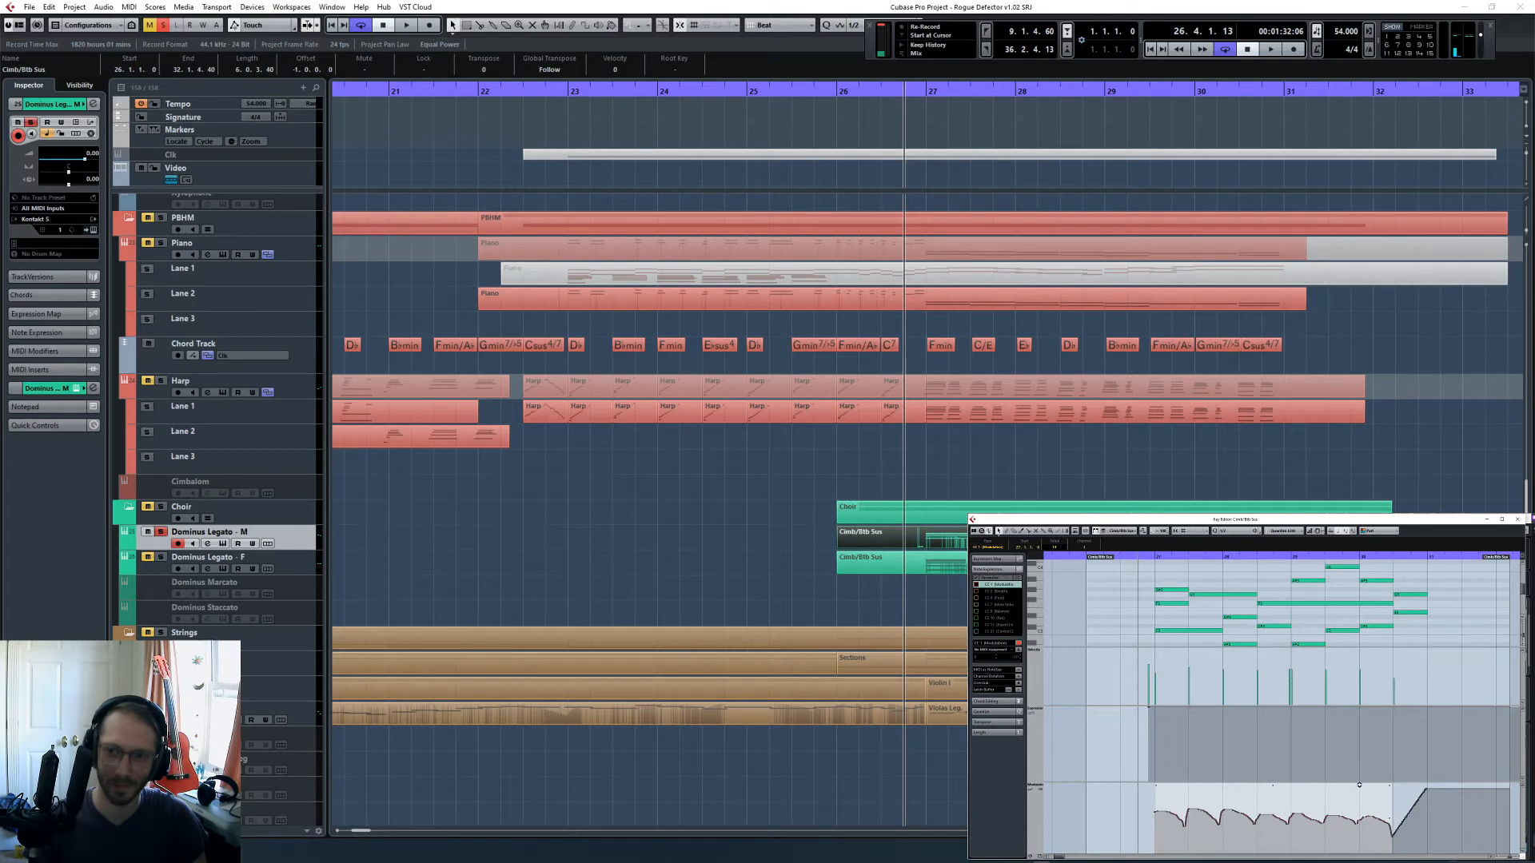
pyautogui.moveTo(1359, 785); pyautogui.dragTo(1361, 773)
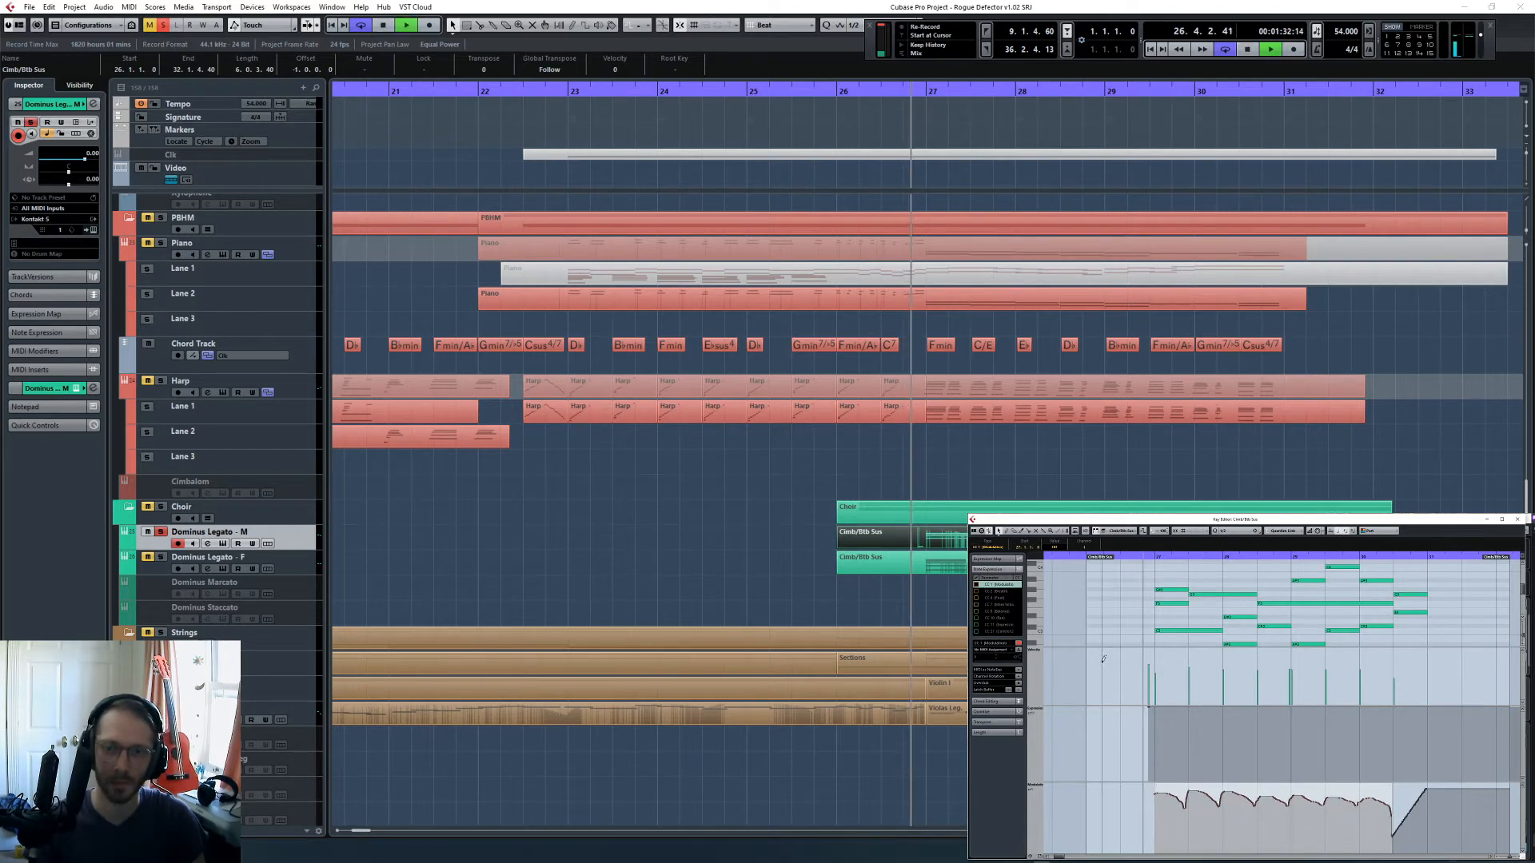
# - Play the male choir from just before bar 27 past bar 29 with the raised modulation
pyautogui.click(1110, 605)
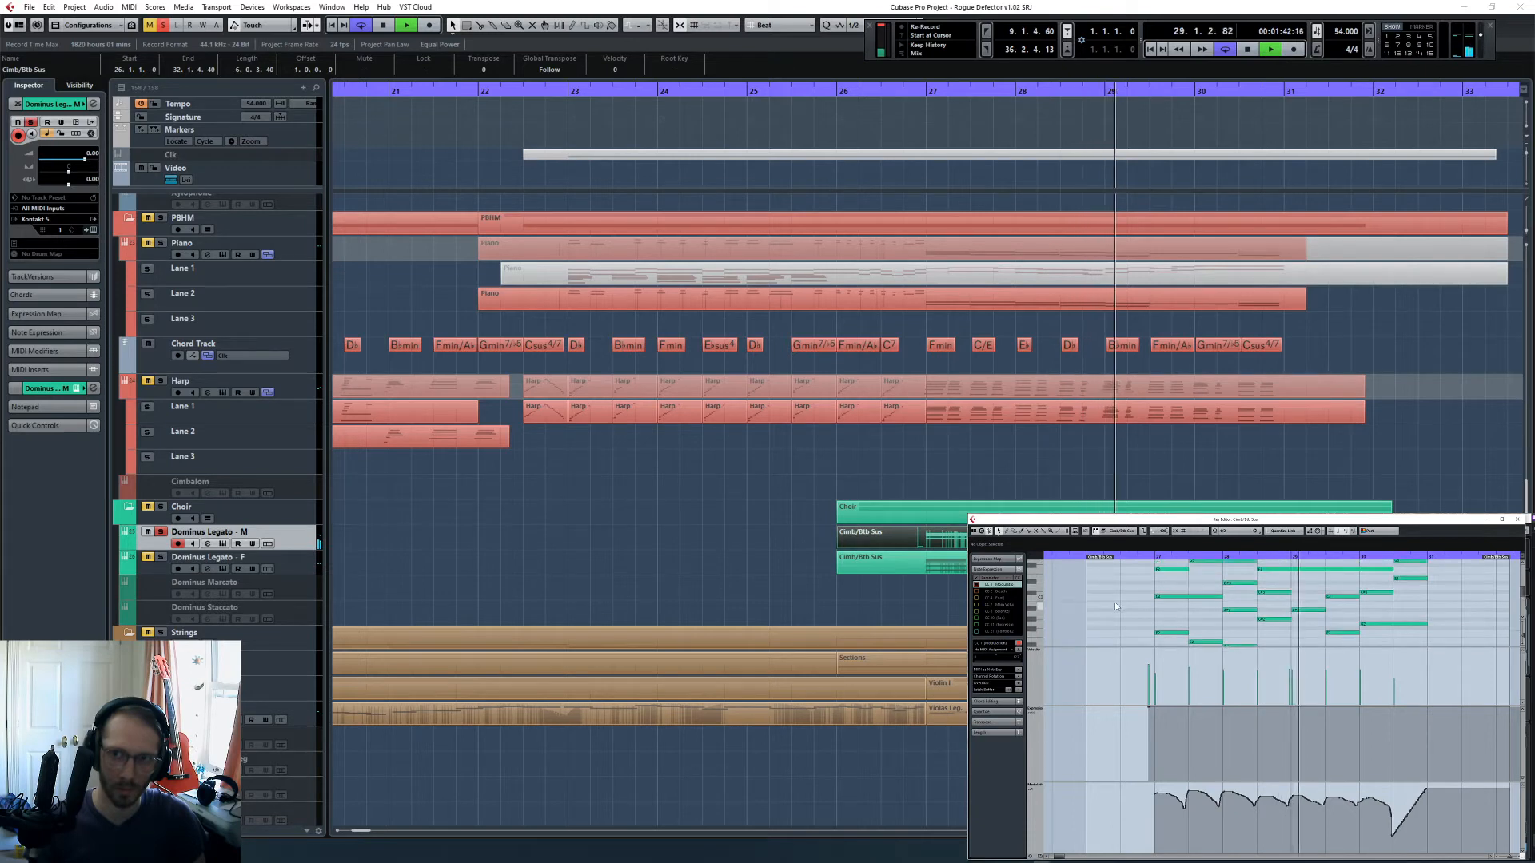
pyautogui.scroll(2, 1116, 604)
pyautogui.press('space')
# - Split the sustained note at bar 29 and shorten the chord before it to leave a small gap for the second word
pyautogui.click(1287, 605)
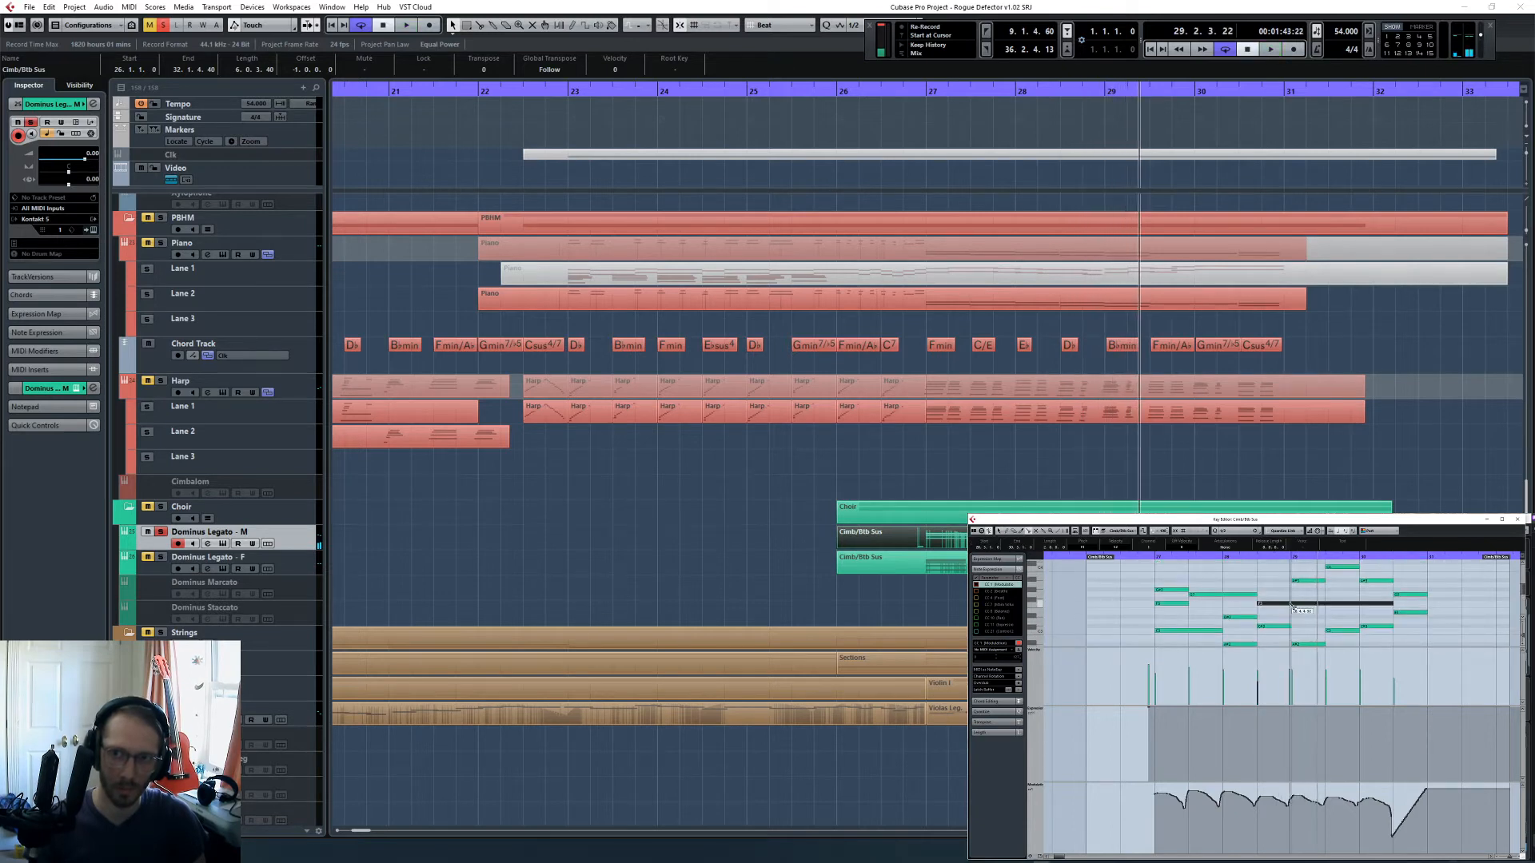
pyautogui.keyDown('alt'); pyautogui.click(1290, 605); pyautogui.keyUp('alt')
pyautogui.scroll(-4, 1289, 593)
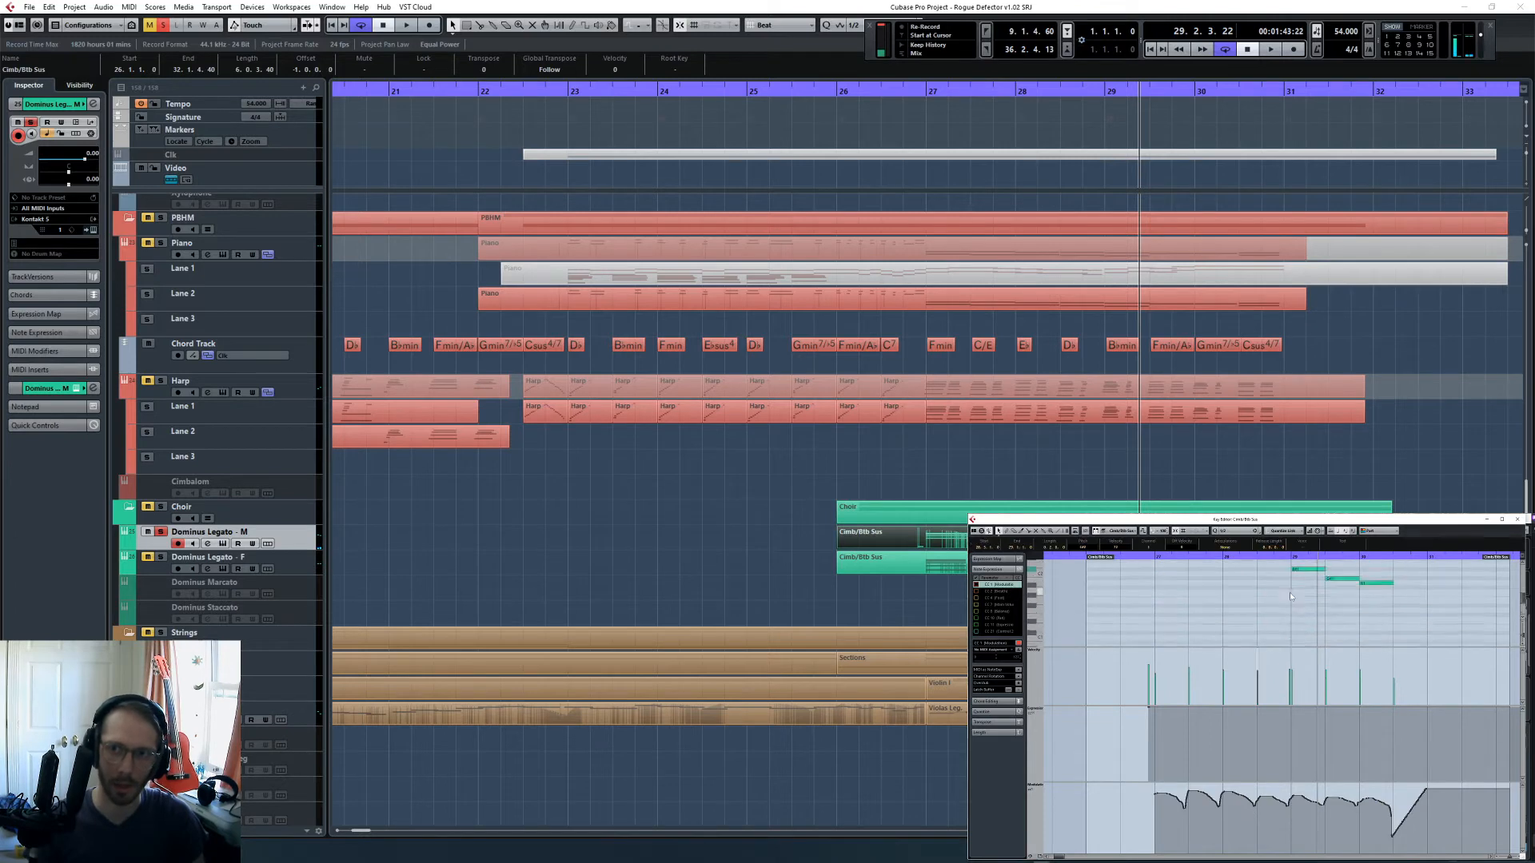
pyautogui.press('h')
pyautogui.press('h')
pyautogui.press('h')
pyautogui.press('h')
pyautogui.scroll(2, 1271, 595)
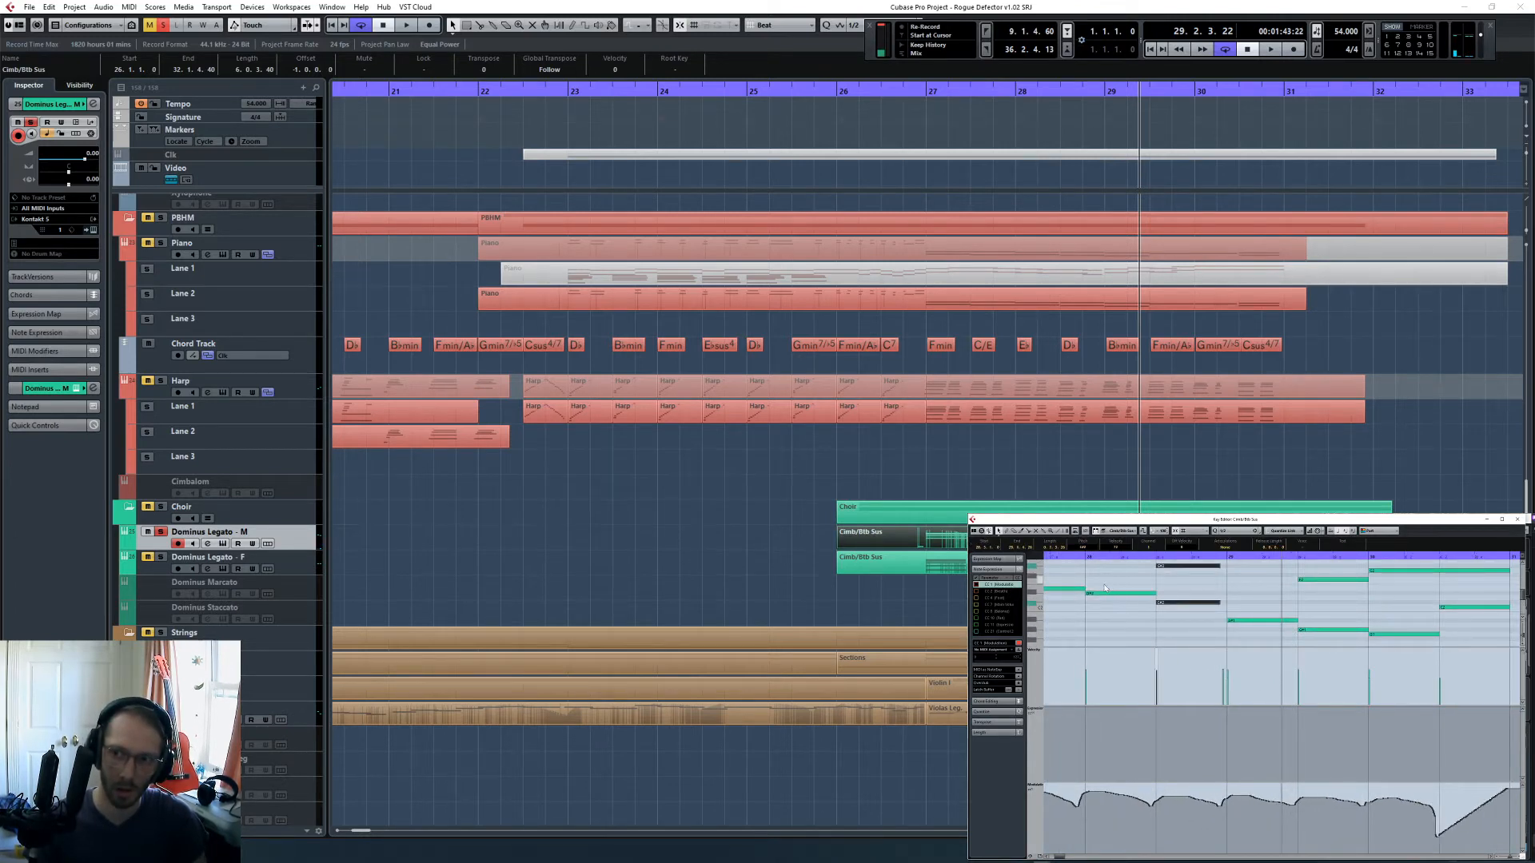
pyautogui.scroll(2, 1110, 611)
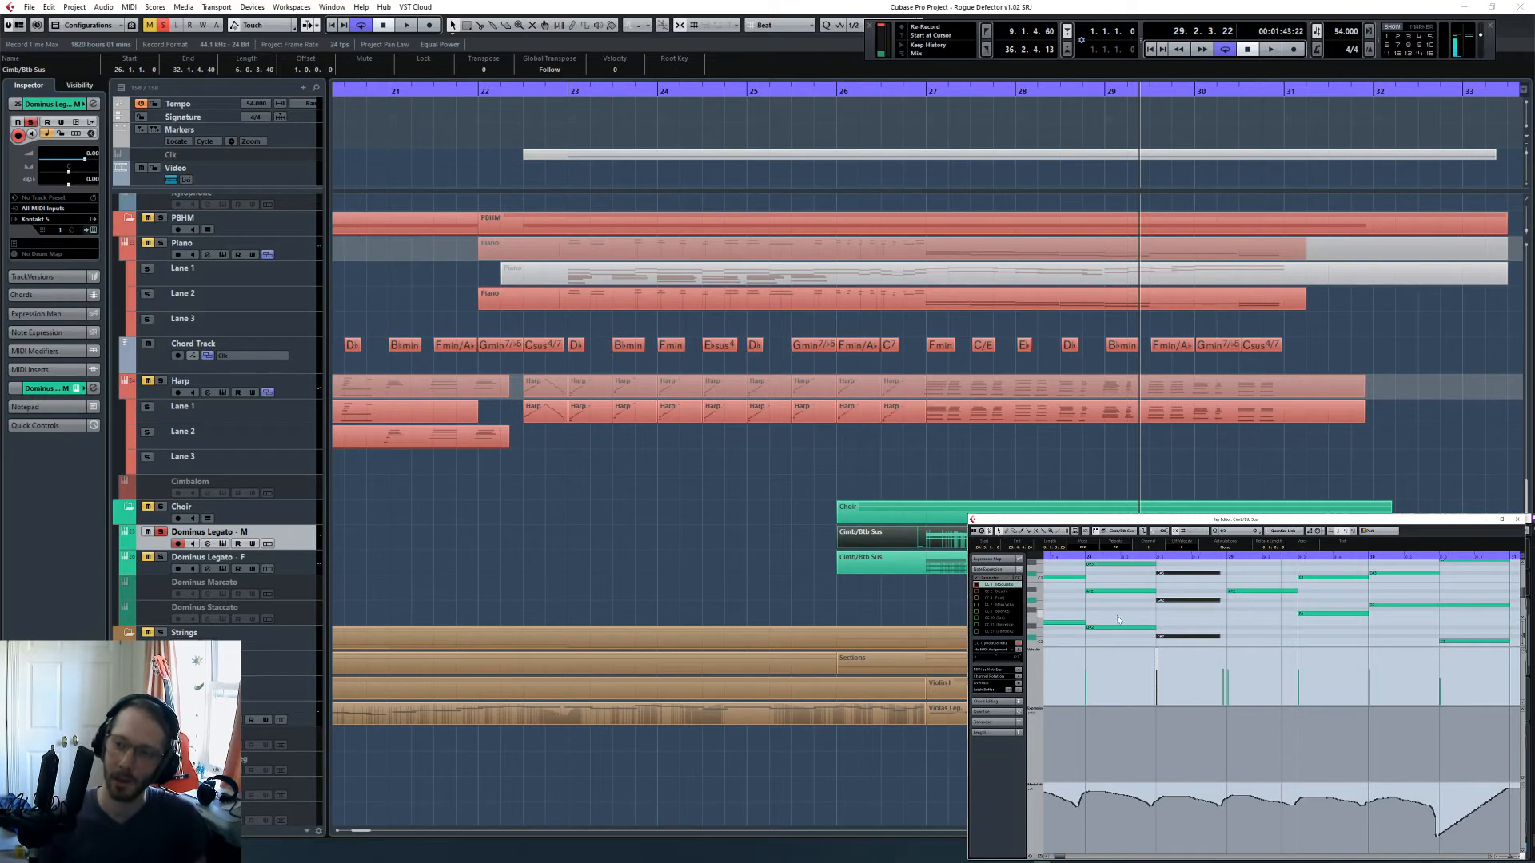
pyautogui.scroll(-2, 1118, 616)
# - Play back the shortened male choir notes from around bar 27 to the middle of bar 28
pyautogui.press('g')
pyautogui.press('g')
pyautogui.press('g')
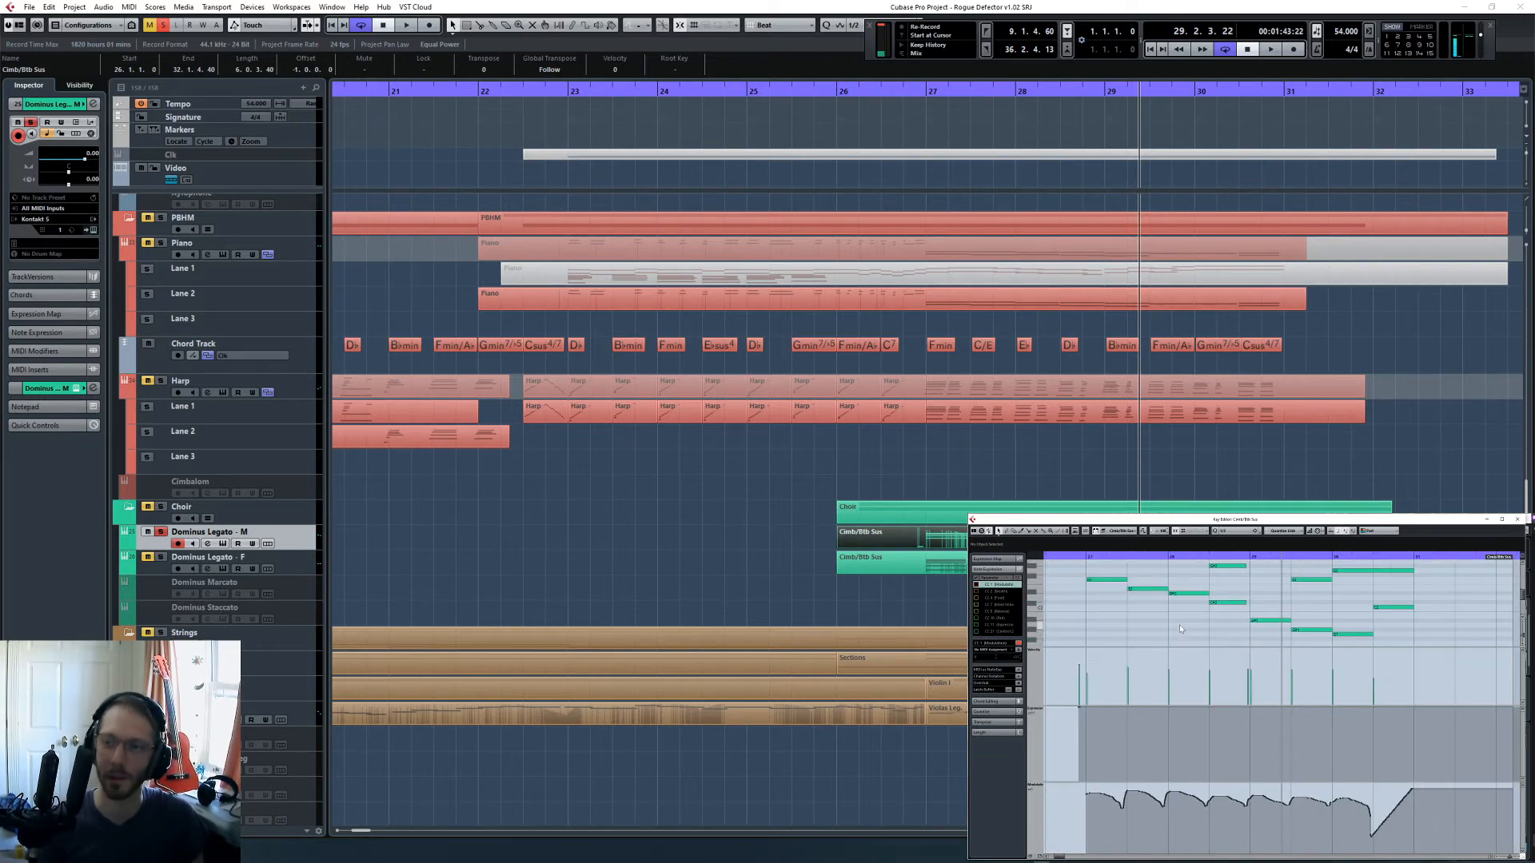
pyautogui.scroll(2, 1180, 623)
pyautogui.click(1088, 558)
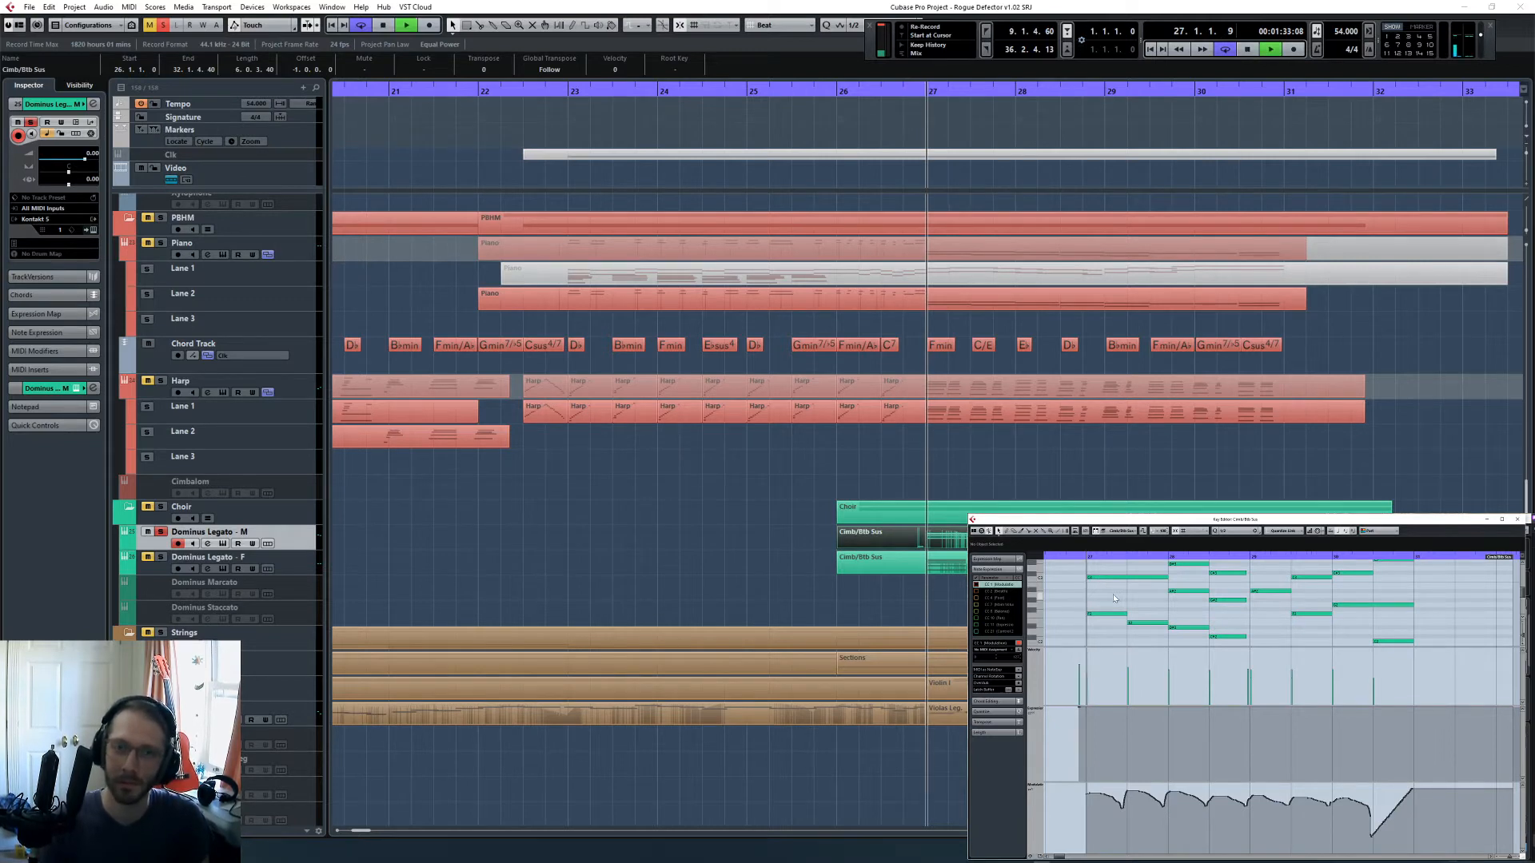
pyautogui.press('space')
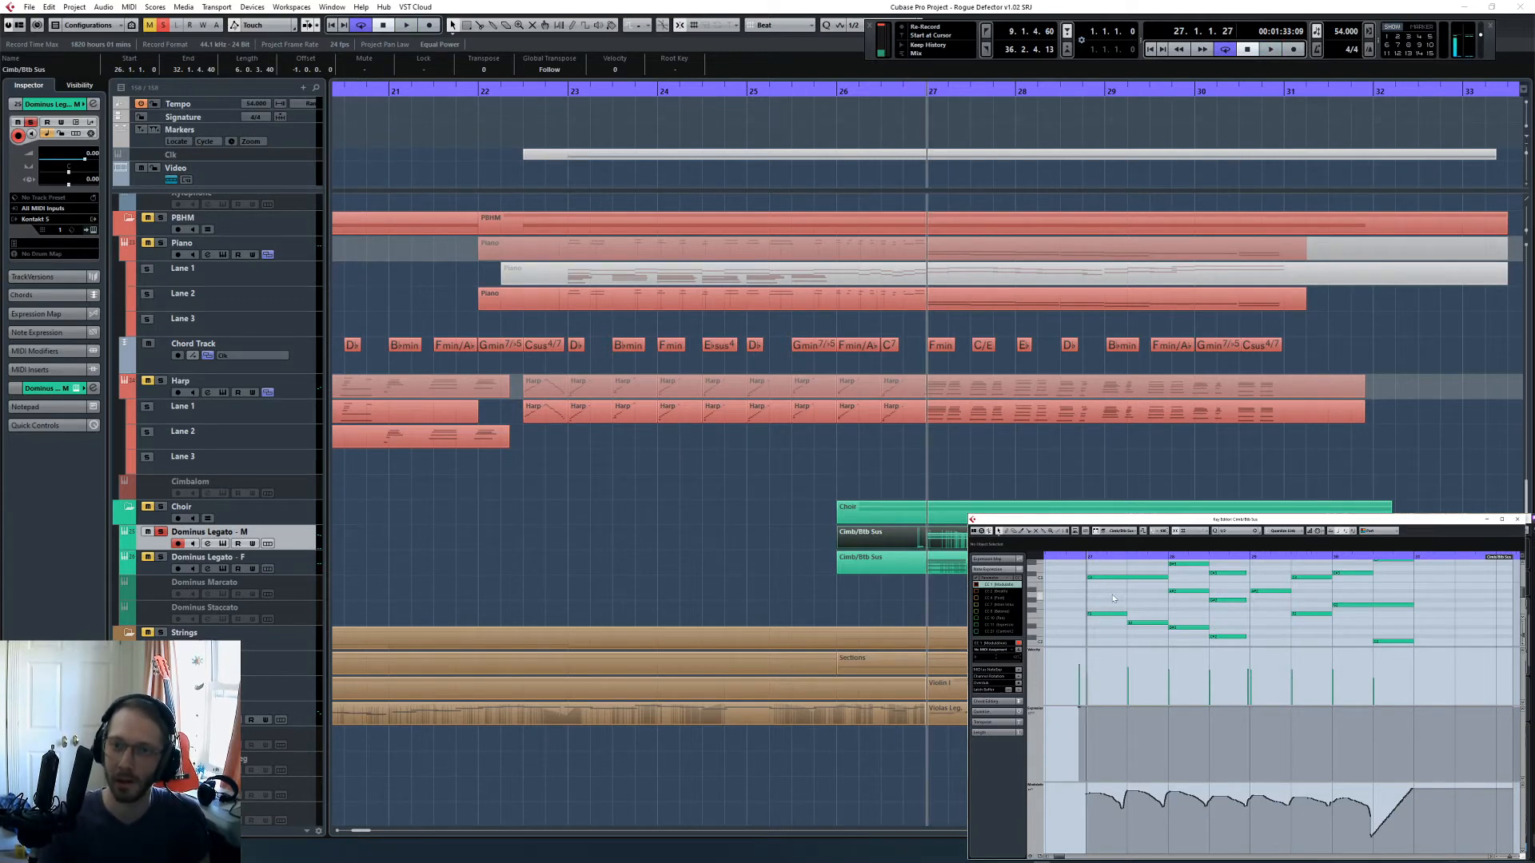
pyautogui.press('KP_Subtract')
pyautogui.press('KP_Subtract')
pyautogui.press('space')
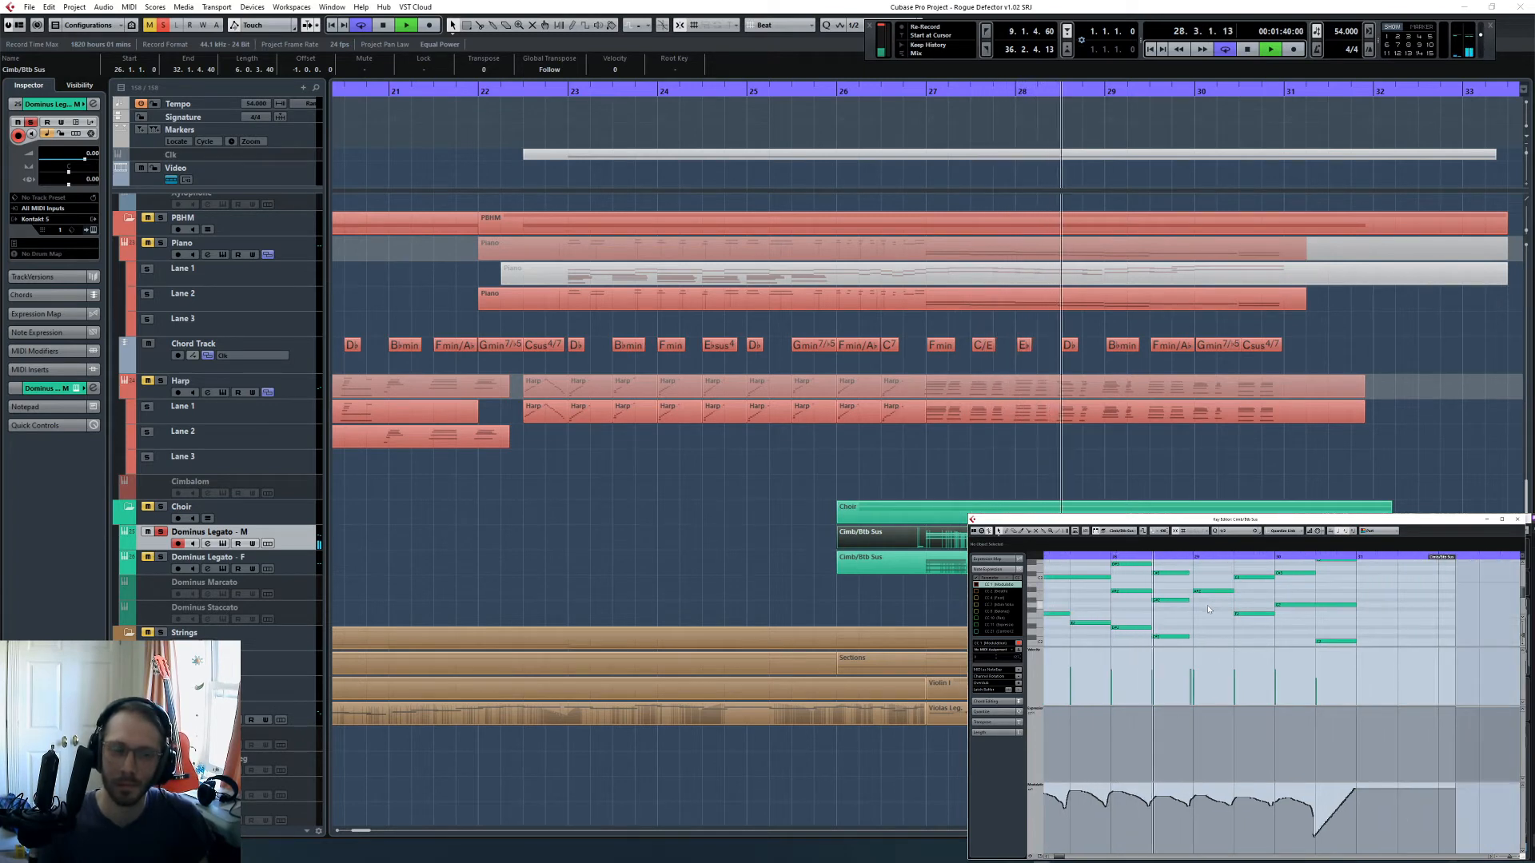
pyautogui.press('space')
# - Replay the male choir from bar 26 to bar 31 with its Kontakt instrument open to check the word changes
pyautogui.hscroll(-3, 1157, 609)
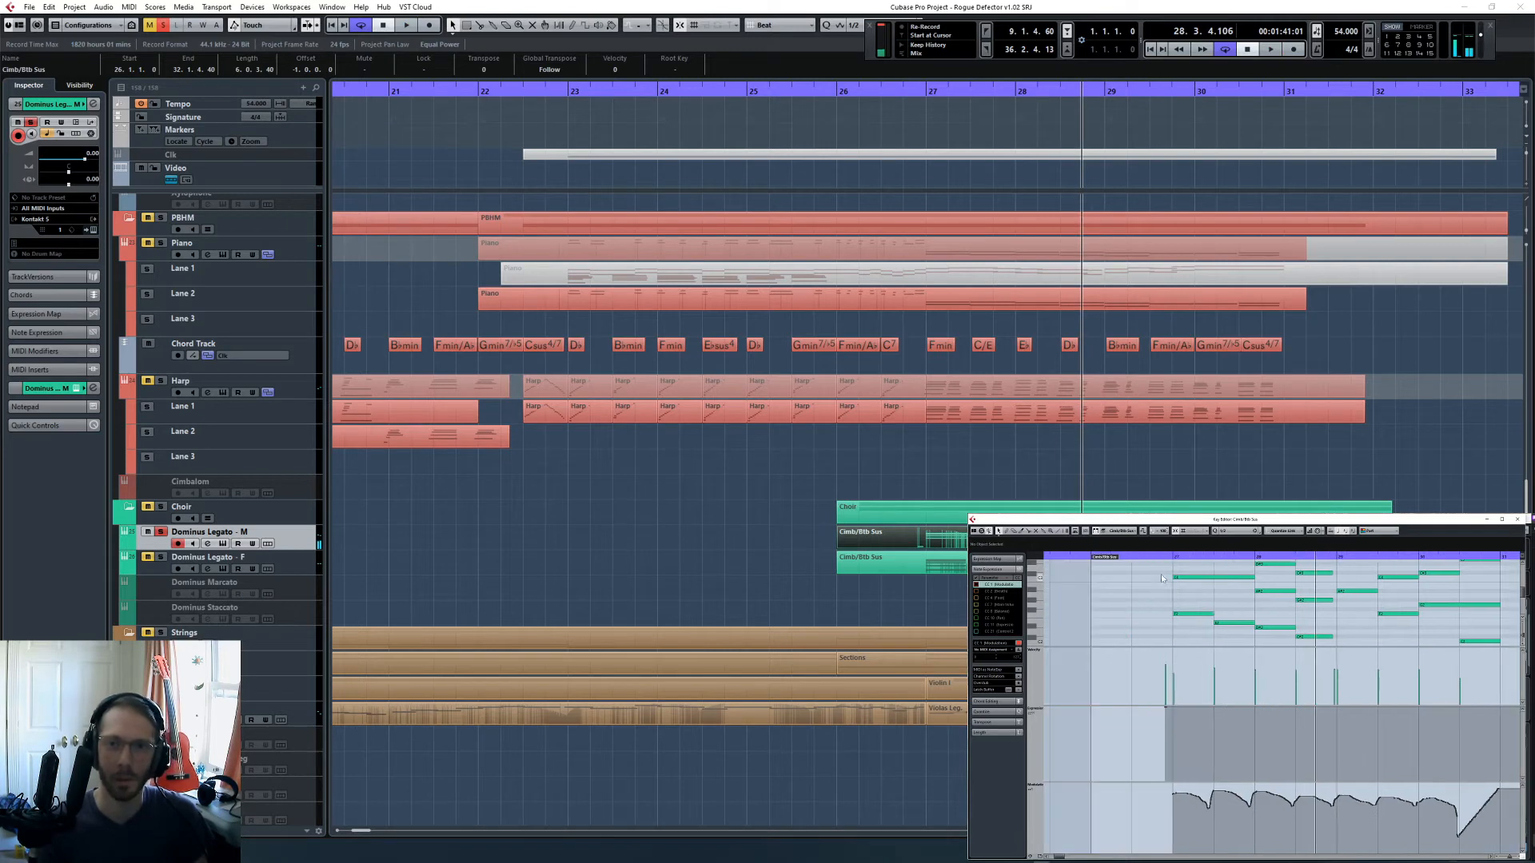
pyautogui.doubleClick(1138, 557)
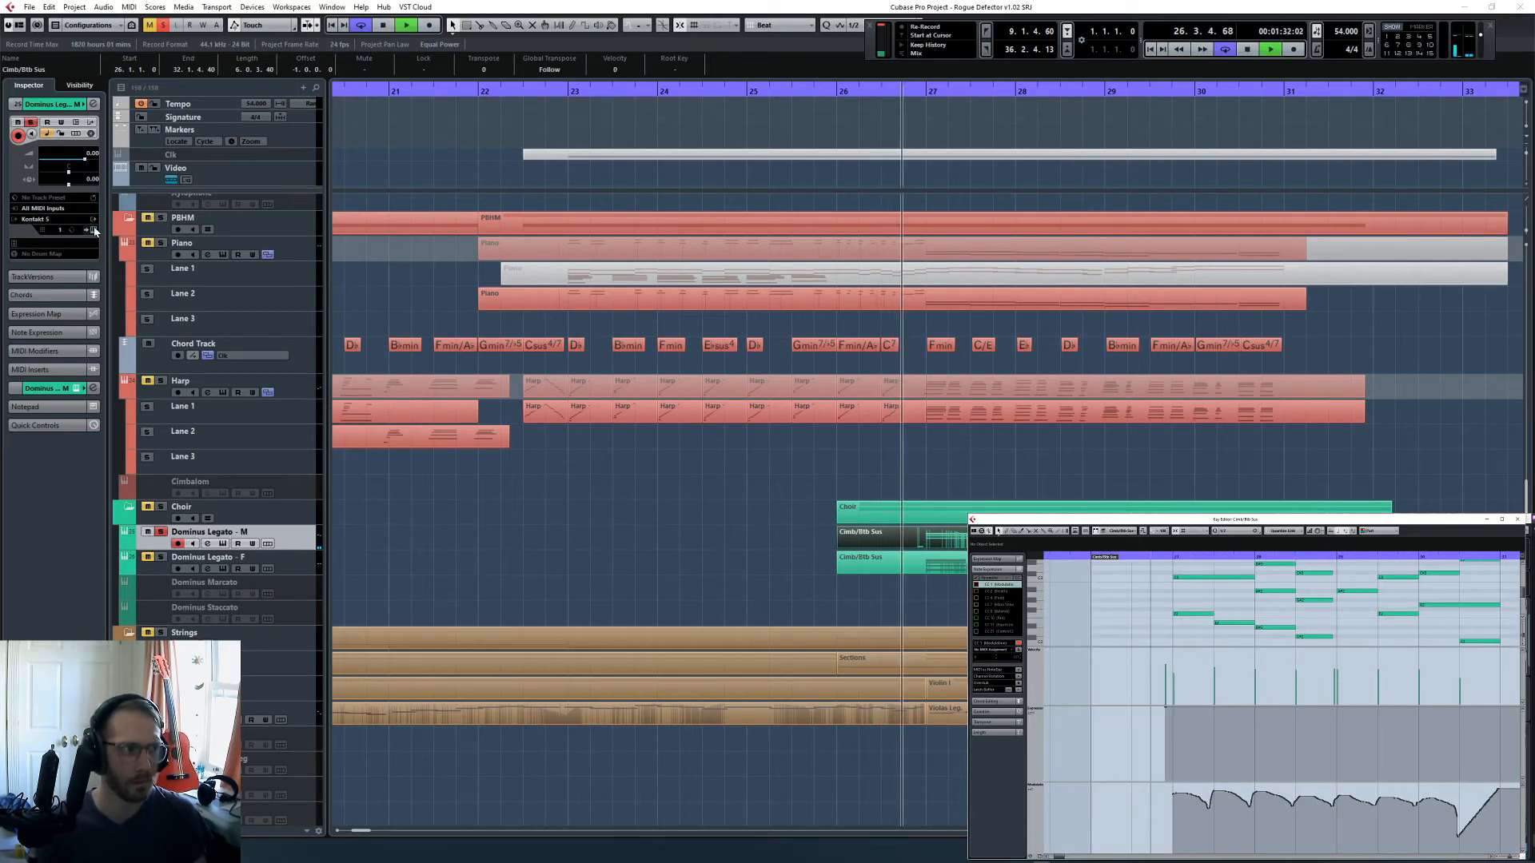
pyautogui.click(223, 544)
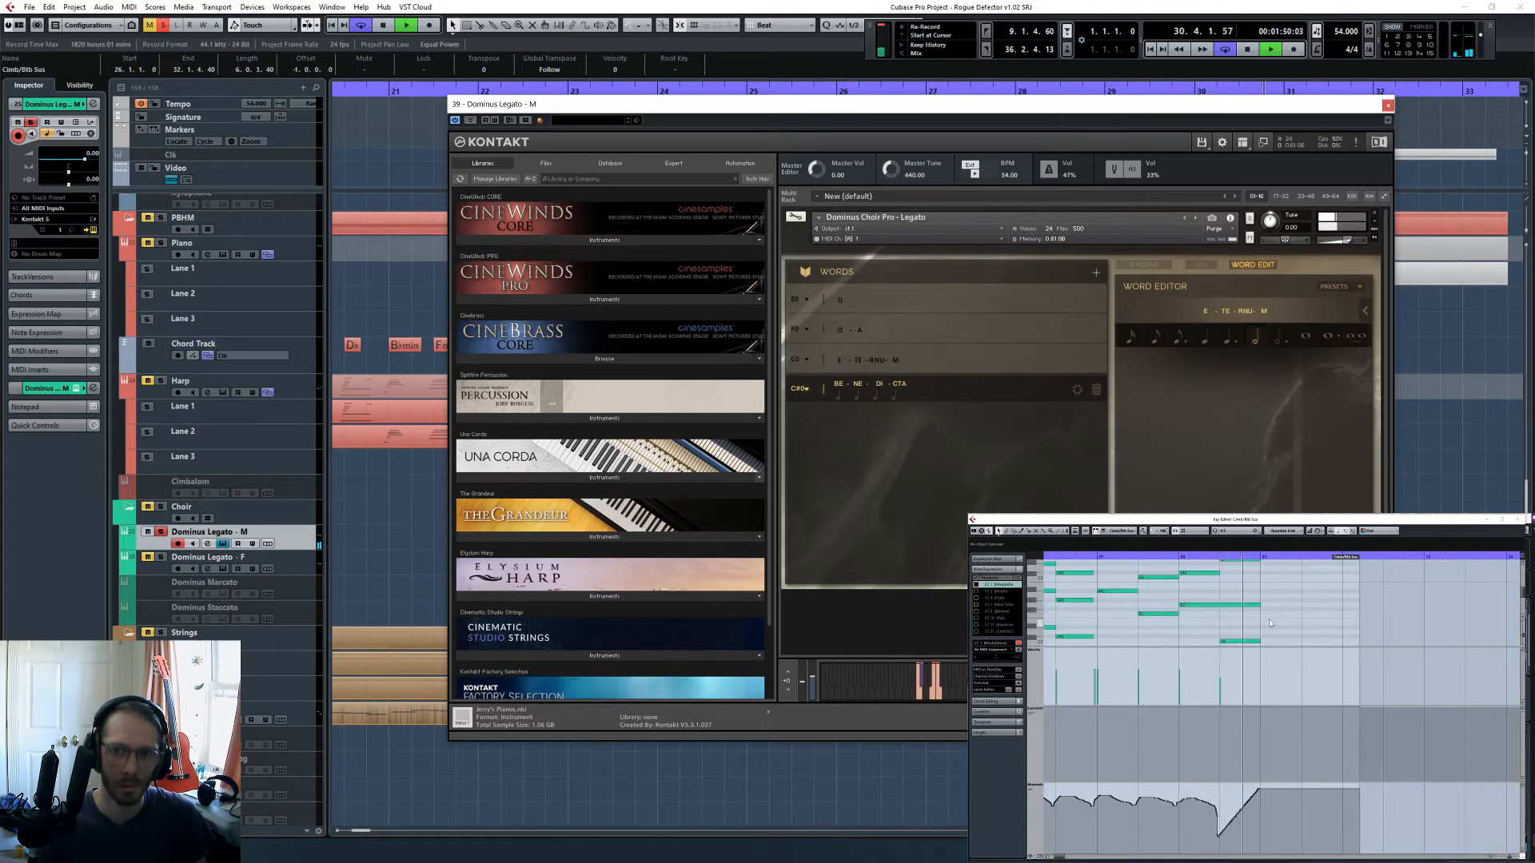
pyautogui.click(1388, 104)
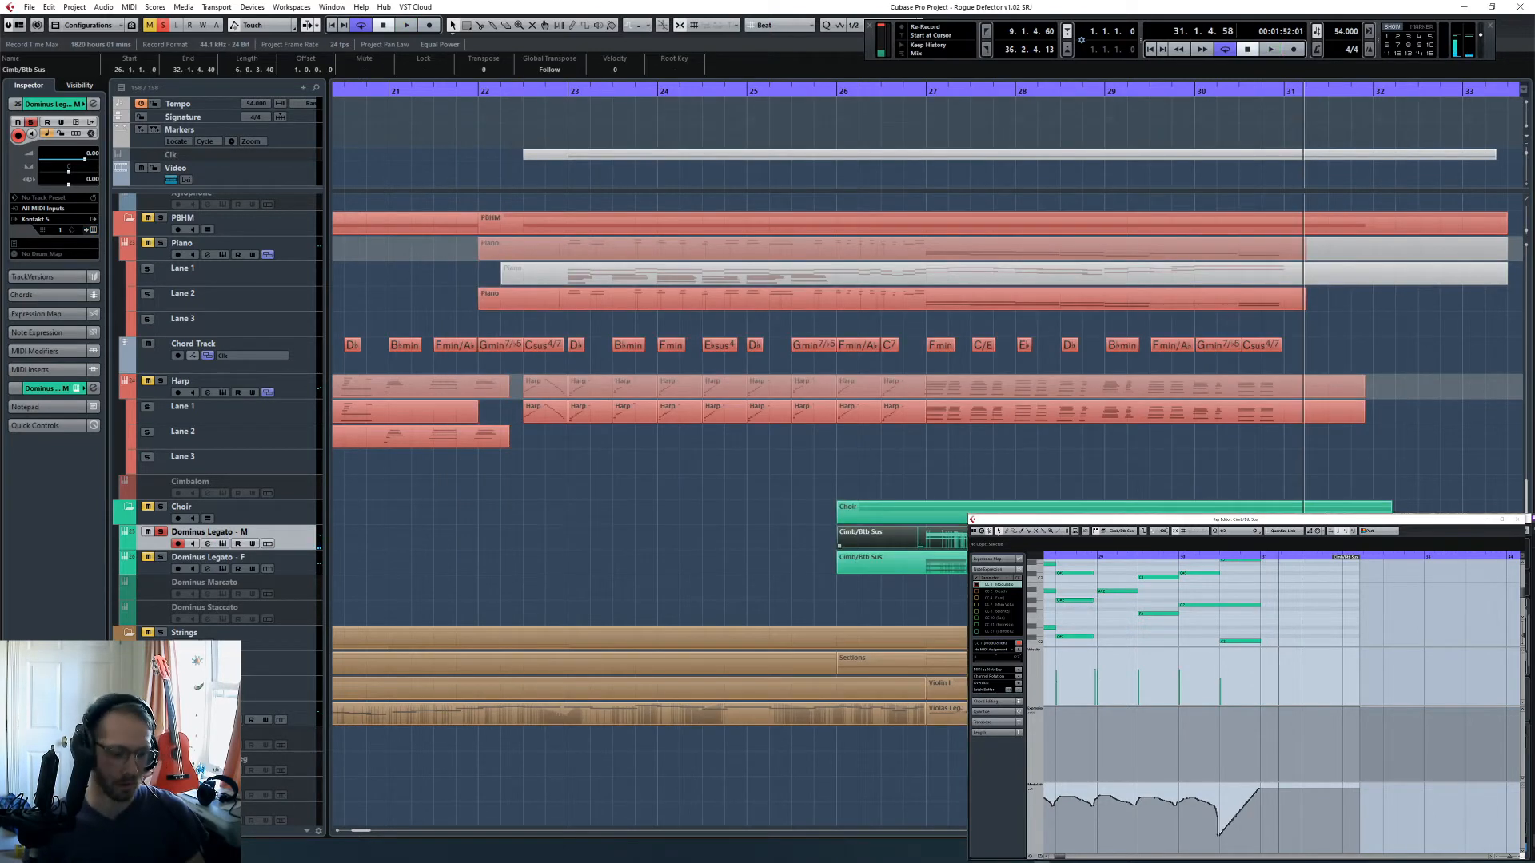
# - Stop playback and check the word list in the female choir part's Kontakt instrument
pyautogui.press('space')
pyautogui.press('F3')
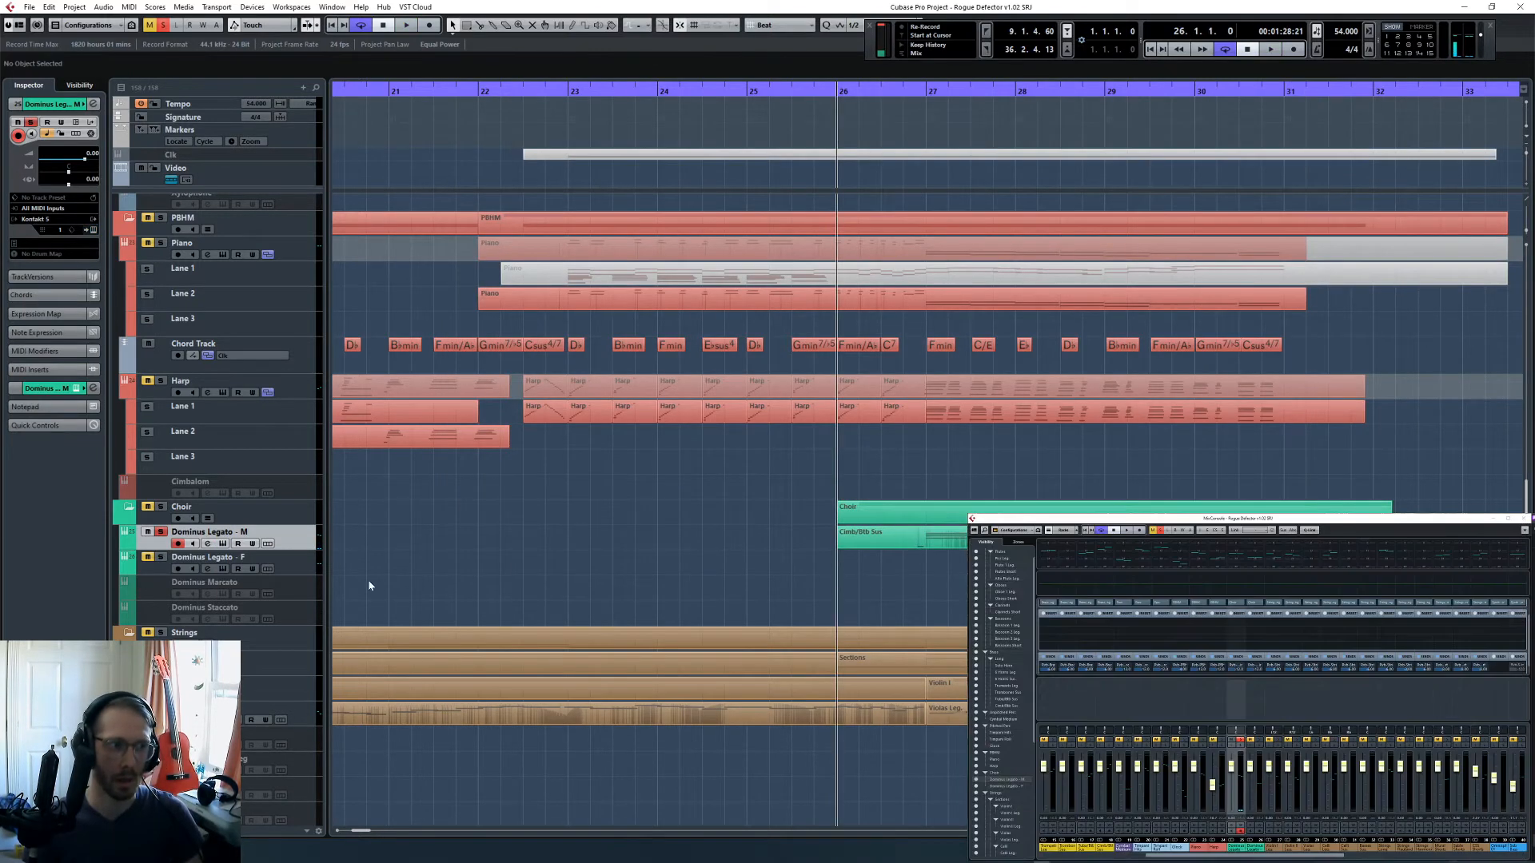
pyautogui.click(904, 560)
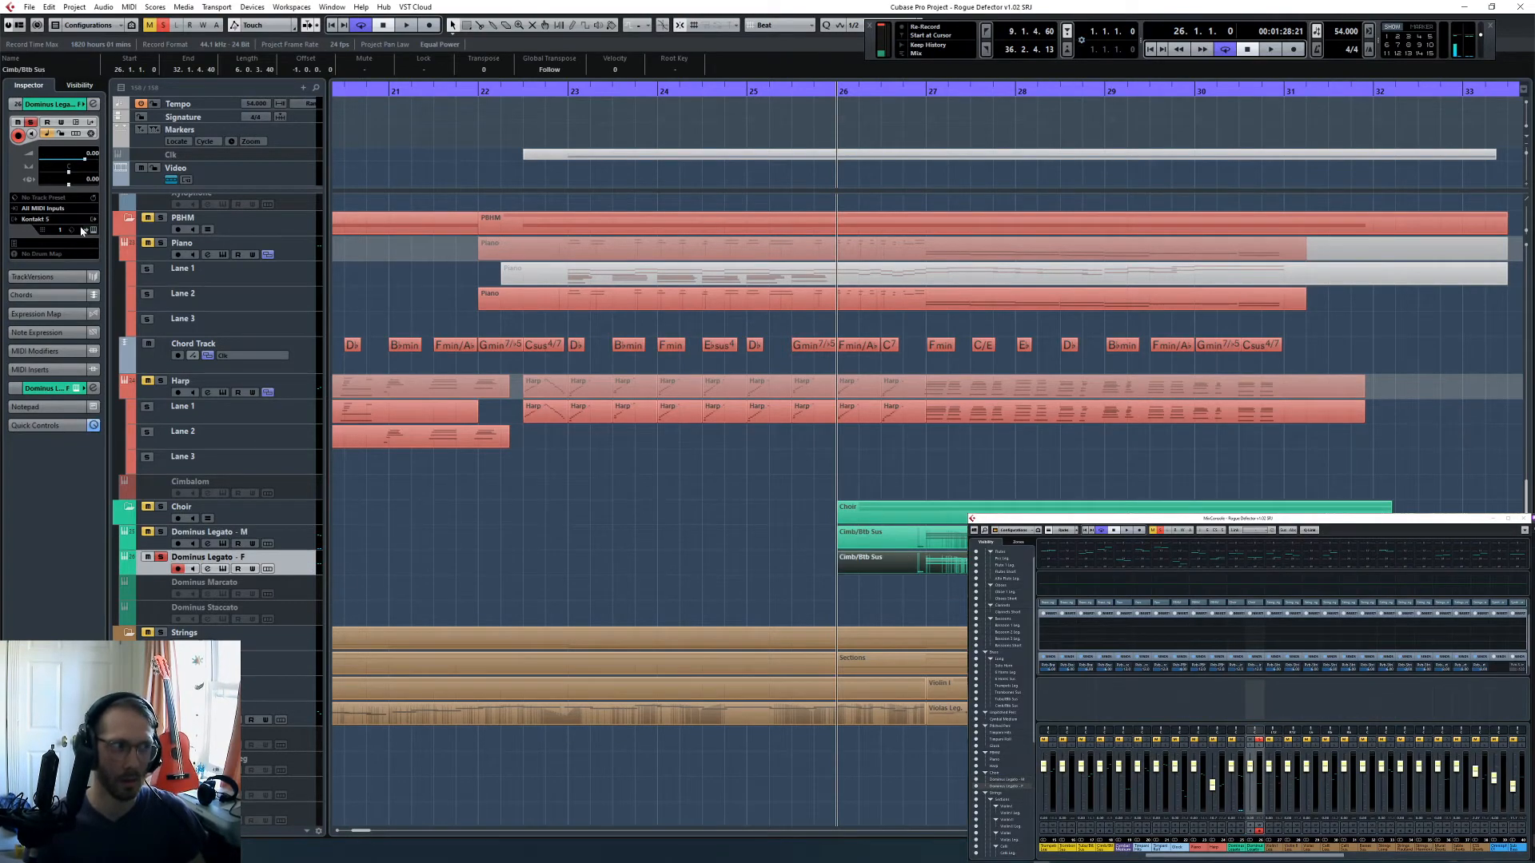
pyautogui.click(91, 230)
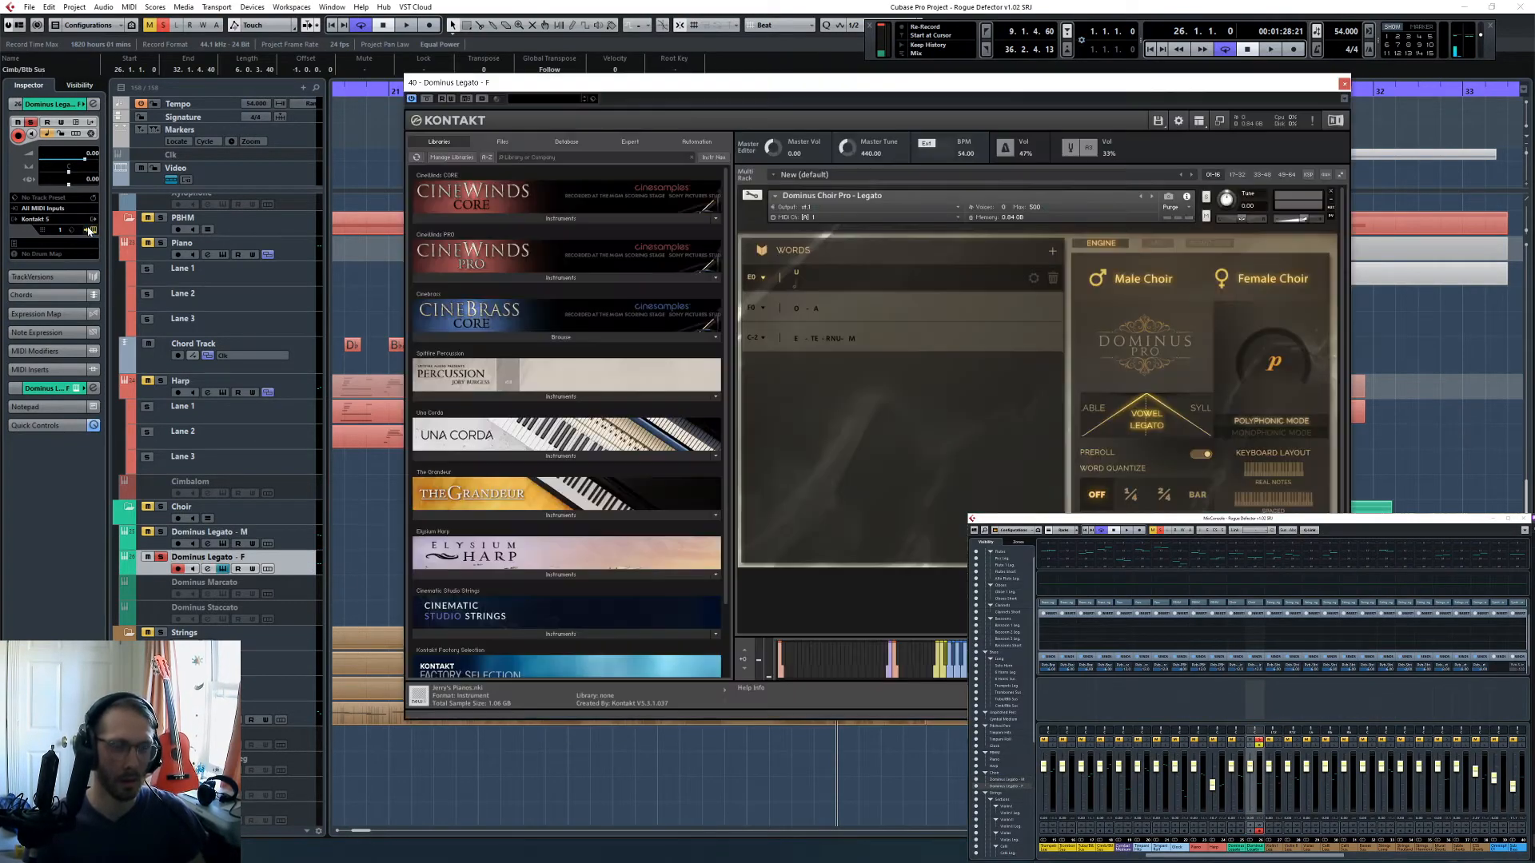
pyautogui.click(1346, 84)
# - Replace the Dominus Legato - F track with a duplicate of Dominus Legato - M, named Dominus Legato - F
pyautogui.rightClick(304, 532)
pyautogui.click(327, 571)
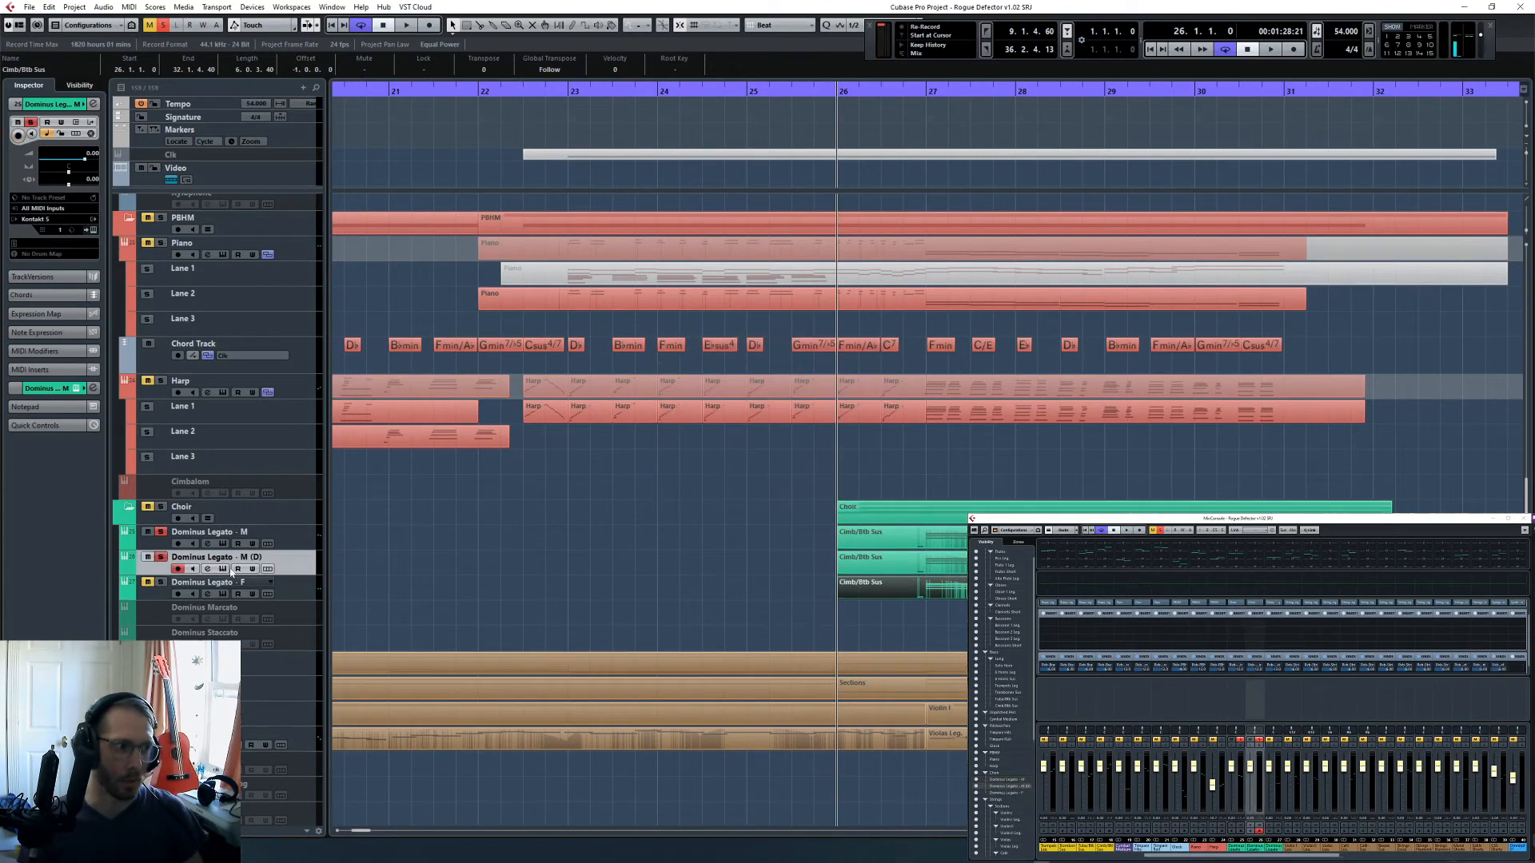
pyautogui.rightClick(295, 592)
pyautogui.click(376, 374)
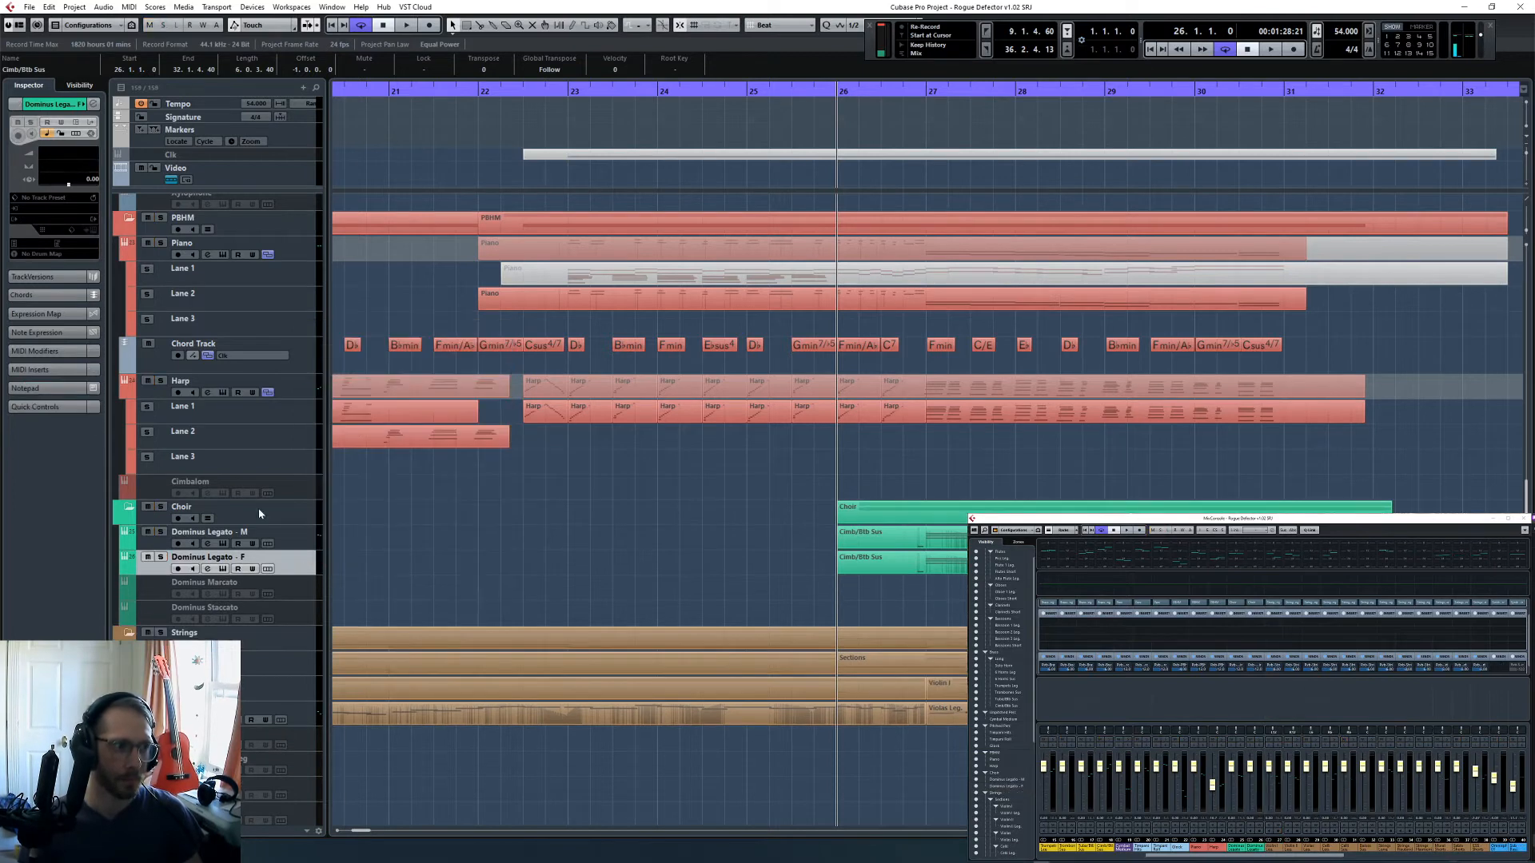
# - Set the Kontakt instrument of the duplicated female track to Female Choir
pyautogui.click(258, 557)
pyautogui.click(91, 229)
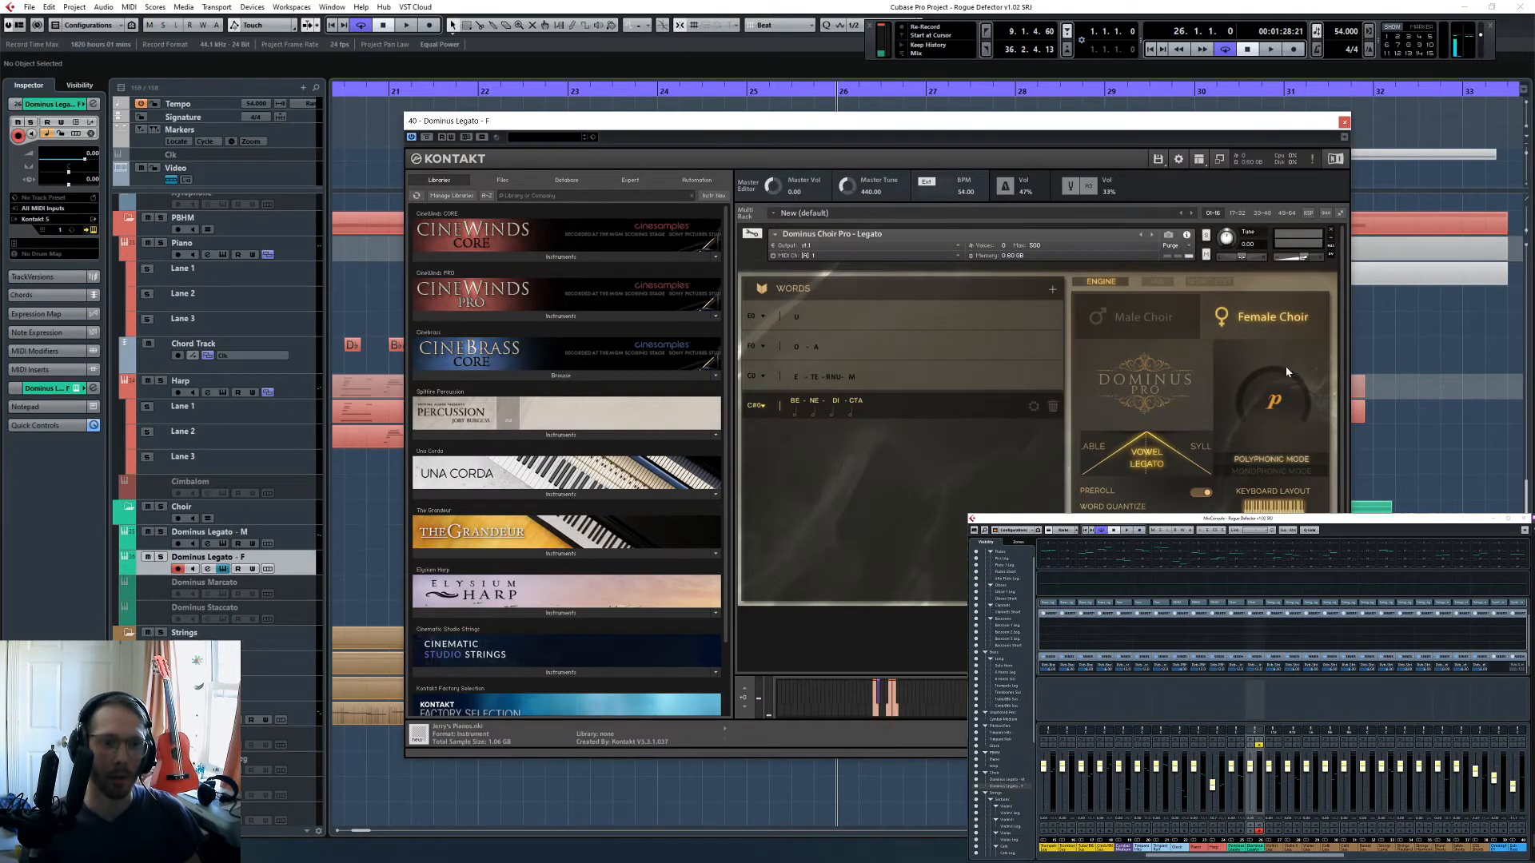
pyautogui.click(1344, 122)
# - Open the female choir part for note editing and delete its lowest line of notes from bar 27 onward
pyautogui.doubleClick(862, 559)
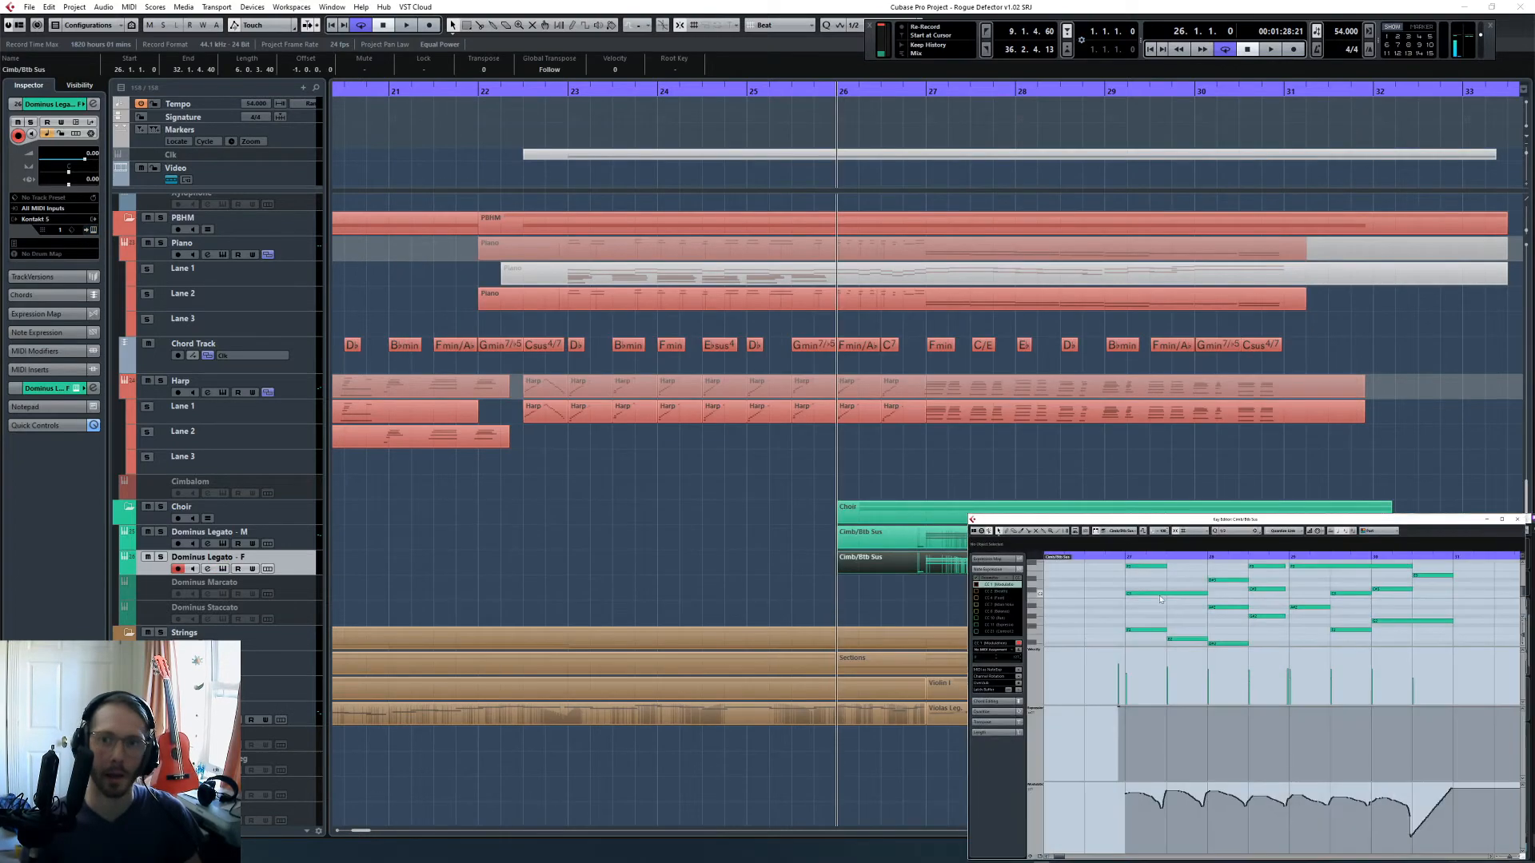
pyautogui.press('g')
pyautogui.scroll(3, 1199, 612)
pyautogui.press('g')
pyautogui.press('g')
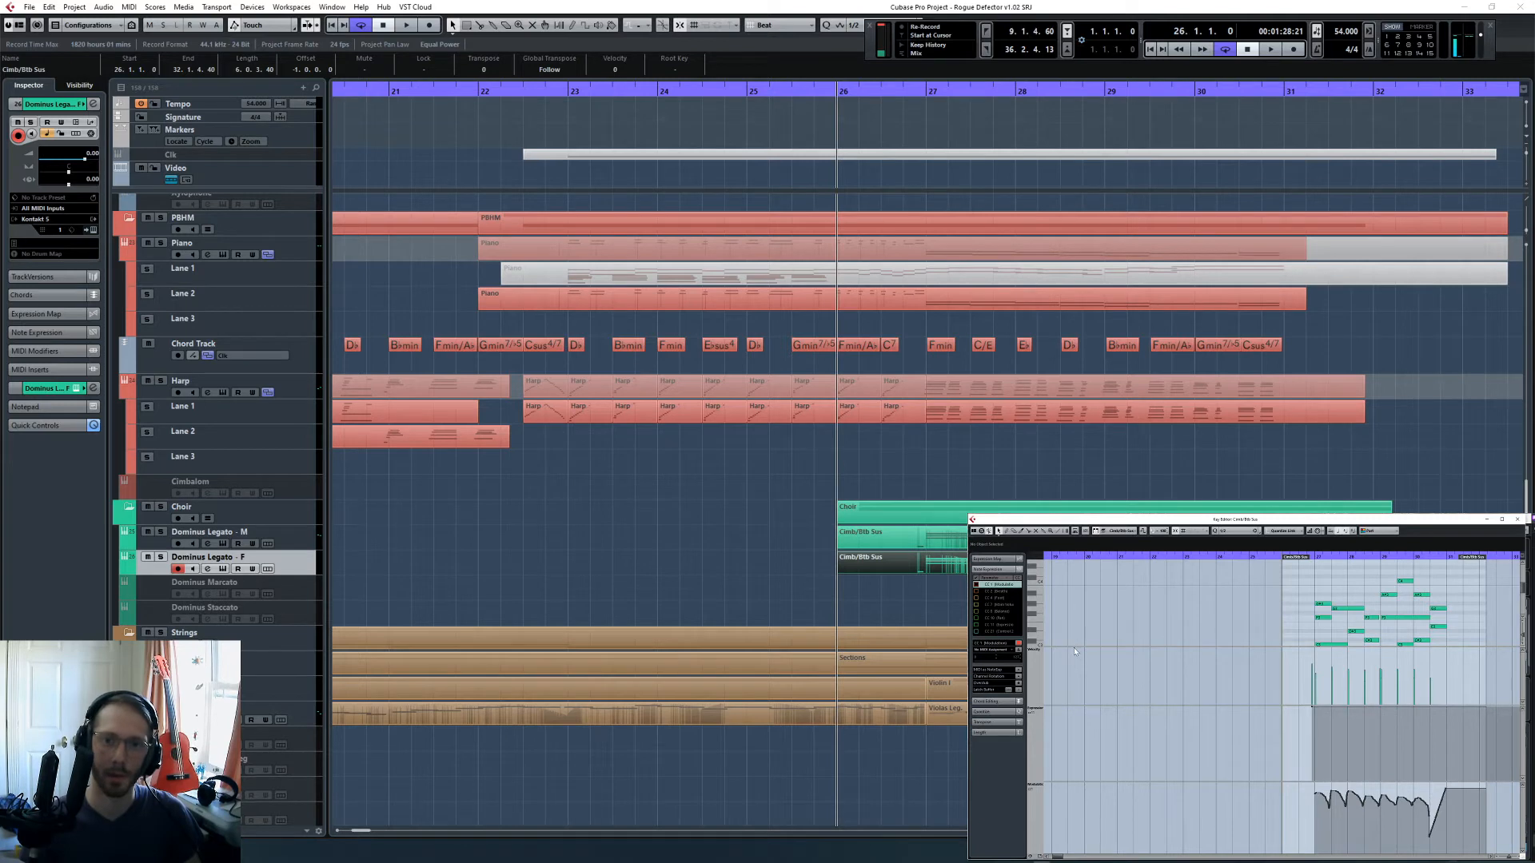
pyautogui.moveTo(1071, 648); pyautogui.dragTo(1084, 826)
pyautogui.hscroll(3, 1164, 697)
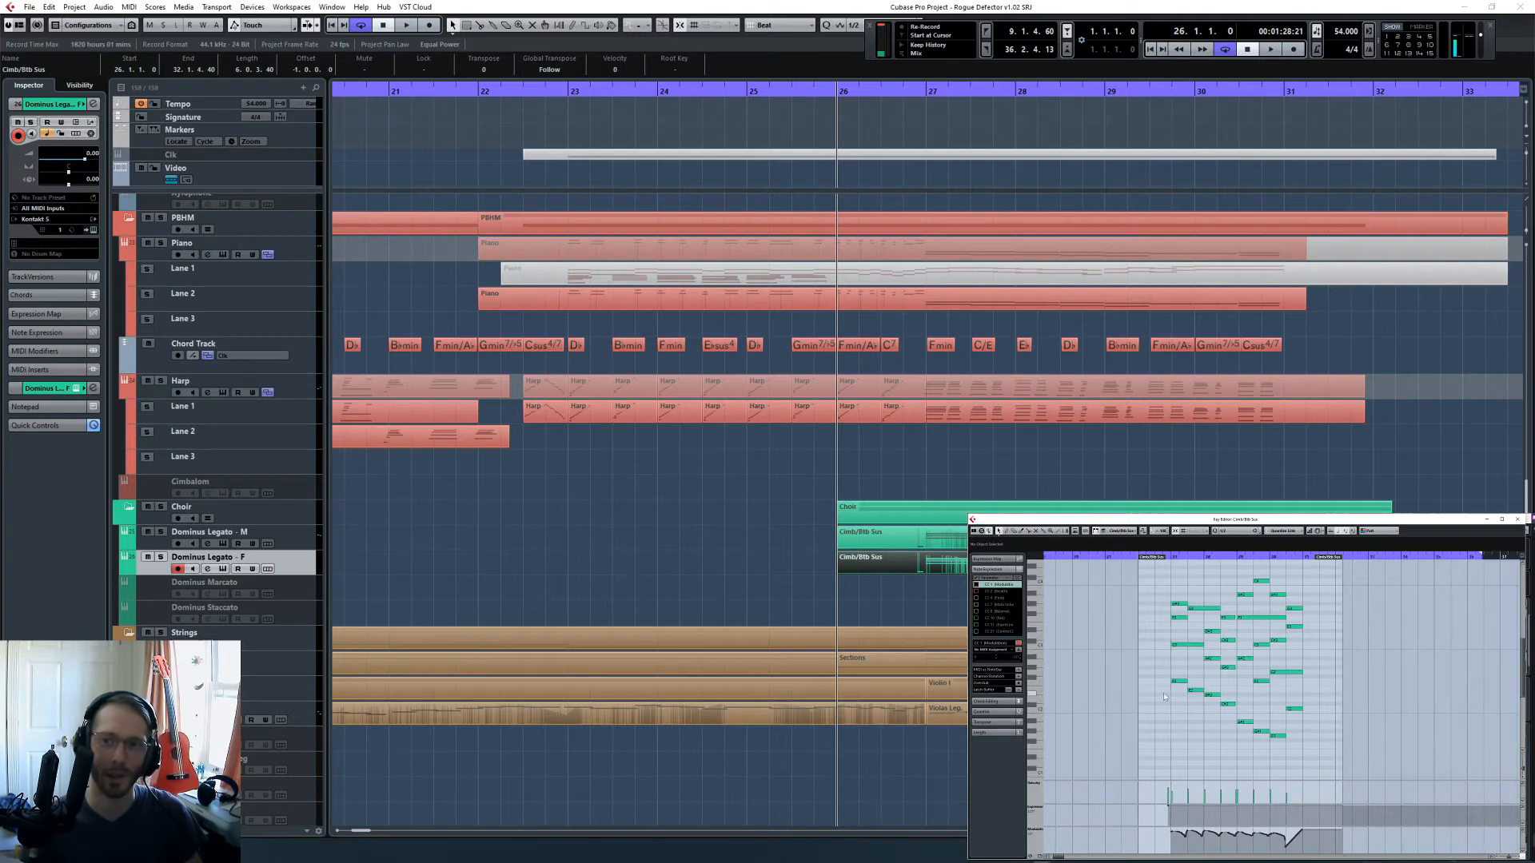
pyautogui.click(1181, 557)
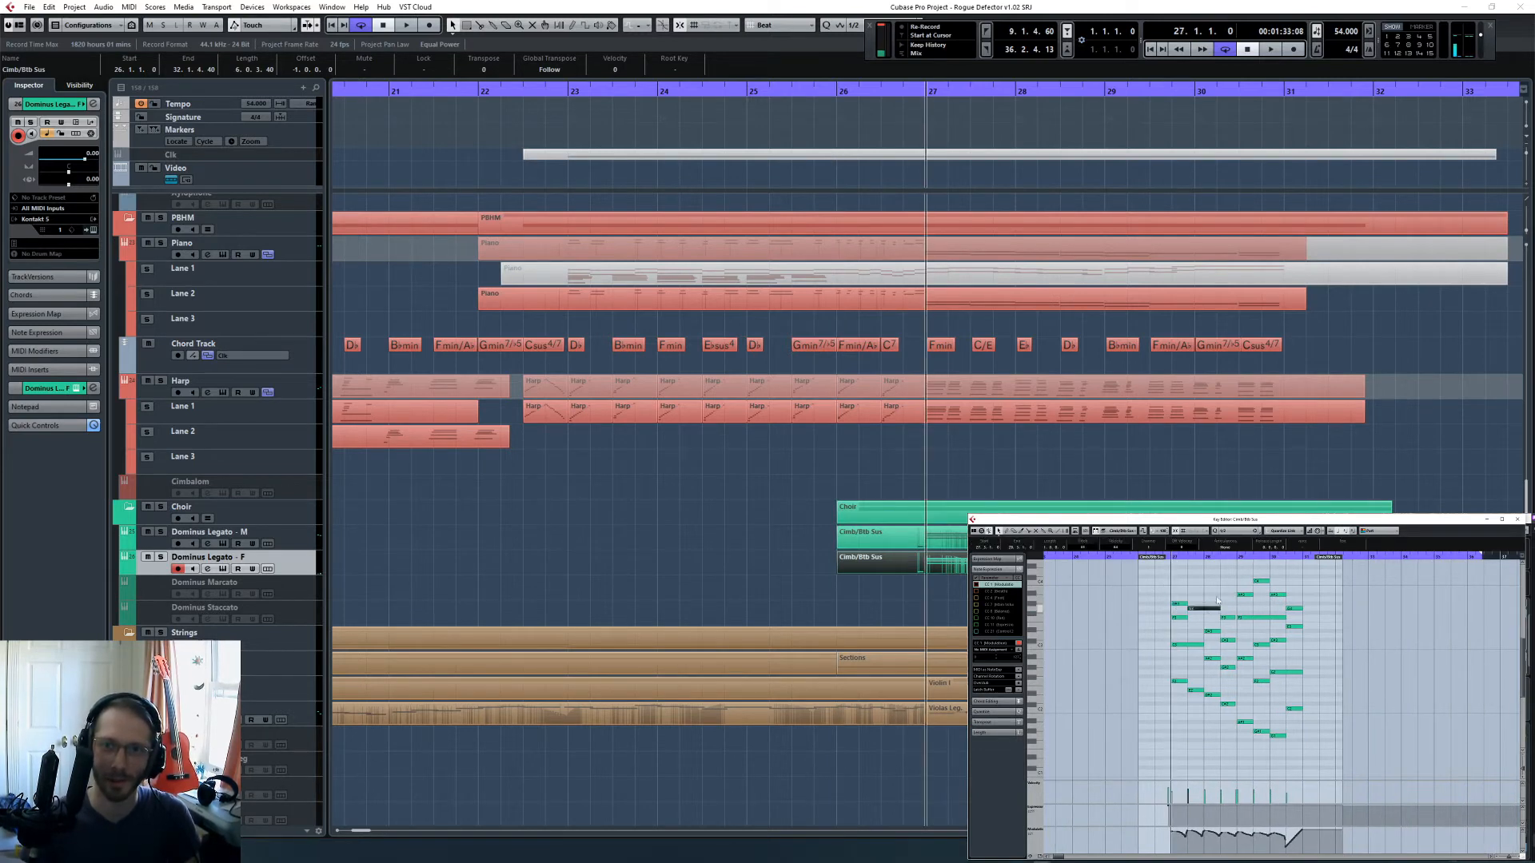
pyautogui.moveTo(1148, 585); pyautogui.dragTo(1311, 692)
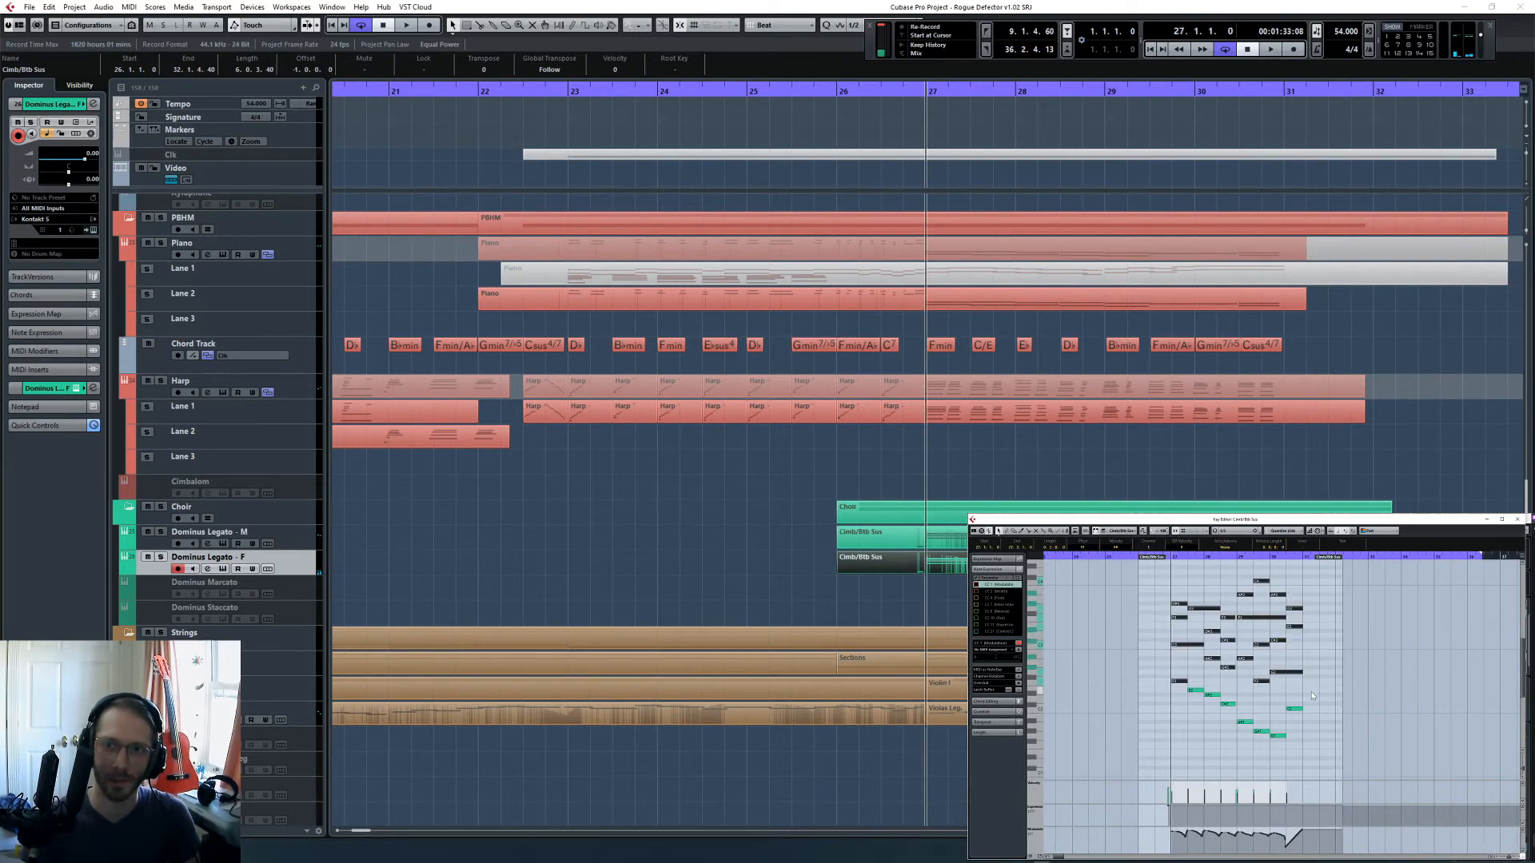
pyautogui.click(1174, 682)
pyautogui.moveTo(1209, 691); pyautogui.dragTo(1319, 757)
pyautogui.press('Delete')
# - Shift the remaining female choir notes up an octave, then bring the selection back down an octave
pyautogui.moveTo(1169, 708); pyautogui.dragTo(1311, 573)
pyautogui.hotkey('shift', 'Up')
pyautogui.scroll(3, 1171, 649)
pyautogui.click(1181, 676)
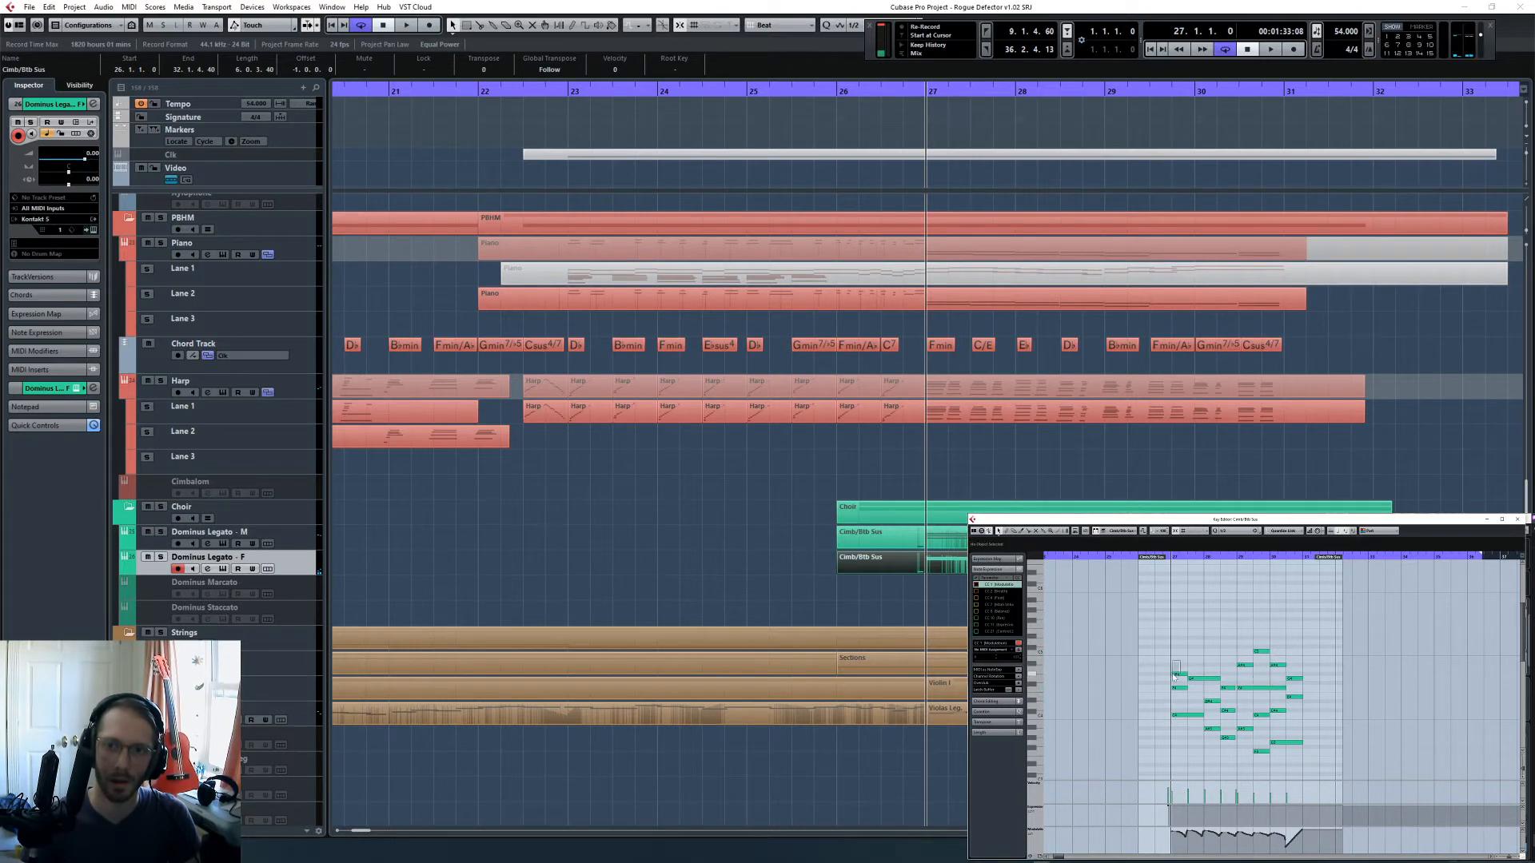
pyautogui.moveTo(1176, 640); pyautogui.dragTo(1306, 746)
pyautogui.hotkey('shift', 'Down')
pyautogui.scroll(-4, 1246, 706)
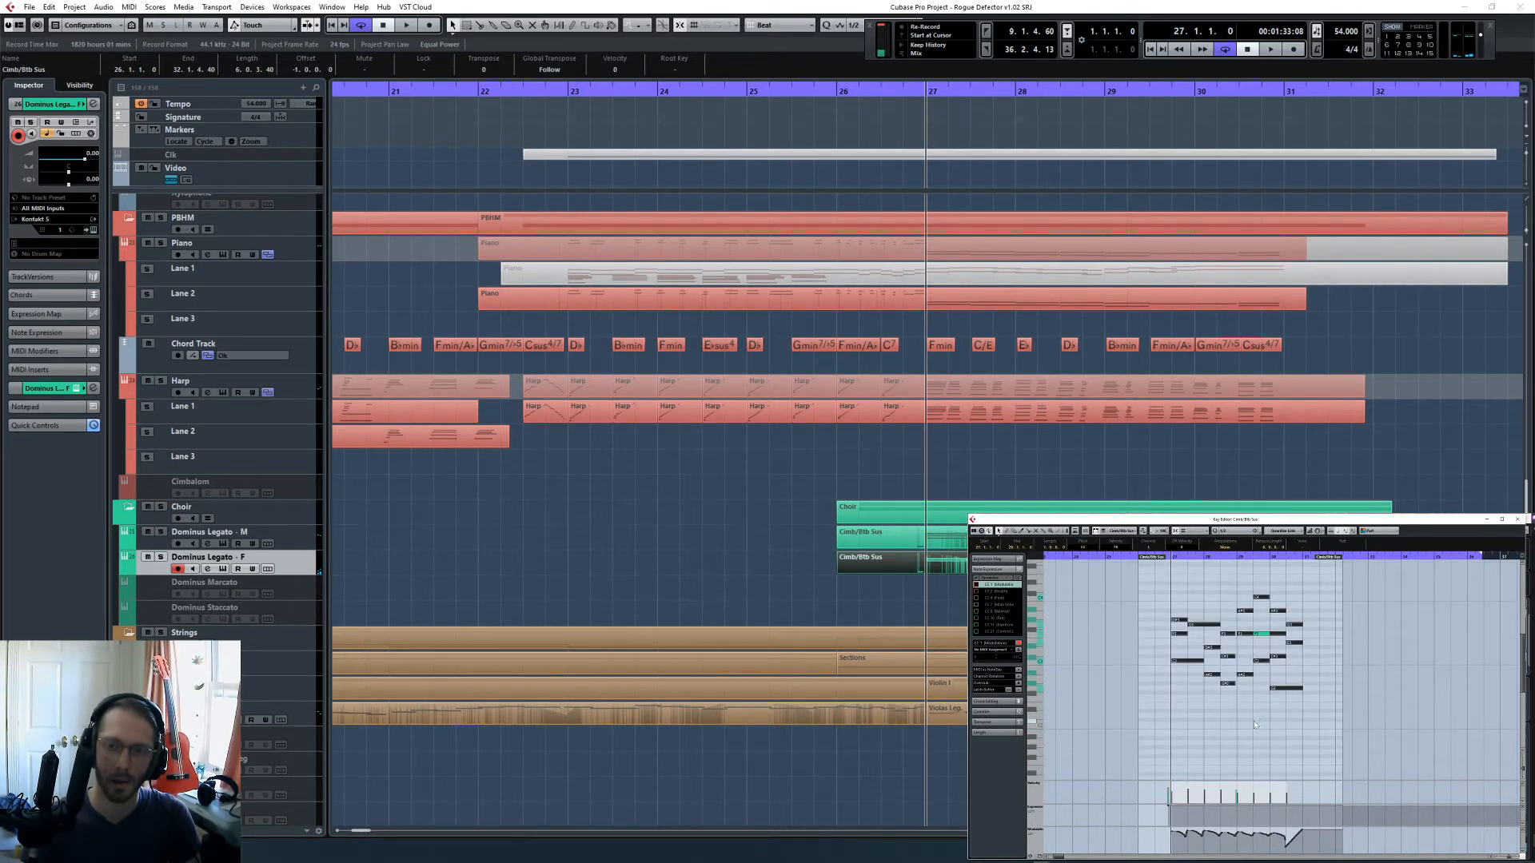
pyautogui.click(1255, 640)
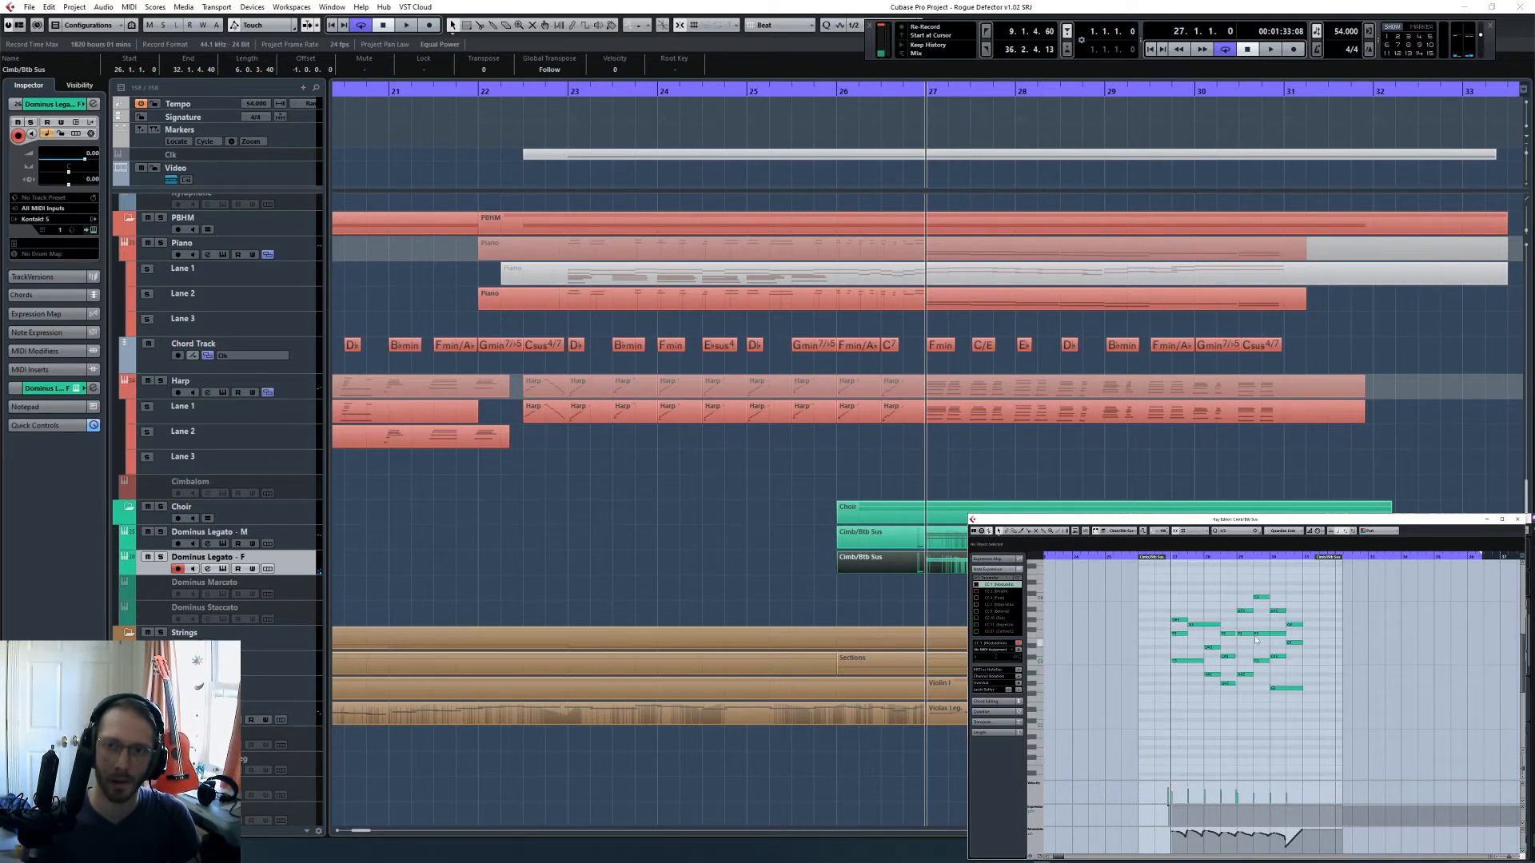
# - Solo the Dominus Legato - F track and play it from bar 27 to the end of bar 30
pyautogui.click(161, 557)
pyautogui.press('space')
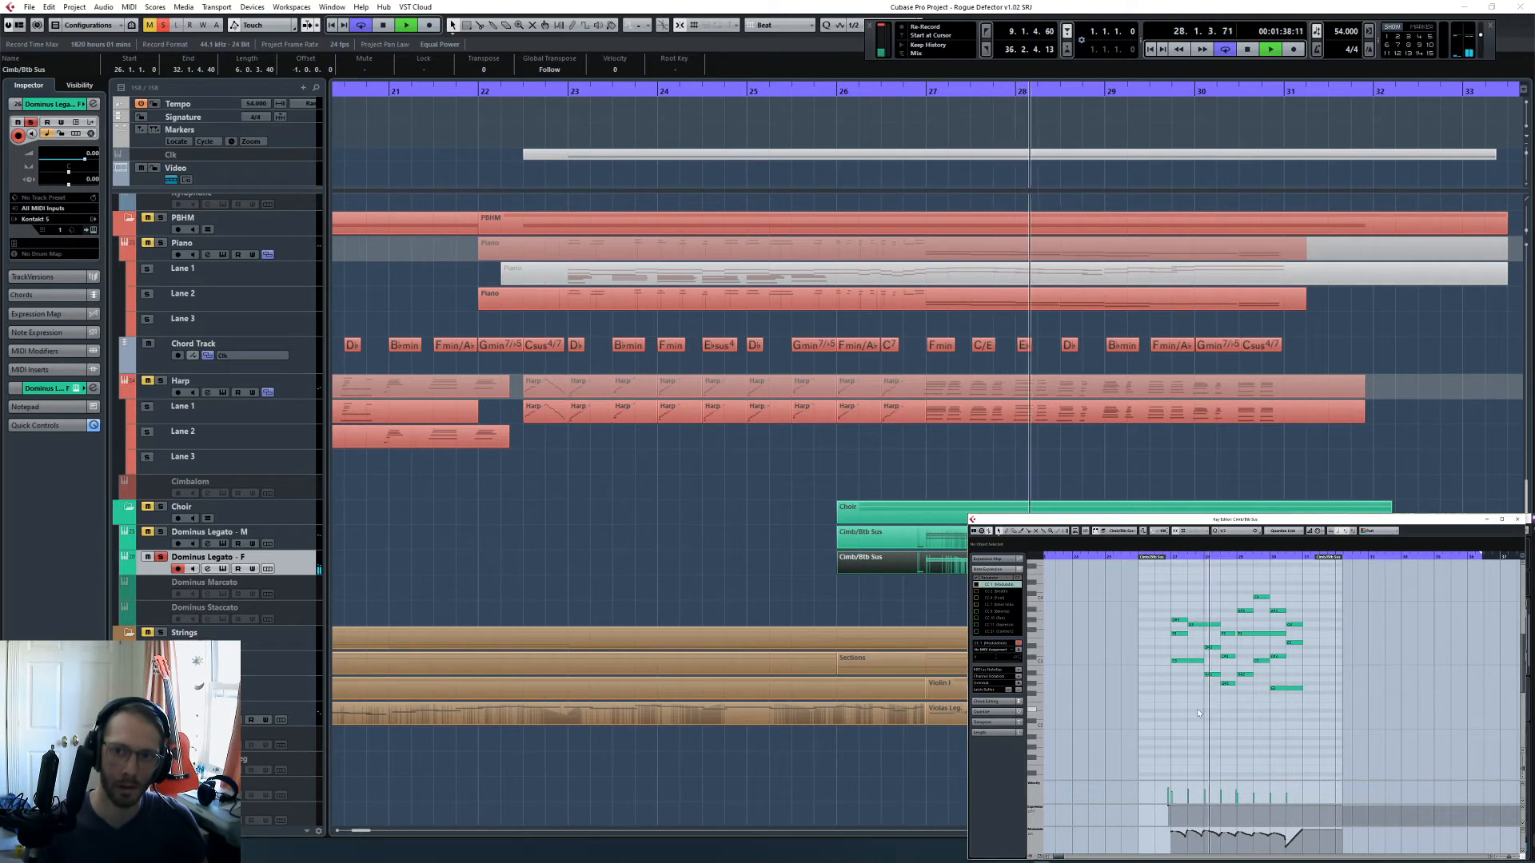
pyautogui.scroll(-2, 1201, 707)
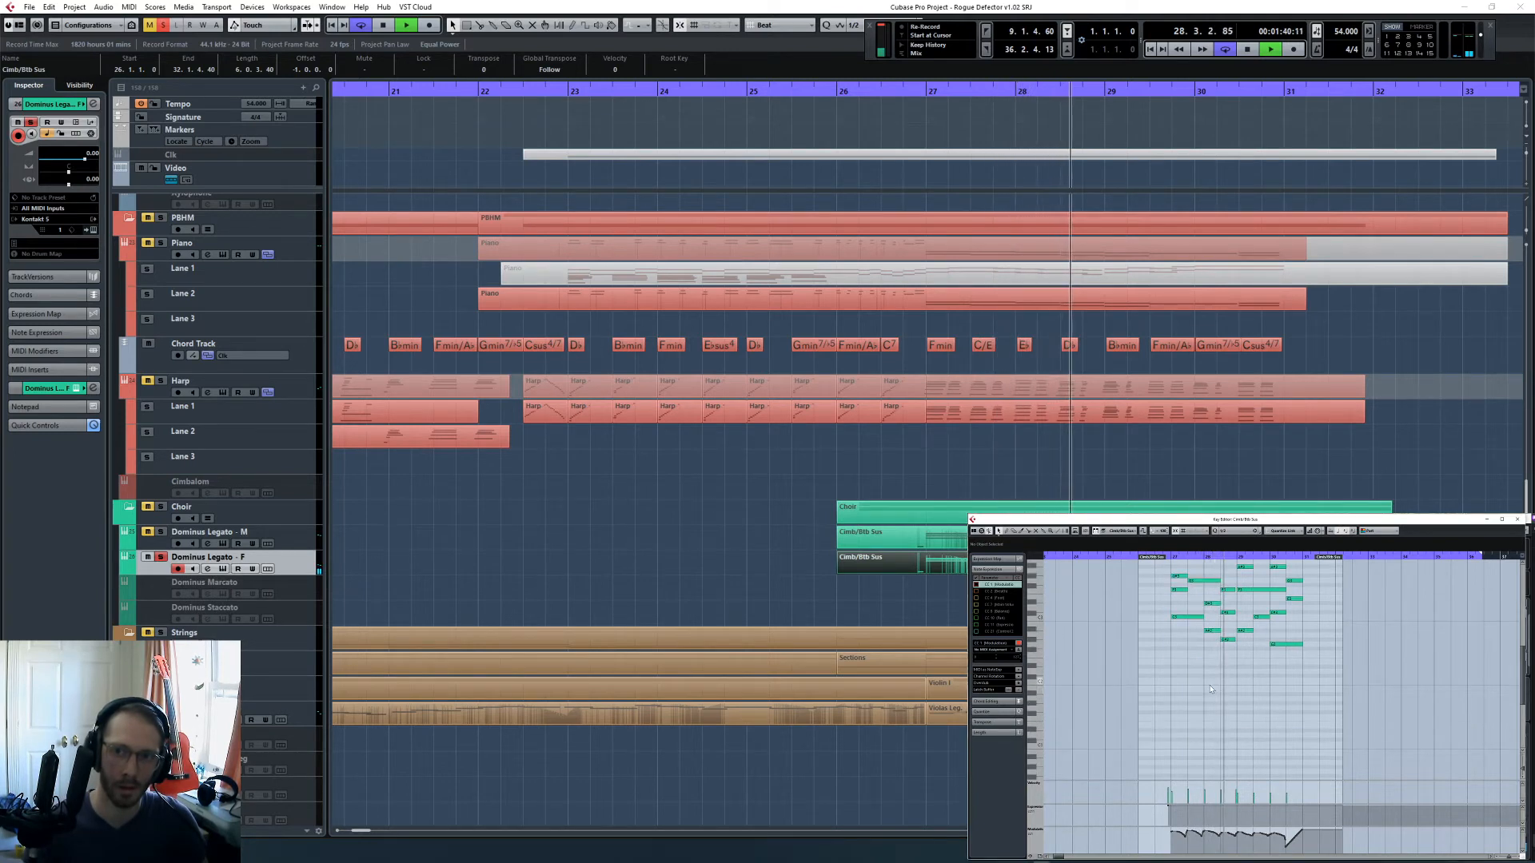
pyautogui.scroll(2, 1195, 664)
pyautogui.press('space')
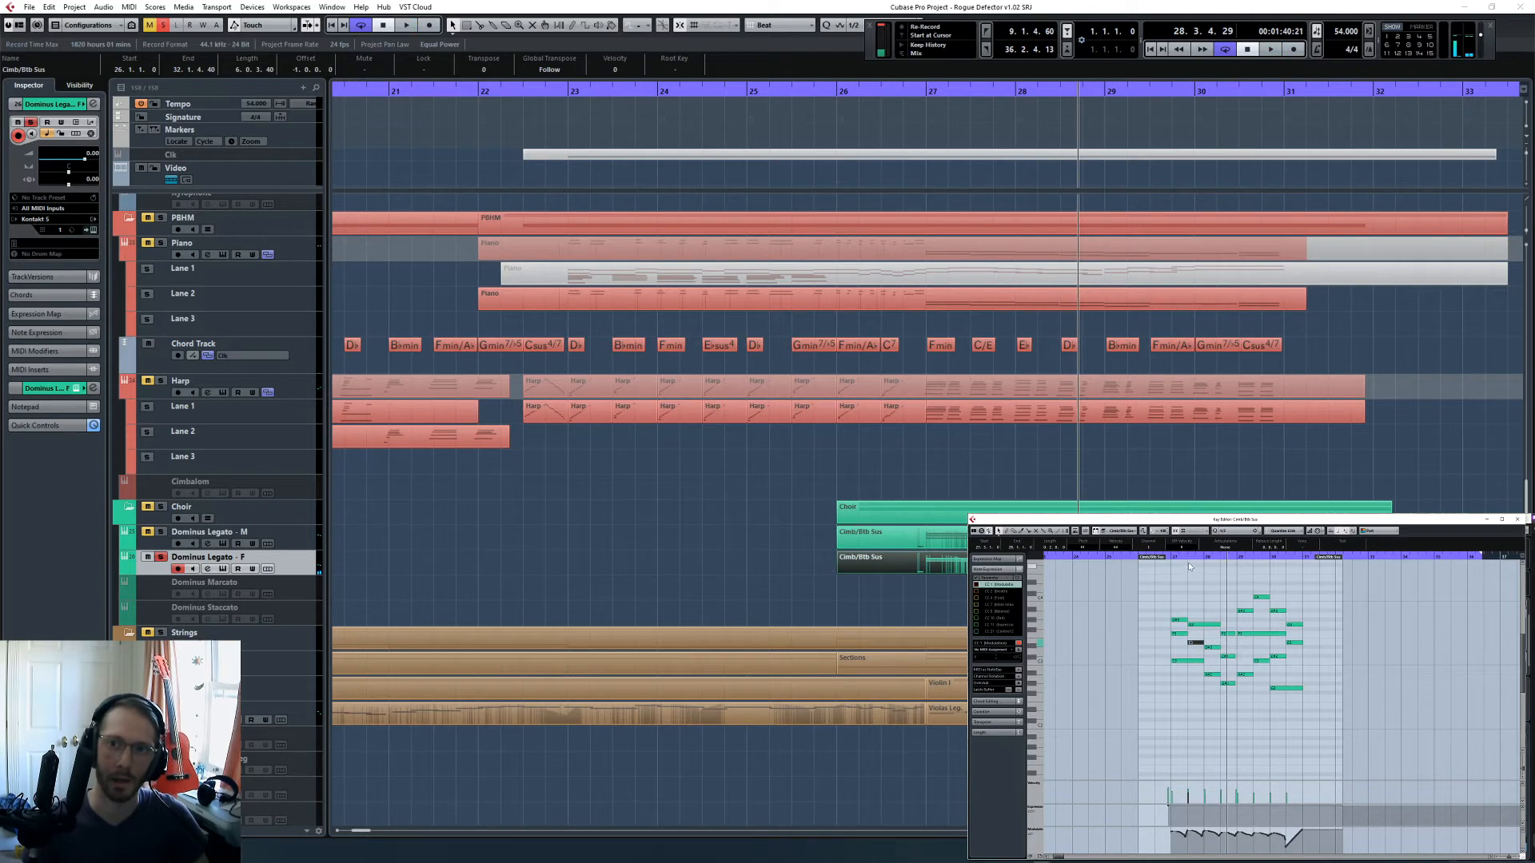
pyautogui.press('space')
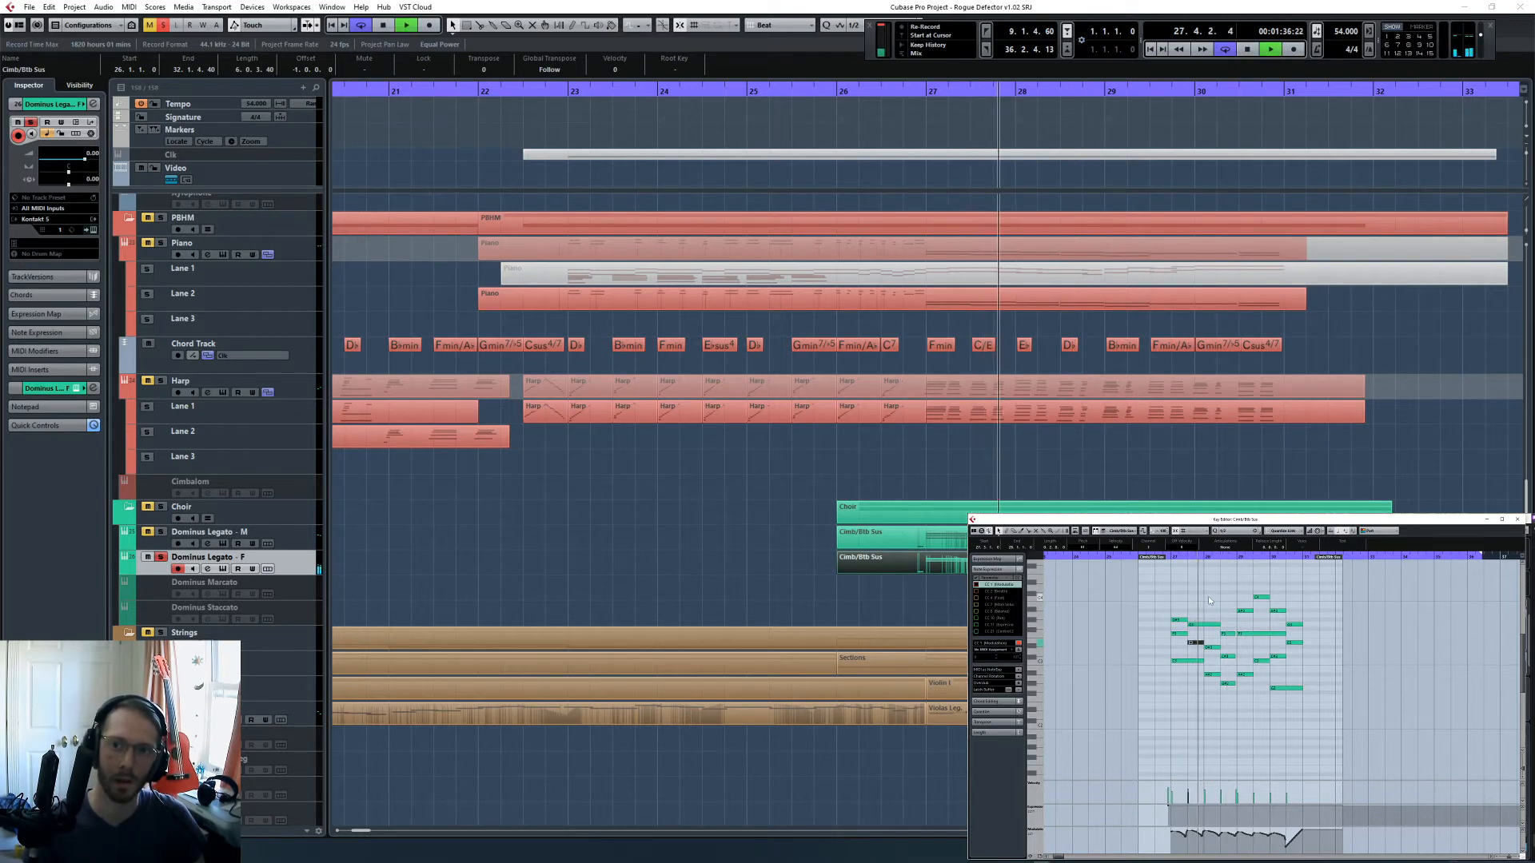
pyautogui.click(1209, 600)
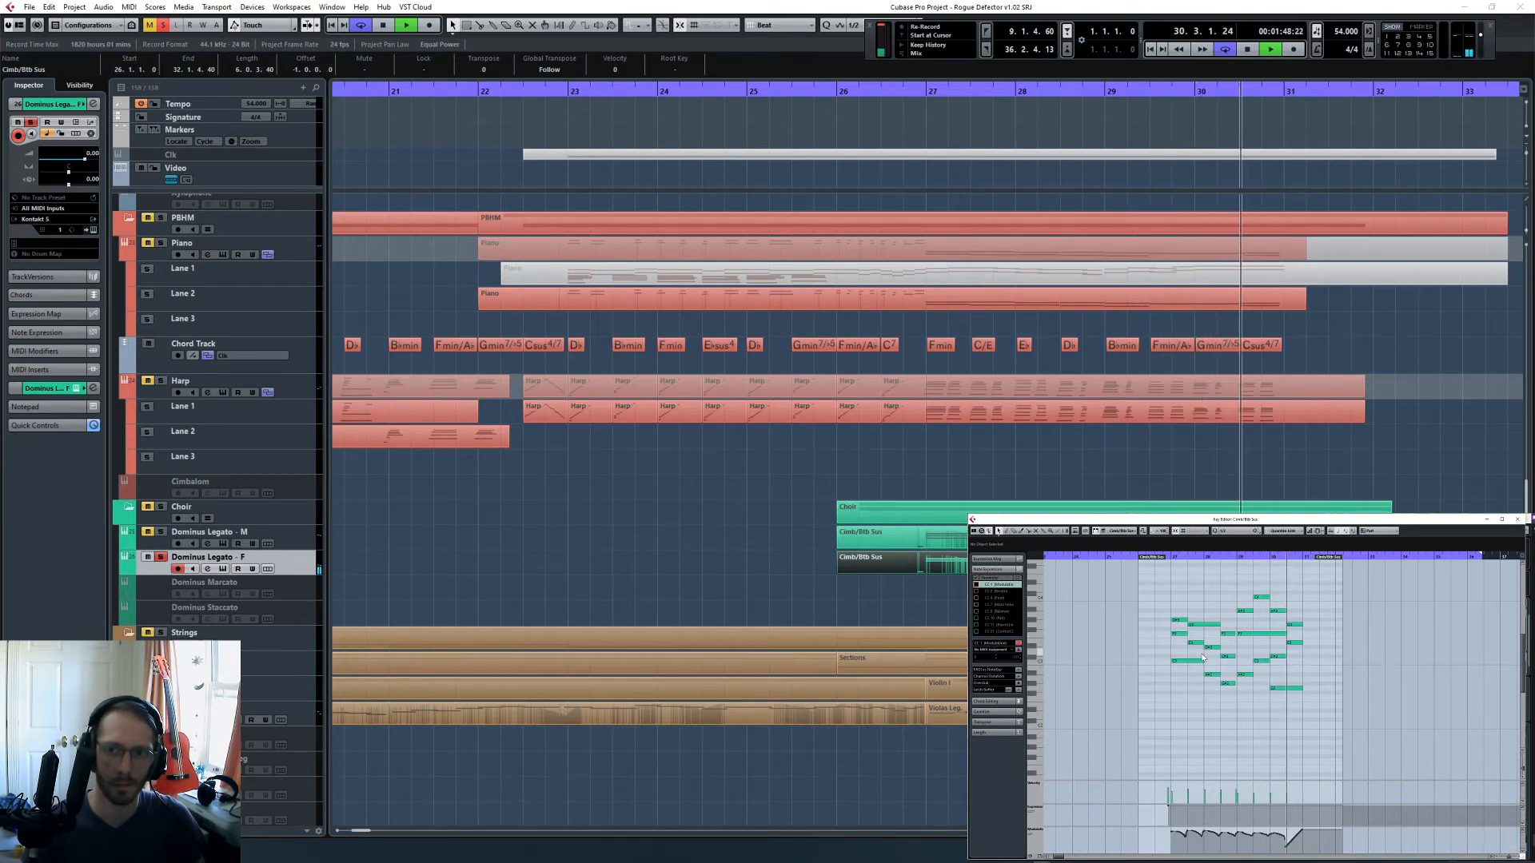
pyautogui.press('space')
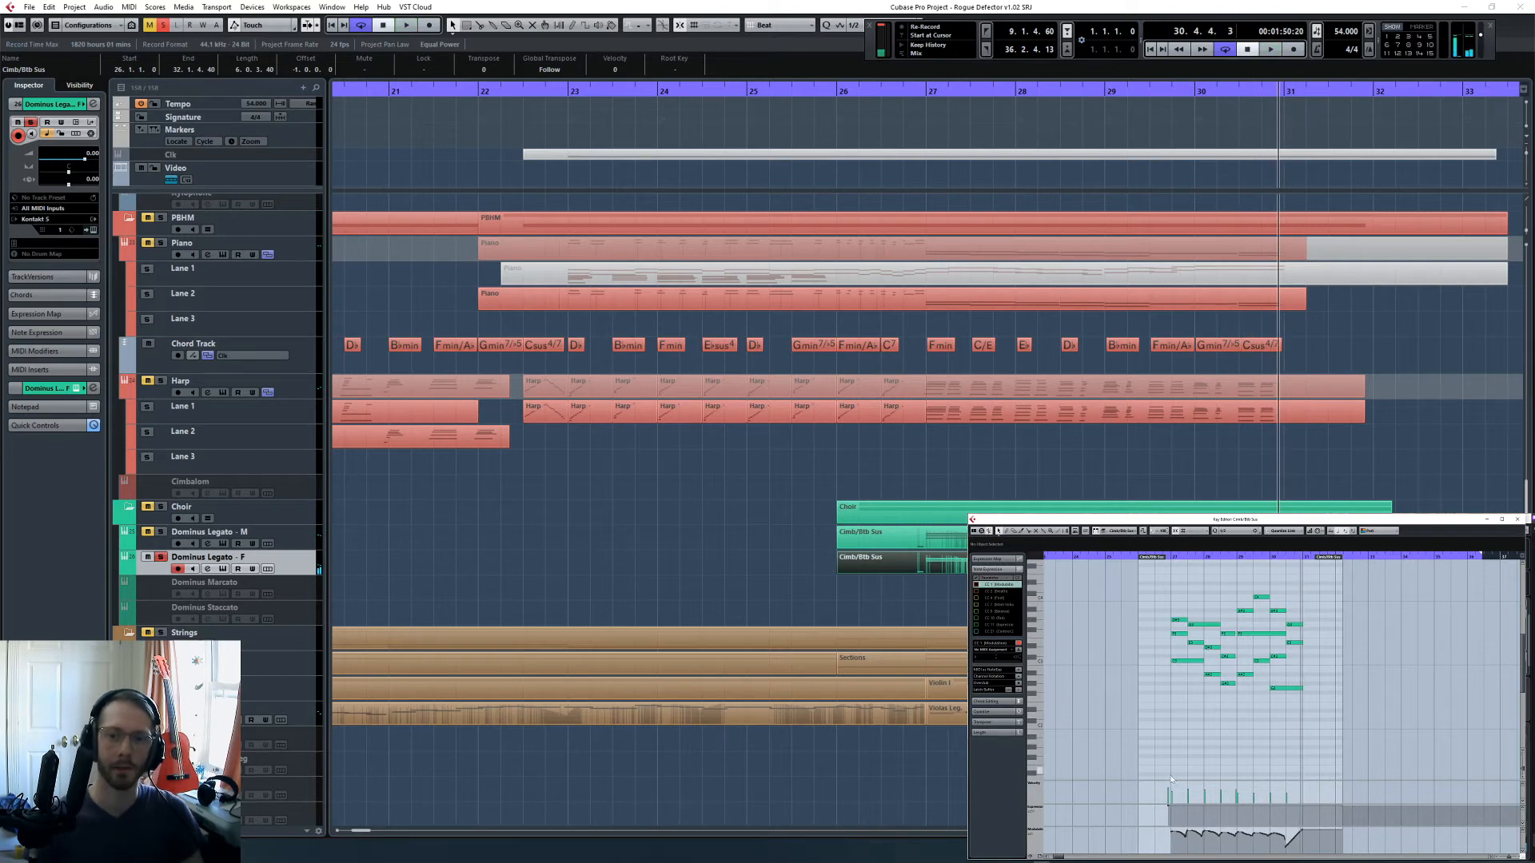
# - Delete the existing modulation curves from both the female and the male choir parts
pyautogui.moveTo(1151, 845); pyautogui.dragTo(1323, 828)
pyautogui.press('Delete')
pyautogui.hscroll(3, 1332, 822)
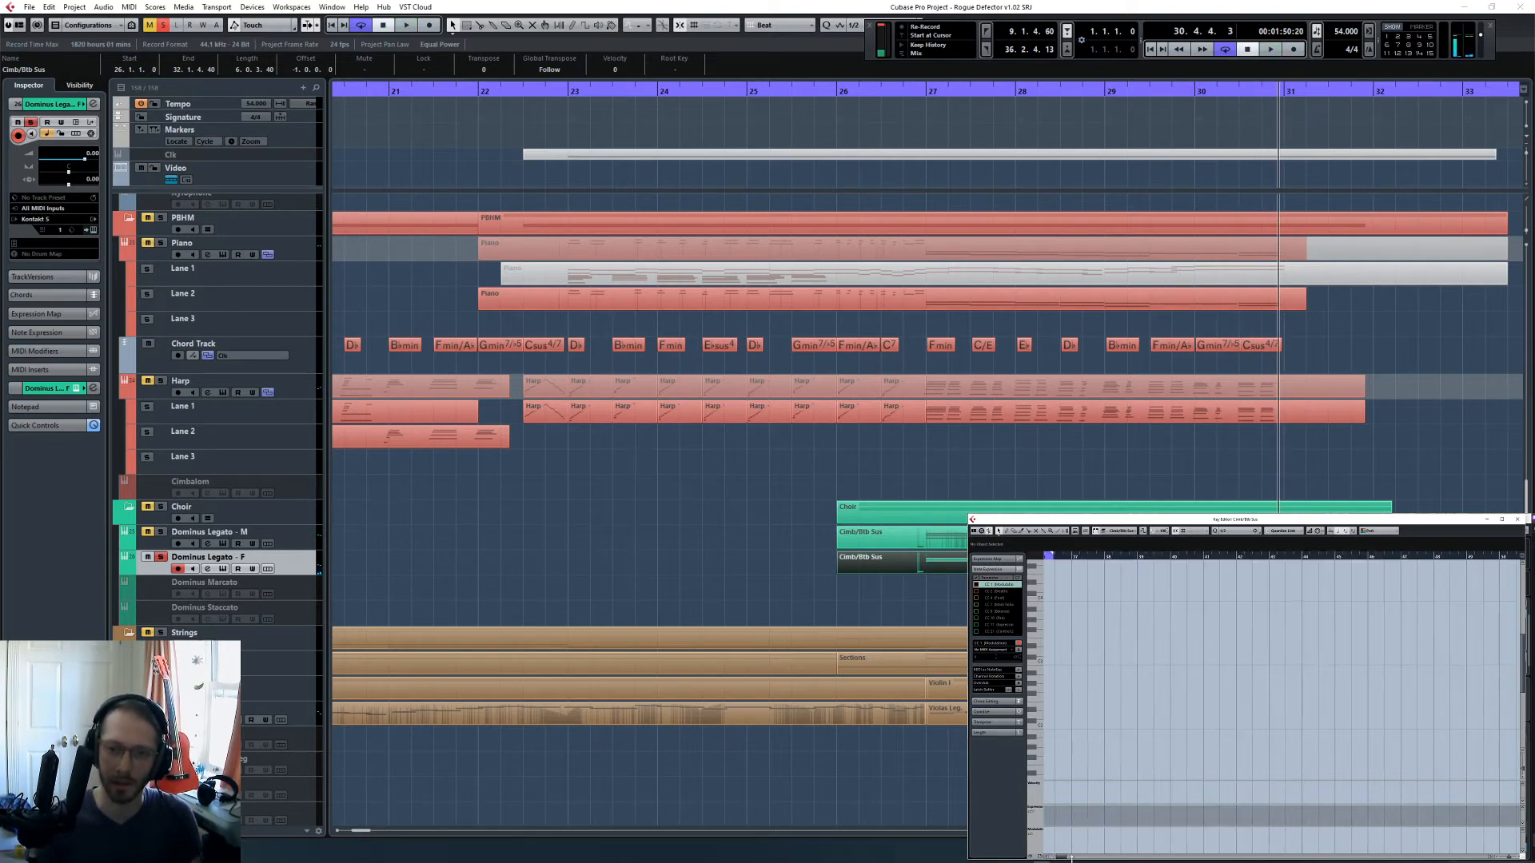
pyautogui.moveTo(1061, 860); pyautogui.dragTo(1199, 787)
pyautogui.click(911, 539)
pyautogui.press('Delete')
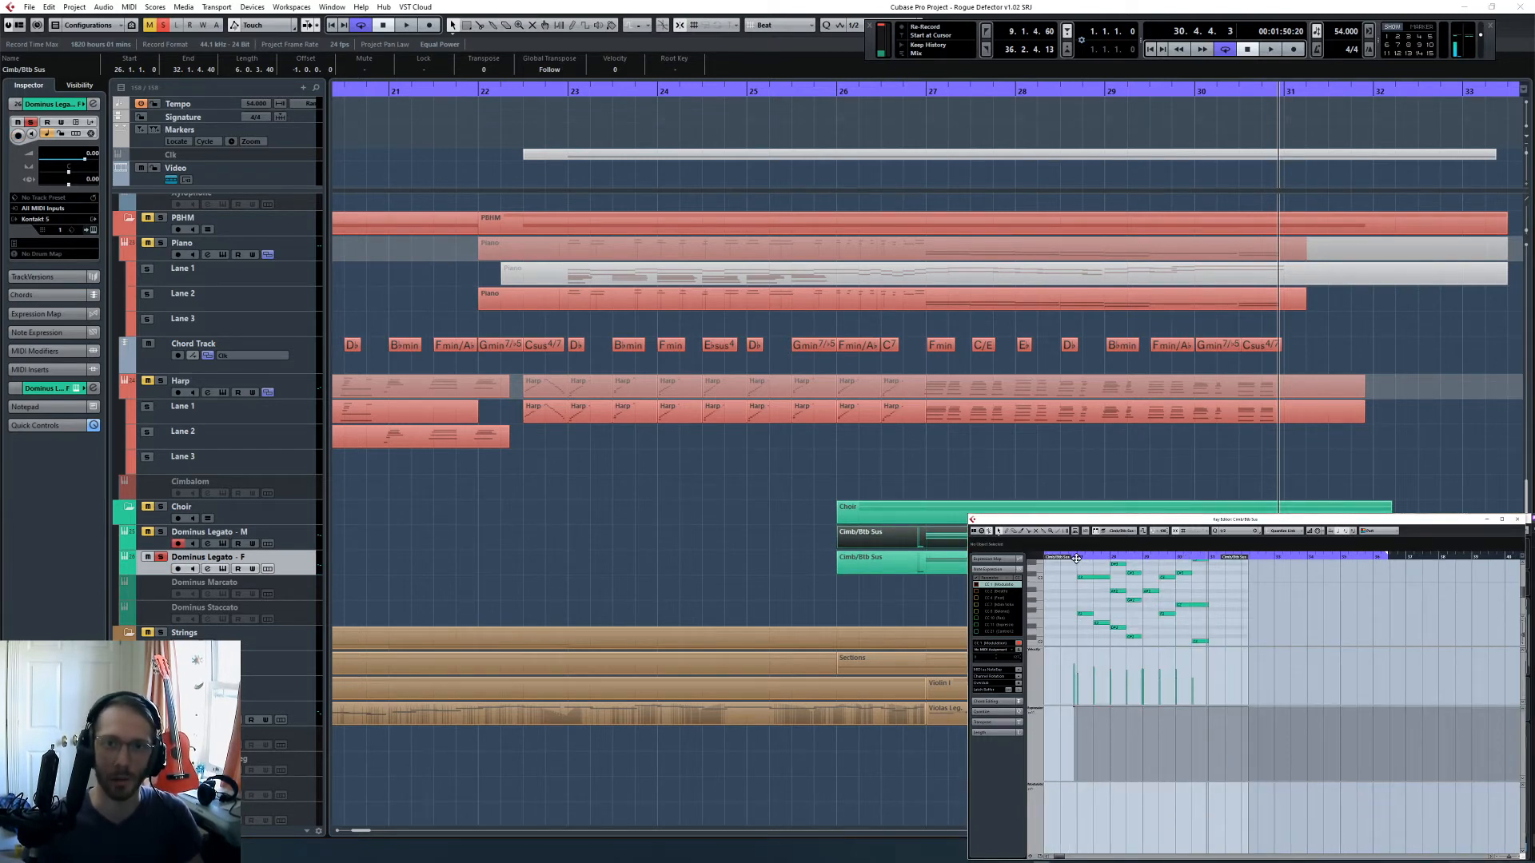
# - Solo the male choir with the female muted and perform a new modulation curve from bar 26.3 to about bar 31.2
pyautogui.click(1062, 558)
pyautogui.click(162, 27)
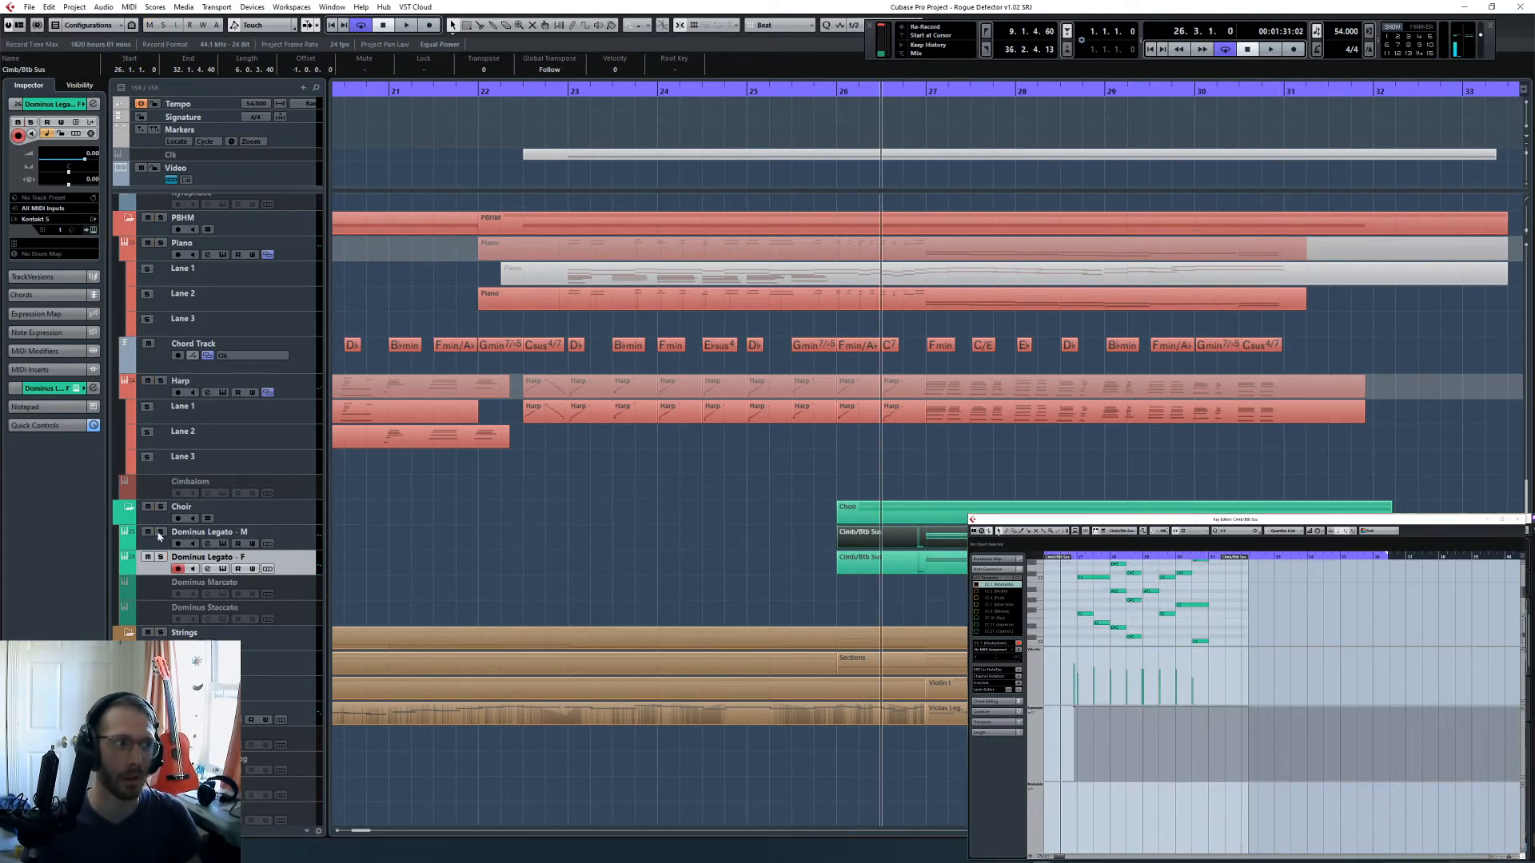
pyautogui.click(1081, 612)
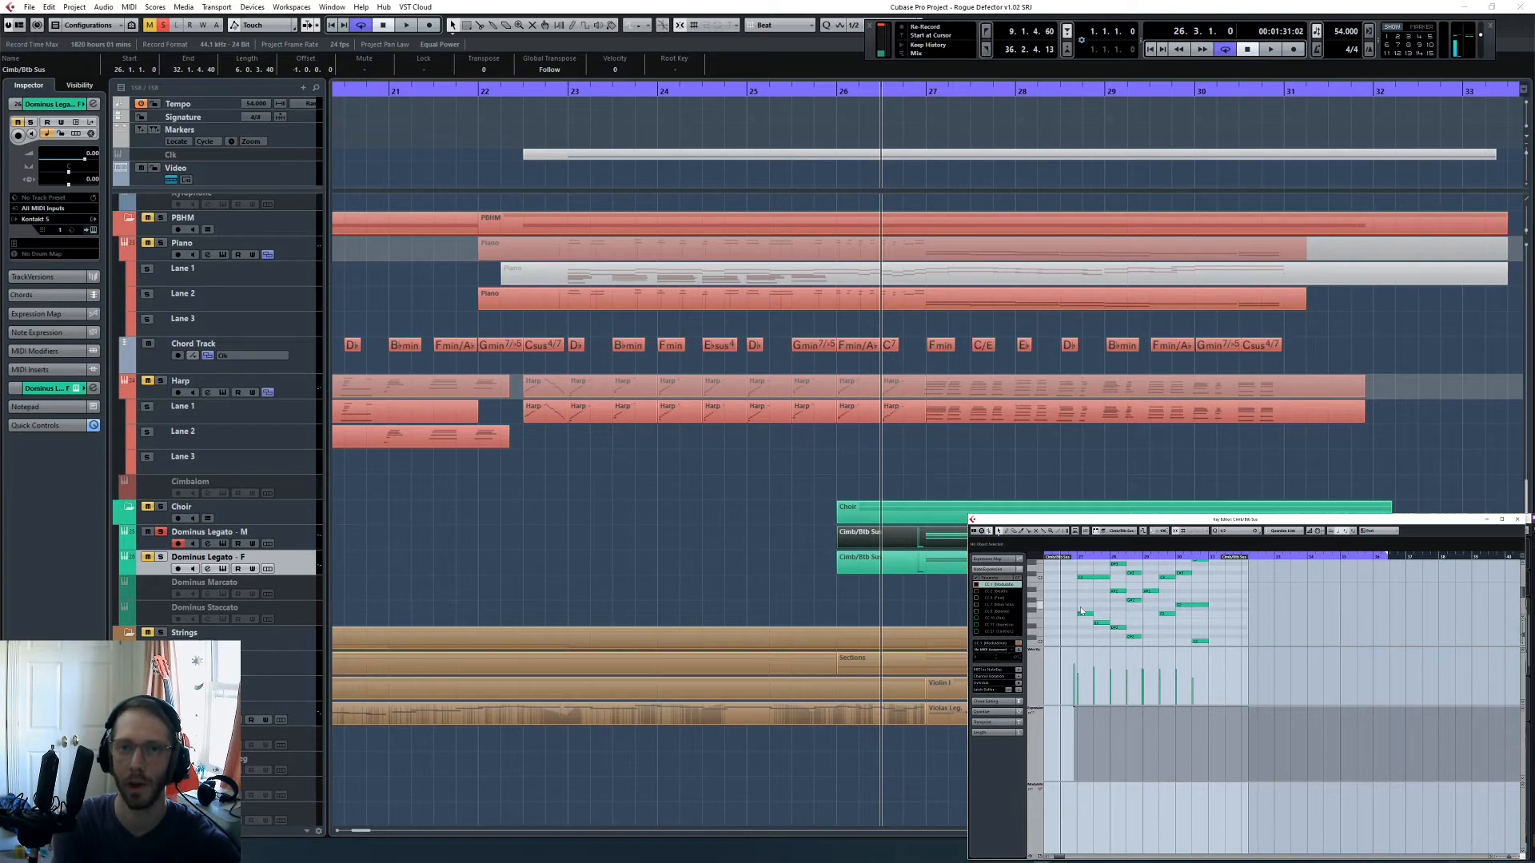
pyautogui.press('space')
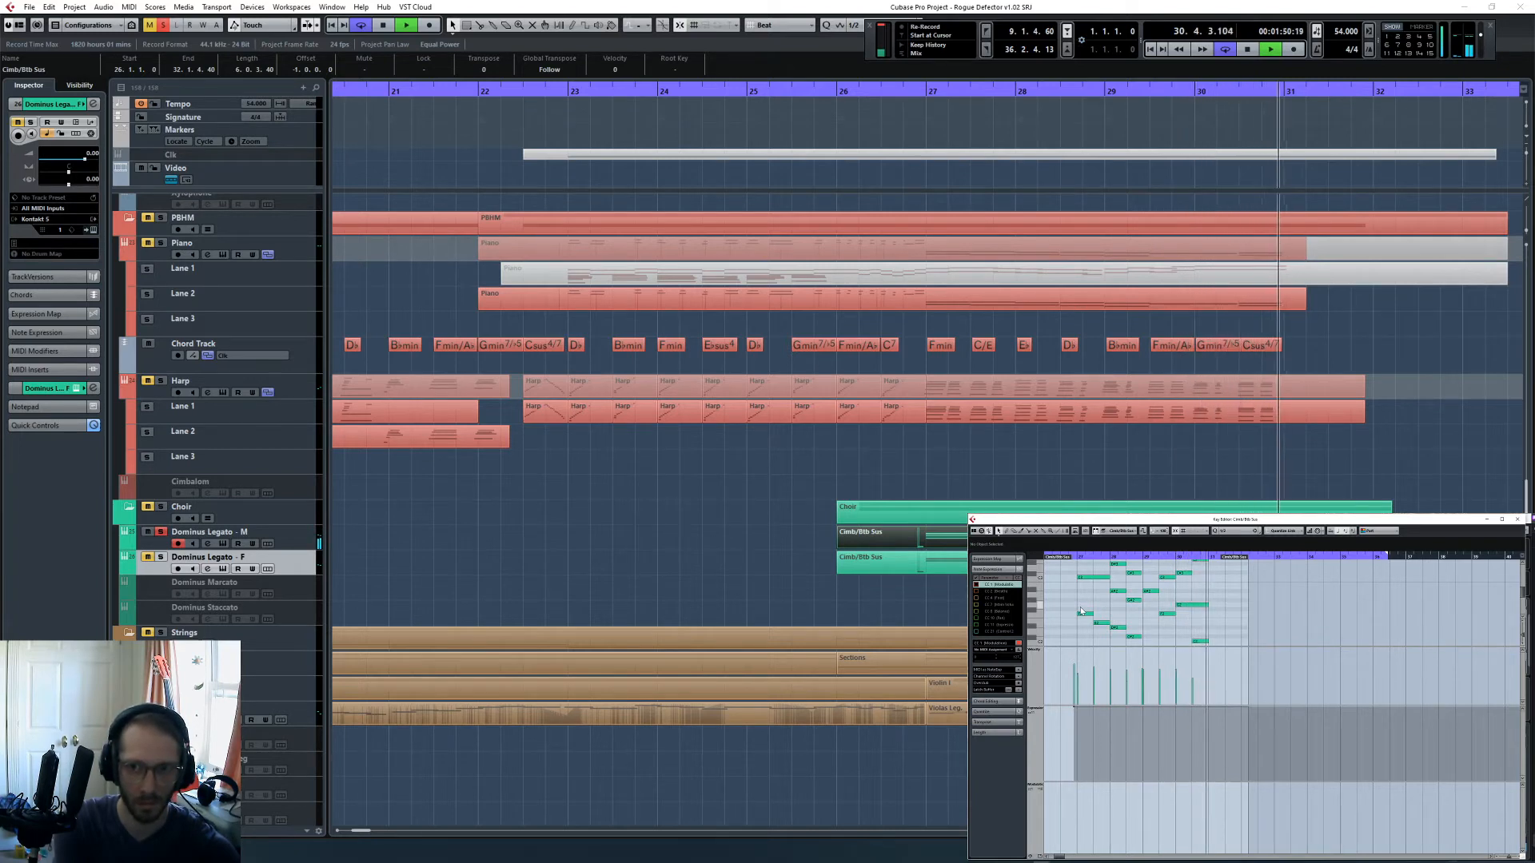
pyautogui.press('space')
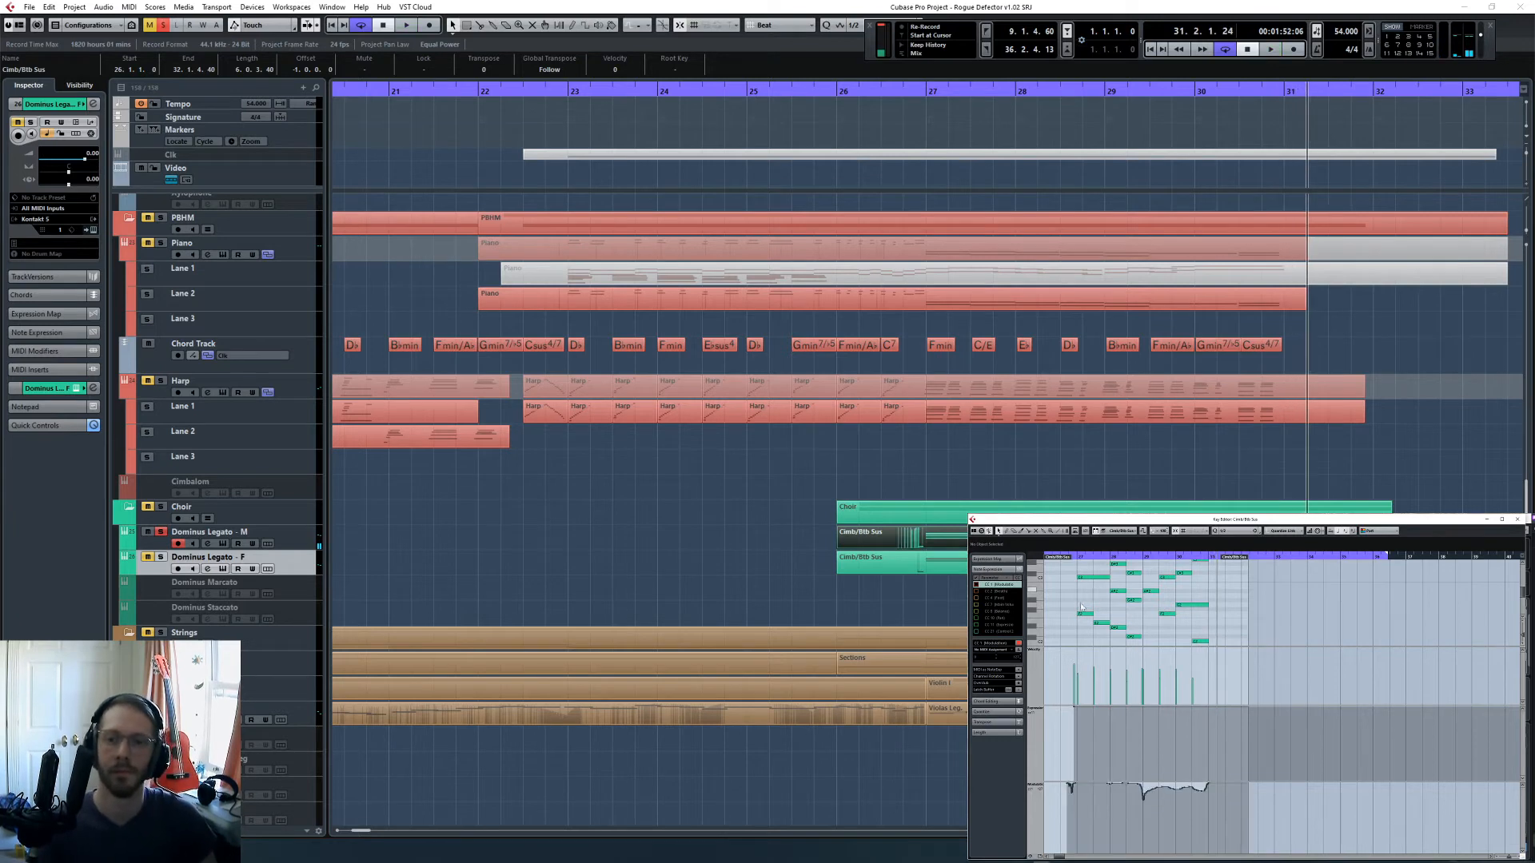
# - Start the male choir briefly from bar 26.3 and audition single notes of its opening chord at bar 27
pyautogui.hscroll(-3, 1093, 626)
pyautogui.click(1179, 558)
pyautogui.scroll(3, 1179, 619)
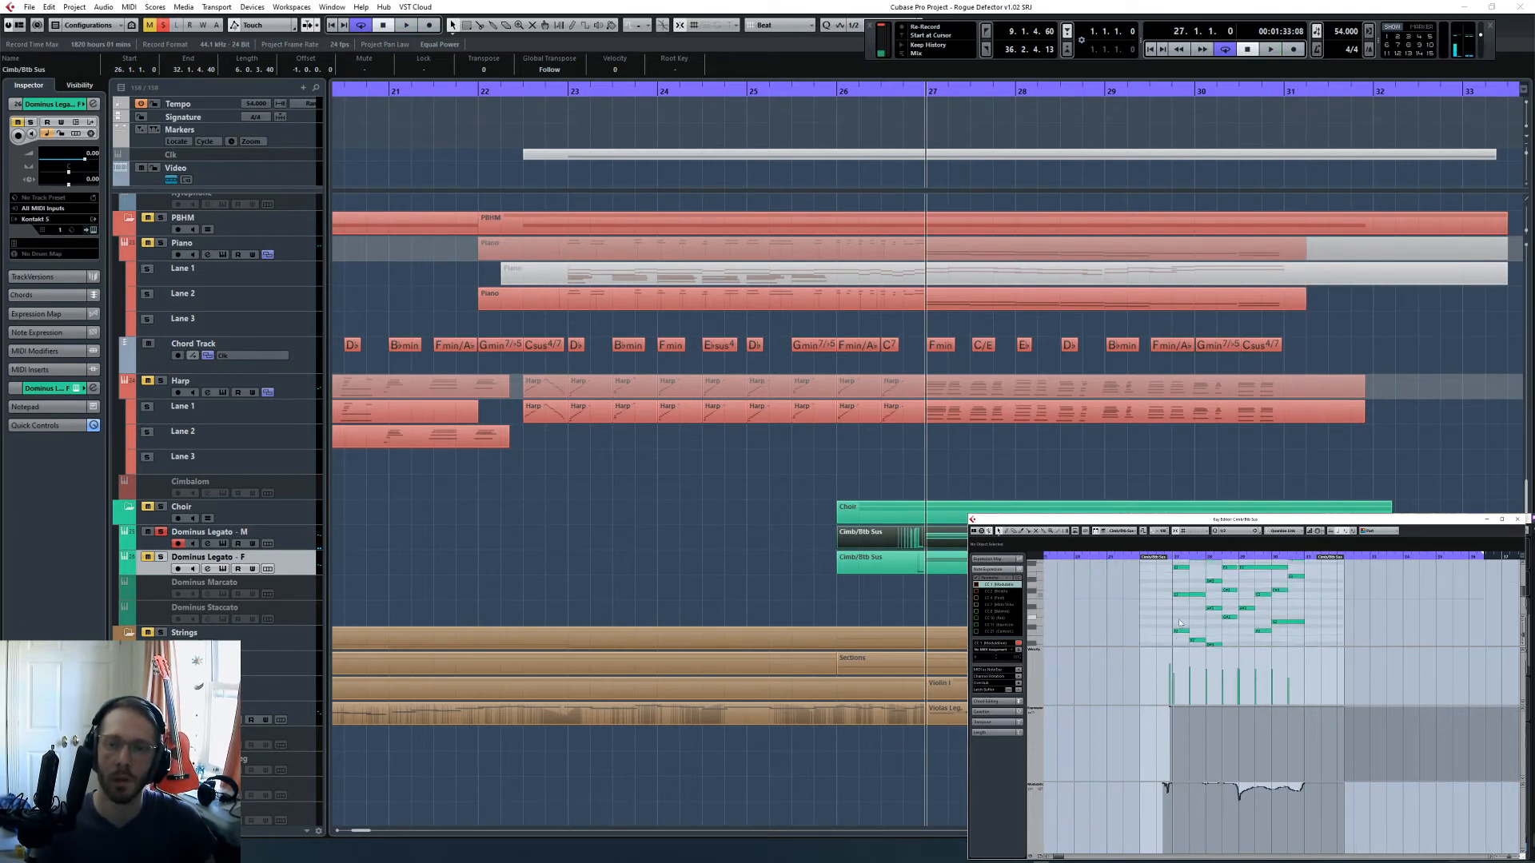
pyautogui.press('h')
pyautogui.press('h')
pyautogui.press('h')
pyautogui.hscroll(1, 1283, 610)
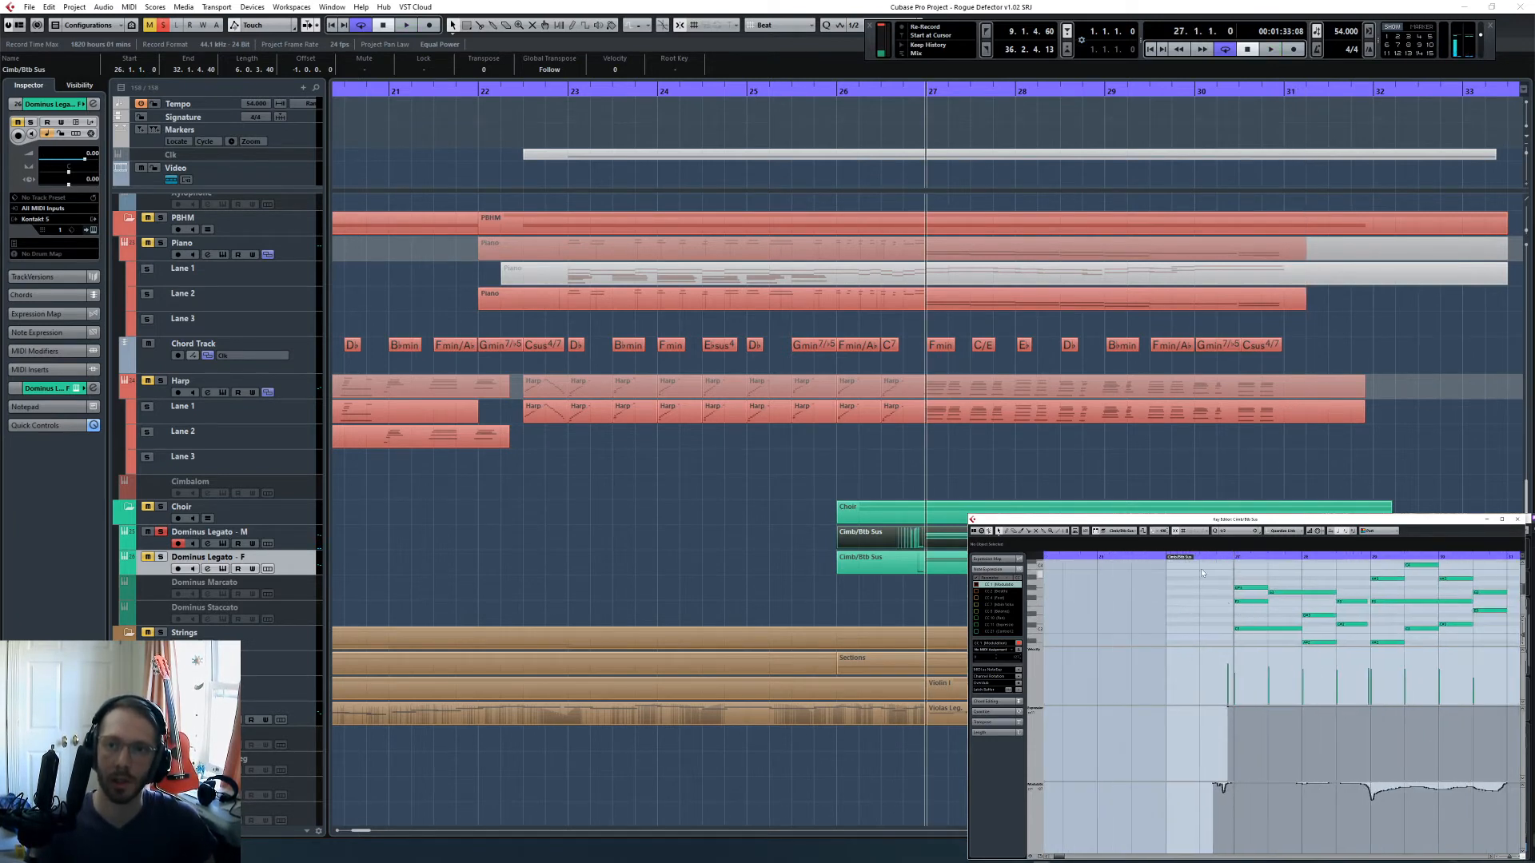
pyautogui.click(1211, 558)
pyautogui.press('space')
pyautogui.scroll(-3, 1212, 622)
pyautogui.press('space')
pyautogui.click(1245, 632)
pyautogui.click(1240, 594)
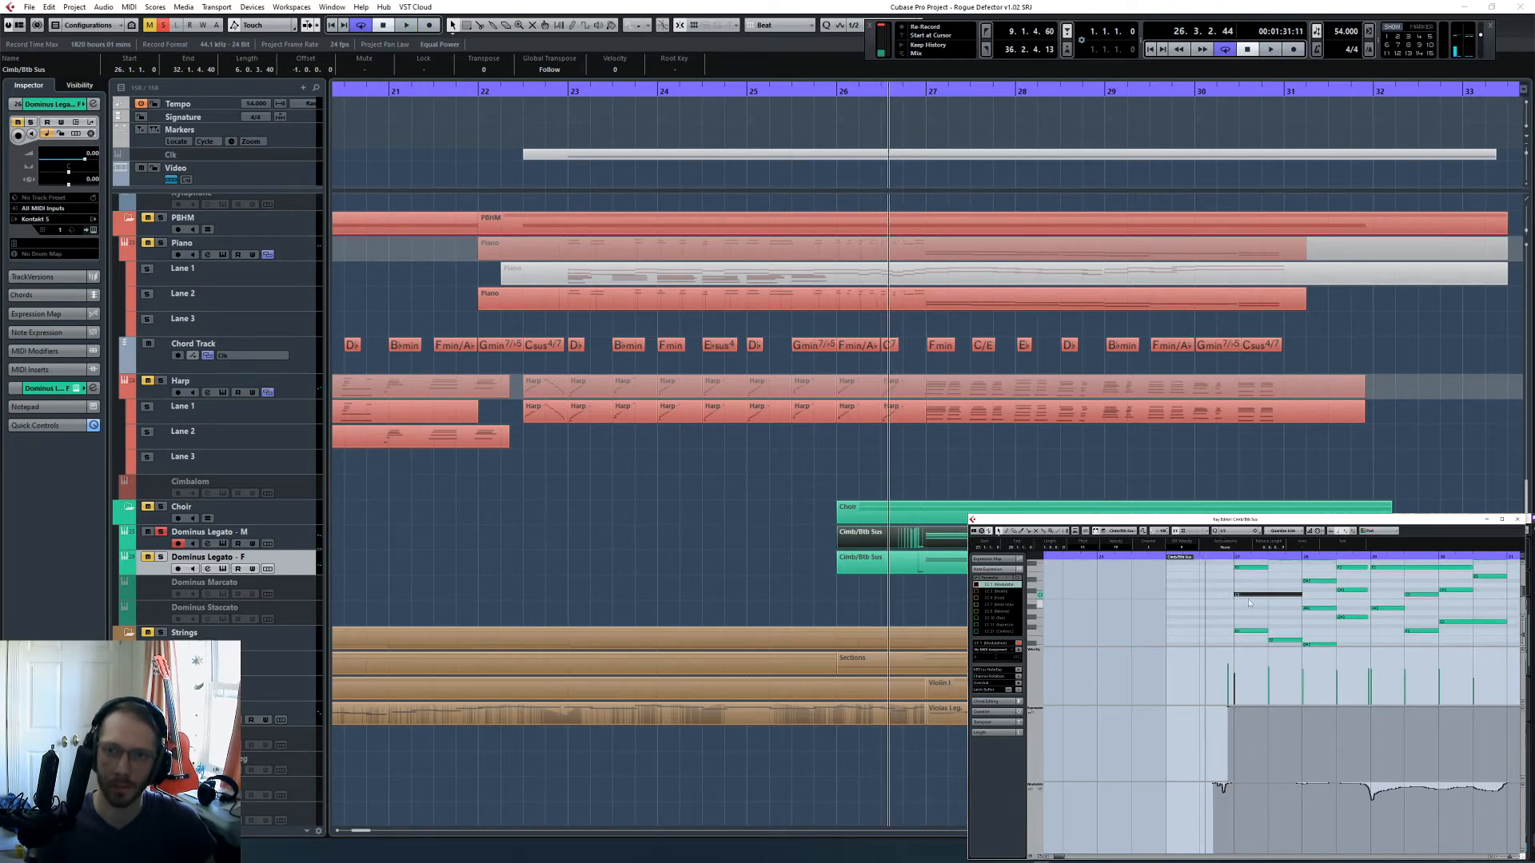
# - Play the male choir with the new modulation to late bar 27 and select the sustained note starting at bar 27
pyautogui.click(1241, 621)
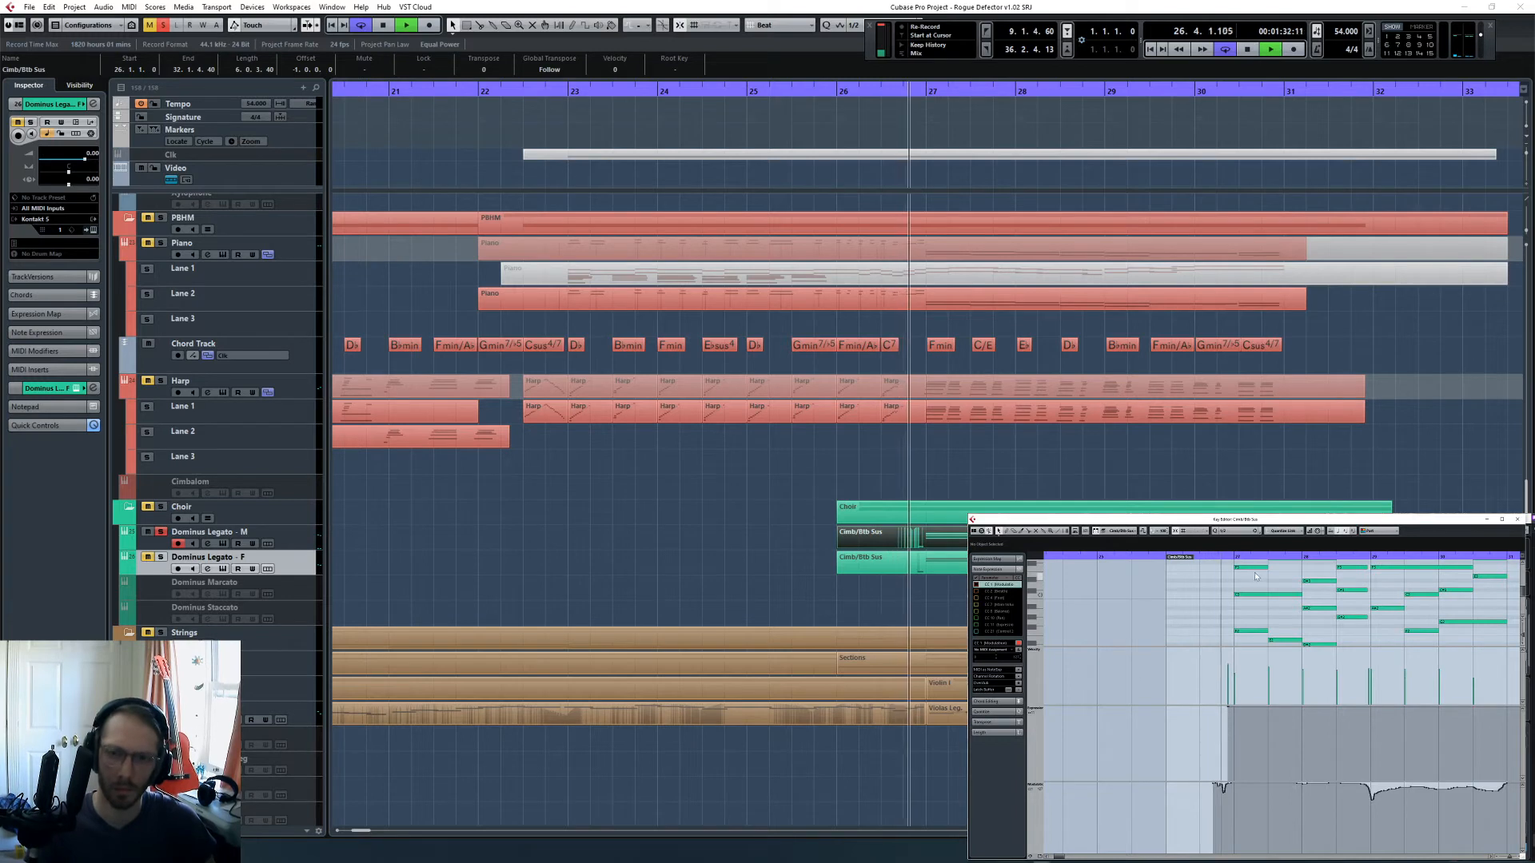
pyautogui.scroll(2, 1280, 606)
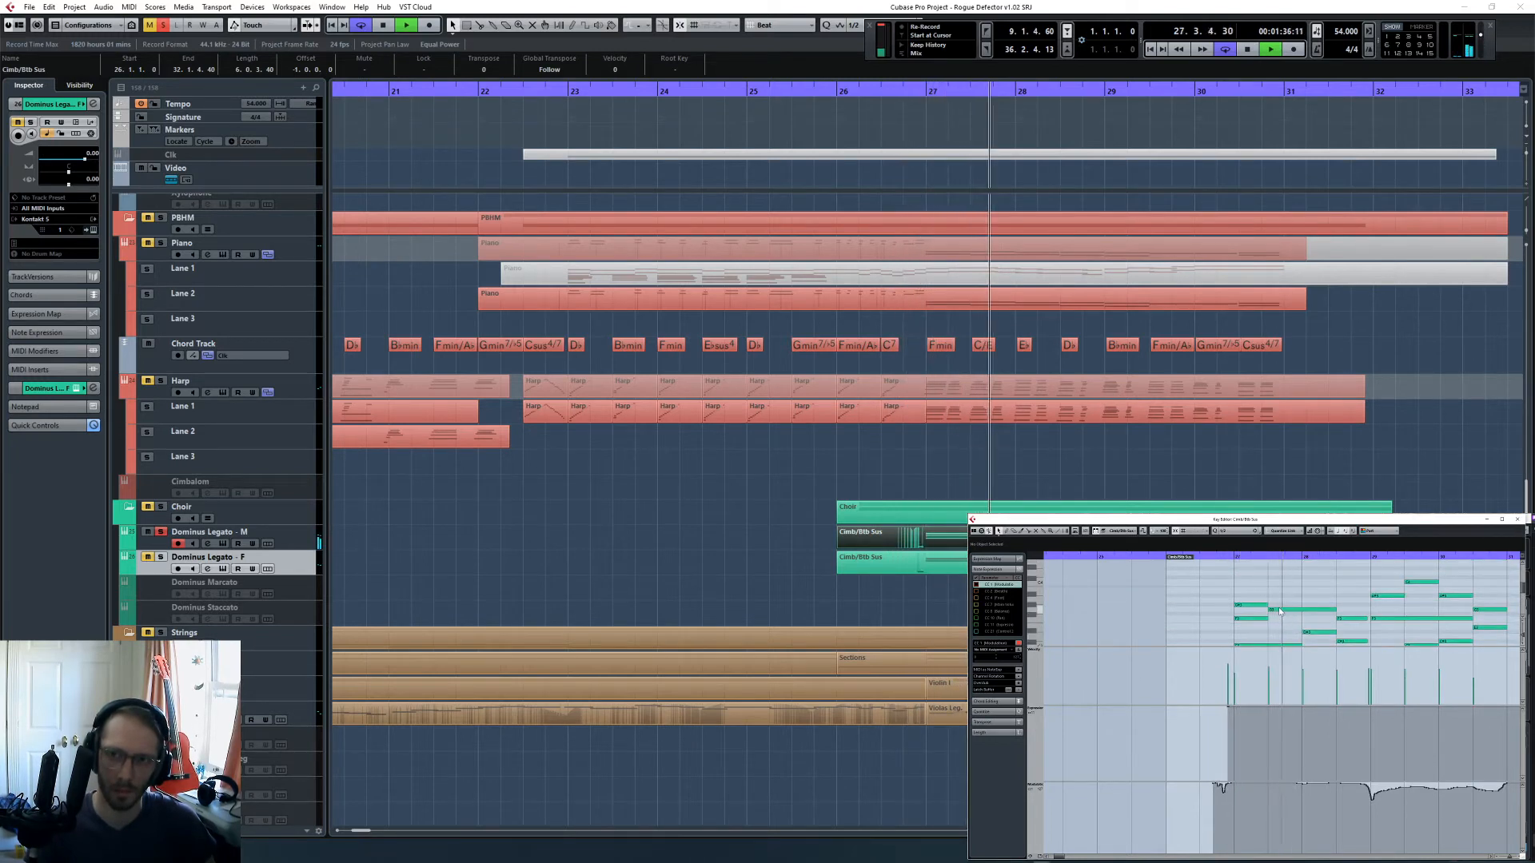
pyautogui.scroll(-1, 1278, 607)
pyautogui.press('space')
pyautogui.click(1269, 629)
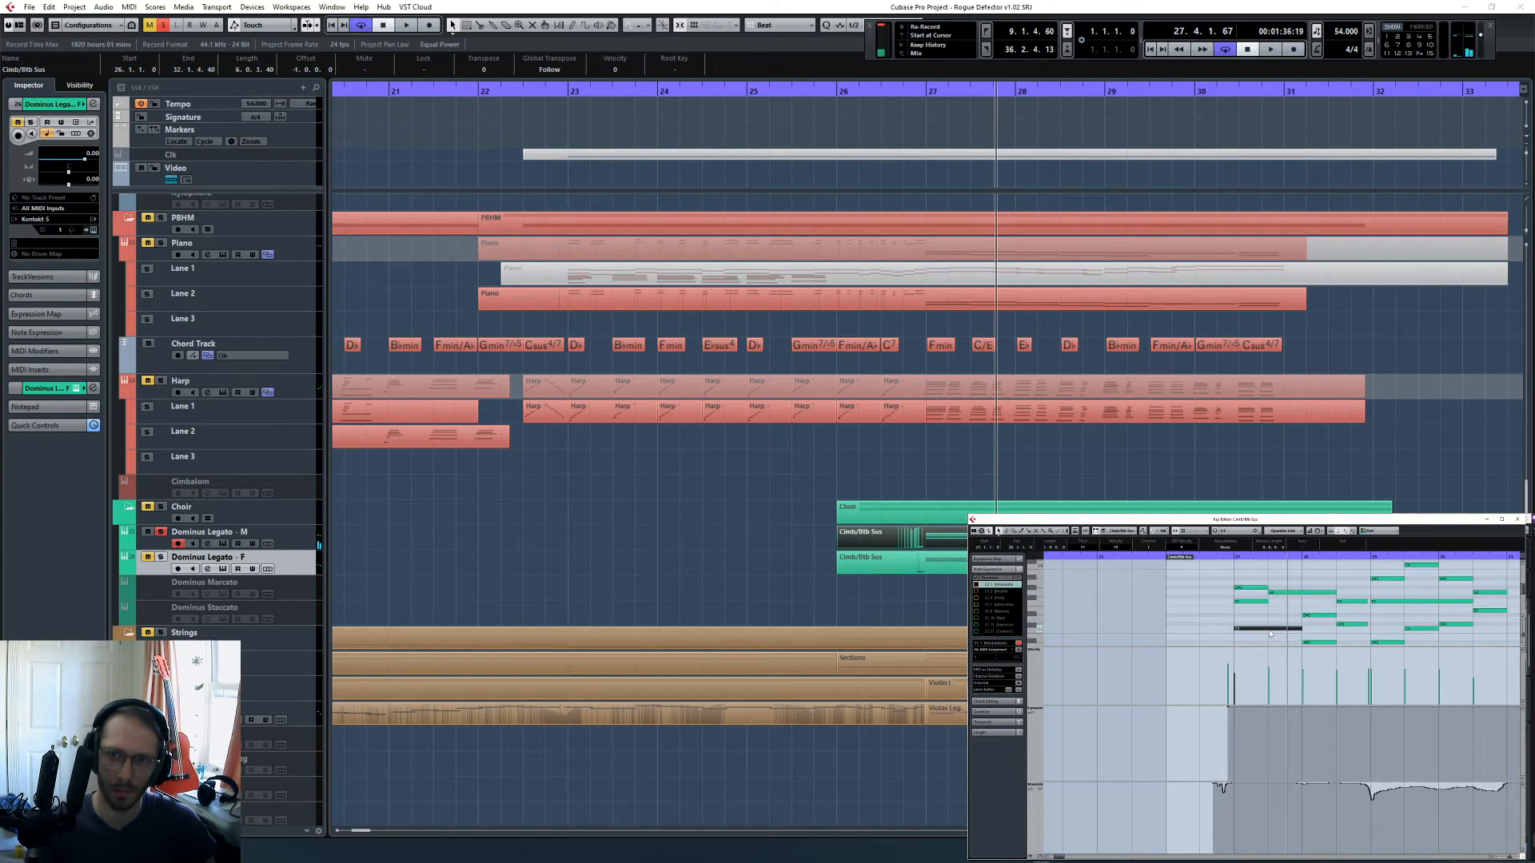
# - Open the female choir's instrument window and play briefly from bar 26.3 to check its active word
pyautogui.click(1241, 559)
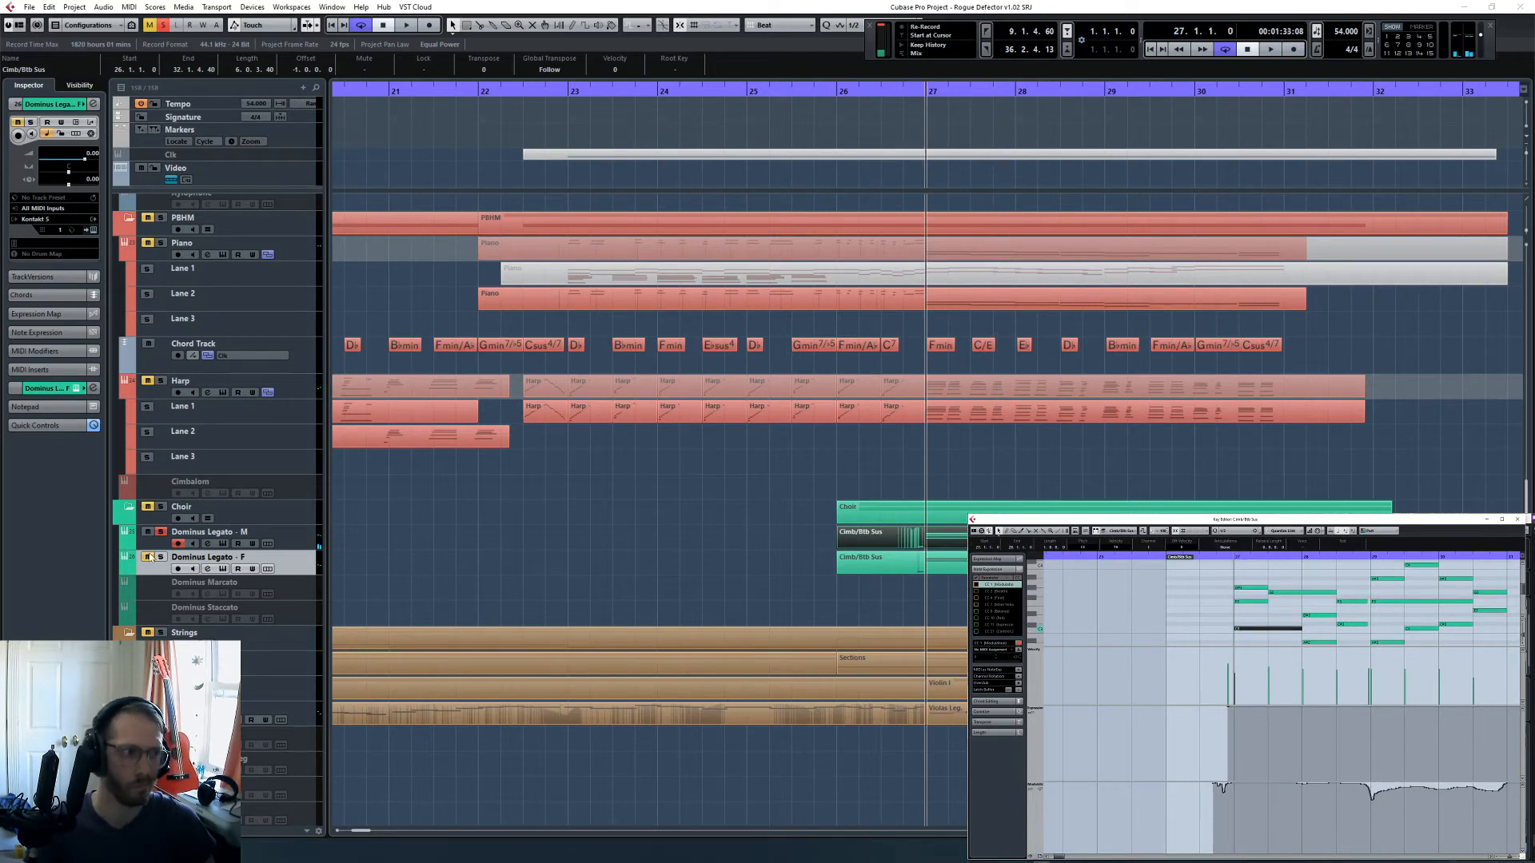
pyautogui.click(93, 230)
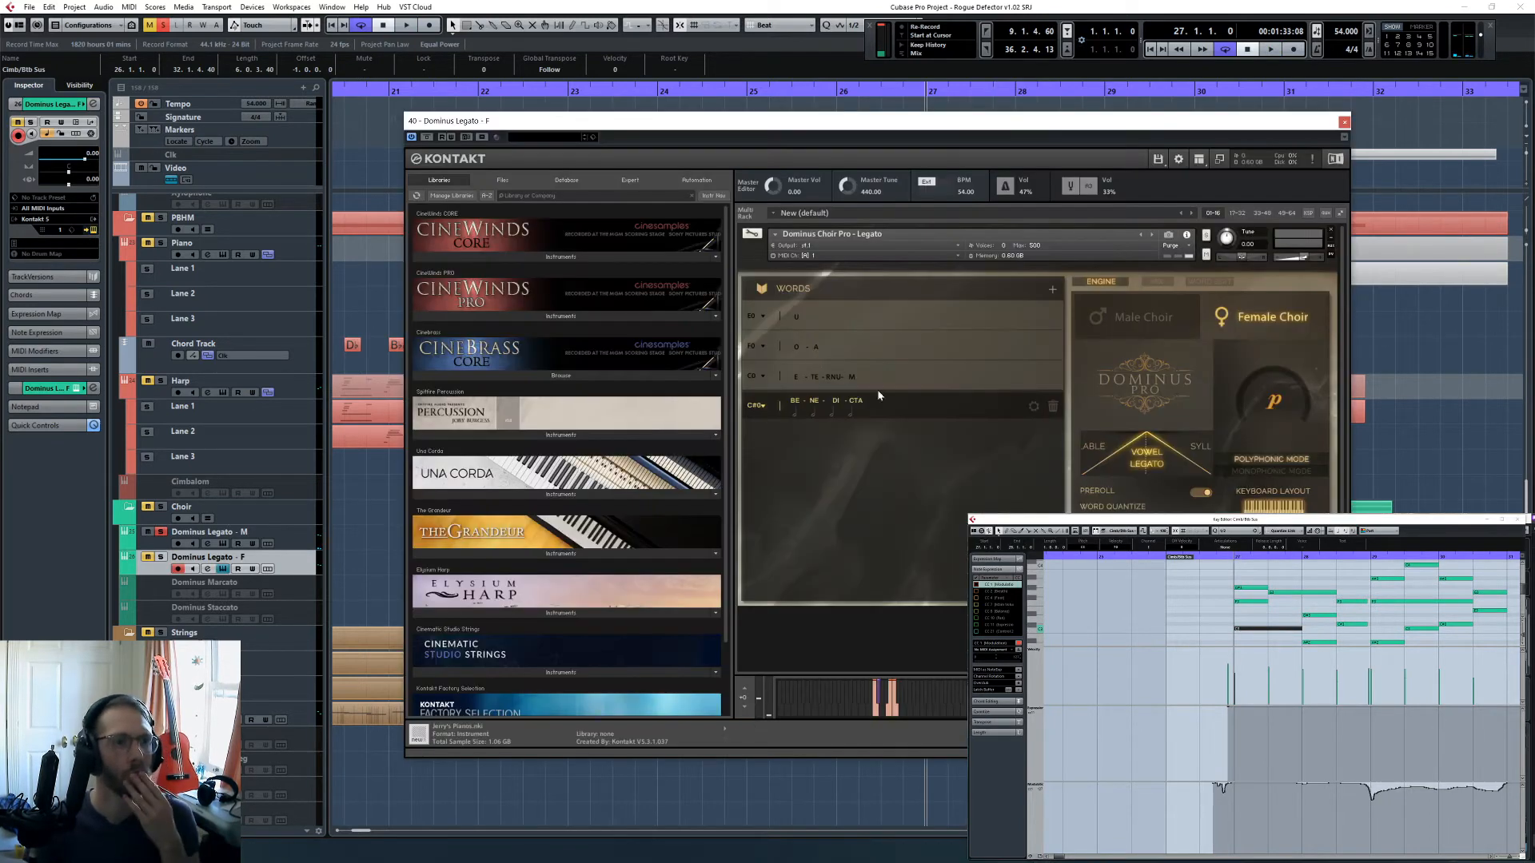
pyautogui.click(1220, 564)
pyautogui.click(1206, 557)
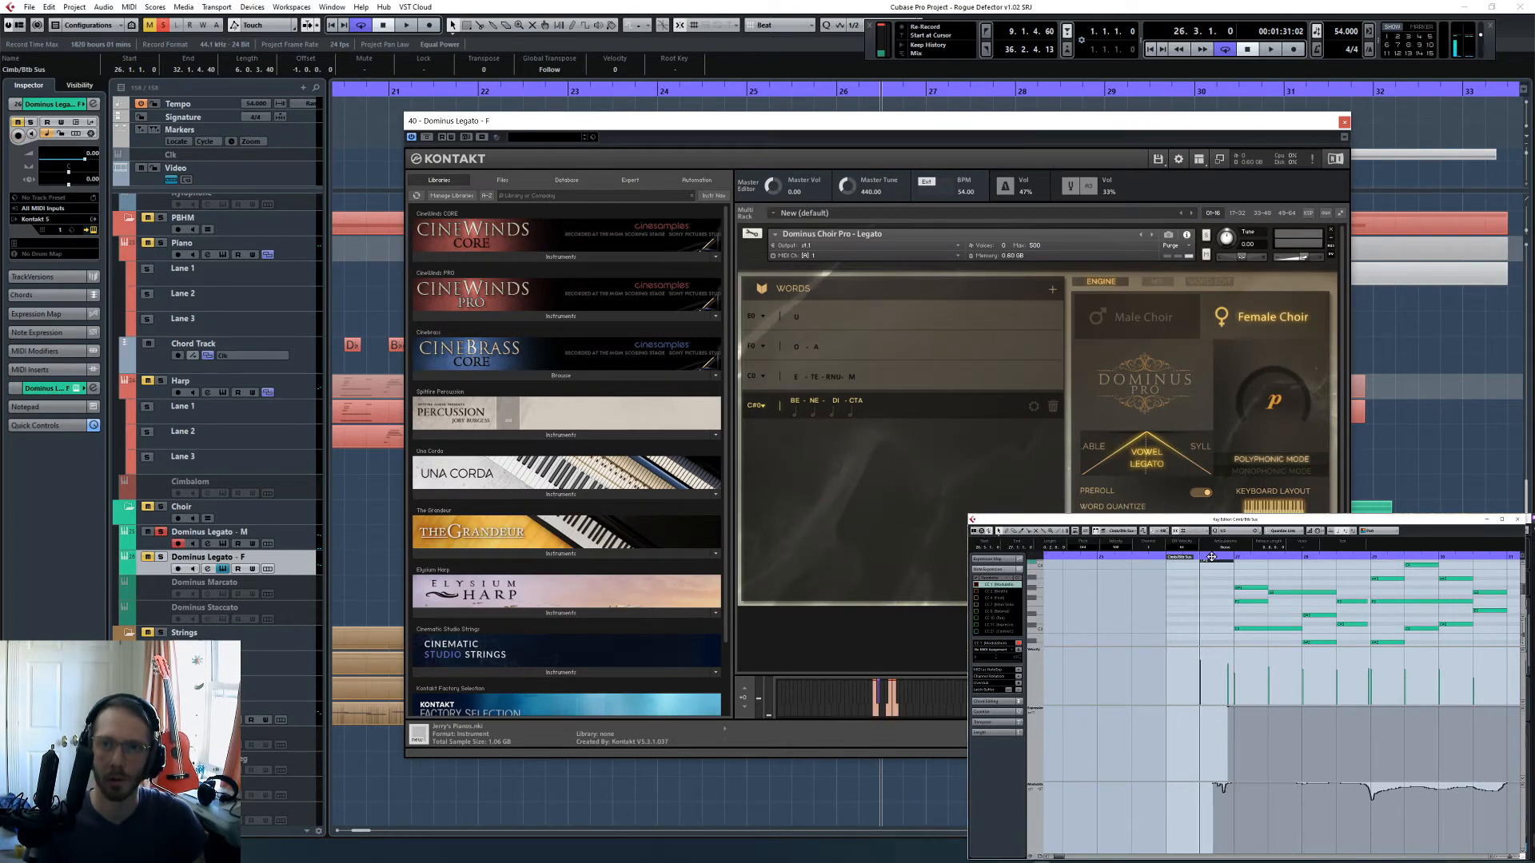
pyautogui.scroll(-2, 1216, 615)
pyautogui.press('space')
pyautogui.scroll(-5, 1246, 627)
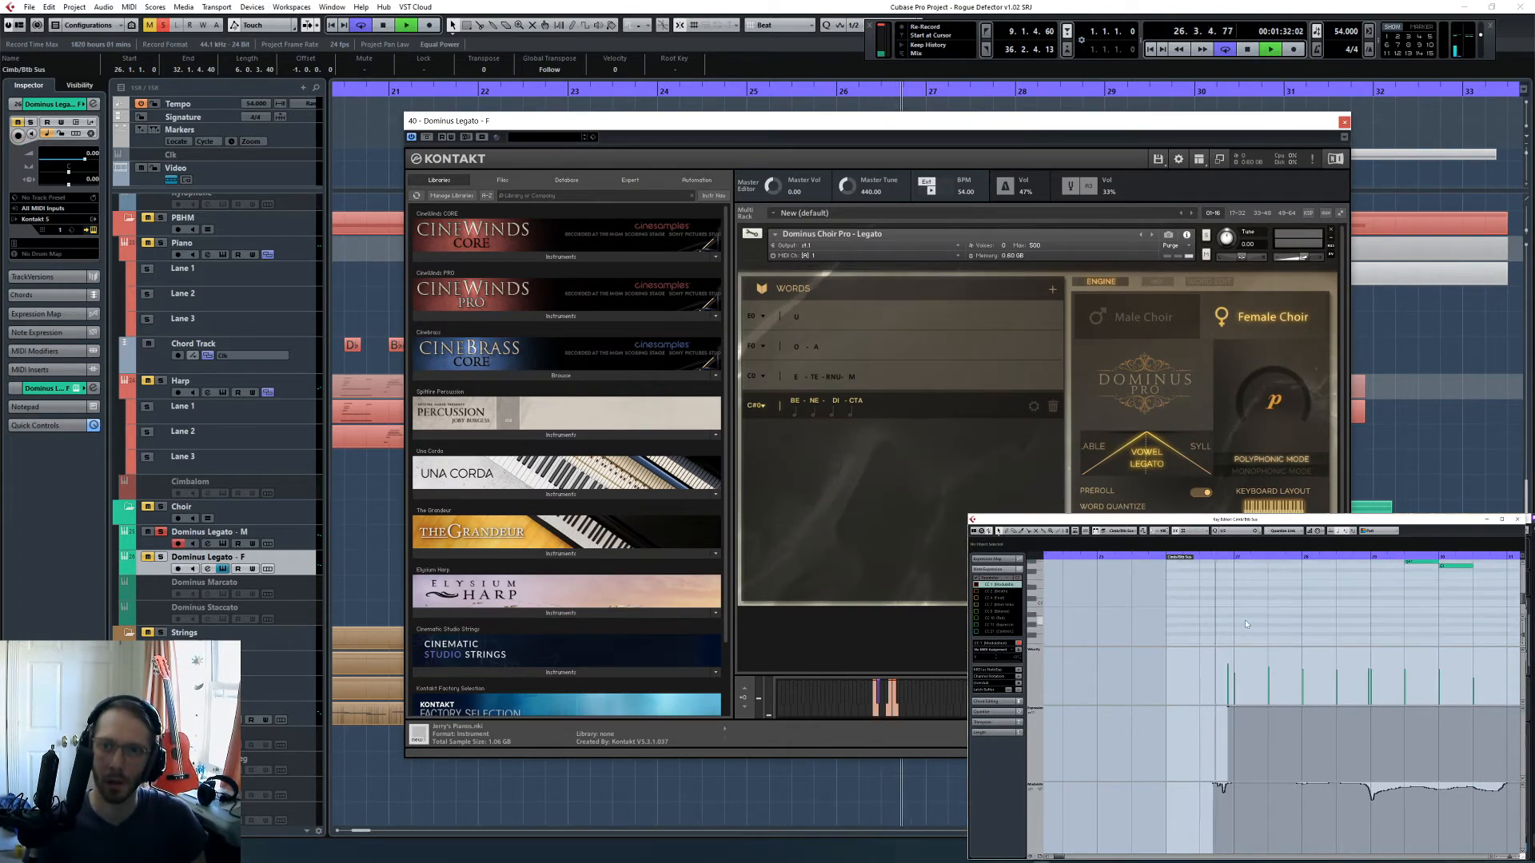
pyautogui.press('space')
# - Move the male choir part's word keyswitch note before bar 27 back to bar 26.3 and lengthen it to bar 27
pyautogui.click(1231, 564)
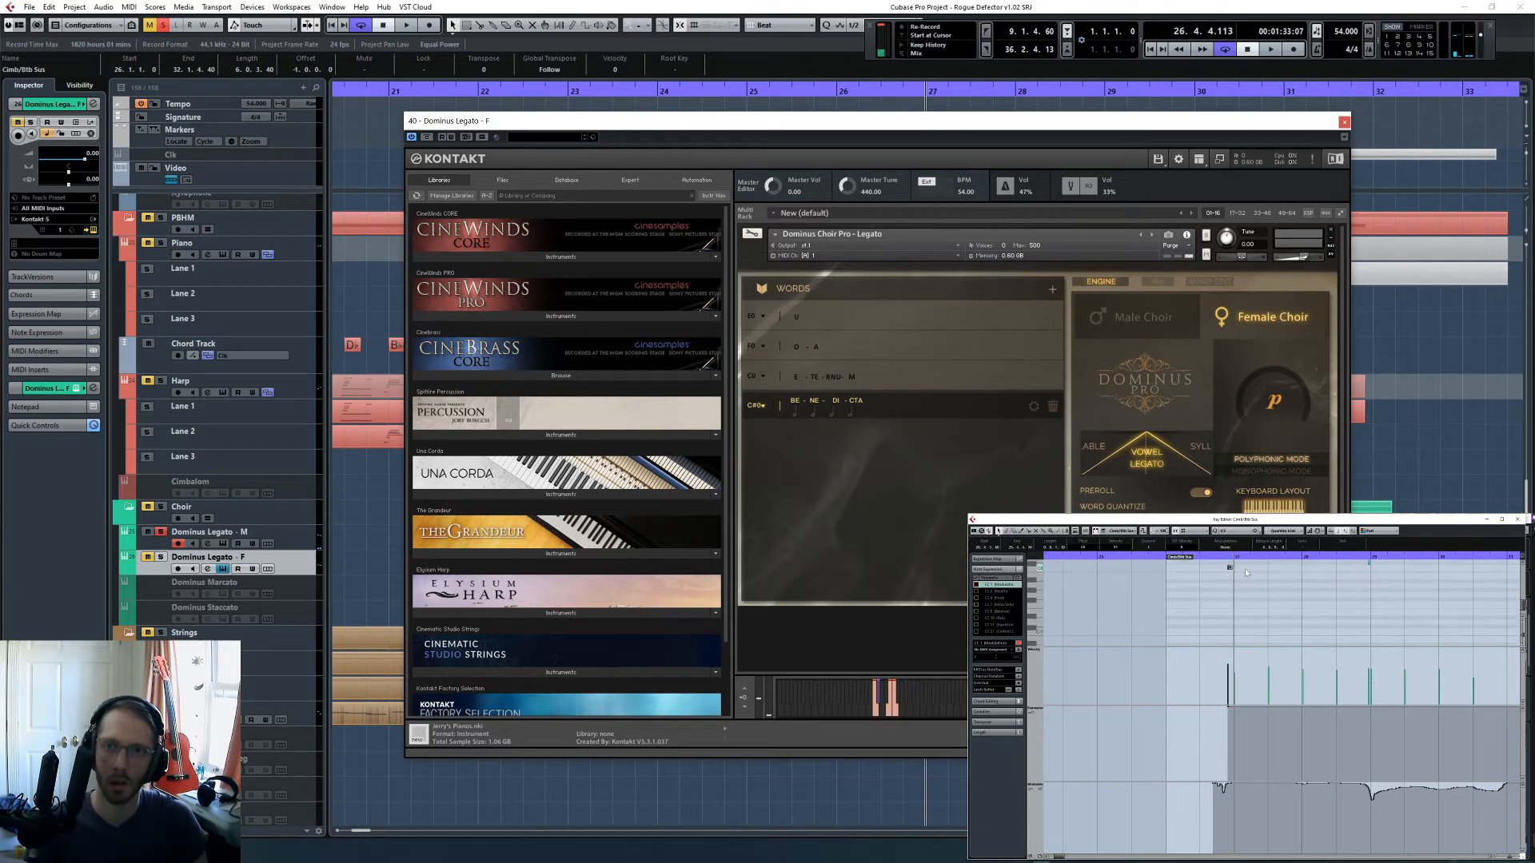
pyautogui.click(1200, 558)
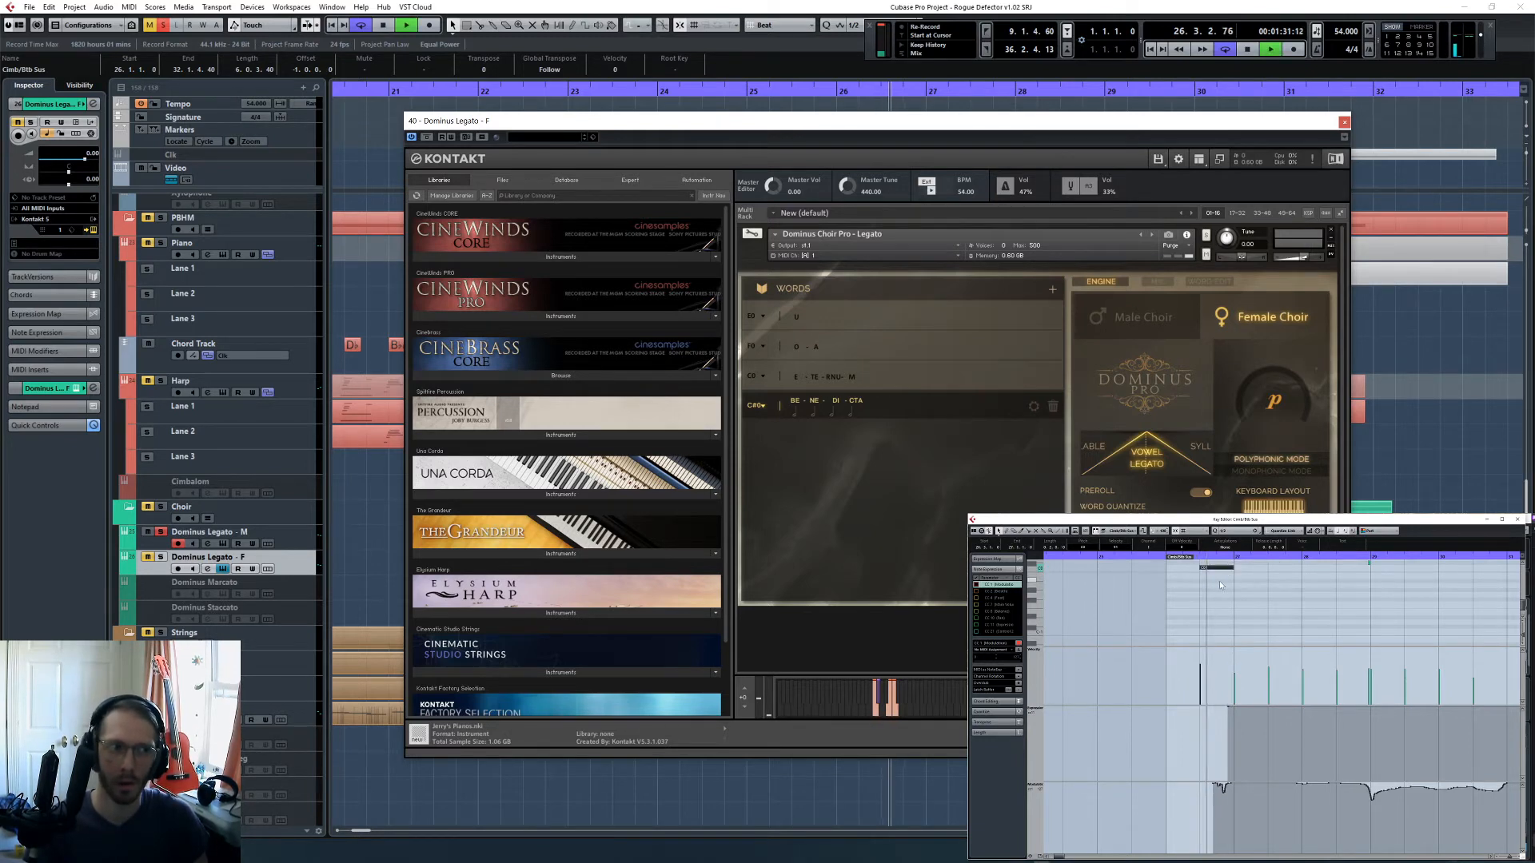
pyautogui.press('space')
pyautogui.click(769, 394)
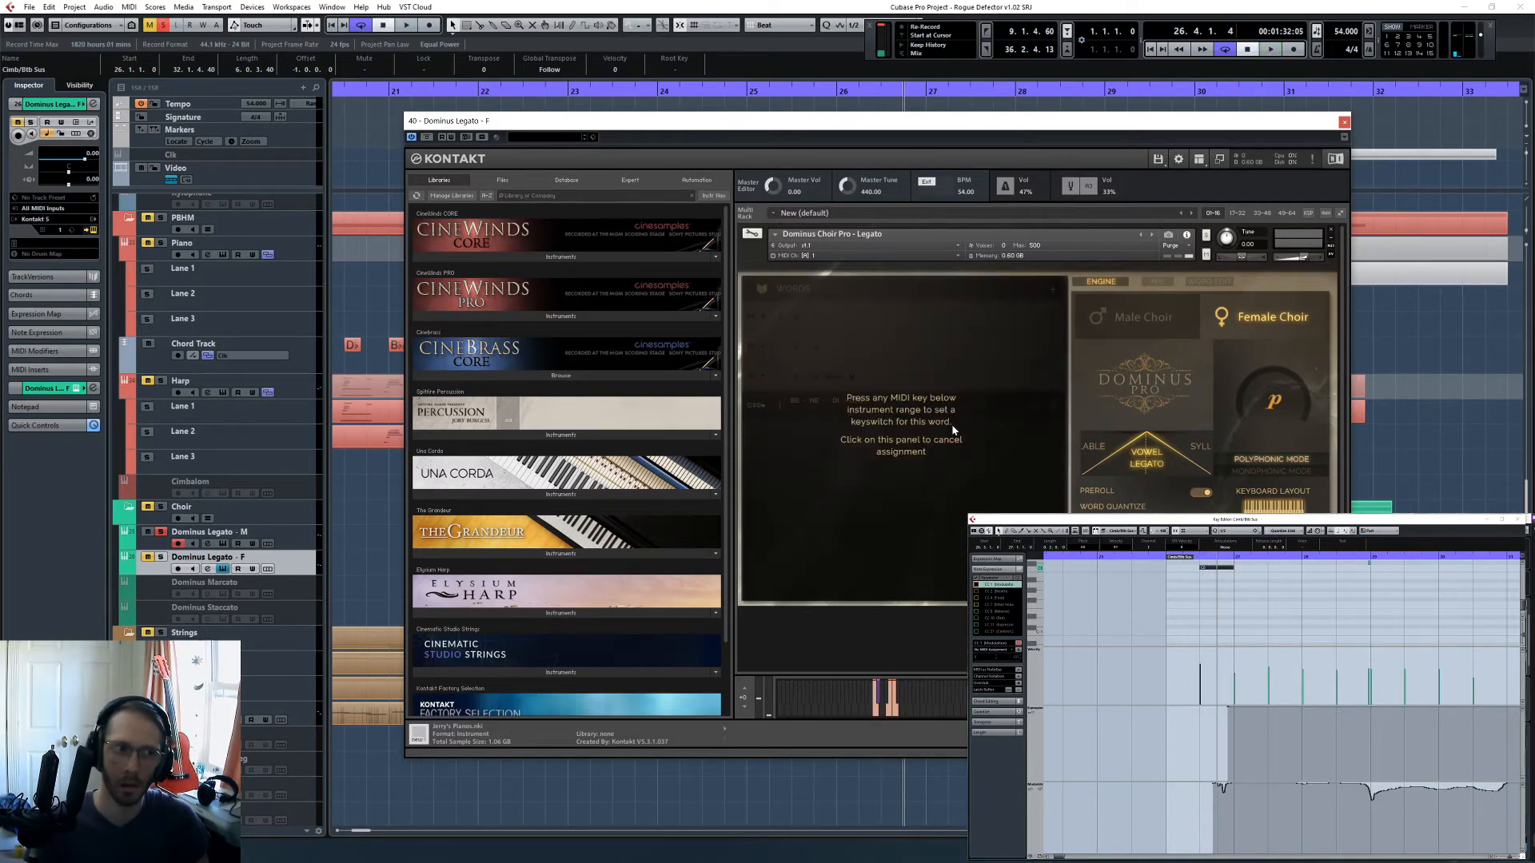
pyautogui.click(960, 482)
pyautogui.click(1212, 590)
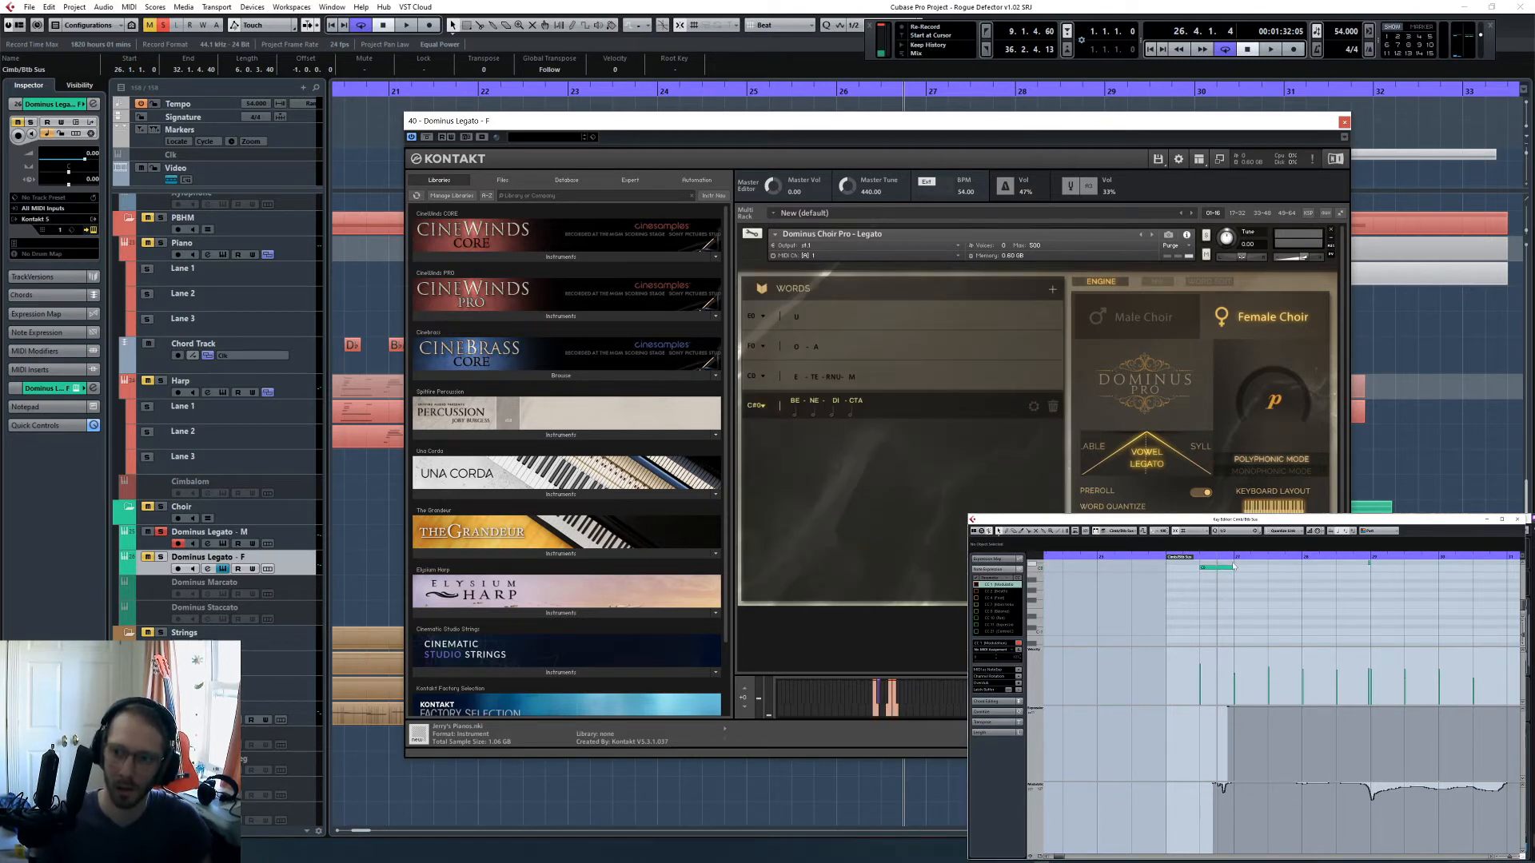
# - Play from bar 26.3 into the start of bar 27 with the lengthened keyswitch note and return to bar 26.3
pyautogui.click(1199, 559)
pyautogui.press('space')
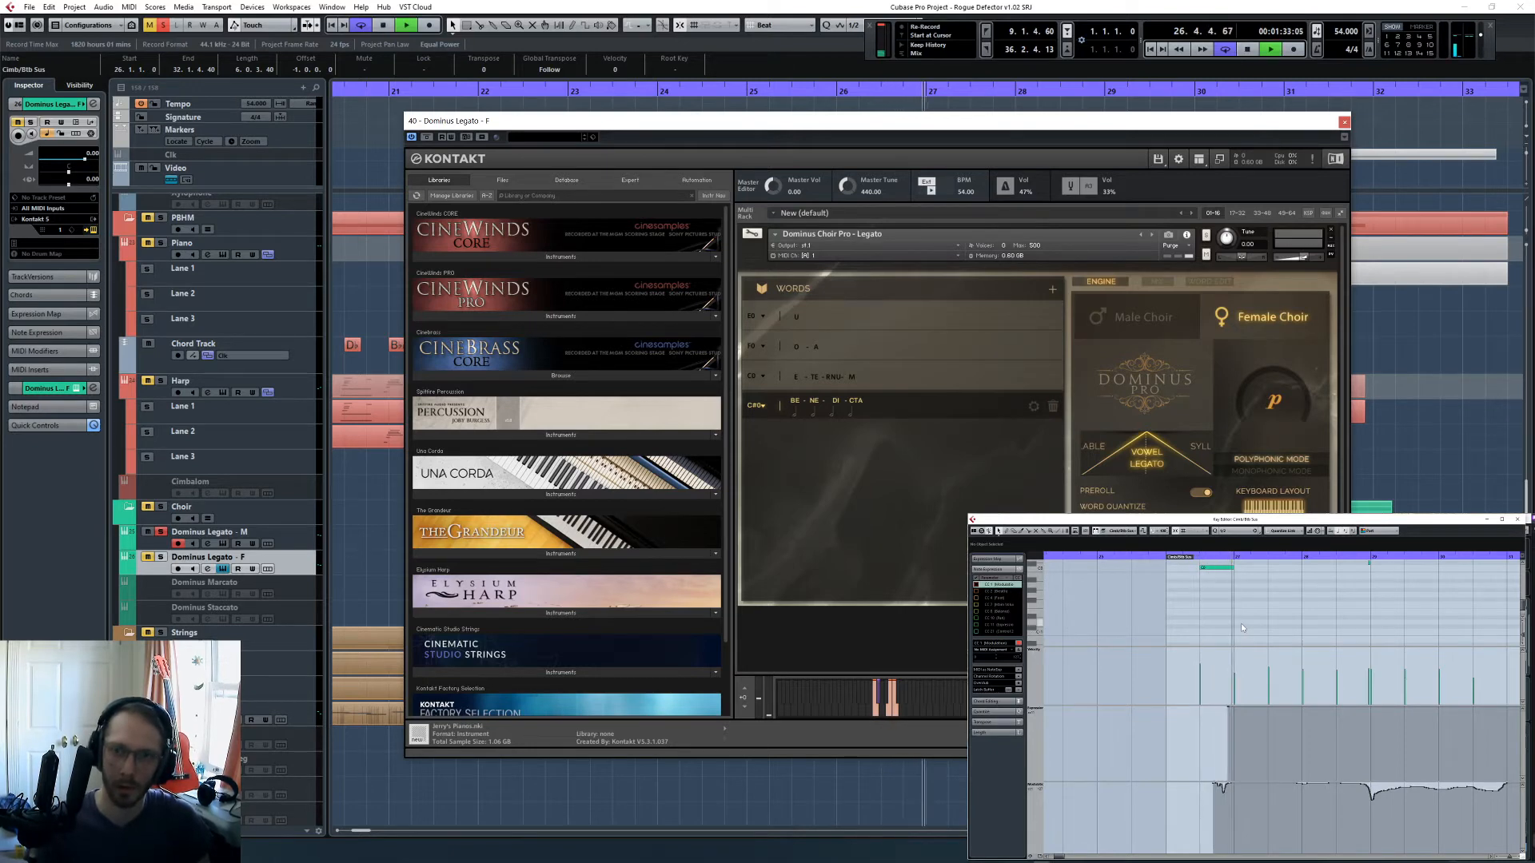
pyautogui.scroll(3, 1240, 622)
pyautogui.press('space')
pyautogui.scroll(5, 1245, 620)
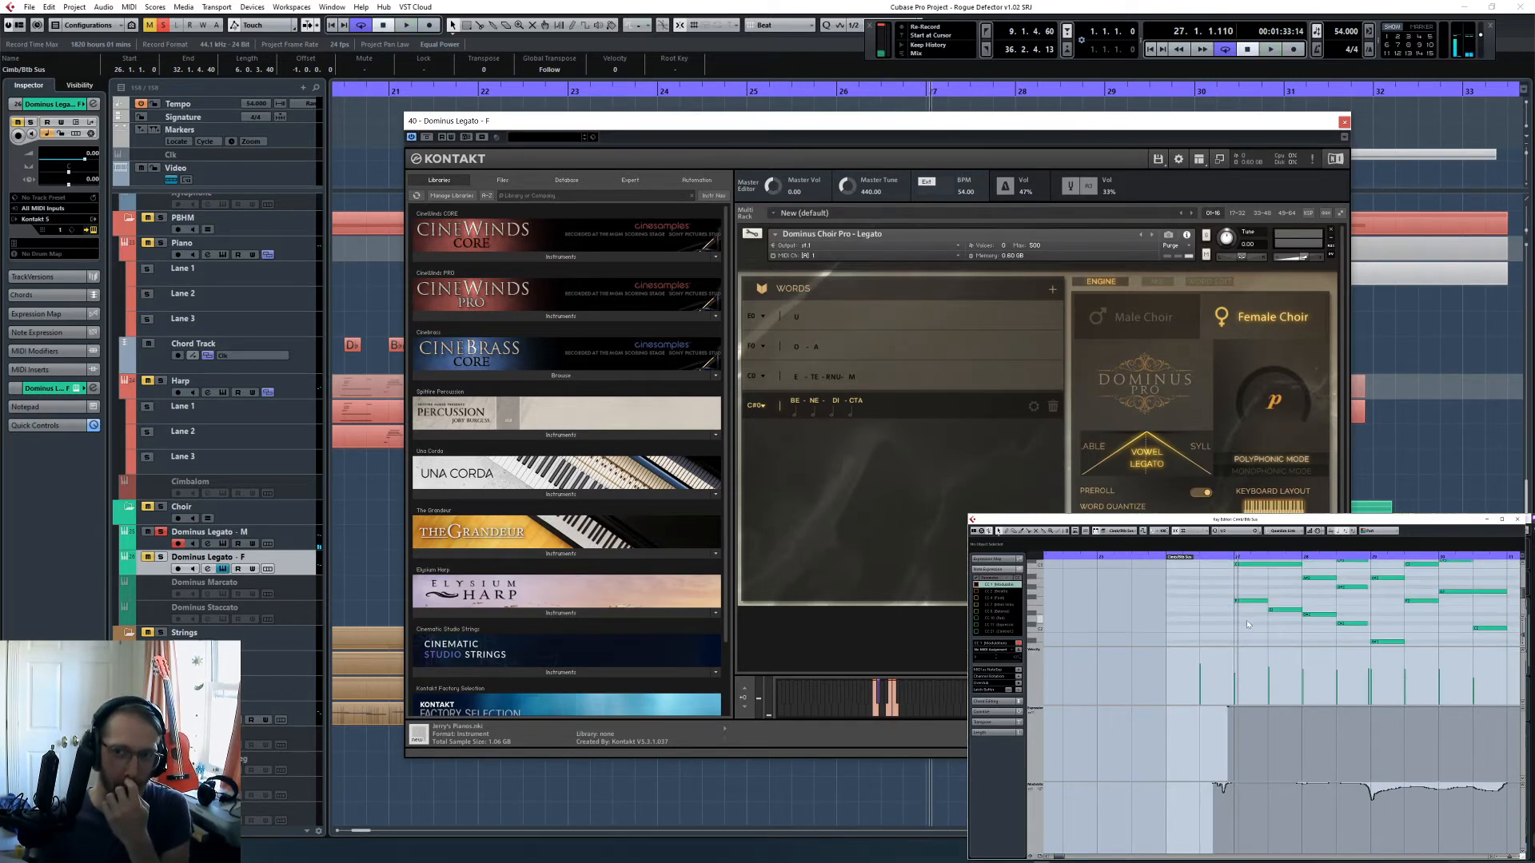
pyautogui.scroll(1, 1245, 591)
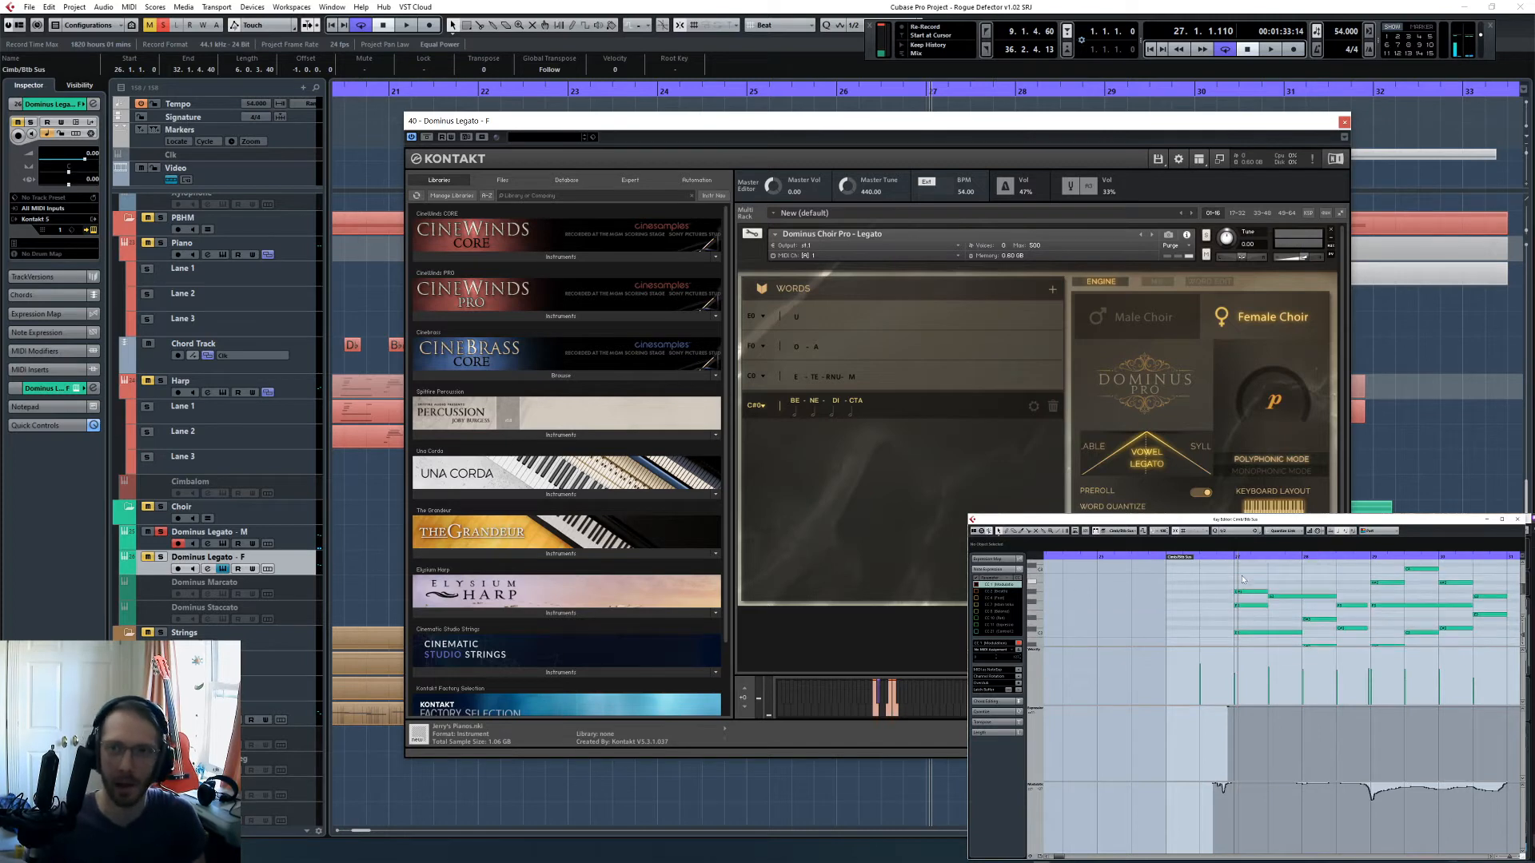
pyautogui.click(1202, 558)
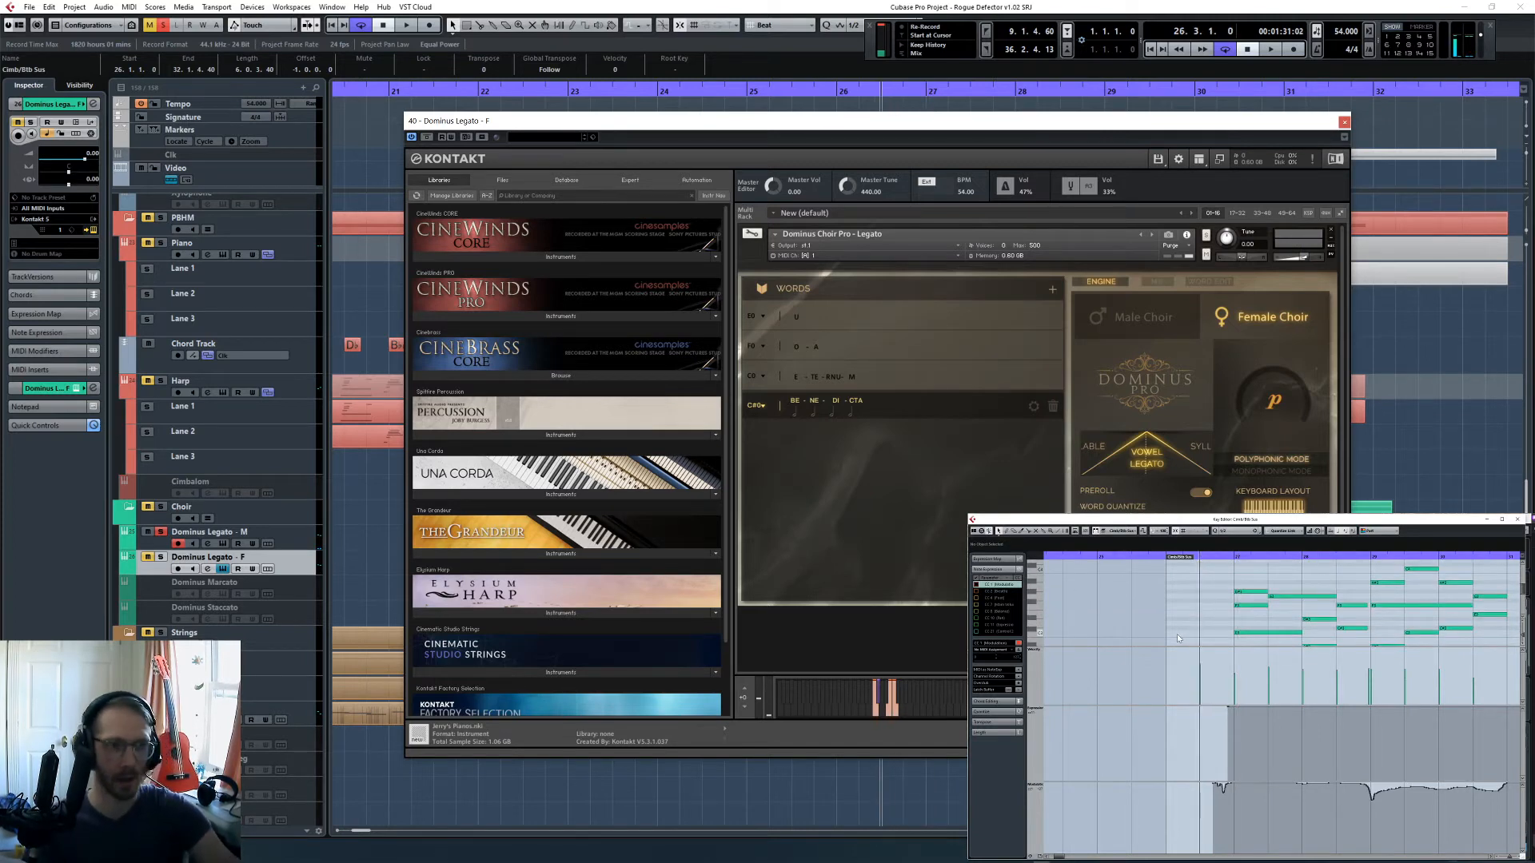
# - Select the male choir track and replace the open female instrument window with the male choir's
pyautogui.click(156, 546)
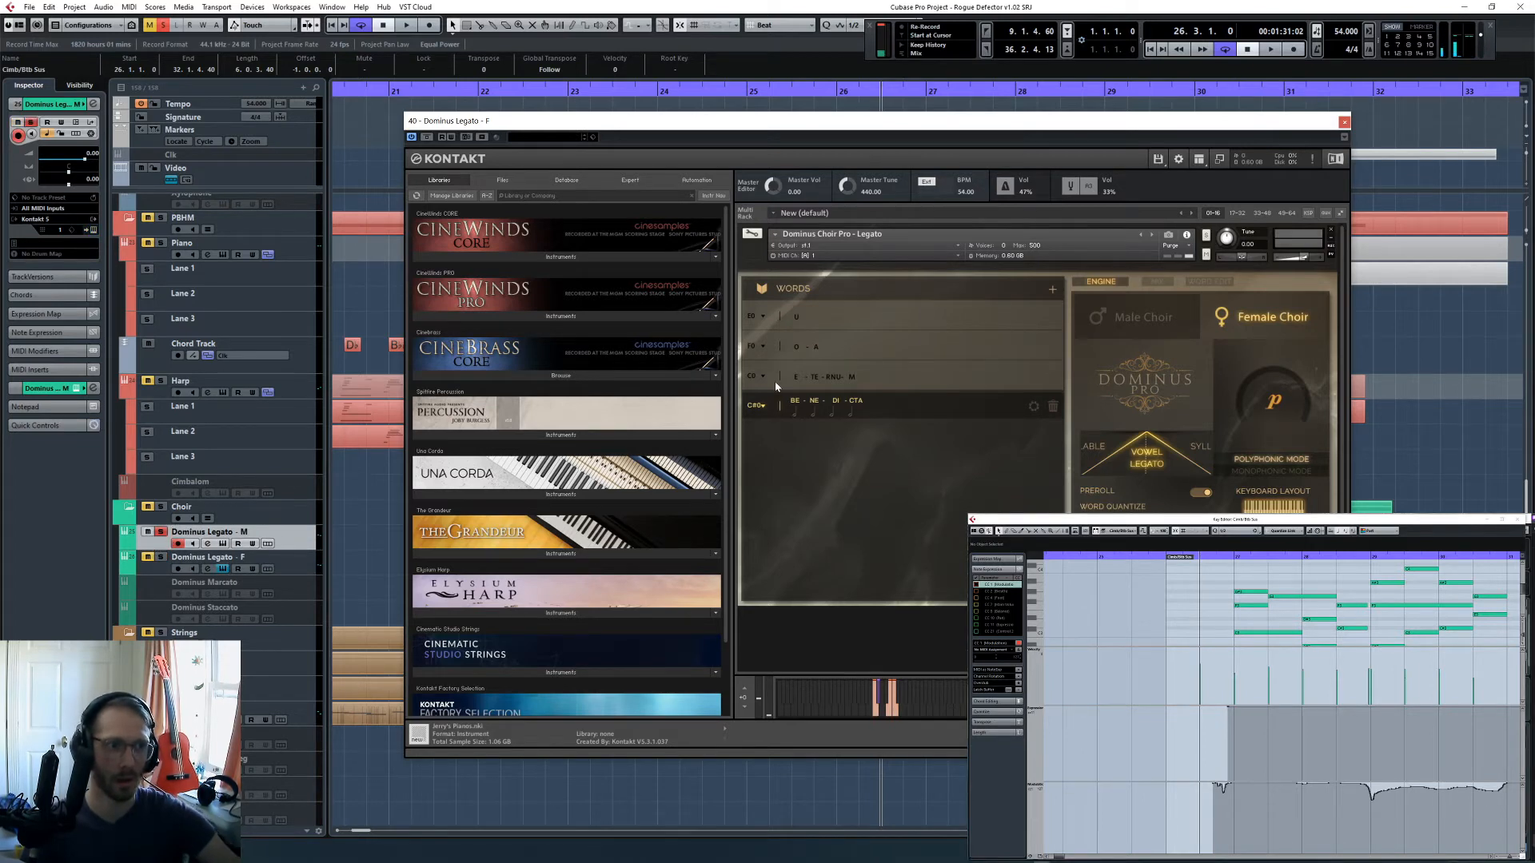
pyautogui.scroll(-5, 1222, 624)
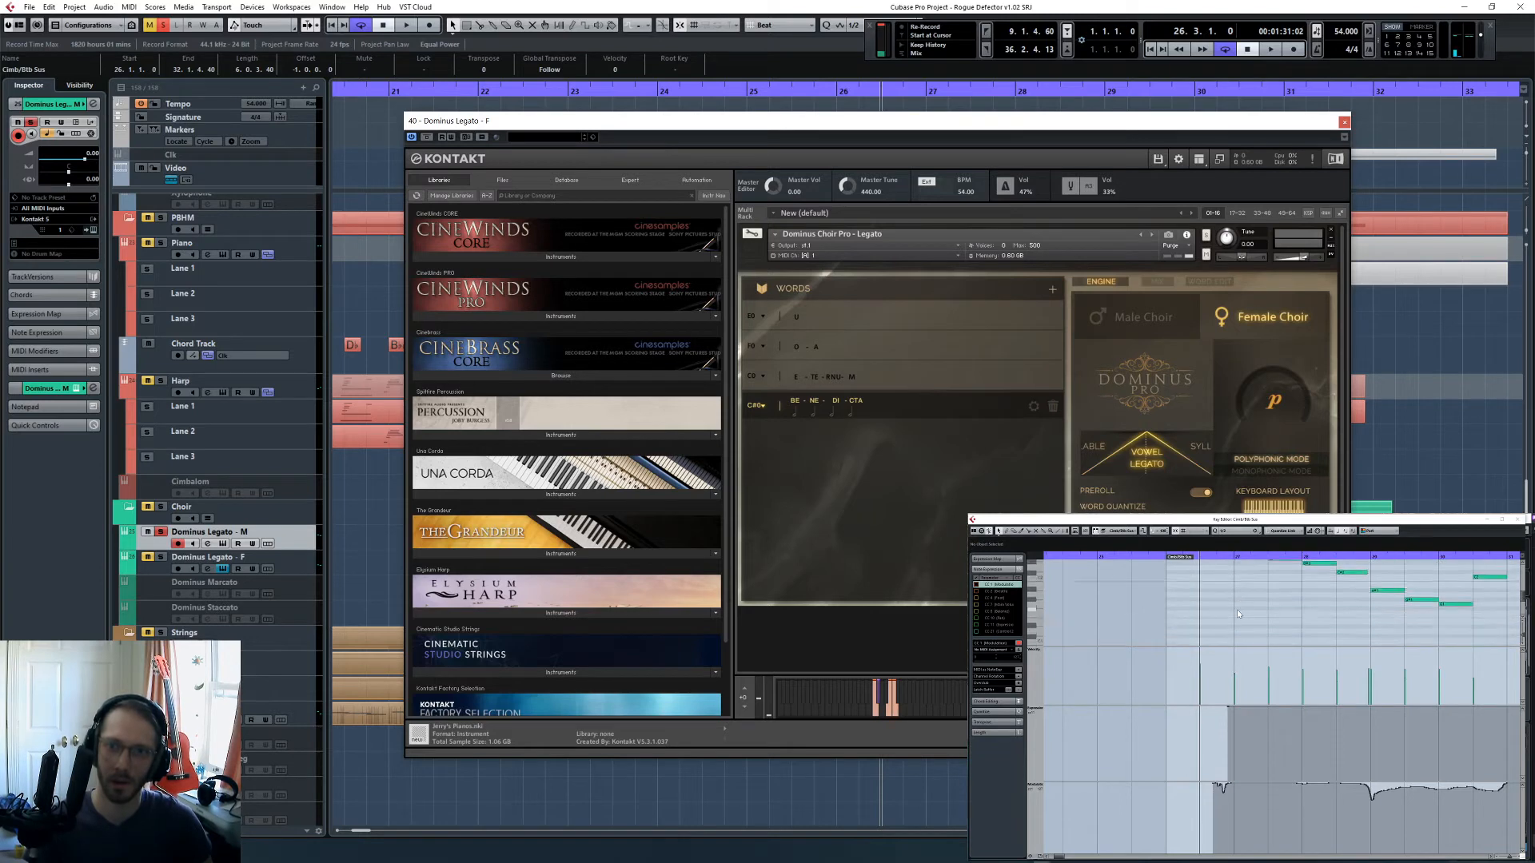
pyautogui.click(1218, 618)
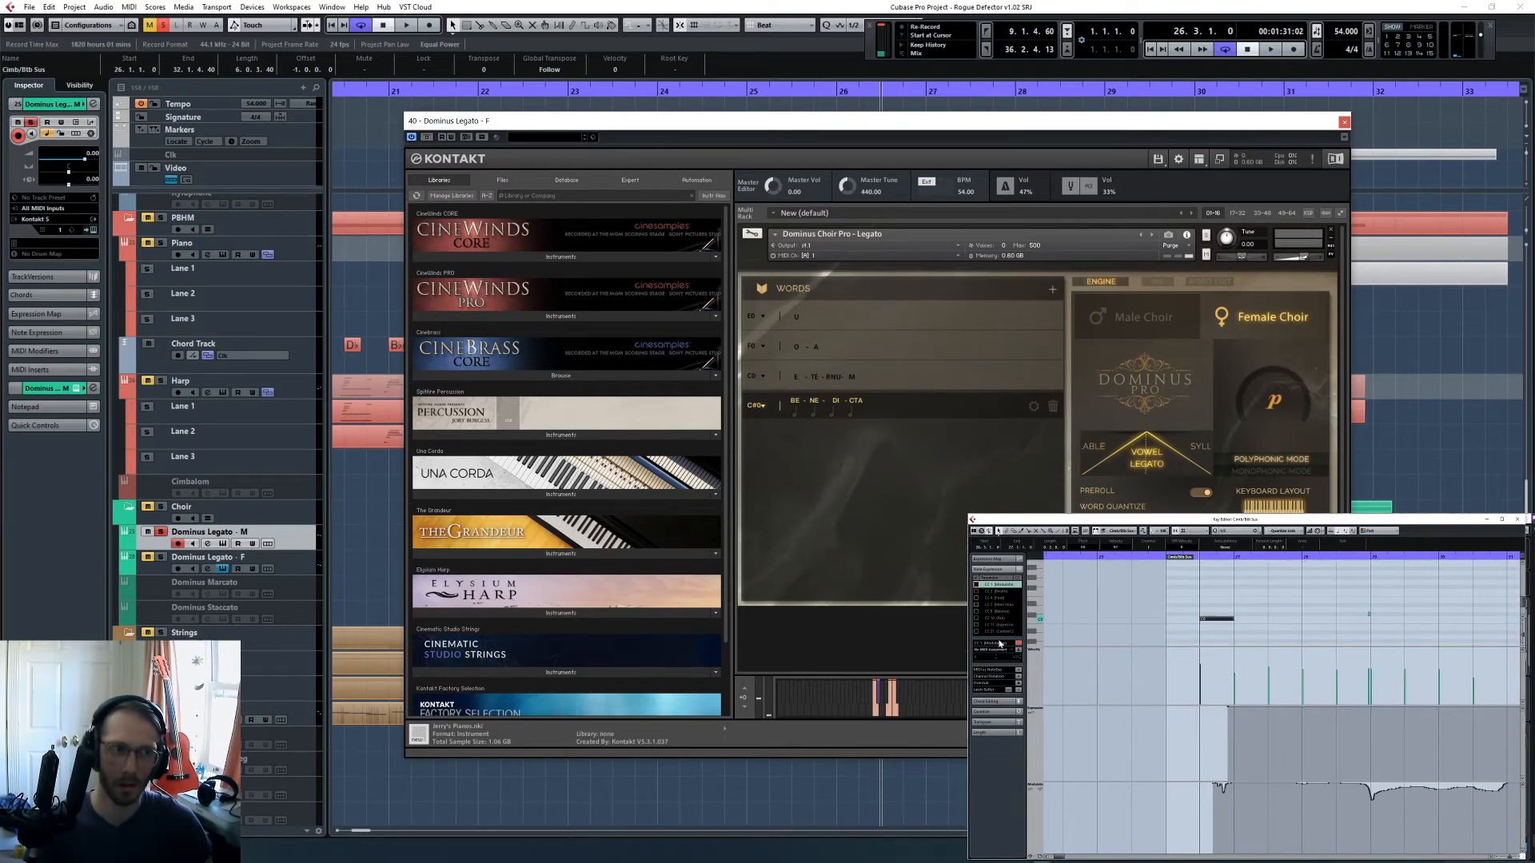
pyautogui.click(1044, 622)
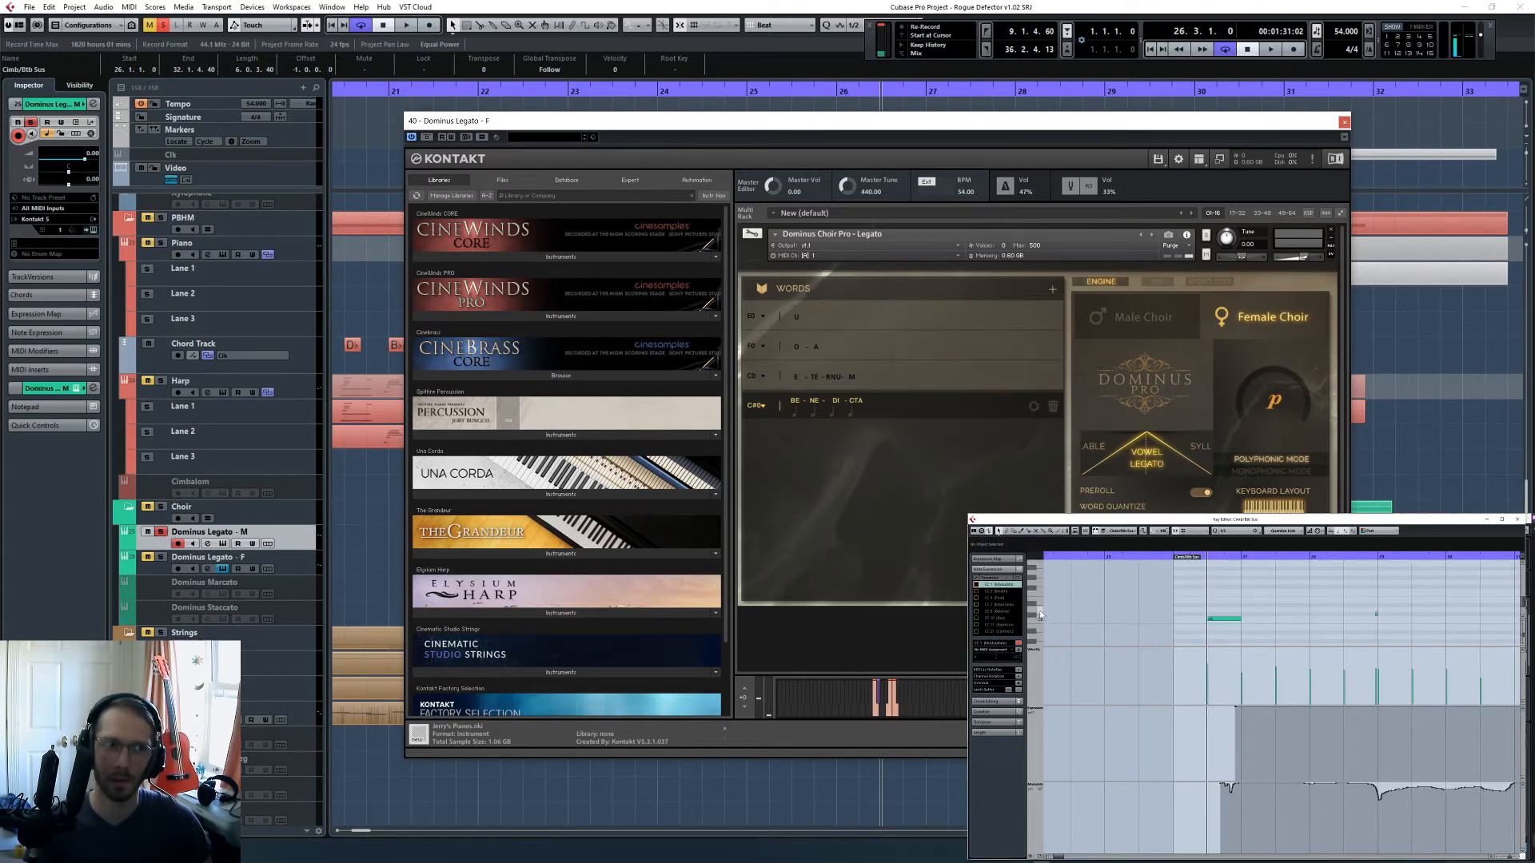
pyautogui.click(1344, 123)
pyautogui.click(255, 537)
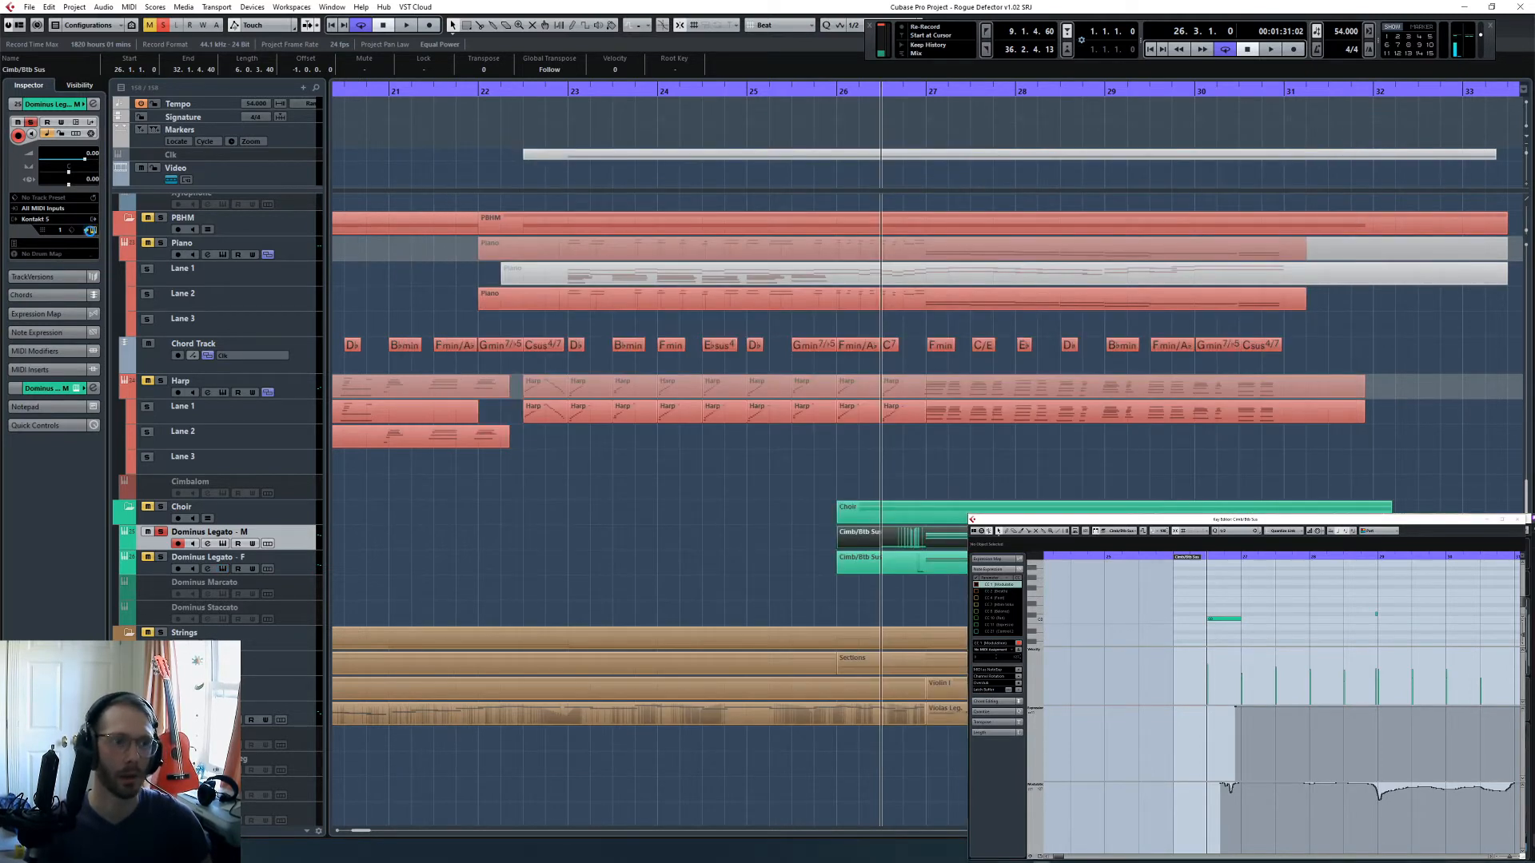
pyautogui.click(91, 230)
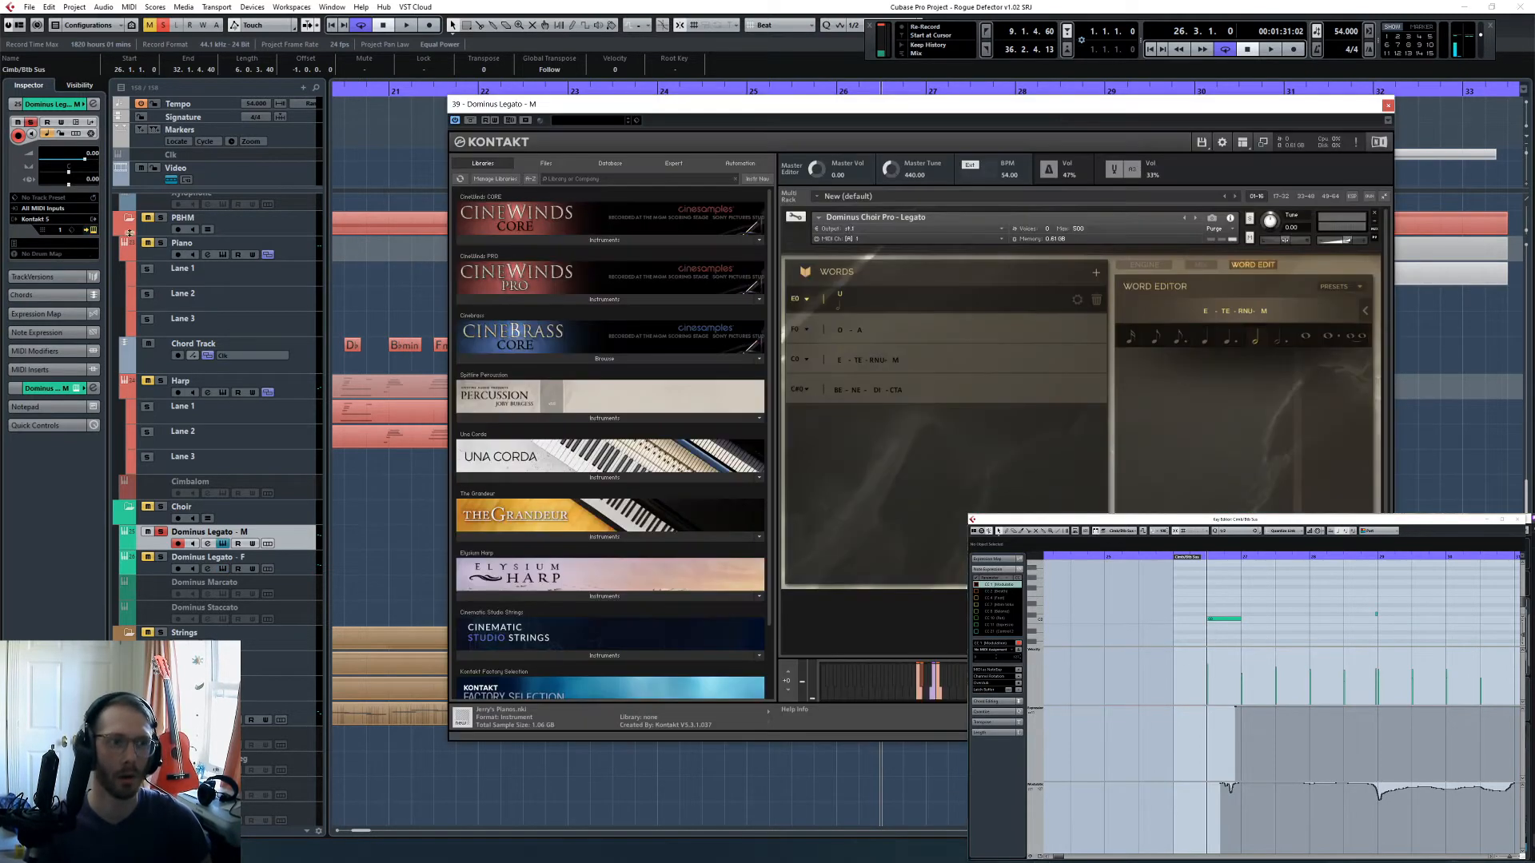
# - Play the male choir's opening chords through bar 27 to check that the keyswitch note triggers the word E-TE-RNU-M
pyautogui.click(1224, 619)
pyautogui.press('space')
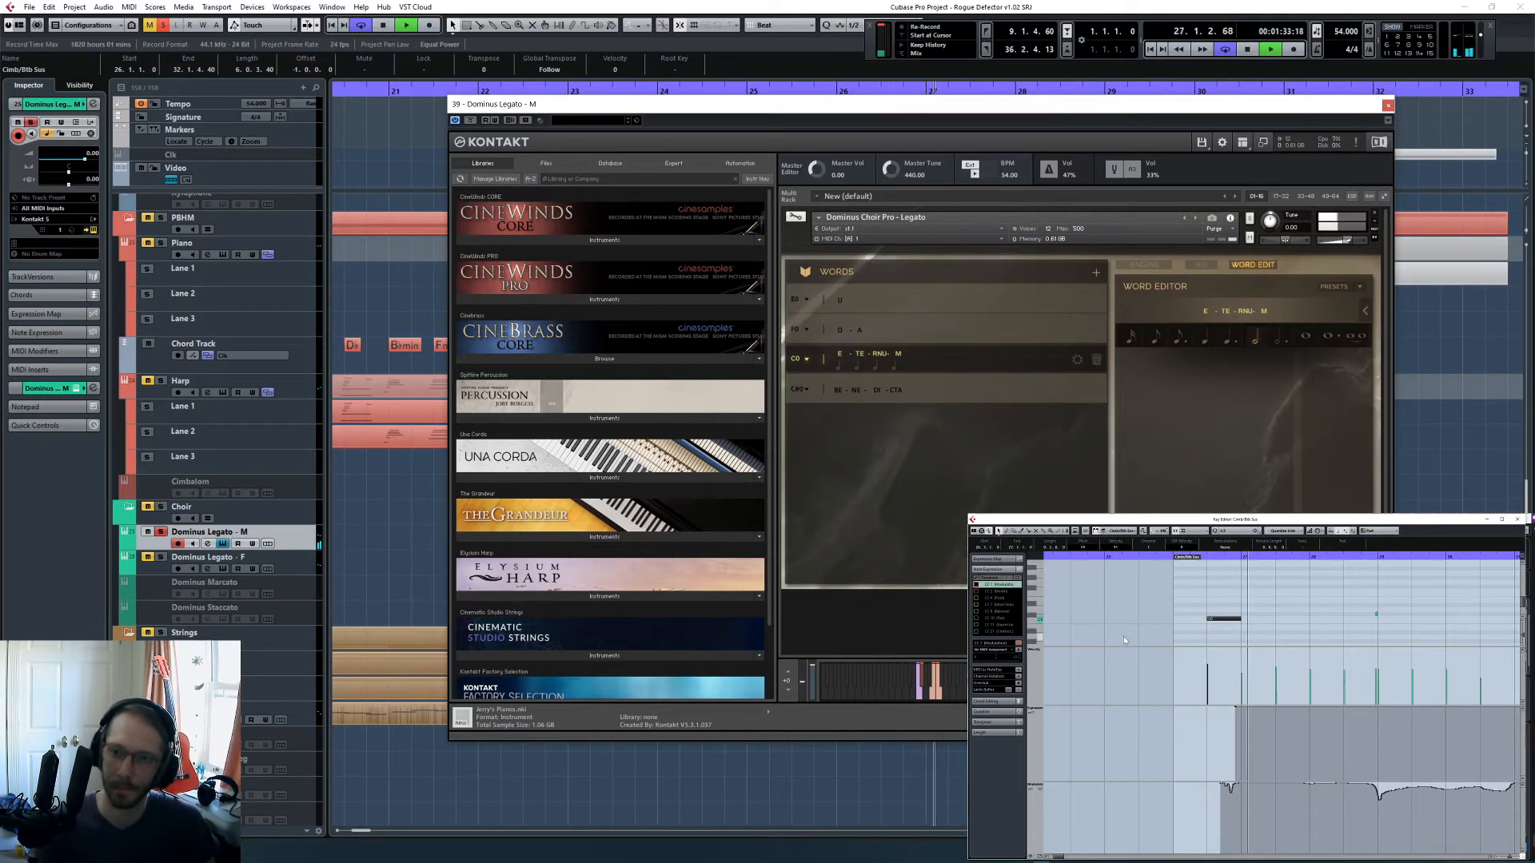
pyautogui.scroll(10, 1135, 612)
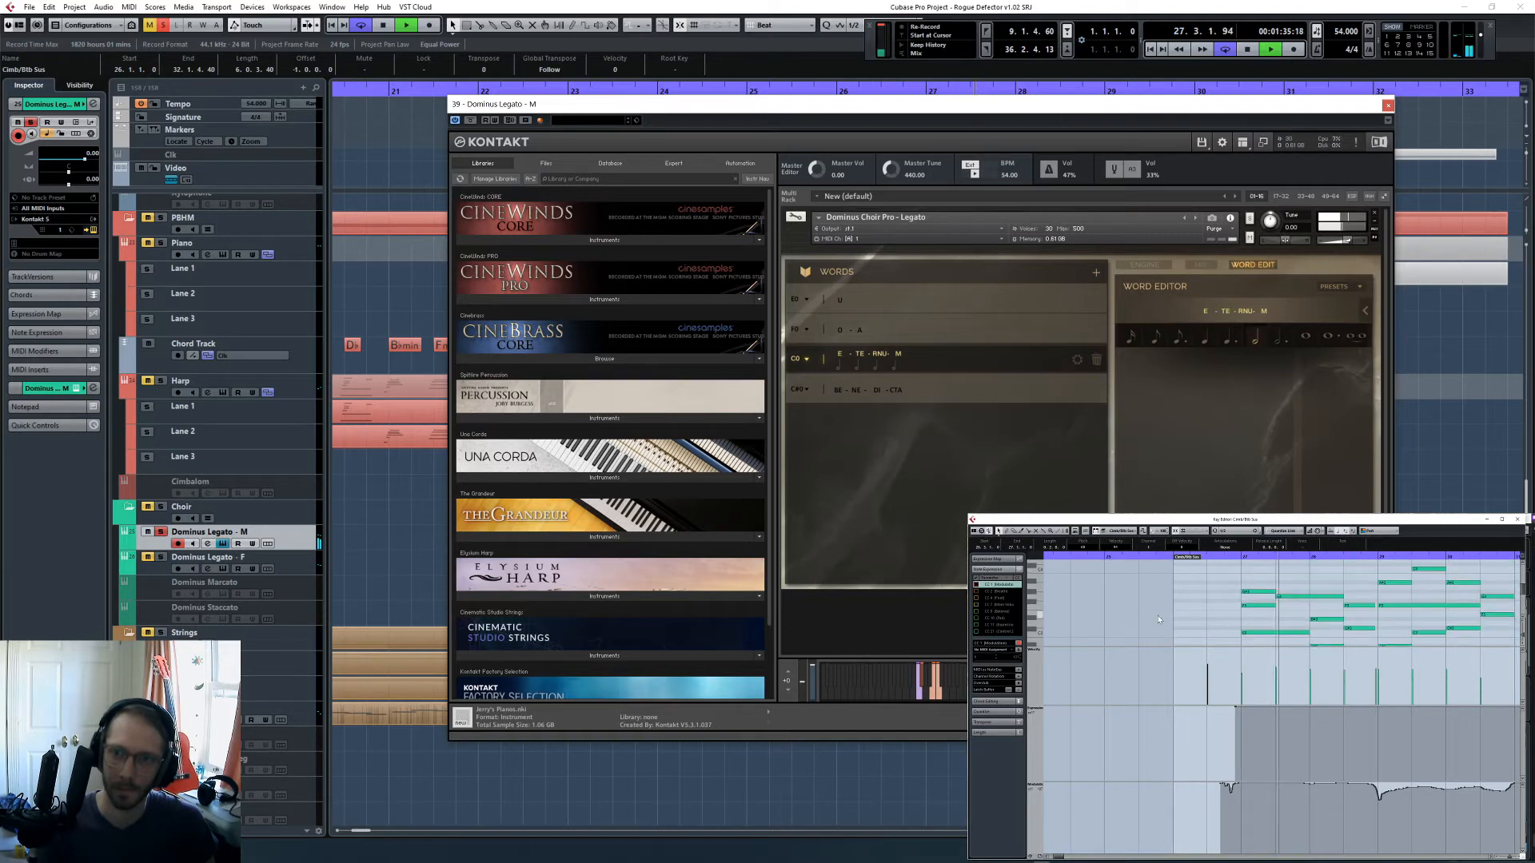
pyautogui.click(1287, 598)
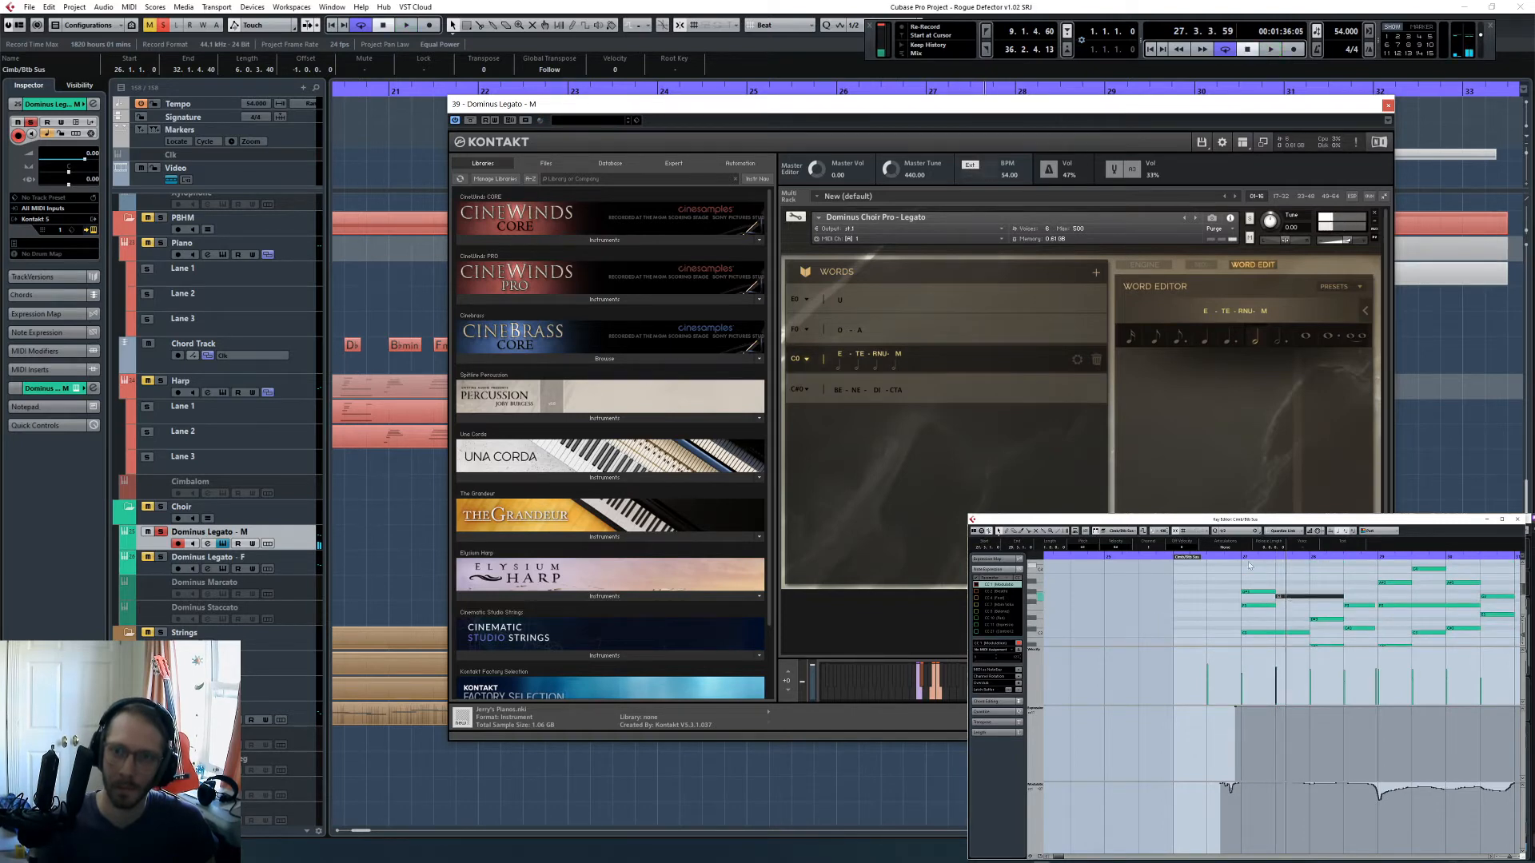
pyautogui.press('space')
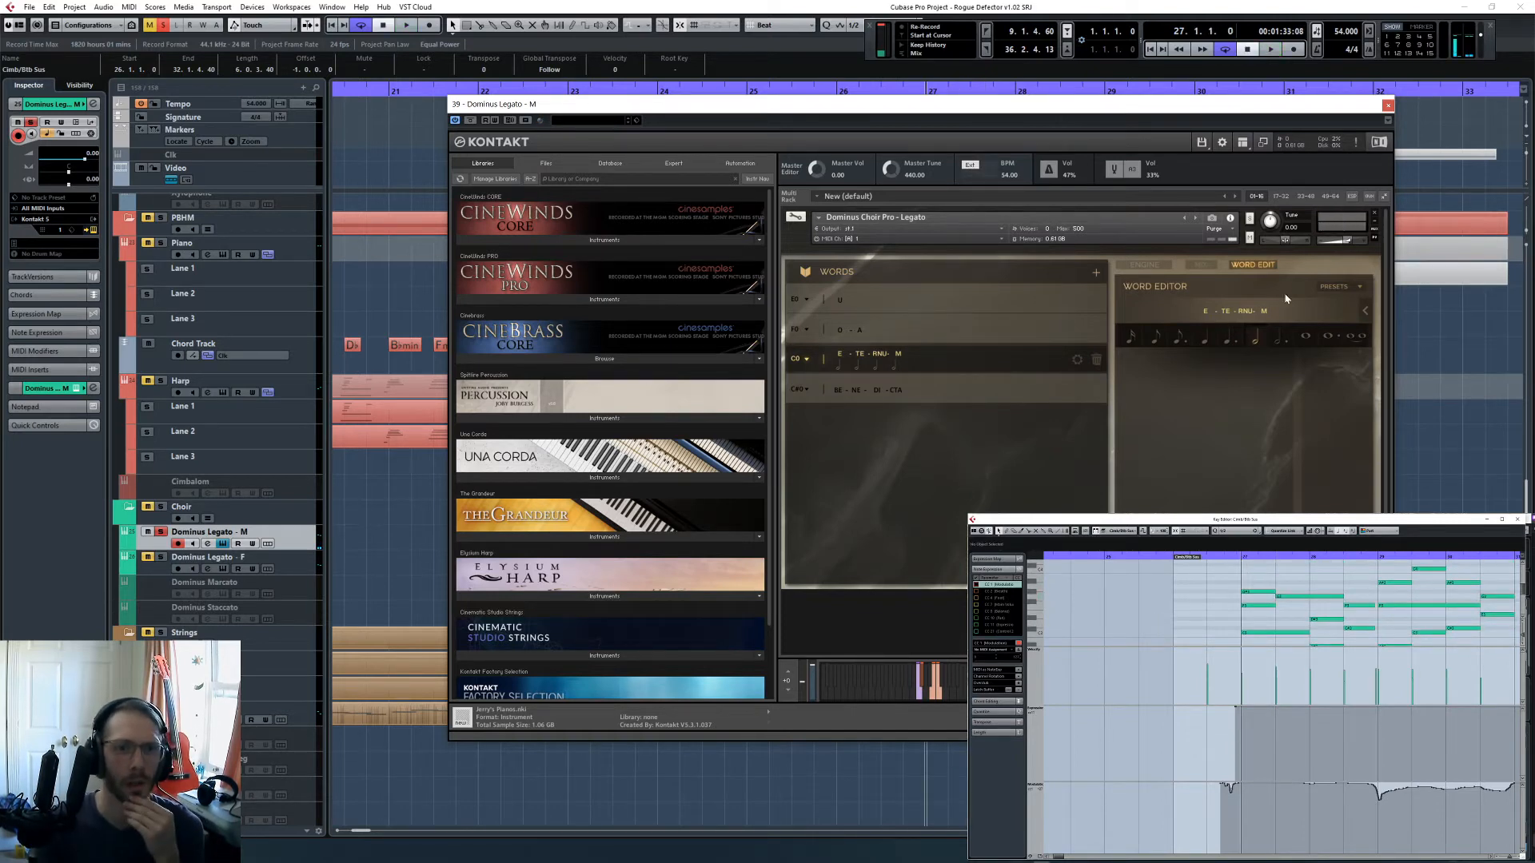
pyautogui.scroll(-2, 1279, 588)
pyautogui.press('space')
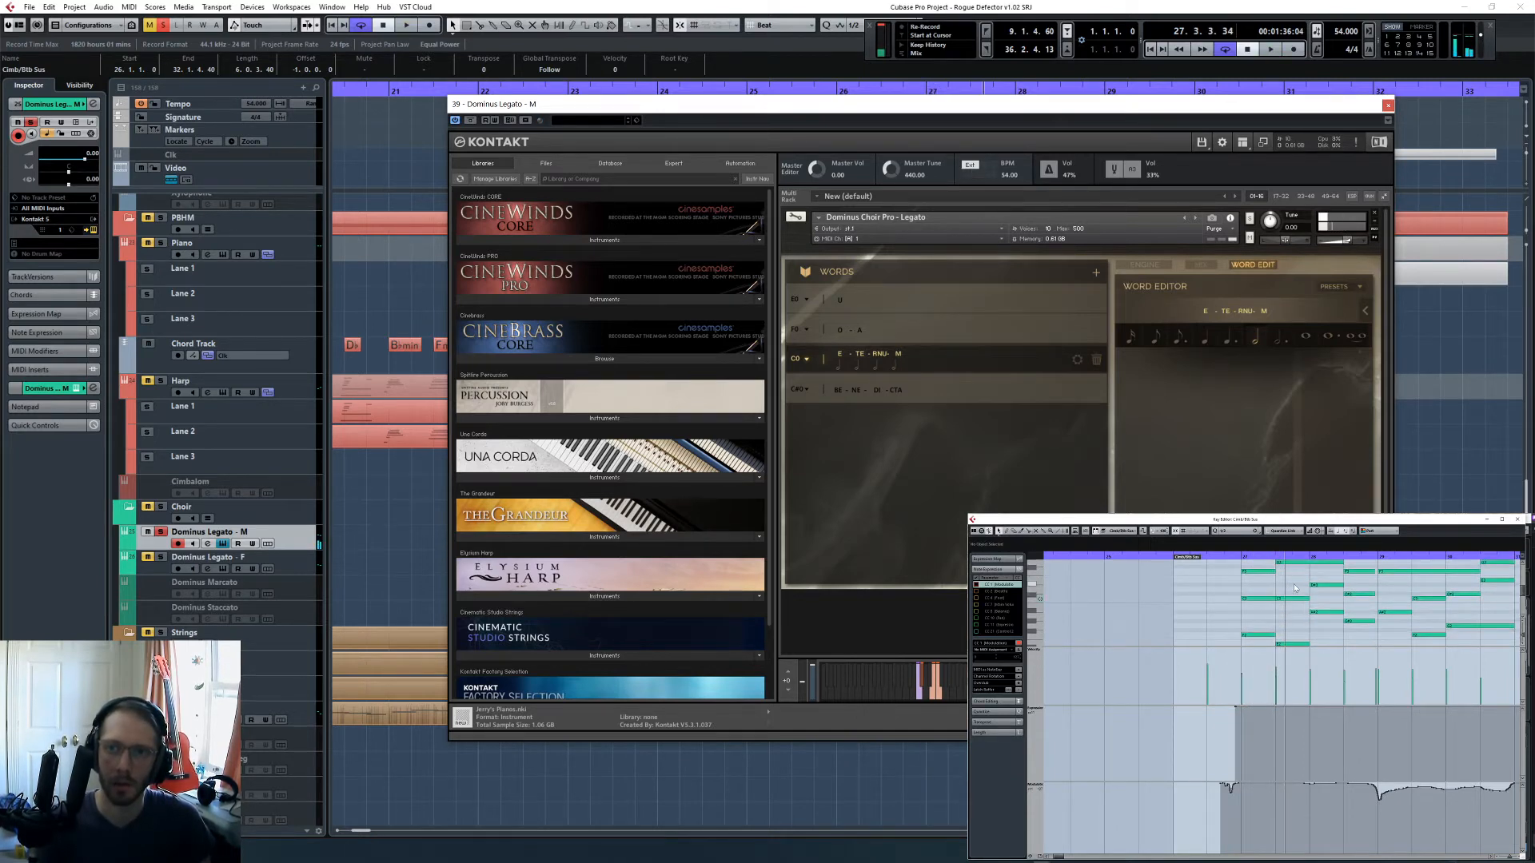
# - Split the upper sustained note starting at bar 27.3 at bar 28 and play the male choir through to bar 31
pyautogui.scroll(2, 1295, 595)
pyautogui.click(1322, 597)
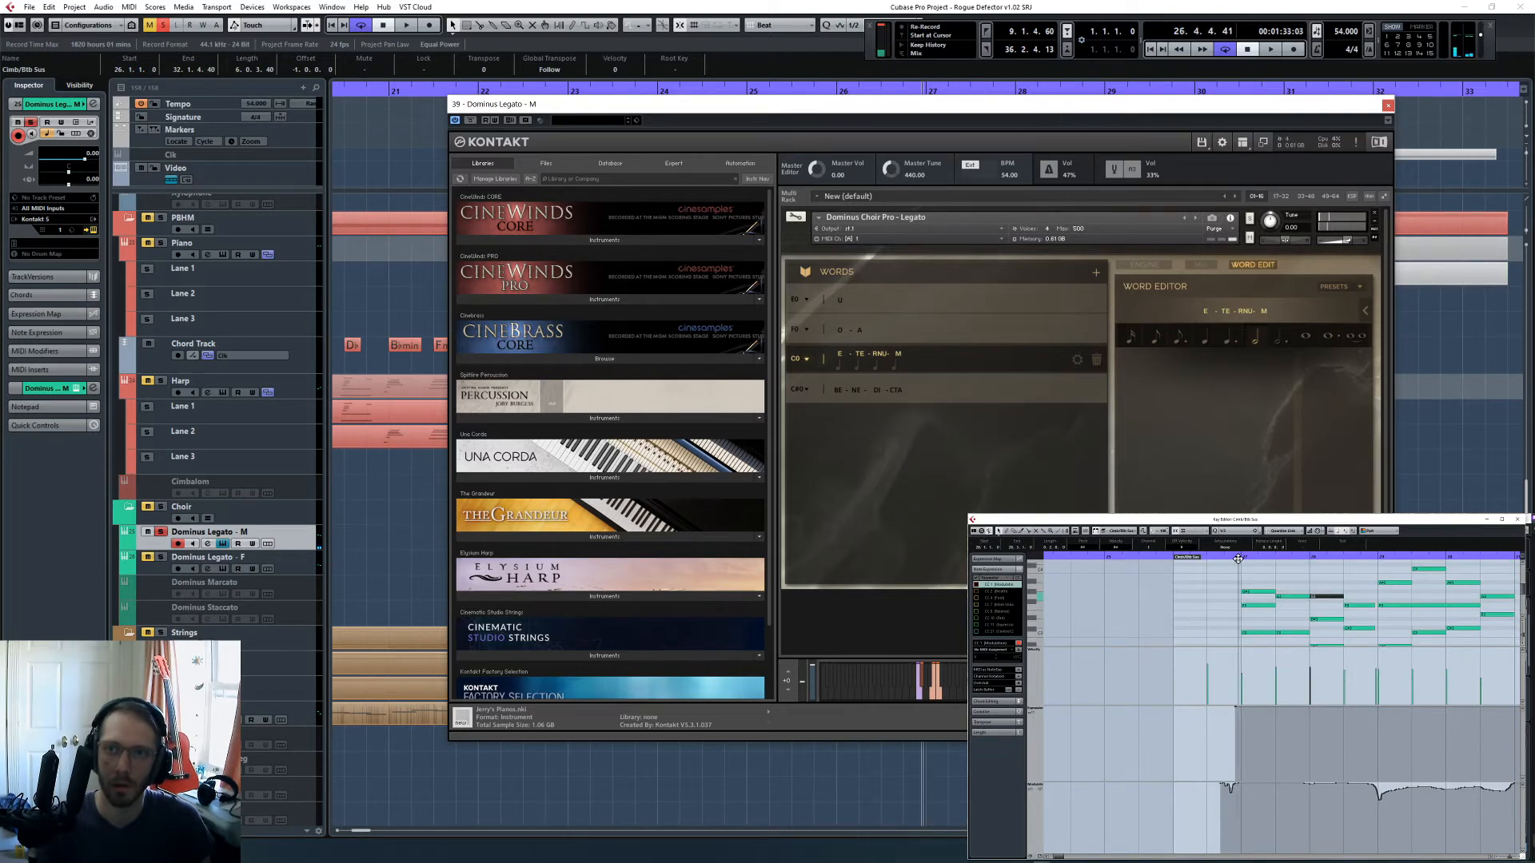
pyautogui.press('space')
pyautogui.scroll(-2, 1263, 592)
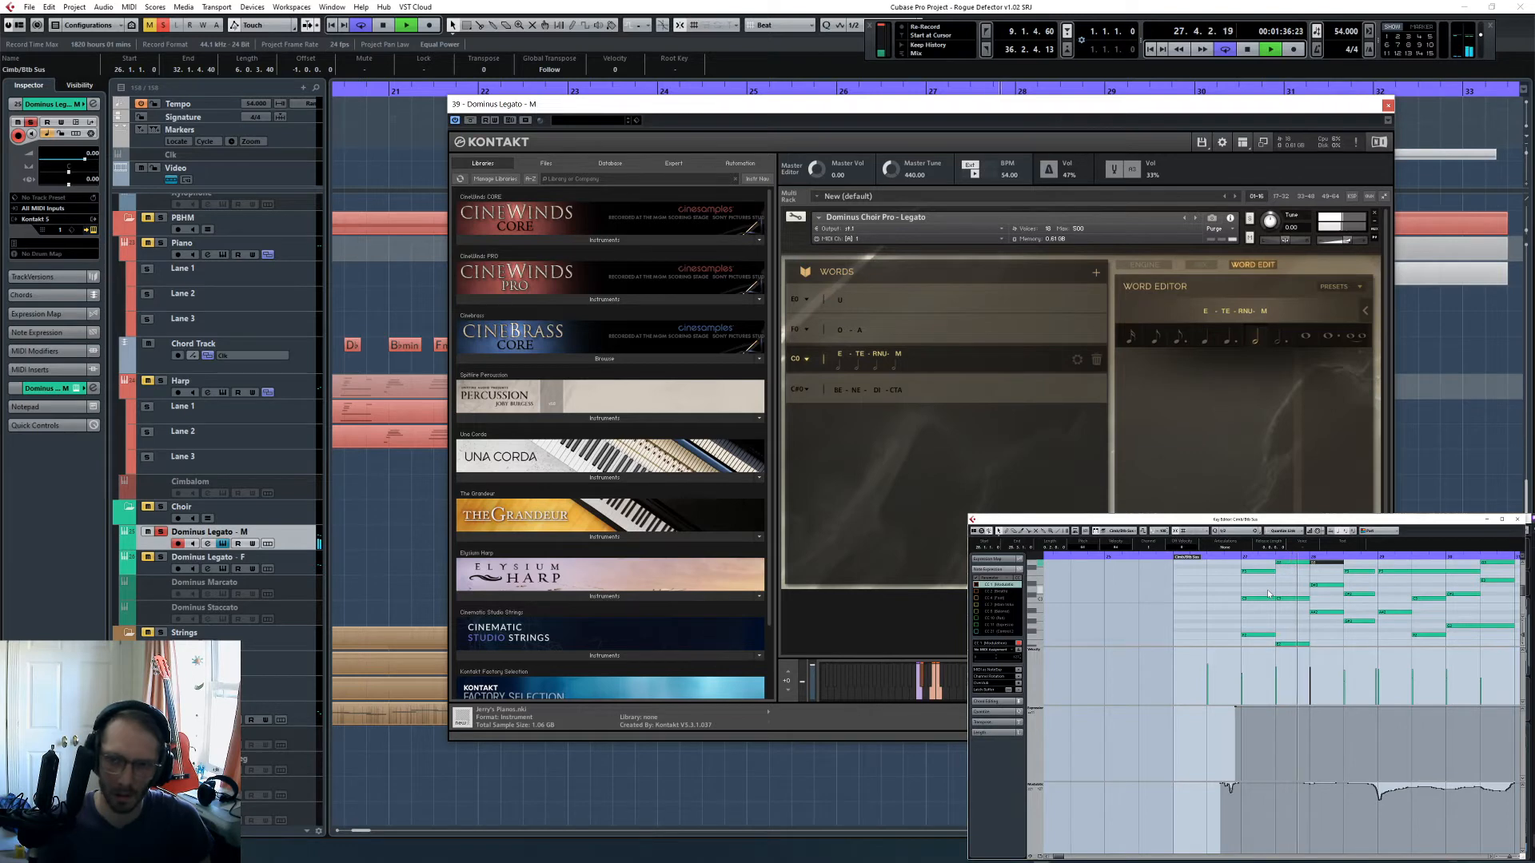
pyautogui.click(1037, 711)
pyautogui.click(1220, 616)
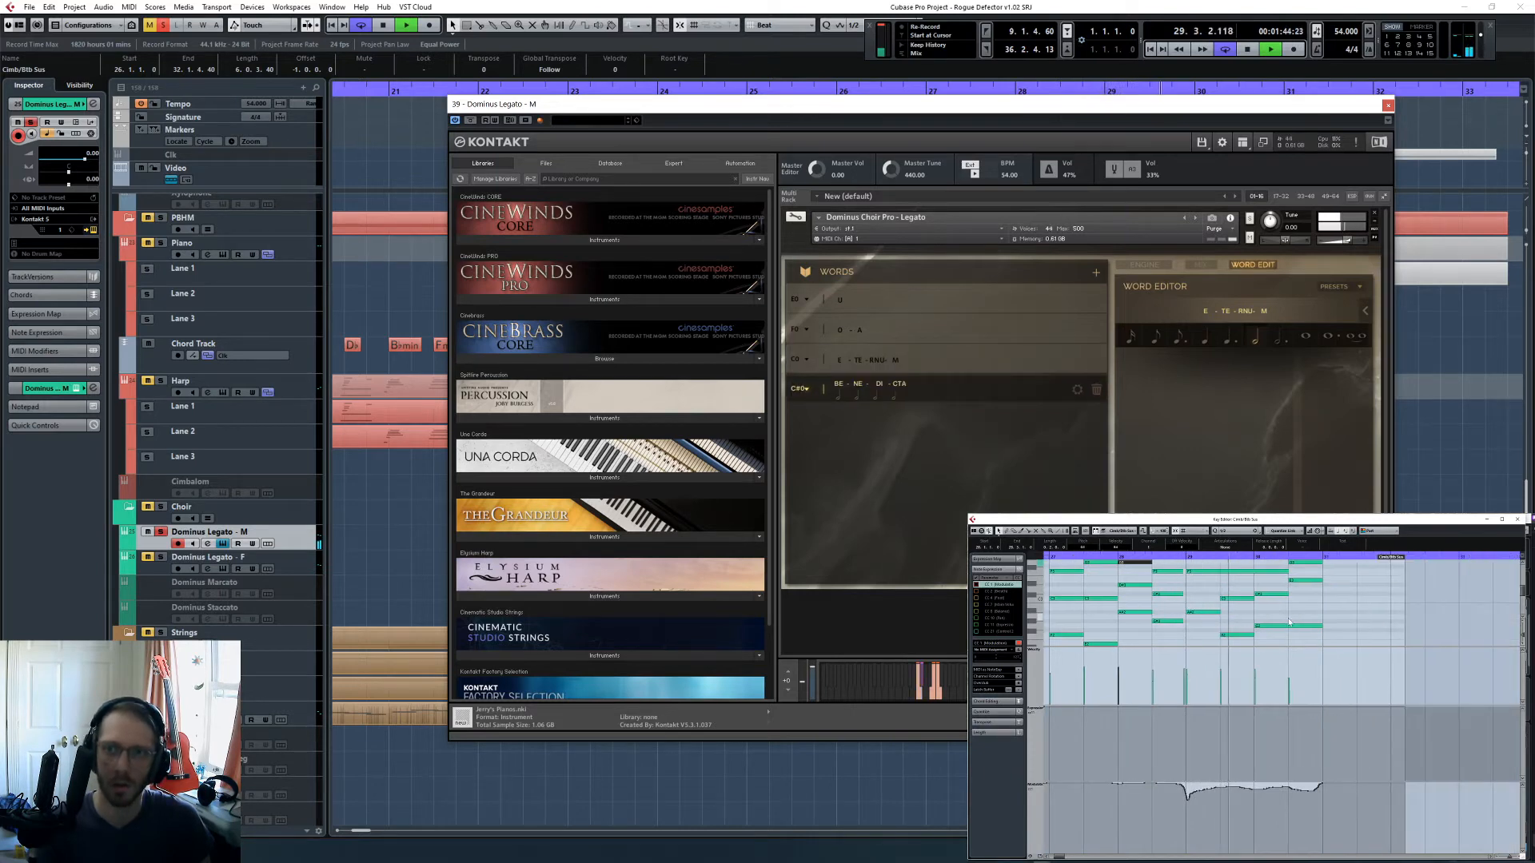
pyautogui.scroll(1, 1267, 628)
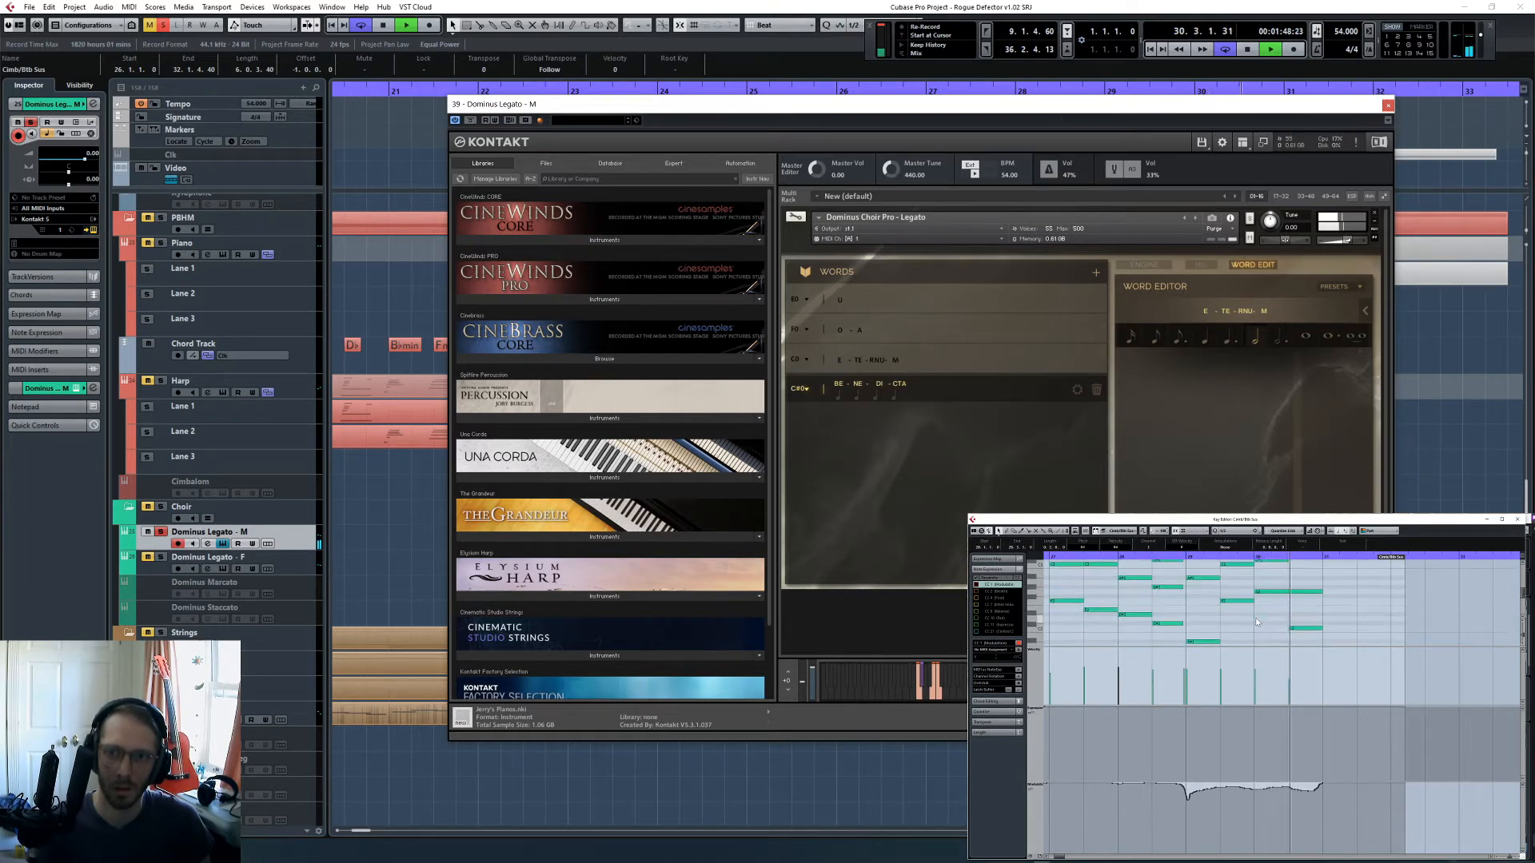
pyautogui.scroll(3, 1253, 618)
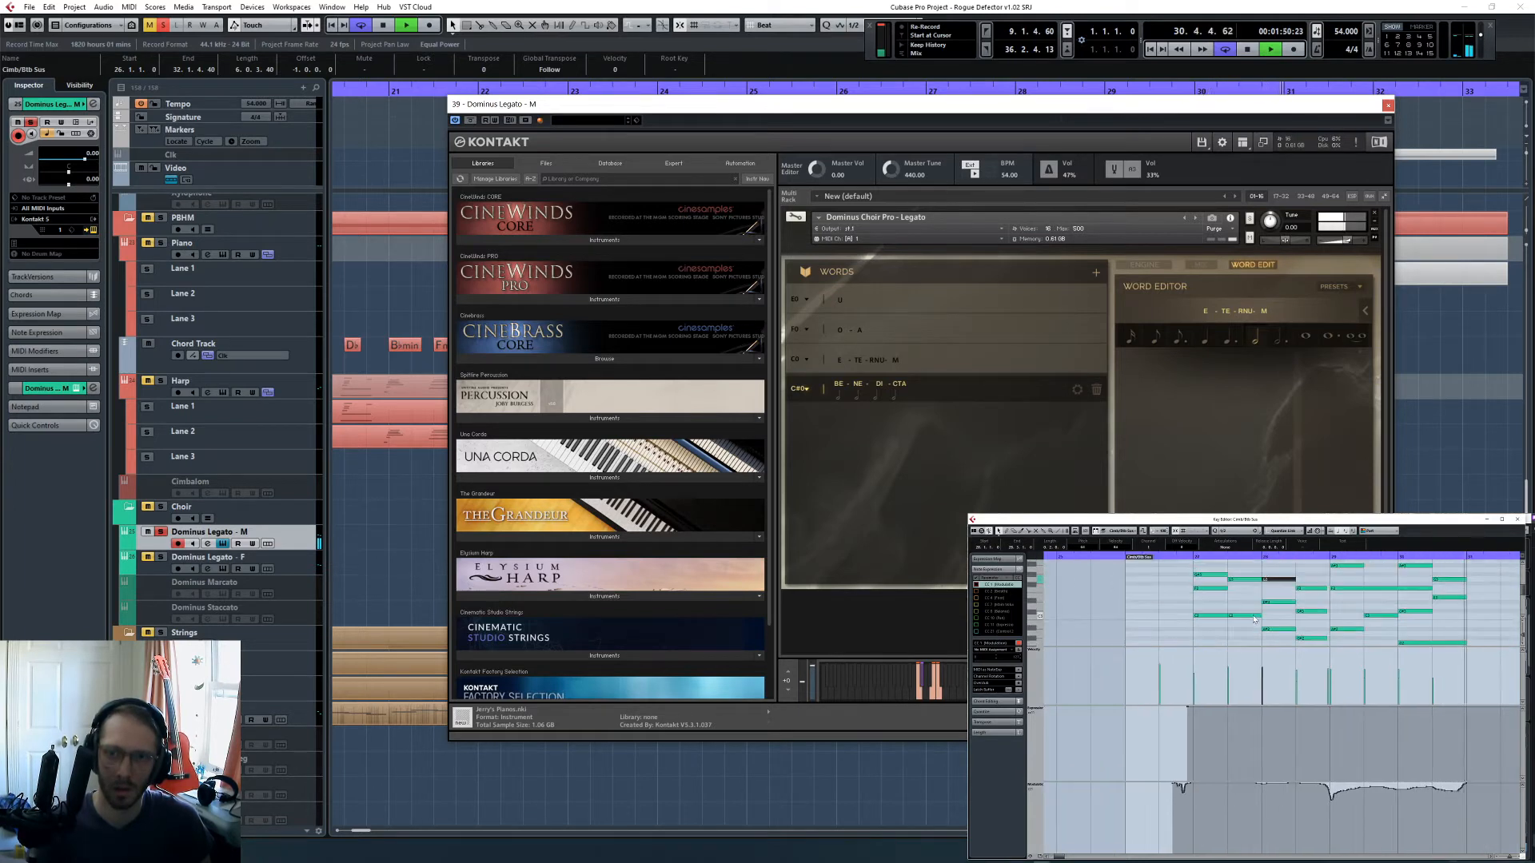
pyautogui.press('space')
# - Split the long held note from bar 29 at bars 29.3 and 30, and bar 30's low held note at 30.3
pyautogui.hscroll(-4, 1187, 607)
pyautogui.click(1230, 590)
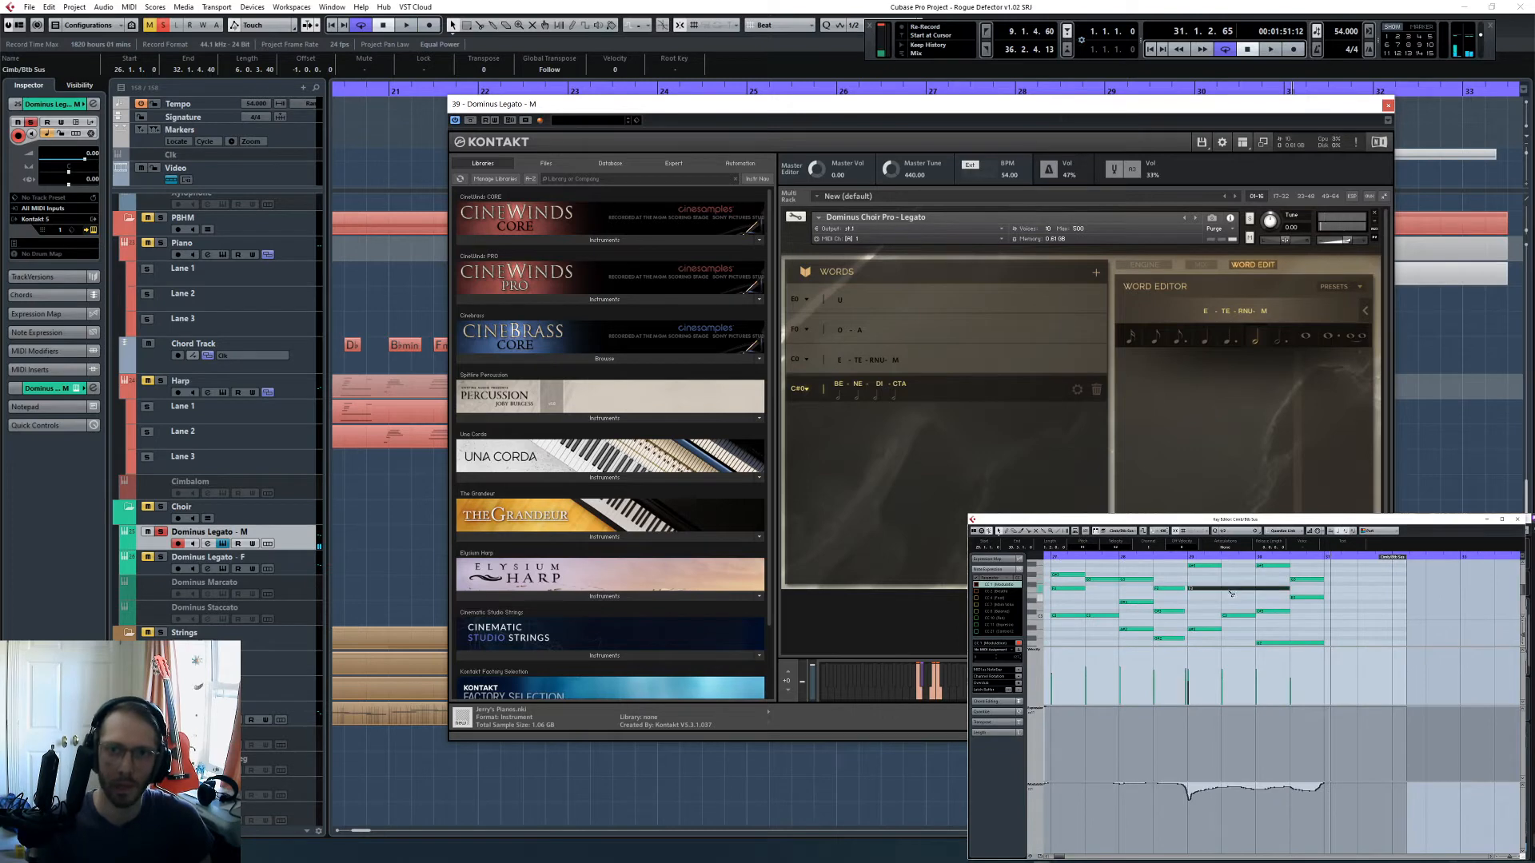
pyautogui.scroll(1, 1251, 596)
pyautogui.keyDown('alt'); pyautogui.click(1259, 606); pyautogui.keyUp('alt')
pyautogui.scroll(-2, 1263, 610)
pyautogui.click(1293, 626)
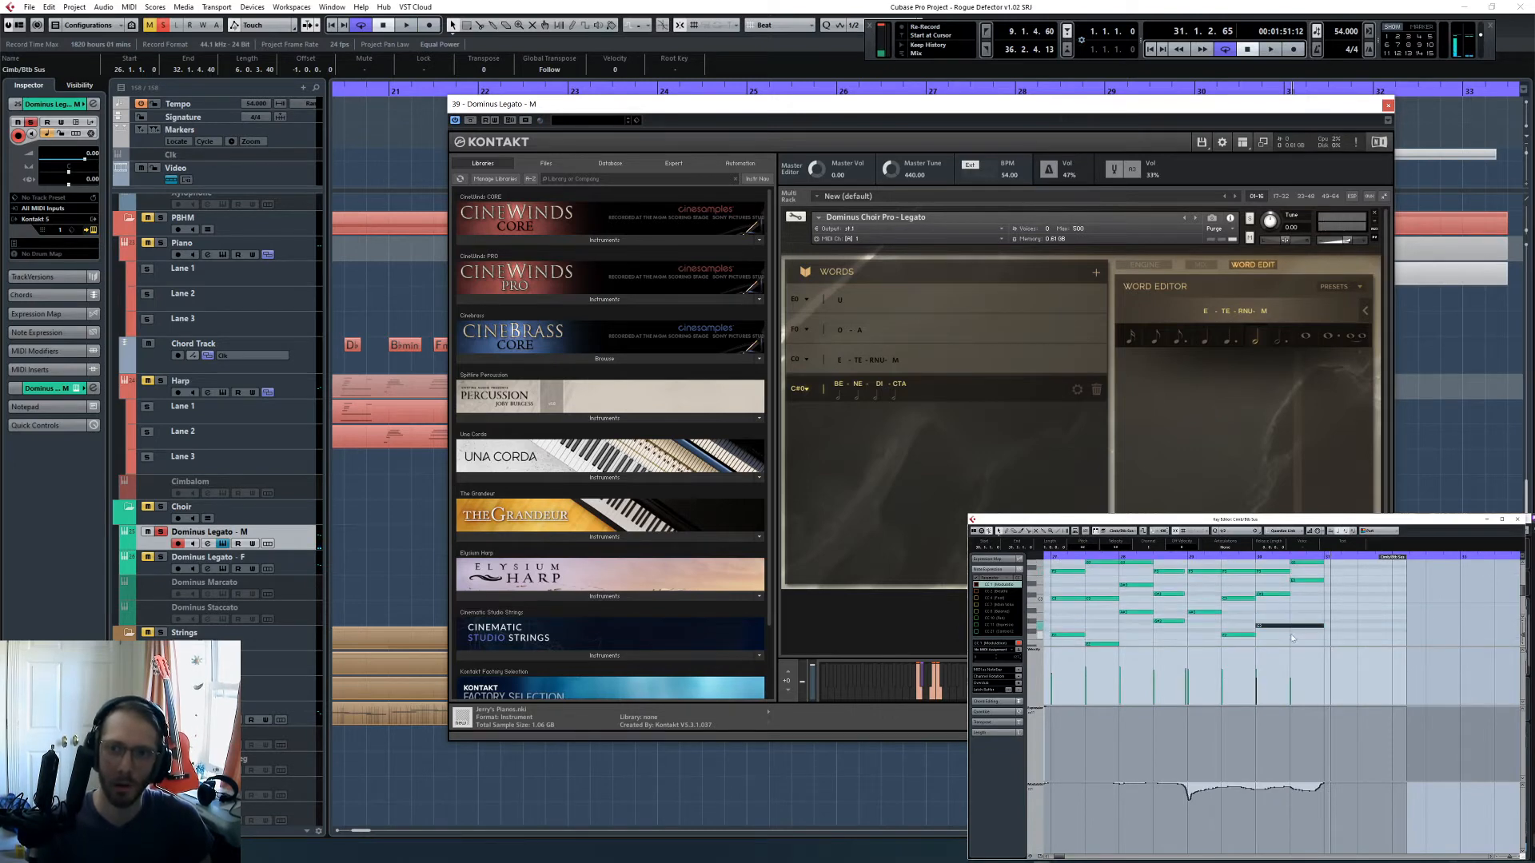
pyautogui.keyDown('alt'); pyautogui.click(1294, 627); pyautogui.keyUp('alt')
pyautogui.scroll(-3, 1296, 630)
pyautogui.hscroll(-3, 1102, 582)
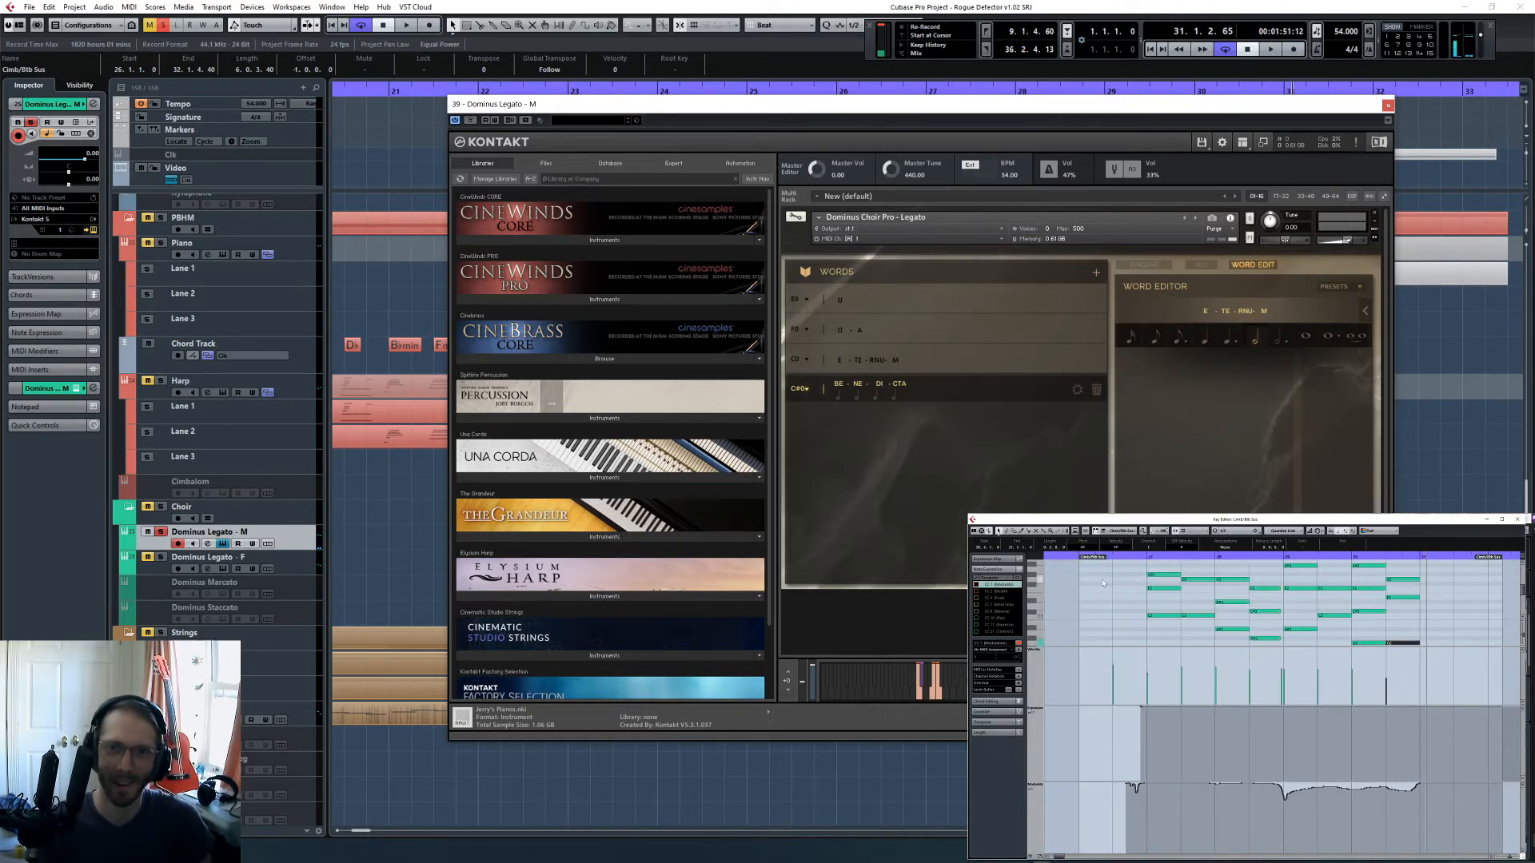
# - Play the male choir to late bar 28, select its word U, and close the instrument window
pyautogui.scroll(1, 1202, 617)
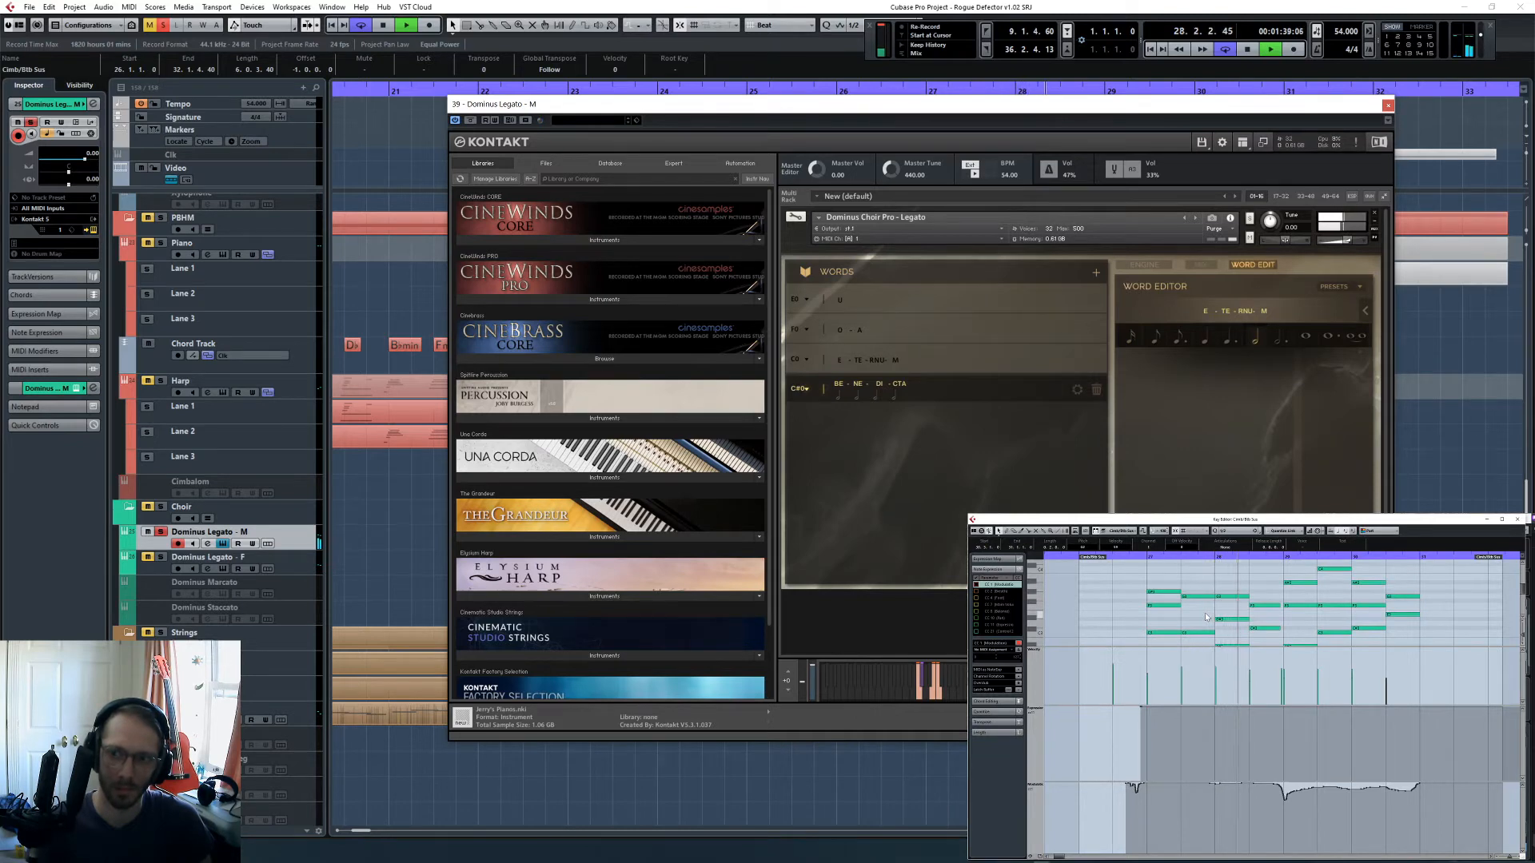
pyautogui.press('space')
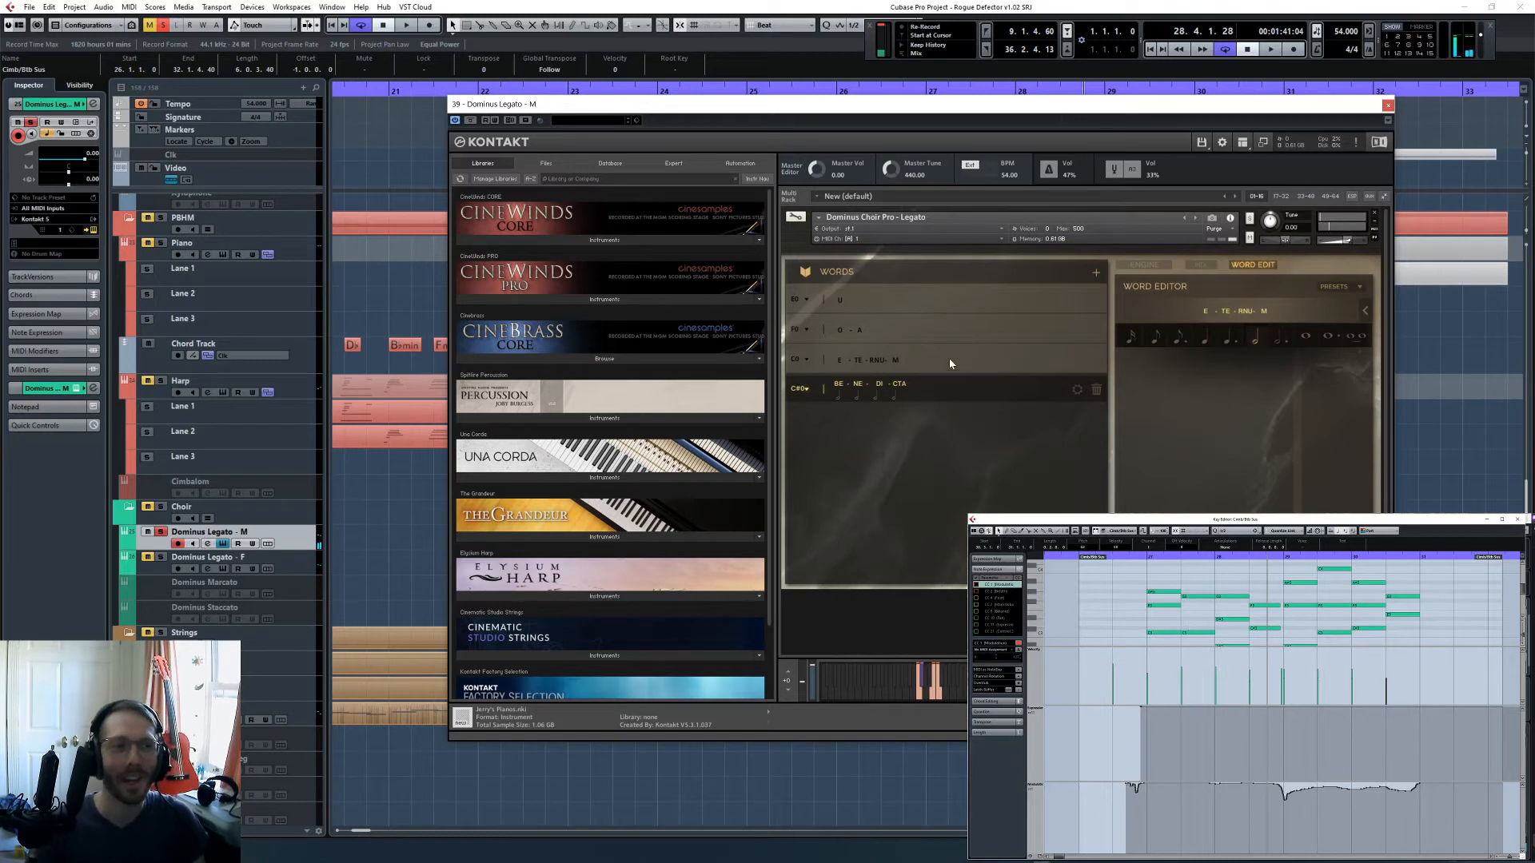
pyautogui.click(843, 304)
pyautogui.click(1138, 558)
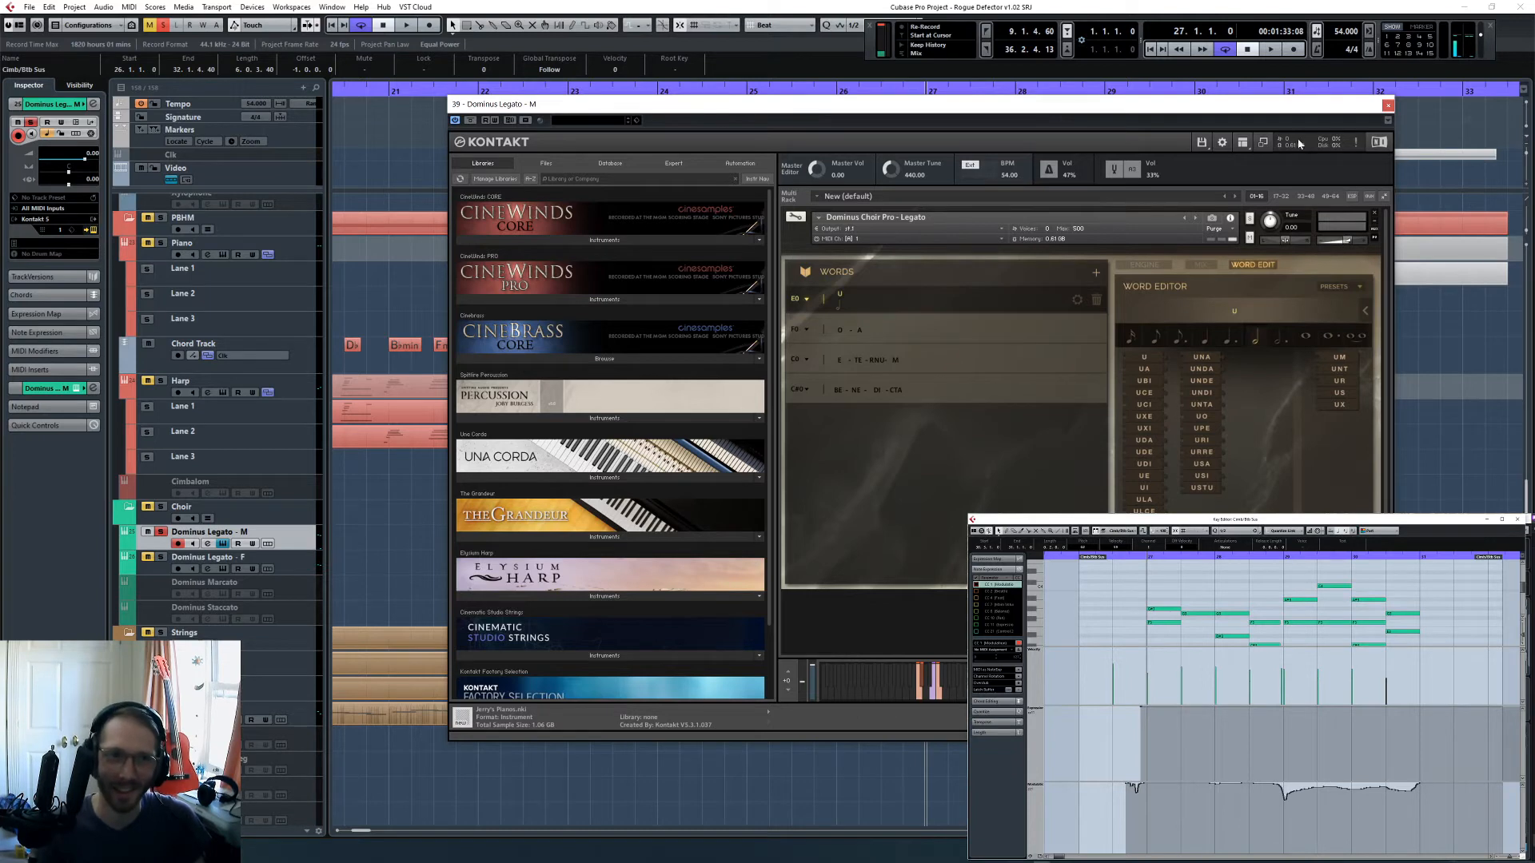
pyautogui.click(1388, 108)
pyautogui.click(1207, 491)
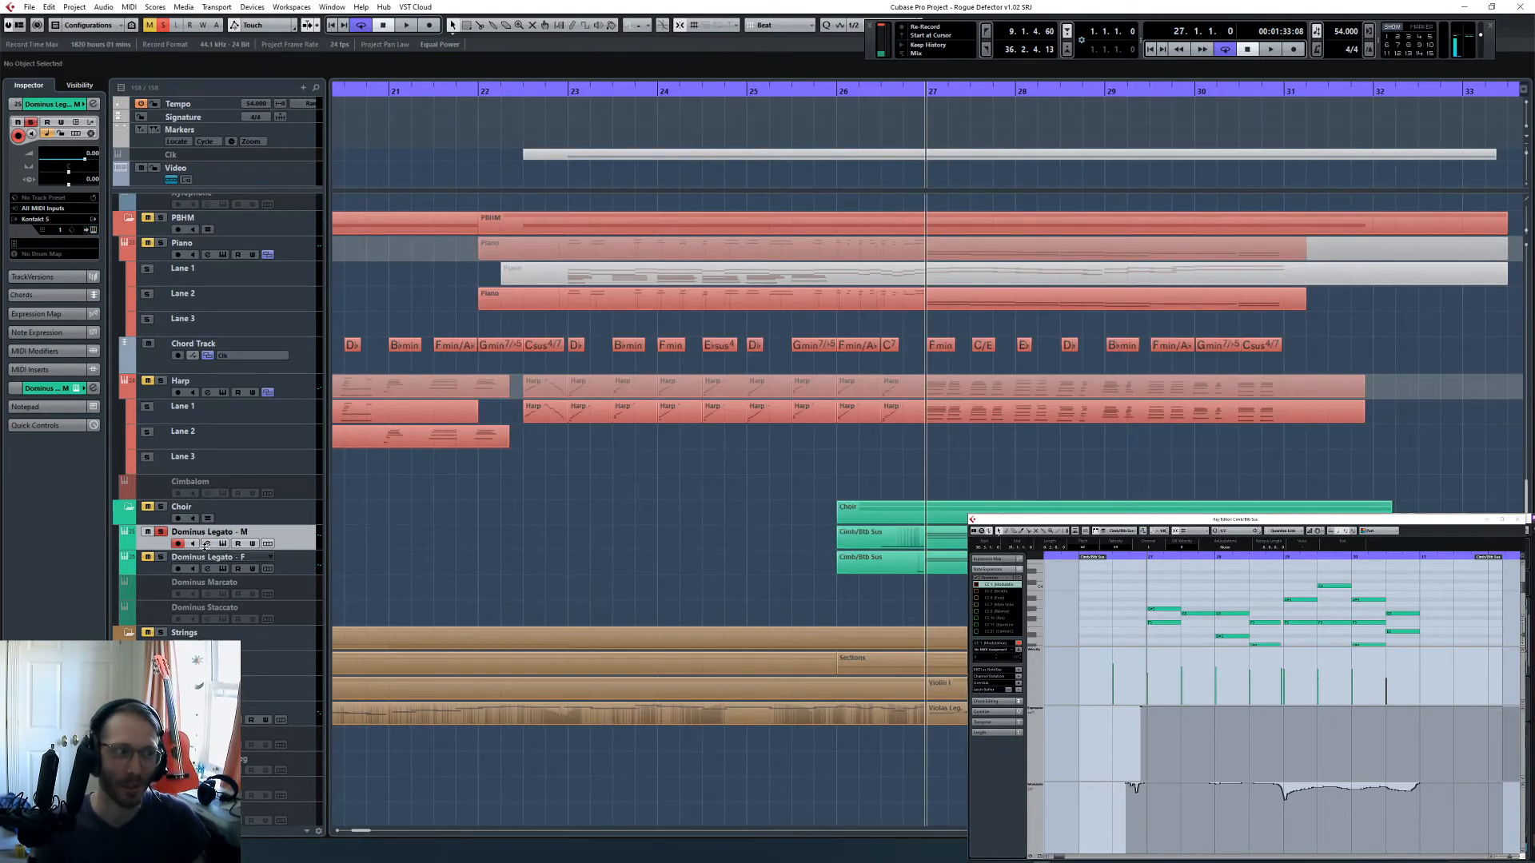
# - Open the female choir part with its Kontakt instrument and play into bar 27 to check the word triggered by the keyswitch
pyautogui.doubleClick(903, 562)
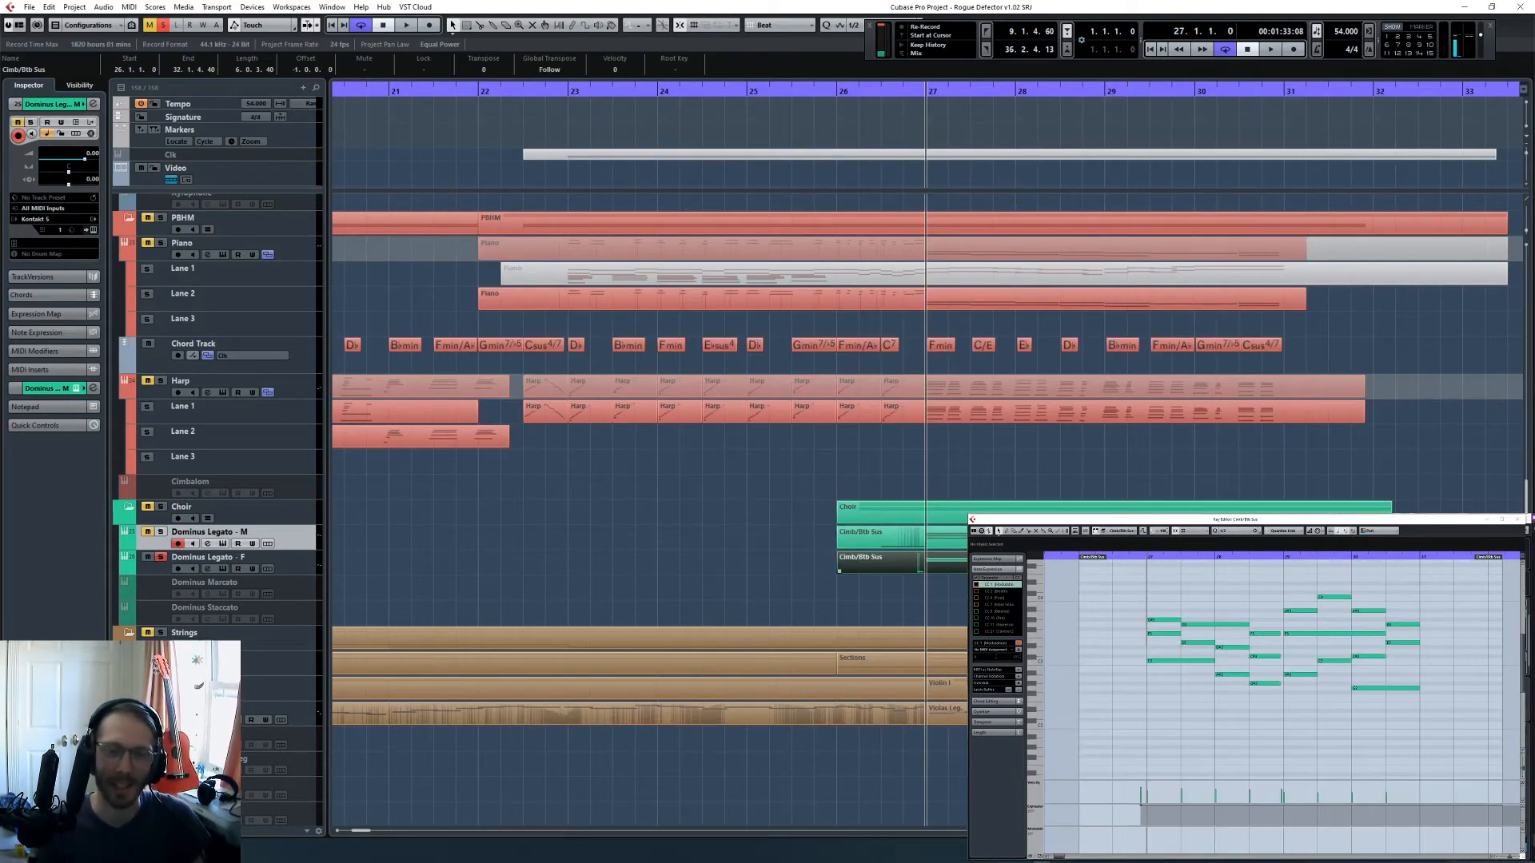
pyautogui.scroll(-4, 1148, 616)
pyautogui.scroll(3, 1149, 615)
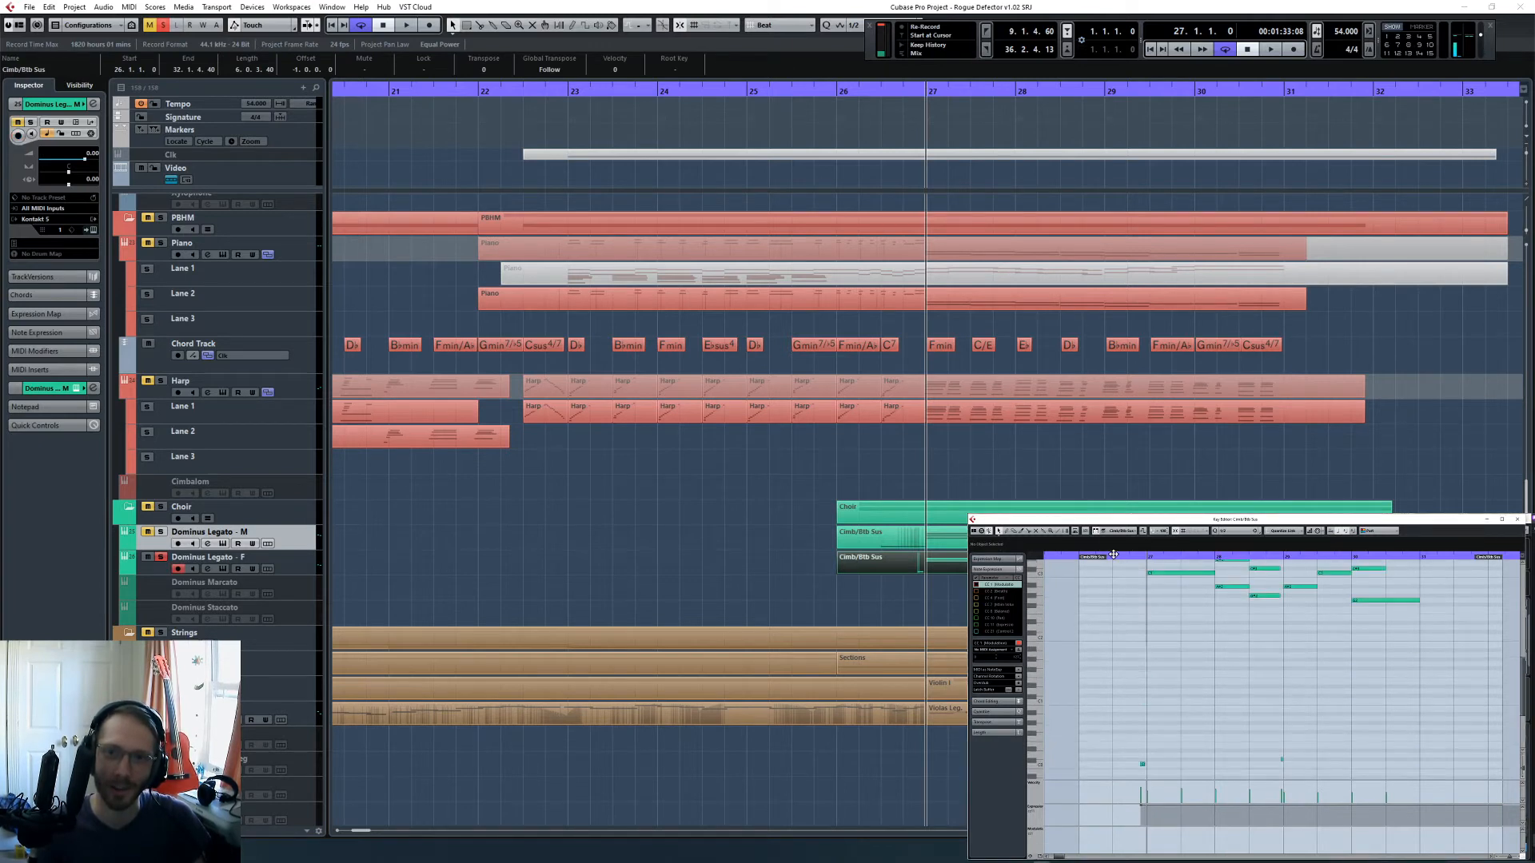
pyautogui.click(315, 565)
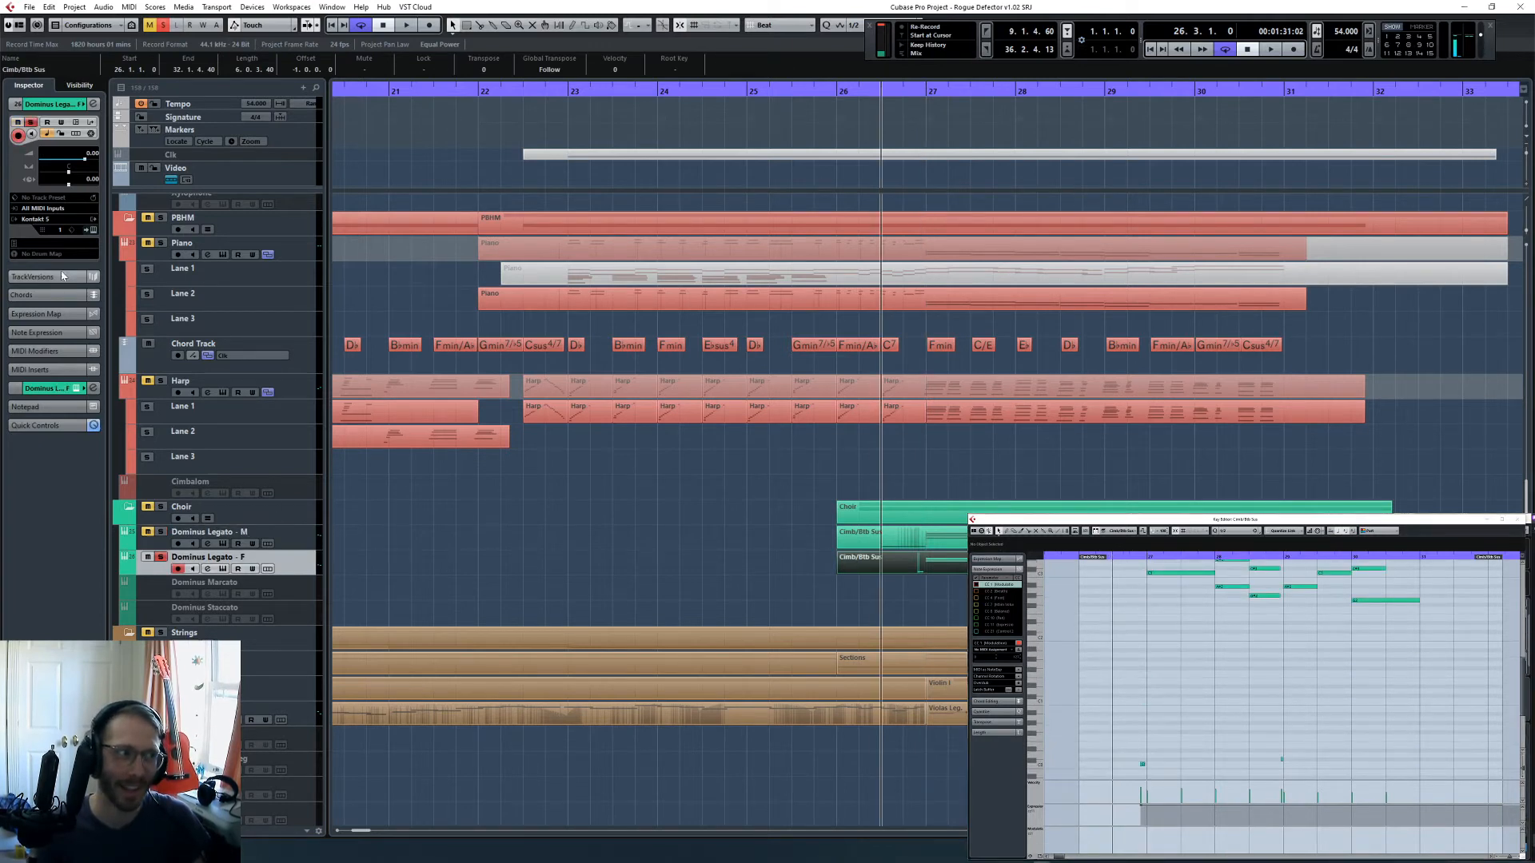
pyautogui.click(93, 231)
pyautogui.press('space')
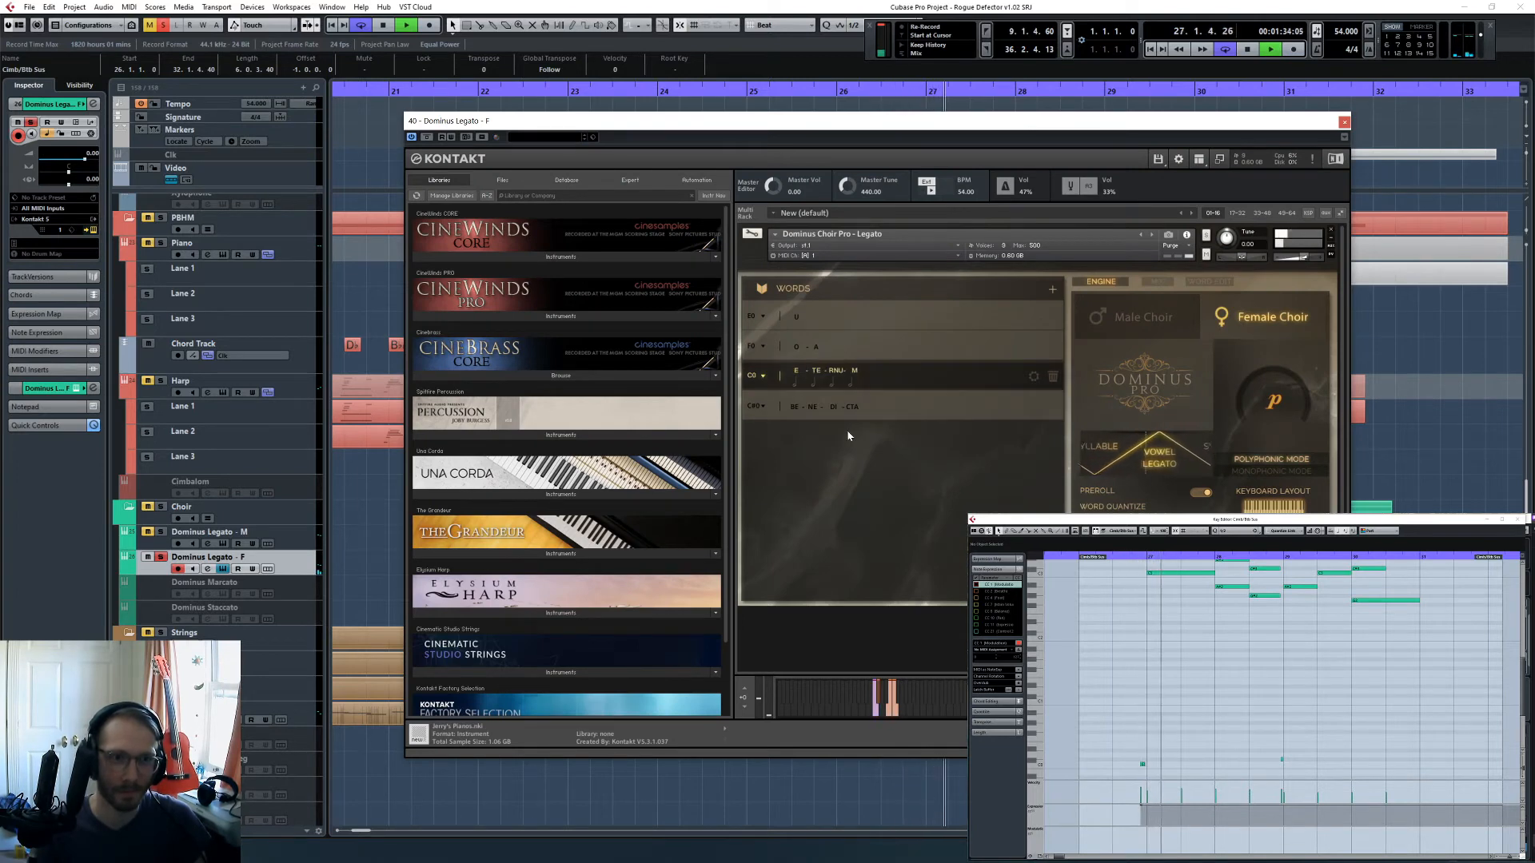
pyautogui.click(1131, 654)
pyautogui.press('space')
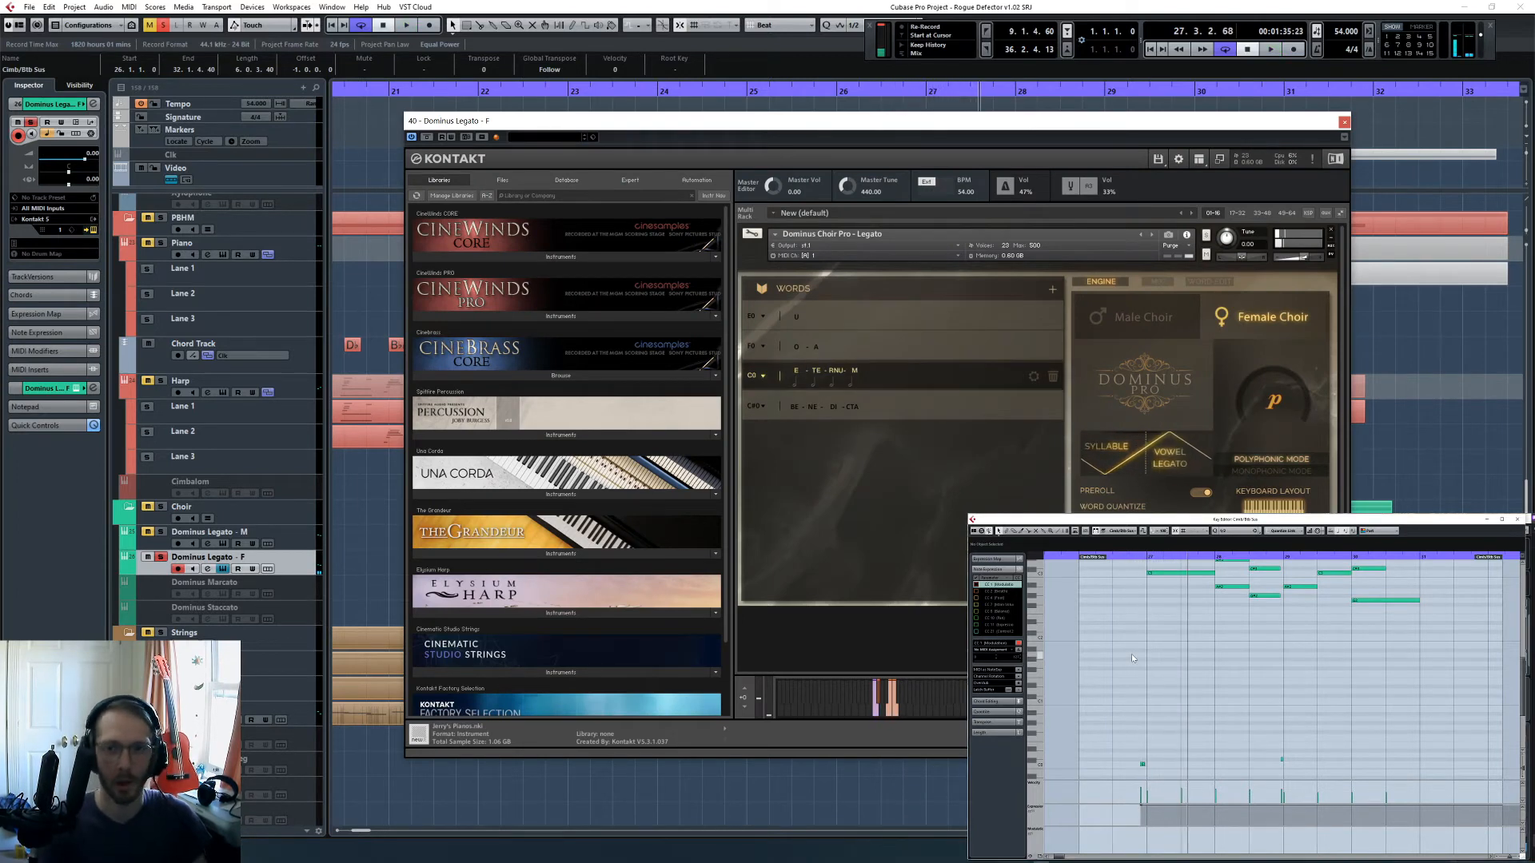
# - Perform the modulation for the female choir while playing it from bar 26 to bar 31
pyautogui.press('KP_Subtract')
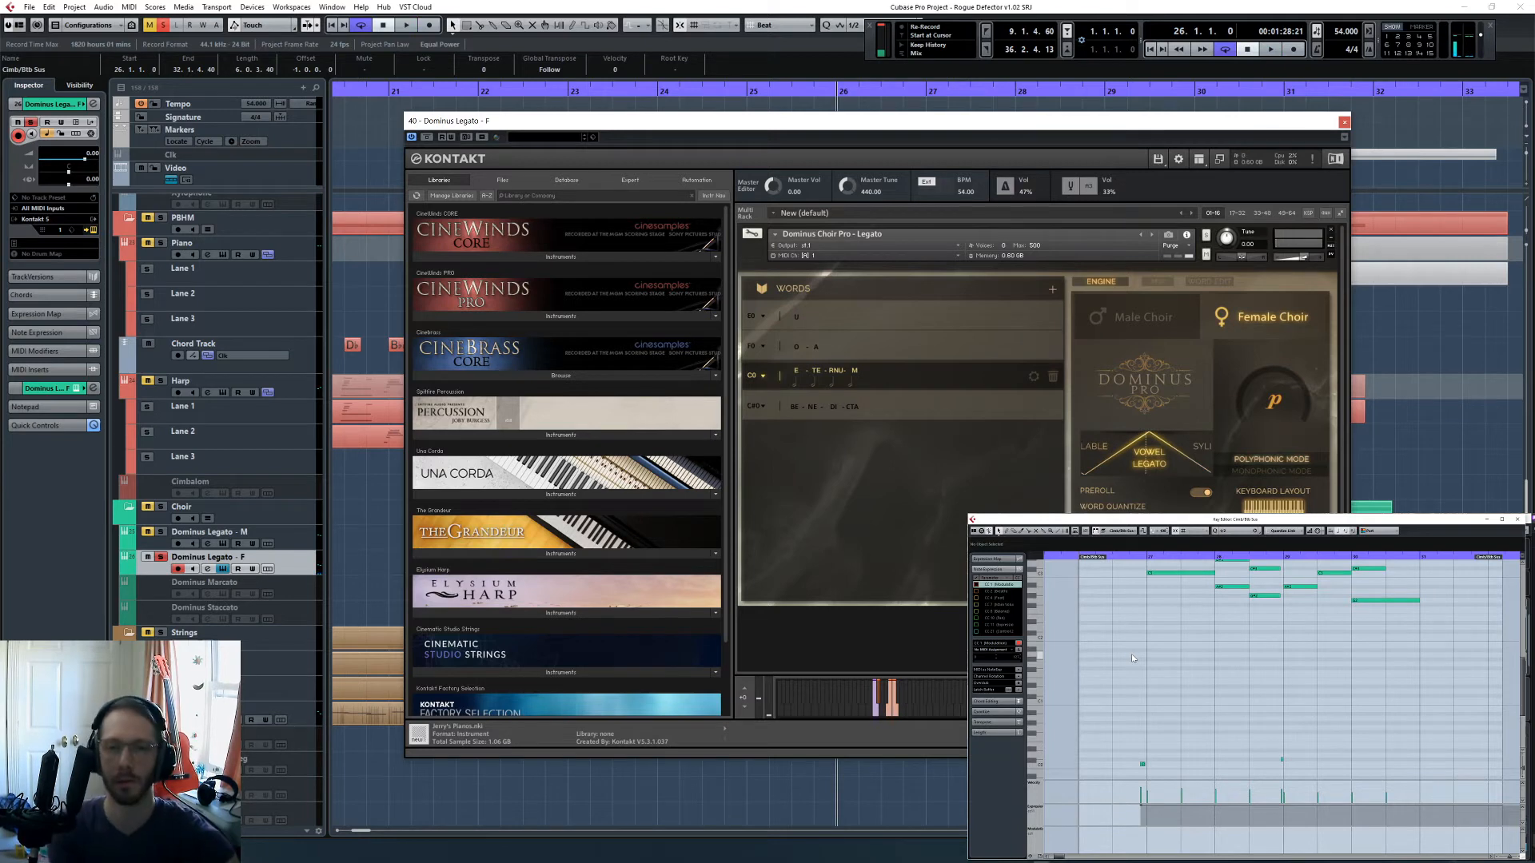
pyautogui.press('space')
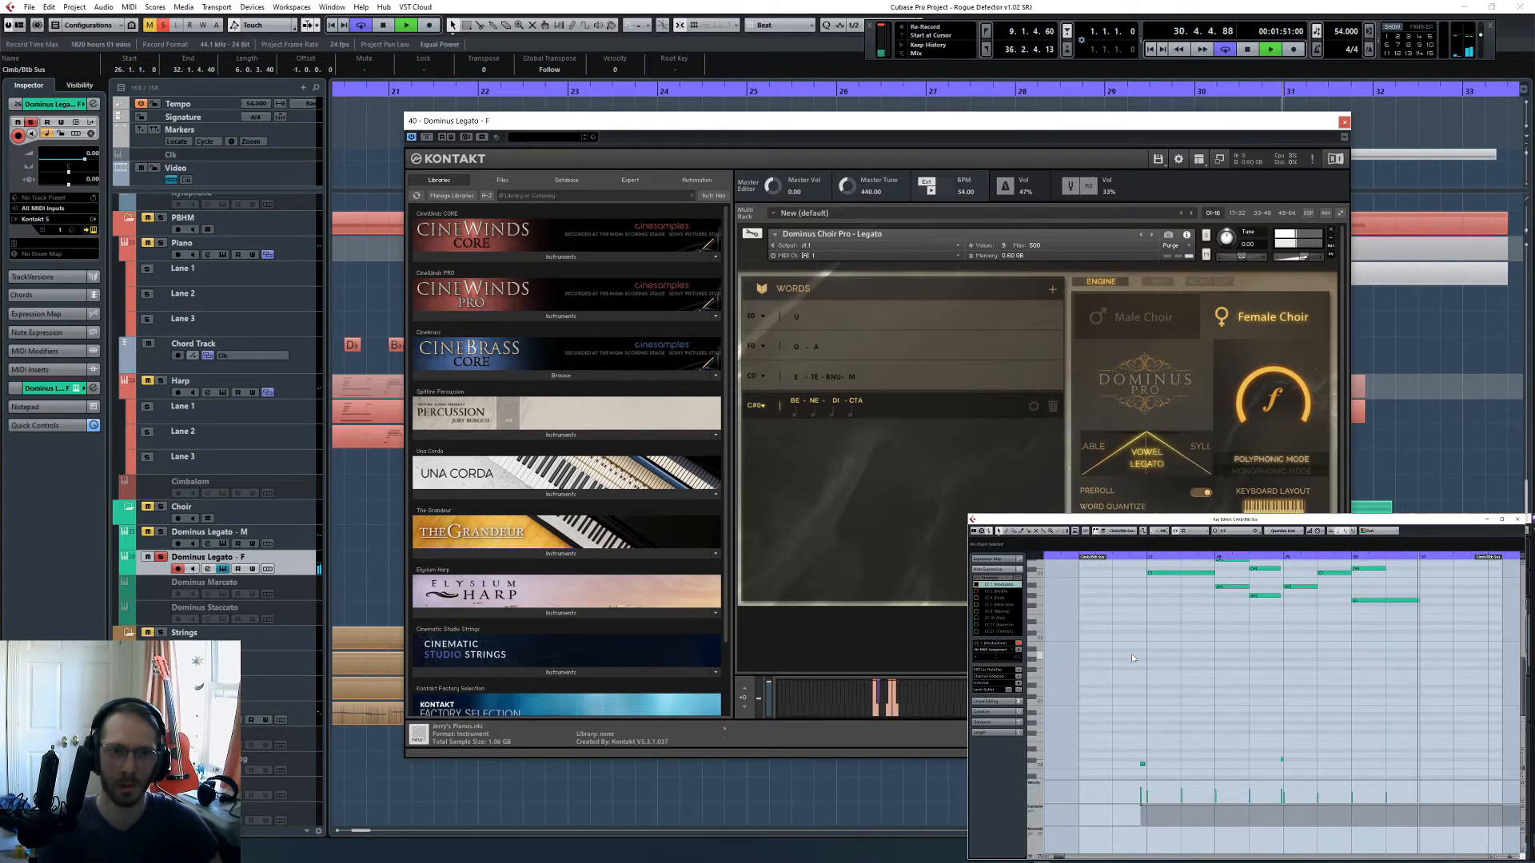
pyautogui.press('space')
# - Split the female choir's held notes between bars 27 and 31 at the half-bar chord changes
pyautogui.scroll(5, 1150, 655)
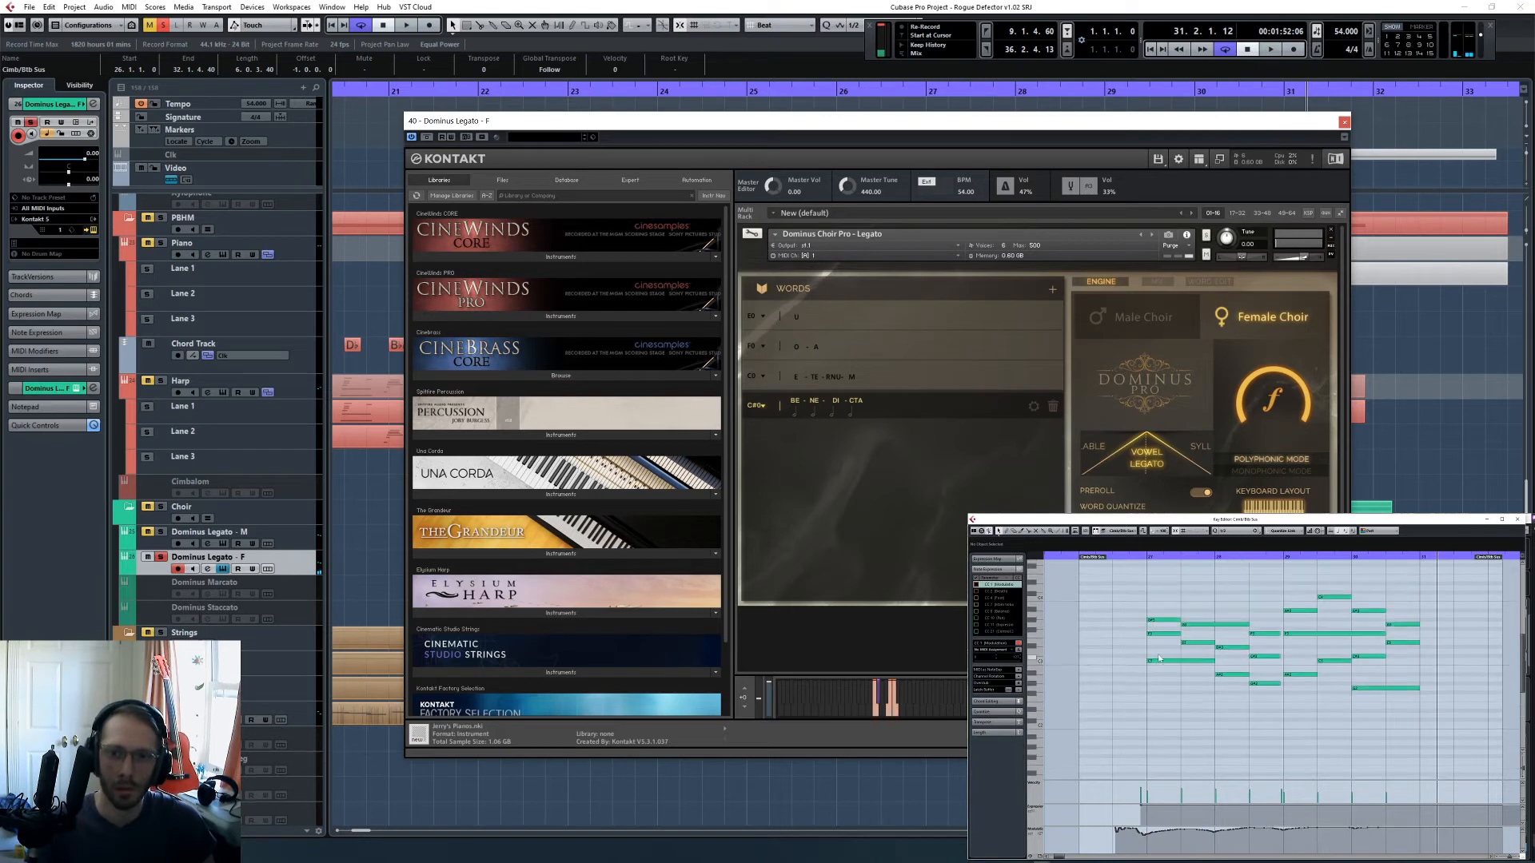
pyautogui.click(1149, 558)
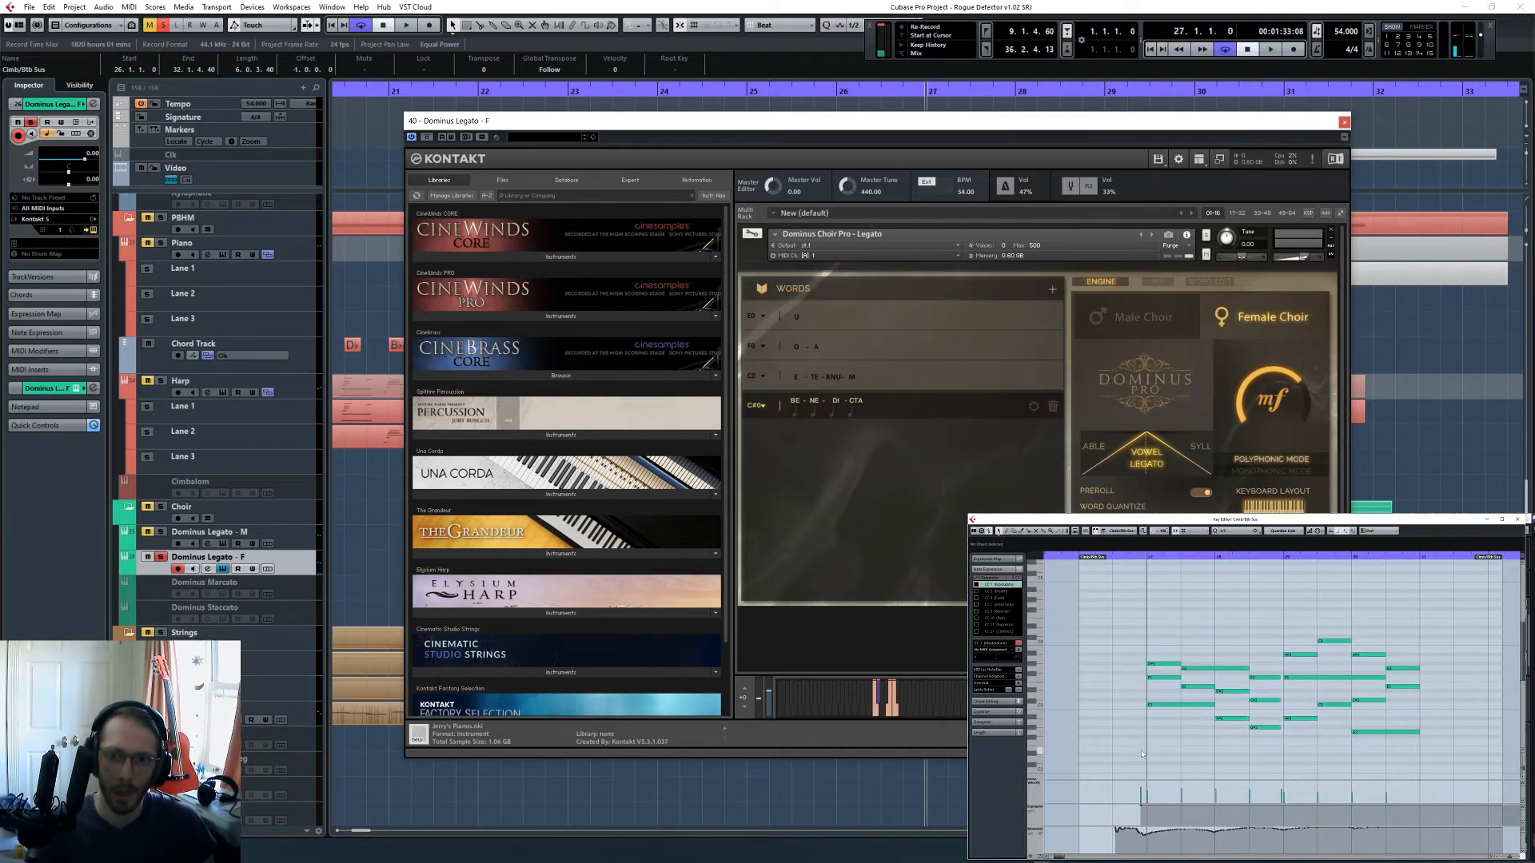
pyautogui.scroll(-3, 1206, 664)
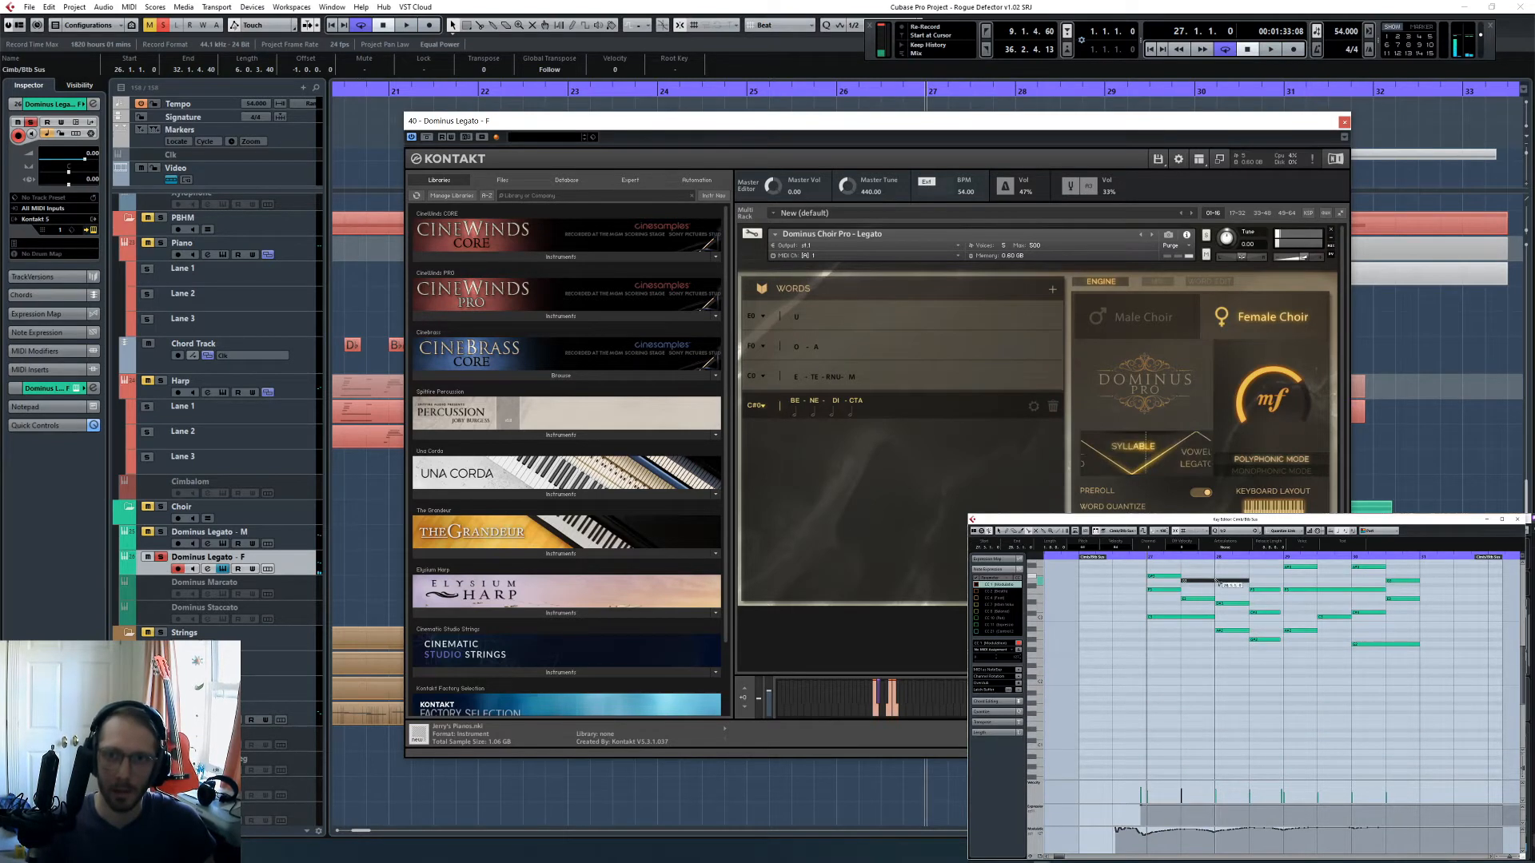
pyautogui.click(1184, 617)
pyautogui.scroll(2, 1215, 656)
pyautogui.click(1241, 689)
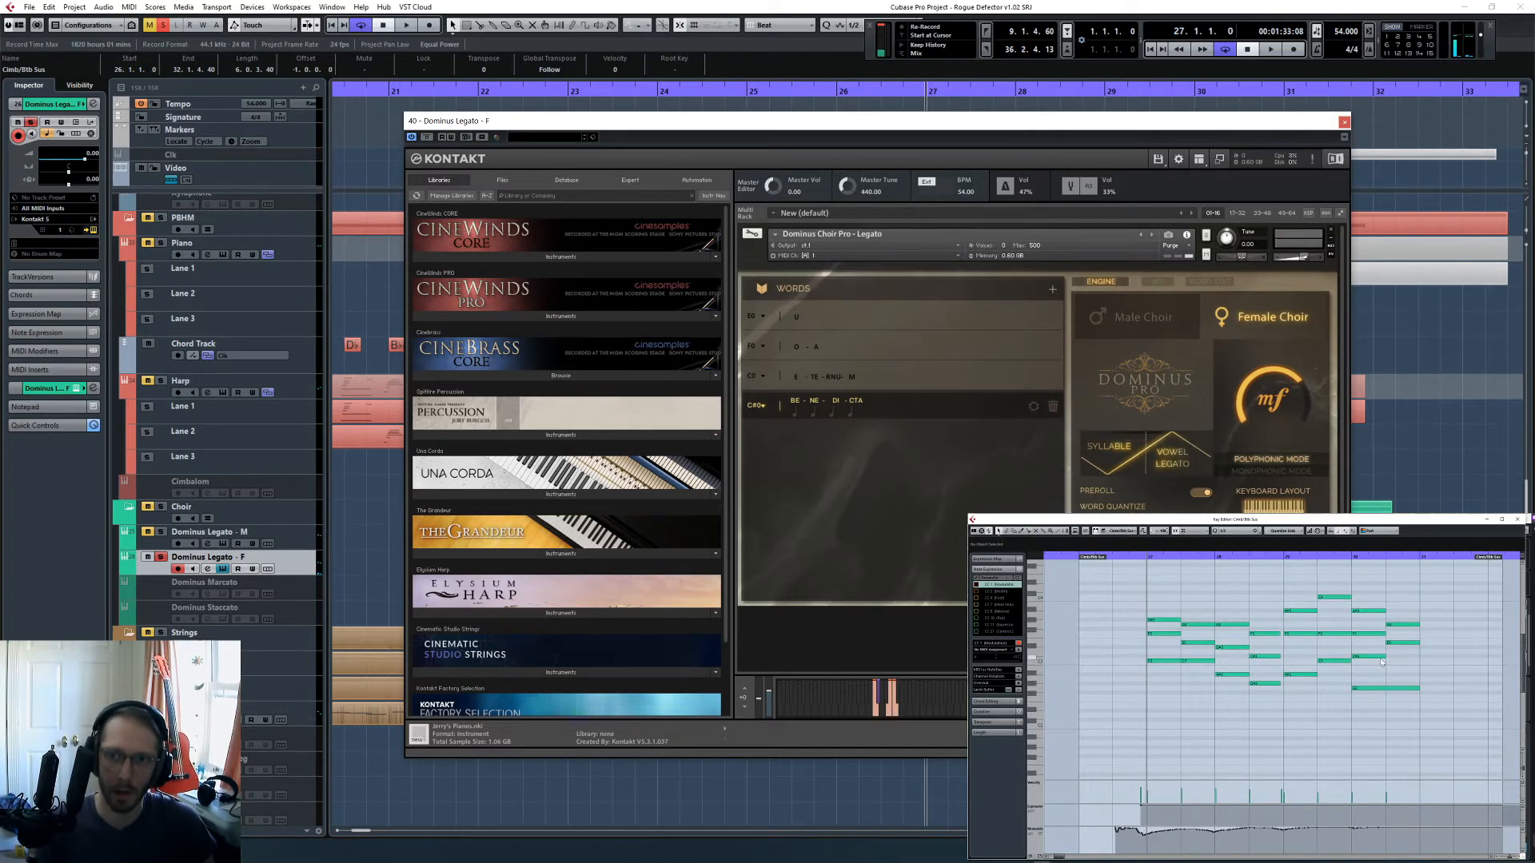
# - Solo the male choir alongside the female choir, play both from bar 27, and close the female choir's instrument window
pyautogui.click(160, 531)
pyautogui.press('space')
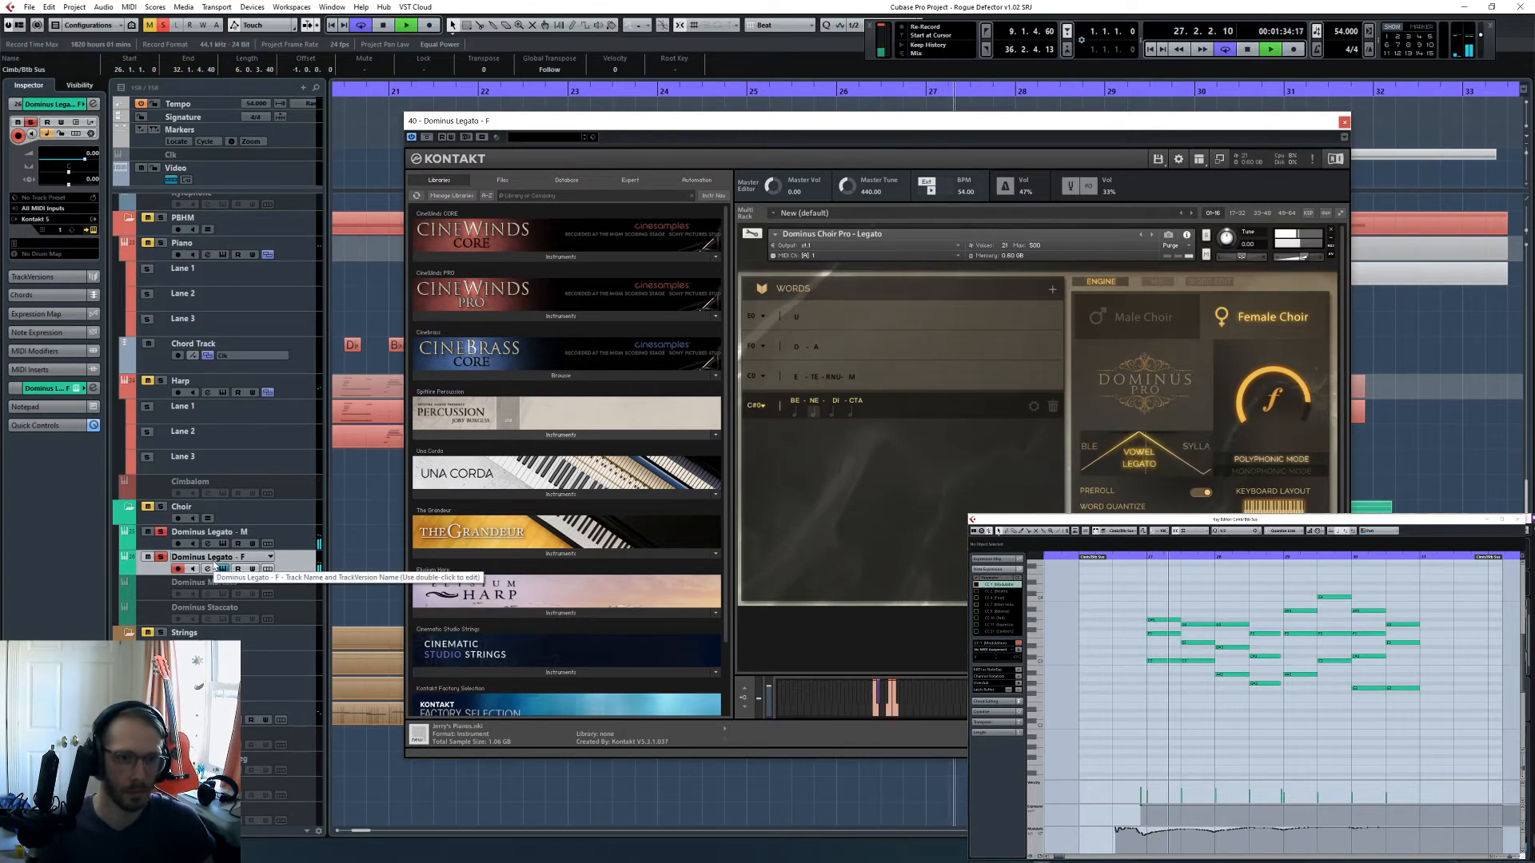
pyautogui.click(223, 568)
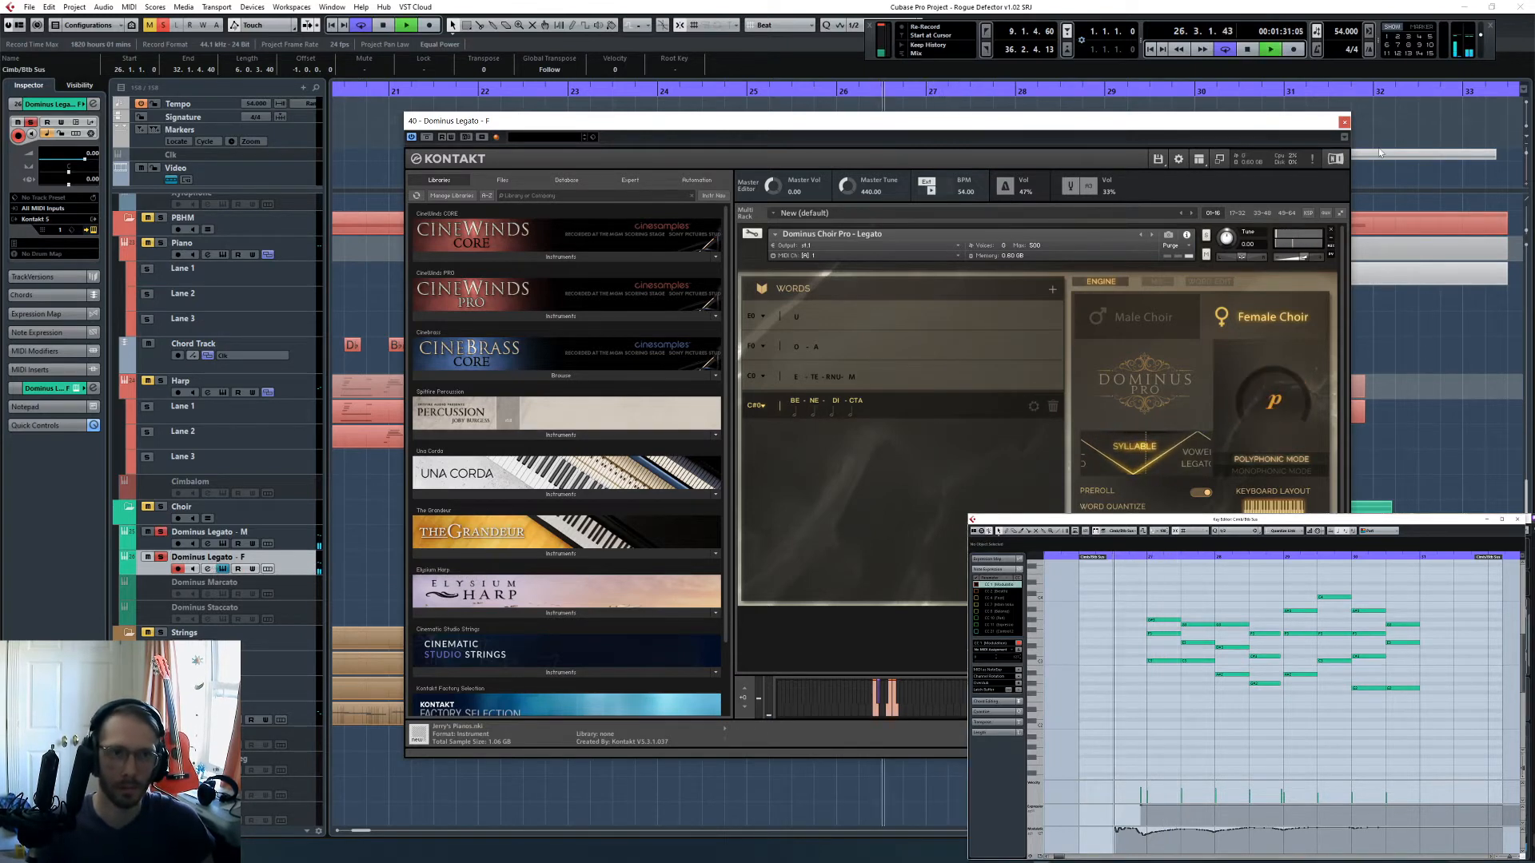
pyautogui.click(1344, 124)
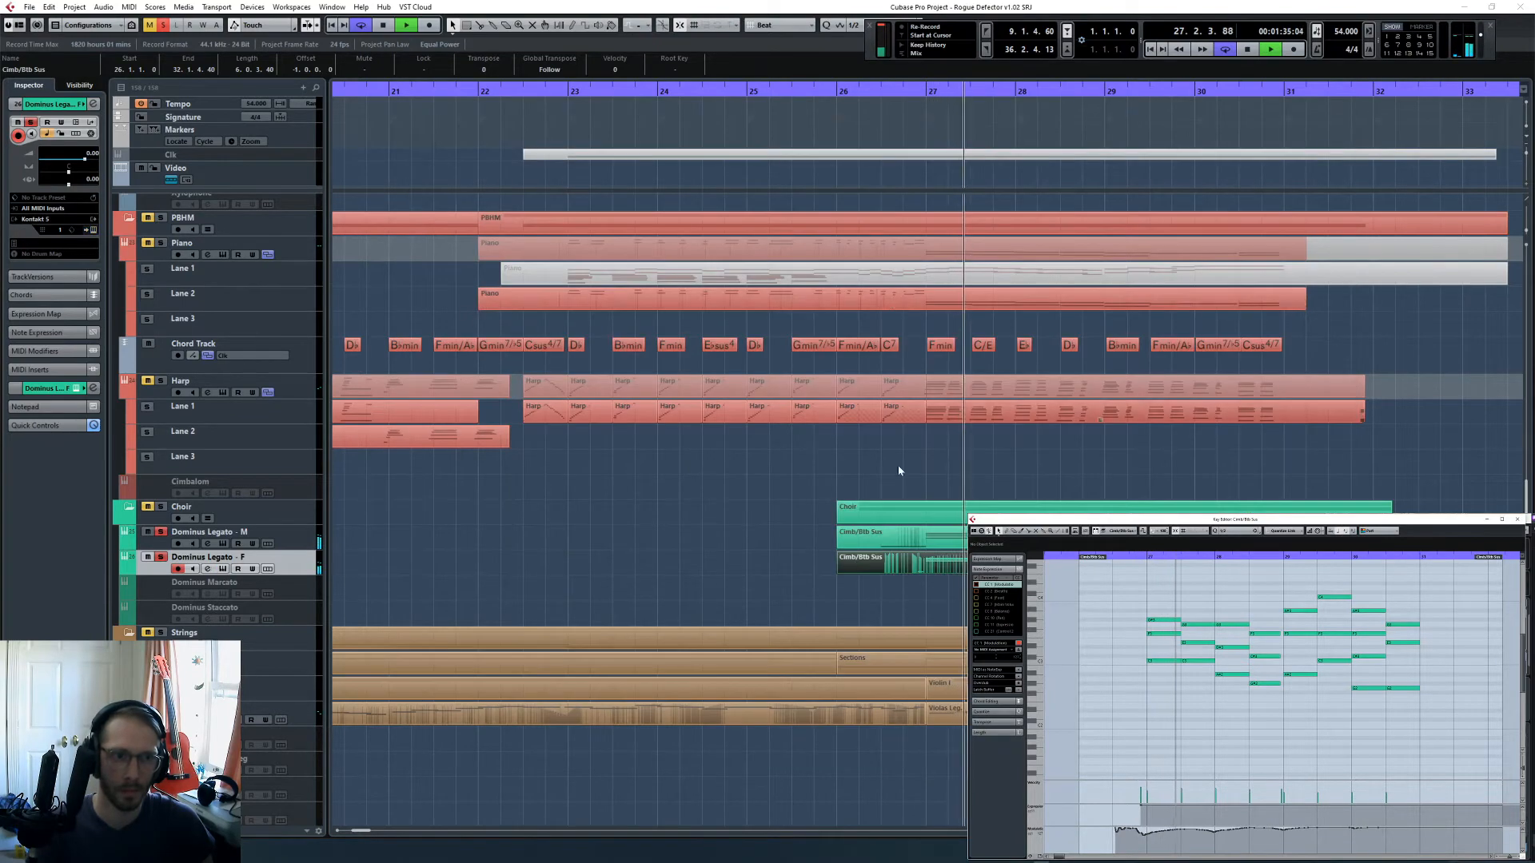
# - Balance the choirs in the mixer during playback, setting Dominus Legato - M to 2.14 and Dominus Legato - F to -0.21
pyautogui.click(762, 553)
pyautogui.press('F3')
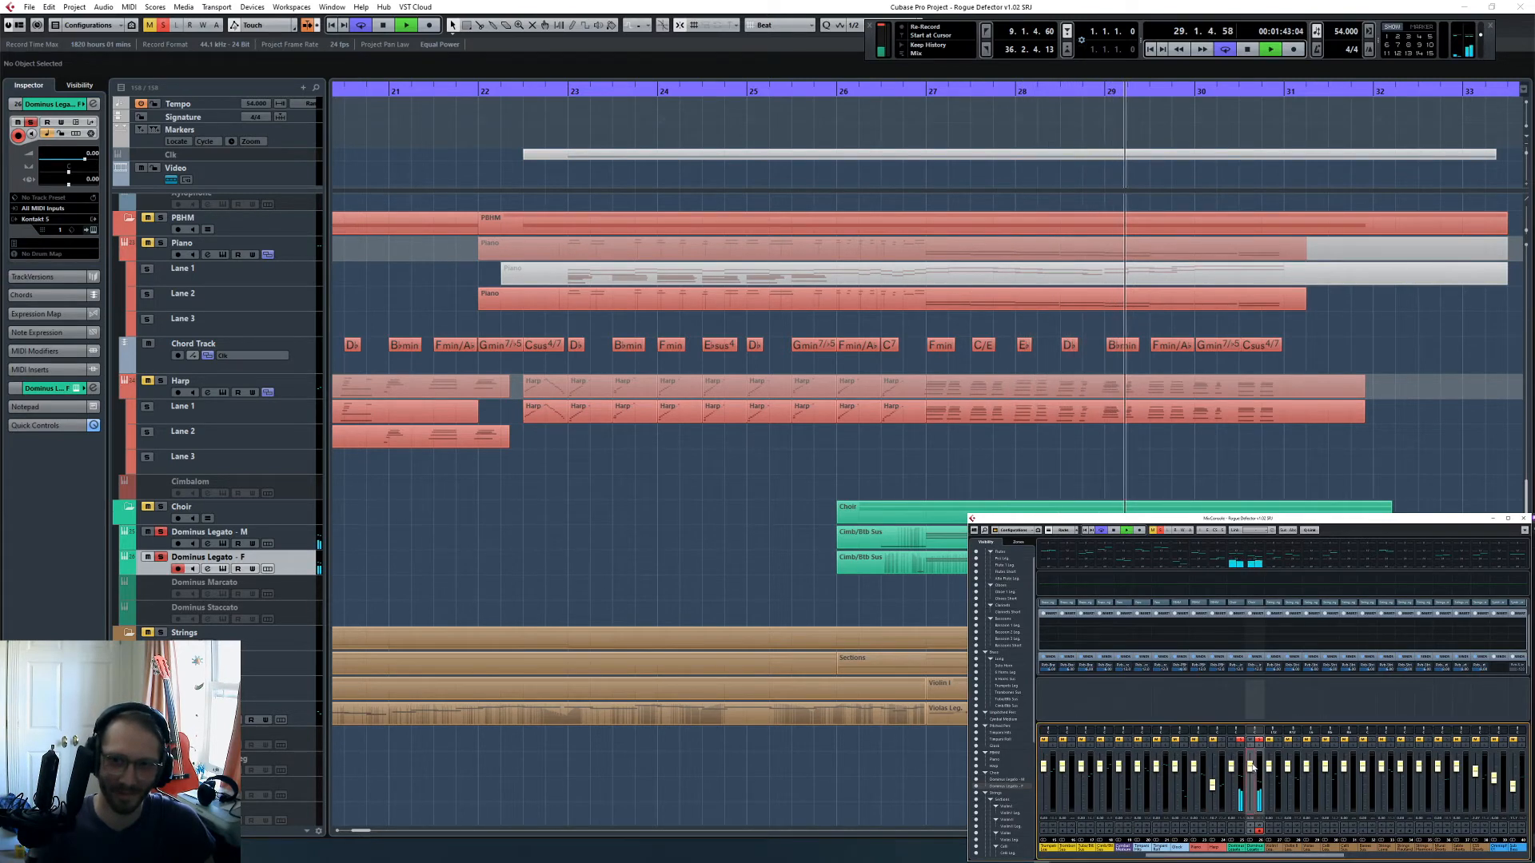
pyautogui.moveTo(1252, 768)
pyautogui.mouseDown()
pyautogui.moveTo(1232, 766)
pyautogui.moveTo(1247, 772)
pyautogui.mouseUp()
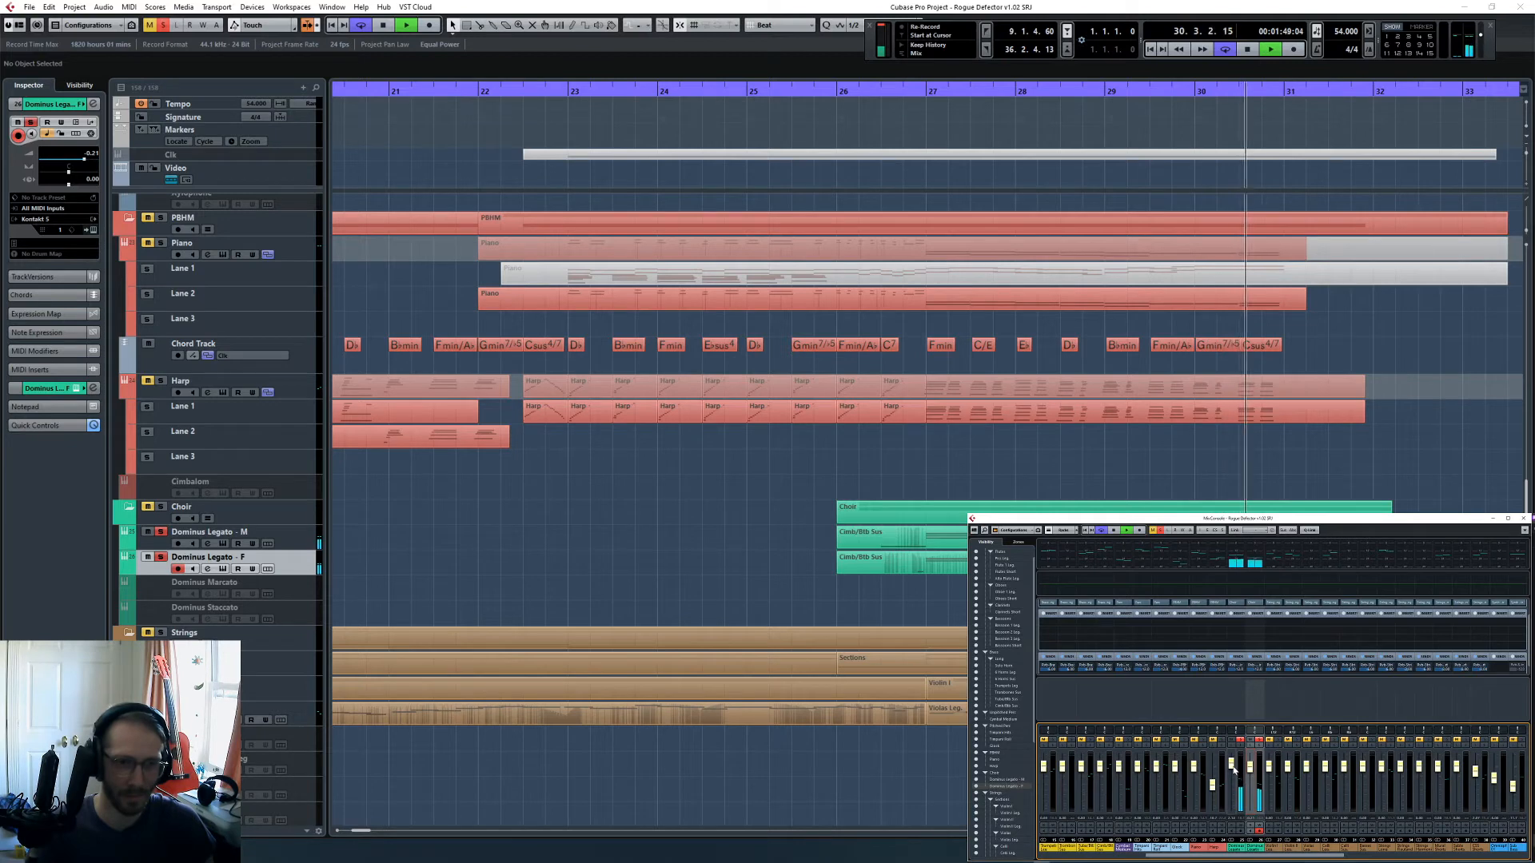
pyautogui.press('space')
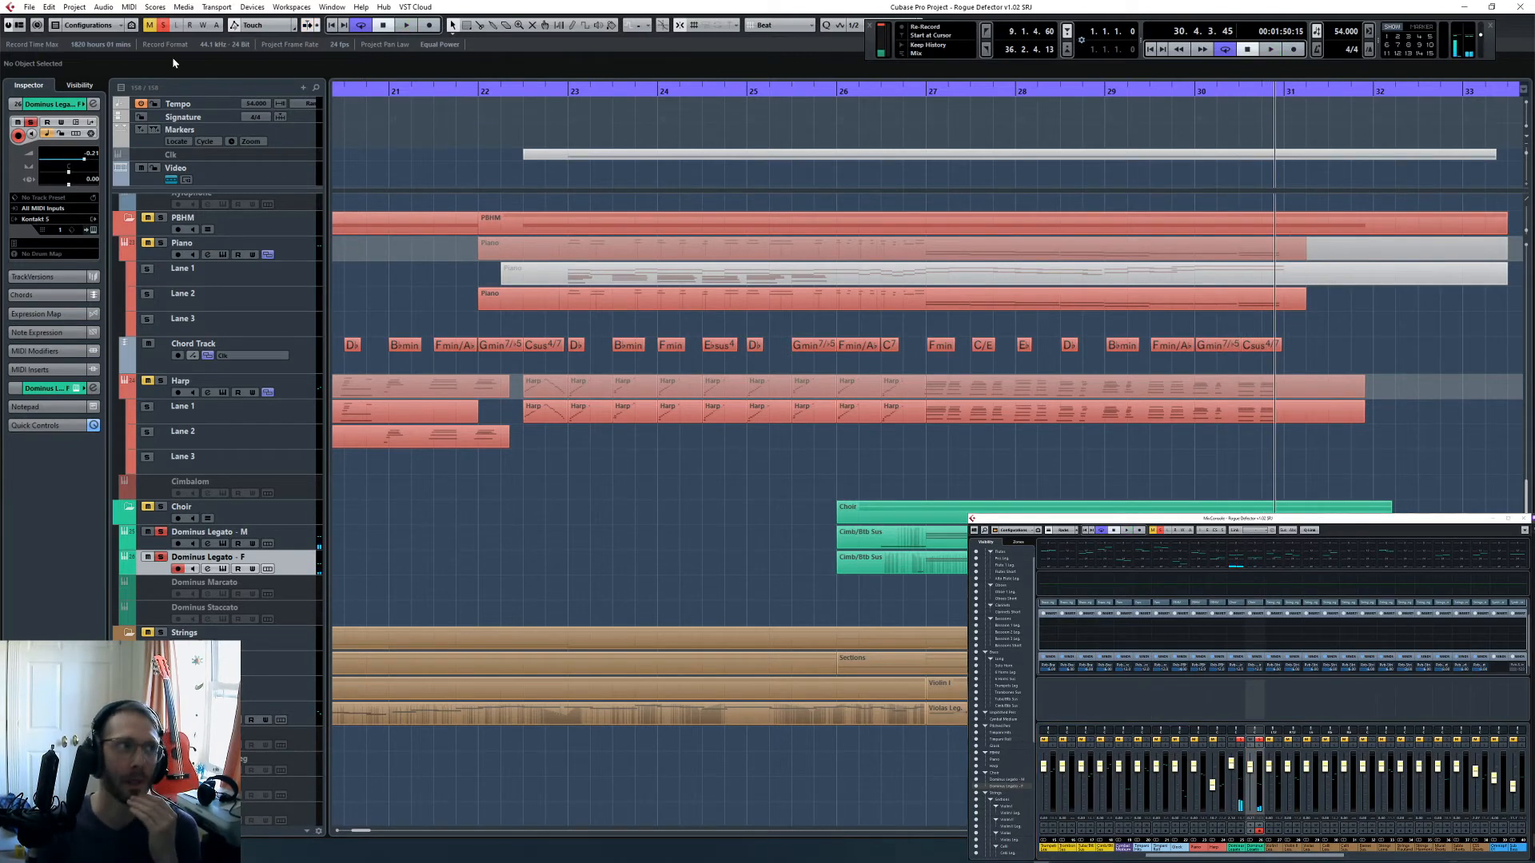
# - Clear all solos, return to bar 27, and select both Dominus Legato channels in the mixer
pyautogui.click(149, 24)
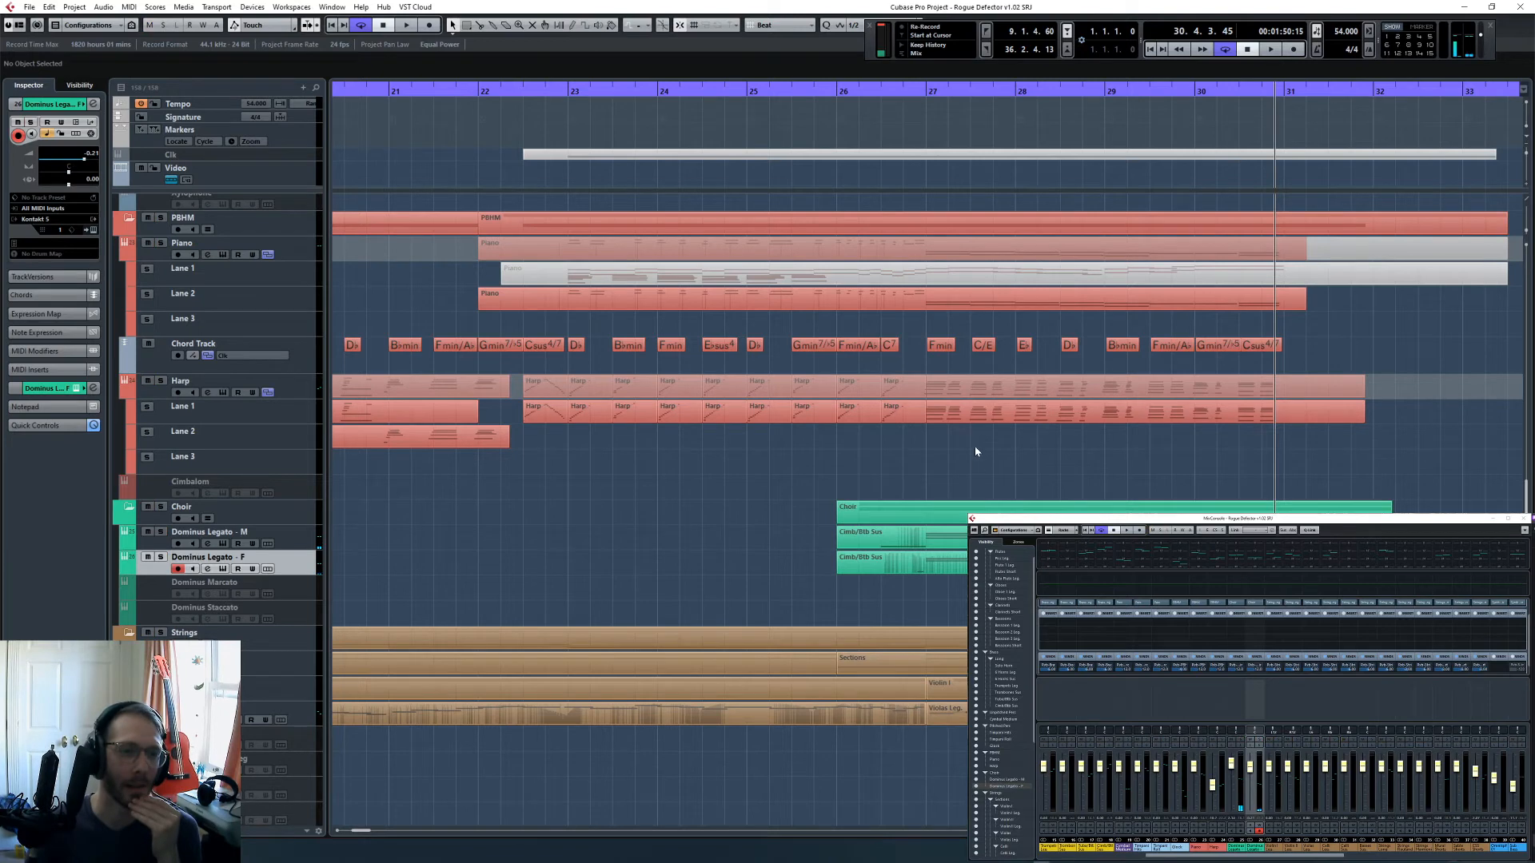
pyautogui.click(914, 89)
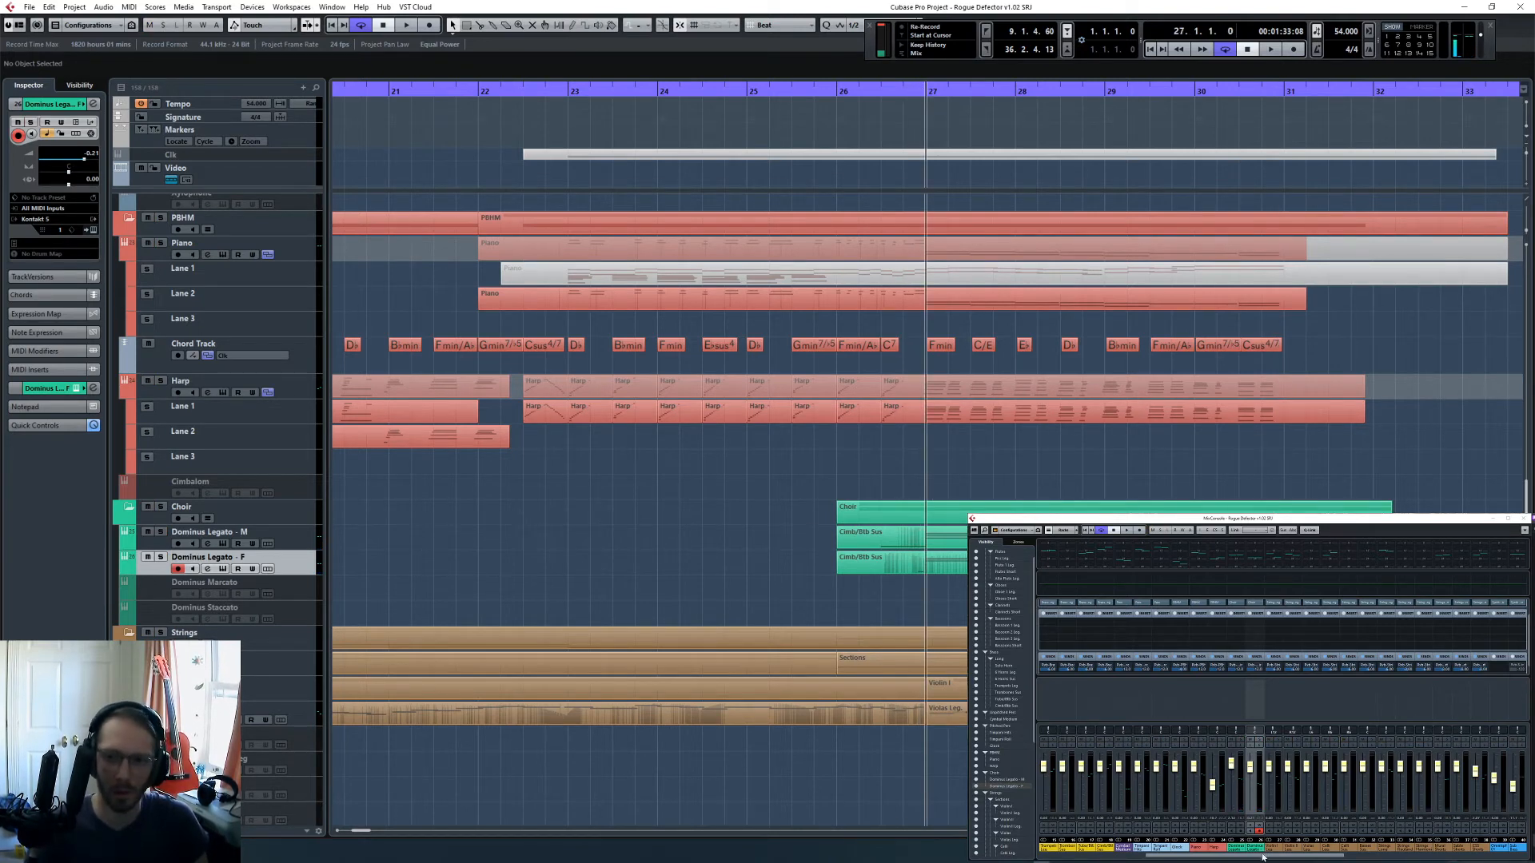
pyautogui.keyDown('ctrl'); pyautogui.click(1238, 847); pyautogui.keyUp('ctrl')
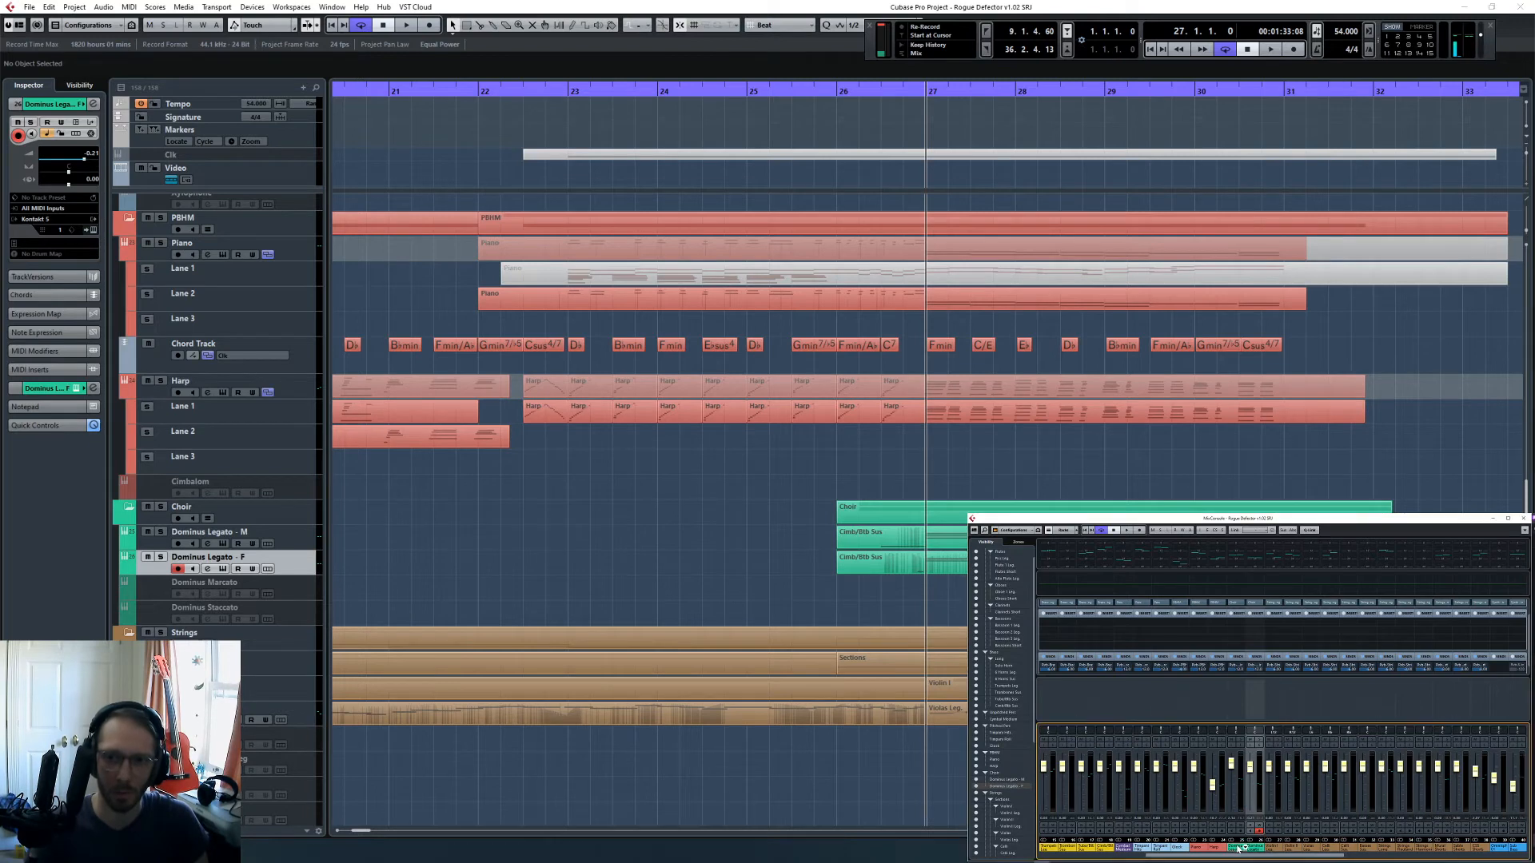
pyautogui.doubleClick(1237, 668)
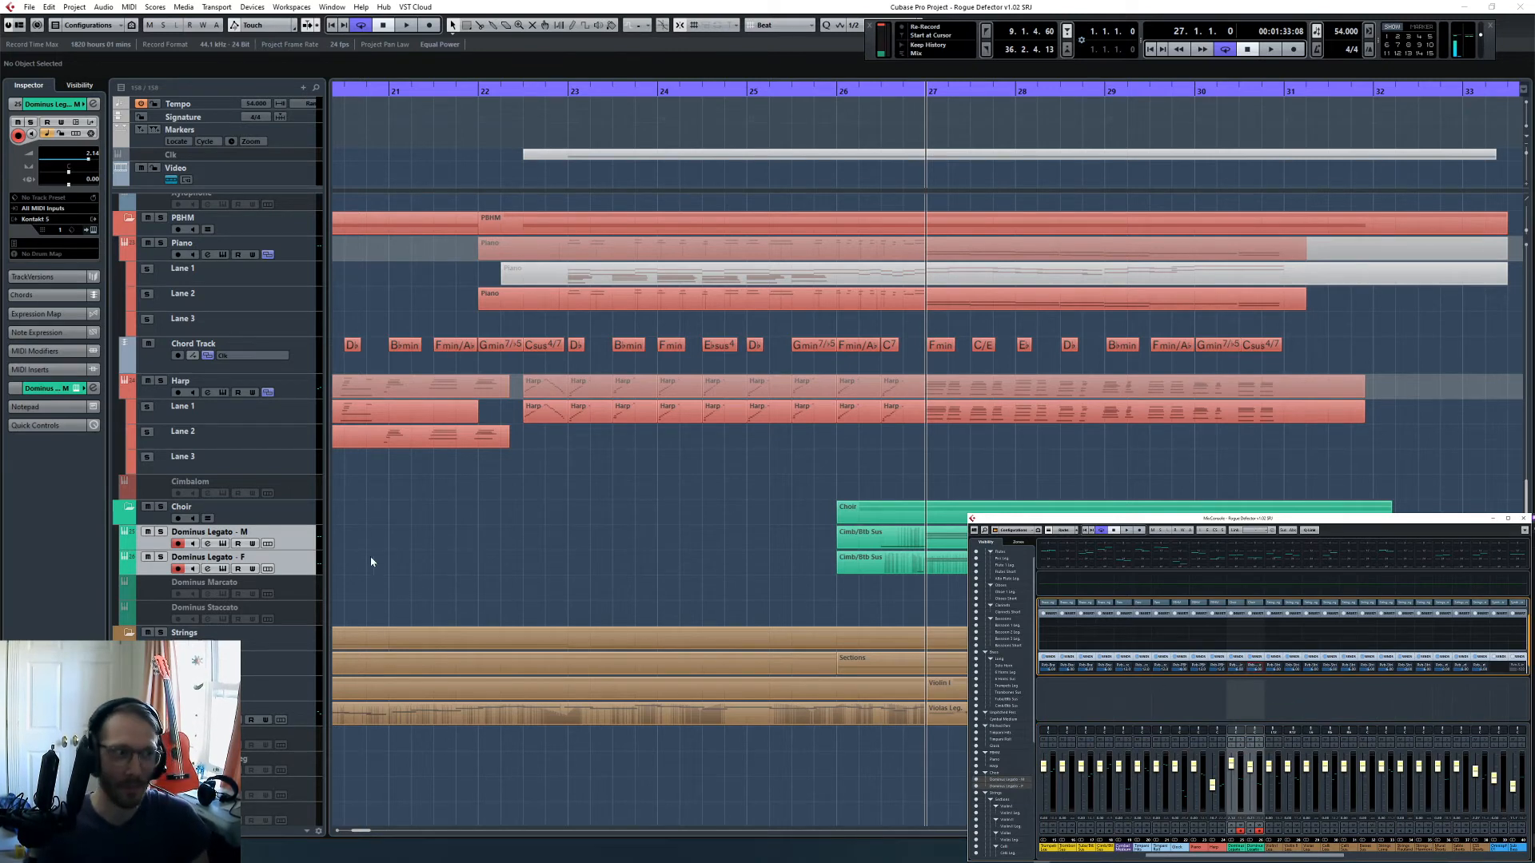
# - Solo the whole Choir folder and play both choirs from bar 27 into bar 31
pyautogui.click(161, 507)
pyautogui.press('space')
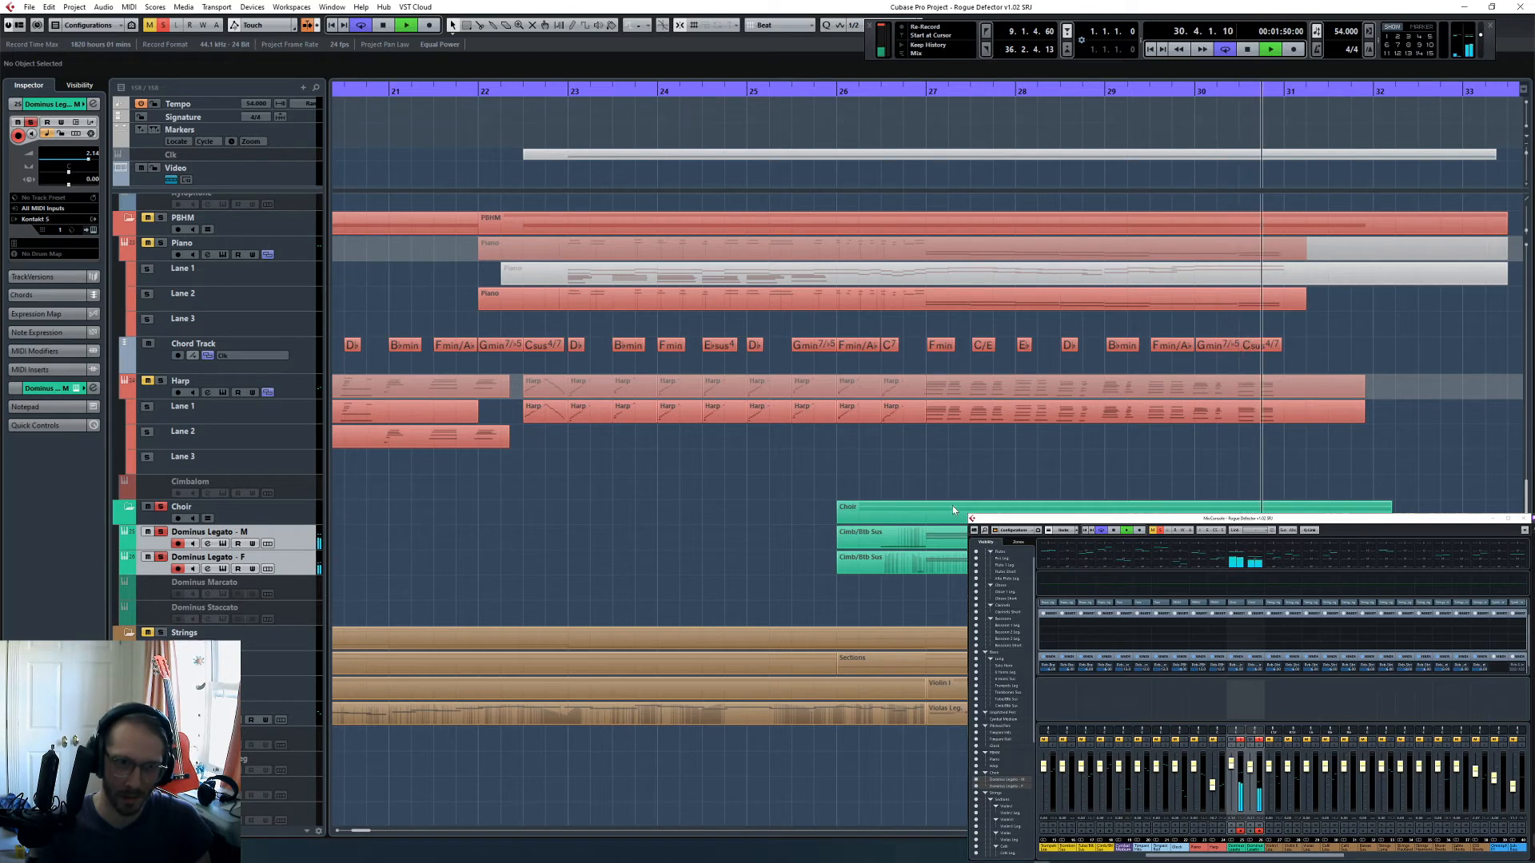
pyautogui.press('space')
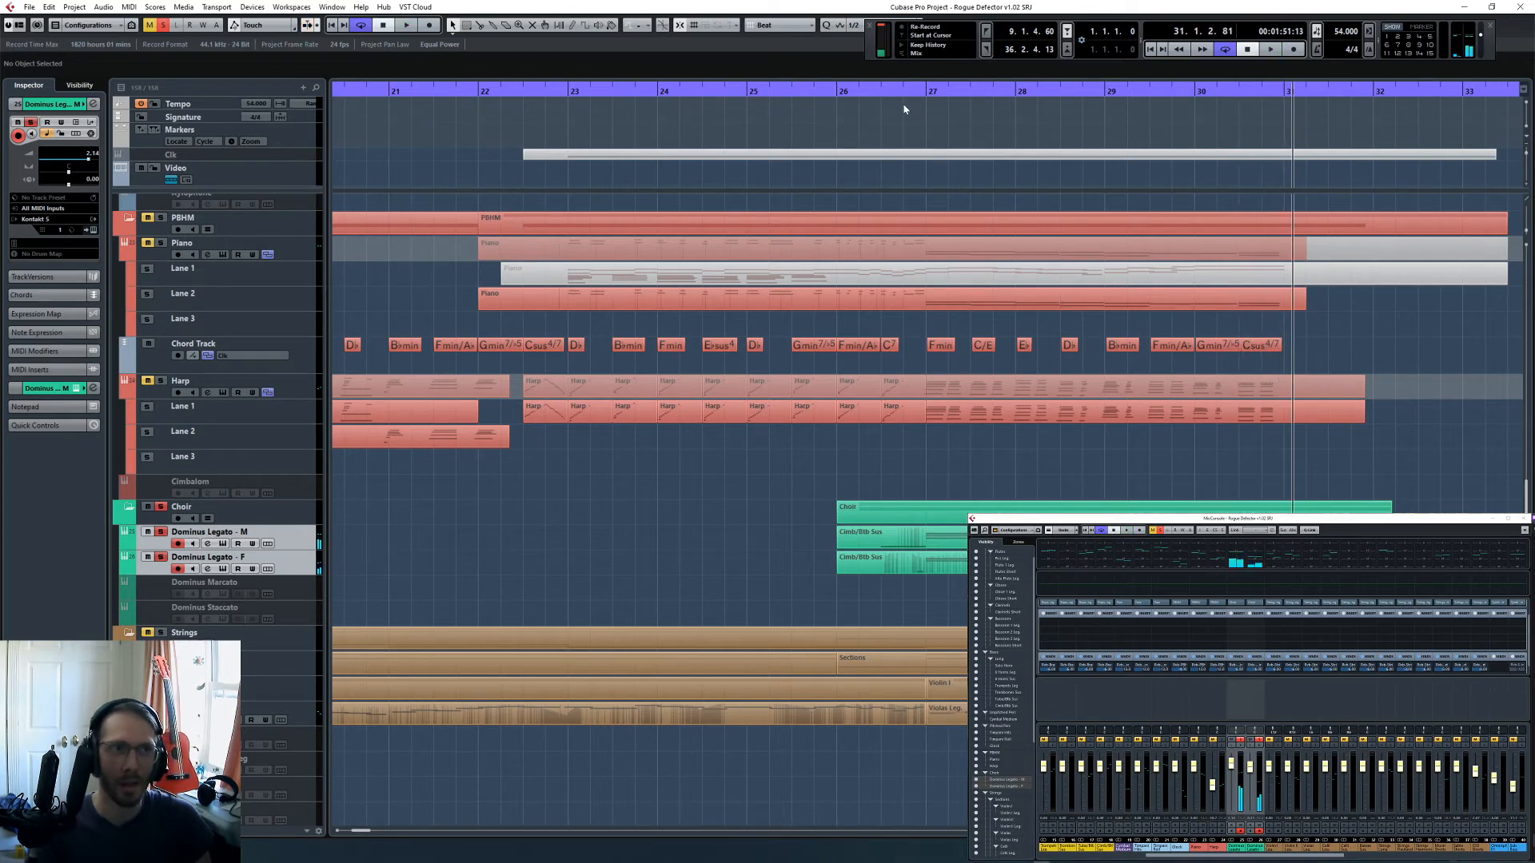
# - Try the adoramus preset for the male choir's third word, E-TE-RNU-M, and settle on the kirie preset instead
pyautogui.click(881, 91)
pyautogui.click(320, 546)
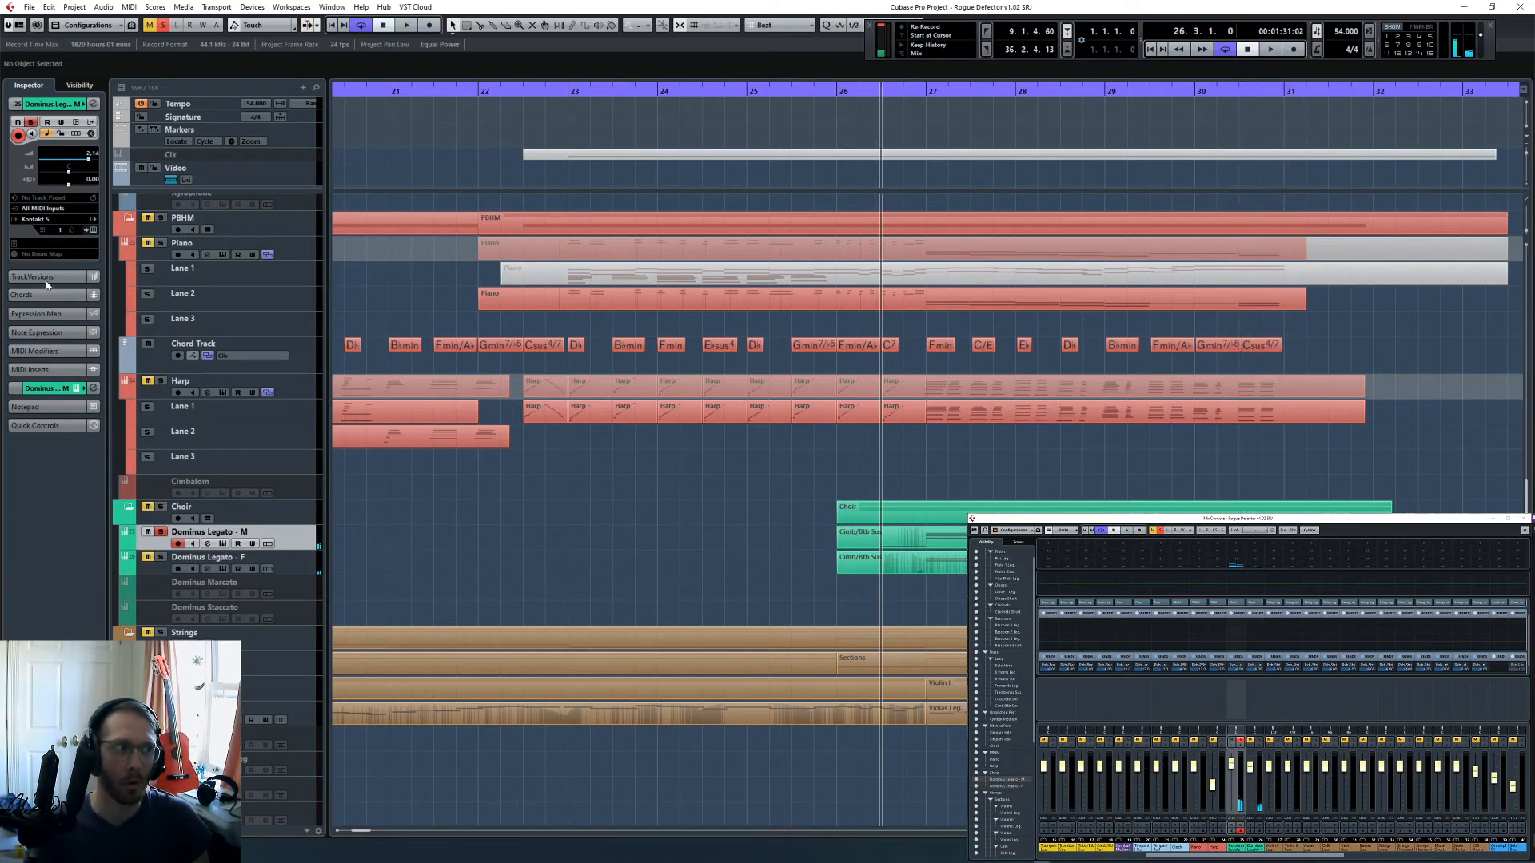
pyautogui.click(93, 230)
pyautogui.click(884, 360)
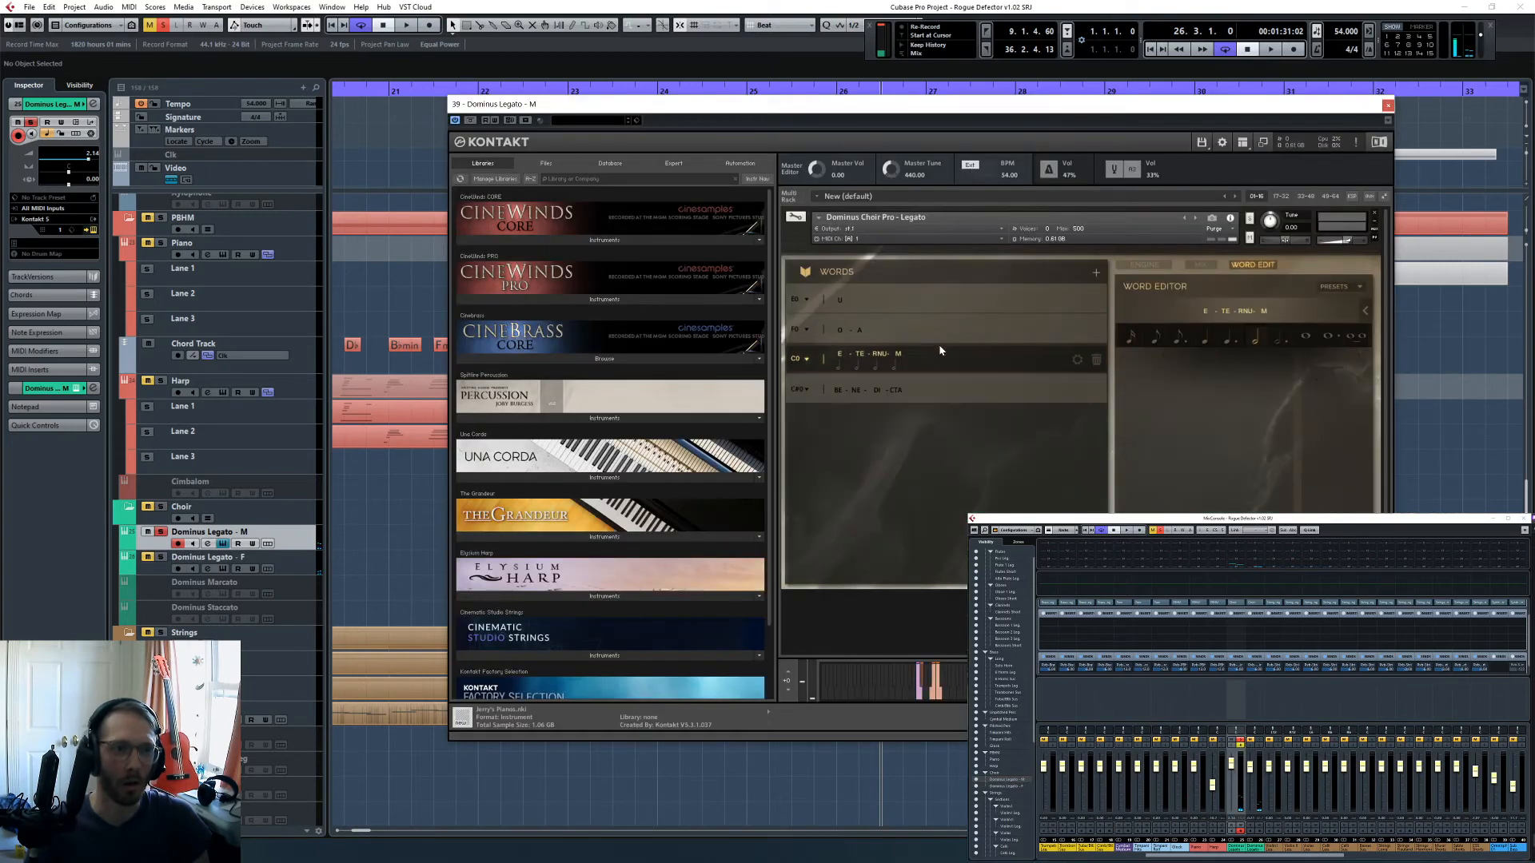
pyautogui.click(1357, 287)
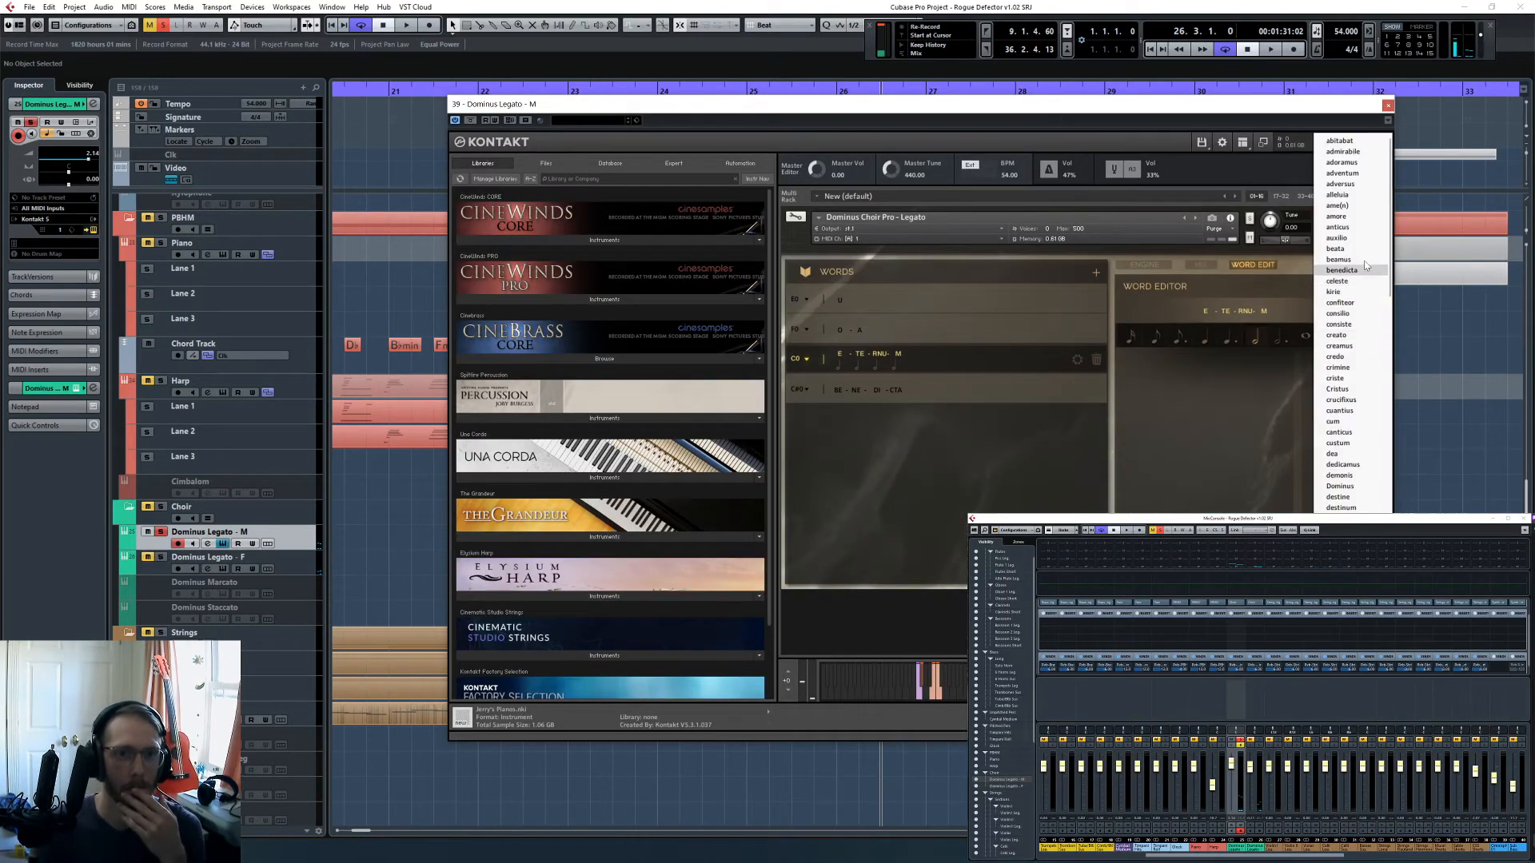
pyautogui.click(1365, 163)
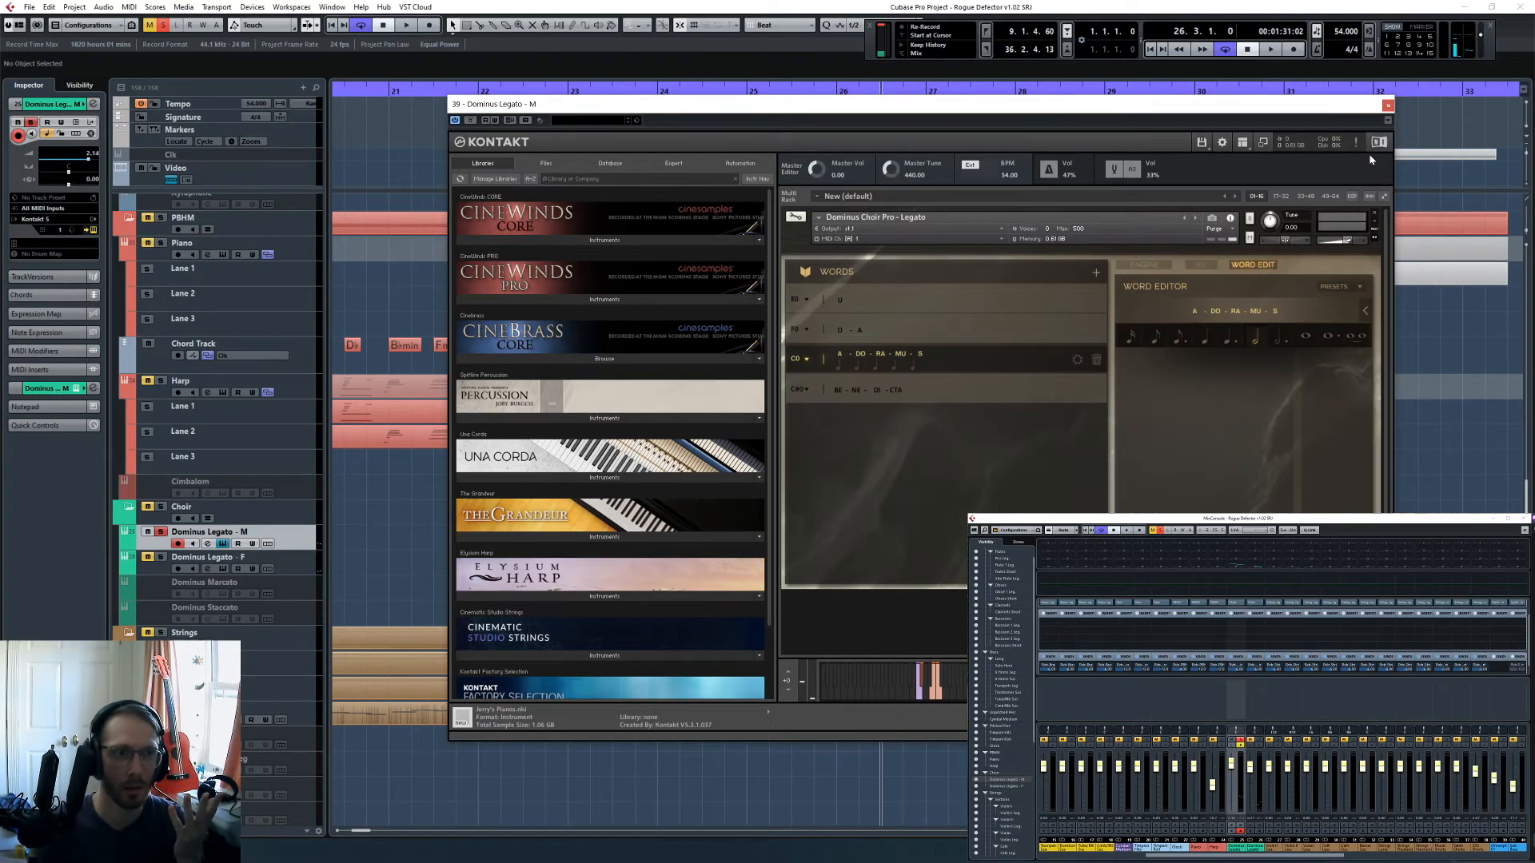
pyautogui.click(1353, 285)
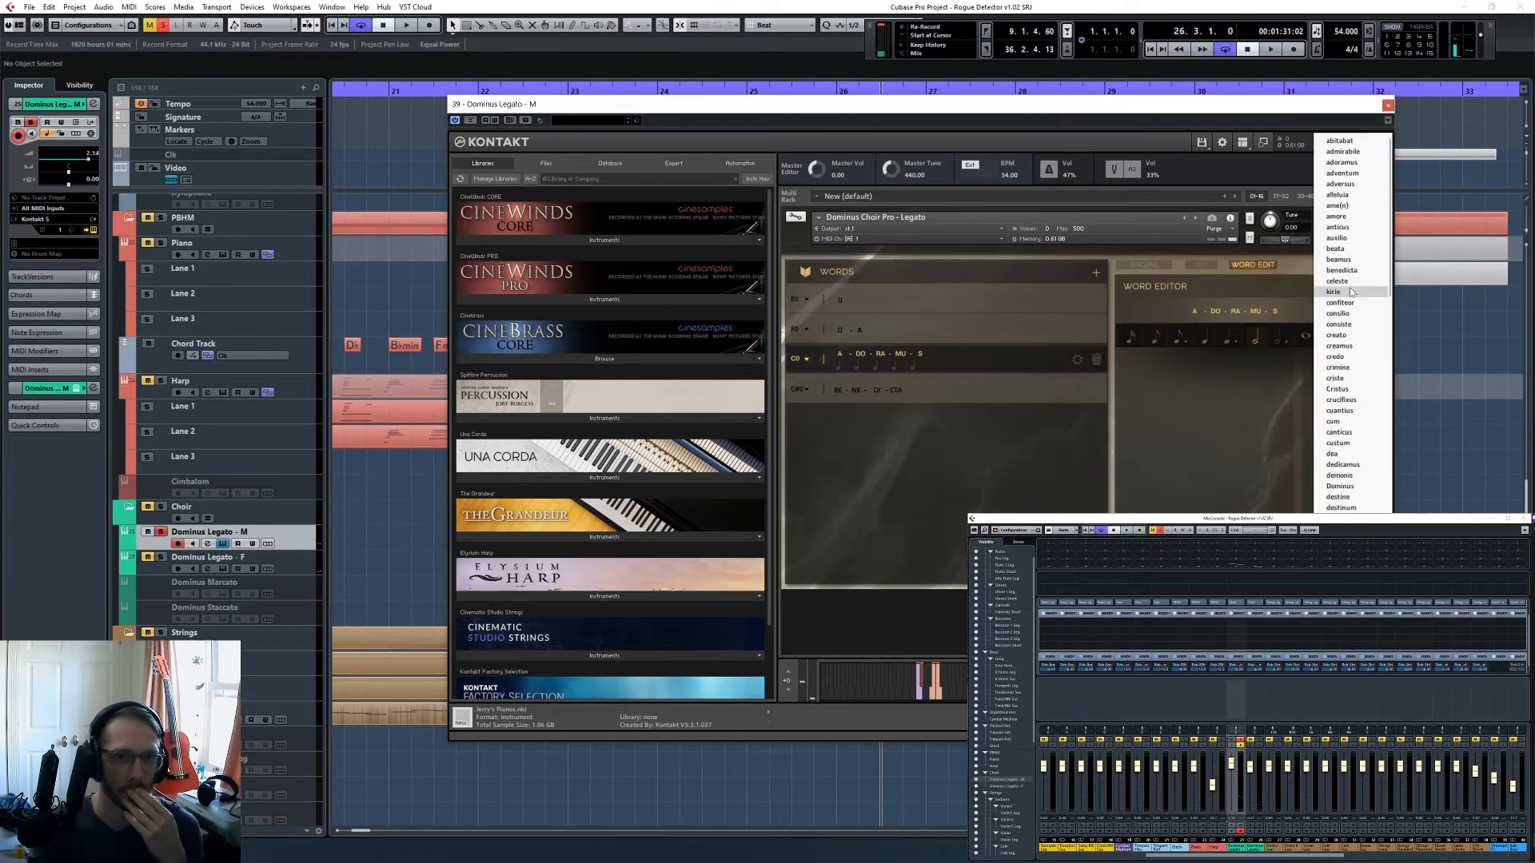
pyautogui.click(1356, 291)
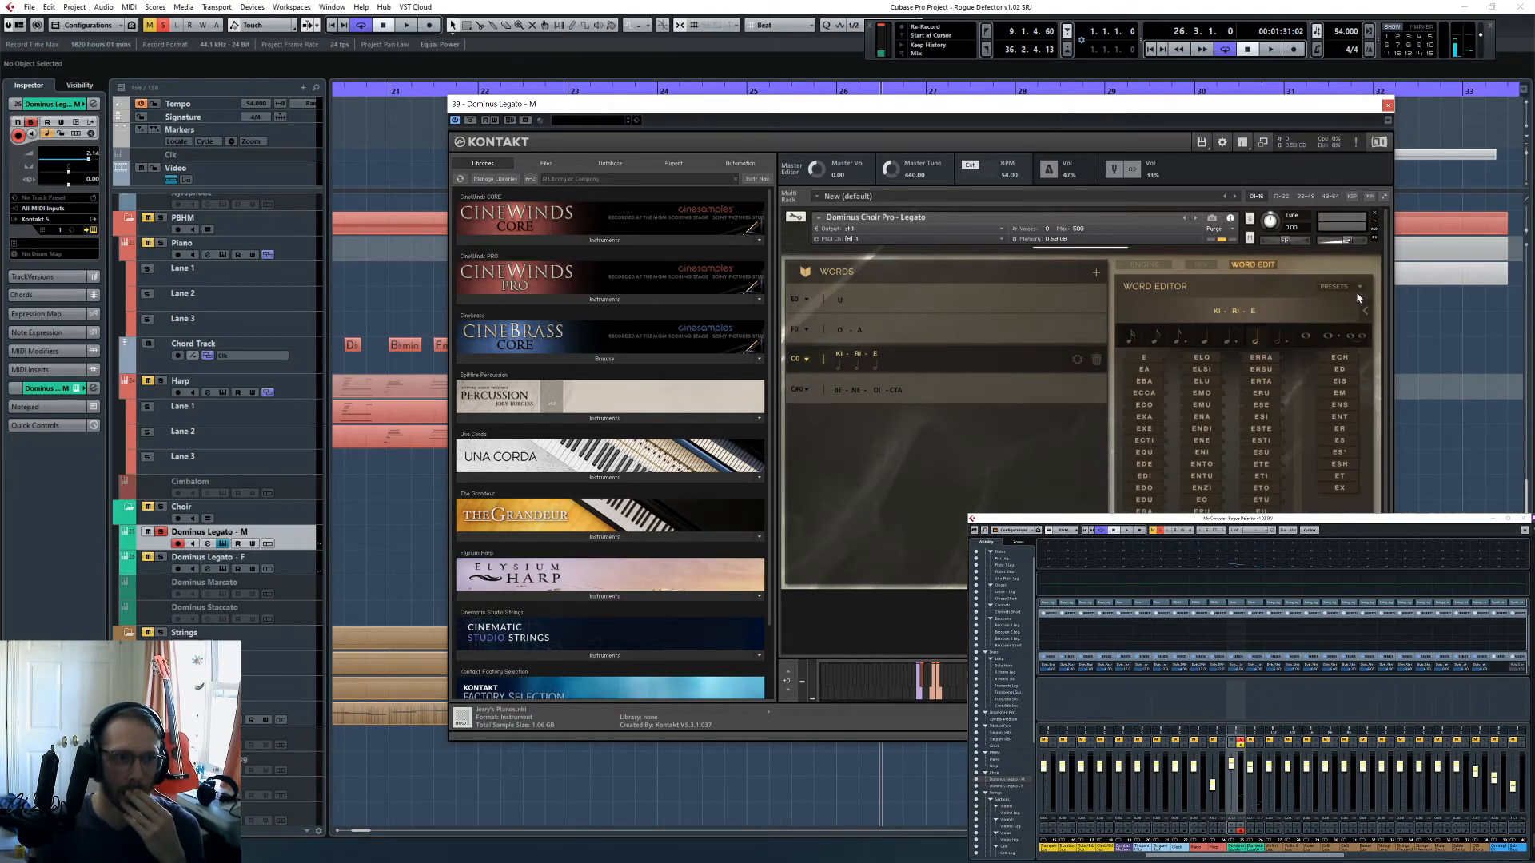
pyautogui.click(1387, 106)
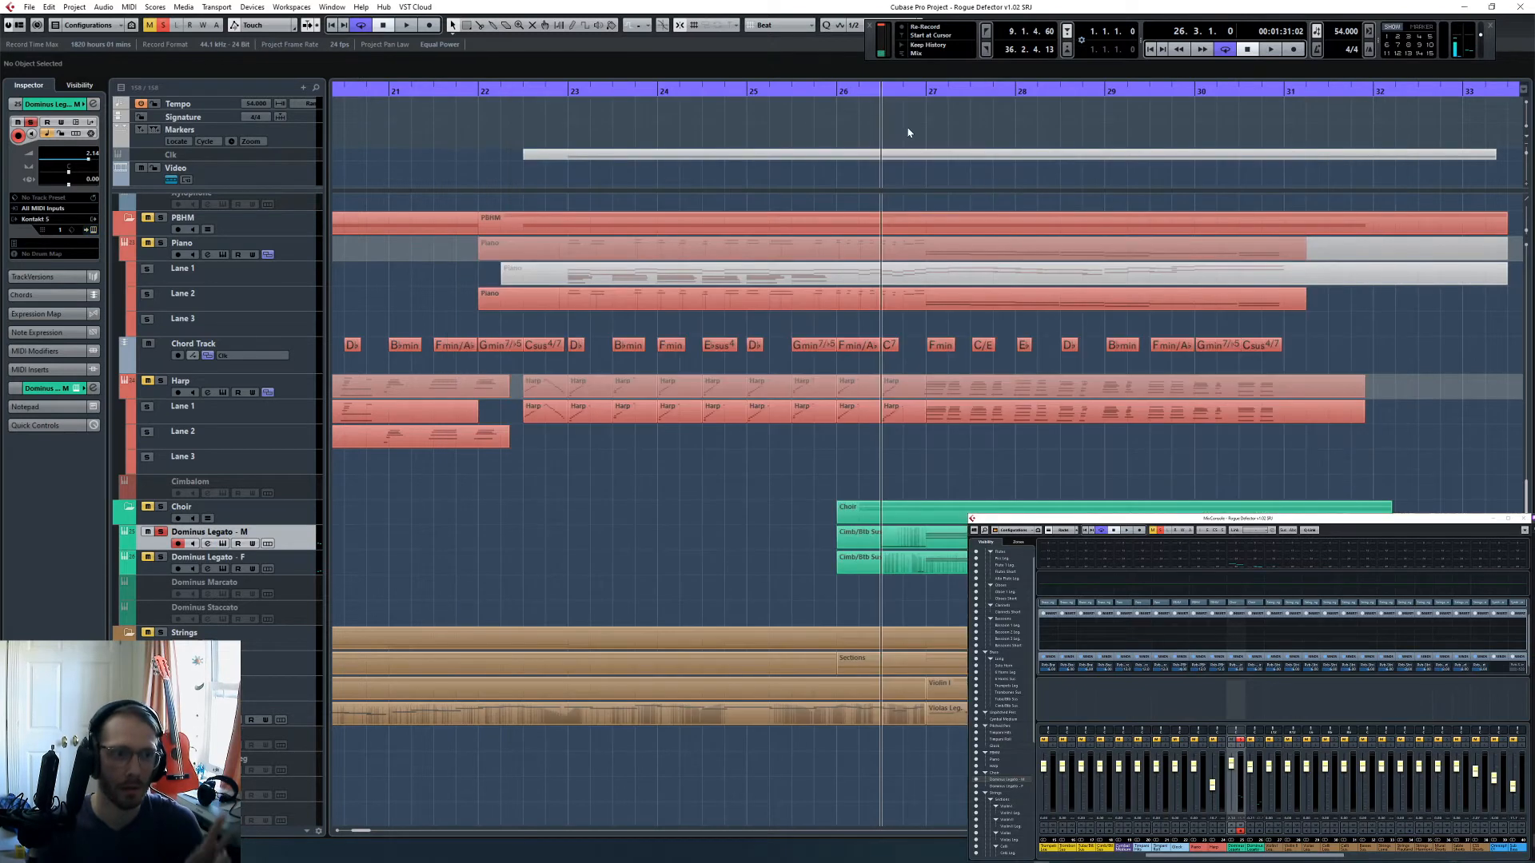
# - Set the female choir's third word, E-TE-RNU-M, to the preset kirie and close its instrument window
pyautogui.click(307, 555)
pyautogui.click(223, 569)
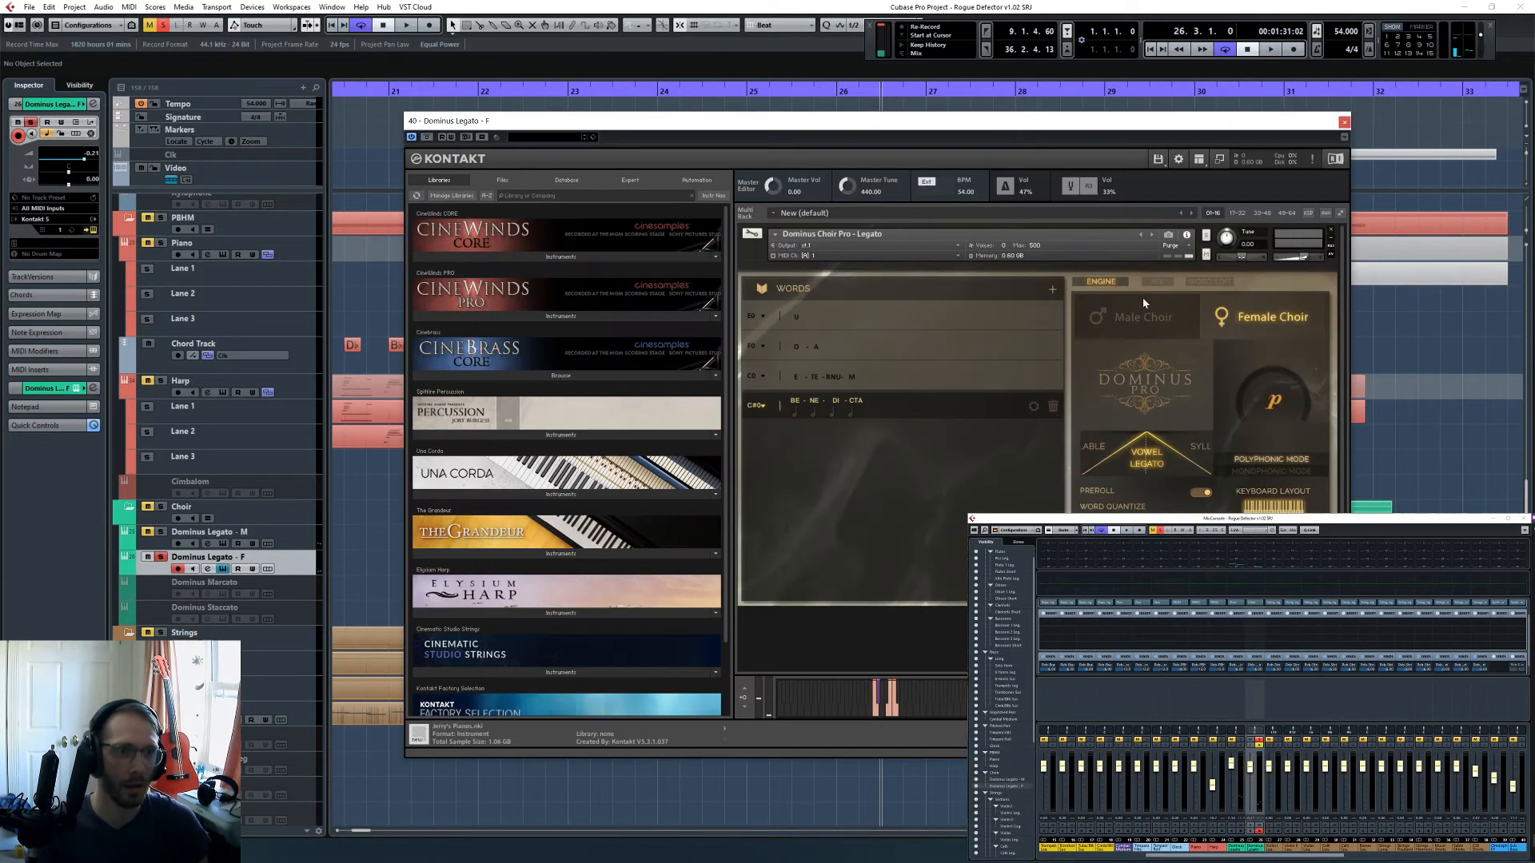
pyautogui.click(936, 378)
pyautogui.click(1208, 283)
pyautogui.click(1315, 311)
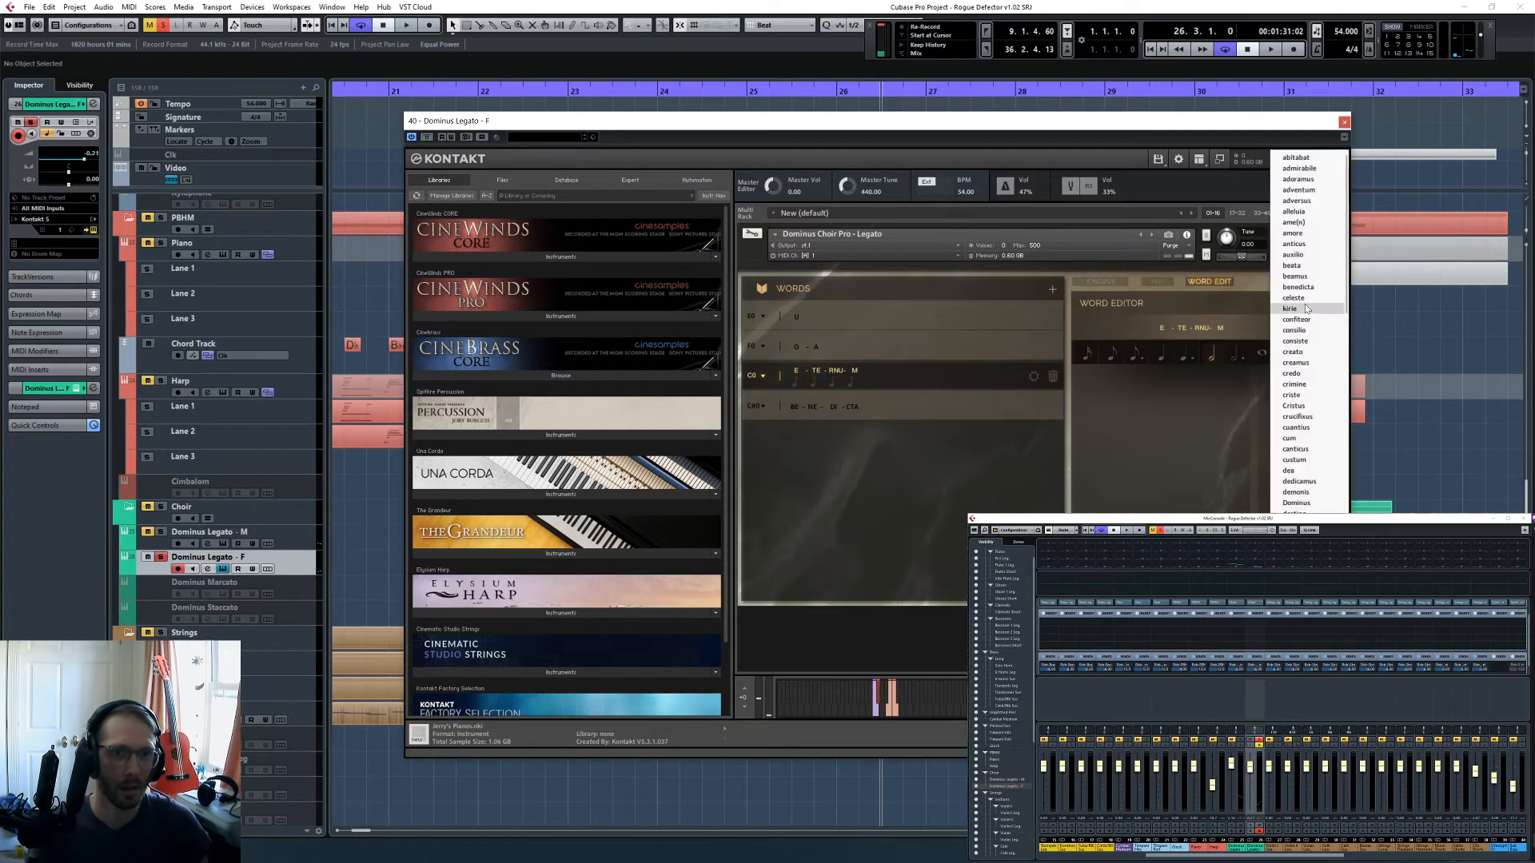
pyautogui.click(1306, 308)
pyautogui.click(1344, 122)
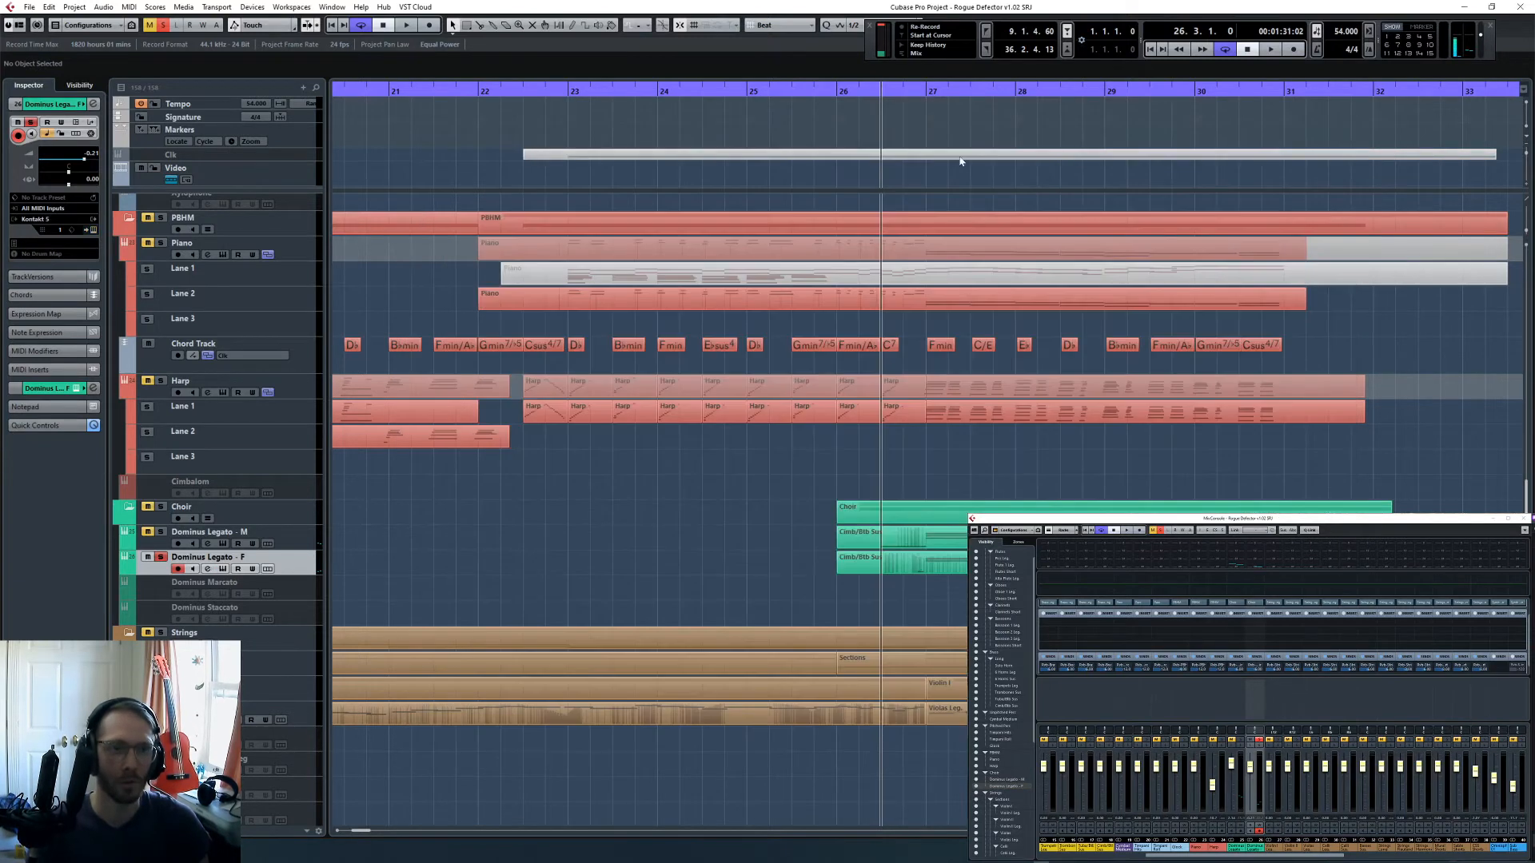
# - Play both choirs from bar 26 and open the male and female parts together in the Key Editor
pyautogui.click(839, 98)
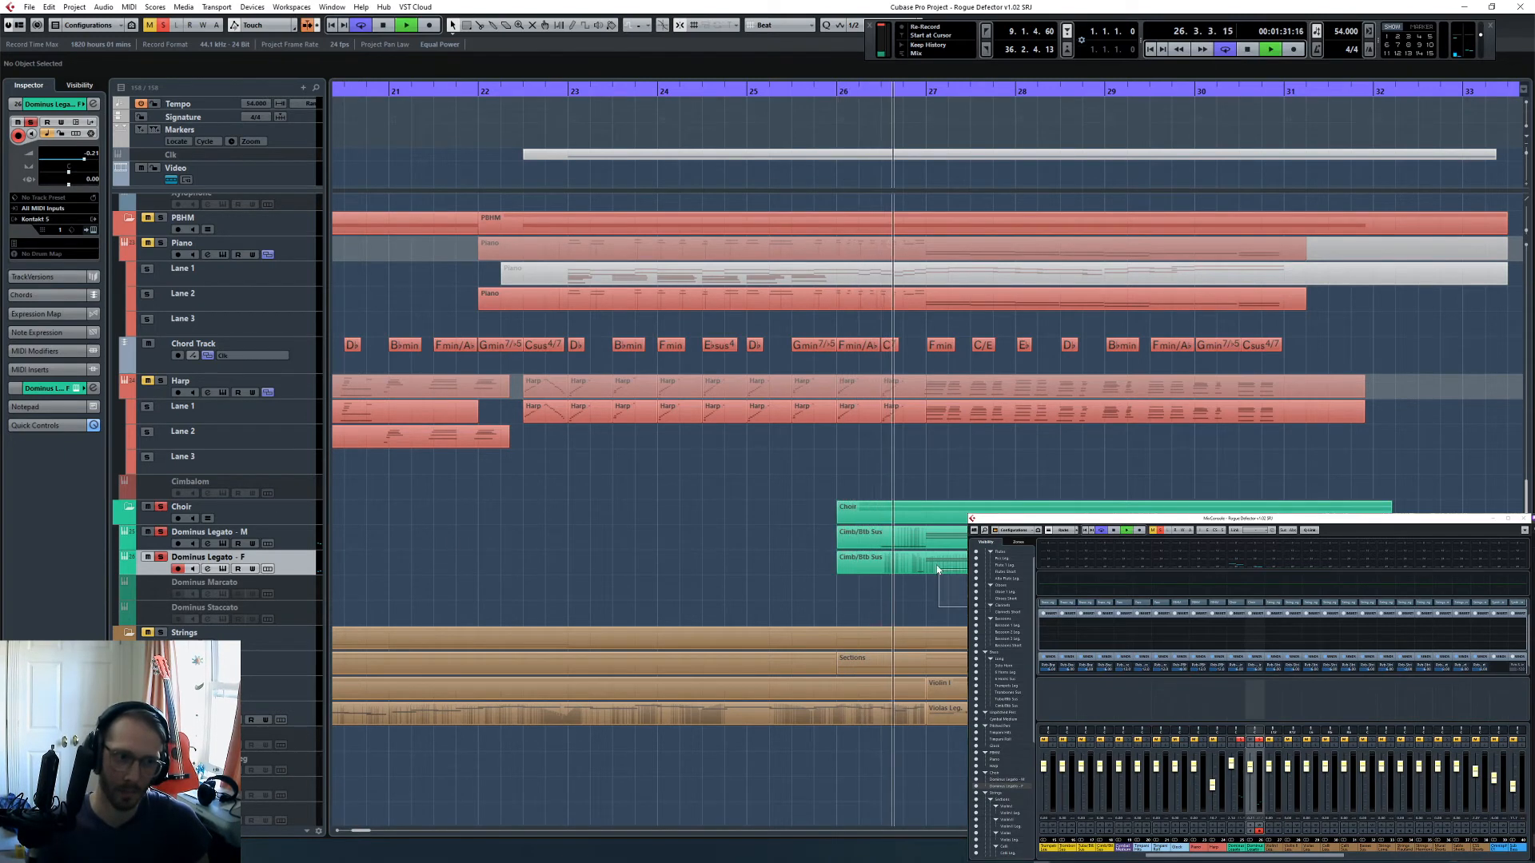
pyautogui.click(953, 537)
pyautogui.doubleClick(955, 538)
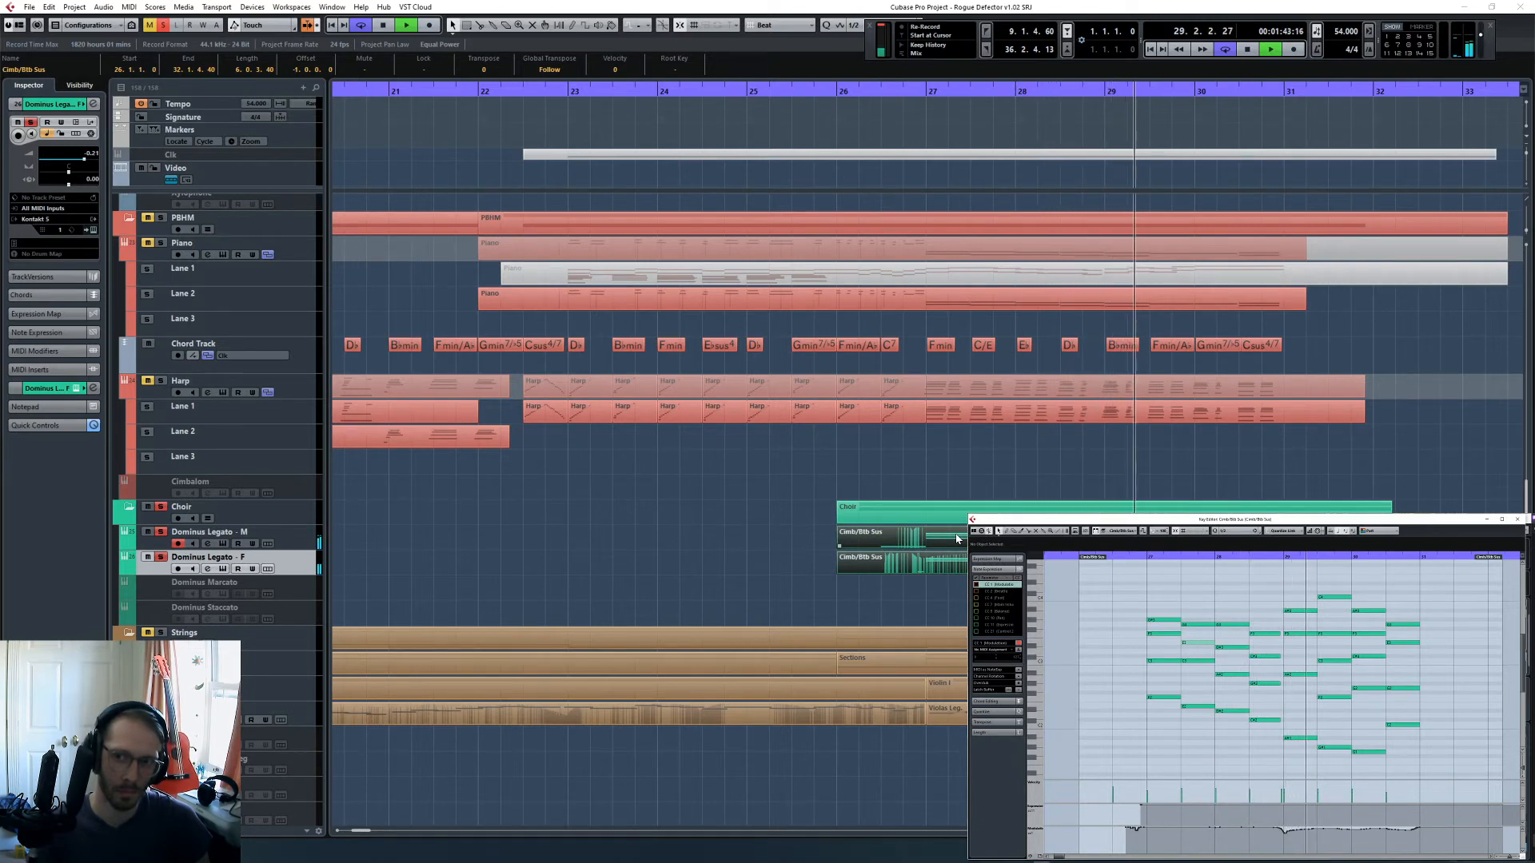
# - Show the male and female choir parts individually in the Key Editor during playback, ending with the Dominus Legato - F part
pyautogui.click(799, 565)
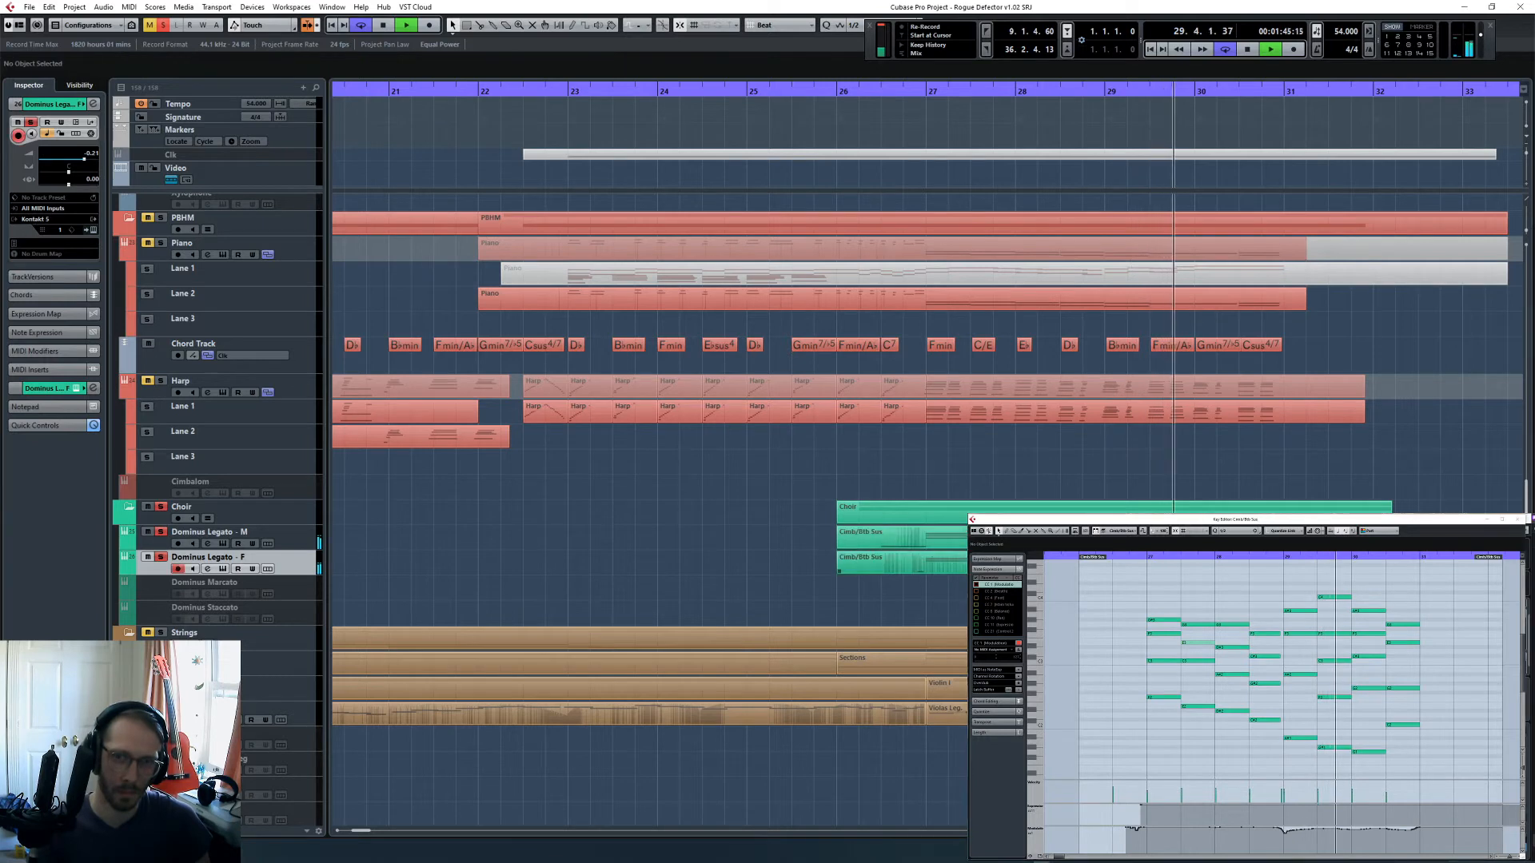
pyautogui.click(871, 564)
pyautogui.click(871, 538)
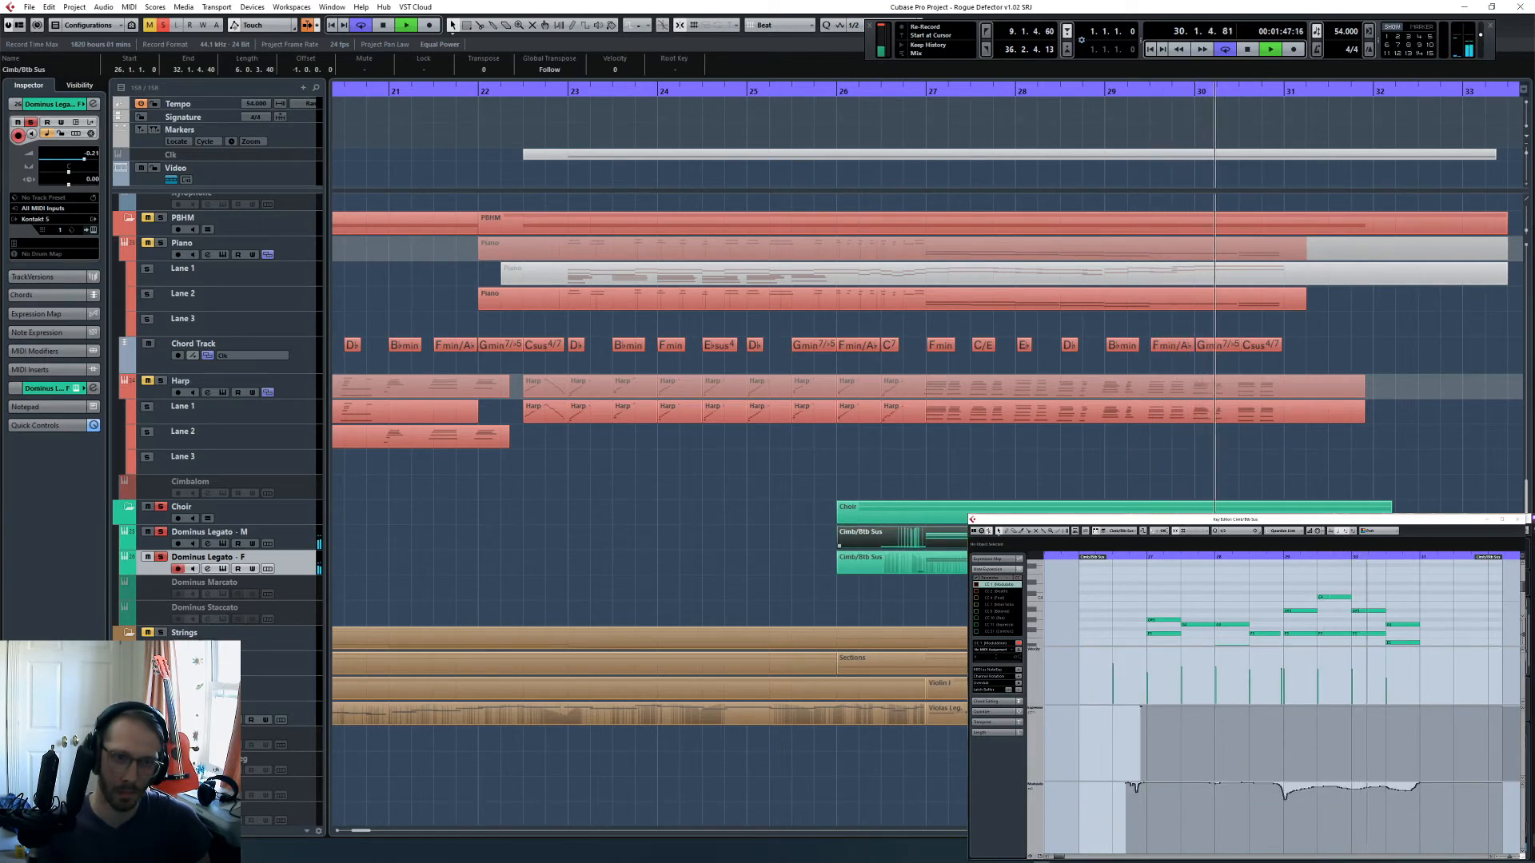
pyautogui.click(871, 565)
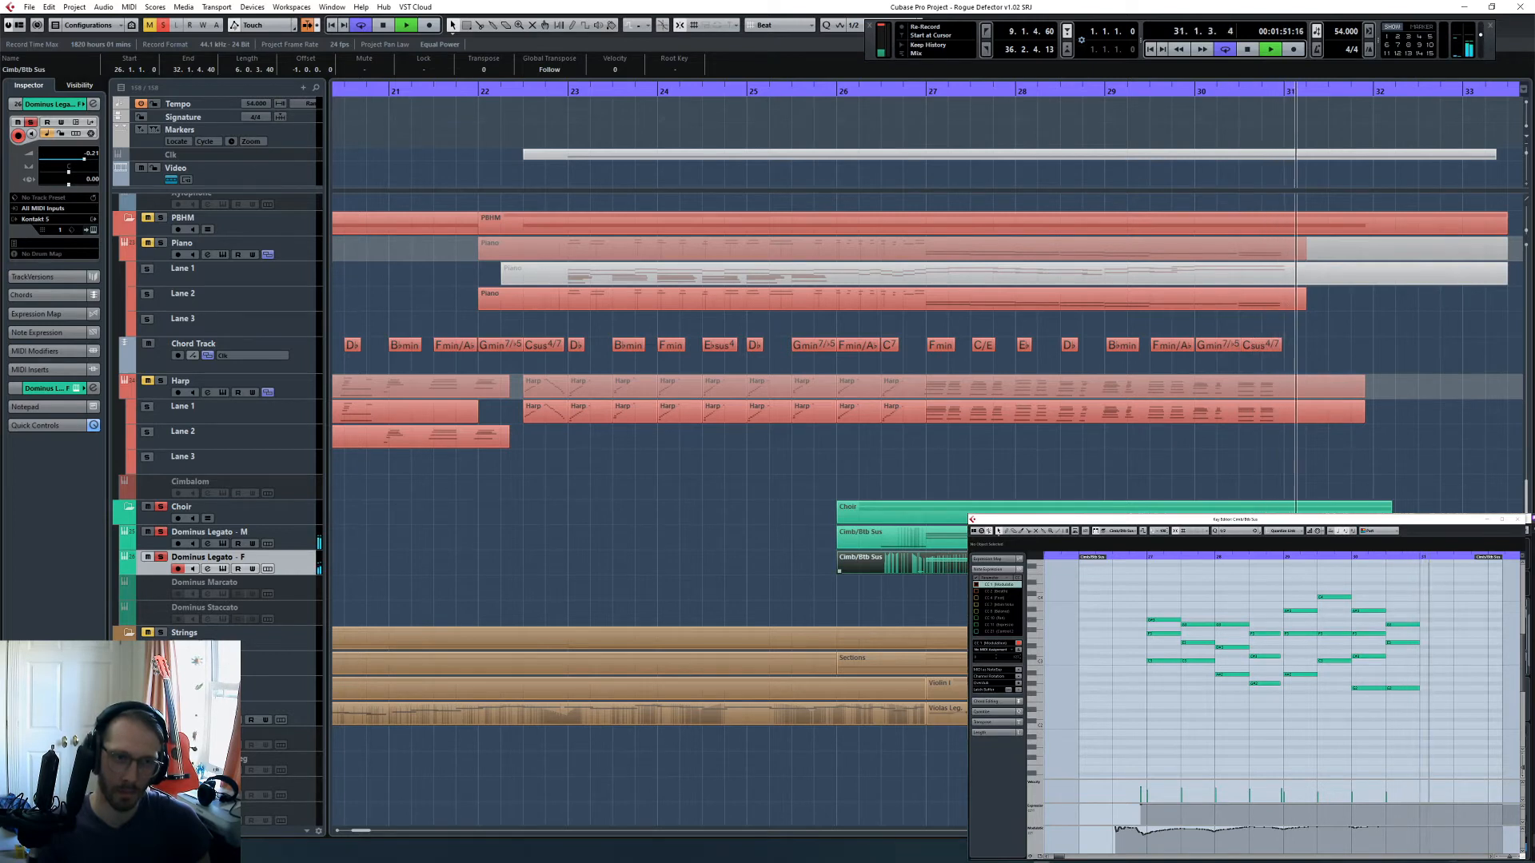
# - Stop playback, deactivate all track solos and deselect the choir part
pyautogui.press('space')
pyautogui.click(165, 28)
pyautogui.click(687, 486)
# - Play the full arrangement from bar 22 to hear the choir in context
pyautogui.press('g')
pyautogui.press('g')
pyautogui.press('g')
pyautogui.press('g')
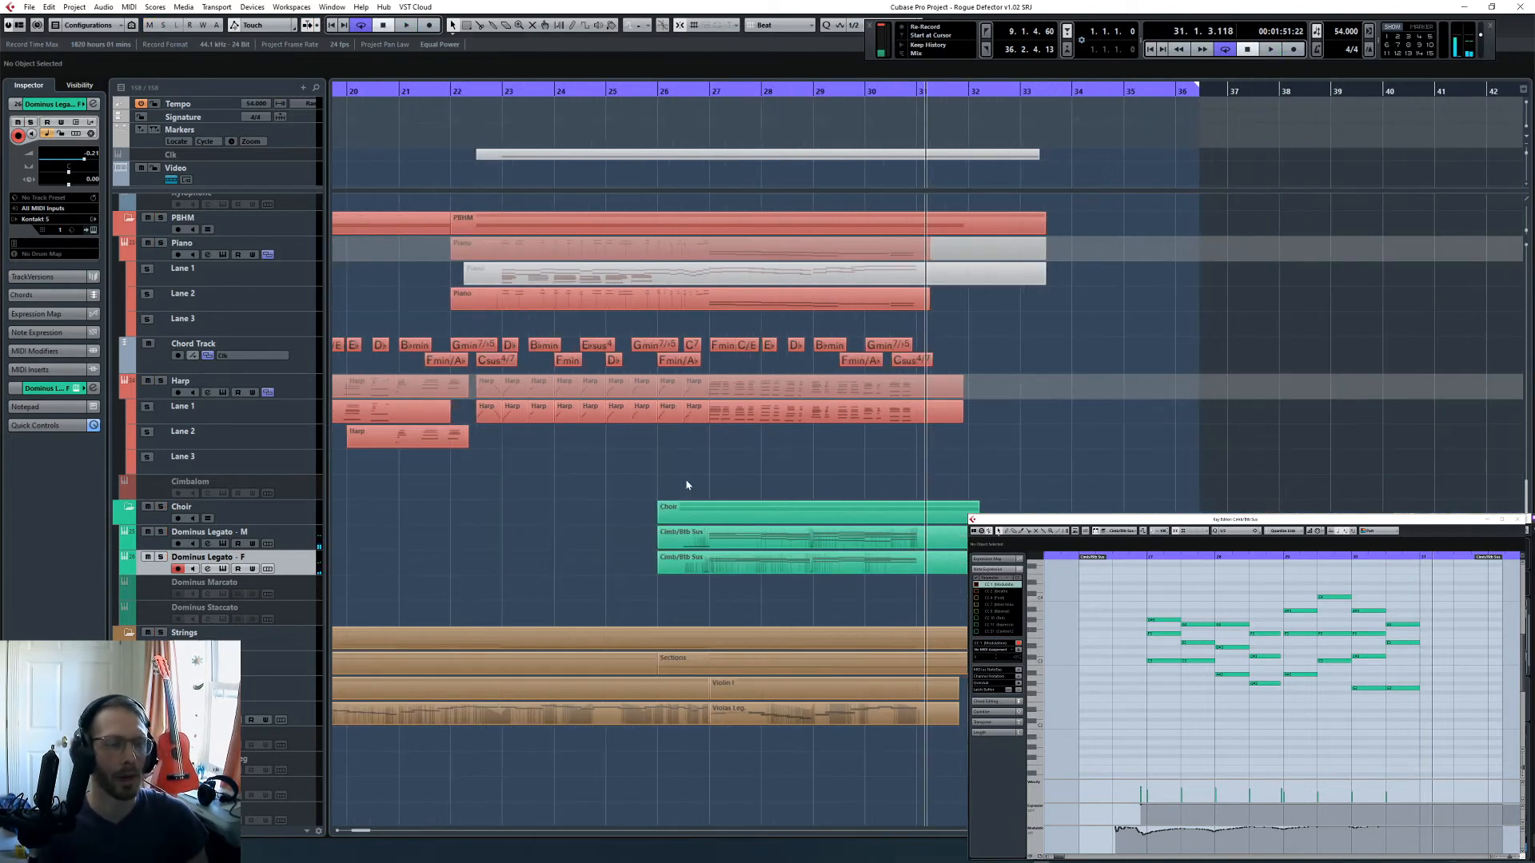
pyautogui.press('KP_Subtract')
pyautogui.press('KP_Subtract')
pyautogui.press('KP_Subtract')
pyautogui.press('KP_Subtract')
pyautogui.press('KP_Subtract')
pyautogui.press('KP_Subtract')
pyautogui.press('KP_Subtract')
pyautogui.press('KP_Subtract')
pyautogui.press('KP_Subtract')
pyautogui.press('KP_Subtract')
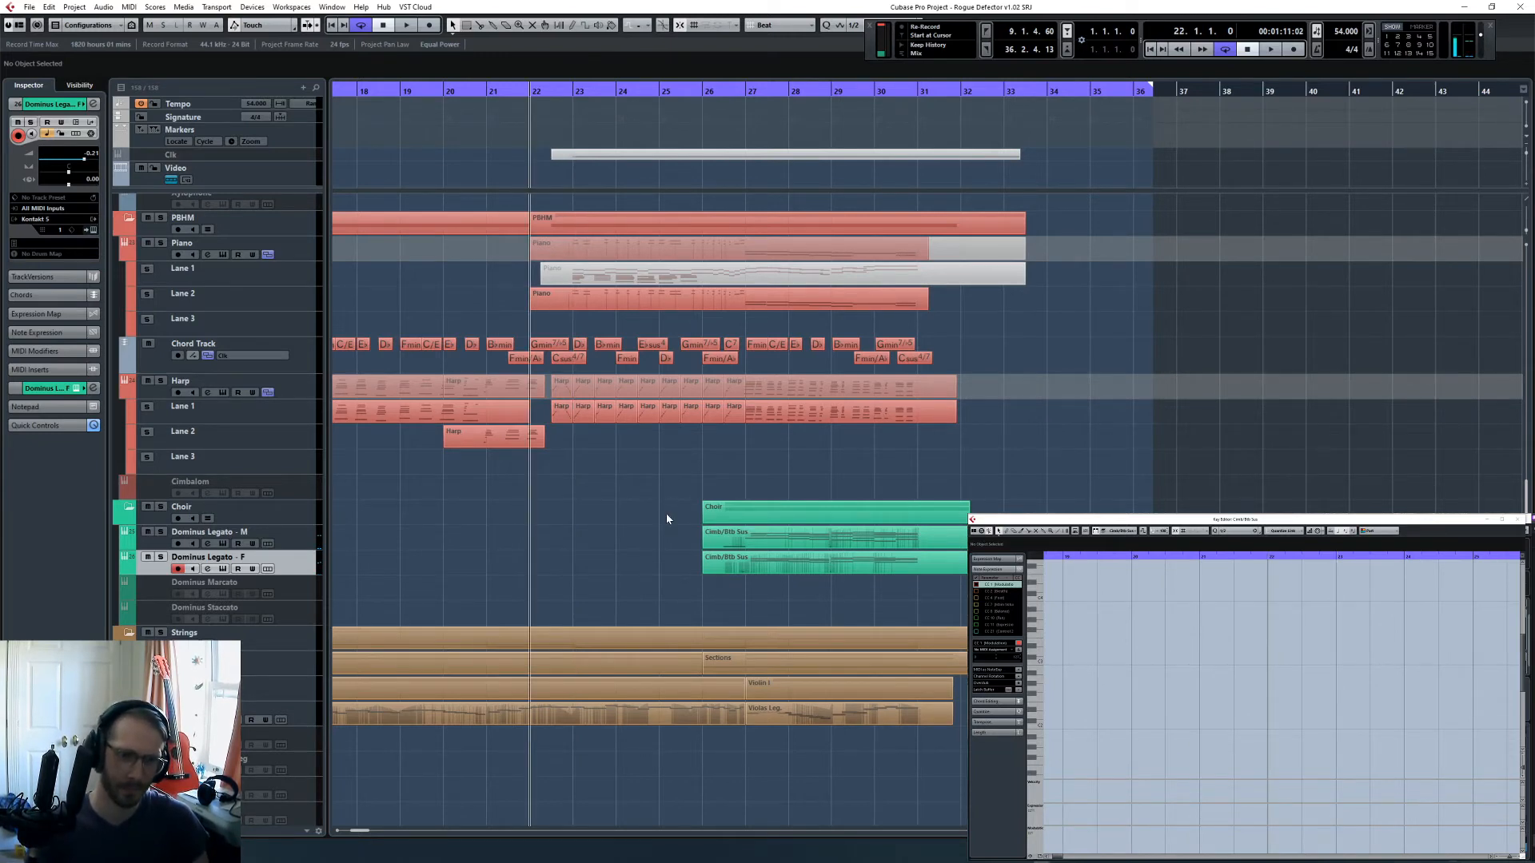
pyautogui.press('space')
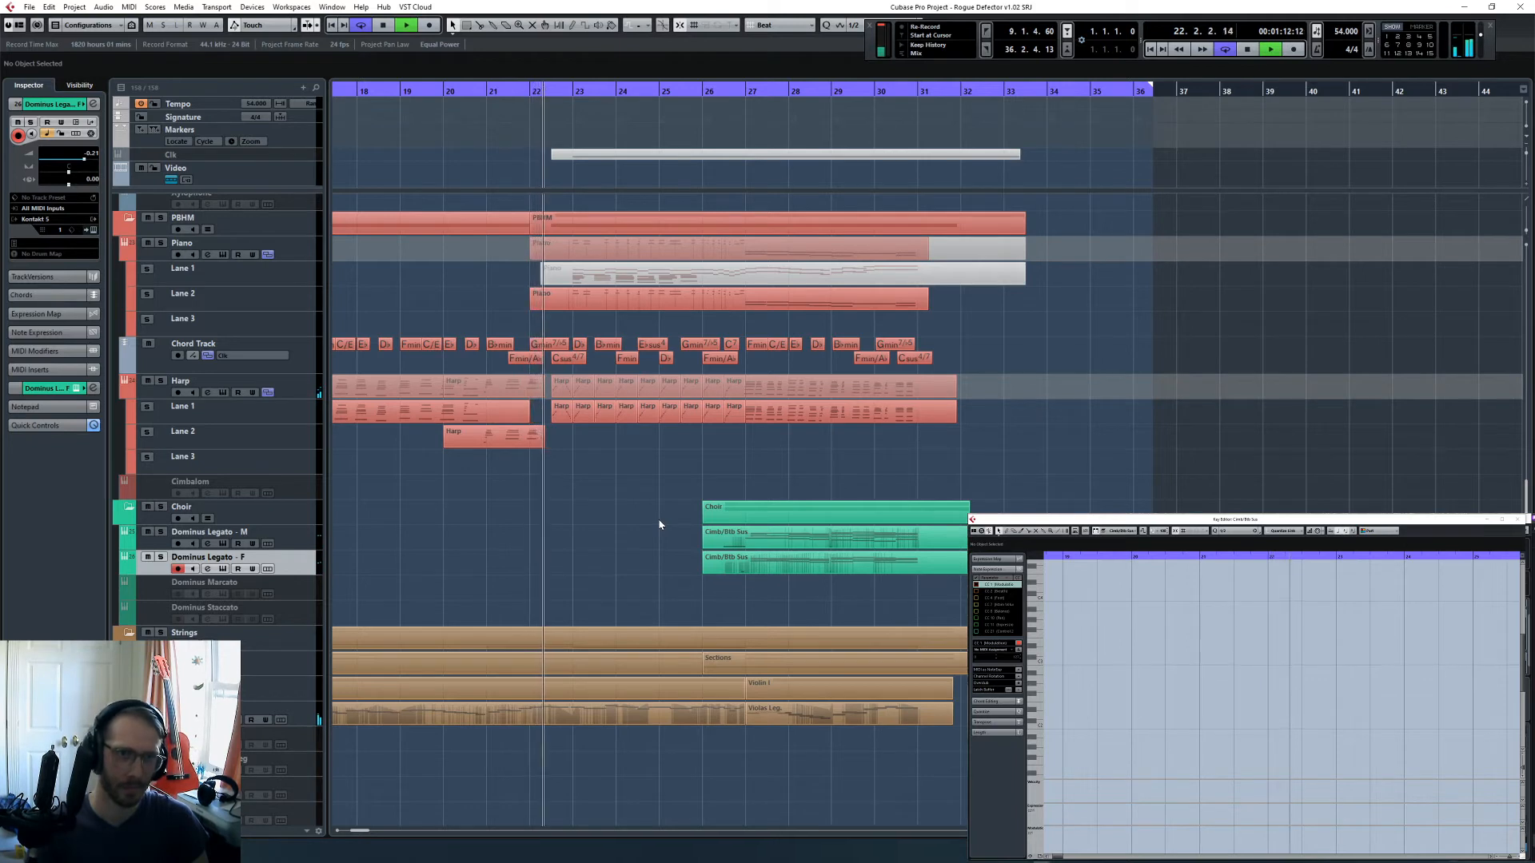
# - Disarm recording on the Dominus Legato - F channel in the MixConsole, view its last channels and stop playback in bar 31
pyautogui.press('F3')
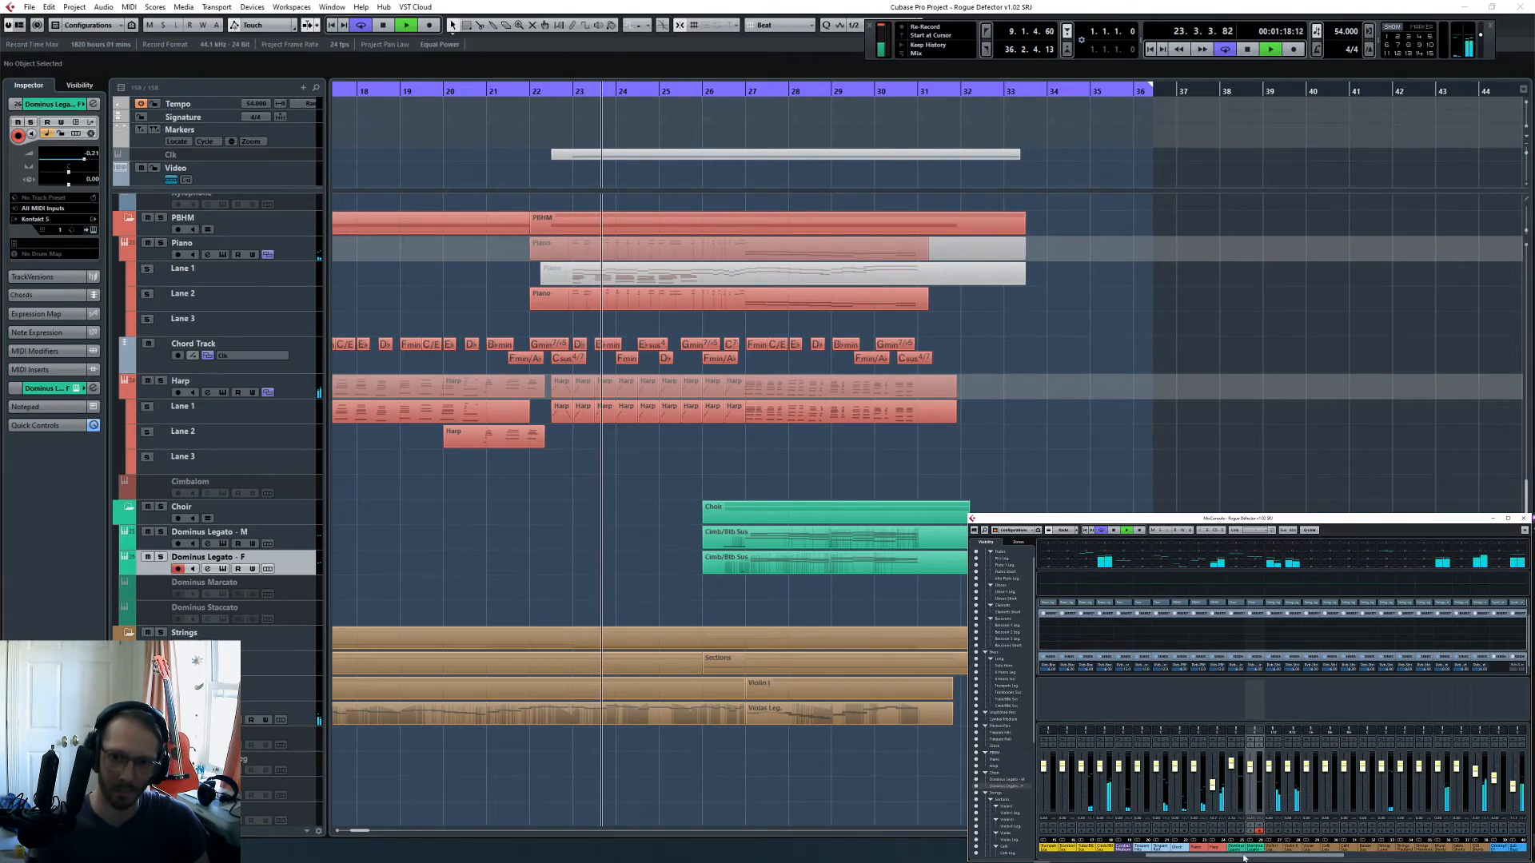
pyautogui.click(1259, 831)
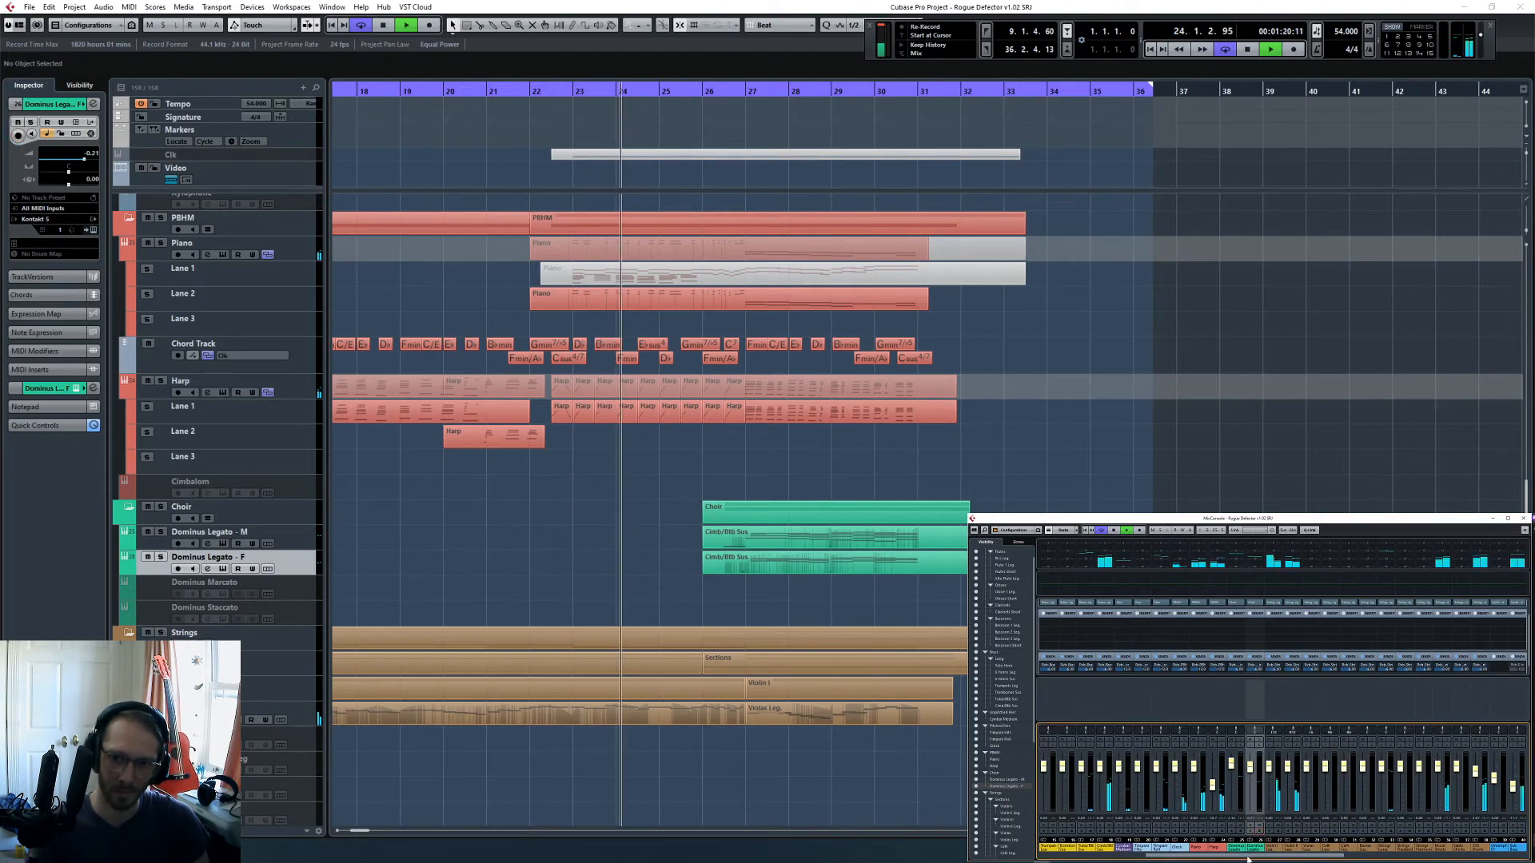
pyautogui.moveTo(1249, 858); pyautogui.dragTo(1513, 858)
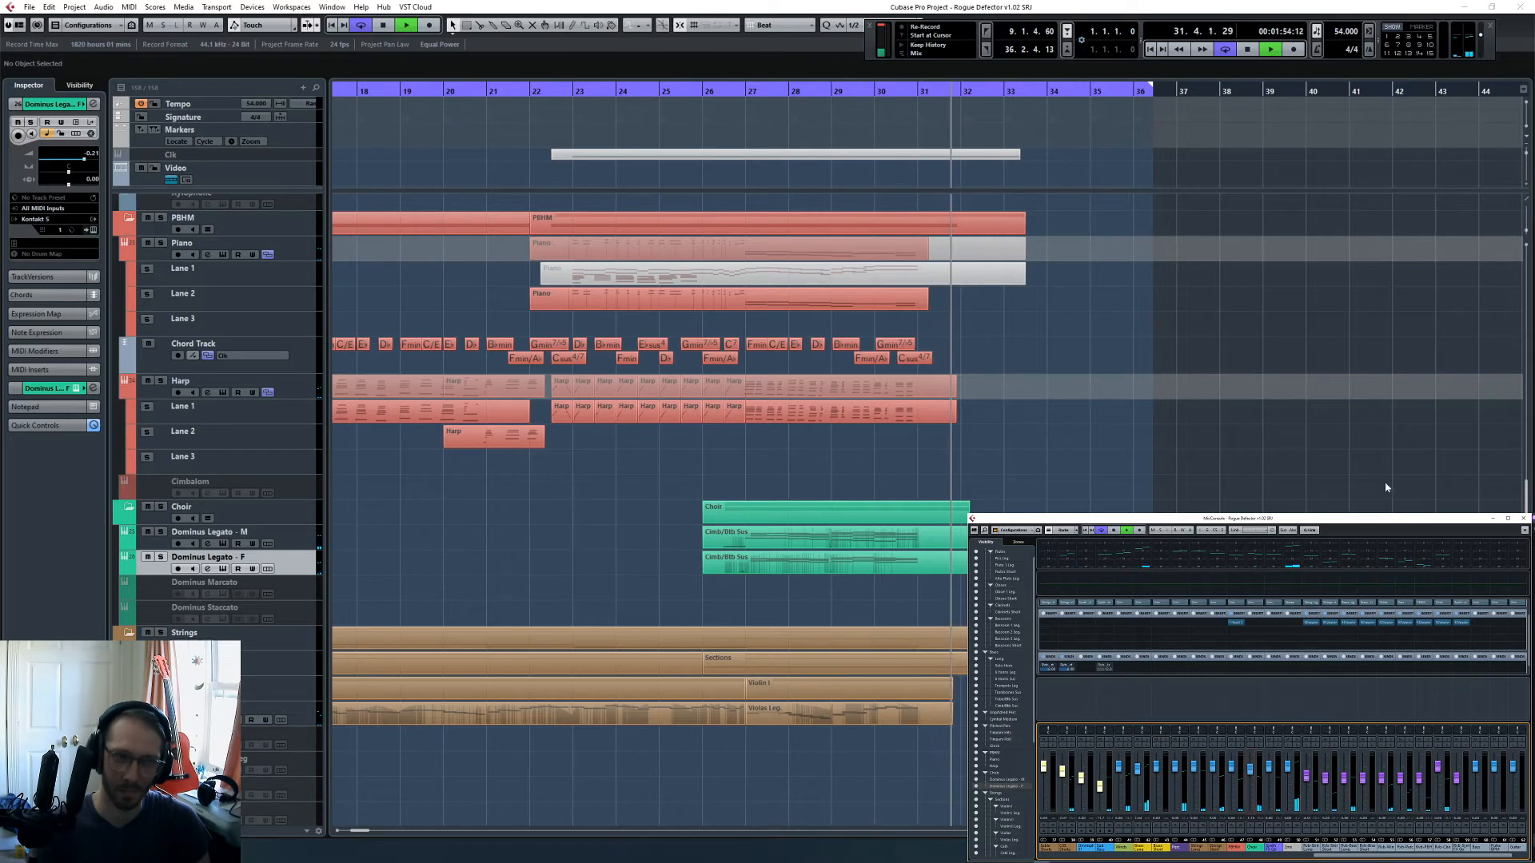
pyautogui.click(987, 421)
pyautogui.press('space')
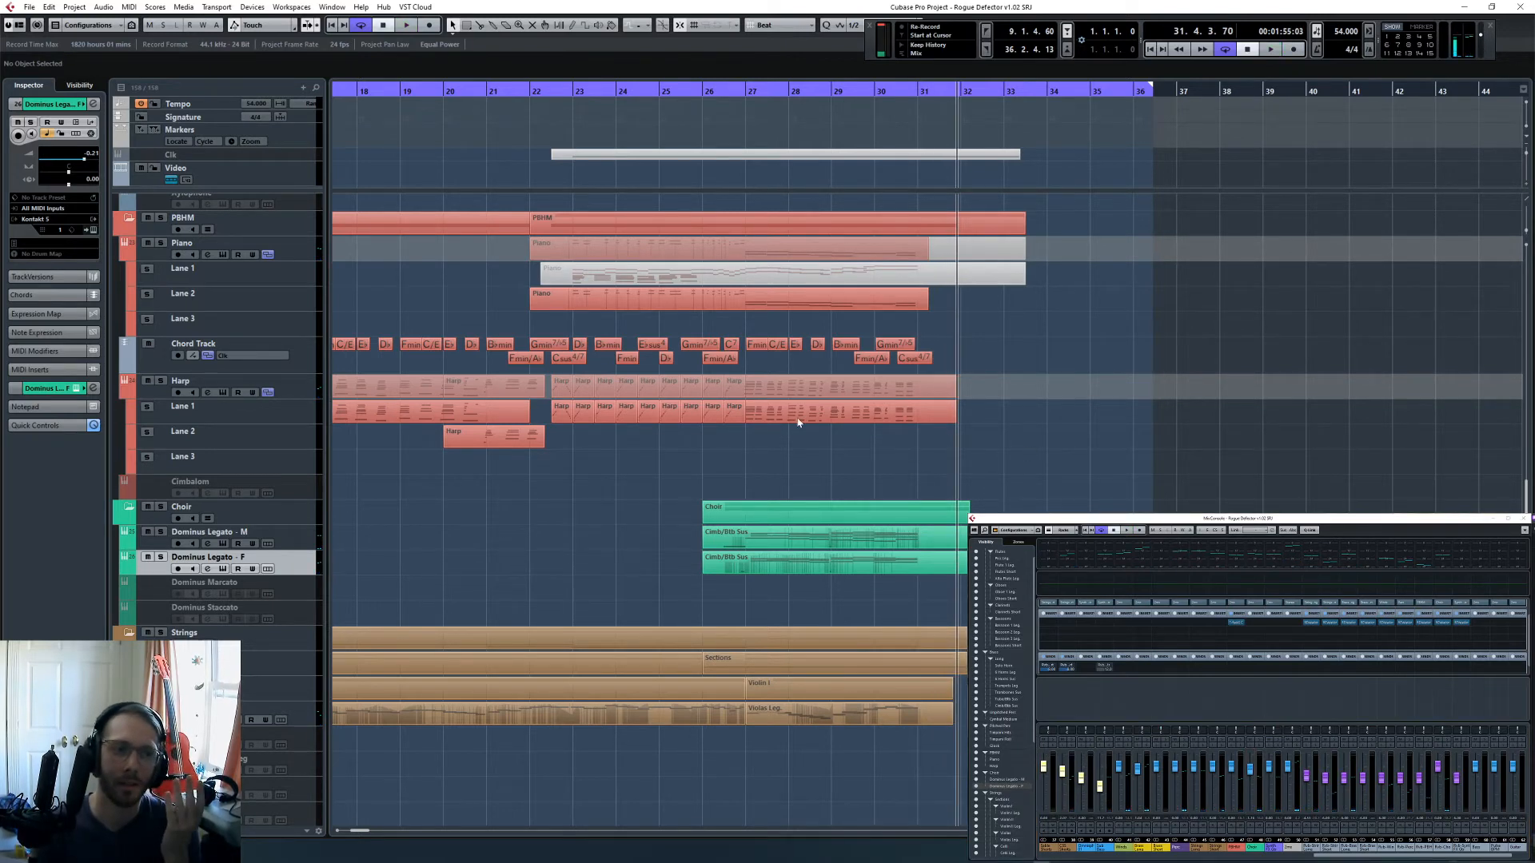
pyautogui.click(725, 92)
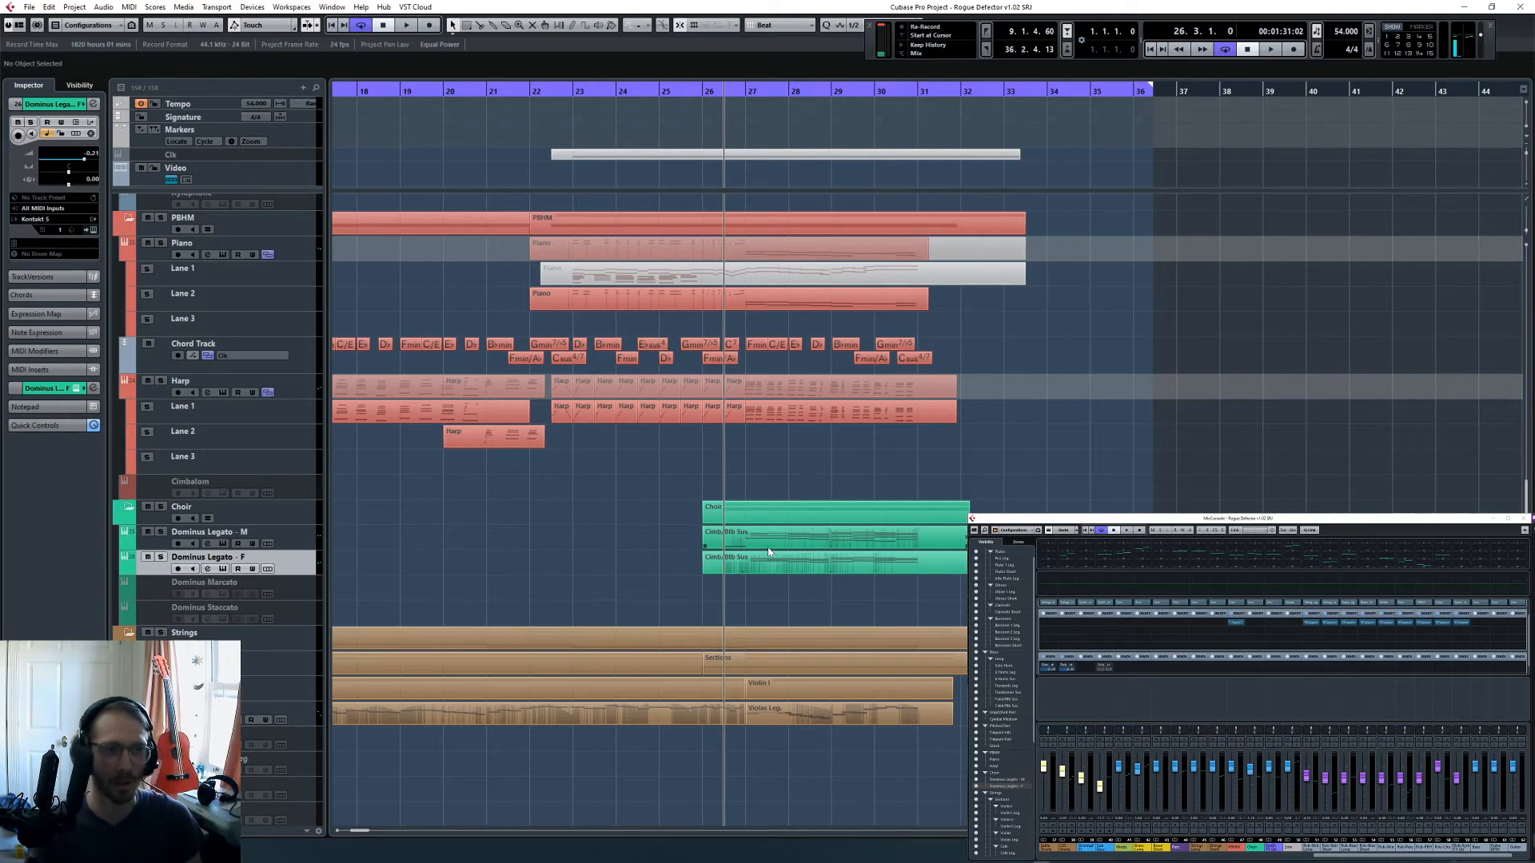
pyautogui.scroll(-15, 768, 551)
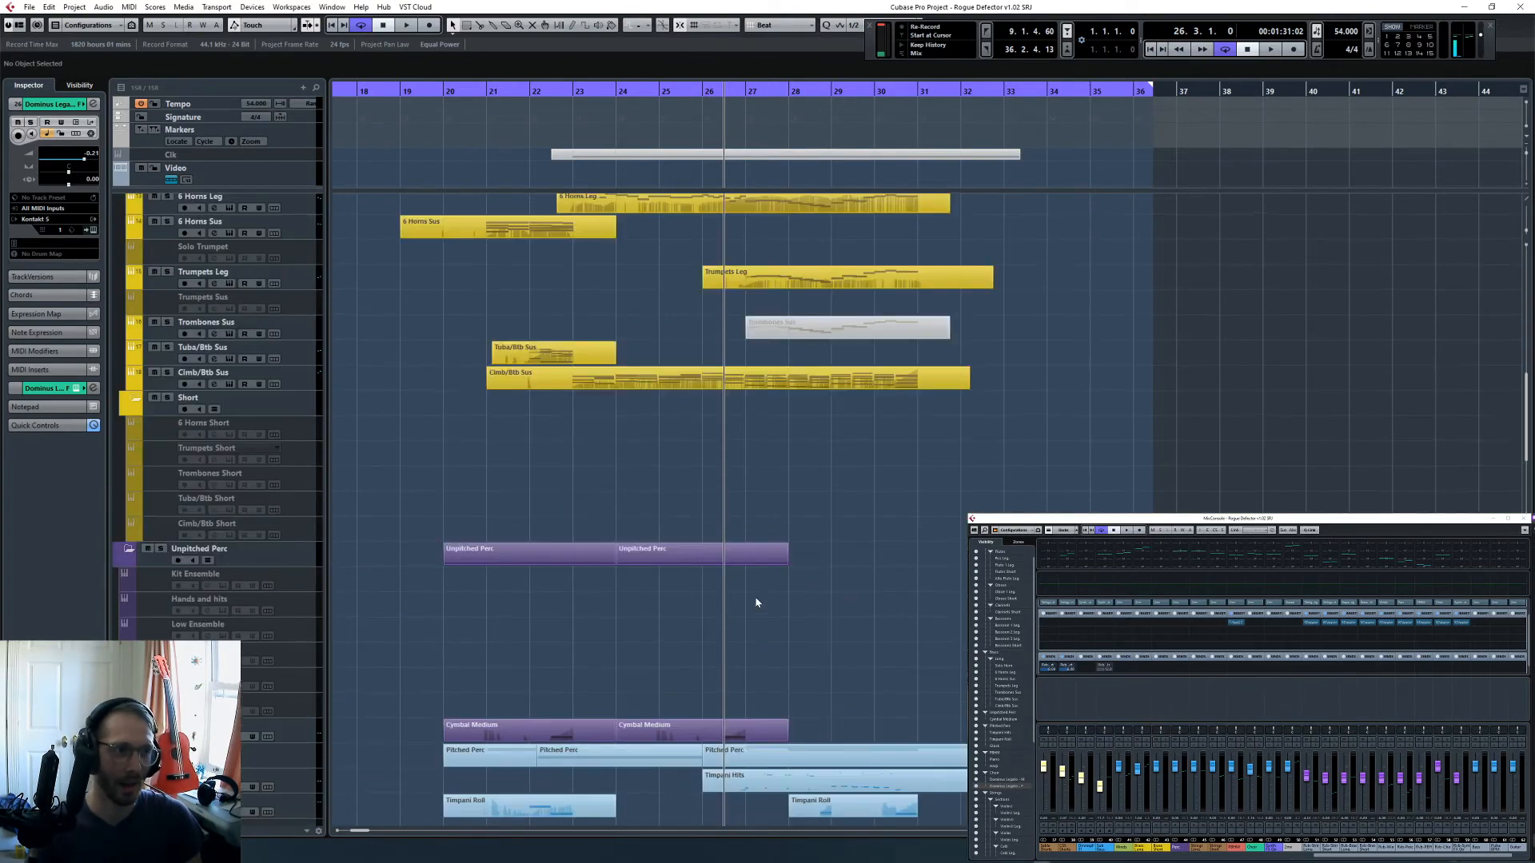
pyautogui.scroll(3, 756, 602)
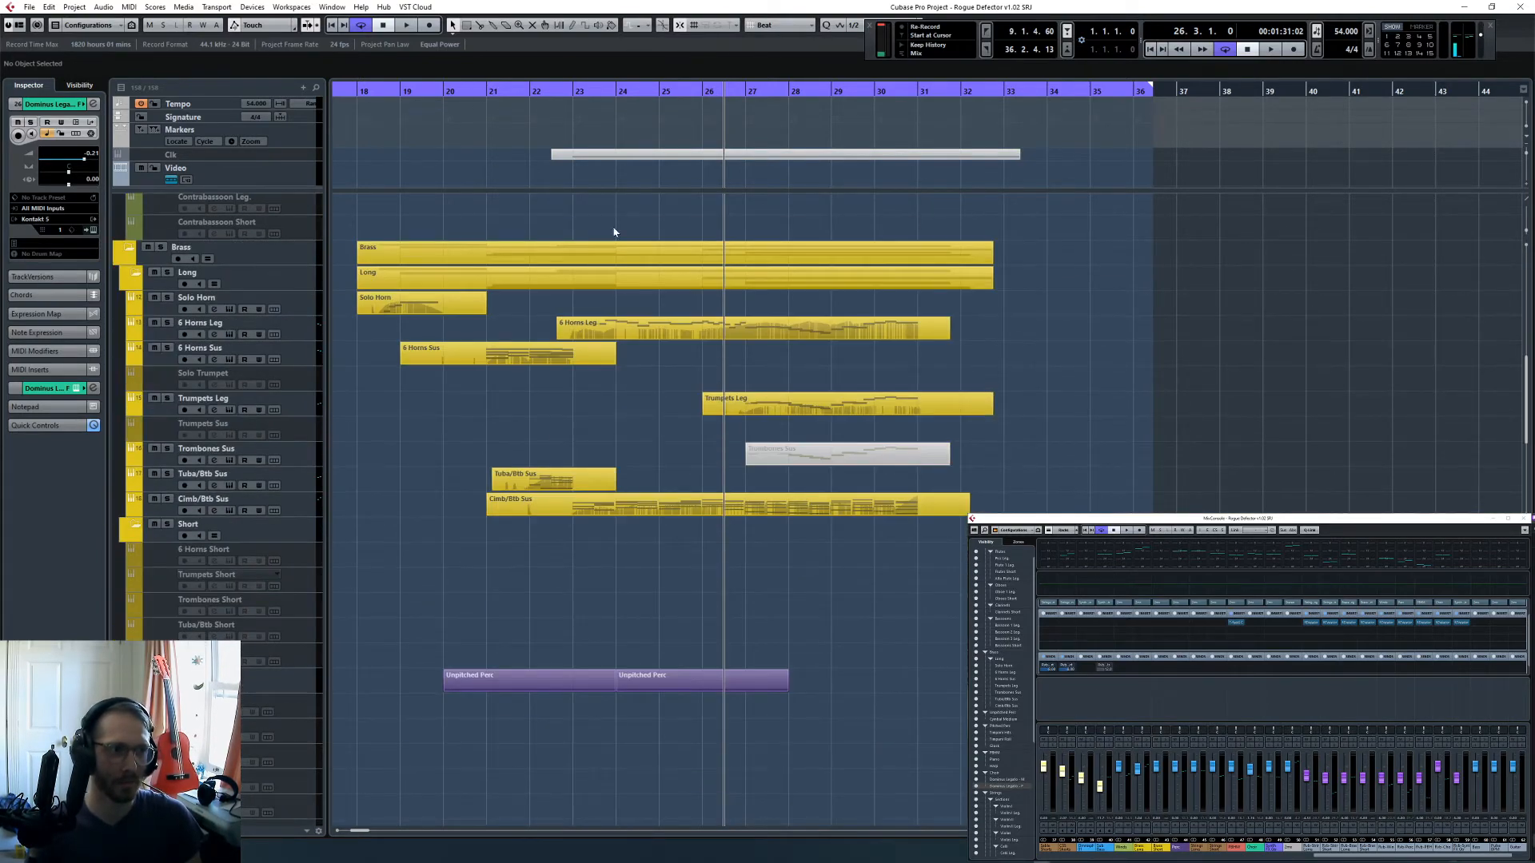
# - Move the playback cursor back to bar 5 and set the left locator there
pyautogui.press('g')
pyautogui.press('g')
pyautogui.press('g')
pyautogui.press('KP_1')
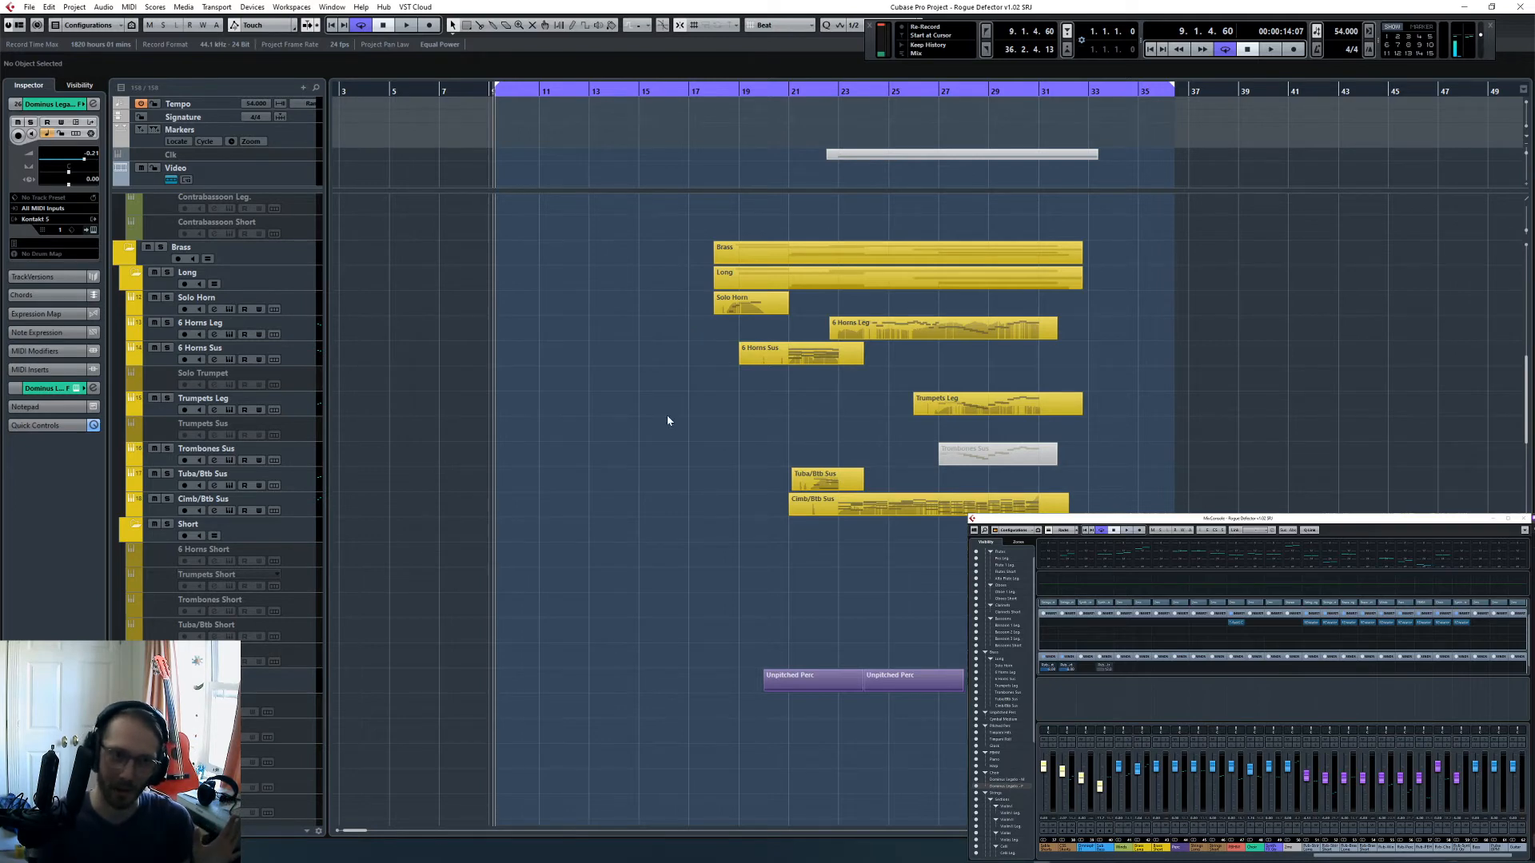
pyautogui.scroll(-15, 667, 415)
pyautogui.scroll(-8, 694, 621)
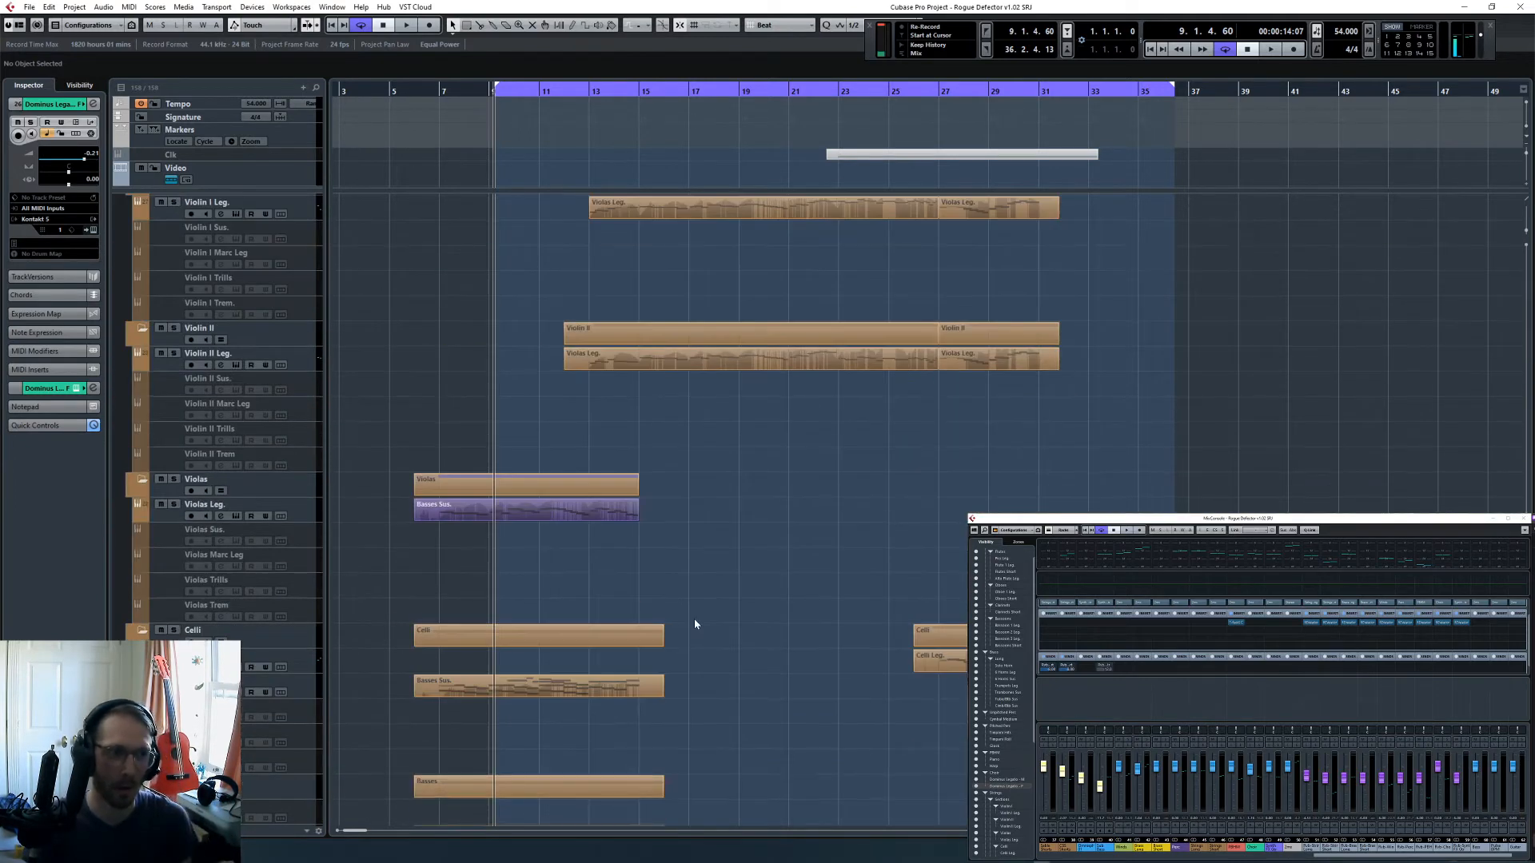
pyautogui.press('KP_Subtract')
pyautogui.press('KP_Subtract')
pyautogui.press('KP_Subtract')
pyautogui.press('KP_Subtract')
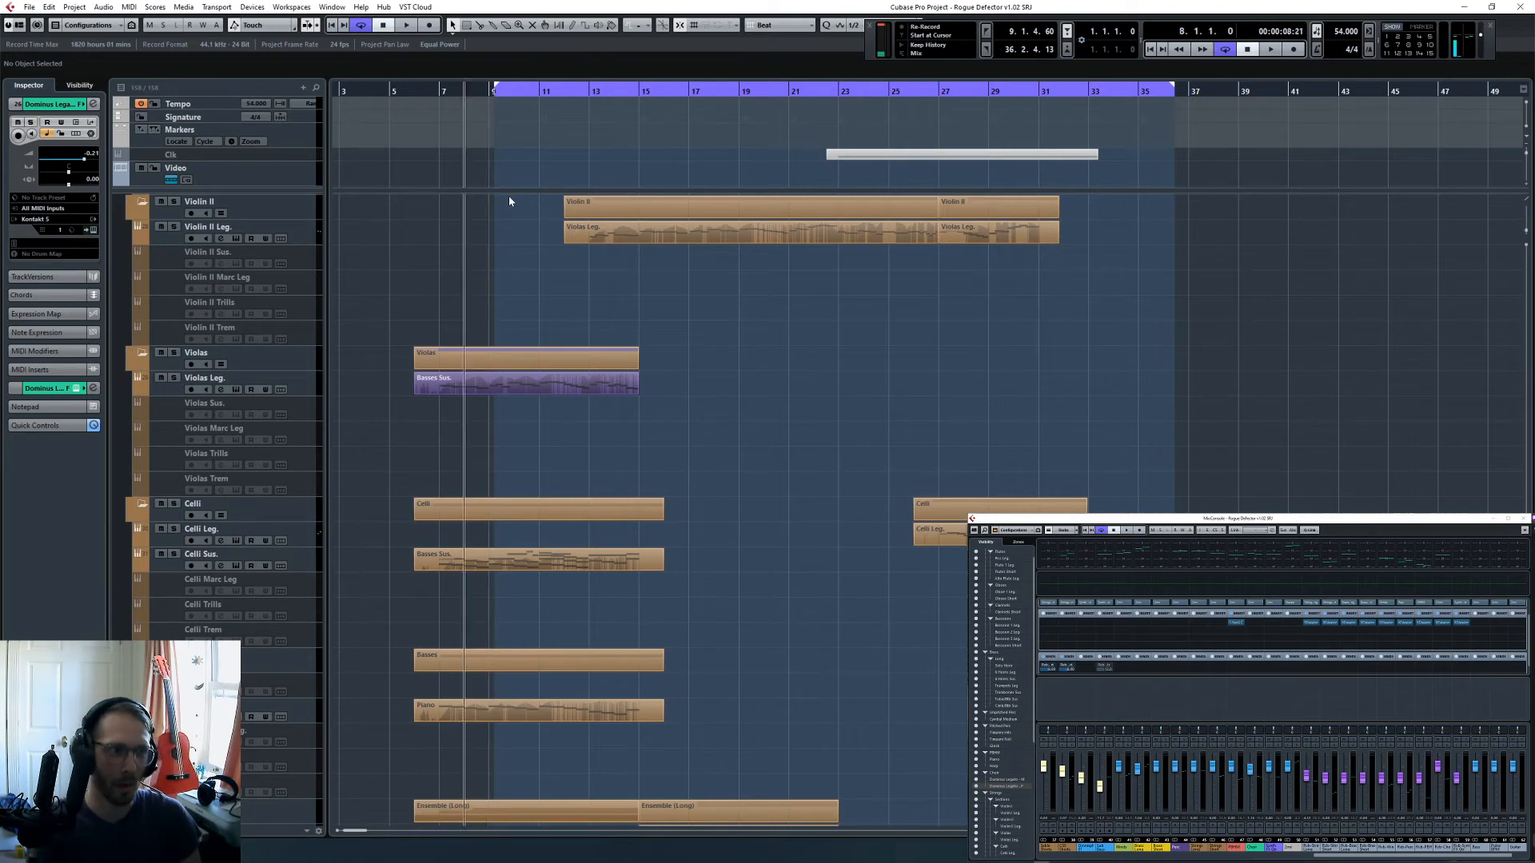
pyautogui.press('h')
pyautogui.press('h')
pyautogui.press('h')
pyautogui.press('h')
pyautogui.press('h')
pyautogui.press('h')
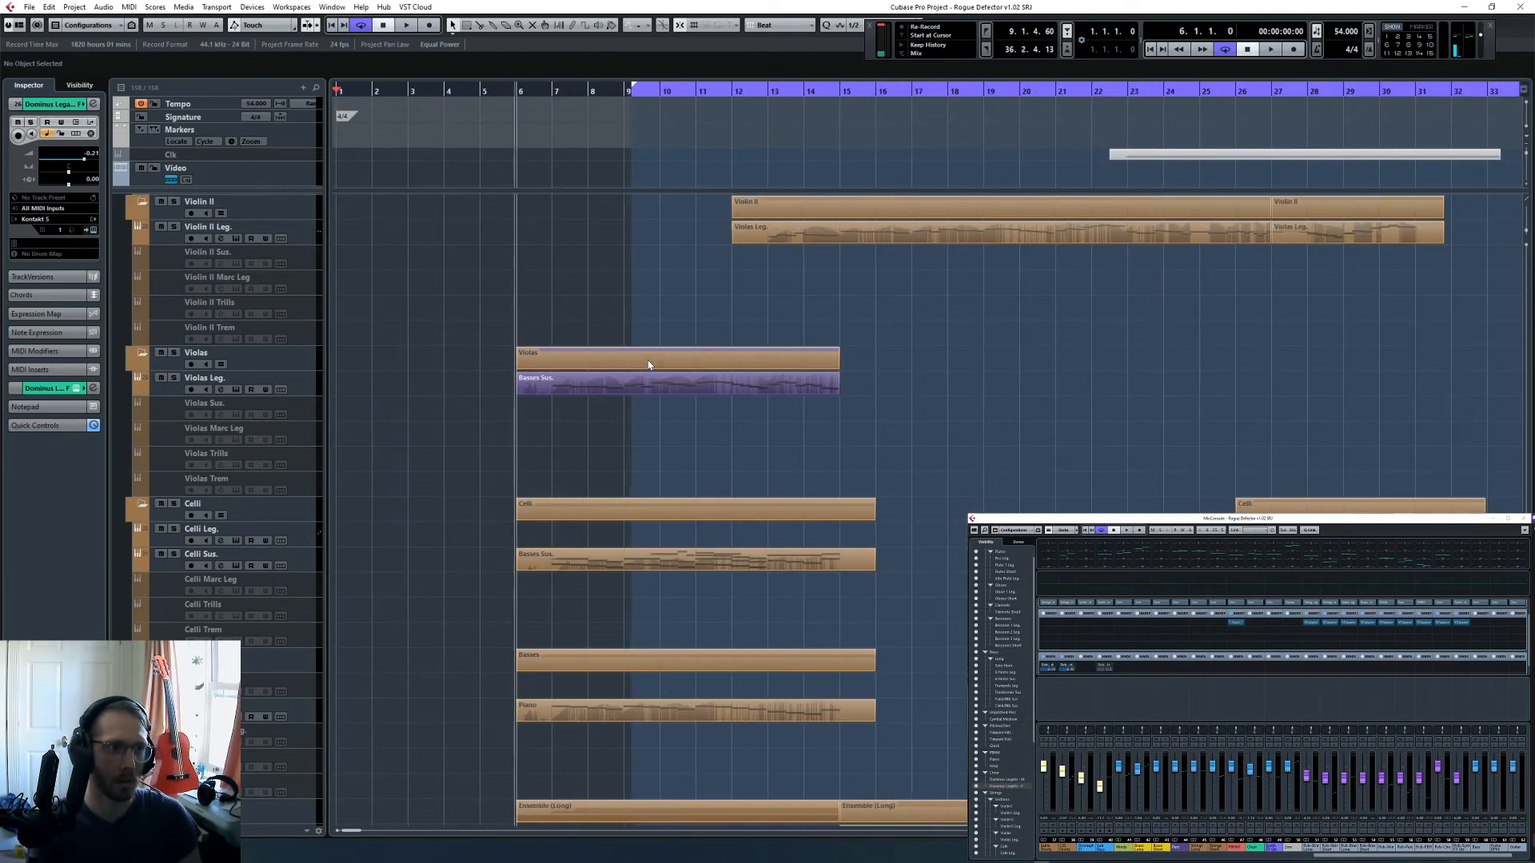
pyautogui.press('KP_Subtract')
pyautogui.press('ctrl+KP_1')
# - Turn cycle mode off and play the whole arrangement from bar 5
pyautogui.press('g')
pyautogui.press('g')
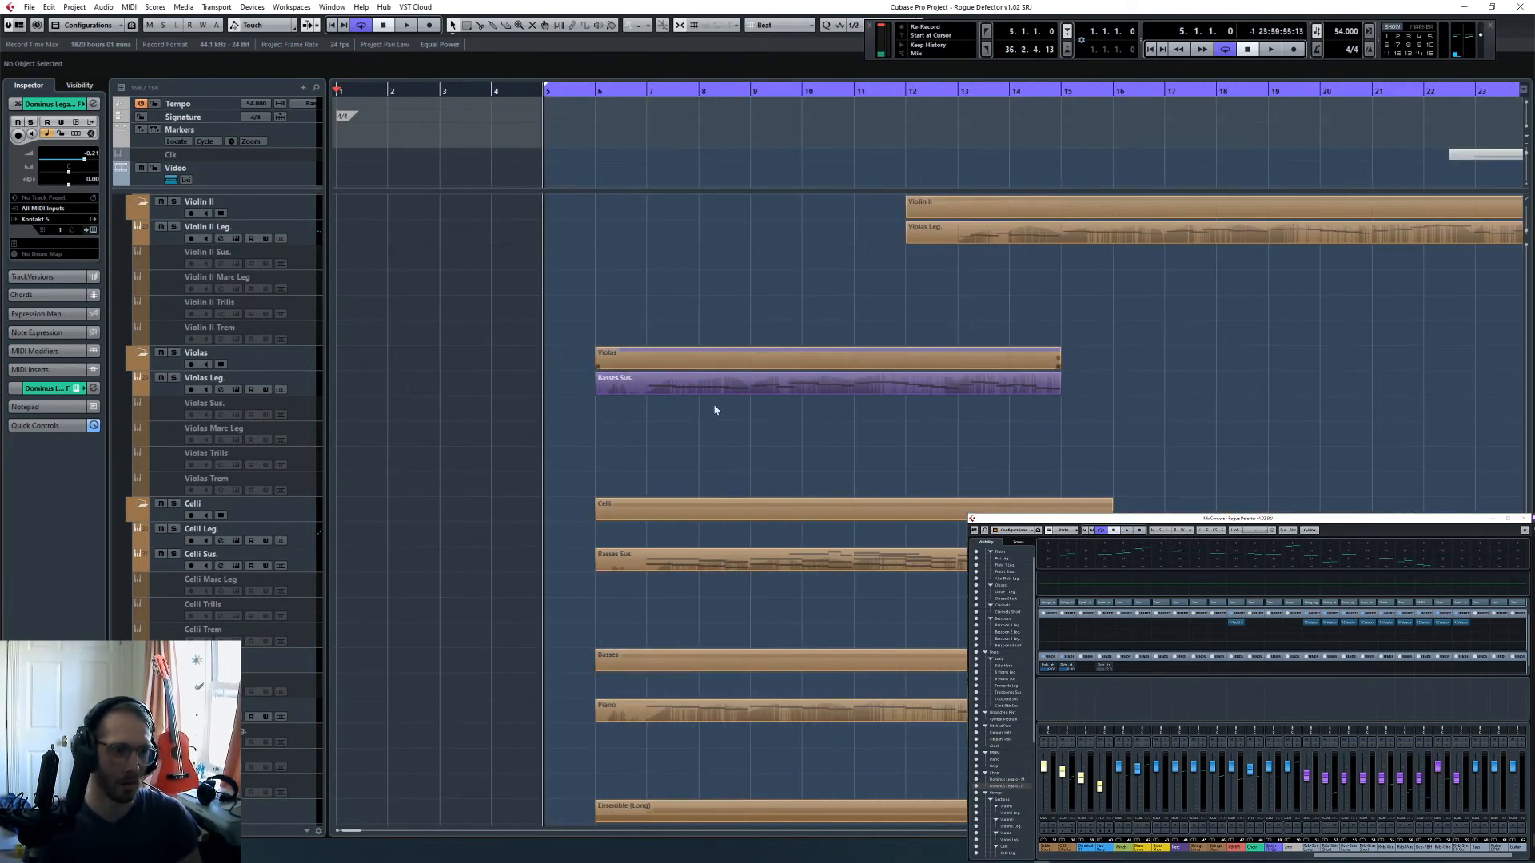
pyautogui.scroll(-10, 818, 523)
pyautogui.scroll(8, 822, 504)
pyautogui.press('g')
pyautogui.press('g')
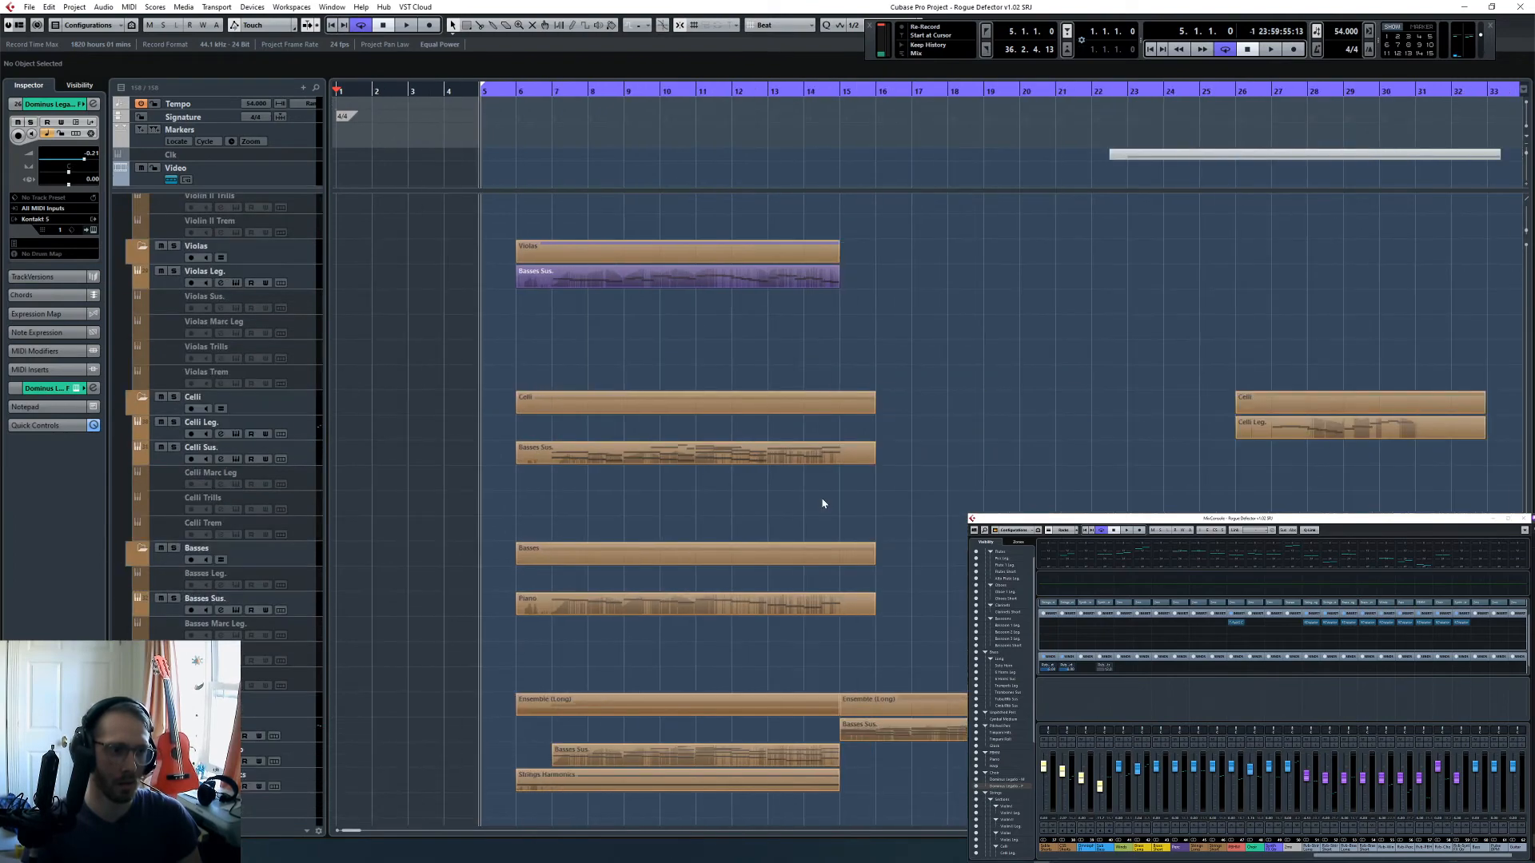
pyautogui.press('g')
pyautogui.press('g')
pyautogui.scroll(10, 999, 368)
pyautogui.scroll(-15, 1039, 400)
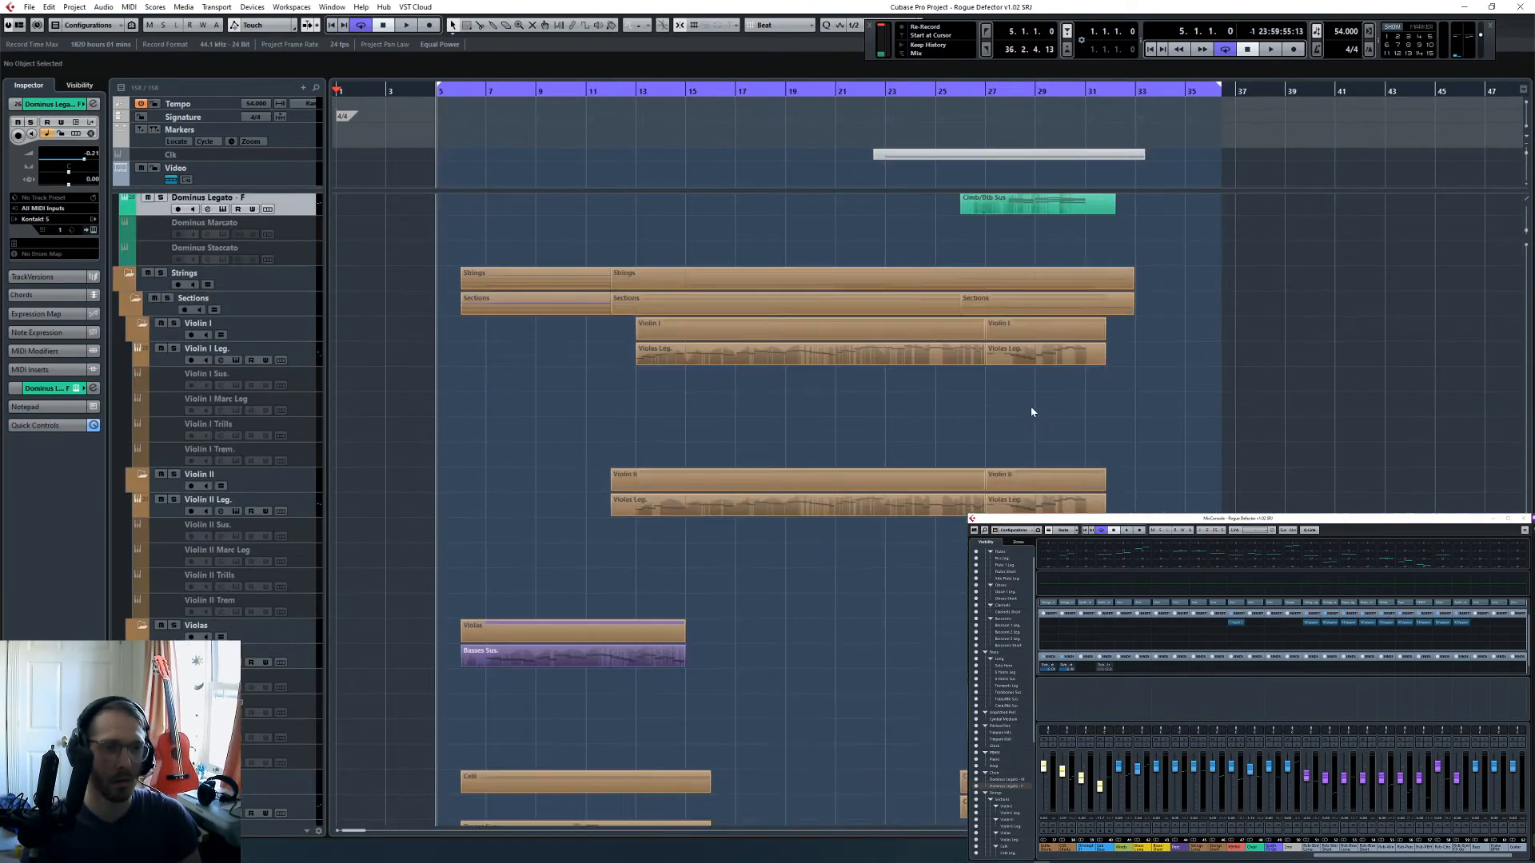
pyautogui.click(1224, 49)
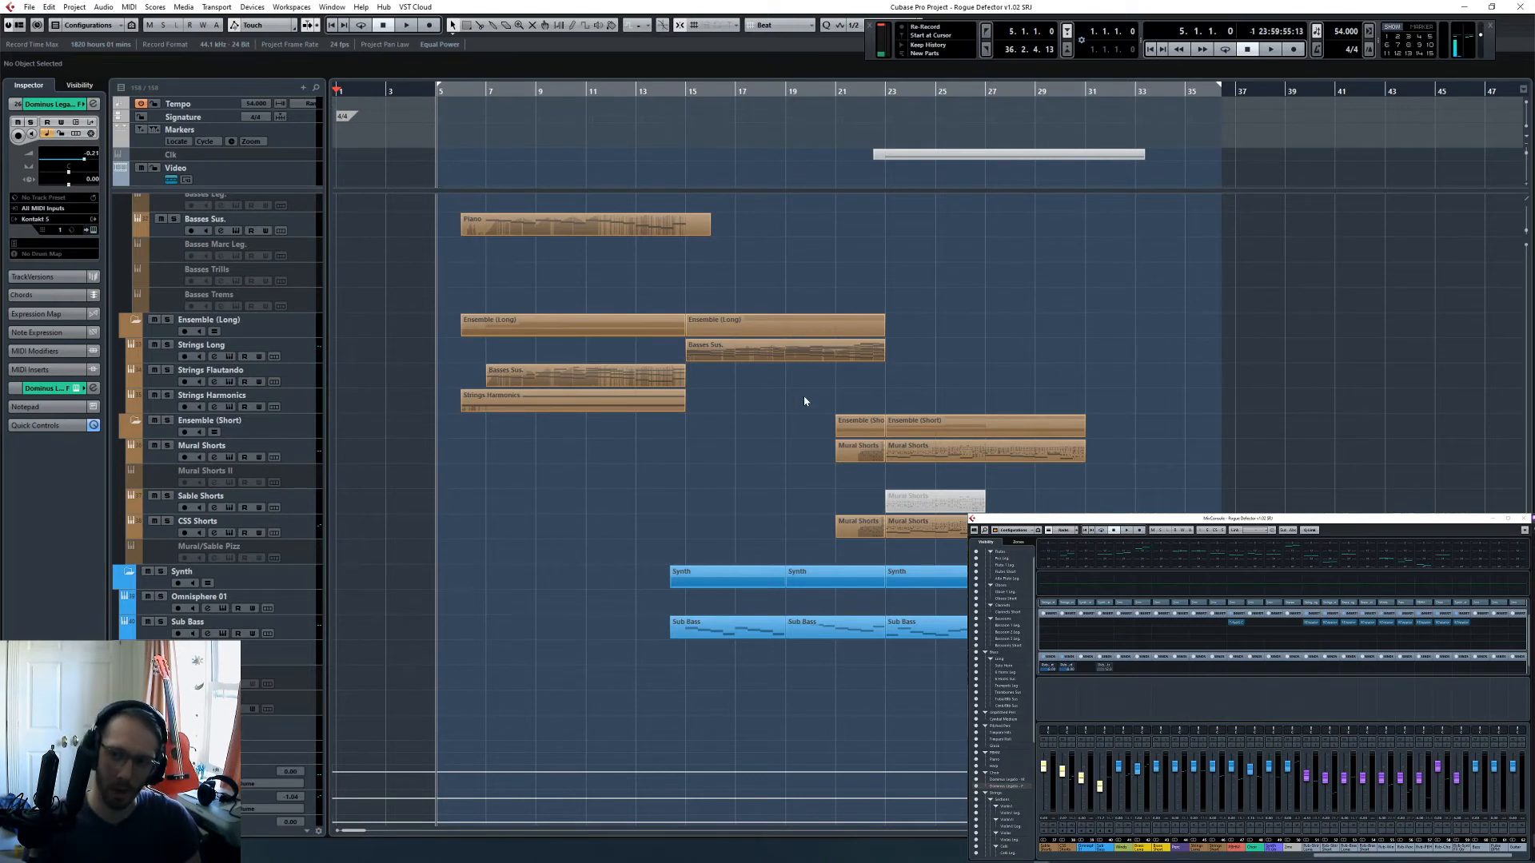
pyautogui.press('space')
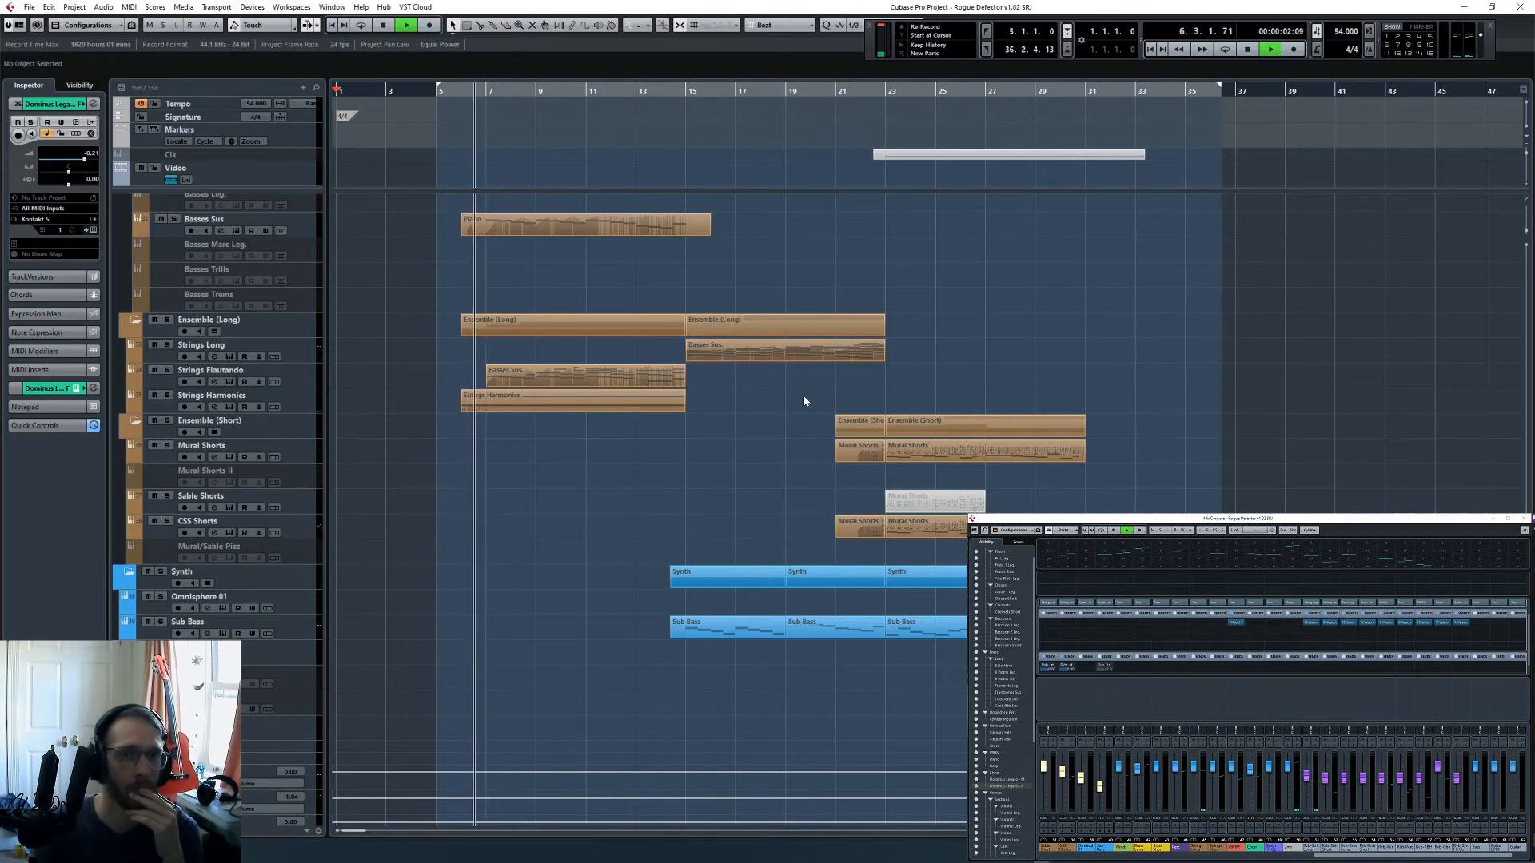
# - Open all parts of the project together in the Key Editor and hide the controller lanes
pyautogui.hotkey('ctrl', 'a')
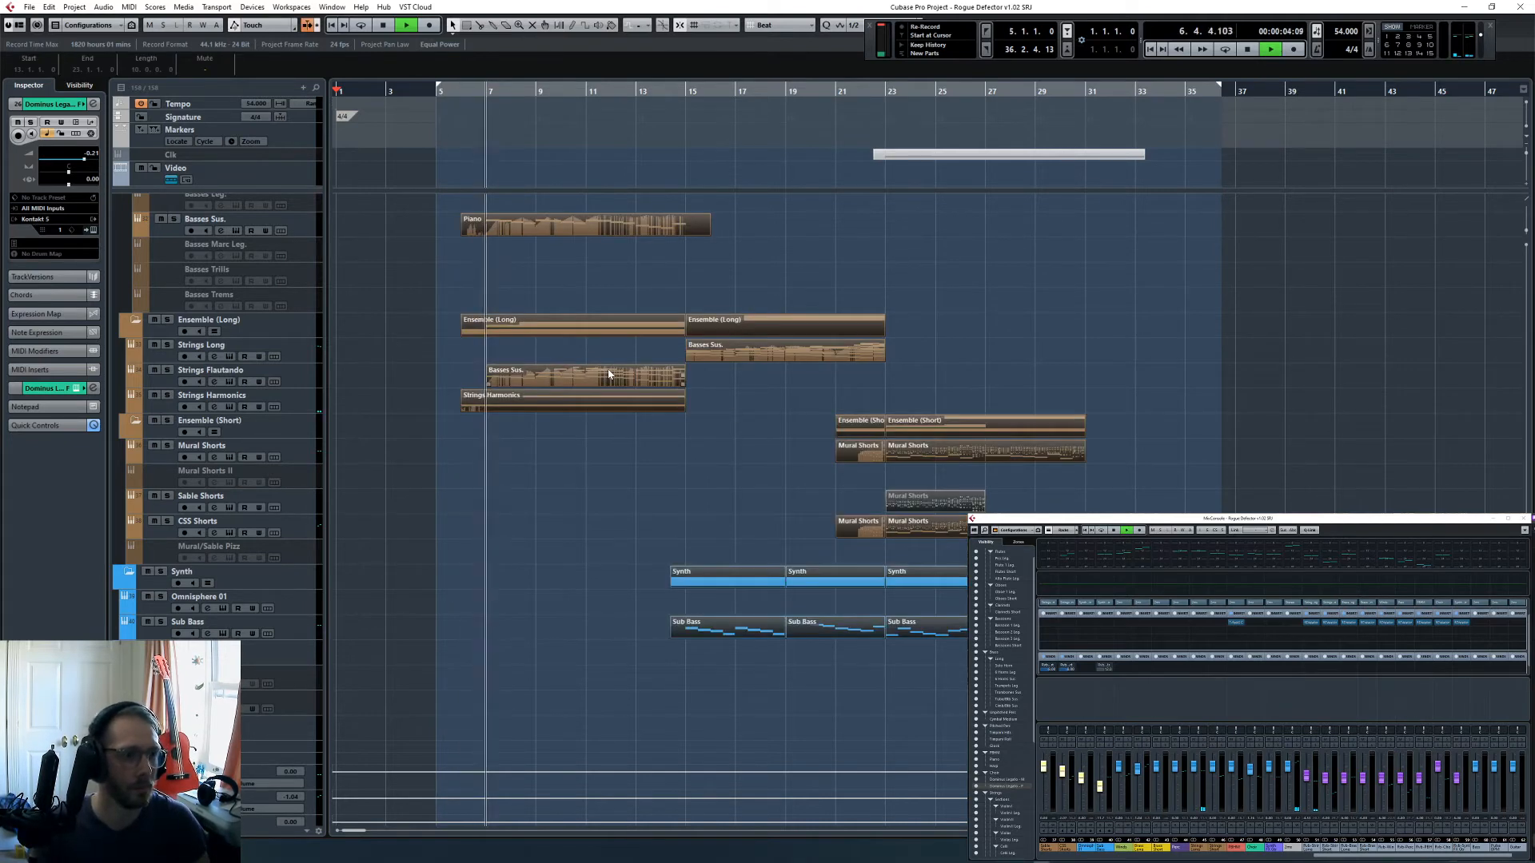
pyautogui.hotkey('ctrl', 'e')
pyautogui.press('g')
pyautogui.press('g')
pyautogui.scroll(-3, 1207, 636)
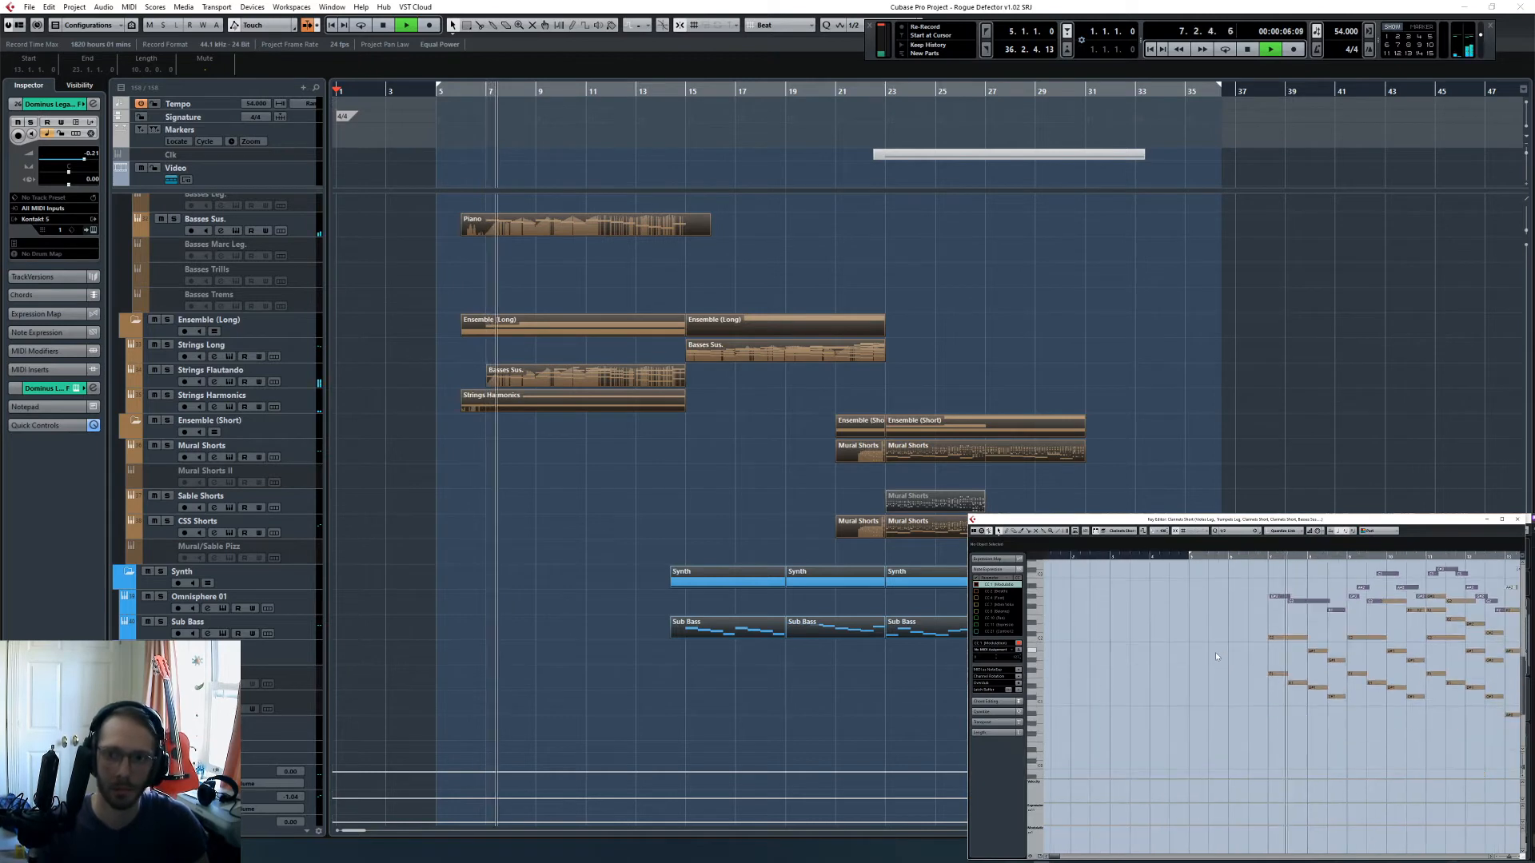
pyautogui.hscroll(3, 1215, 653)
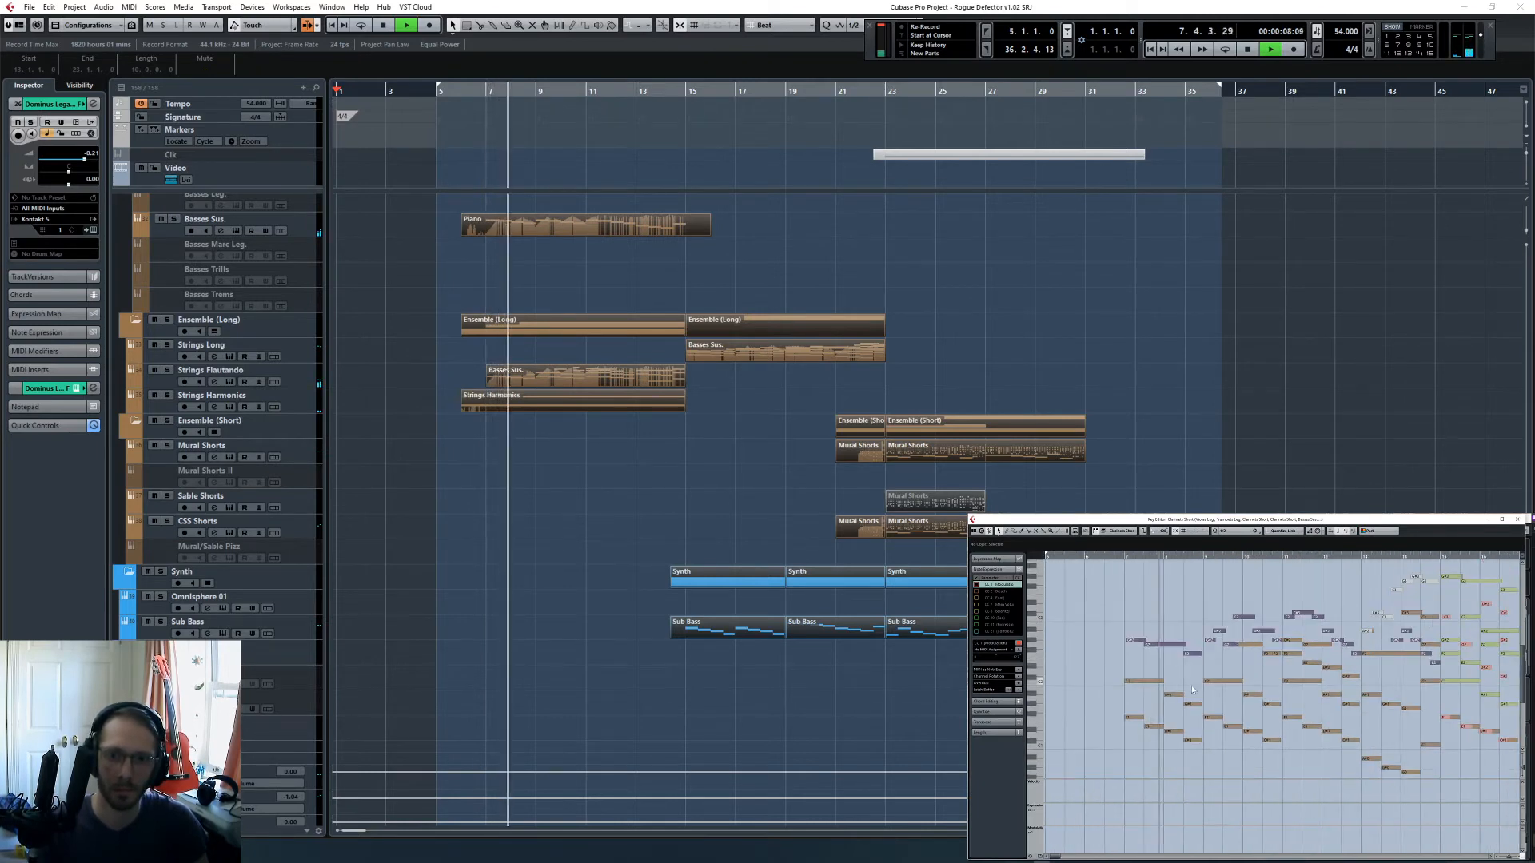
pyautogui.click(1040, 858)
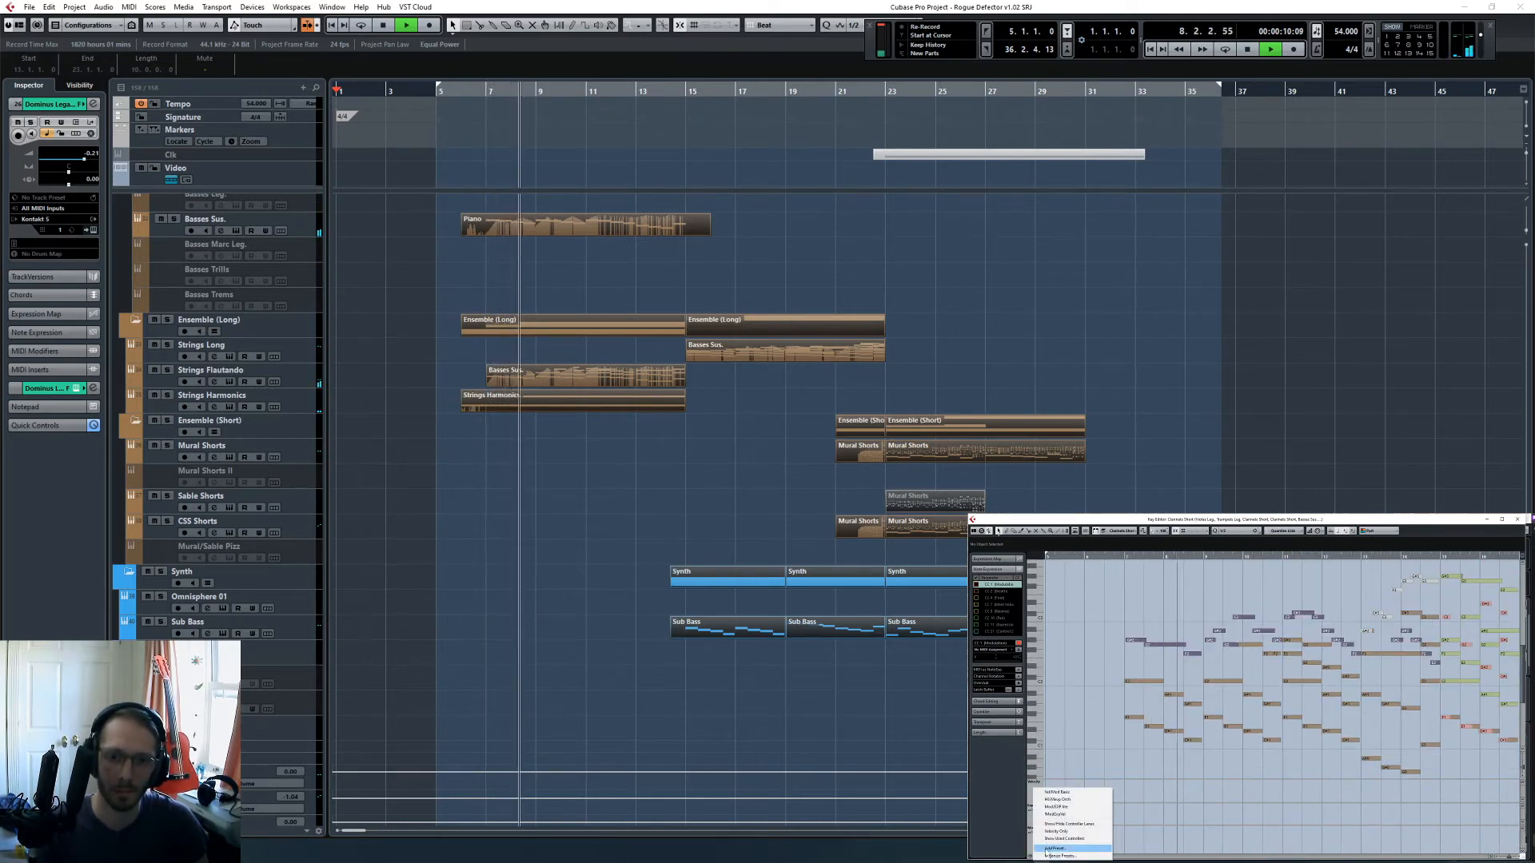
pyautogui.click(1070, 823)
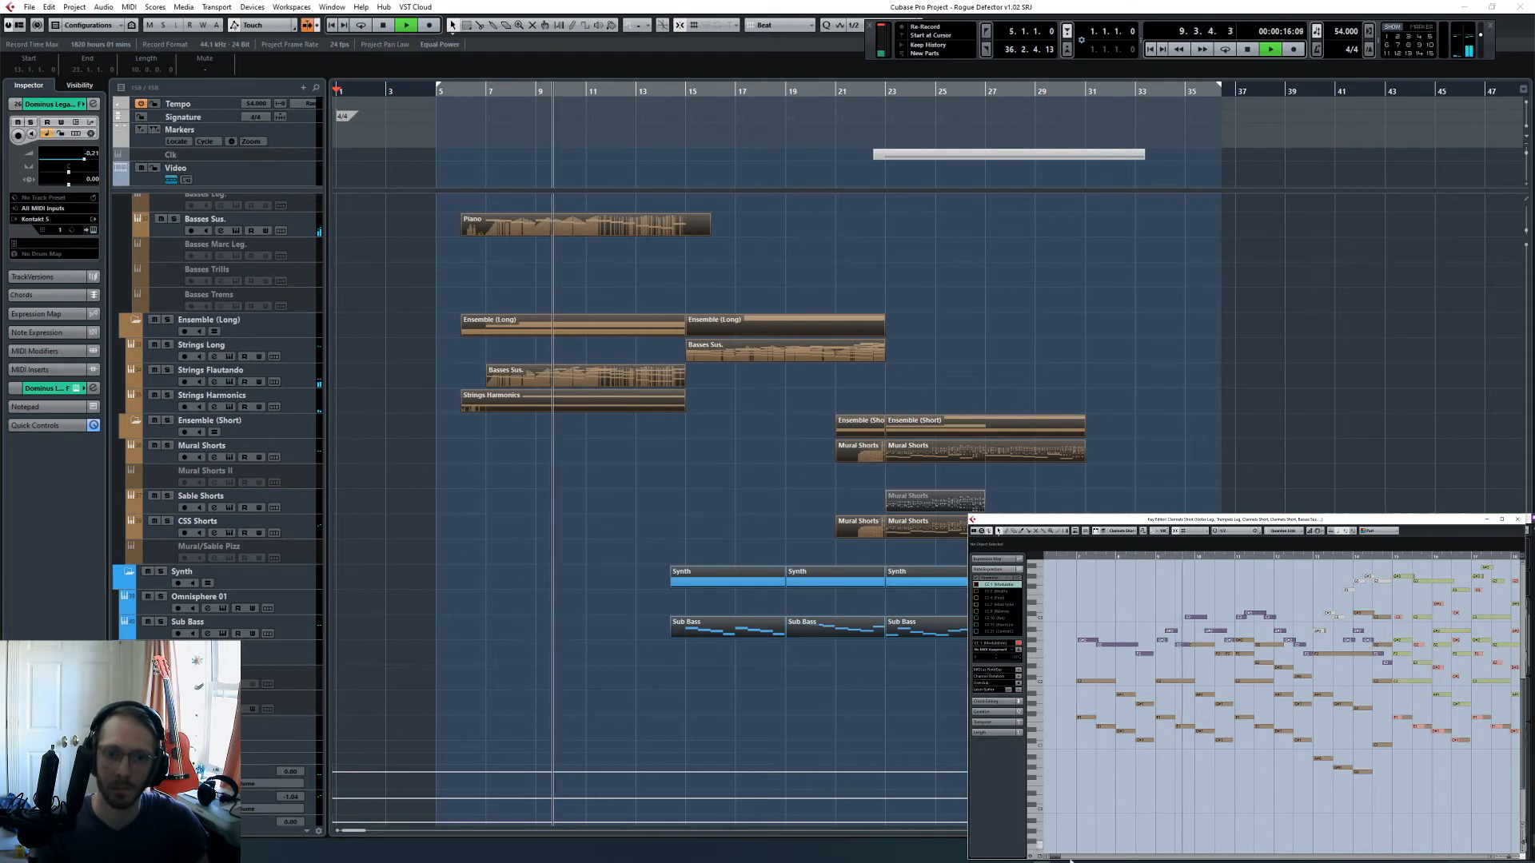
# - Switch between the open windows and bring the Transport panel back into view
pyautogui.moveTo(1057, 862)
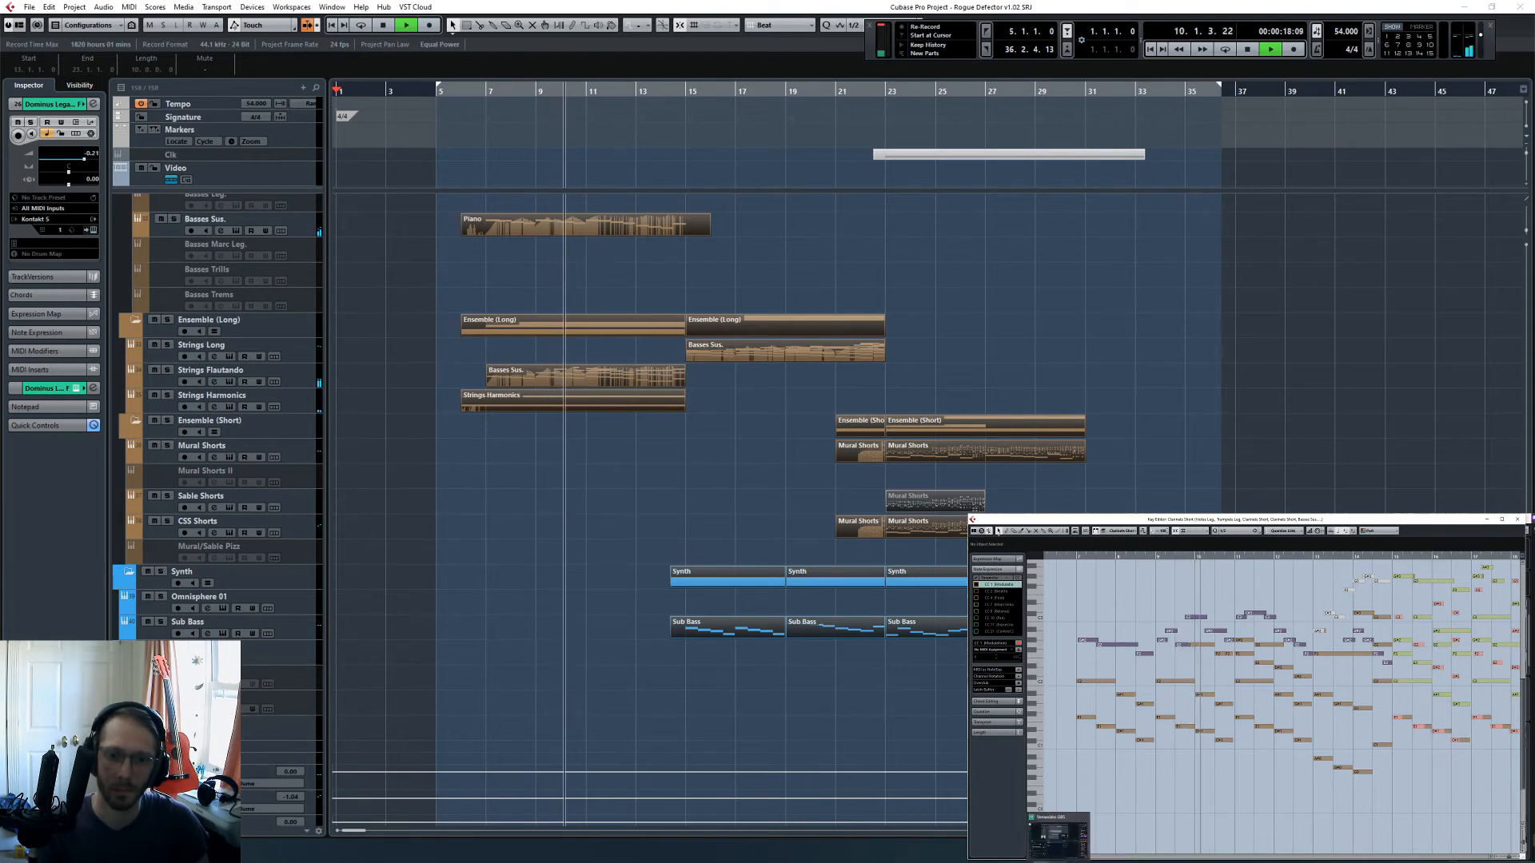
pyautogui.hotkey('alt', 'Tab')
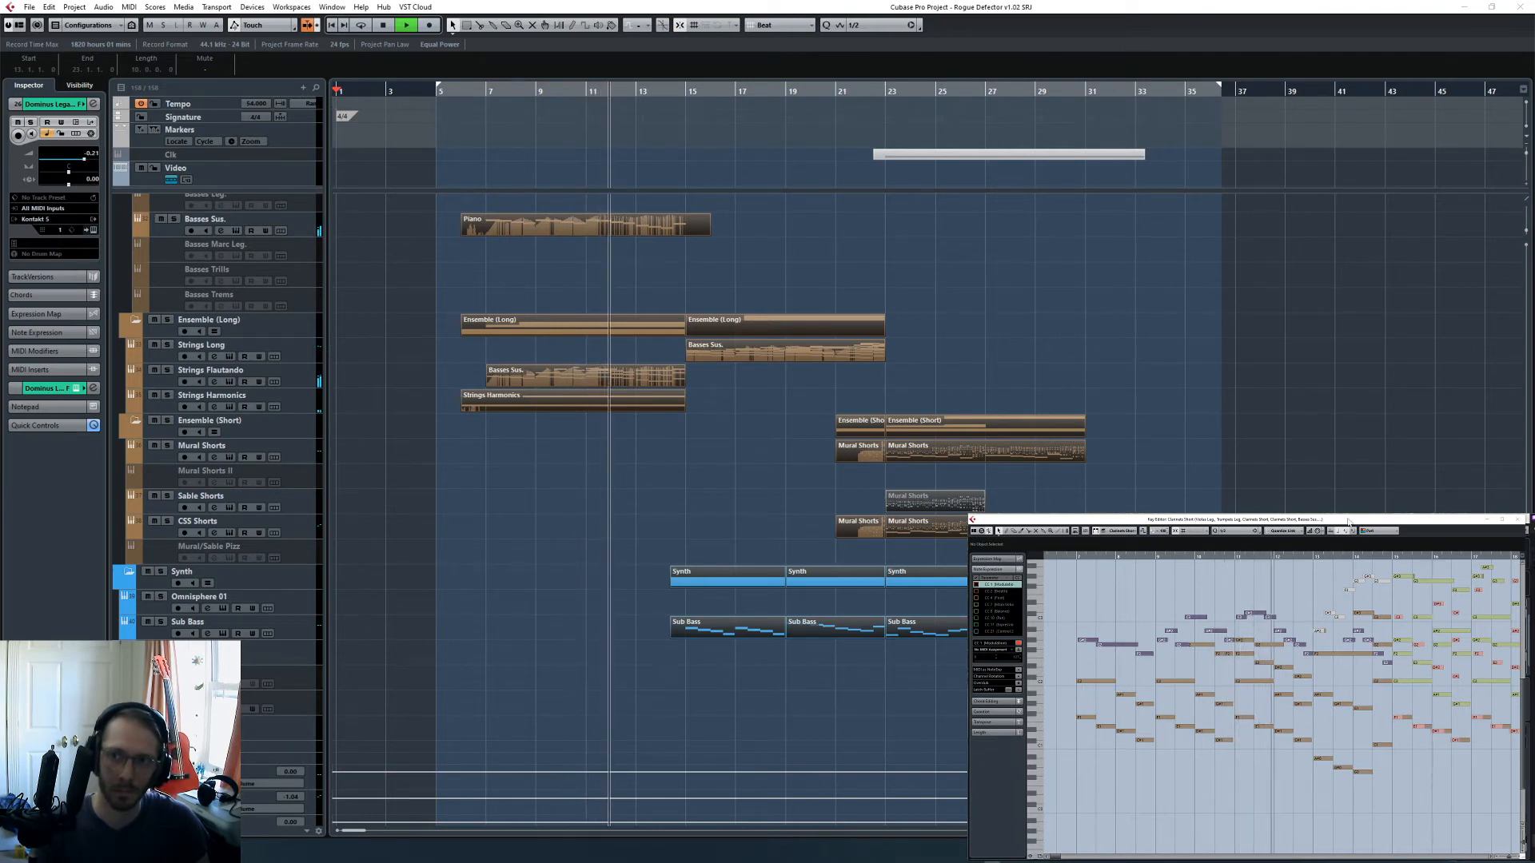
pyautogui.press('F2')
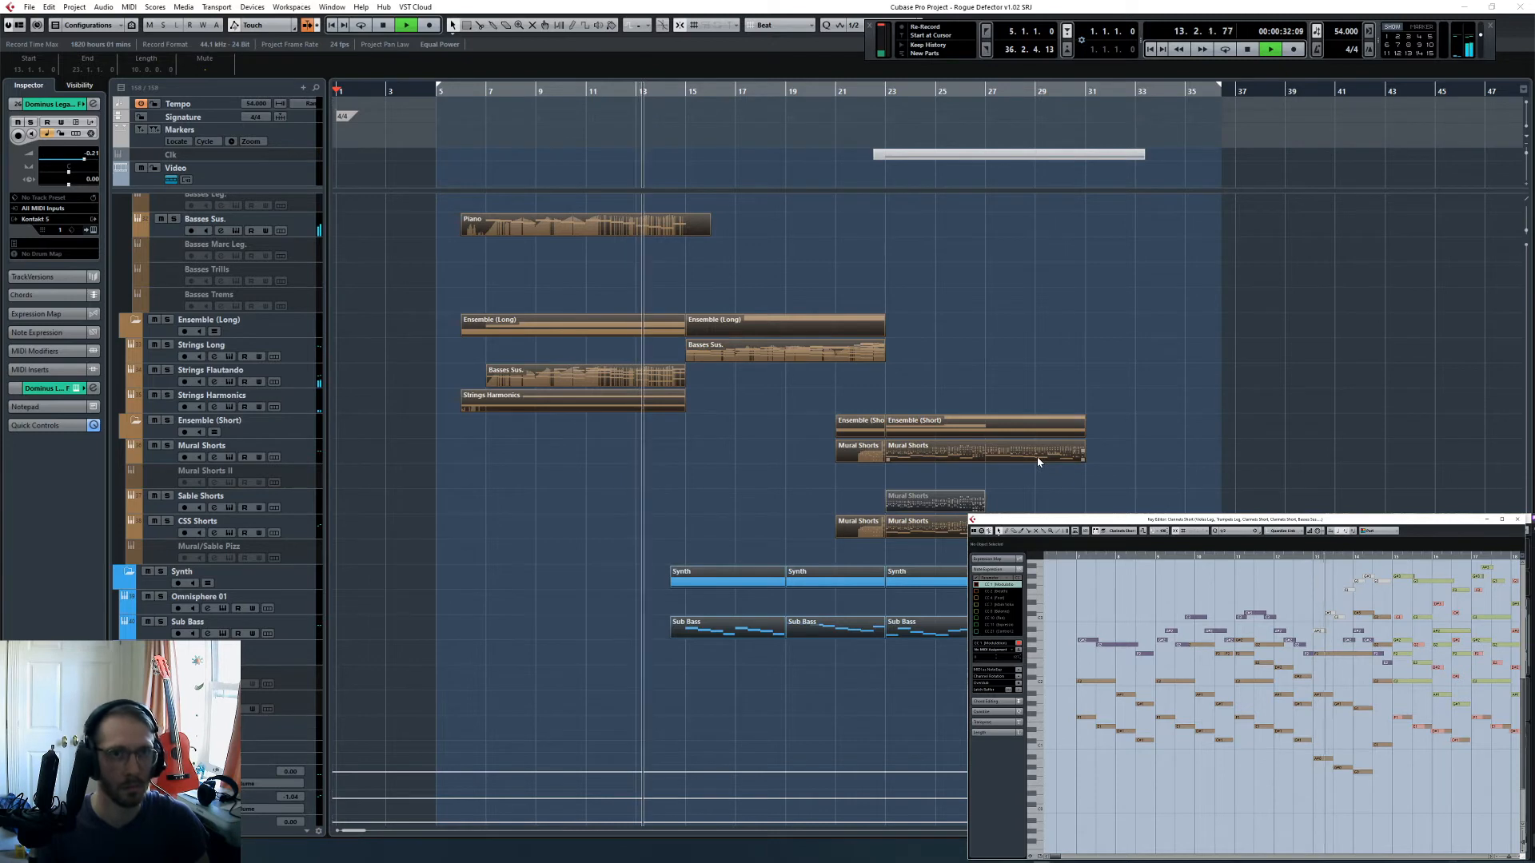
# - Follow the playback through to bar 32, examining the string, synth, brass, woodwind, percussion and choir tracks, and stop it
pyautogui.scroll(10, 768, 428)
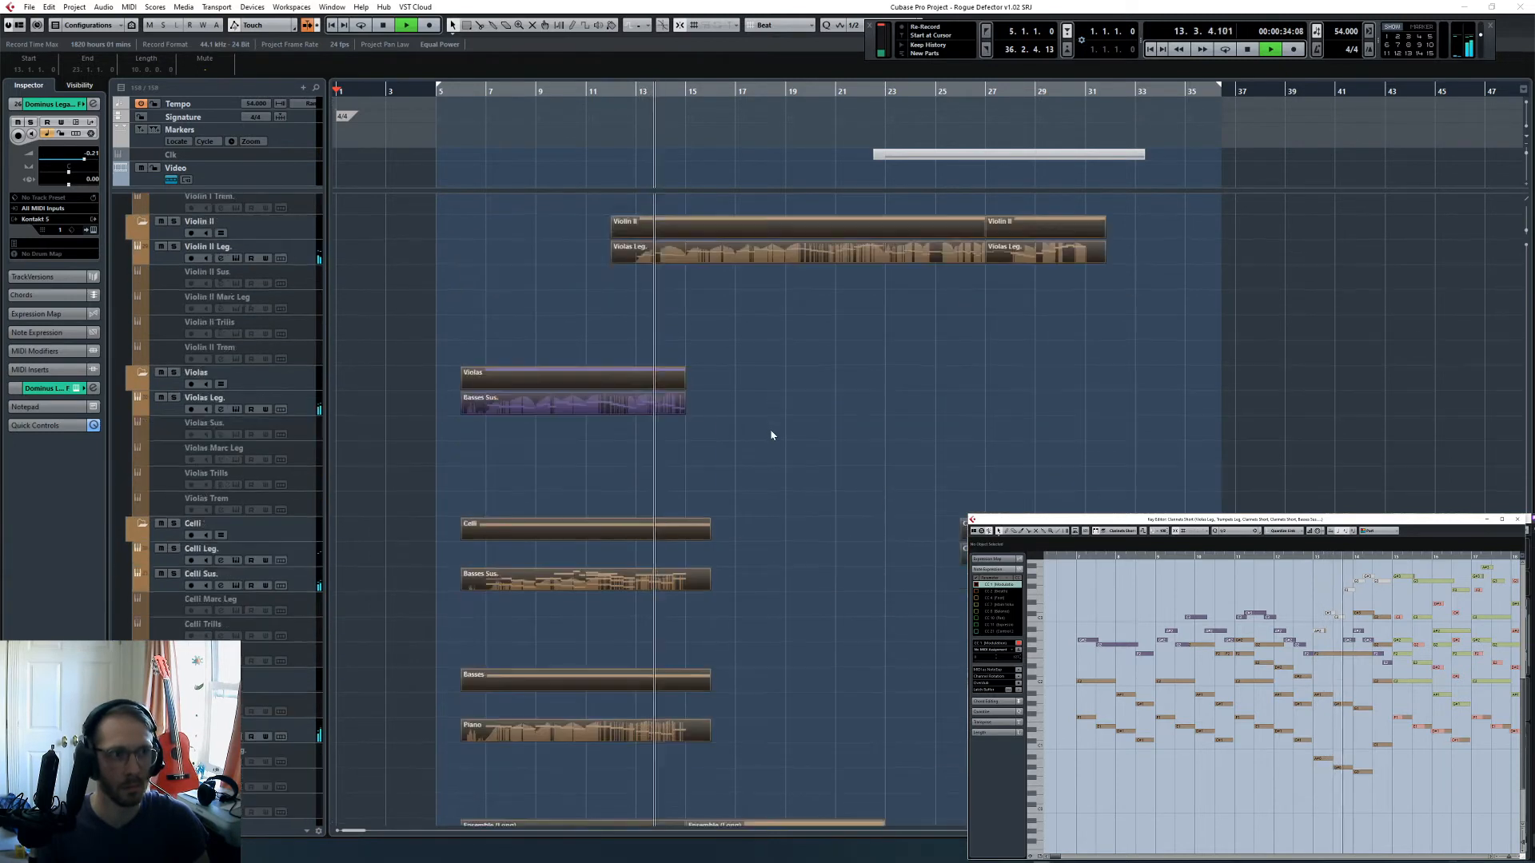
pyautogui.scroll(5, 771, 434)
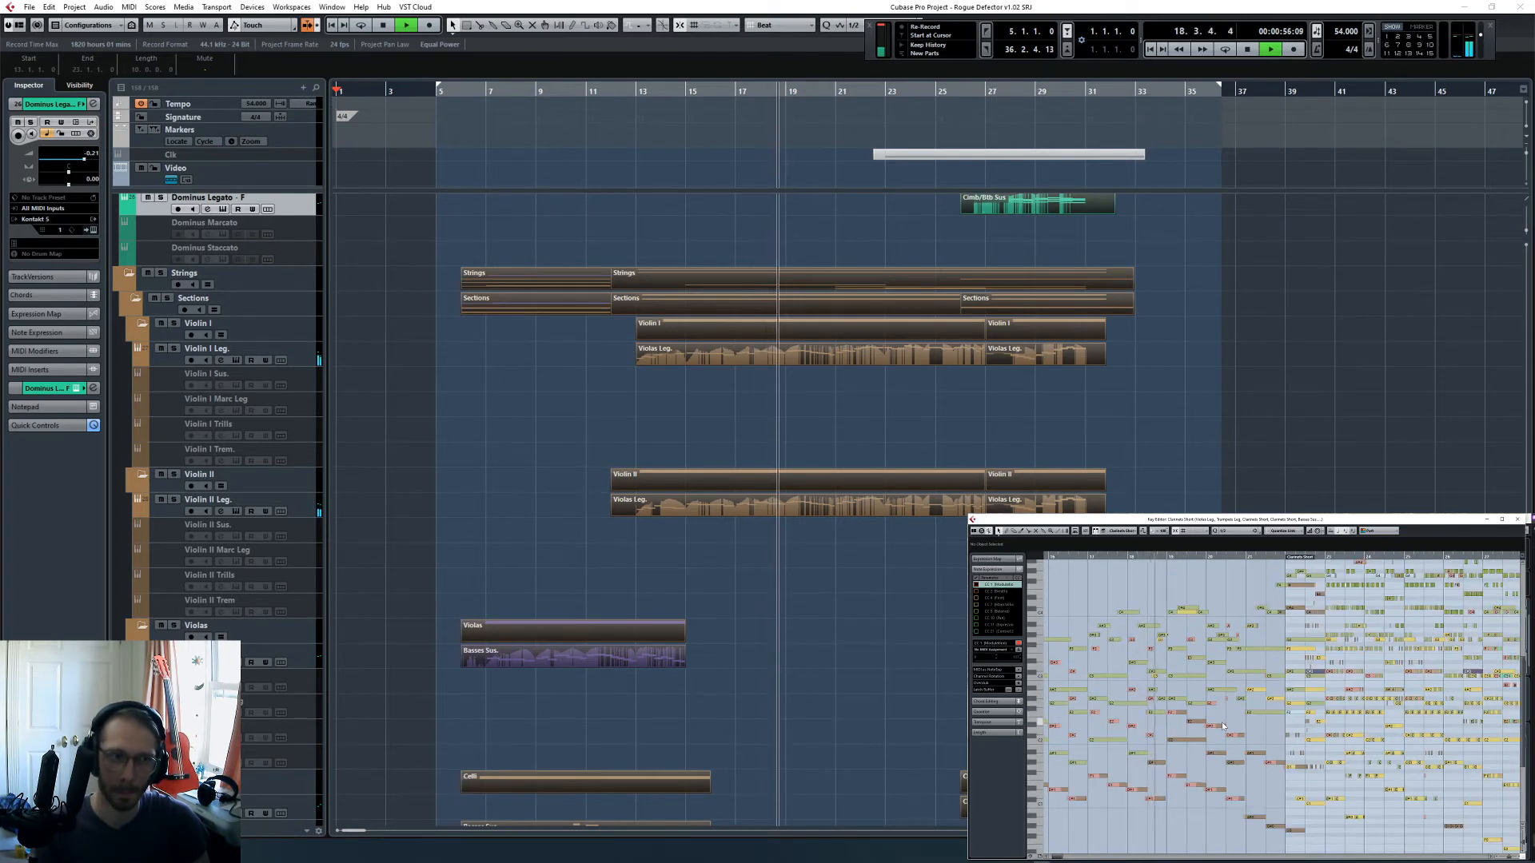
pyautogui.scroll(-10, 1027, 449)
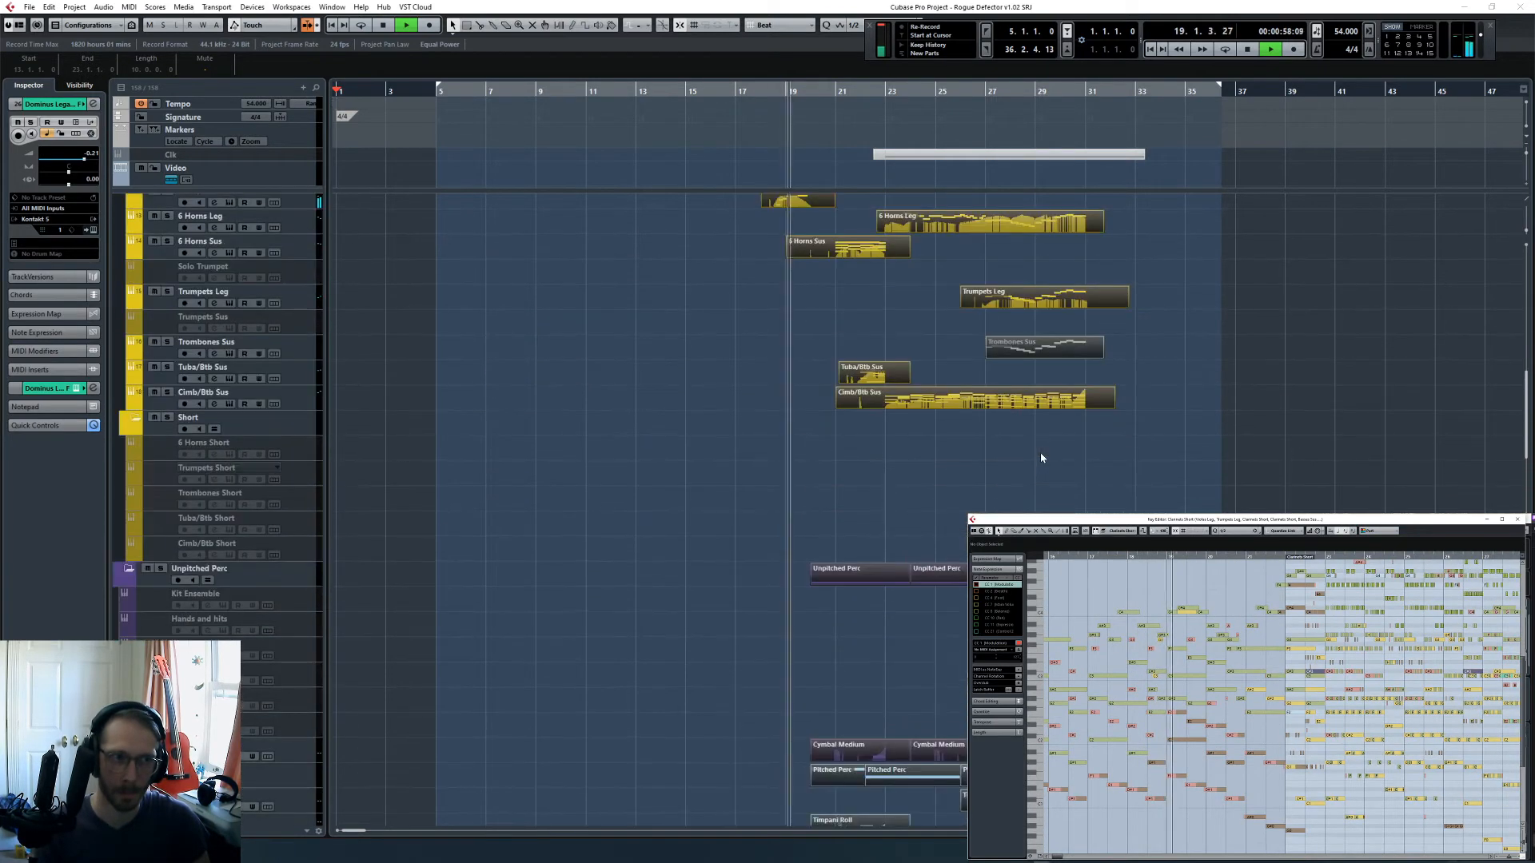
pyautogui.scroll(5, 1041, 459)
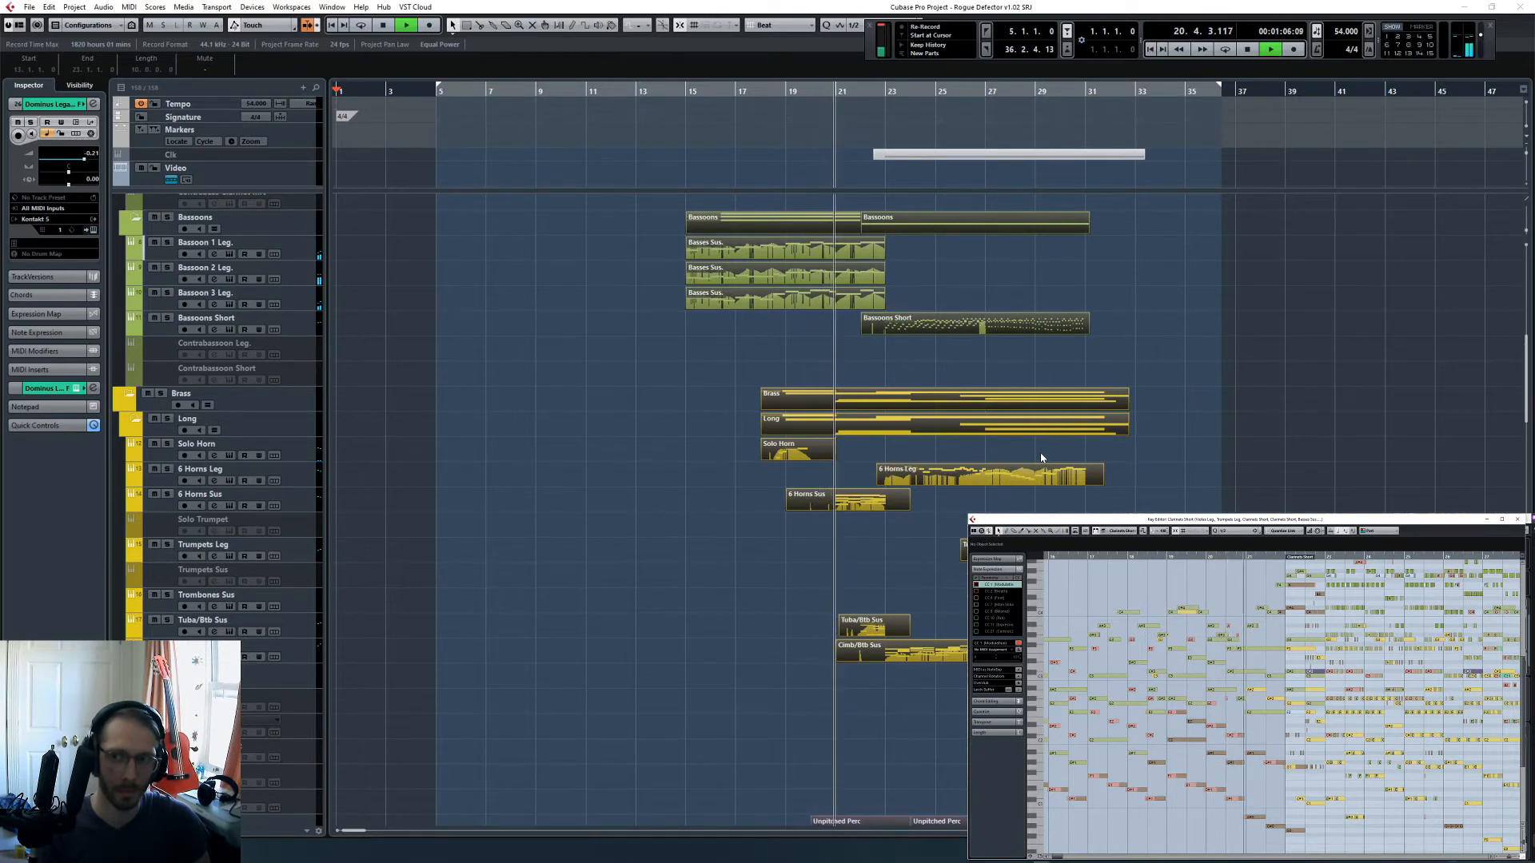
pyautogui.scroll(3, 1039, 459)
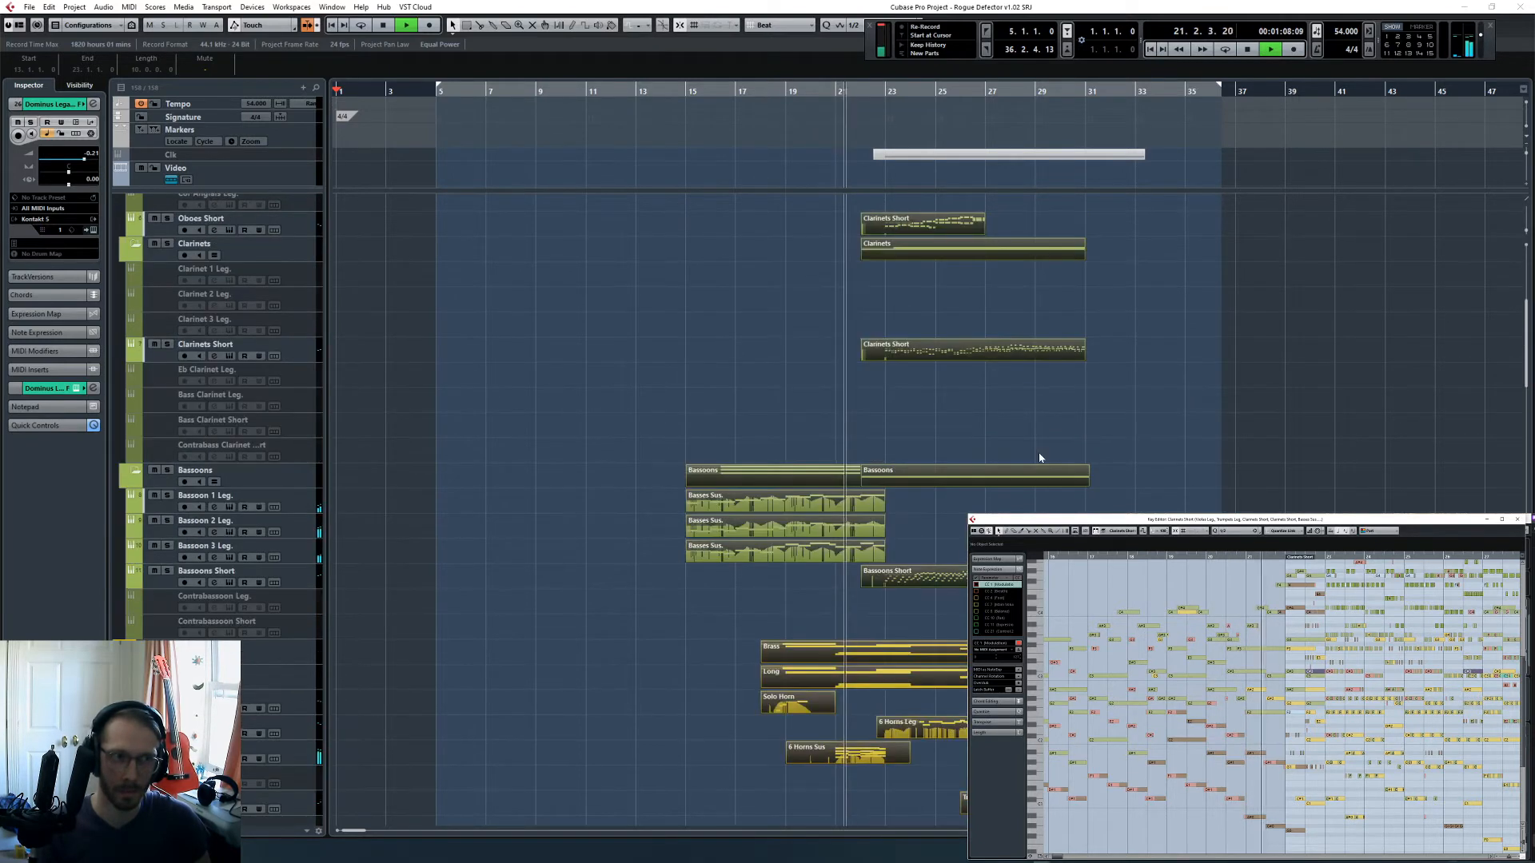
pyautogui.scroll(4, 1039, 460)
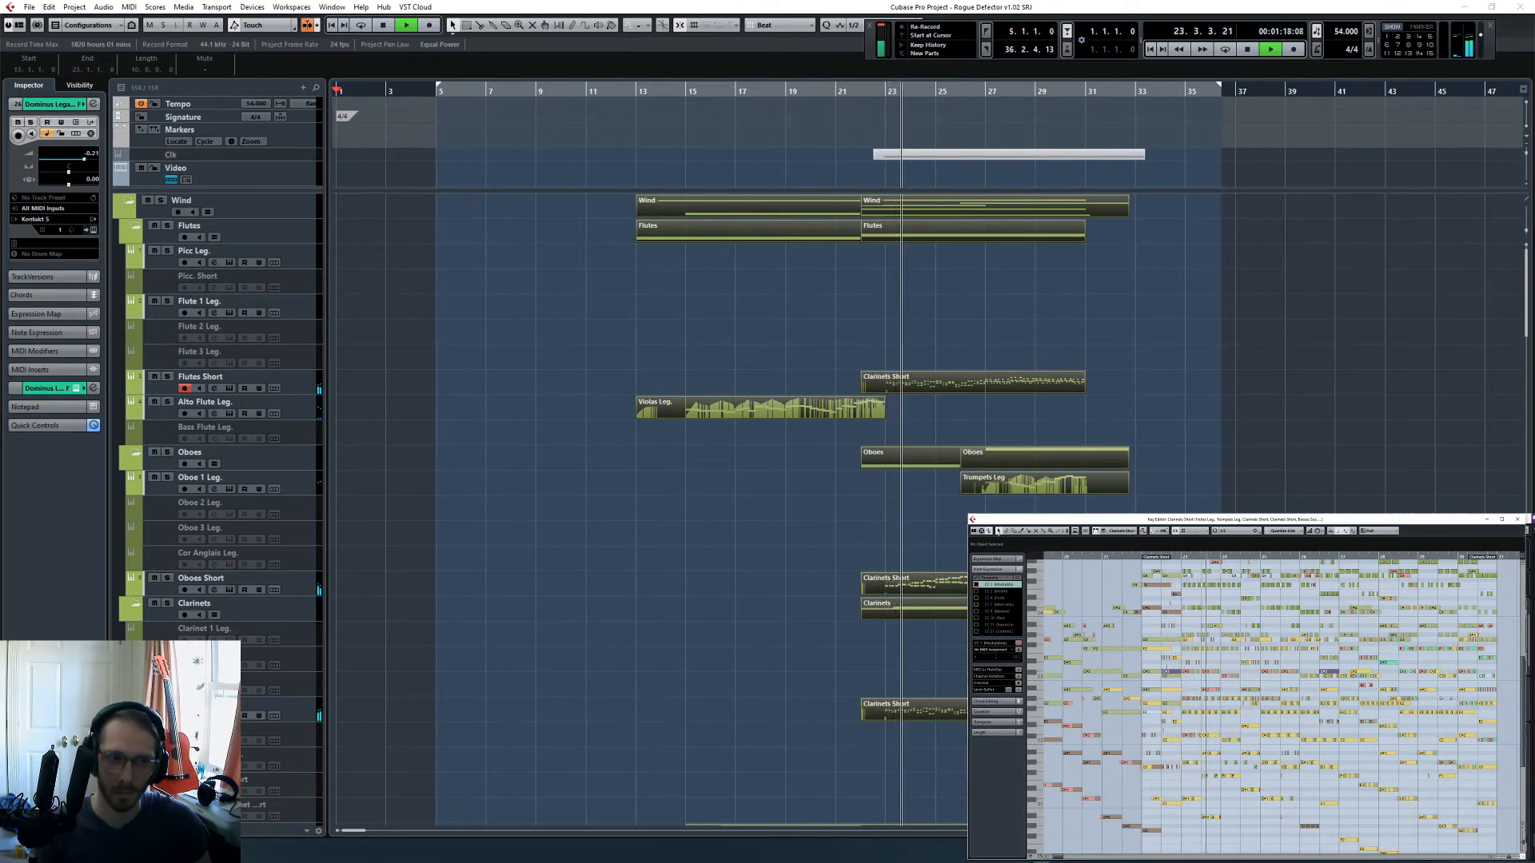
pyautogui.scroll(-5, 639, 512)
pyautogui.scroll(-12, 639, 512)
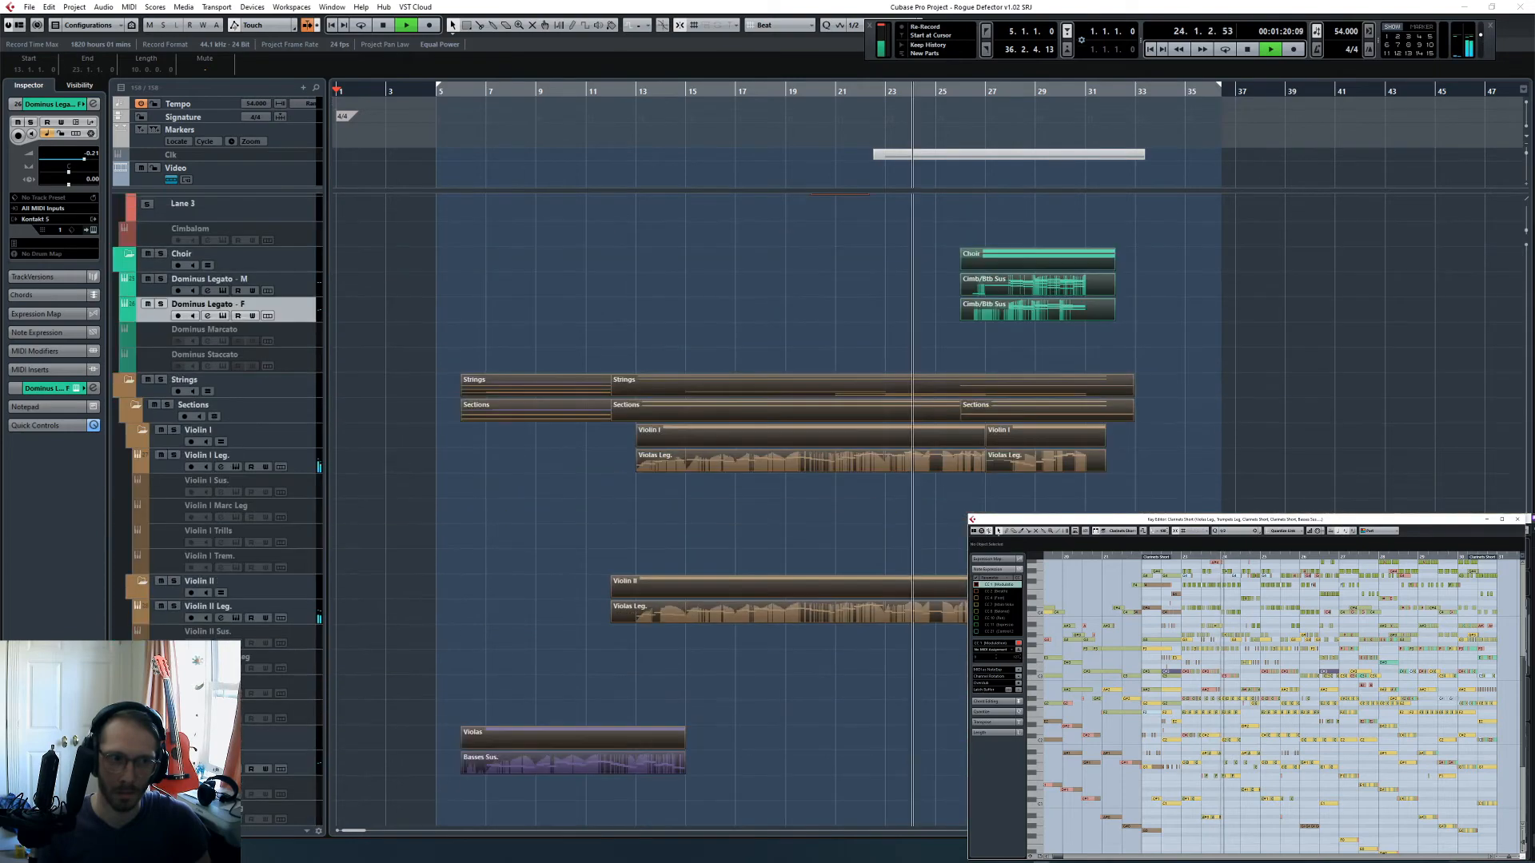
pyautogui.scroll(-8, 1103, 508)
pyautogui.hscroll(5, 1103, 509)
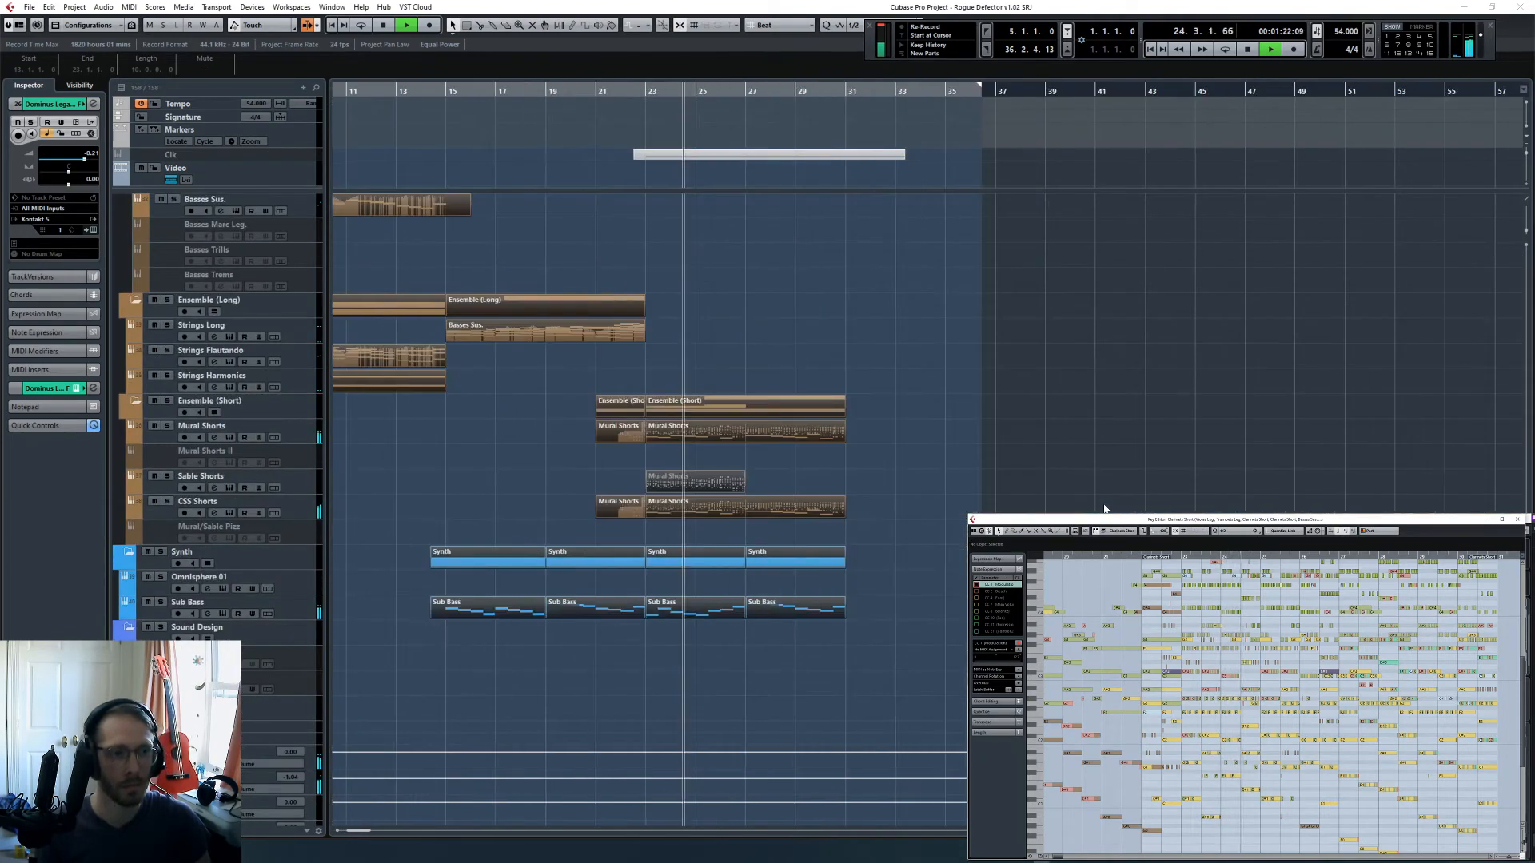
pyautogui.scroll(10, 1046, 500)
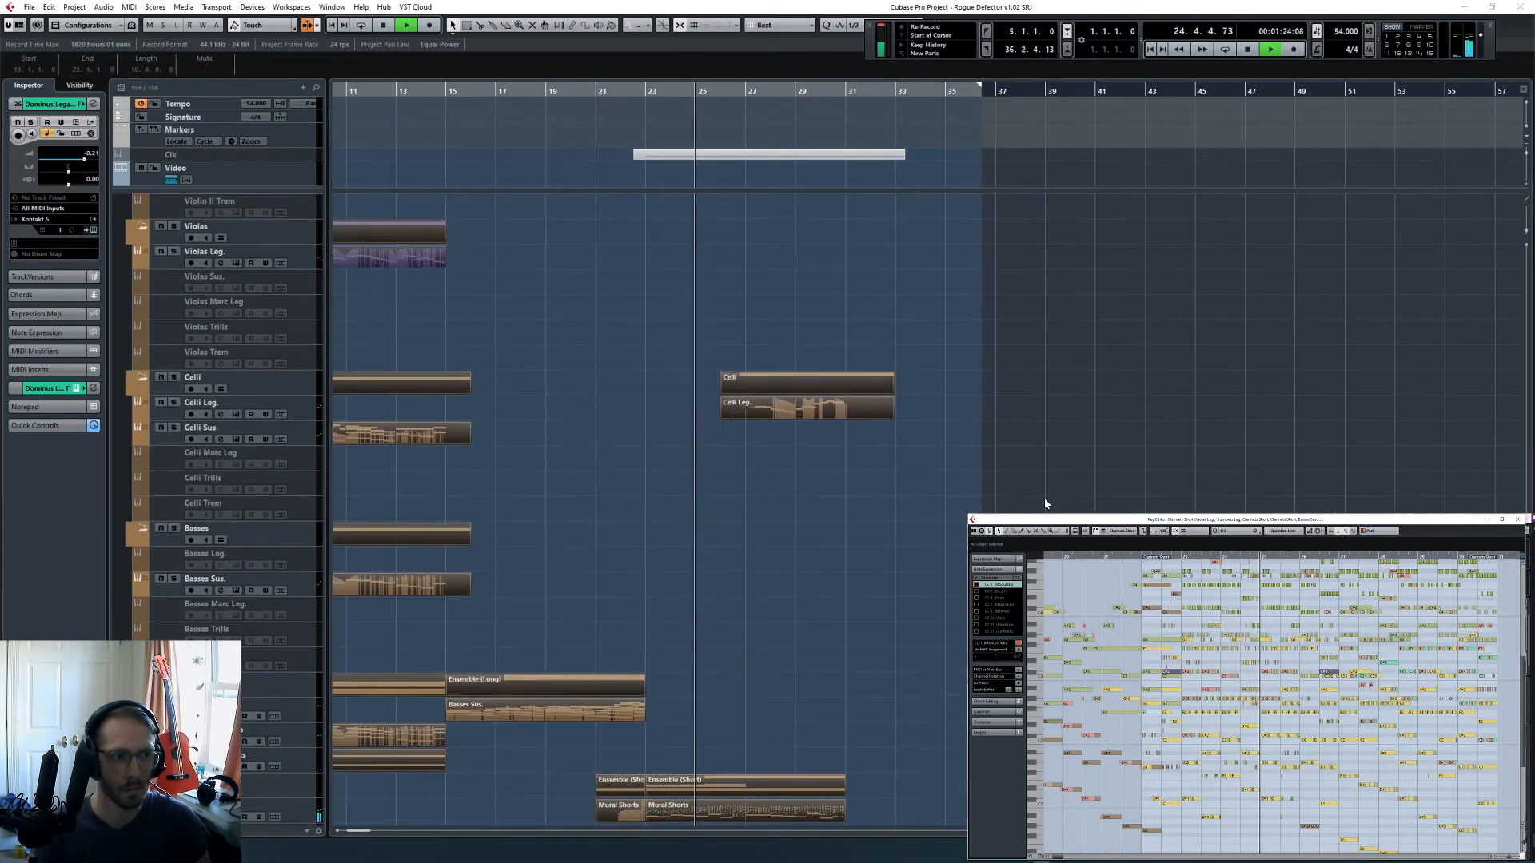
pyautogui.scroll(5, 1047, 500)
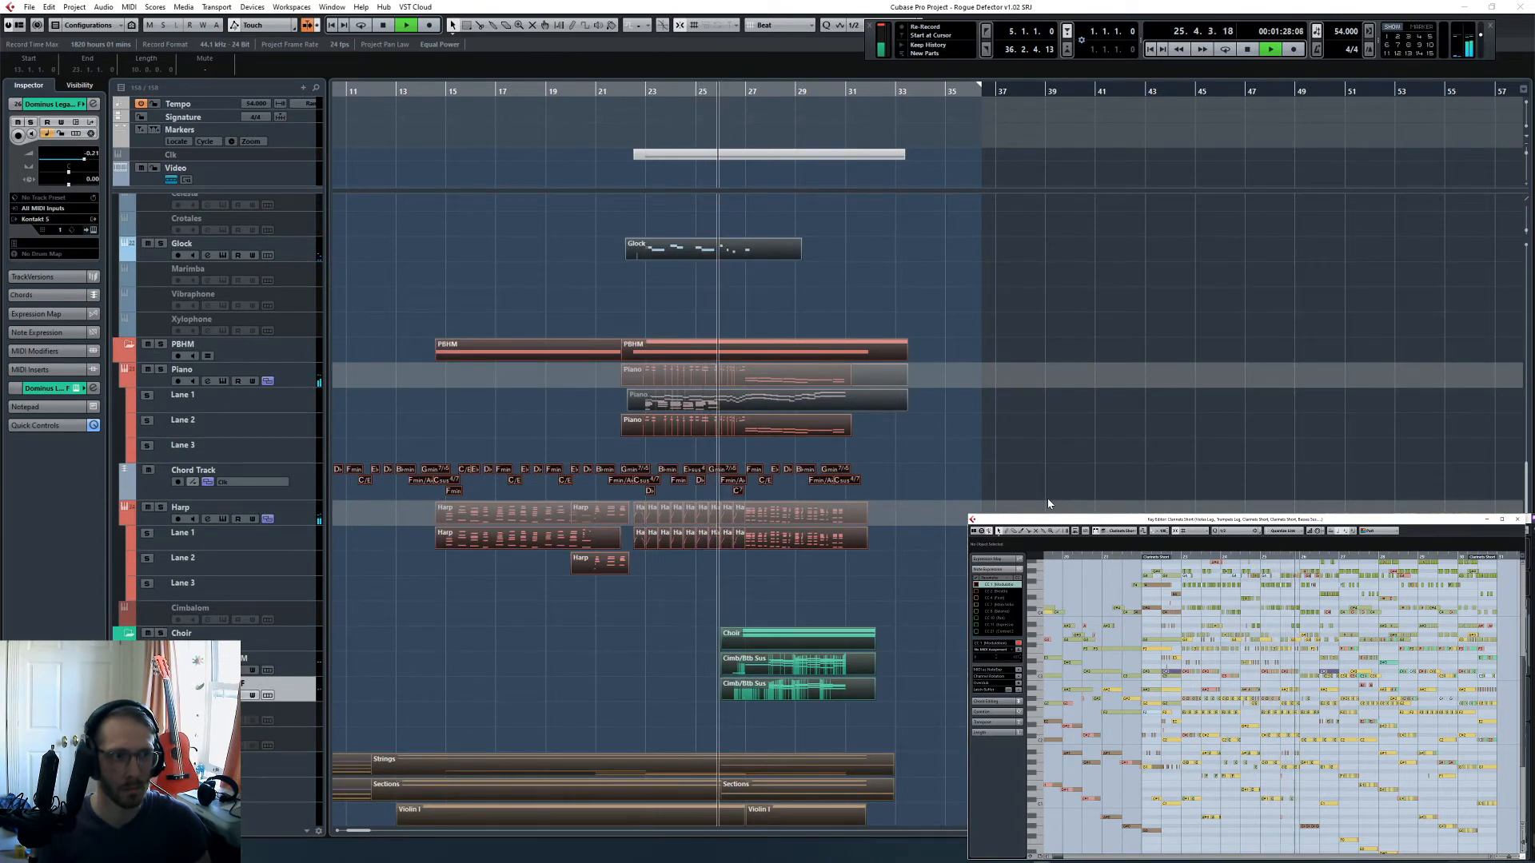
pyautogui.scroll(5, 1049, 503)
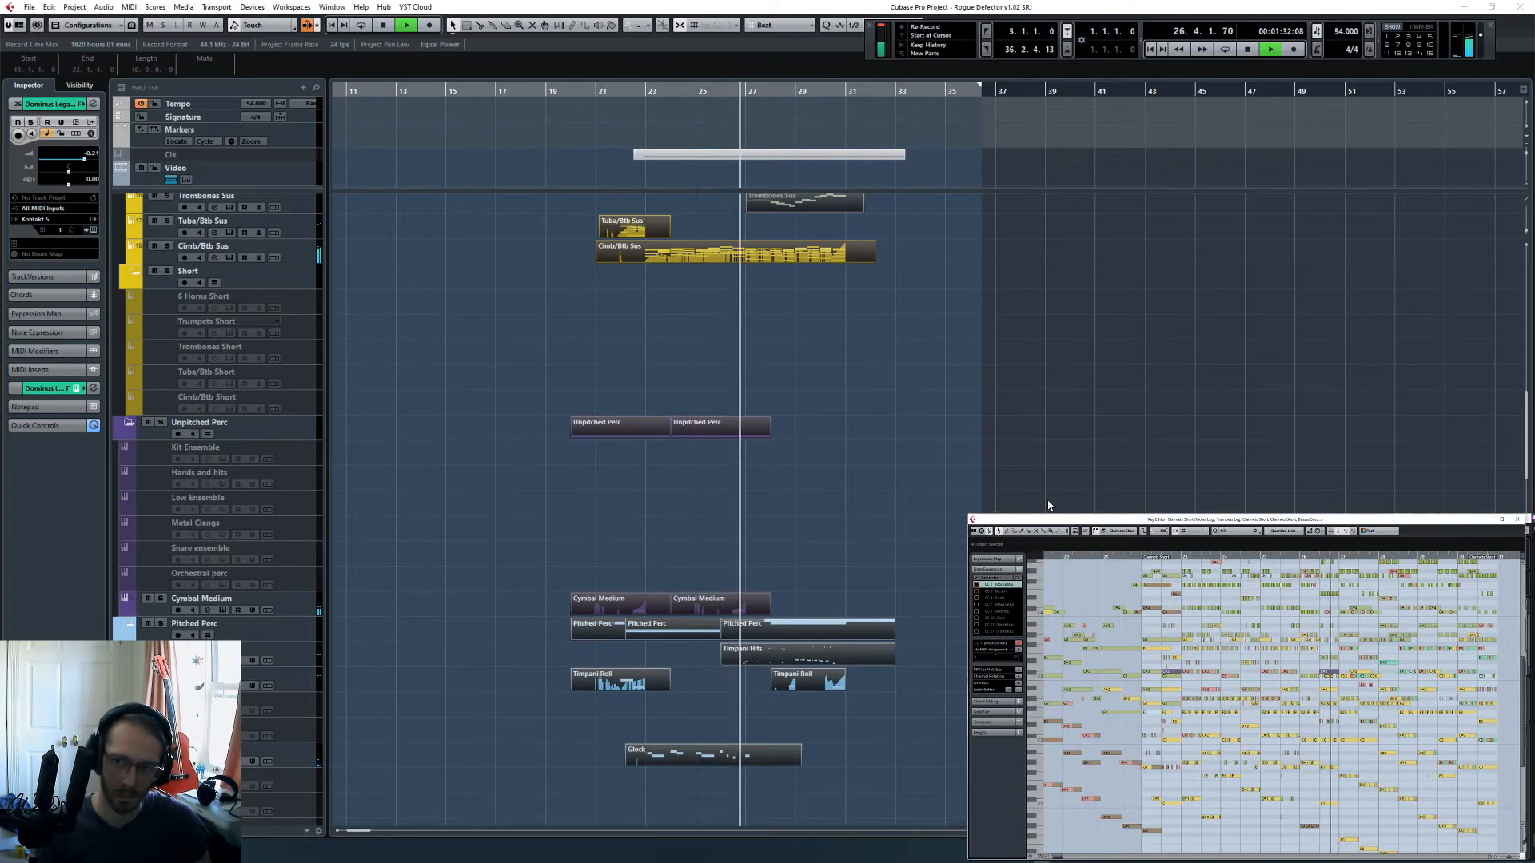
pyautogui.scroll(5, 1047, 505)
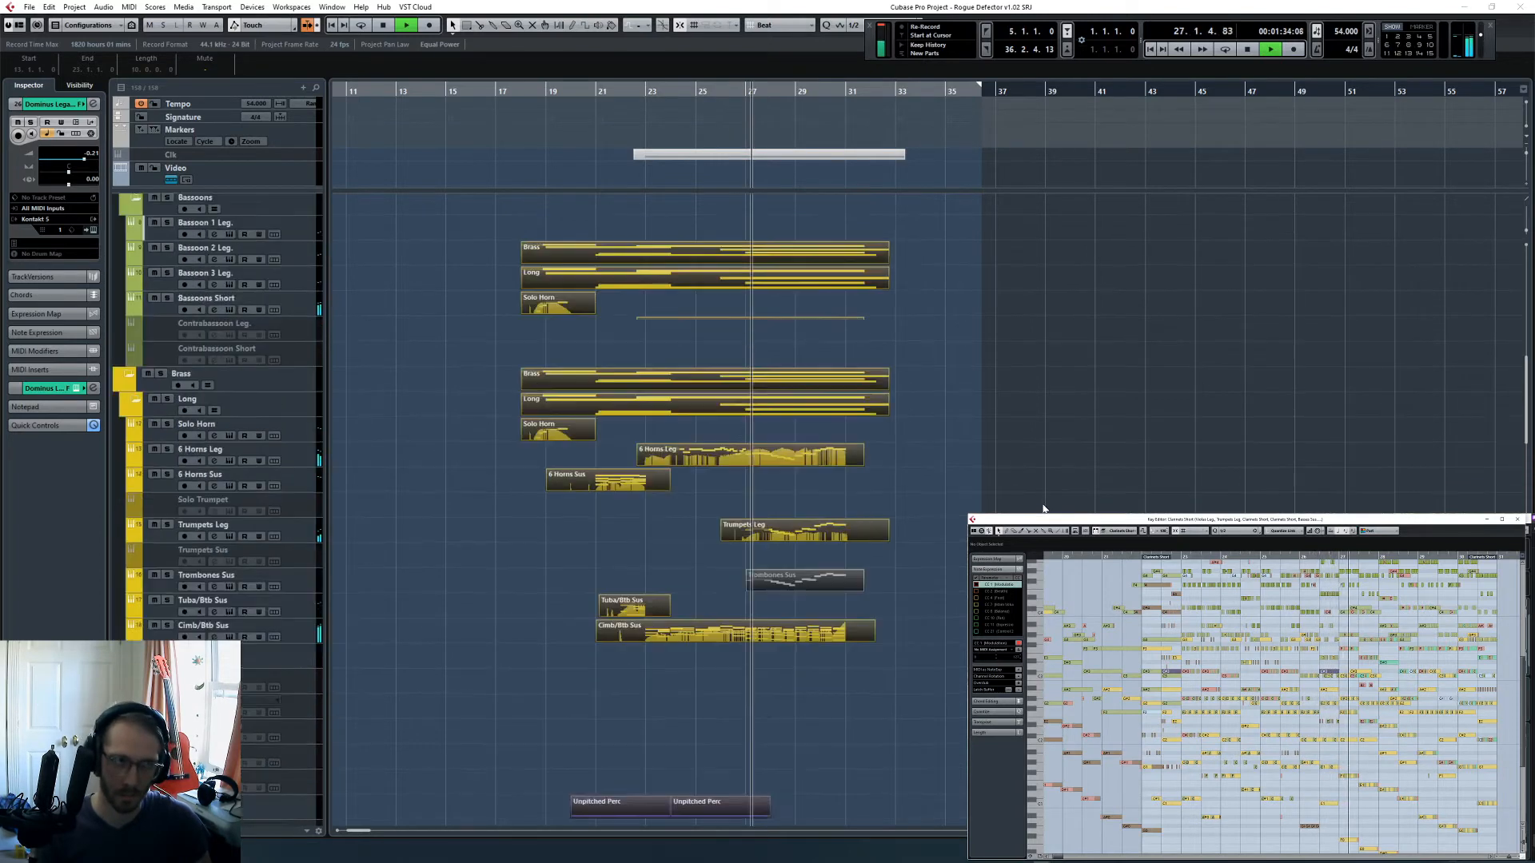
pyautogui.scroll(3, 1043, 508)
pyautogui.scroll(3, 1043, 508)
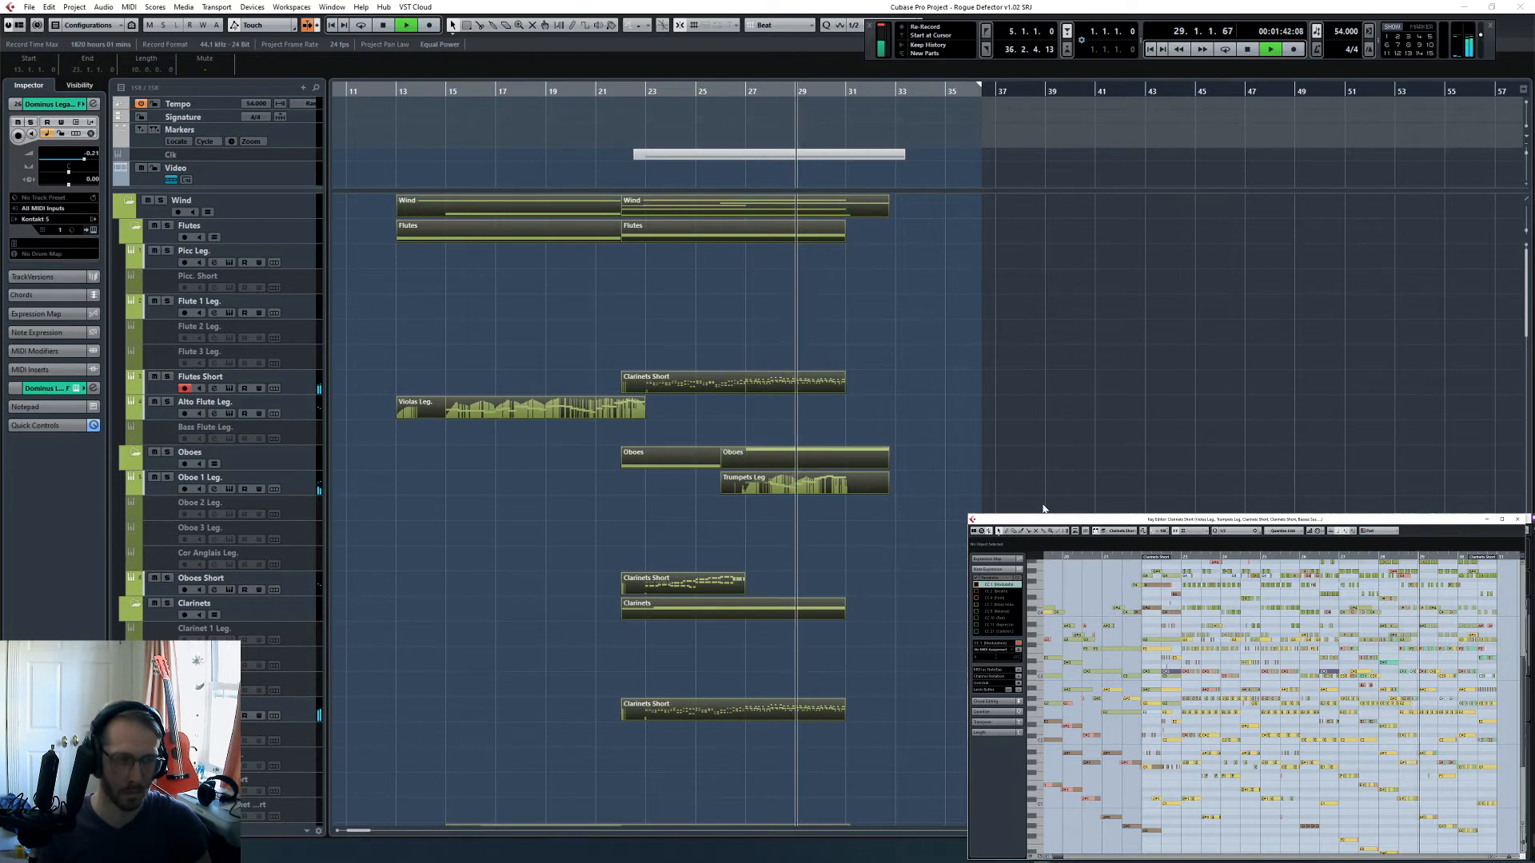
pyautogui.scroll(-15, 1044, 508)
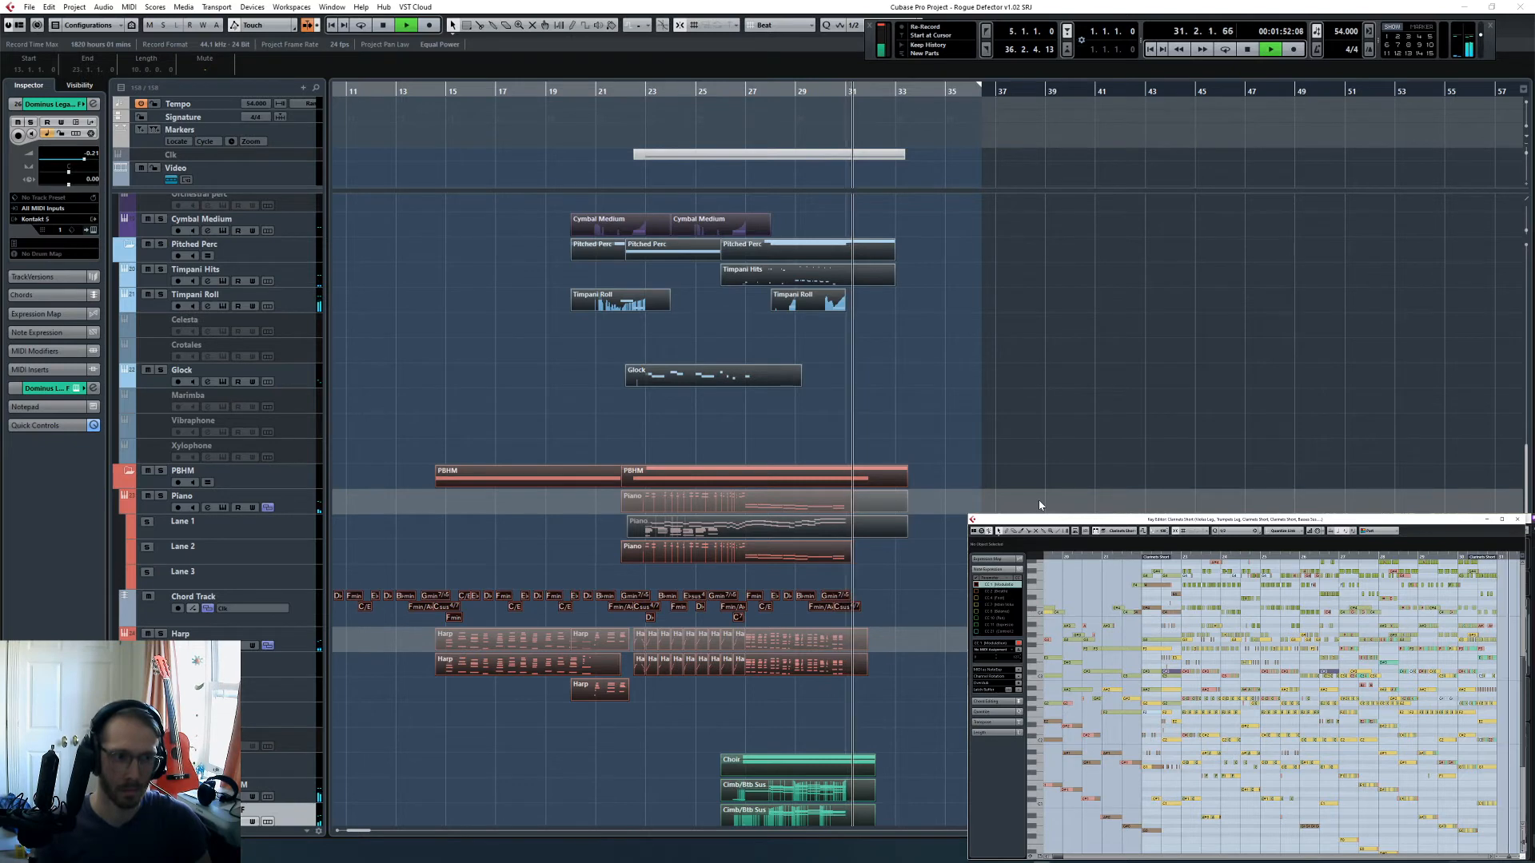
pyautogui.scroll(-10, 1040, 505)
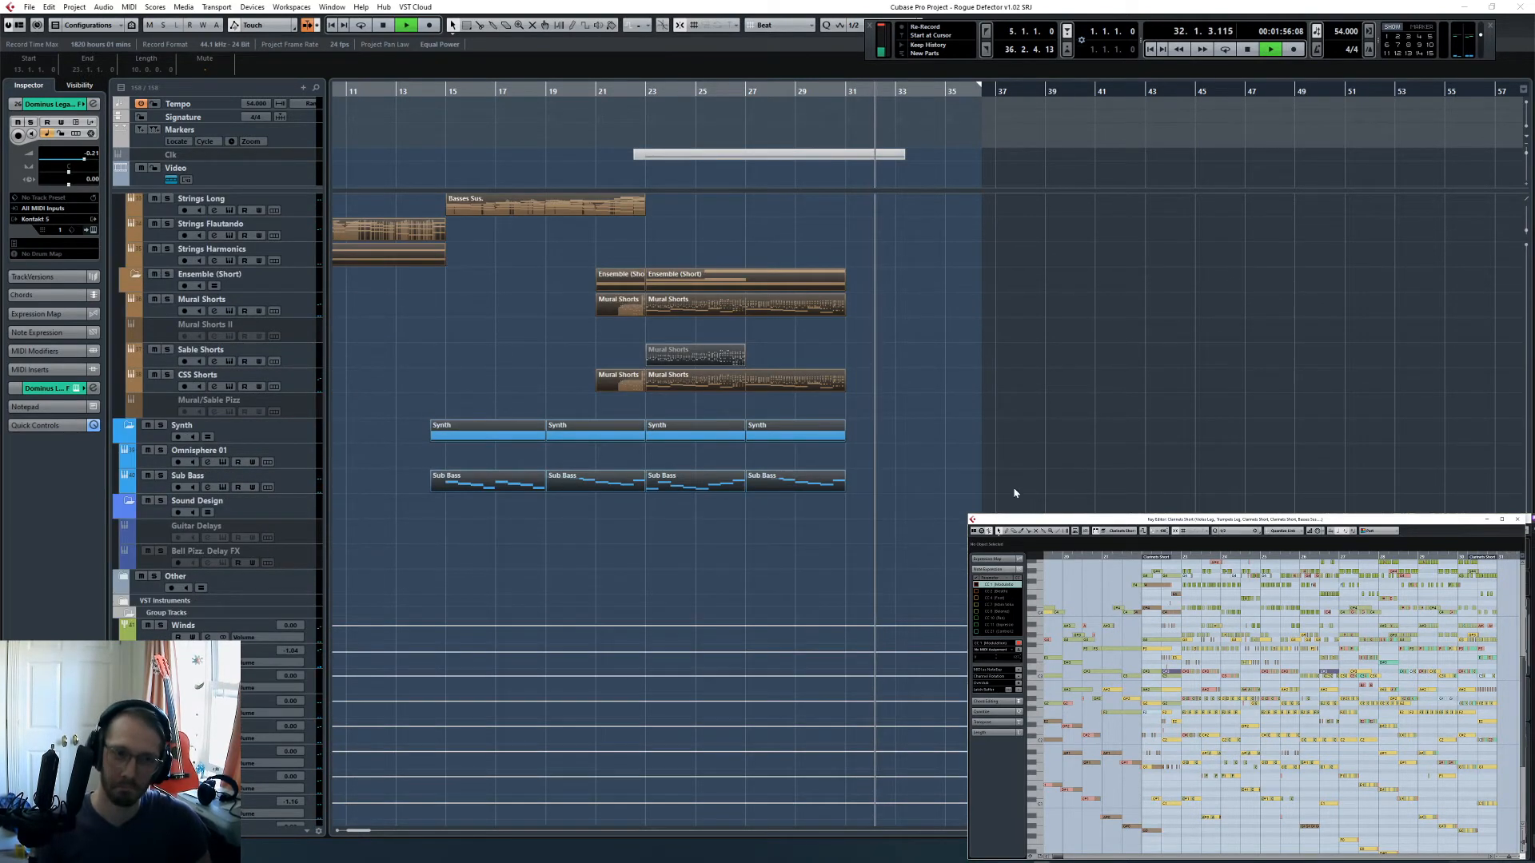
pyautogui.click(921, 430)
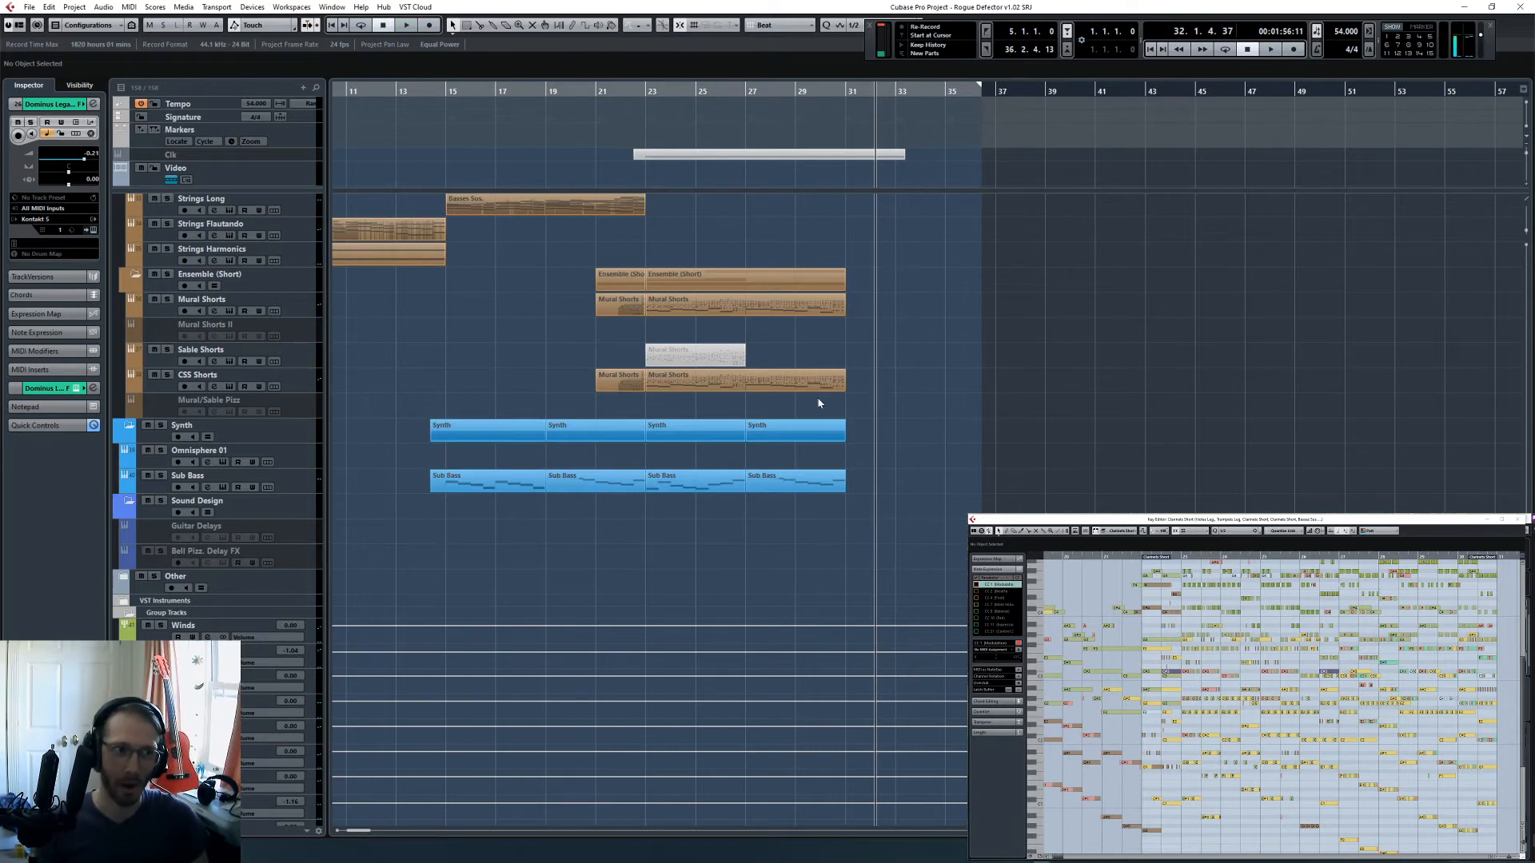
# - Place the playback cursor at bar 26, where the choir parts begin
pyautogui.scroll(7, 847, 456)
pyautogui.press('h')
pyautogui.press('h')
pyautogui.press('h')
pyautogui.scroll(8, 903, 526)
pyautogui.scroll(5, 912, 529)
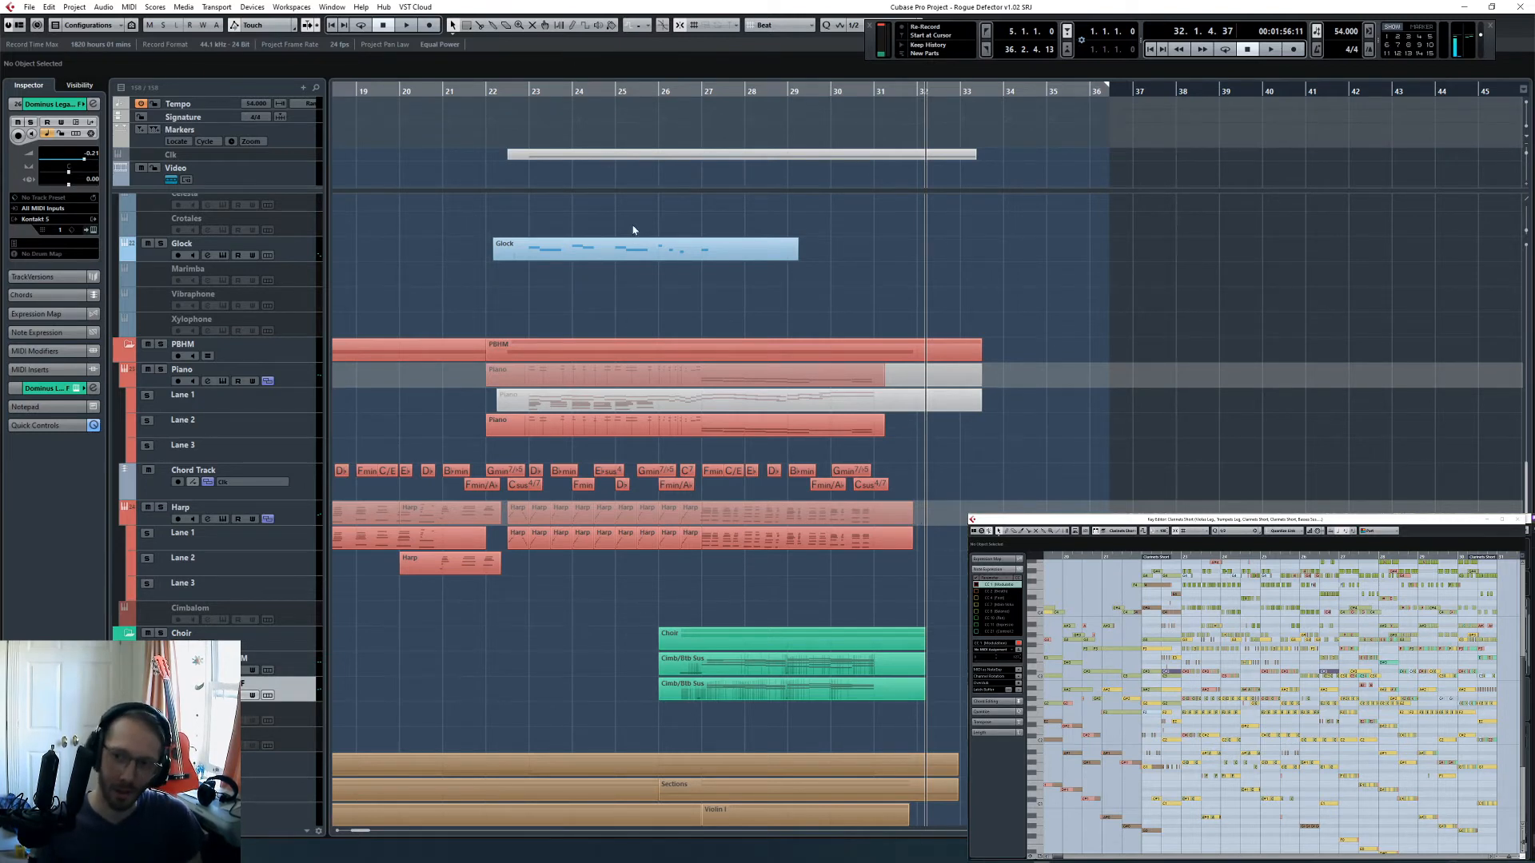
pyautogui.press('space')
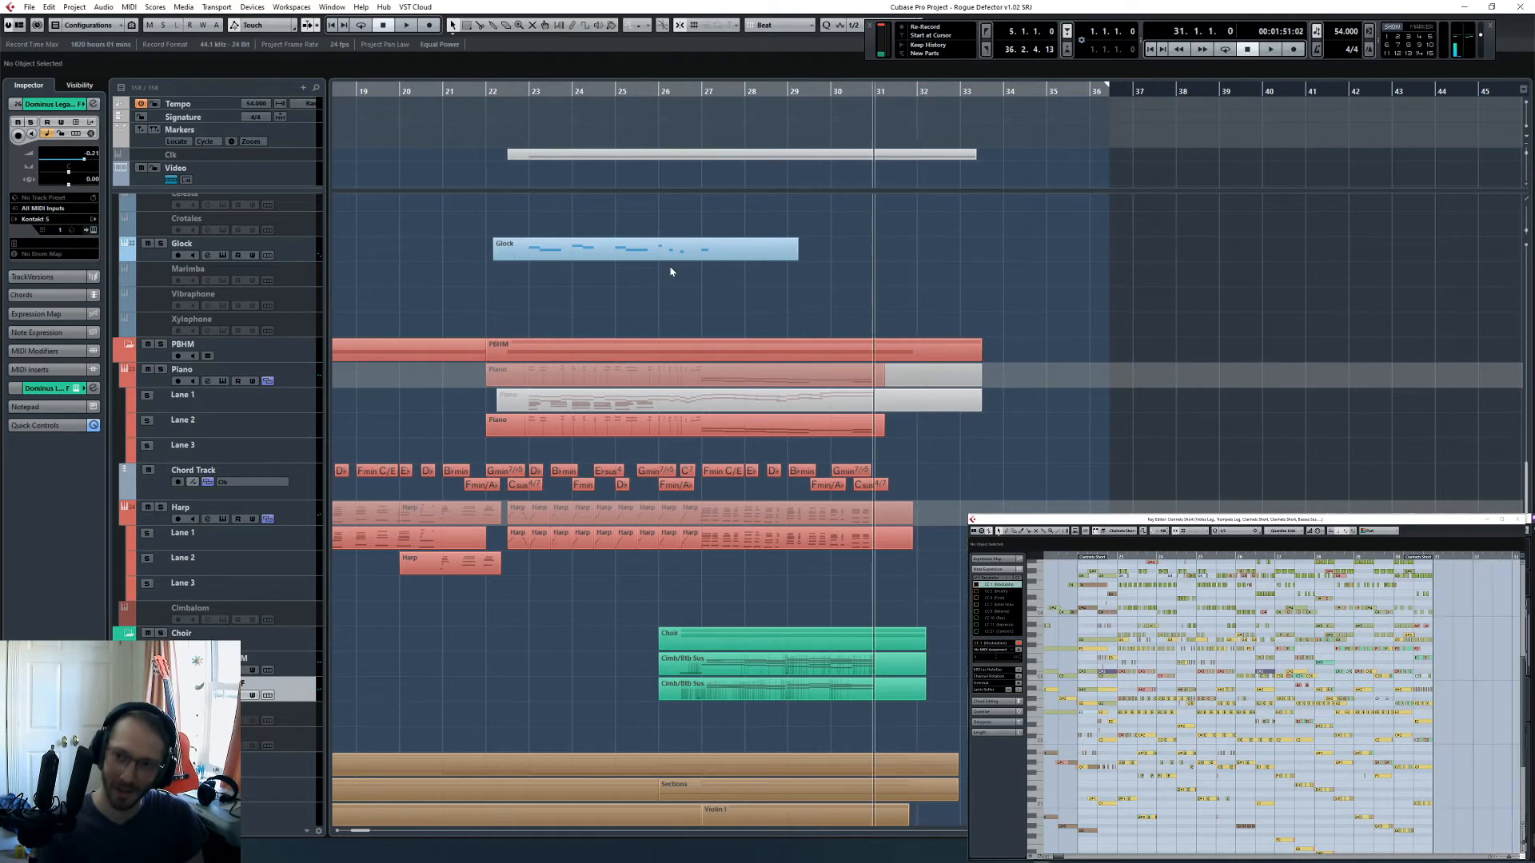
pyautogui.scroll(2, 666, 167)
pyautogui.scroll(-5, 665, 165)
pyautogui.click(660, 128)
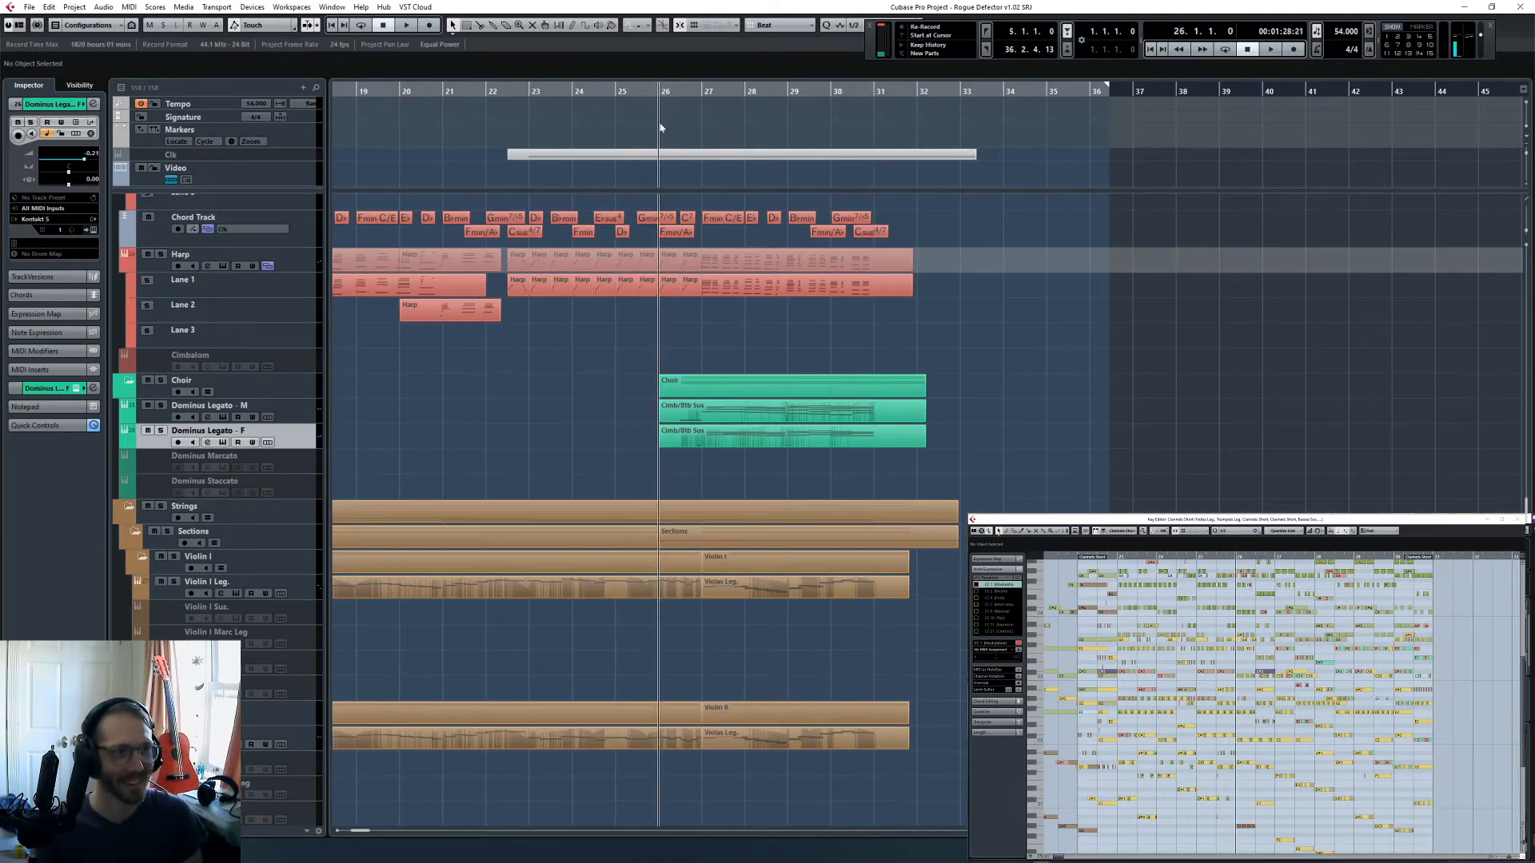
# - Solo the Dominus Legato - F track, show its part in the Key Editor and move the playback cursor to bar 27
pyautogui.click(168, 419)
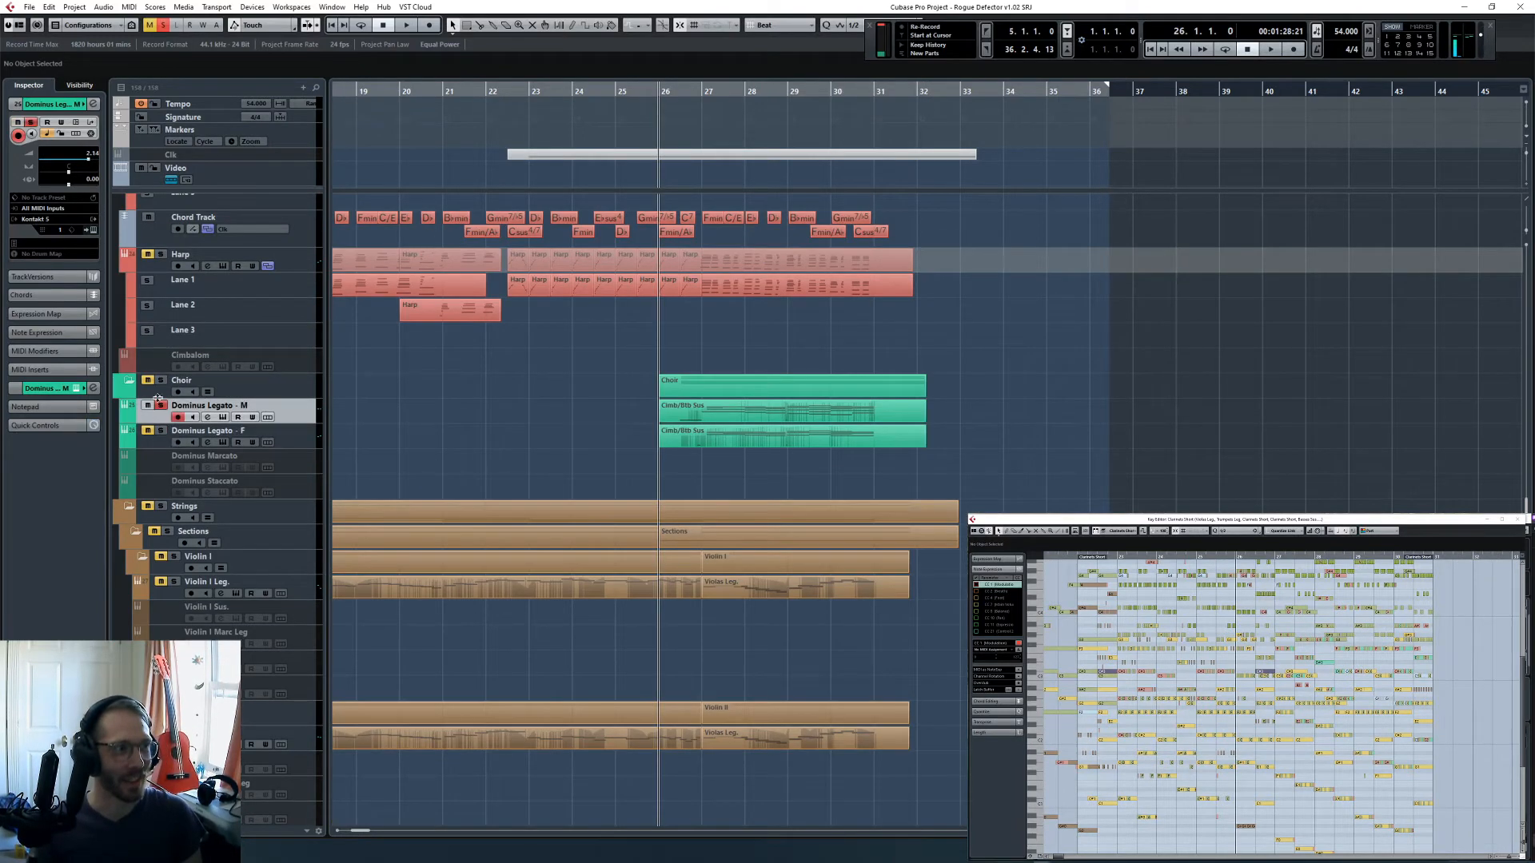
pyautogui.click(745, 436)
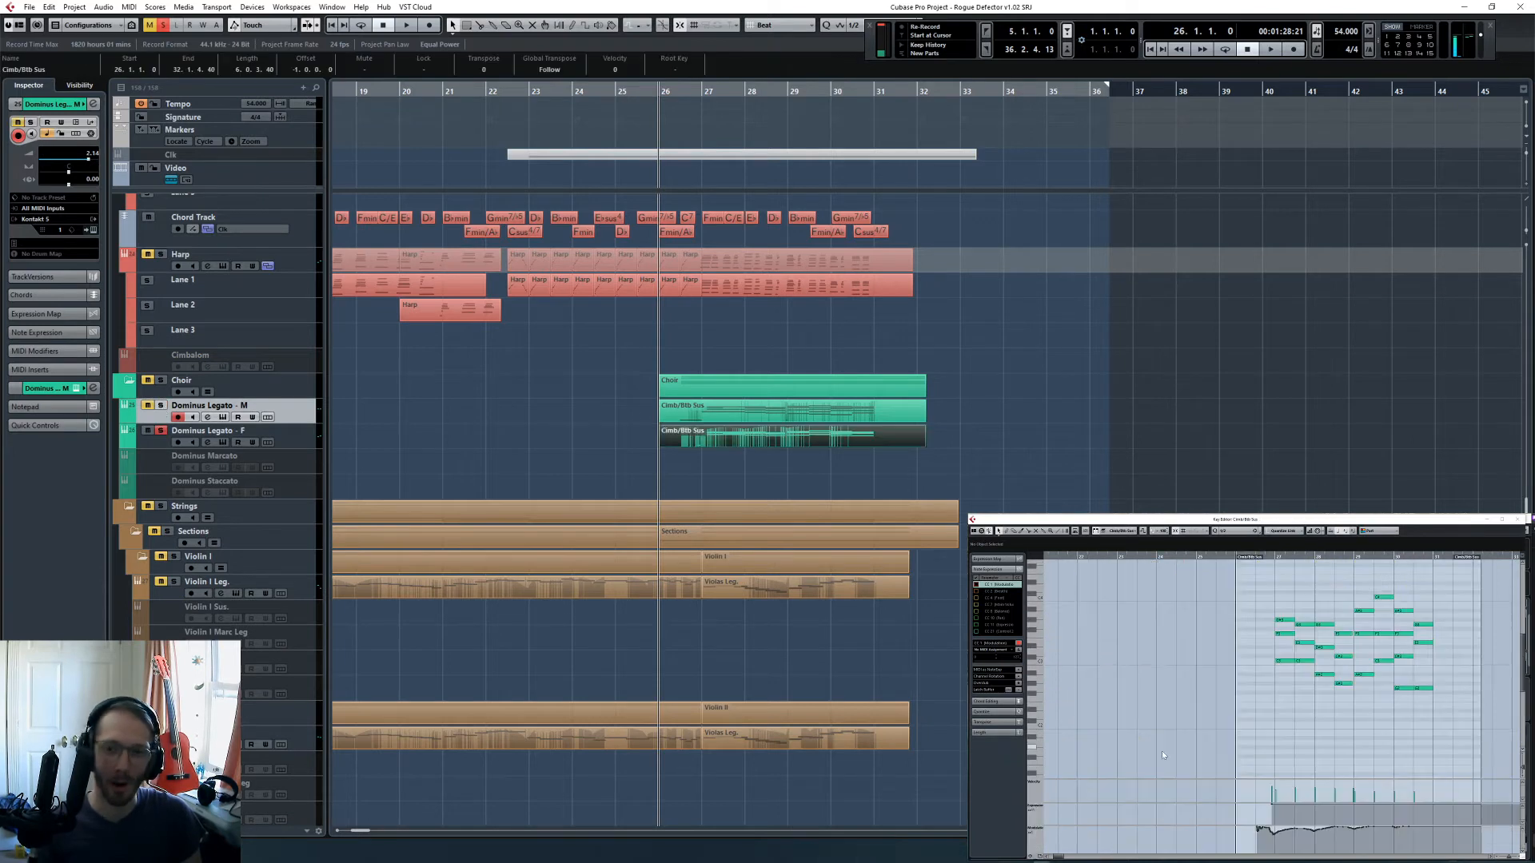
pyautogui.hscroll(2, 1279, 755)
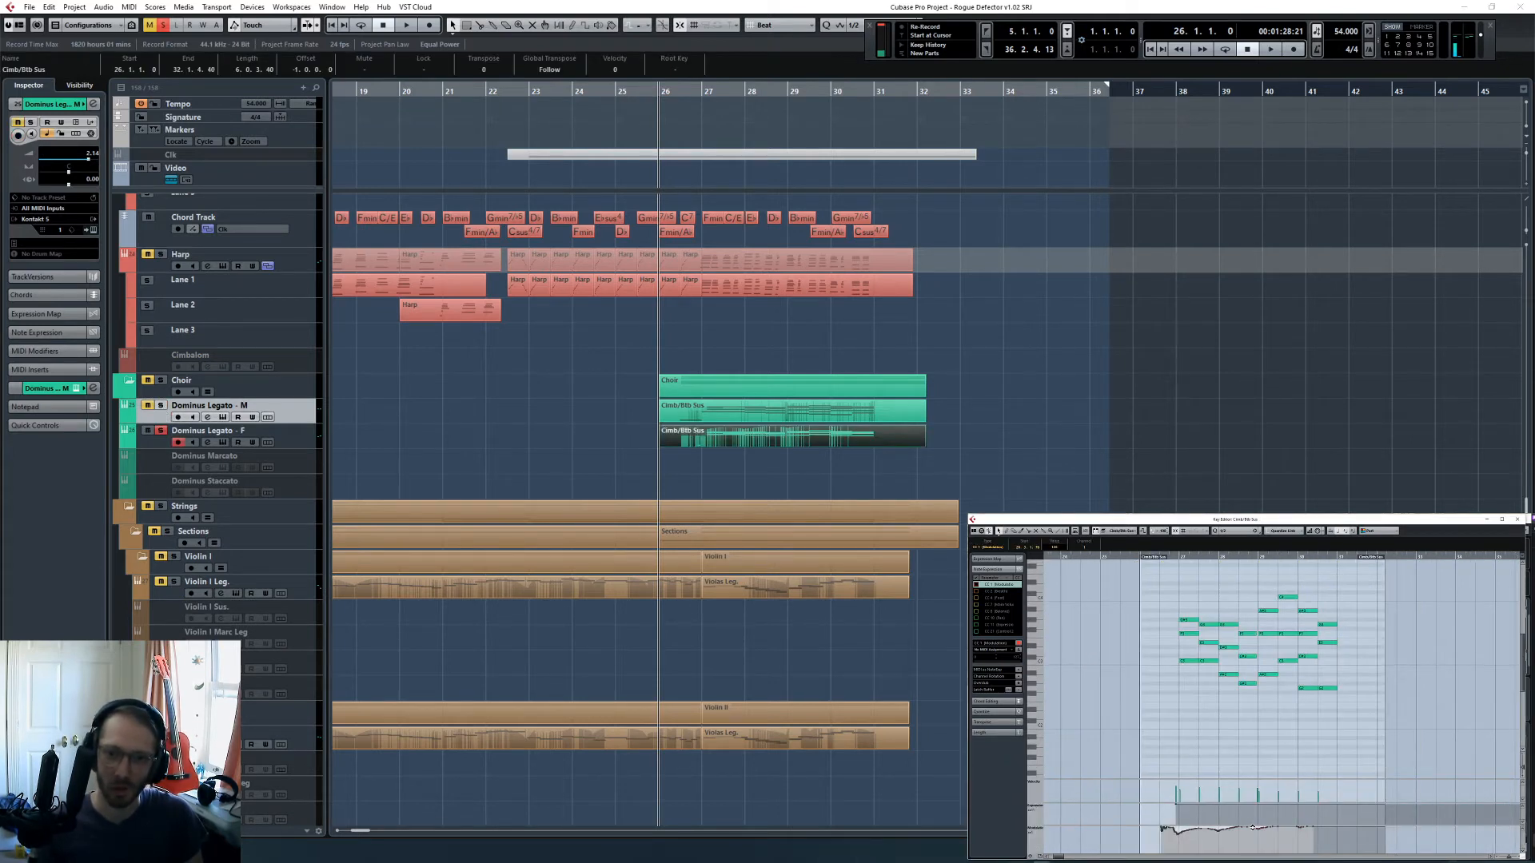
pyautogui.click(1162, 599)
# - Audition the soloed Choir folder from bar 27 with the MixConsole open, then clear all solos
pyautogui.click(162, 384)
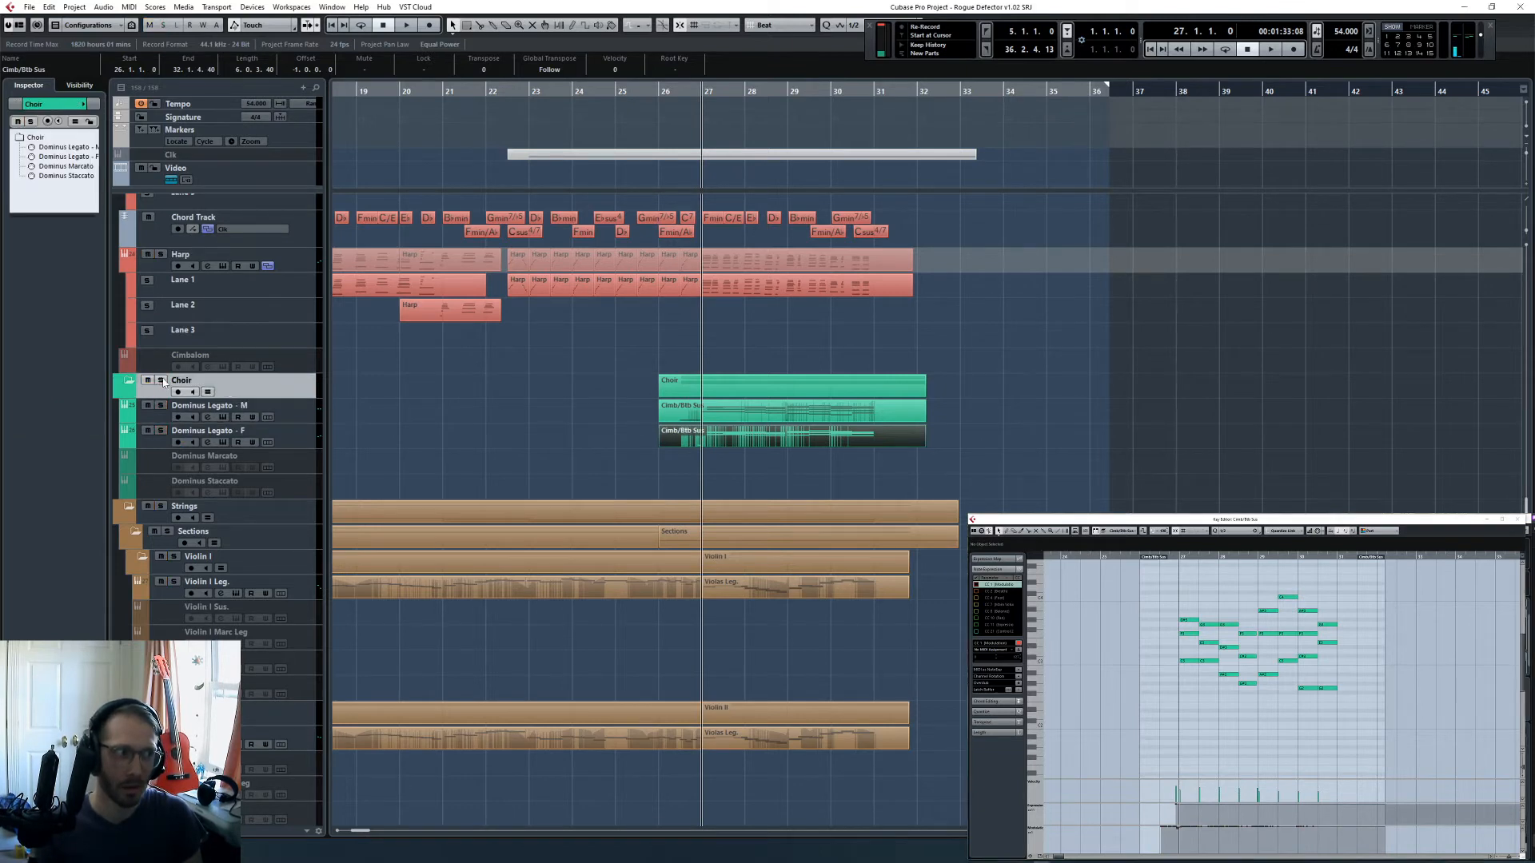
pyautogui.click(161, 382)
pyautogui.press('space')
pyautogui.click(751, 412)
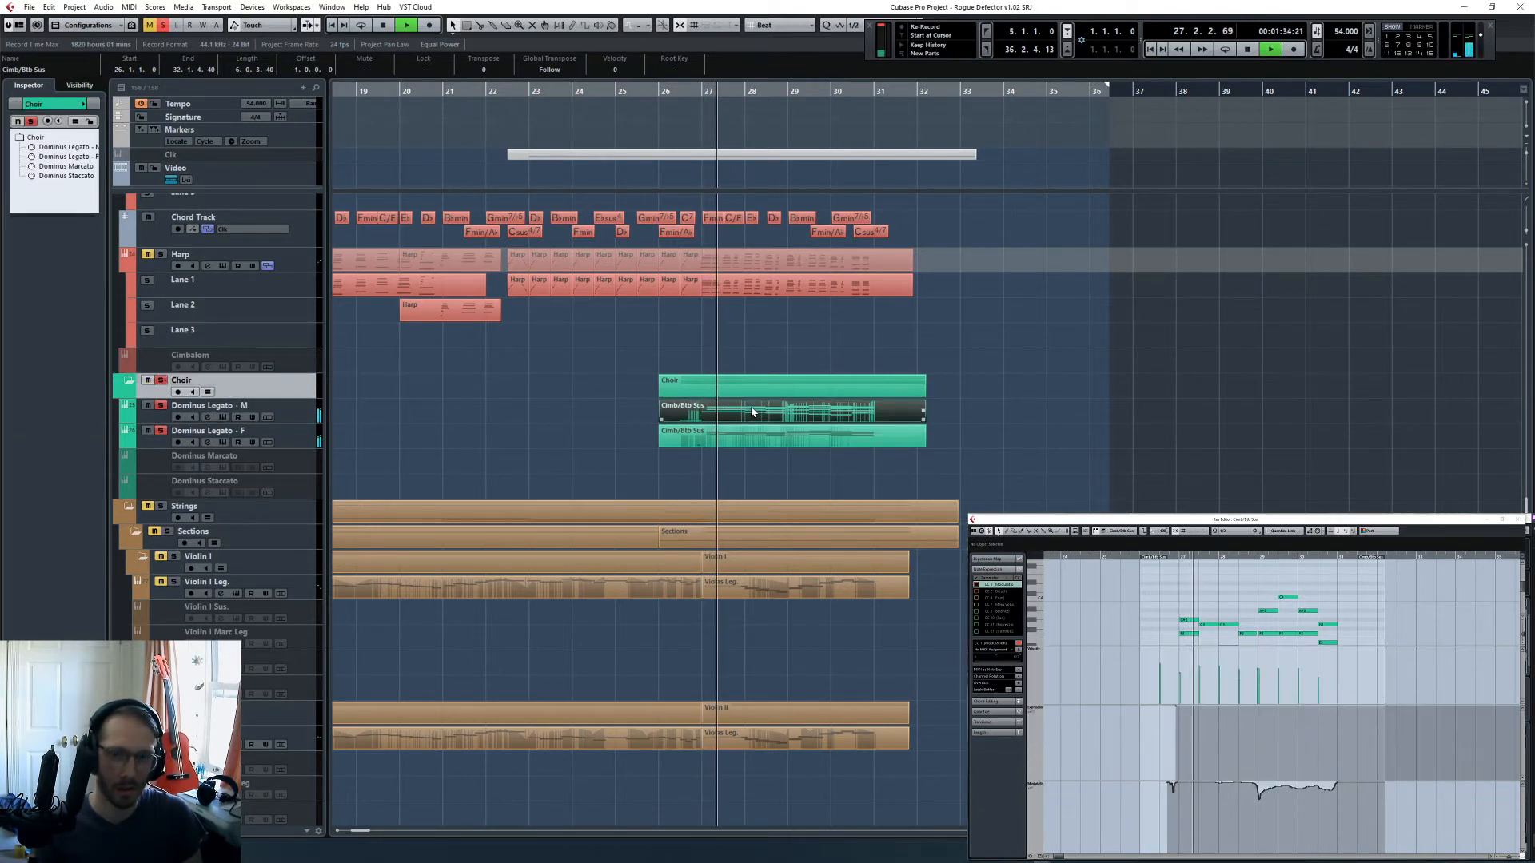
pyautogui.click(647, 418)
pyautogui.press('F3')
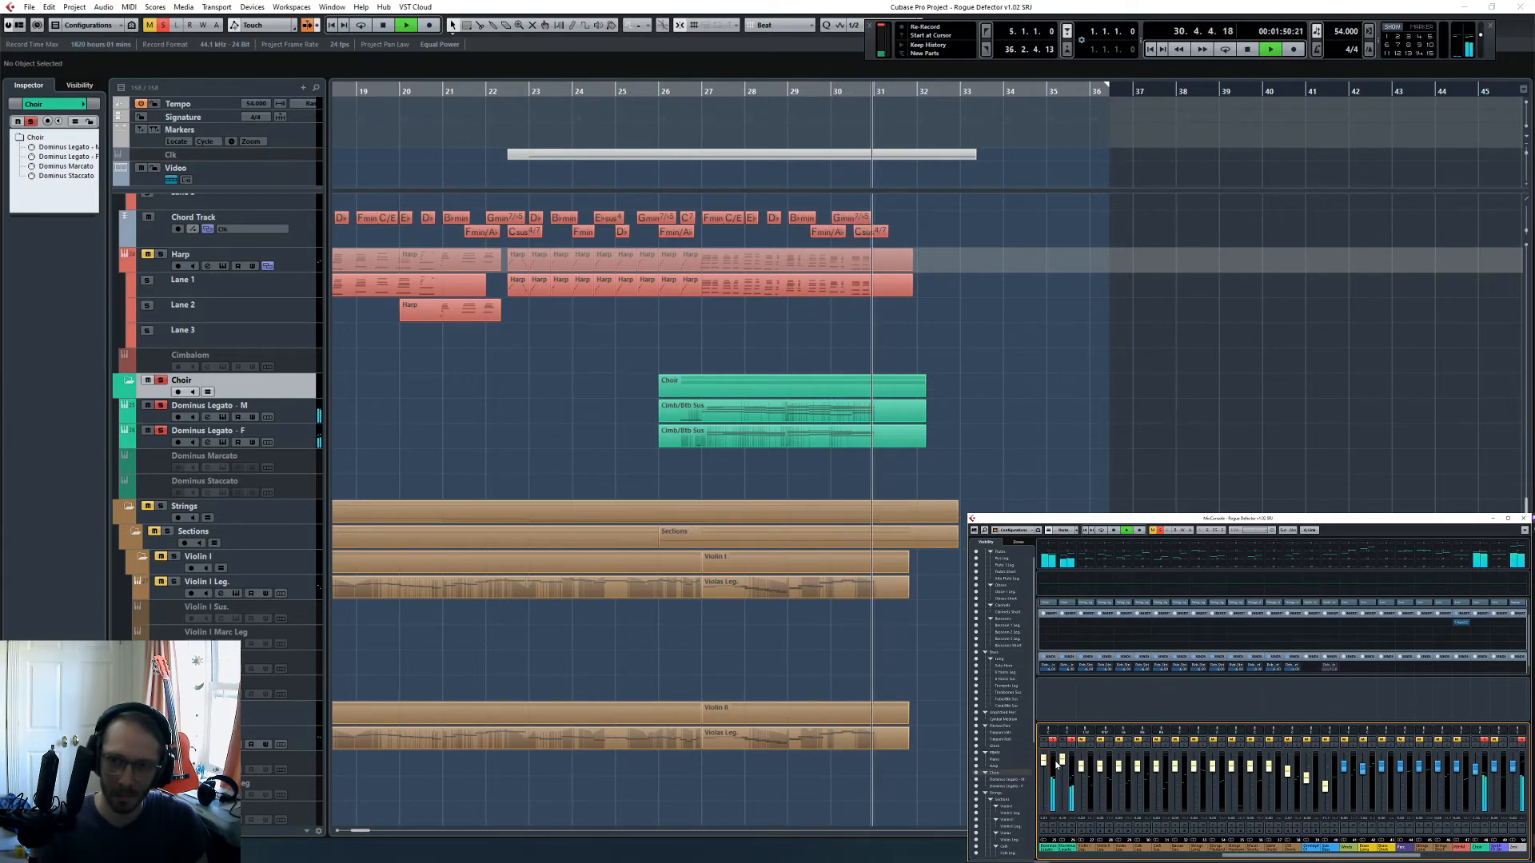
pyautogui.press('space')
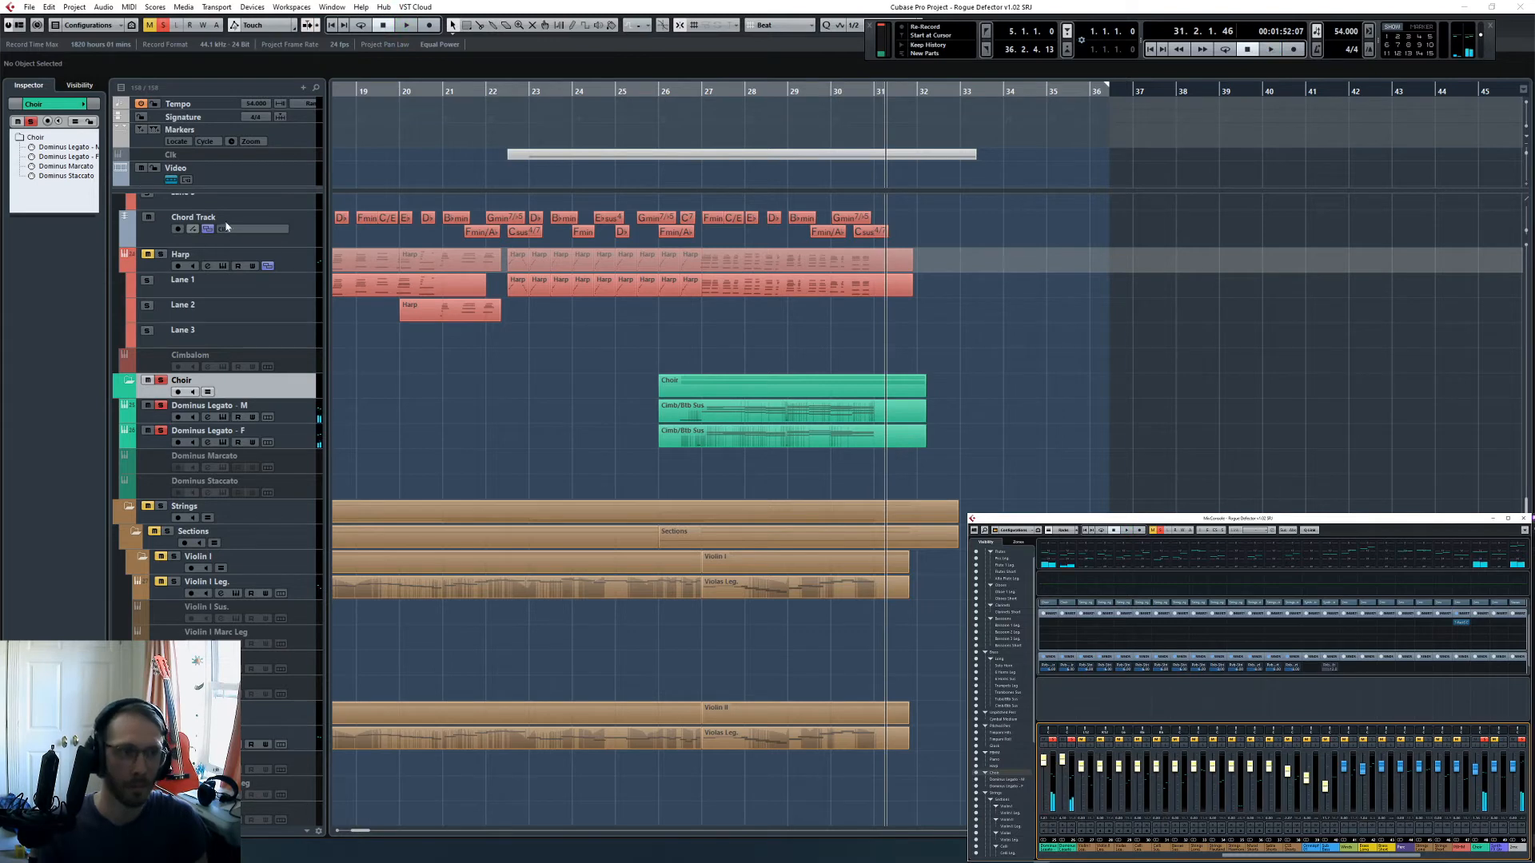
pyautogui.click(163, 25)
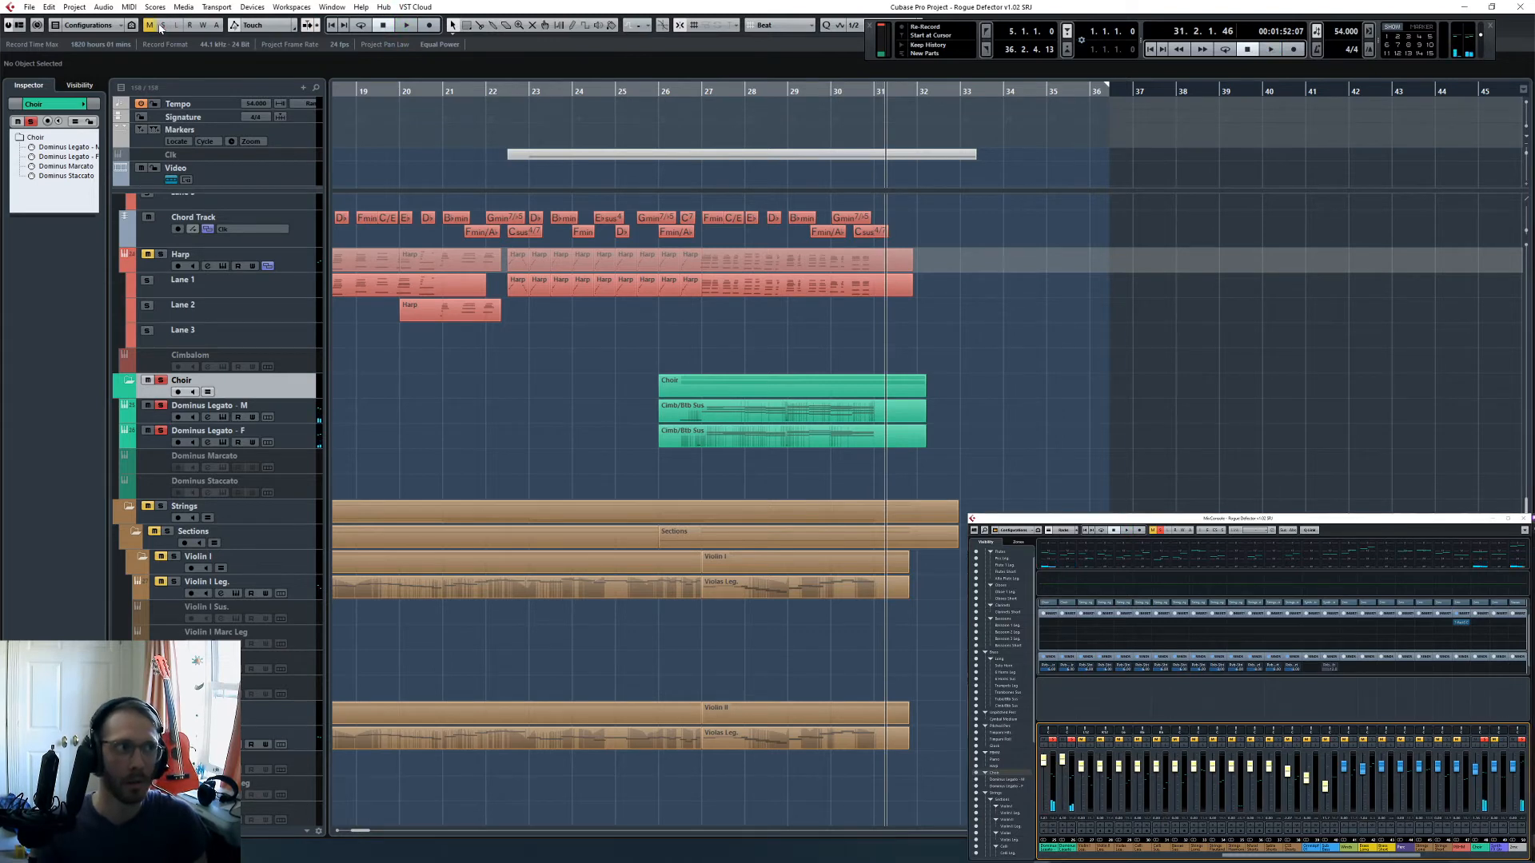
# - Try splitting the Dominus Legato - M part at bar 29 and muting its first half, playing from bar 26.3
pyautogui.click(676, 82)
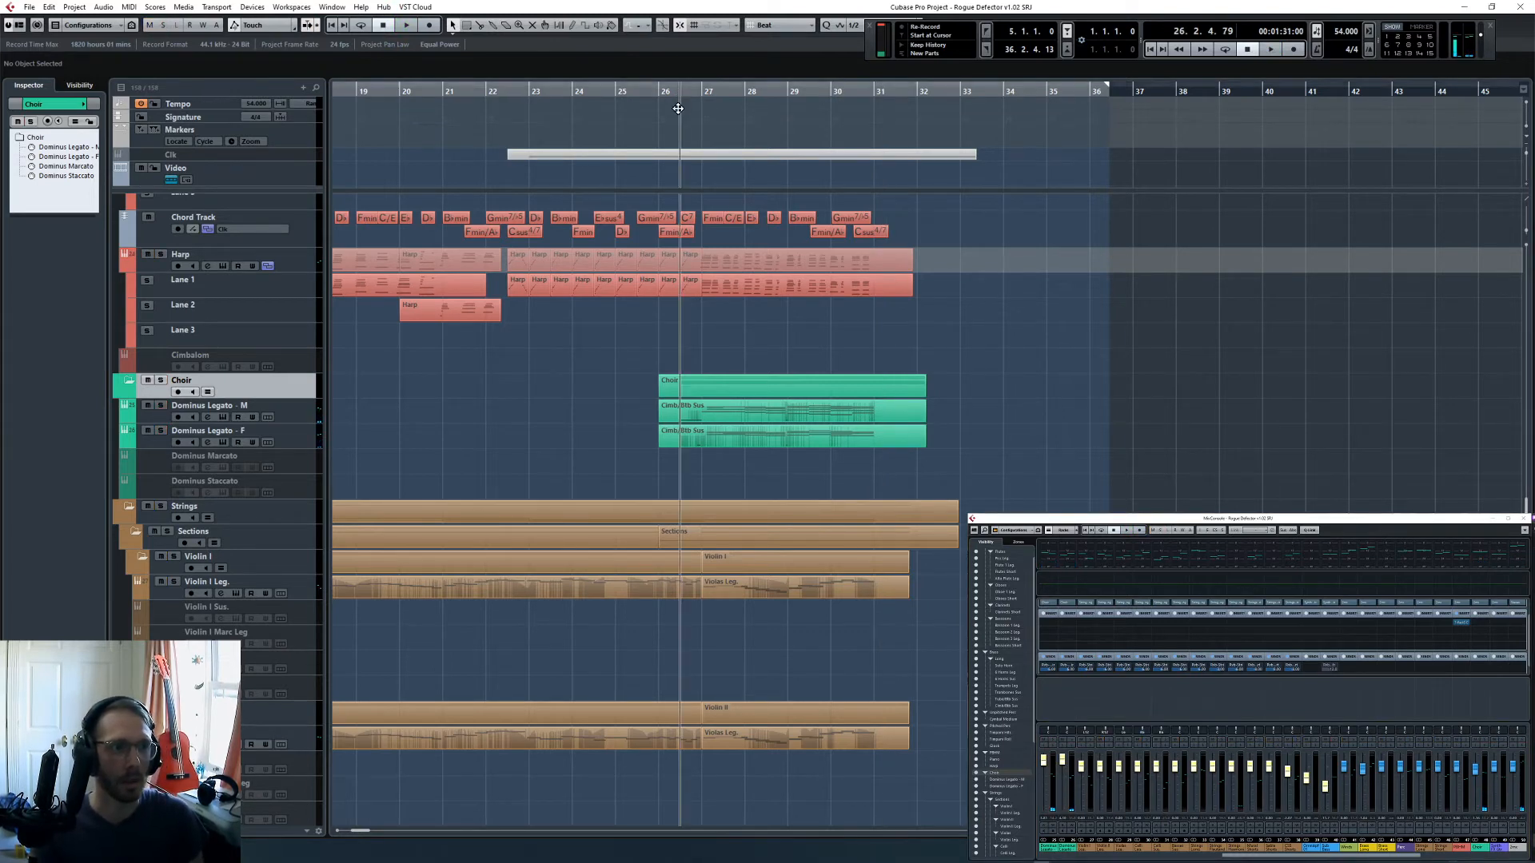
pyautogui.click(786, 437)
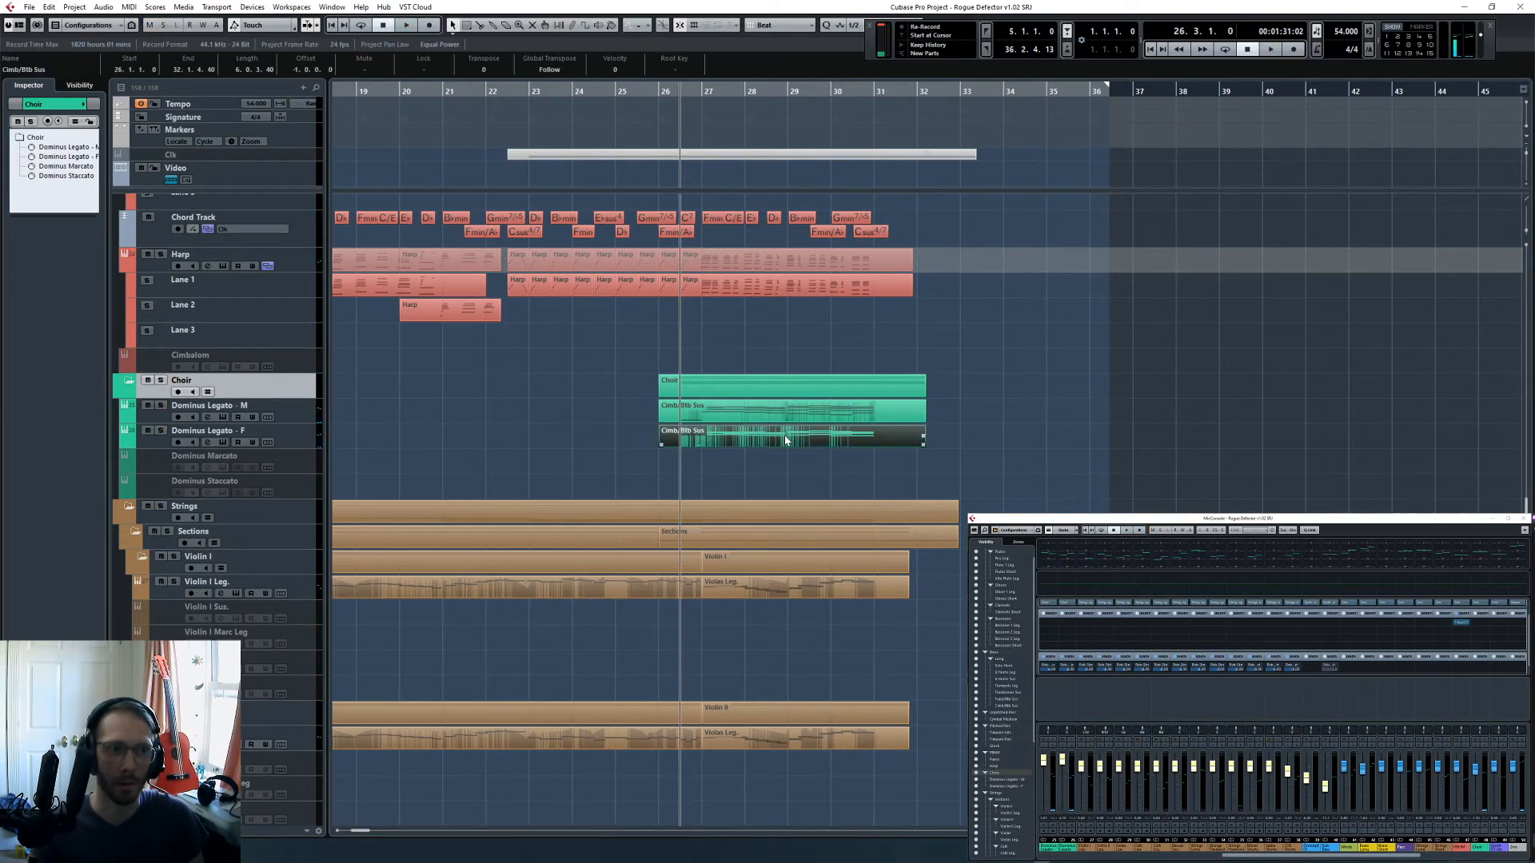
pyautogui.press('7')
pyautogui.click(754, 408)
pyautogui.press('1')
pyautogui.click(785, 481)
pyautogui.press('space')
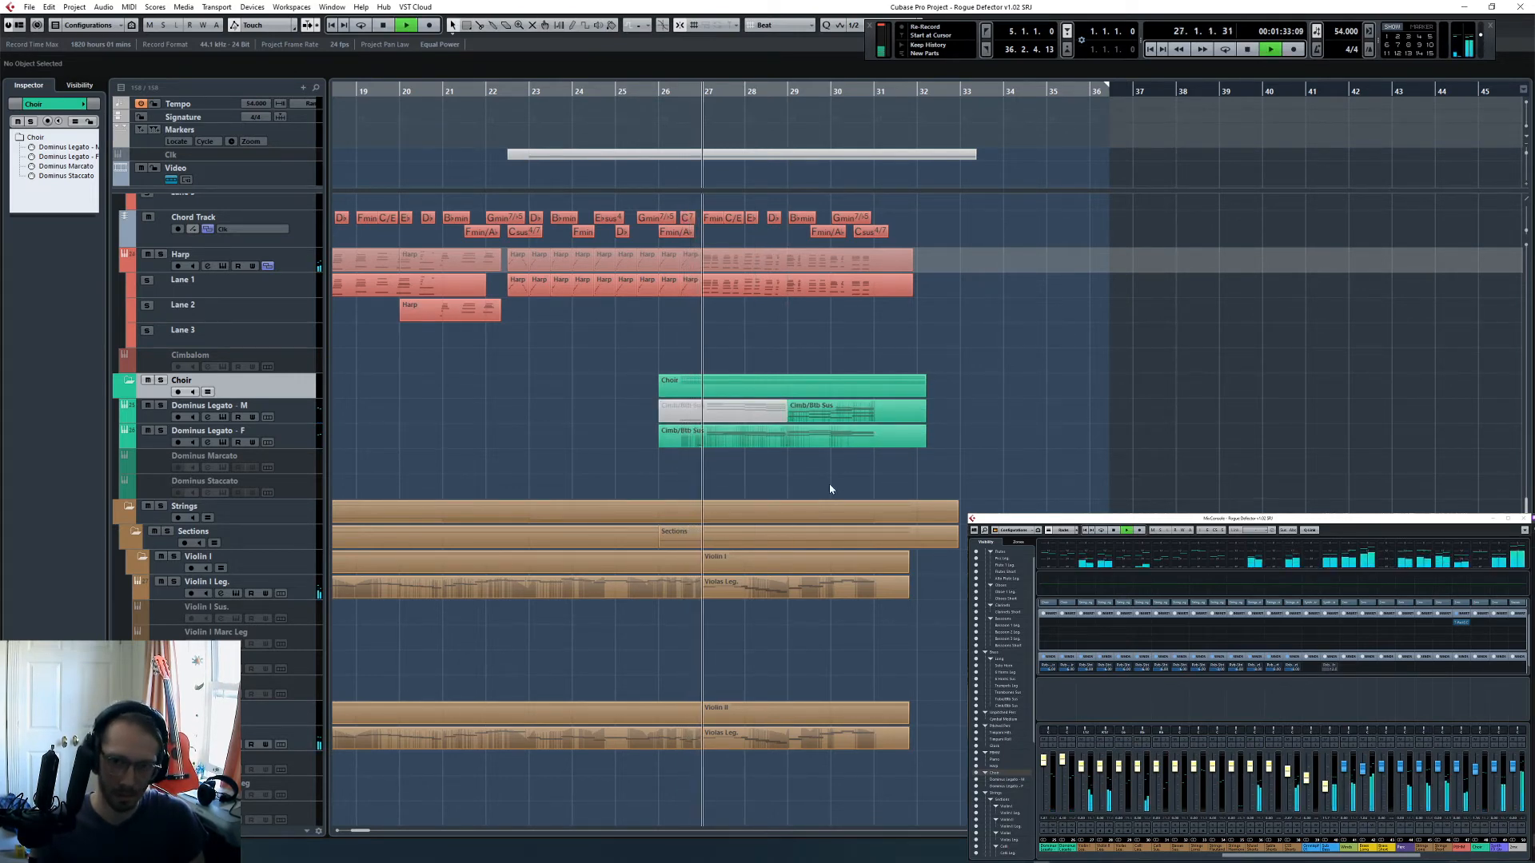
# - Open the Dominus Legato - F part in the Key Editor and solo its track briefly to check the notes
pyautogui.doubleClick(761, 434)
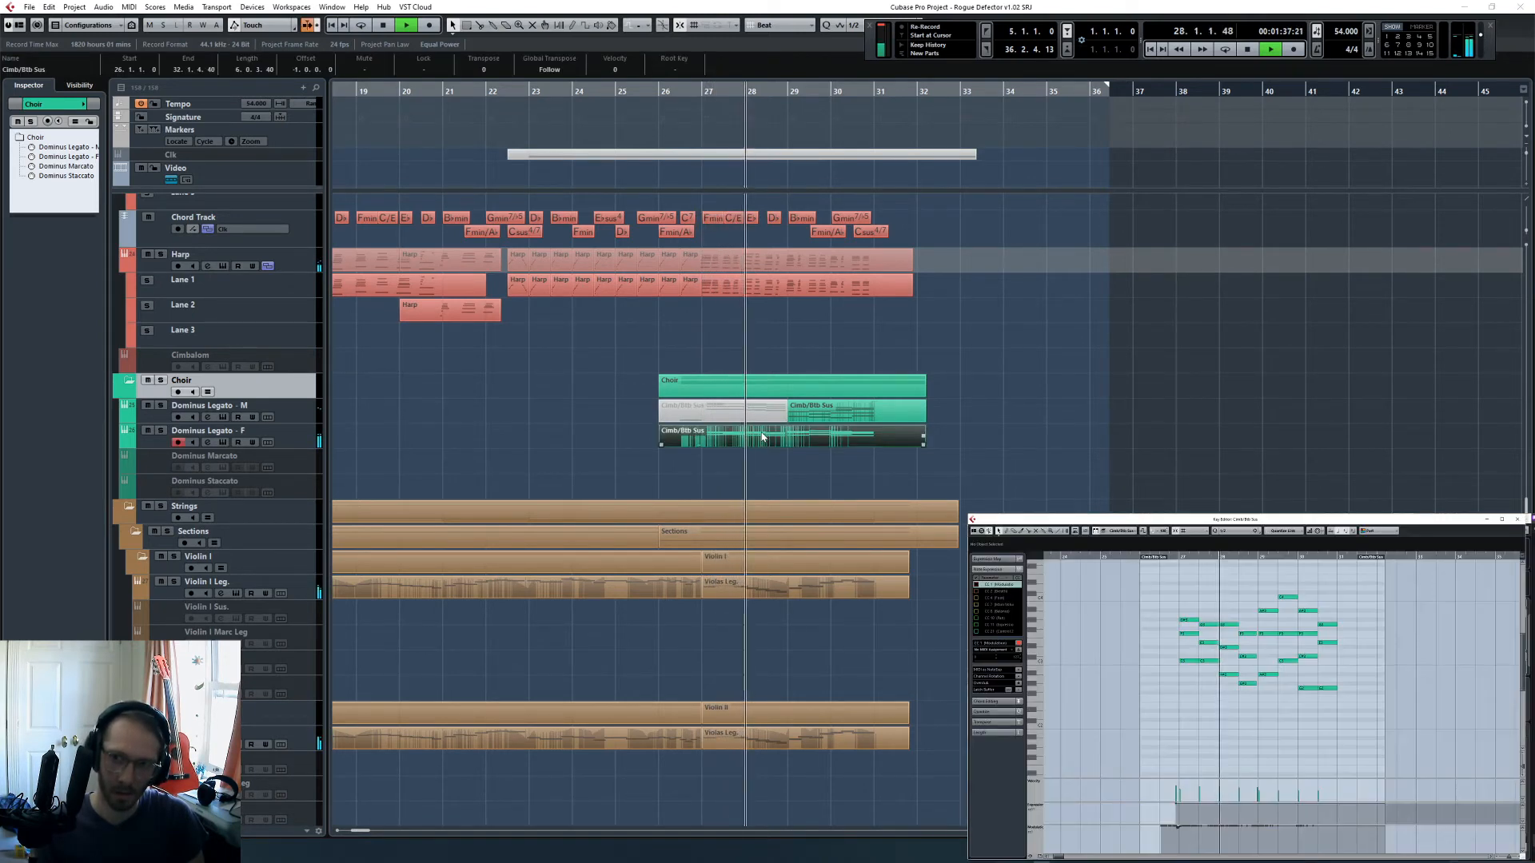
pyautogui.click(161, 431)
pyautogui.press('space')
pyautogui.click(163, 431)
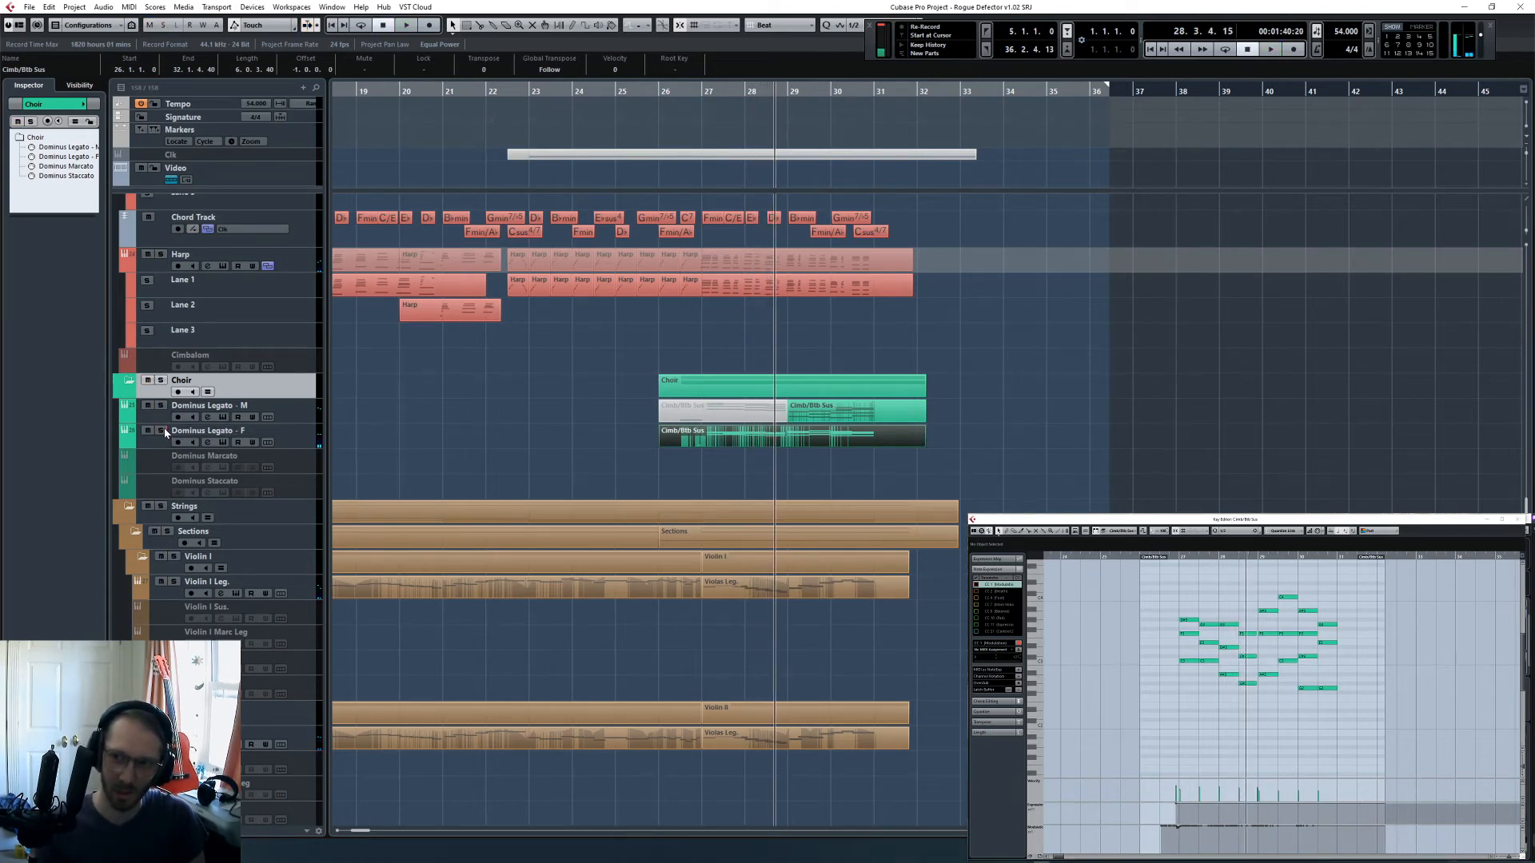
# - Unmute the first half of the Dominus Legato - M part, restore it to one unsplit part and play from bar 26.3
pyautogui.click(541, 468)
pyautogui.click(728, 409)
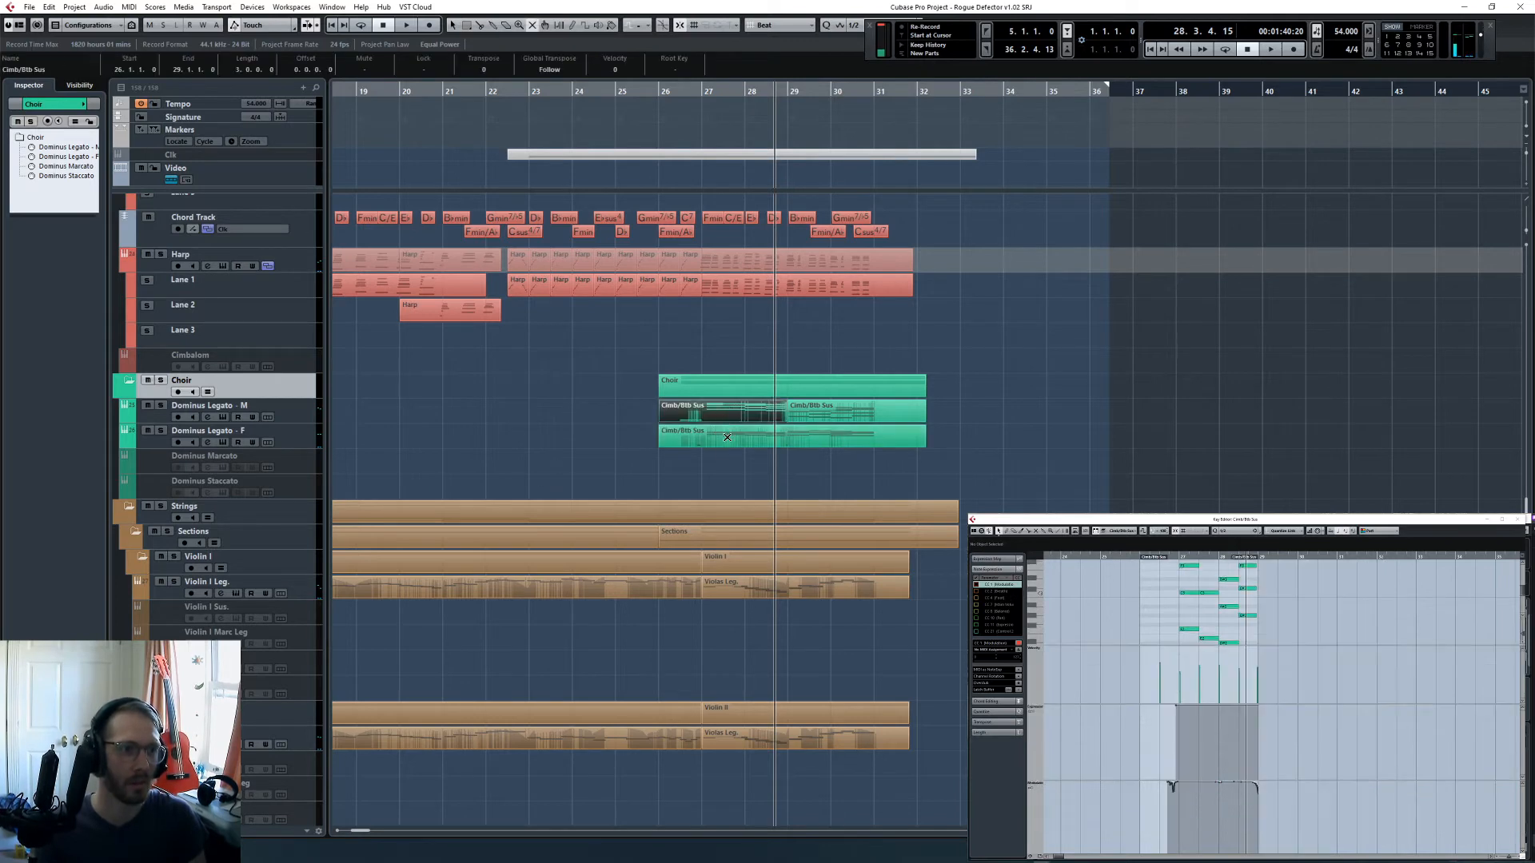
pyautogui.click(740, 480)
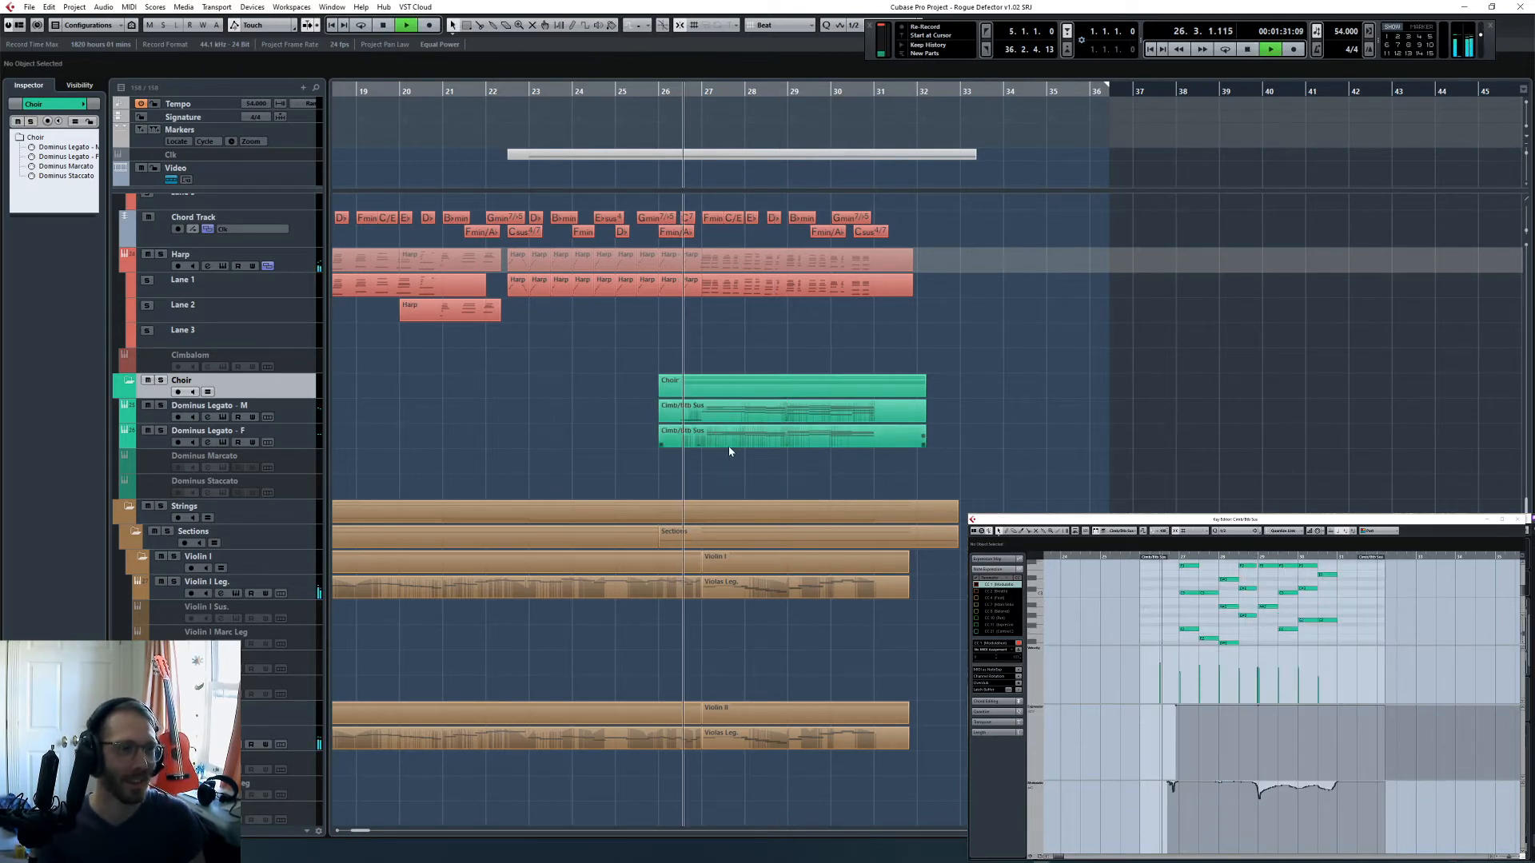
# - Stop playback, try splitting the Dominus Legato - F part at bar 29 and rejoin it into one part
pyautogui.press('space')
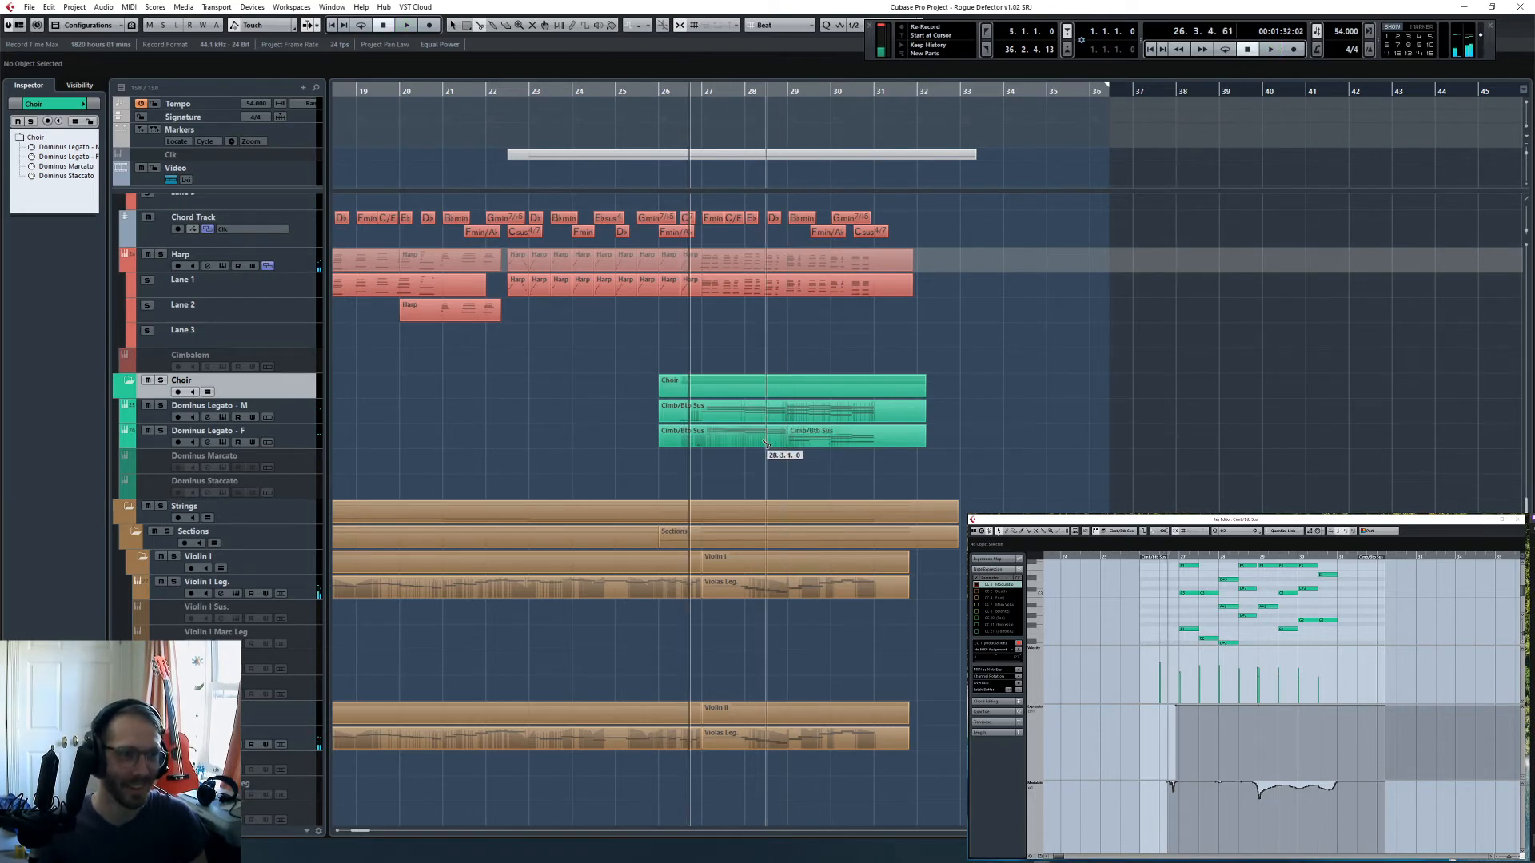
pyautogui.click(765, 438)
pyautogui.click(784, 465)
pyautogui.press('4')
pyautogui.click(770, 439)
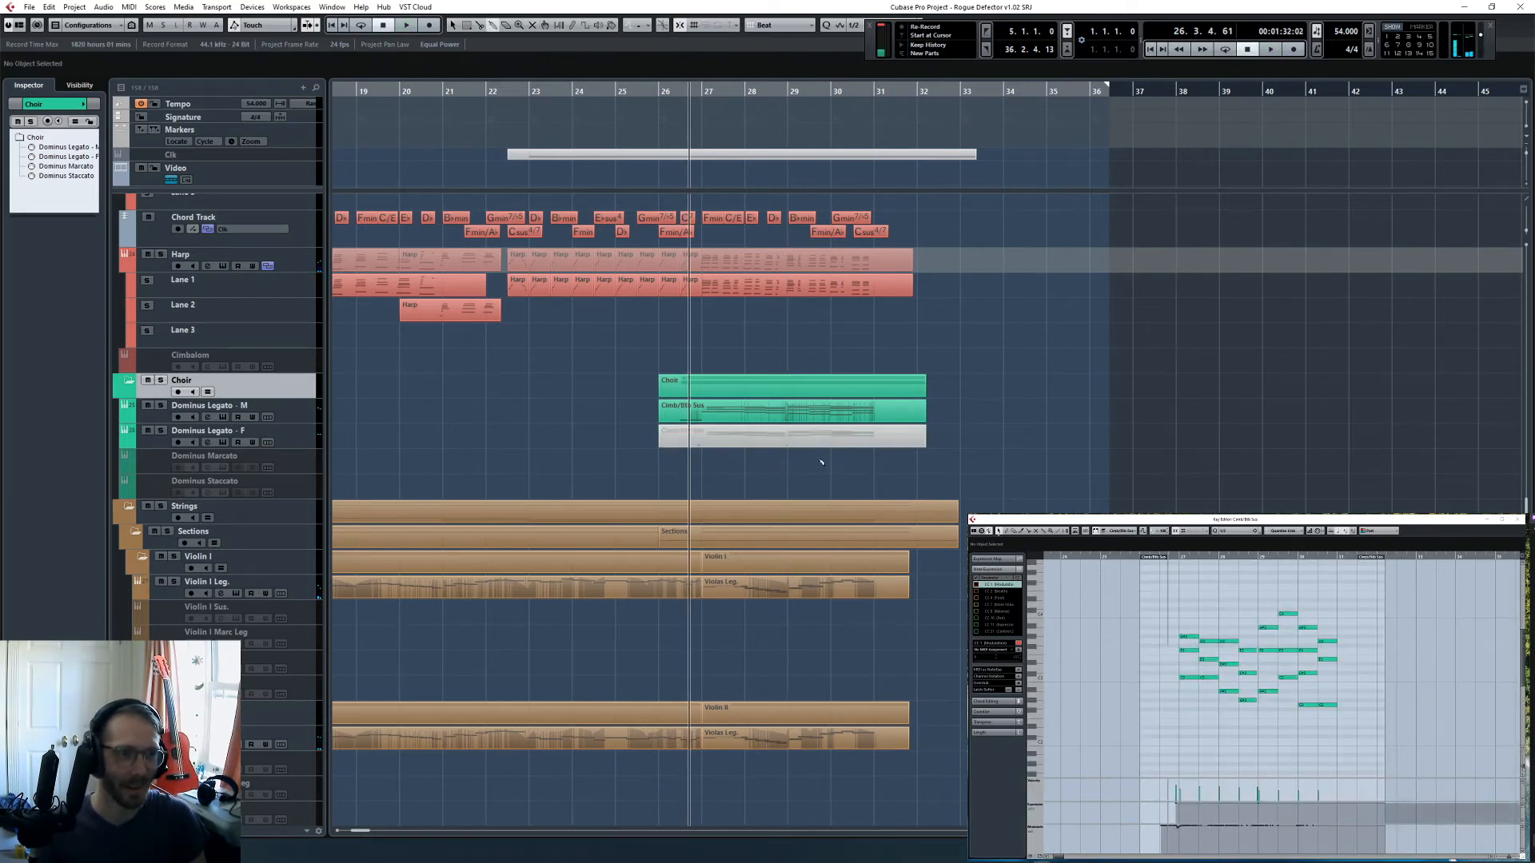
# - Open the Dominus Legato - F part in the Key Editor and mute its notes in bars 27 and 28
pyautogui.click(777, 439)
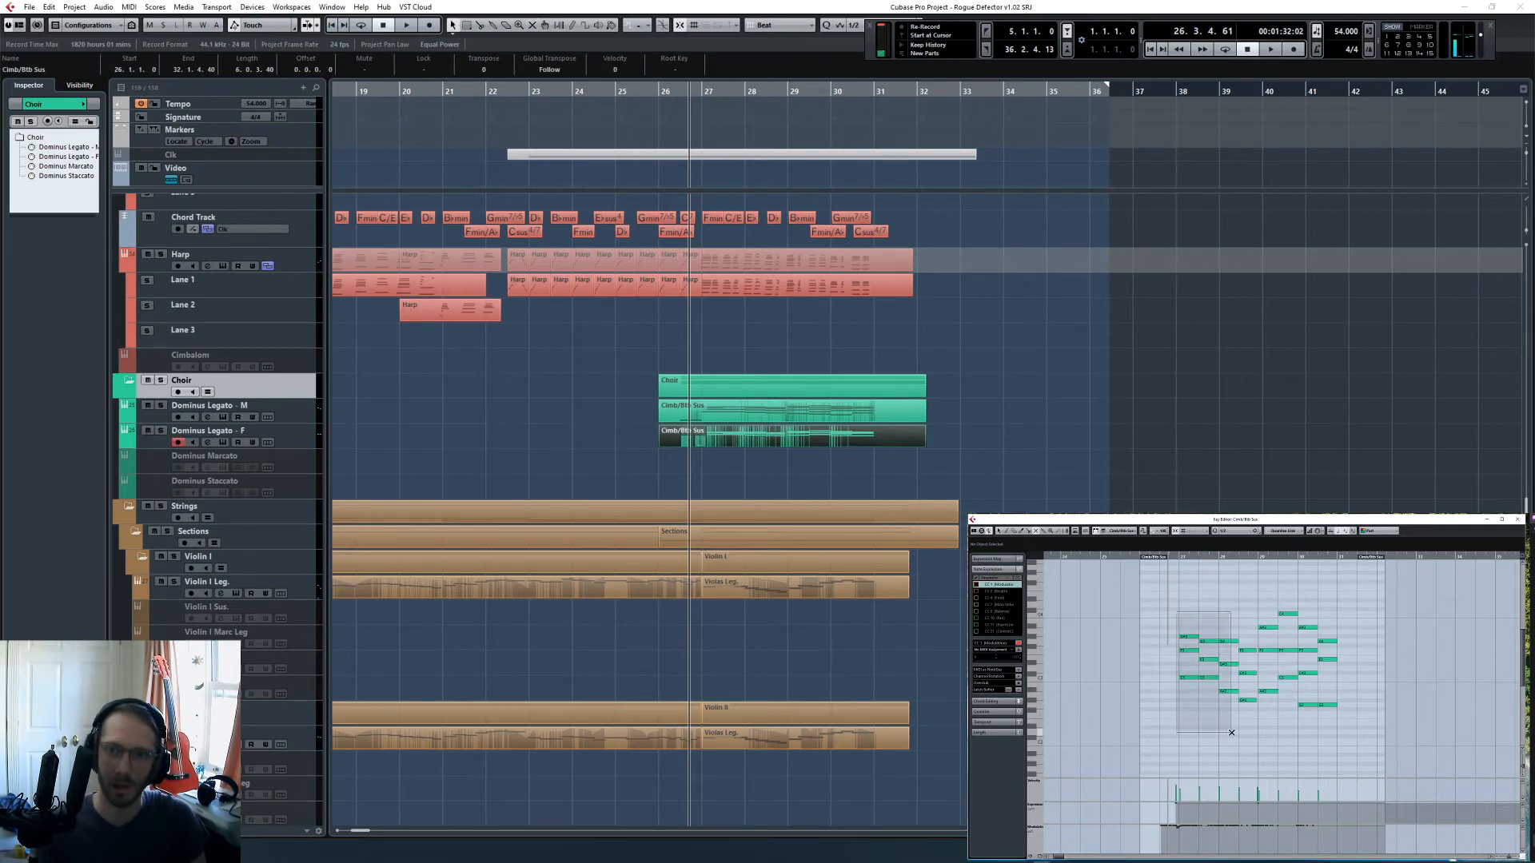
pyautogui.moveTo(1231, 733); pyautogui.dragTo(1244, 742)
pyautogui.click(966, 466)
# - Play the full arrangement through to bar 31 with the MixConsole open, checking the channel levels across the mixer
pyautogui.press('space')
pyautogui.press('F3')
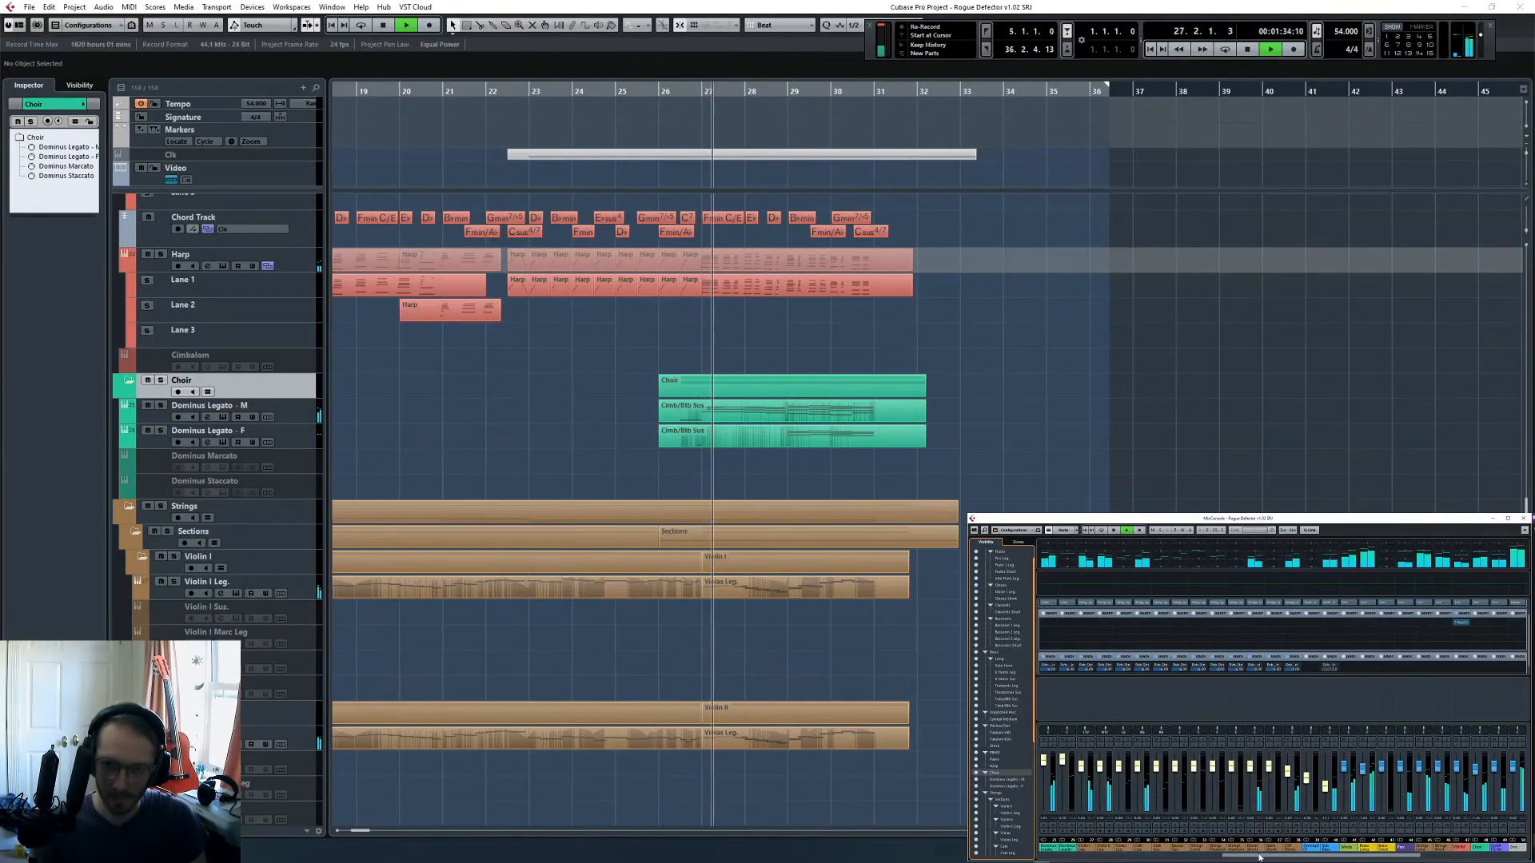
pyautogui.moveTo(1259, 858); pyautogui.dragTo(1369, 860)
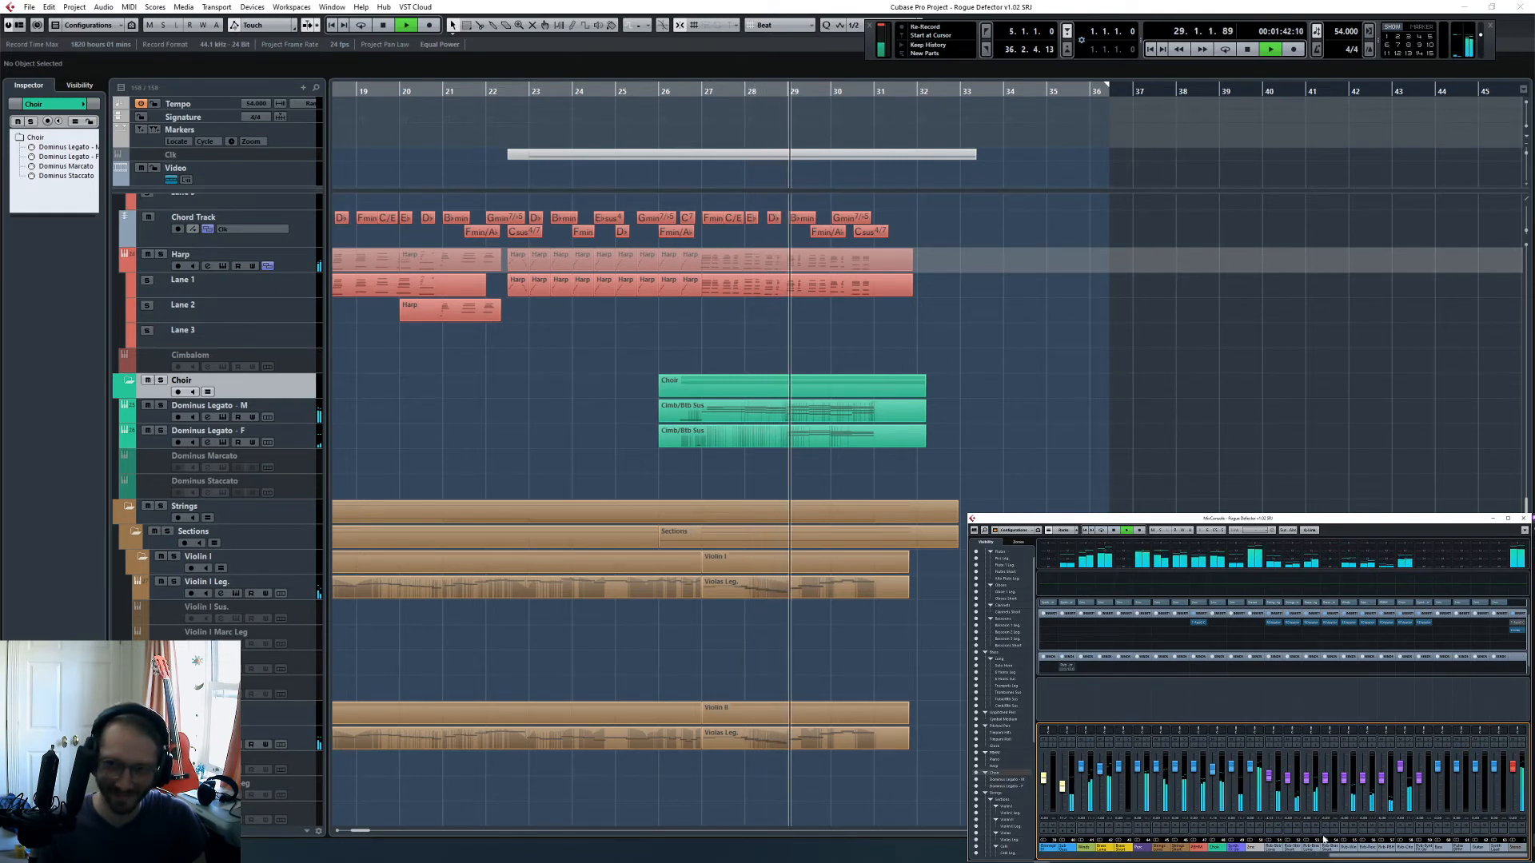
pyautogui.moveTo(1323, 857); pyautogui.dragTo(1206, 858)
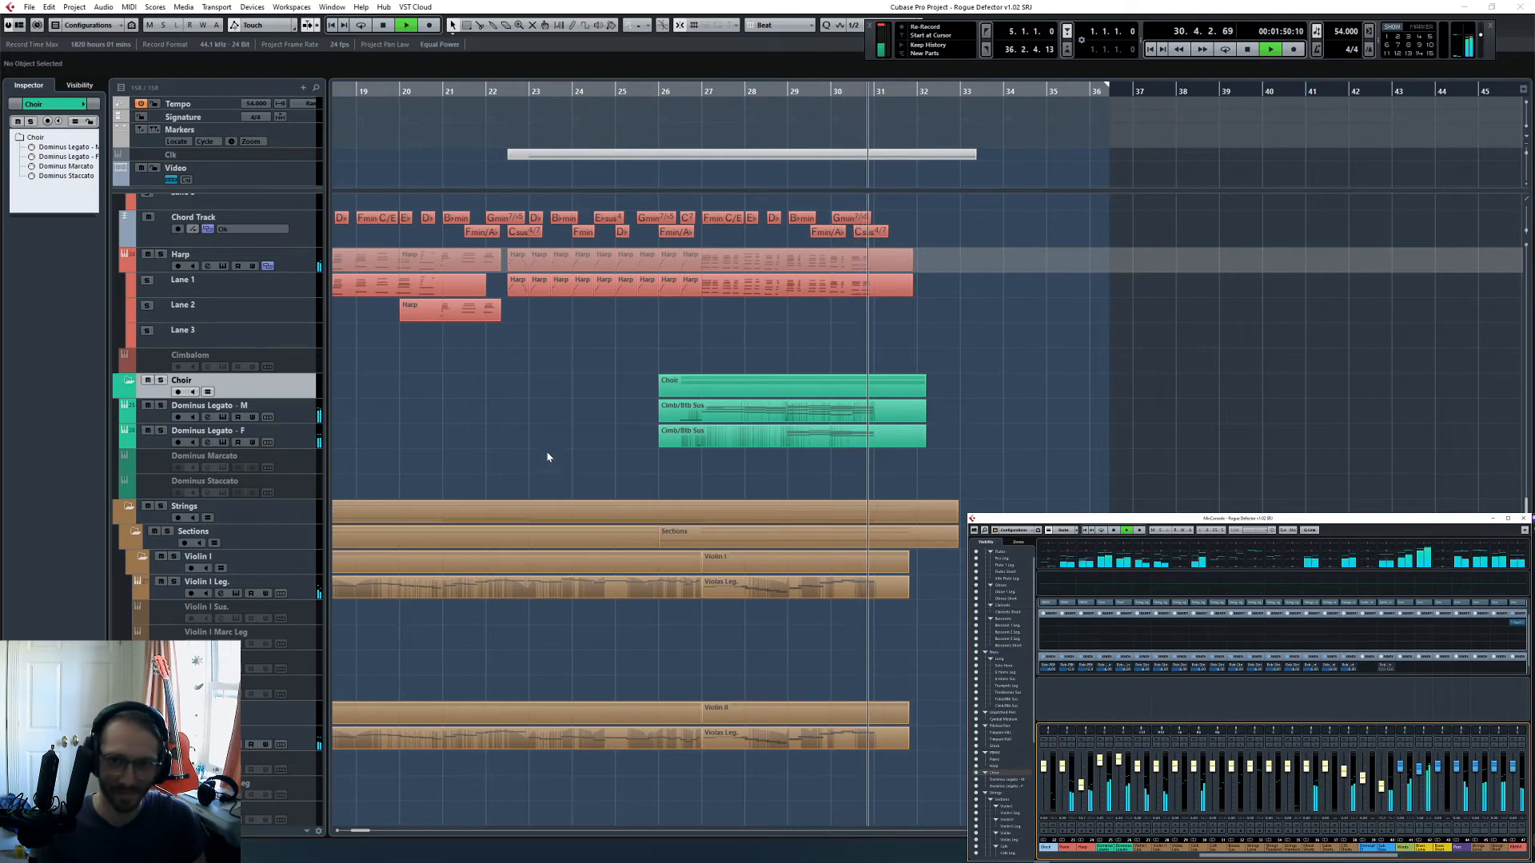
pyautogui.press('space')
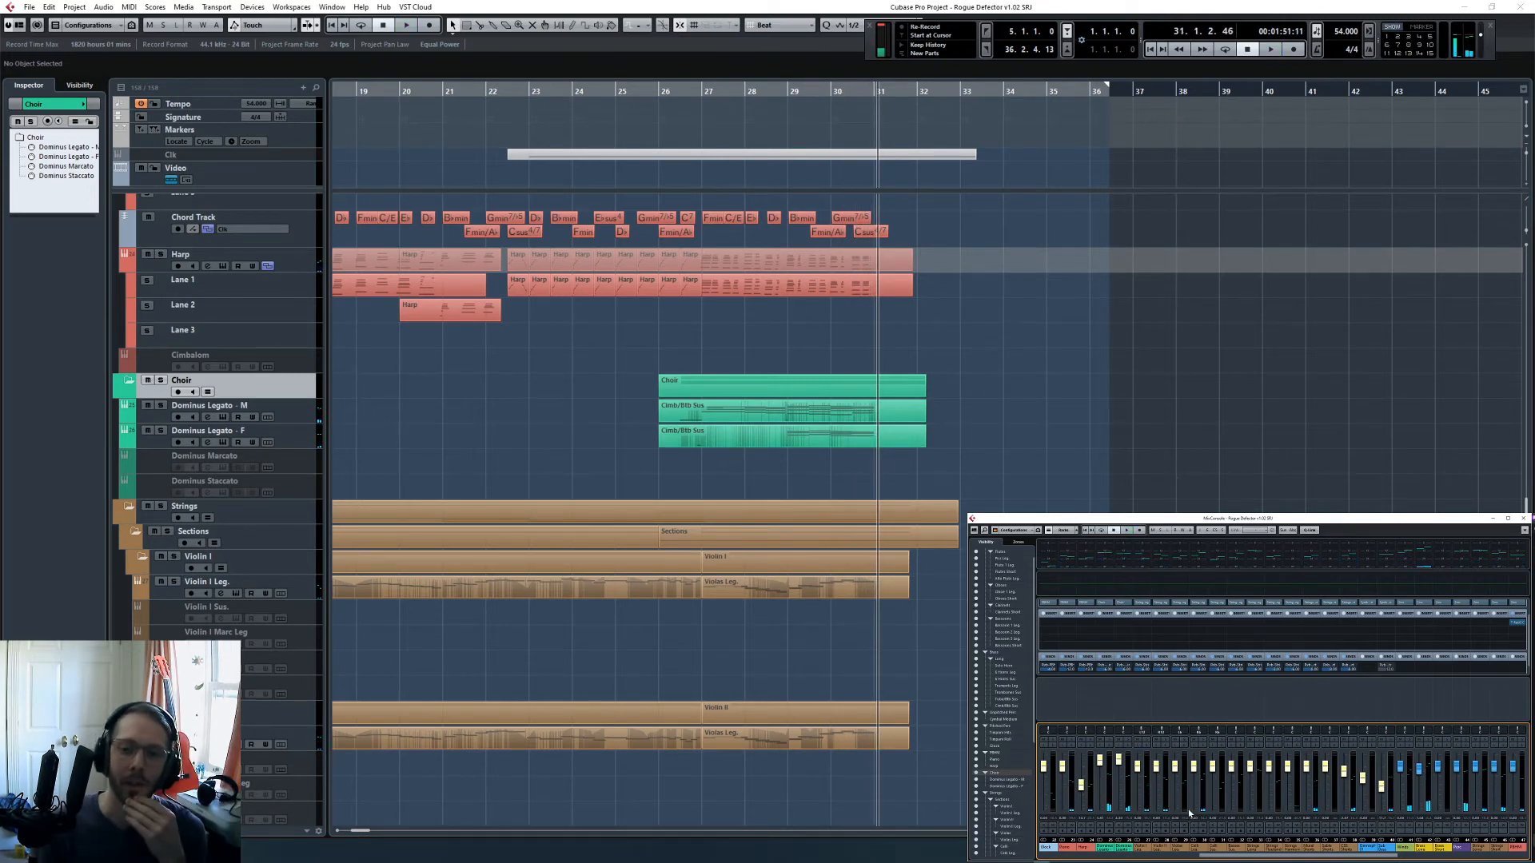
# - Solo the Dominus Legato - F track, play it from bar 29 and open its part in the Key Editor
pyautogui.click(784, 93)
pyautogui.click(161, 430)
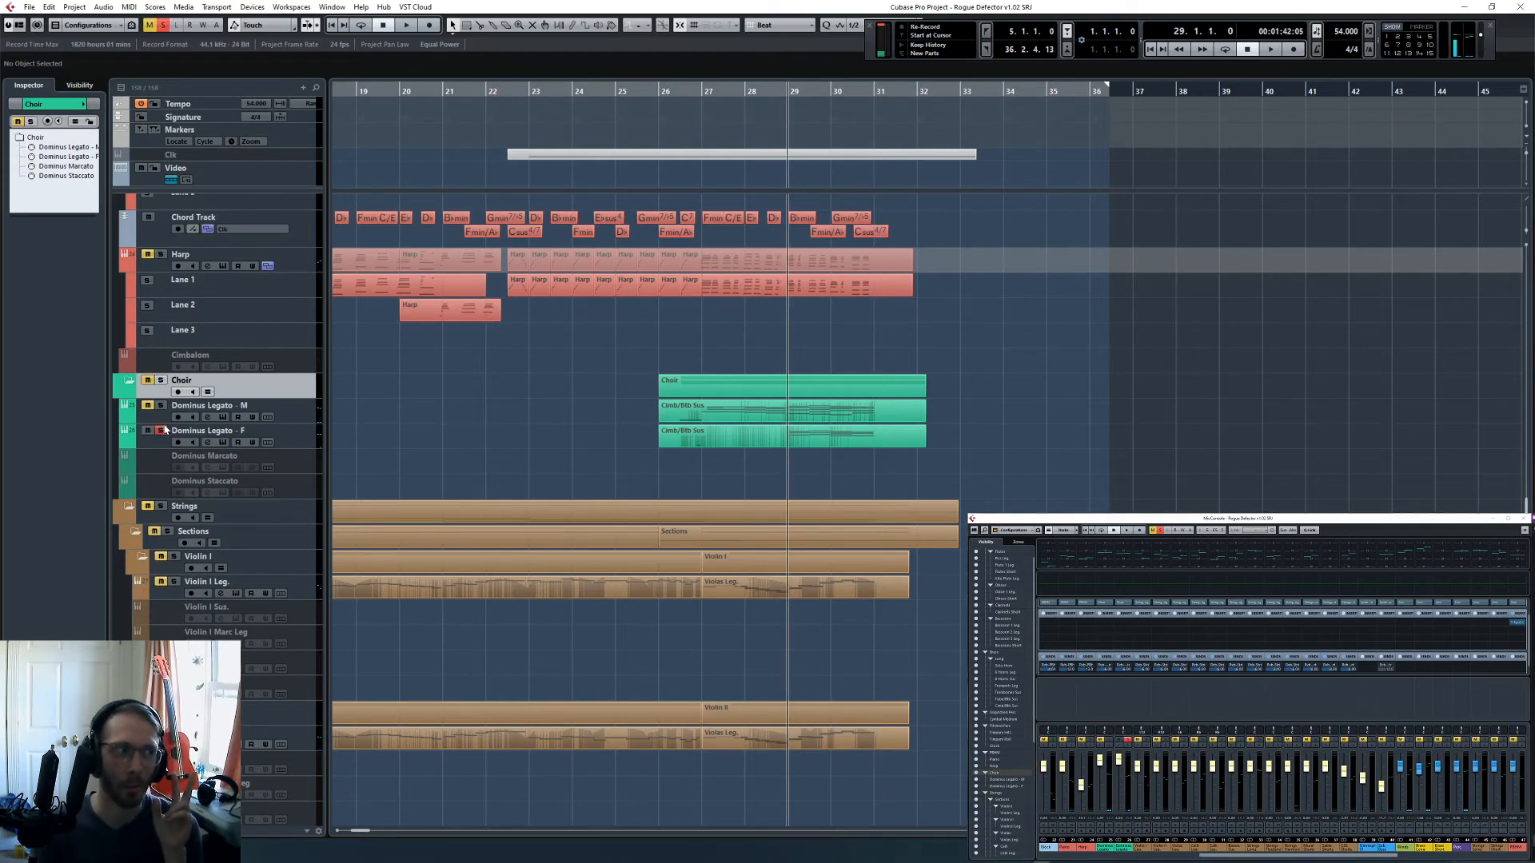
pyautogui.click(817, 437)
pyautogui.press('space')
pyautogui.doubleClick(817, 437)
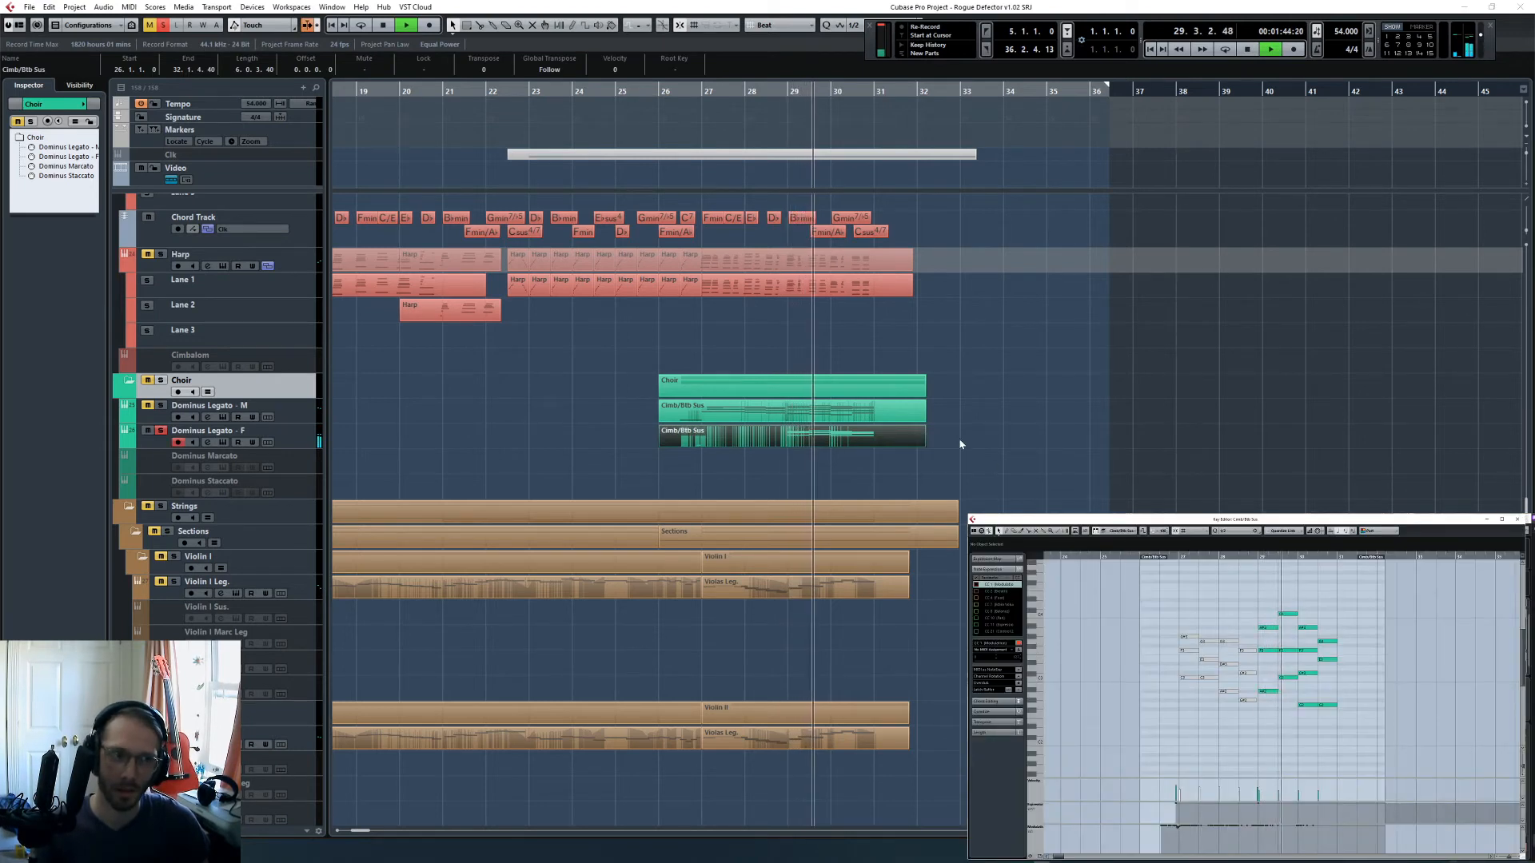
# - Check the Dominus Legato - F part in the Score Editor, stop playback and close the score
pyautogui.rightClick(863, 447)
pyautogui.click(932, 751)
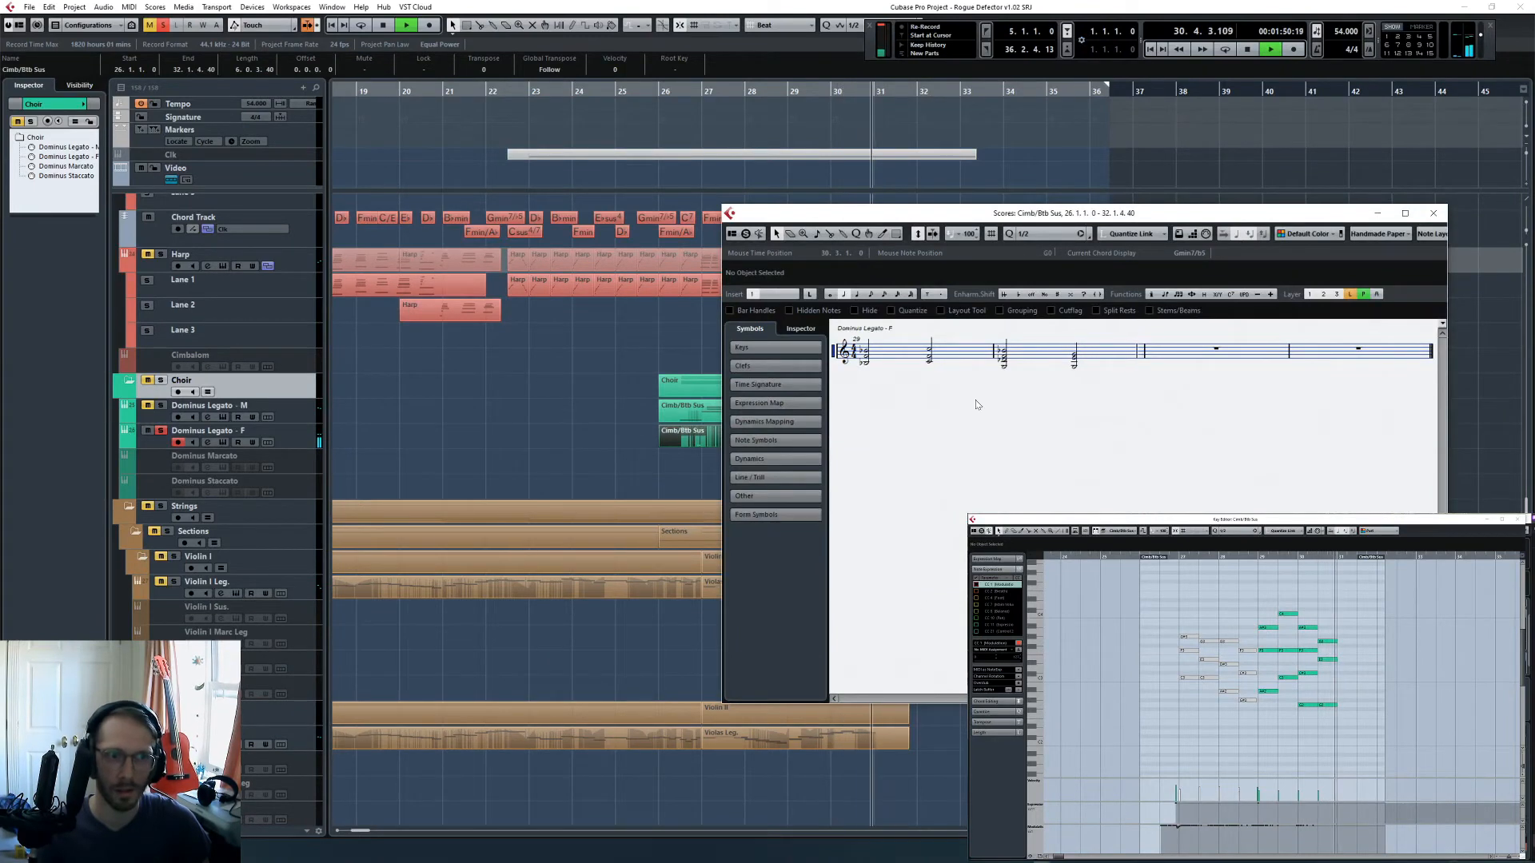
pyautogui.press('space')
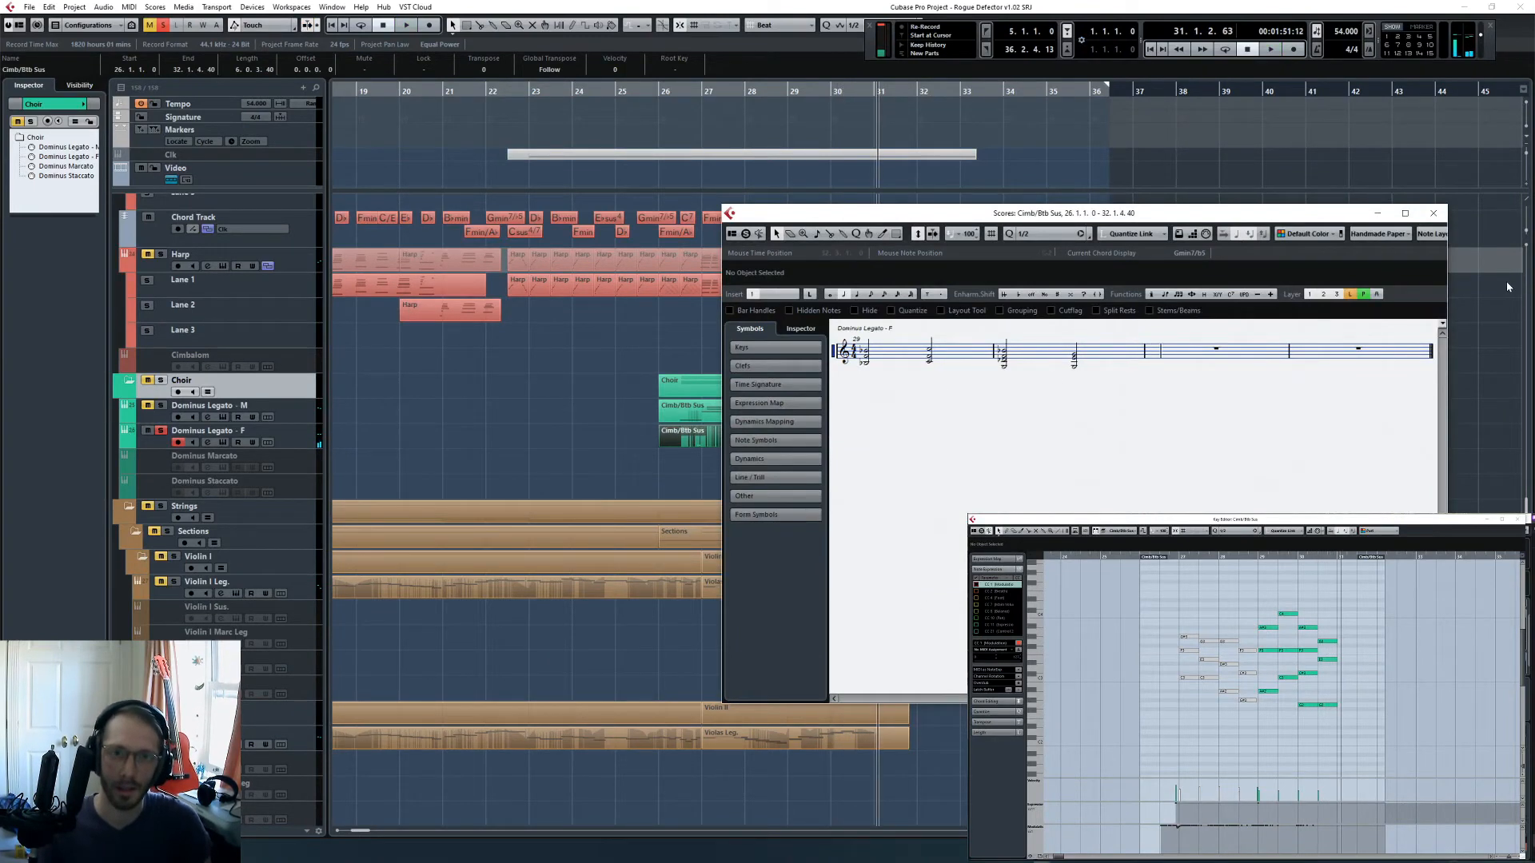
pyautogui.click(1433, 215)
# - Move the lower Dominus Legato - F notes in bar 29 up to higher pitches, placing the cursor at bar 29.3
pyautogui.click(1269, 691)
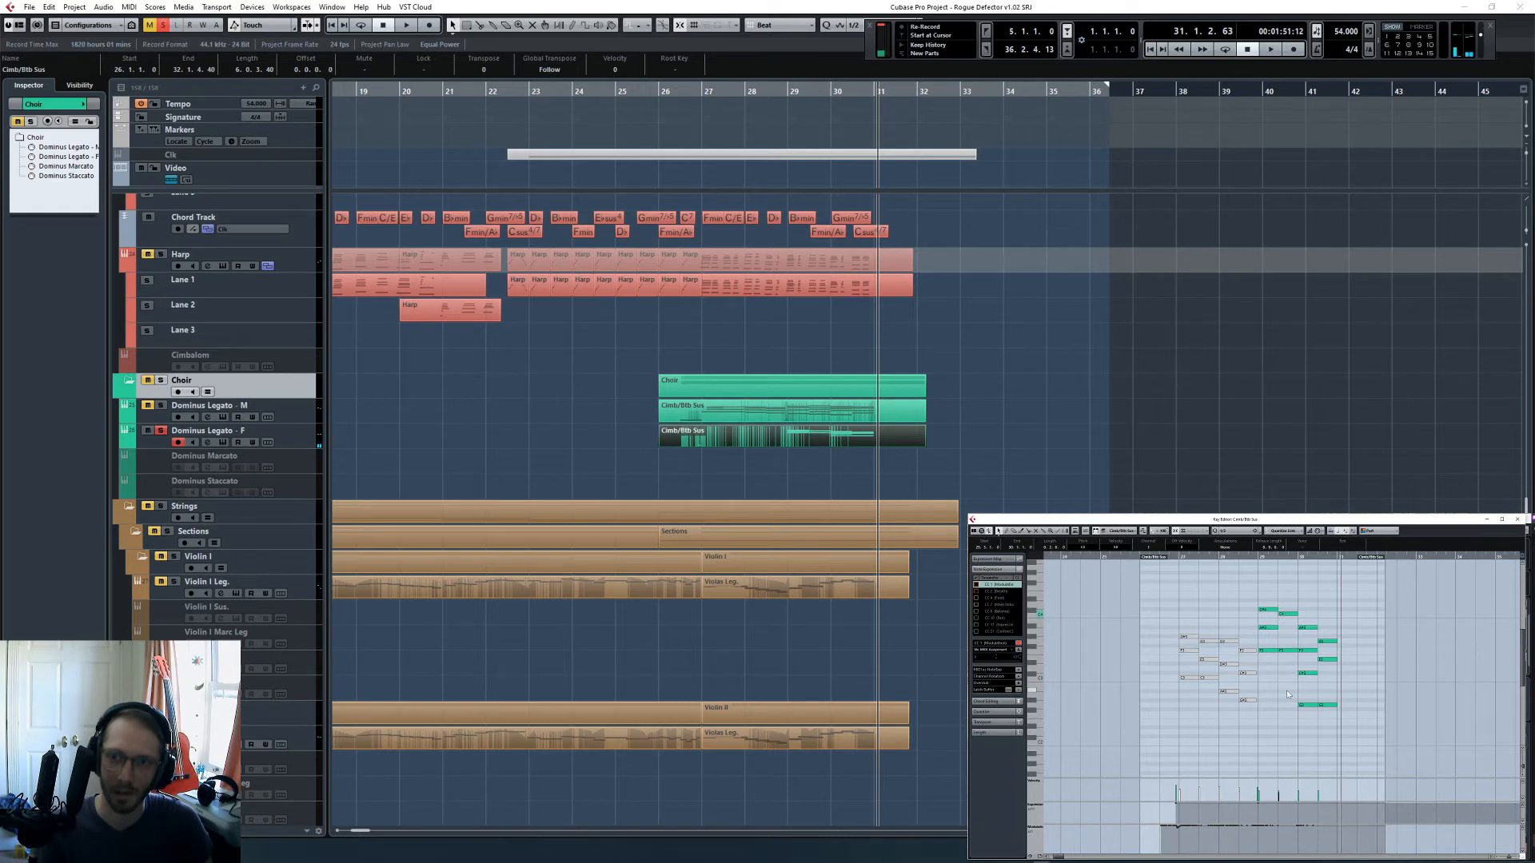
pyautogui.press('Up')
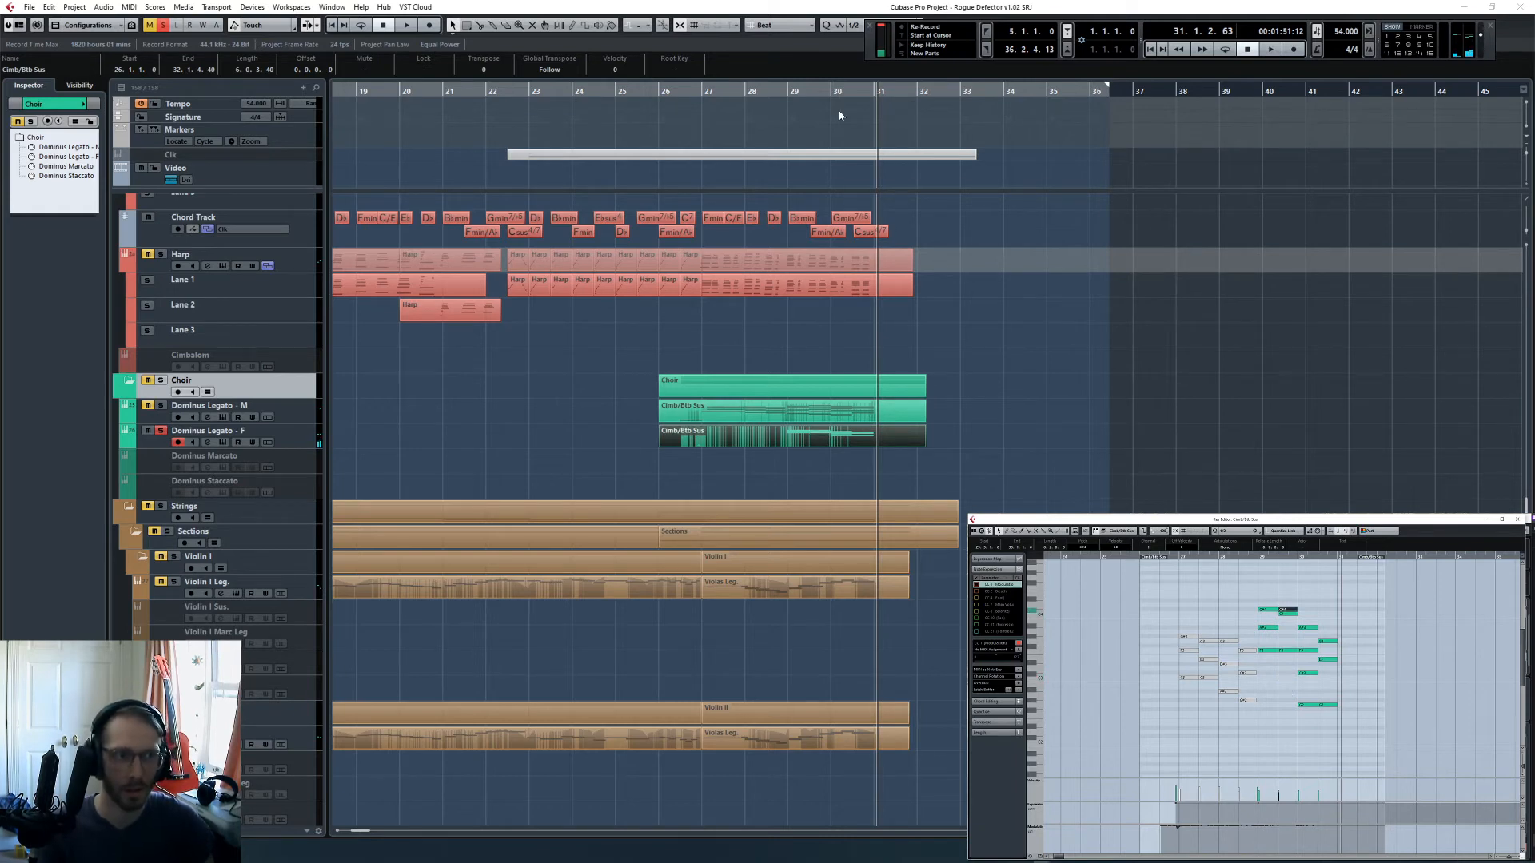
pyautogui.moveTo(834, 92); pyautogui.dragTo(810, 92)
pyautogui.press('h')
pyautogui.press('h')
pyautogui.press('h')
pyautogui.press('h')
pyautogui.press('h')
pyautogui.press('h')
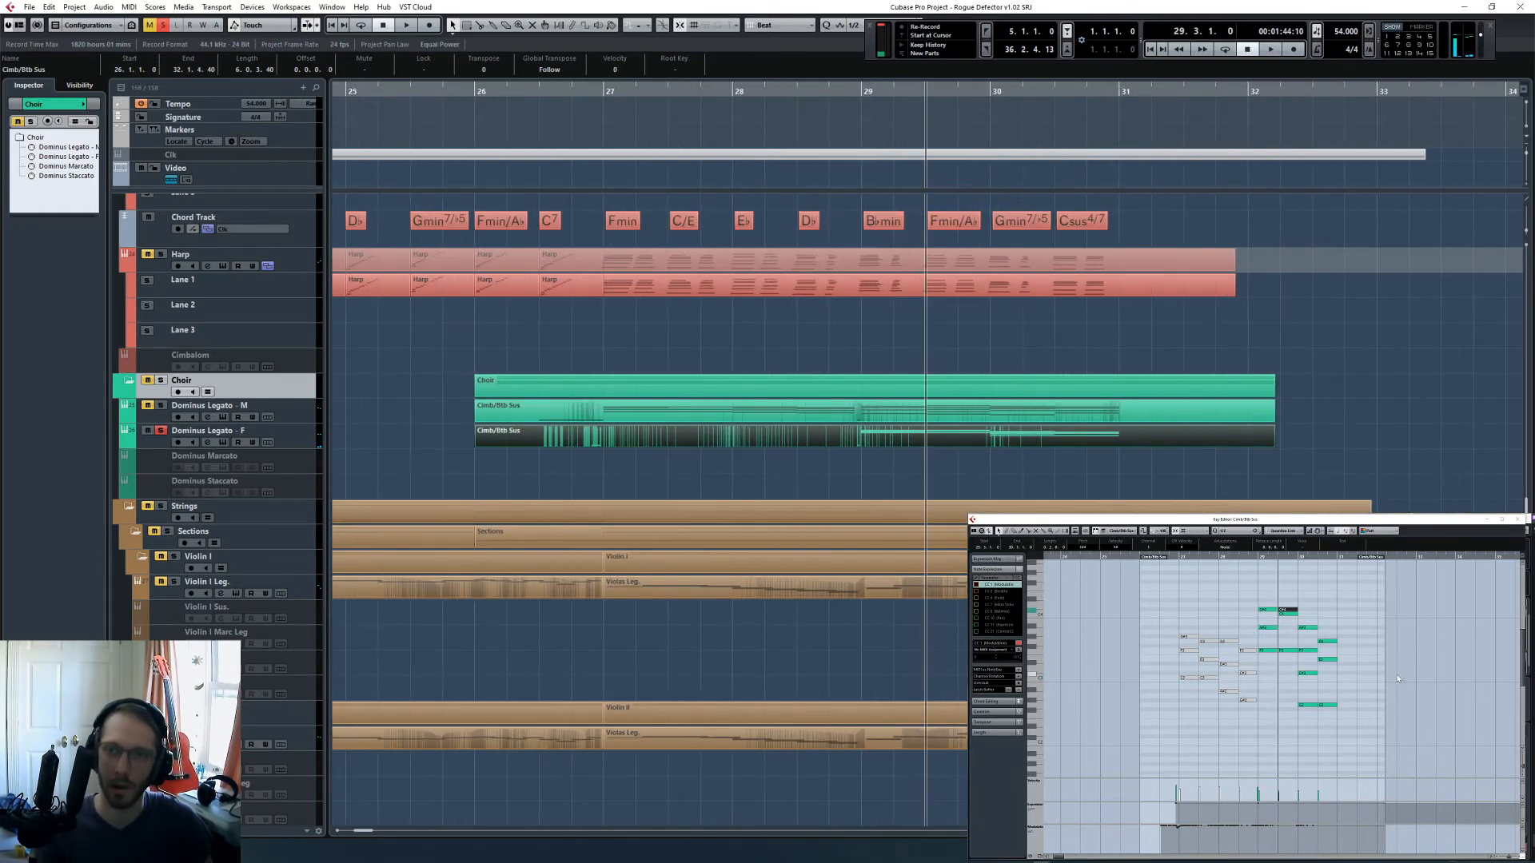
pyautogui.moveTo(1297, 596); pyautogui.dragTo(1293, 609)
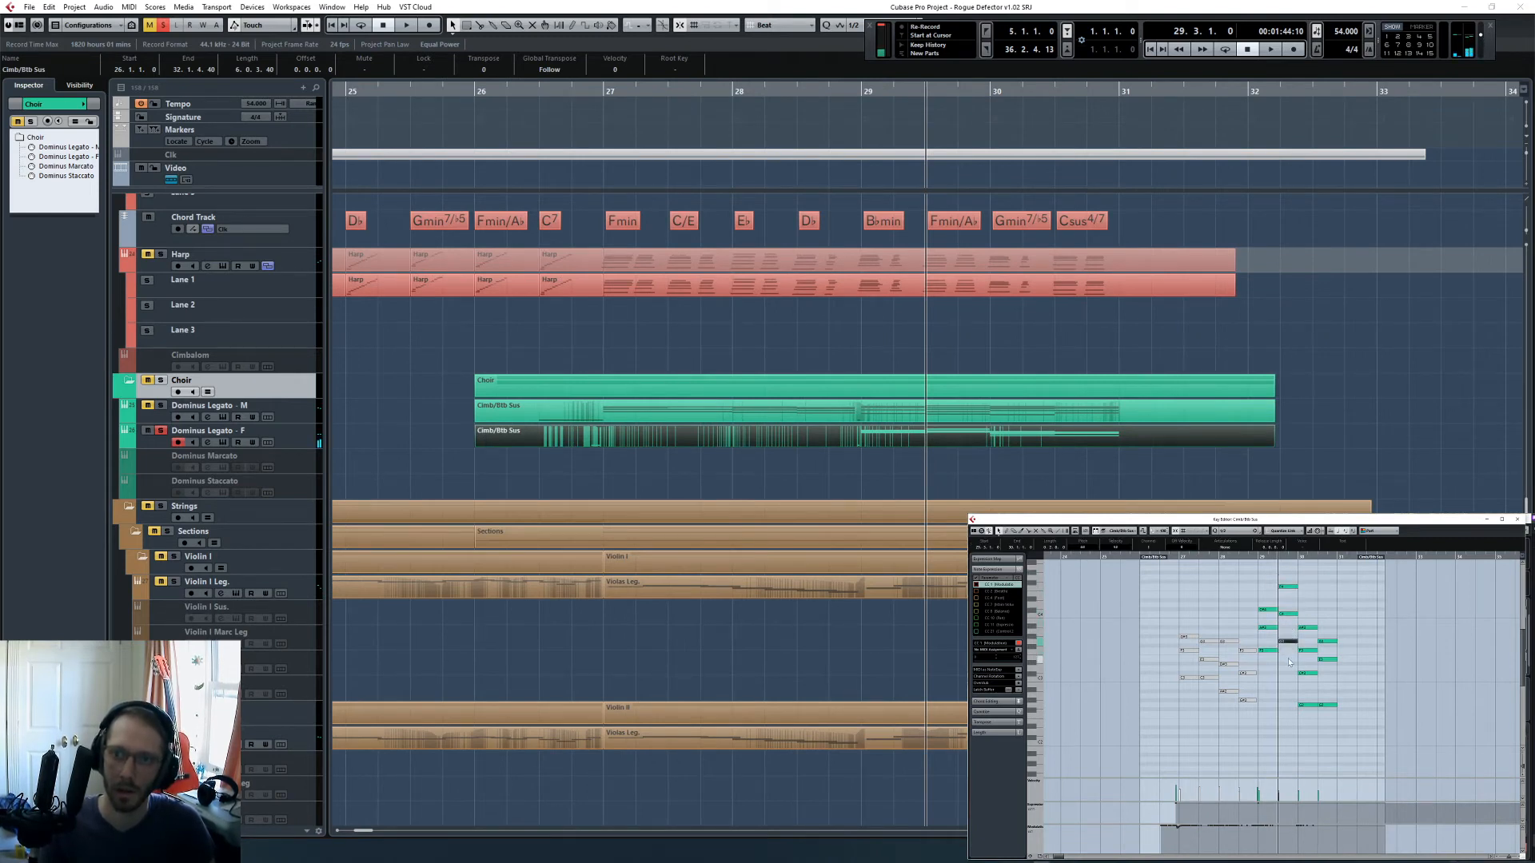
# - Move the low Dominus Legato - F notes in bar 30 up to higher pitches and audition the part from bar 29
pyautogui.hscroll(2, 1284, 683)
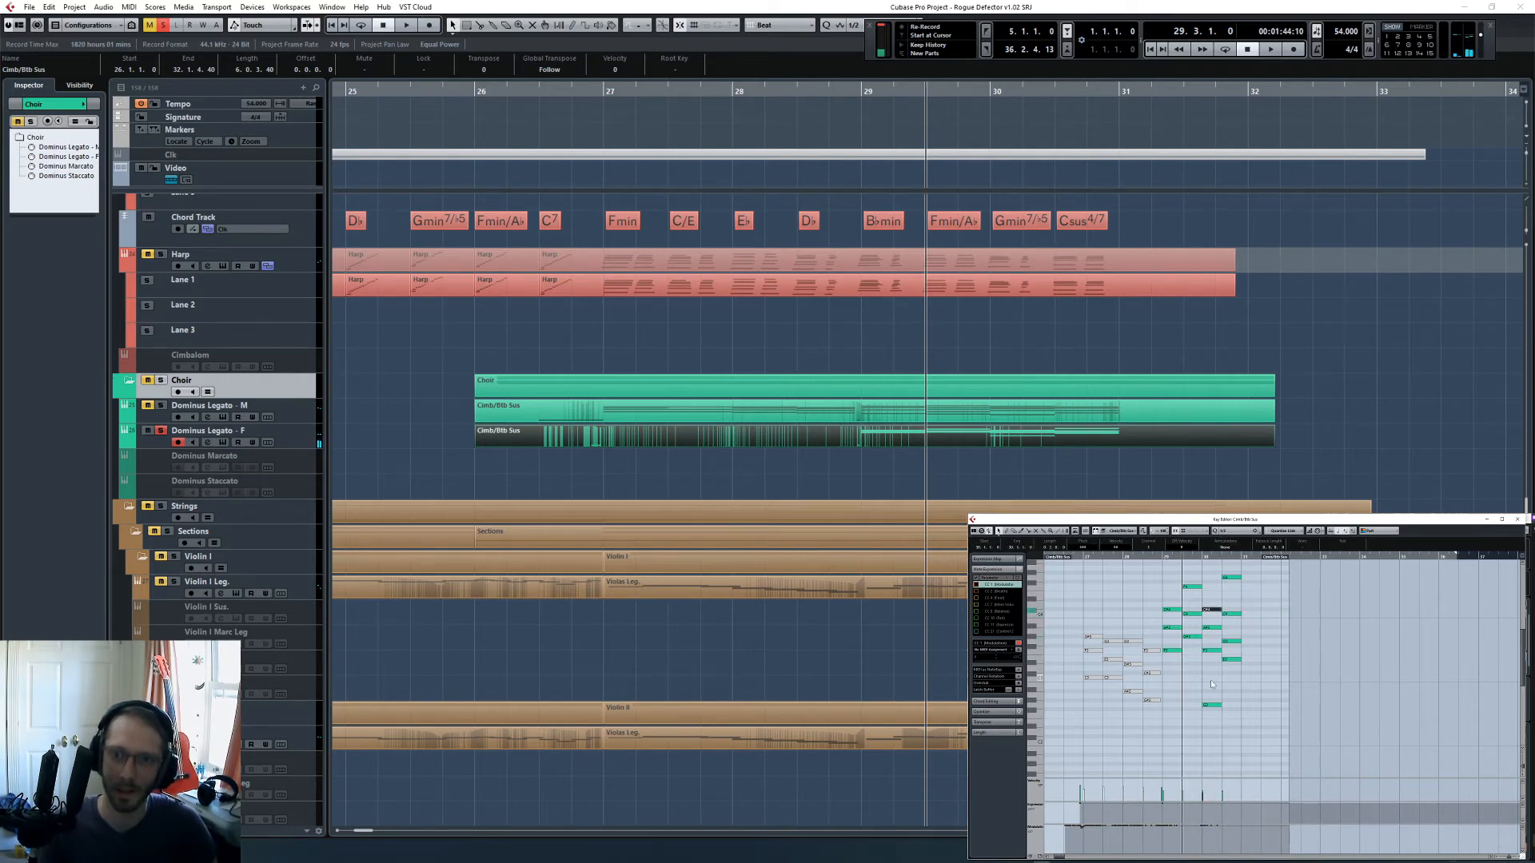
pyautogui.click(1210, 705)
pyautogui.hotkey('shift', 'Up')
pyautogui.press('Up')
pyautogui.press('Up')
pyautogui.press('Up')
pyautogui.press('Up')
pyautogui.press('Up')
pyautogui.press('Up')
pyautogui.press('Up')
pyautogui.press('Up')
pyautogui.press('Up')
pyautogui.press('Up')
pyautogui.click(1194, 712)
pyautogui.click(1163, 557)
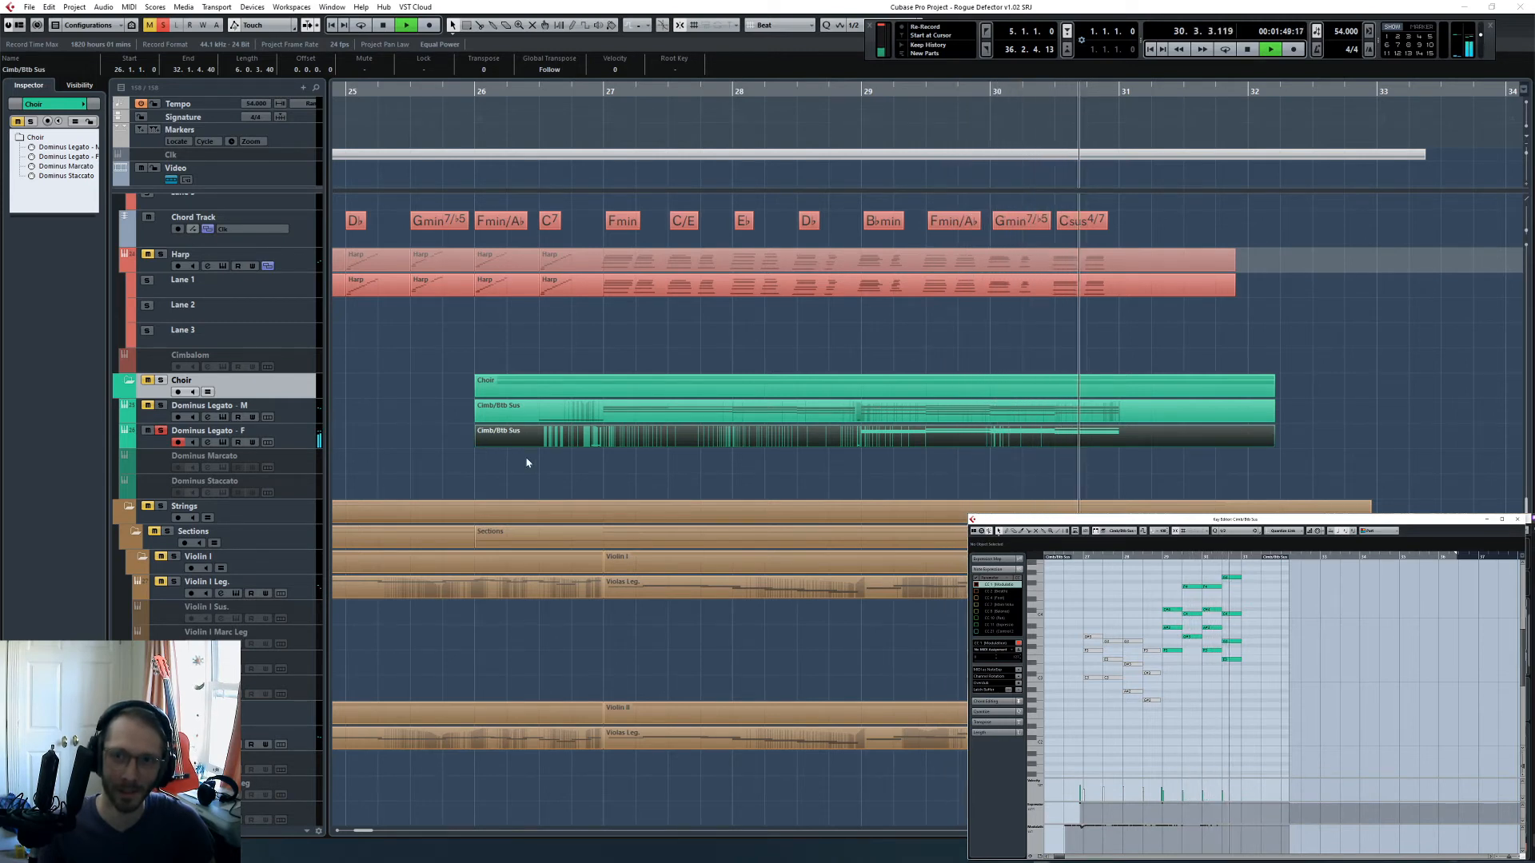
pyautogui.press('space')
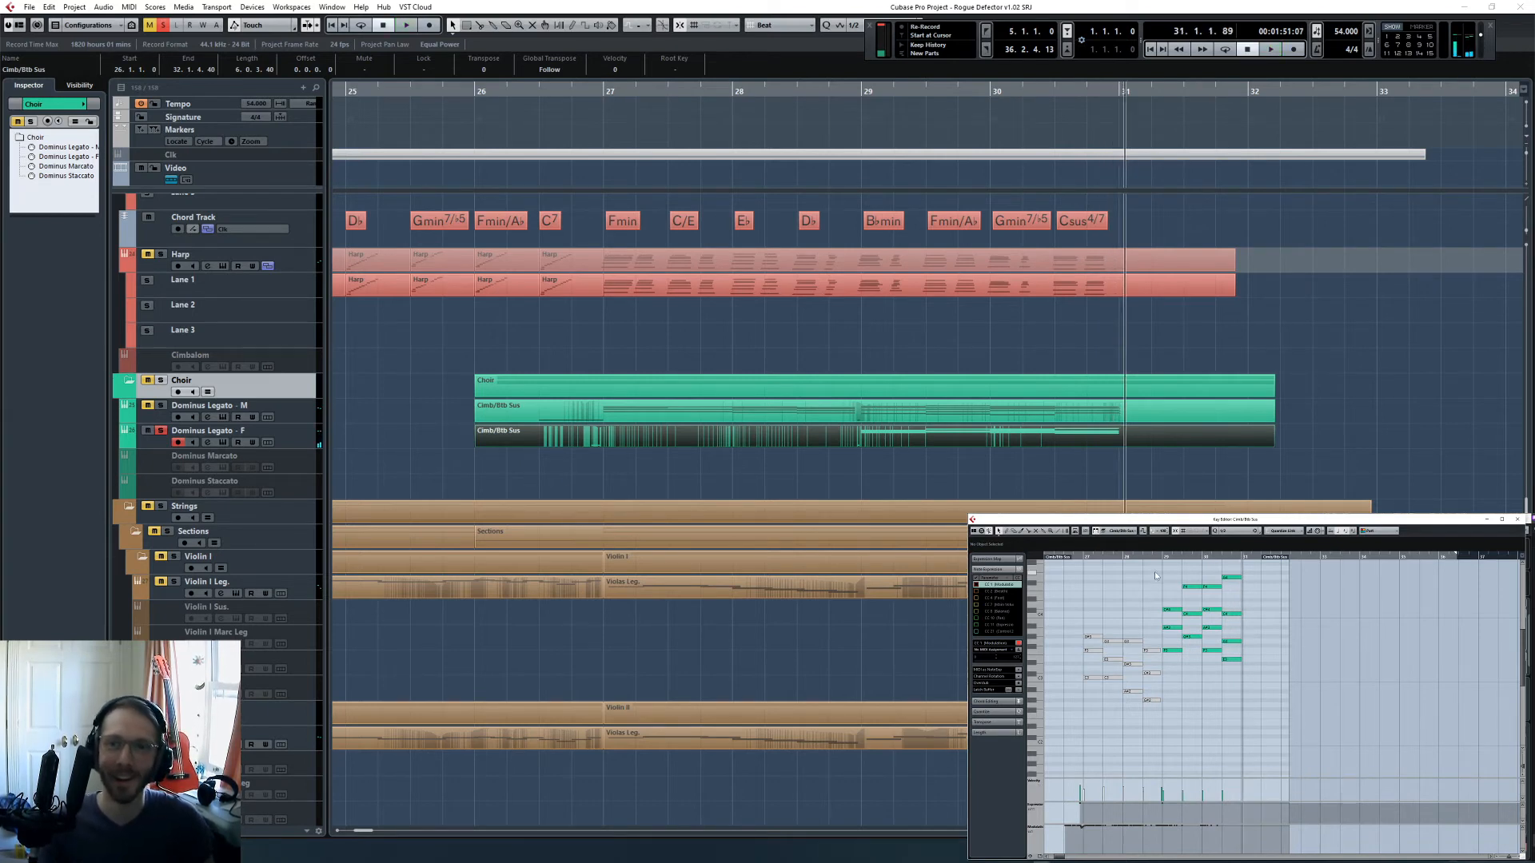
# - Solo Dominus Legato - M as well, play both choir tracks from bar 27 and check them in the Key Editor and MixConsole
pyautogui.click(1145, 557)
pyautogui.click(590, 93)
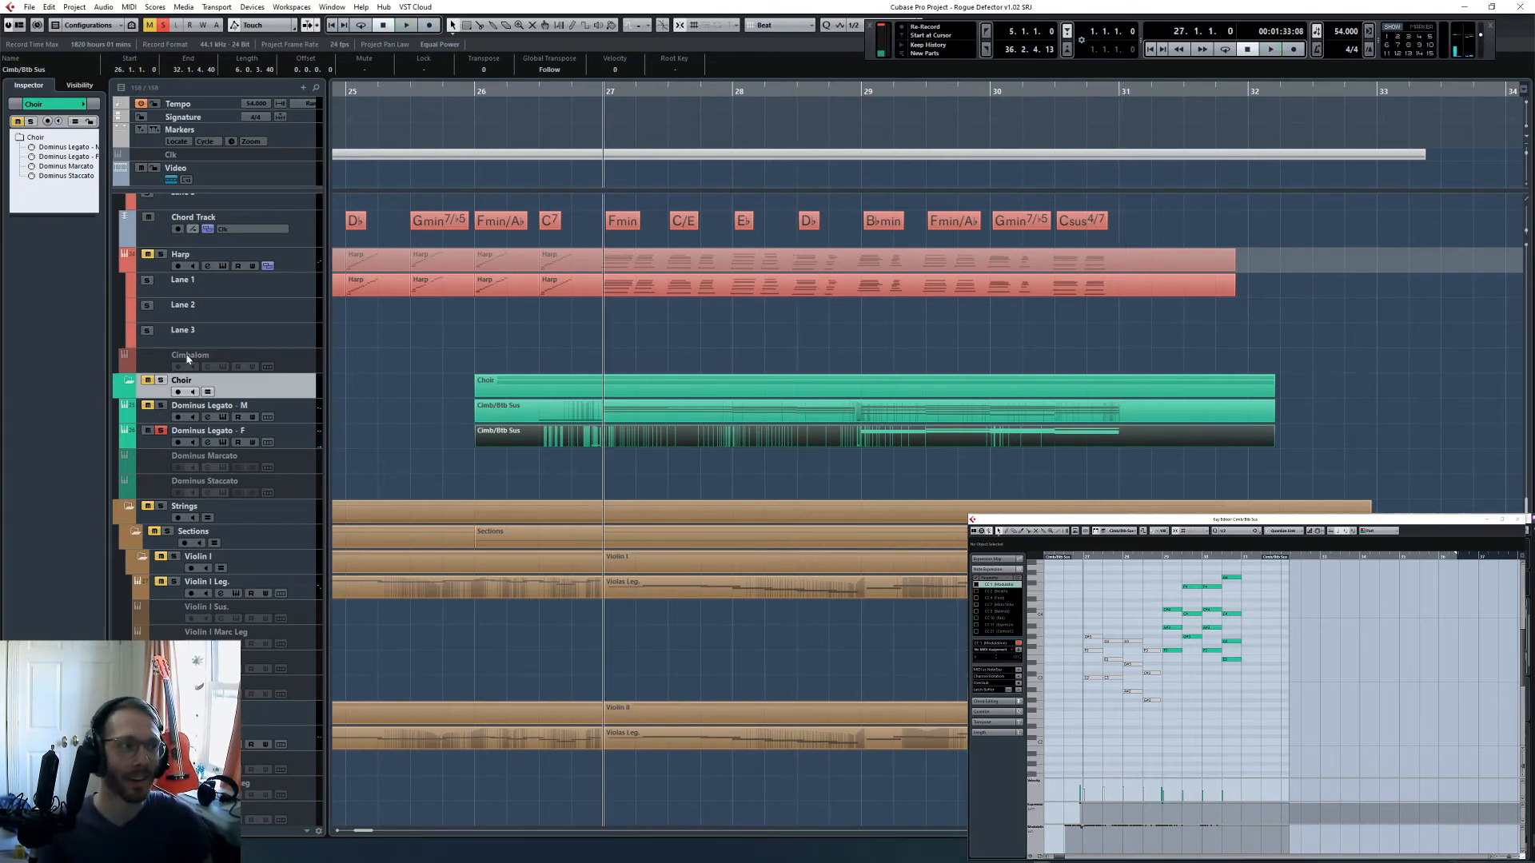
pyautogui.press('space')
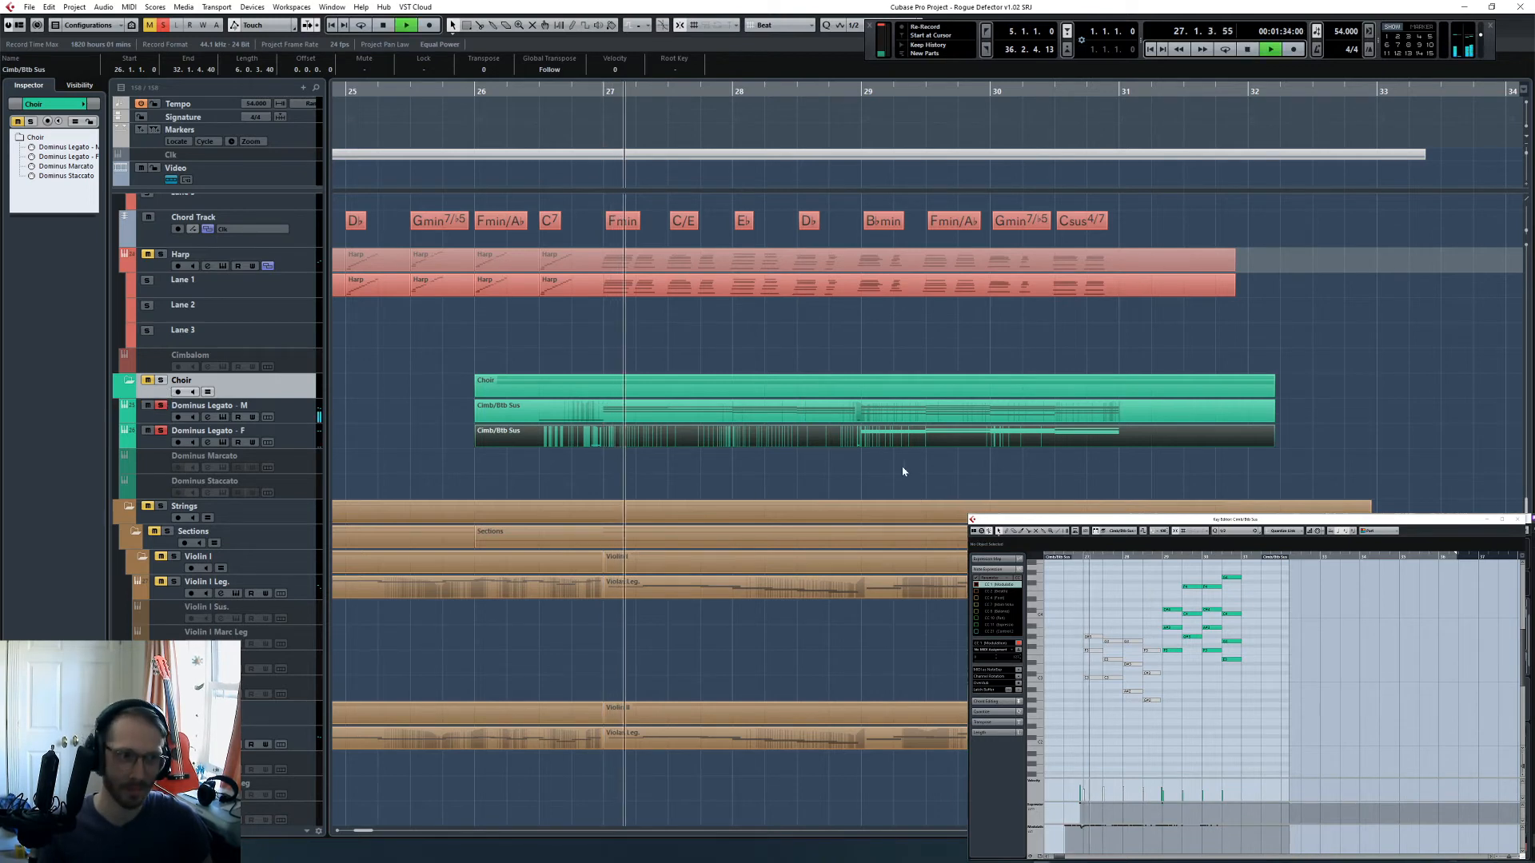
pyautogui.keyDown('shift'); pyautogui.click(883, 416); pyautogui.keyUp('shift')
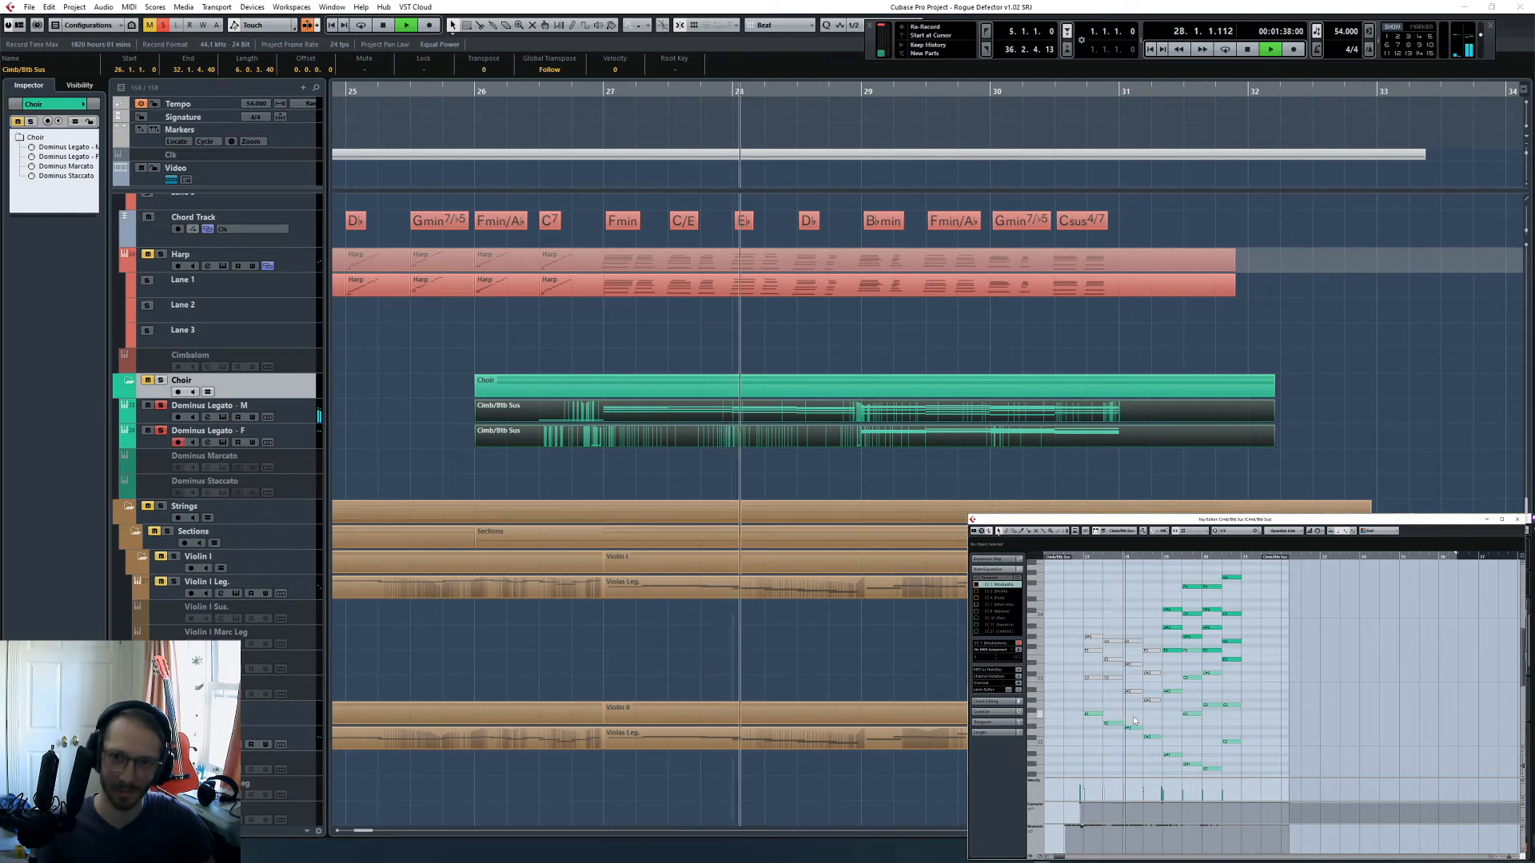
pyautogui.press('F3')
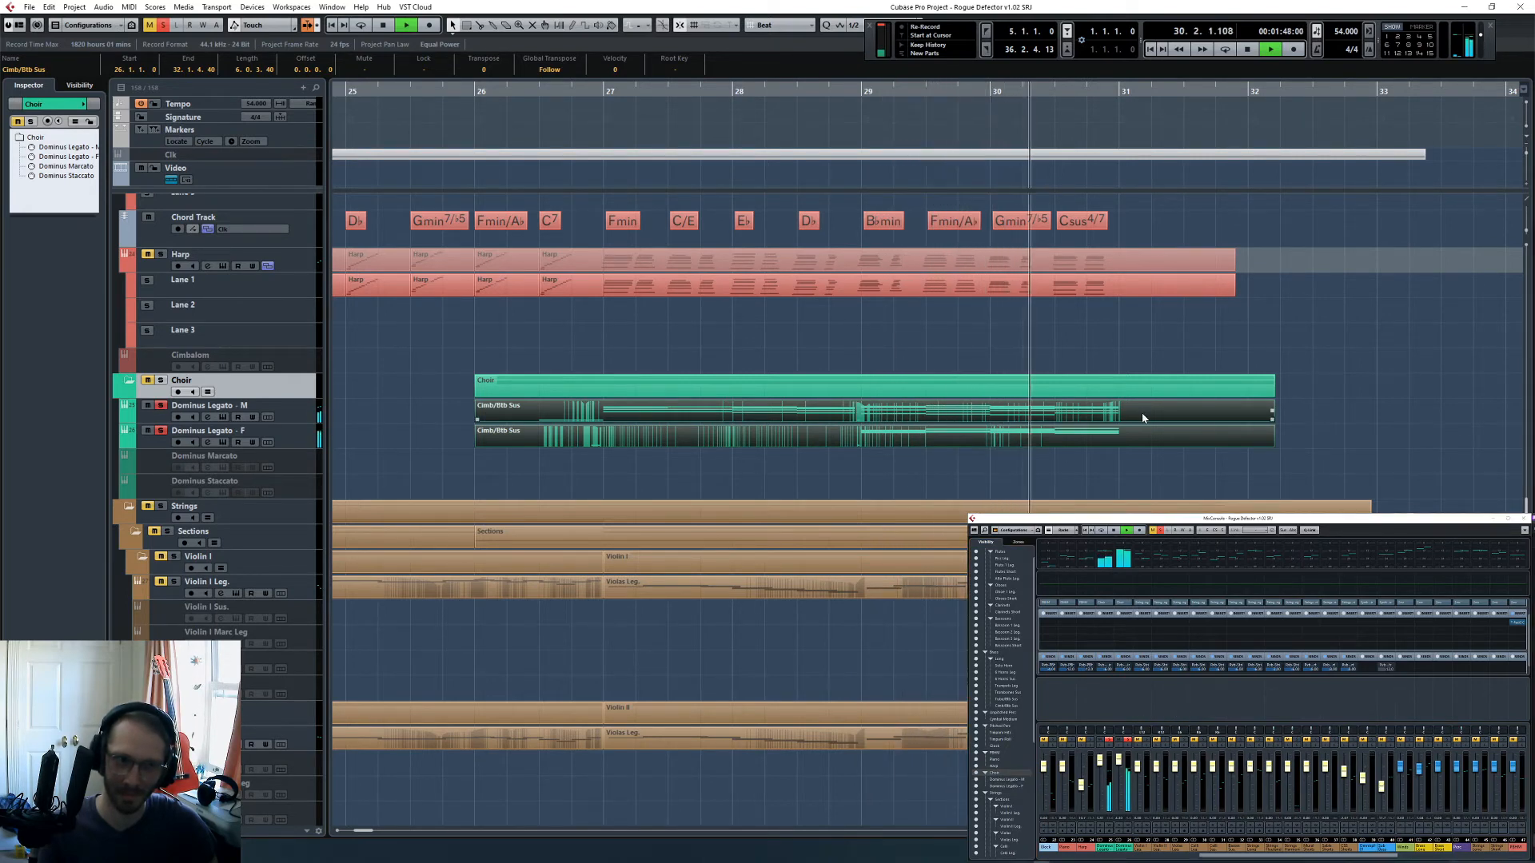
pyautogui.click(1165, 415)
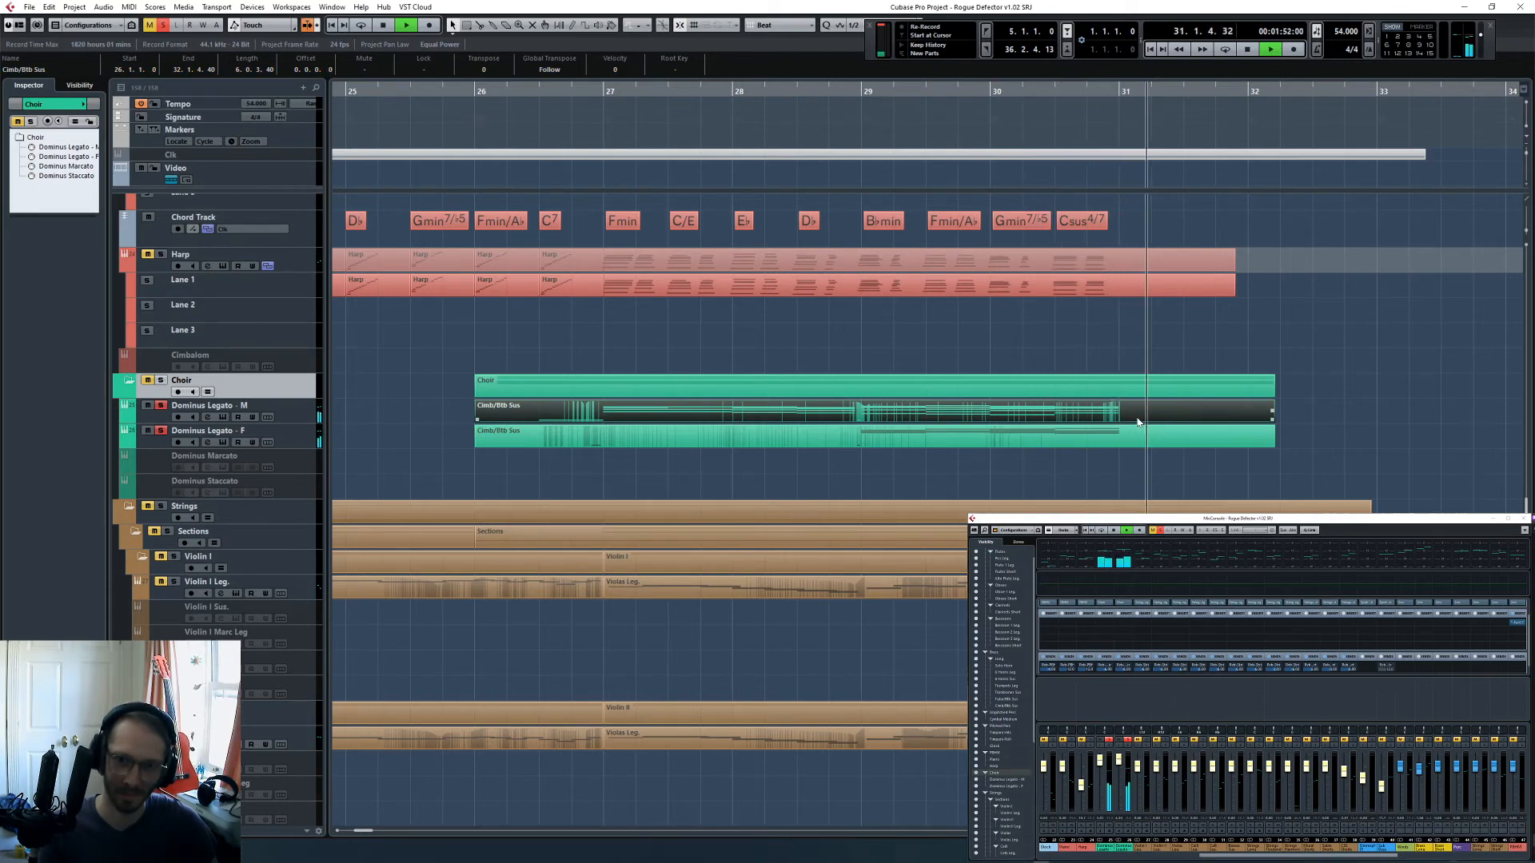
pyautogui.press('space')
# - In the Dominus Legato - M Kontakt instrument, change the third word (KI - RI - E) to the GLO - RI - A preset
pyautogui.click(506, 87)
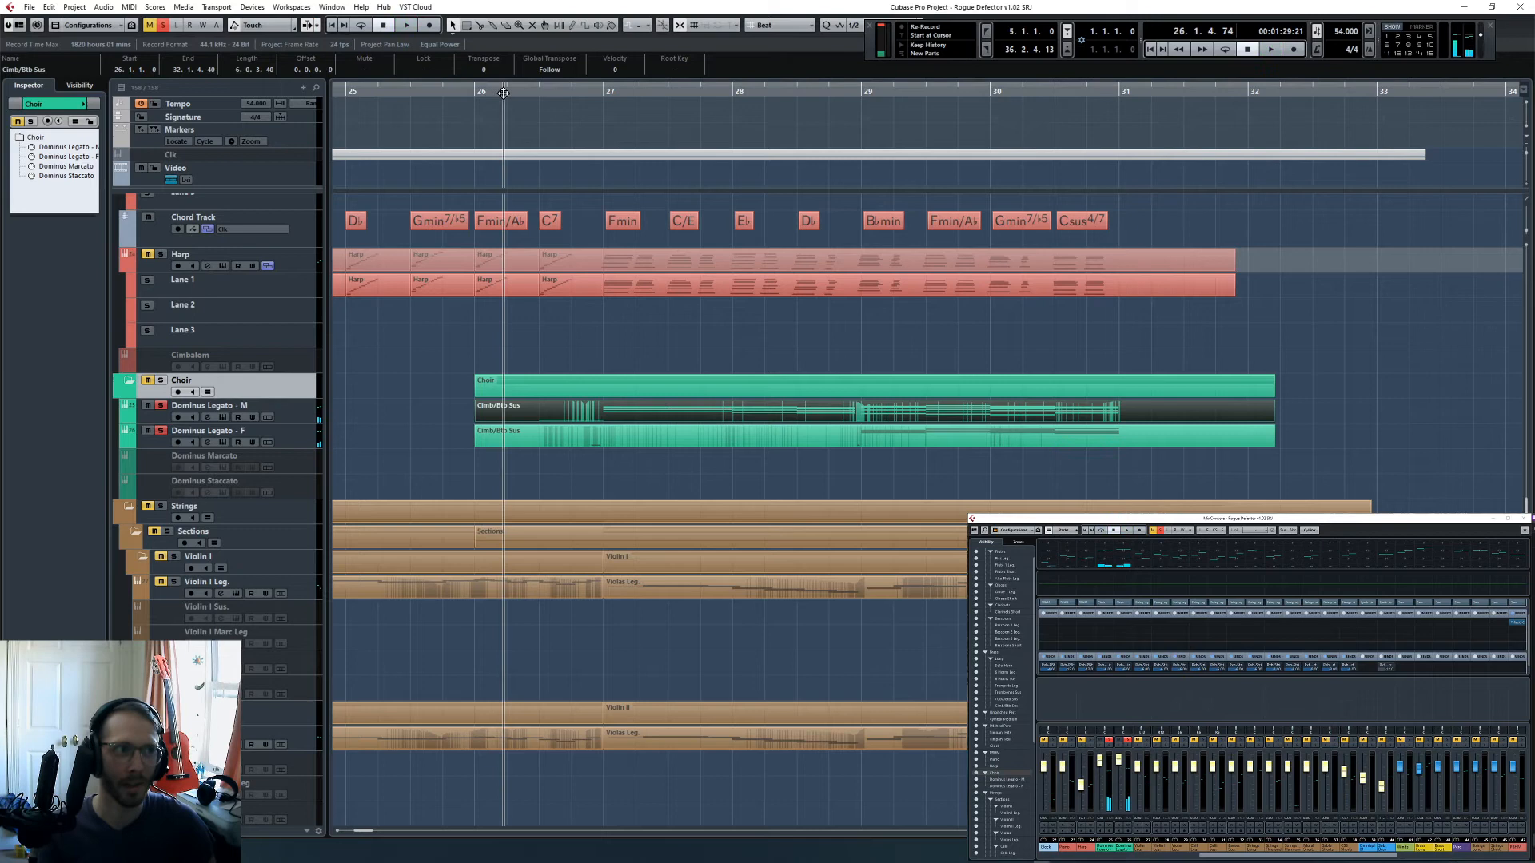
pyautogui.click(291, 415)
pyautogui.click(89, 229)
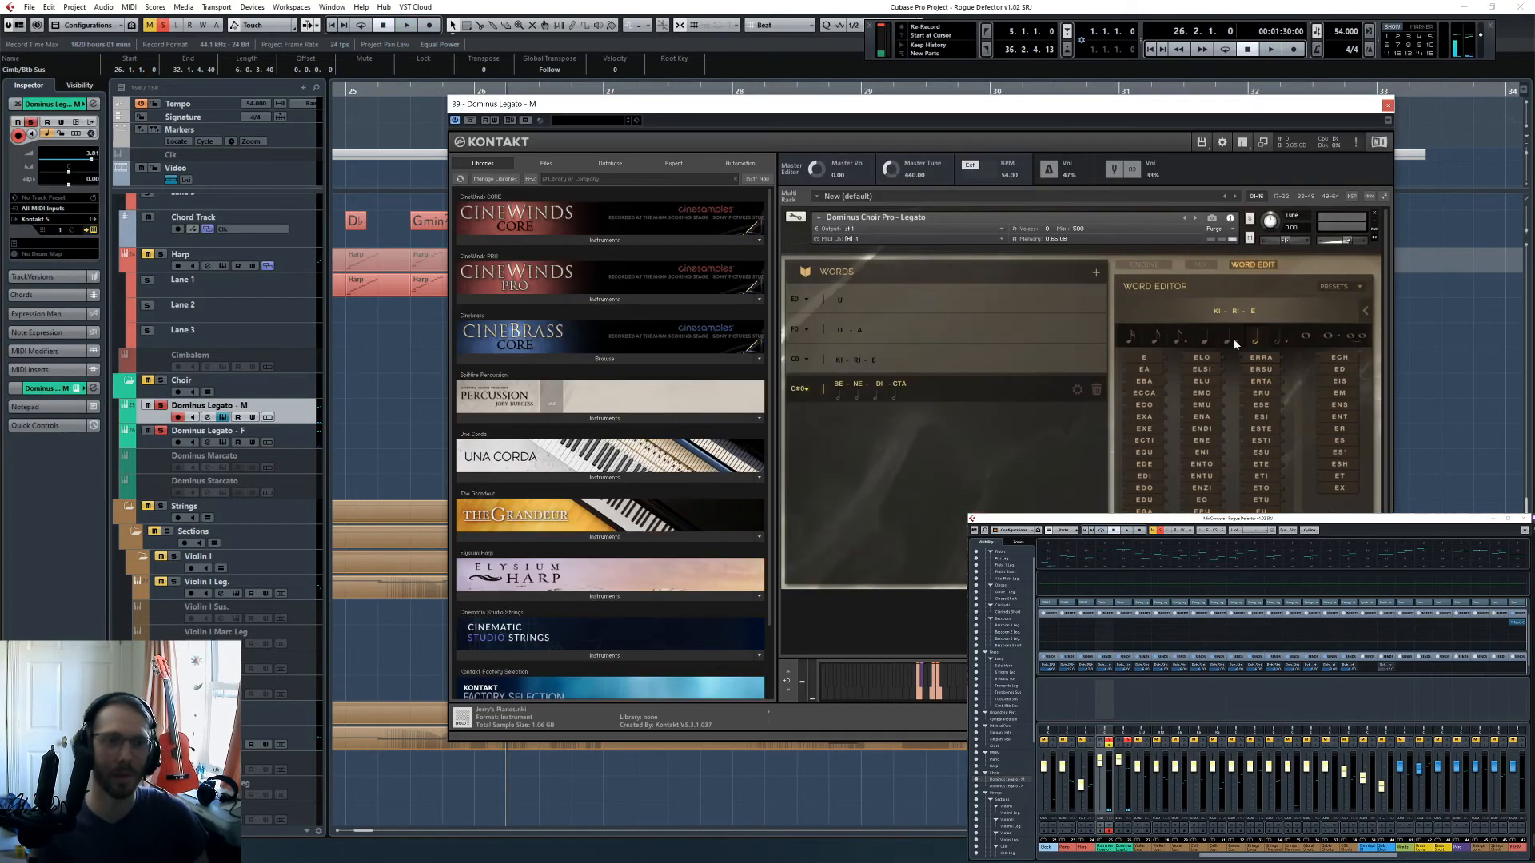
pyautogui.click(919, 358)
pyautogui.click(1355, 293)
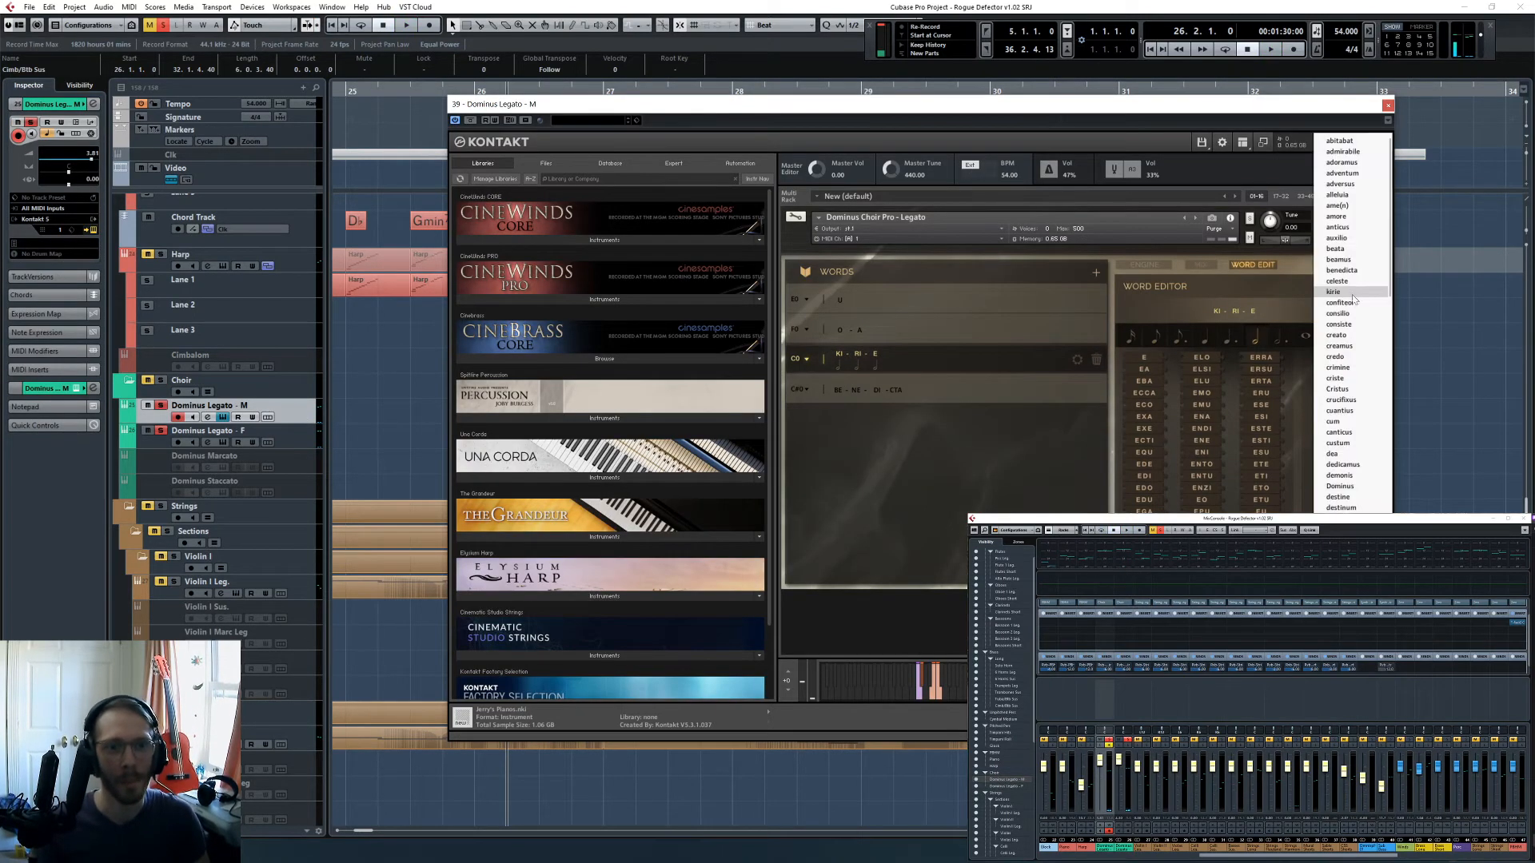
pyautogui.scroll(-4, 1351, 320)
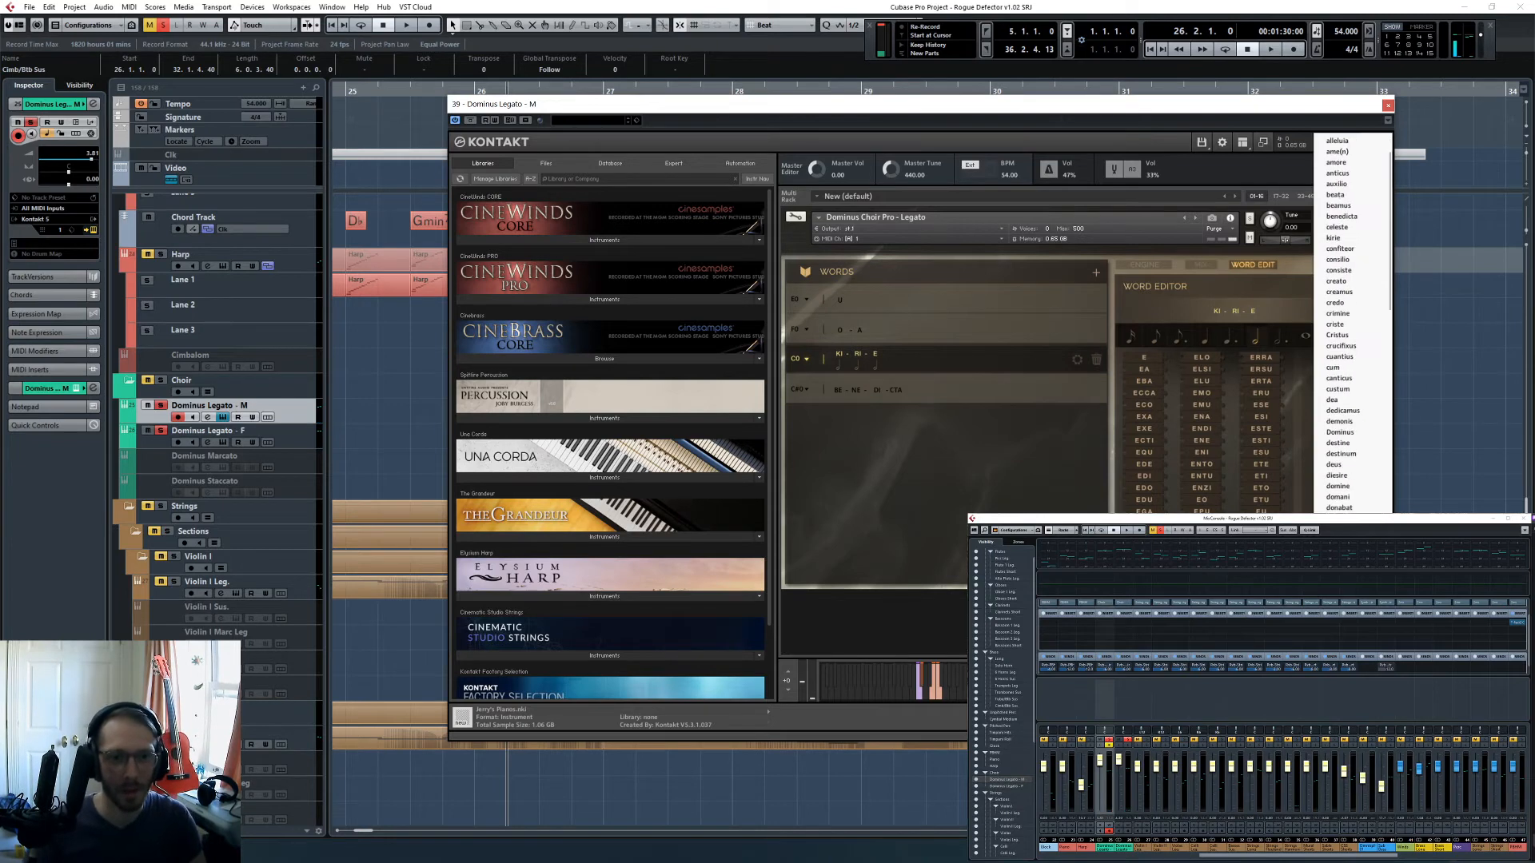
pyautogui.scroll(-4, 1351, 320)
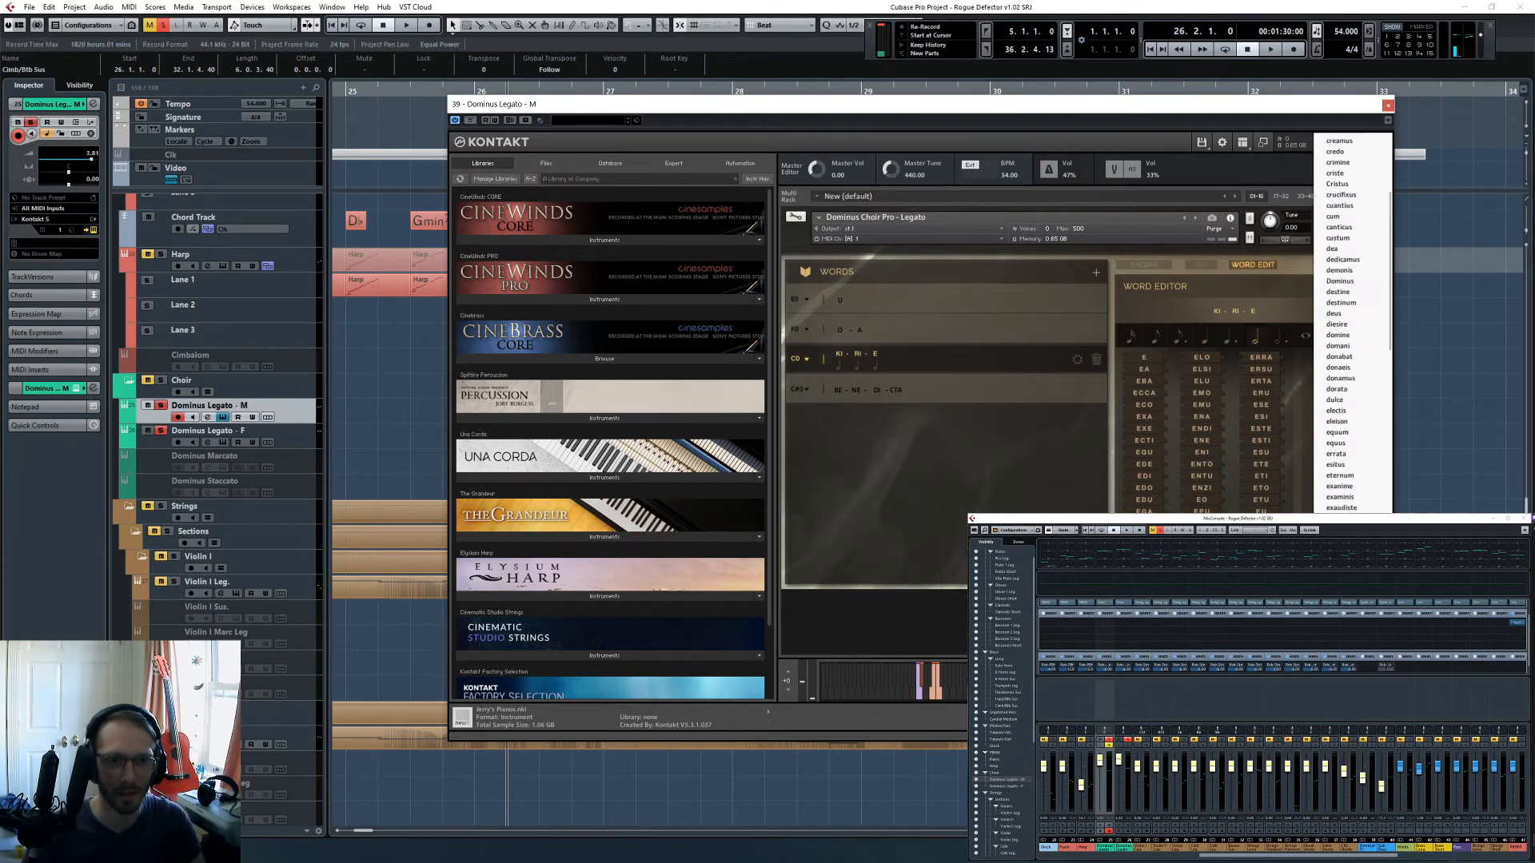
pyautogui.scroll(-1, 1351, 319)
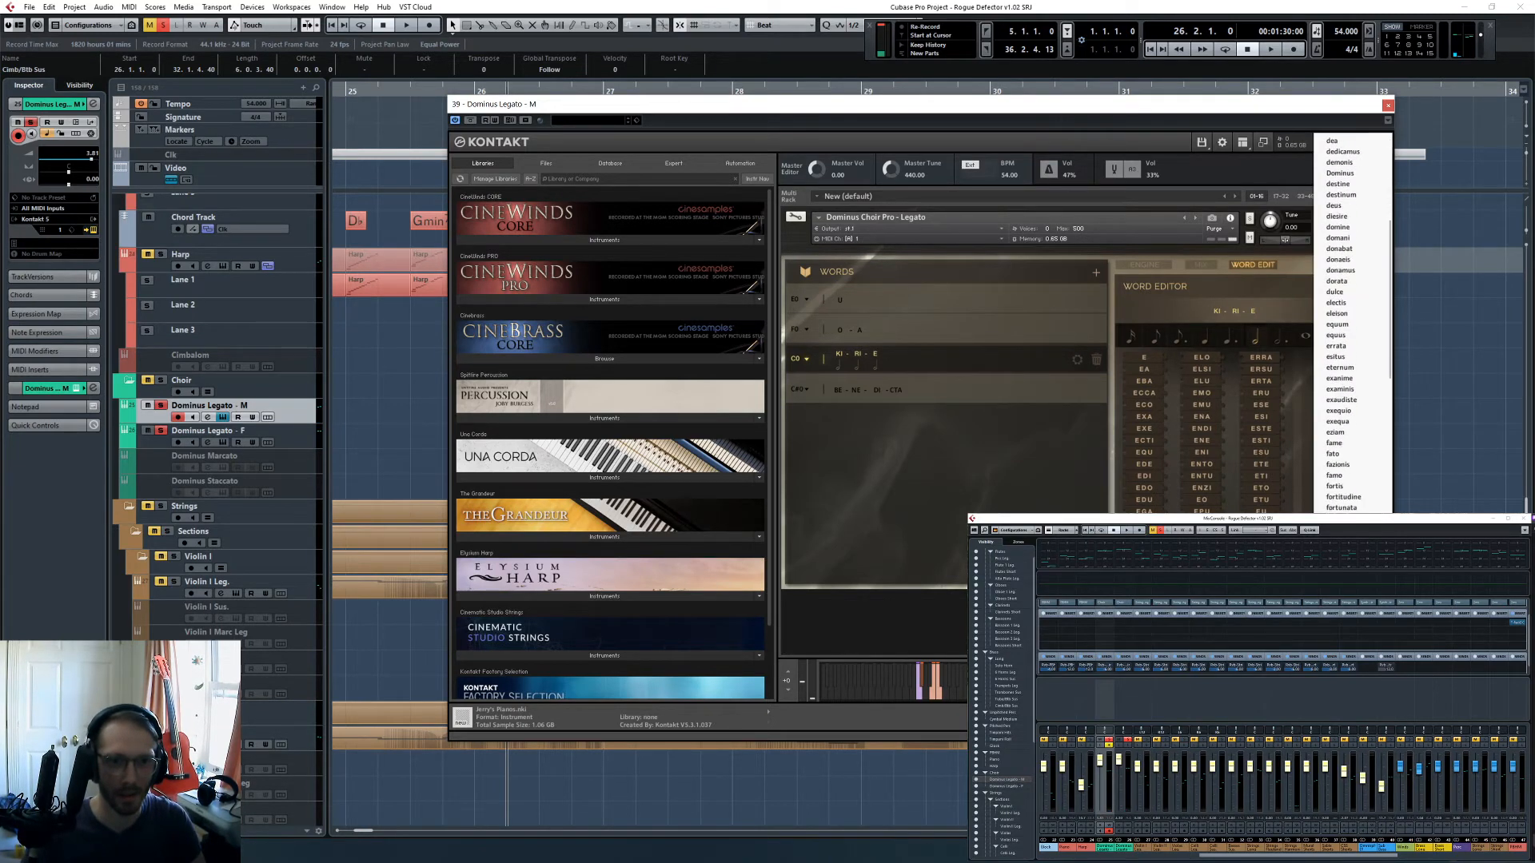
pyautogui.click(1339, 583)
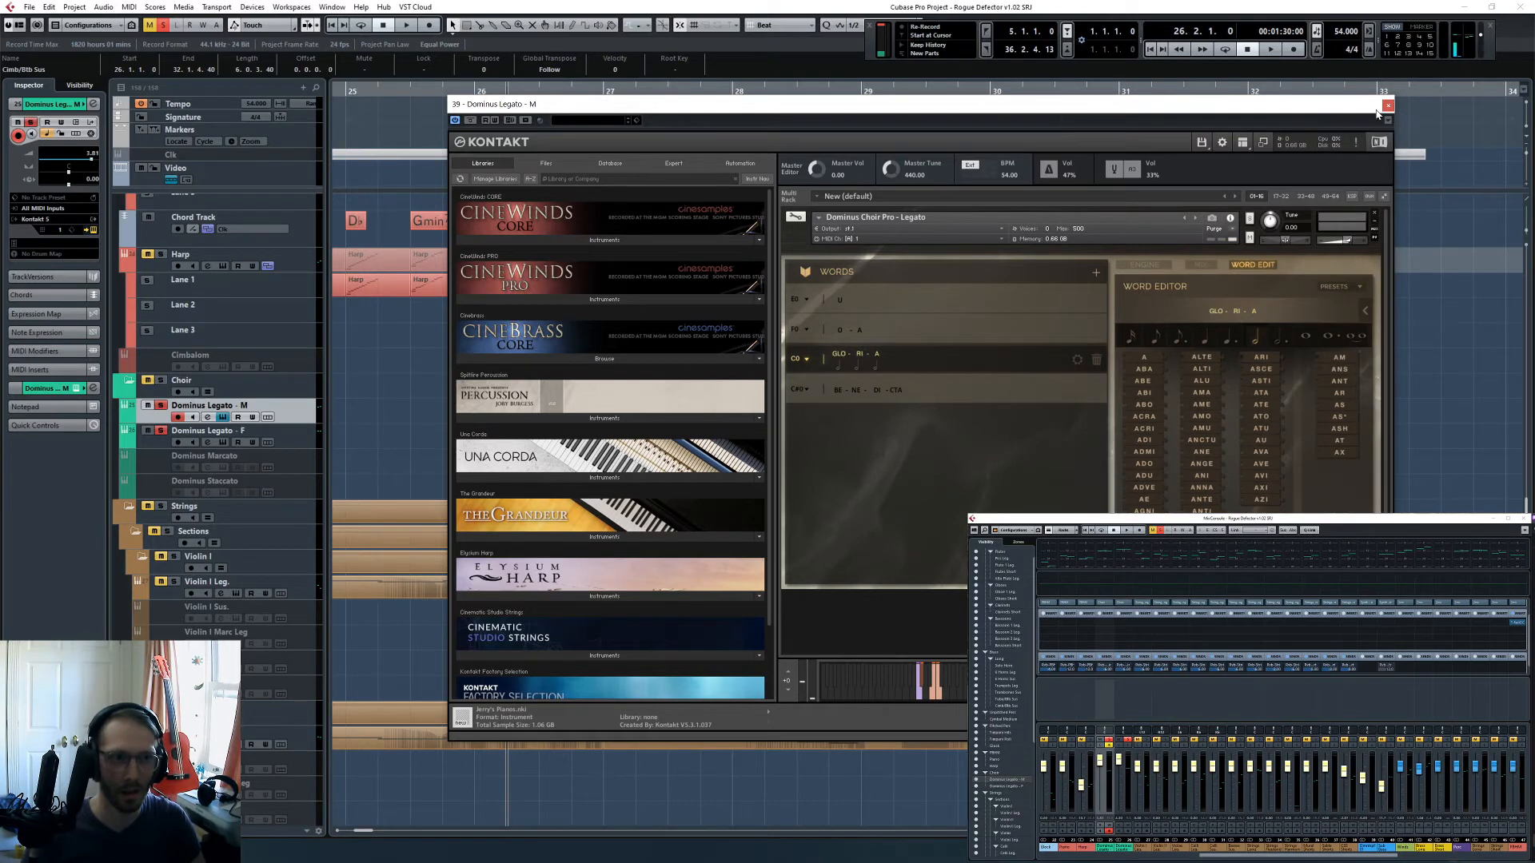
# - Close the Kontakt window and play the soloed choir tracks from bar 26.2 to hear the new word
pyautogui.click(1387, 106)
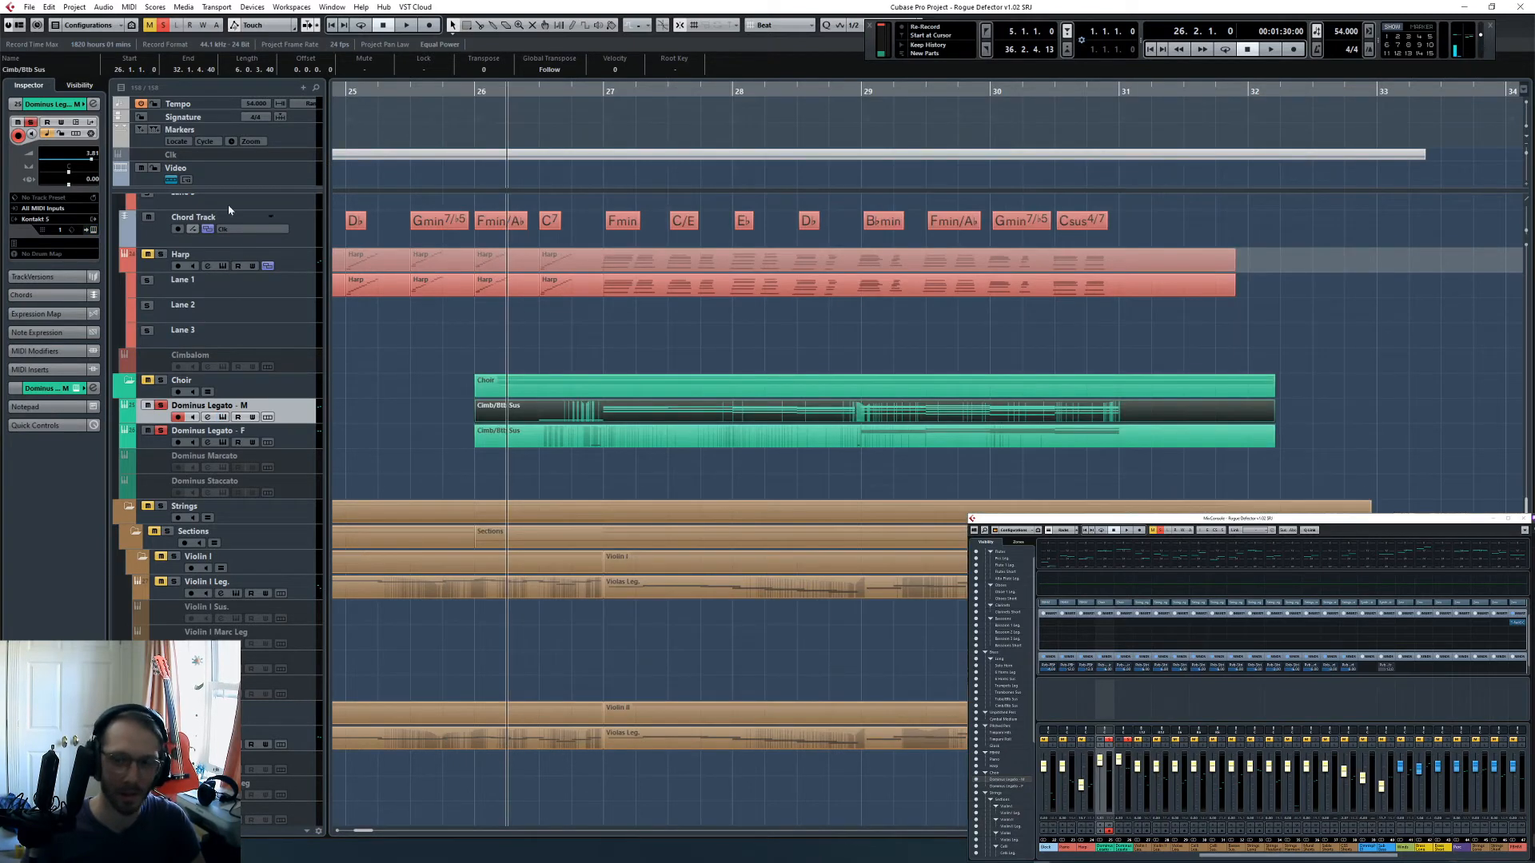
pyautogui.press('space')
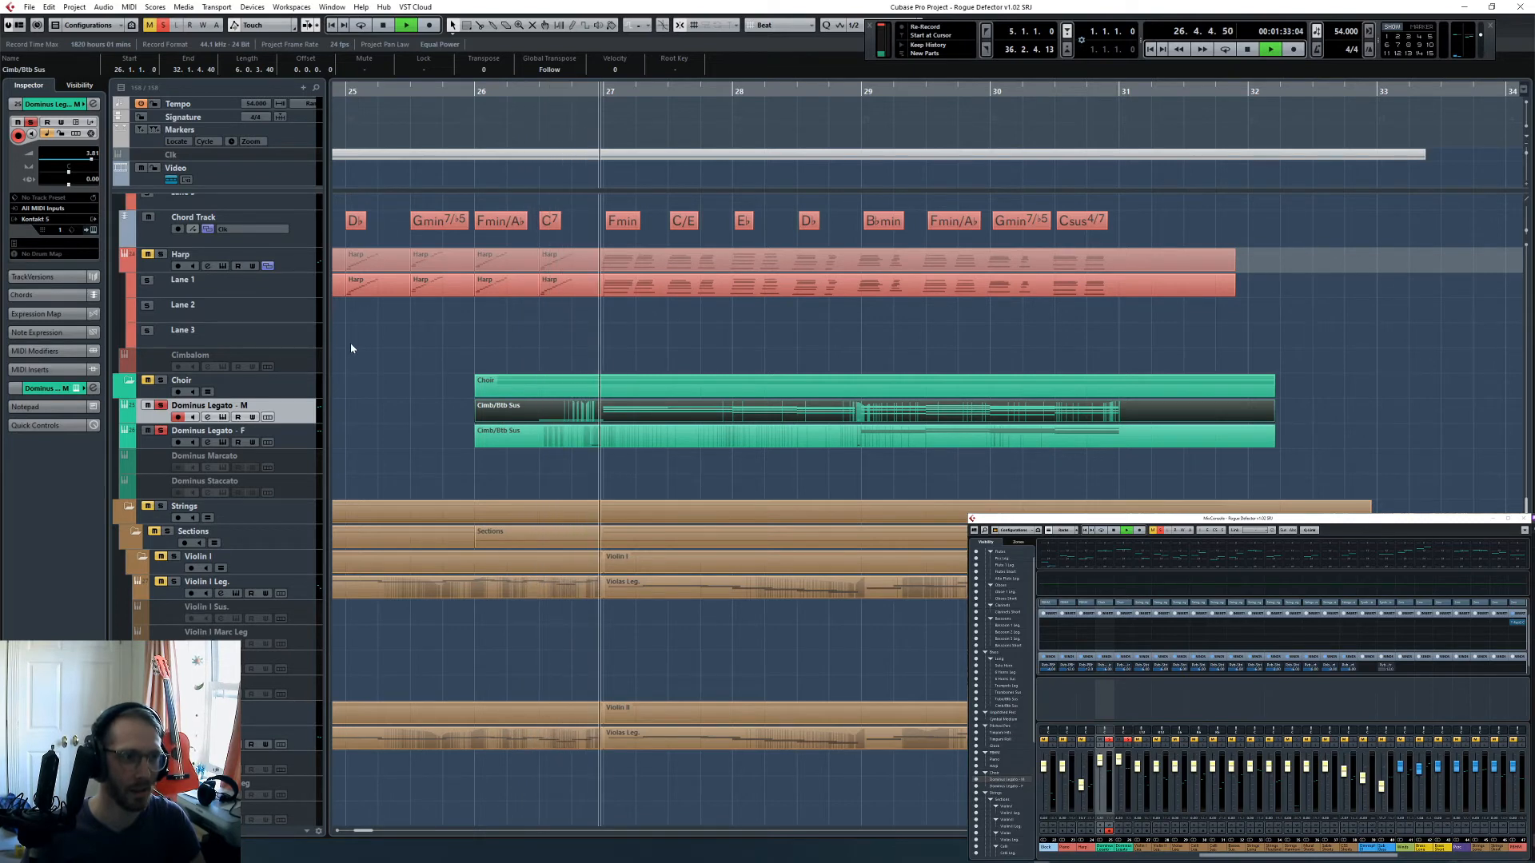
pyautogui.scroll(-3, 355, 349)
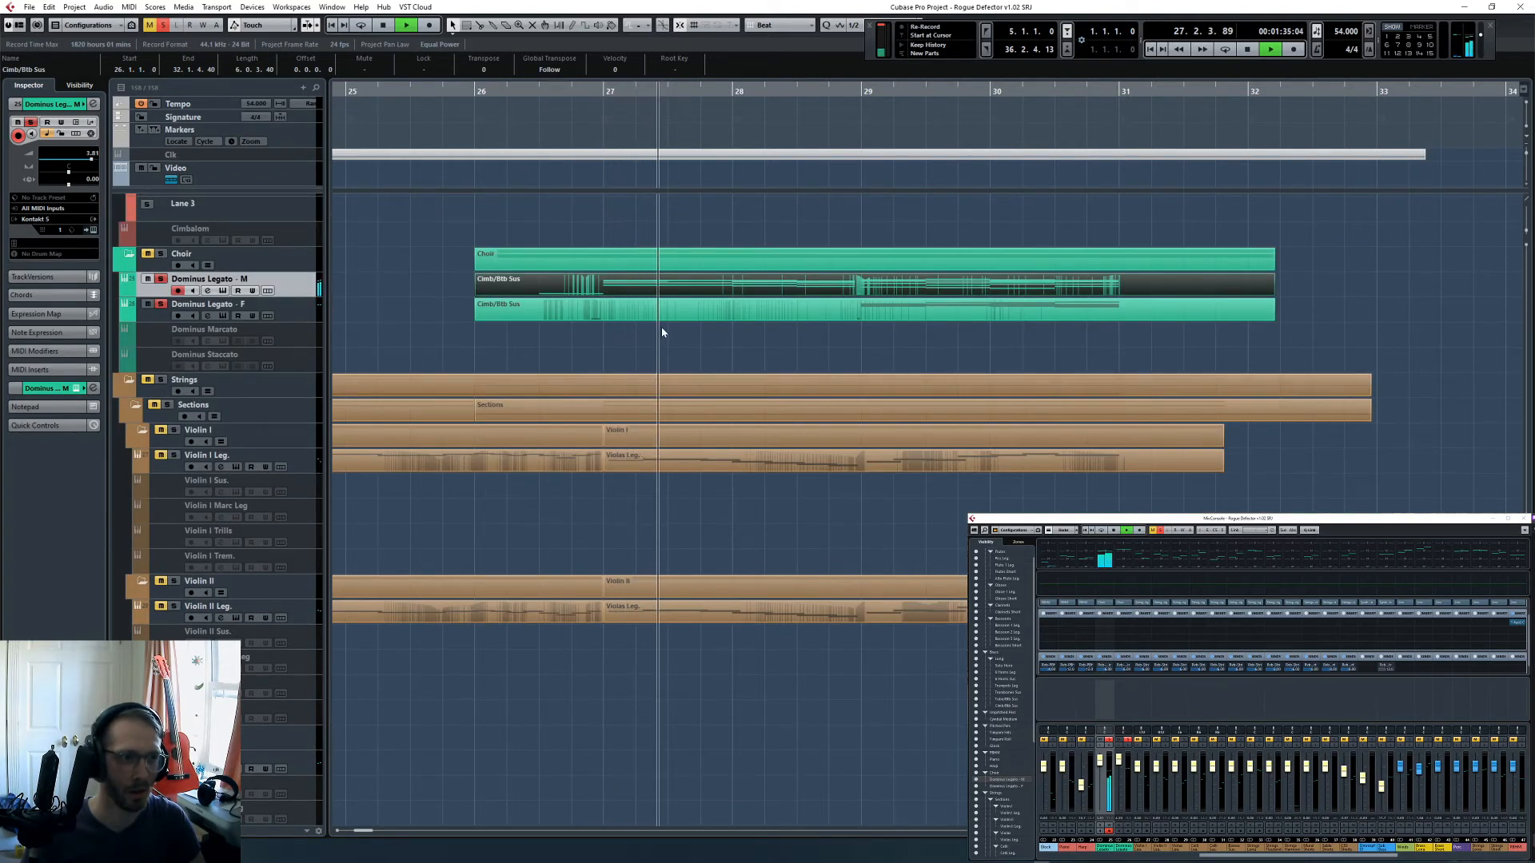
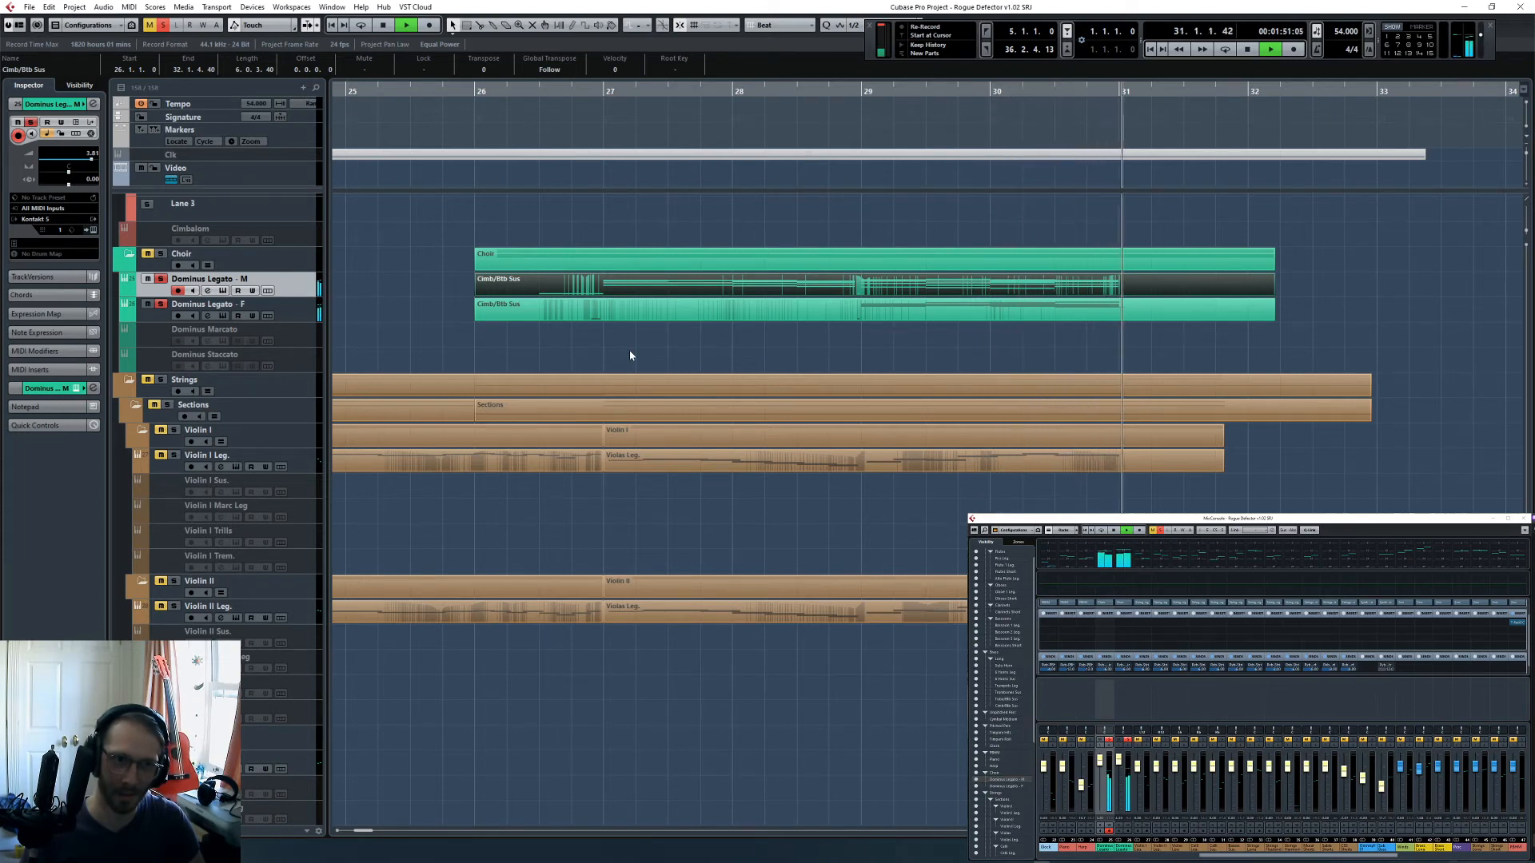
# - Stop playback, clear all track solos and place the project cursor at bar 25
pyautogui.press('space')
pyautogui.click(163, 28)
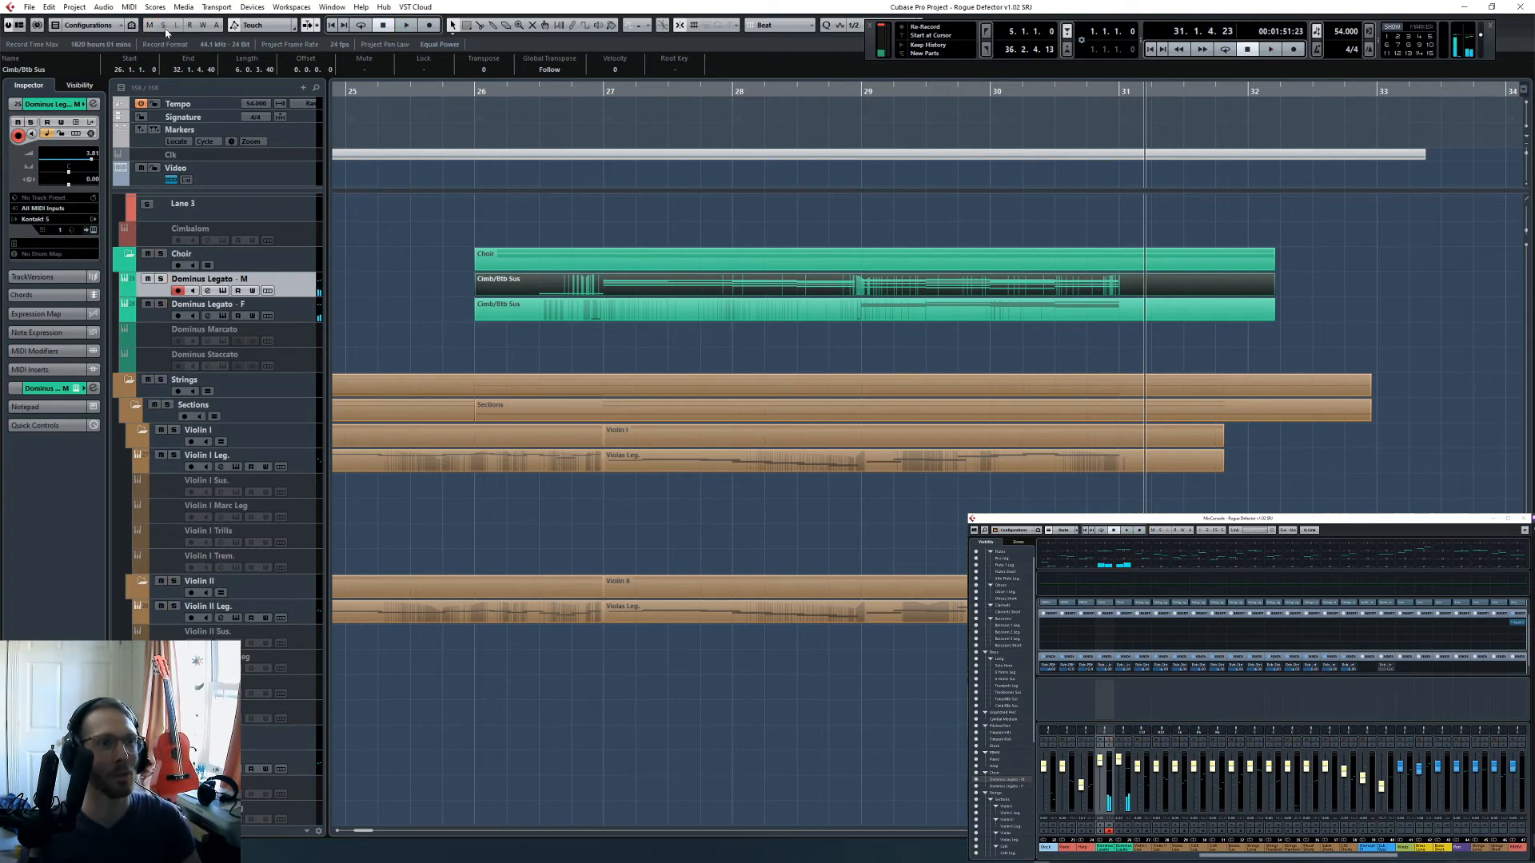
pyautogui.click(982, 344)
pyautogui.click(480, 91)
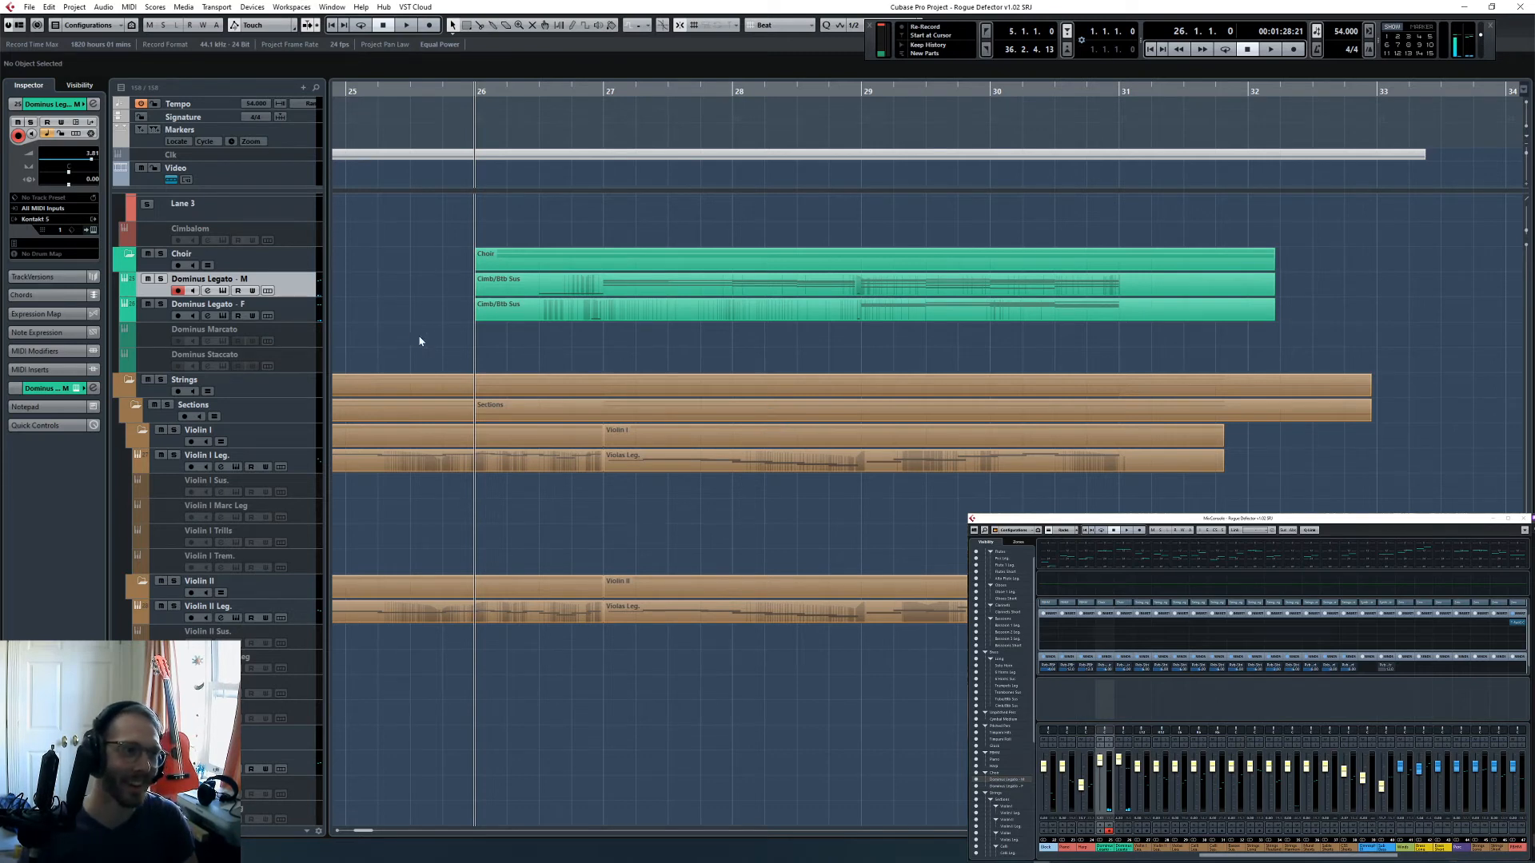
pyautogui.press('g')
pyautogui.press('g')
pyautogui.press('g')
pyautogui.press('KP_Subtract')
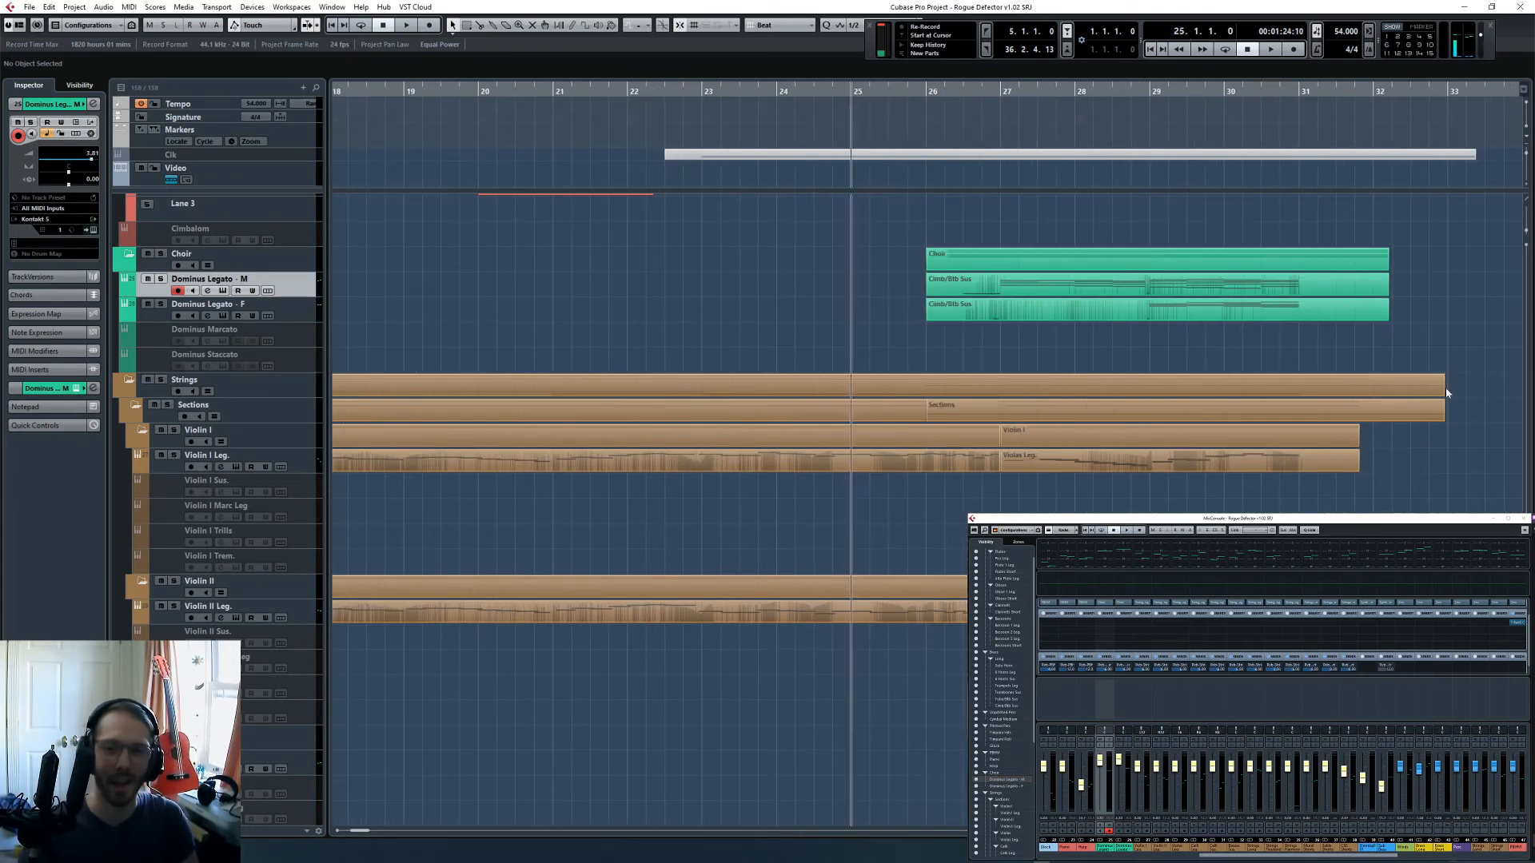
# - Play the full arrangement briefly from bar 25 while checking the group and output channels in the MixConsole
pyautogui.click(1241, 859)
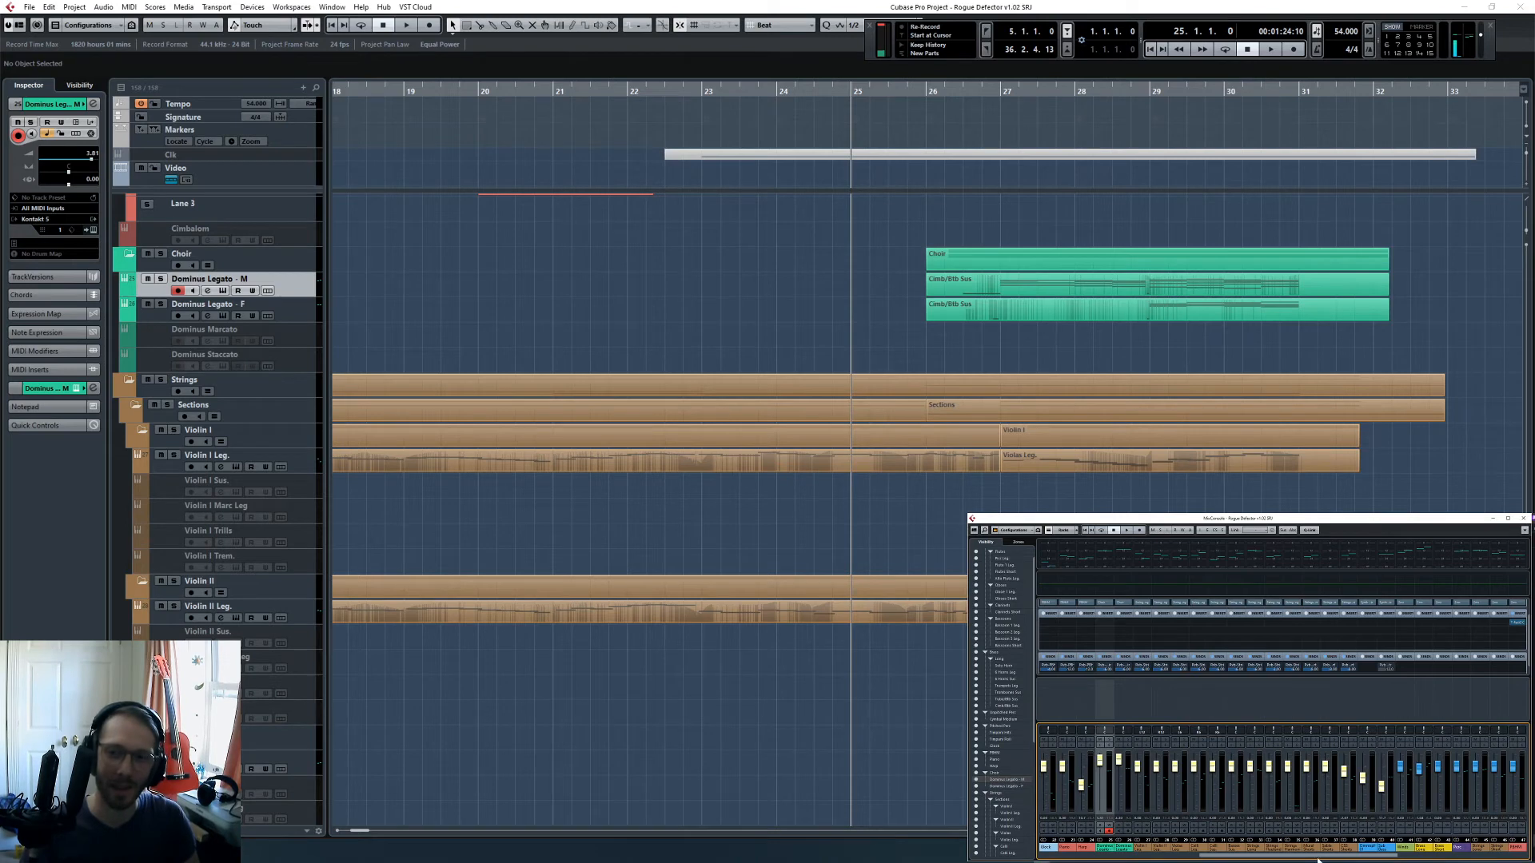
pyautogui.moveTo(1327, 860); pyautogui.dragTo(1442, 854)
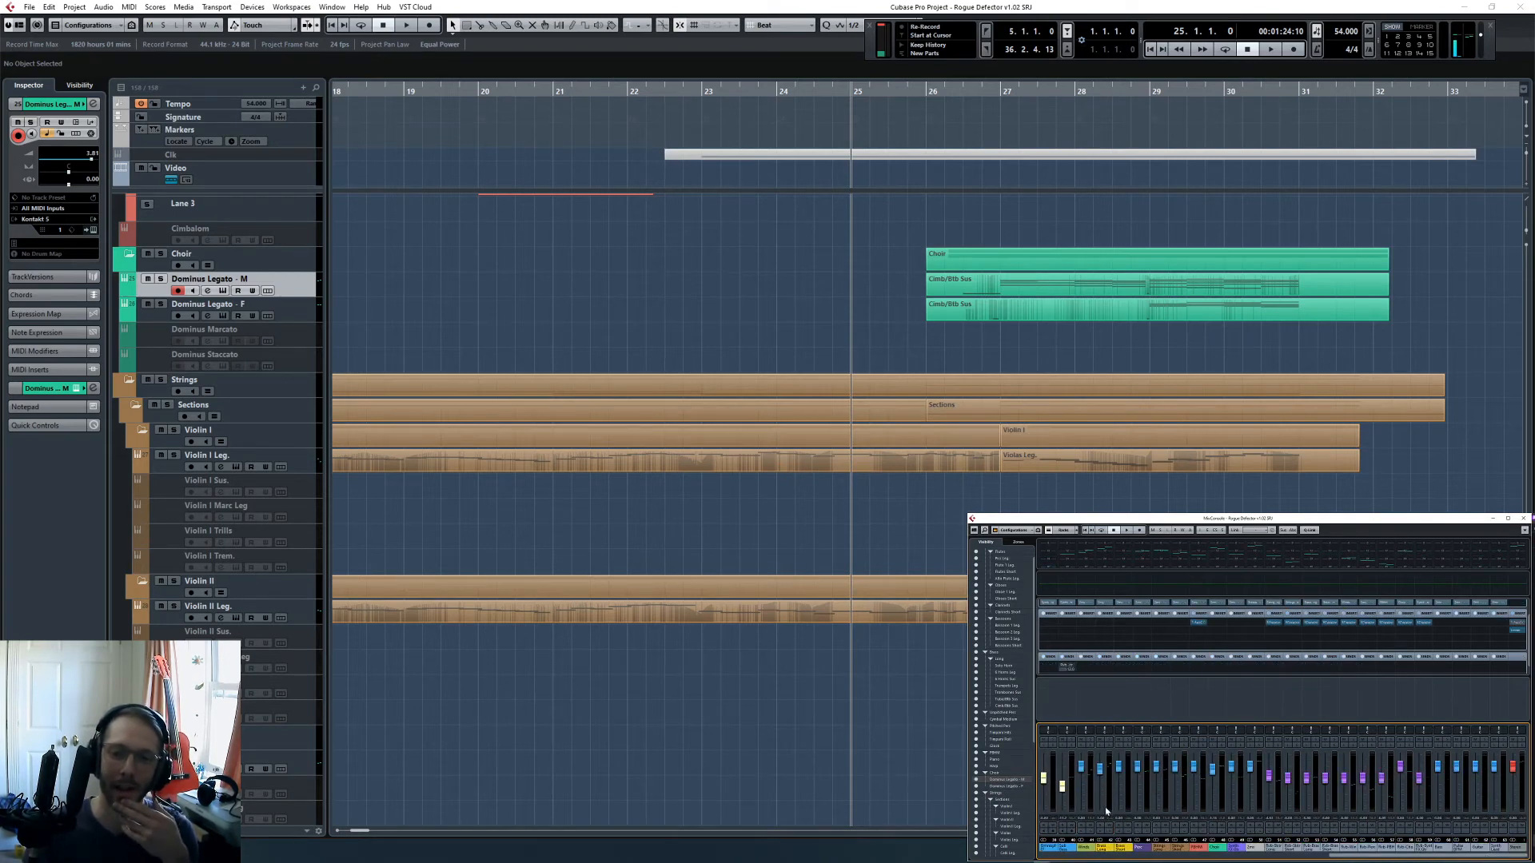
pyautogui.click(1048, 358)
pyautogui.press('space')
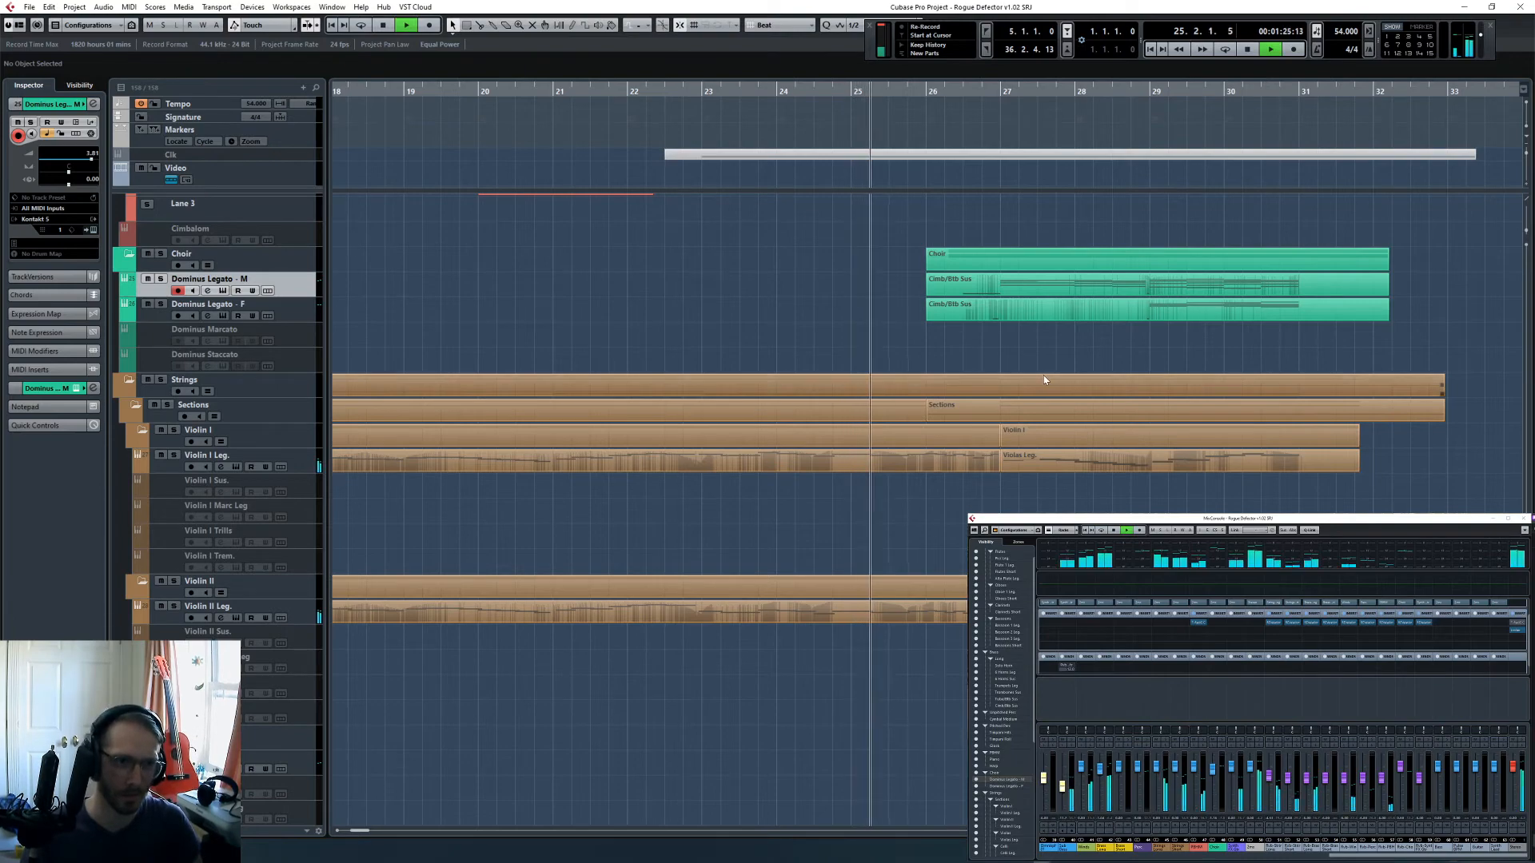
pyautogui.scroll(10, 1043, 376)
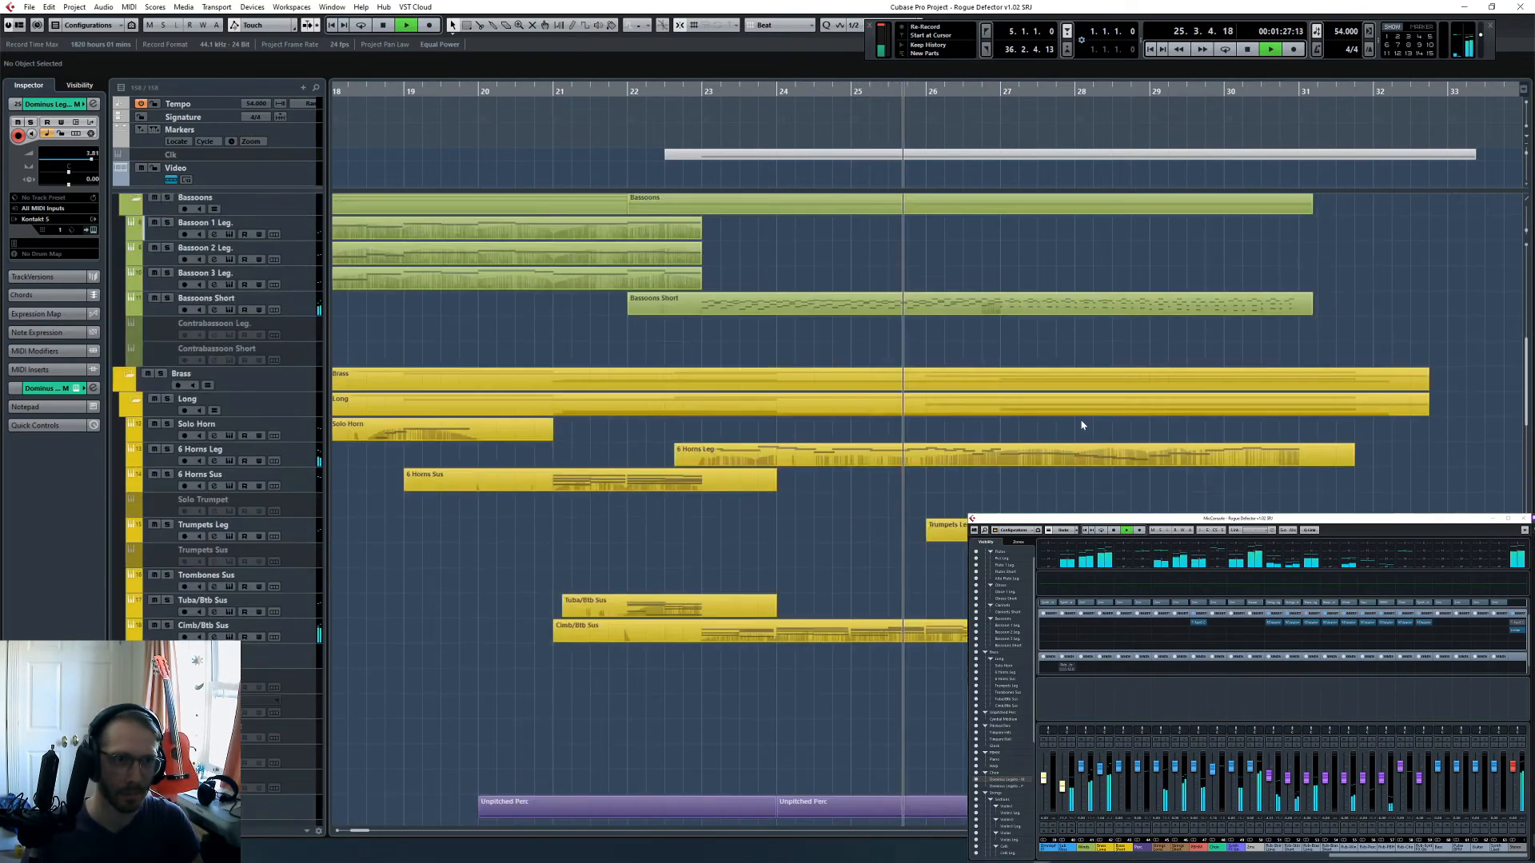
pyautogui.press('space')
# - Delete the Cymbal Medium part in bars 24 and 25 and trim the part at bar 26 to run from 26.2 to 27.4
pyautogui.scroll(-6, 1040, 447)
pyautogui.click(945, 612)
pyautogui.keyDown('alt'); pyautogui.click(945, 612); pyautogui.keyUp('alt')
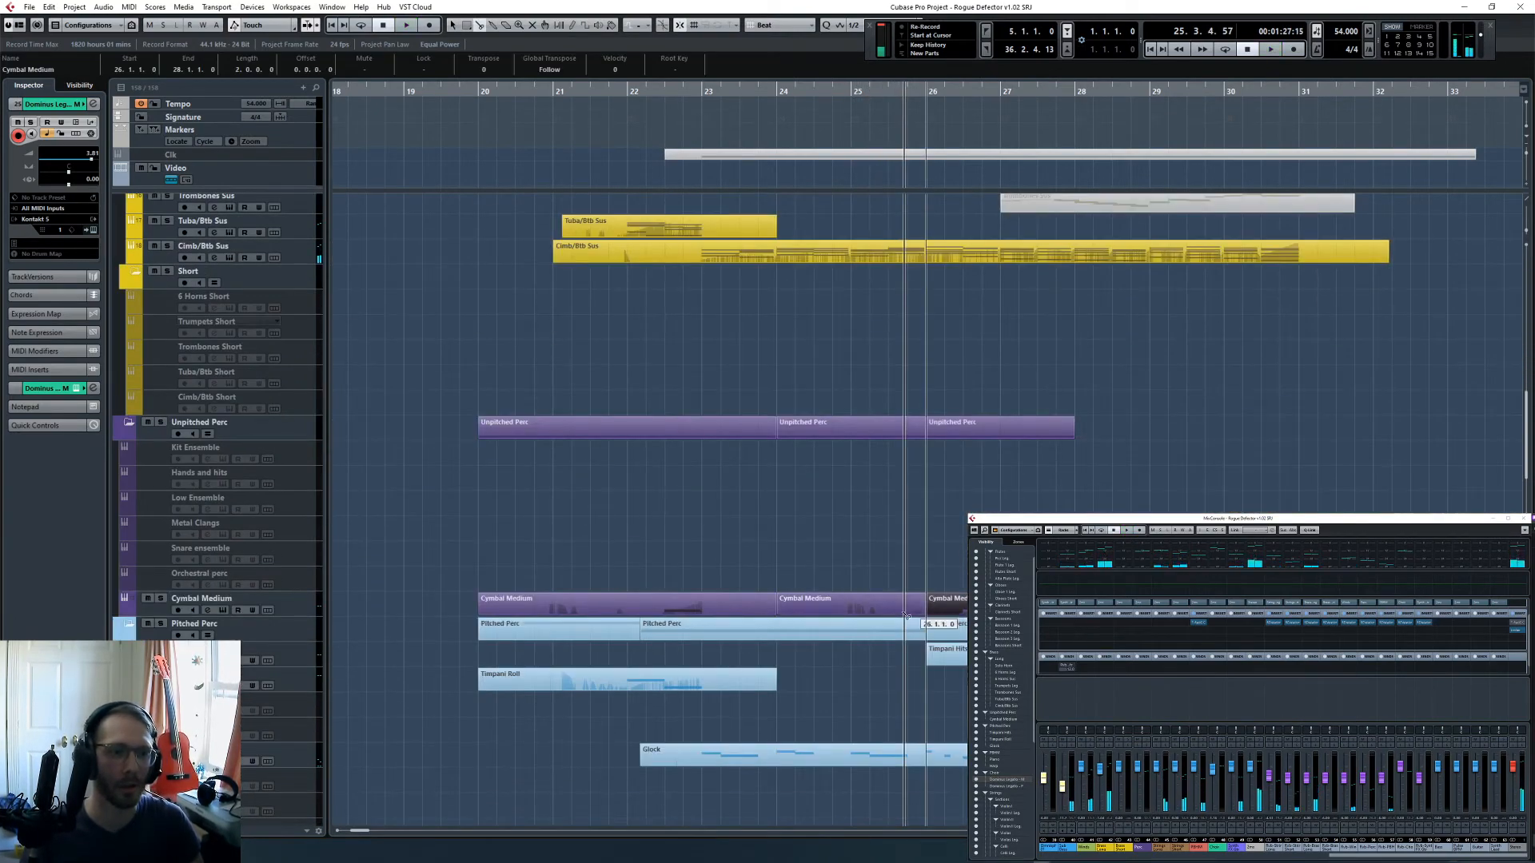
pyautogui.press('Left')
pyautogui.press('Delete')
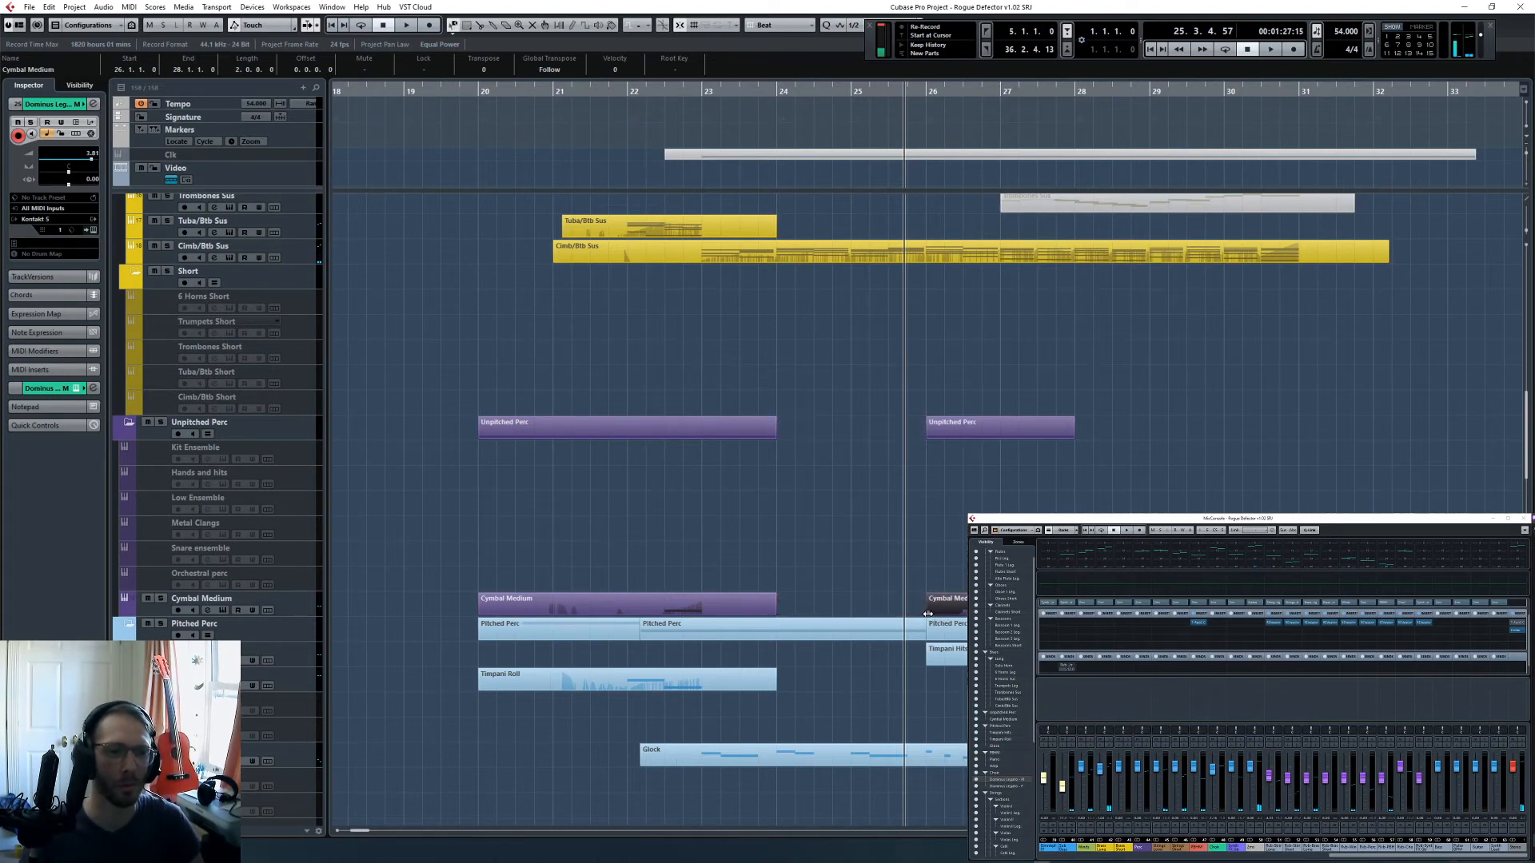
pyautogui.moveTo(928, 616)
pyautogui.mouseDown()
pyautogui.moveTo(965, 616)
pyautogui.moveTo(926, 614)
pyautogui.moveTo(945, 614)
pyautogui.mouseUp()
pyautogui.scroll(-2, 944, 614)
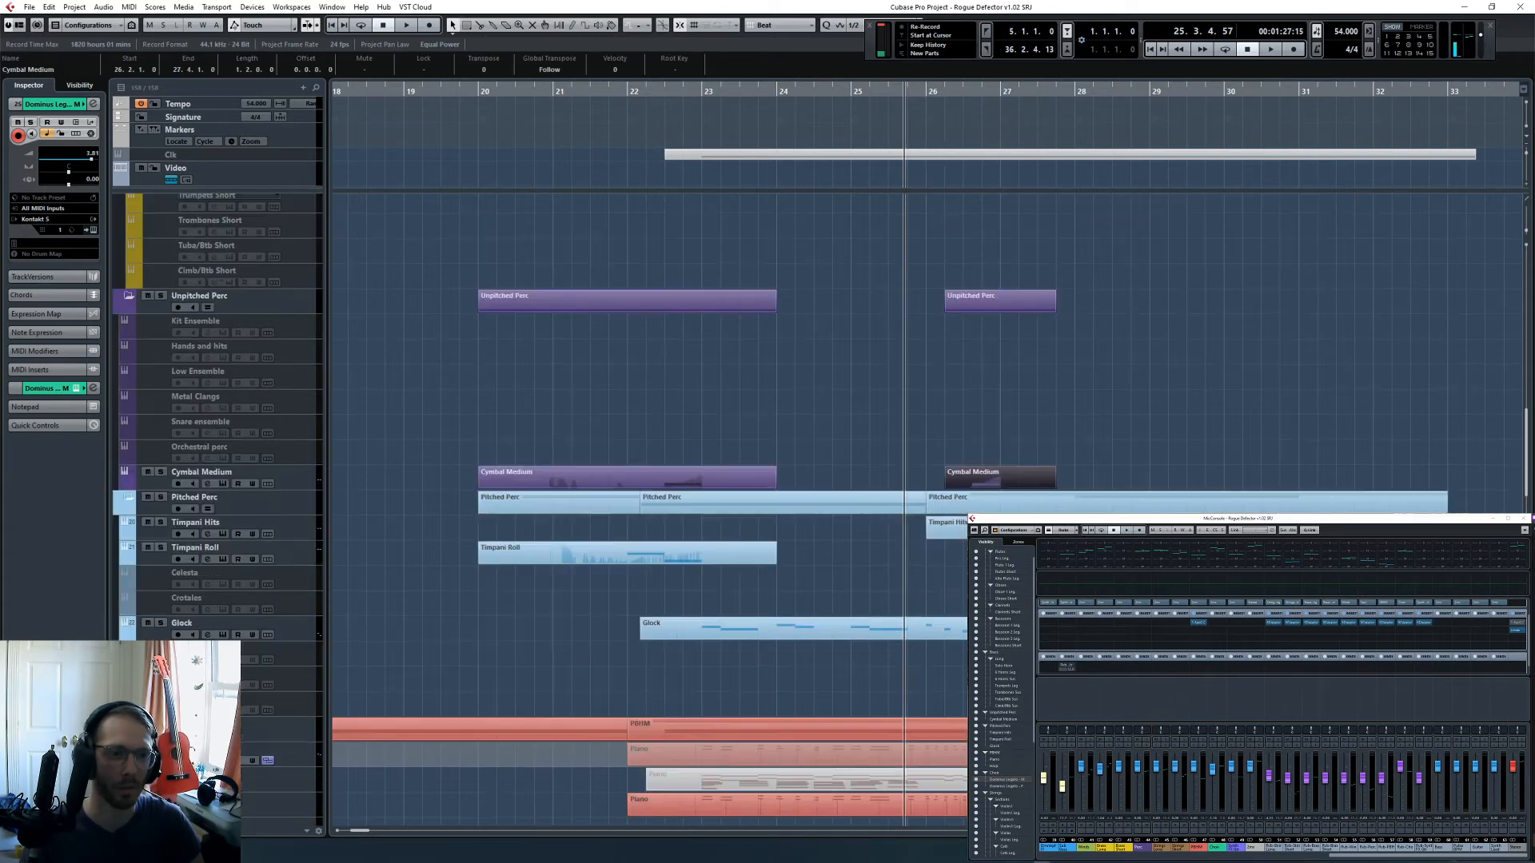
# - Open the trimmed Cymbal Medium part in the Key Editor and examine its note and controller curve
pyautogui.doubleClick(997, 489)
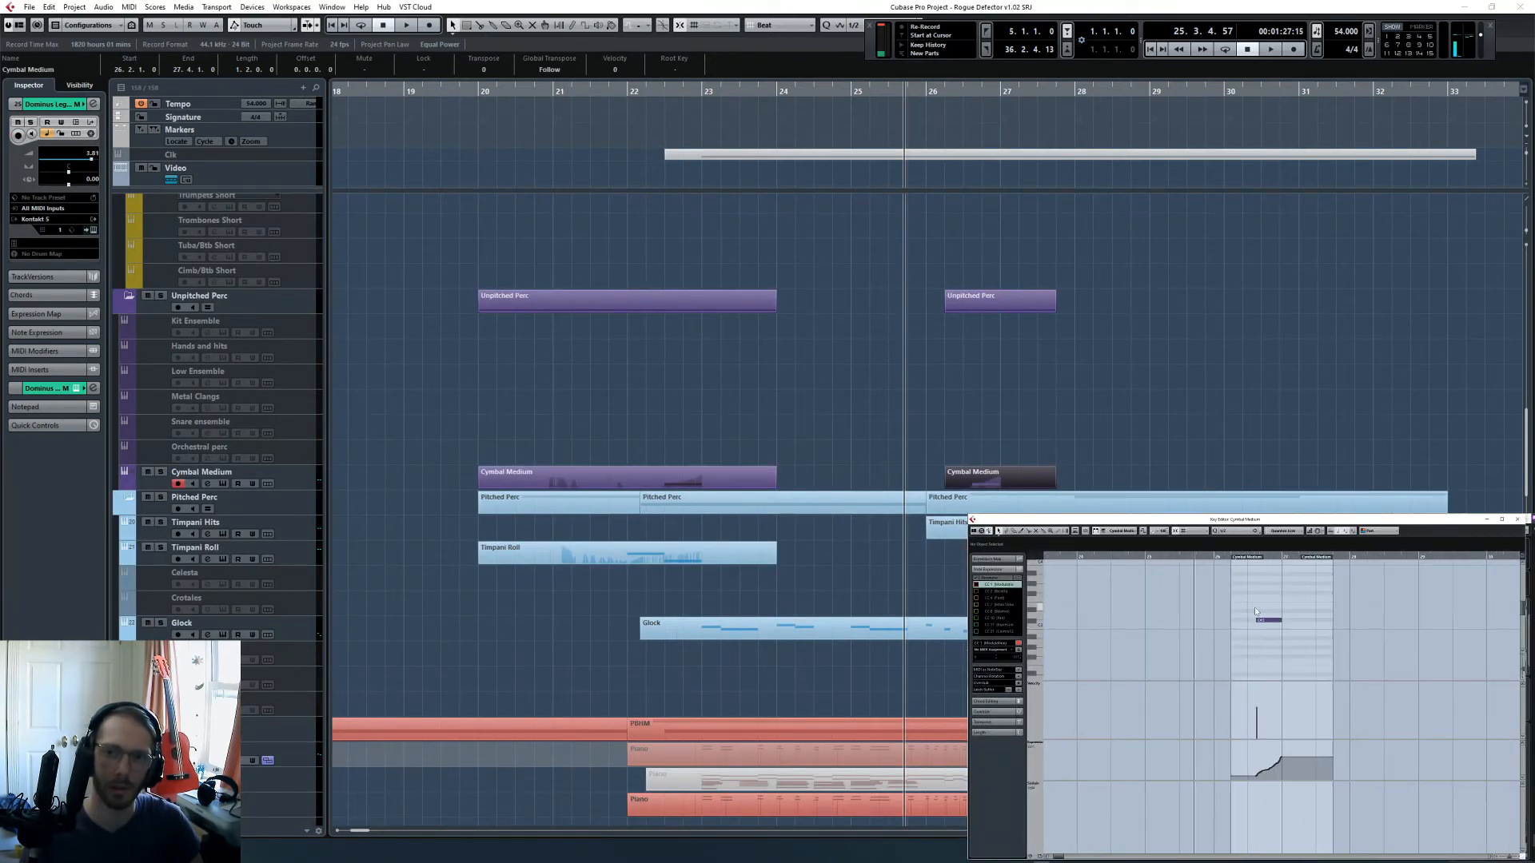
pyautogui.press('h')
pyautogui.press('h')
pyautogui.press('h')
pyautogui.press('h')
pyautogui.press('h')
pyautogui.press('h')
pyautogui.moveTo(1233, 557); pyautogui.dragTo(1231, 621)
pyautogui.click(1235, 531)
pyautogui.click(1239, 554)
pyautogui.hotkey('ctrl', 'z')
# - Shorten the Cymbal Medium part to run from 26.3 to 27.1, cutting off and deleting the piece after bar 27
pyautogui.click(1096, 445)
pyautogui.press('h')
pyautogui.press('h')
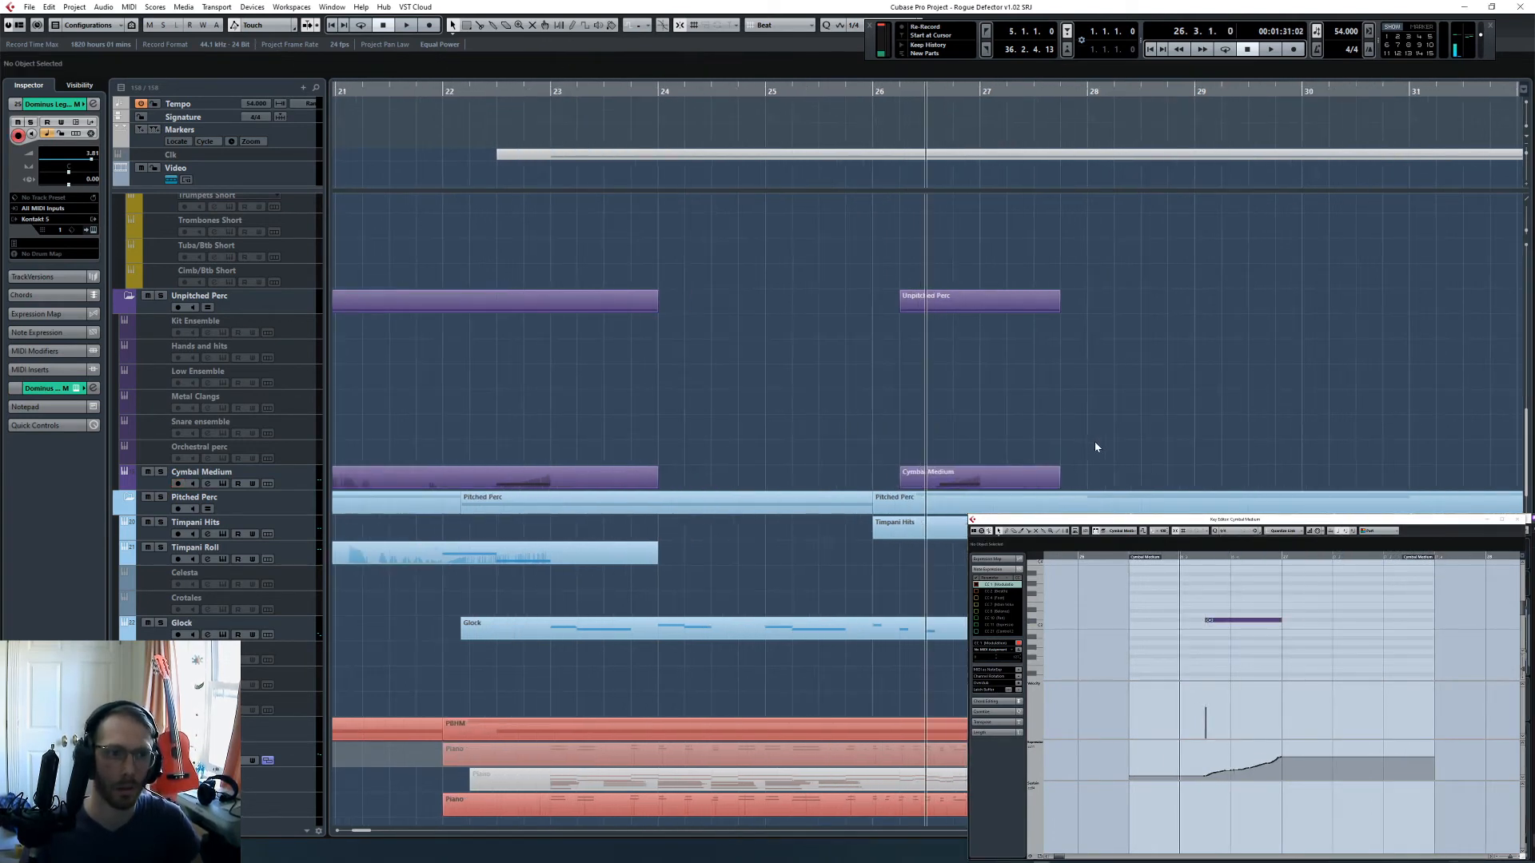
pyautogui.press('h')
pyautogui.press('h')
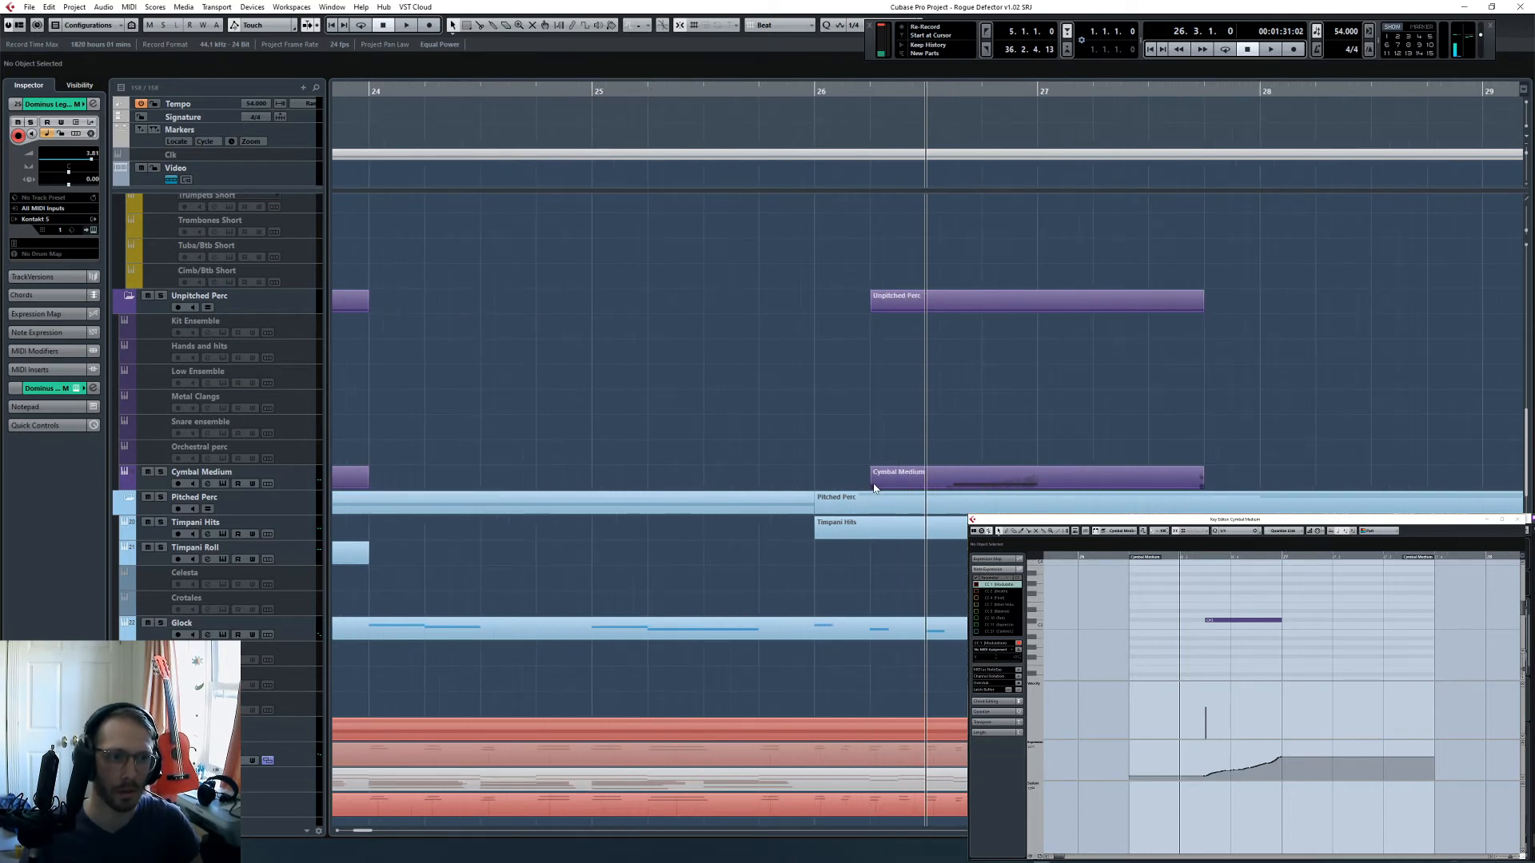
pyautogui.keyDown('alt'); pyautogui.click(1038, 484); pyautogui.keyUp('alt')
pyautogui.click(1069, 482)
pyautogui.press('Delete')
pyautogui.click(891, 484)
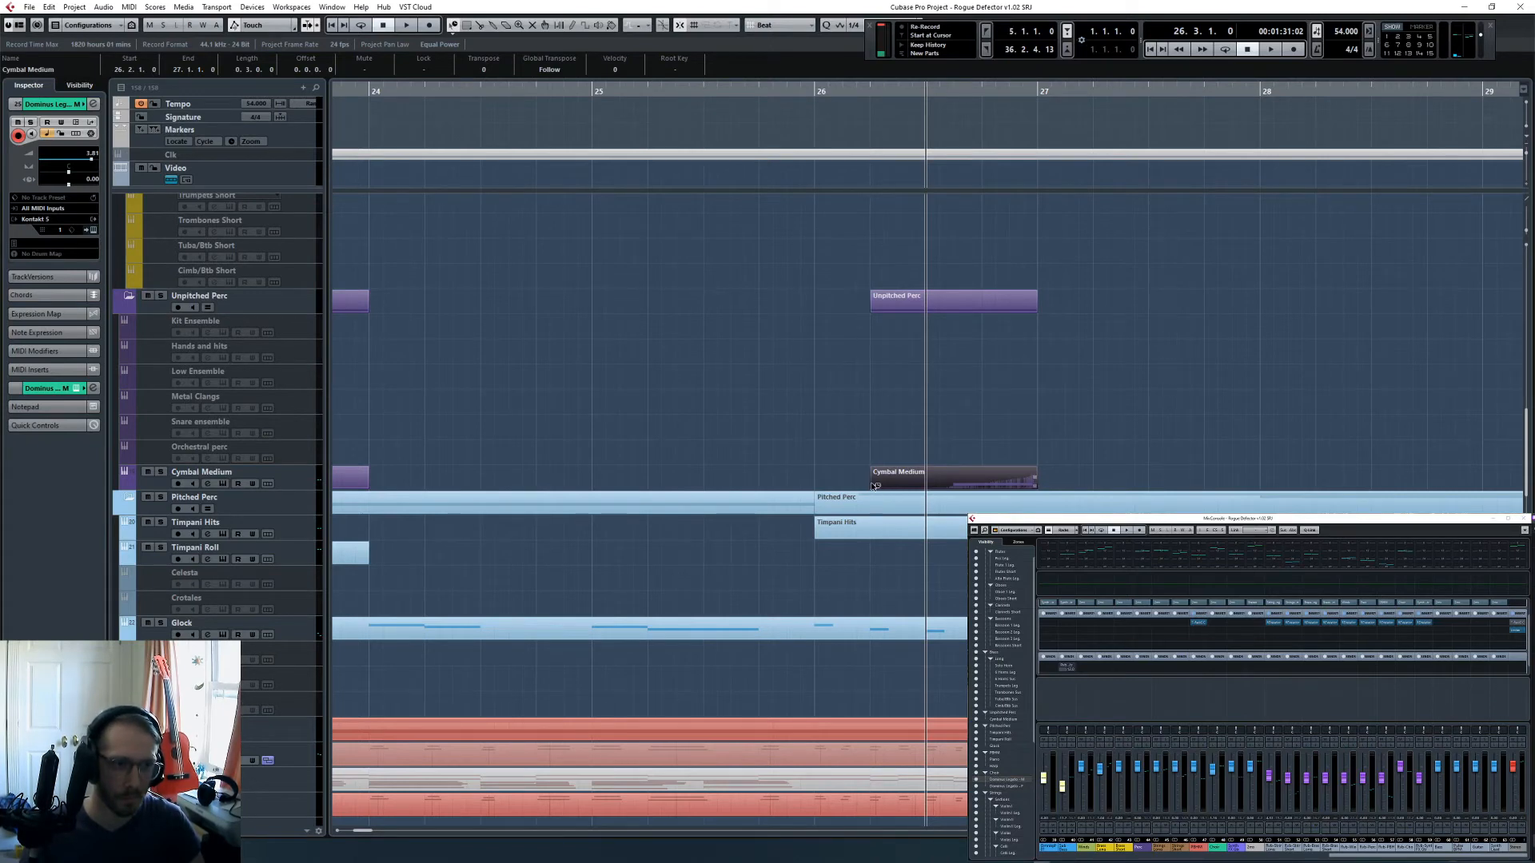
pyautogui.moveTo(873, 487); pyautogui.dragTo(929, 503)
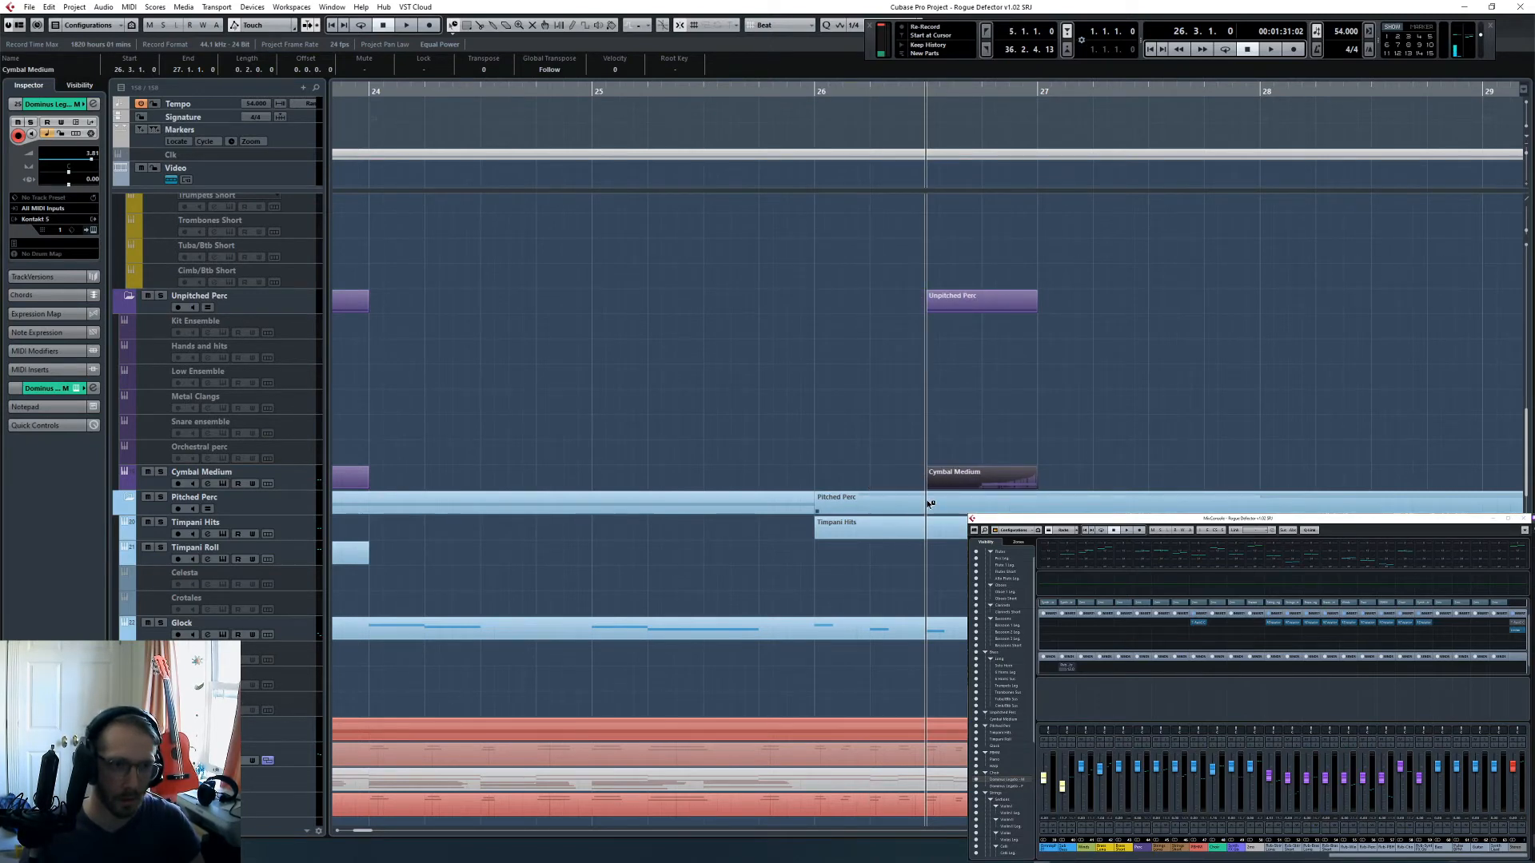
pyautogui.click(882, 423)
# - Play the full arrangement from bar 25 into bar 27 to hear the shortened cymbal part with the choir
pyautogui.moveTo(754, 92); pyautogui.dragTo(588, 148)
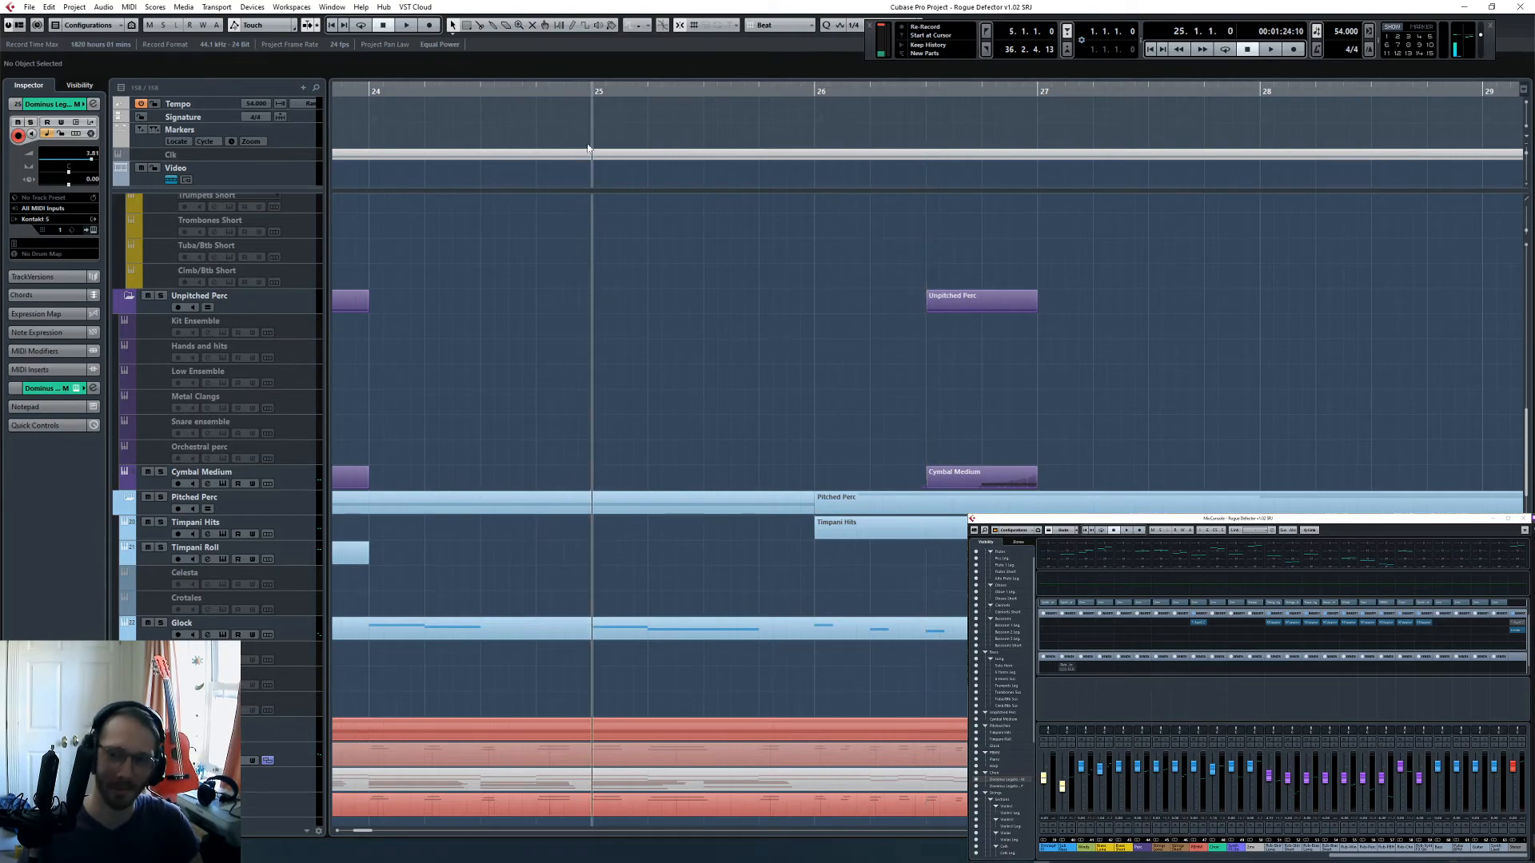
pyautogui.scroll(-3, 778, 418)
pyautogui.press('g')
pyautogui.press('g')
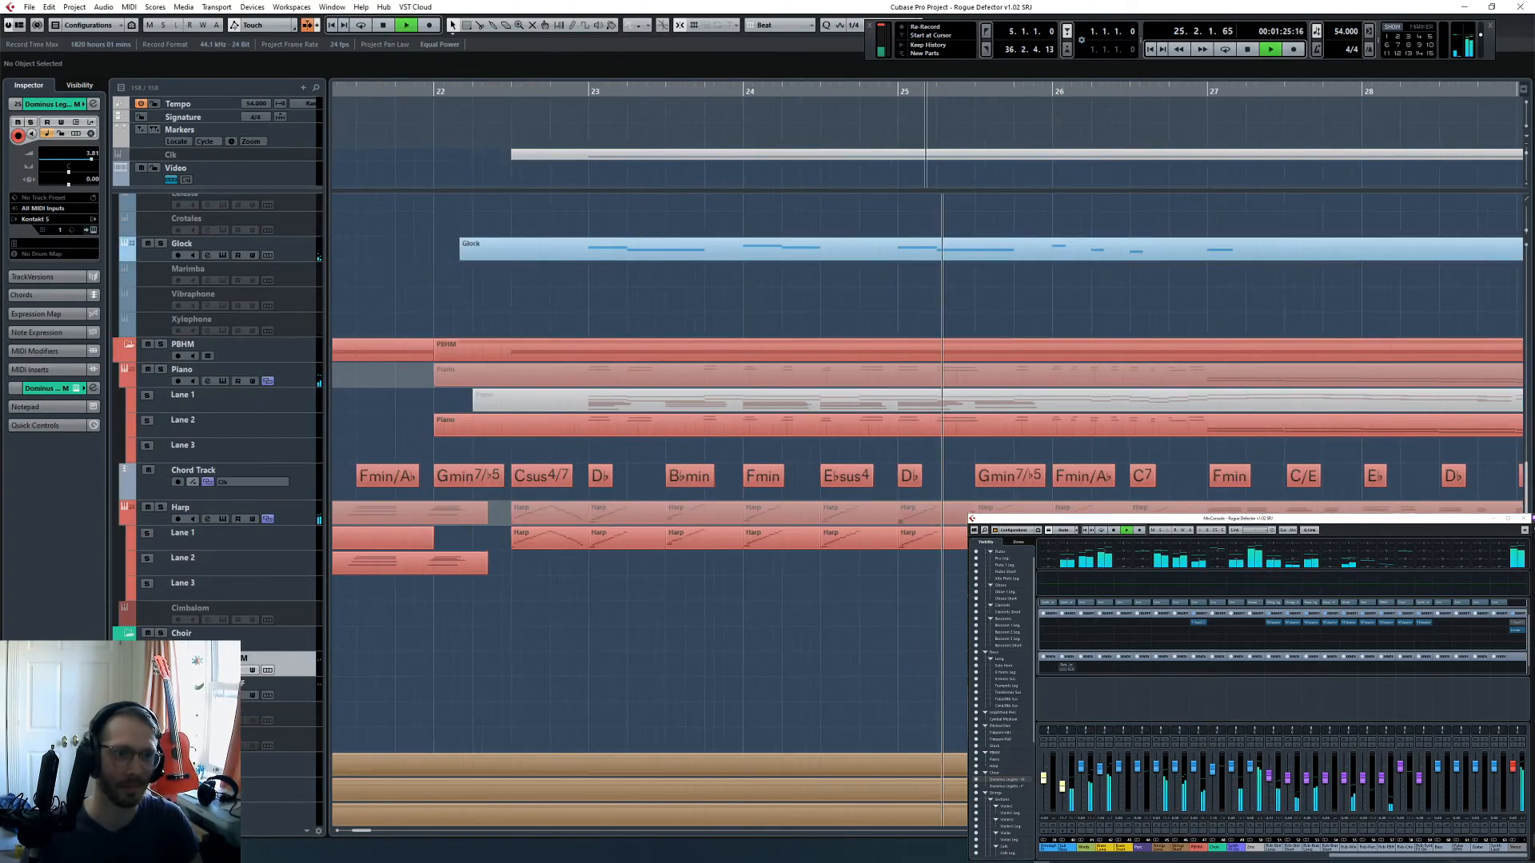
pyautogui.scroll(-1, 778, 418)
pyautogui.scroll(-1, 778, 418)
pyautogui.press('g')
pyautogui.hscroll(2, 778, 418)
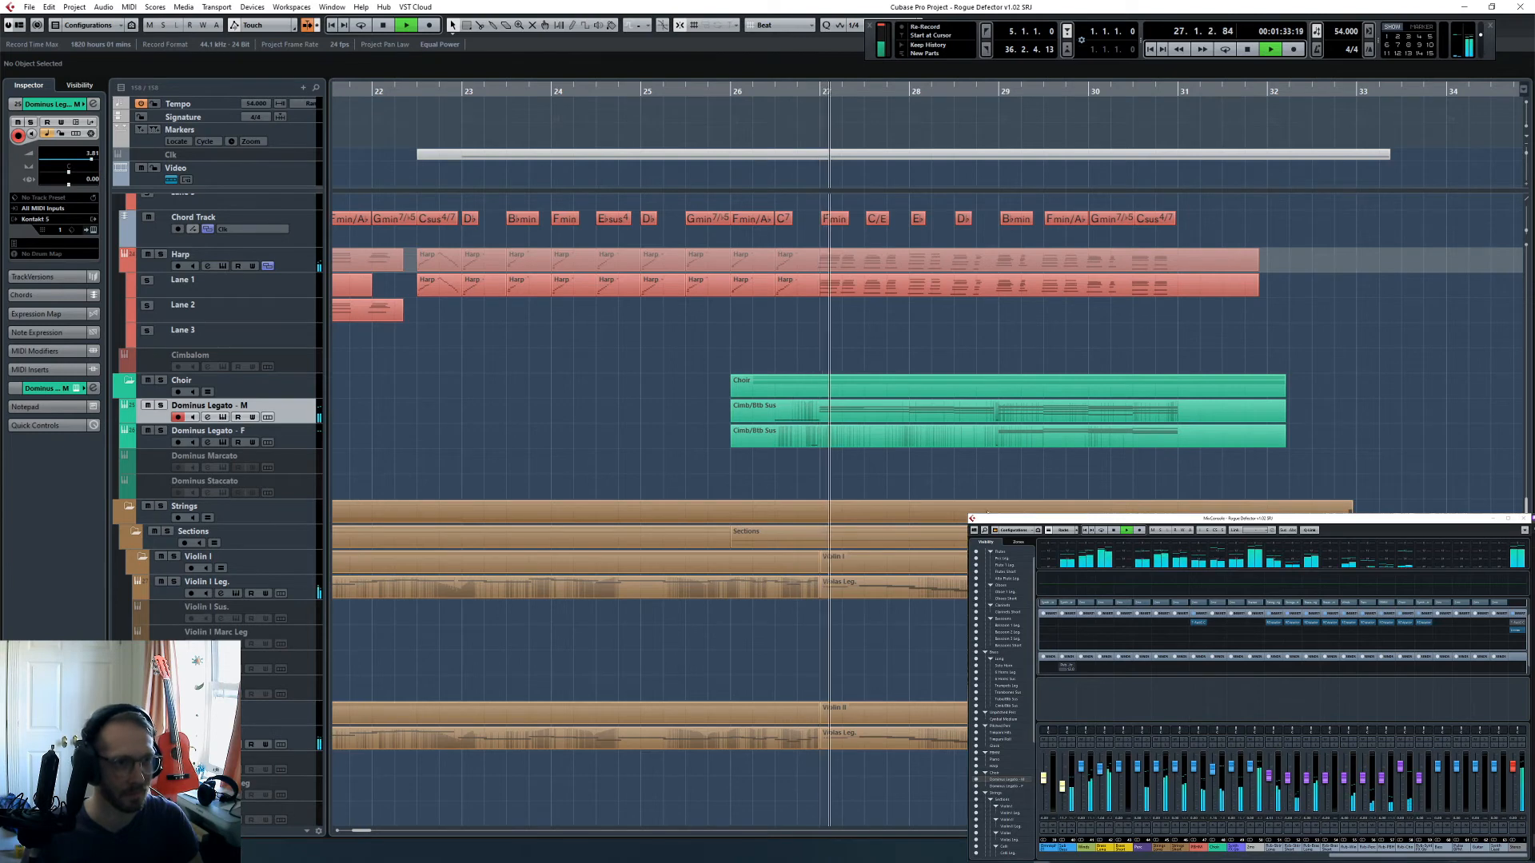
pyautogui.scroll(5, 936, 483)
pyautogui.click(793, 355)
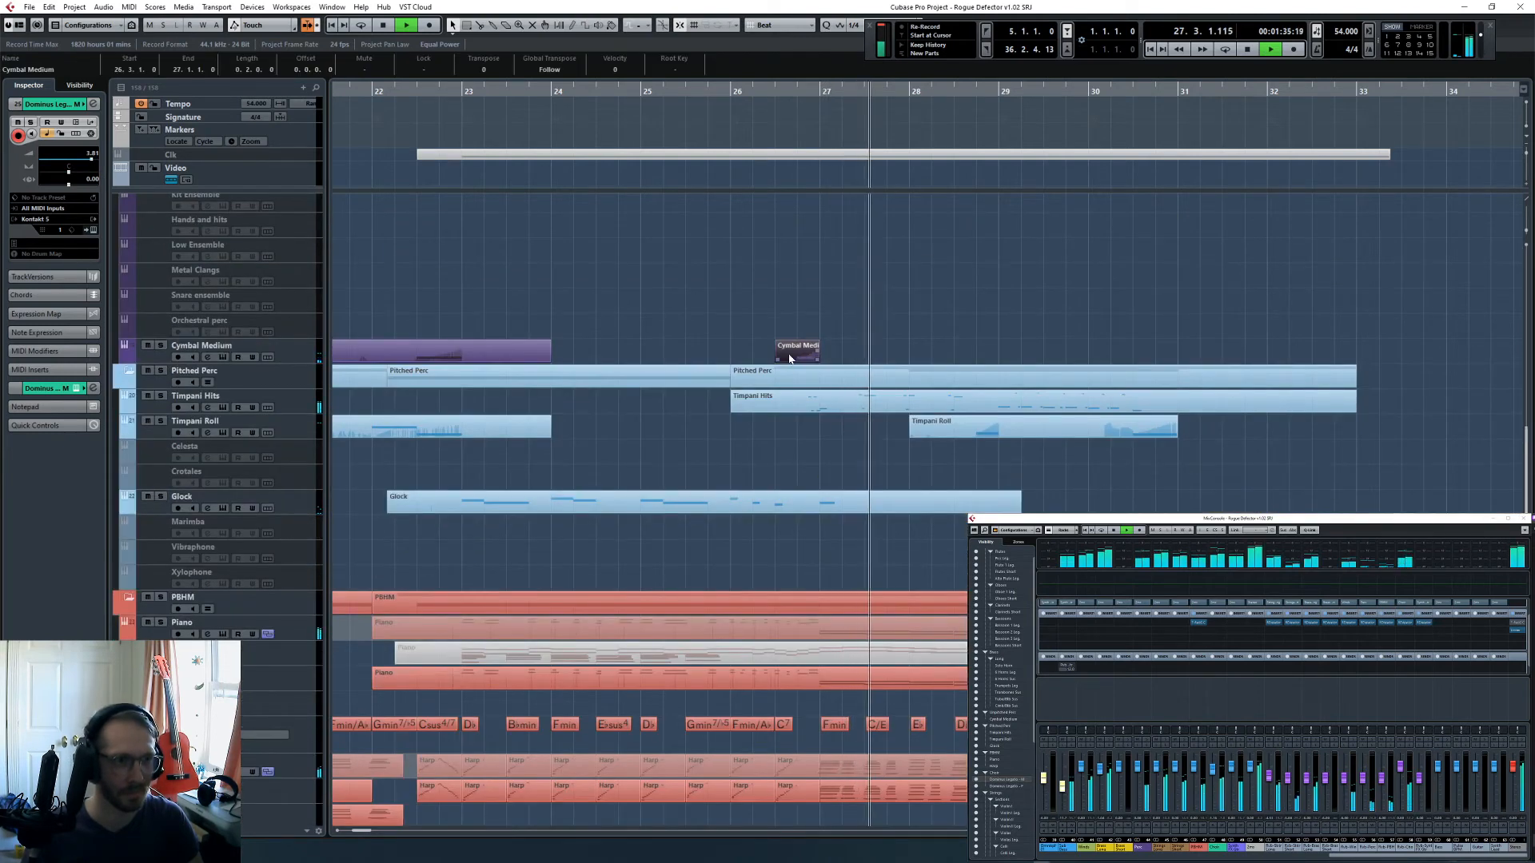
pyautogui.press('space')
# - Check the VST Performance meters and open Device Setup for the Synchronous Audio Router driver
pyautogui.press('F12')
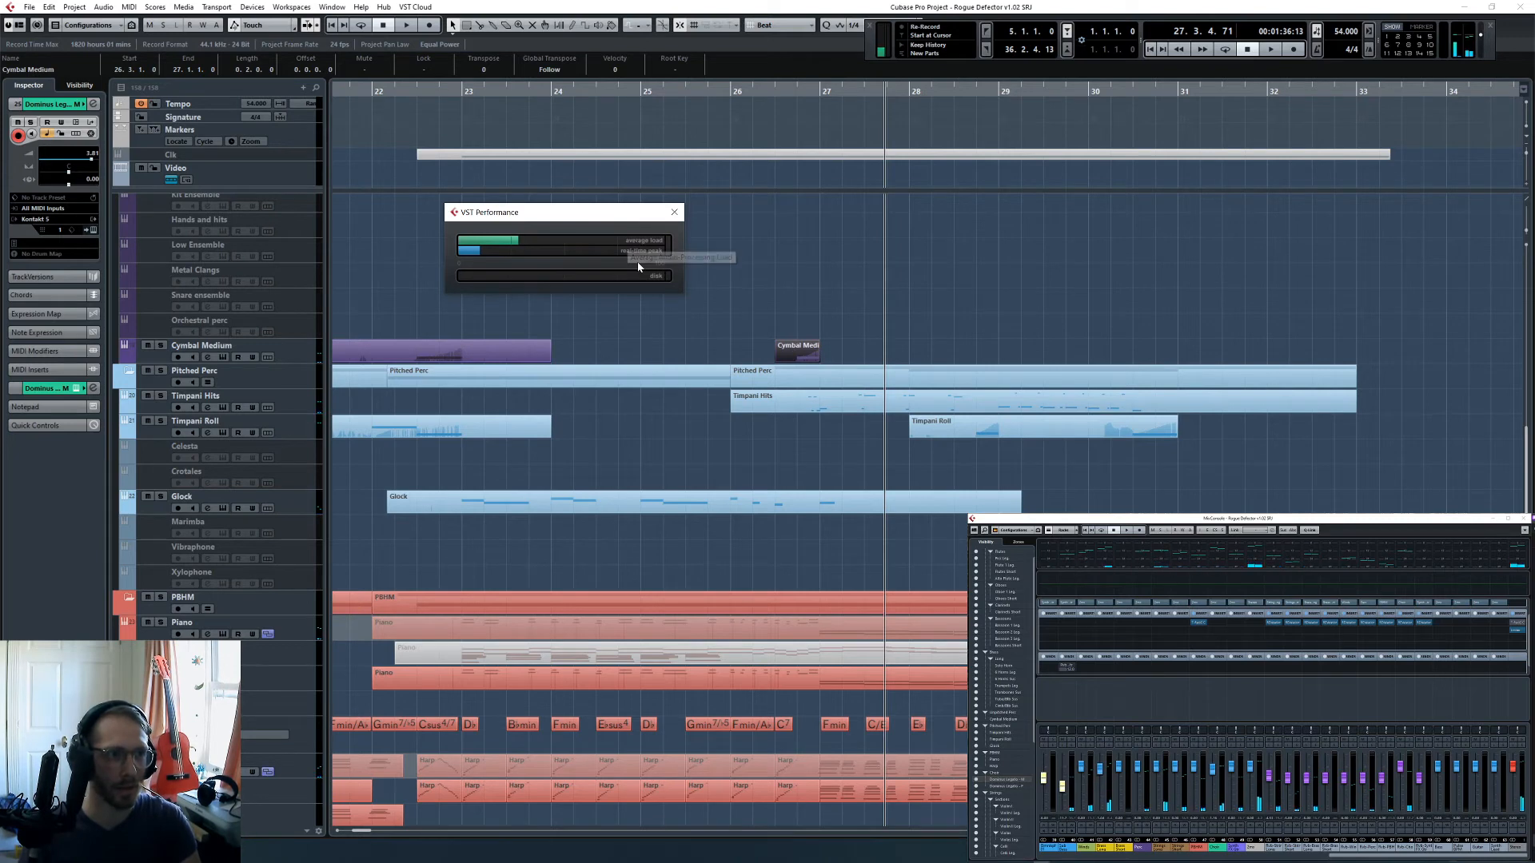
pyautogui.press('F12')
pyautogui.moveTo(269, 4)
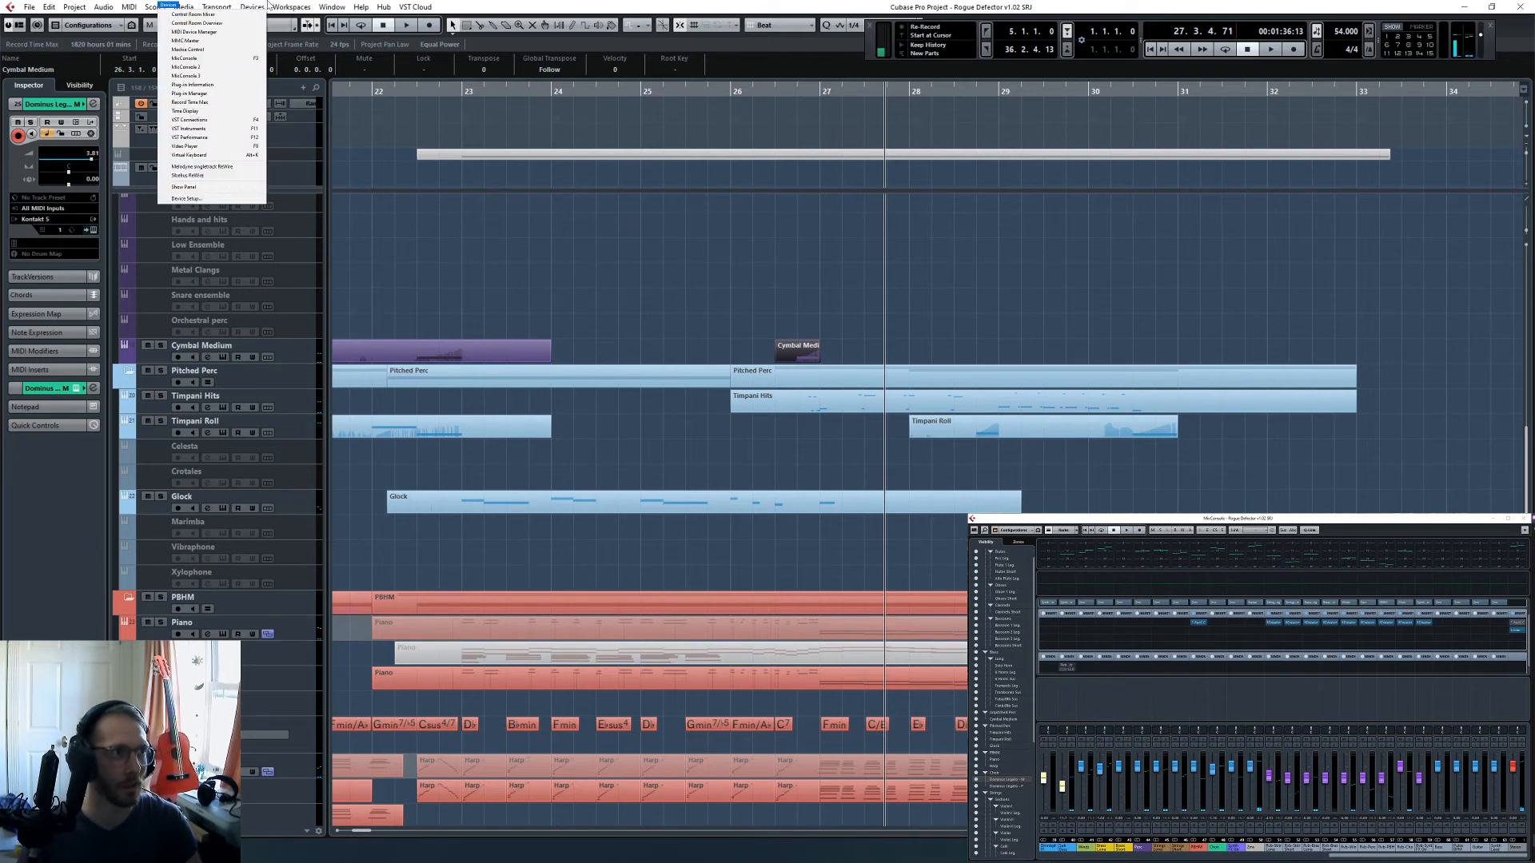
pyautogui.click(339, 14)
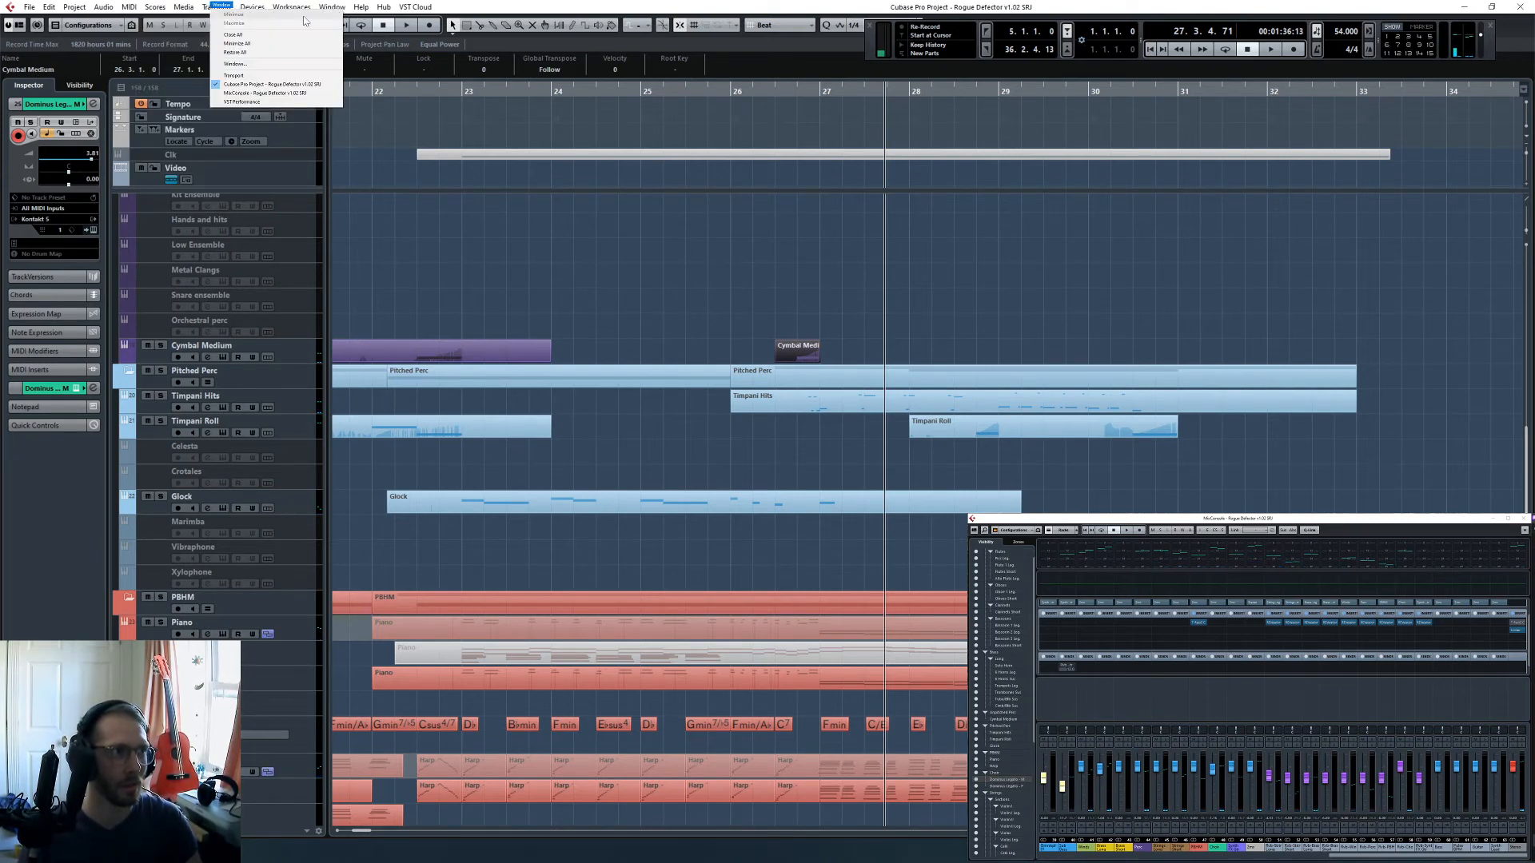
pyautogui.moveTo(262, 11)
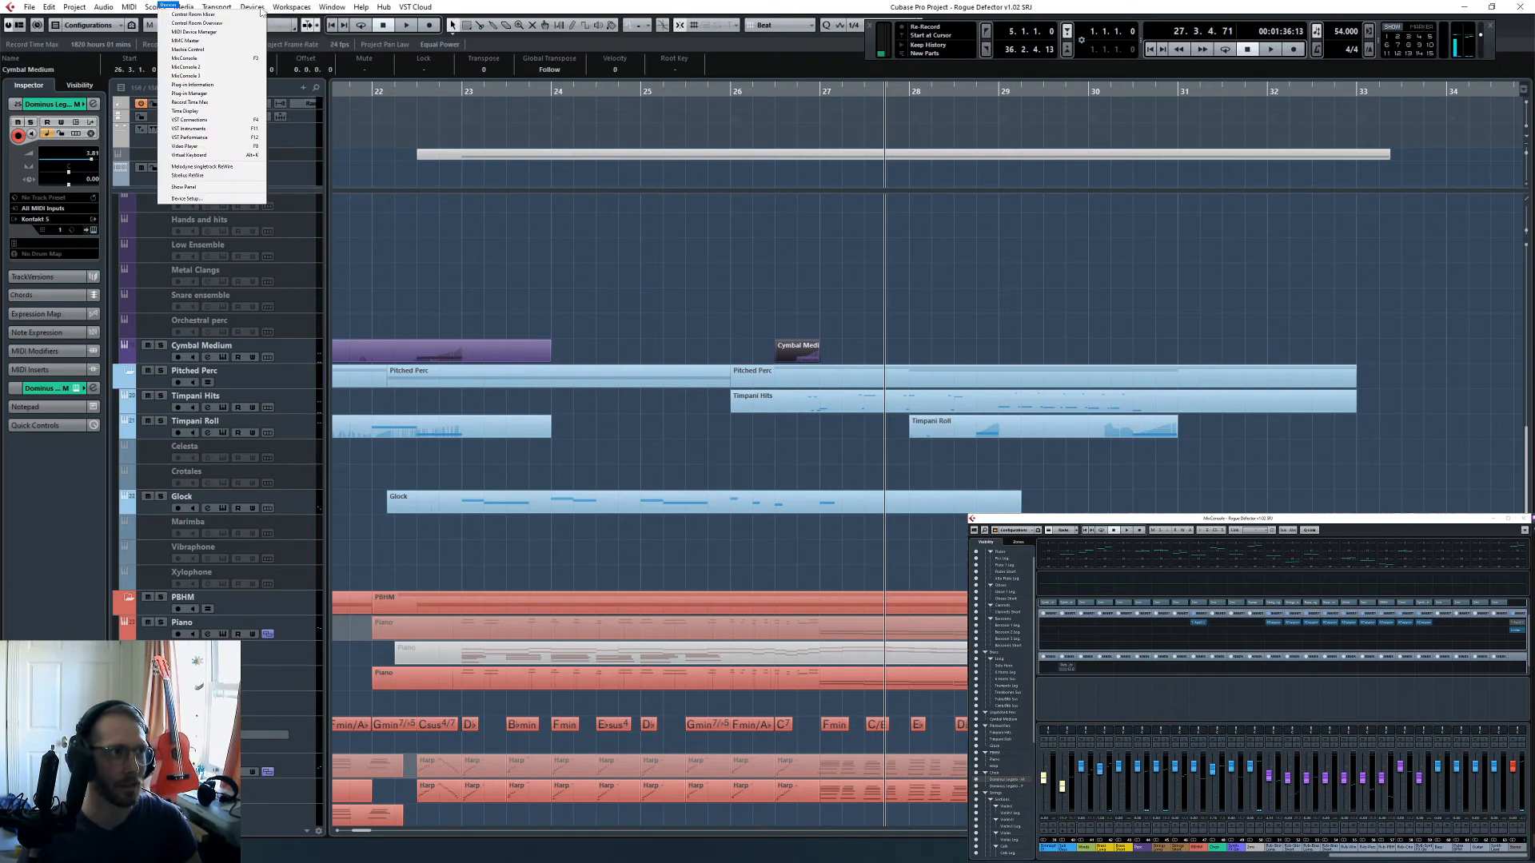
pyautogui.click(222, 202)
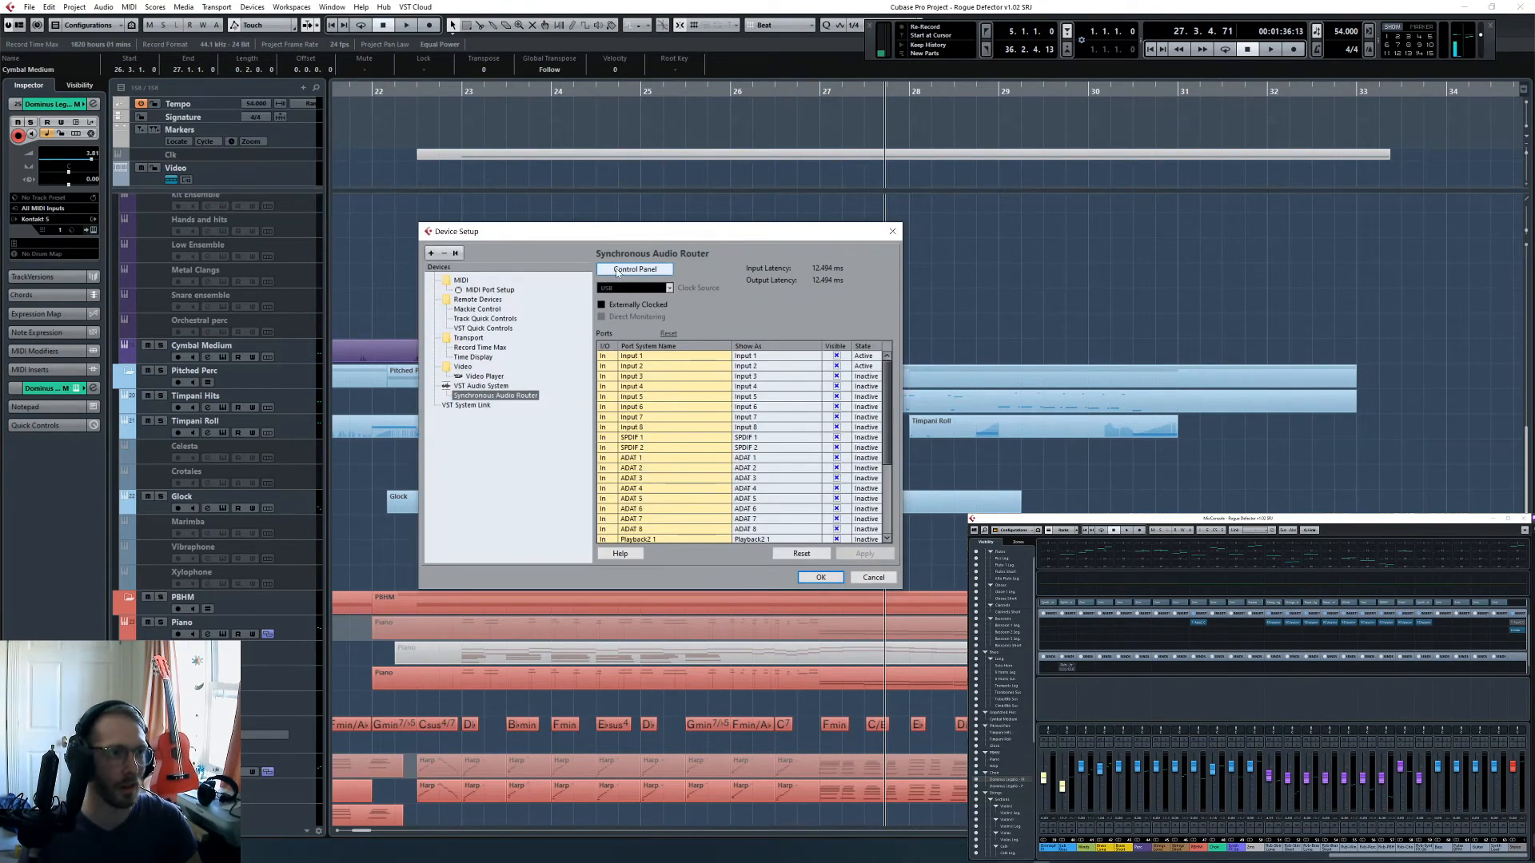
# - From the Synchronous Audio Router control panel, configure the Focusrite USB ASIO interface and open its buffer size choices
pyautogui.hotkey('alt', 'Tab')
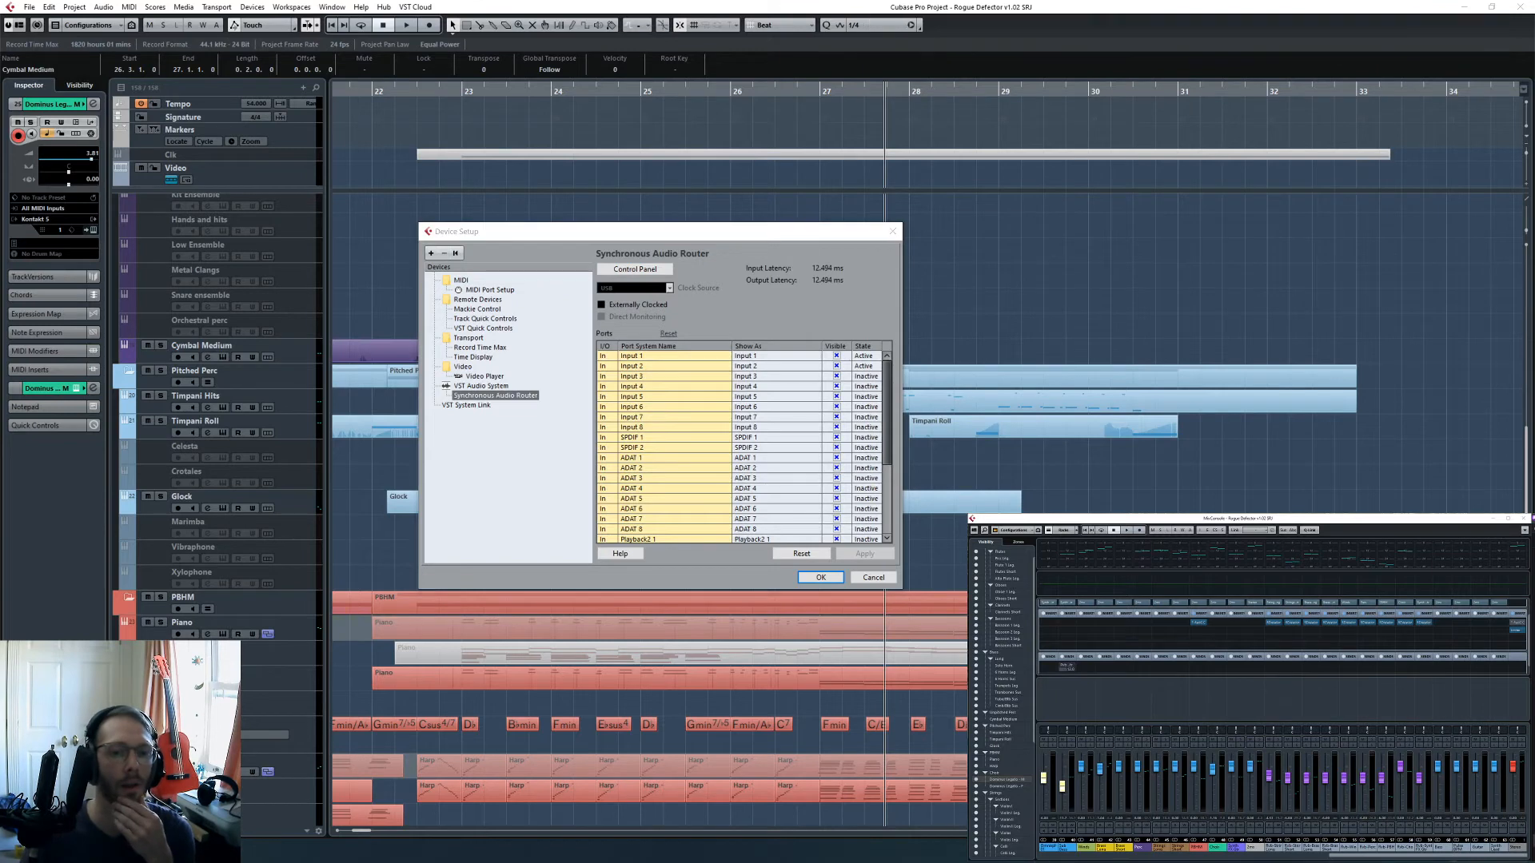
pyautogui.click(635, 269)
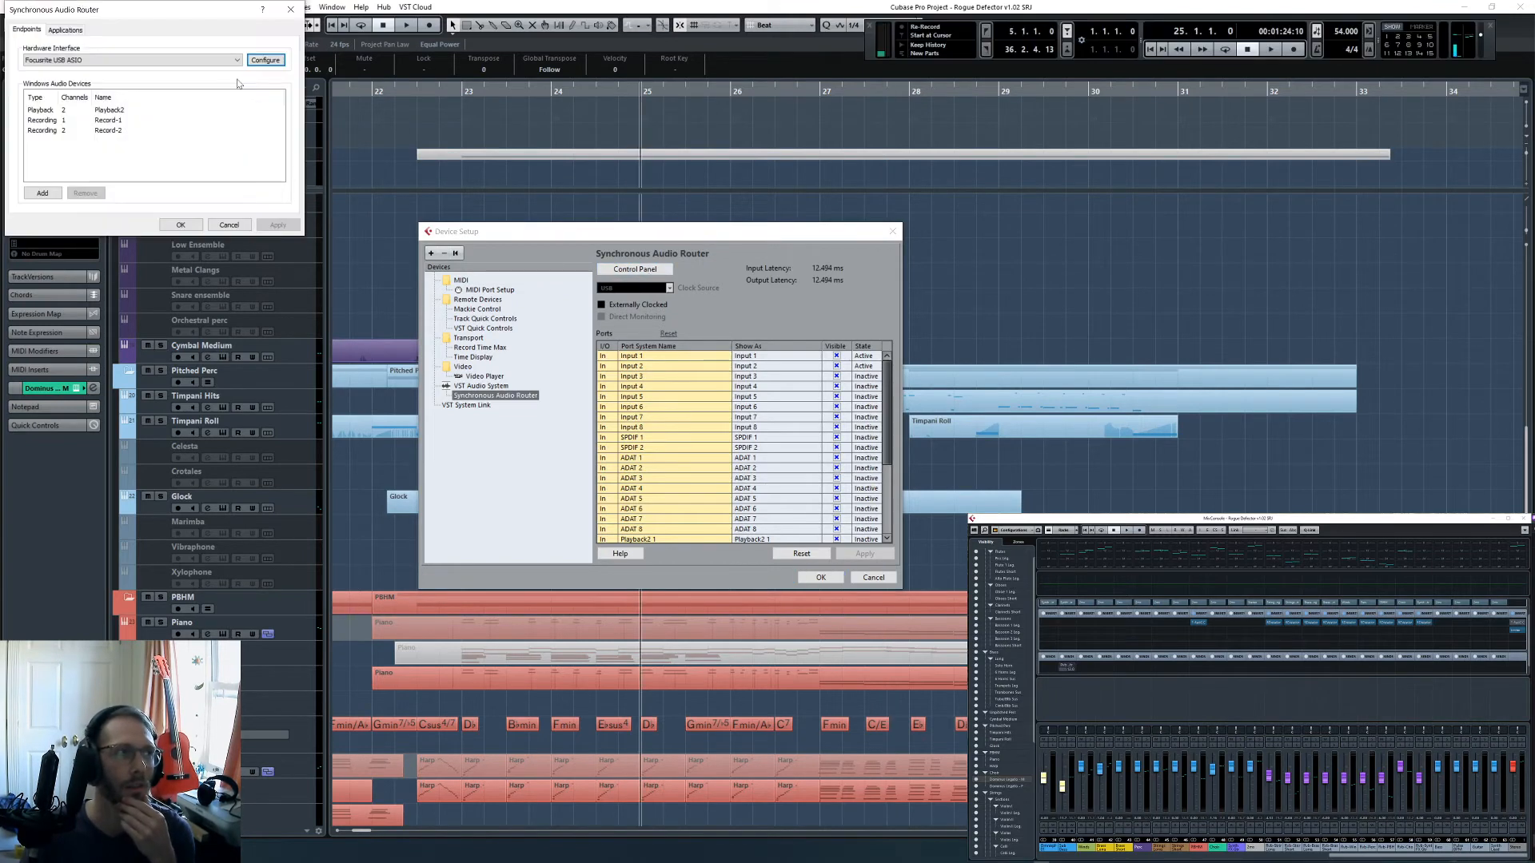
pyautogui.click(75, 33)
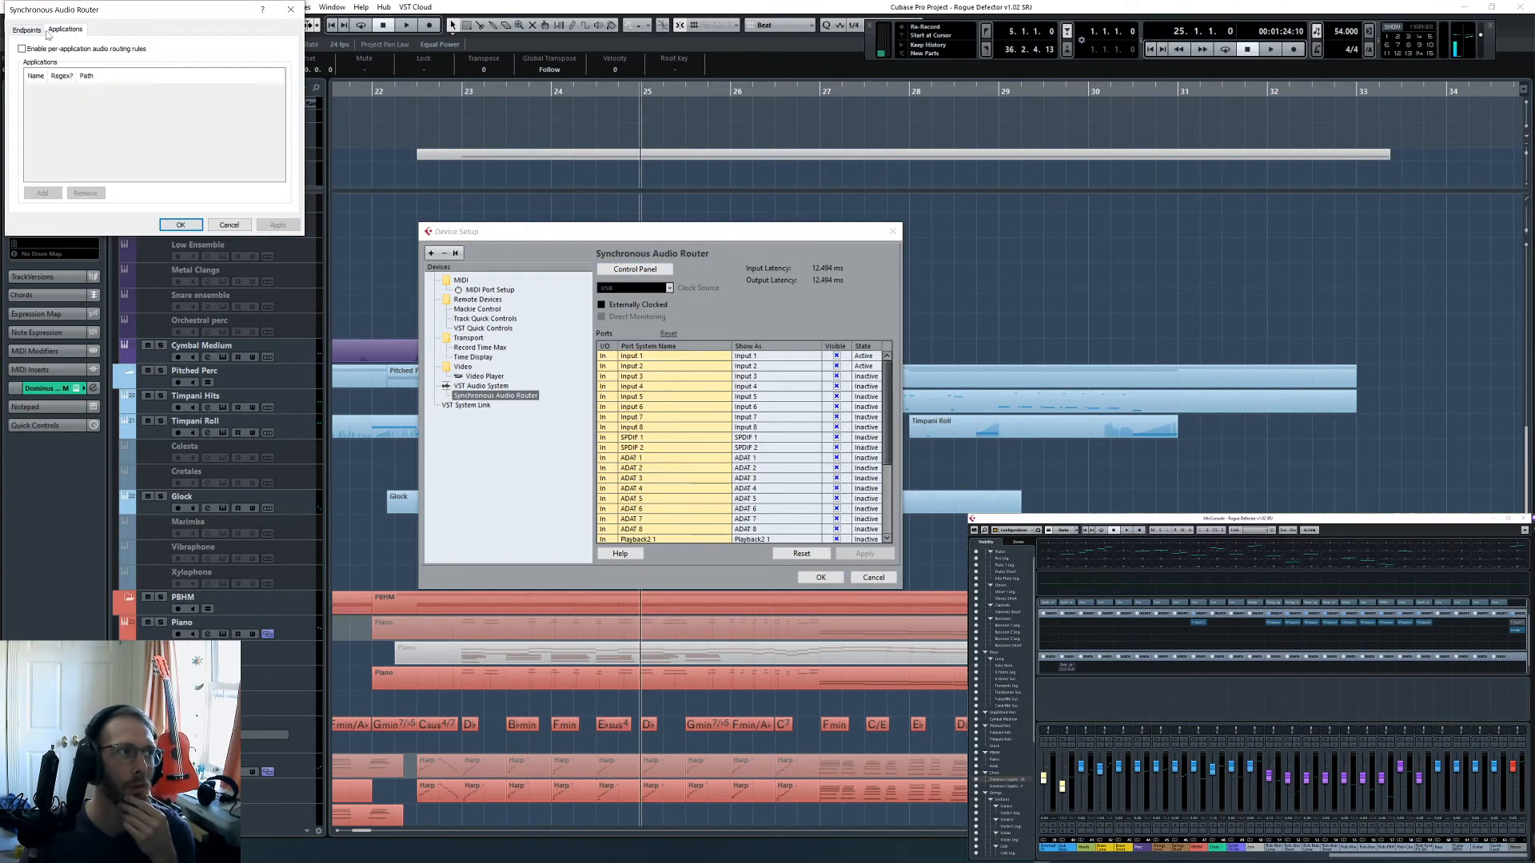
pyautogui.click(35, 31)
pyautogui.click(265, 63)
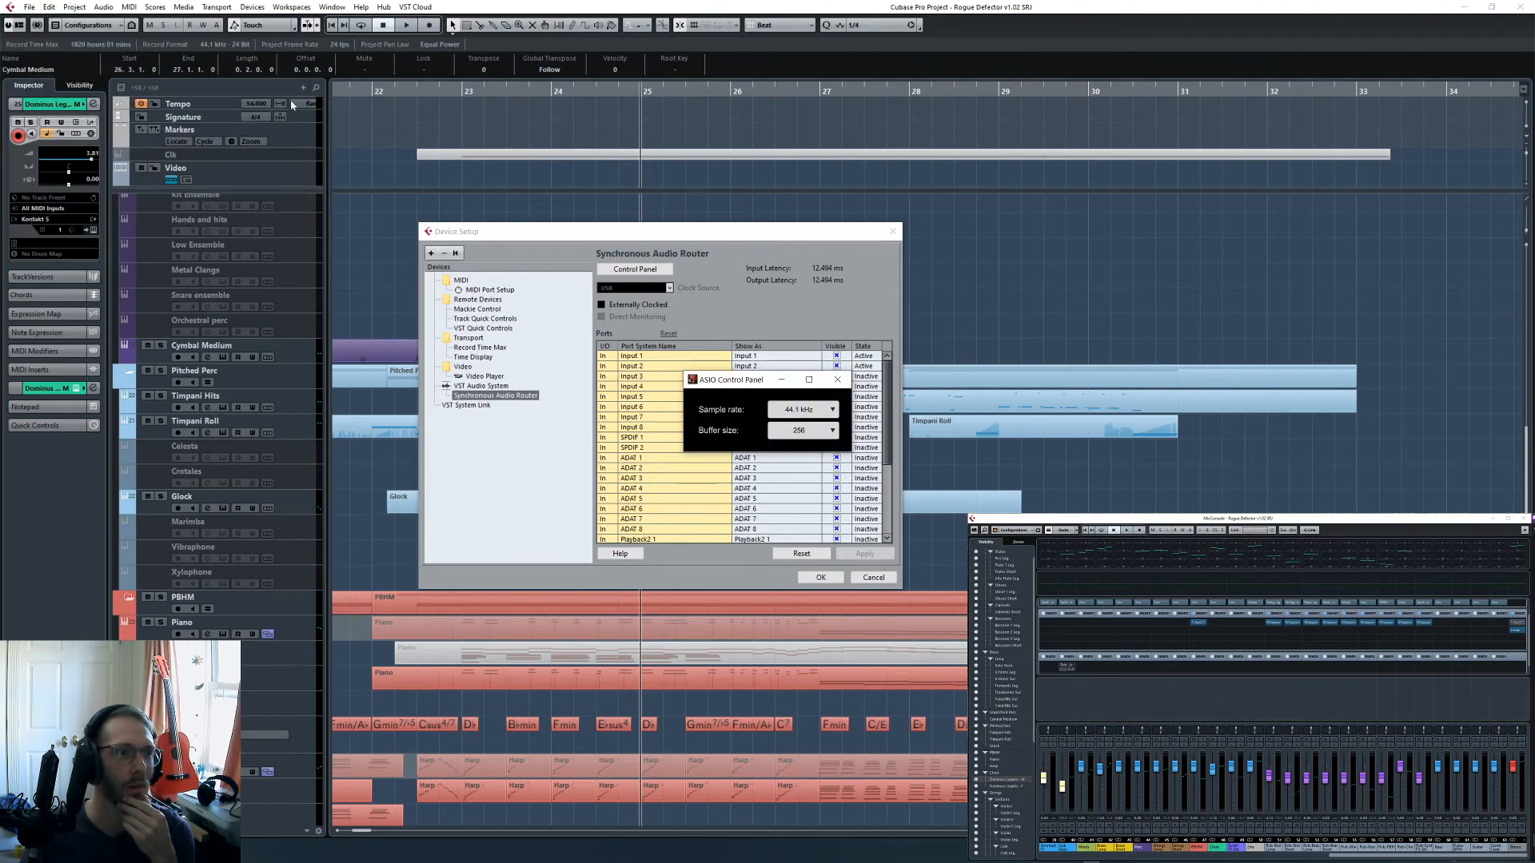
pyautogui.click(814, 432)
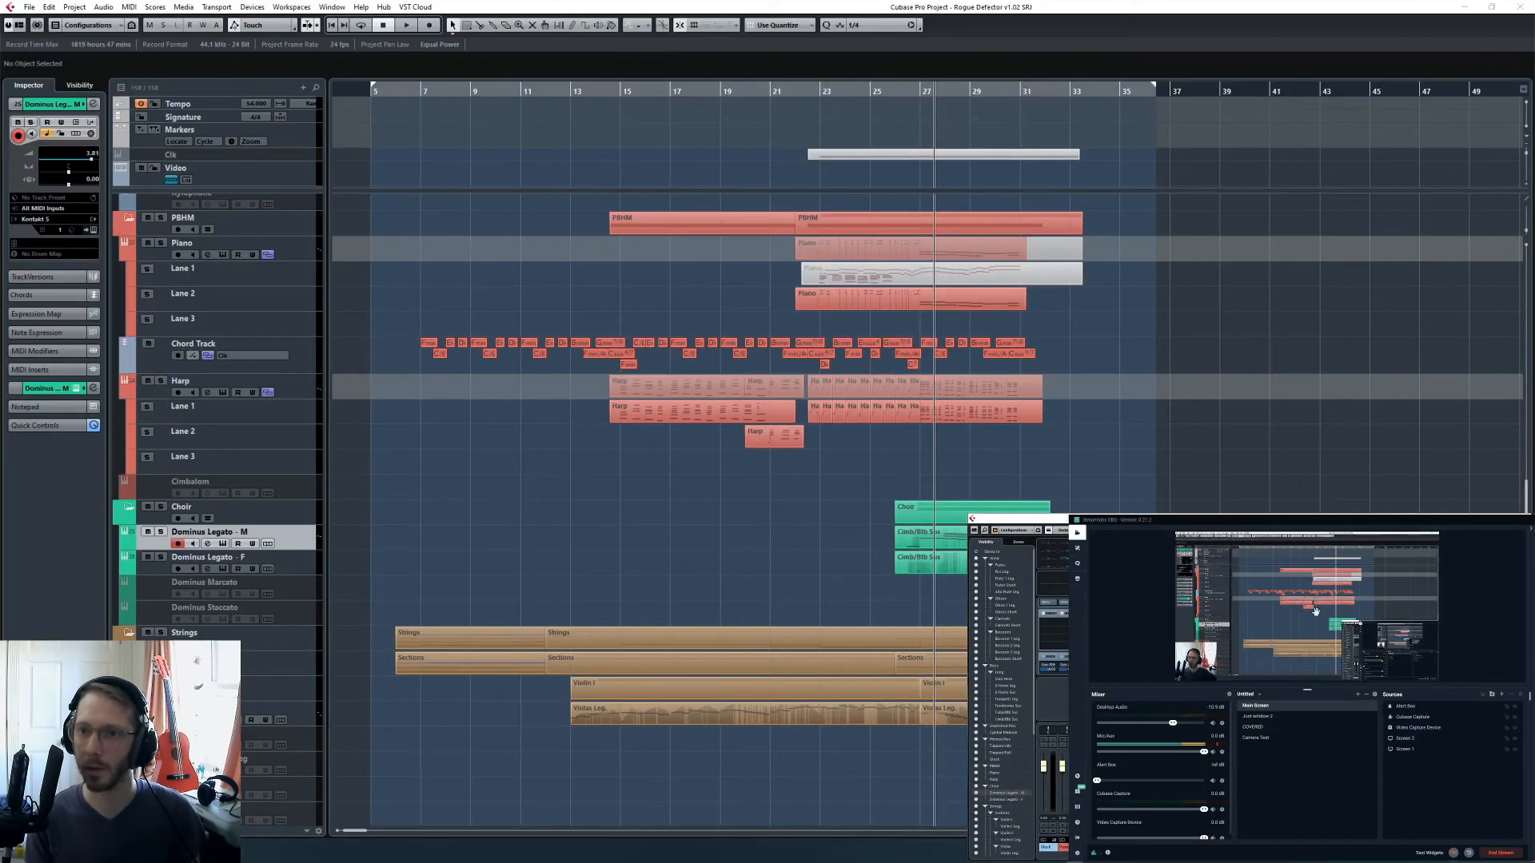
# - Check the scene preview and audio mixer in the streaming application and return to the Cubase project
pyautogui.click(883, 489)
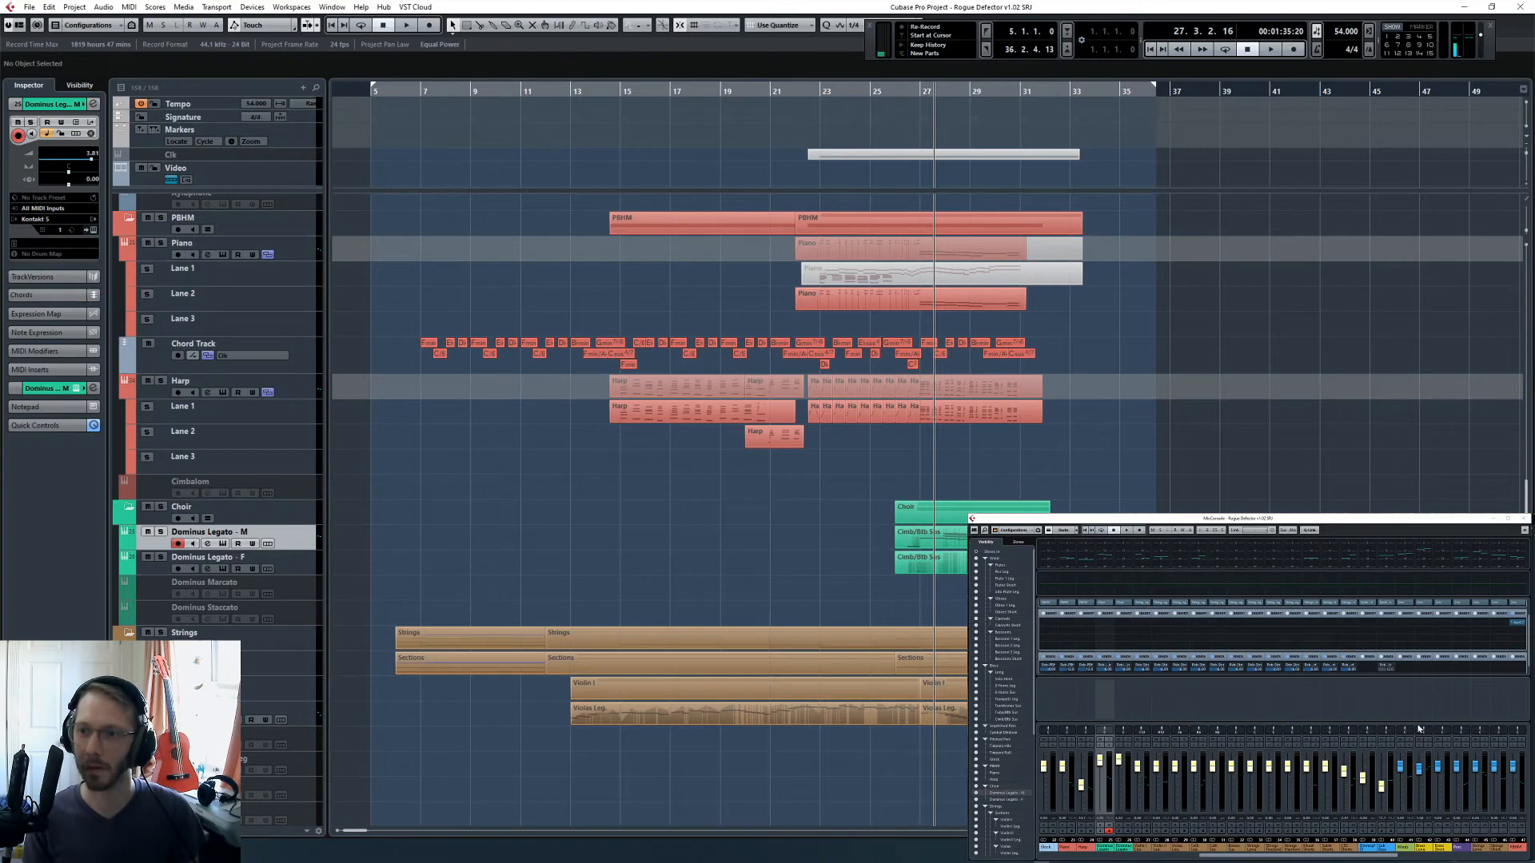
pyautogui.hotkey('alt', 'Tab')
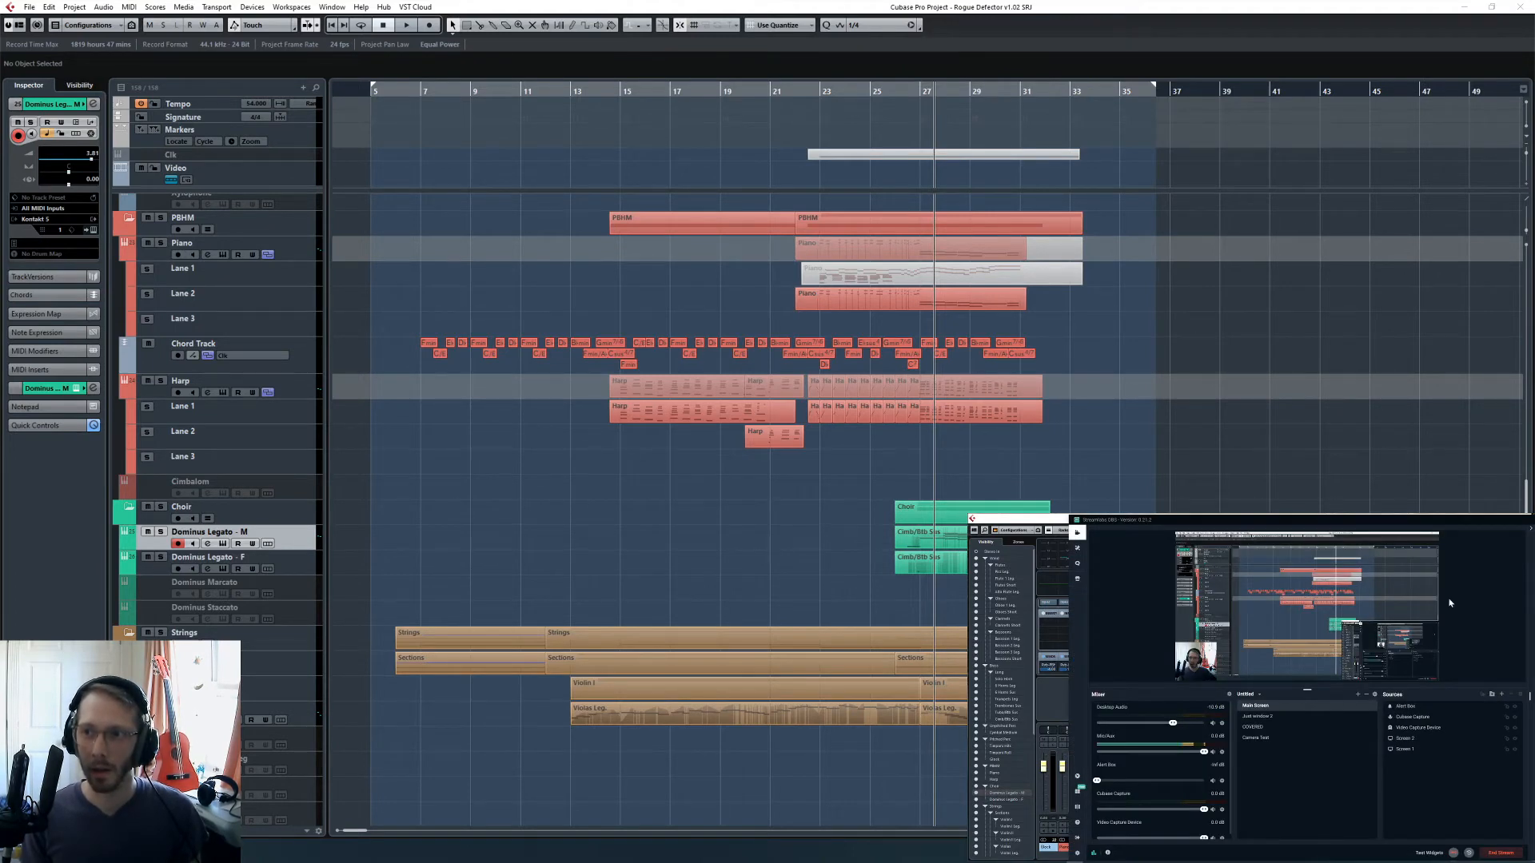
pyautogui.hotkey('alt', 'Tab')
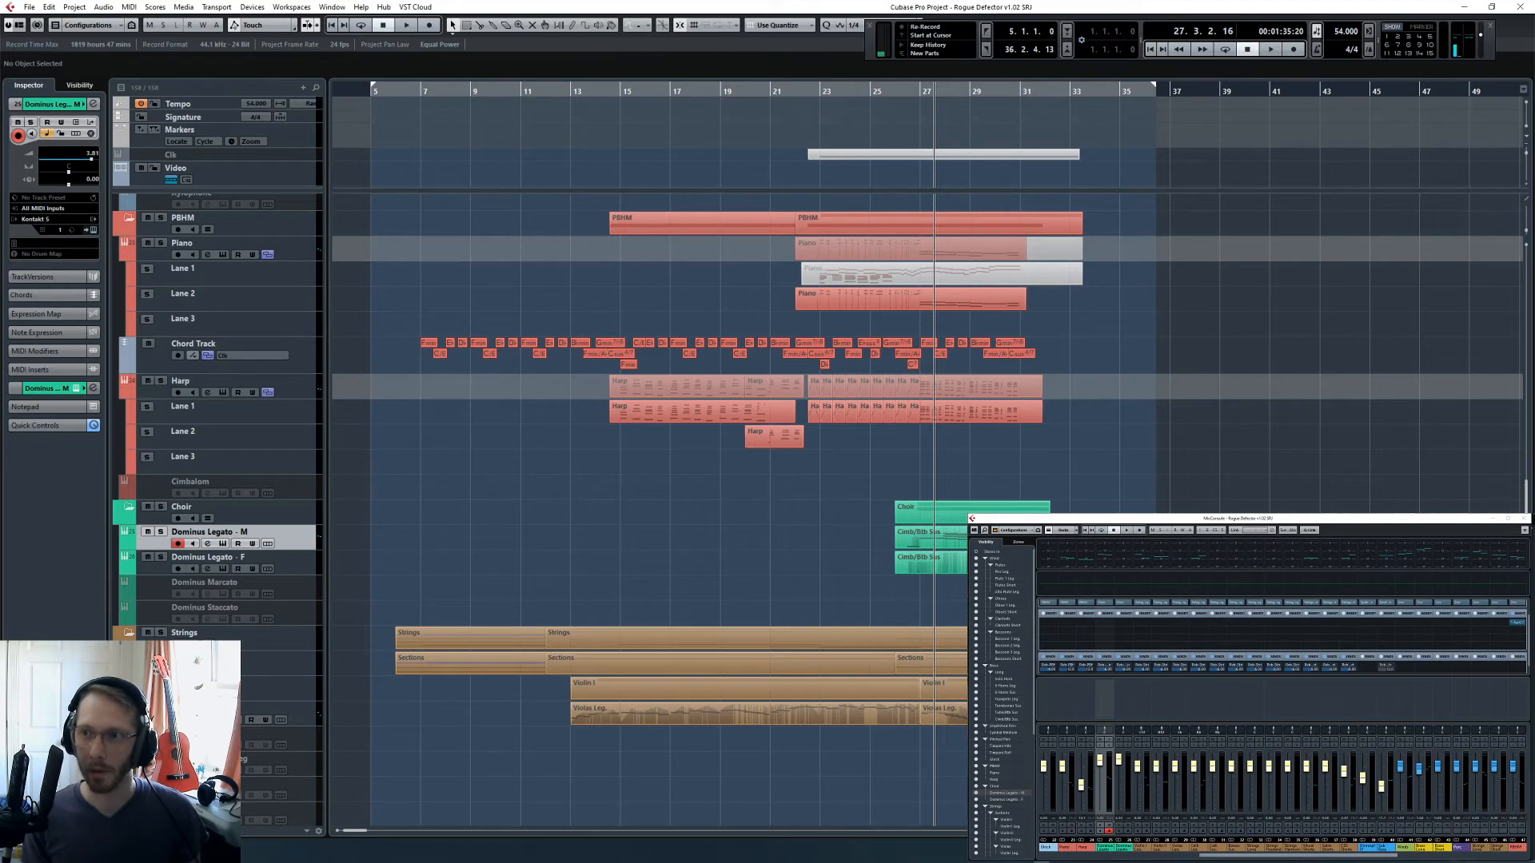
pyautogui.hotkey('alt', 'Tab')
pyautogui.hotkey('alt', 'Tab')
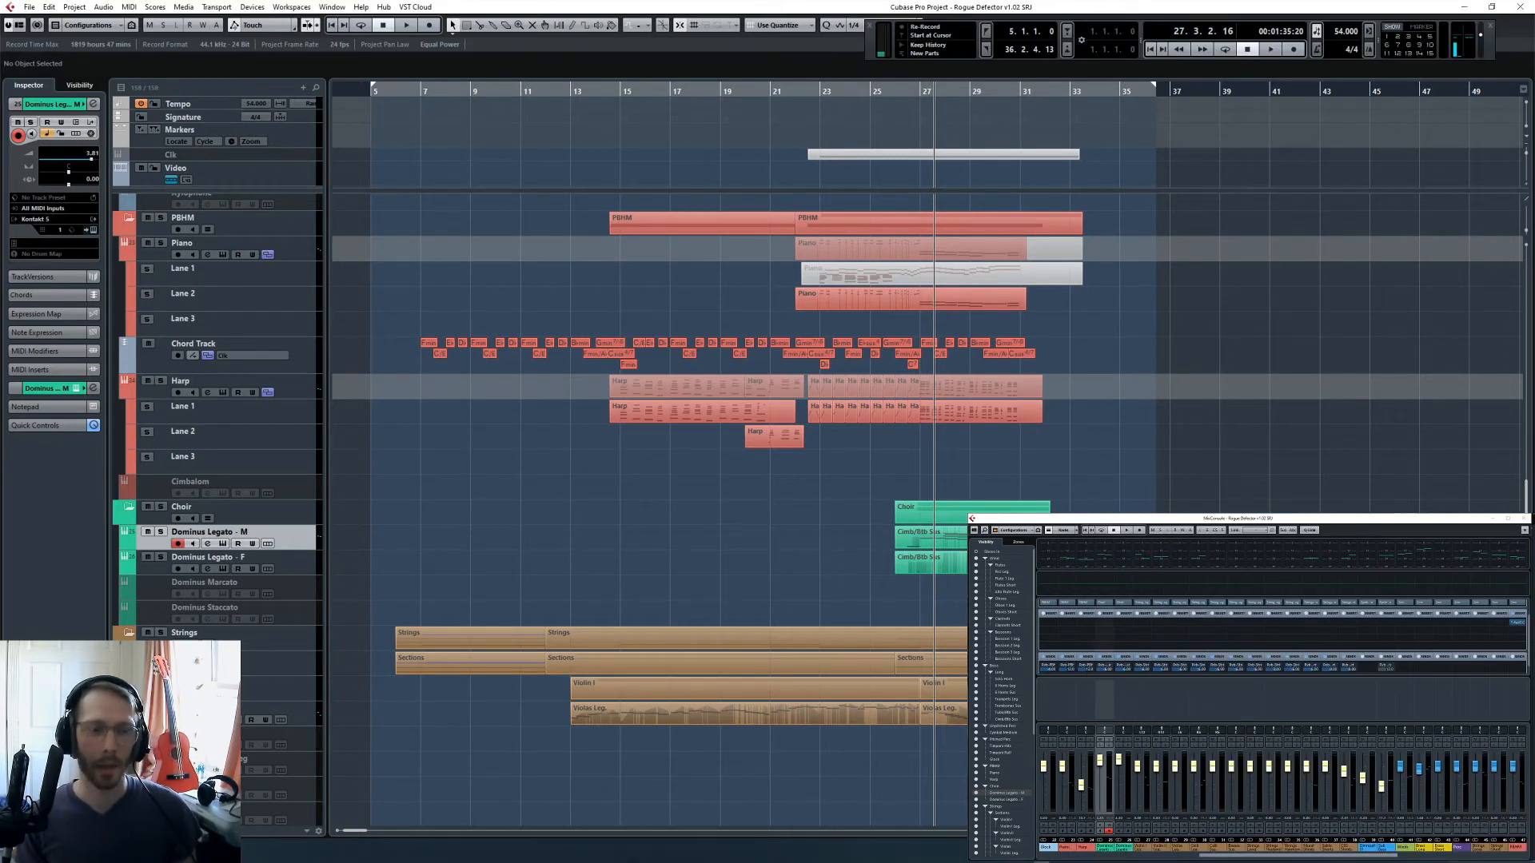
# - Move the project cursor back to bar 25
pyautogui.press('KP_Subtract')
pyautogui.press('KP_Subtract')
pyautogui.press('KP_Subtract')
pyautogui.press('h')
pyautogui.press('h')
pyautogui.press('h')
pyautogui.press('h')
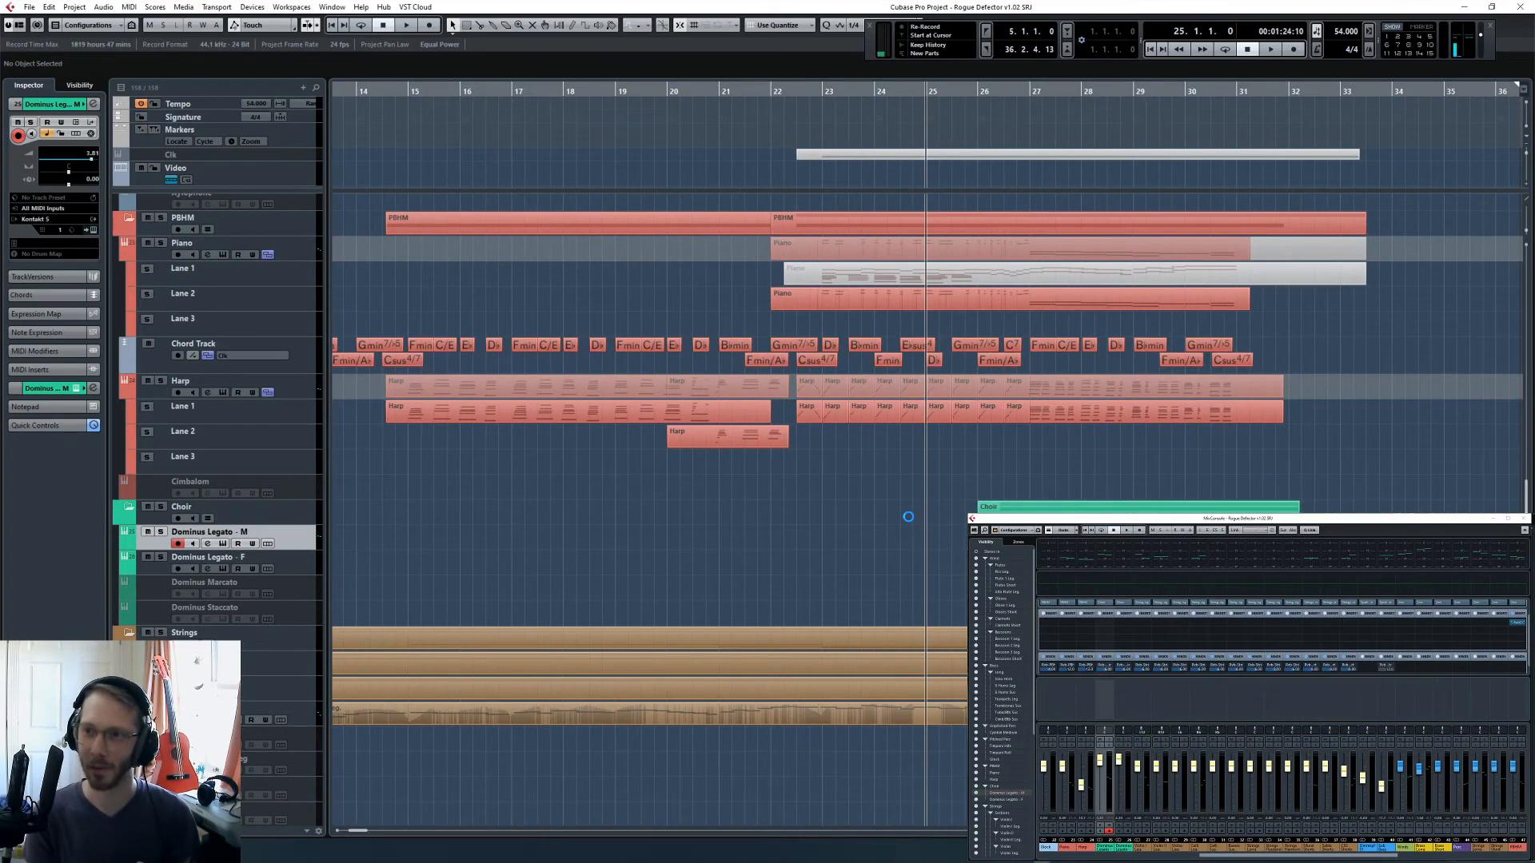
# - Review the VST Audio System's latency and ASIO-Guard settings in Device Setup, and leave them as they are
pyautogui.click(252, 7)
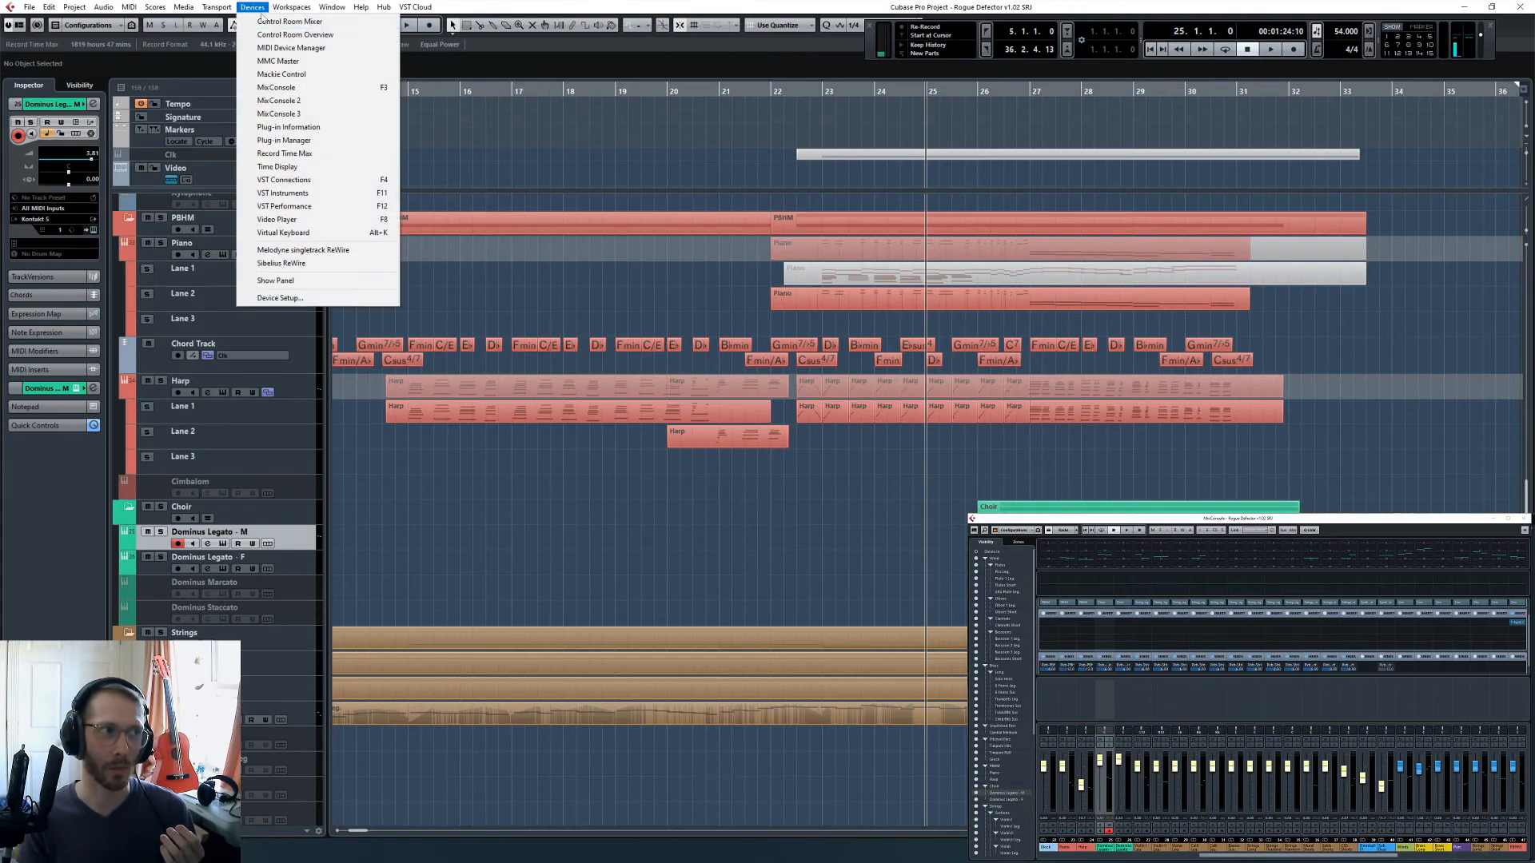
pyautogui.click(314, 298)
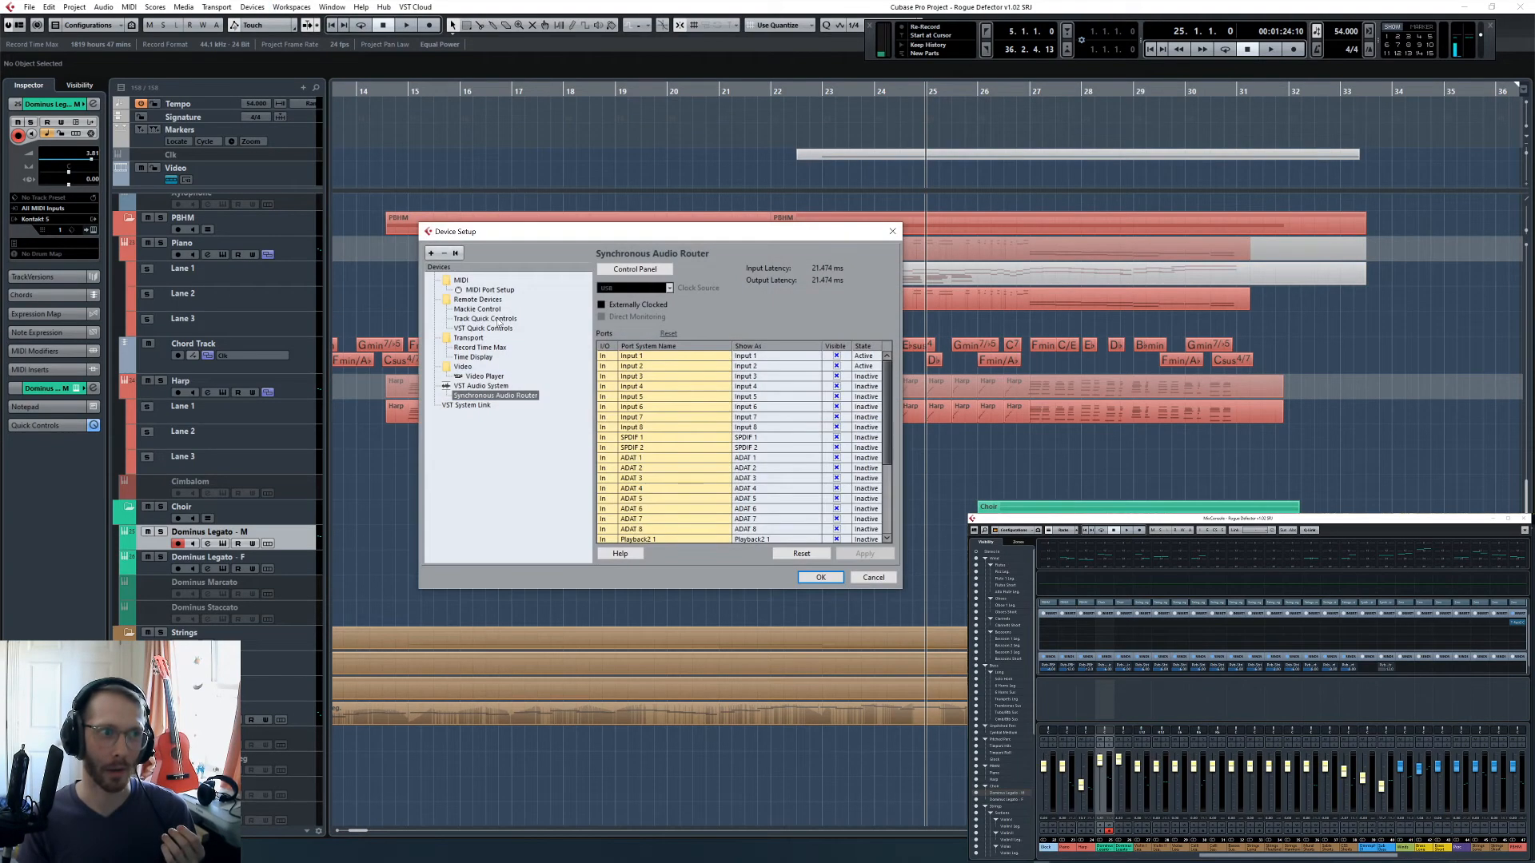
pyautogui.click(478, 386)
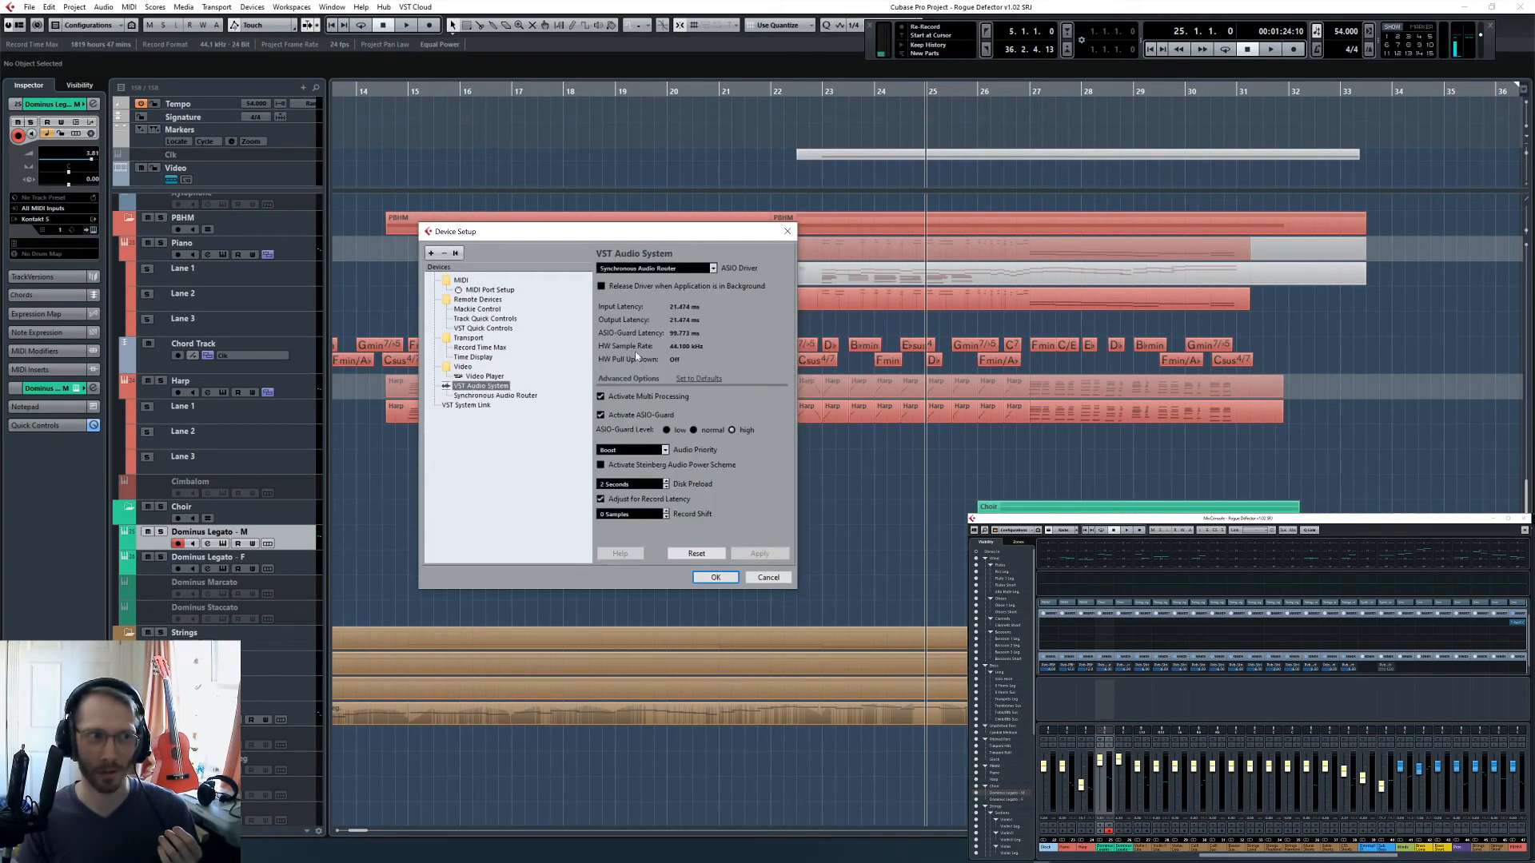
pyautogui.click(765, 578)
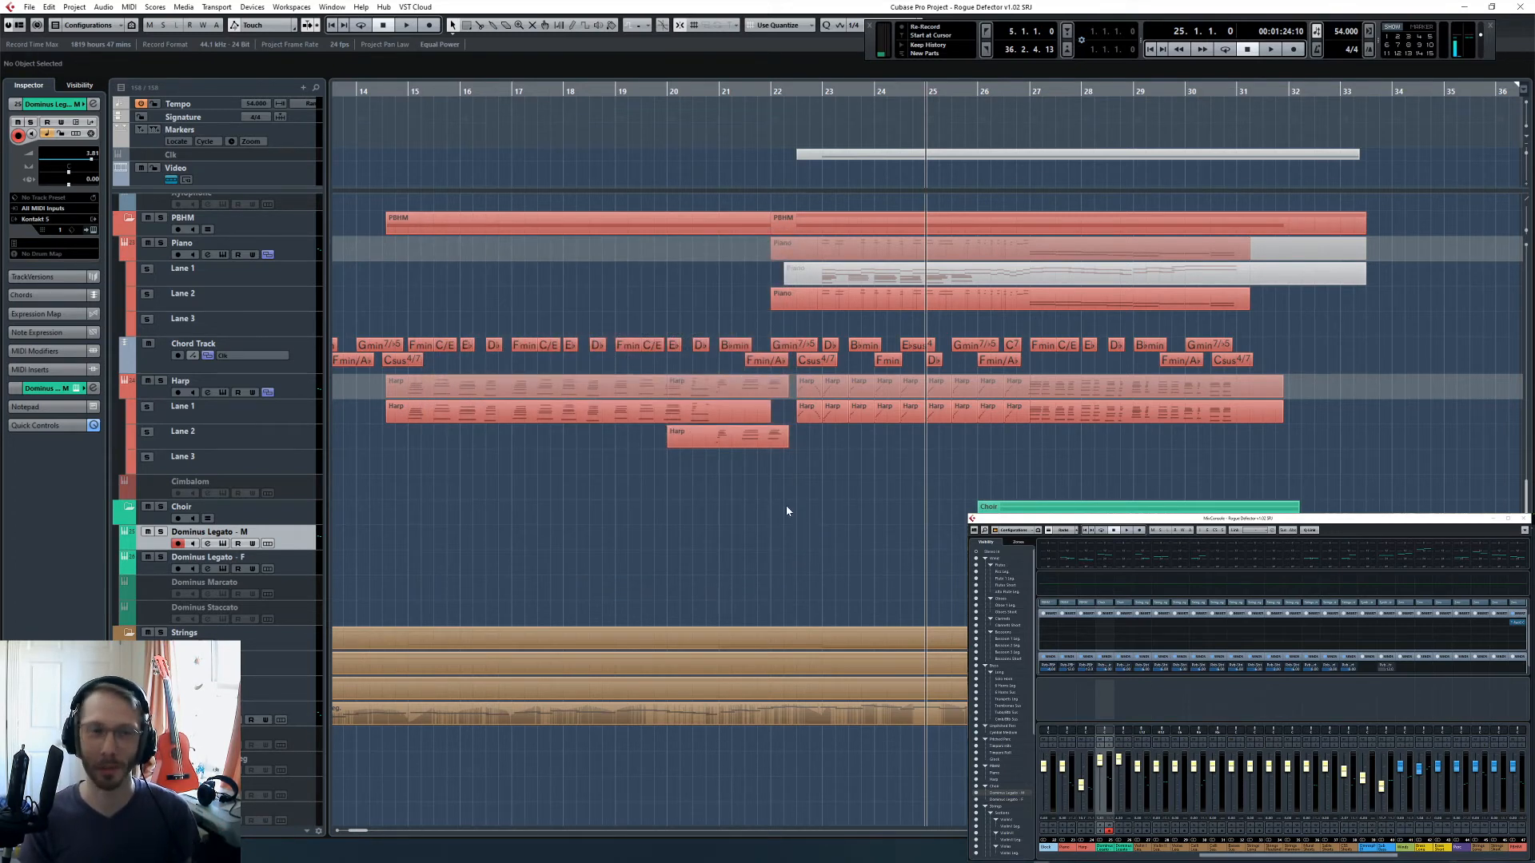
# - Look through the program's Preferences, inspect the General page's auto save and undo settings, and close the dialog
pyautogui.click(28, 8)
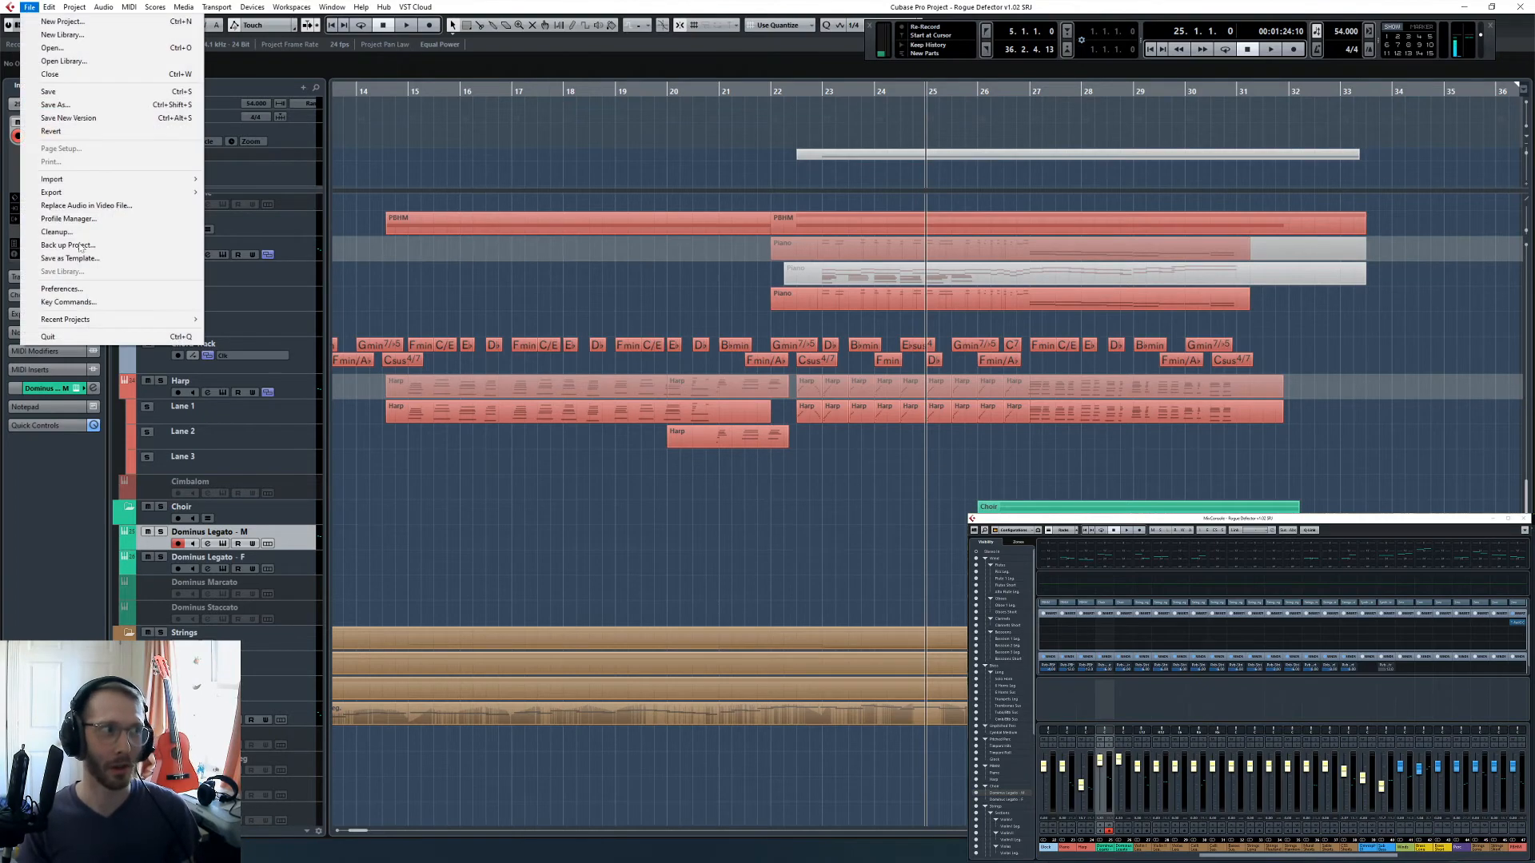
pyautogui.click(94, 298)
pyautogui.scroll(3, 508, 197)
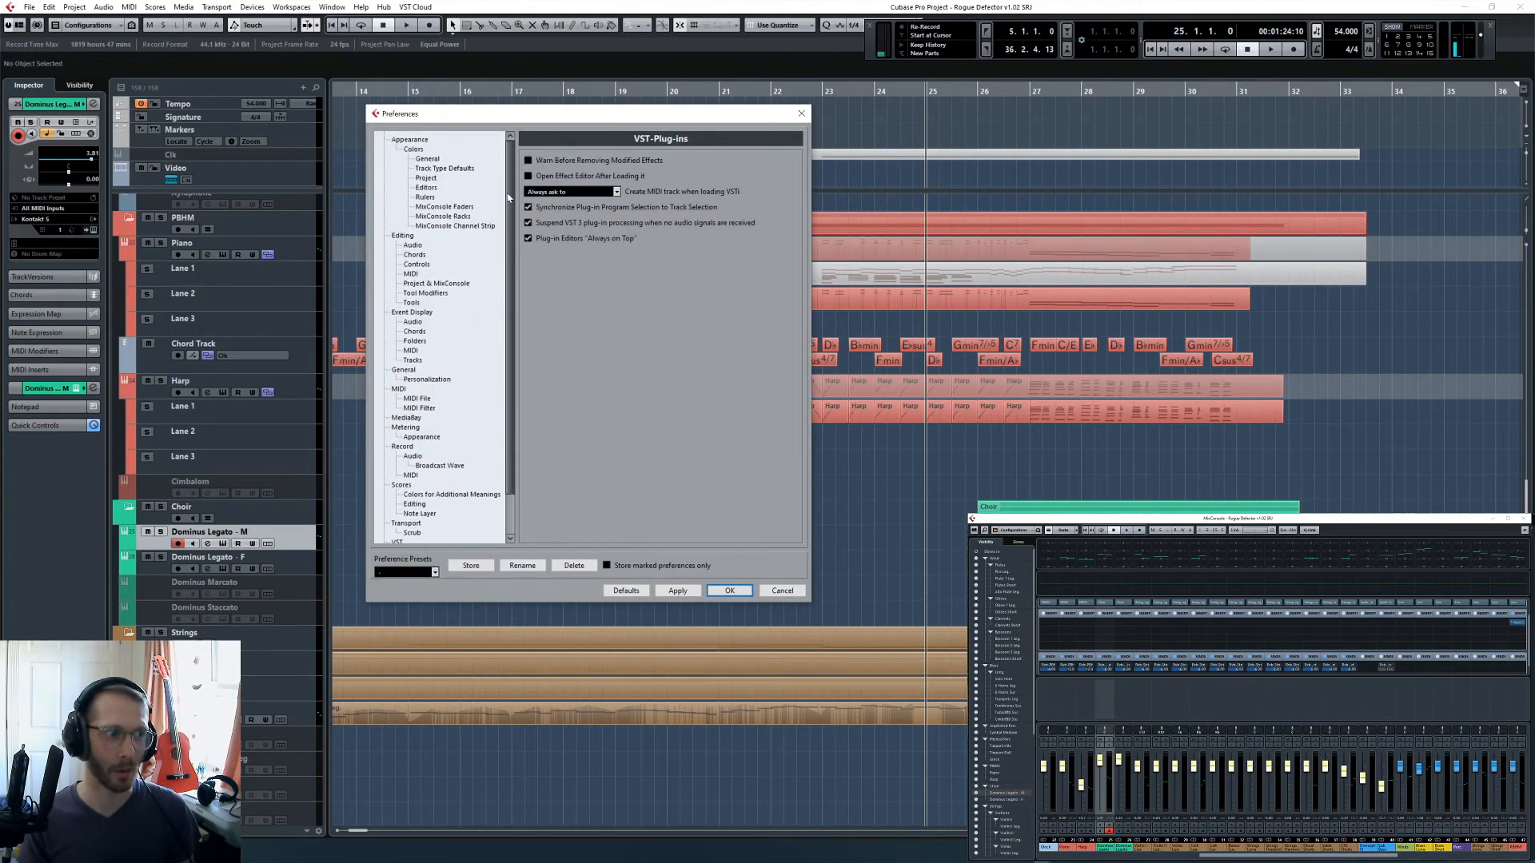
pyautogui.moveTo(460, 120); pyautogui.dragTo(740, 184)
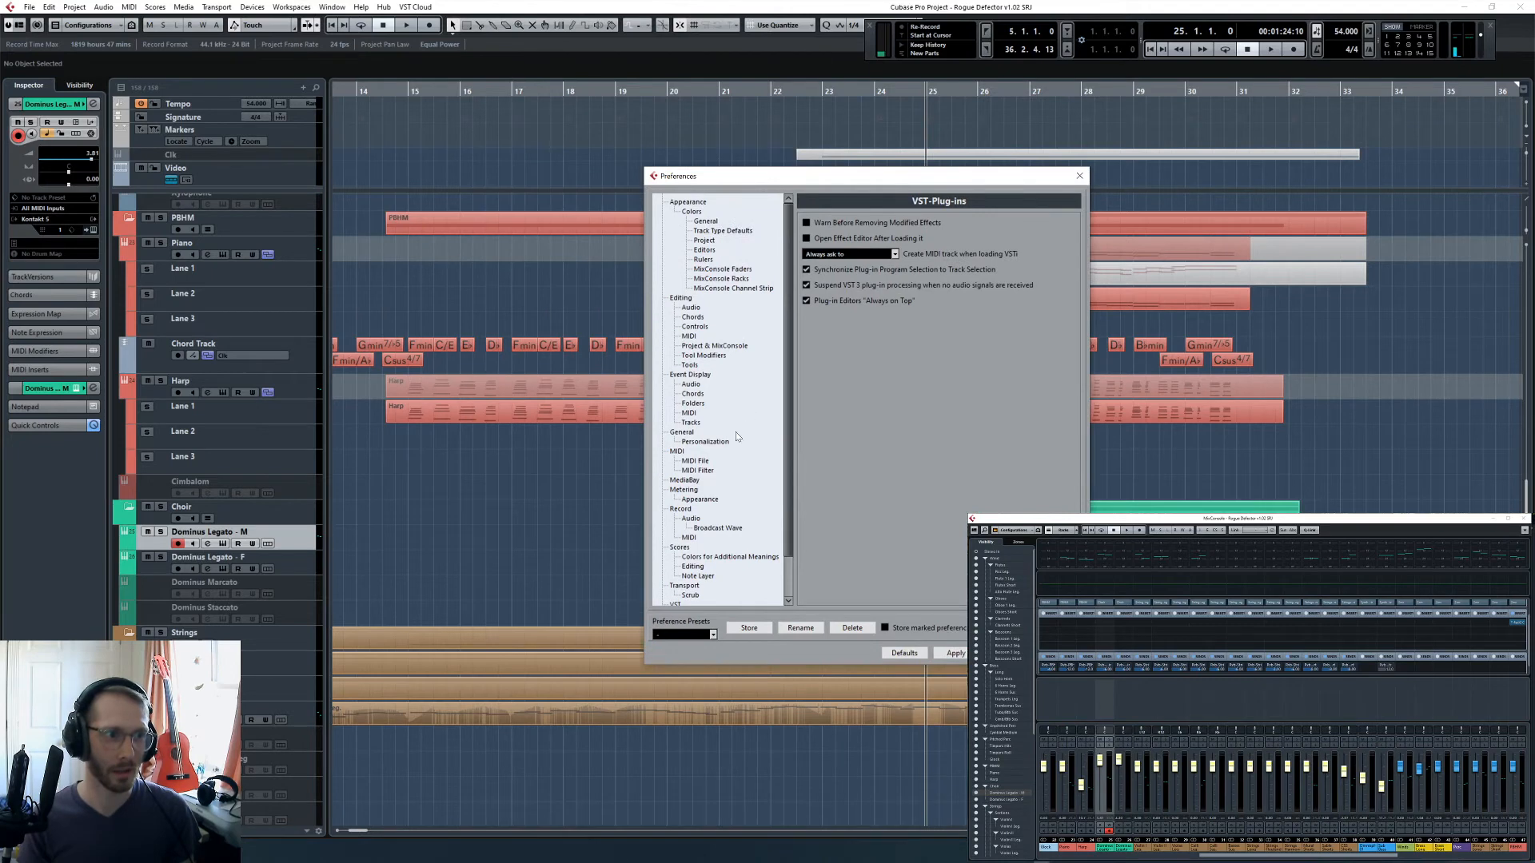
pyautogui.scroll(-3, 737, 437)
pyautogui.click(710, 383)
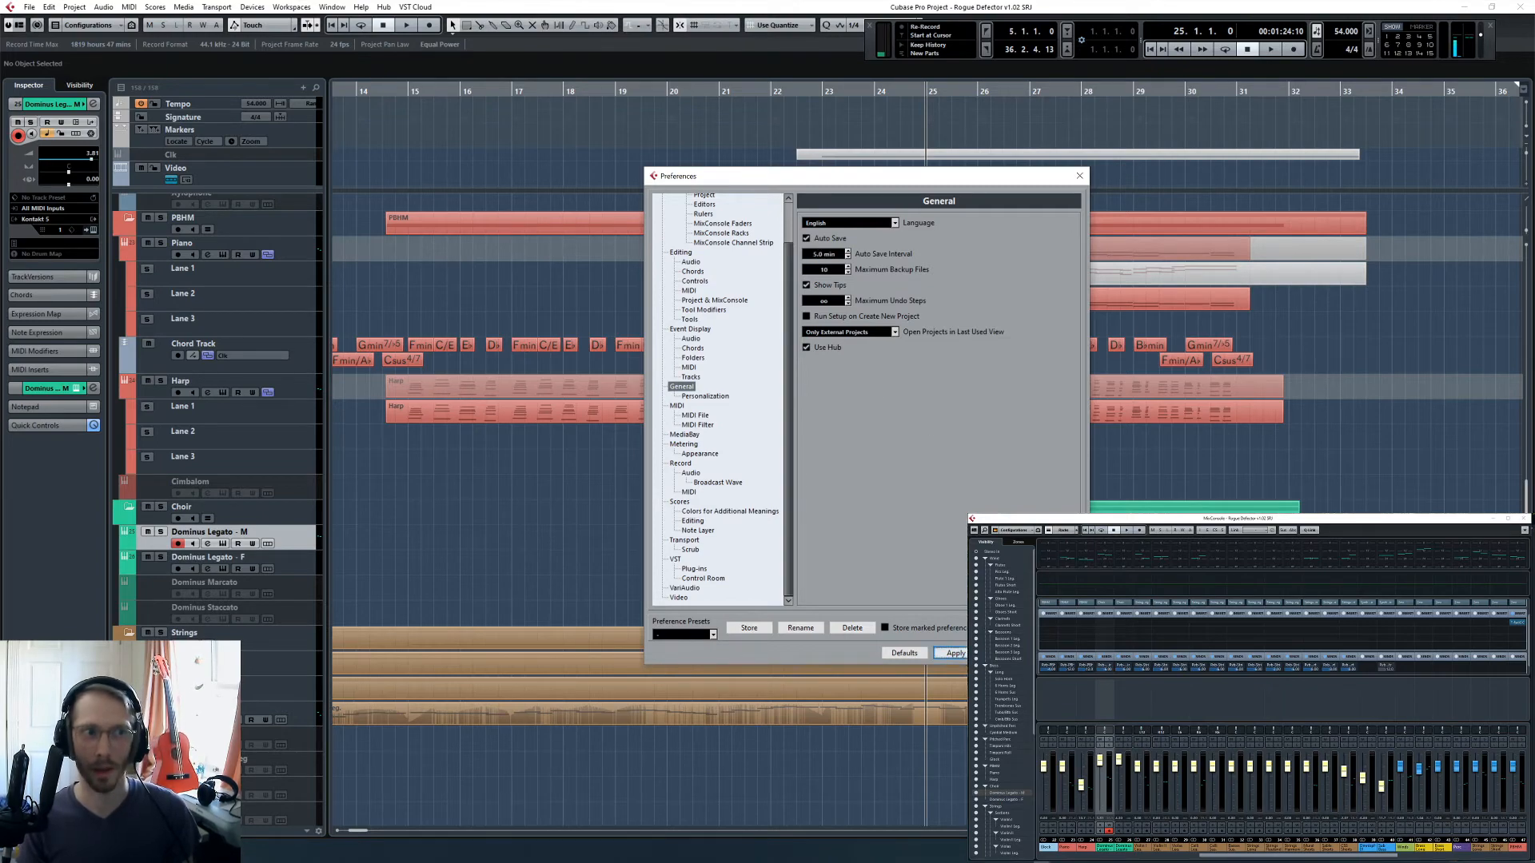
pyautogui.click(1009, 653)
# - Play the project from bar 23 and watch the channel levels across the MixConsole
pyautogui.scroll(-2, 919, 528)
pyautogui.scroll(1, 919, 527)
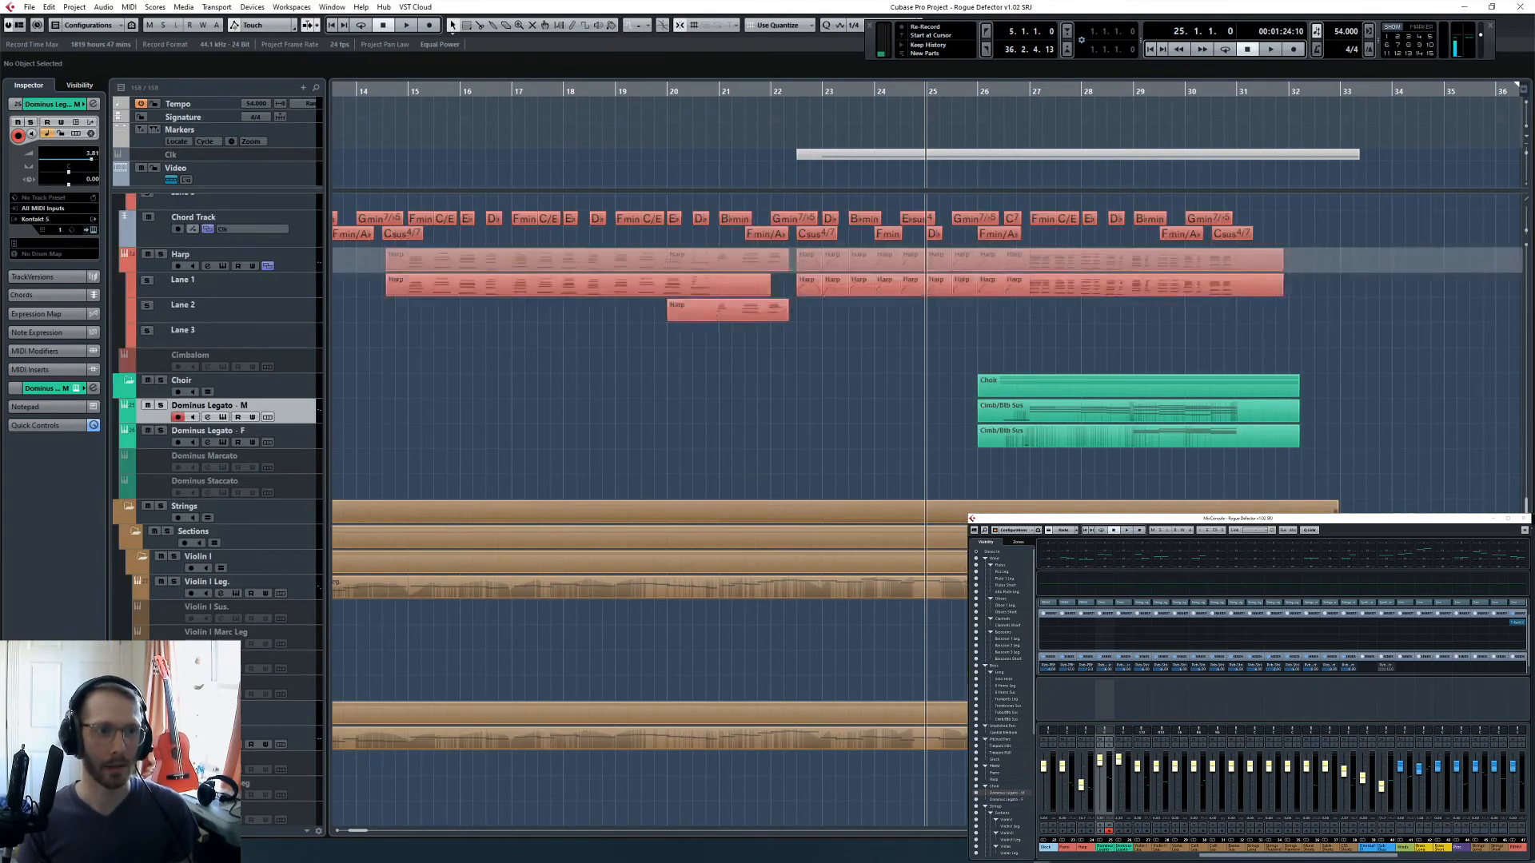
pyautogui.press('KP_Subtract')
pyautogui.press('KP_Subtract')
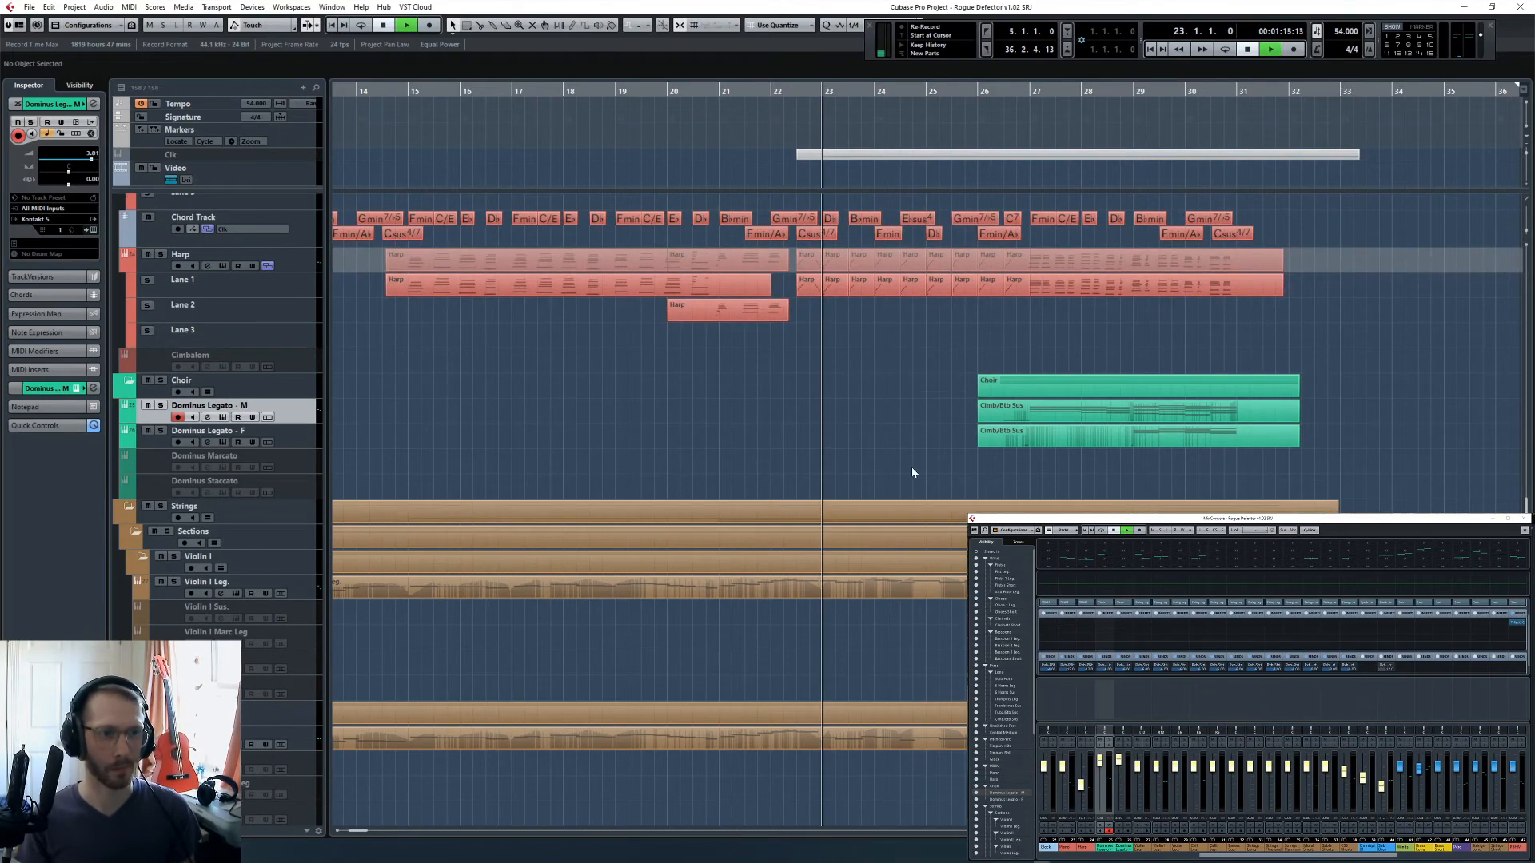
pyautogui.scroll(2, 887, 424)
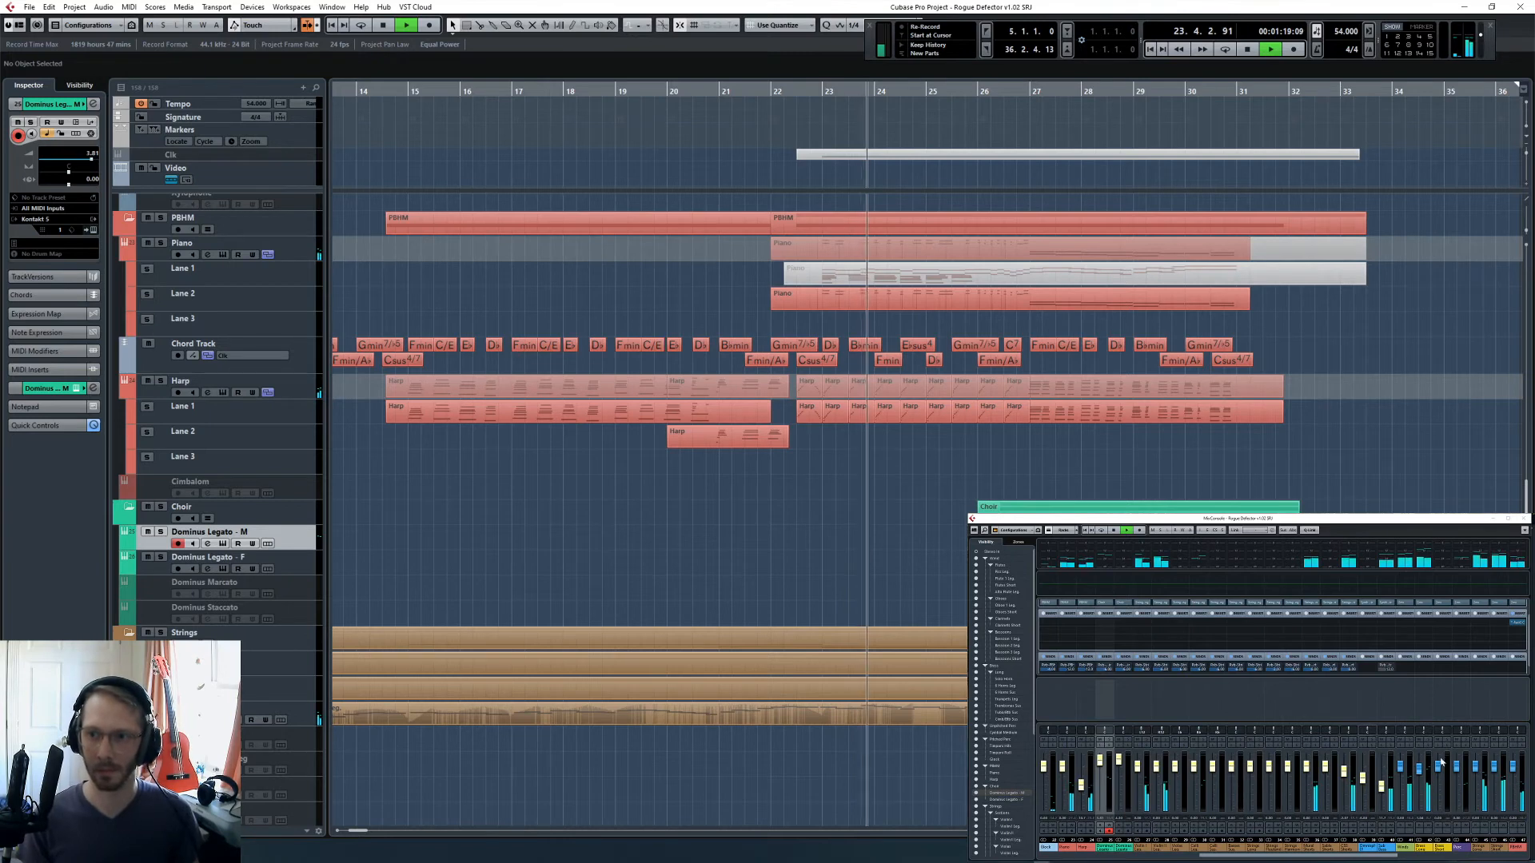
pyautogui.moveTo(1376, 856); pyautogui.dragTo(1461, 855)
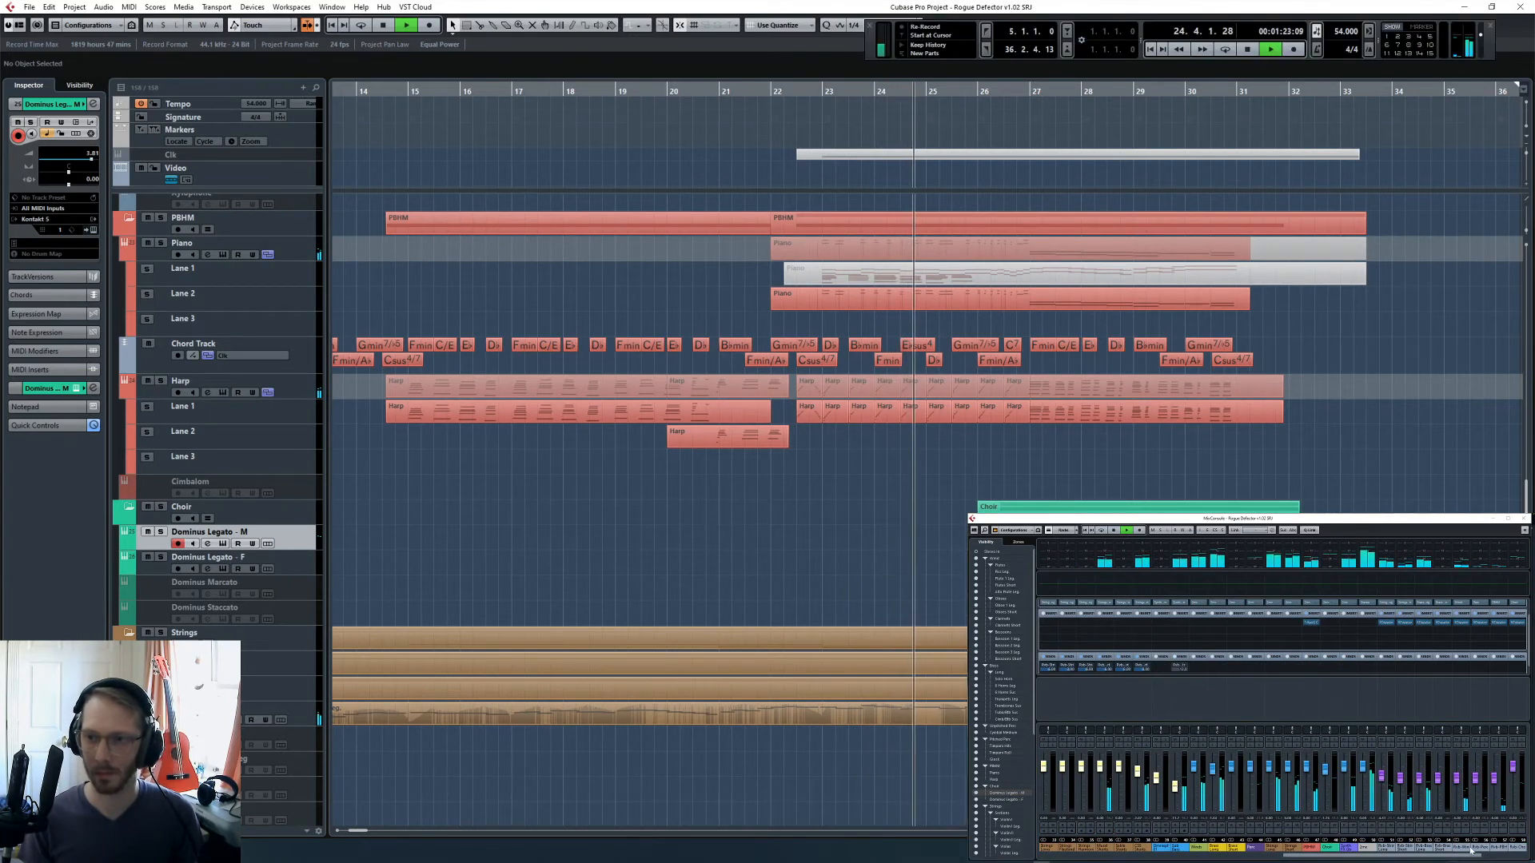
pyautogui.moveTo(1471, 855); pyautogui.dragTo(1515, 855)
# - Check the streaming application's audio mixer, return to Cubase, and listen through the choir section before stopping playback
pyautogui.hotkey('alt', 'Tab')
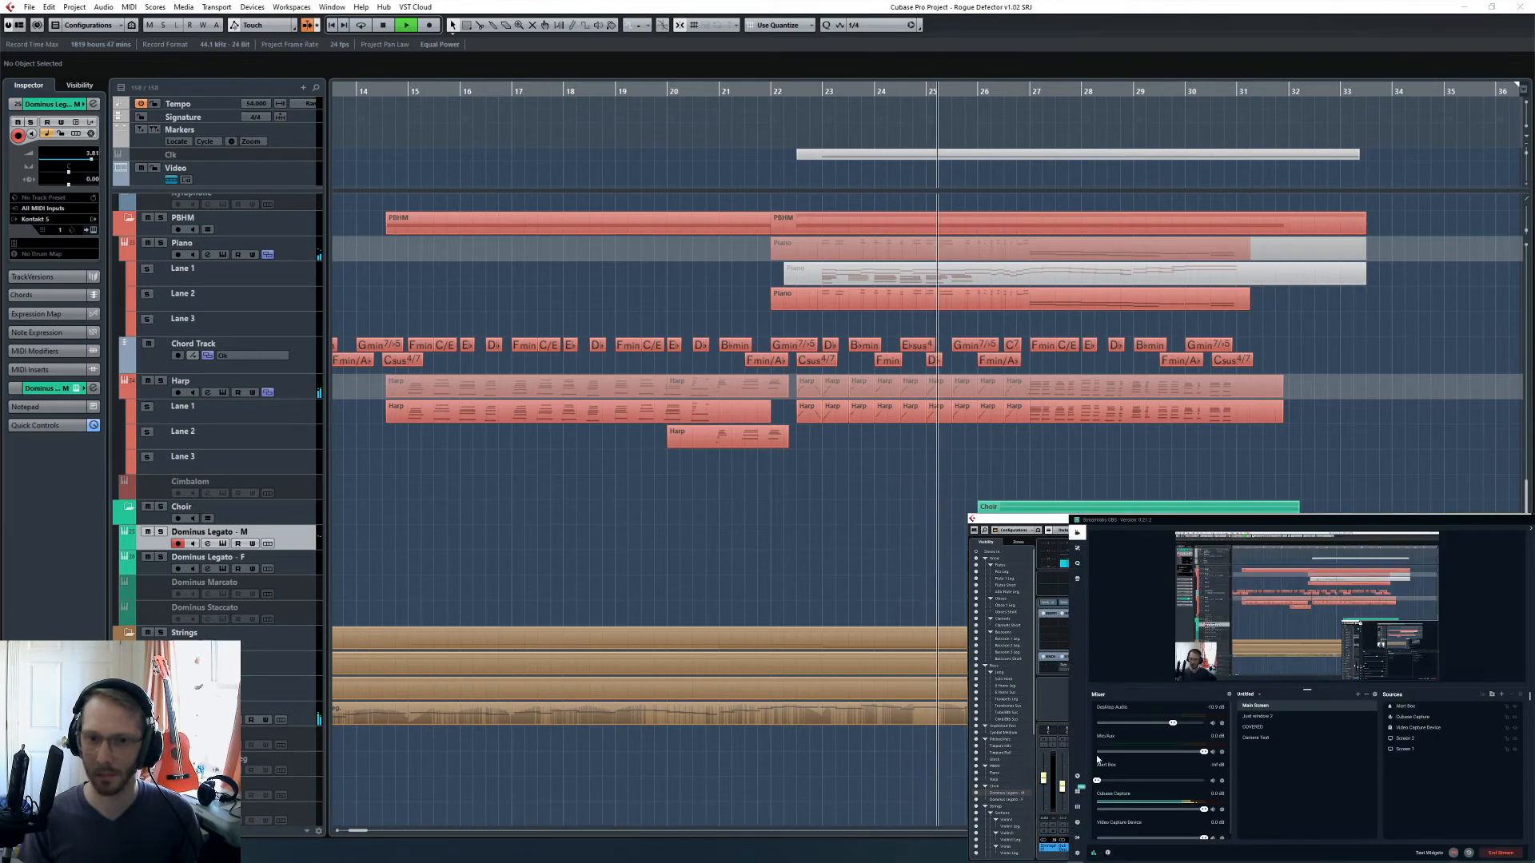
pyautogui.hotkey('alt', 'Tab')
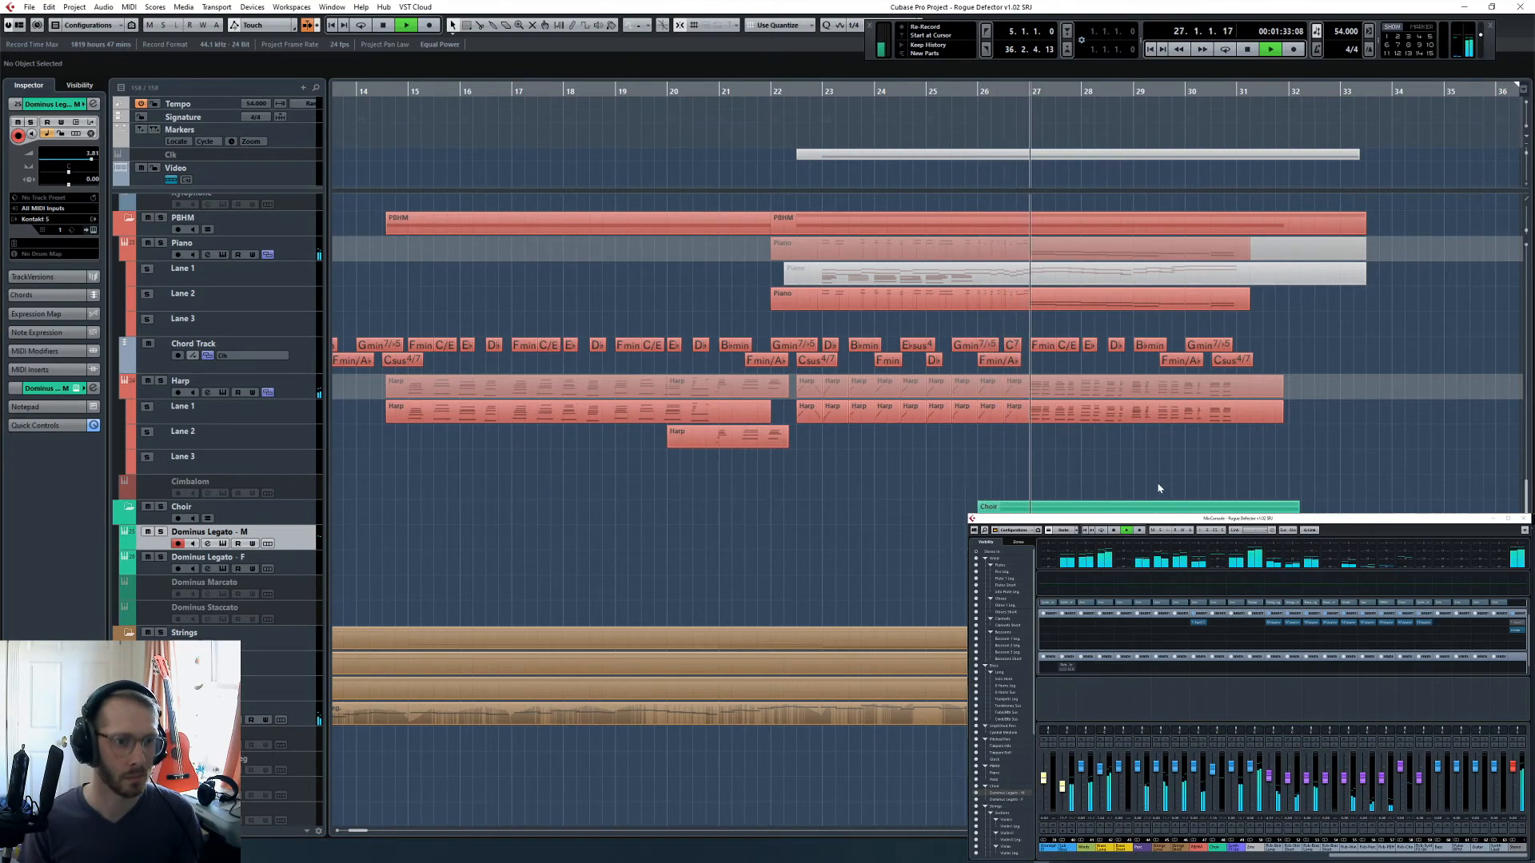
pyautogui.scroll(5, 1143, 496)
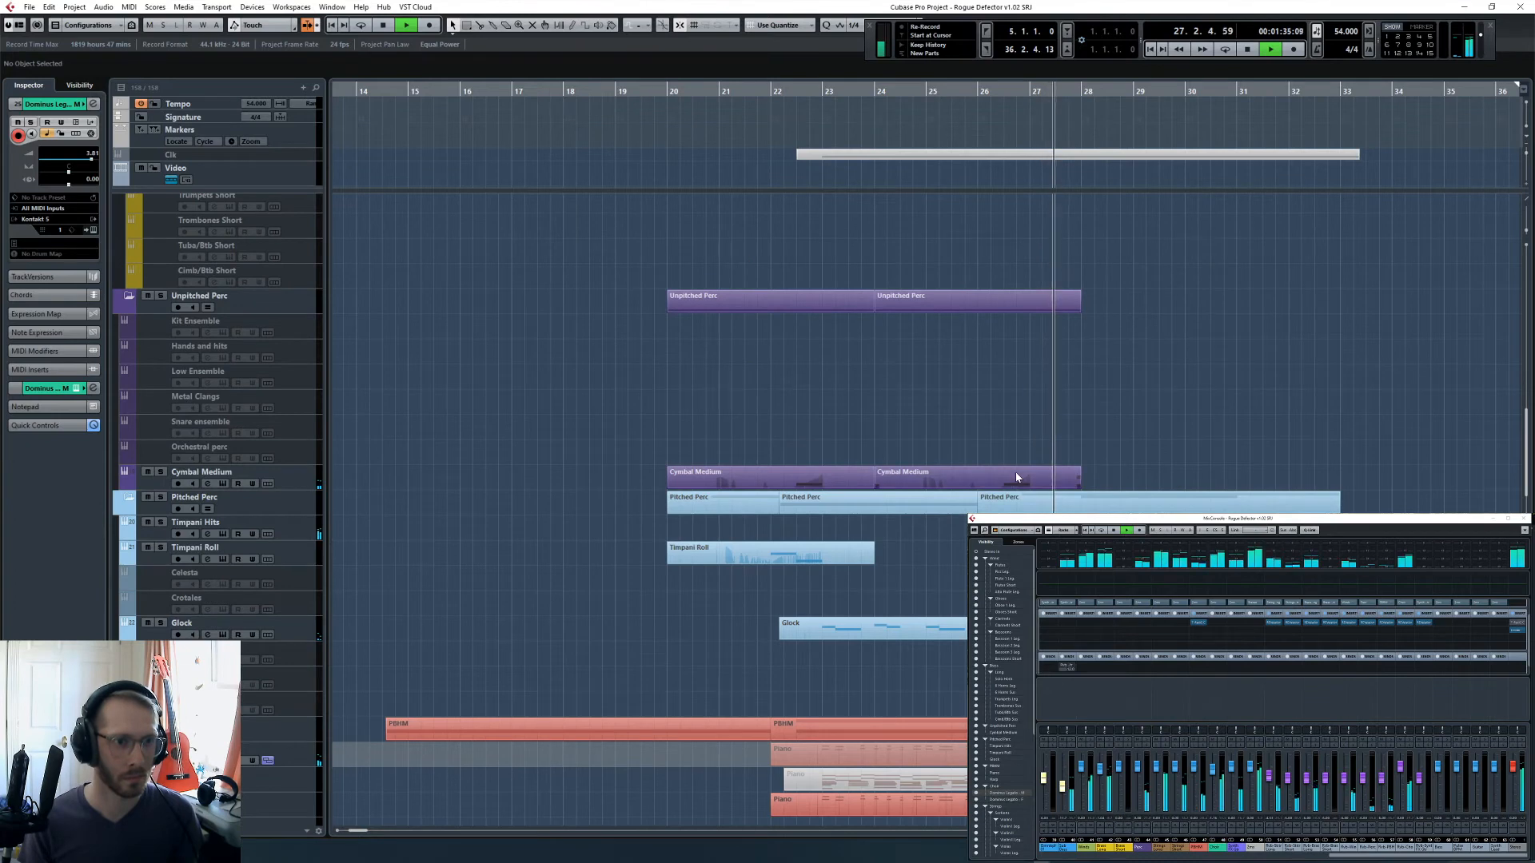
pyautogui.scroll(-8, 1060, 419)
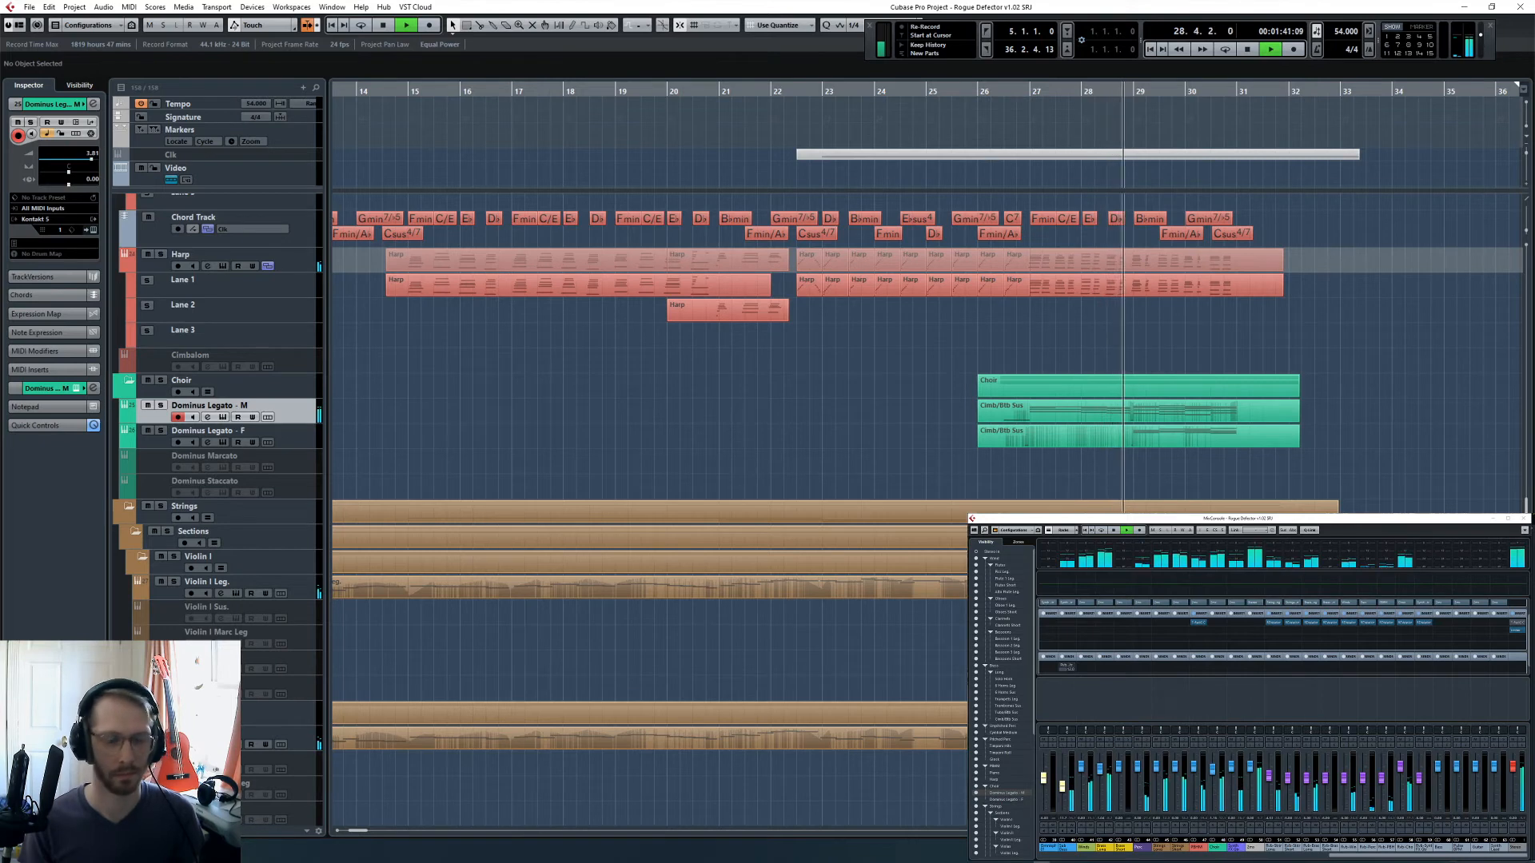
pyautogui.press('space')
# - Inspect the Dominus Legato F and M choir parts in the Key Editor and apply a compact controller lane layout to the M part
pyautogui.doubleClick(1243, 439)
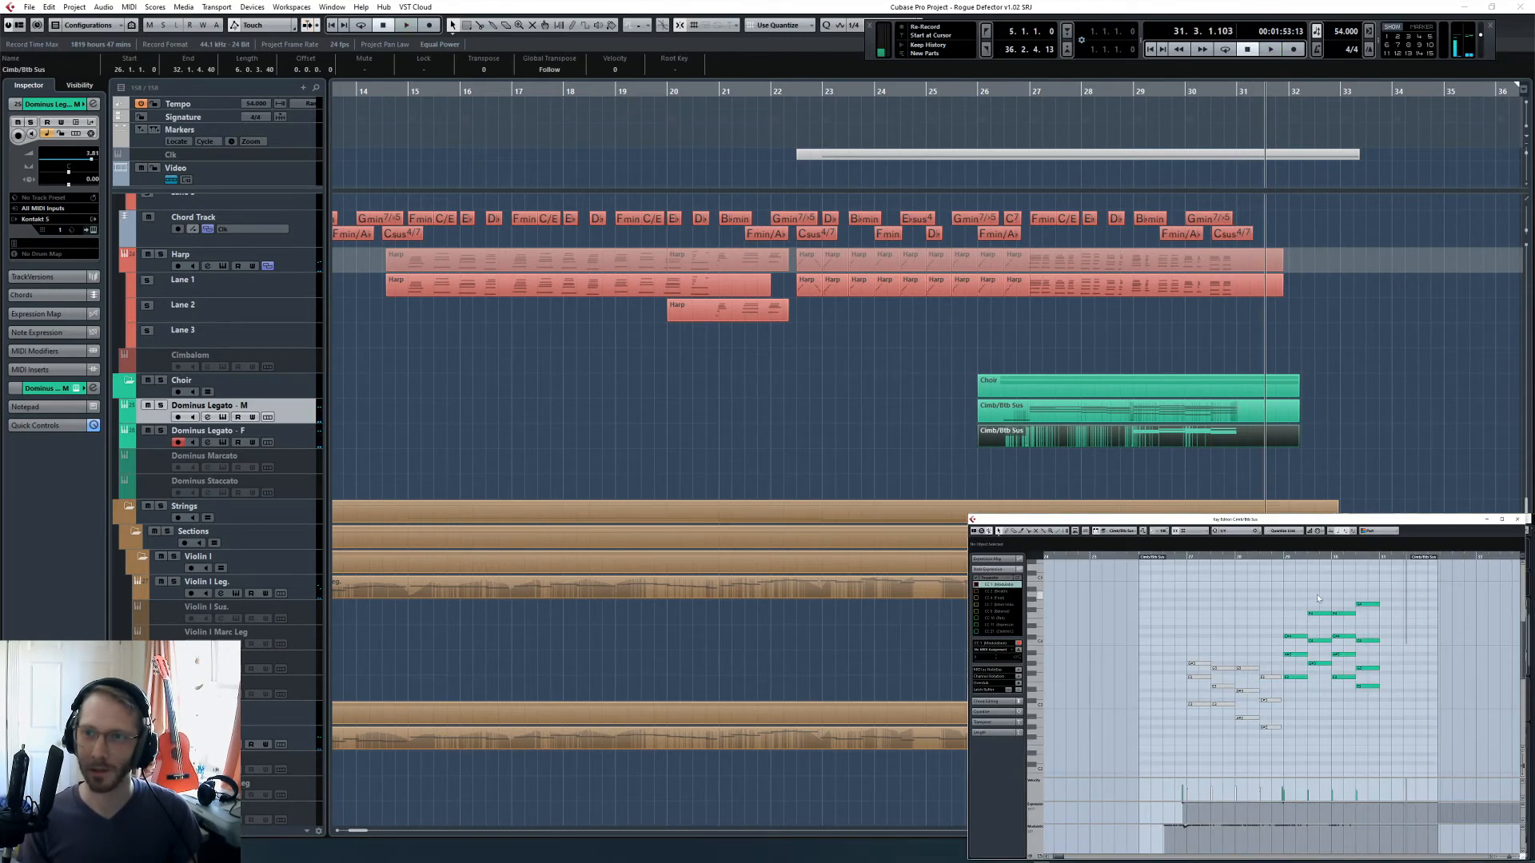
pyautogui.click(1282, 559)
pyautogui.doubleClick(1062, 409)
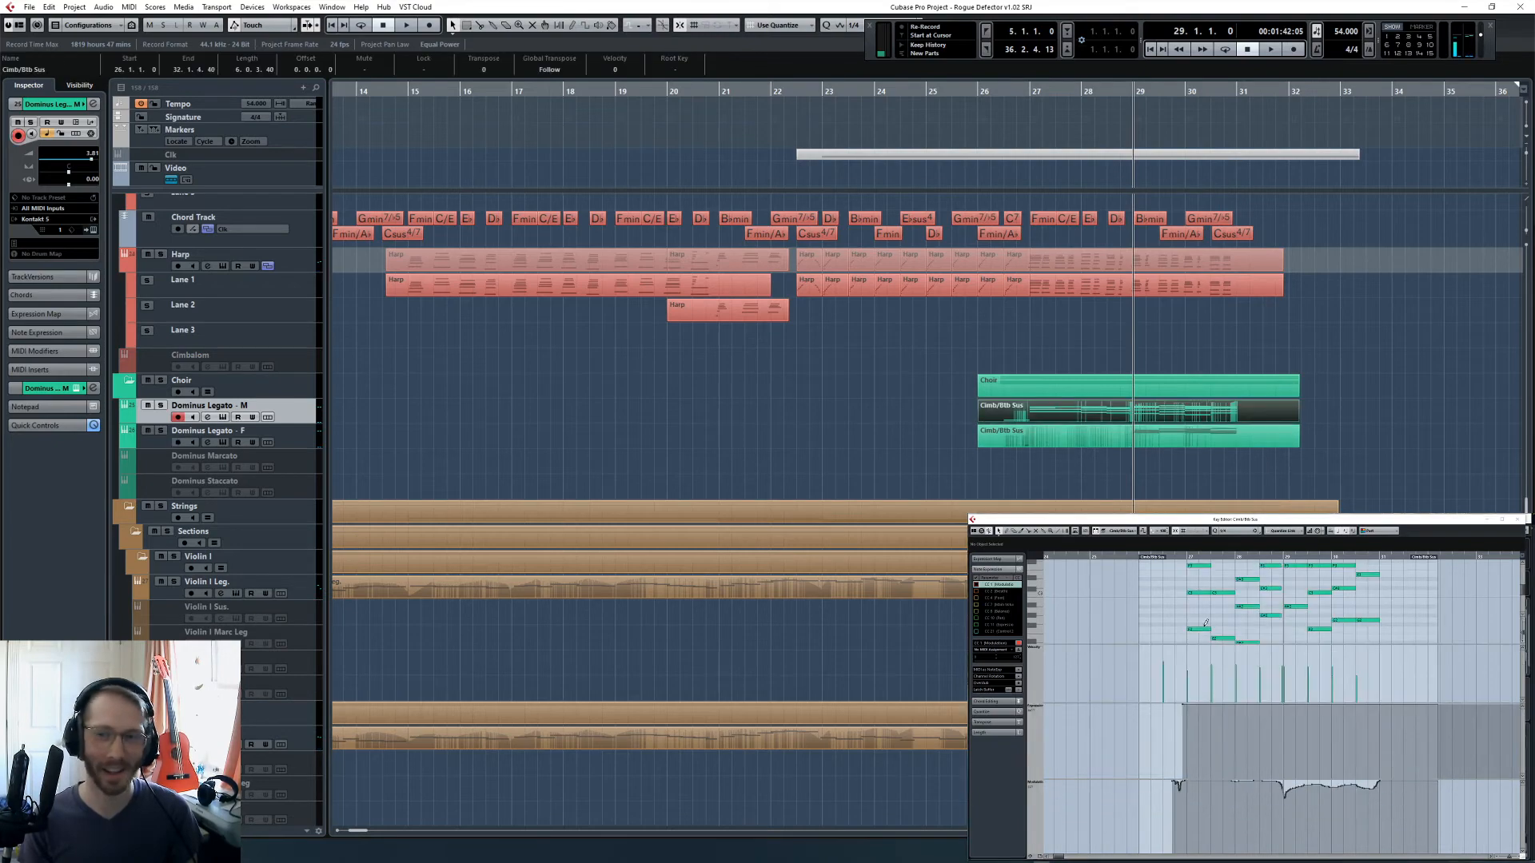
pyautogui.scroll(-2, 1224, 618)
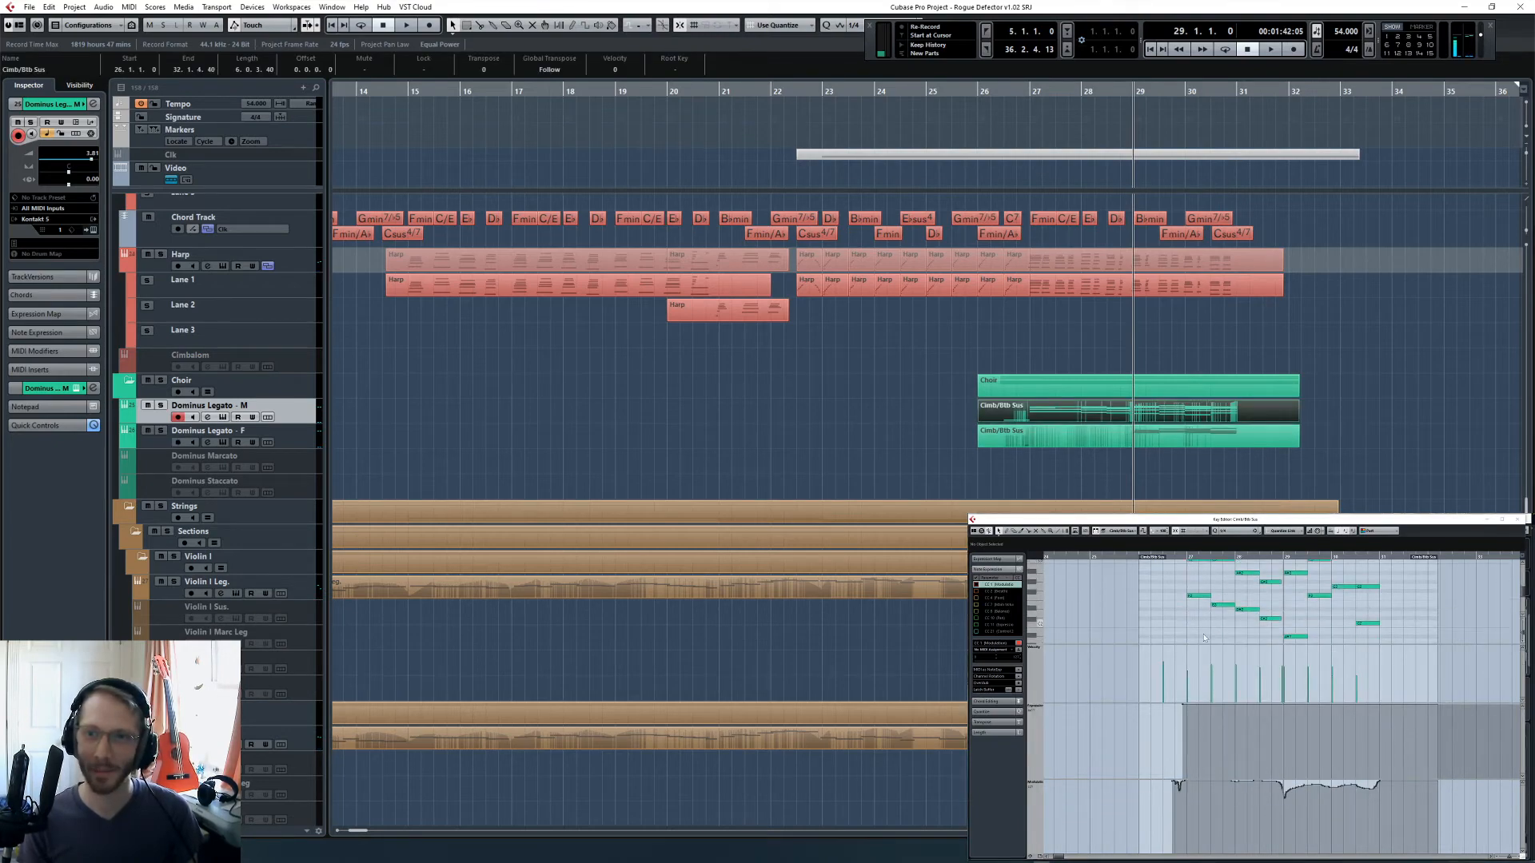
pyautogui.click(1038, 857)
pyautogui.click(1071, 812)
pyautogui.scroll(3, 850, 394)
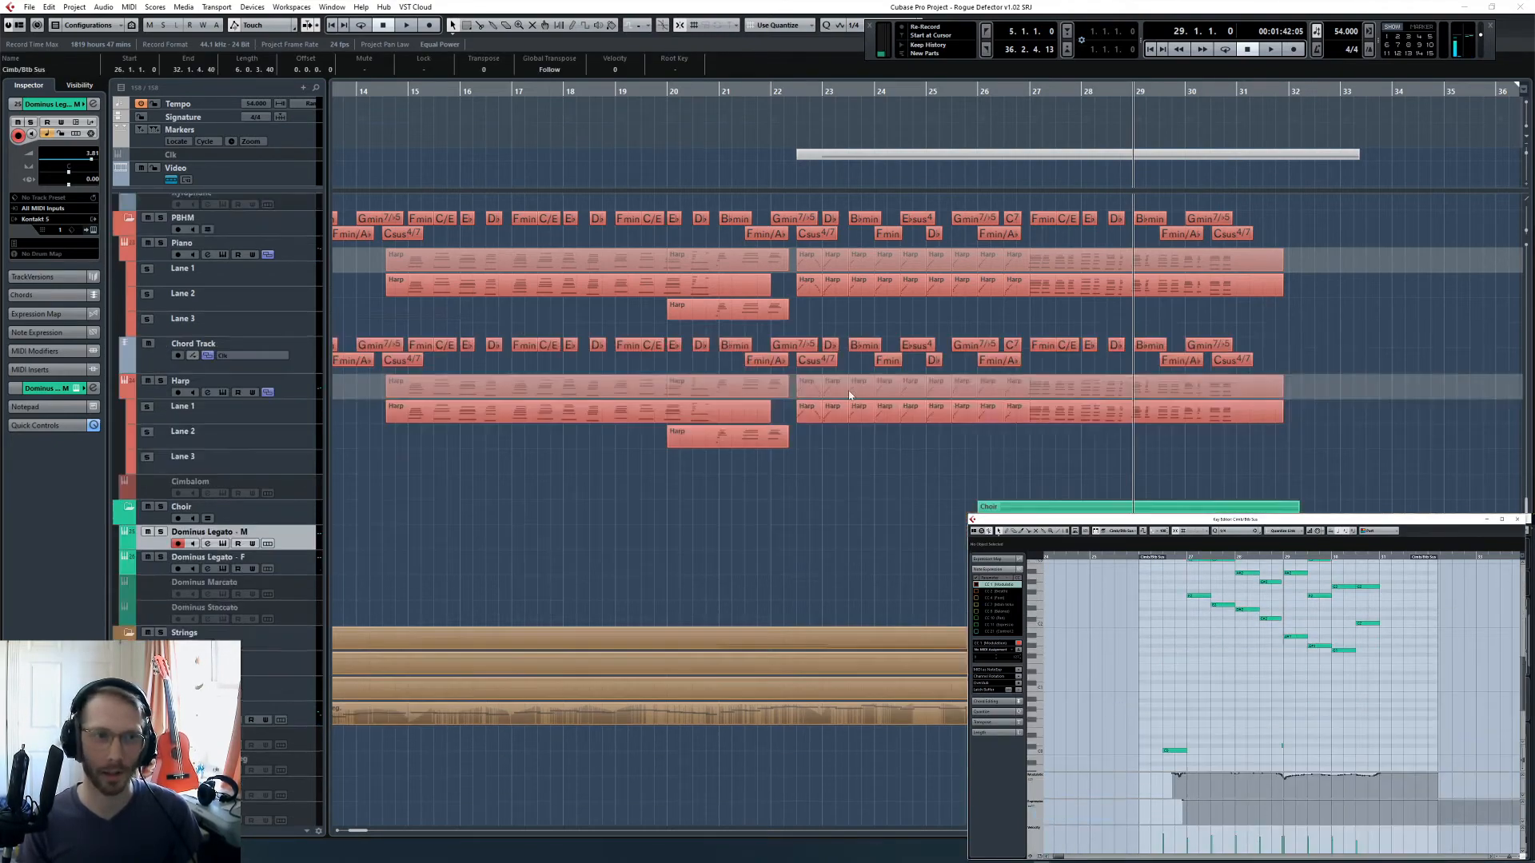
# - Split the second Cymbal Medium part at bars 26 and 27 and delete the pieces before and after that bar
pyautogui.scroll(9, 850, 395)
pyautogui.click(962, 360)
pyautogui.press('h')
pyautogui.press('h')
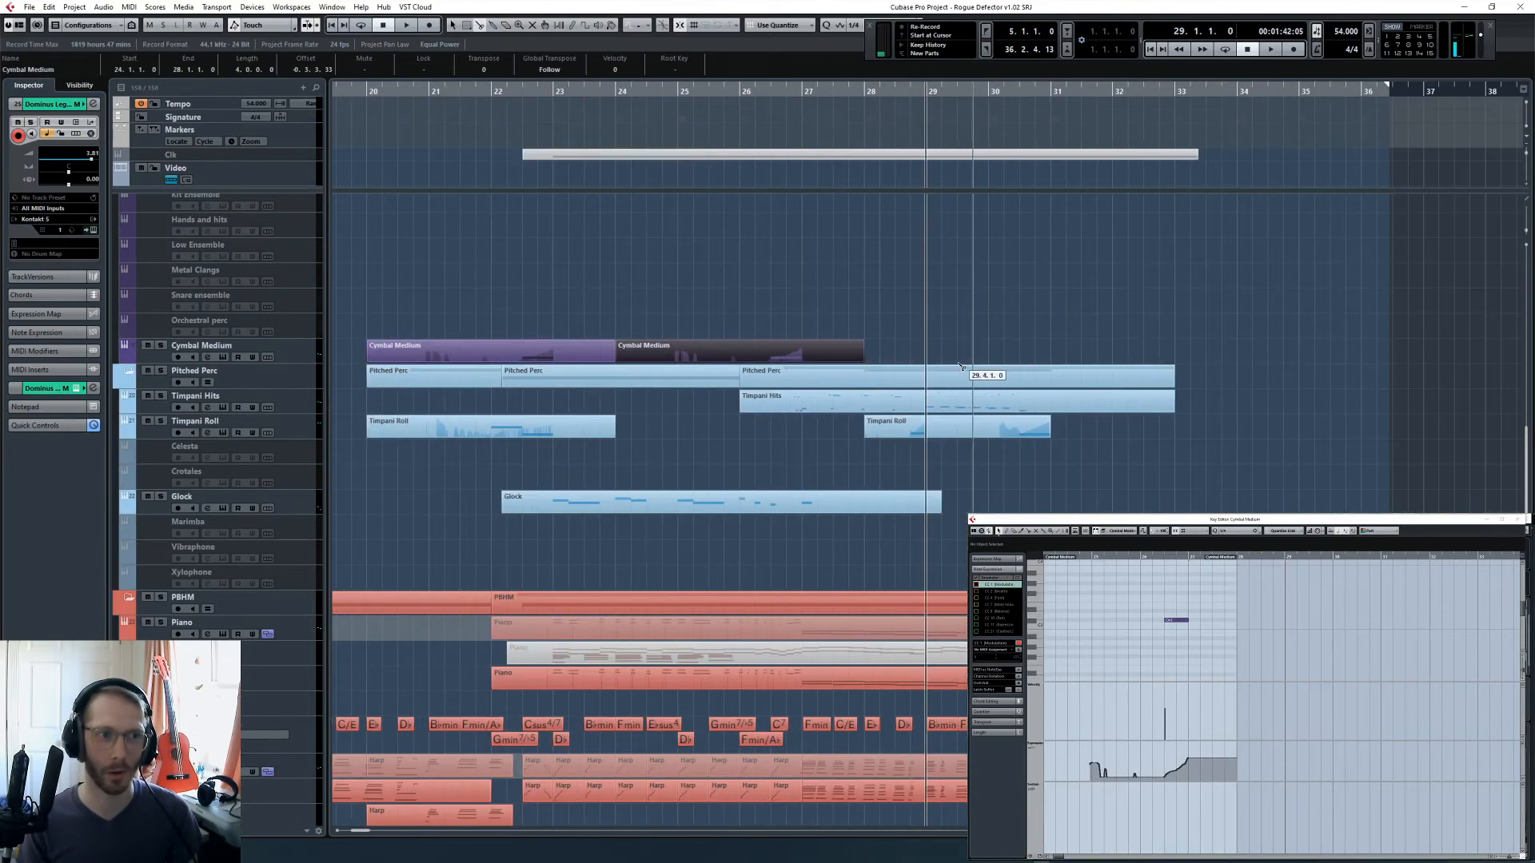
pyautogui.keyDown('alt'); pyautogui.click(708, 359); pyautogui.keyUp('alt')
pyautogui.click(685, 365)
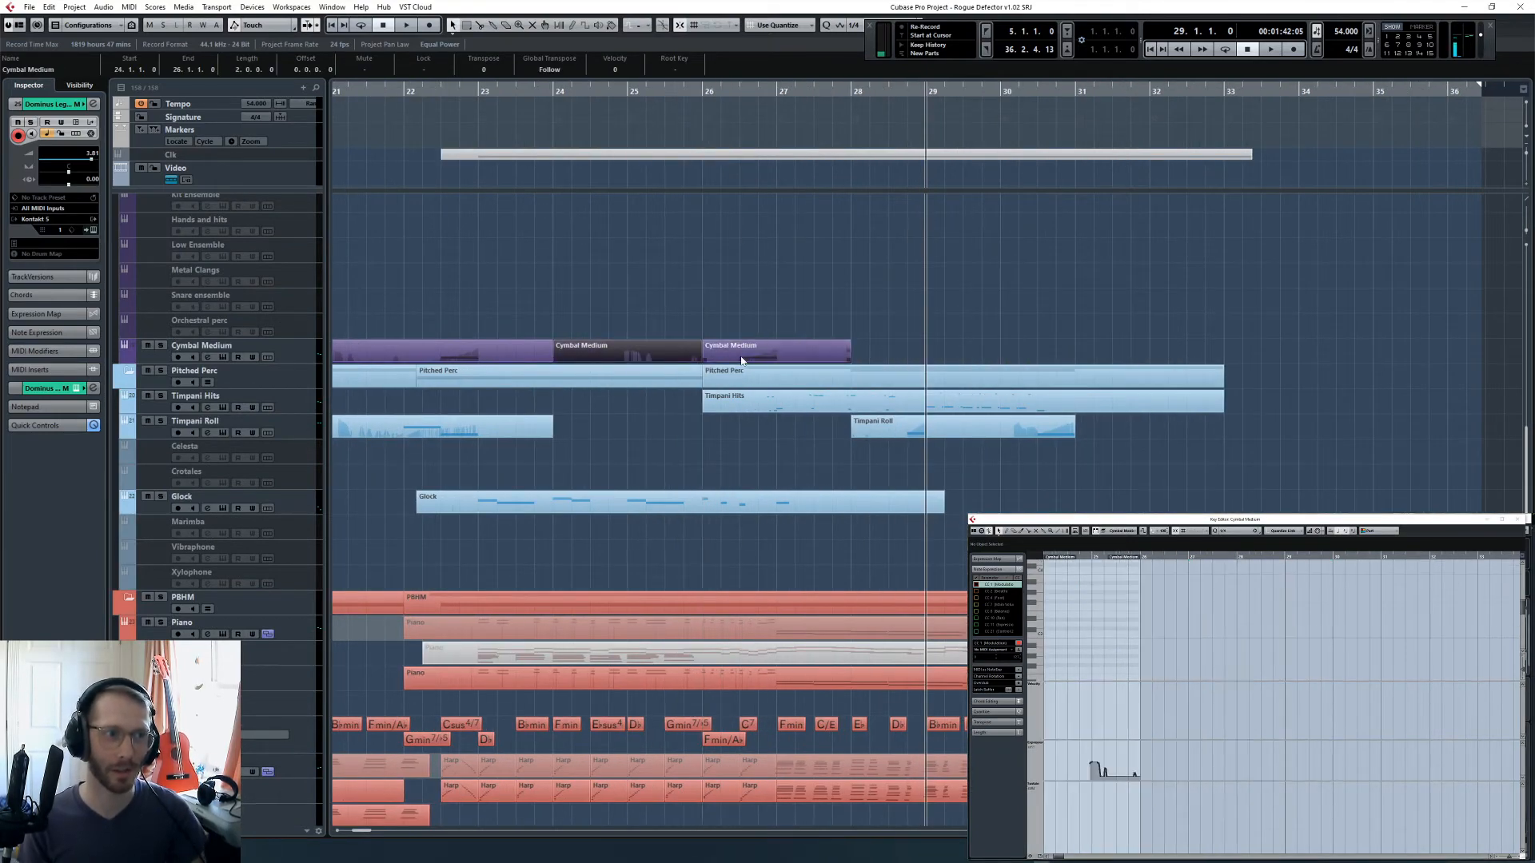
pyautogui.press('Delete')
pyautogui.keyDown('alt'); pyautogui.click(779, 349); pyautogui.keyUp('alt')
pyautogui.press('Delete')
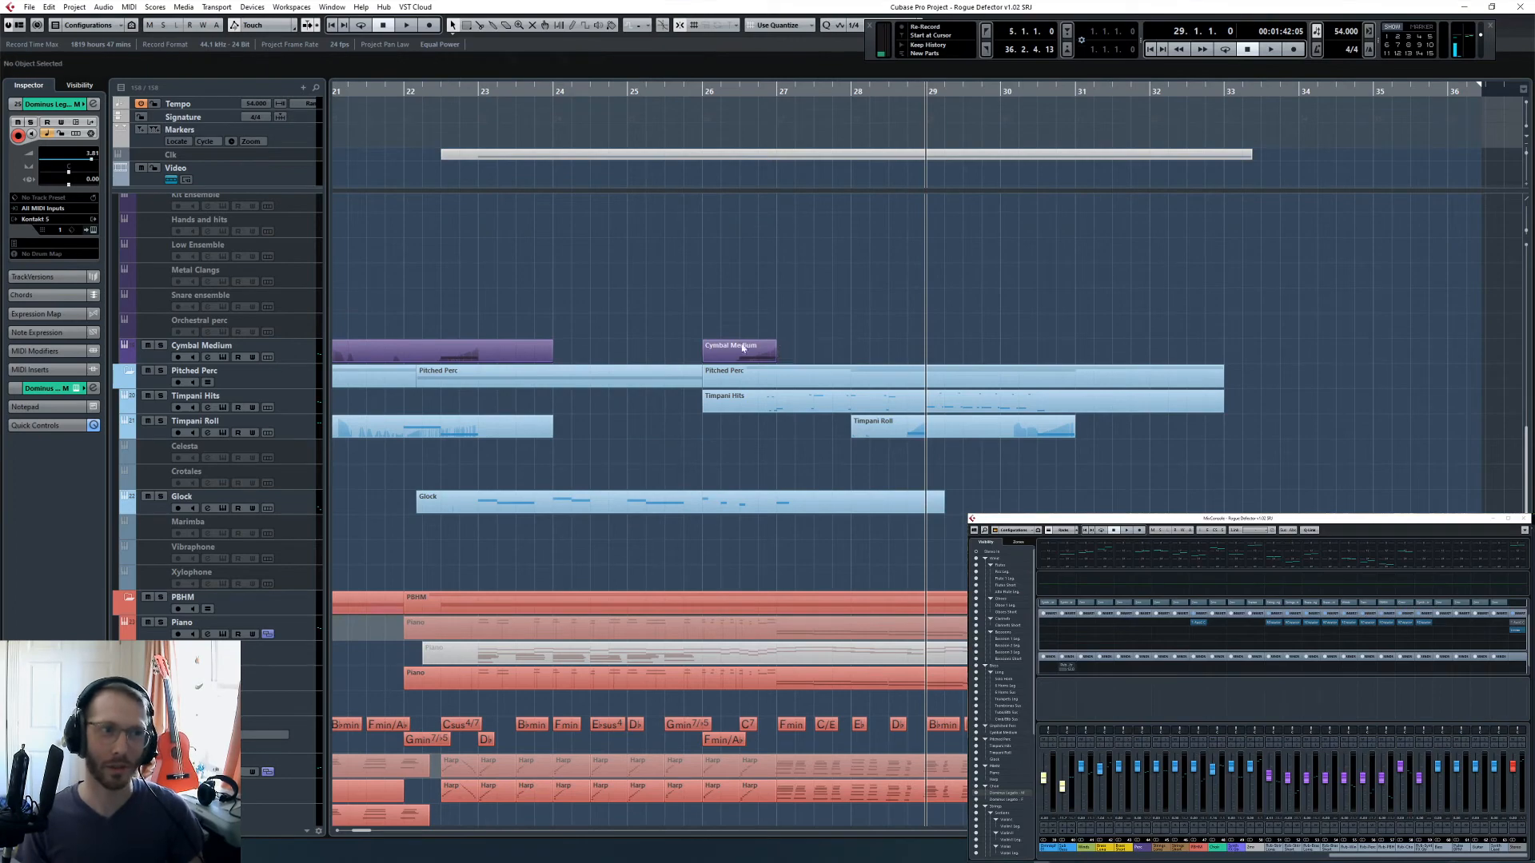
# - Trim the start of the remaining Cymbal Medium part to bar 26 beat 3 and place the project cursor there
pyautogui.click(706, 360)
pyautogui.moveTo(703, 361); pyautogui.dragTo(740, 361)
pyautogui.click(795, 319)
pyautogui.click(739, 92)
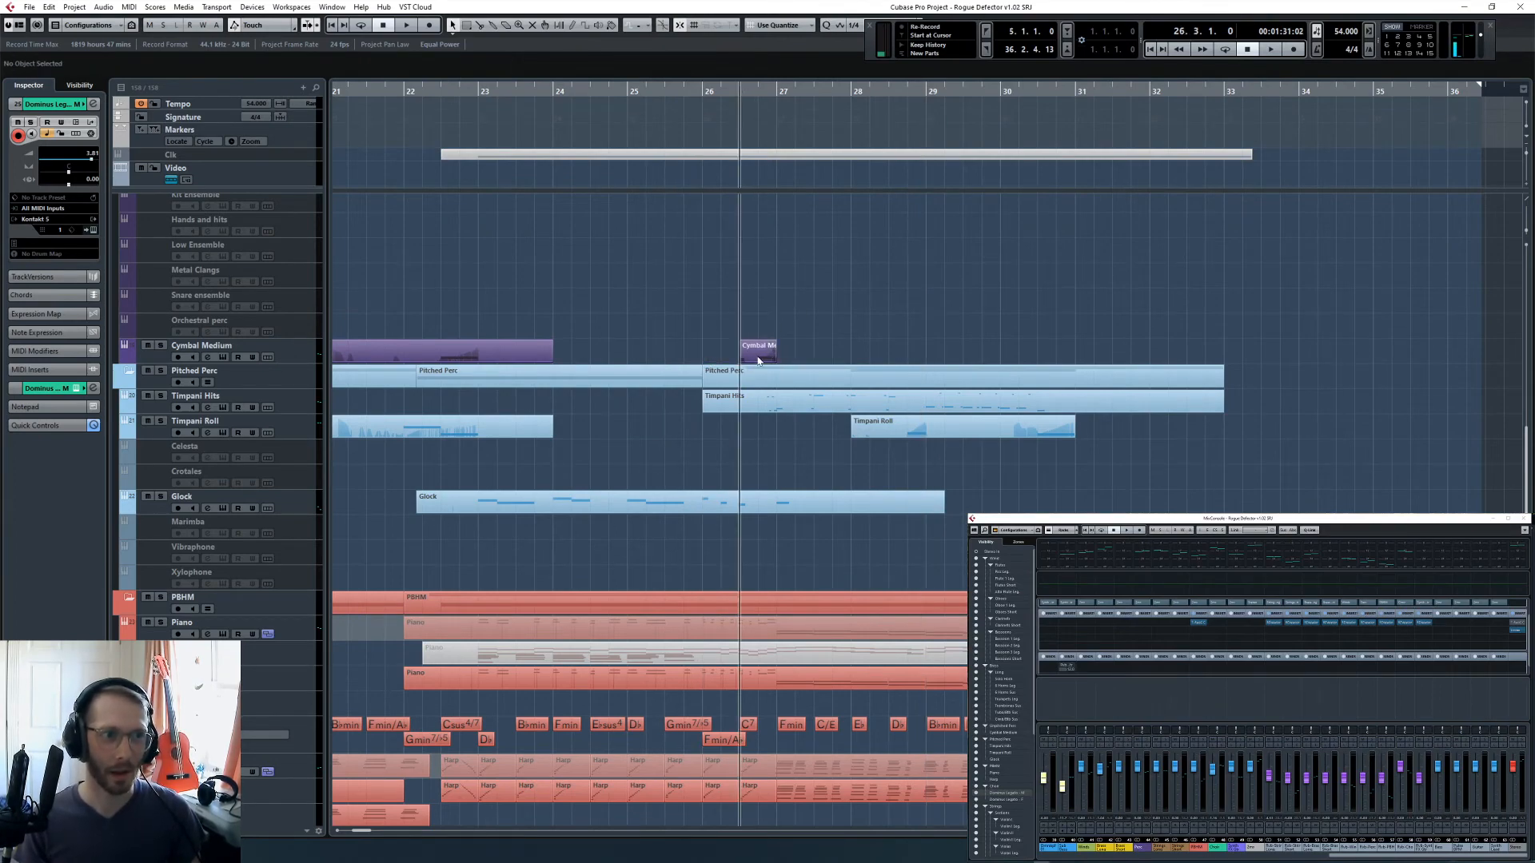
# - Open the trimmed Cymbal Medium part in the Key Editor and apply the compact controller lane layout
pyautogui.doubleClick(757, 356)
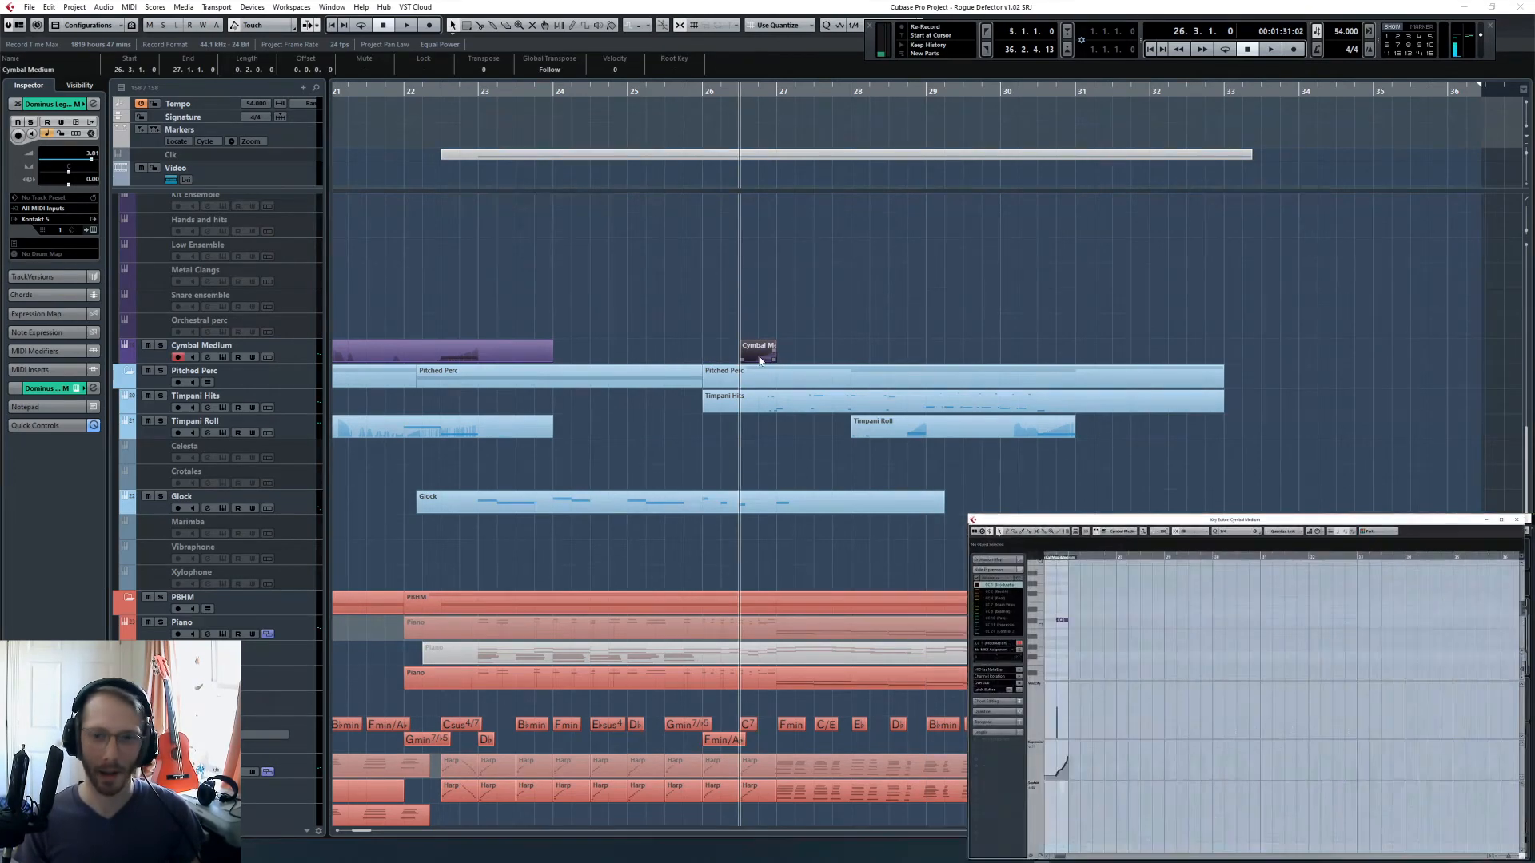
pyautogui.click(1040, 857)
pyautogui.click(1067, 815)
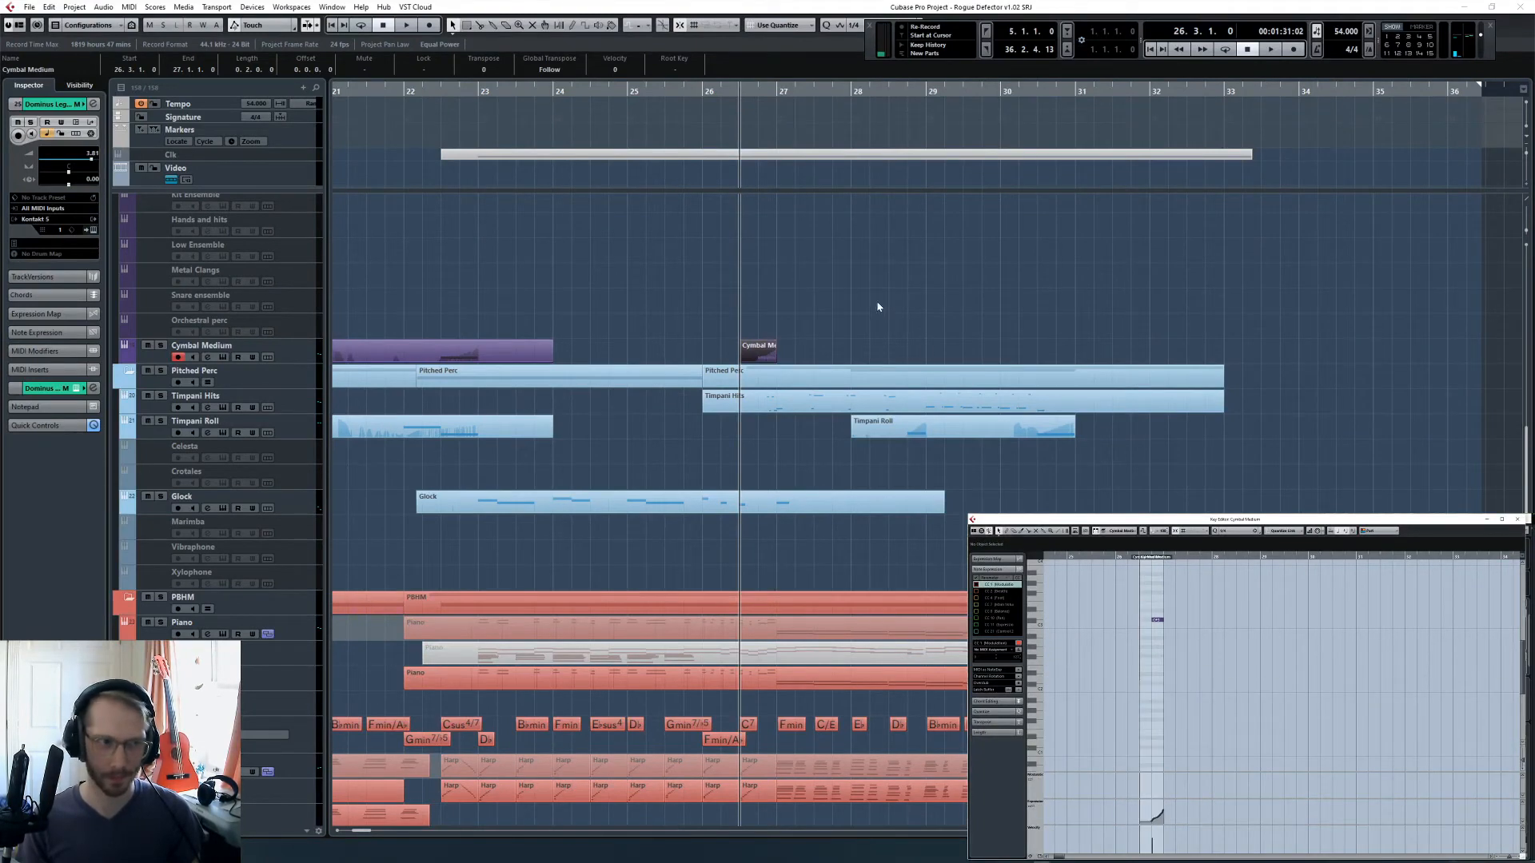
pyautogui.moveTo(856, 291); pyautogui.dragTo(743, 350)
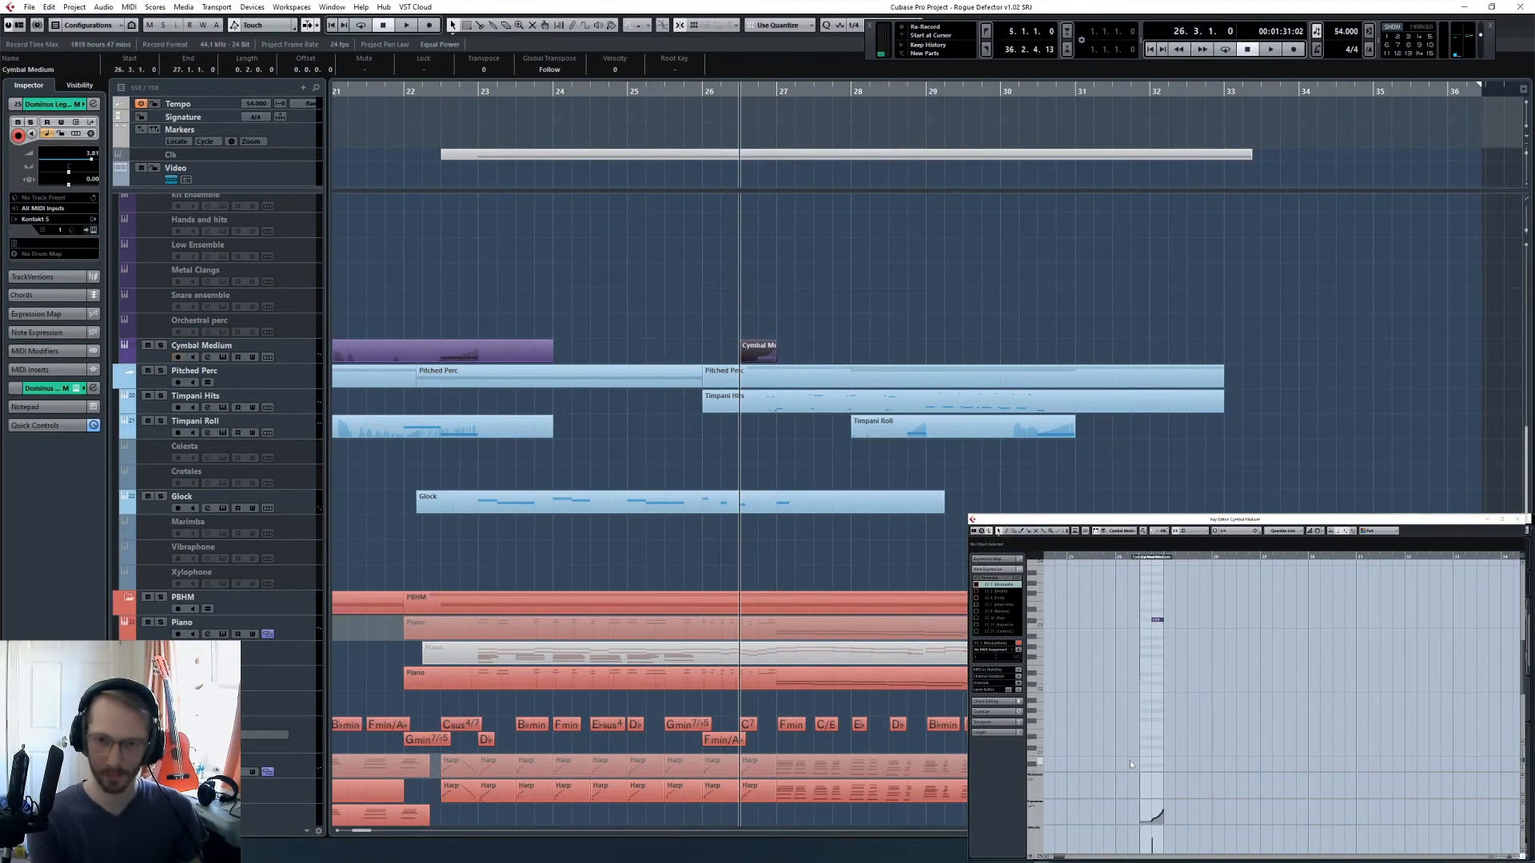
# - Add a marker at bar 26 beat 3 and audition the swell with the Cymbal Medium track soloed
pyautogui.press('Insert')
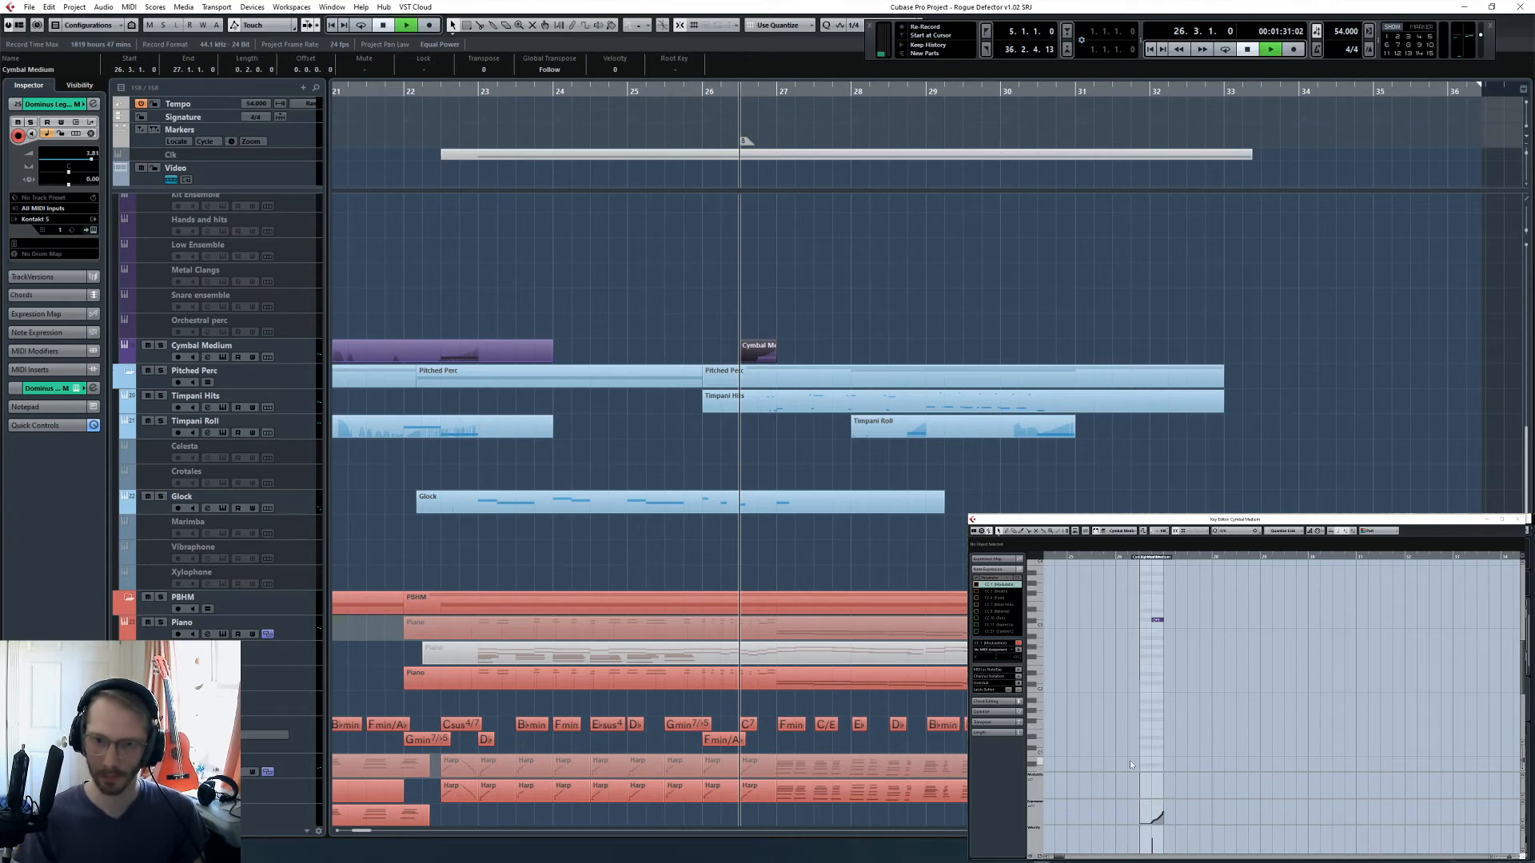
pyautogui.press('space')
pyautogui.click(161, 347)
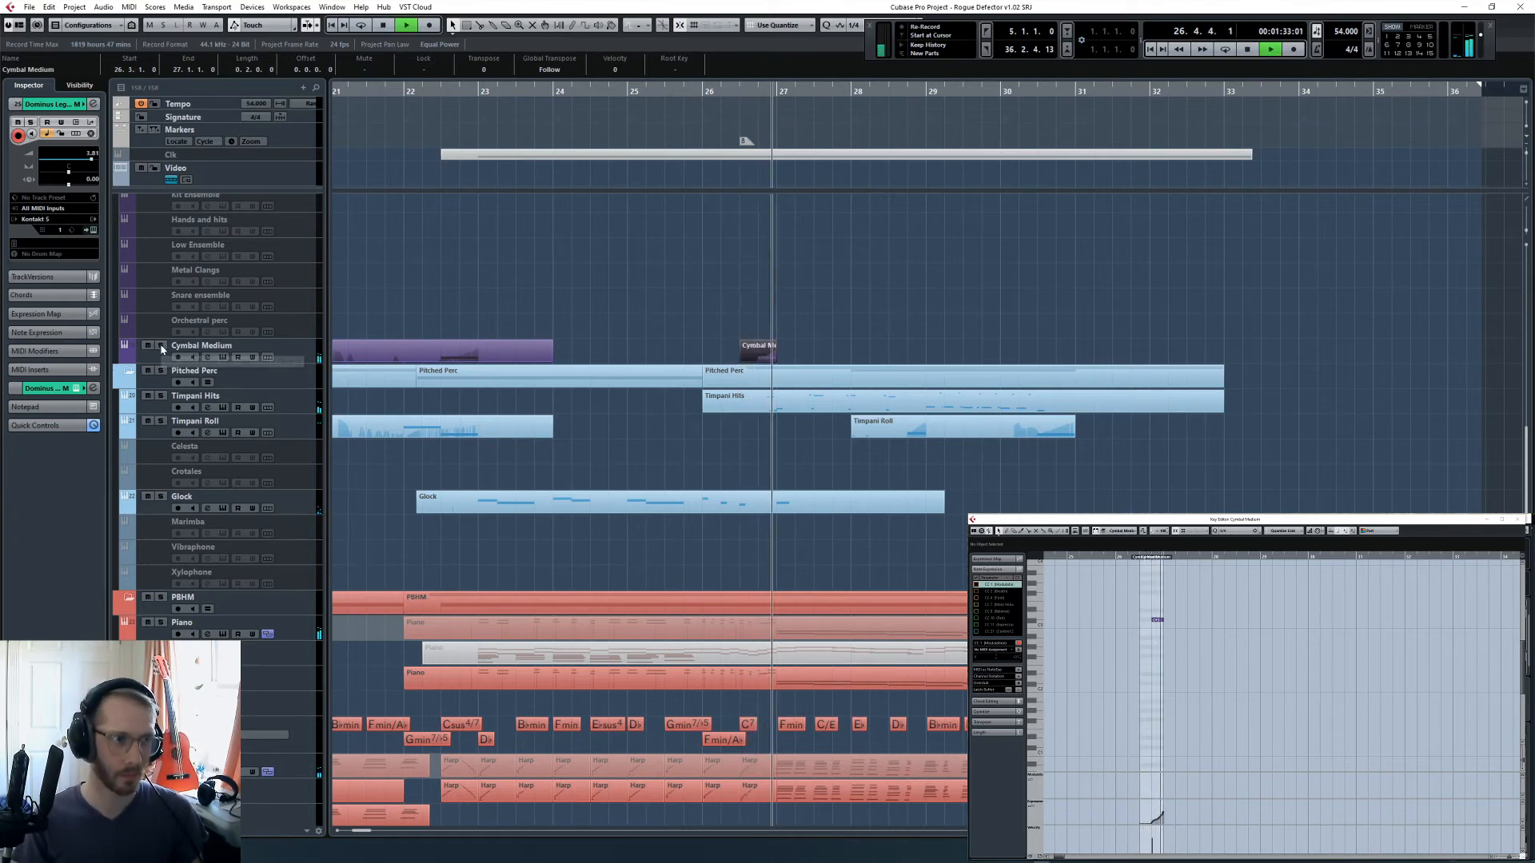
pyautogui.press('space')
# - Glue the Cymbal Medium parts into one part ending at bar 27 and audition it from around bar 23
pyautogui.click(640, 346)
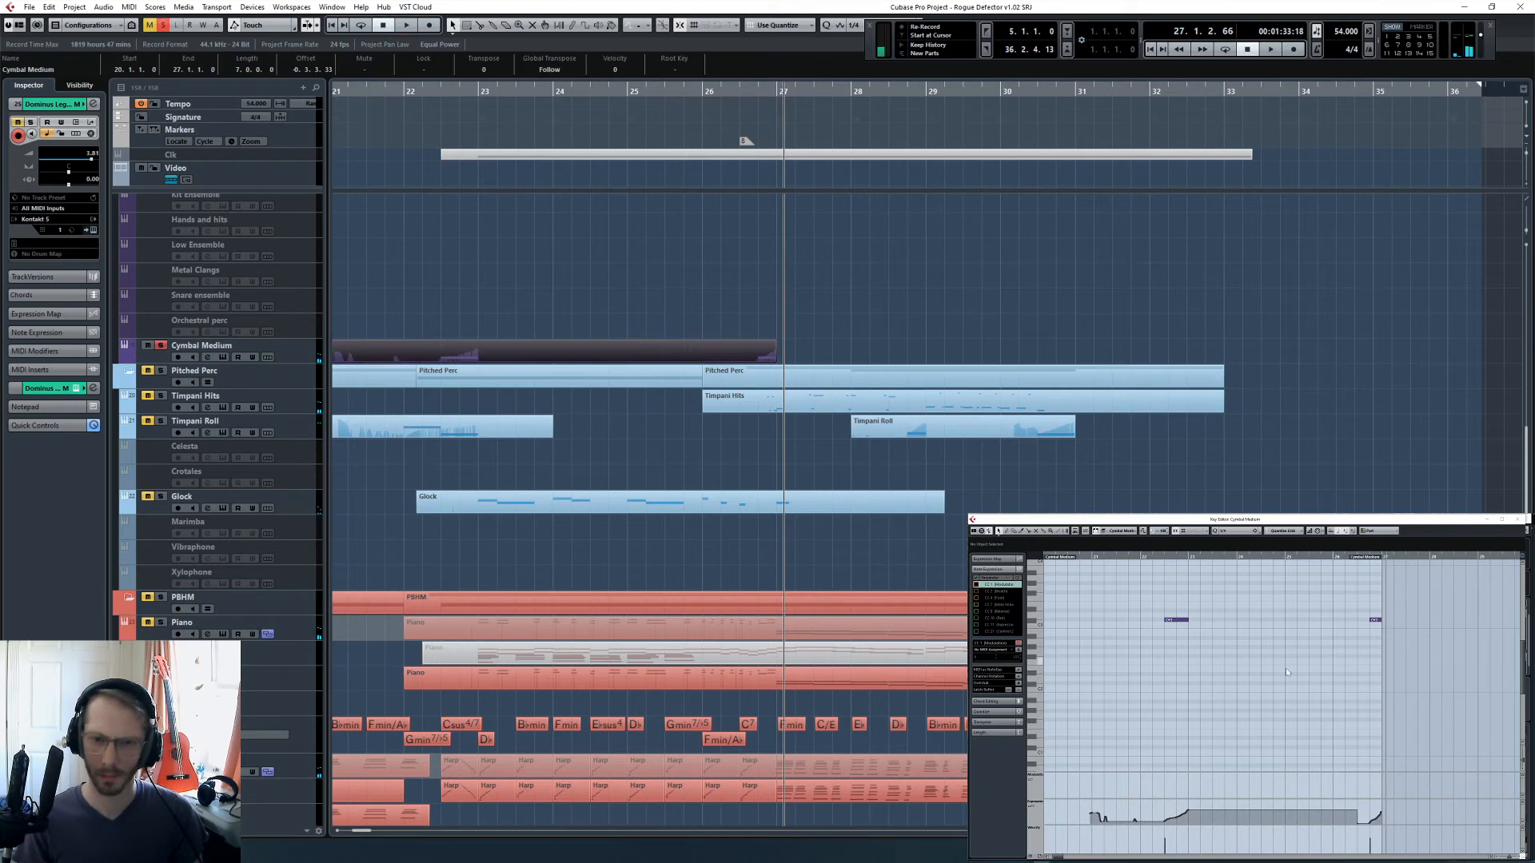
pyautogui.doubleClick(1168, 555)
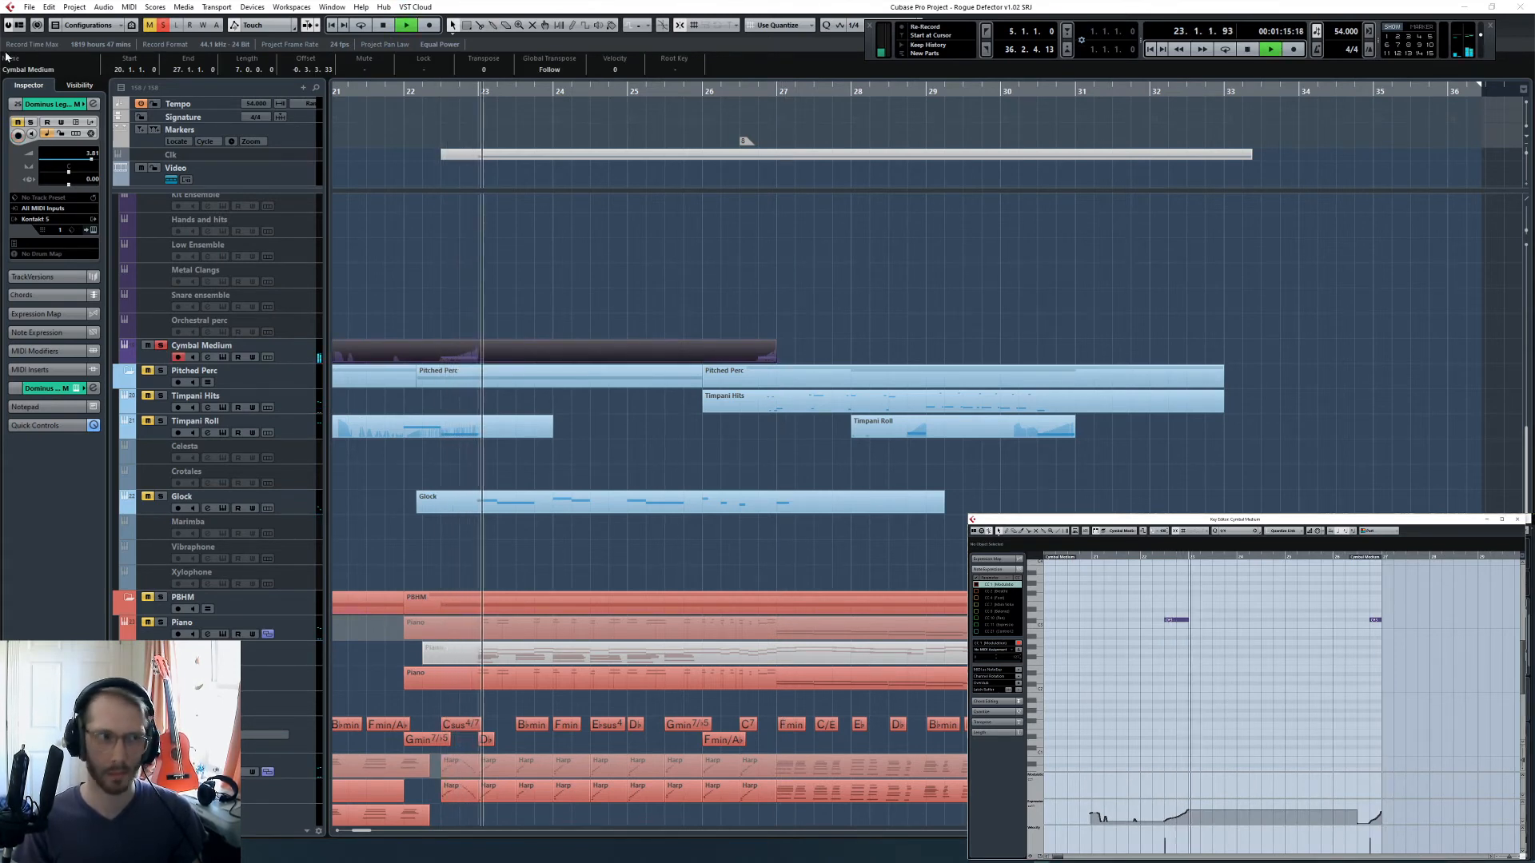
pyautogui.press('space')
# - Clear the cymbal solo, solo the Choir folder, and play it from bar 26
pyautogui.click(550, 204)
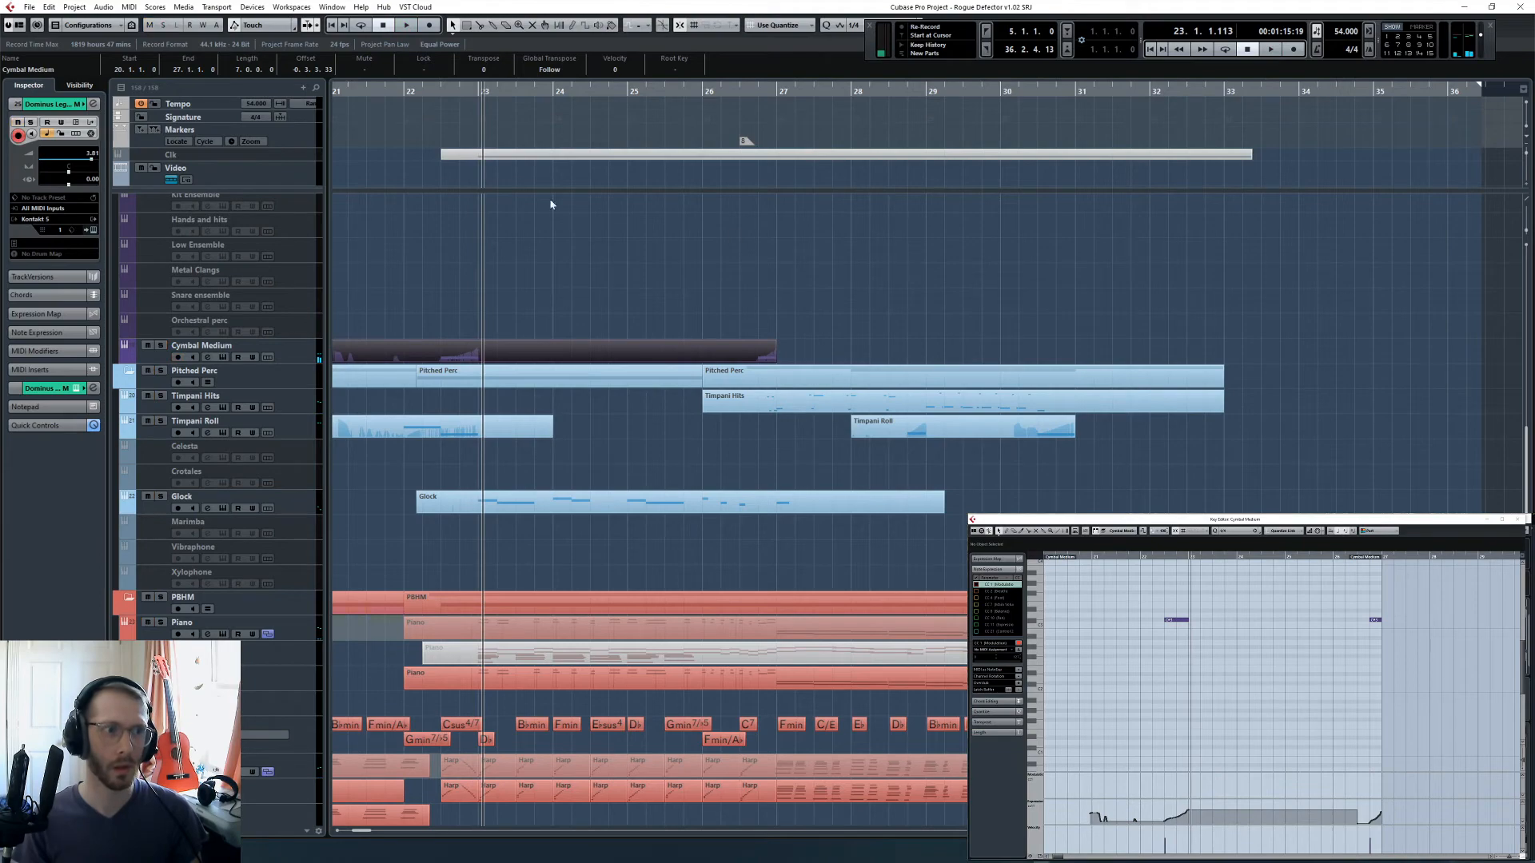
pyautogui.click(703, 88)
pyautogui.scroll(-5, 980, 480)
pyautogui.scroll(-10, 864, 380)
pyautogui.scroll(6, 872, 414)
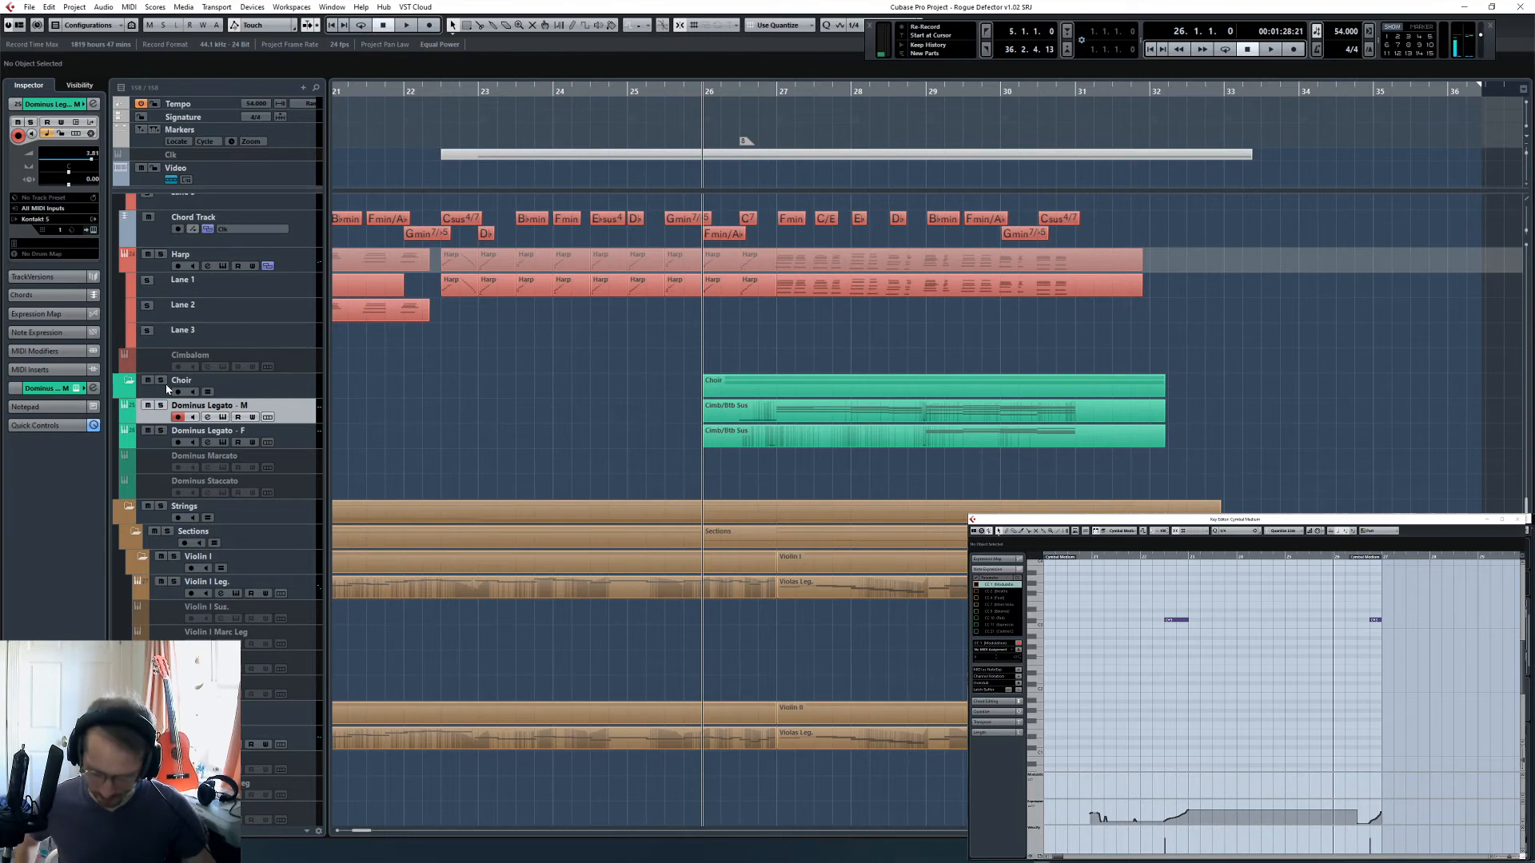
pyautogui.scroll(3, 166, 389)
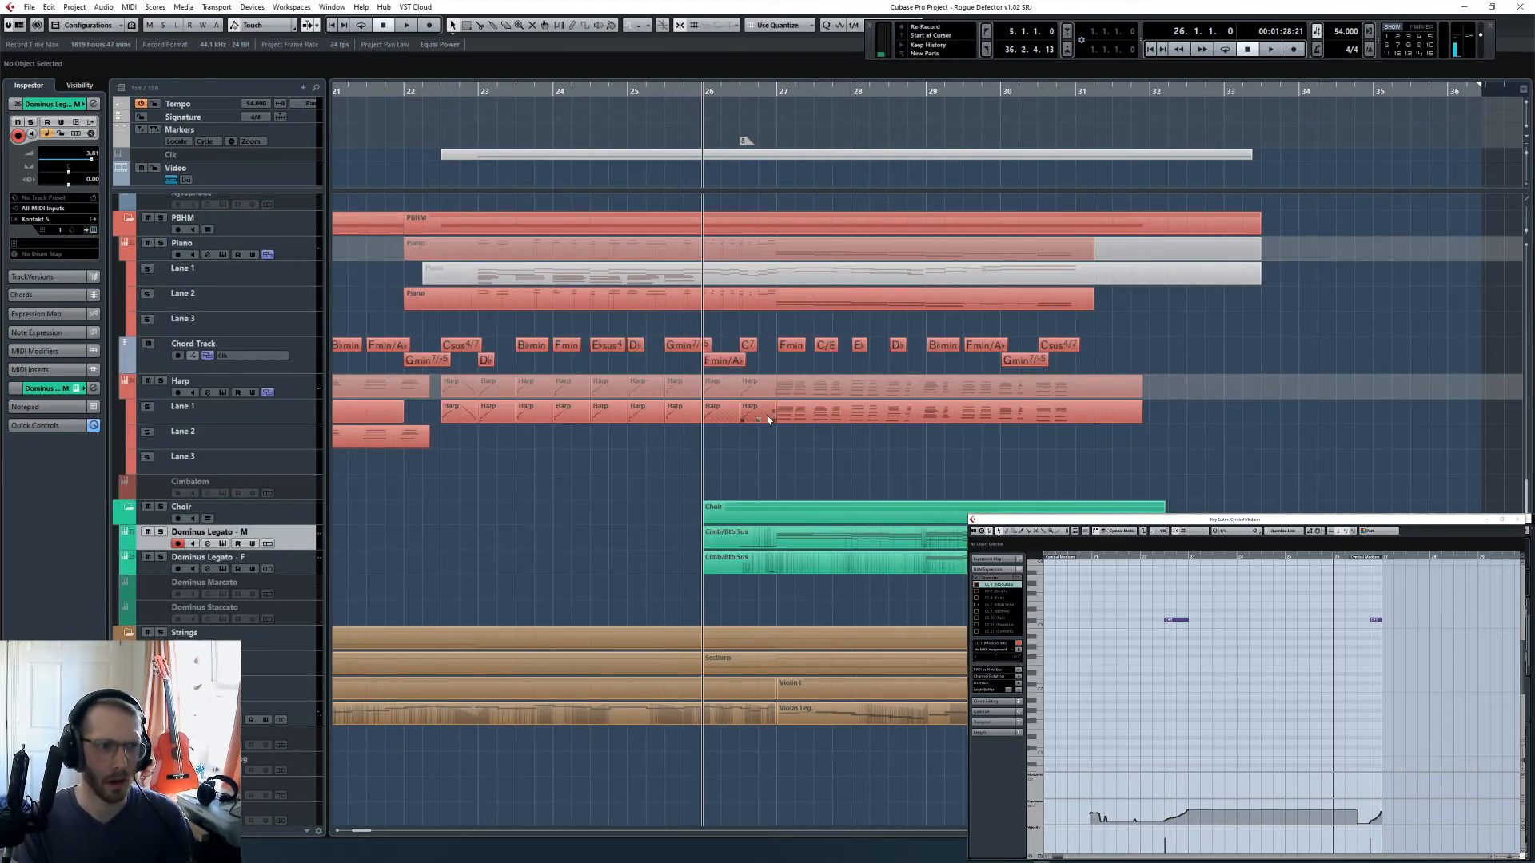
pyautogui.click(163, 507)
pyautogui.press('space')
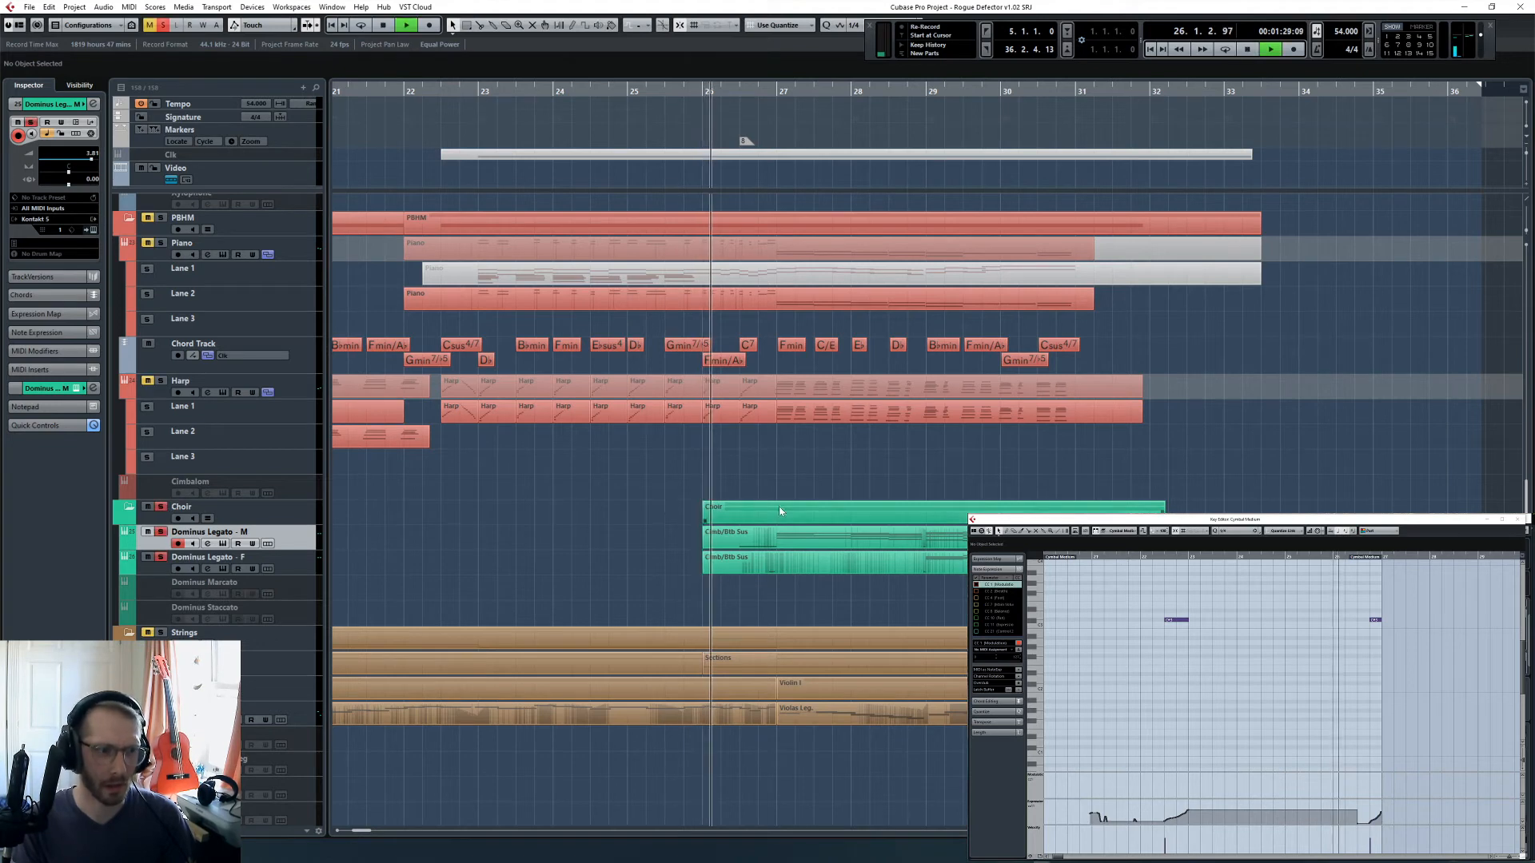
# - Select the Dominus Legato - M part, inspect the choir words in its Kontakt instrument, and stop playback
pyautogui.click(804, 535)
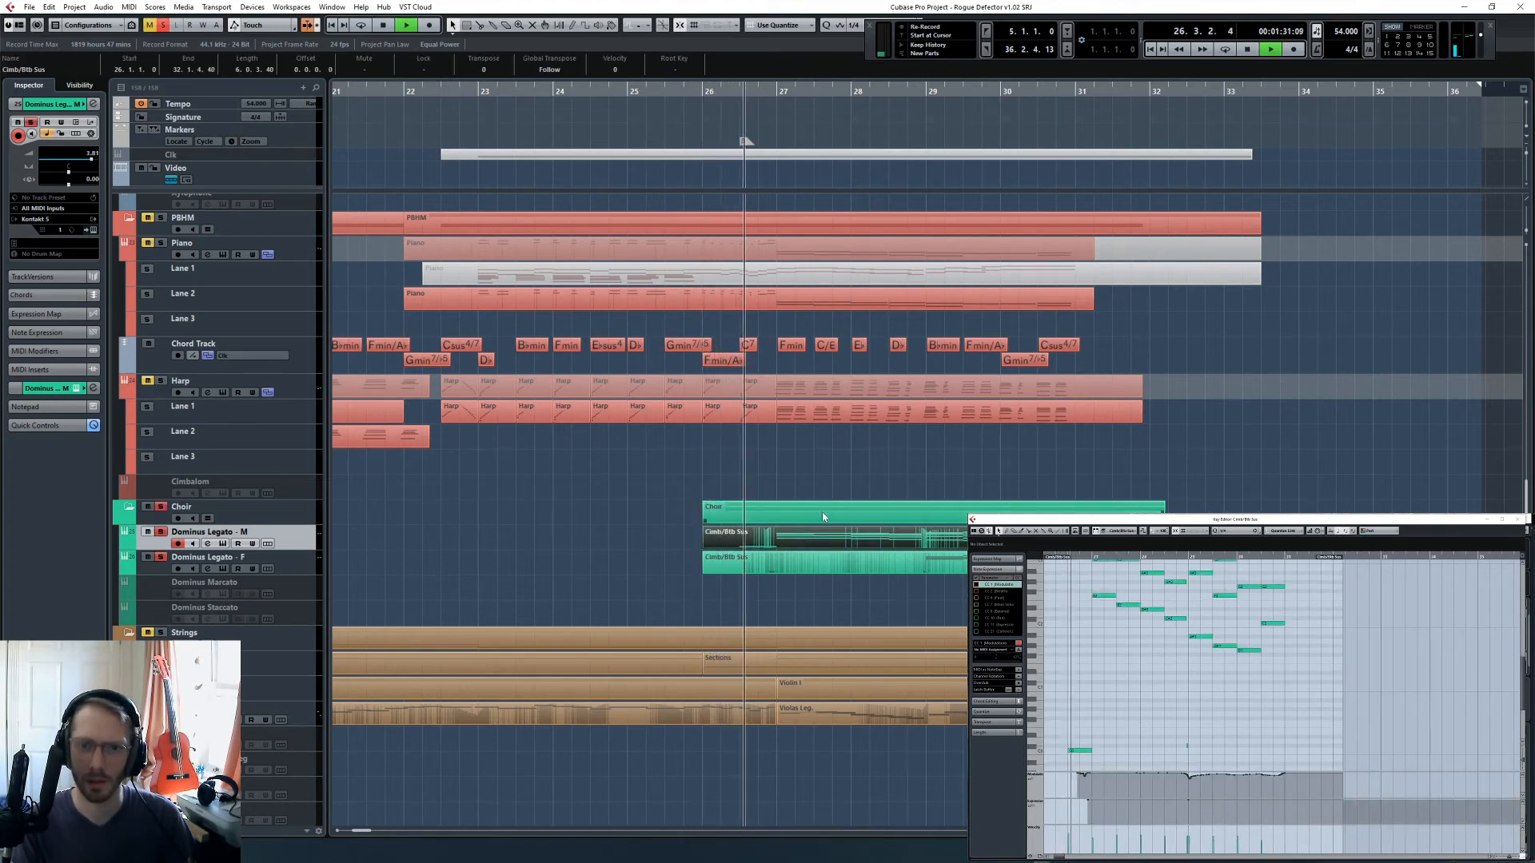
pyautogui.click(92, 231)
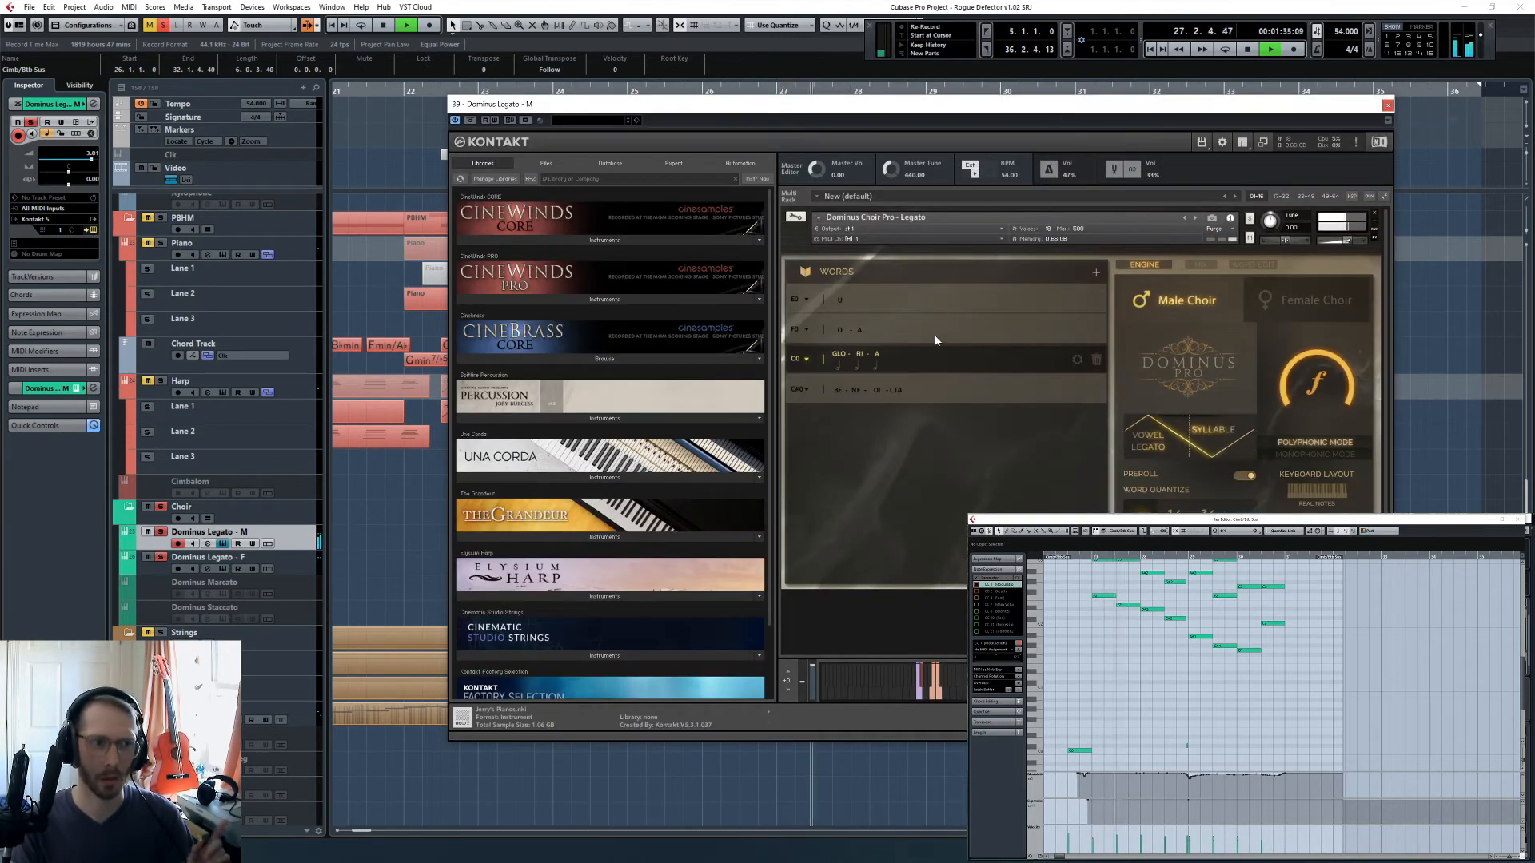
pyautogui.press('space')
pyautogui.click(1388, 104)
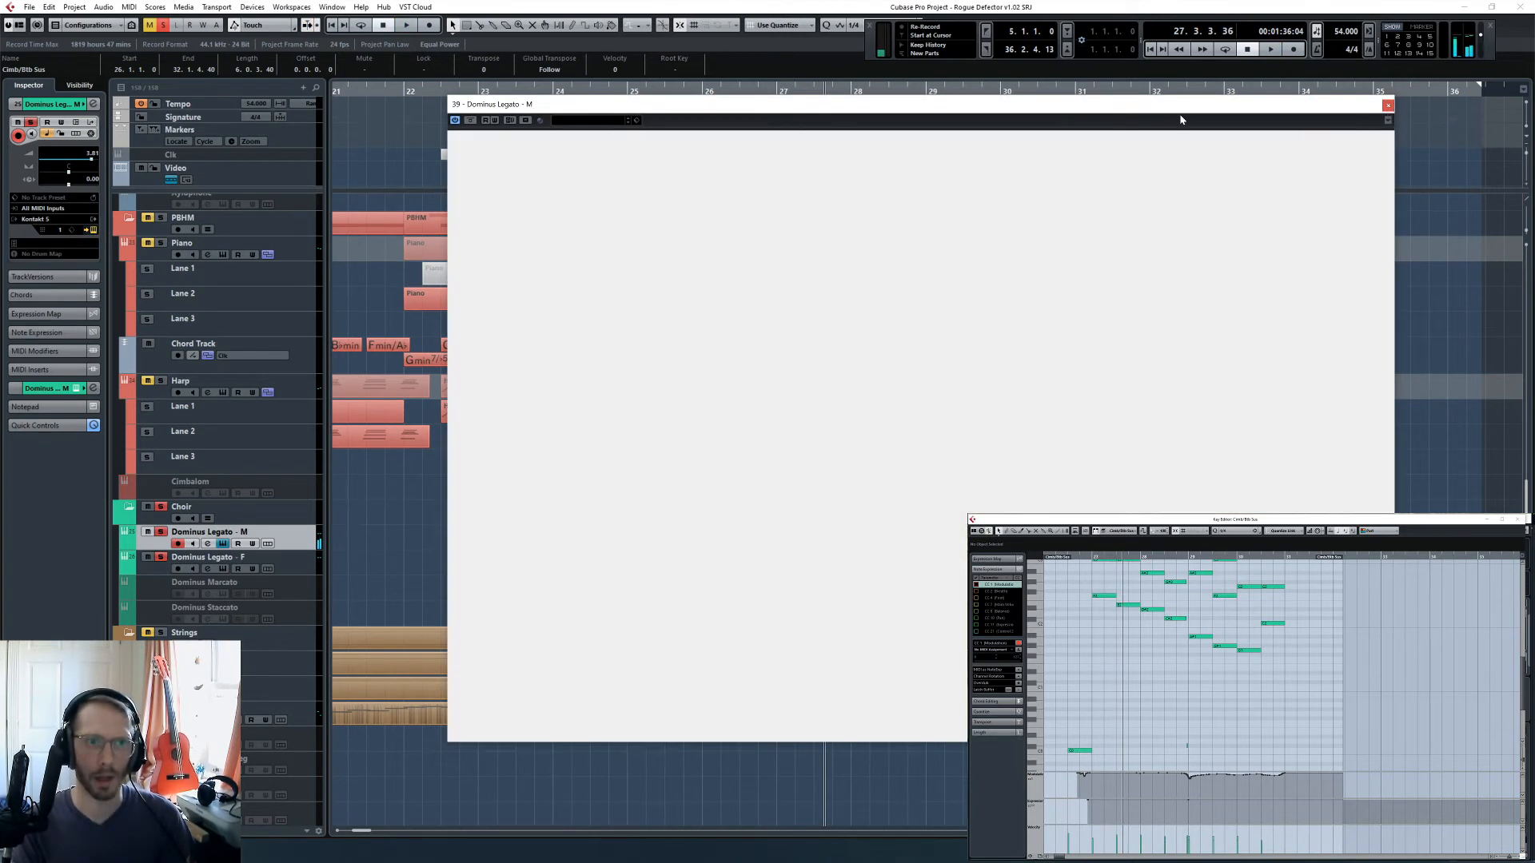
# - Play the soloed choir from bar 29
pyautogui.click(964, 92)
pyautogui.press('KP_Subtract')
pyautogui.press('KP_Subtract')
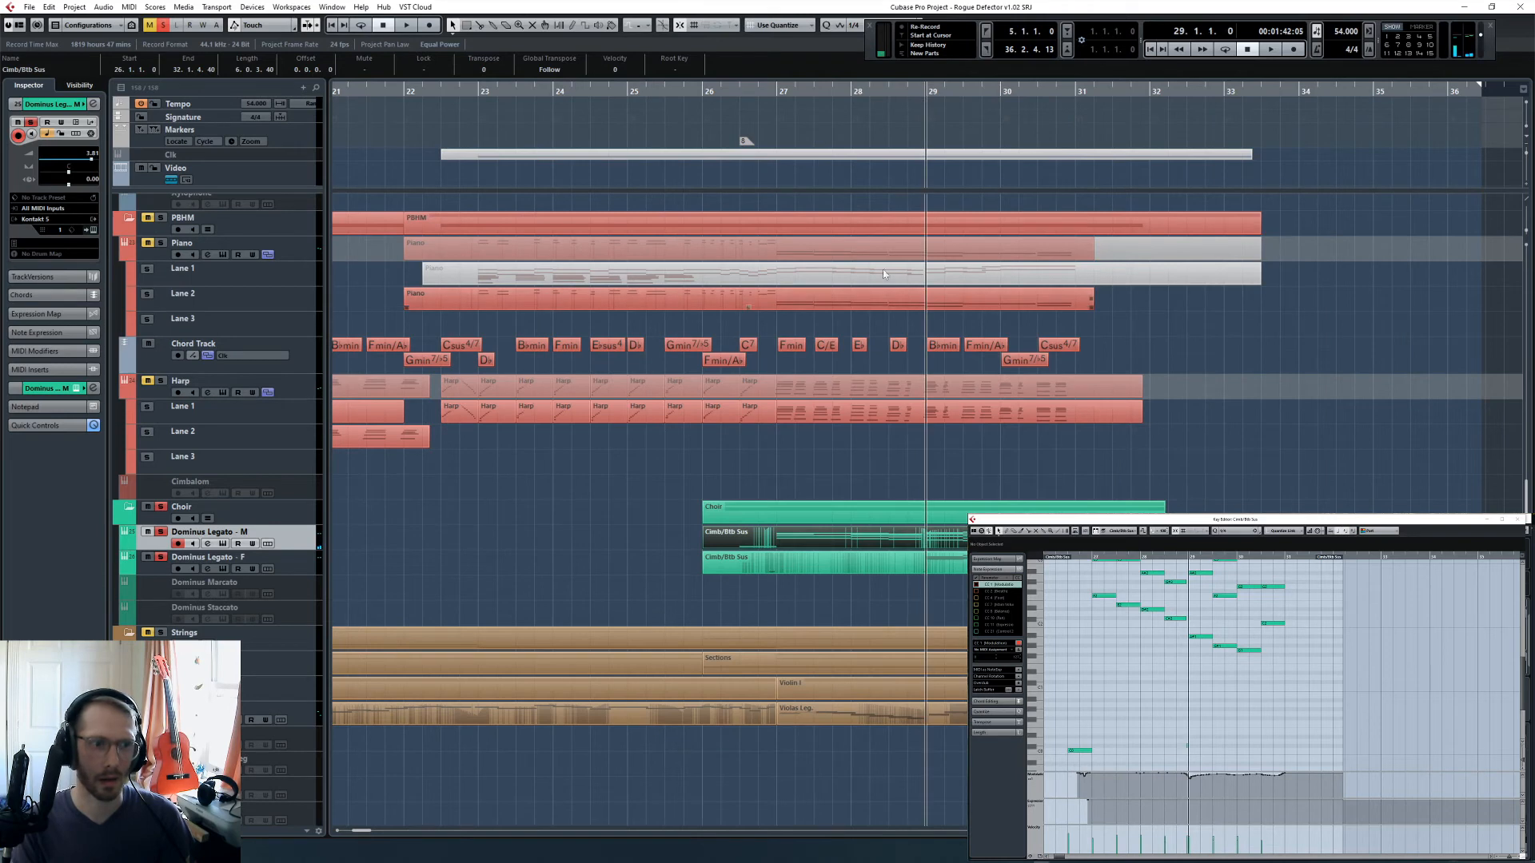
pyautogui.press('KP_Subtract')
pyautogui.press('KP_Subtract')
pyautogui.press('space')
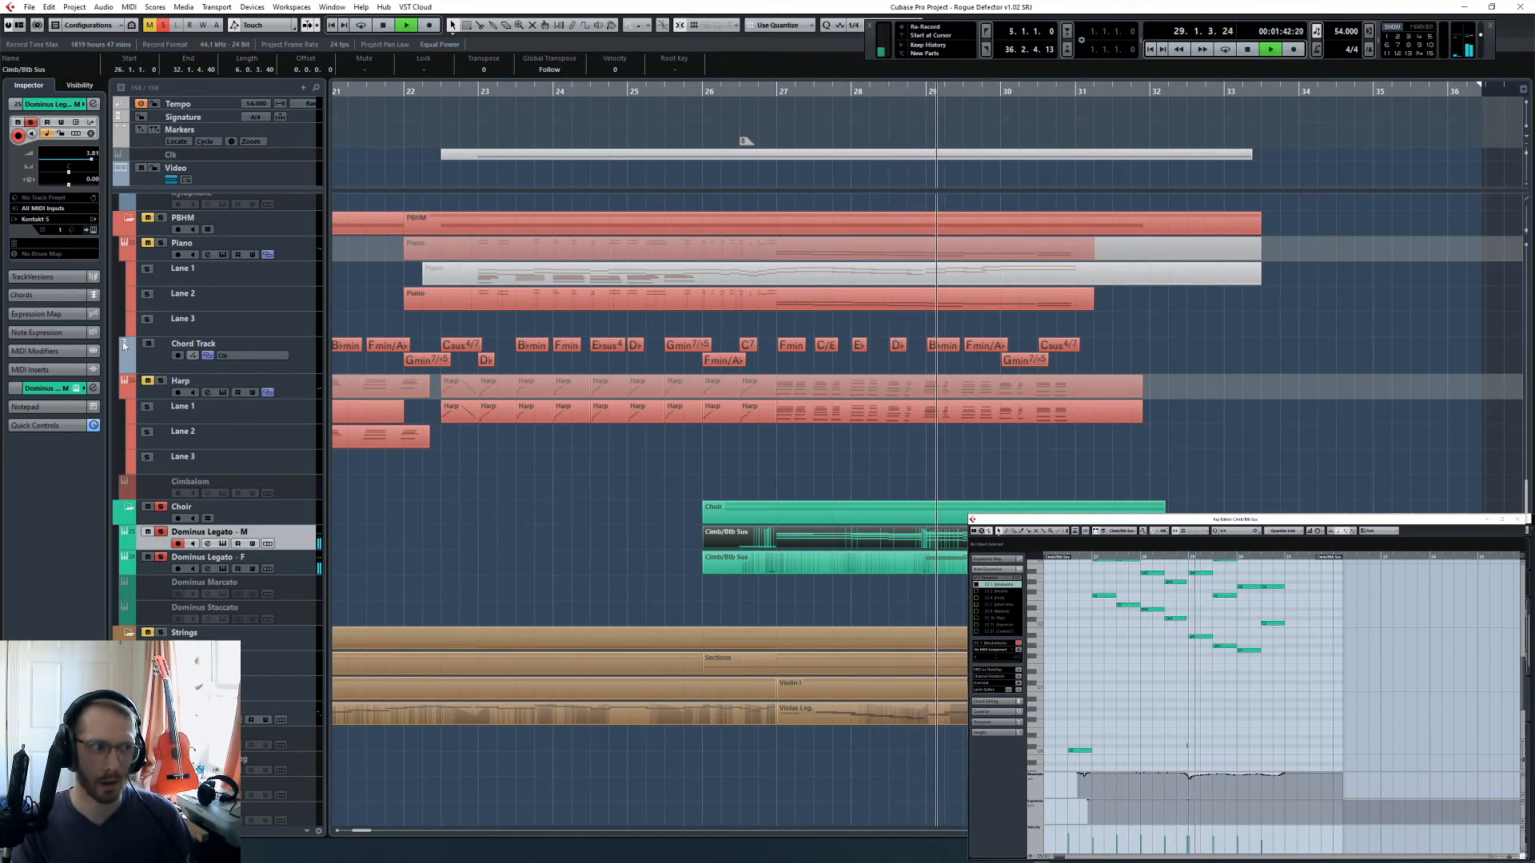
# - Check the soloed choir in the MixConsole during playback and reopen the Dominus Legato - M part in the Key Editor
pyautogui.click(583, 528)
pyautogui.press('F3')
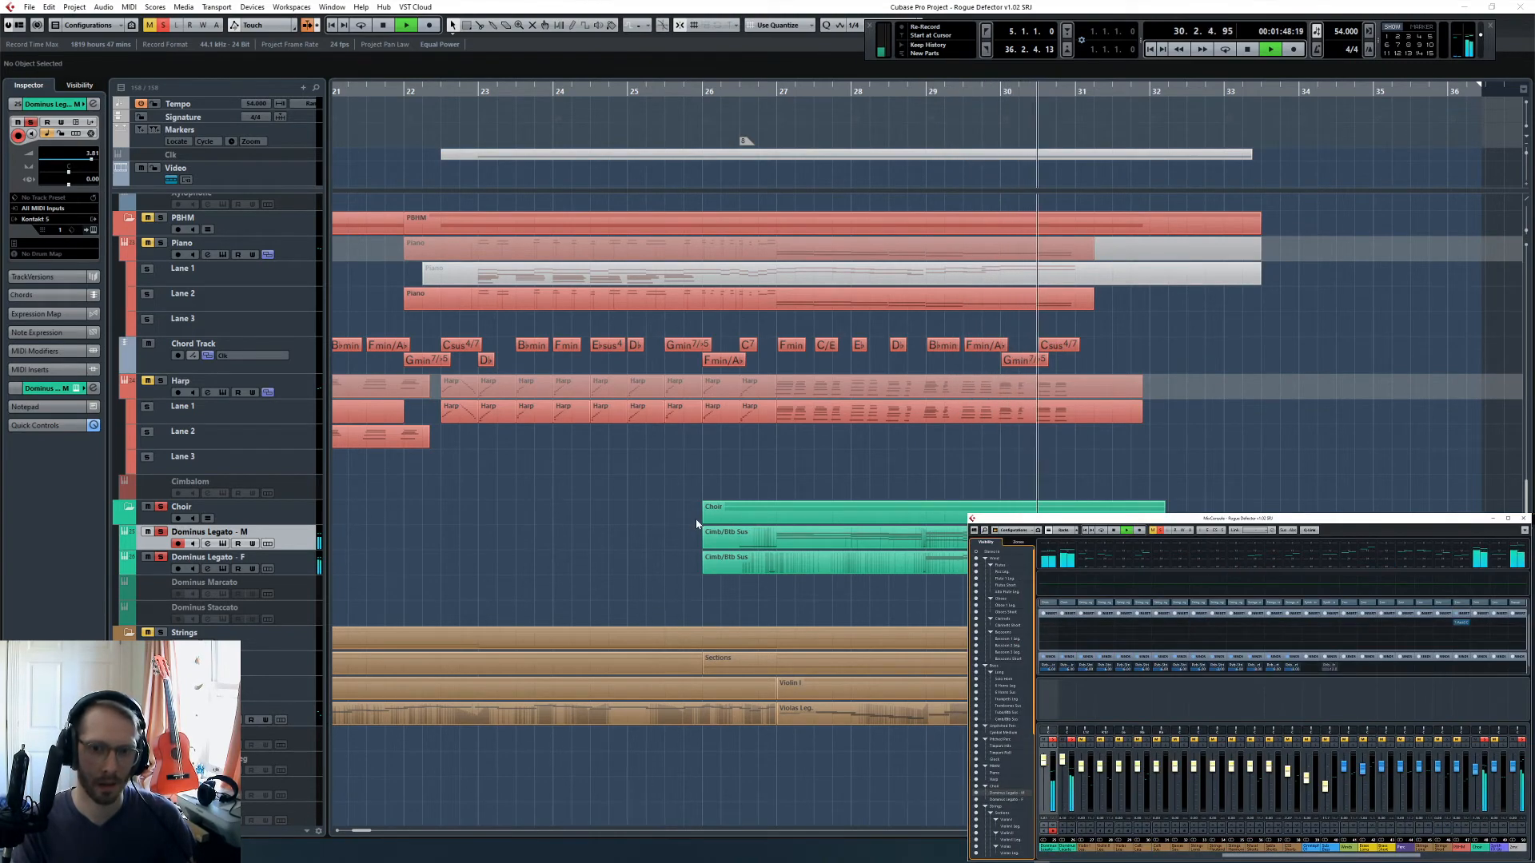
pyautogui.doubleClick(744, 538)
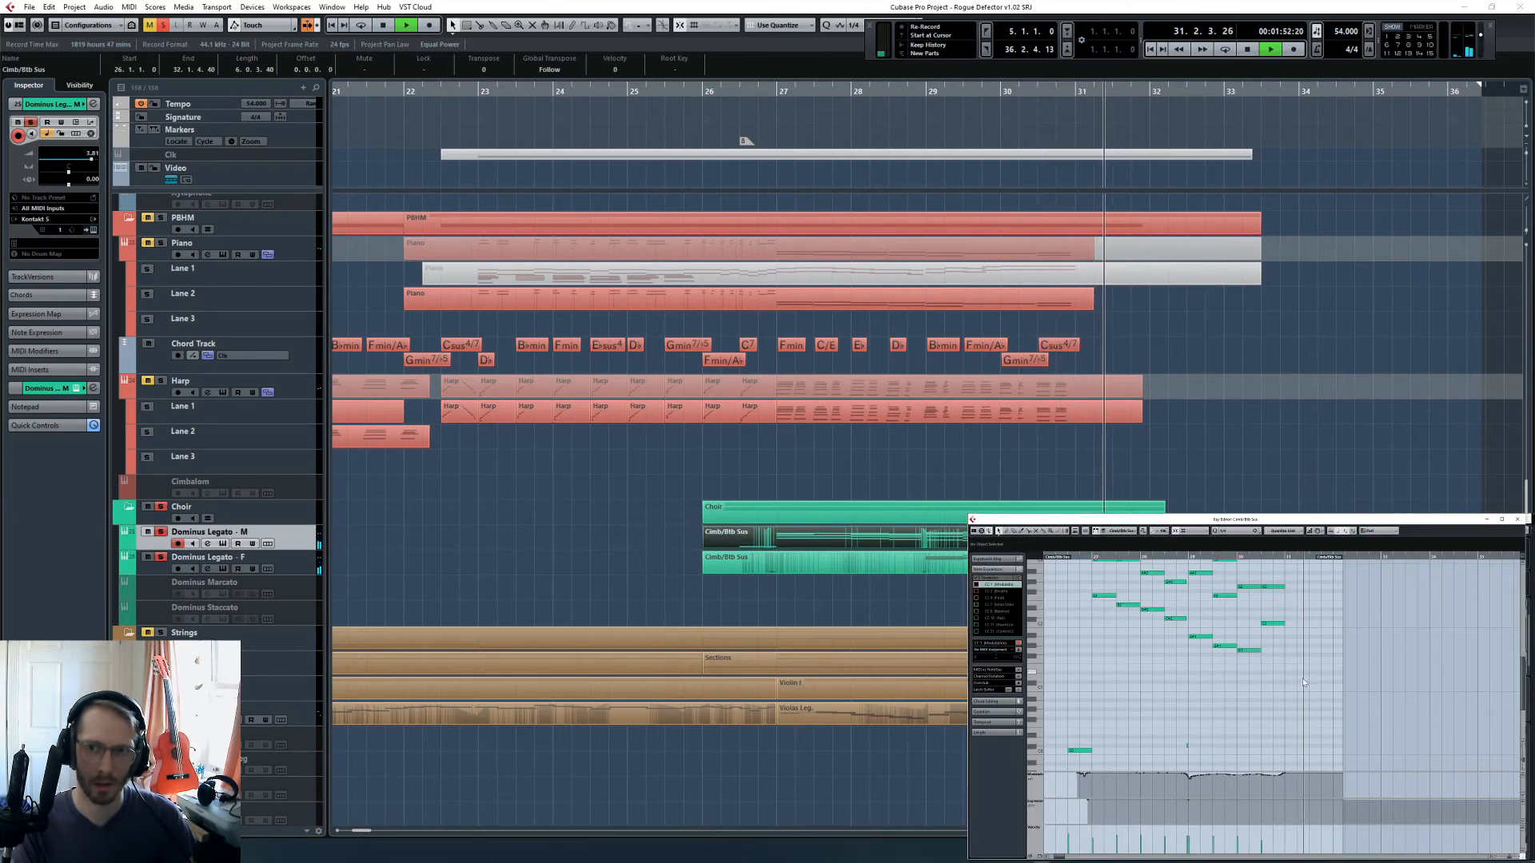
pyautogui.press('space')
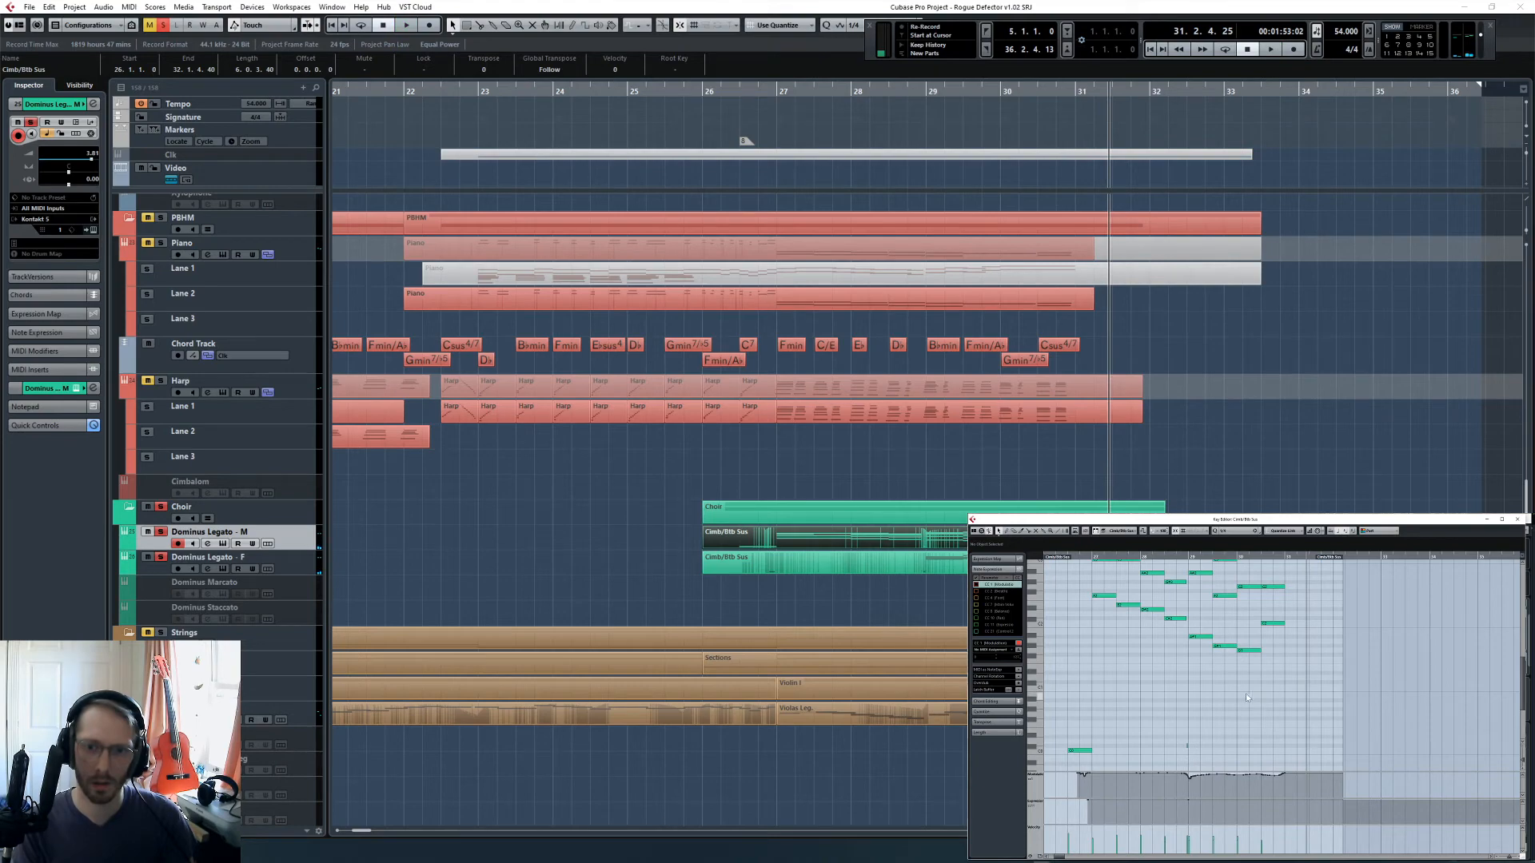
# - Clear the Choir solo and play the full arrangement from bar 23
pyautogui.click(702, 189)
pyautogui.click(692, 94)
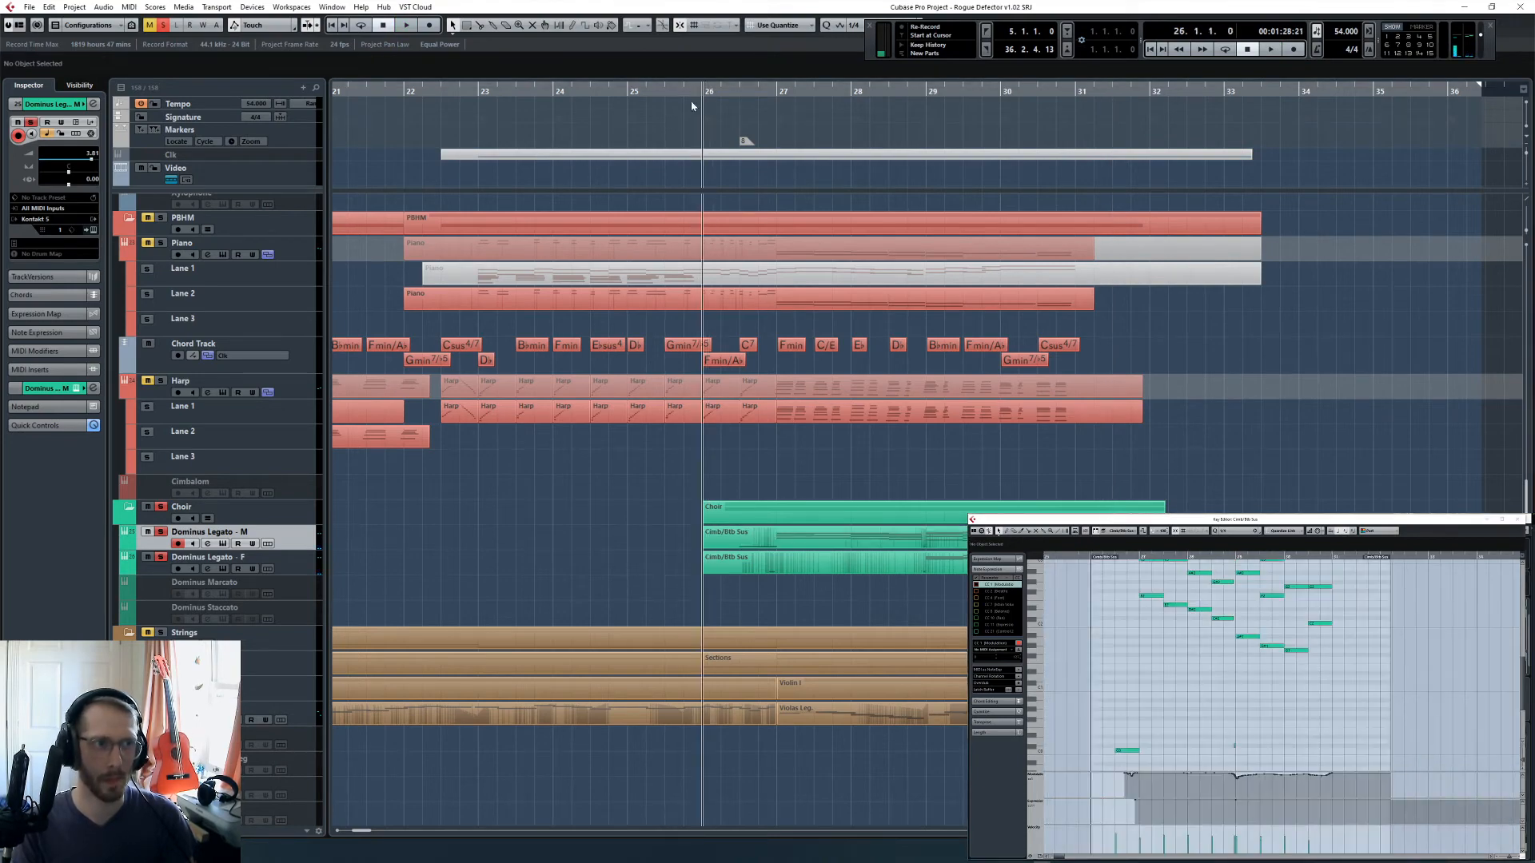
pyautogui.press('g')
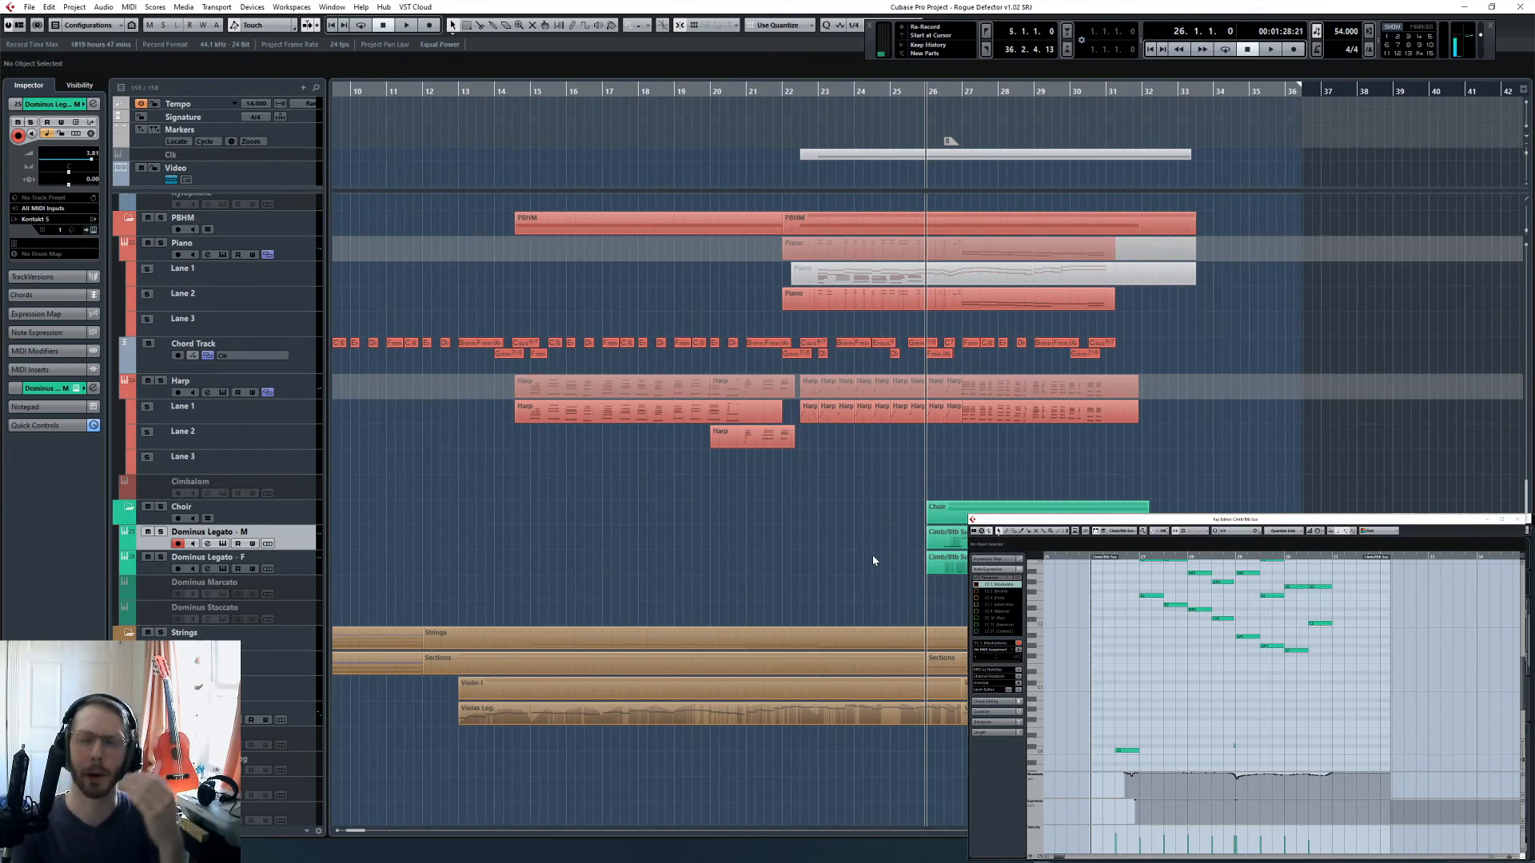
pyautogui.press('KP_Subtract')
pyautogui.press('KP_Subtract')
pyautogui.press('KP_Subtract')
pyautogui.press('KP_Subtract')
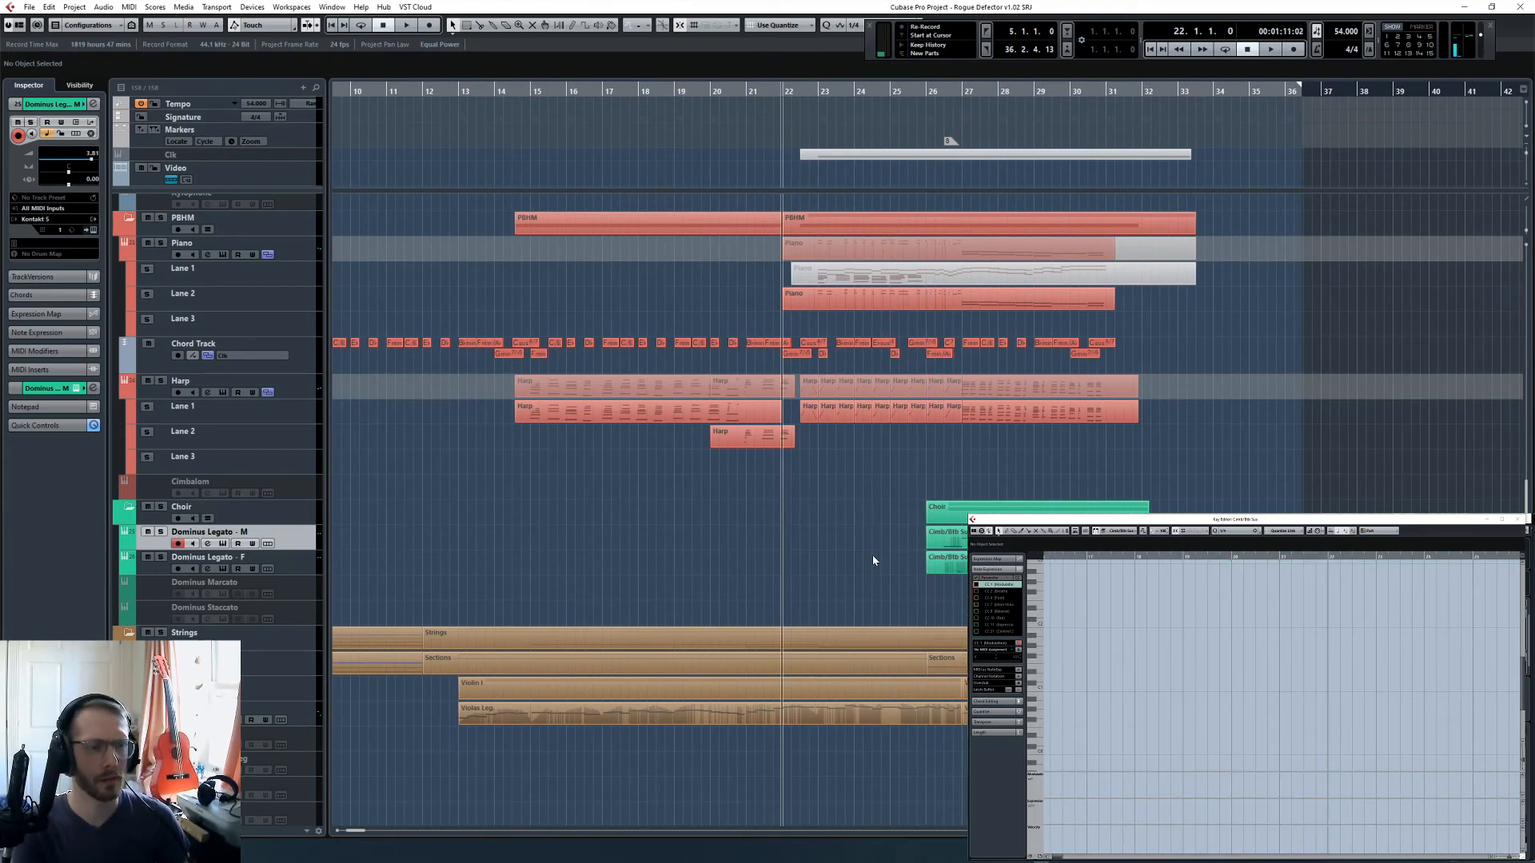
pyautogui.press('KP_Add')
pyautogui.press('h')
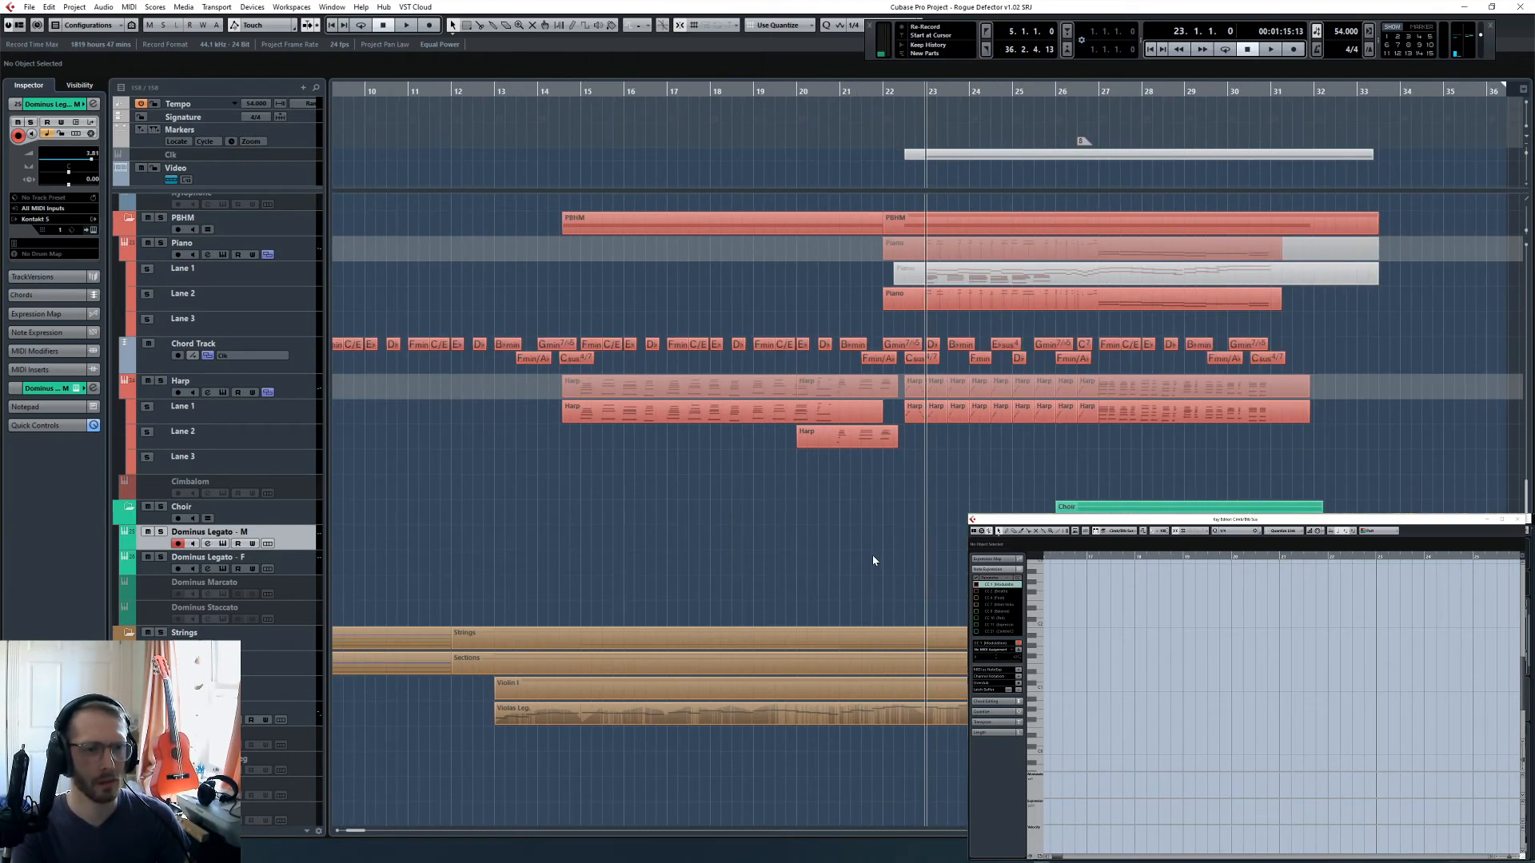
pyautogui.press('space')
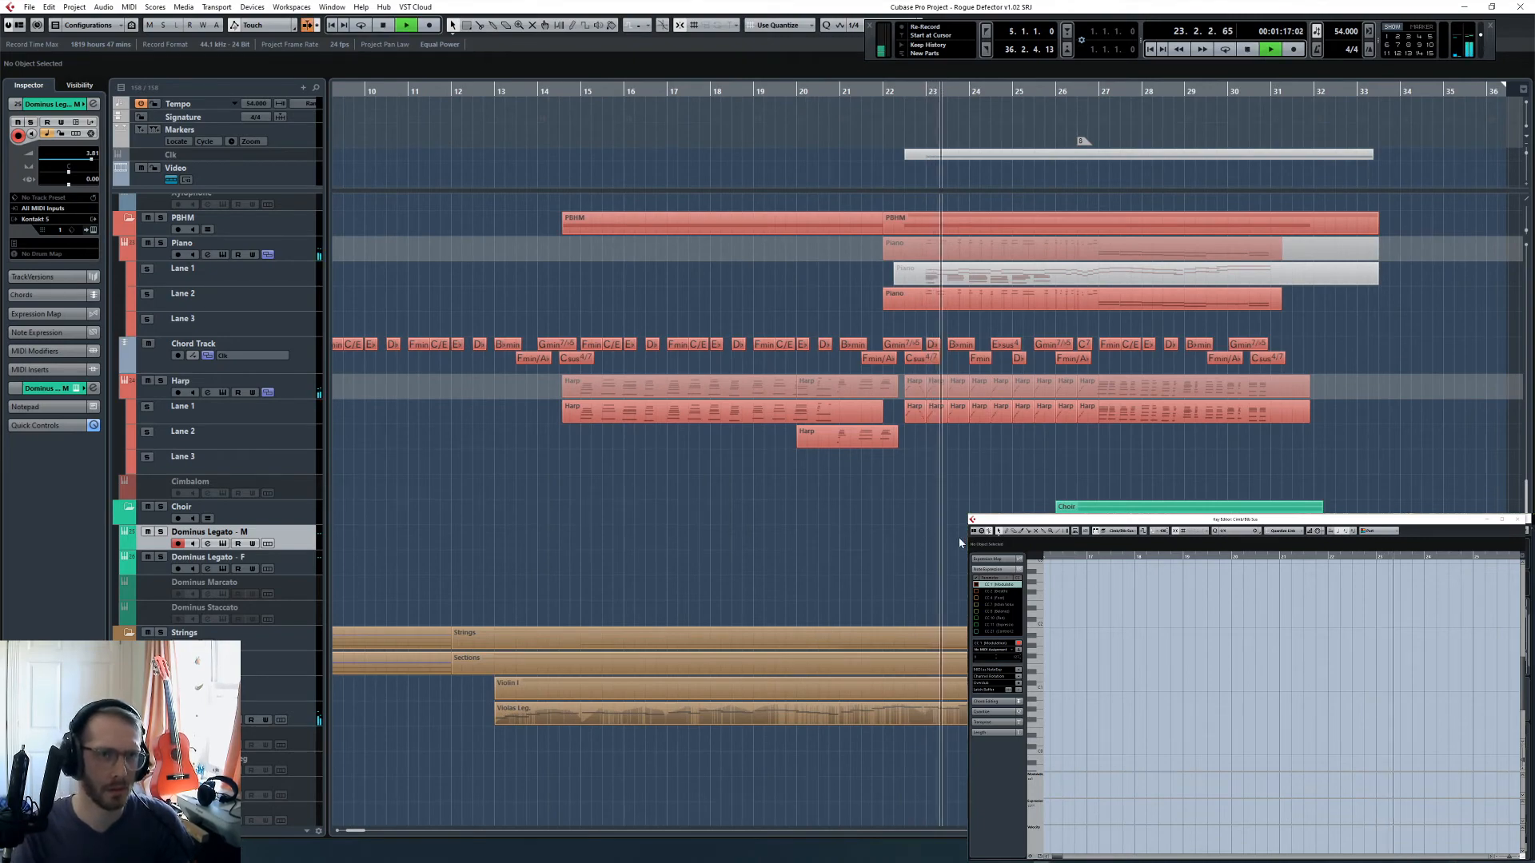
# - Disarm recording on the Dominus Legato - M track while the arrangement plays
pyautogui.scroll(5, 960, 542)
pyautogui.hscroll(4, 831, 563)
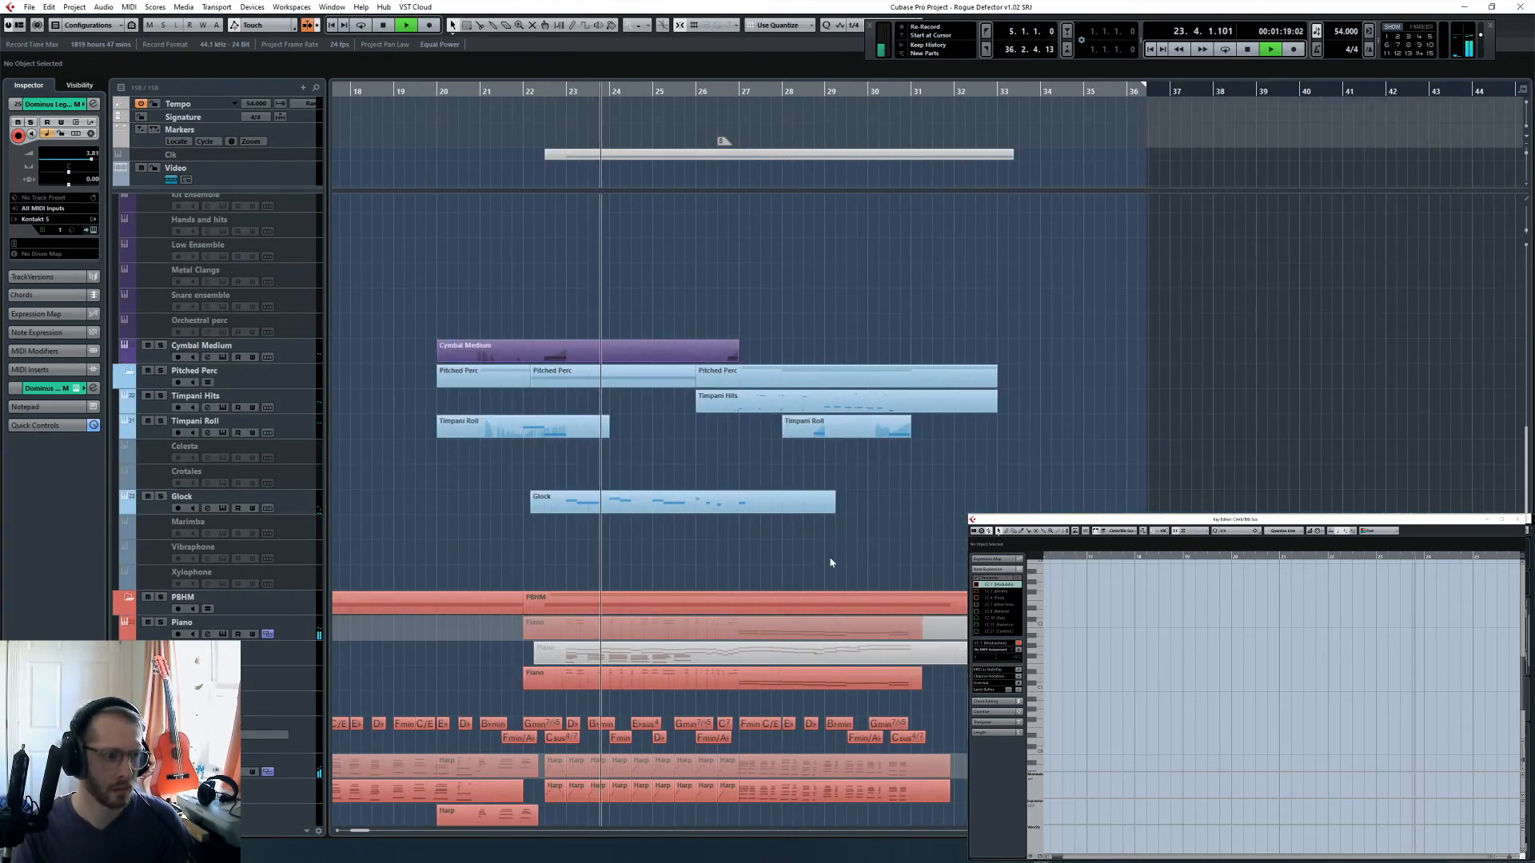
pyautogui.scroll(-5, 831, 562)
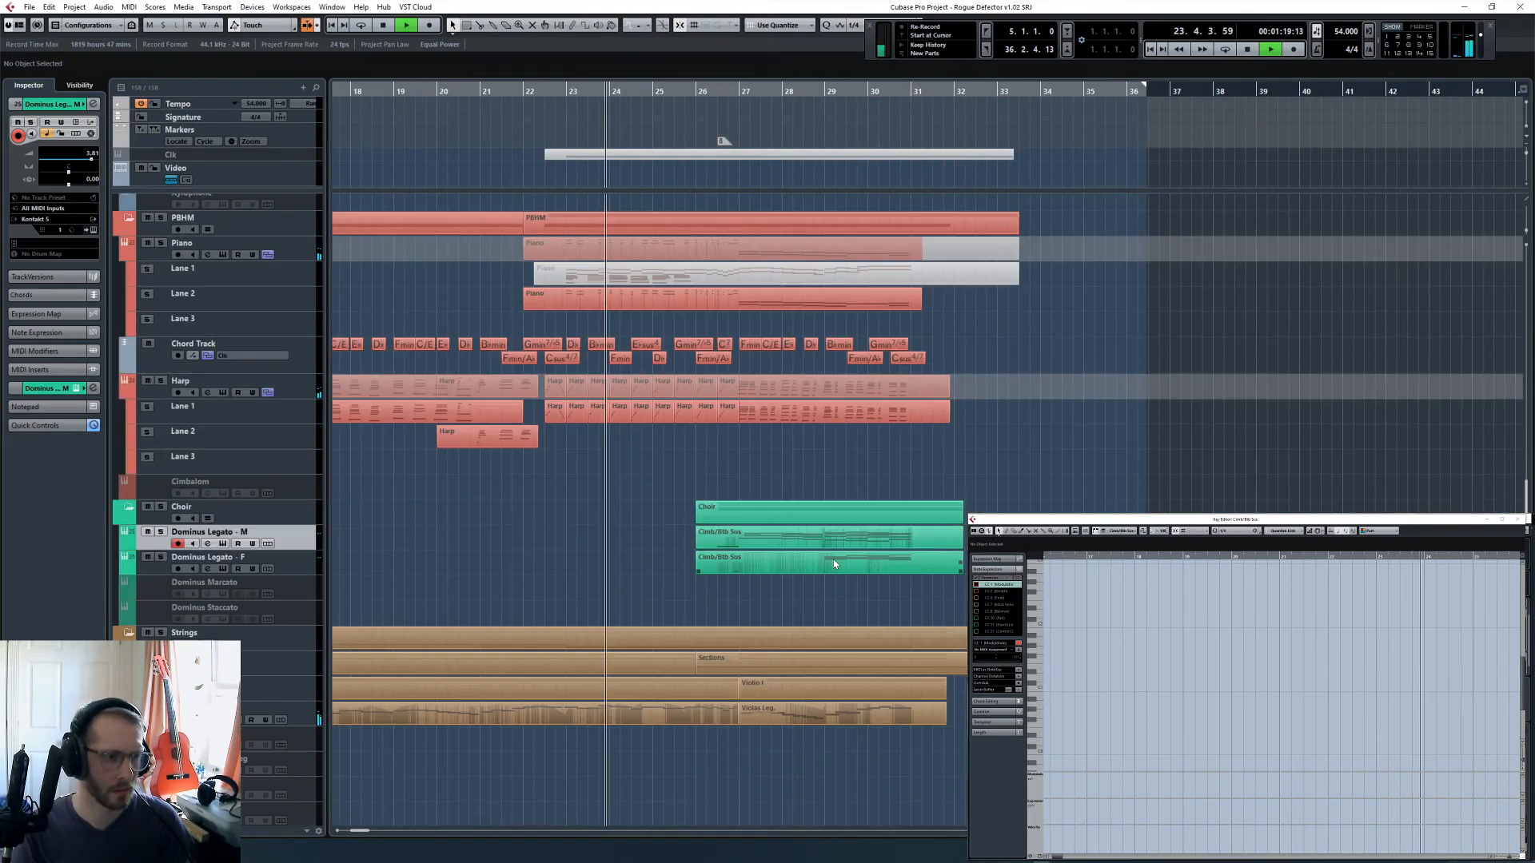
pyautogui.click(178, 544)
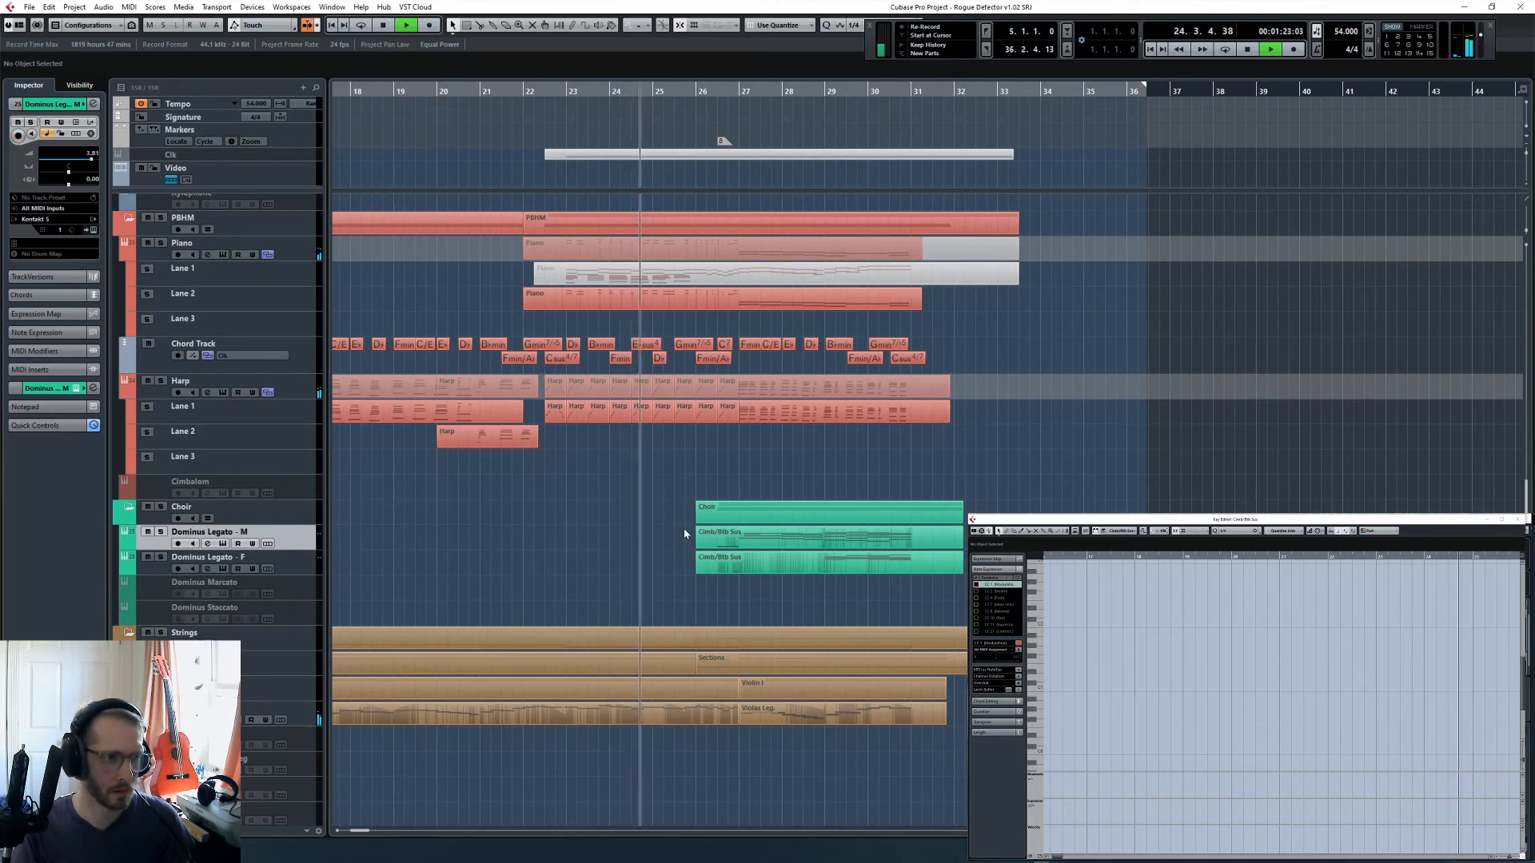
# - Look over the strings, synth and group tracks below the choir while the arrangement plays past bar 27
pyautogui.scroll(-5, 684, 531)
pyautogui.scroll(-3, 685, 535)
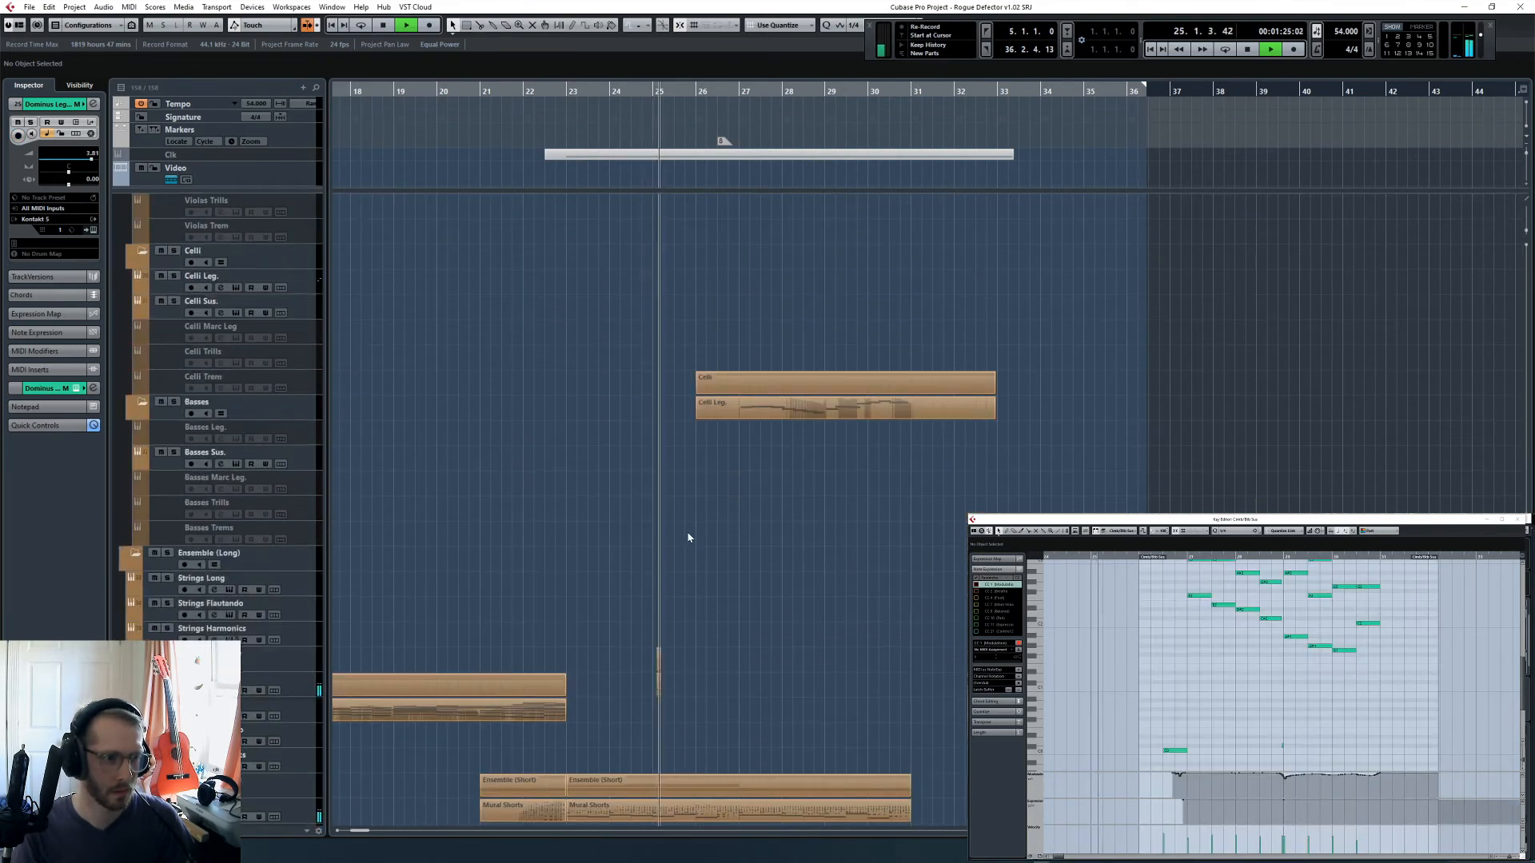
pyautogui.scroll(-5, 688, 539)
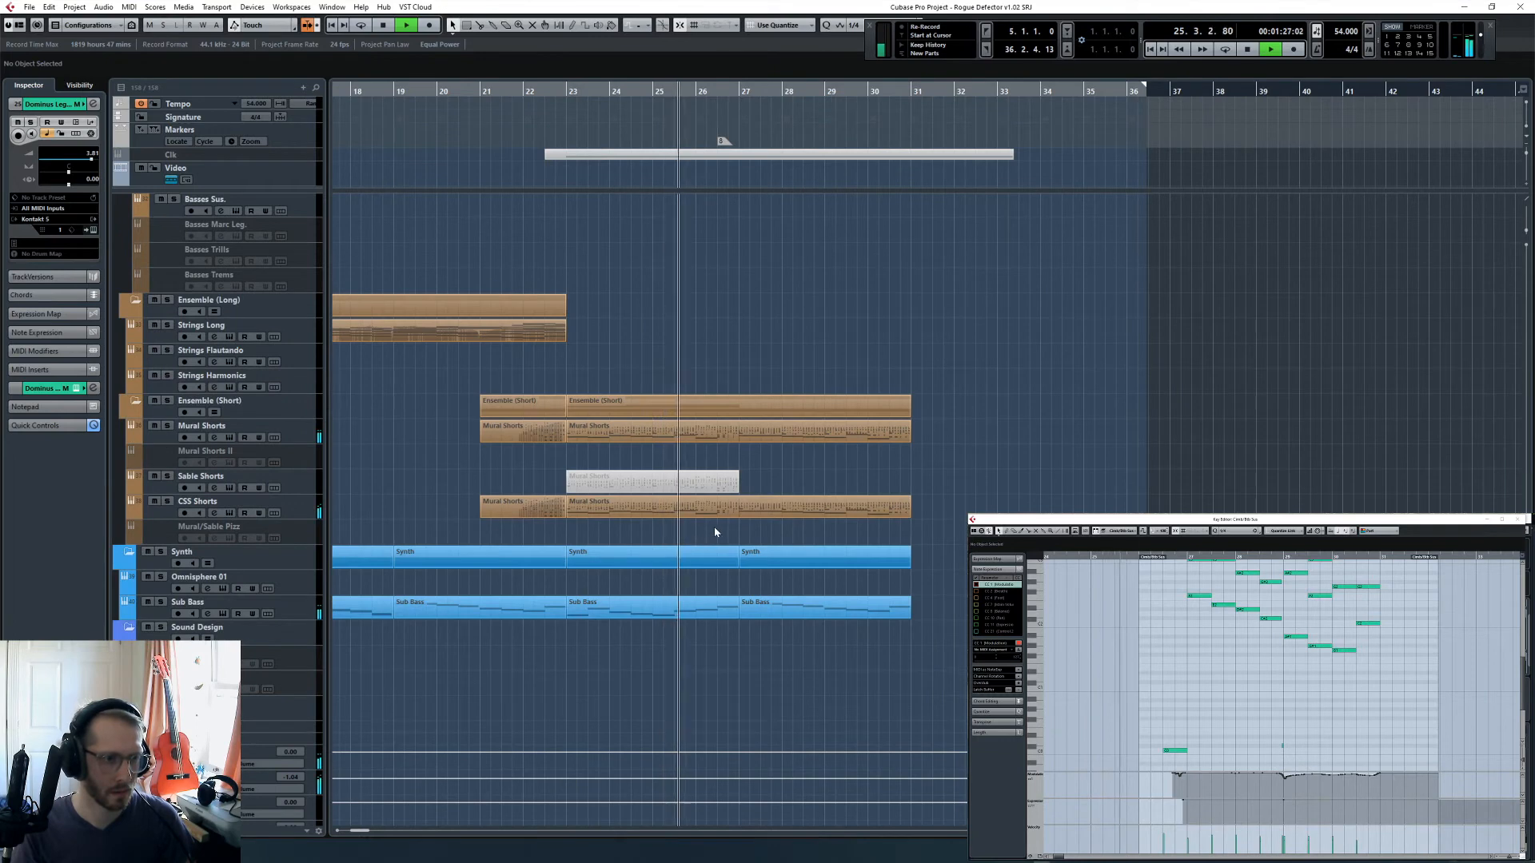
pyautogui.scroll(-3, 767, 525)
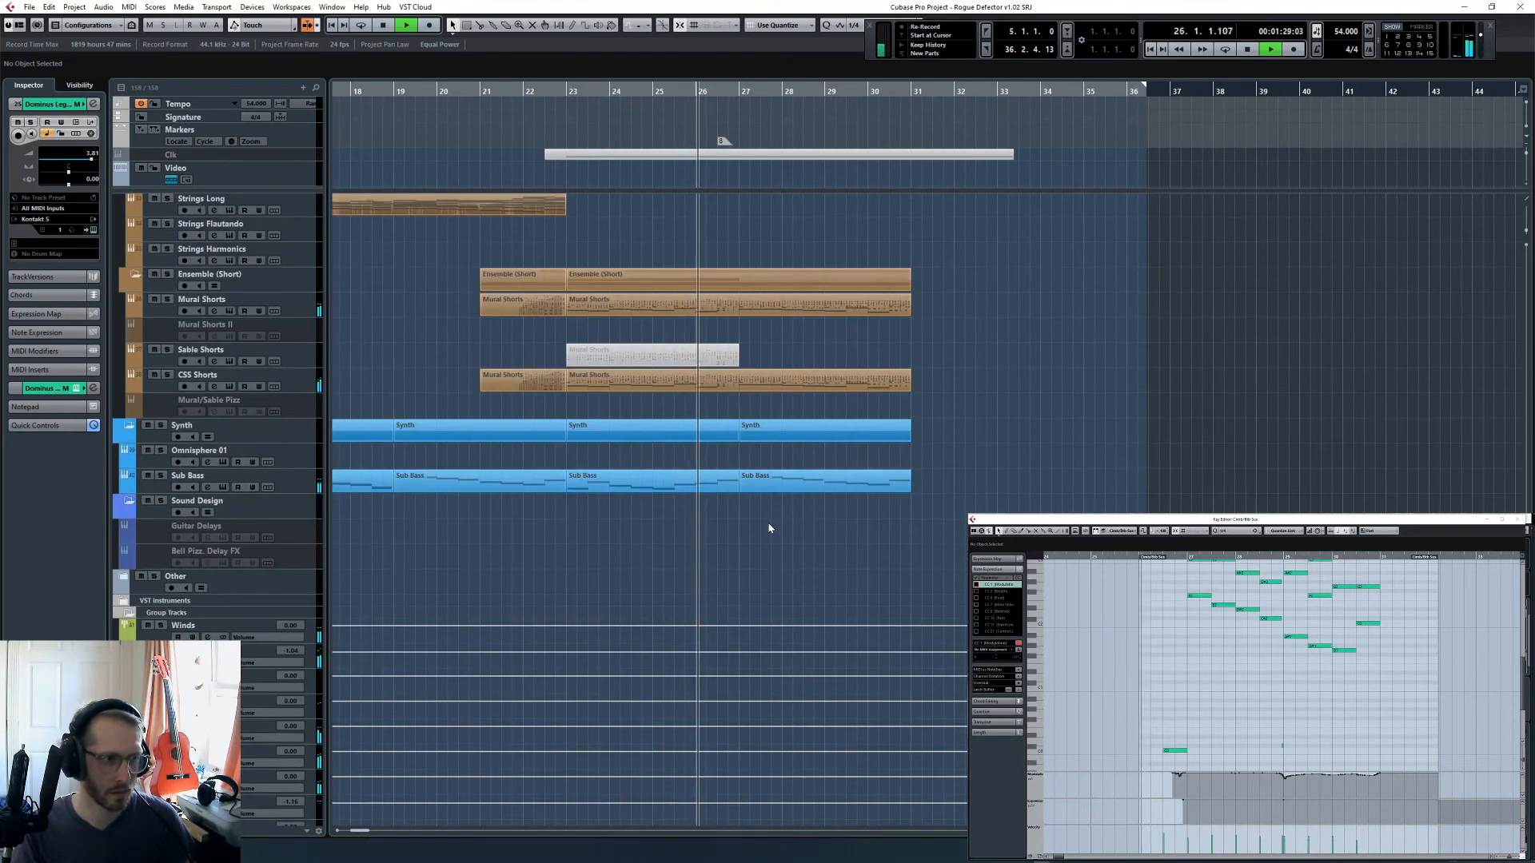
pyautogui.scroll(-3, 768, 528)
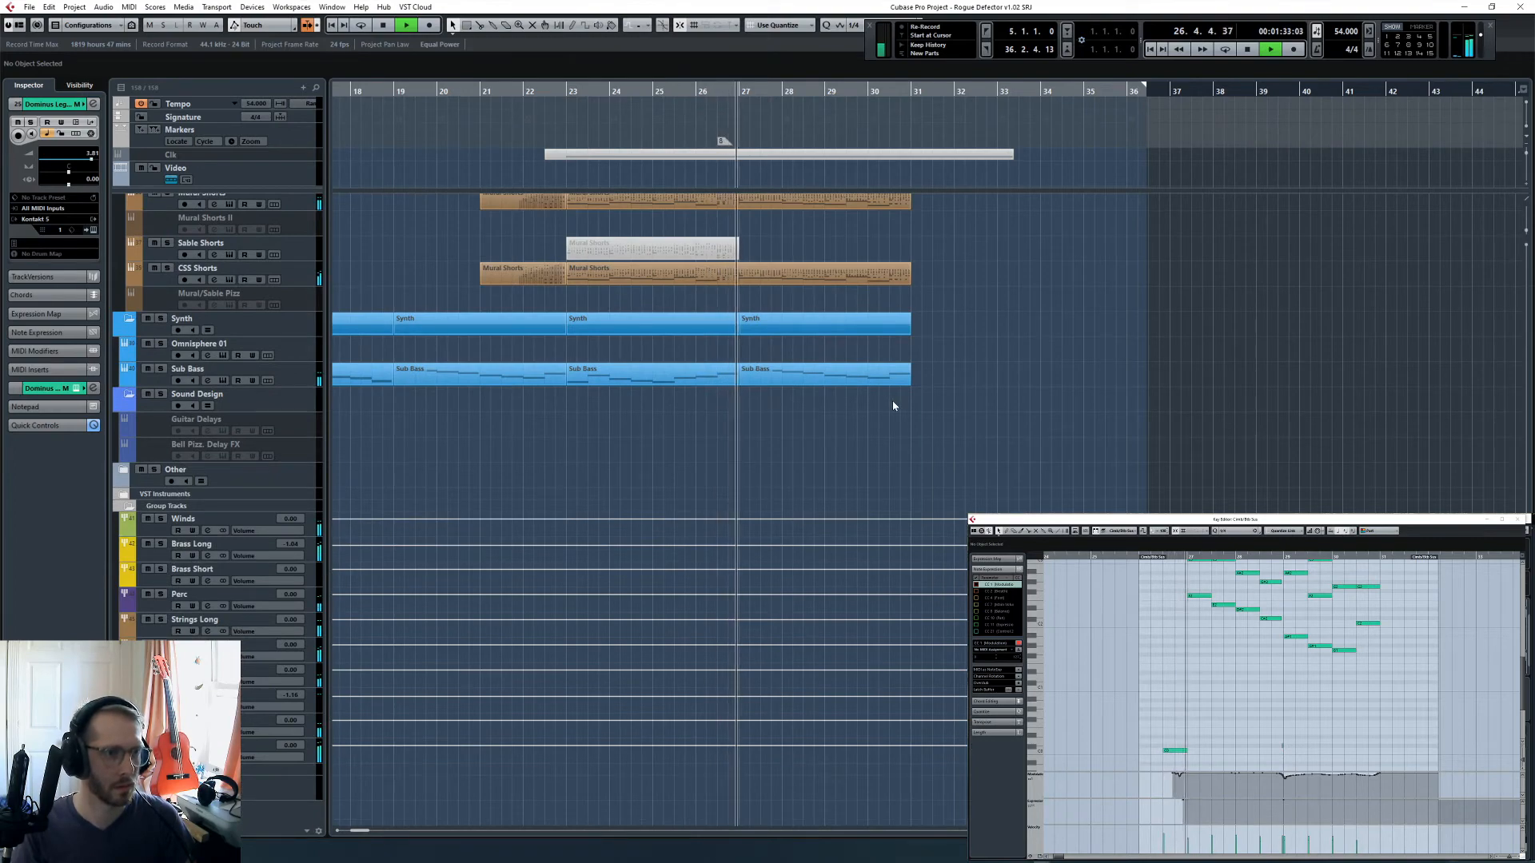
pyautogui.scroll(6, 911, 448)
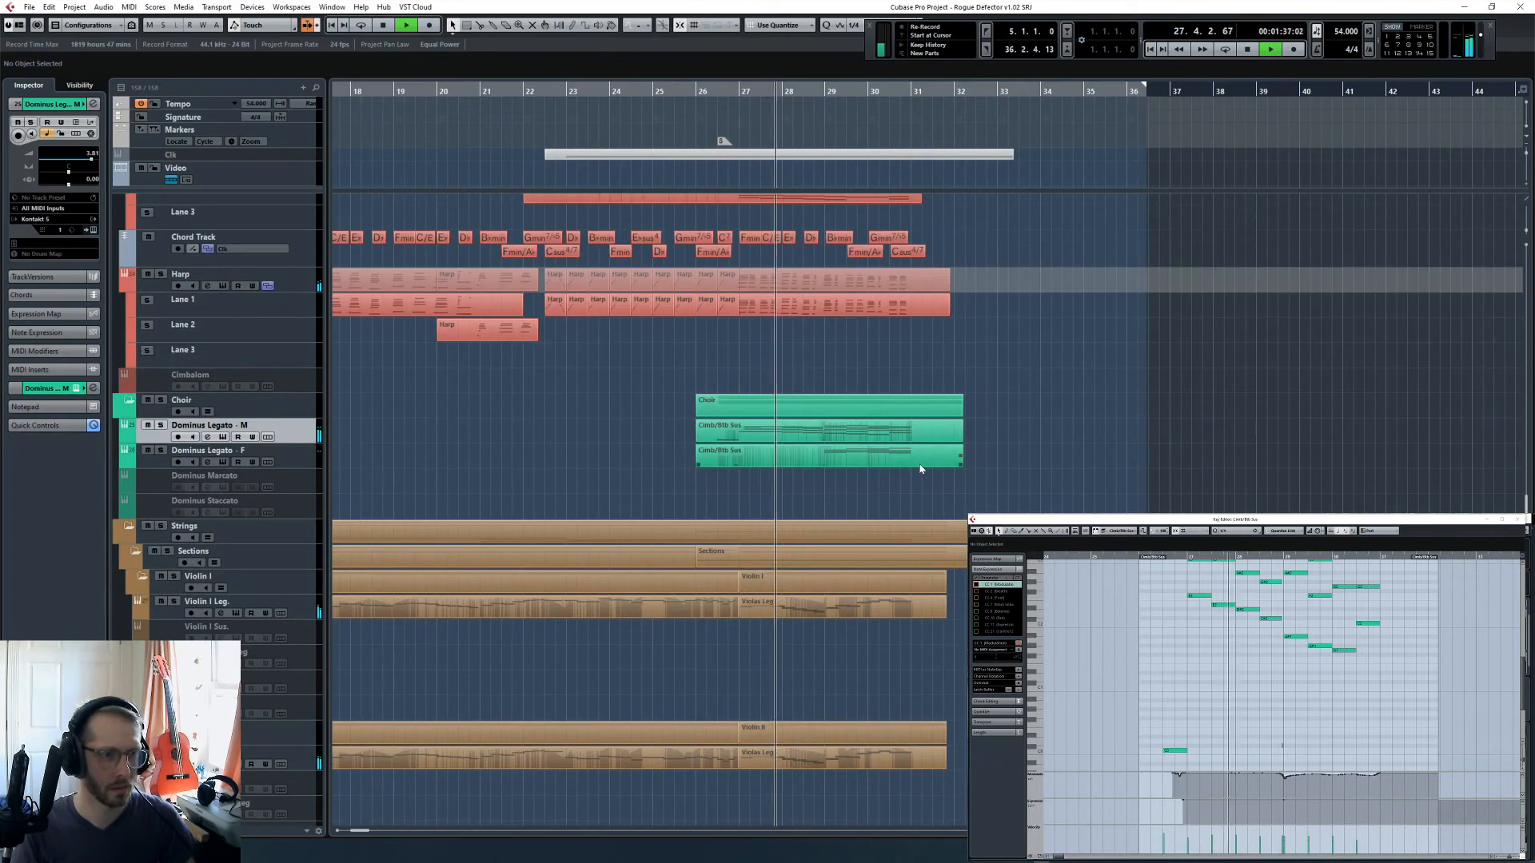
# - Inspect the channel and group levels across the MixConsole during the choir section and stop playback
pyautogui.press('F3')
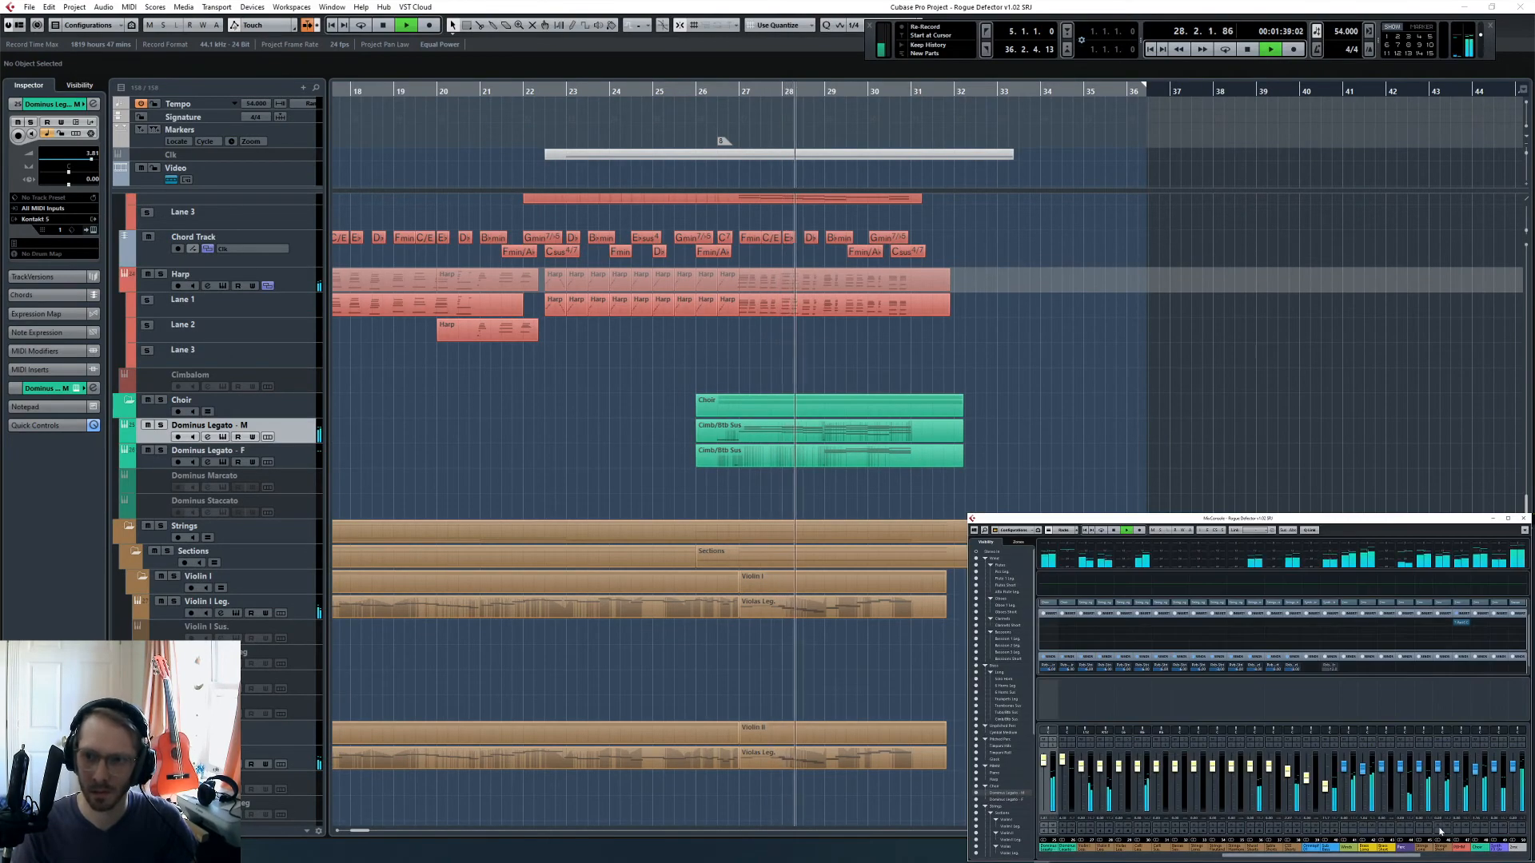
pyautogui.moveTo(1406, 856); pyautogui.dragTo(1437, 860)
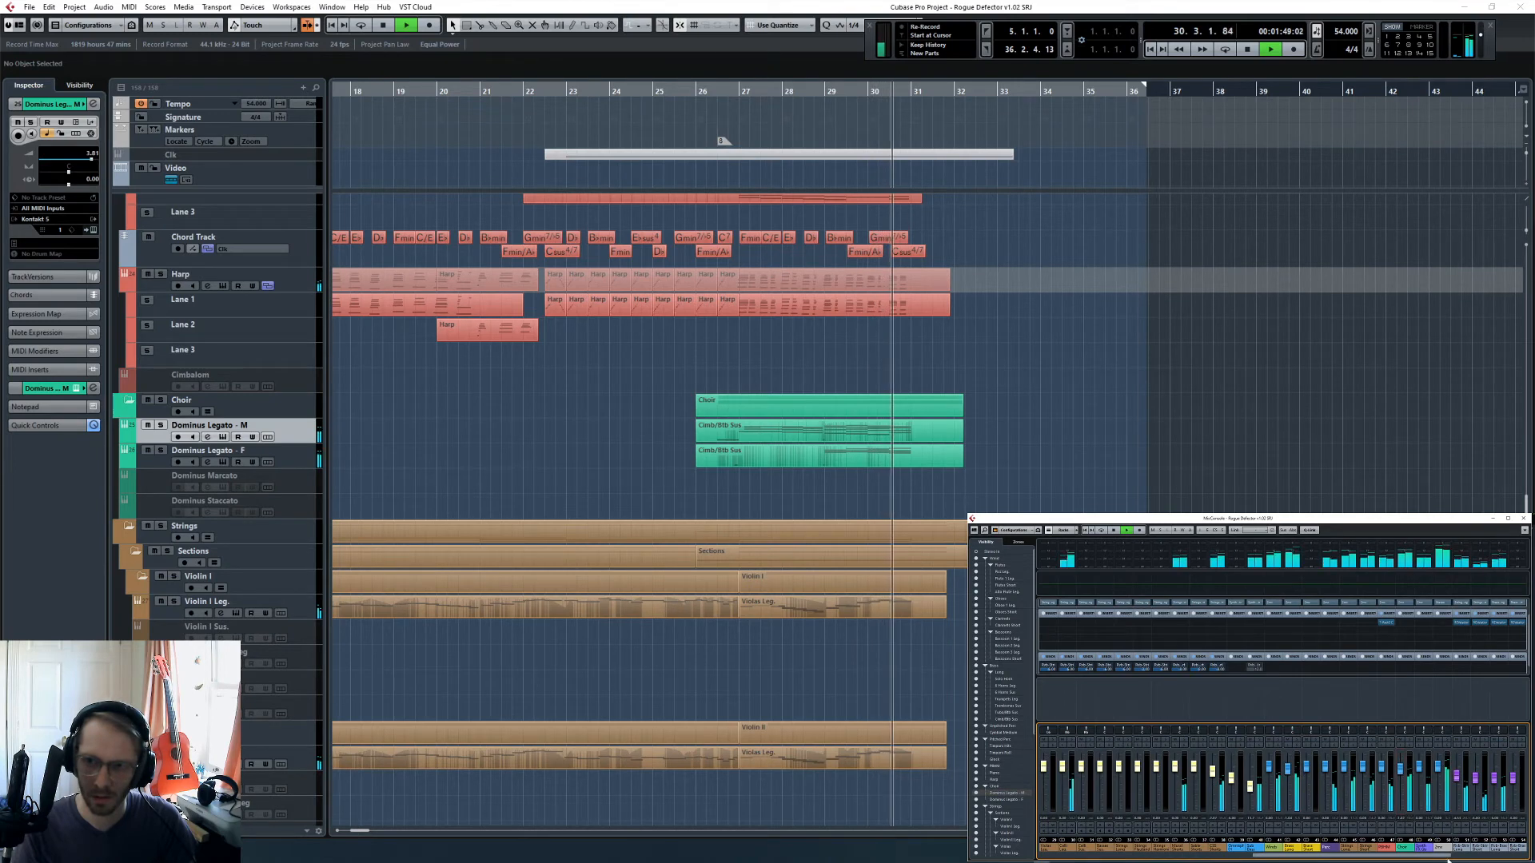
pyautogui.hscroll(3, 1359, 817)
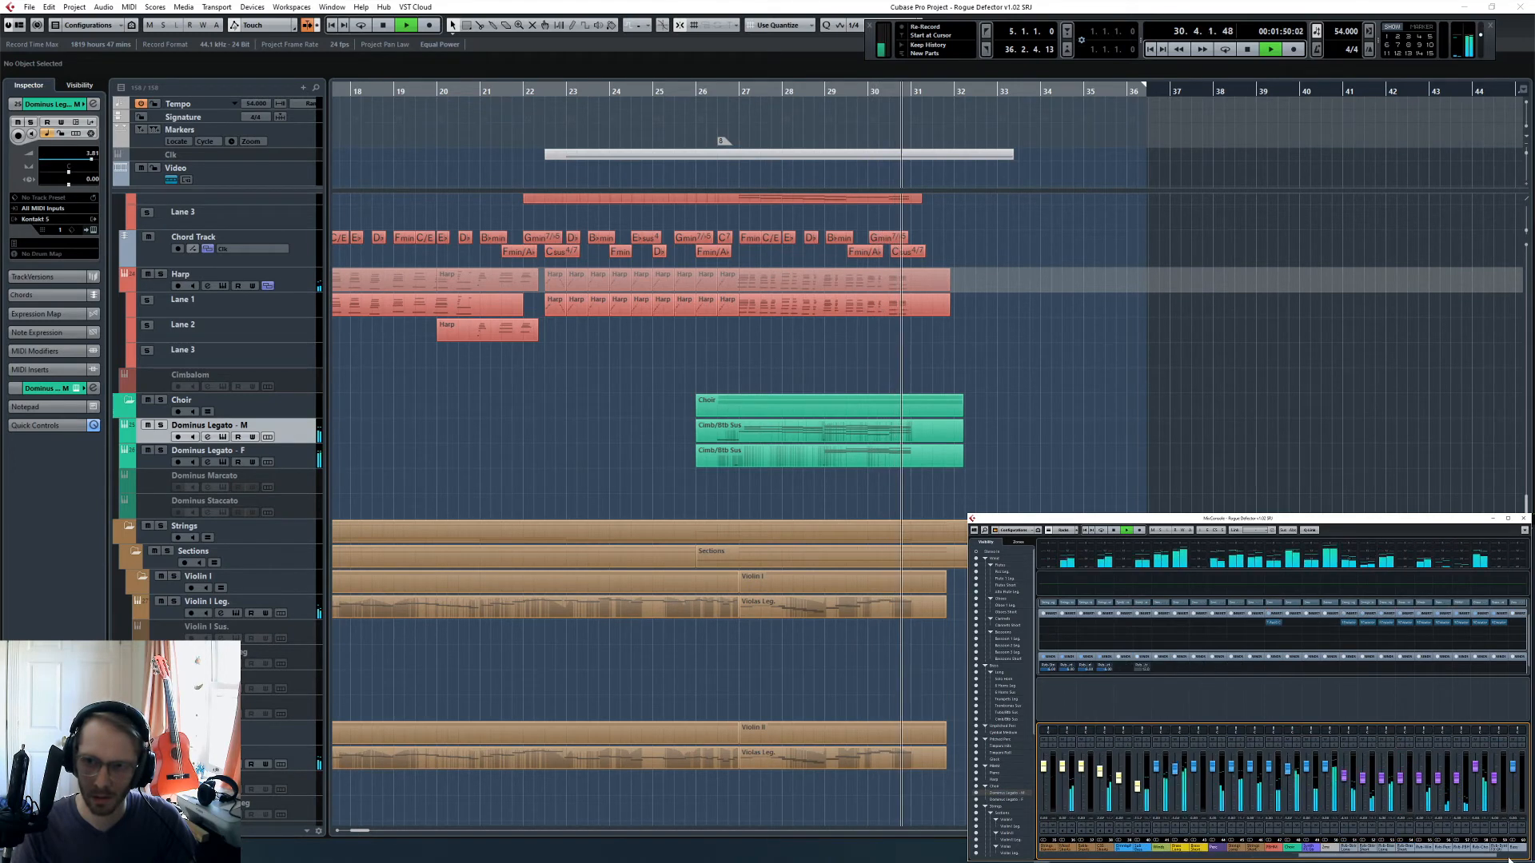
pyautogui.click(1083, 426)
pyautogui.press('space')
# - Examine the notes of the Dominus Legato - M and Dominus Legato - F parts around bar 30 in the Key Editor
pyautogui.click(873, 101)
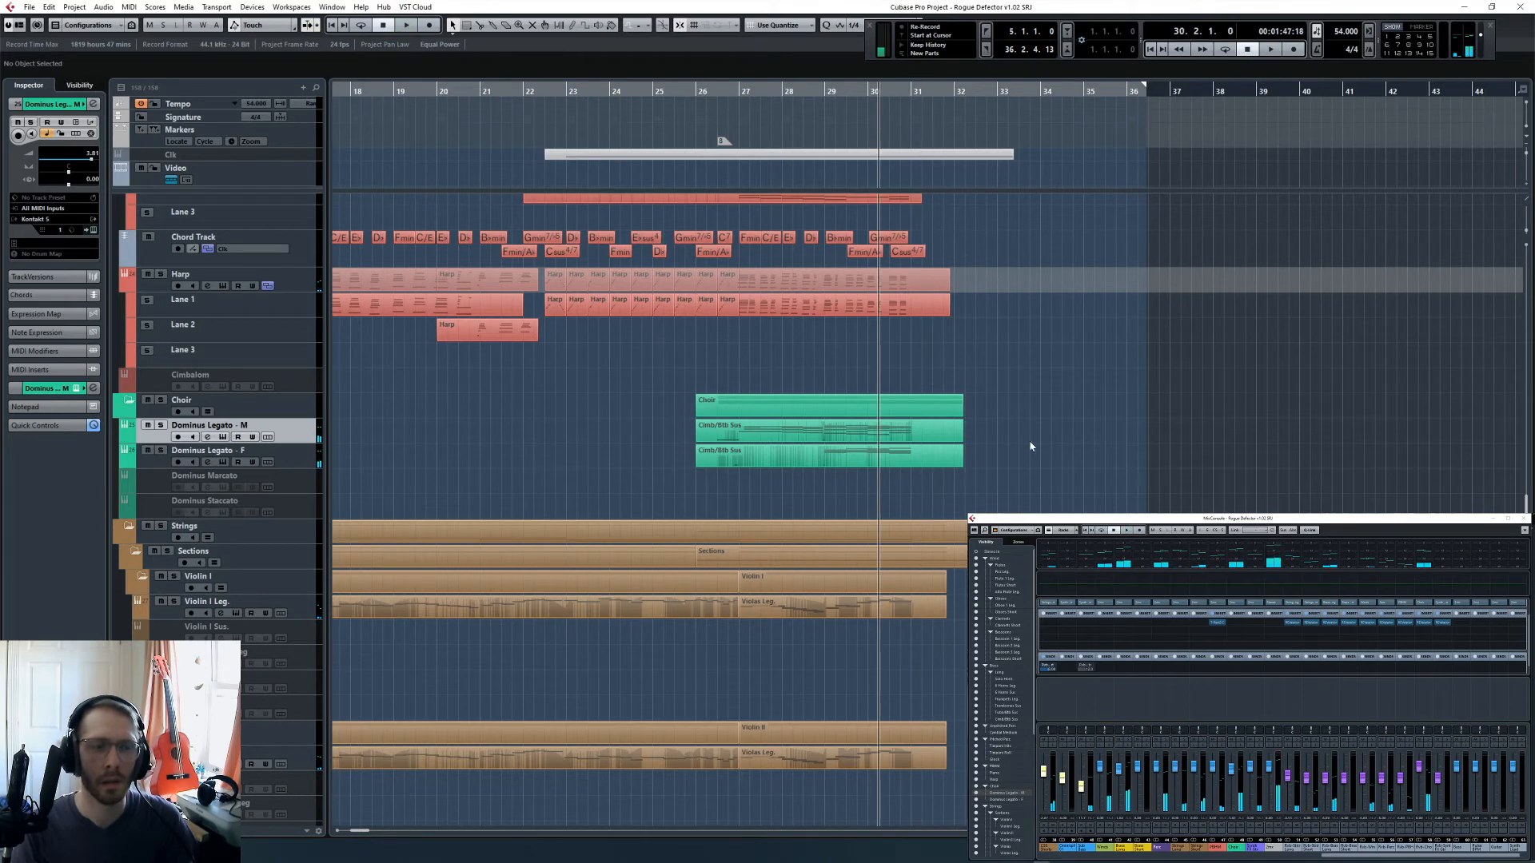
pyautogui.doubleClick(944, 432)
pyautogui.scroll(4, 1343, 660)
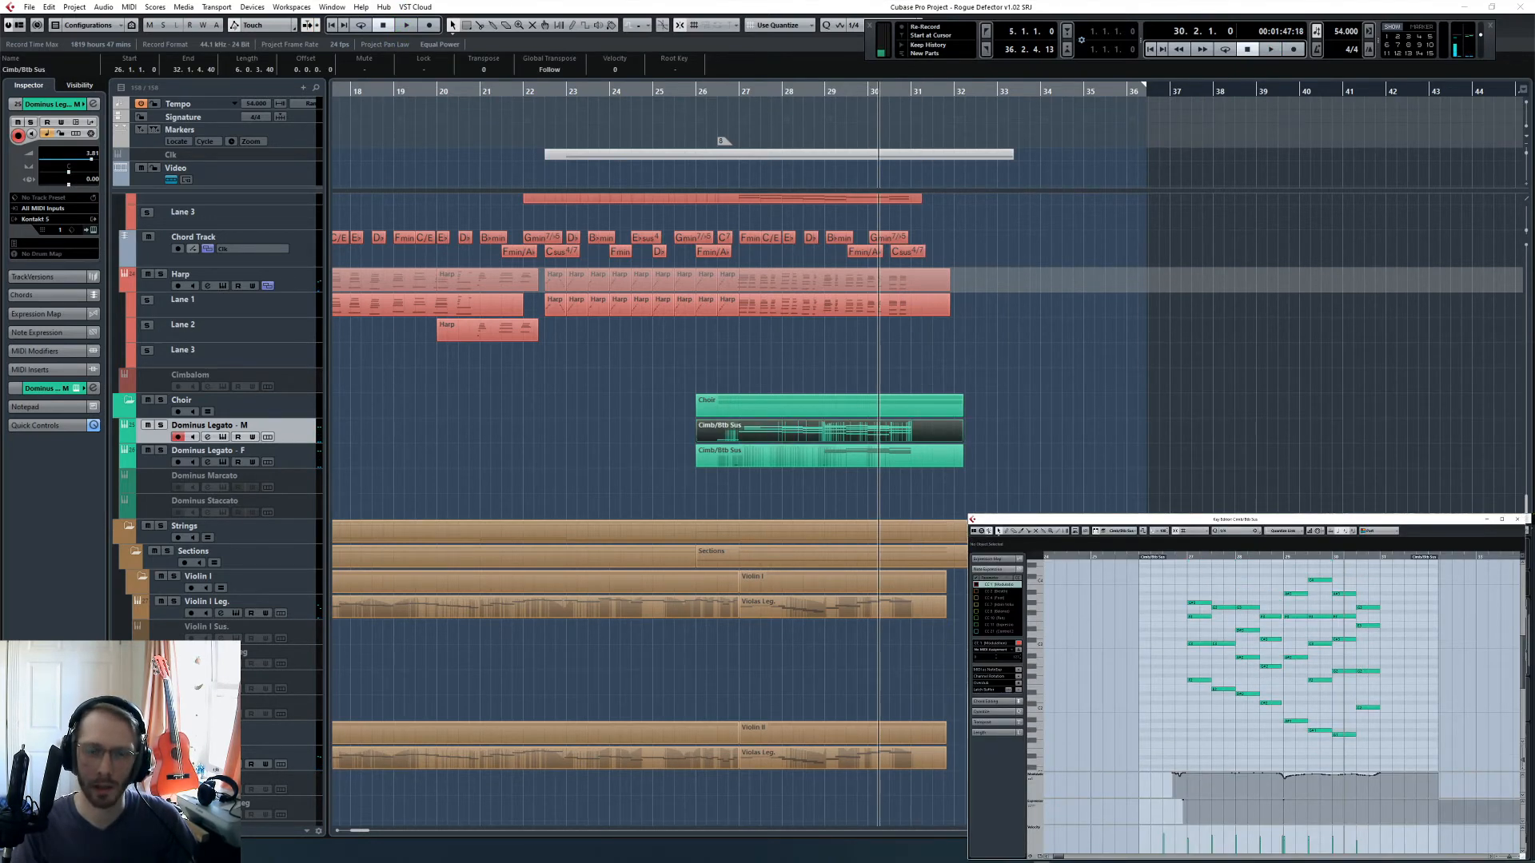
pyautogui.click(923, 459)
pyautogui.click(923, 462)
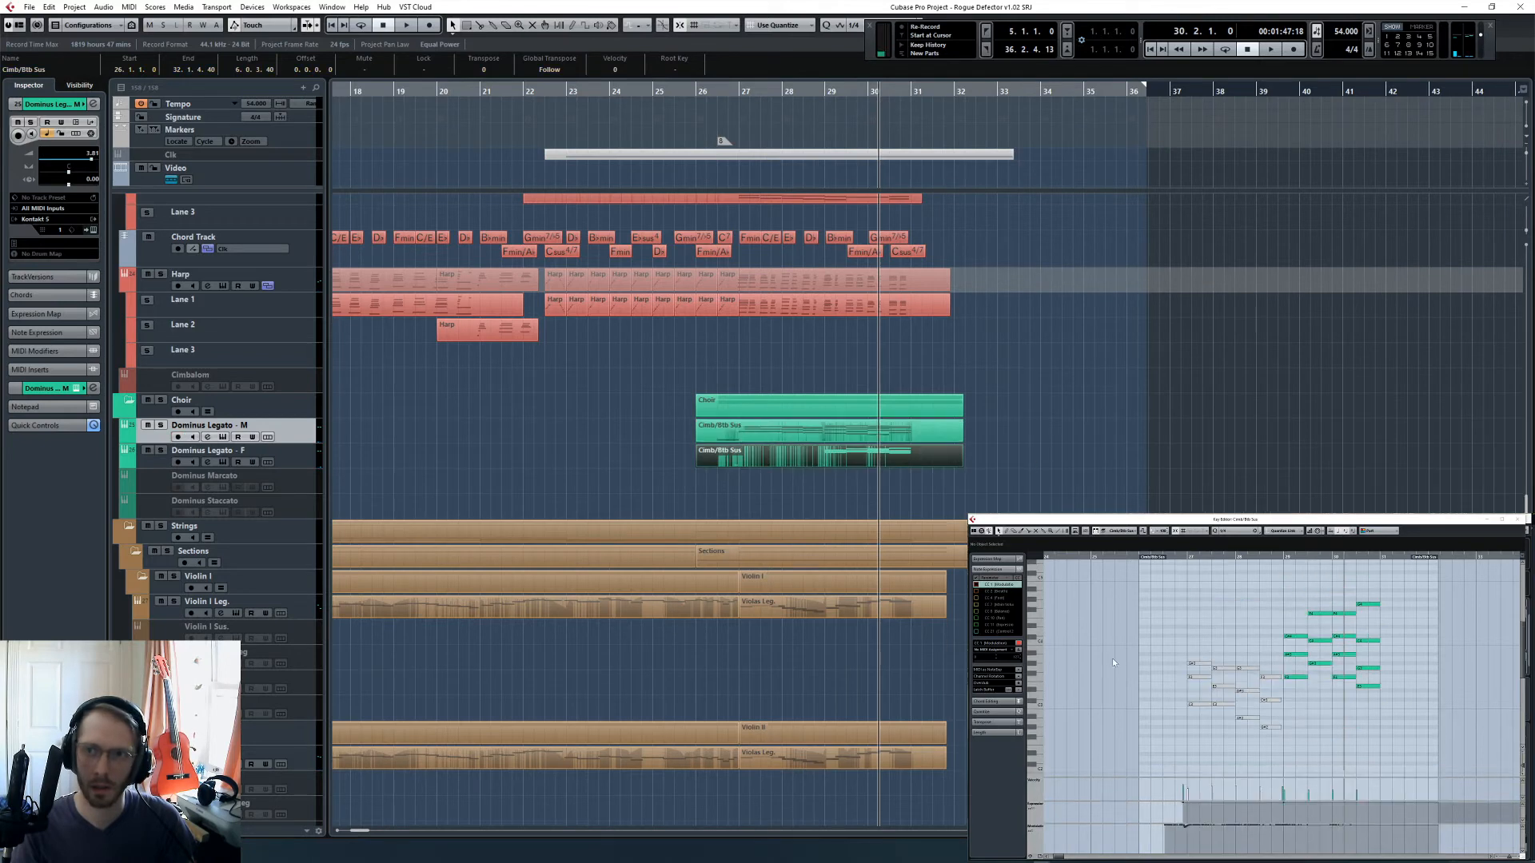
pyautogui.click(1328, 556)
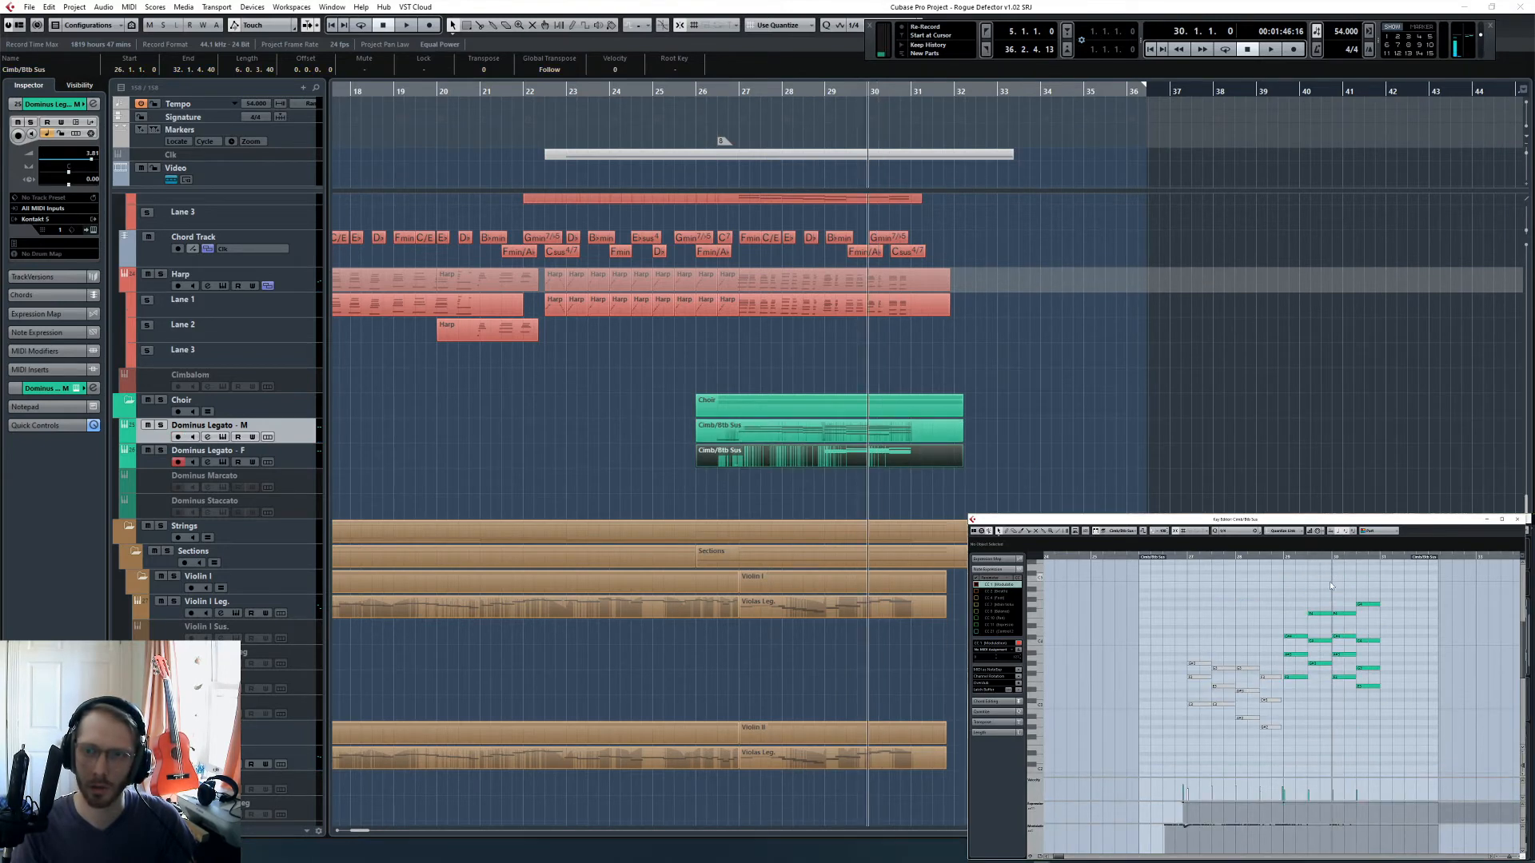
# - Transpose the lowest note of the last chord in the Dominus Legato - F part up one octave
pyautogui.click(1362, 605)
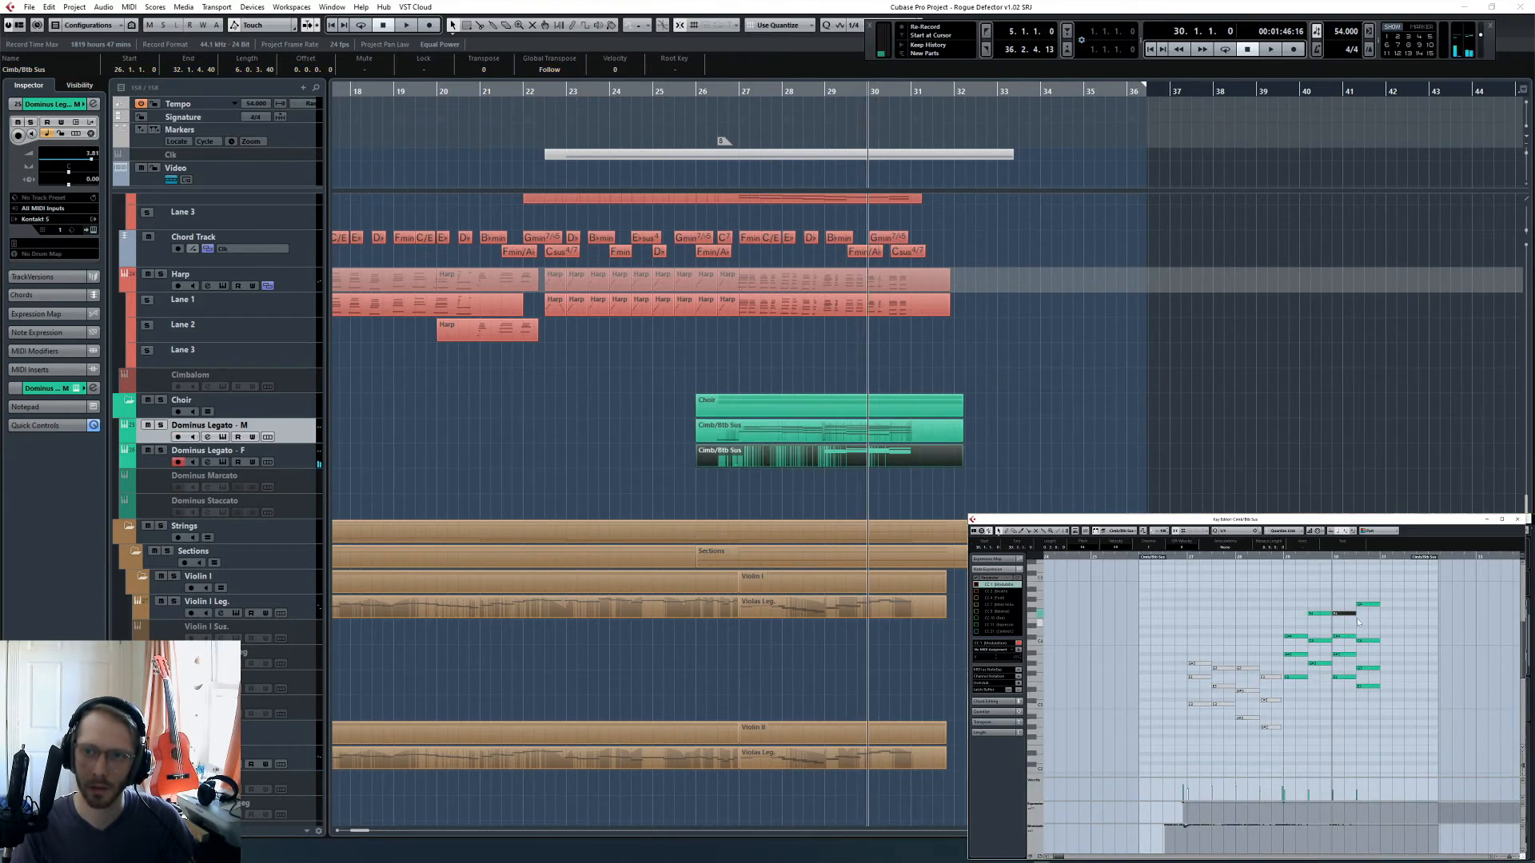
pyautogui.click(1369, 687)
pyautogui.hotkey('shift', 'Up')
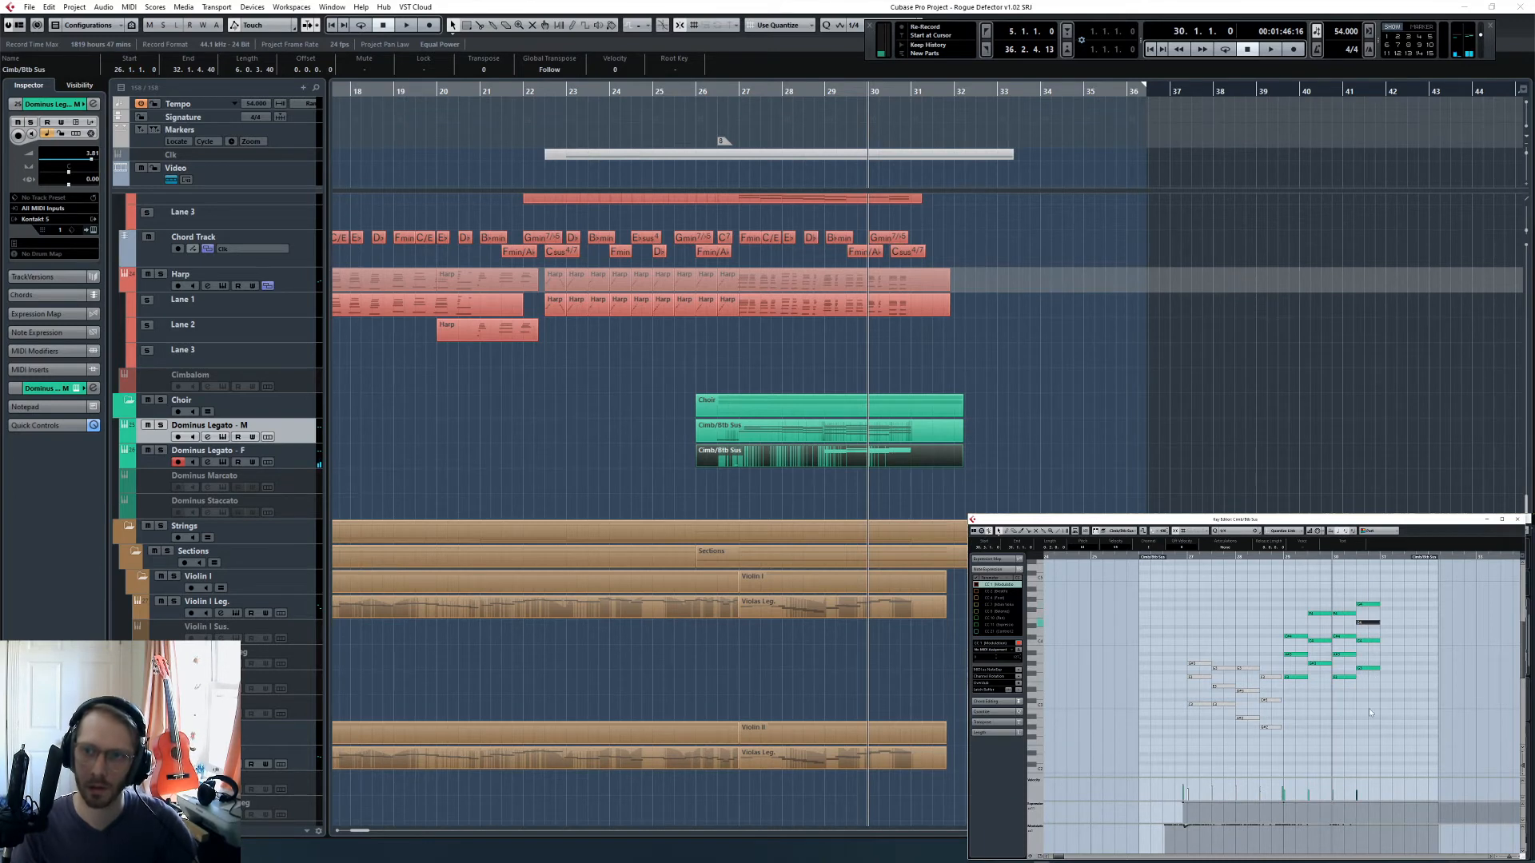
pyautogui.click(1365, 689)
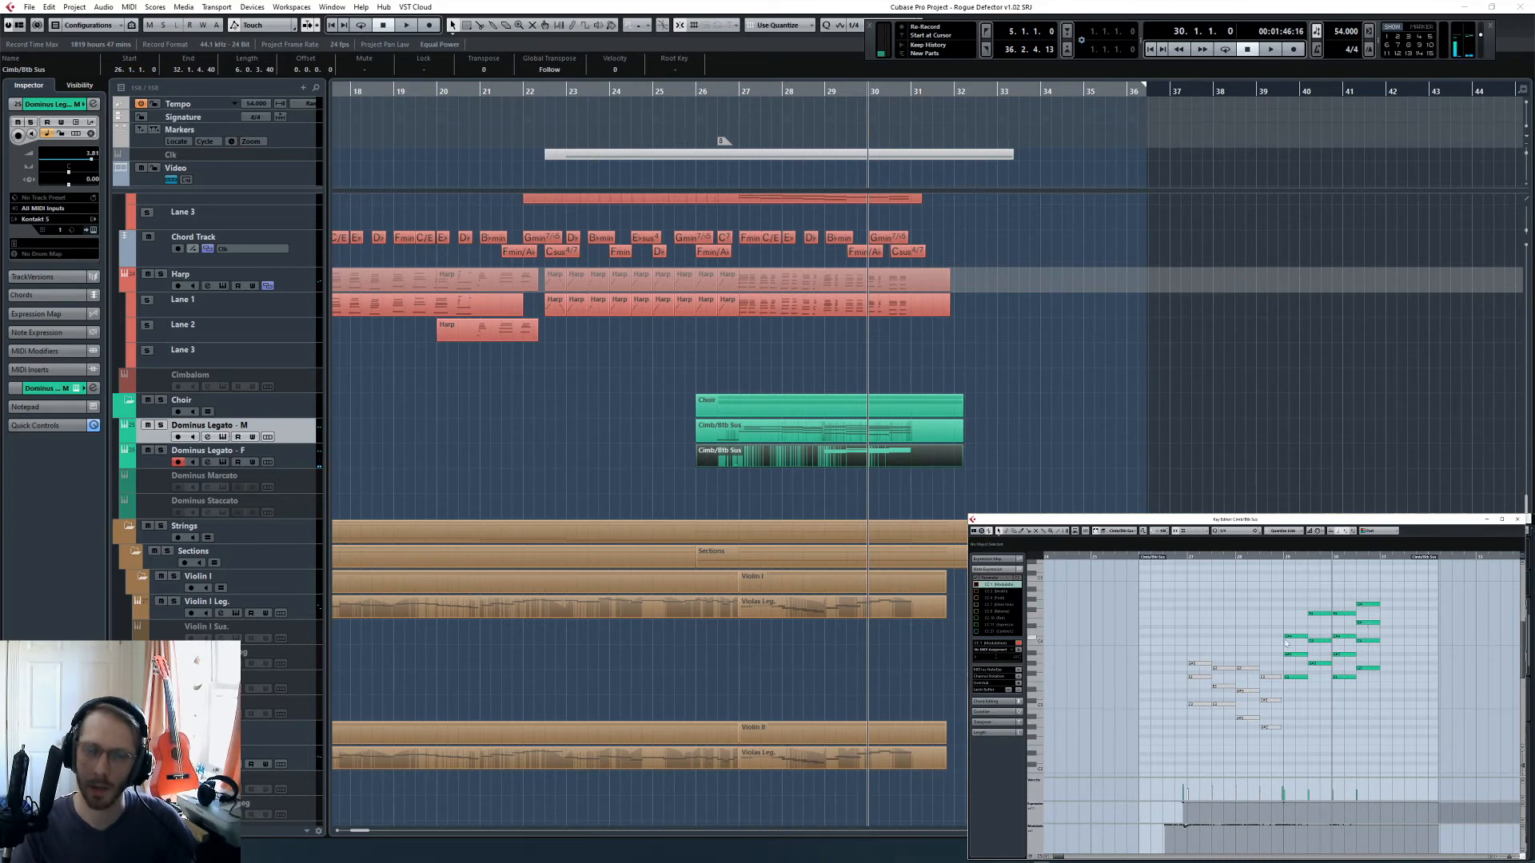
# - Show both Dominus Legato parts together in the Key Editor and audition the revoiced chord from bar 30
pyautogui.click(996, 425)
pyautogui.press('space')
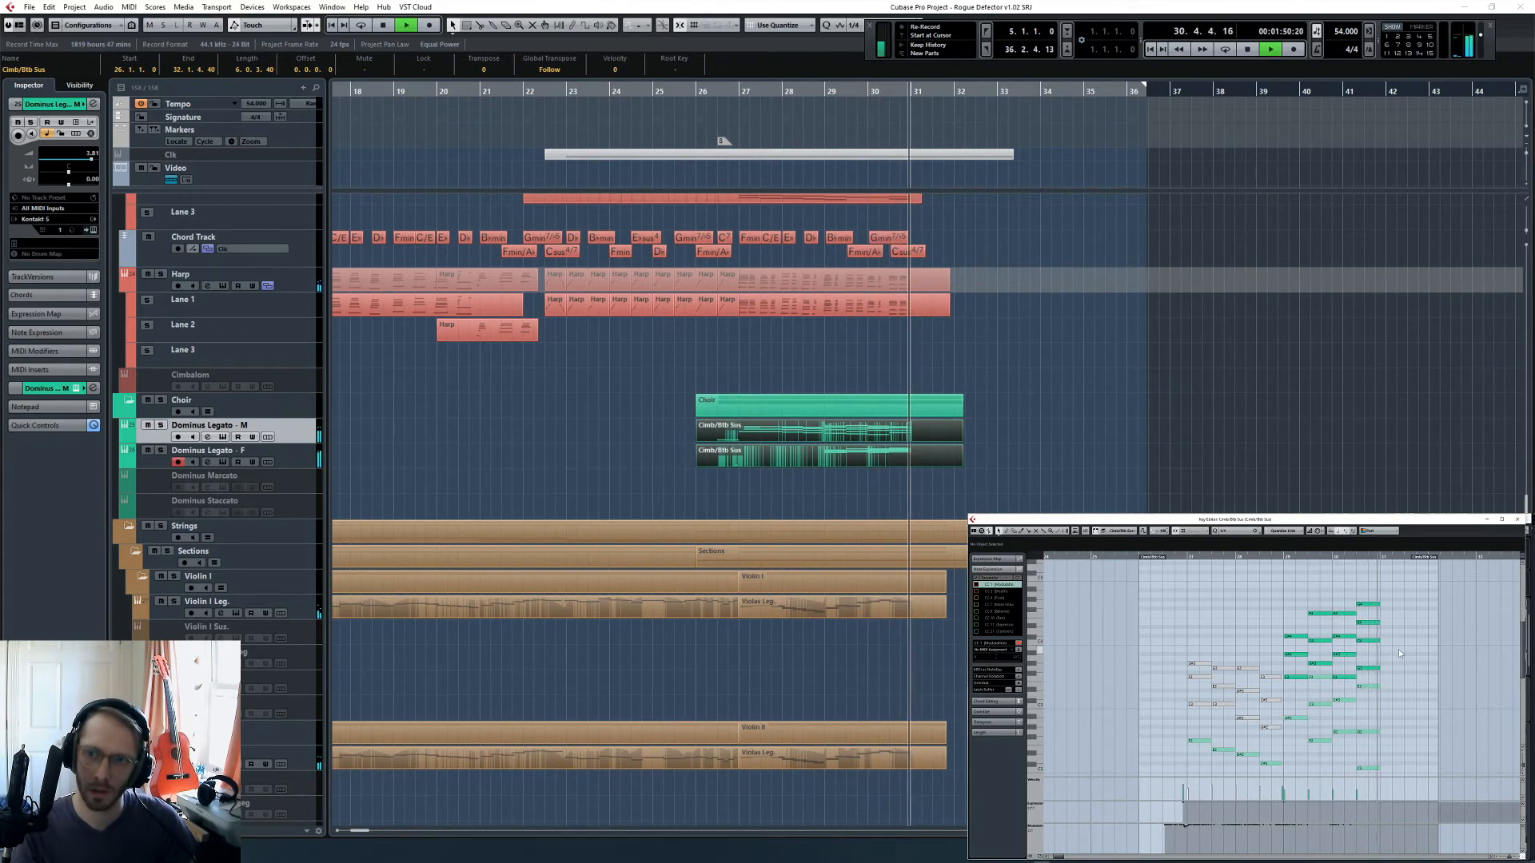
pyautogui.press('space')
# - Select the Dominus Legato - F track and open its Kontakt instrument to inspect the female choir words
pyautogui.click(1072, 434)
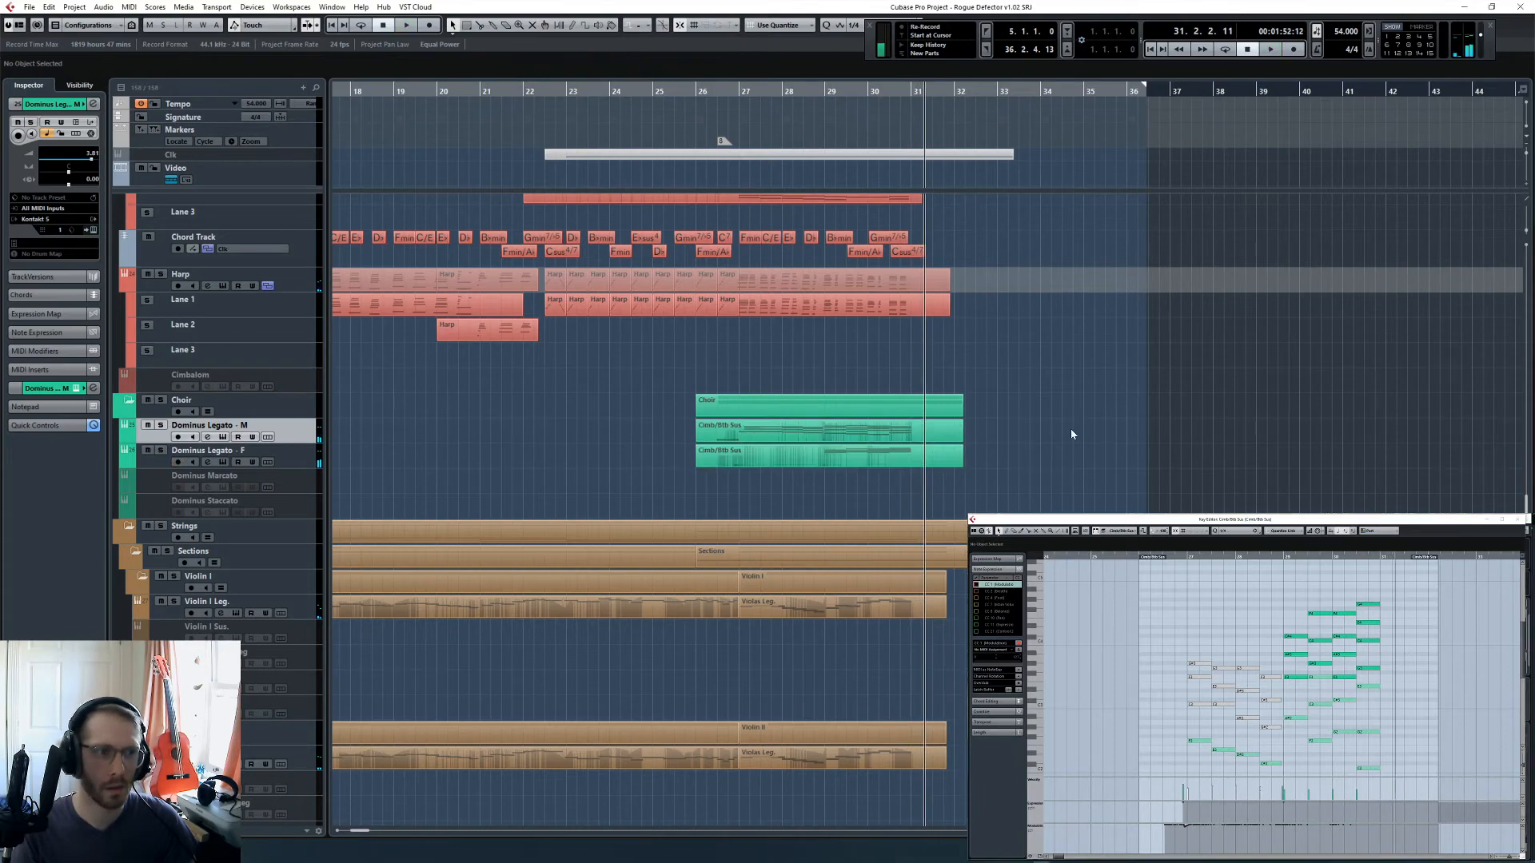
pyautogui.press('Down')
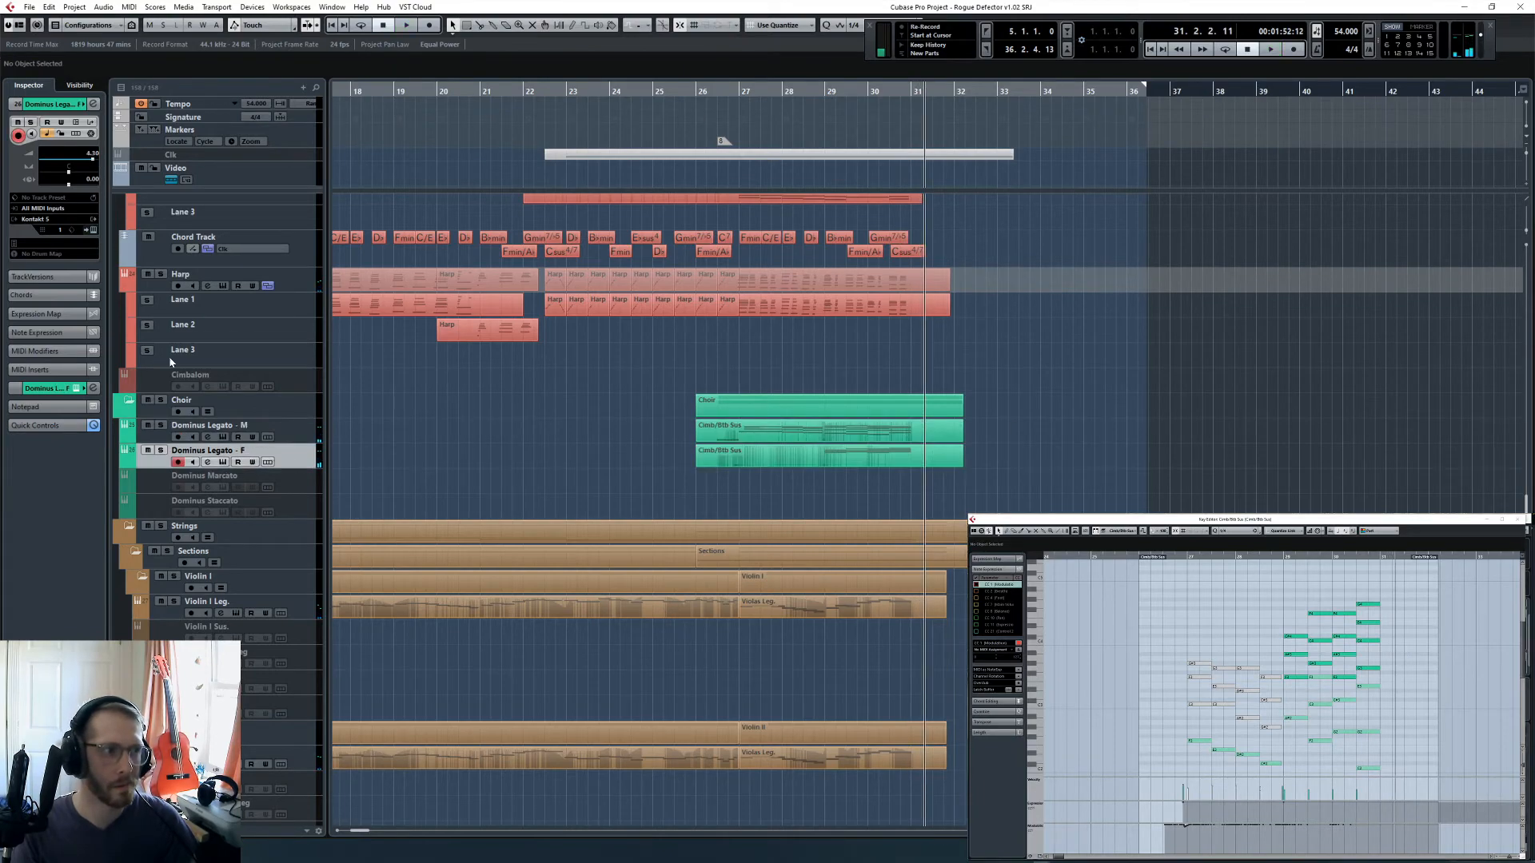
pyautogui.click(92, 231)
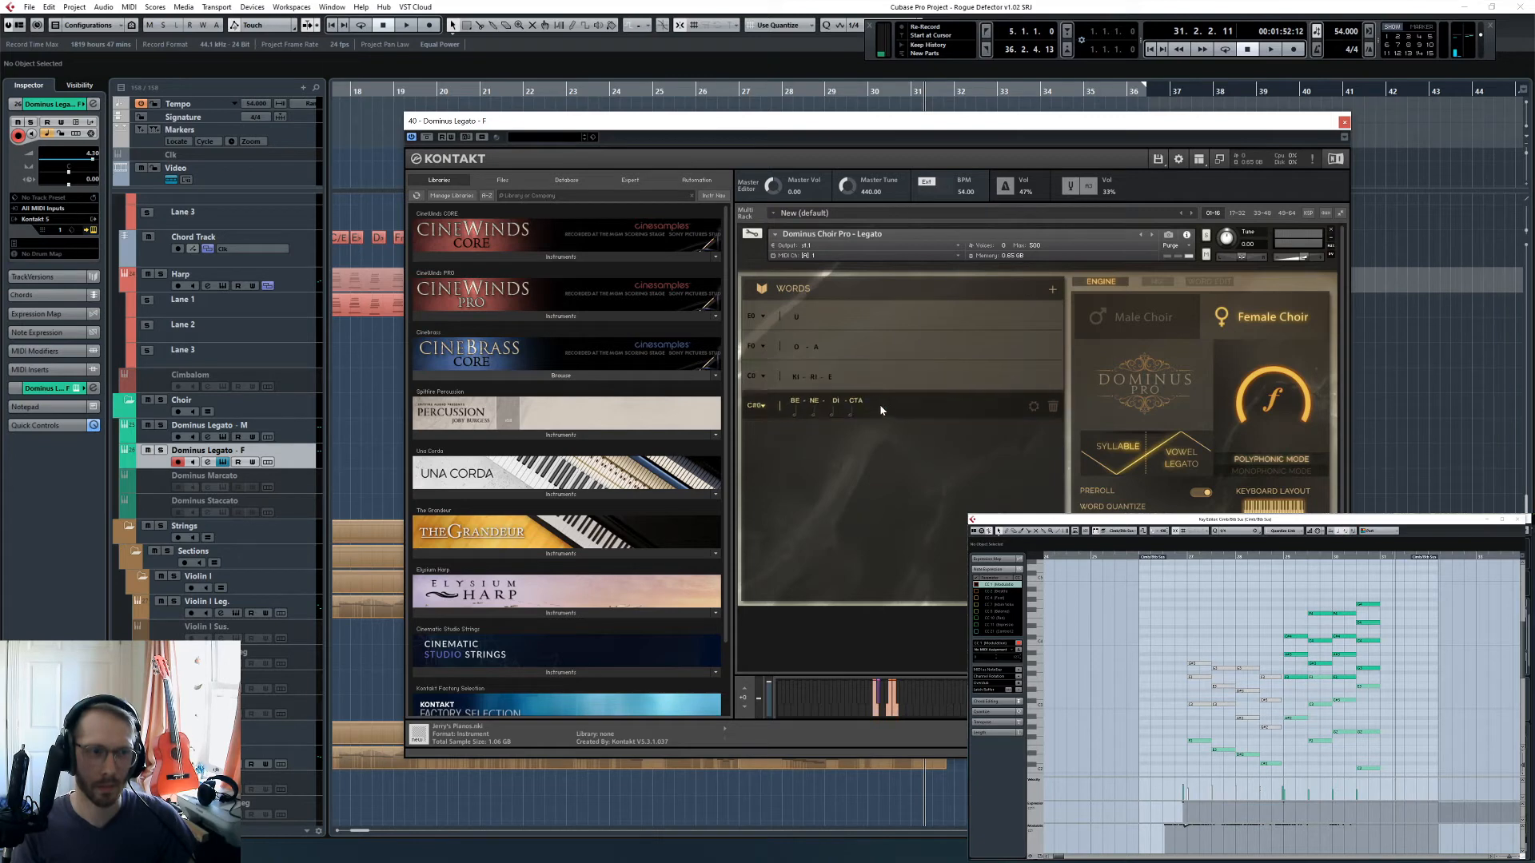
# - Replace the benedicta word in the Dominus Legato - F choir instrument with the domine preset
pyautogui.click(1210, 283)
pyautogui.click(1318, 306)
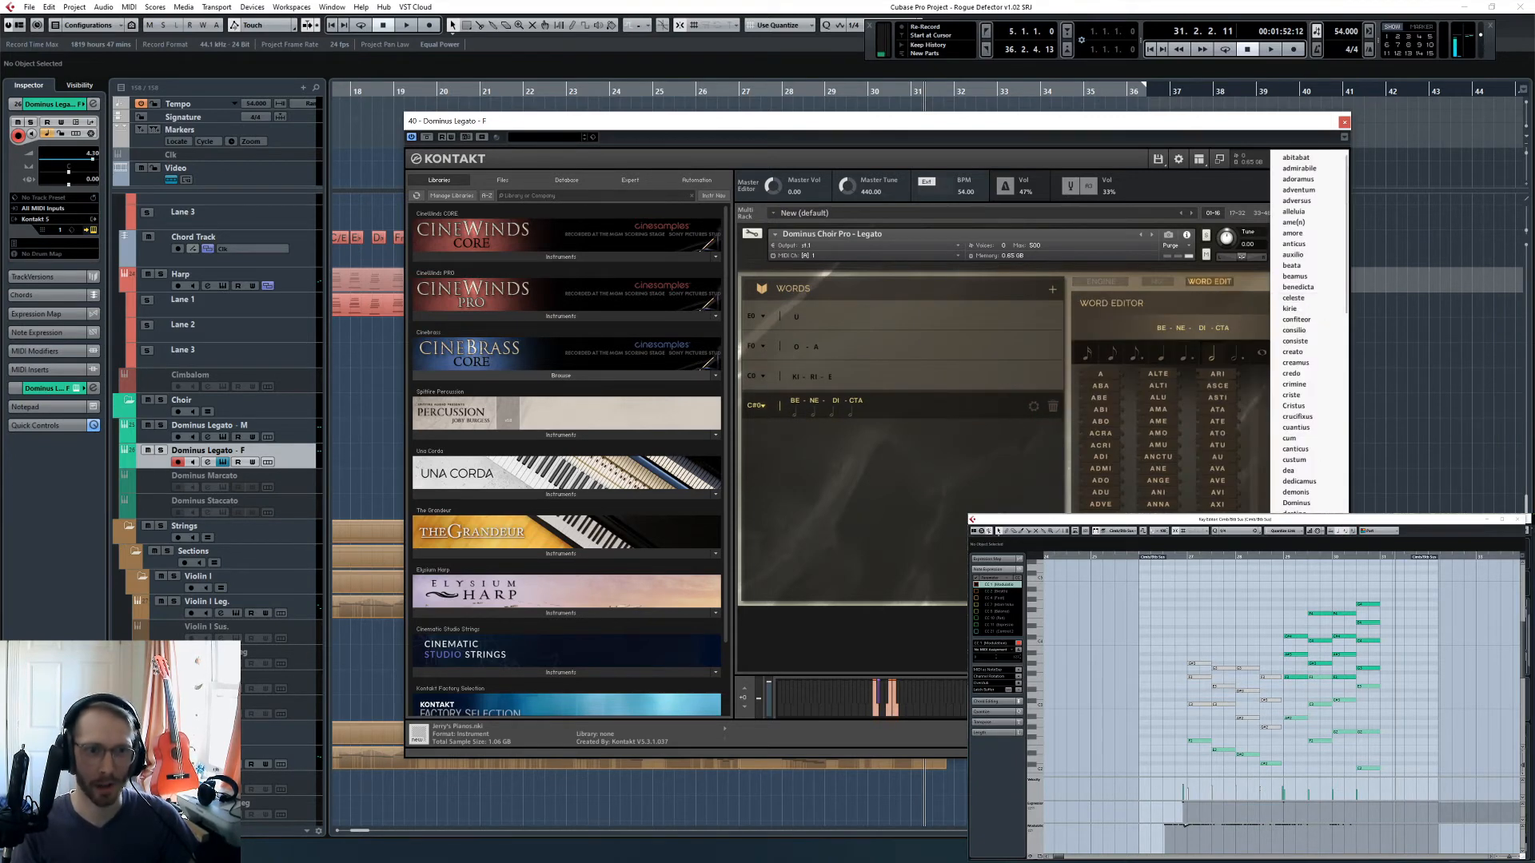
pyautogui.click(1296, 503)
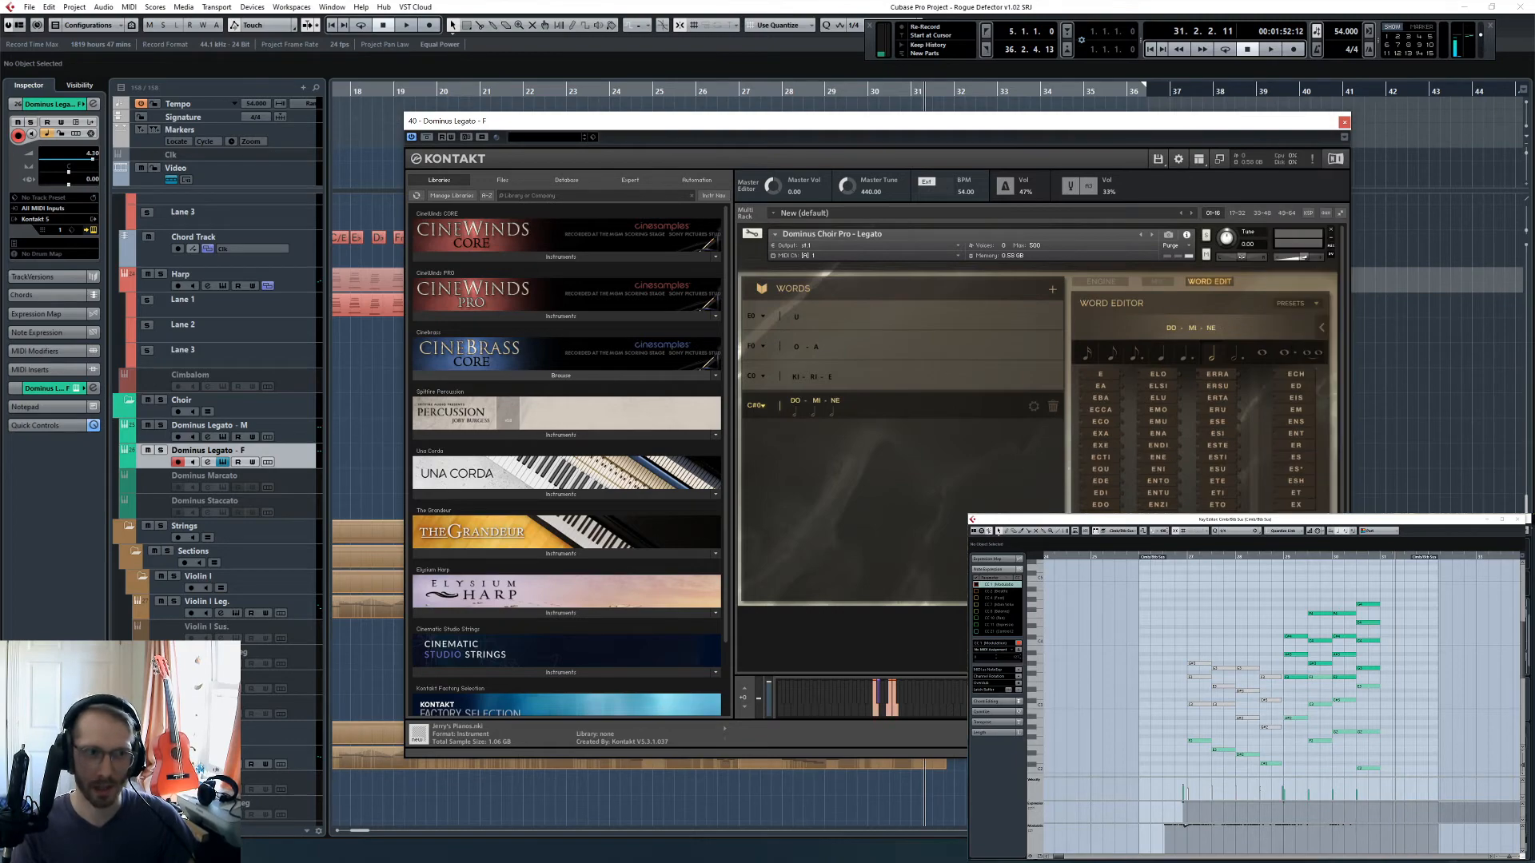
pyautogui.click(1344, 121)
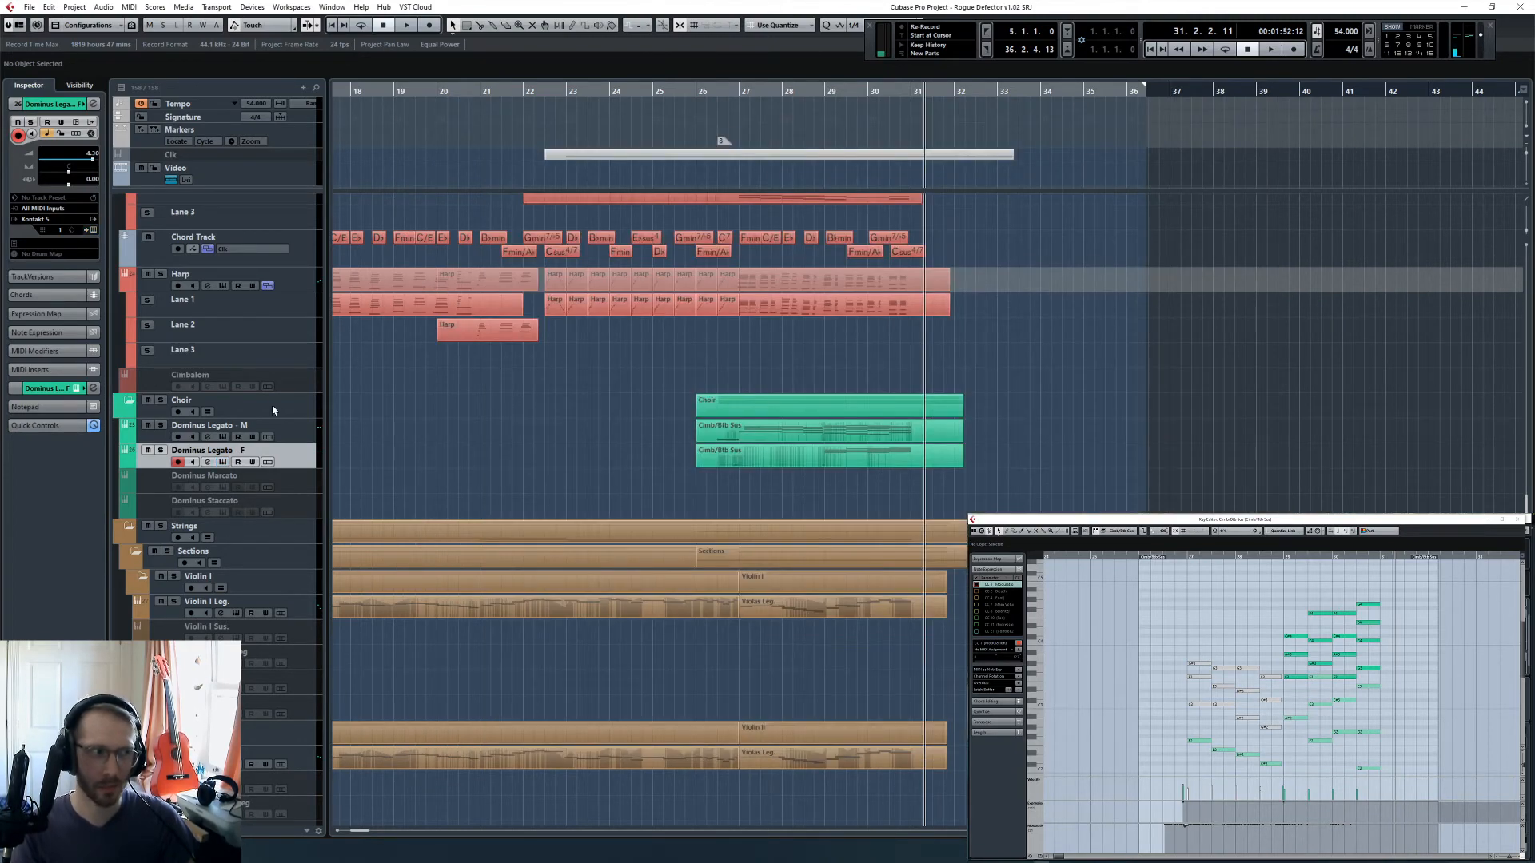
# - Replace the benedicta word in the Dominus Legato - M choir instrument with the domine preset
pyautogui.press('Up')
pyautogui.click(93, 230)
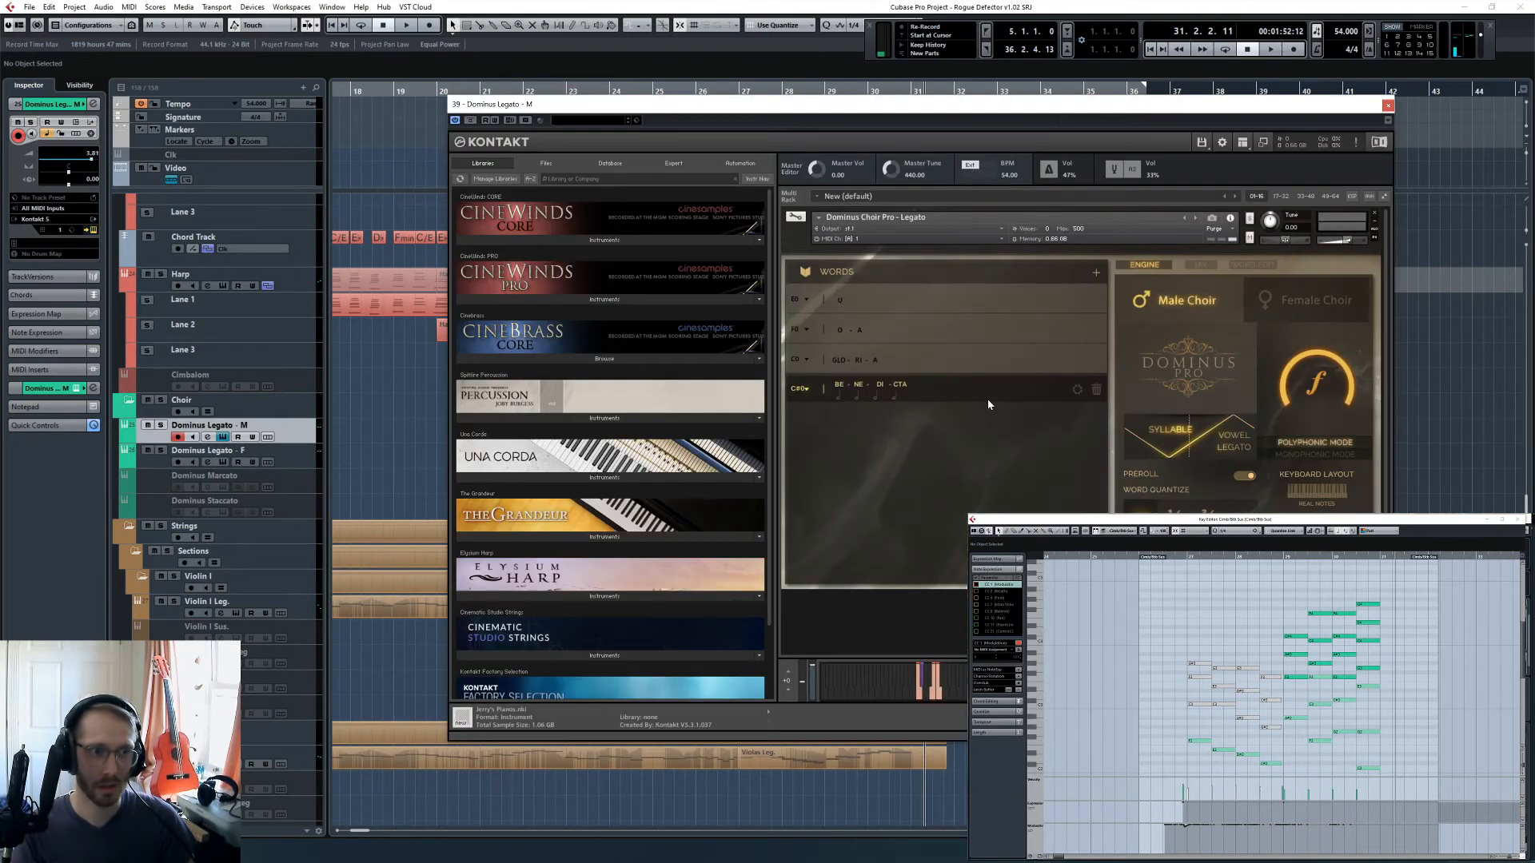
pyautogui.click(1253, 264)
pyautogui.click(1343, 287)
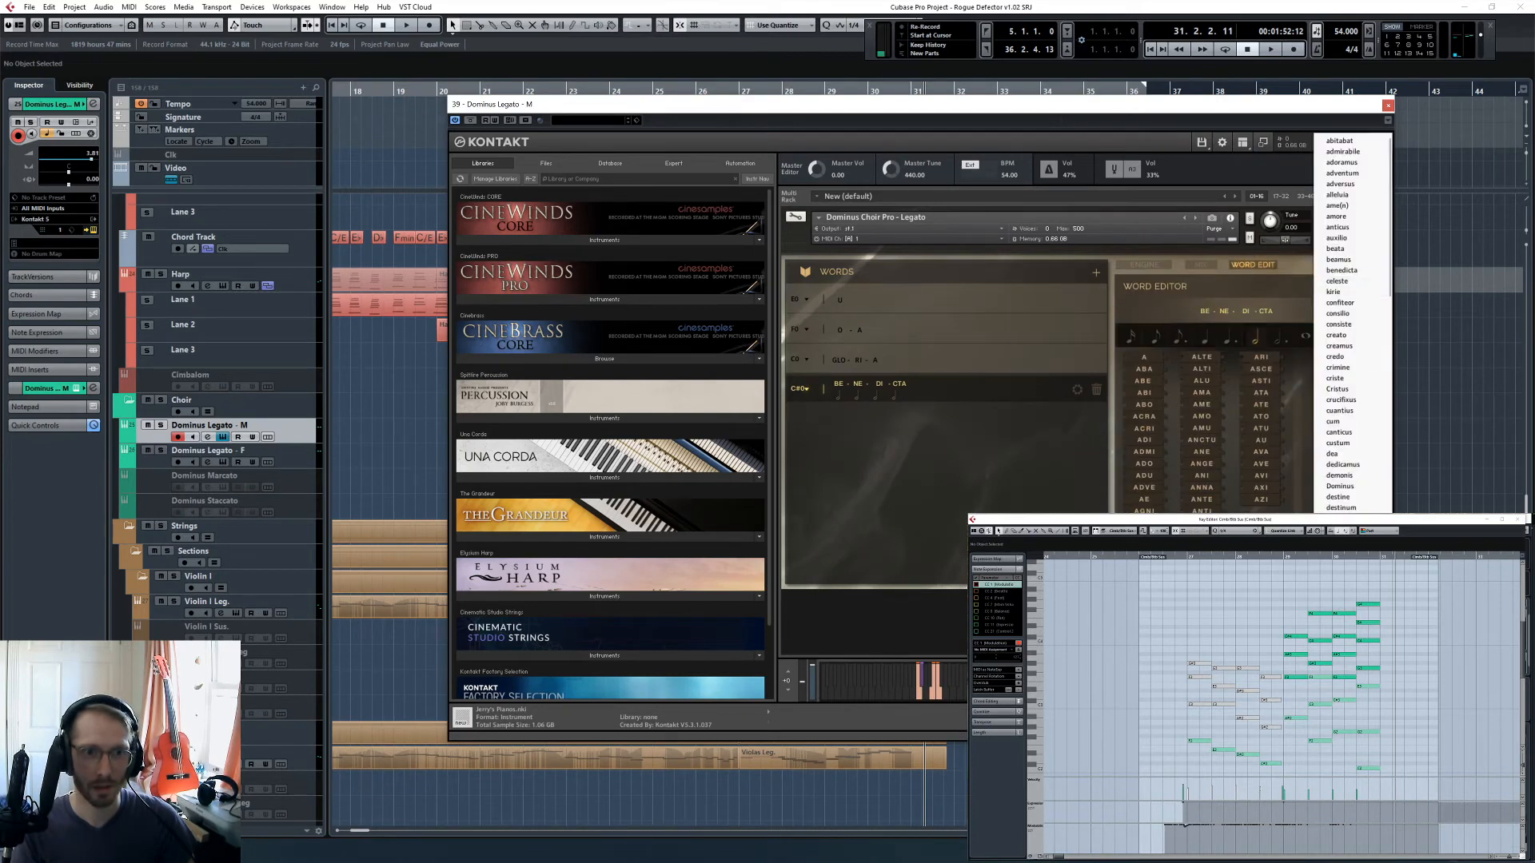
pyautogui.click(1360, 575)
pyautogui.click(1388, 105)
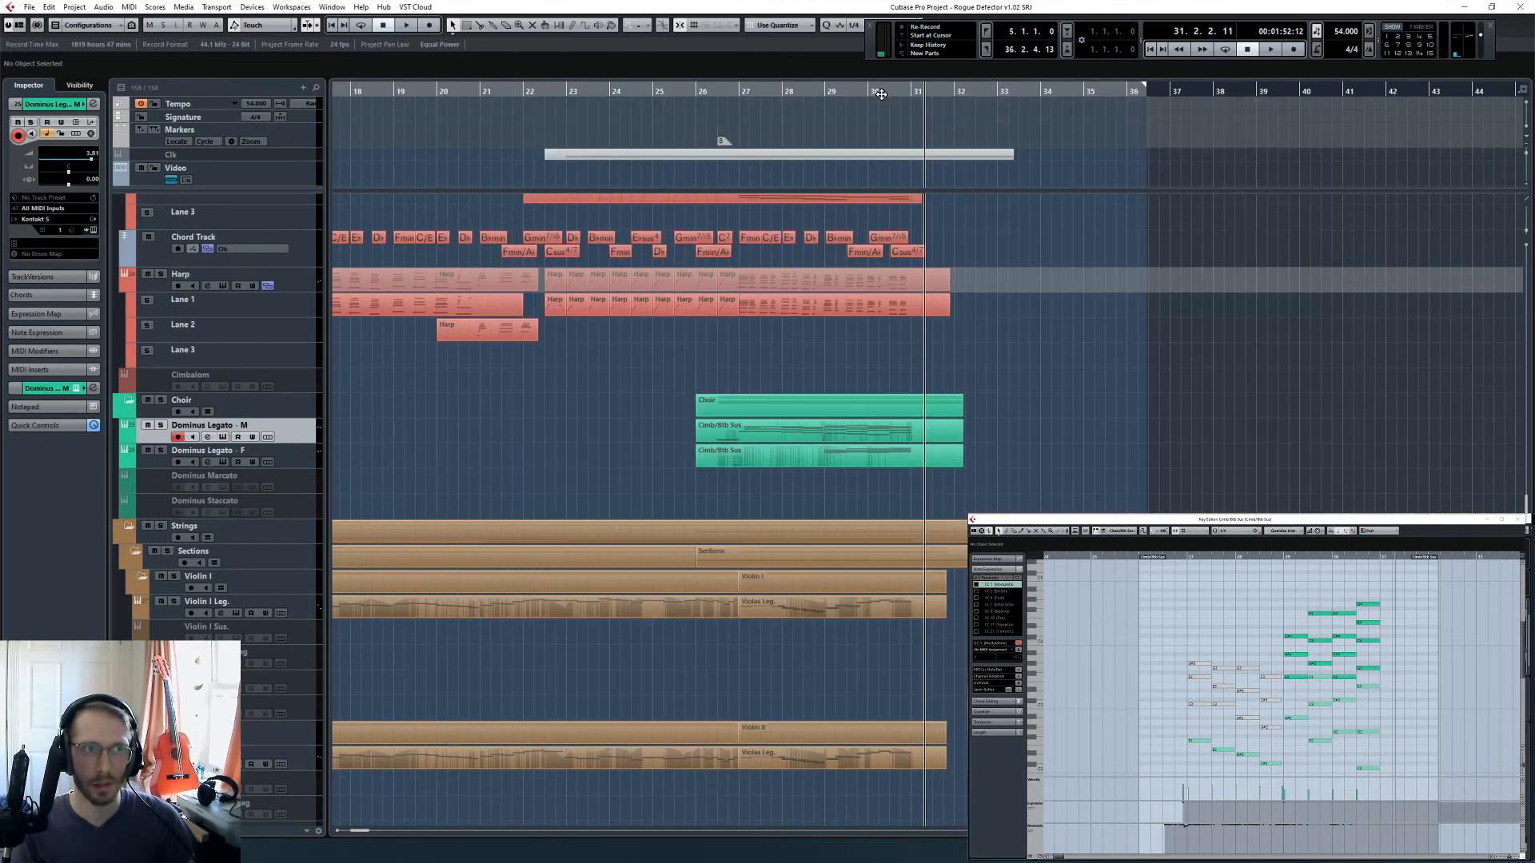
# - Solo the Choir folder and play it back from bar 26, beat 3
pyautogui.moveTo(833, 91); pyautogui.dragTo(718, 105)
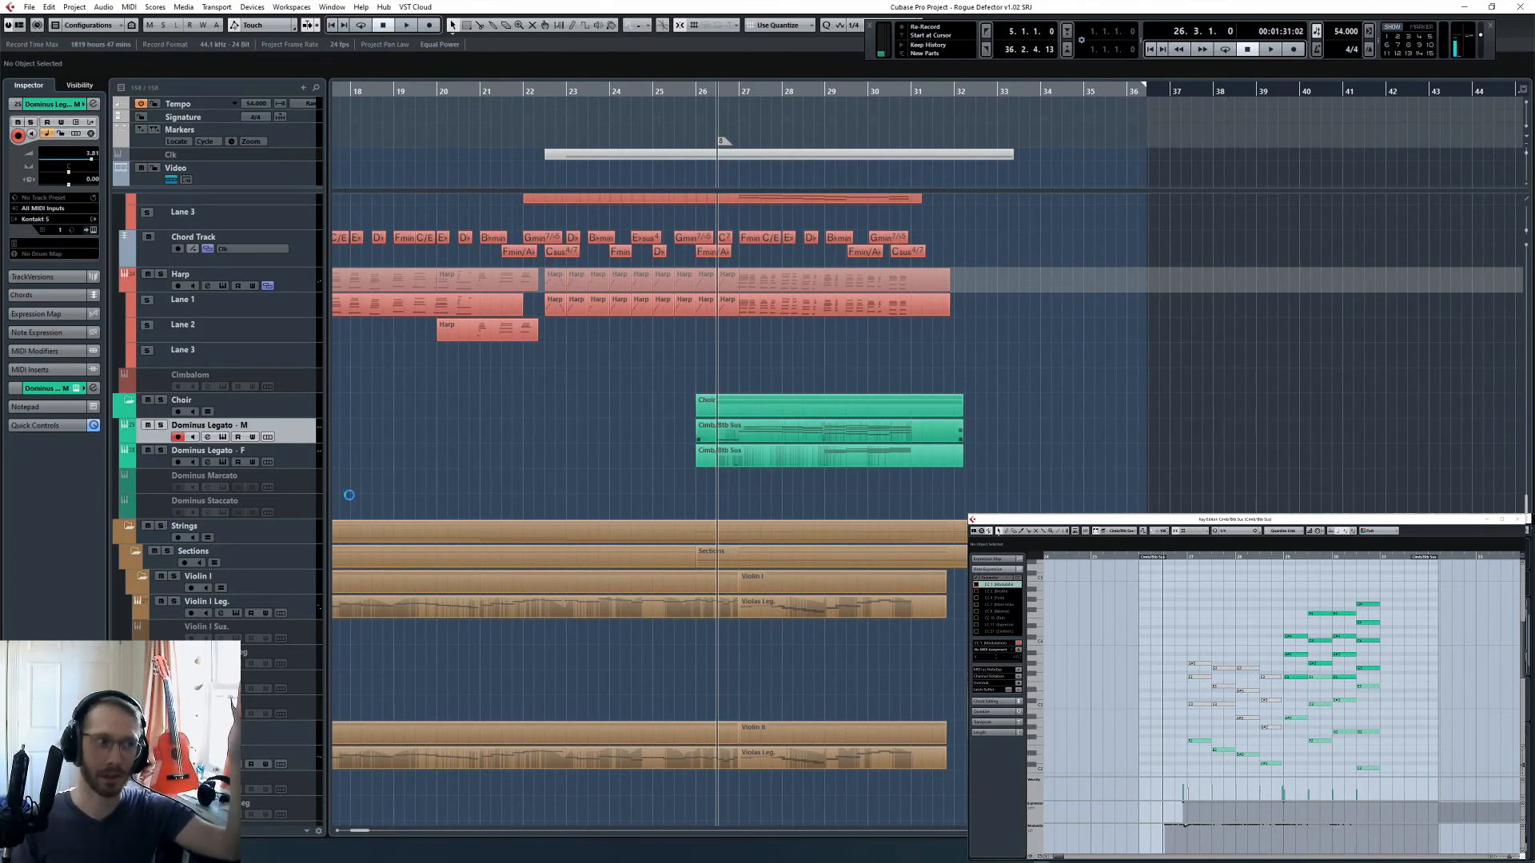
pyautogui.click(160, 402)
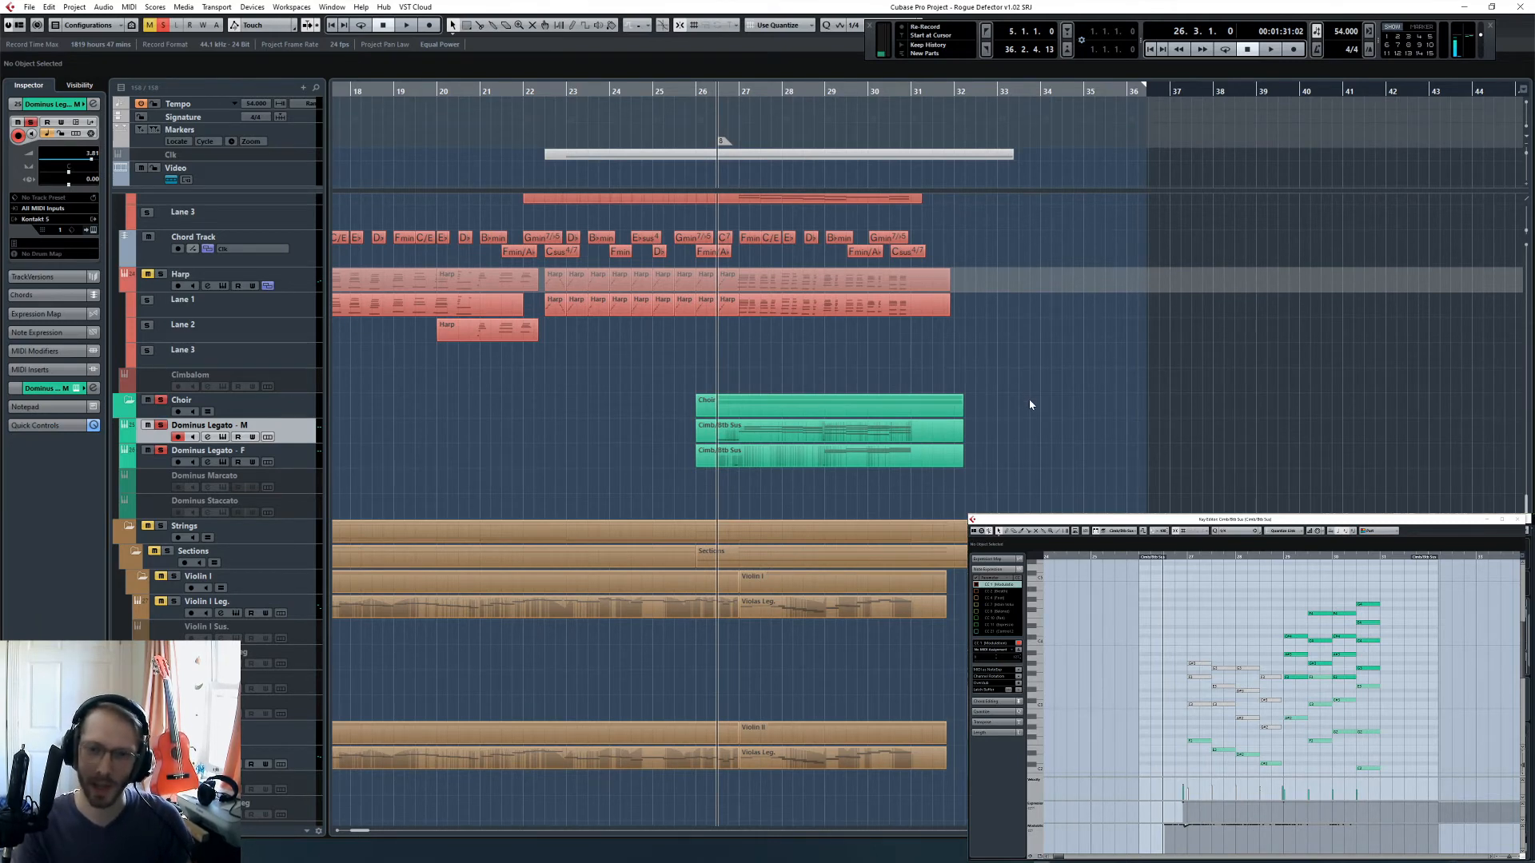
pyautogui.press('space')
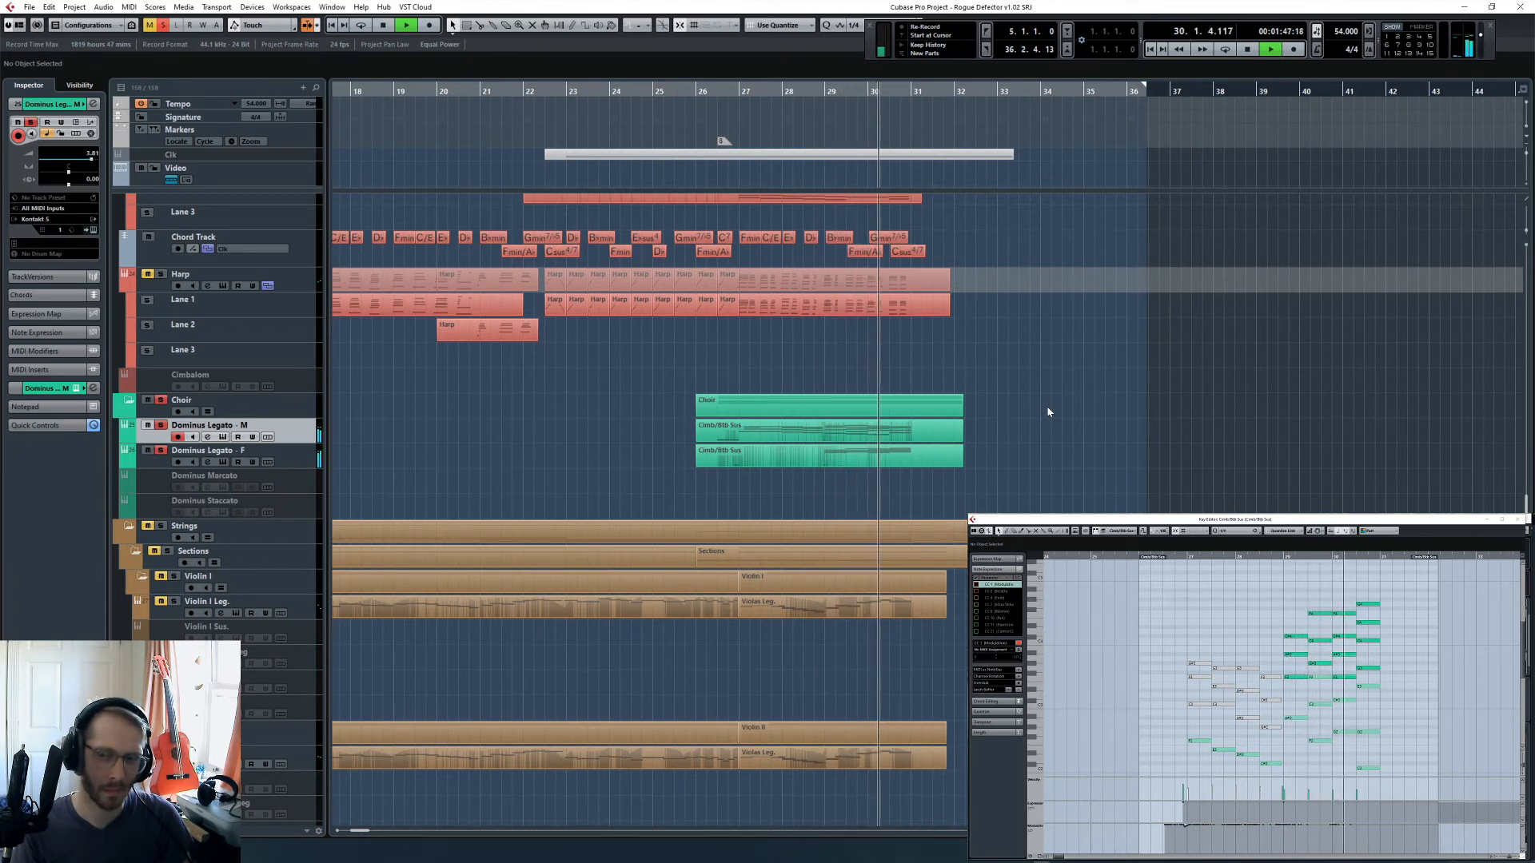
# - Stop playback and review the Engine page of the Dominus Legato - M and Dominus Legato - F choir instruments
pyautogui.click(94, 230)
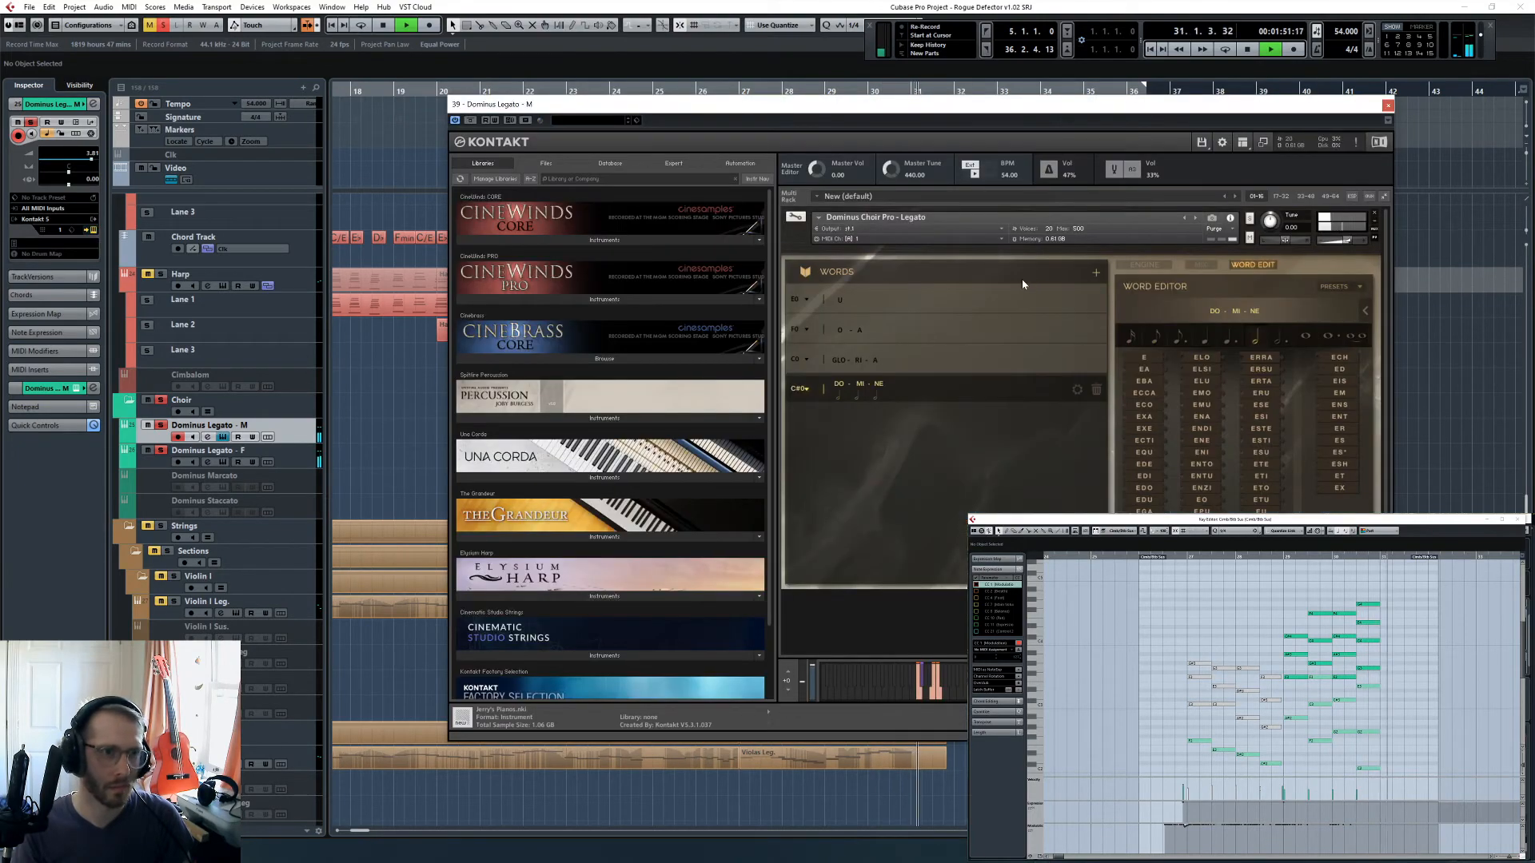
pyautogui.press('space')
pyautogui.click(1159, 268)
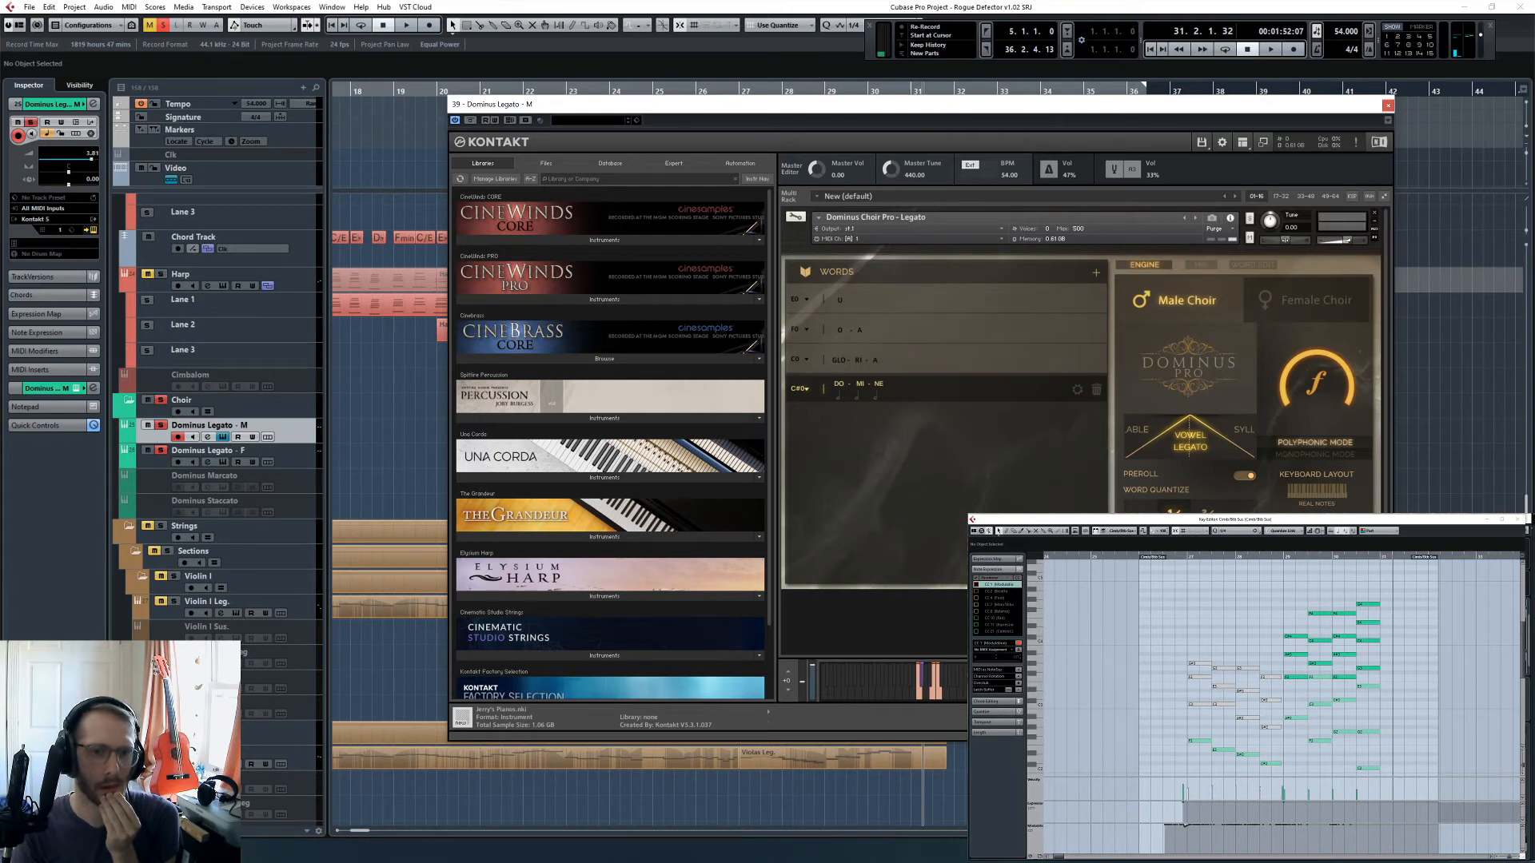
pyautogui.click(1387, 106)
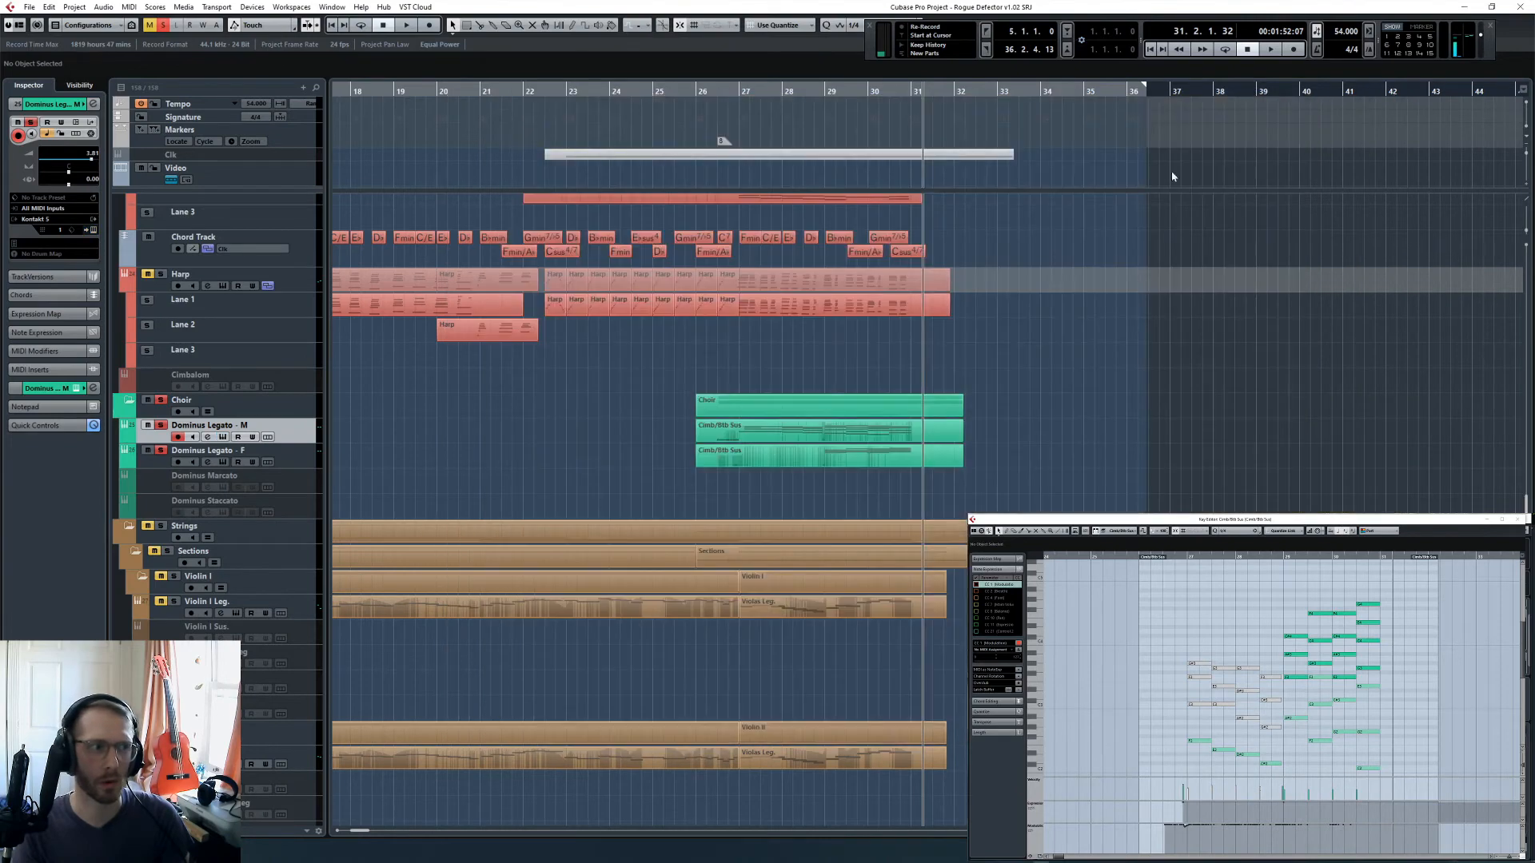
pyautogui.click(294, 457)
pyautogui.click(94, 230)
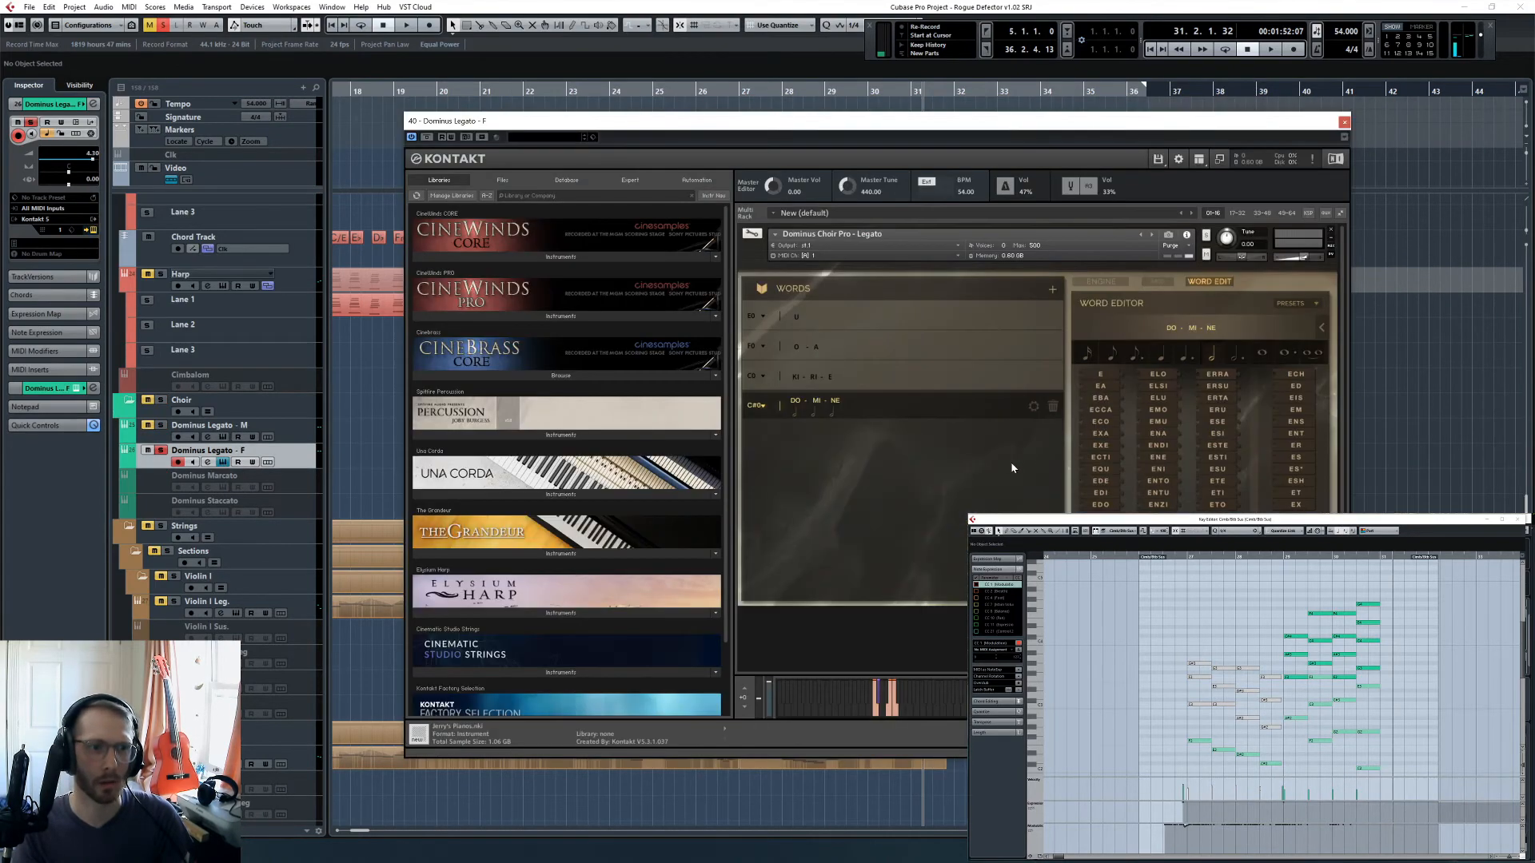
pyautogui.click(1102, 282)
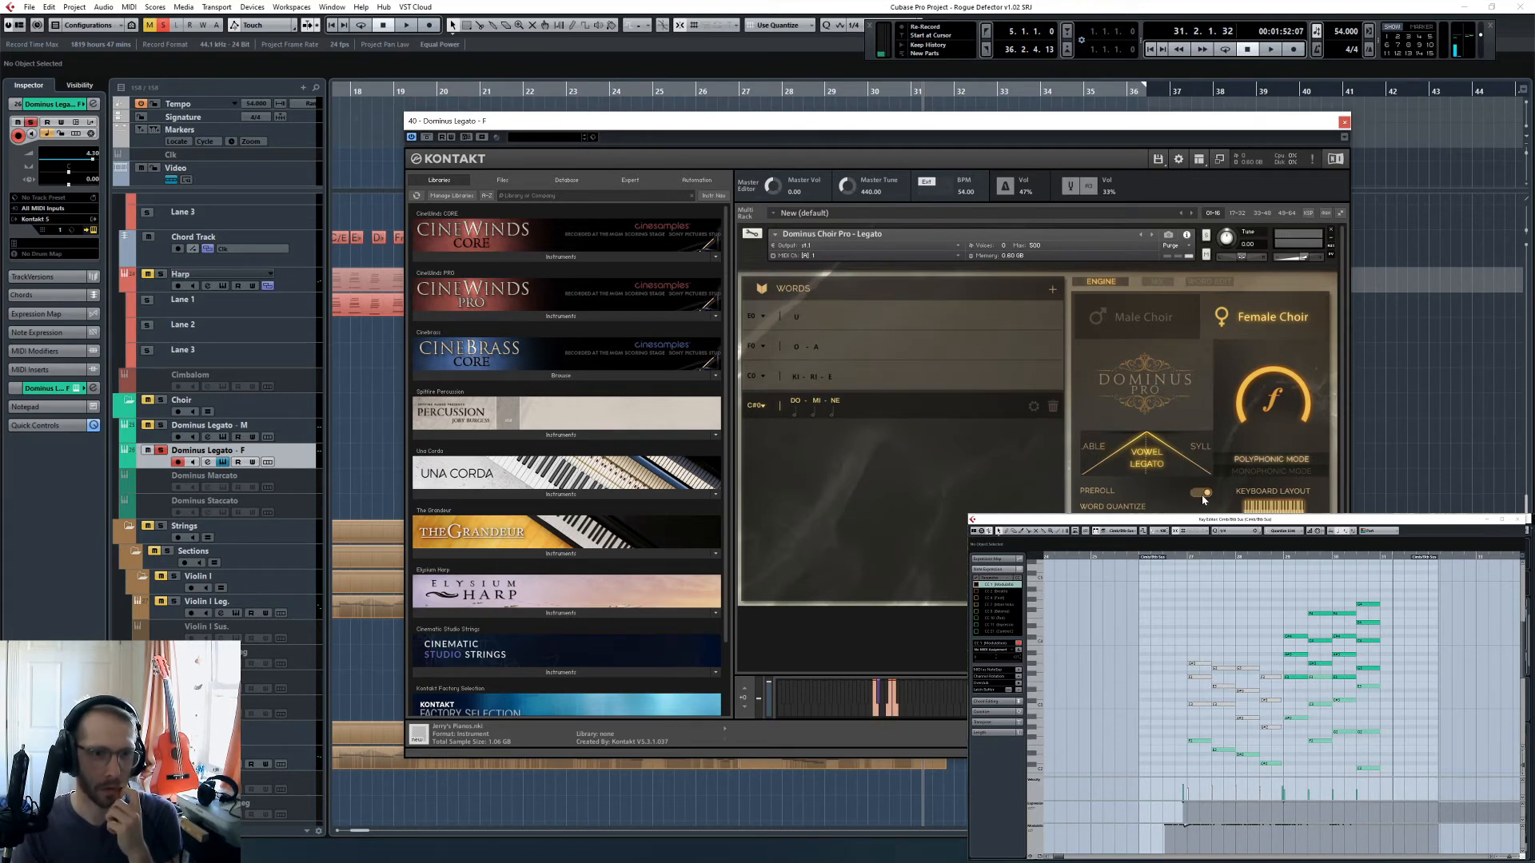
pyautogui.click(1344, 122)
# - Return to bar 26, beat 3, and play the soloed choir passage again
pyautogui.click(781, 92)
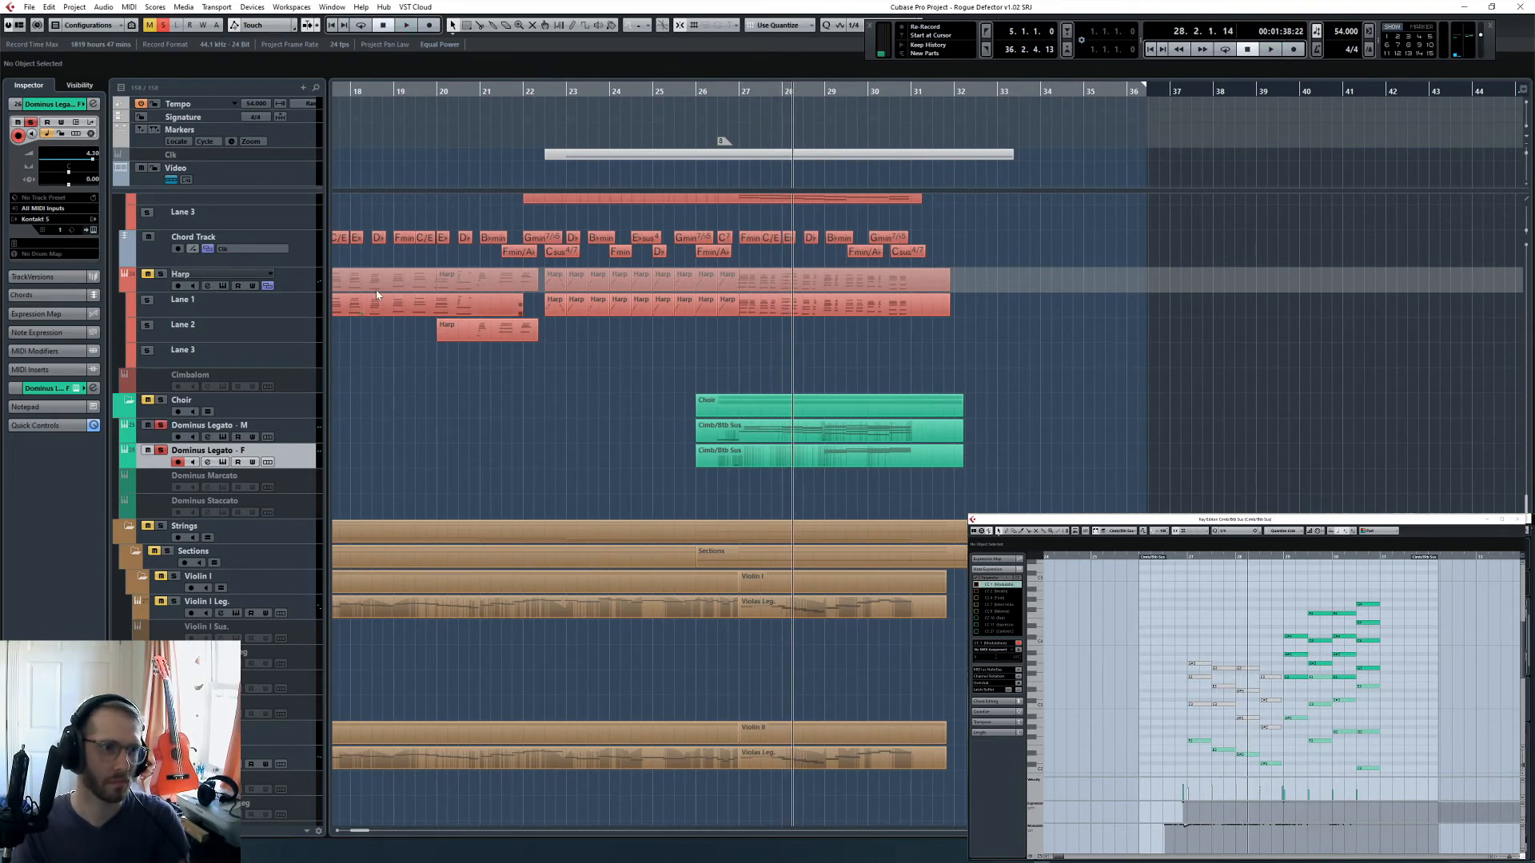
pyautogui.press('KP_Subtract')
pyautogui.press('KP_Subtract')
pyautogui.press('KP_Subtract')
pyautogui.press('space')
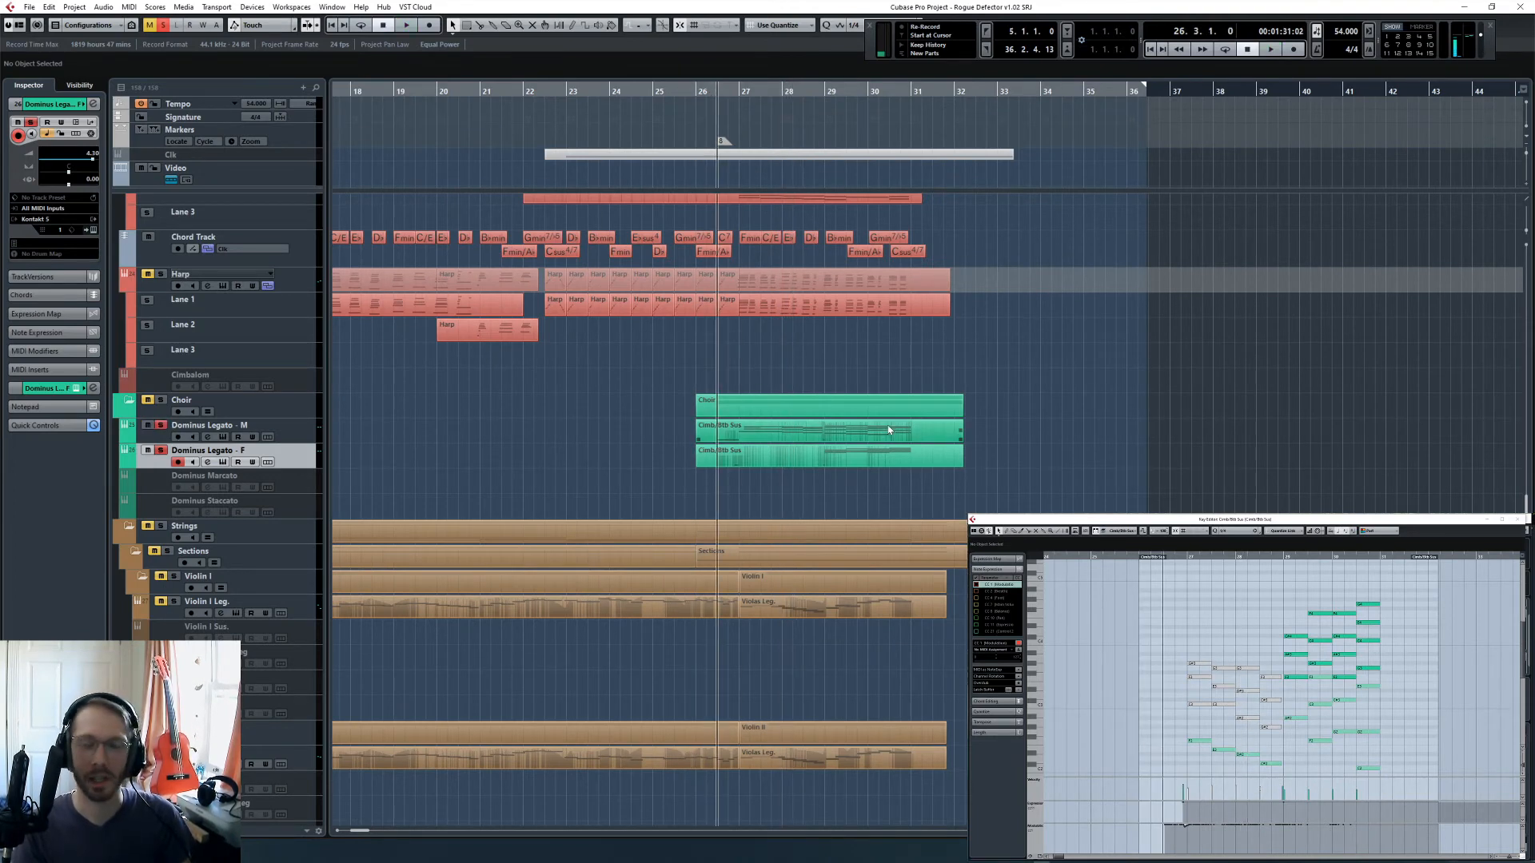
# - Open both Dominus Legato instruments side by side during playback, watch their word changes through bar 31, and close both windows
pyautogui.click(93, 230)
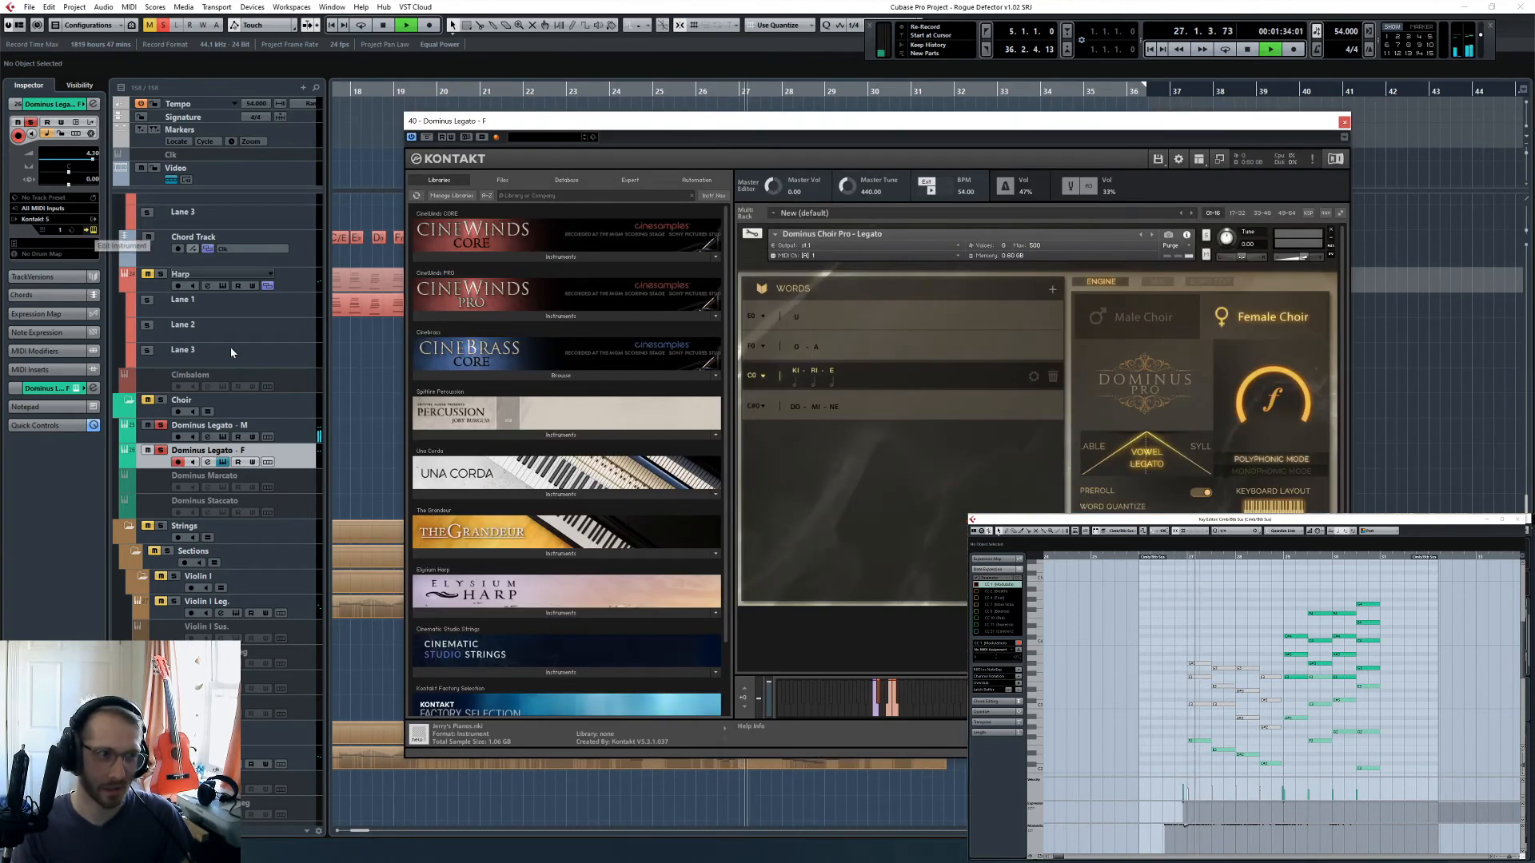
pyautogui.press('Up')
pyautogui.click(93, 230)
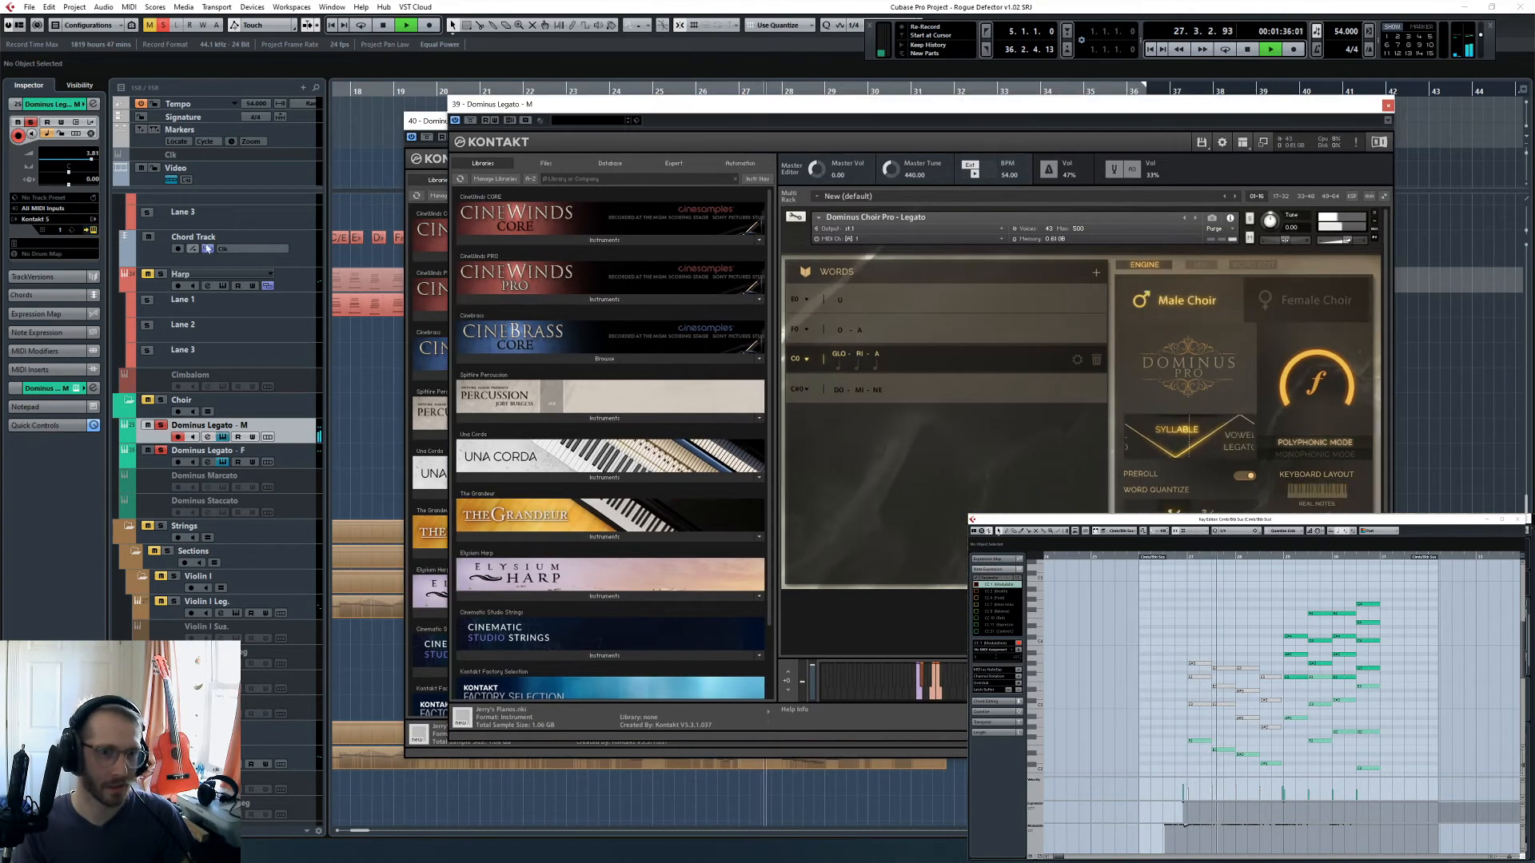
pyautogui.moveTo(896, 113); pyautogui.dragTo(462, 123)
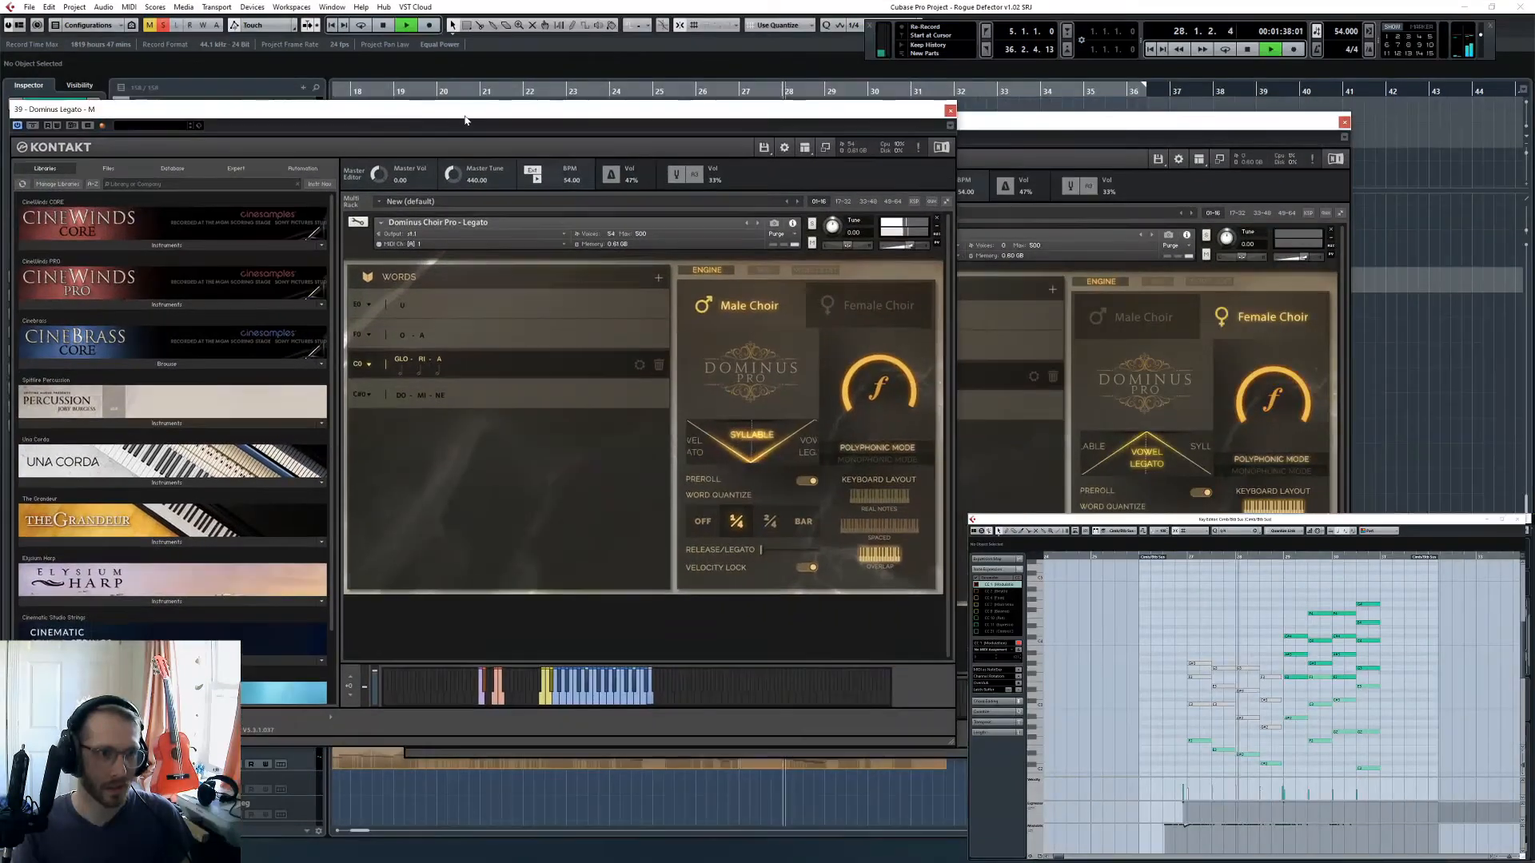
pyautogui.click(1007, 126)
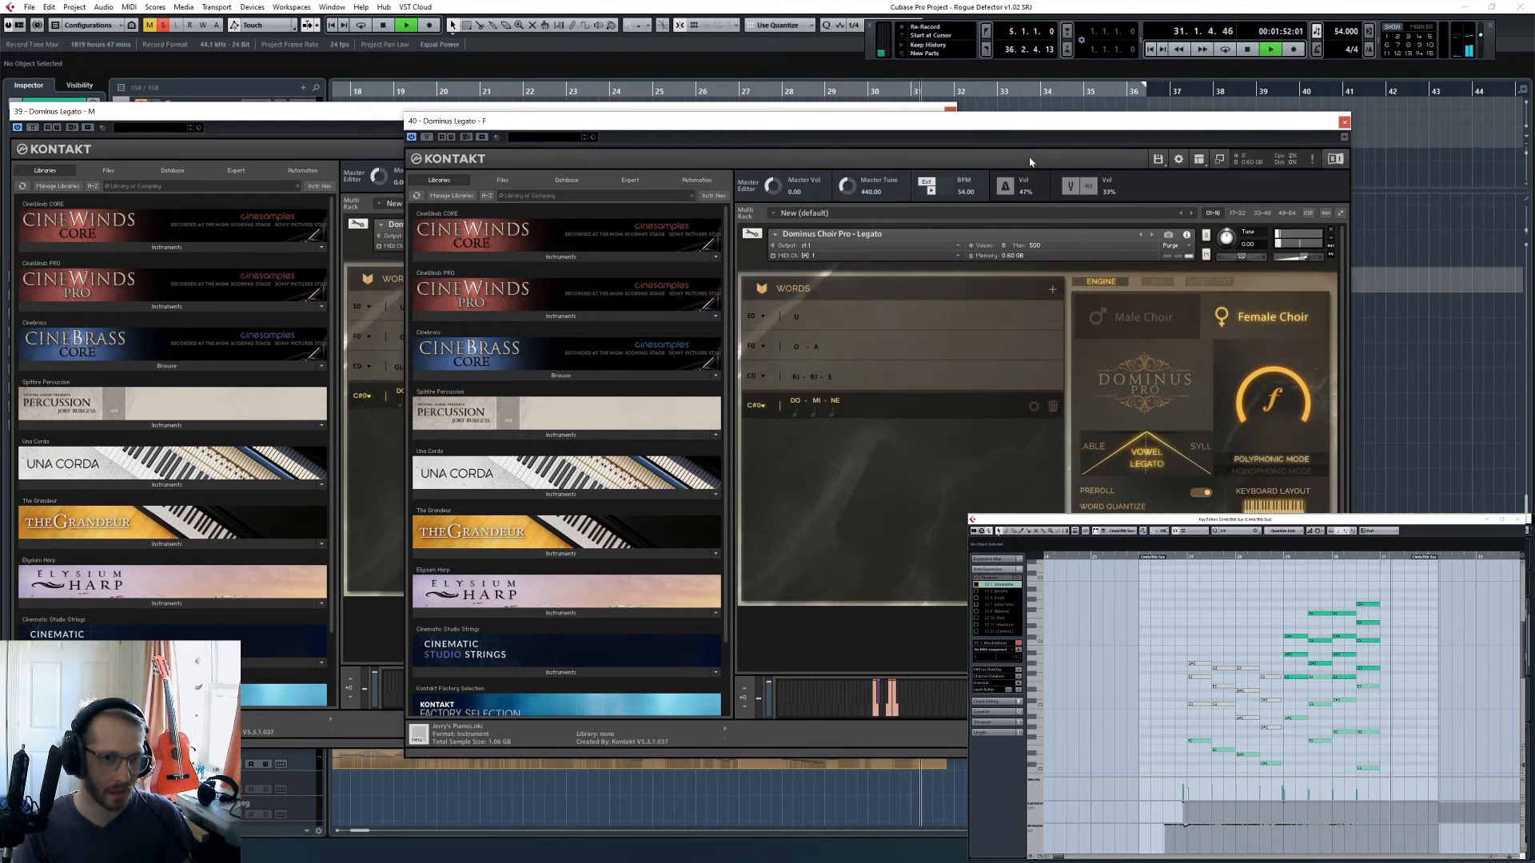
pyautogui.press('space')
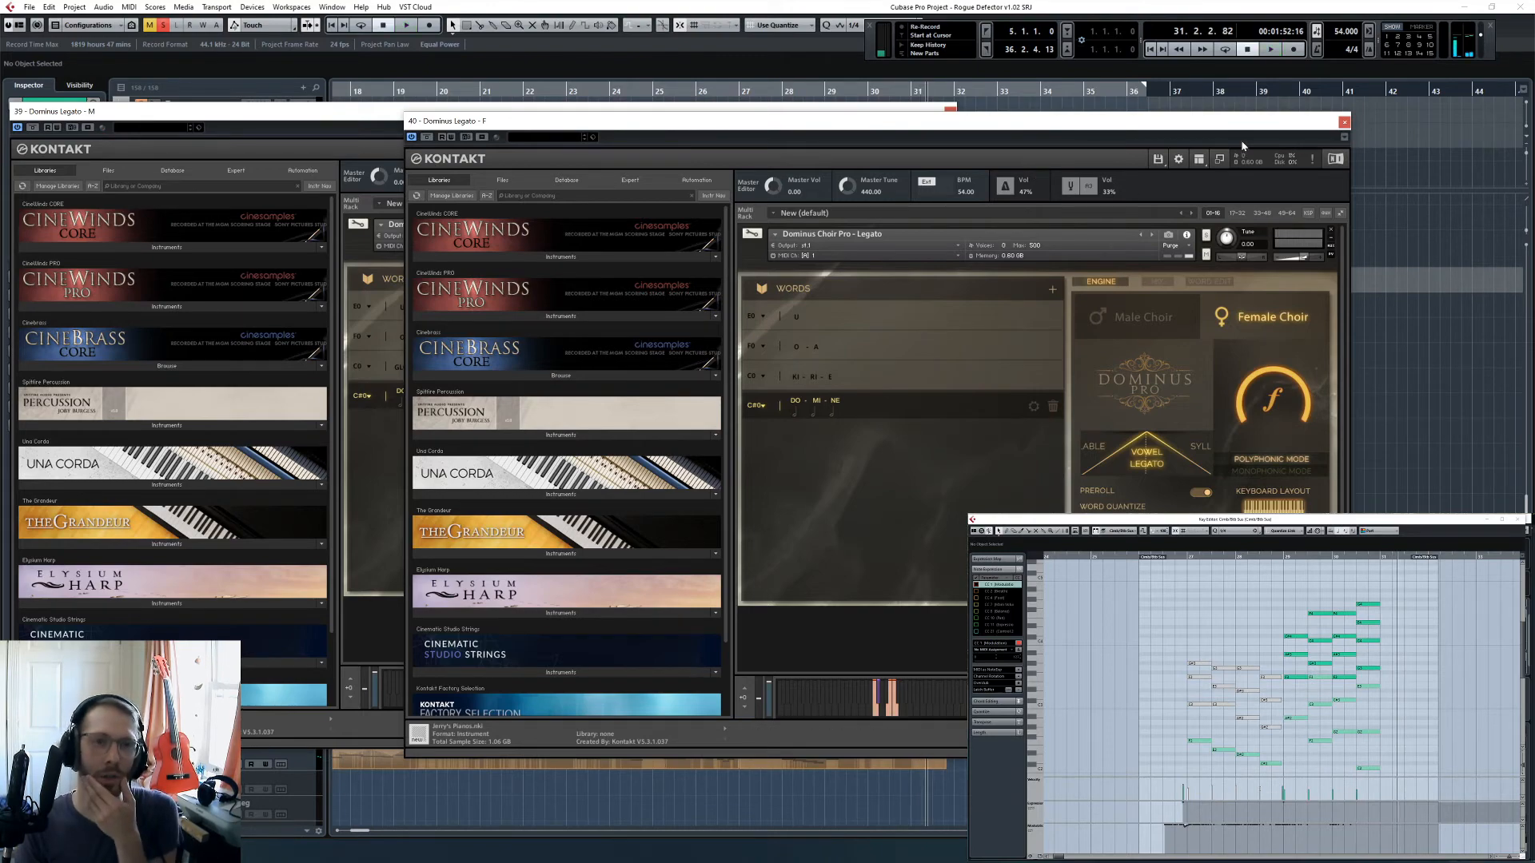
pyautogui.click(1344, 123)
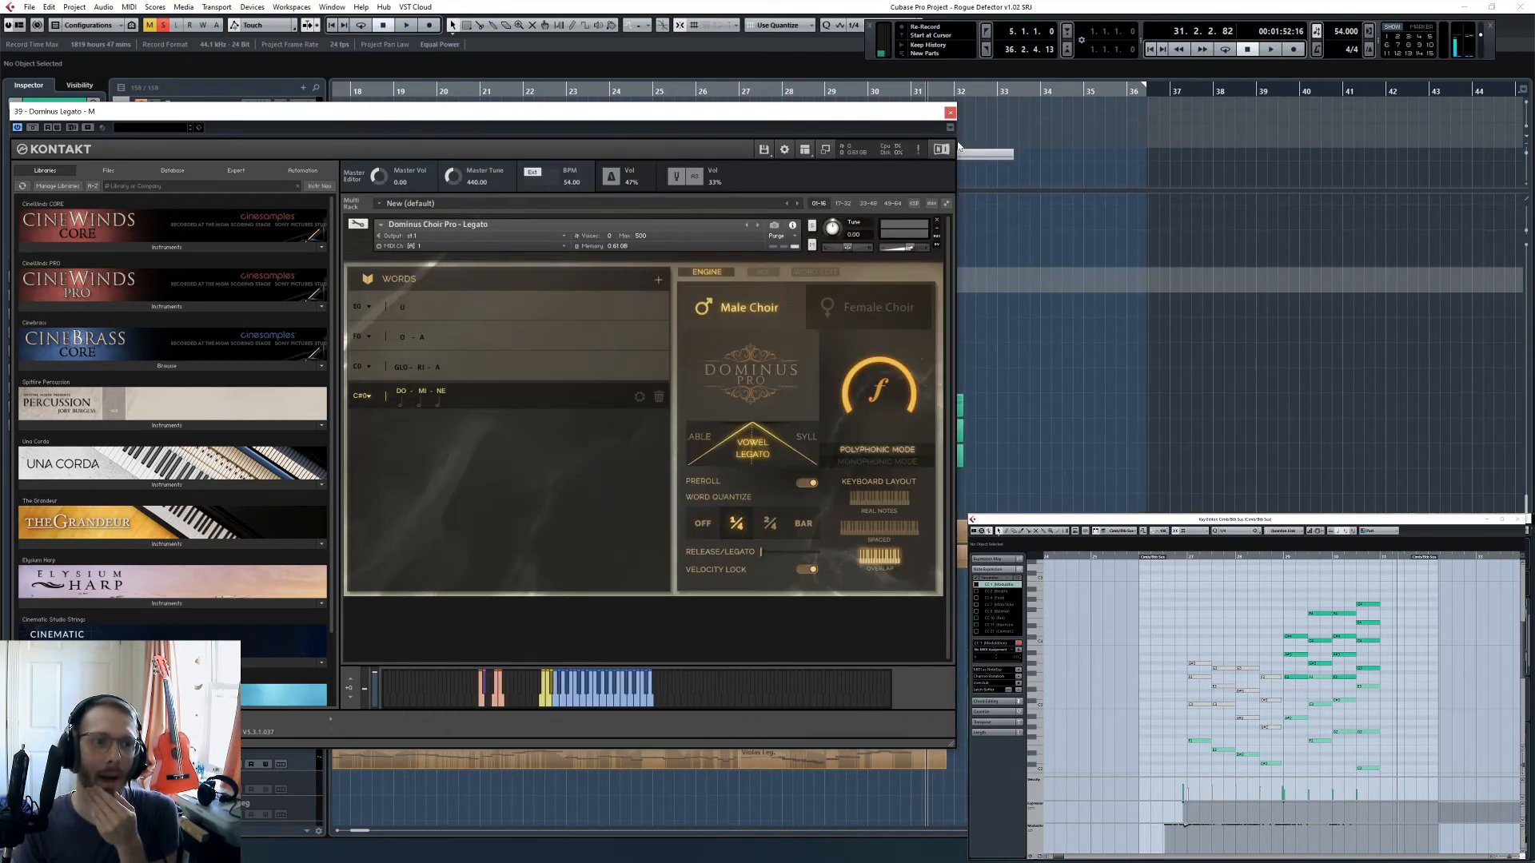
pyautogui.click(950, 112)
# - Audition the end of the choir passage around bars 30 and 31 with the Dominus Legato - F part shown in the Key Editor
pyautogui.click(927, 94)
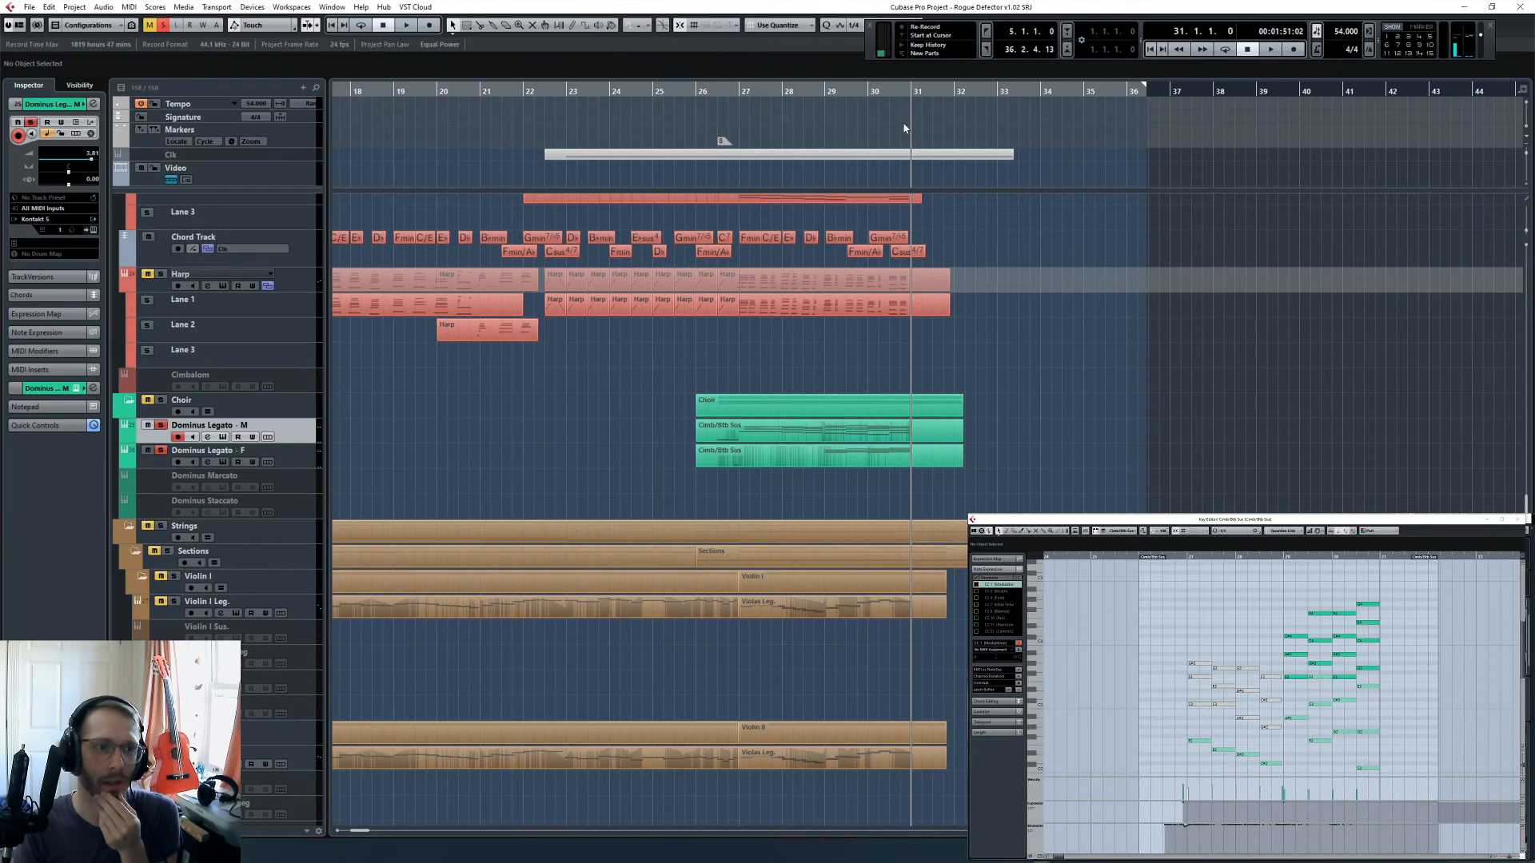
pyautogui.click(890, 91)
pyautogui.click(899, 461)
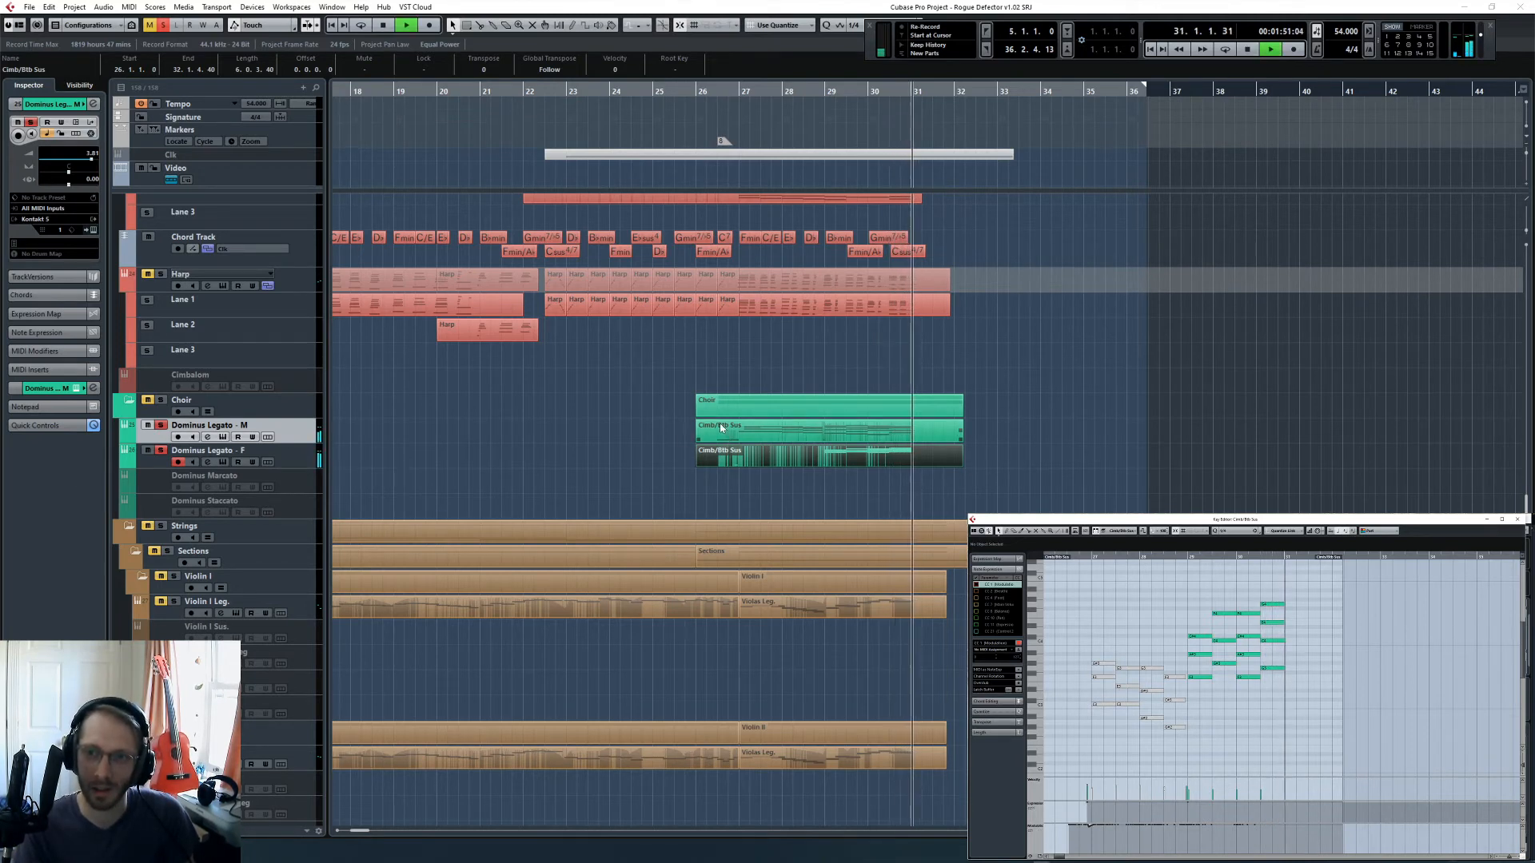
pyautogui.press('space')
# - Replace the domine word in the Dominus Legato - F choir instrument with the crucifixus preset
pyautogui.press('Down')
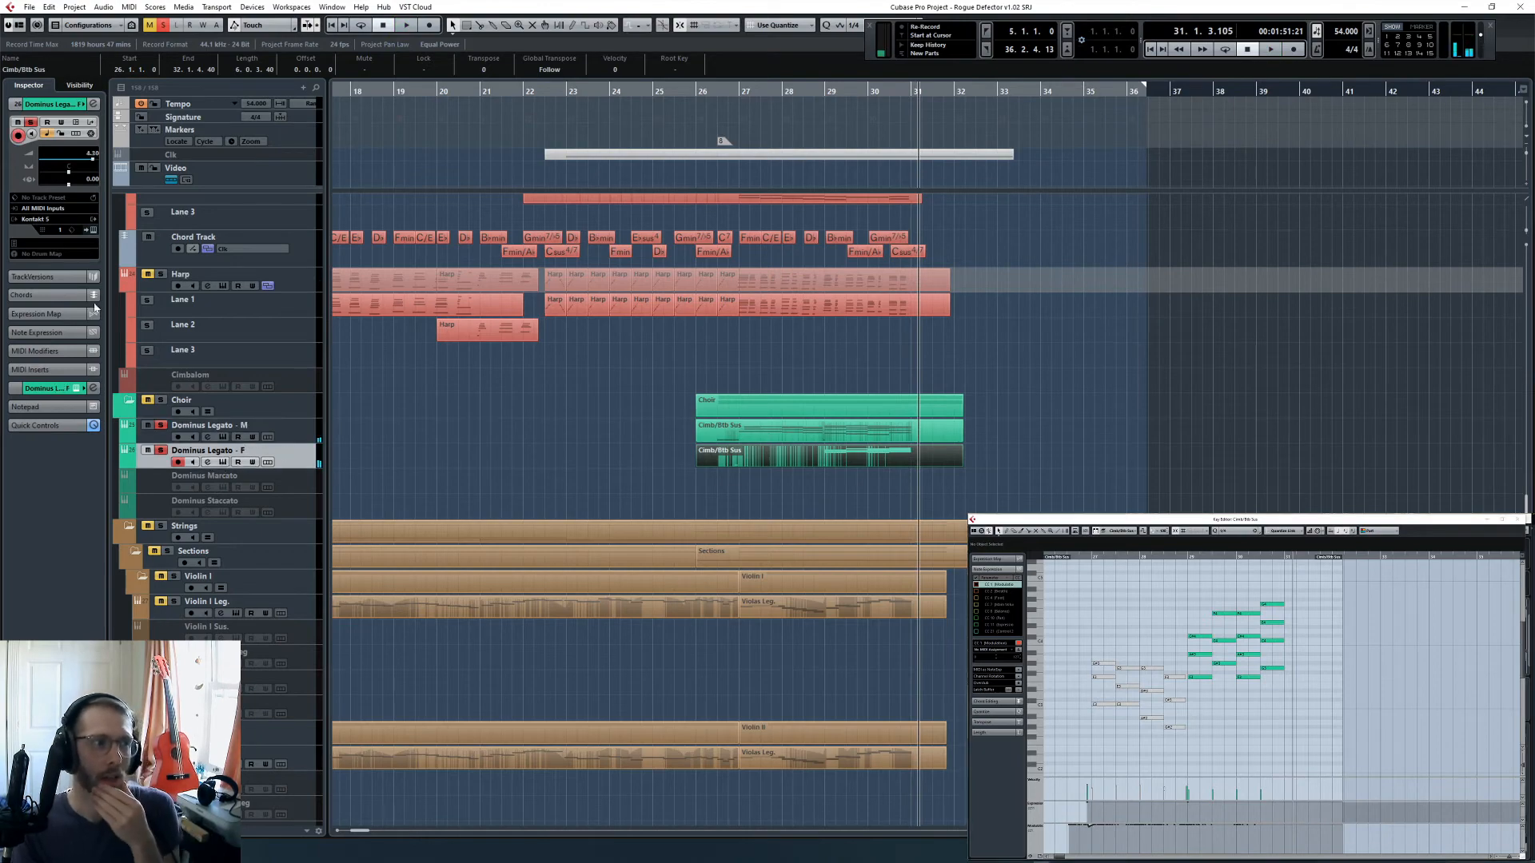
pyautogui.click(92, 232)
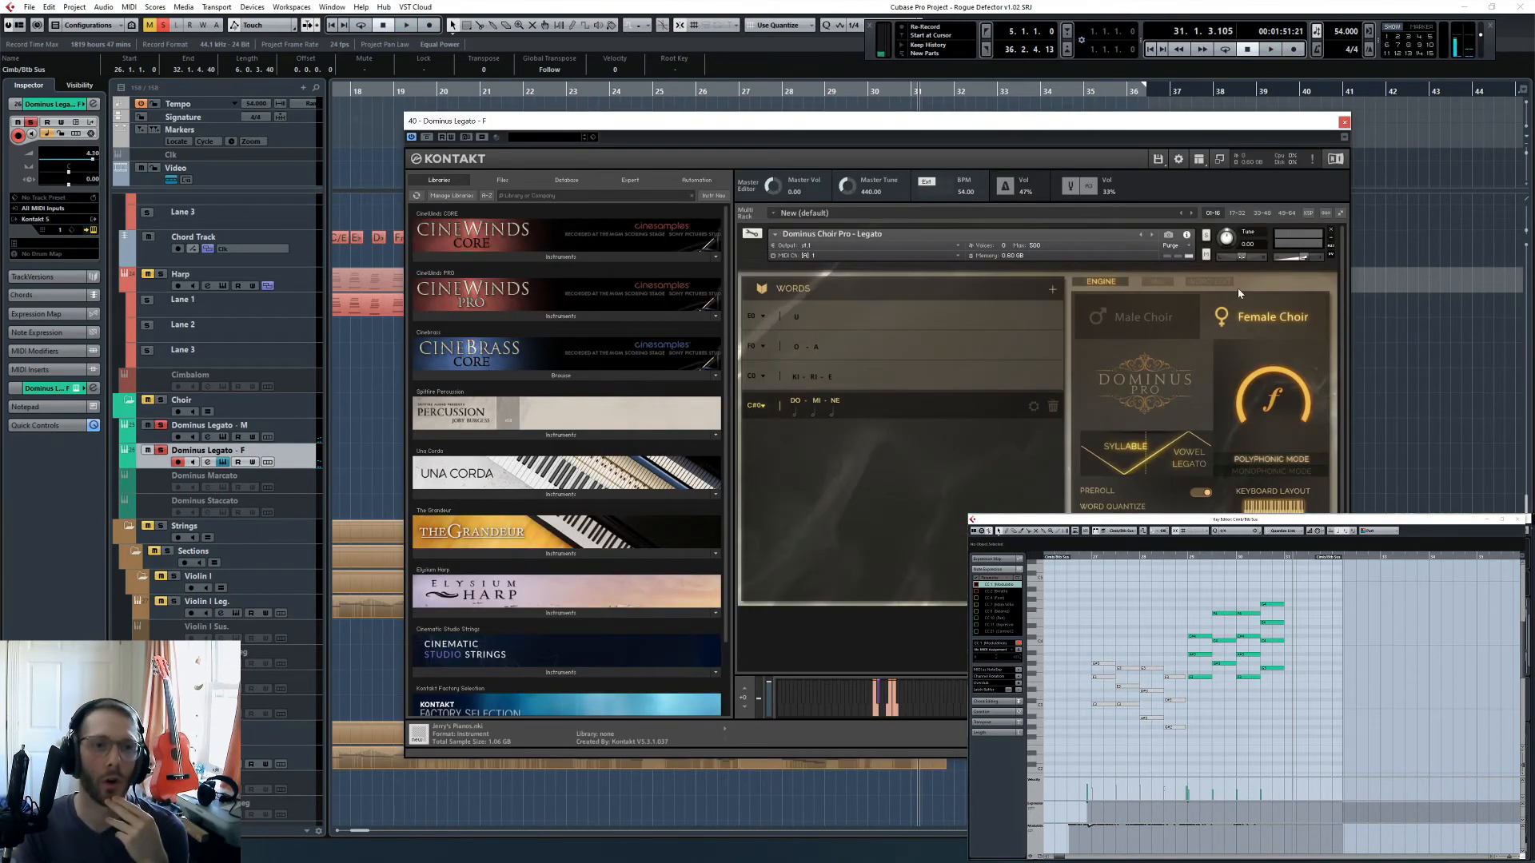
pyautogui.click(1208, 281)
pyautogui.click(1299, 310)
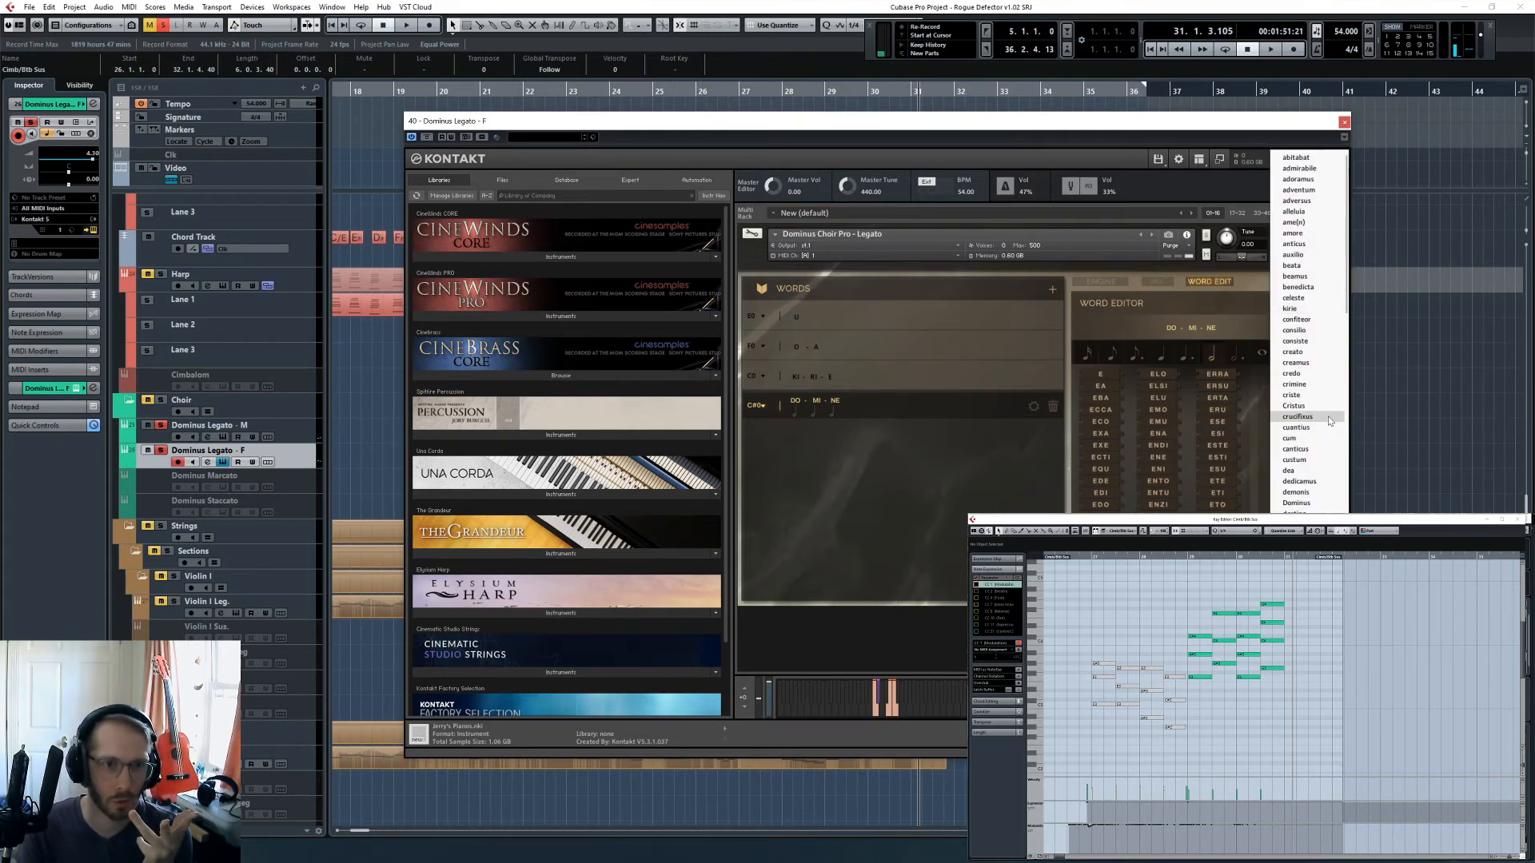
pyautogui.click(1297, 417)
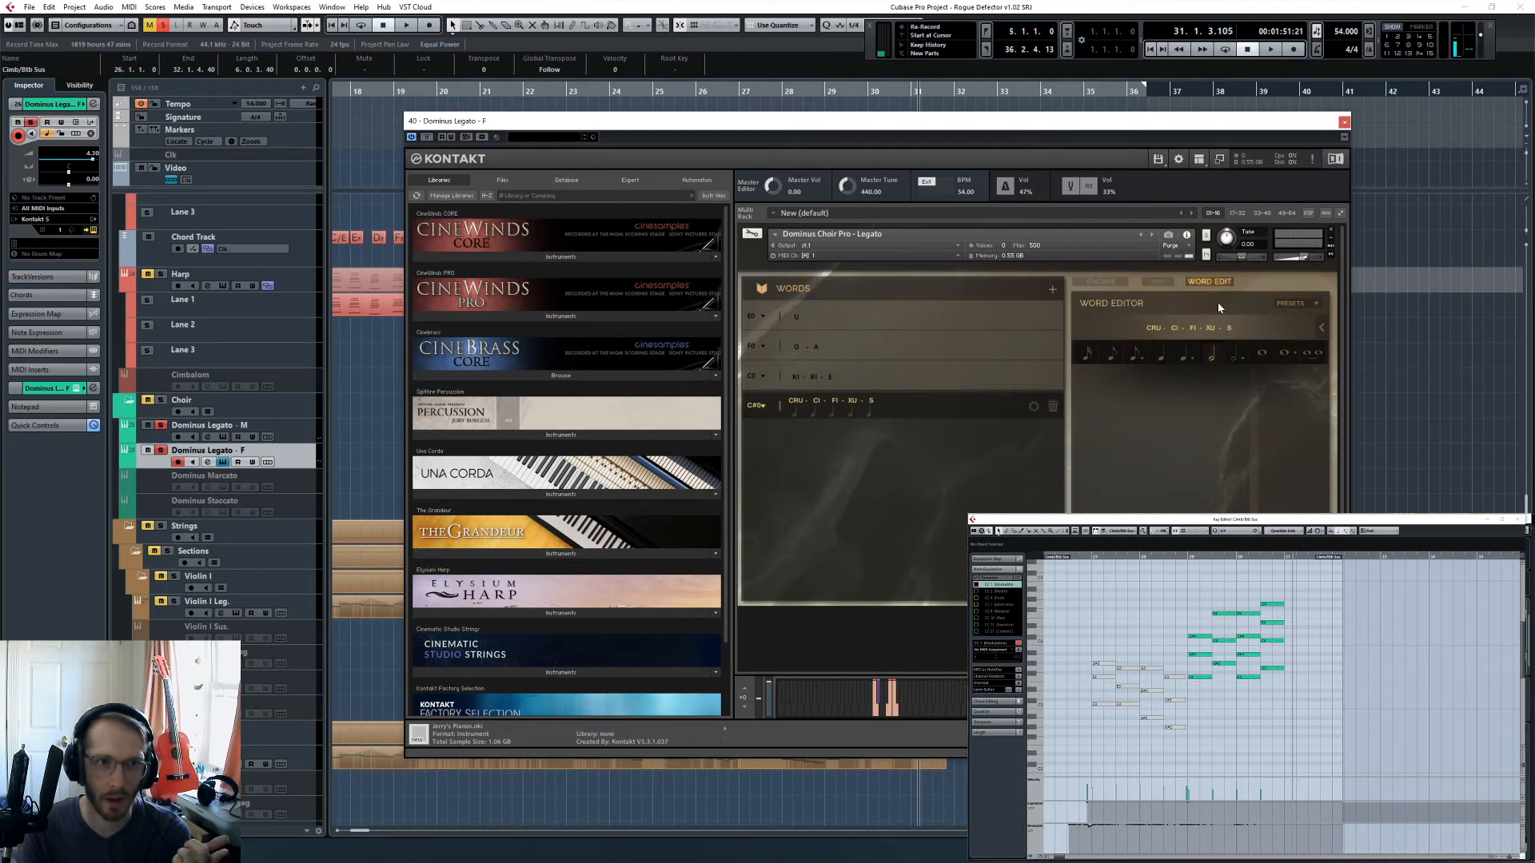
pyautogui.click(1345, 123)
# - Replace the domine word in the Dominus Legato - M choir instrument with the crucifixus preset
pyautogui.click(316, 429)
pyautogui.click(91, 231)
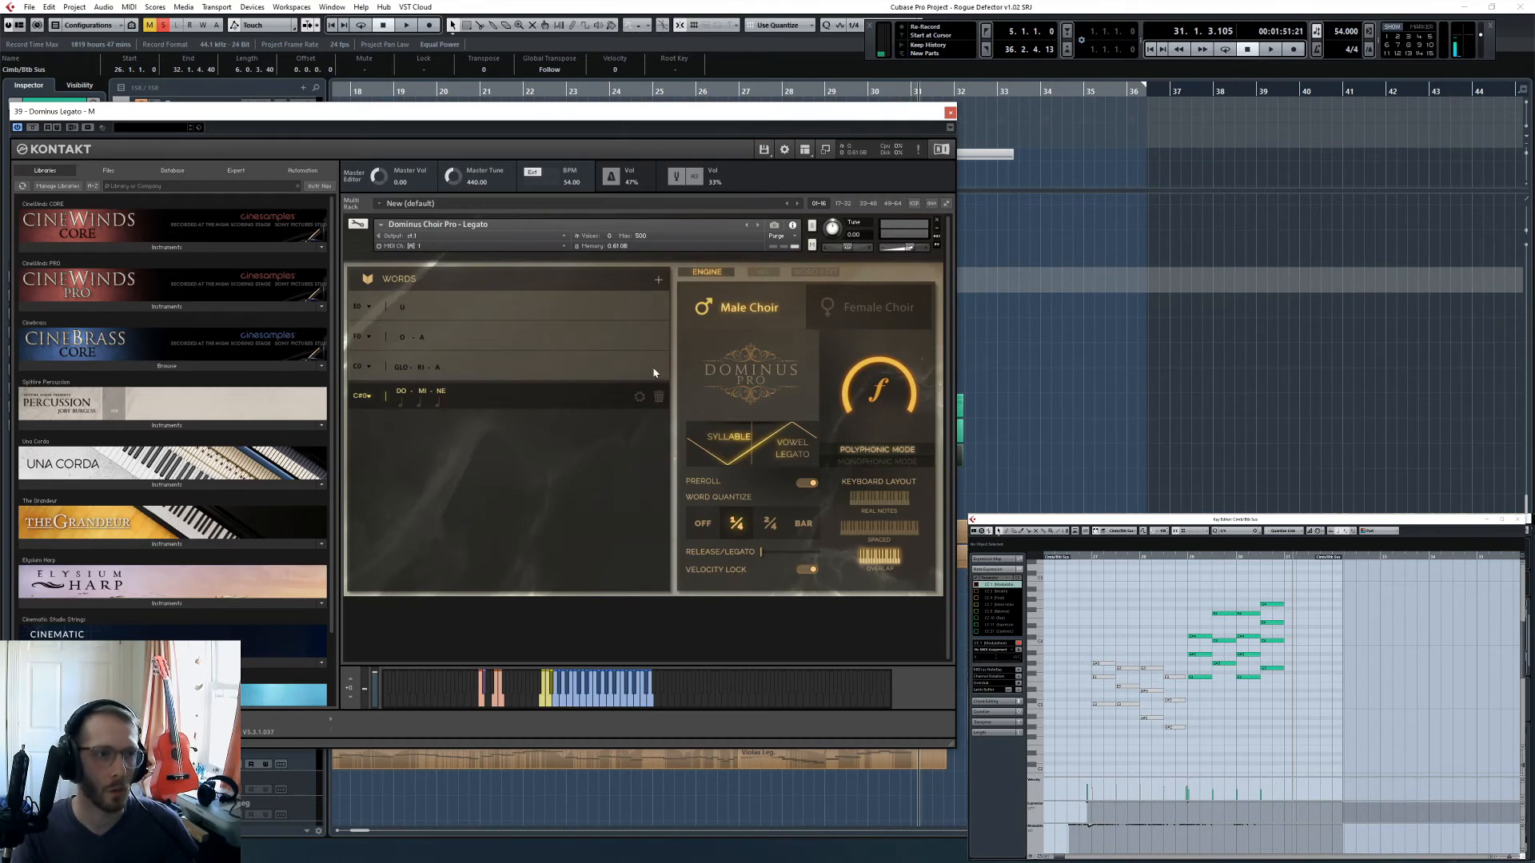
pyautogui.click(823, 274)
pyautogui.click(899, 297)
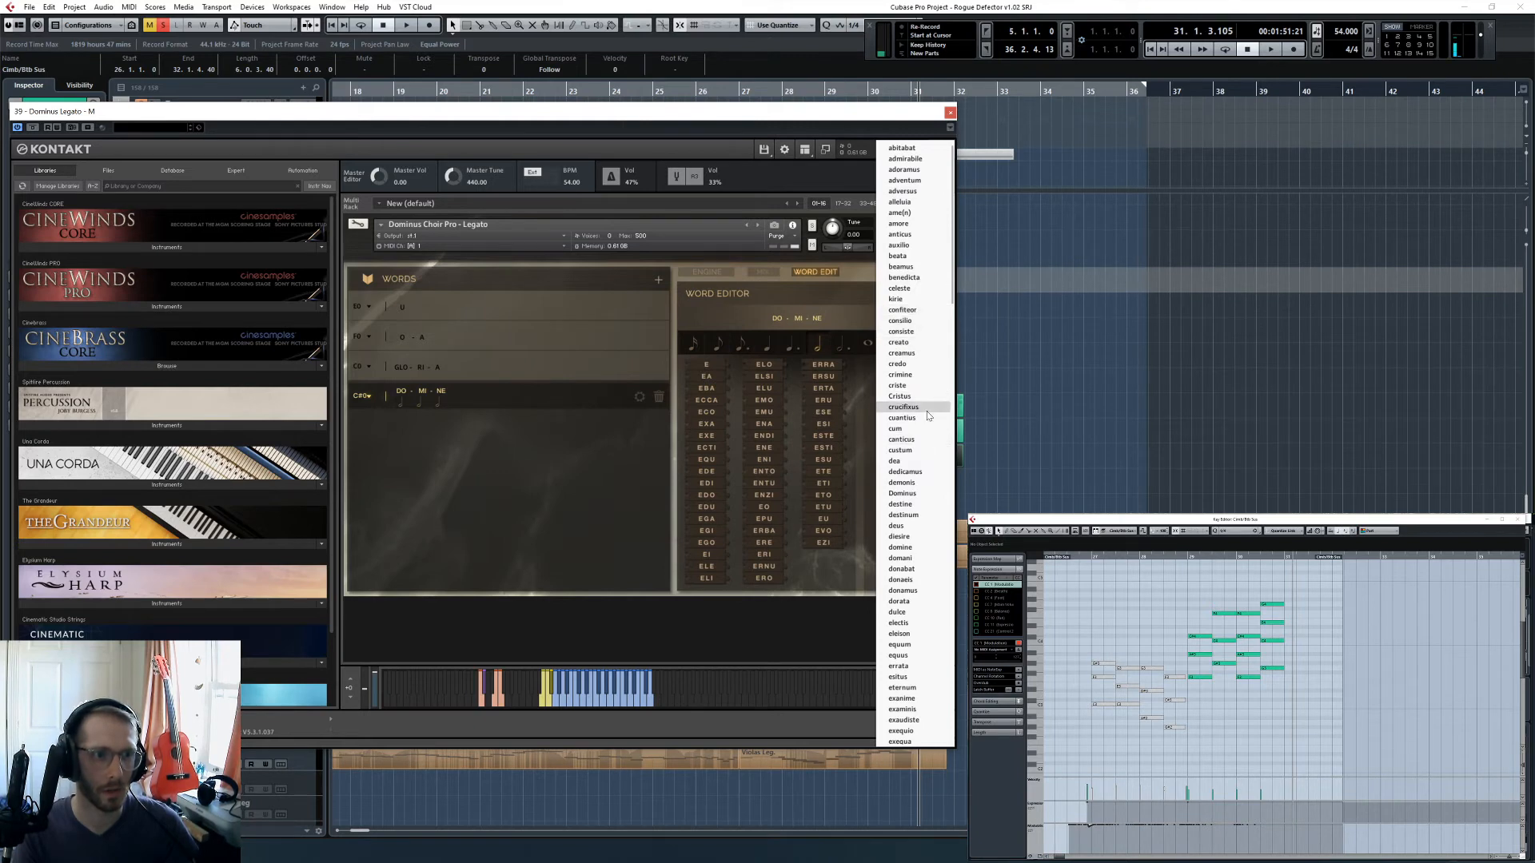
pyautogui.click(904, 407)
pyautogui.click(949, 113)
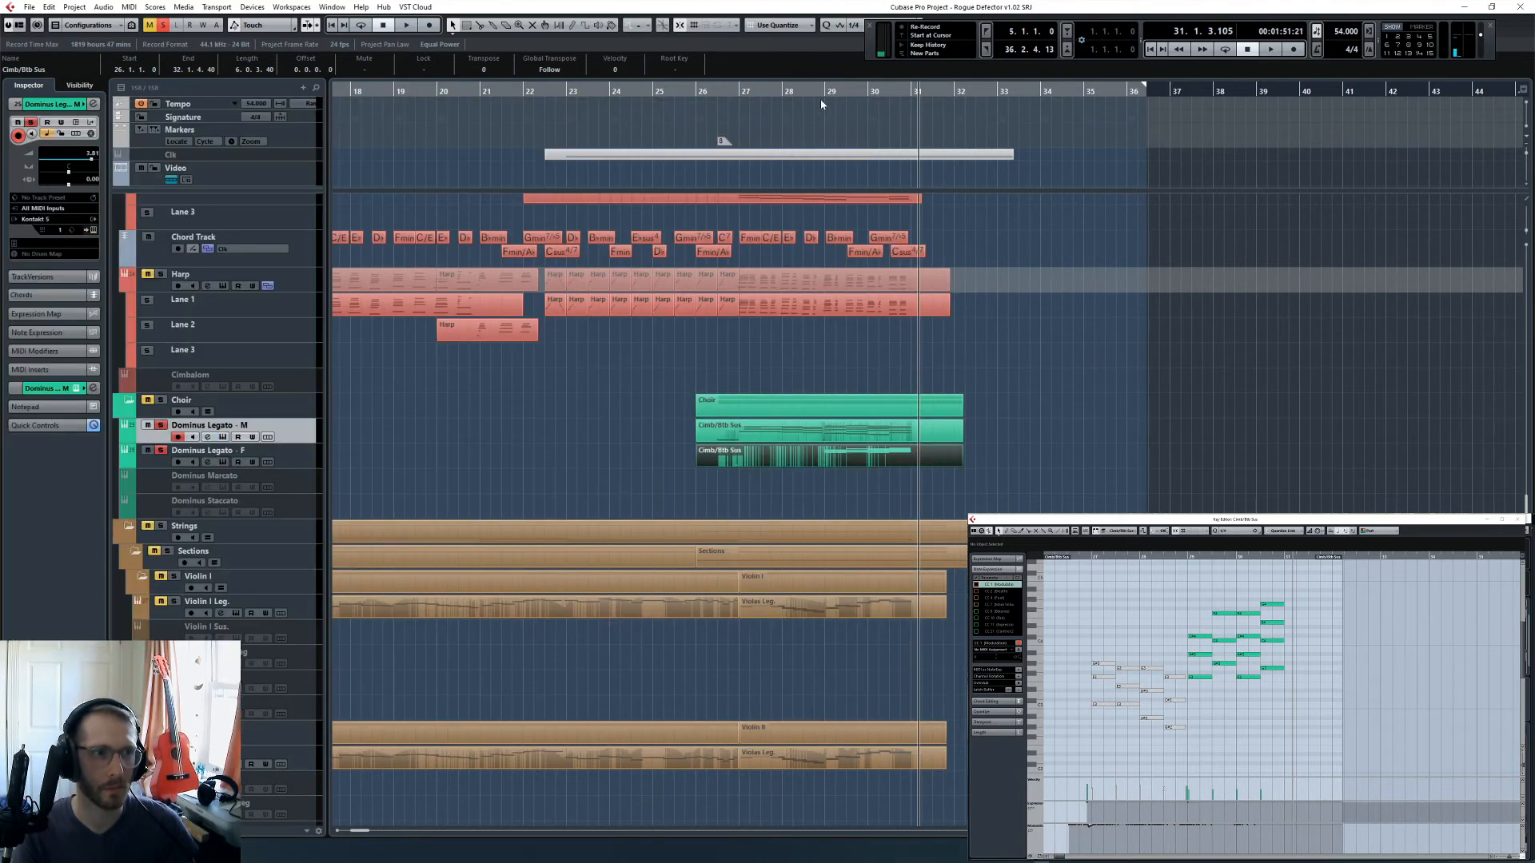
# - Audition the soloed choir with its new words, first from bar 28 and again from bar 26
pyautogui.click(799, 92)
pyautogui.press('space')
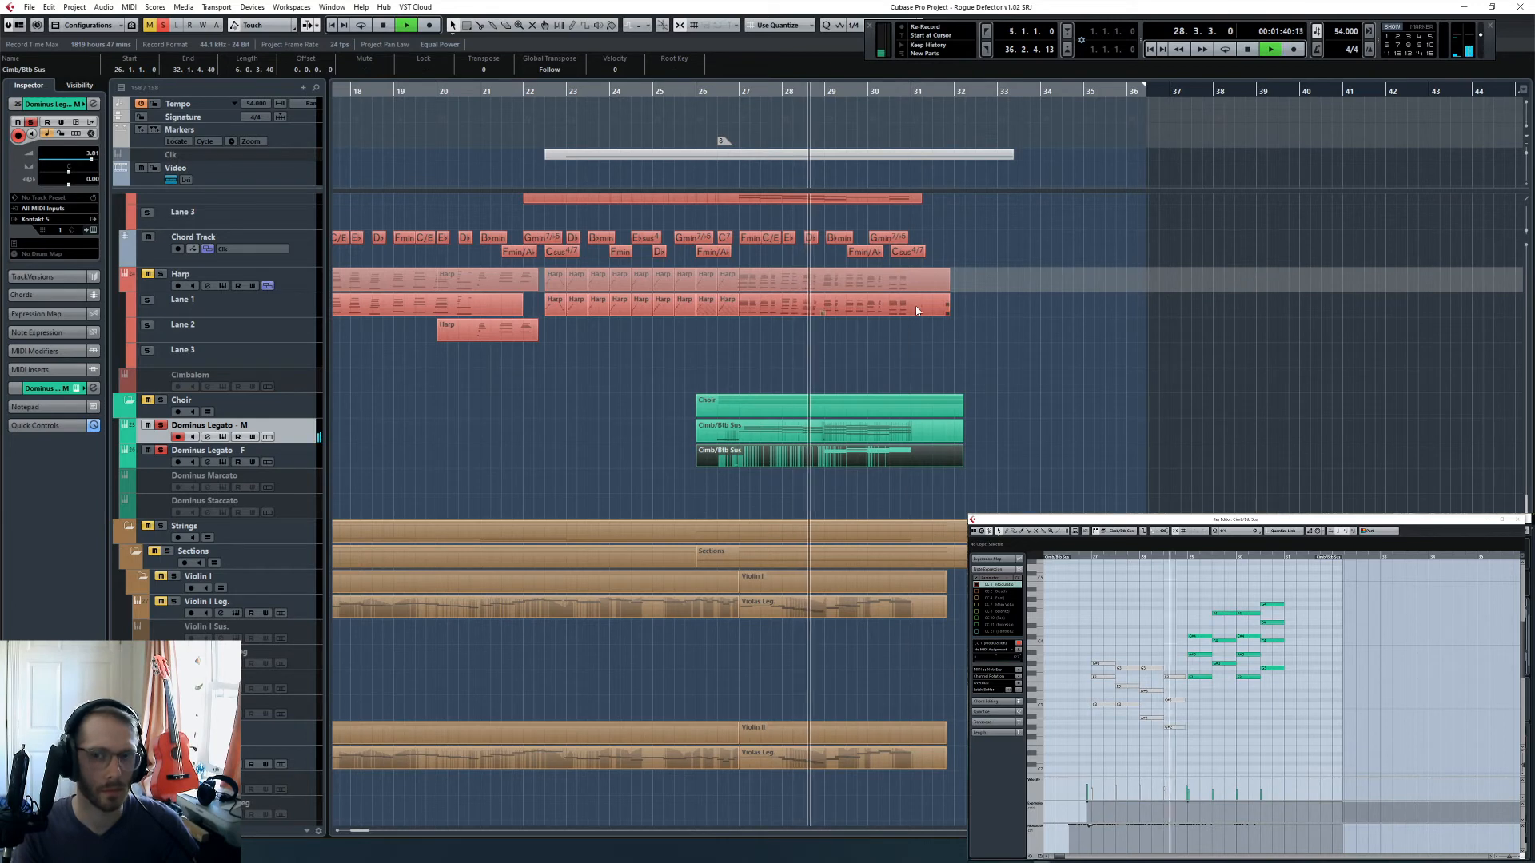
pyautogui.press('space')
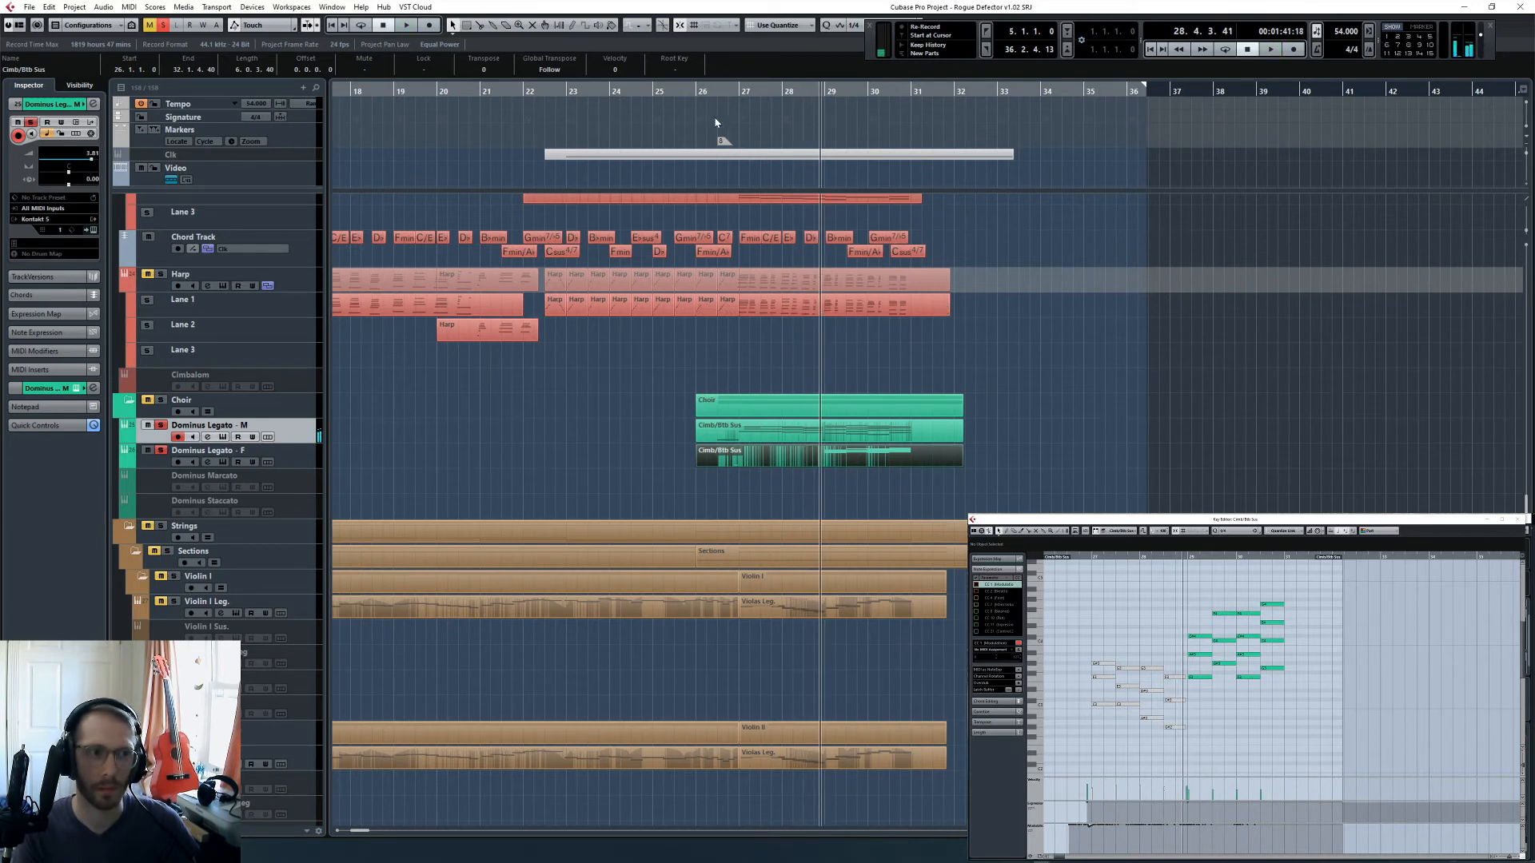
pyautogui.click(710, 91)
pyautogui.press('space')
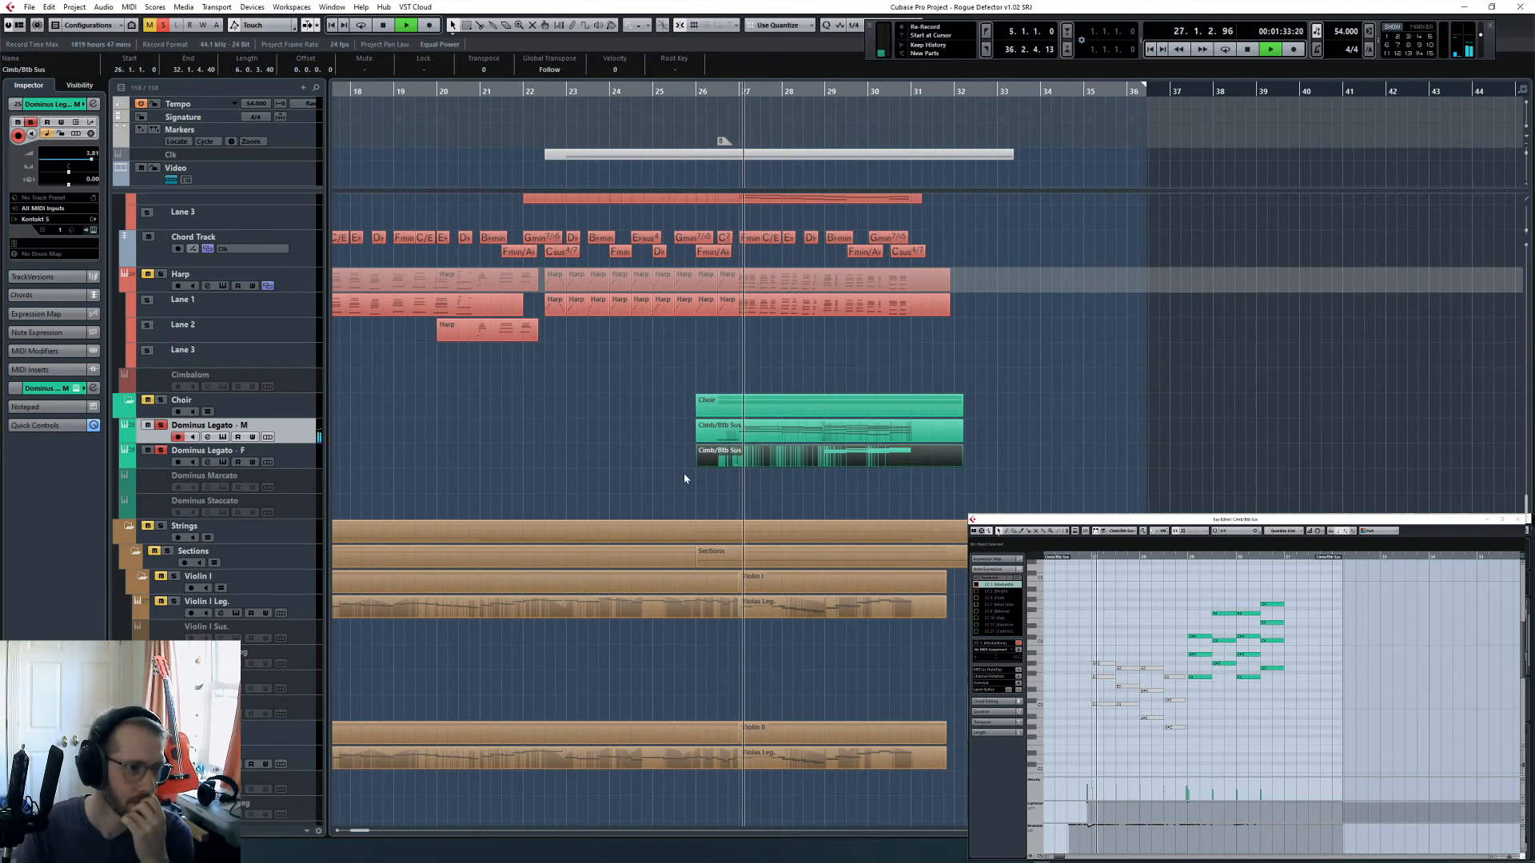
pyautogui.click(586, 430)
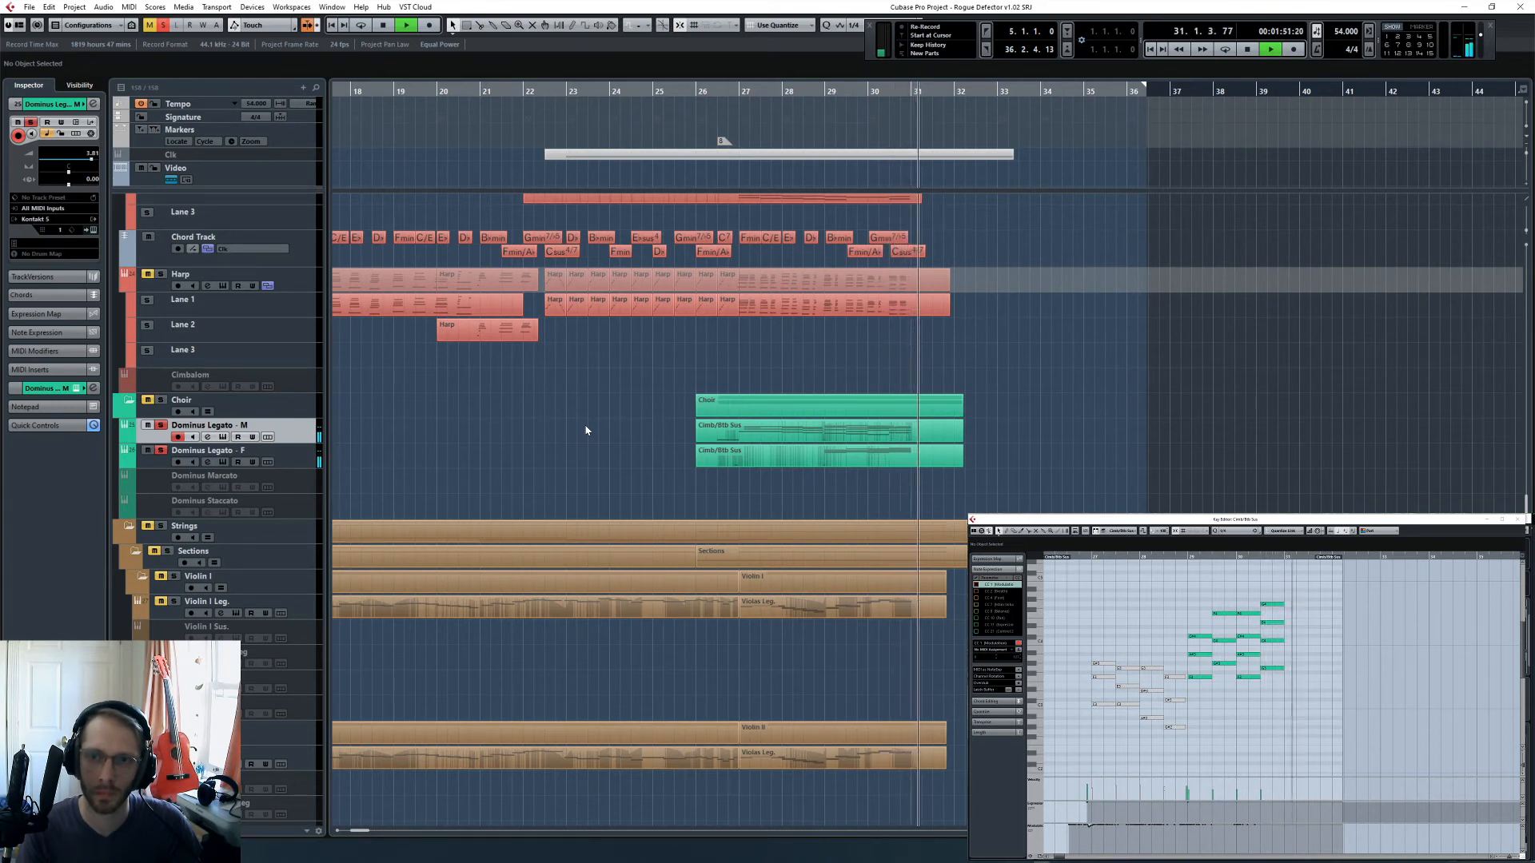
# - Stop the playback and clear the solo on all tracks so the full arrangement is heard
pyautogui.press('space')
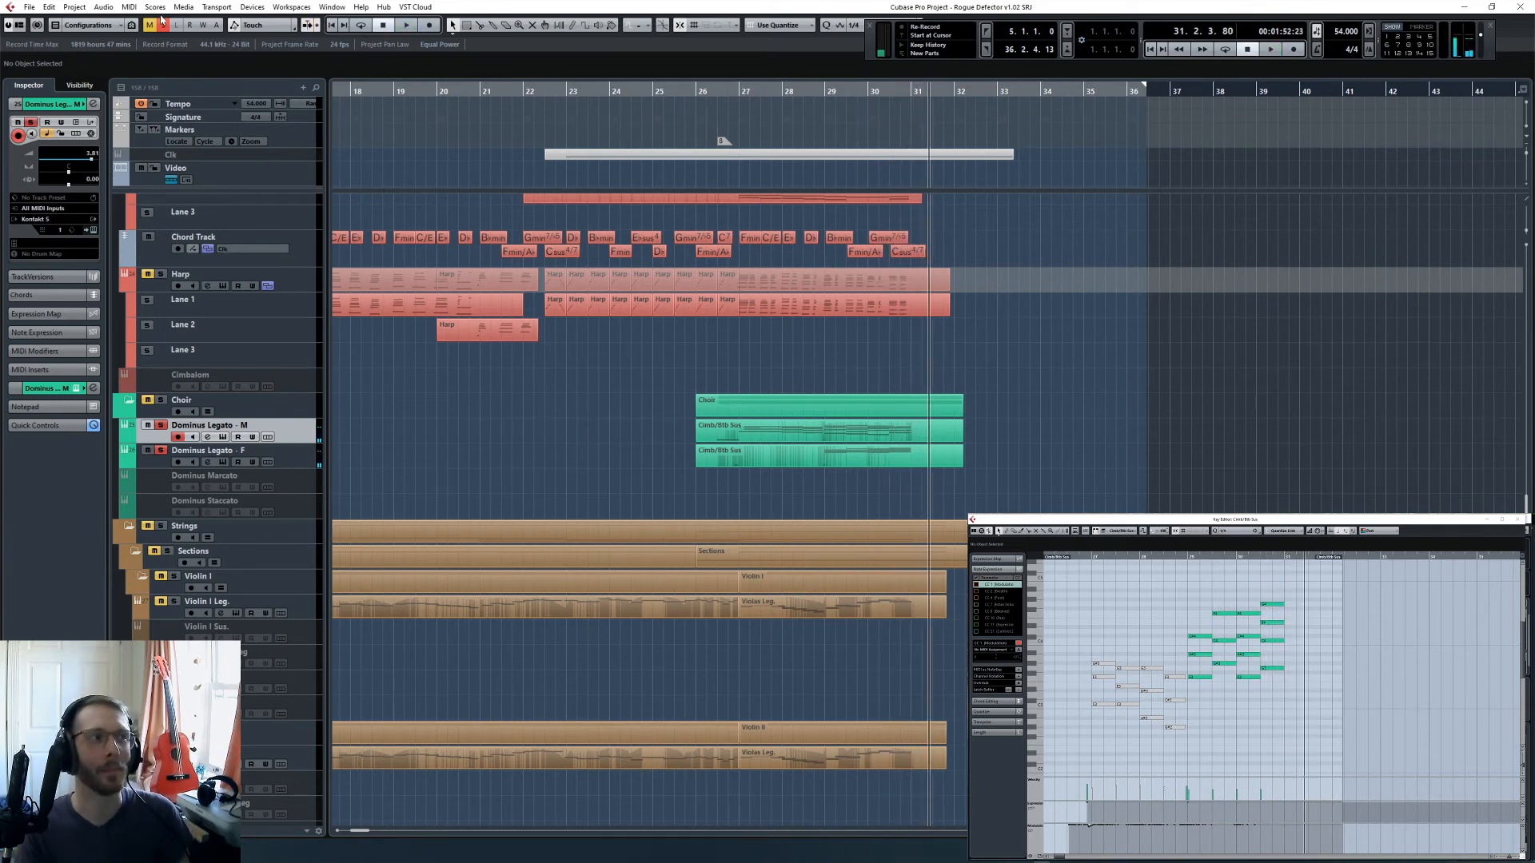
pyautogui.hotkey('shift', 's')
pyautogui.click(869, 533)
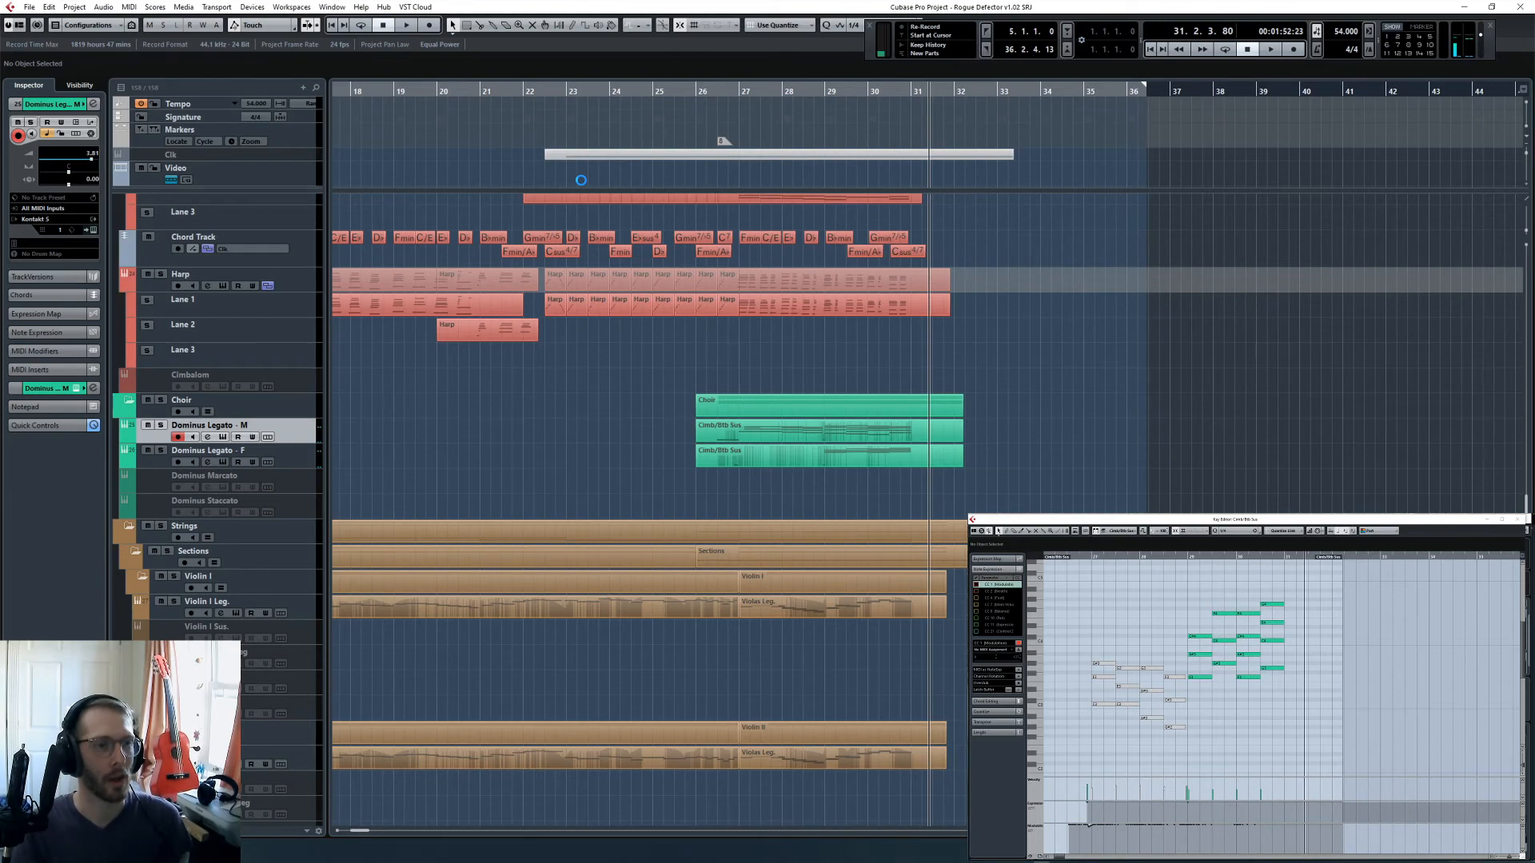
# - Play the full arrangement from bar 21 and open the MixConsole to watch the levels
pyautogui.click(501, 90)
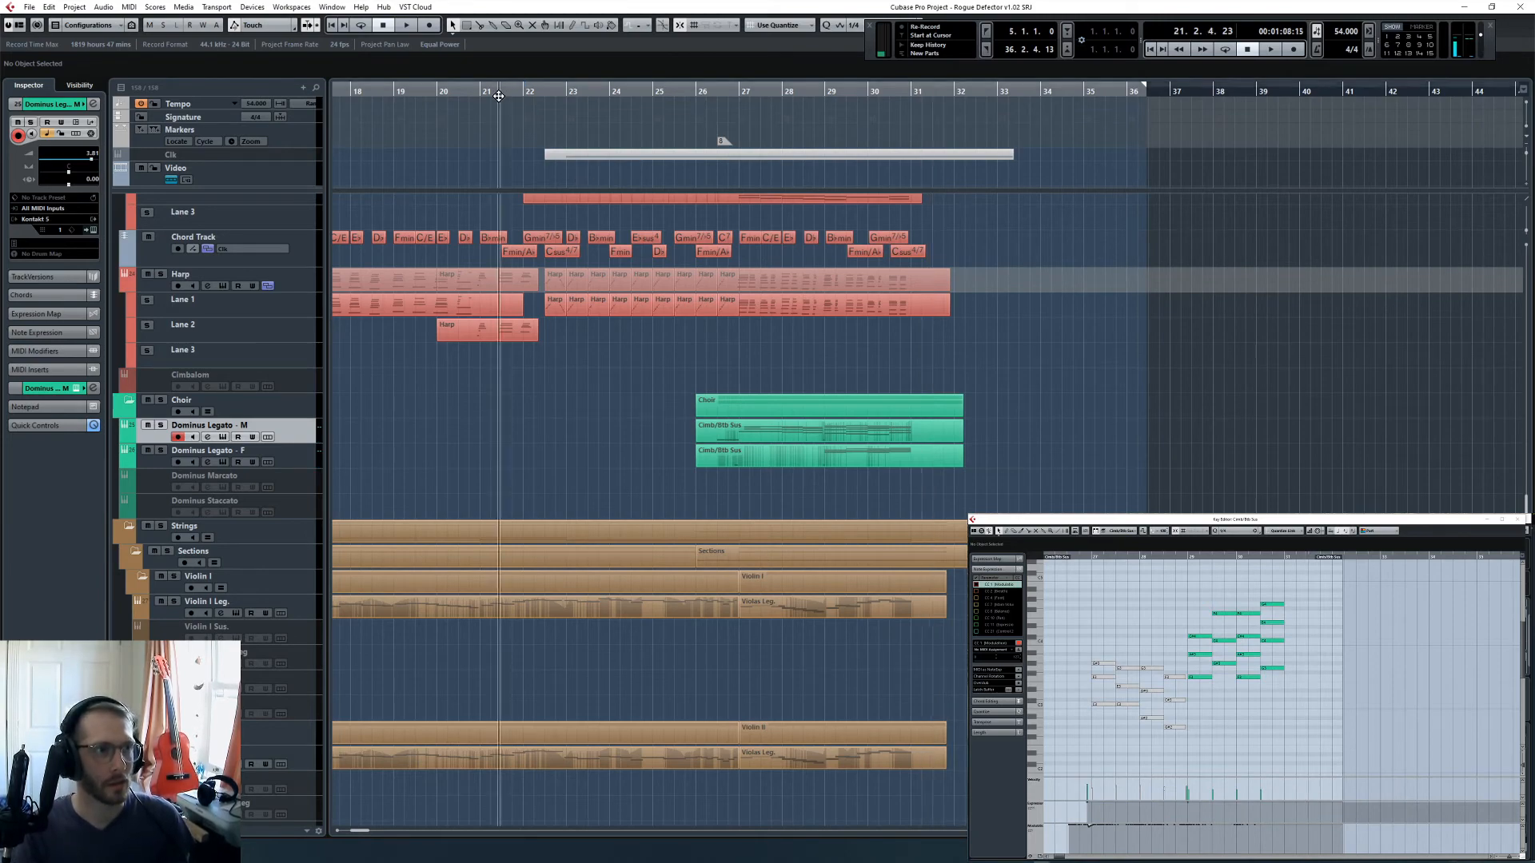
pyautogui.press('space')
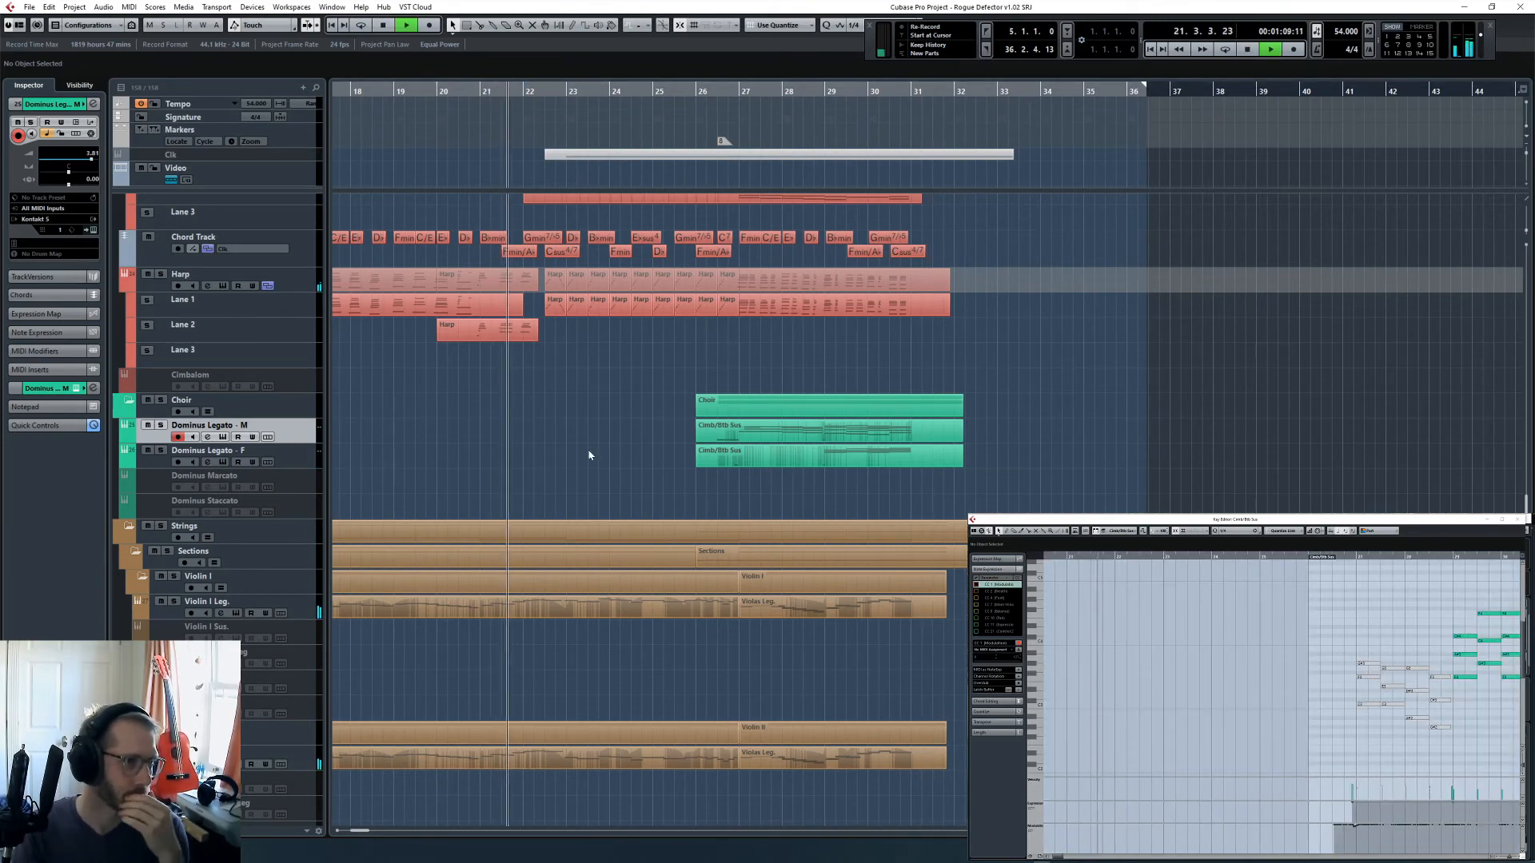
pyautogui.scroll(5, 631, 459)
pyautogui.scroll(5, 641, 467)
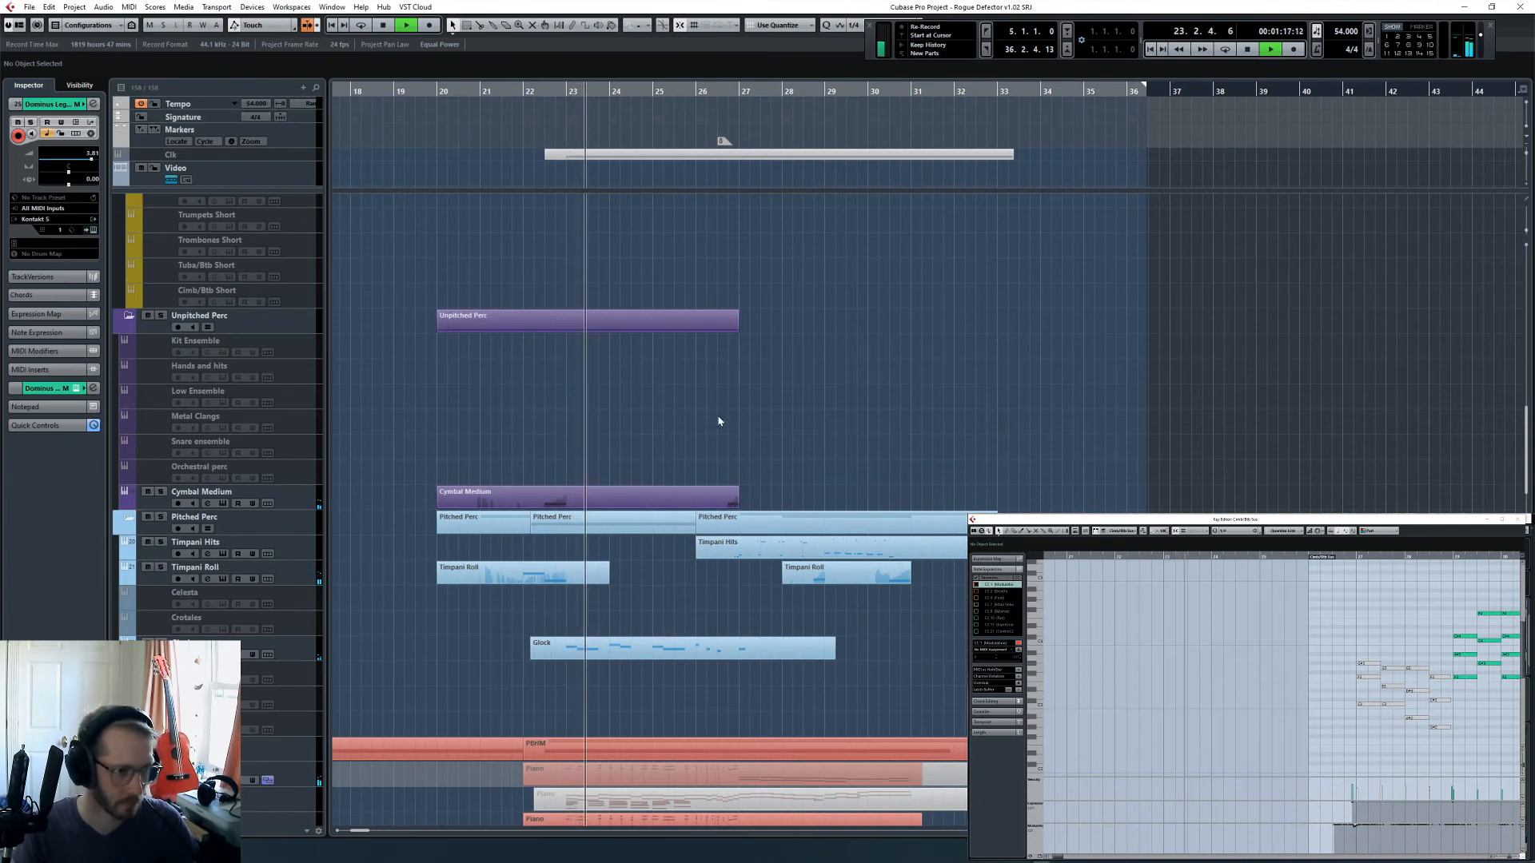
pyautogui.scroll(7, 737, 502)
pyautogui.scroll(7, 737, 501)
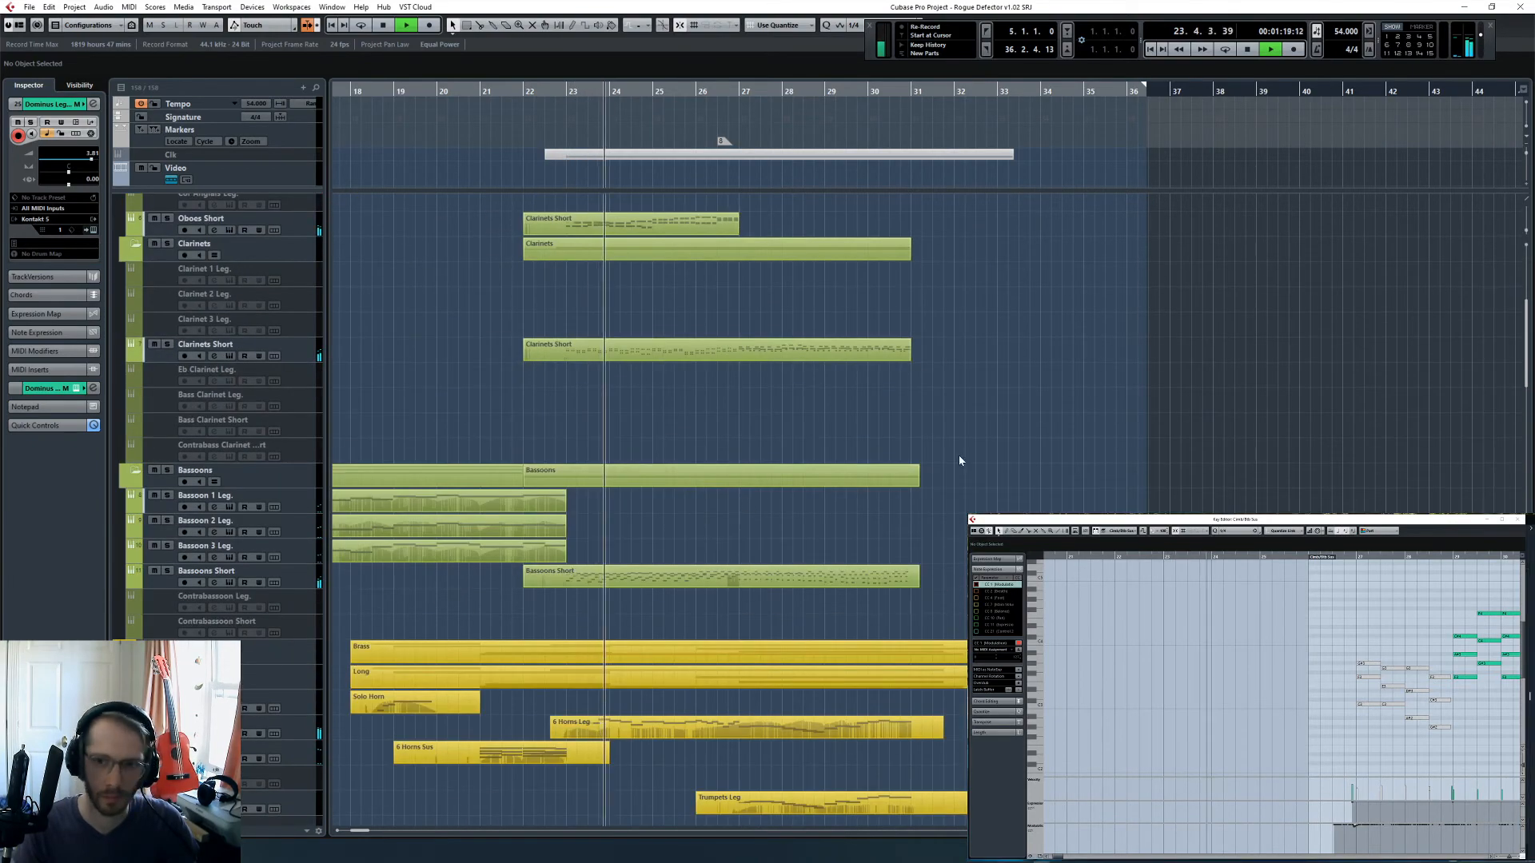
pyautogui.press('F3')
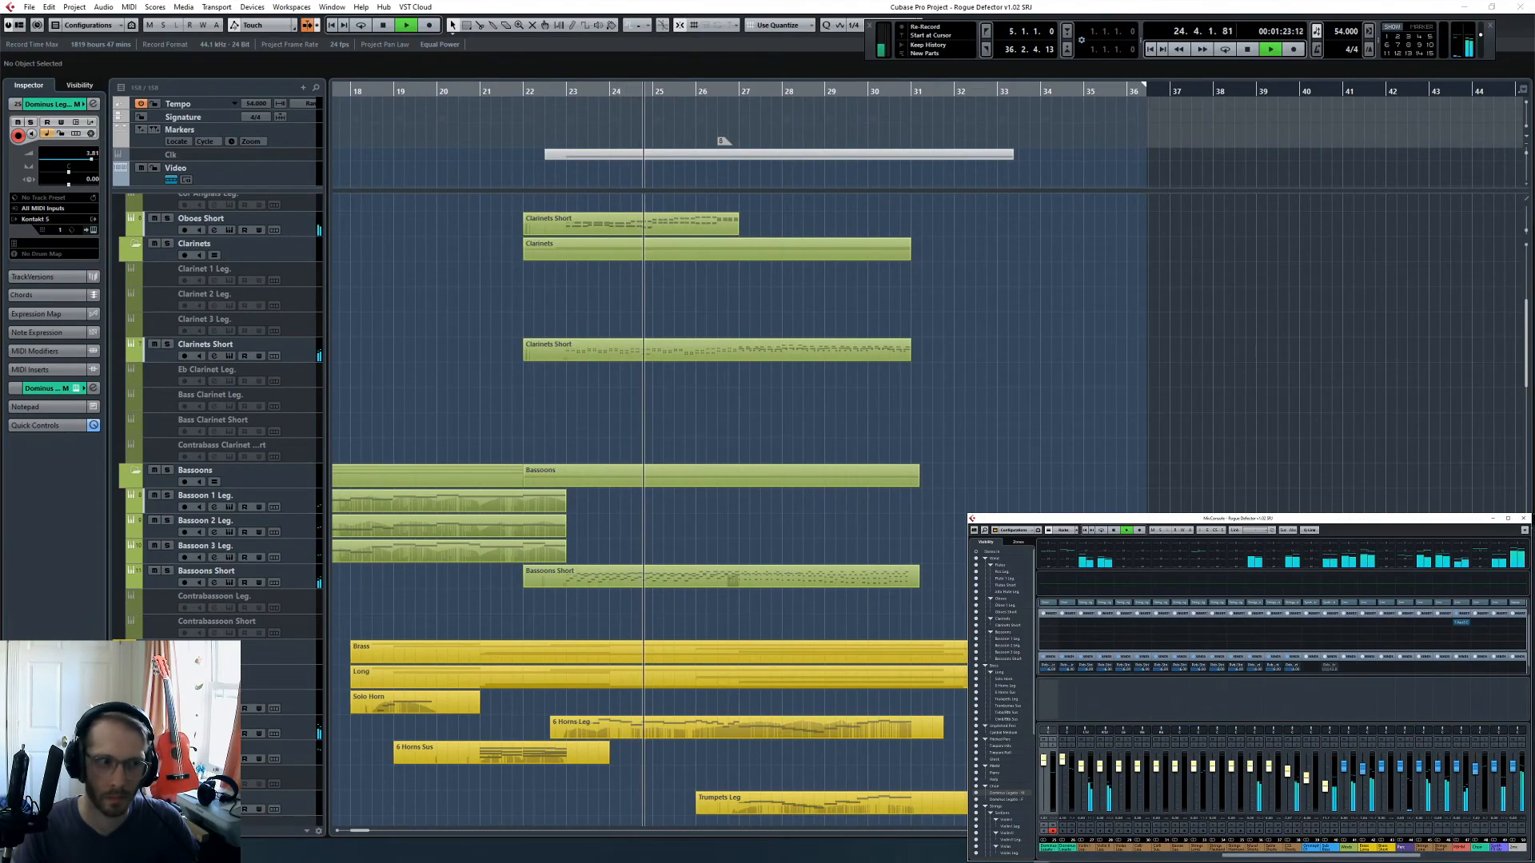
# - Review the woodwind, brass, percussion, harp, choir and string tracks while playback runs through to bar 32
pyautogui.scroll(-20, 1048, 491)
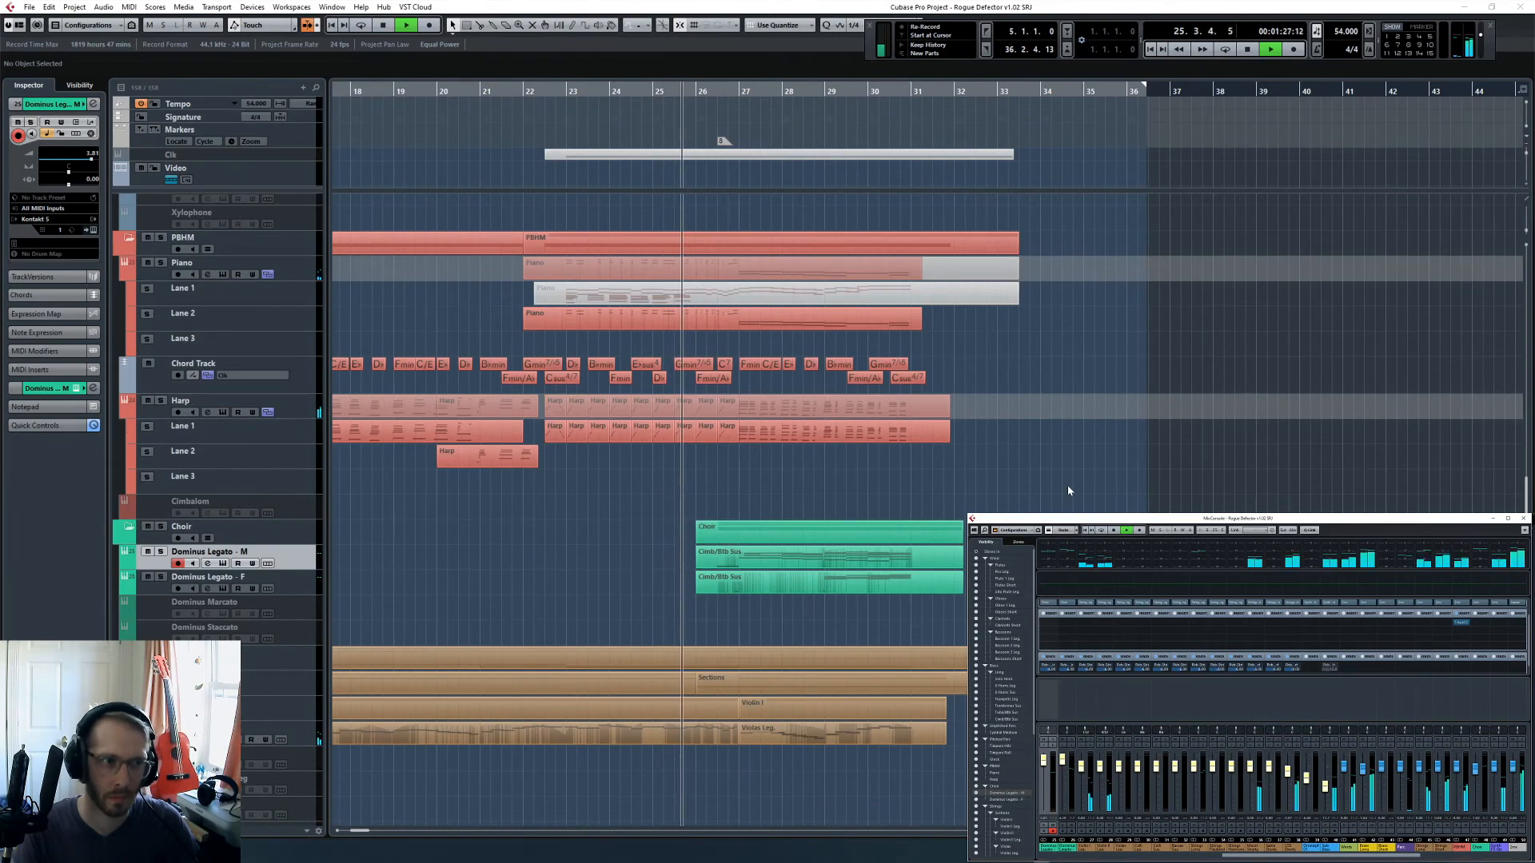
pyautogui.scroll(10, 1063, 490)
pyautogui.scroll(5, 1060, 487)
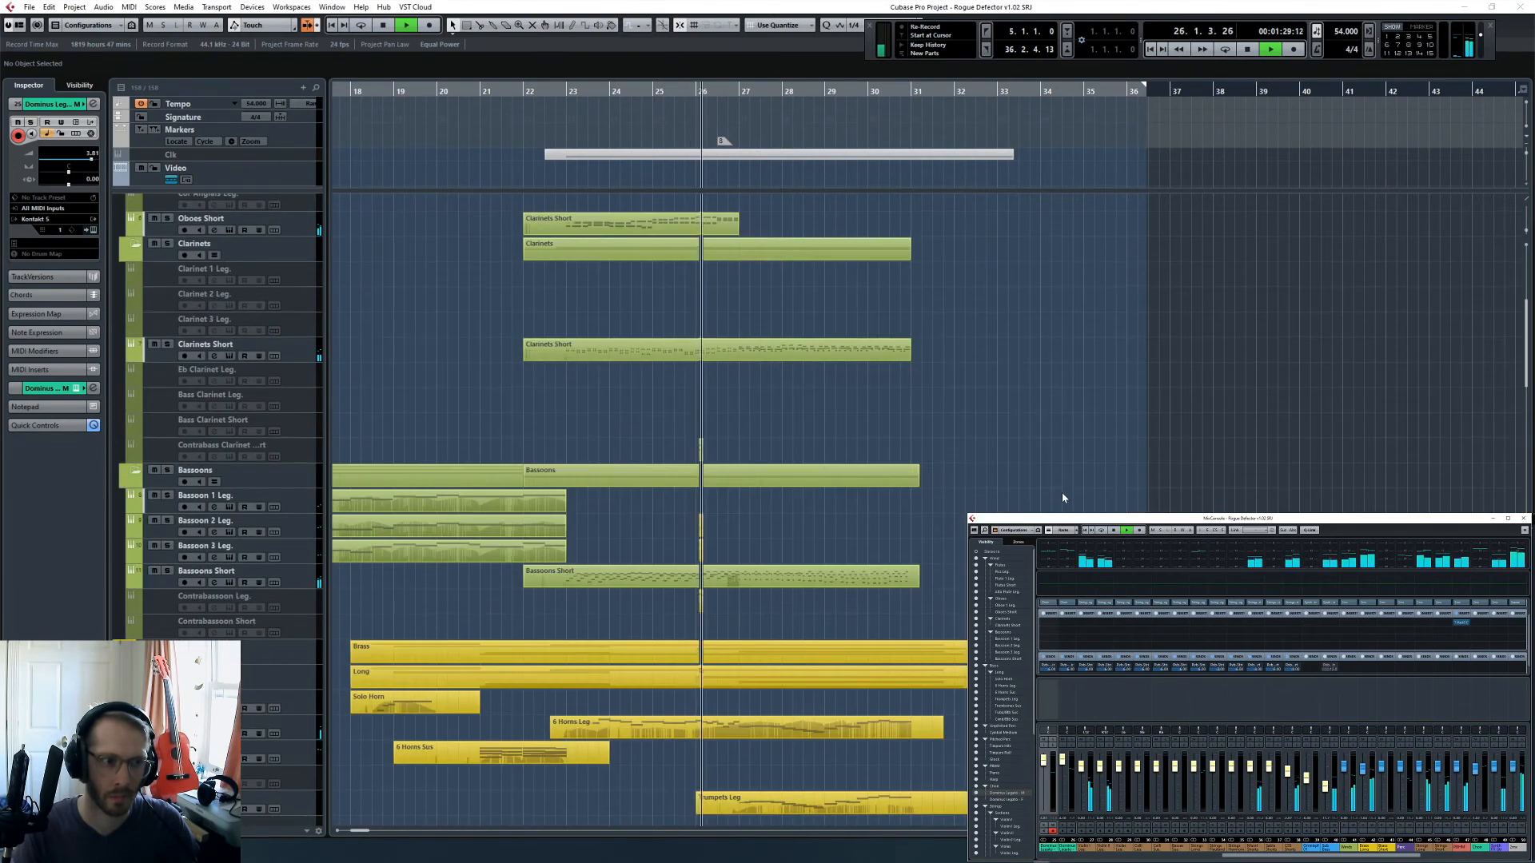
pyautogui.scroll(5, 1061, 495)
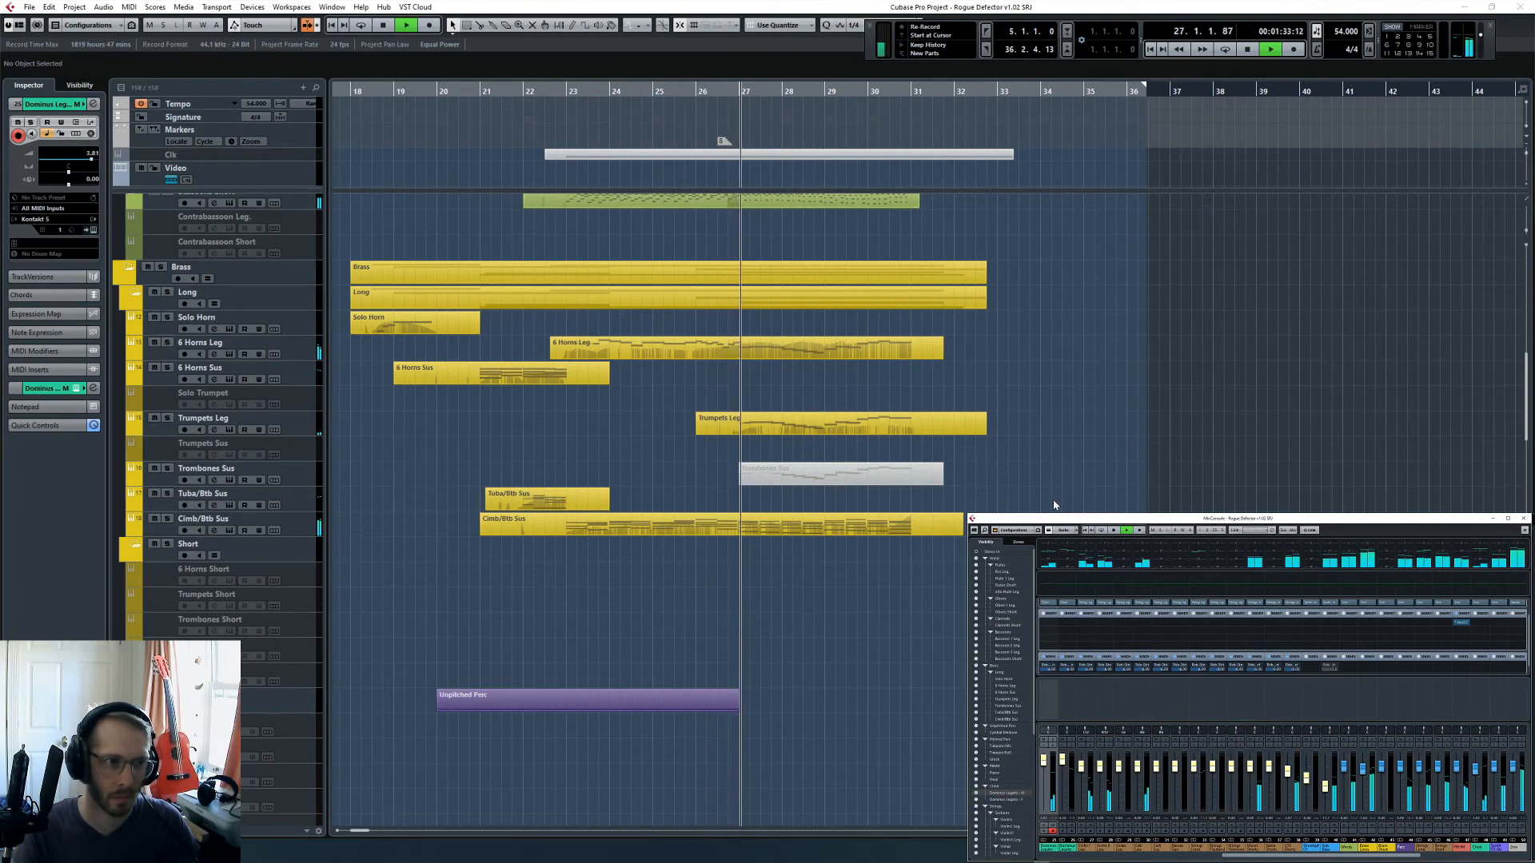
pyautogui.scroll(5, 1049, 505)
pyautogui.scroll(-10, 1046, 506)
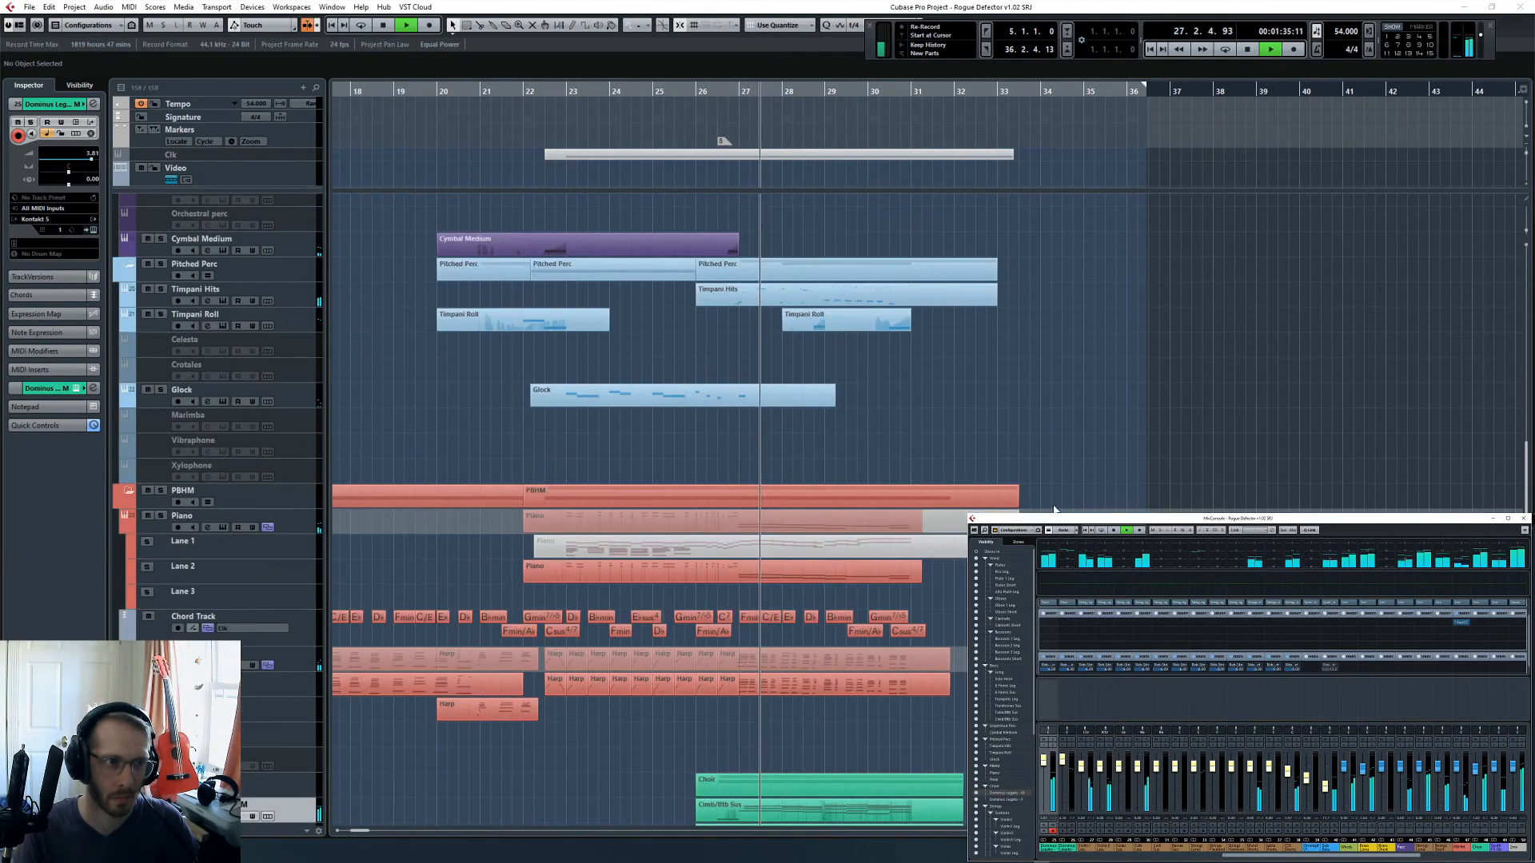
pyautogui.scroll(-5, 1054, 509)
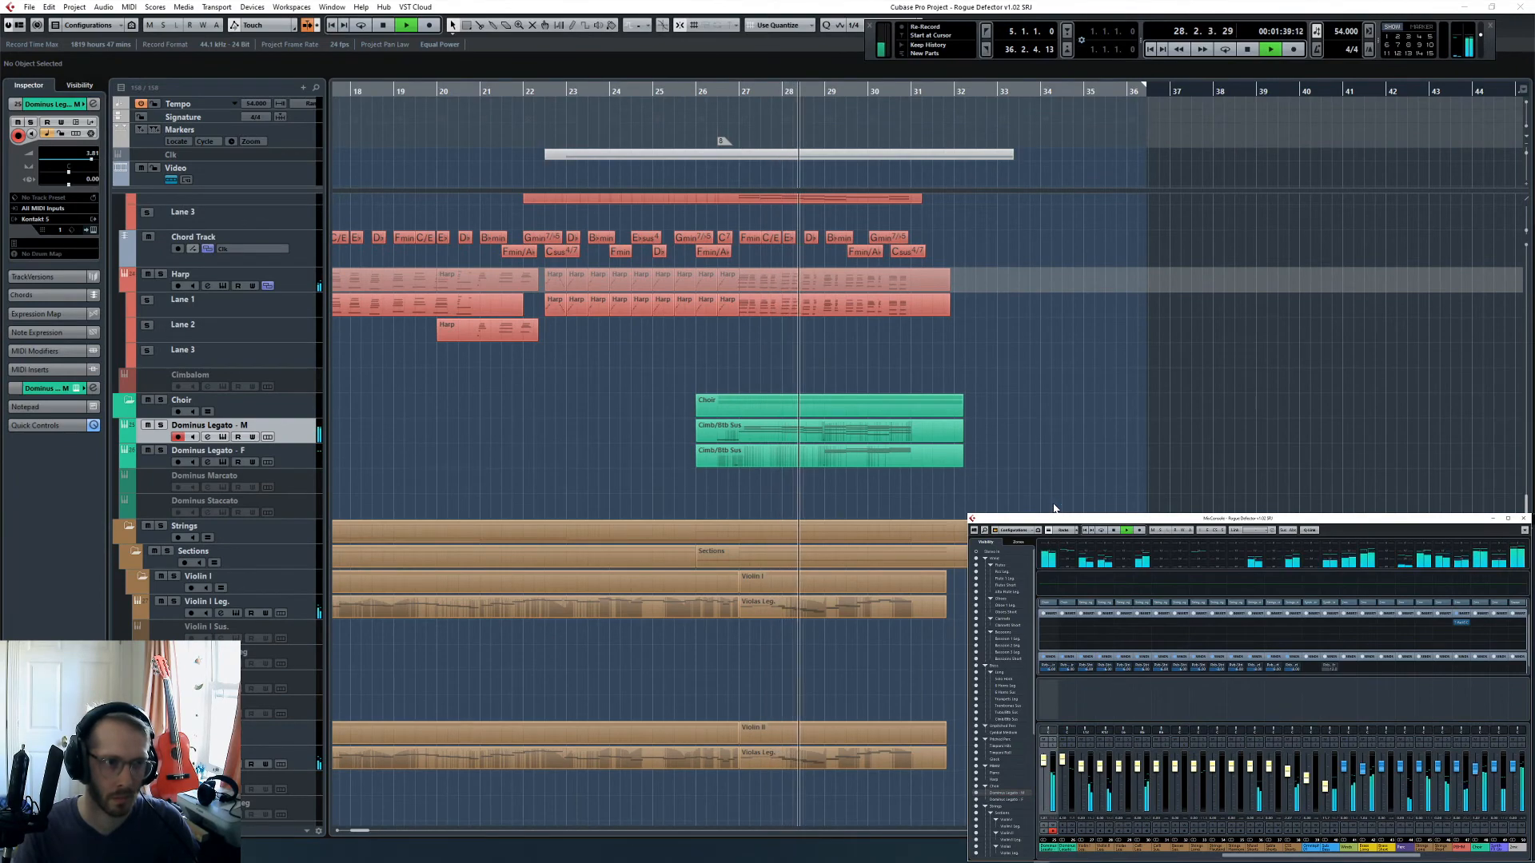
pyautogui.scroll(12, 1054, 508)
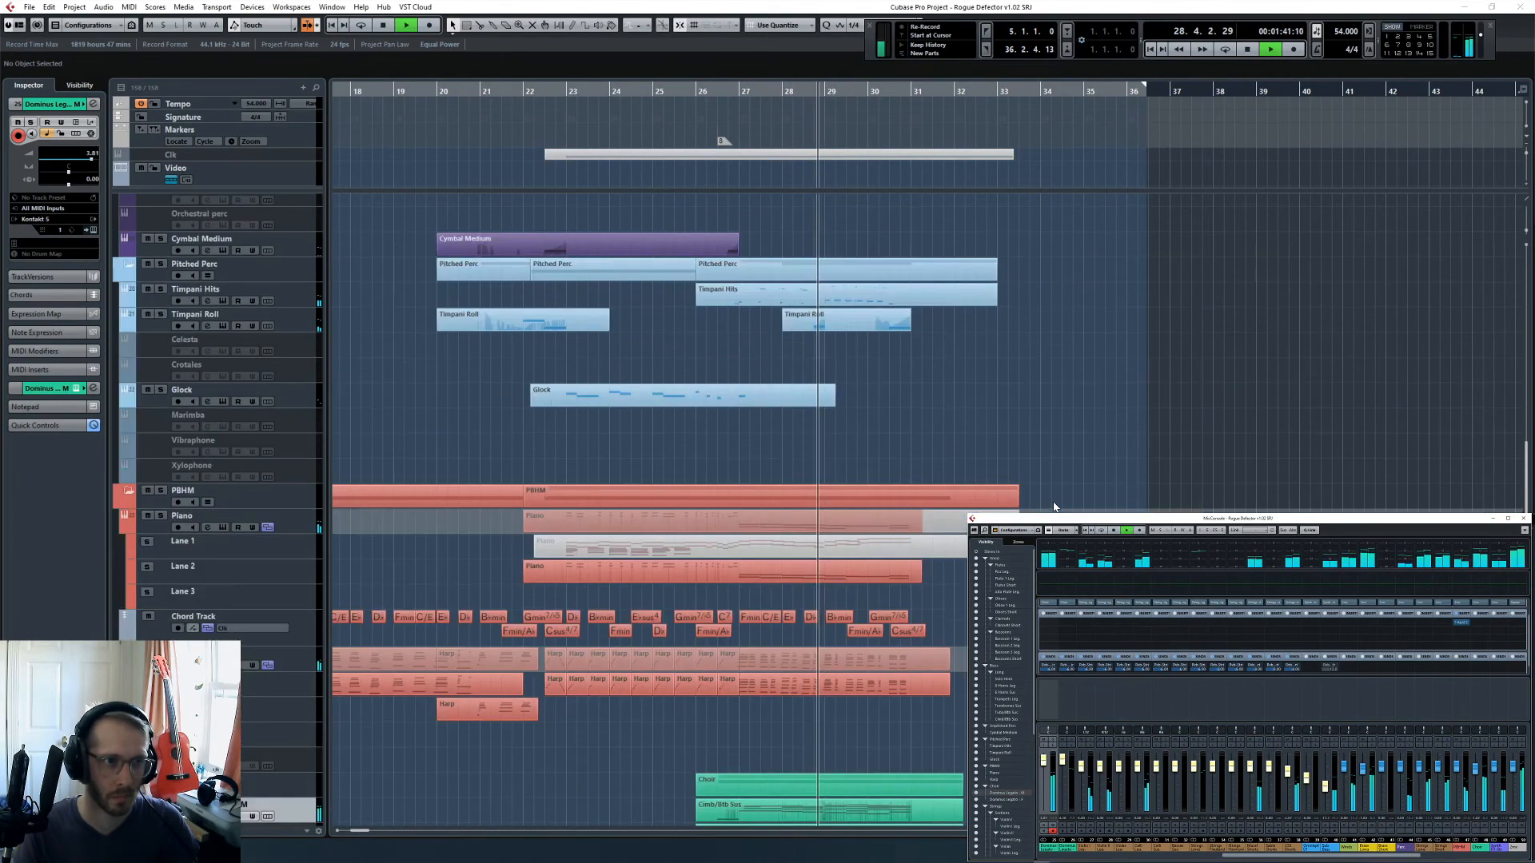
pyautogui.scroll(8, 1053, 509)
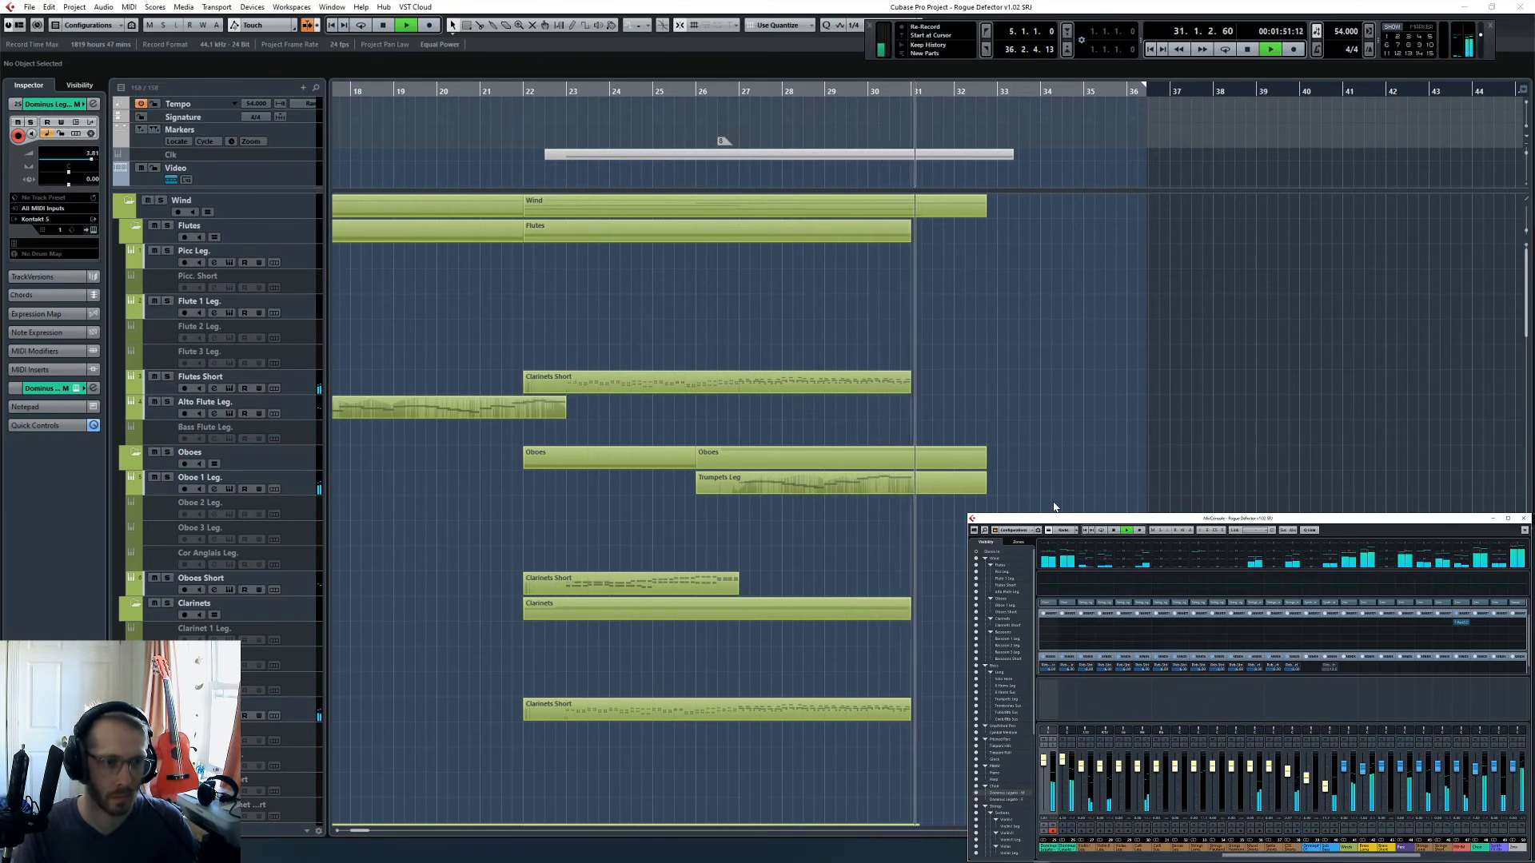
pyautogui.scroll(-5, 1053, 506)
pyautogui.scroll(-15, 1054, 506)
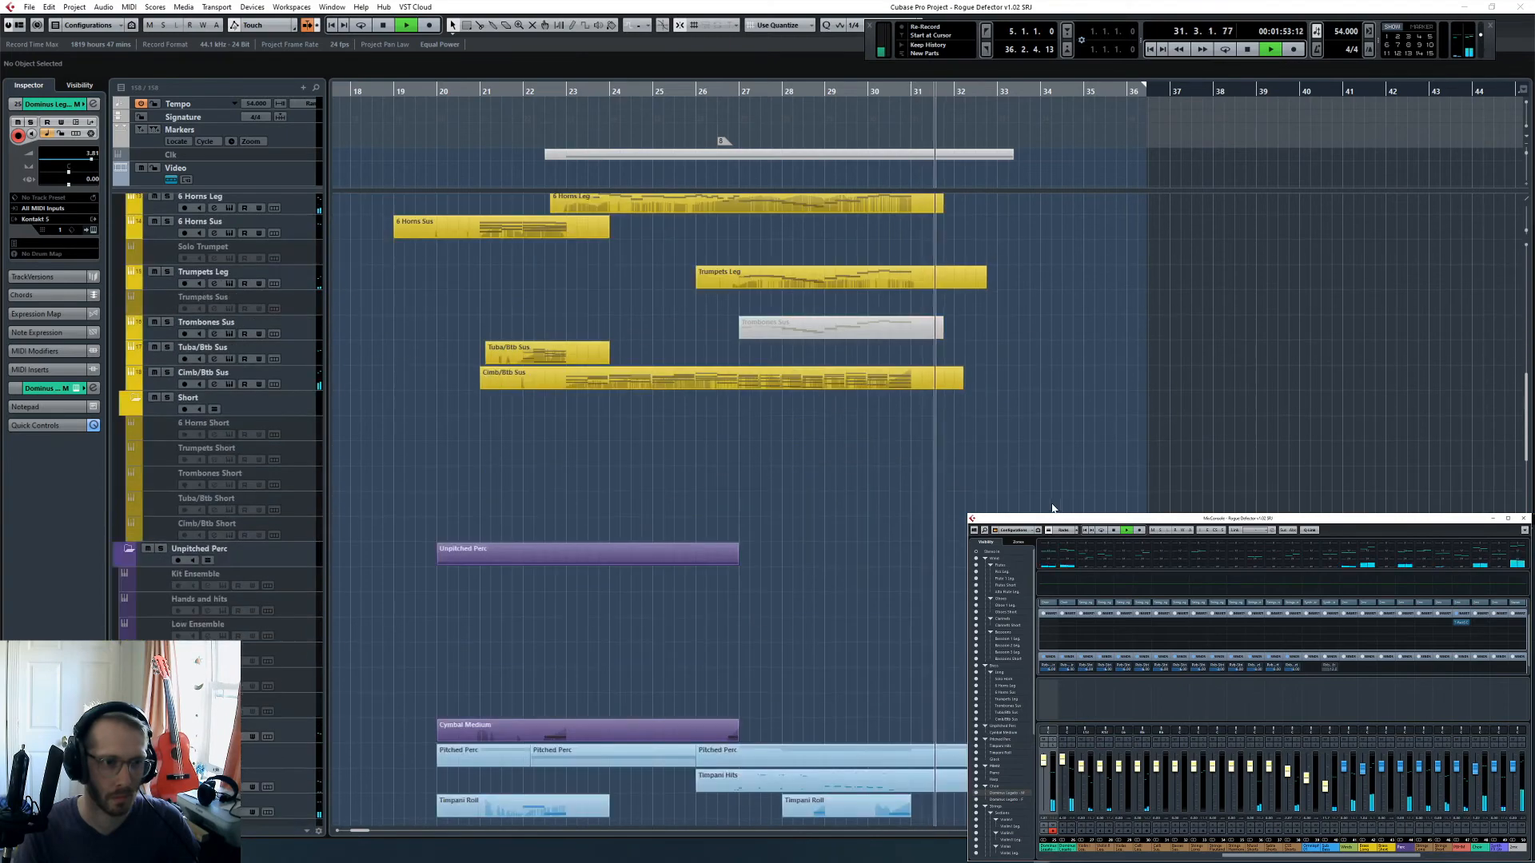
pyautogui.scroll(-15, 1052, 507)
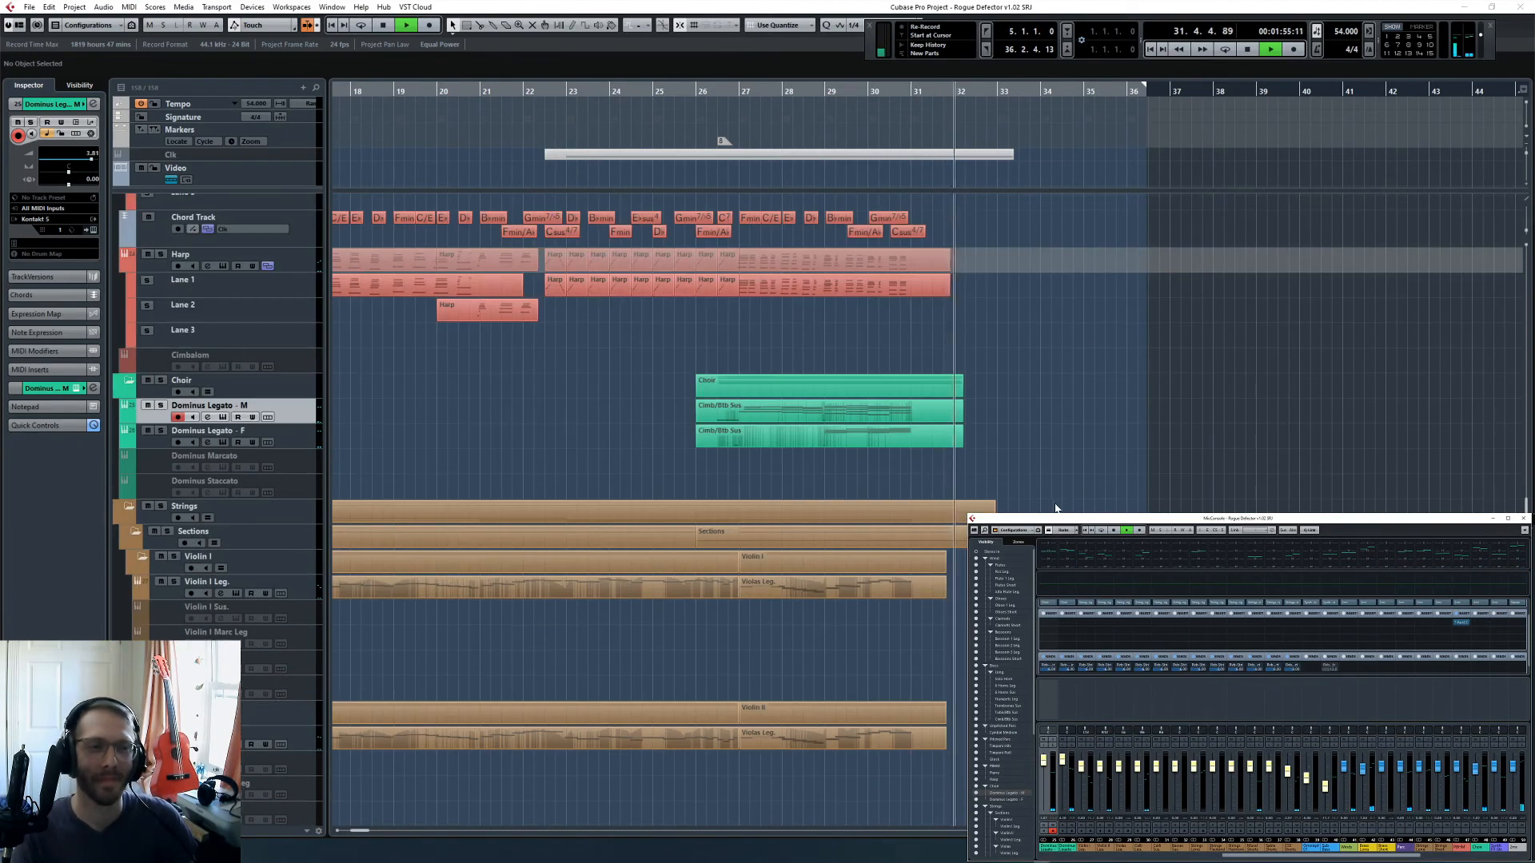
pyautogui.press('space')
# - Remove the final S syllable from the crucifixus word in the Dominus Legato - M choir instrument
pyautogui.click(912, 92)
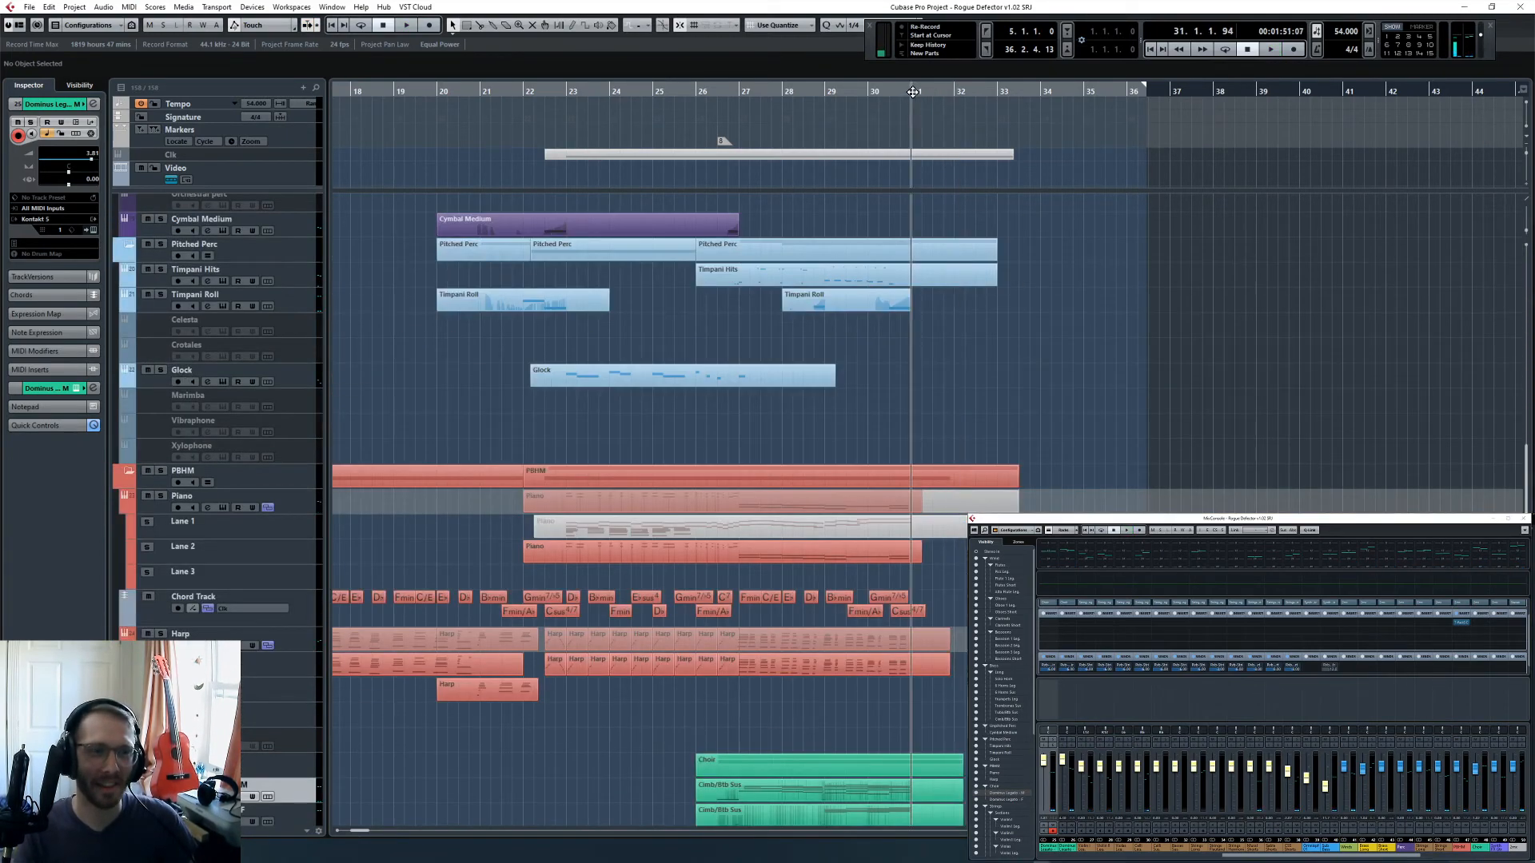
pyautogui.click(876, 96)
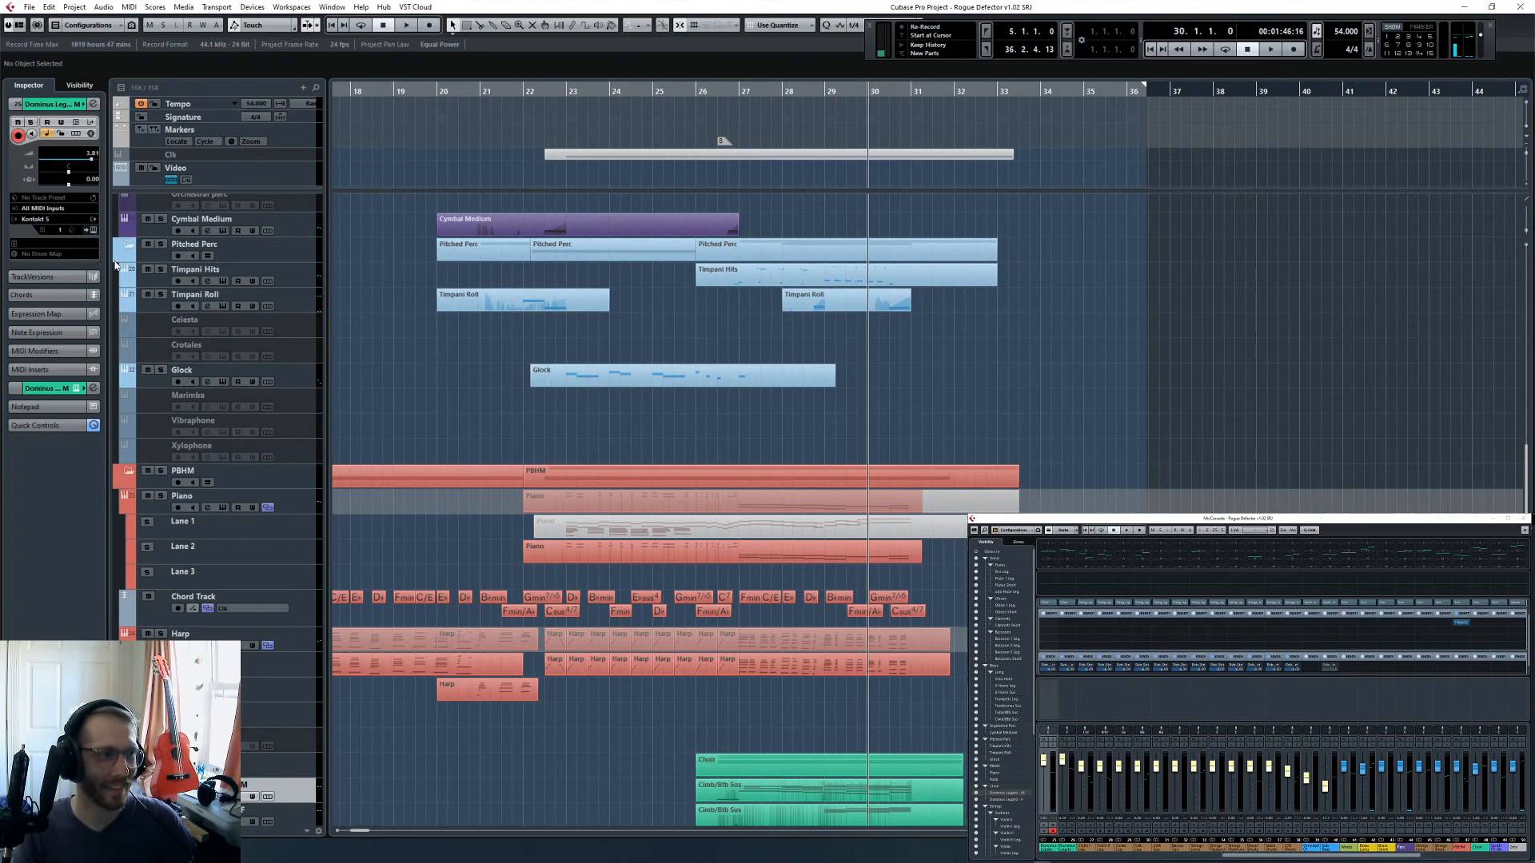
pyautogui.click(90, 230)
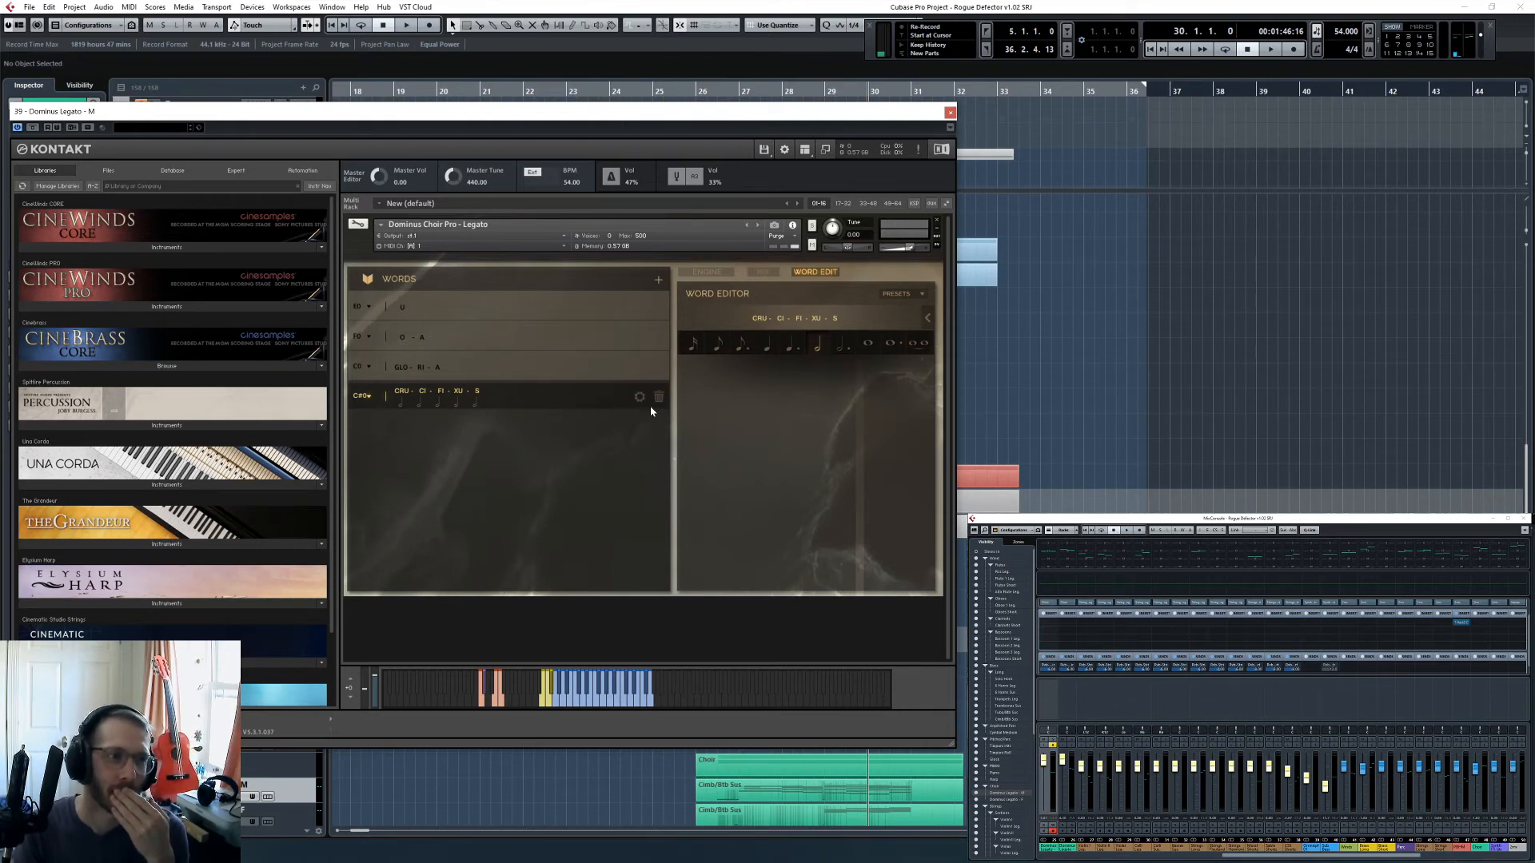
pyautogui.click(475, 405)
pyautogui.click(576, 403)
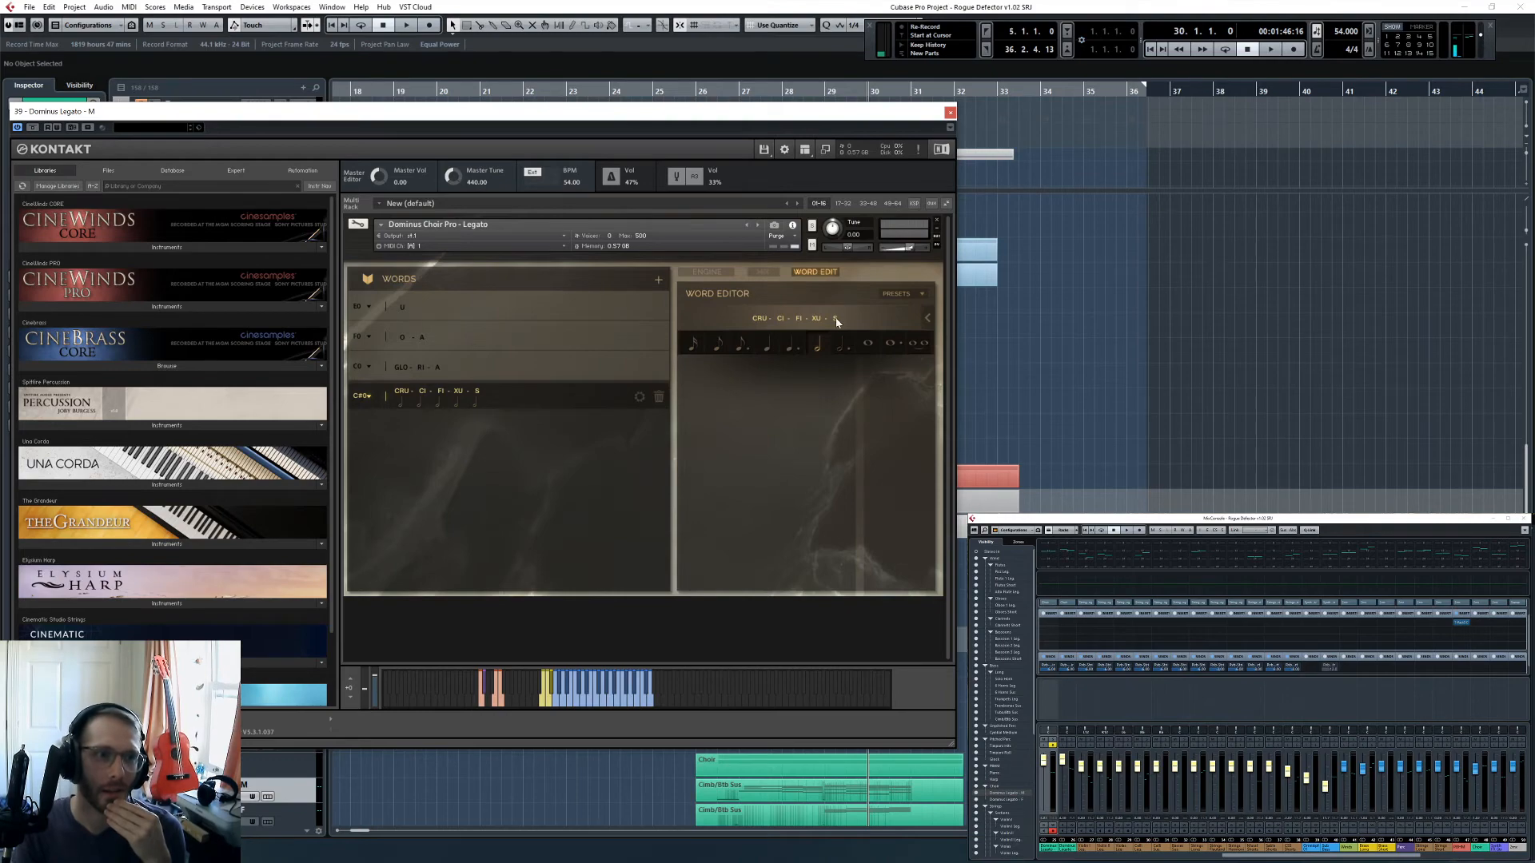
pyautogui.click(925, 320)
pyautogui.click(950, 112)
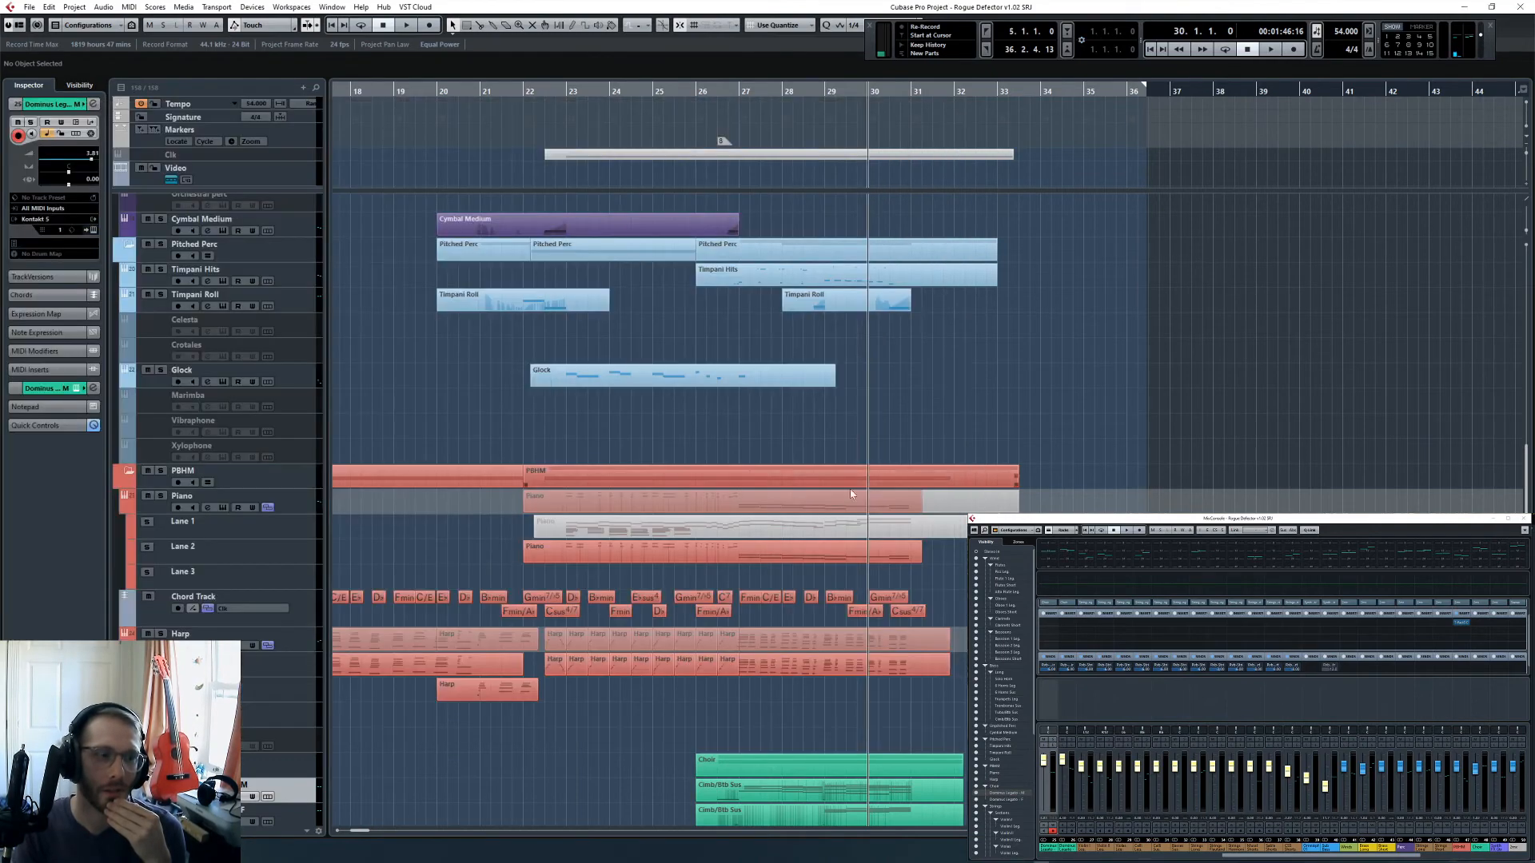
# - Remove the final S syllable from the crucifixus word in the Dominus Legato - F choir instrument
pyautogui.scroll(-5, 302, 314)
pyautogui.click(302, 314)
pyautogui.click(93, 231)
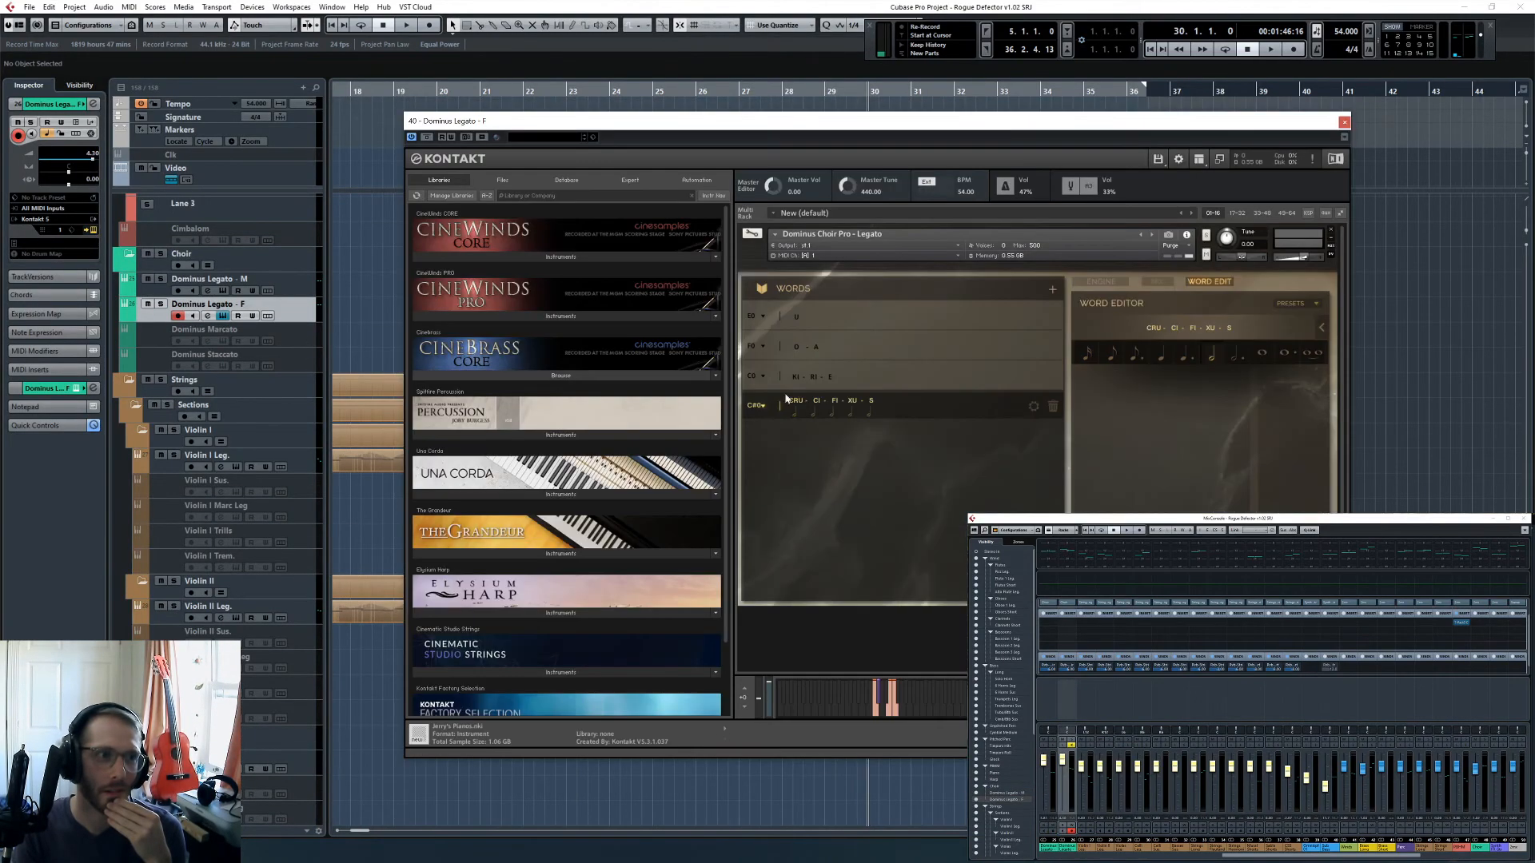
pyautogui.click(1323, 328)
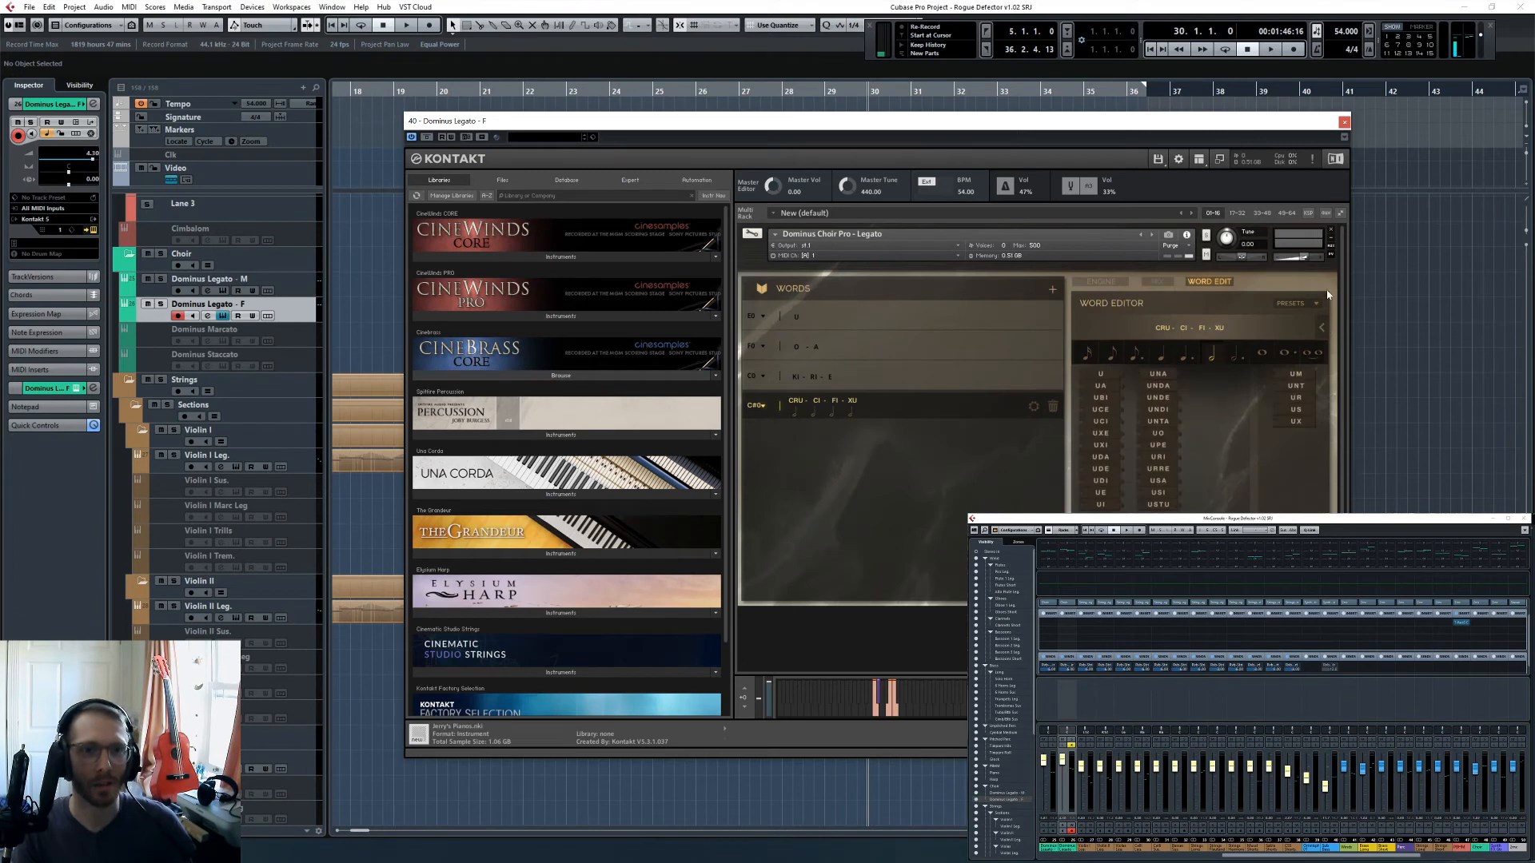
pyautogui.click(1345, 121)
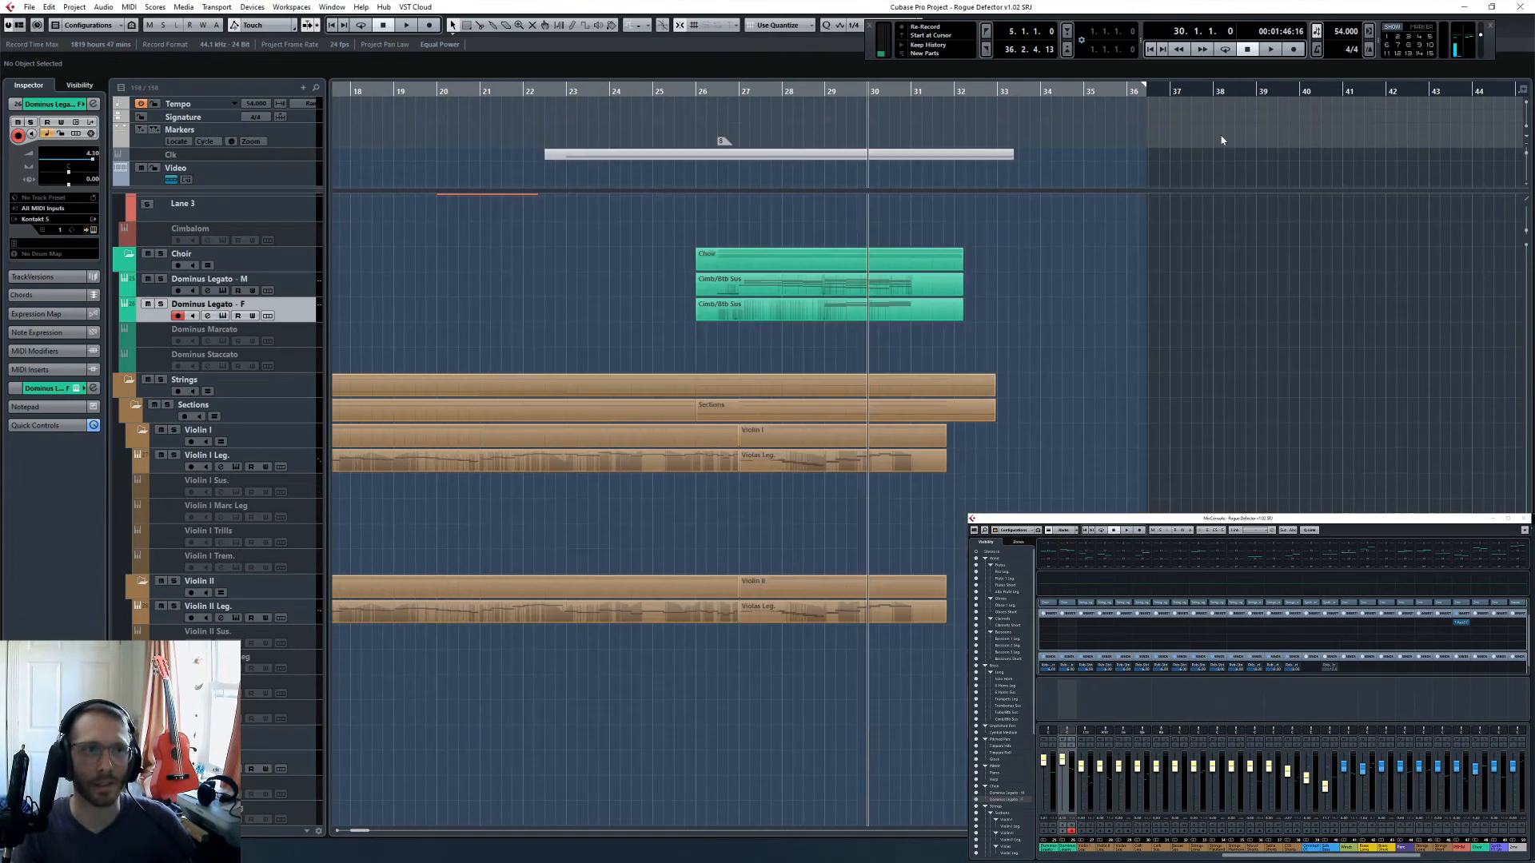
# - Audition the shortened choir word in the full arrangement from the middle of bar 28 into bar 31
pyautogui.click(812, 90)
pyautogui.press('space')
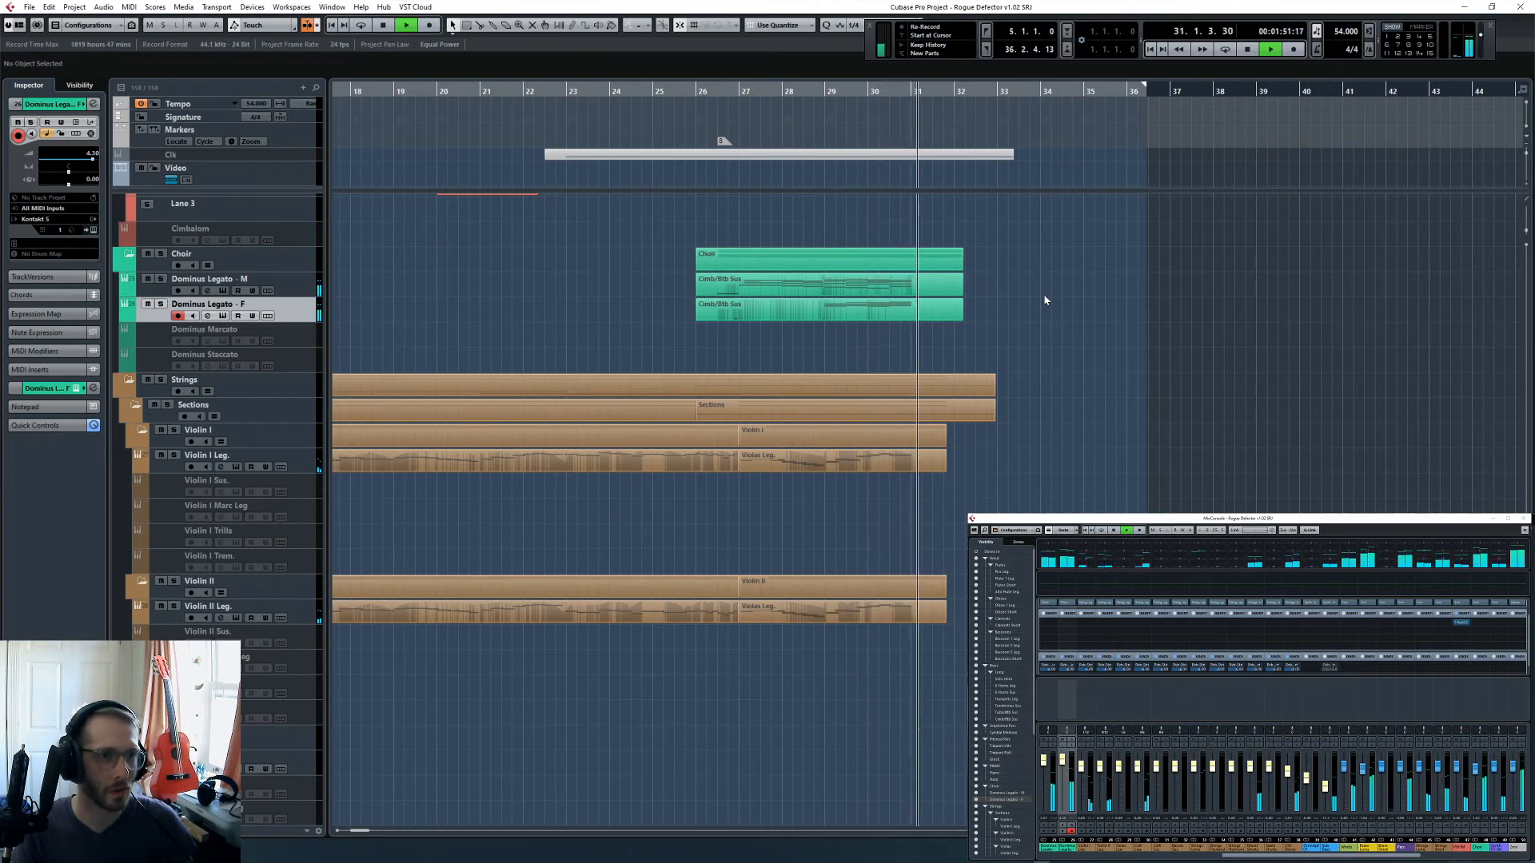
pyautogui.scroll(5, 1045, 304)
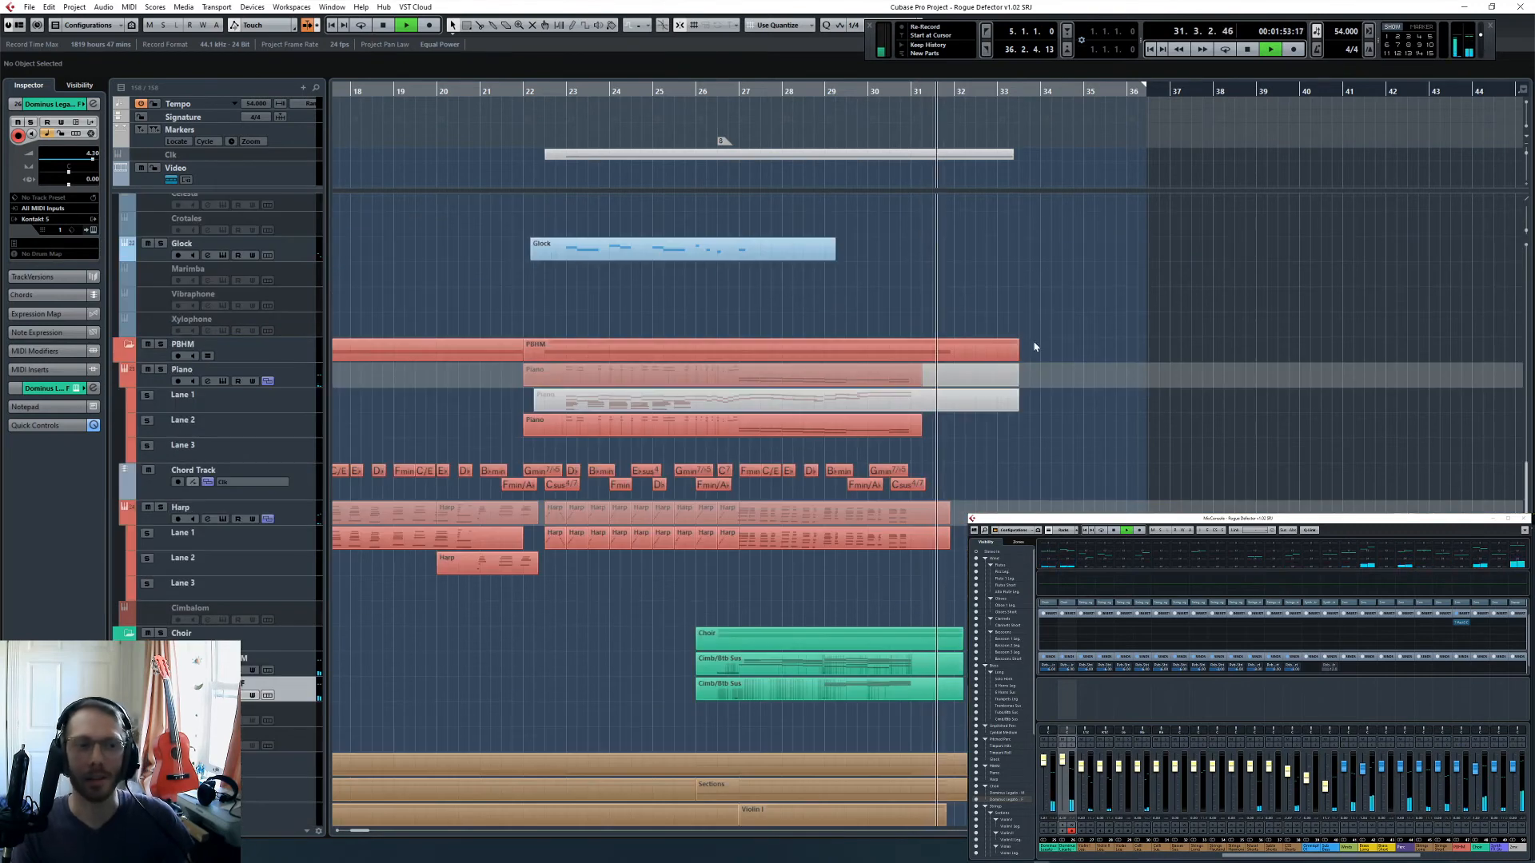
pyautogui.press('space')
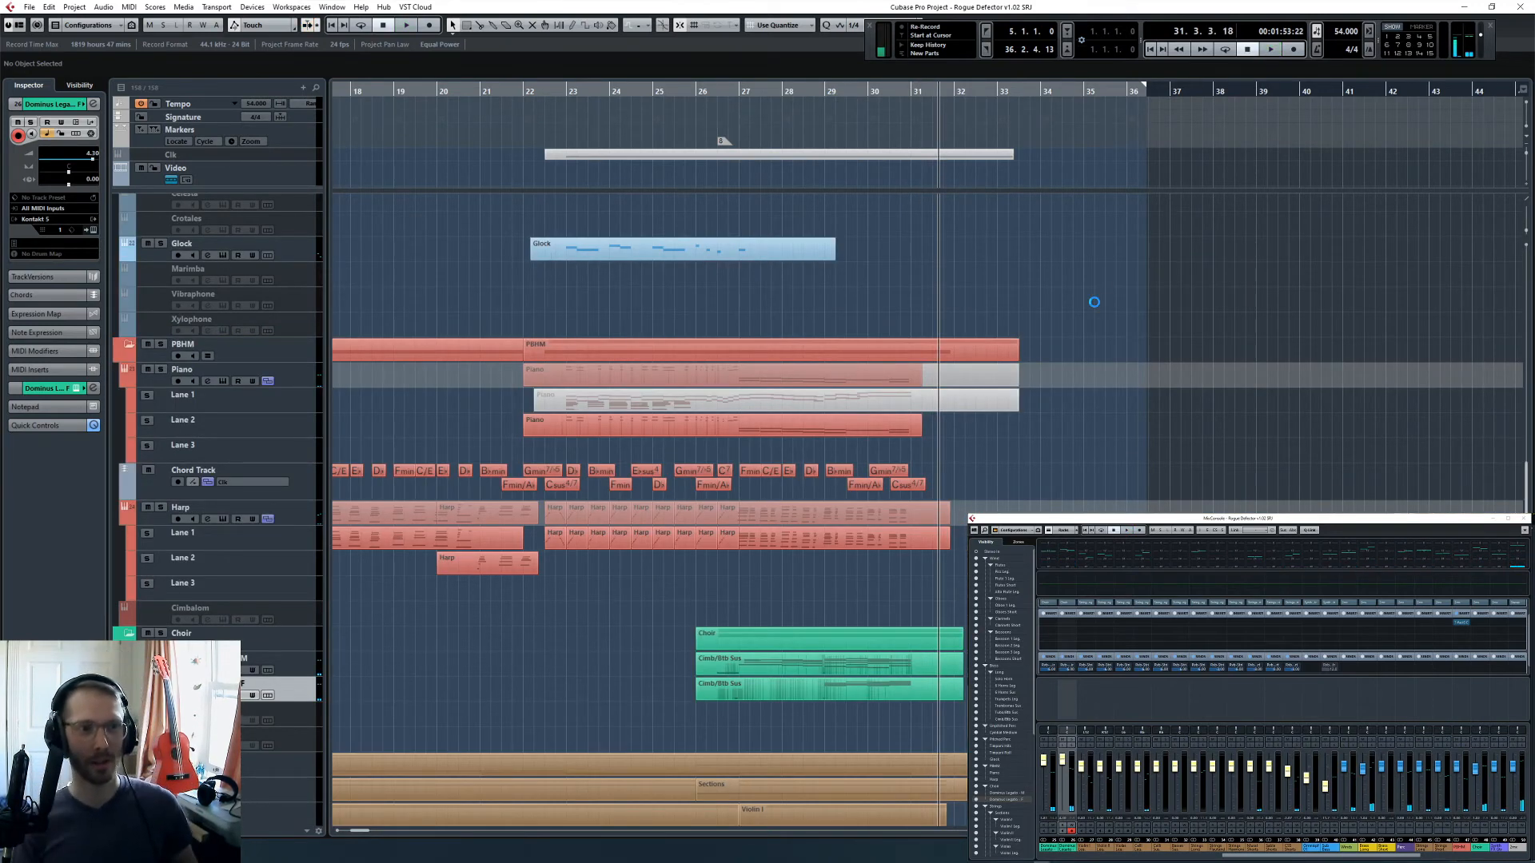
# - Look over the whole arrangement from the winds down to the synths, select Omnisphere 01, and inspect the remaining MixConsole channels
pyautogui.scroll(-10, 978, 429)
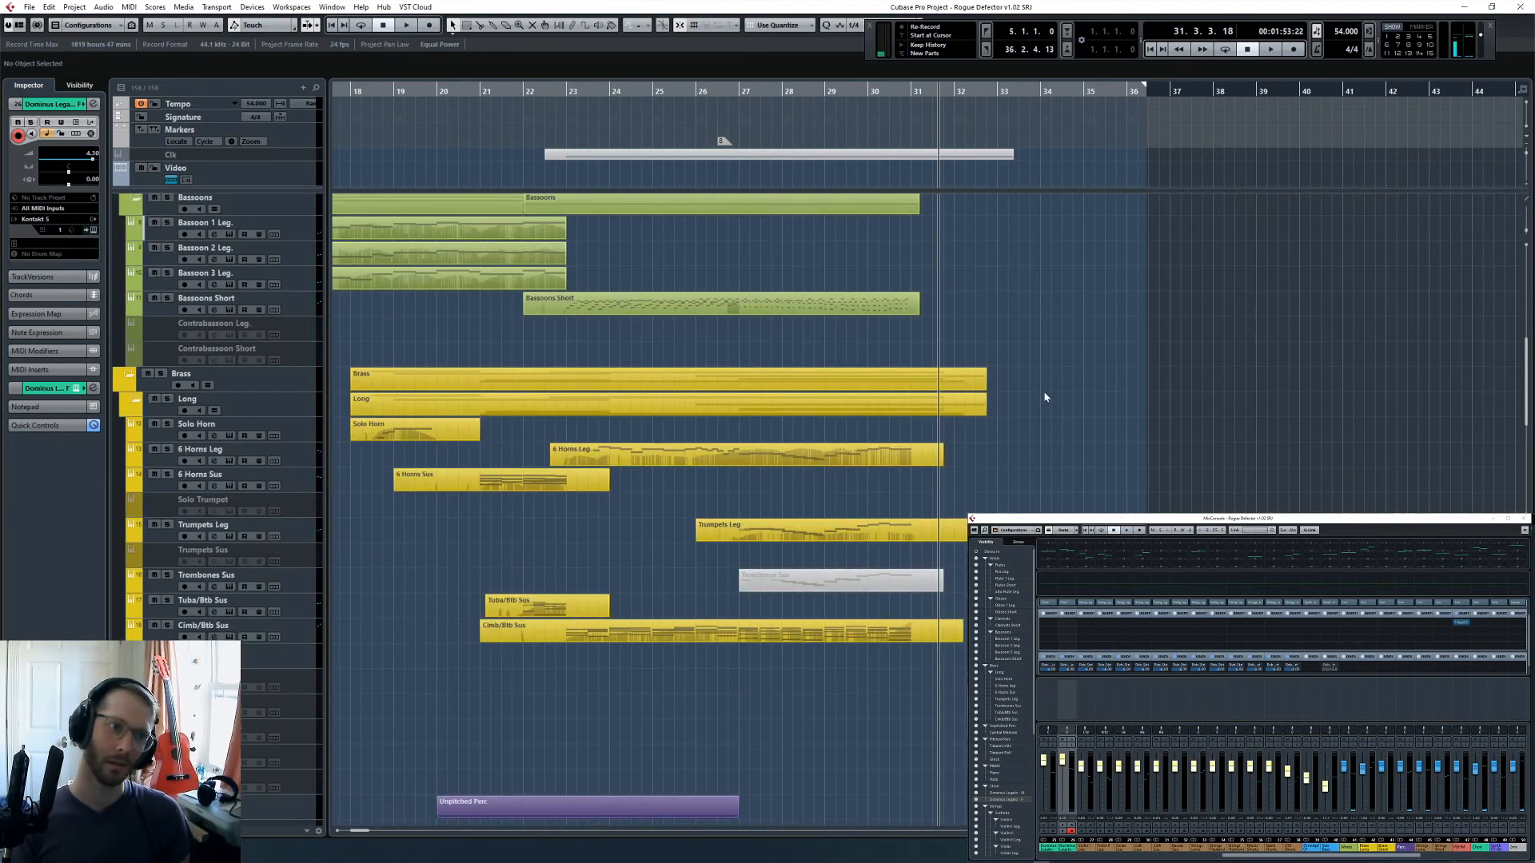
pyautogui.press('g')
pyautogui.press('g')
pyautogui.press('g')
pyautogui.scroll(6, 1013, 475)
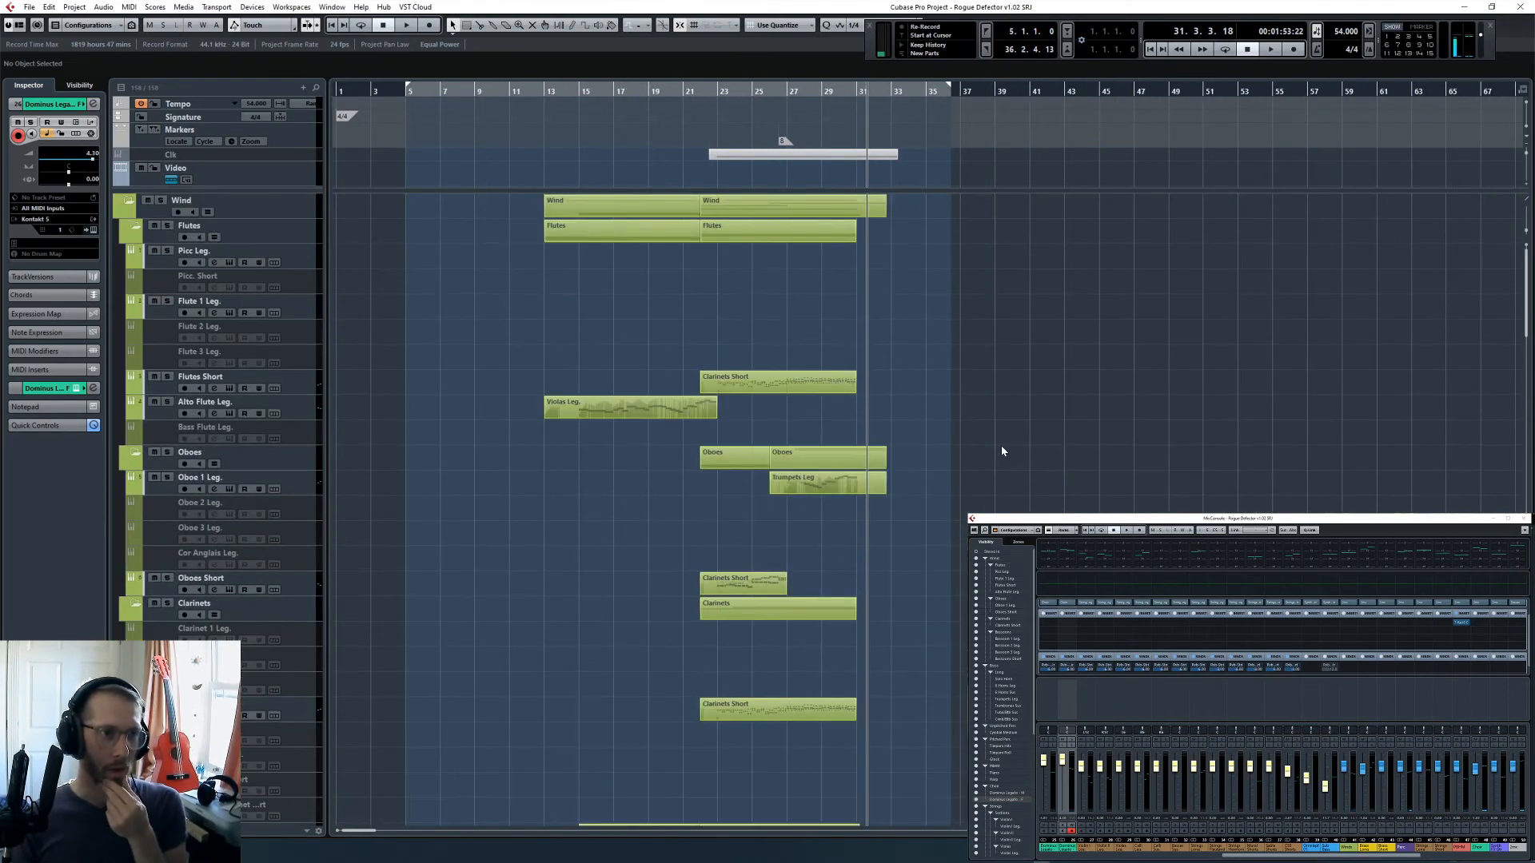
pyautogui.scroll(-15, 1002, 435)
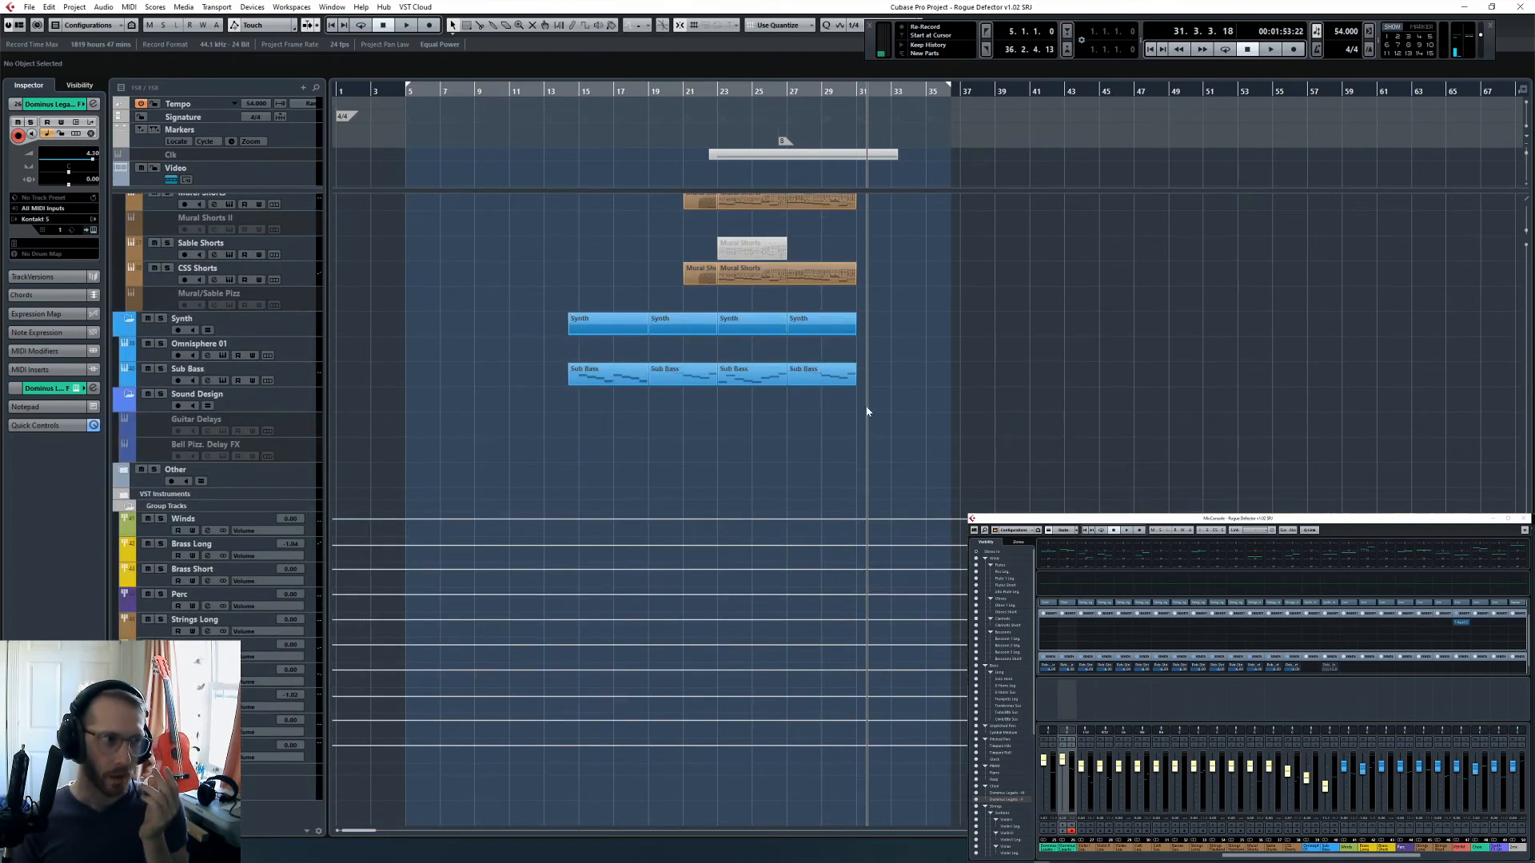
pyautogui.click(315, 359)
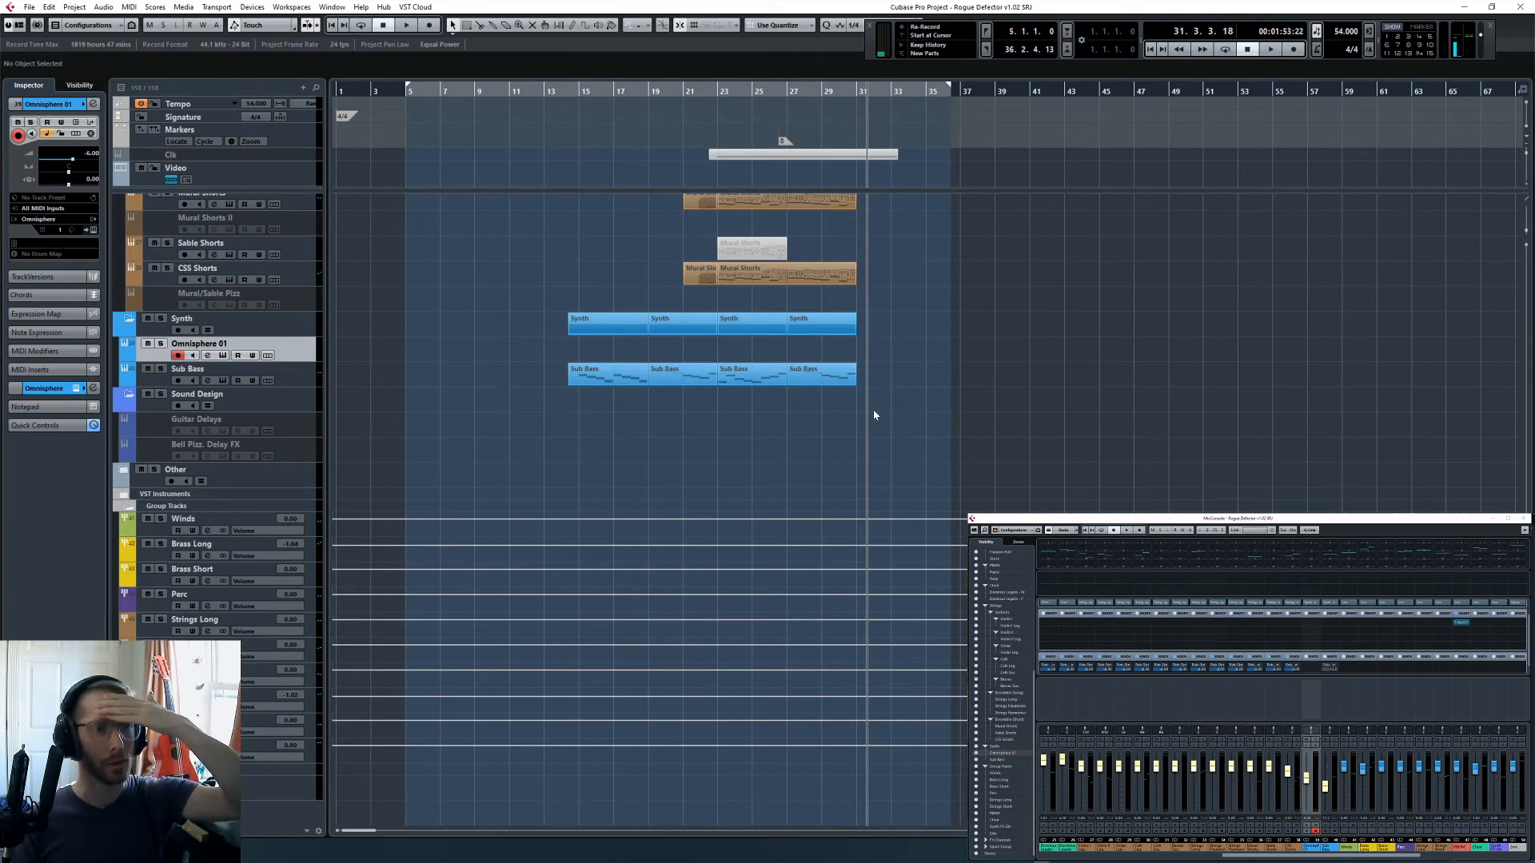
pyautogui.scroll(5, 873, 409)
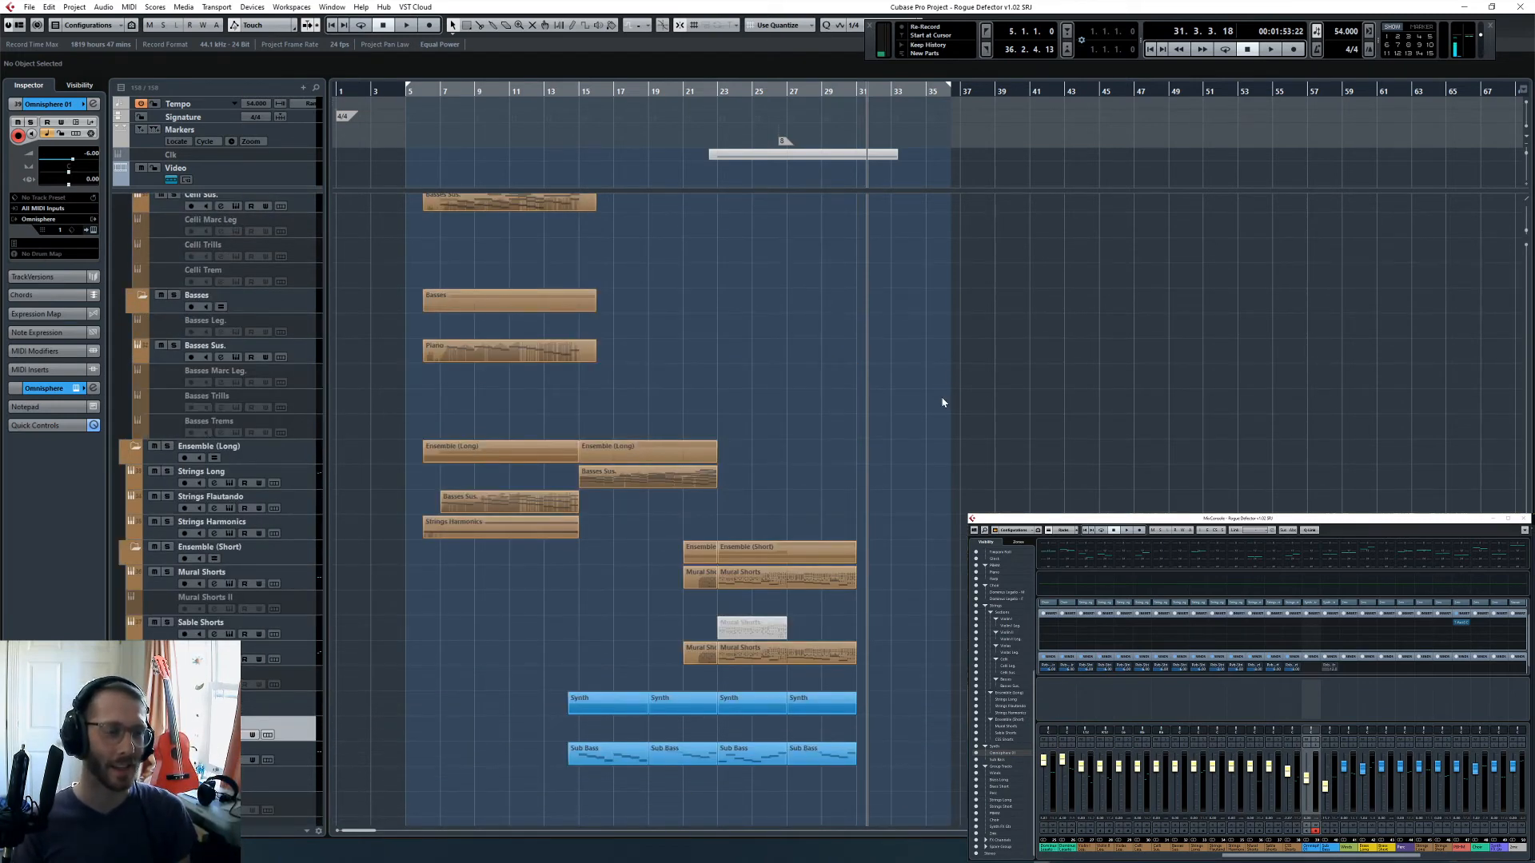
pyautogui.scroll(-4, 939, 403)
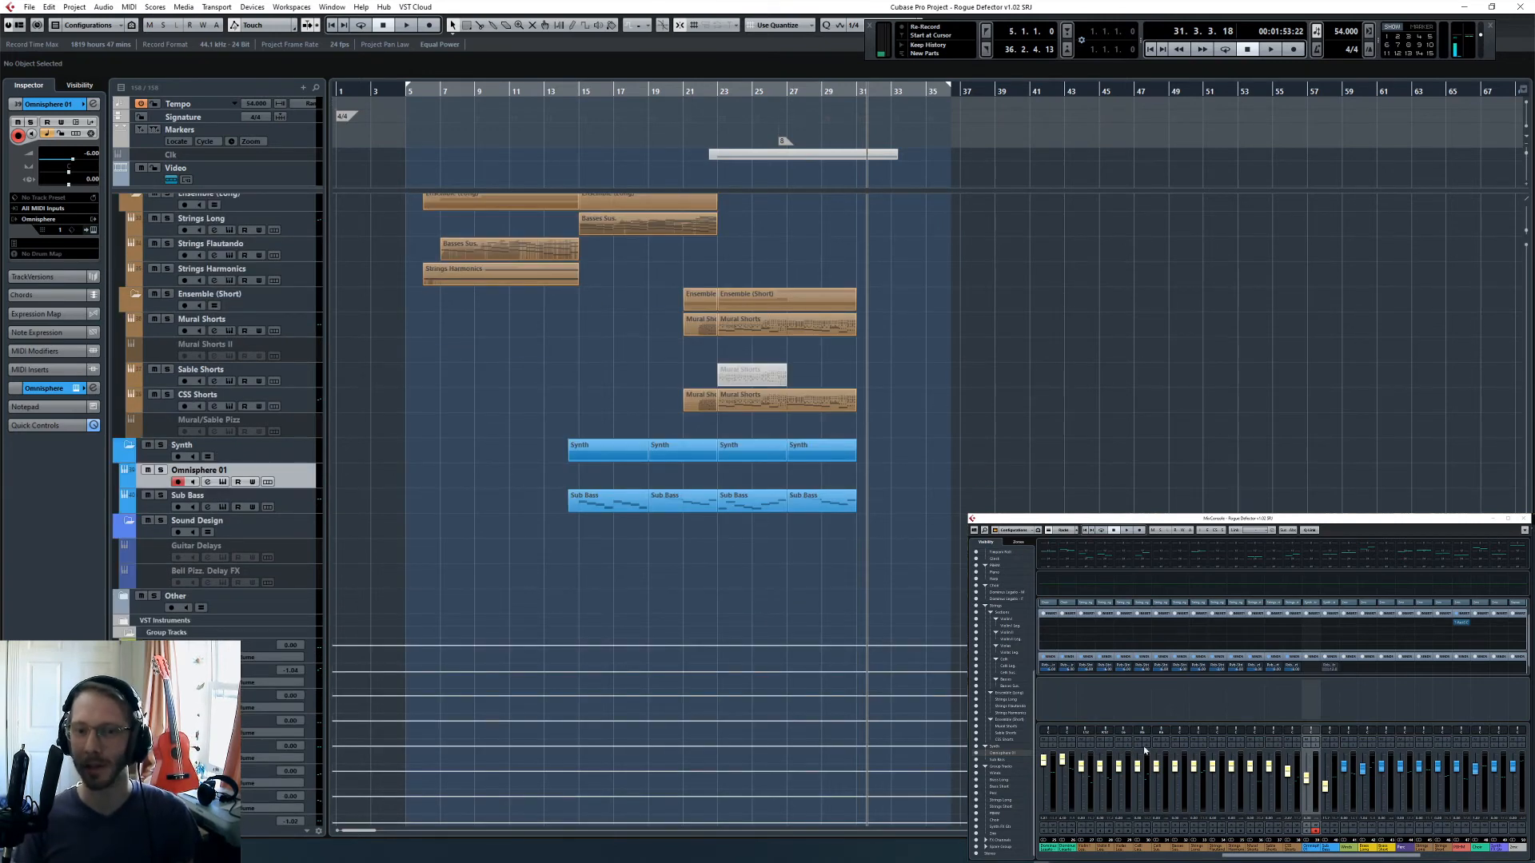
pyautogui.moveTo(1073, 862)
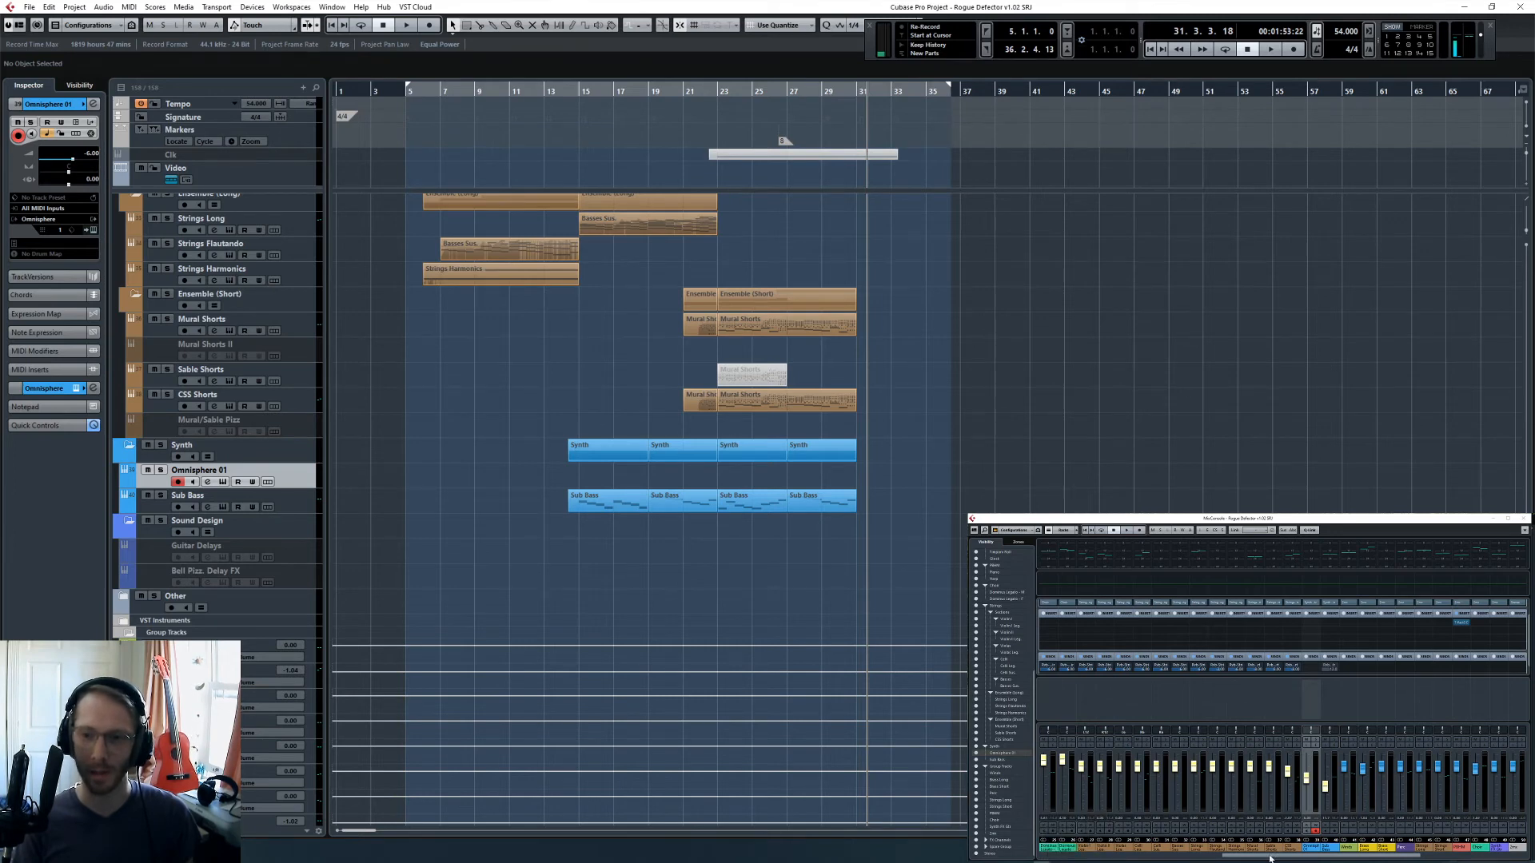
pyautogui.moveTo(1269, 858); pyautogui.dragTo(1359, 858)
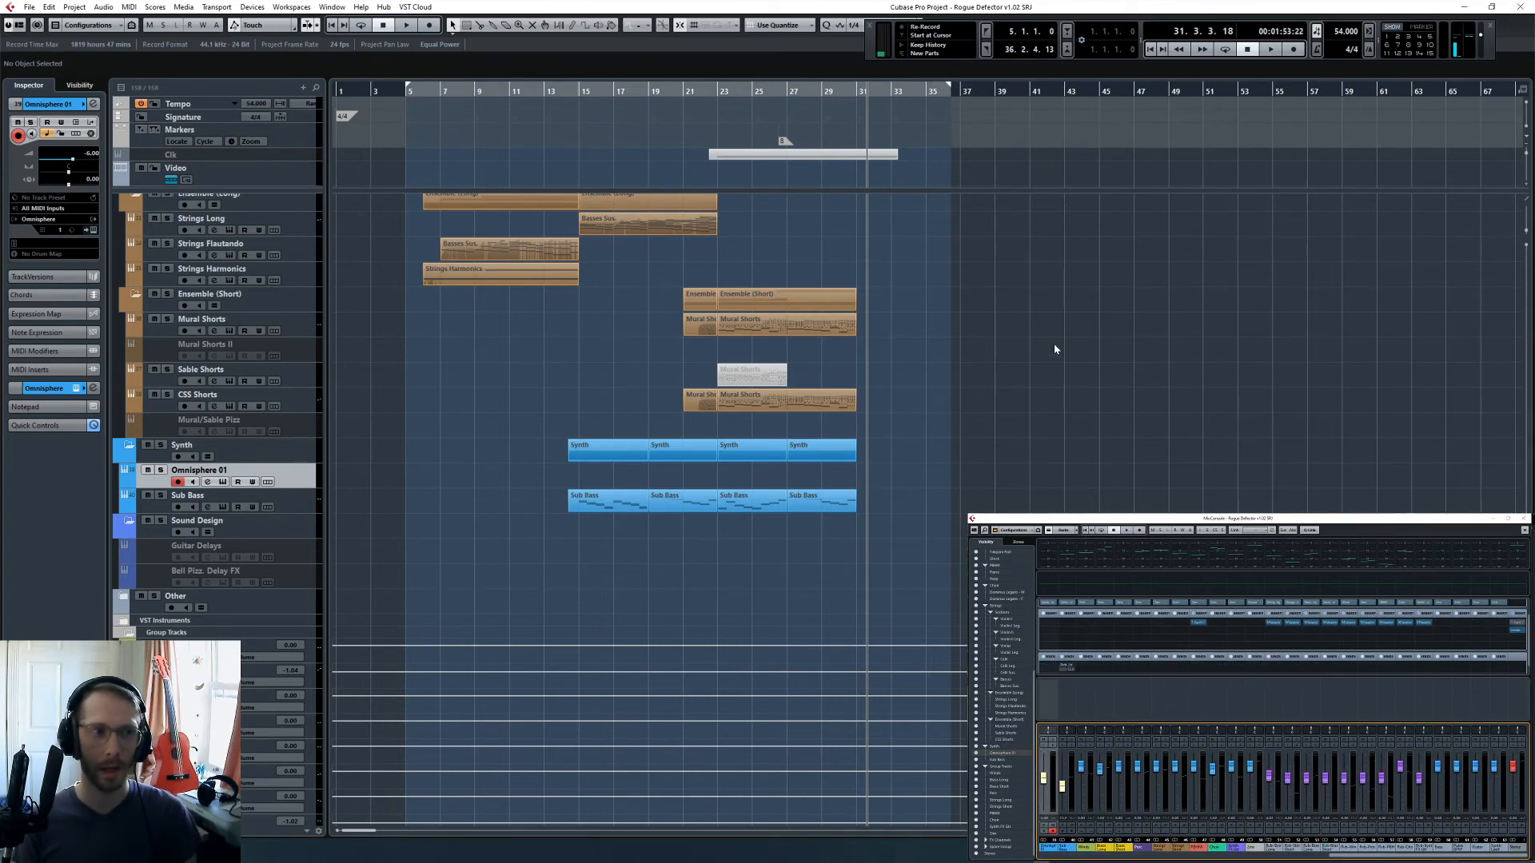
# - Return to the start of the cue at bar 5 and review the string tracks and mixer channels for parts still needing treatment
pyautogui.press('space')
pyautogui.press('h')
pyautogui.press('h')
pyautogui.press('h')
pyautogui.press('h')
pyautogui.scroll(2, 760, 338)
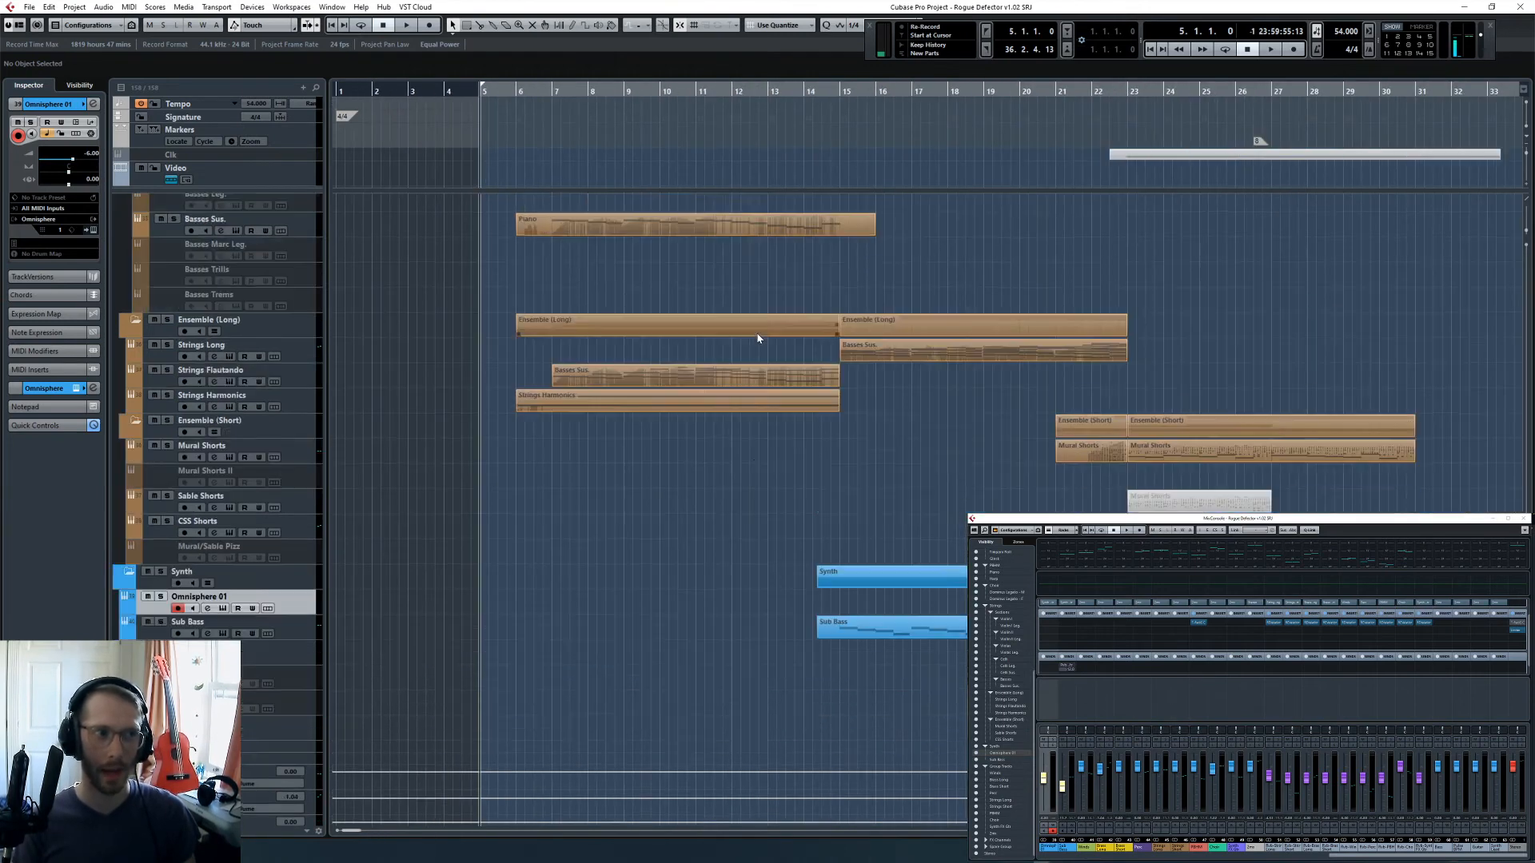
pyautogui.hscroll(2, 763, 360)
pyautogui.hscroll(-2, 763, 361)
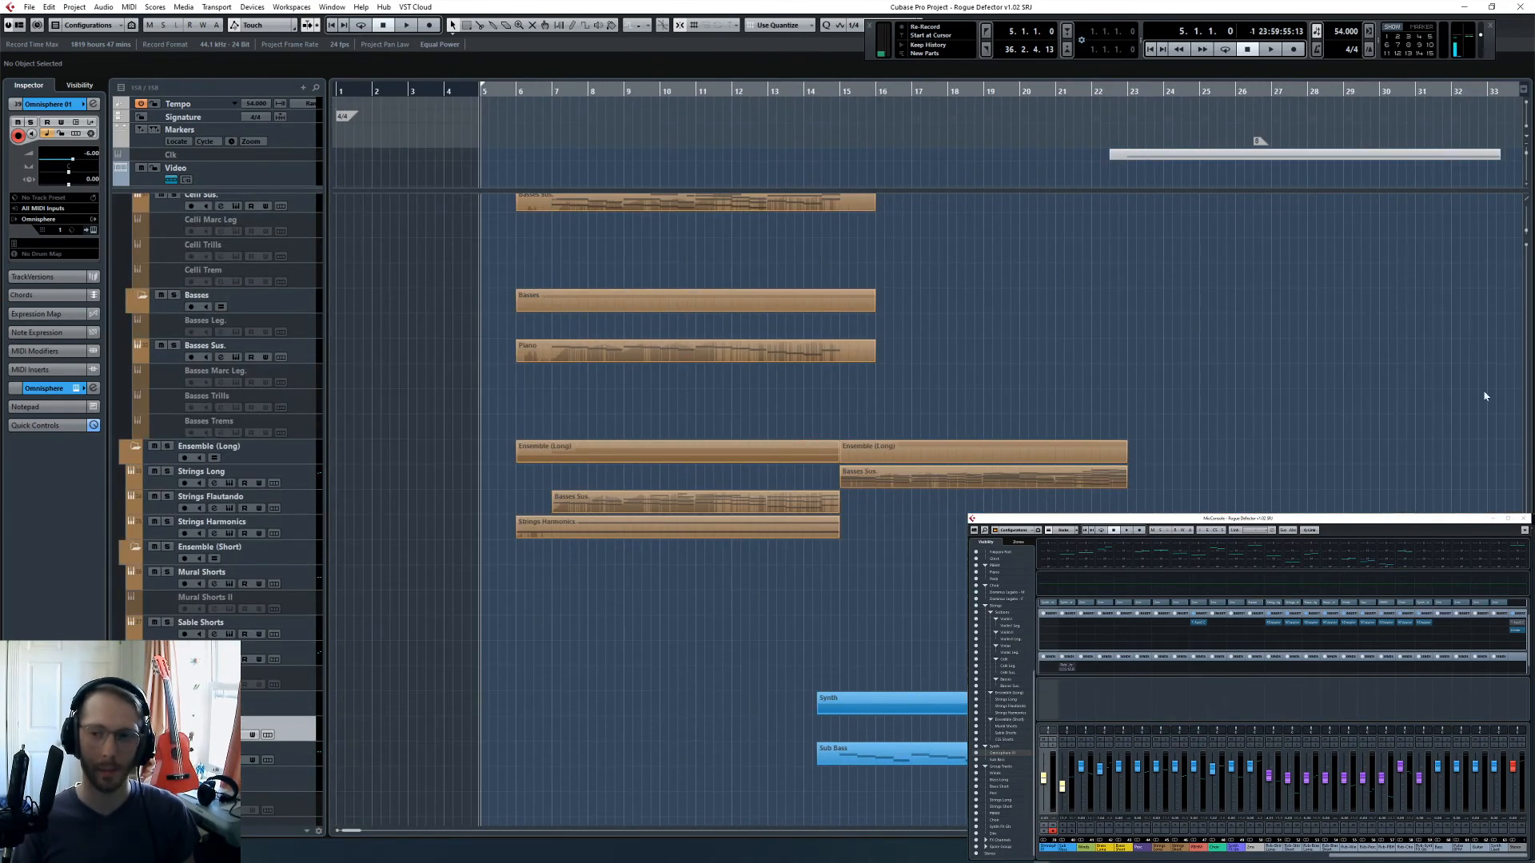
pyautogui.click(1397, 860)
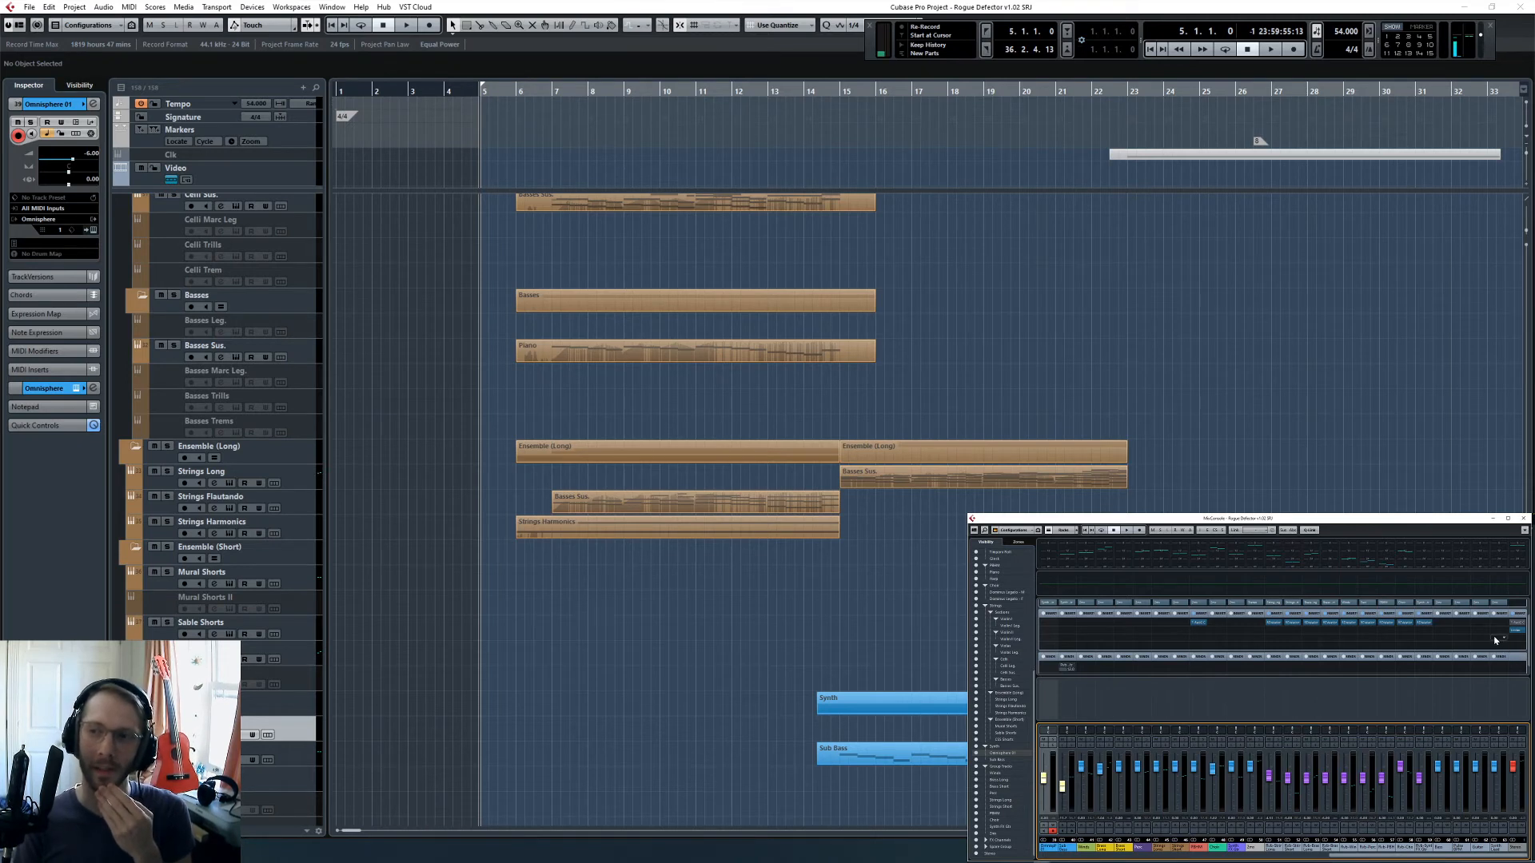
pyautogui.click(1067, 374)
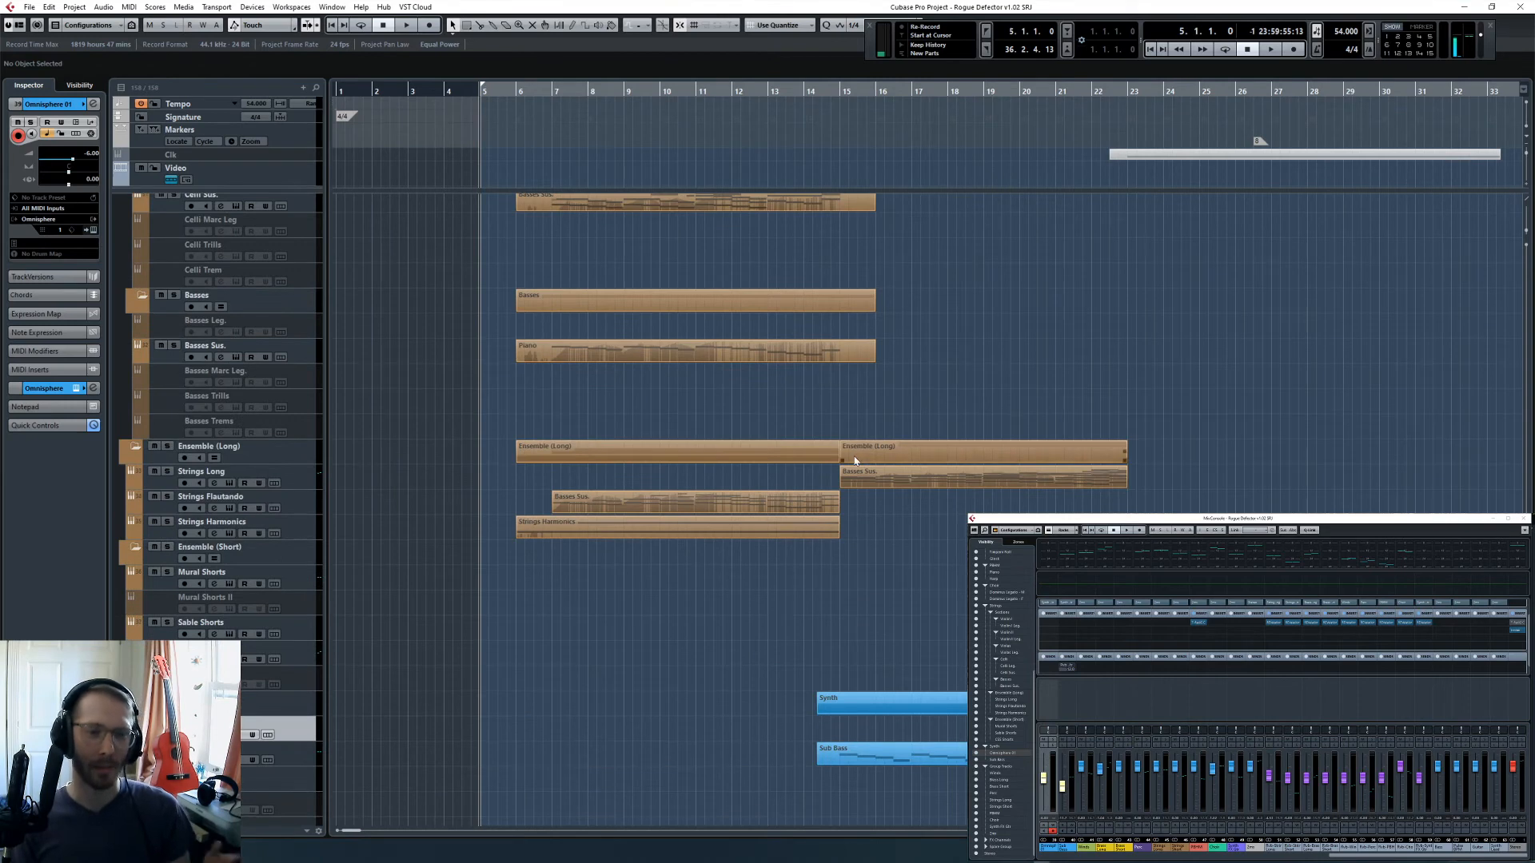
pyautogui.scroll(5, 749, 459)
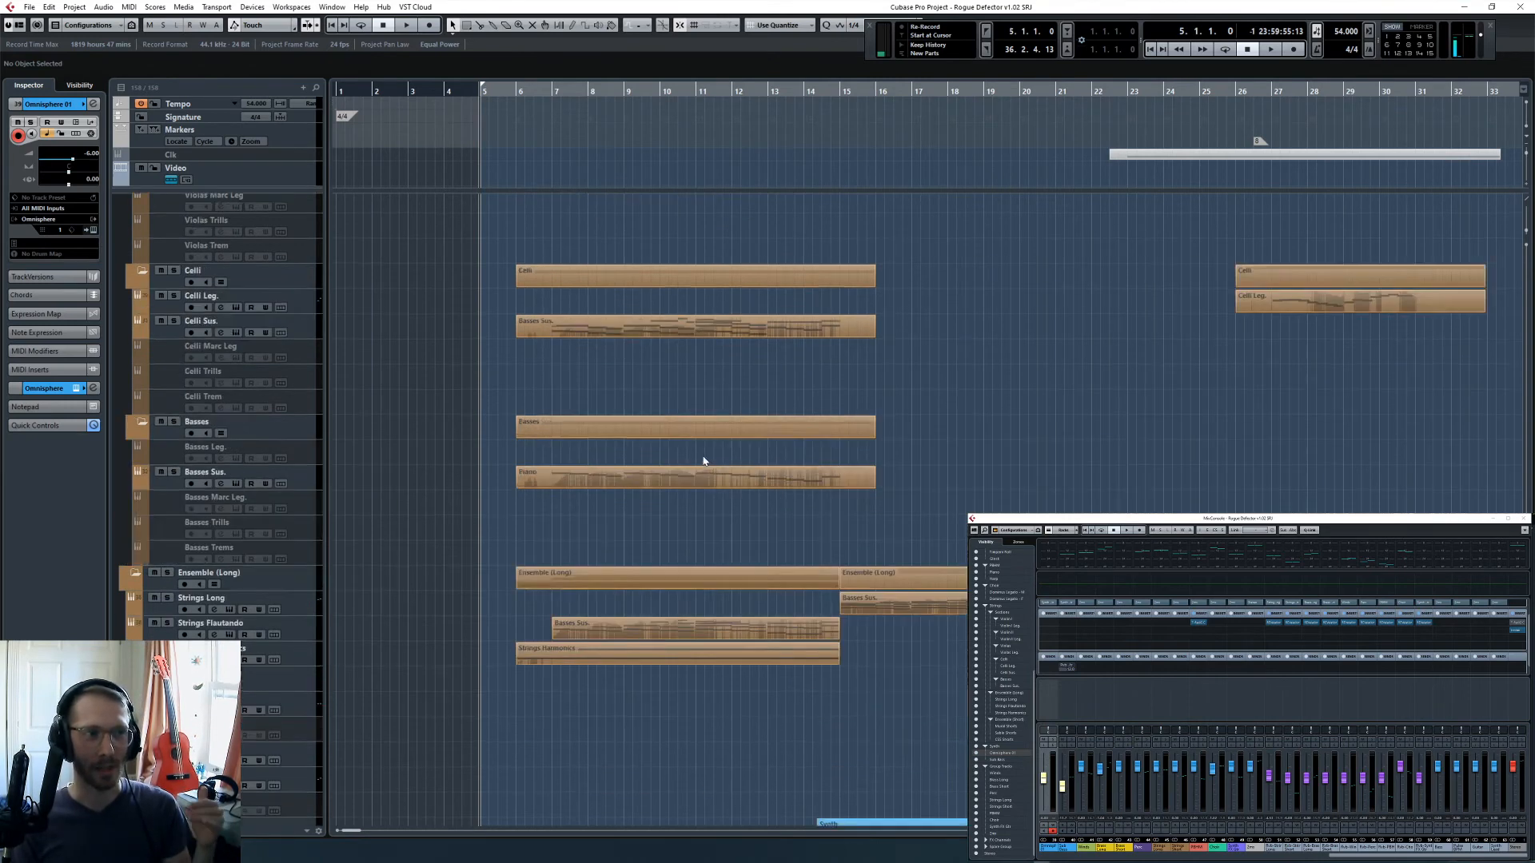
pyautogui.scroll(3, 695, 472)
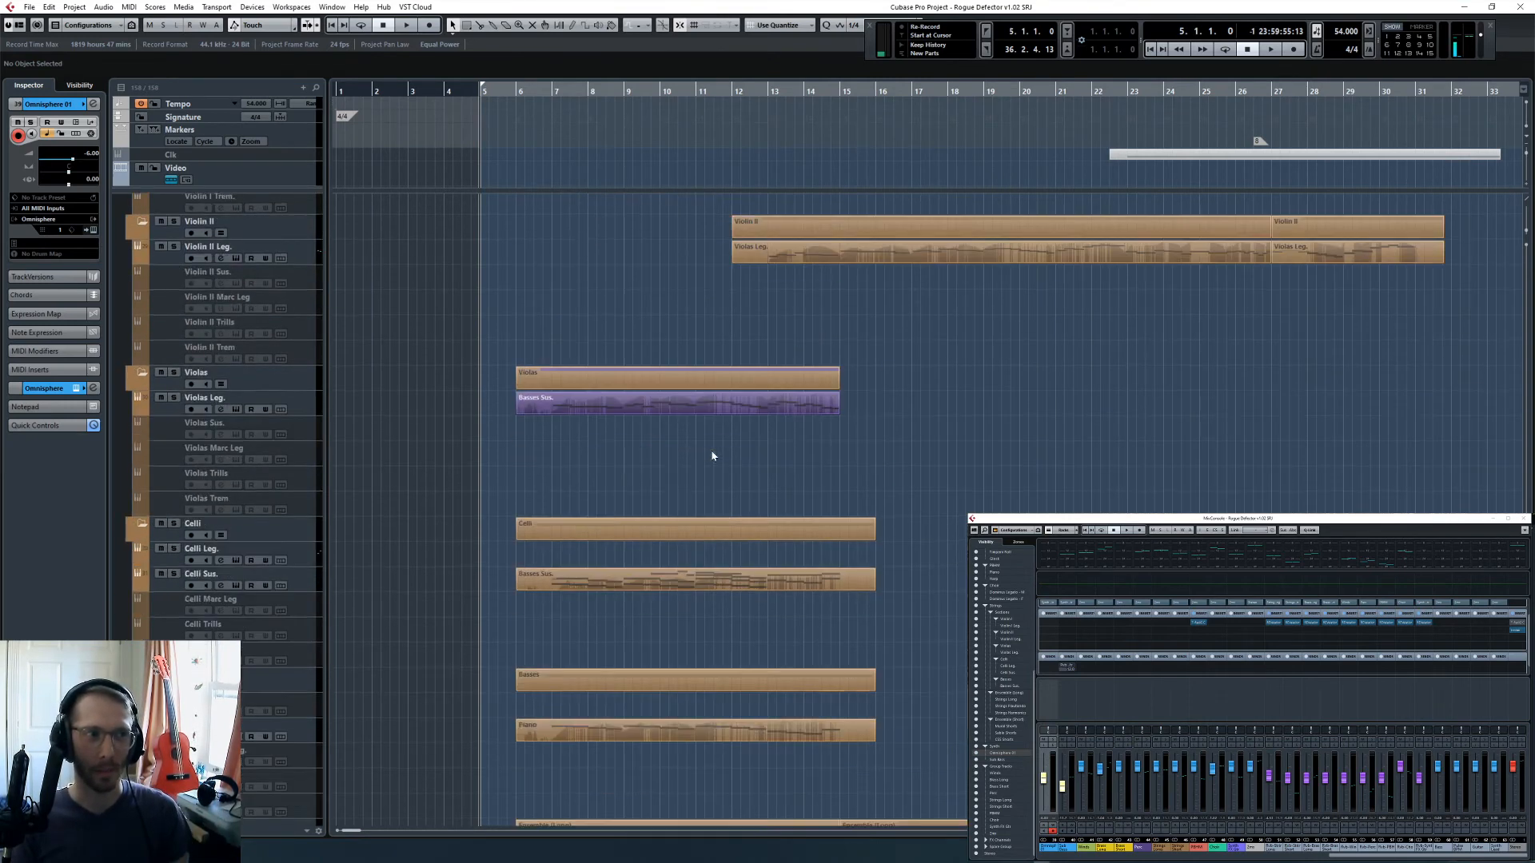
pyautogui.scroll(-3, 715, 457)
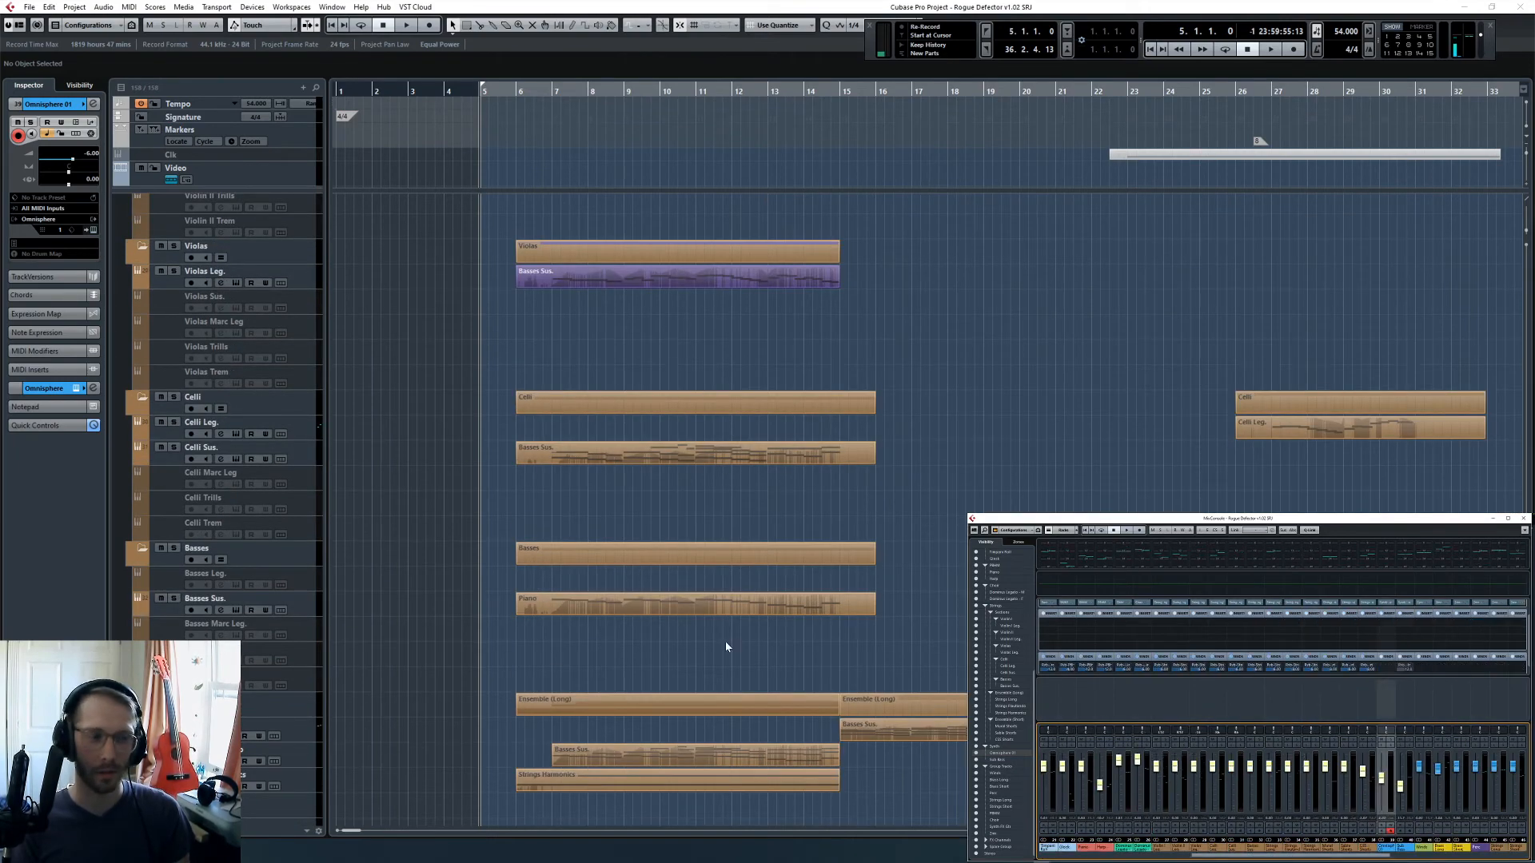
pyautogui.scroll(-10, 428, 600)
# - Solo the Strings Harmonics track and play it from bar 6
pyautogui.click(295, 275)
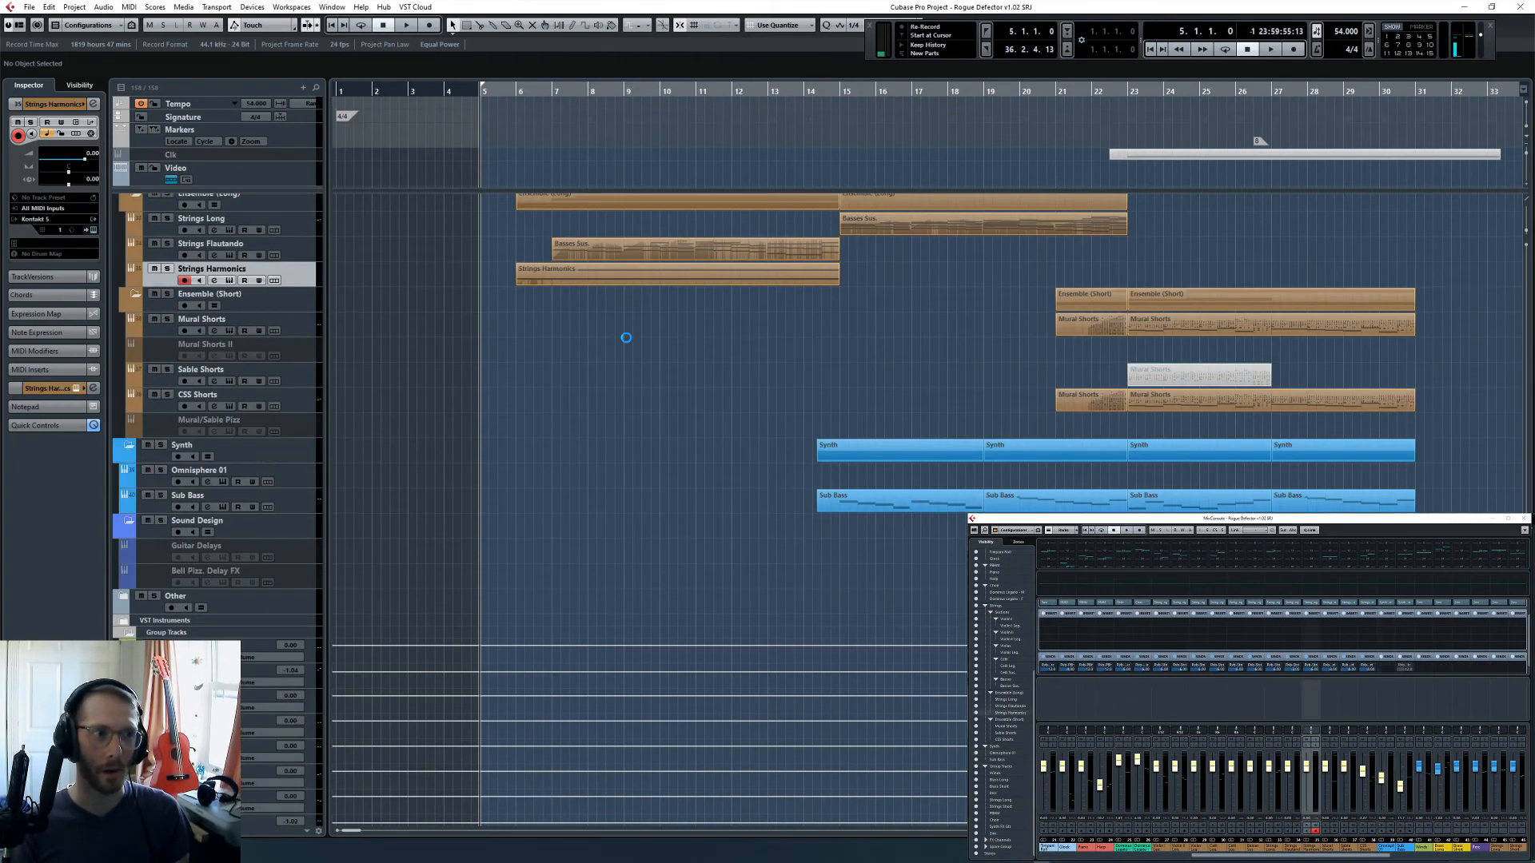
pyautogui.click(1122, 118)
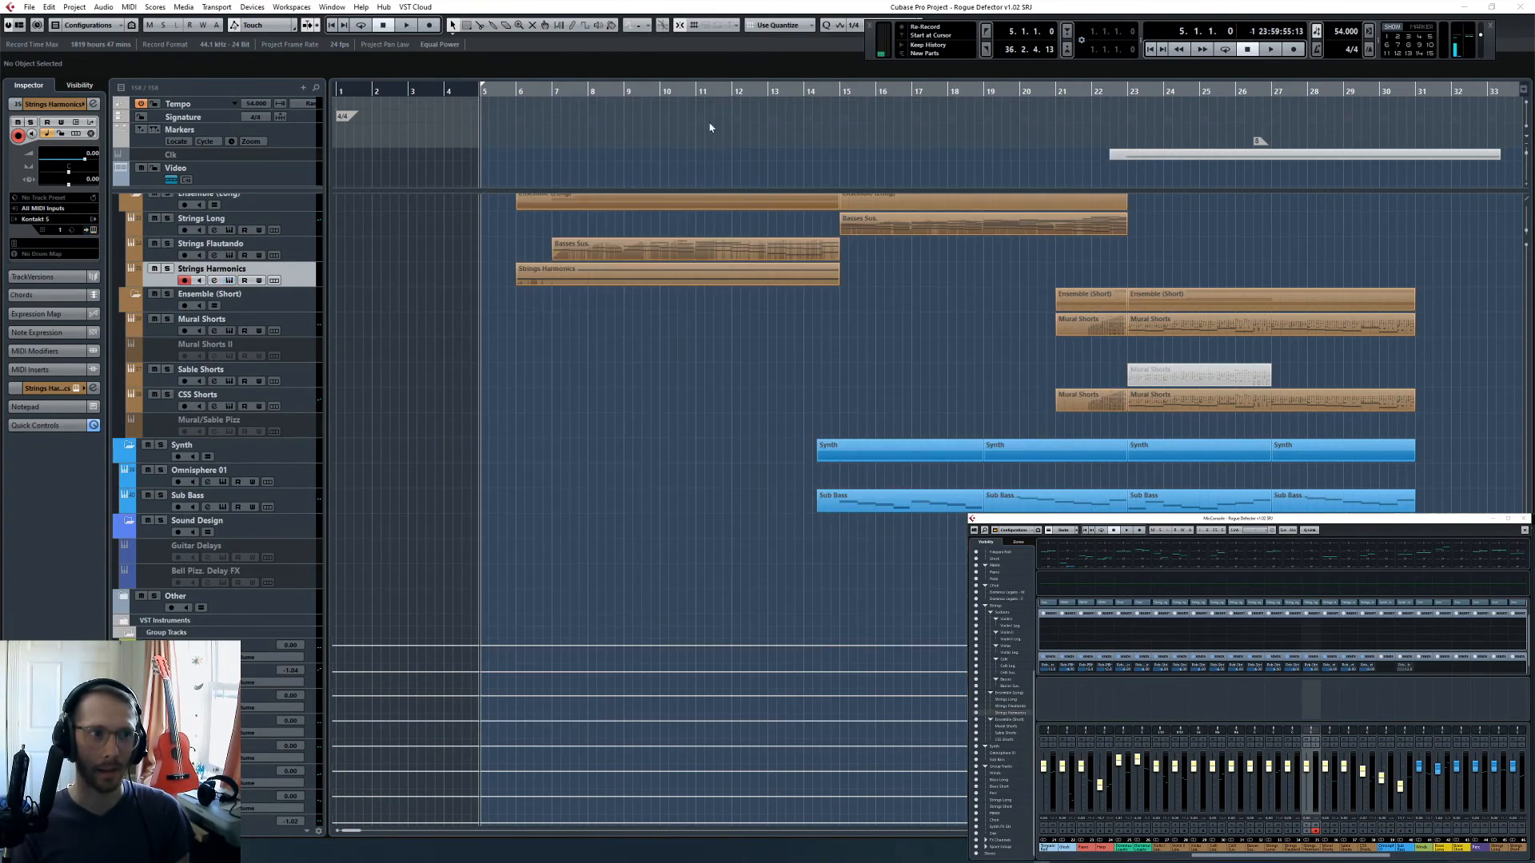
pyautogui.click(525, 86)
pyautogui.click(517, 89)
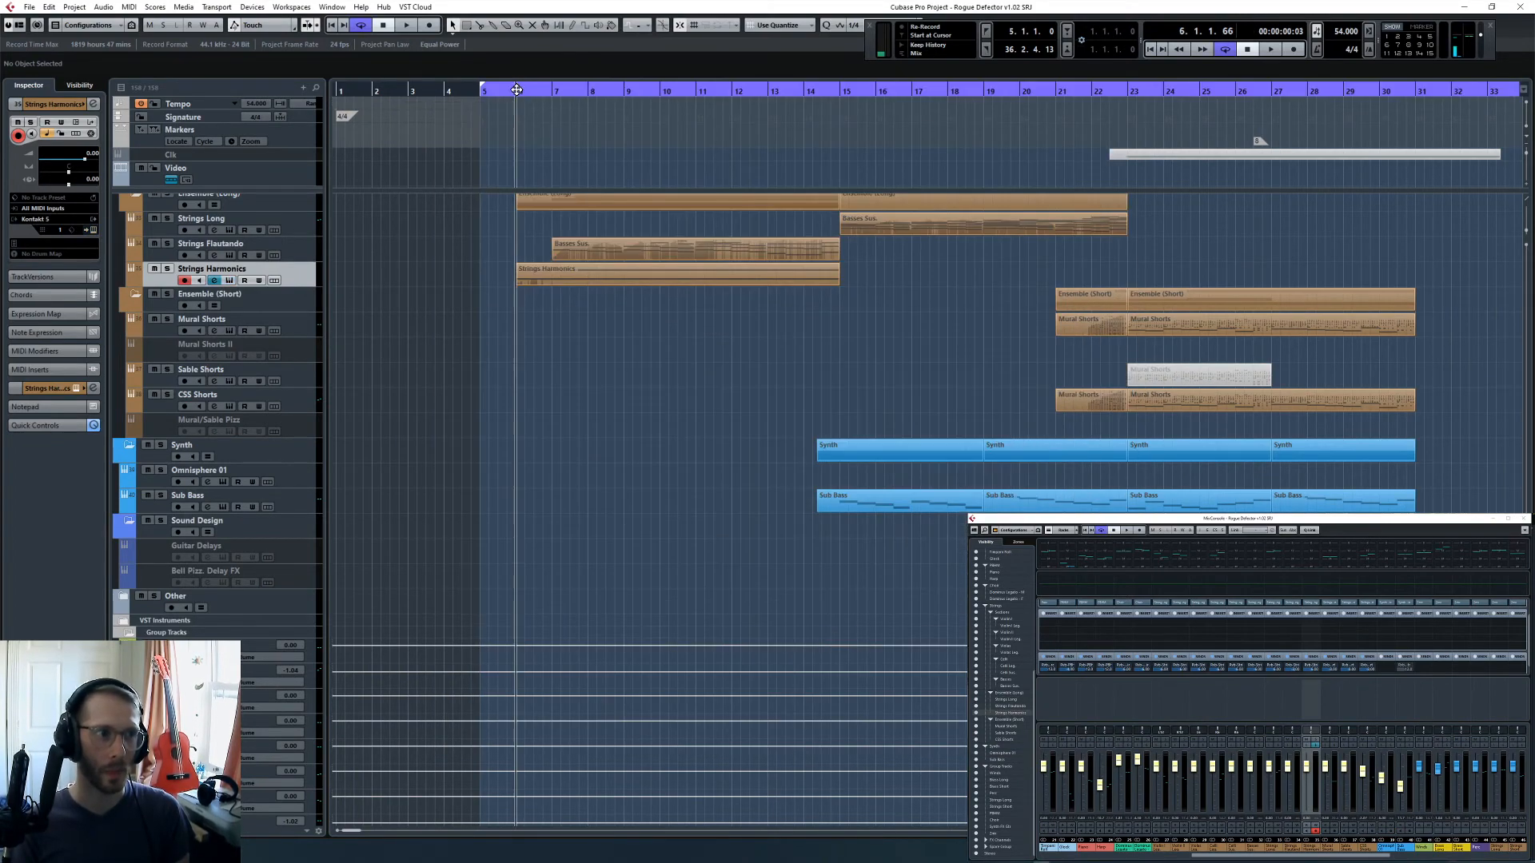
pyautogui.click(168, 269)
pyautogui.press('space')
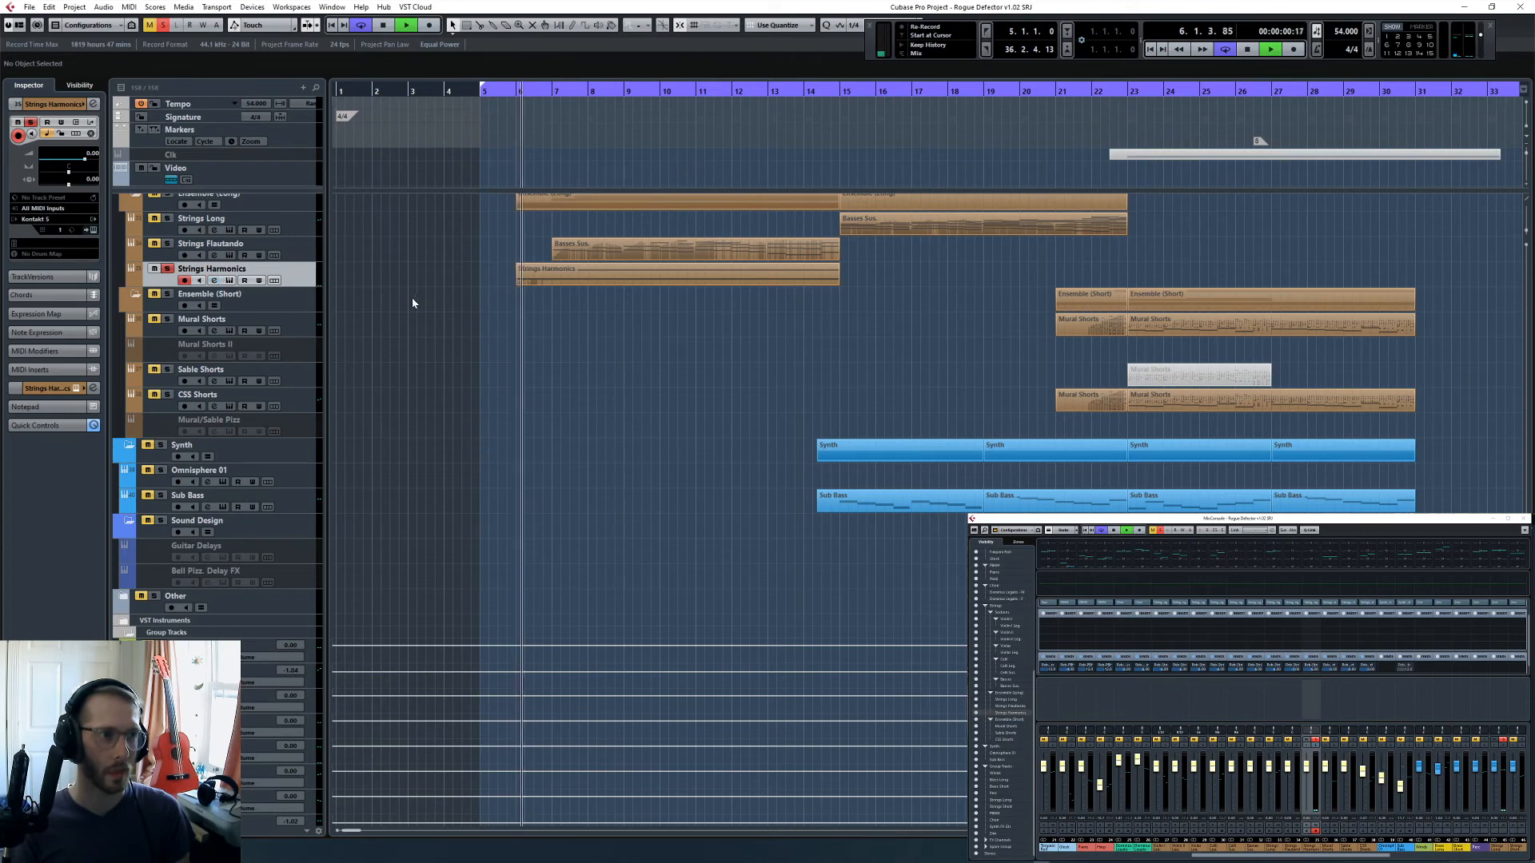
# - Cut the lows of Strings Harmonics with EQ band 1 at -24.0 dB and 213.1 Hz, closing its channel settings and stopping playback
pyautogui.press('e')
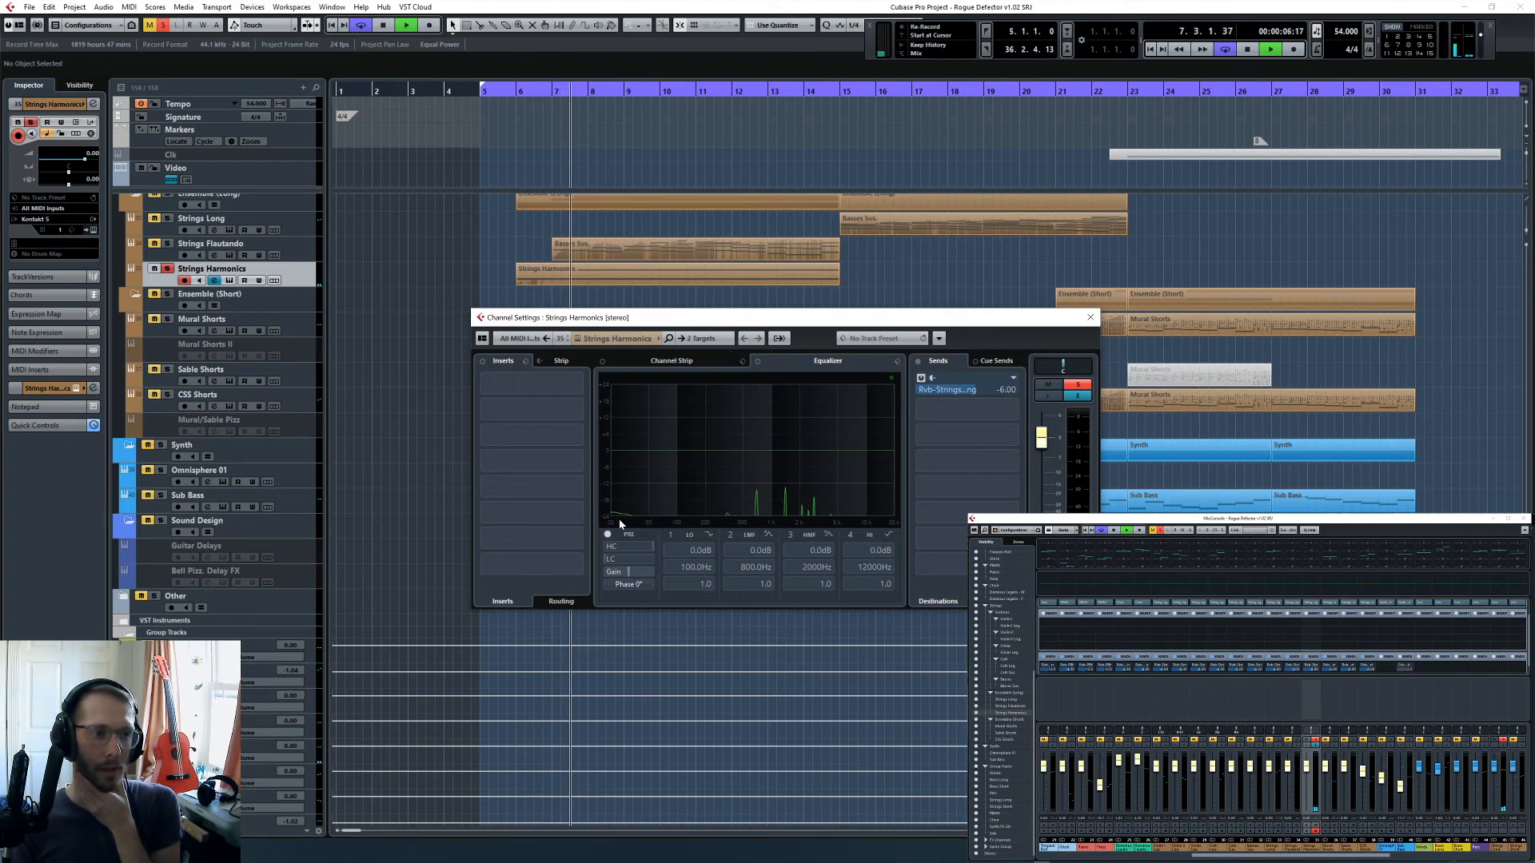
pyautogui.moveTo(612, 448); pyautogui.dragTo(683, 522)
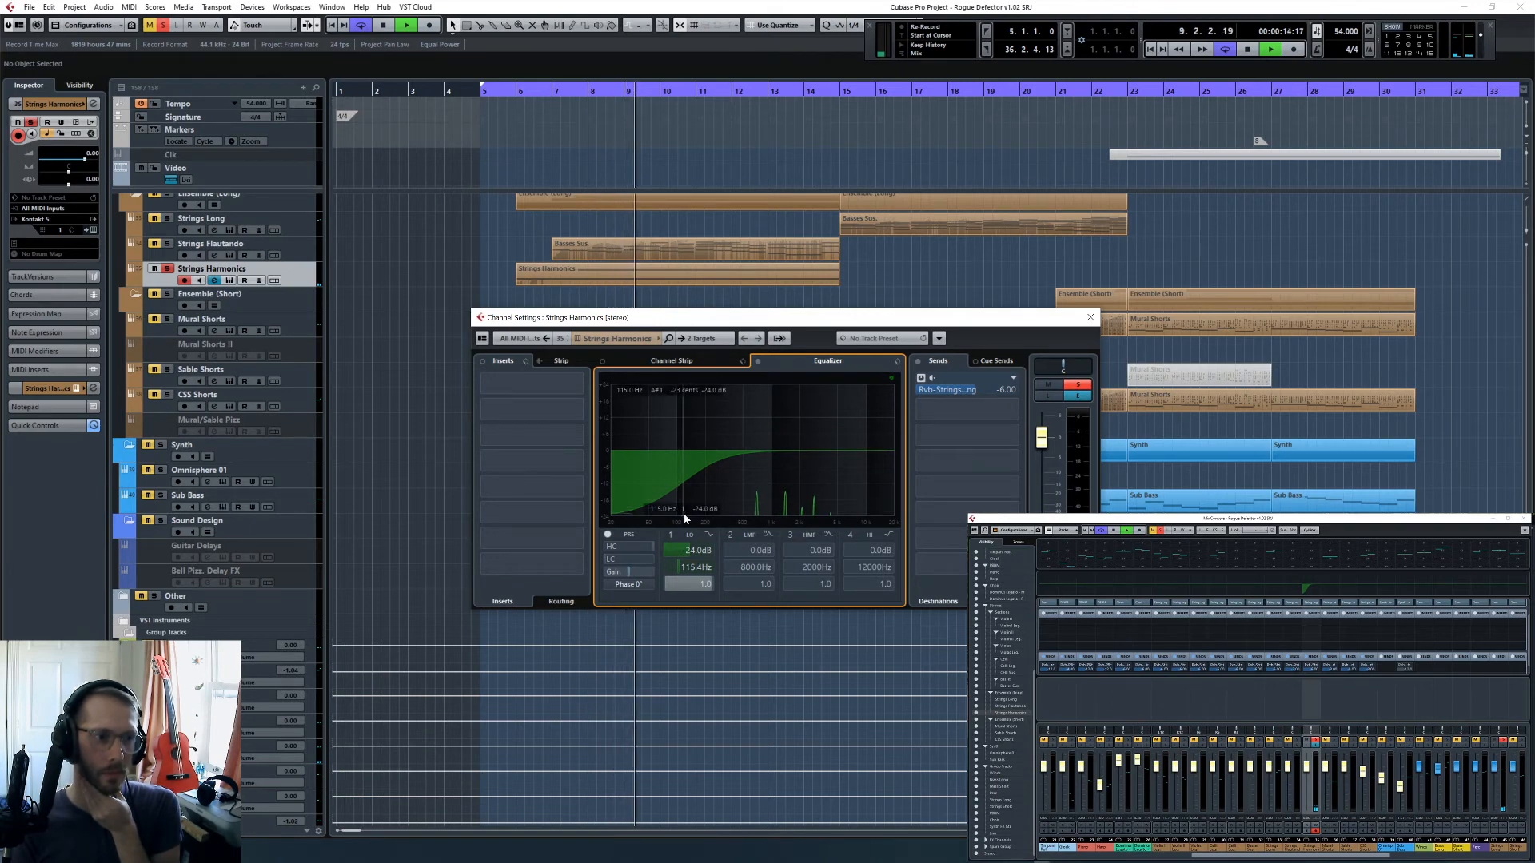
pyautogui.moveTo(682, 519); pyautogui.dragTo(707, 525)
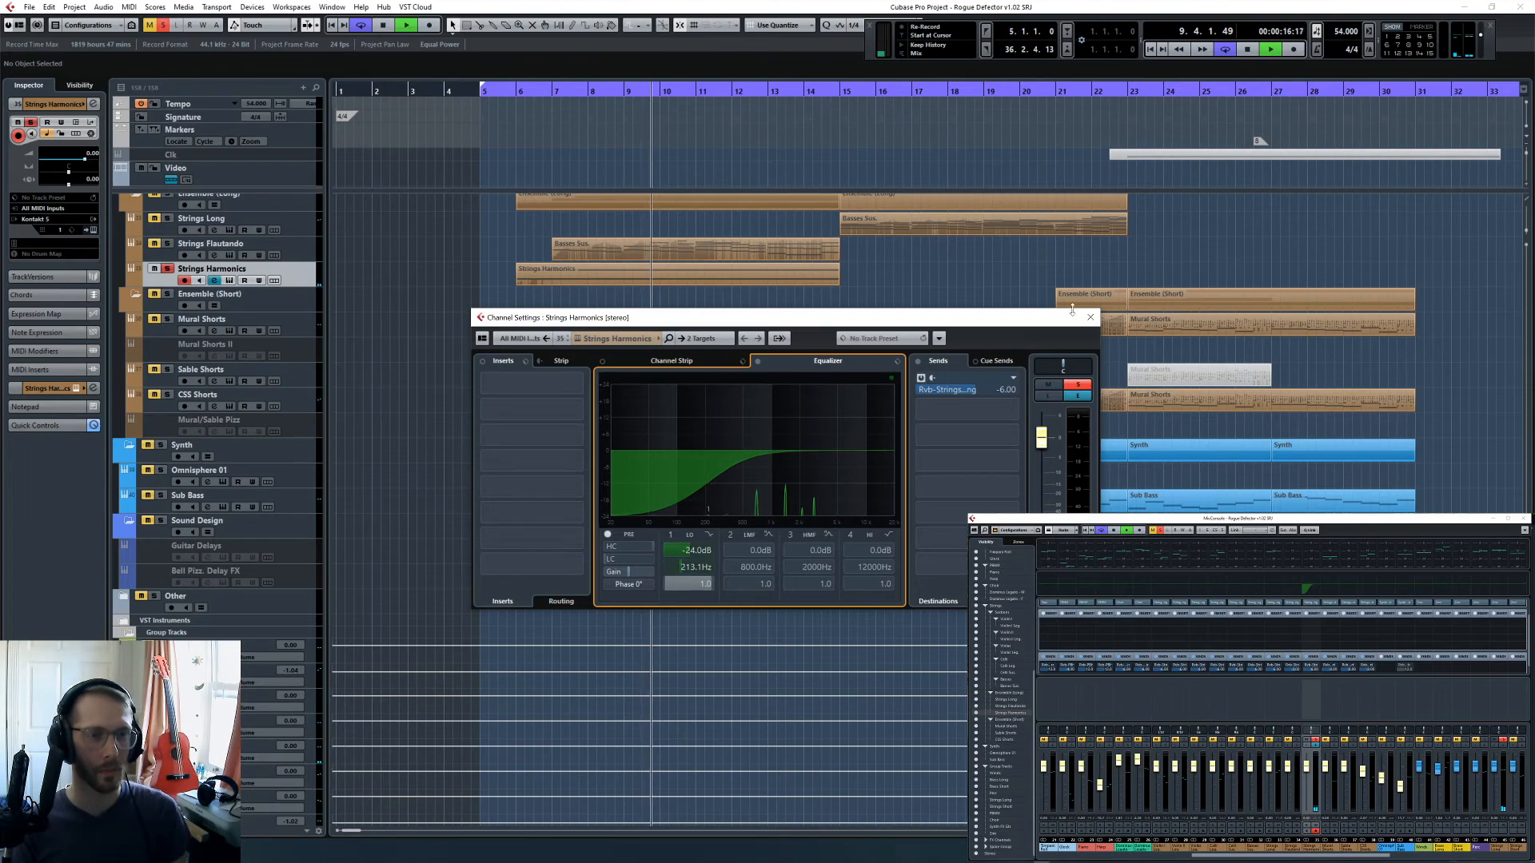
pyautogui.click(1094, 319)
pyautogui.press('space')
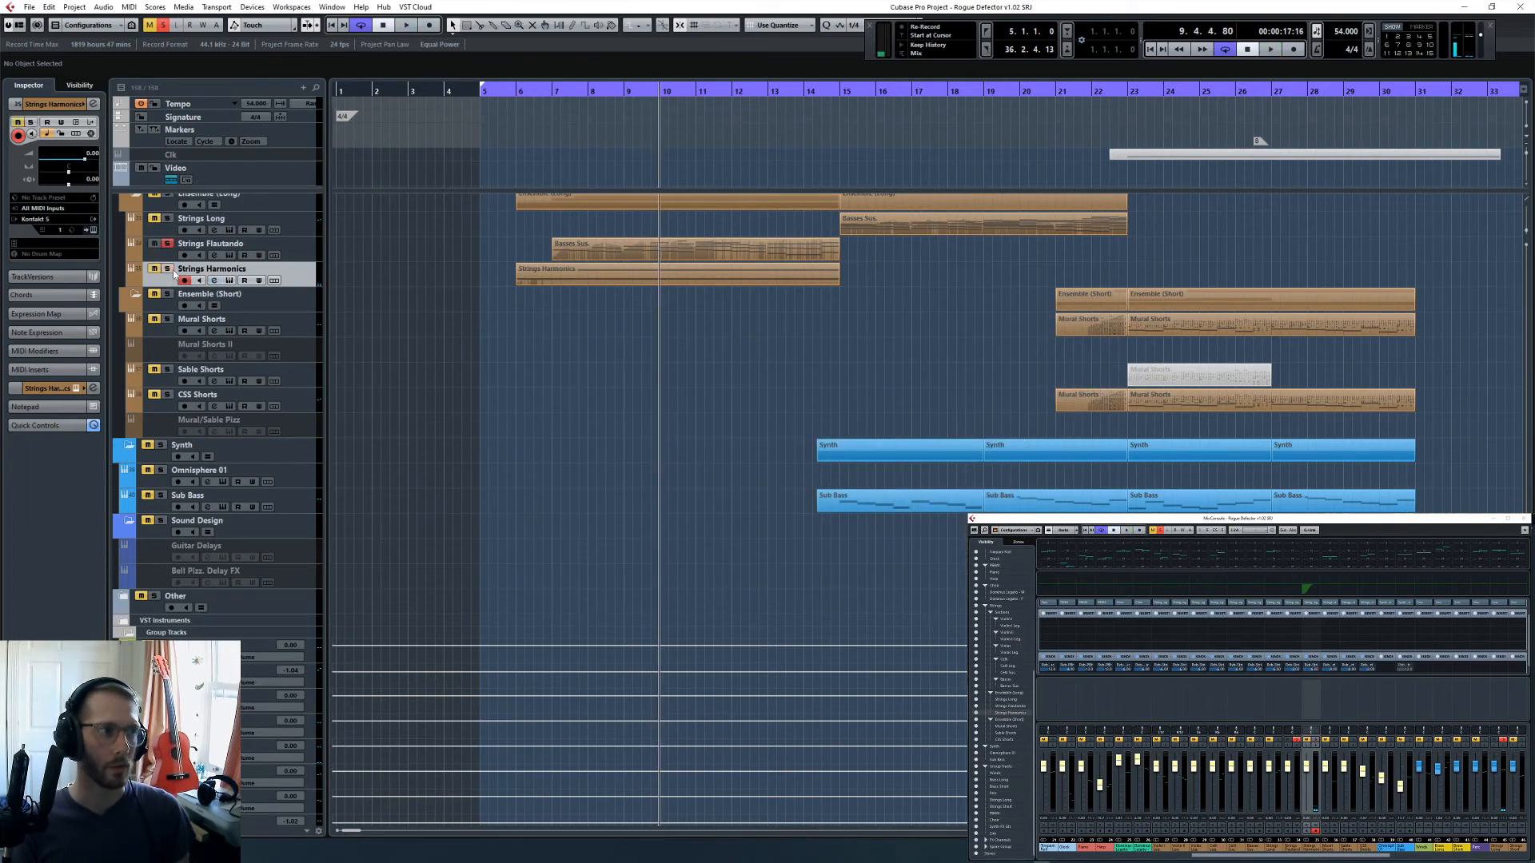
# - Audition the soloed Strings Flautando track from about bar 7
pyautogui.click(549, 90)
pyautogui.press('space')
pyautogui.click(301, 243)
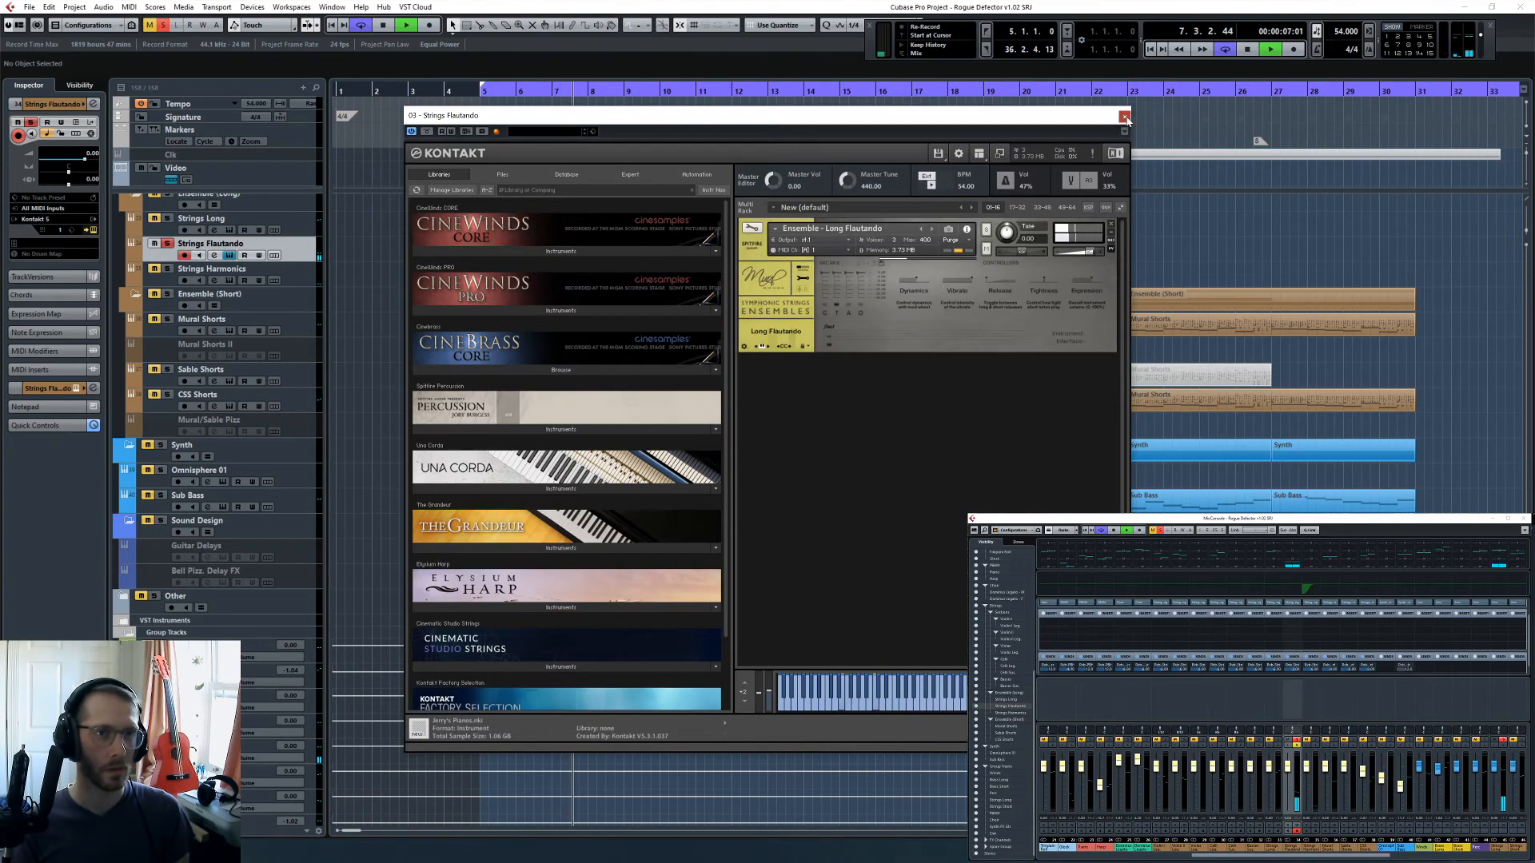
pyautogui.click(1125, 117)
# - Boost the highs of Strings Flautando with EQ band 4 at 4.6 dB and 2952 Hz
pyautogui.press('e')
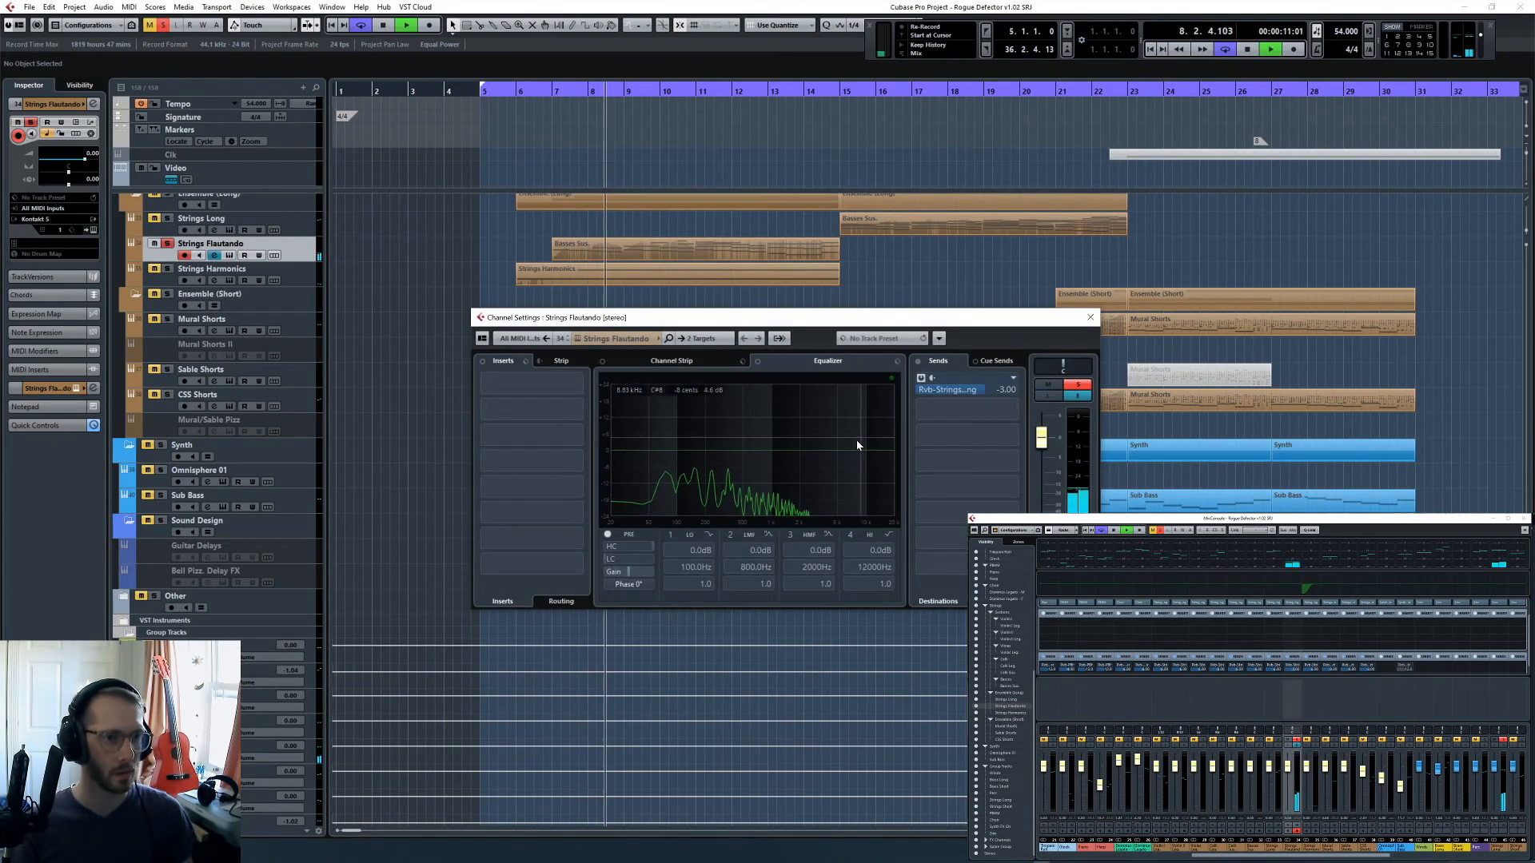
pyautogui.click(849, 540)
pyautogui.moveTo(871, 450); pyautogui.dragTo(813, 435)
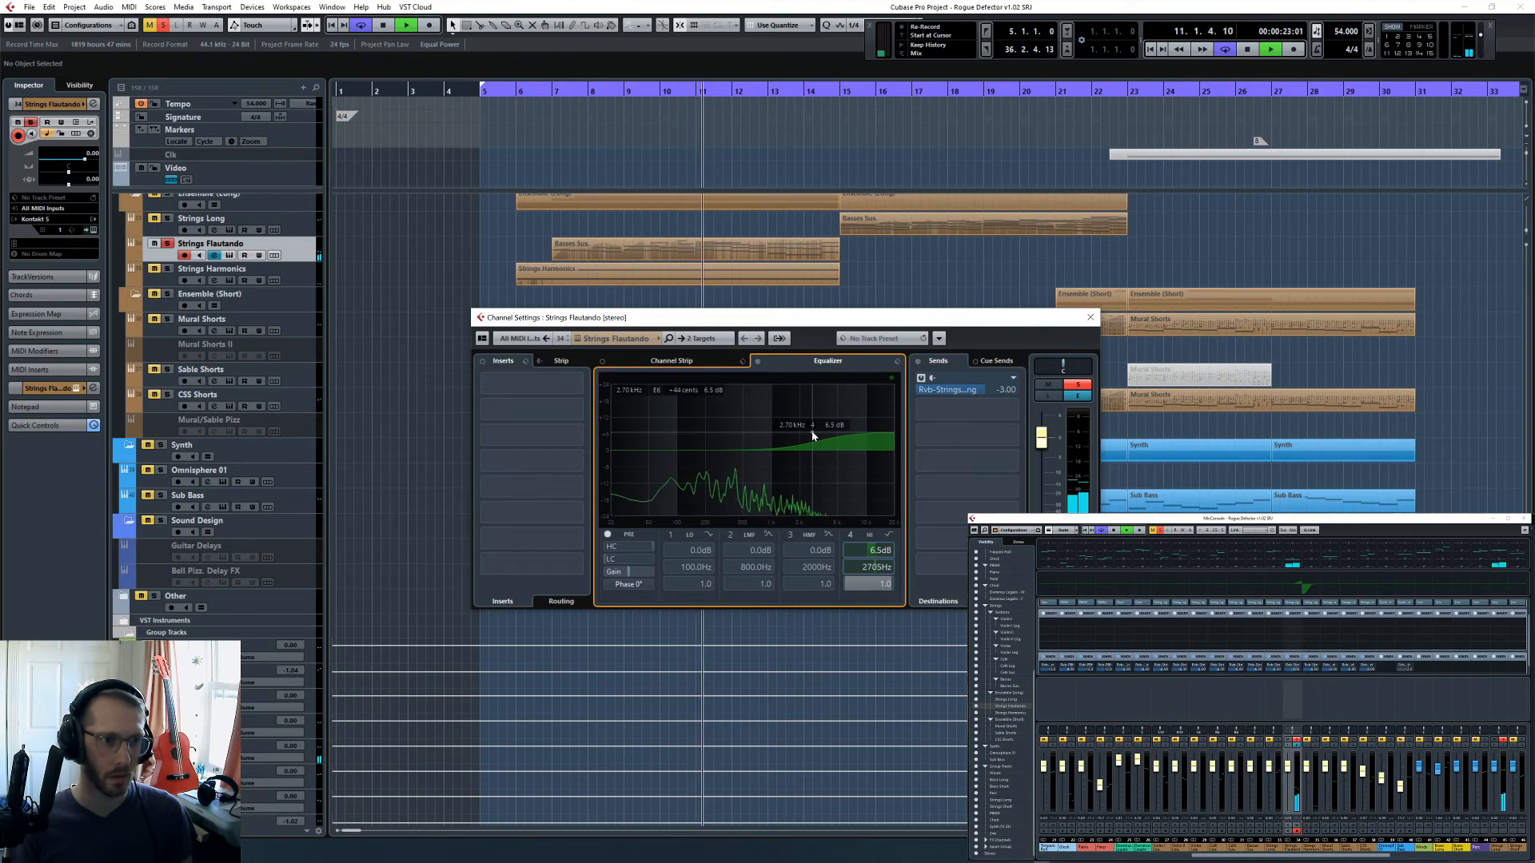
pyautogui.moveTo(814, 433); pyautogui.dragTo(817, 440)
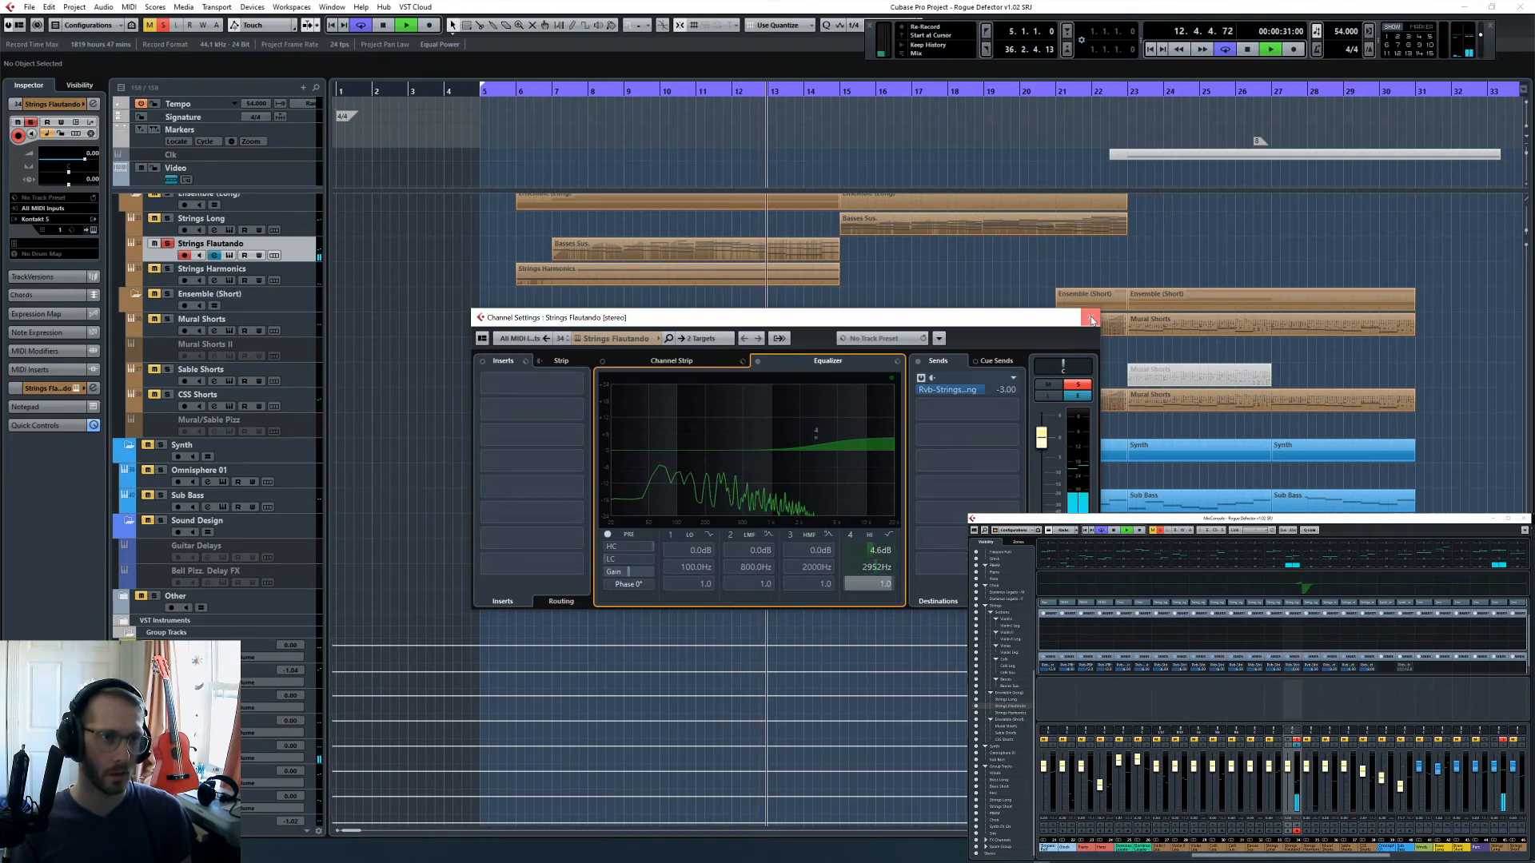
pyautogui.click(1092, 320)
# - Solo the Strings Long track and listen to it from about bar 15
pyautogui.scroll(3, 927, 369)
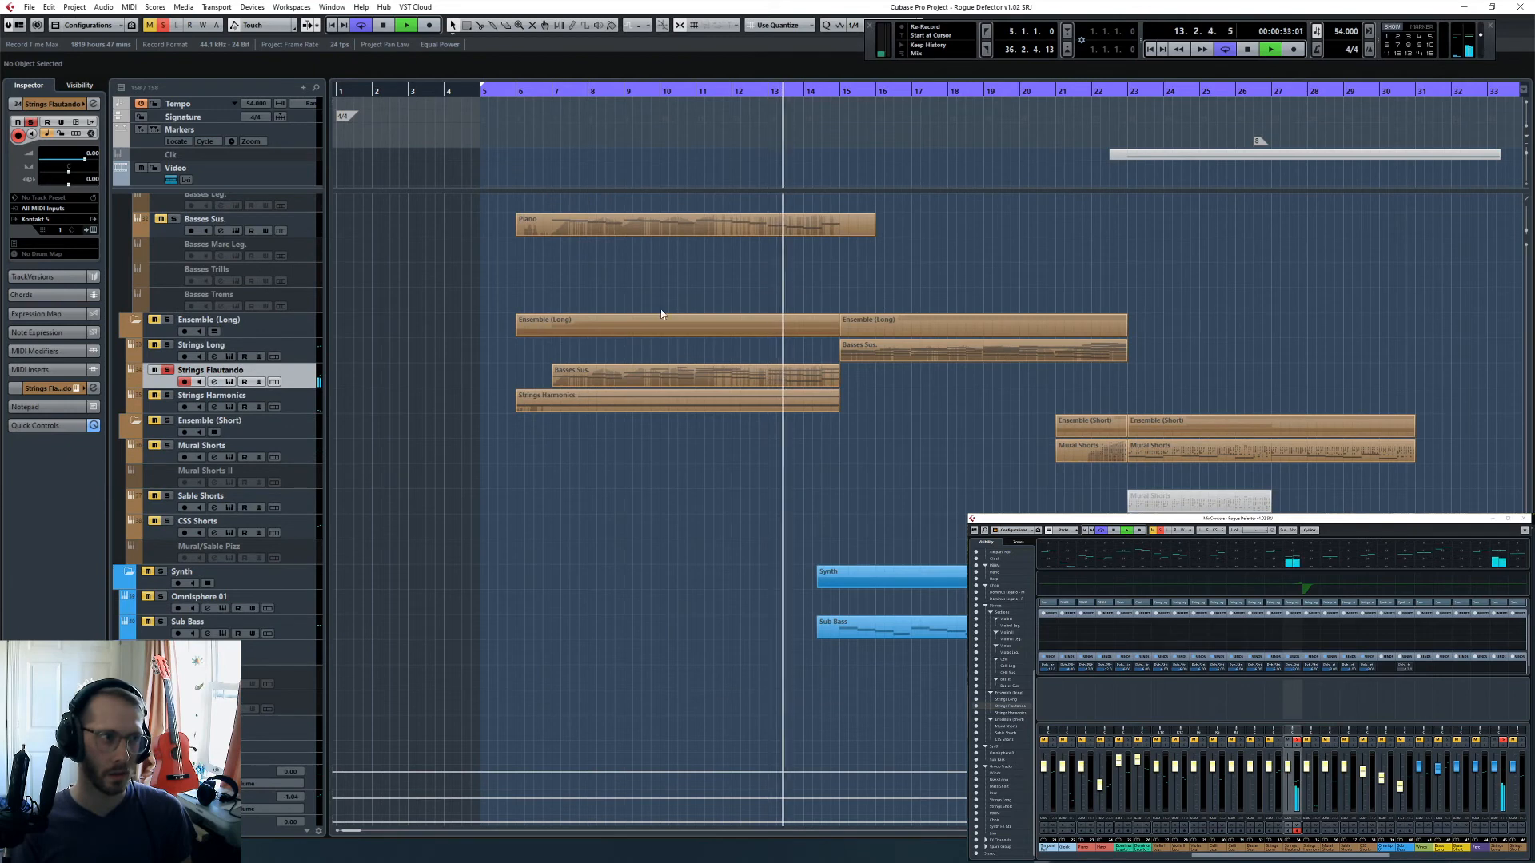
pyautogui.scroll(3, 656, 350)
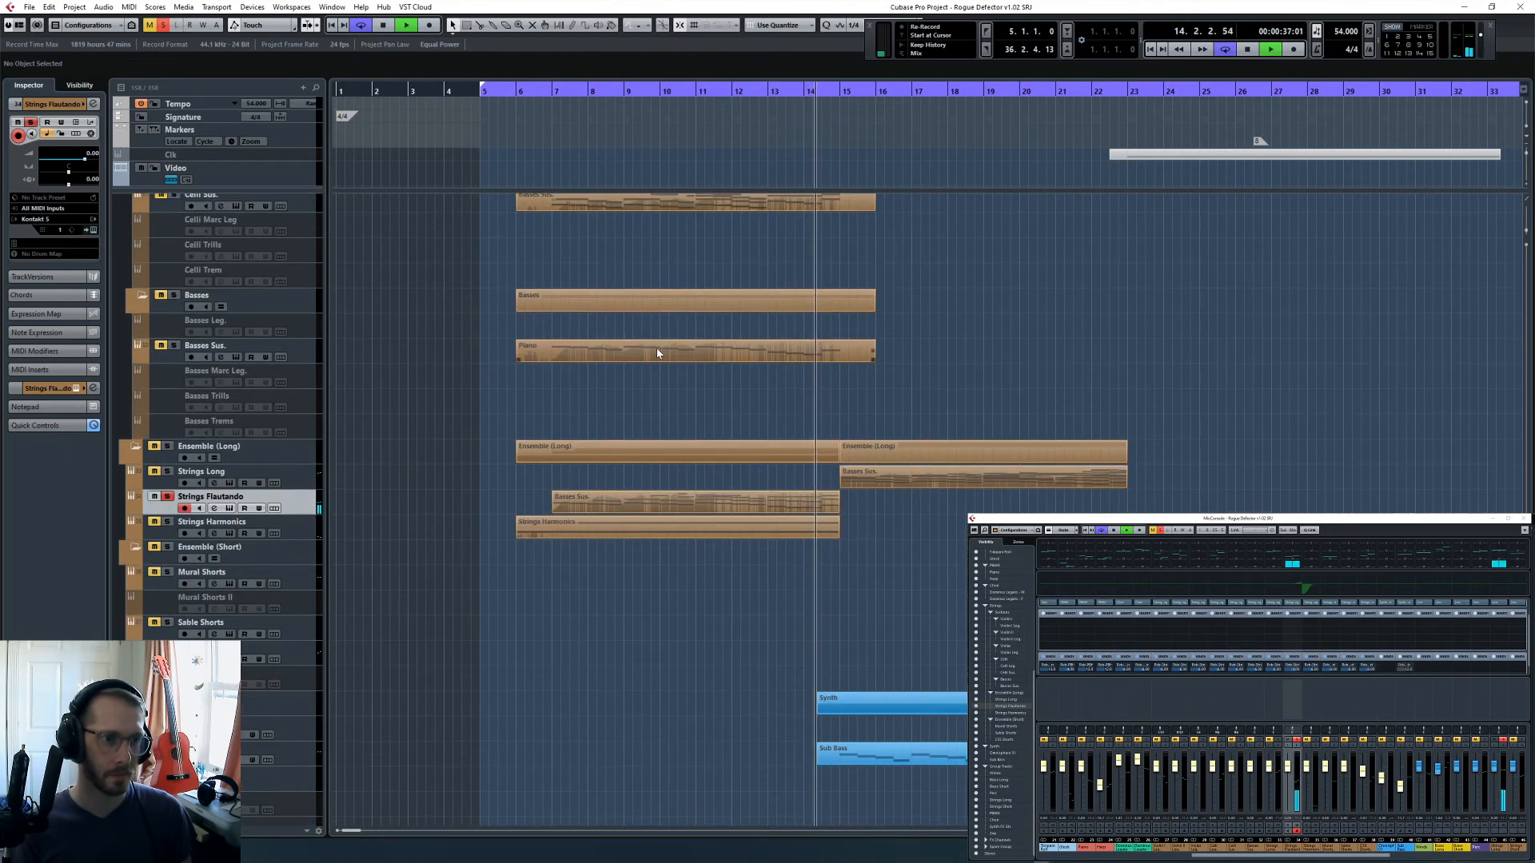
pyautogui.click(167, 474)
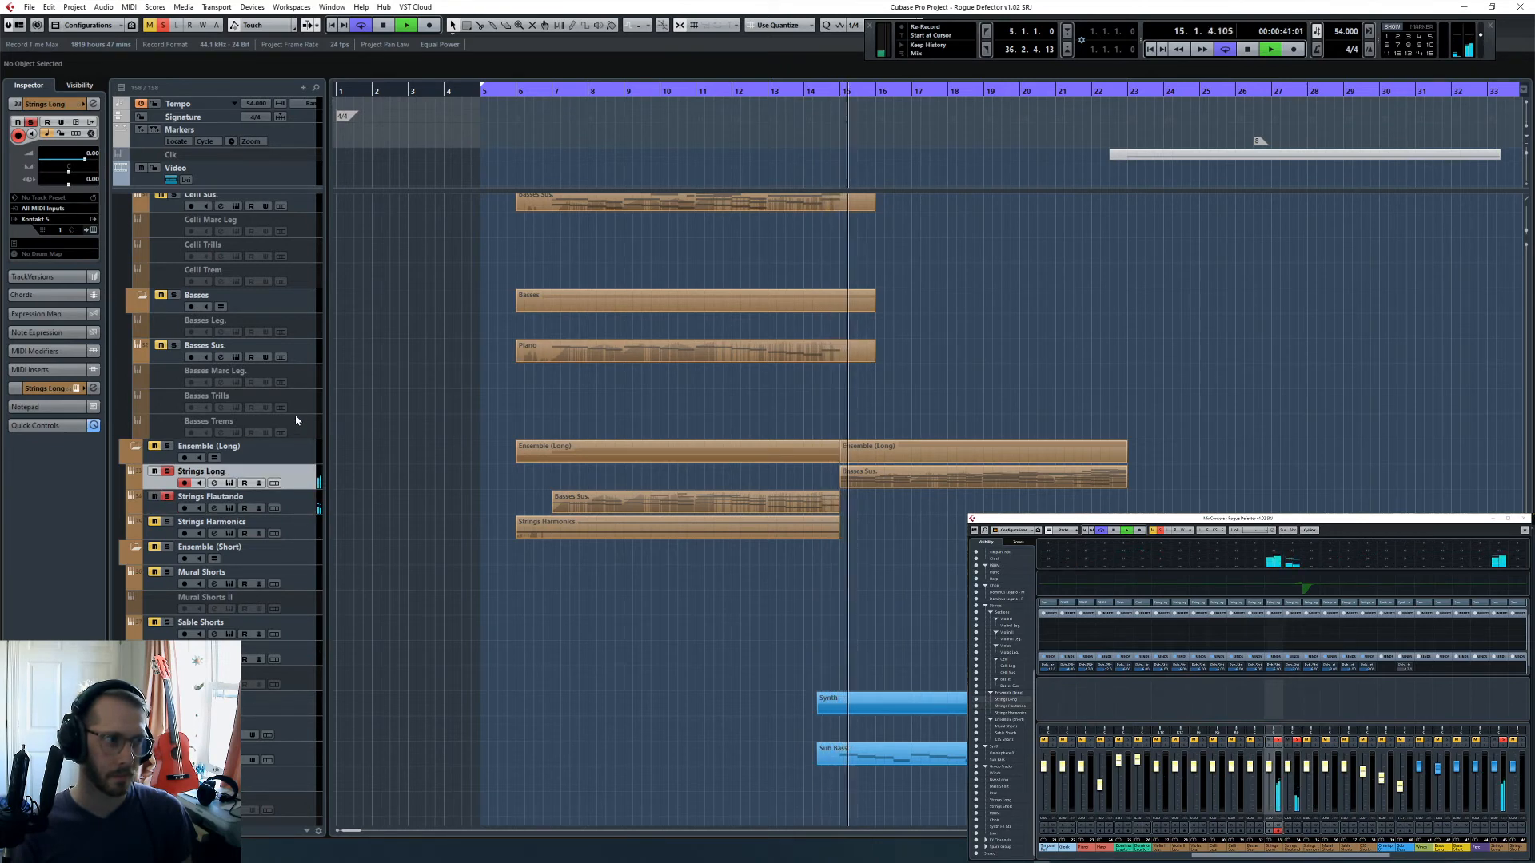
pyautogui.press('e')
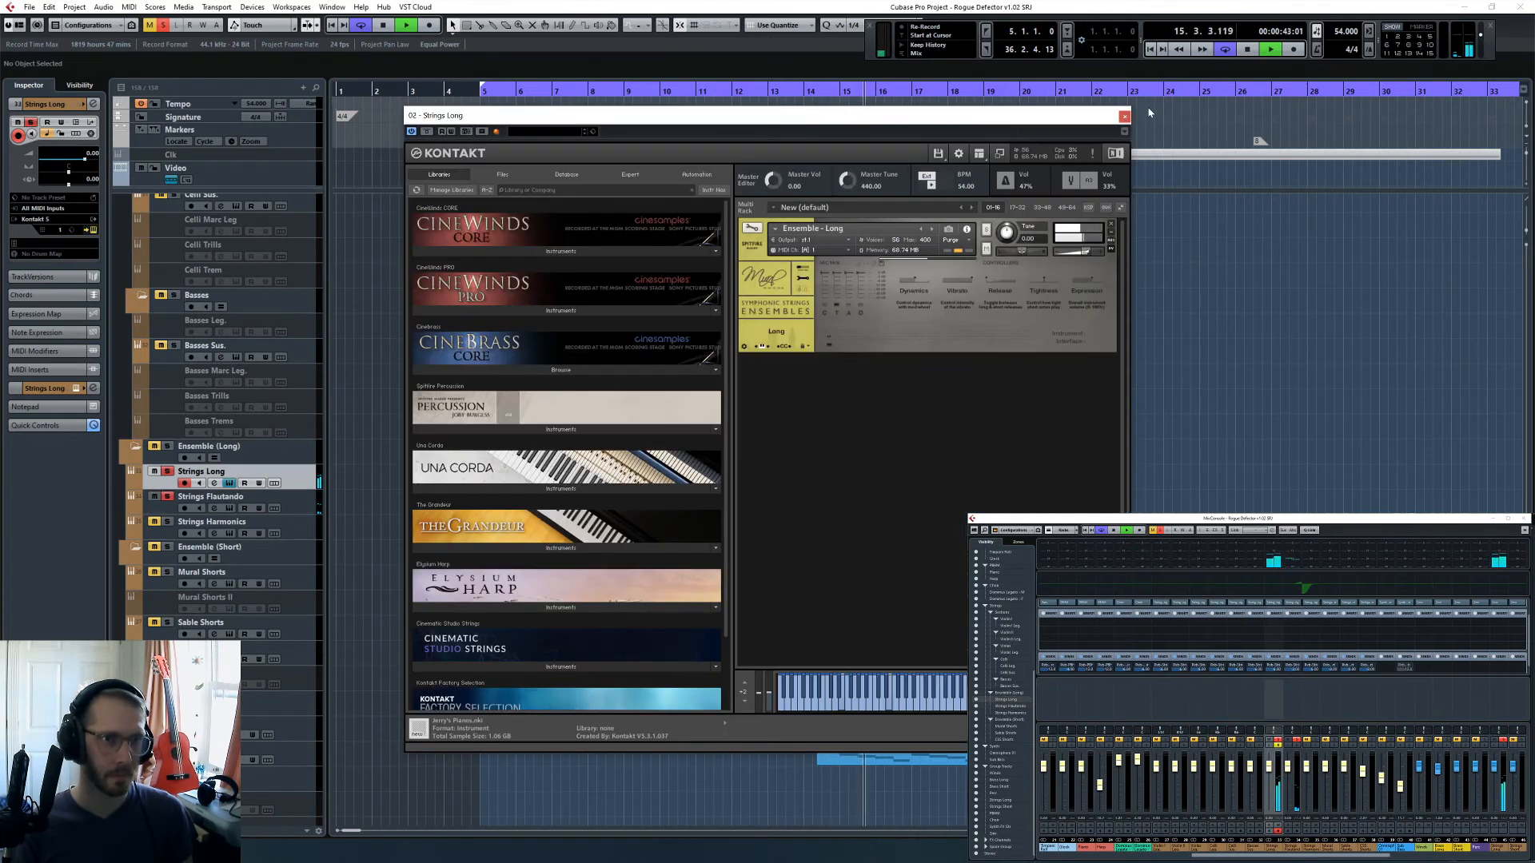
pyautogui.click(1124, 116)
# - Boost the highs of Strings Long with EQ band 4 at 3.9 dB and 4995 Hz
pyautogui.press('e')
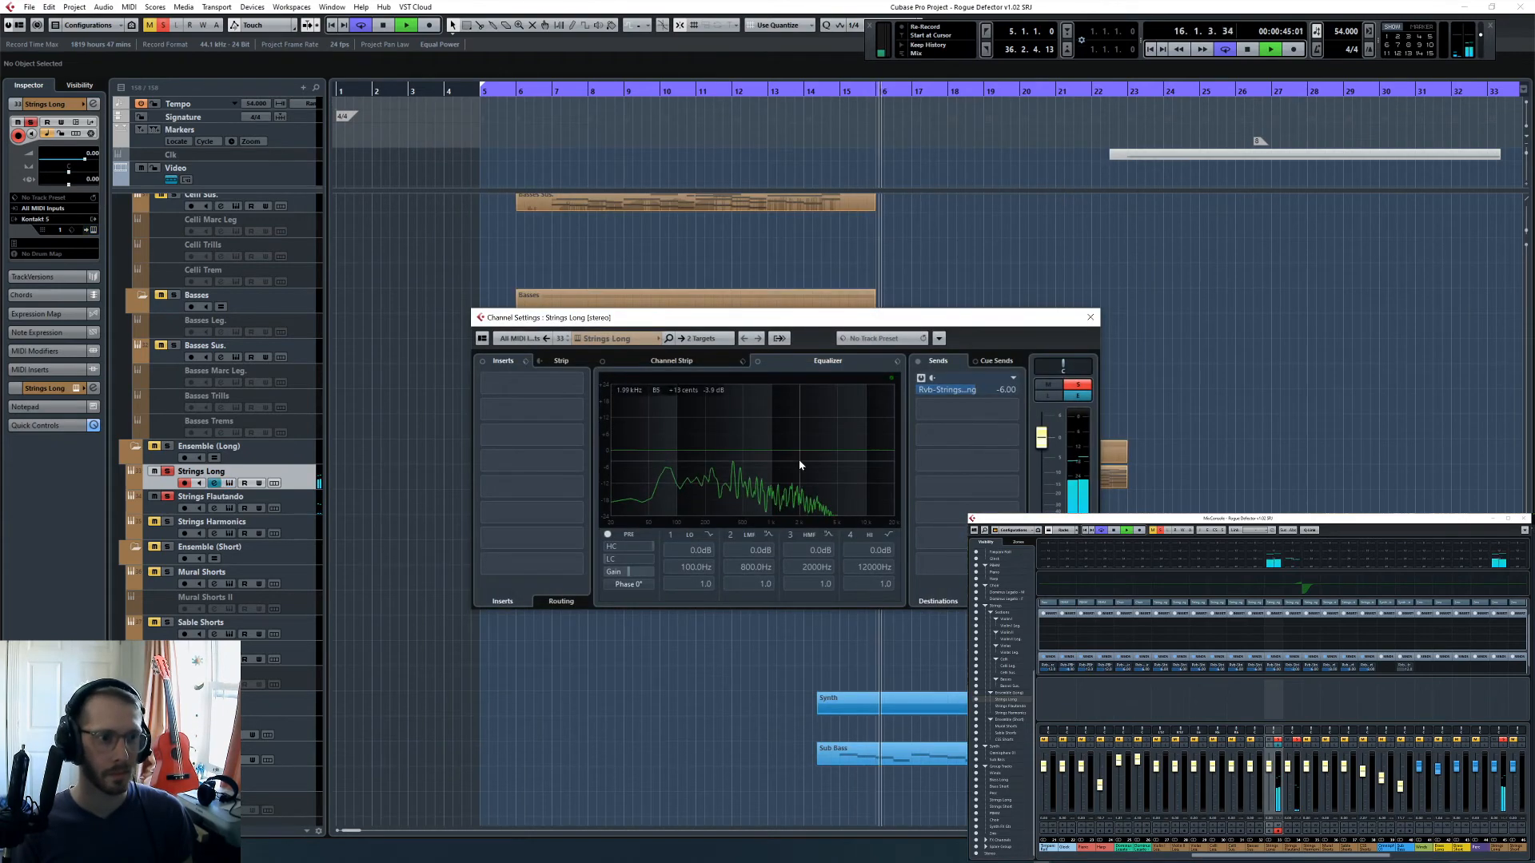
pyautogui.click(849, 536)
pyautogui.moveTo(871, 454); pyautogui.dragTo(838, 443)
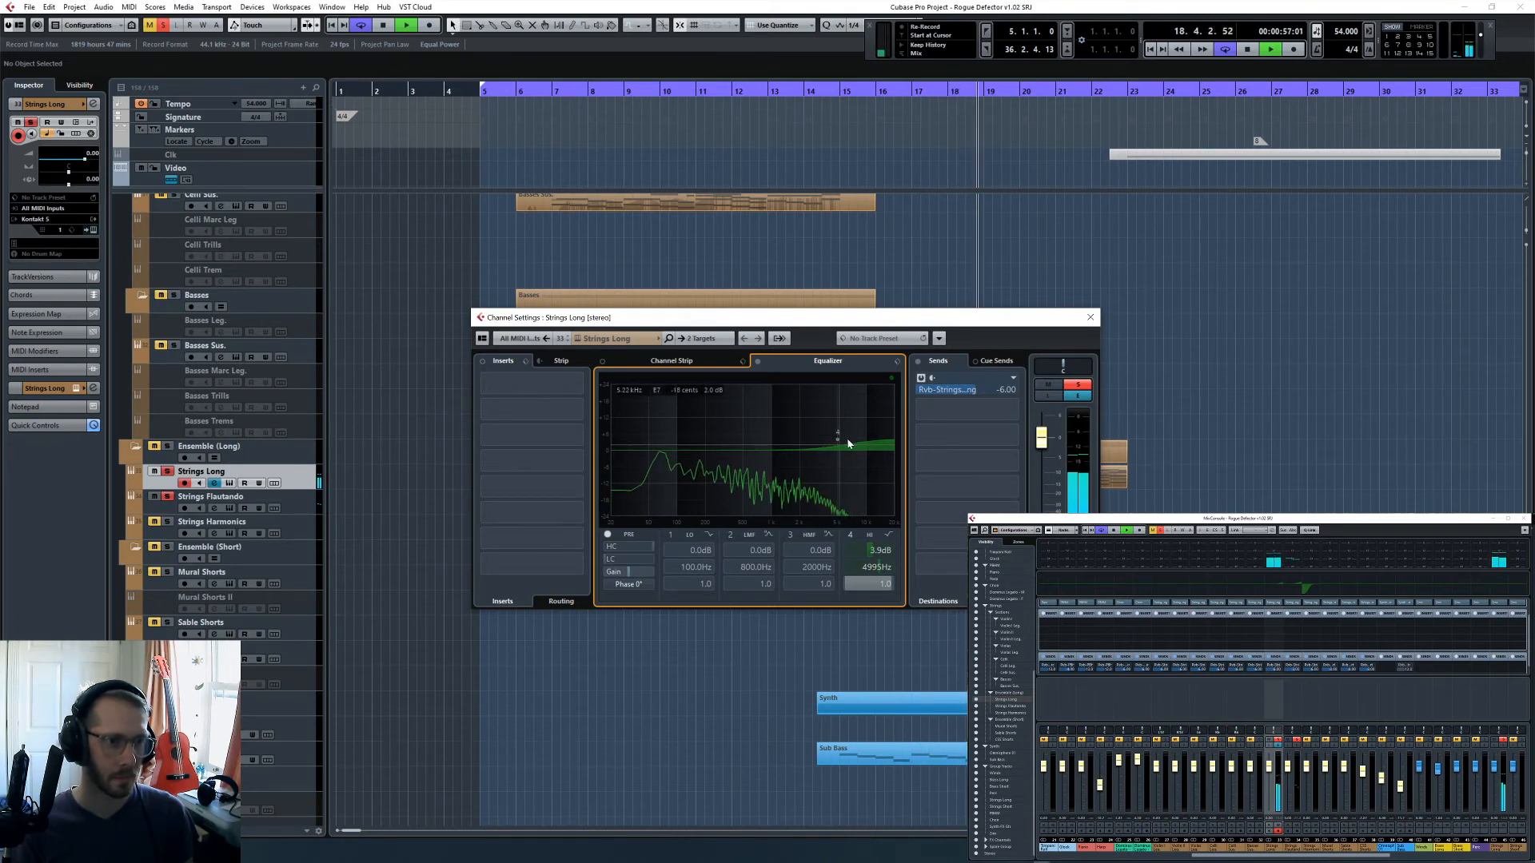
pyautogui.click(1091, 318)
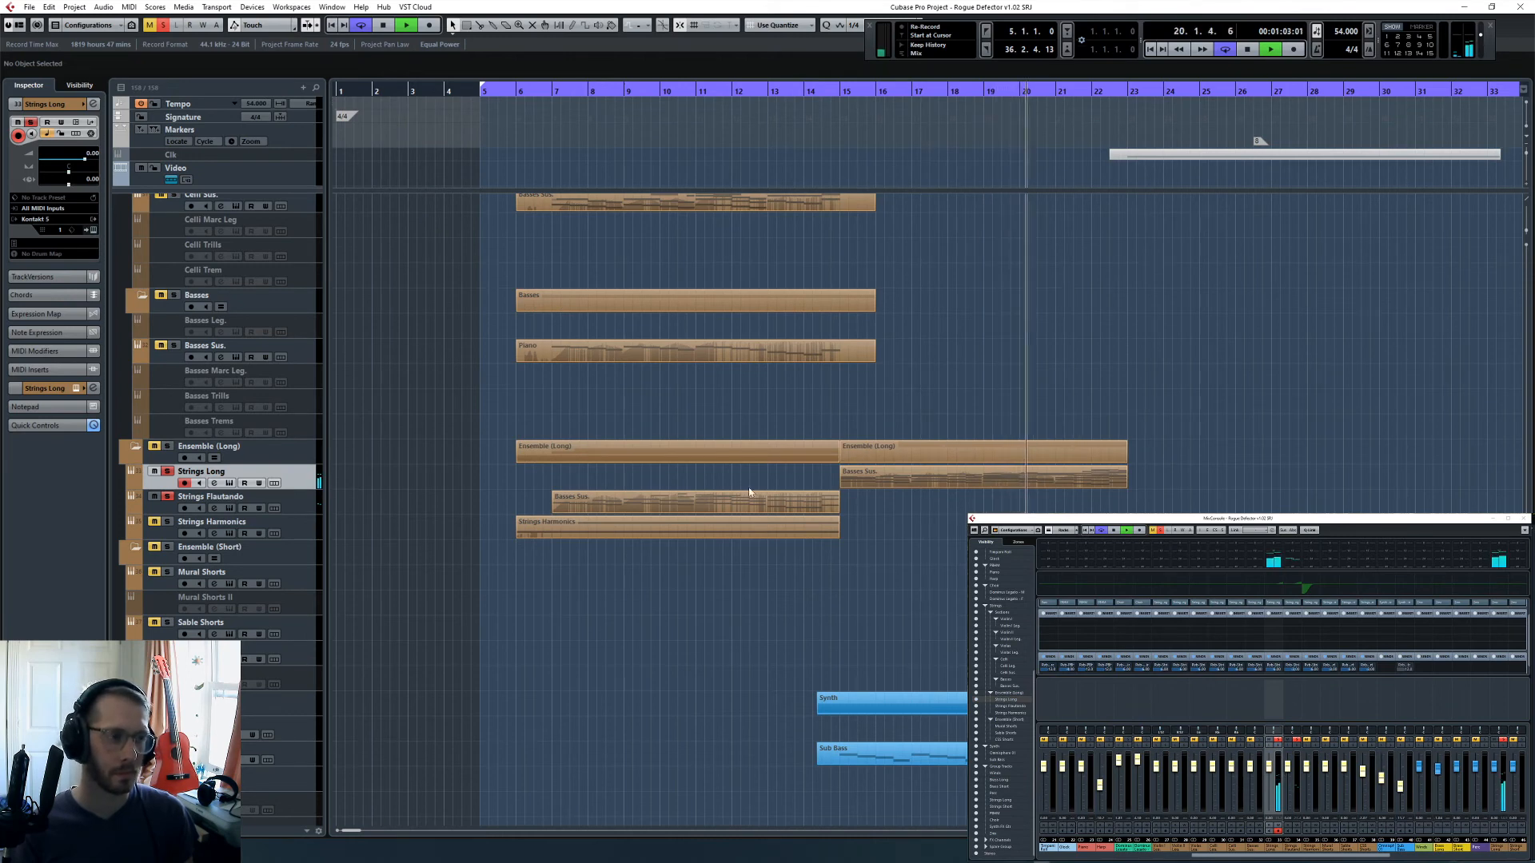
# - Solo the Mural Shorts along with the Ensemble (Long) and Ensemble (Short) folders and listen as the short strings play
pyautogui.click(312, 579)
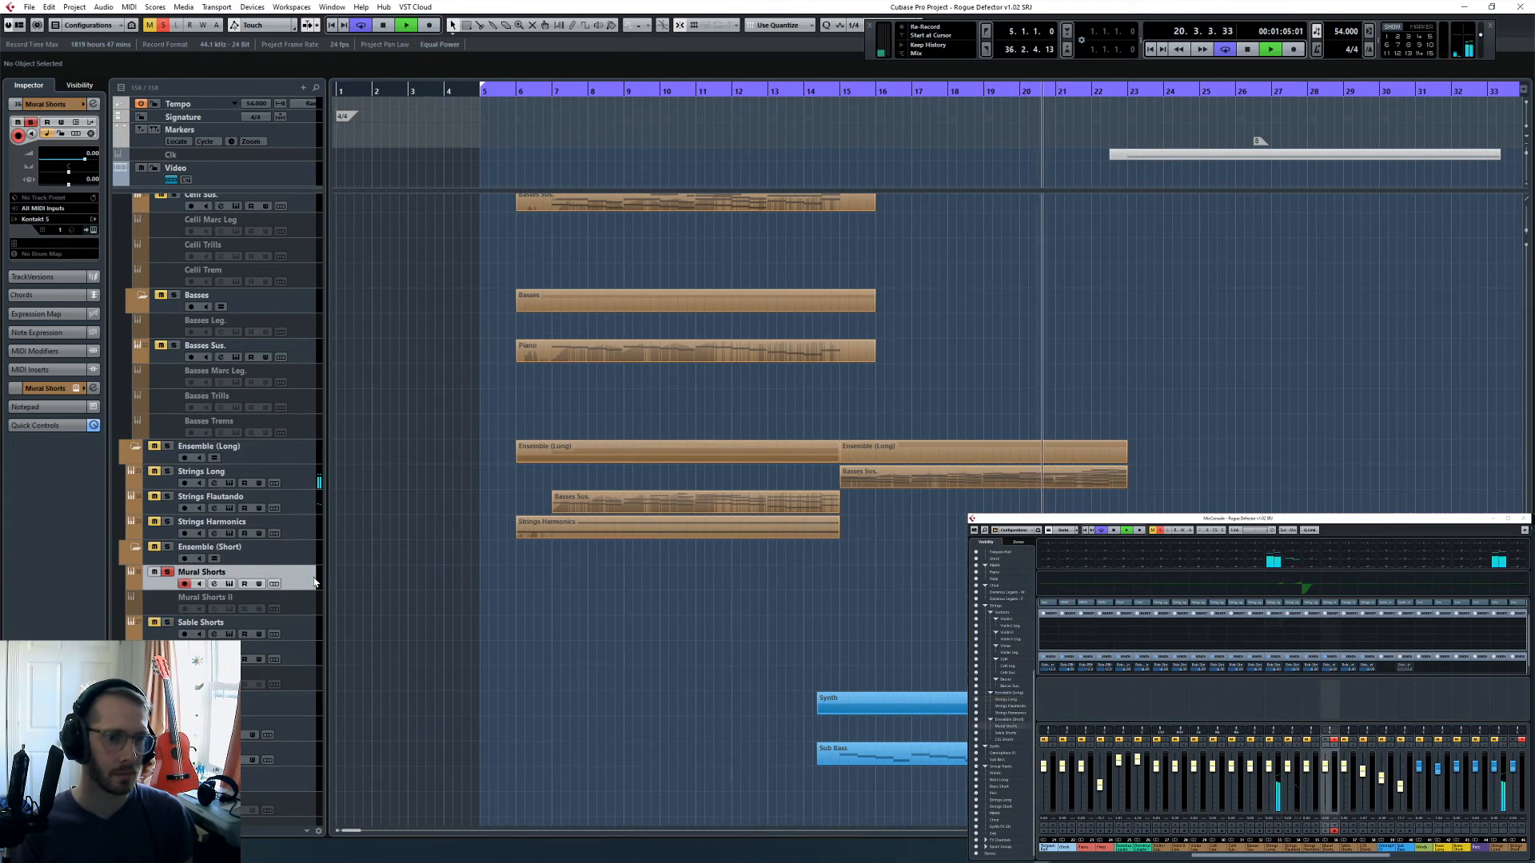
pyautogui.click(210, 442)
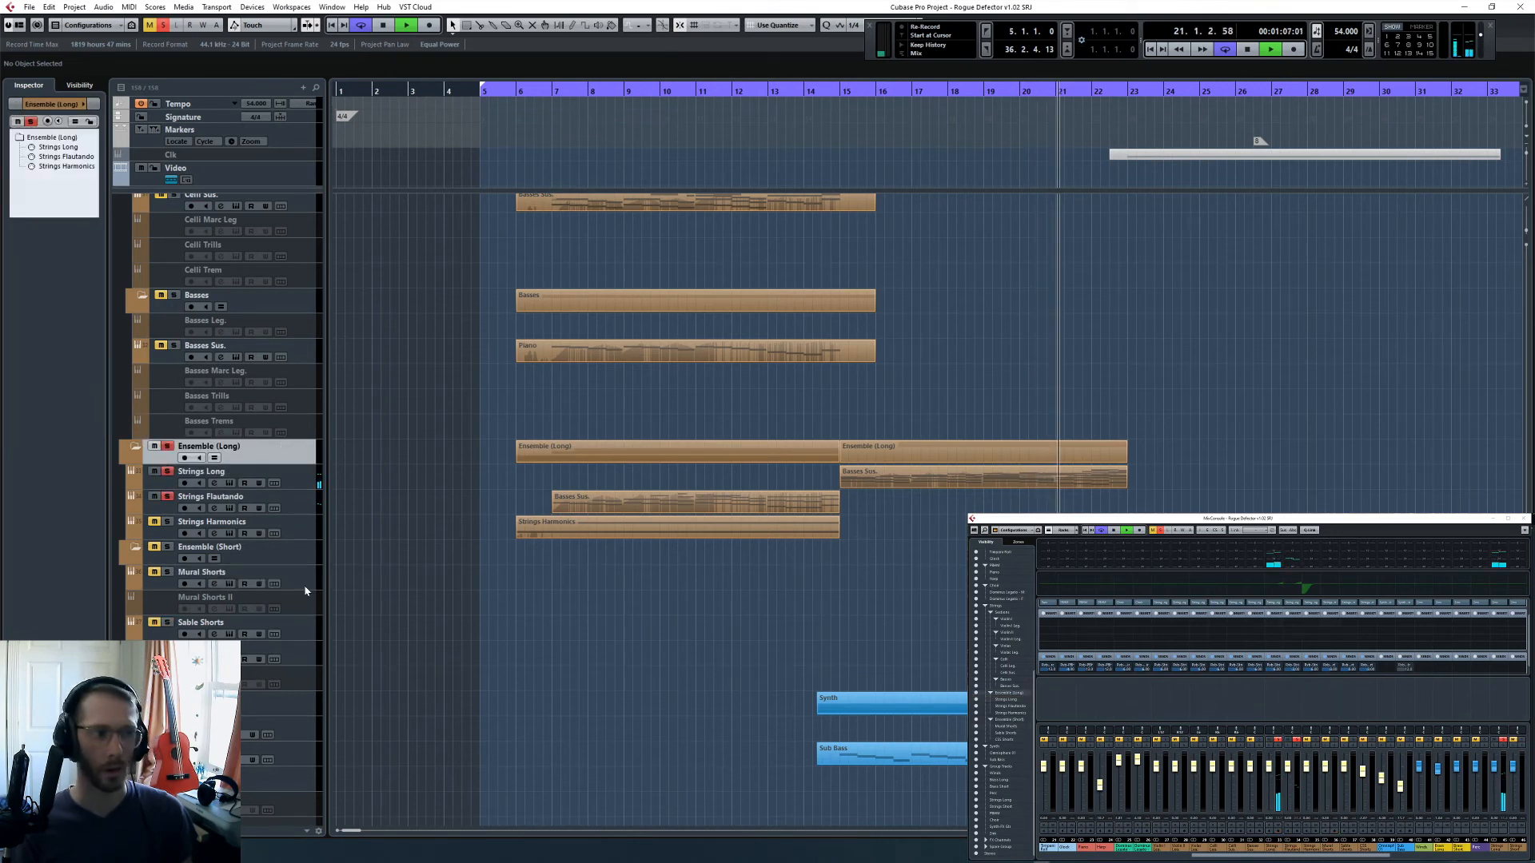
pyautogui.keyDown('shift'); pyautogui.click(310, 556); pyautogui.keyUp('shift')
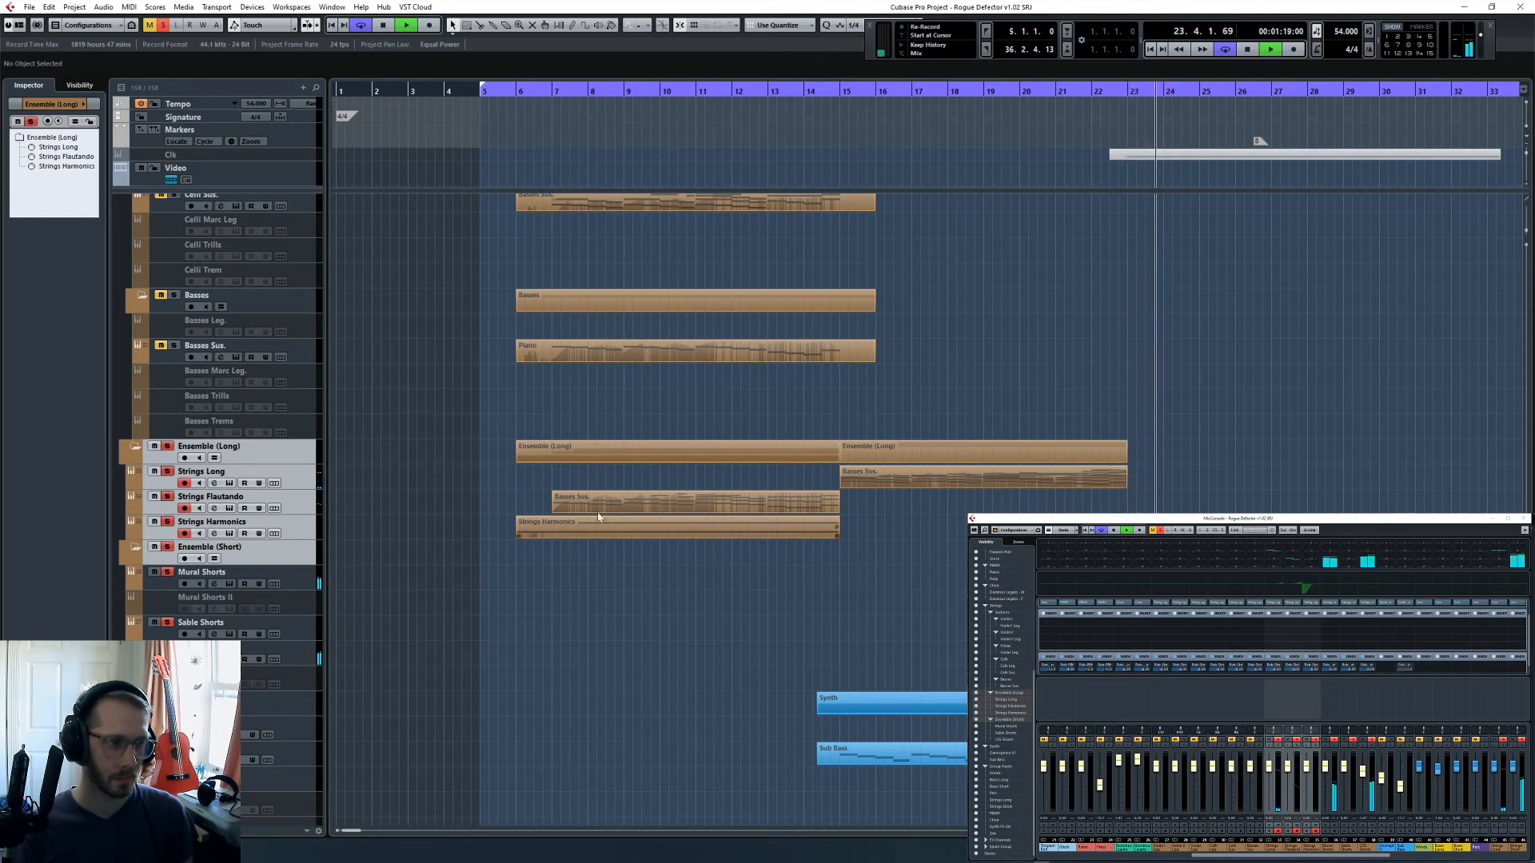
# - Boost the highs of Mural Shorts with EQ band 4 at 4.6 dB and 4575 Hz, then stop playback
pyautogui.click(214, 583)
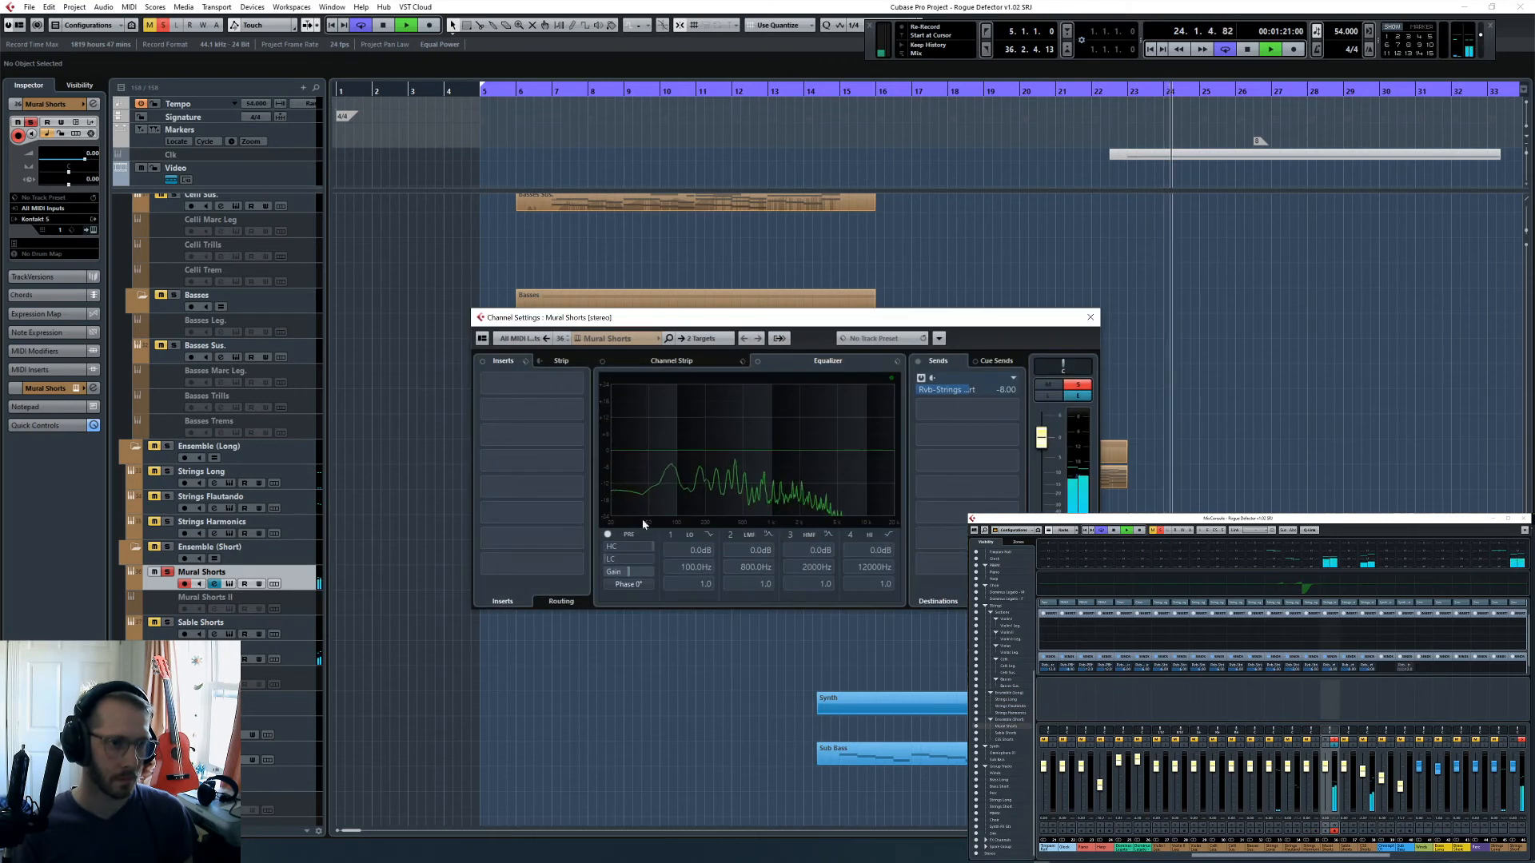
pyautogui.moveTo(872, 467); pyautogui.dragTo(834, 440)
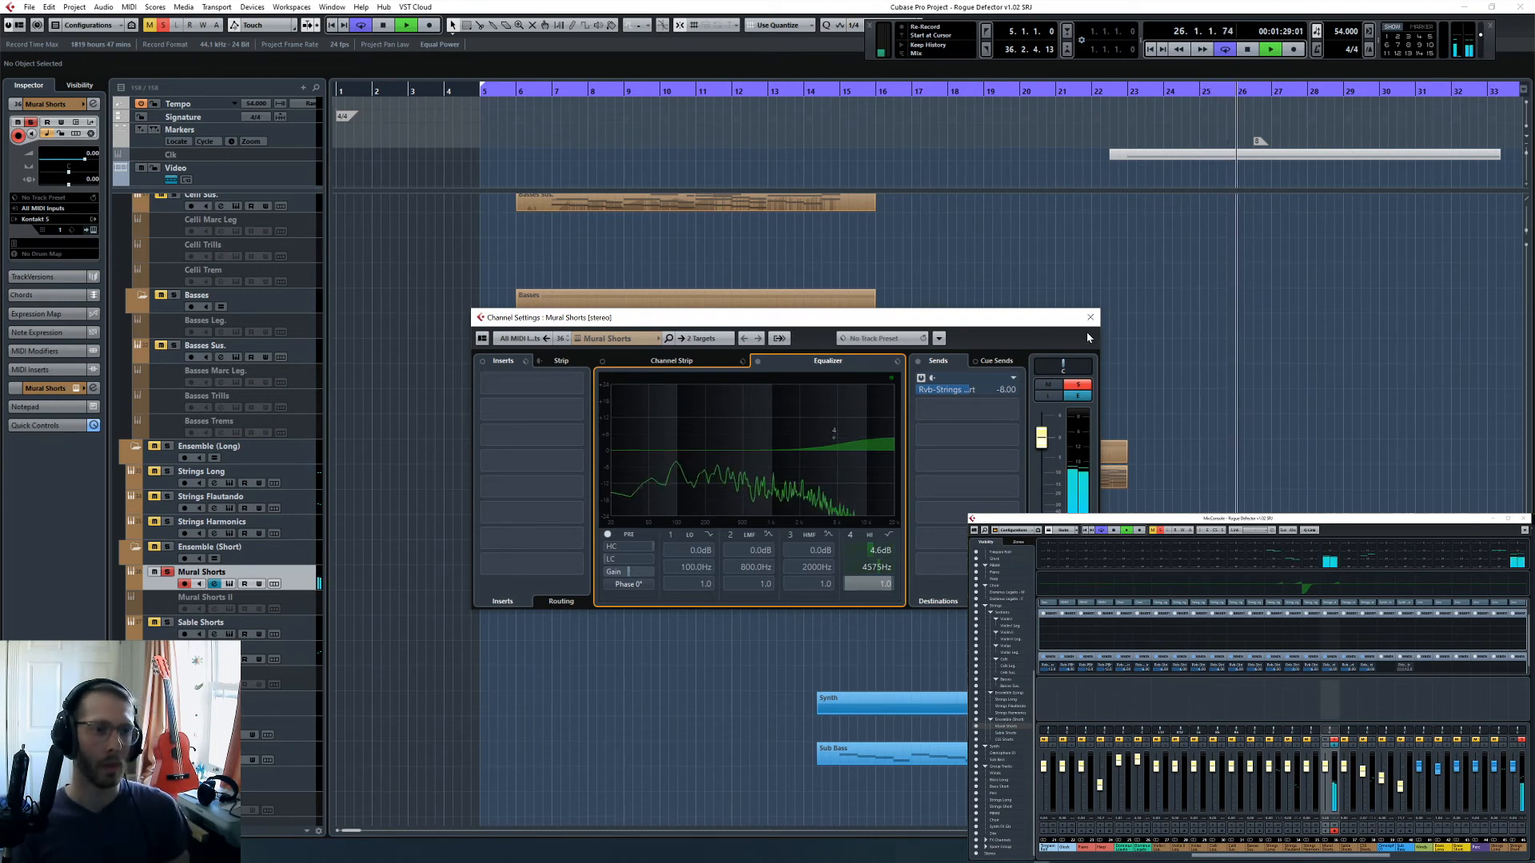
pyautogui.press('space')
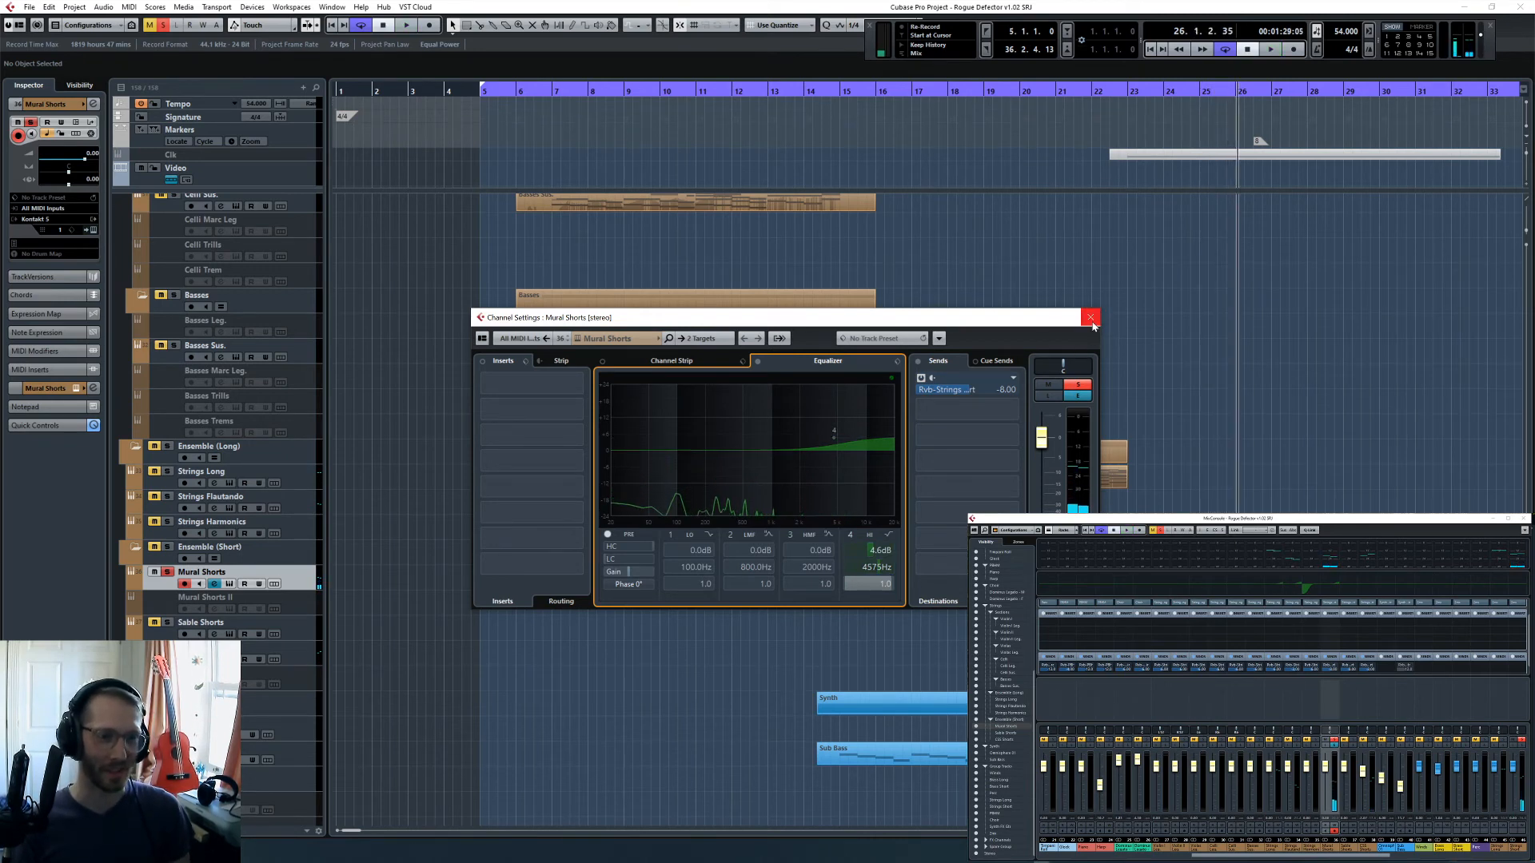
pyautogui.click(1090, 318)
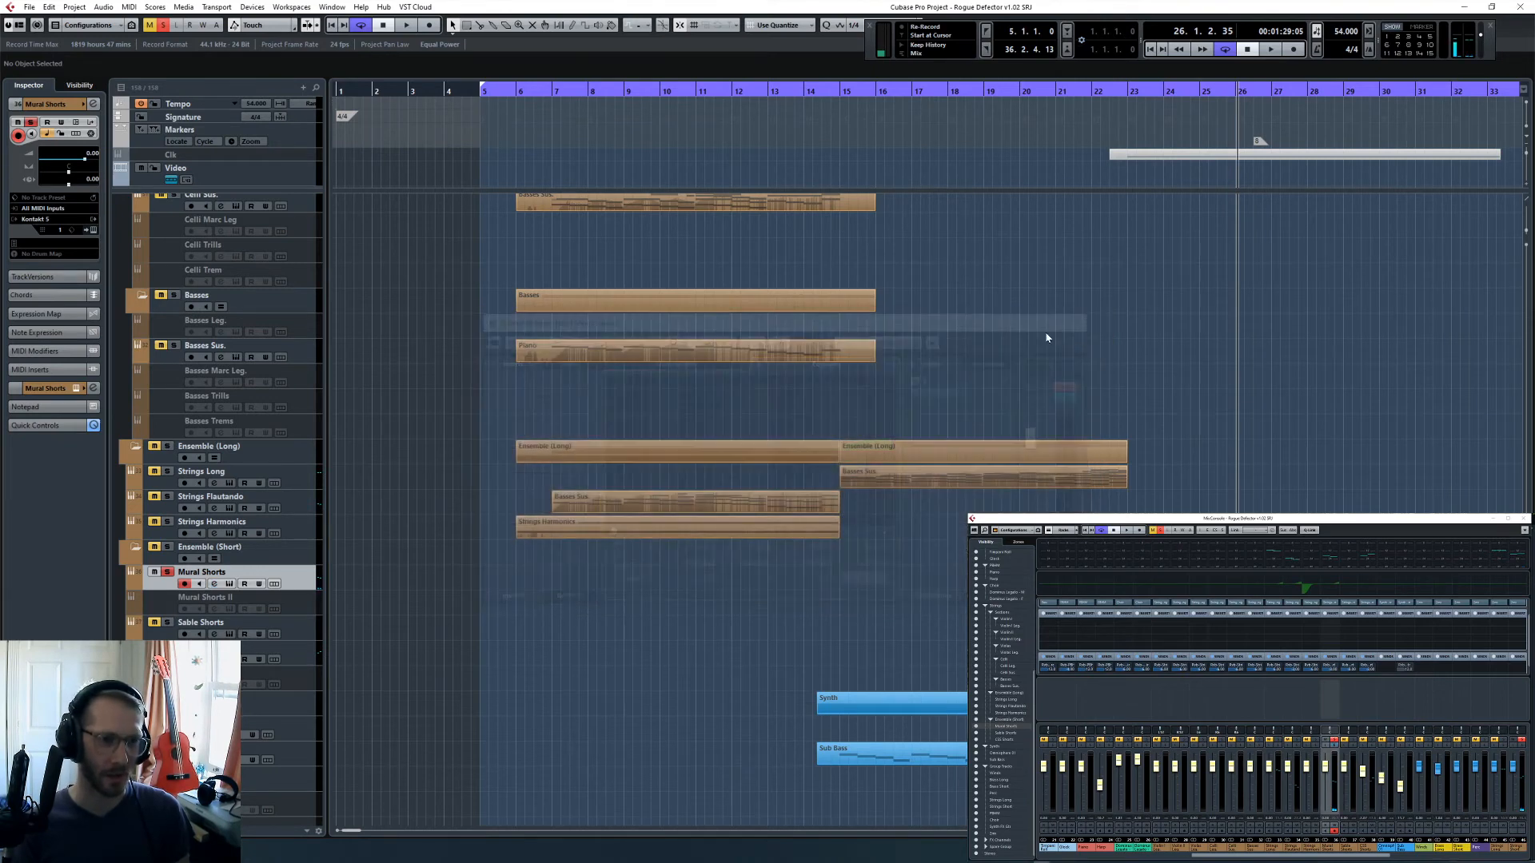
# - Clear the track solos with the playhead placed just before bar 6, and show the last channels of the MixConsole
pyautogui.click(504, 94)
pyautogui.press('s')
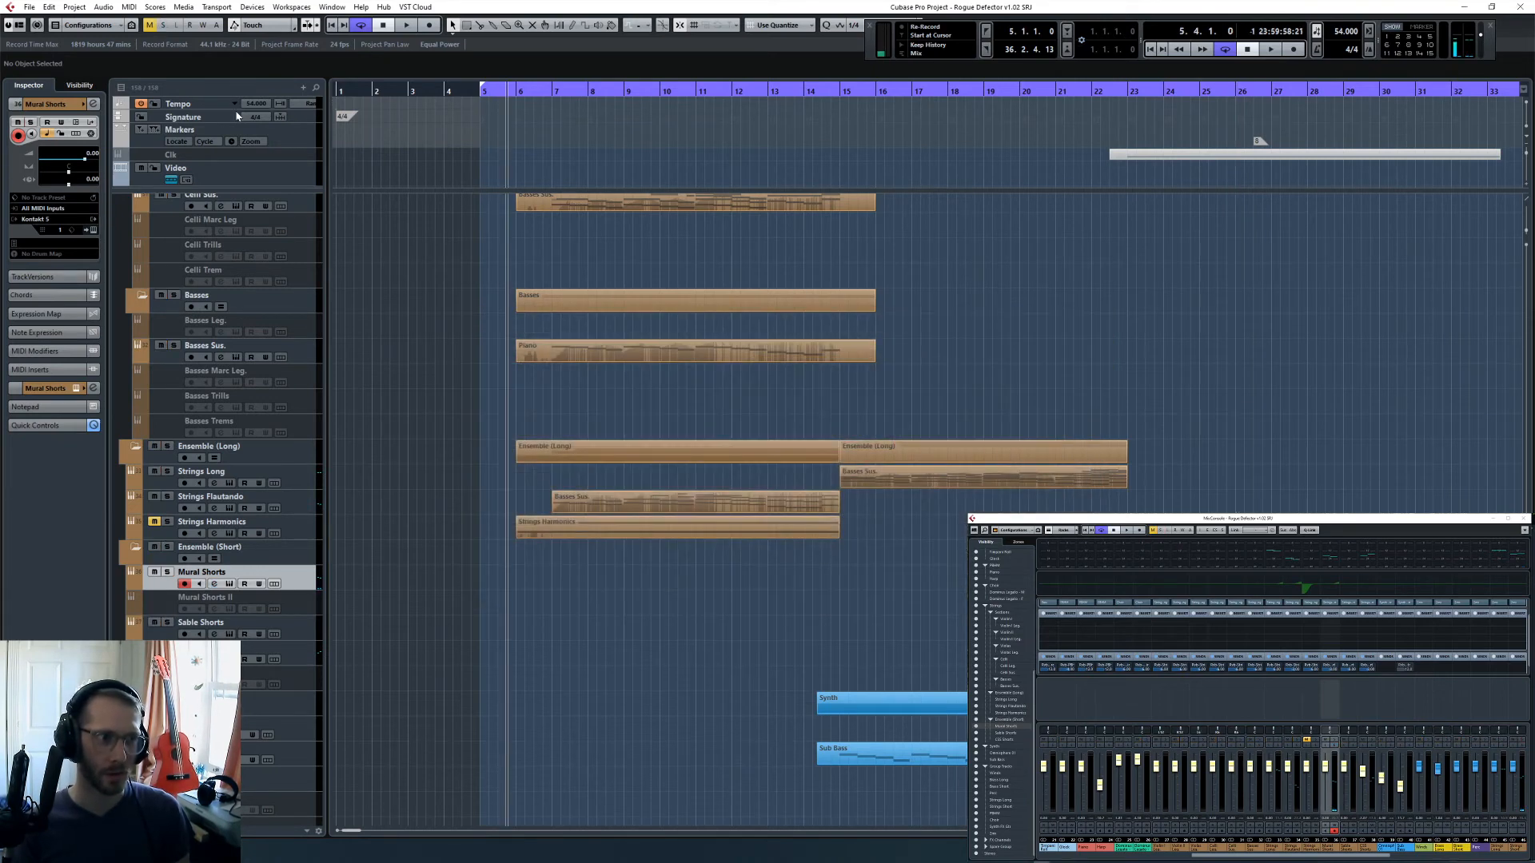
pyautogui.moveTo(1404, 852); pyautogui.dragTo(1526, 857)
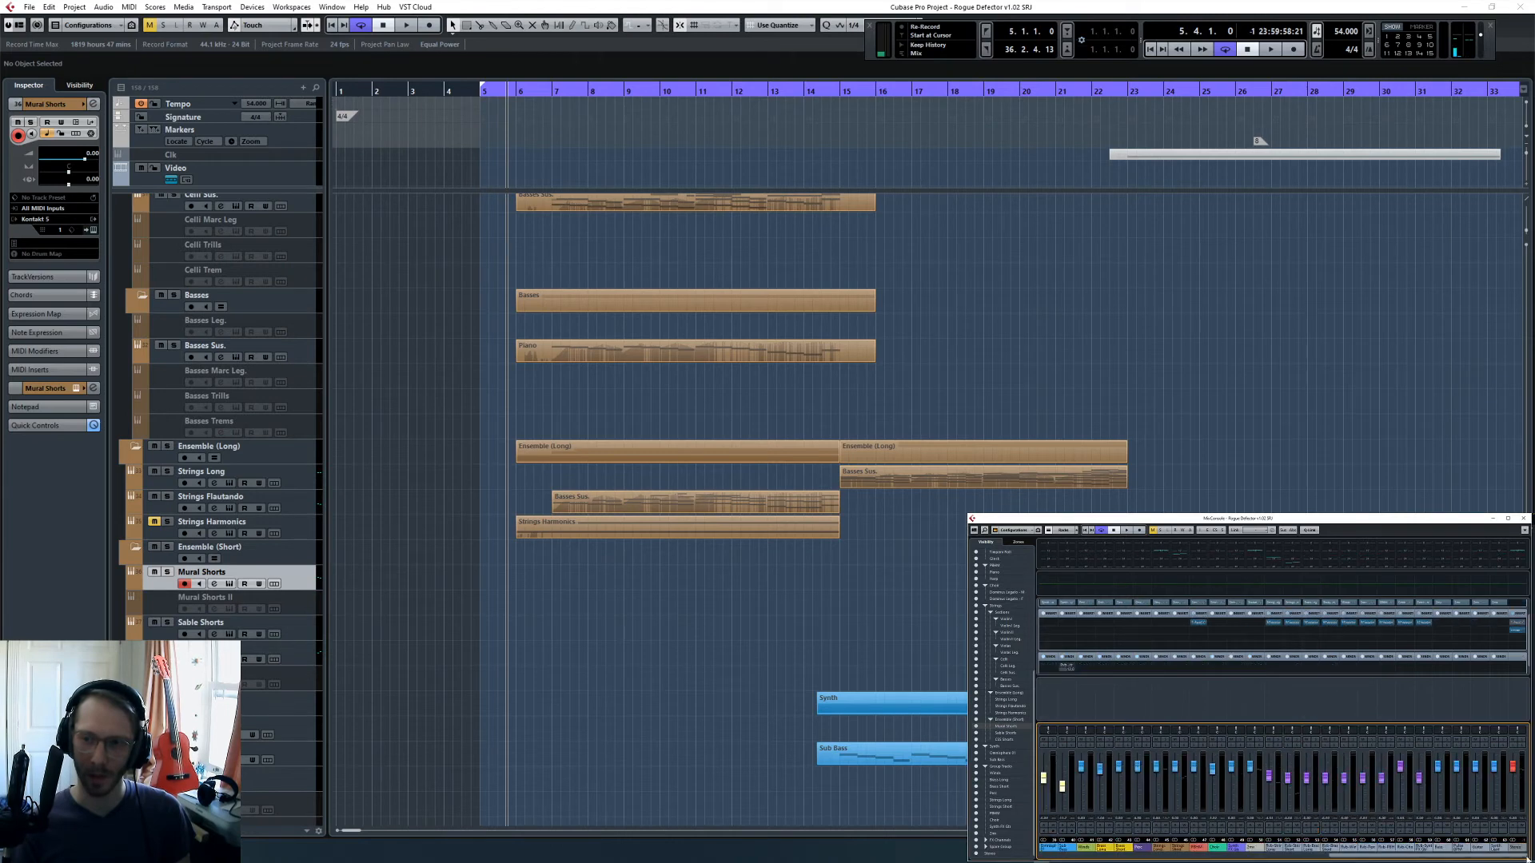
# - Unmute the Strings Harmonics track and place the playhead at bar 6
pyautogui.click(1252, 847)
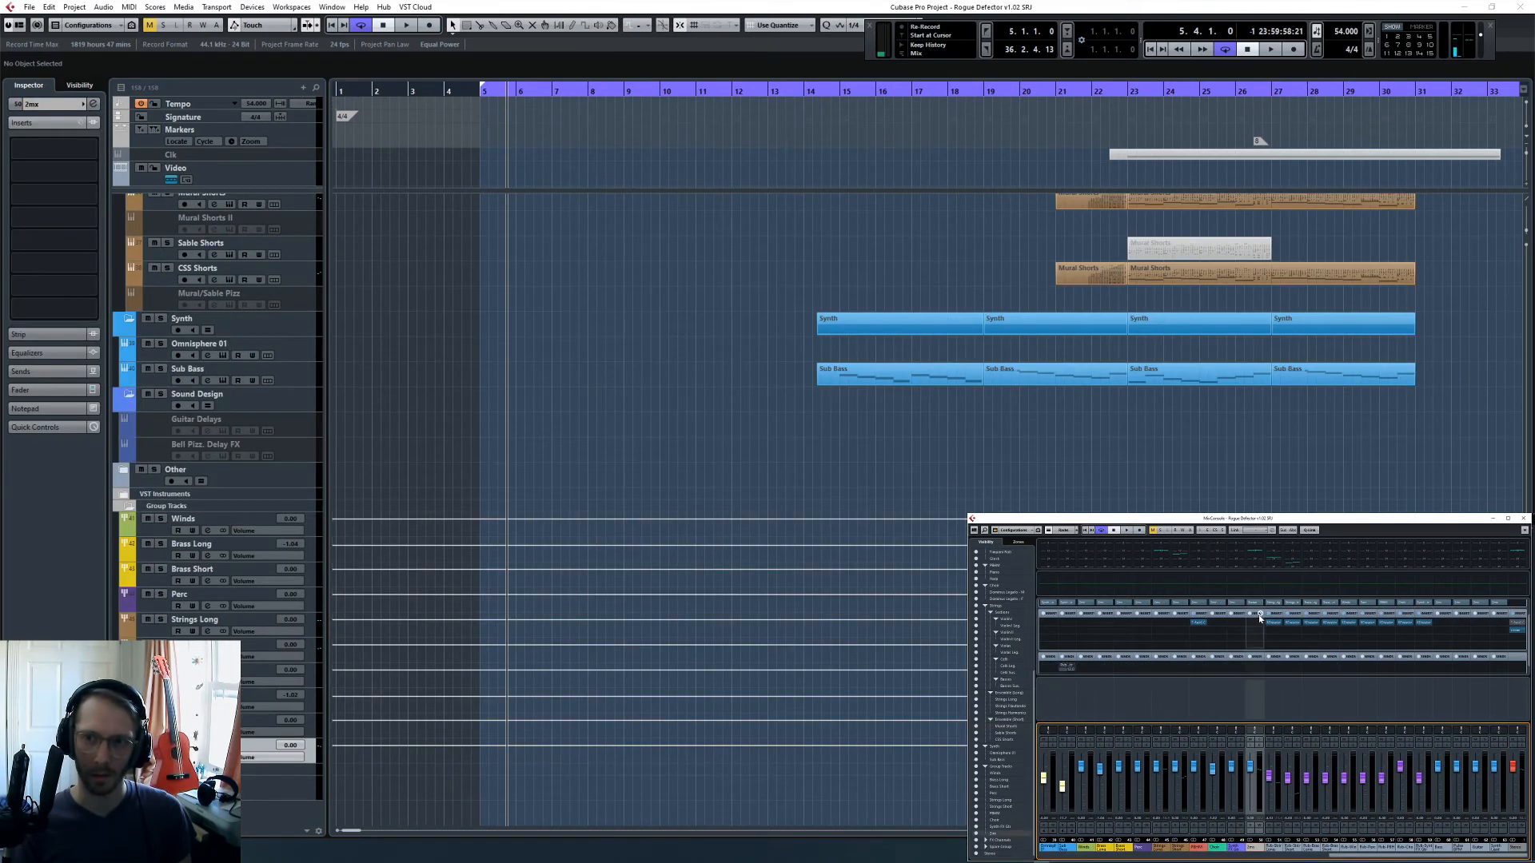
pyautogui.click(92, 104)
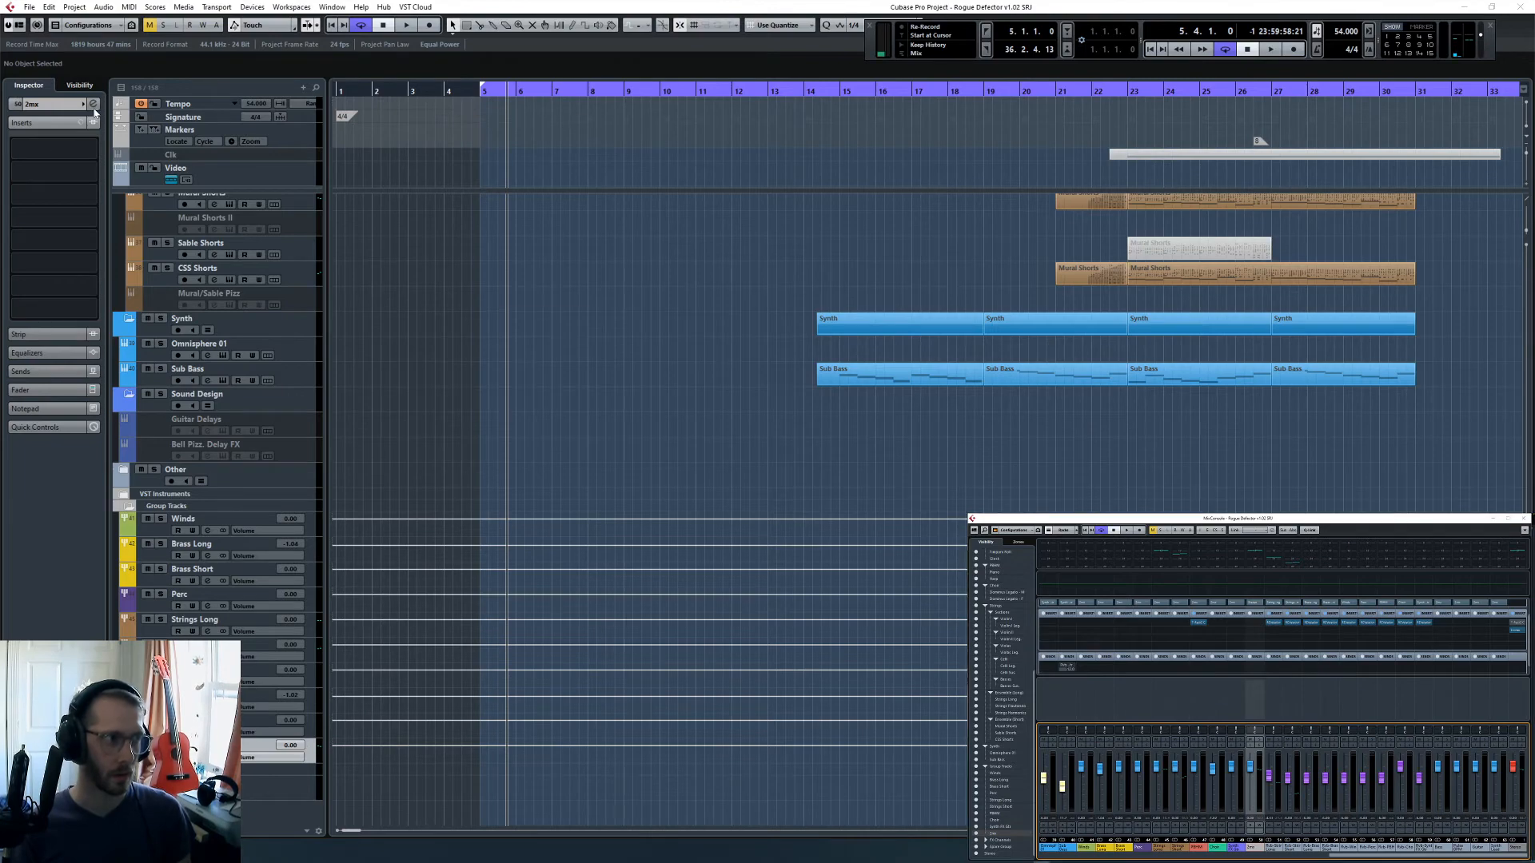
pyautogui.press('space')
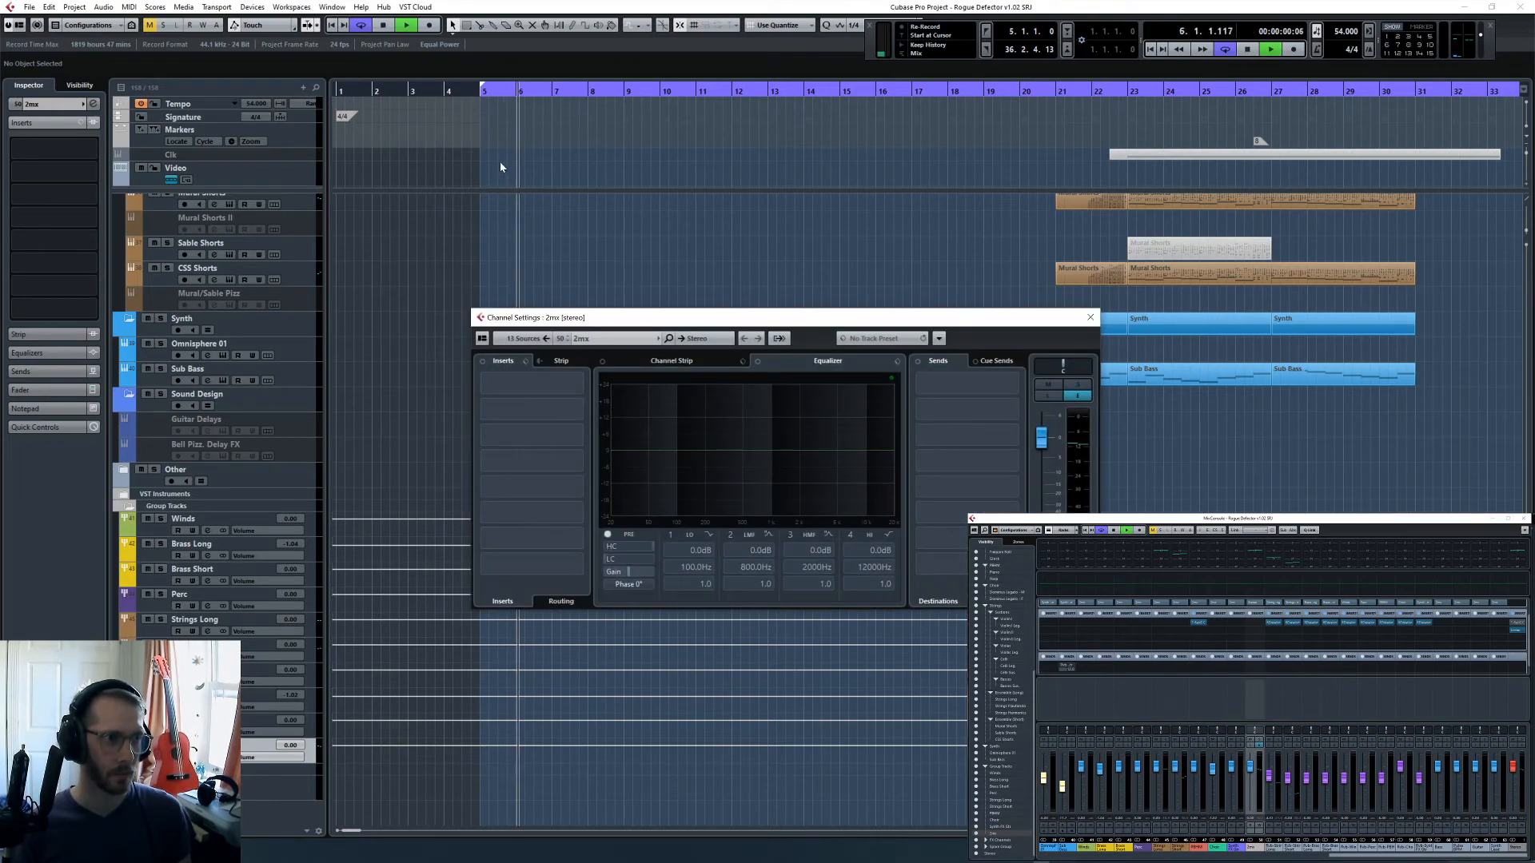
pyautogui.scroll(5, 531, 232)
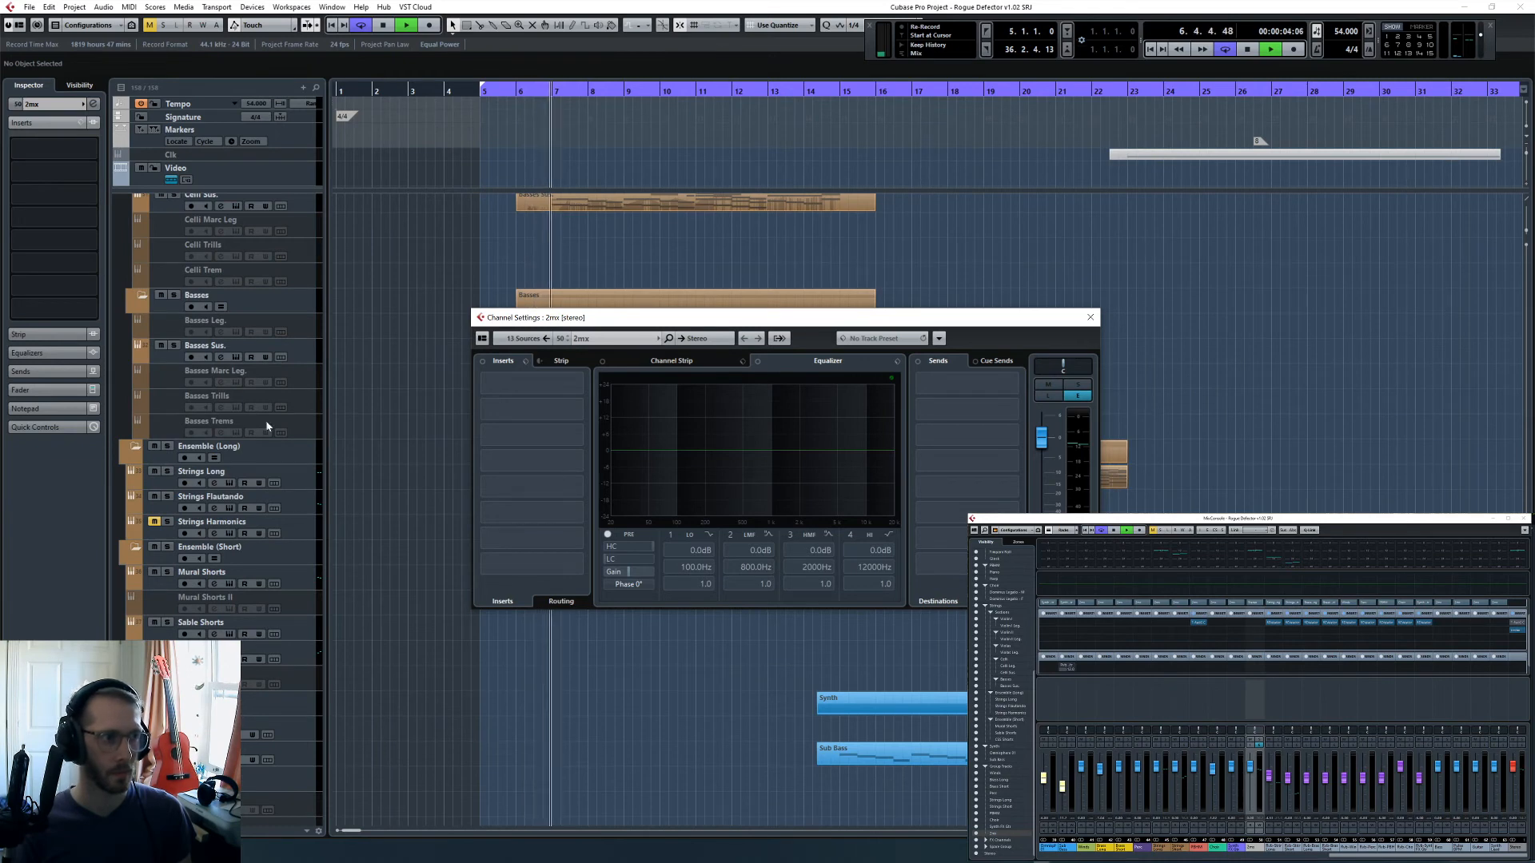
pyautogui.click(151, 513)
pyautogui.click(519, 102)
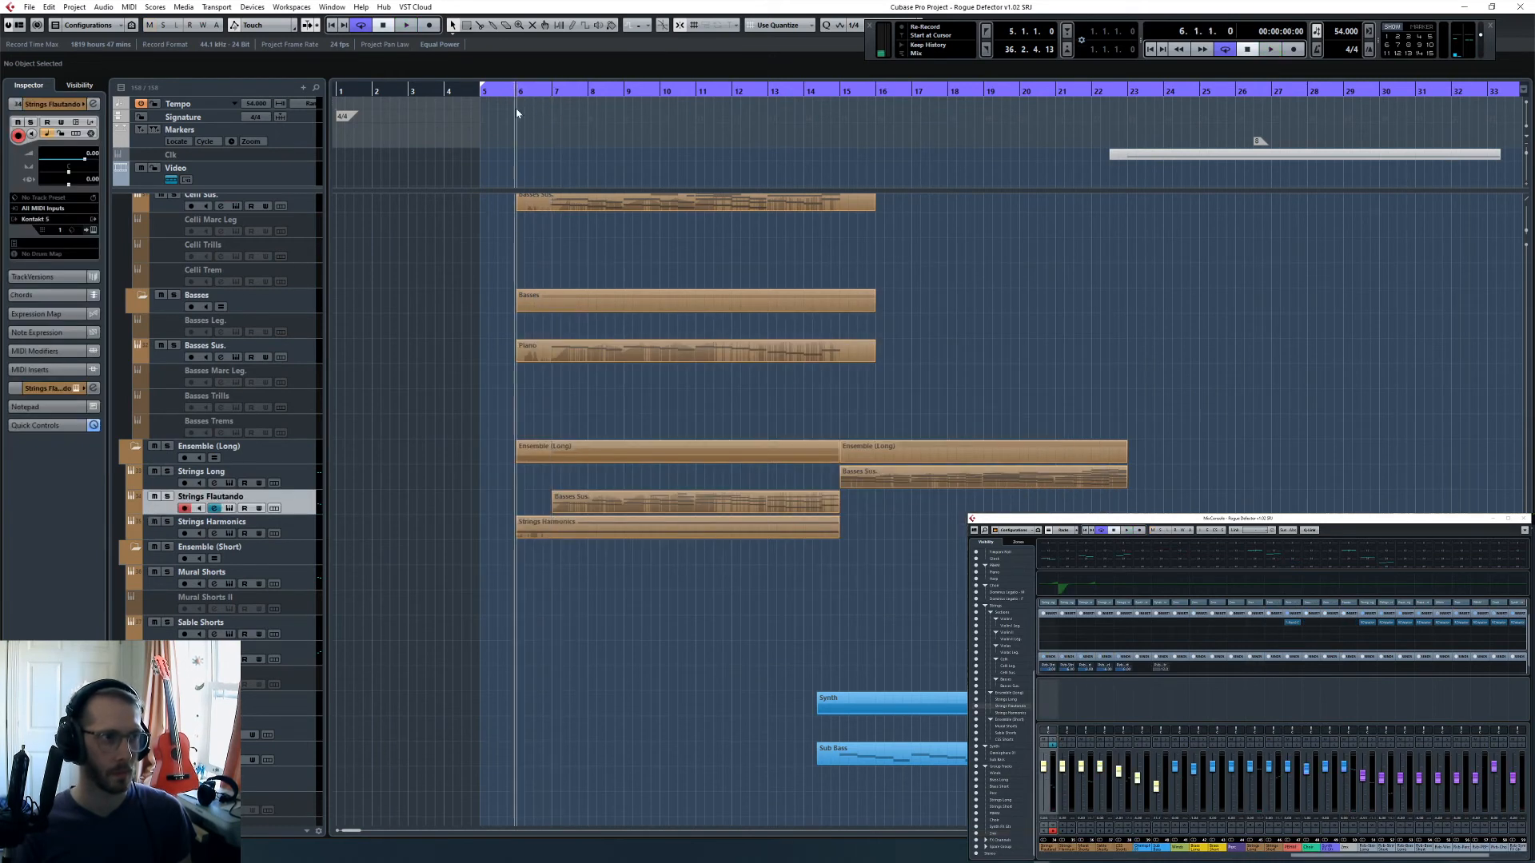
# - Play the full mix from bar 6 while examining the 2mx channel's spectrum and track levels, then stop and close its channel settings
pyautogui.scroll(-5, 491, 554)
pyautogui.press('space')
pyautogui.click(248, 746)
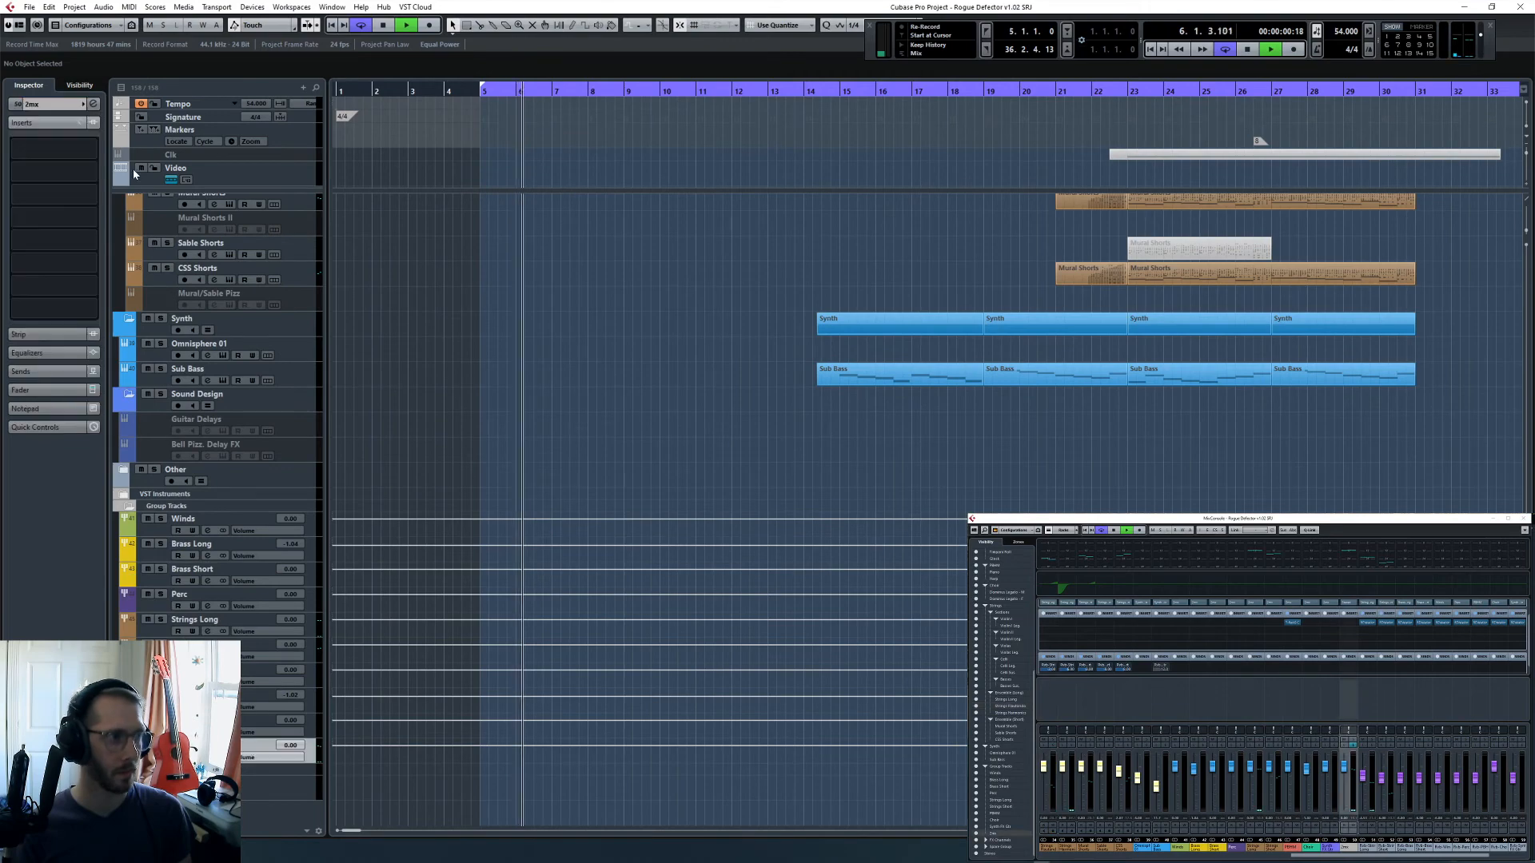
pyautogui.click(94, 104)
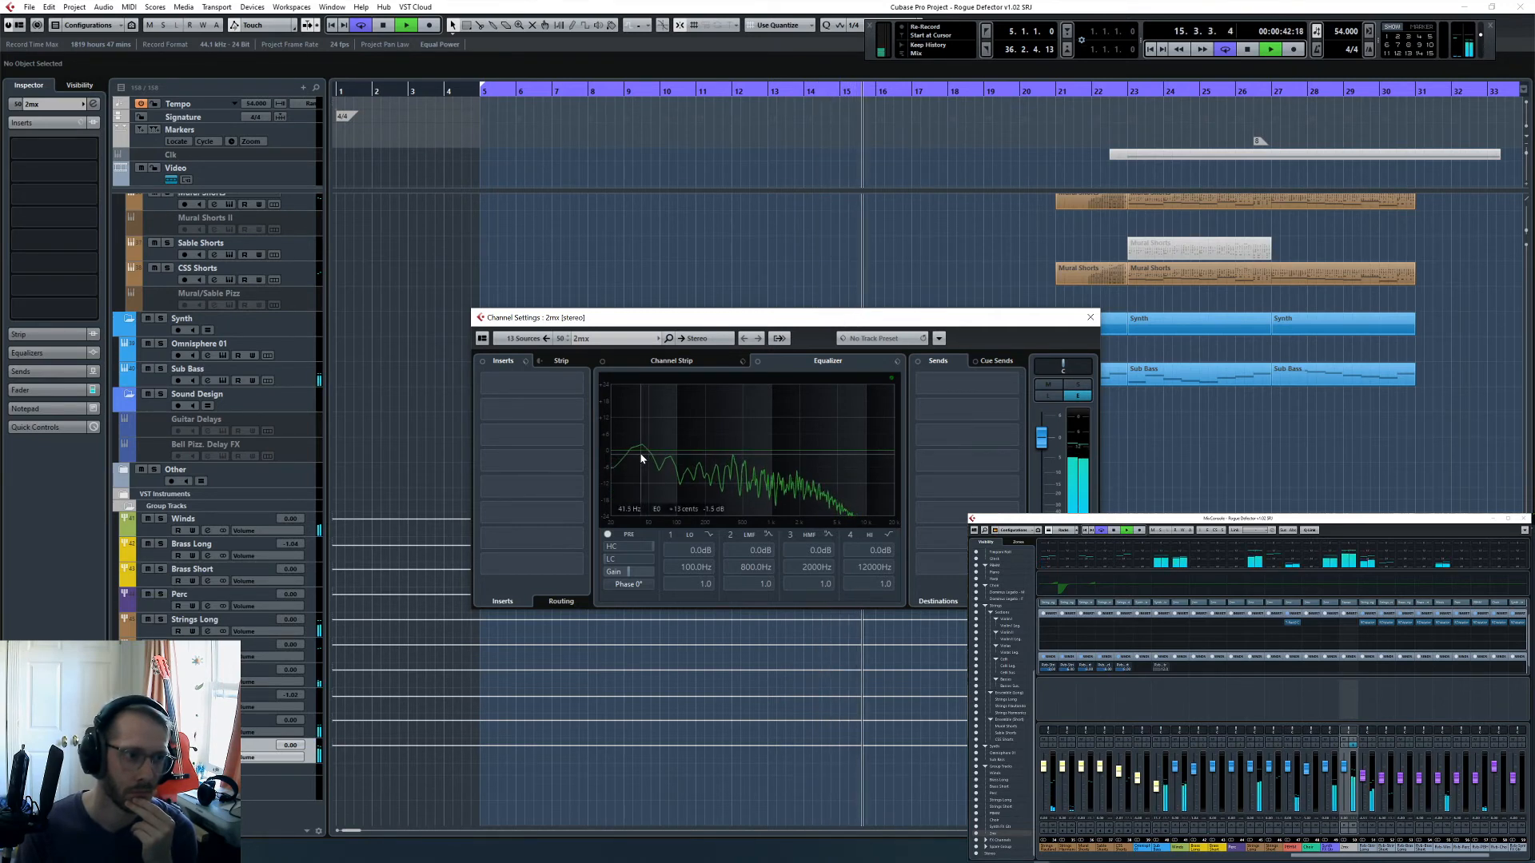
pyautogui.scroll(5, 652, 274)
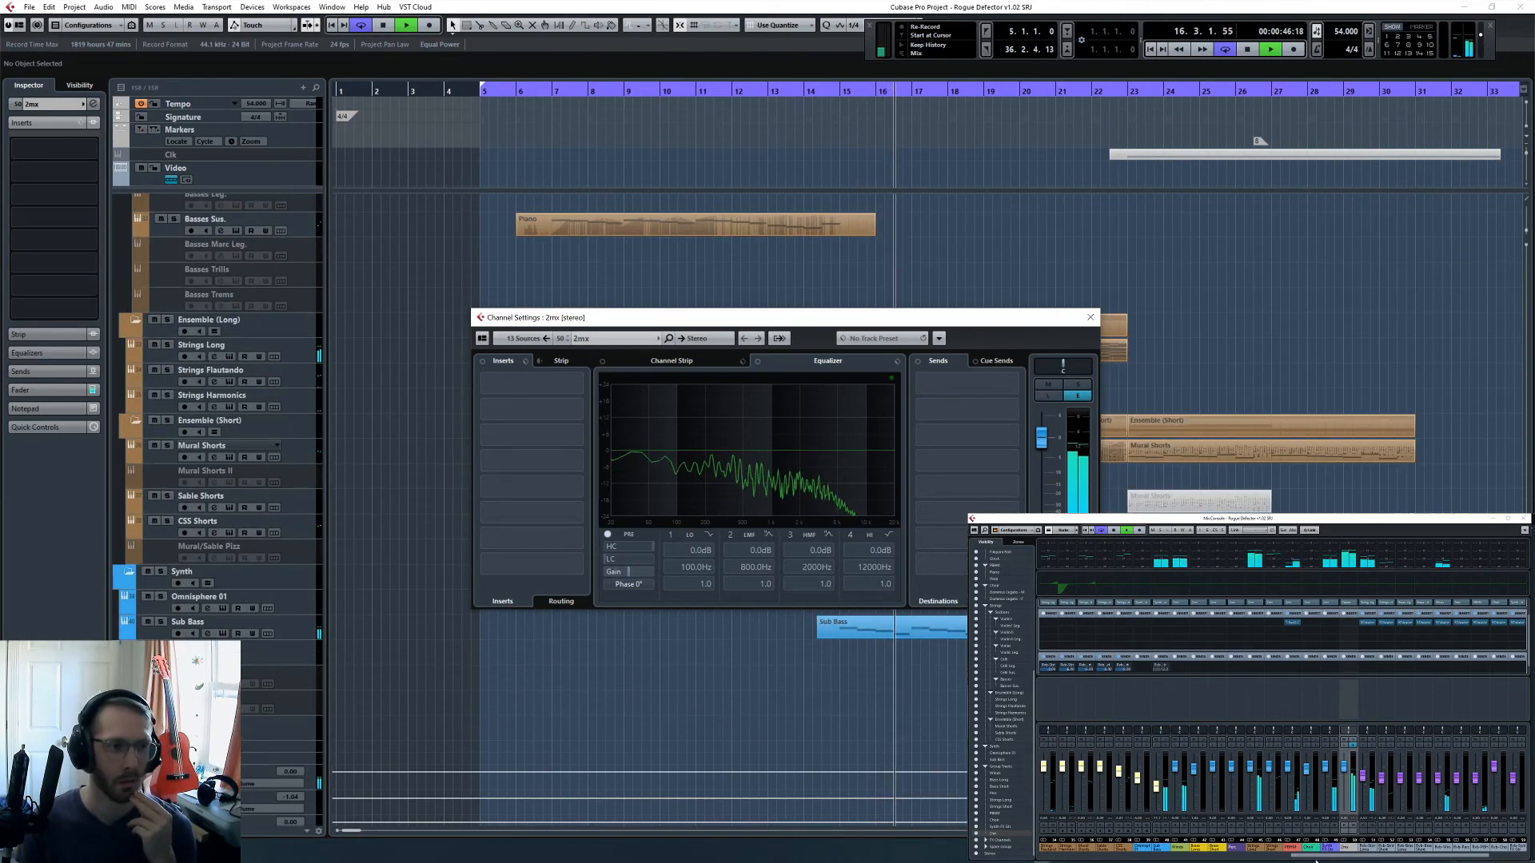
pyautogui.moveTo(1318, 856); pyautogui.dragTo(1302, 855)
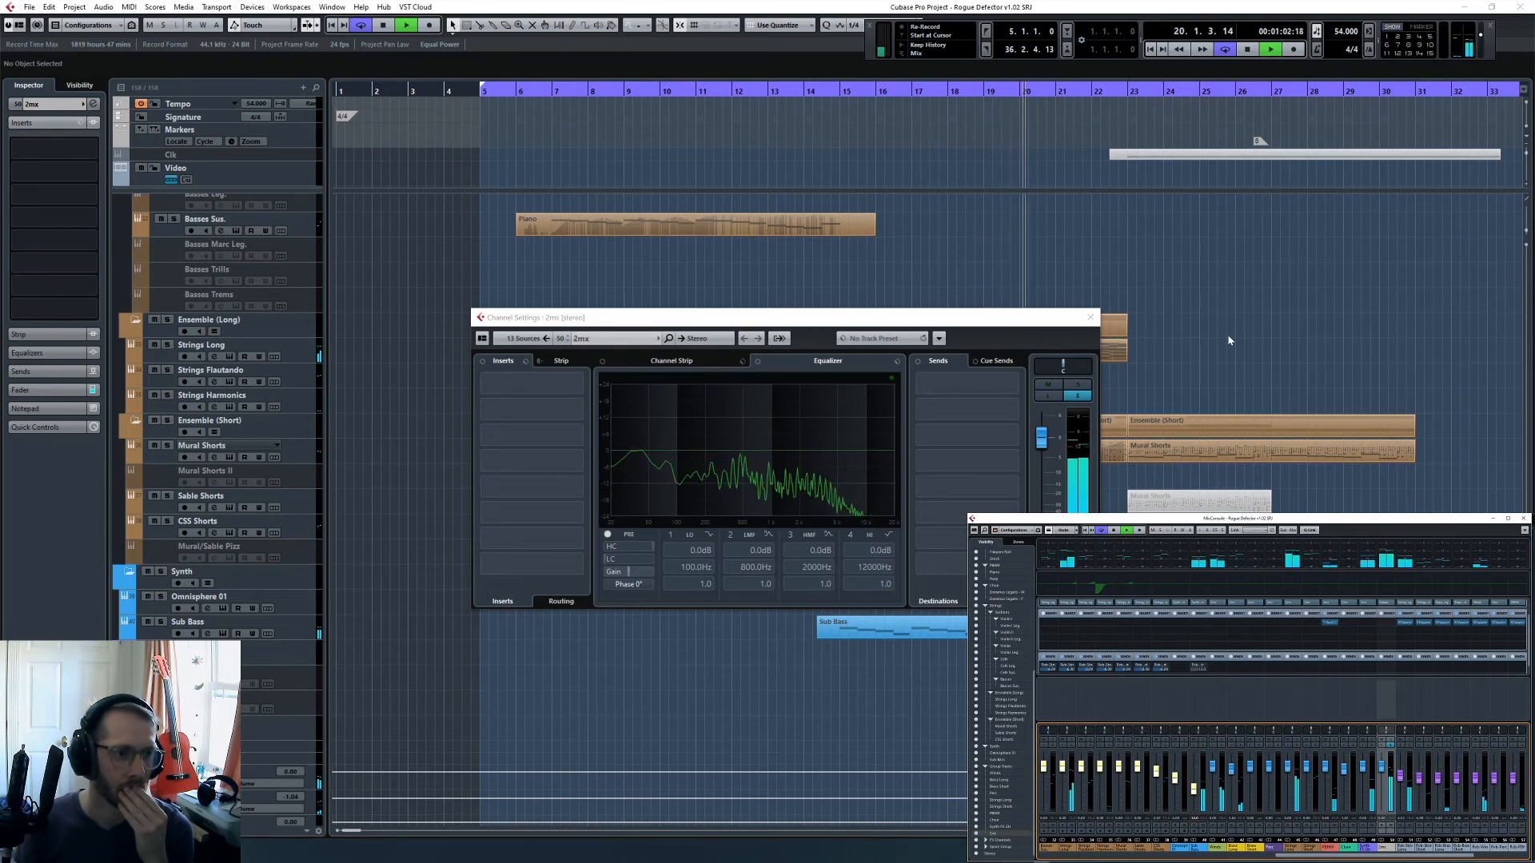
pyautogui.scroll(5, 1230, 340)
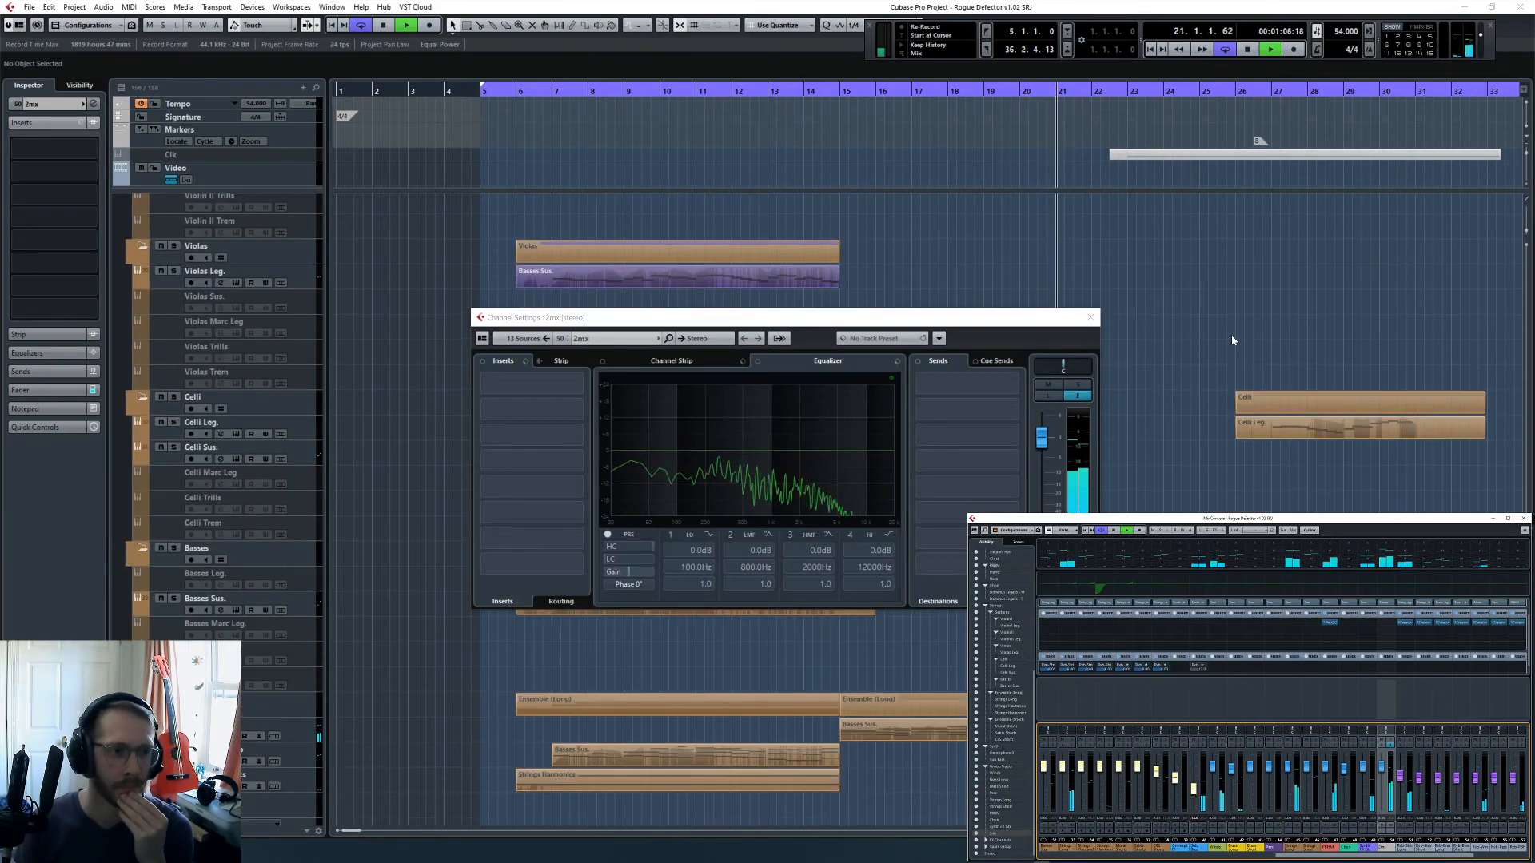
pyautogui.scroll(5, 1232, 341)
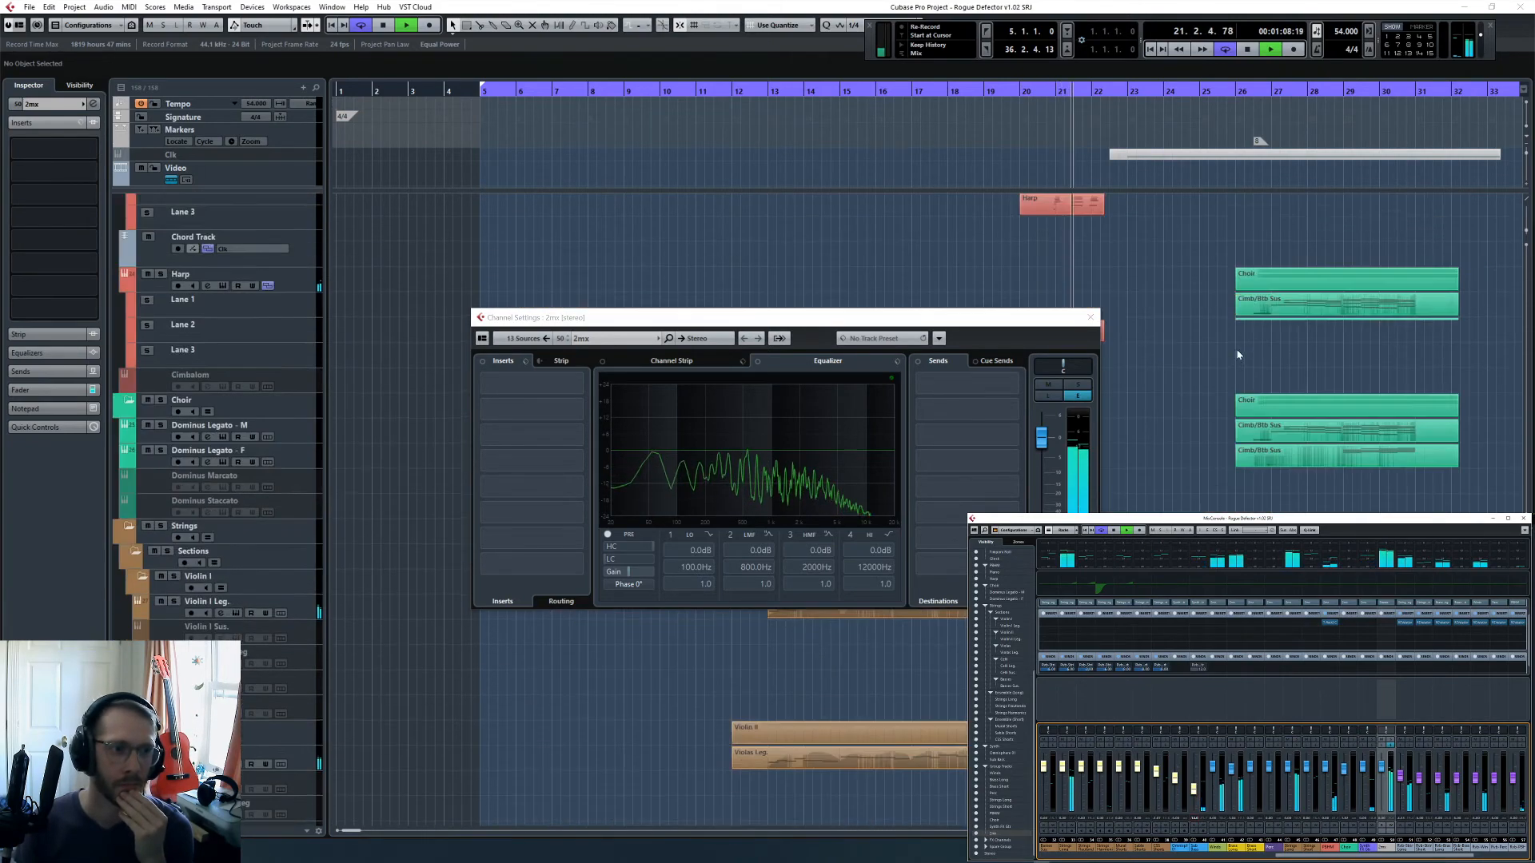
pyautogui.scroll(10, 1236, 357)
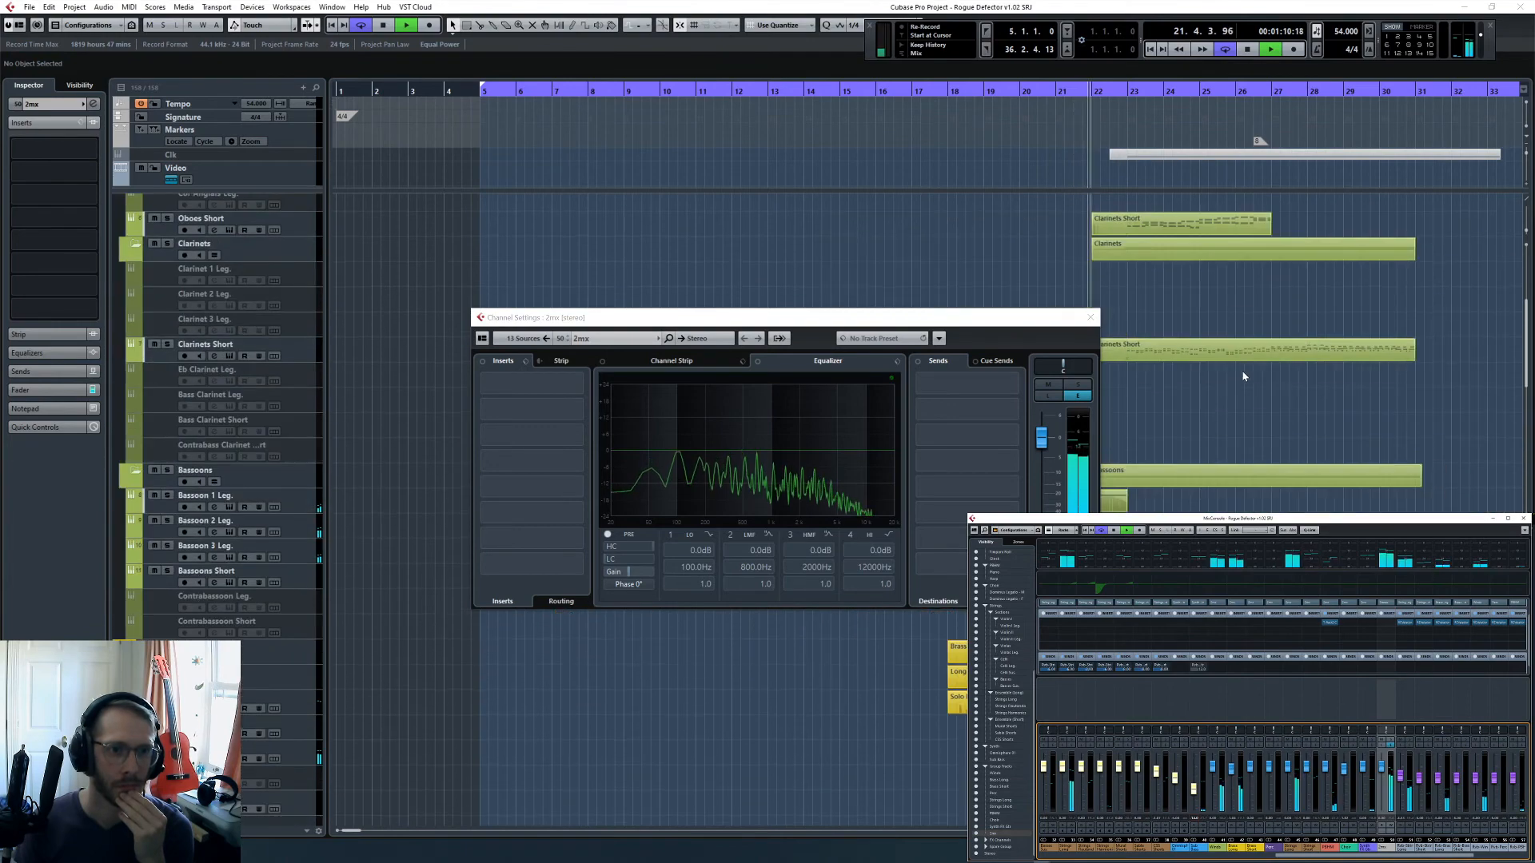
pyautogui.scroll(4, 1243, 377)
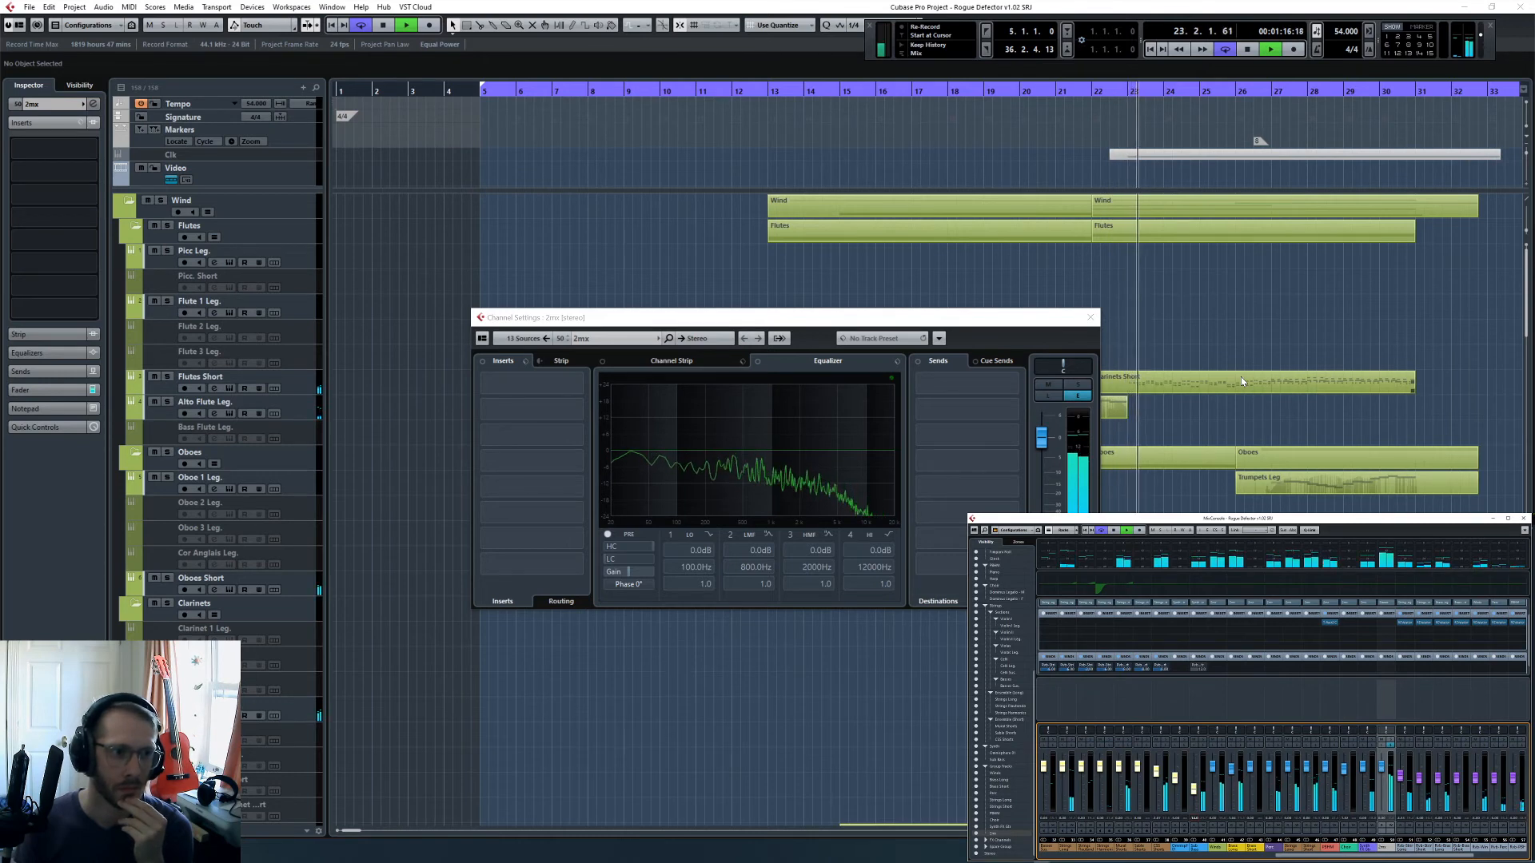
pyautogui.press('space')
pyautogui.click(1090, 317)
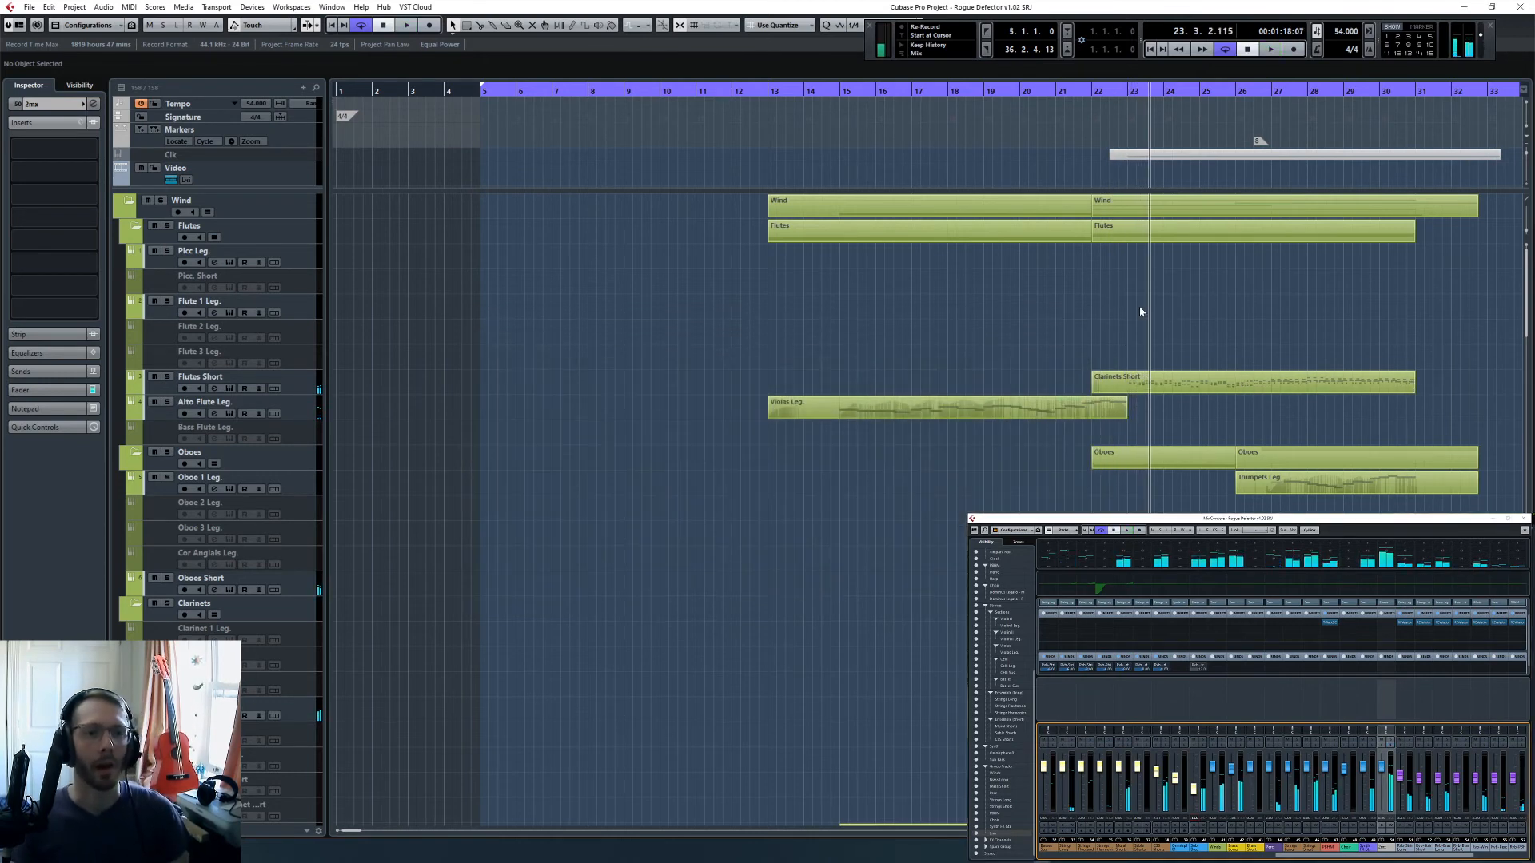
# - Place the playhead at bar 23 and examine the notes of the Bassoons Short part
pyautogui.click(1123, 93)
pyautogui.scroll(-8, 1255, 439)
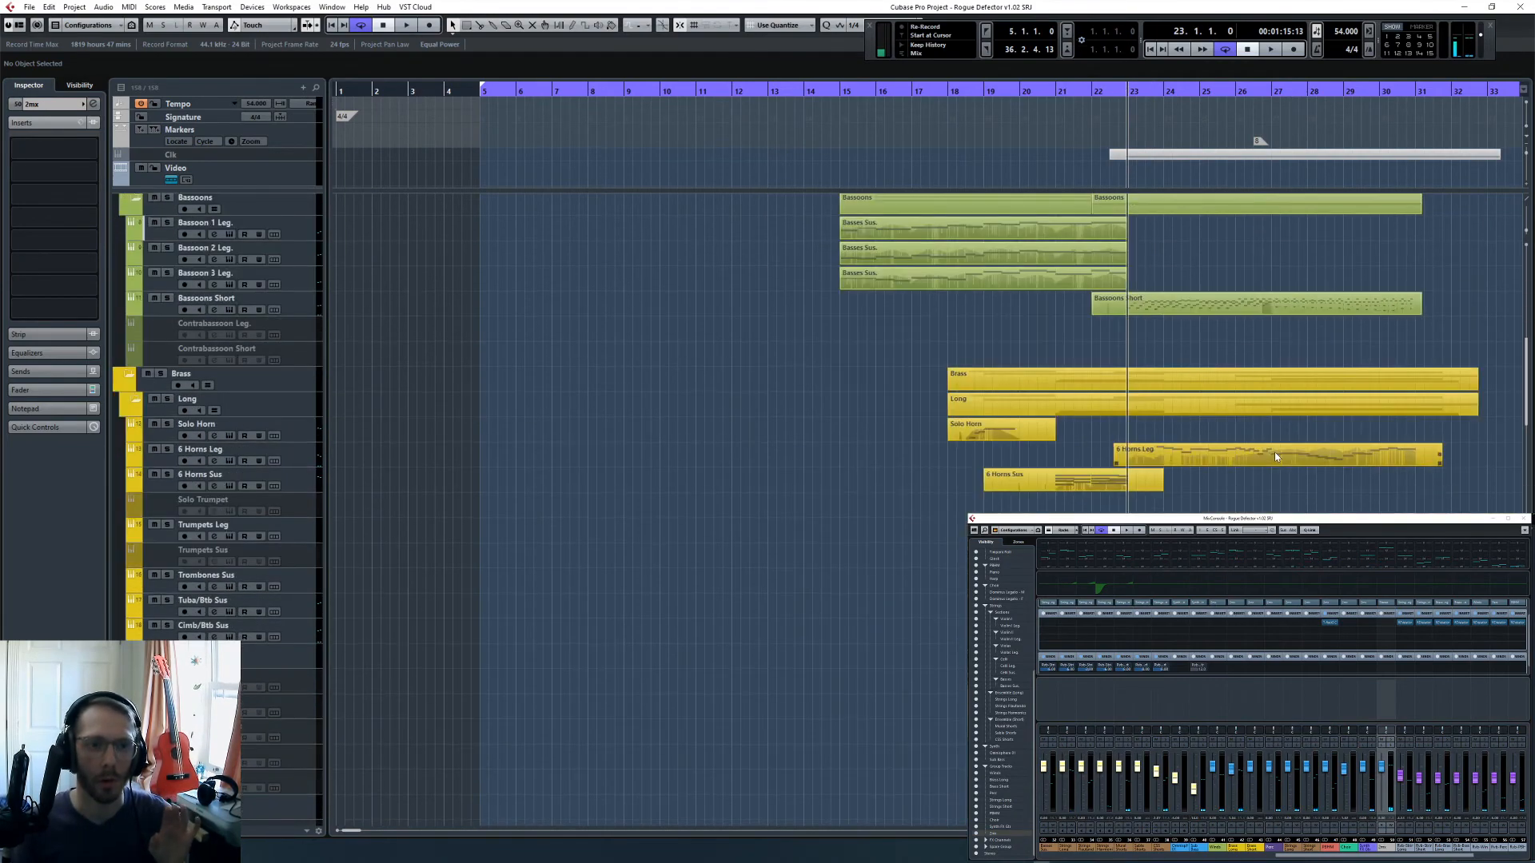
pyautogui.scroll(5, 1276, 440)
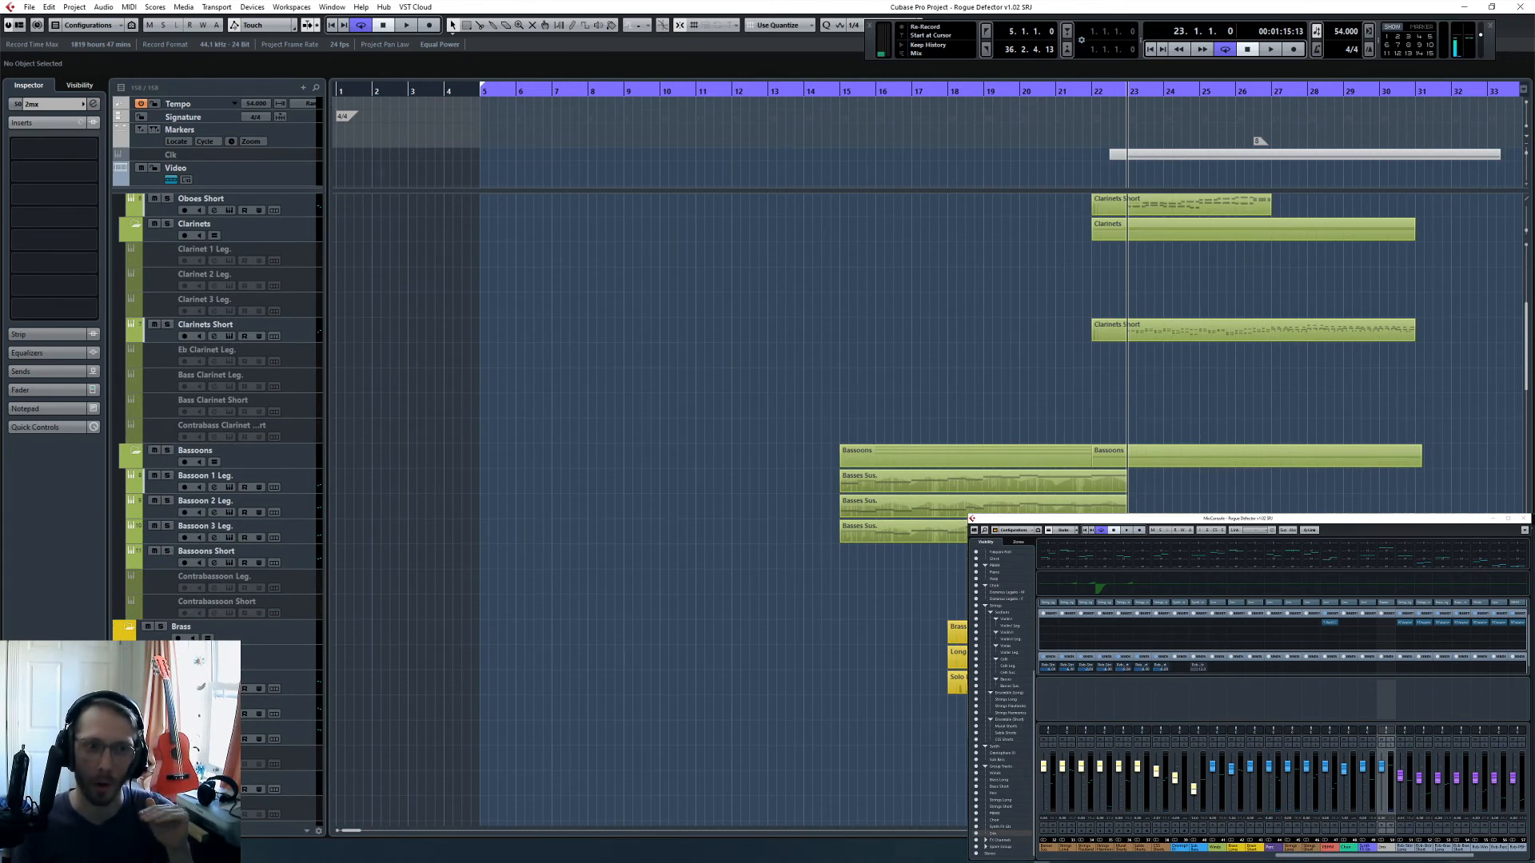
pyautogui.doubleClick(1263, 557)
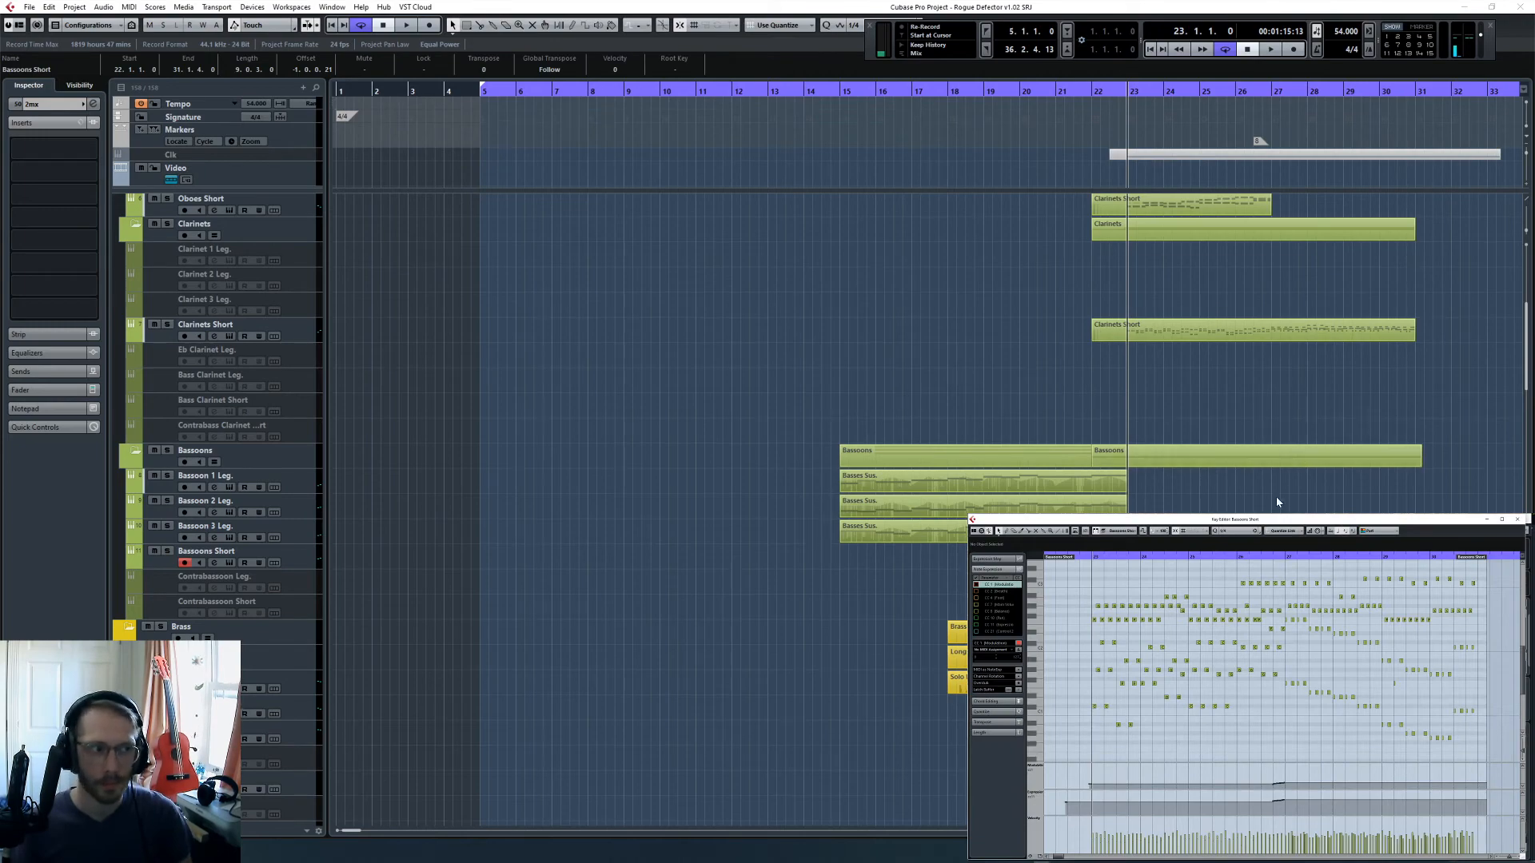
pyautogui.click(609, 553)
pyautogui.press('Escape')
# - Automate the Bassoons Short volume to drop to -4.66 dB at bar 23 from a point just before it, and audition the change
pyautogui.click(306, 570)
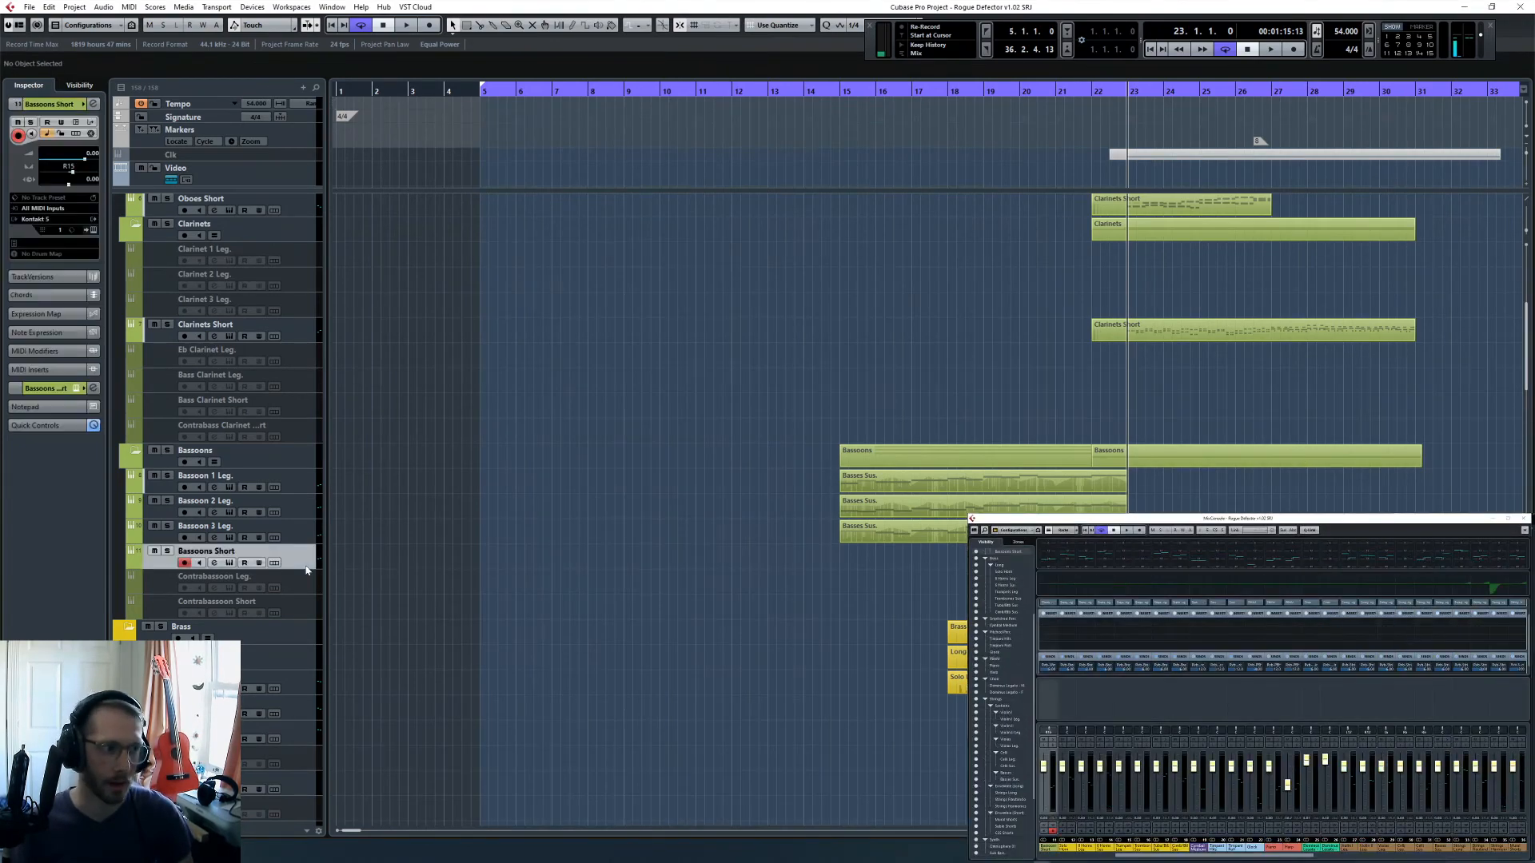
pyautogui.click(132, 564)
pyautogui.press('h')
pyautogui.press('h')
pyautogui.press('h')
pyautogui.press('h')
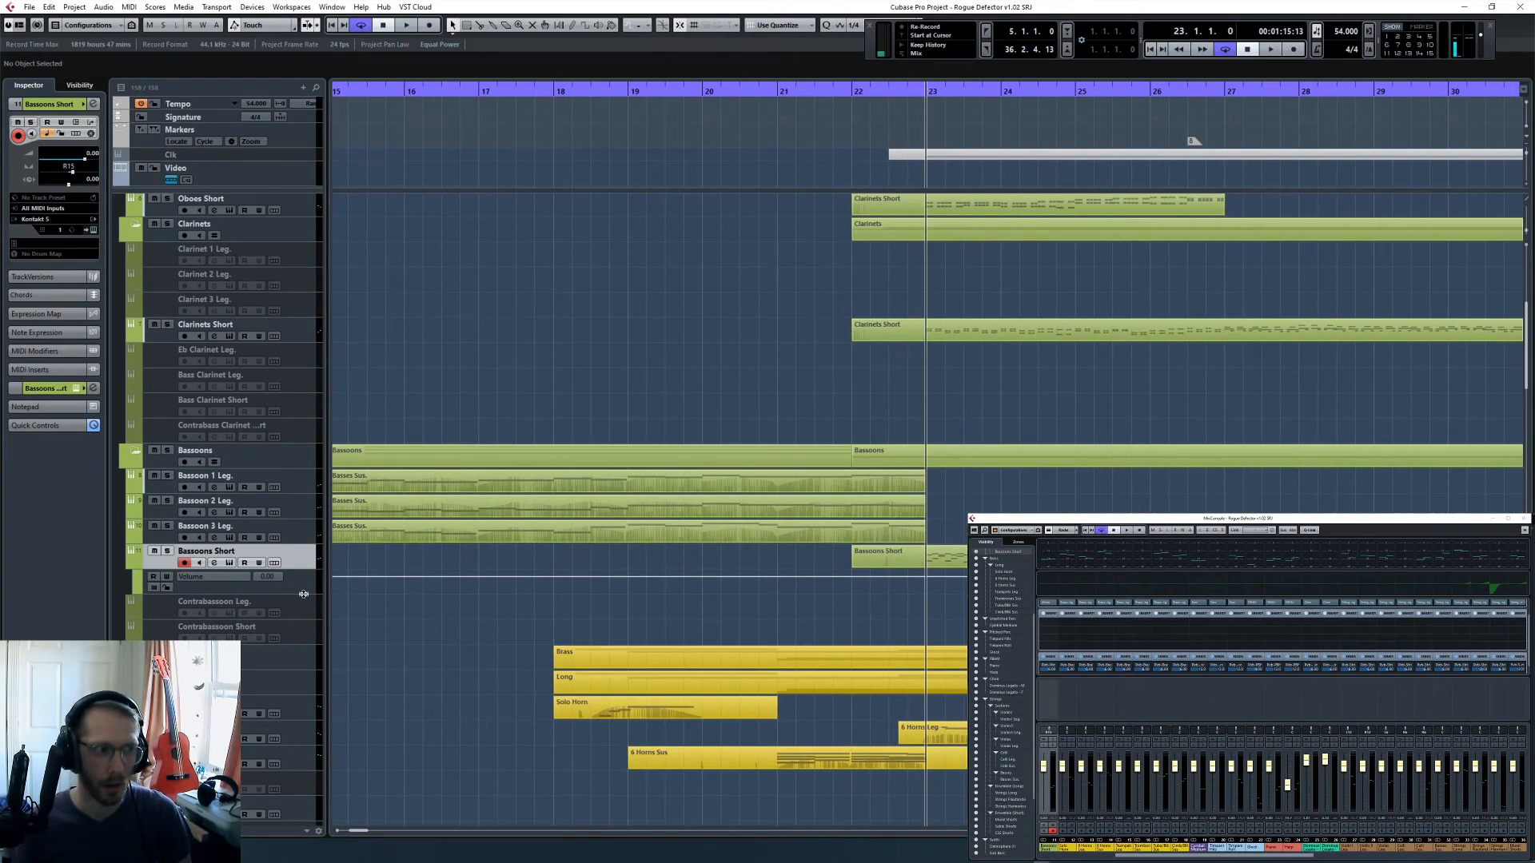
pyautogui.moveTo(303, 594); pyautogui.dragTo(303, 653)
pyautogui.click(904, 590)
pyautogui.moveTo(925, 590); pyautogui.dragTo(925, 607)
pyautogui.press('space')
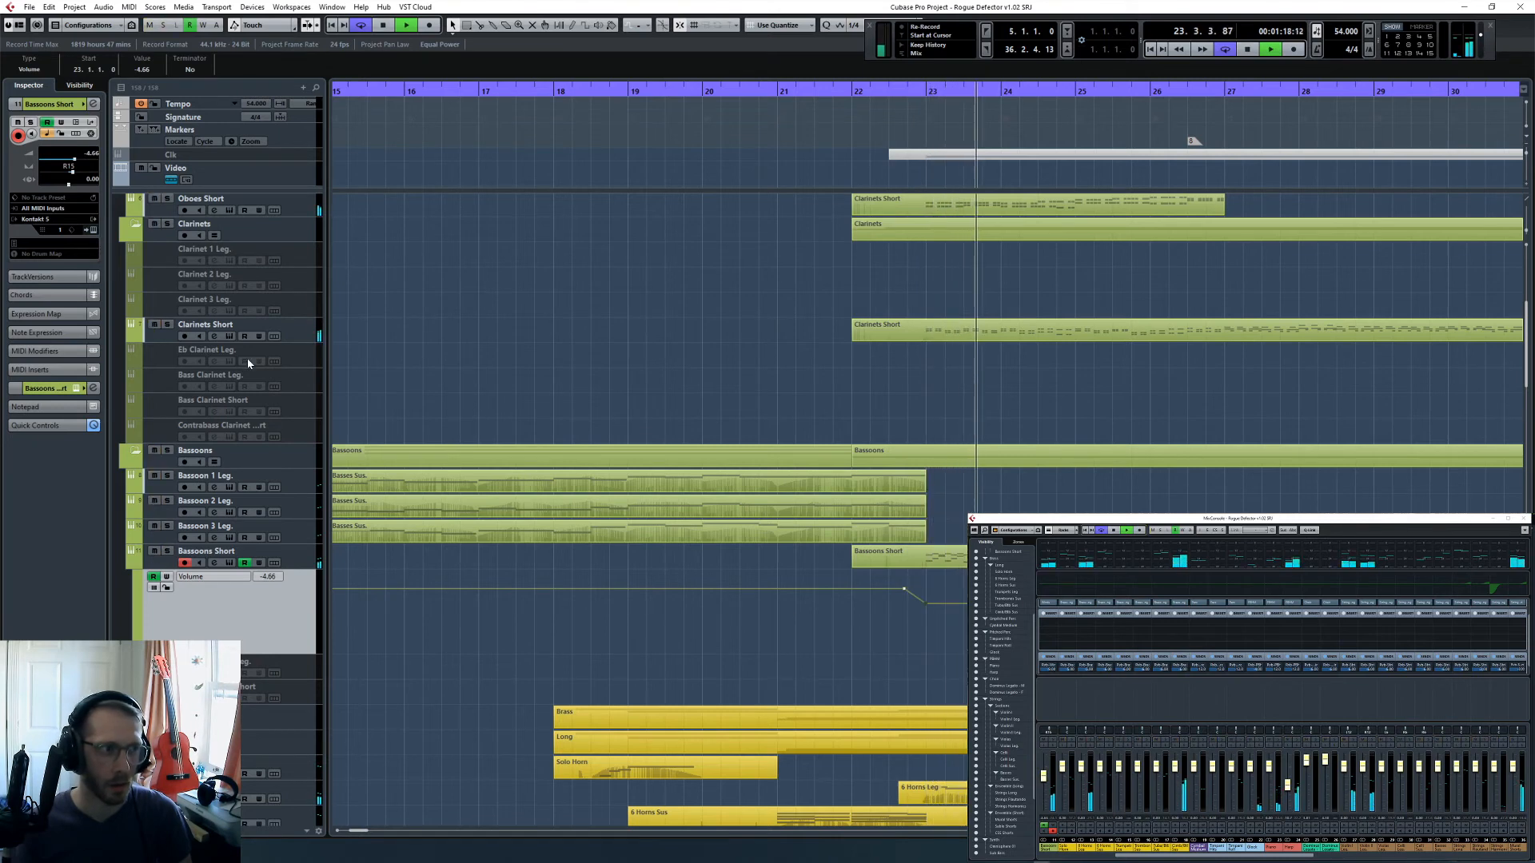
pyautogui.press('space')
# - Remove the Bassoons Short volume automation, hide its automation lane, and select the Clarinets Short track
pyautogui.click(246, 326)
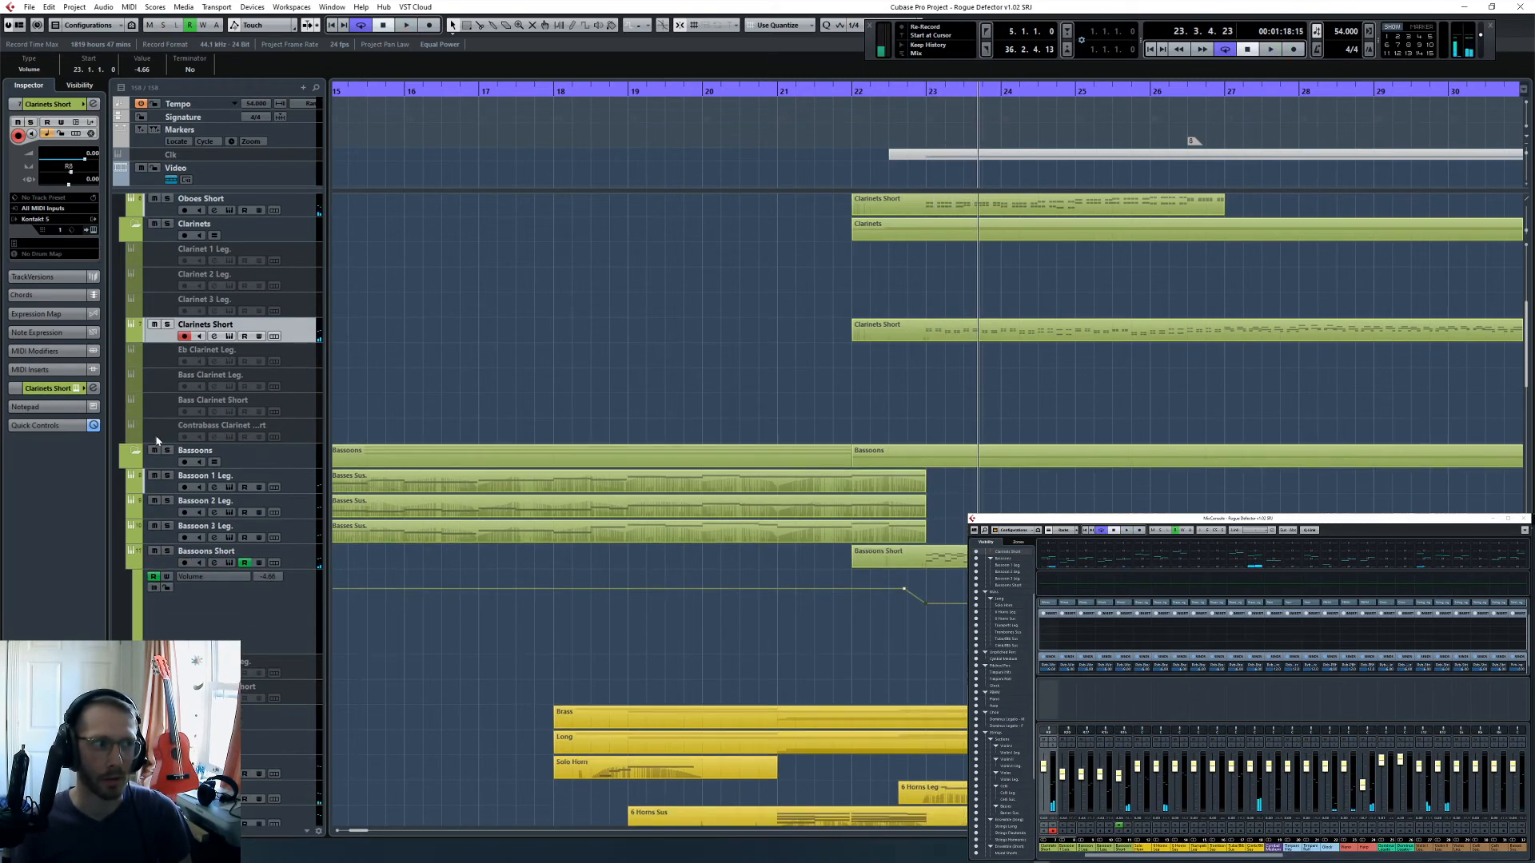
pyautogui.click(132, 564)
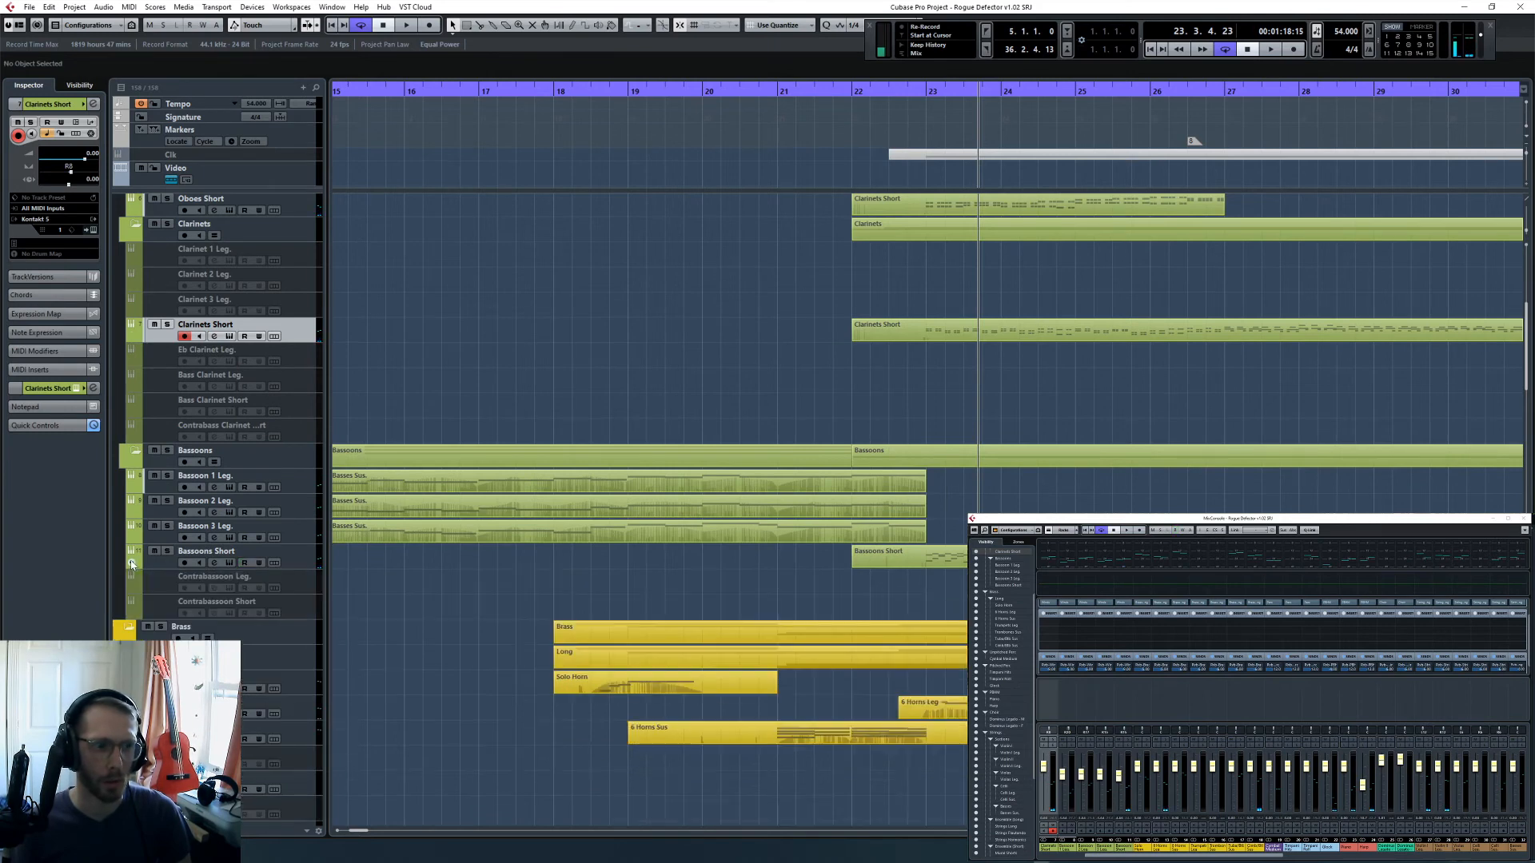
pyautogui.click(132, 564)
pyautogui.click(132, 563)
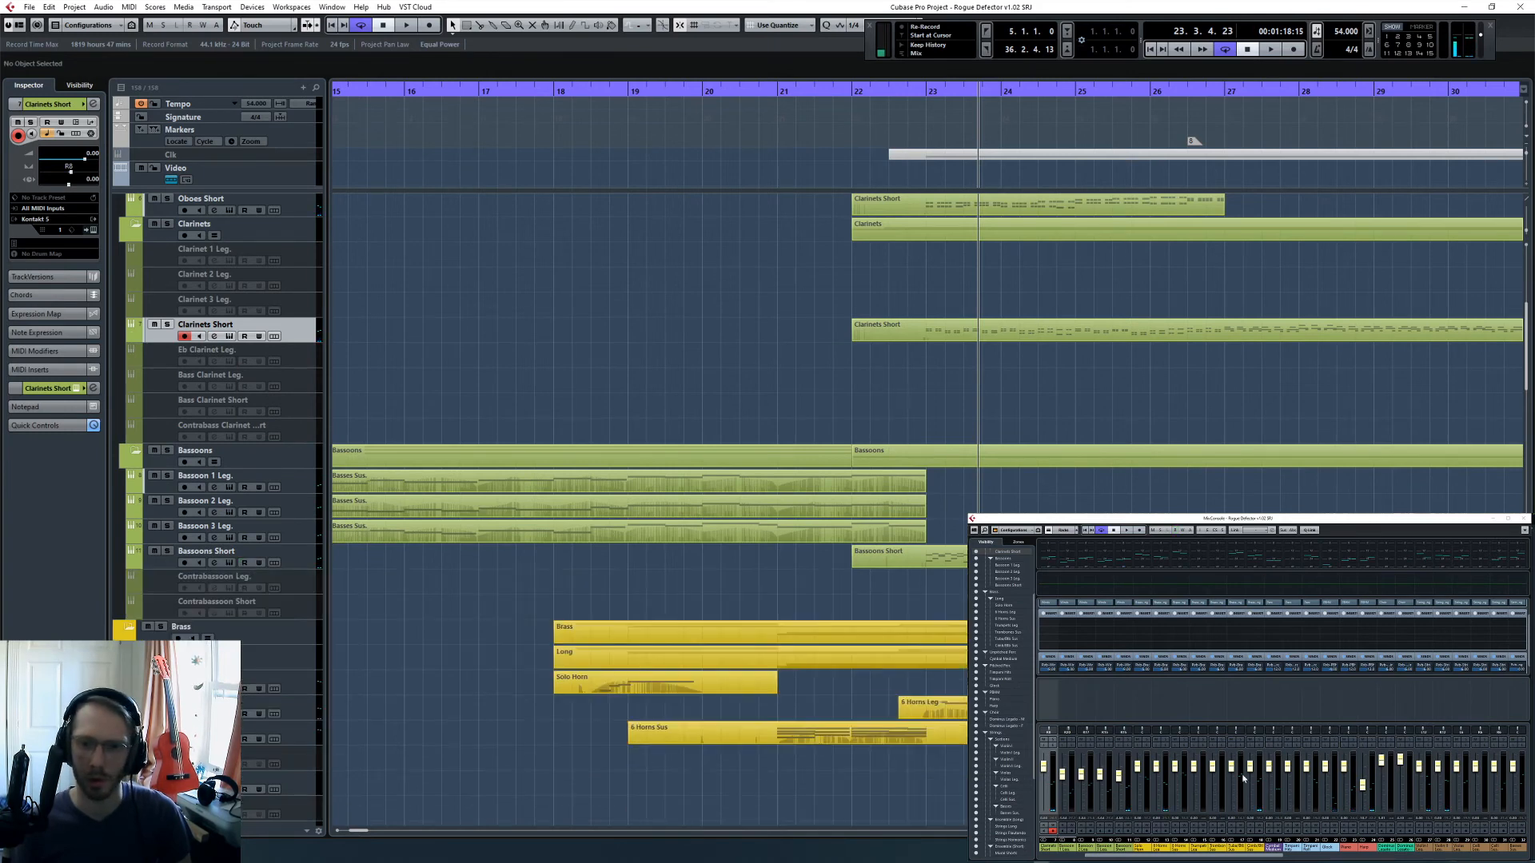
# - Set the Clarinets Short volume to -4 dB and the Oboes Short volume to -5 dB, with the playhead at 22.3
pyautogui.click(1108, 857)
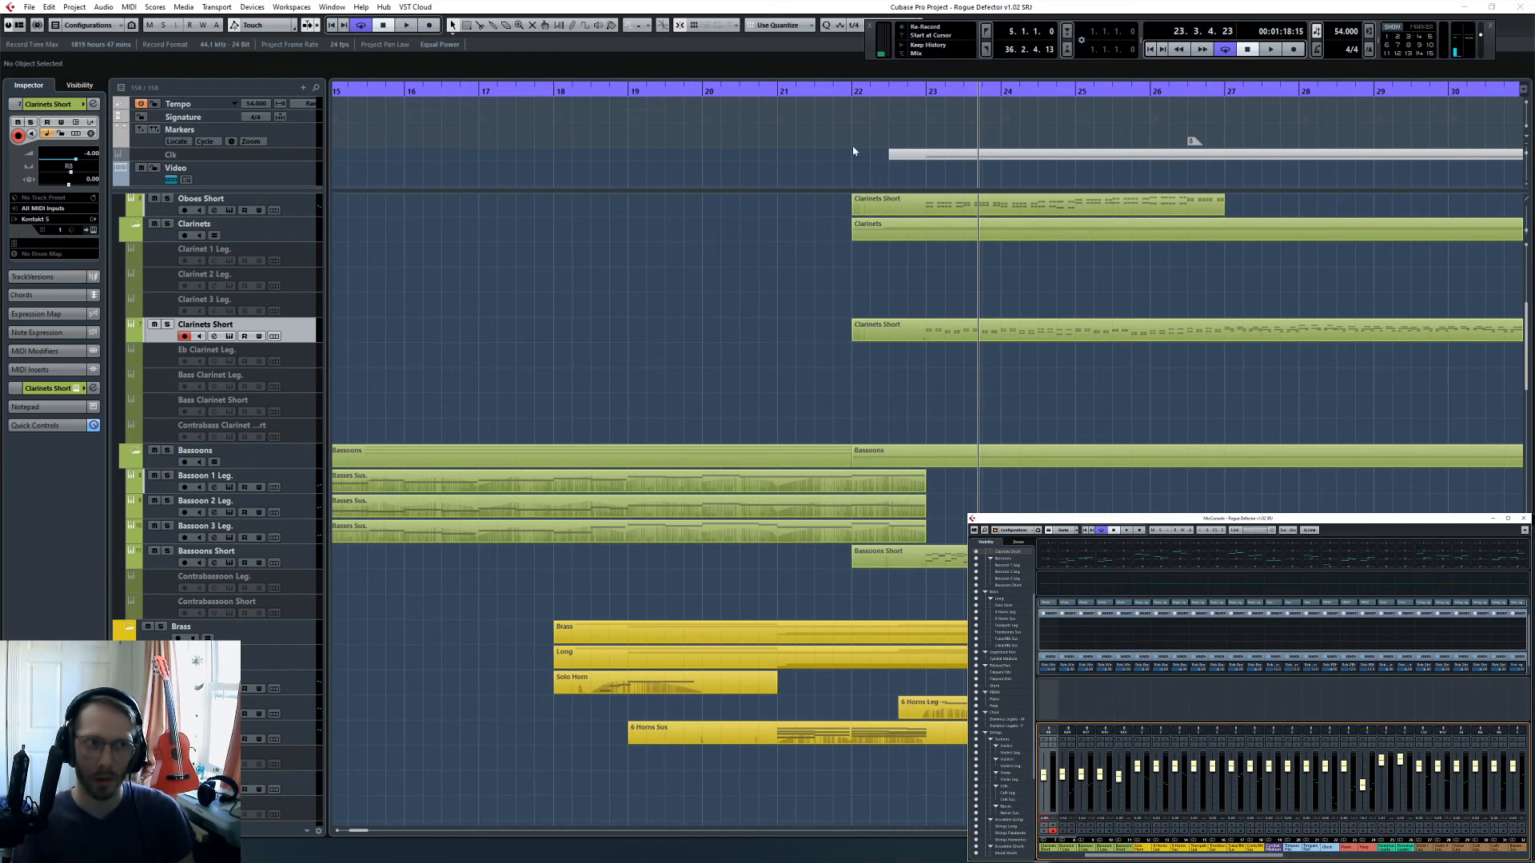
pyautogui.click(895, 92)
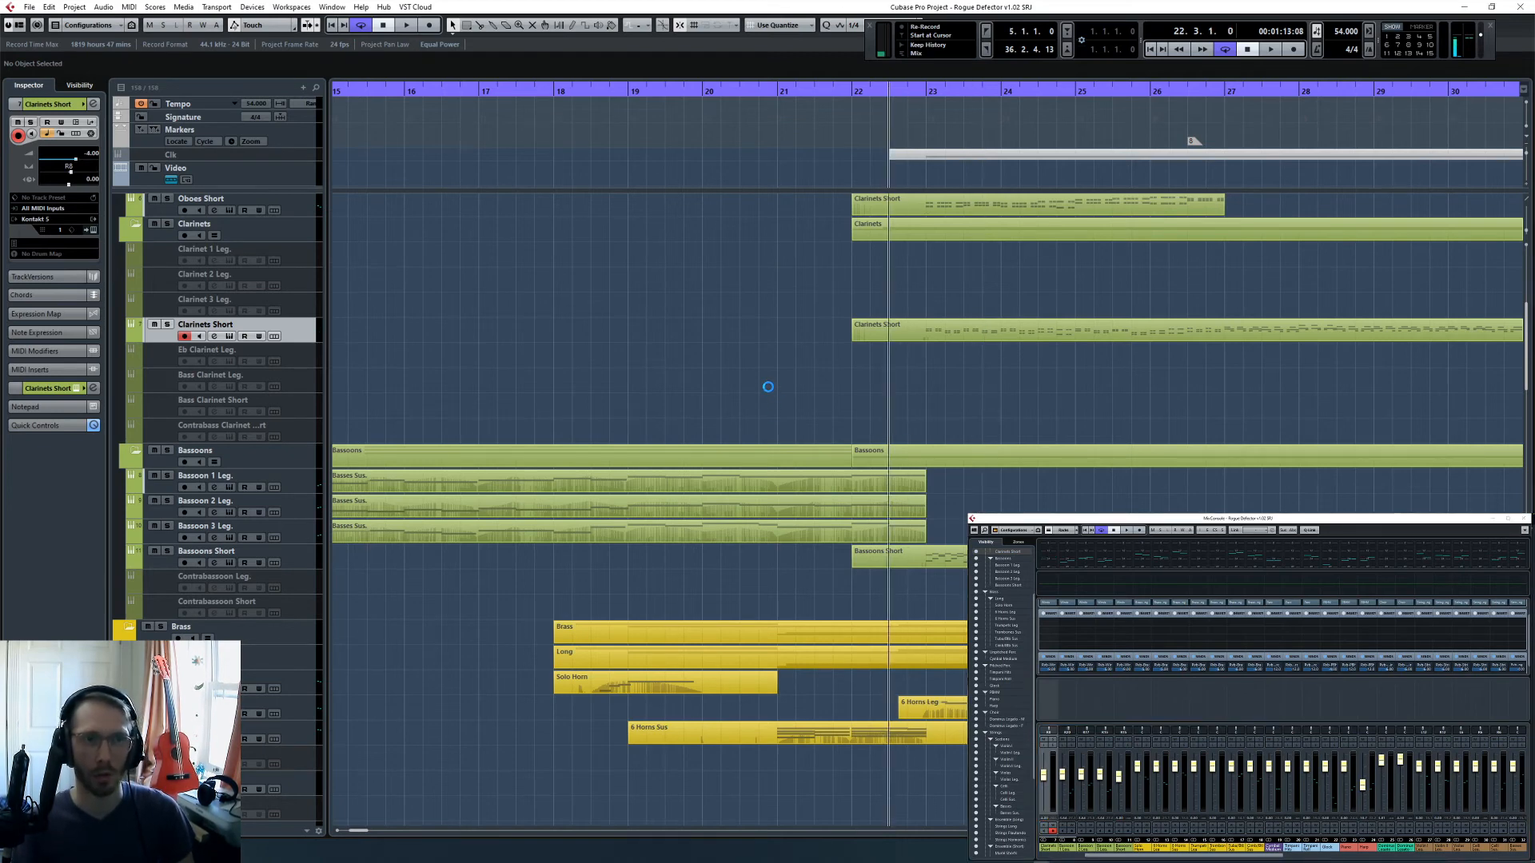
pyautogui.scroll(5, 768, 387)
pyautogui.click(294, 453)
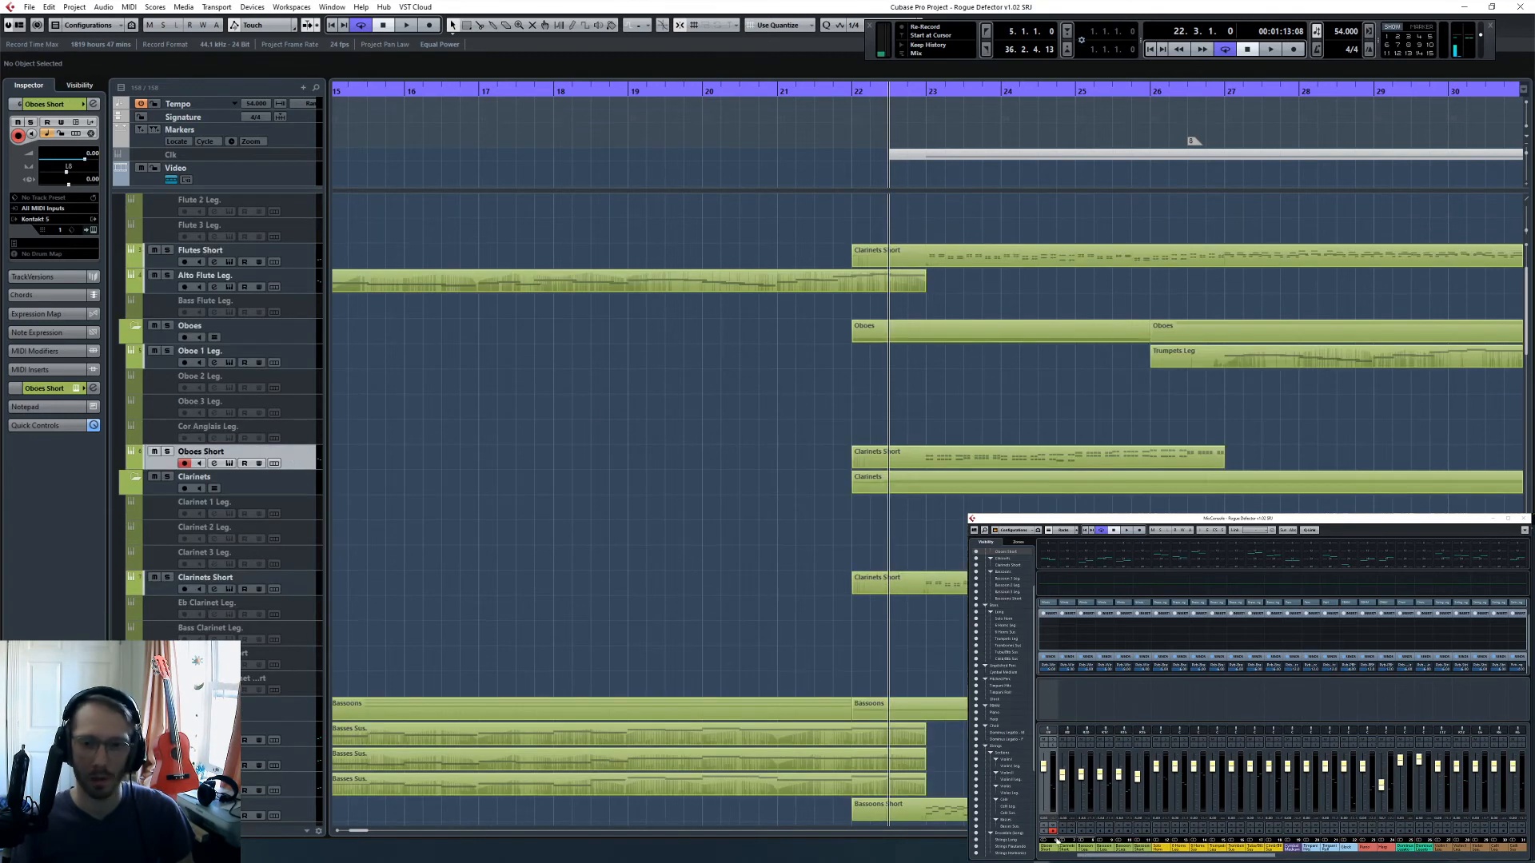
pyautogui.click(1044, 821)
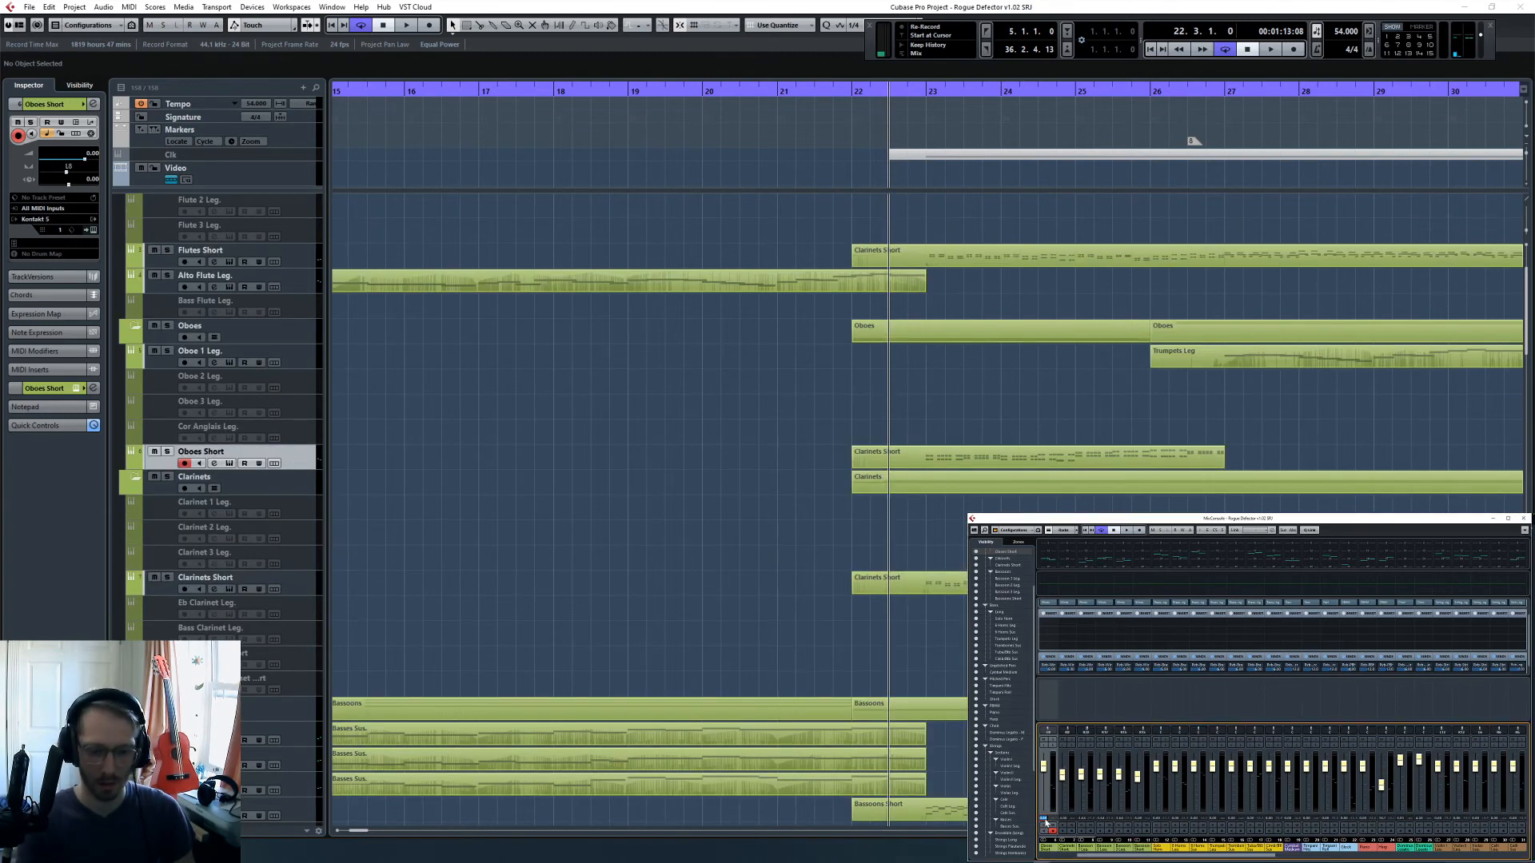
# - Set the Flutes Short volume to -4 dB
pyautogui.scroll(3, 772, 496)
pyautogui.click(442, 374)
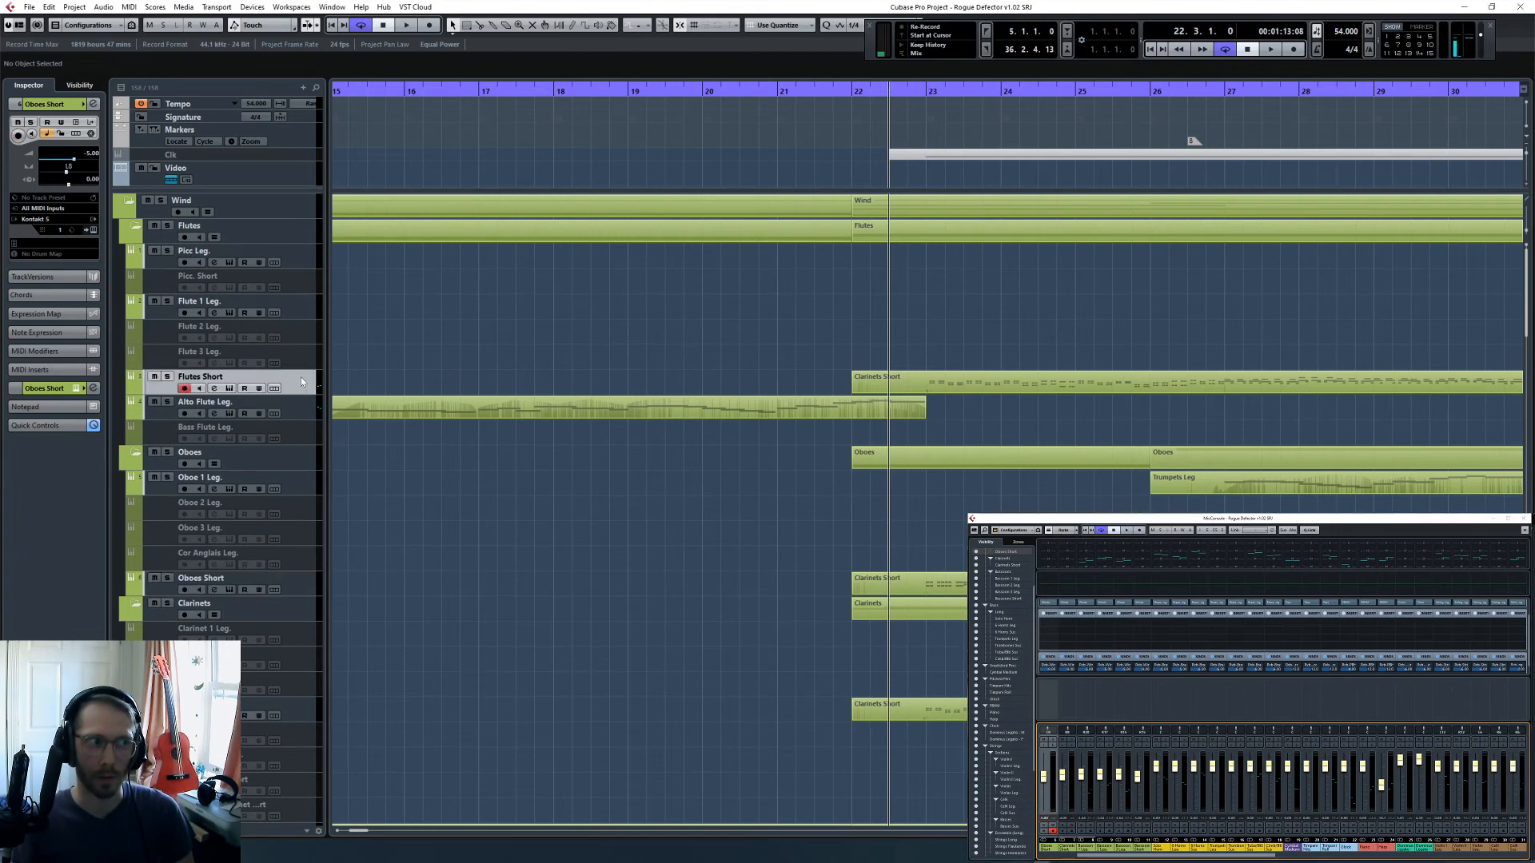
pyautogui.click(1067, 858)
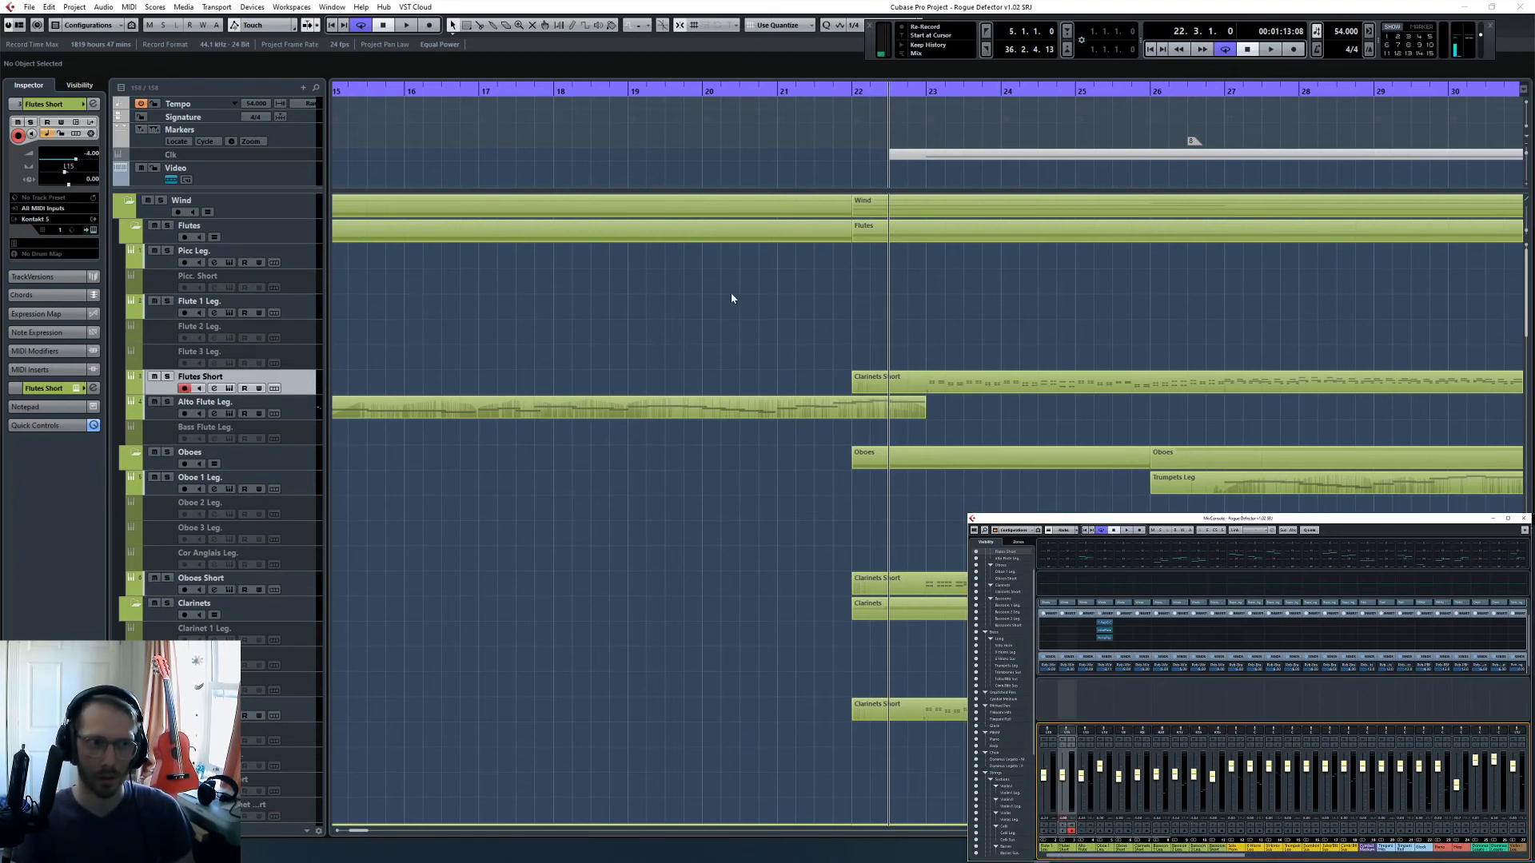
# - Play the full mix from bar 21 and examine the tracks from the woodwinds down to the strings
pyautogui.click(777, 89)
pyautogui.press('space')
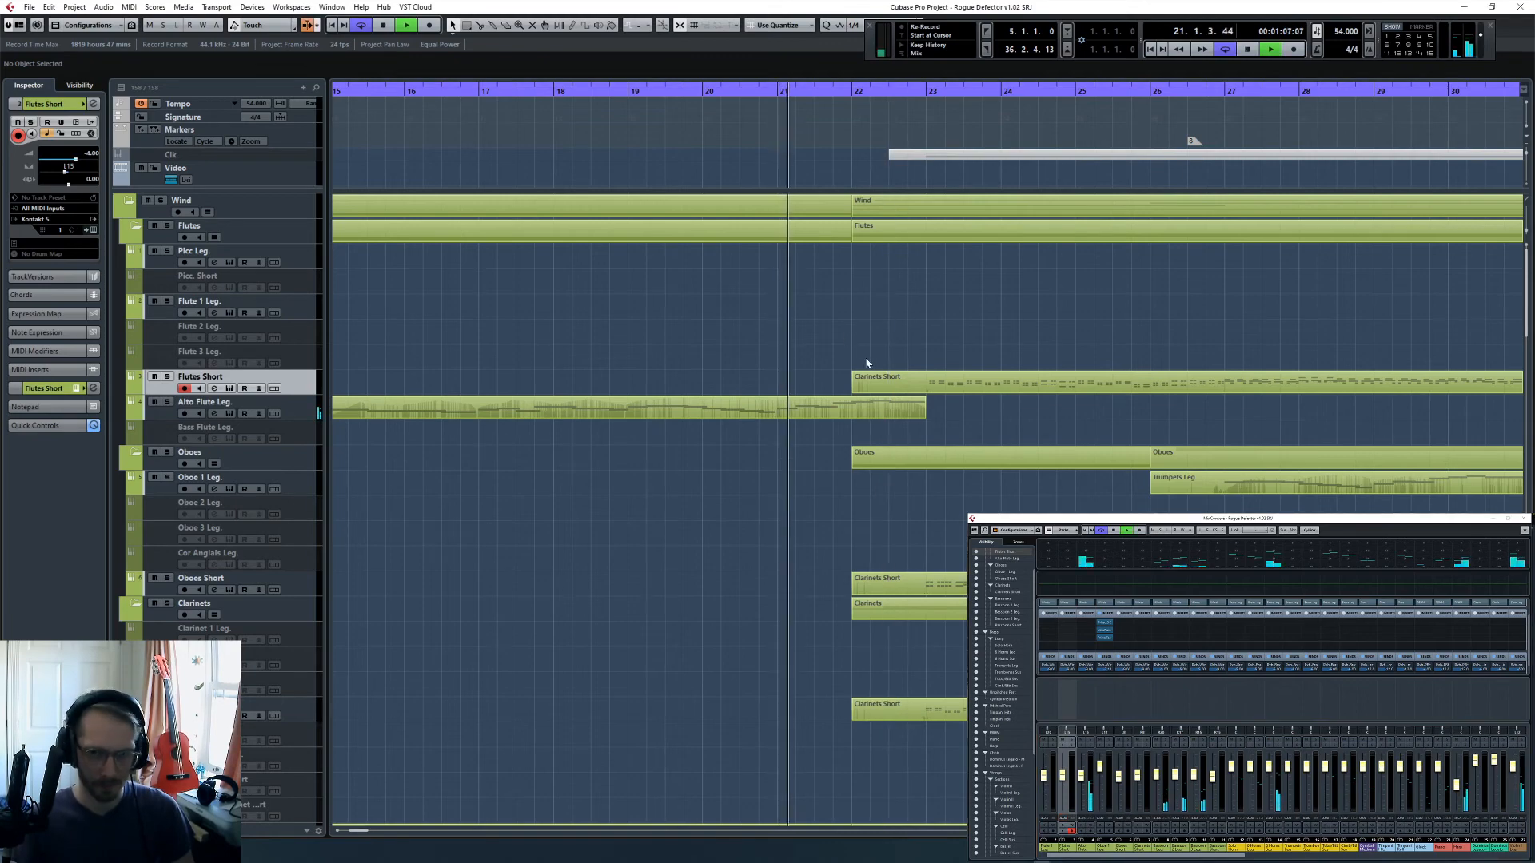
pyautogui.scroll(-10, 872, 372)
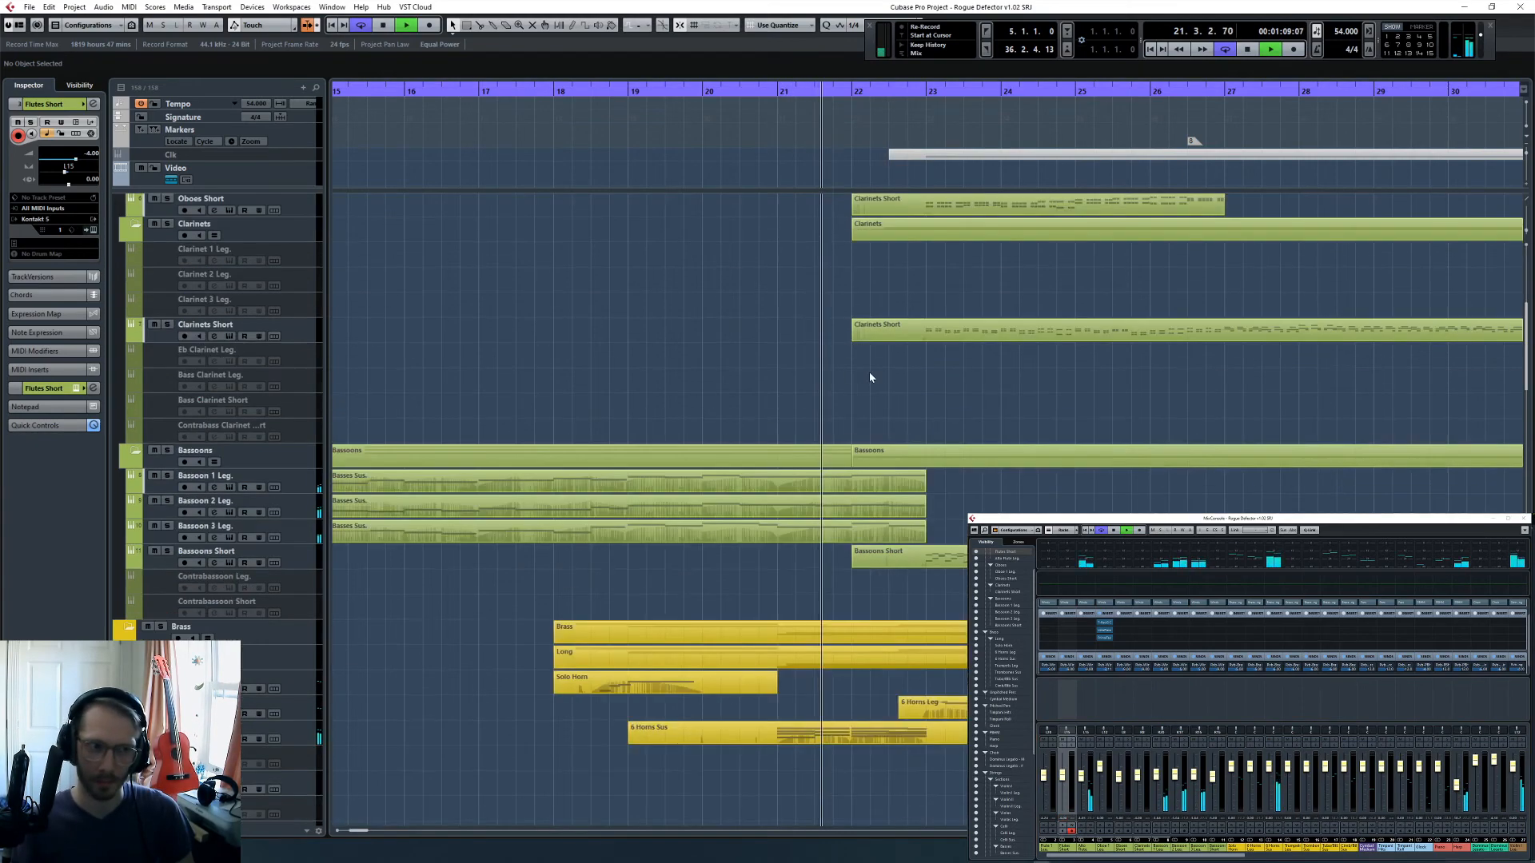
pyautogui.scroll(-8, 874, 379)
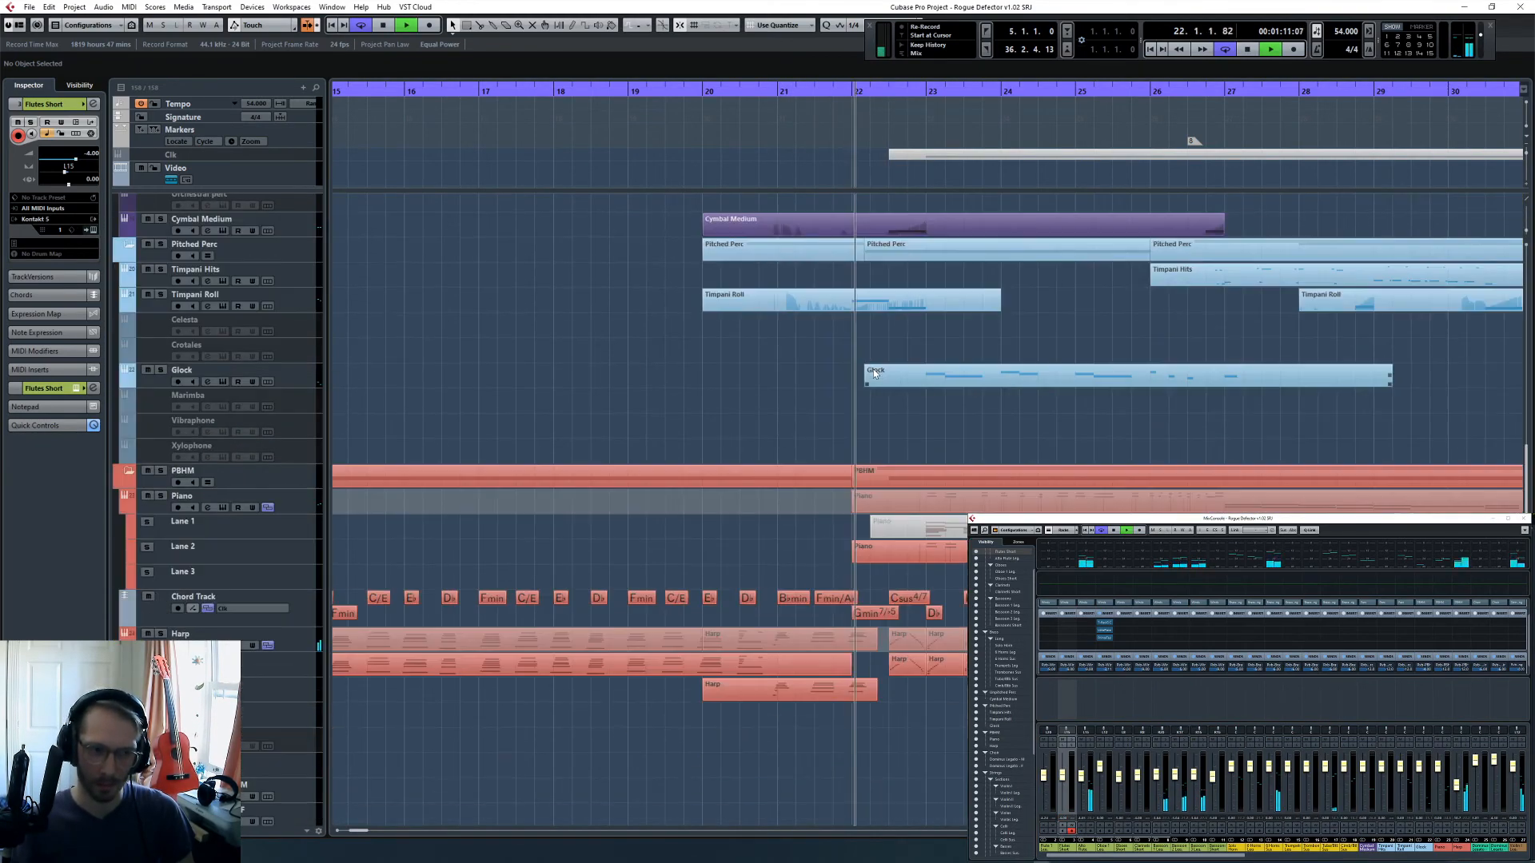
pyautogui.scroll(-5, 873, 369)
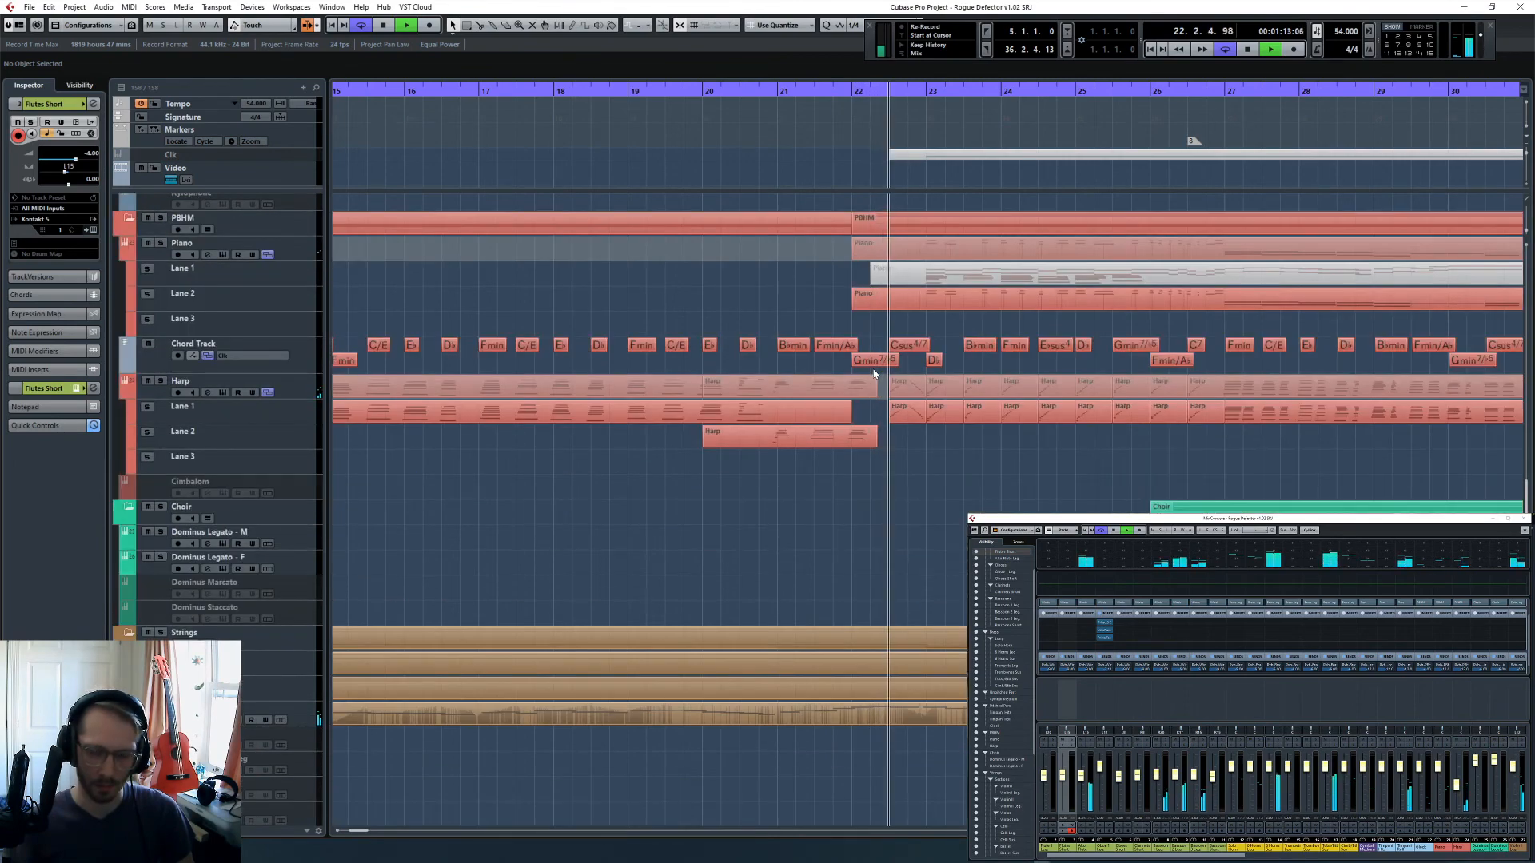
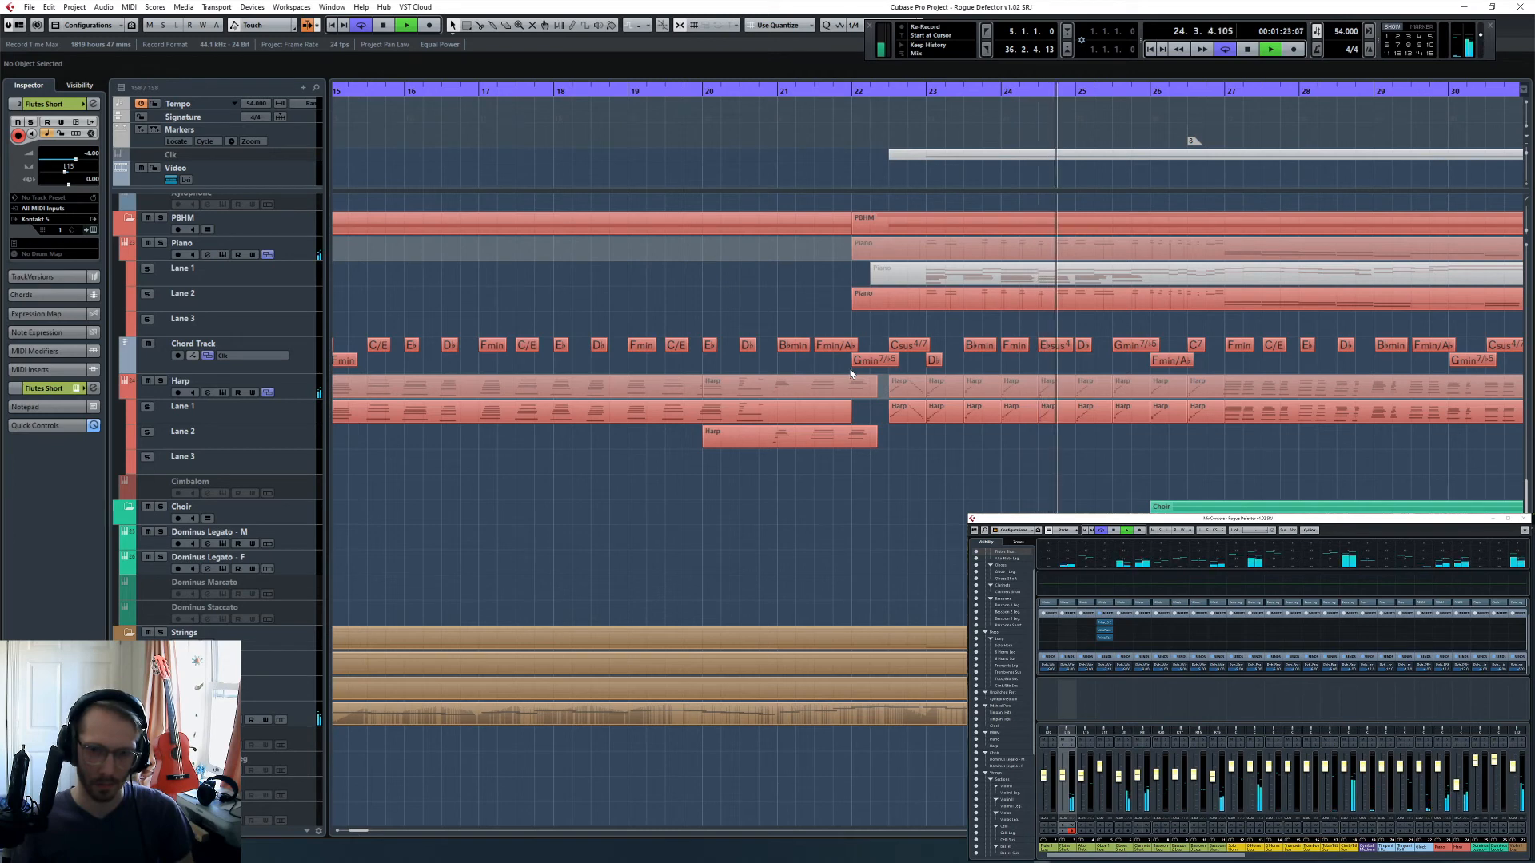
# - Stop playback, move the playhead to 22.2, and join the harp events on Lane 1 from bar 23 onward into one part
pyautogui.press('space')
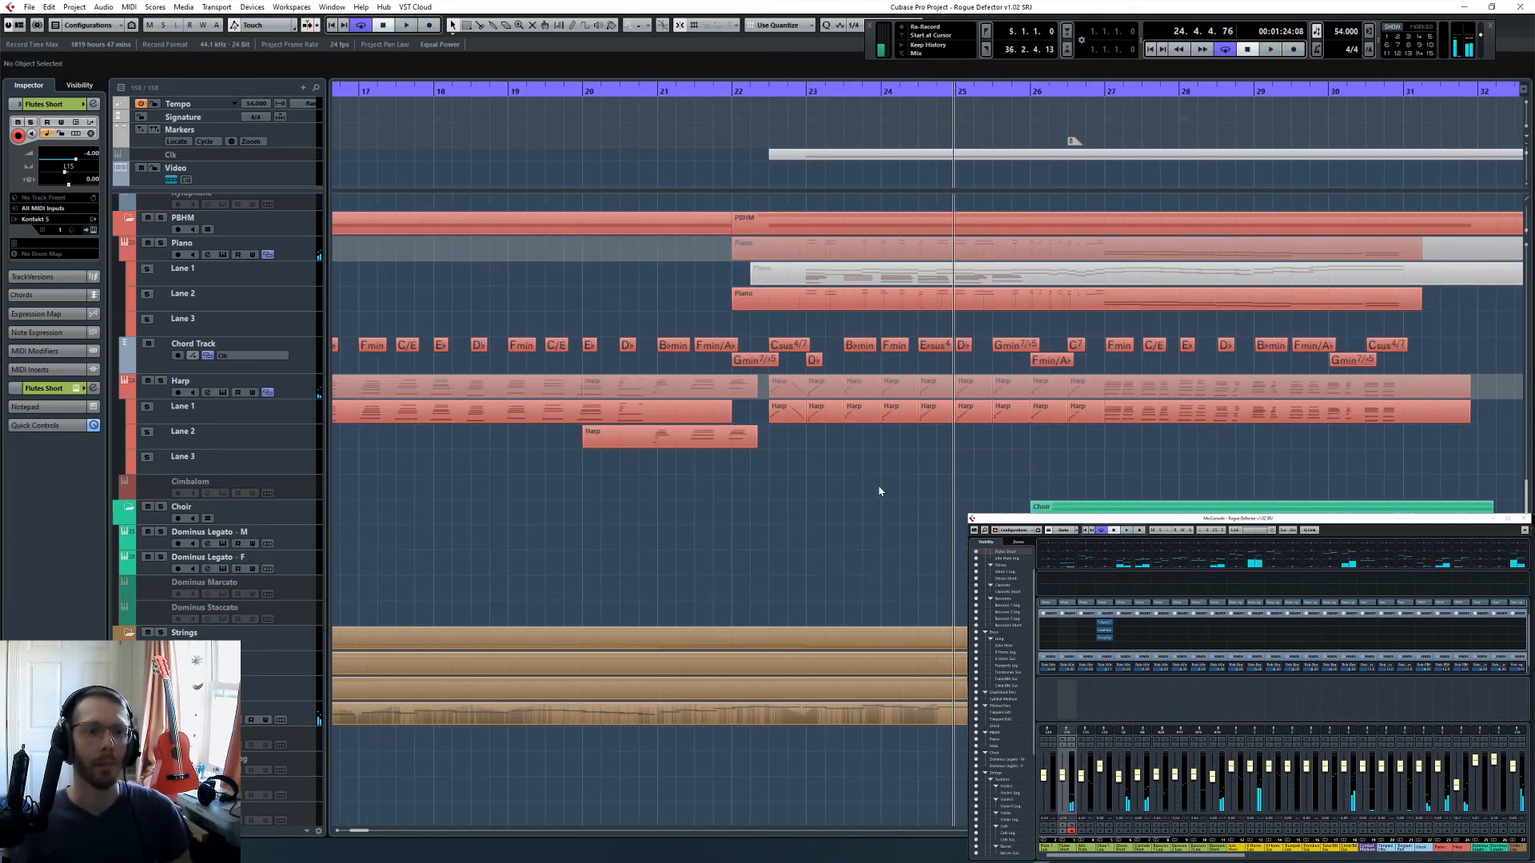
pyautogui.click(752, 86)
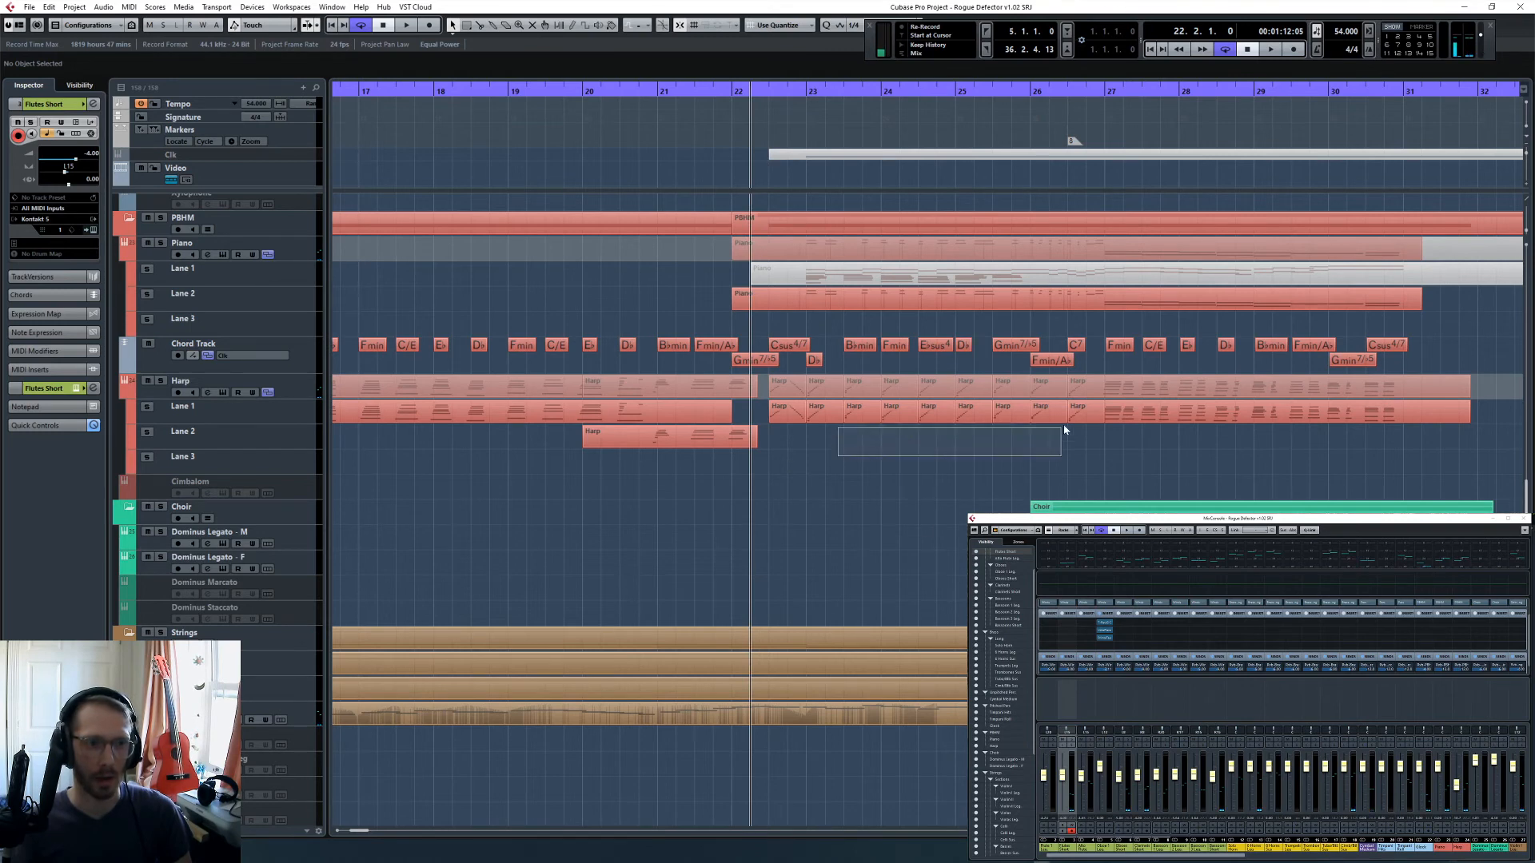
pyautogui.moveTo(1064, 426); pyautogui.dragTo(1080, 413)
pyautogui.press('4')
pyautogui.click(821, 417)
pyautogui.click(824, 418)
pyautogui.click(824, 419)
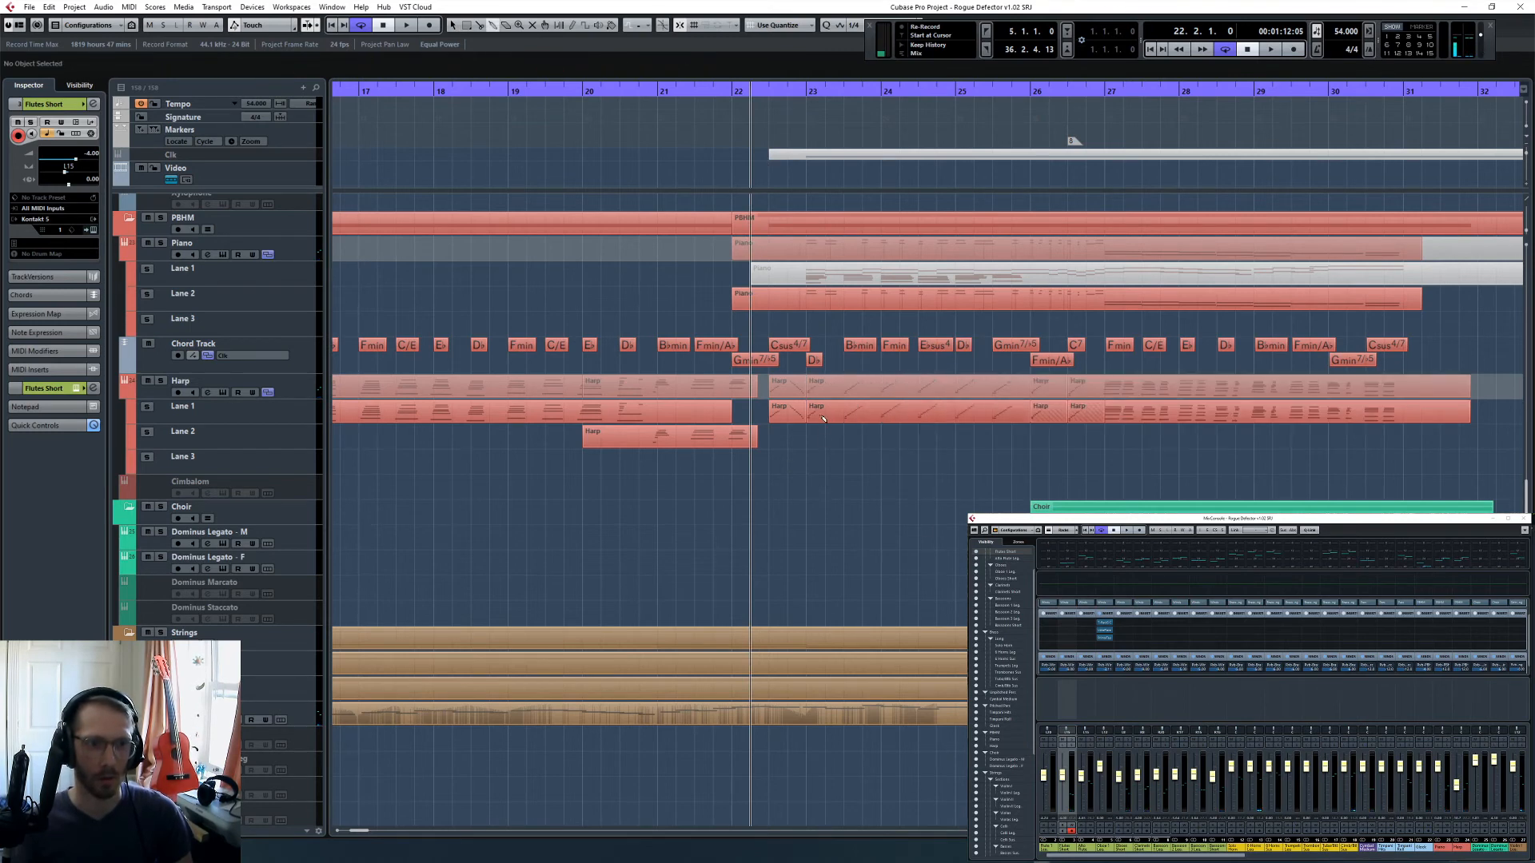
# - Split the joined harp part just before bar 27 and open the section starting at bar 23 in the Key Editor
pyautogui.press('3')
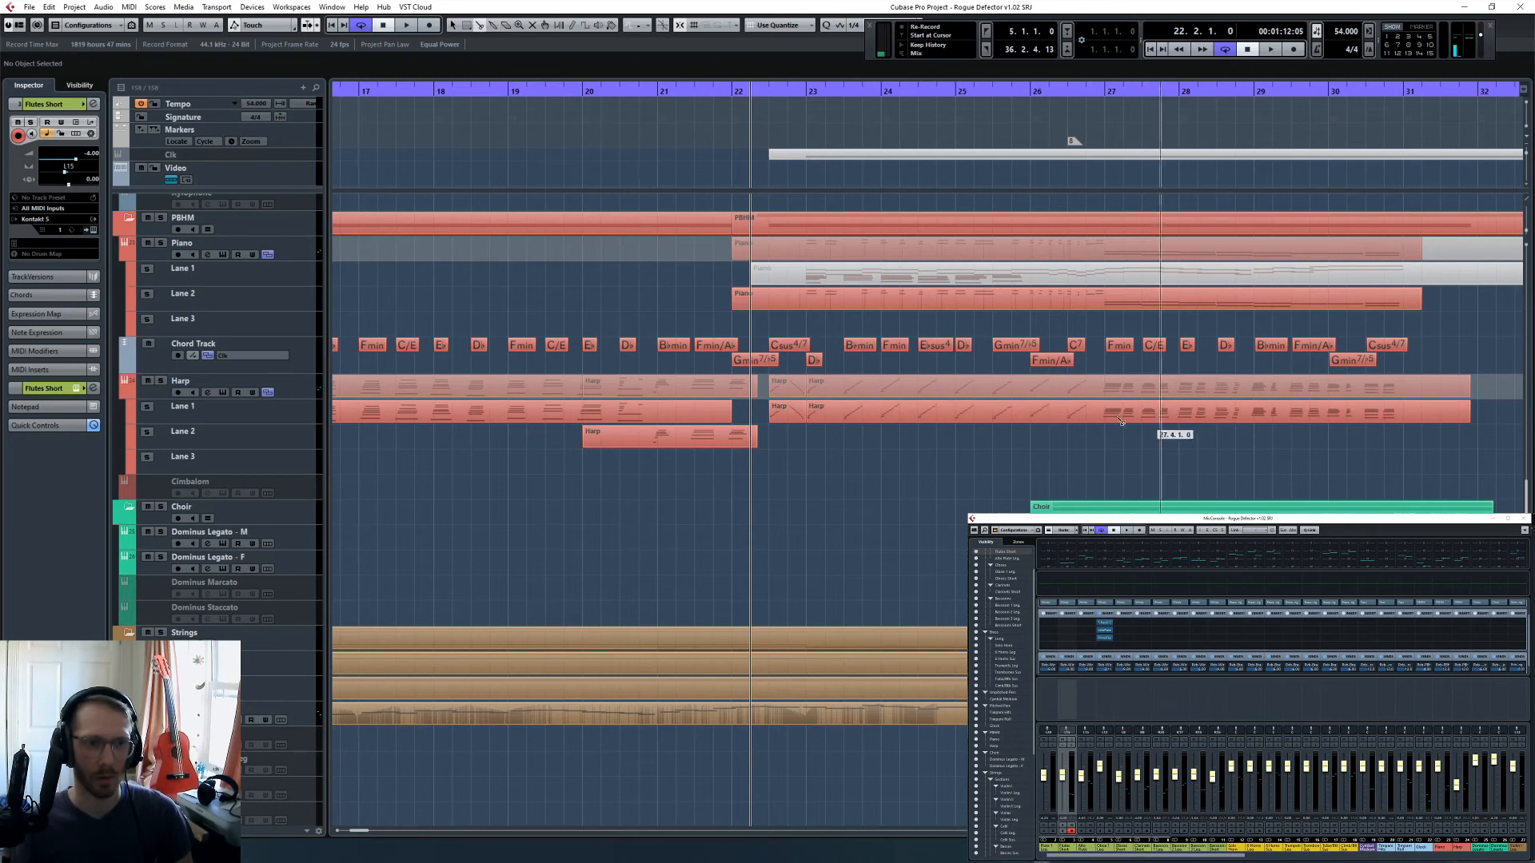
pyautogui.click(1095, 414)
pyautogui.press('1')
pyautogui.click(1033, 410)
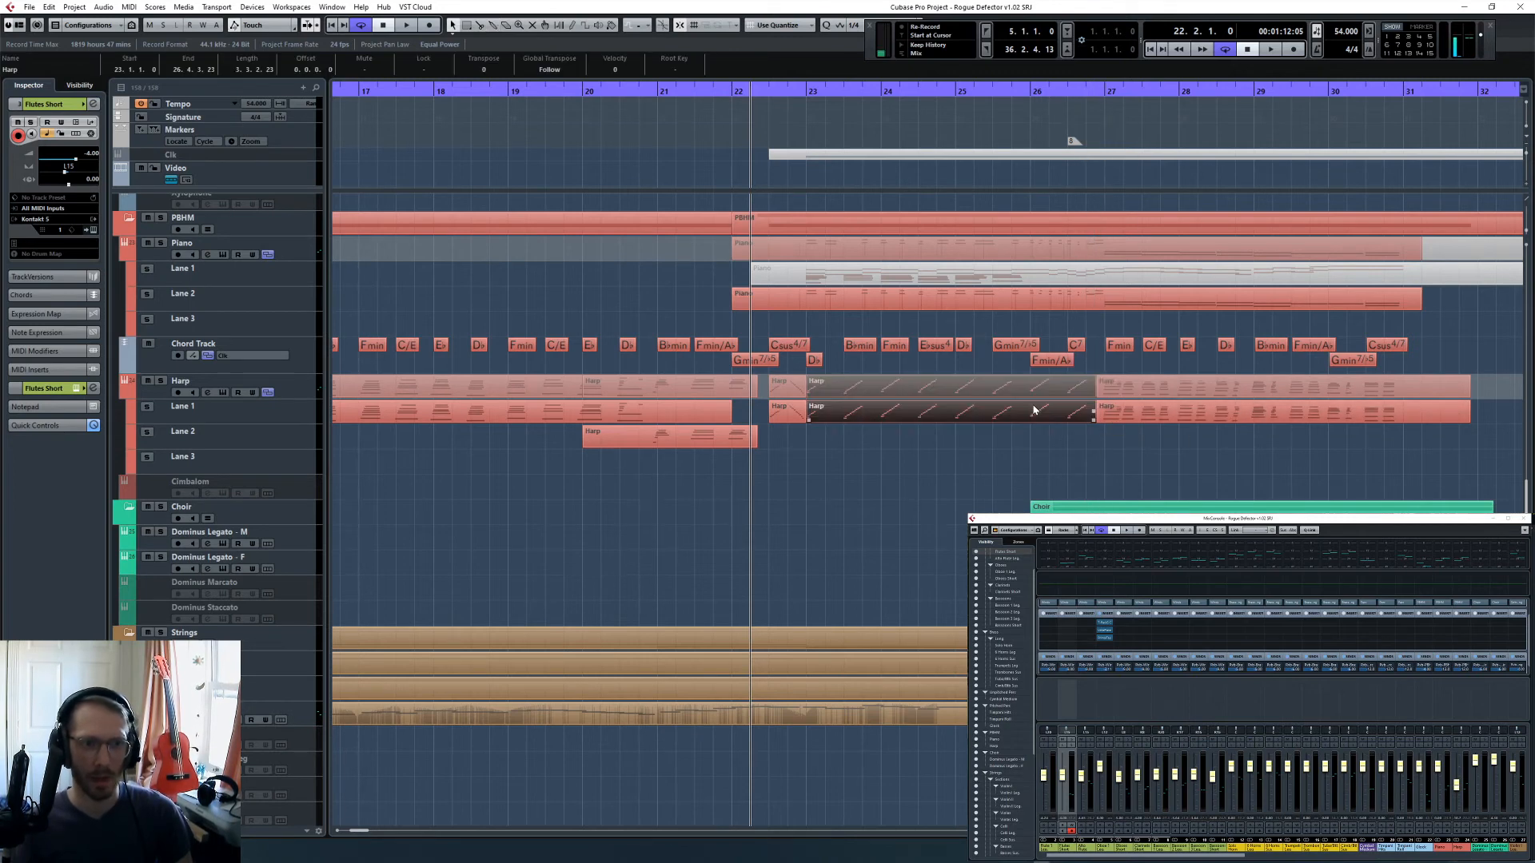
pyautogui.doubleClick(1033, 410)
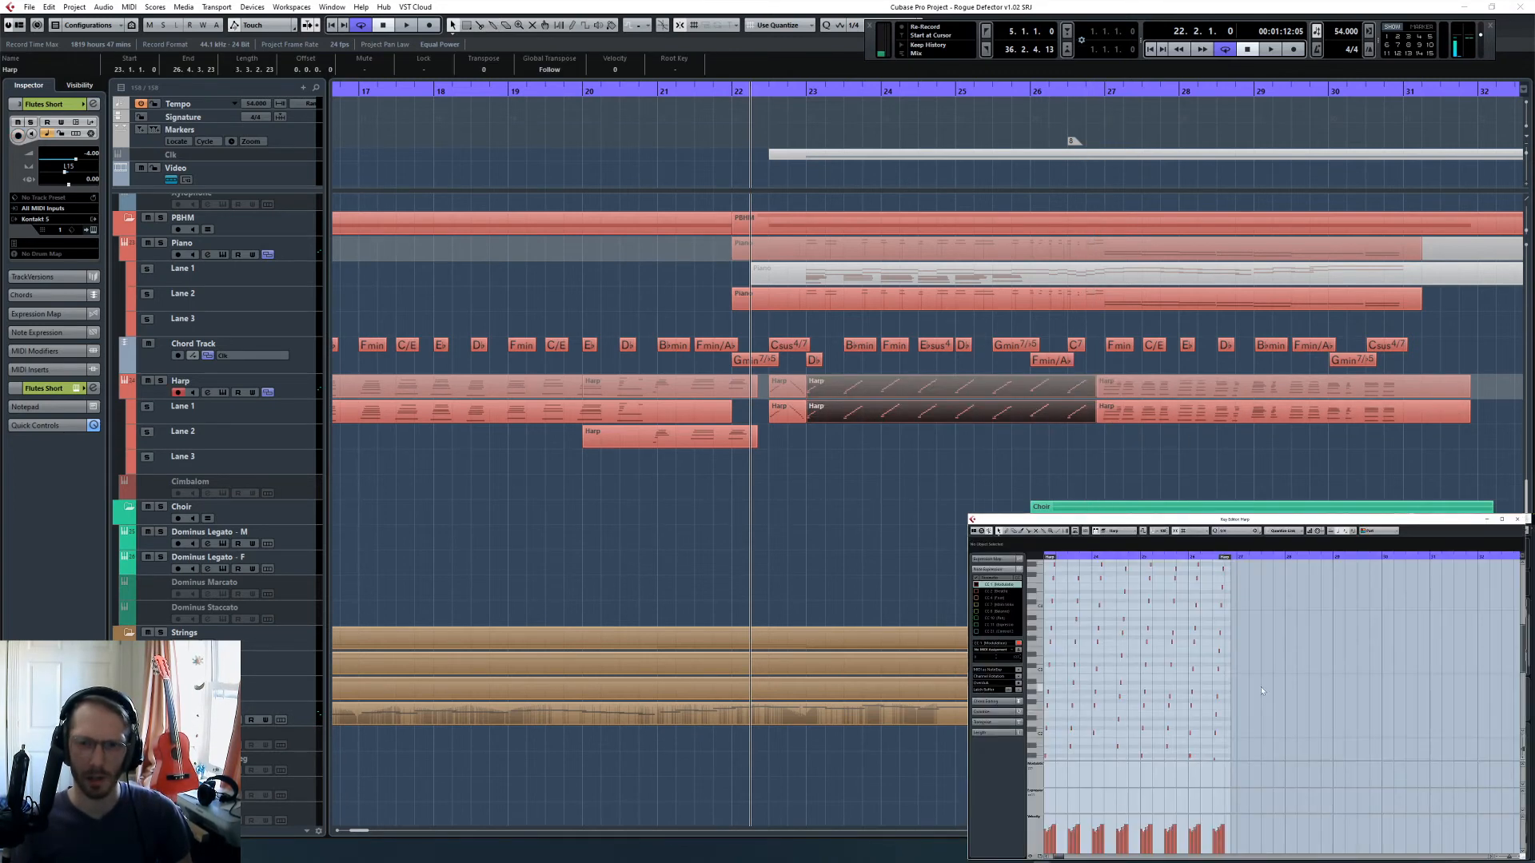
# - Select all notes in the harp section, solo the Harp track, and play the section from bar 23
pyautogui.hotkey('ctrl', 'a')
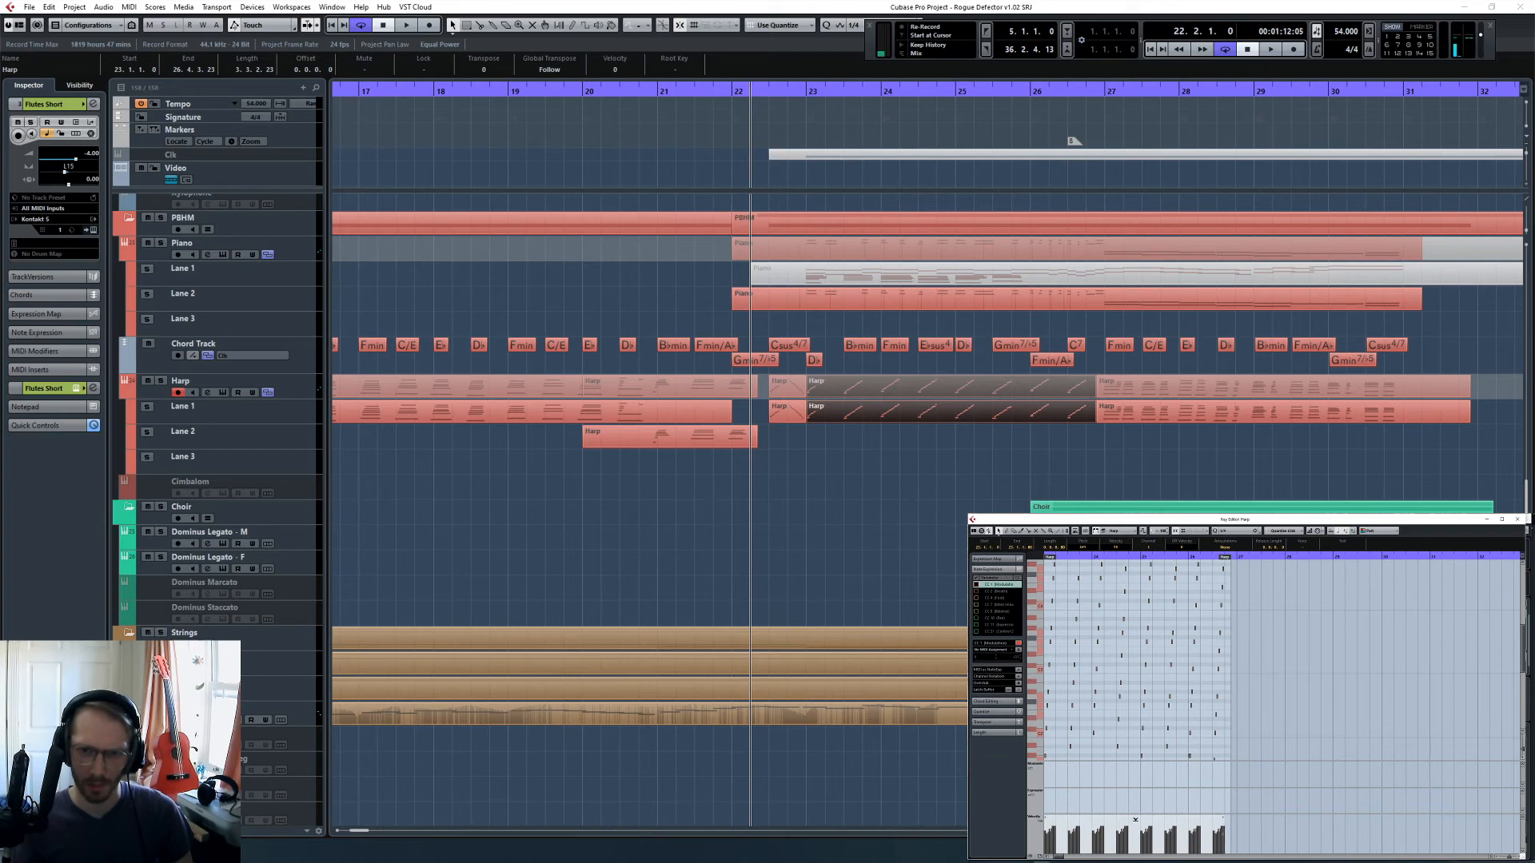
pyautogui.press('l')
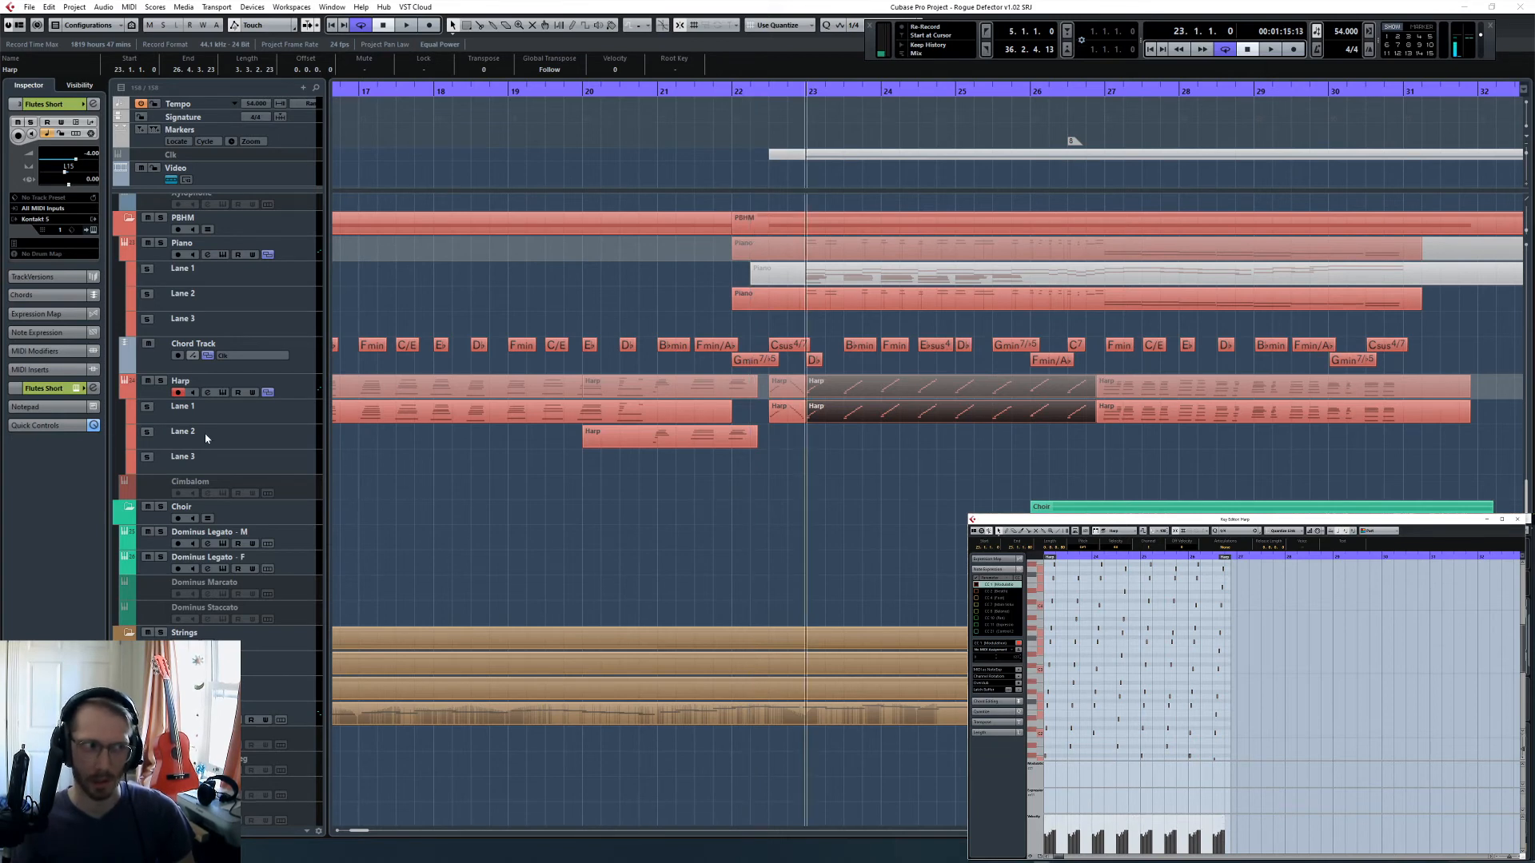
pyautogui.click(161, 381)
pyautogui.press('space')
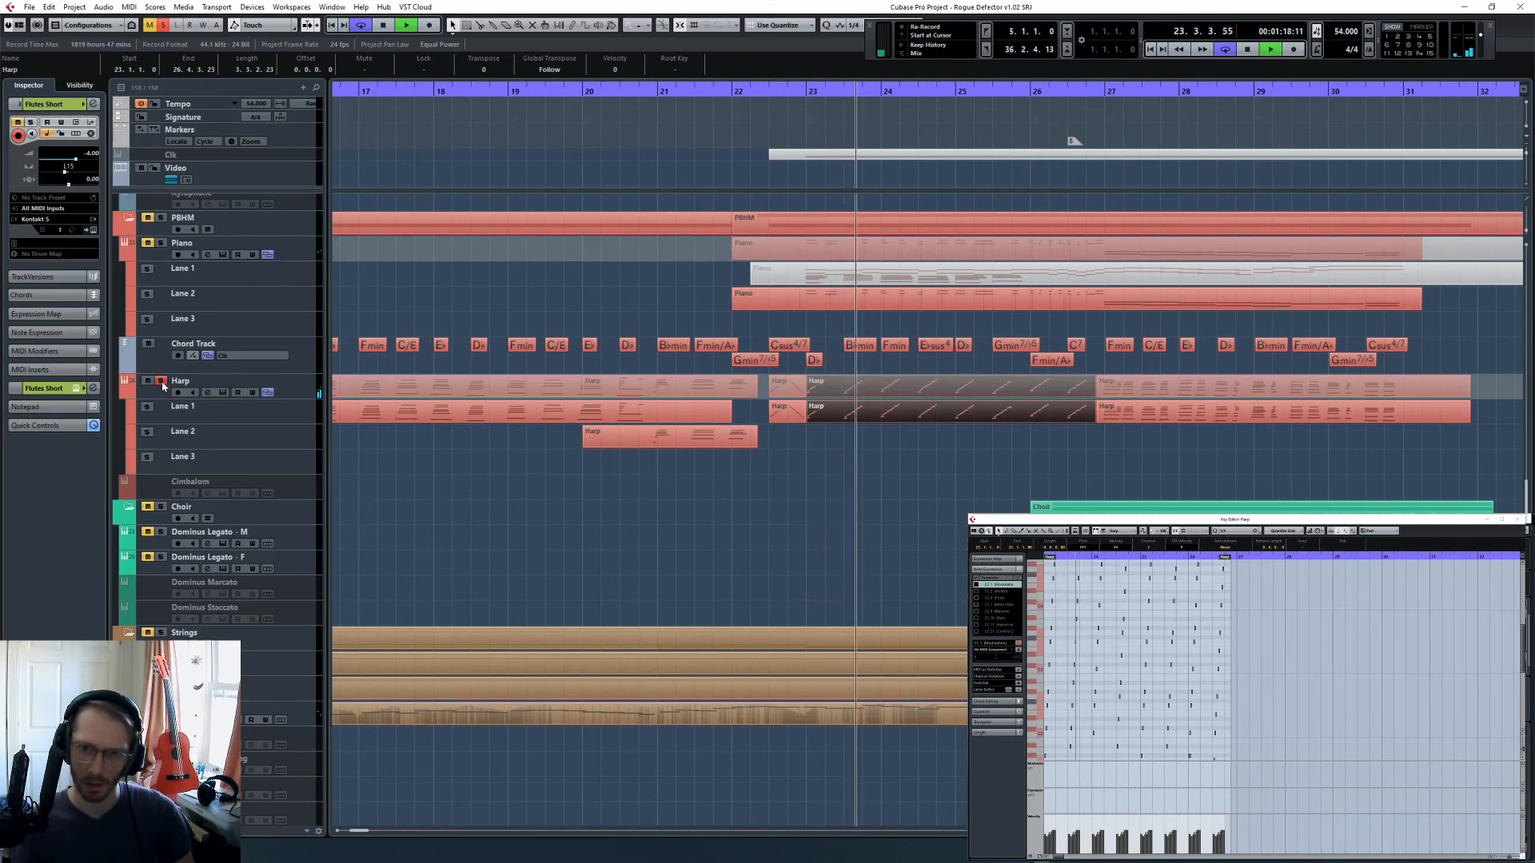
pyautogui.press('space')
# - Redraw the note velocities of each rising harp run as a downward ramp through the whole section
pyautogui.click(1169, 744)
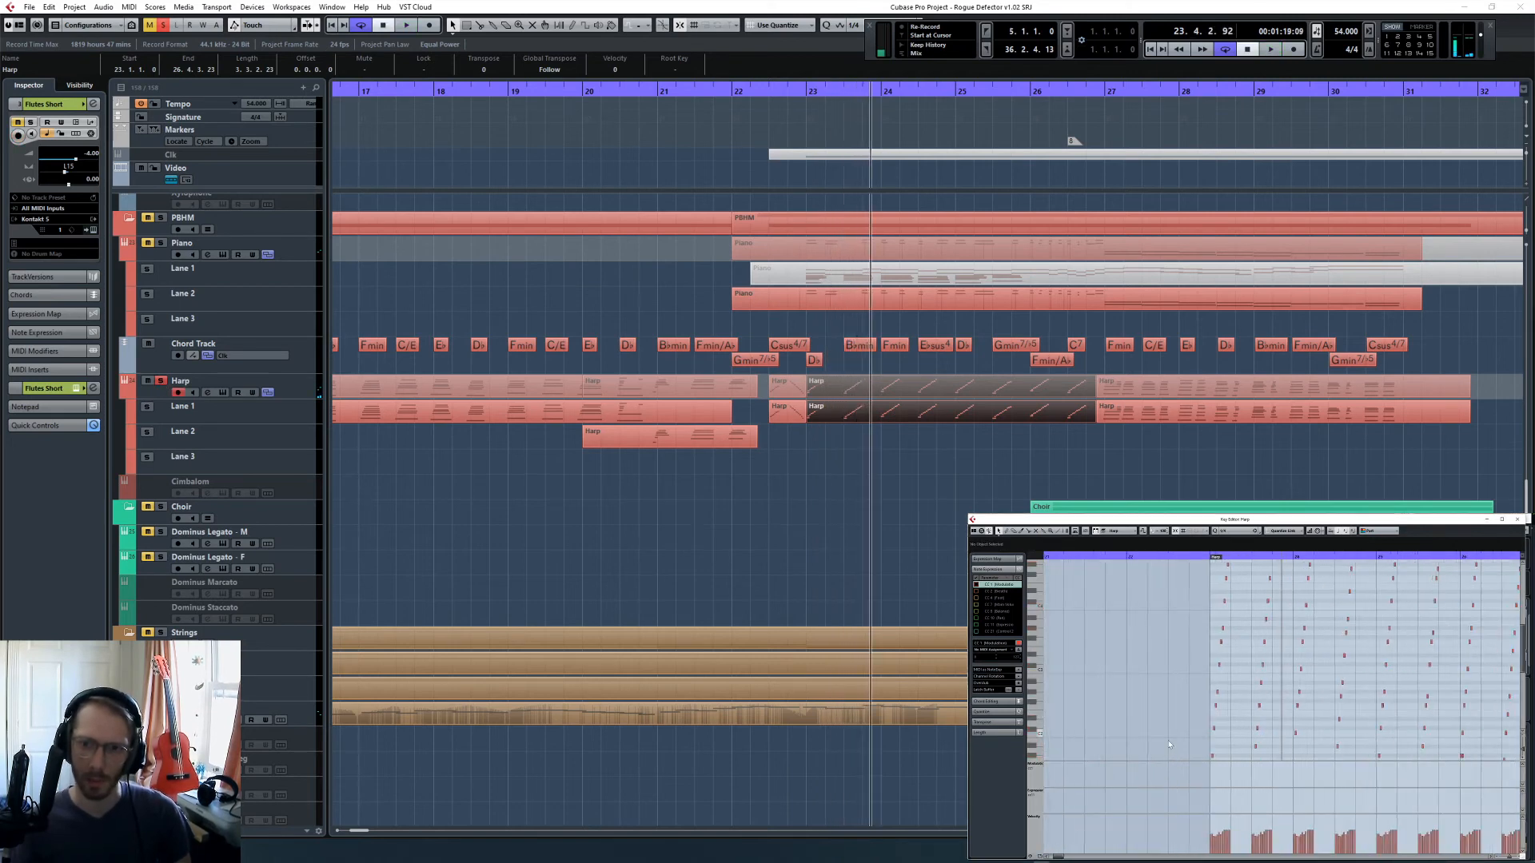
pyautogui.press('h')
pyautogui.press('h')
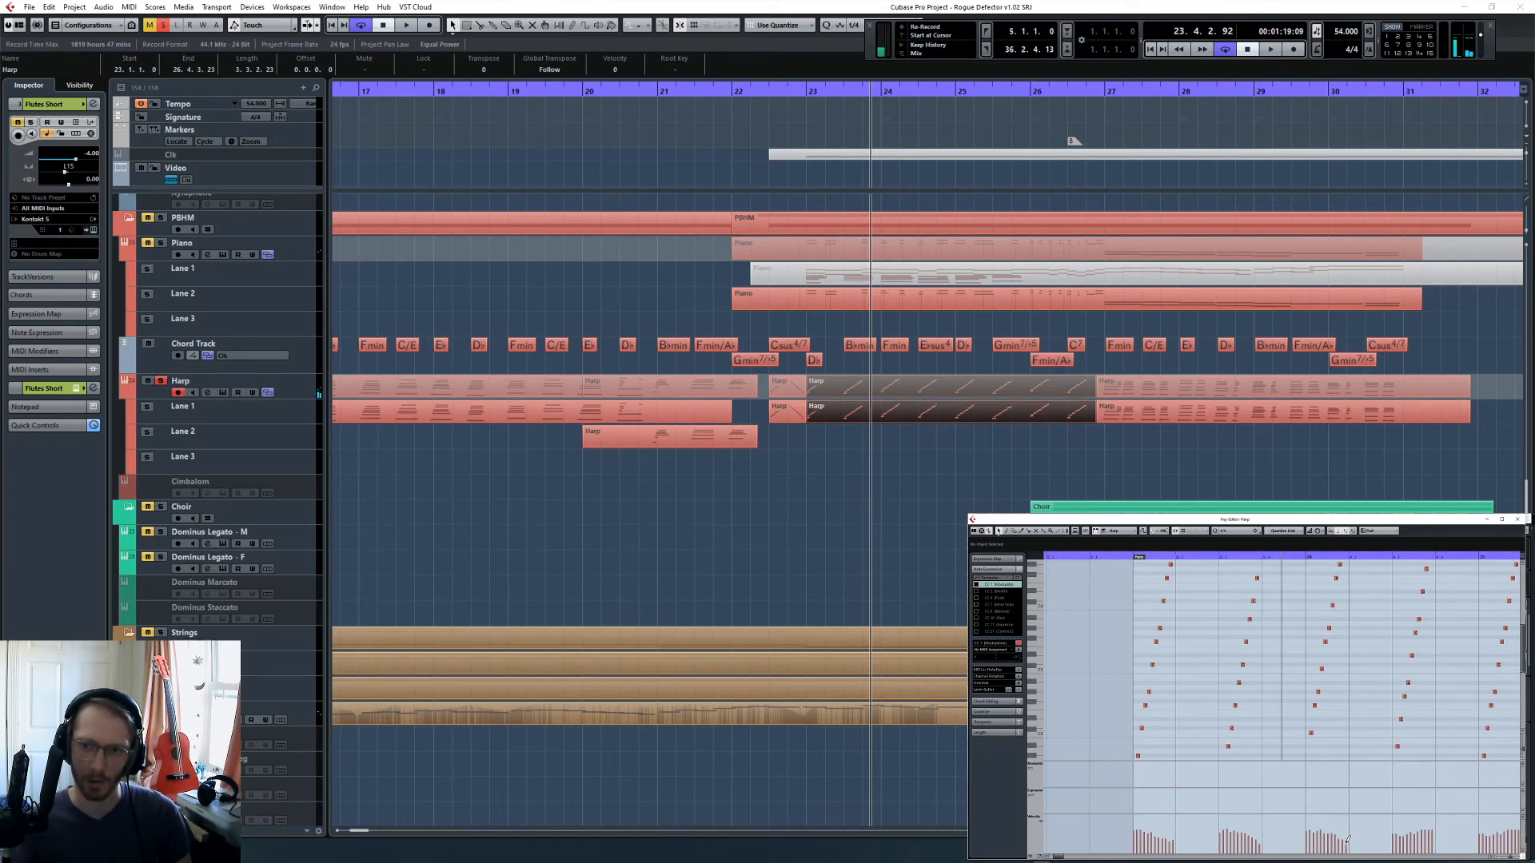
pyautogui.hscroll(2, 1347, 839)
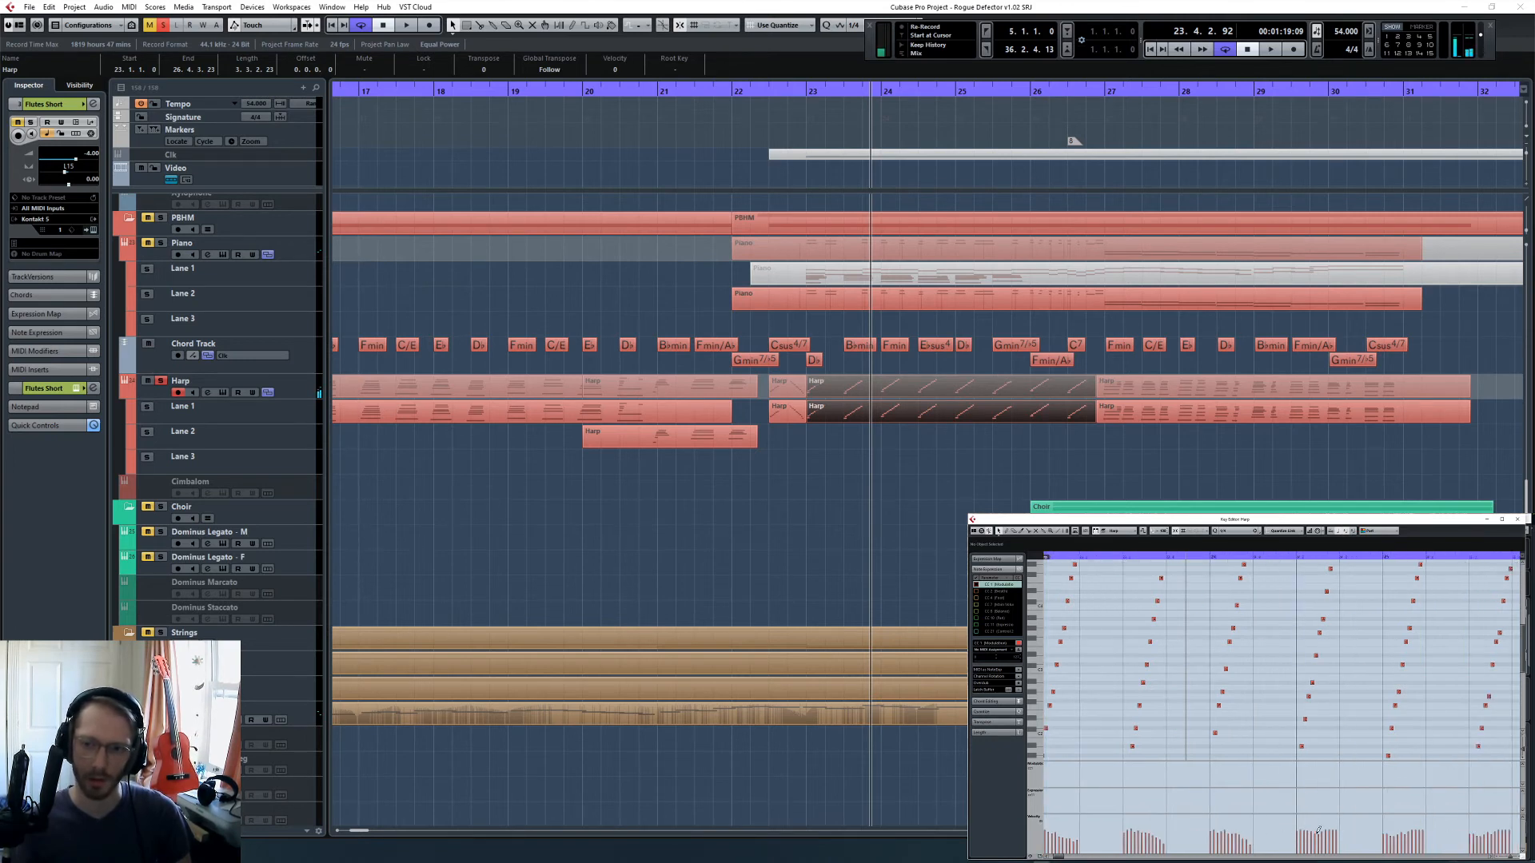
pyautogui.hscroll(2, 1311, 833)
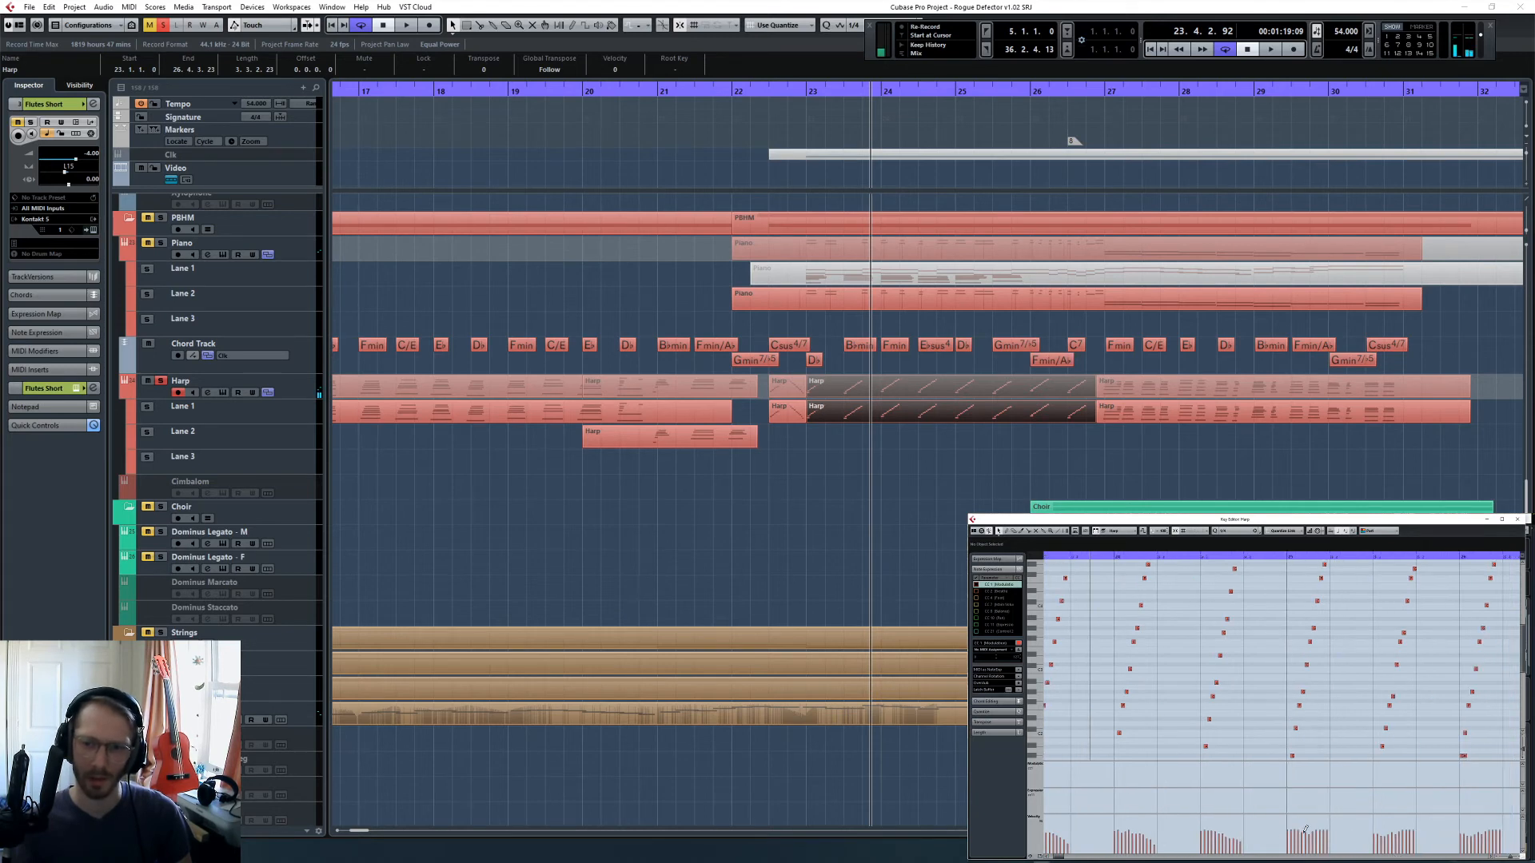
pyautogui.hscroll(2, 1325, 833)
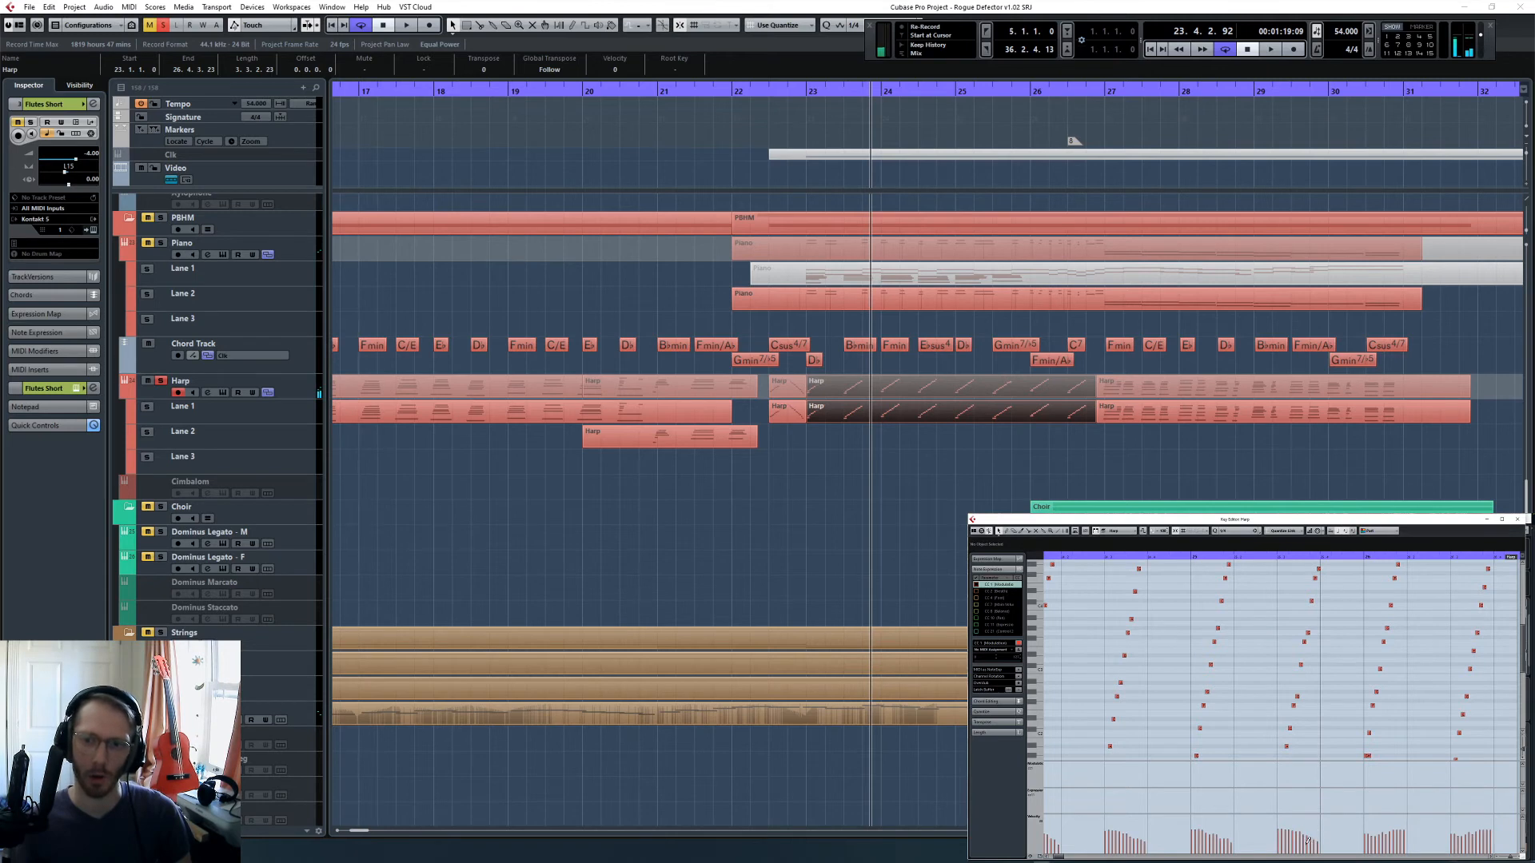
pyautogui.hscroll(2, 1308, 841)
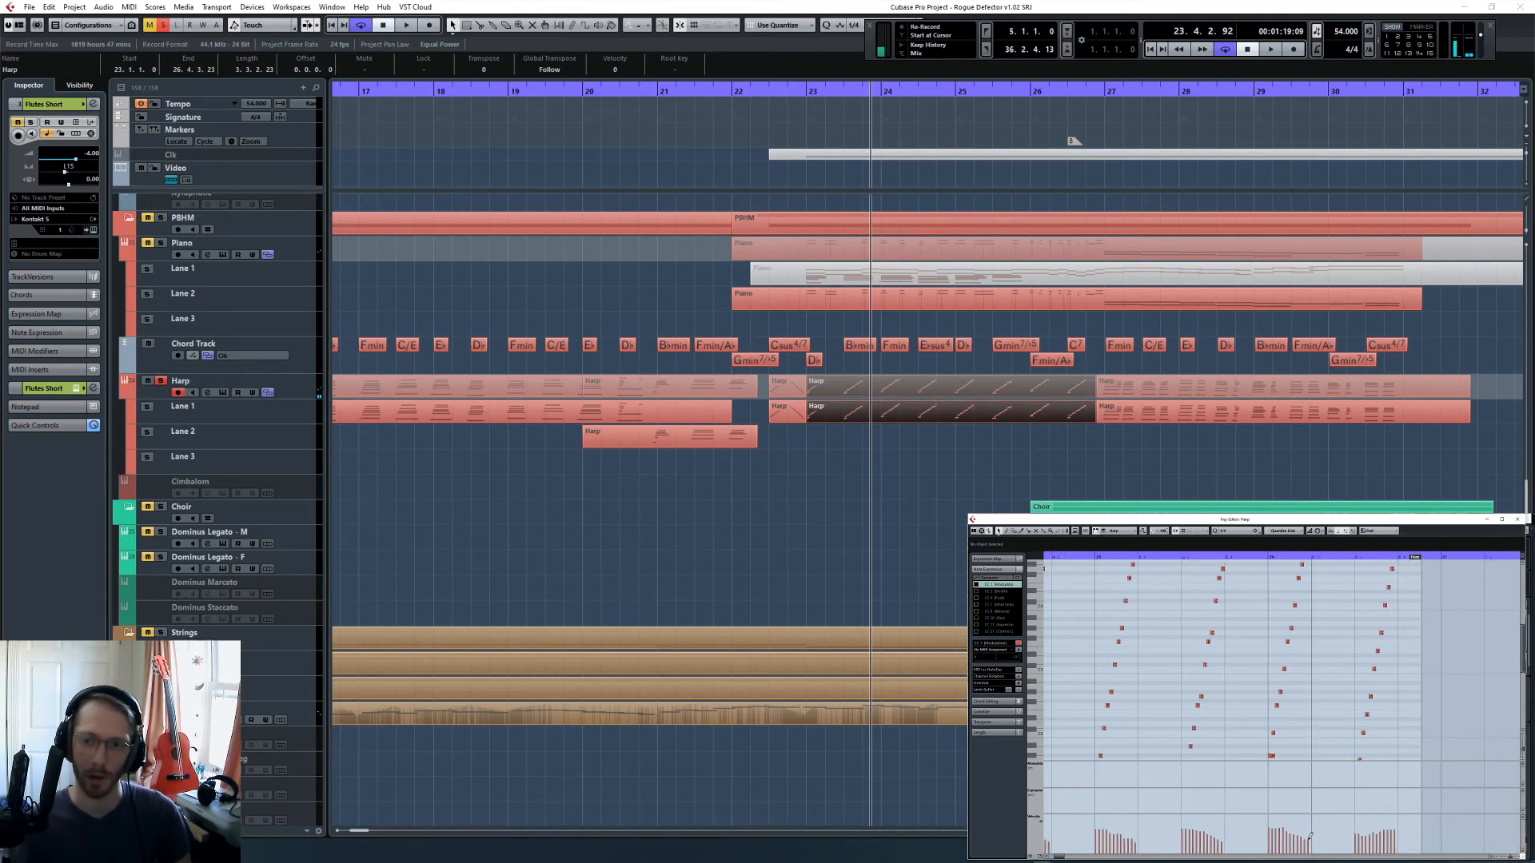
pyautogui.hscroll(2, 1310, 836)
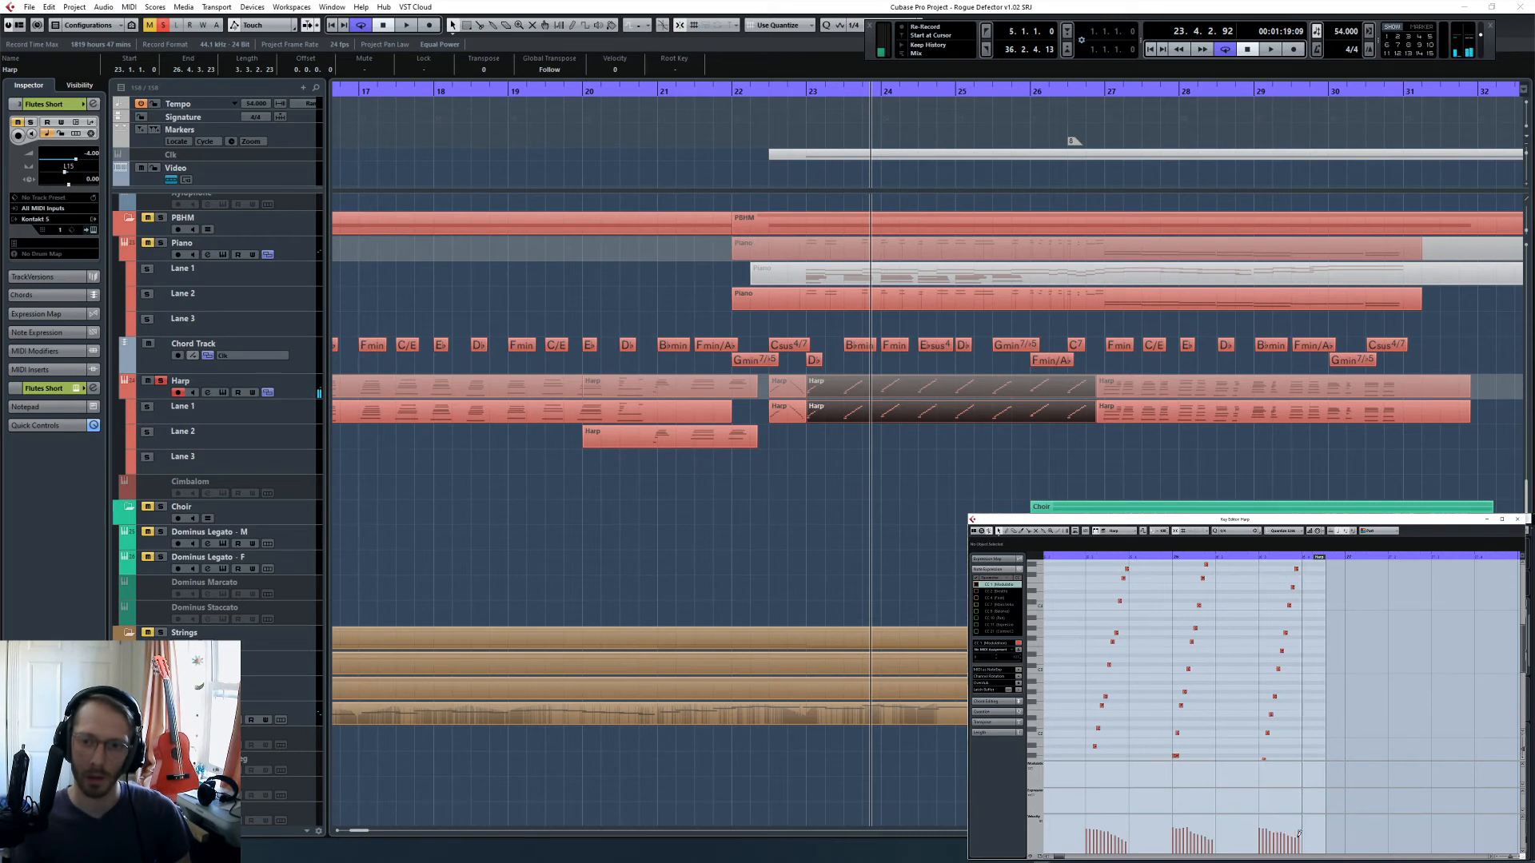
# - Clear the solo and play the harp runs within the full mix from 22.3
pyautogui.click(770, 91)
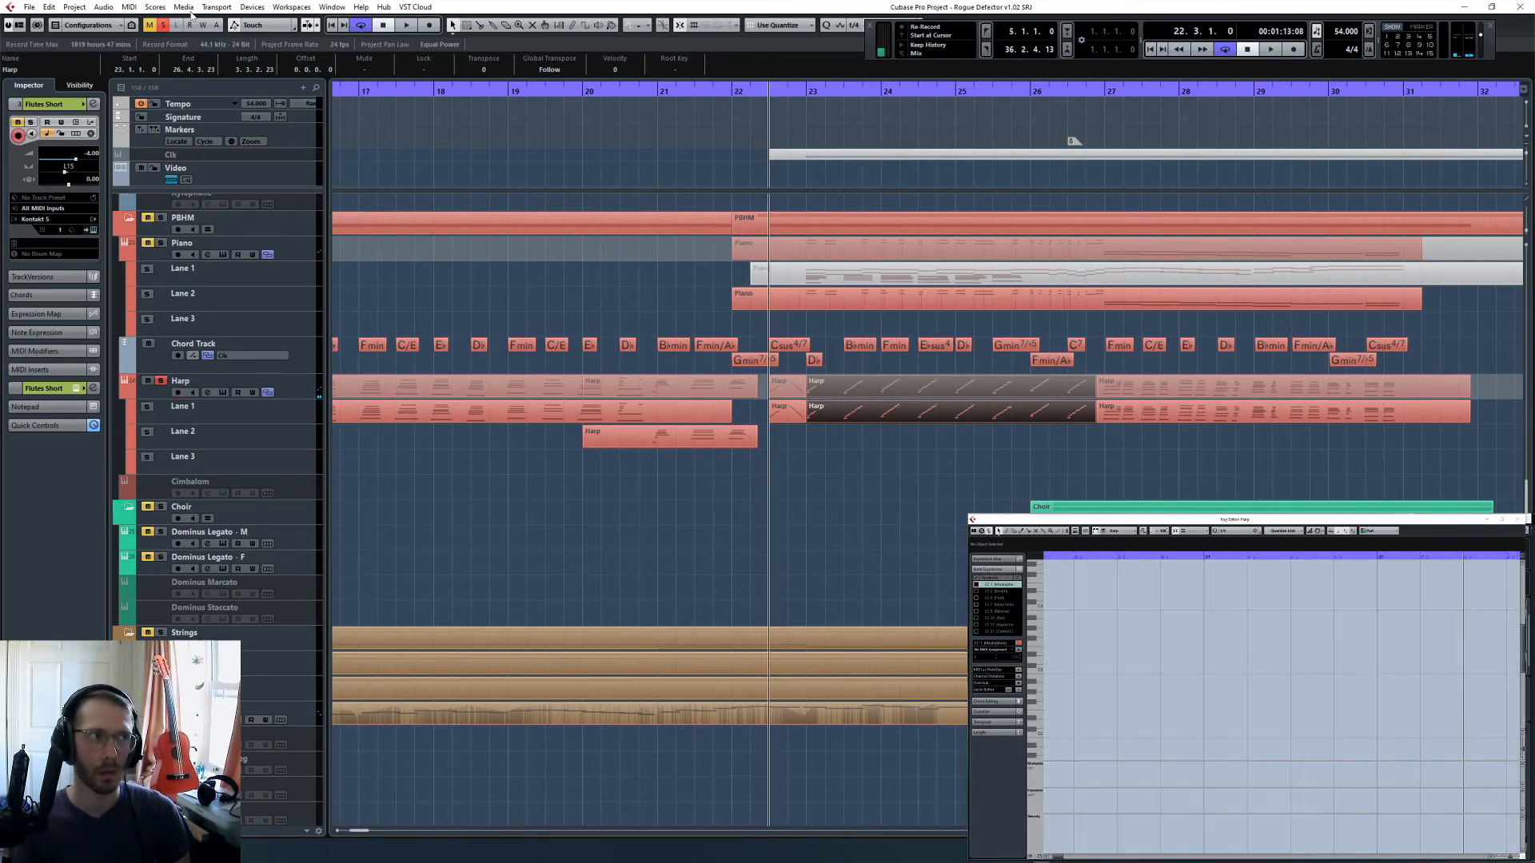
pyautogui.click(163, 25)
pyautogui.press('space')
pyautogui.click(869, 515)
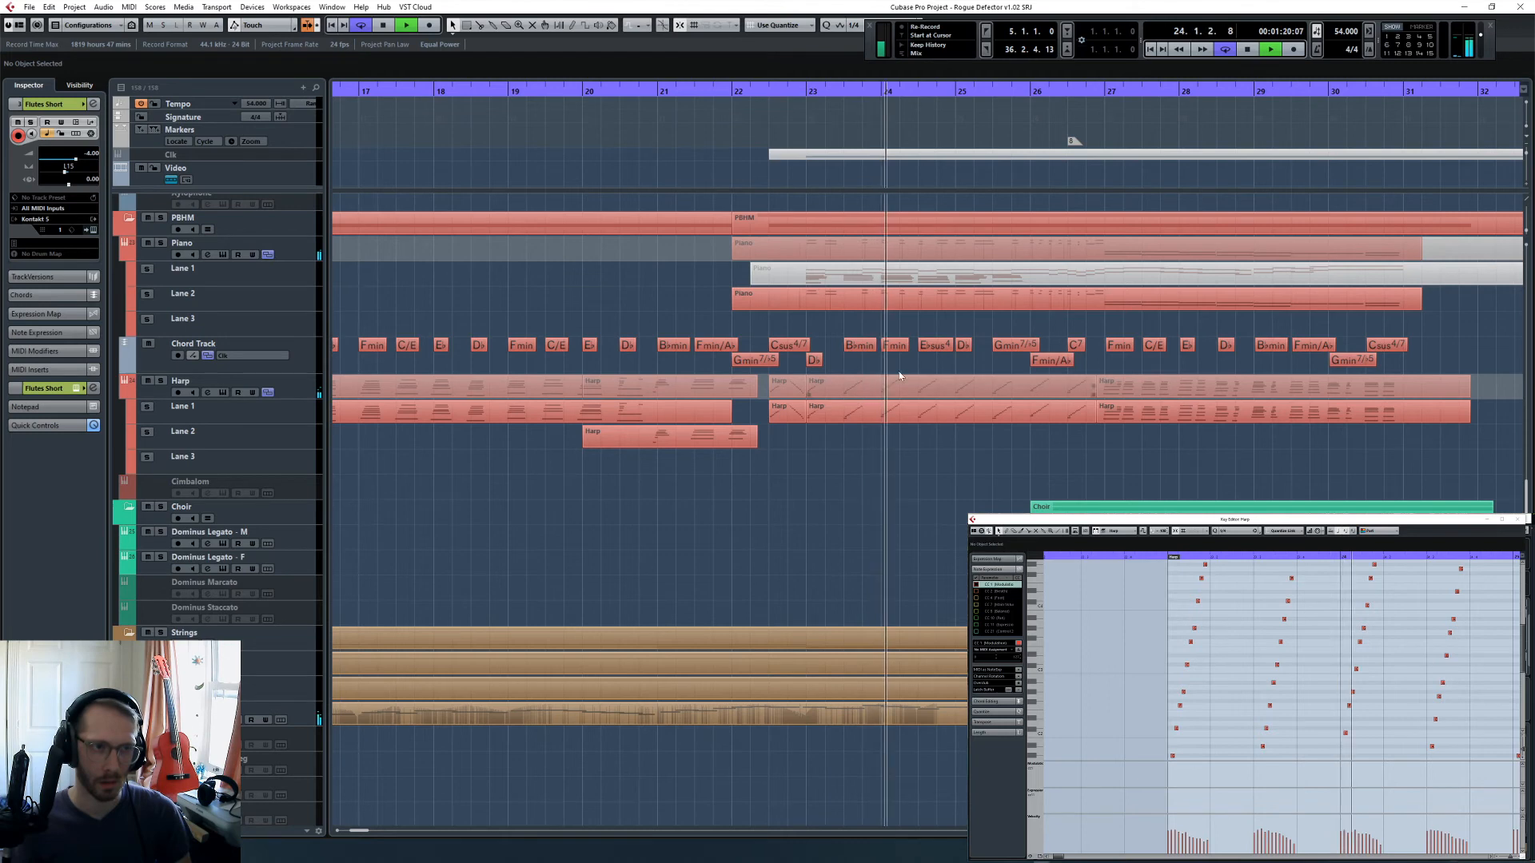
pyautogui.press('space')
# - Open the Piano part on Lane 2 in the Key Editor and select the lower-octave melody notes from bar 23
pyautogui.click(913, 296)
pyautogui.press('g')
pyautogui.press('g')
pyautogui.press('g')
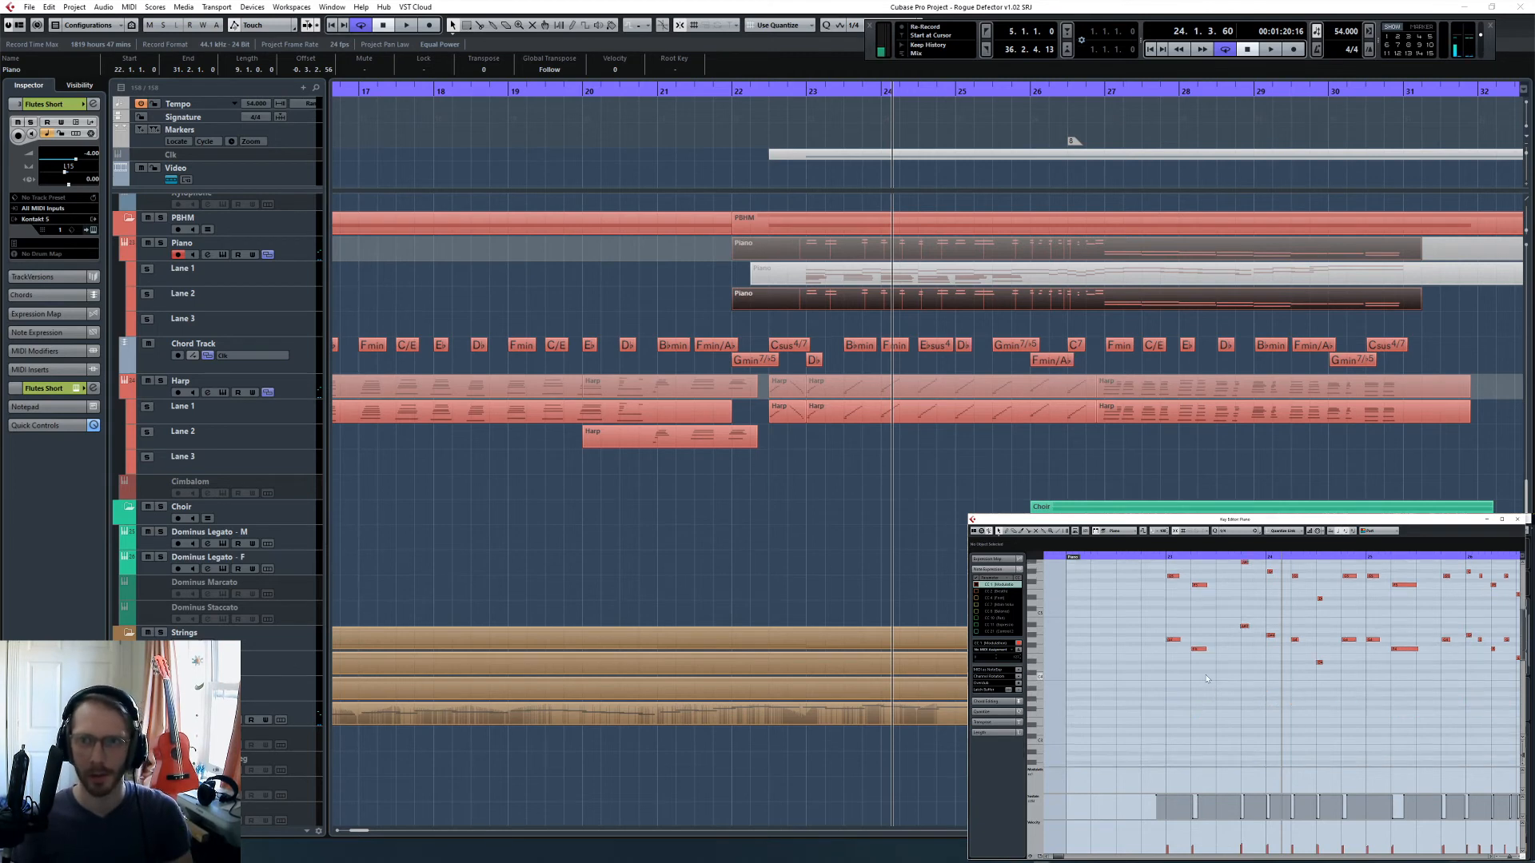
pyautogui.moveTo(1147, 660); pyautogui.dragTo(1312, 723)
pyautogui.hscroll(1, 1310, 719)
pyautogui.moveTo(1260, 667); pyautogui.dragTo(1376, 720)
pyautogui.hscroll(1, 1377, 720)
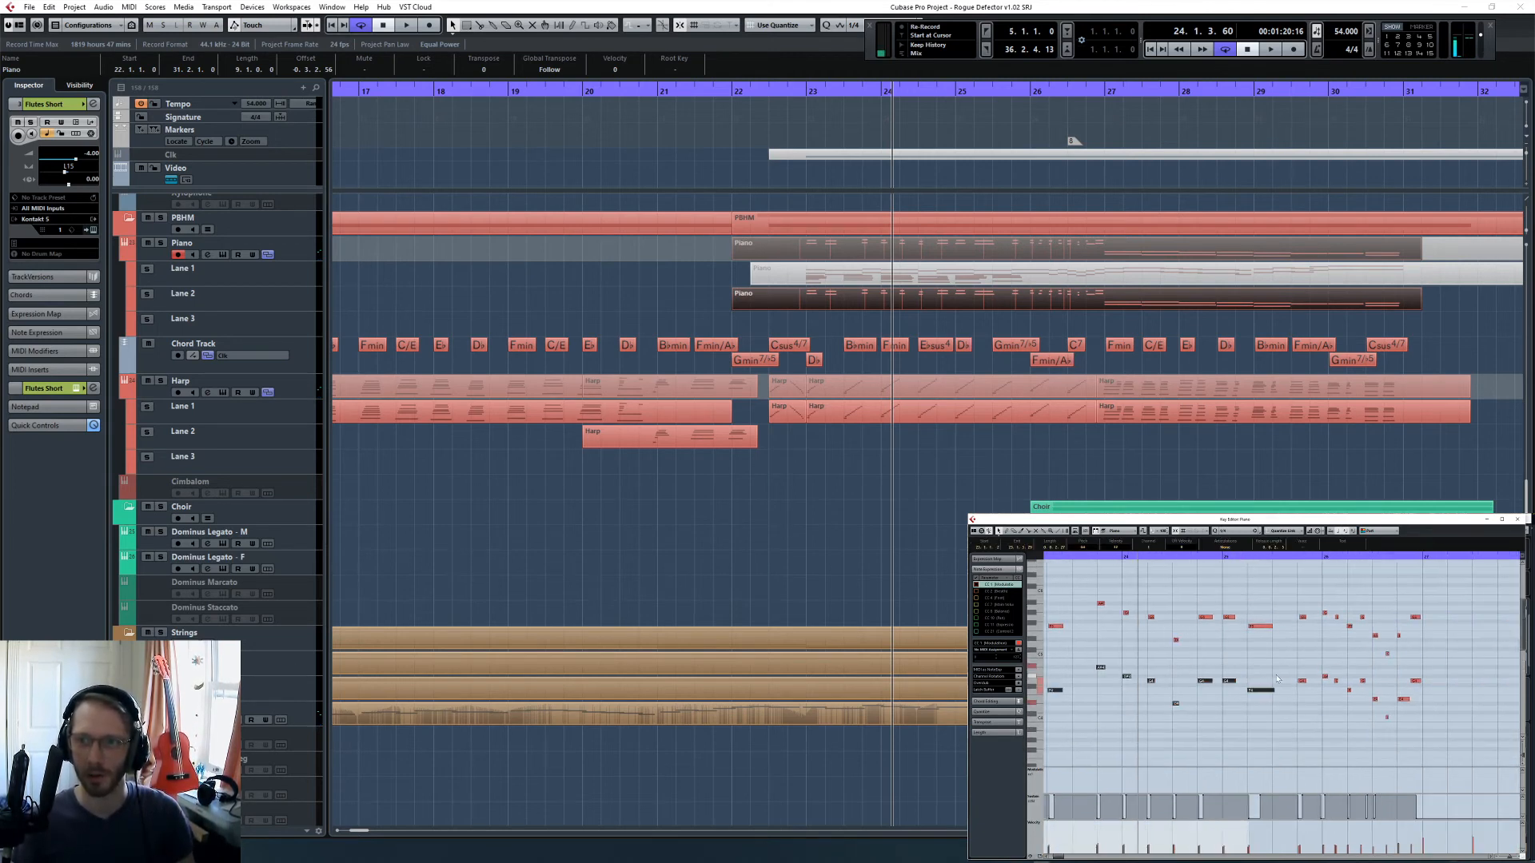
pyautogui.moveTo(1277, 674); pyautogui.dragTo(1441, 736)
pyautogui.click(1252, 530)
pyautogui.click(1252, 565)
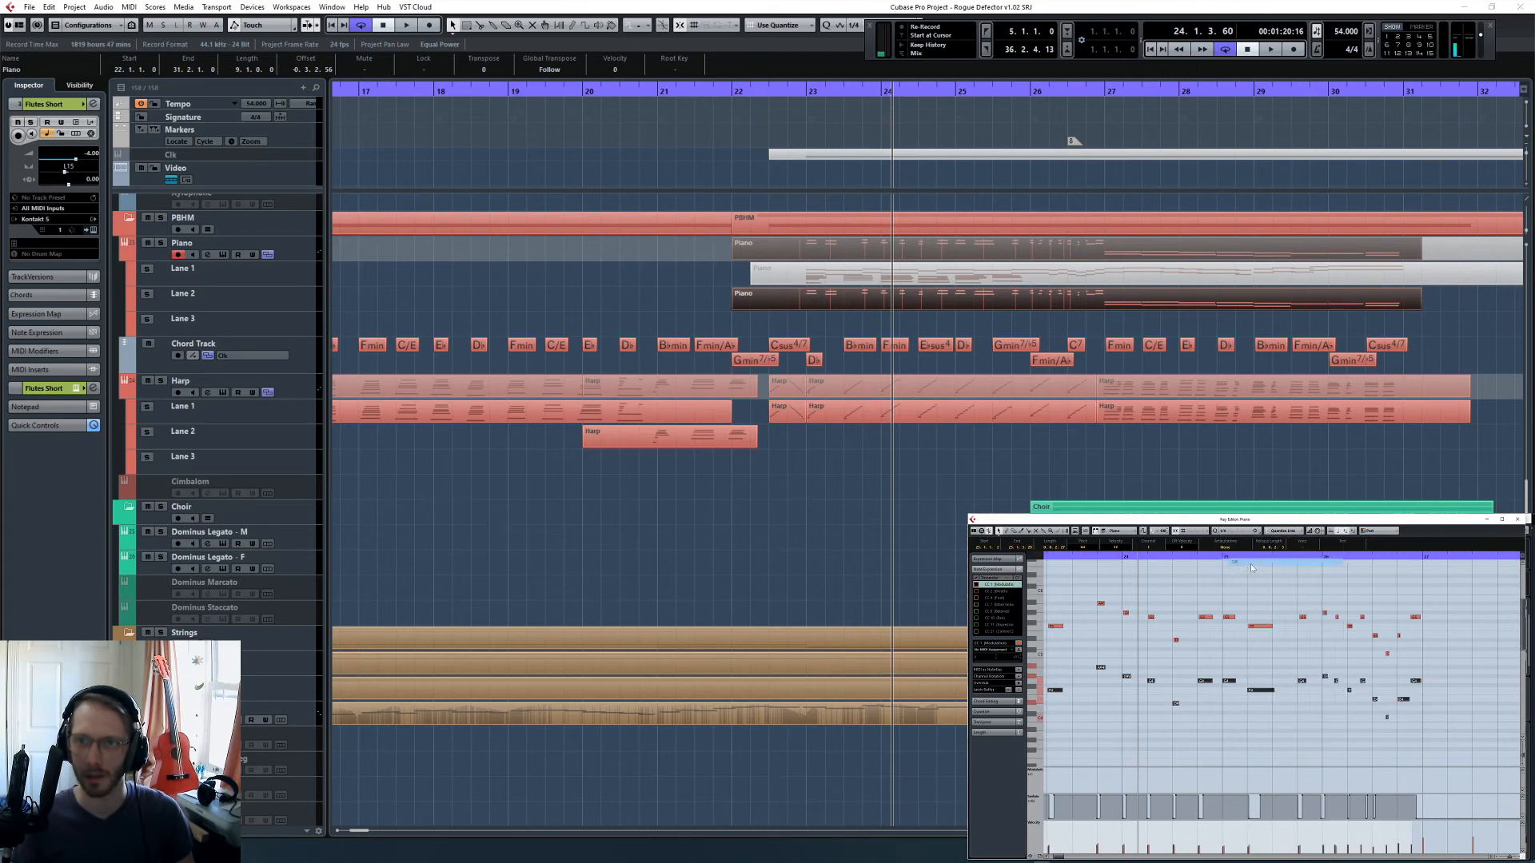
# - Select the upper-octave piano melody notes, audition the piano soloed from bar 23, and nudge the selected notes slightly later
pyautogui.hscroll(-1, 1252, 641)
pyautogui.moveTo(1066, 588); pyautogui.dragTo(1459, 655)
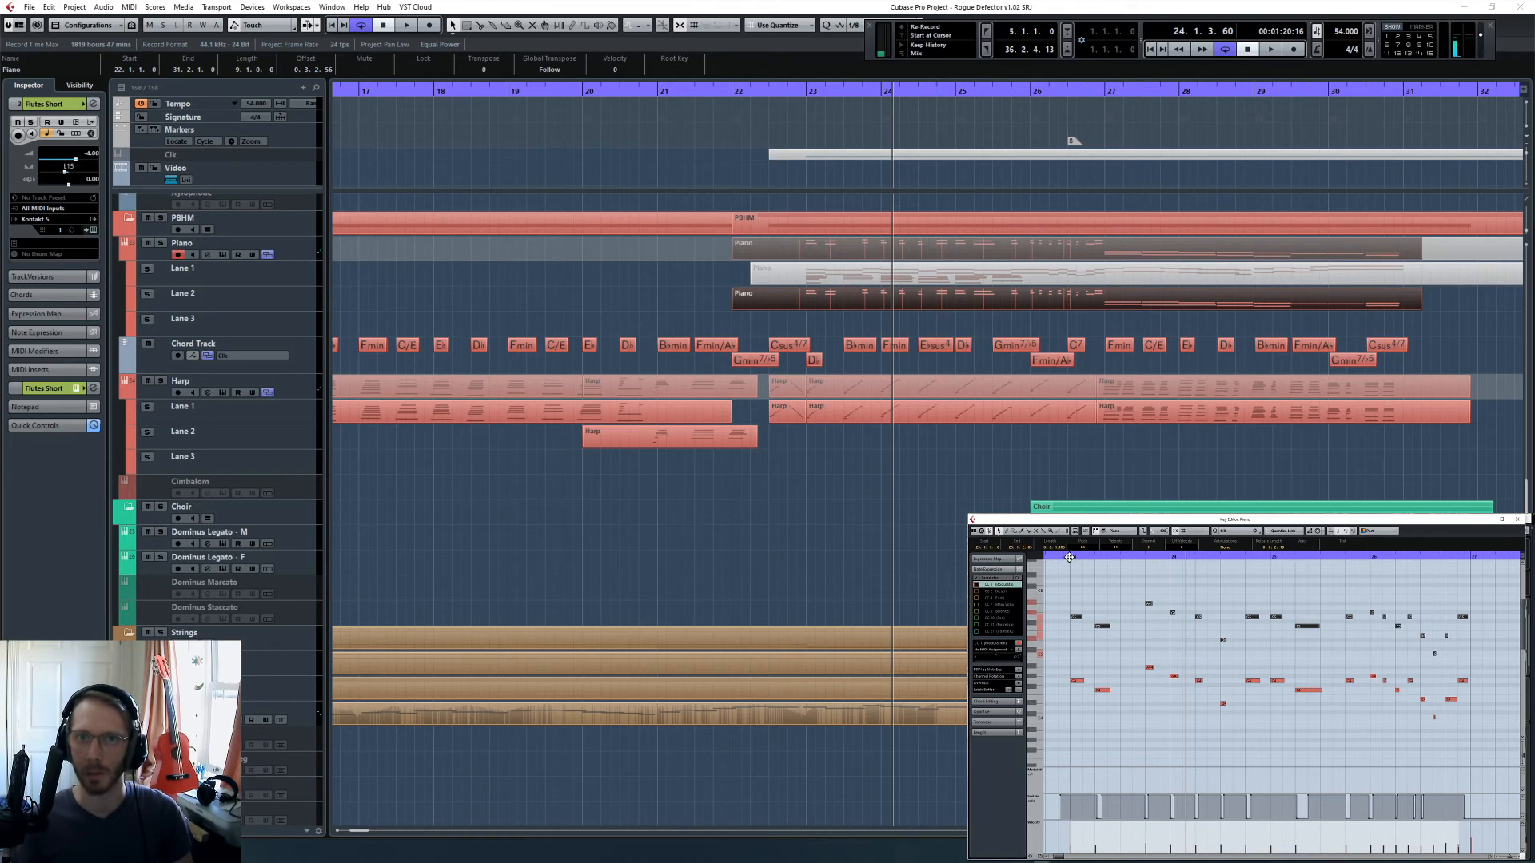
pyautogui.moveTo(1069, 558); pyautogui.dragTo(1197, 627)
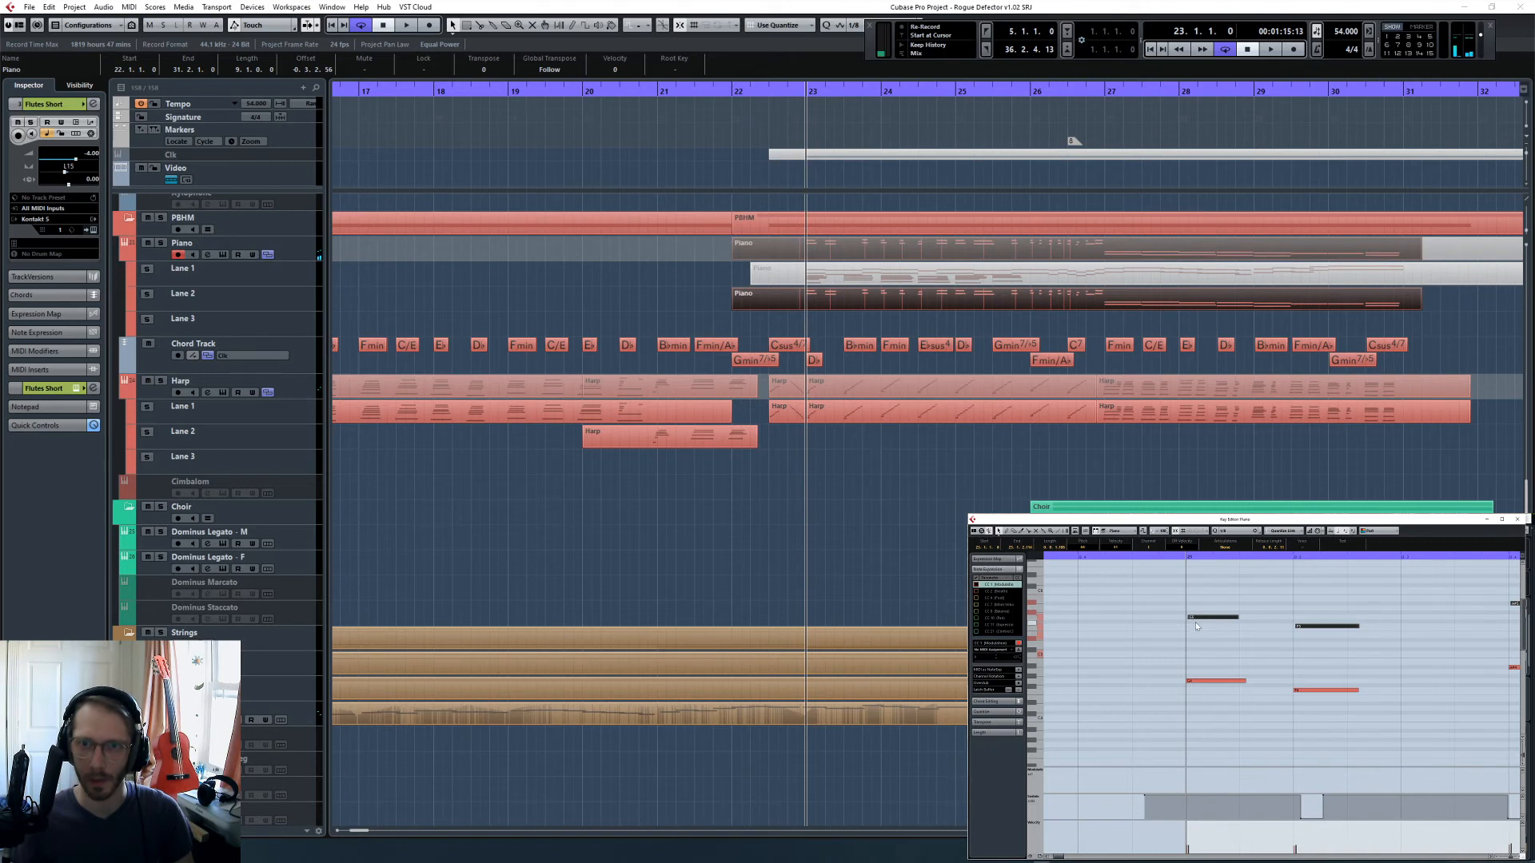
pyautogui.click(161, 243)
pyautogui.press('space')
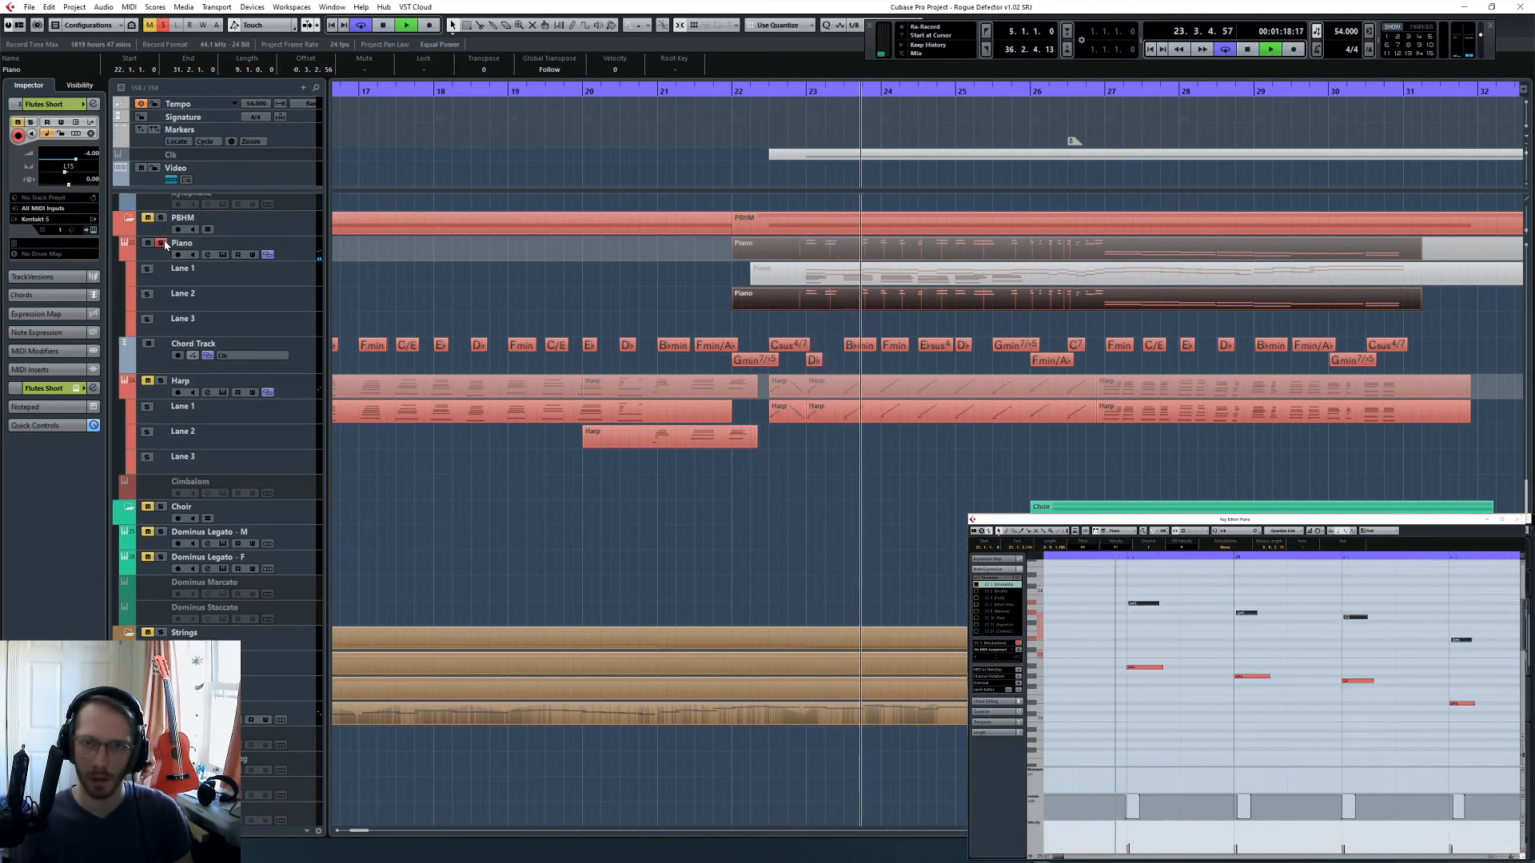
pyautogui.press('space')
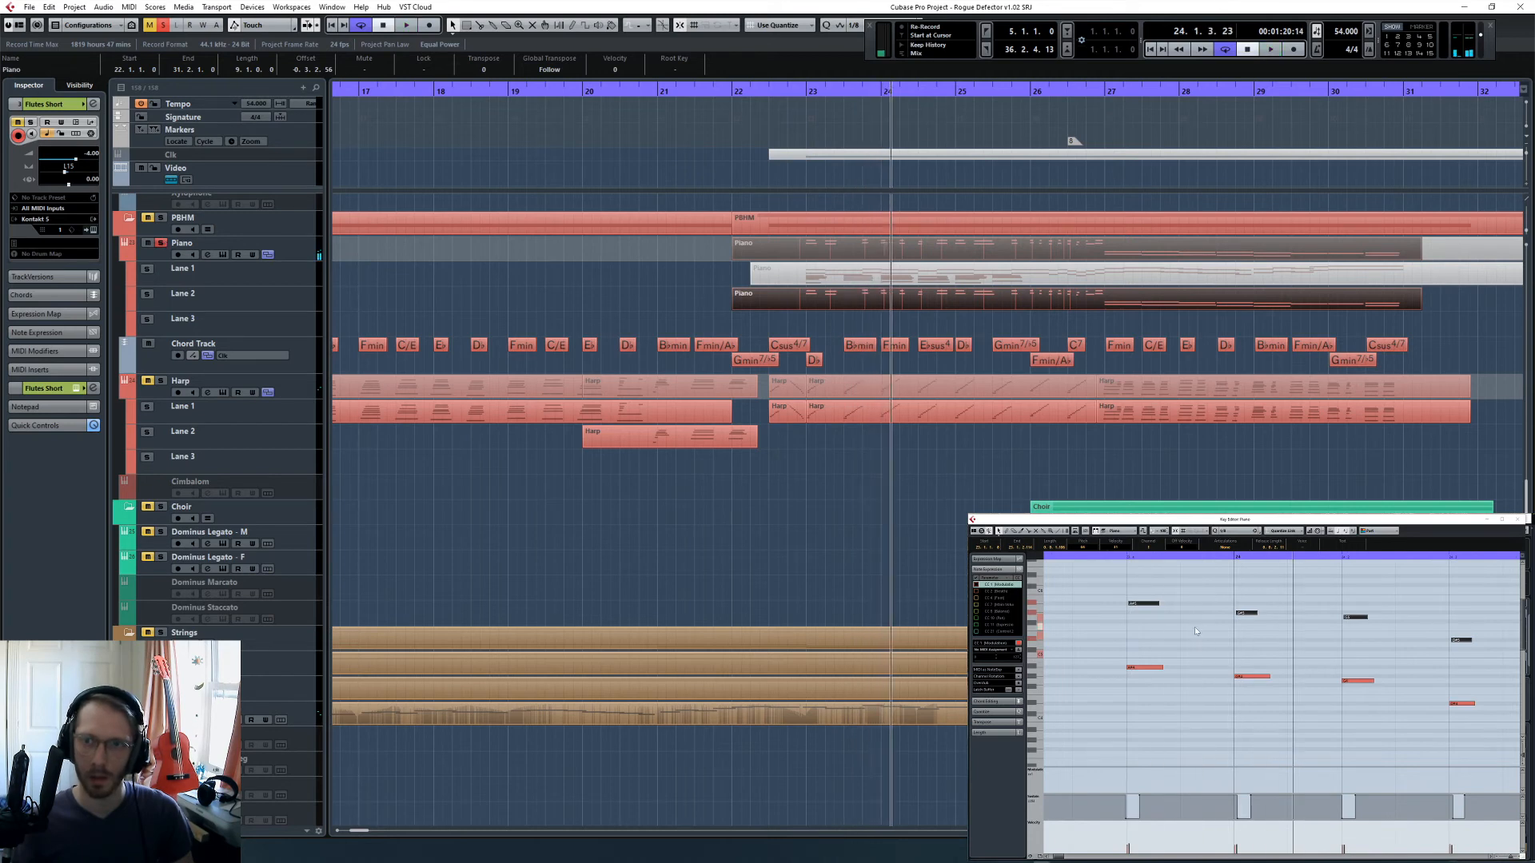
pyautogui.moveTo(1143, 605); pyautogui.dragTo(1145, 605)
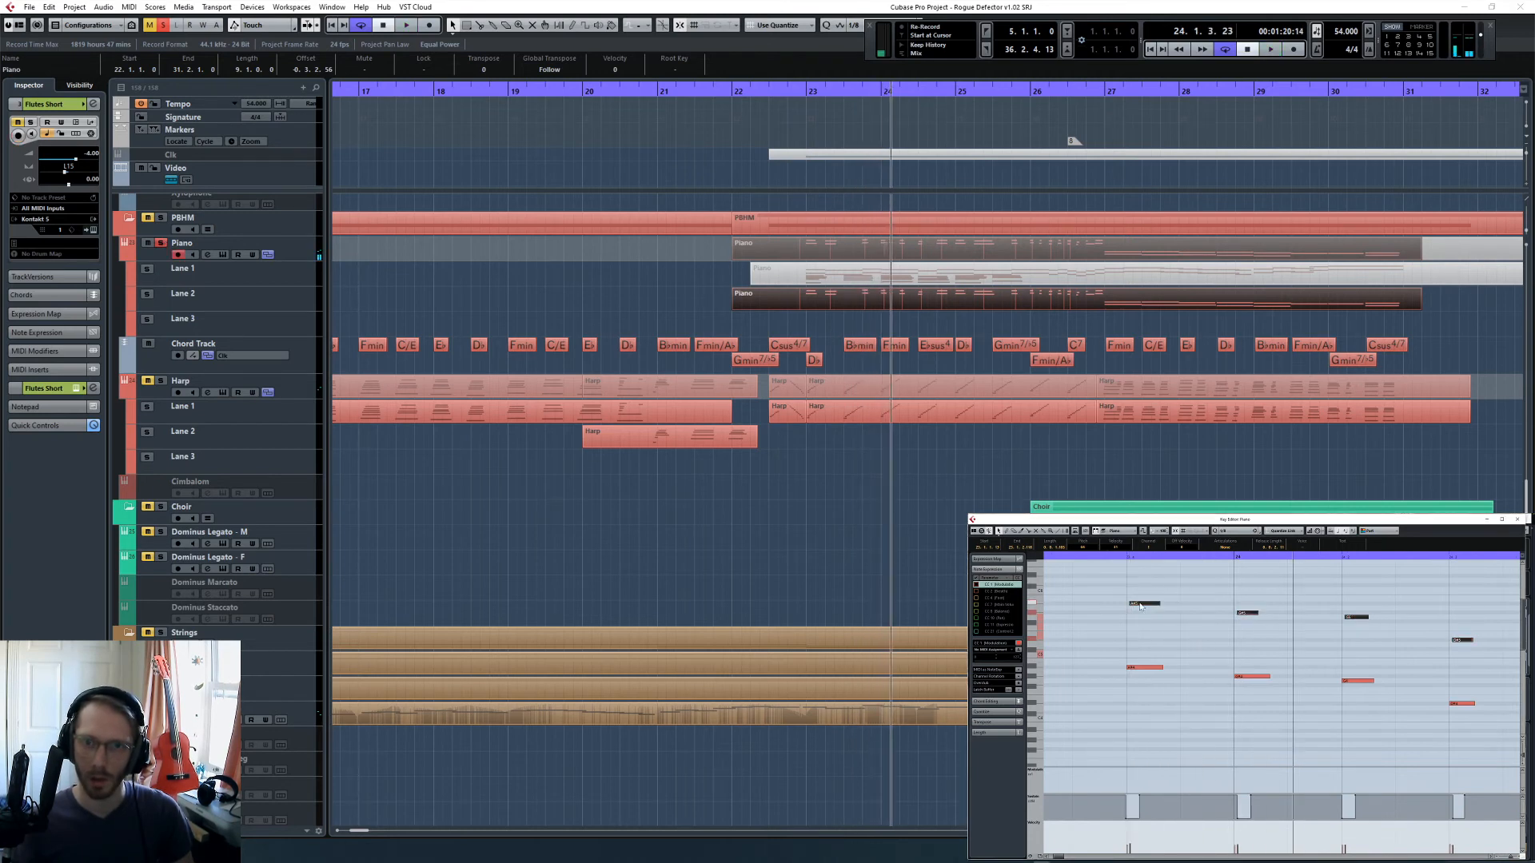
# - Play the soloed piano, clear the solo, and listen to the piano in the full mix from 22.2
pyautogui.press('space')
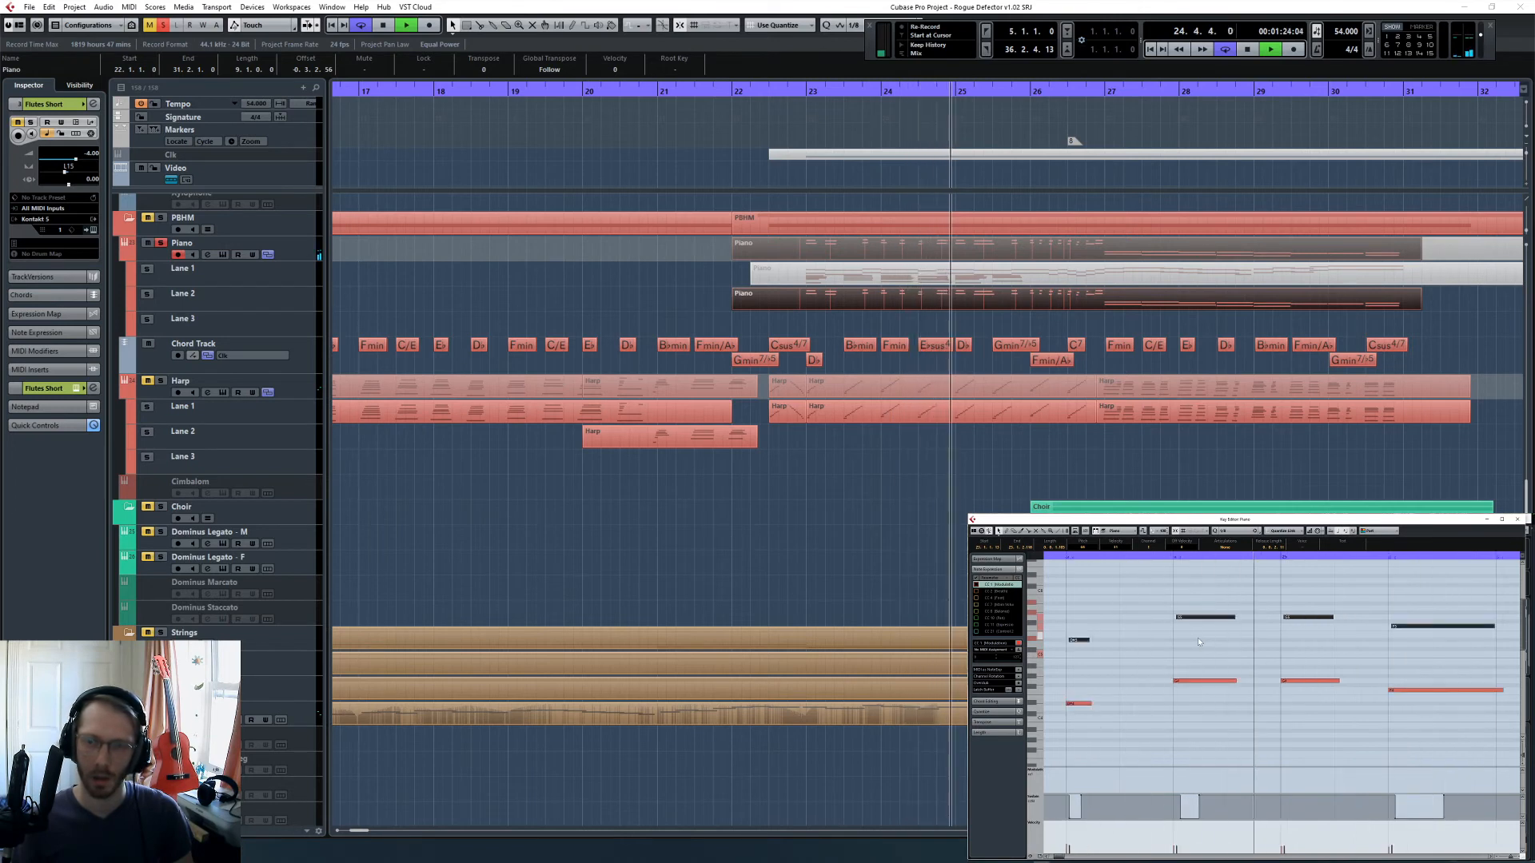
pyautogui.press('space')
pyautogui.click(801, 106)
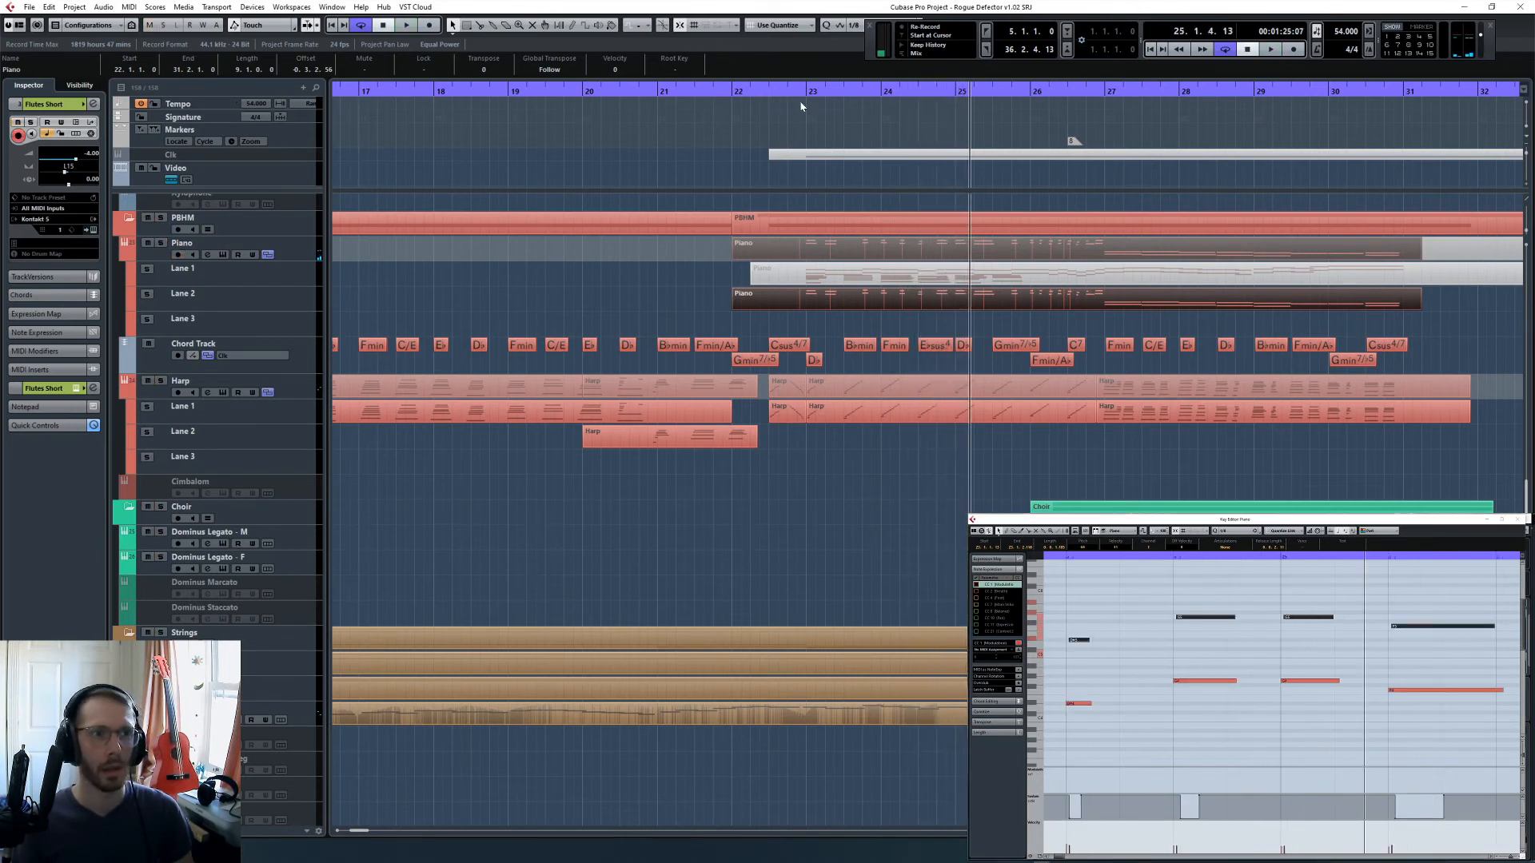
pyautogui.click(750, 94)
pyautogui.press('space')
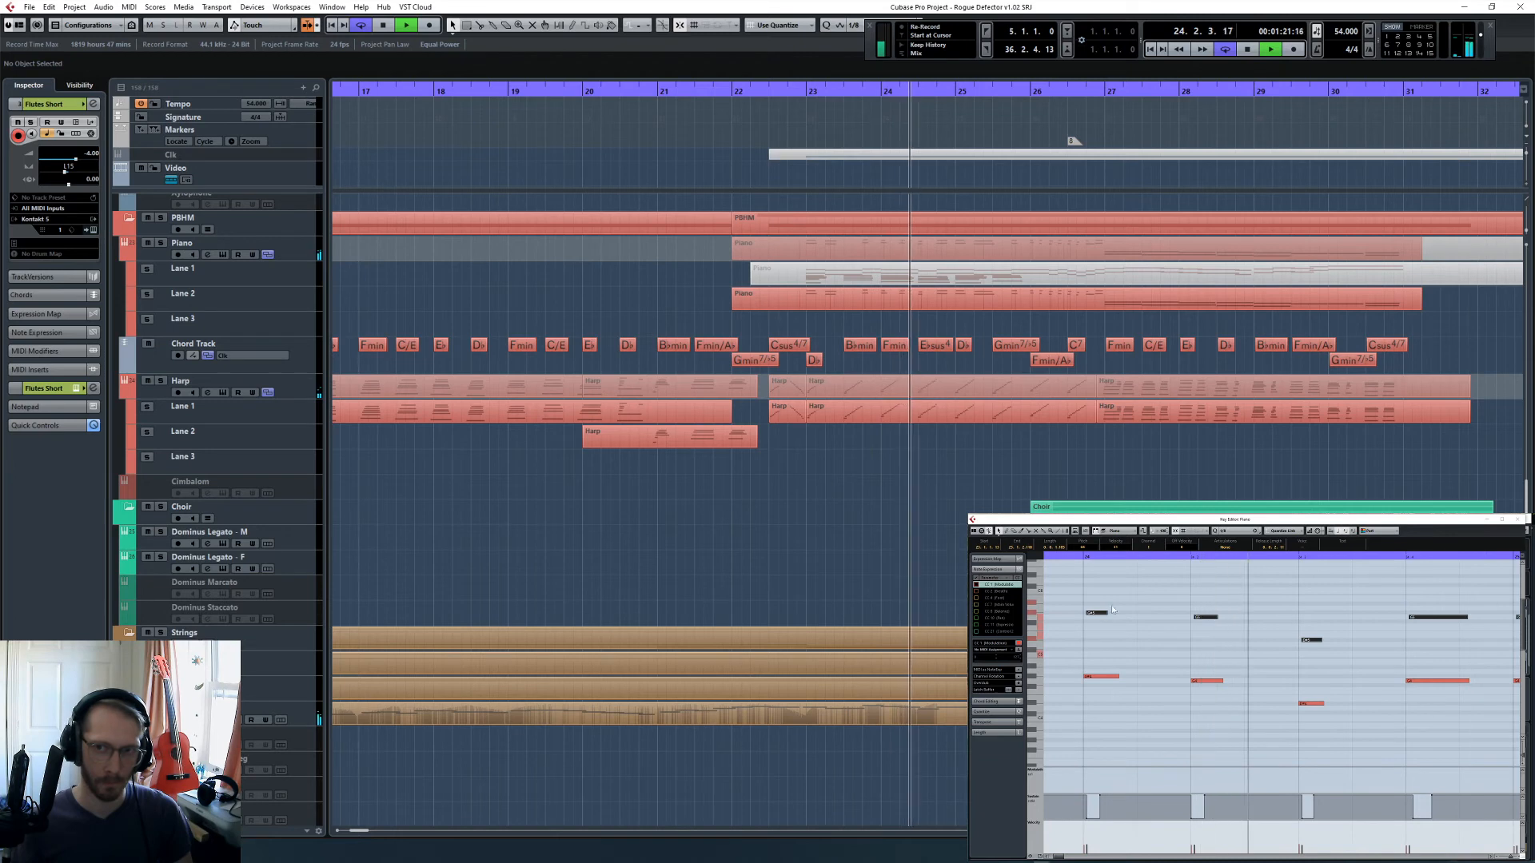
pyautogui.press('space')
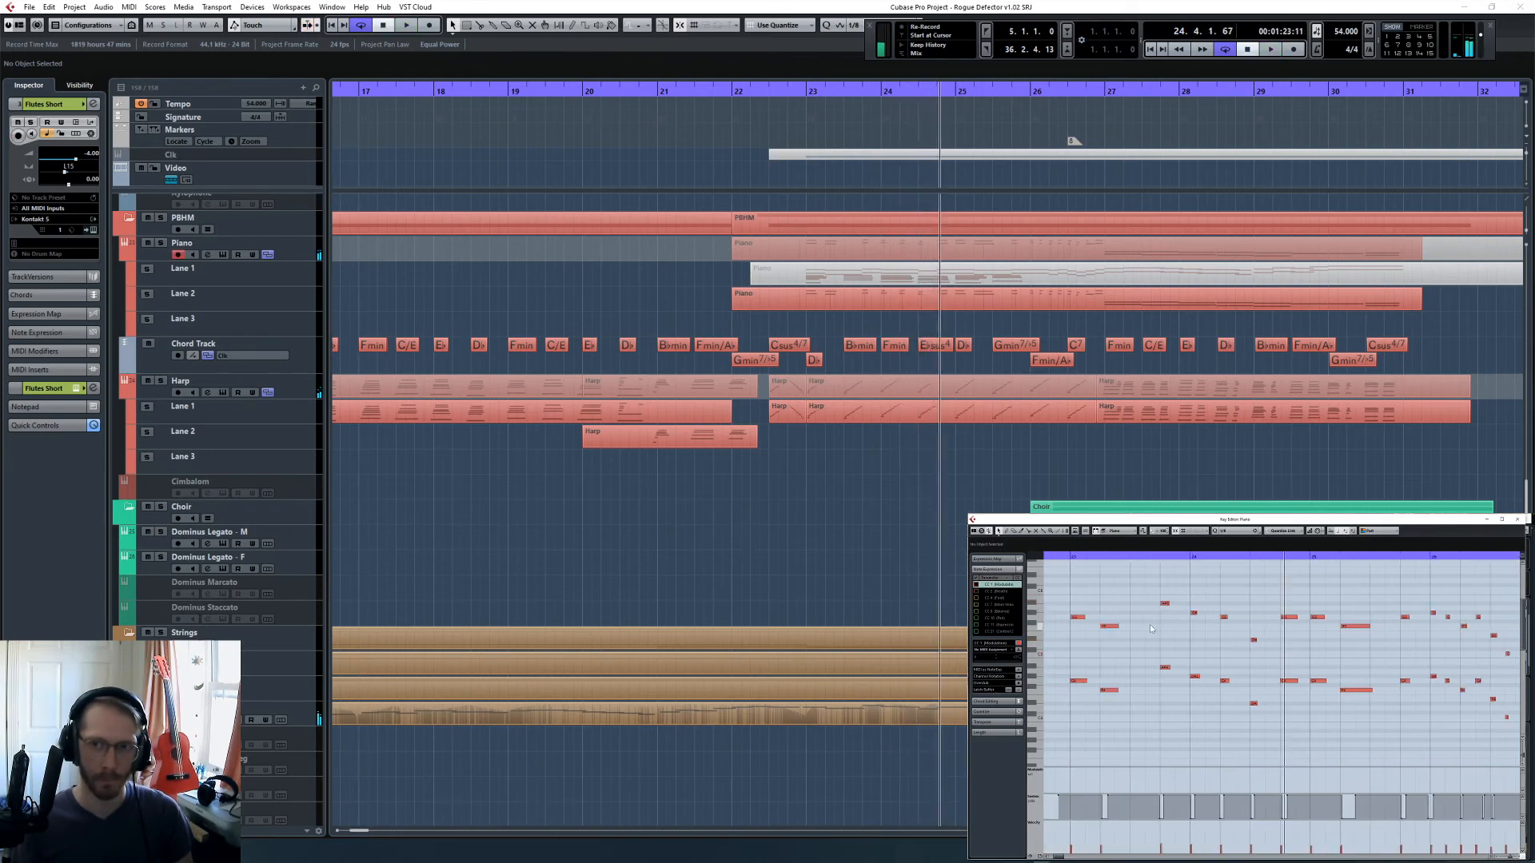
# - Try shifting the piano melody notes from bar 23 slightly earlier and play the passage
pyautogui.hscroll(-2, 1145, 640)
pyautogui.click(1216, 556)
pyautogui.press('h')
pyautogui.press('h')
pyautogui.press('h')
pyautogui.press('h')
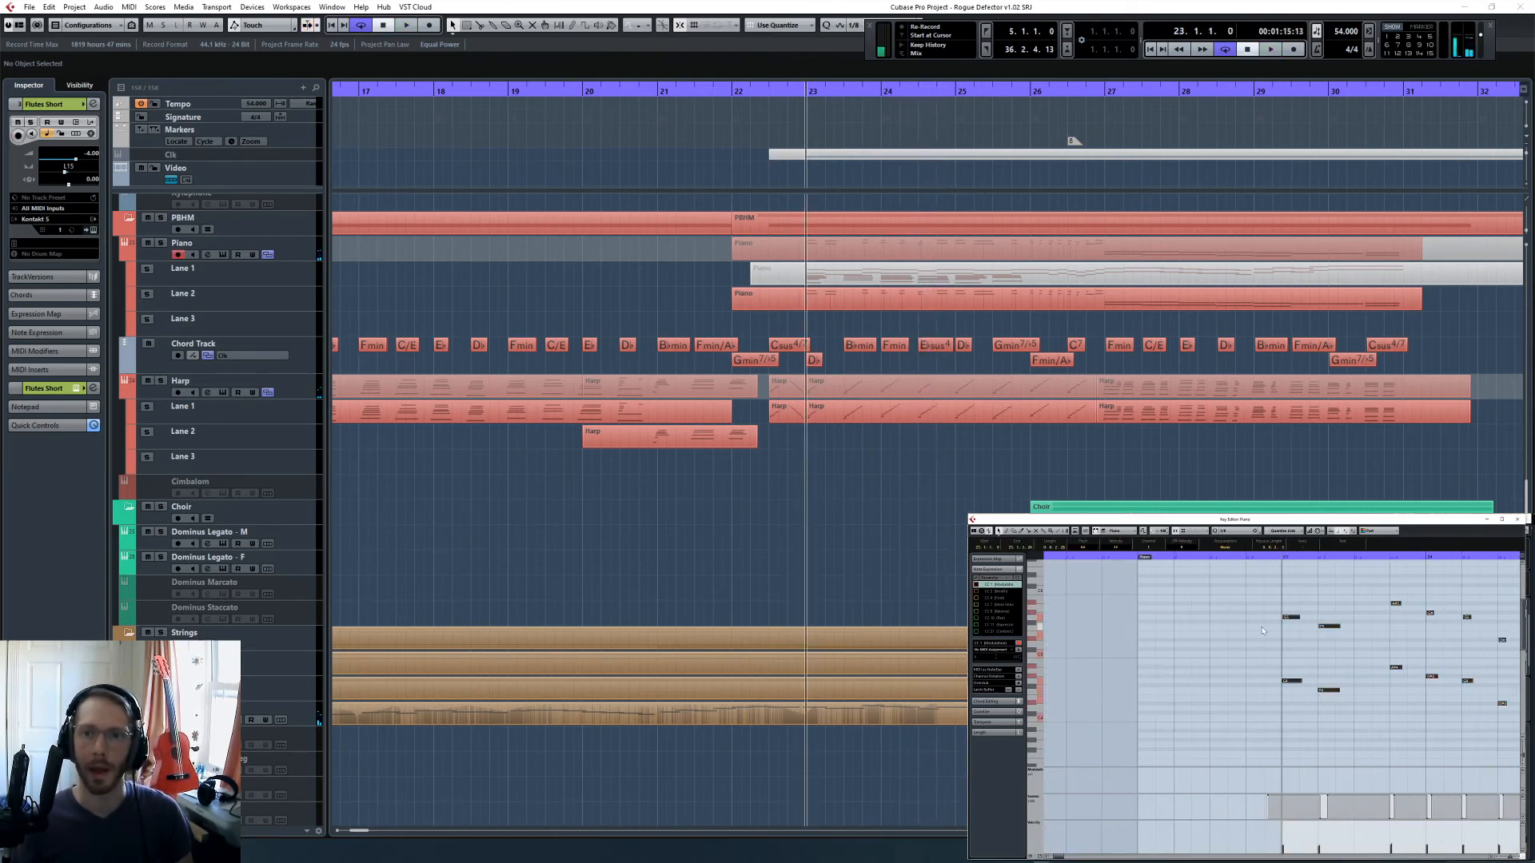
pyautogui.moveTo(1286, 619); pyautogui.dragTo(1283, 619)
pyautogui.click(1219, 562)
pyautogui.press('space')
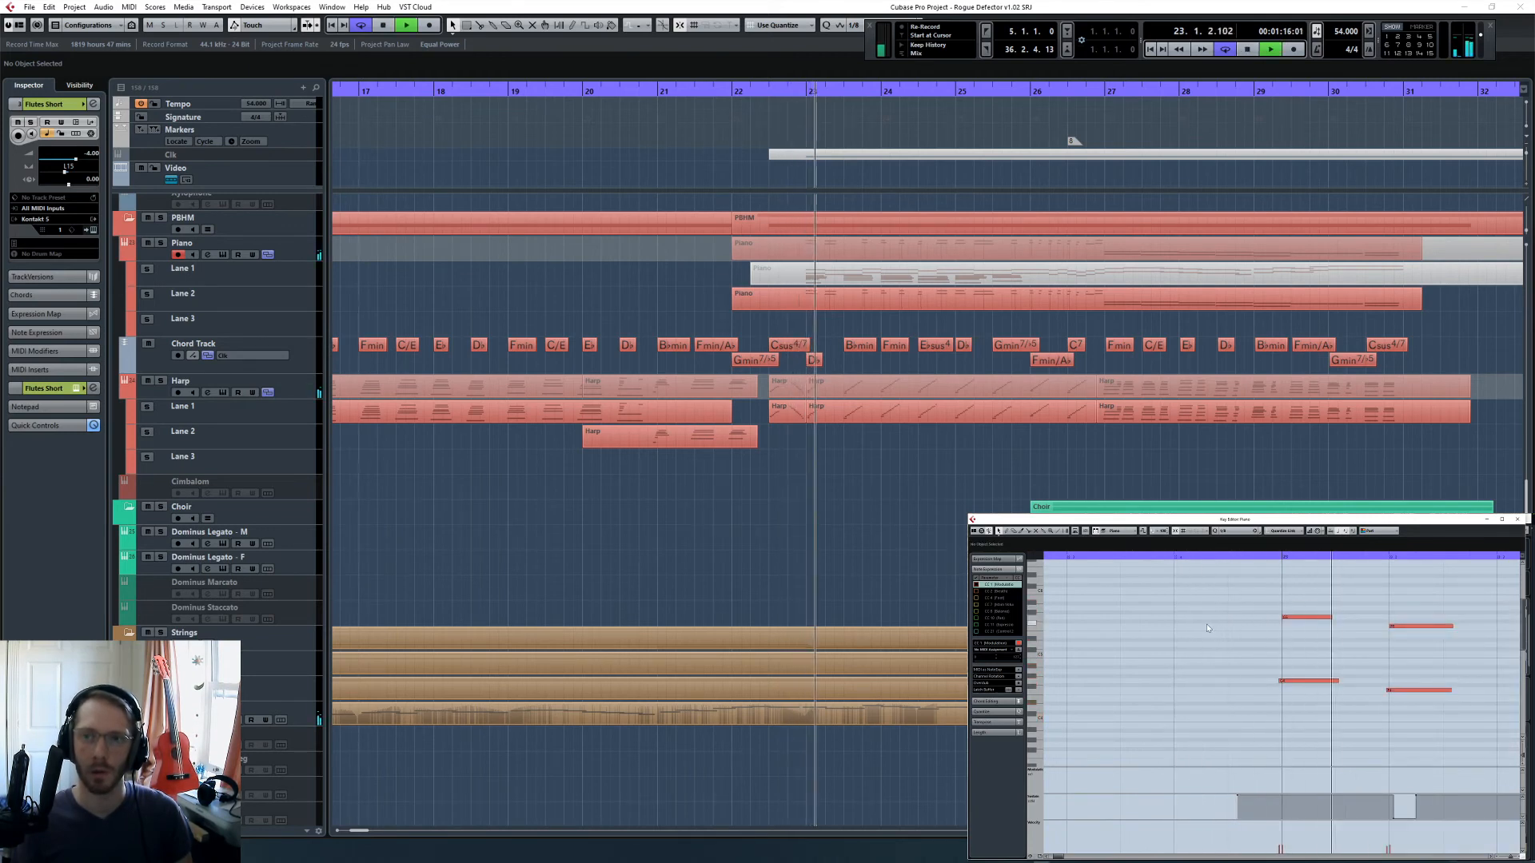
pyautogui.press('space')
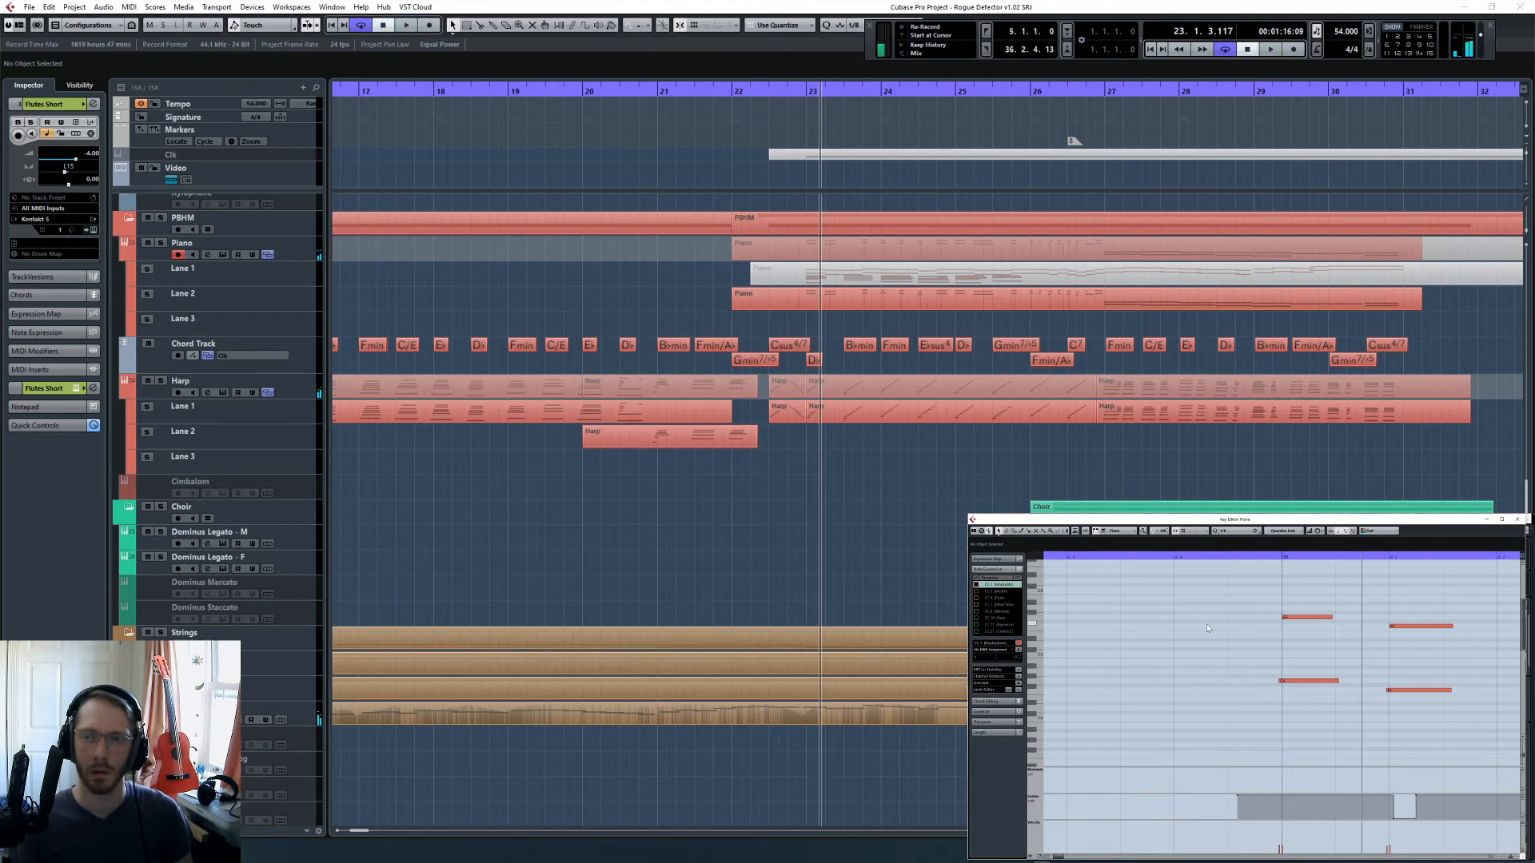
# - Play the passage from bar 23 and look over the brass and bassoon tracks while listening
pyautogui.click(1172, 555)
pyautogui.press('space')
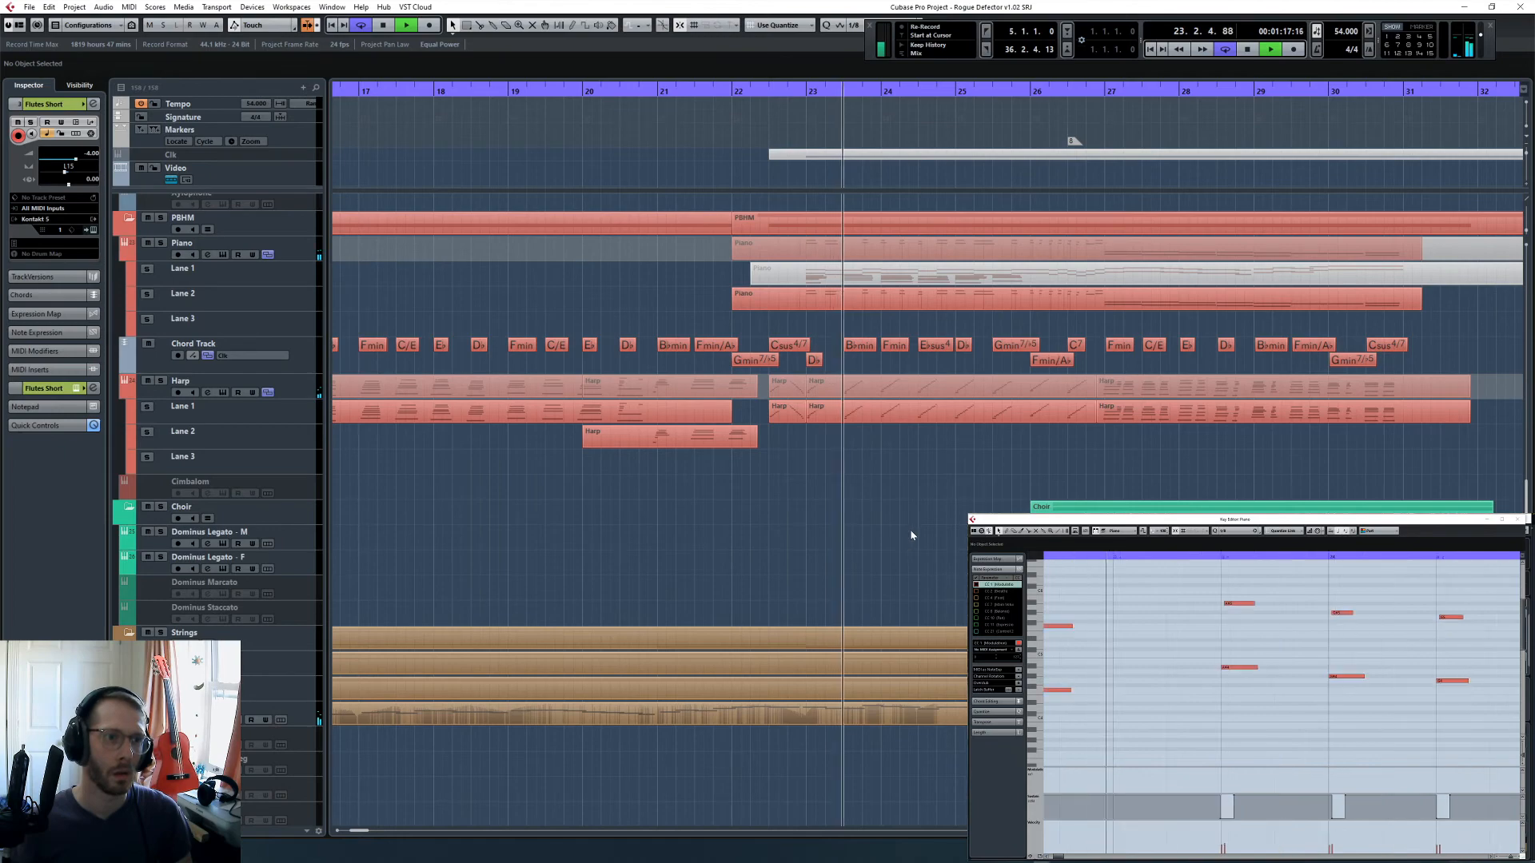
pyautogui.scroll(-15, 919, 528)
pyautogui.scroll(3, 927, 524)
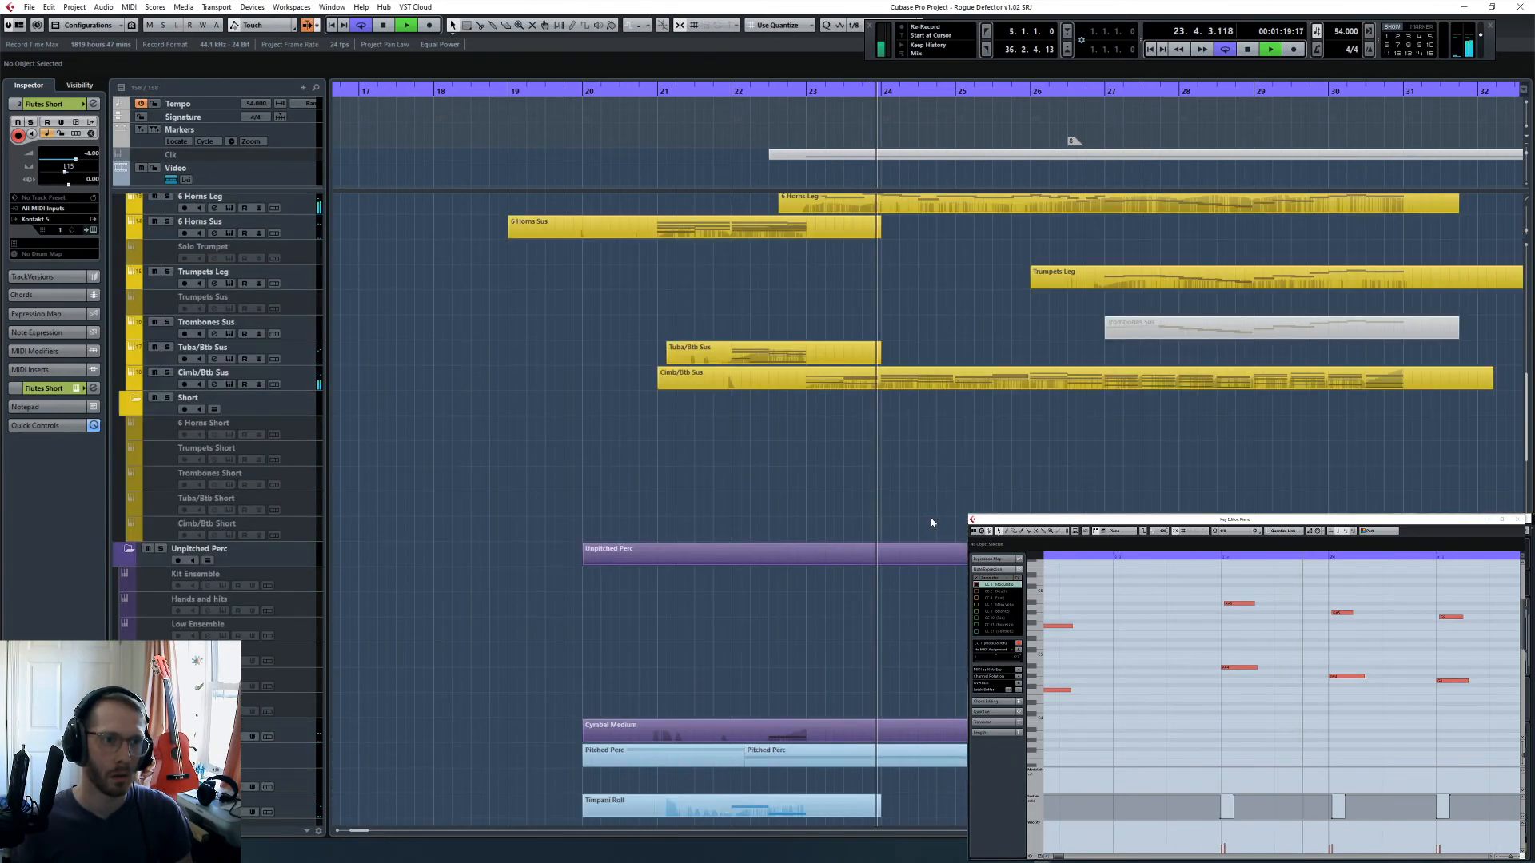
pyautogui.scroll(5, 940, 518)
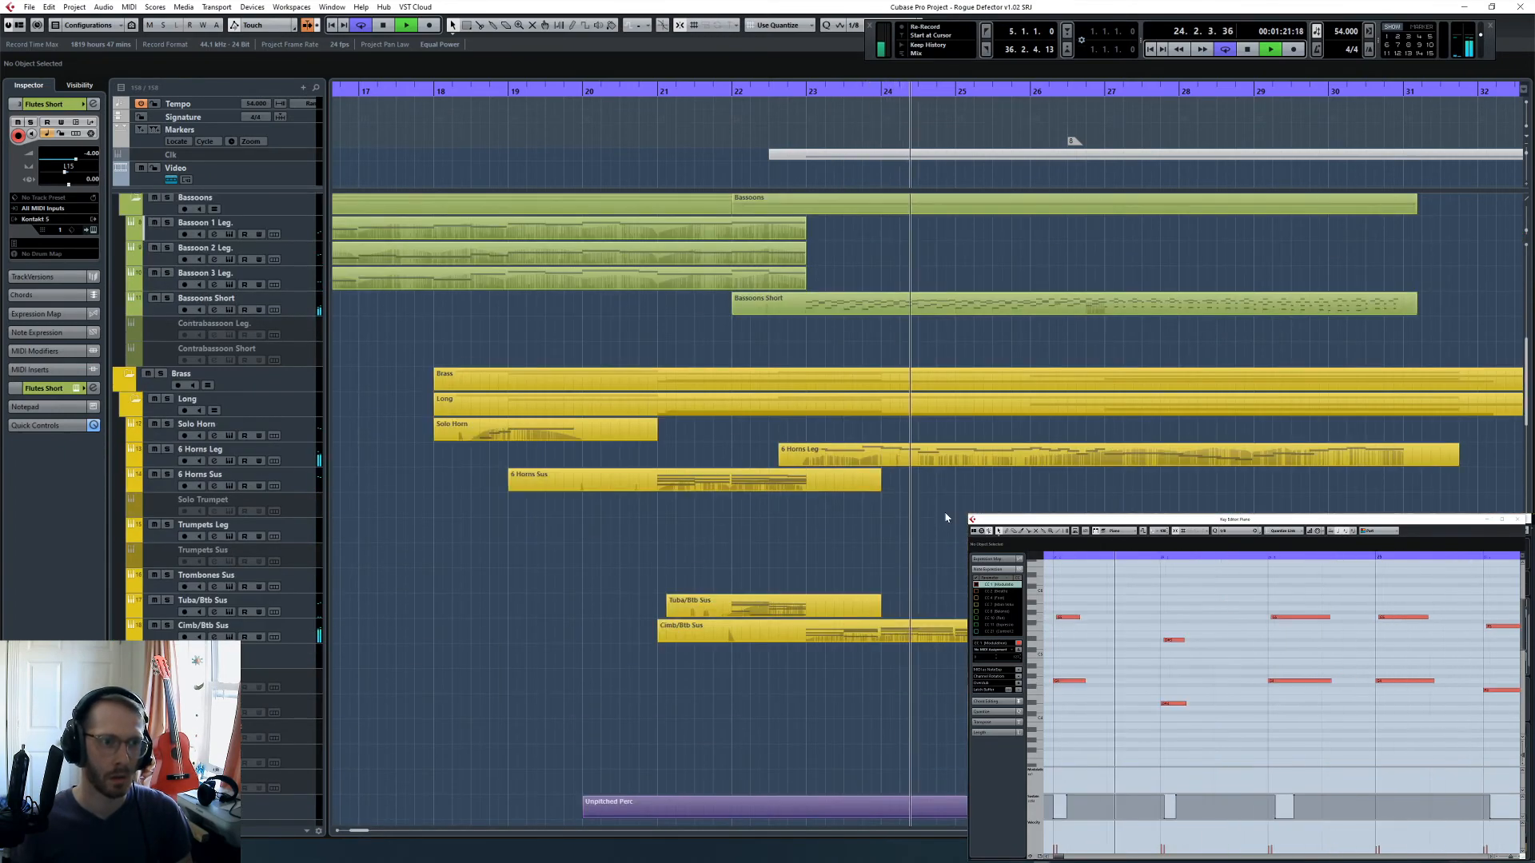
pyautogui.press('space')
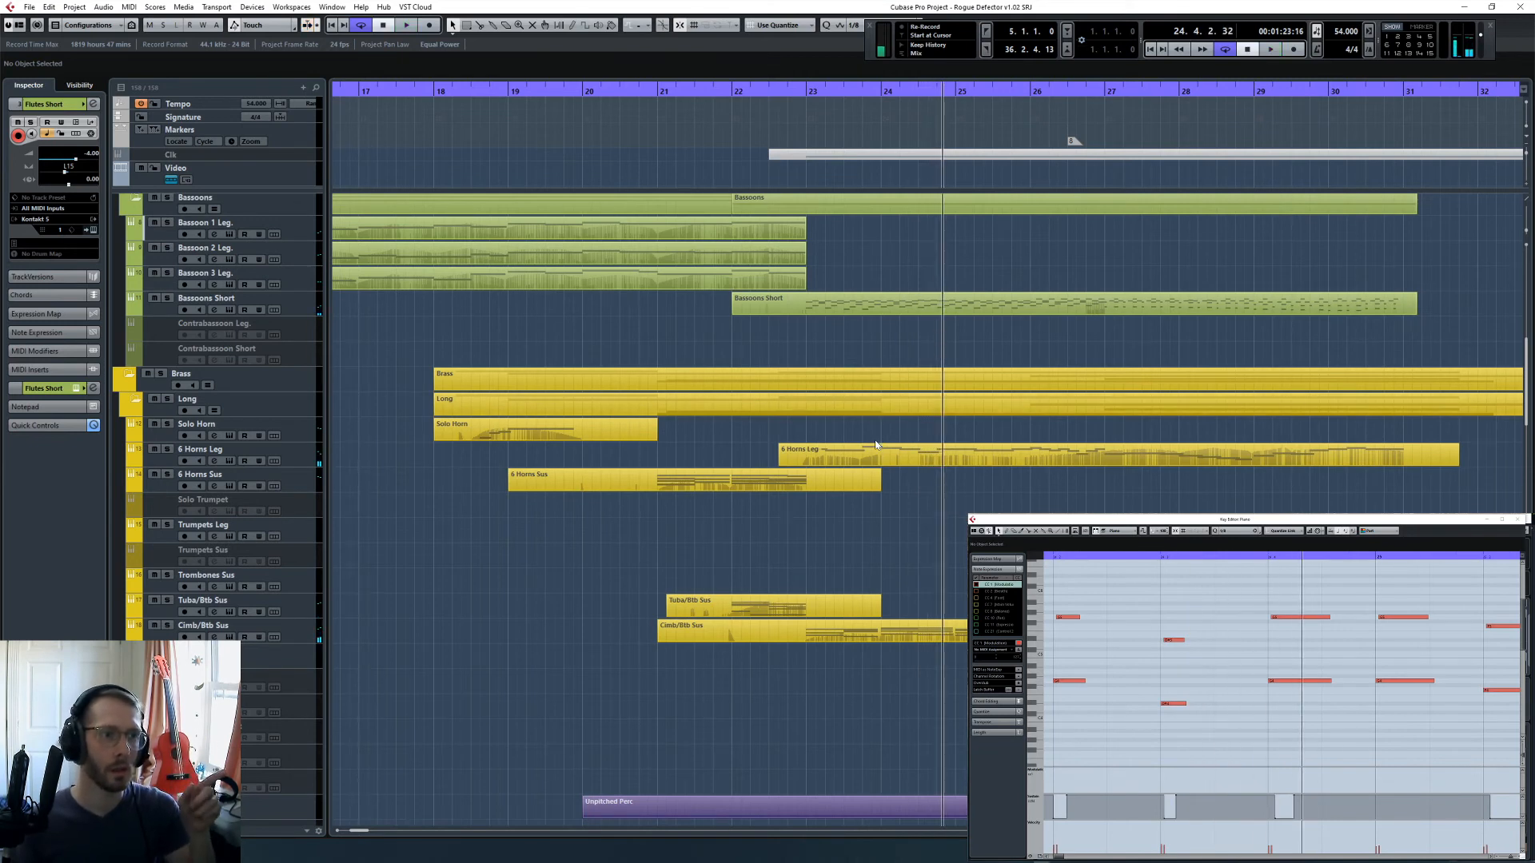
# - Select the Solo Trumpet track in the Brass Long folder so it is armed for playing in a part
pyautogui.scroll(-5, 908, 462)
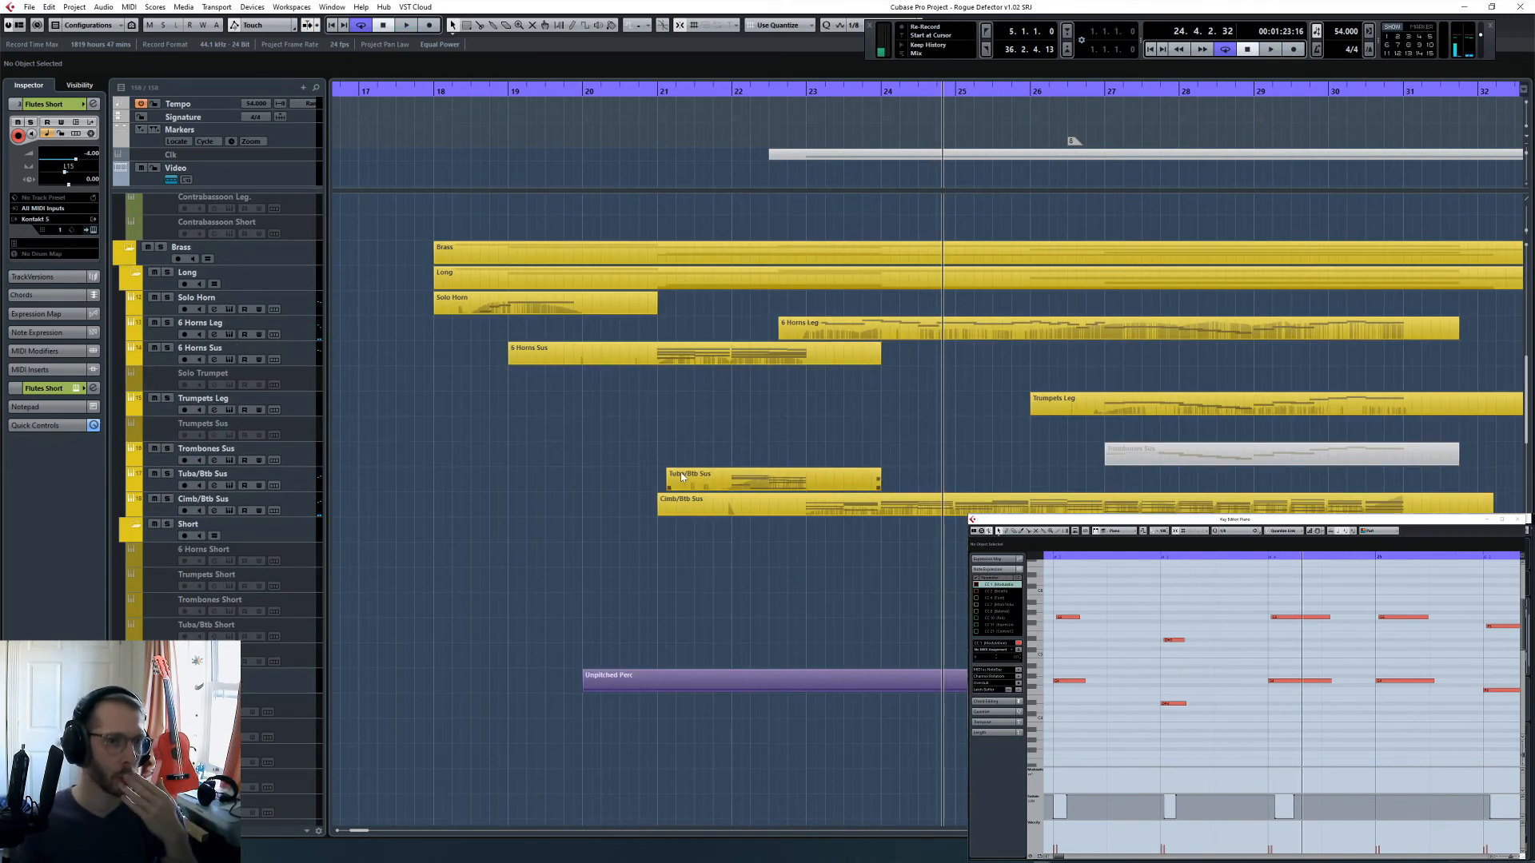
pyautogui.click(315, 401)
pyautogui.click(870, 94)
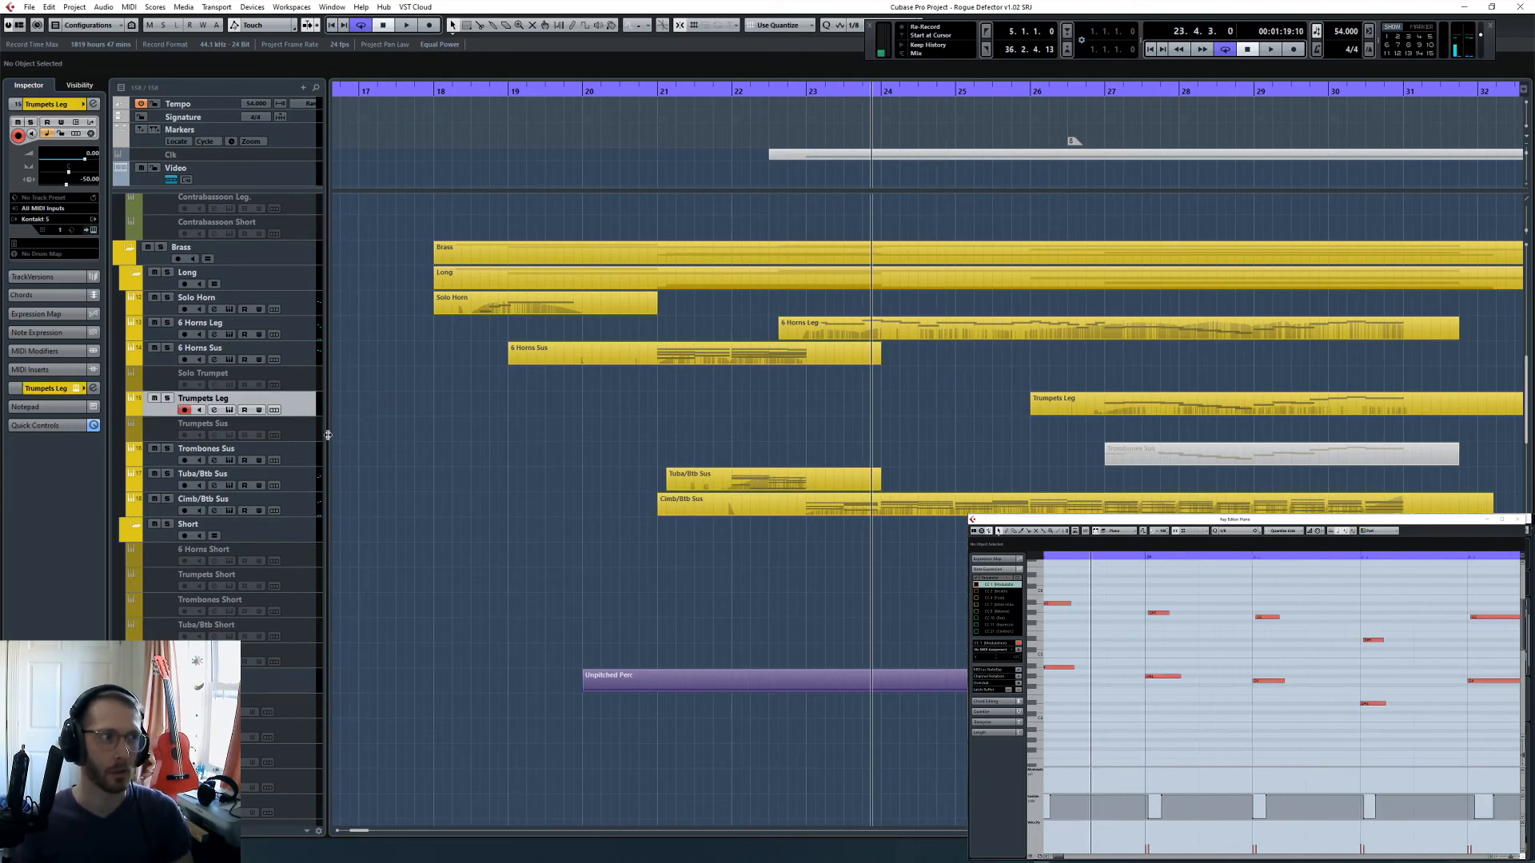
pyautogui.press('Up')
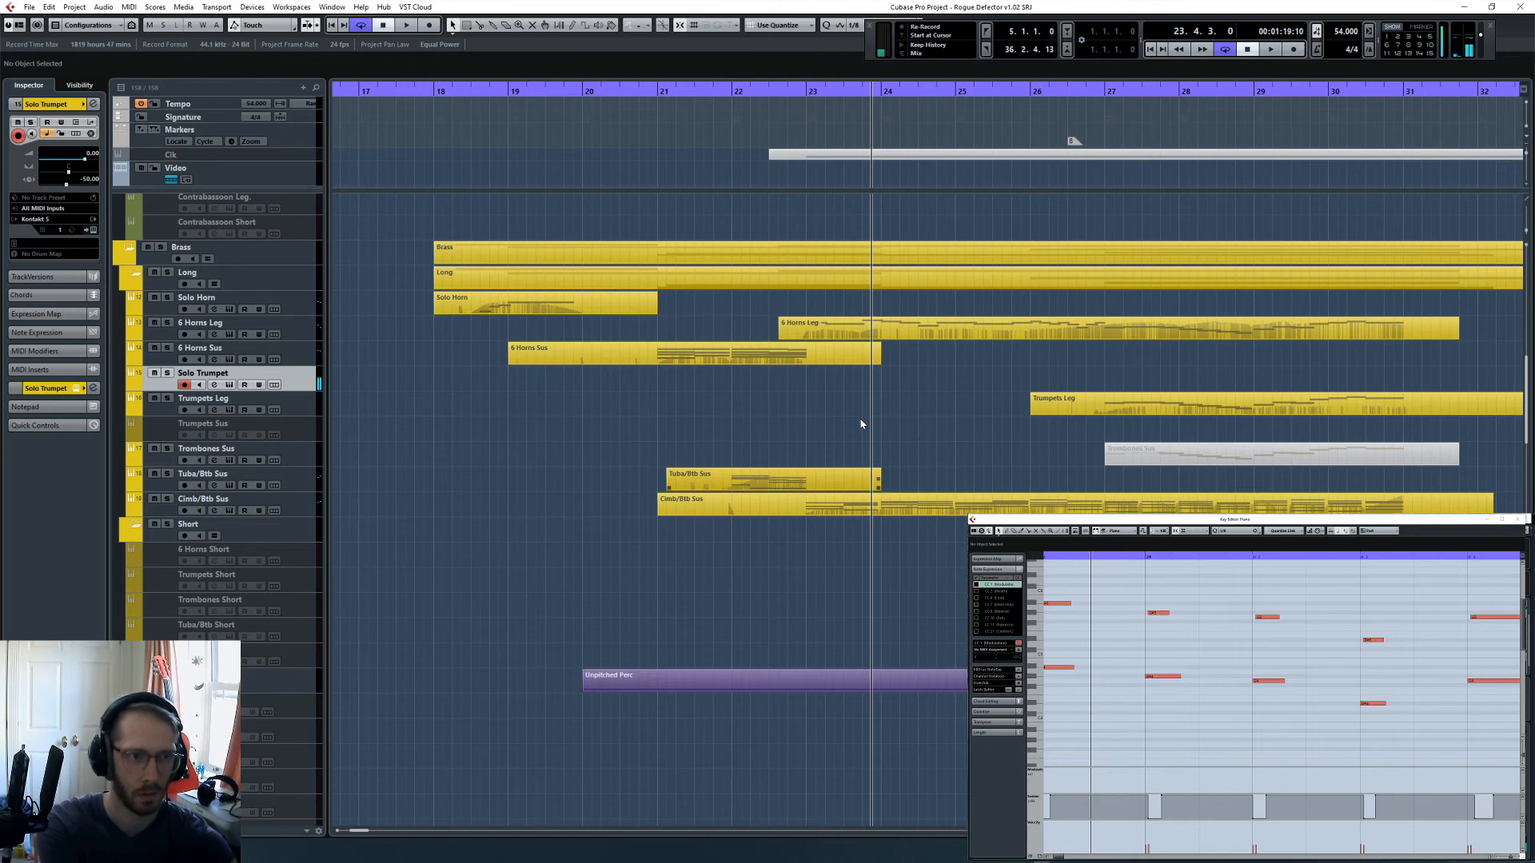
# - Perform a Solo Trumpet line over playback from 23.1 and capture it with Retrospective Record
pyautogui.press('space')
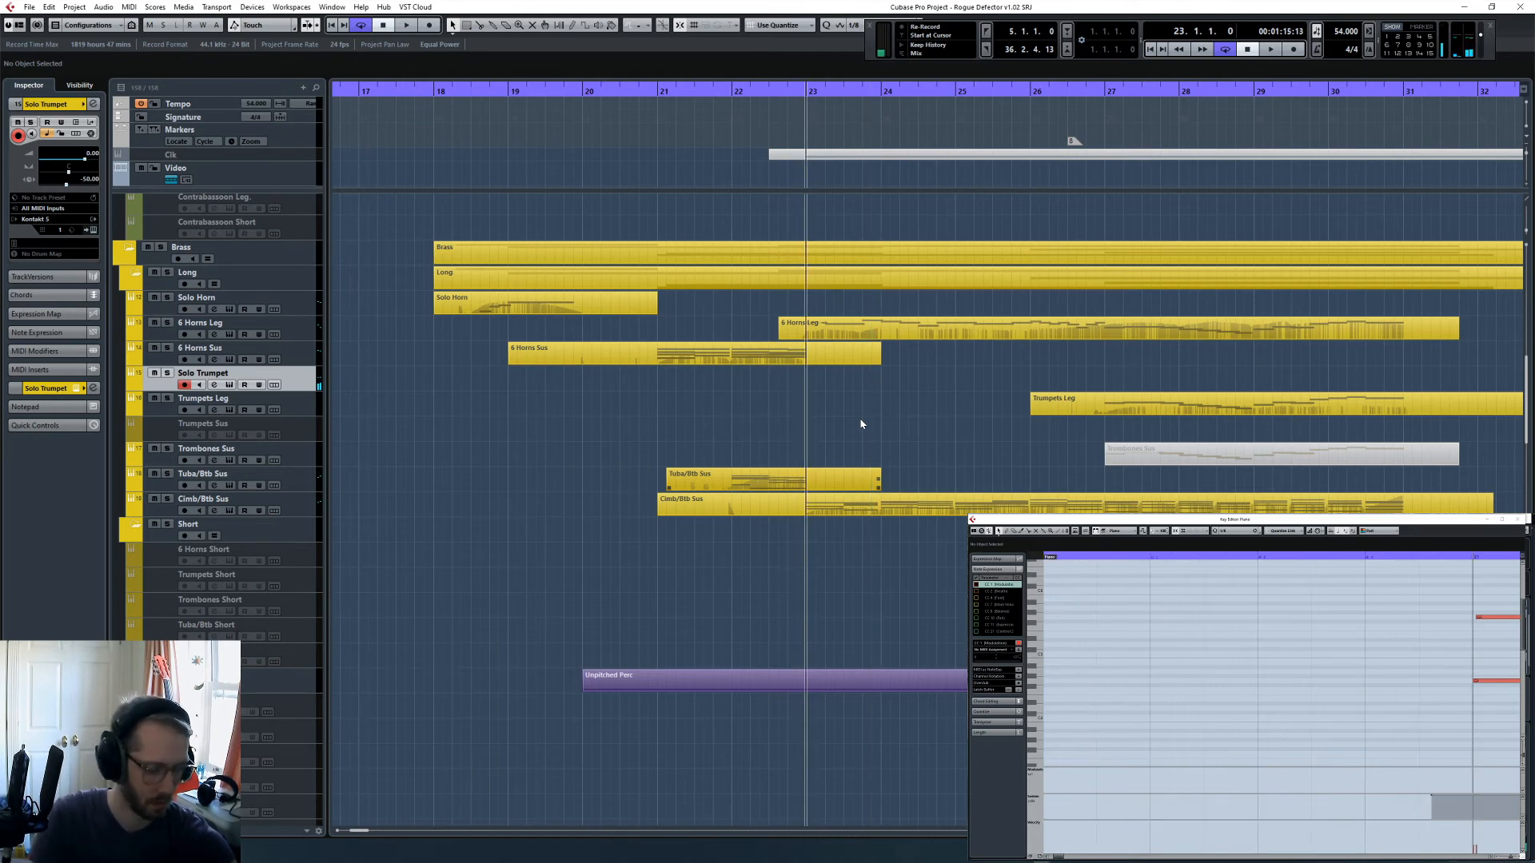
pyautogui.press('space')
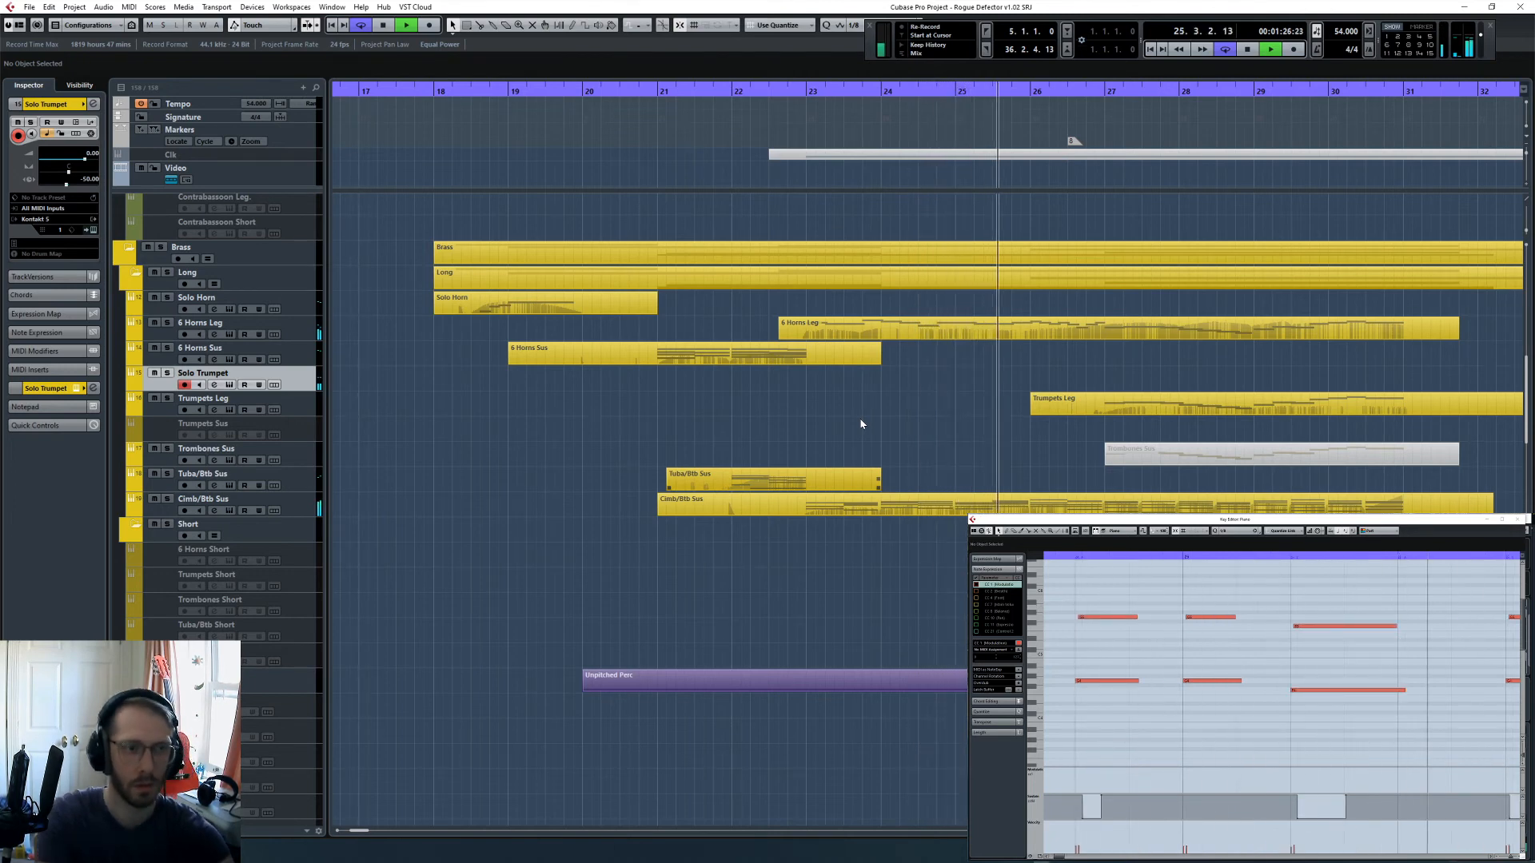
pyautogui.press('shift+KP_Multiply')
pyautogui.press('space')
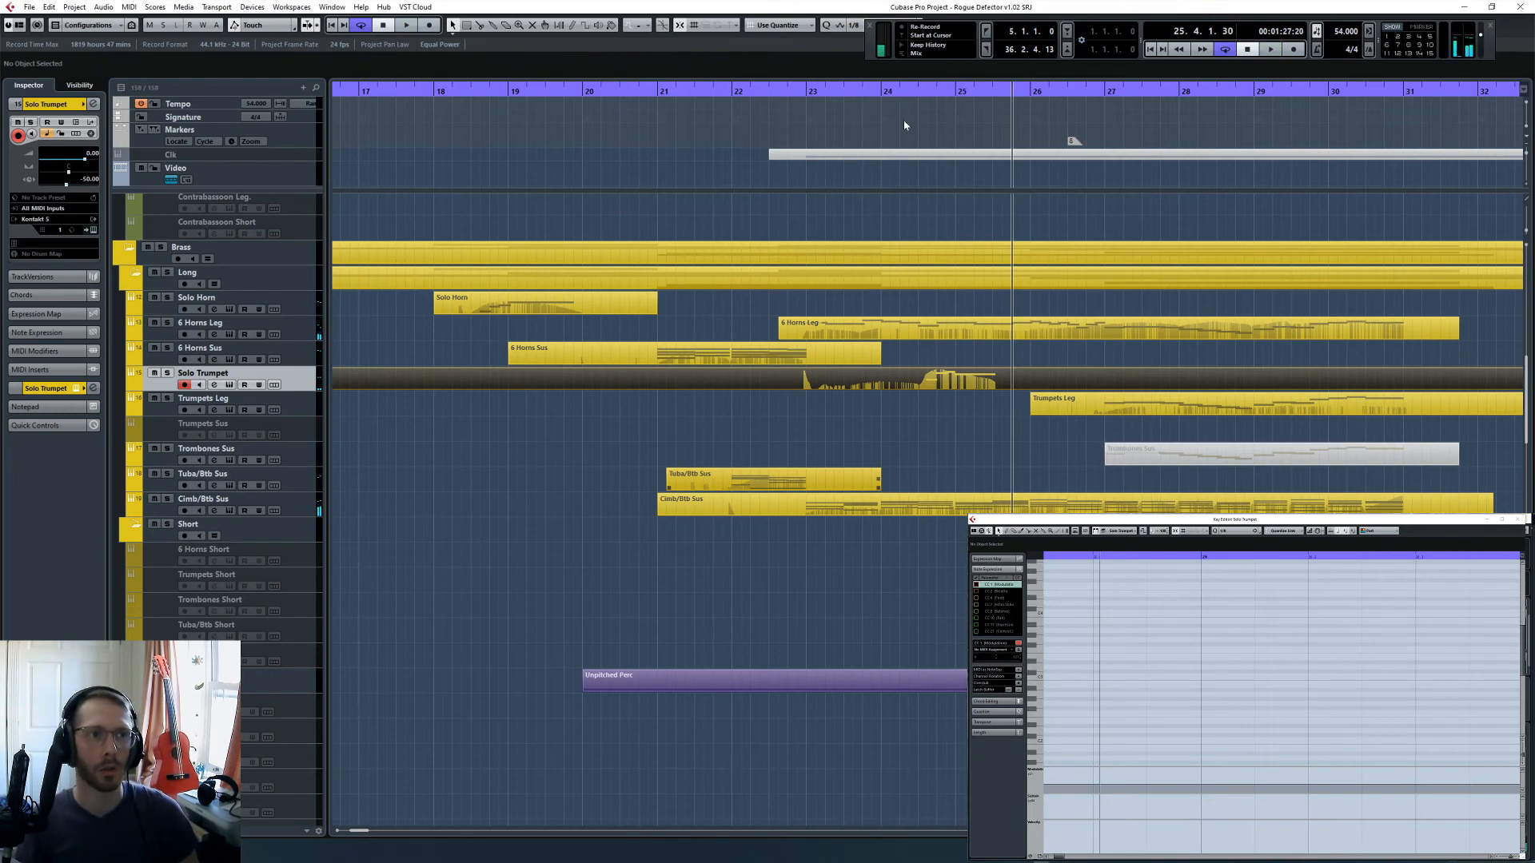
# - Split the captured Solo Trumpet part at 24.2 and delete the section before it
pyautogui.click(887, 91)
pyautogui.keyDown('alt'); pyautogui.click(900, 380); pyautogui.keyUp('alt')
pyautogui.click(872, 379)
pyautogui.press('Delete')
pyautogui.click(936, 374)
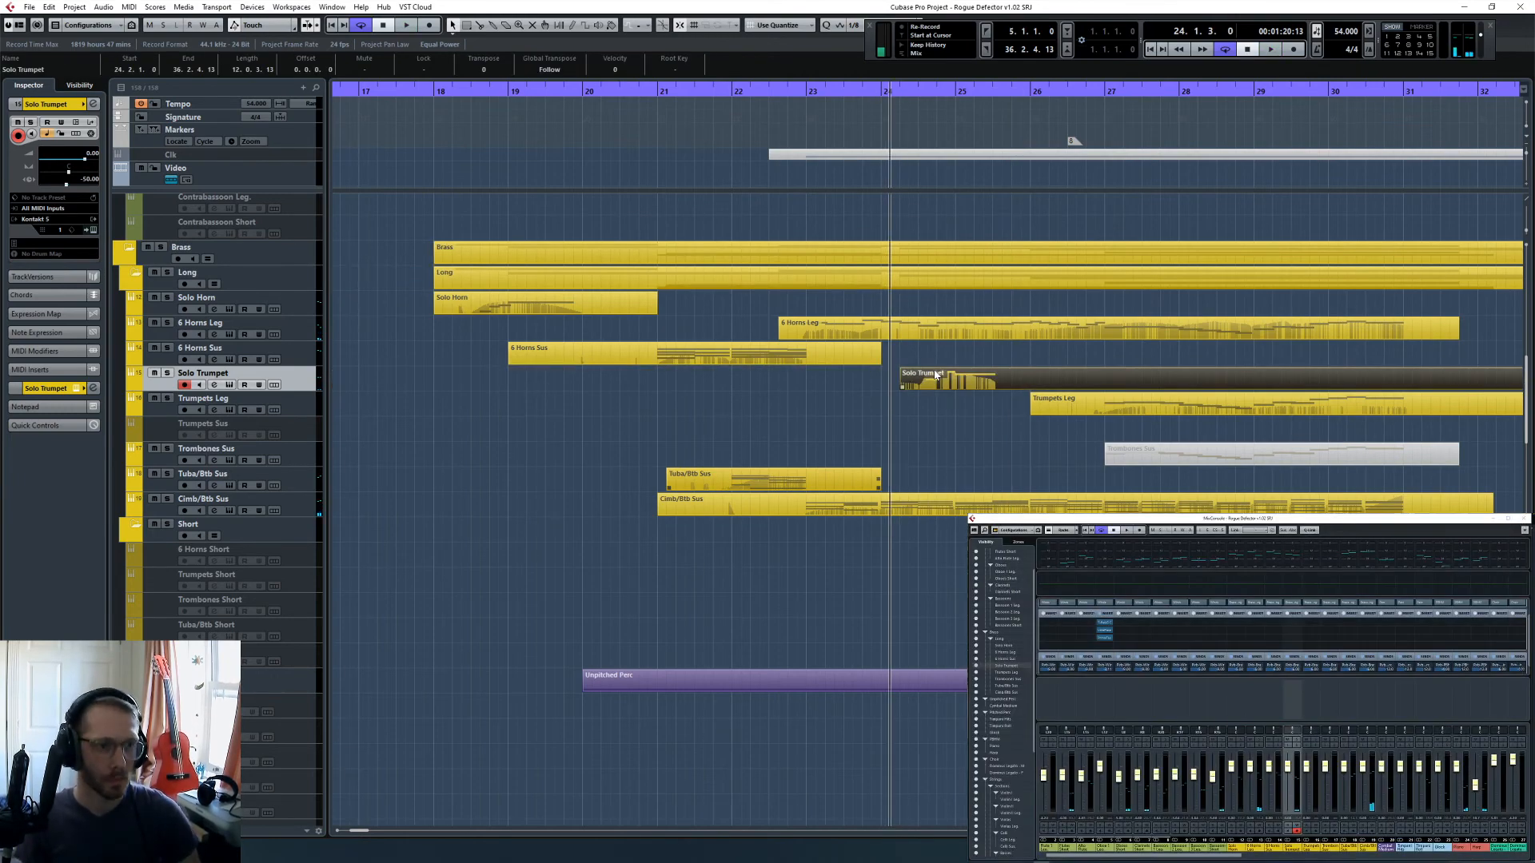
# - Open the Solo Trumpet part in the Key Editor, select its notes, and play it back in the mix
pyautogui.press('space')
pyautogui.doubleClick(936, 374)
pyautogui.press('space')
pyautogui.moveTo(1453, 731); pyautogui.dragTo(1330, 687)
pyautogui.click(1244, 645)
pyautogui.click(1187, 621)
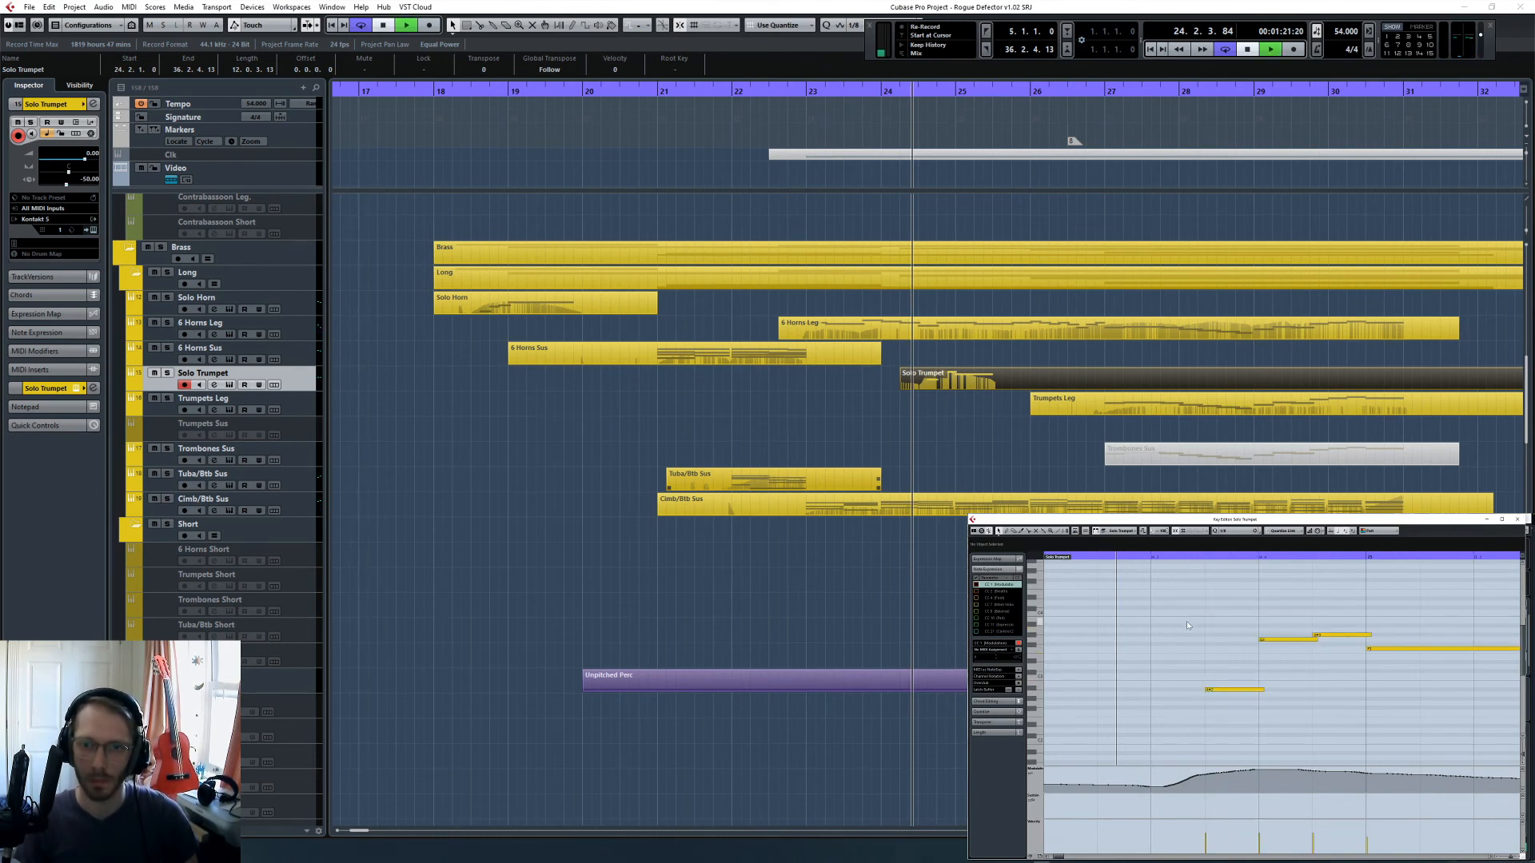
pyautogui.press('space')
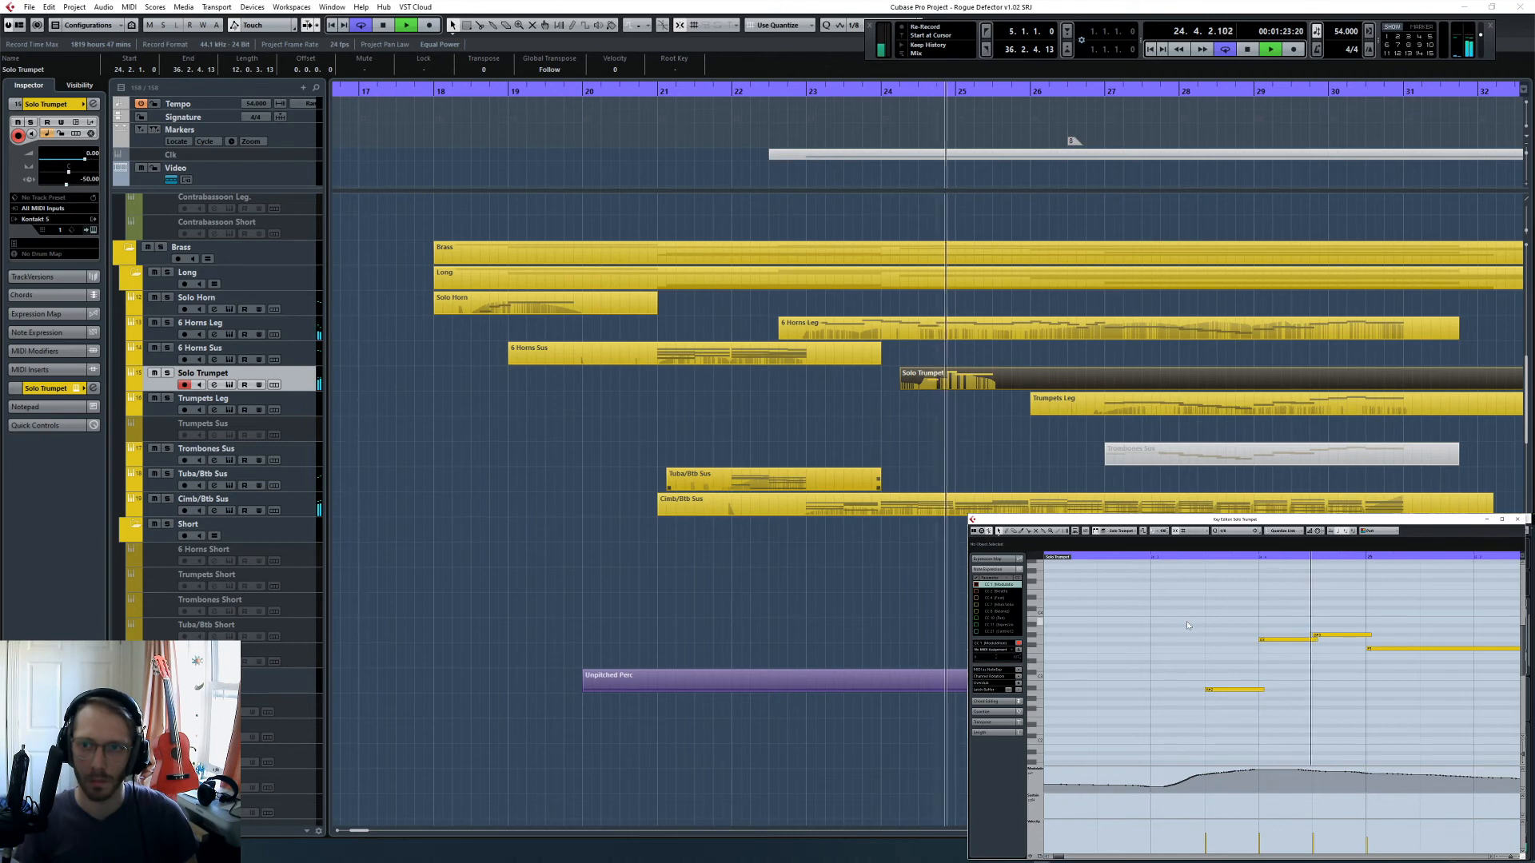
pyautogui.press('space')
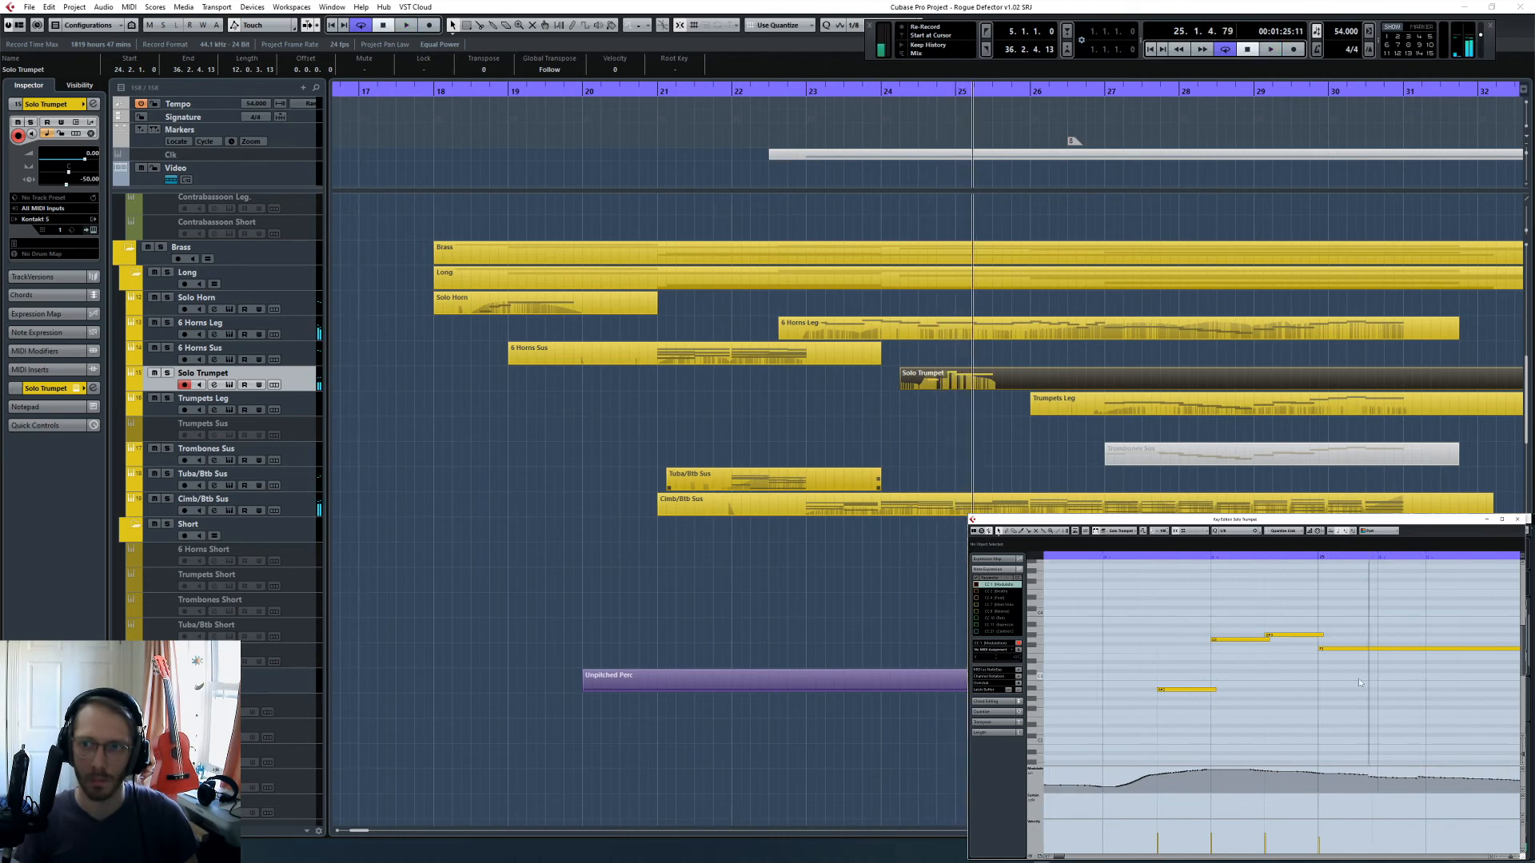
# - Compare the Solo Trumpet notes with the 6 Horns Leg notes around bar 25 in the Key Editor
pyautogui.click(1265, 557)
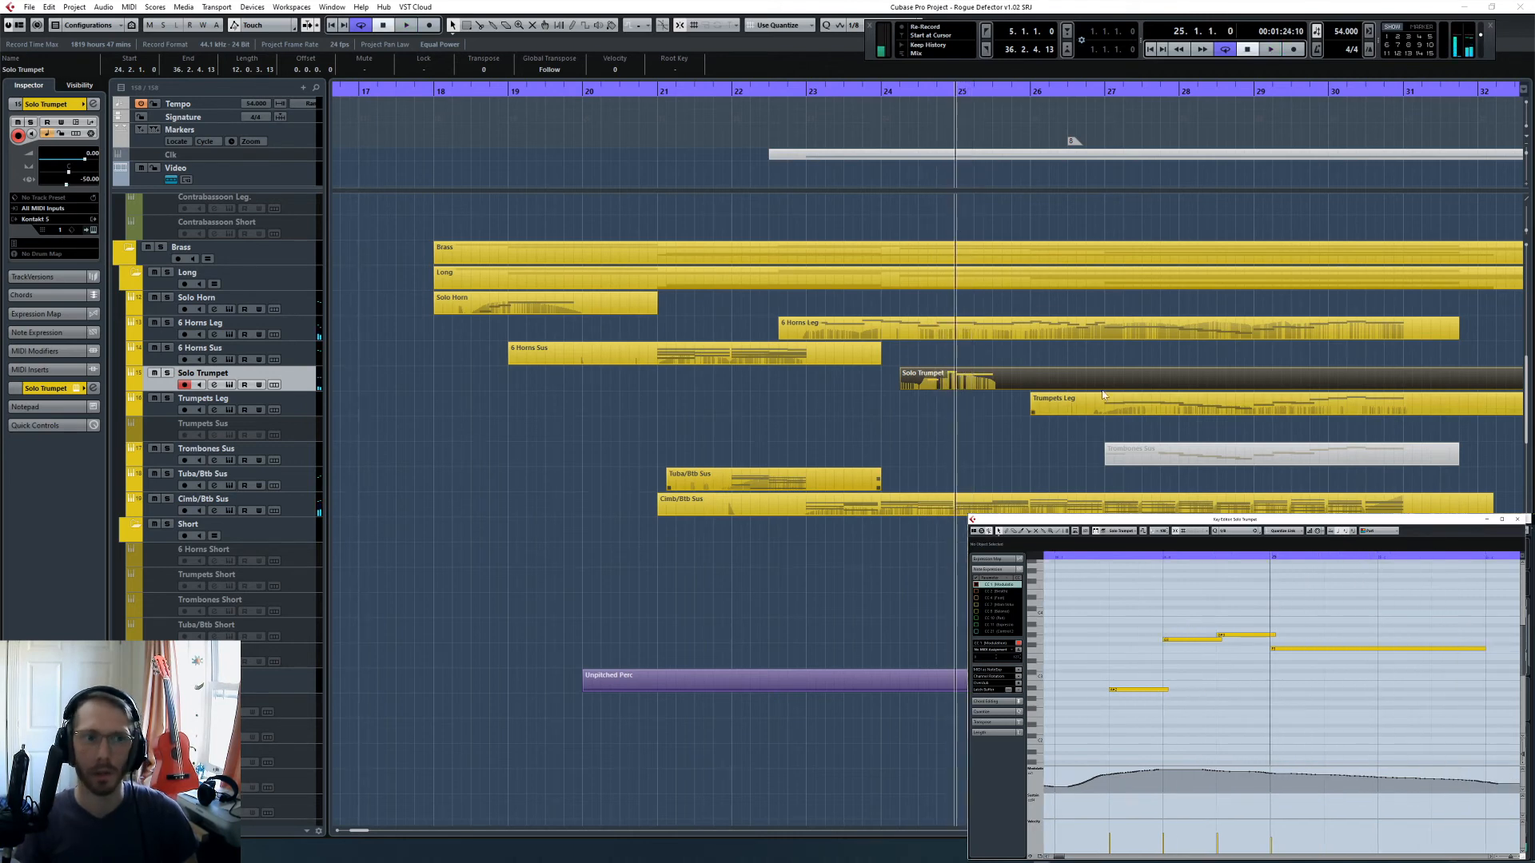
pyautogui.keyDown('shift'); pyautogui.click(1073, 334); pyautogui.keyUp('shift')
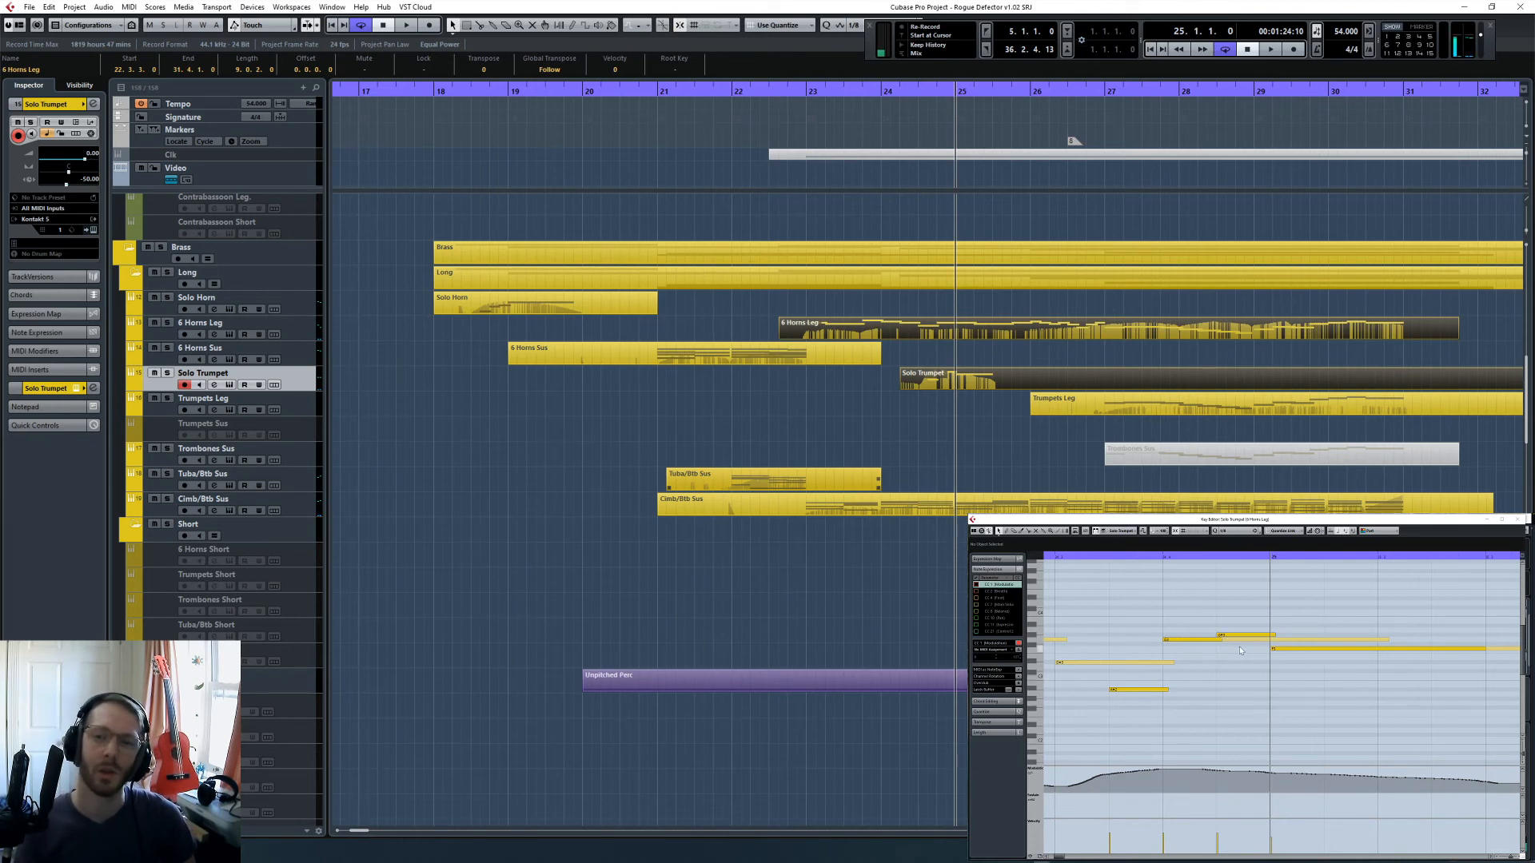
pyautogui.click(1026, 351)
# - Split the Solo Trumpet part at bar 26 and delete the take before the split
pyautogui.keyDown('alt'); pyautogui.click(1031, 379); pyautogui.keyUp('alt')
pyautogui.click(996, 378)
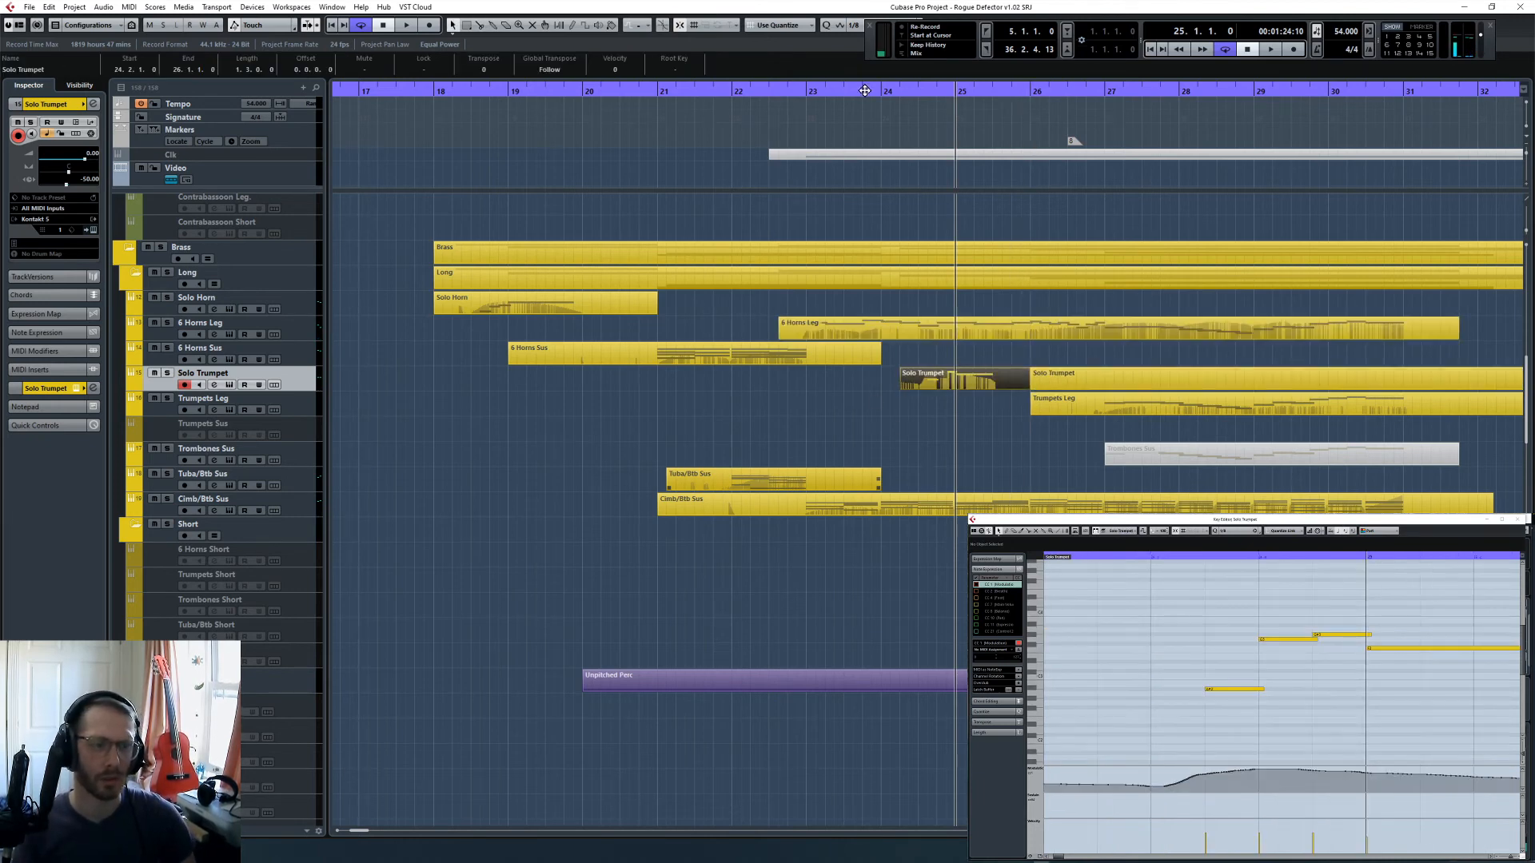
pyautogui.moveTo(828, 92); pyautogui.dragTo(779, 98)
pyautogui.press('Delete')
# - Play the passage from bar 22 and rehearse the solo trumpet line against the full mix
pyautogui.press('space')
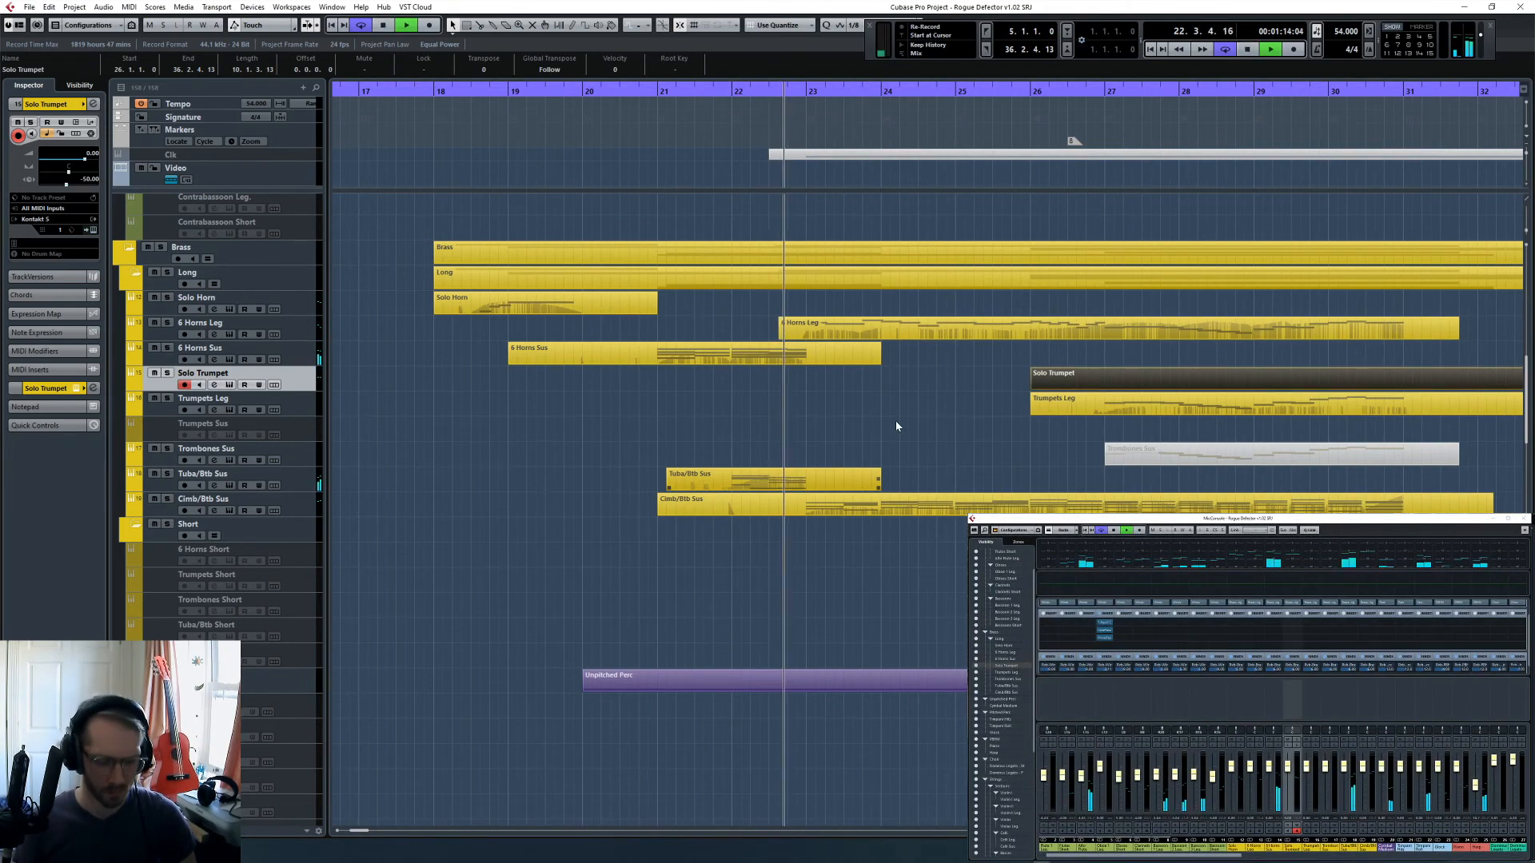
pyautogui.click(896, 421)
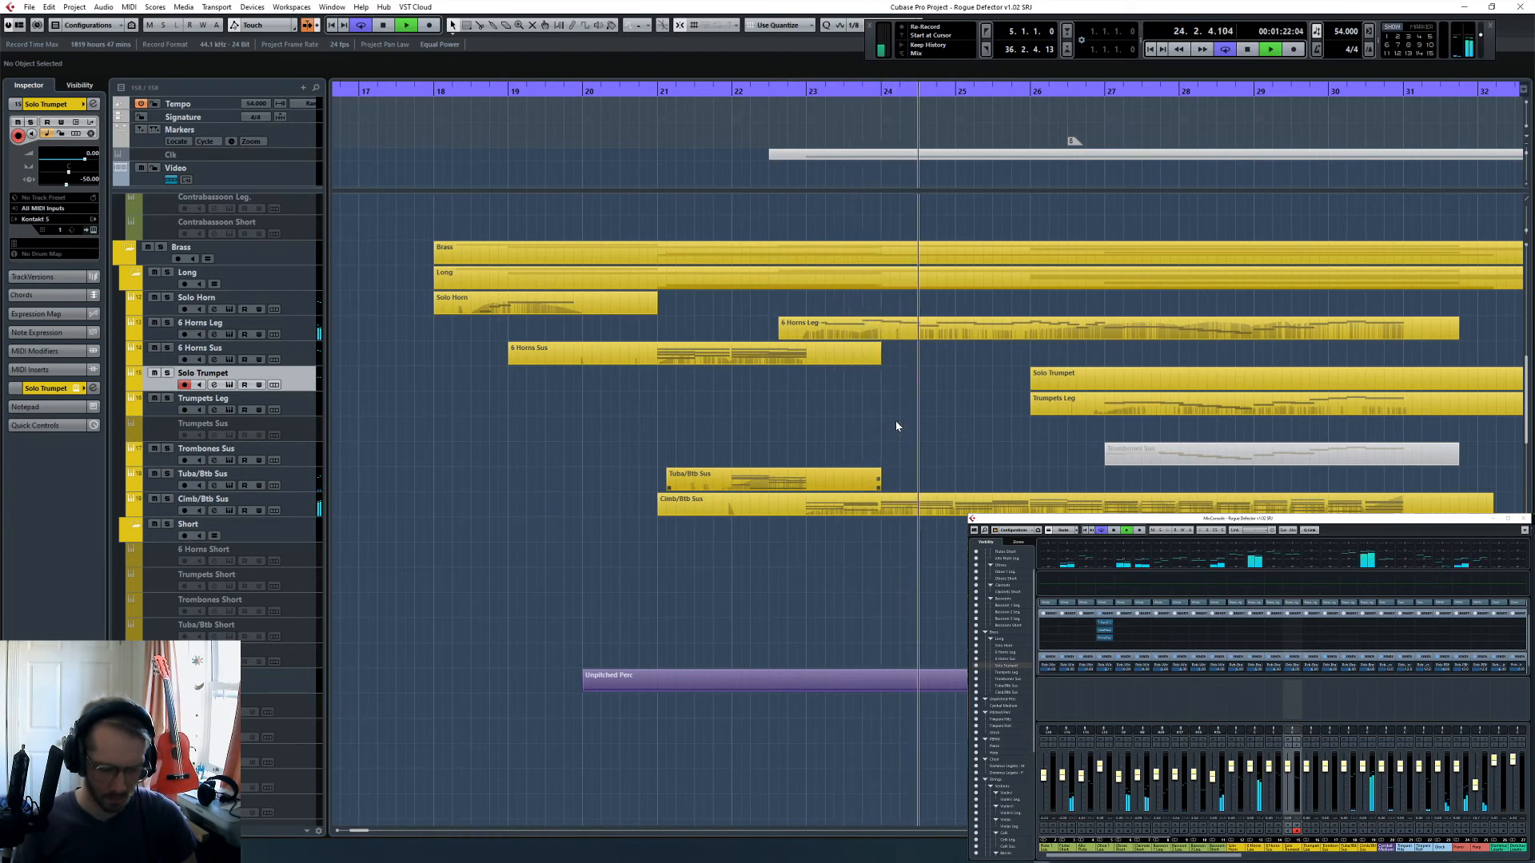
pyautogui.press('space')
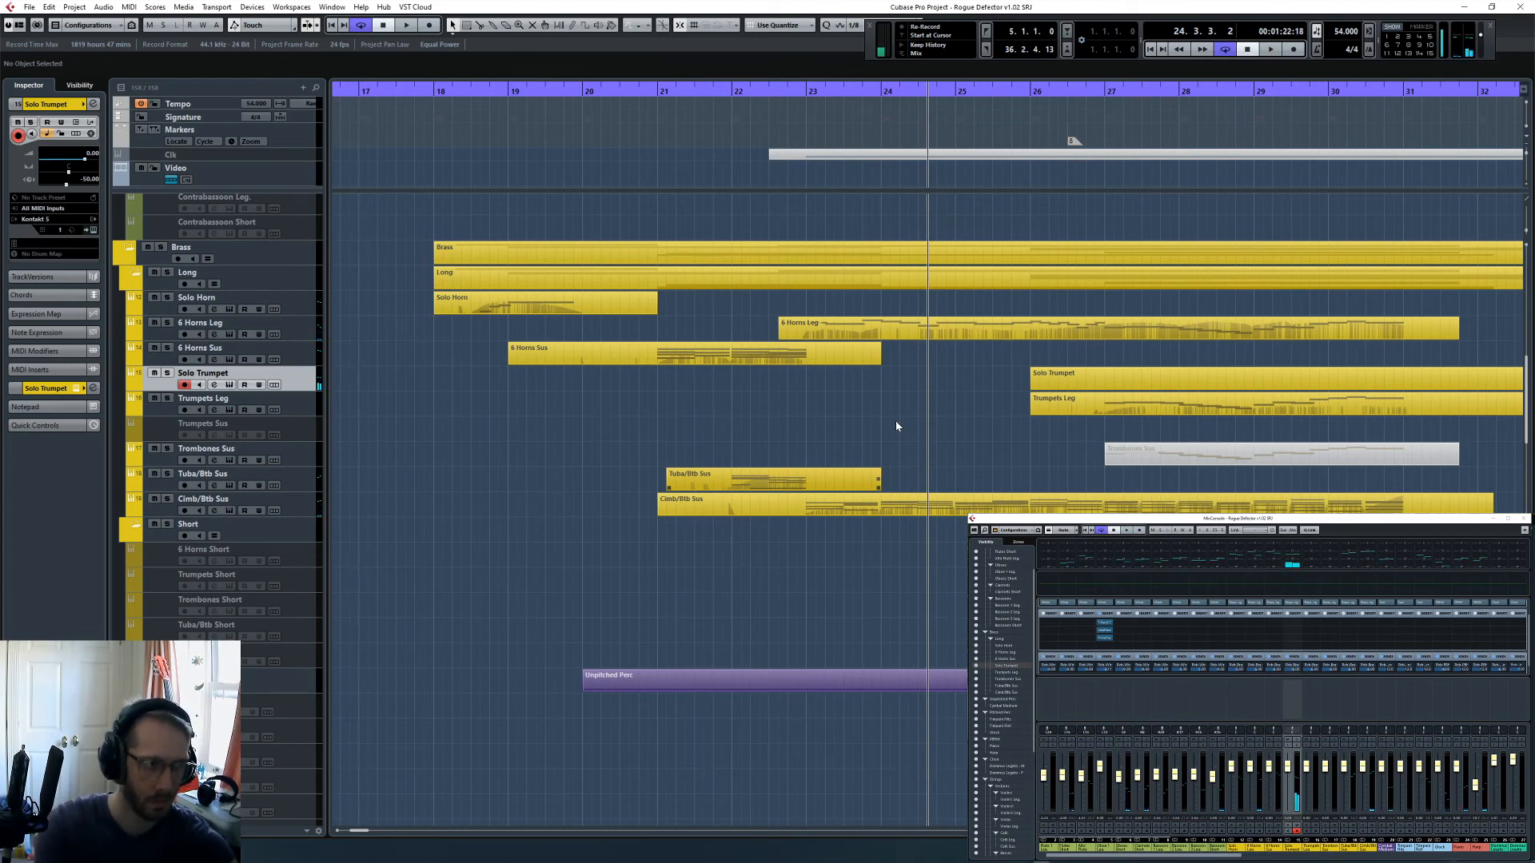
pyautogui.scroll(-10, 963, 400)
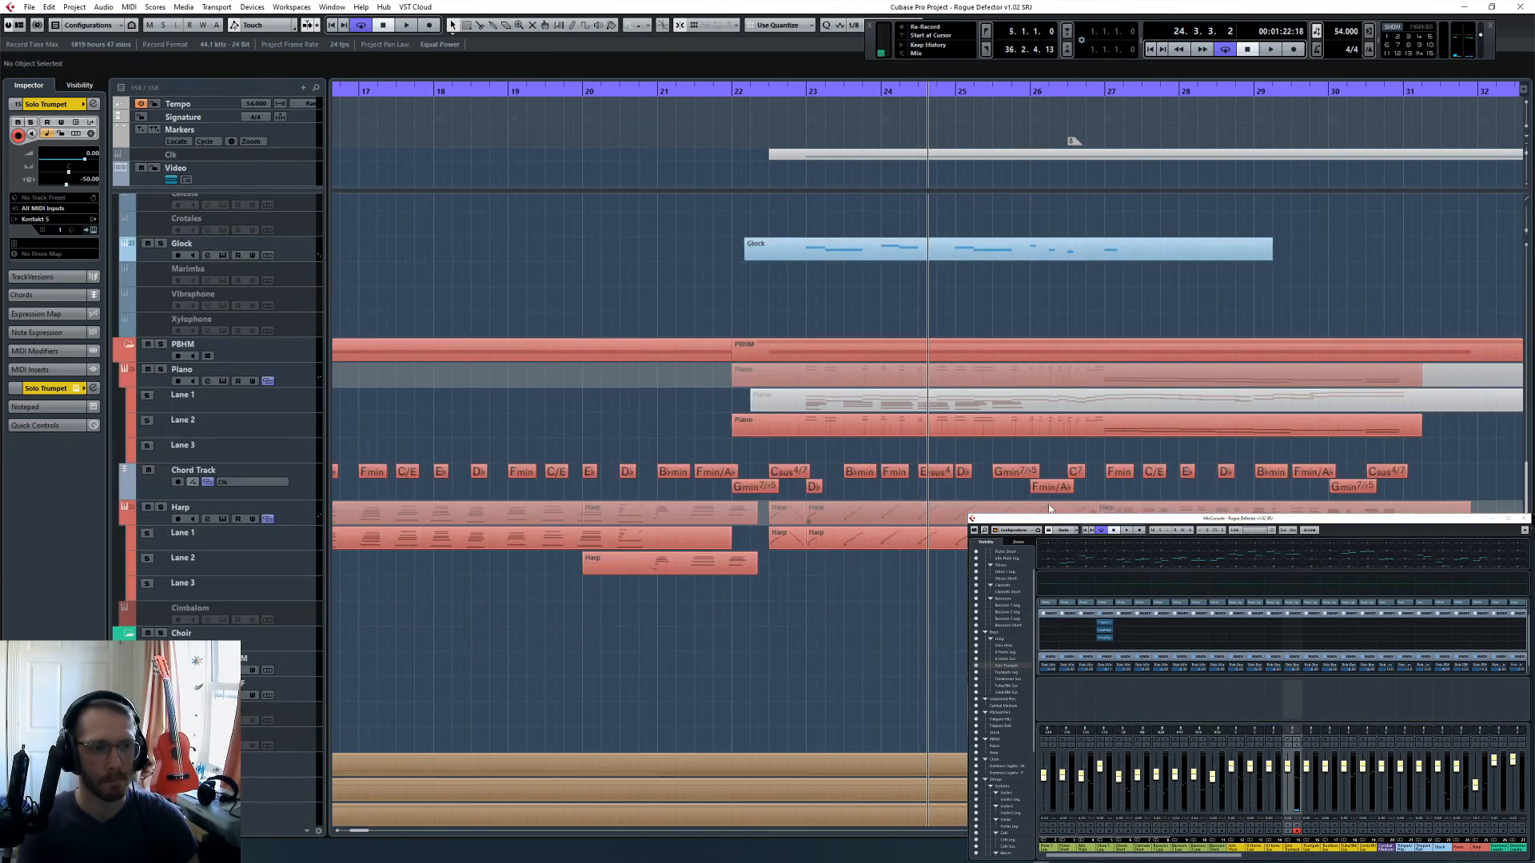
pyautogui.press('KP_Subtract')
pyautogui.press('space')
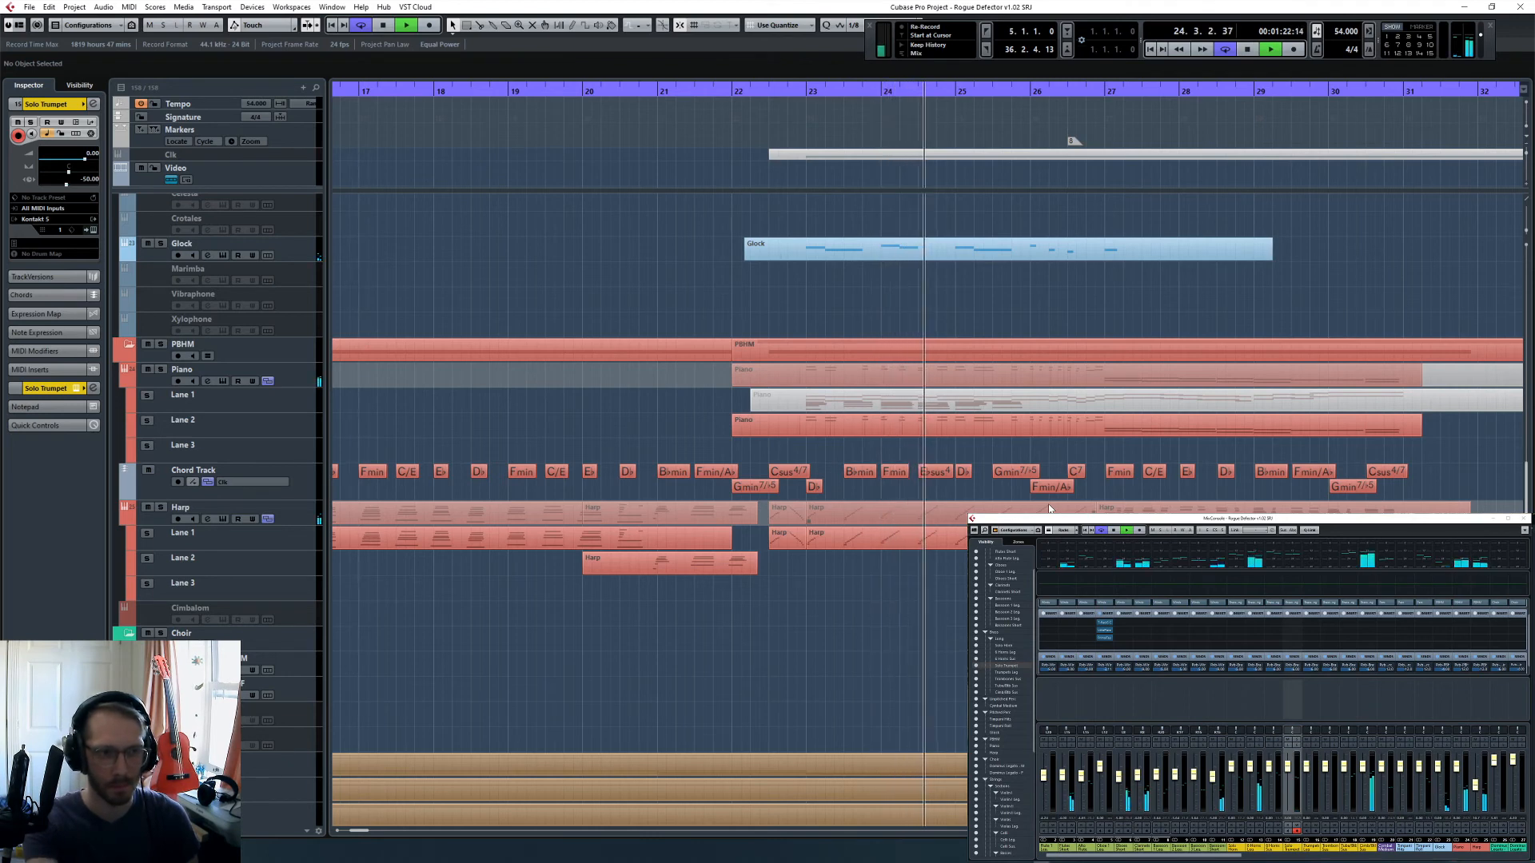
pyautogui.press('space')
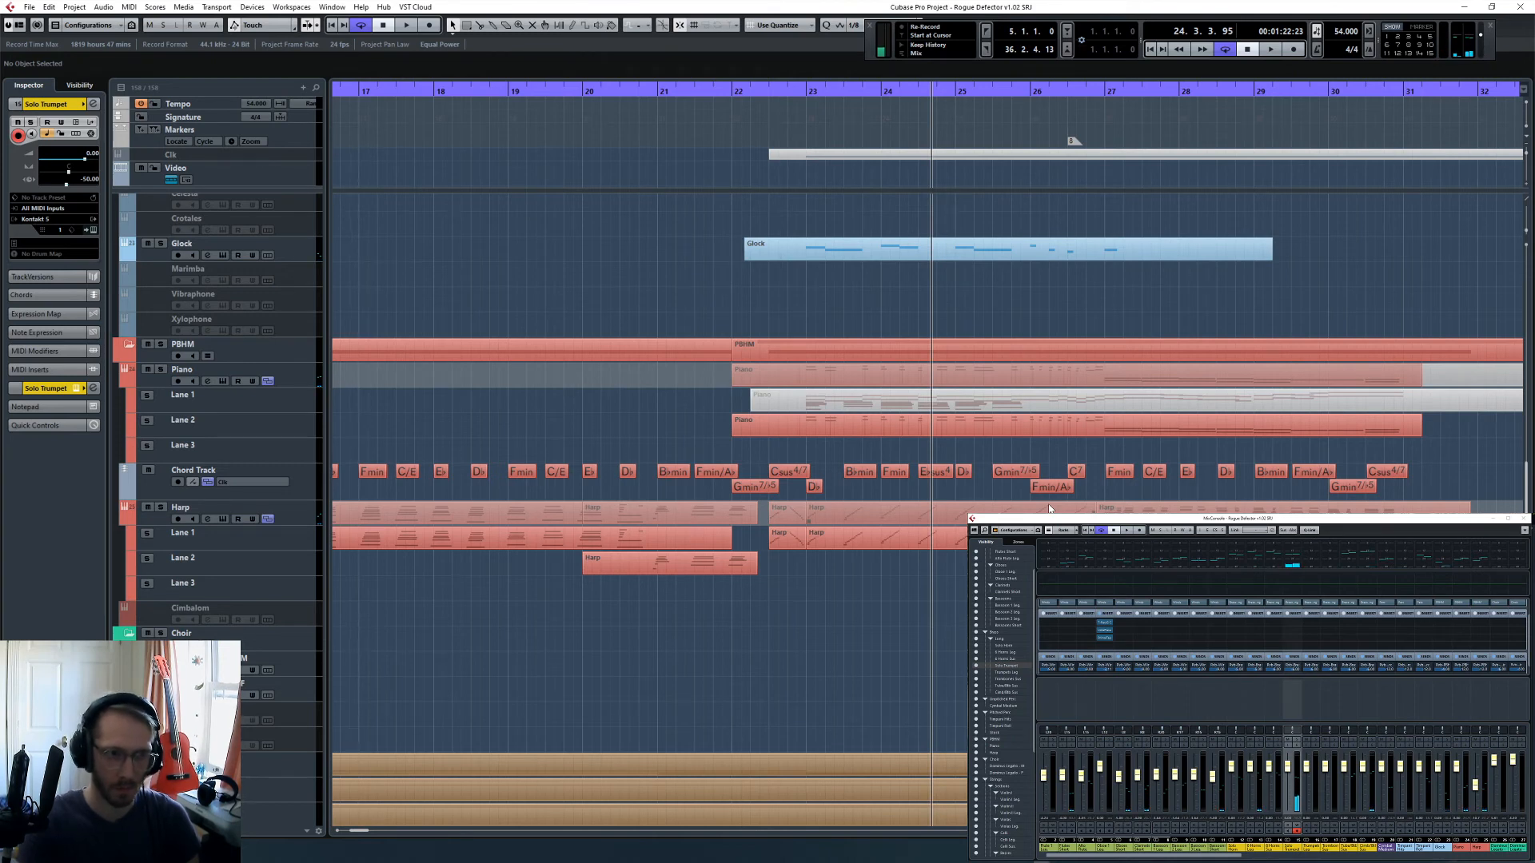
# - Perform the solo trumpet line over another playback pass and capture the new take on the Solo Trumpet track
pyautogui.press('KP_0')
pyautogui.press('space')
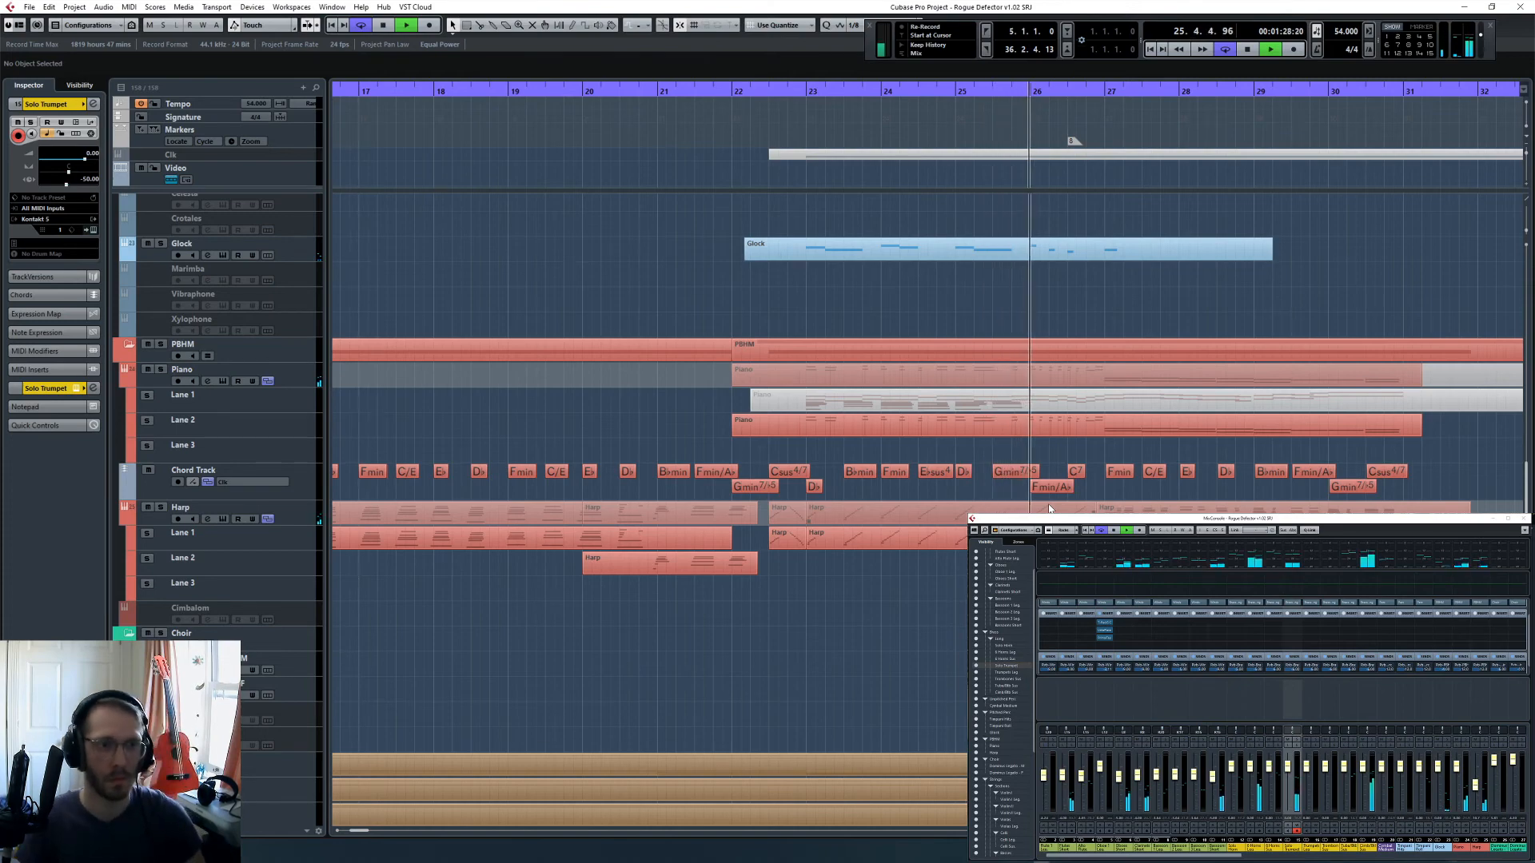
pyautogui.scroll(10, 1035, 346)
pyautogui.press('space')
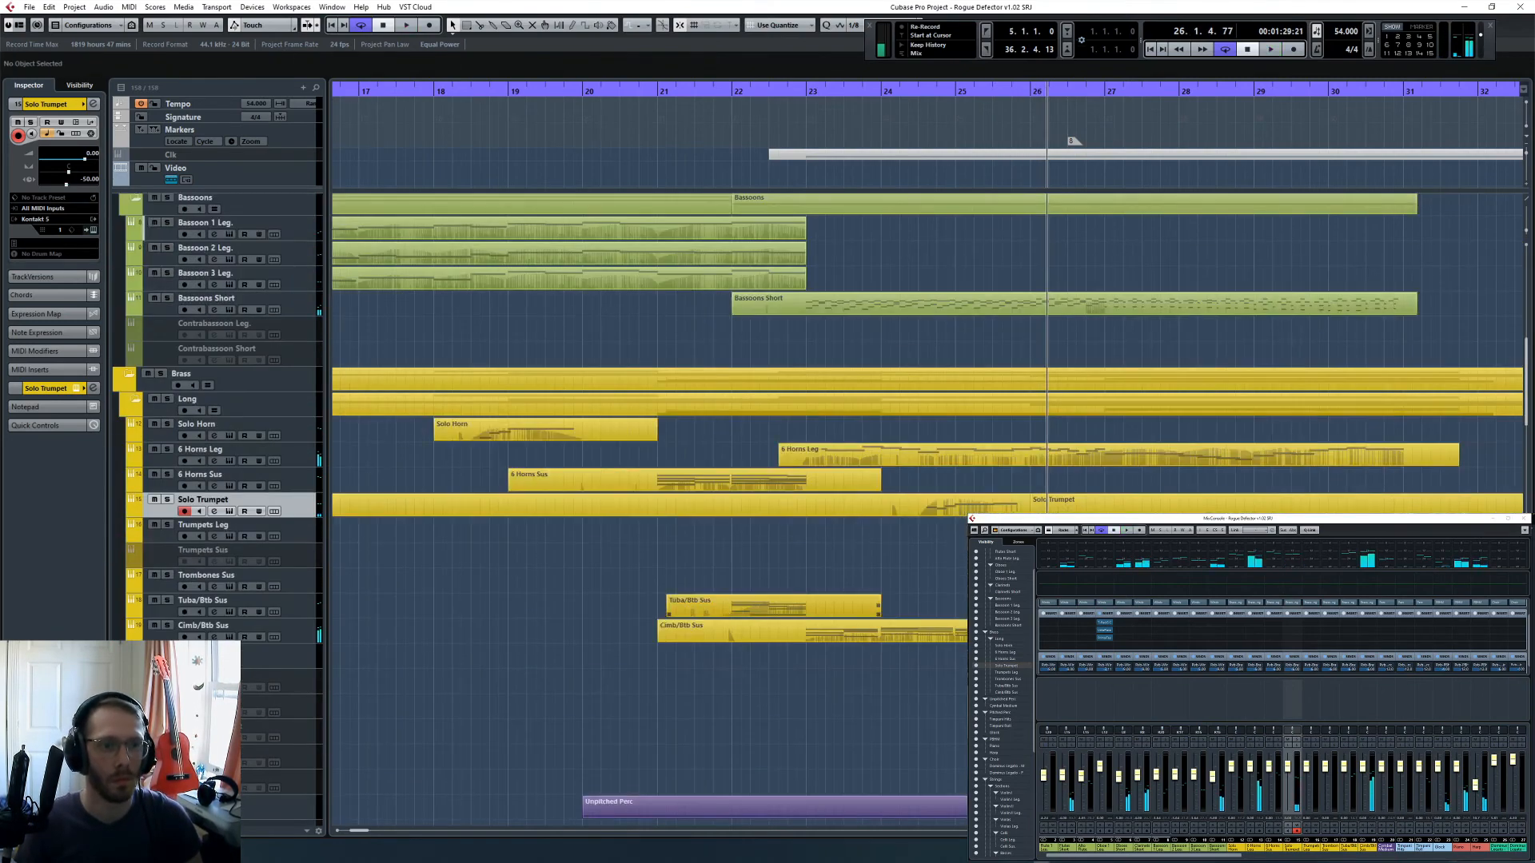
# - Open the new Solo Trumpet take in the Key Editor and quantize all notes of the phrase
pyautogui.doubleClick(1008, 502)
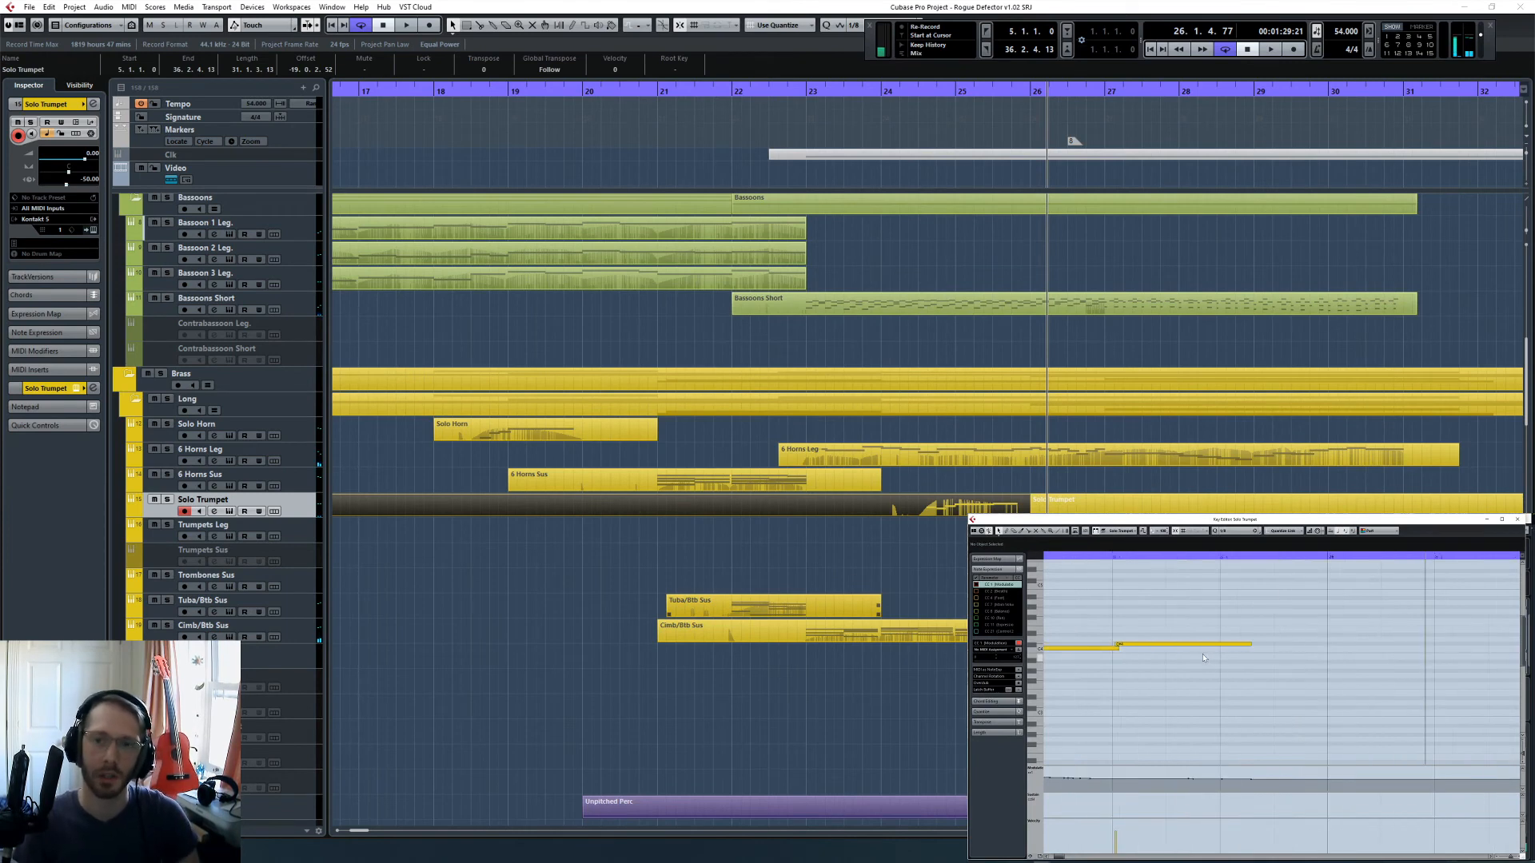
pyautogui.hscroll(-3, 1202, 655)
pyautogui.press('g')
pyautogui.press('g')
pyautogui.press('g')
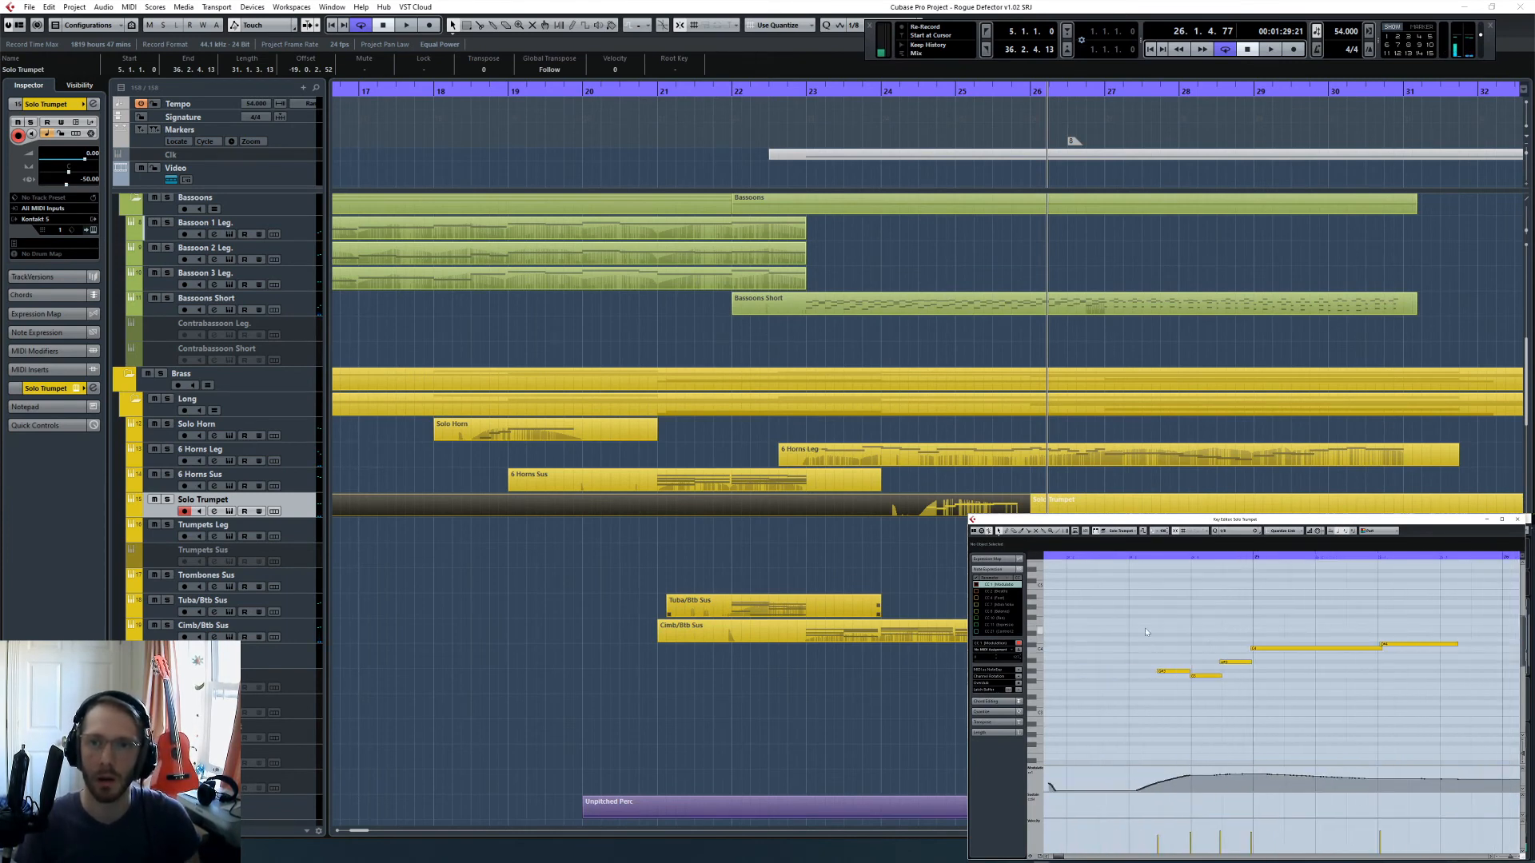
pyautogui.moveTo(1128, 611); pyautogui.dragTo(1408, 721)
pyautogui.press('q')
# - Remove the last note of the trumpet phrase and fade out both controller curves under the long held note
pyautogui.click(1418, 644)
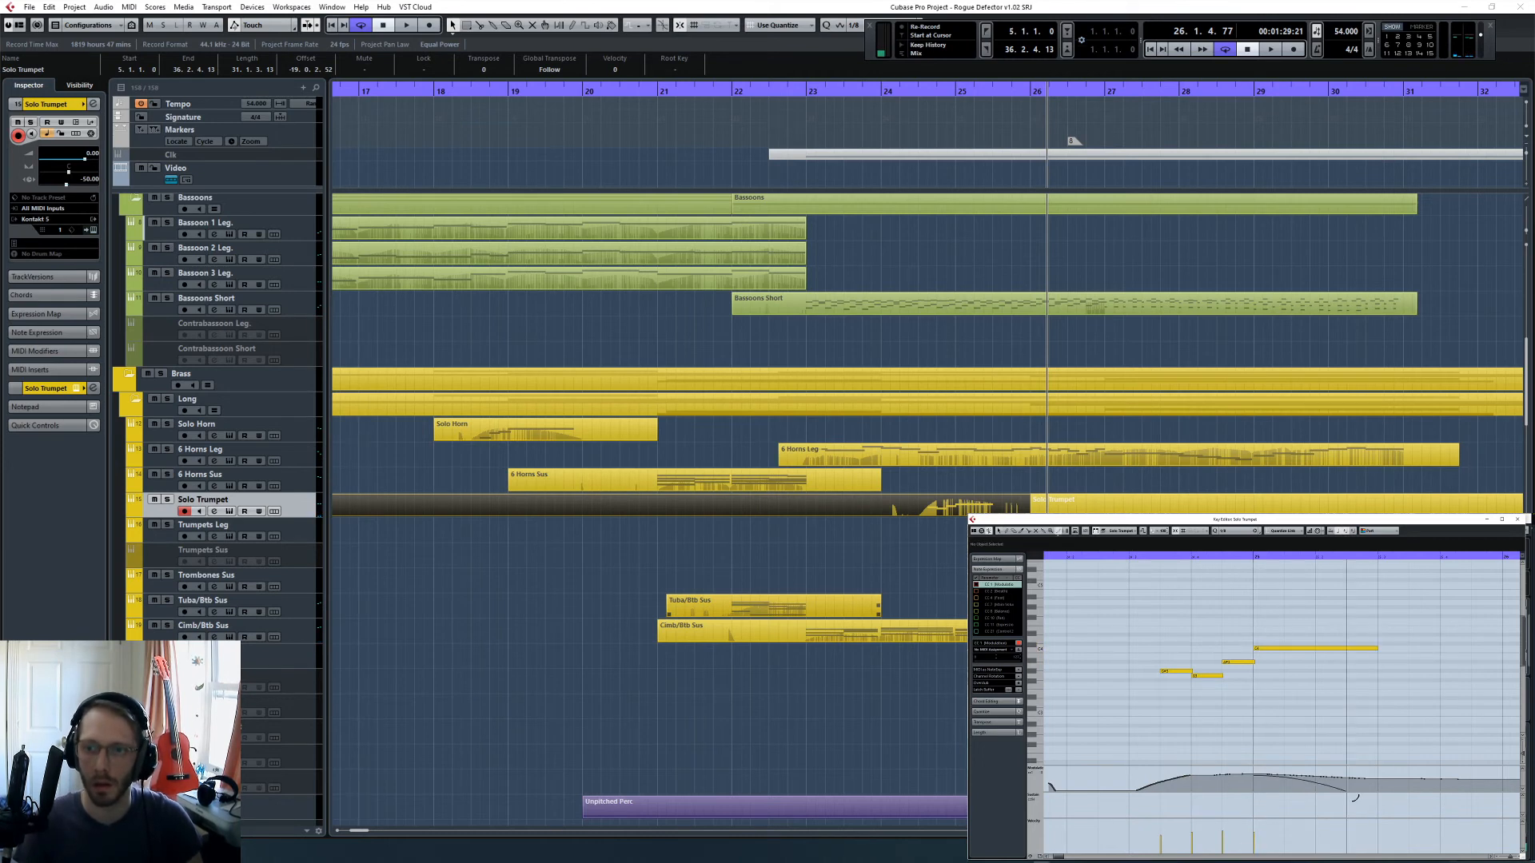
pyautogui.click(1044, 857)
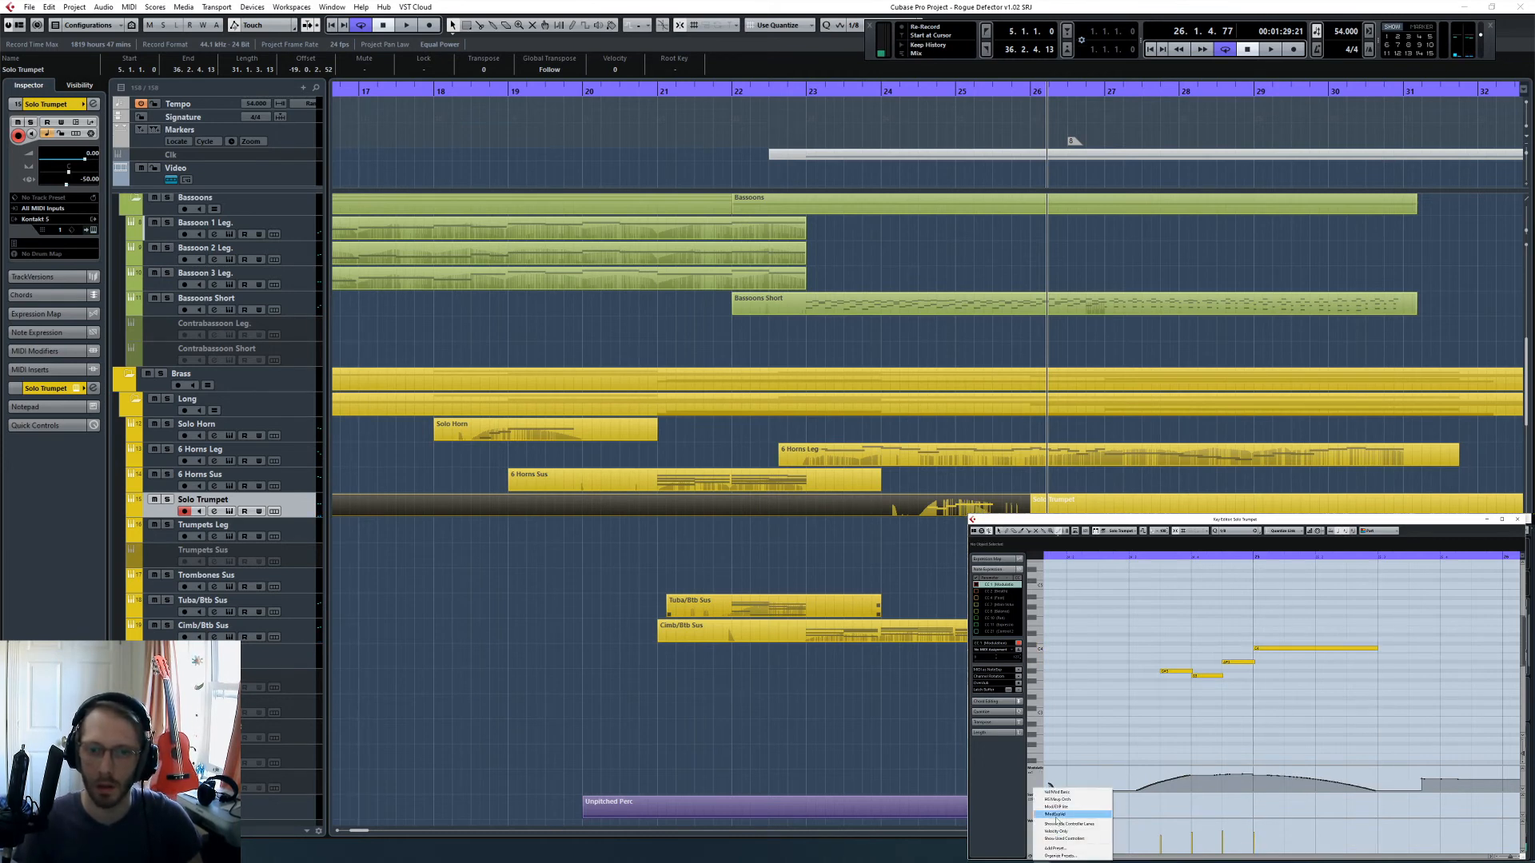
pyautogui.click(1055, 814)
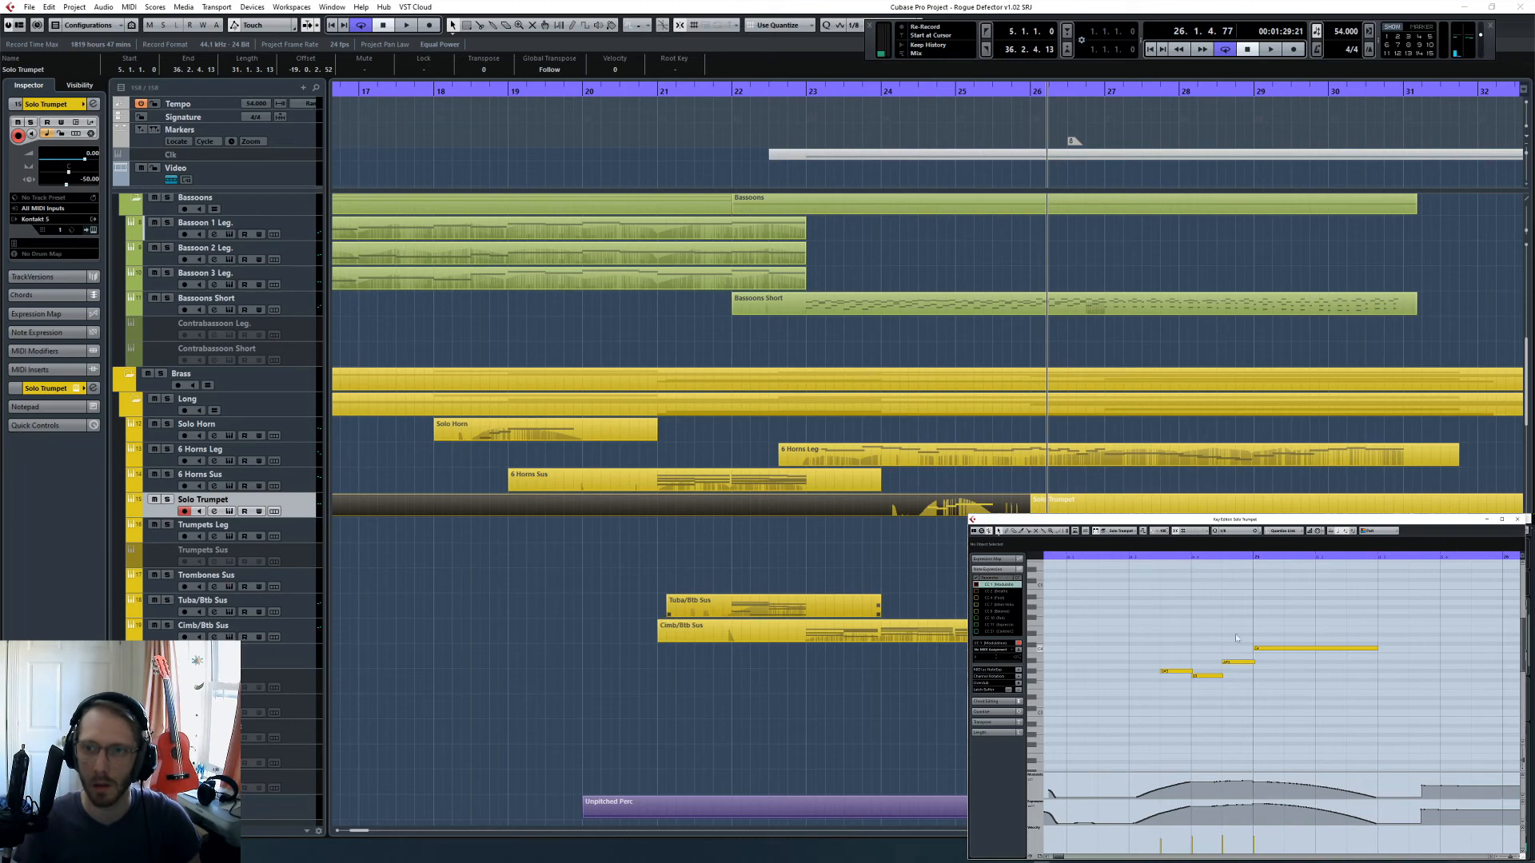
pyautogui.moveTo(1171, 557); pyautogui.dragTo(1129, 557)
pyautogui.click(869, 529)
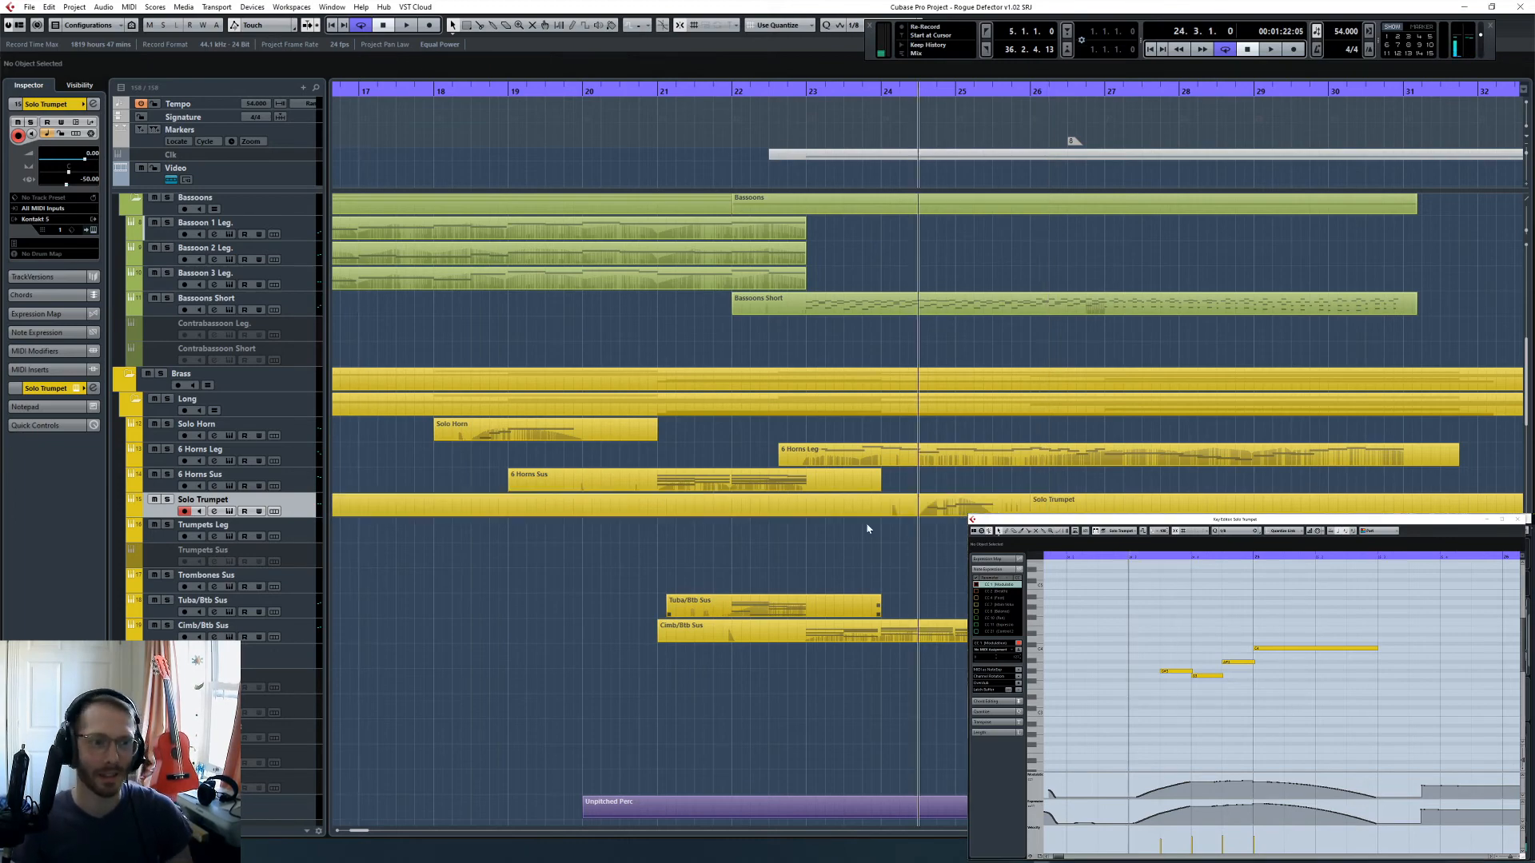
# - Split the Solo Trumpet take at bar 24 and delete the section before it
pyautogui.click(882, 511)
pyautogui.press('1')
pyautogui.click(852, 509)
pyautogui.press('Delete')
# - Split the Solo Trumpet take at bar 26 and delete all trumpet parts from there onward
pyautogui.click(1040, 510)
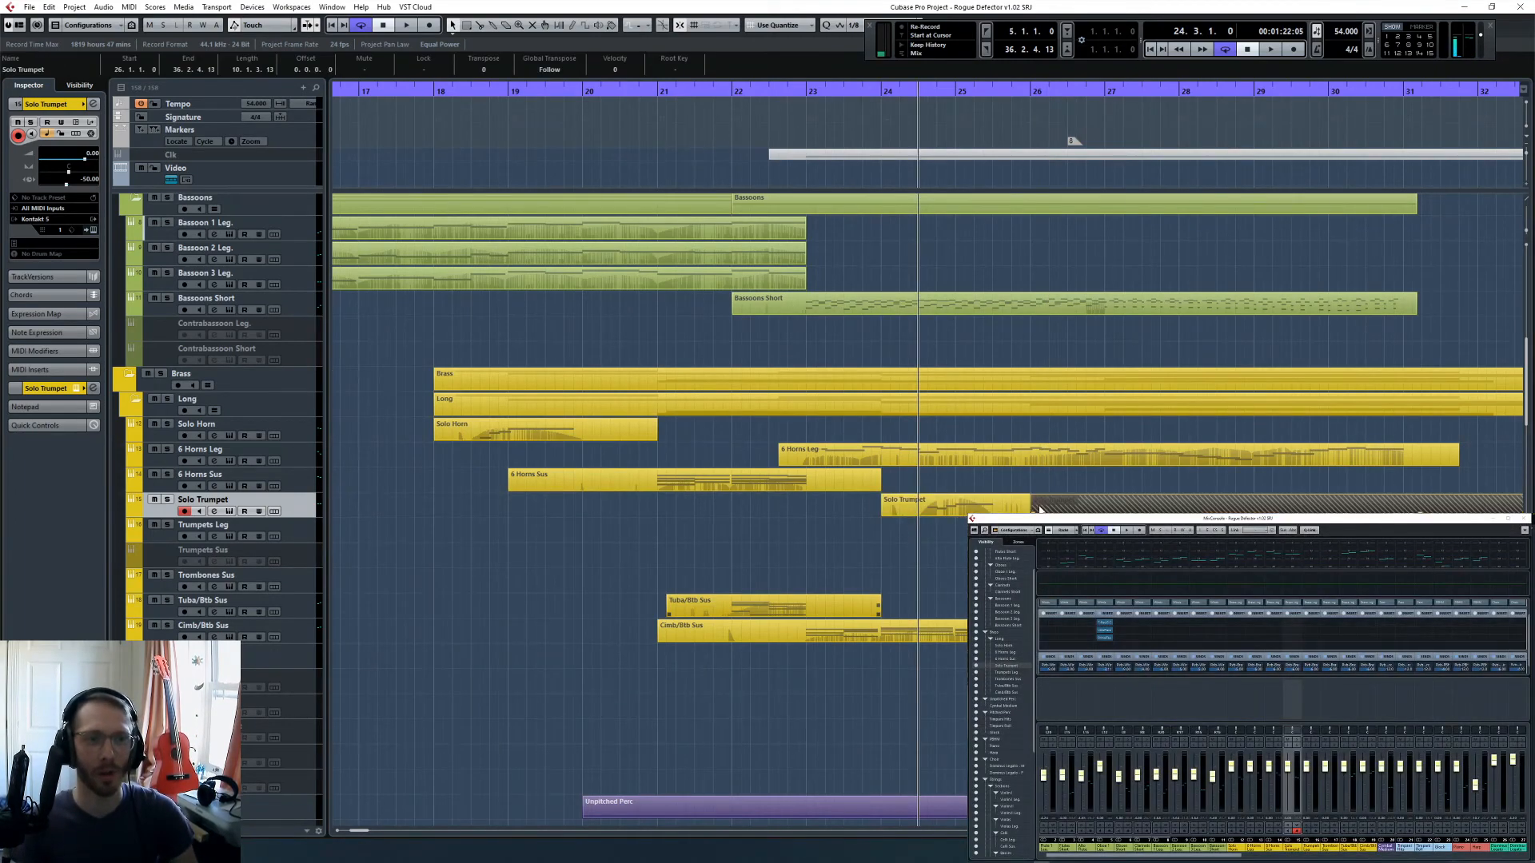
pyautogui.press('Delete')
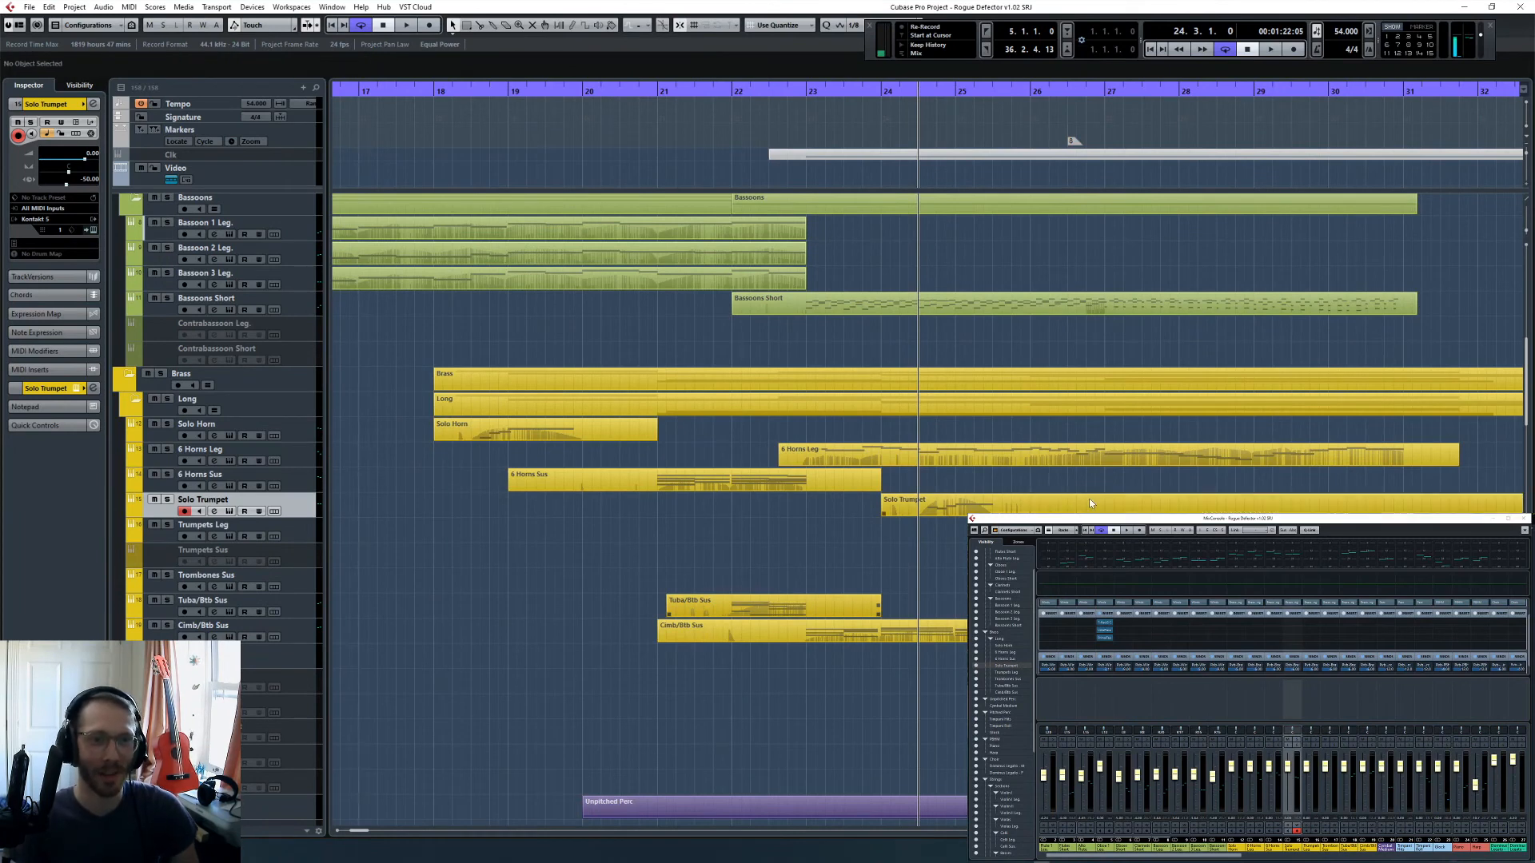
pyautogui.press('3')
pyautogui.press('1')
pyautogui.click(1054, 507)
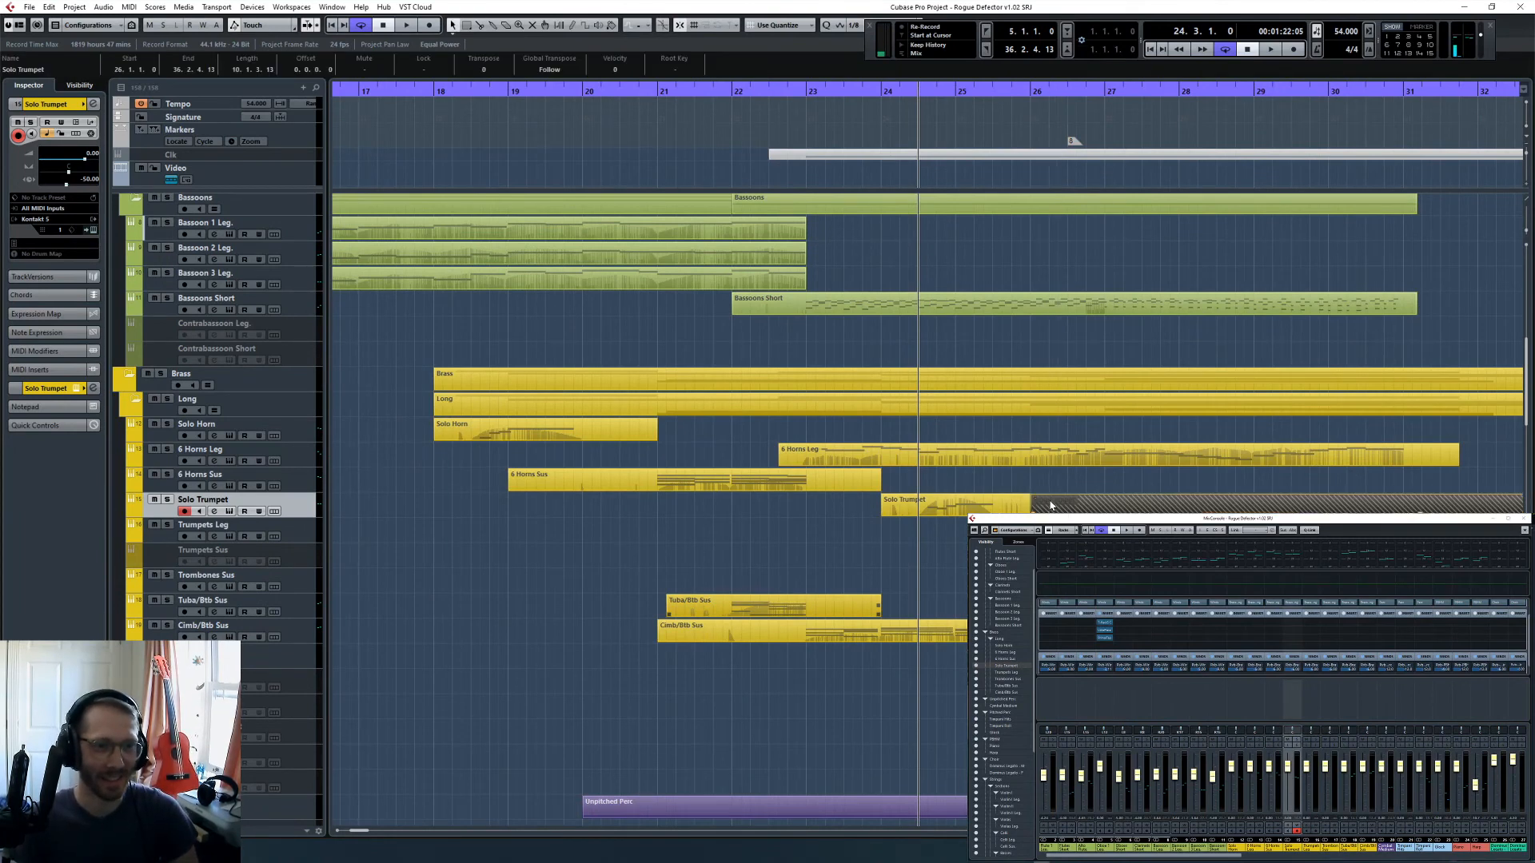
pyautogui.press('Delete')
pyautogui.click(1072, 509)
pyautogui.press('Delete')
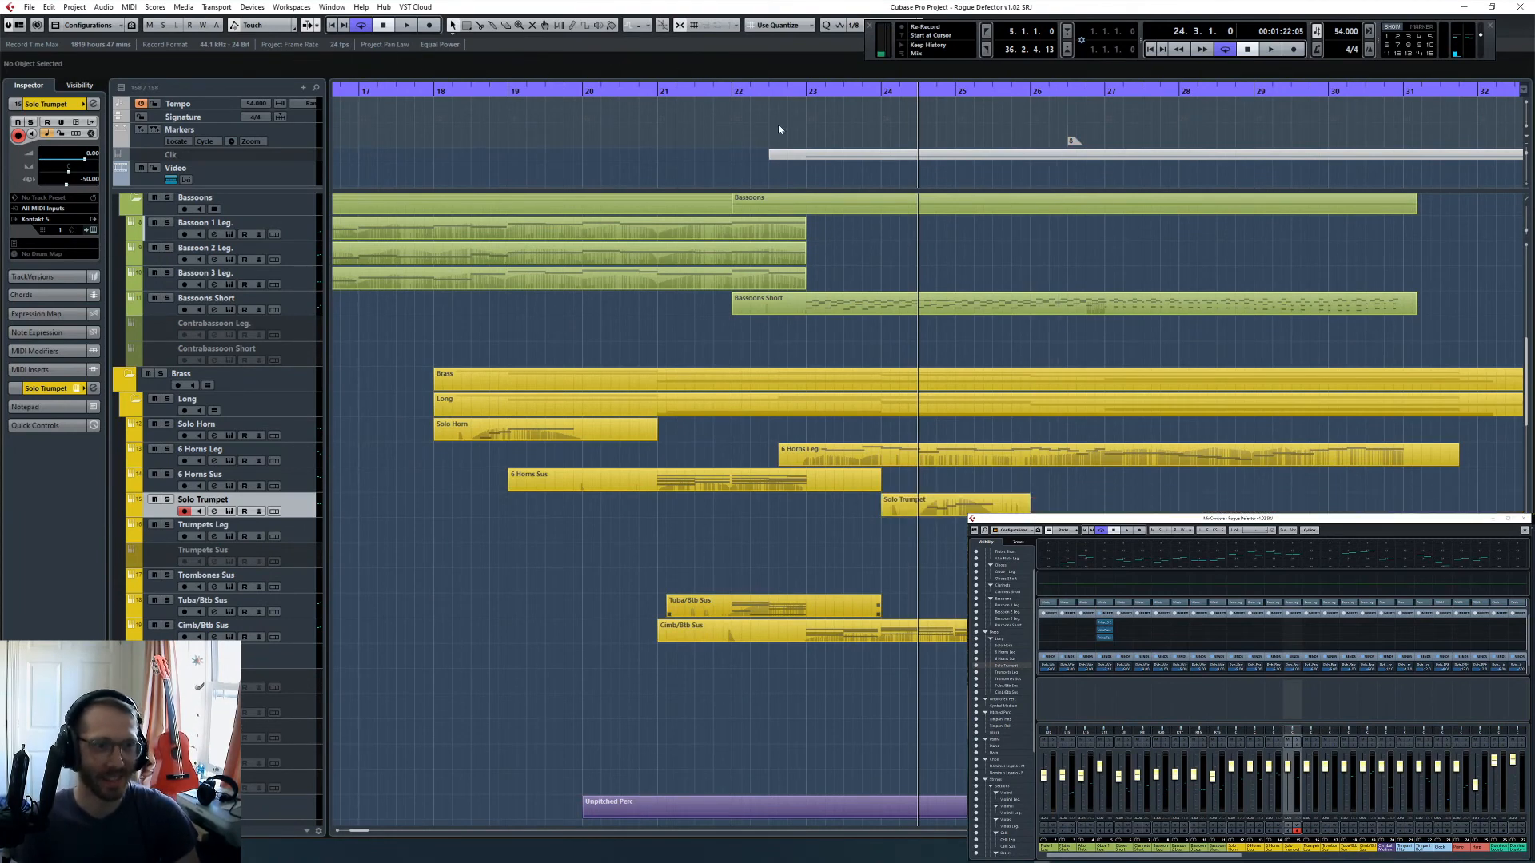
# - Play back the passage from bar 23 with the trumpet phrase and open the Solo Trumpet part in the Key Editor
pyautogui.doubleClick(803, 88)
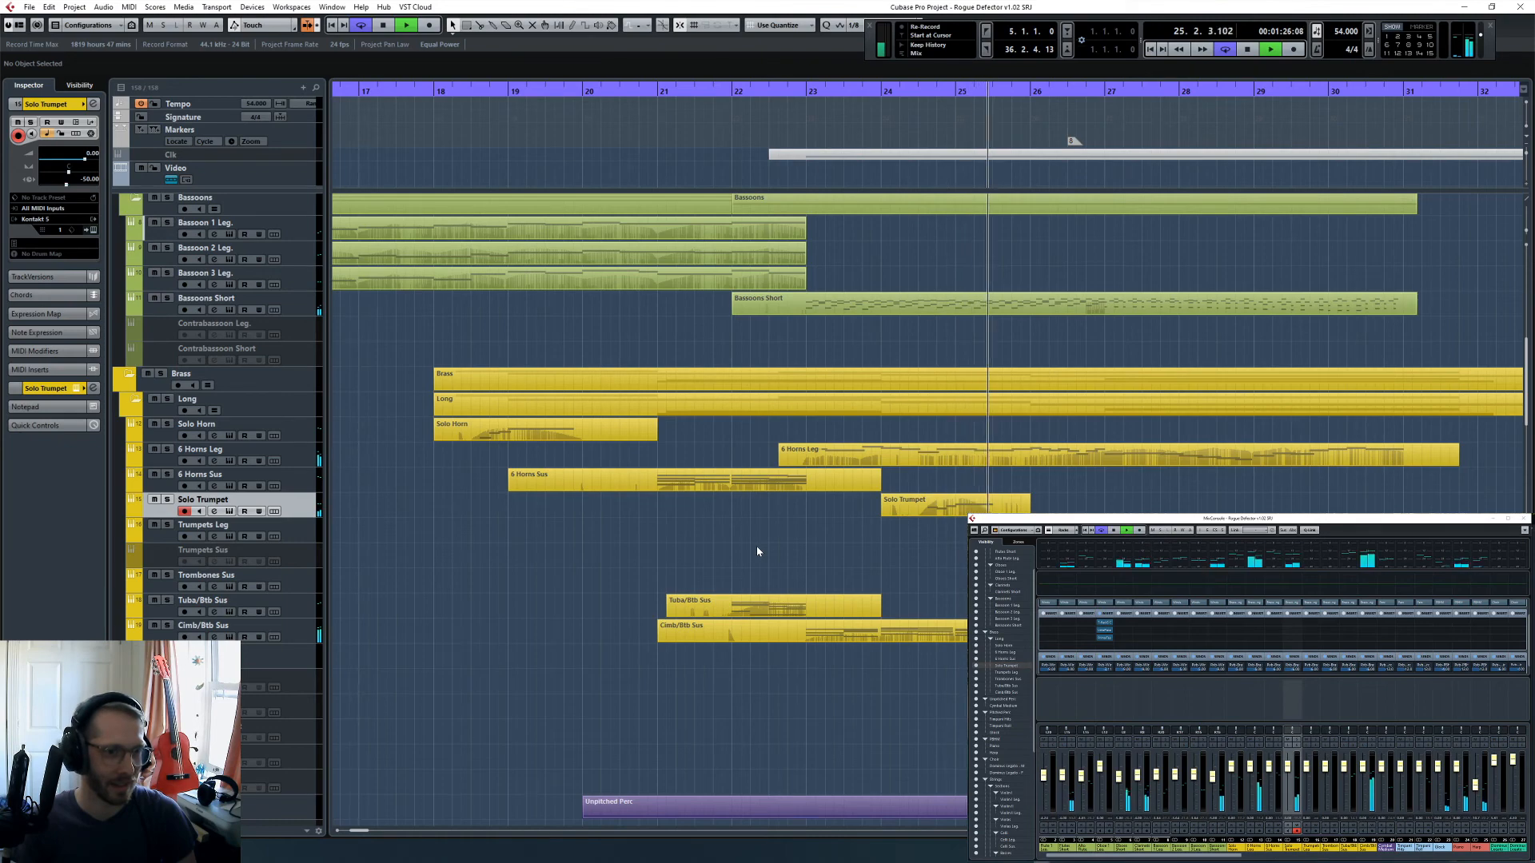
pyautogui.press('space')
pyautogui.doubleClick(1000, 507)
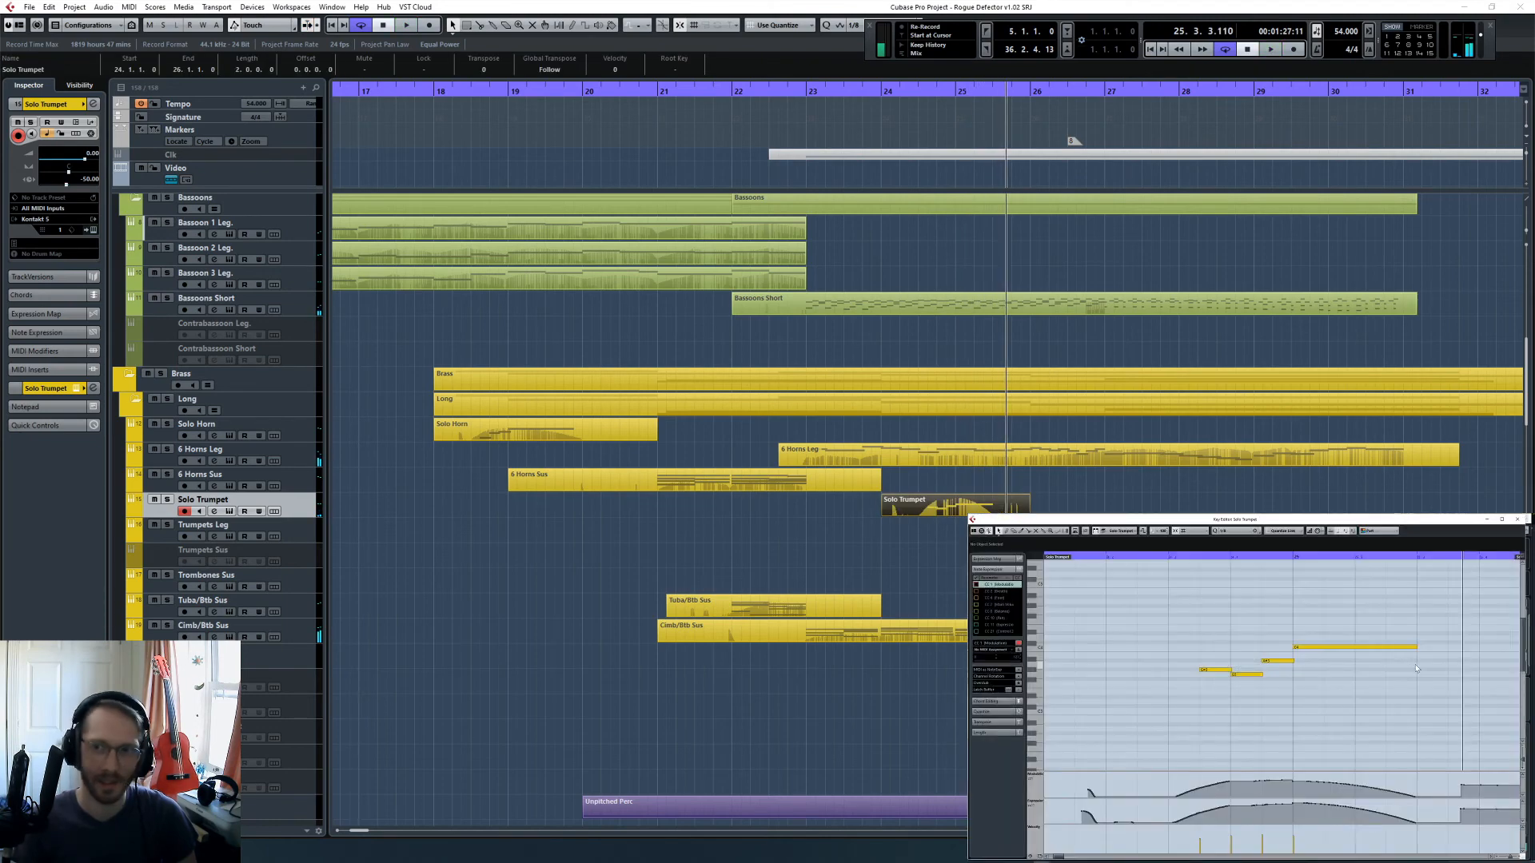
# - Try a second, lower held note after the long note in the Solo Trumpet phrase and audition it from bar 25
pyautogui.hscroll(2, 1292, 650)
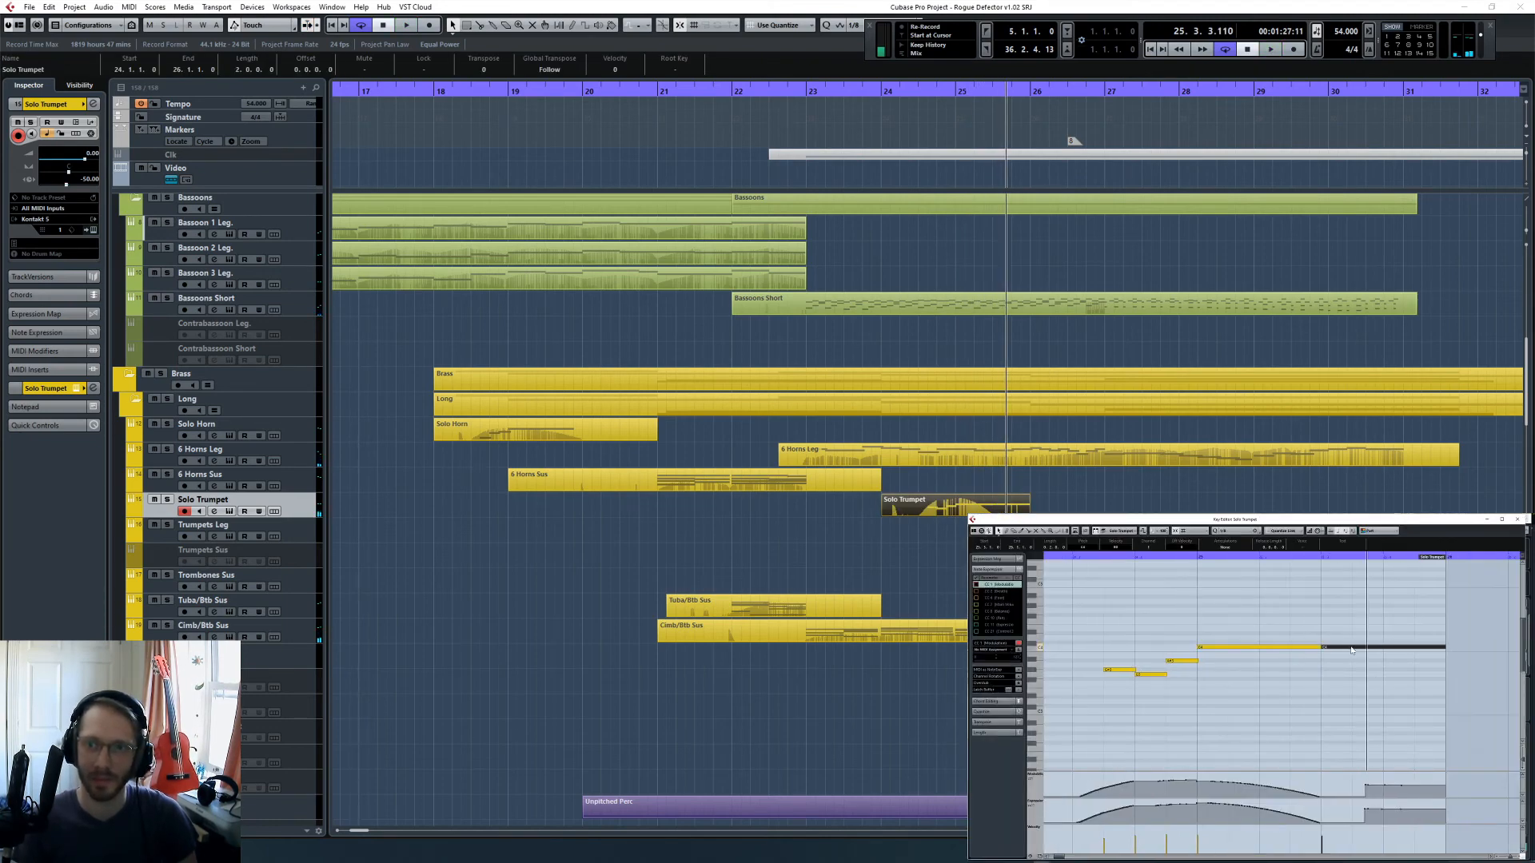
pyautogui.click(1192, 558)
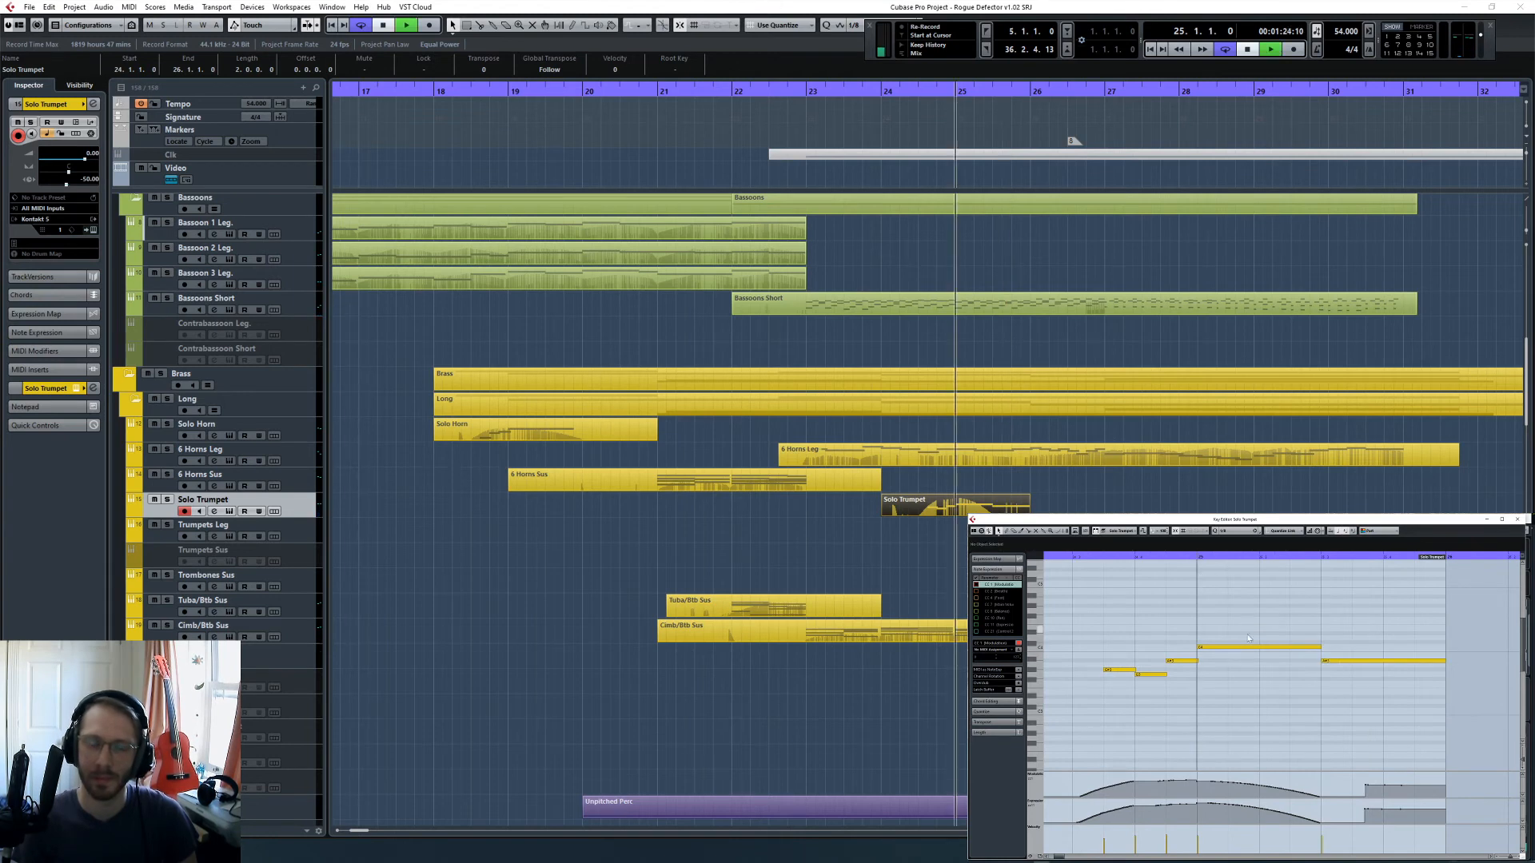
pyautogui.press('space')
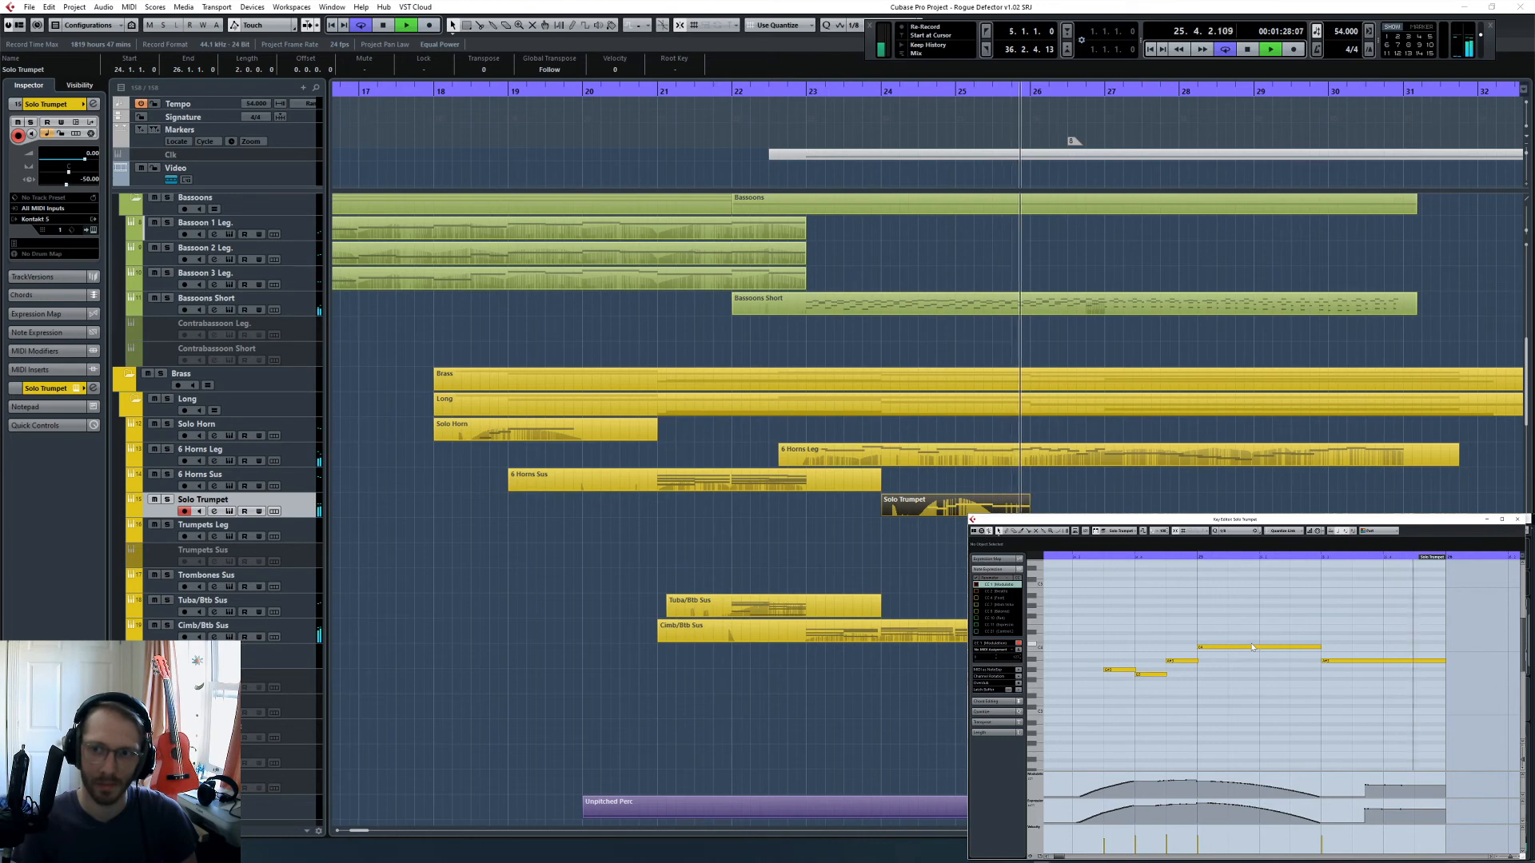
pyautogui.press('space')
pyautogui.hscroll(-4, 1178, 655)
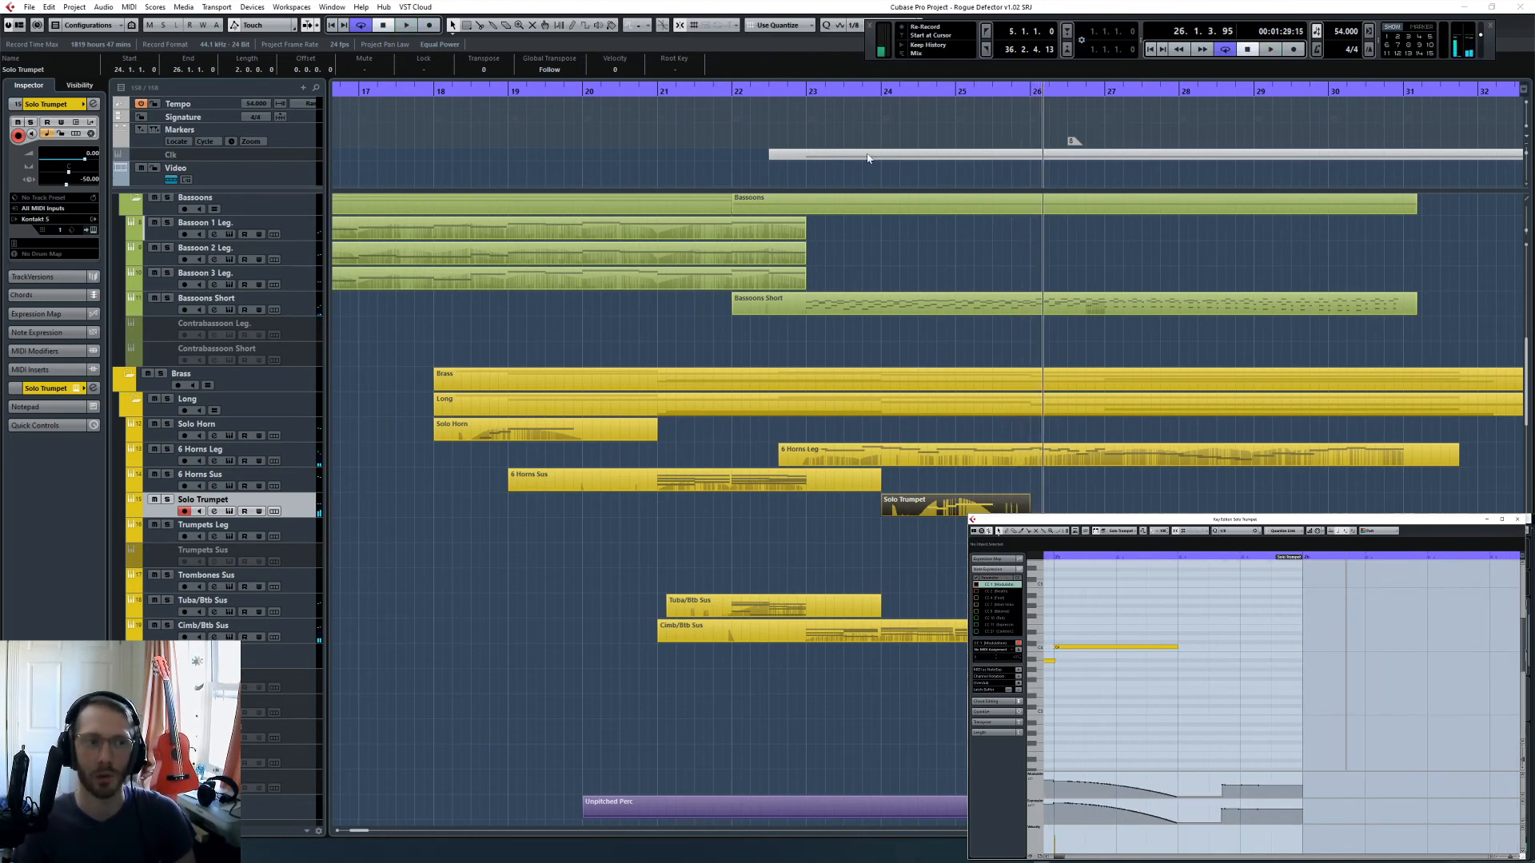
# - Play the Solo Trumpet phrase from bar 24 and delete the leftover controller data after its fade-out
pyautogui.click(904, 97)
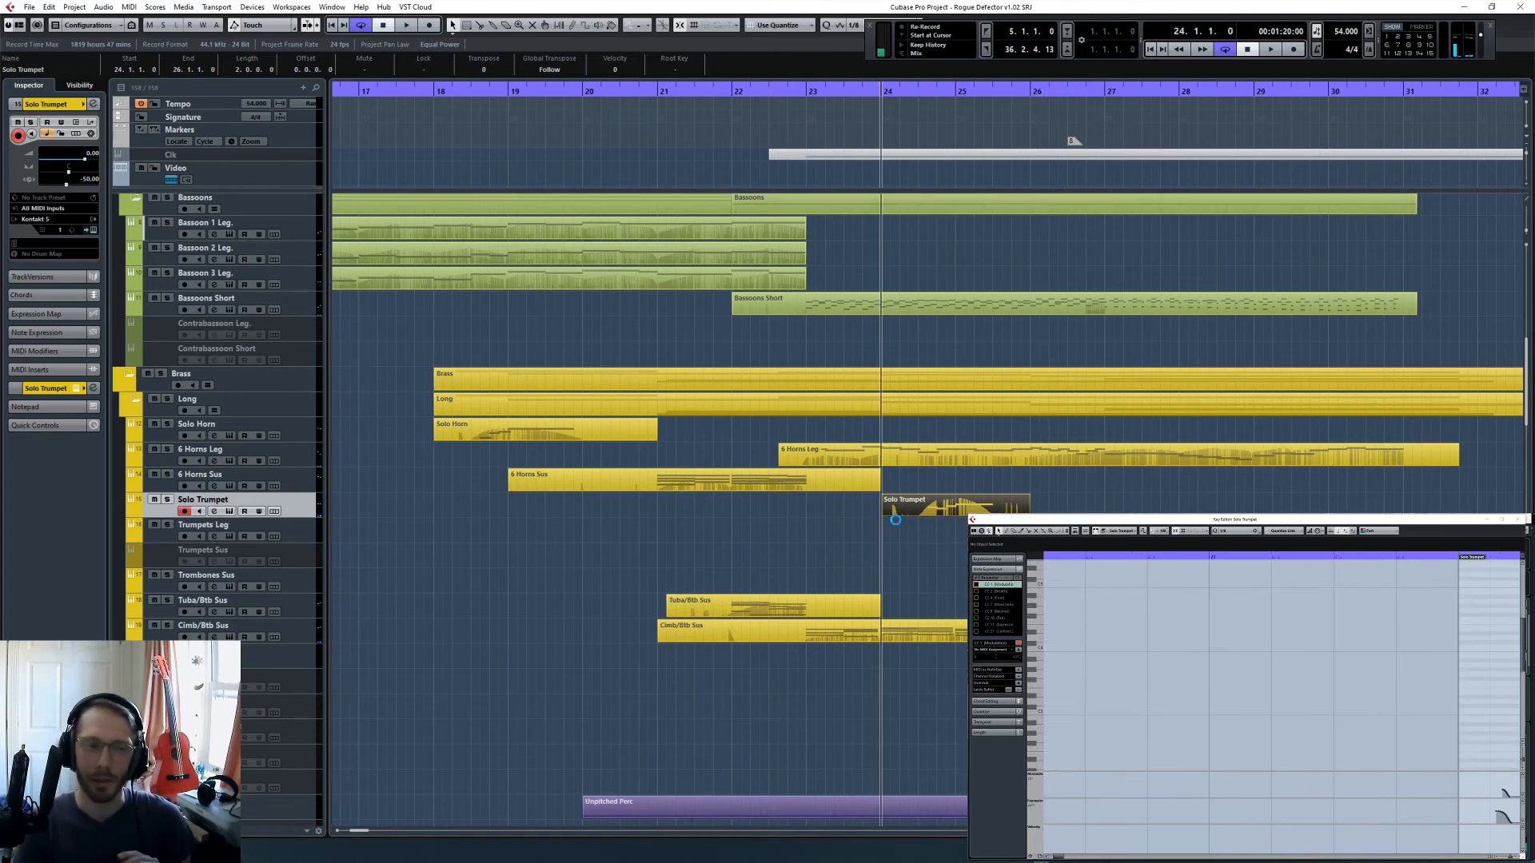
pyautogui.press('space')
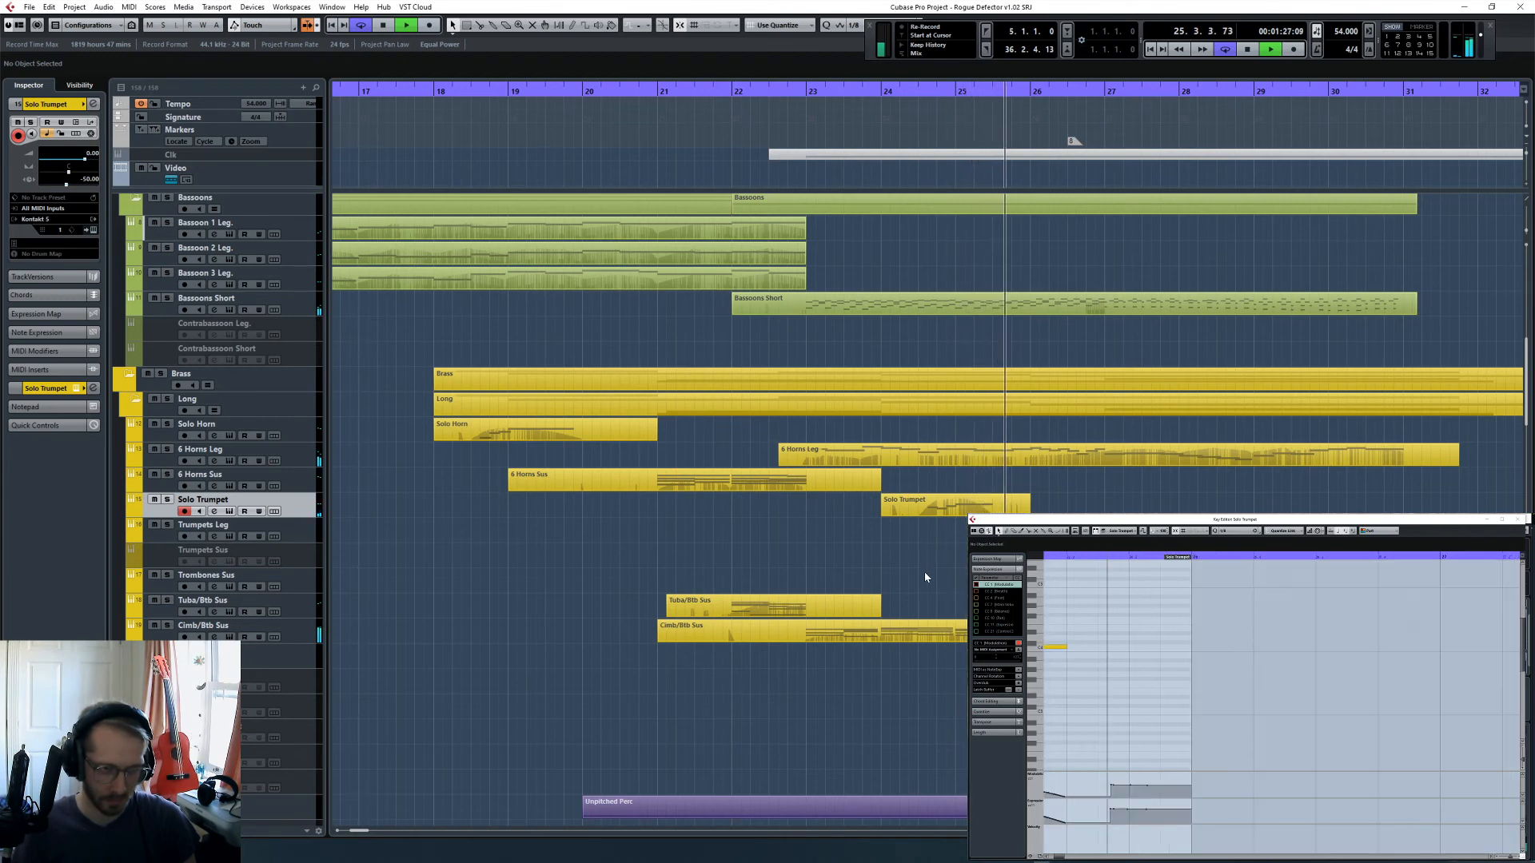
pyautogui.click(931, 506)
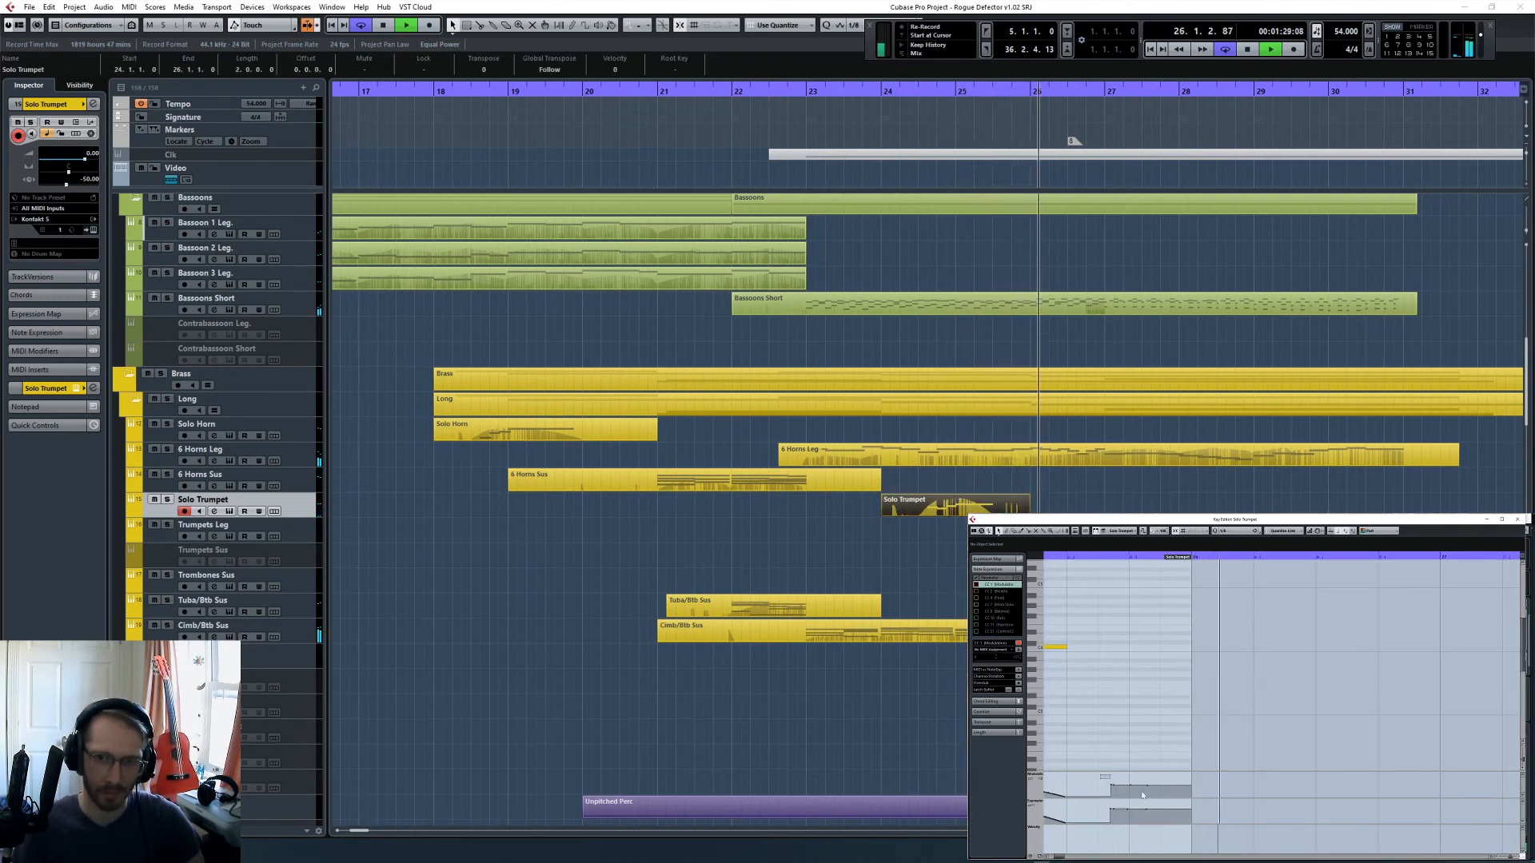
pyautogui.click(1212, 481)
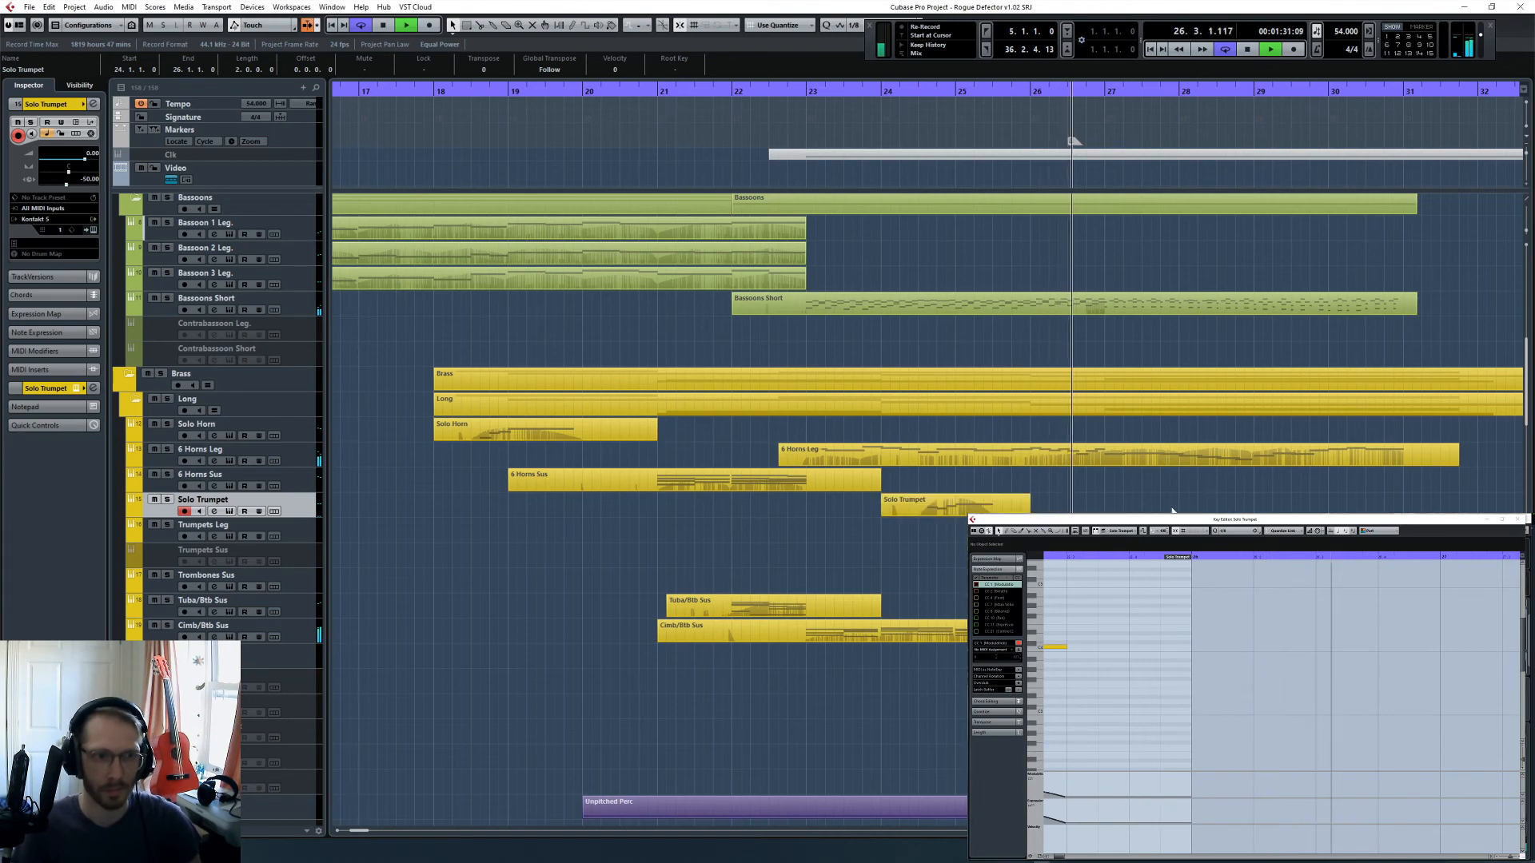
# - Adjust the controller swell of the Cymbal Medium roll leading into bar 27 and play it from bar 26
pyautogui.scroll(-15, 1110, 456)
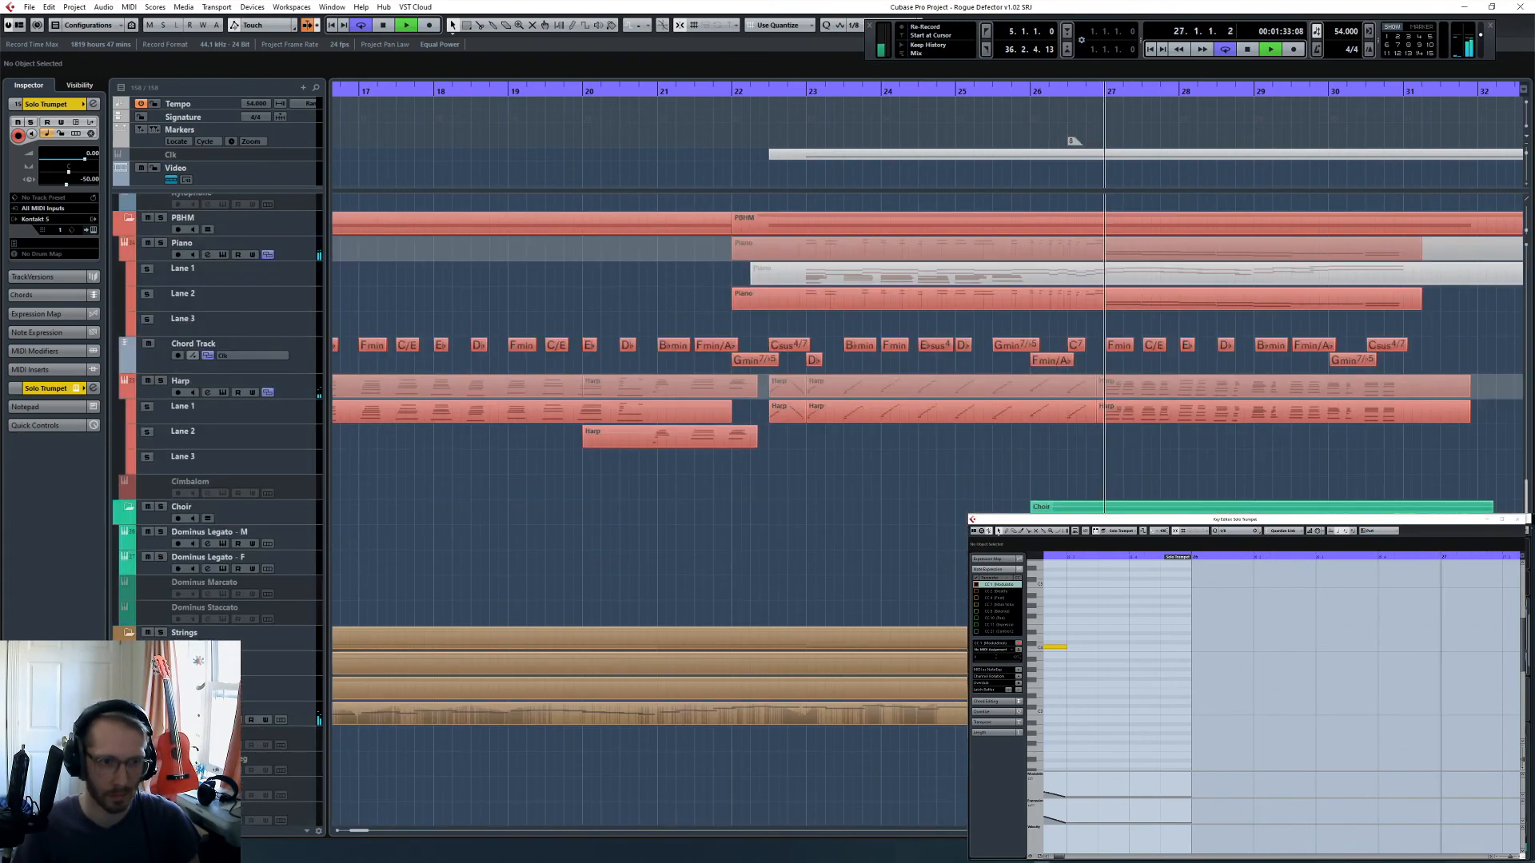
pyautogui.click(1078, 361)
pyautogui.click(1045, 90)
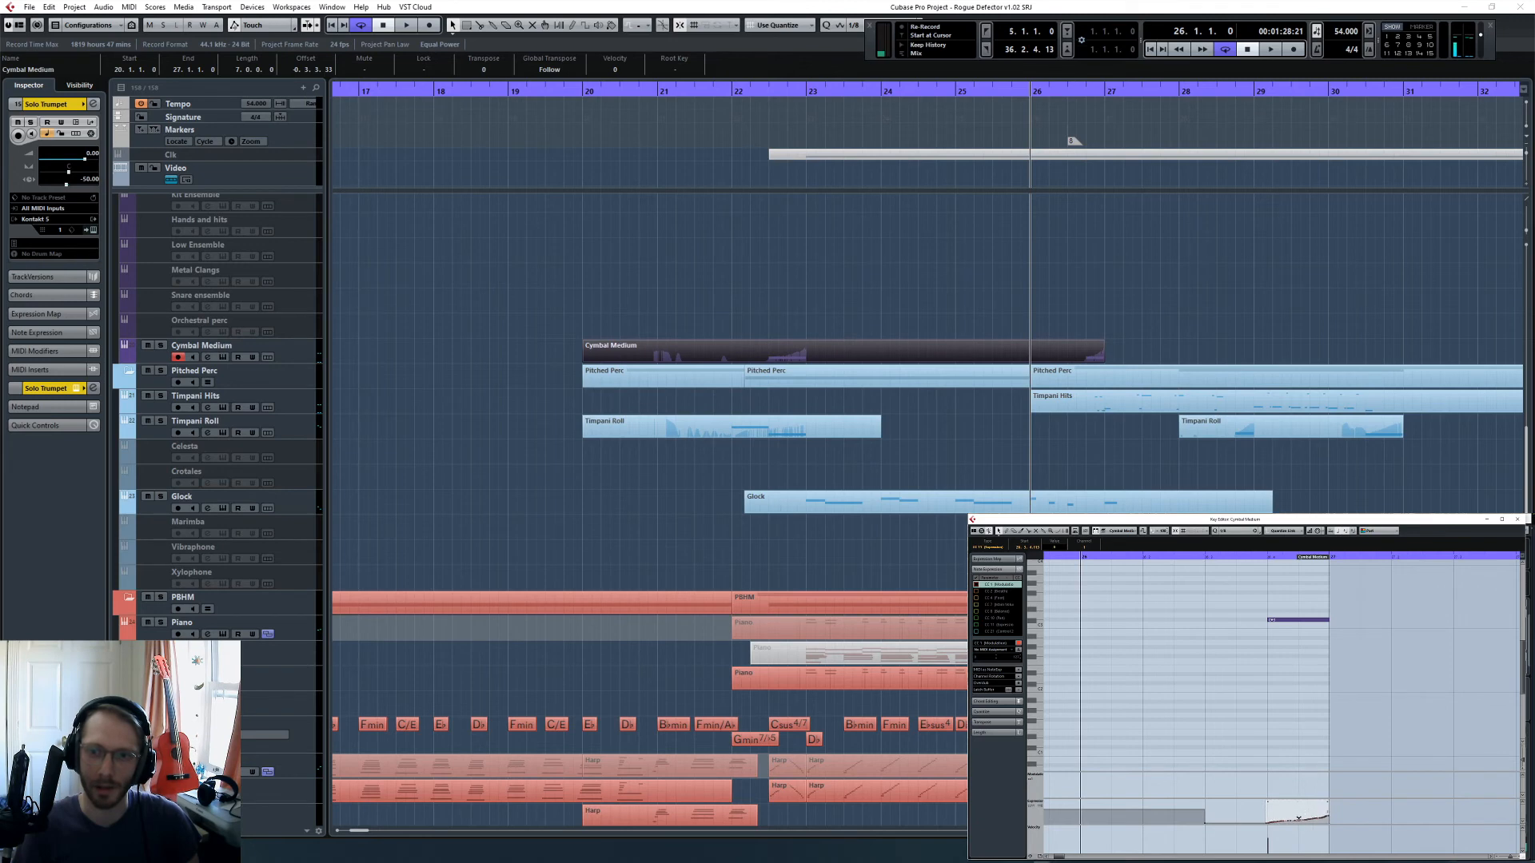
pyautogui.click(1242, 740)
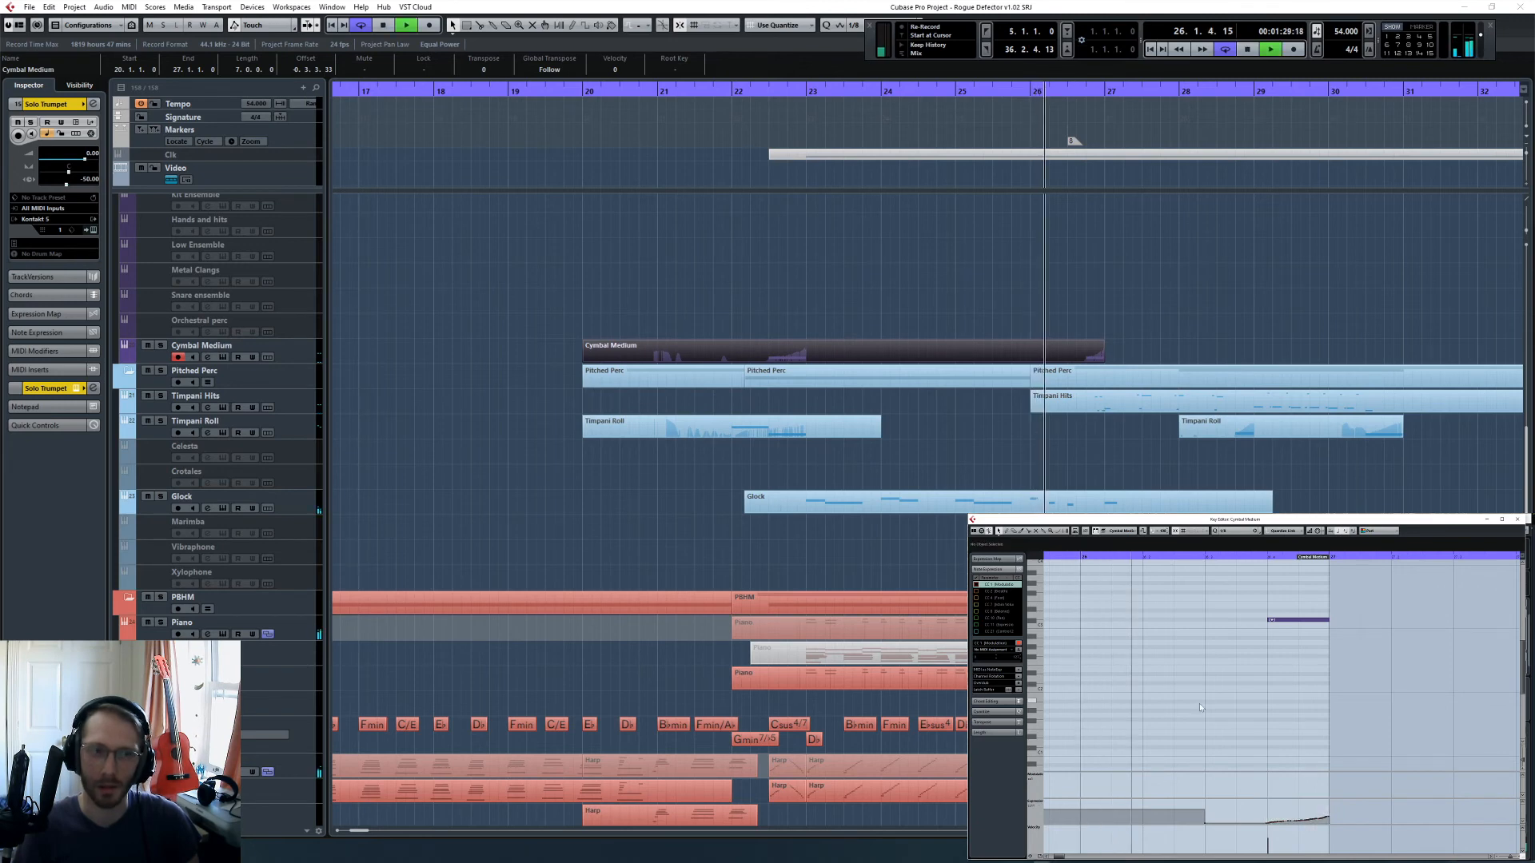
pyautogui.click(1100, 455)
# - Audition the passage around bars 26 to 29 while reviewing the percussion, harp, choir and string tracks and the remaining mixer channels
pyautogui.scroll(3, 1095, 462)
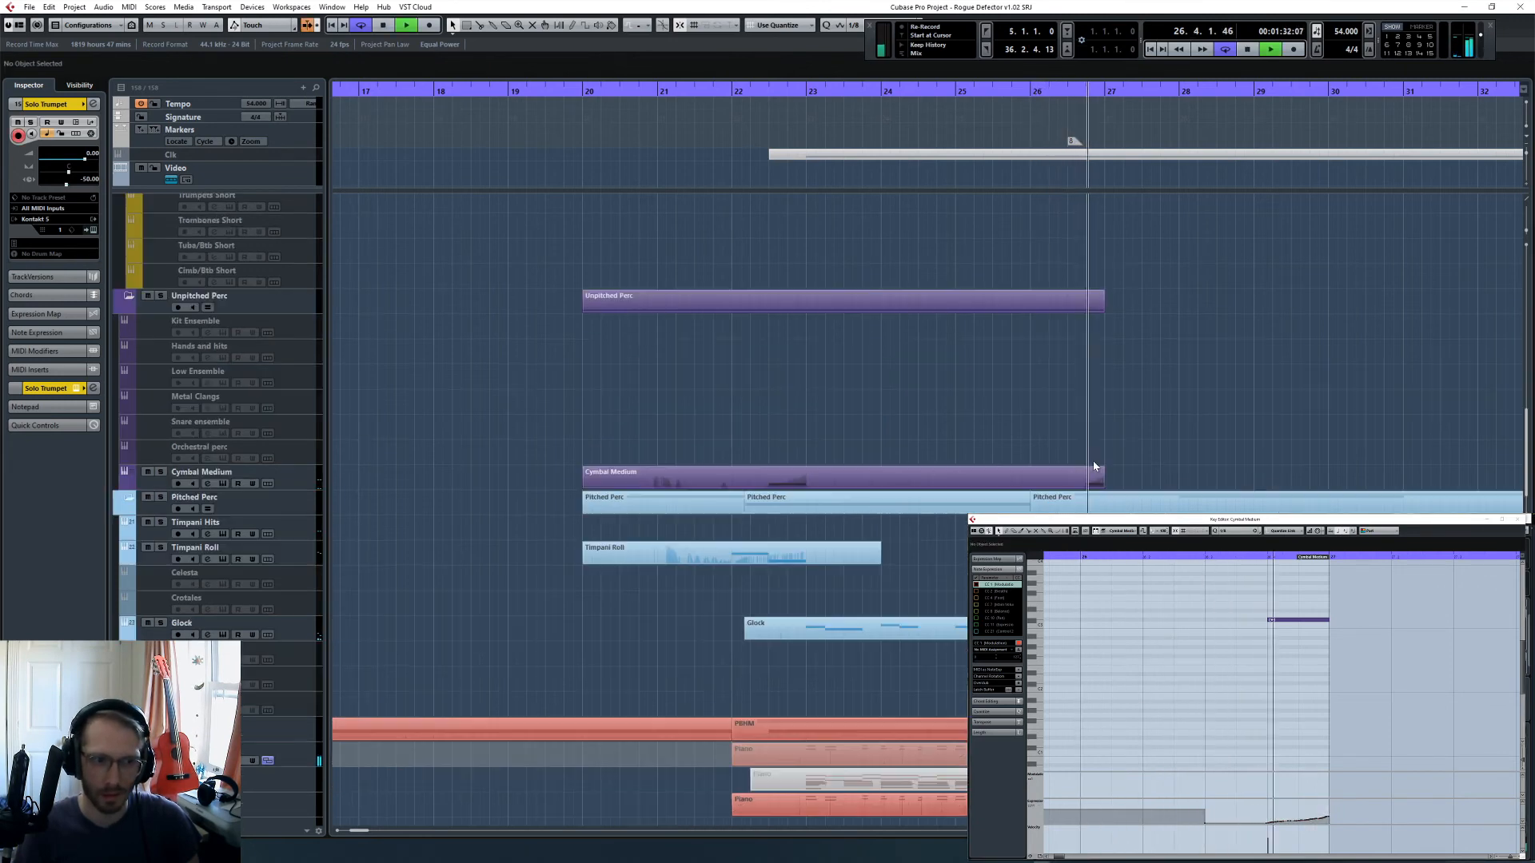
pyautogui.scroll(-6, 1111, 470)
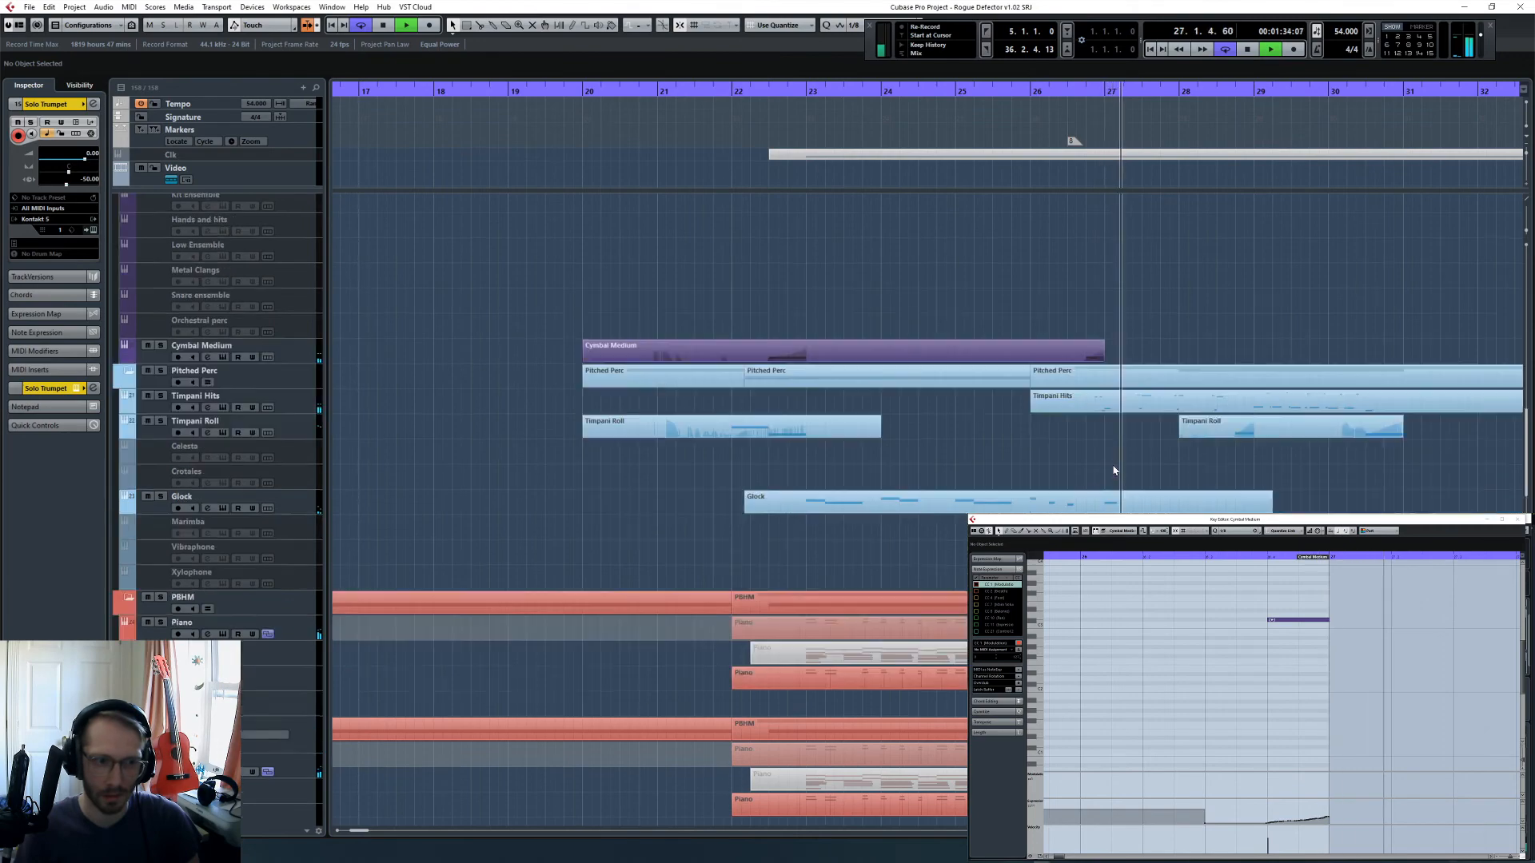
pyautogui.scroll(-9, 1130, 473)
pyautogui.hscroll(5, 1130, 472)
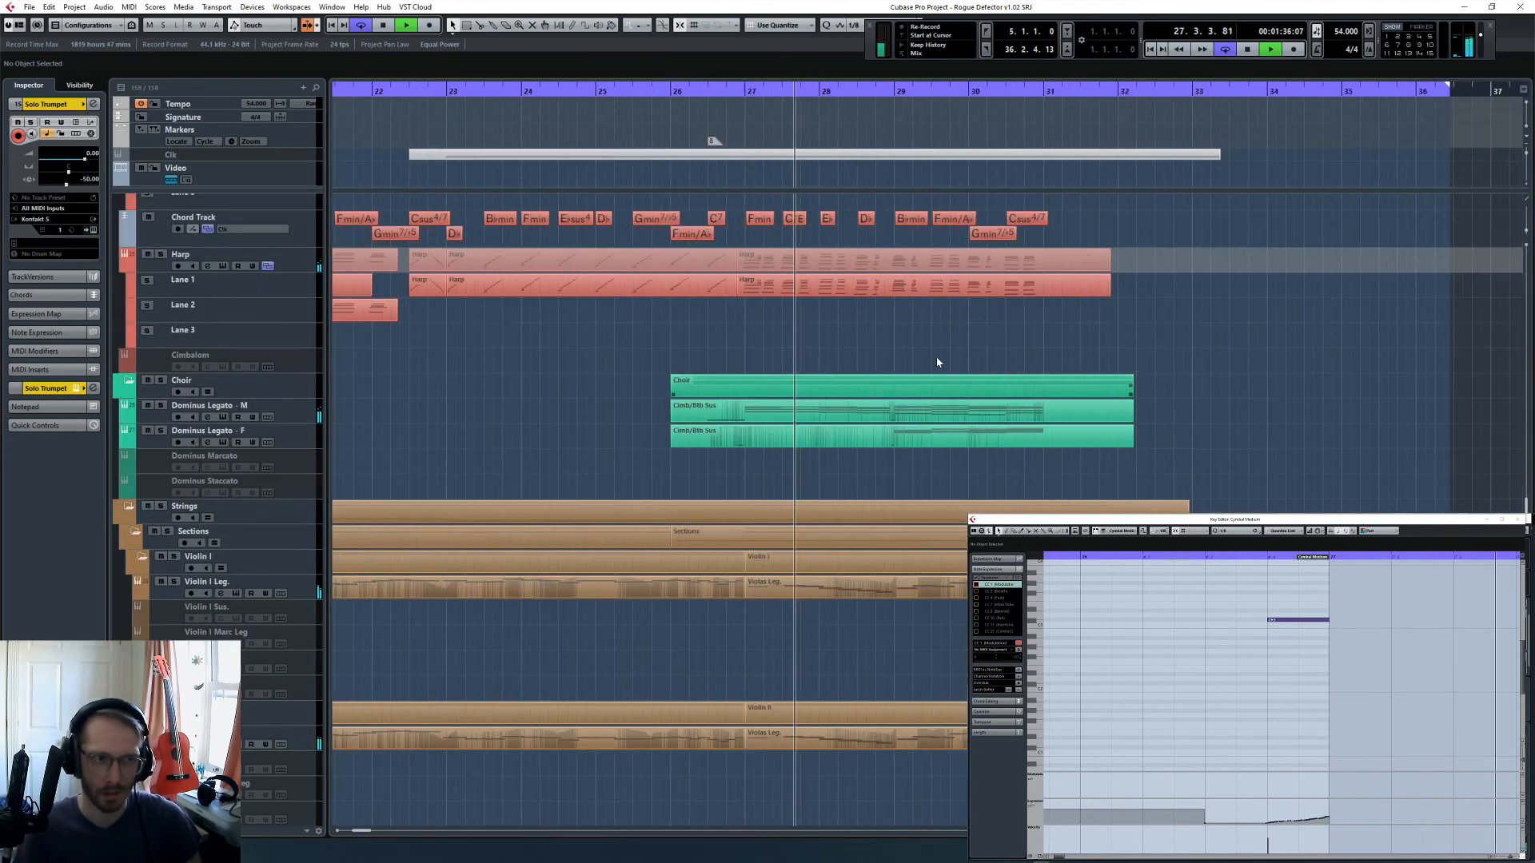
pyautogui.press('F3')
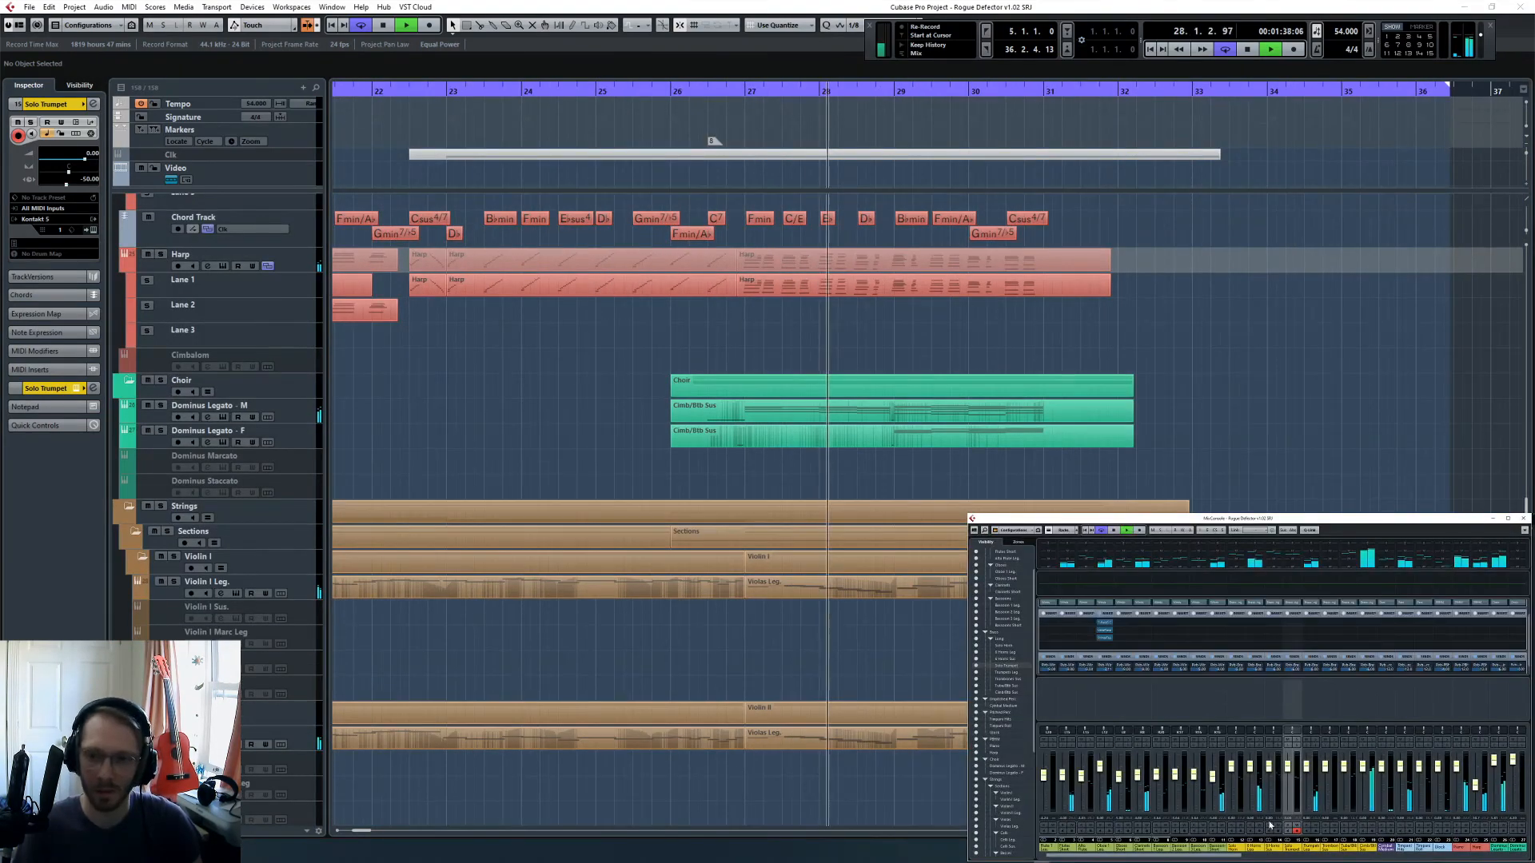
pyautogui.moveTo(1230, 856); pyautogui.dragTo(1518, 856)
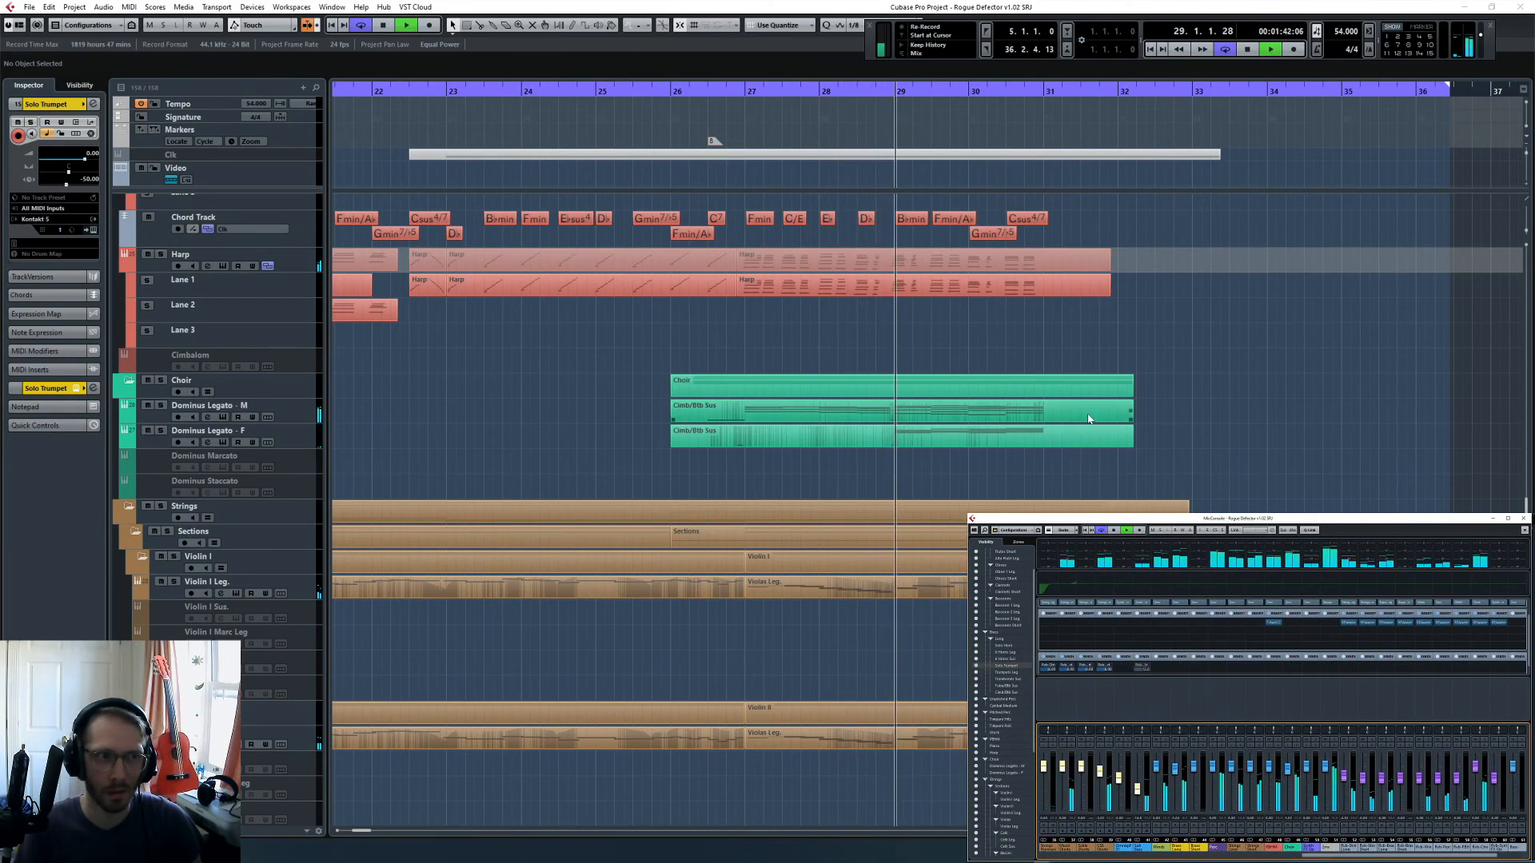
pyautogui.press('space')
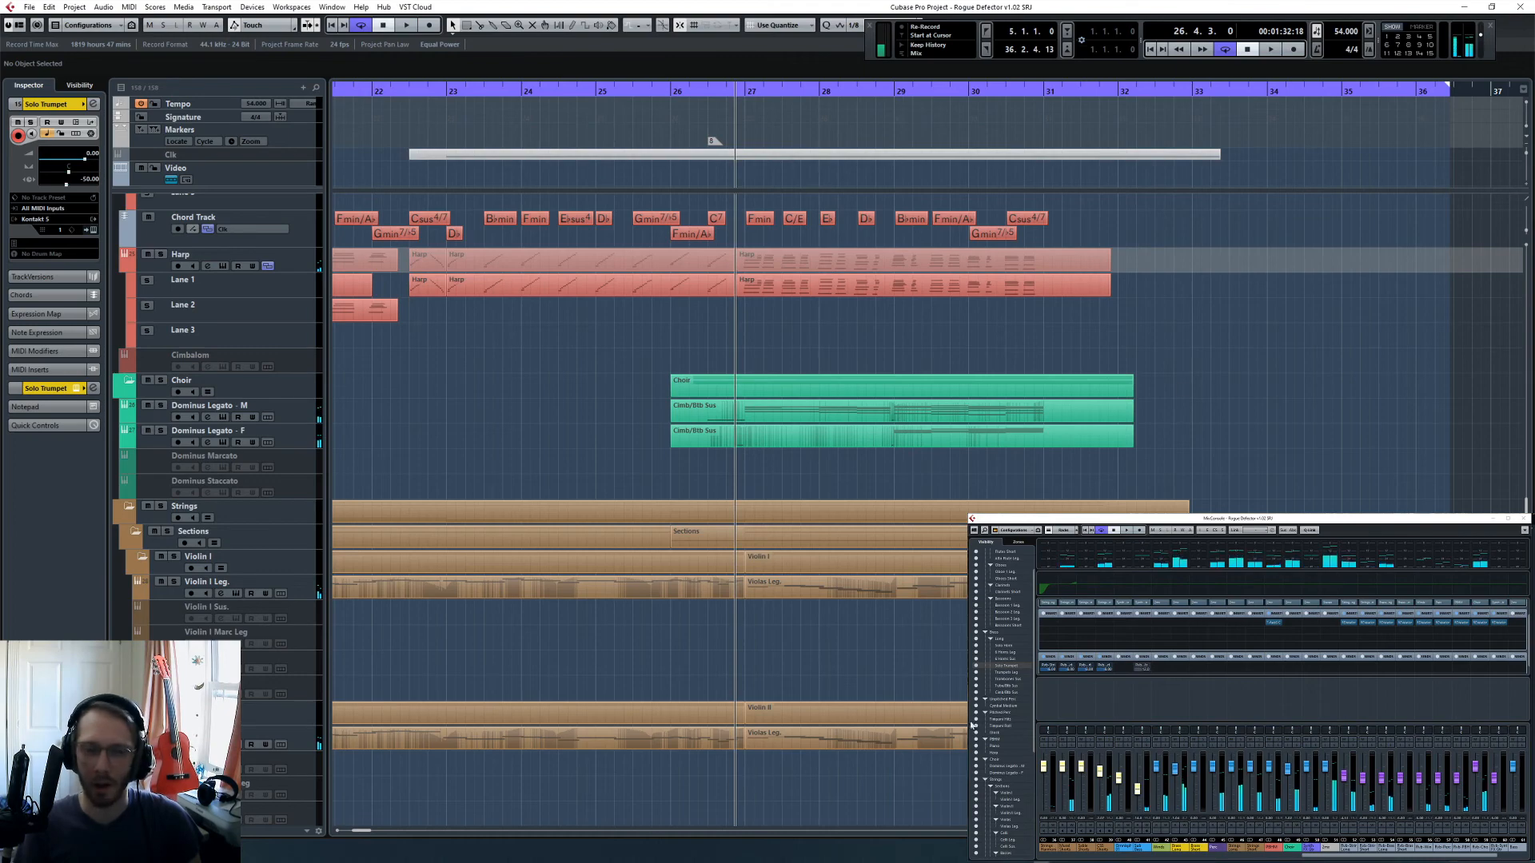
# - Select the Harp channel in the MixConsole and show the Harp track's volume automation lane
pyautogui.hscroll(-3, 588, 334)
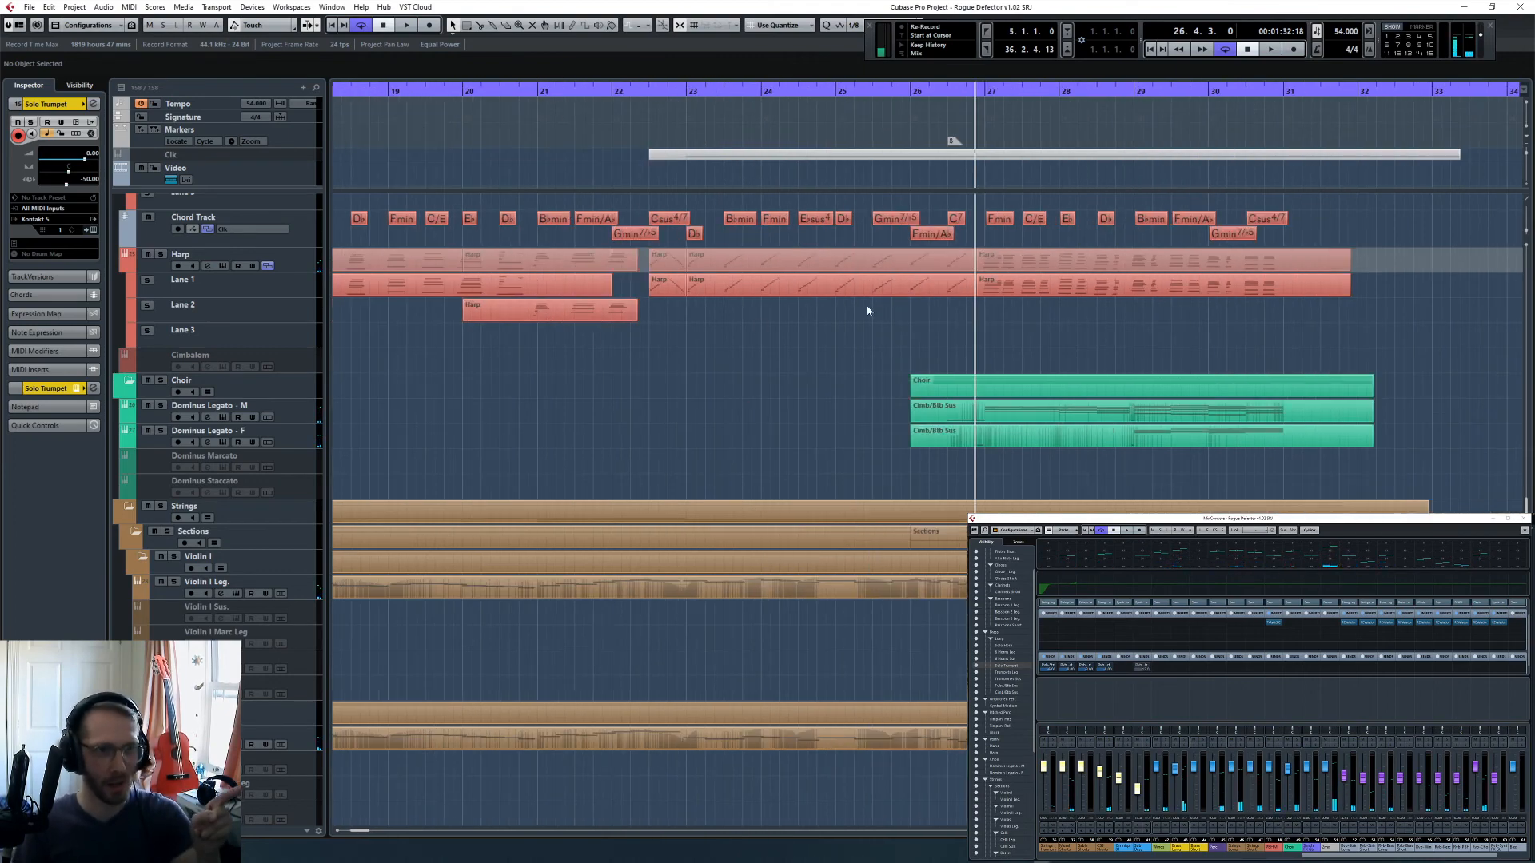
pyautogui.click(1048, 289)
pyautogui.click(1046, 322)
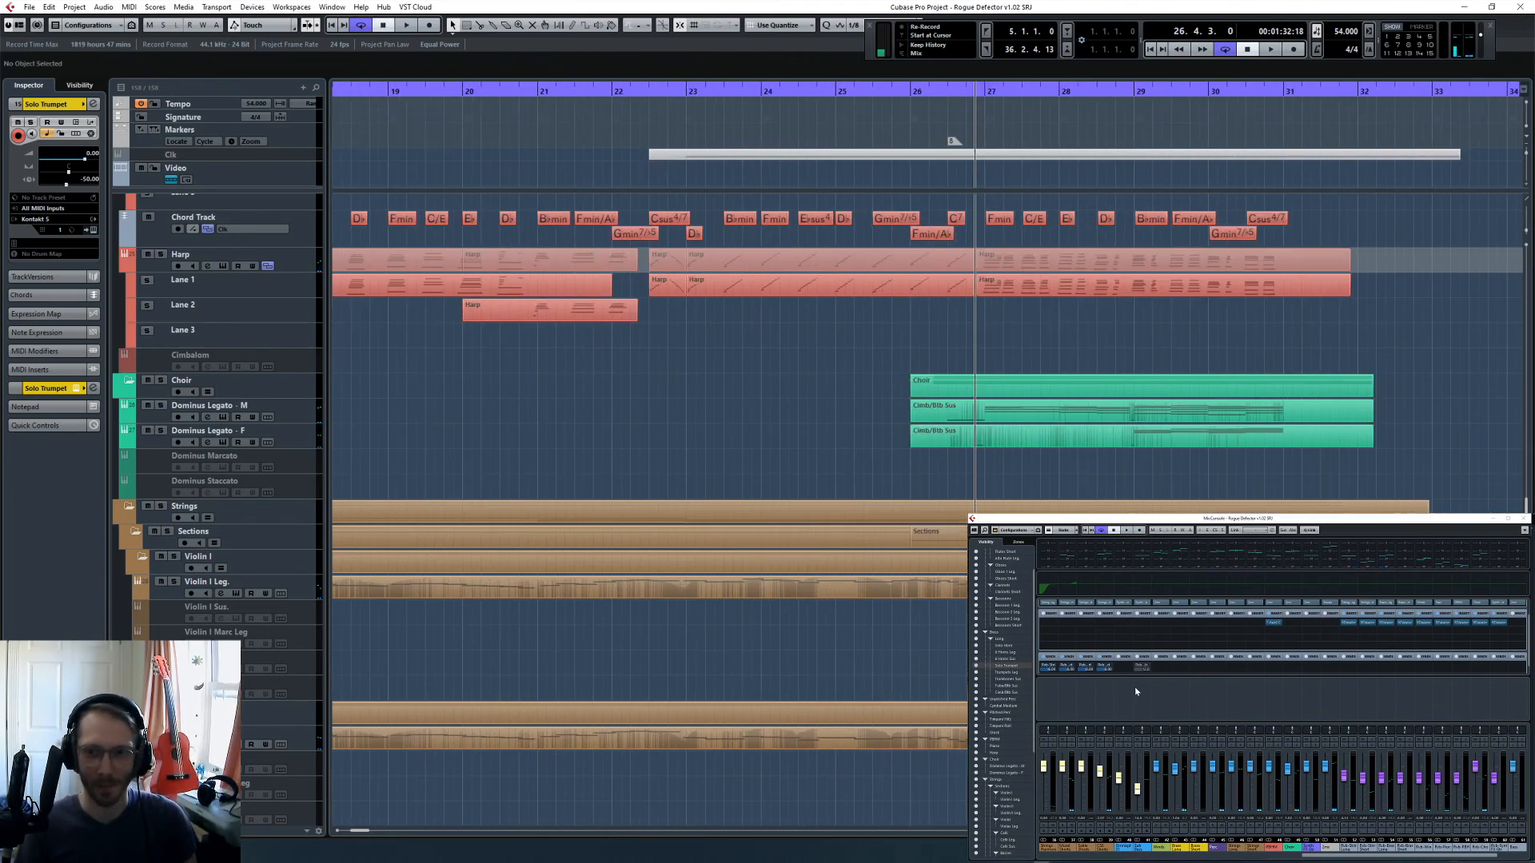
pyautogui.moveTo(1323, 856); pyautogui.dragTo(1188, 856)
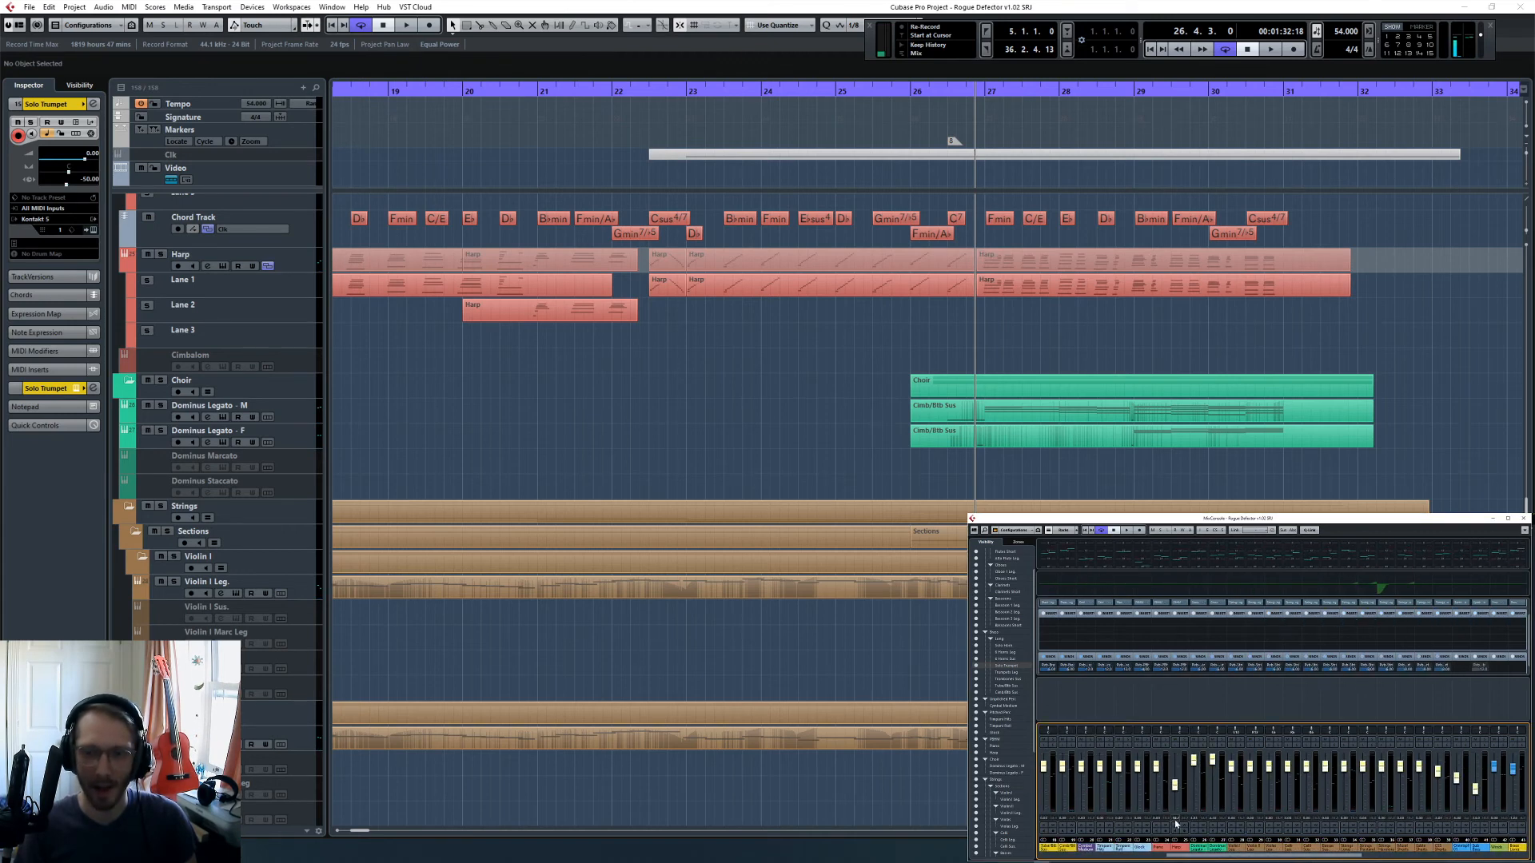
pyautogui.click(1180, 847)
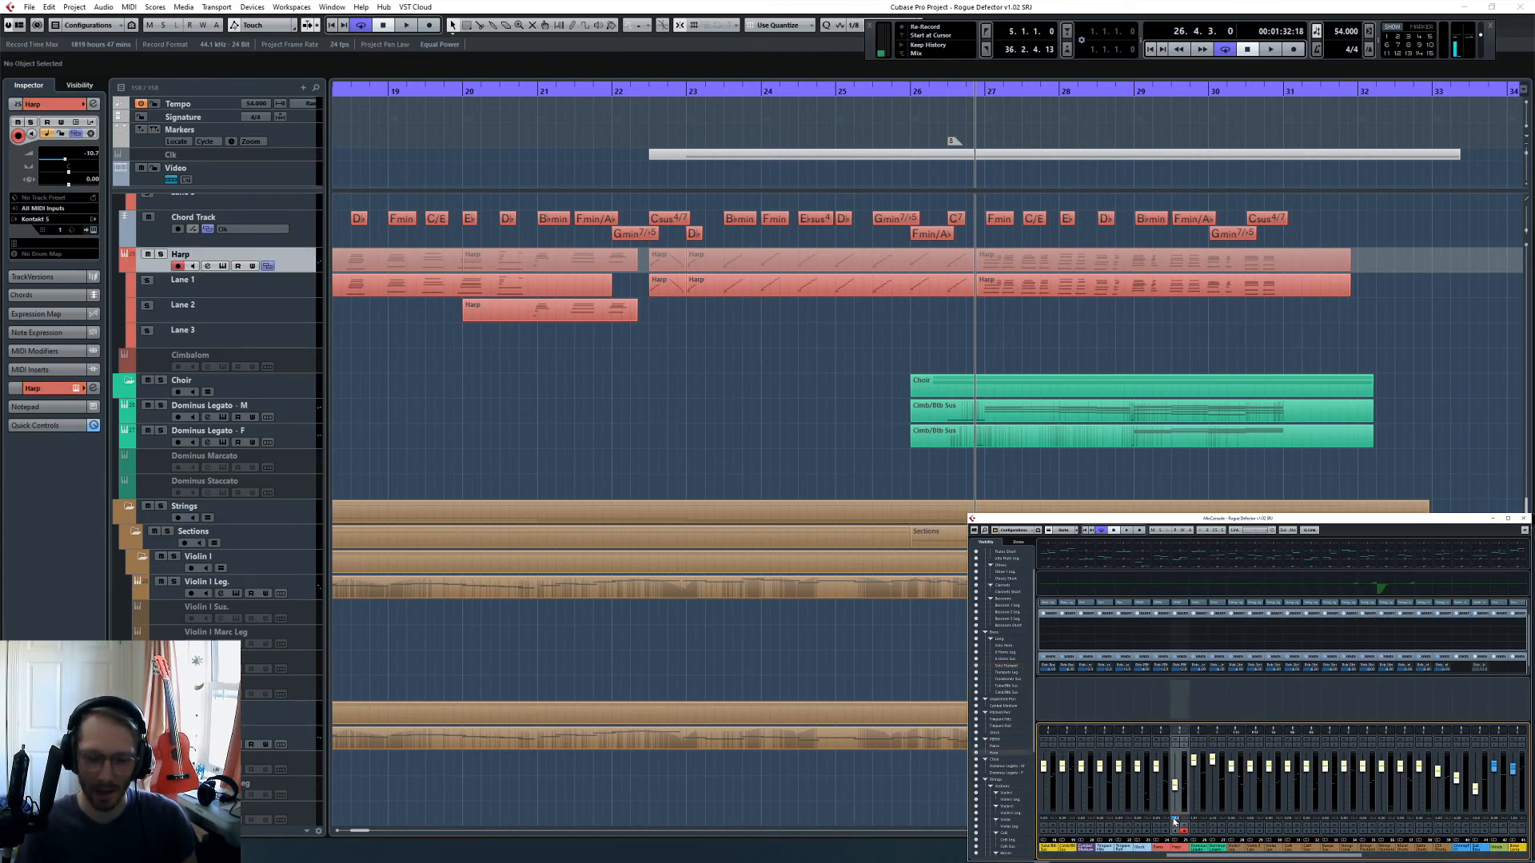
pyautogui.click(919, 305)
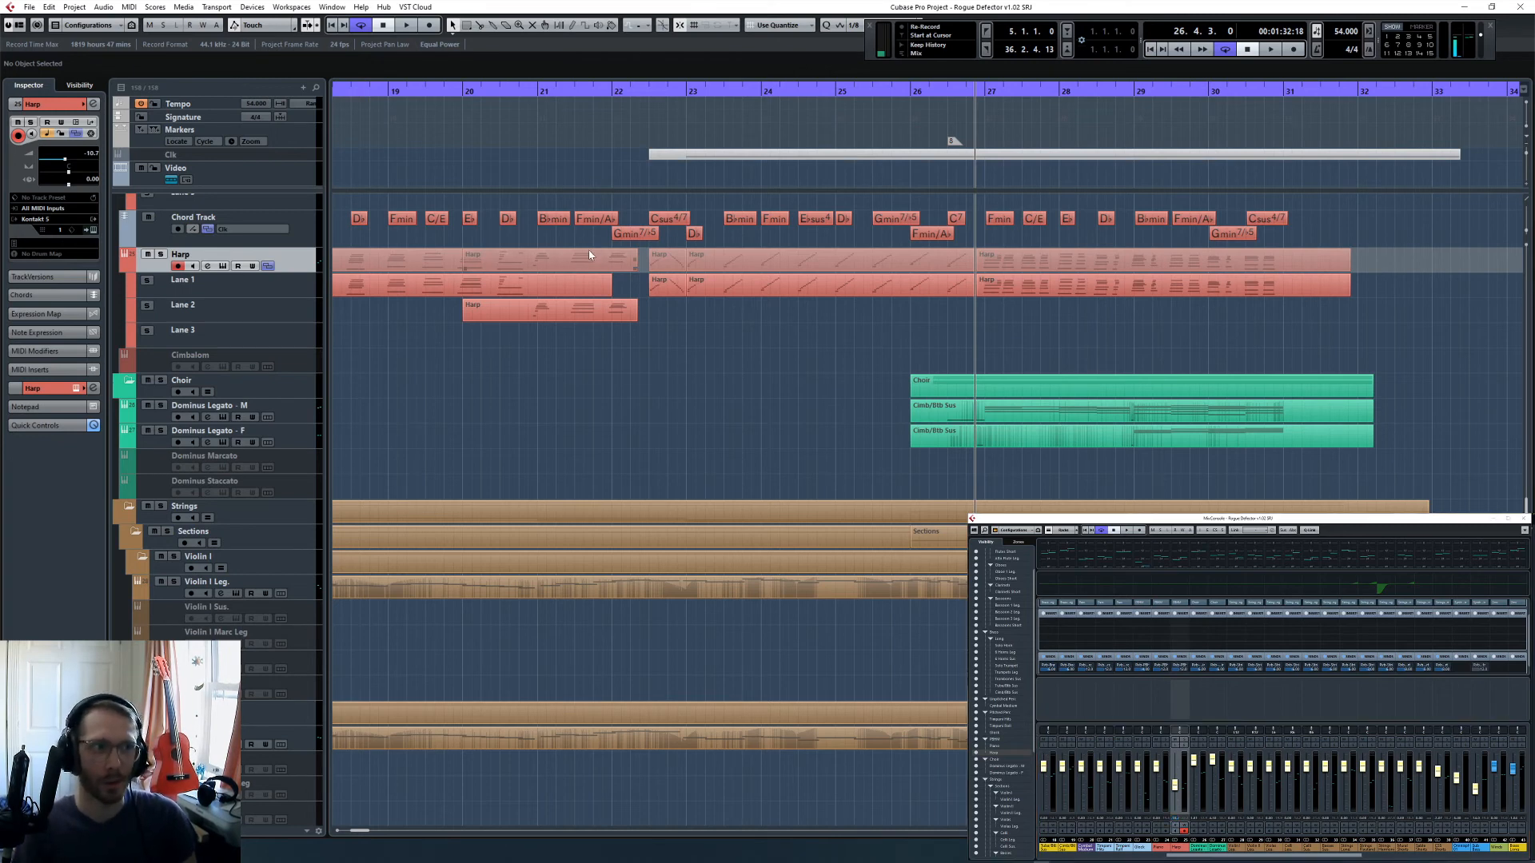
pyautogui.click(125, 265)
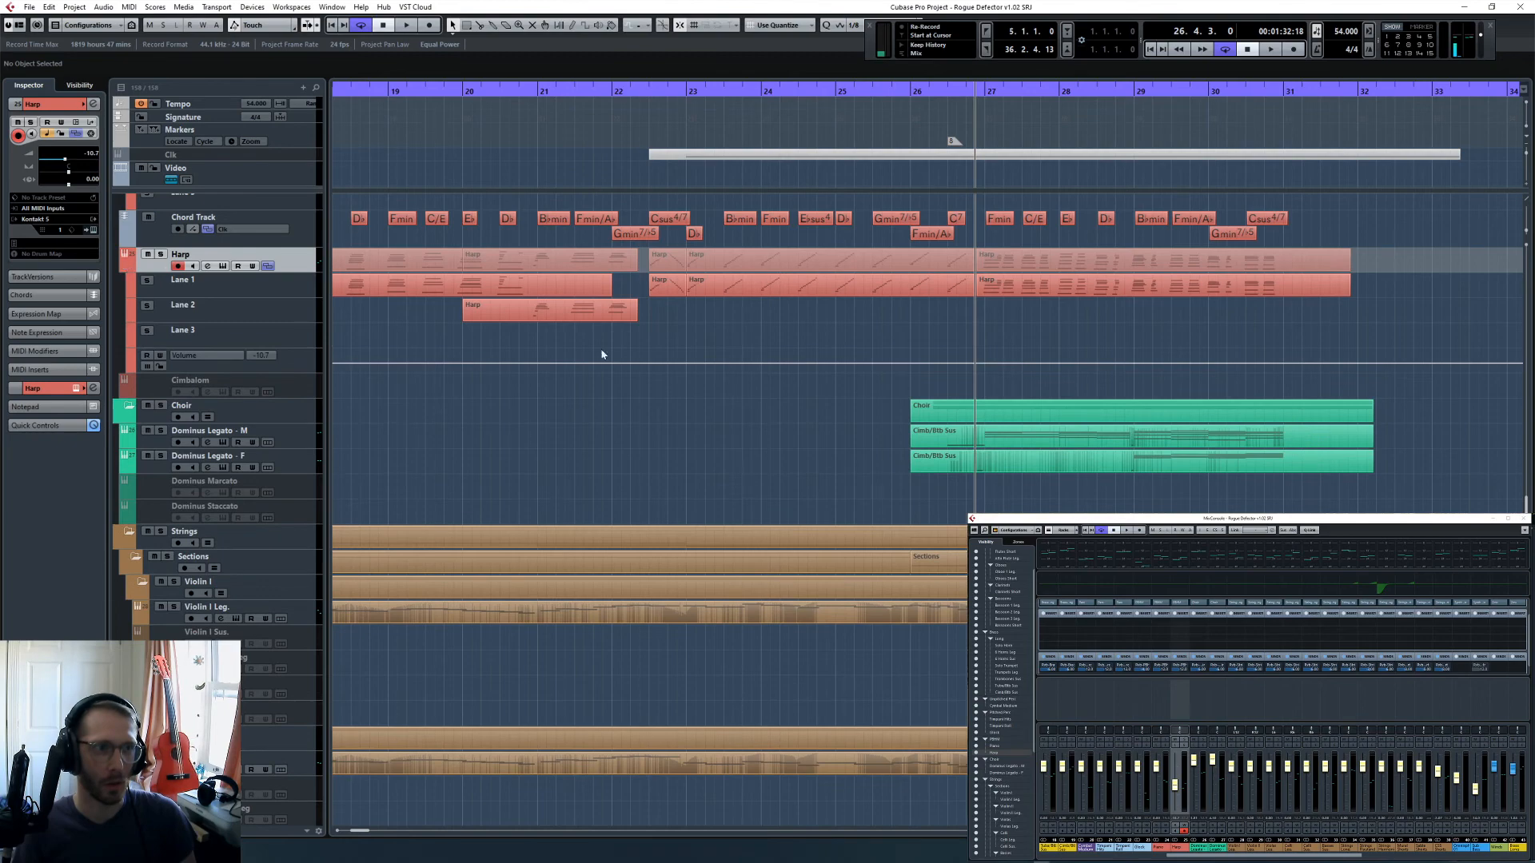
pyautogui.press('g')
pyautogui.press('g')
pyautogui.press('g')
pyautogui.press('g')
pyautogui.press('g')
pyautogui.press('g')
pyautogui.click(287, 334)
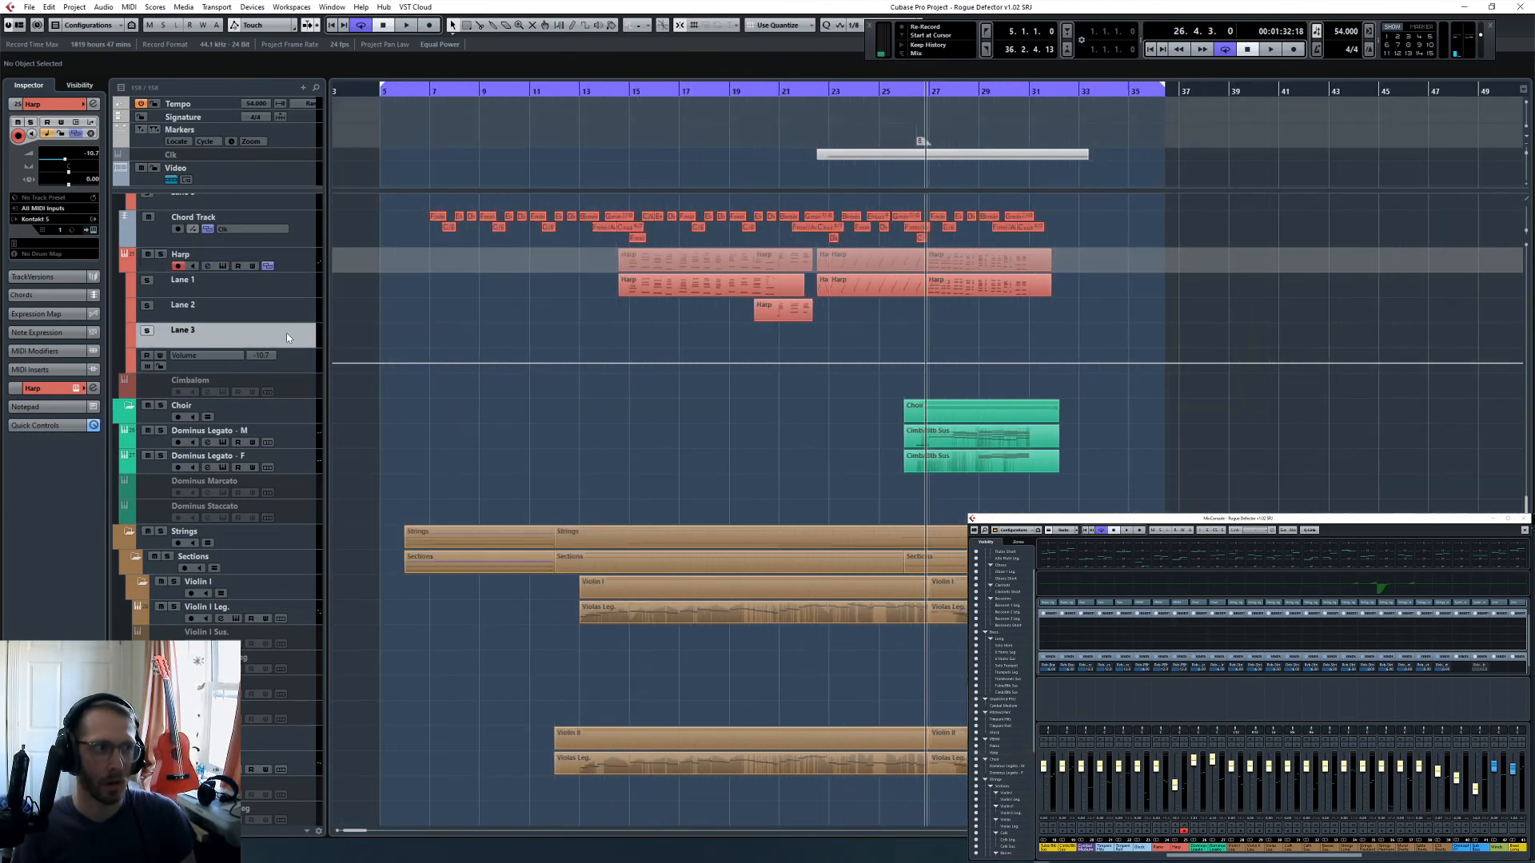
pyautogui.rightClick(286, 333)
pyautogui.click(294, 300)
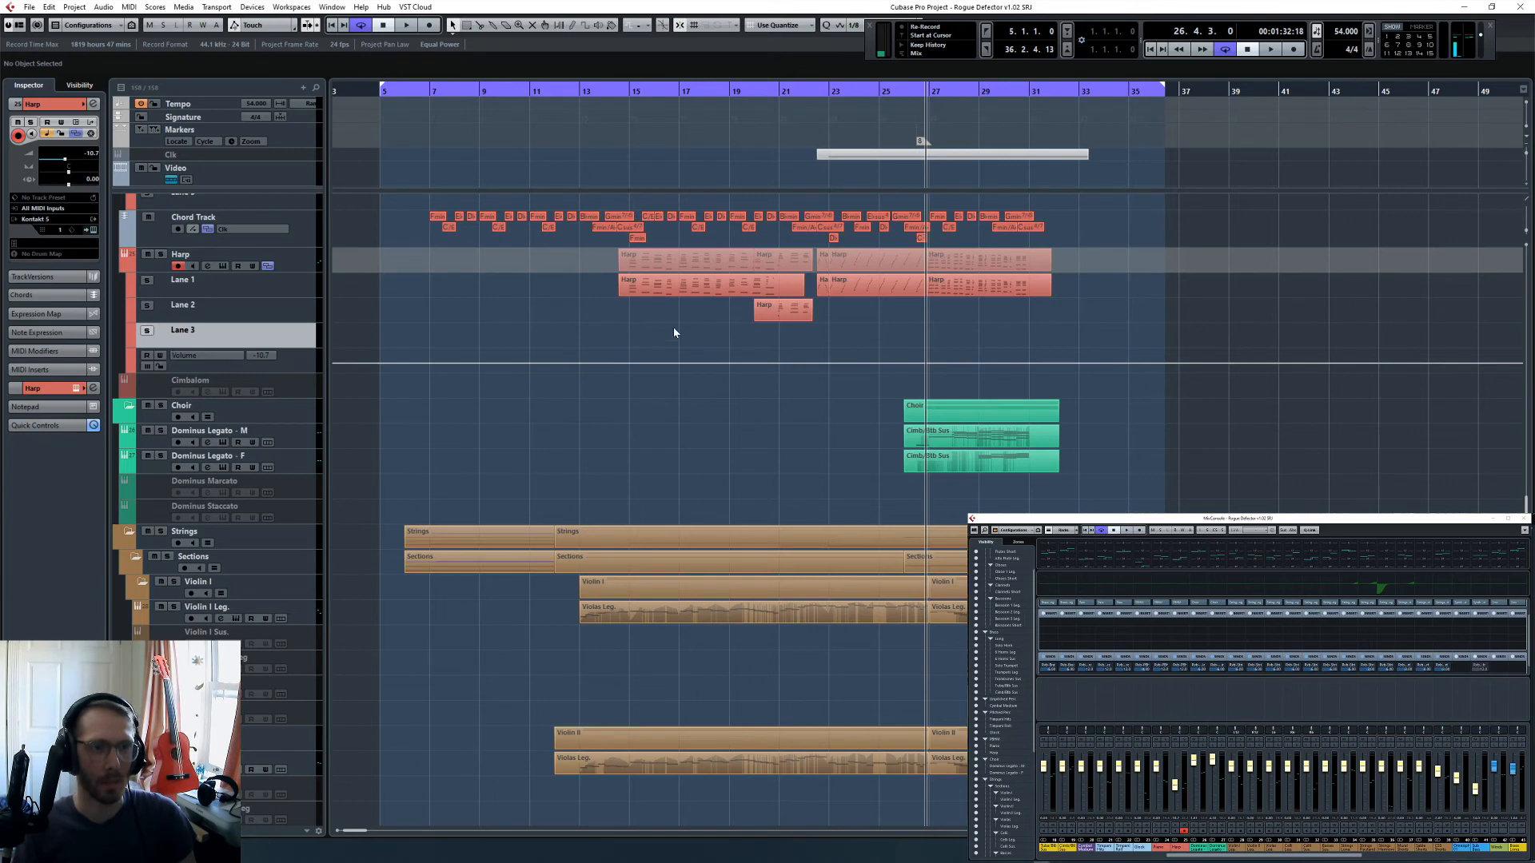
# - Enlarge the Harp volume automation lane and add a drop from -10.7 just before bar 27 to -16.4 at bar 27
pyautogui.press('h')
pyautogui.press('h')
pyautogui.press('h')
pyautogui.press('h')
pyautogui.press('h')
pyautogui.press('h')
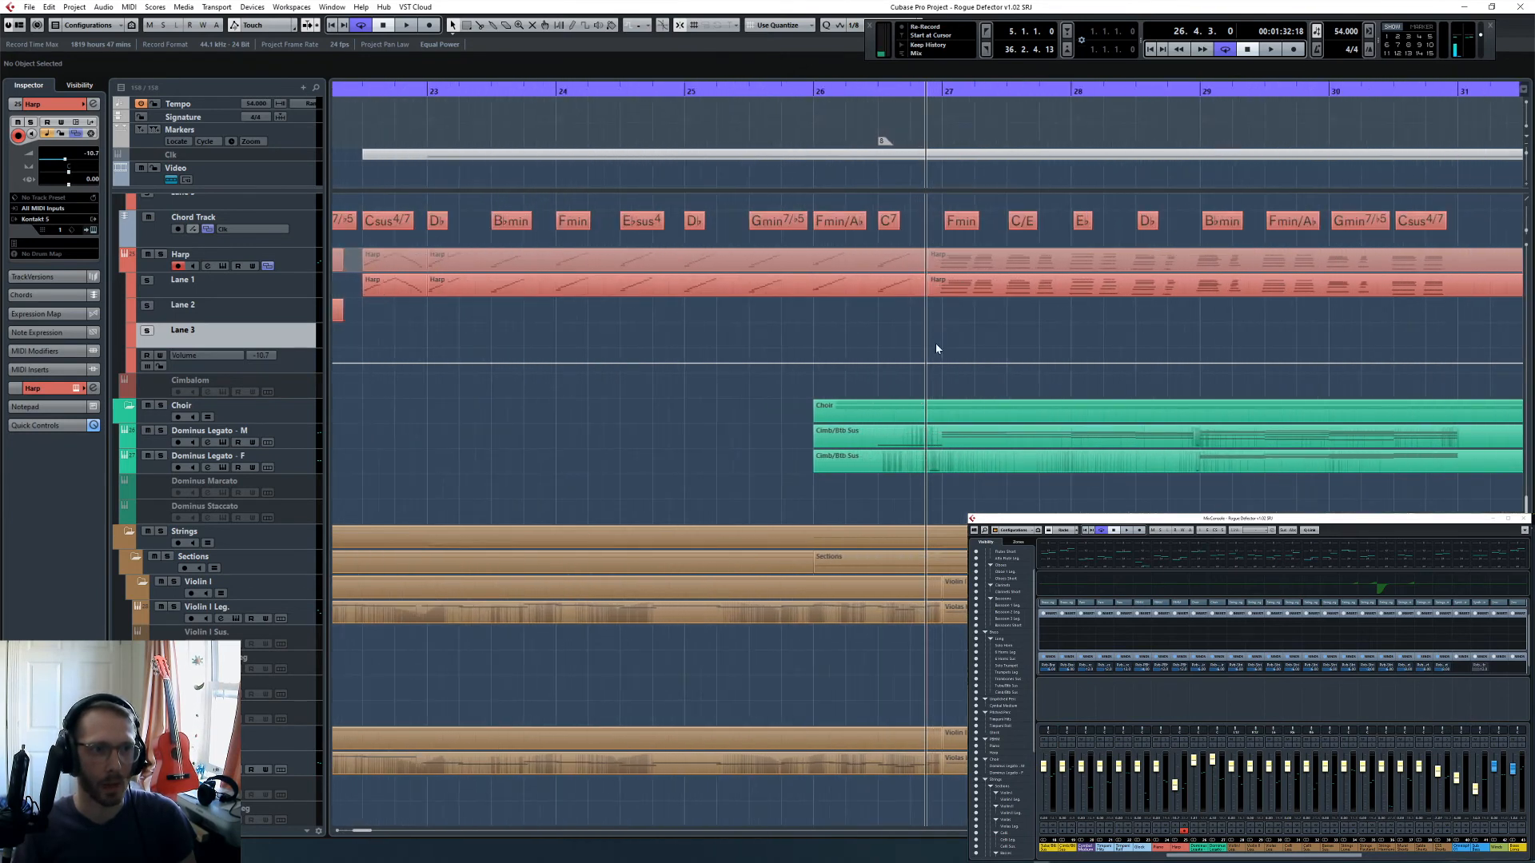
pyautogui.press('h')
pyautogui.press('h')
pyautogui.moveTo(297, 370); pyautogui.dragTo(304, 468)
pyautogui.click(927, 417)
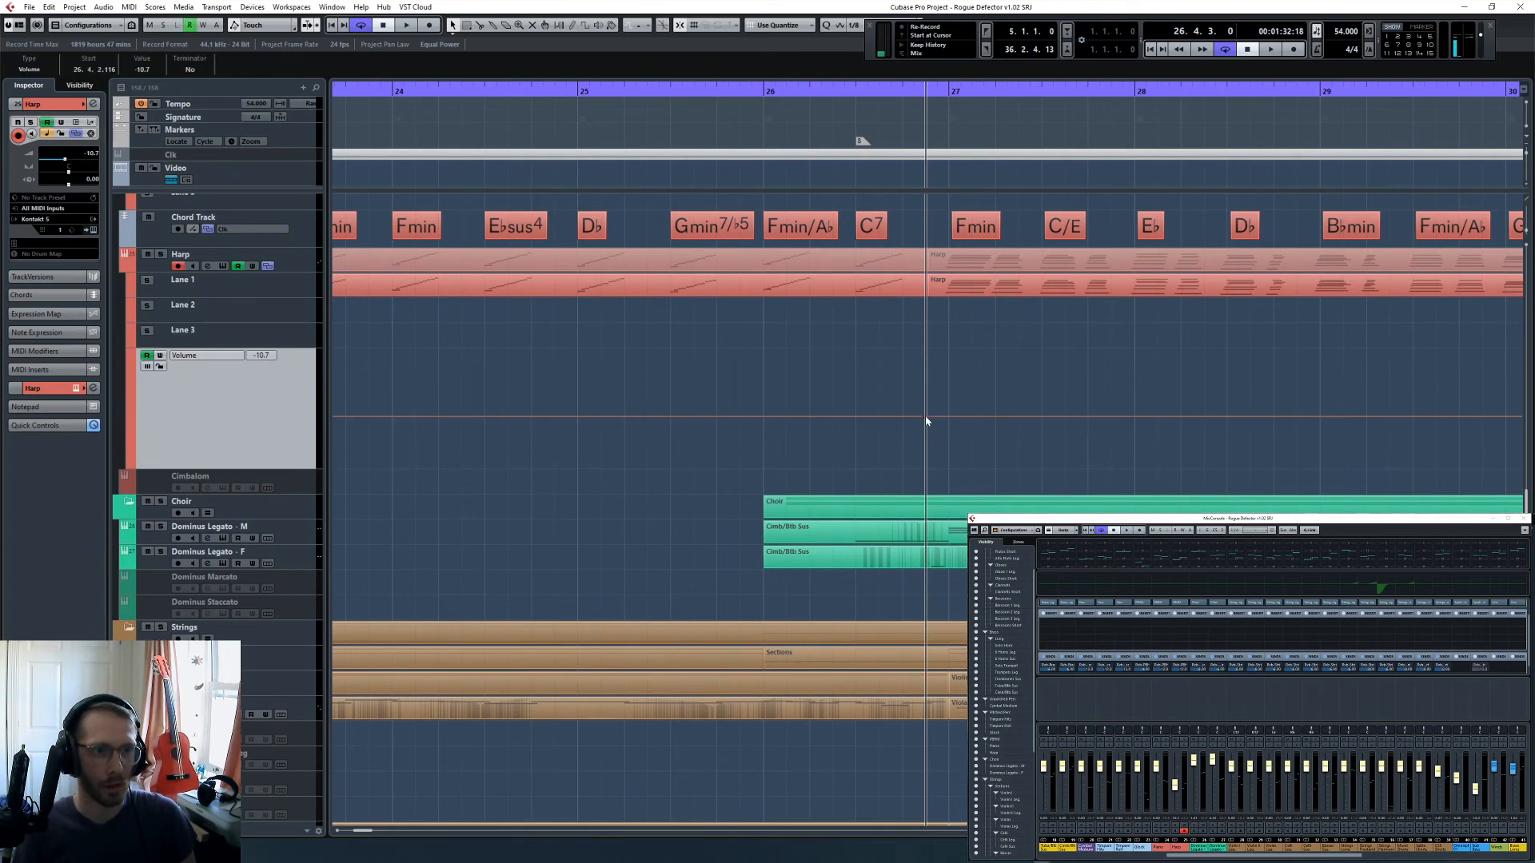
pyautogui.moveTo(943, 416); pyautogui.dragTo(949, 430)
# - Play back the quieter harp, hide its automation lane, and show the volume automation lane of Dominus Legato - F
pyautogui.press('space')
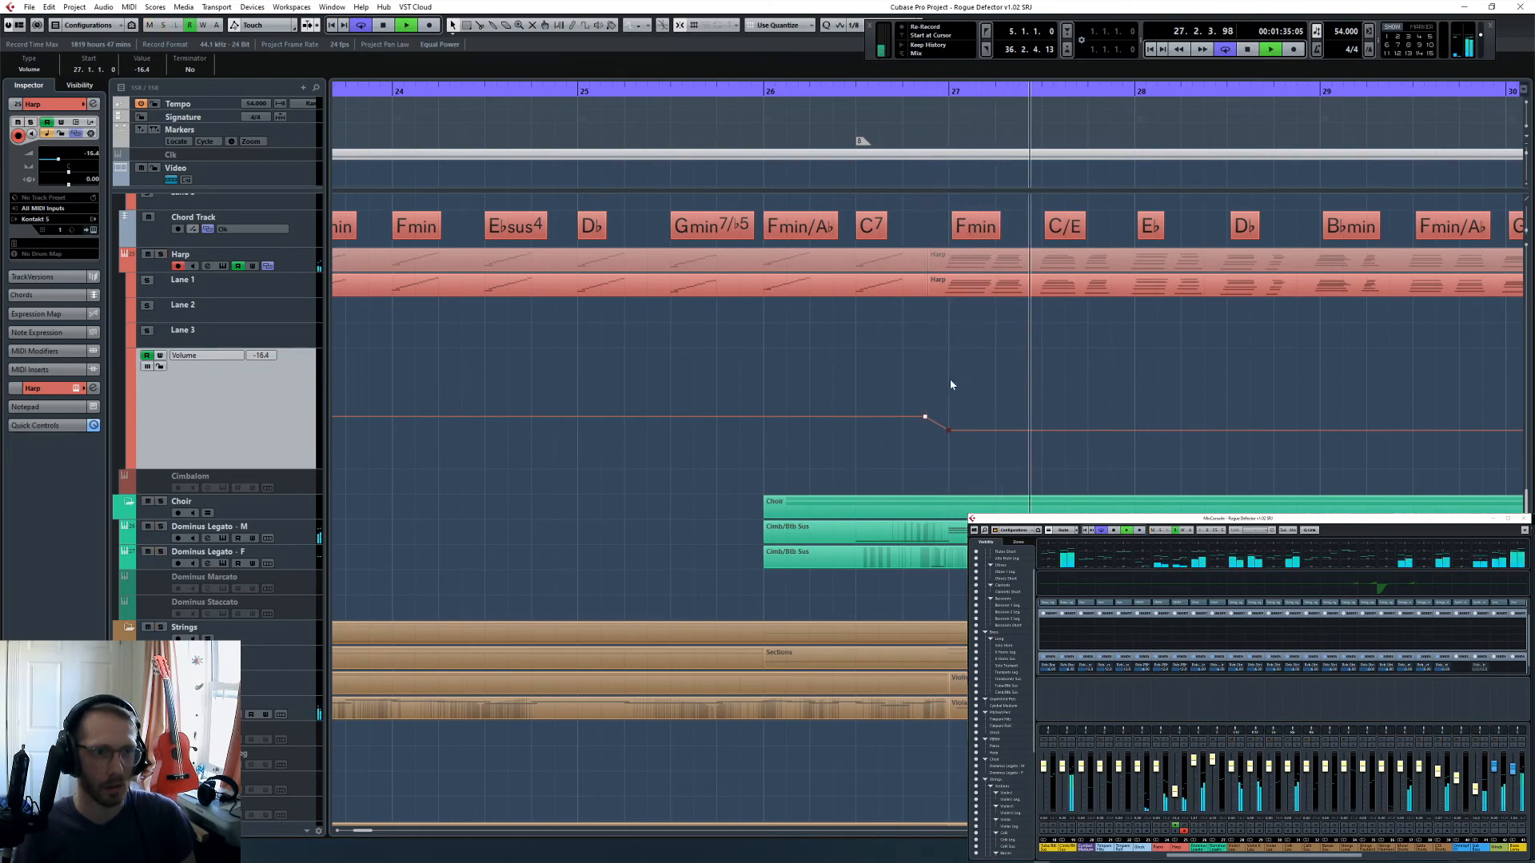
pyautogui.press('g')
pyautogui.press('g')
pyautogui.press('g')
pyautogui.press('g')
pyautogui.press('g')
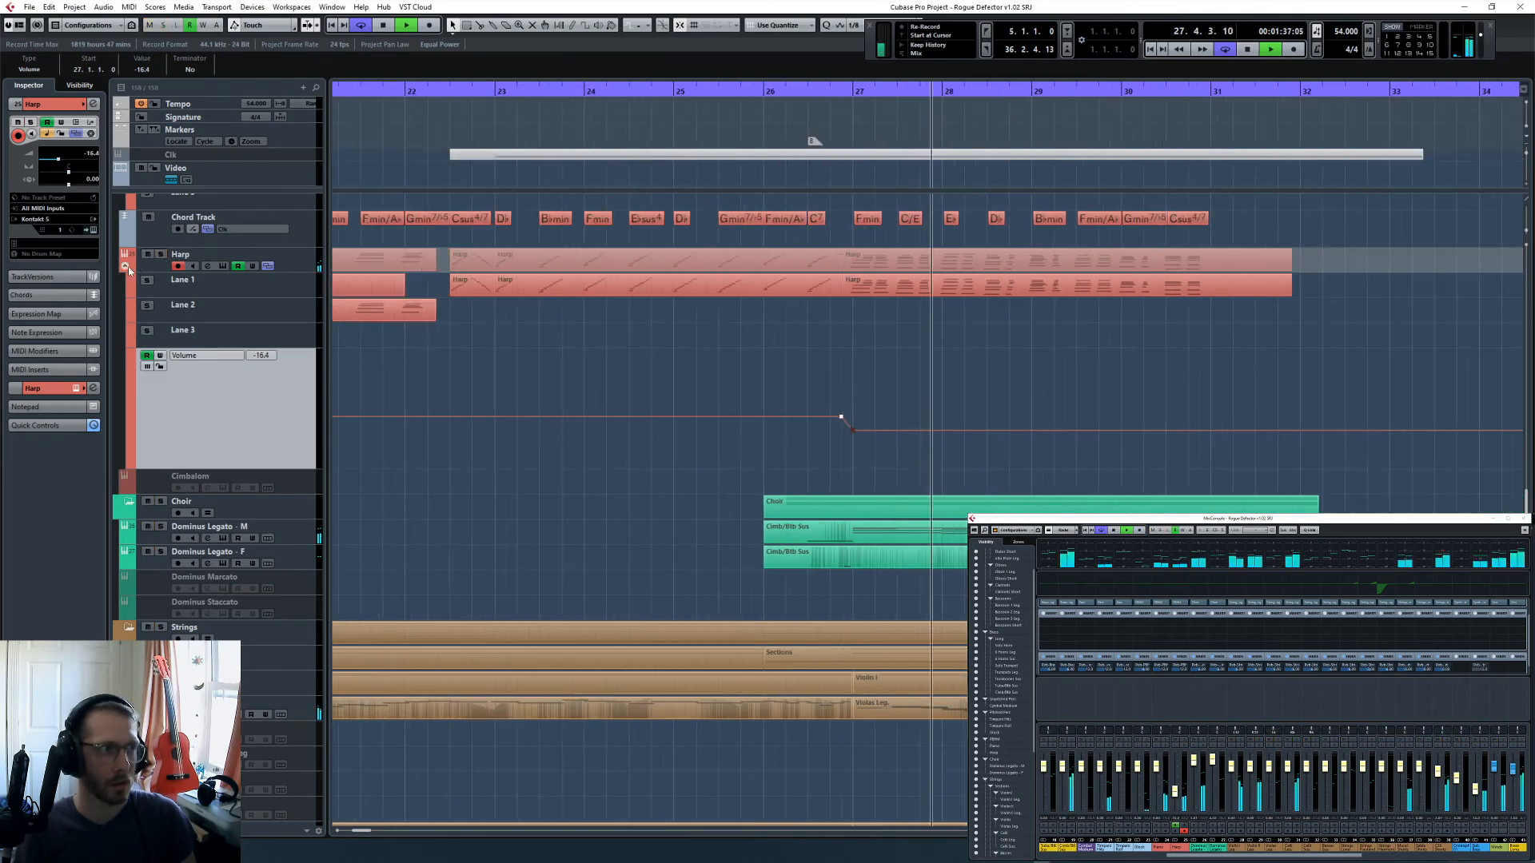
pyautogui.press('a')
pyautogui.scroll(3, 854, 367)
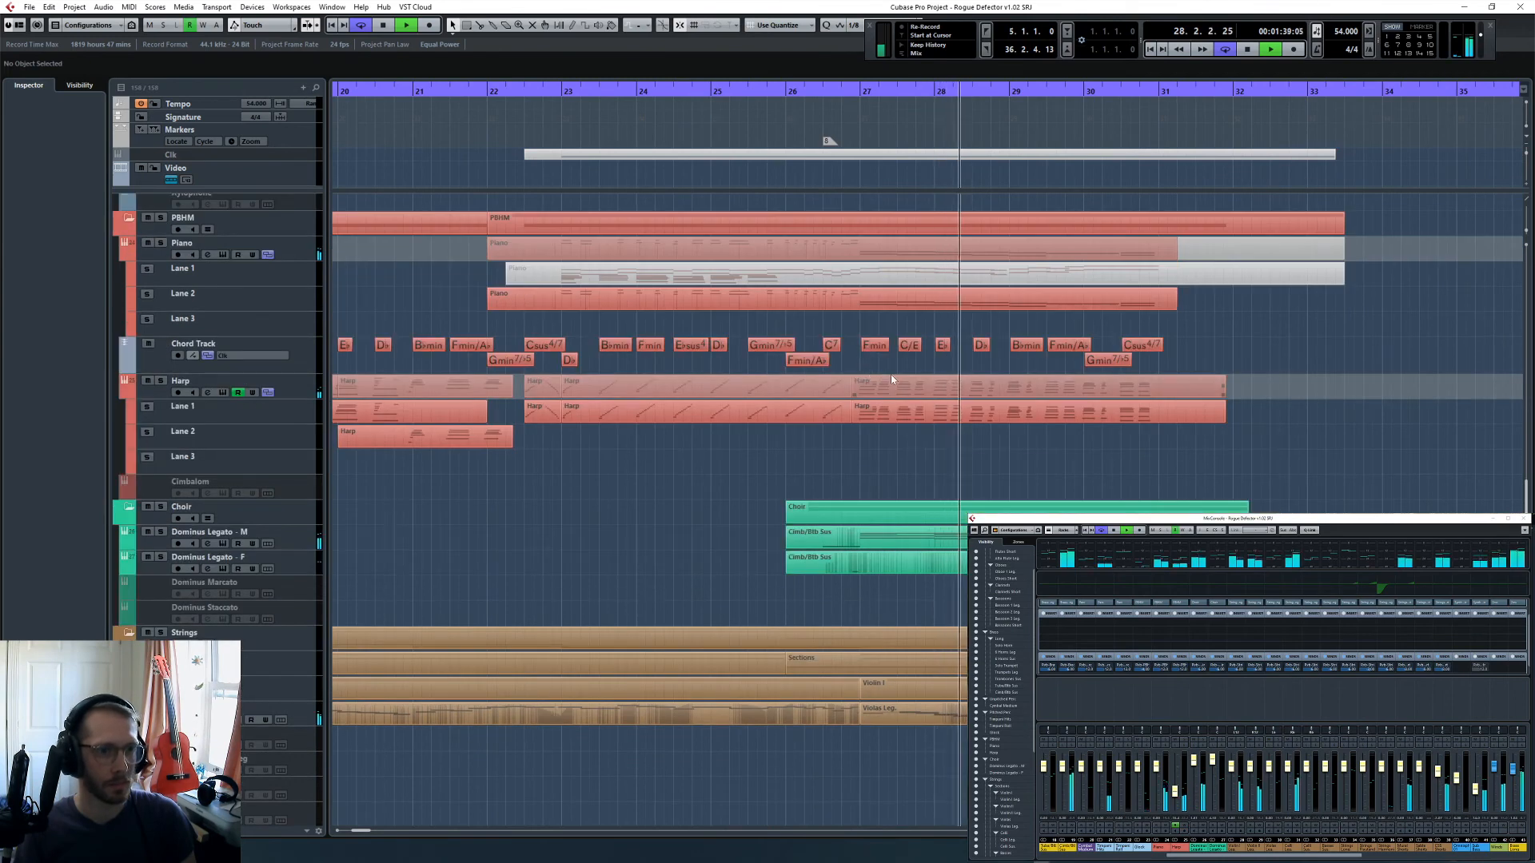
pyautogui.click(126, 570)
pyautogui.press('space')
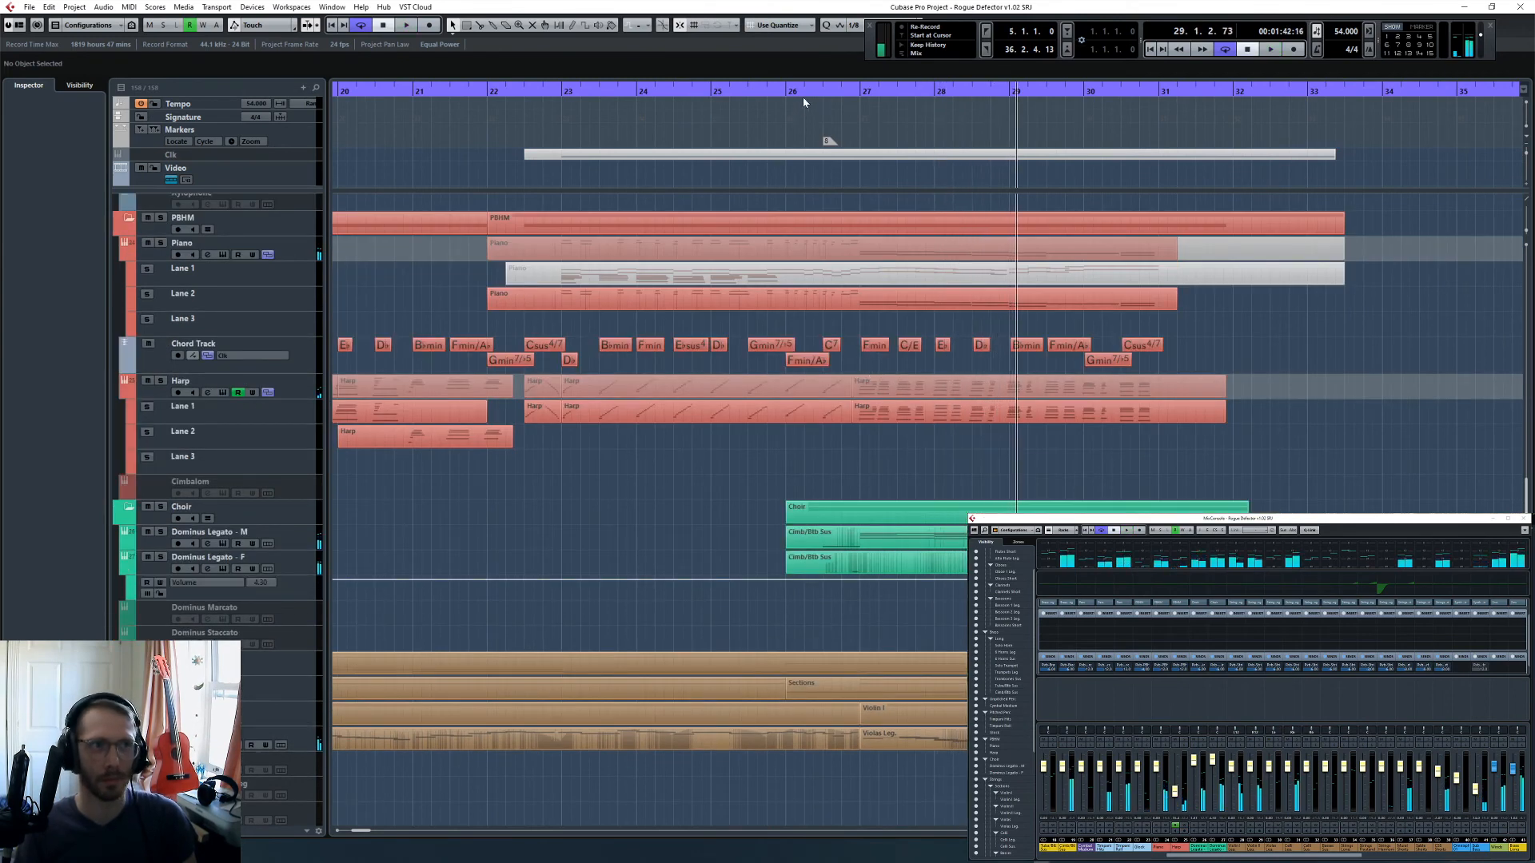
# - Set the playback position to bar 26 and open the Kontakt instrument of Dominus Legato - M
pyautogui.click(803, 98)
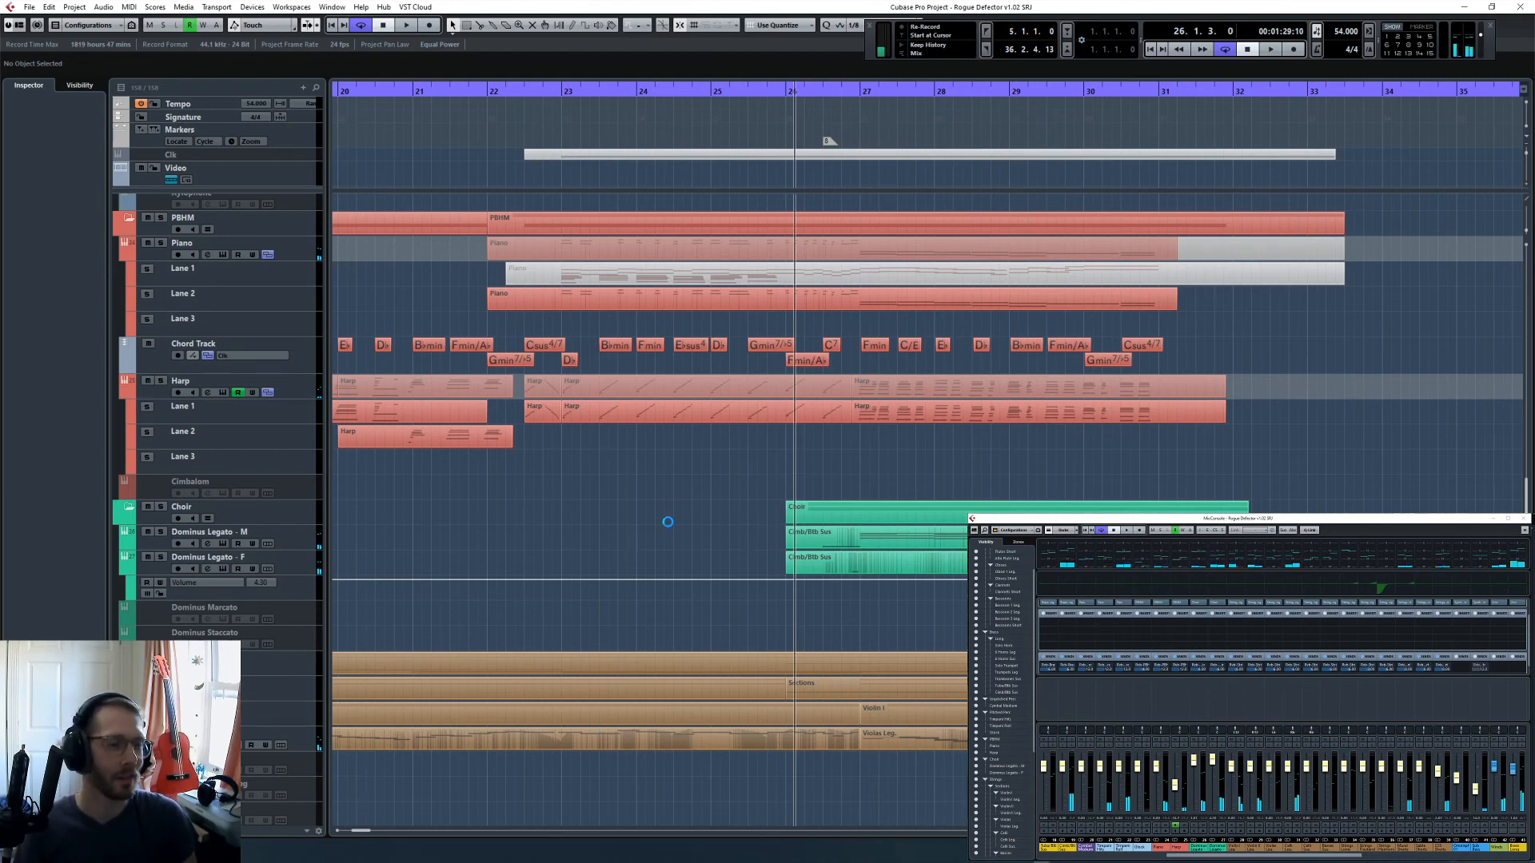
pyautogui.click(332, 545)
pyautogui.click(94, 230)
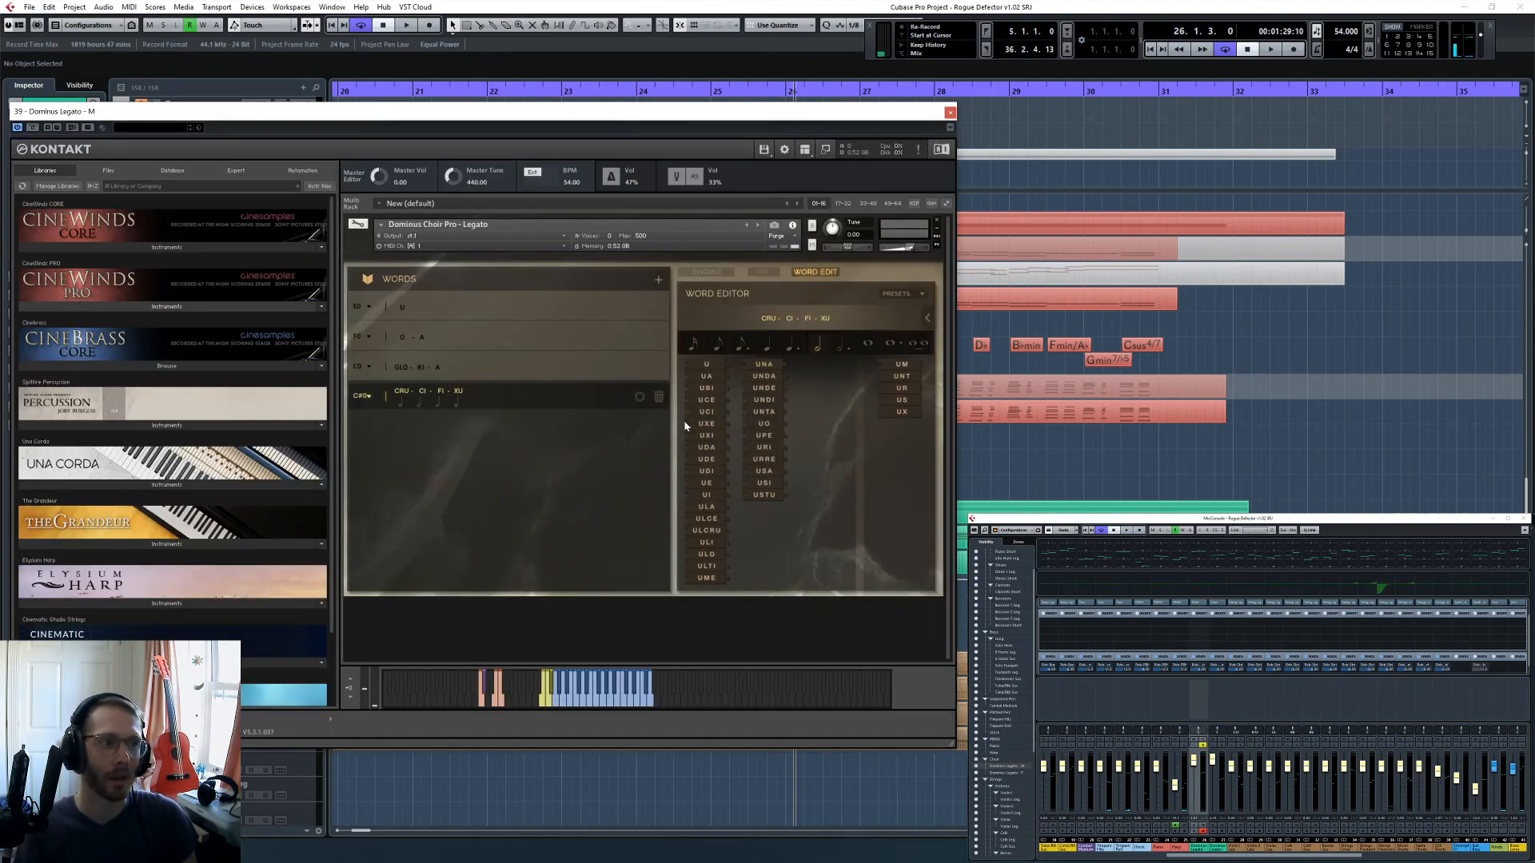
# - Show the Engine page of the Dominus Legato - M instrument, listen to the passage from bar 26, and close the instrument
pyautogui.click(707, 272)
pyautogui.press('space')
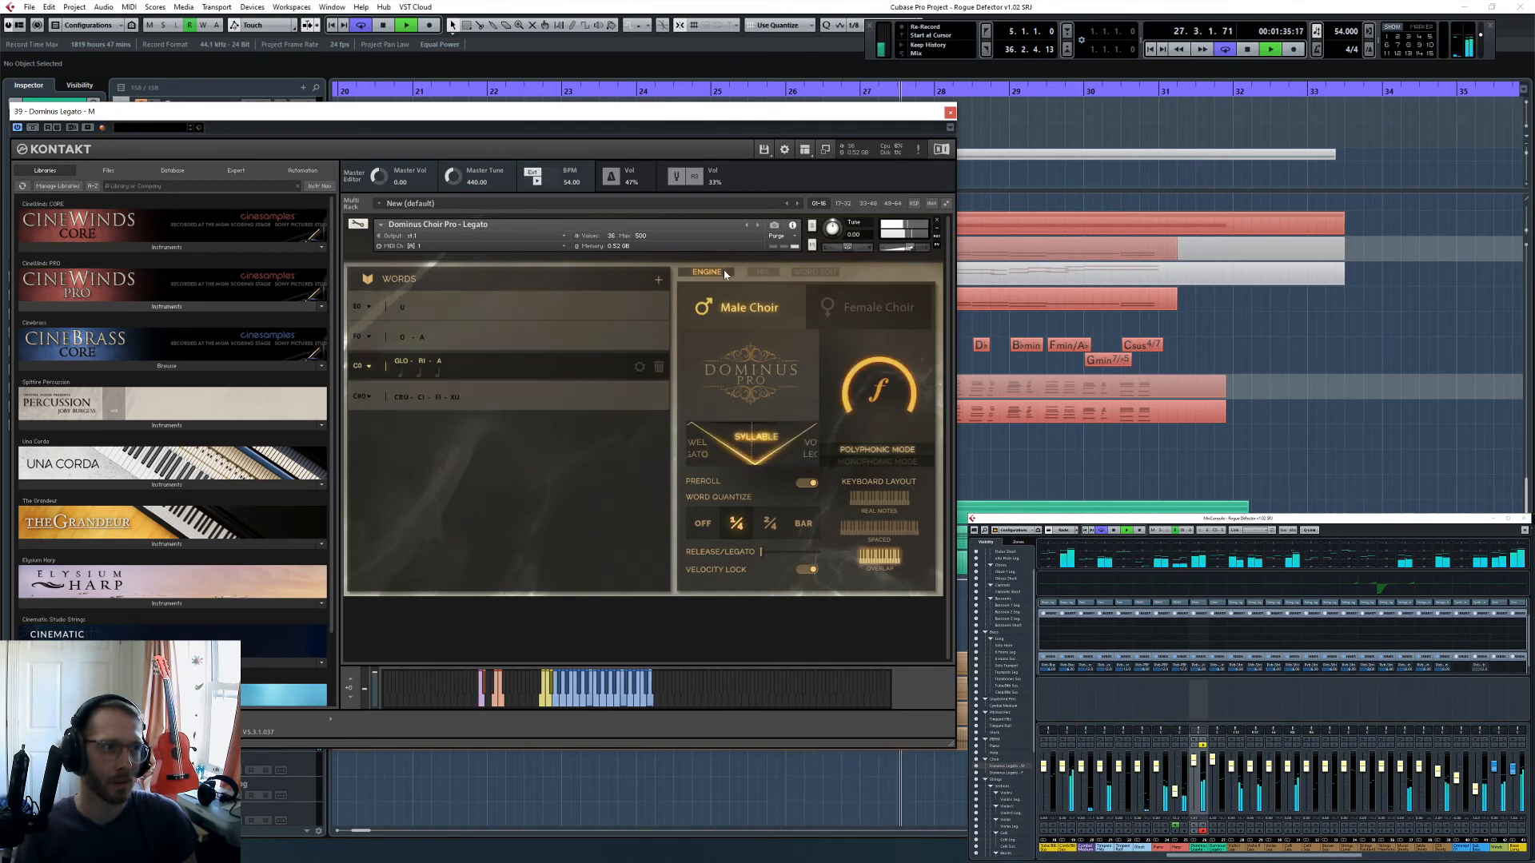
pyautogui.click(950, 113)
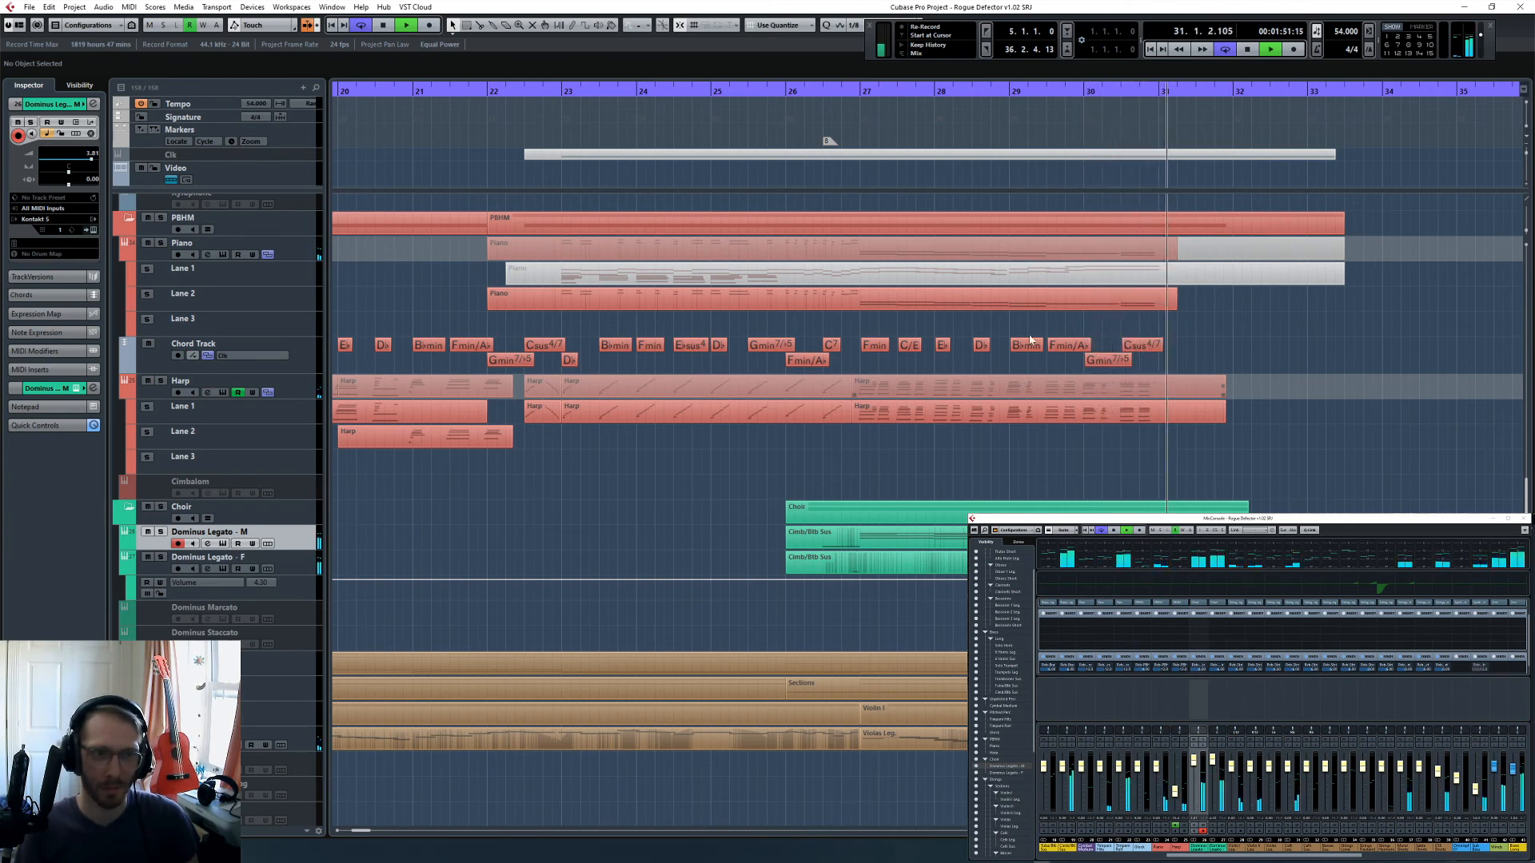
pyautogui.press('space')
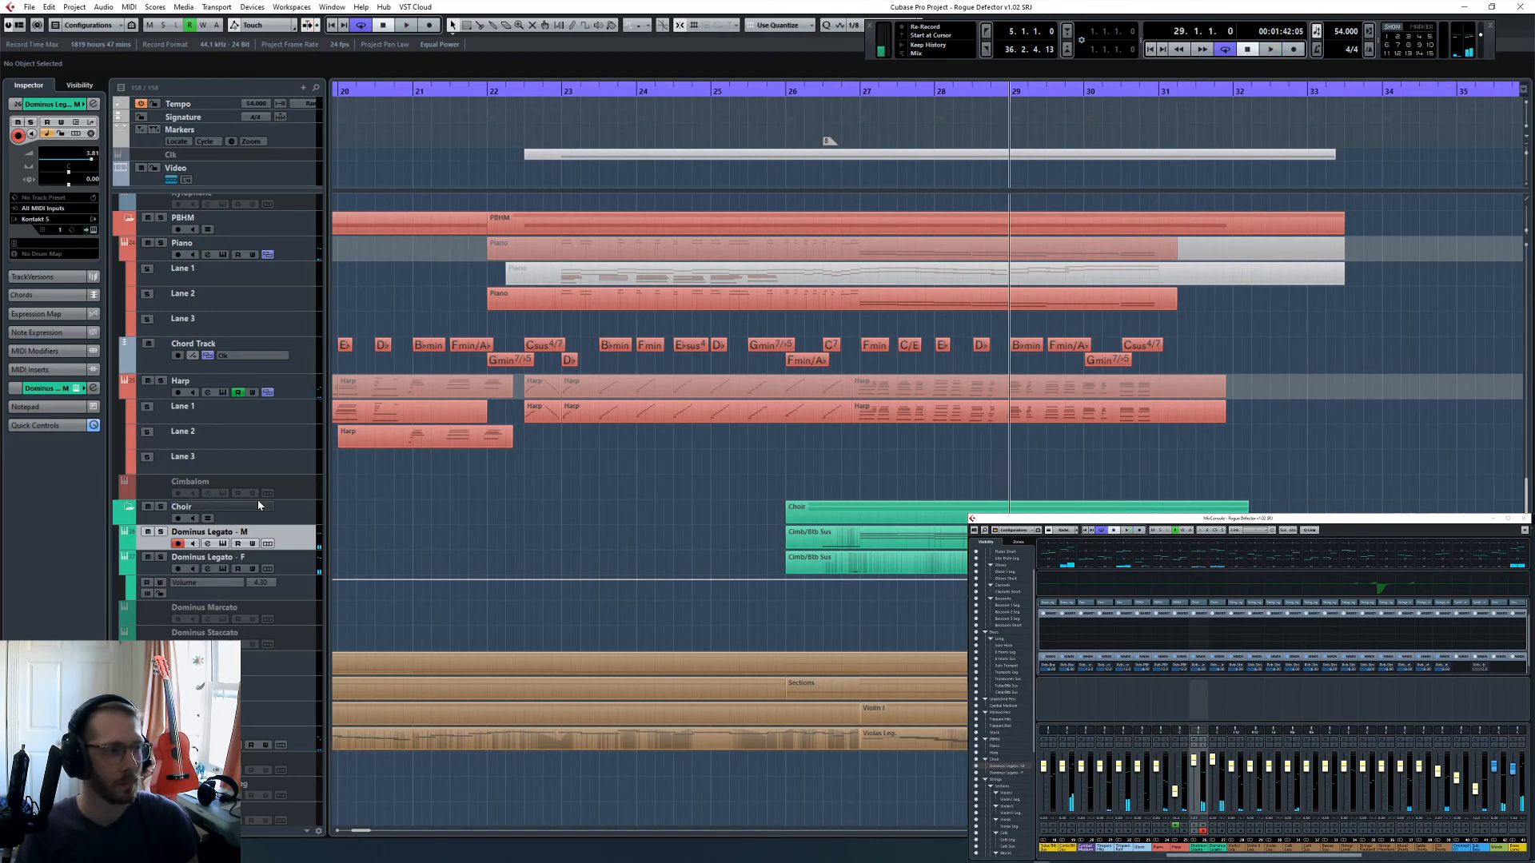
# - Set the track delay of Dominus Legato - M and Dominus Legato - F to -150 ms and play from bar 26
pyautogui.click(92, 180)
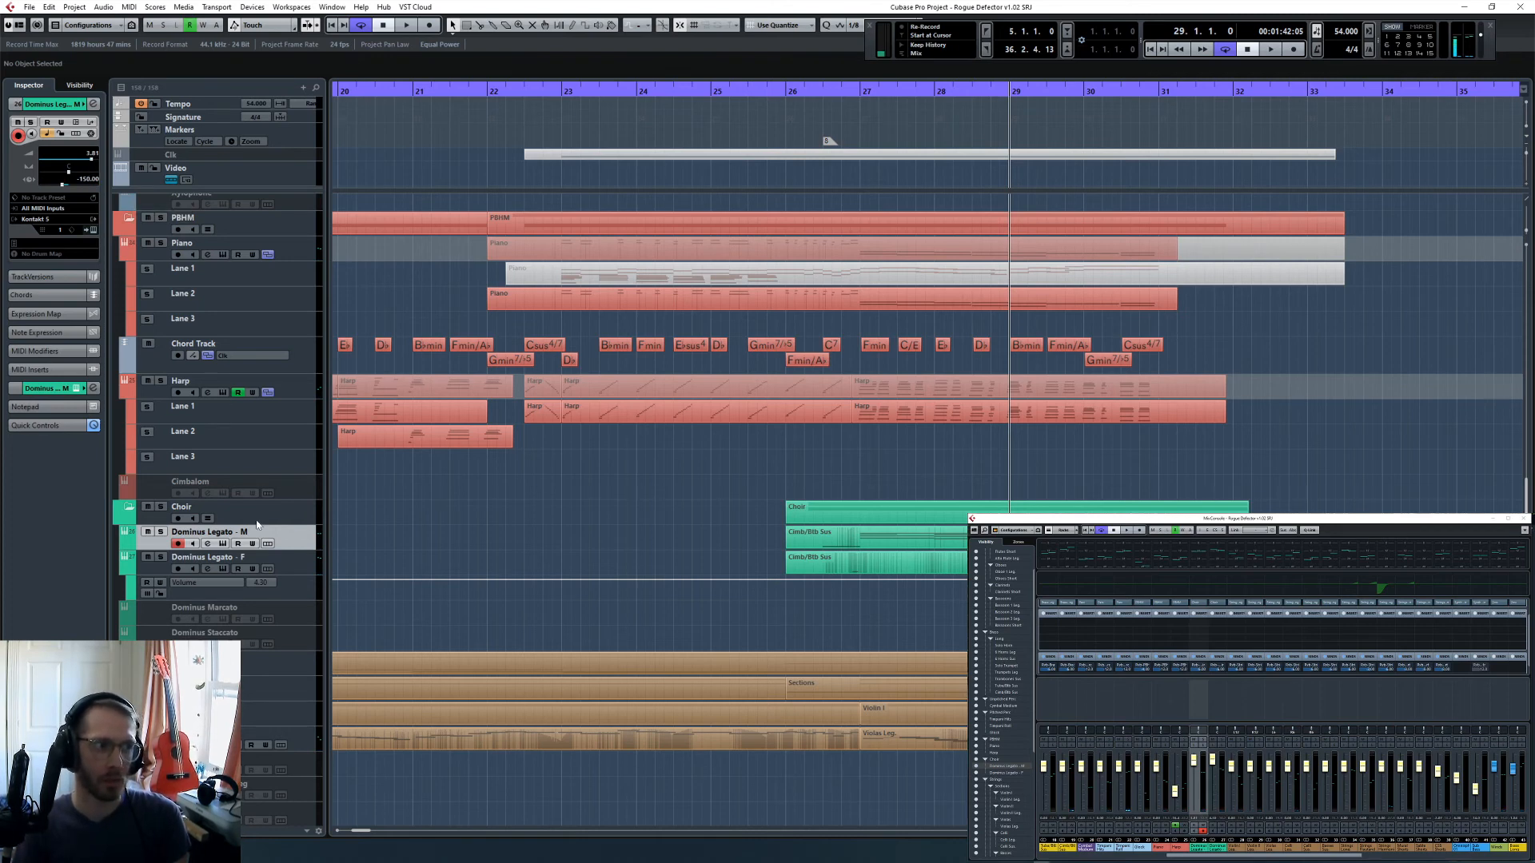
pyautogui.press('Down')
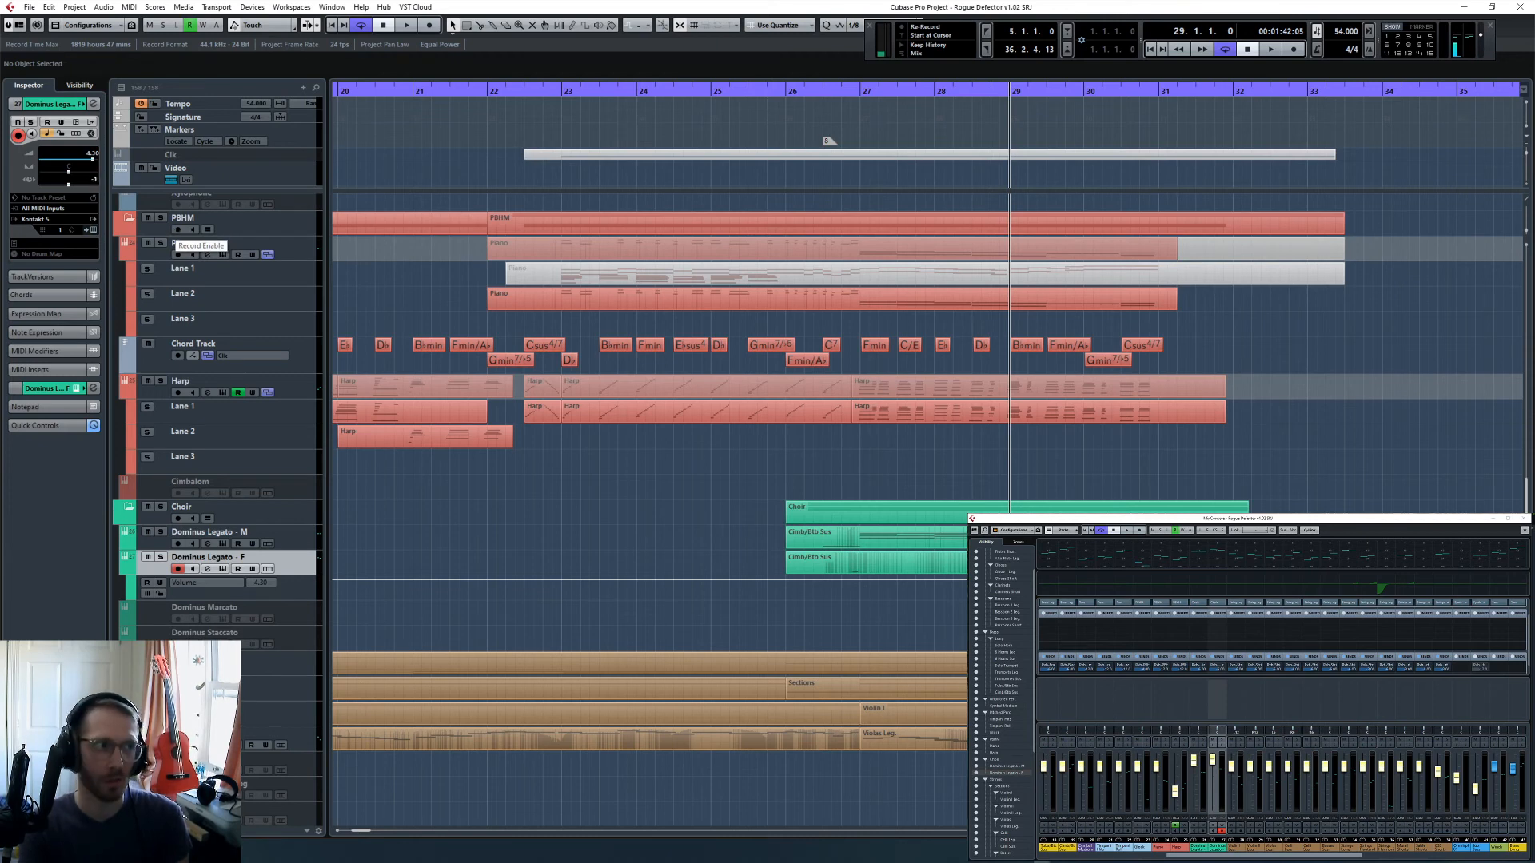
pyautogui.click(791, 86)
pyautogui.press('space')
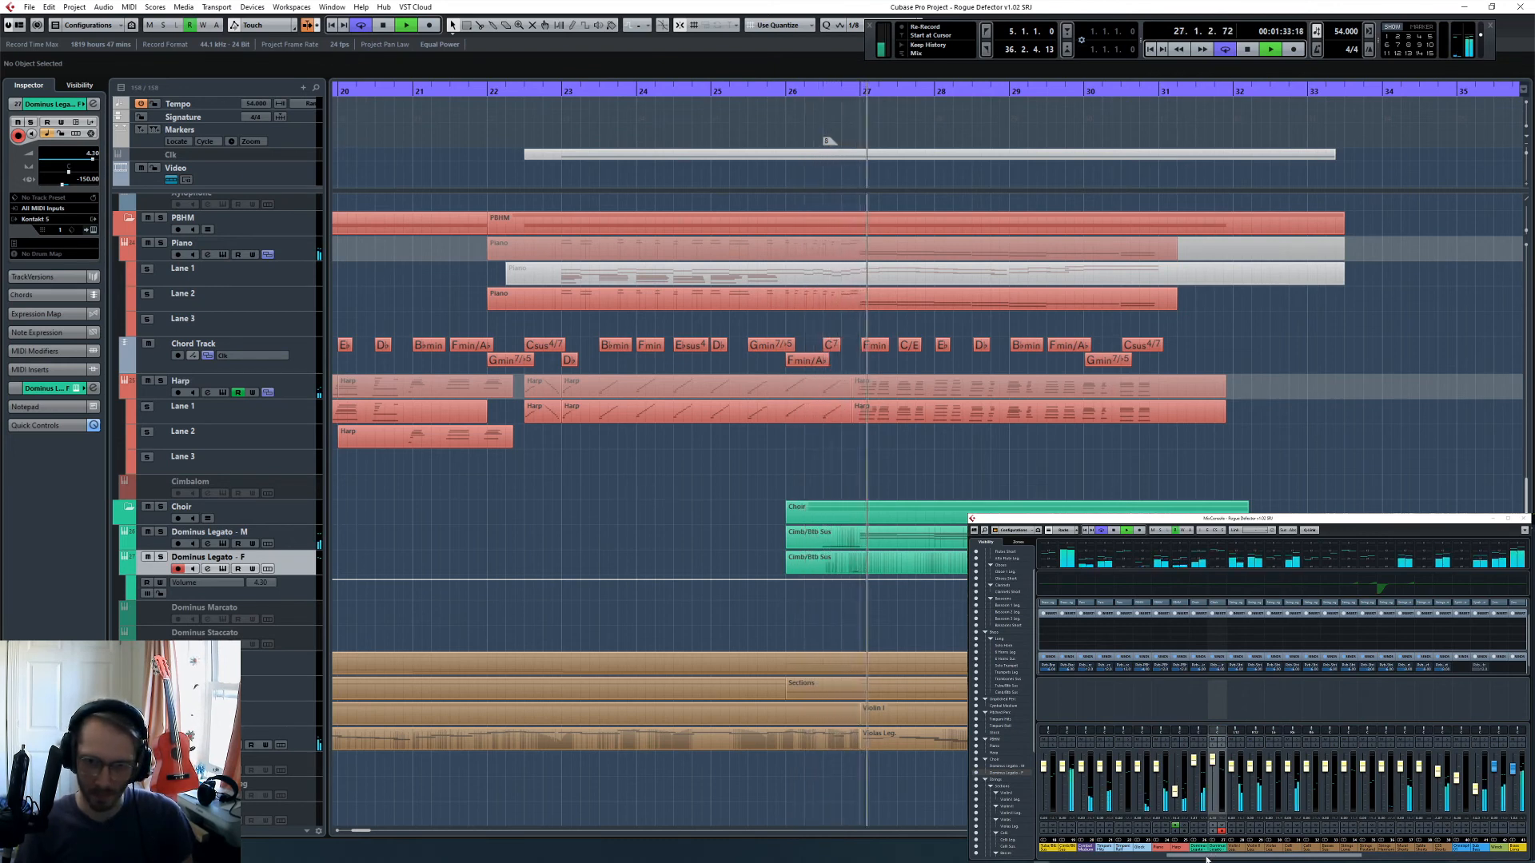
pyautogui.moveTo(1207, 858); pyautogui.dragTo(1479, 857)
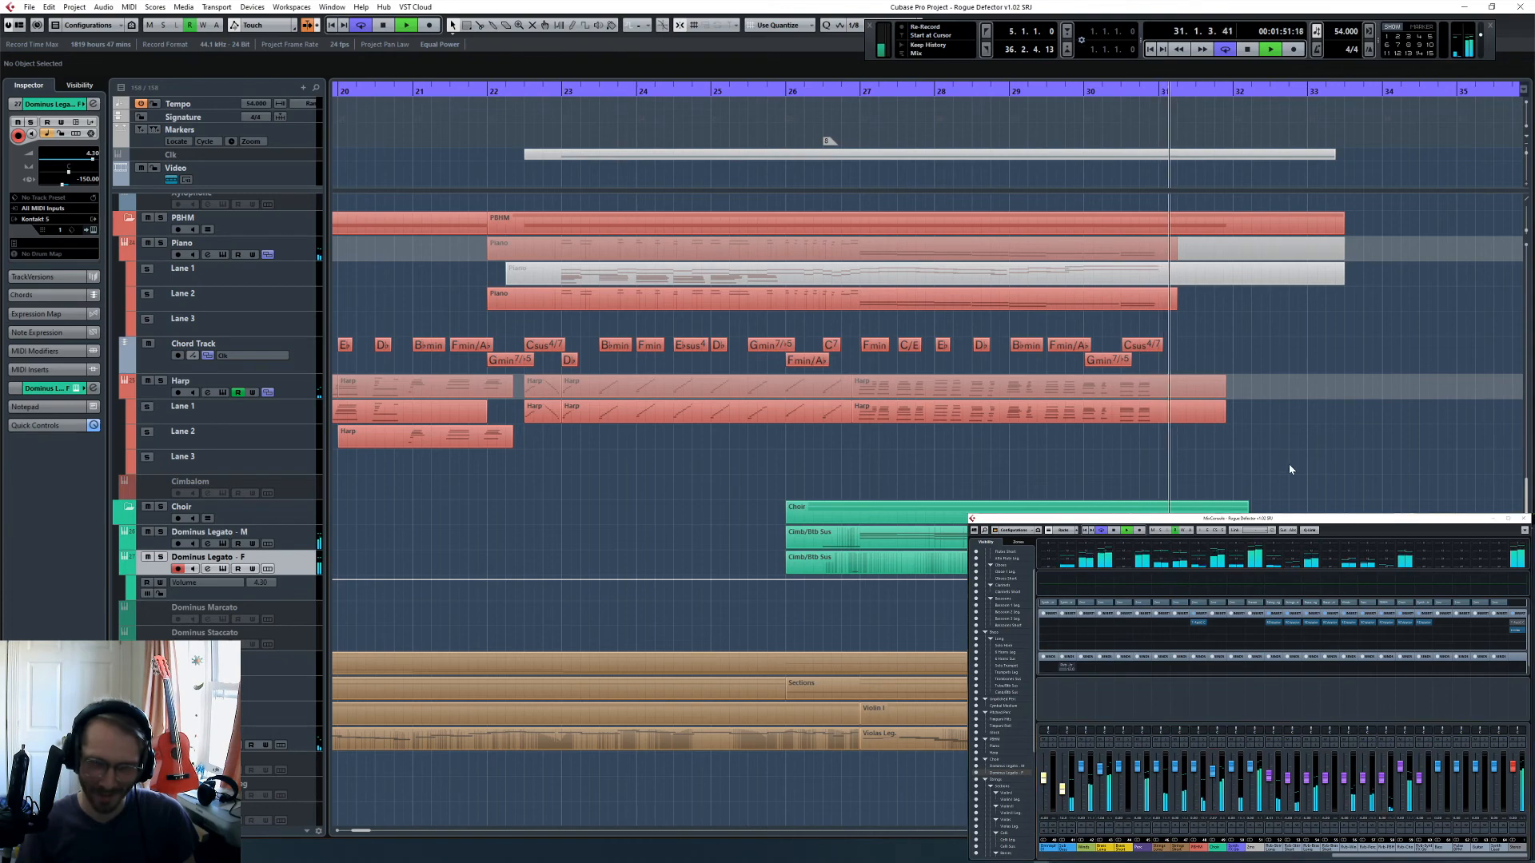
pyautogui.press('space')
pyautogui.click(1009, 93)
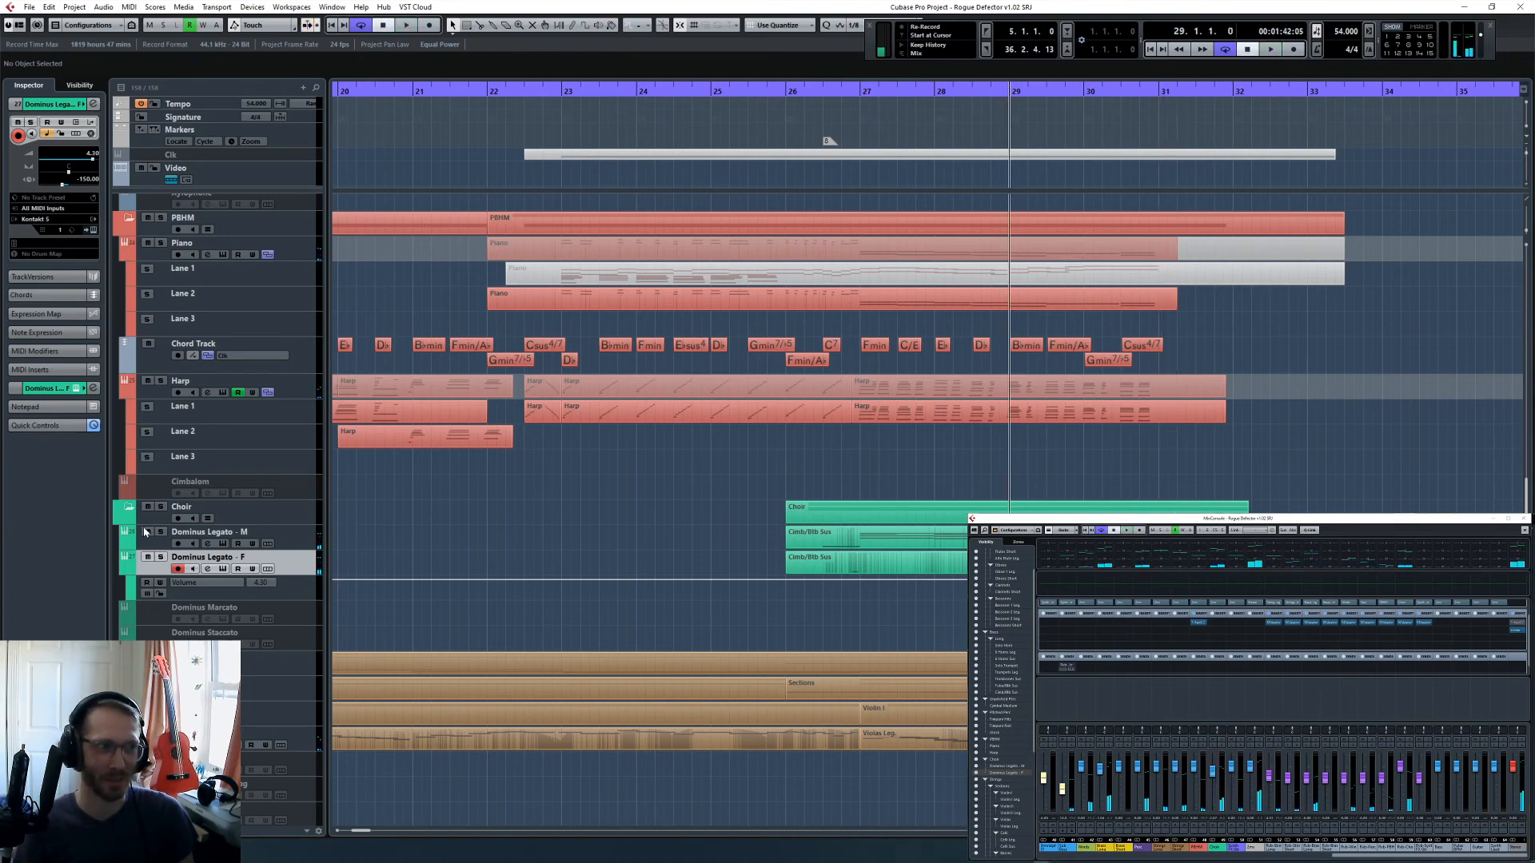
# - In Dominus Legato - M, set the FI syllable of the CRU-CI-FI-XU word to quarter+dotted eighth - 1/4 + 3/16
pyautogui.click(294, 531)
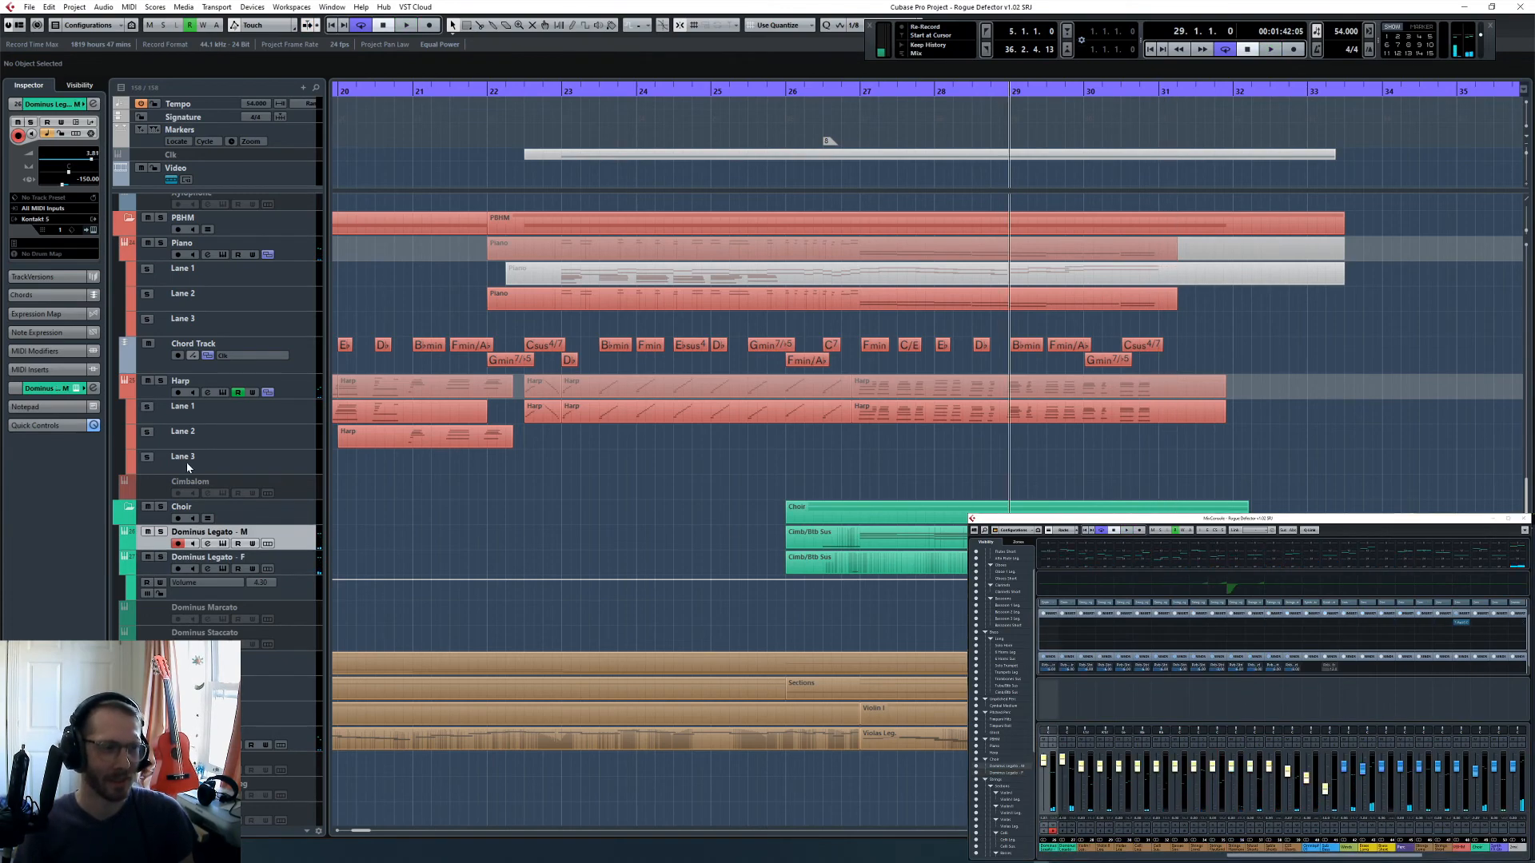
pyautogui.click(94, 230)
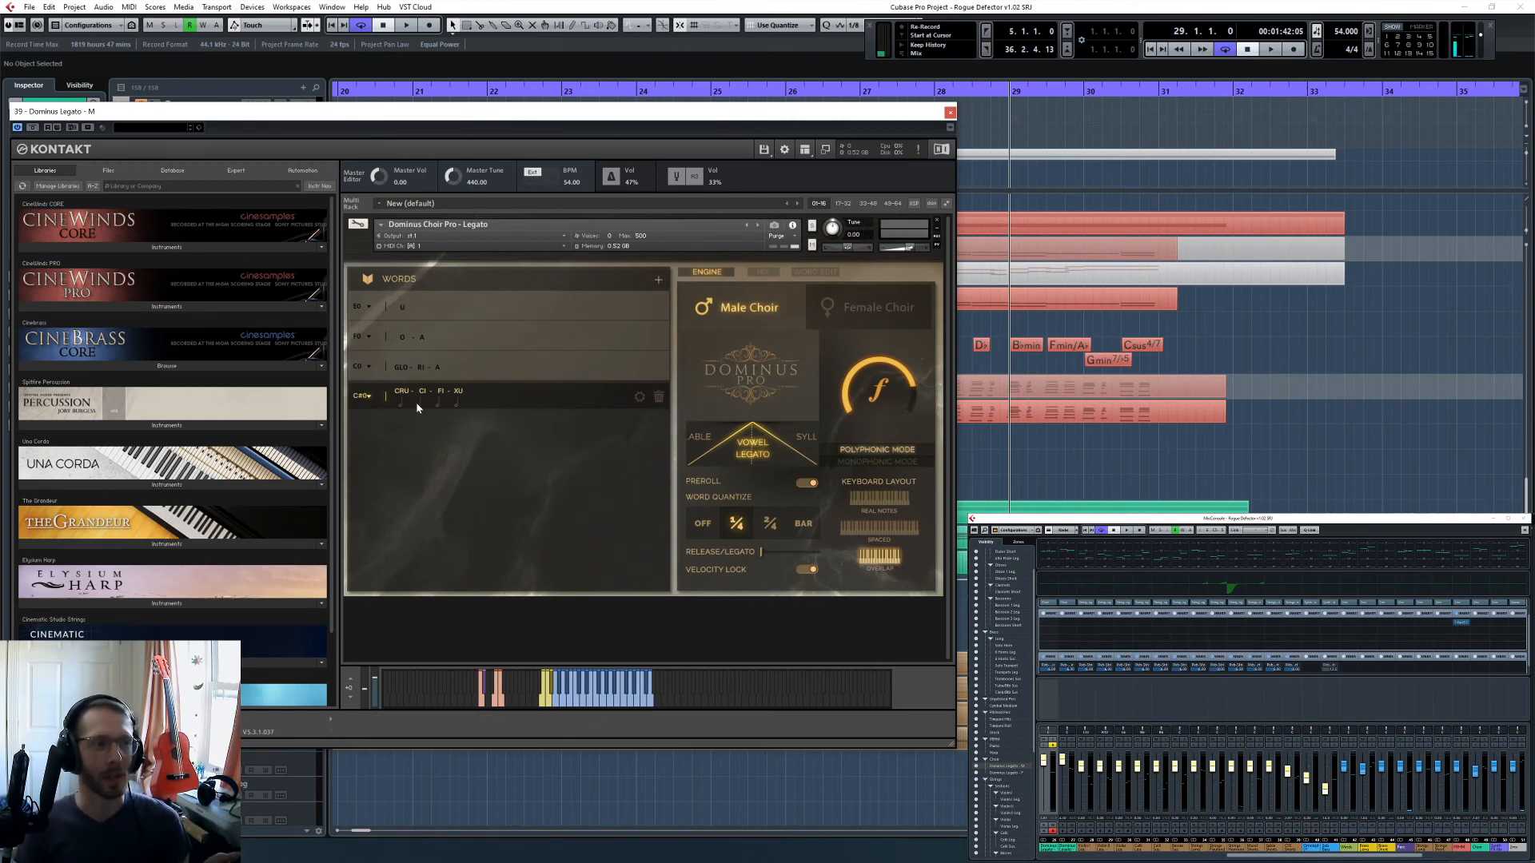
pyautogui.click(437, 404)
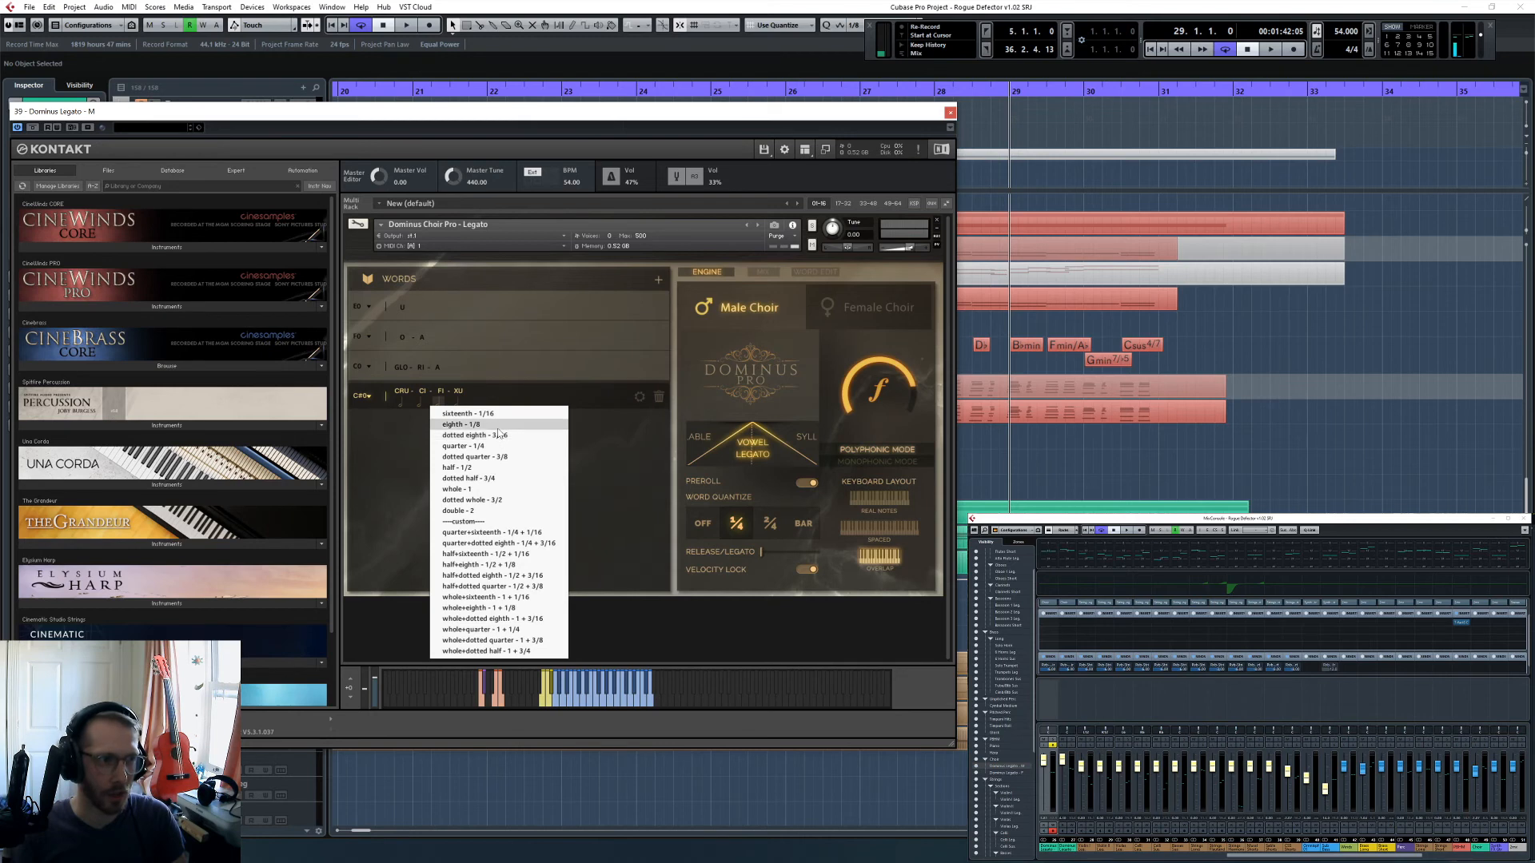
pyautogui.click(368, 445)
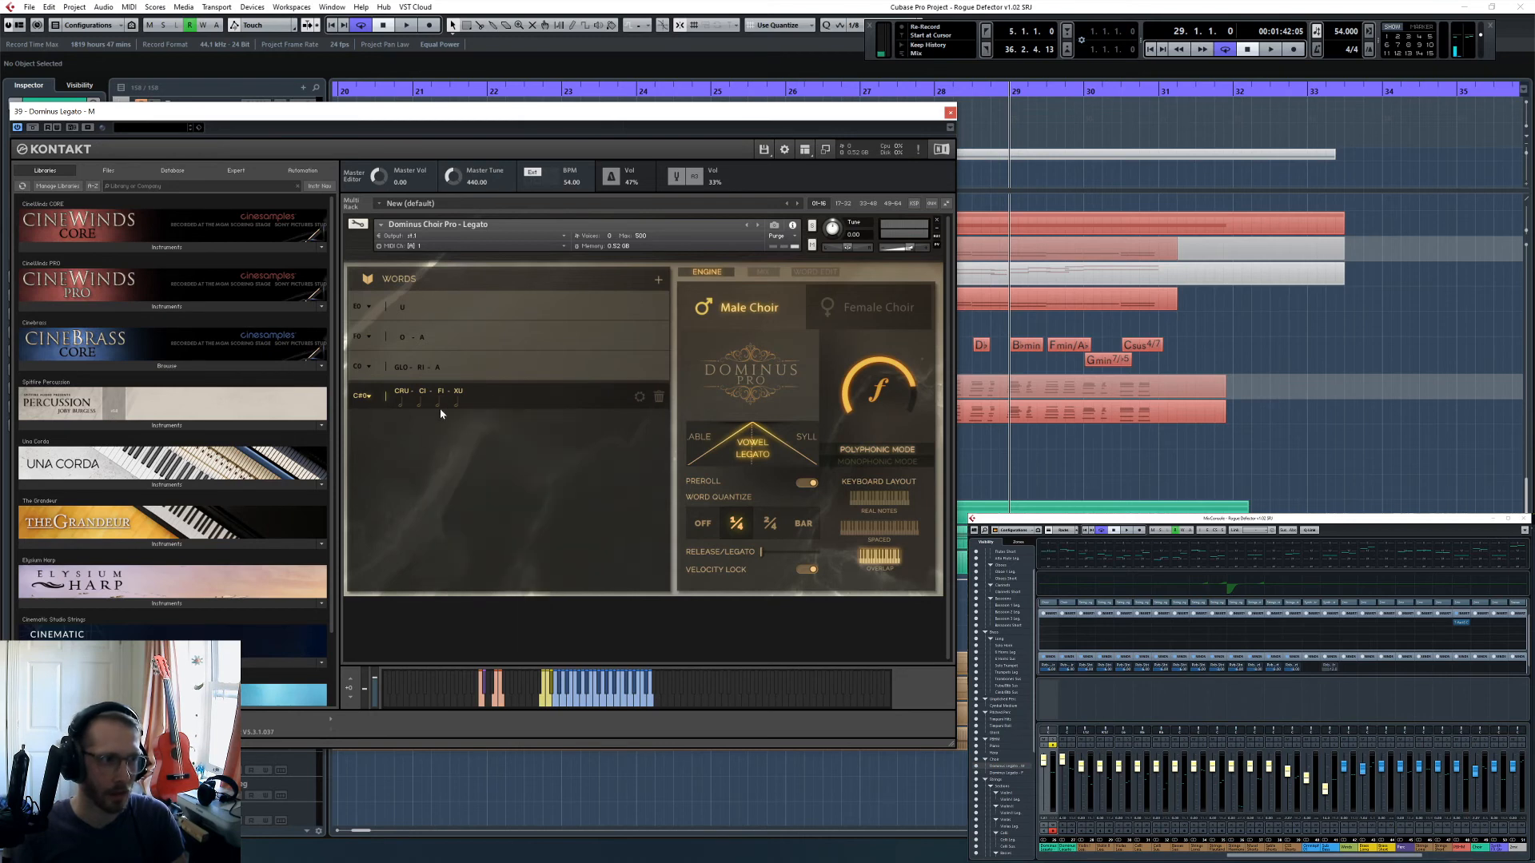
pyautogui.click(440, 409)
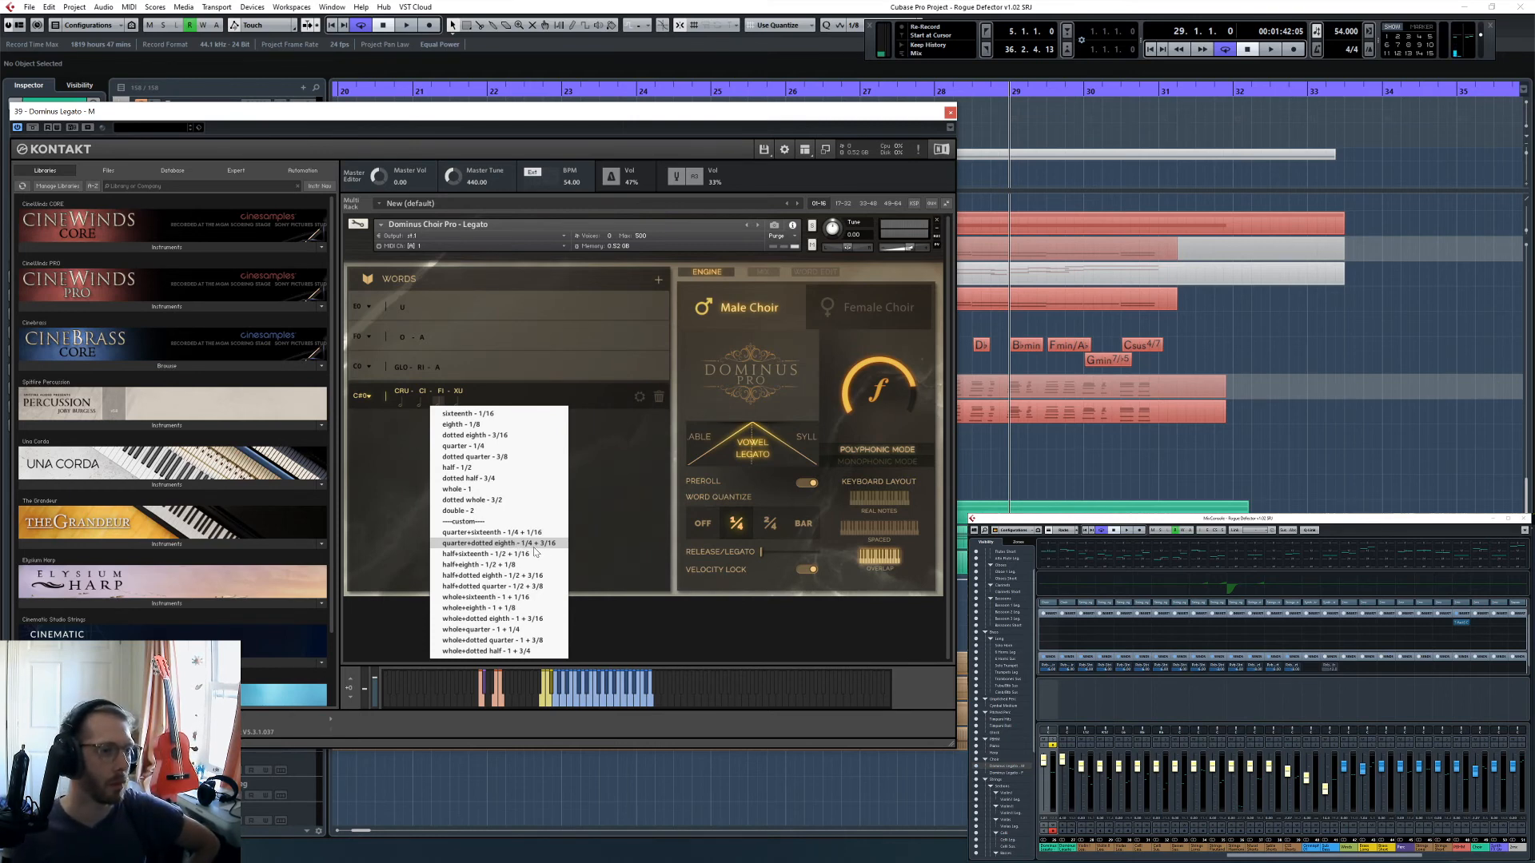
pyautogui.click(534, 546)
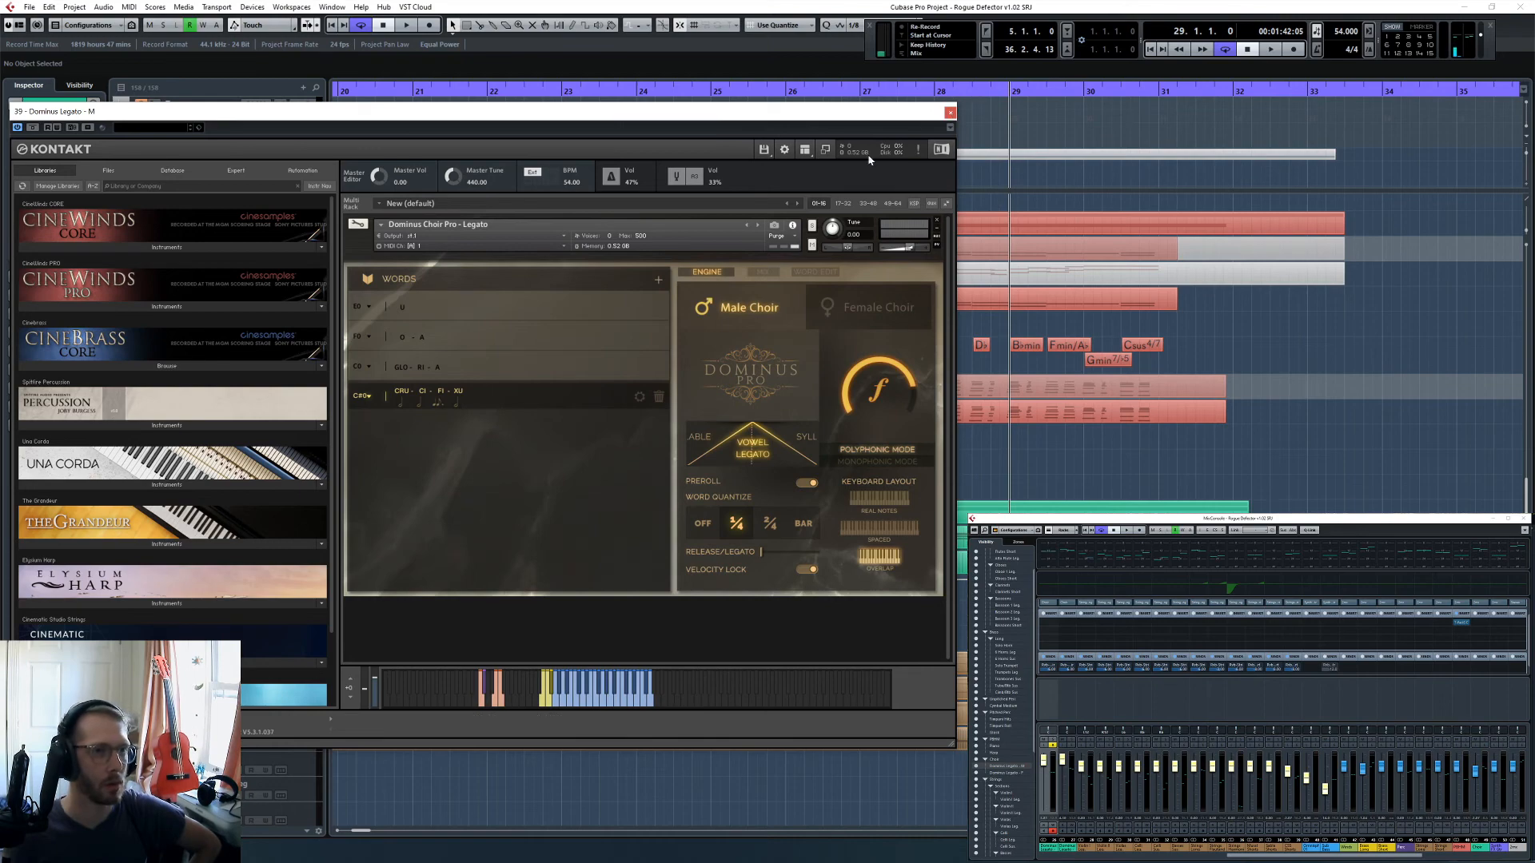
pyautogui.click(437, 402)
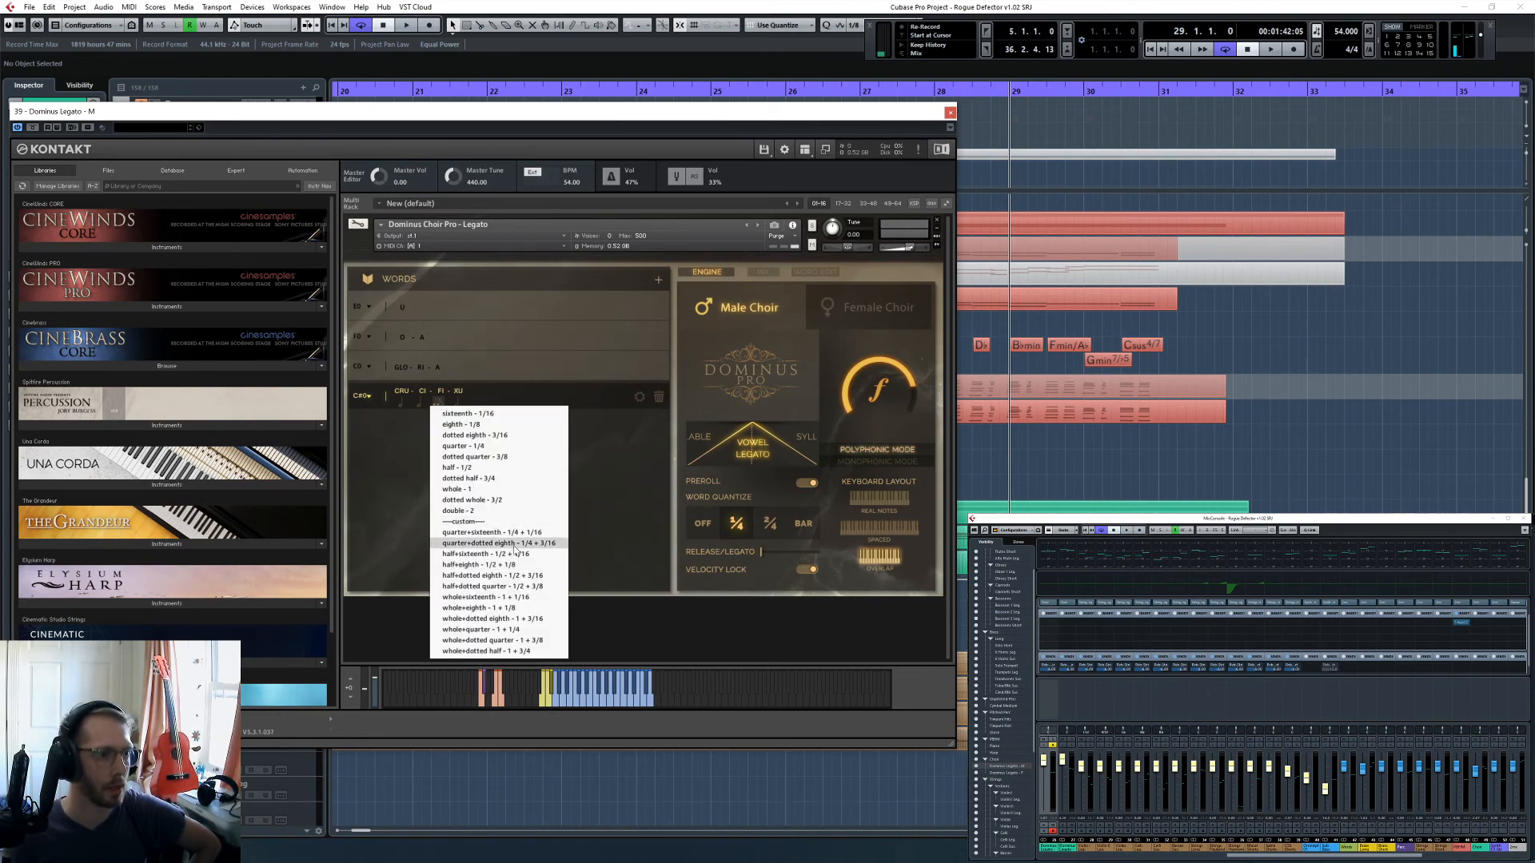
pyautogui.click(516, 544)
pyautogui.click(949, 112)
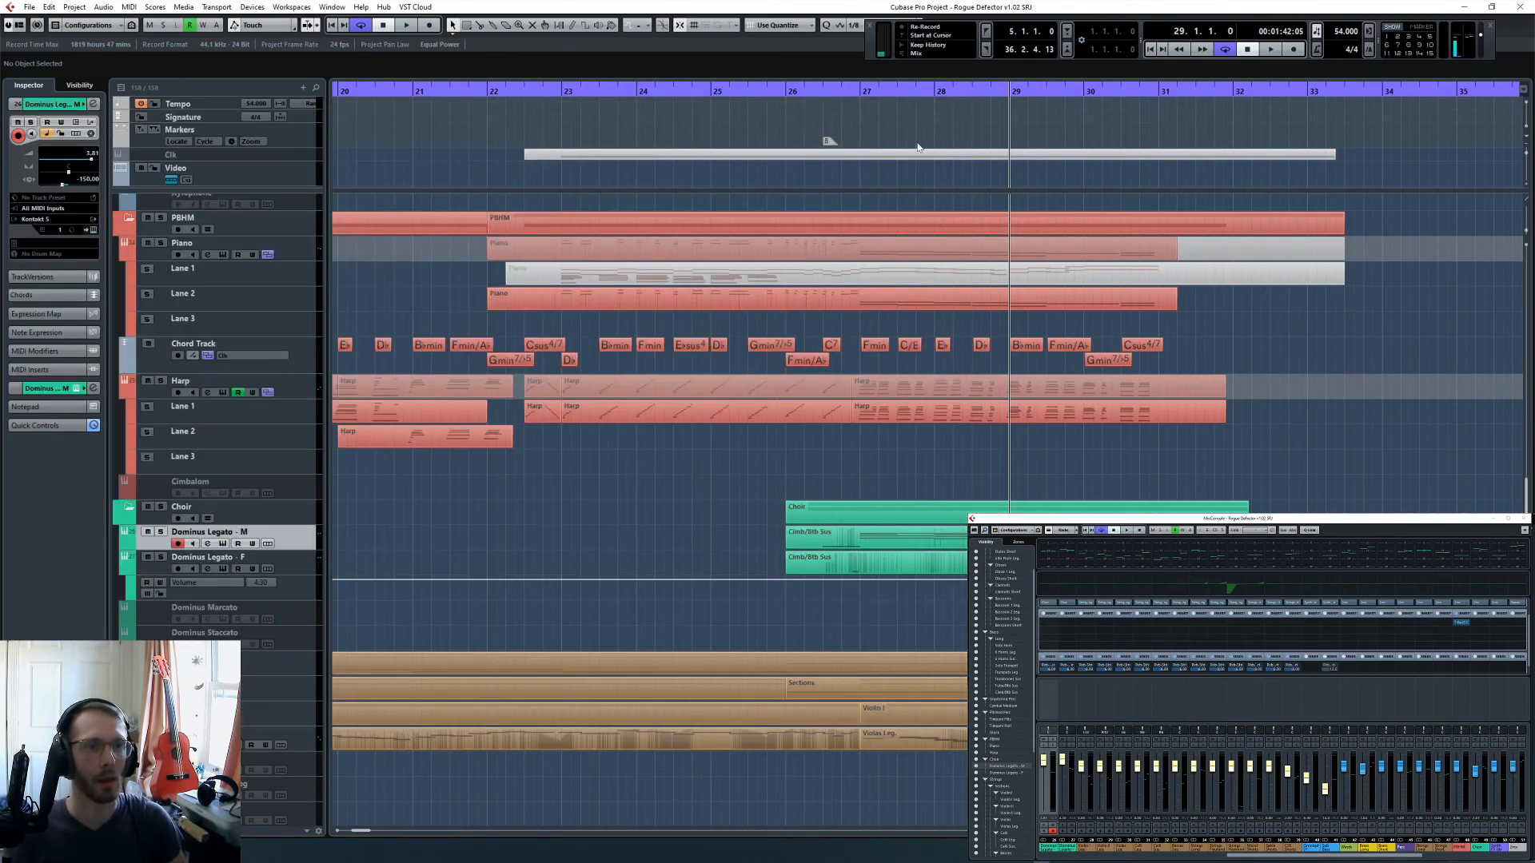
# - In Dominus Legato - F, change the FI syllable of CRU-CI-FI-XU to a custom combined length like the male choir's
pyautogui.click(305, 571)
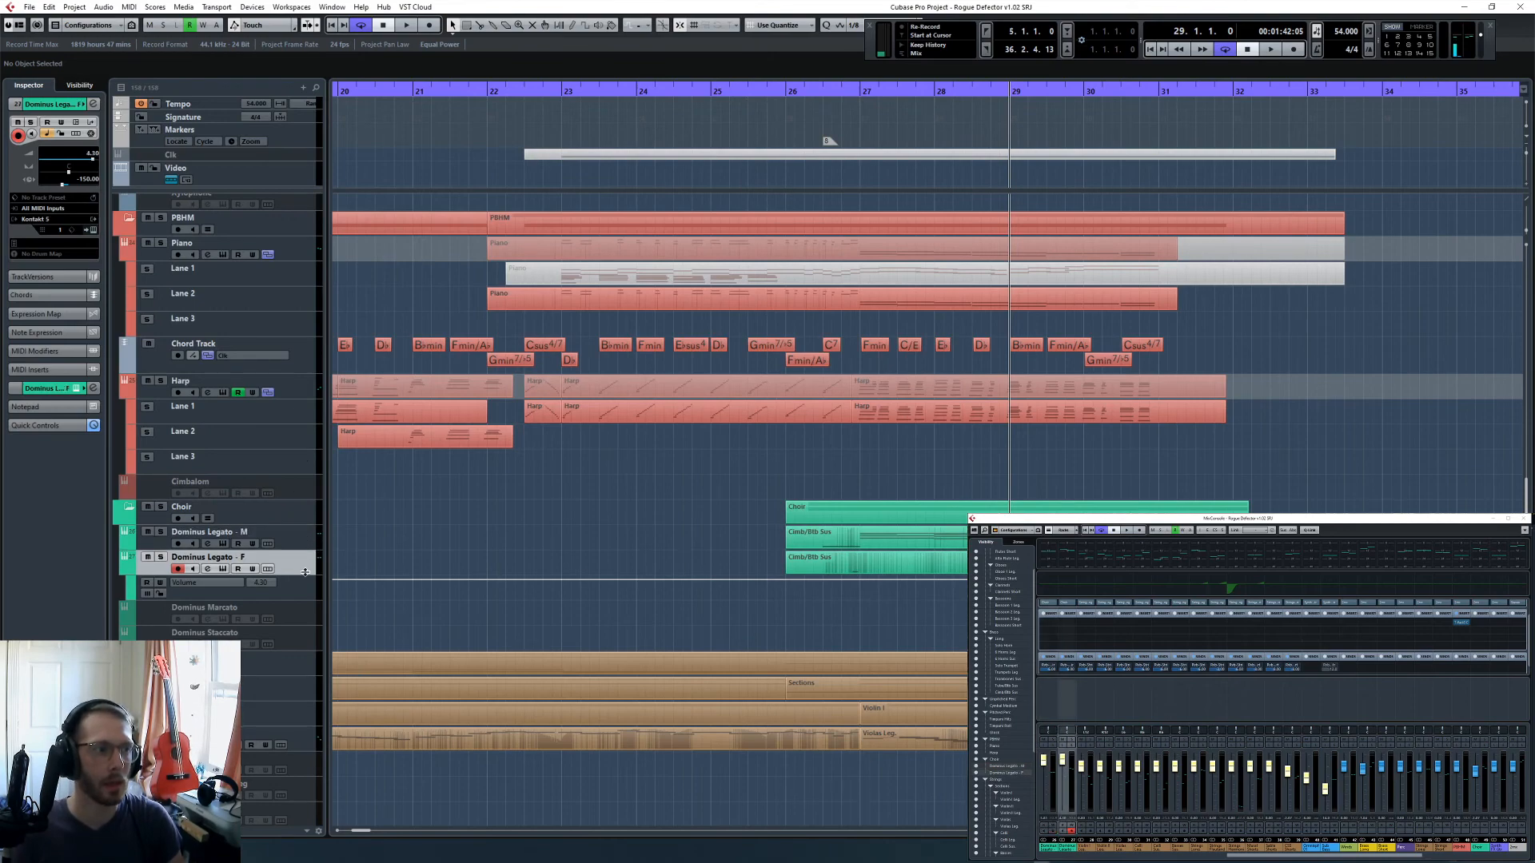
pyautogui.click(93, 230)
pyautogui.click(832, 412)
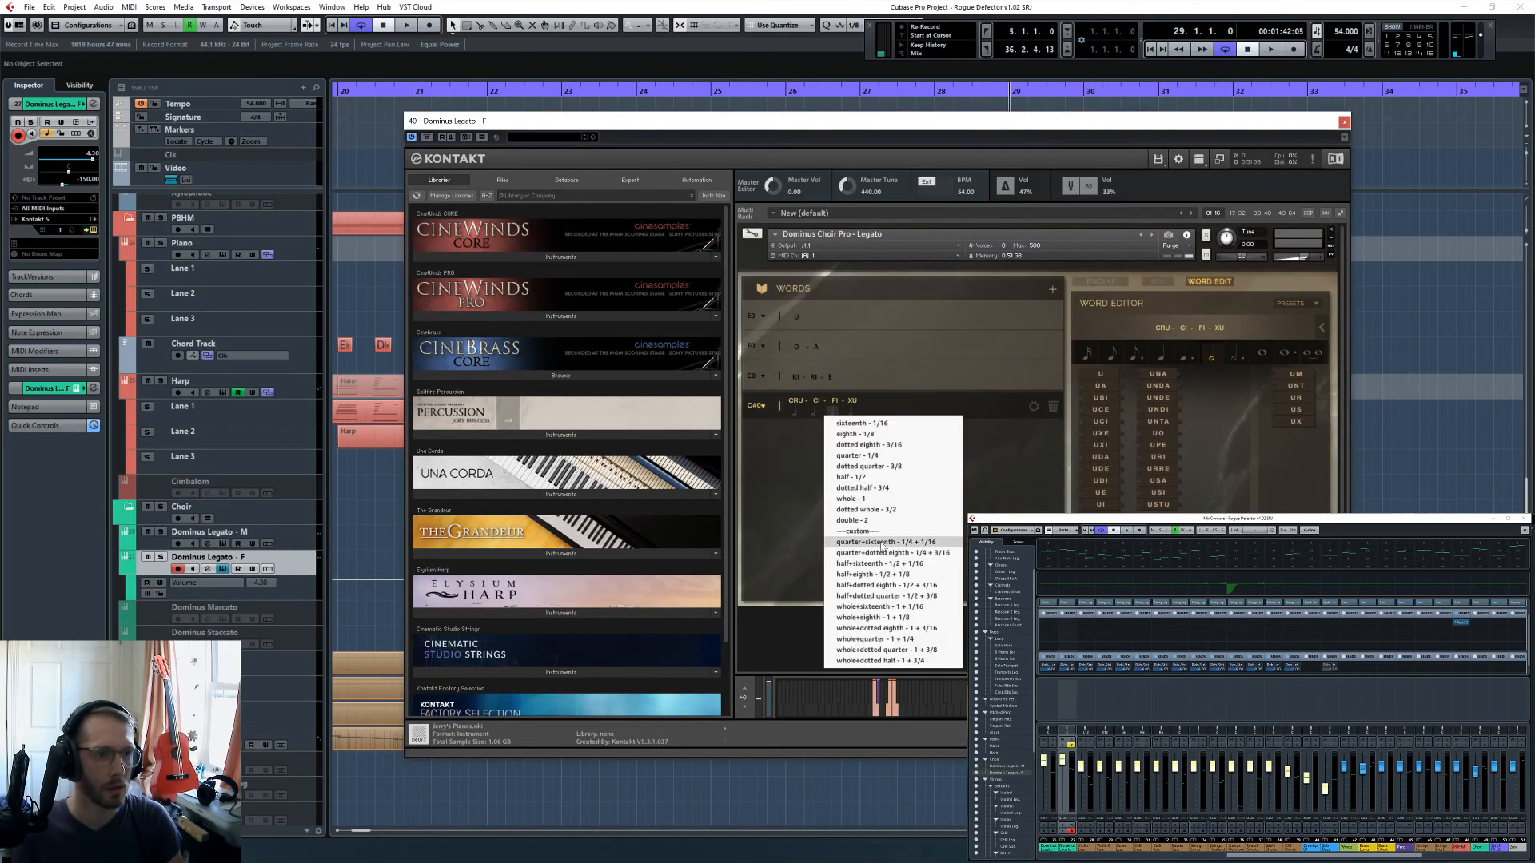
pyautogui.click(1043, 425)
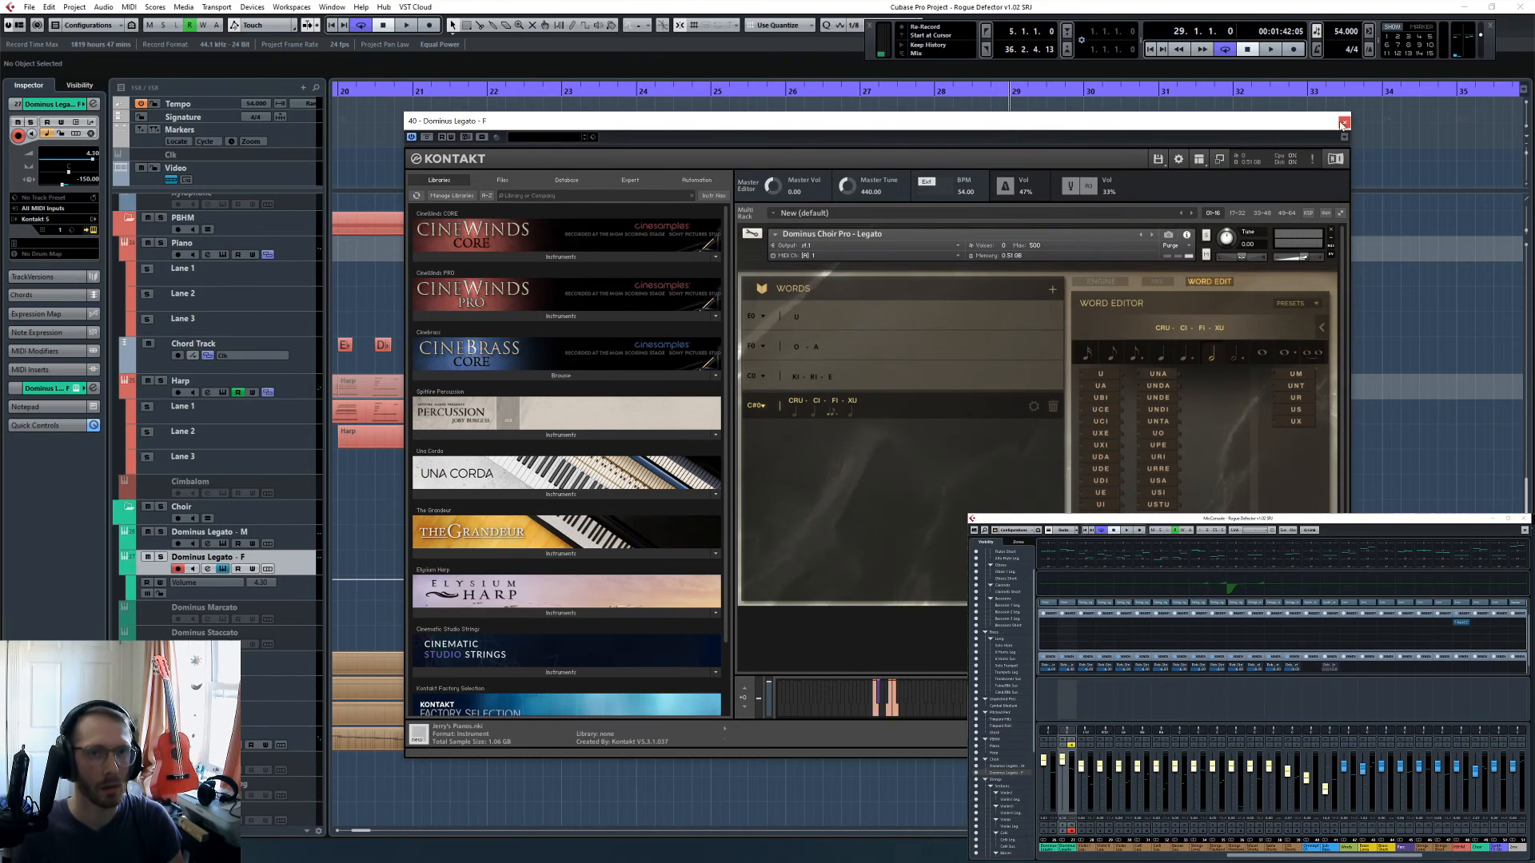
pyautogui.click(1344, 122)
# - Listen to the soloed Choir folder from position 28.3.3, and clear all mutes and solos
pyautogui.click(924, 90)
pyautogui.moveTo(923, 91); pyautogui.dragTo(981, 117)
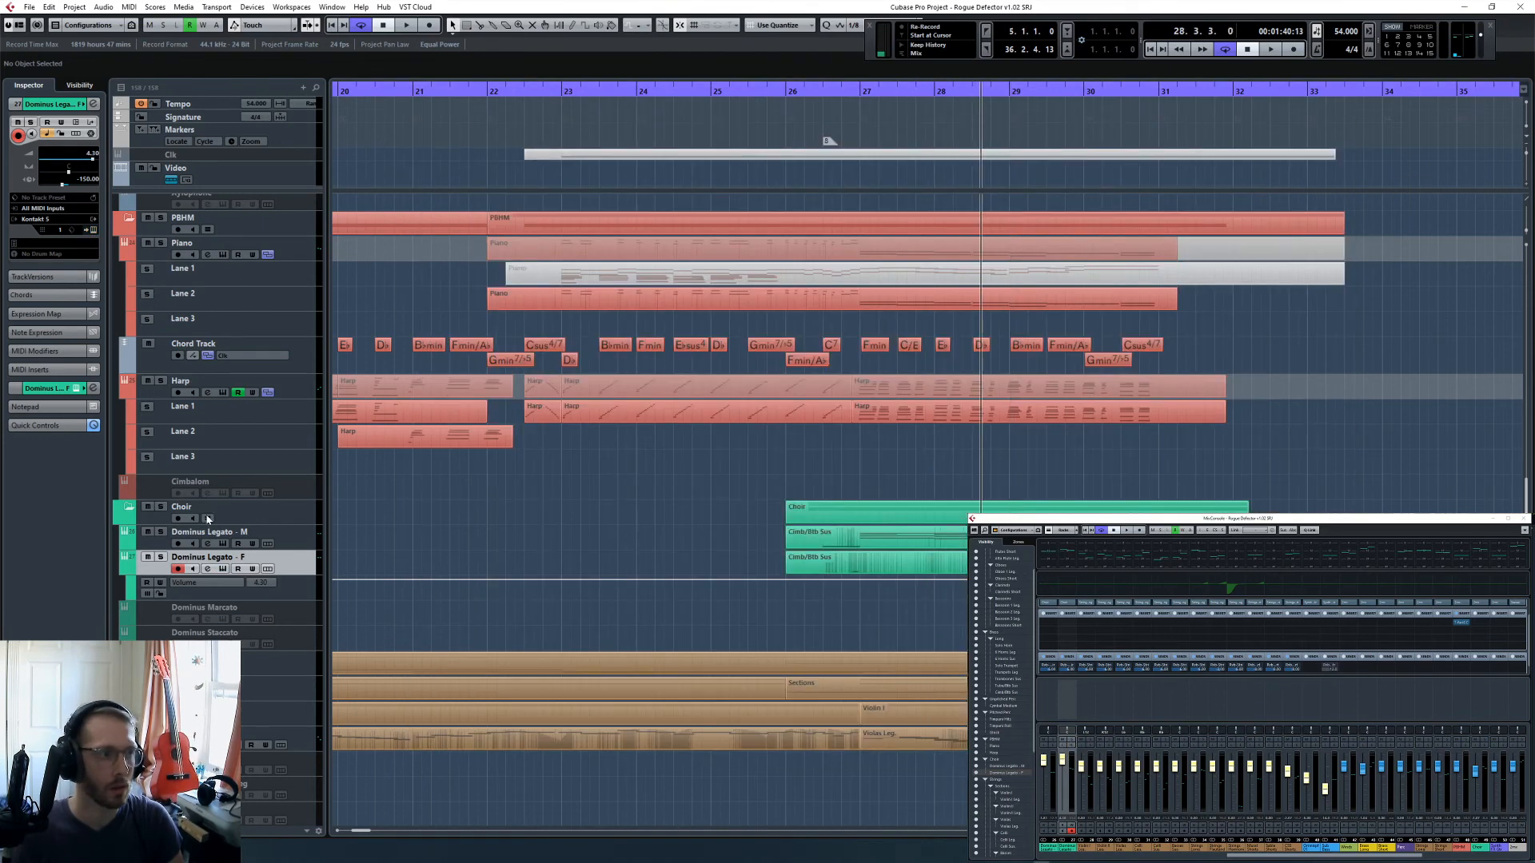
pyautogui.click(161, 507)
pyautogui.press('space')
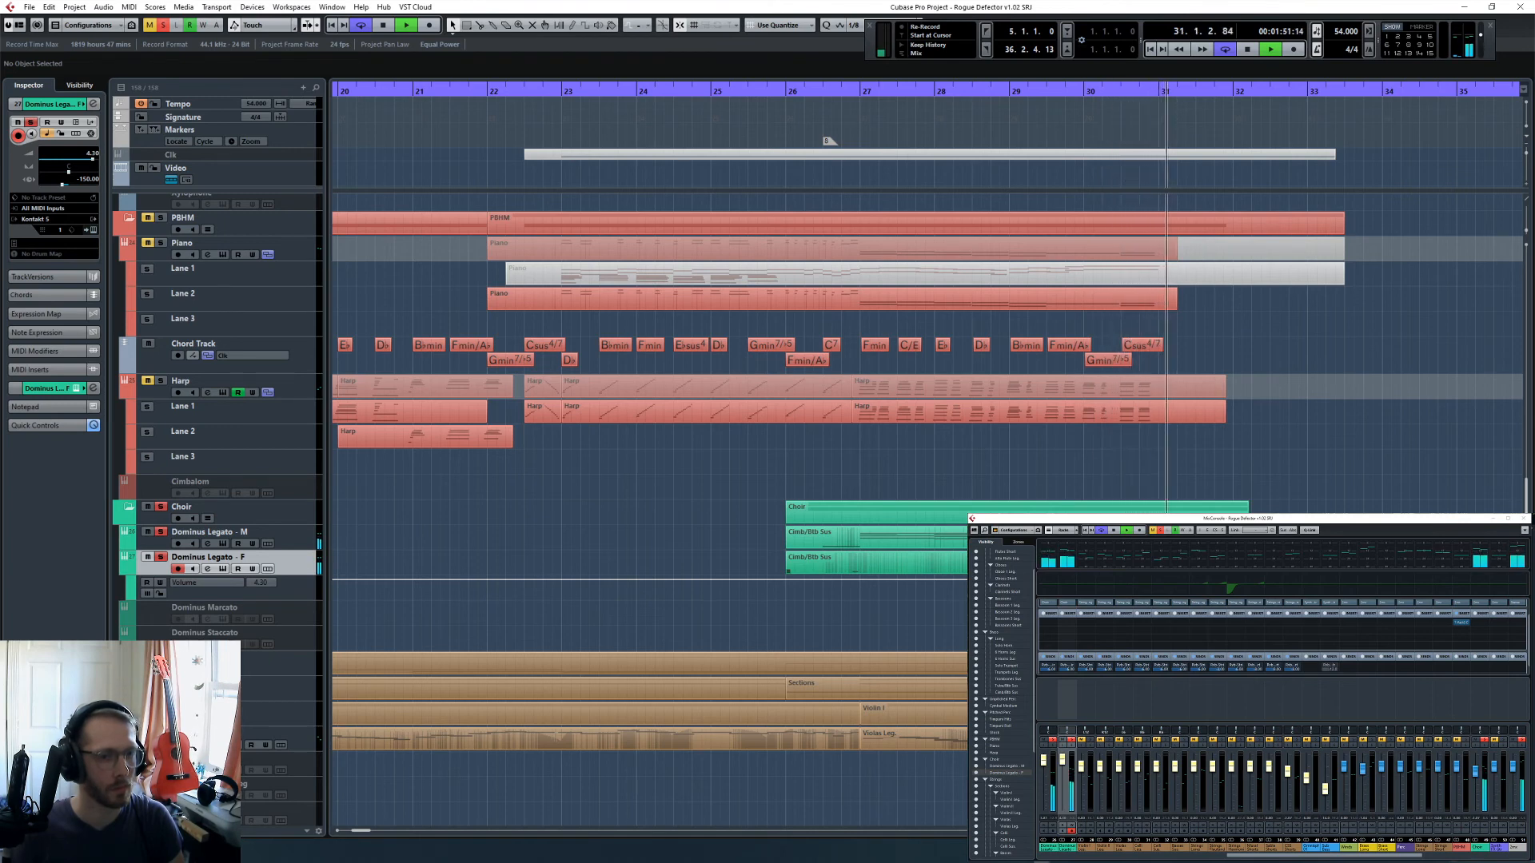
pyautogui.click(149, 25)
pyautogui.click(163, 24)
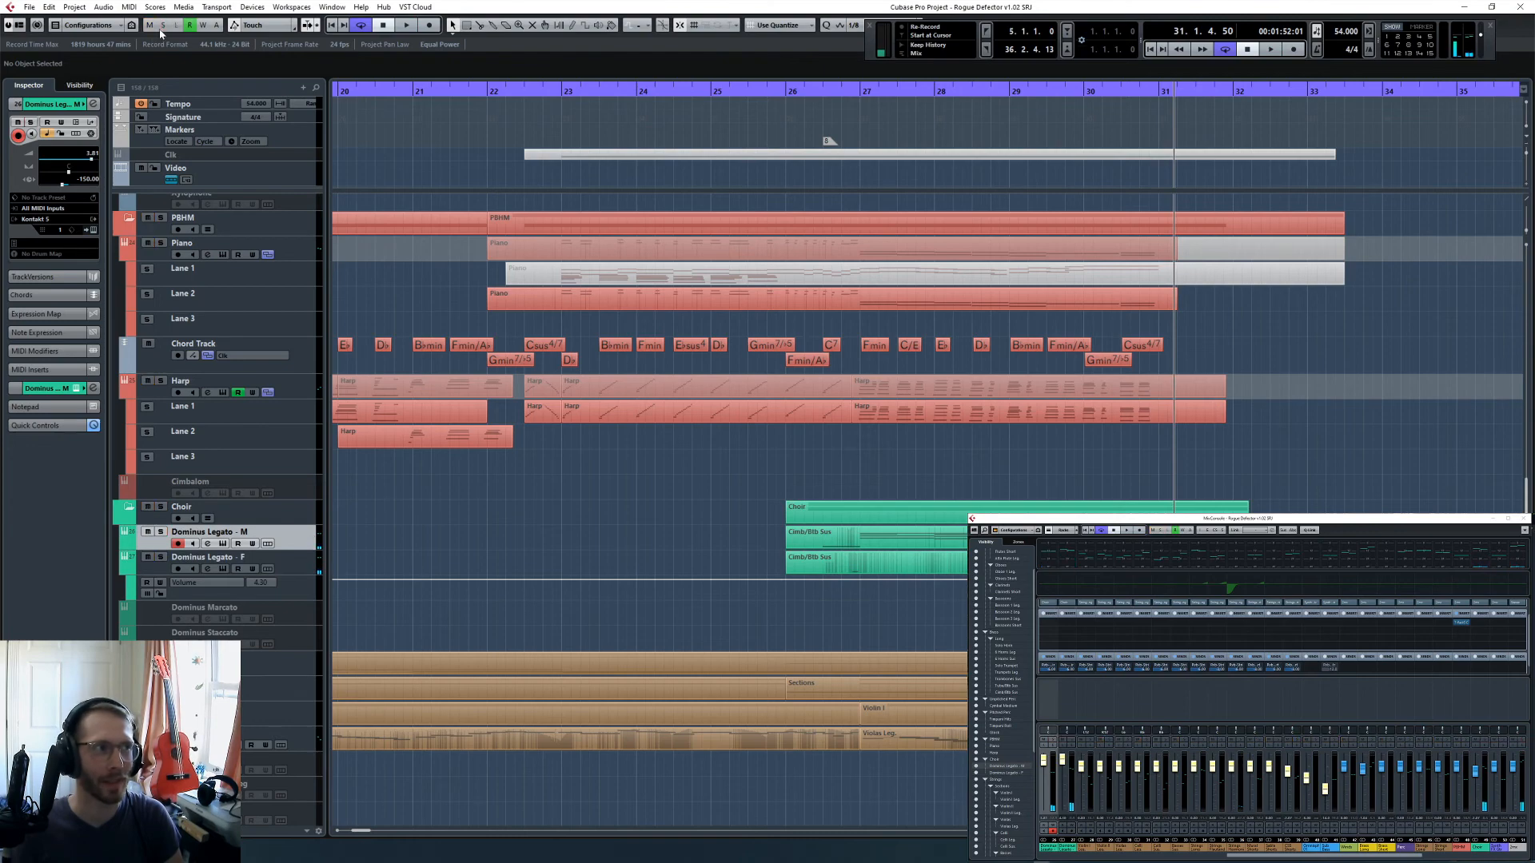
# - In Dominus Legato - M, set the FI syllable of the CRU-CI-FI-XU word to half - 1/2
pyautogui.click(93, 230)
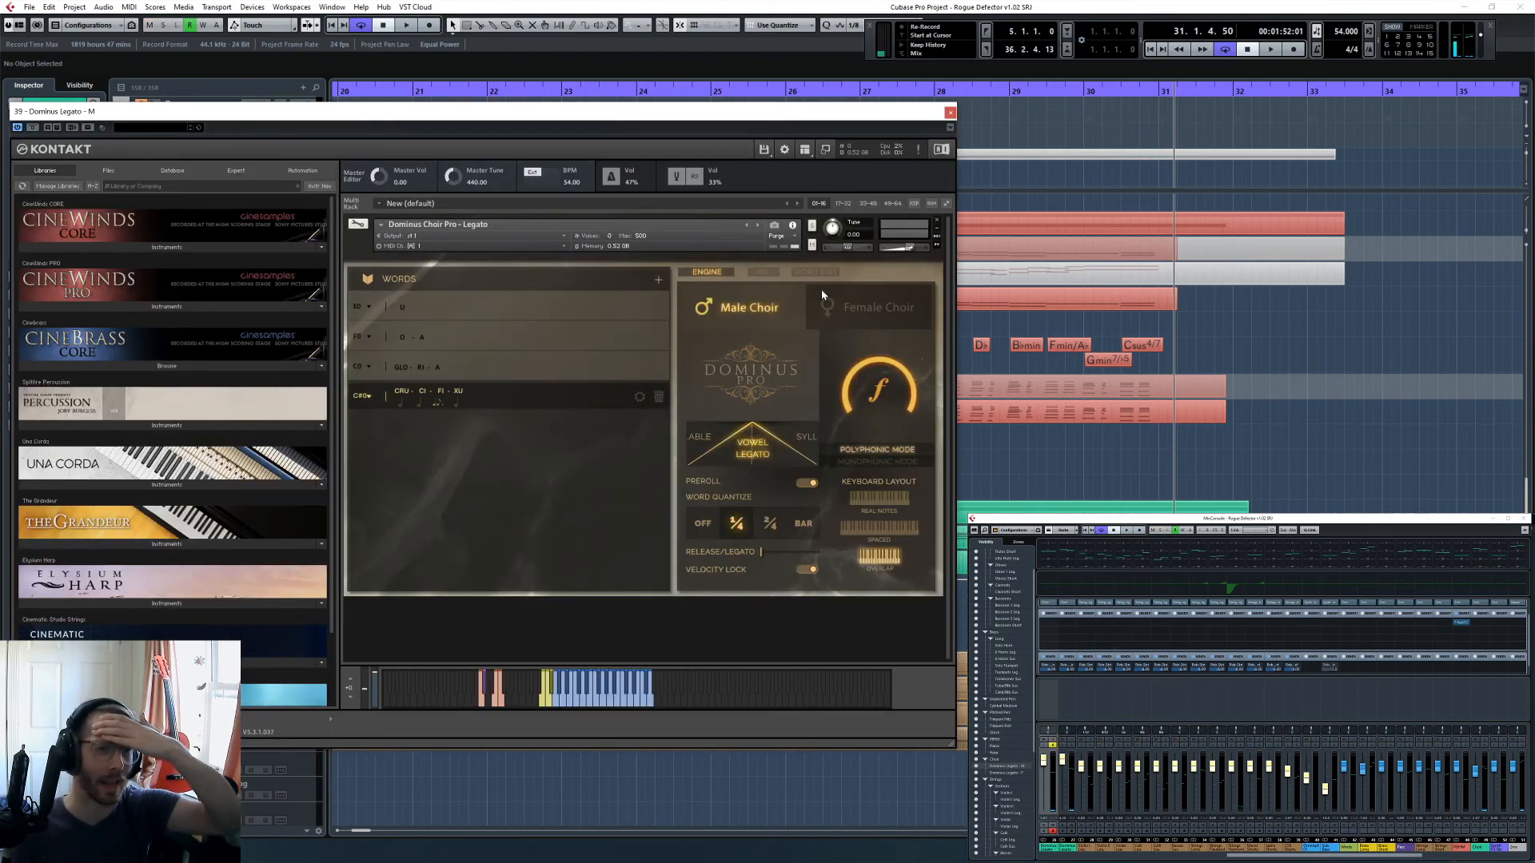
pyautogui.click(438, 401)
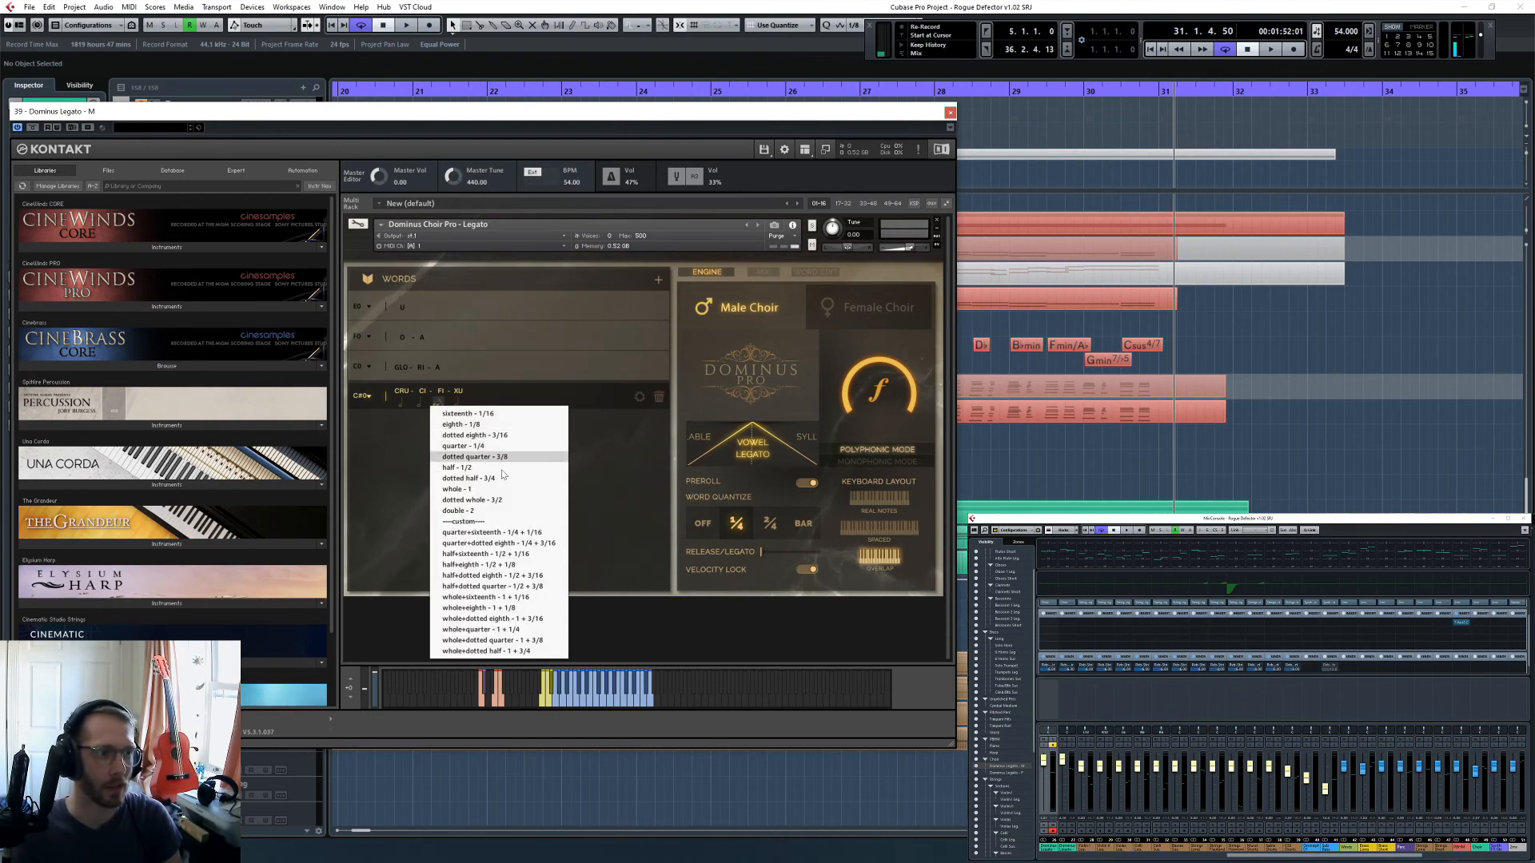
pyautogui.click(502, 468)
pyautogui.click(948, 113)
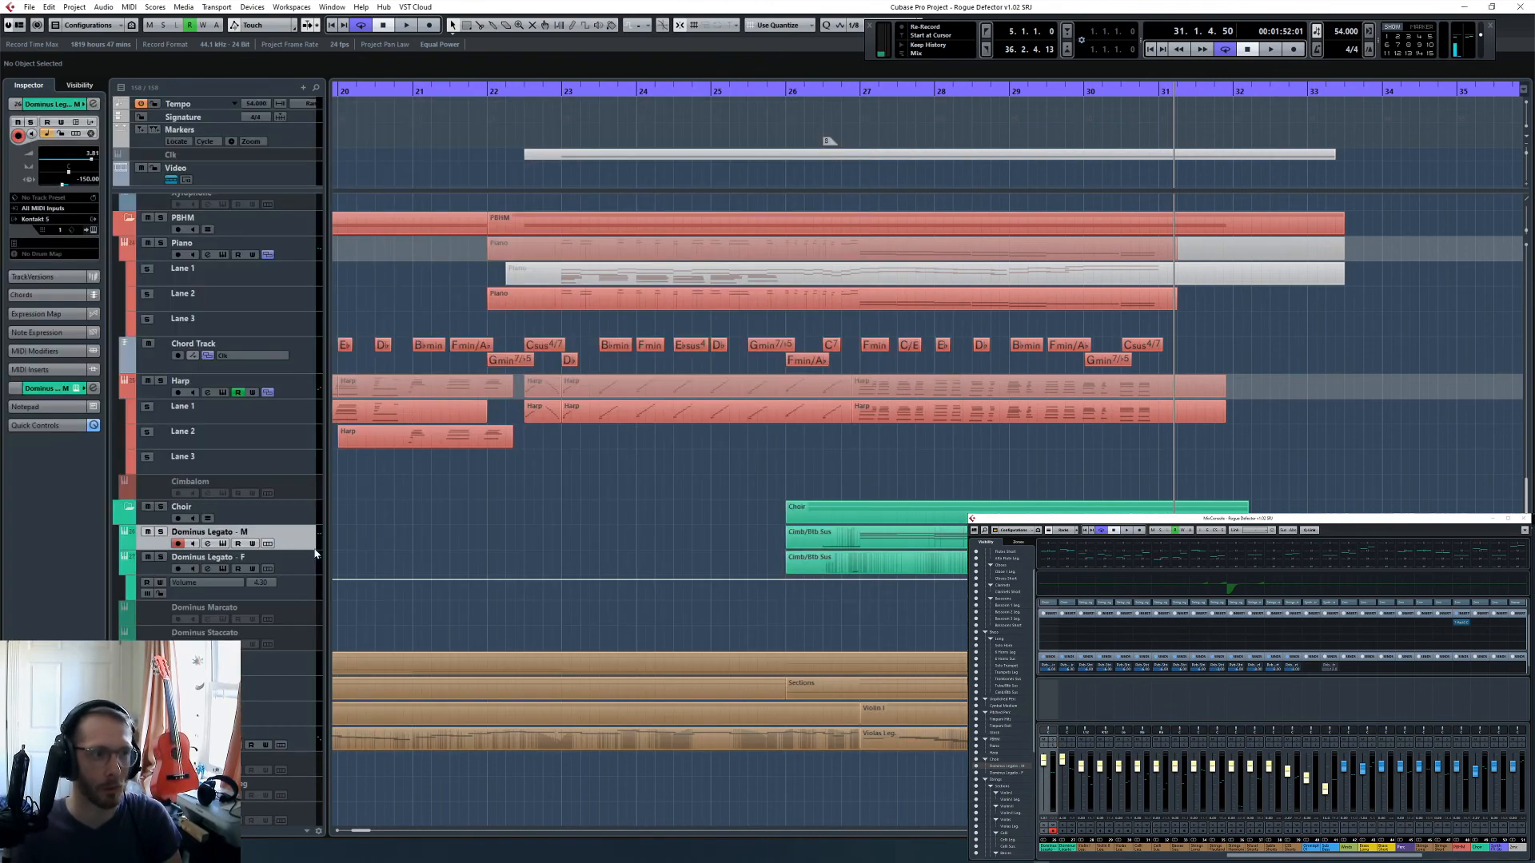
# - In Dominus Legato - F, set the FI syllable of the CRU-CI-FI-XU word to half - 1/2
pyautogui.click(296, 573)
pyautogui.click(91, 230)
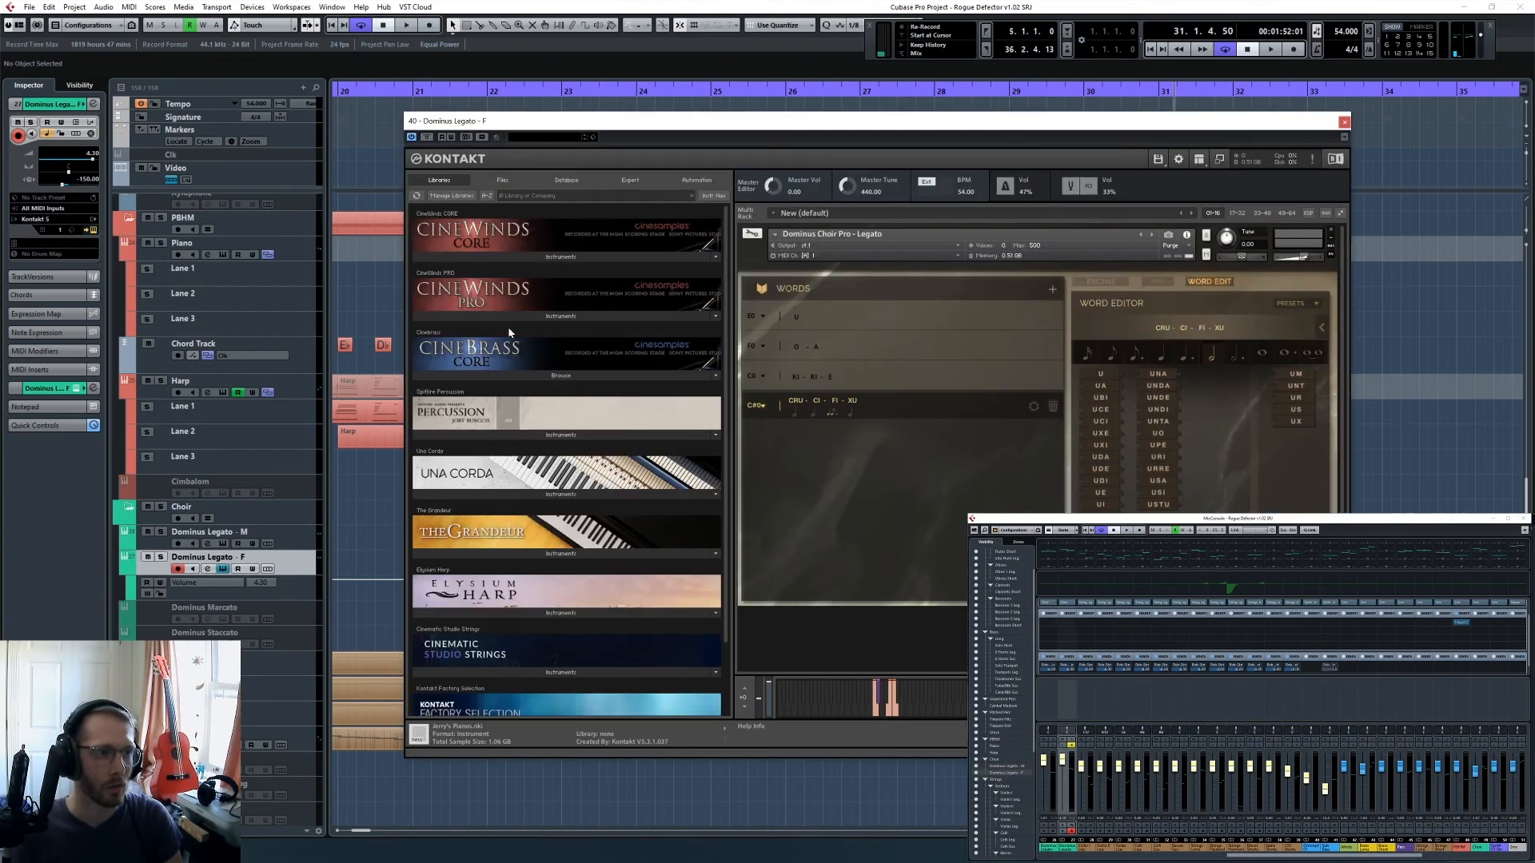
pyautogui.click(811, 411)
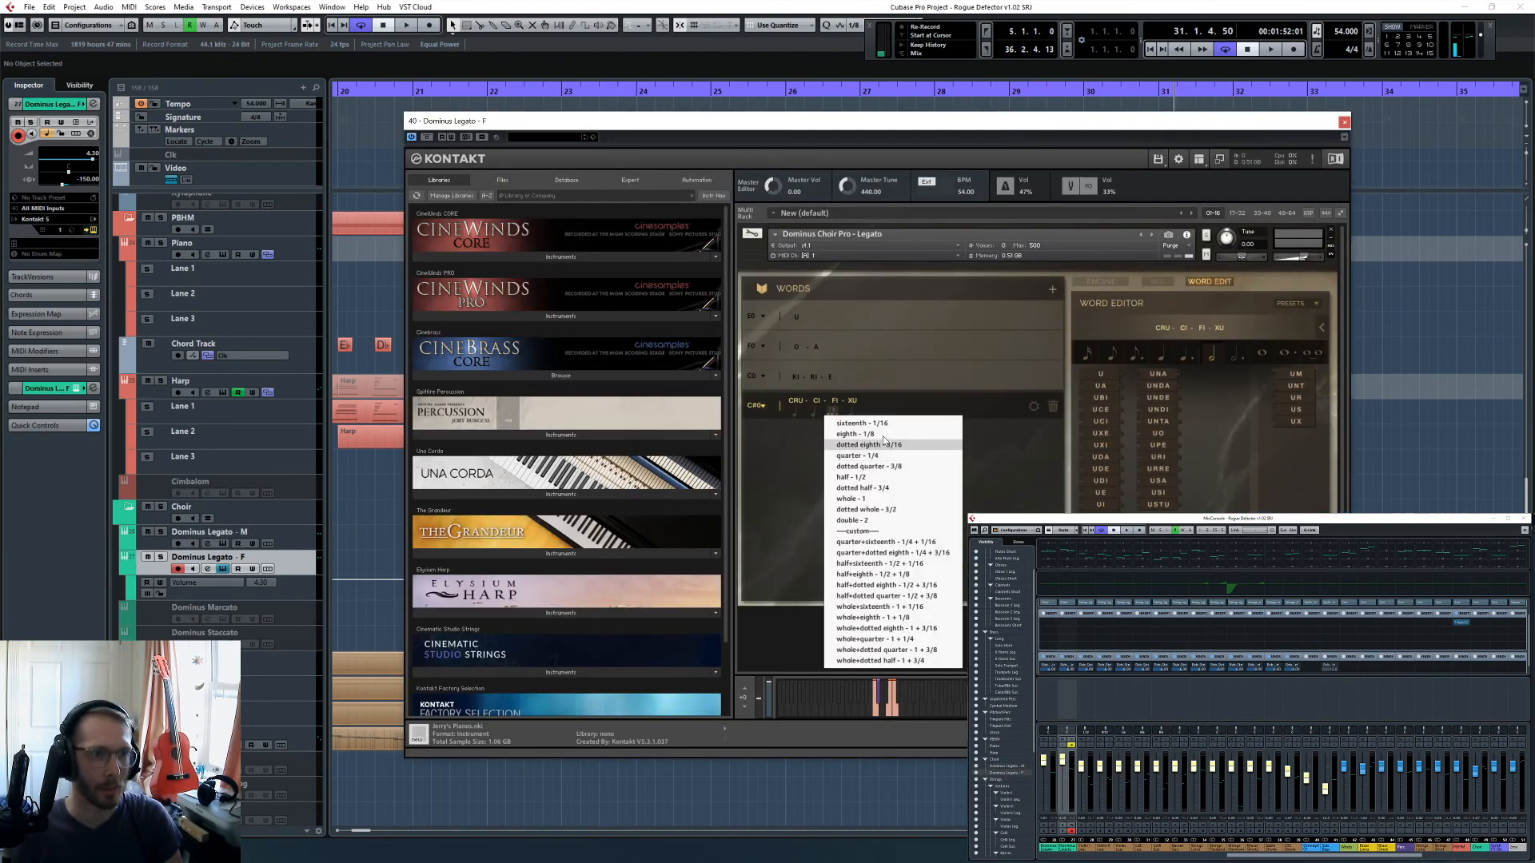
pyautogui.click(859, 477)
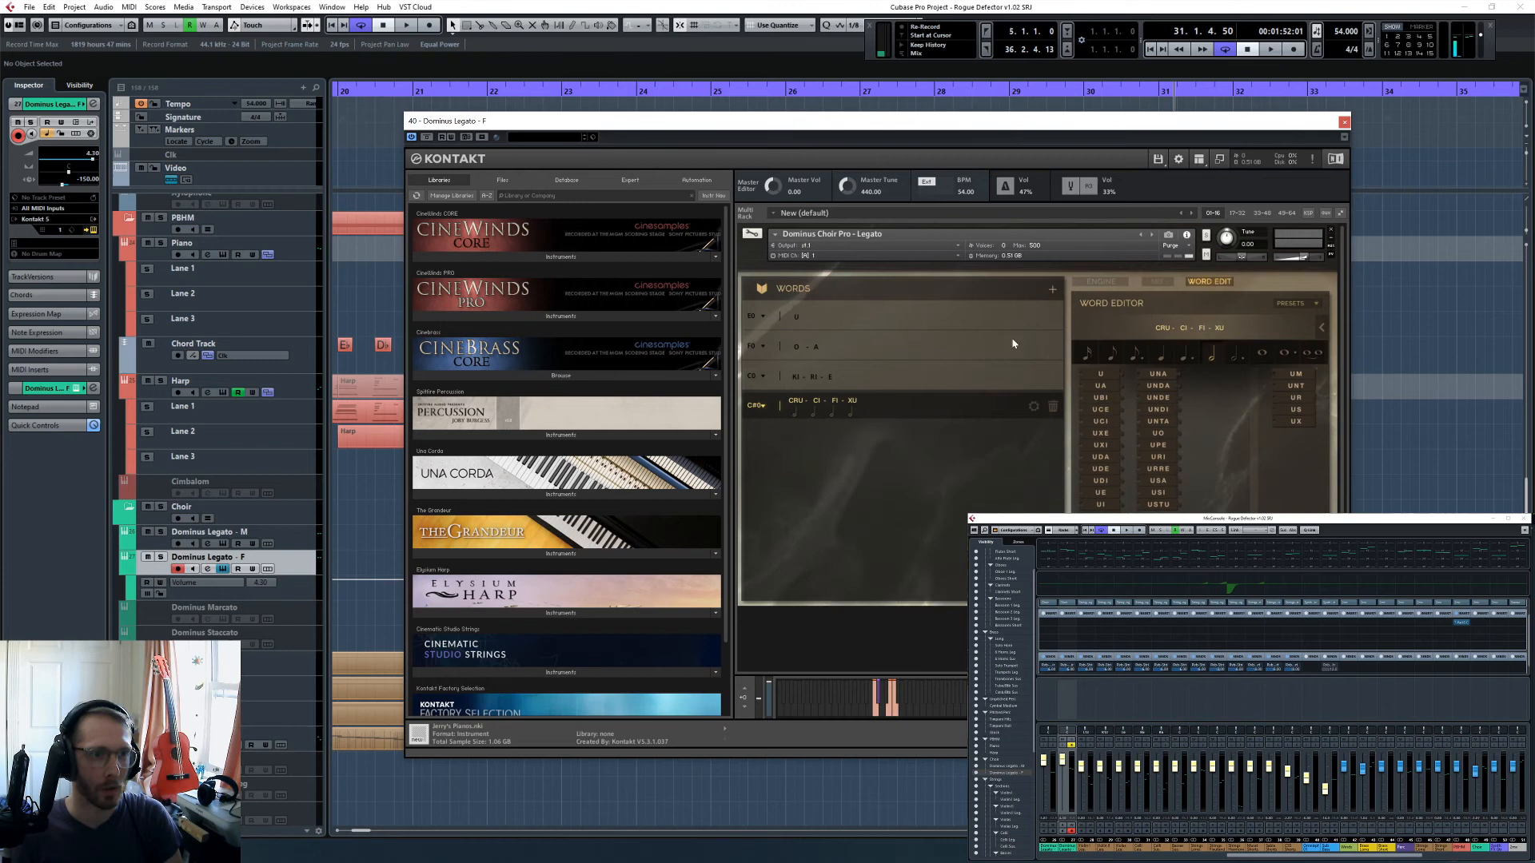
pyautogui.click(1344, 122)
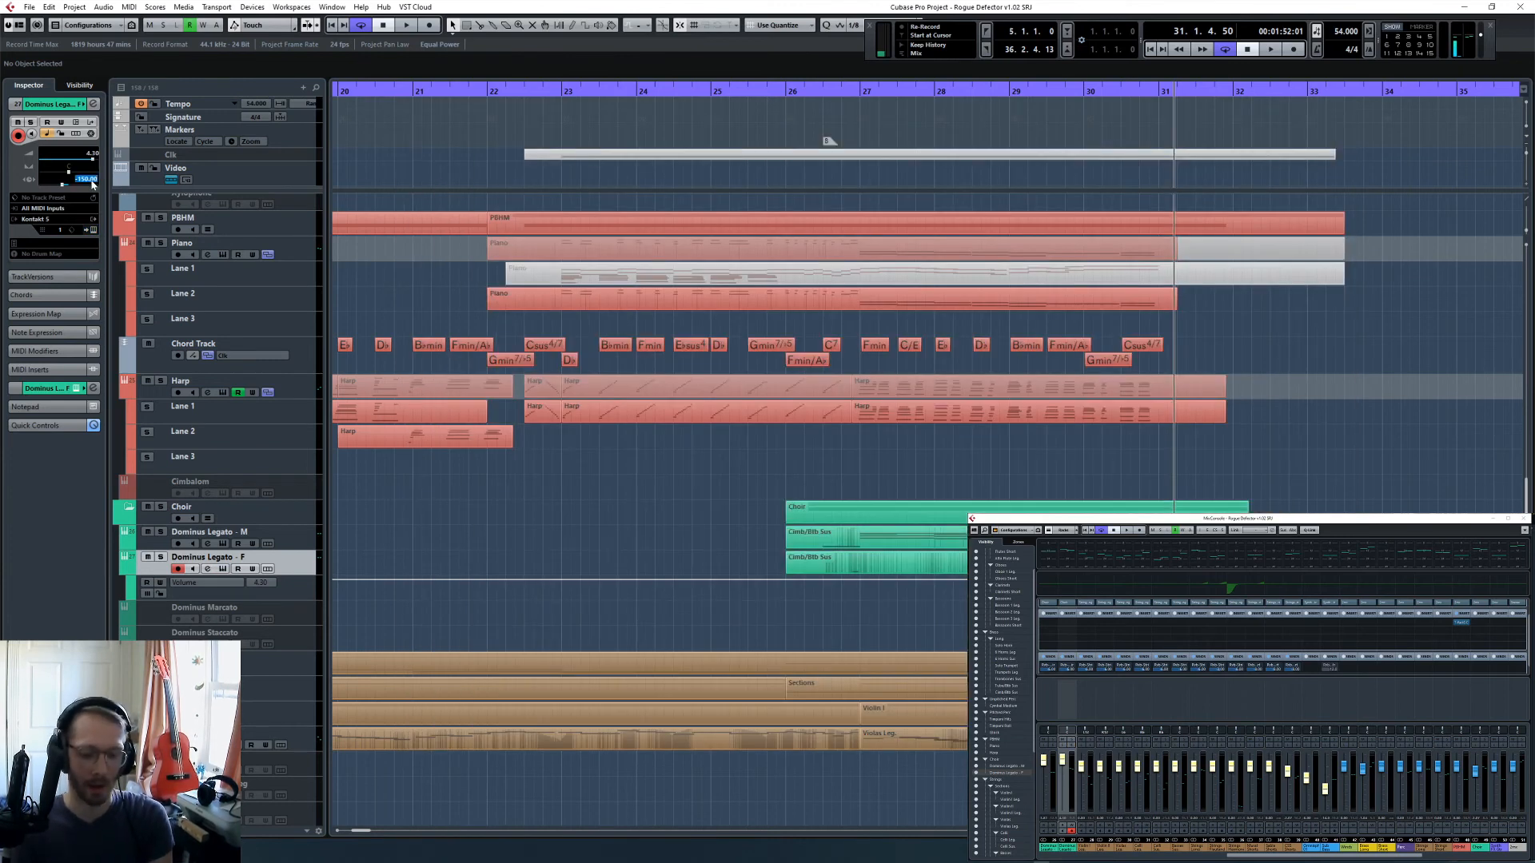
# - Set the track delay of Dominus Legato - M to -450 ms and play the soloed choir from position 26.3.3
pyautogui.press('Up')
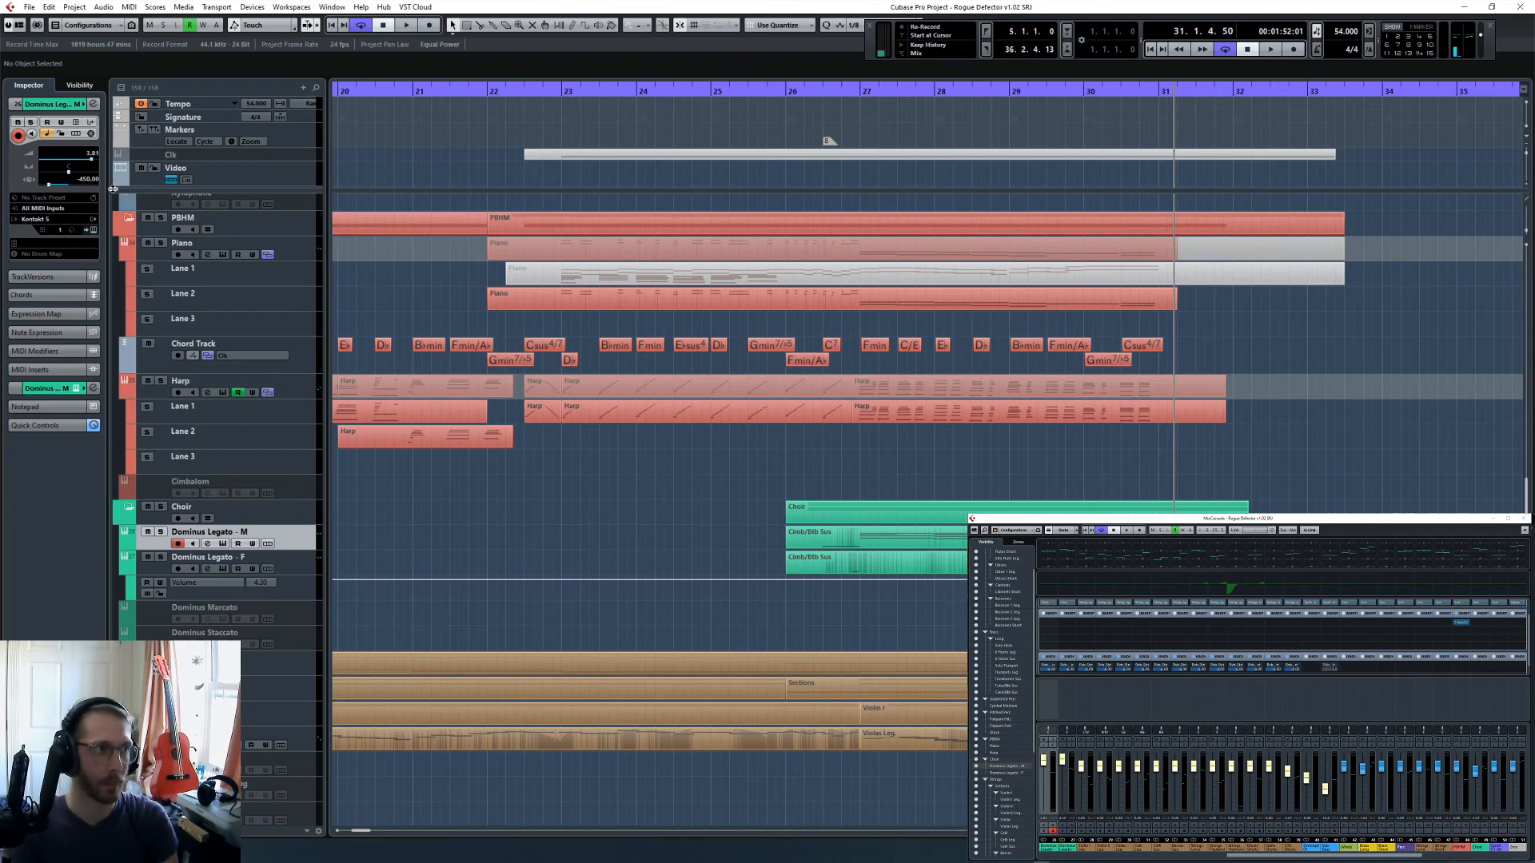
pyautogui.click(830, 92)
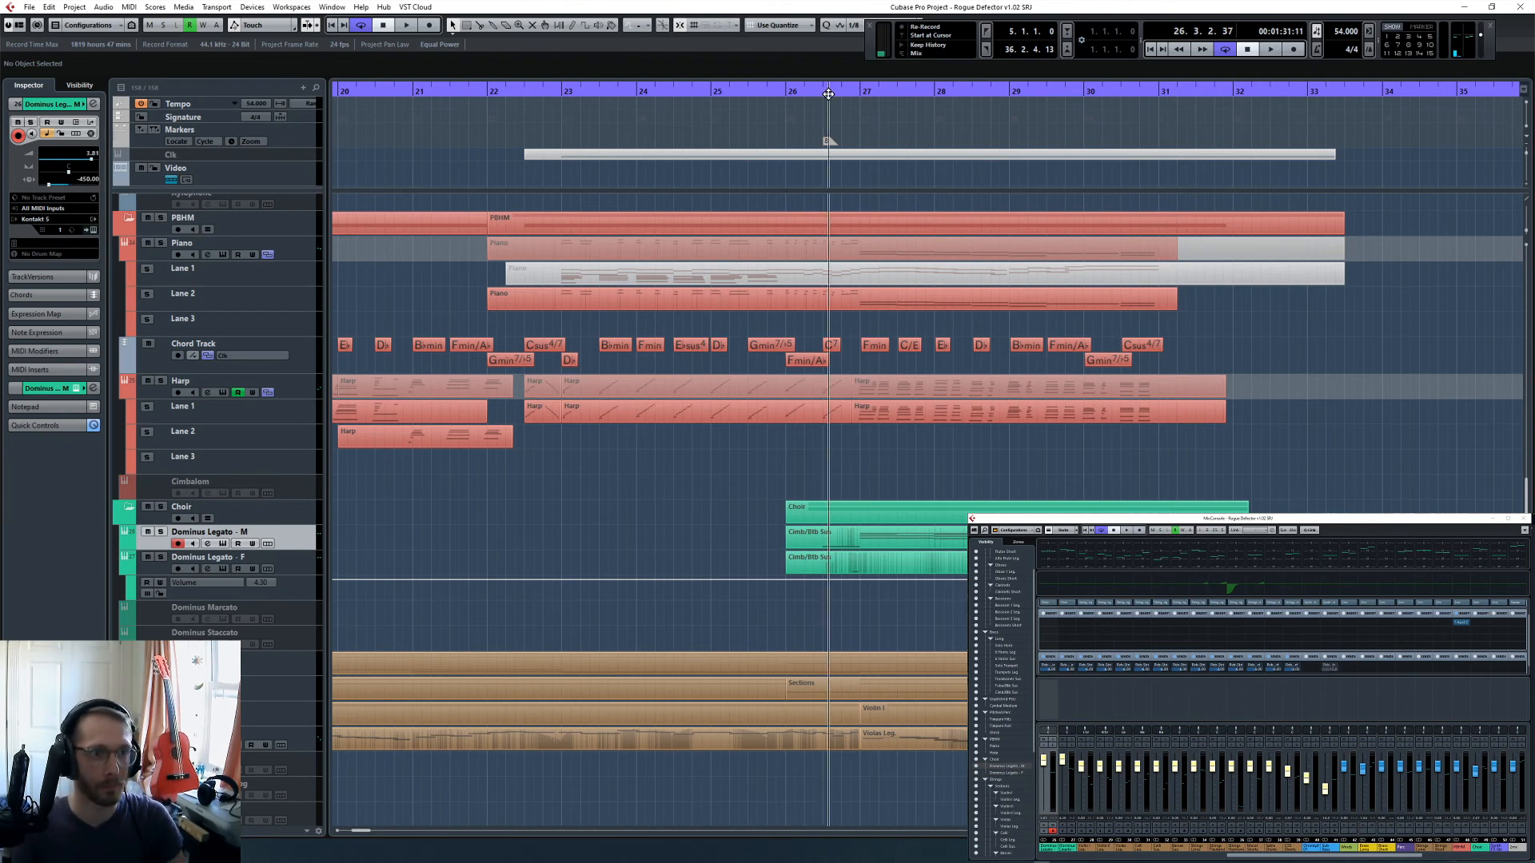
pyautogui.click(161, 532)
pyautogui.press('space')
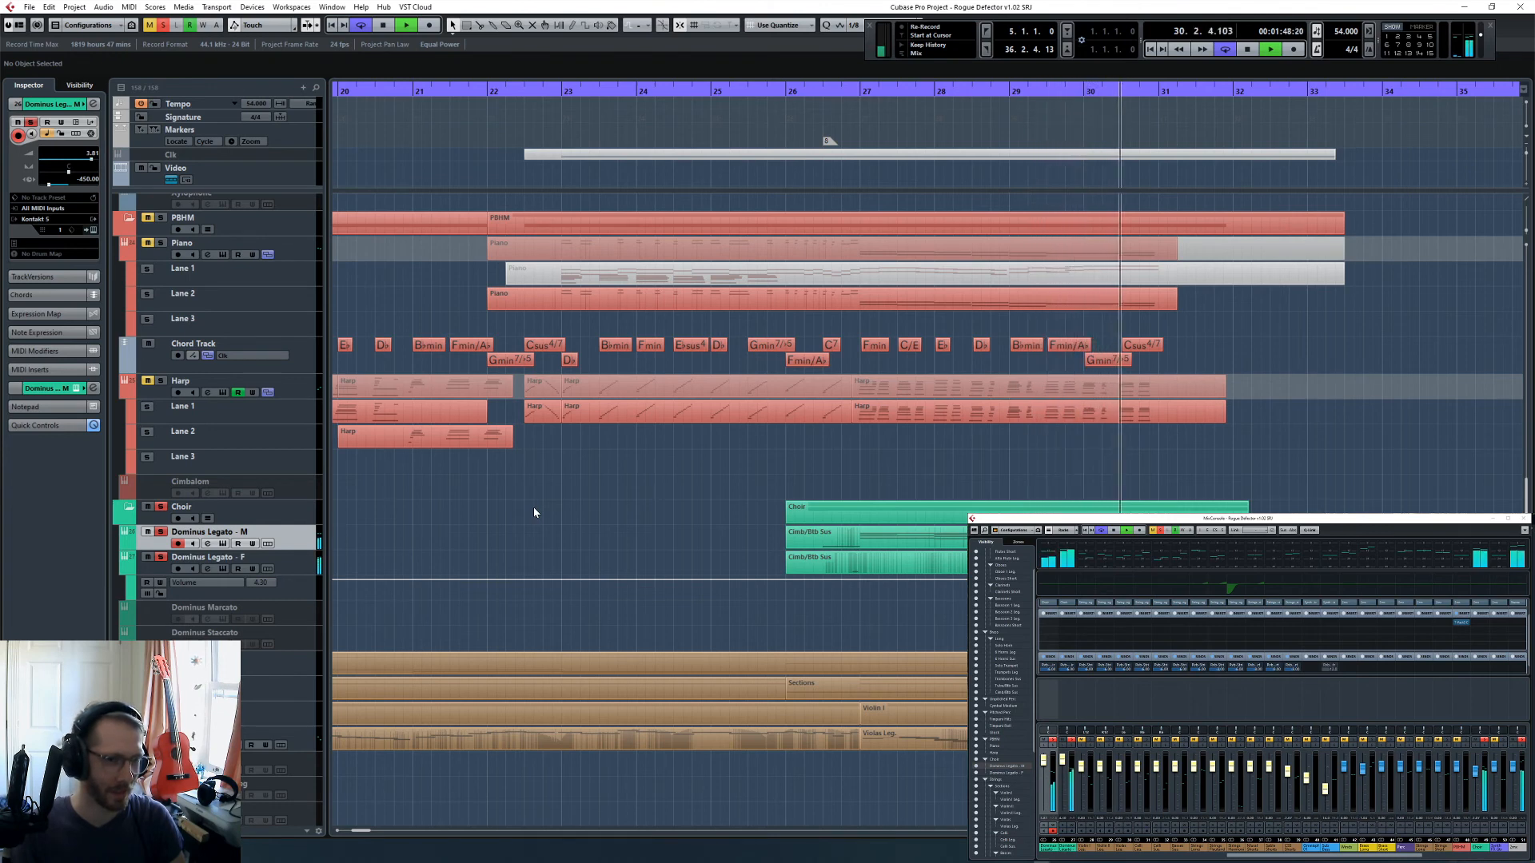
# - Open the Climb/Bb Sus part of Dominus Legato - M in the Key Editor and reset the choir's track delay to 0.00 ms
pyautogui.doubleClick(911, 528)
pyautogui.press('space')
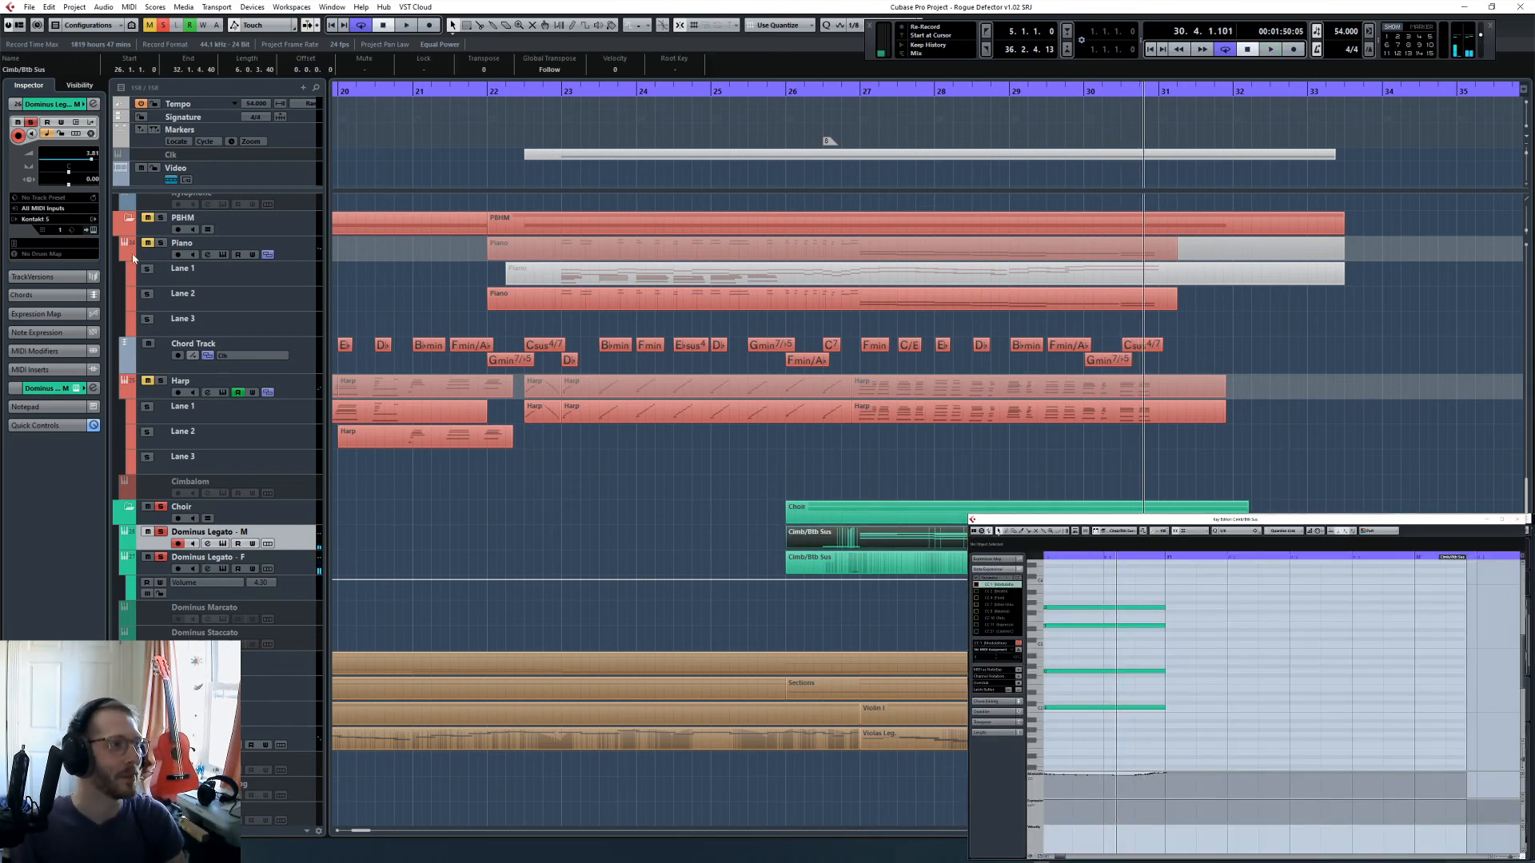
pyautogui.click(314, 564)
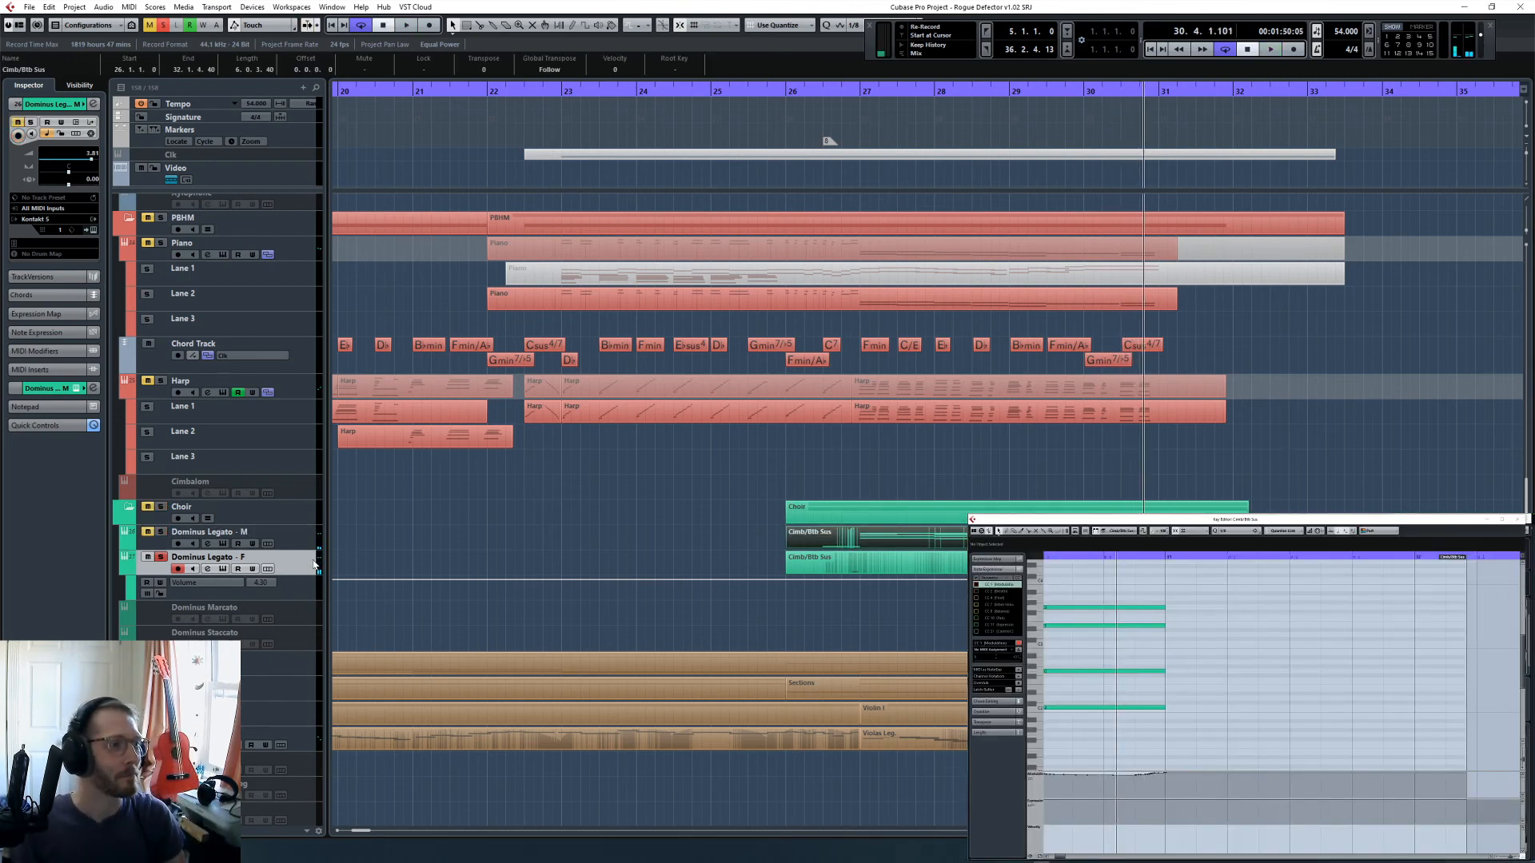
pyautogui.click(660, 531)
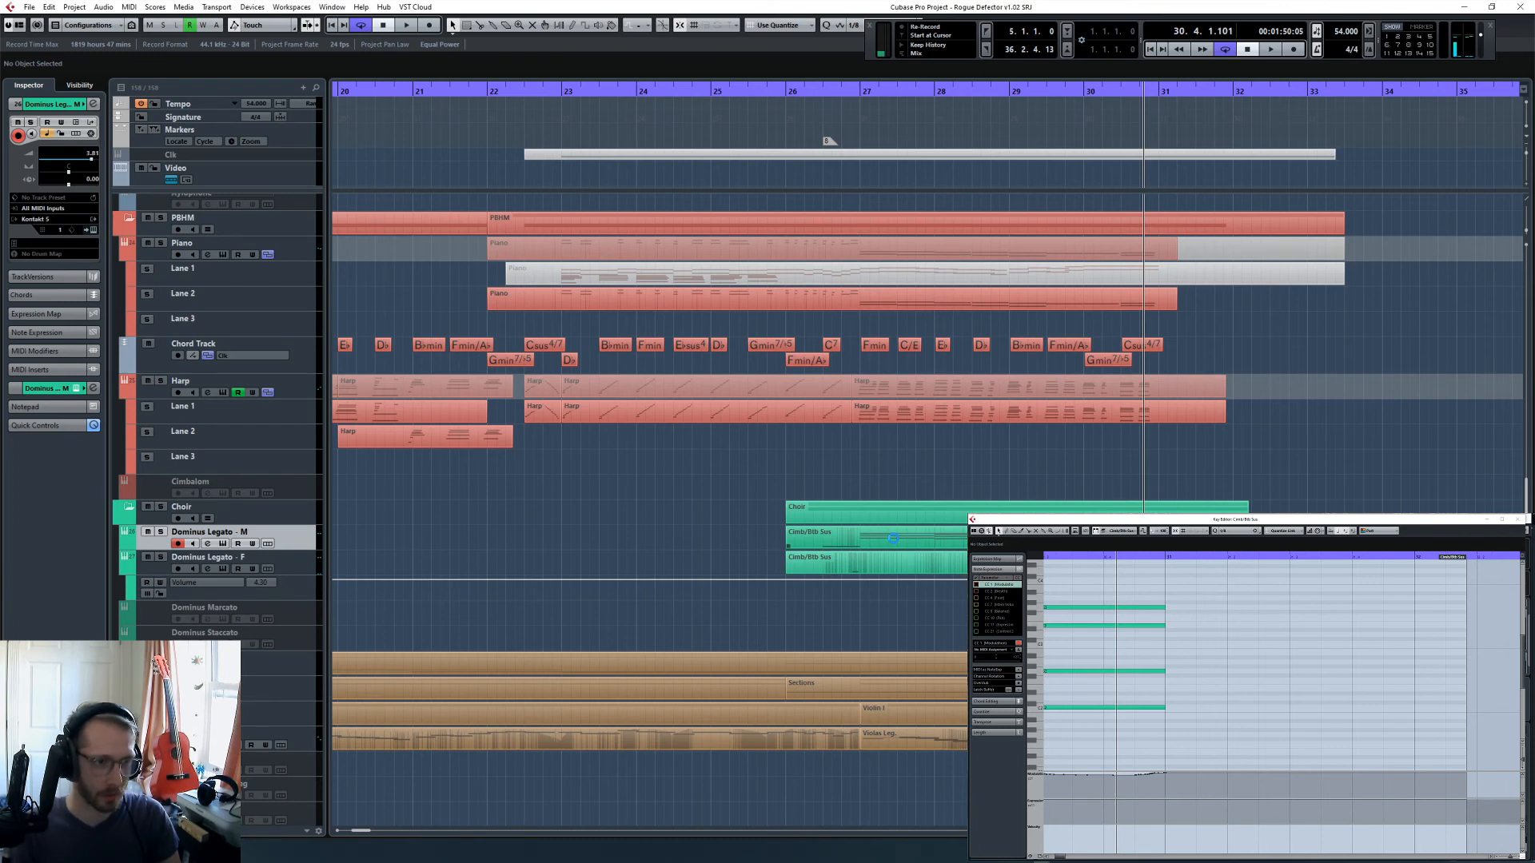
# - Select the Climb/Bb Sus part of Dominus Legato - M and open its Render in Place settings
pyautogui.click(893, 538)
pyautogui.press('l')
pyautogui.rightClick(851, 534)
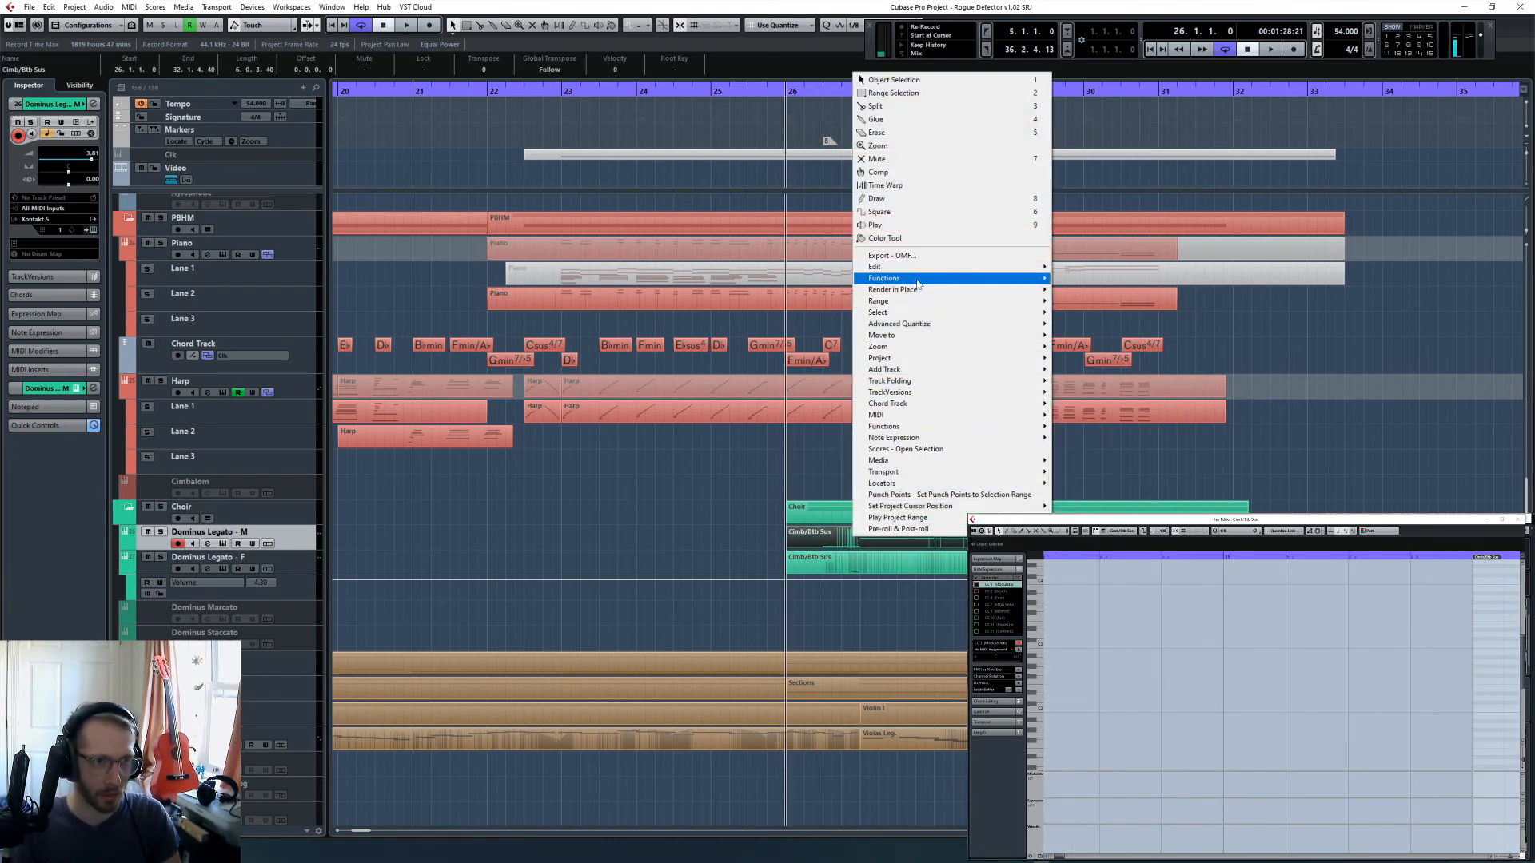
pyautogui.moveTo(921, 291)
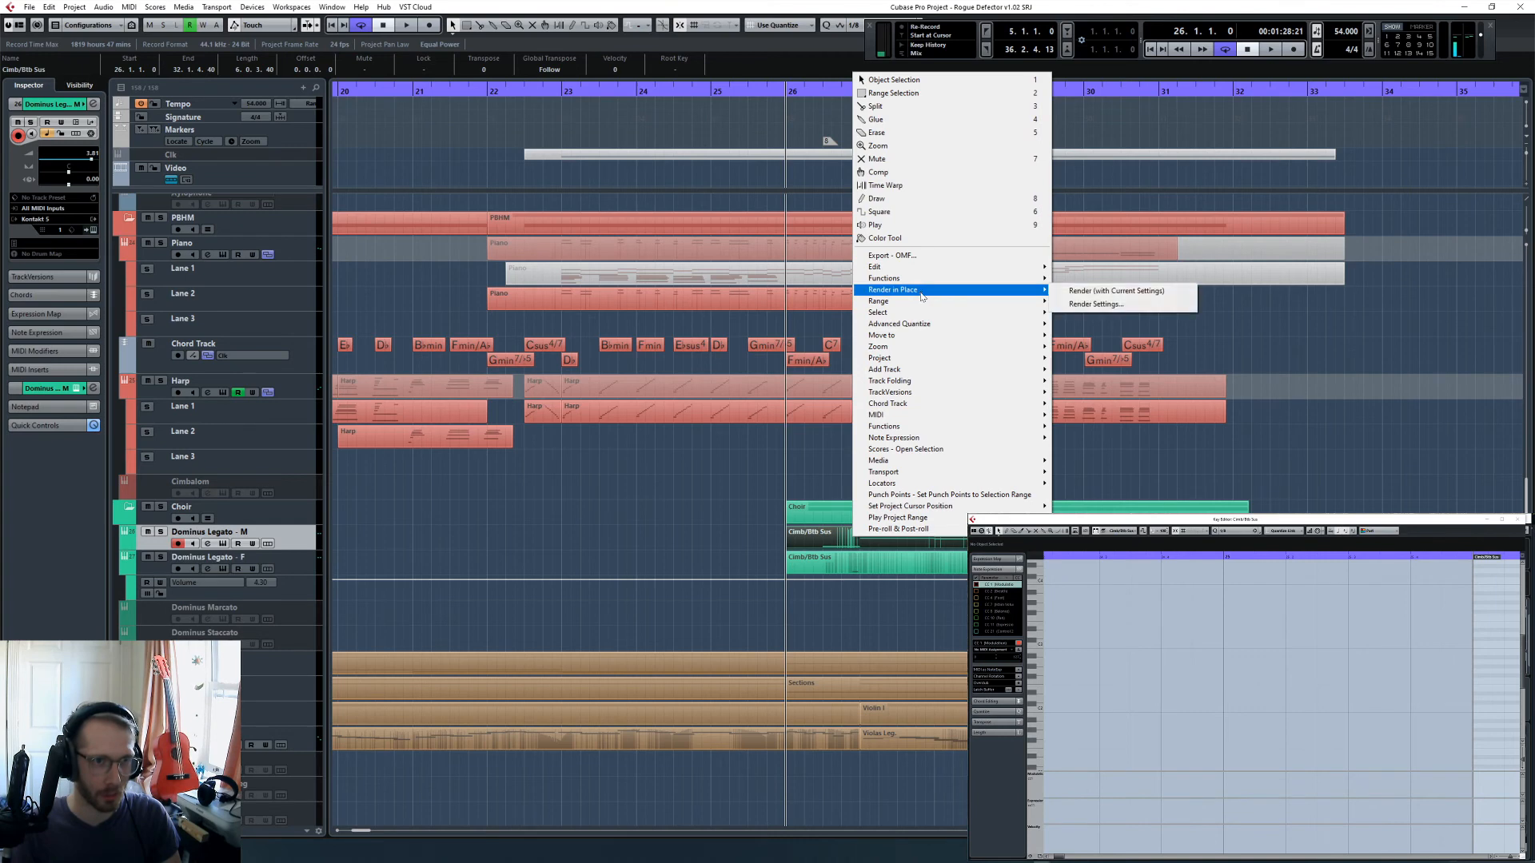
pyautogui.click(1095, 305)
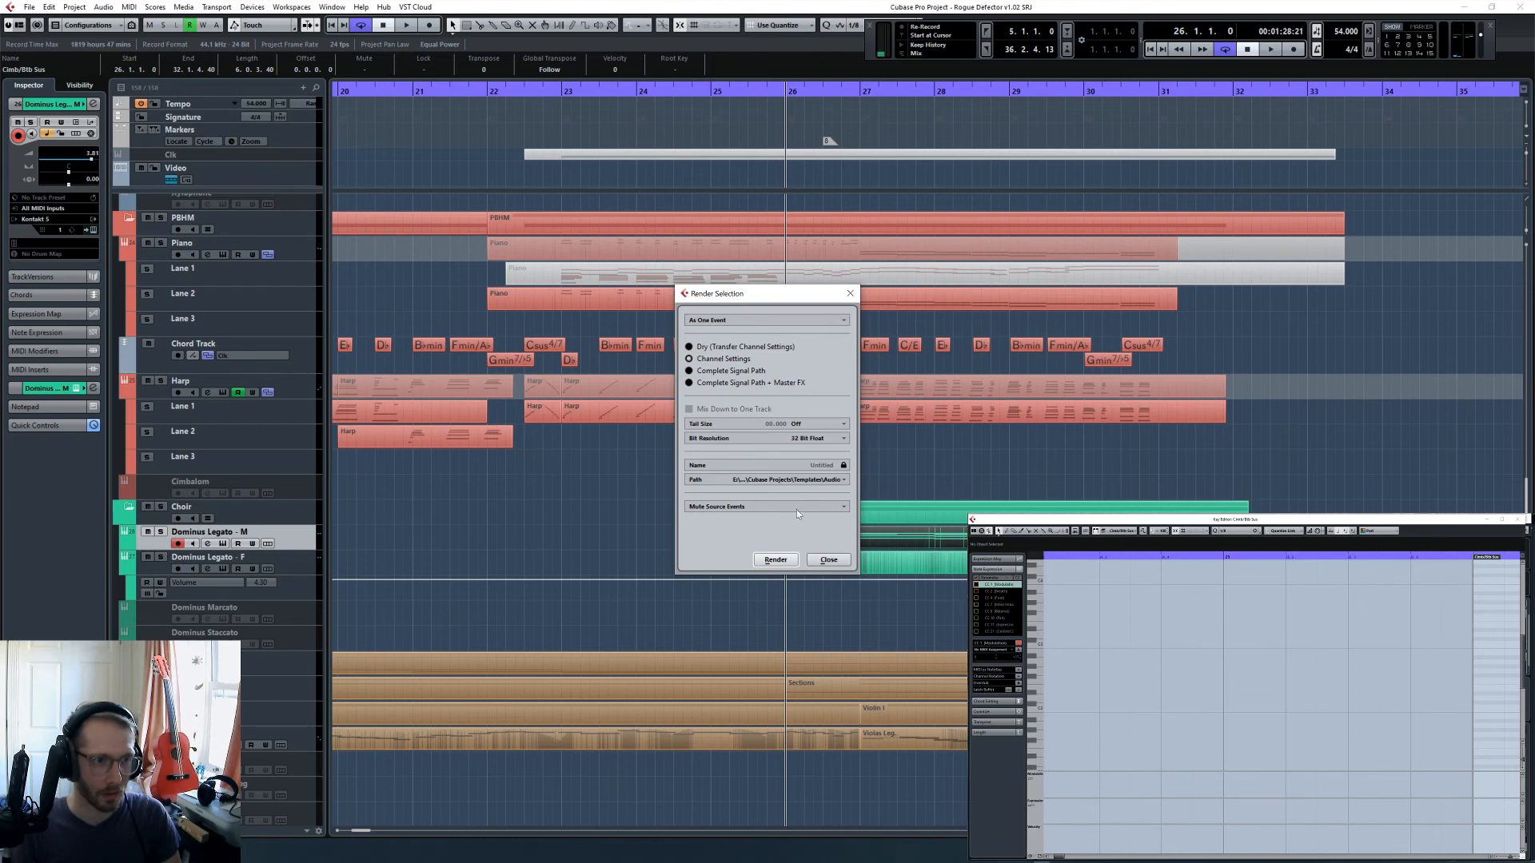
# - Set the render path to a new Audio folder inside 2020/MikeCompTuts and close the render settings without rendering
pyautogui.click(810, 479)
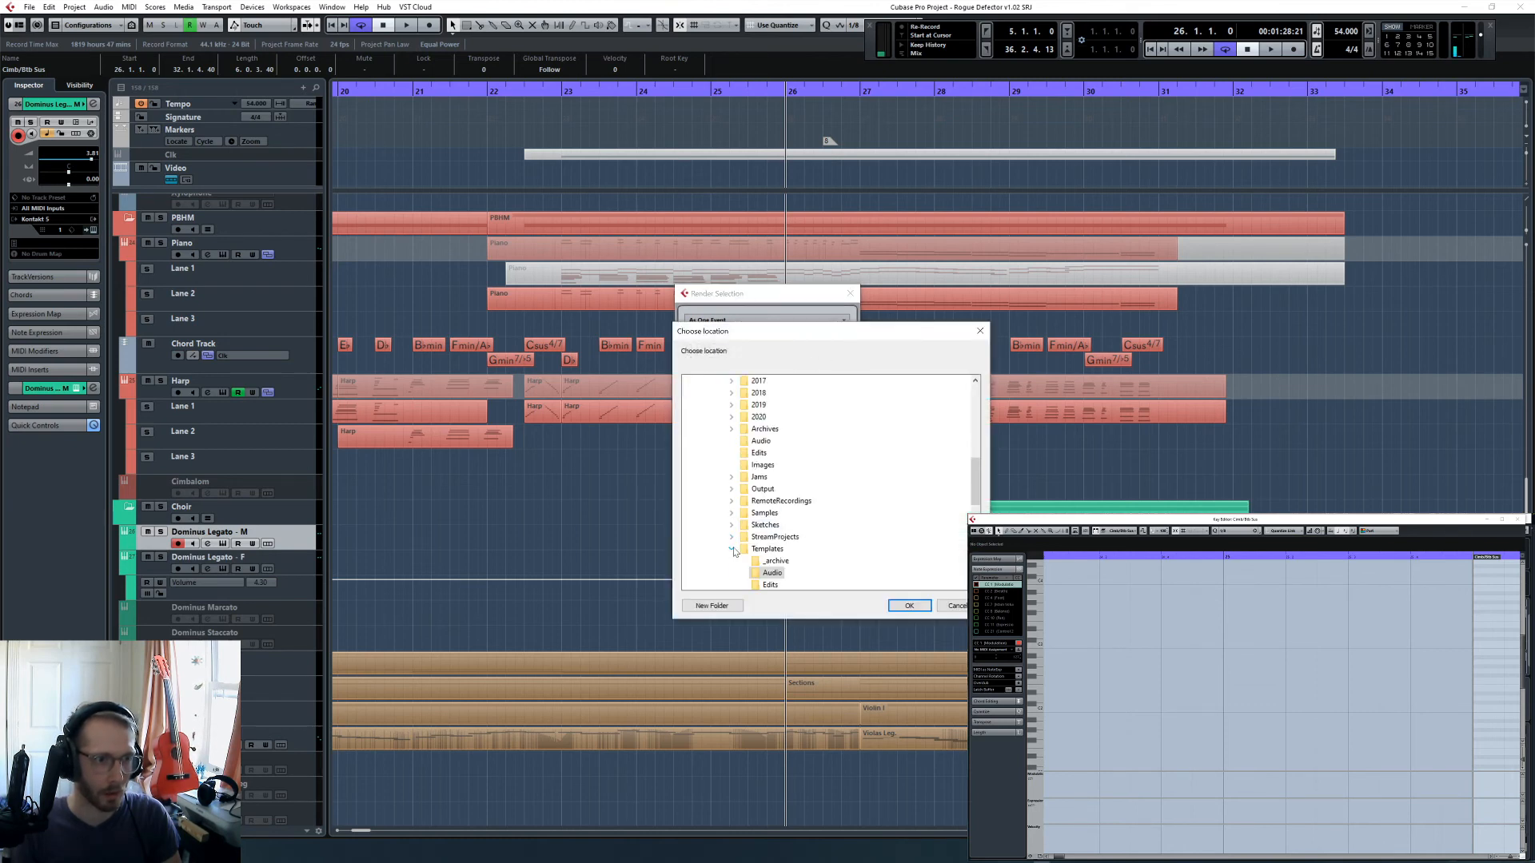
pyautogui.click(732, 417)
pyautogui.click(787, 454)
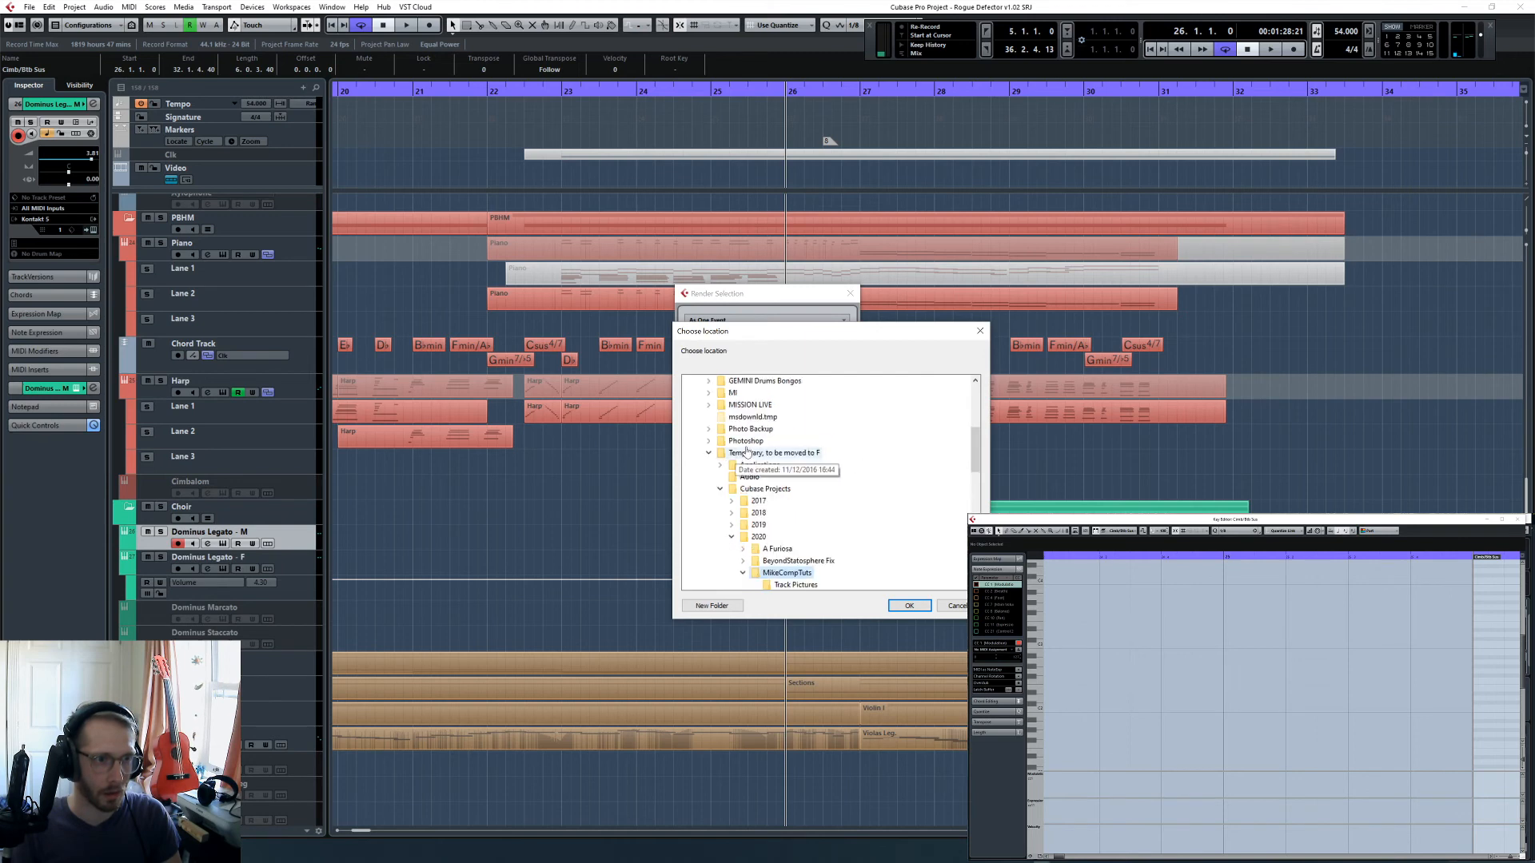
pyautogui.click(712, 606)
pyautogui.write('a')
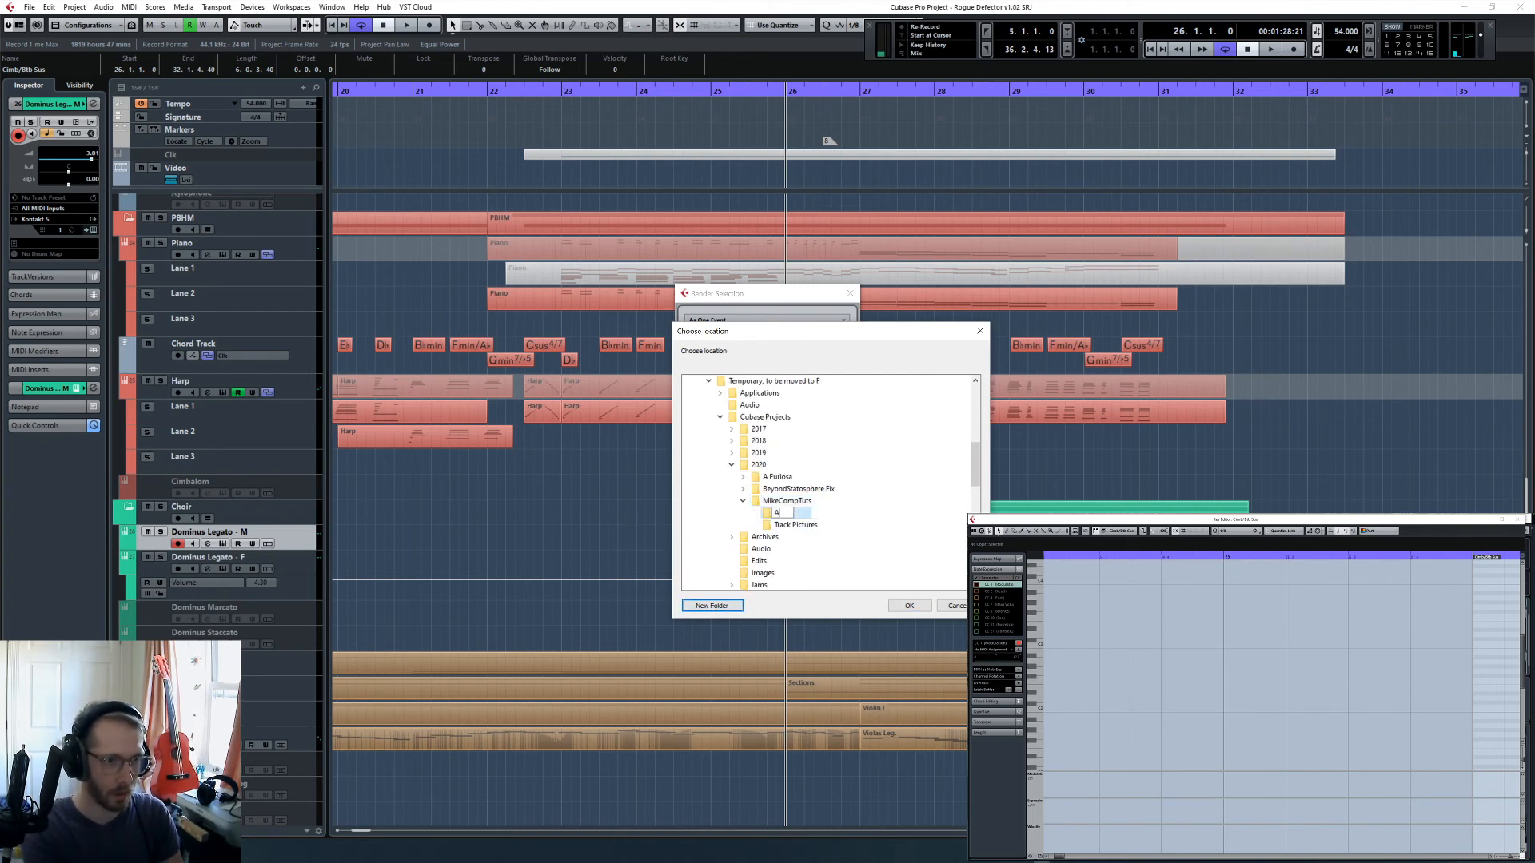
pyautogui.press('Return')
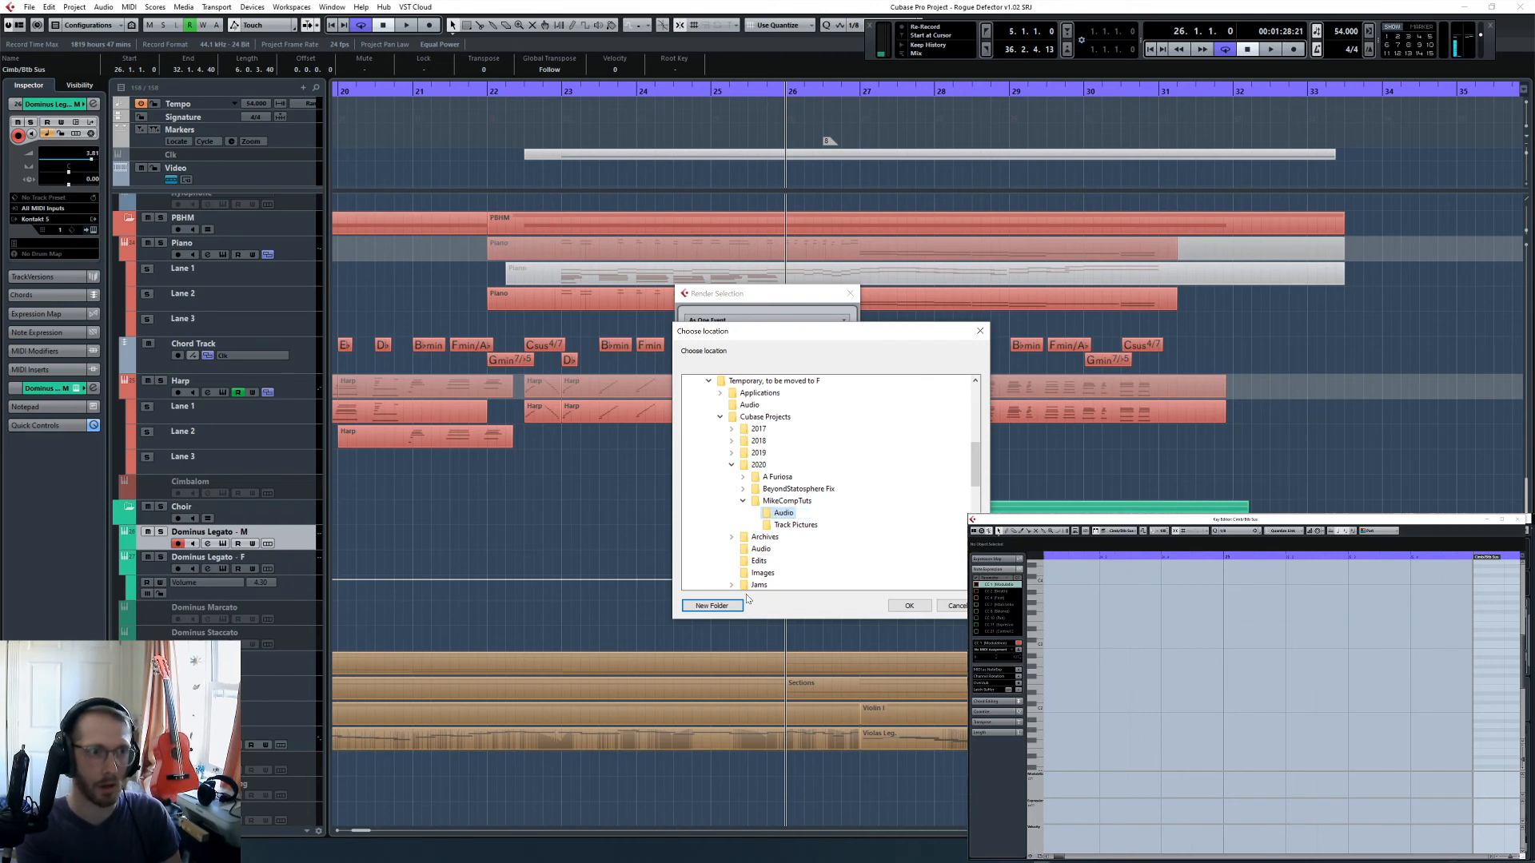
pyautogui.press('Return')
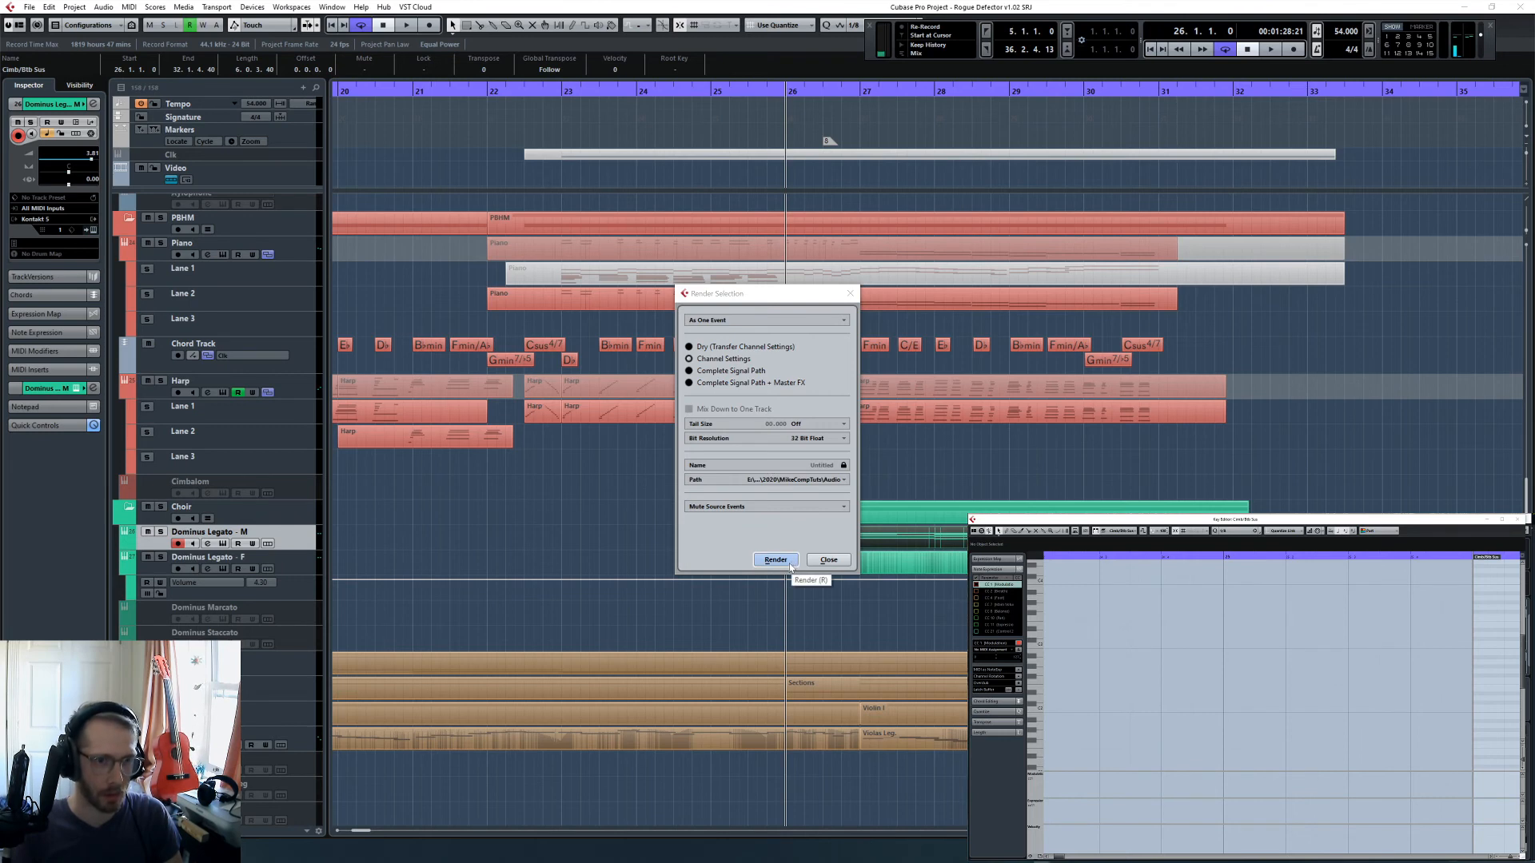
pyautogui.click(826, 559)
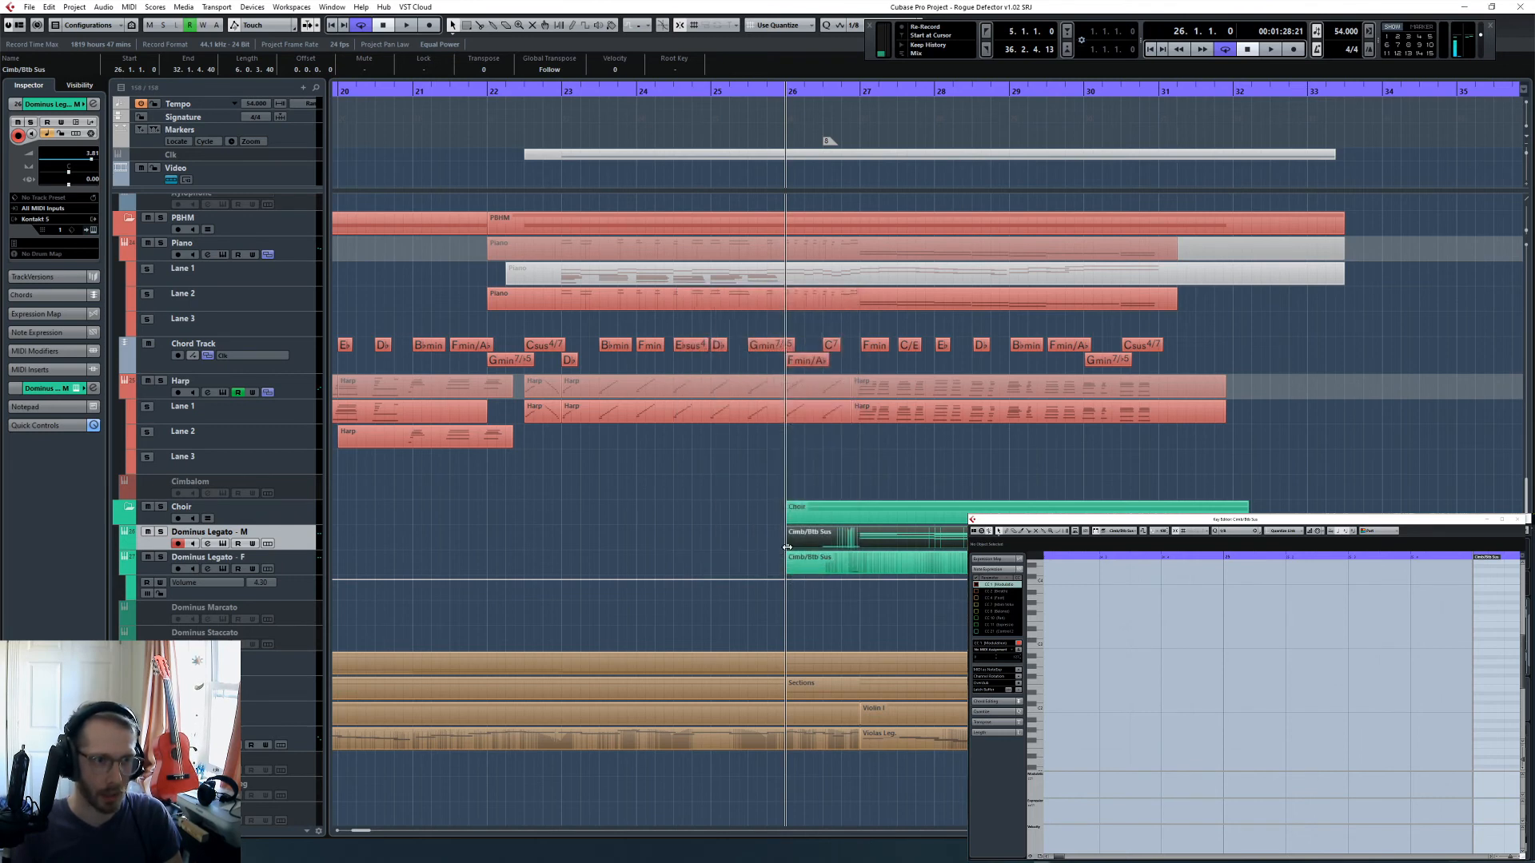
# - Extend the Climb/Bb Sus parts of Dominus Legato - M and Dominus Legato - F to end at bar 34
pyautogui.moveTo(788, 546)
pyautogui.mouseDown()
pyautogui.moveTo(712, 552)
pyautogui.moveTo(804, 552)
pyautogui.moveTo(788, 552)
pyautogui.mouseUp()
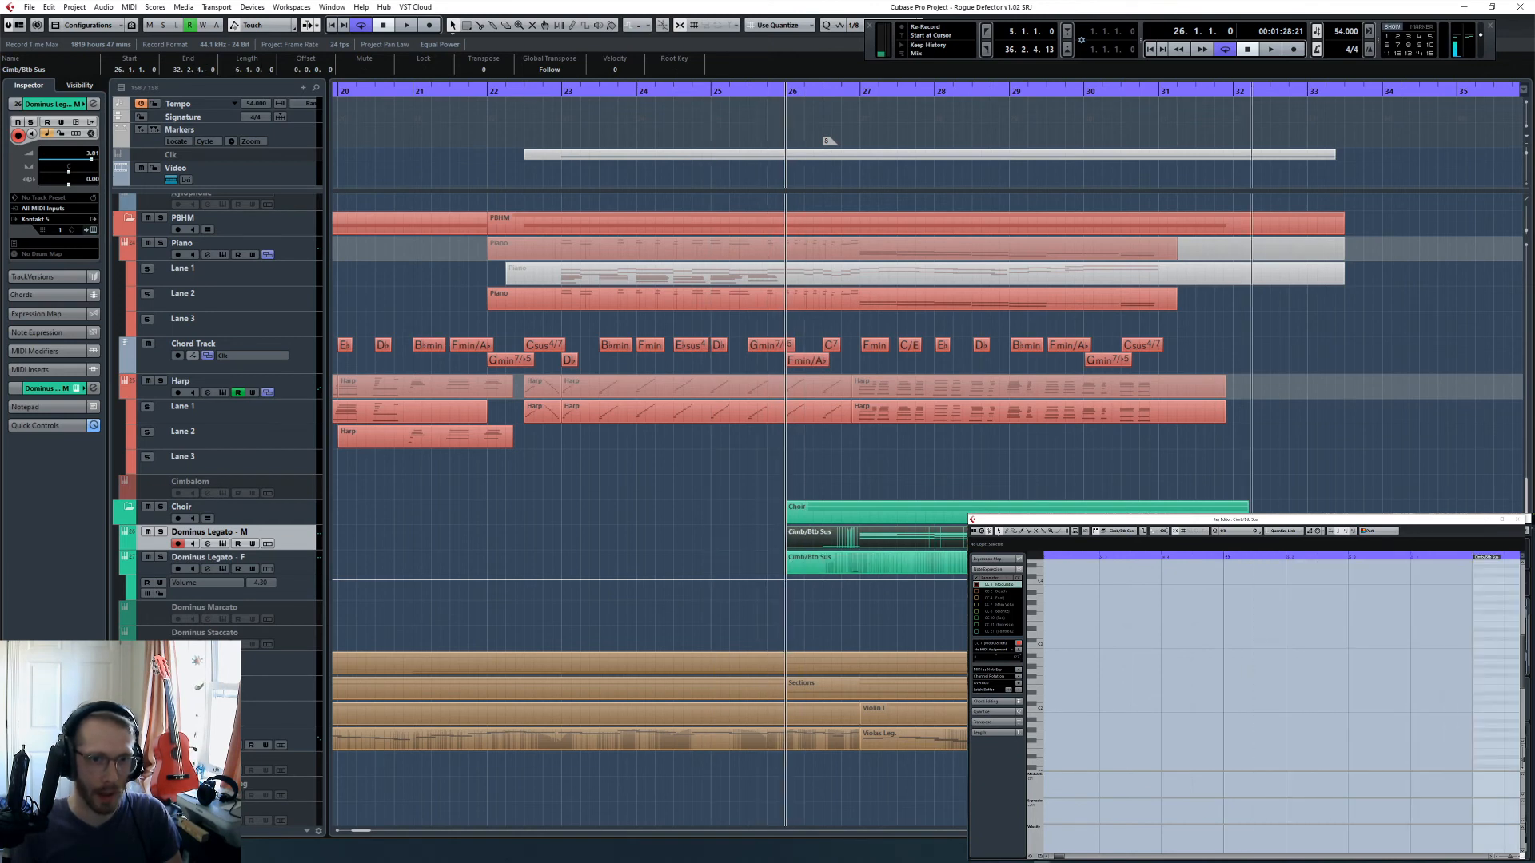
pyautogui.moveTo(1251, 548); pyautogui.dragTo(1383, 548)
pyautogui.rightClick(1381, 547)
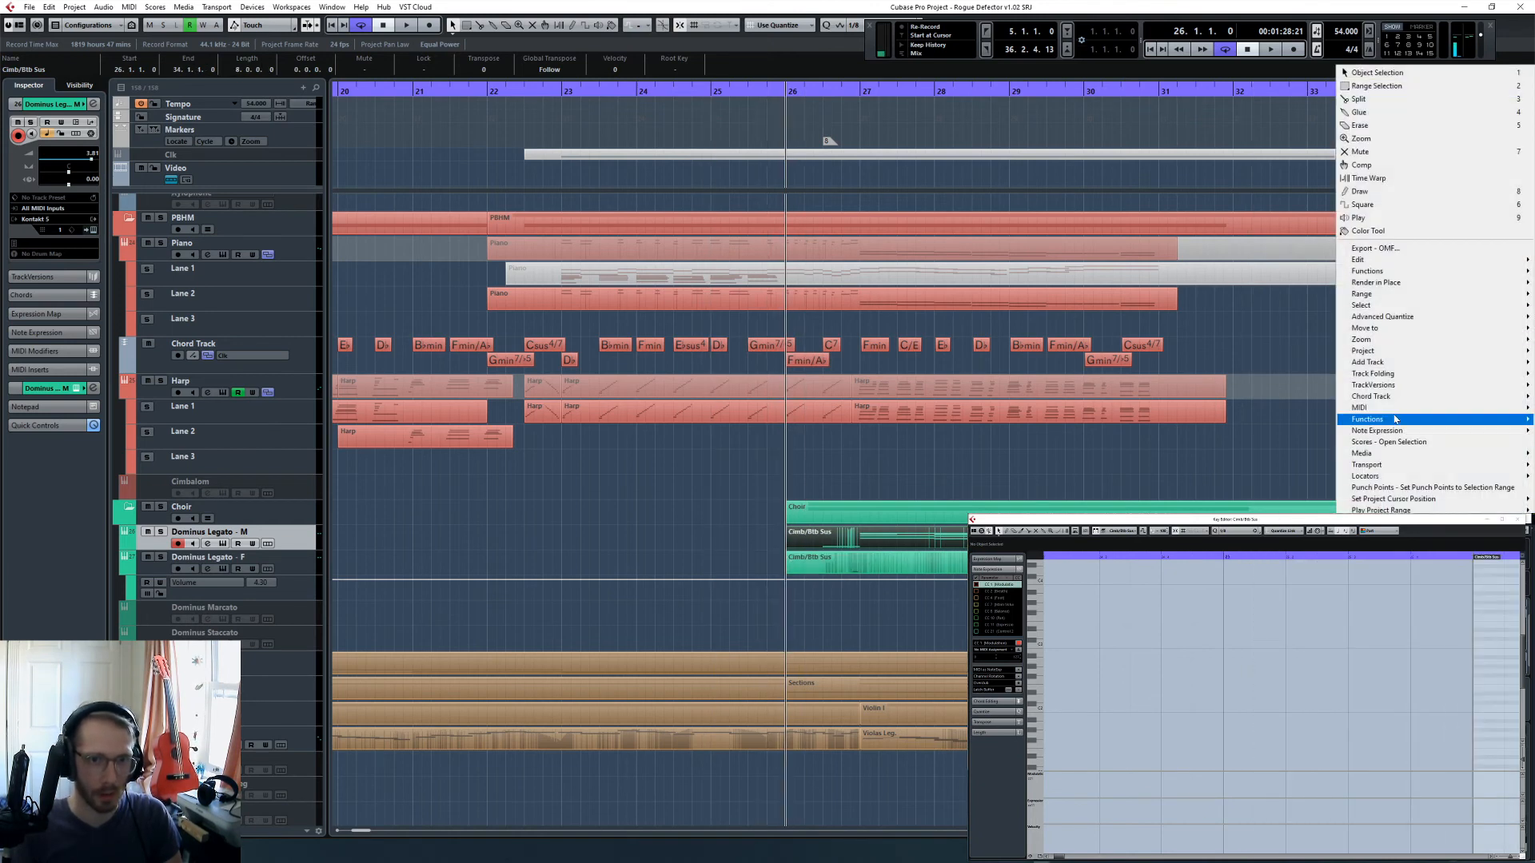
pyautogui.click(1311, 560)
pyautogui.moveTo(1250, 572); pyautogui.dragTo(1383, 572)
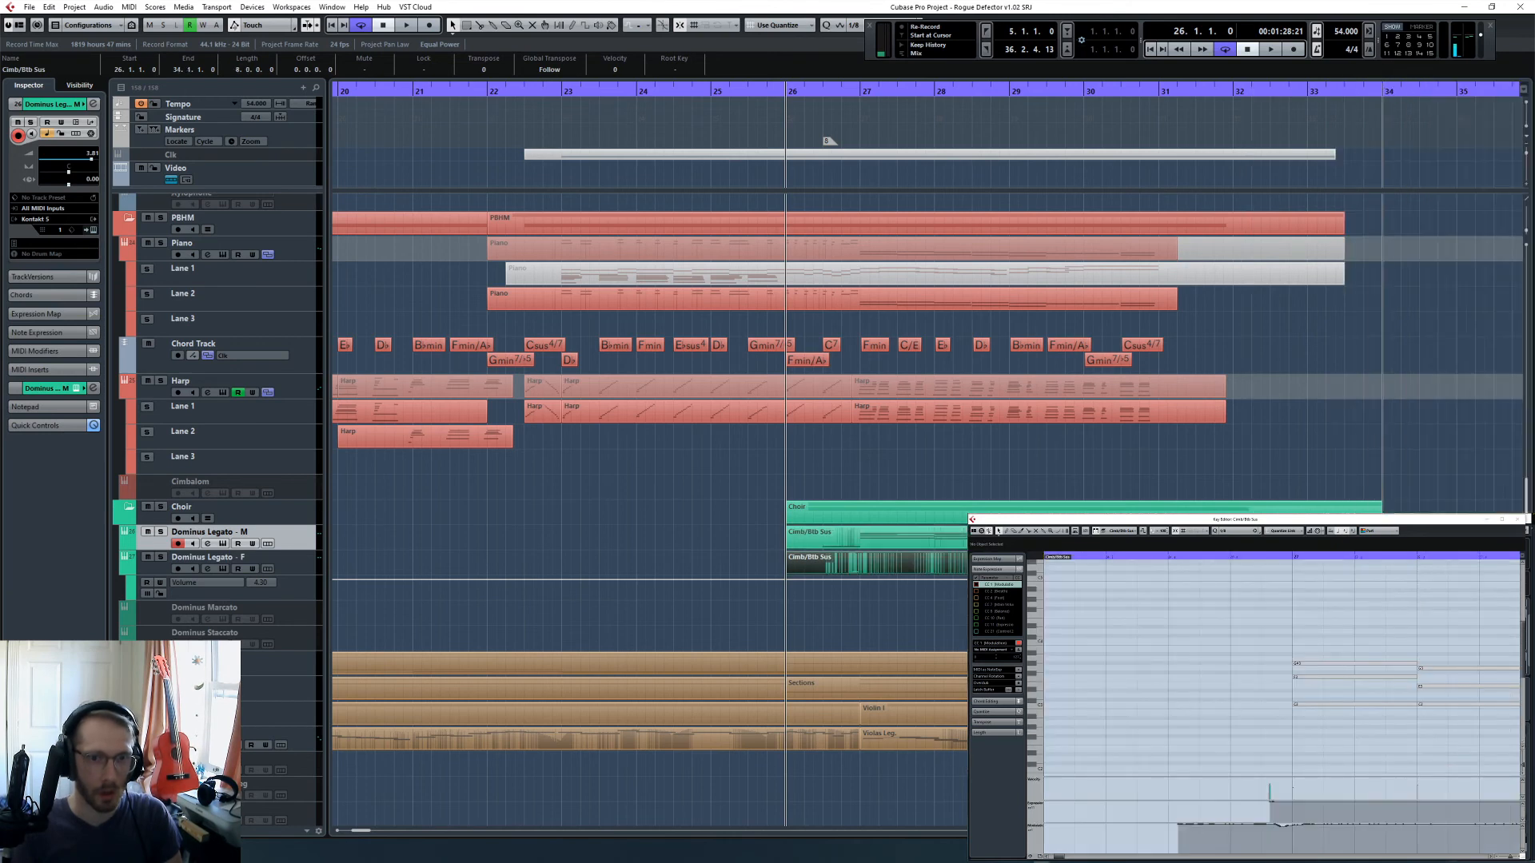
# - Render the Dominus Legato - M part in place with the current settings
pyautogui.rightClick(1383, 573)
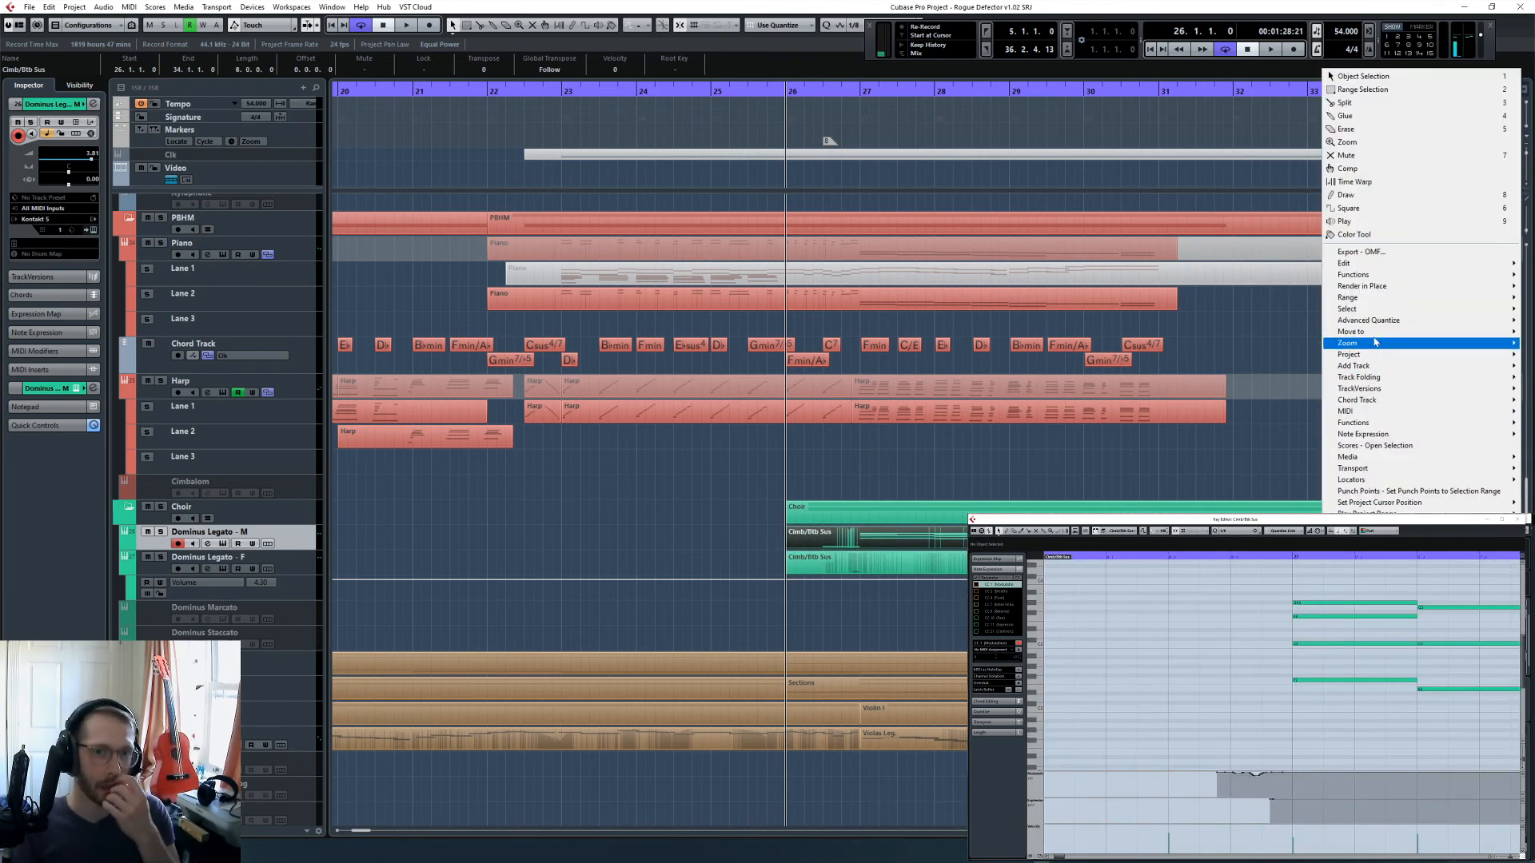
pyautogui.moveTo(1371, 286)
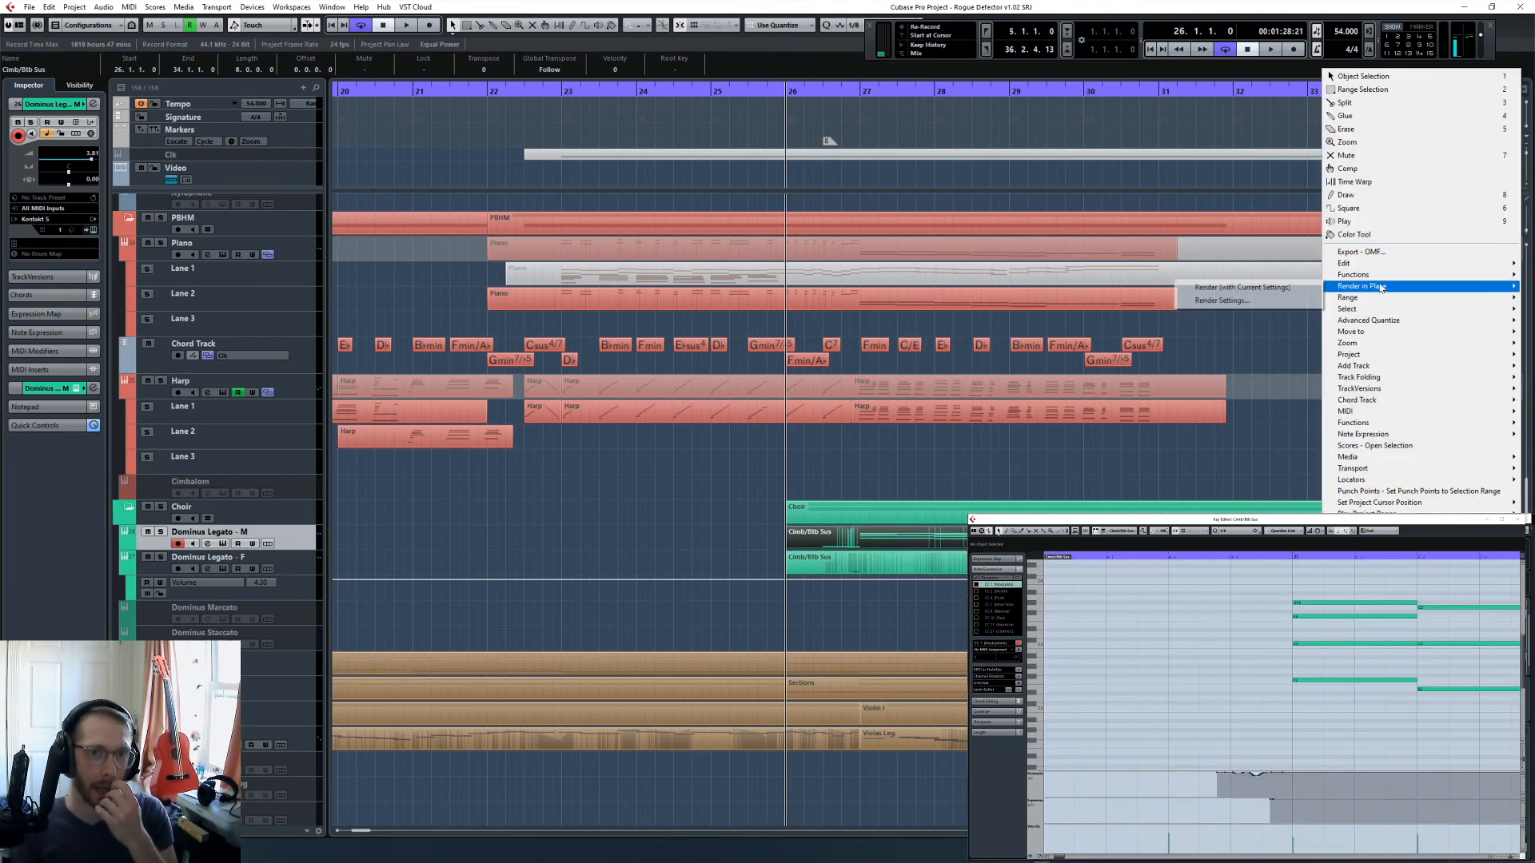
pyautogui.click(1279, 293)
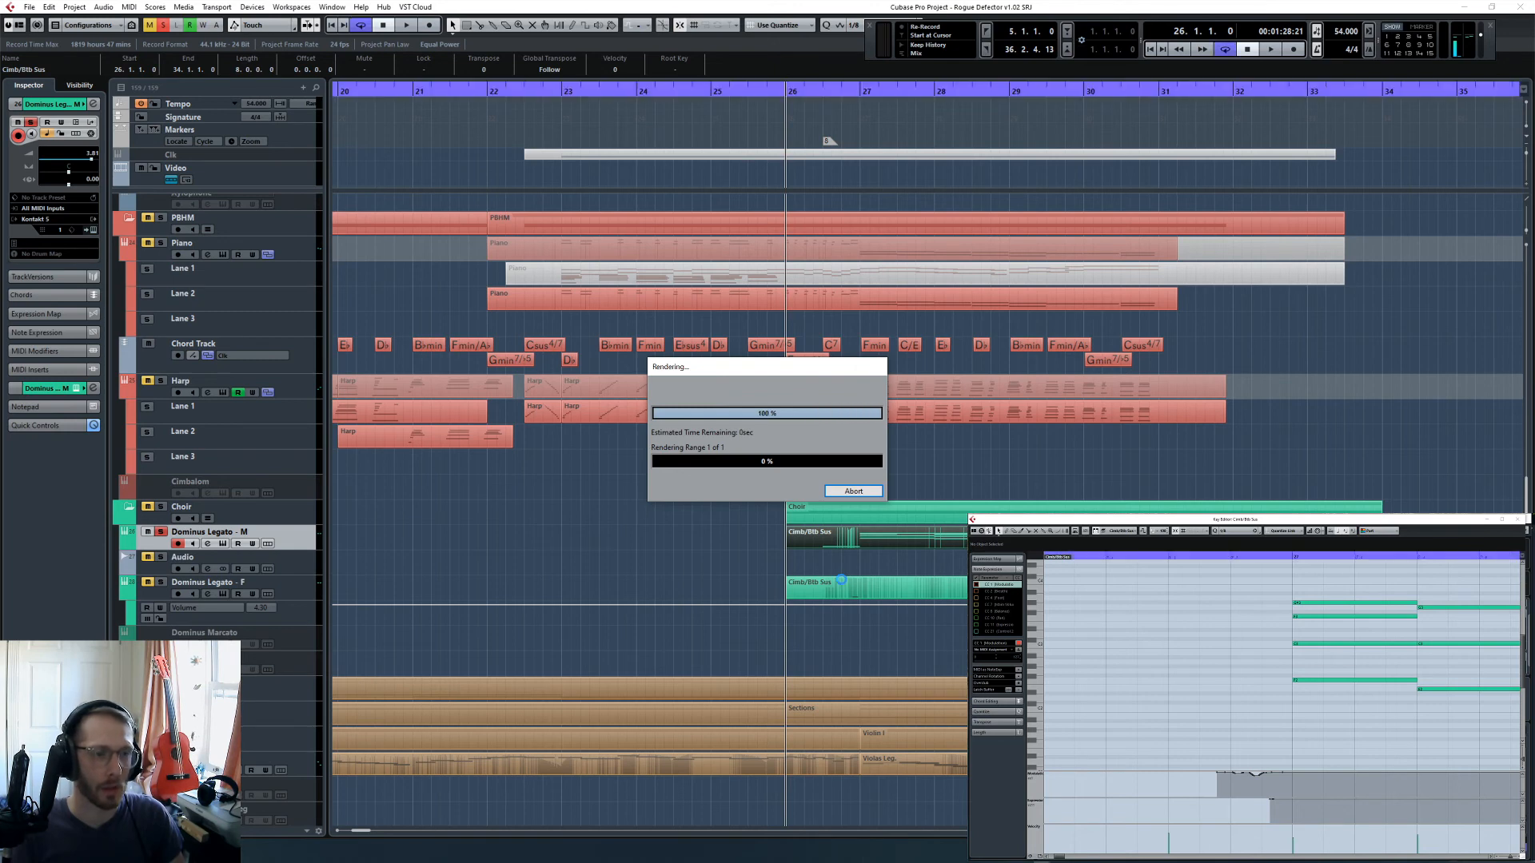
# - Render the Dominus Legato - F part in place with the current settings
pyautogui.rightClick(942, 595)
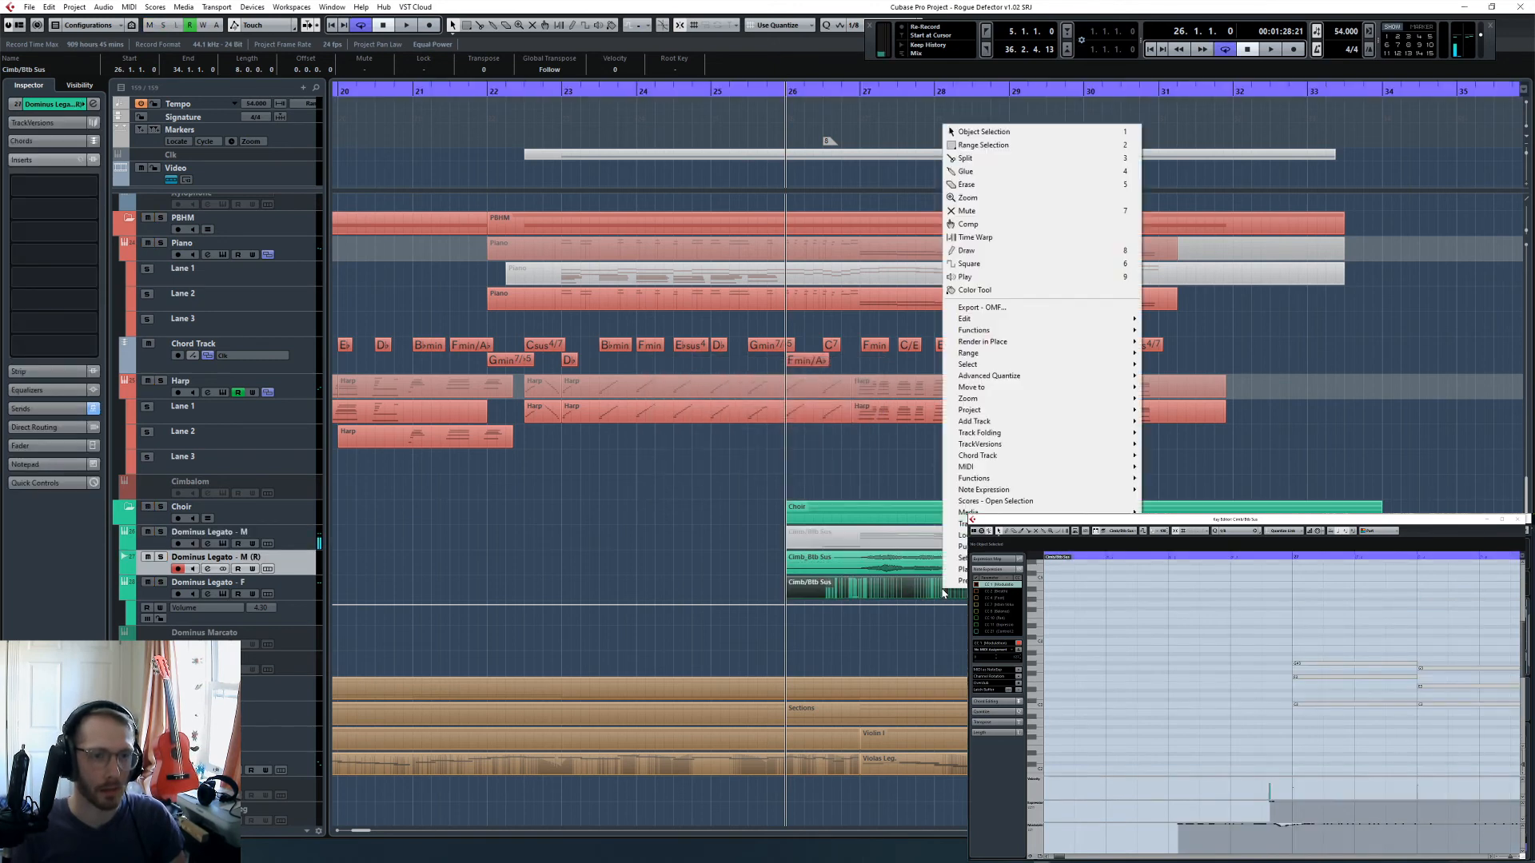
pyautogui.moveTo(1035, 342)
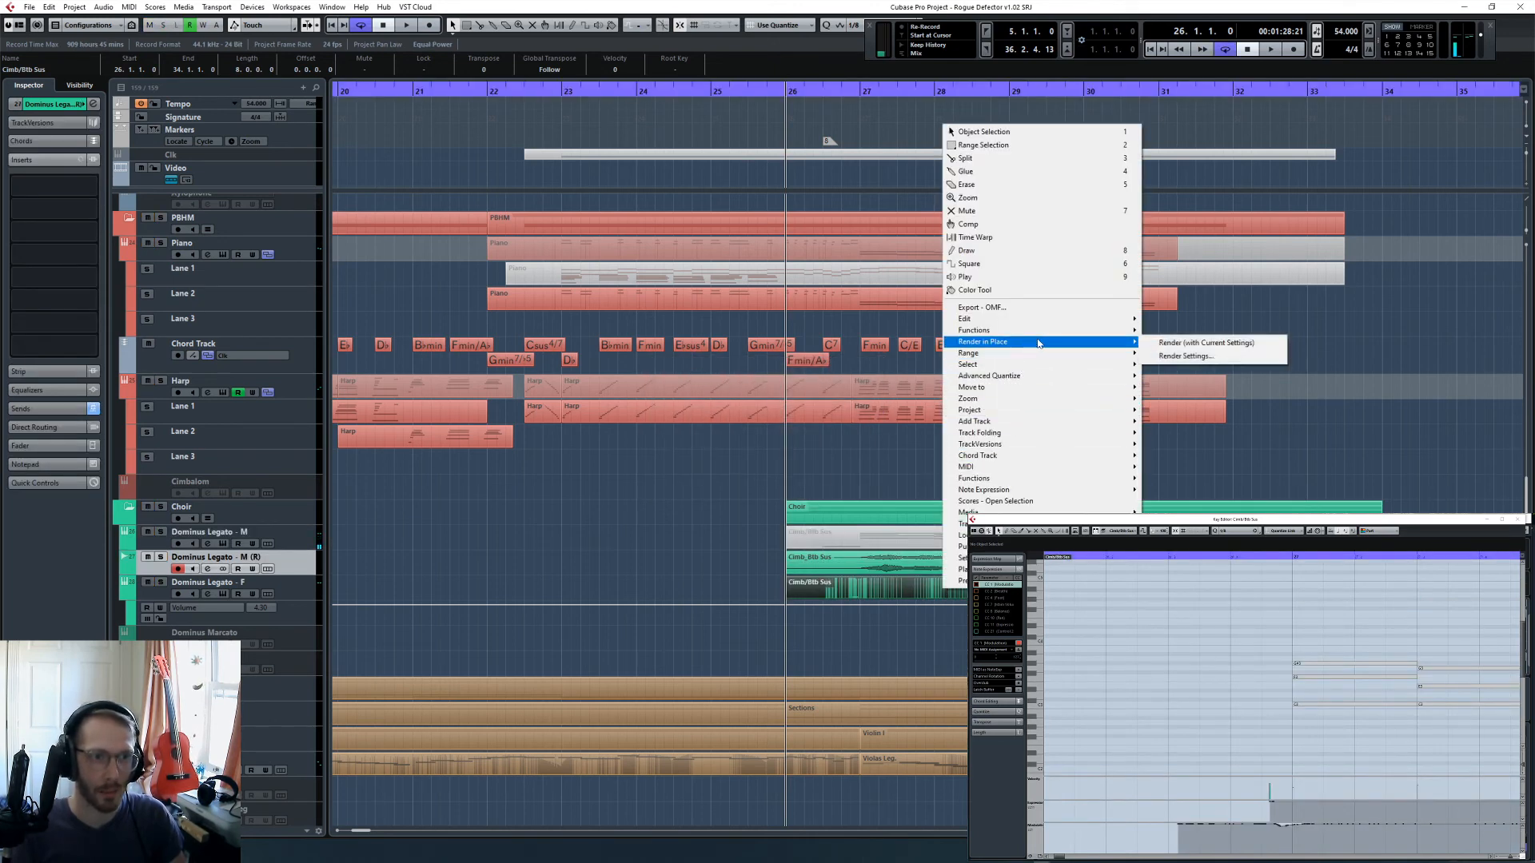
pyautogui.click(1156, 341)
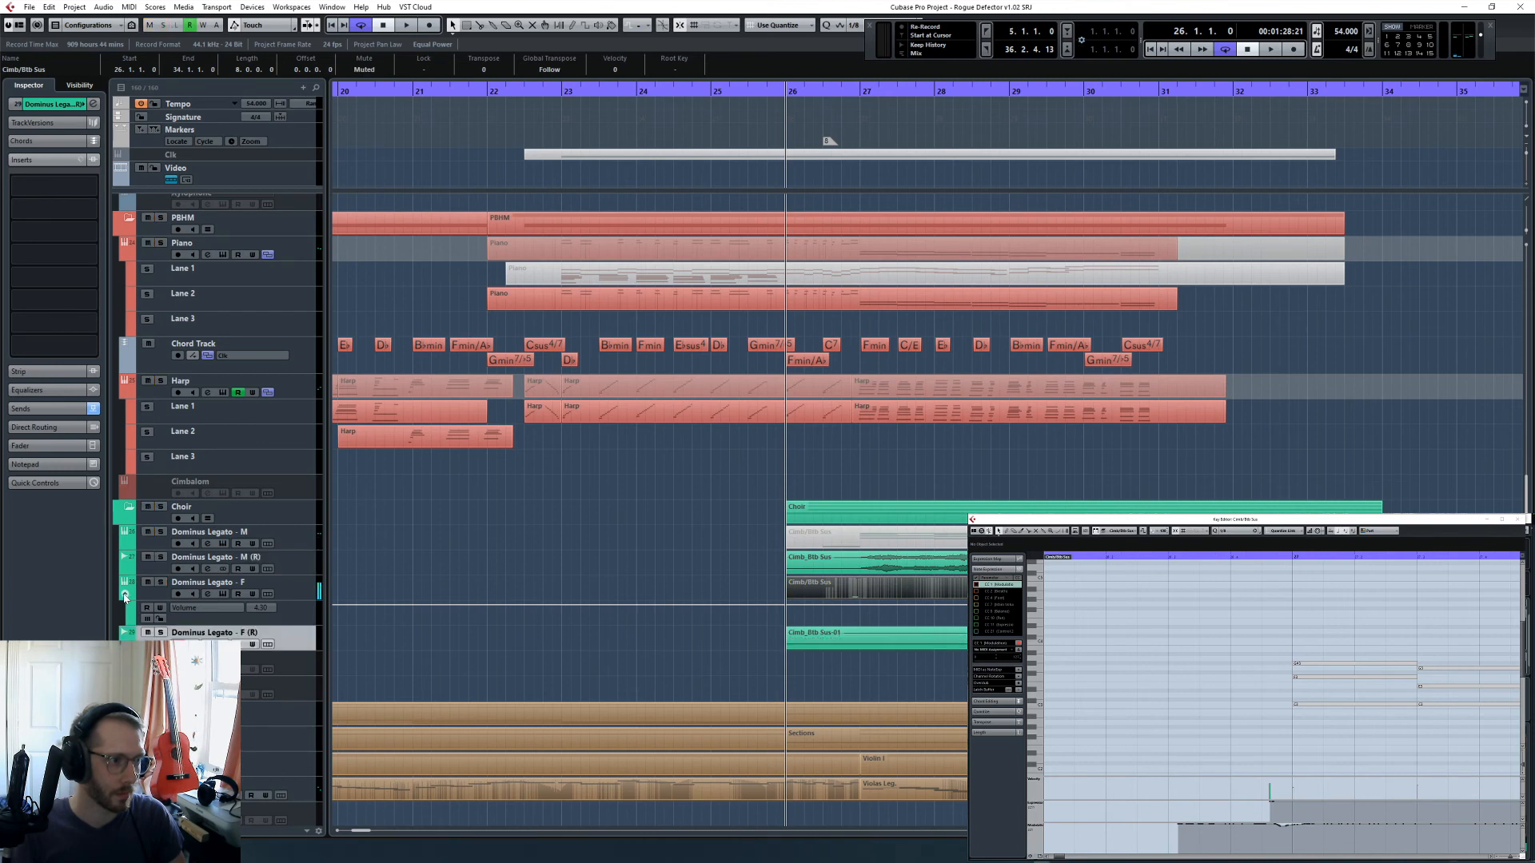
# - Hide the volume automation lane of Dominus Legato - F and move the Dominus Legato - M (R) track directly below Dominus Legato - F
pyautogui.click(125, 597)
pyautogui.click(576, 590)
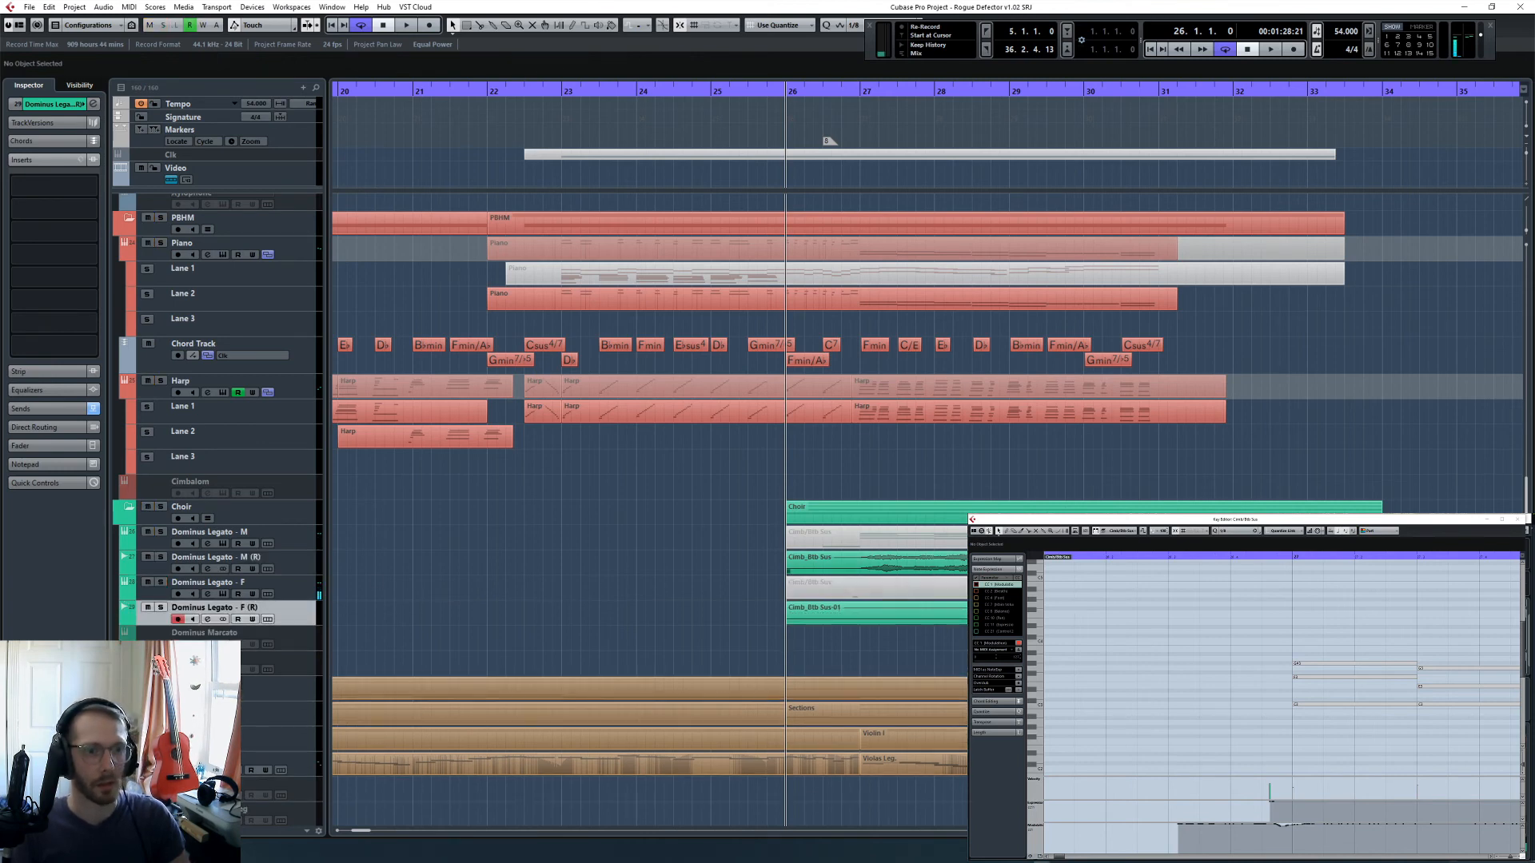
pyautogui.moveTo(288, 567); pyautogui.dragTo(292, 595)
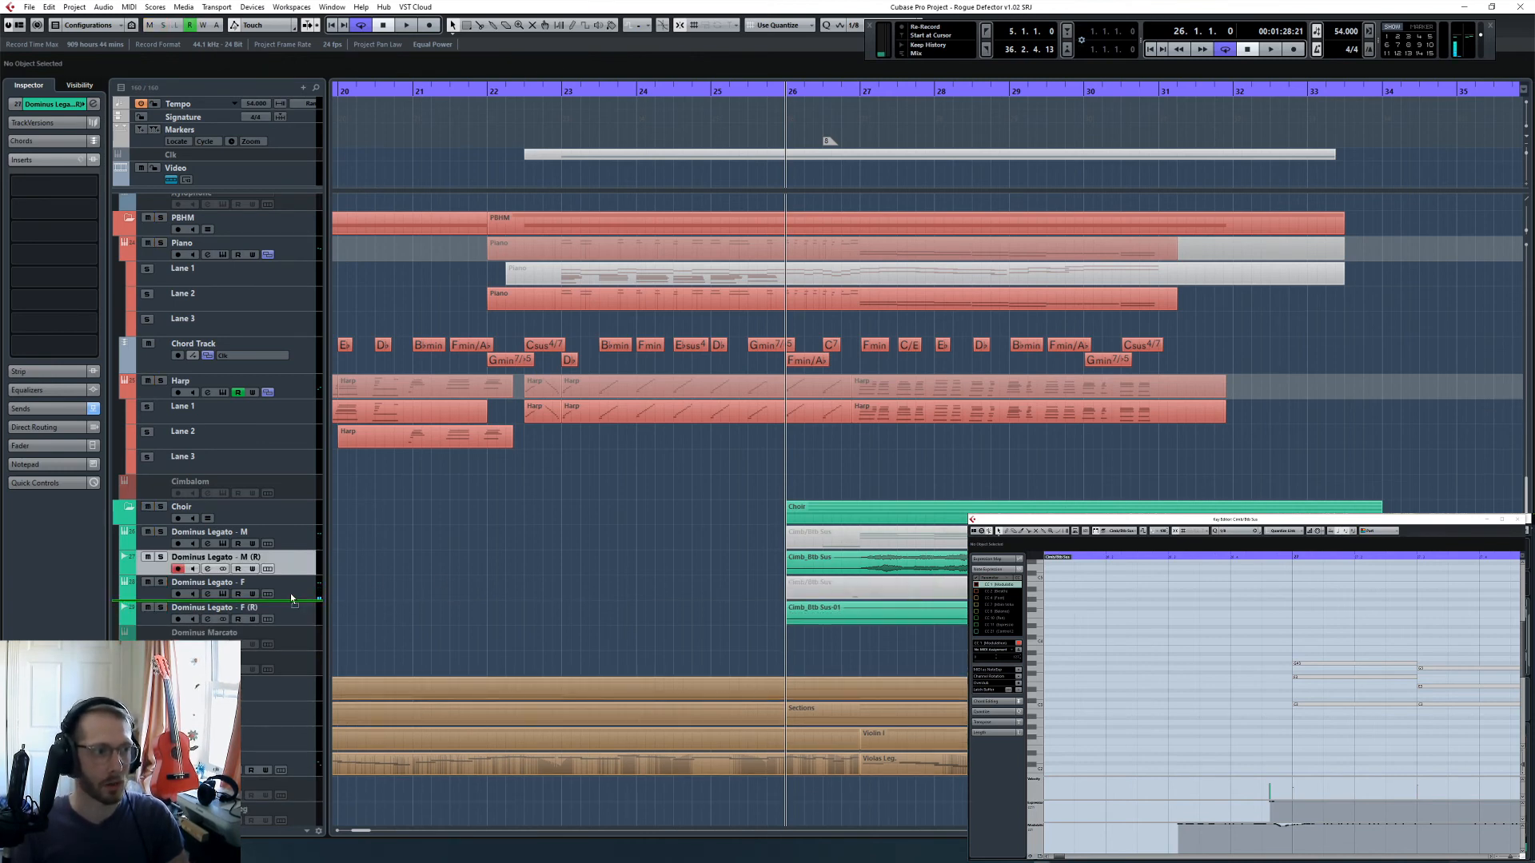
pyautogui.moveTo(558, 522); pyautogui.dragTo(595, 601)
# - Solo the rendered tracks Dominus Legato - M (R) and Dominus Legato - F (R) and play them from bar 26
pyautogui.click(161, 583)
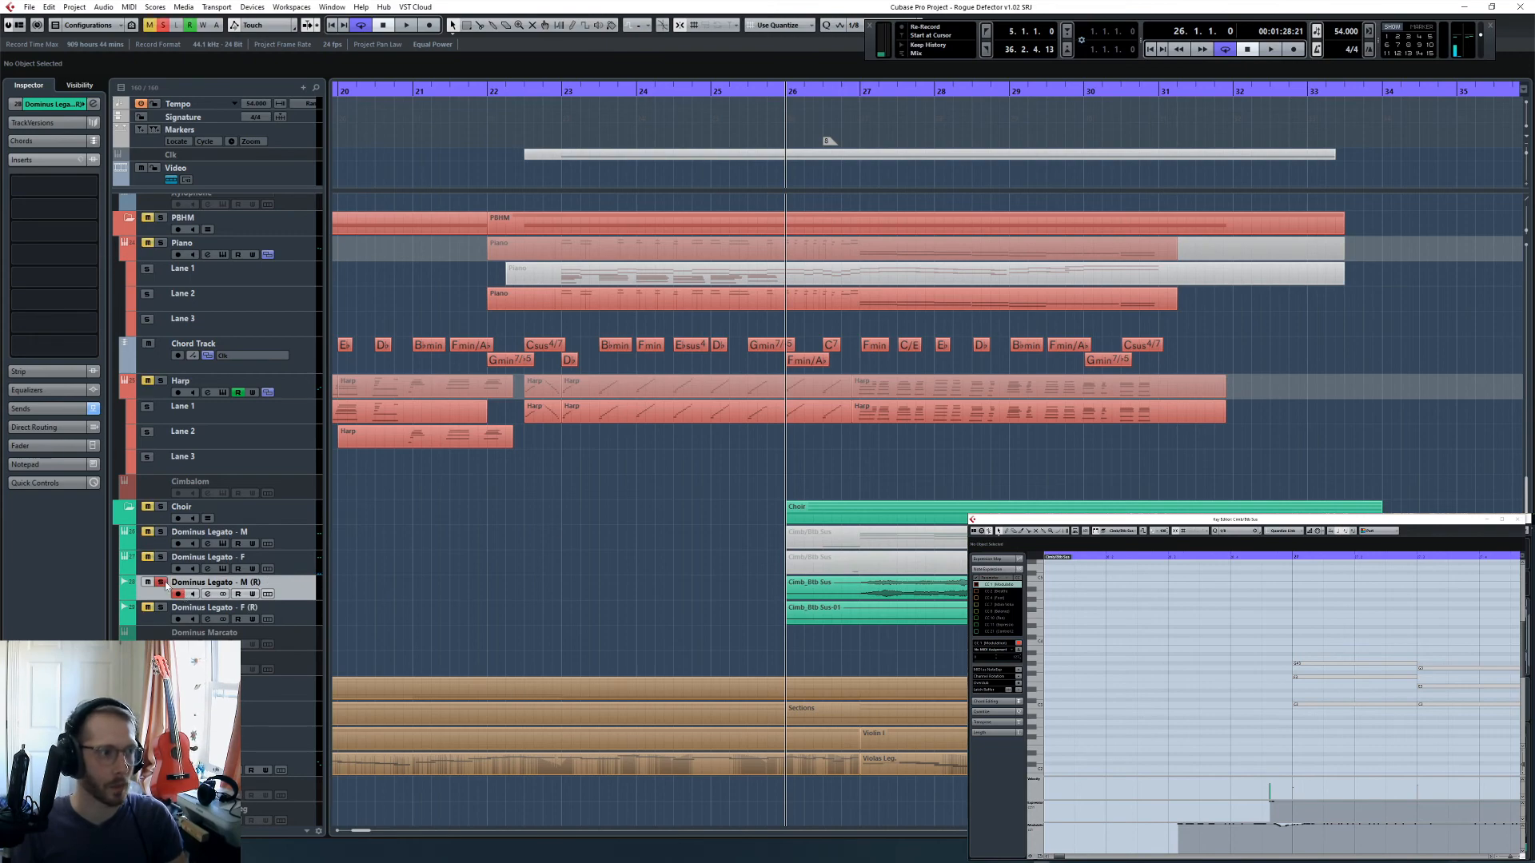
pyautogui.press('space')
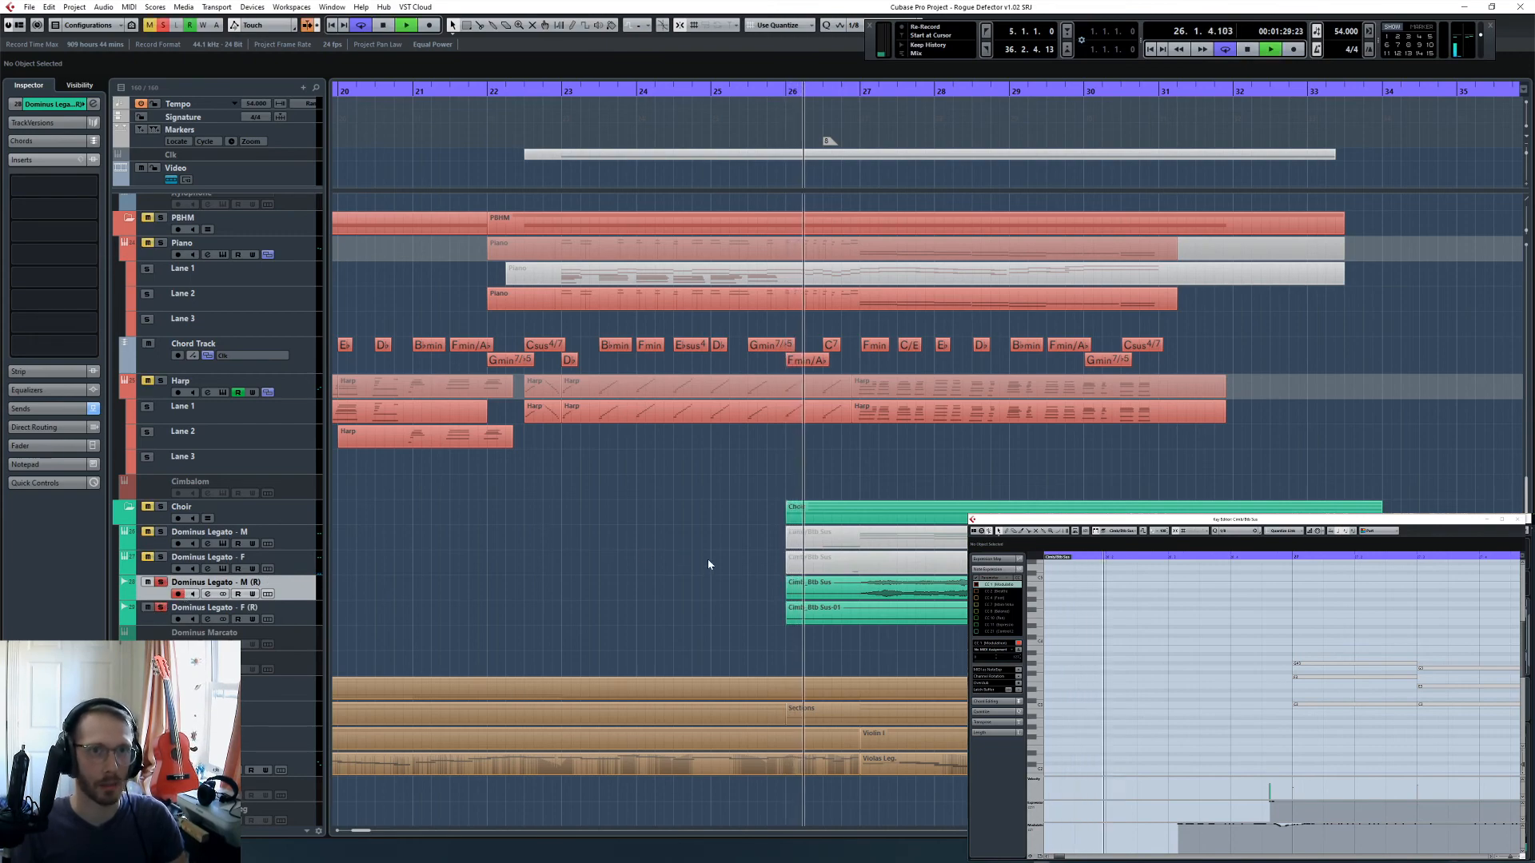
pyautogui.press('h')
pyautogui.press('h')
pyautogui.press('h')
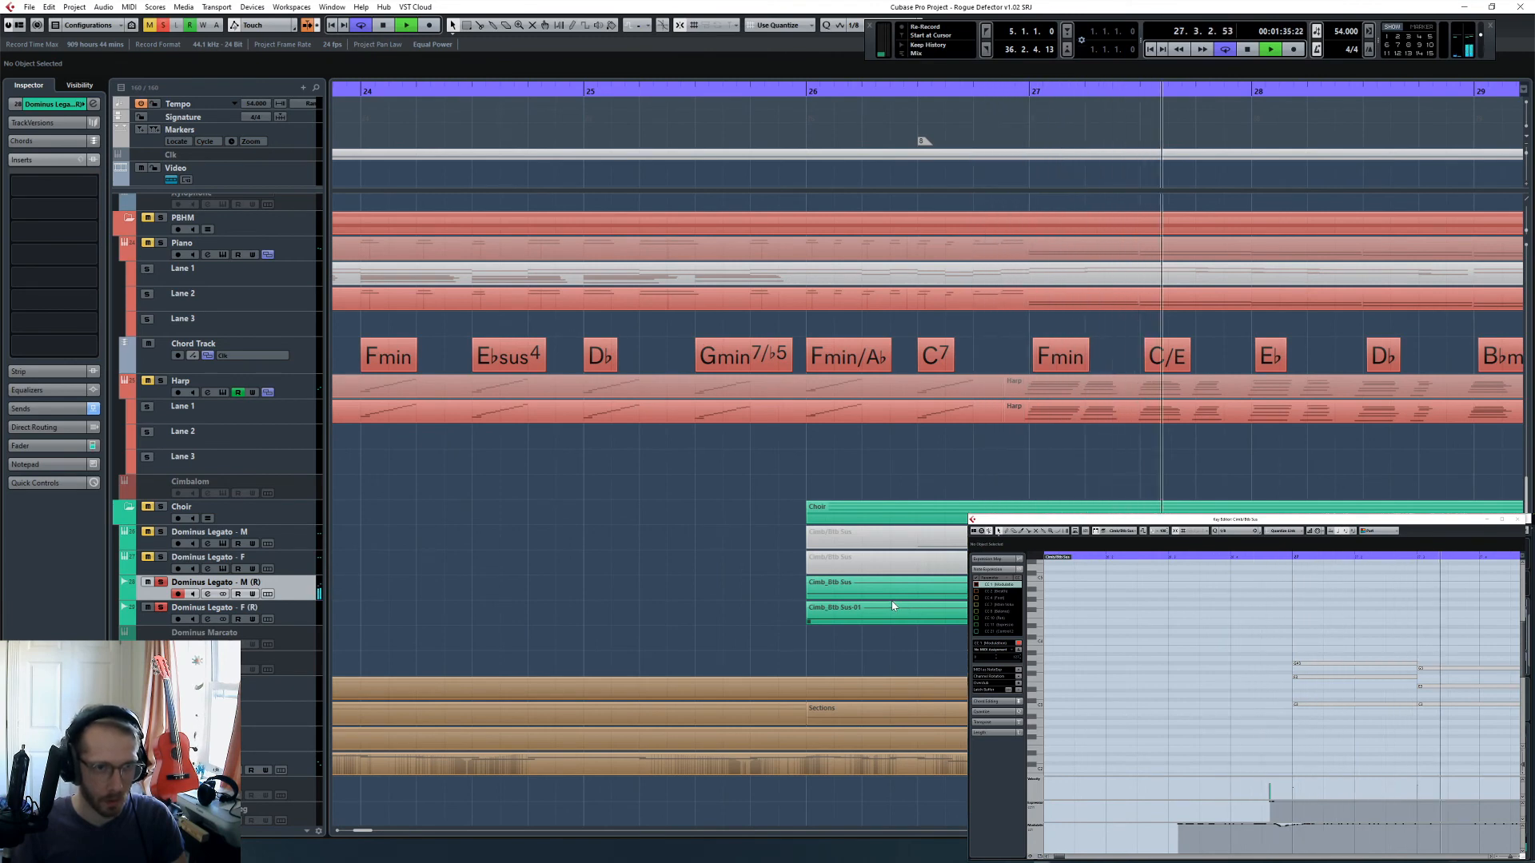
pyautogui.press('space')
# - Move both rendered choir events earlier to start at 25.4.3.0 and play briefly from 26.3.1
pyautogui.moveTo(884, 628); pyautogui.dragTo(819, 600)
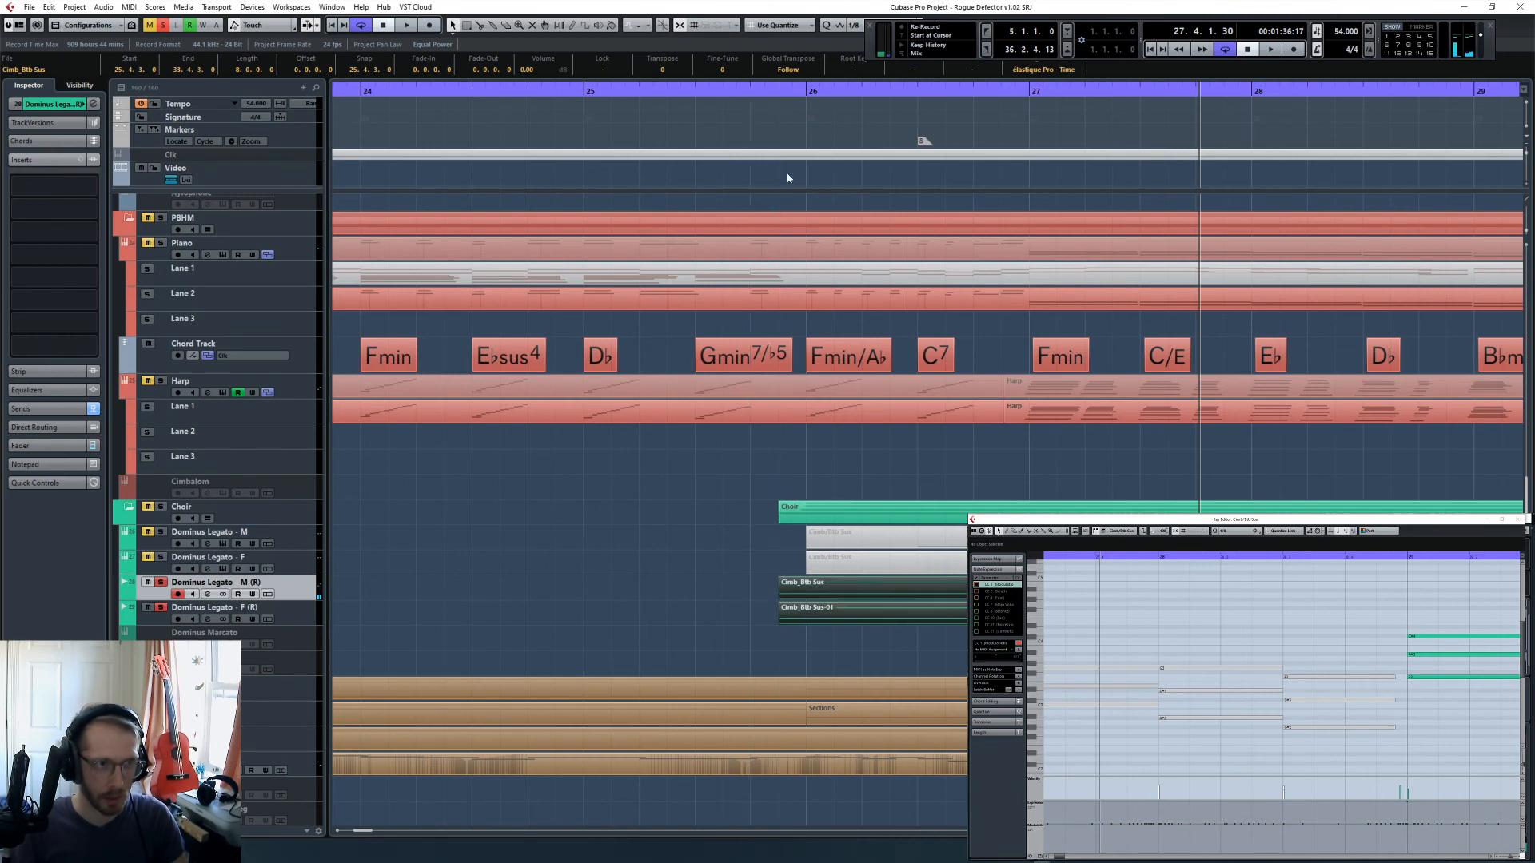
pyautogui.click(921, 85)
pyautogui.press('space')
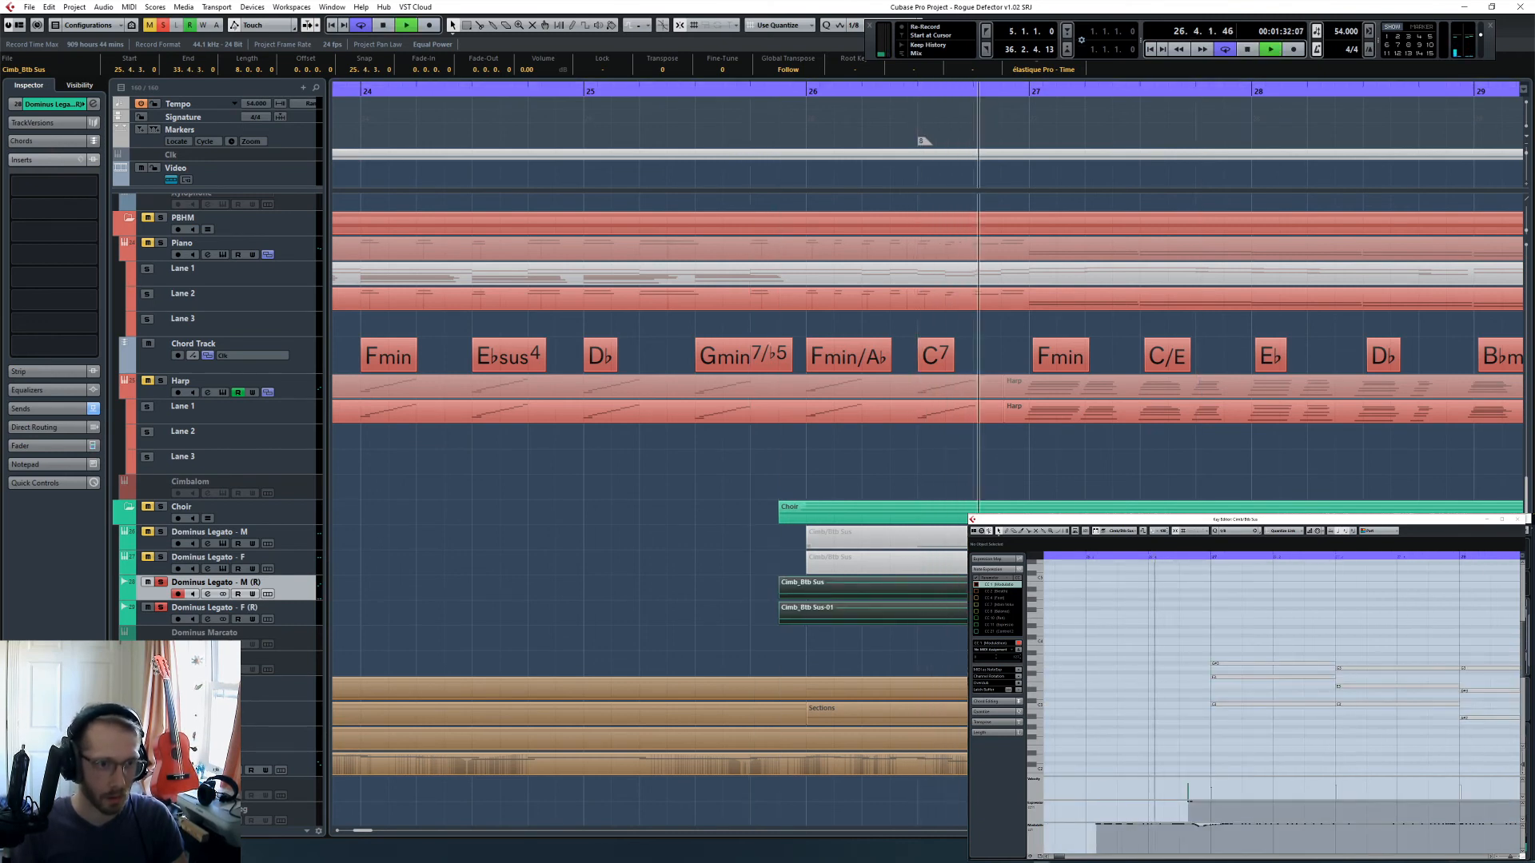
pyautogui.press('space')
# - Nudge both rendered choir events to start at 25.4.3.78 and play the soloed result from 26.4.1 past bar 31
pyautogui.moveTo(819, 595); pyautogui.dragTo(828, 596)
pyautogui.click(977, 91)
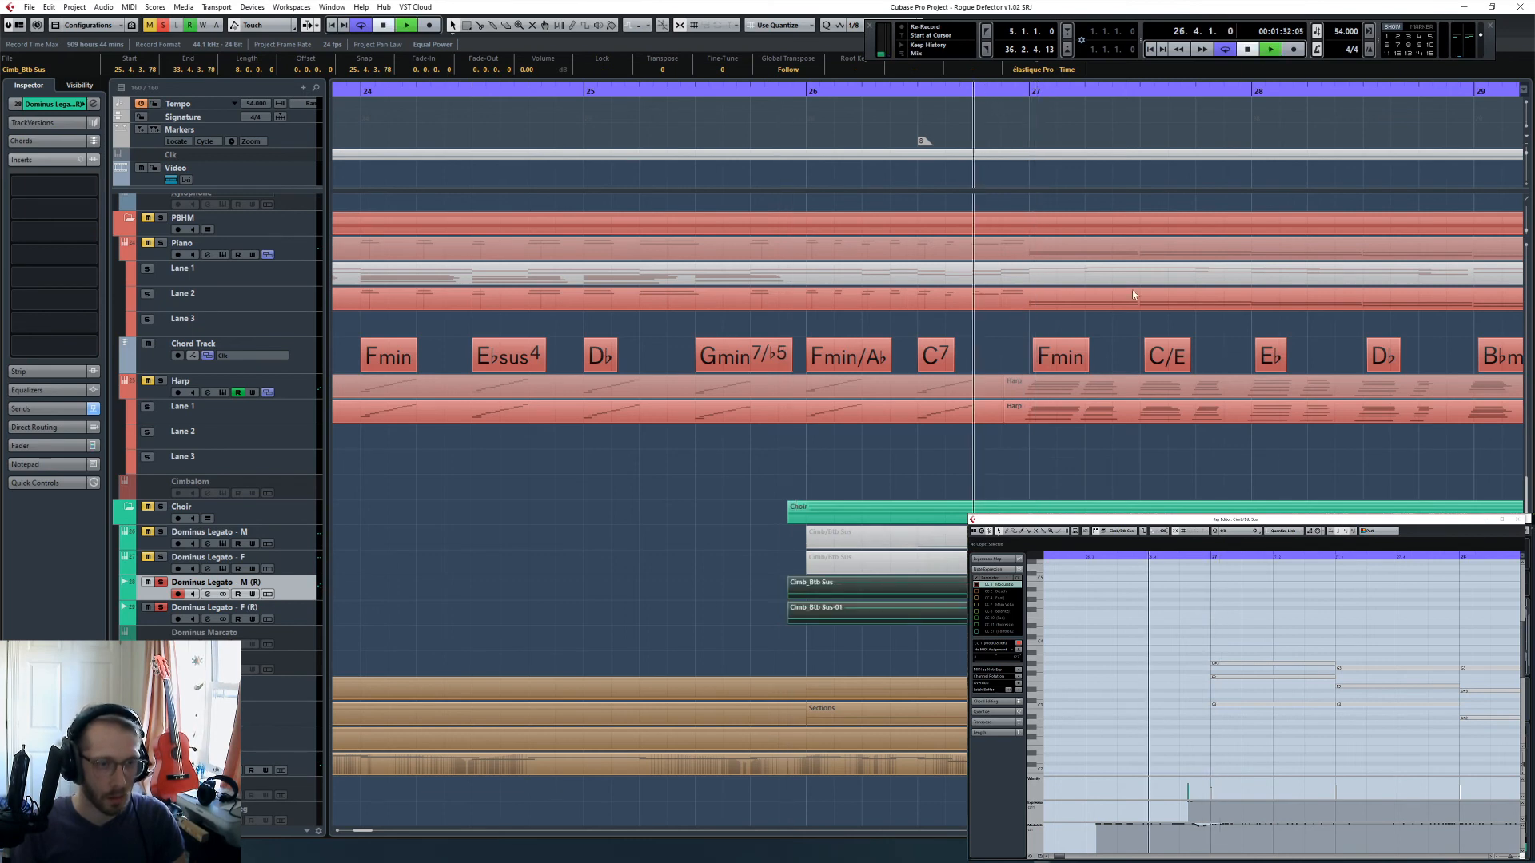
pyautogui.press('space')
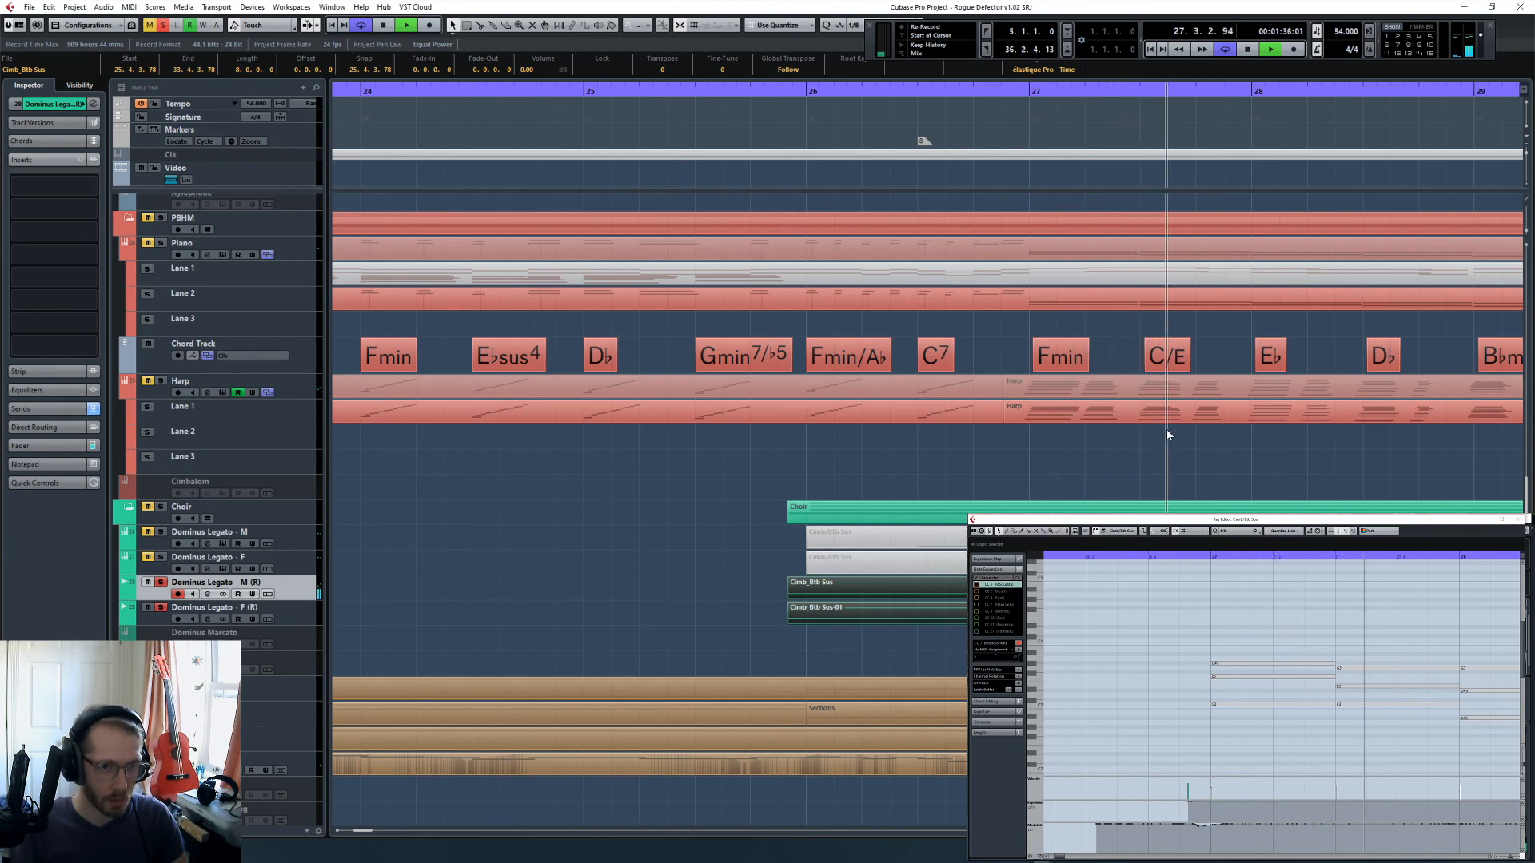
pyautogui.press('g')
pyautogui.press('g')
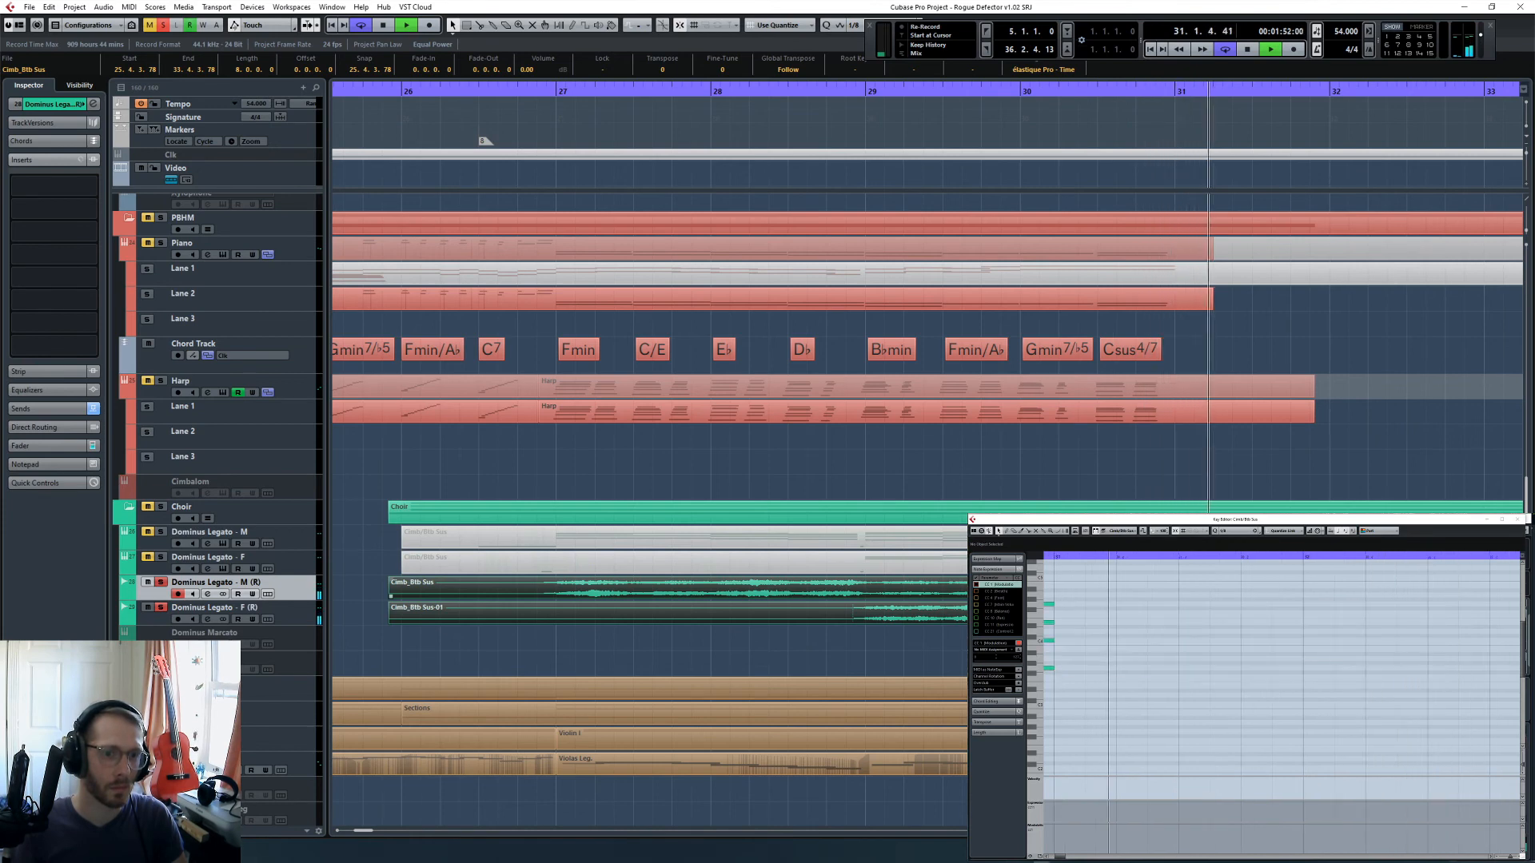
pyautogui.press('space')
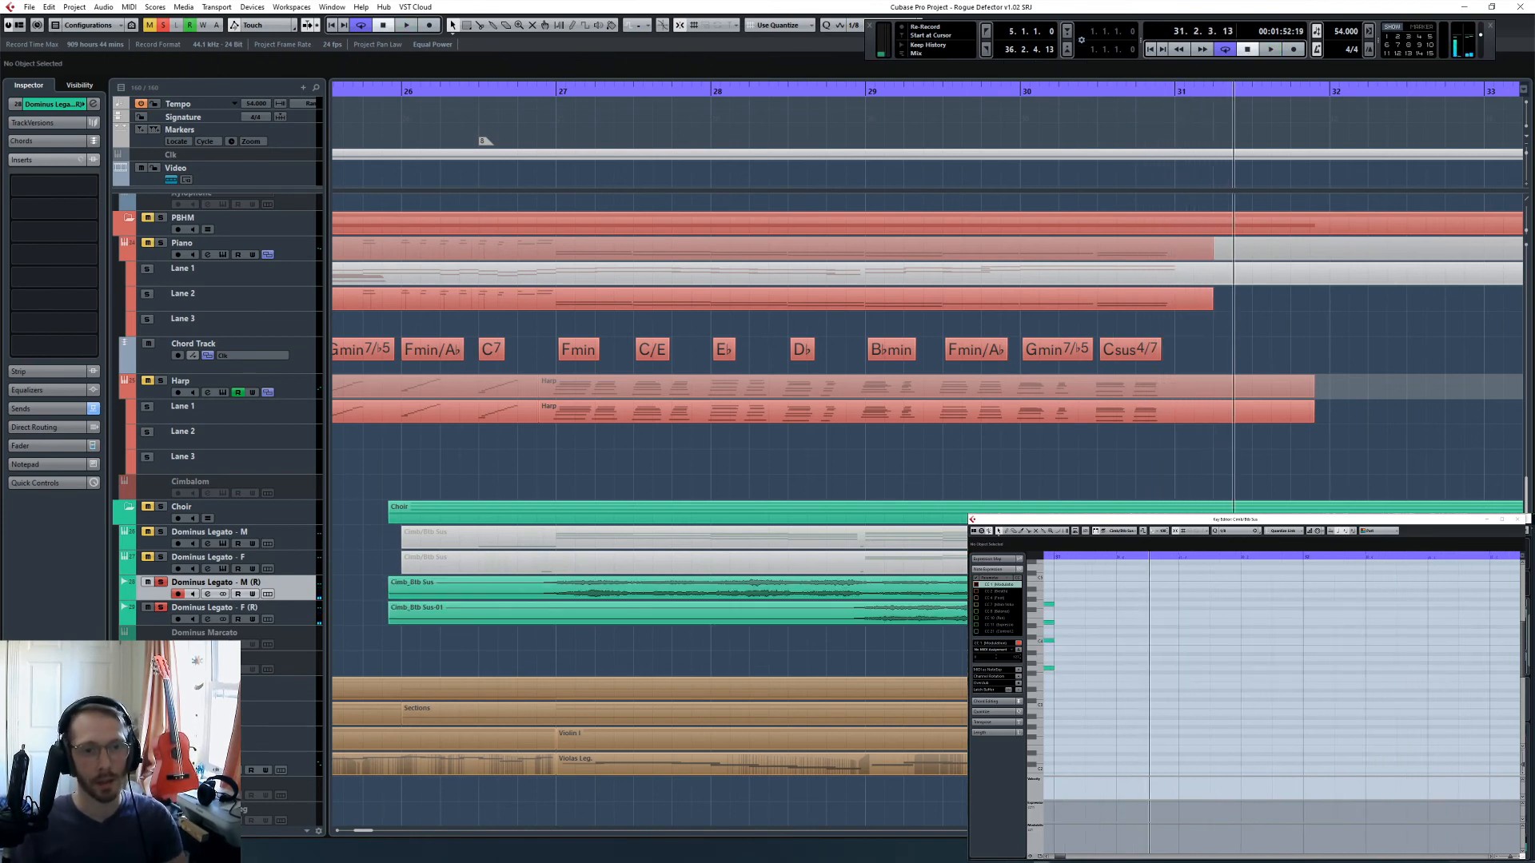
# - Split both rendered choir events at 32.3.1 and 26.3.1 and delete the pieces outside that range
pyautogui.hscroll(5, 766, 579)
pyautogui.click(1166, 451)
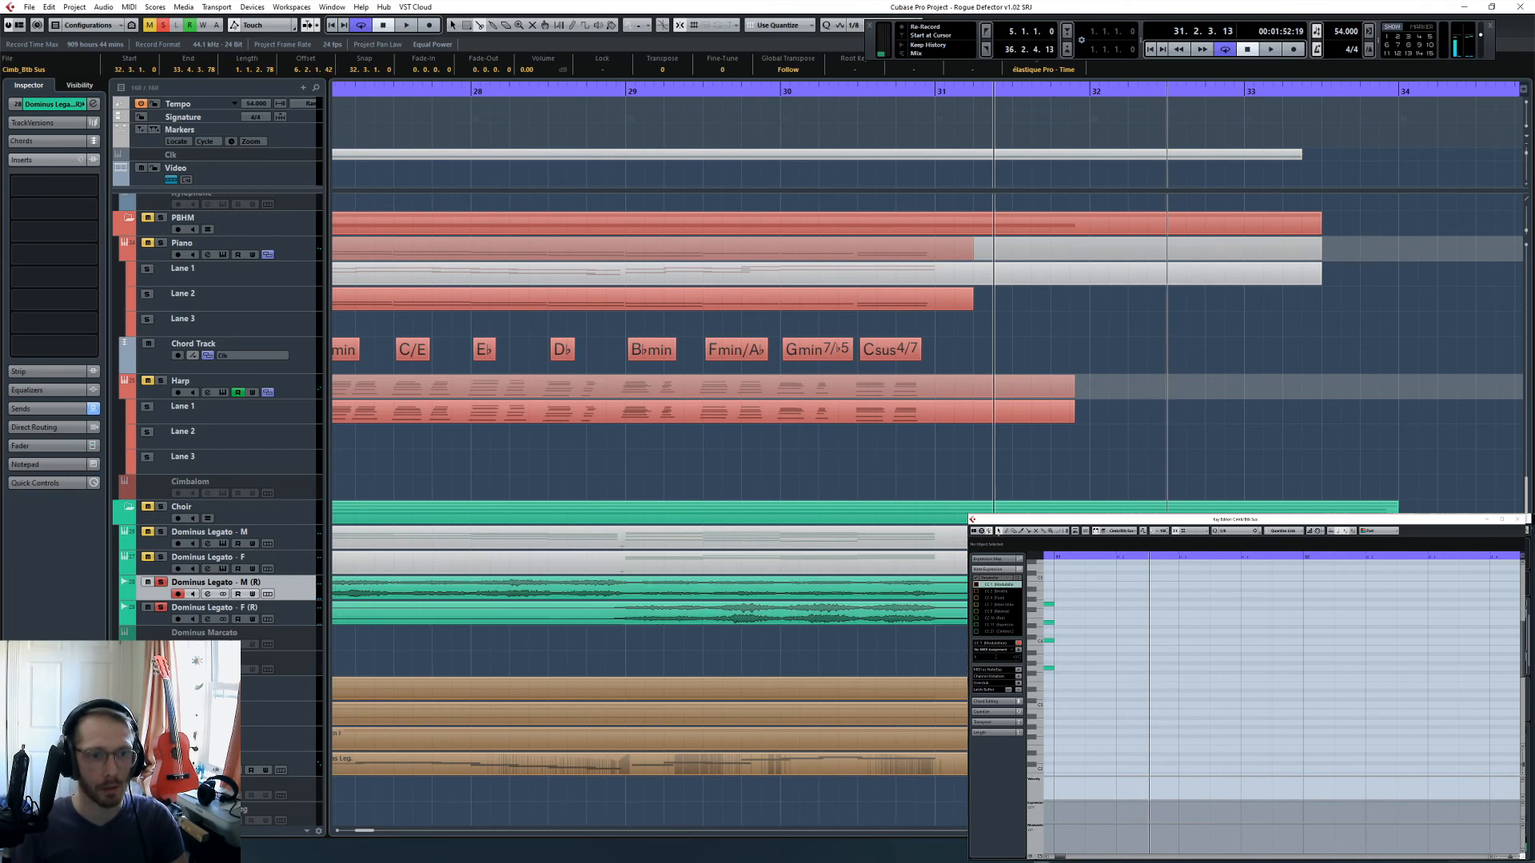
pyautogui.hscroll(-7, 854, 642)
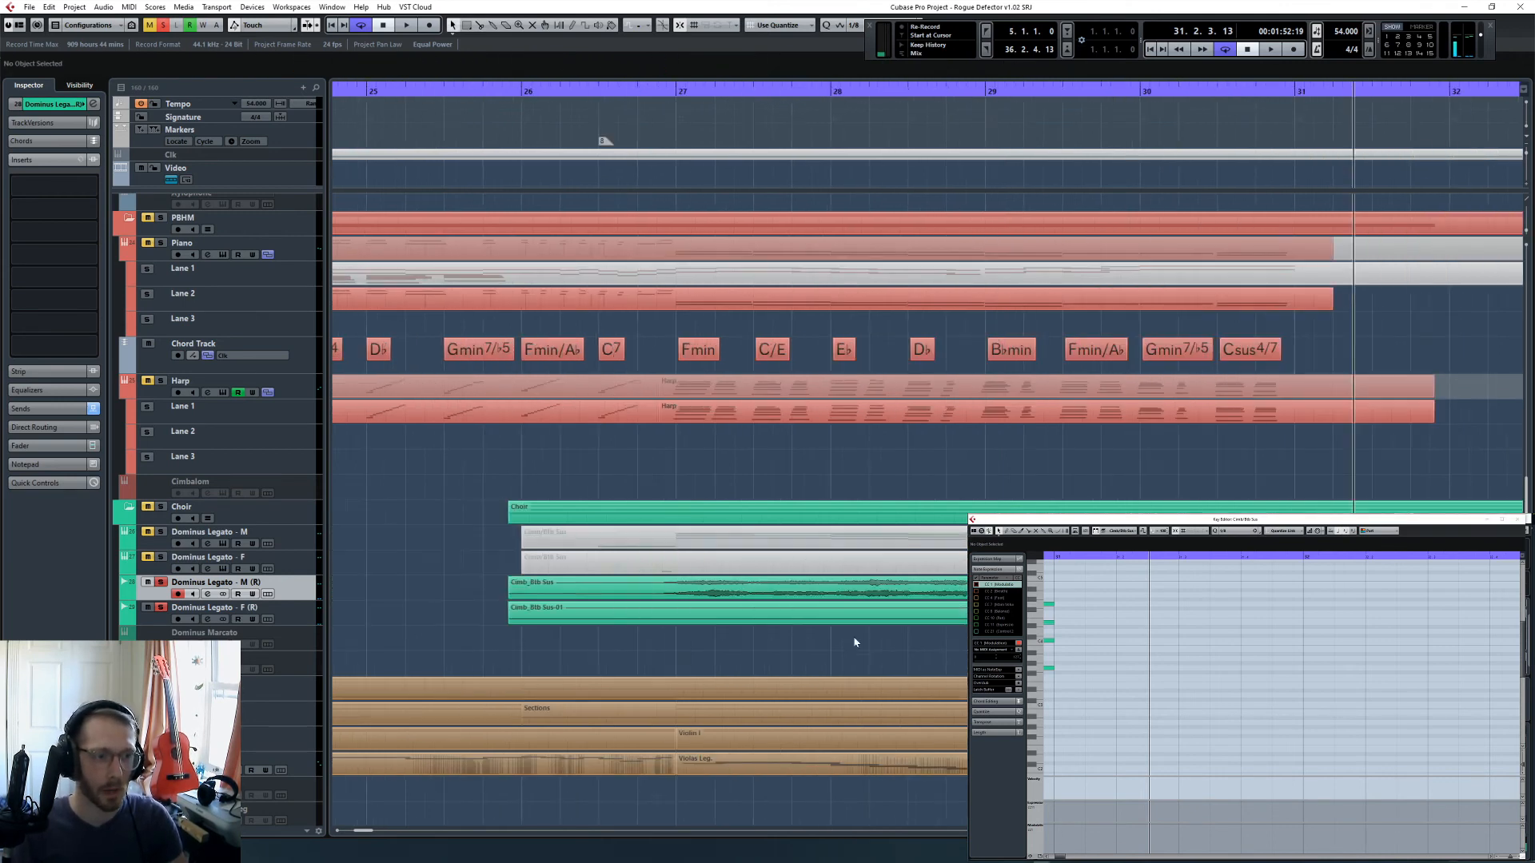
pyautogui.moveTo(663, 604); pyautogui.dragTo(612, 595)
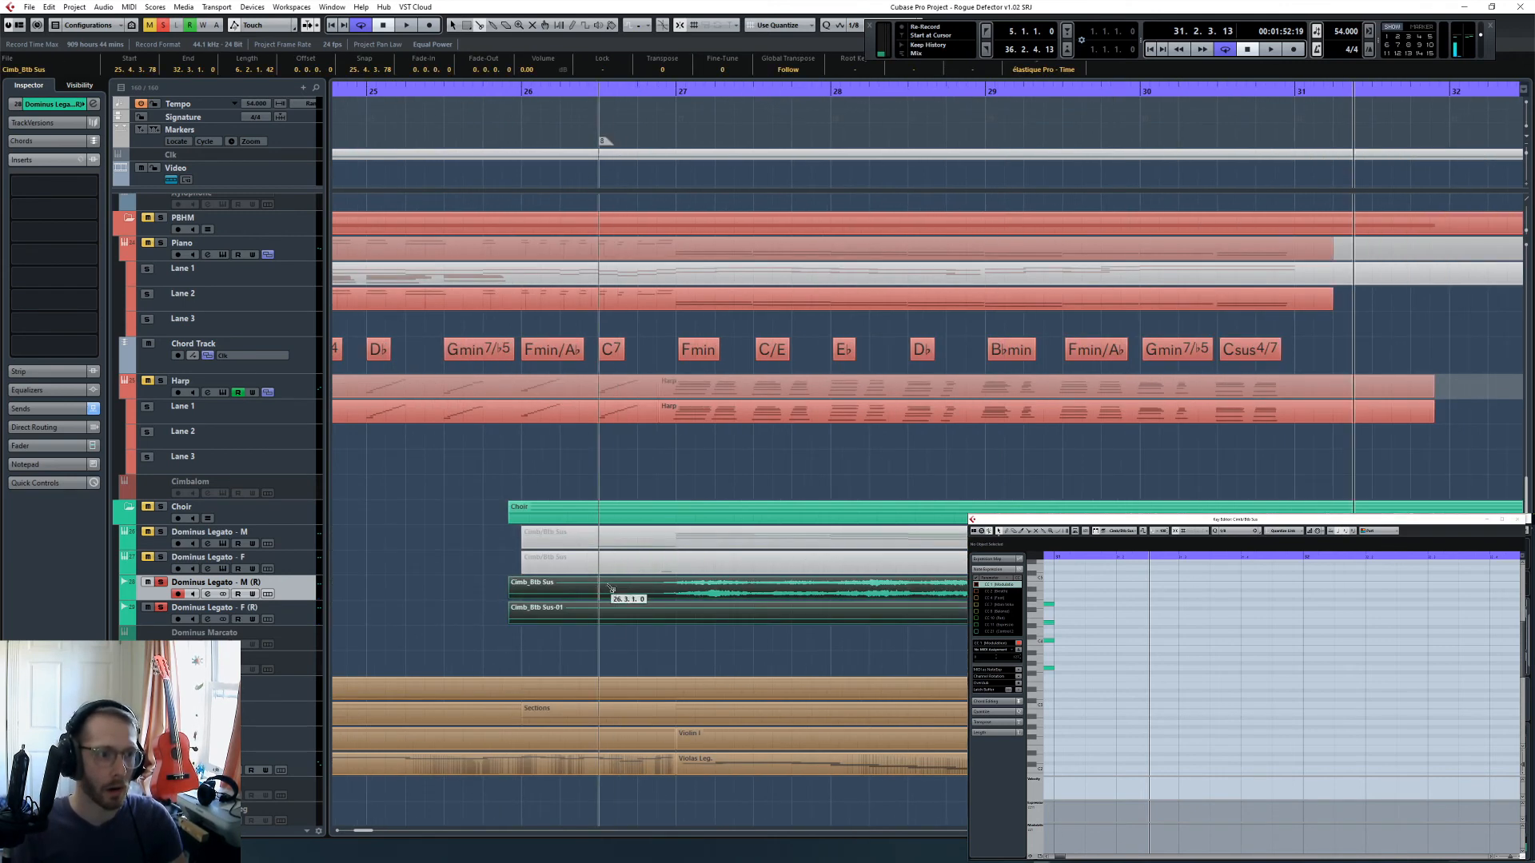
pyautogui.keyDown('alt'); pyautogui.click(606, 593); pyautogui.keyUp('alt')
pyautogui.moveTo(444, 586); pyautogui.dragTo(549, 638)
pyautogui.press('Delete')
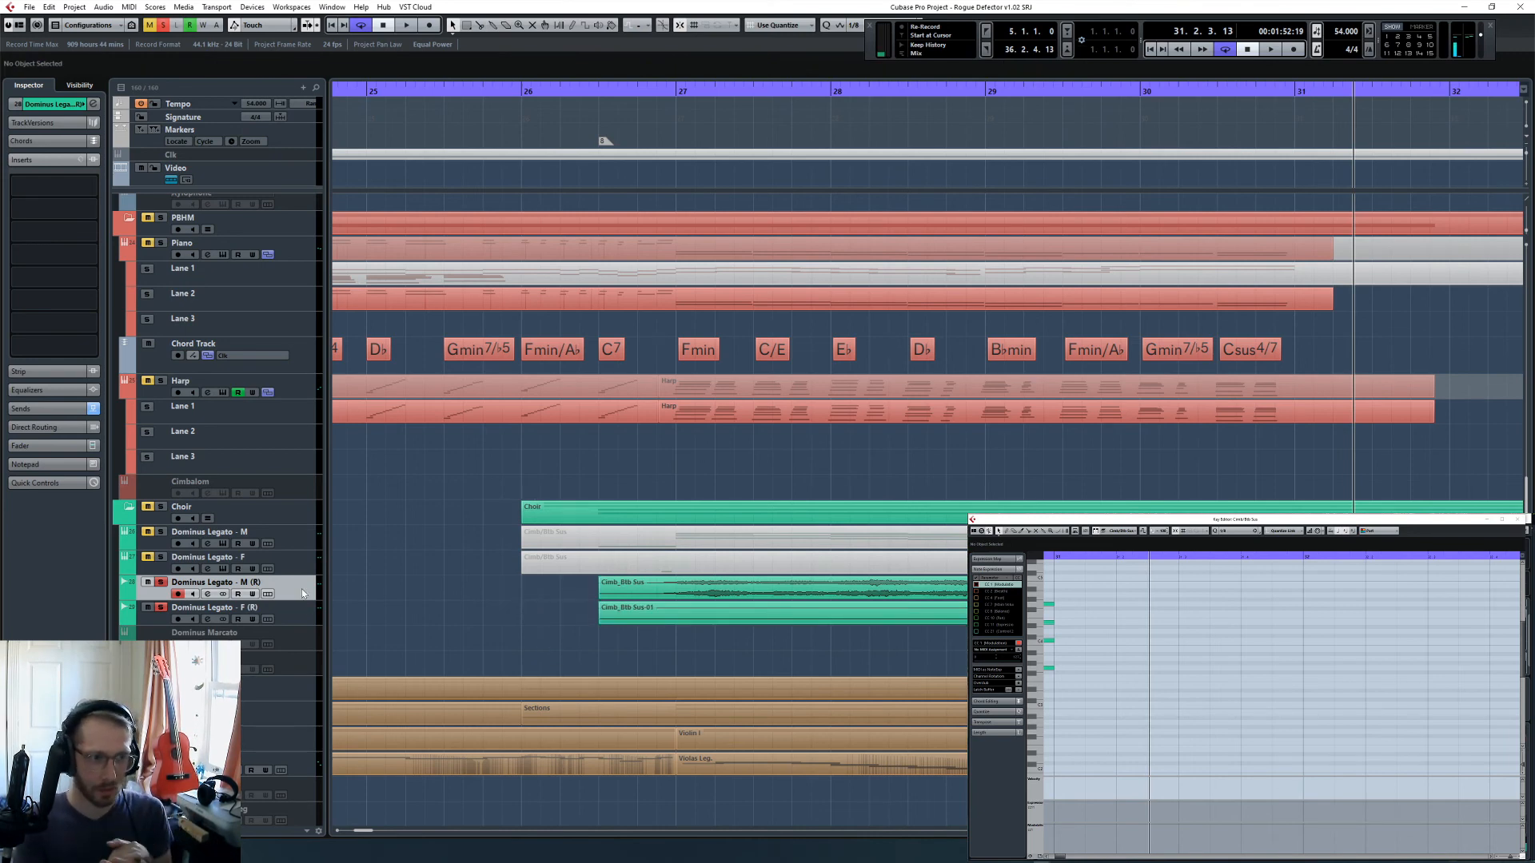
# - Deactivate solo on all tracks
pyautogui.scroll(-4, 302, 593)
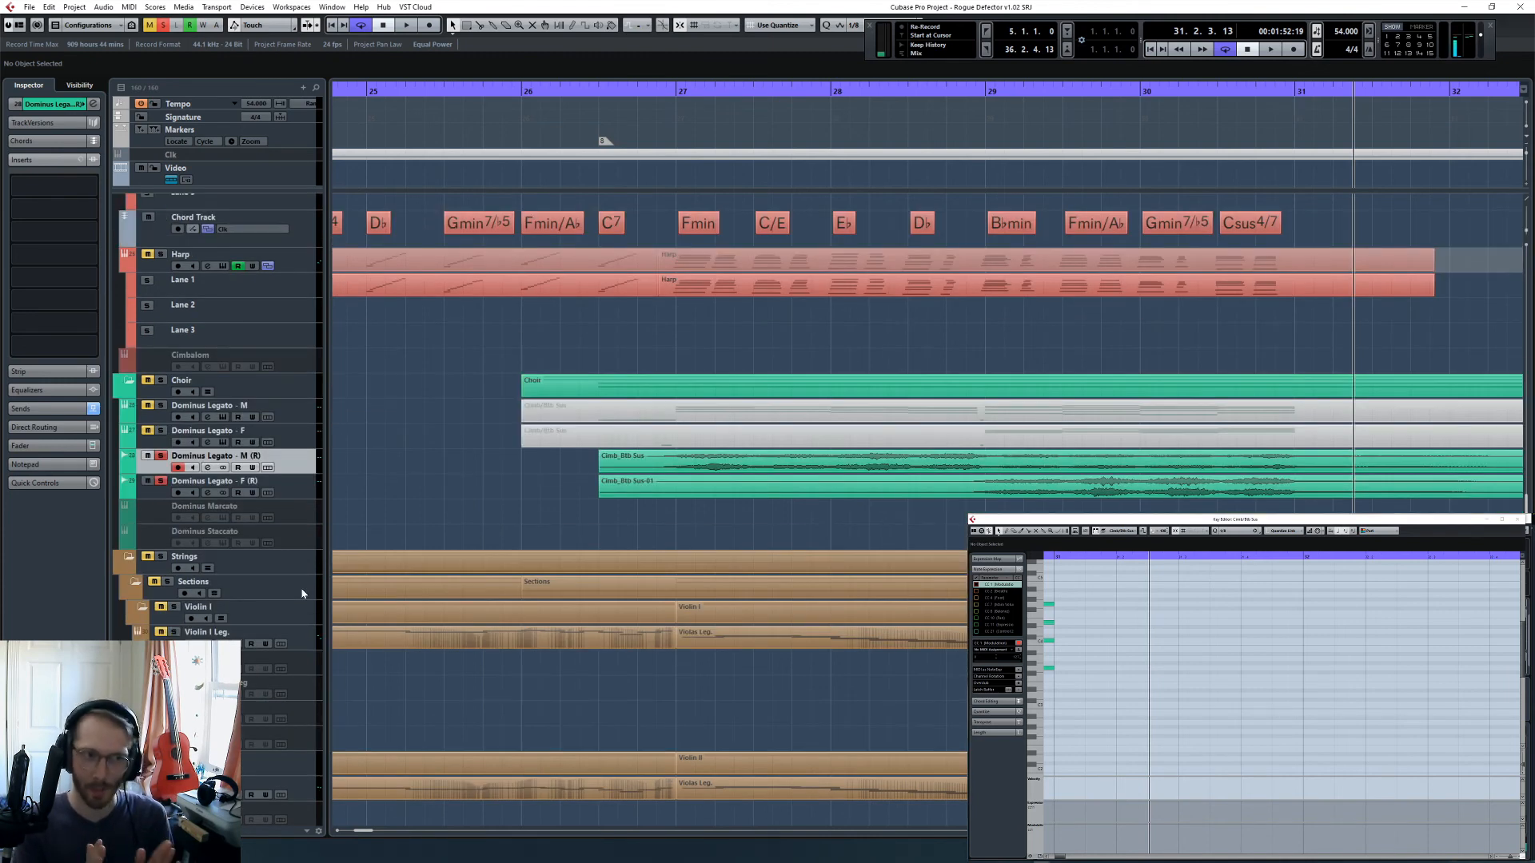
pyautogui.click(159, 28)
pyautogui.press('g')
pyautogui.press('g')
pyautogui.press('g')
pyautogui.press('g')
pyautogui.press('g')
pyautogui.press('g')
pyautogui.press('g')
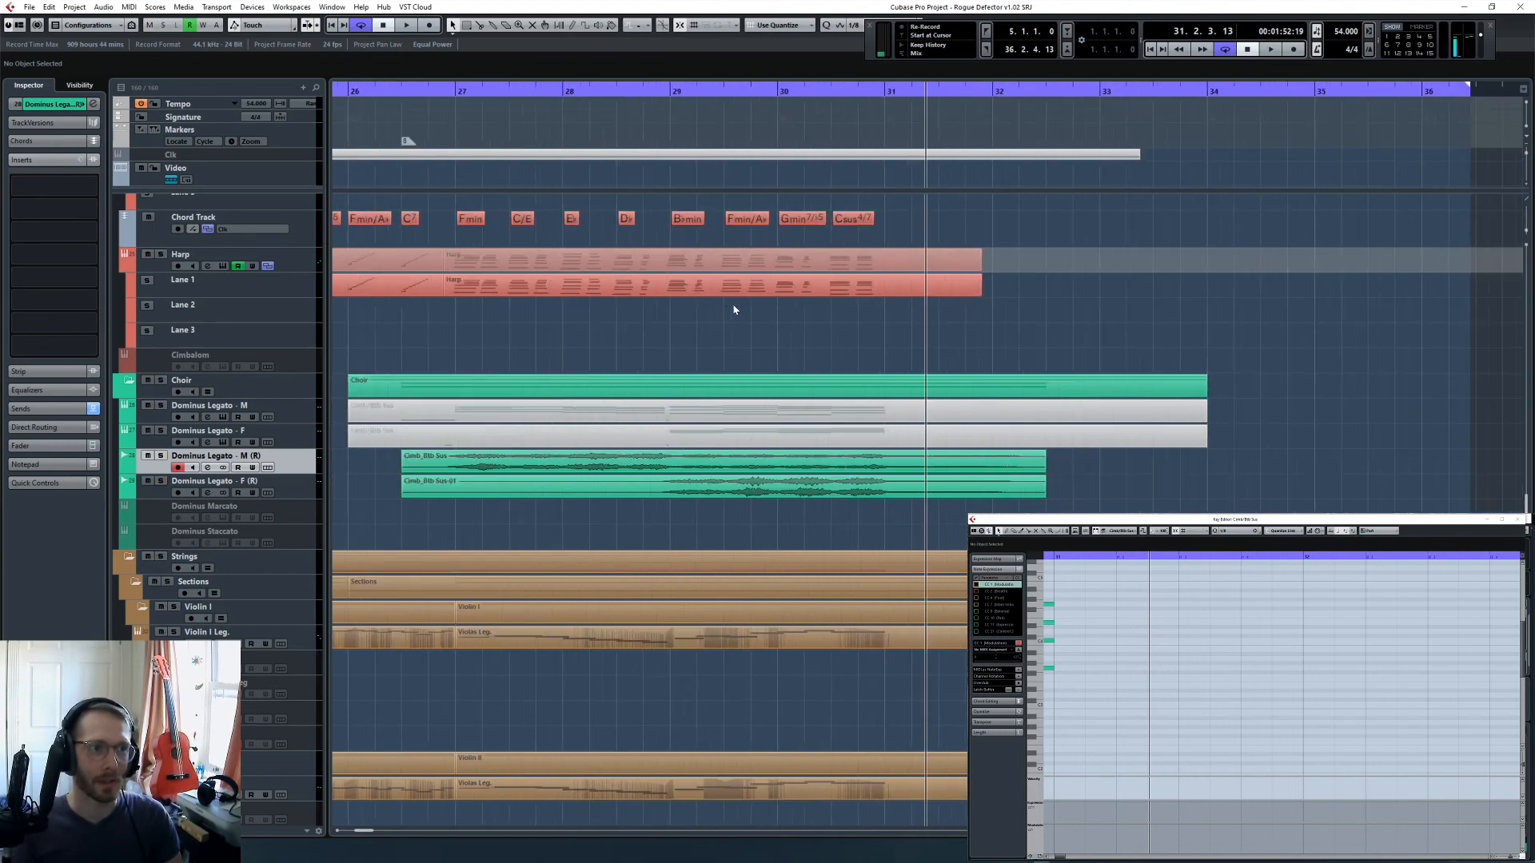
# - Move the playback position to 24.4.3 and check the channel settings of the Dominus Legato - M (R) track, including its reverb send
pyautogui.click(646, 91)
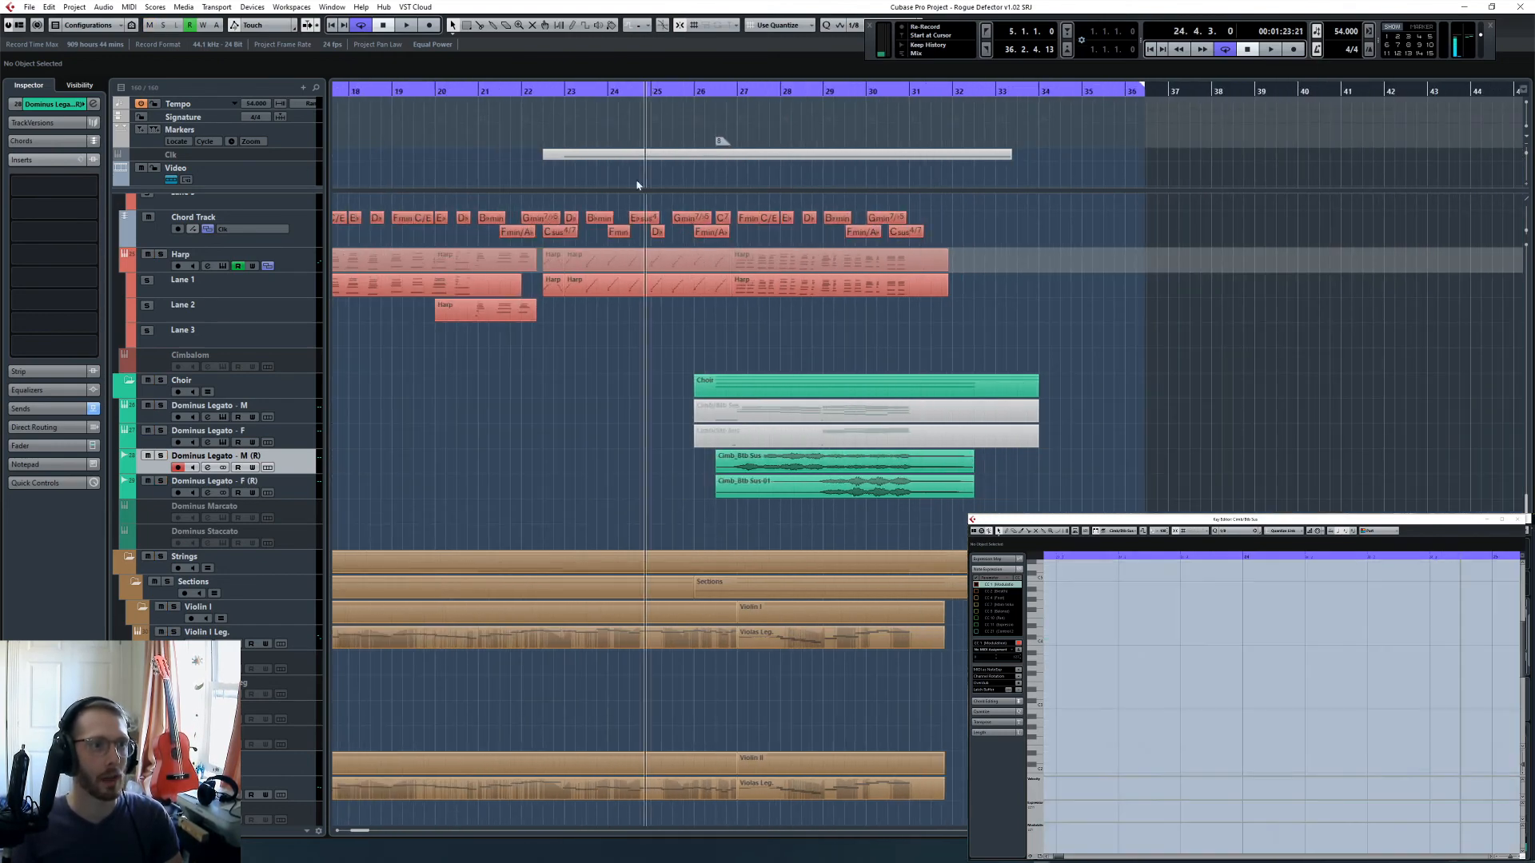
pyautogui.click(93, 104)
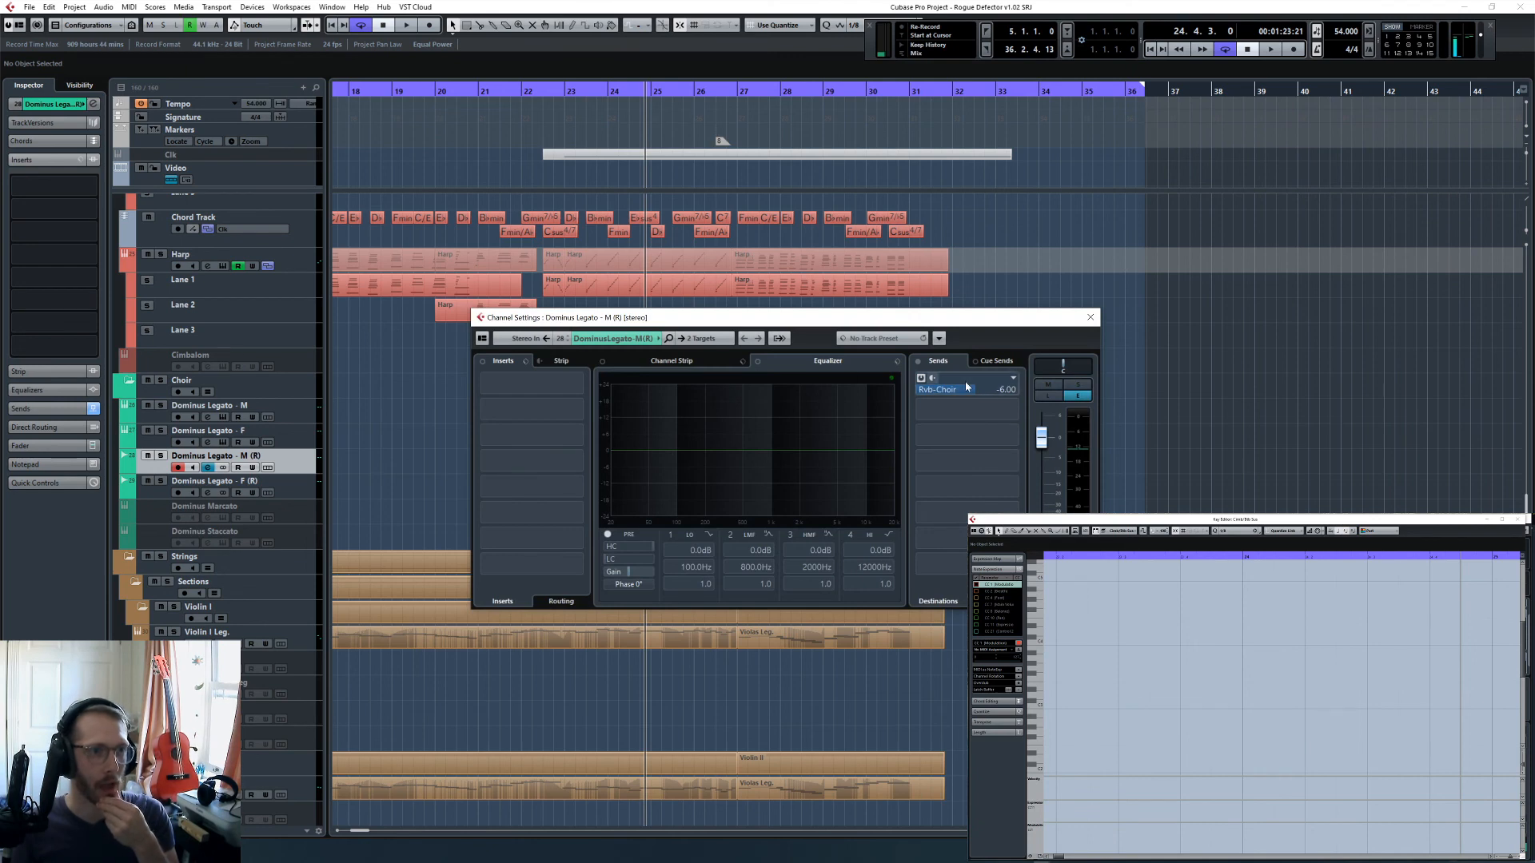
pyautogui.click(1093, 321)
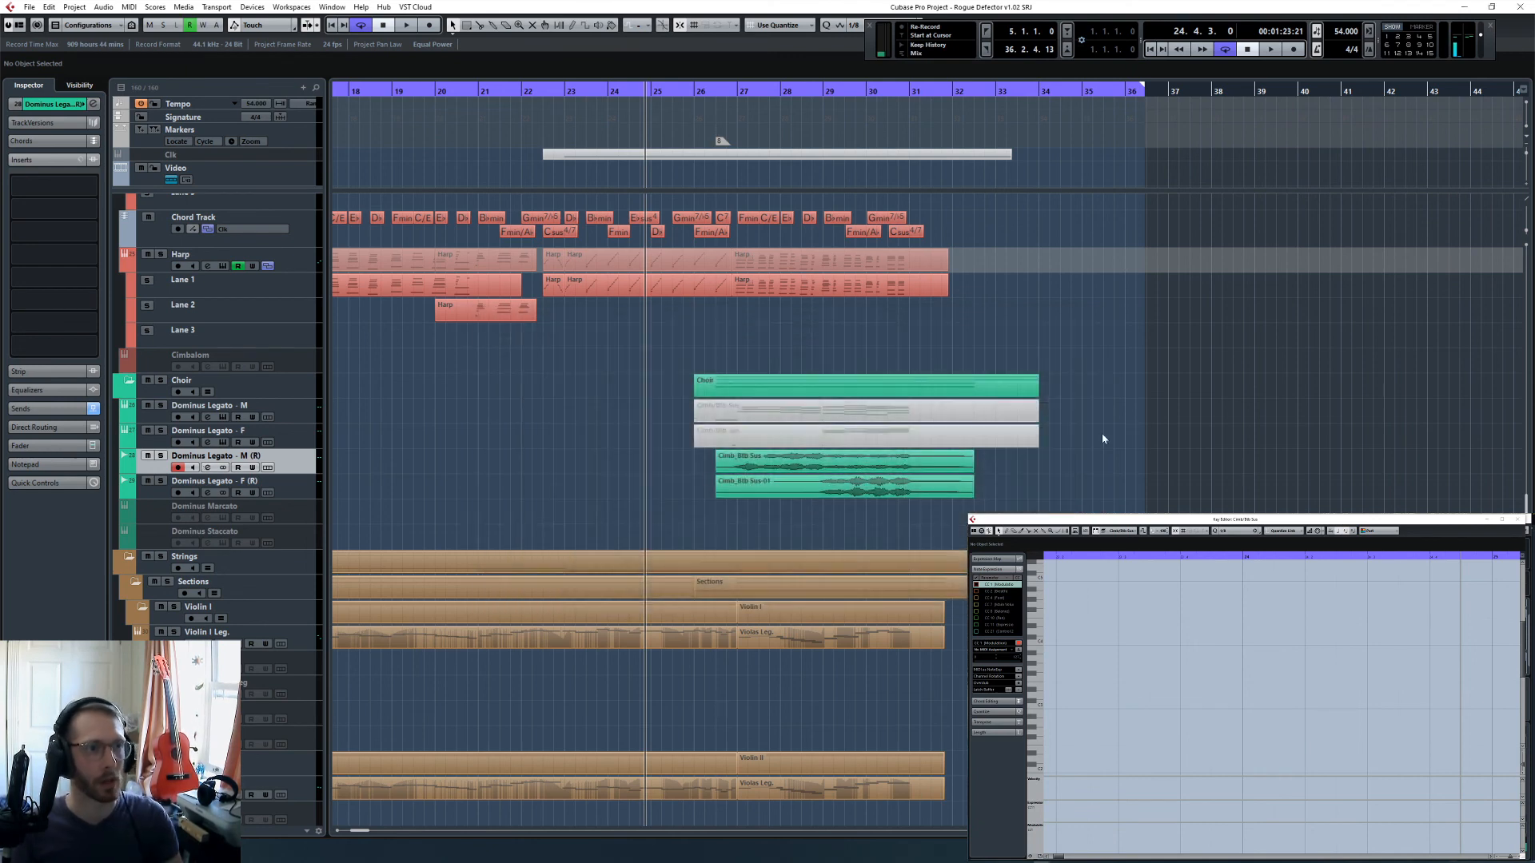
# - Look over the arrangement from the choir tracks up through the percussion, brass and woodwinds, moving the playback position back to 21.1.1
pyautogui.scroll(2, 1068, 442)
pyautogui.press('g')
pyautogui.press('g')
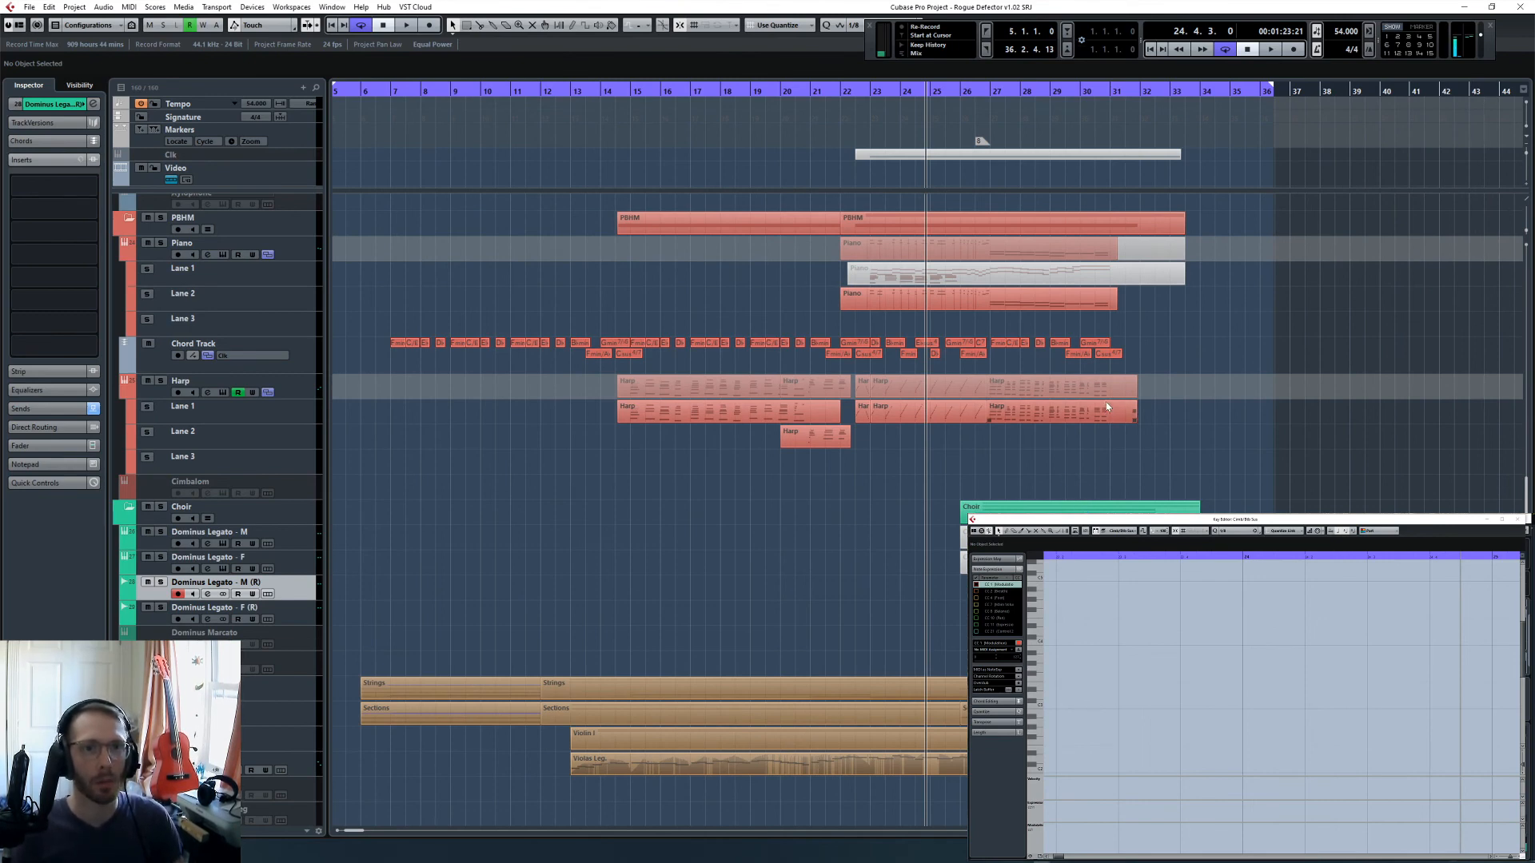
pyautogui.scroll(4, 1103, 400)
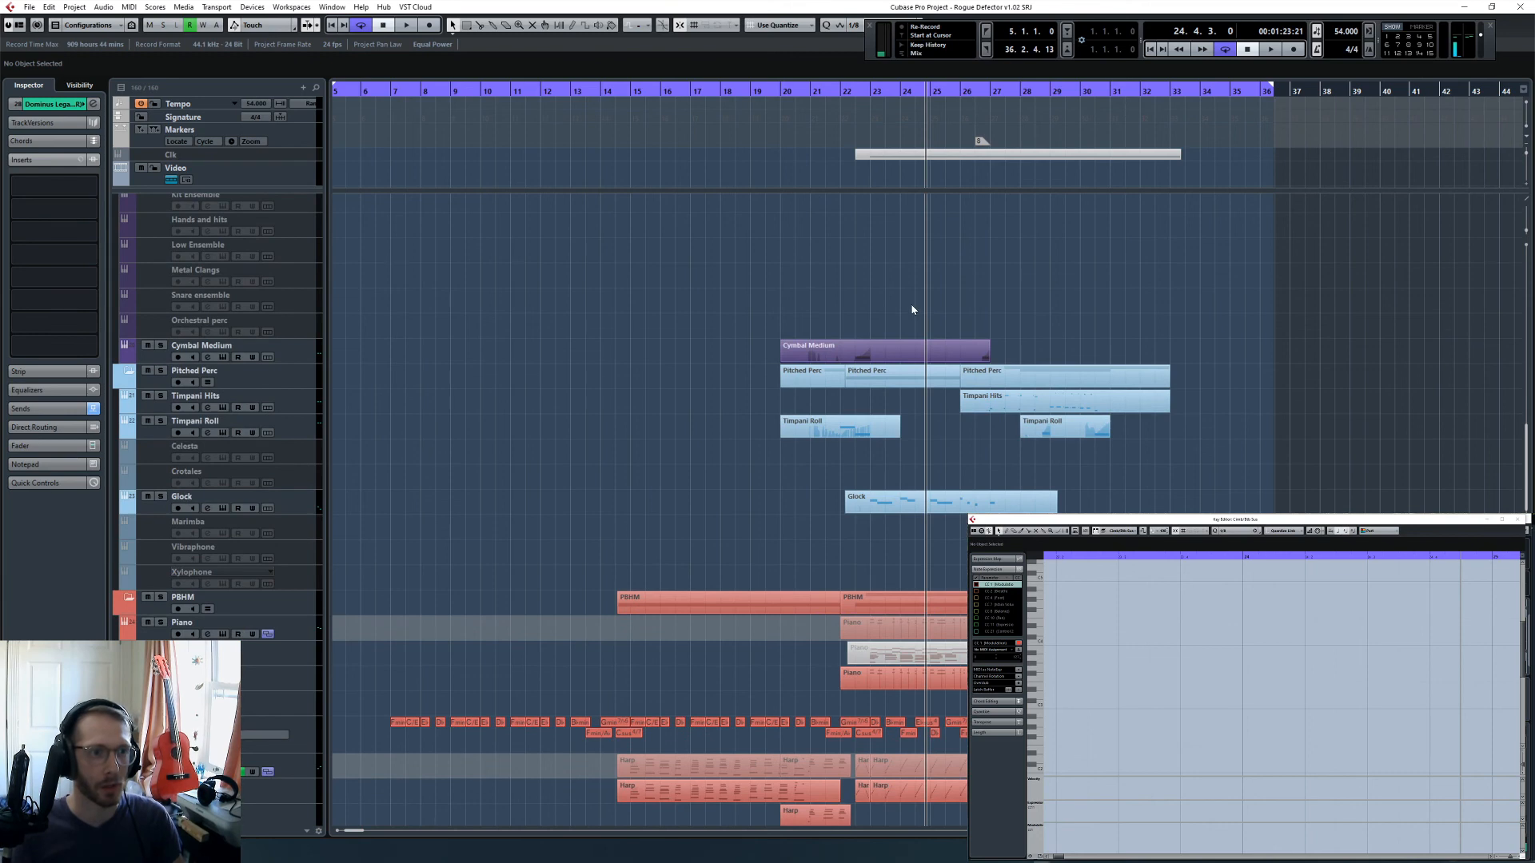
pyautogui.press('KP_Subtract')
pyautogui.press('KP_Subtract')
pyautogui.press('KP_Subtract')
pyautogui.press('KP_Subtract')
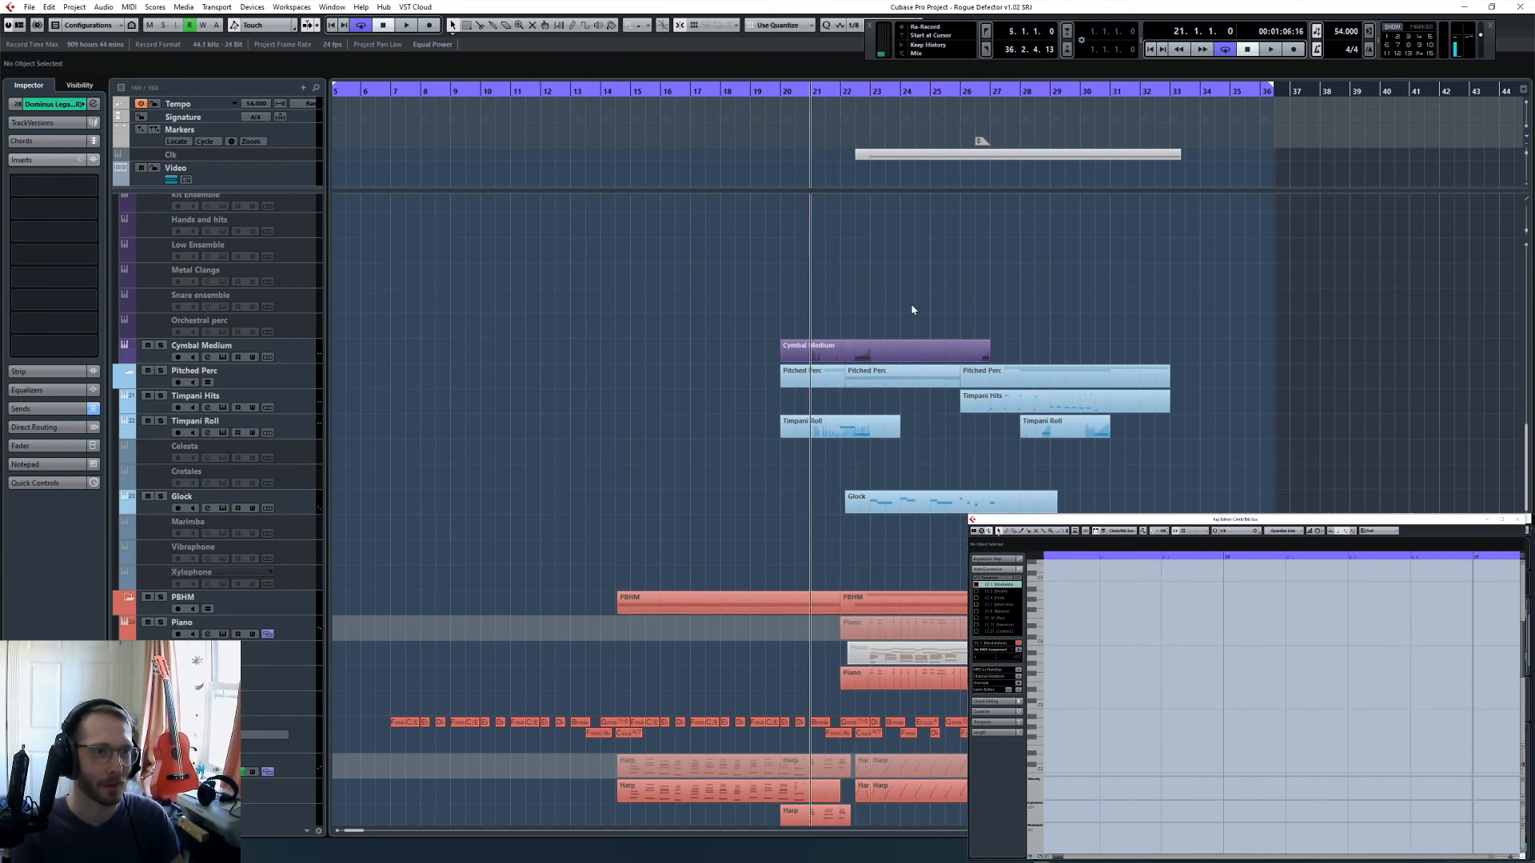
pyautogui.scroll(-5, 914, 309)
pyautogui.scroll(3, 913, 310)
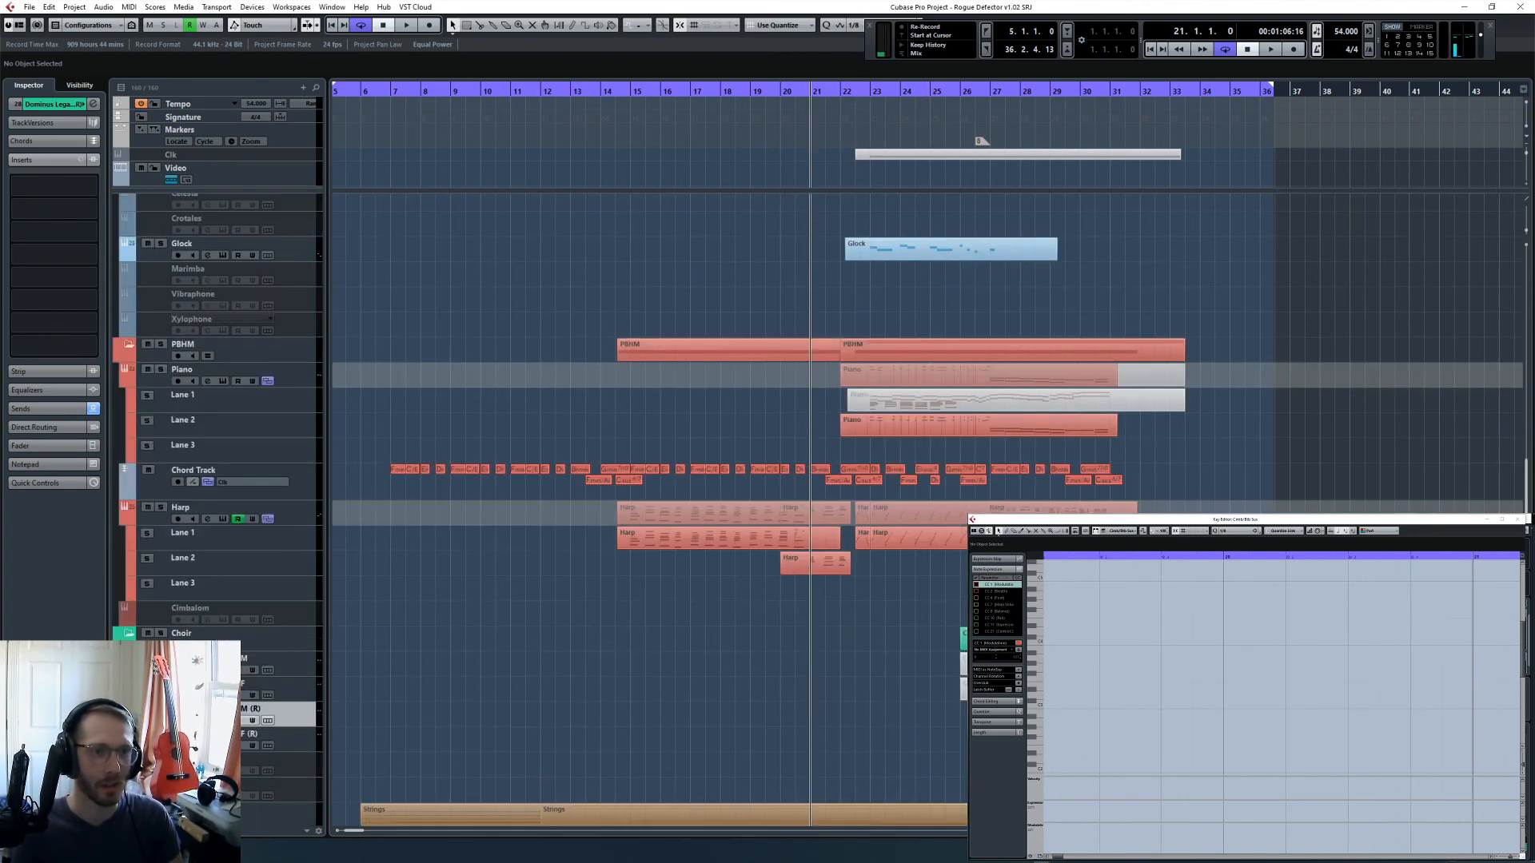
pyautogui.scroll(10, 913, 309)
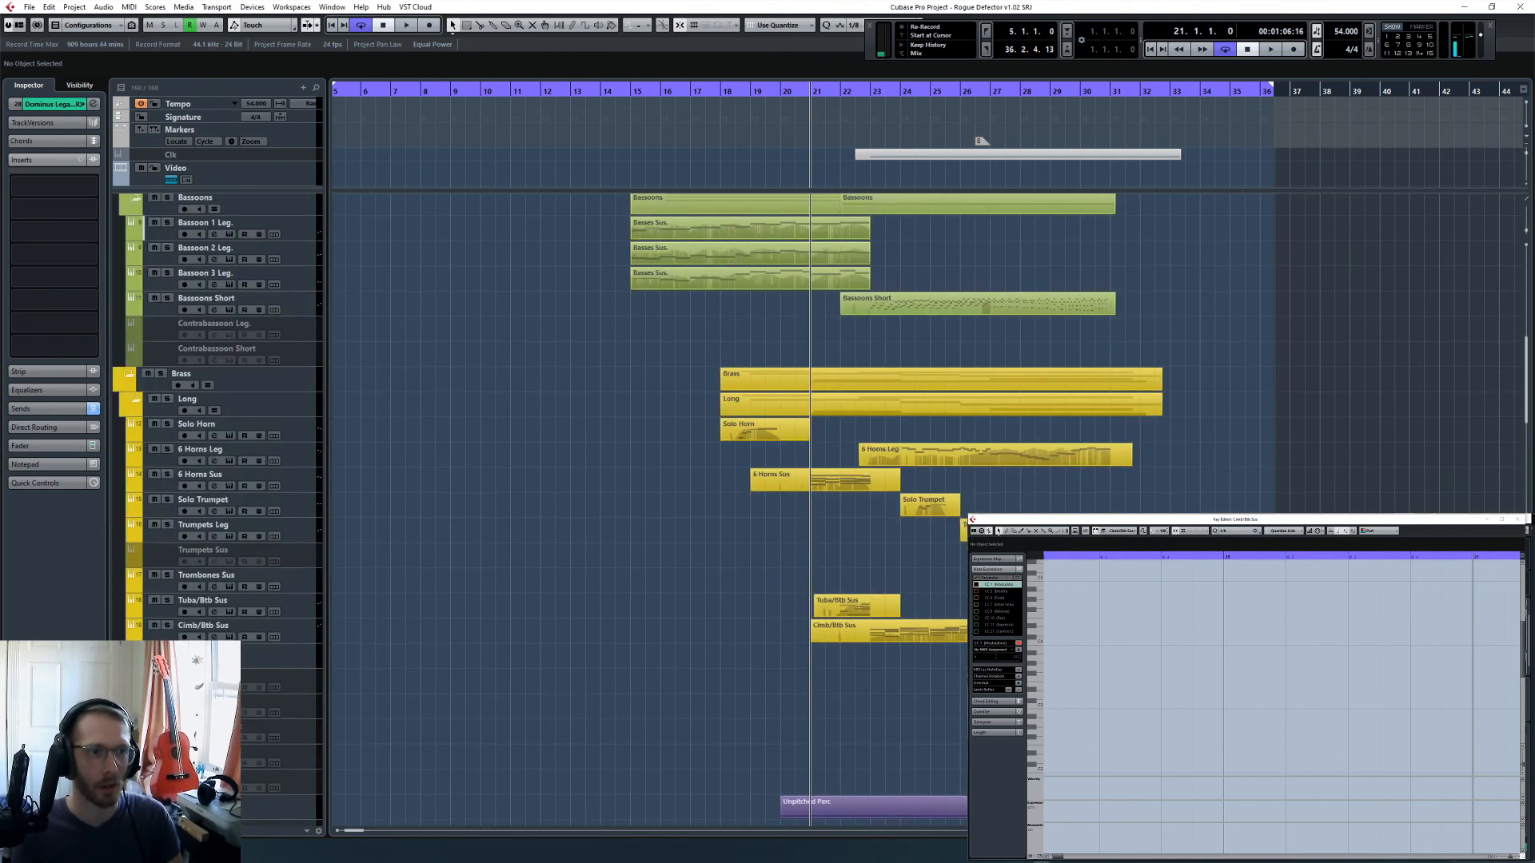
pyautogui.scroll(3, 914, 309)
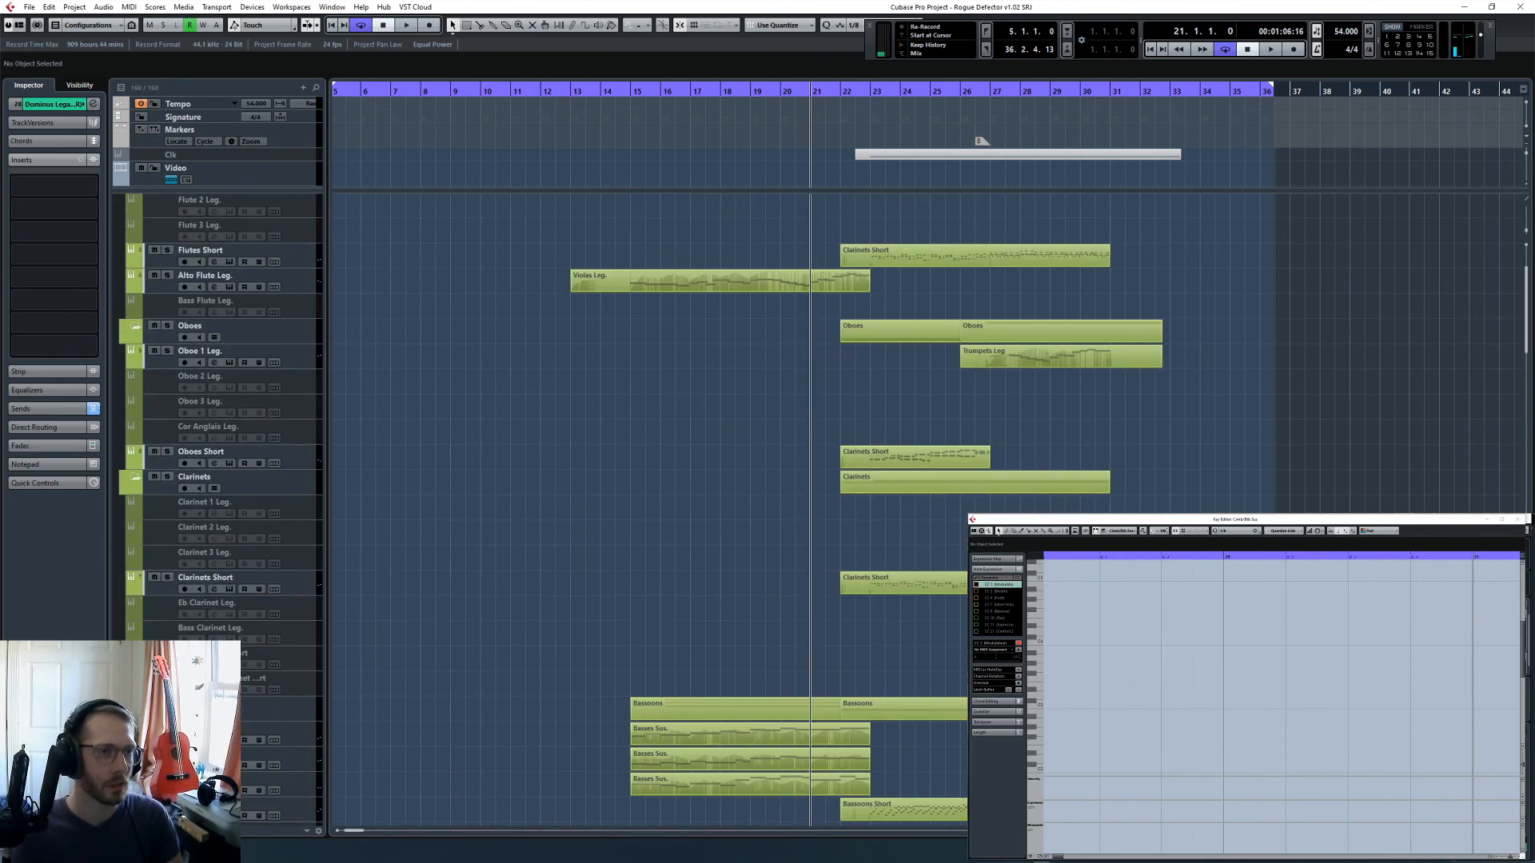
pyautogui.scroll(-5, 670, 135)
# - Play from 15.1.3 with the Bassoon 1 Leg. track selected, and view the mixer and that track's channel settings
pyautogui.click(633, 90)
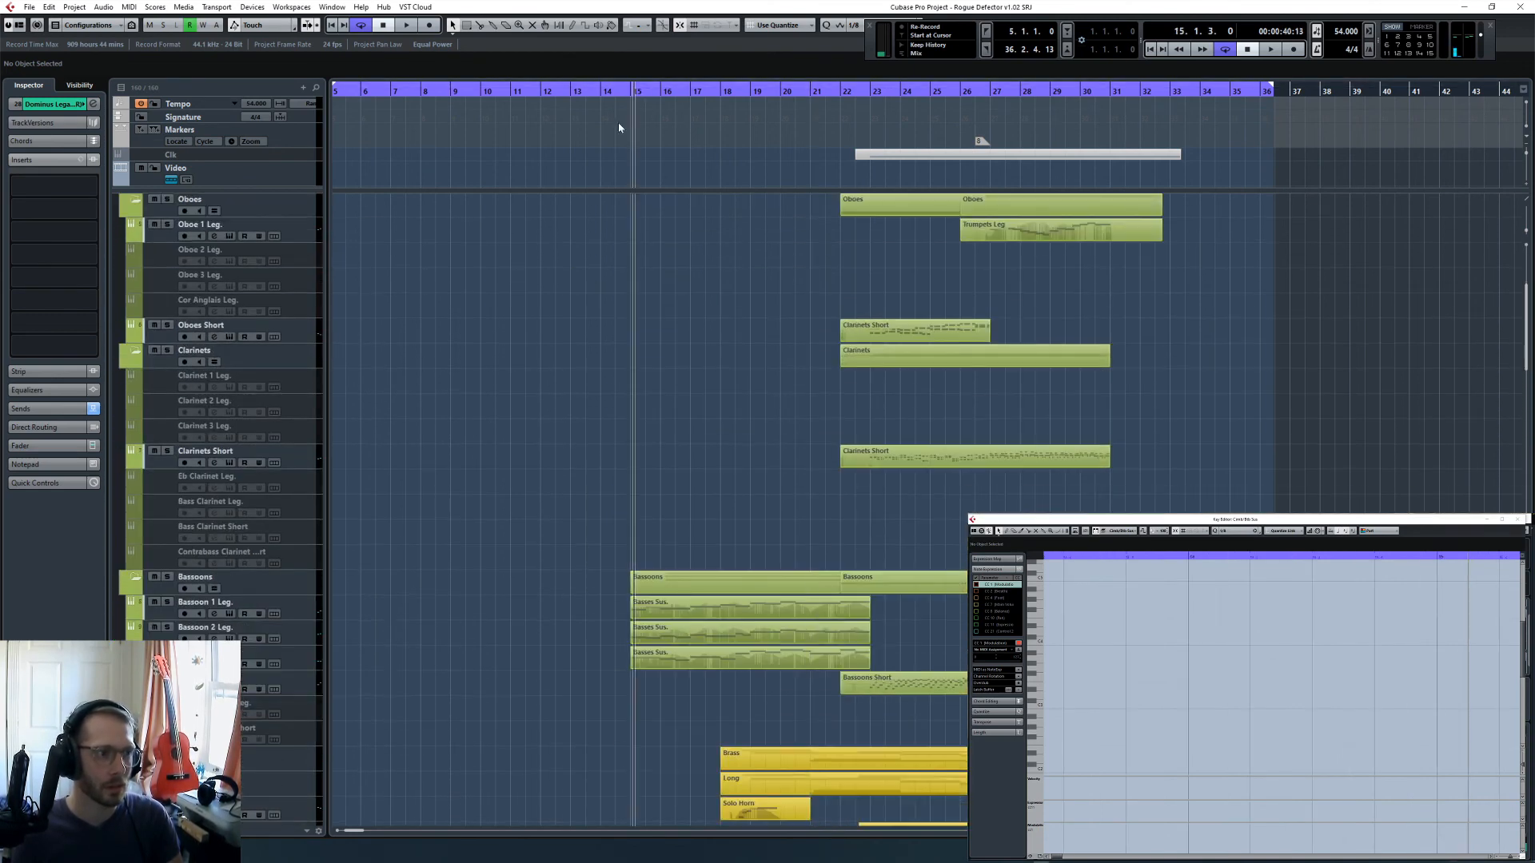
pyautogui.click(298, 617)
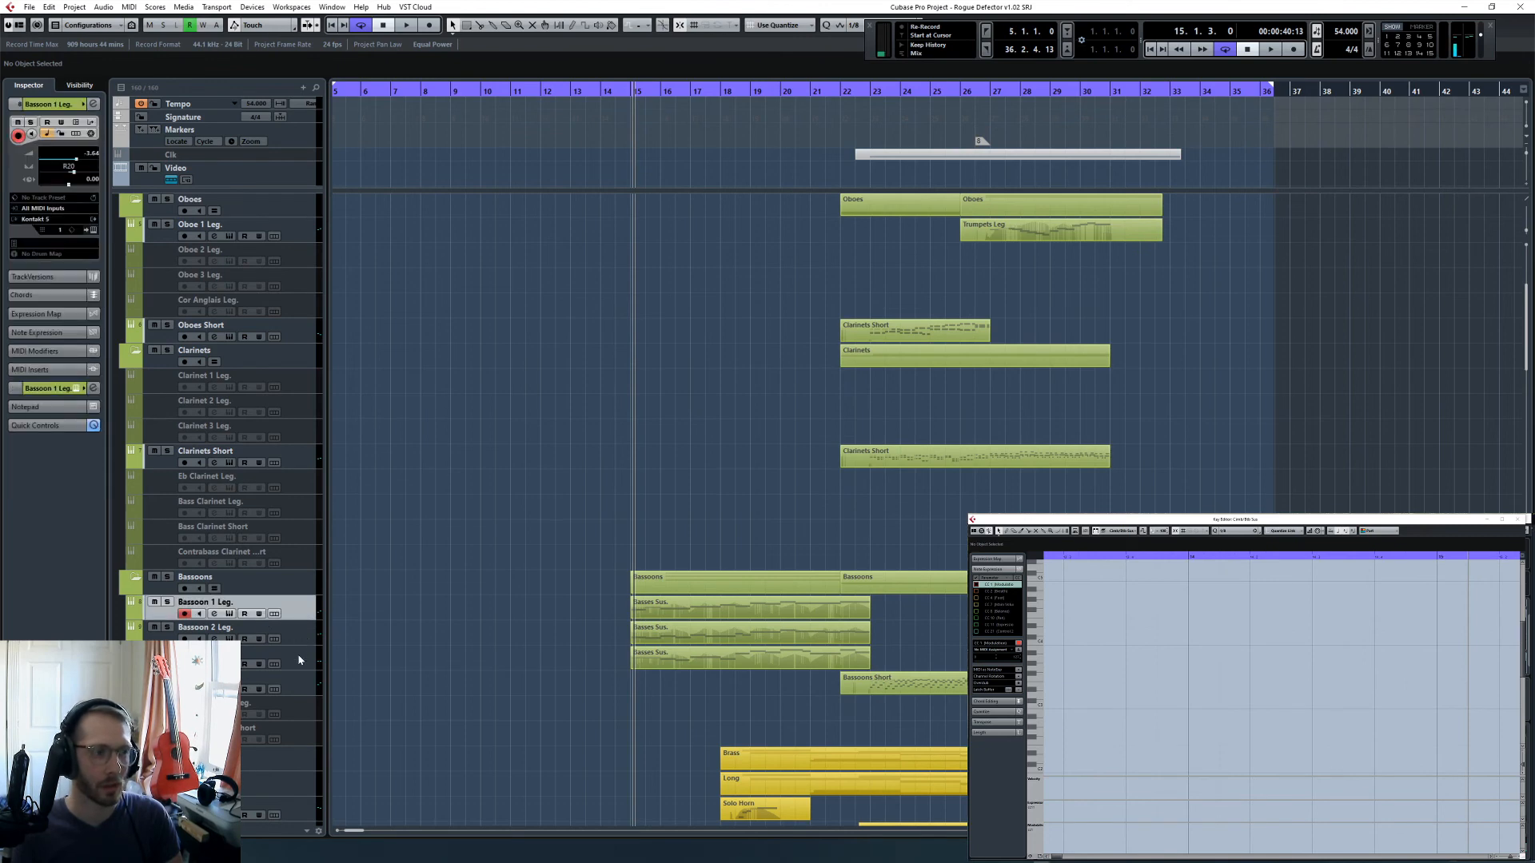
pyautogui.press('space')
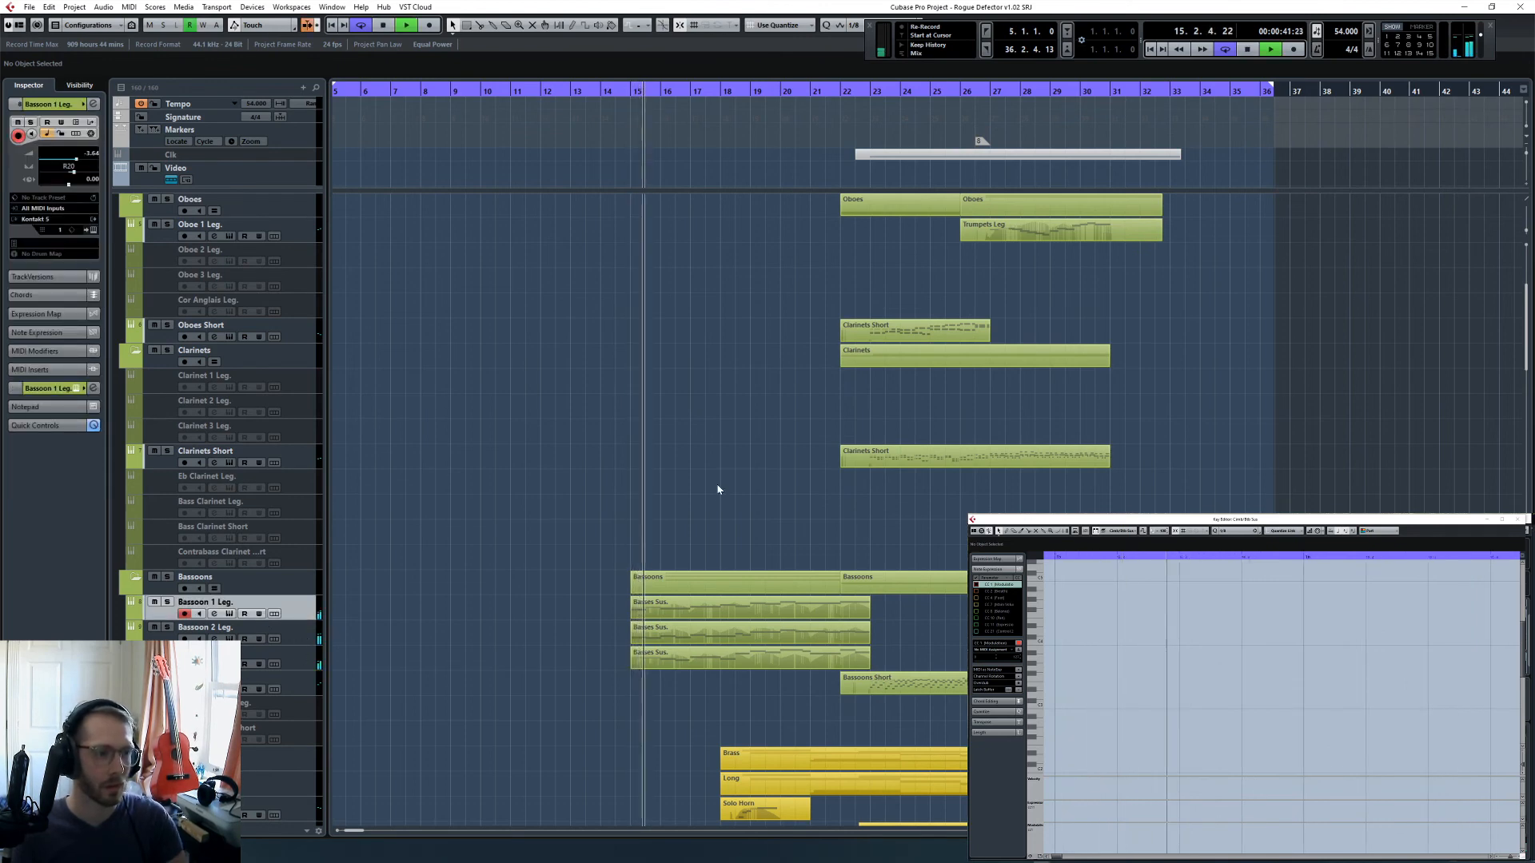
pyautogui.press('F3')
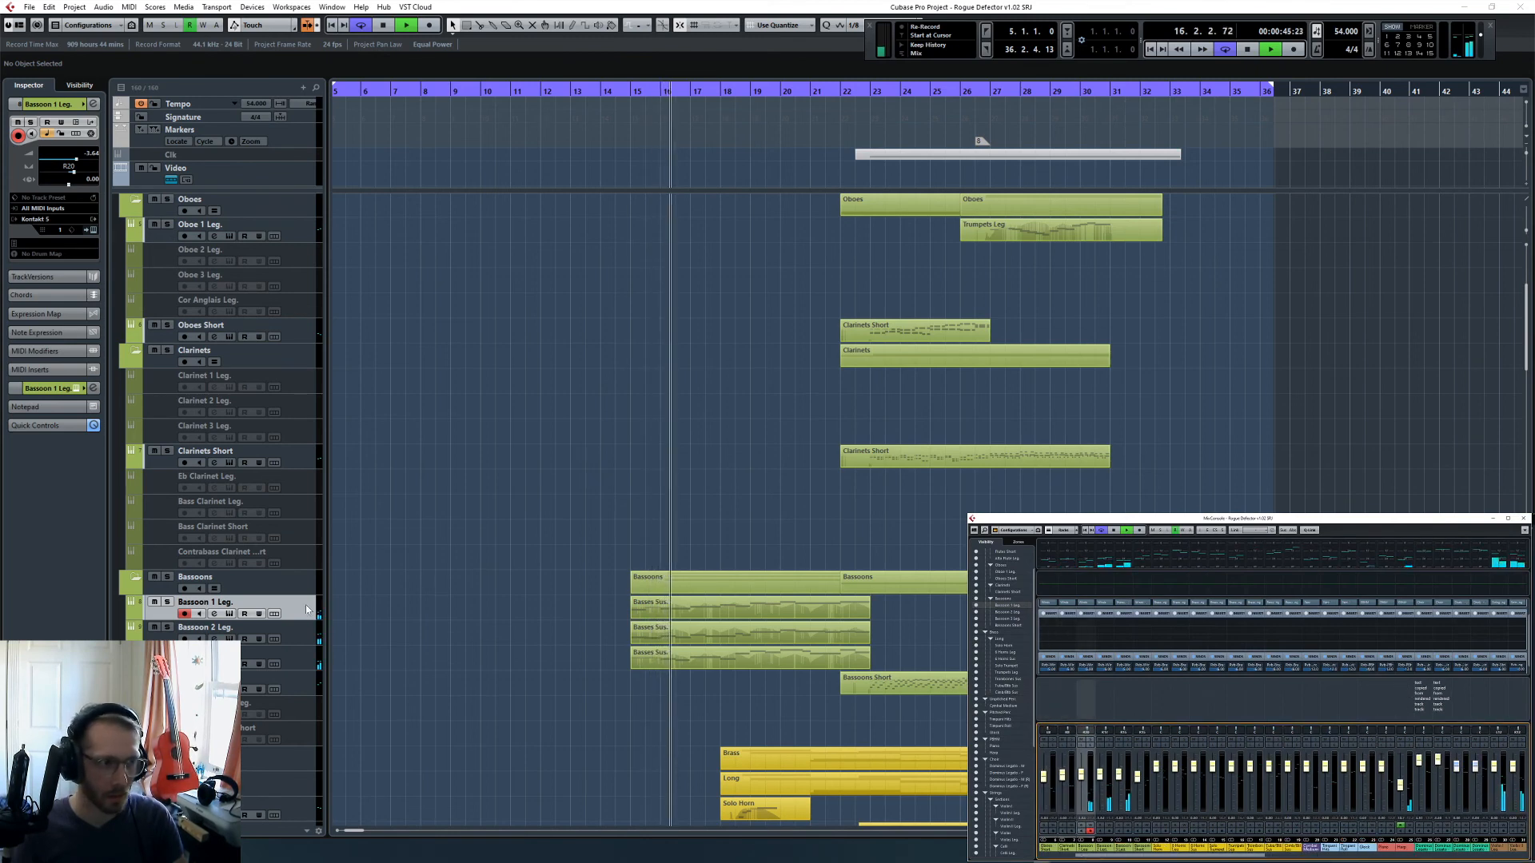
pyautogui.click(93, 120)
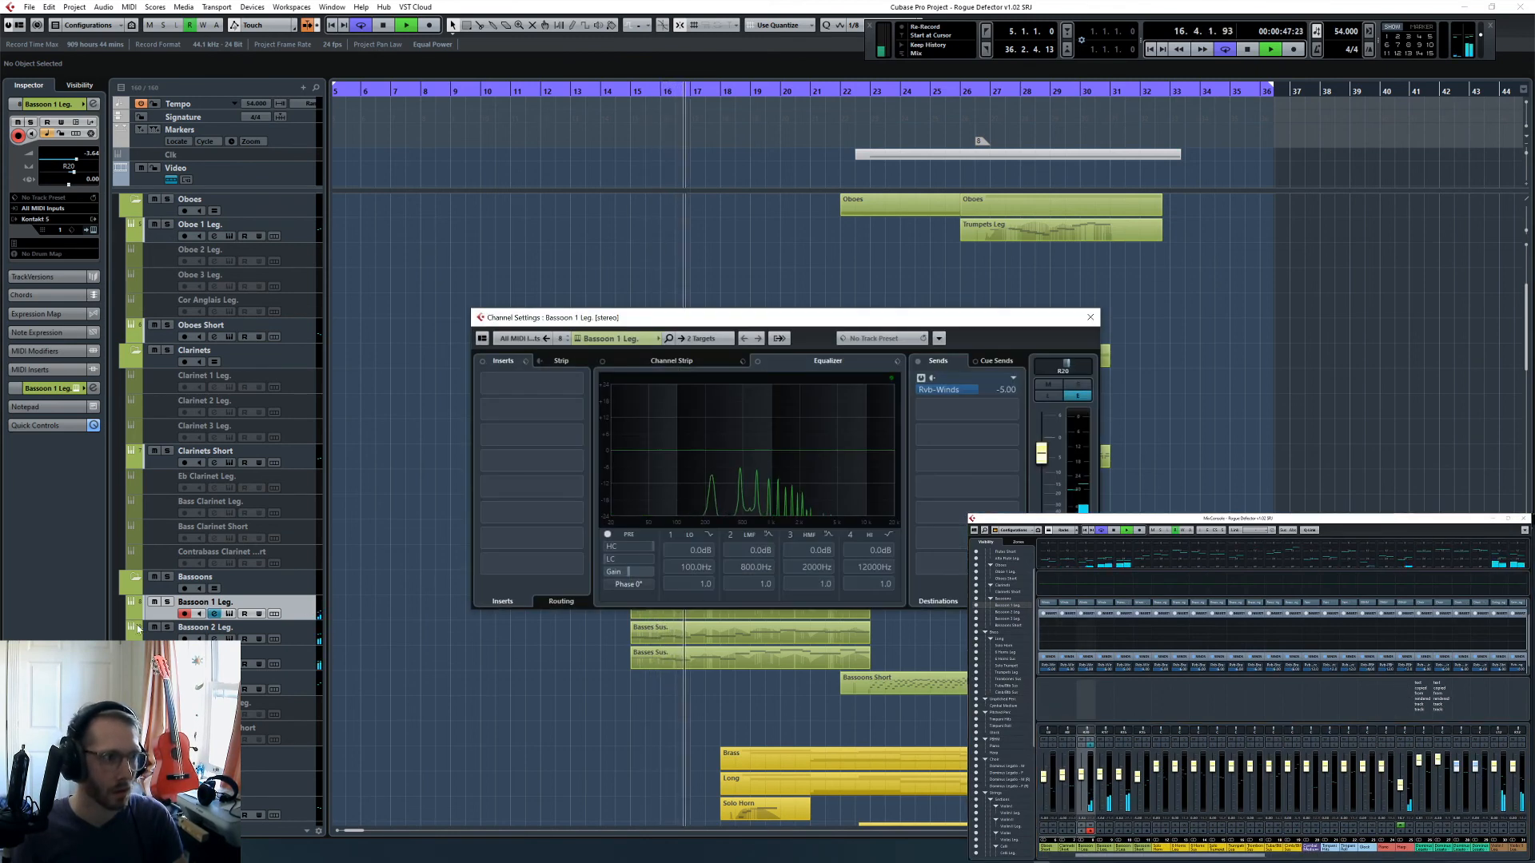
# - Listen to the three Bassoon Leg. tracks soloed while checking Bassoon 1's channel settings, and return to full-mix playback
pyautogui.moveTo(167, 602); pyautogui.dragTo(167, 652)
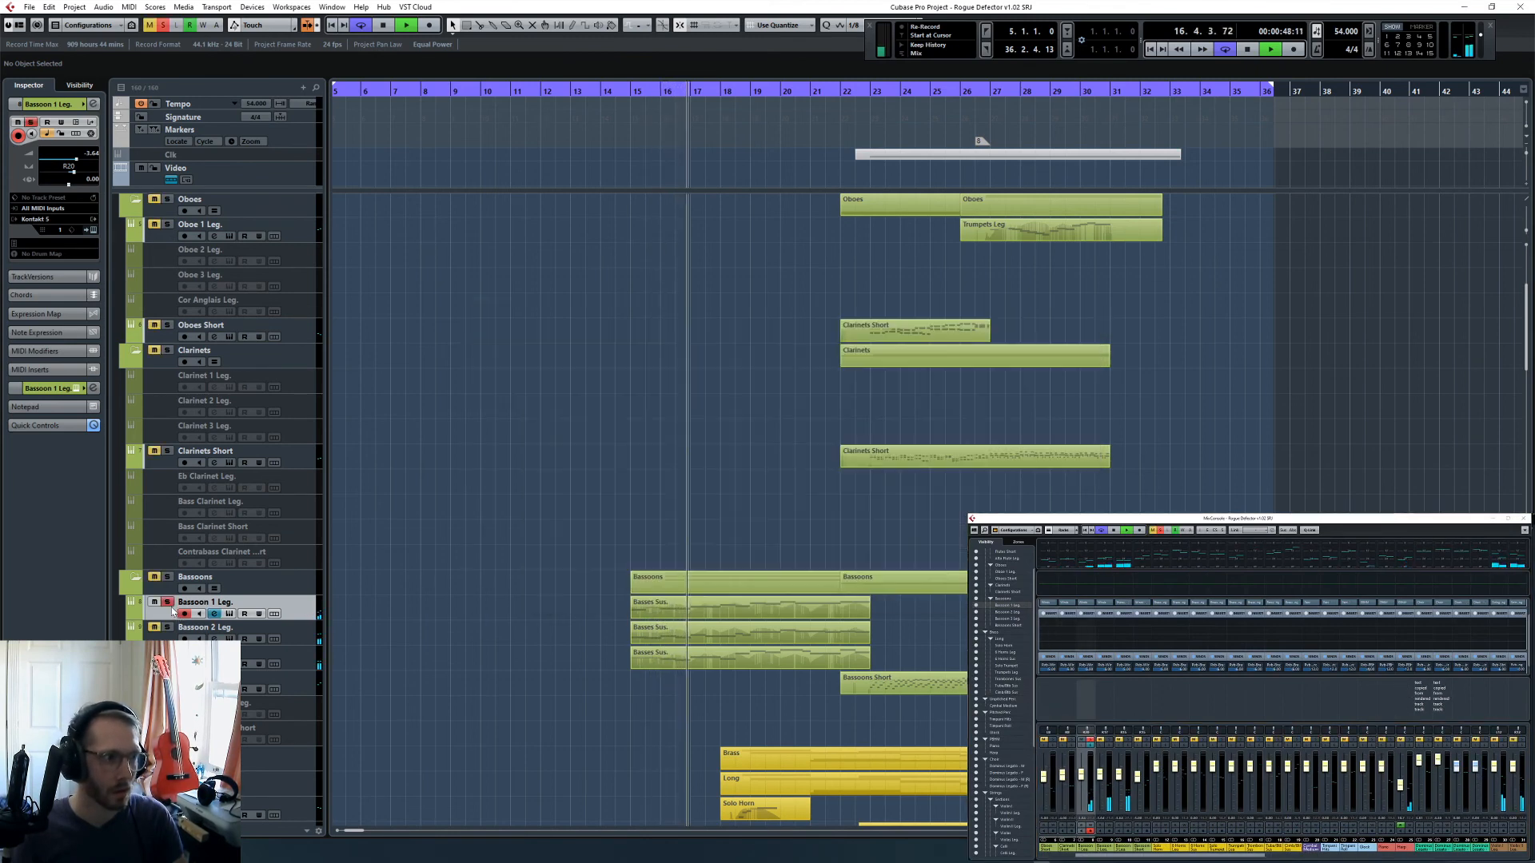
pyautogui.click(94, 105)
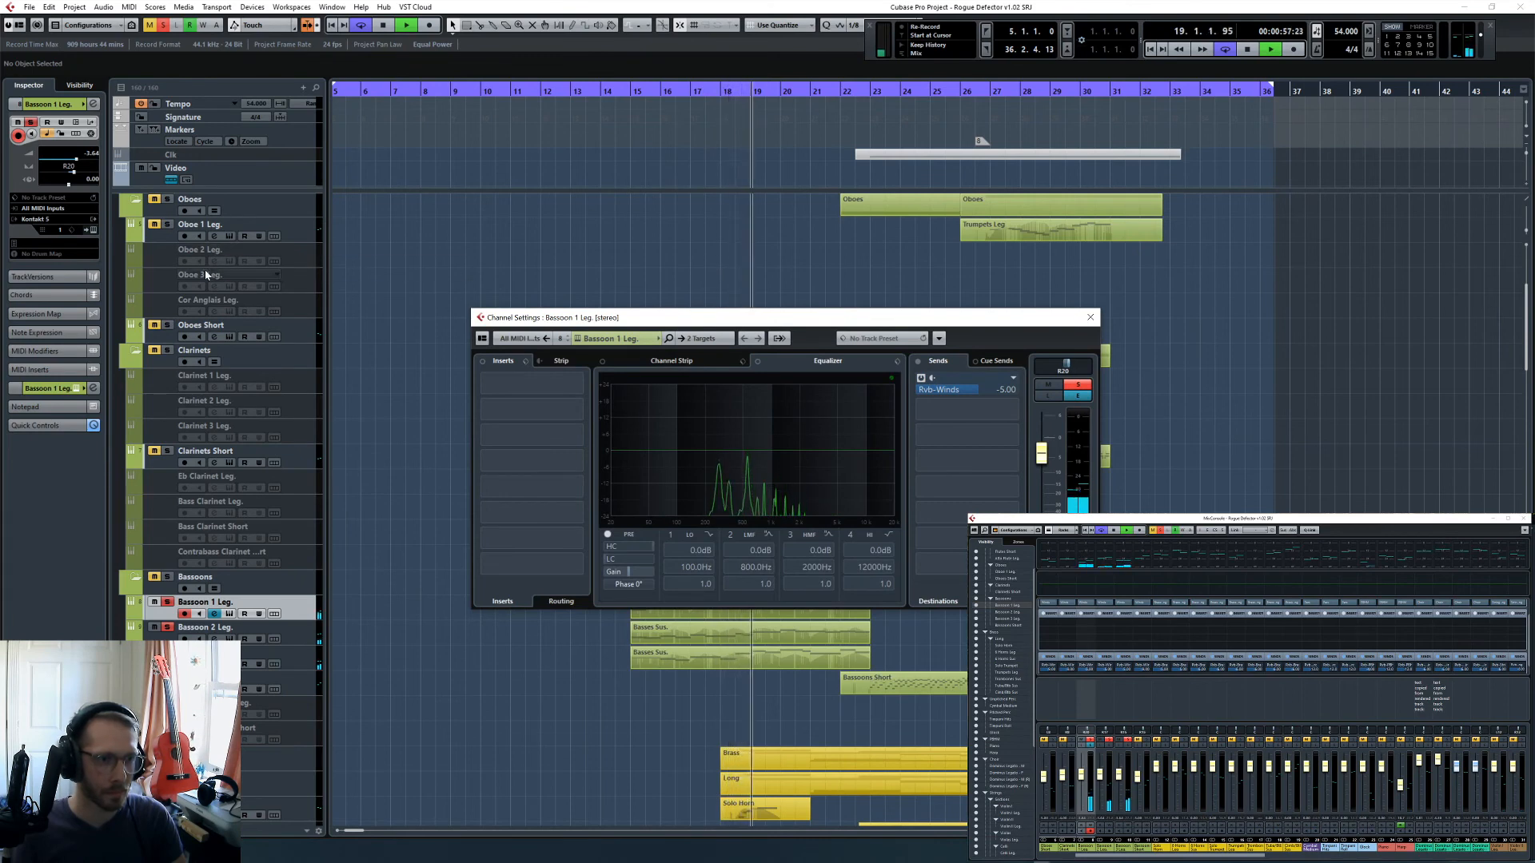
pyautogui.click(1090, 318)
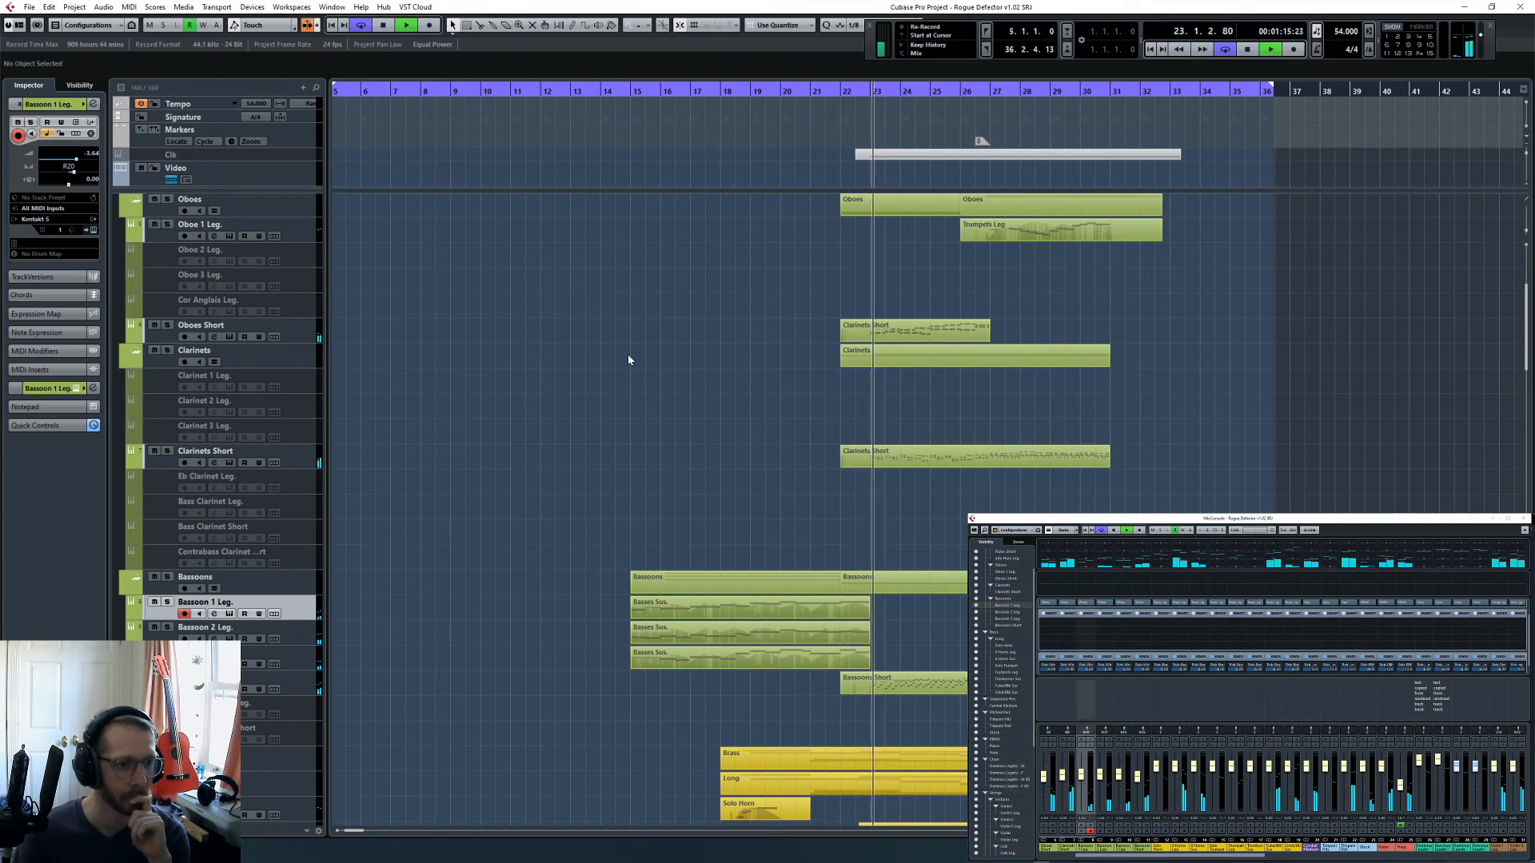
# - Let playback run through bars 23 to 25 while reviewing the percussion, harp, choir and brass tracks, and stop at 25.3.4
pyautogui.scroll(-10, 630, 359)
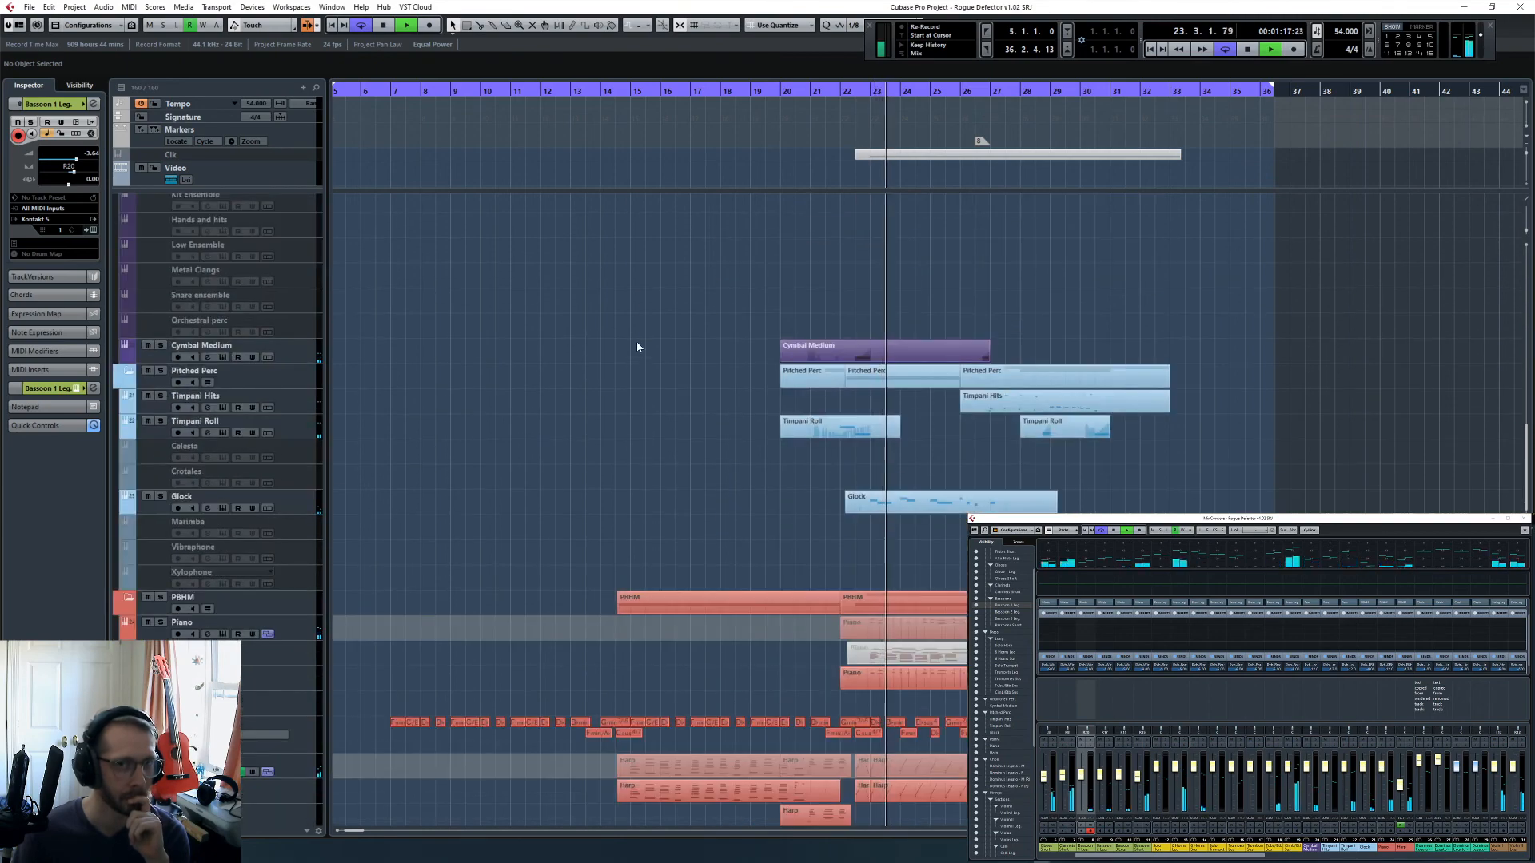
pyautogui.scroll(-8, 637, 347)
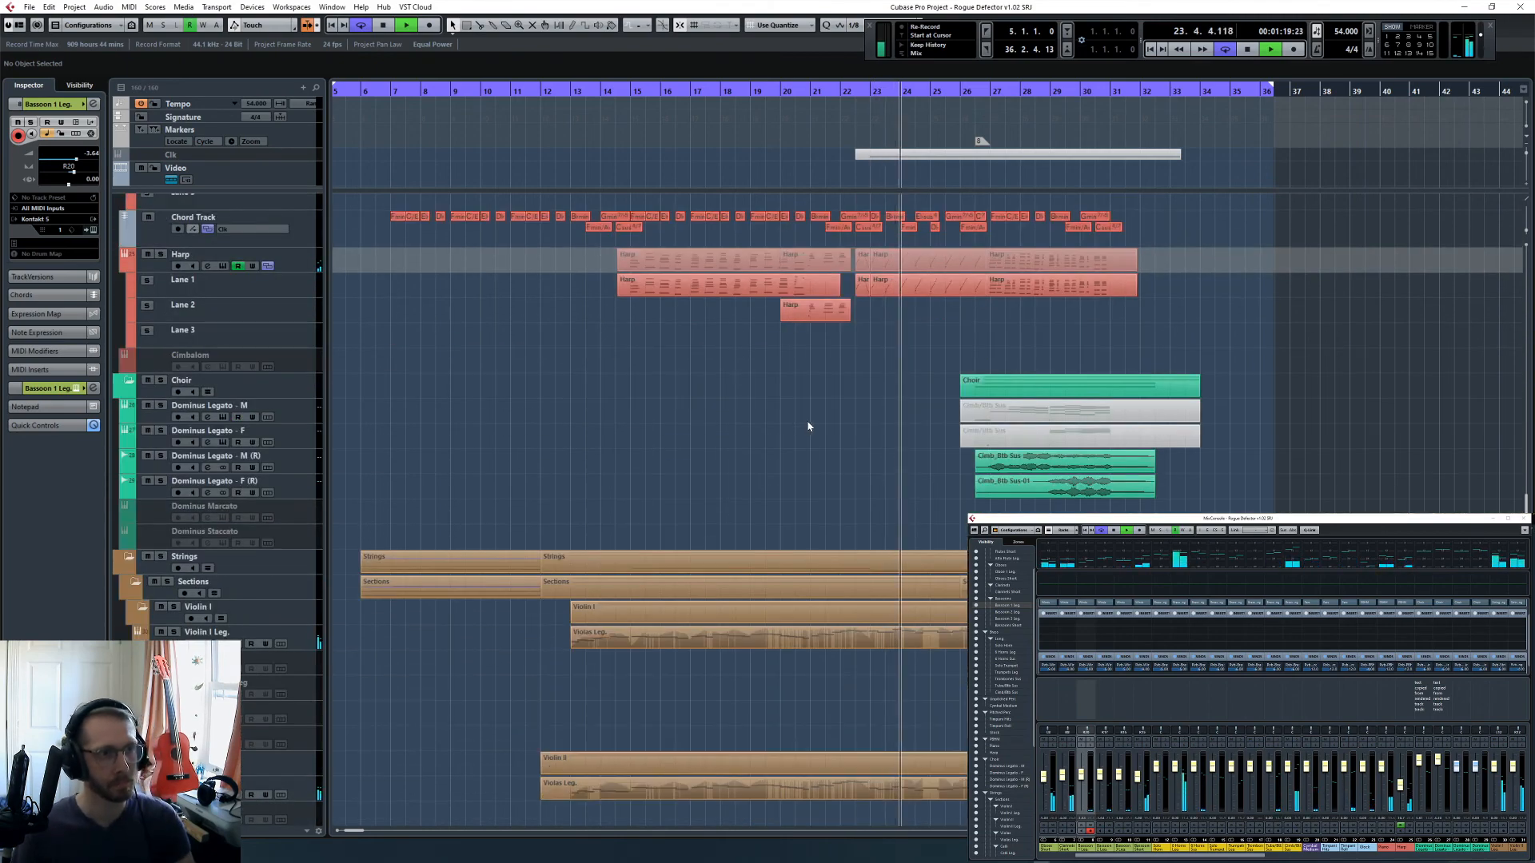
pyautogui.hscroll(4, 821, 441)
pyautogui.scroll(3, 821, 444)
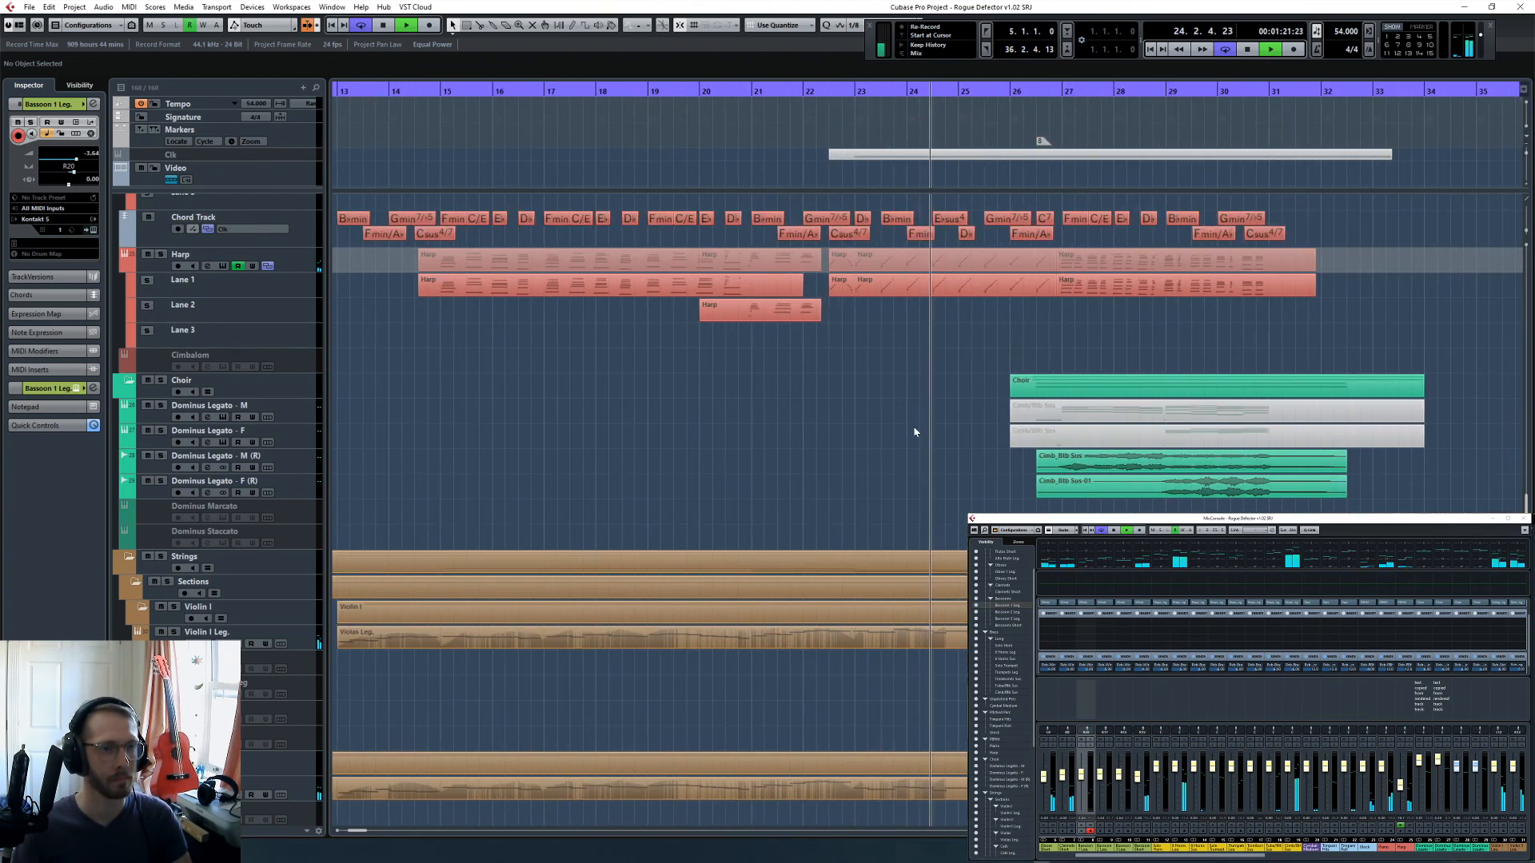
pyautogui.scroll(8, 915, 432)
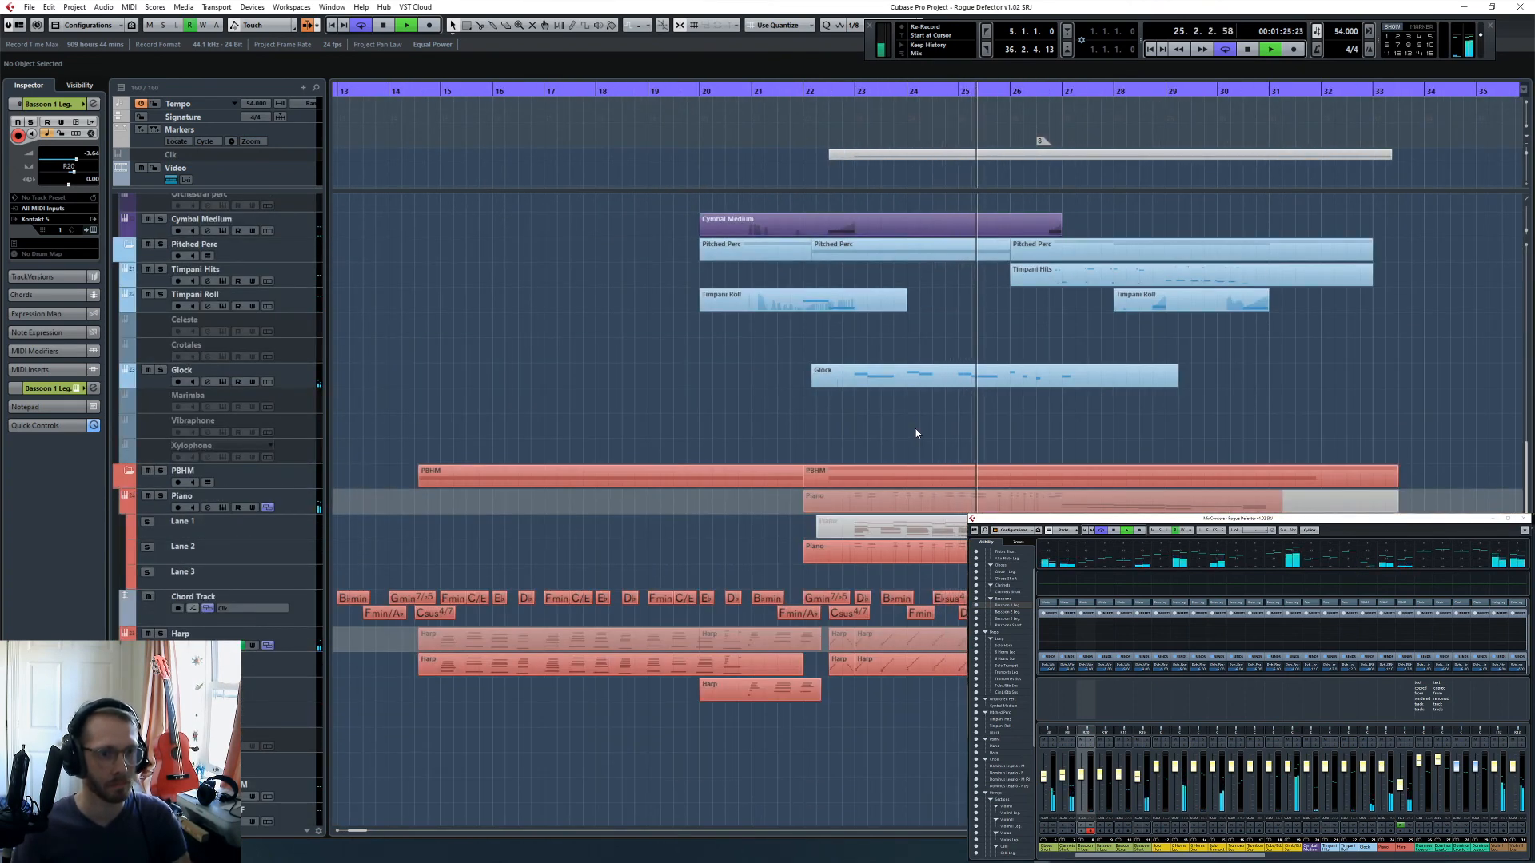
pyautogui.scroll(6, 924, 428)
pyautogui.press('space')
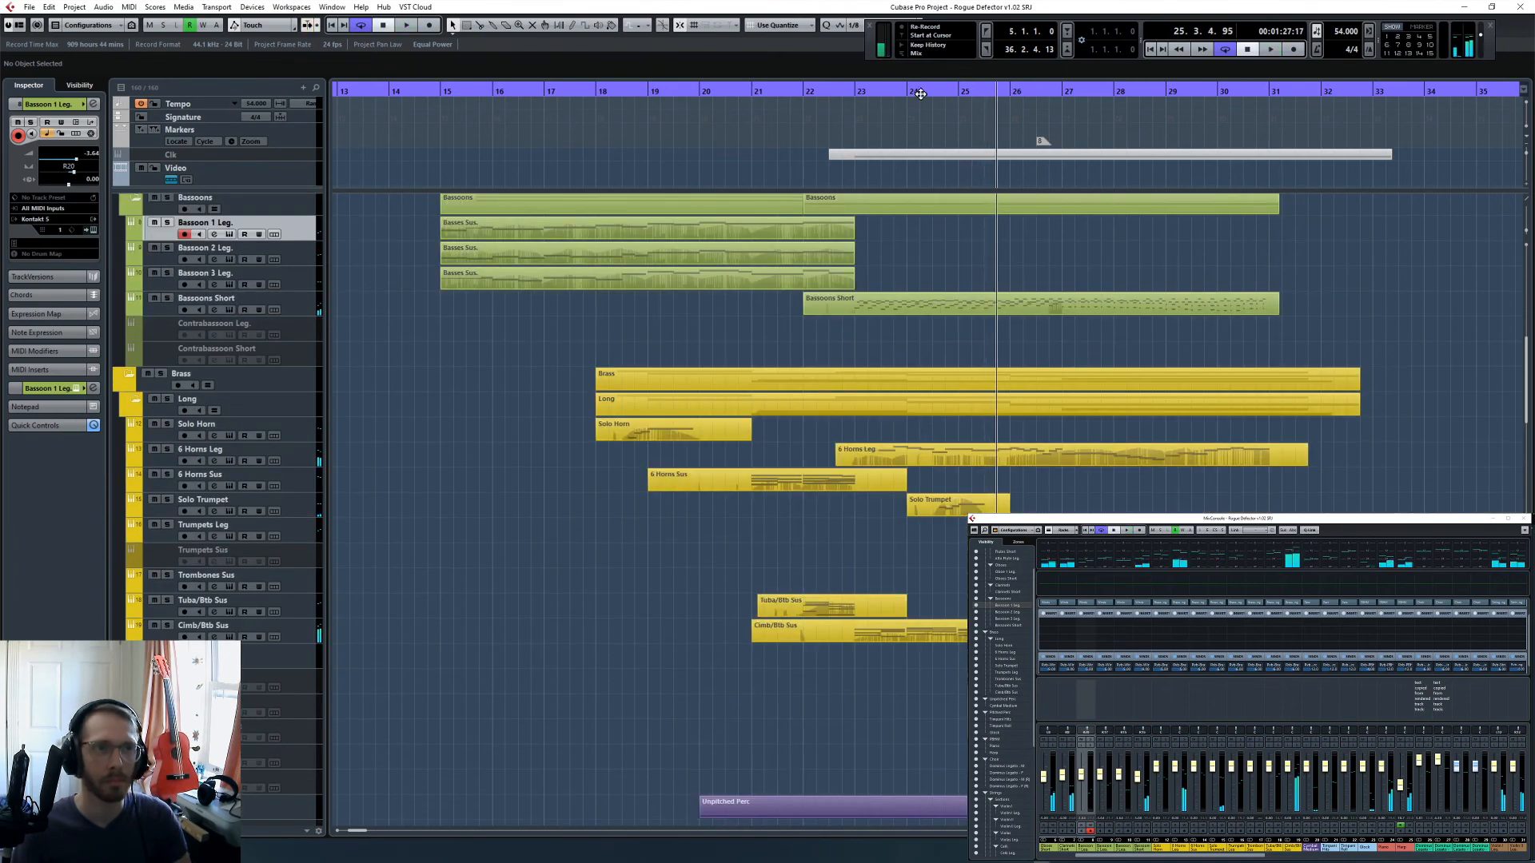
# - Open the Solo Trumpet part at bar 24 for note editing and raise the start of its upper controller curve
pyautogui.click(921, 94)
pyautogui.click(961, 512)
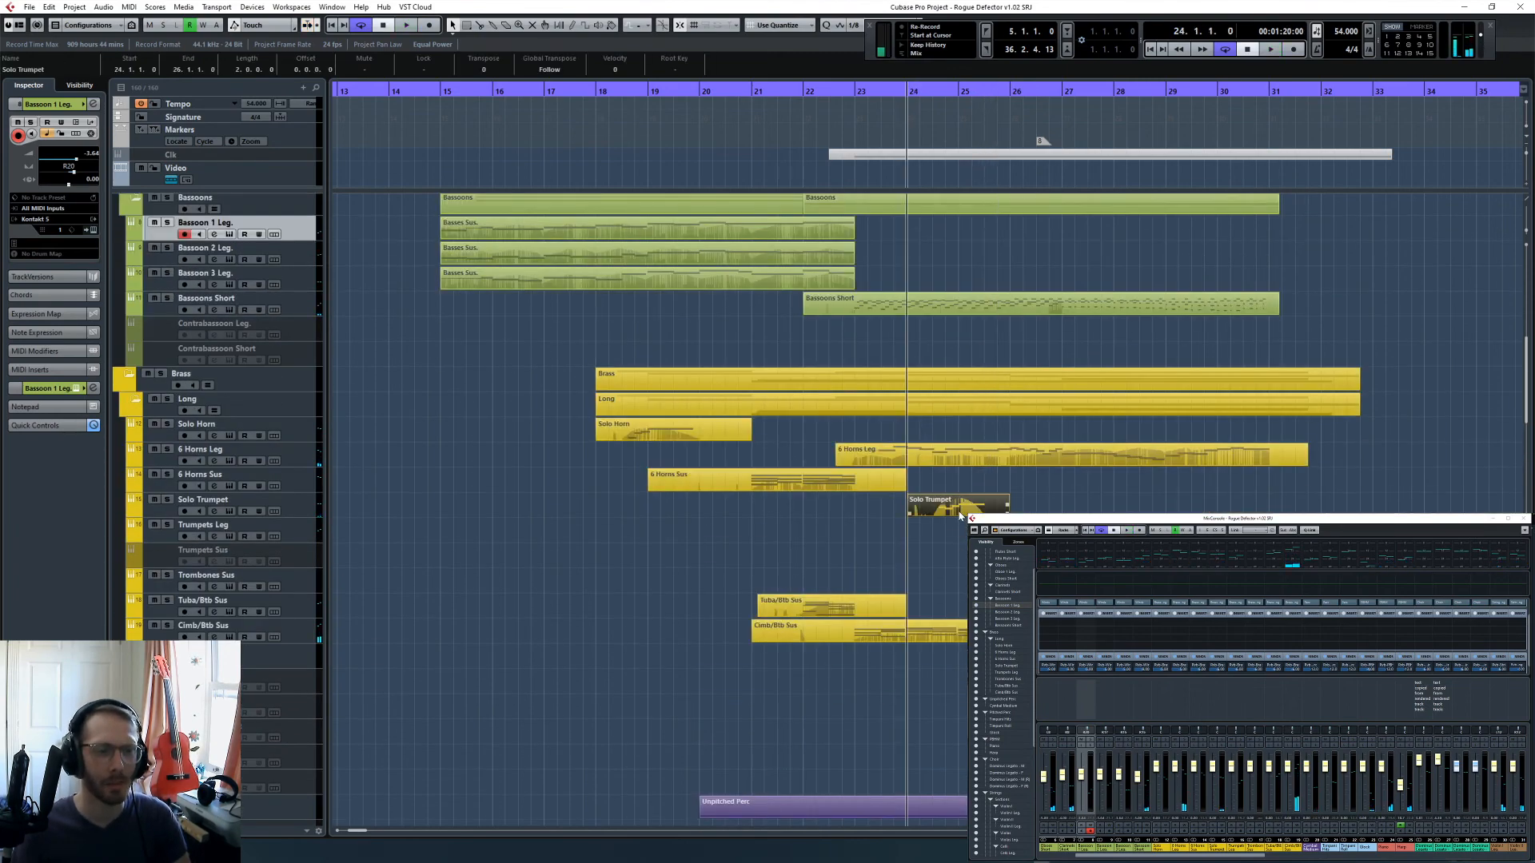
pyautogui.doubleClick(962, 512)
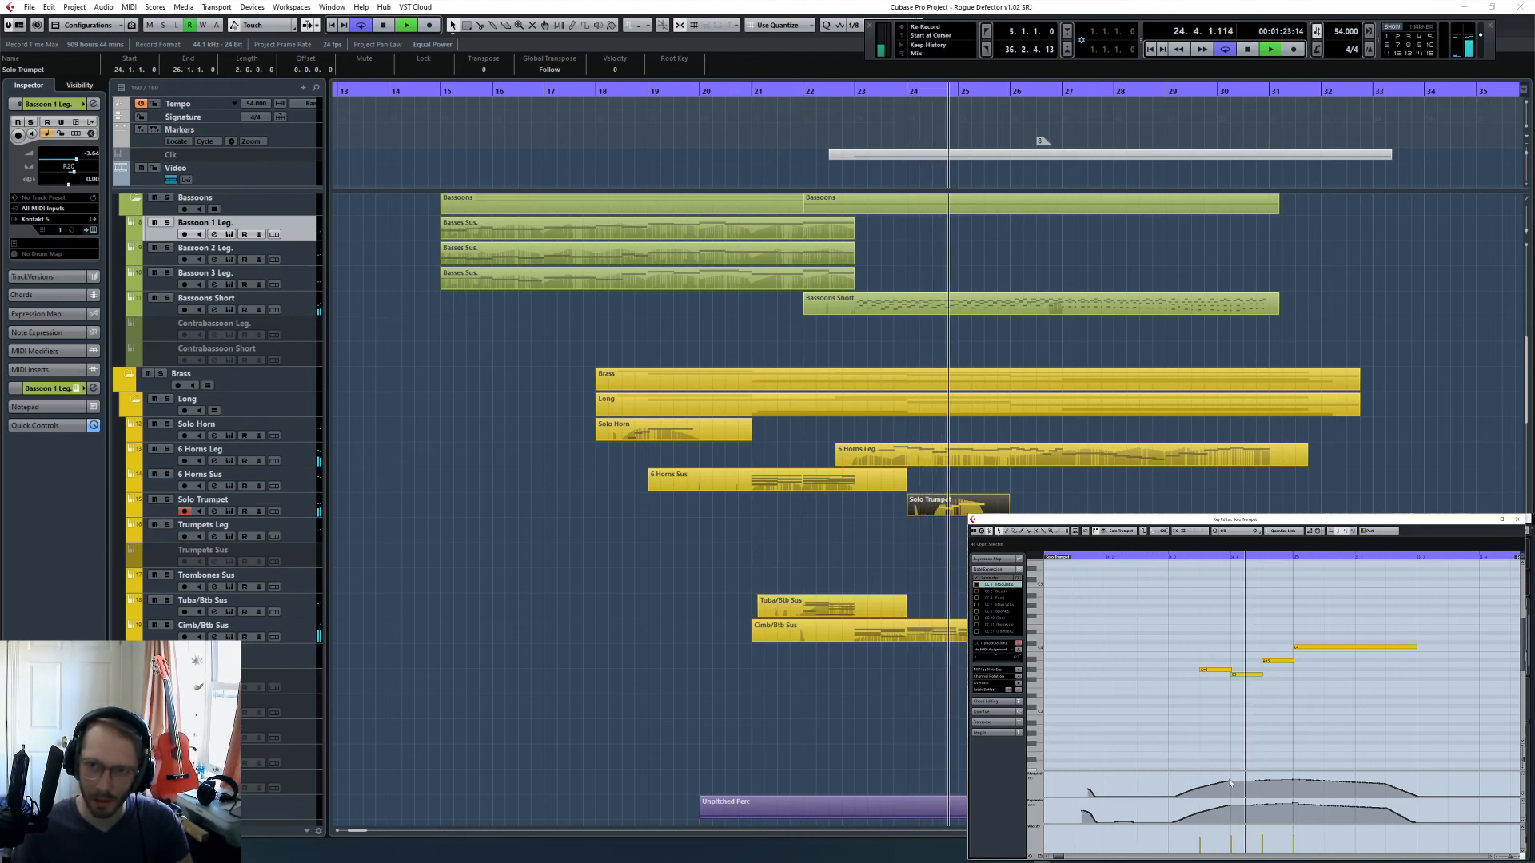
pyautogui.press('space')
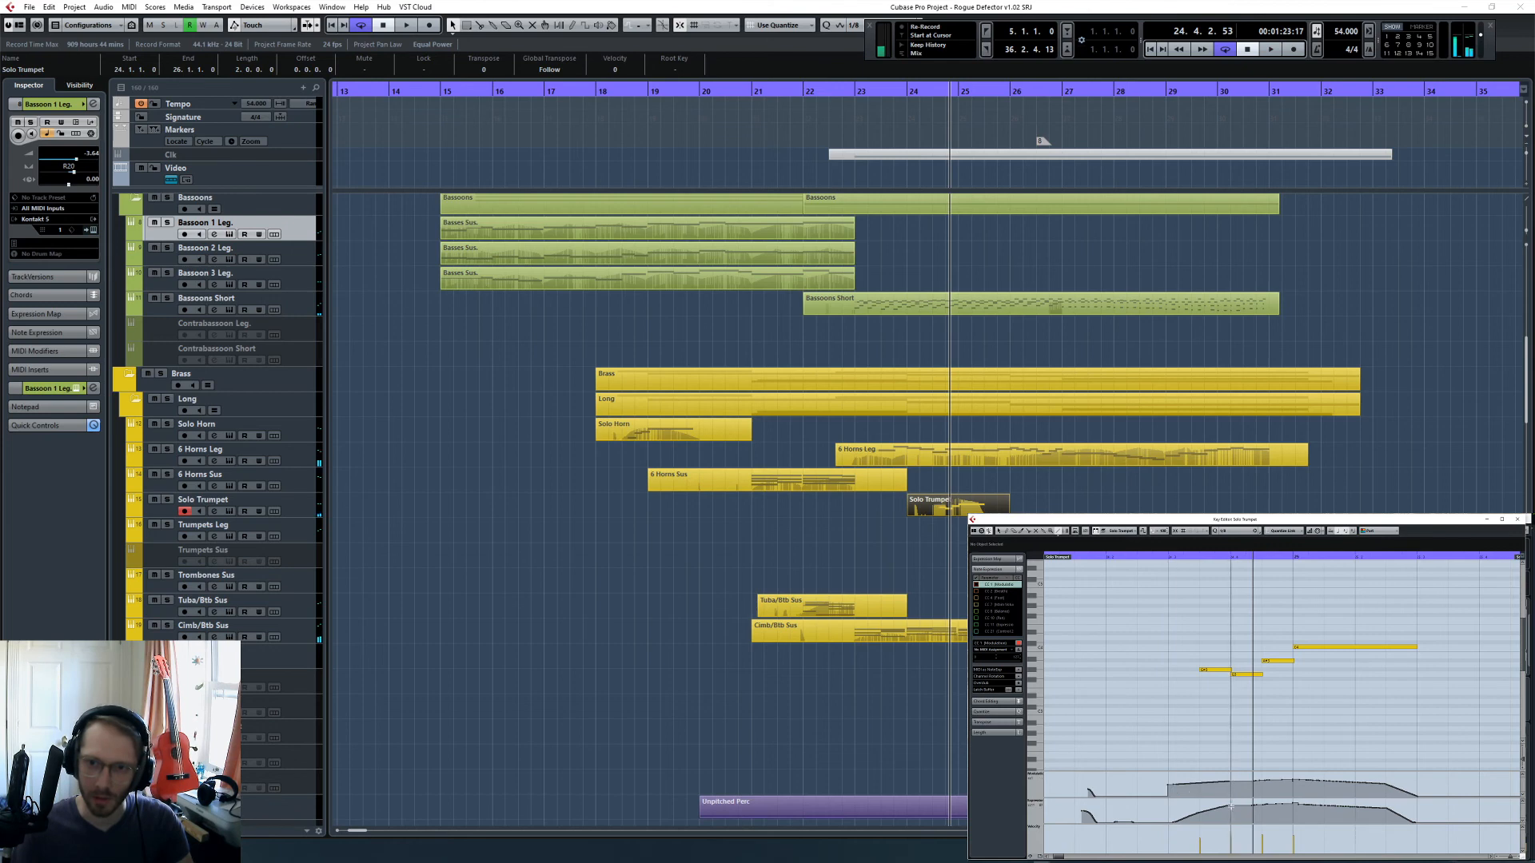
# - Raise the start of the Solo Trumpet's lower controller curve and play the phrase from 24.1.4
pyautogui.click(1103, 557)
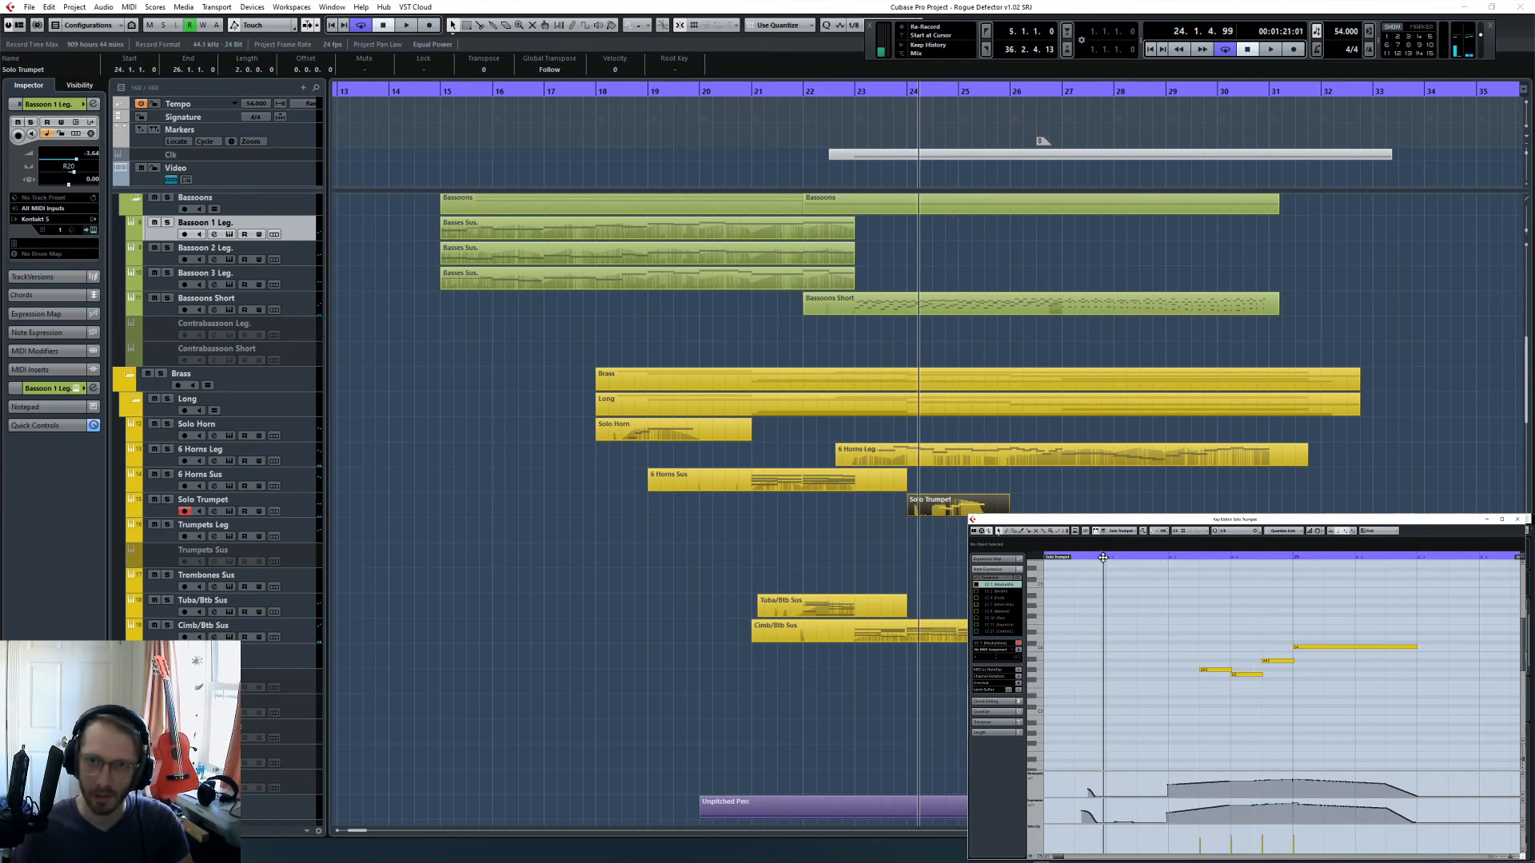
pyautogui.press('space')
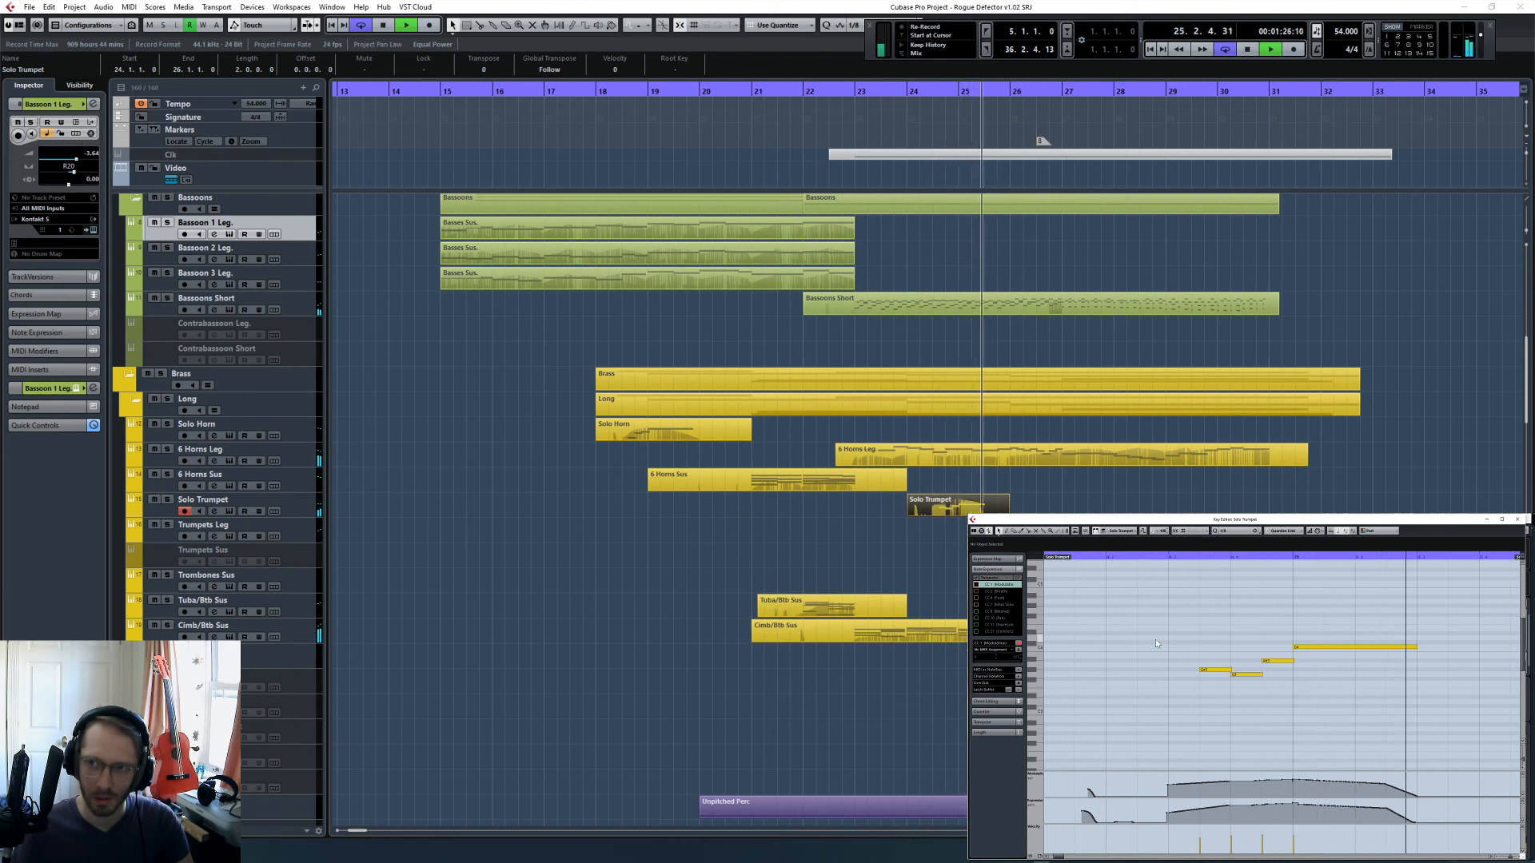
pyautogui.press('space')
# - Lengthen the Solo Trumpet's last note to bar 26, reshape both controller curves into a gradual fade over it, and play from 25.1.1
pyautogui.moveTo(1319, 646); pyautogui.dragTo(1321, 648)
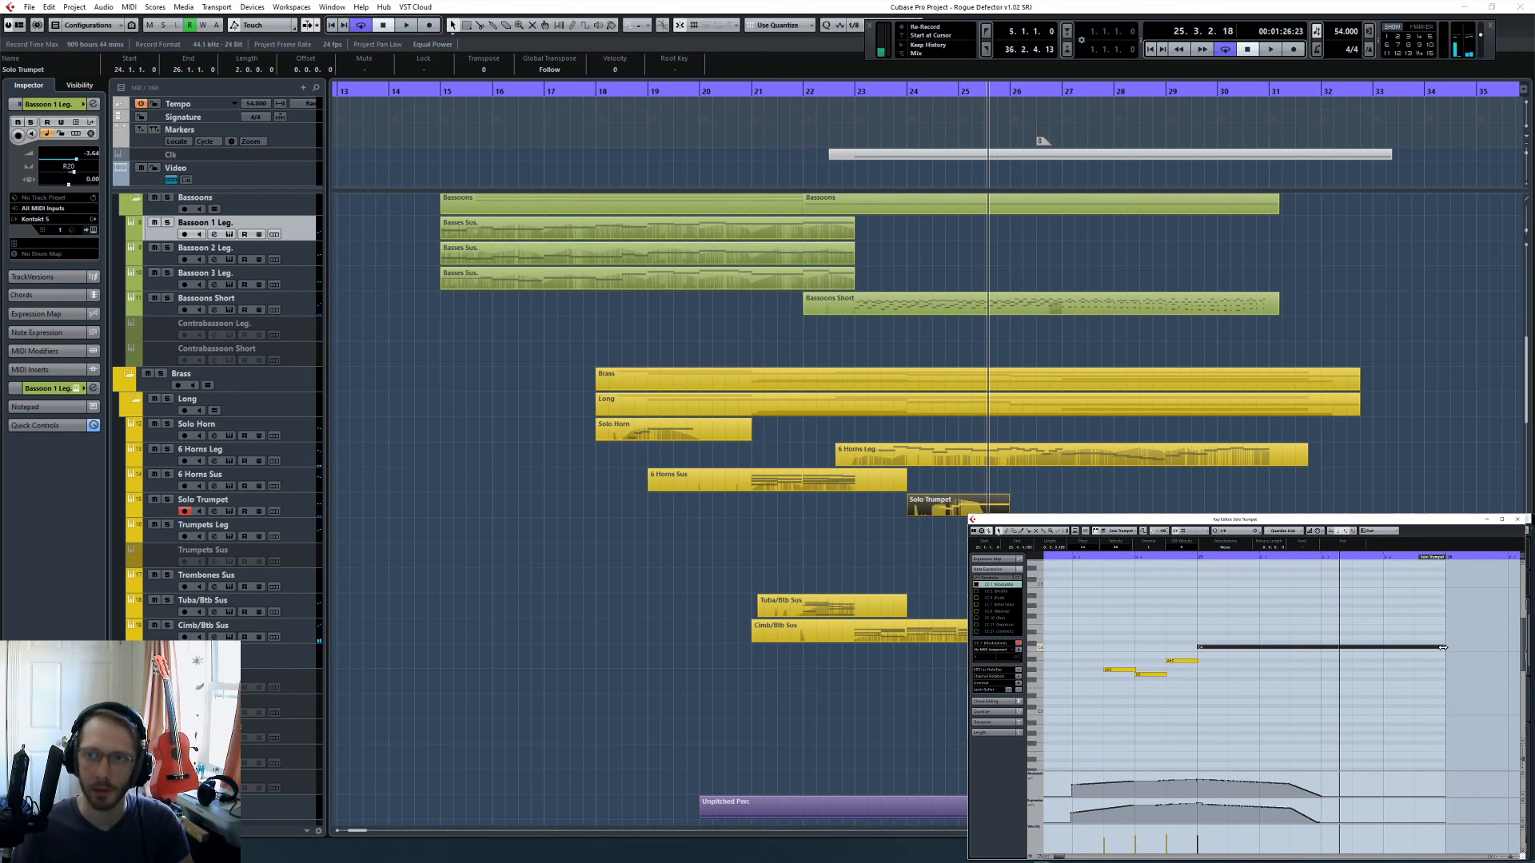
pyautogui.click(1202, 557)
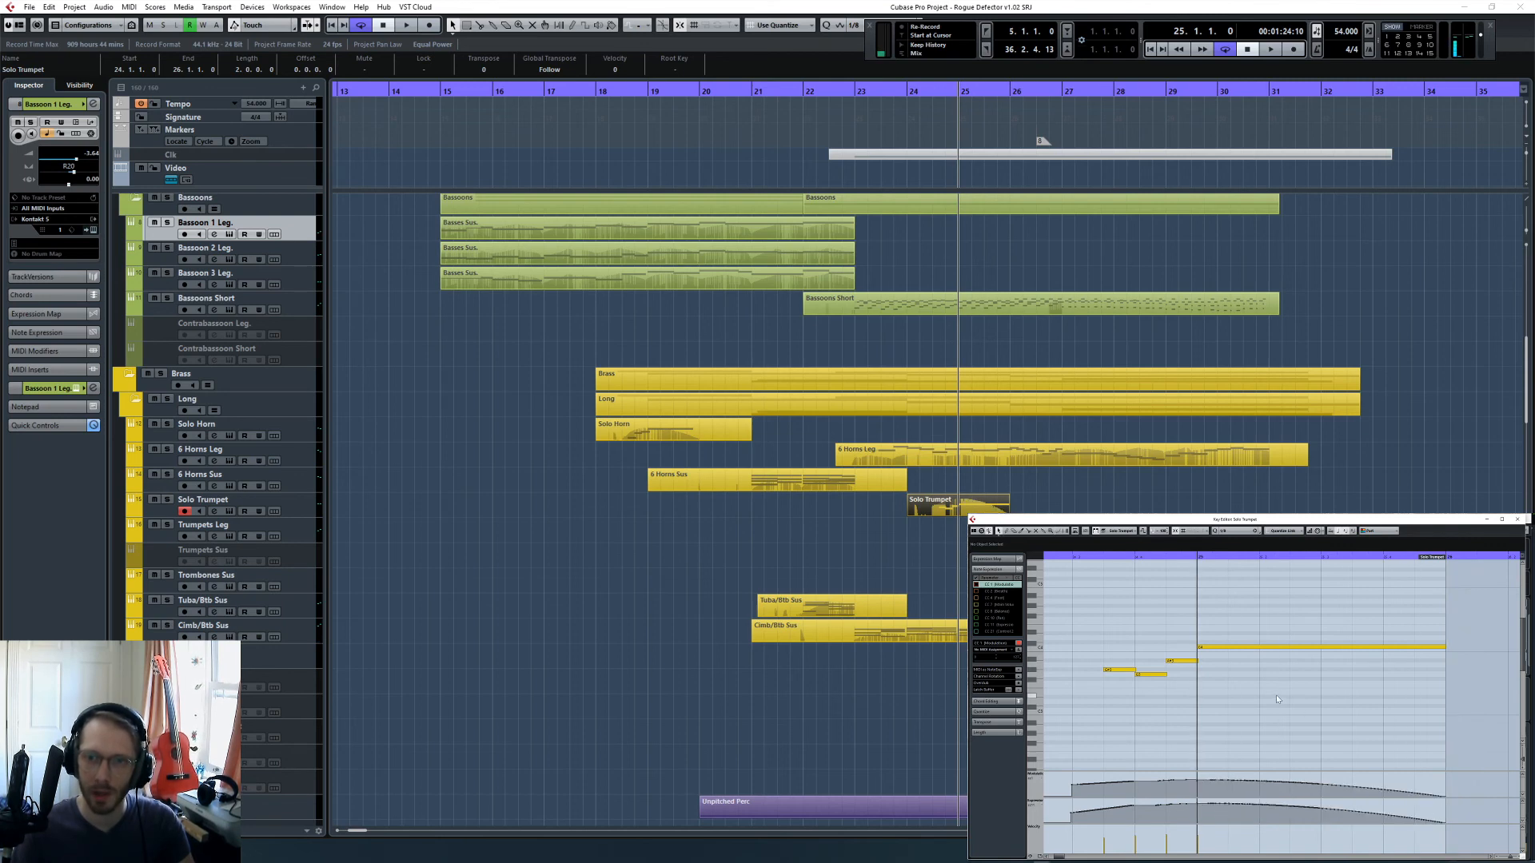
pyautogui.scroll(2, 1275, 694)
pyautogui.press('space')
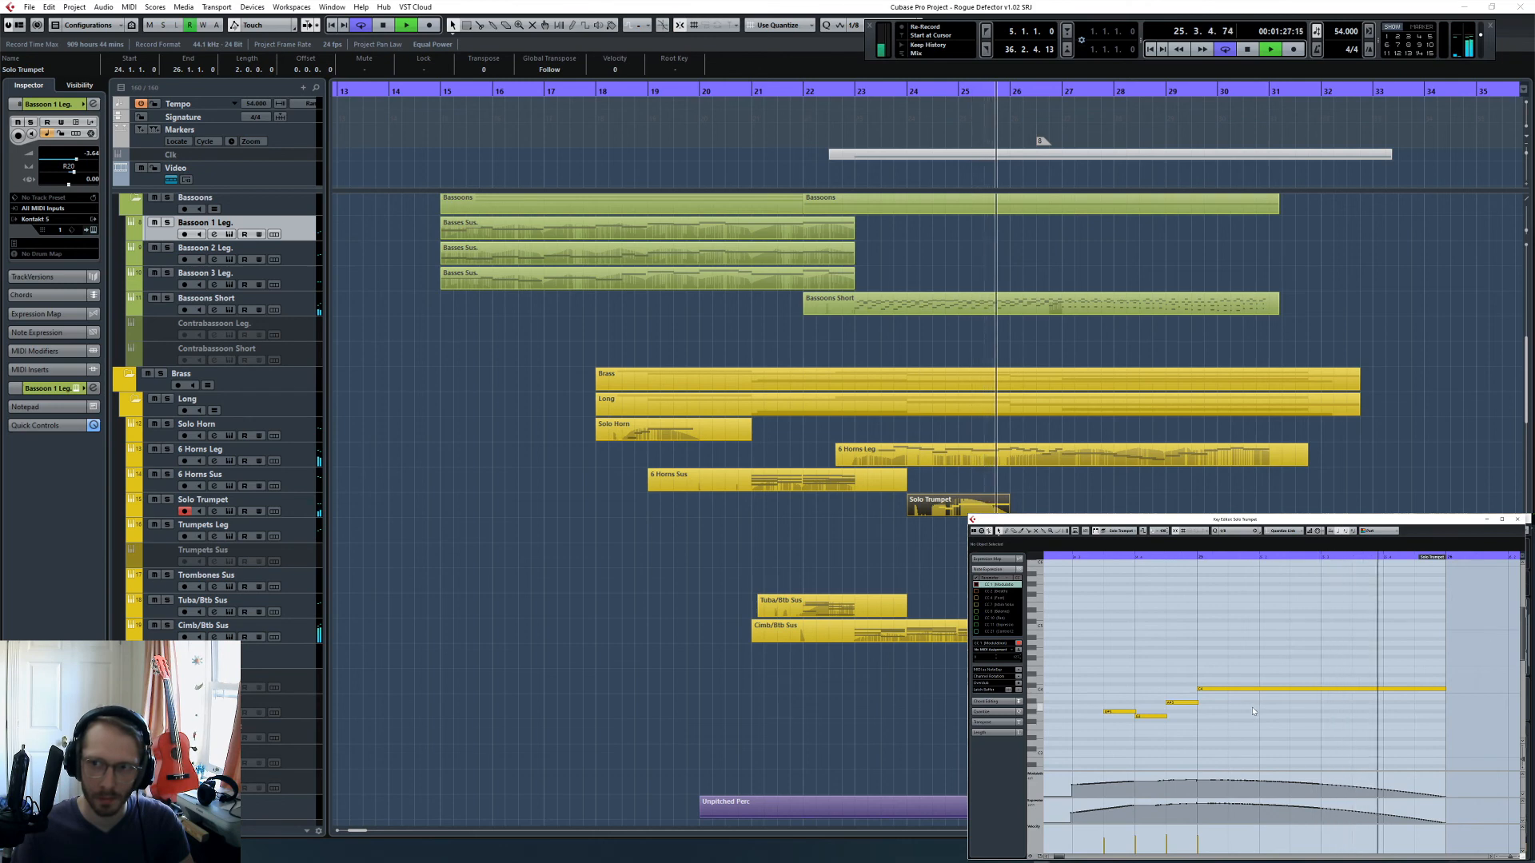
pyautogui.press('space')
# - Shorten the Solo Trumpet's last note to end around 25.4.1 and play the result from 25.1.1
pyautogui.click(1385, 691)
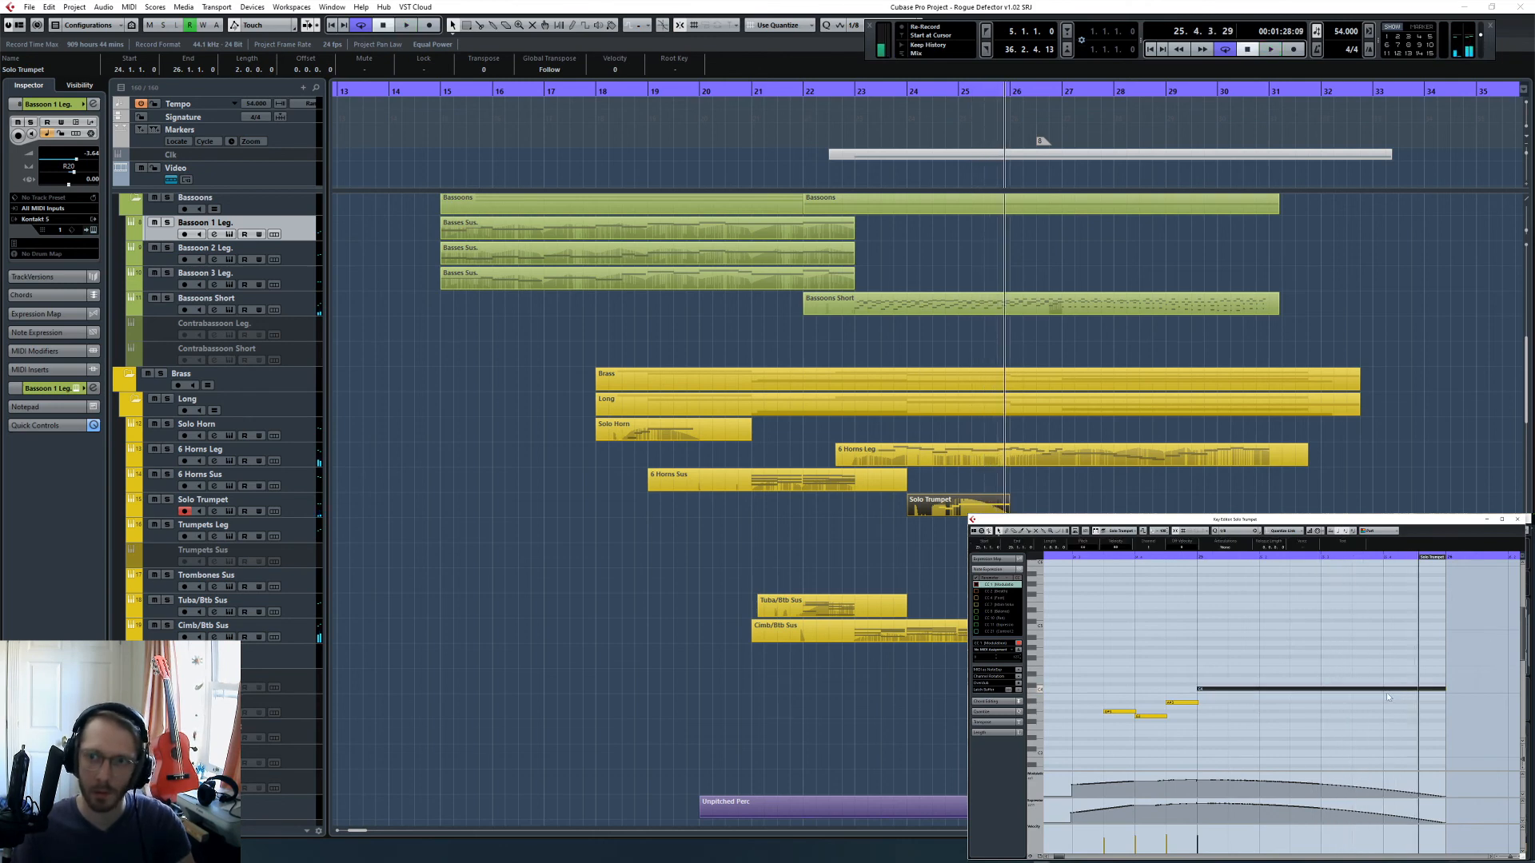
pyautogui.press('Delete')
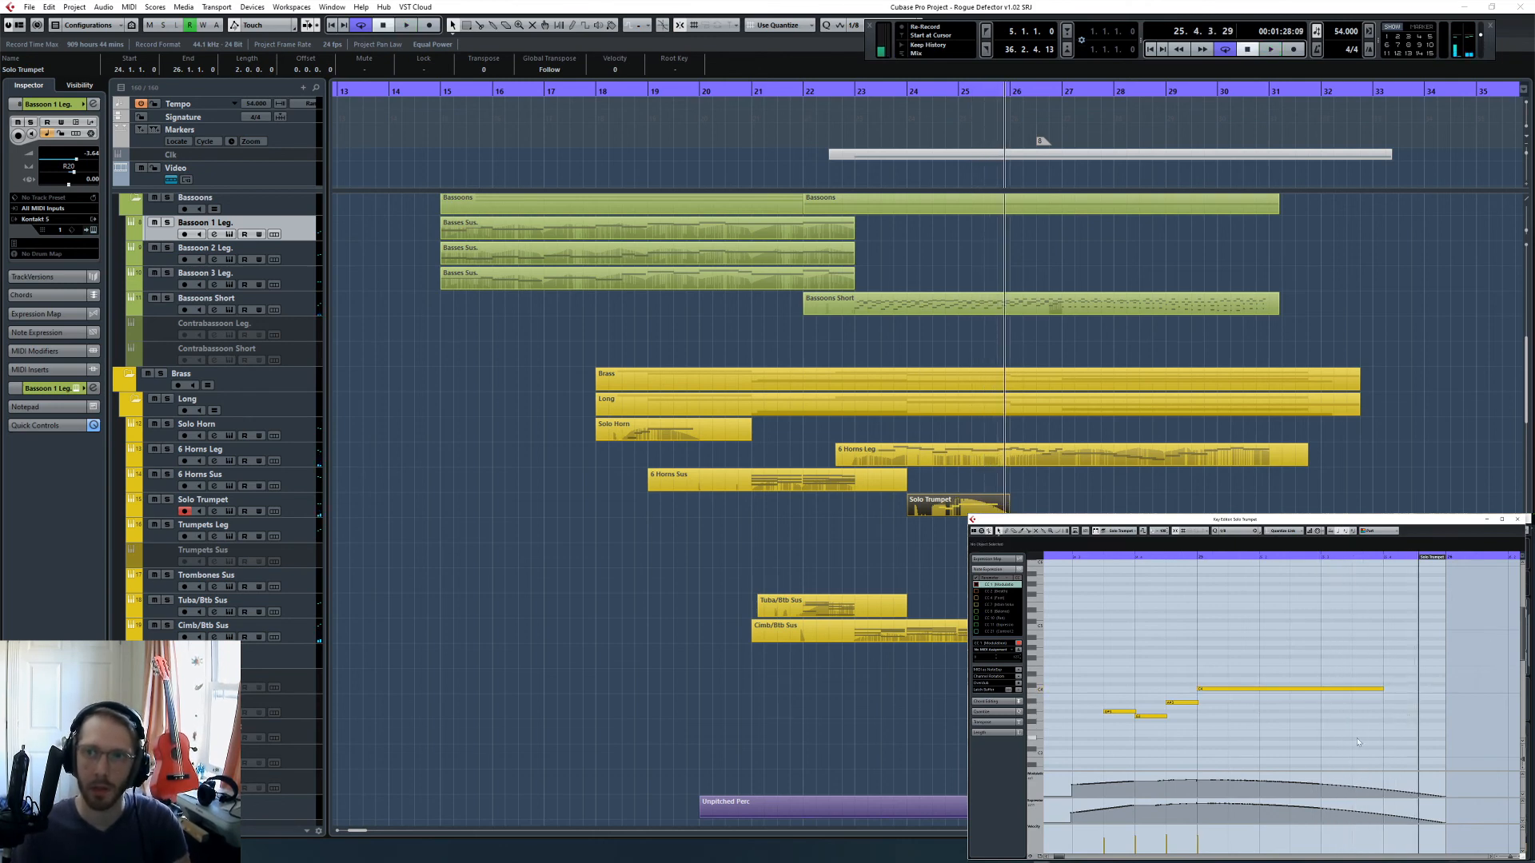
pyautogui.click(1199, 557)
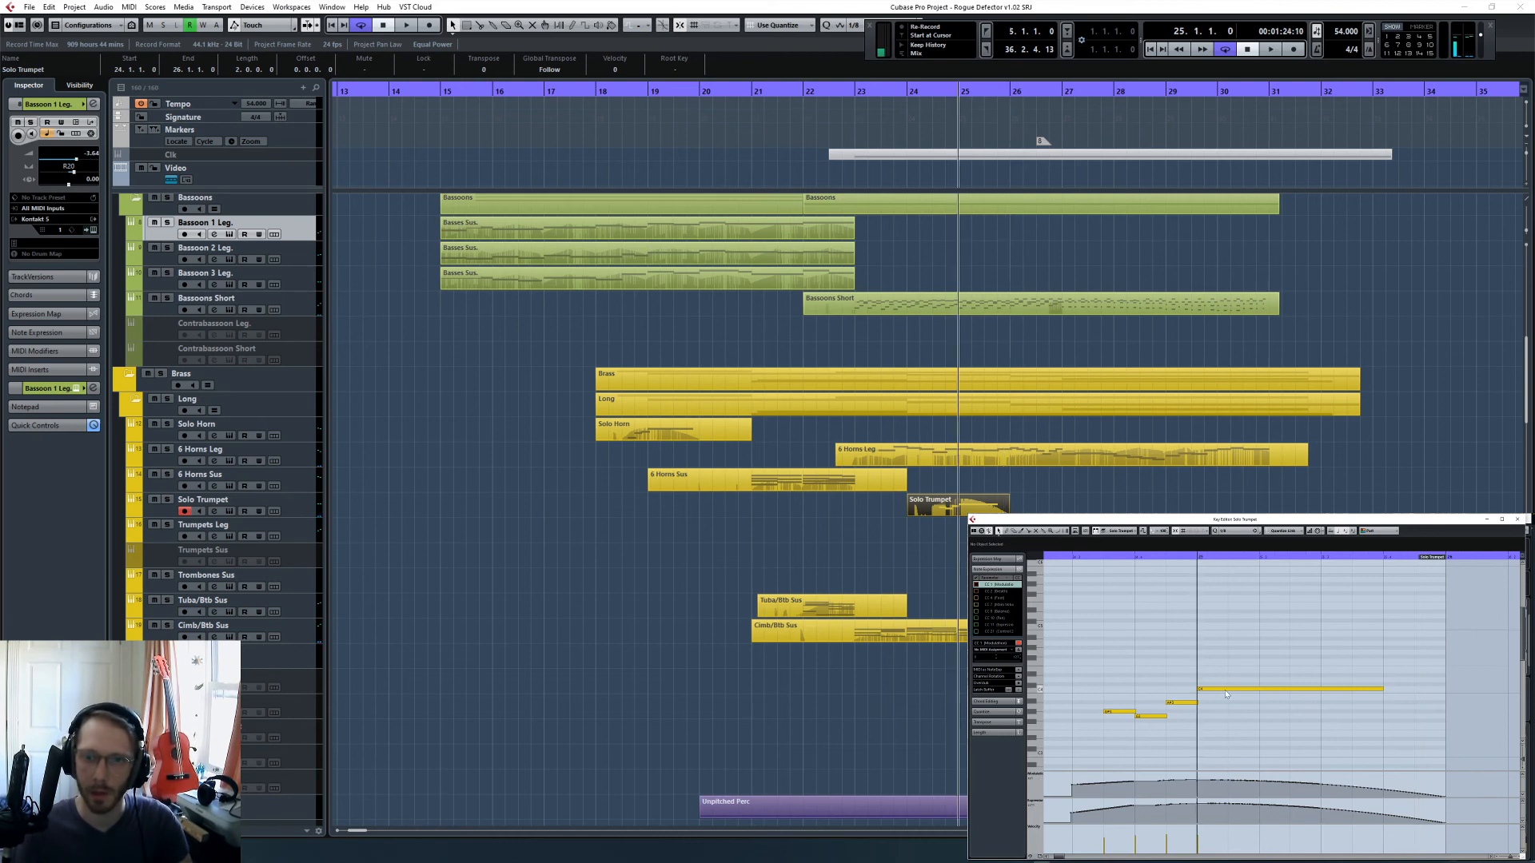
pyautogui.press('space')
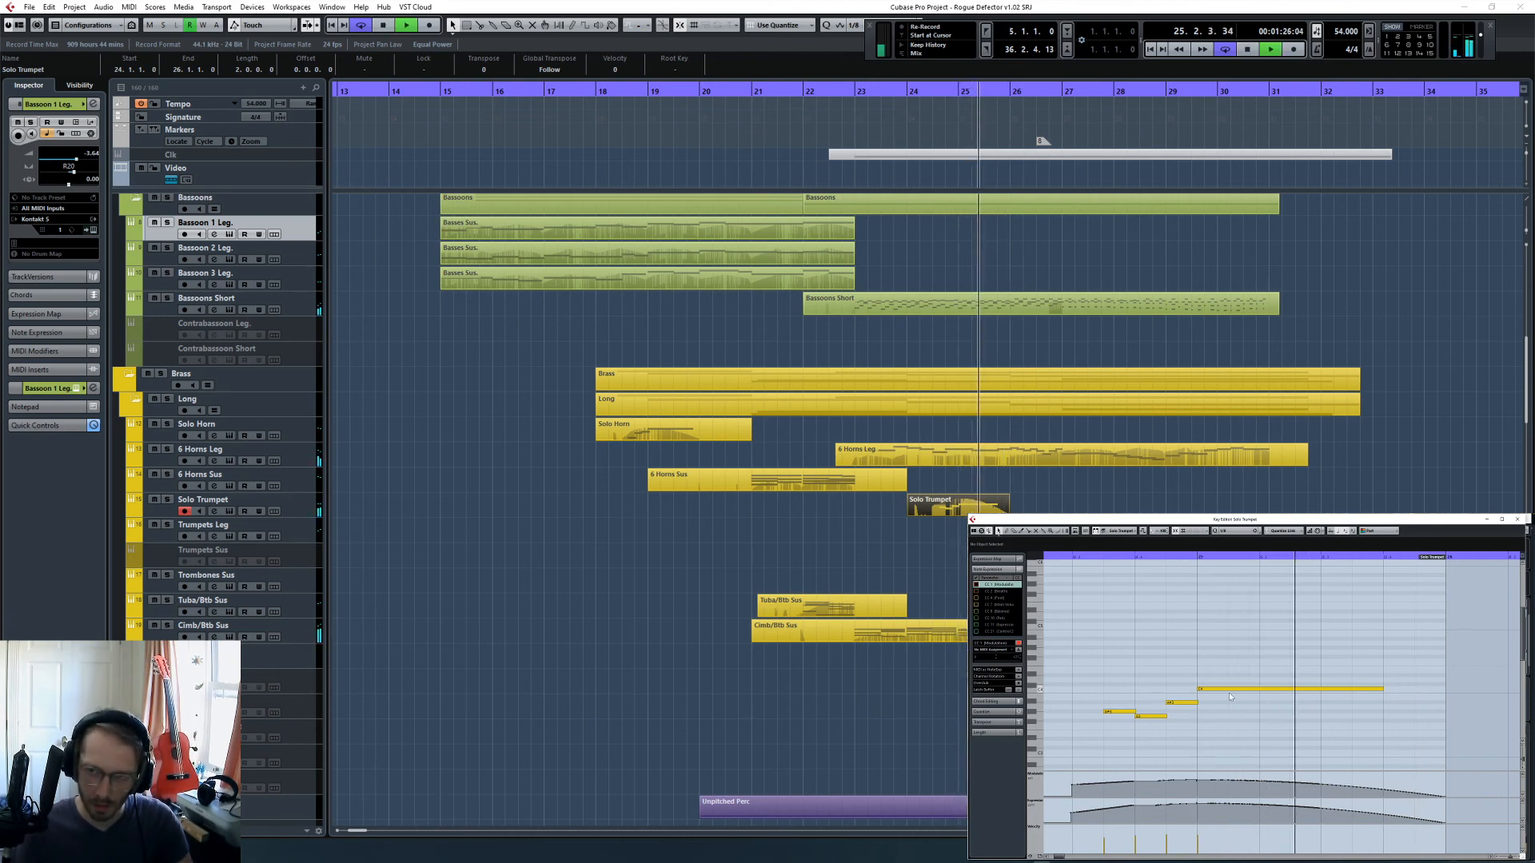
pyautogui.press('space')
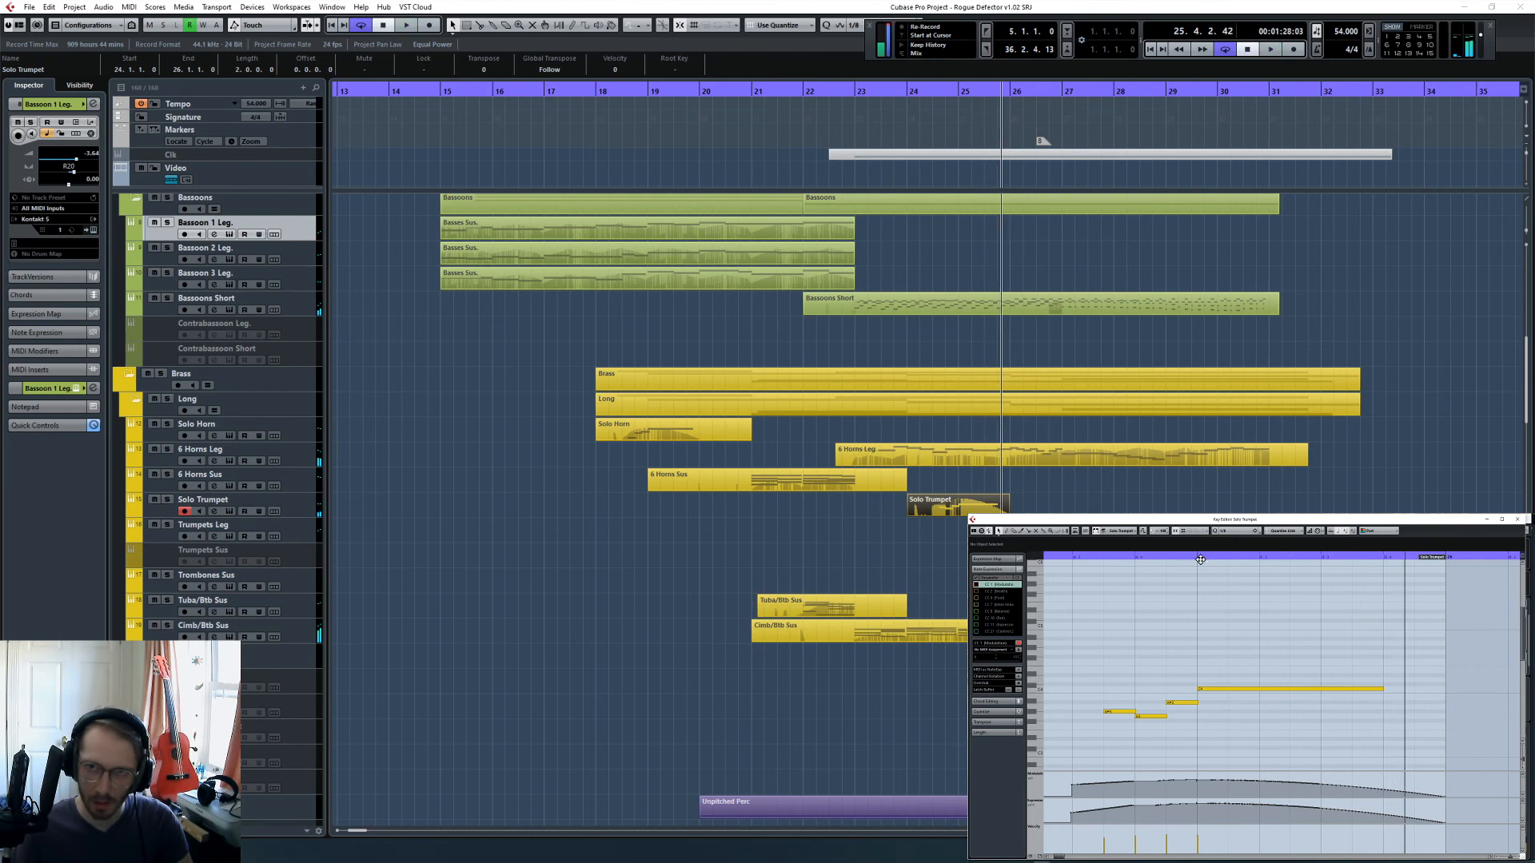
# - Play the Solo Trumpet phrase from 24.3.1 to hear its reshaped last note
pyautogui.click(1200, 559)
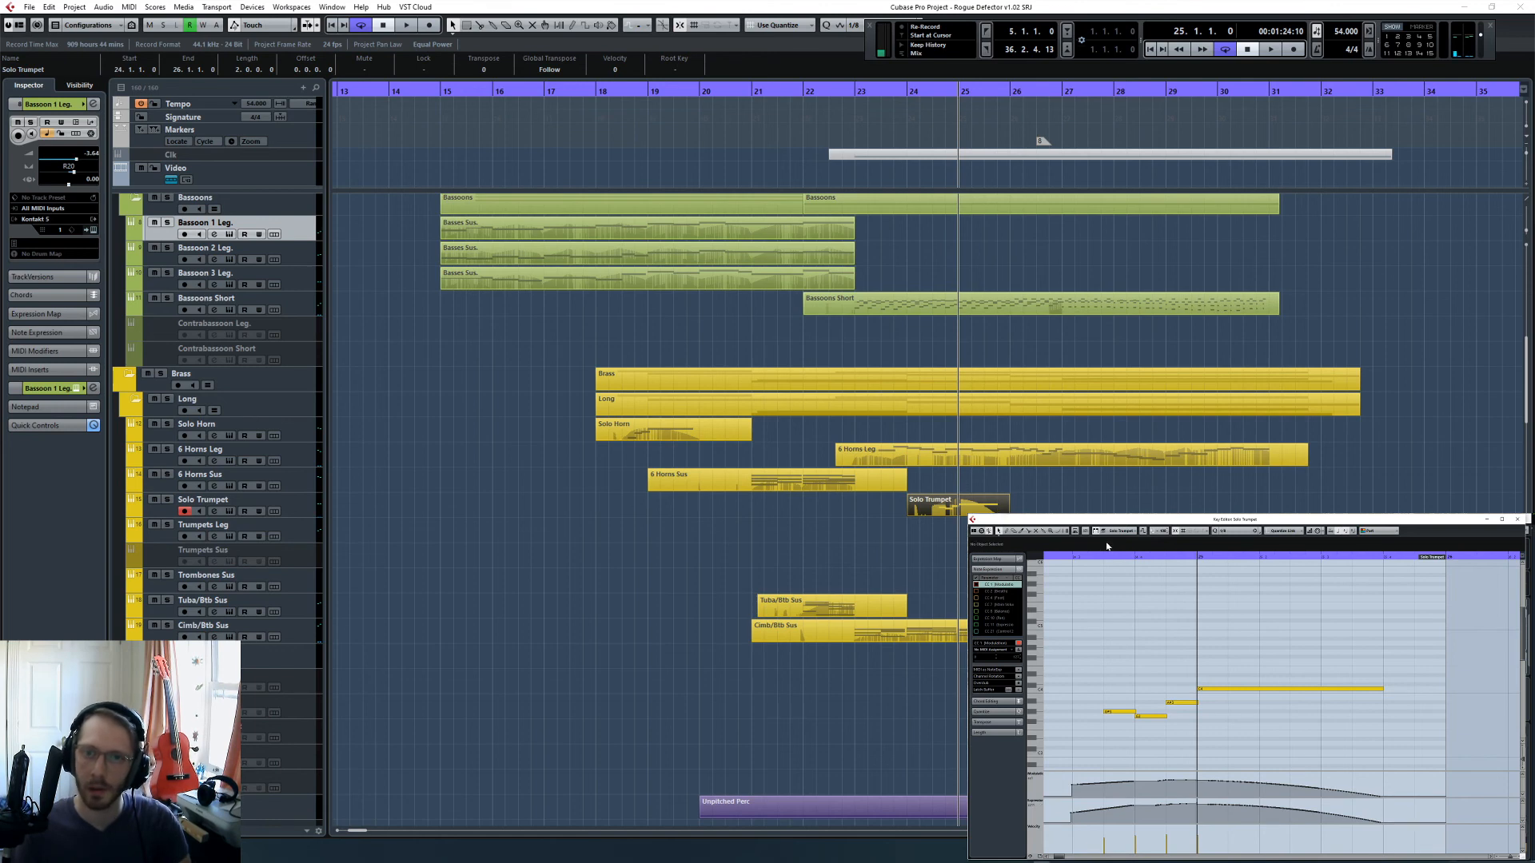
pyautogui.click(1073, 558)
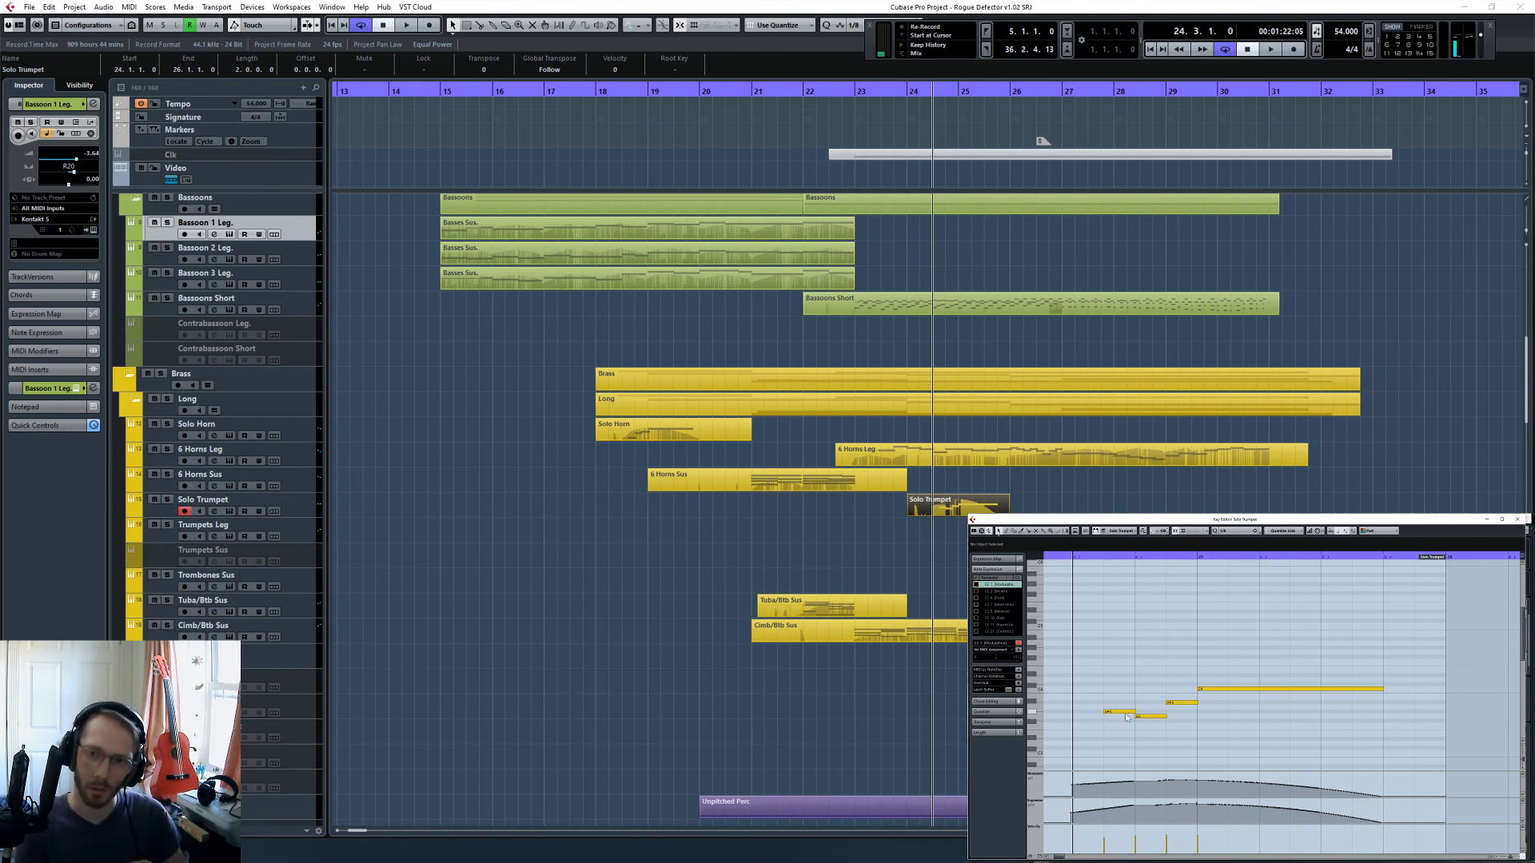
pyautogui.press('space')
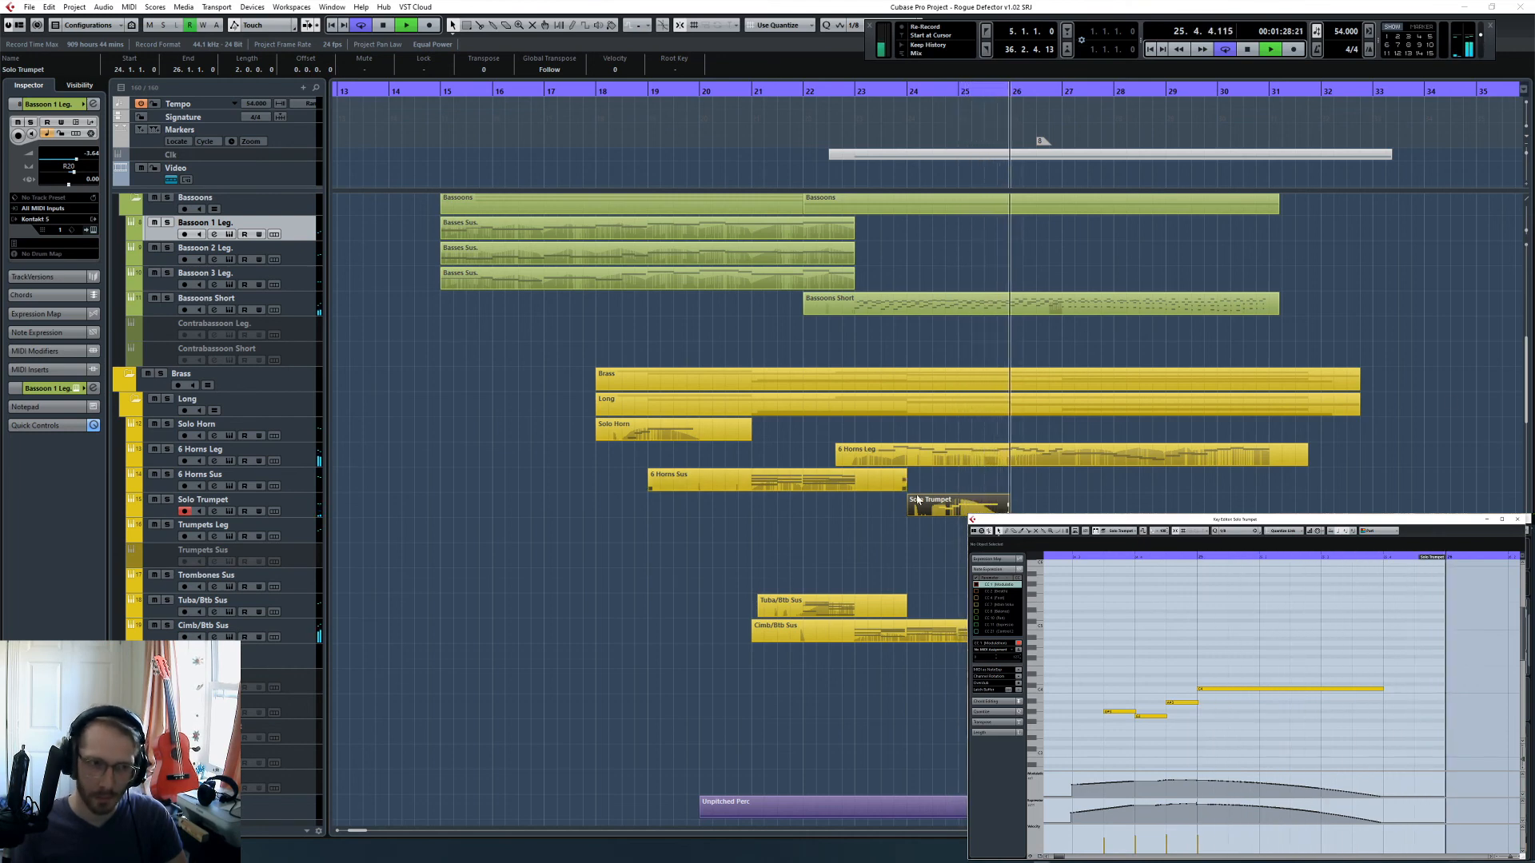
# - Show an enlarged volume automation lane for Dominus Legato - F (R) and ramp the volume from 0.00 at 30.3.1 to 2.57 at 31.1.1
pyautogui.click(1116, 495)
pyautogui.hscroll(3, 1116, 495)
pyautogui.scroll(8, 904, 512)
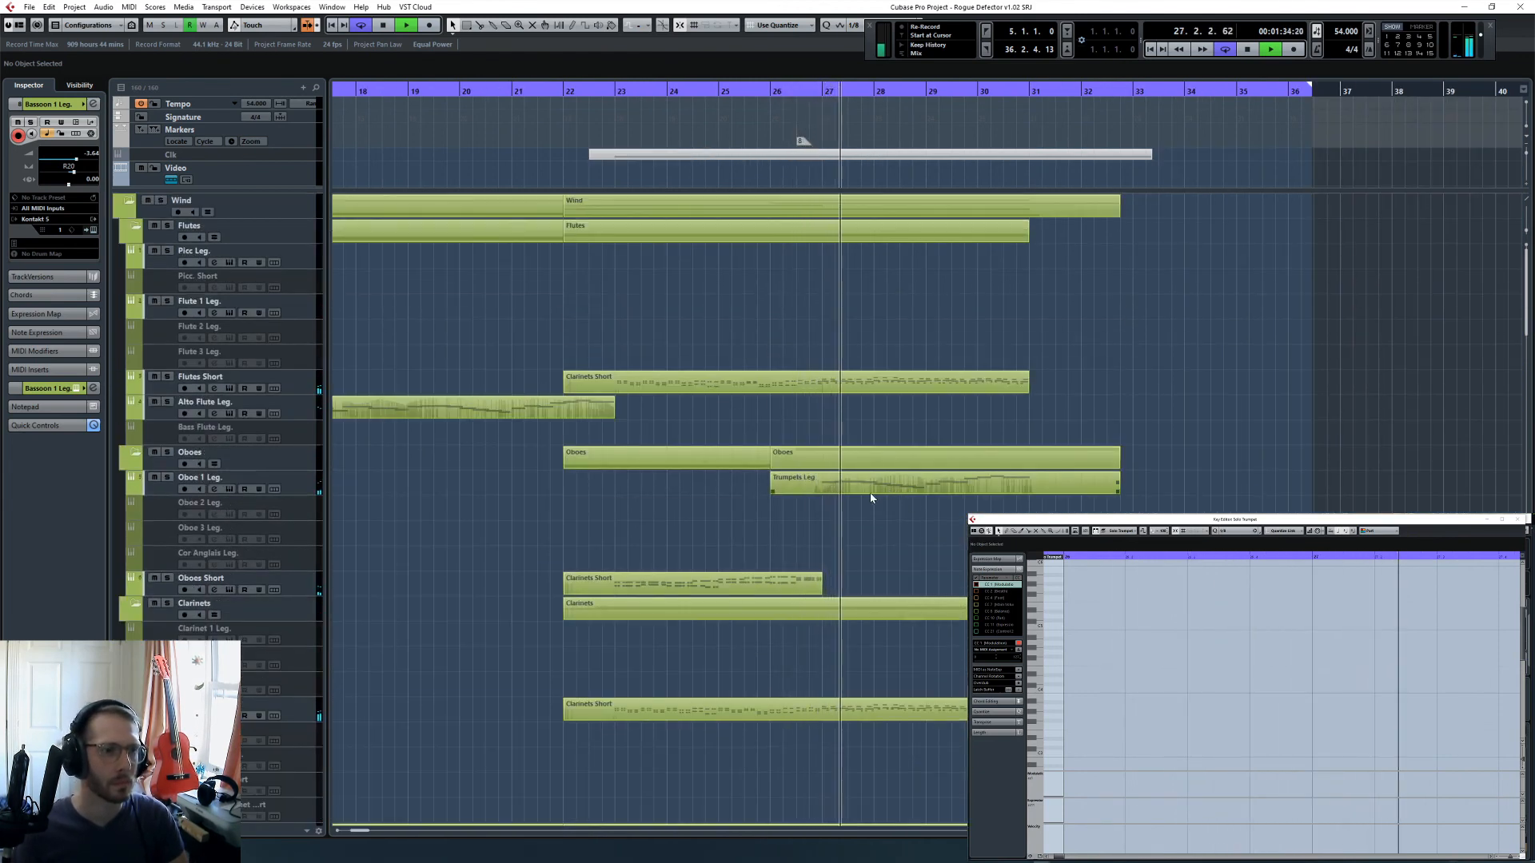
pyautogui.scroll(-8, 870, 494)
pyautogui.scroll(-15, 869, 494)
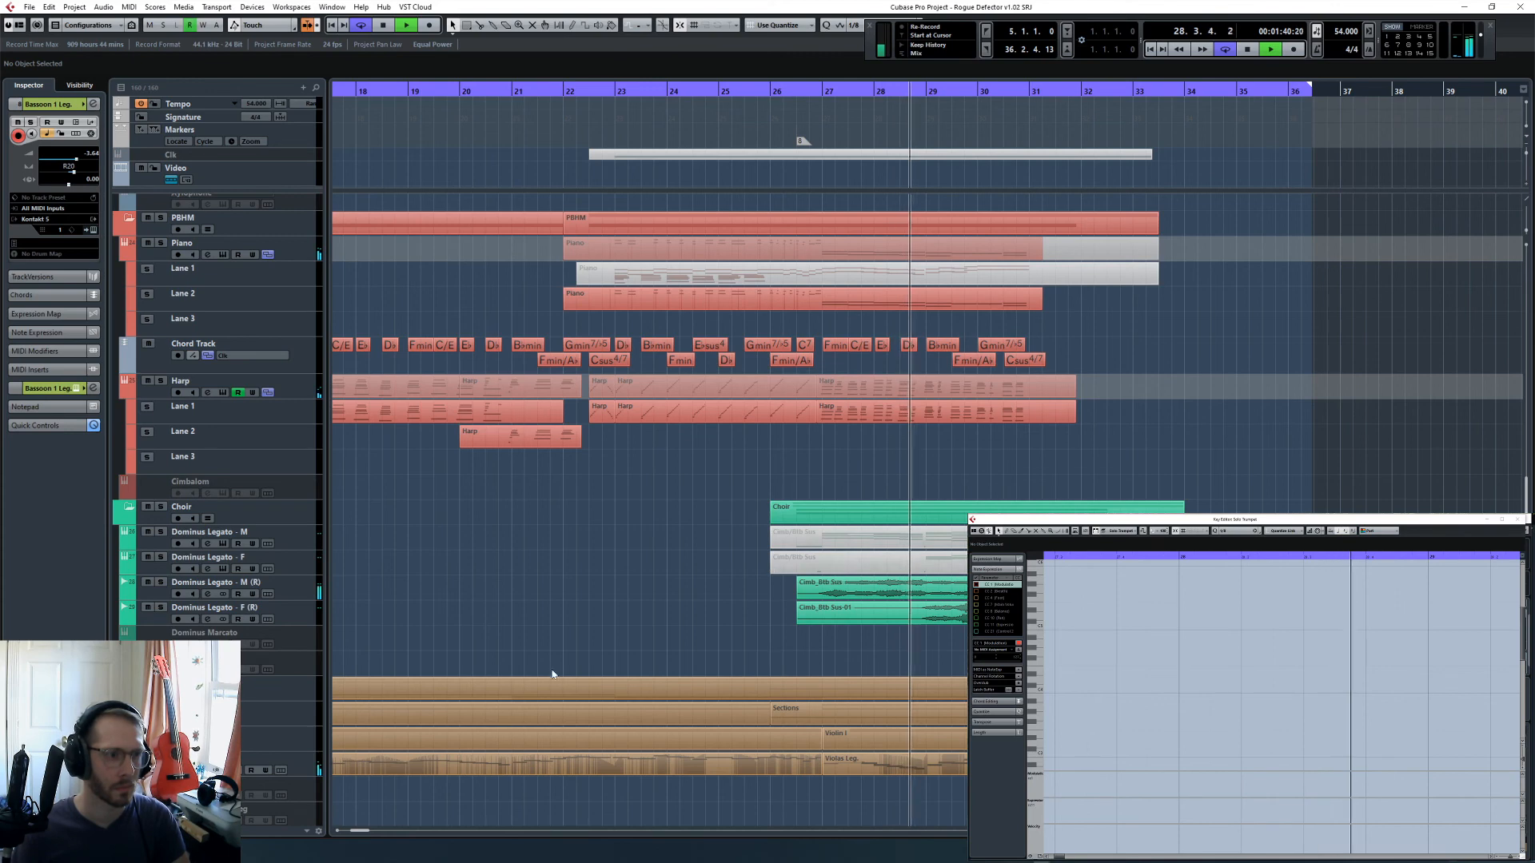
pyautogui.click(140, 622)
pyautogui.click(139, 624)
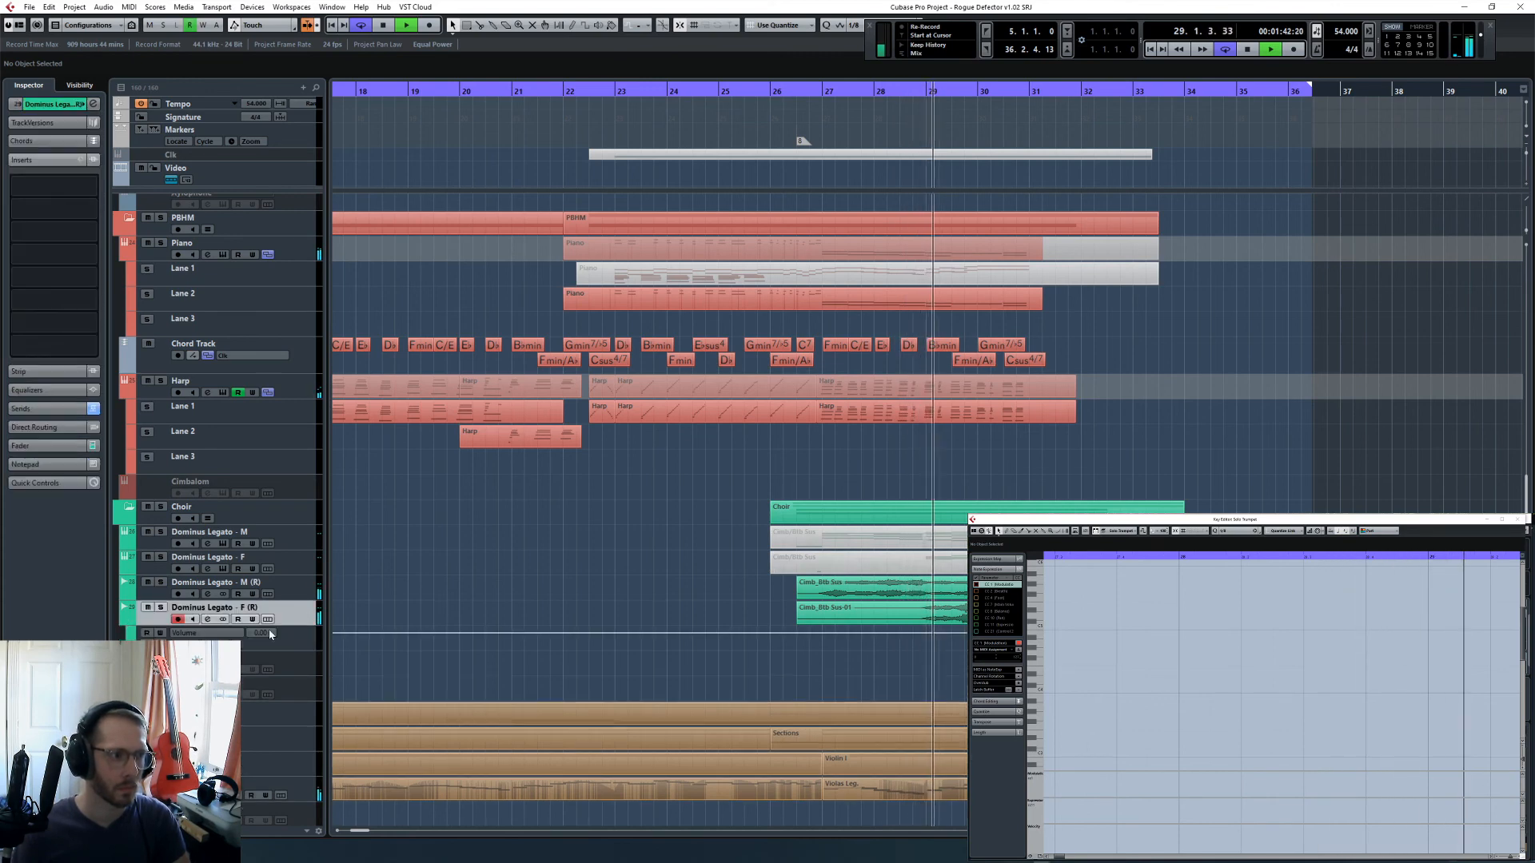
pyautogui.press('h')
pyautogui.press('h')
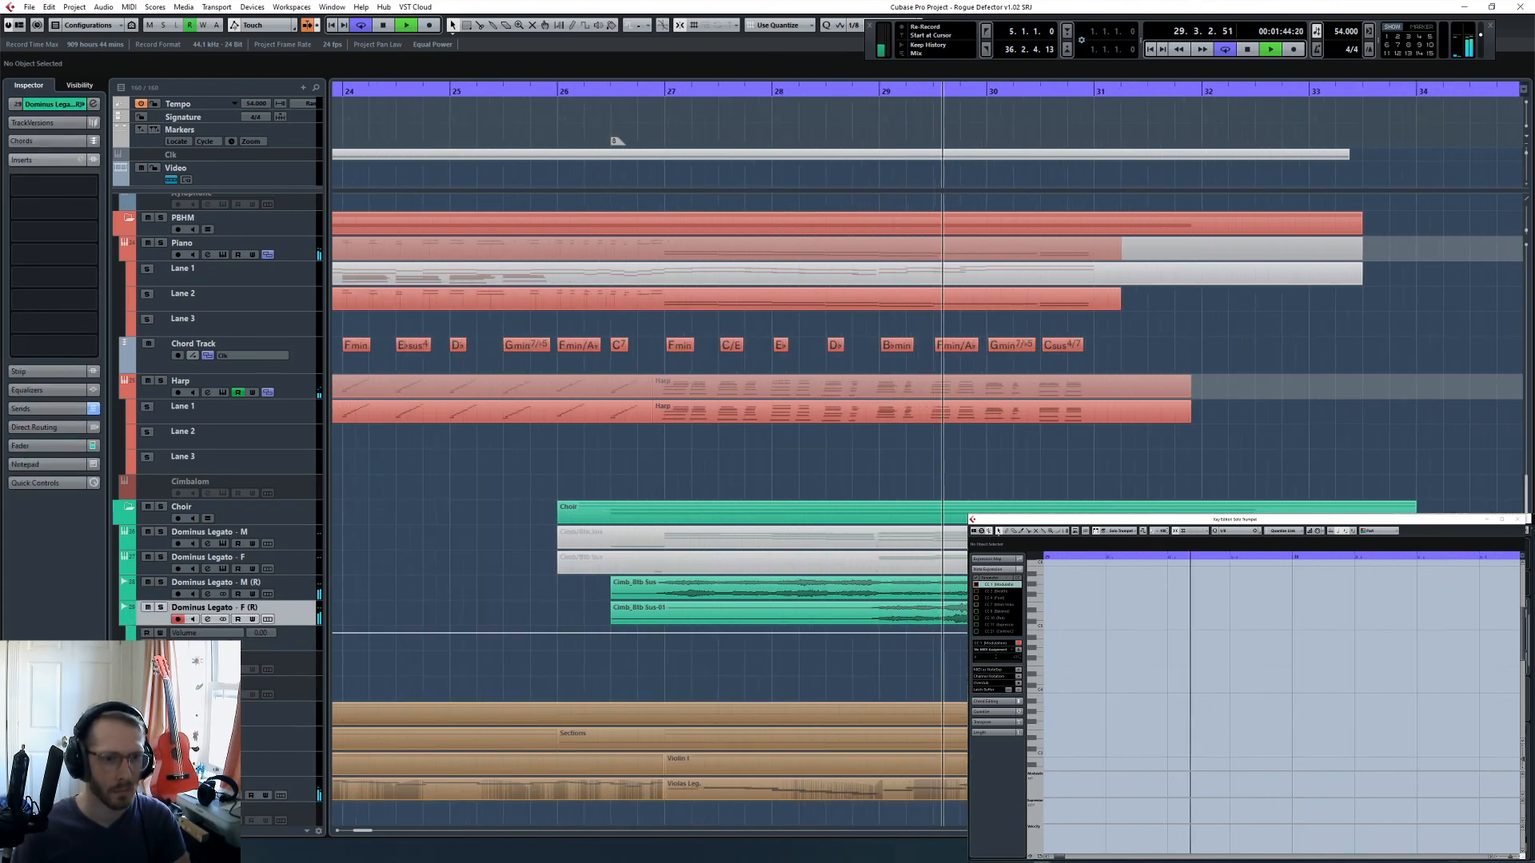
pyautogui.moveTo(299, 650); pyautogui.dragTo(300, 706)
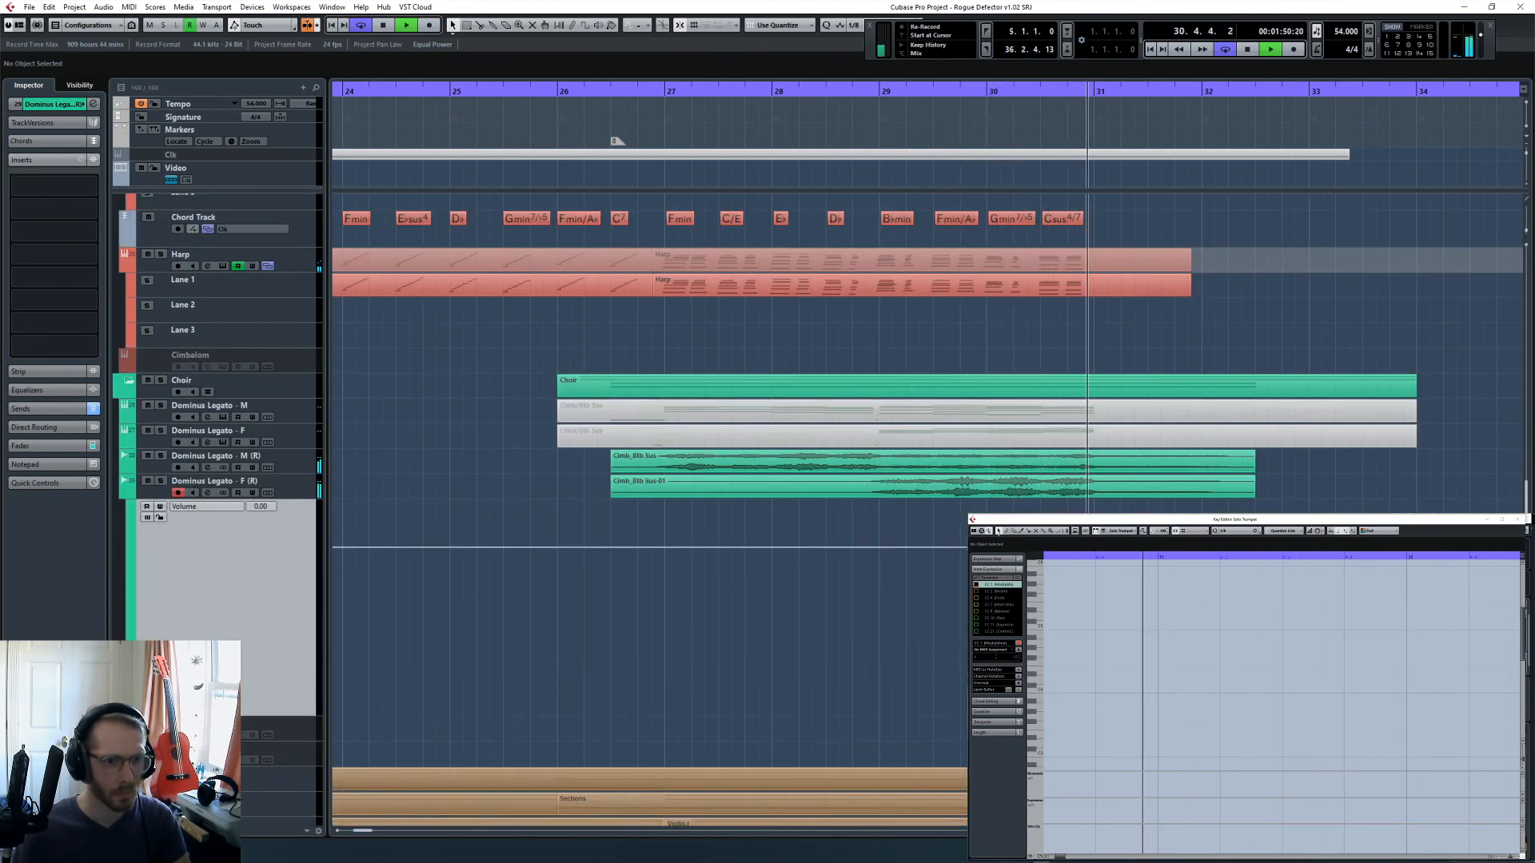
pyautogui.press('space')
pyautogui.click(1042, 546)
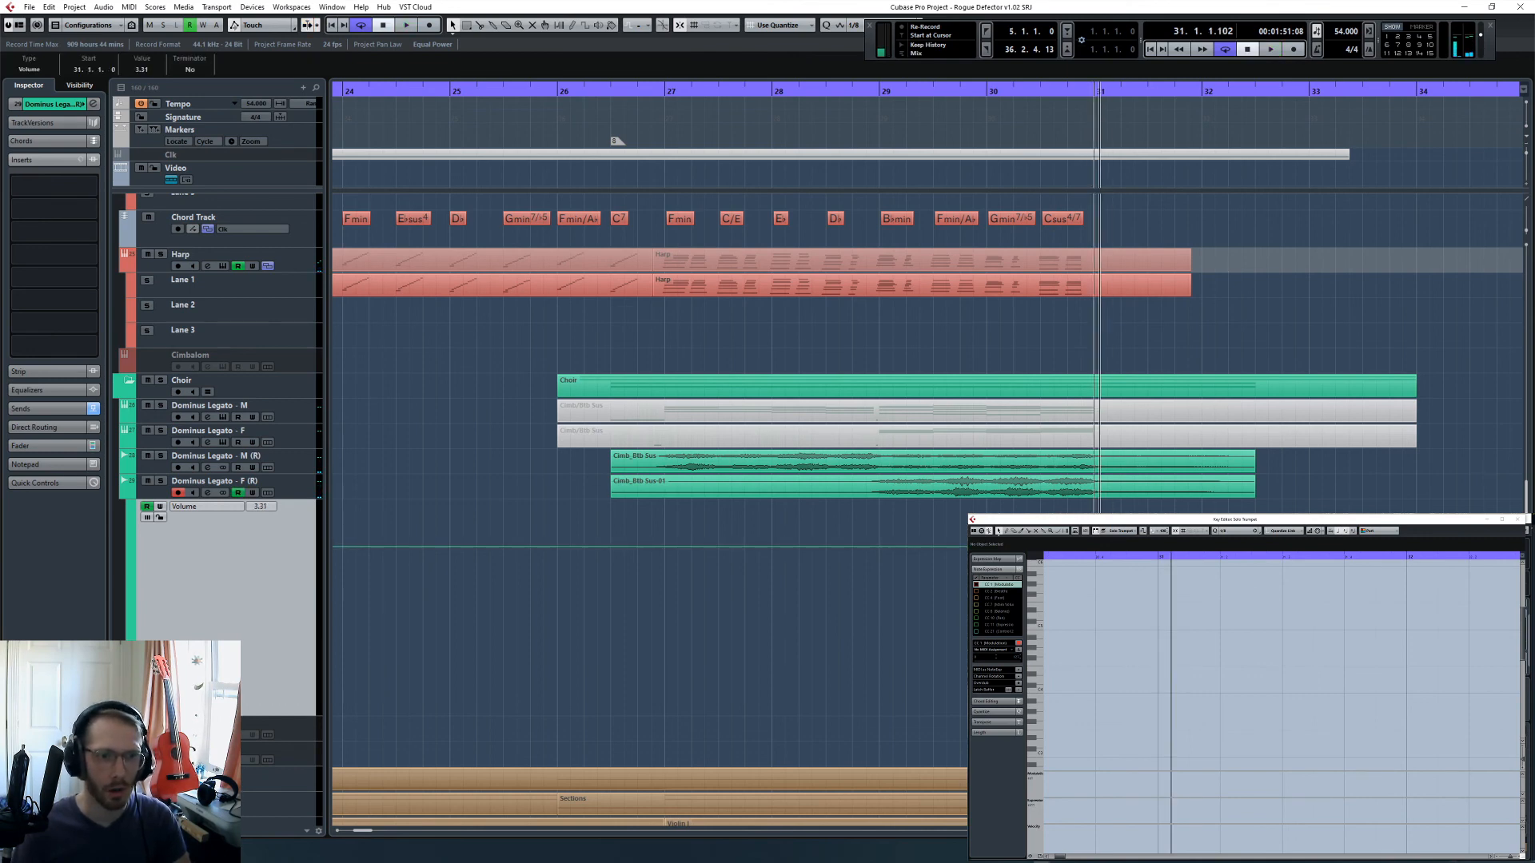
# - Show an enlarged volume lane for Dominus Legato - M (R) and ramp the volume from 0.00 at 30.3.1 to 2.85 at 31.1.1
pyautogui.click(1041, 90)
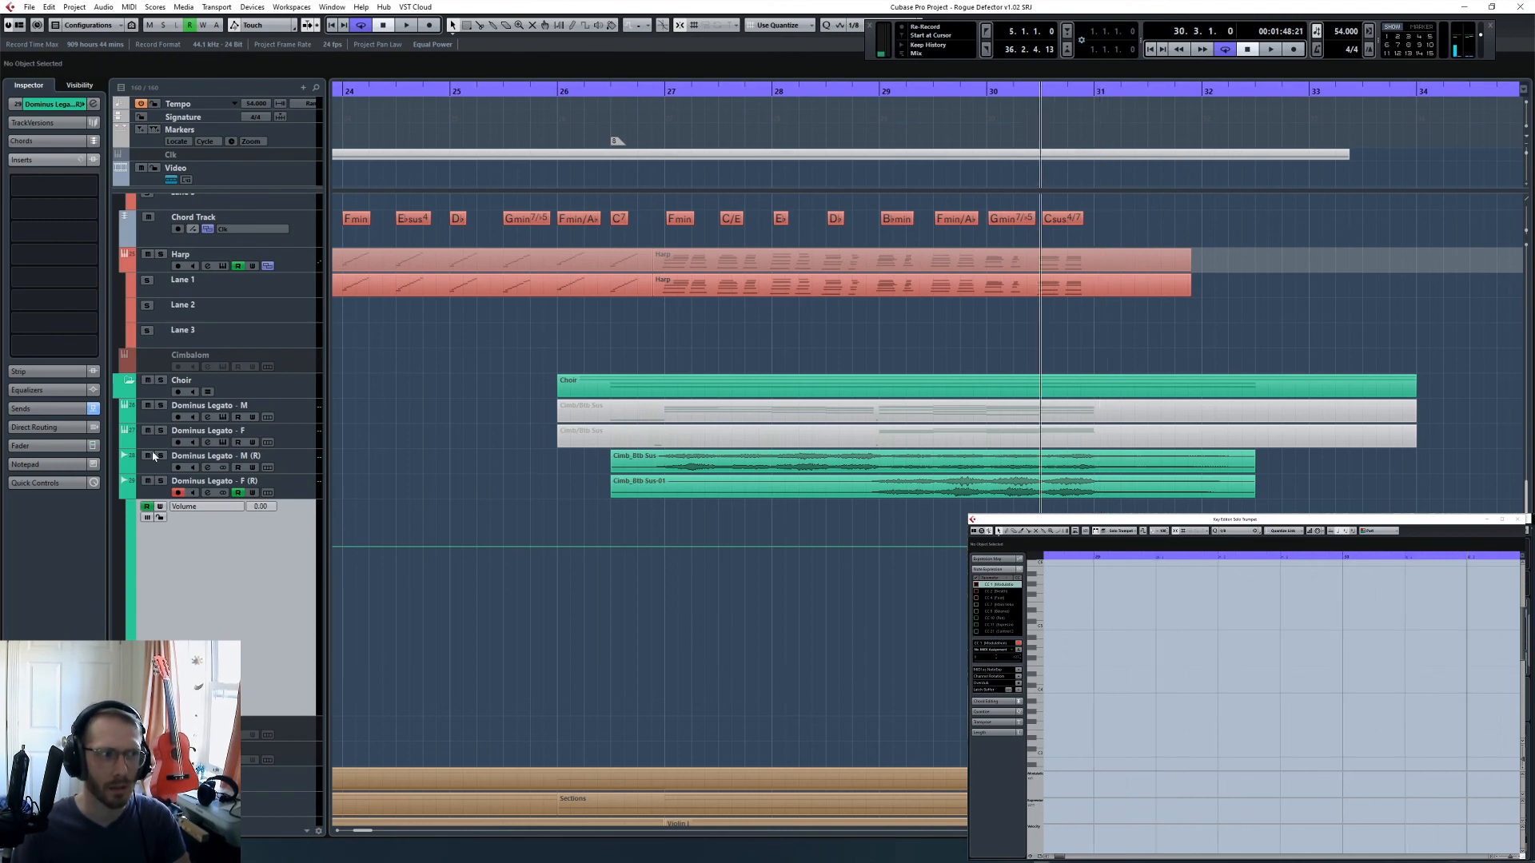
pyautogui.click(124, 467)
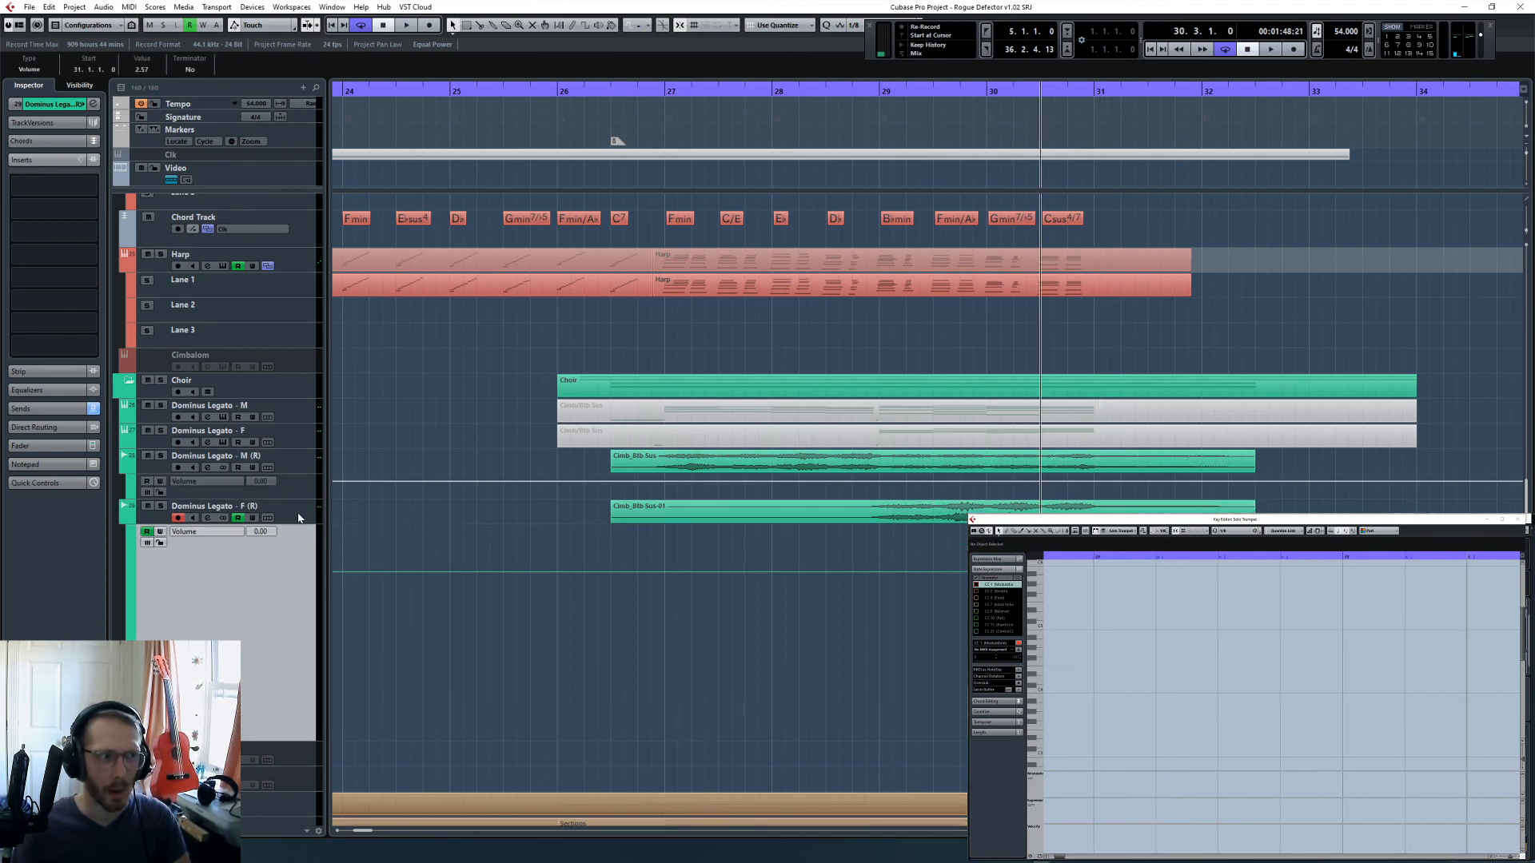
pyautogui.moveTo(300, 499); pyautogui.dragTo(799, 550)
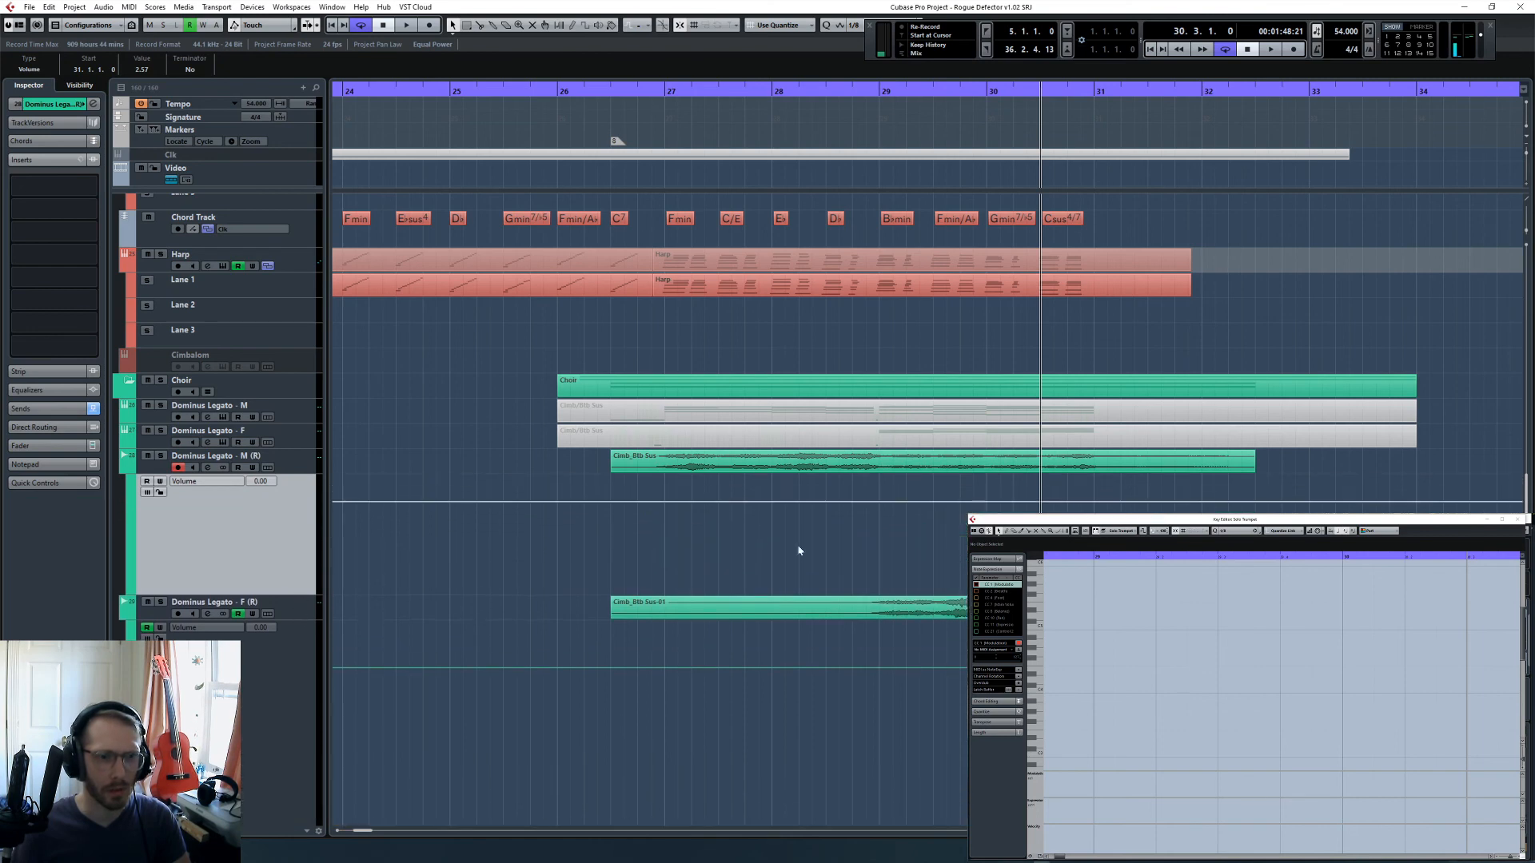
pyautogui.click(1042, 502)
pyautogui.click(1096, 494)
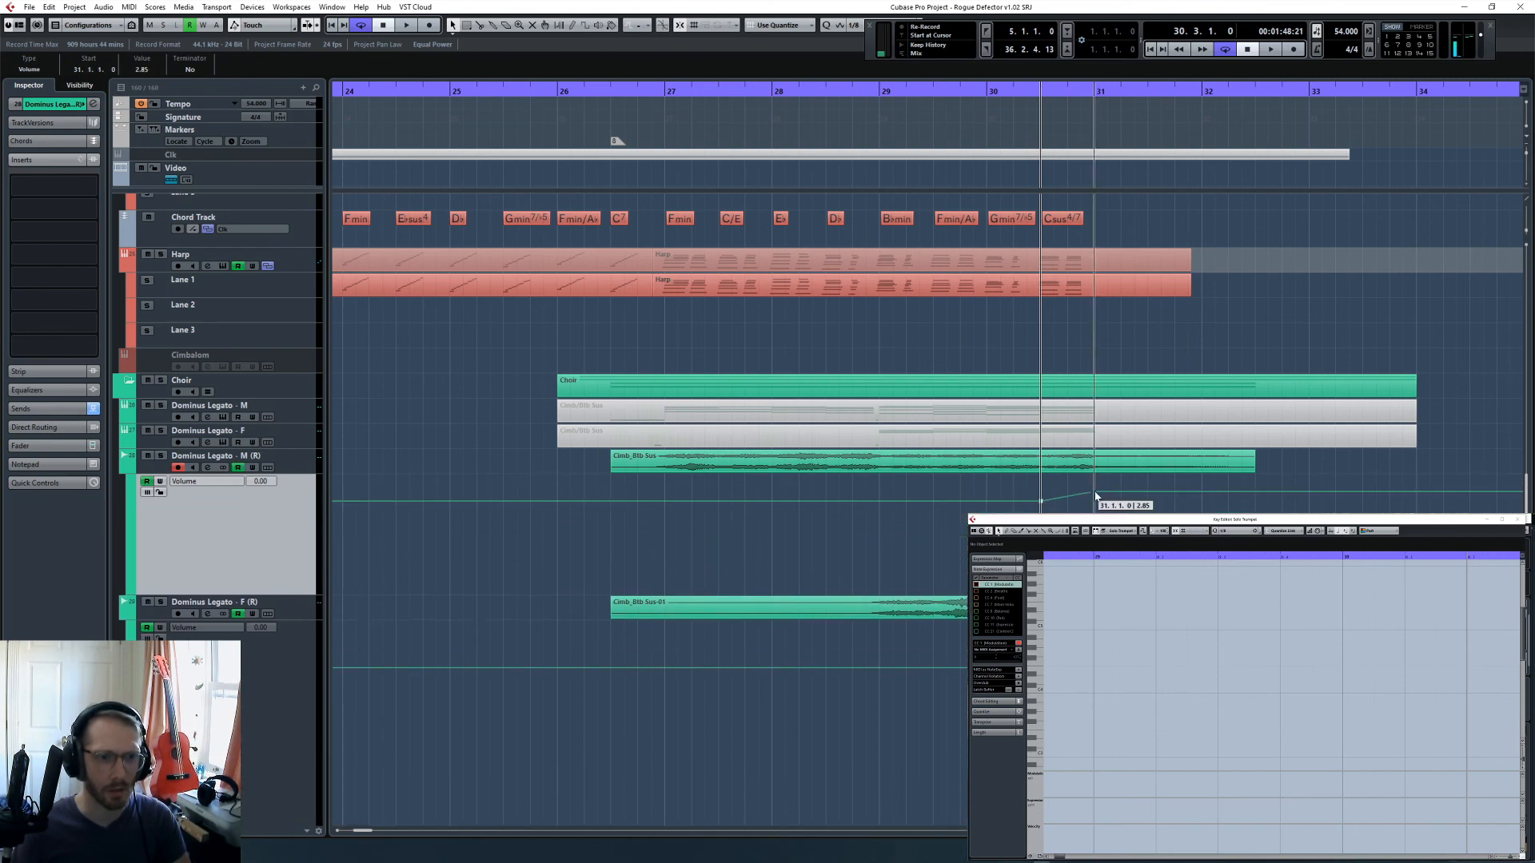
# - Play the choir passage from bar 30 past bar 31 to check the volume ramps
pyautogui.press('KP_Subtract')
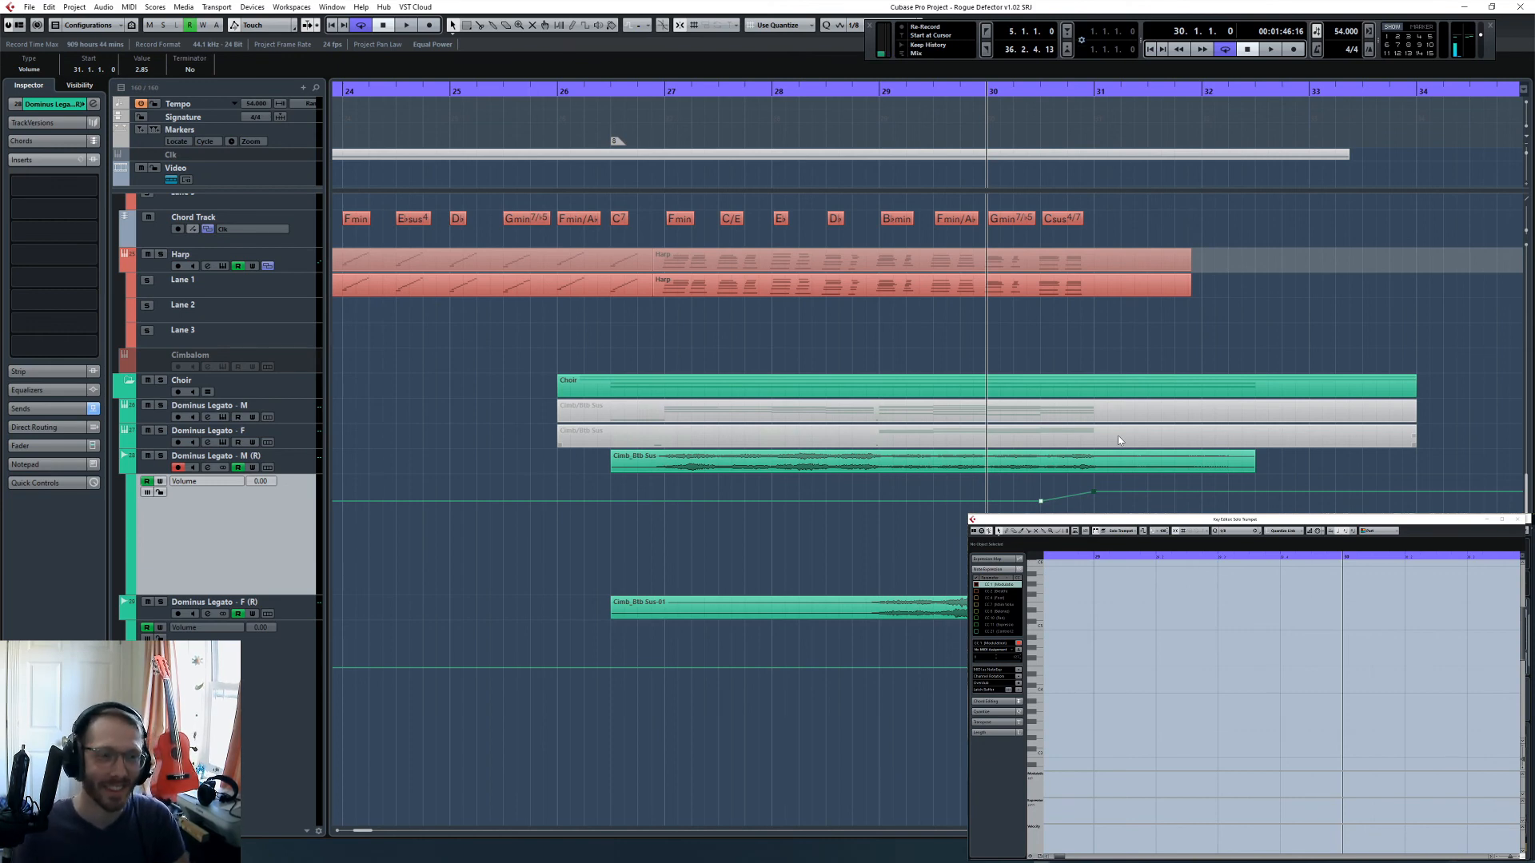
pyautogui.press('space')
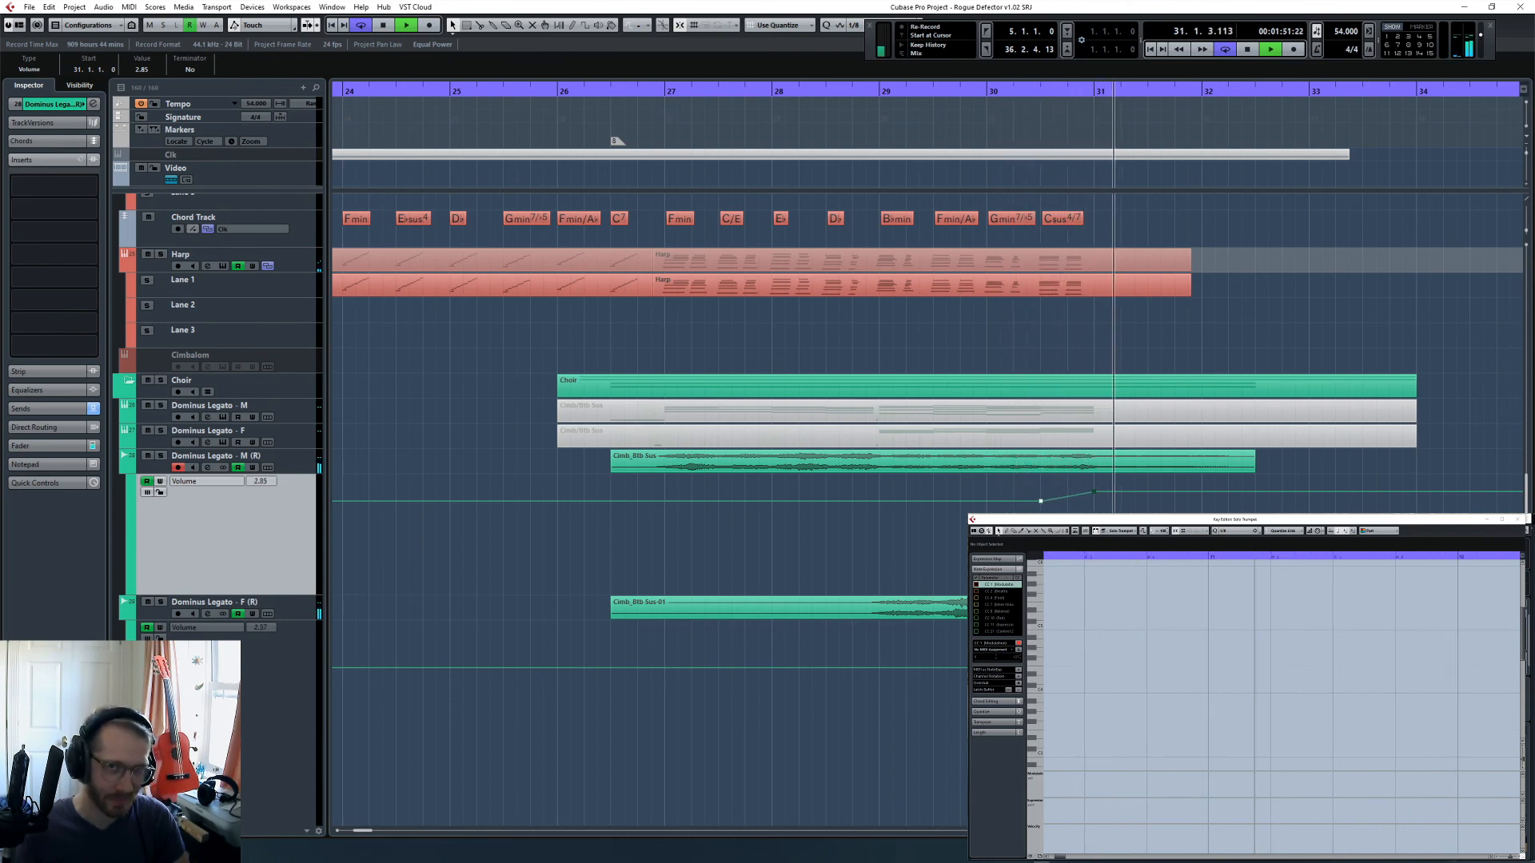
pyautogui.press('space')
# - Zoom the arrangement out to the whole piece and hide the volume lanes of both Dominus Legato (R) tracks
pyautogui.click(992, 336)
pyautogui.press('g')
pyautogui.press('g')
pyautogui.press('g')
pyautogui.press('g')
pyautogui.press('g')
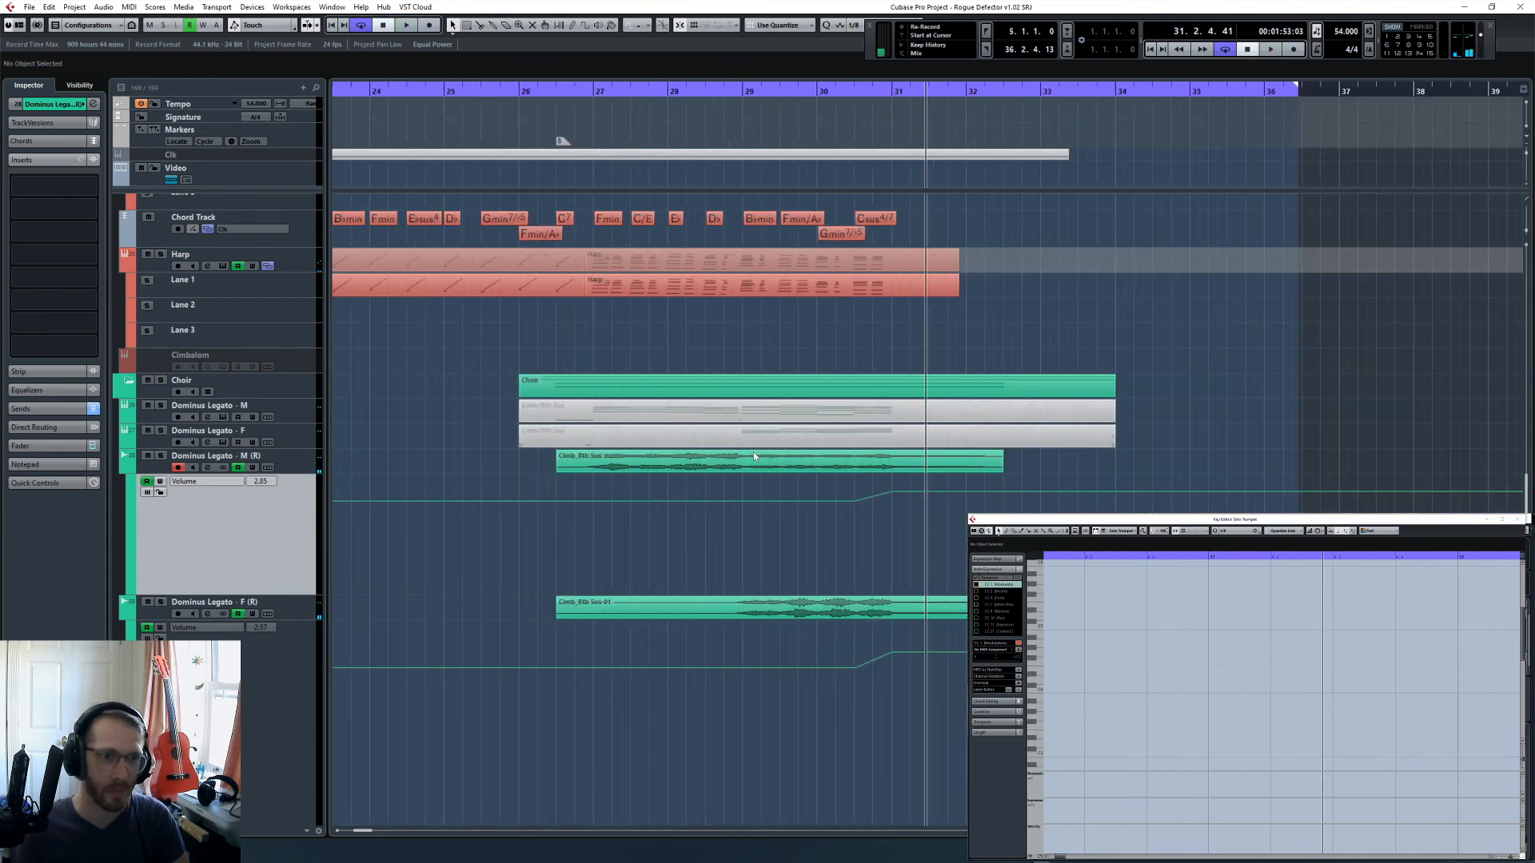
pyautogui.press('g')
pyautogui.press('g')
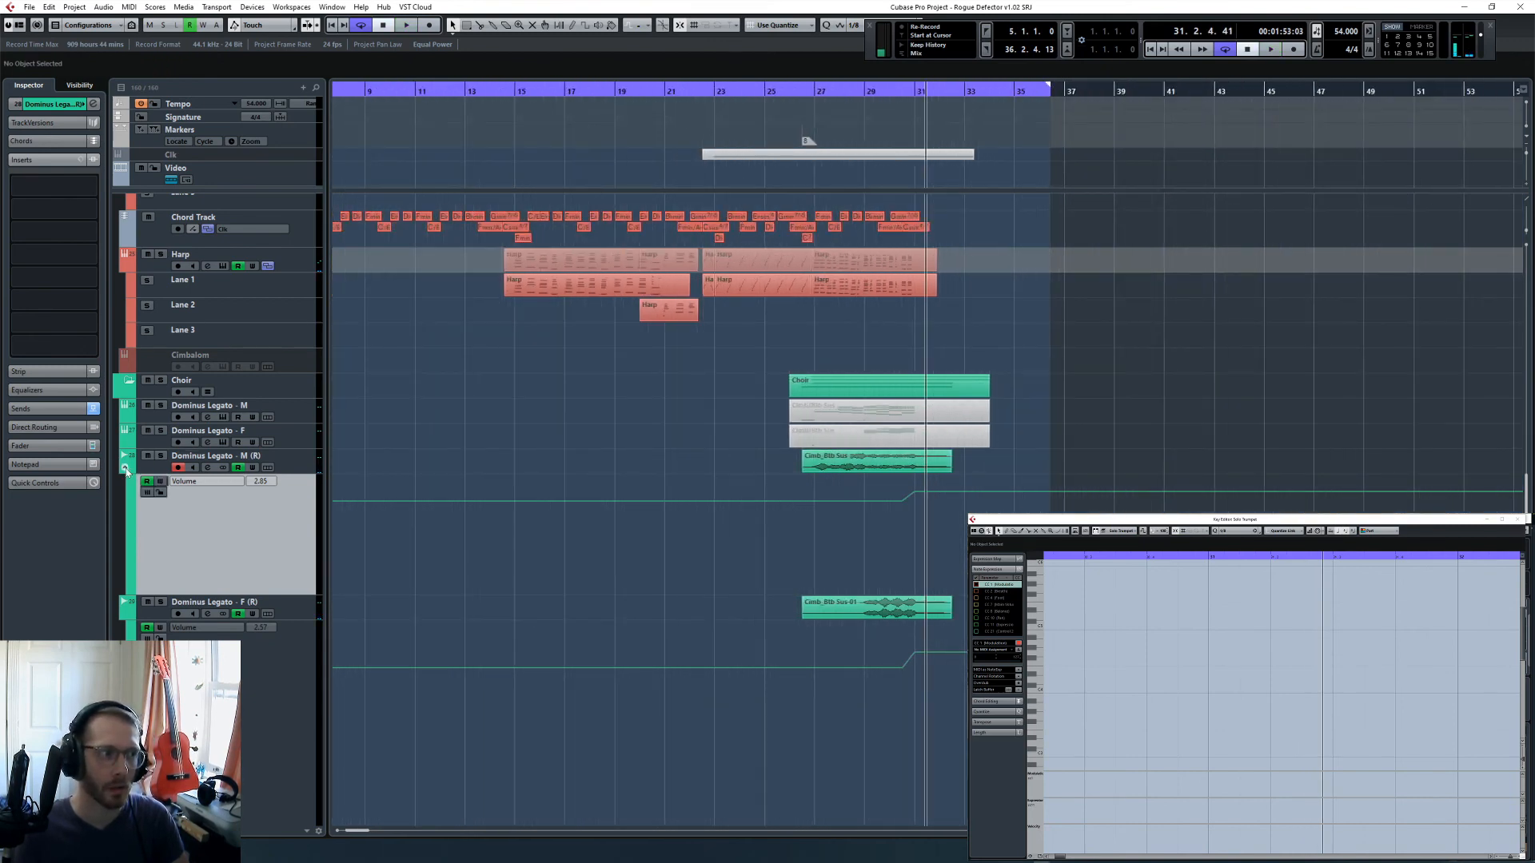
pyautogui.click(126, 472)
pyautogui.click(125, 487)
pyautogui.press('g')
pyautogui.scroll(-5, 692, 525)
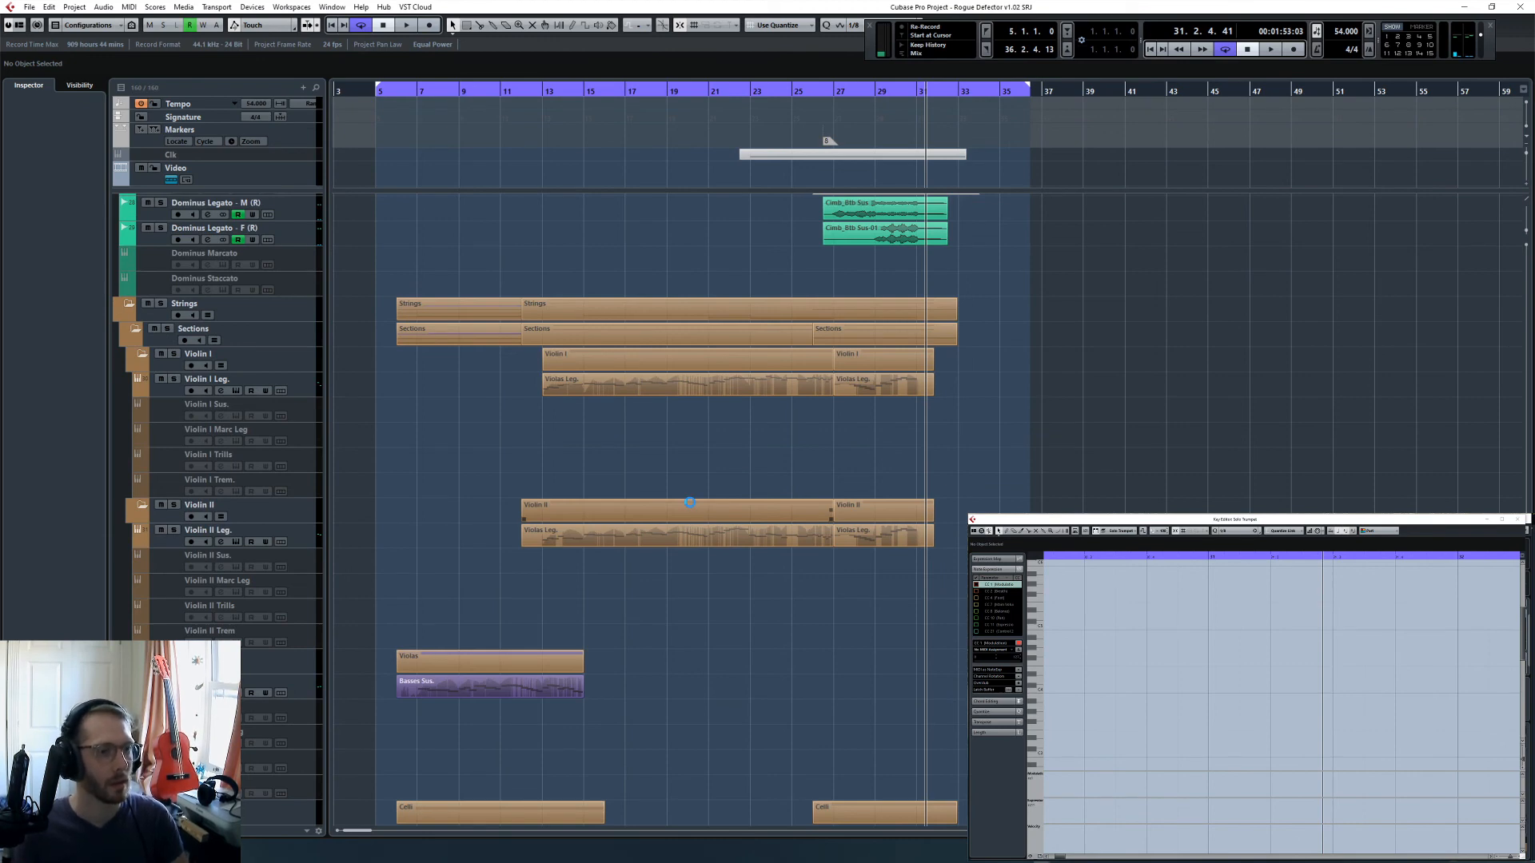
# - Place the cursor at bar 13 and open the T-RackS CS insert on the Stereo output channel in the MixConsole
pyautogui.click(540, 90)
pyautogui.press('F3')
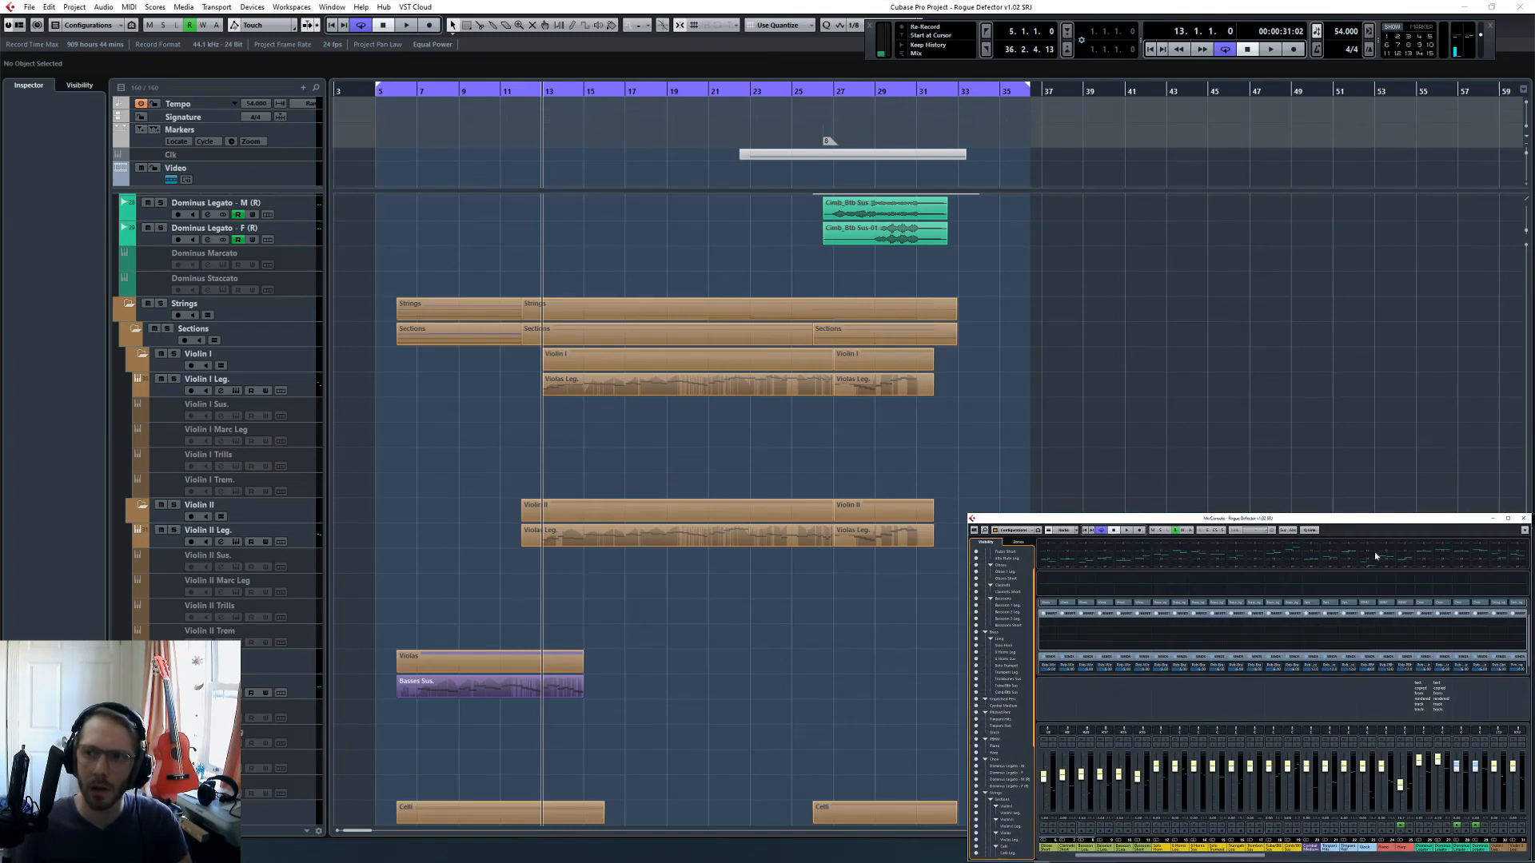
pyautogui.click(1492, 857)
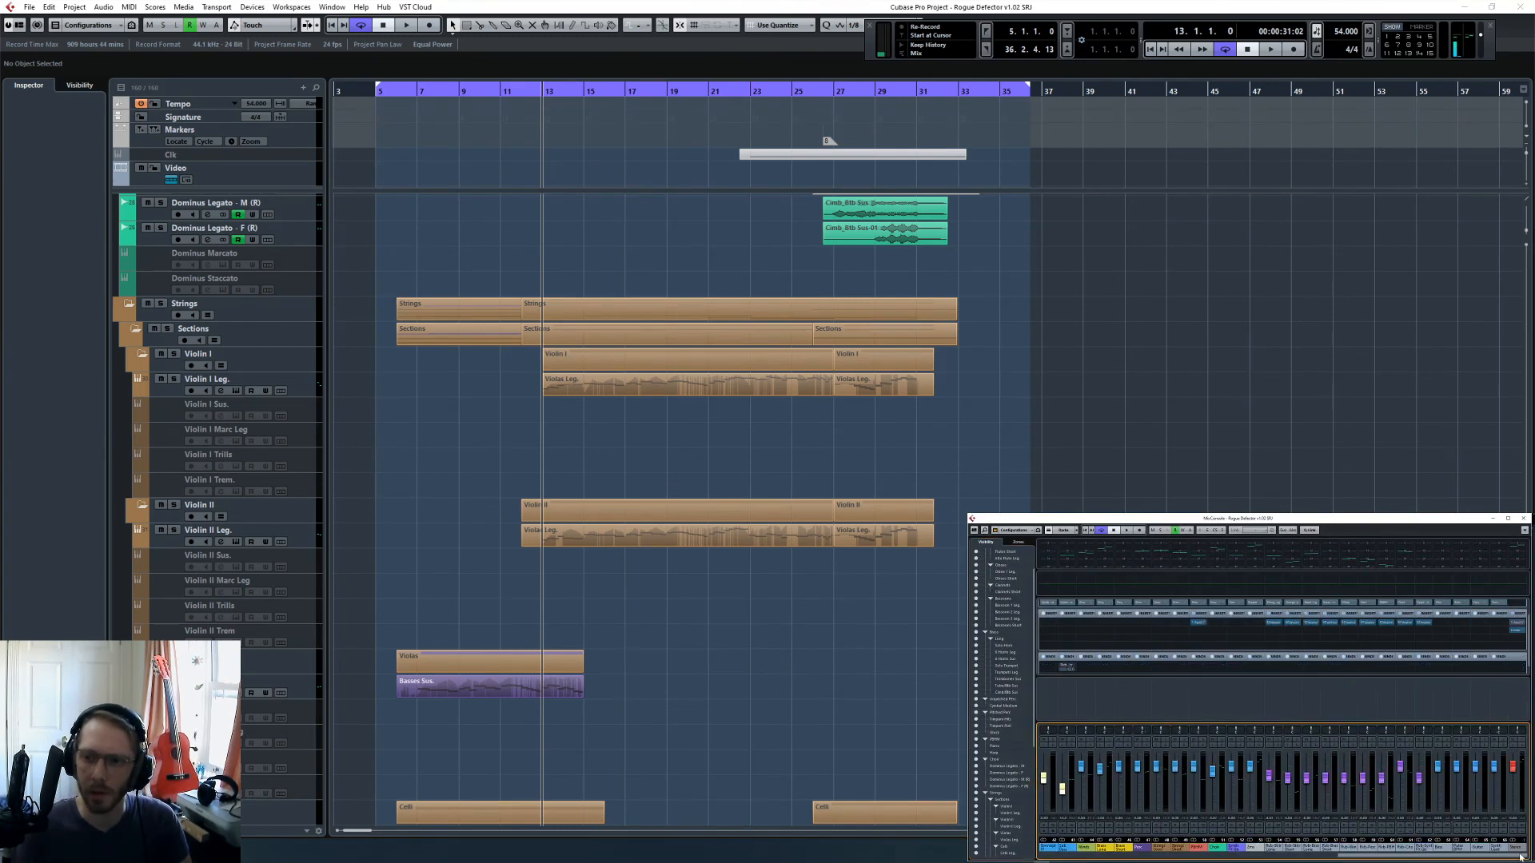
pyautogui.click(1516, 626)
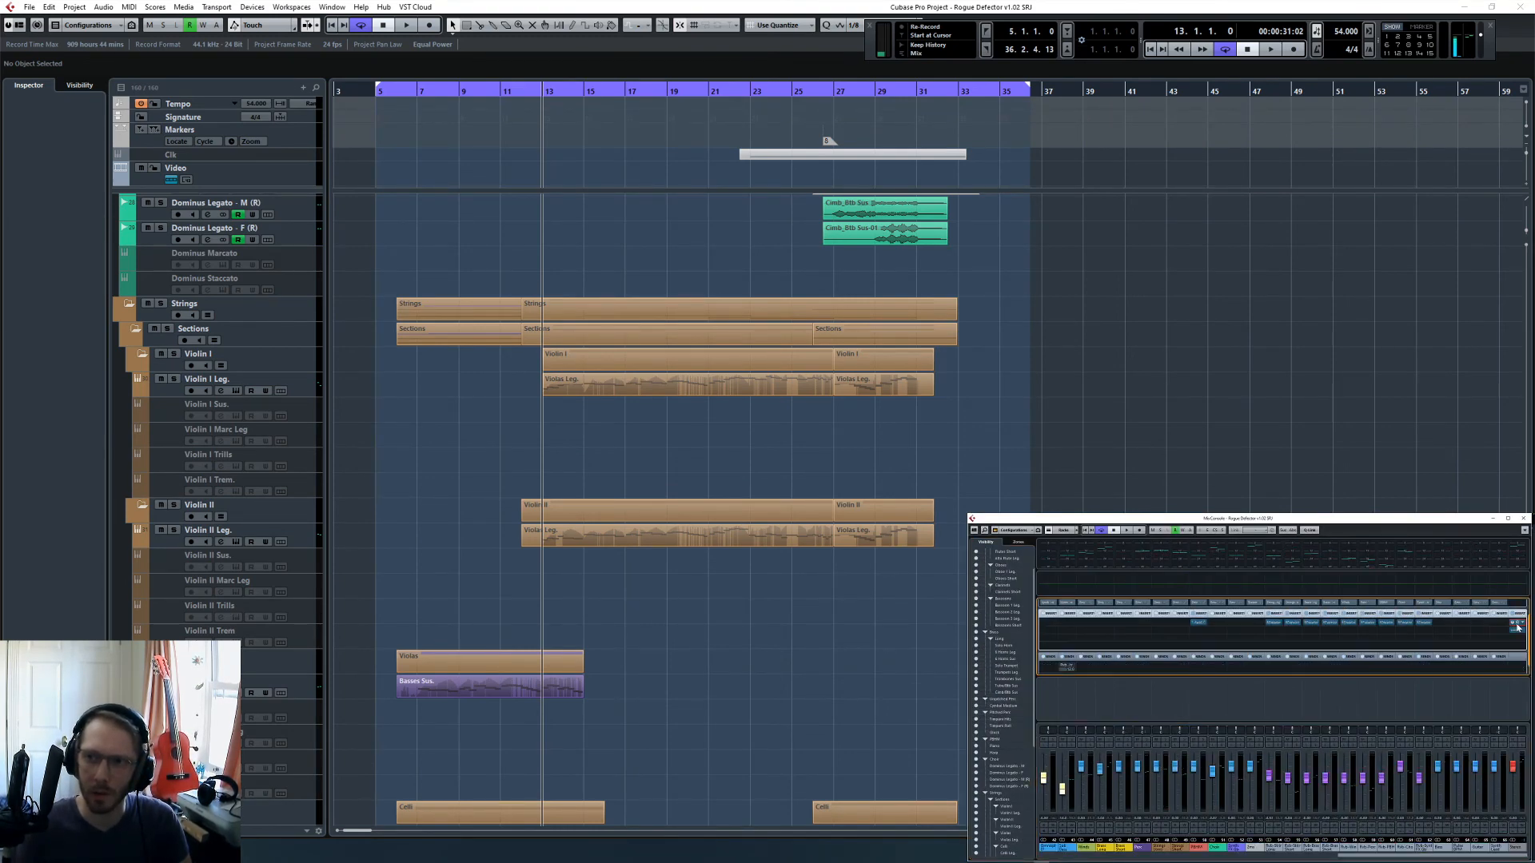
pyautogui.click(1516, 626)
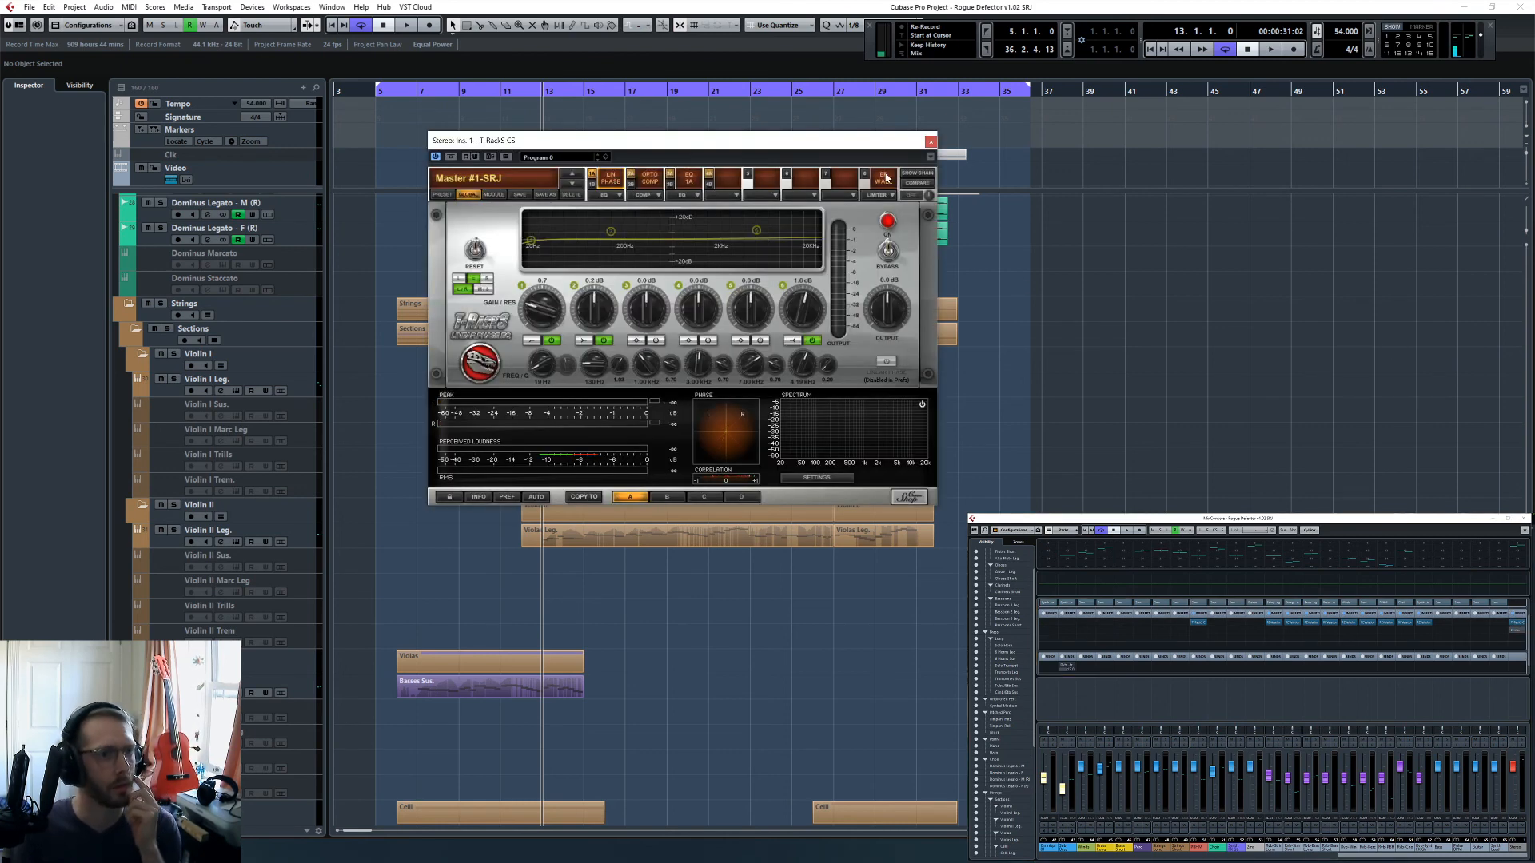
# - Review the brickwall limiter, vintage EQ, opto compressor and linear phase EQ in the Master #1-SRJ chain, and close the plug-in
pyautogui.click(883, 179)
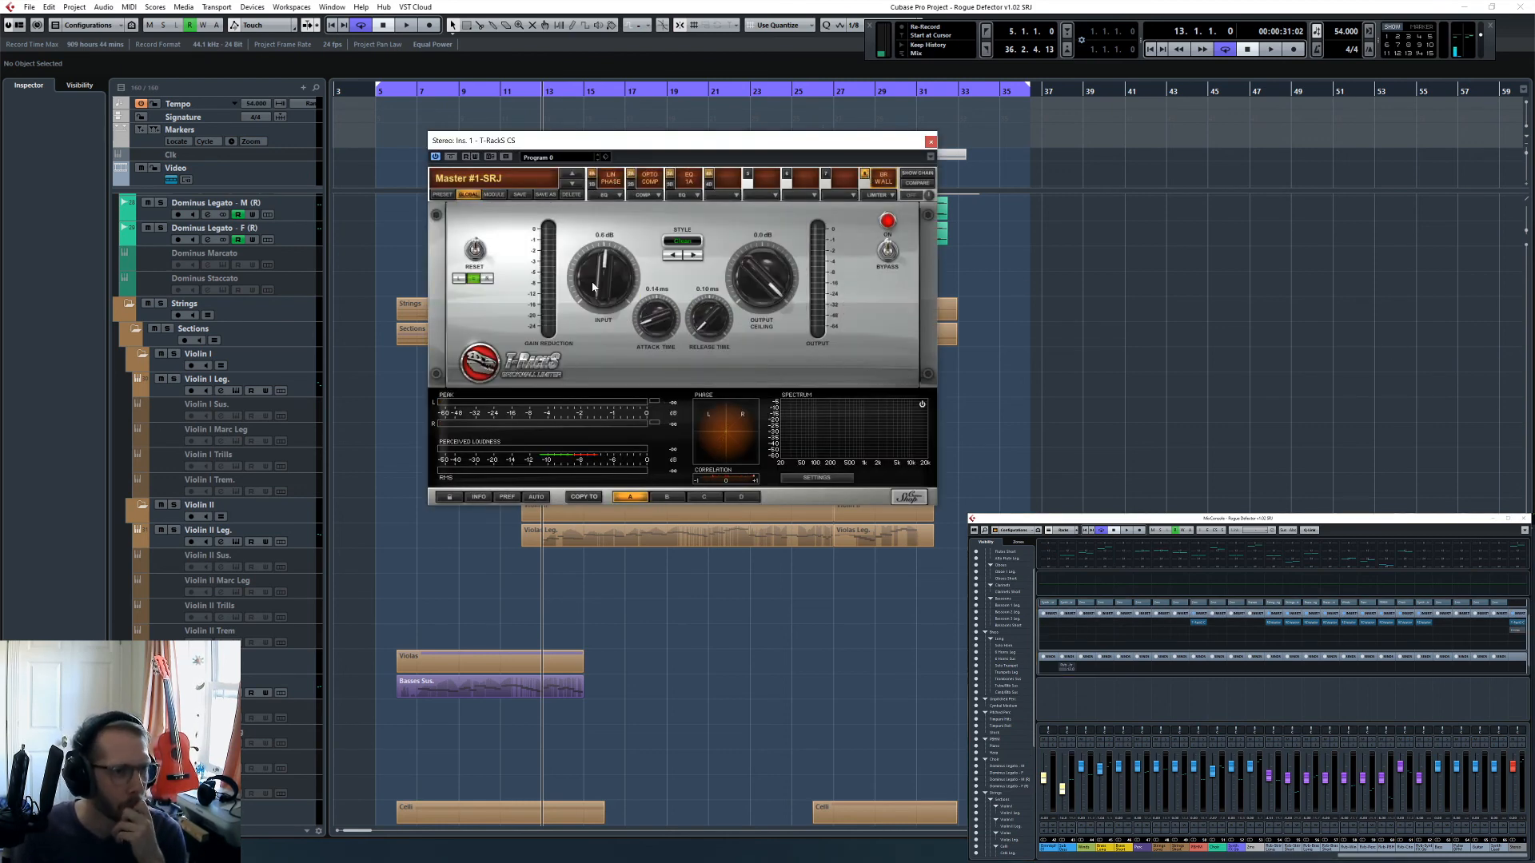
pyautogui.click(671, 178)
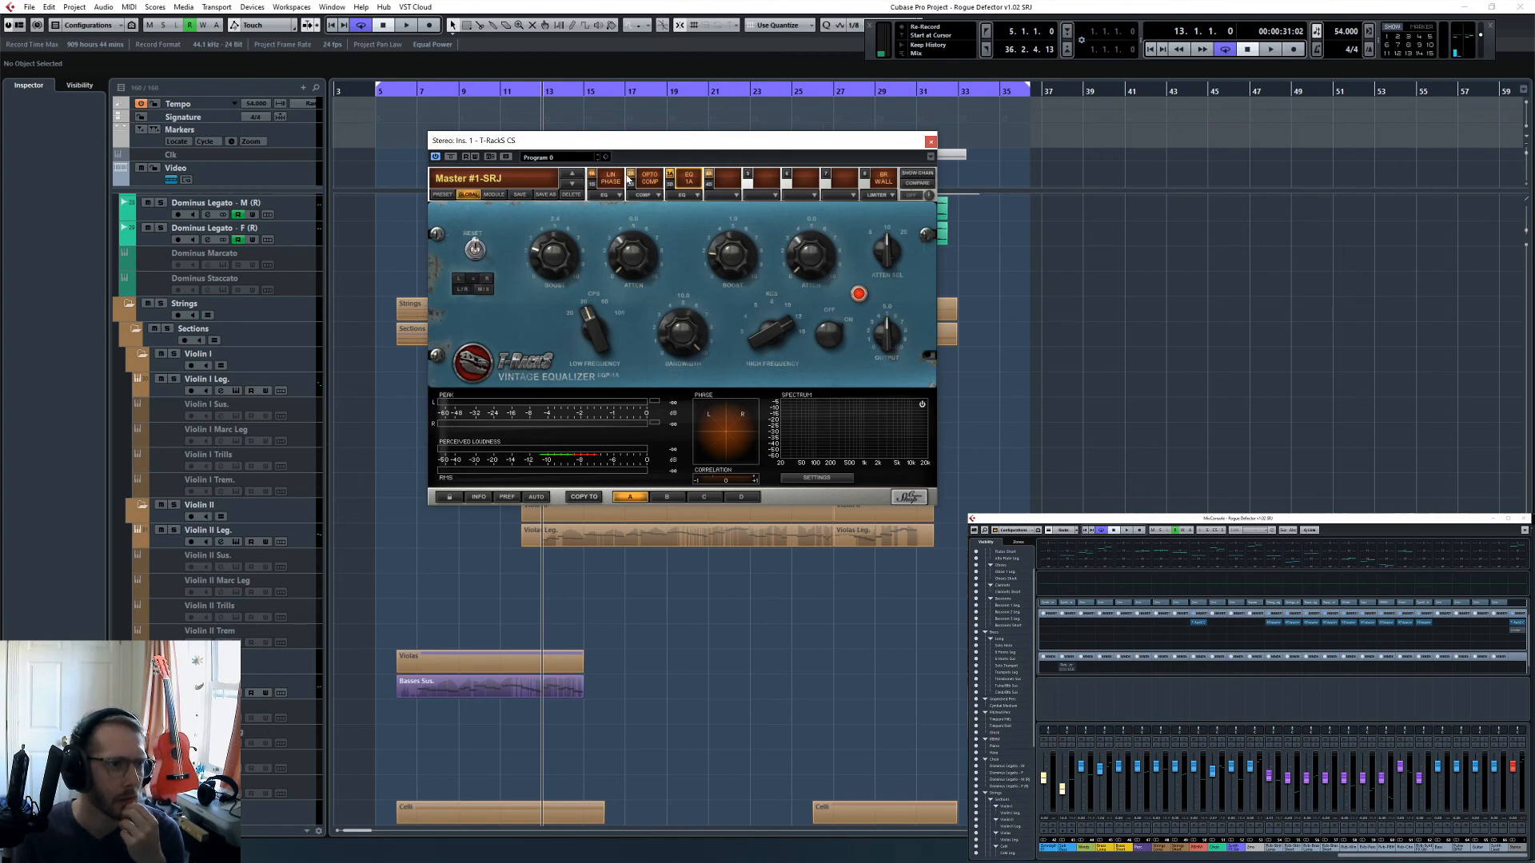
pyautogui.click(634, 176)
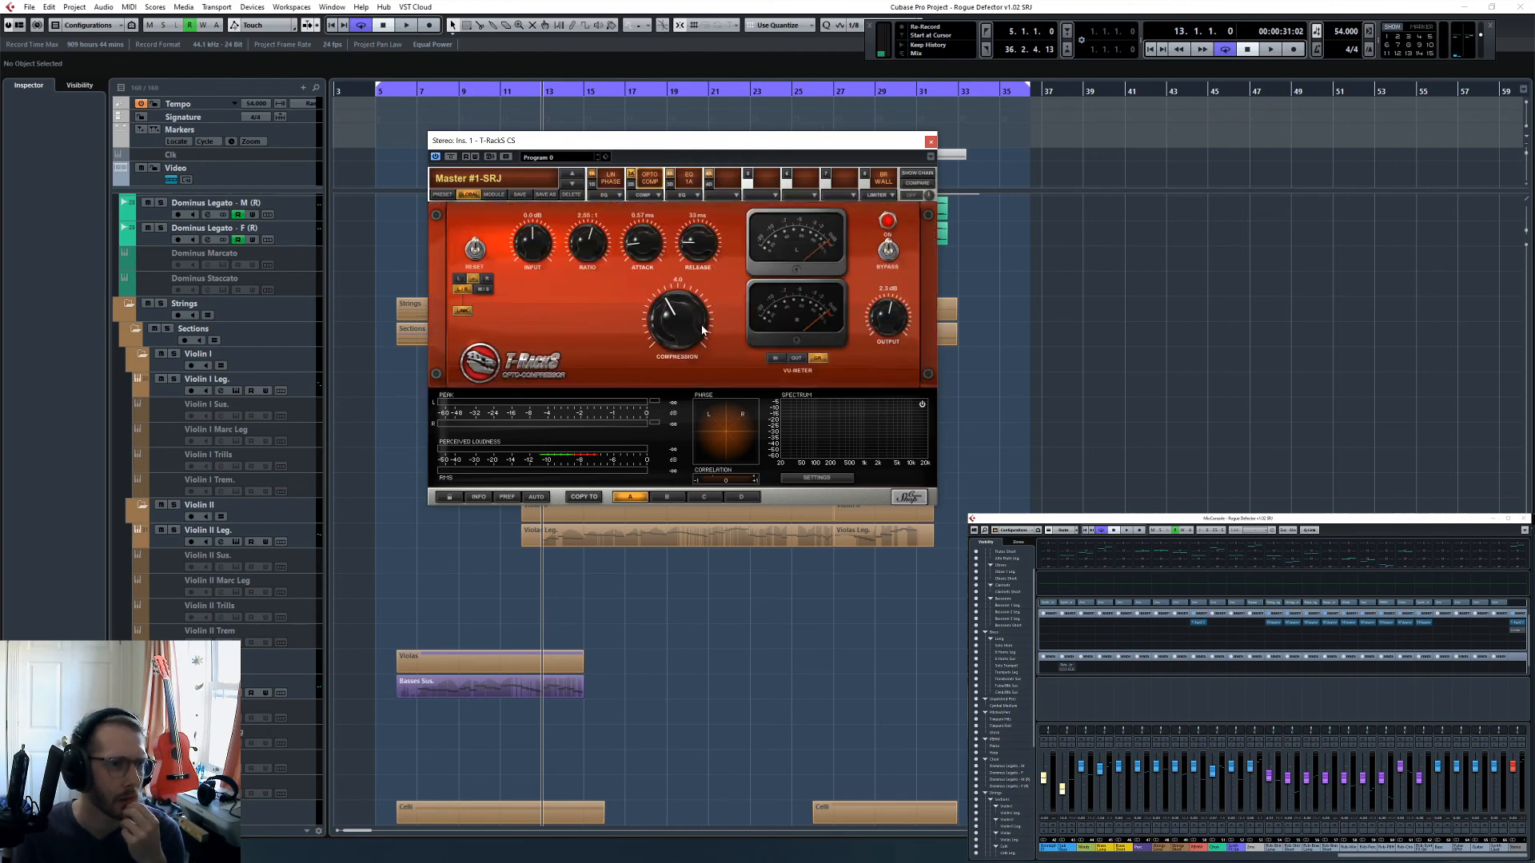
pyautogui.click(599, 176)
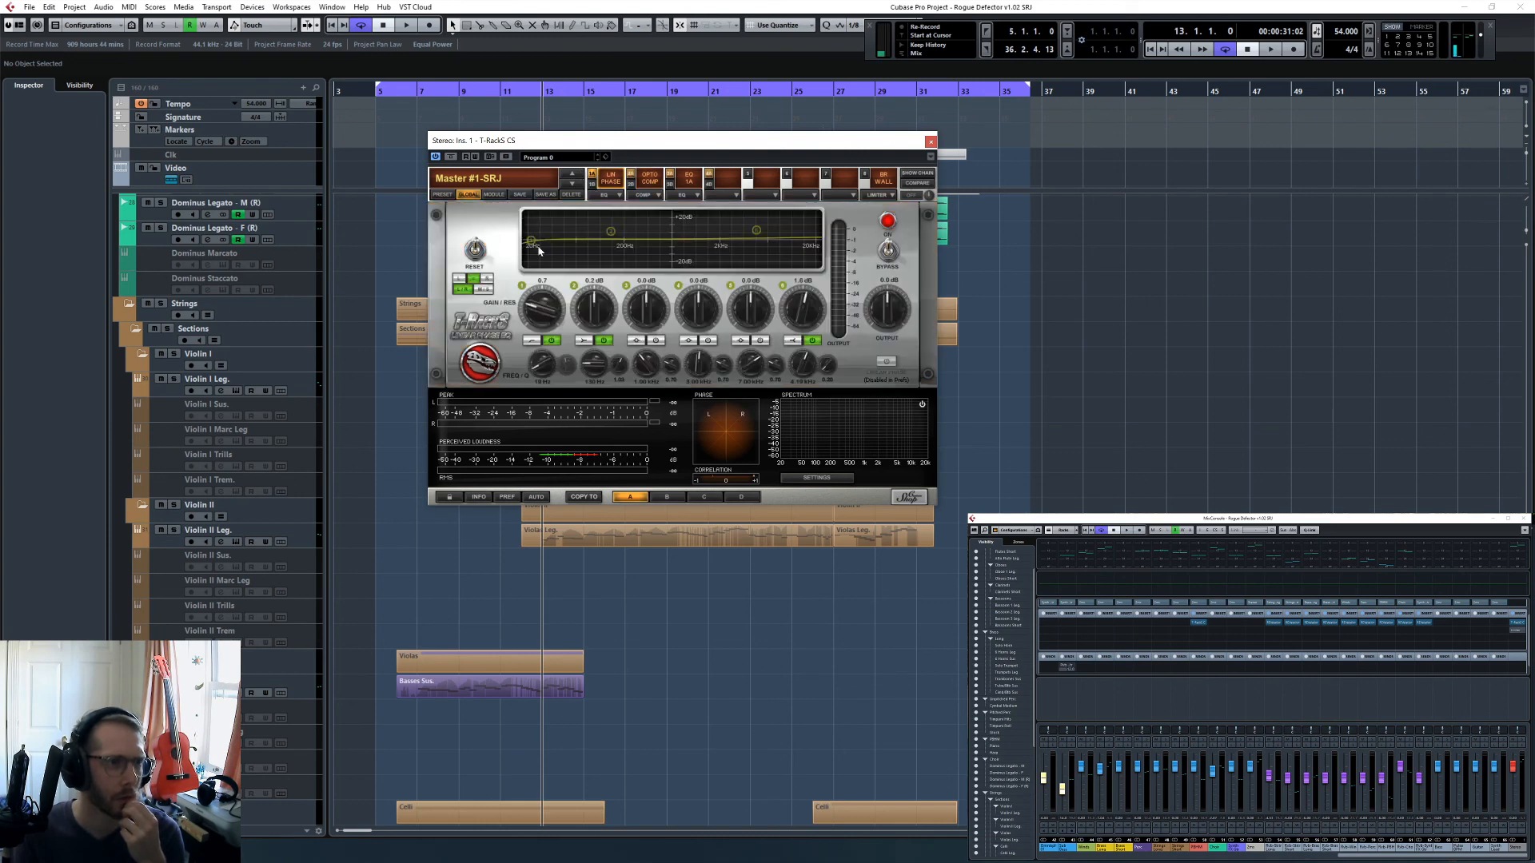
pyautogui.click(930, 141)
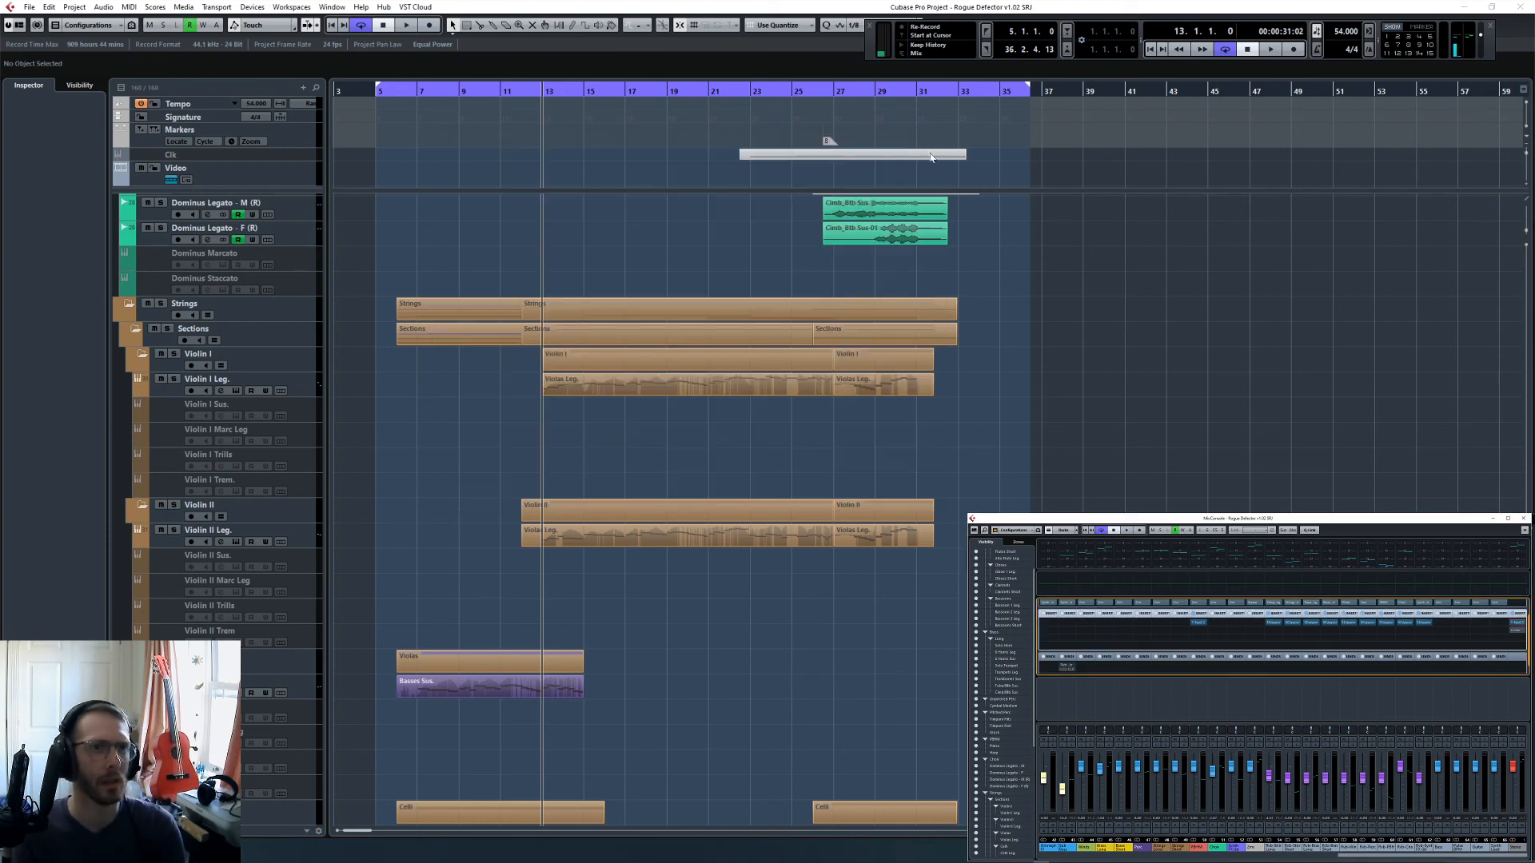
# - Play the piece briefly from its start at 5.1.1 and stop
pyautogui.press('KP_1')
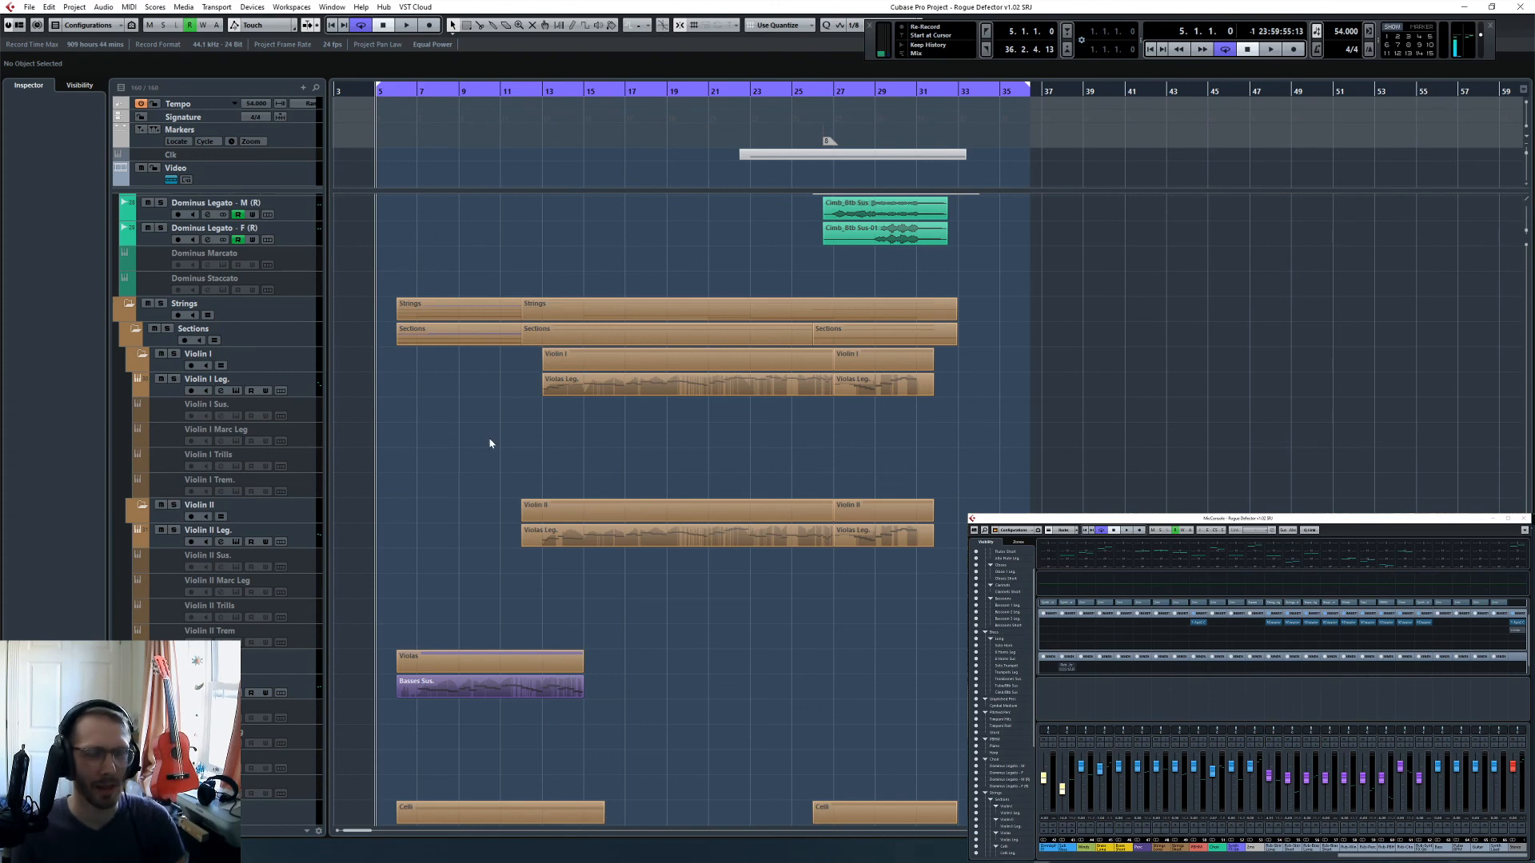
pyautogui.press('space')
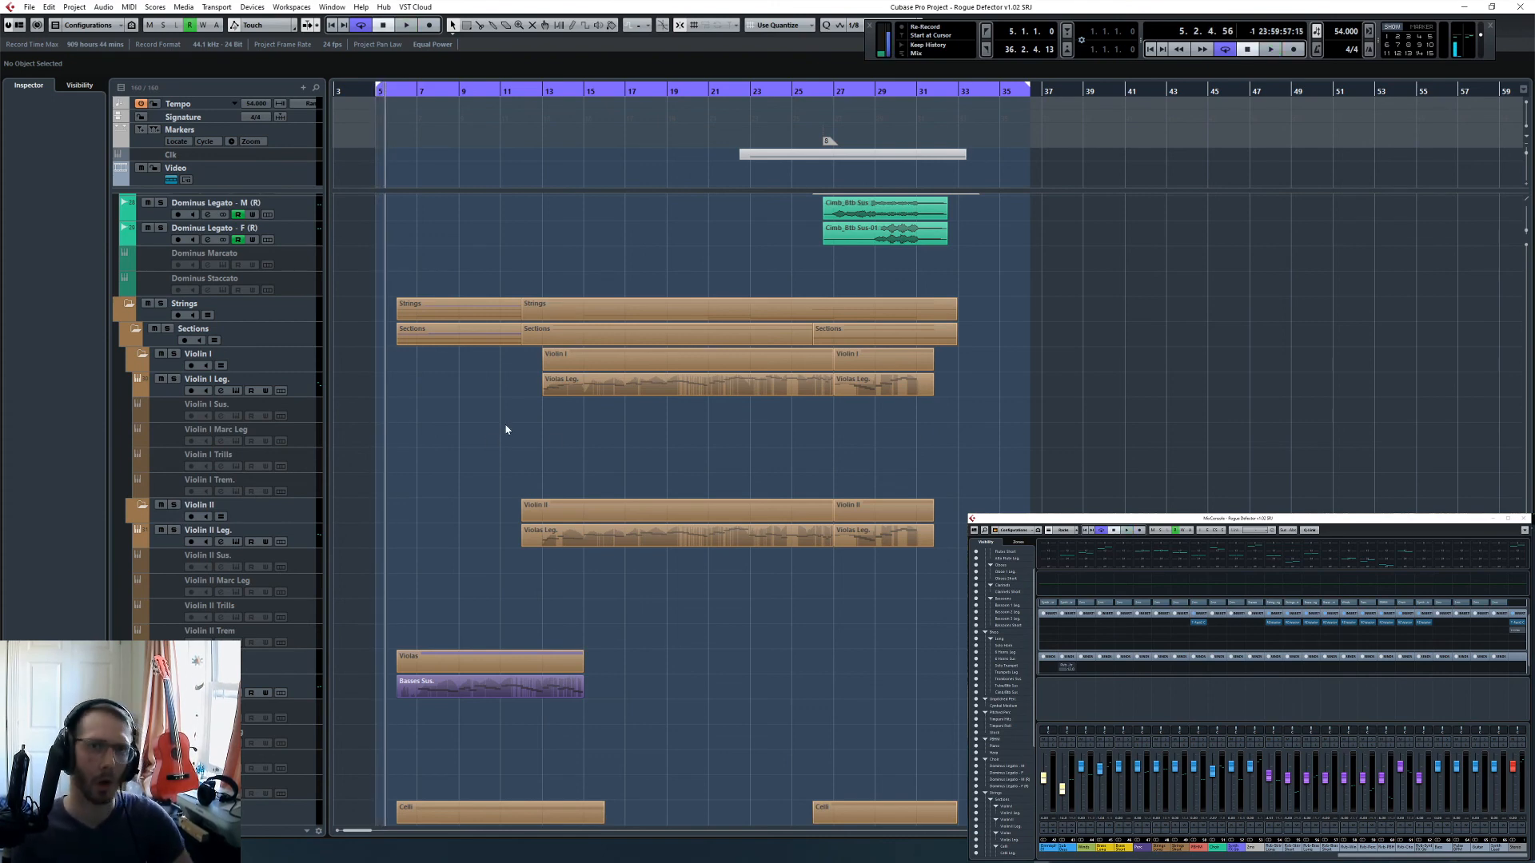
pyautogui.press('space')
# - Check the output and studio routing in VST Connections together with the Control Room mixer, and close both windows
pyautogui.press('F4')
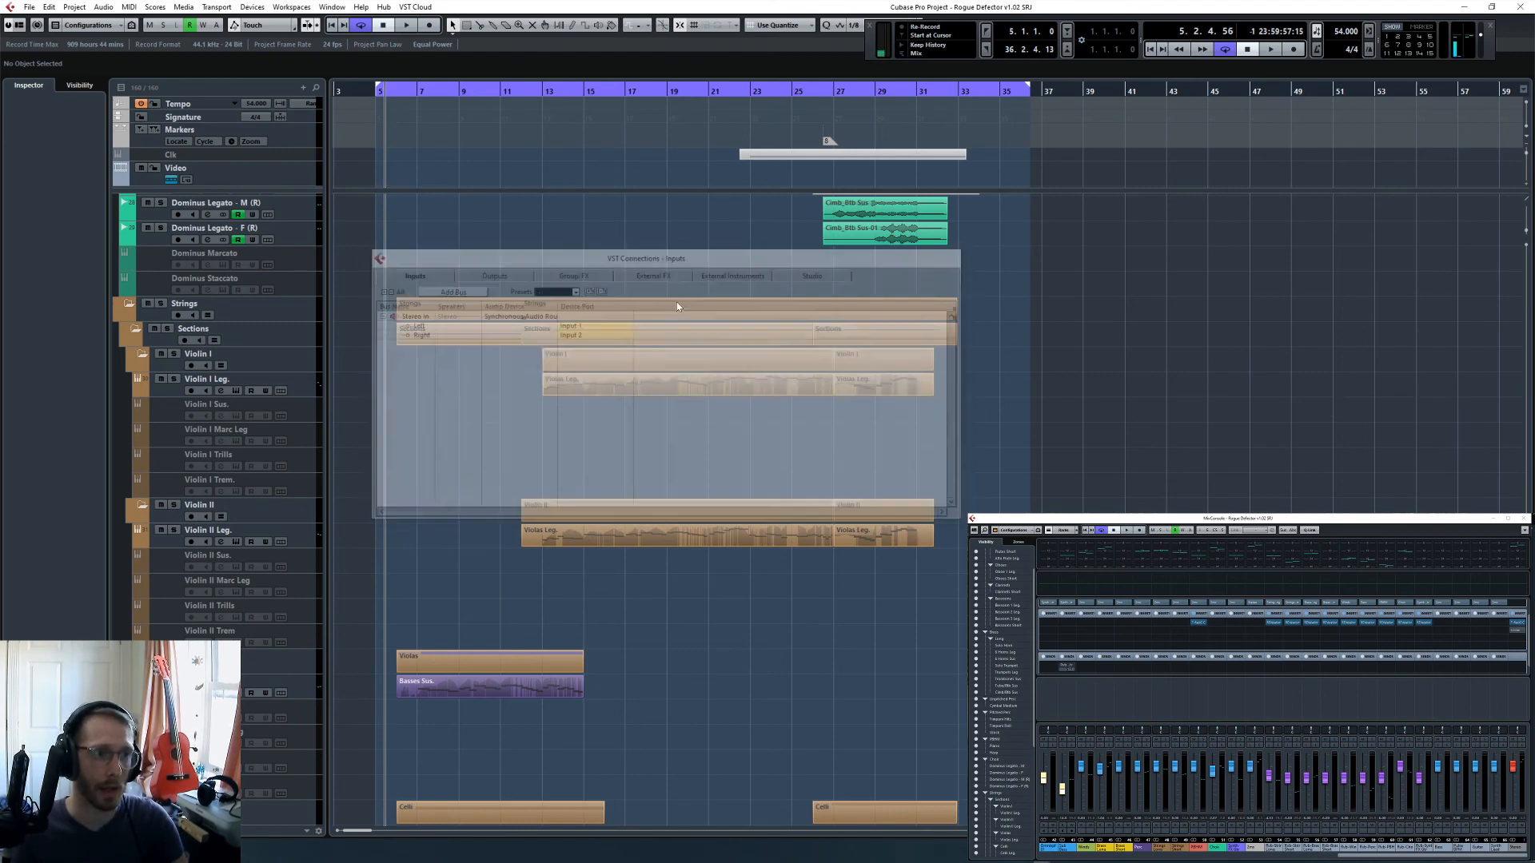
pyautogui.click(517, 277)
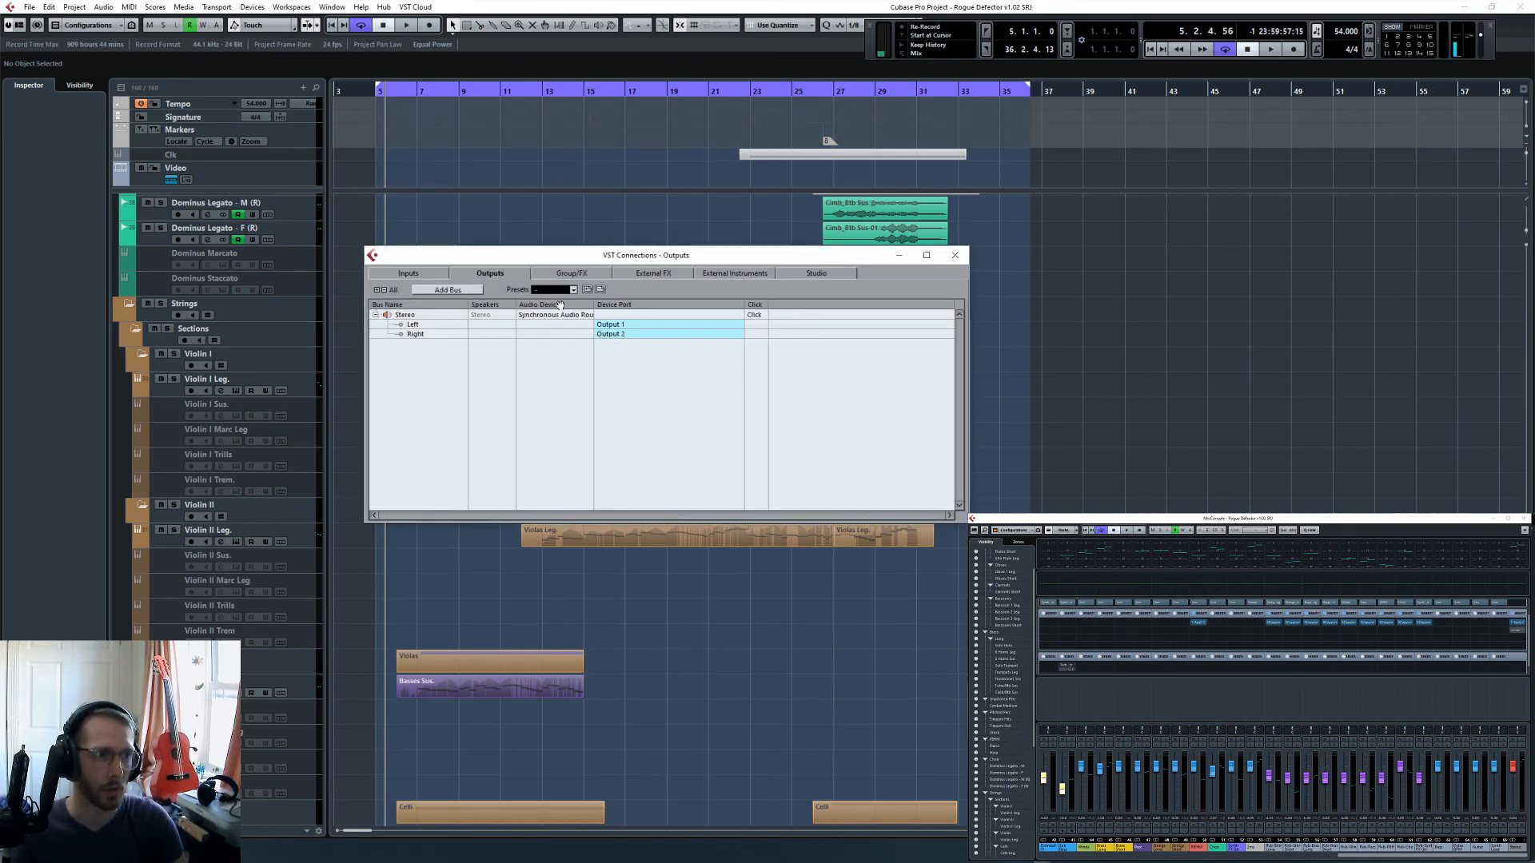
pyautogui.click(816, 274)
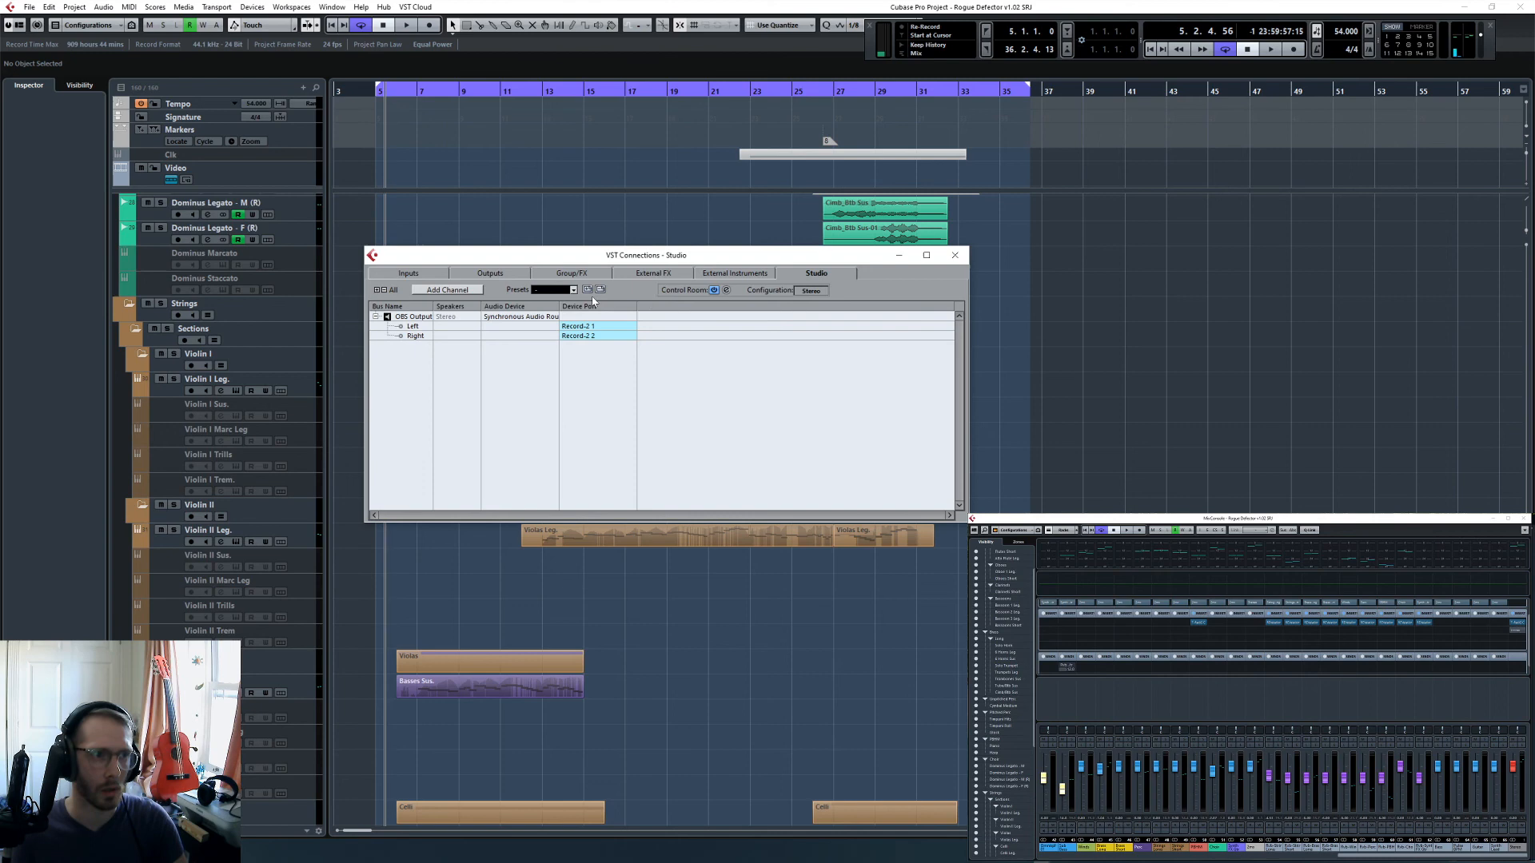
pyautogui.click(714, 292)
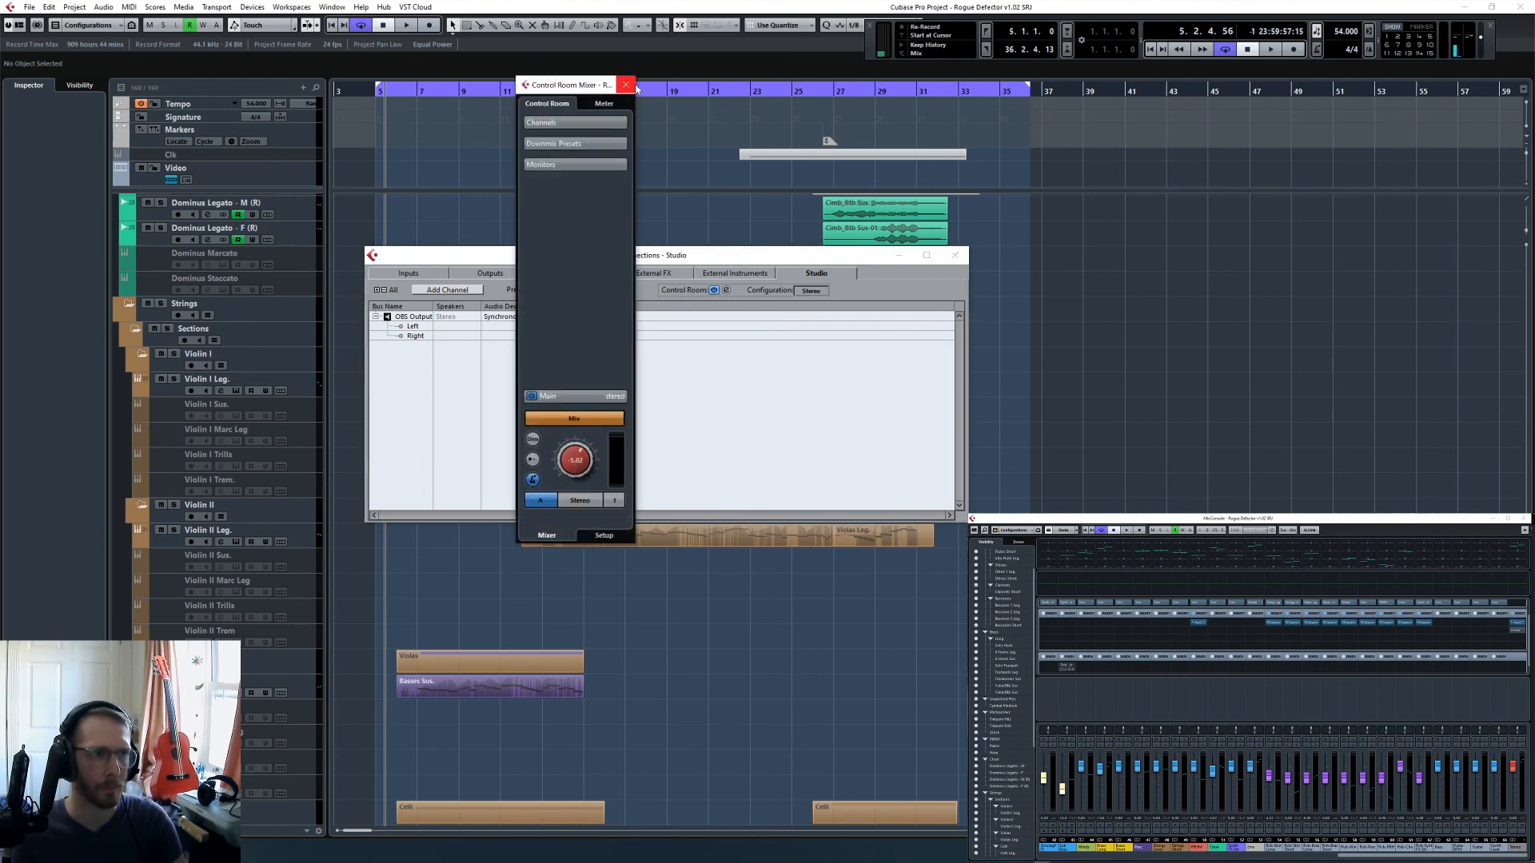
pyautogui.click(955, 256)
pyautogui.click(625, 84)
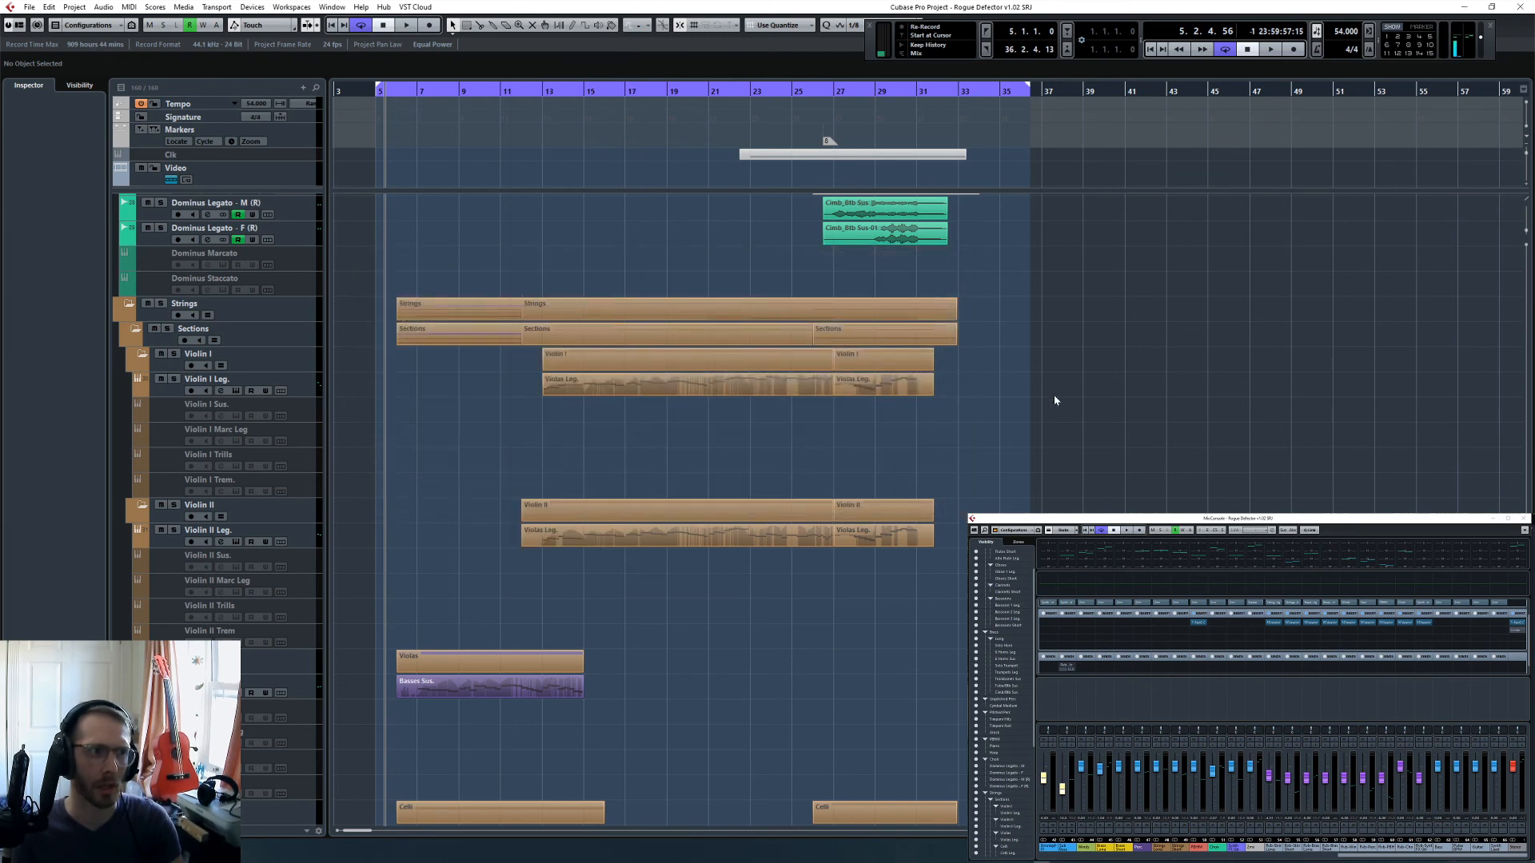
# - Play the full mix from the start at 5.1.1
pyautogui.press('KP_1')
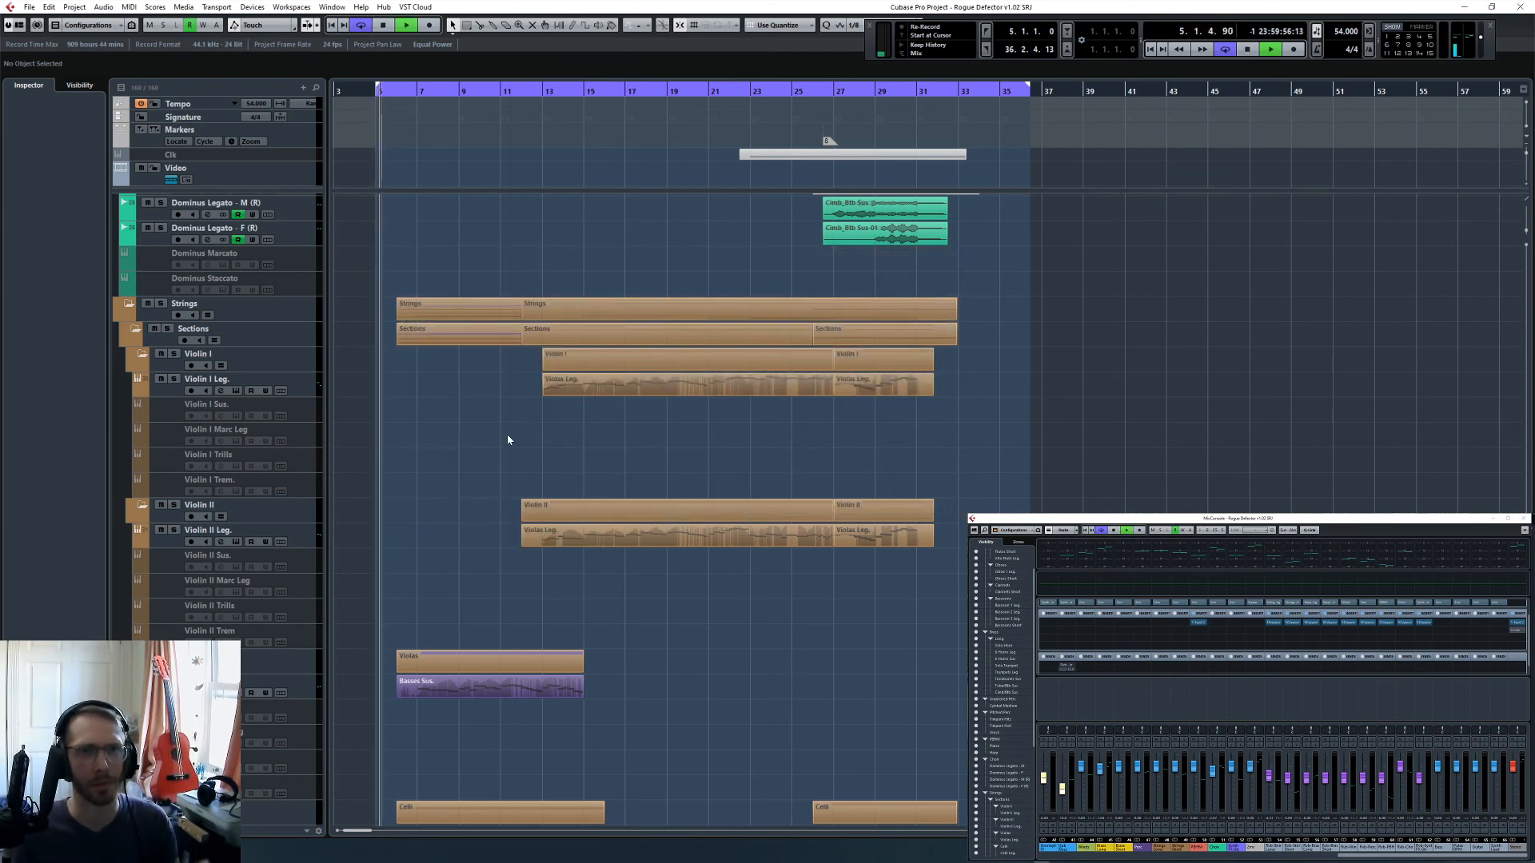
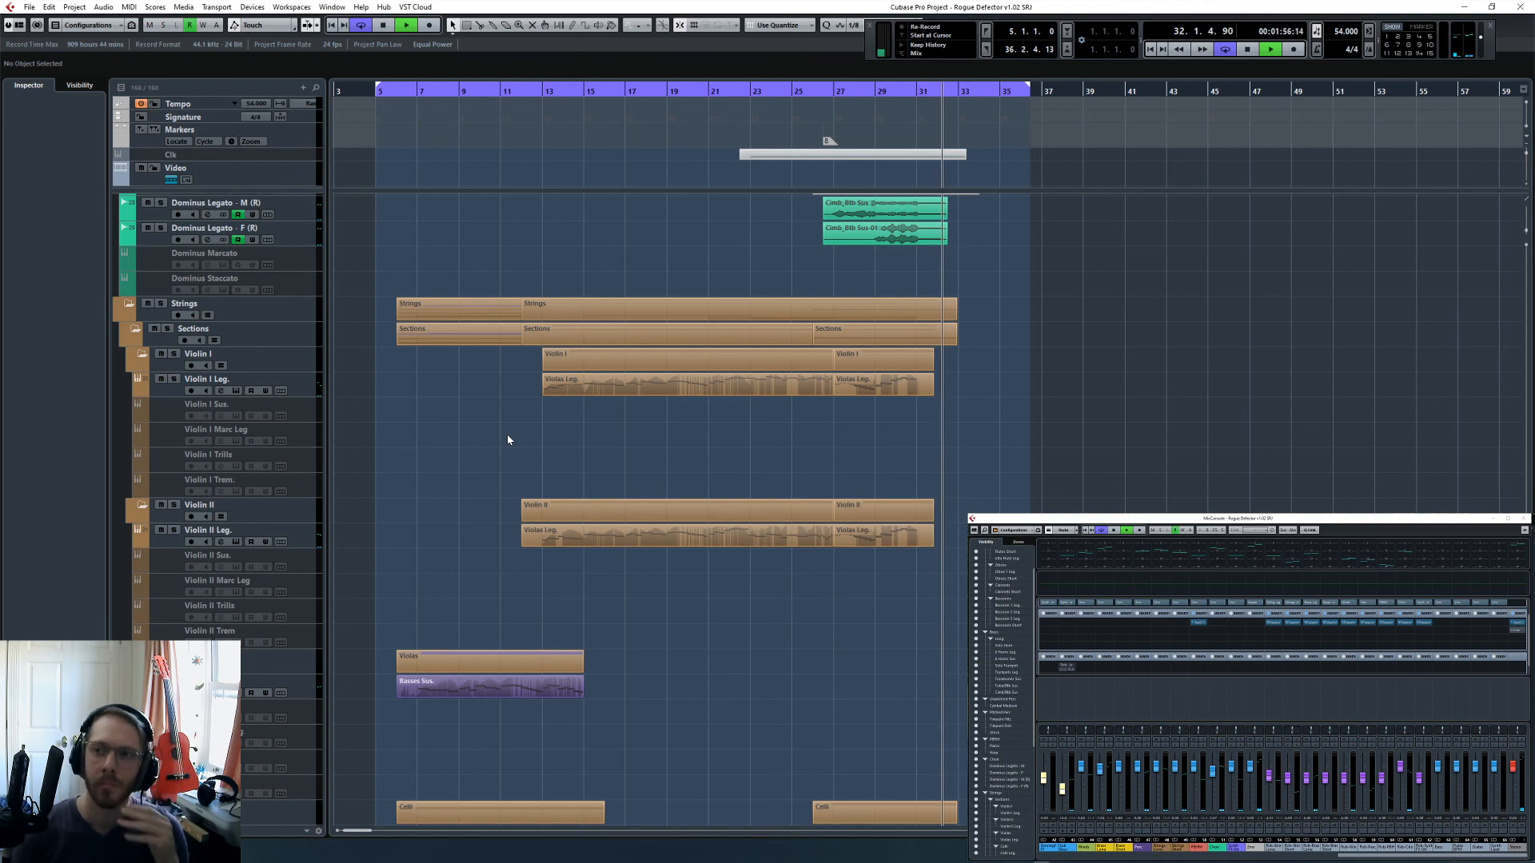
# - Stop playback, check the audio mixer in the streaming software, and return to the project with no event selected
pyautogui.press('space')
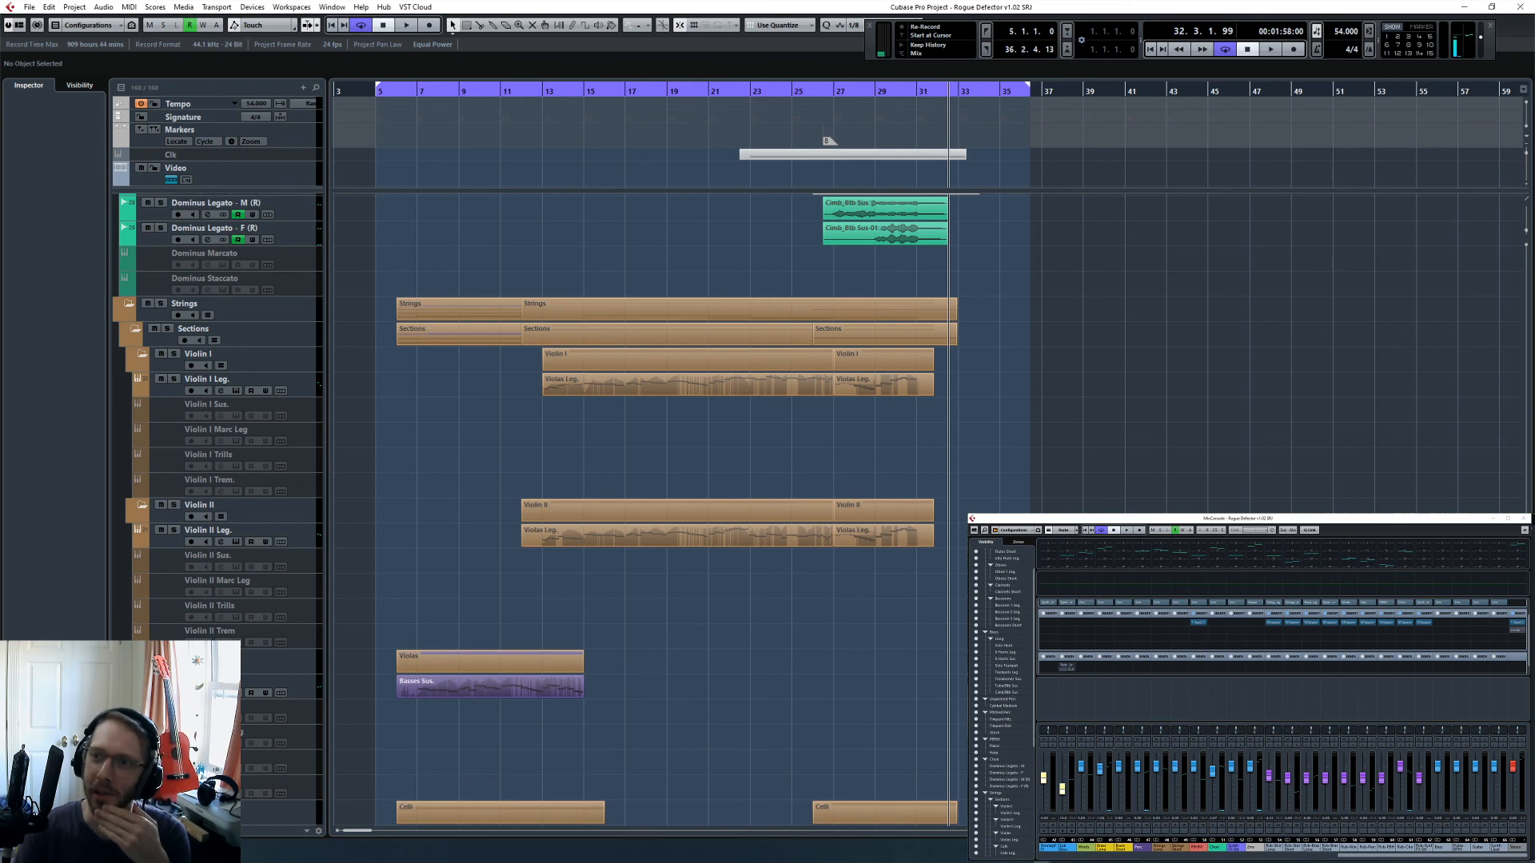
pyautogui.hotkey('alt', 'Tab')
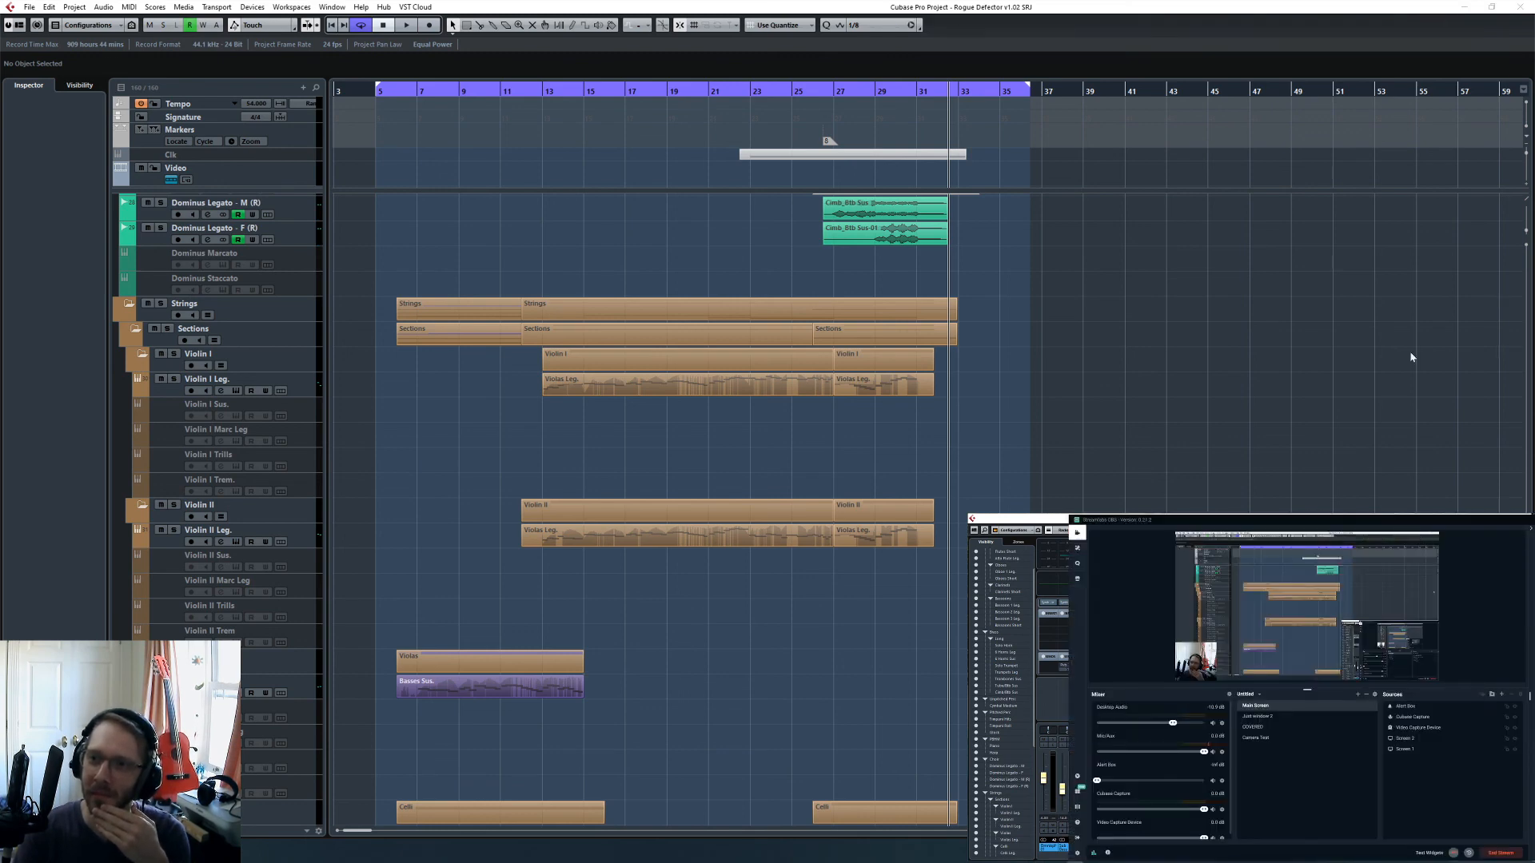
pyautogui.click(928, 385)
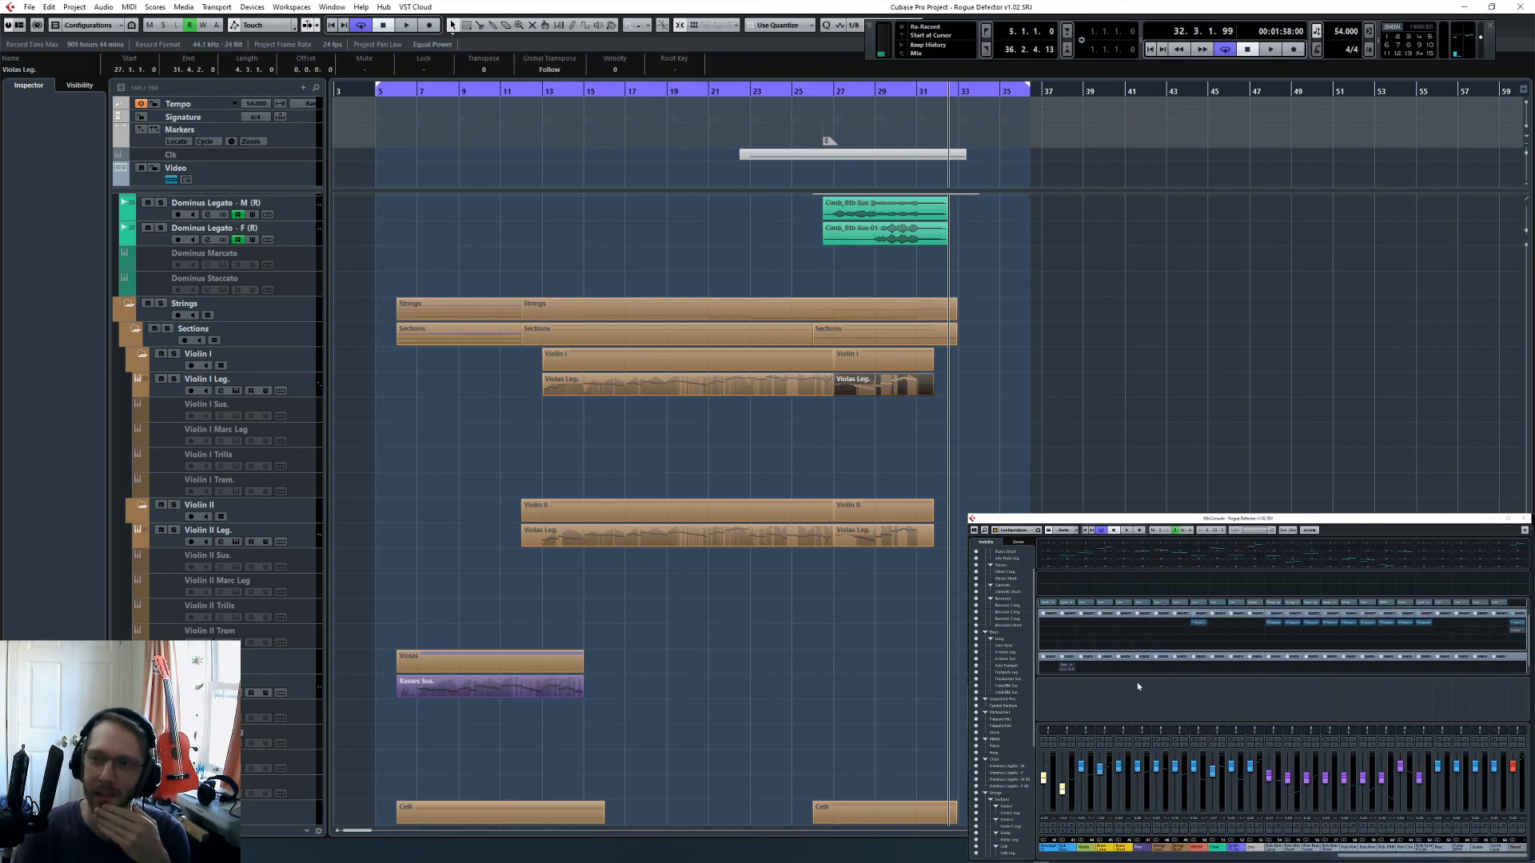
pyautogui.hotkey('alt', 'Tab')
pyautogui.click(953, 381)
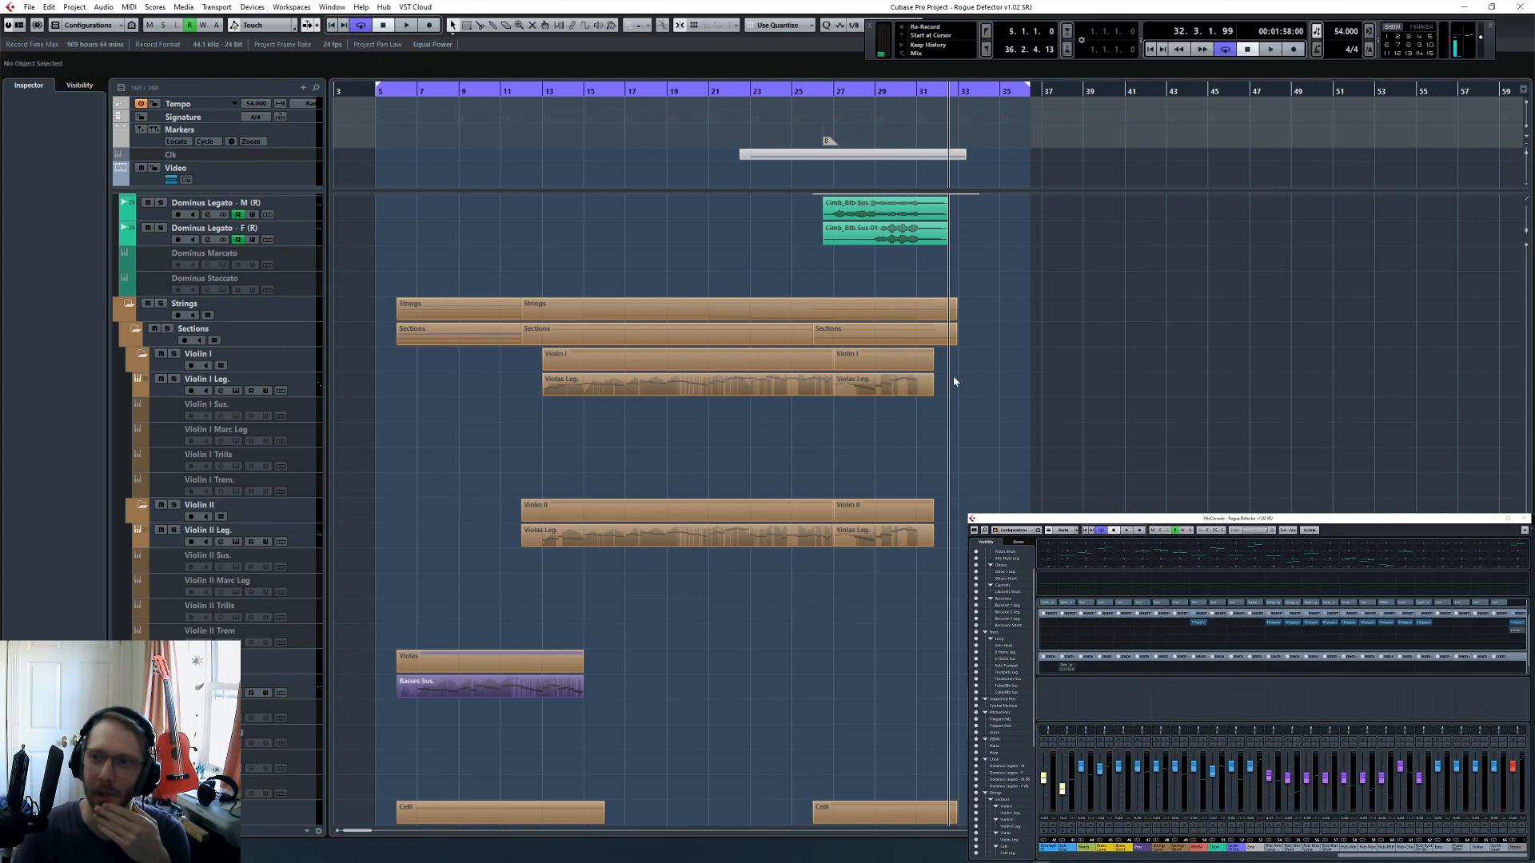
# - Place the cursor at bar 27 and, in the stereo output's T-RackS insert, lower the opto compressor's compression to 1.0 and reduce its output
pyautogui.scroll(5, 1011, 437)
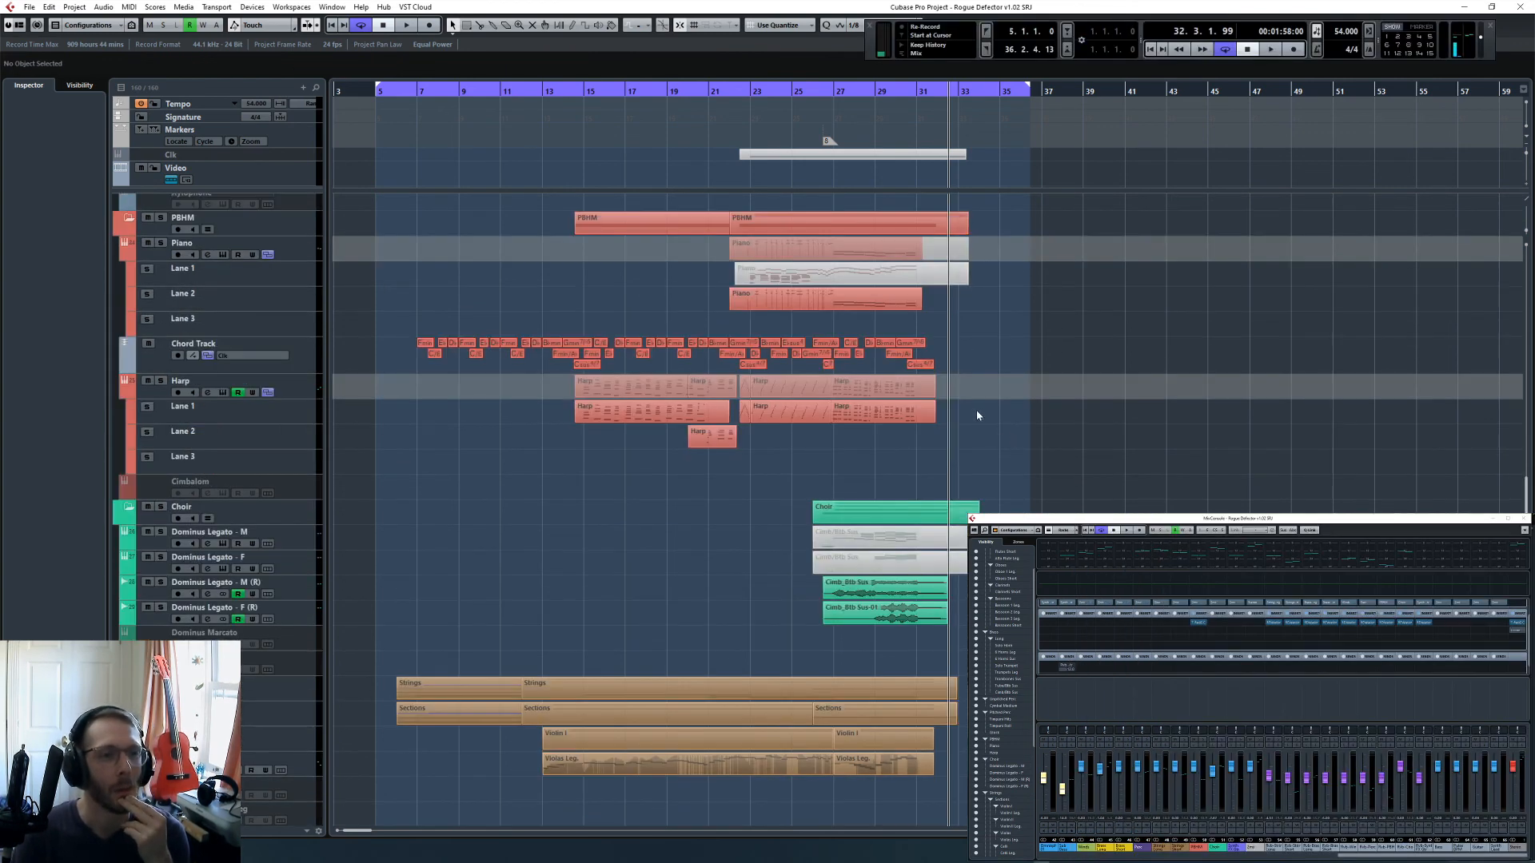
pyautogui.click(833, 104)
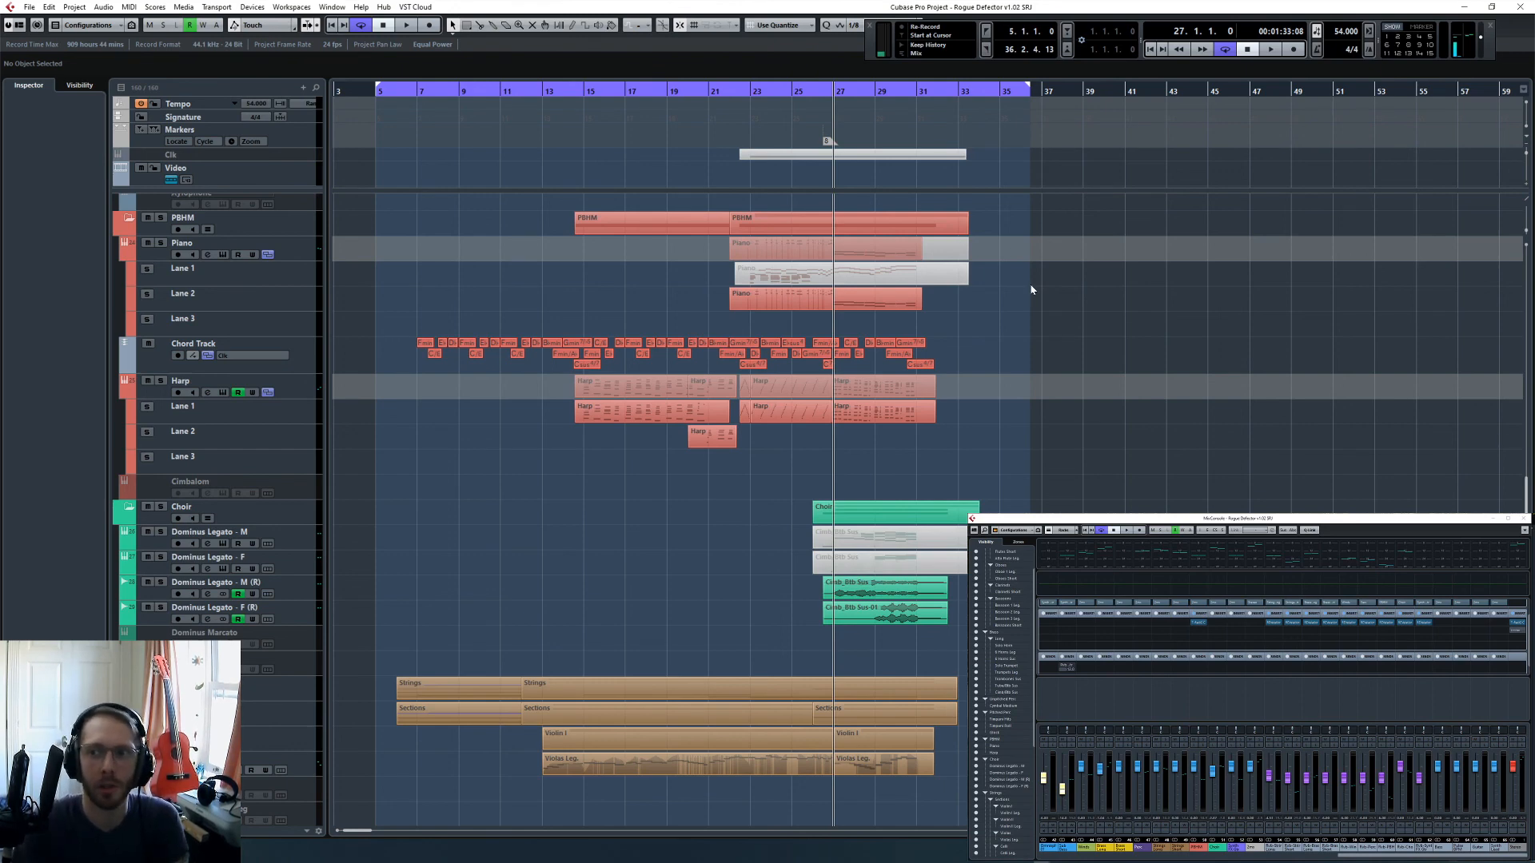
pyautogui.click(1513, 623)
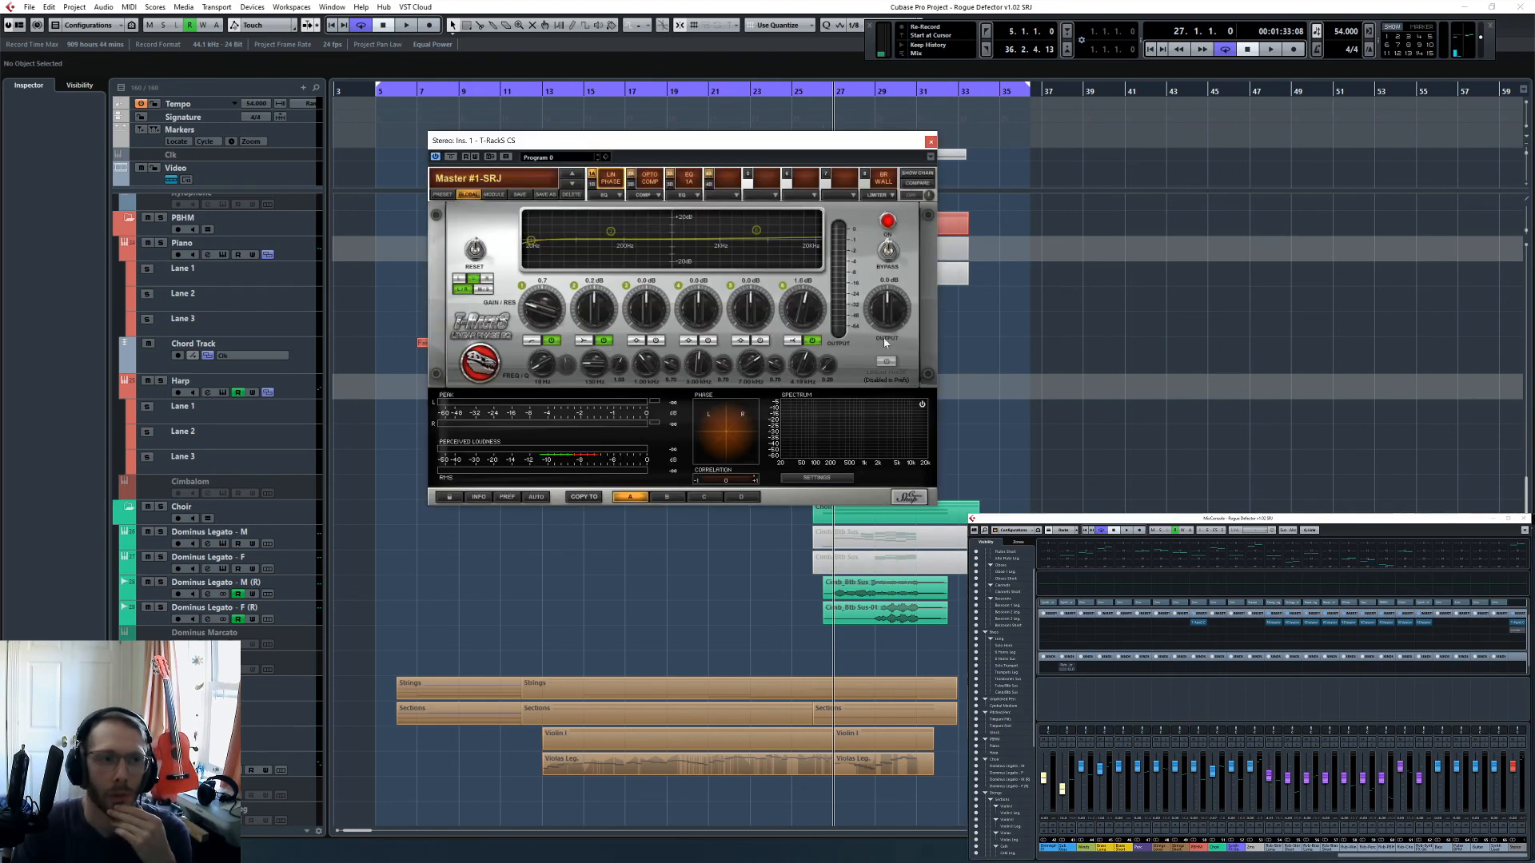
pyautogui.moveTo(704, 148); pyautogui.dragTo(796, 181)
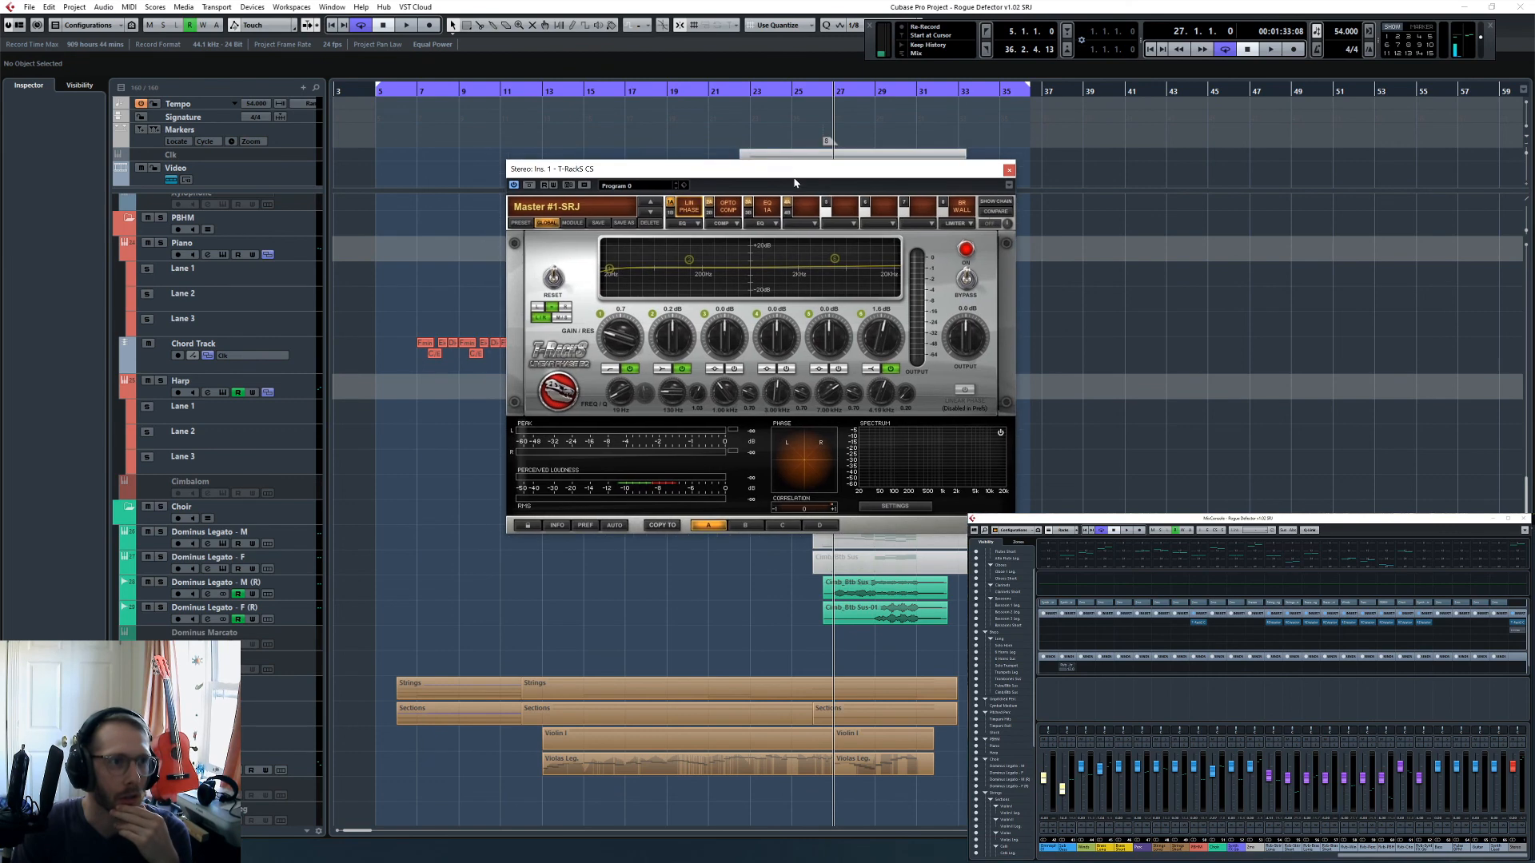
pyautogui.click(725, 208)
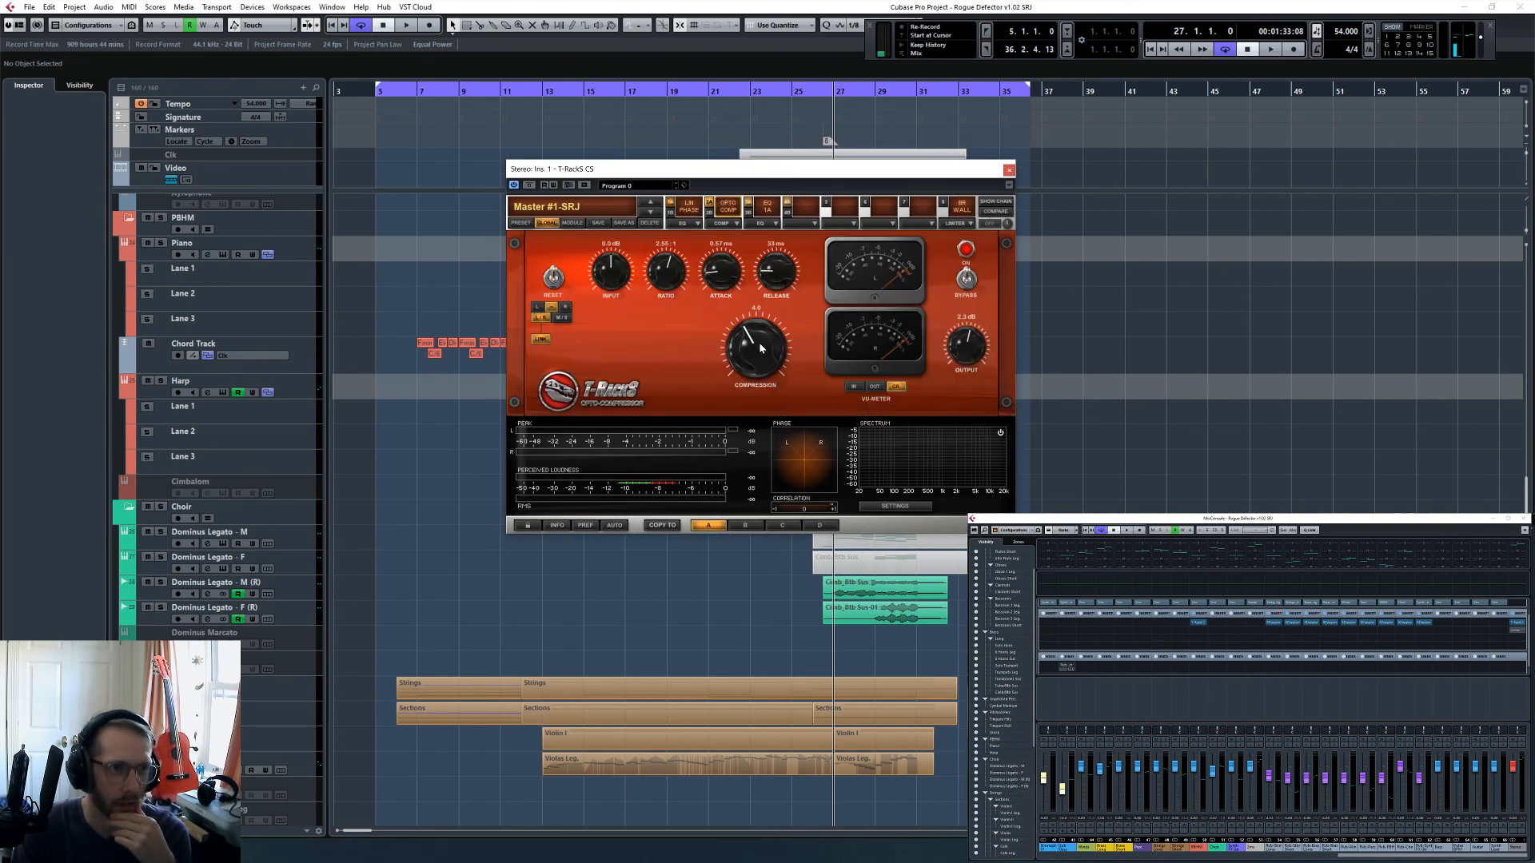
pyautogui.moveTo(745, 359); pyautogui.dragTo(757, 369)
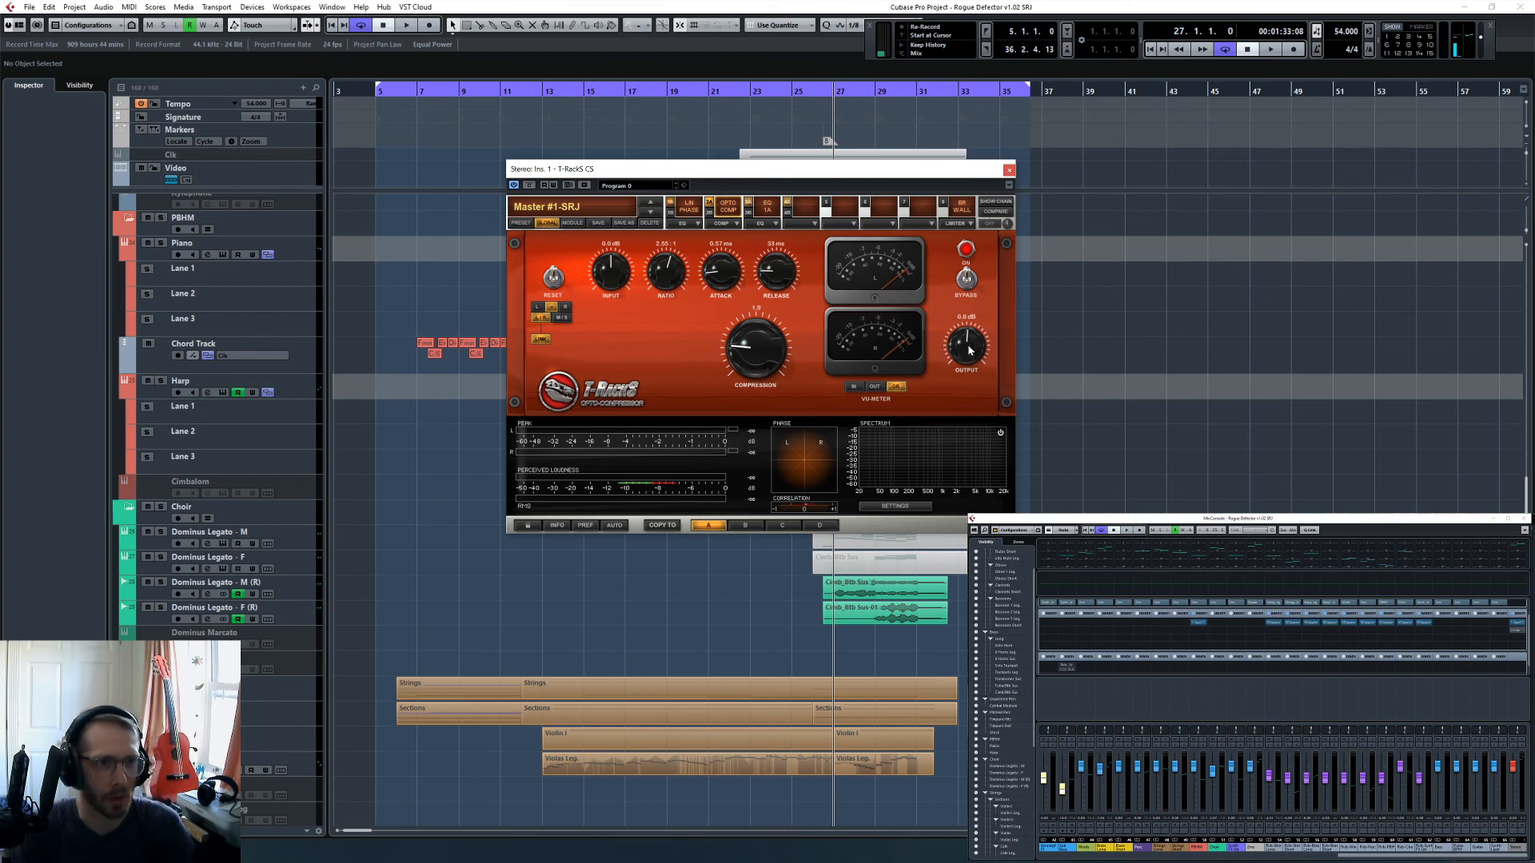
# - Inspect the vintage EQ and brickwall limiter modules of the T-RackS master chain, and return to the opto compressor
pyautogui.click(752, 207)
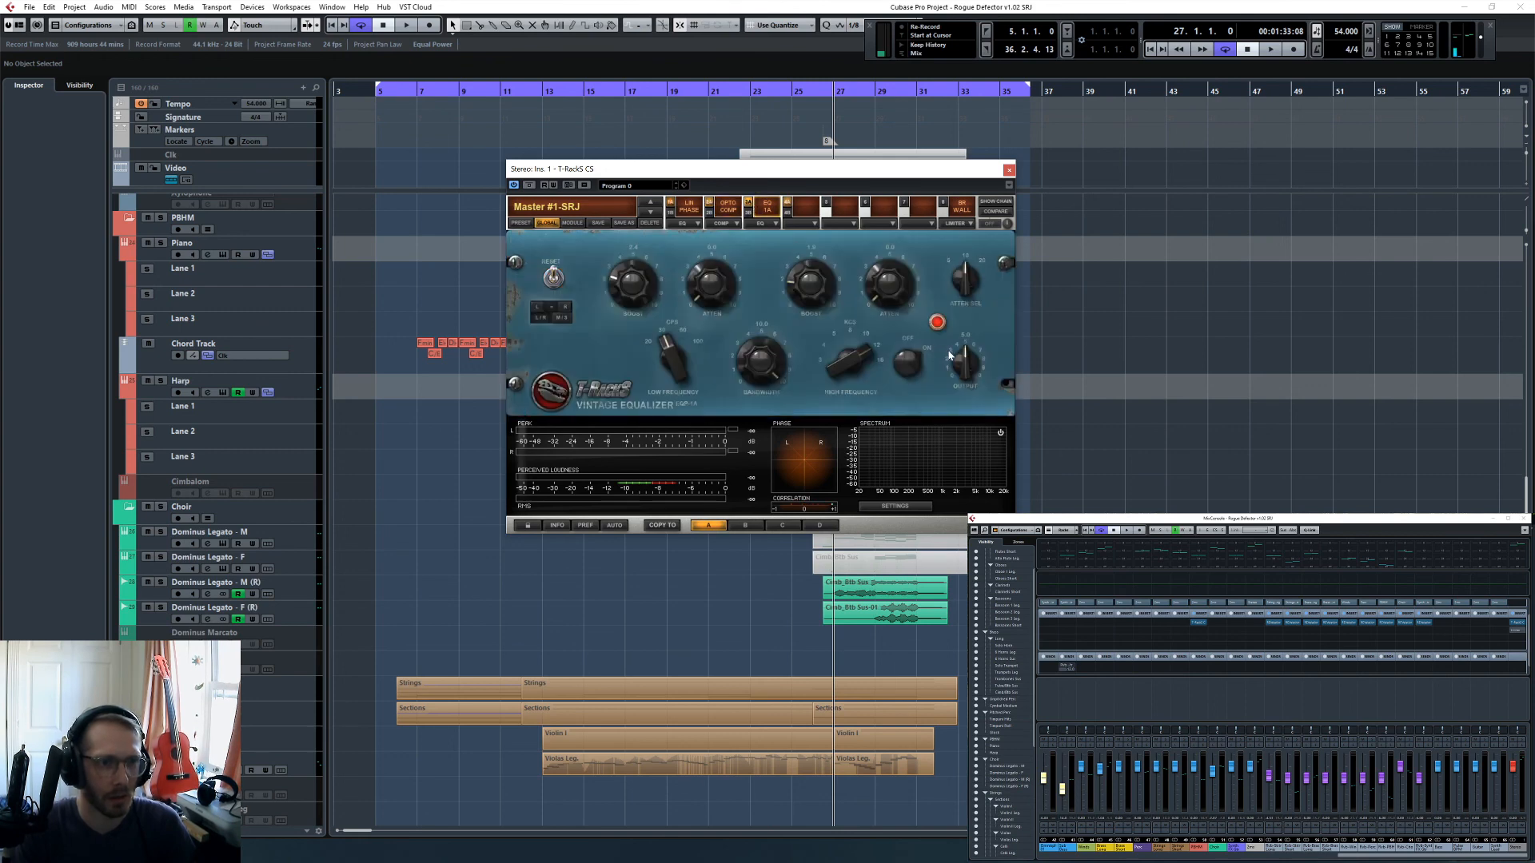
pyautogui.click(949, 210)
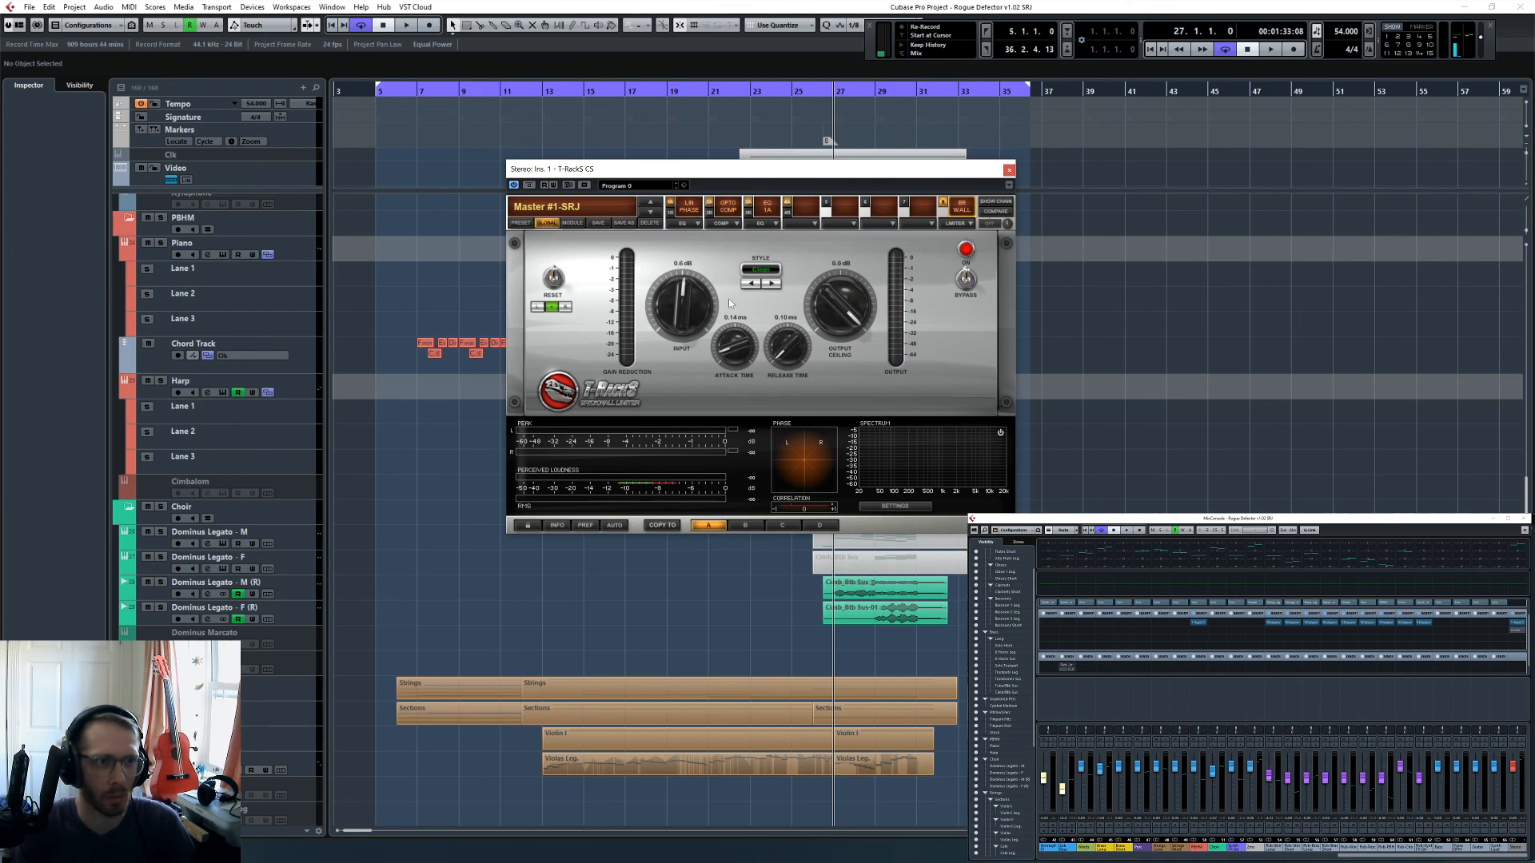
pyautogui.click(715, 204)
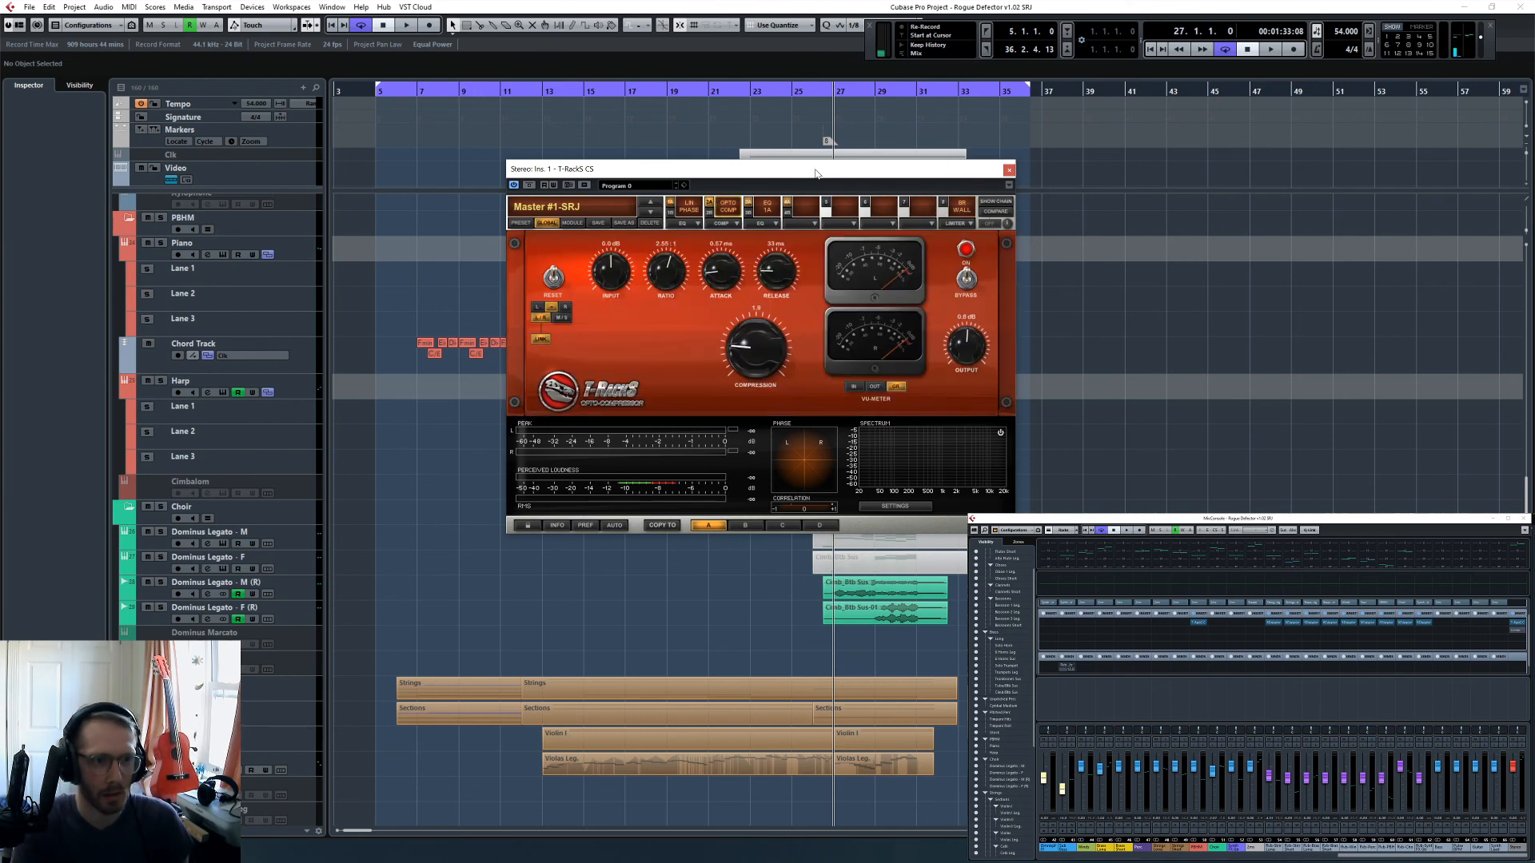
# - Play the ending from bar 26 while watching the opto compressor, stop around bar 32, and close the T-RackS plug-in
pyautogui.press('KP_Subtract')
pyautogui.press('KP_Add')
pyautogui.press('KP_Subtract')
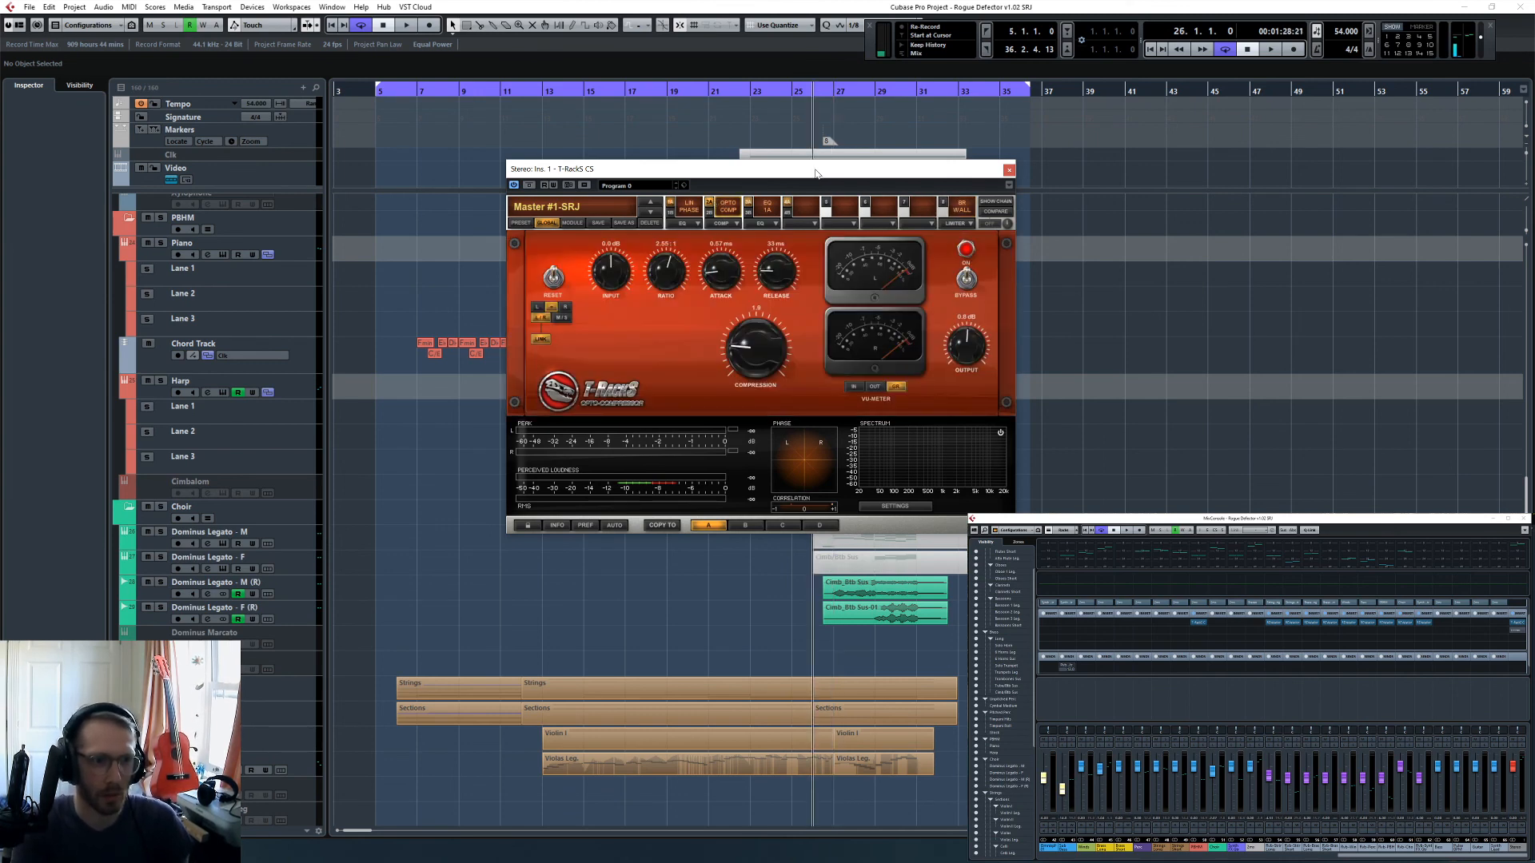
pyautogui.press('space')
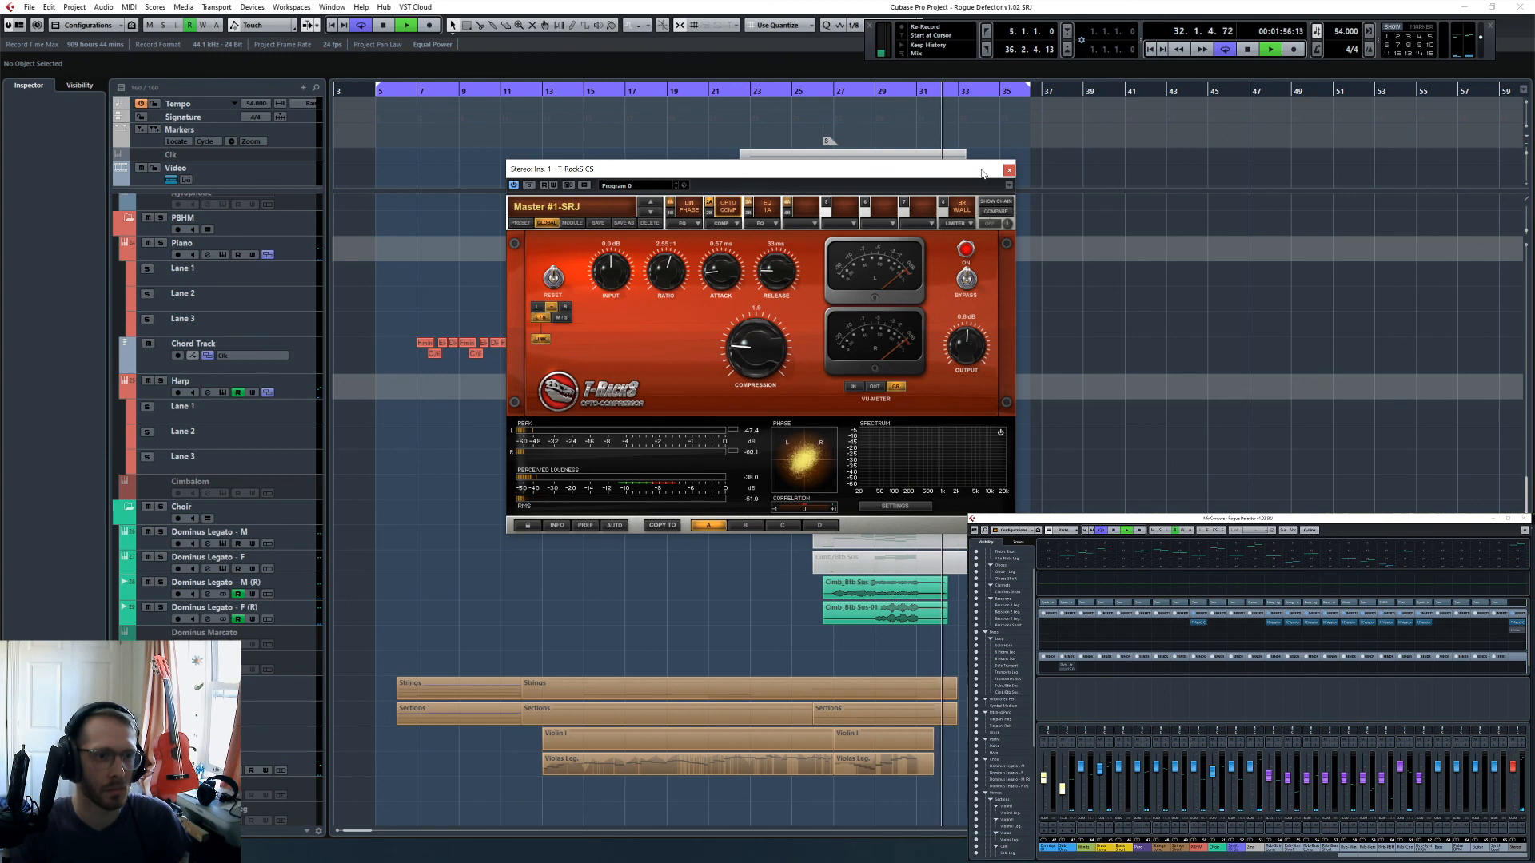
pyautogui.press('space')
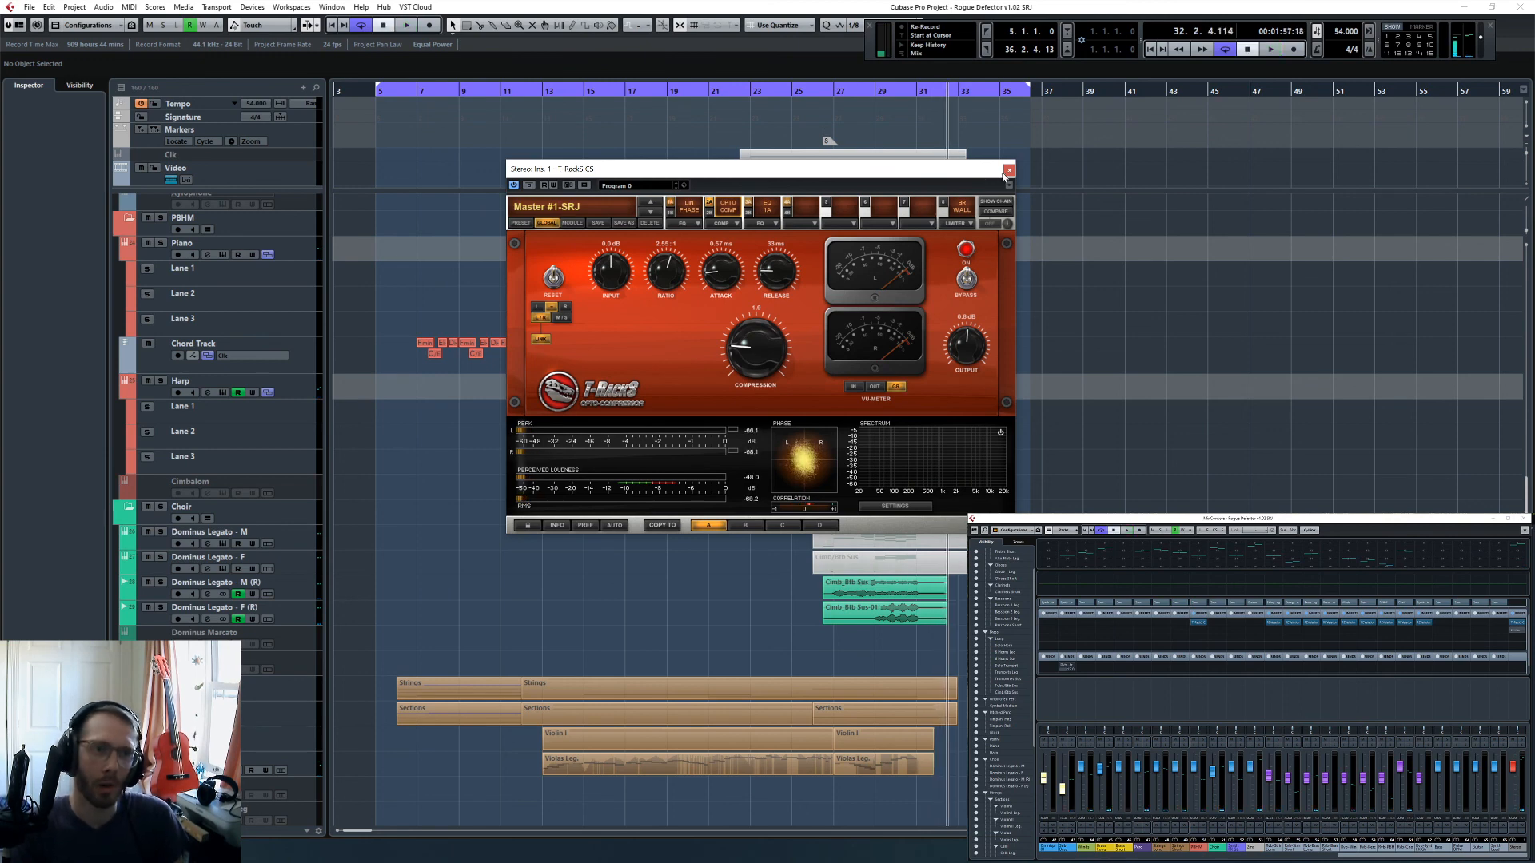
pyautogui.click(1005, 171)
# - Set the right locator to bar 33 and move the cursor to the left locator at bar 5
pyautogui.press('h')
pyautogui.press('h')
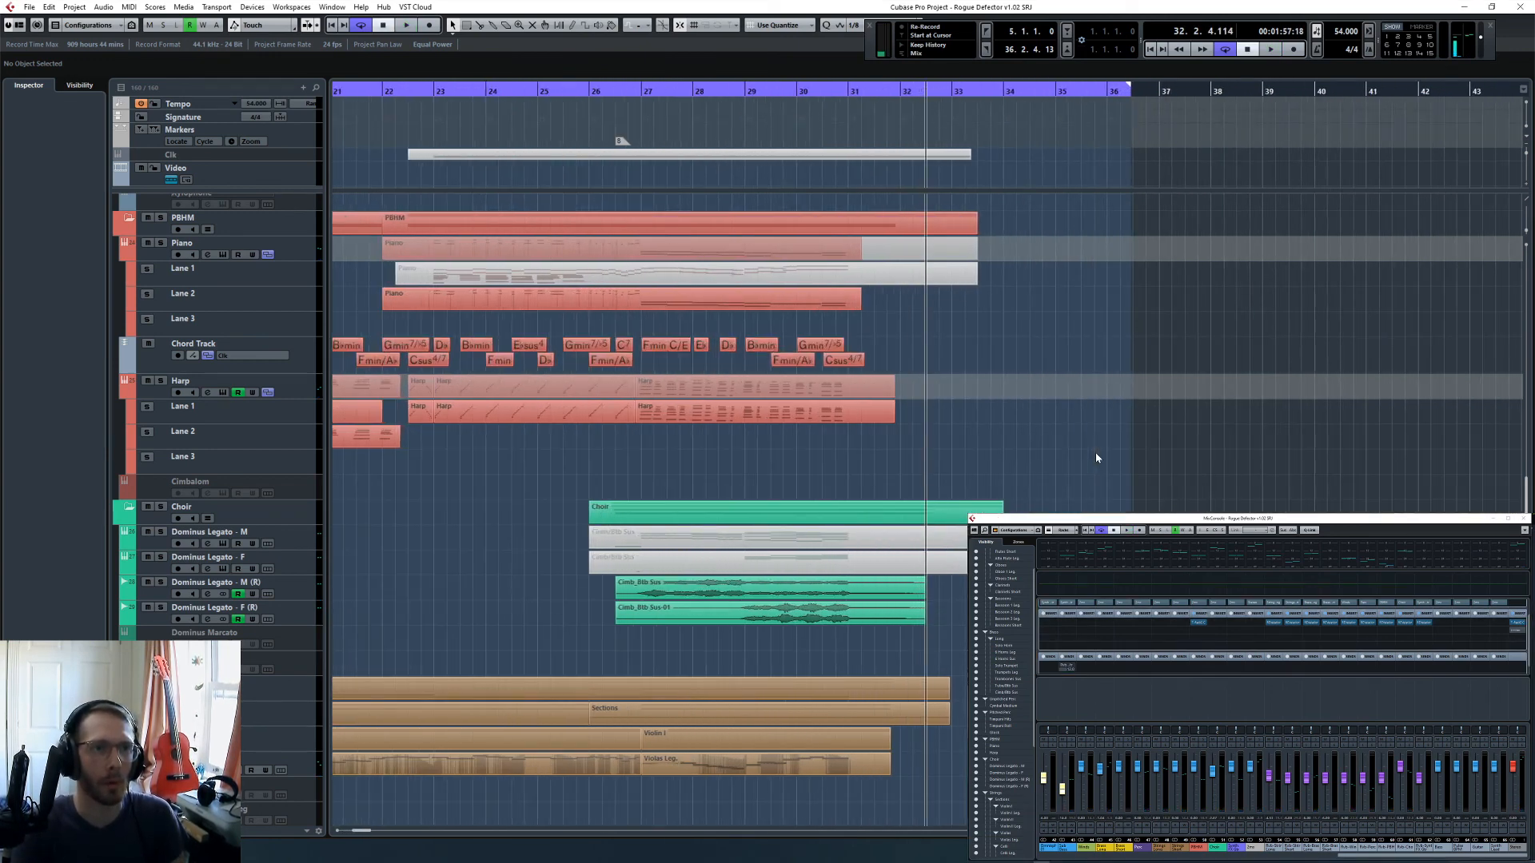
pyautogui.press('KP_Add')
pyautogui.press('ctrl+KP_2')
pyautogui.press('KP_1')
pyautogui.press('g')
pyautogui.press('g')
pyautogui.press('g')
pyautogui.press('g')
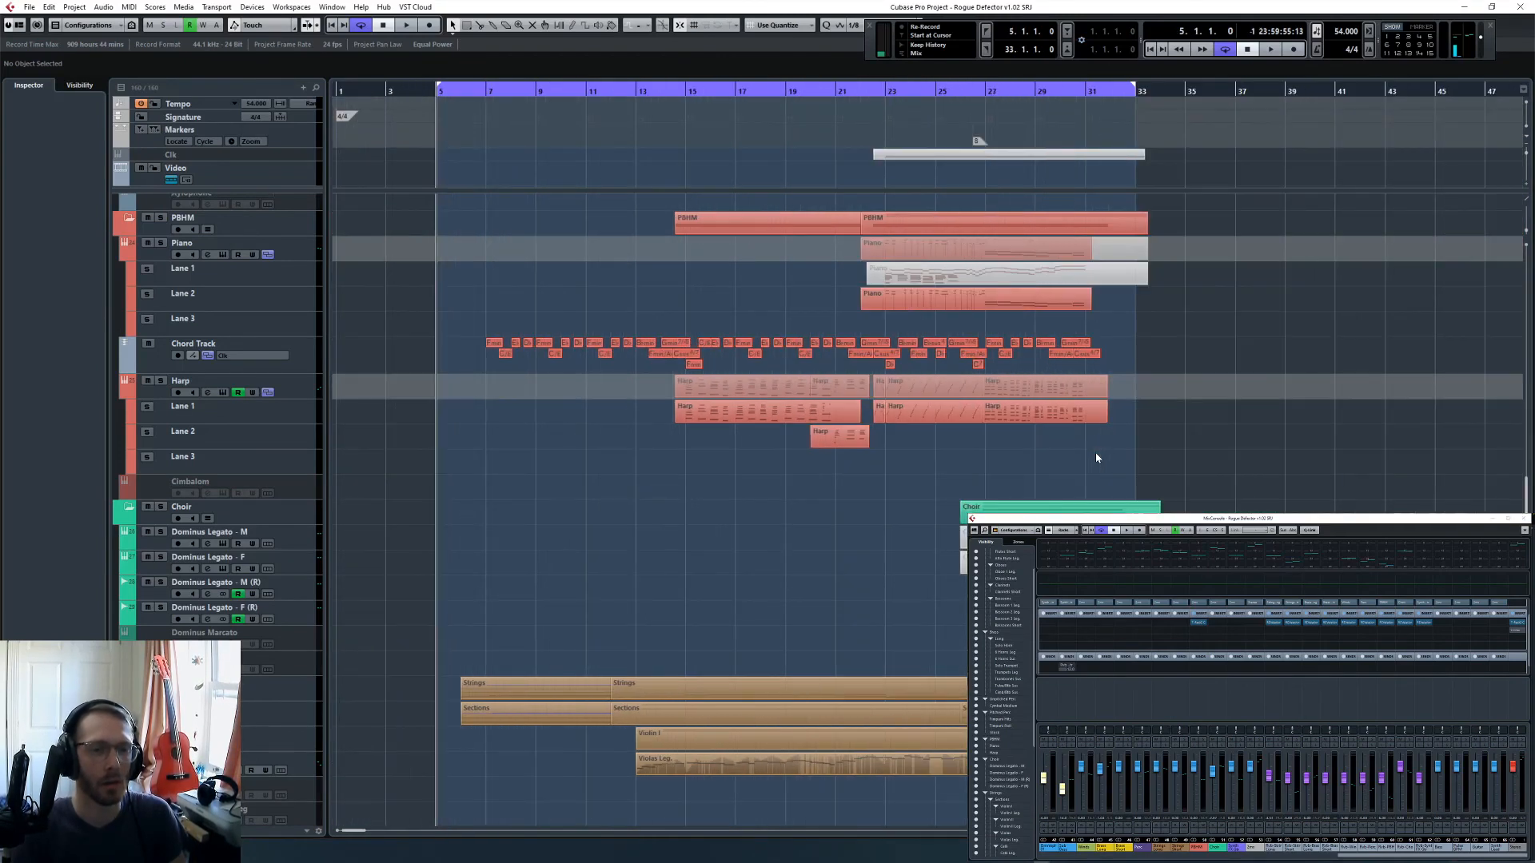
# - Set the timecode at the cursor to 00:00:00:00 so the project time starts at bar 5
pyautogui.scroll(-10, 803, 631)
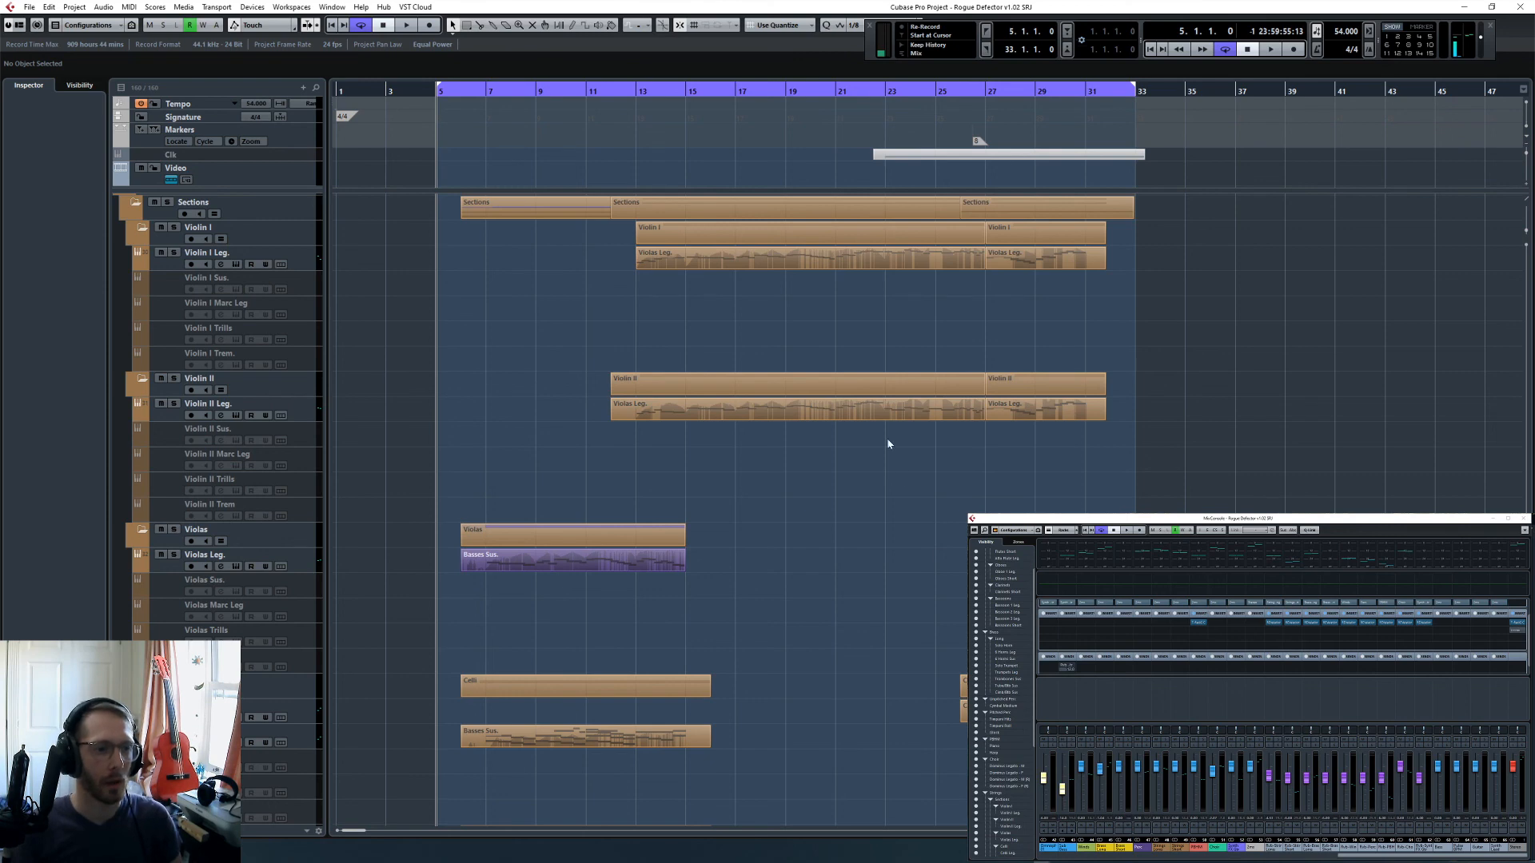
pyautogui.scroll(-10, 888, 443)
pyautogui.click(74, 6)
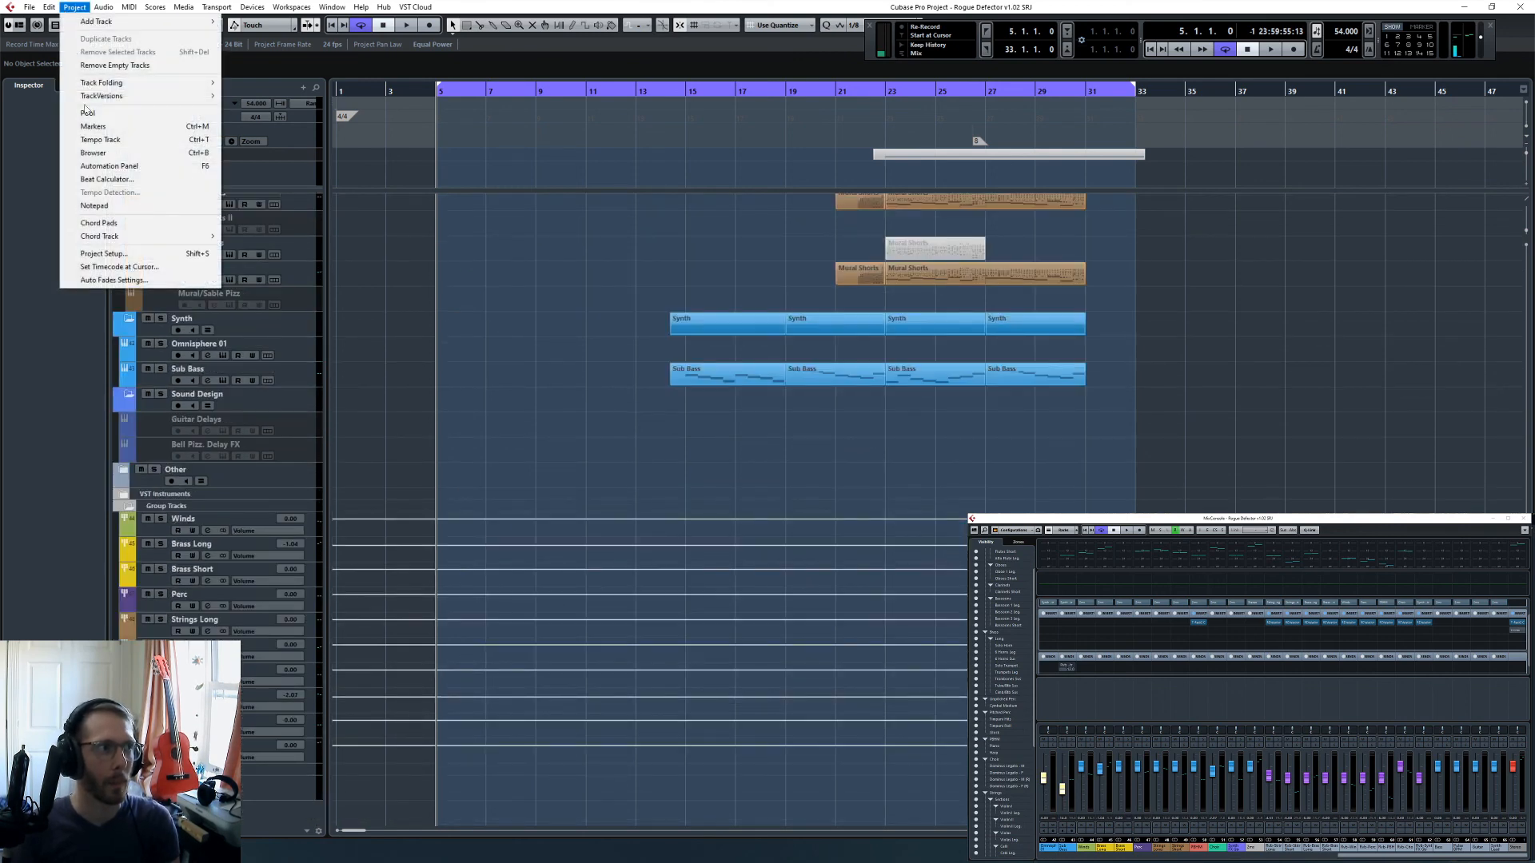
pyautogui.click(124, 266)
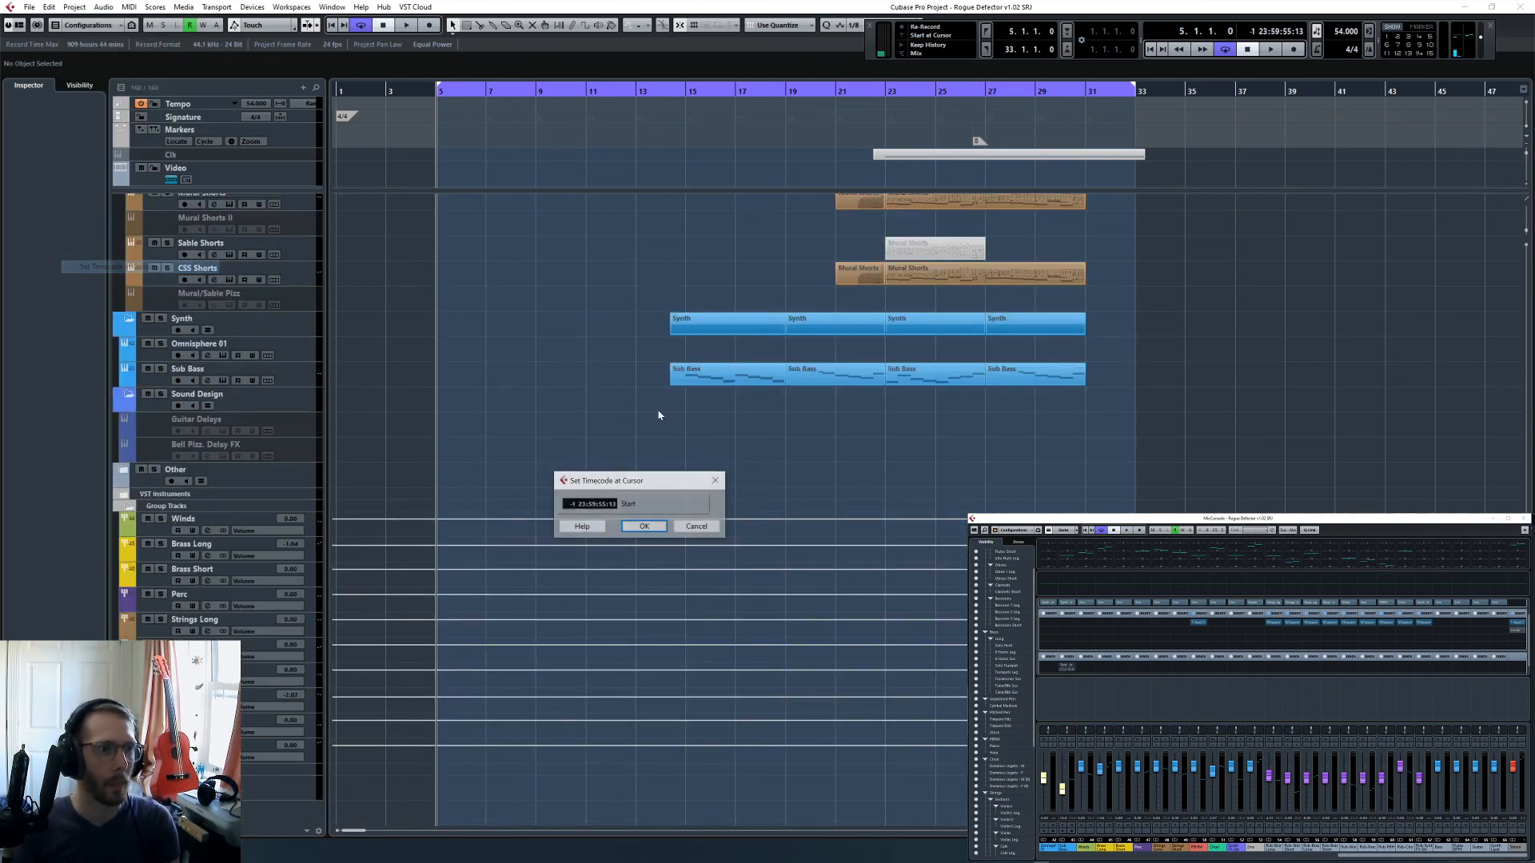
pyautogui.click(643, 527)
pyautogui.click(717, 449)
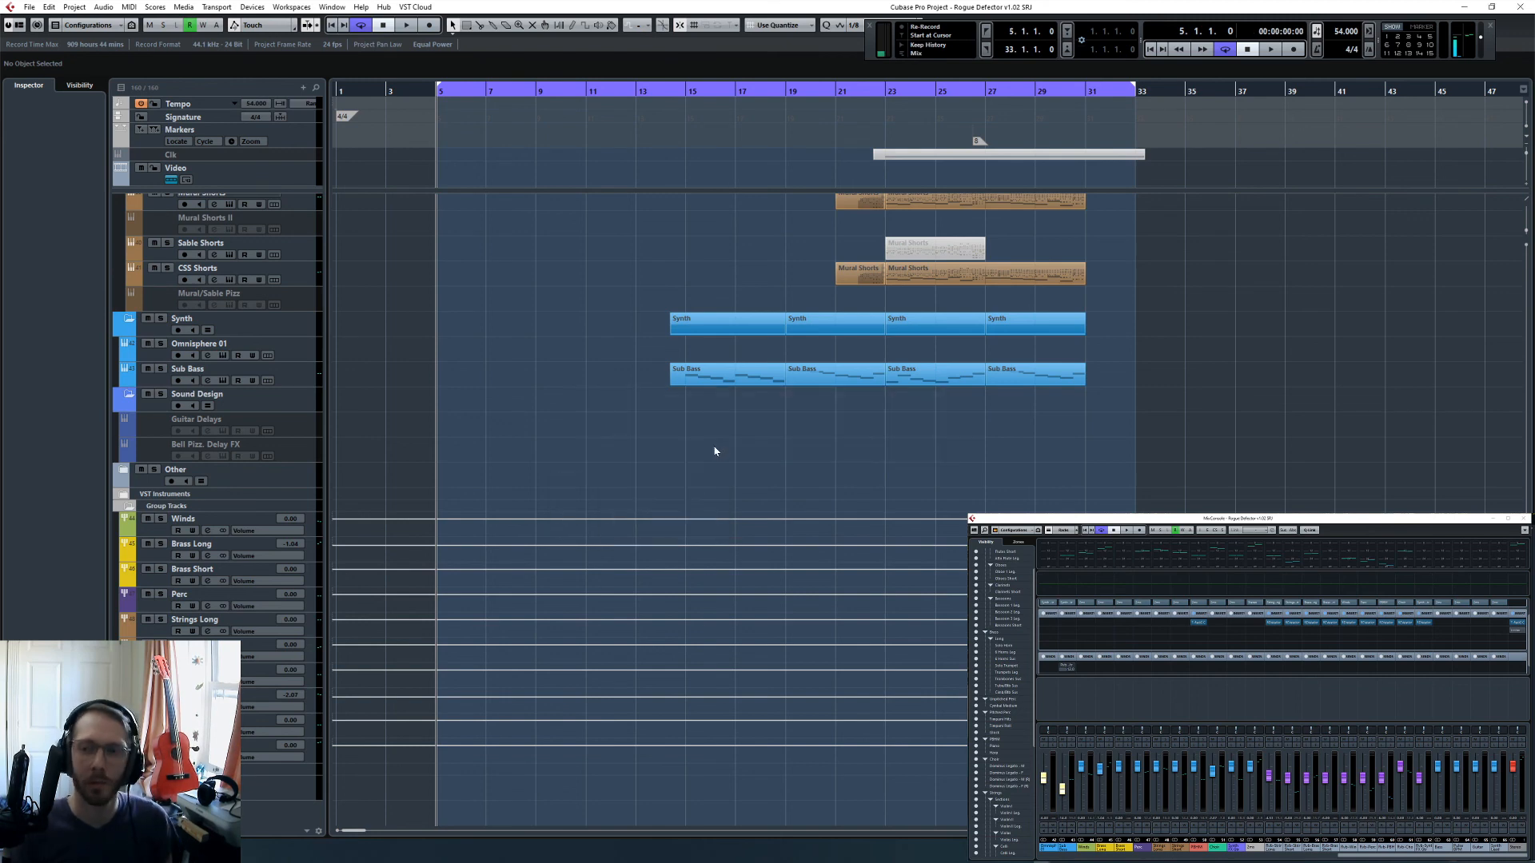
# - Open the audio mixdown export and choose the Cubase Projects\2020\MikeCompTuts folder as its destination
pyautogui.scroll(15, 715, 451)
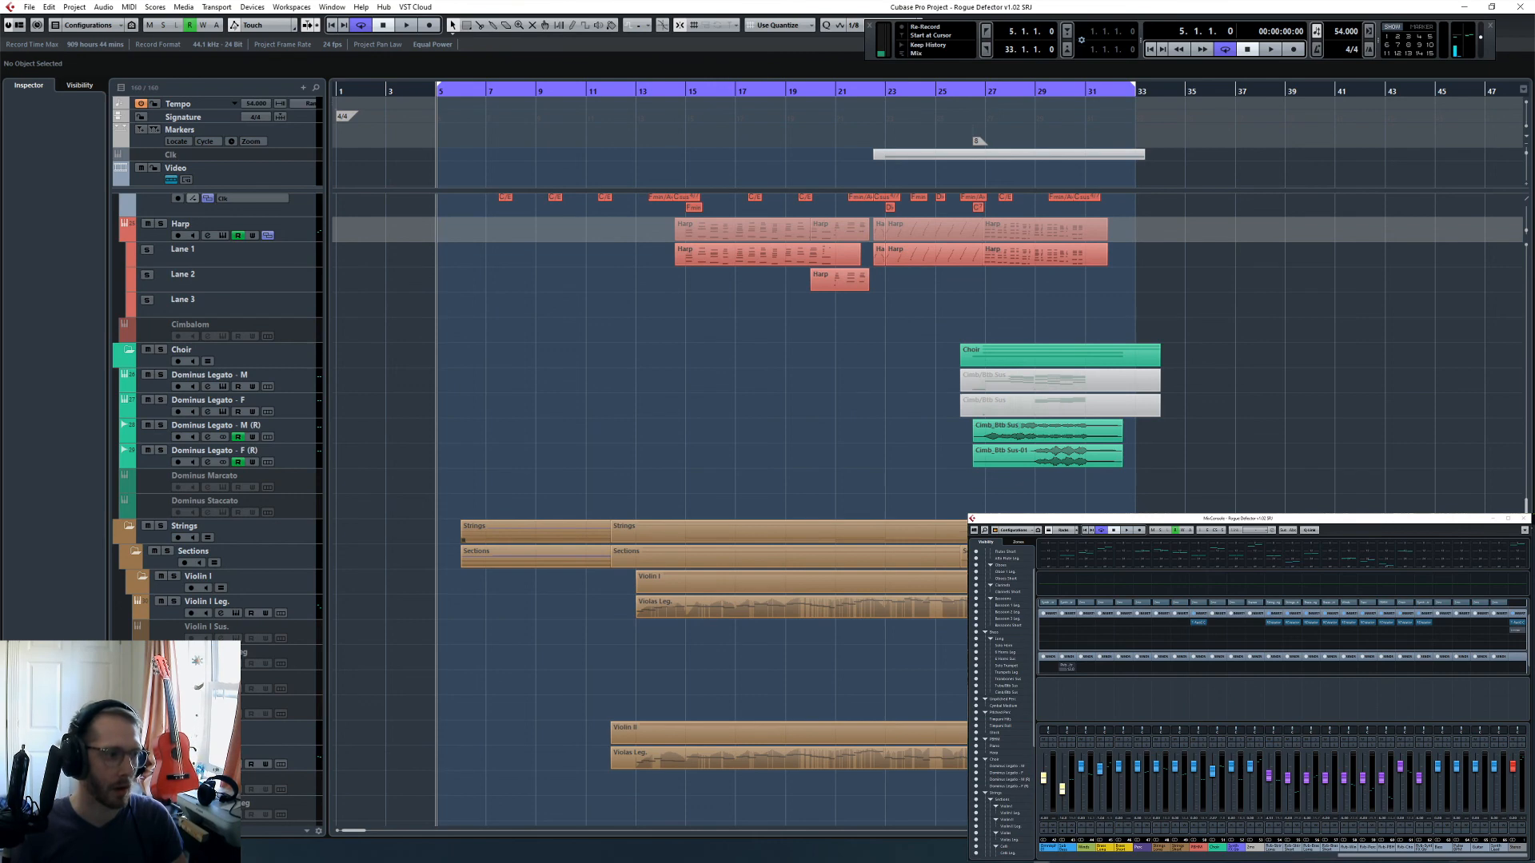
pyautogui.scroll(20, 611, 526)
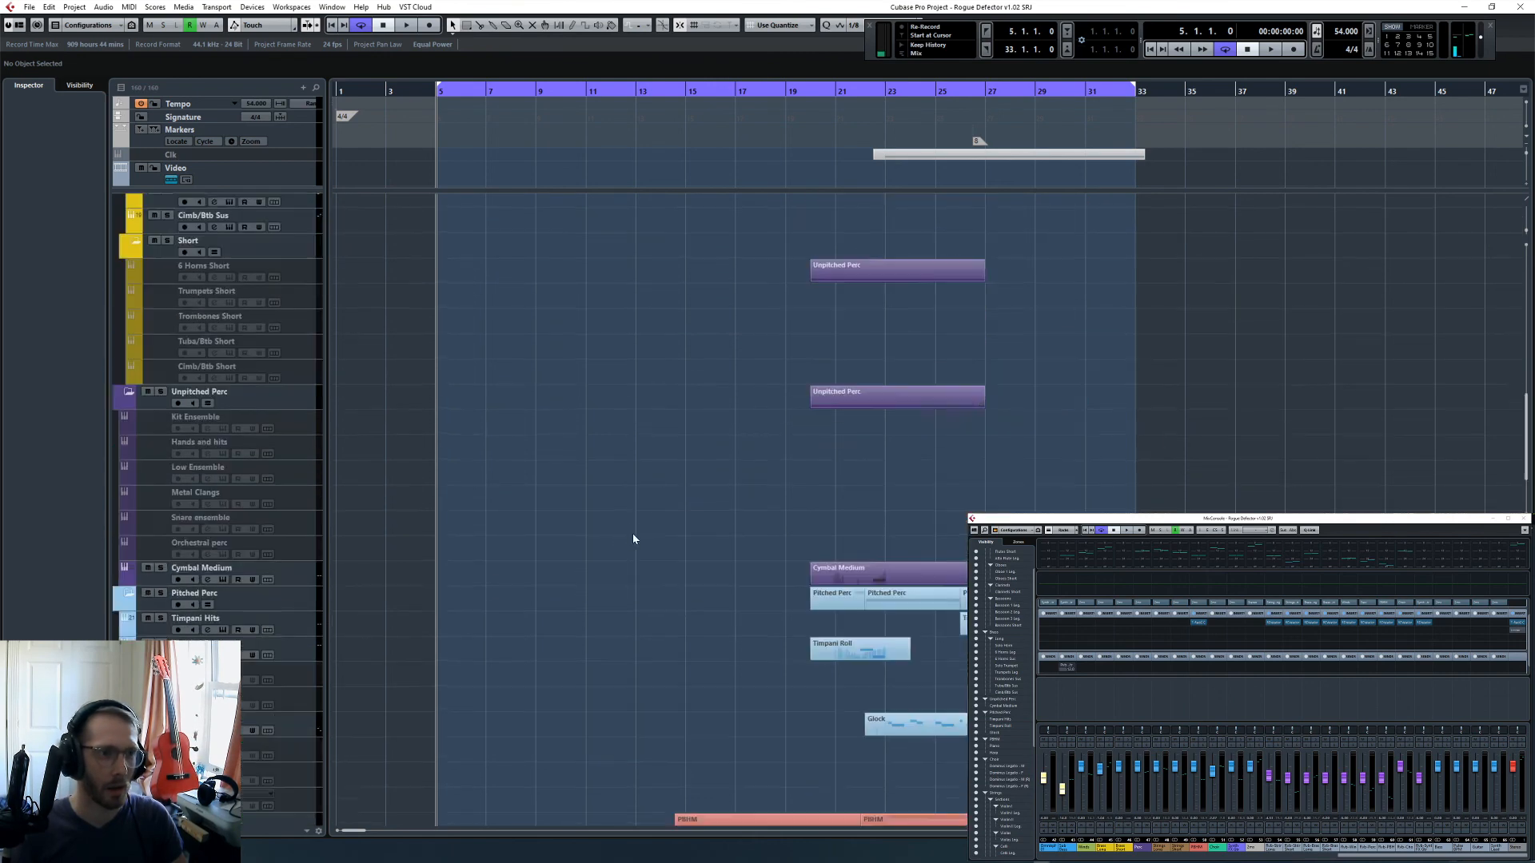
pyautogui.scroll(-20, 605, 526)
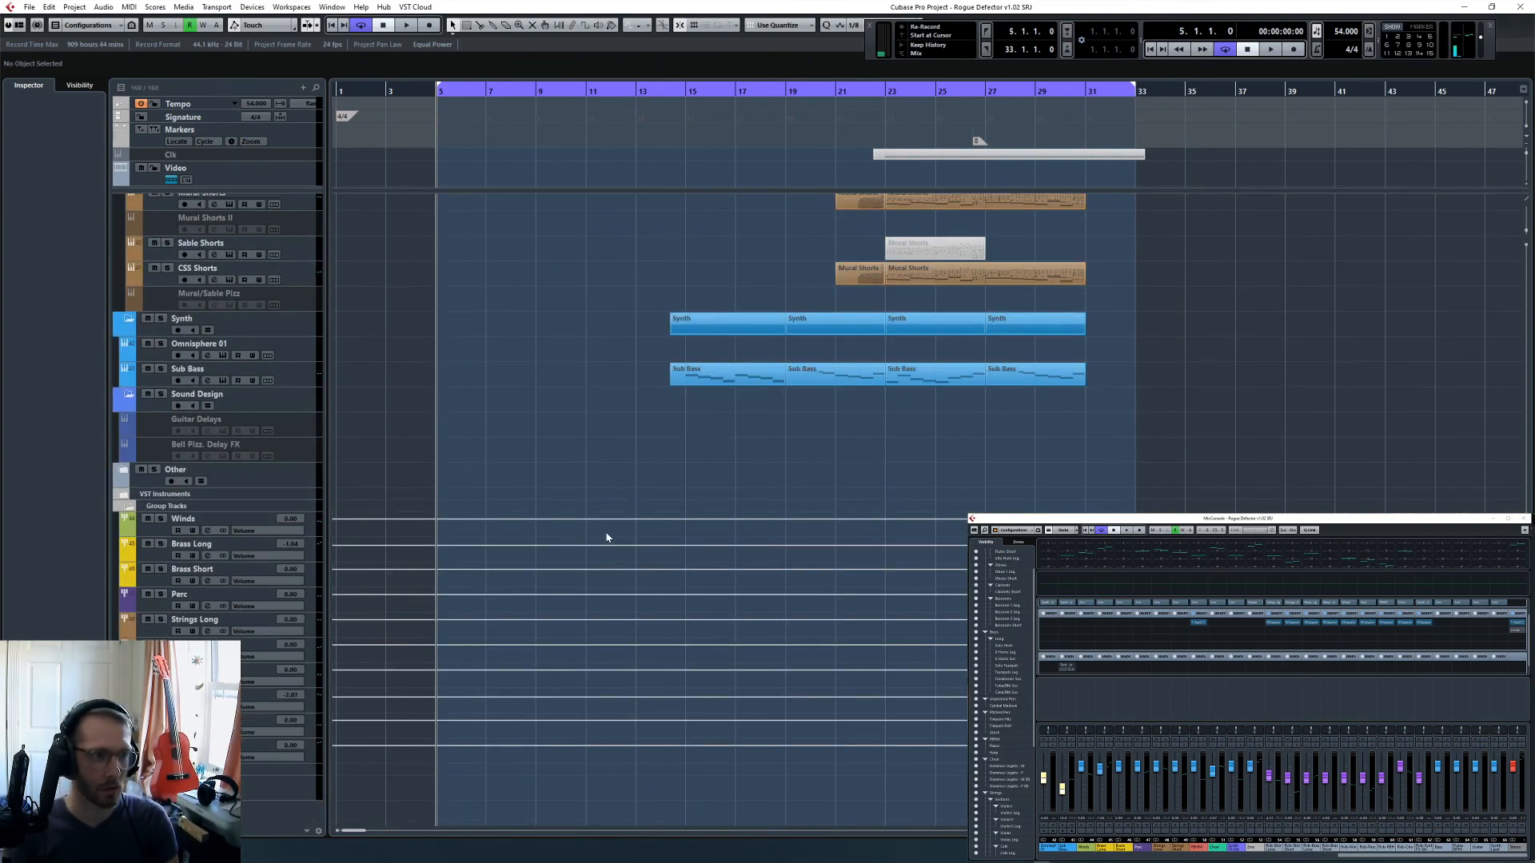
pyautogui.hotkey('ctrl', 'shift', 'e')
pyautogui.click(1133, 251)
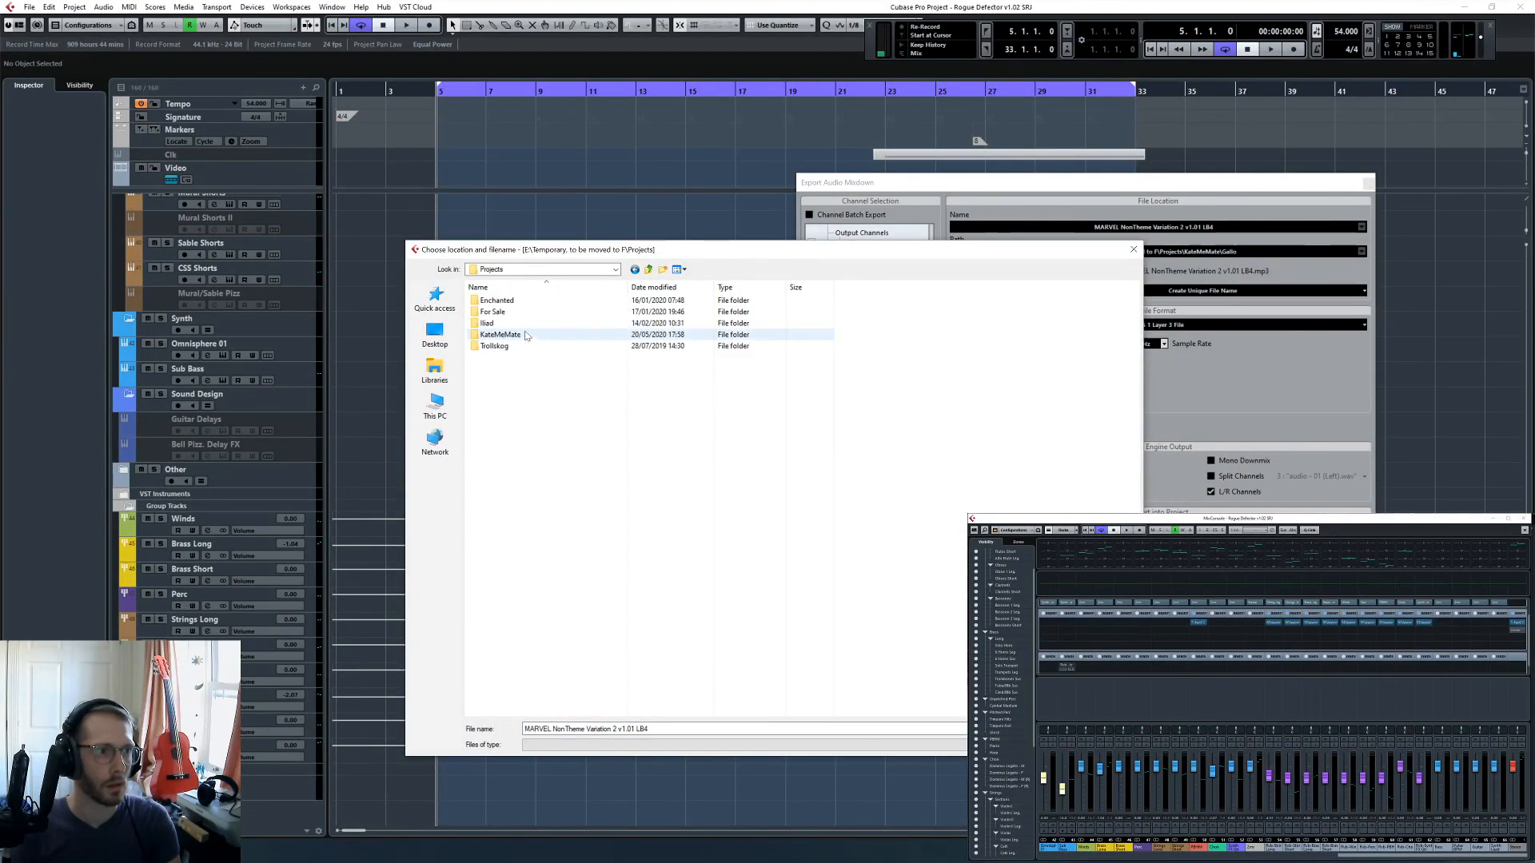
pyautogui.press('BackSpace')
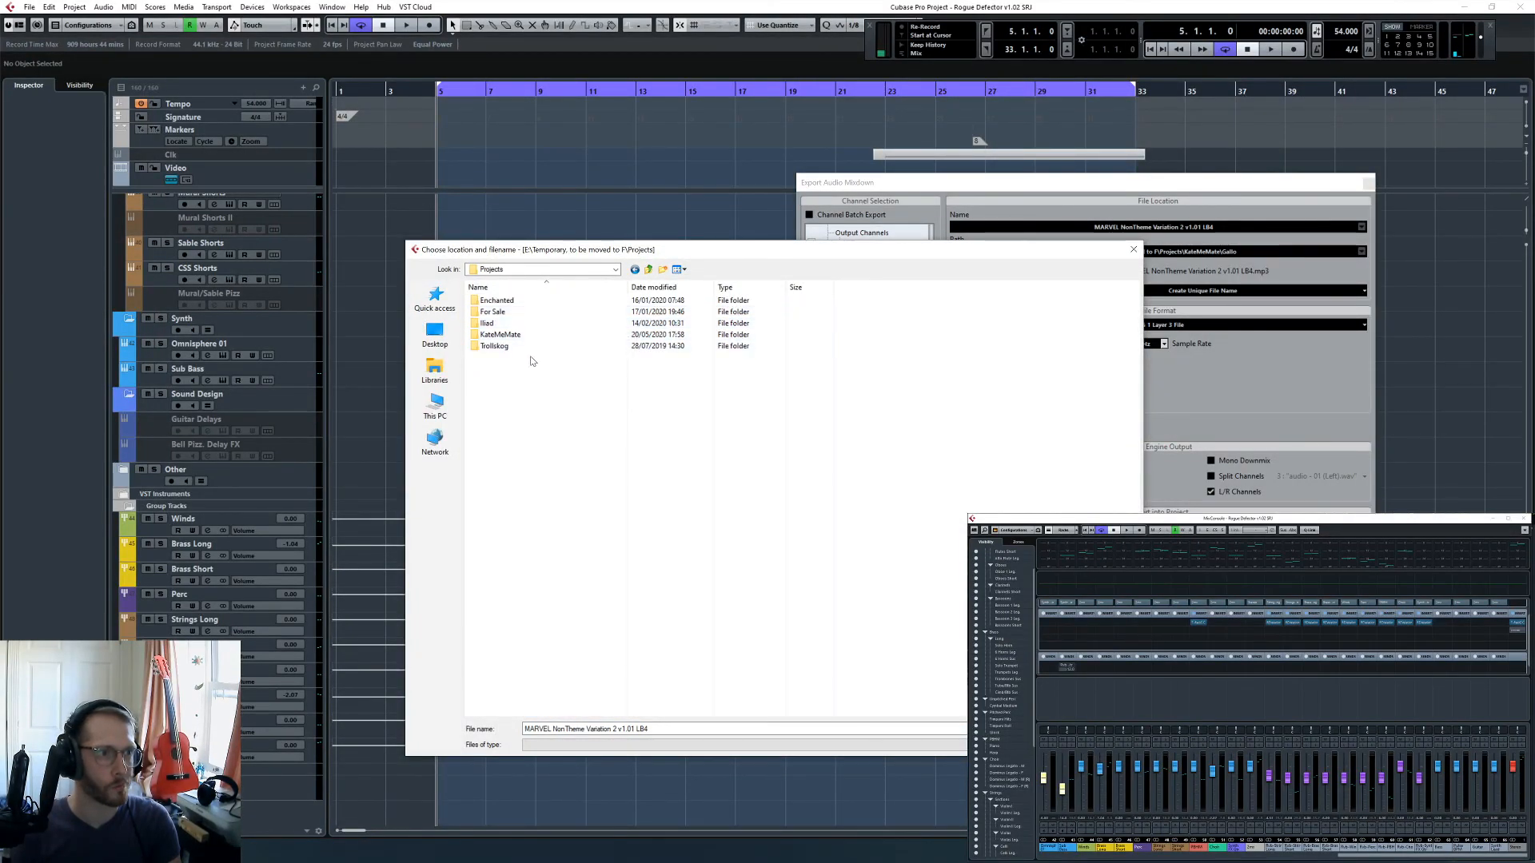
pyautogui.press('BackSpace')
pyautogui.doubleClick(539, 323)
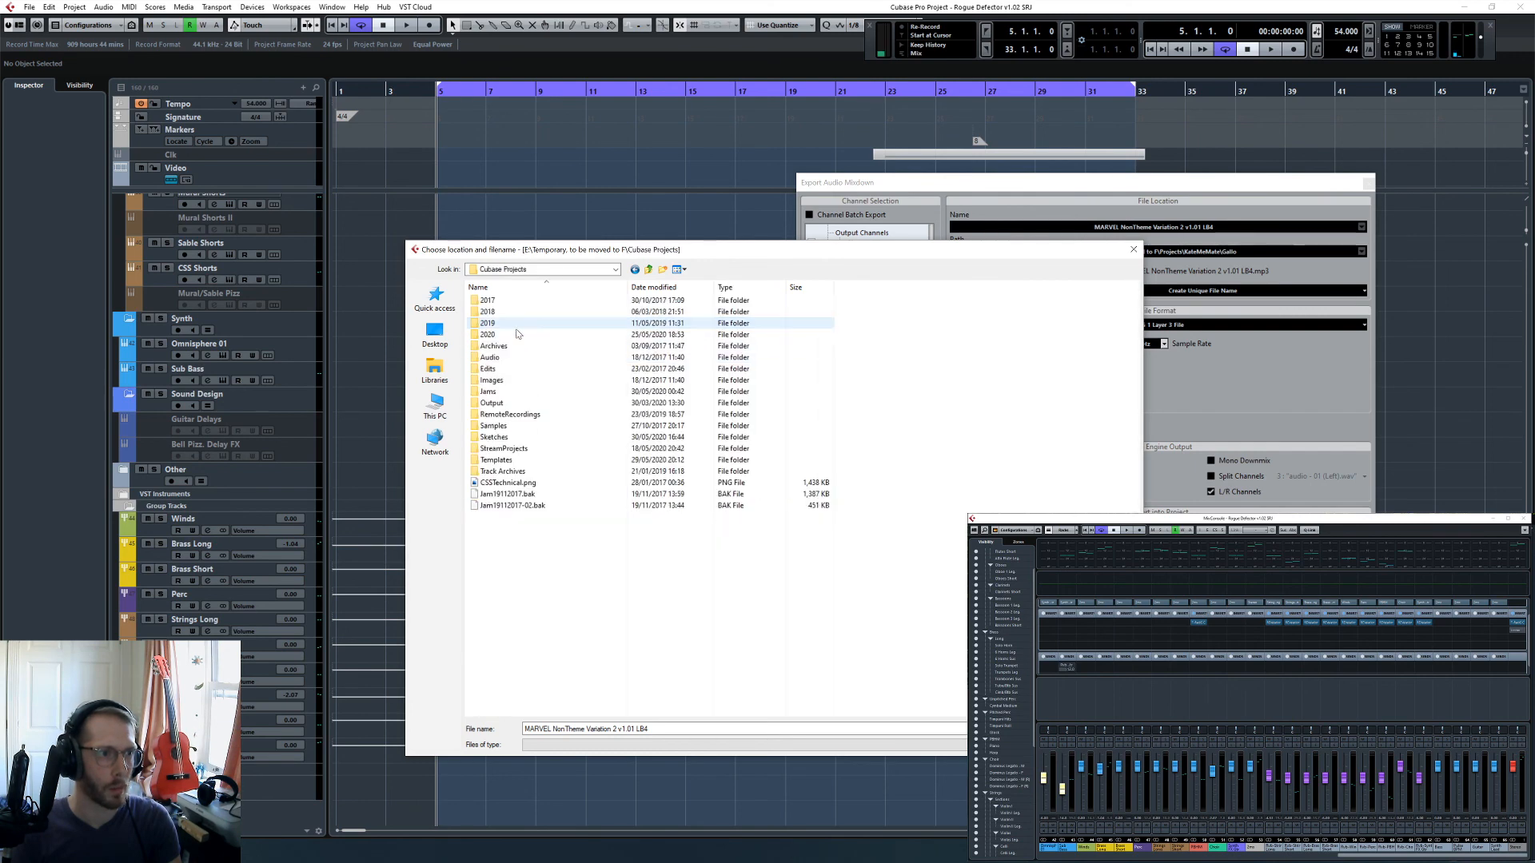
pyautogui.doubleClick(507, 336)
pyautogui.doubleClick(509, 324)
pyautogui.doubleClick(508, 301)
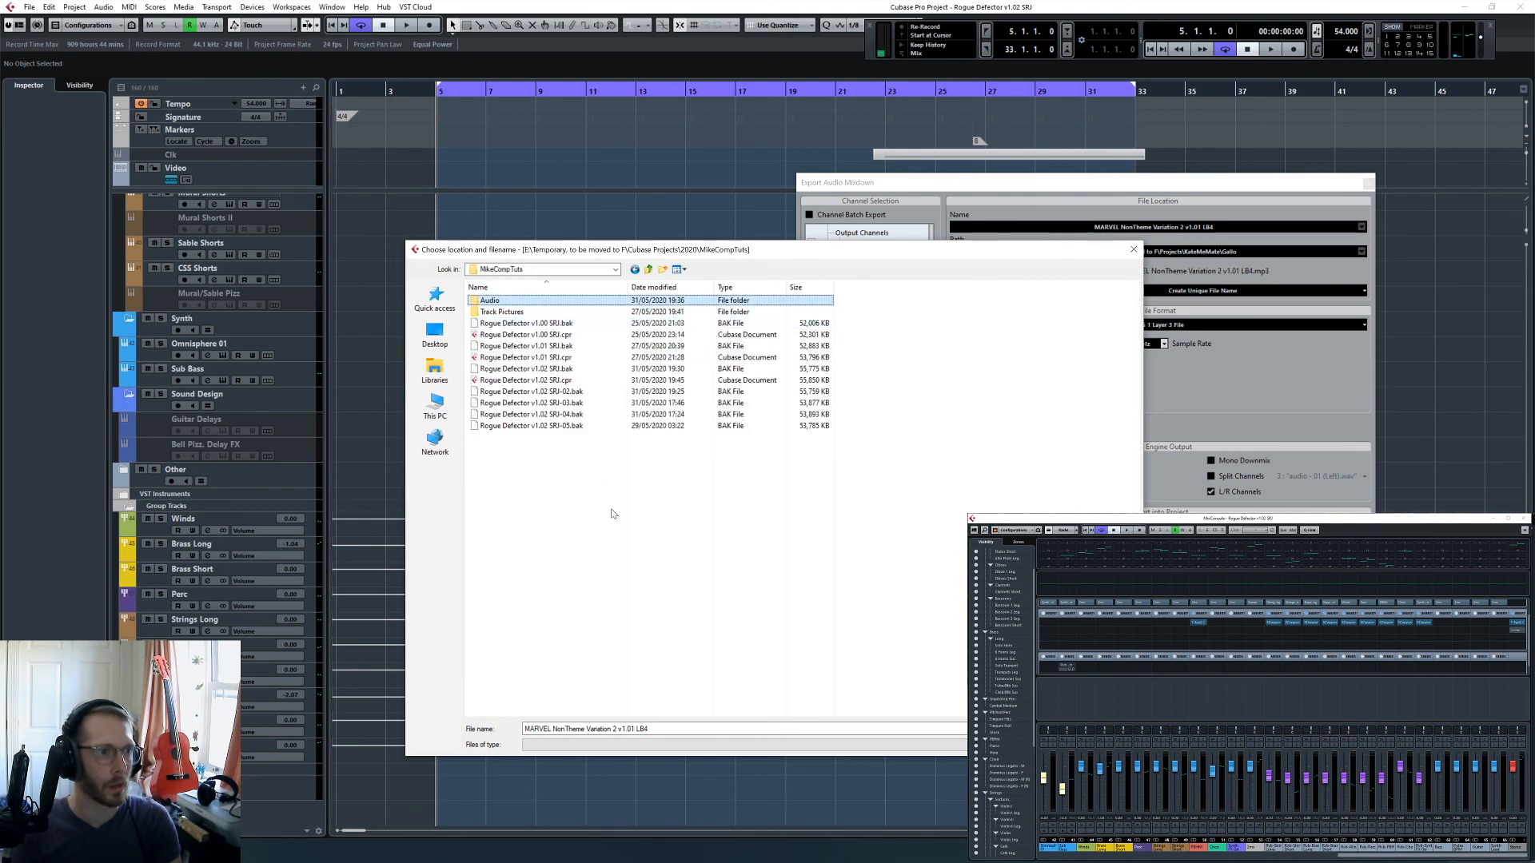
pyautogui.press('BackSpace')
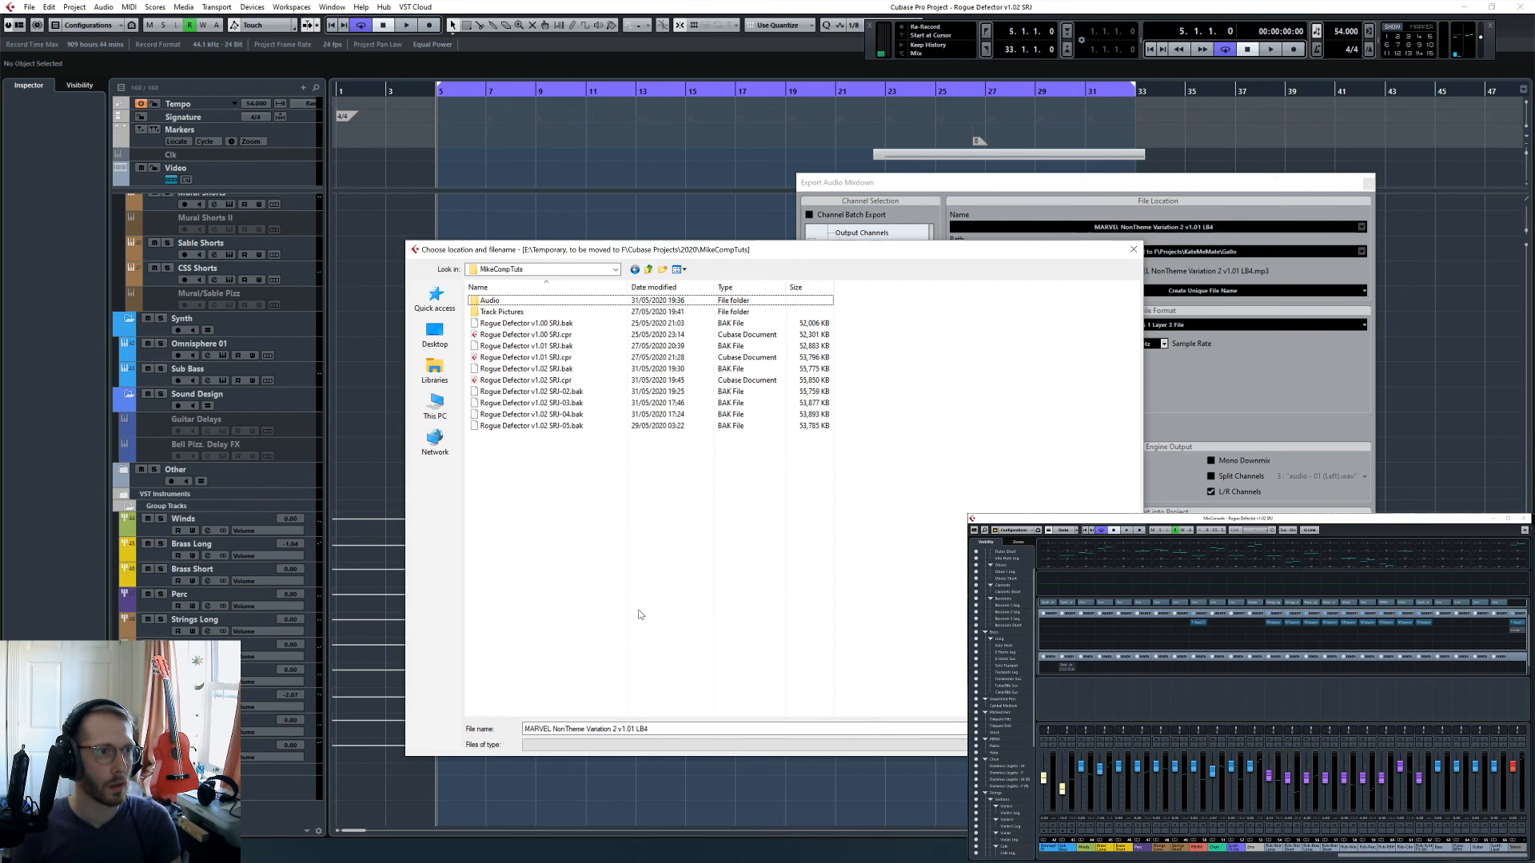
# - Name the exported mixdown "Rogue Defector v1.02 SRJ 2mx" and set its file format to Wave File
pyautogui.click(630, 729)
pyautogui.click(570, 403)
pyautogui.click(566, 380)
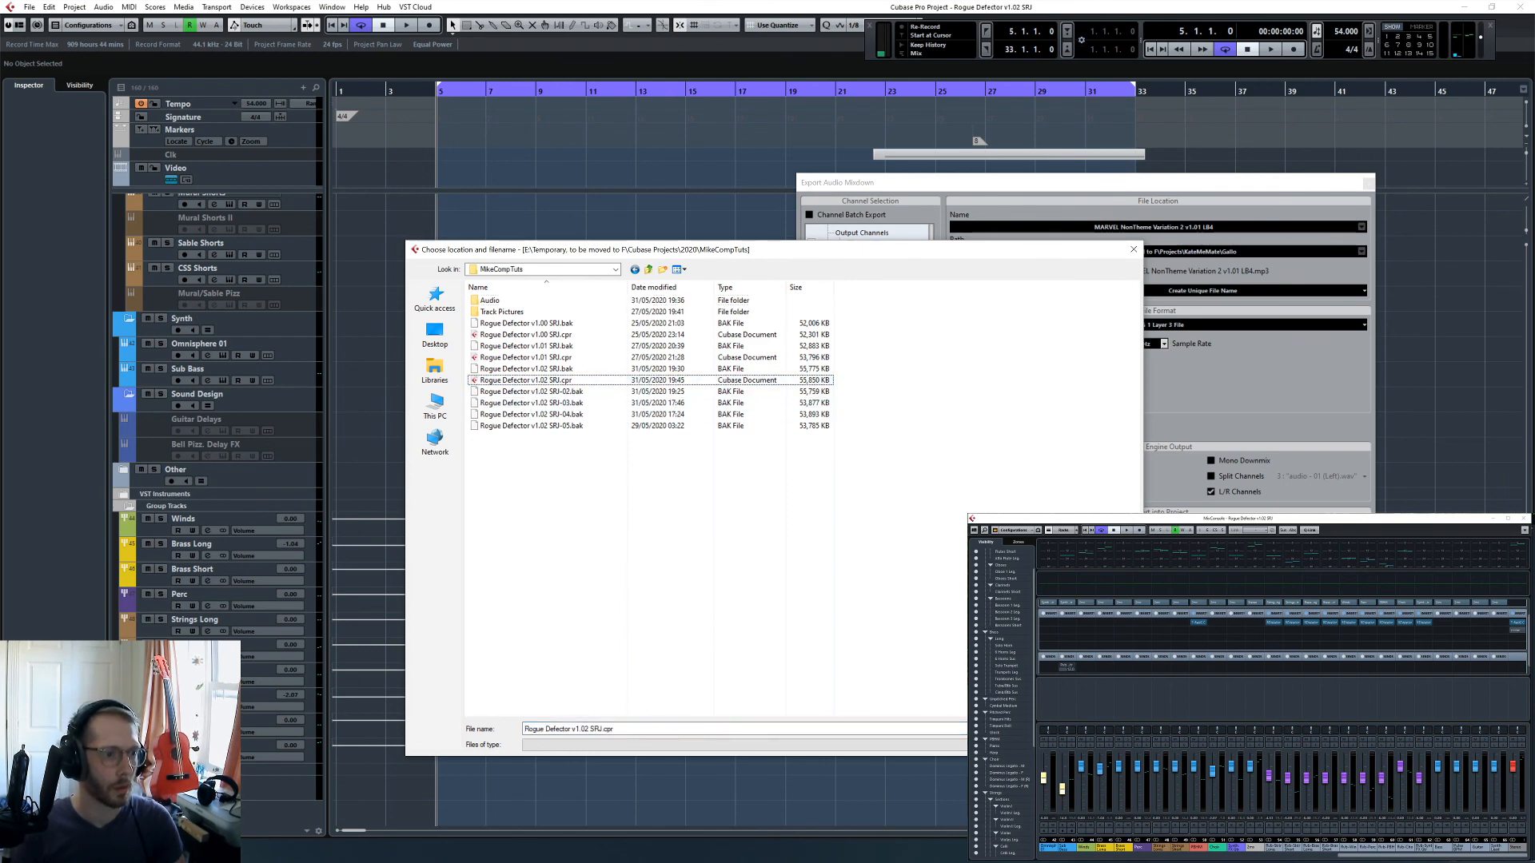
pyautogui.click(596, 729)
pyautogui.doubleClick(608, 729)
pyautogui.press('BackSpace')
pyautogui.press('BackSpace')
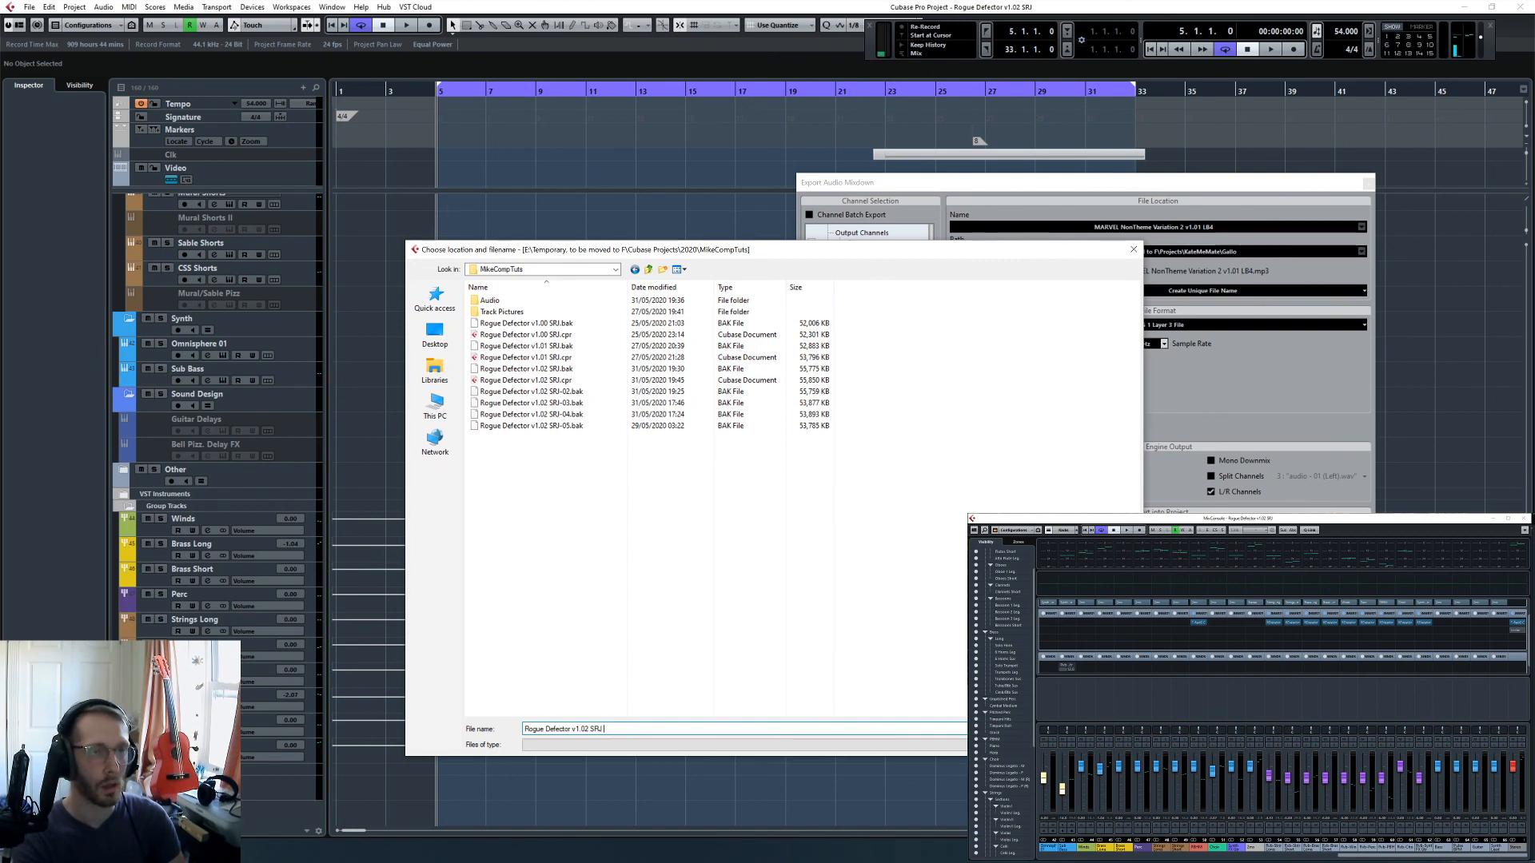
pyautogui.write('2mx')
pyautogui.press('Return')
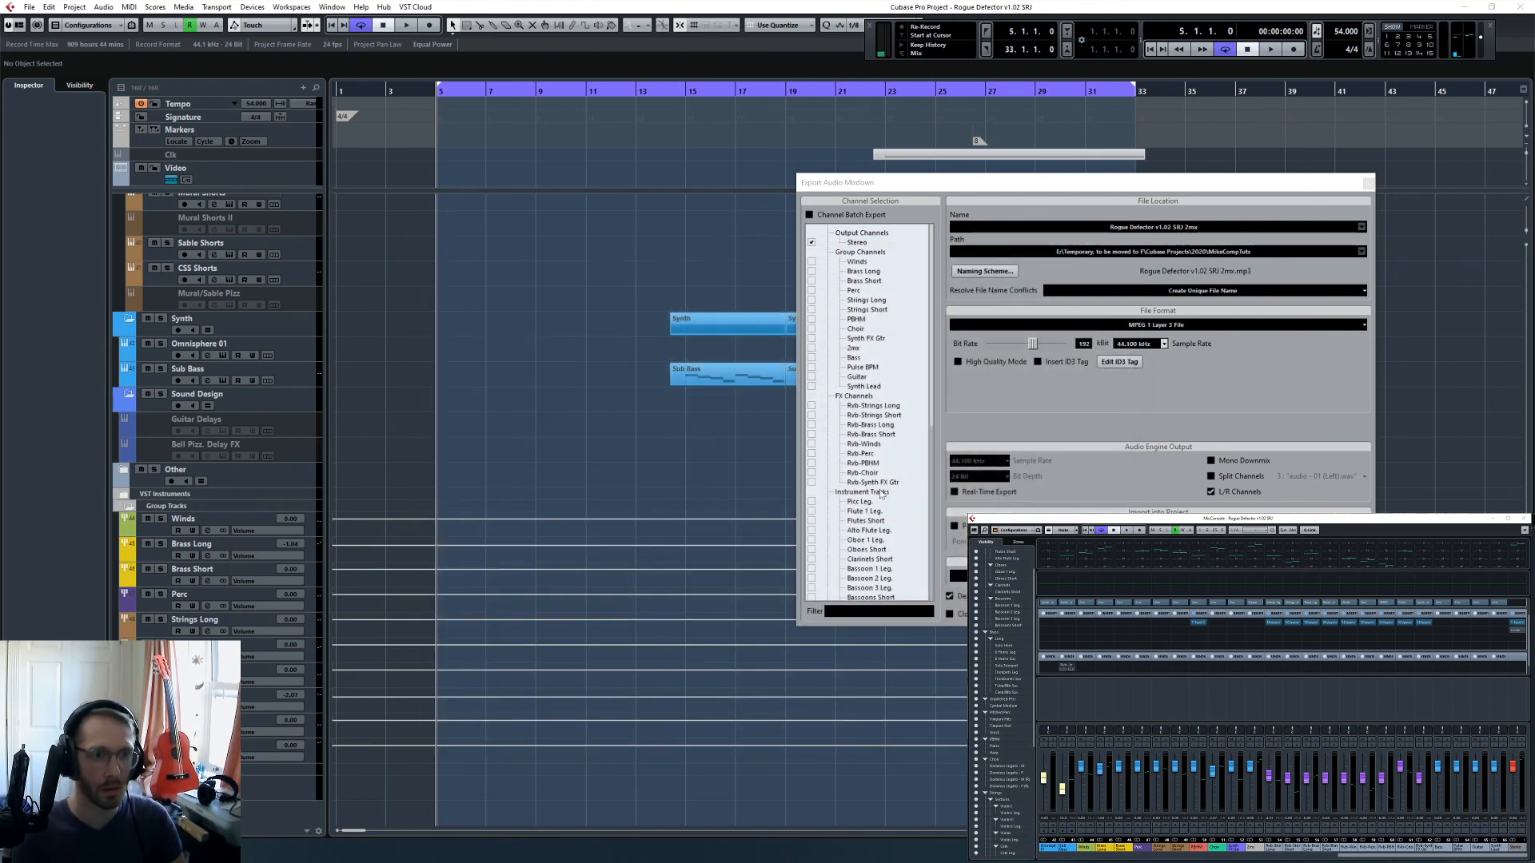
pyautogui.click(1089, 324)
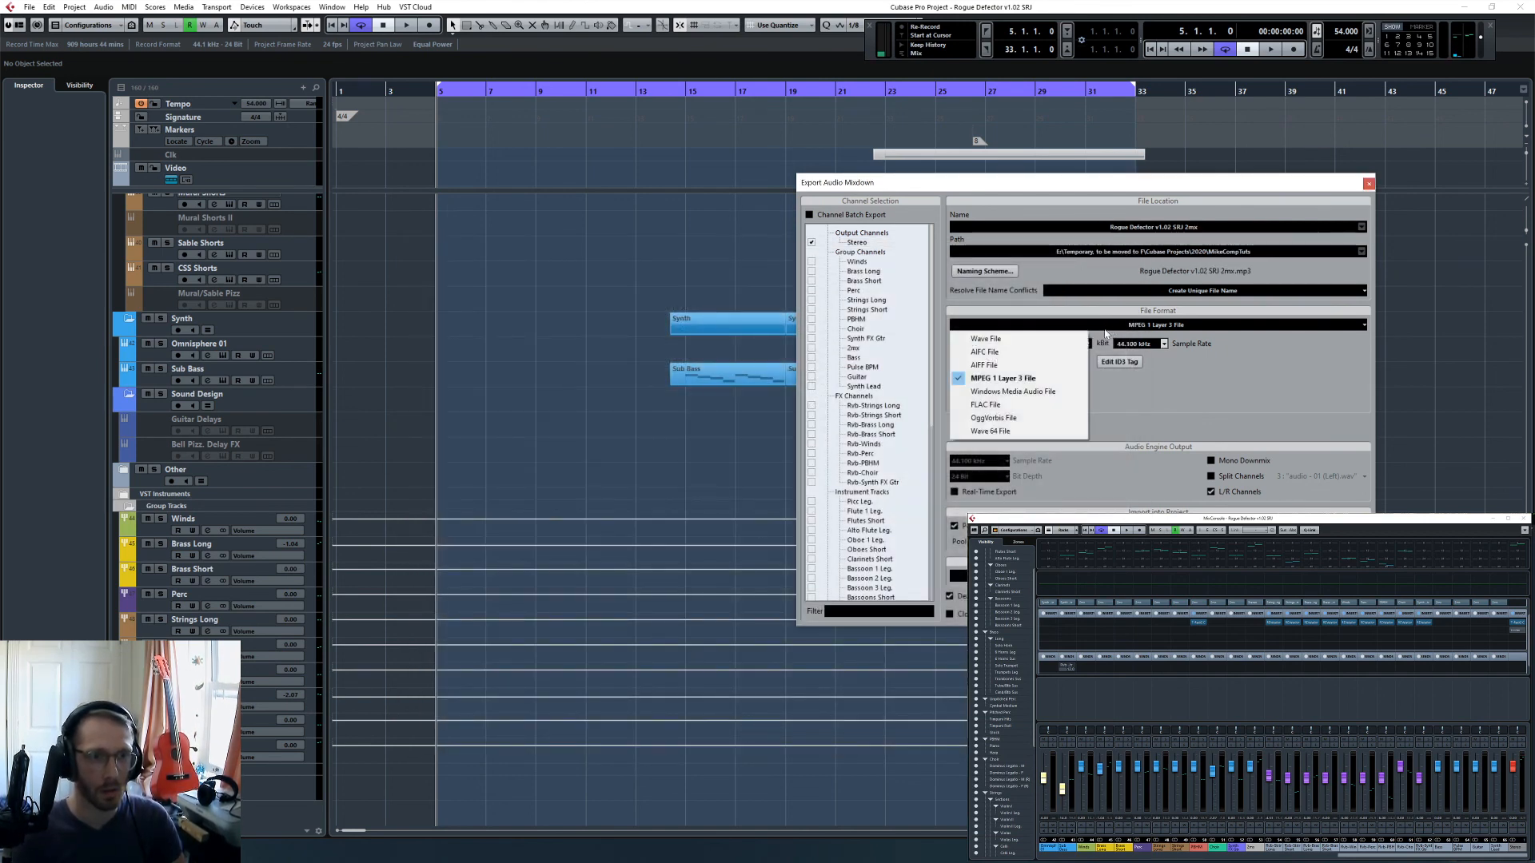
pyautogui.click(1032, 432)
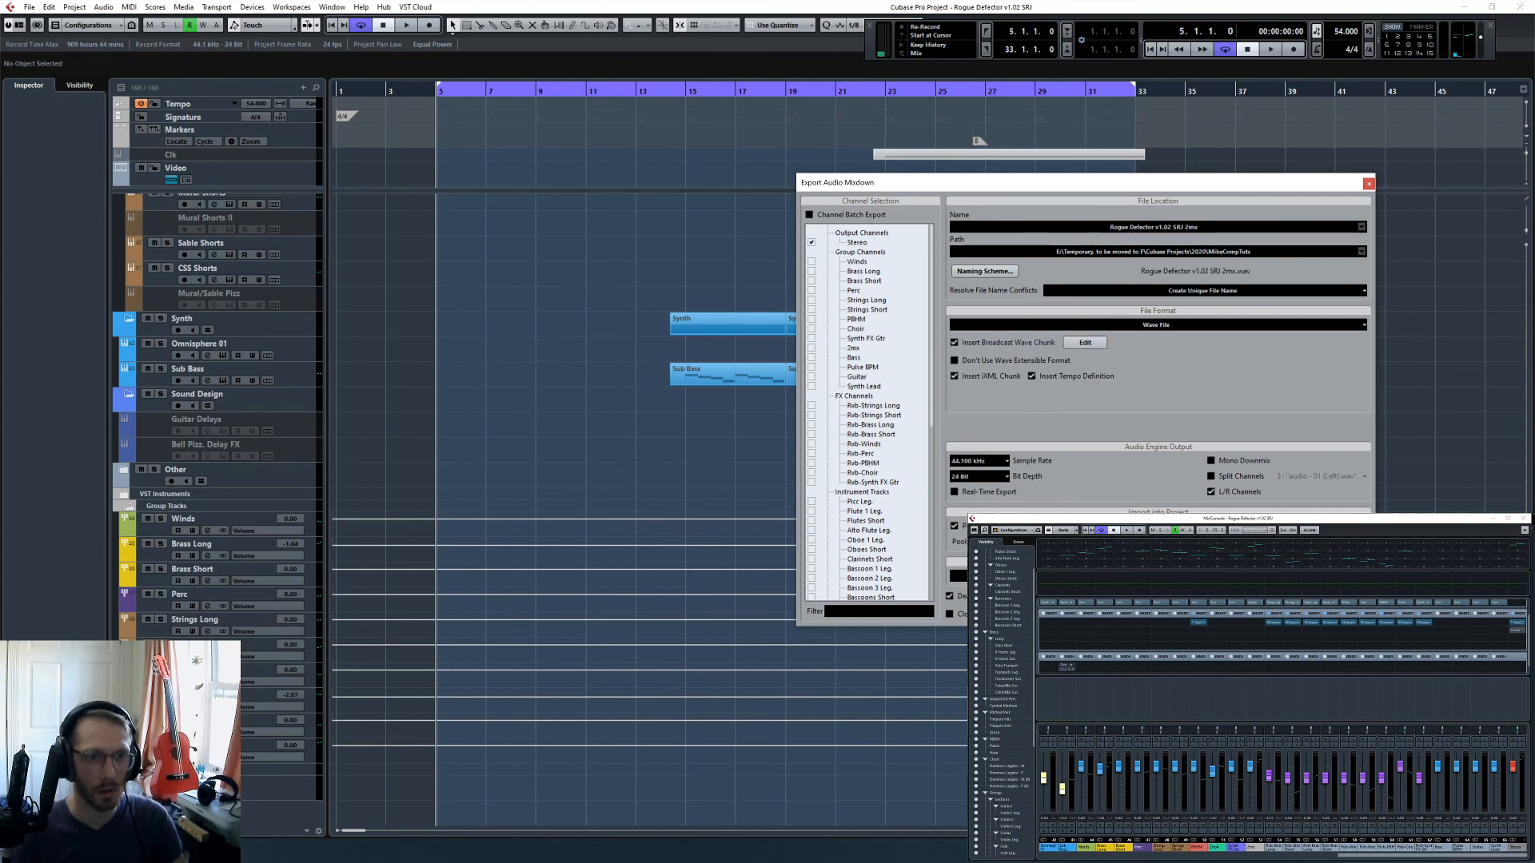
# - Export the wave mixdown, and export the Rogue Defector v1.02 SRJ 2mx audio channel as an MPEG 1 Layer 3 File
pyautogui.press('Return')
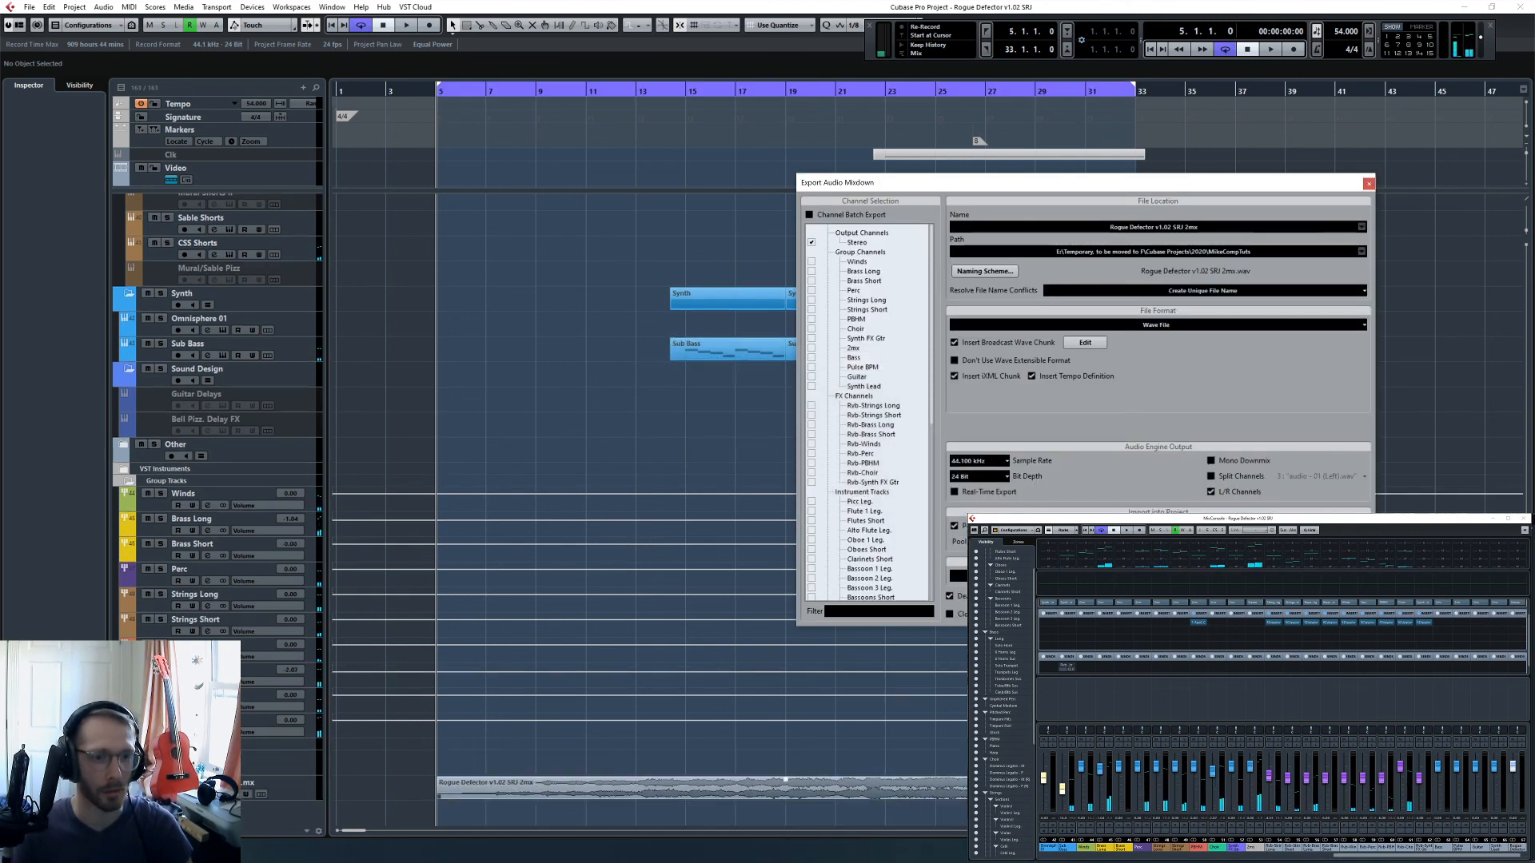
pyautogui.scroll(-10, 907, 452)
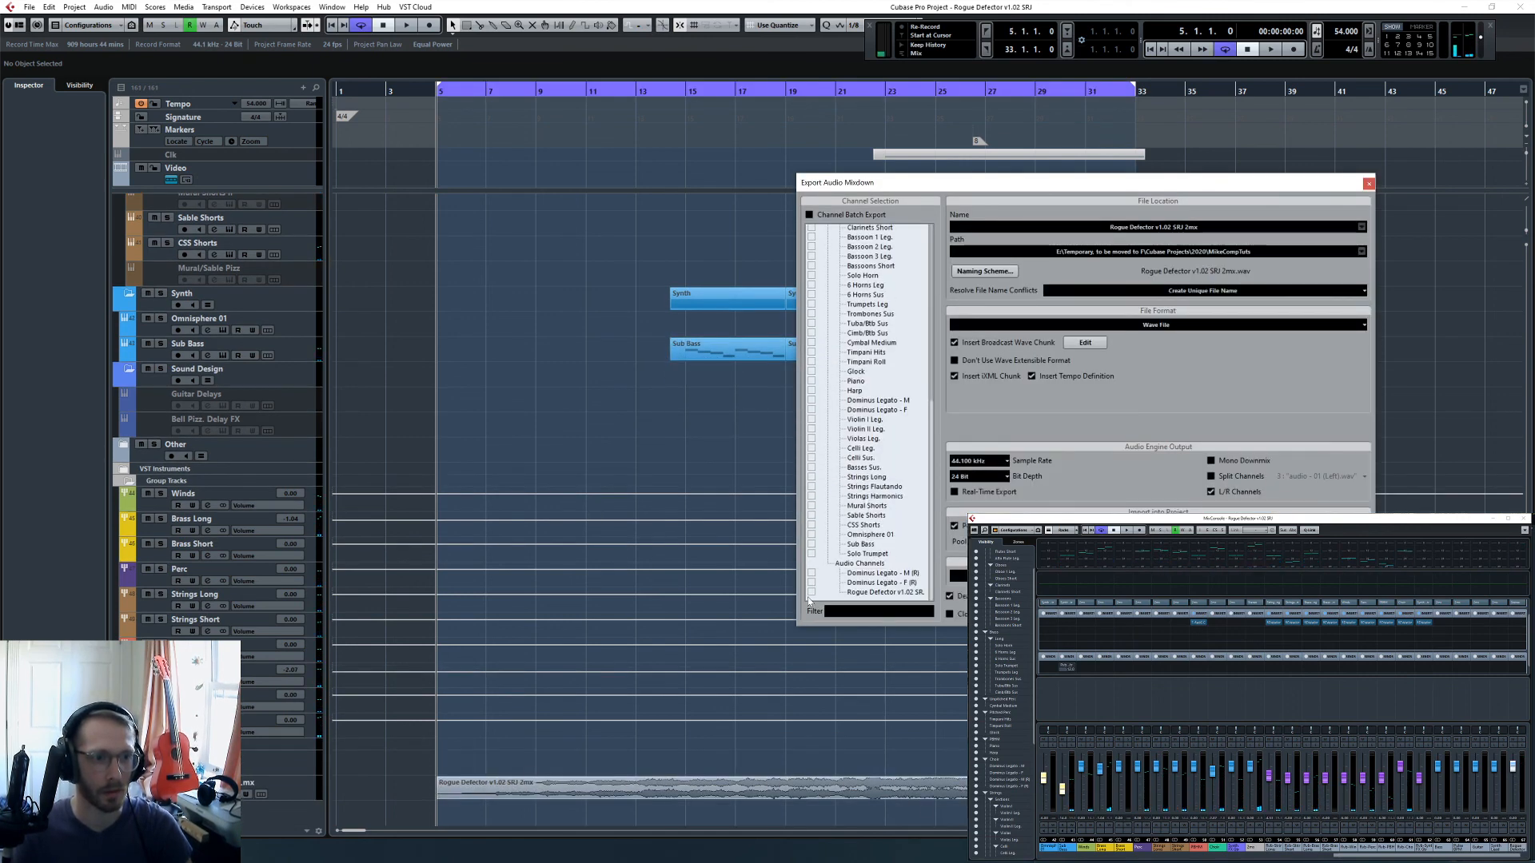
pyautogui.click(1098, 324)
pyautogui.click(1015, 379)
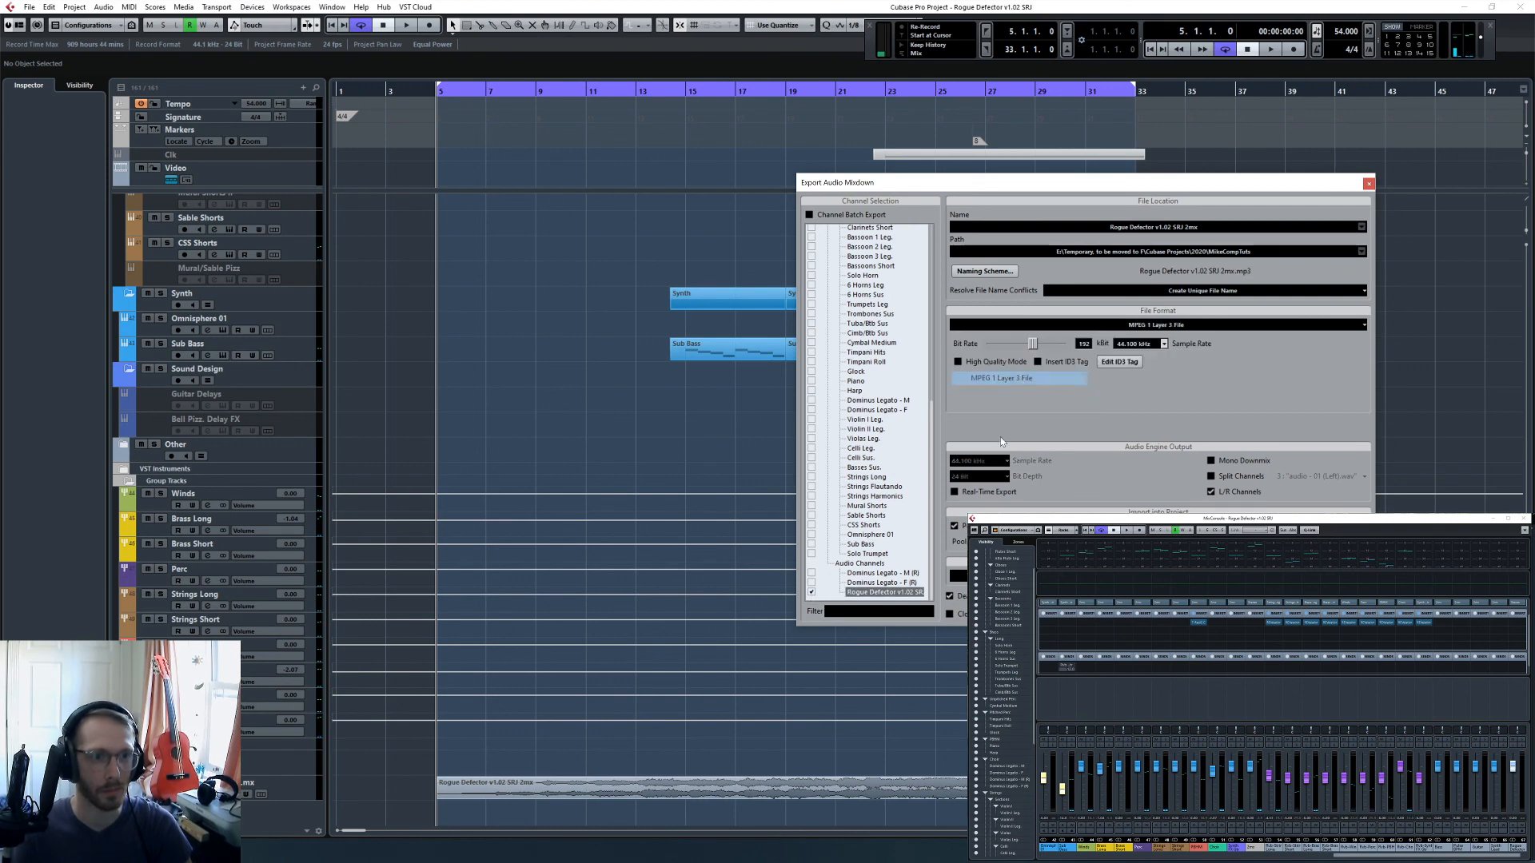
pyautogui.press('Return')
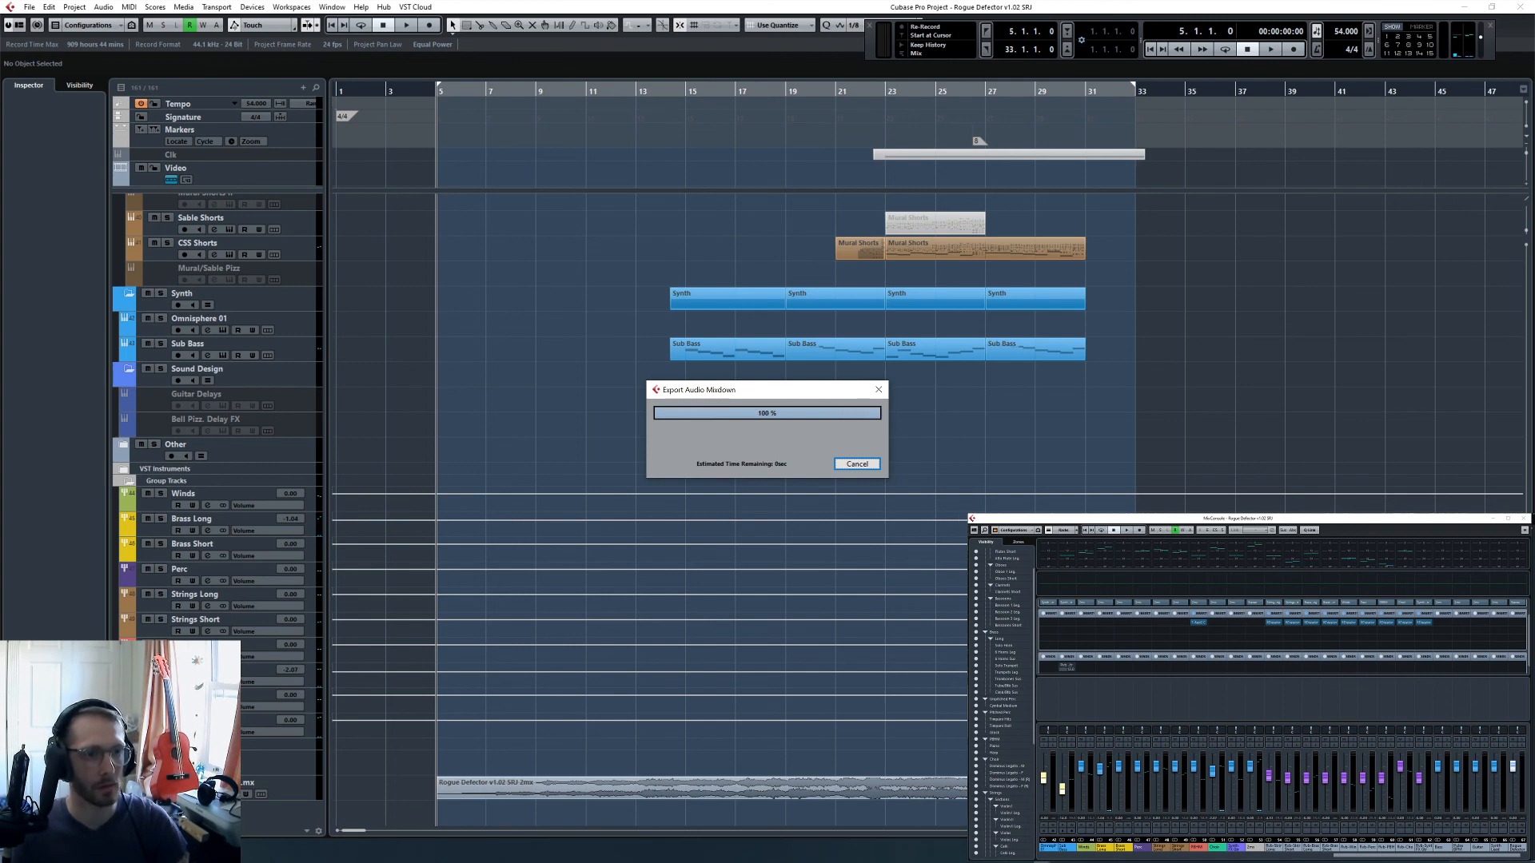
# - Move the left locator to bar 6
pyautogui.scroll(3, 822, 485)
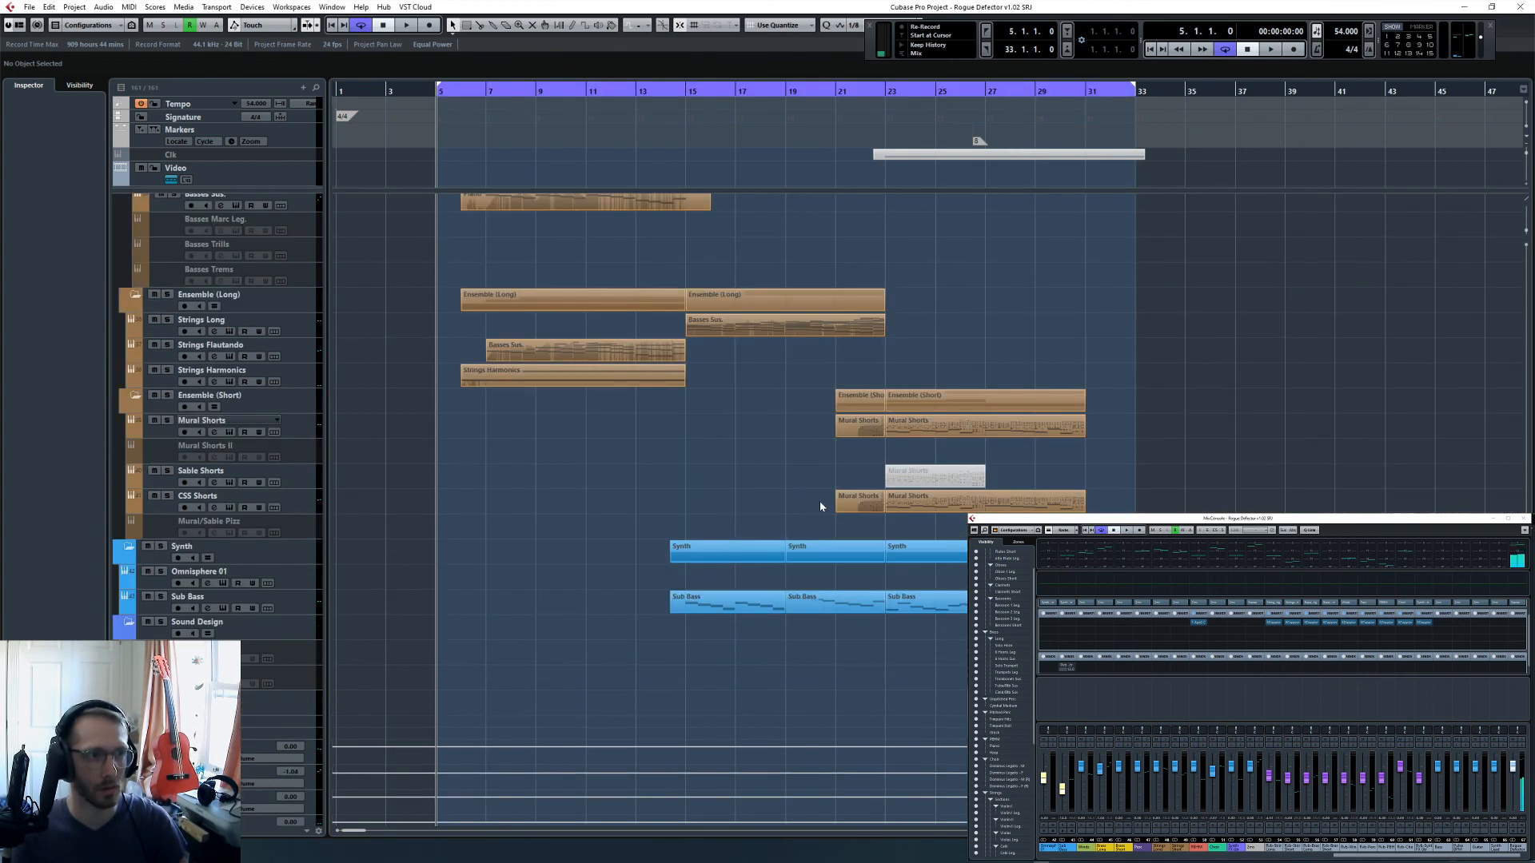
pyautogui.scroll(-2, 819, 503)
pyautogui.press('h')
pyautogui.press('h')
pyautogui.press('h')
pyautogui.press('h')
pyautogui.press('h')
pyautogui.press('h')
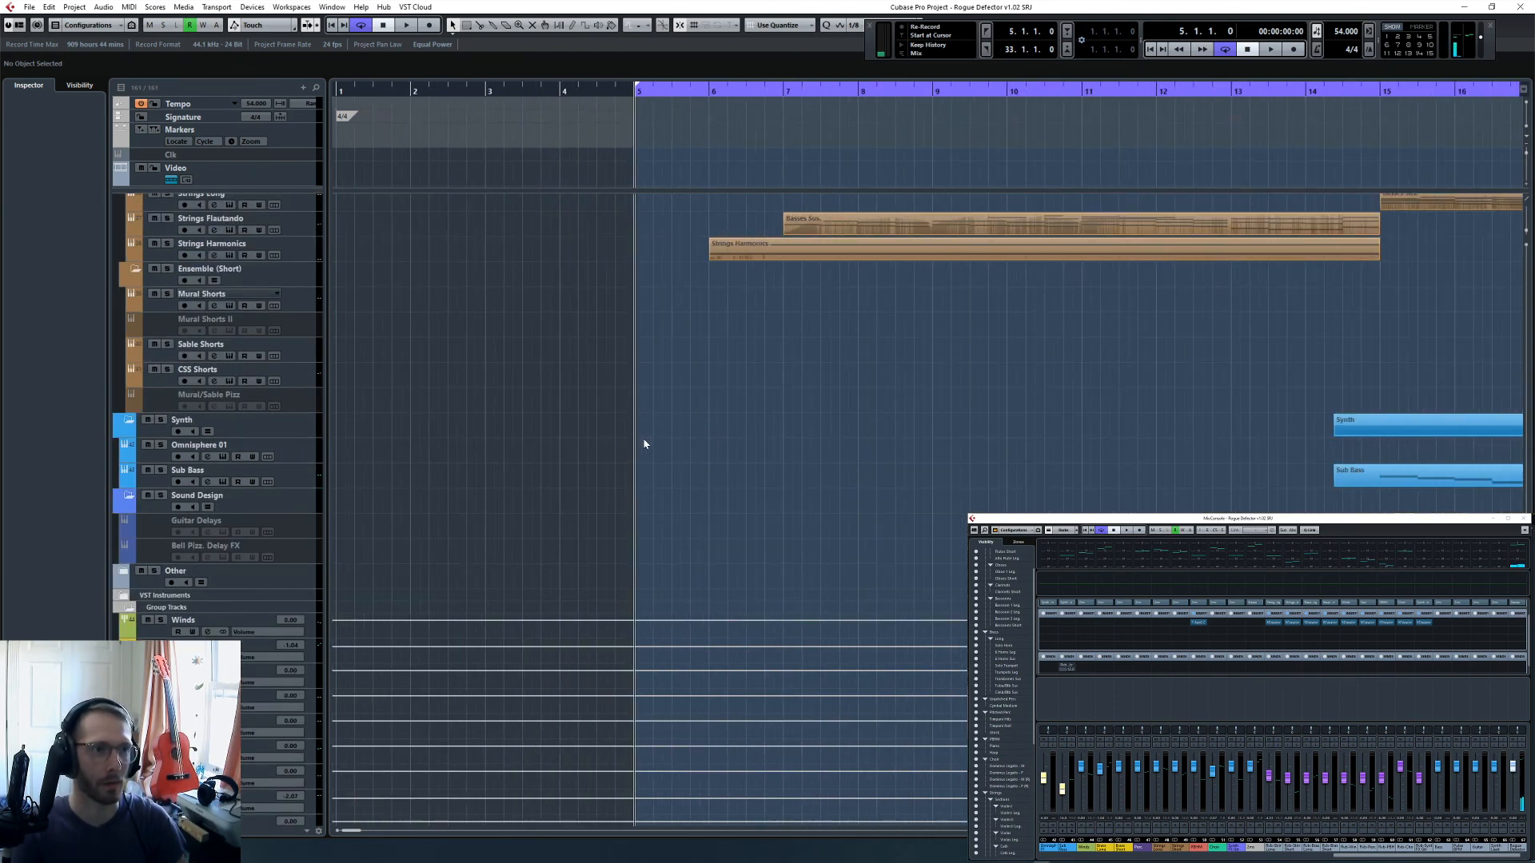
pyautogui.press('KP_Add')
pyautogui.press('ctrl+KP_1')
# - Move the left locator back to 5.4.1 and place the project cursor there
pyautogui.press('h')
pyautogui.press('h')
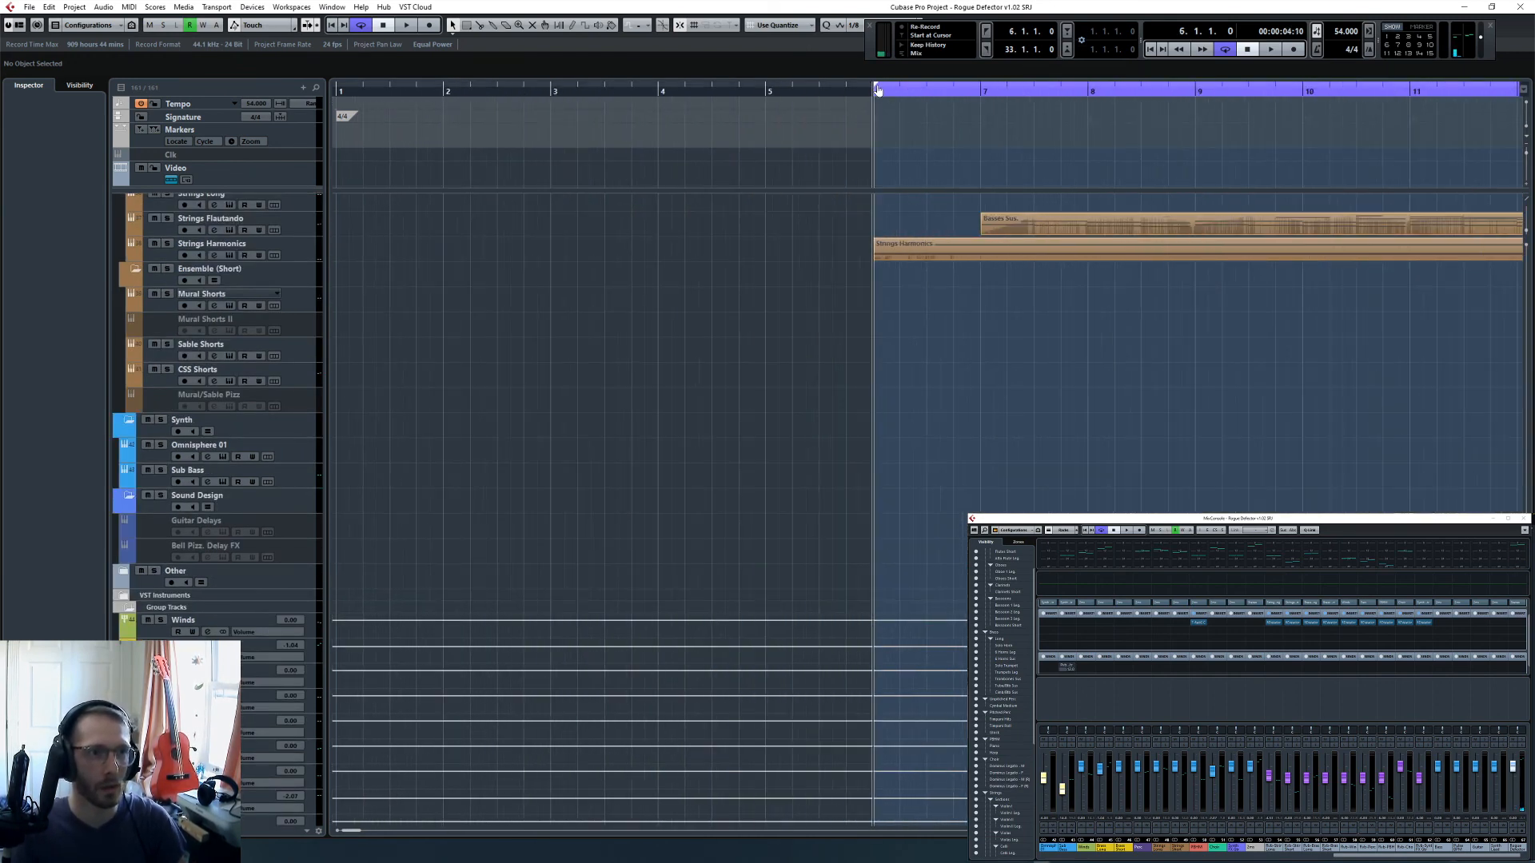
pyautogui.moveTo(875, 85); pyautogui.dragTo(847, 90)
pyautogui.press('KP_1')
pyautogui.press('g')
# - Set the left locator to bar 1 and the right locator to bar 5, enclosing the empty bars before the music
pyautogui.press('g')
pyautogui.press('g')
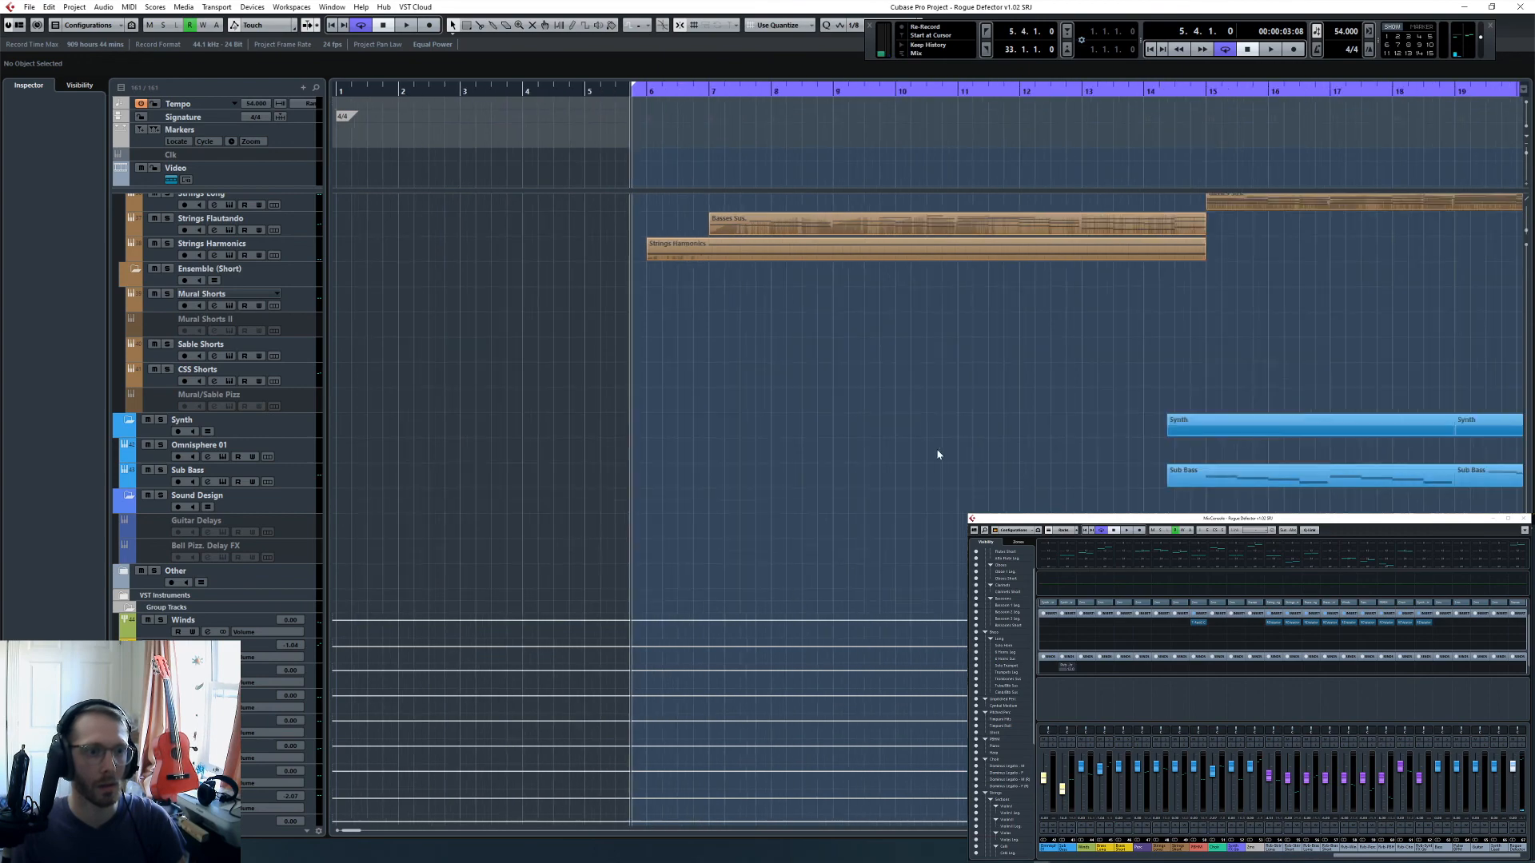
pyautogui.scroll(-2, 936, 449)
pyautogui.press('g')
pyautogui.press('g')
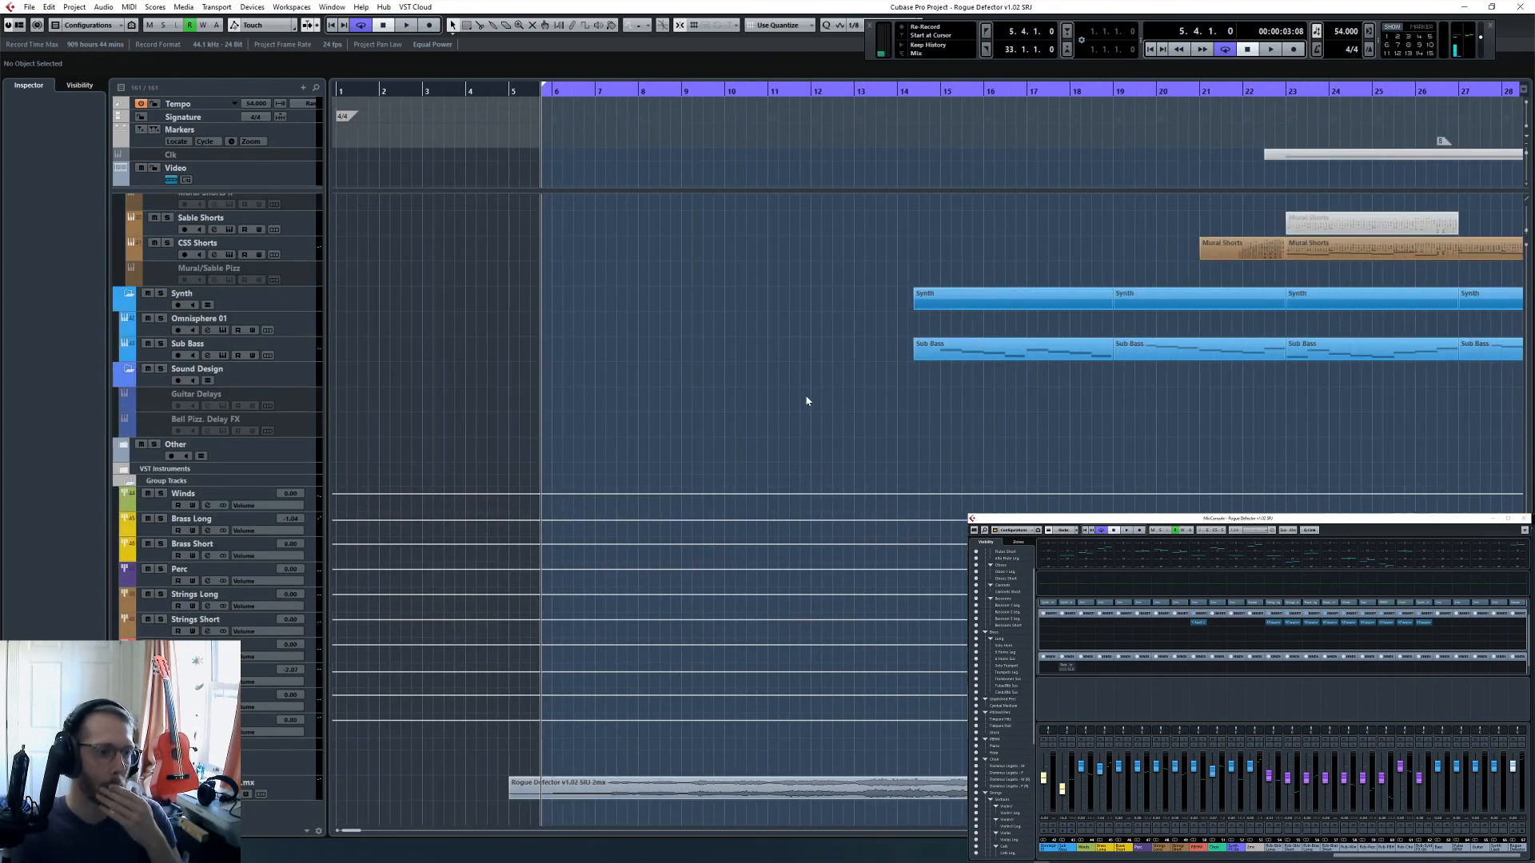
pyautogui.press('KP_Subtract')
pyautogui.press('ctrl+KP_2')
pyautogui.press('Home')
pyautogui.press('ctrl+KP_1')
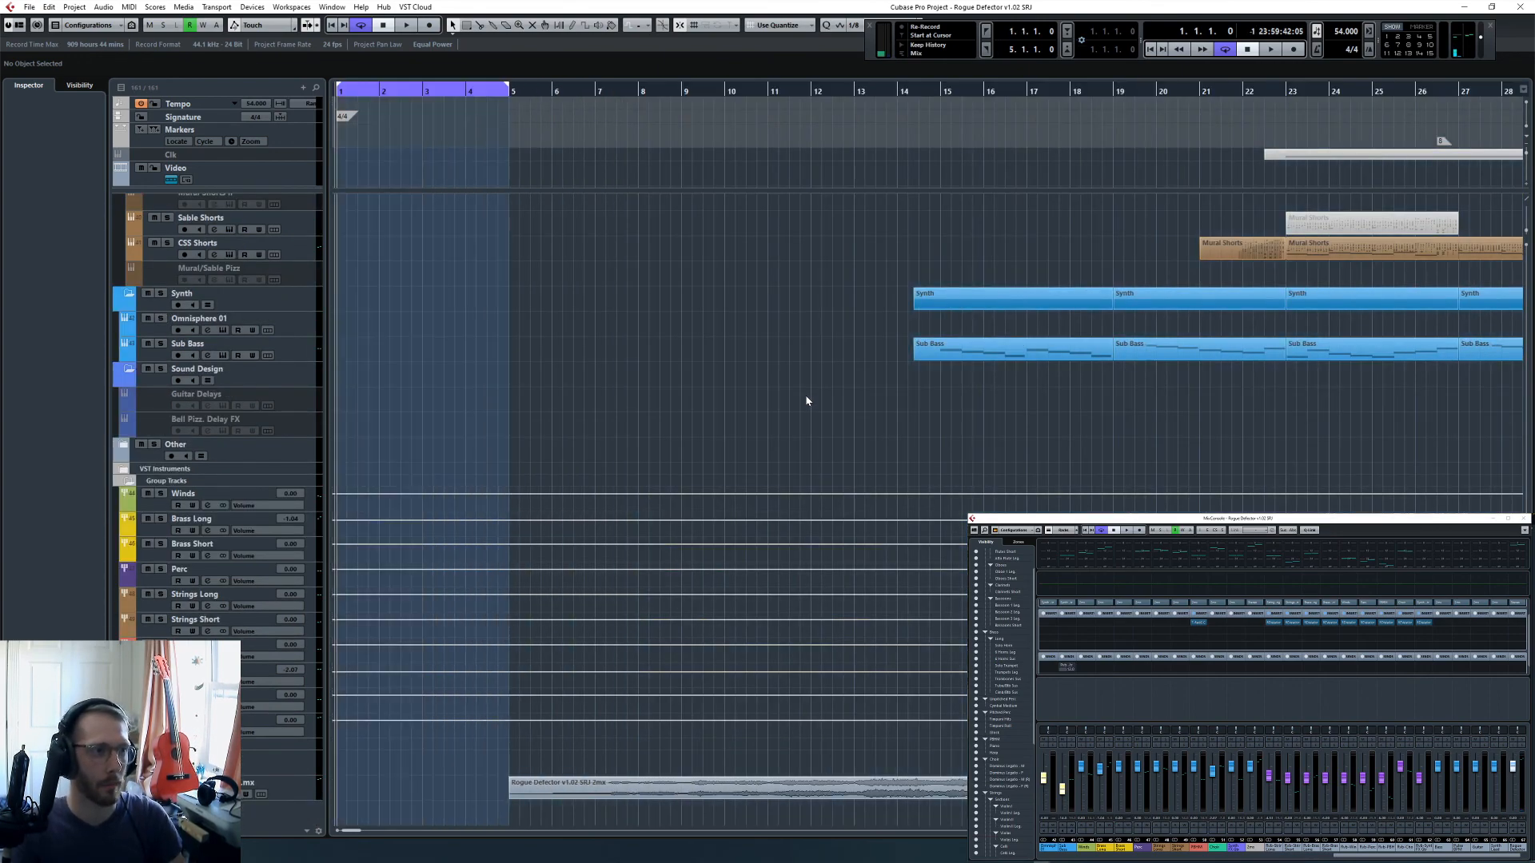
# - Save a new copy of the project as "Rogue Defector v1.02 SRJ CLN" in the MikeCompTuts folder
pyautogui.hotkey('ctrl', 'shift', 's')
pyautogui.press('End')
pyautogui.write('C')
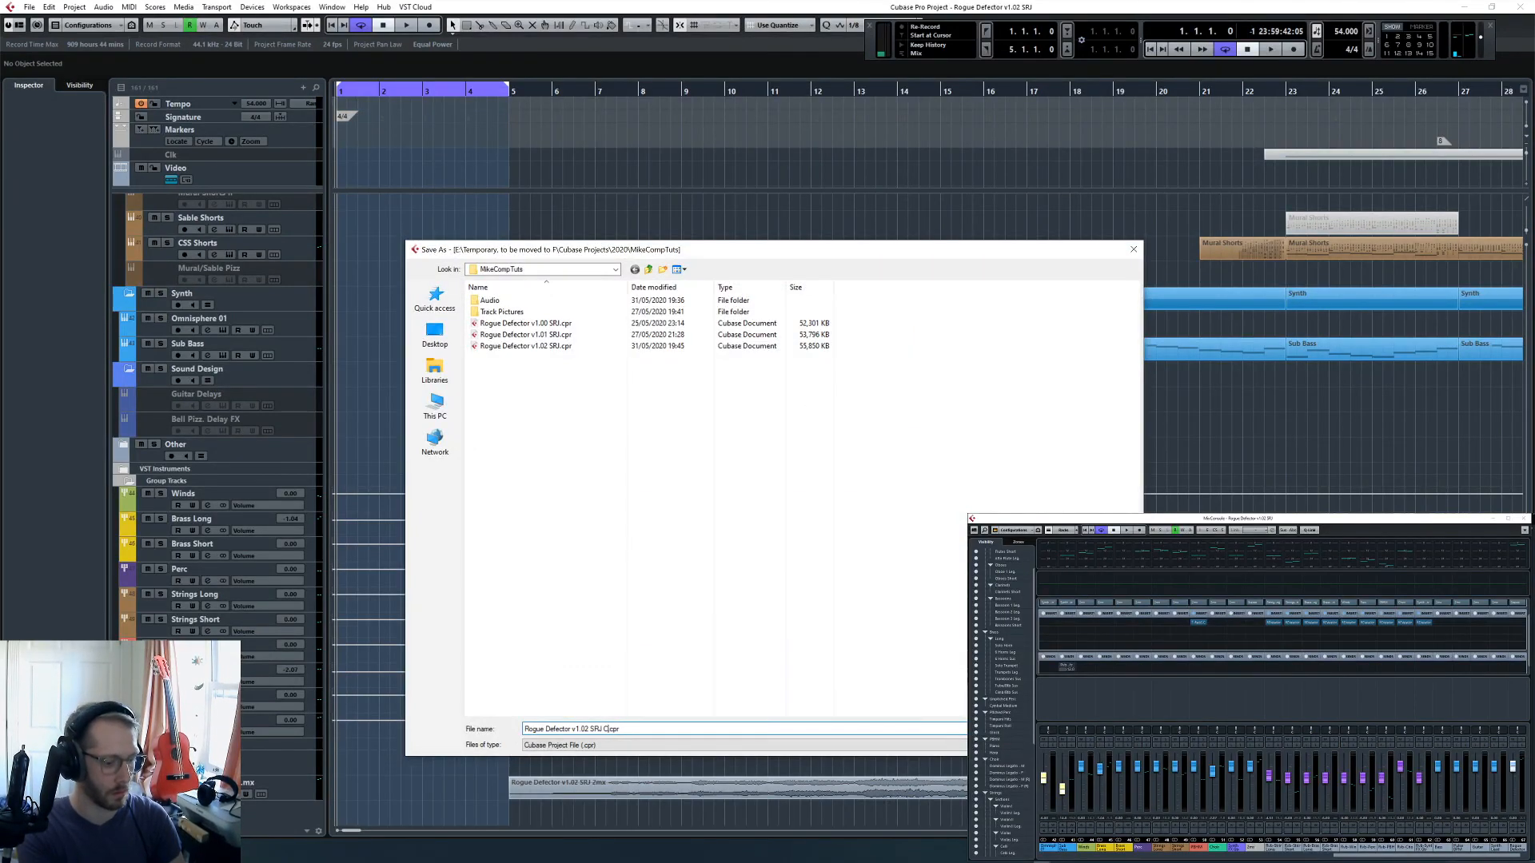
pyautogui.write('UT')
pyautogui.press('Return')
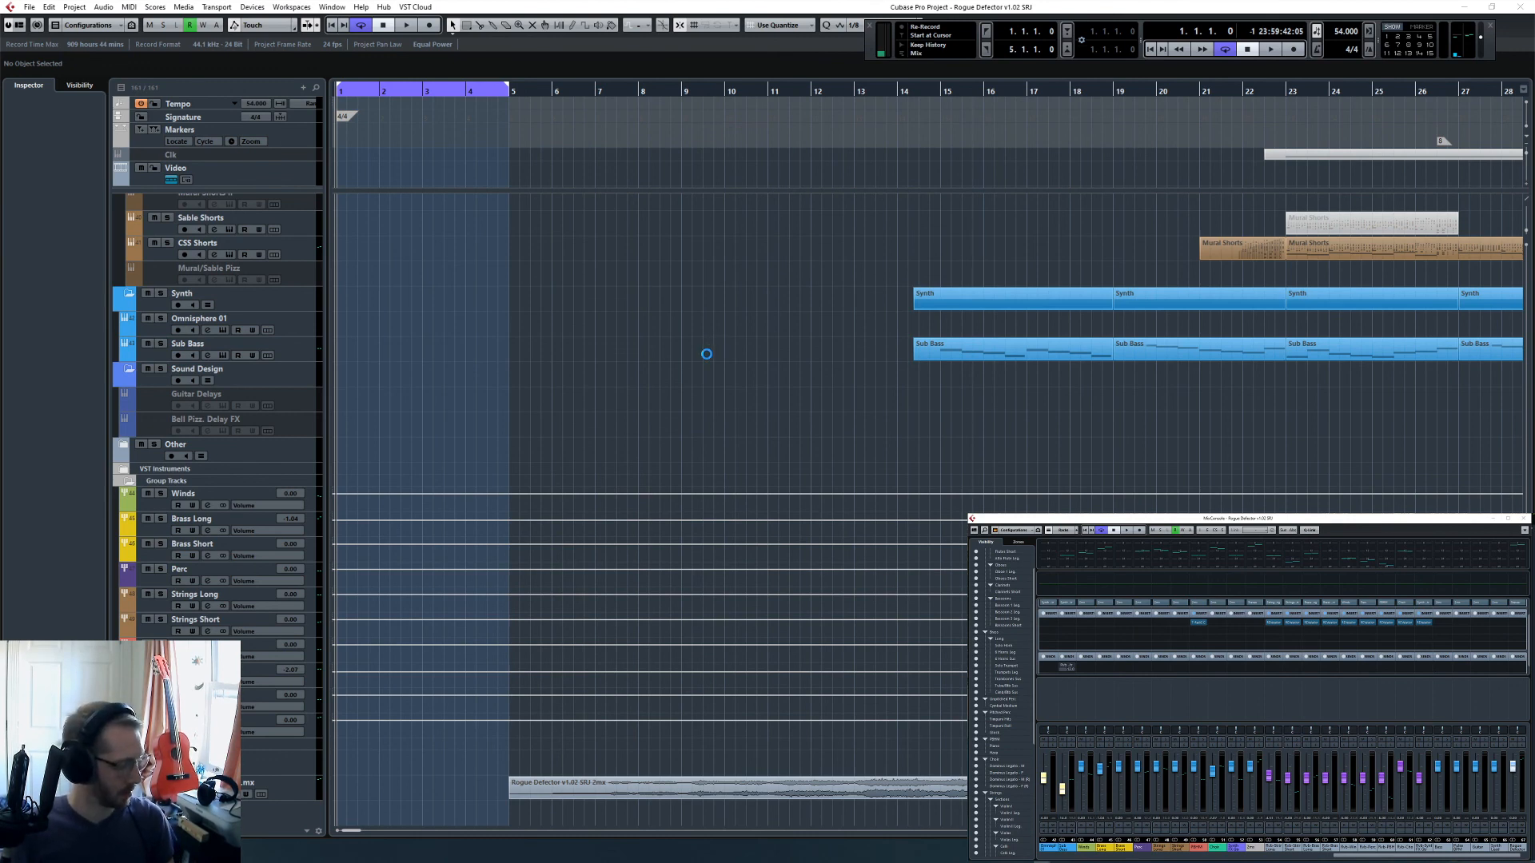
# - Delete the time between the locators, from bar 1 to bar 5, across the whole project
pyautogui.press('g')
pyautogui.press('g')
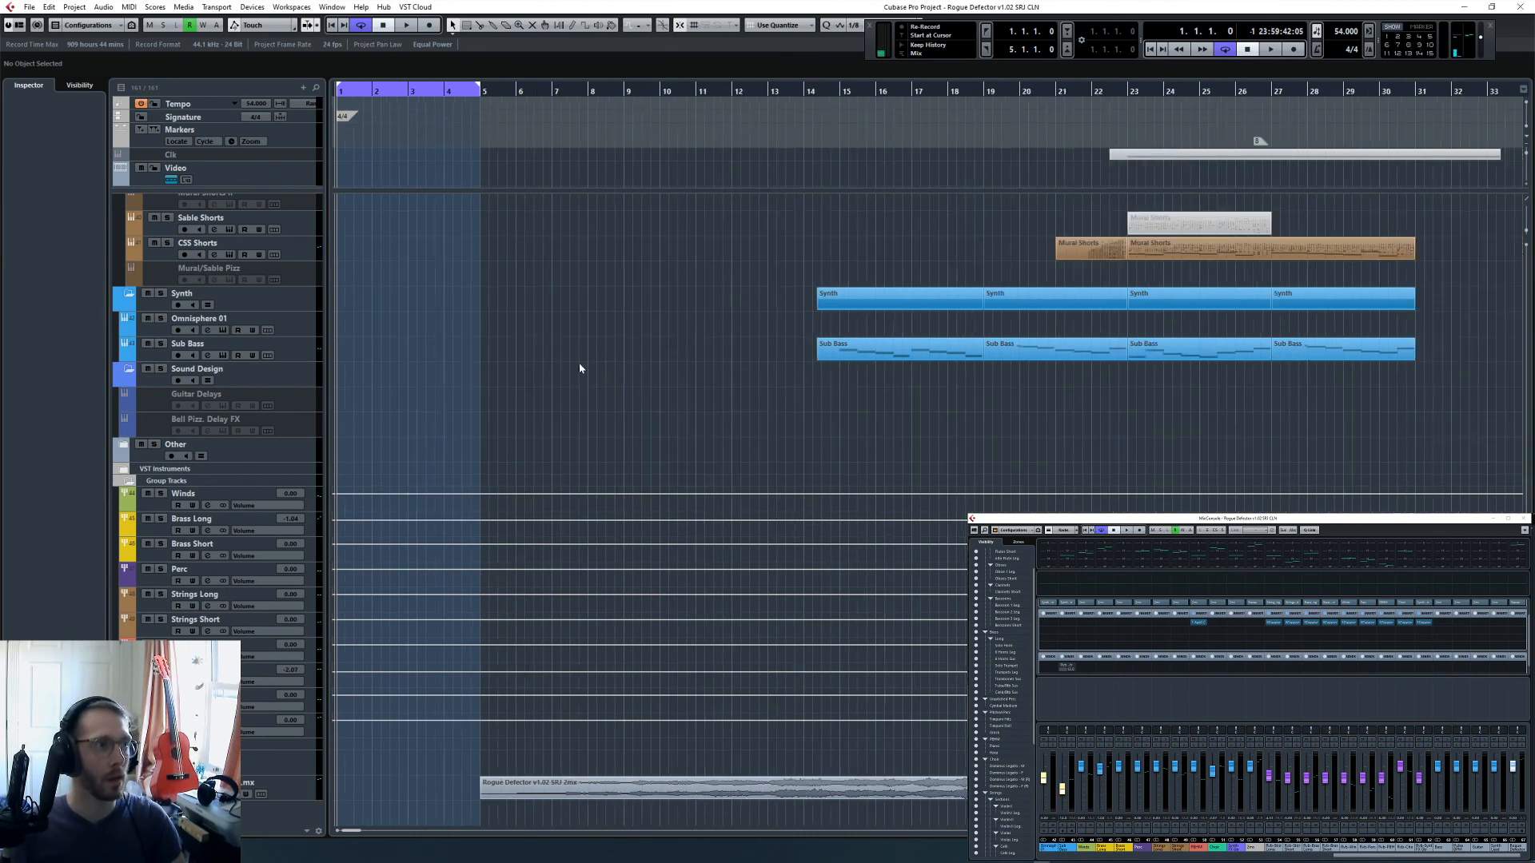
pyautogui.rightClick(478, 347)
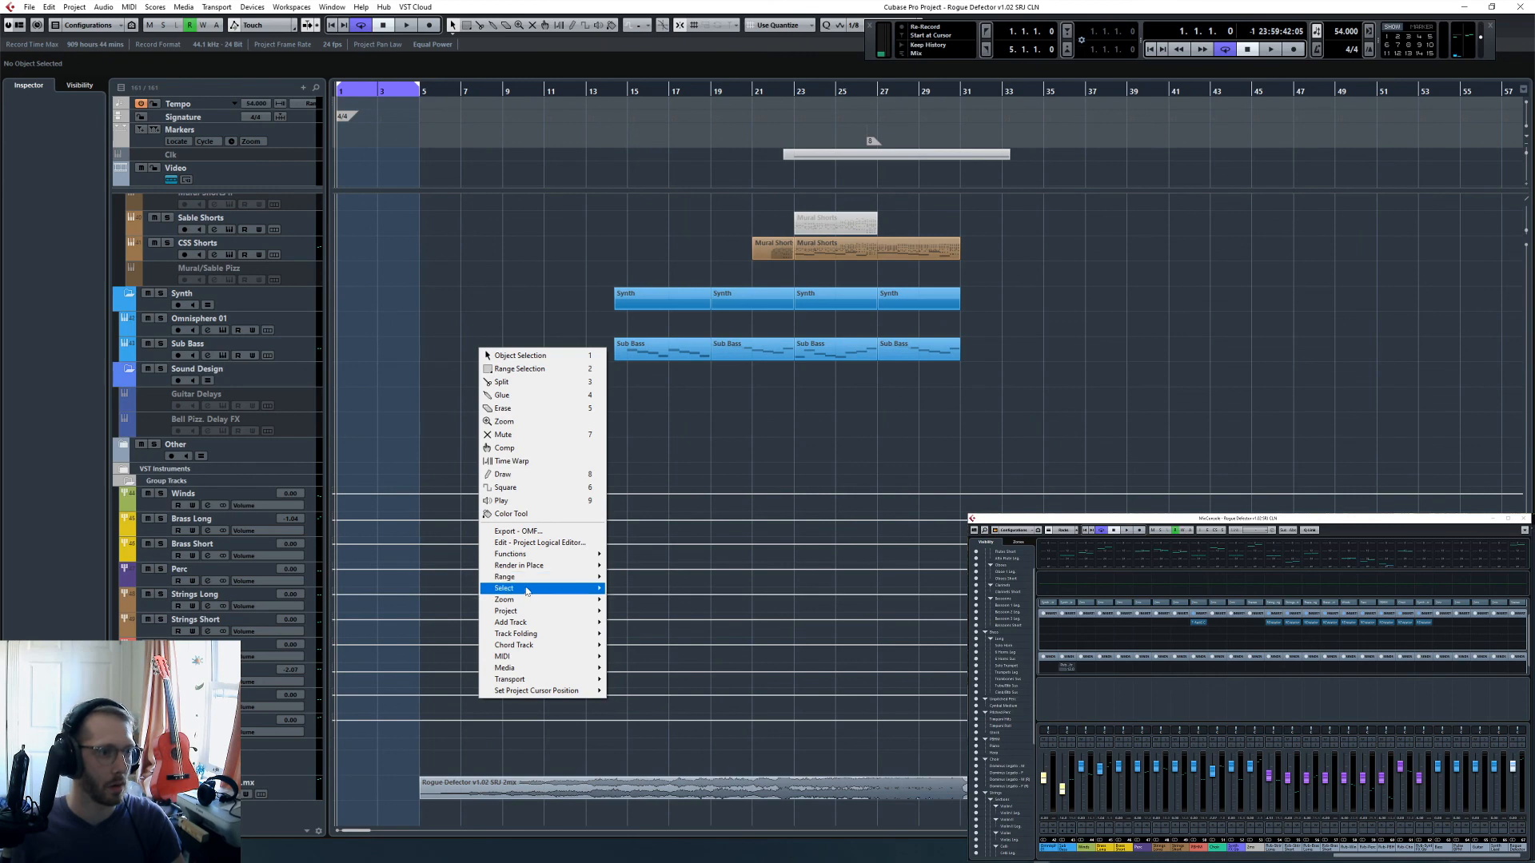
pyautogui.moveTo(533, 579)
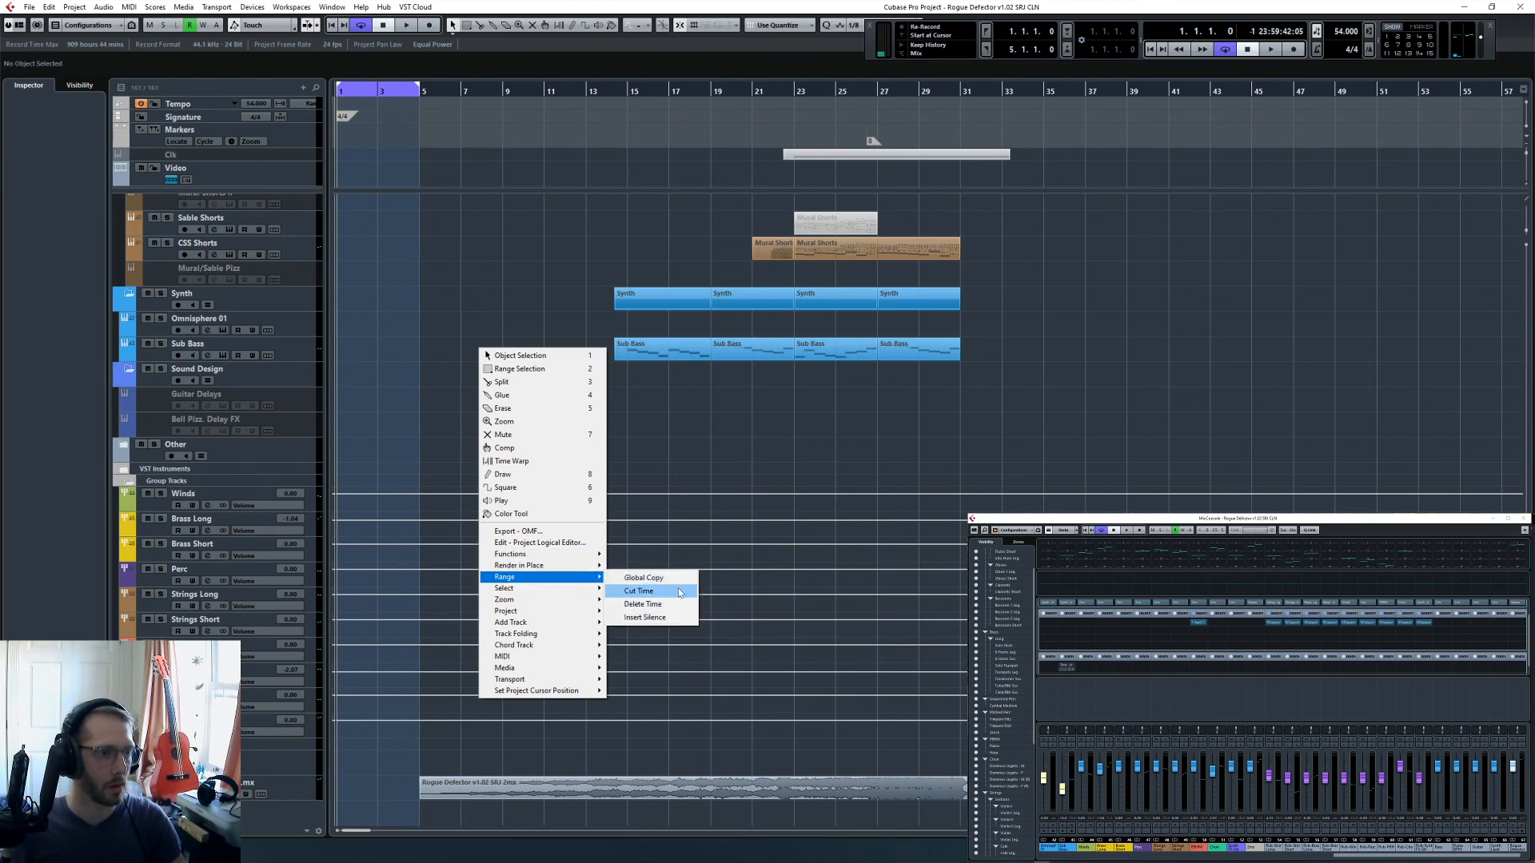
pyautogui.click(672, 609)
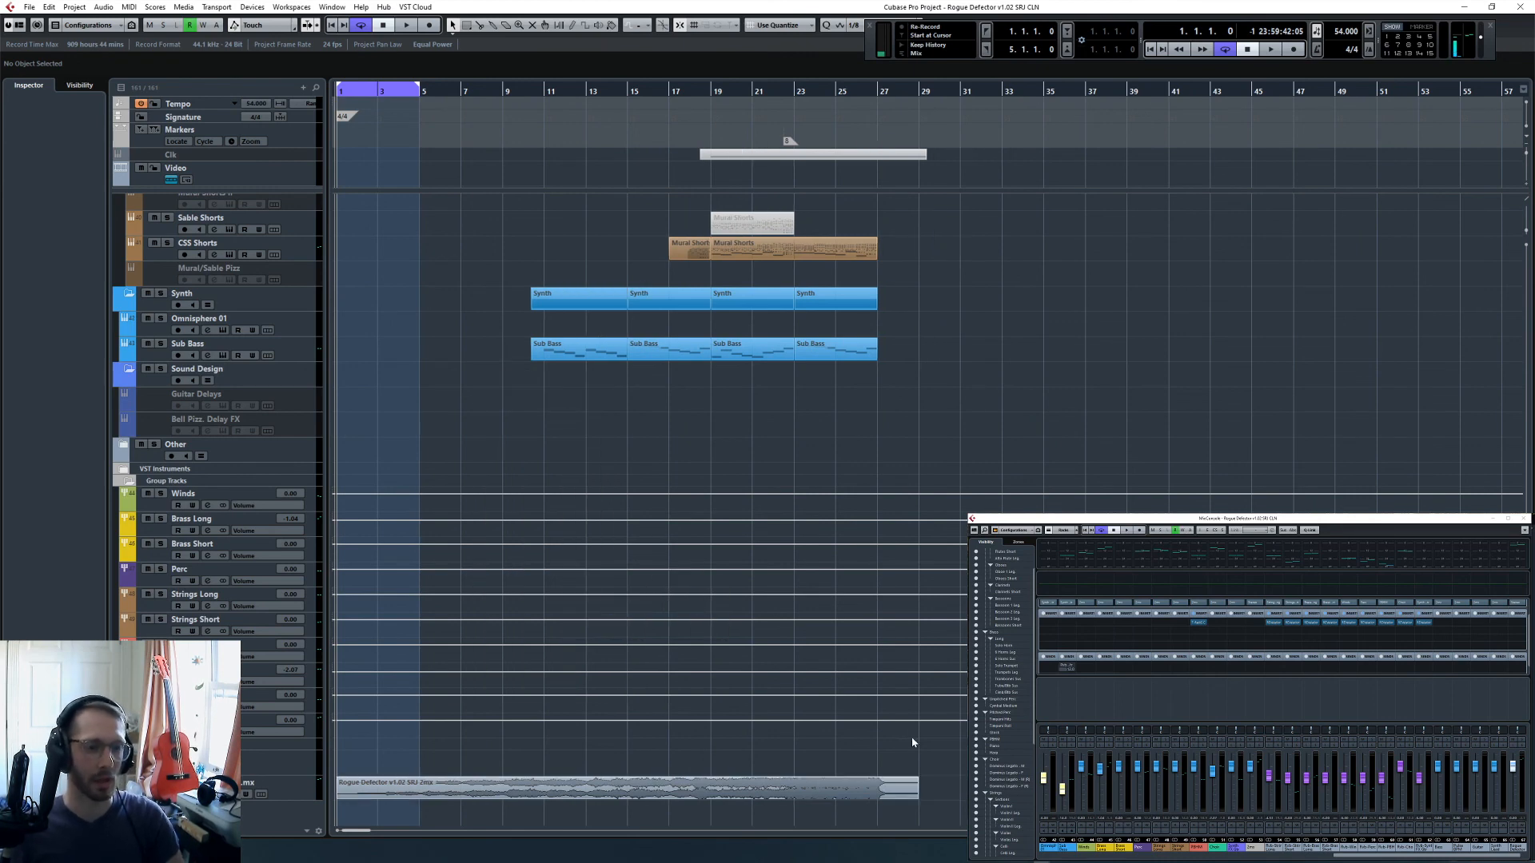
# - Set the locators to the length of the imported stereo mixdown event and check how the parts line up from bar 1
pyautogui.click(891, 788)
pyautogui.press('p')
pyautogui.click(480, 339)
pyautogui.scroll(5, 473, 419)
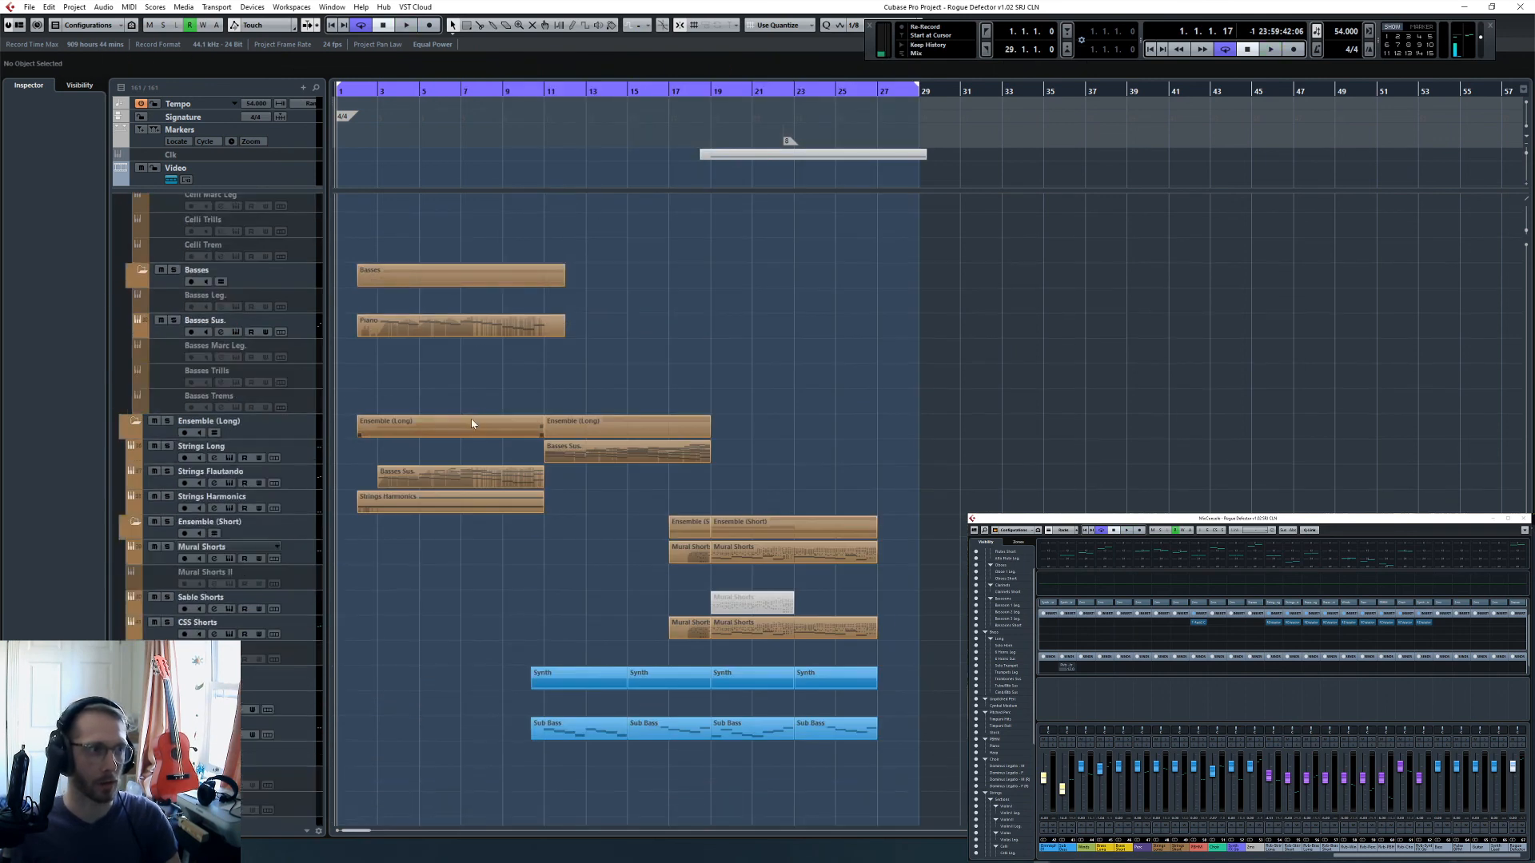
pyautogui.press('h')
pyautogui.press('h')
pyautogui.press('h')
pyautogui.scroll(-5, 483, 448)
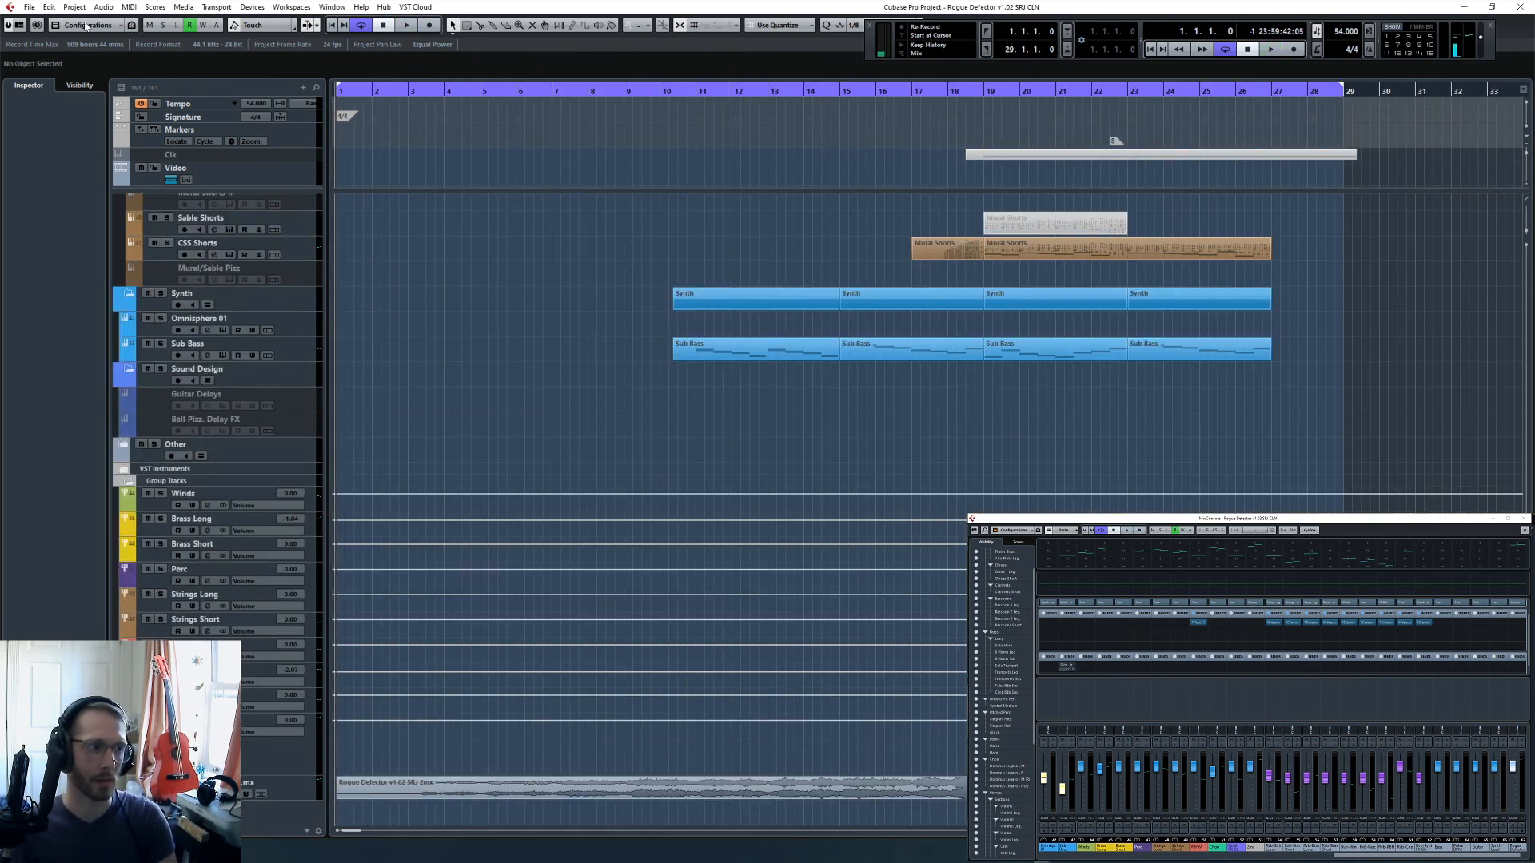
# - Start a MIDI file export and choose the Cubase Projects\2020\MikeCompTuts folder as its destination
pyautogui.click(28, 6)
pyautogui.moveTo(90, 193)
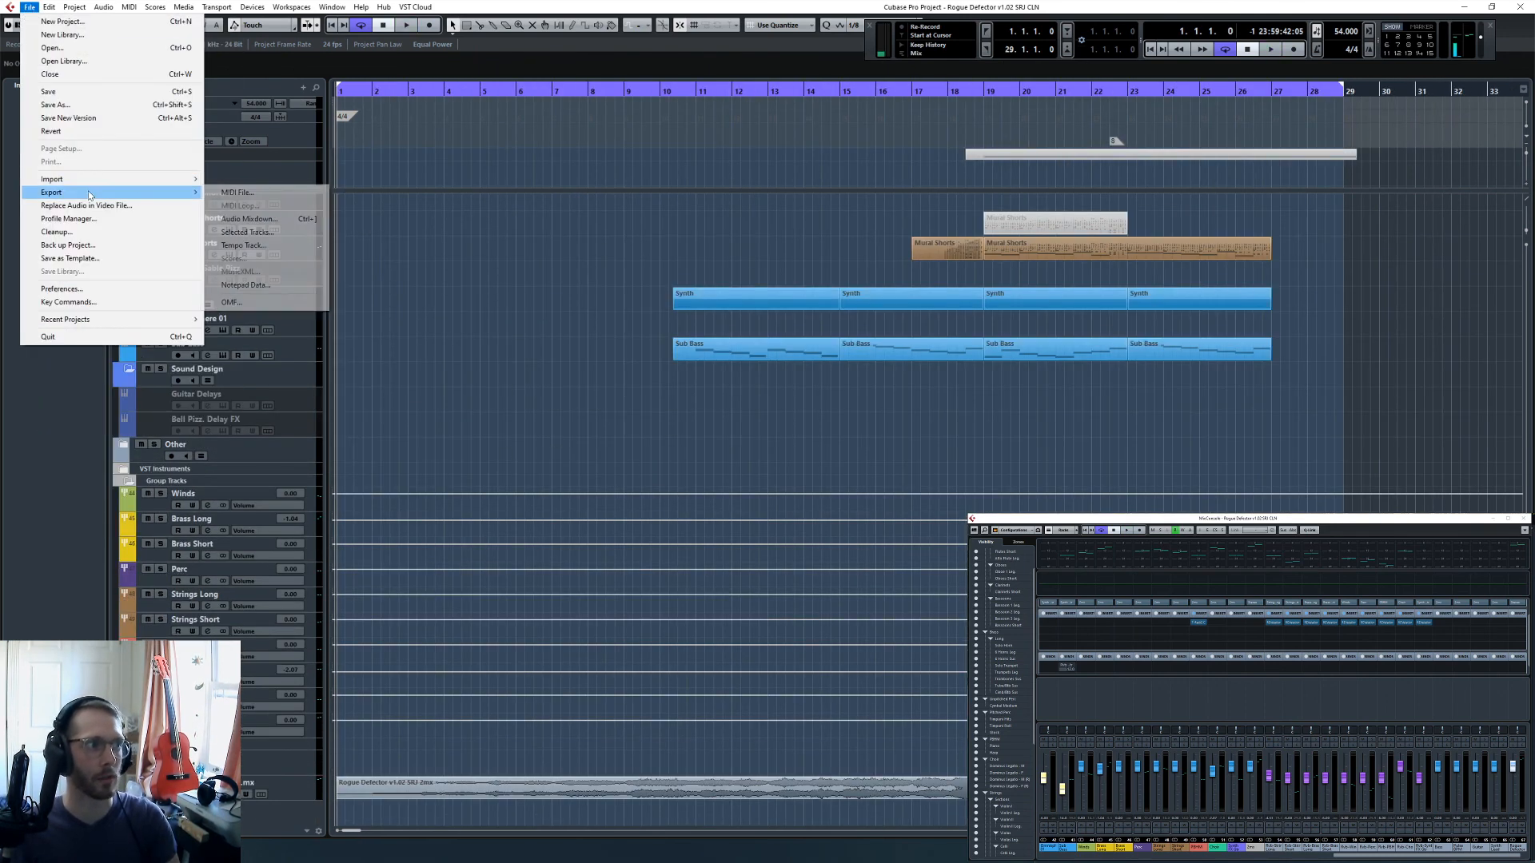
pyautogui.click(237, 194)
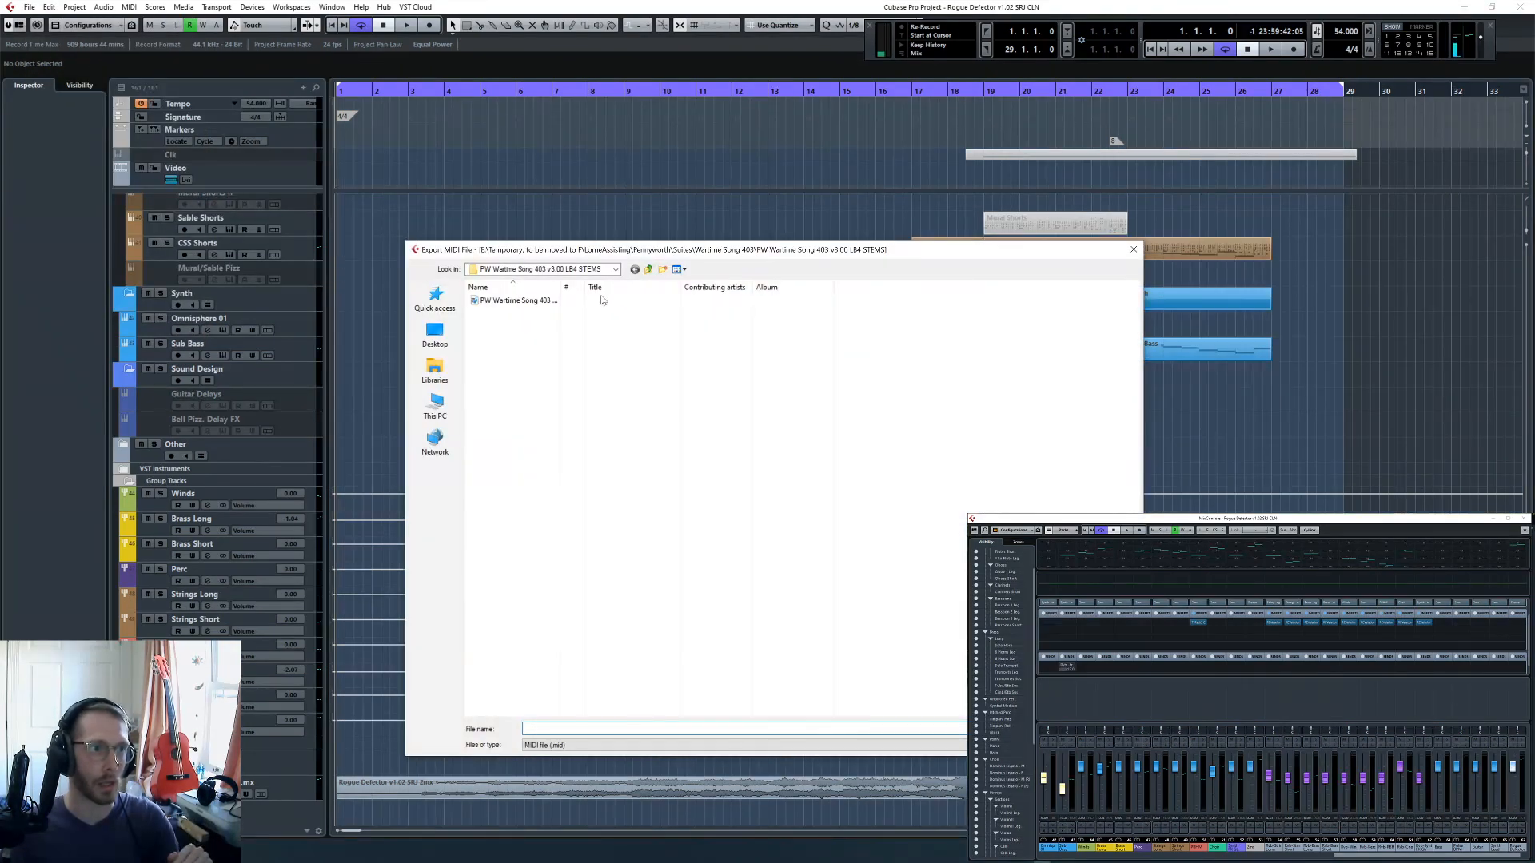
pyautogui.click(615, 269)
pyautogui.click(539, 474)
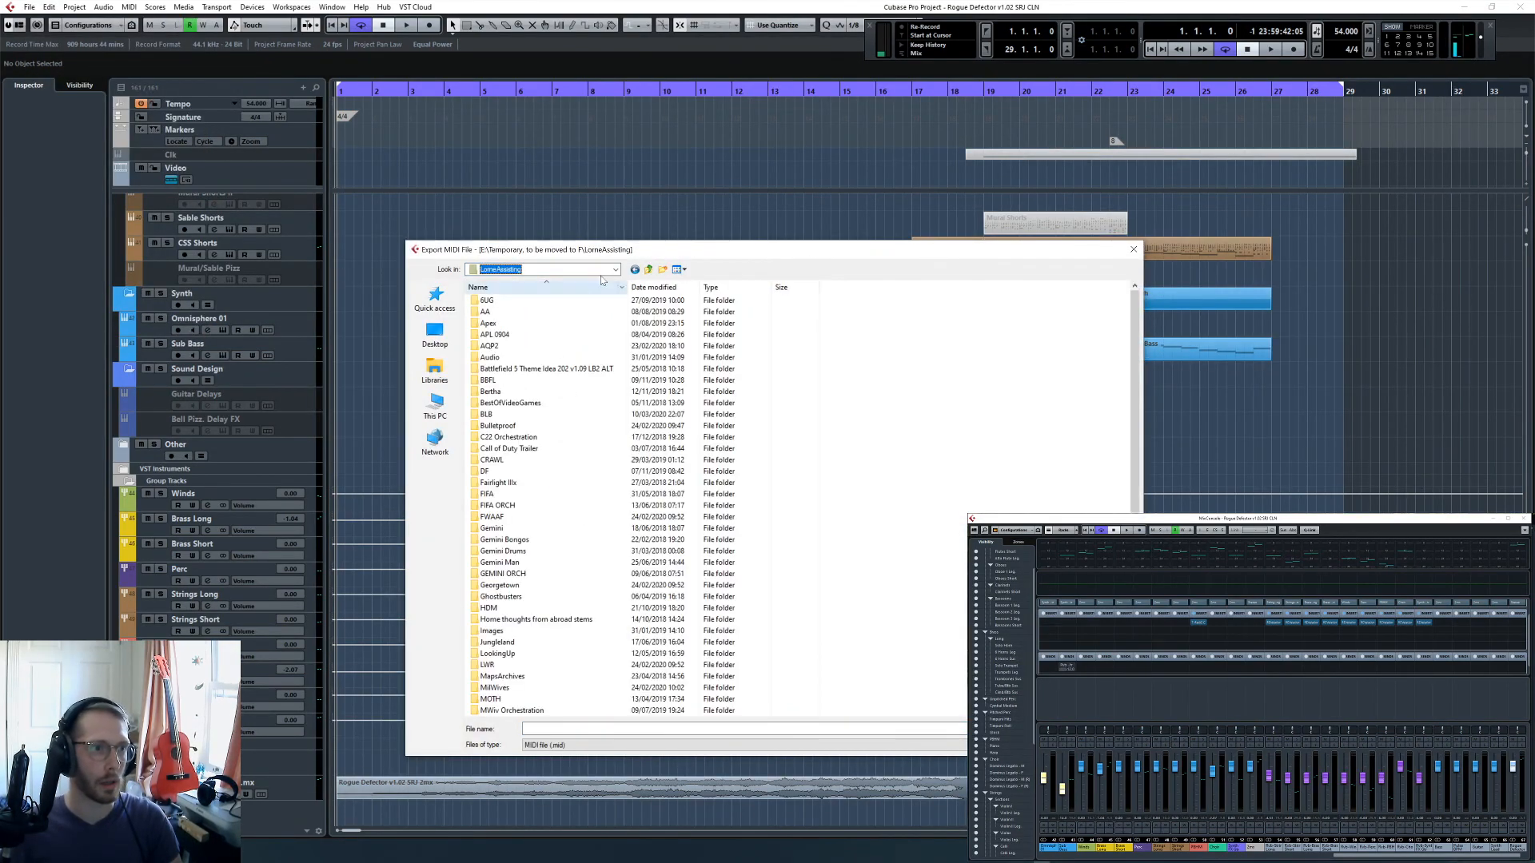
pyautogui.click(649, 270)
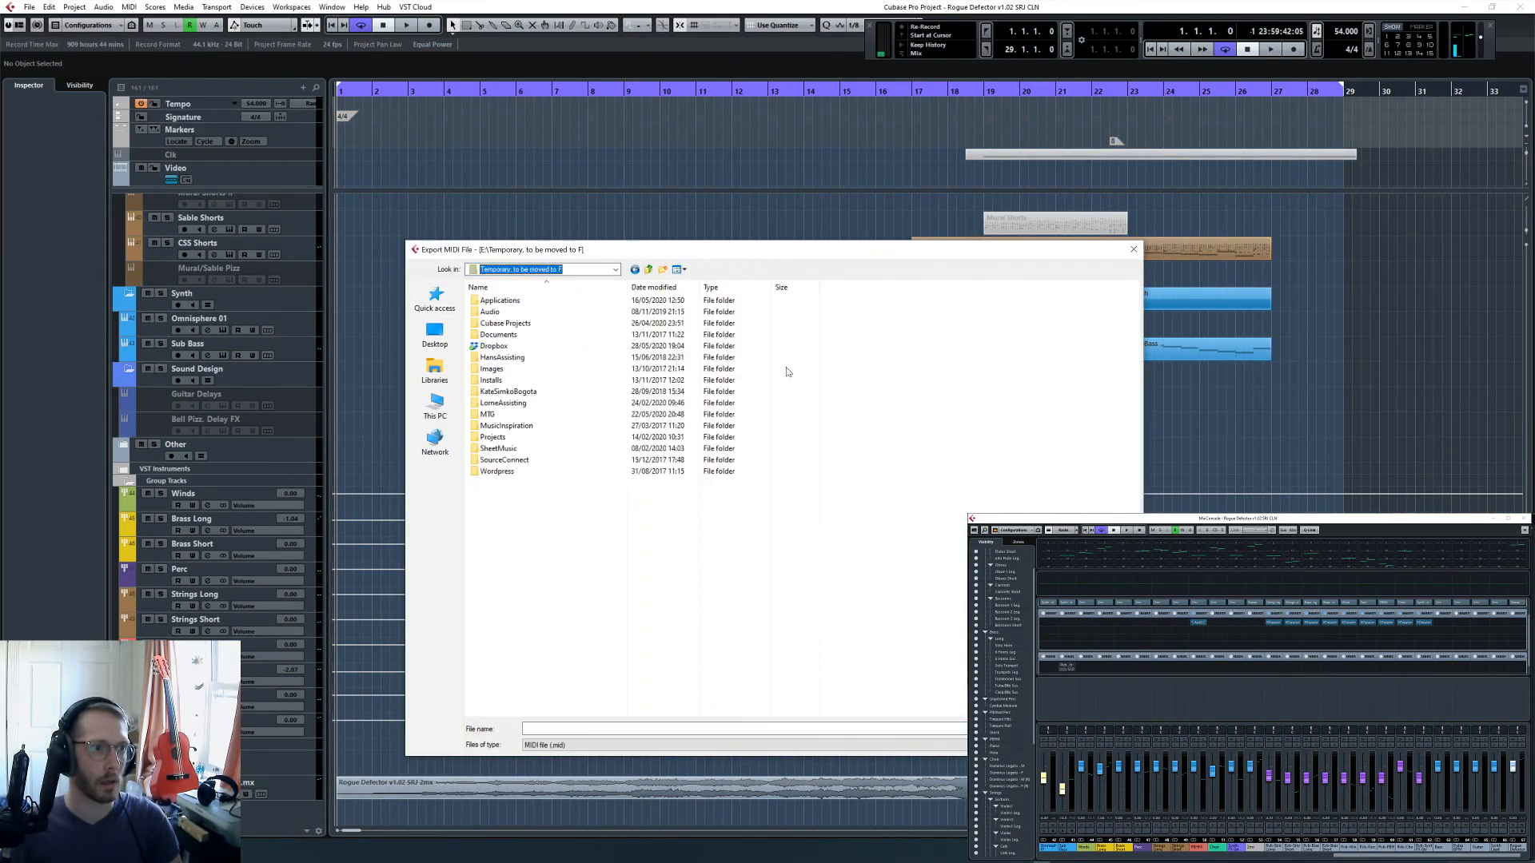
pyautogui.doubleClick(557, 324)
pyautogui.doubleClick(489, 334)
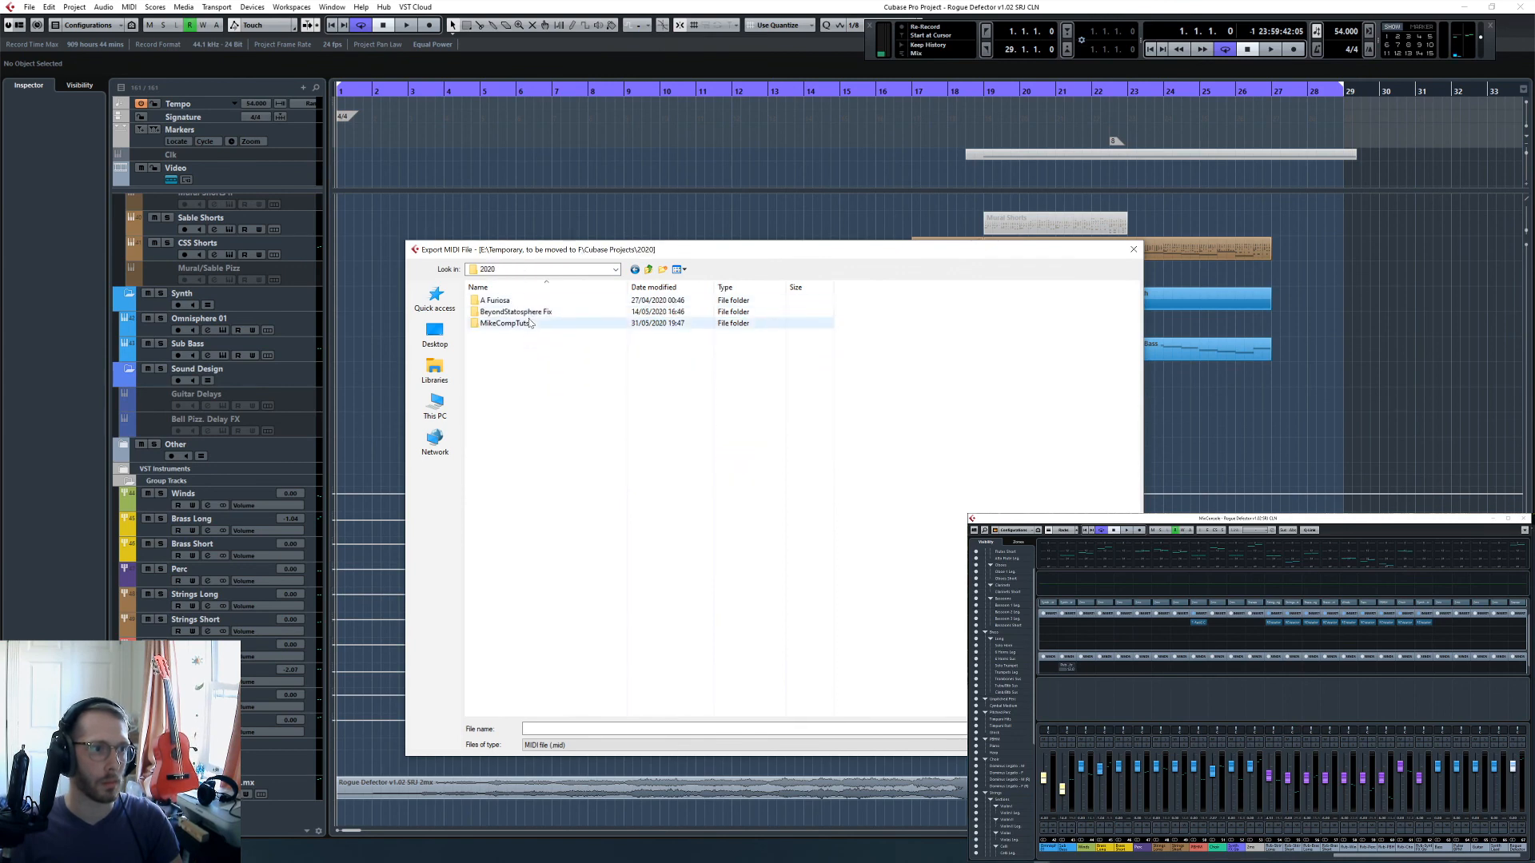
pyautogui.click(529, 325)
pyautogui.doubleClick(529, 324)
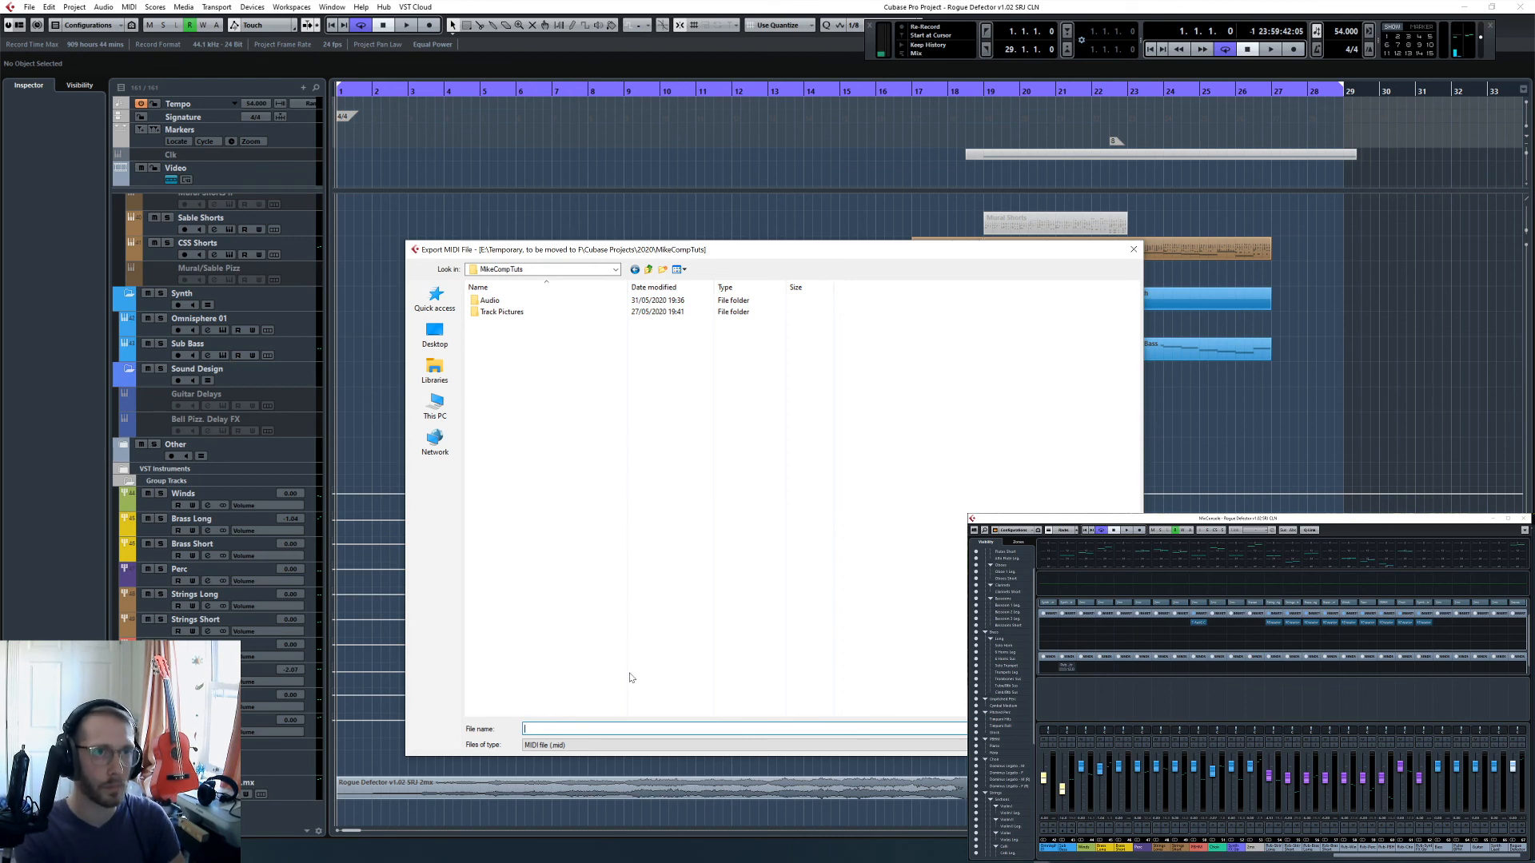
pyautogui.write('Ro')
pyautogui.press('Down')
pyautogui.press('Down')
pyautogui.press('Down')
pyautogui.press('Down')
pyautogui.press('Down')
pyautogui.press('Down')
pyautogui.press('Down')
pyautogui.press('Down')
pyautogui.press('Down')
pyautogui.press('Down')
pyautogui.press('Down')
pyautogui.press('Down')
pyautogui.press('Down')
pyautogui.press('Down')
pyautogui.press('Down')
pyautogui.press('Down')
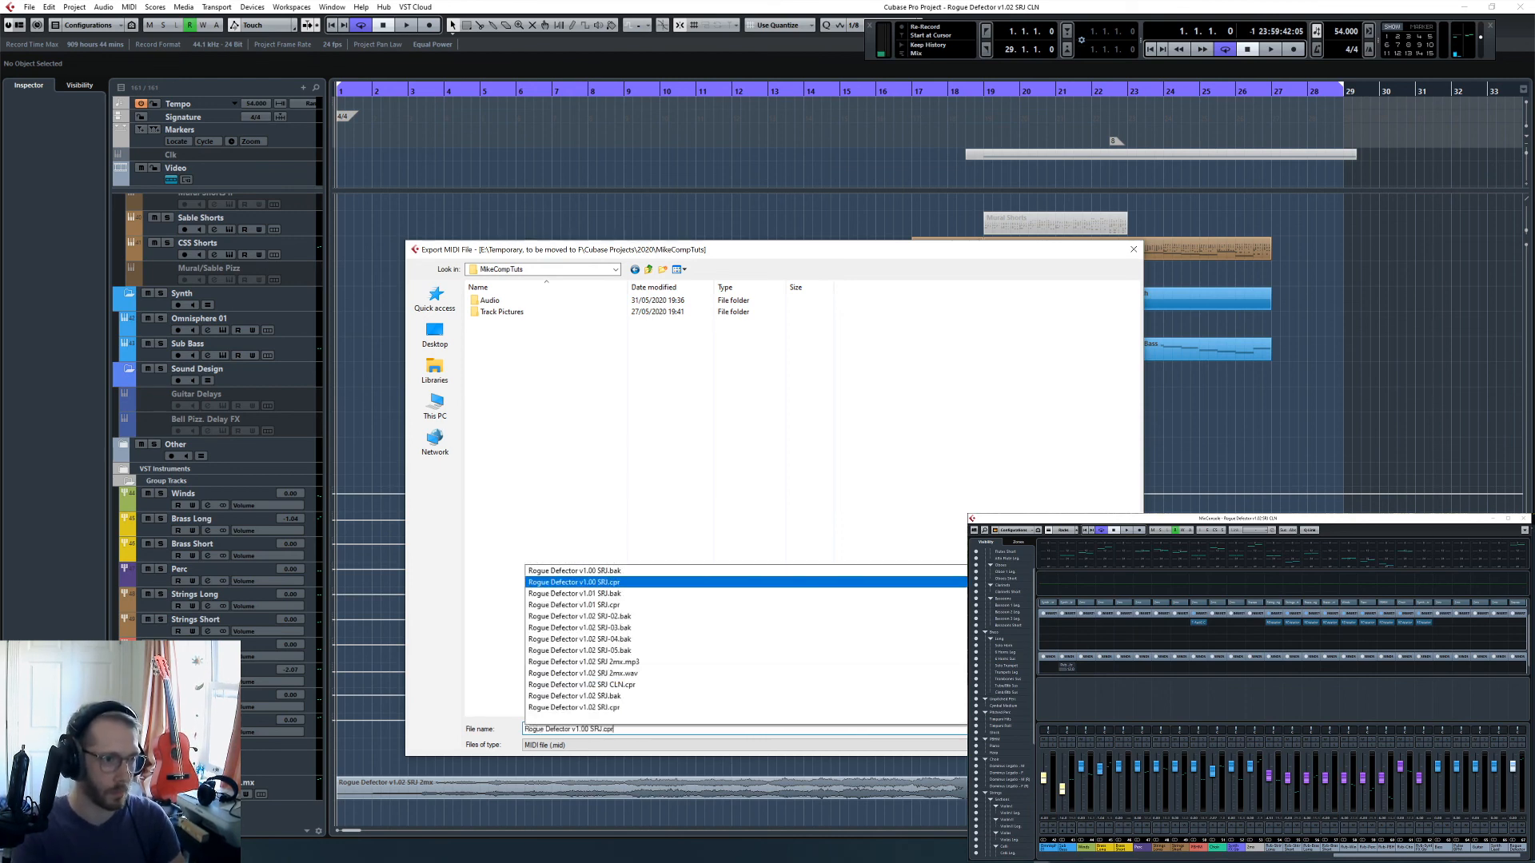
pyautogui.press('Up')
pyautogui.press('Up')
pyautogui.press('Up')
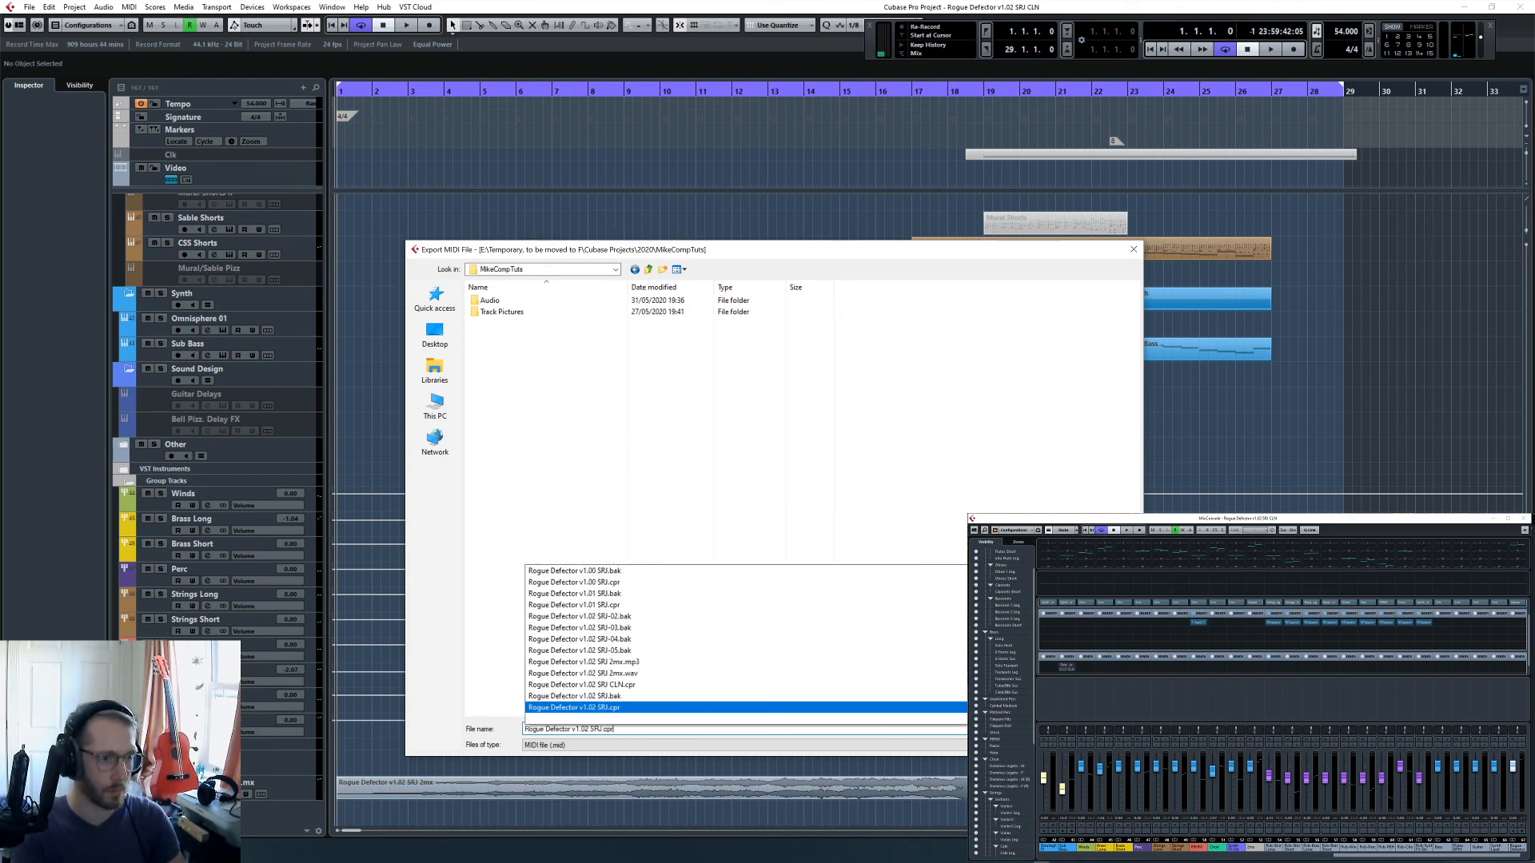
pyautogui.press('Return')
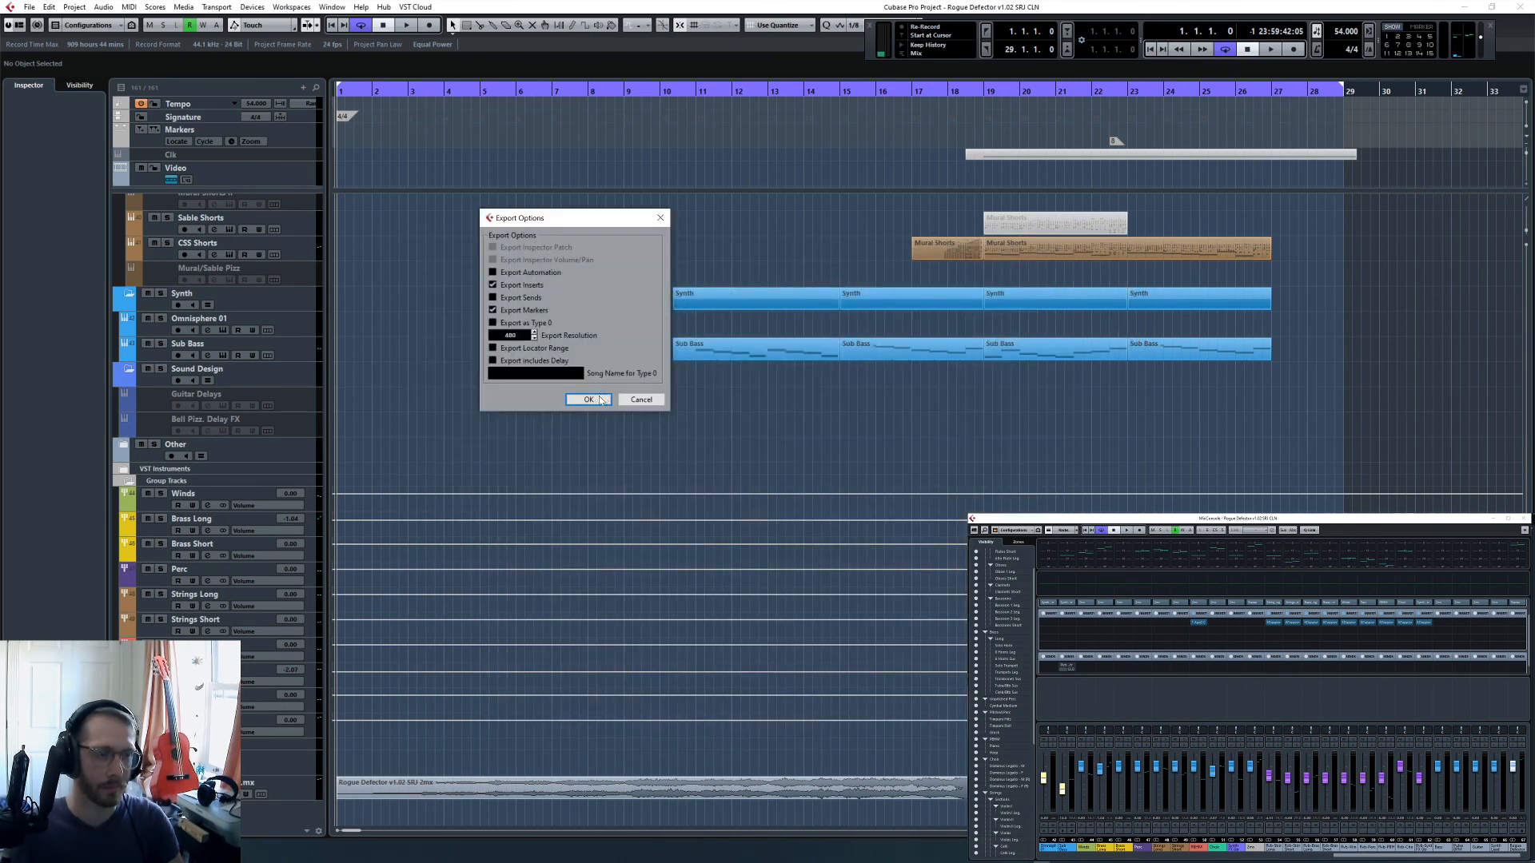
pyautogui.click(644, 402)
# - Export the project as a MIDI file named "Rogue Defector v1.02 SRJ" with the offered export options
pyautogui.click(30, 7)
pyautogui.moveTo(120, 192)
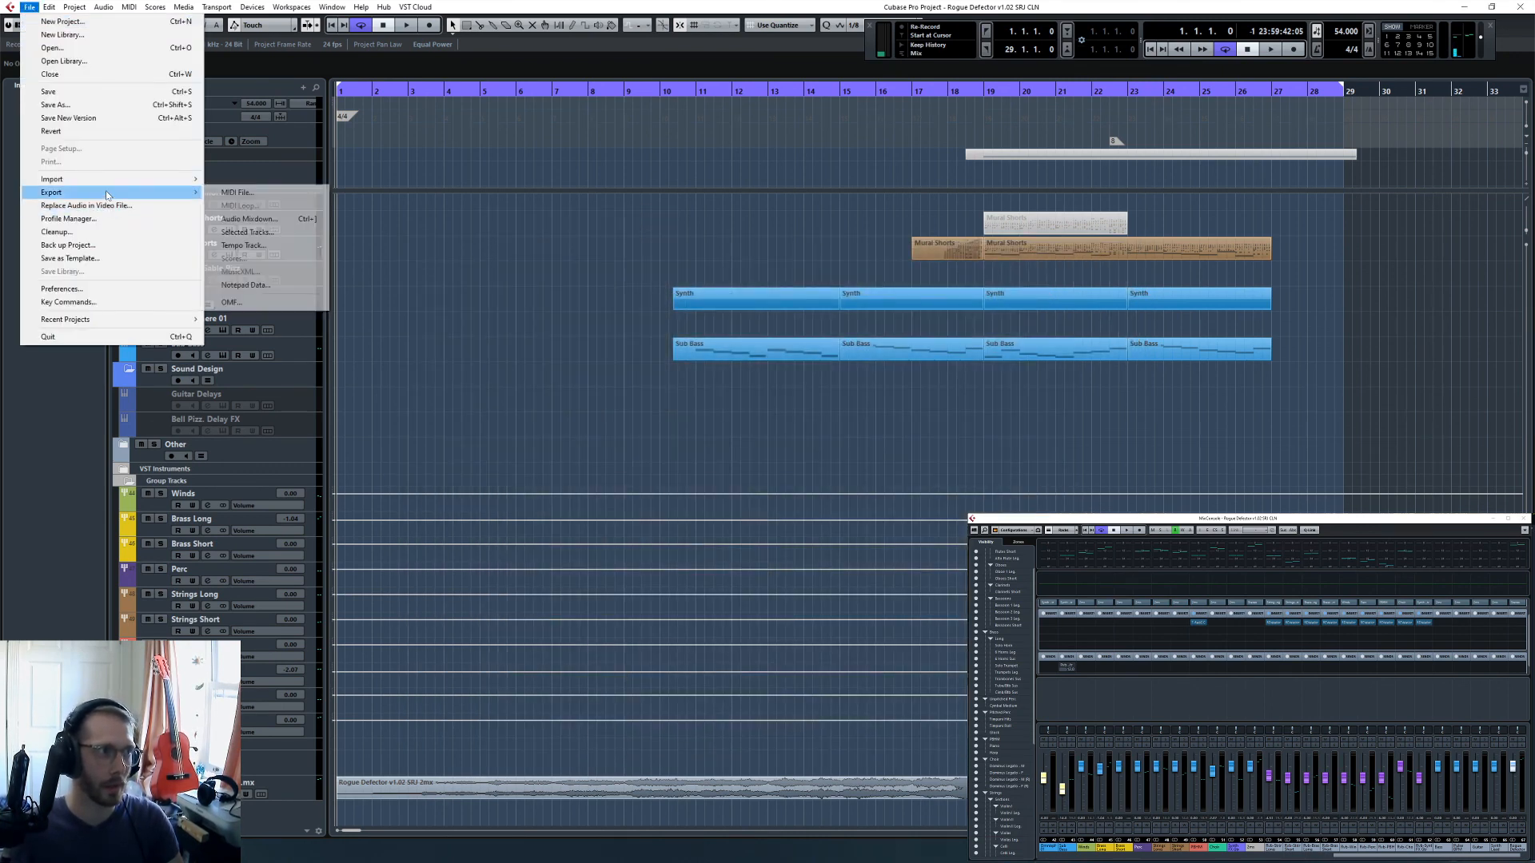
pyautogui.click(237, 192)
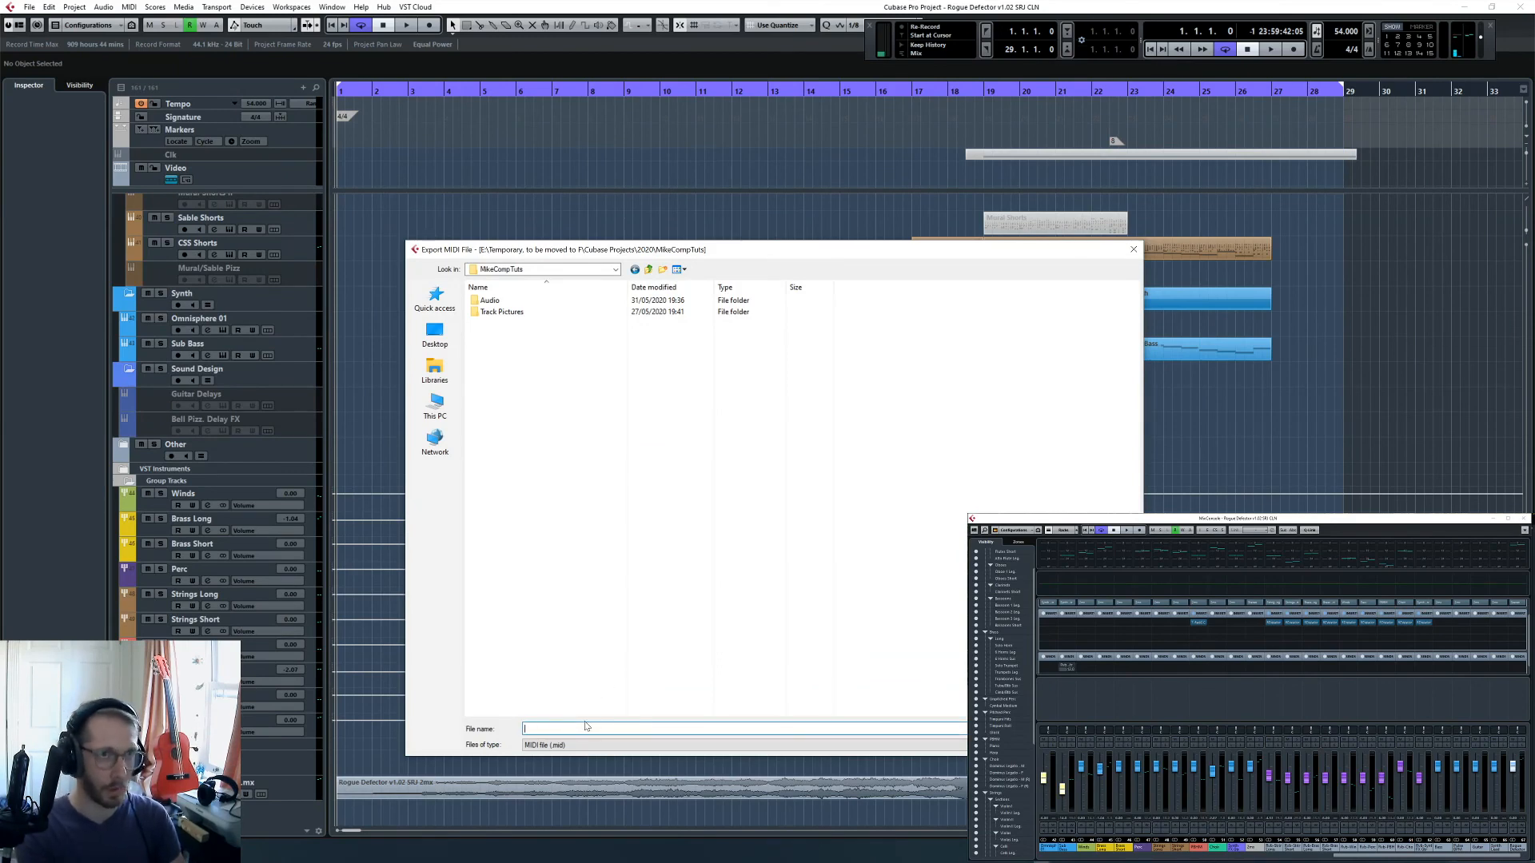
pyautogui.write('Rogue')
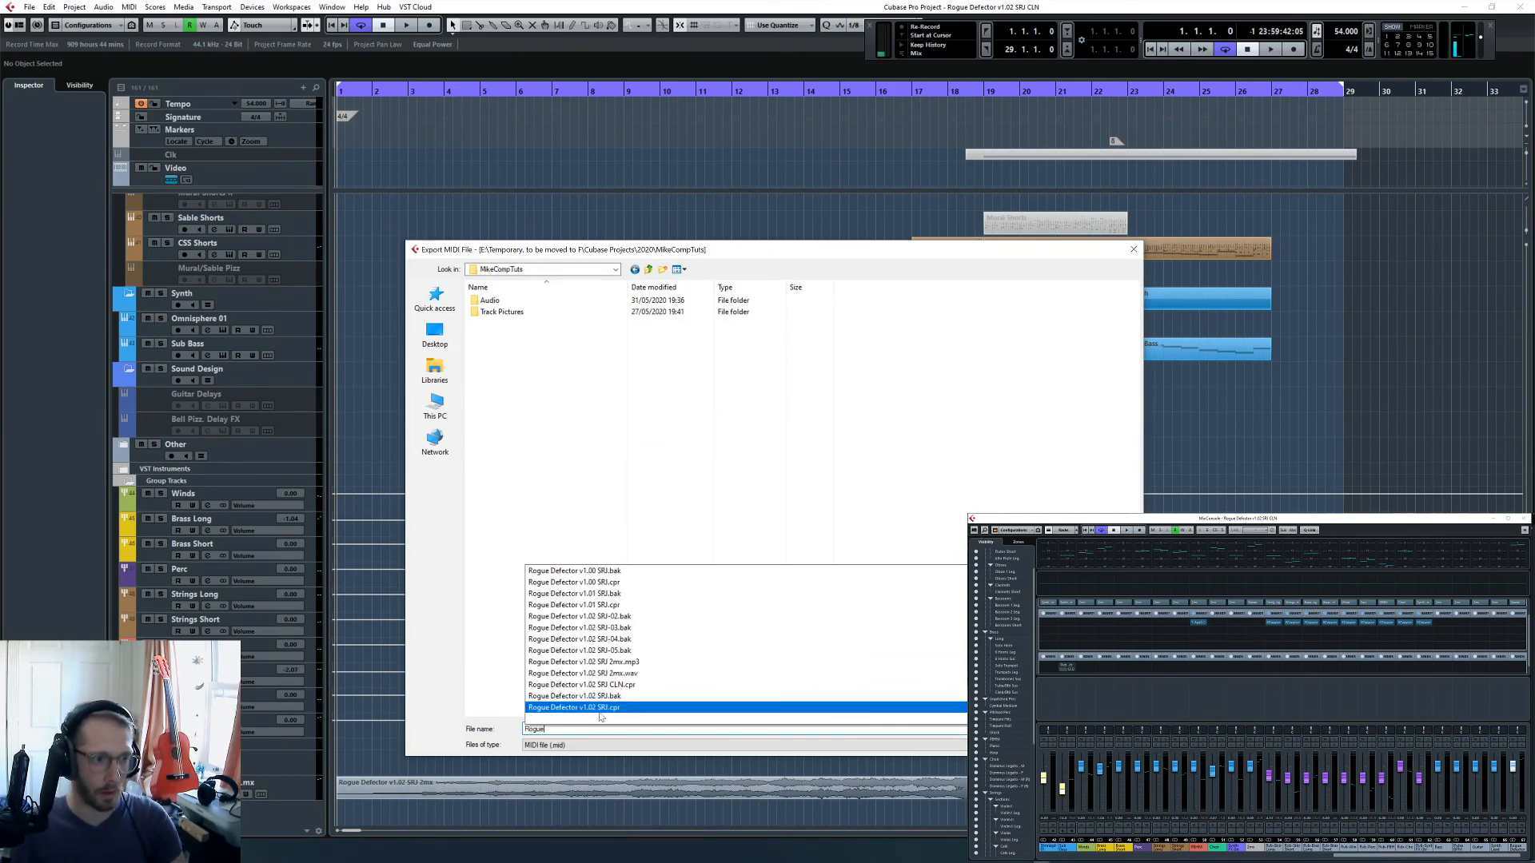
pyautogui.click(600, 710)
pyautogui.press('BackSpace')
pyautogui.press('BackSpace')
pyautogui.press('BackSpace')
pyautogui.press('BackSpace')
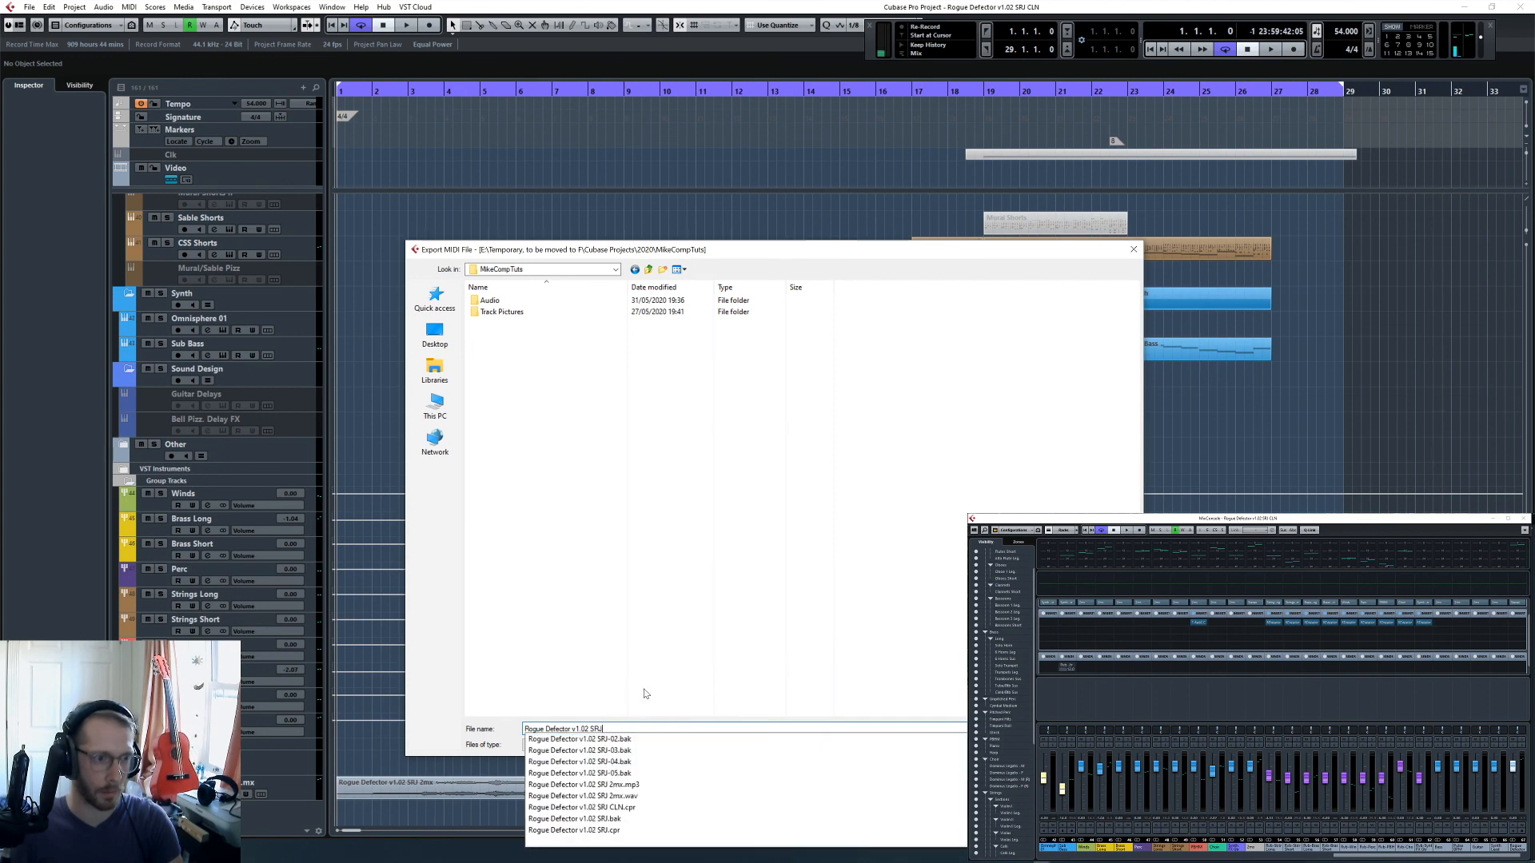
pyautogui.press('Return')
pyautogui.press('Return')
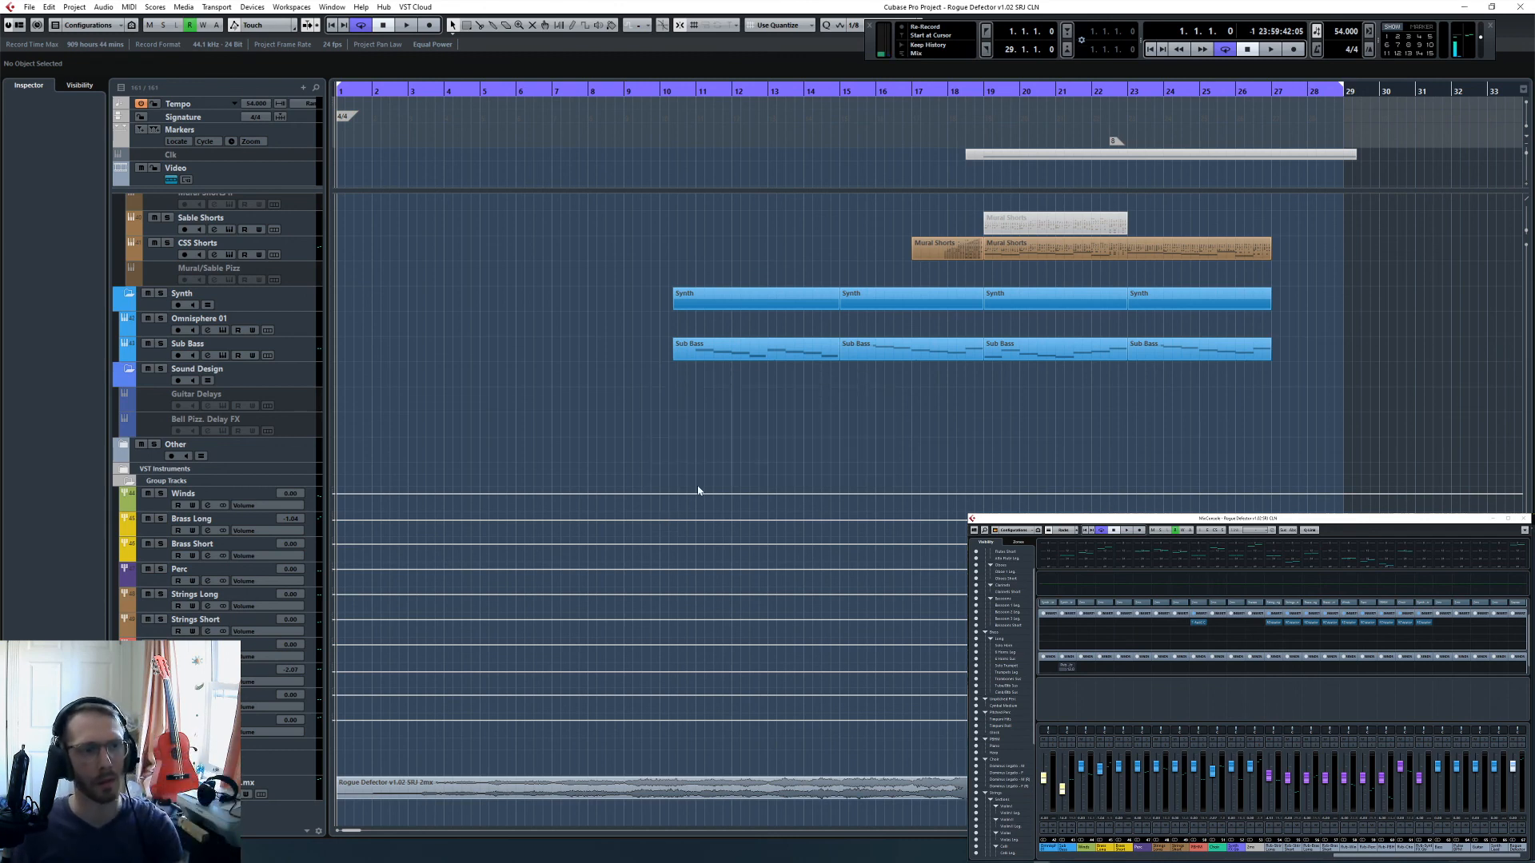
pyautogui.scroll(5, 762, 397)
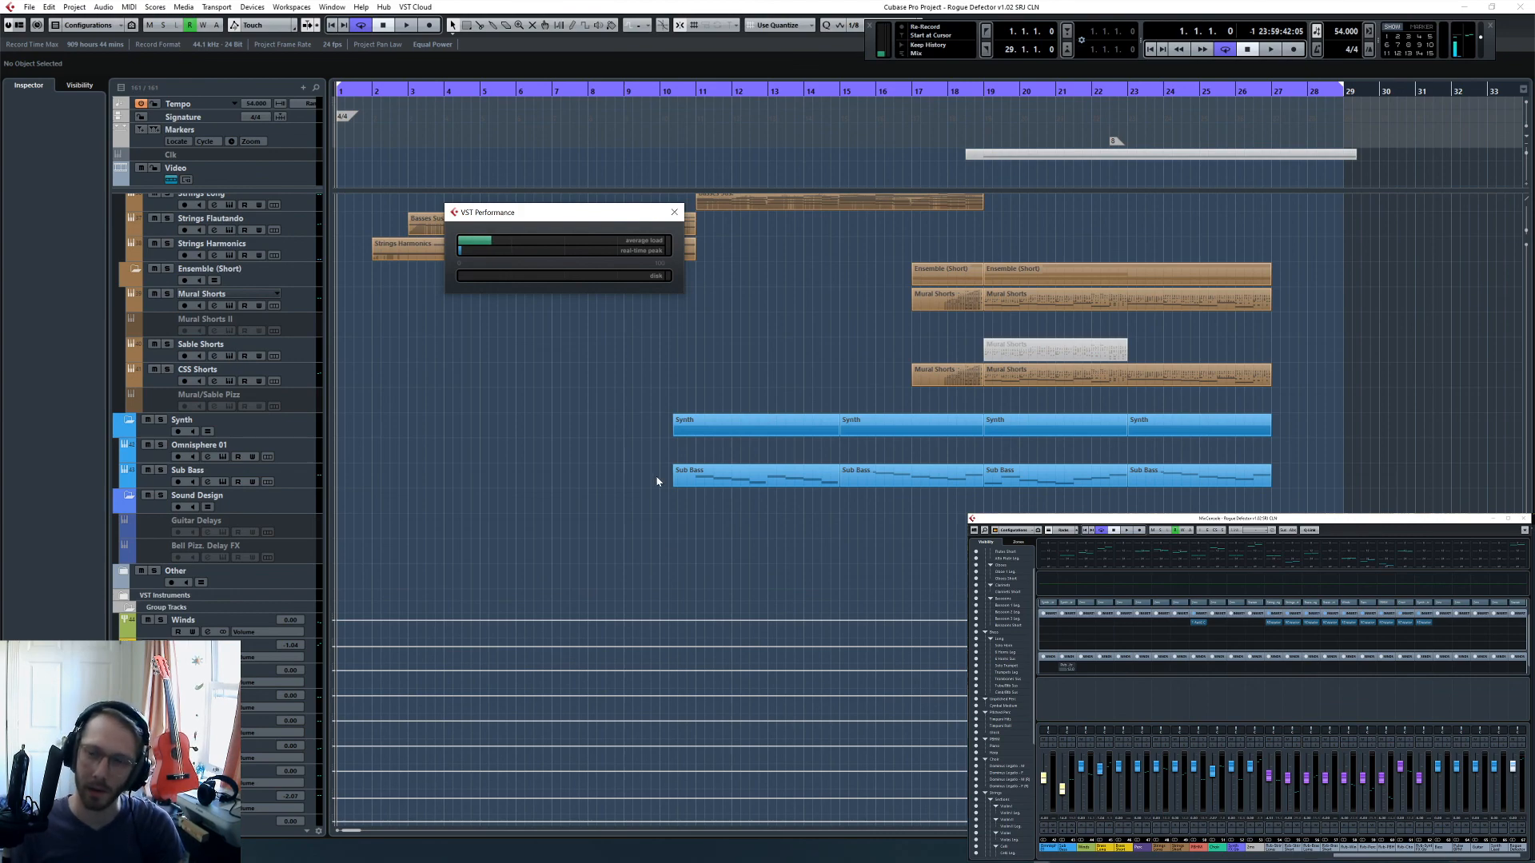
pyautogui.scroll(15, 569, 373)
pyautogui.scroll(-20, 541, 432)
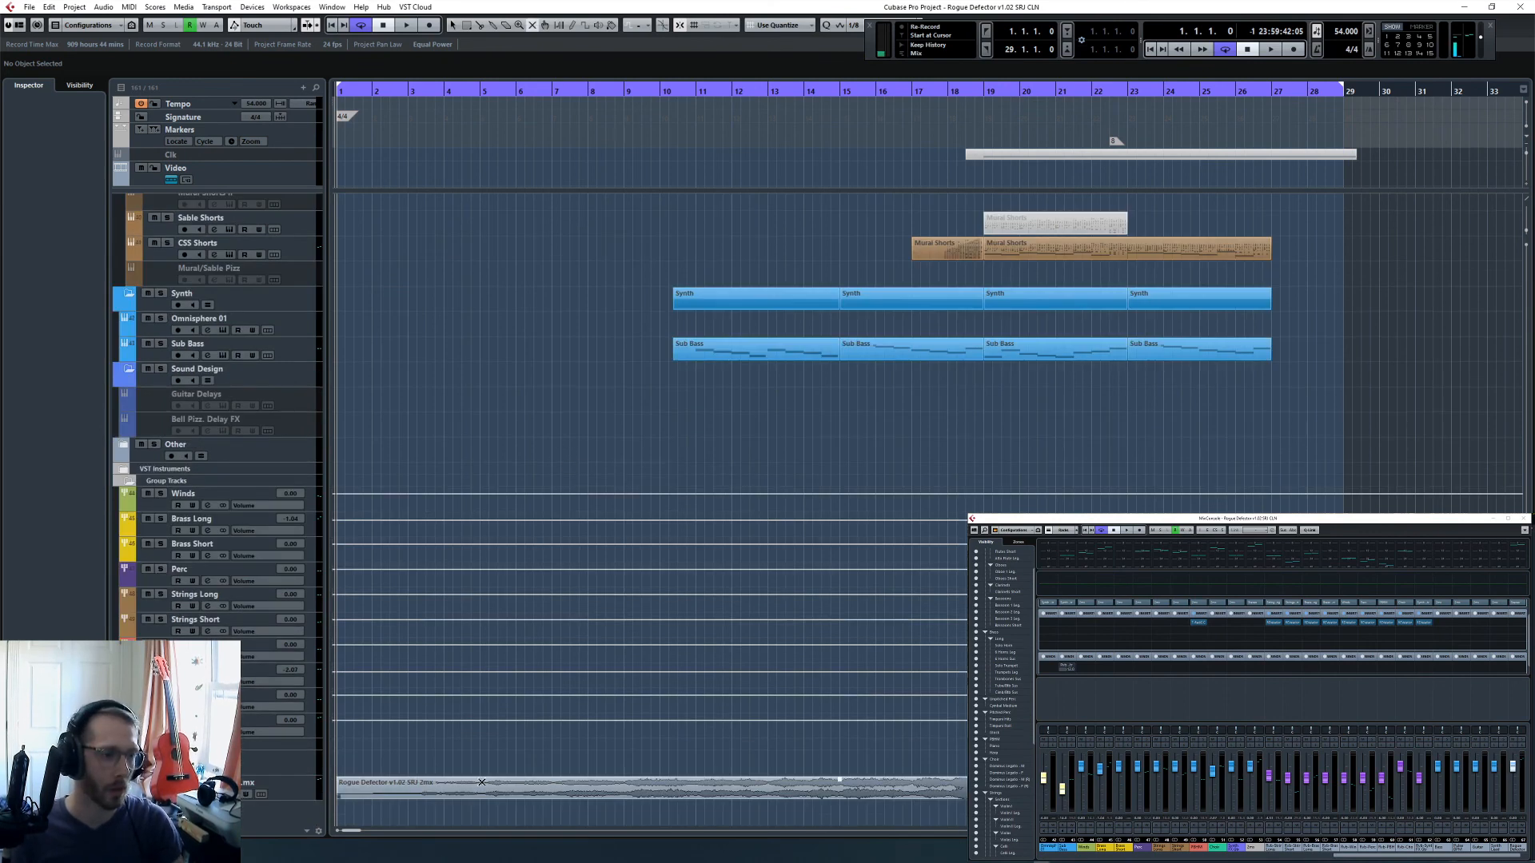
pyautogui.scroll(5, 516, 347)
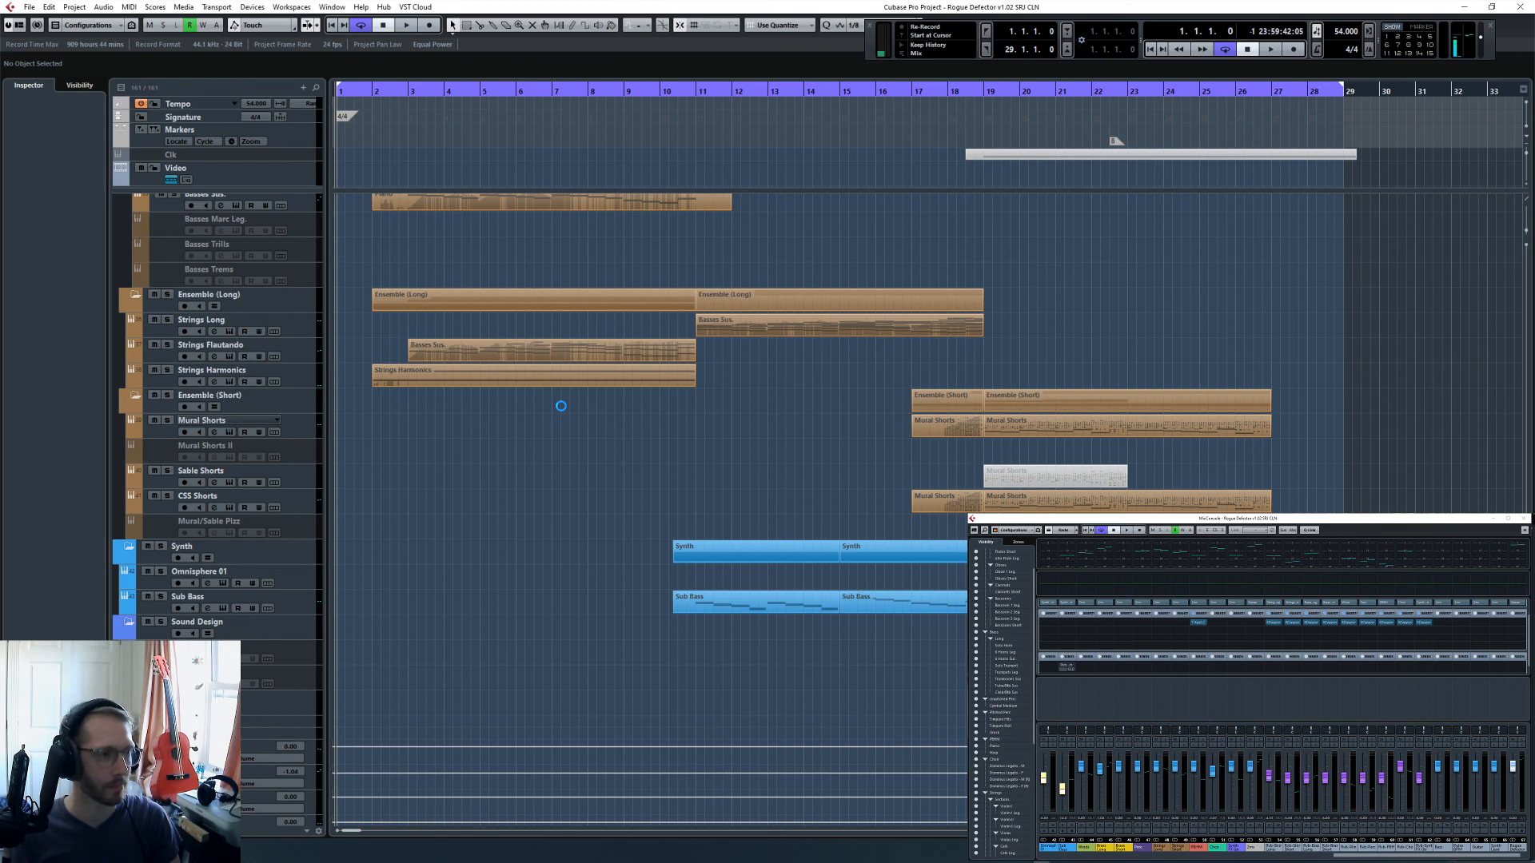
# - Play the cleaned project from bar 1 and examine the string, choir, harp and piano tracks against the playback
pyautogui.scroll(5, 560, 487)
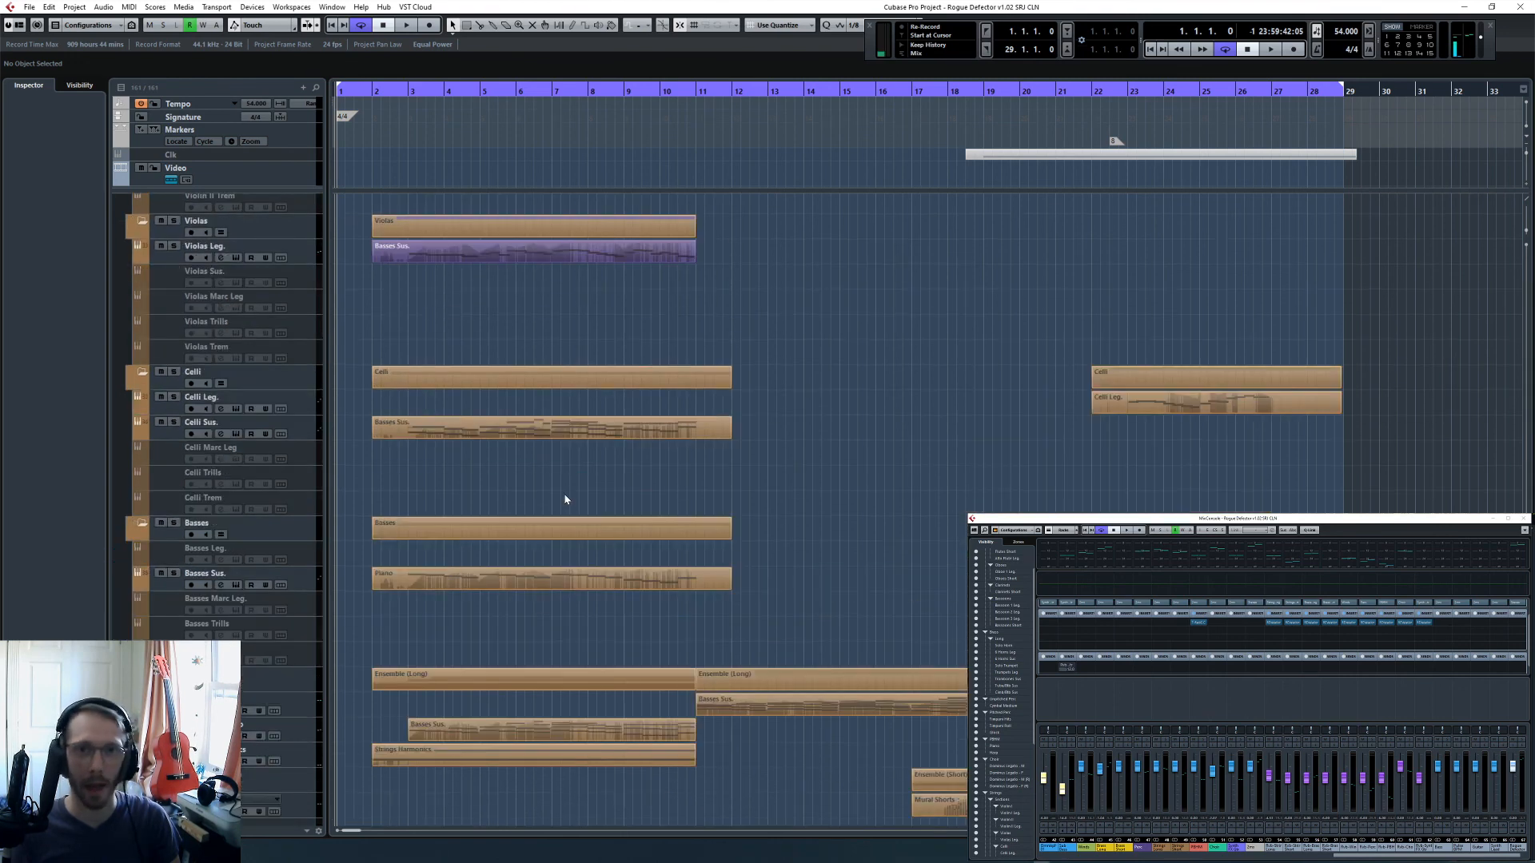
pyautogui.scroll(-5, 567, 501)
pyautogui.press('space')
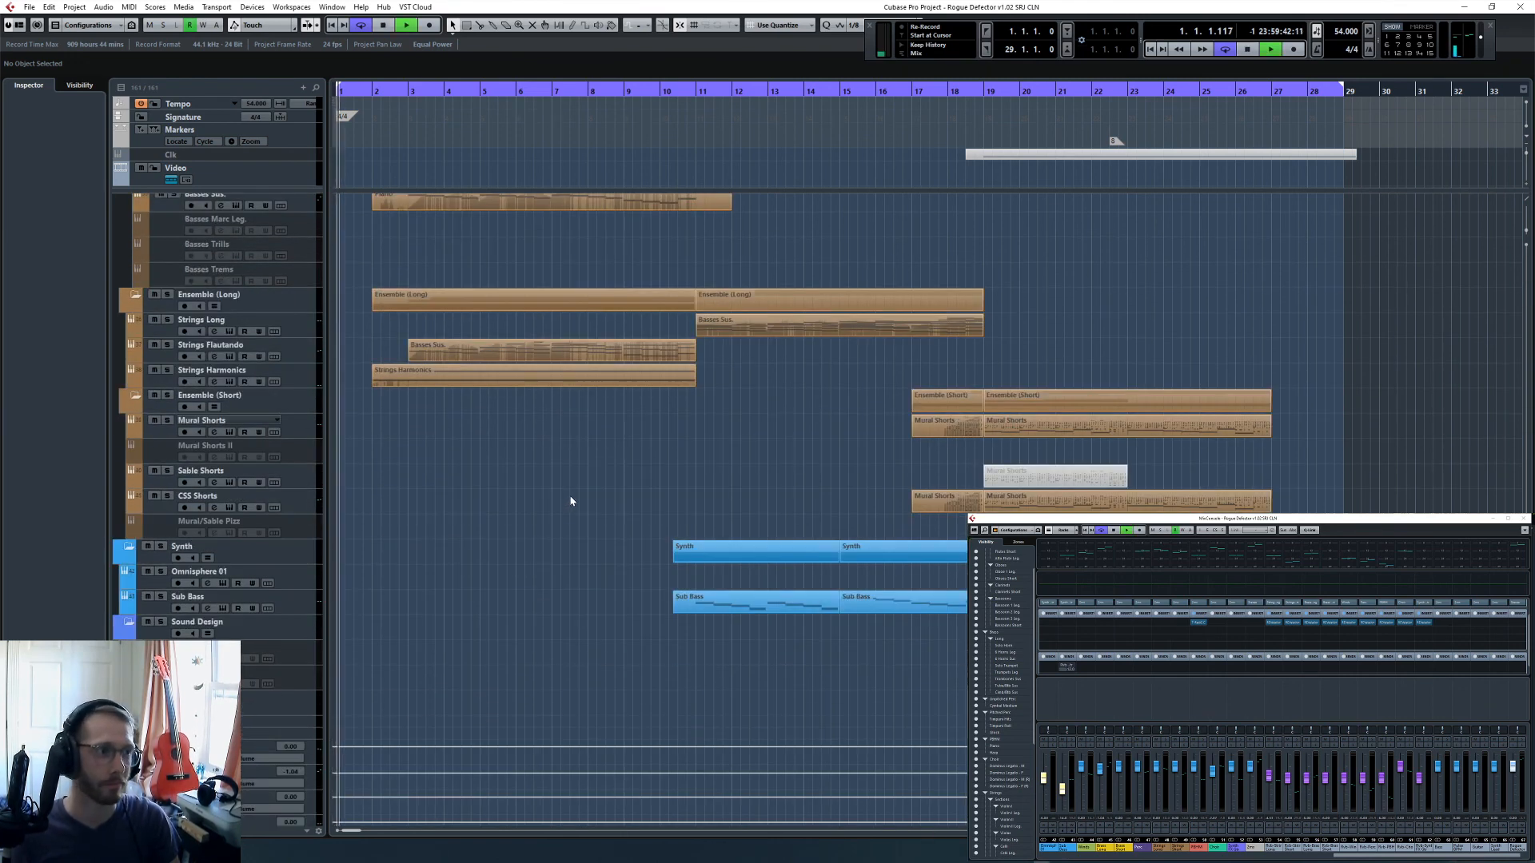
pyautogui.scroll(-3, 566, 496)
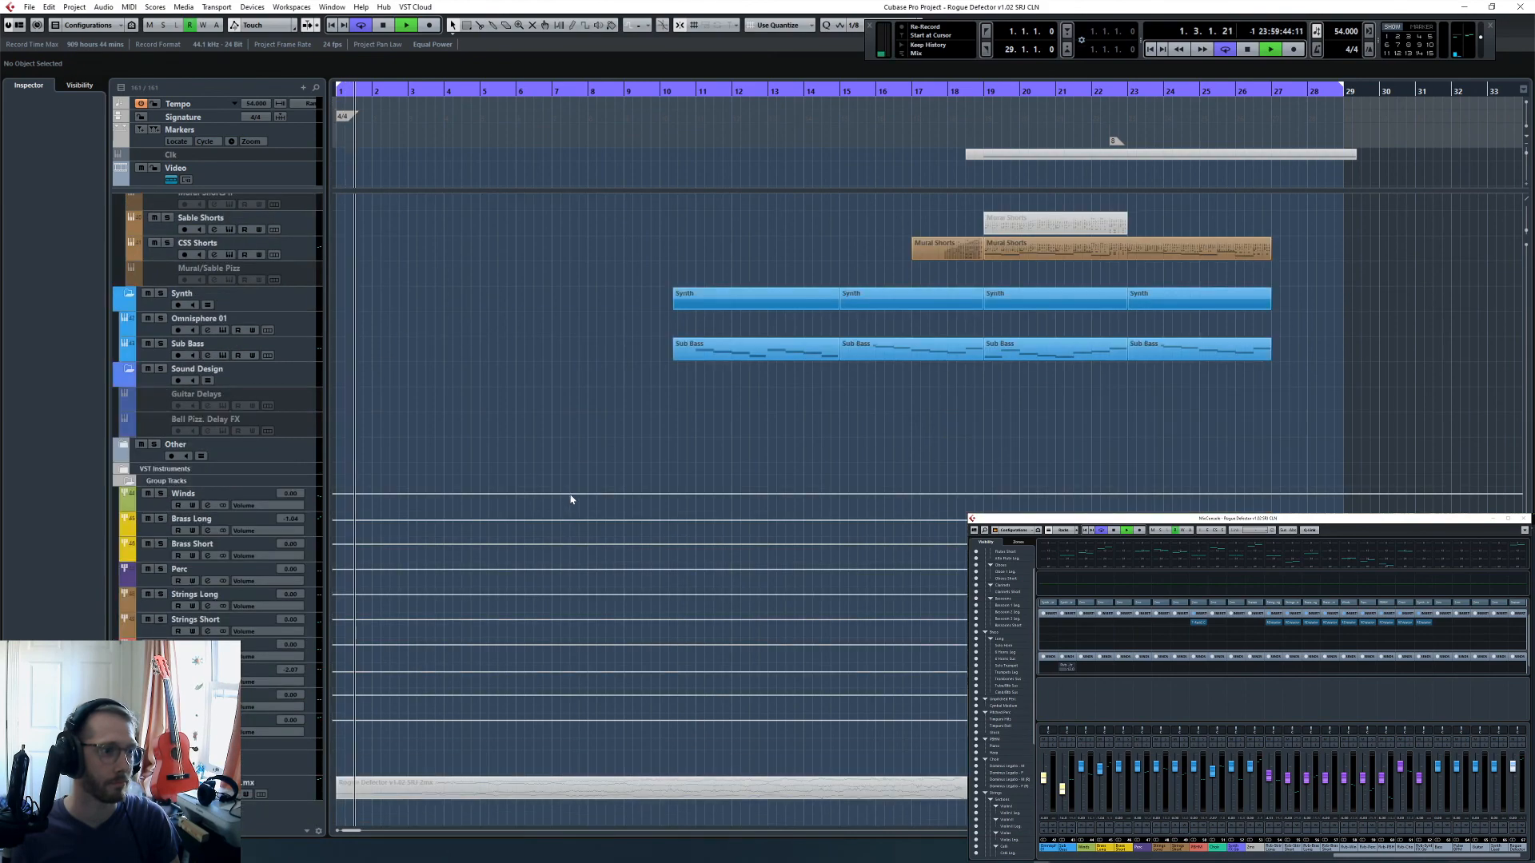
pyautogui.scroll(5, 574, 459)
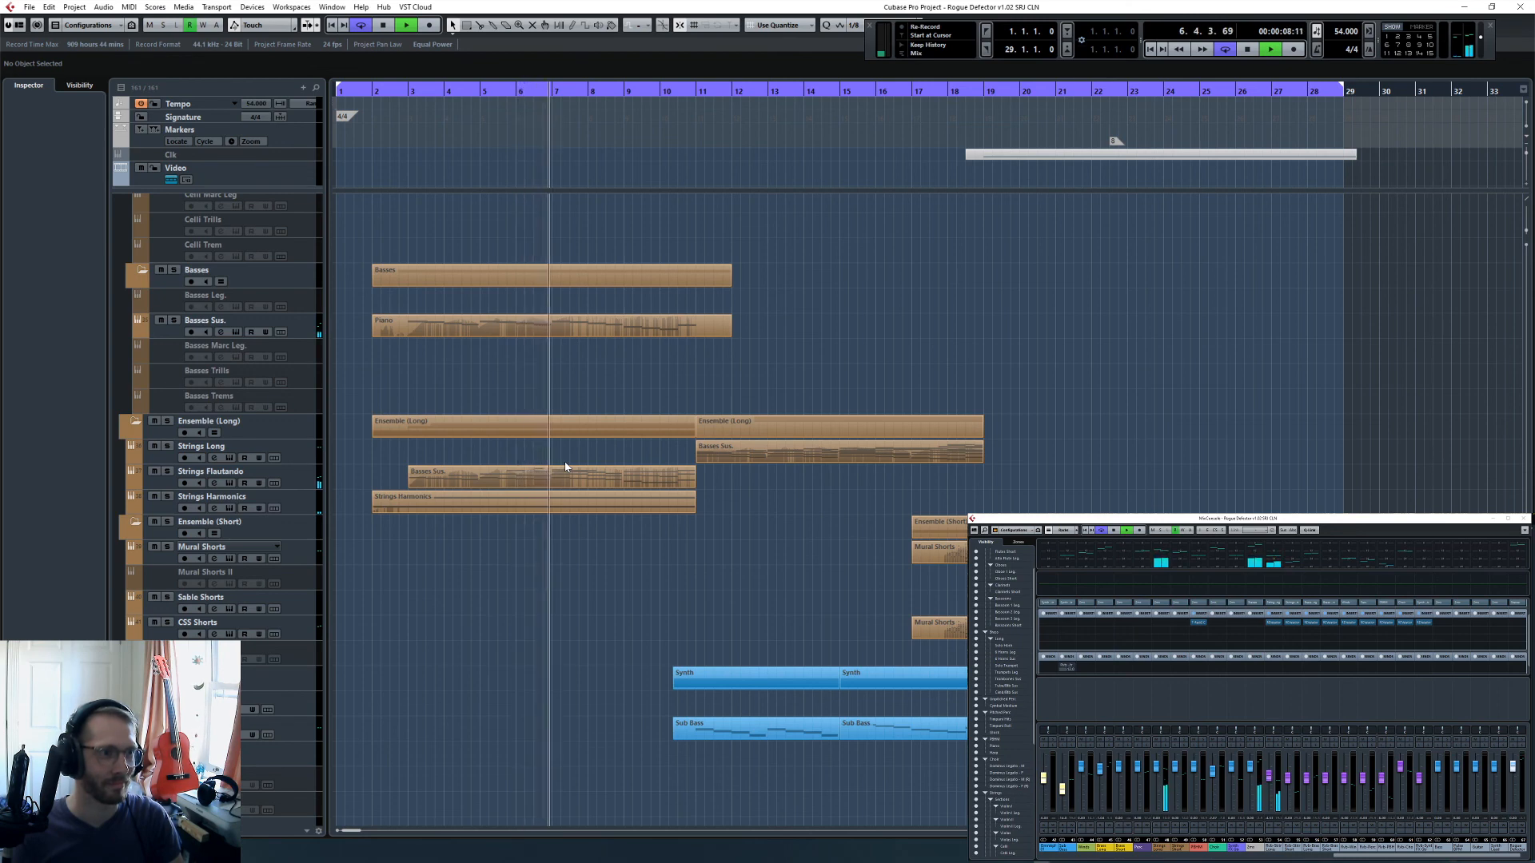
pyautogui.scroll(5, 680, 513)
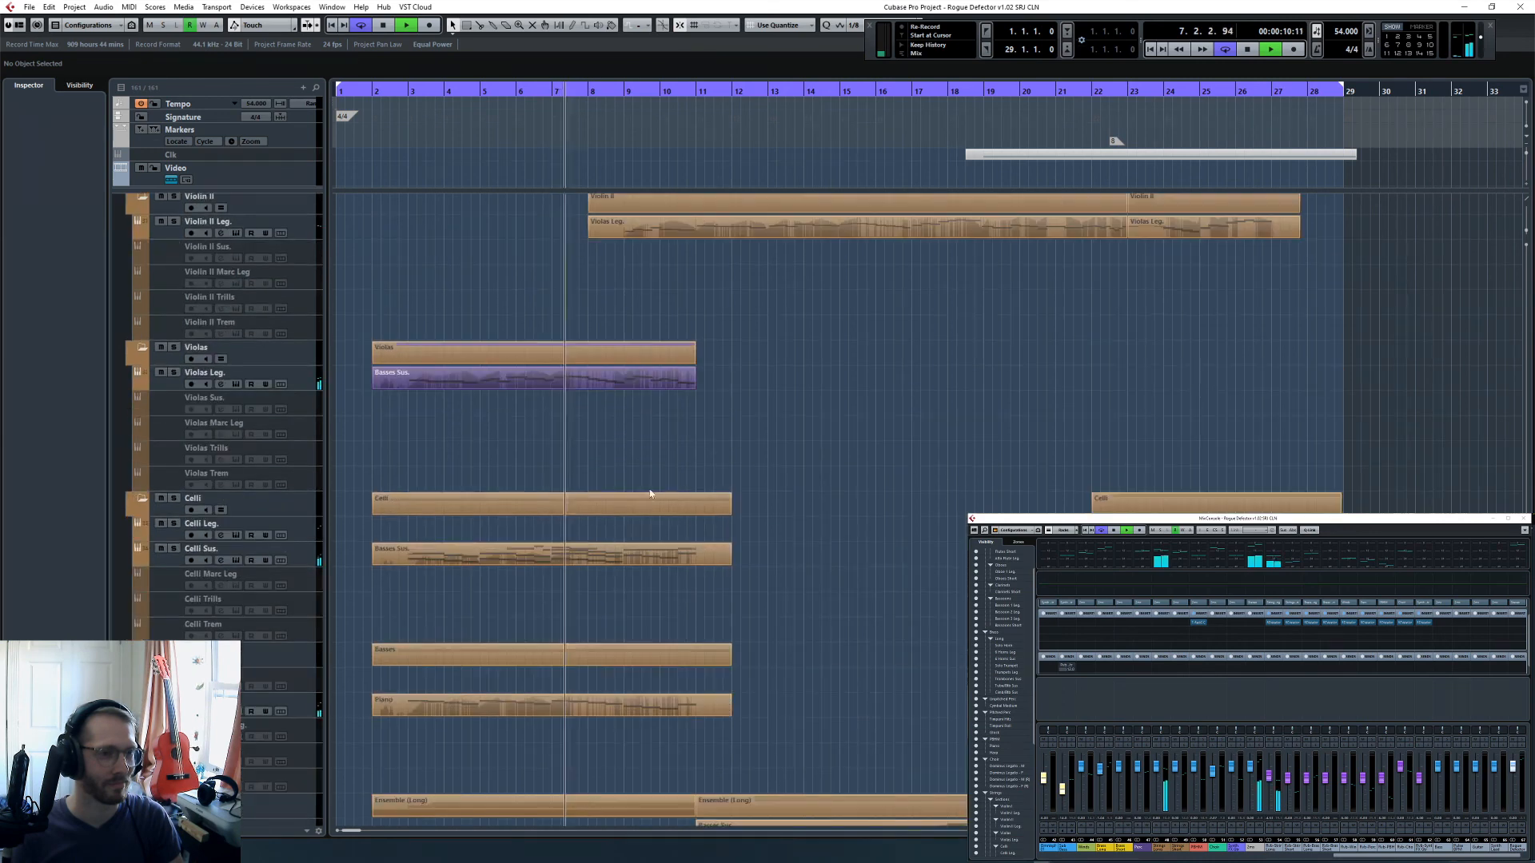
pyautogui.scroll(2, 680, 513)
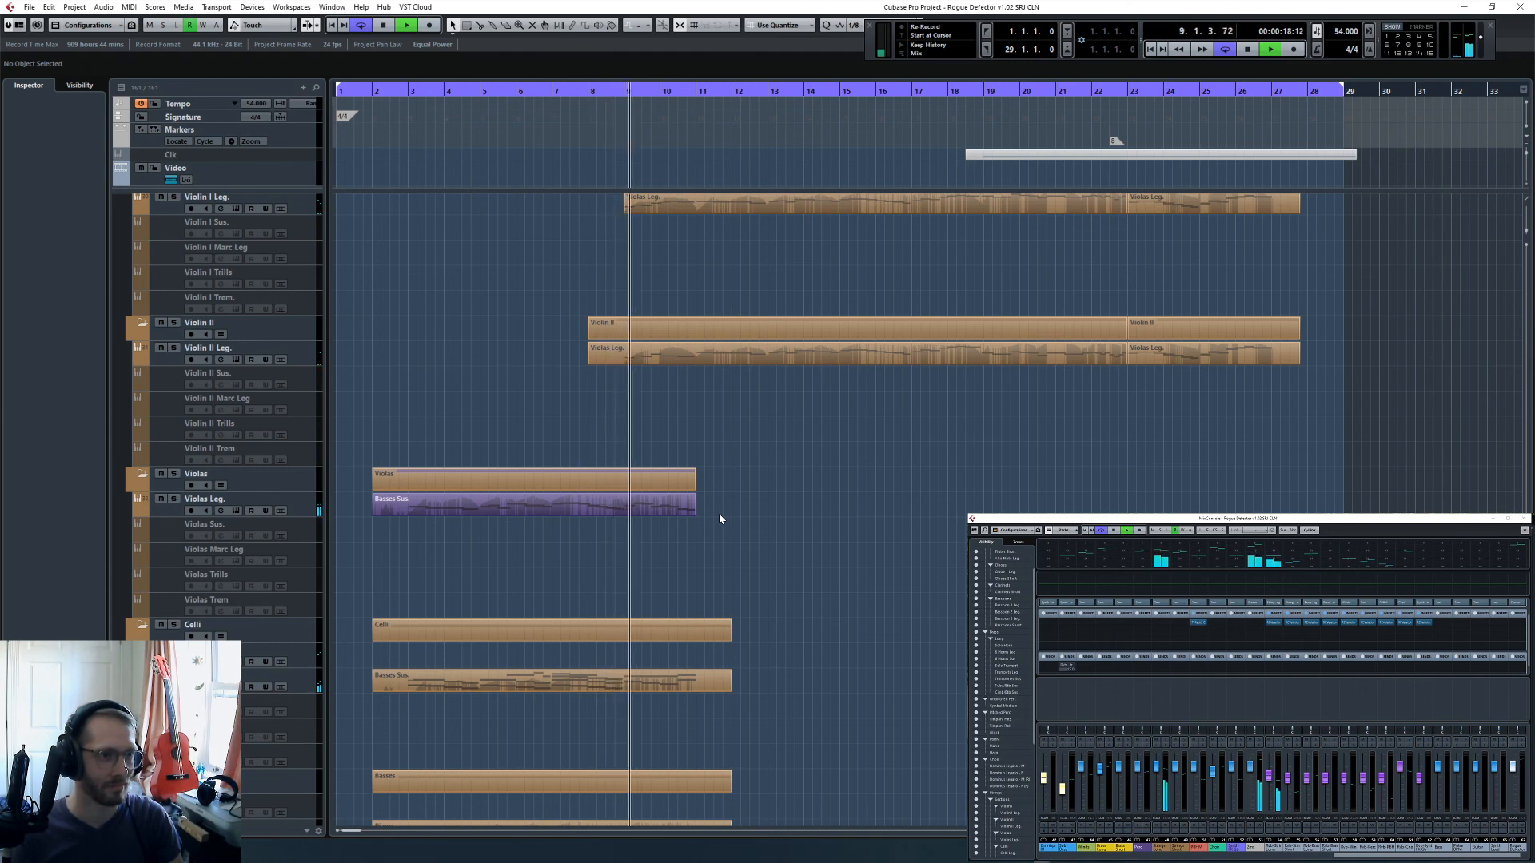
pyautogui.scroll(5, 718, 513)
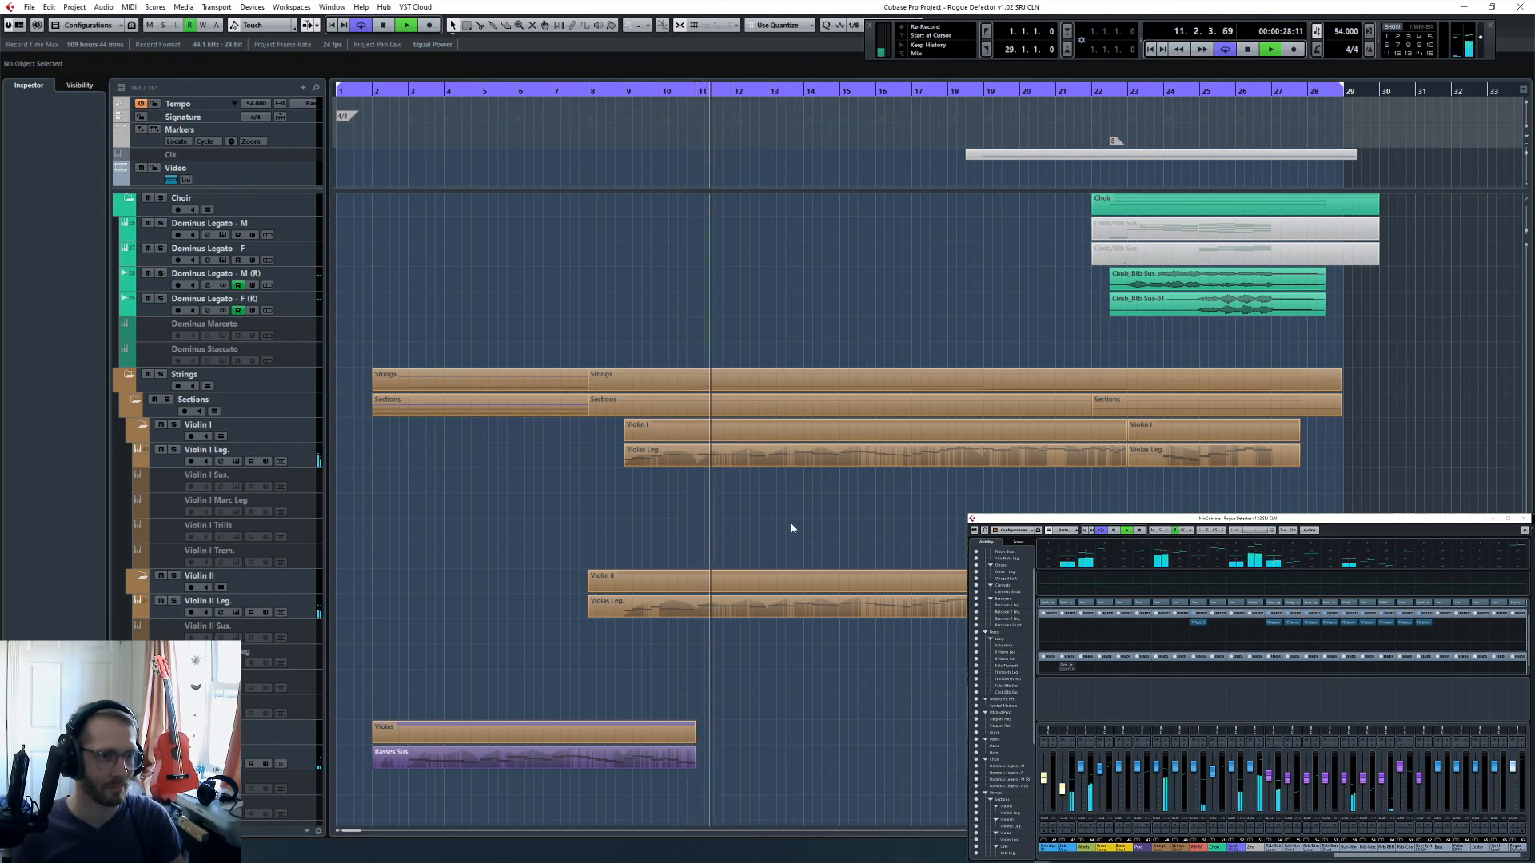
pyautogui.scroll(10, 792, 528)
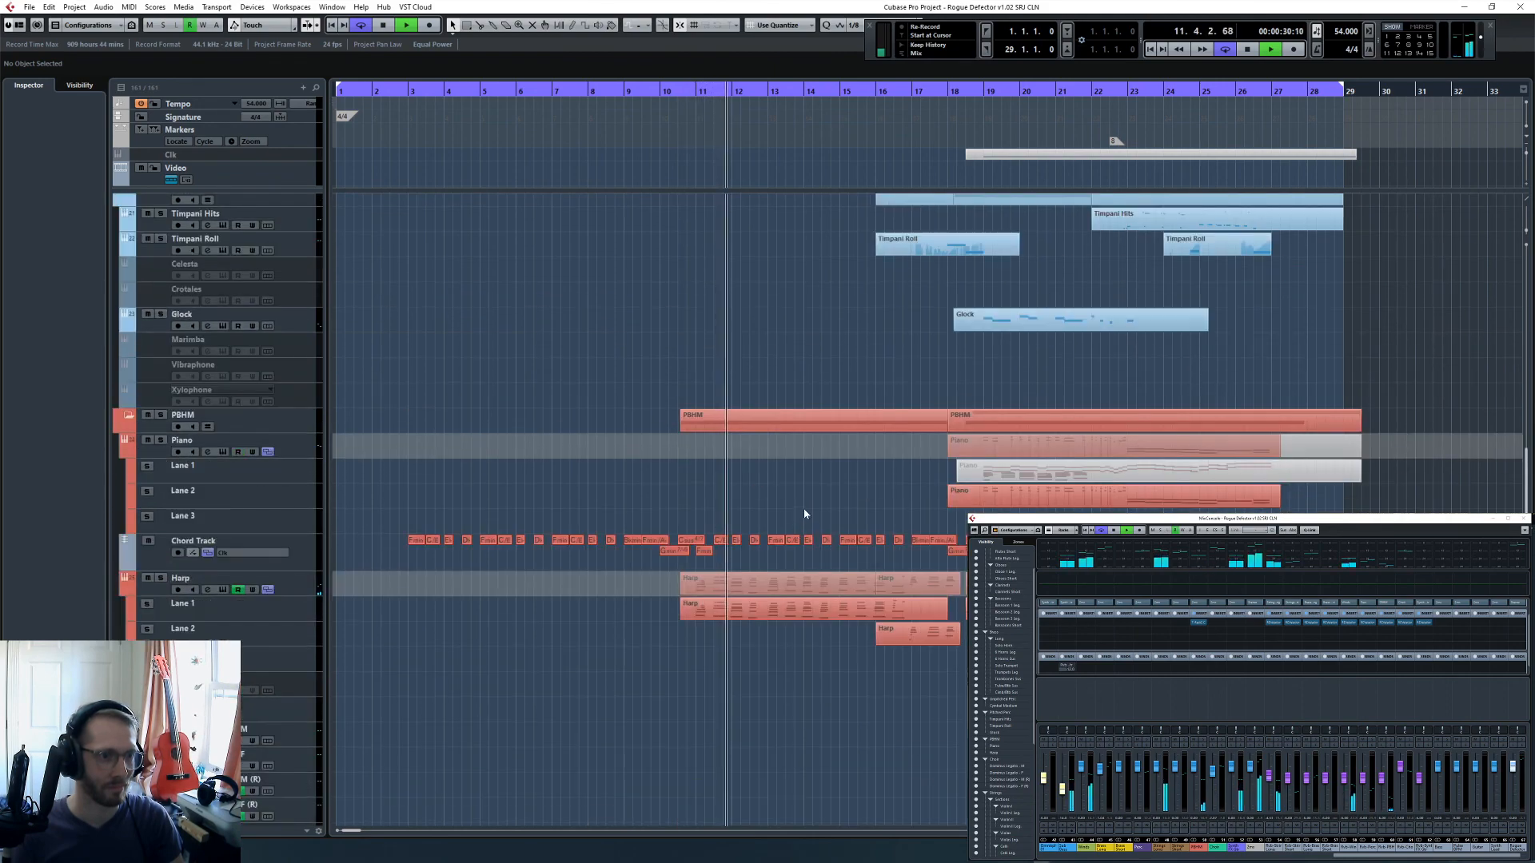
# - Examine the bassoon, brass, clarinet and flute parts while playback runs towards bar 18
pyautogui.scroll(20, 805, 512)
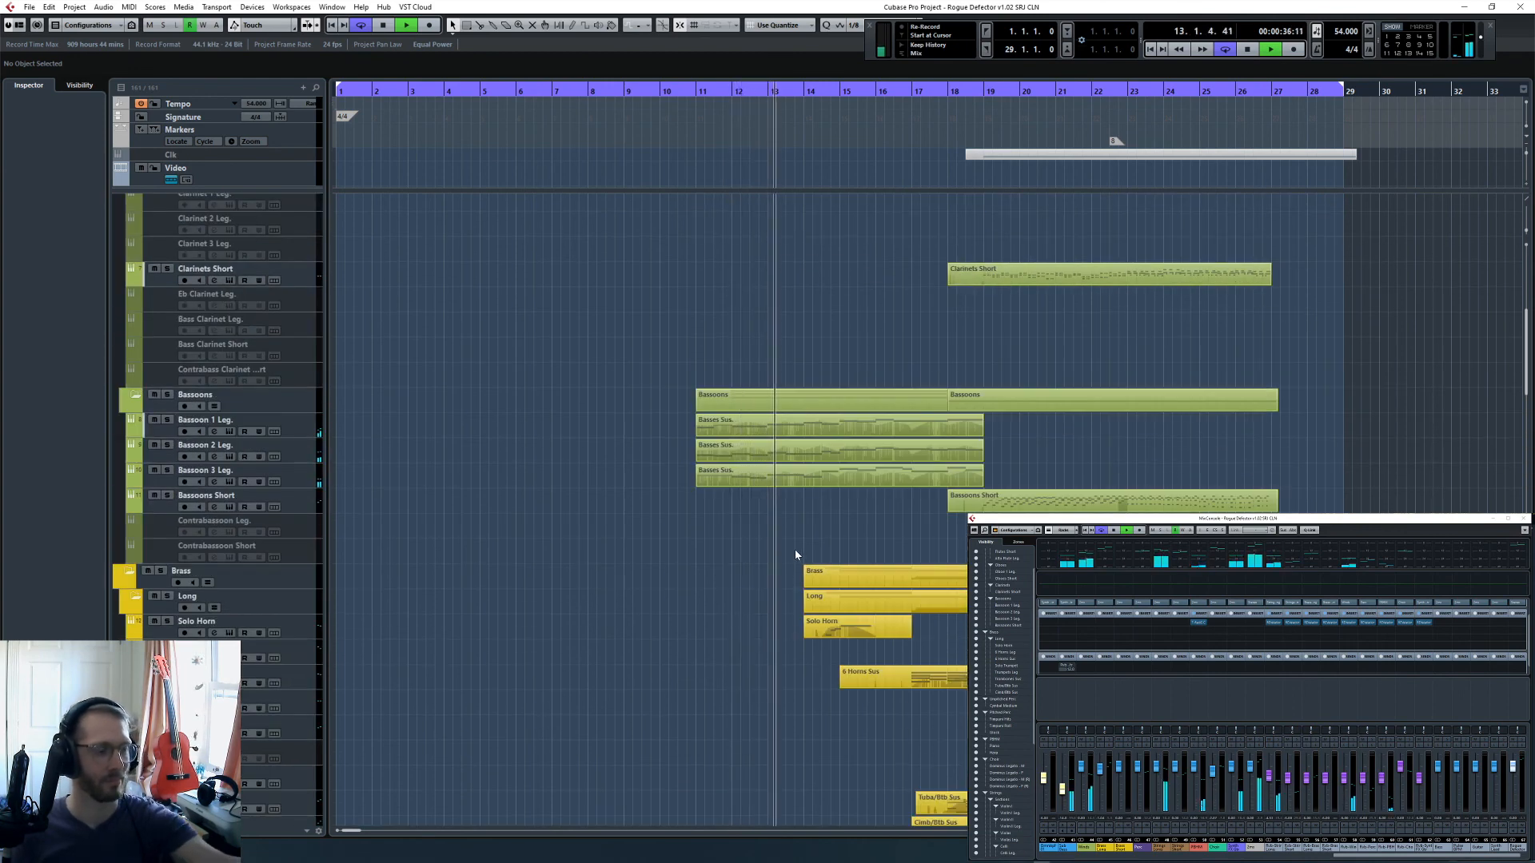
pyautogui.scroll(-14, 796, 551)
pyautogui.scroll(9, 795, 559)
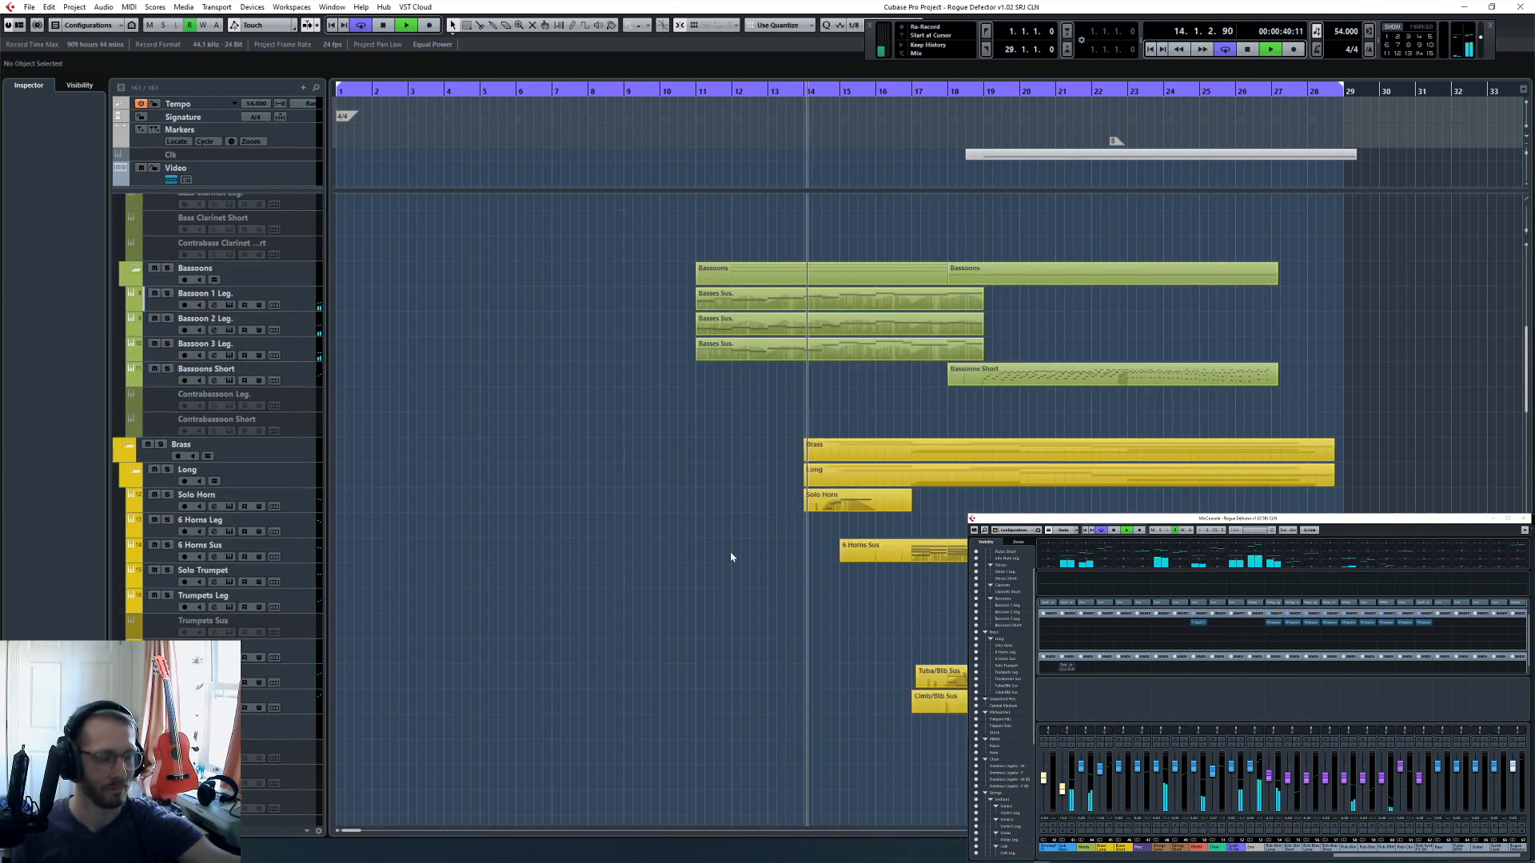
pyautogui.scroll(5, 731, 557)
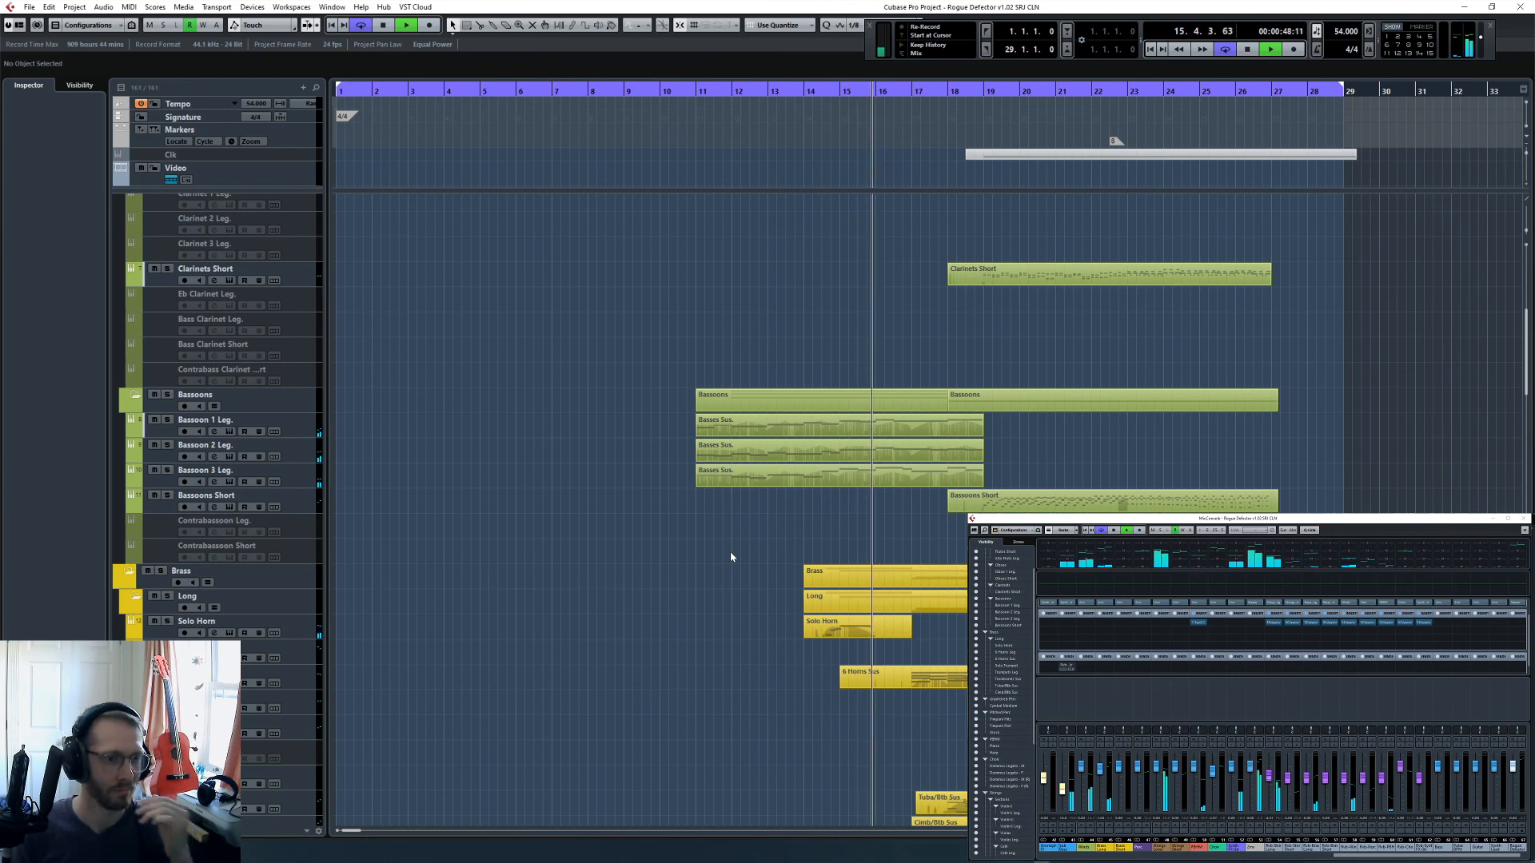
pyautogui.scroll(-3, 724, 555)
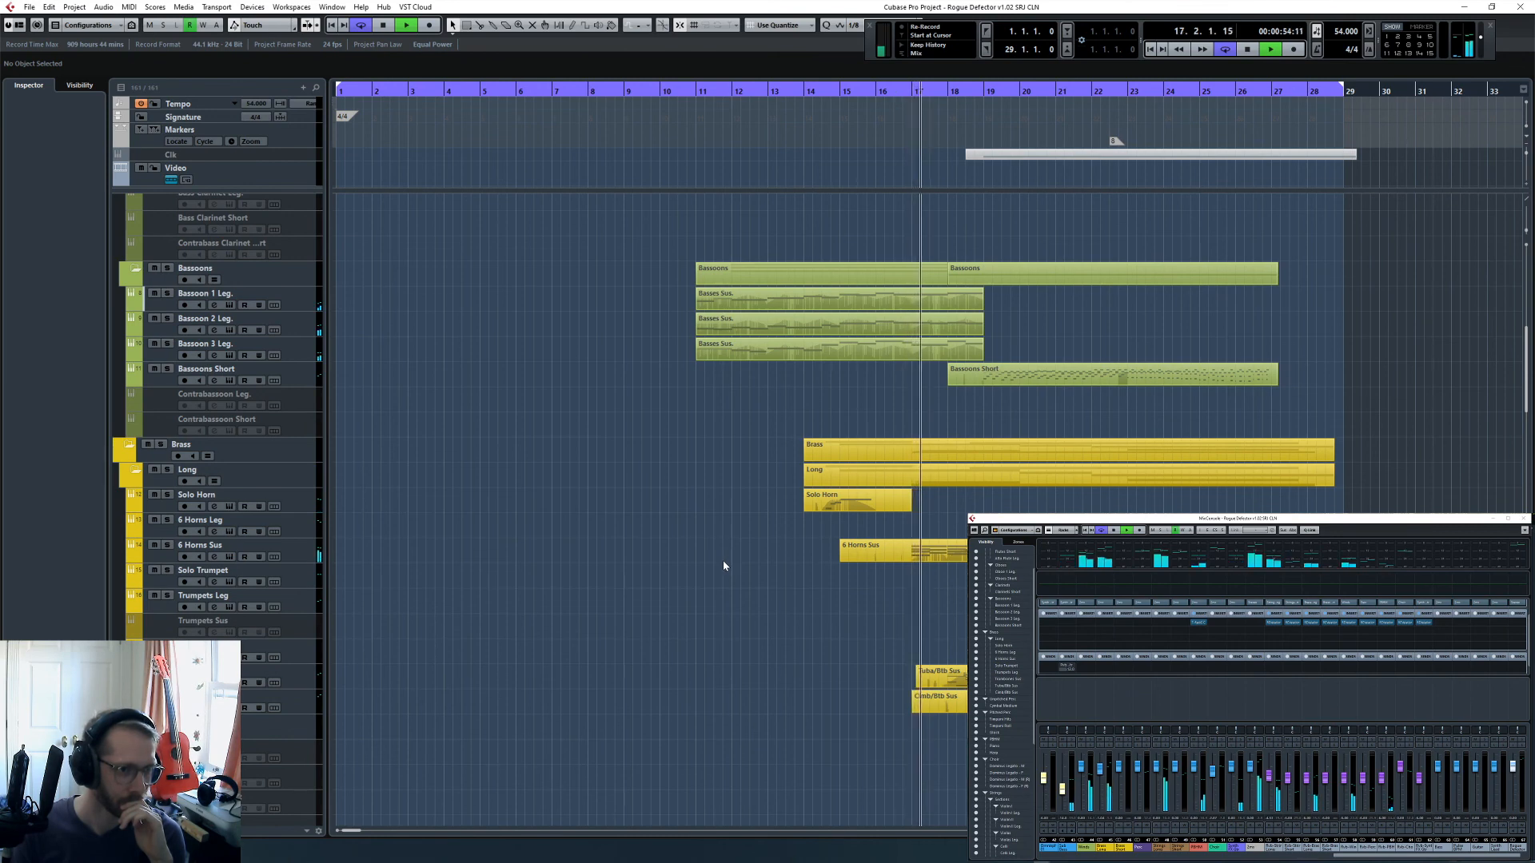
pyautogui.scroll(6, 724, 559)
pyautogui.scroll(7, 724, 567)
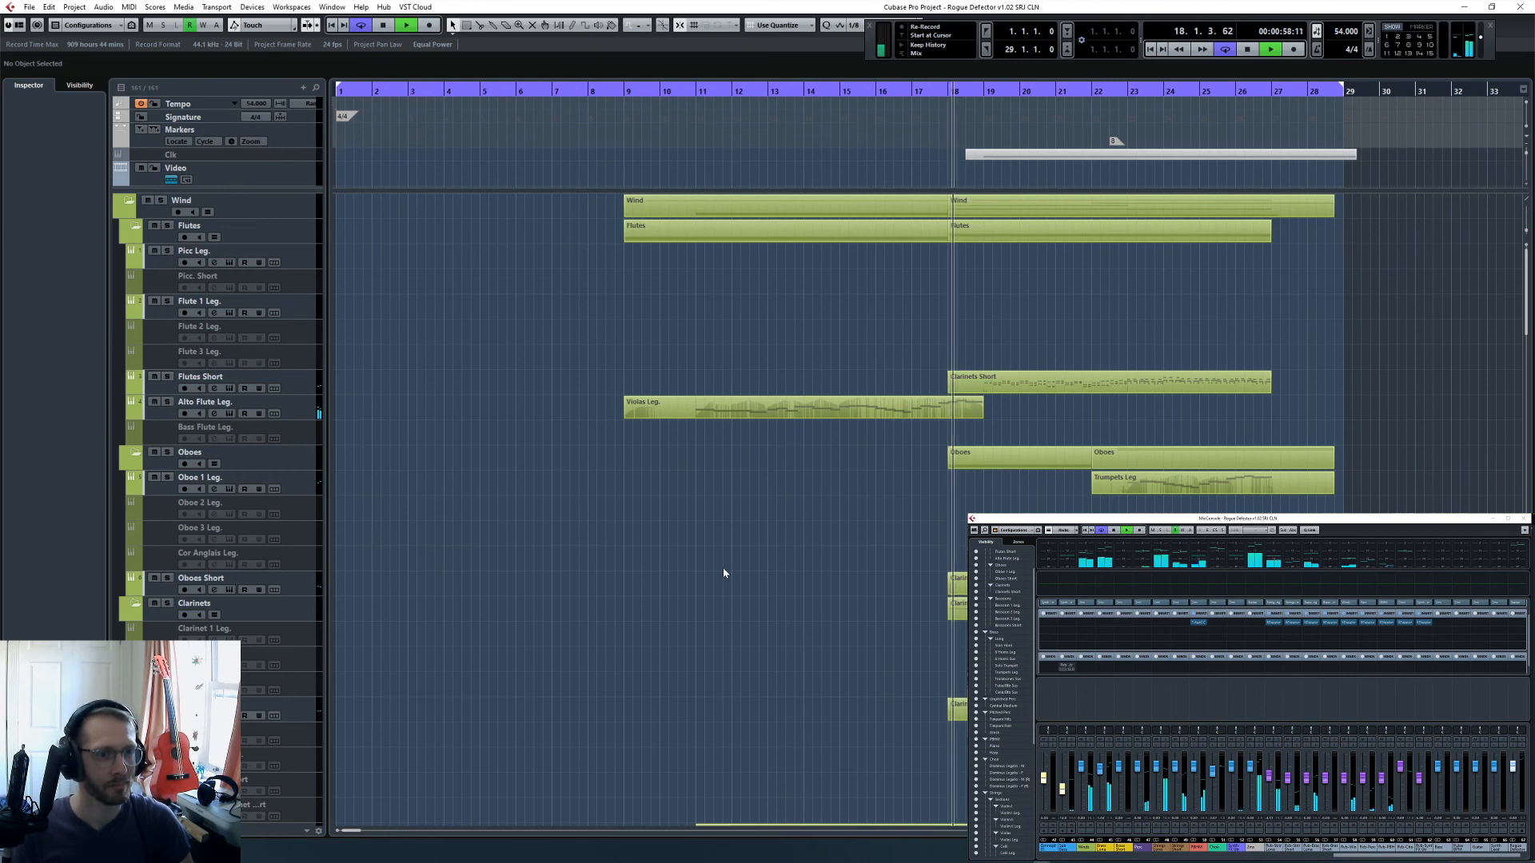
# - Follow playback from bar 18 towards the end, examining the brass, percussion, piano, harp, choir and string parts
pyautogui.hscroll(2, 723, 569)
pyautogui.hscroll(2, 724, 574)
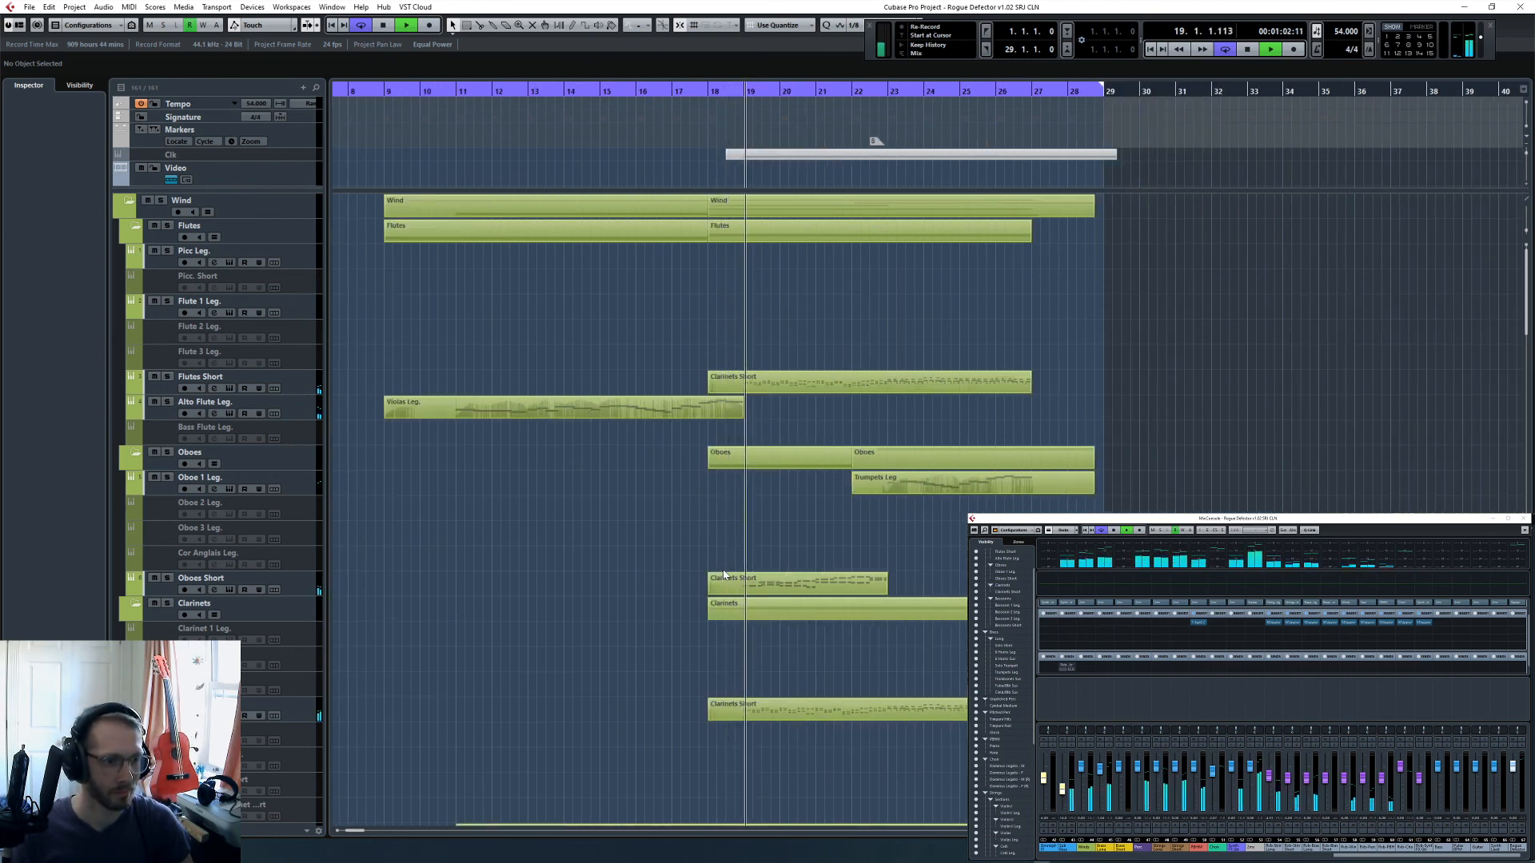
pyautogui.scroll(-10, 723, 573)
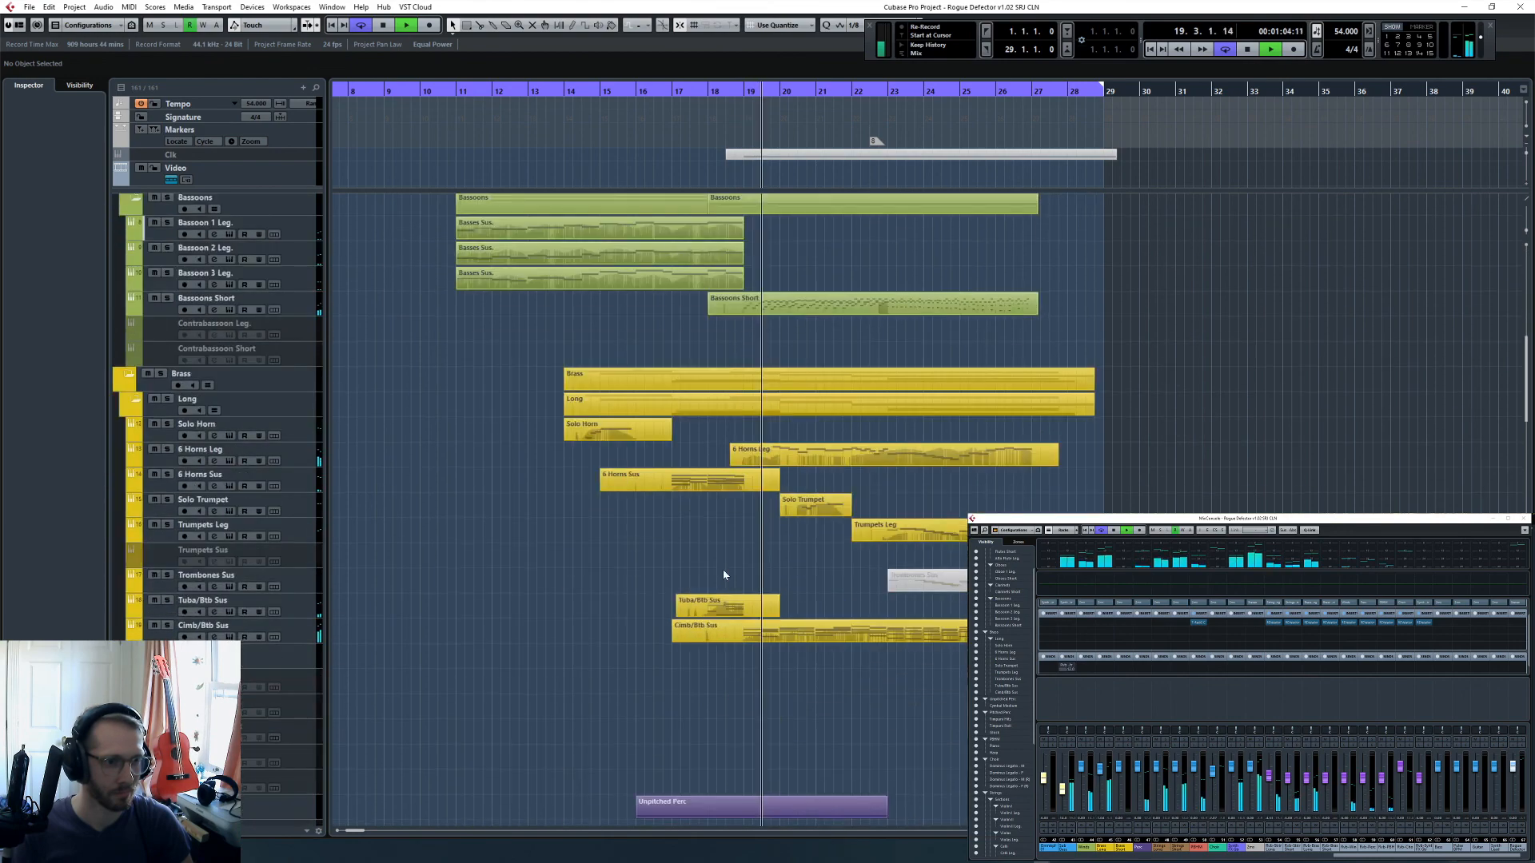
pyautogui.scroll(-8, 723, 574)
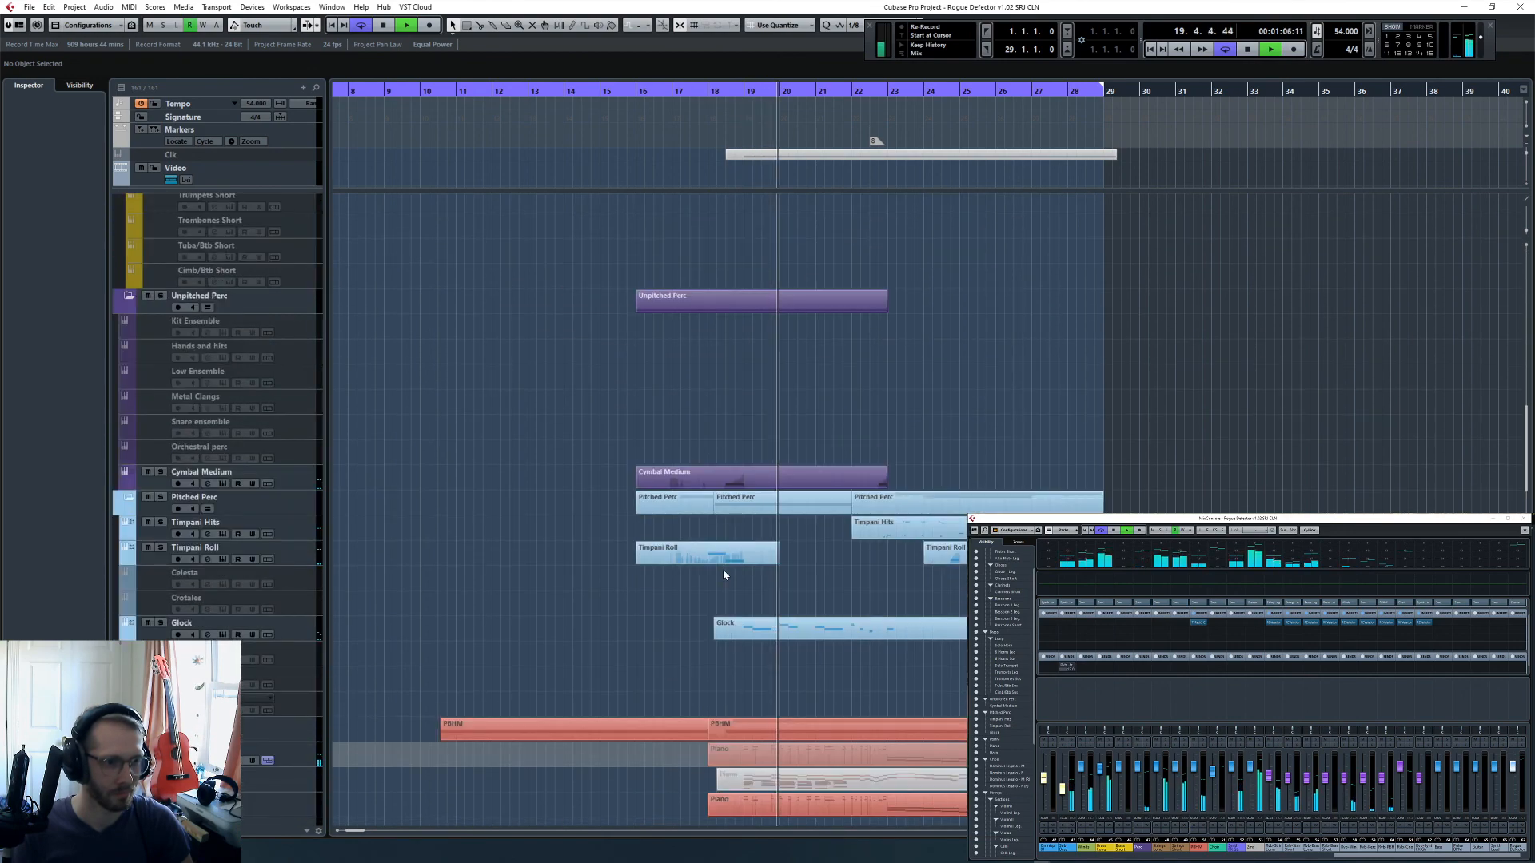
pyautogui.scroll(-10, 723, 574)
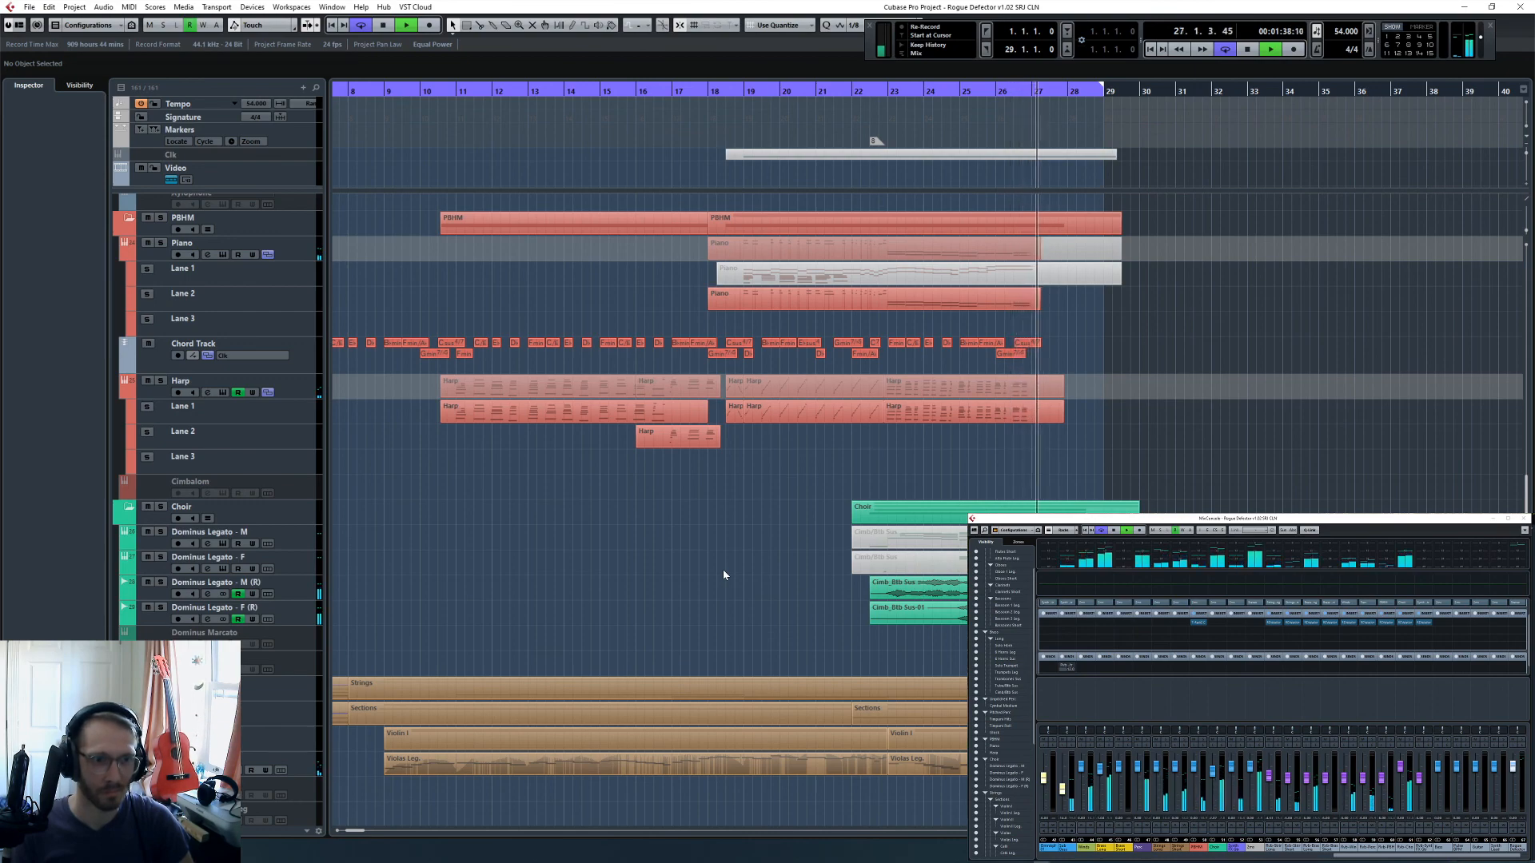
pyautogui.scroll(-20, 724, 571)
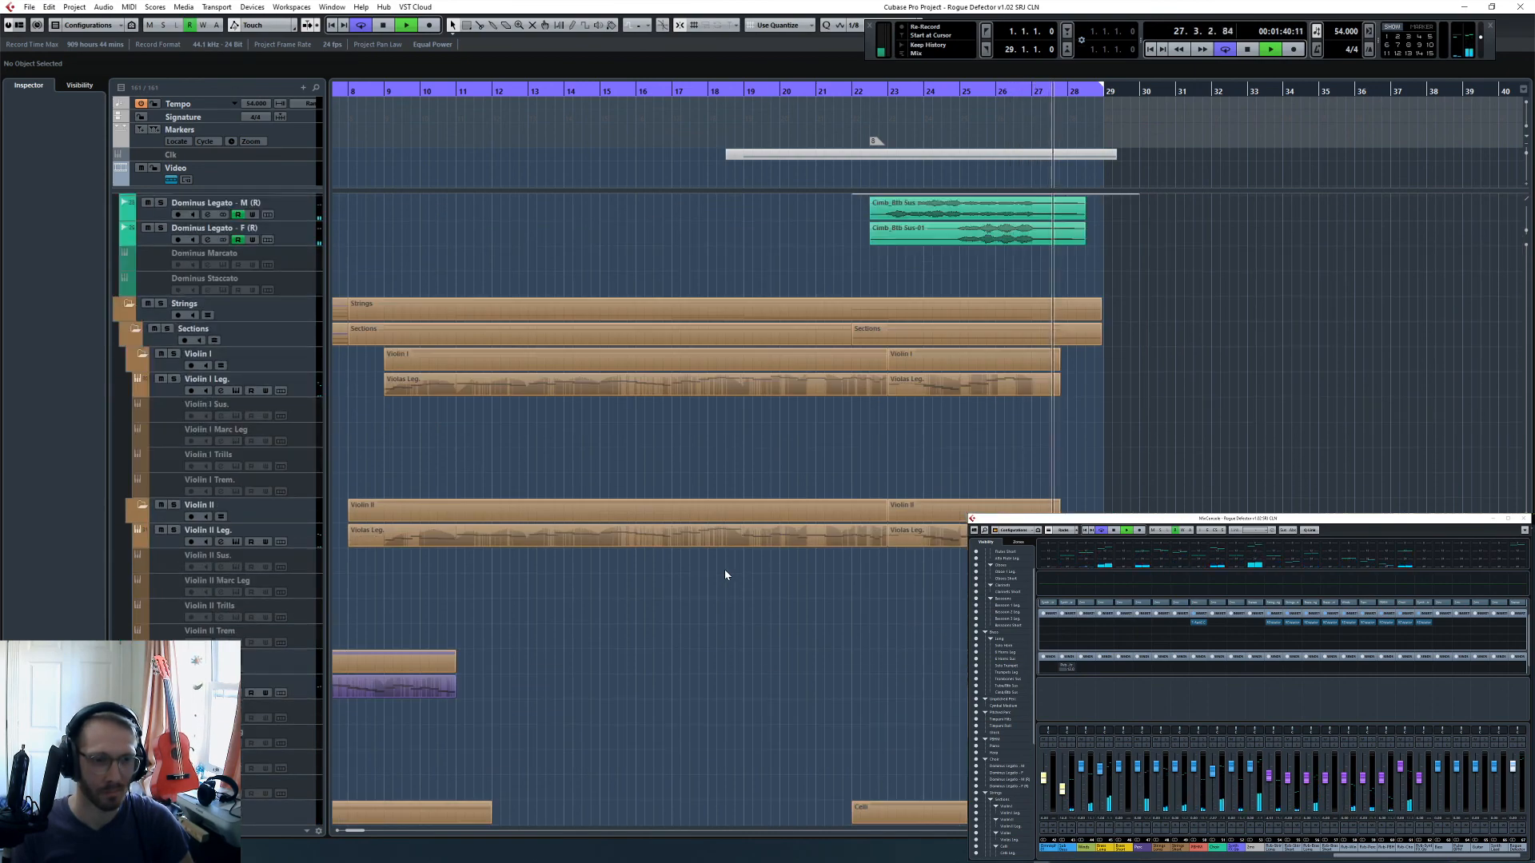
# - Check the remaining string and synth tracks, stop playback in bar 28 and return the cursor to the project start
pyautogui.scroll(10, 735, 560)
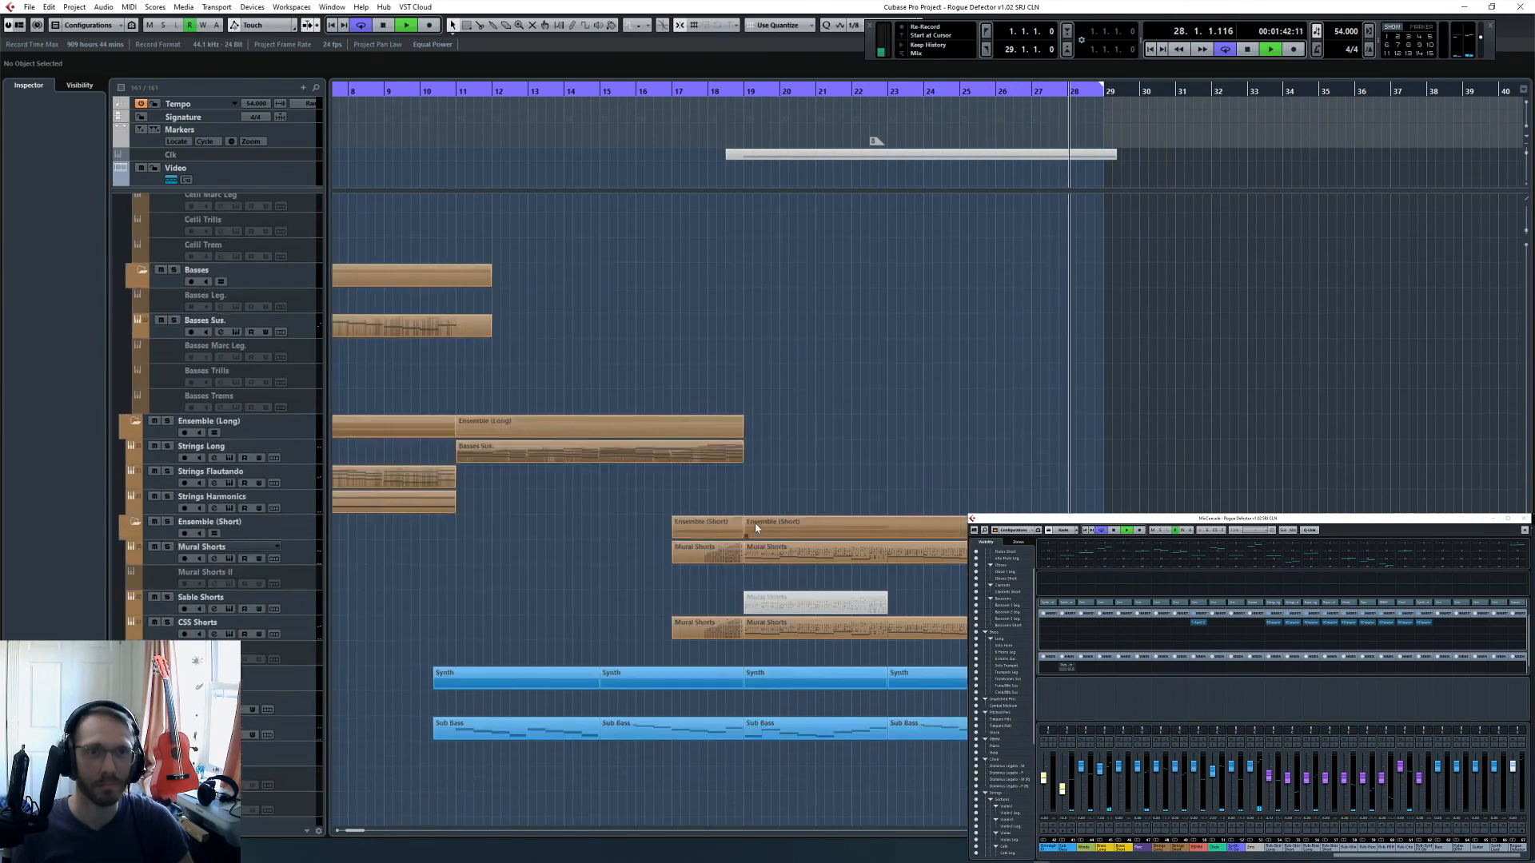
pyautogui.scroll(3, 753, 531)
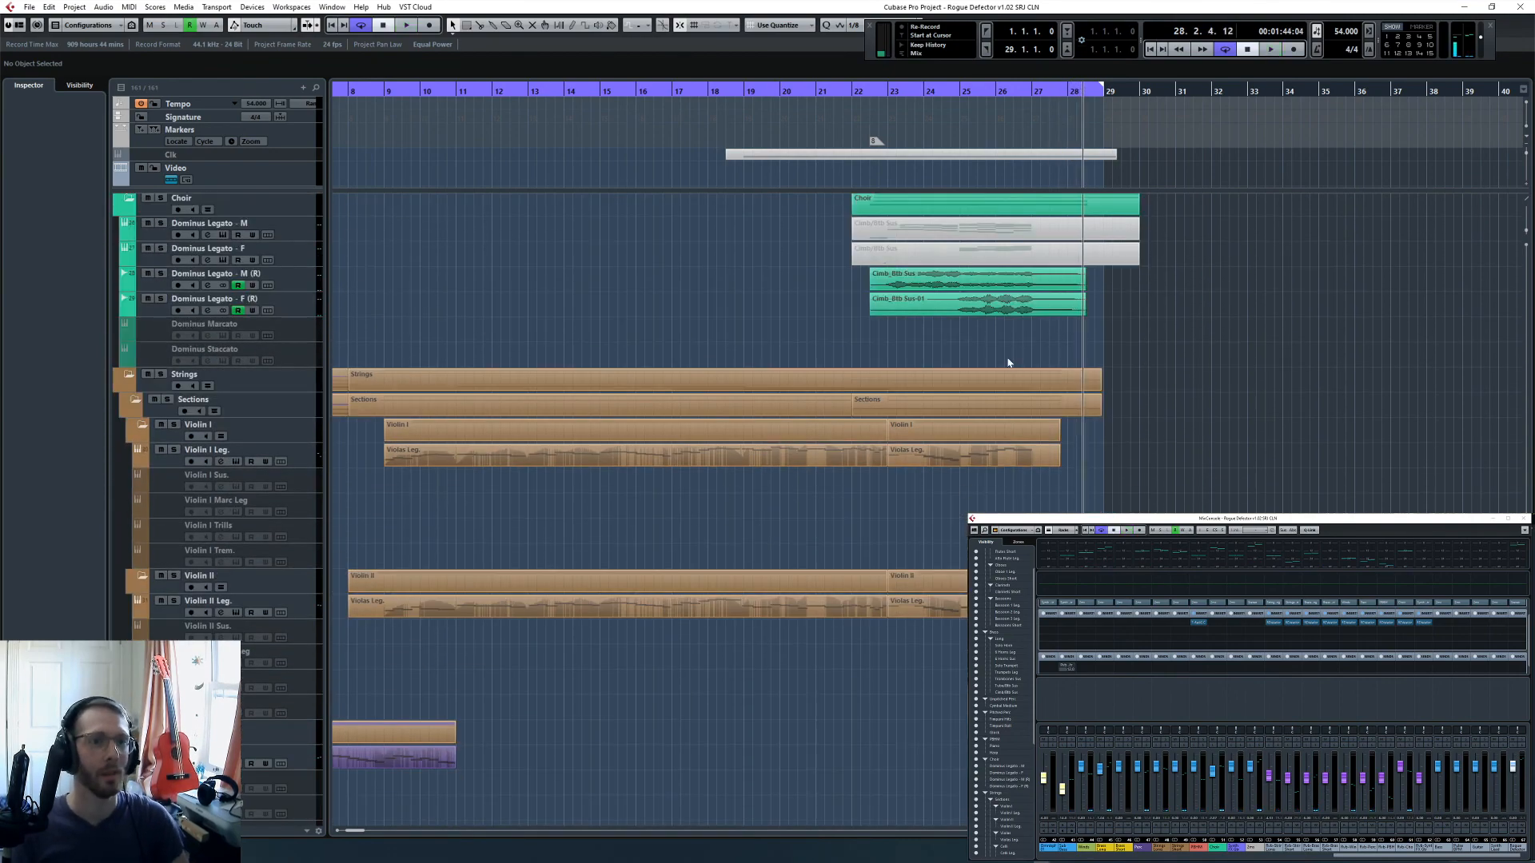
pyautogui.scroll(-5, 1007, 363)
pyautogui.press('KP_Decimal')
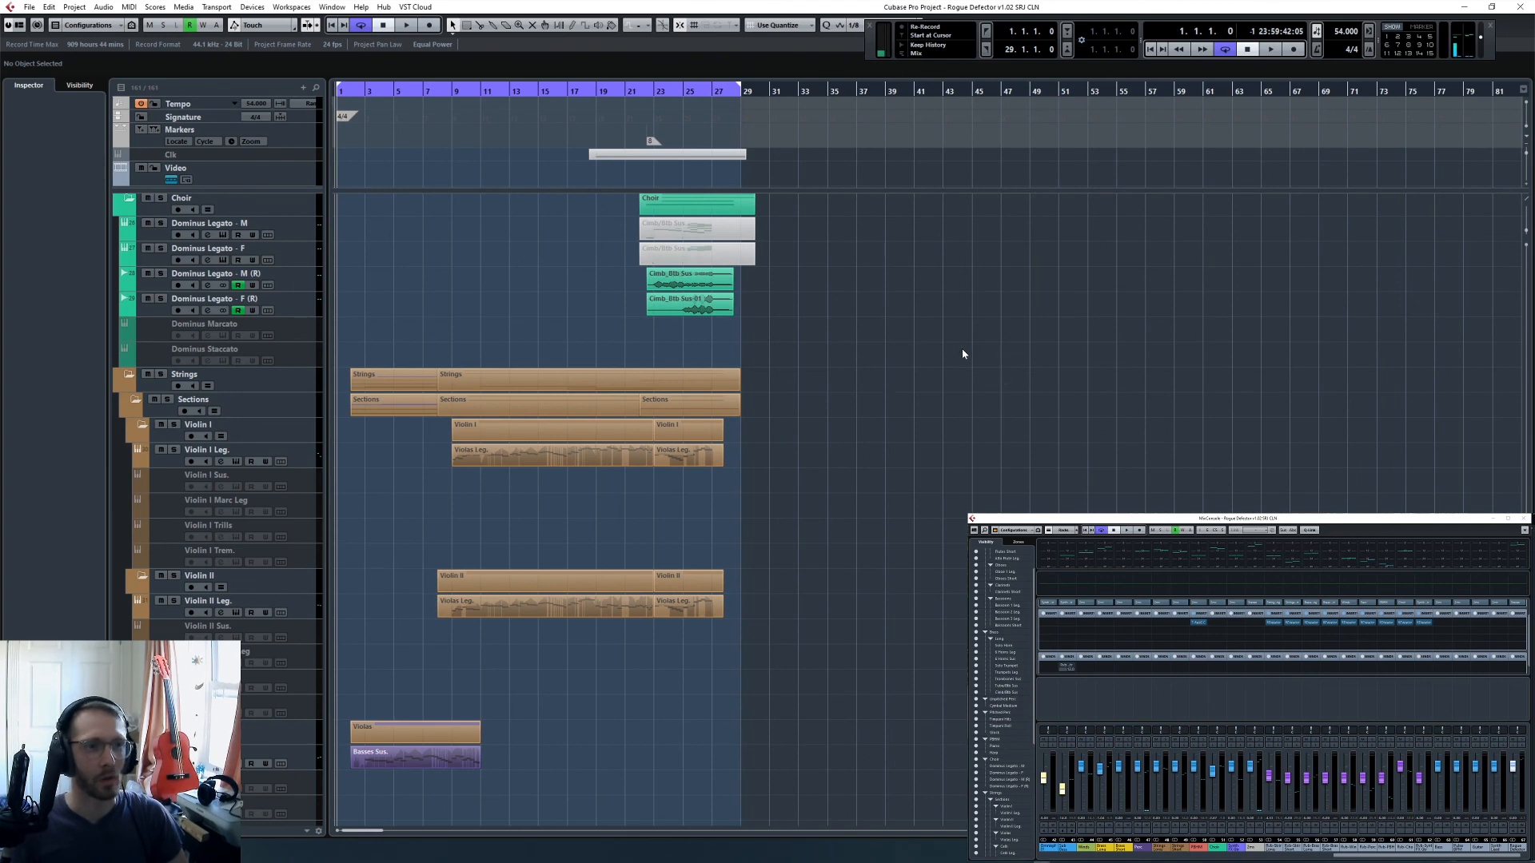